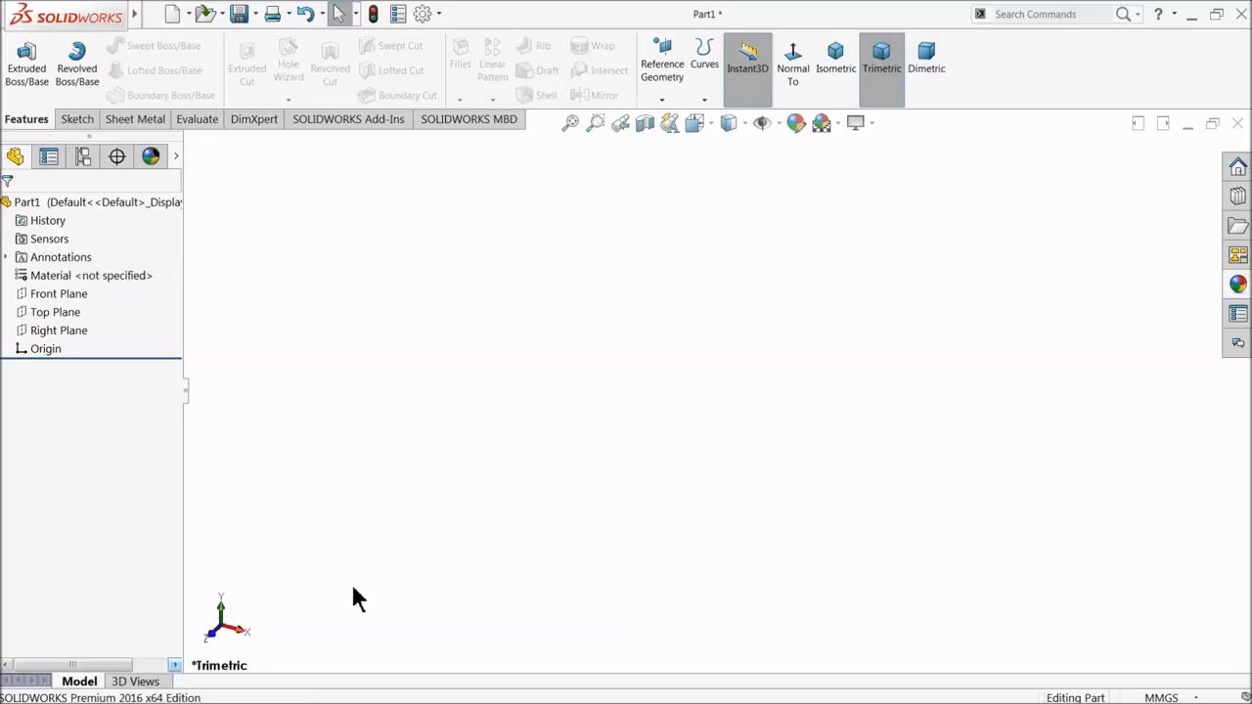
- Start a sketch on the Top Plane and draw a horizontal centerline about 186 mm long through the origin
click(31, 314)
click(37, 297)
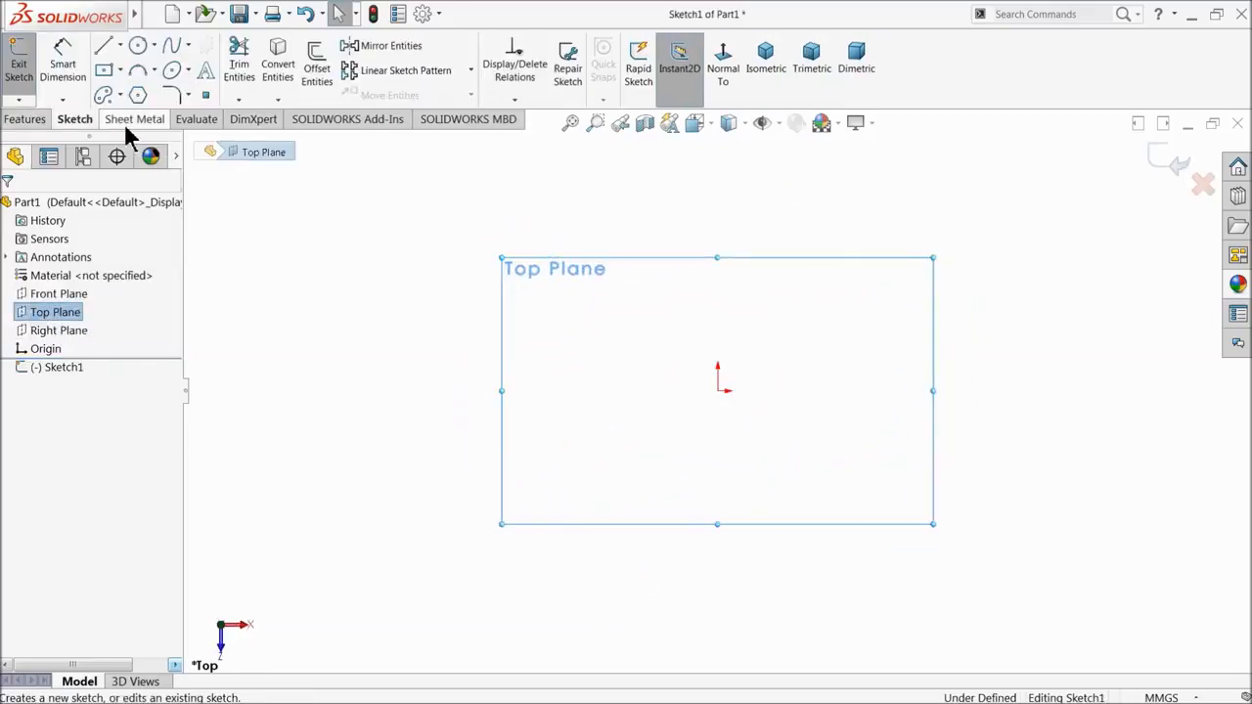
click(120, 47)
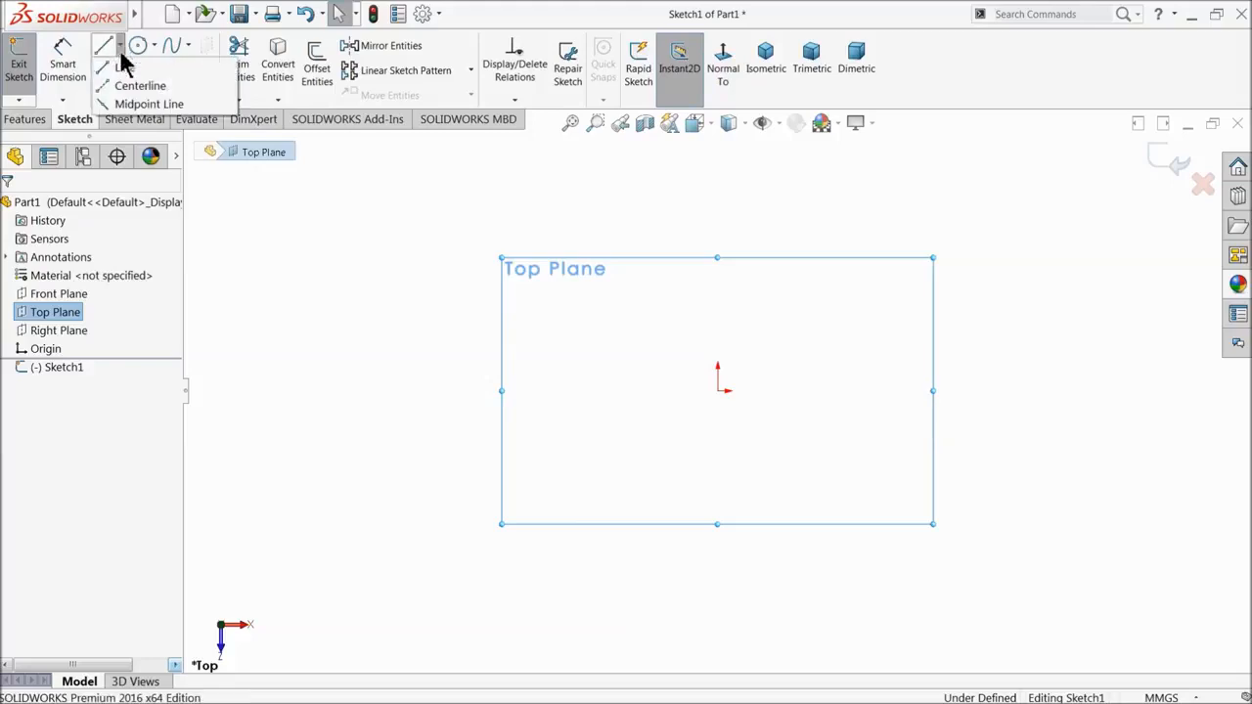
click(128, 85)
click(508, 391)
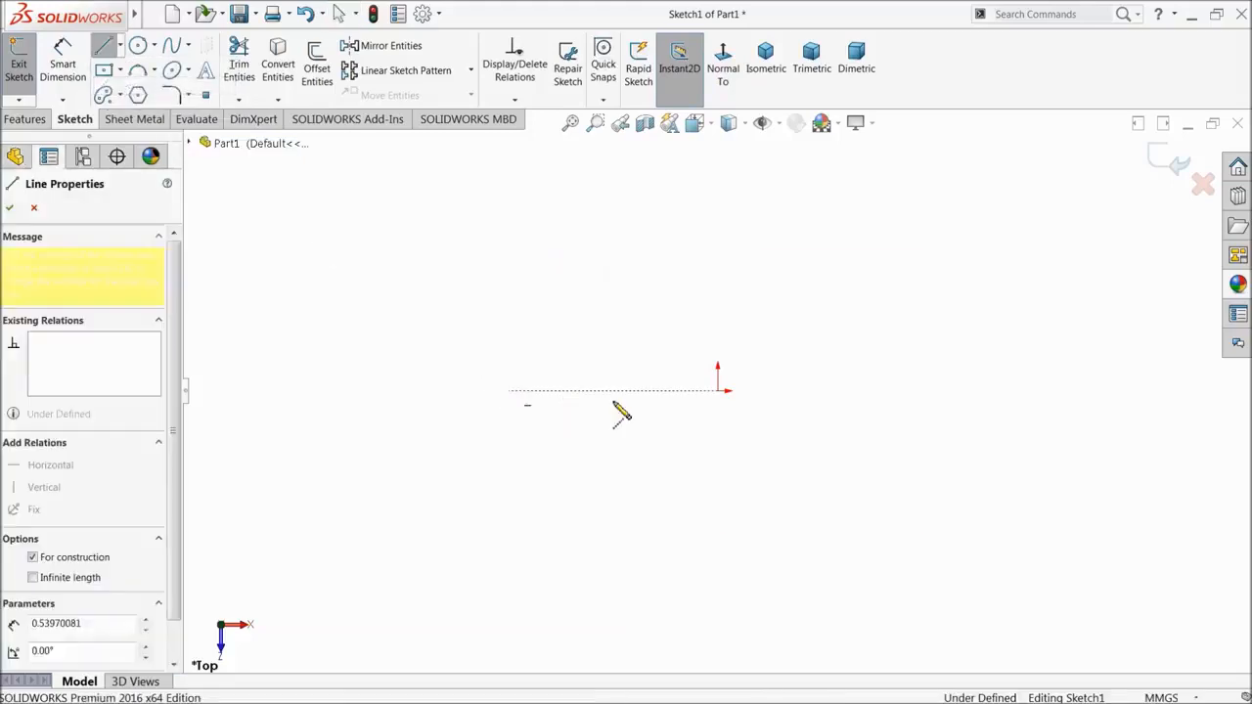
click(961, 391)
right_click(970, 305)
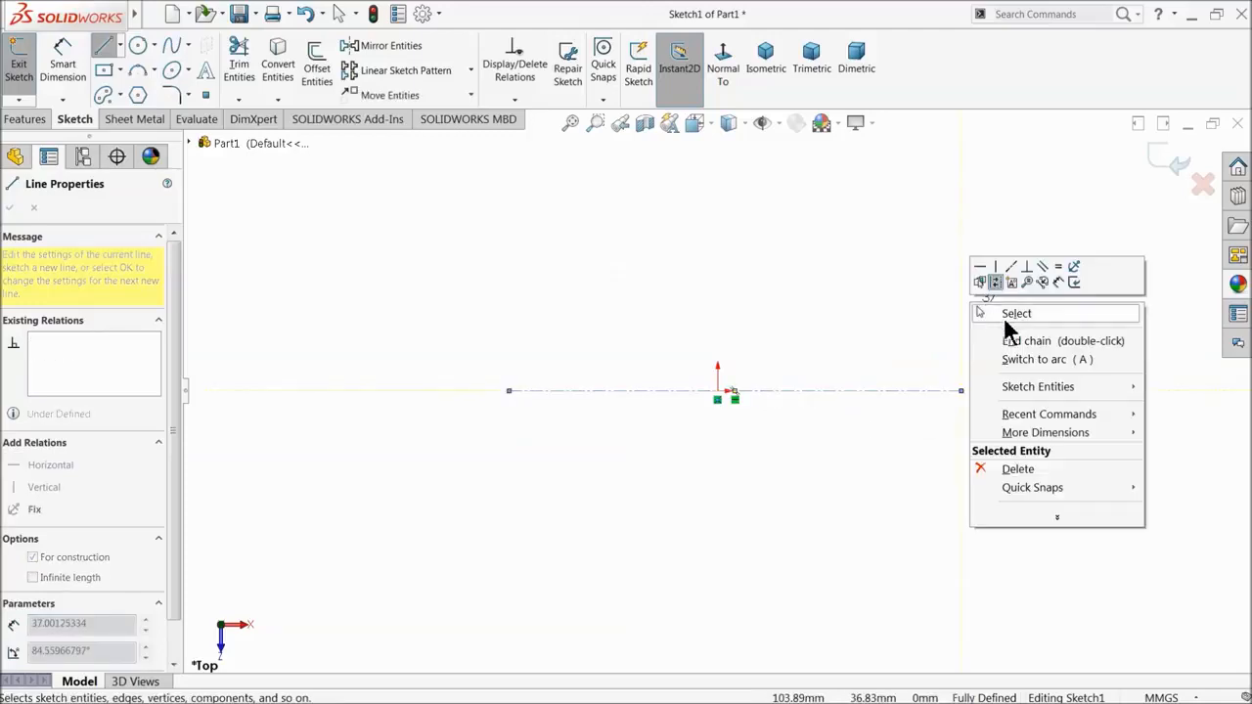
click(1005, 315)
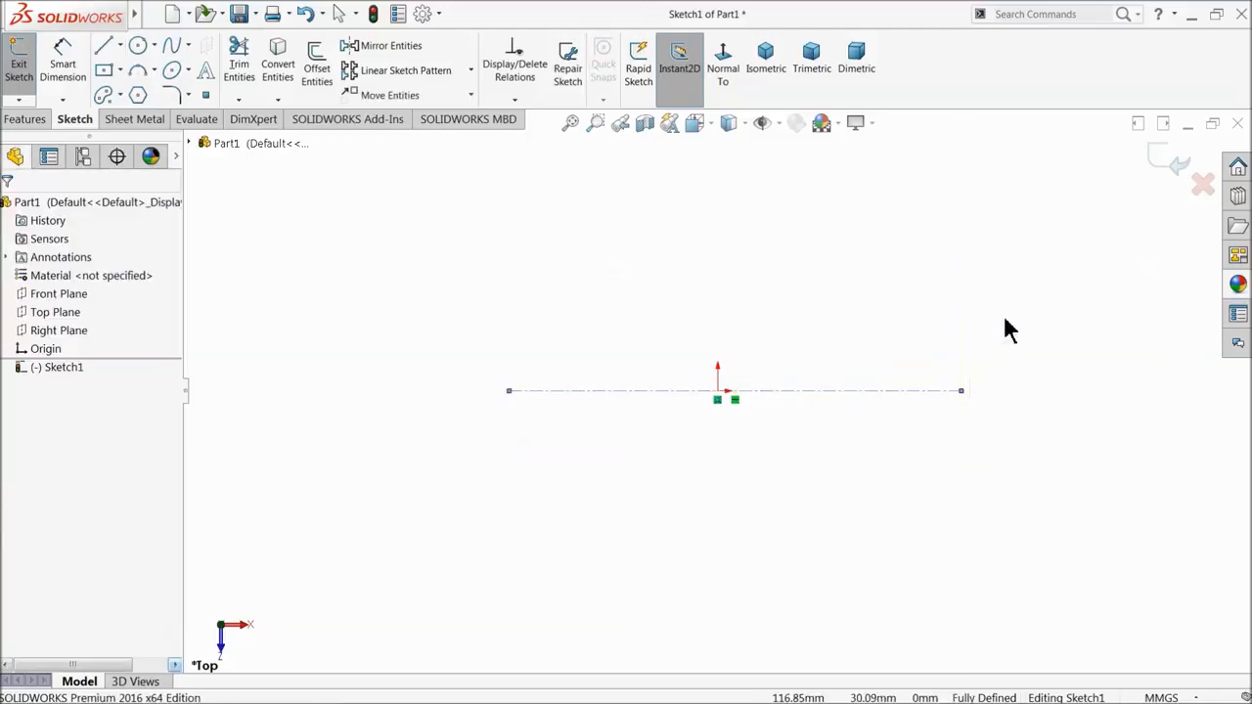
- Sketch a closed six-sided outline around the centerline, about 186 mm long, with vertical ends on the centerline's endpoints and the right side tapering inward
click(103, 45)
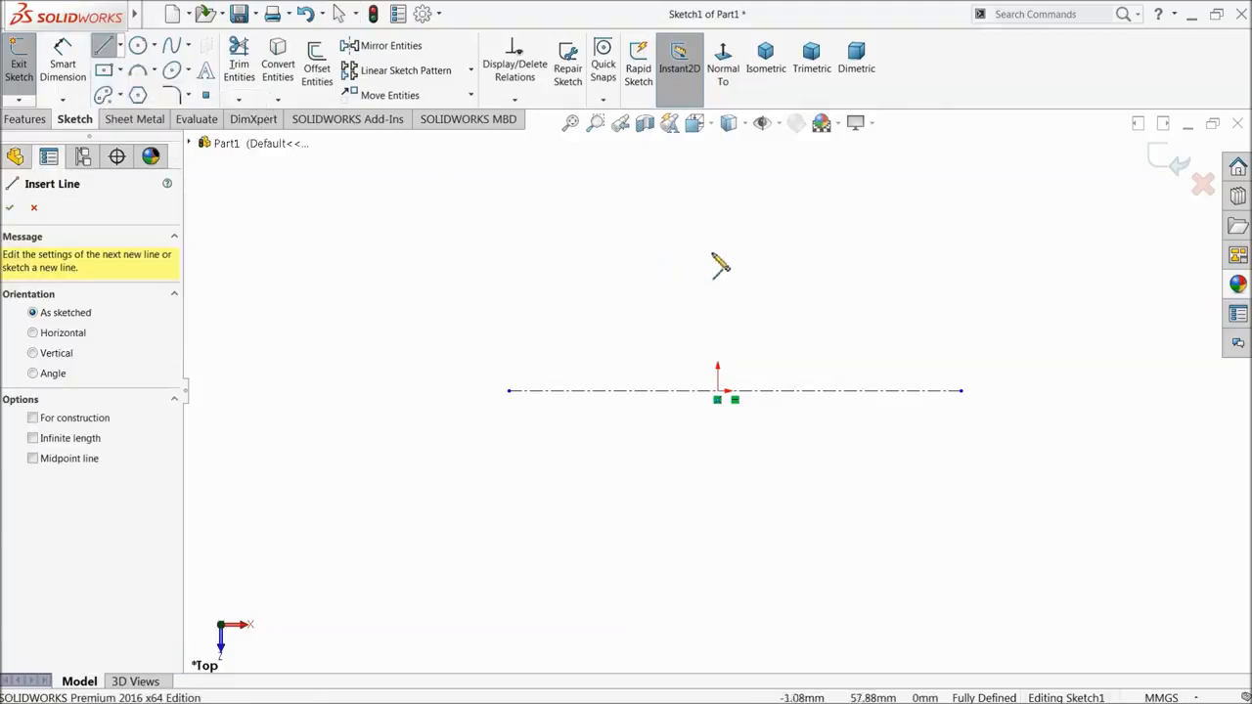
click(795, 217)
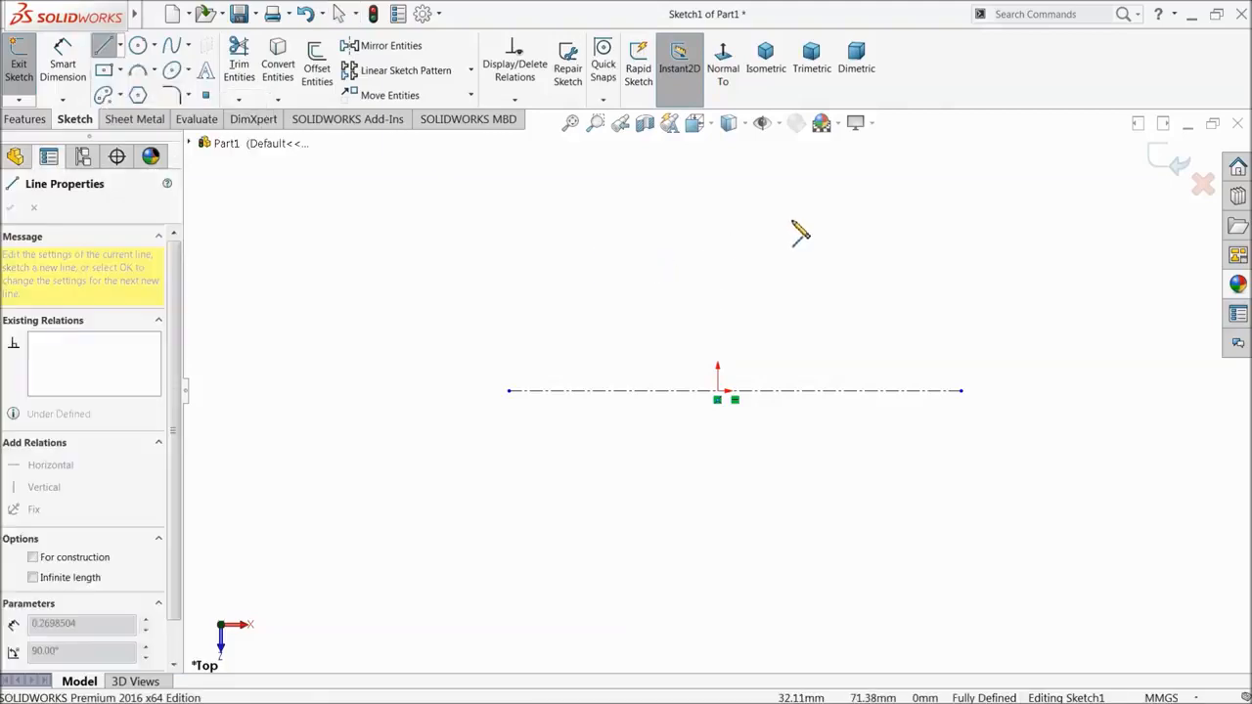
click(509, 217)
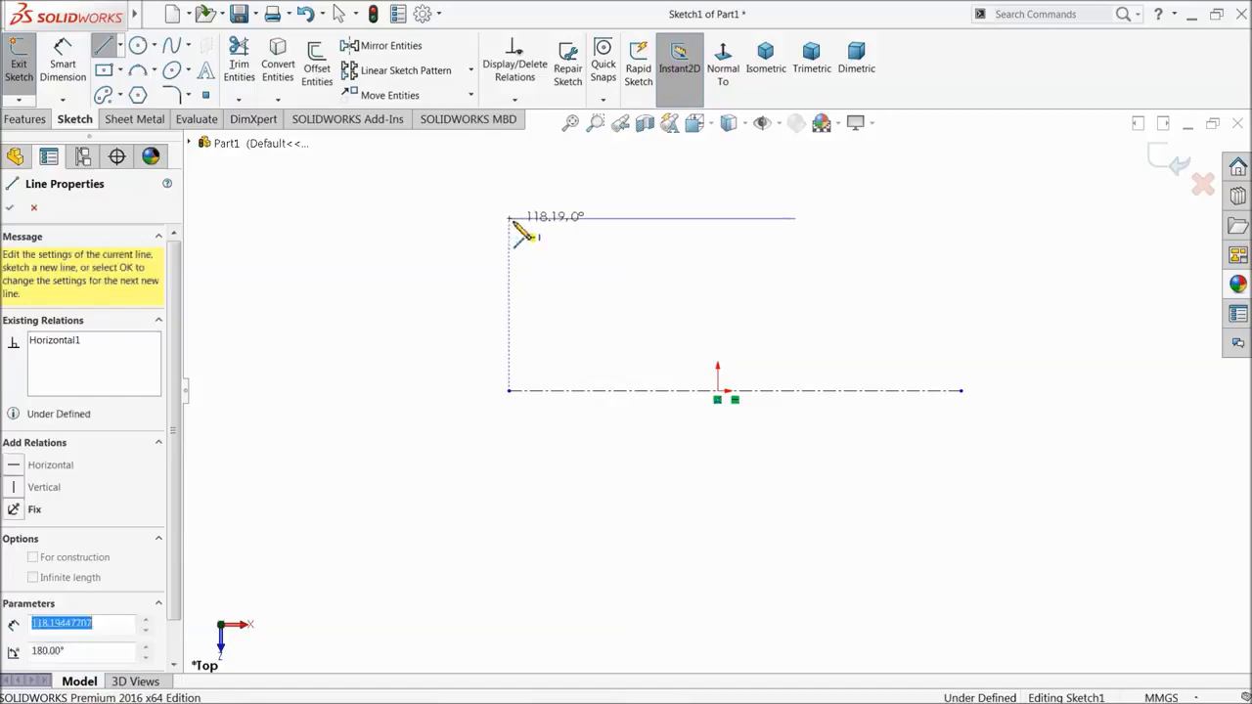
click(509, 564)
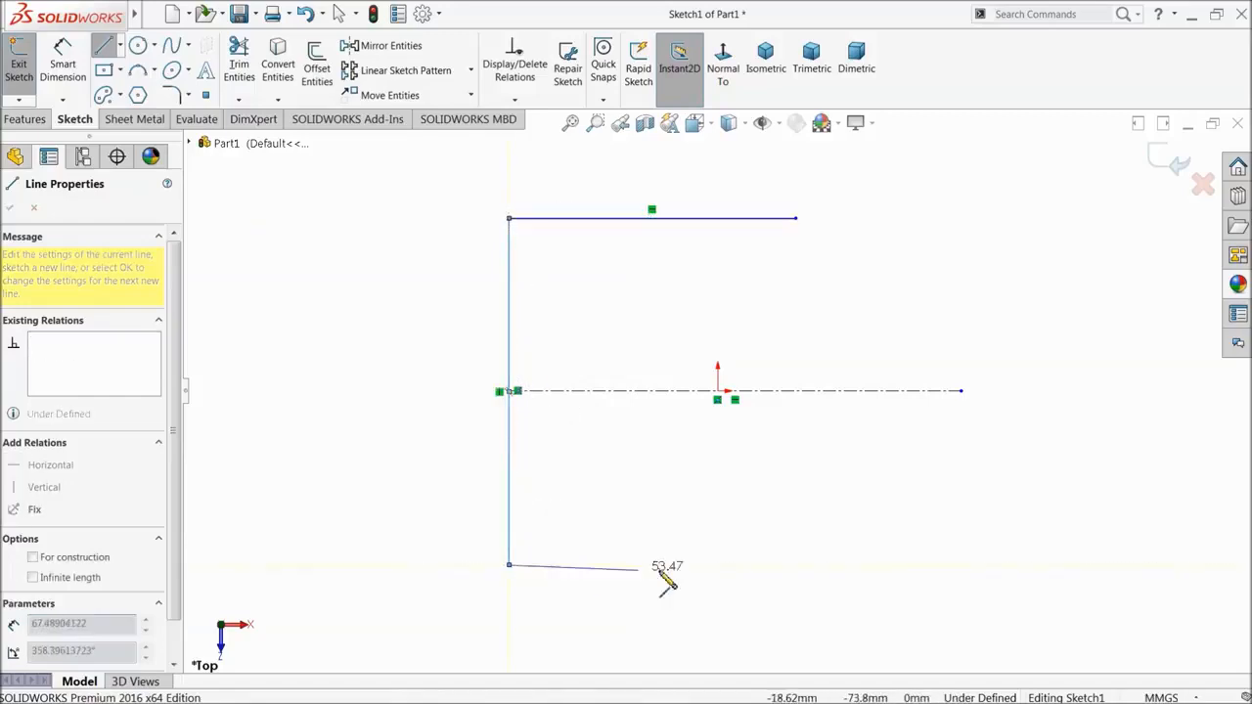
click(797, 565)
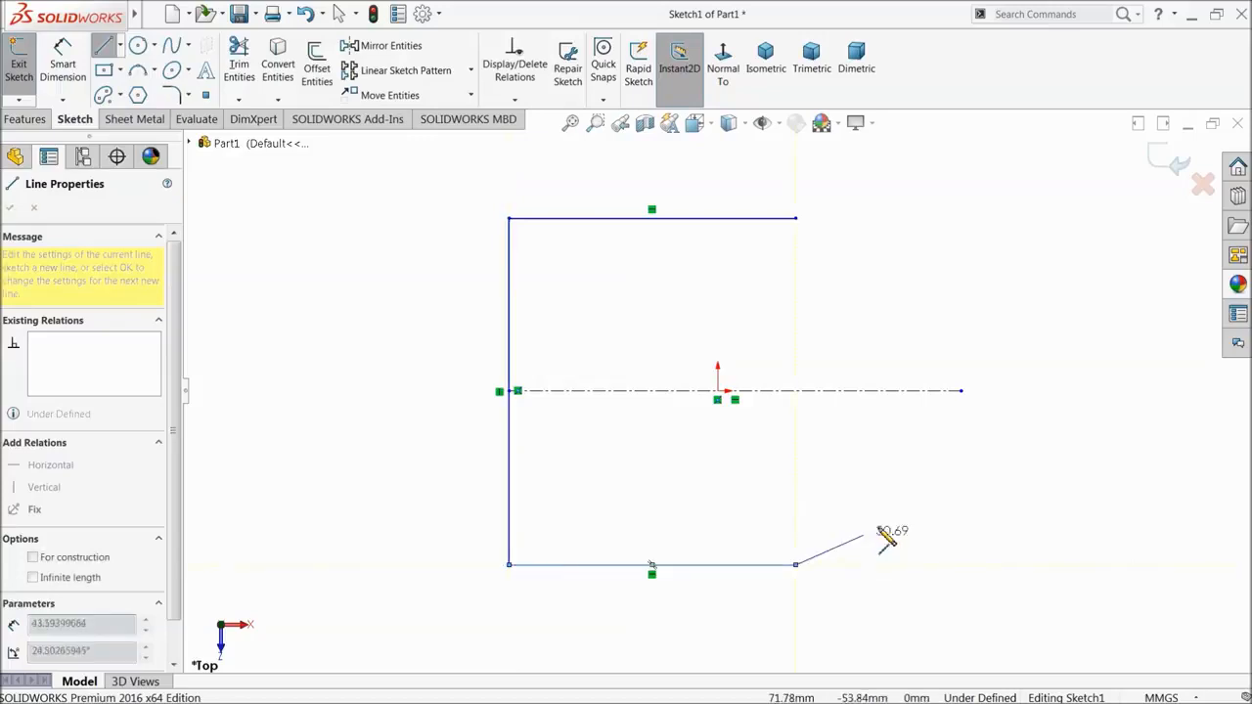
click(961, 489)
click(962, 275)
click(797, 218)
right_click(319, 282)
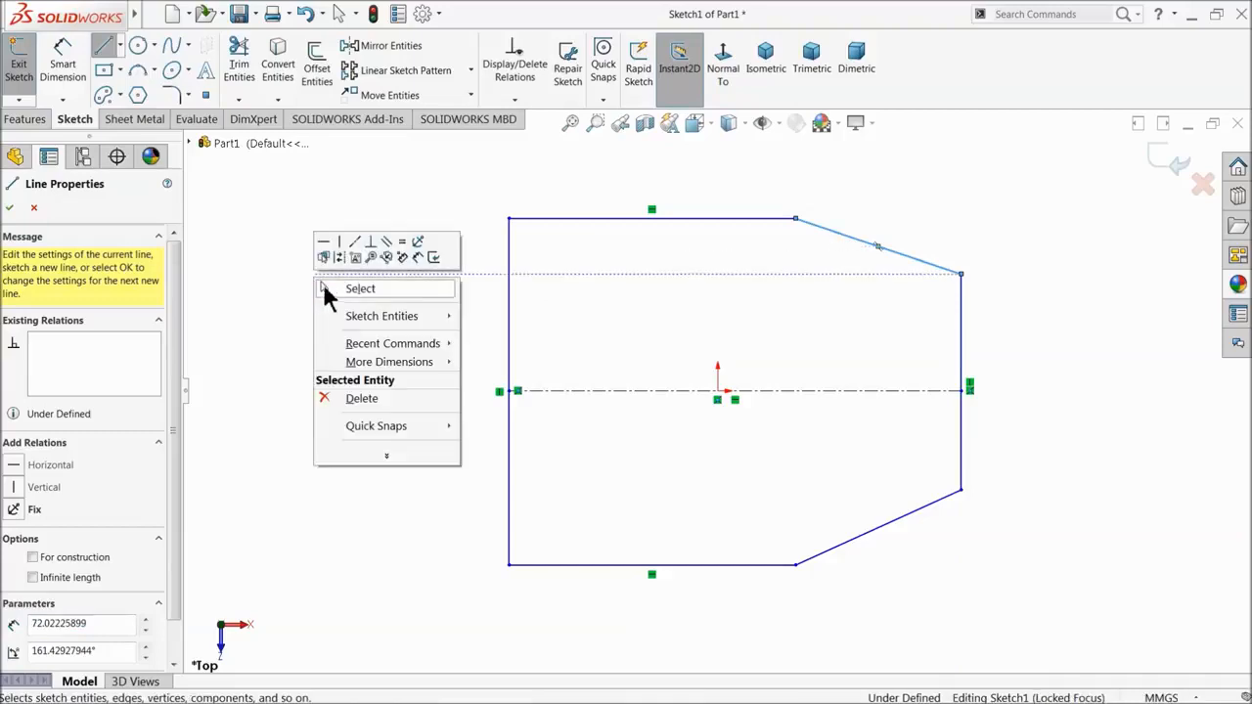
click(355, 290)
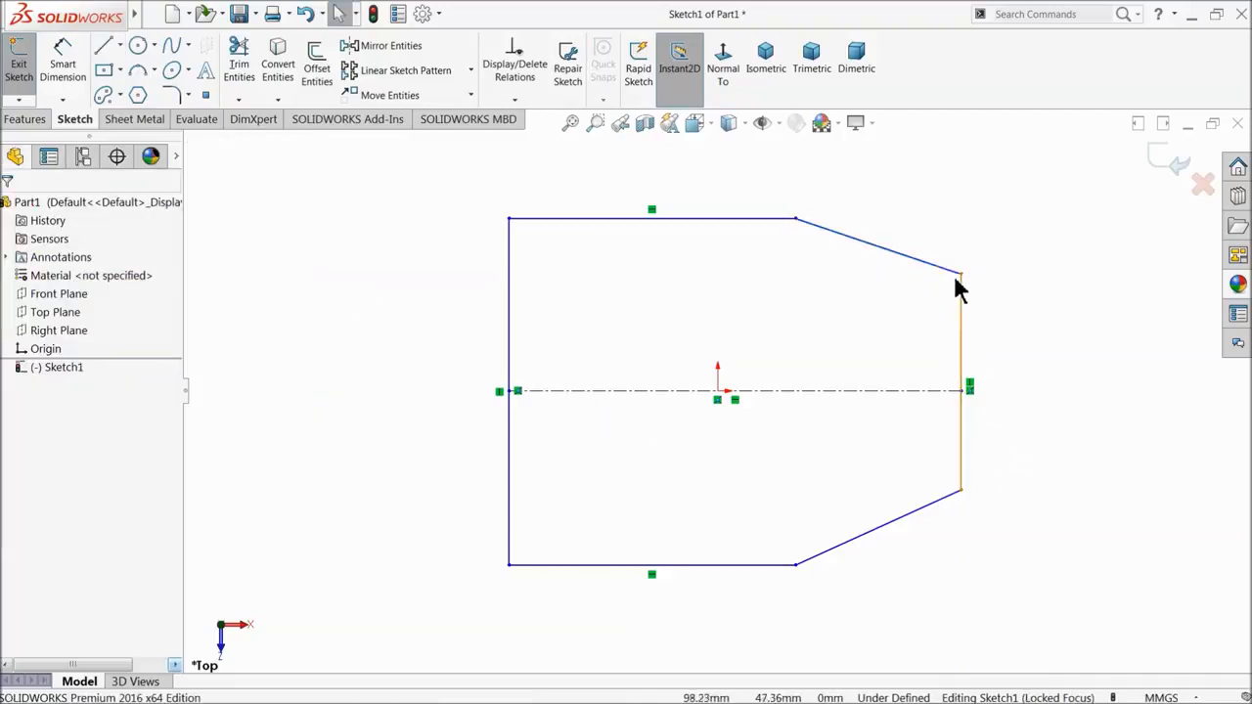
- Make the two endpoints of the outline's short right edge symmetric about the centerline
click(960, 277)
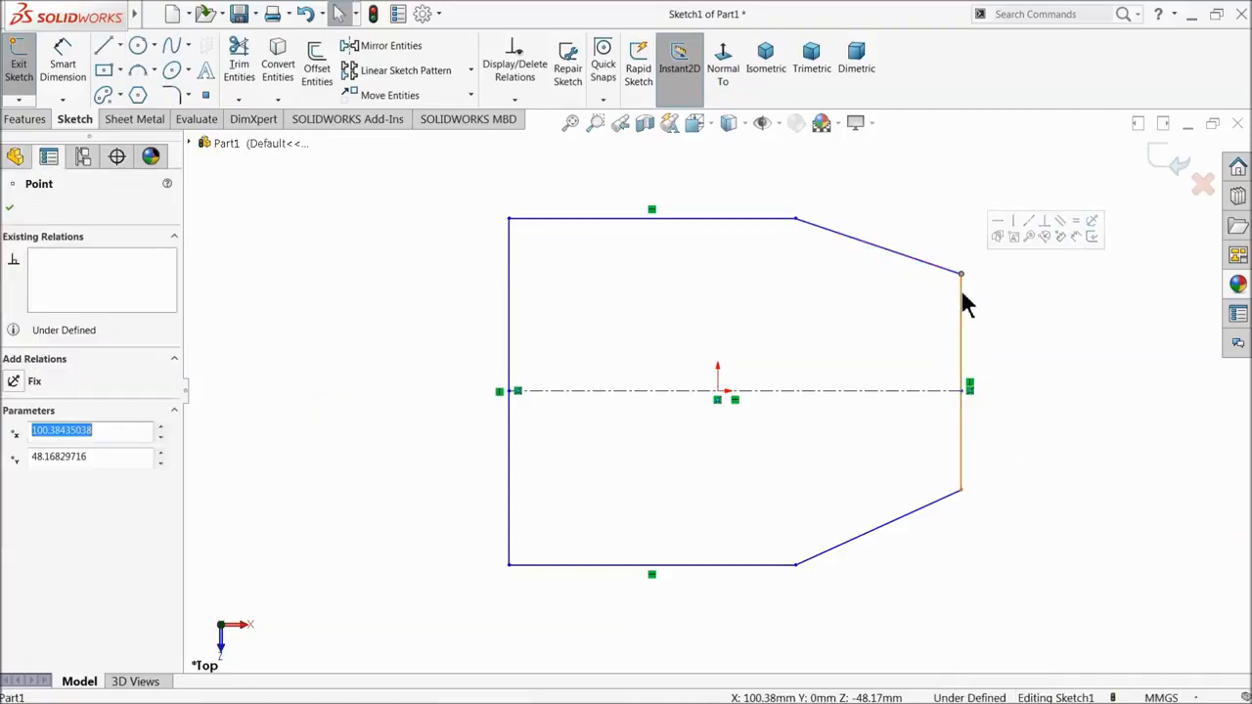
ctrl+click(961, 491)
ctrl+click(947, 391)
click(978, 345)
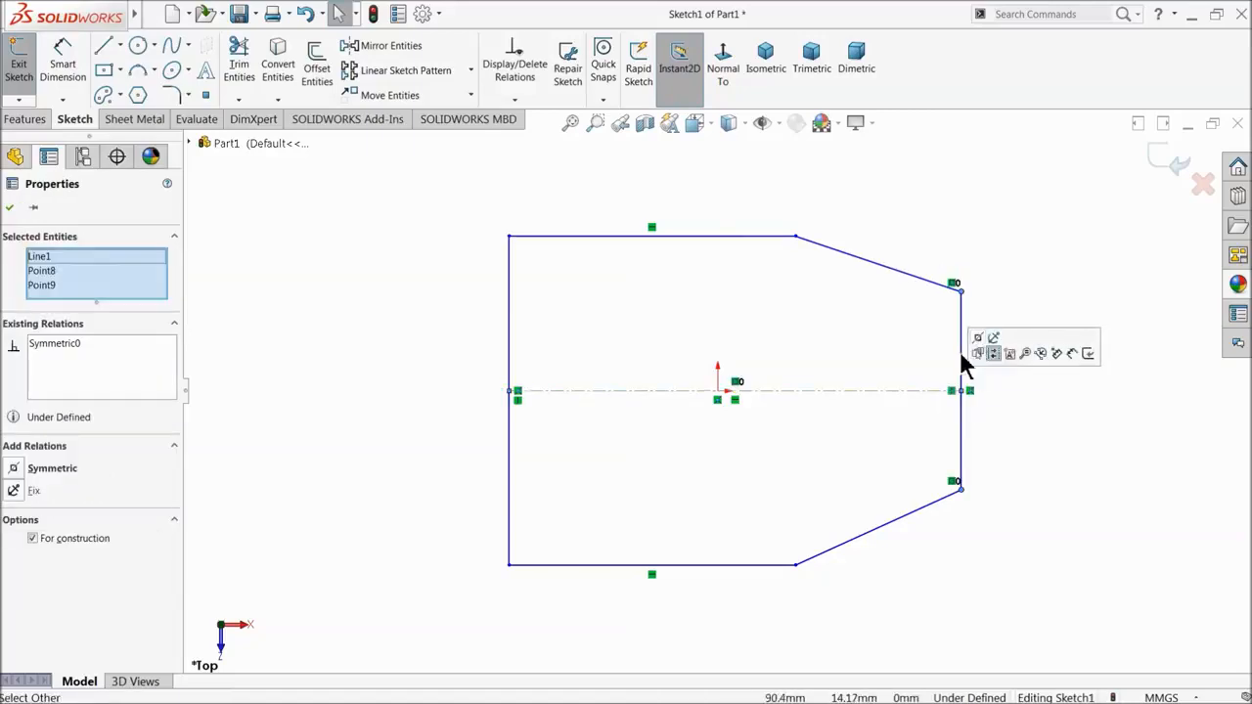
click(646, 361)
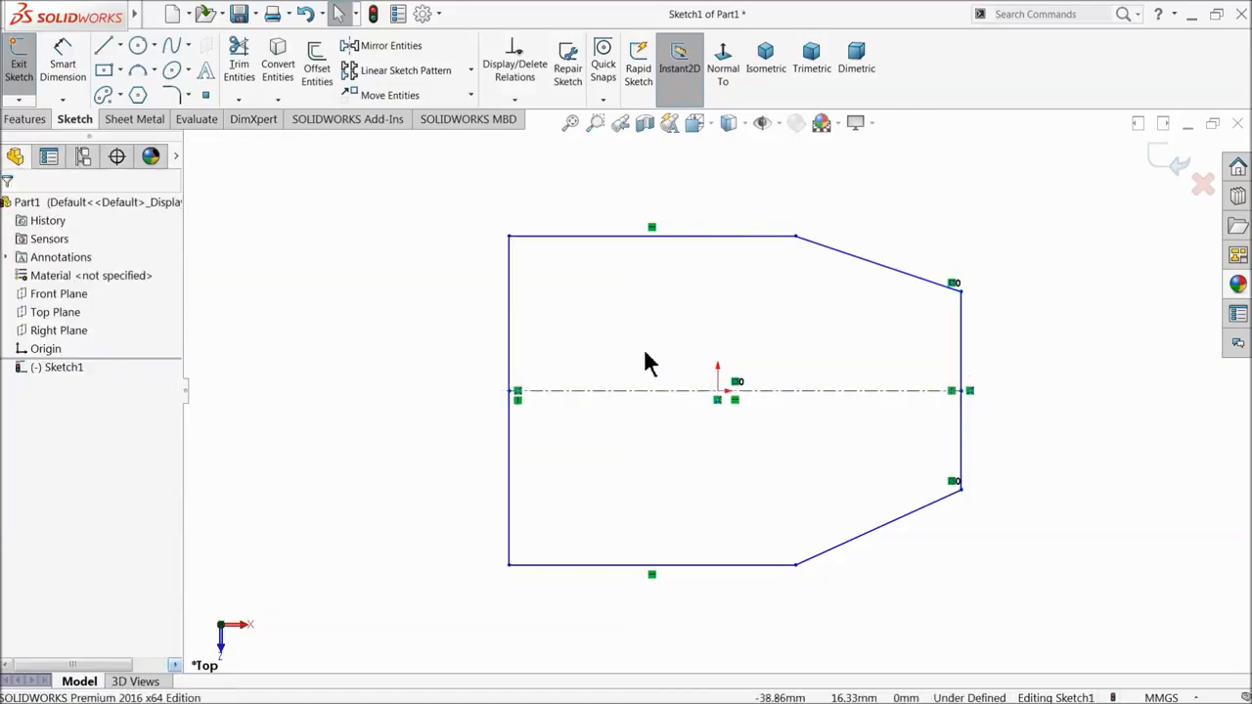
- Make the two corners of the outline's left vertical edge symmetric about the centerline
click(509, 237)
ctrl+click(509, 566)
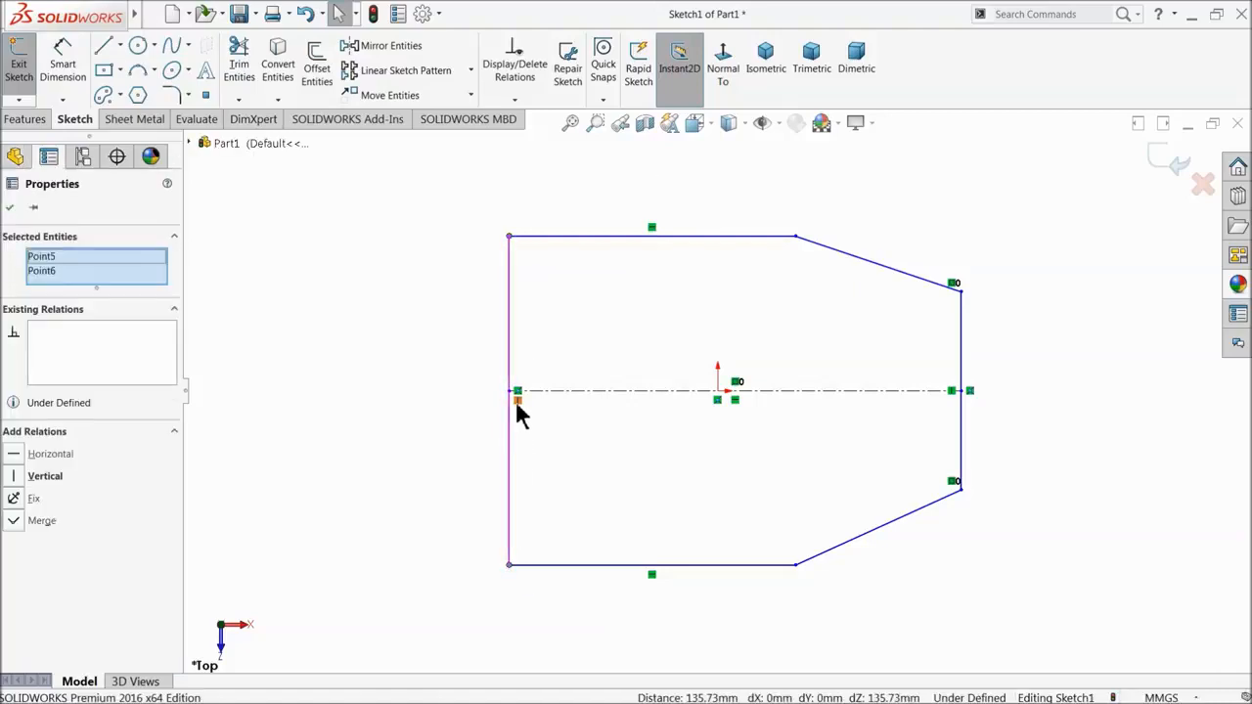
ctrl+click(546, 393)
click(582, 344)
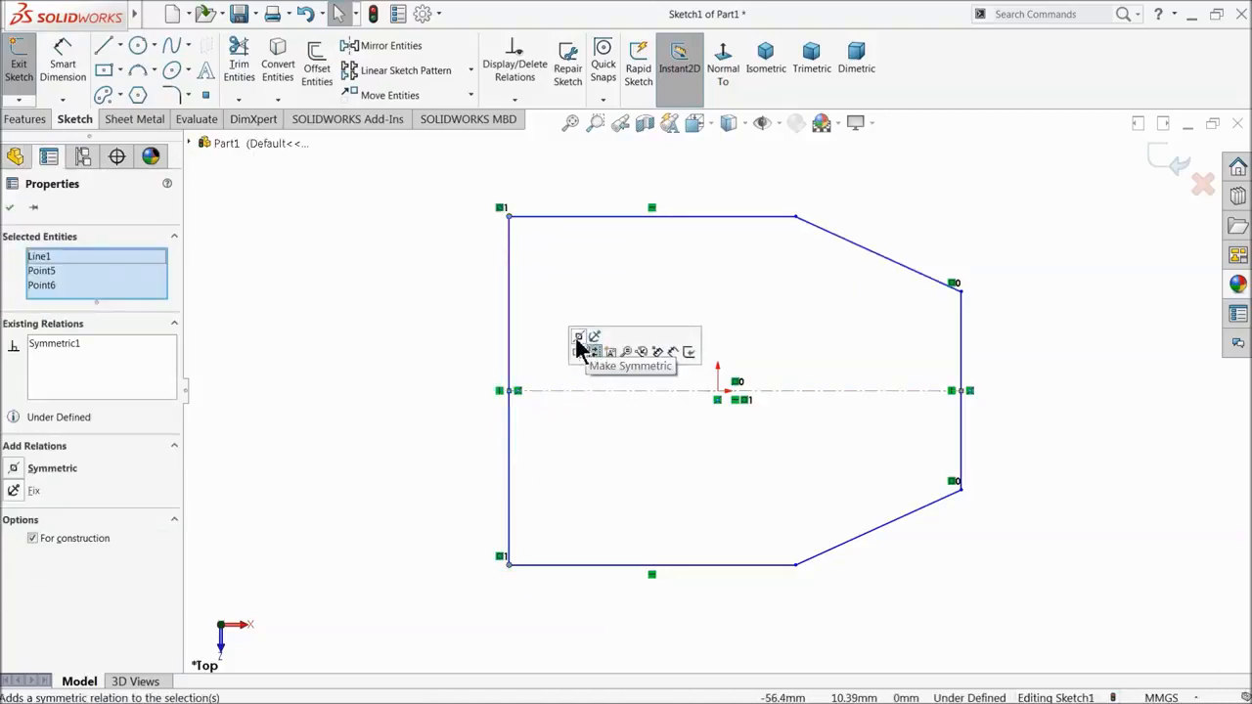
click(439, 350)
- Make the two corners where the horizontal edges meet the tapered edges symmetric about the centerline
click(796, 219)
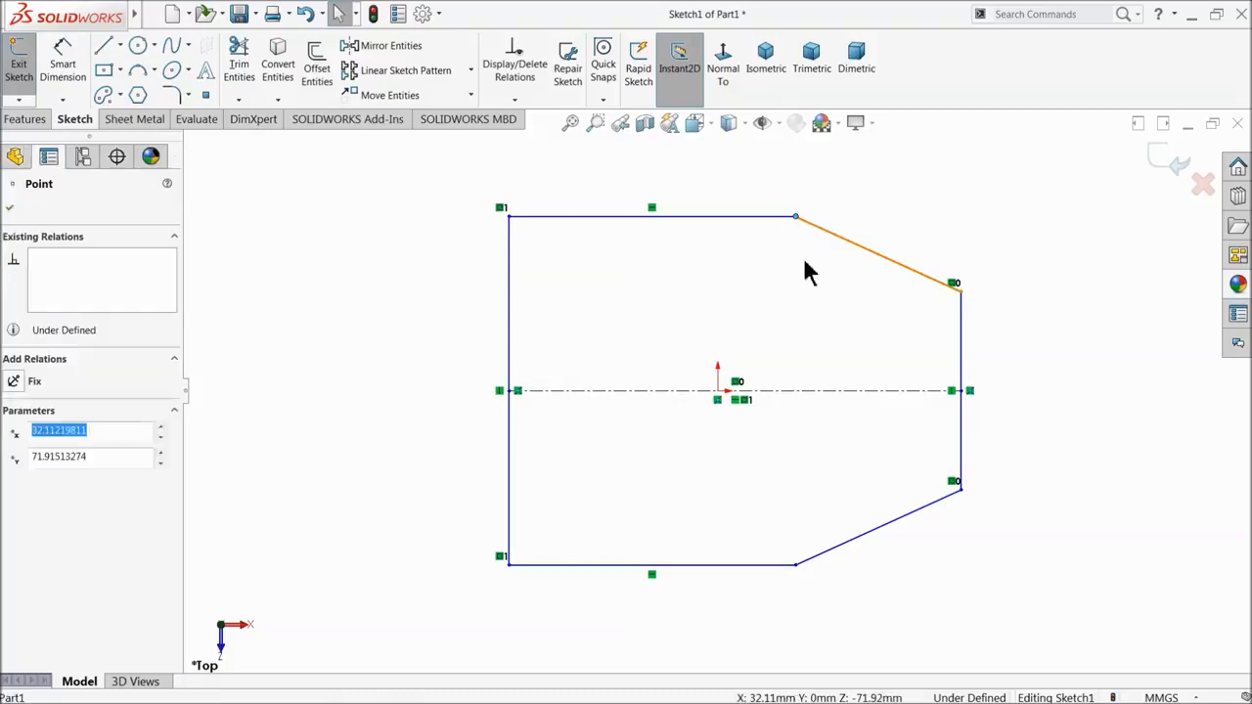
ctrl+click(796, 565)
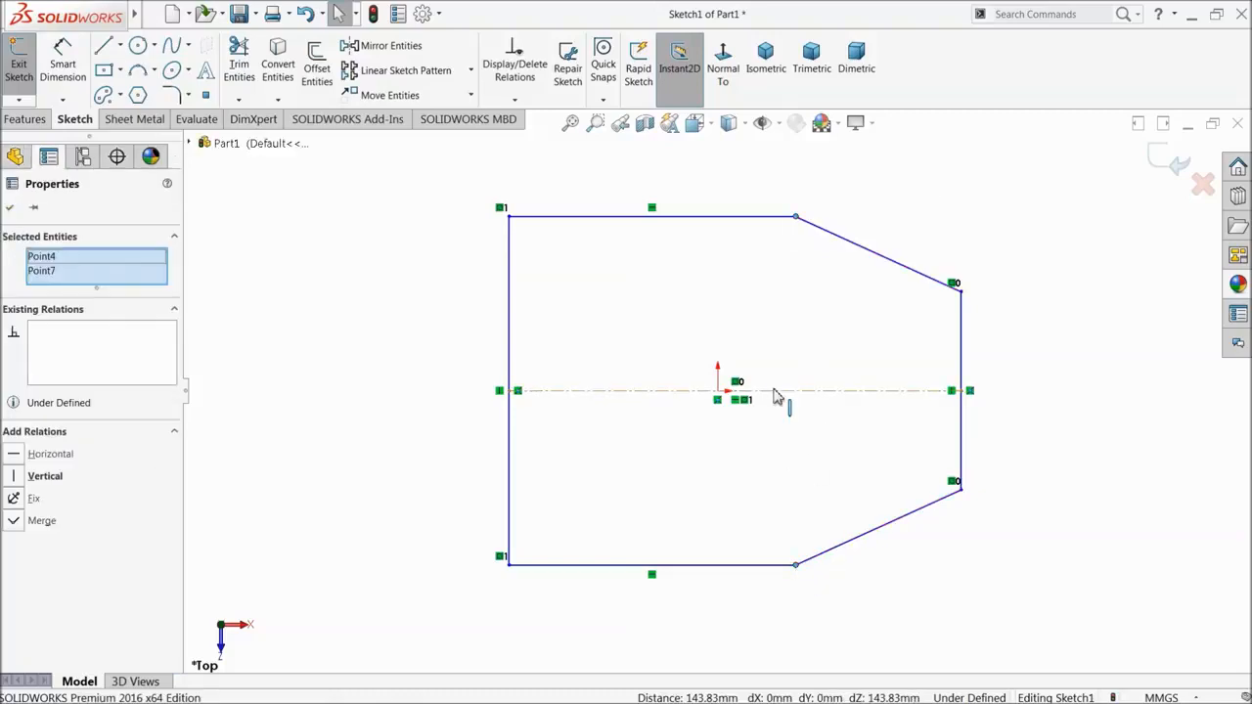
ctrl+click(778, 392)
click(808, 340)
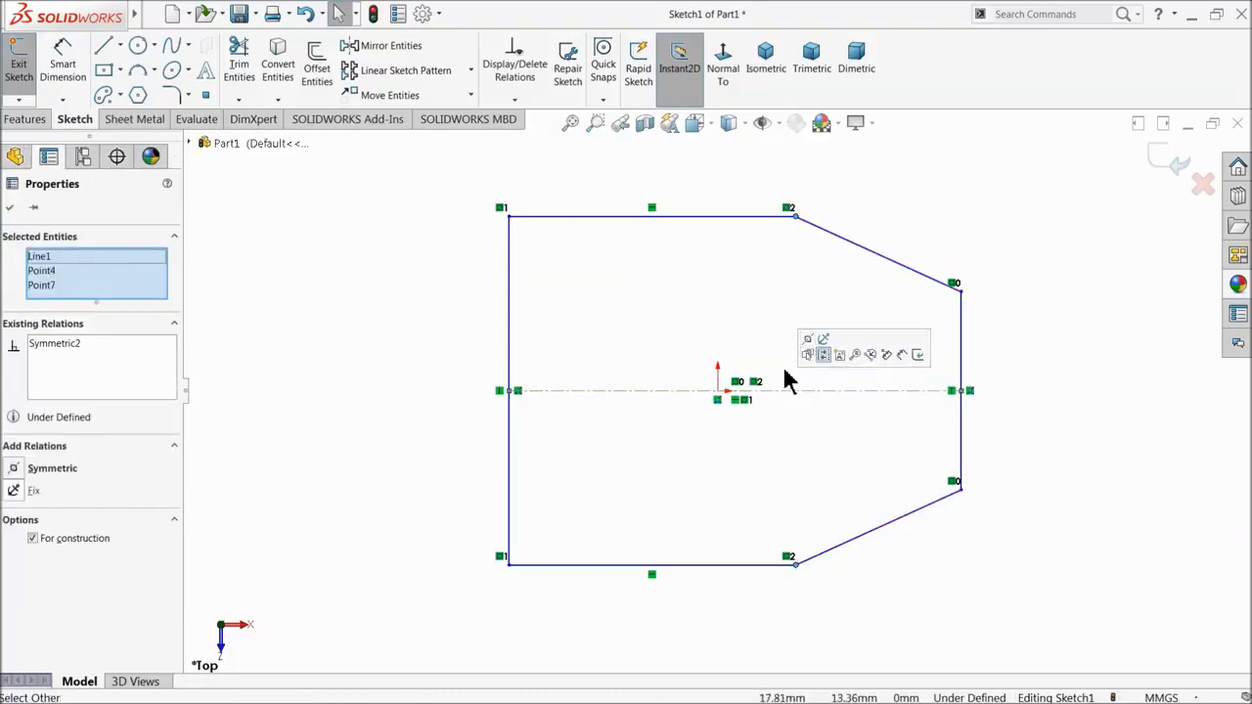
click(726, 345)
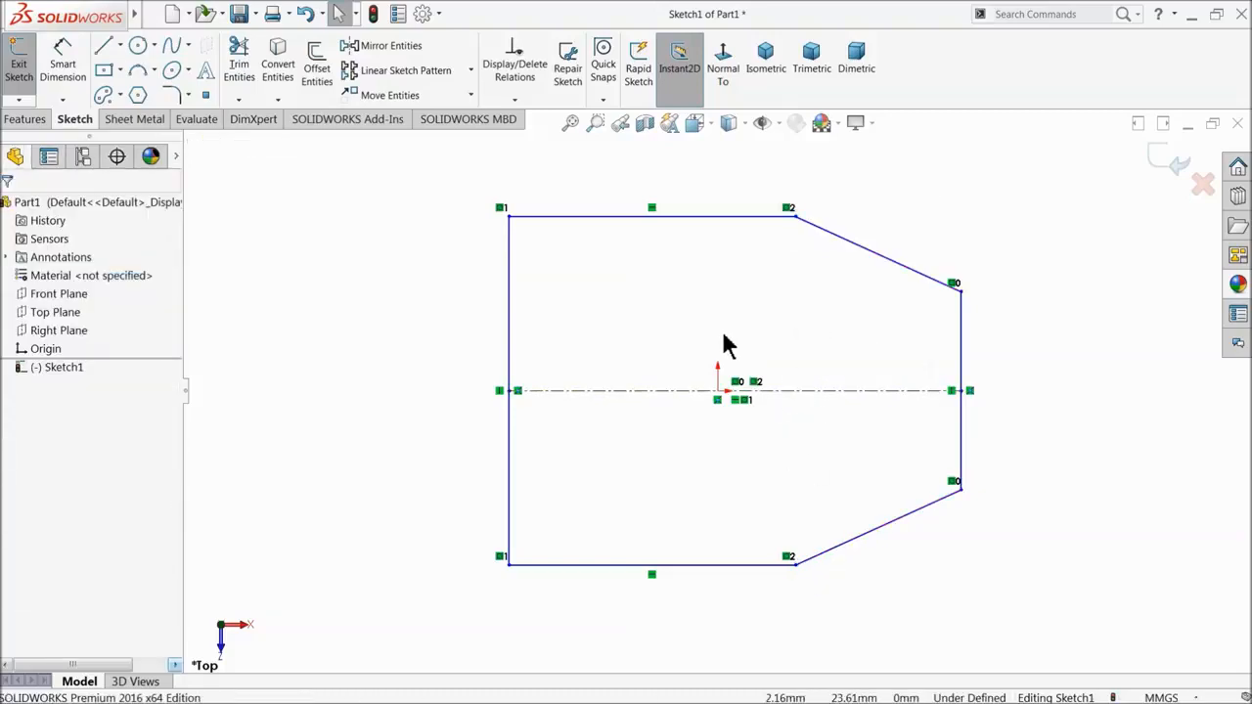
- Dimension the outline's overall length between its left and right vertical edges as 70 mm
click(61, 61)
scroll(724, 421, up, 2)
scroll(783, 411, down, 1)
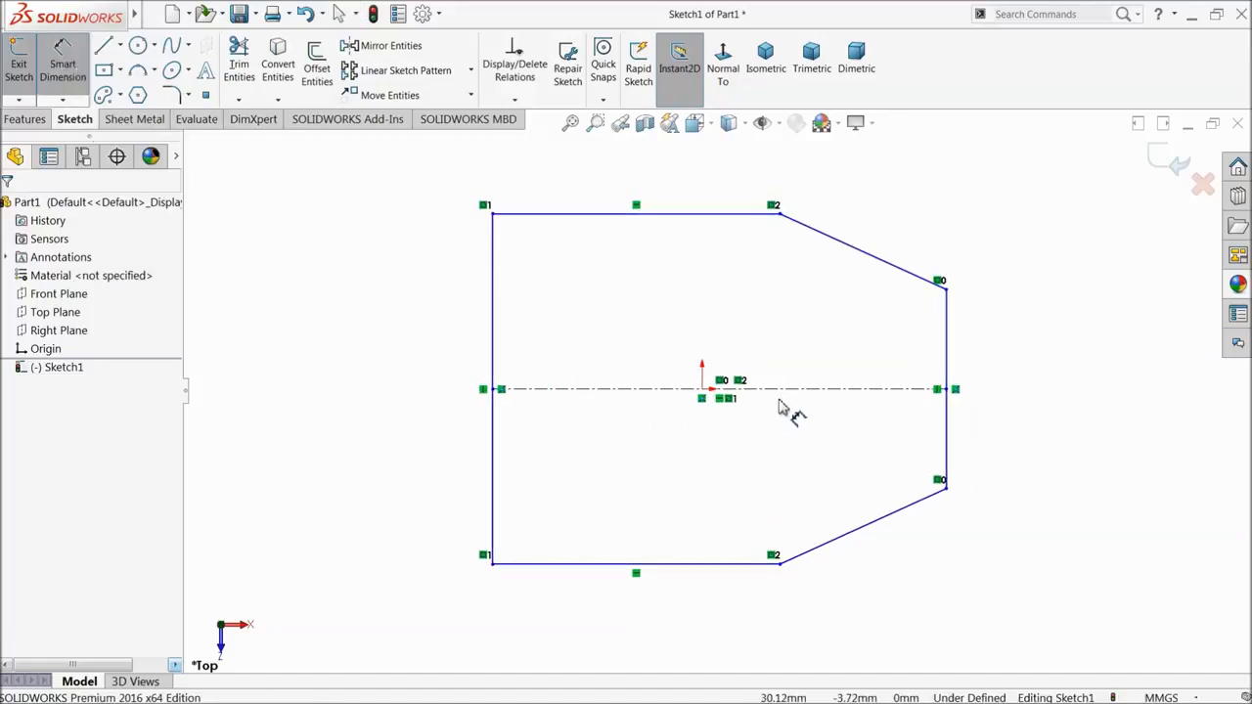
click(945, 367)
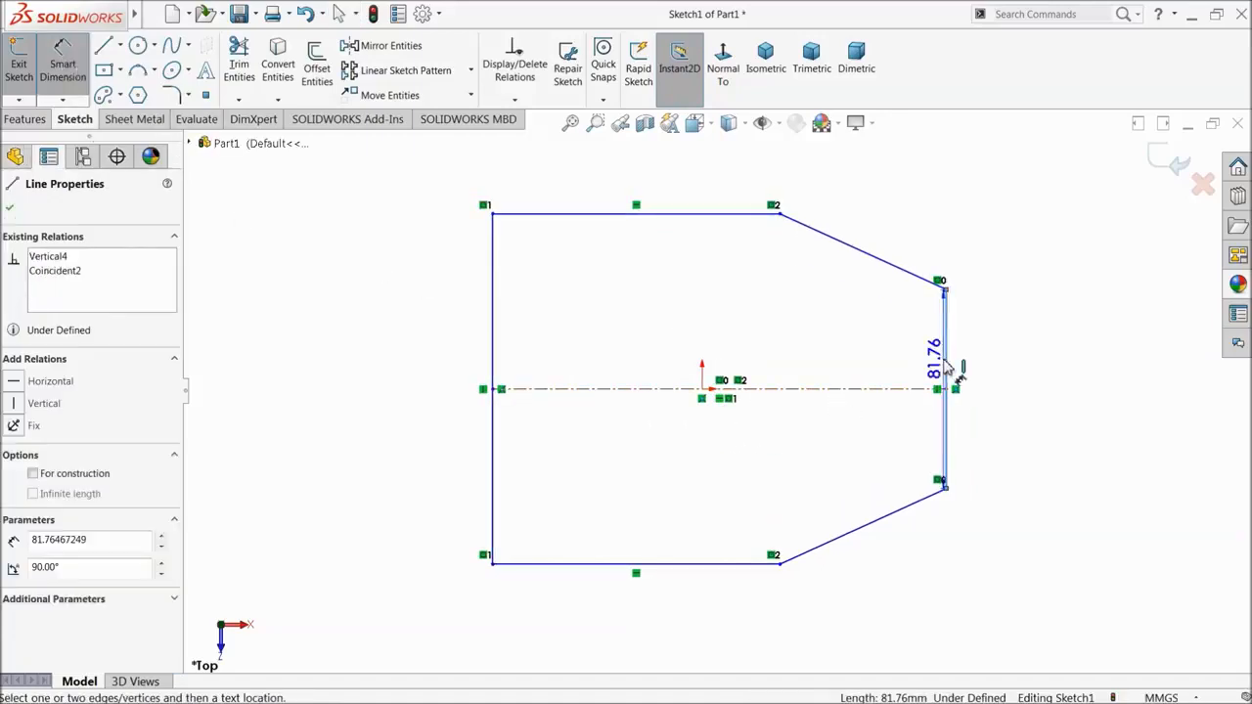
click(494, 364)
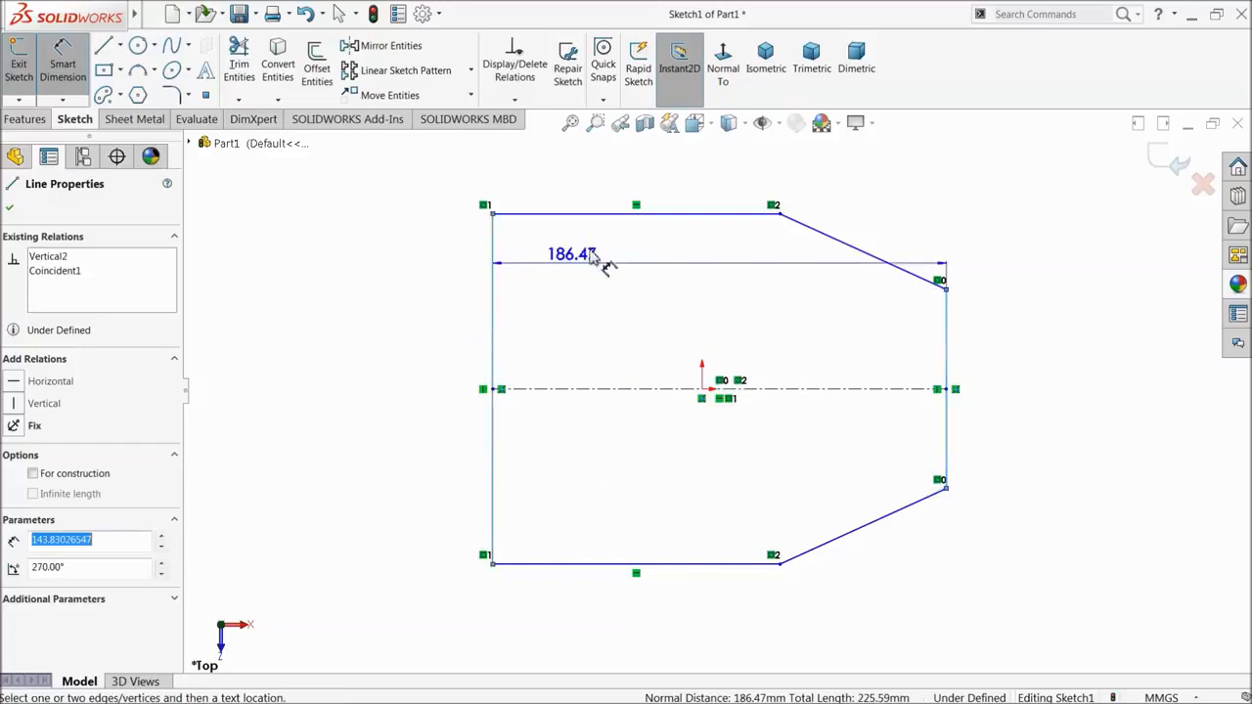
click(667, 158)
text(70)
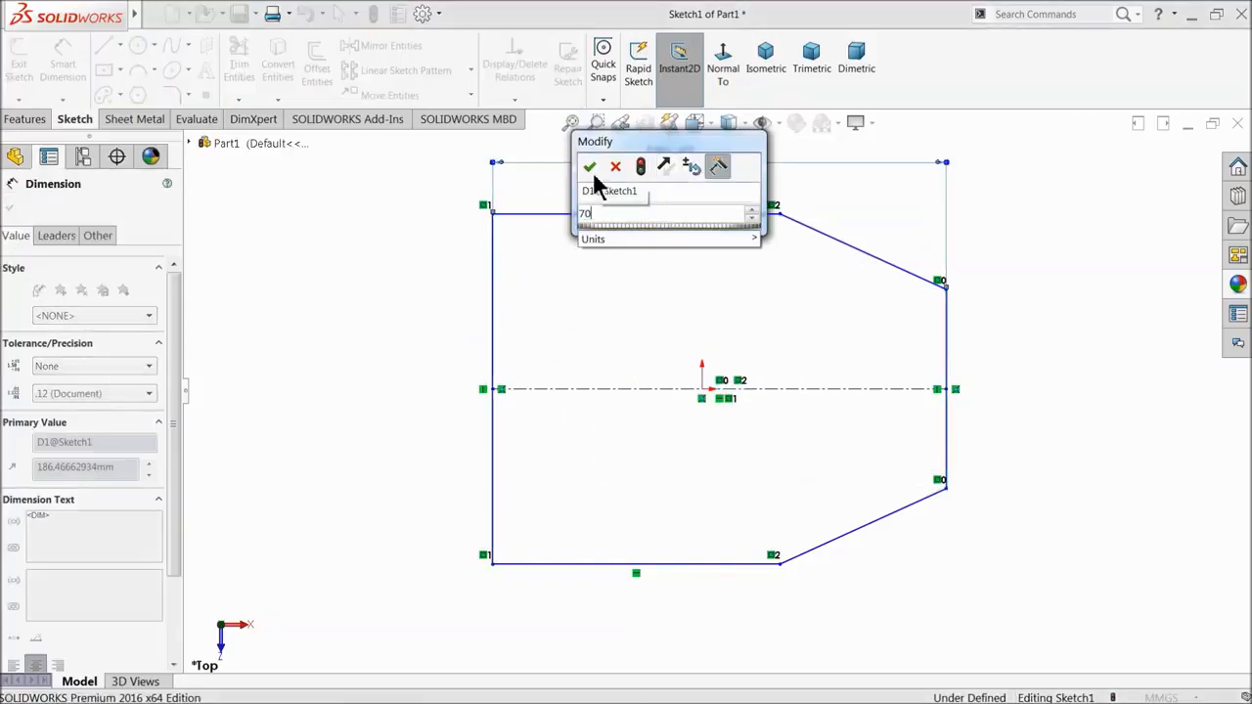
click(590, 168)
- Dimension the outline's left vertical edge as 40 mm
click(497, 325)
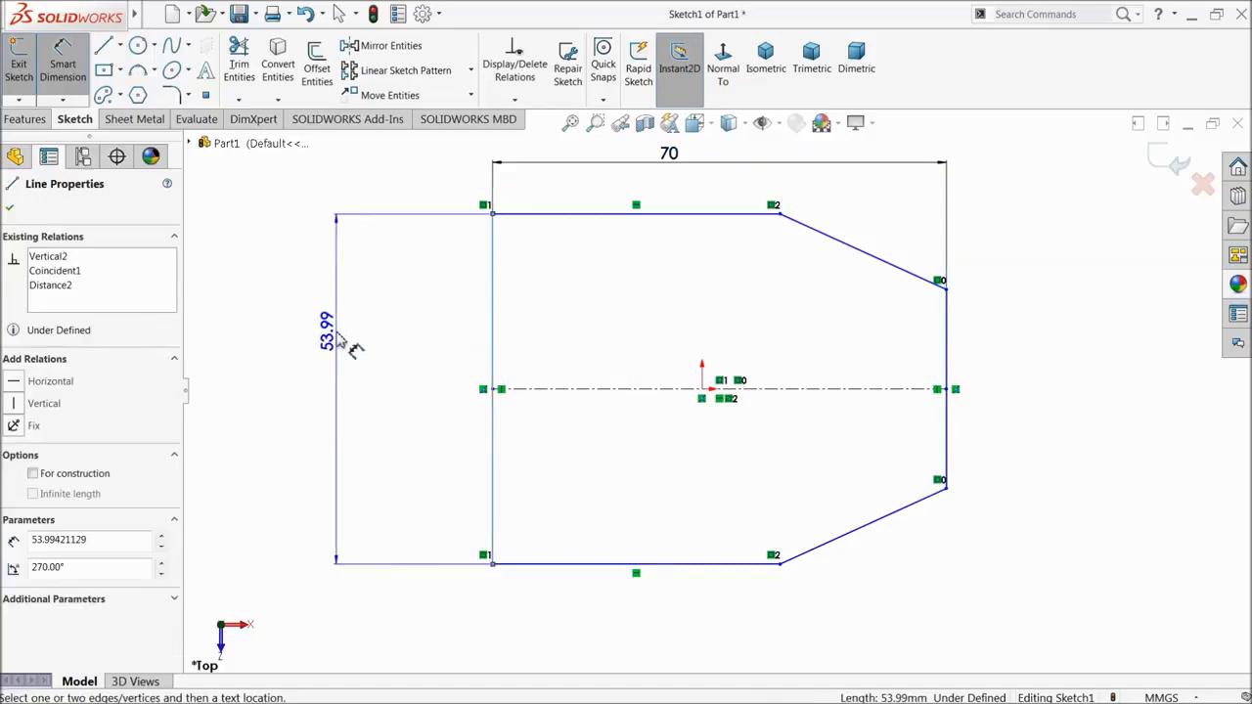
click(336, 342)
text(40)
click(257, 337)
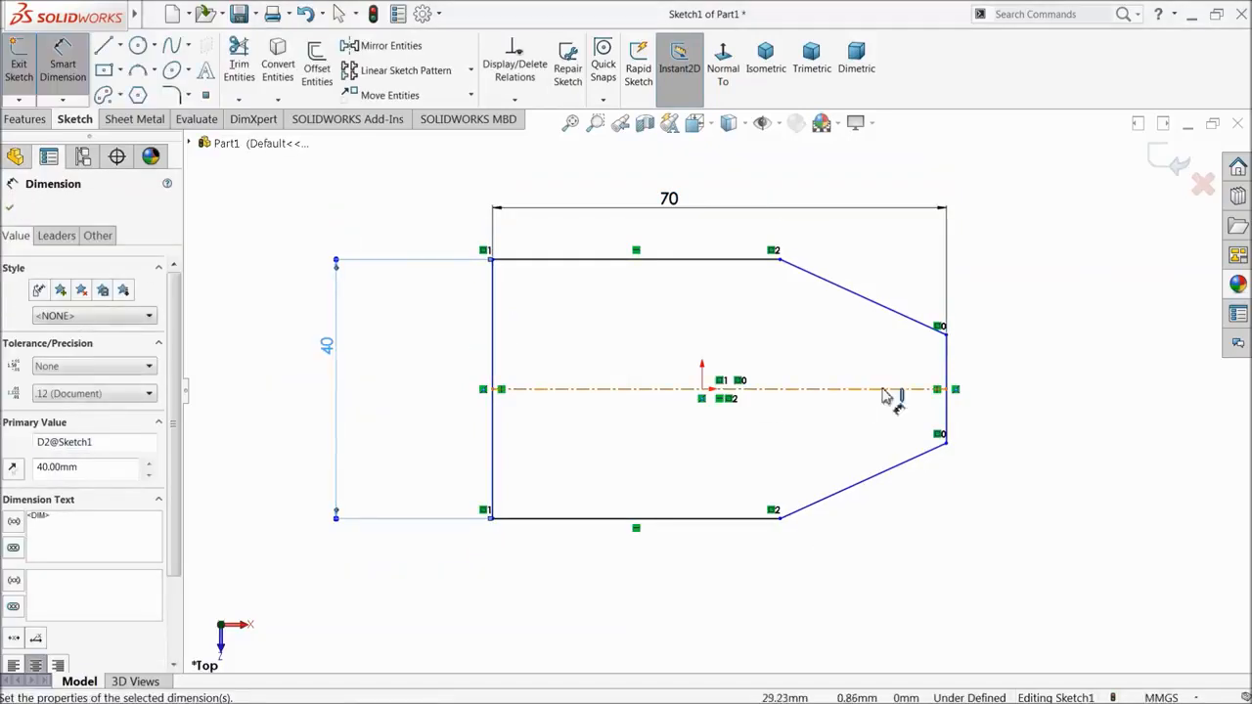
- Dimension the outline's short right vertical edge as 17.6 mm
click(947, 374)
click(1004, 372)
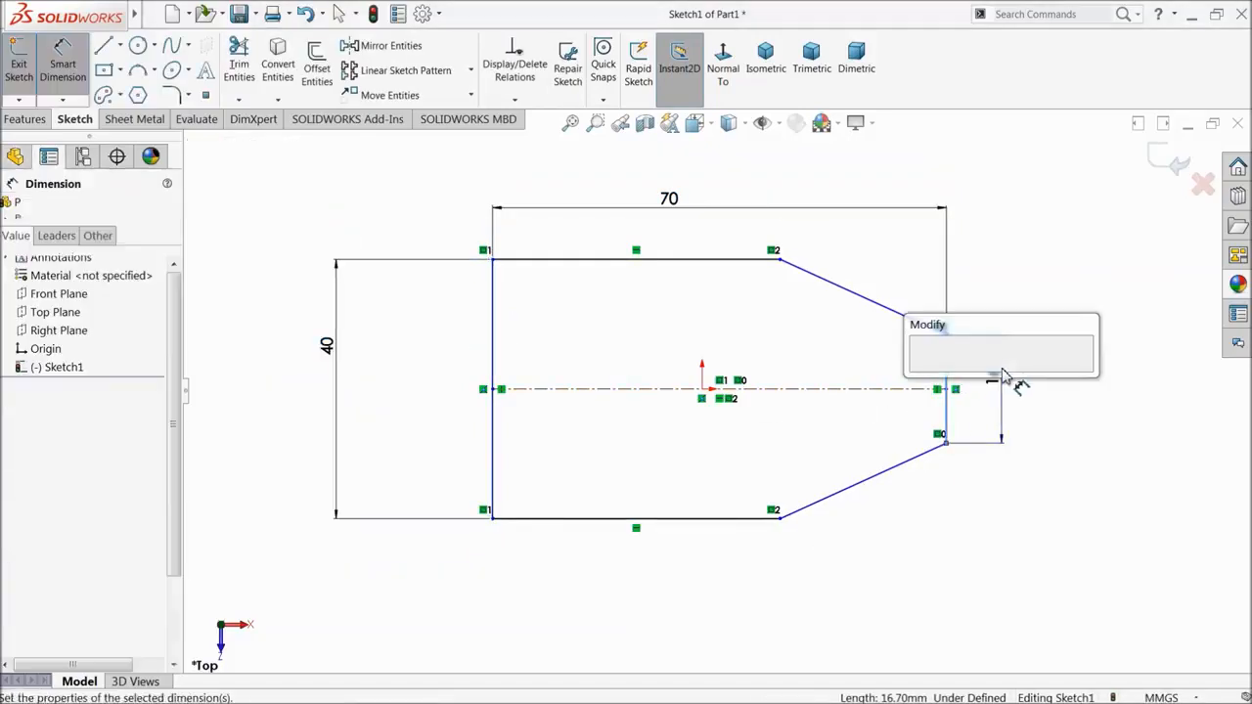
text(17.6)
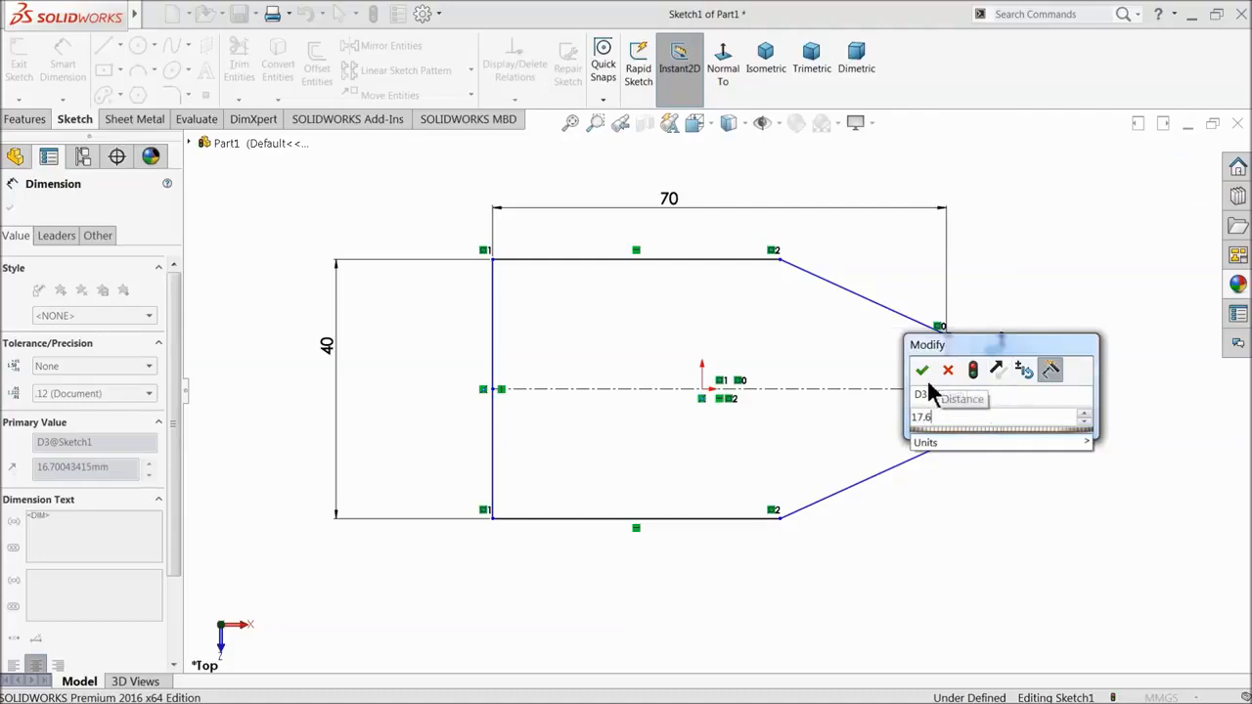
click(922, 372)
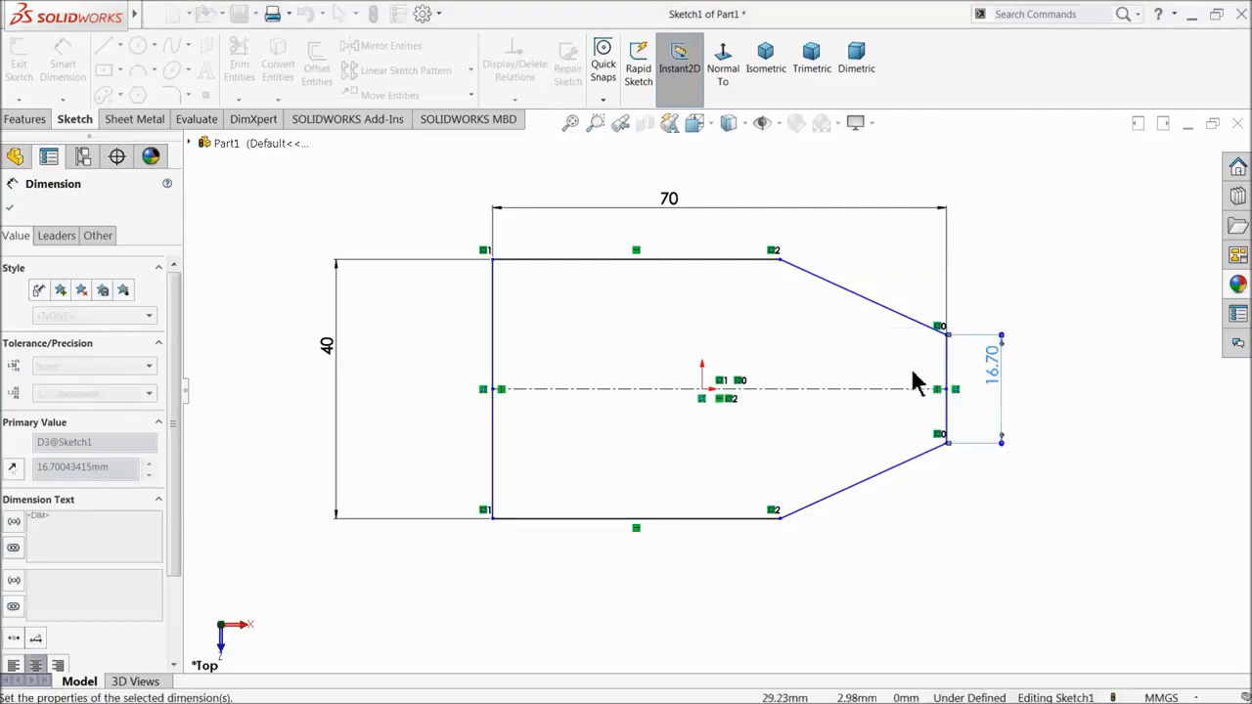
- Dimension the outline's upper horizontal edge as 45 mm
click(646, 261)
click(637, 245)
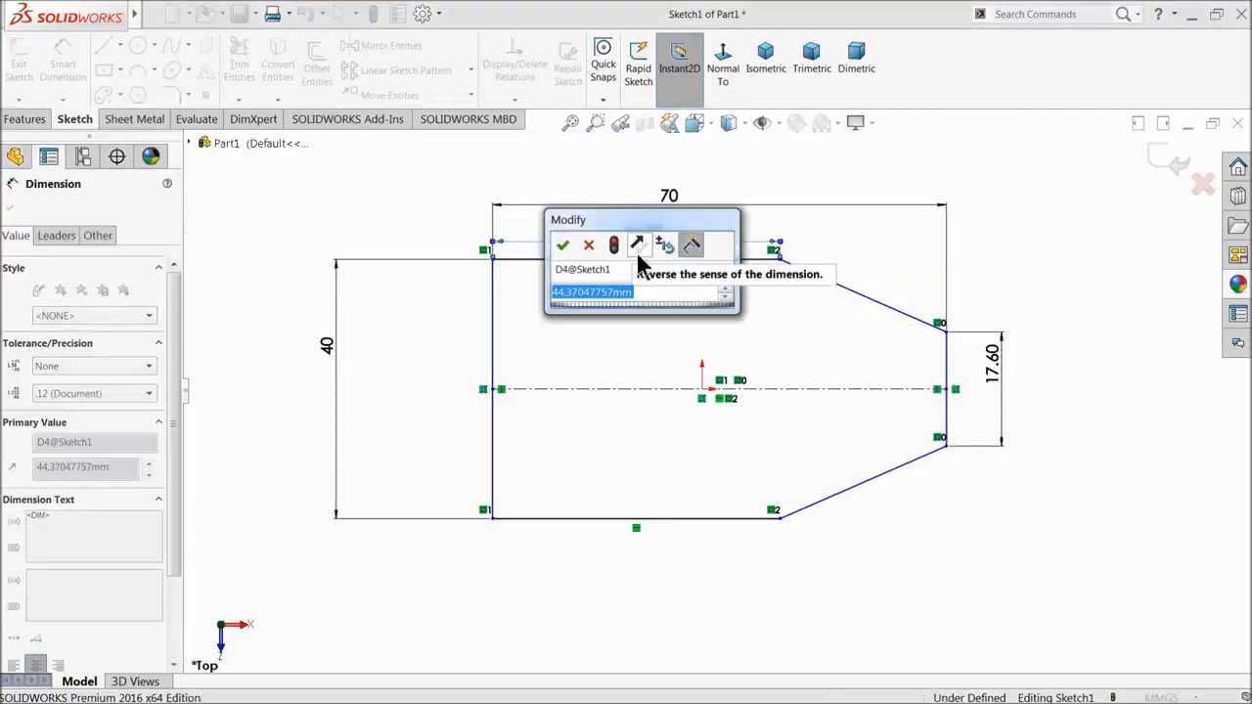
text(45)
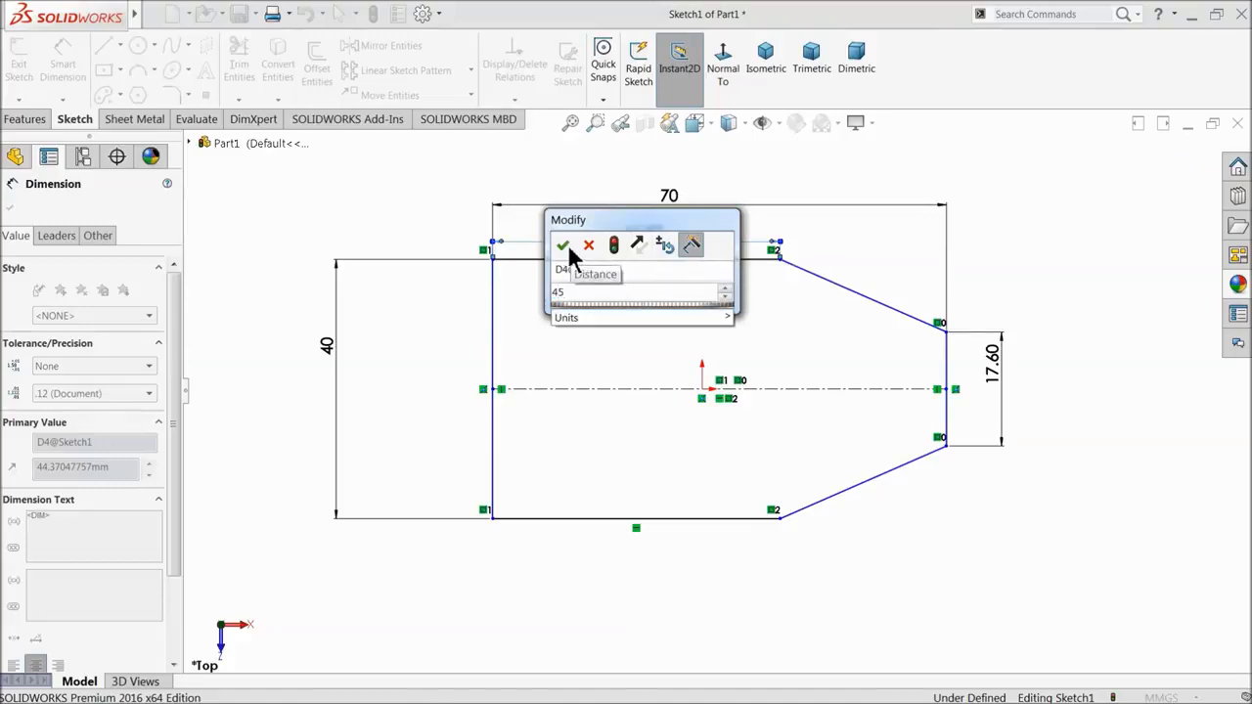
click(564, 246)
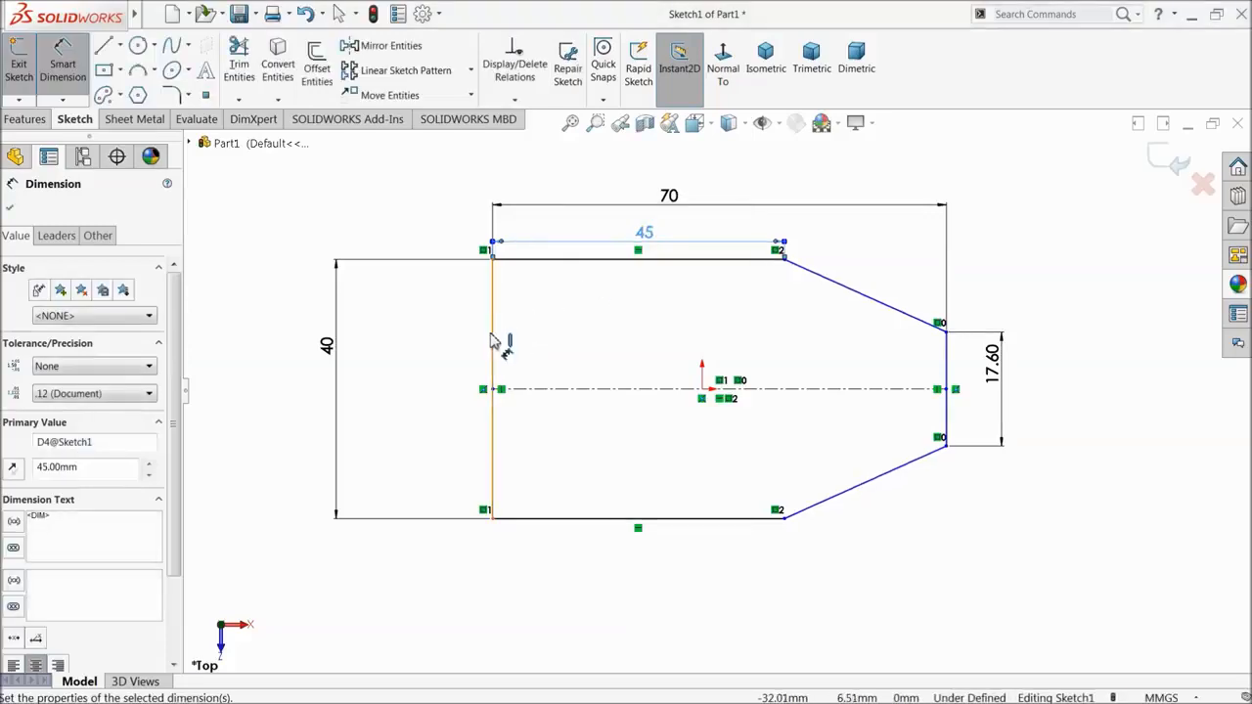
- Dimension the horizontal distance from the outline's left vertical edge to the origin as 35 mm
click(495, 419)
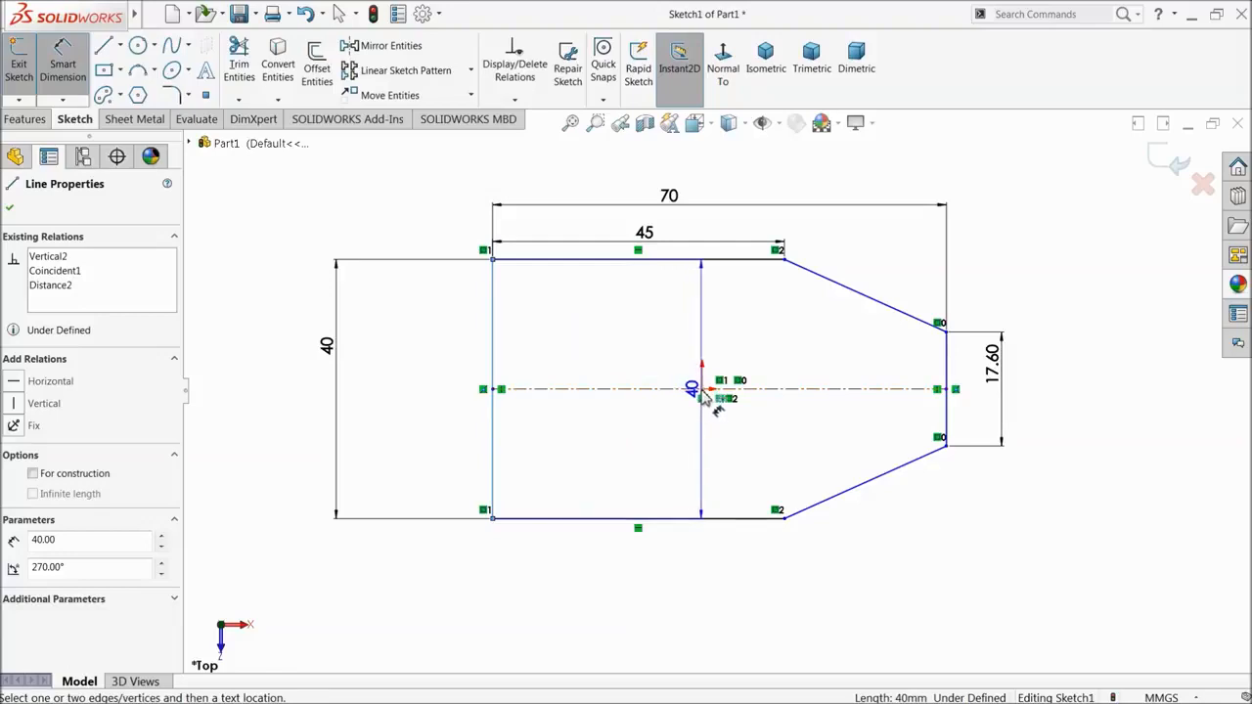
click(705, 396)
click(611, 585)
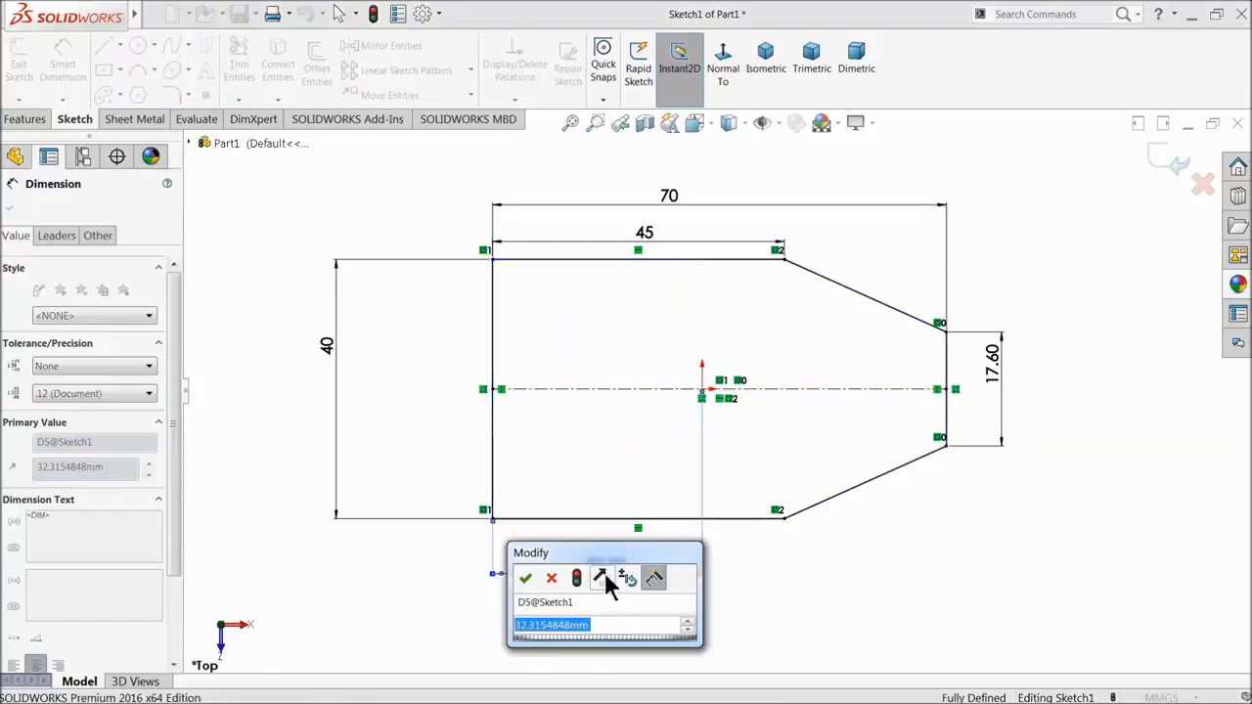
text(35)
click(525, 579)
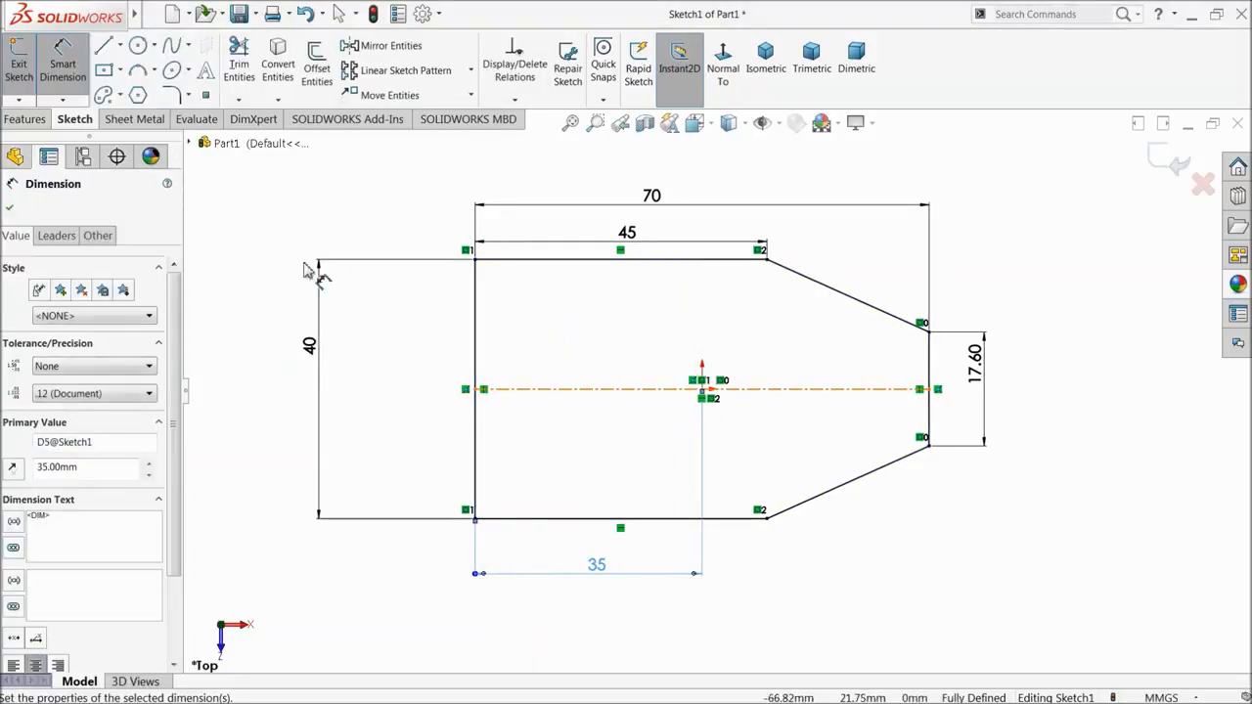
click(9, 209)
- Fillet the outline's two left corners with a 6 mm radius
click(172, 94)
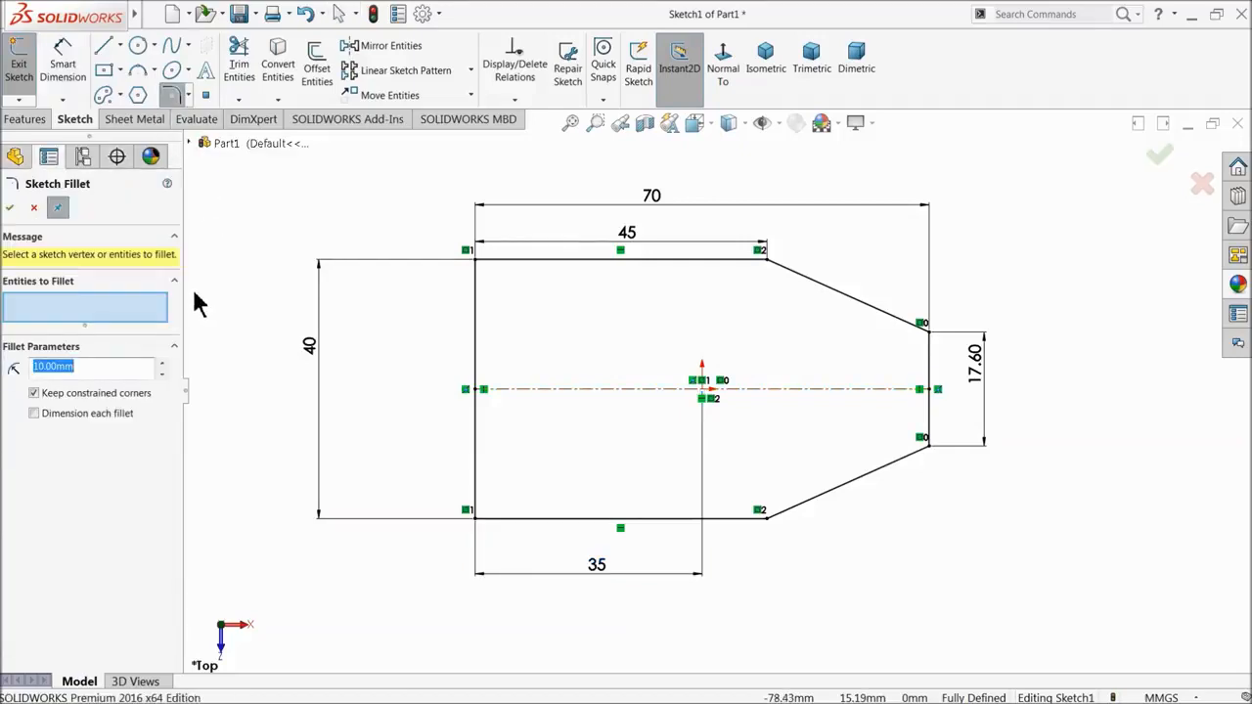
text(6)
click(478, 268)
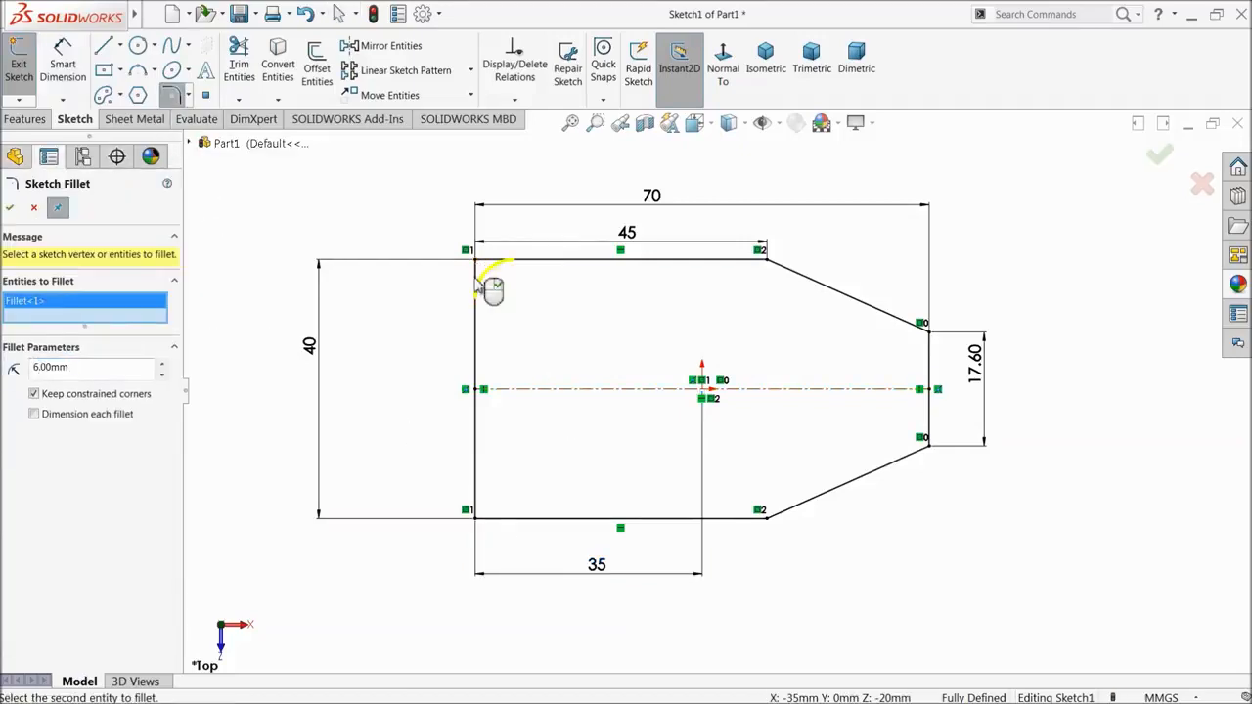
click(478, 517)
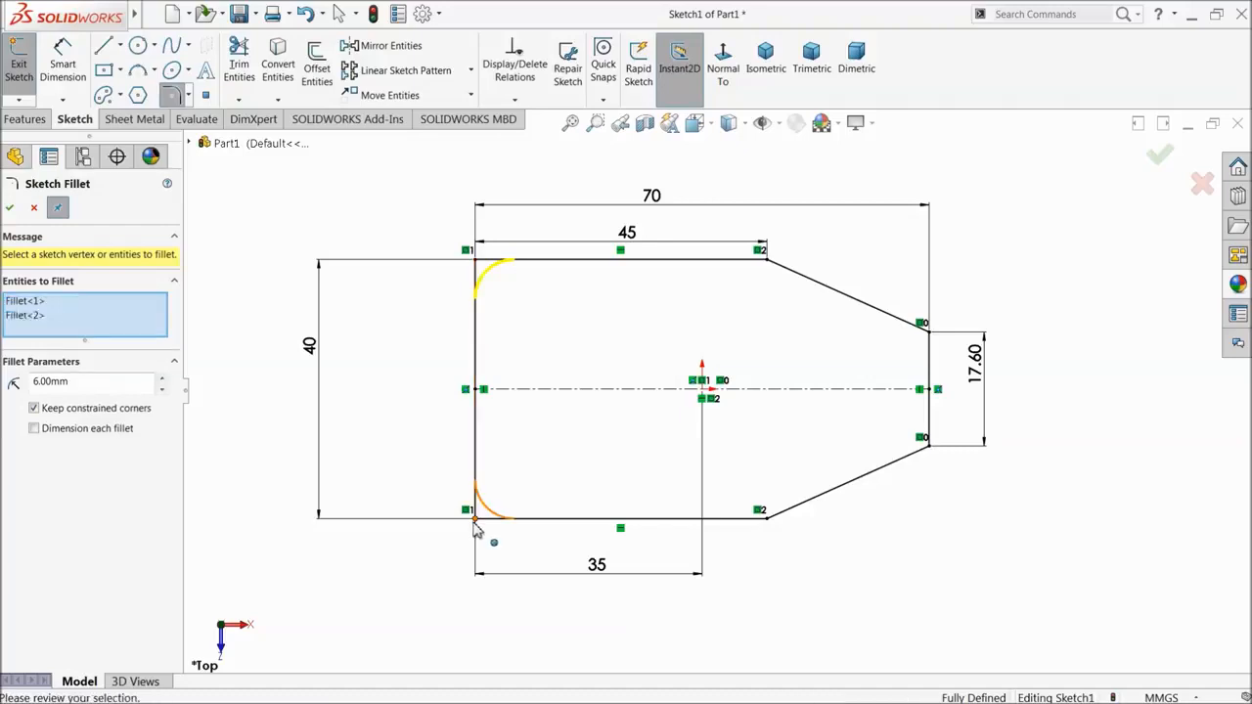
click(9, 207)
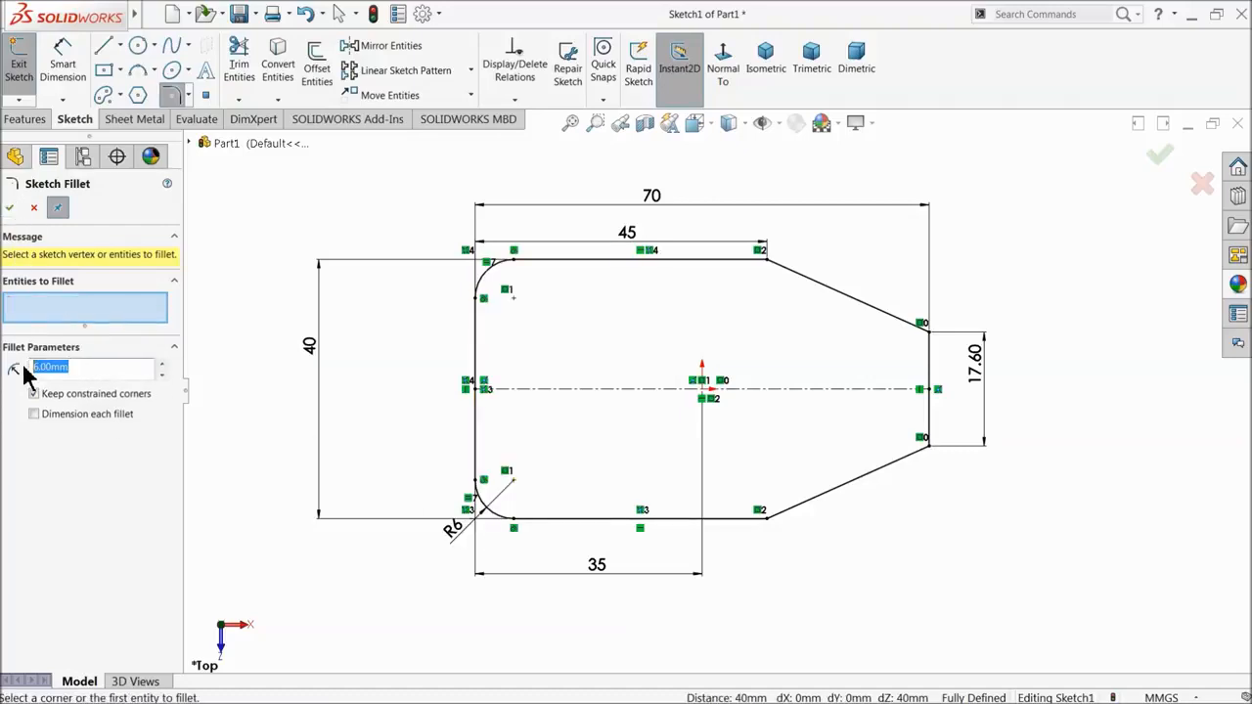
- Fillet the two corners where the horizontal edges meet the tapered edges with a 26.92423523 mm radius
click(765, 257)
click(767, 516)
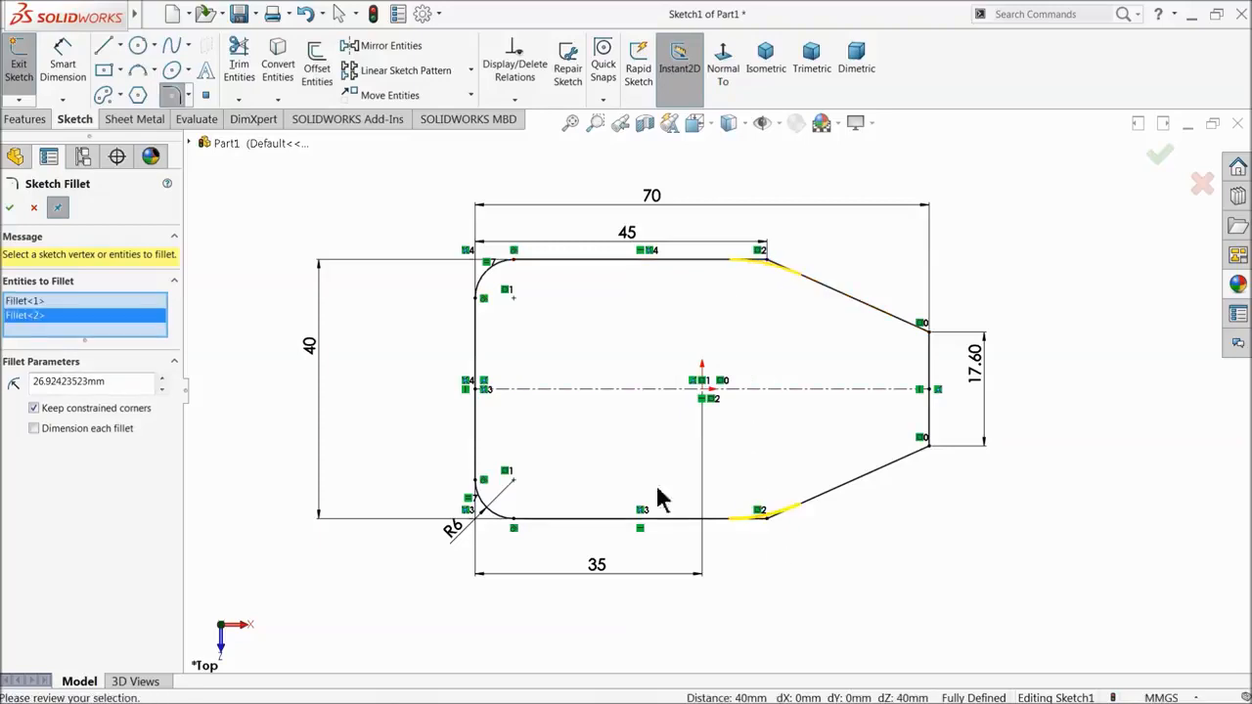
click(10, 209)
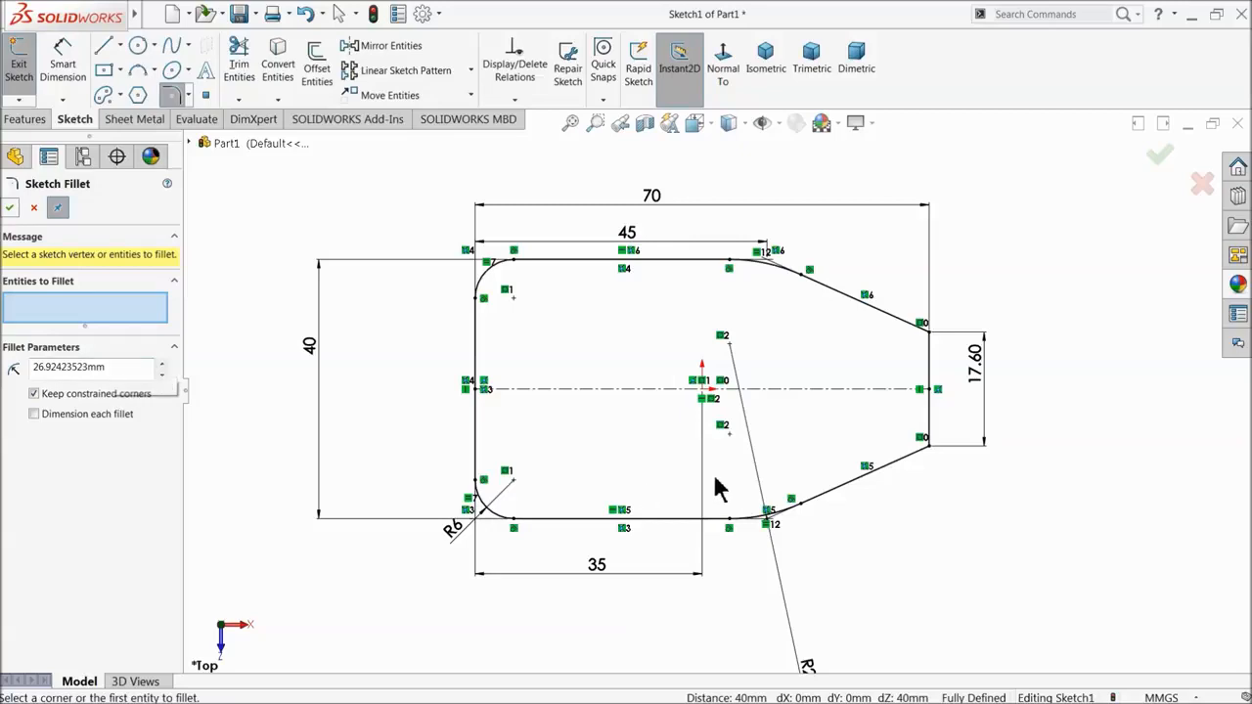
scroll(717, 489, up, 2)
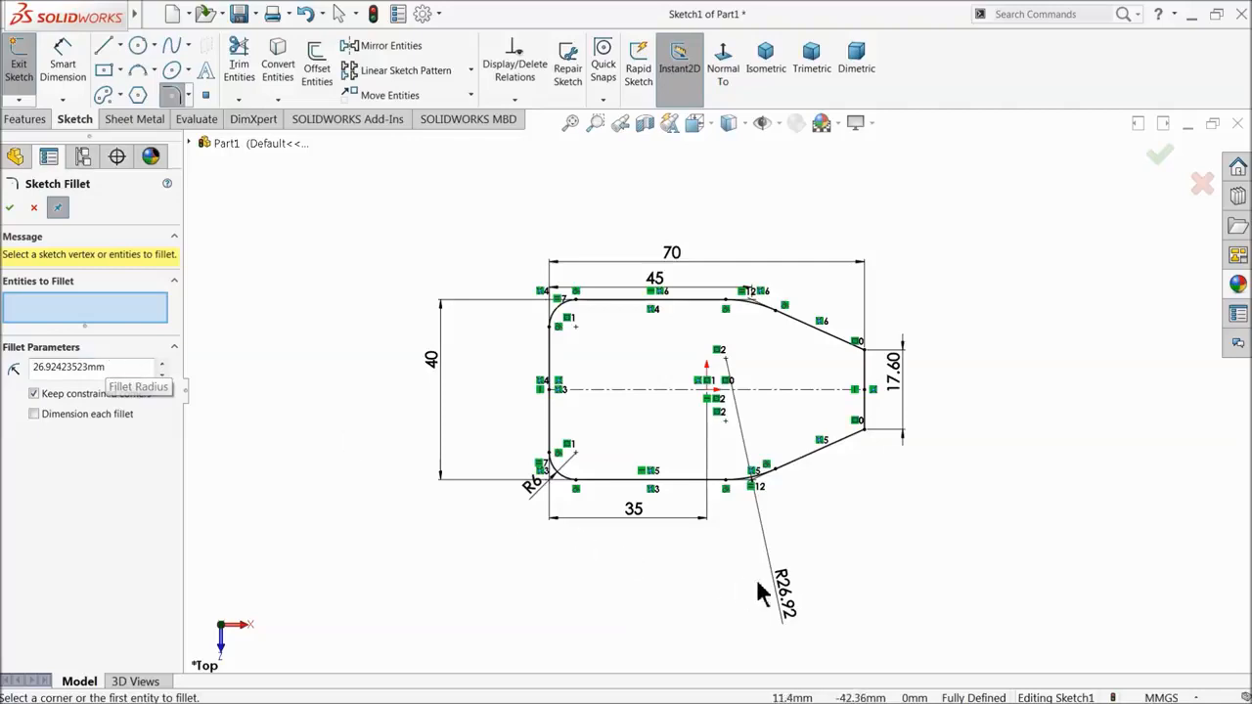
- Leave the fillet command and delete the R26.92 radius dimension
click(33, 207)
click(787, 592)
key(Delete)
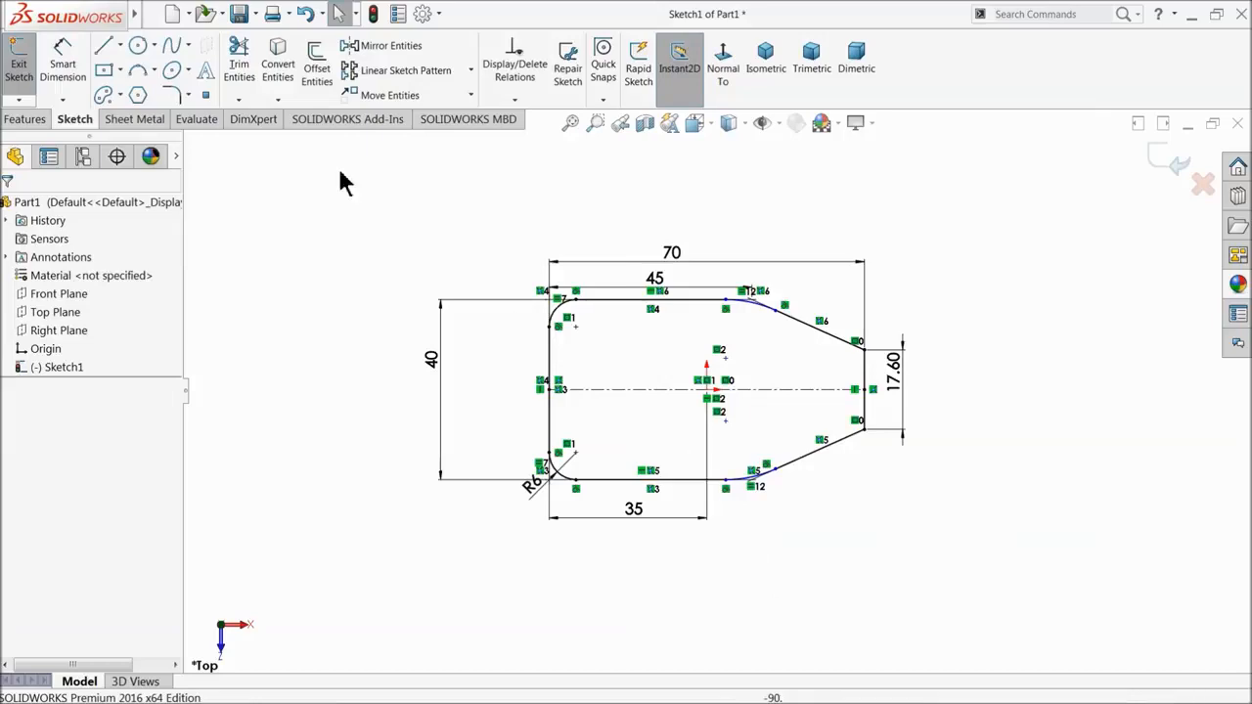
- Undo the radius dimension's deletion and the two fillets at the start of the taper
click(306, 16)
click(306, 16)
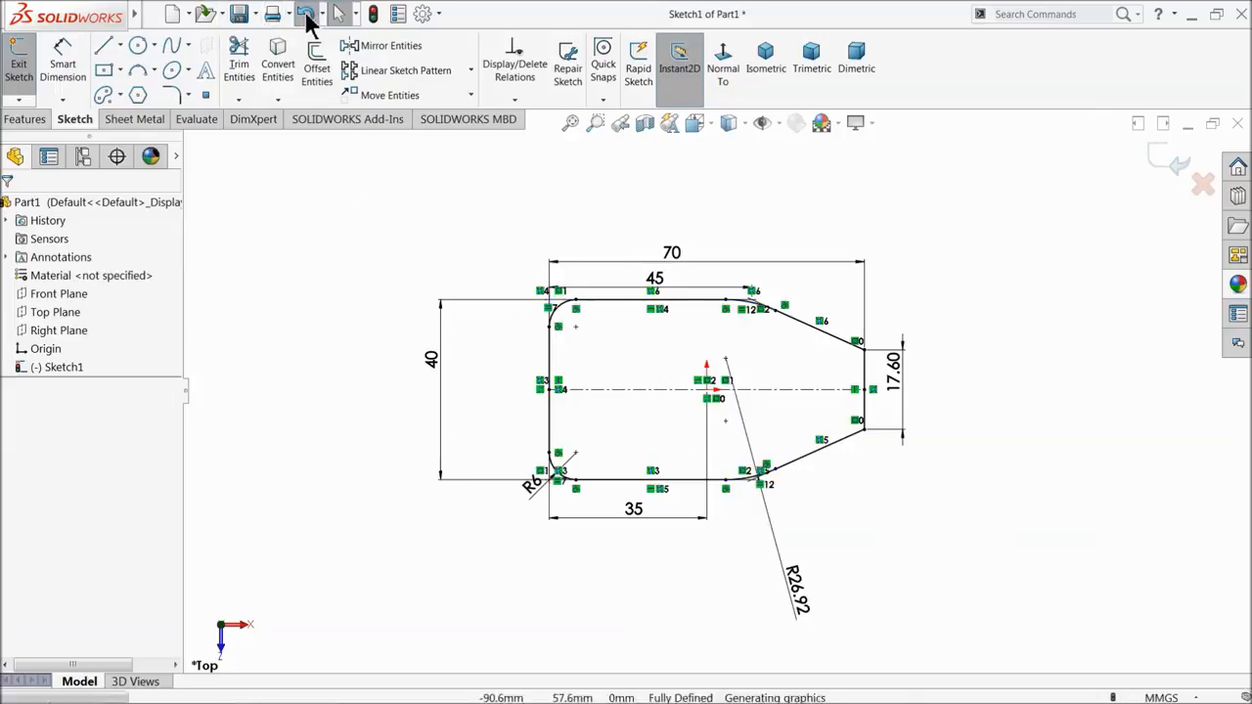
click(307, 16)
click(306, 15)
click(234, 261)
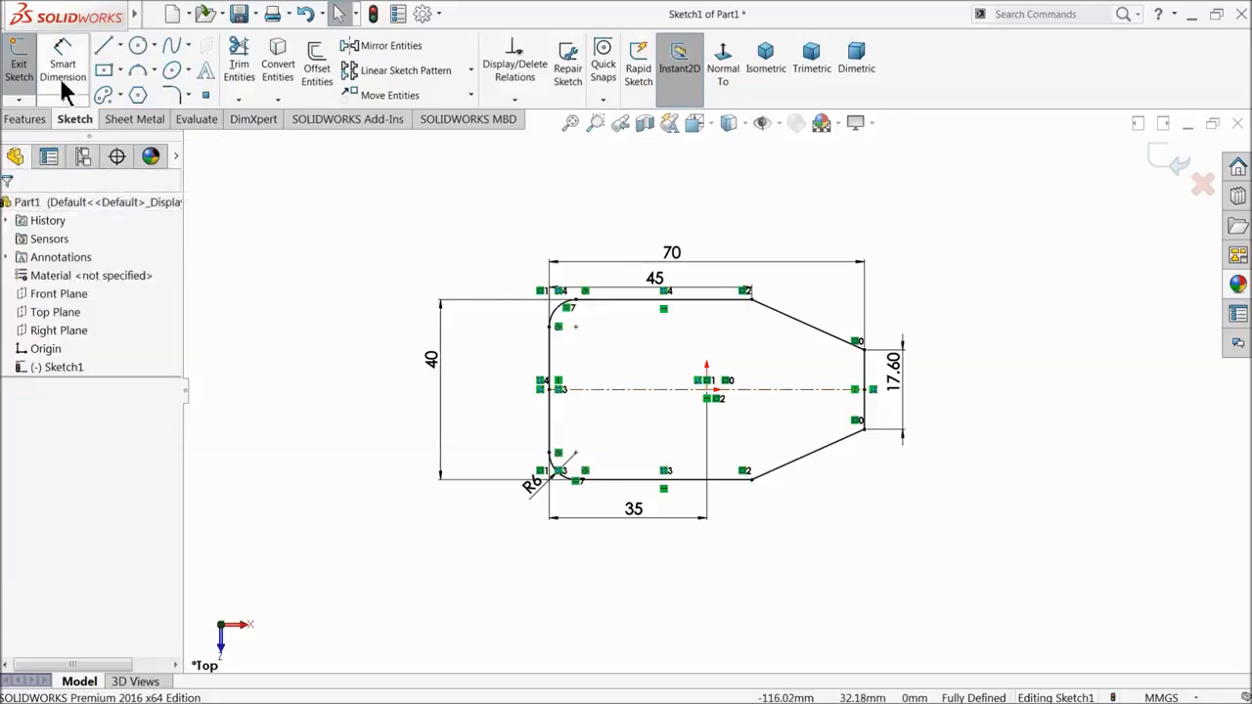
- Fillet the two corners where the horizontal edges meet the tapered edges with a 26 mm radius
click(172, 95)
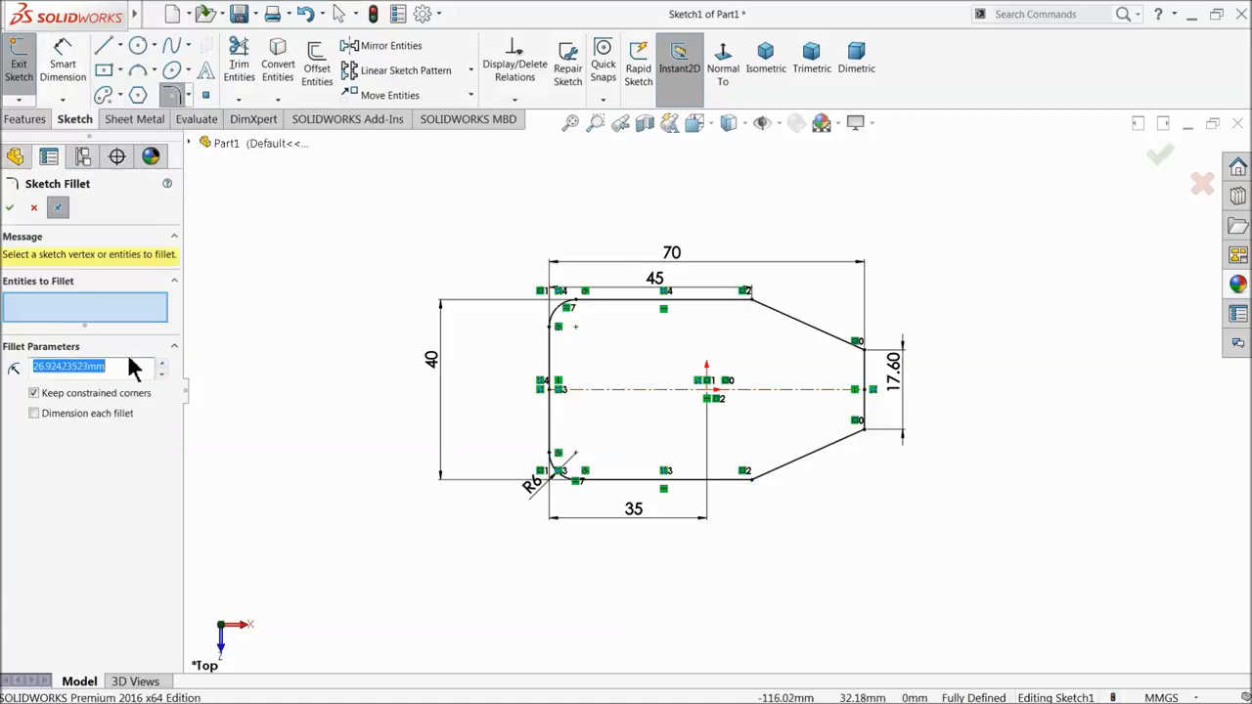
text(26.00mm)
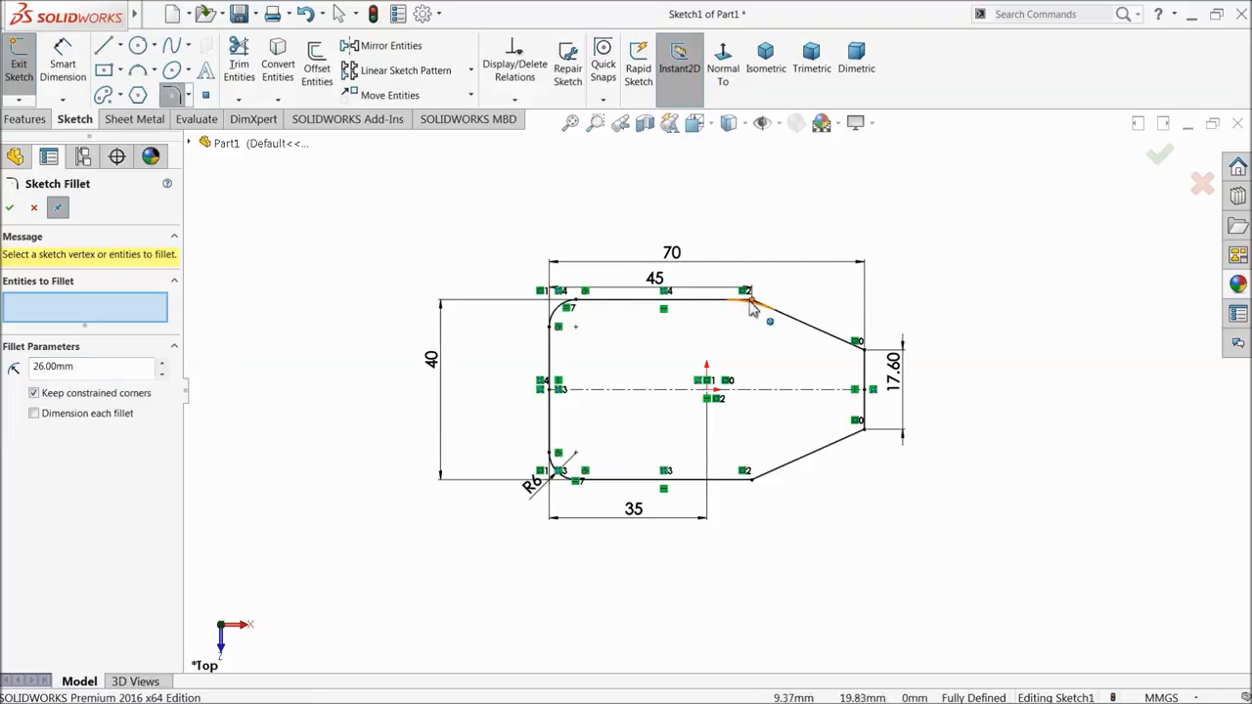
click(751, 307)
click(755, 487)
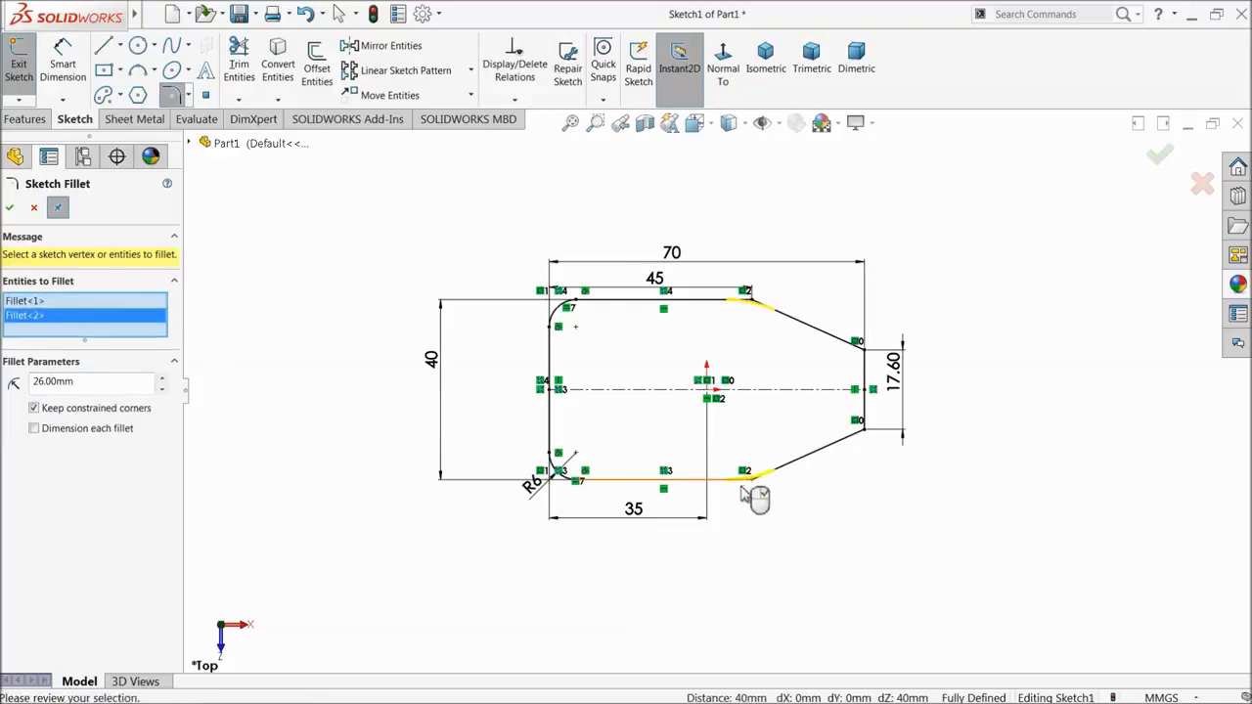
click(9, 209)
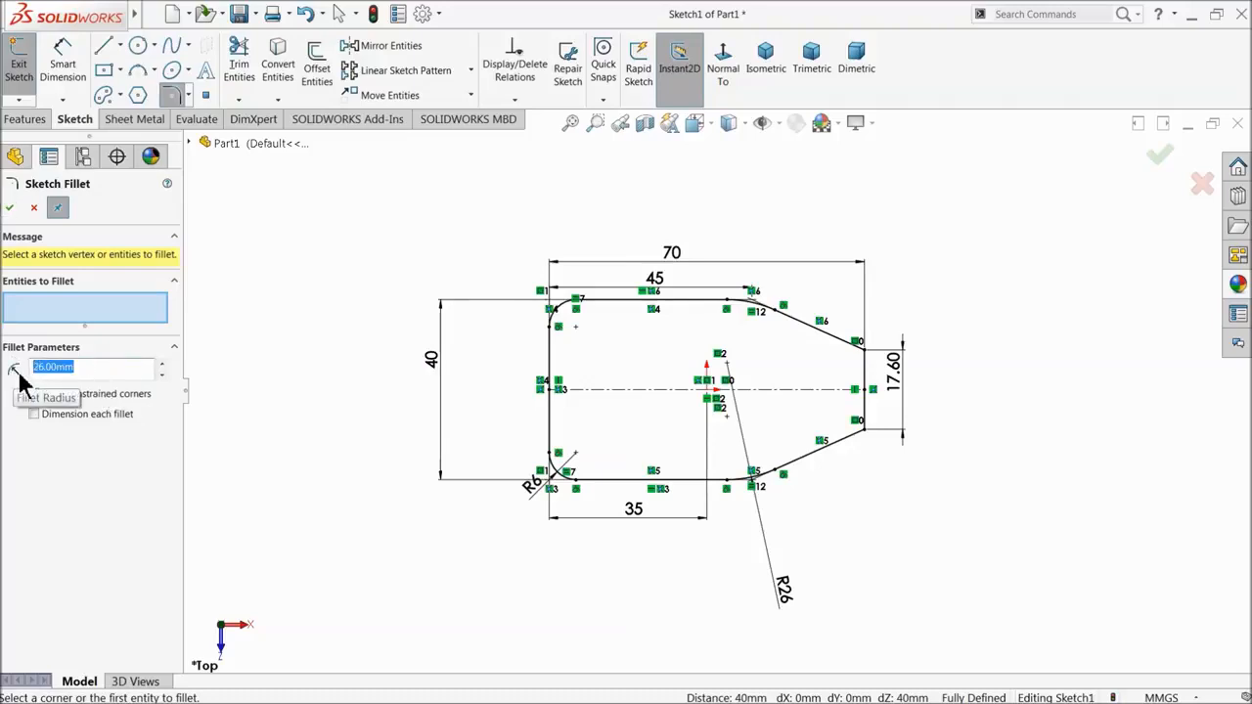
- Fillet both corners of the short right vertical edge with an 8 mm radius and finish the fillet command
text(8)
click(853, 430)
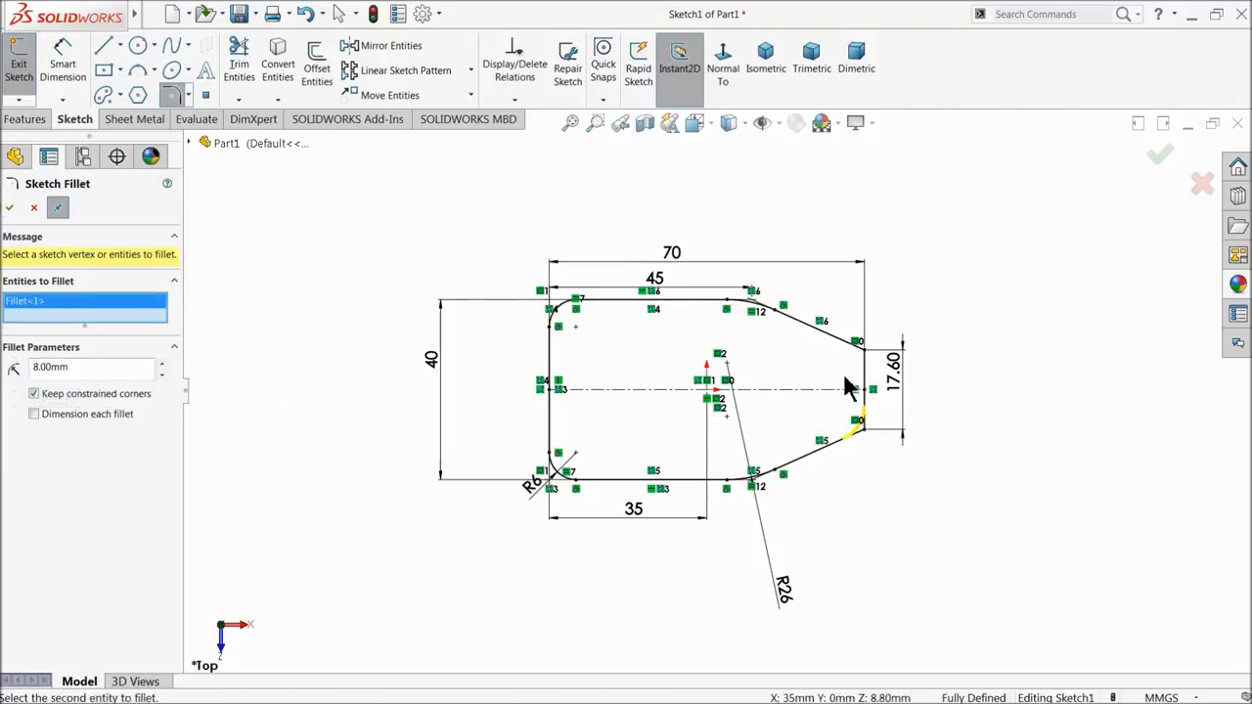
click(866, 359)
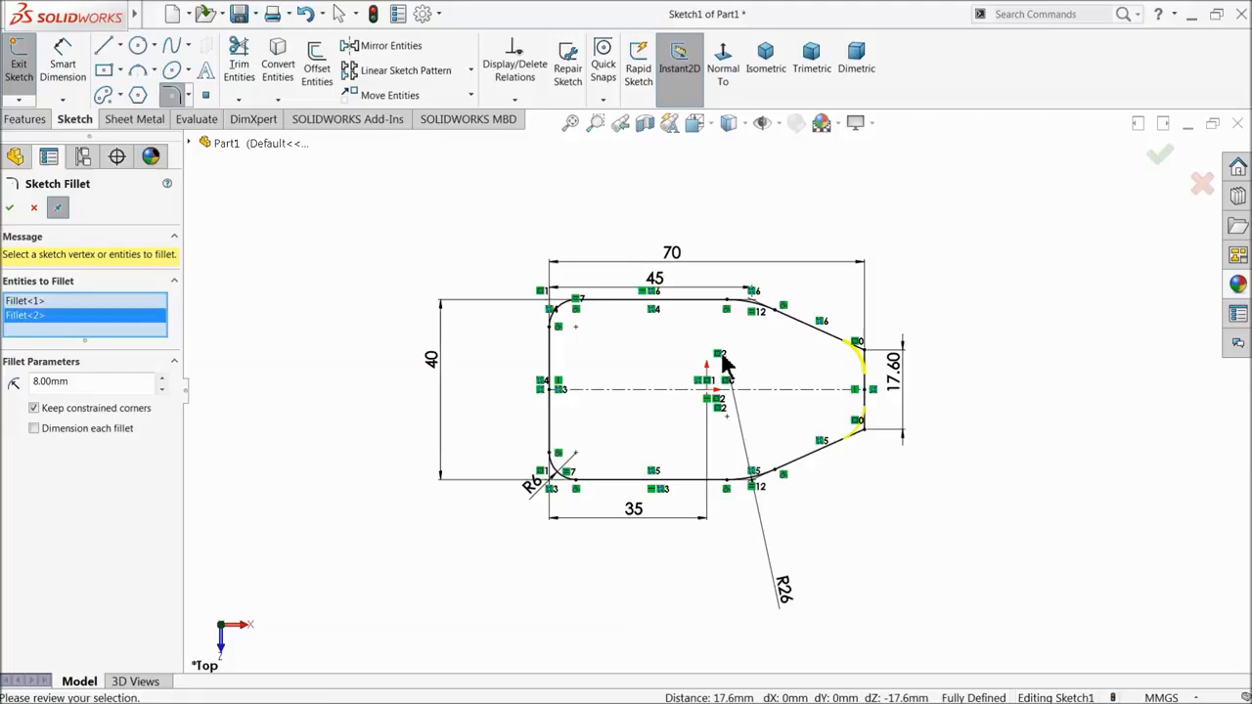
click(10, 208)
- Extrude the profile 20 mm as a boss, using the Mid Plane end condition
click(26, 119)
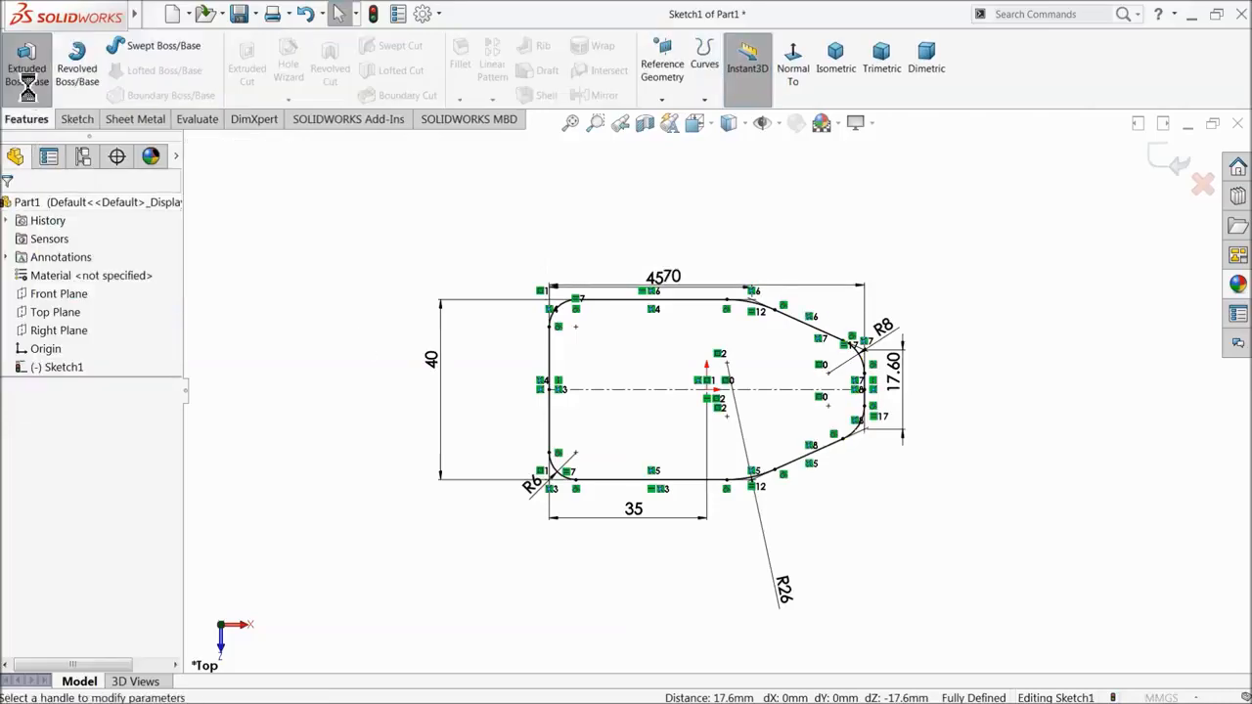
click(26, 68)
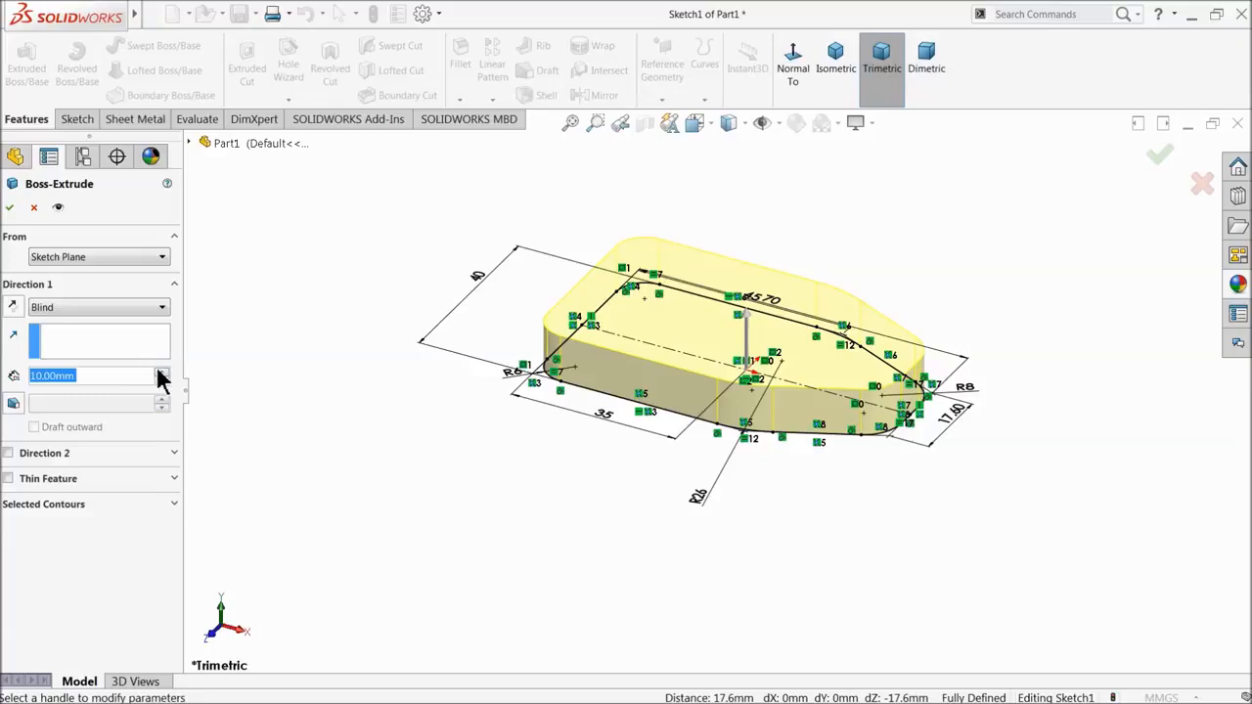
text(20)
key(Return)
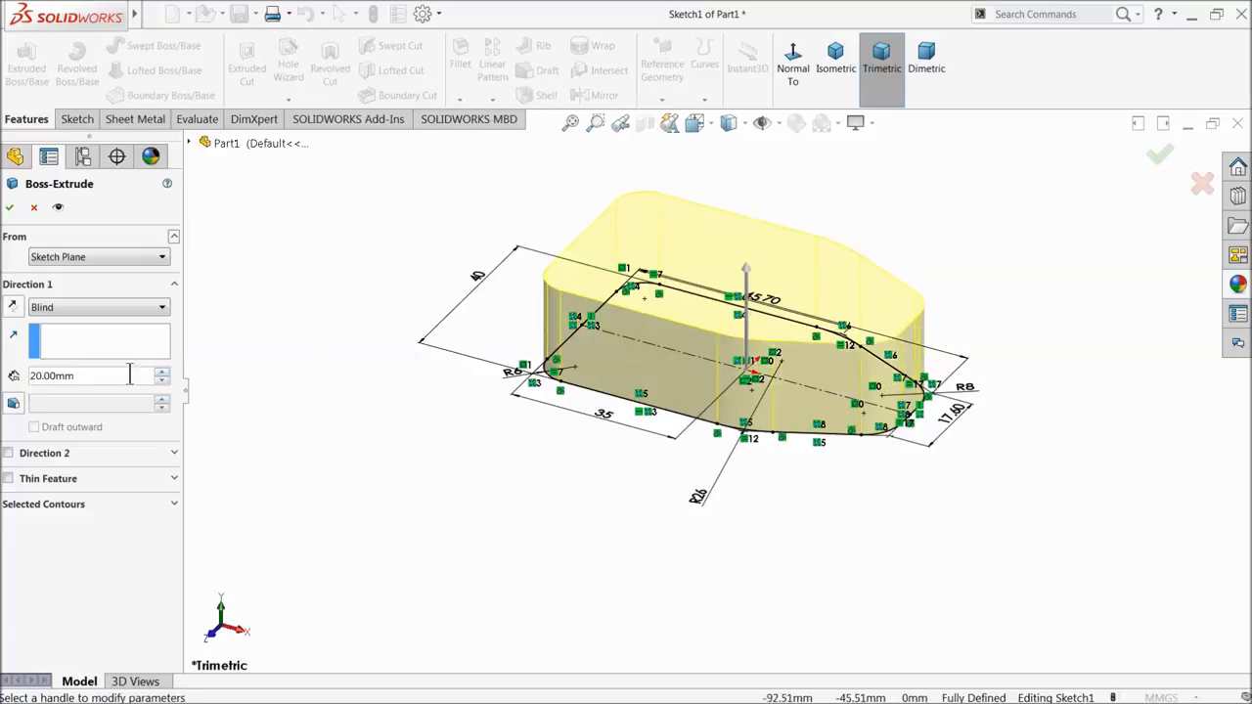
click(68, 308)
click(49, 389)
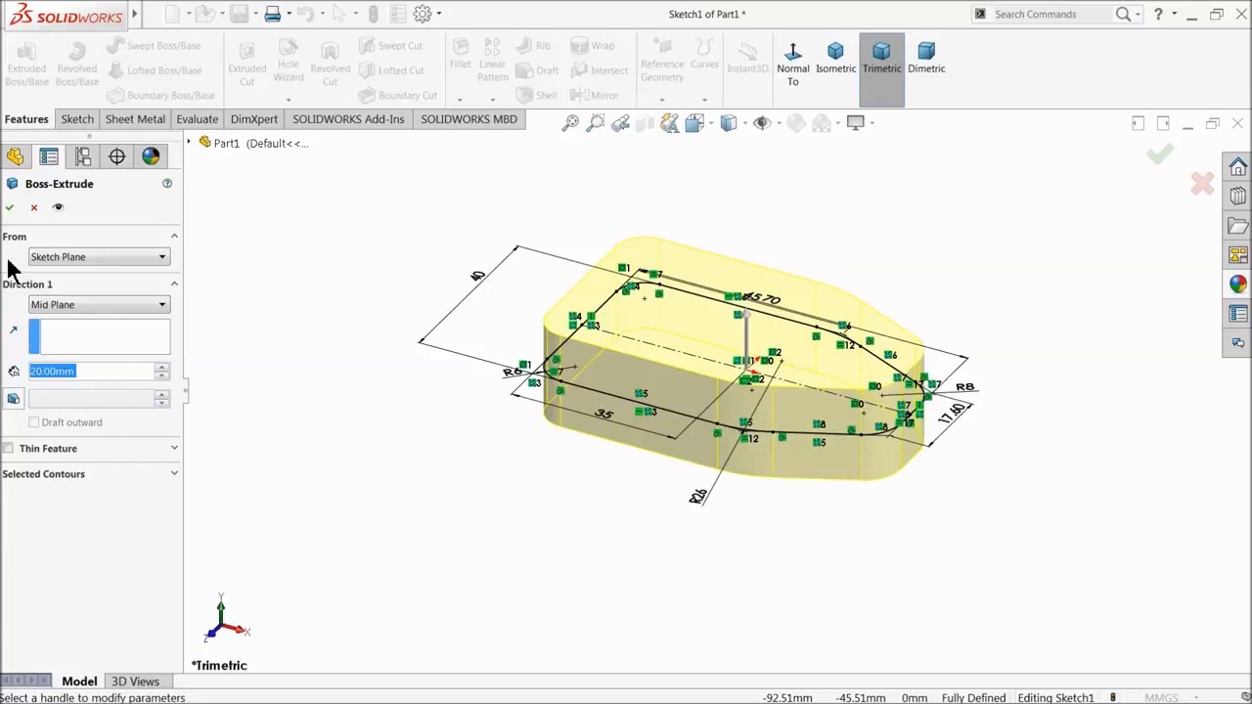
click(9, 208)
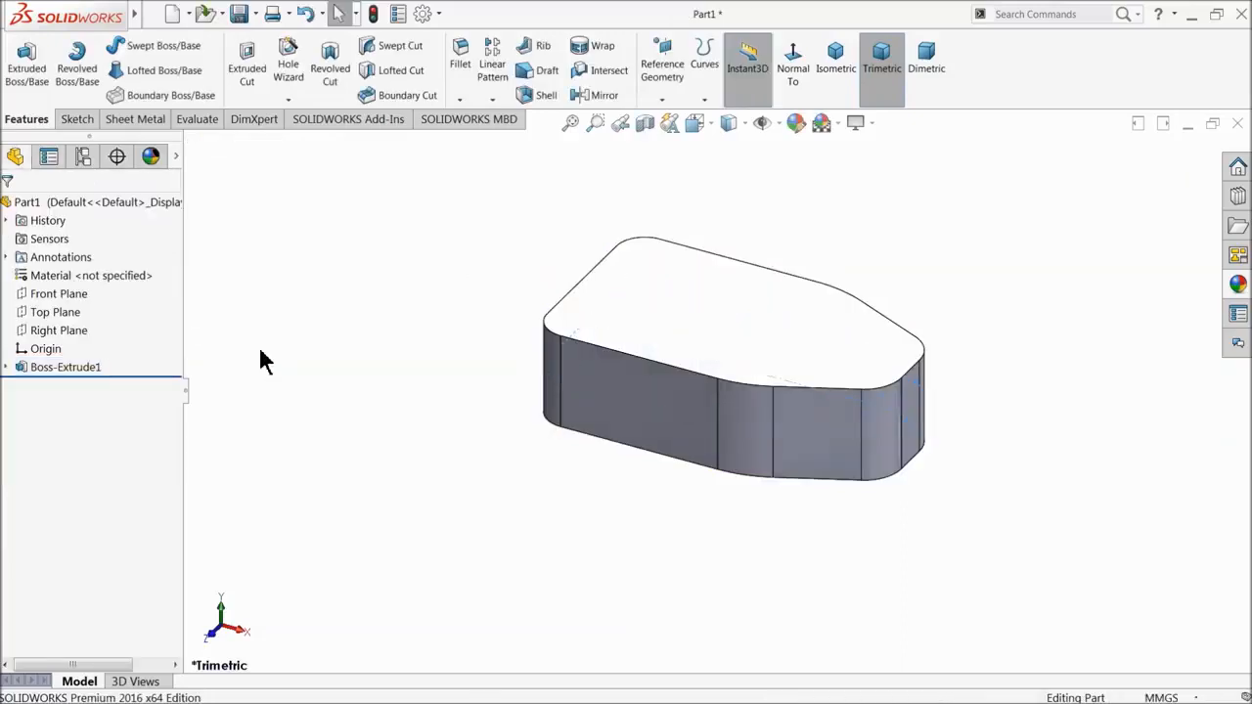
click(77, 202)
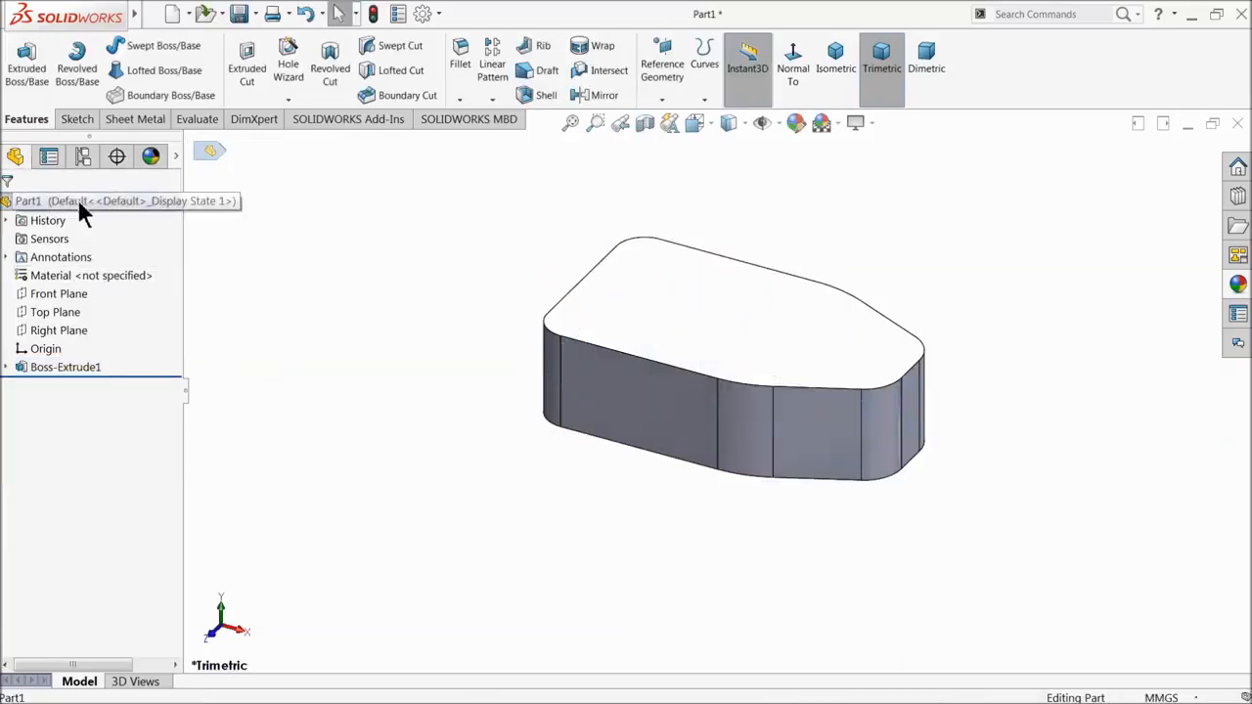
click(796, 123)
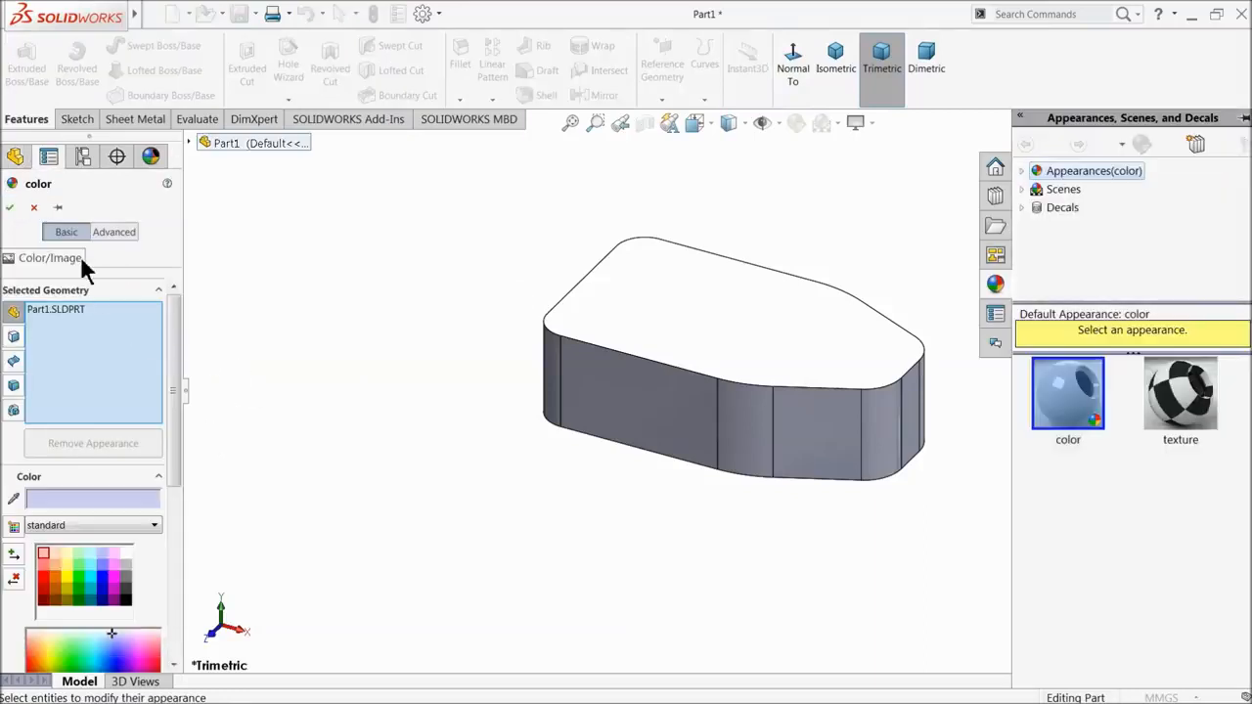
click(34, 208)
- Apply an orange colour from the standard swatches to the extruded boss feature
click(53, 366)
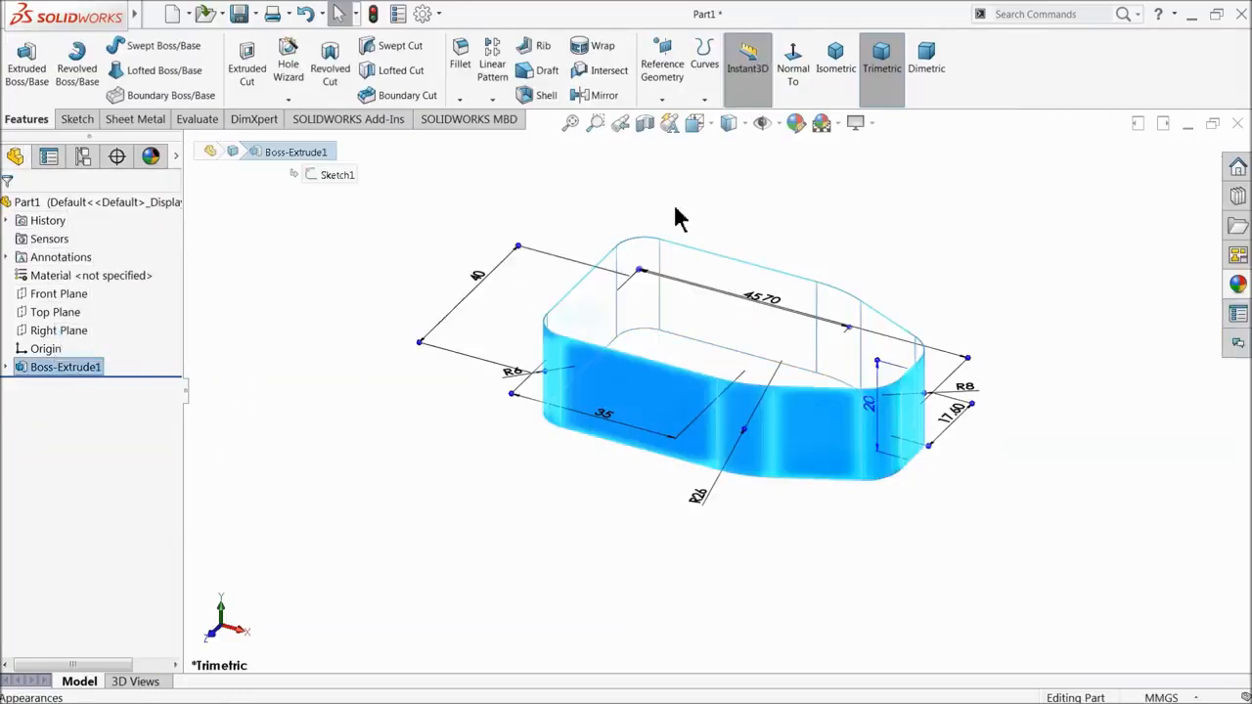
click(796, 123)
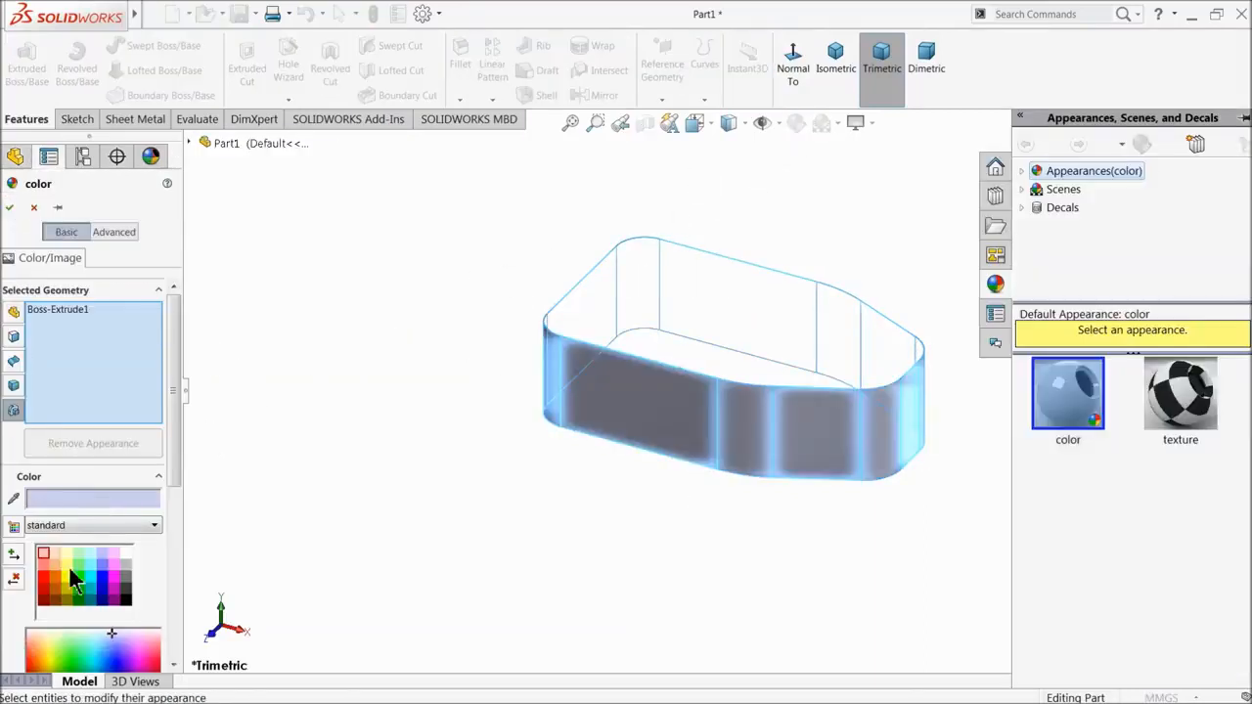
click(55, 586)
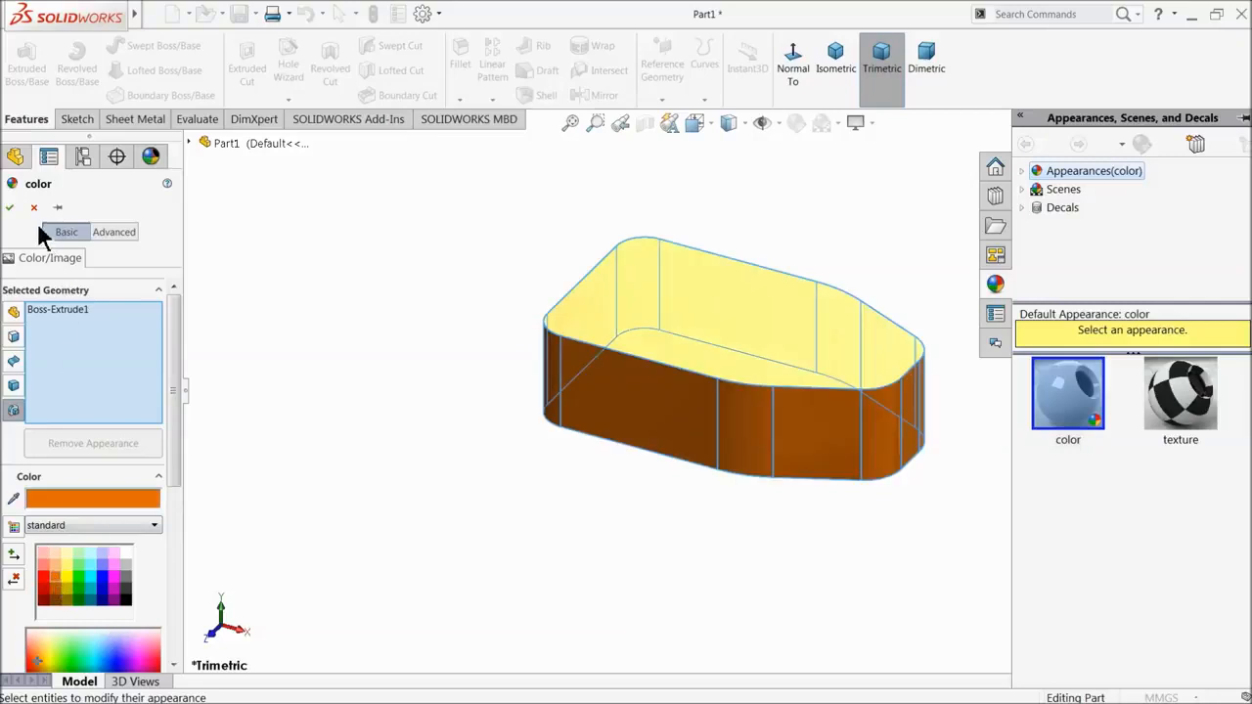
click(9, 208)
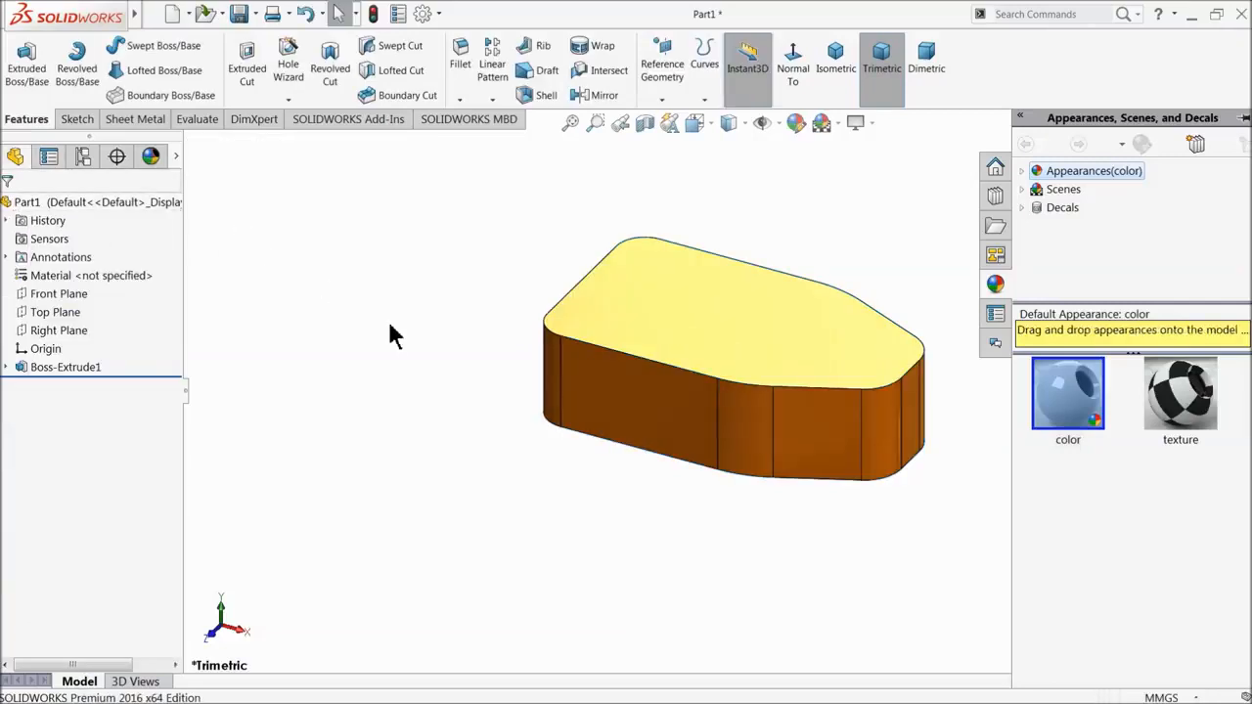
- Start a sketch on the flat front side face of the body and view it straight on
middle_drag(422, 355, 440, 319)
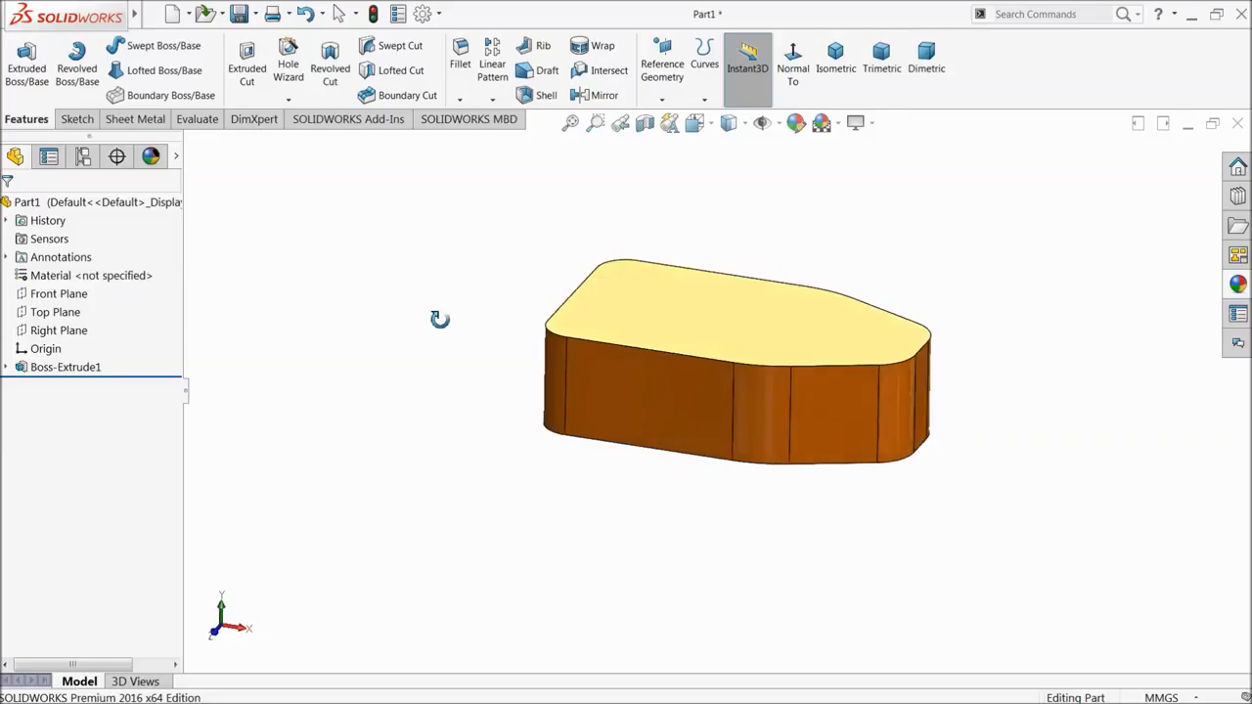
click(657, 374)
click(711, 329)
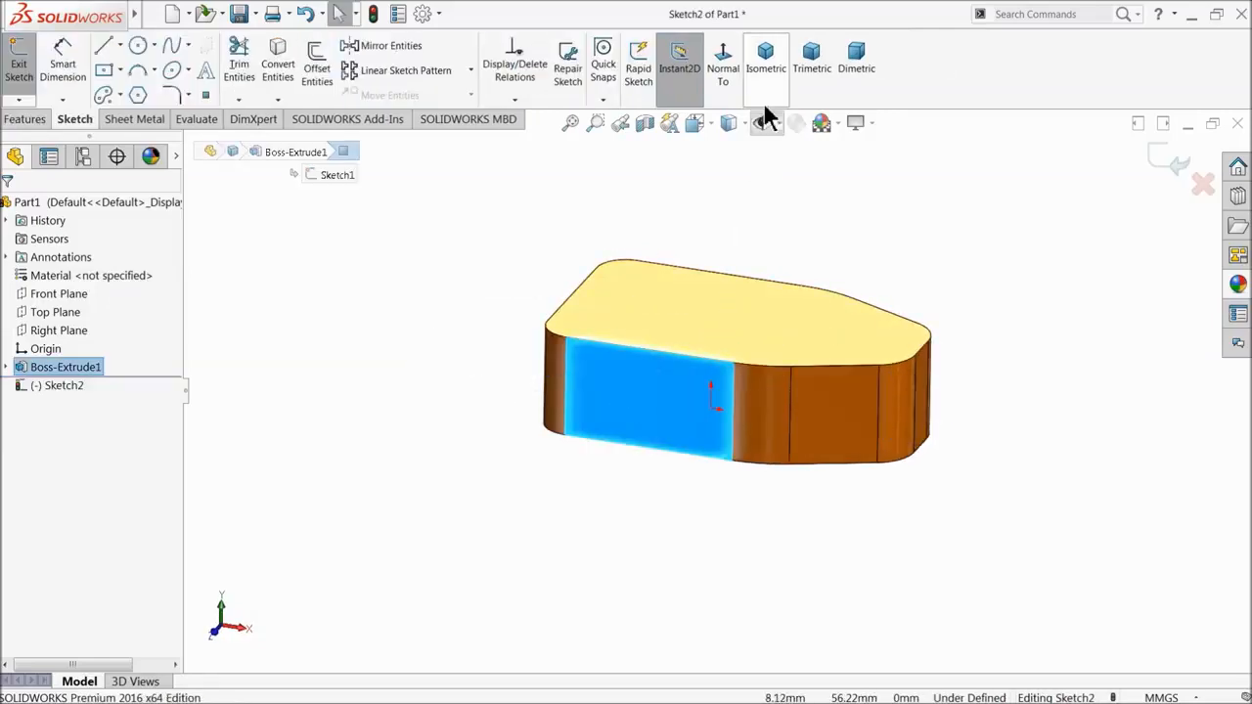
click(713, 71)
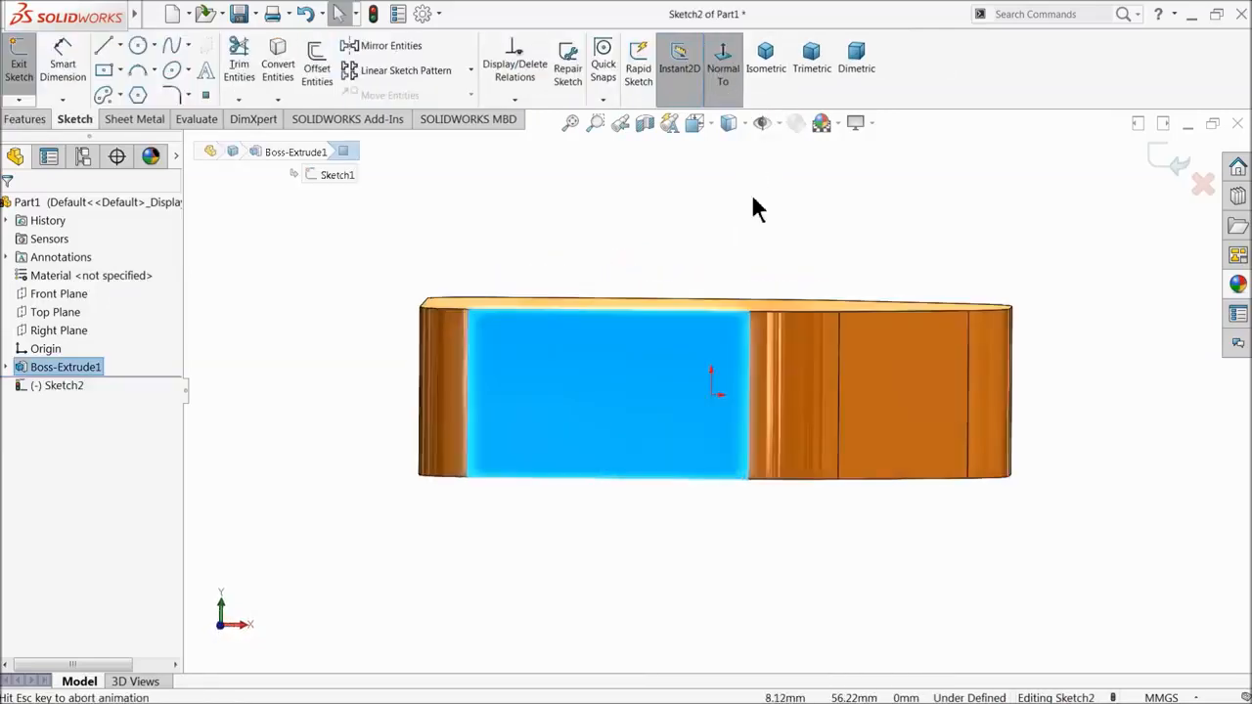
click(232, 216)
- Sketch a horizontal line about 10 mm long on the body's upper edge, starting at its left corner
click(104, 47)
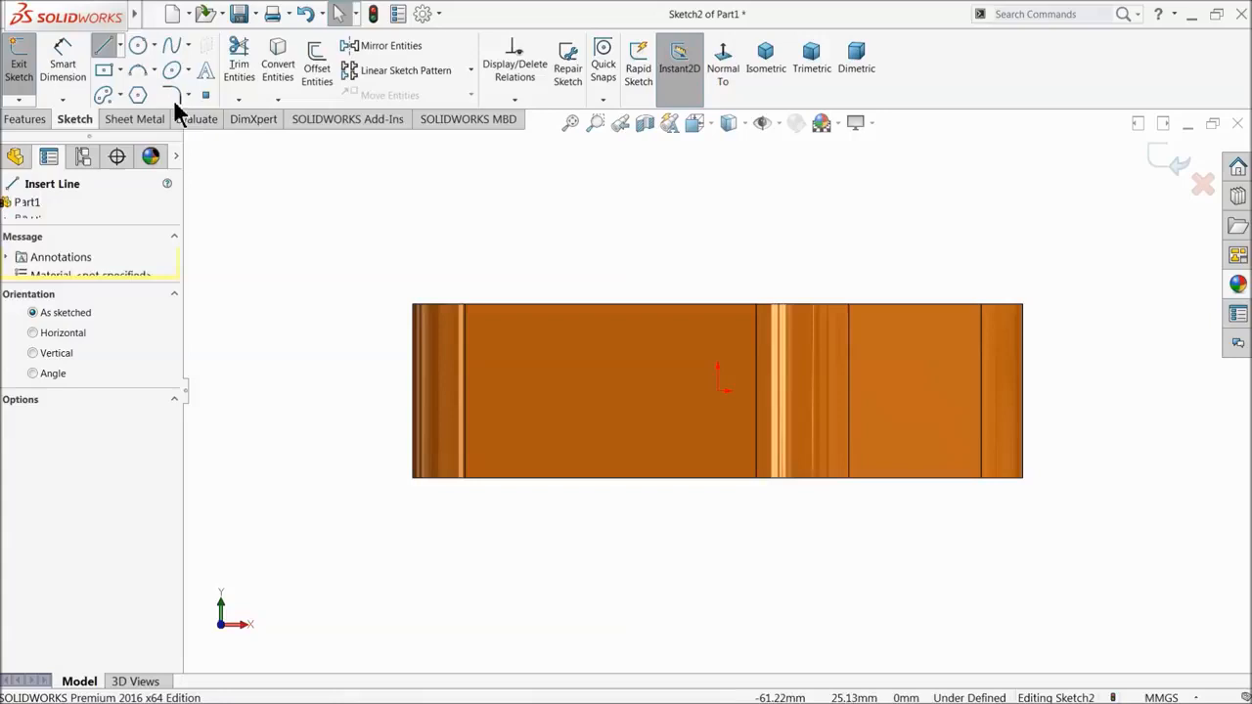
click(413, 305)
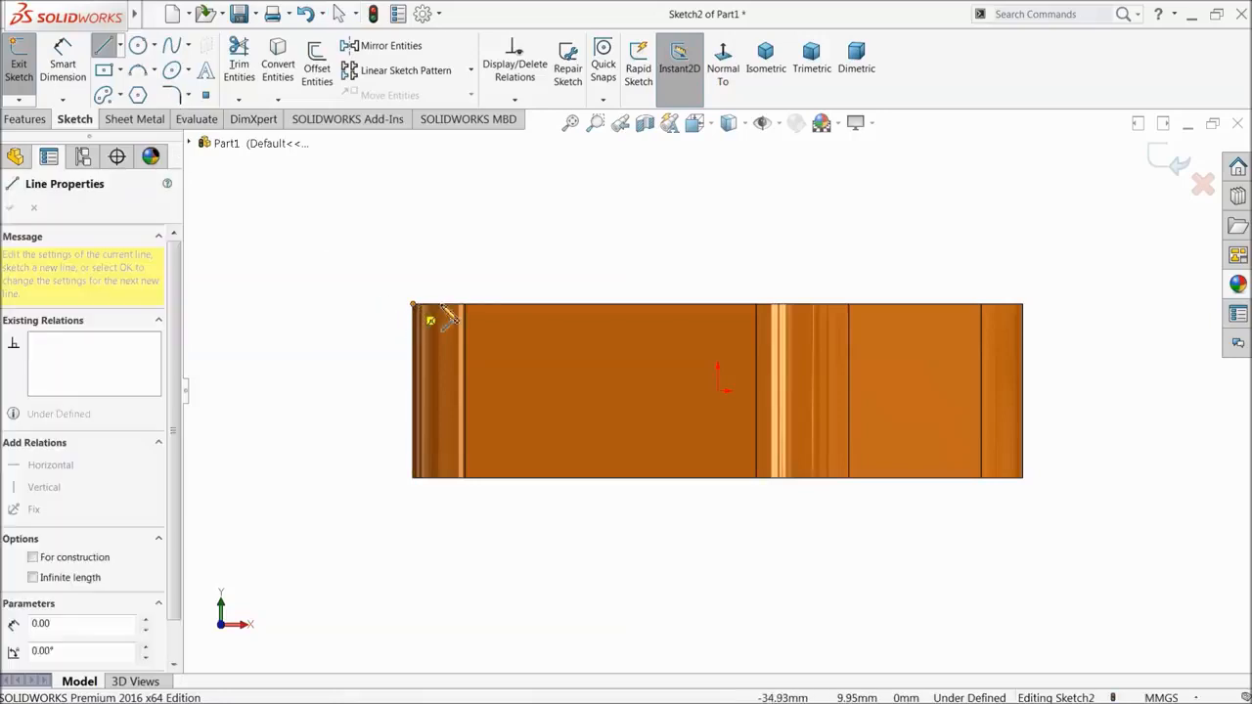
click(498, 308)
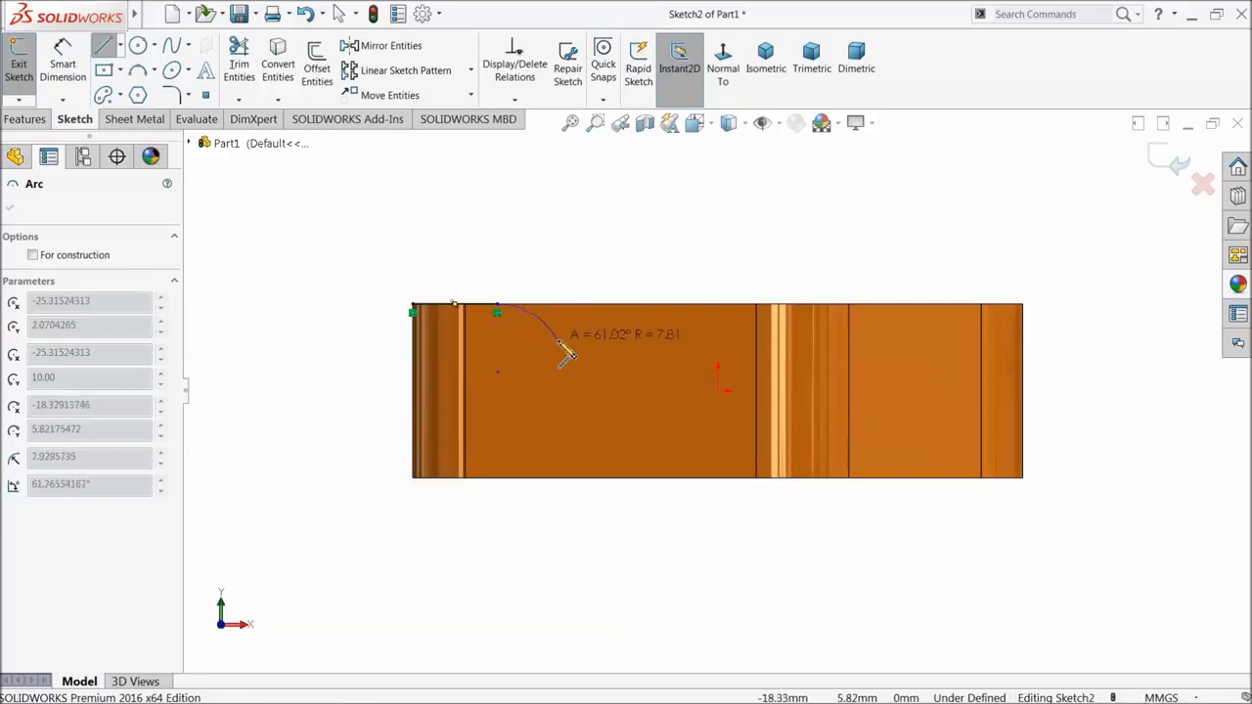
right_click(522, 256)
click(561, 257)
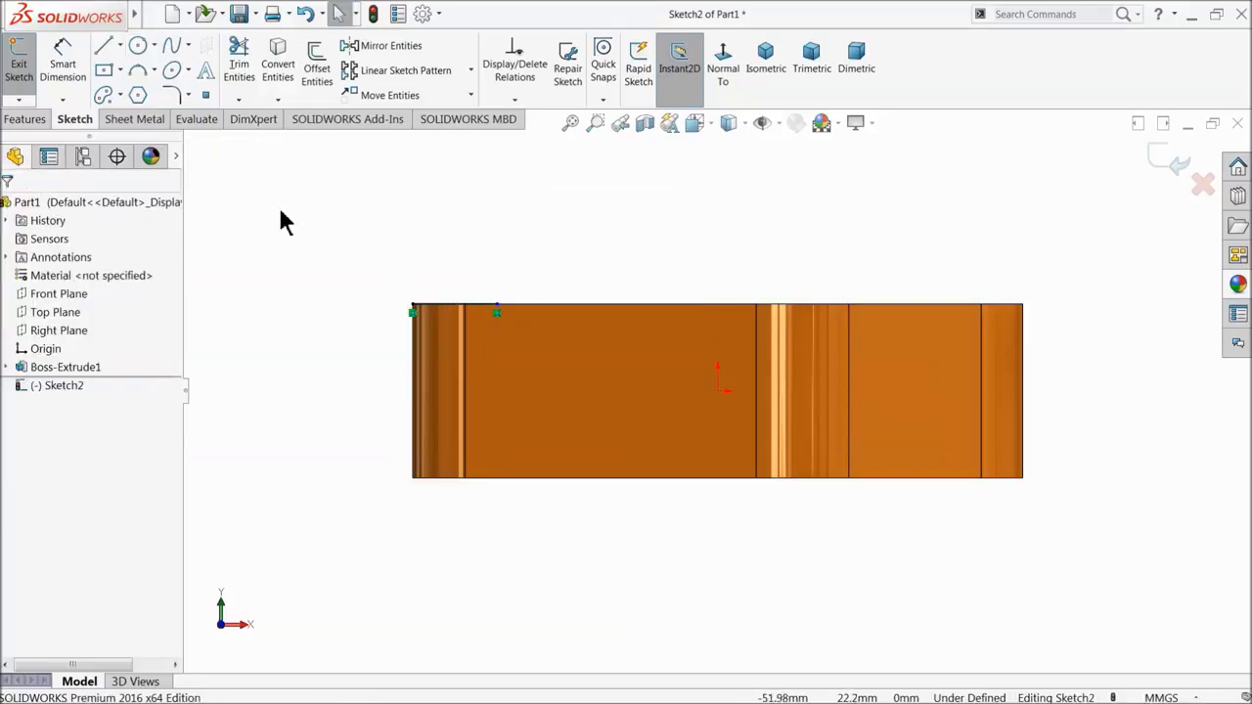
- Sketch a second horizontal line about 33 mm long inward along the upper edge from the body's right corner
click(104, 46)
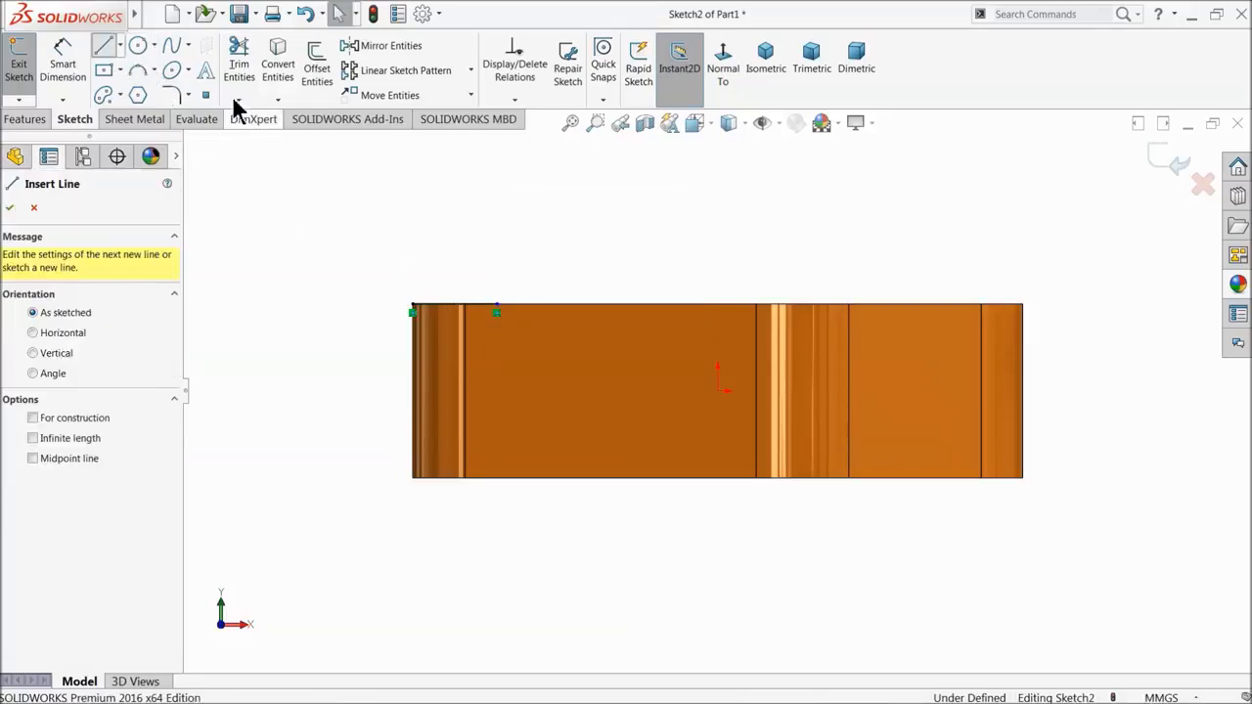
click(1022, 305)
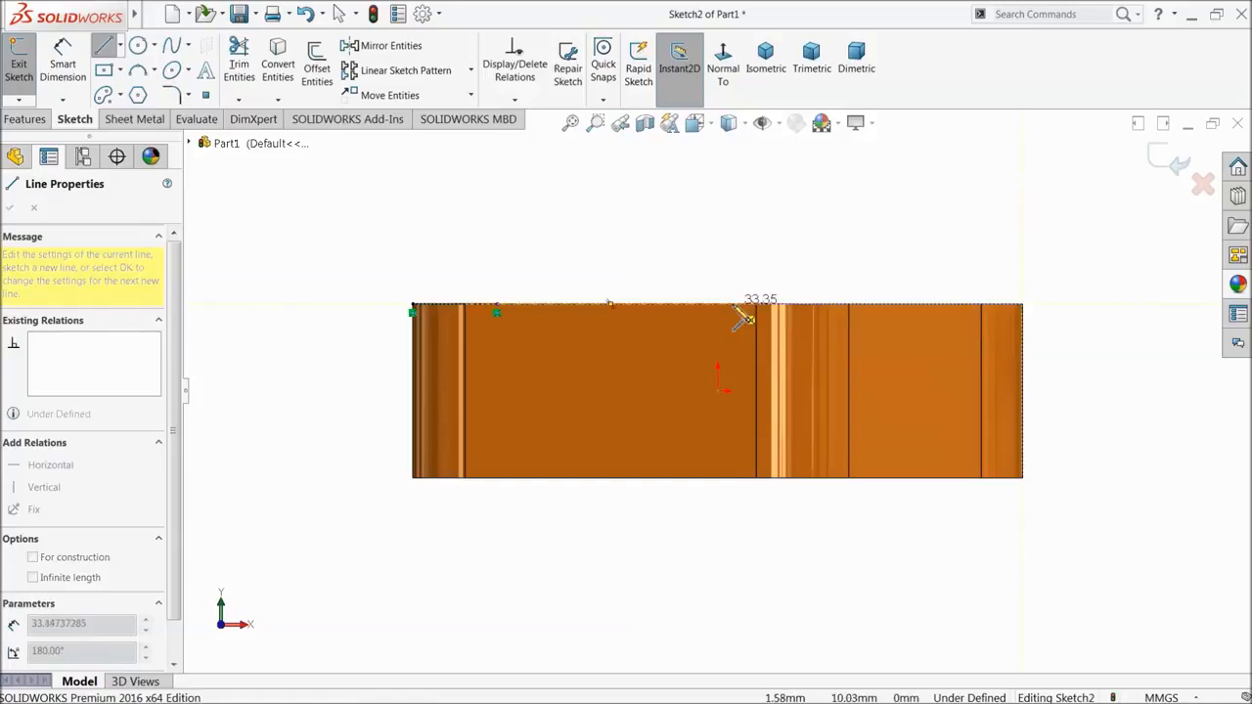
click(733, 311)
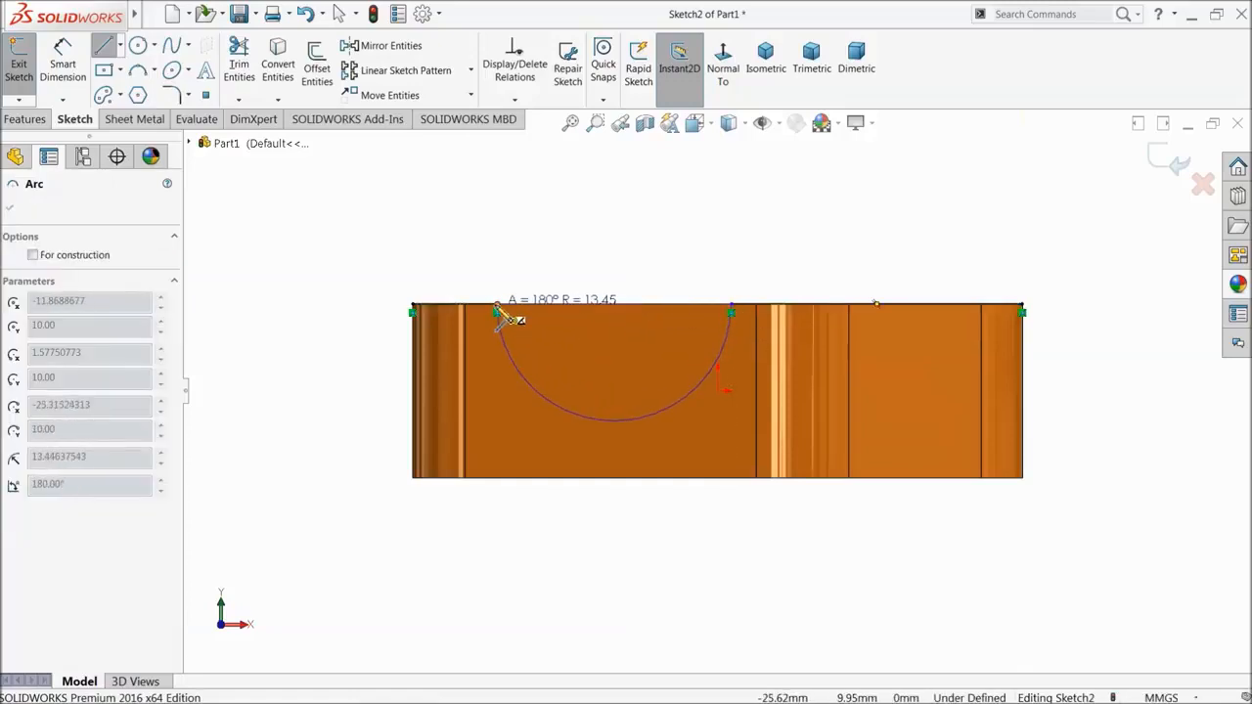
right_click(541, 251)
click(590, 264)
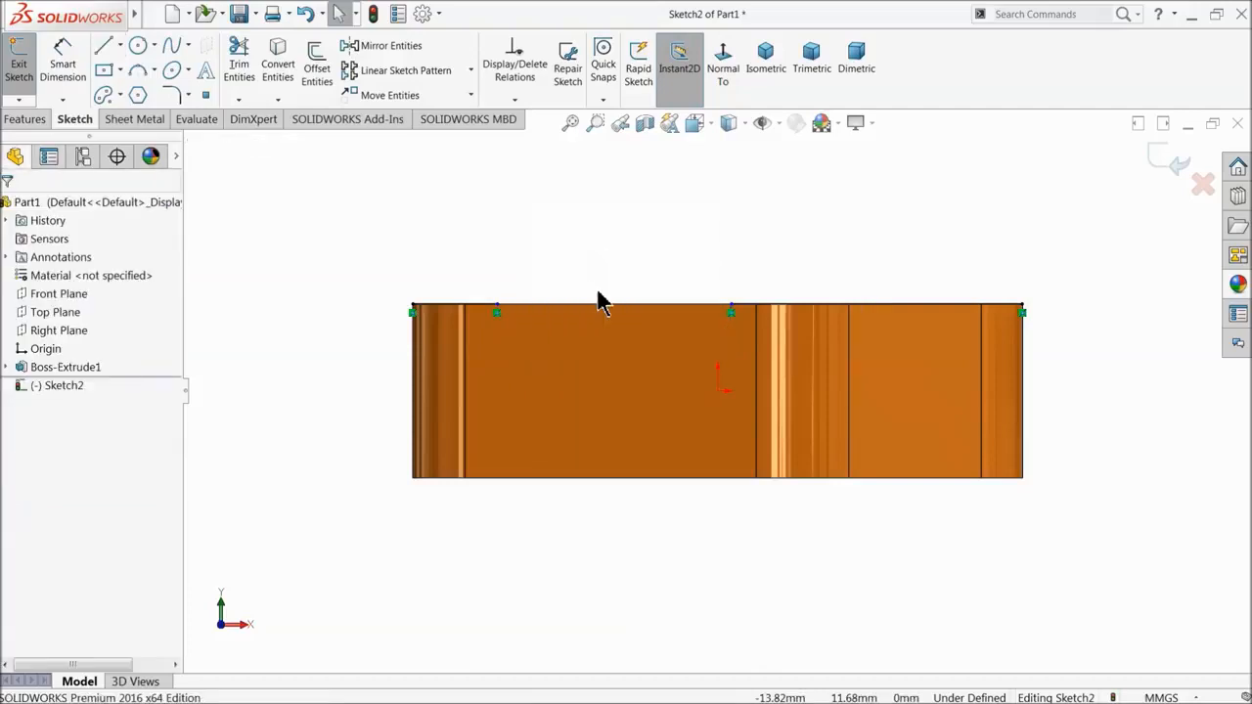
- Draw a downward-bulging centerpoint arc centred above the body, from the left line's inner end to the upper edge just short of the right line
click(121, 47)
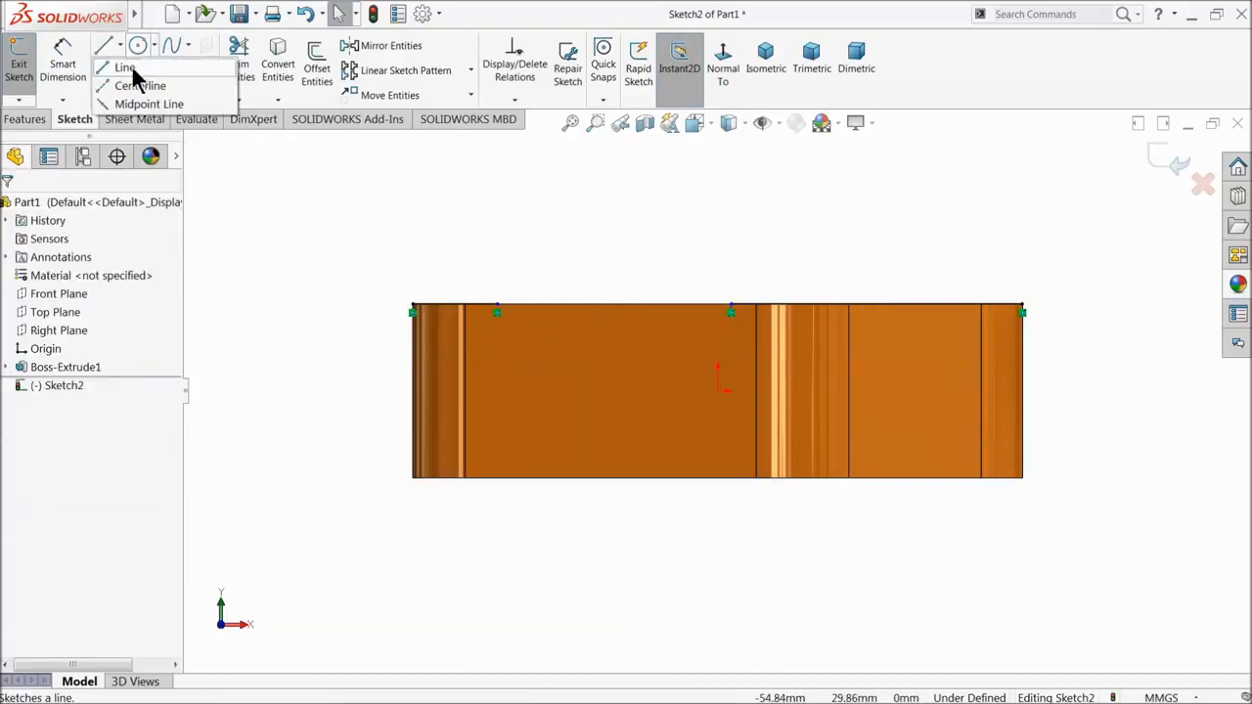
click(154, 72)
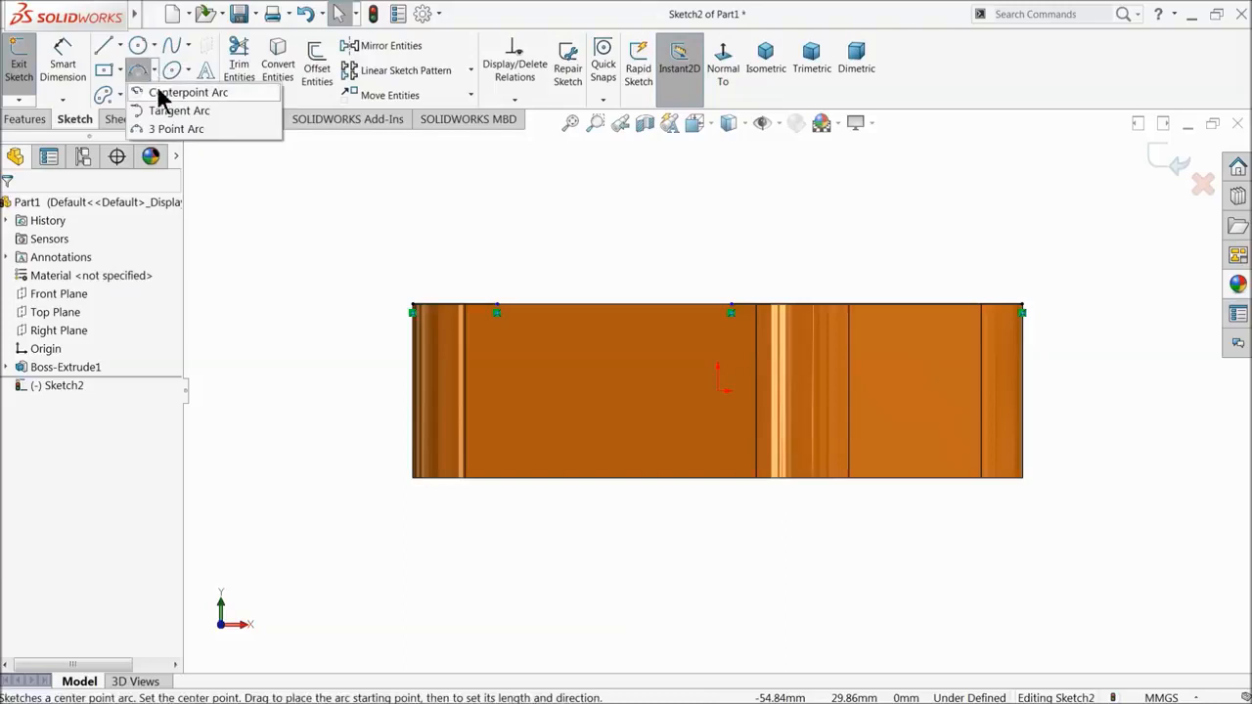
click(169, 94)
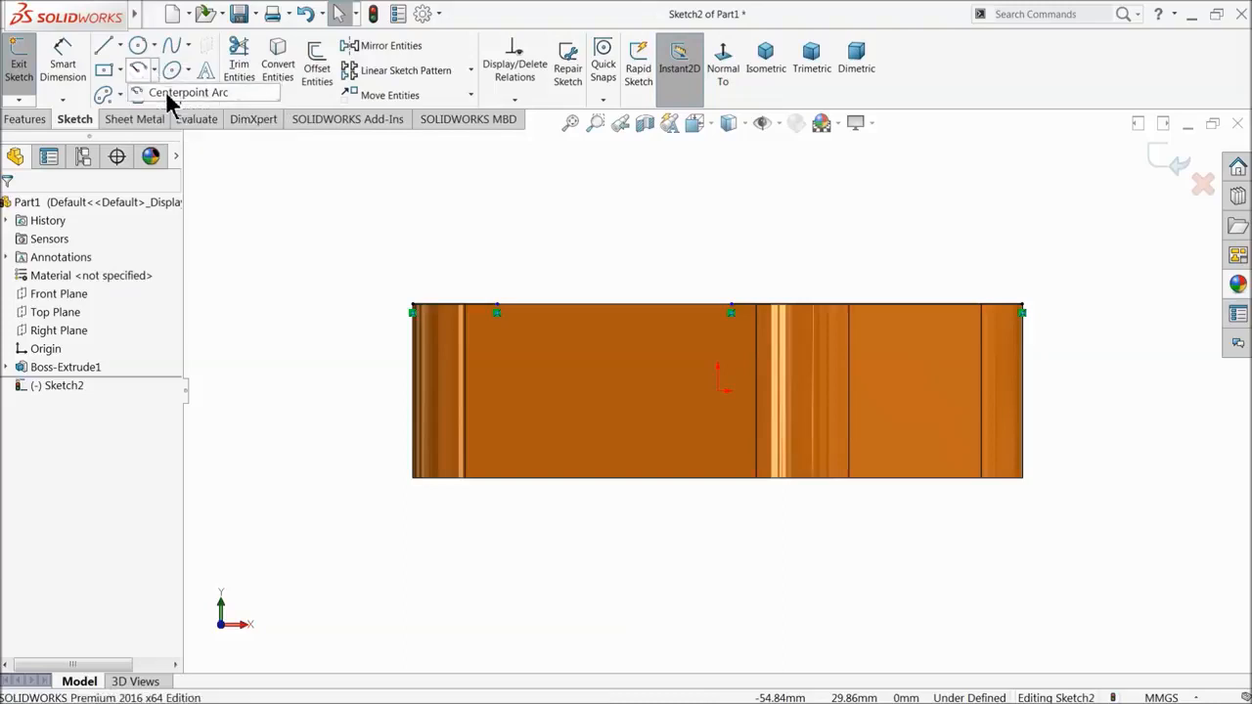
click(598, 240)
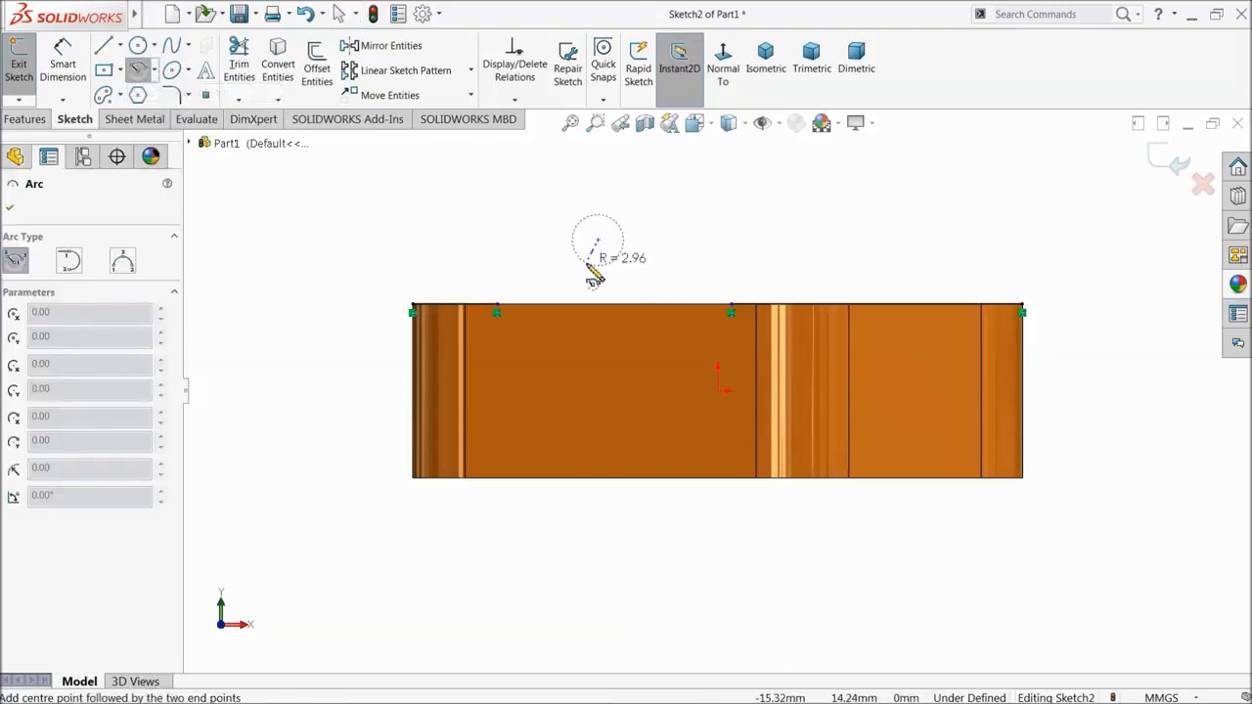
click(499, 311)
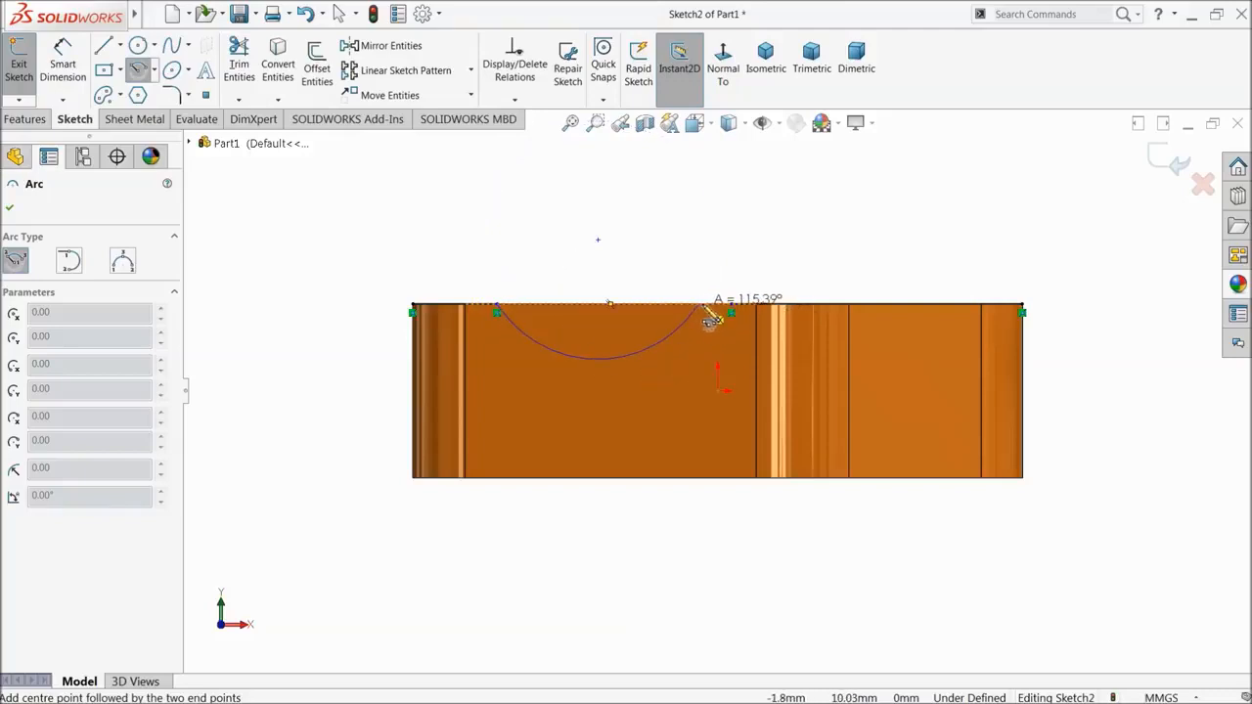
click(712, 320)
right_click(724, 245)
click(767, 246)
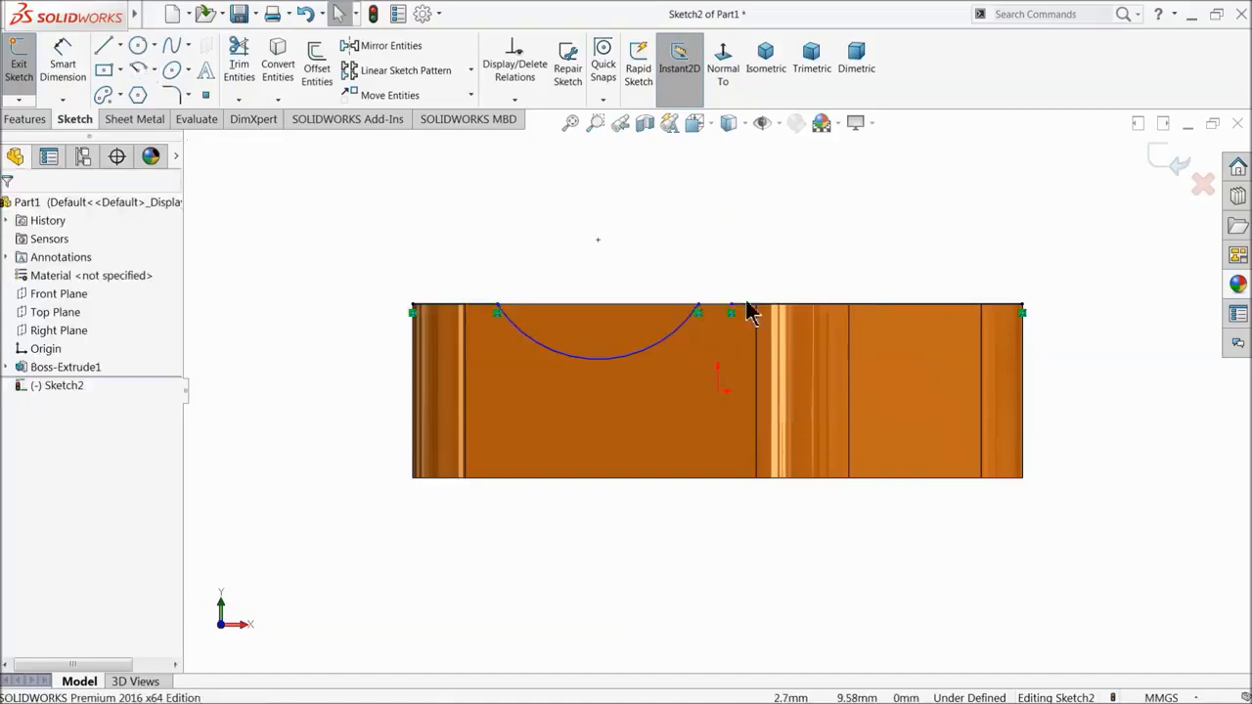
- Merge the arc's right endpoint with the inner end of the right horizontal line
scroll(726, 327, down, 3)
scroll(724, 325, down, 2)
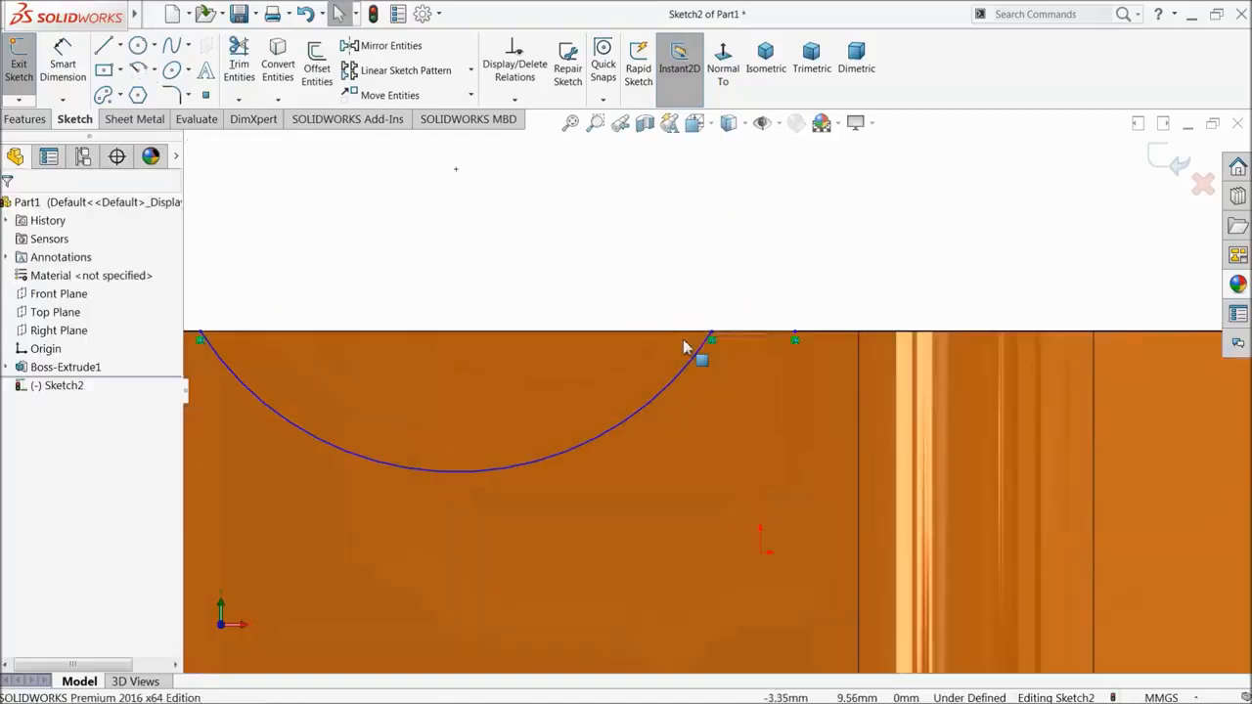
click(795, 337)
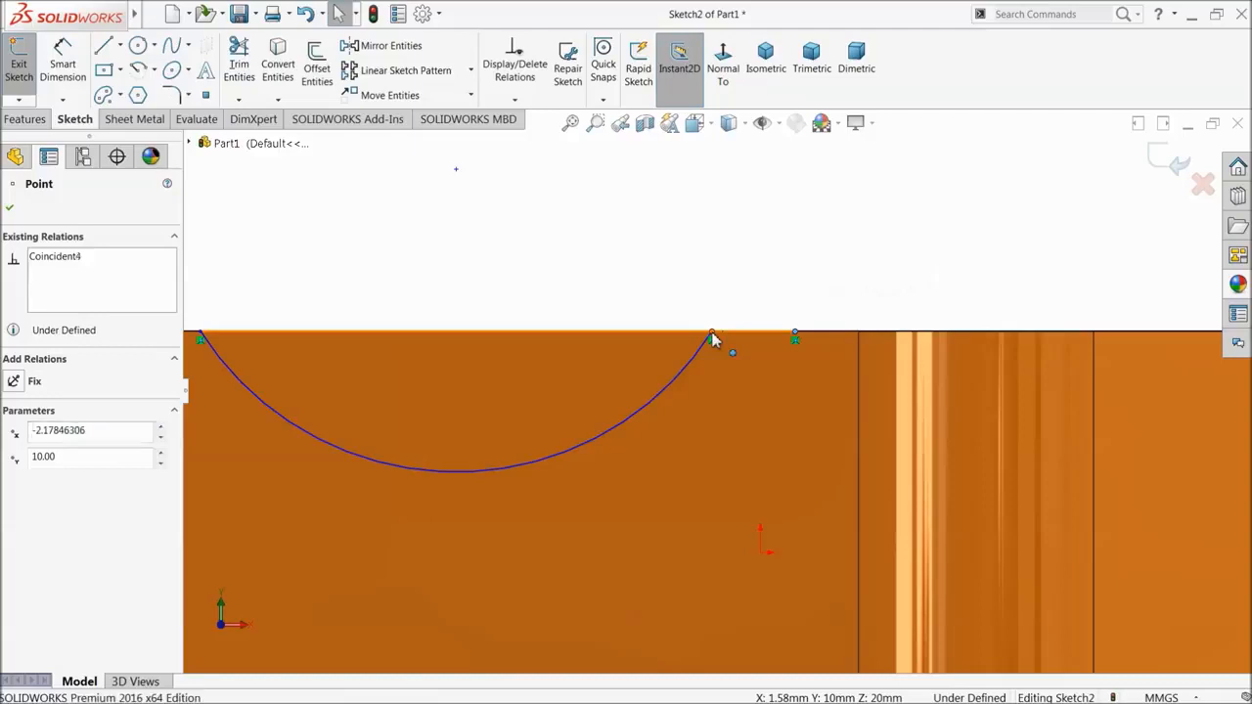
ctrl+click(711, 336)
click(796, 278)
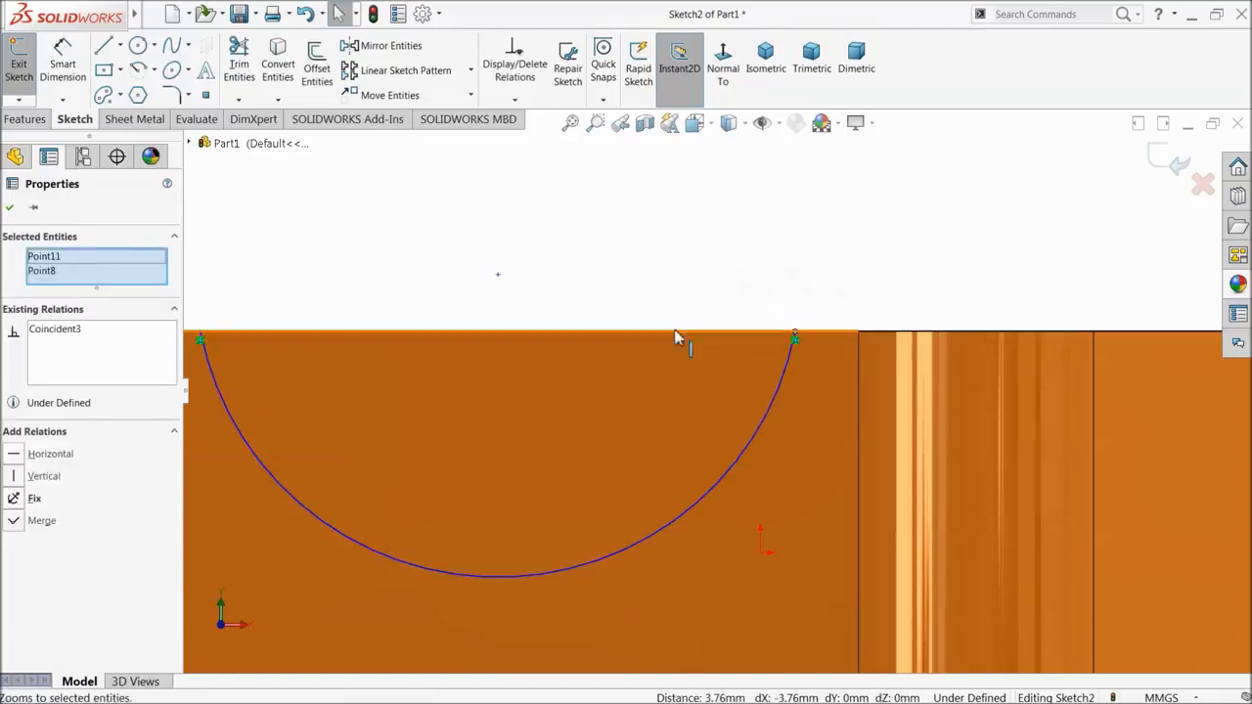
click(608, 271)
scroll(611, 279, up, 3)
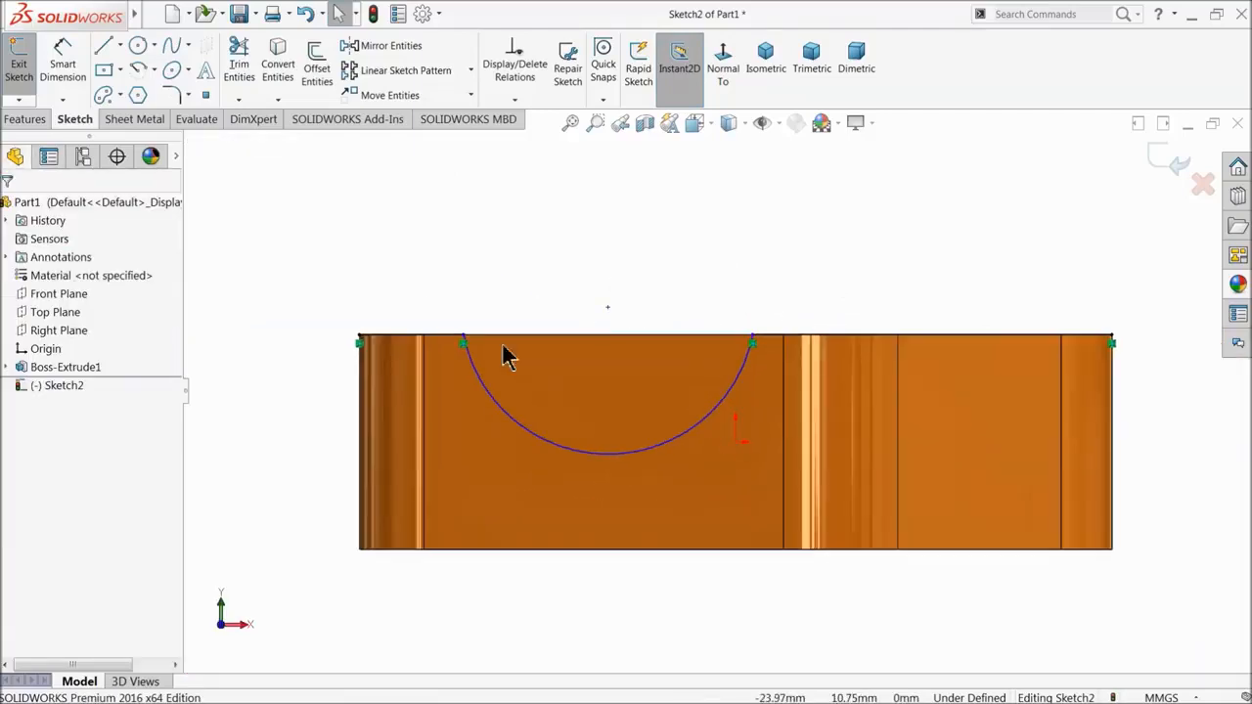
- Dimension the arc's centre point 4.75 mm above the body's upper edge
click(55, 69)
click(607, 308)
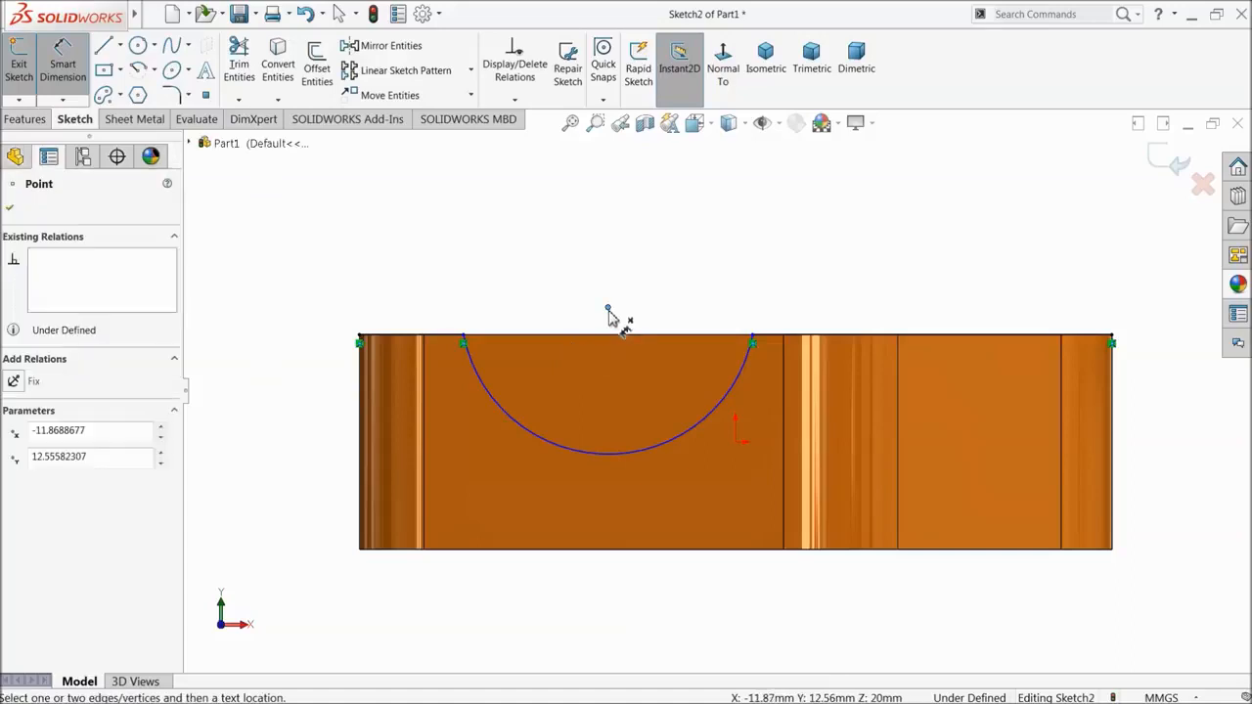
click(599, 335)
click(285, 338)
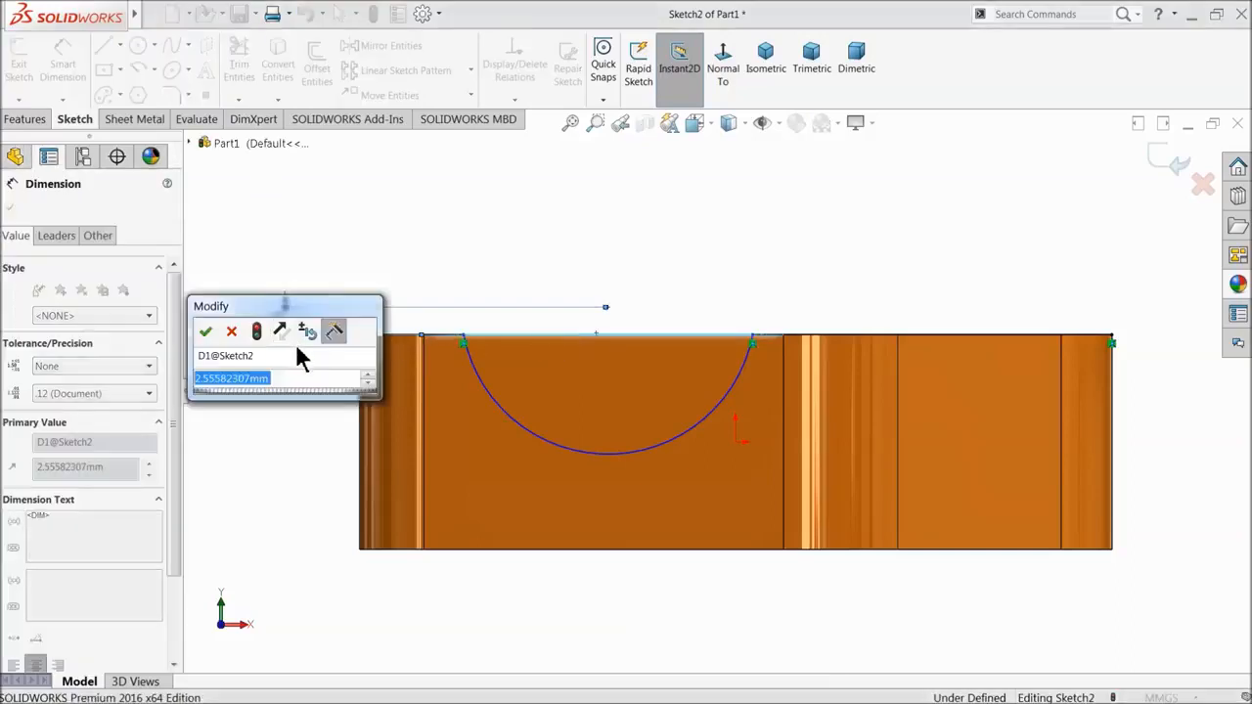
text(4.75)
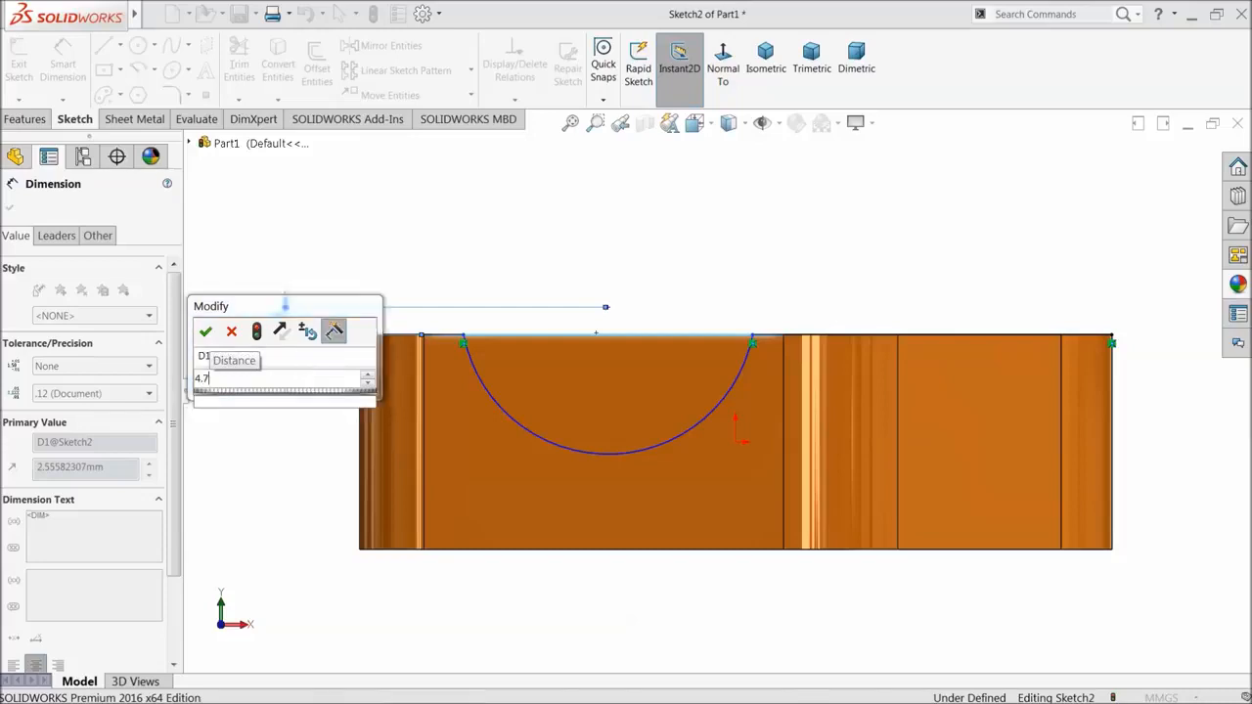
click(204, 333)
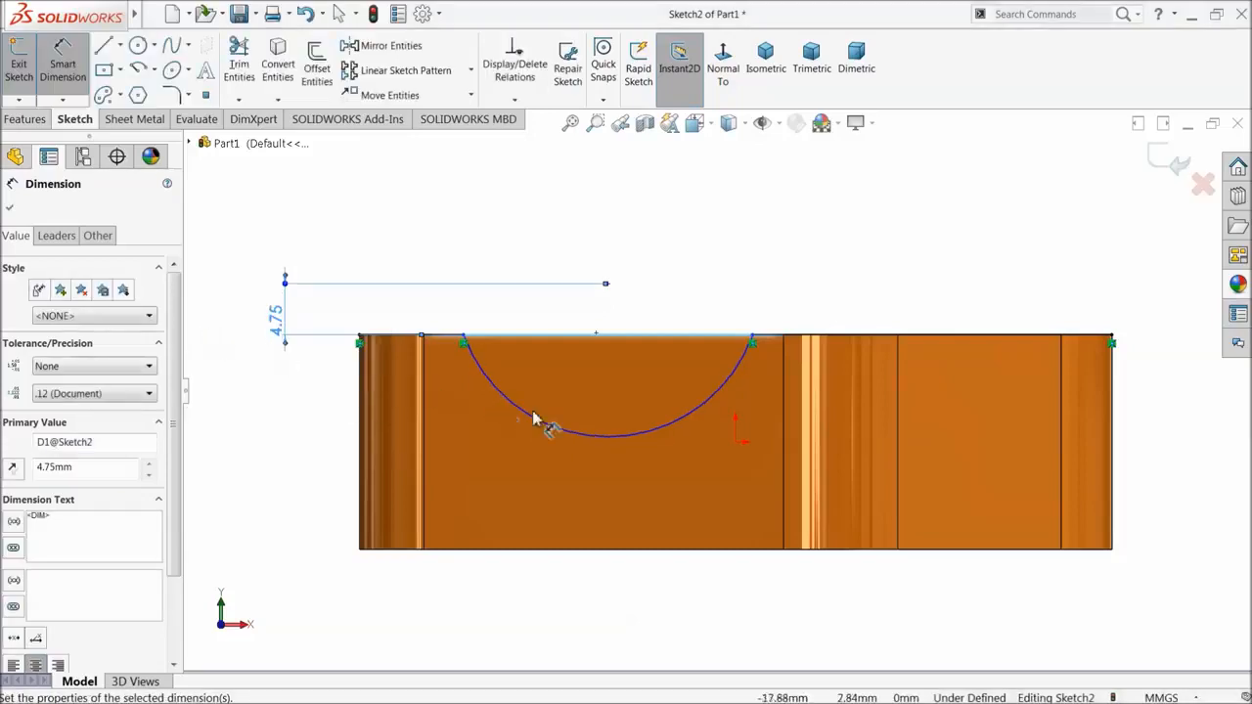
- Dimension the arc with a radius of 12.5 mm
click(641, 440)
click(685, 475)
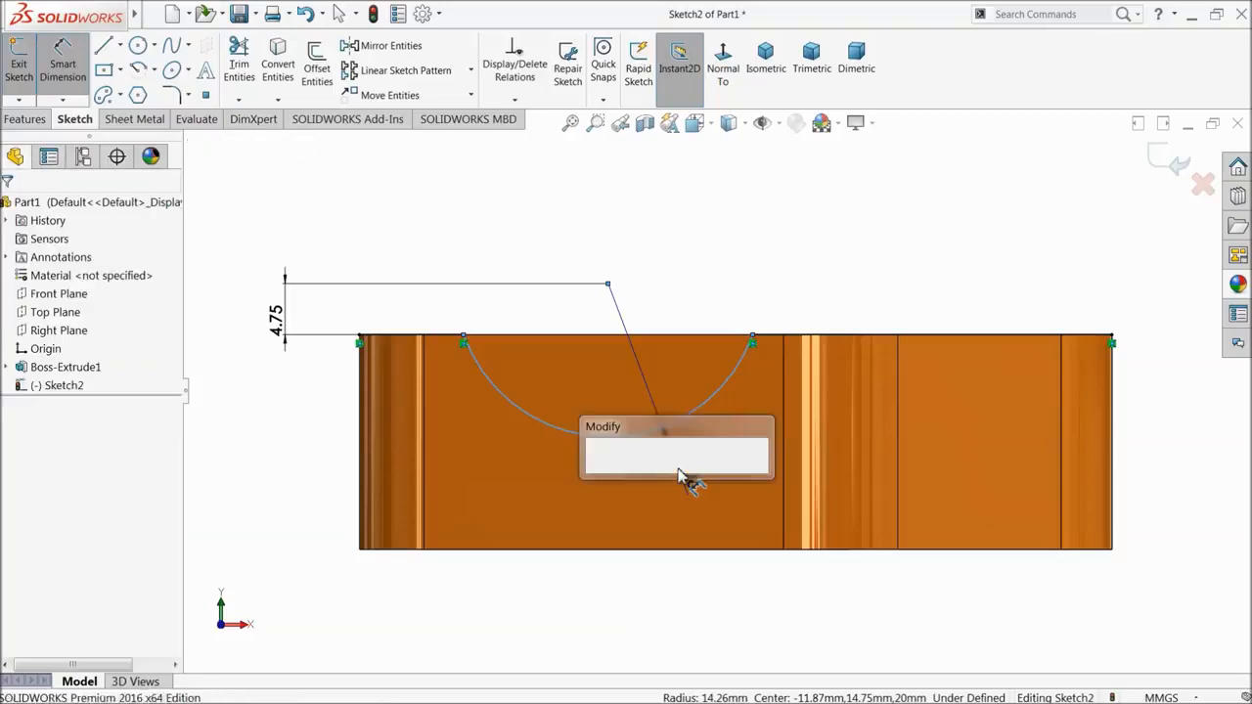
text(12.5)
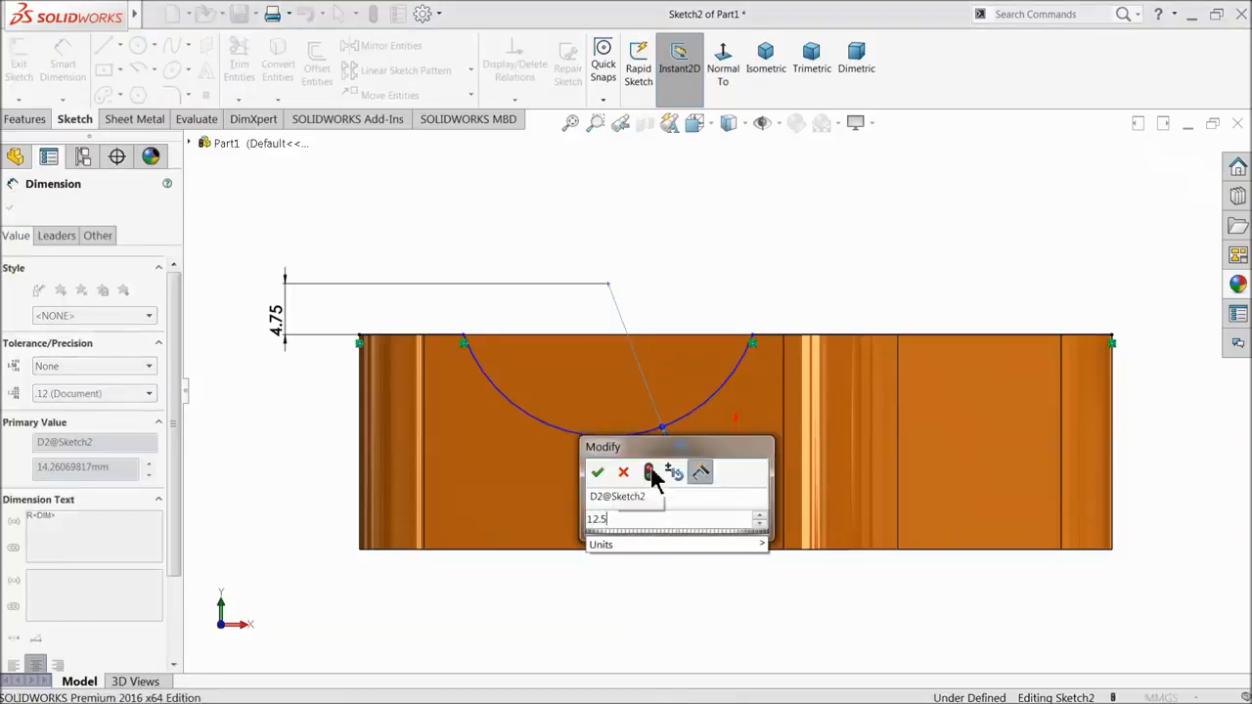
click(599, 473)
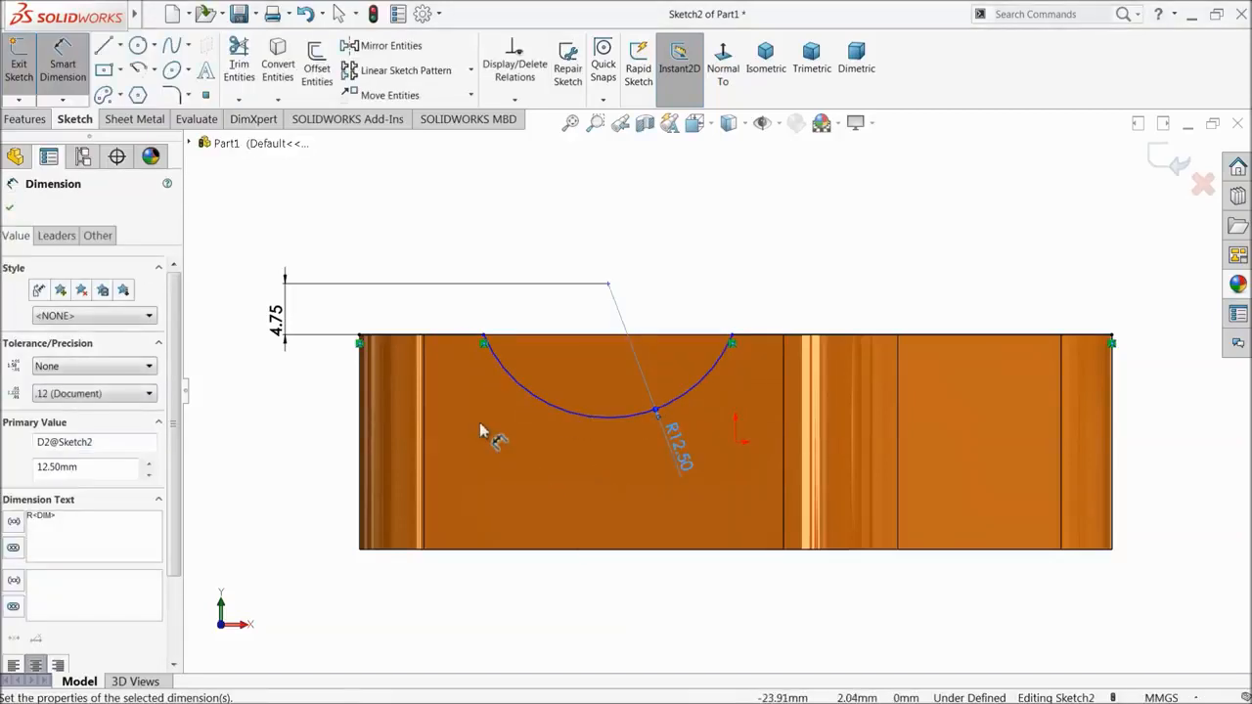
- Dimension the left horizontal line to a length of 11.1 mm and finish dimensioning
click(426, 340)
click(435, 305)
text(11.1)
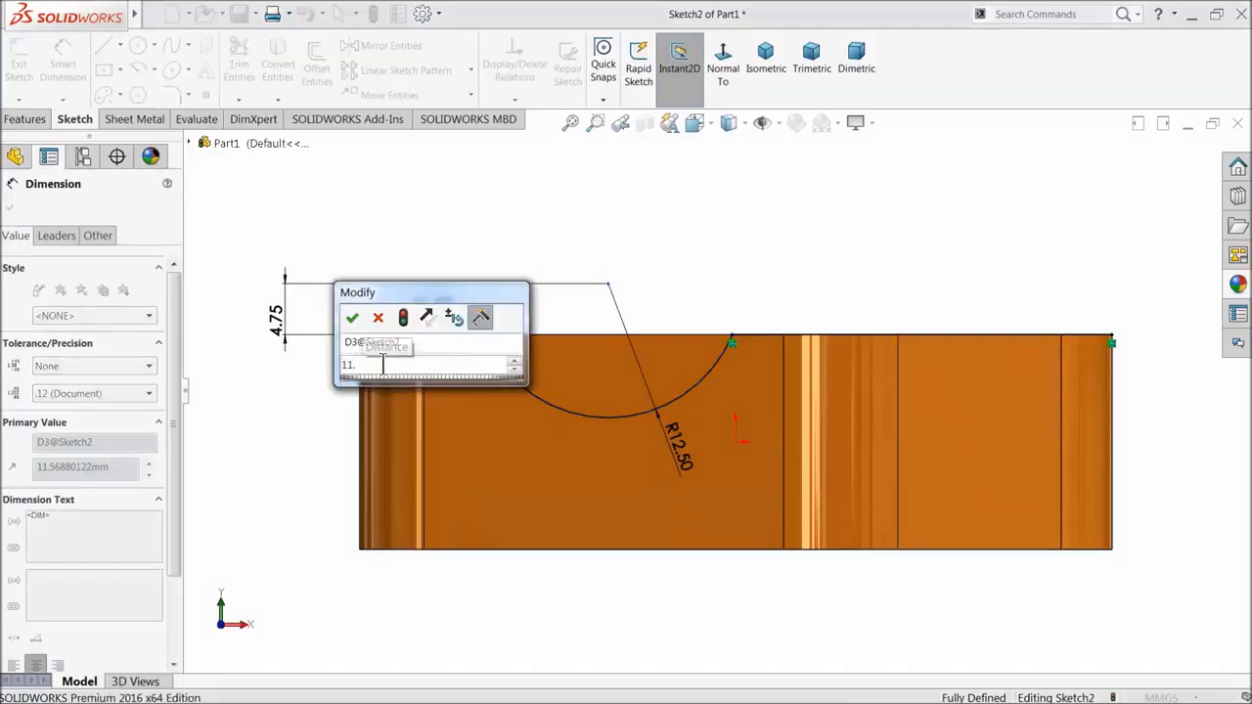
click(352, 320)
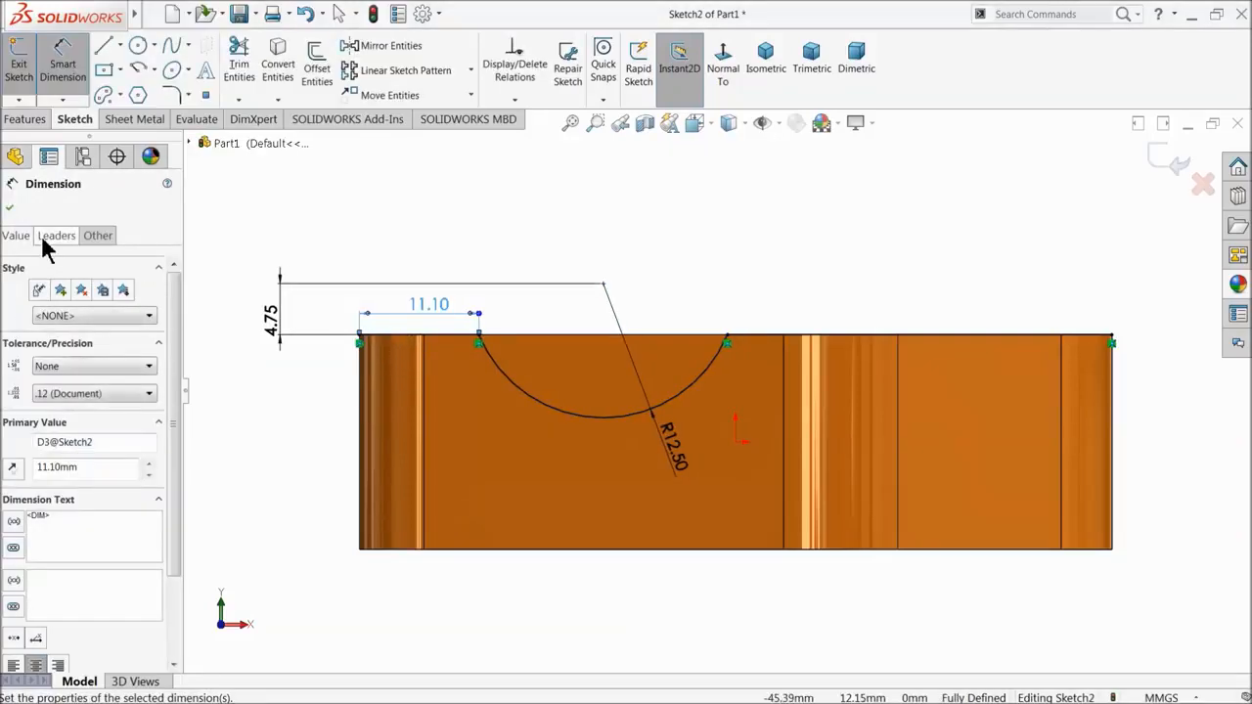
click(11, 212)
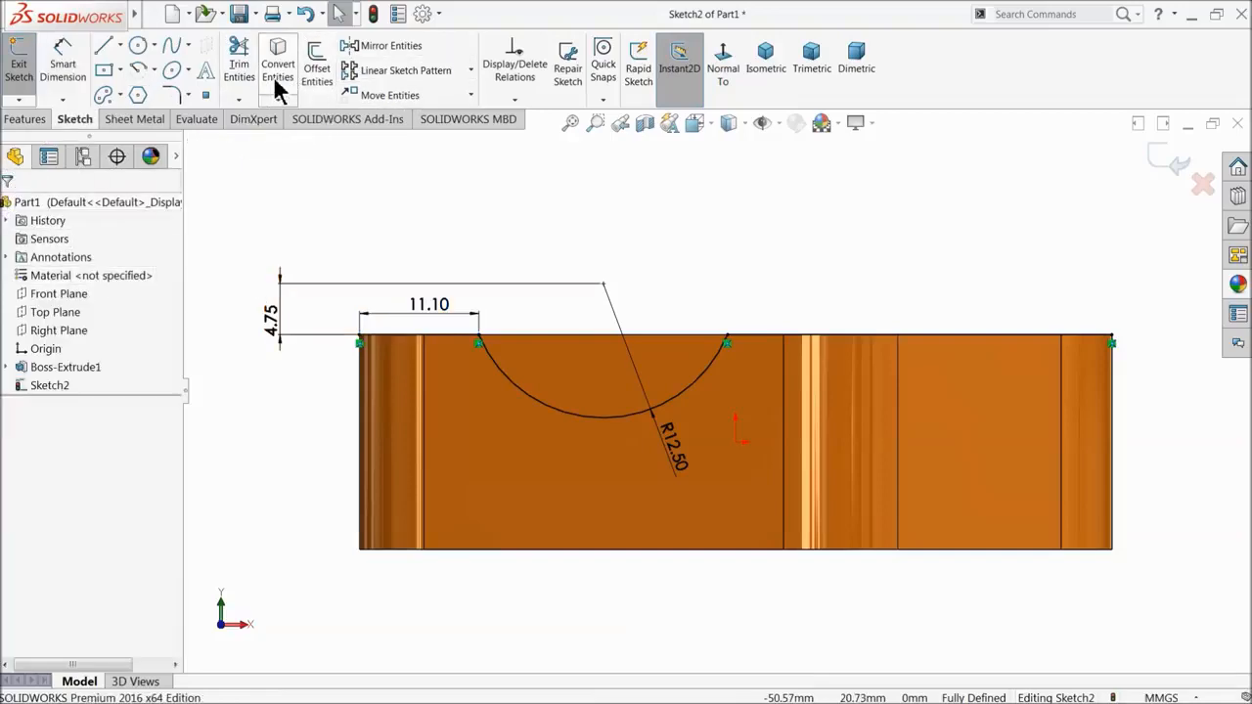
- Offset the whole chain of lines and arc 4 mm downward into the body
click(311, 80)
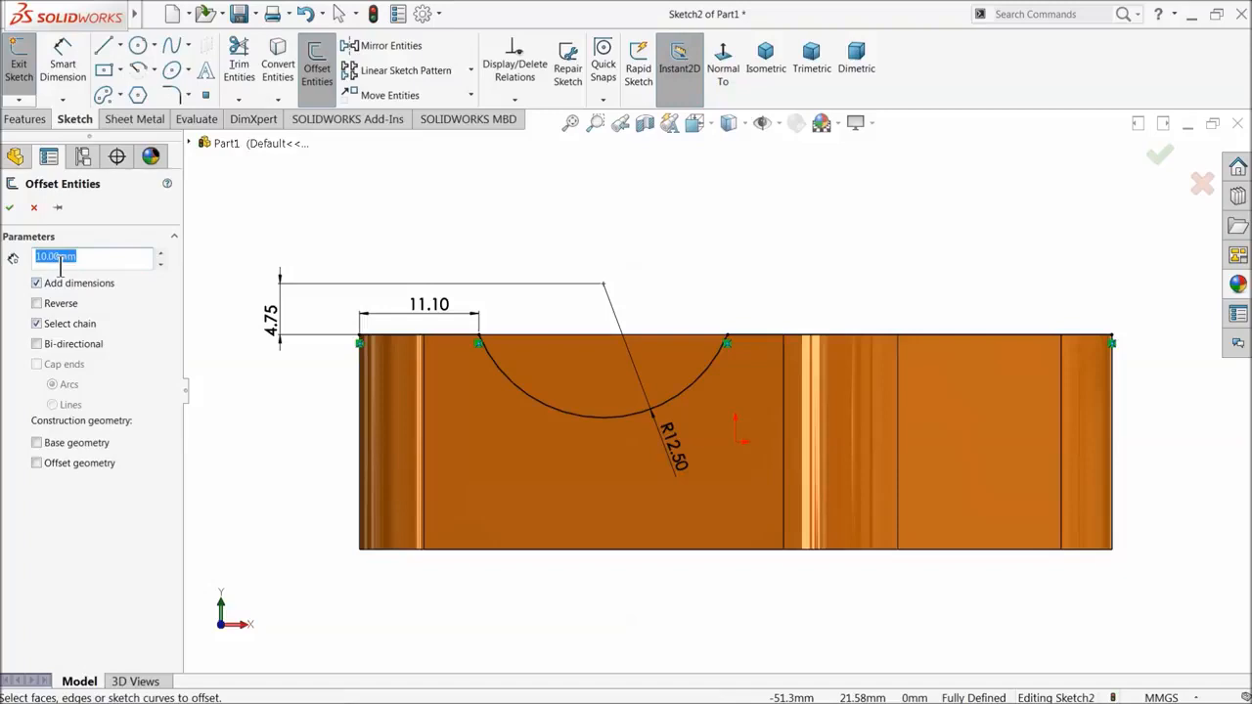
text(4)
key(Return)
click(470, 342)
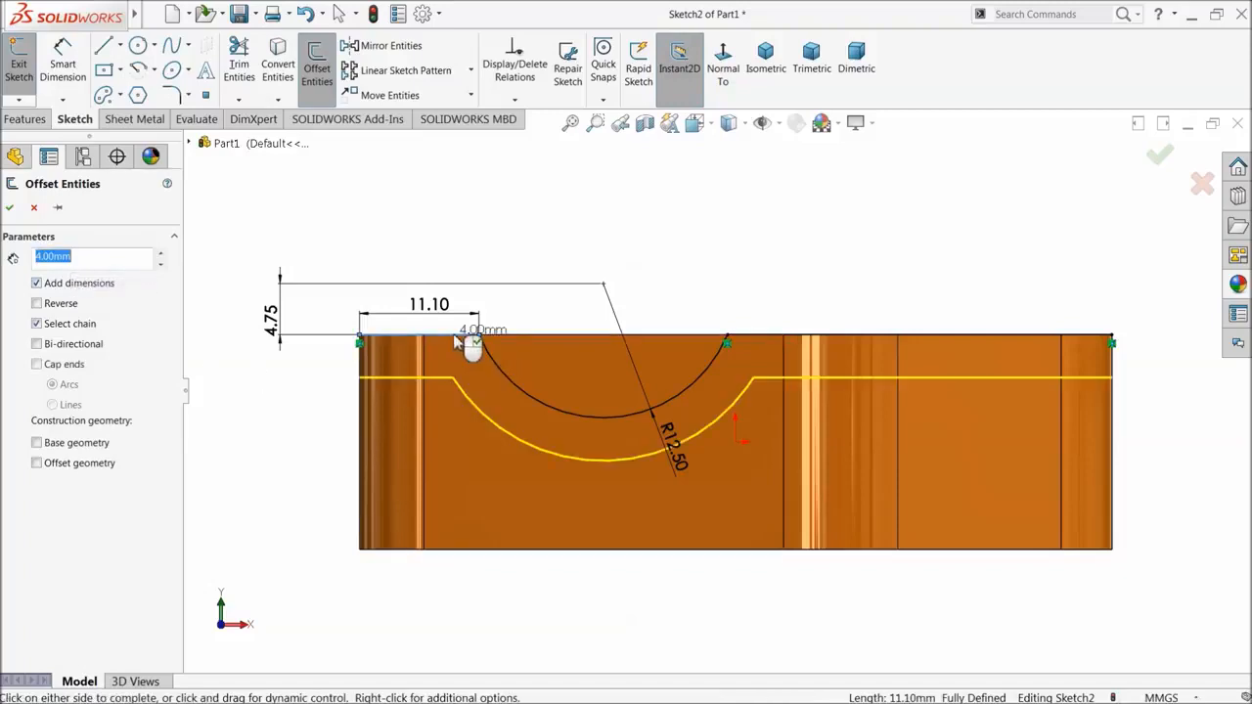
click(10, 209)
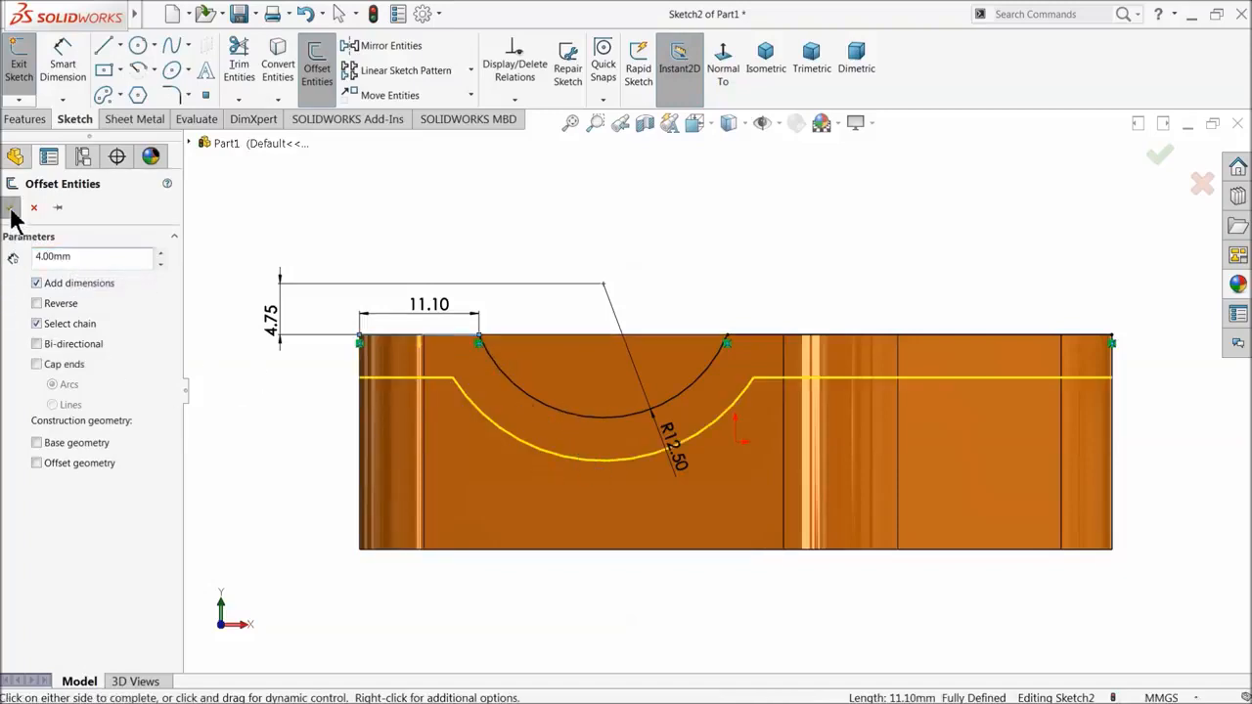
- Close the band between the original and offset chains with a 4 mm vertical line at the left and right ends
click(103, 49)
click(360, 343)
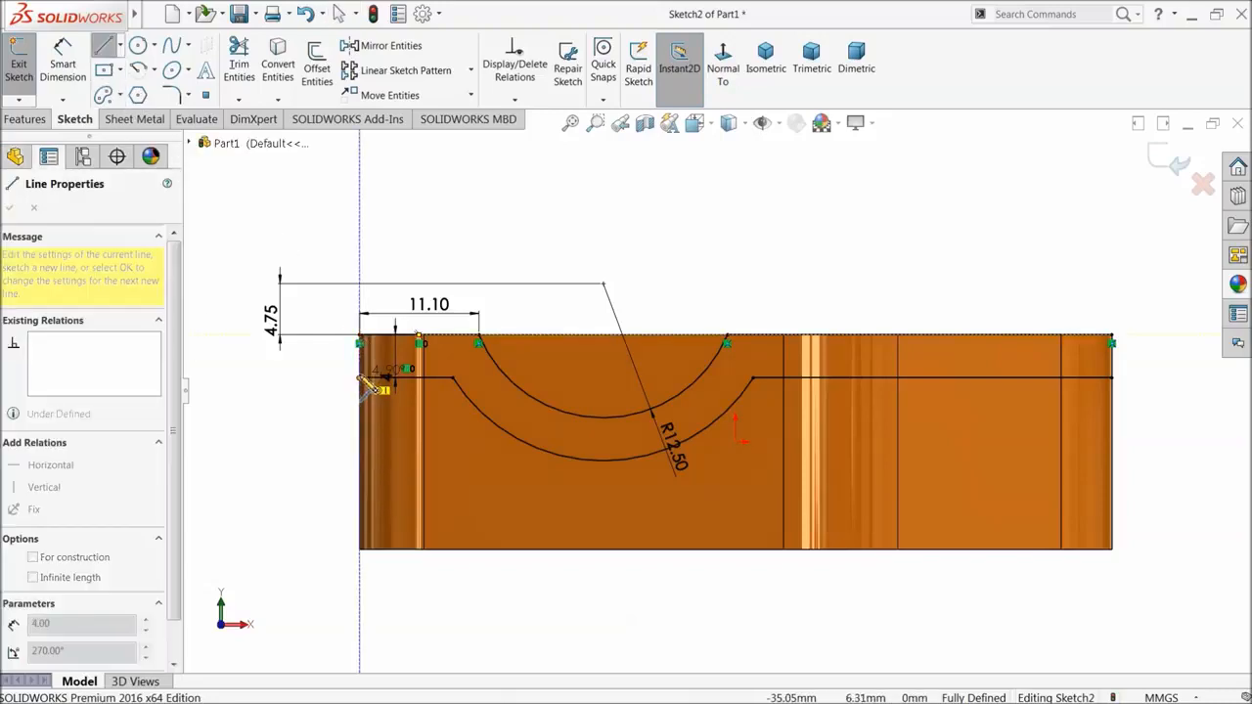
double_click(360, 377)
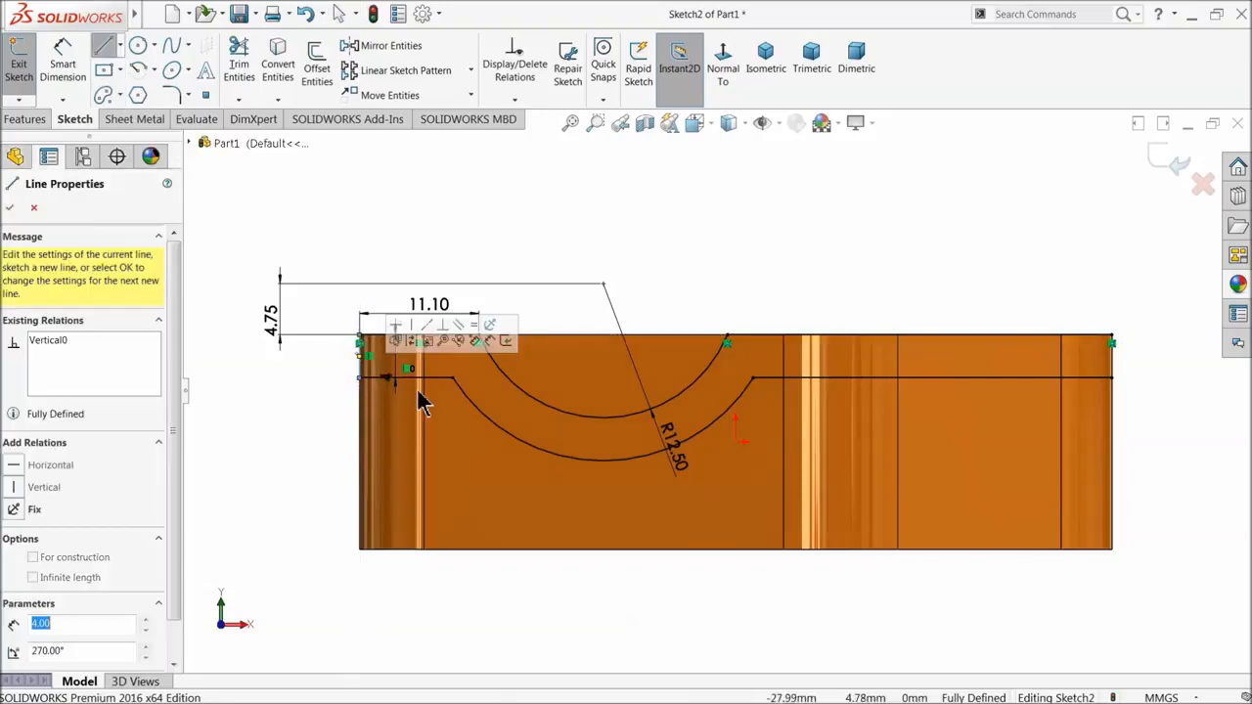
click(1114, 341)
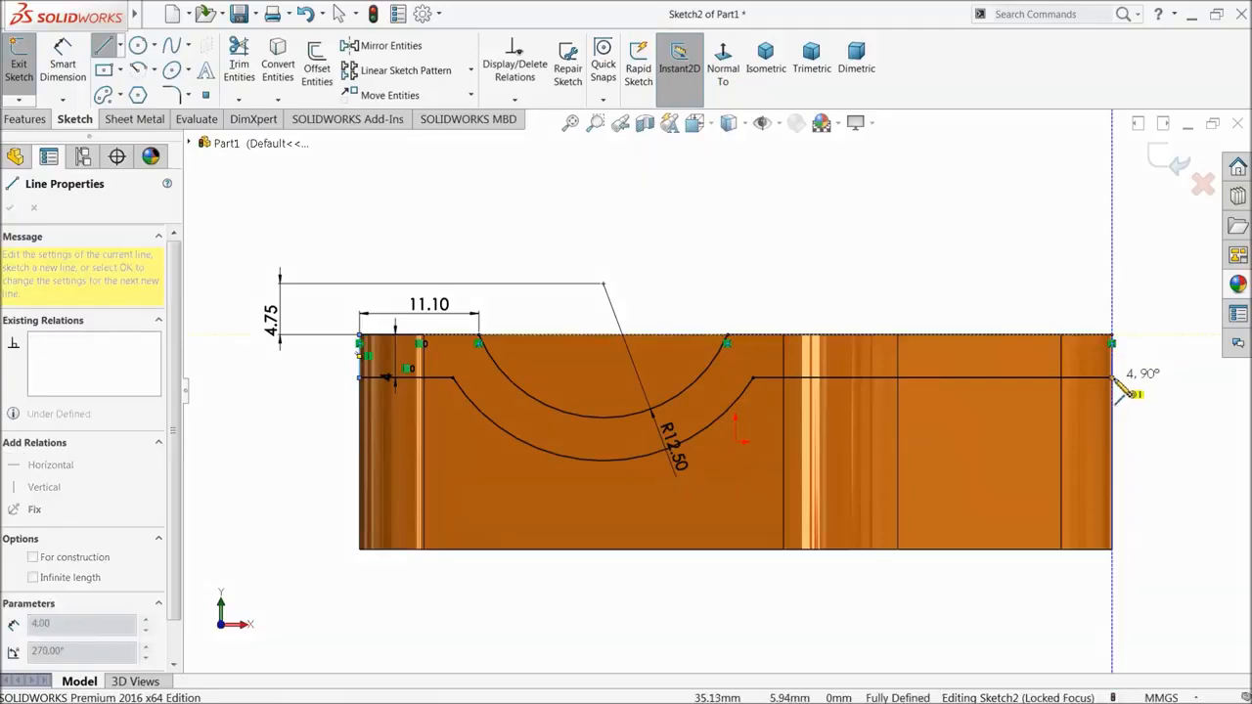
right_click(696, 213)
click(739, 228)
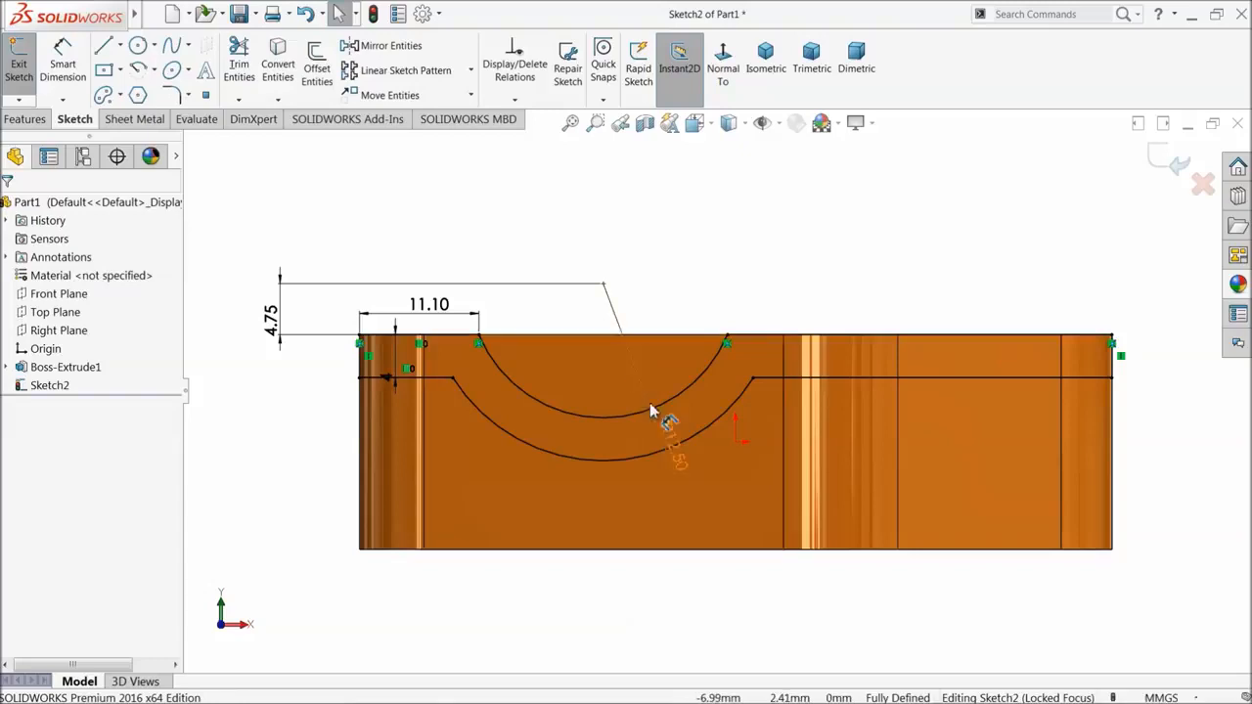
- Extrude-cut the closed band sketch Through All with the side to cut flipped, keeping only the 4 mm arc-dipped plate
click(27, 119)
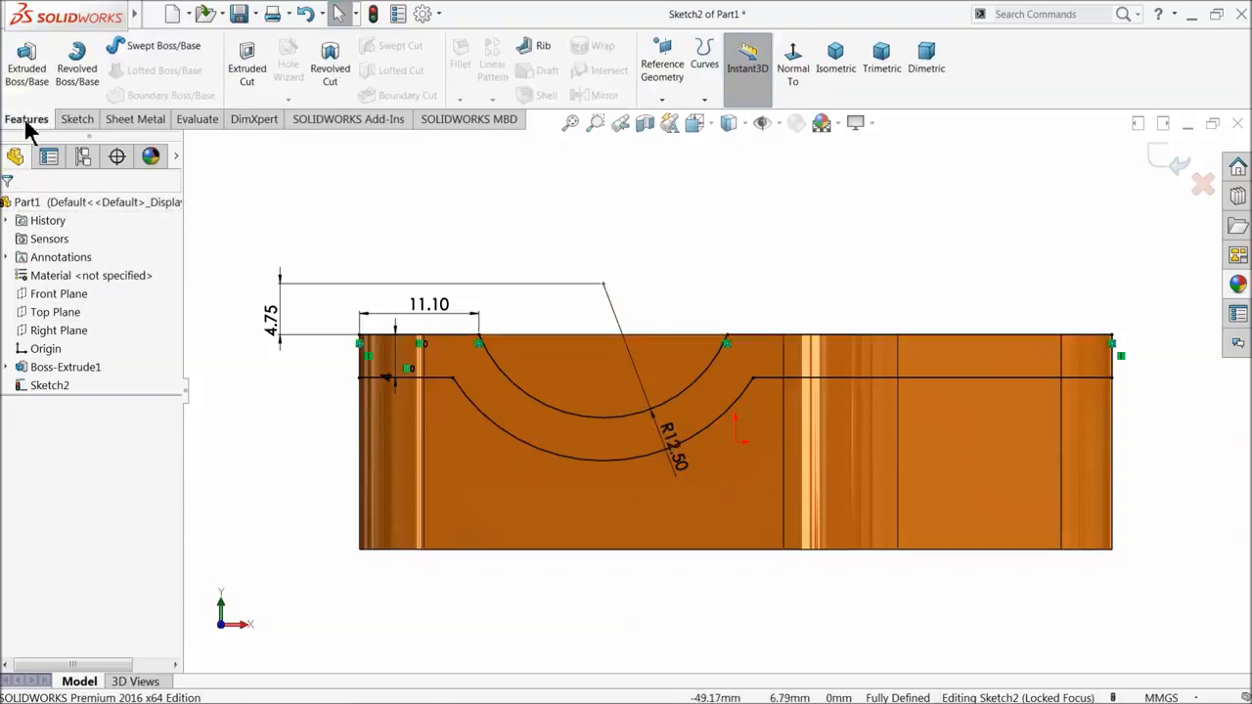
click(246, 74)
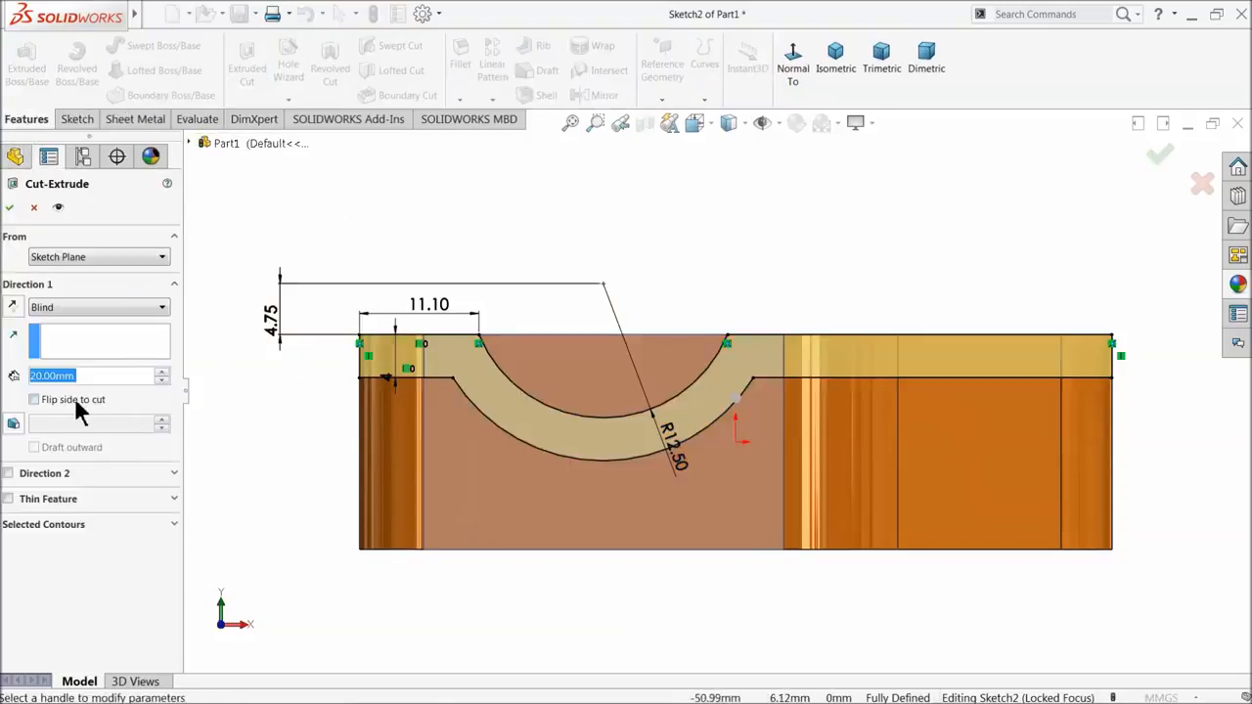
click(35, 400)
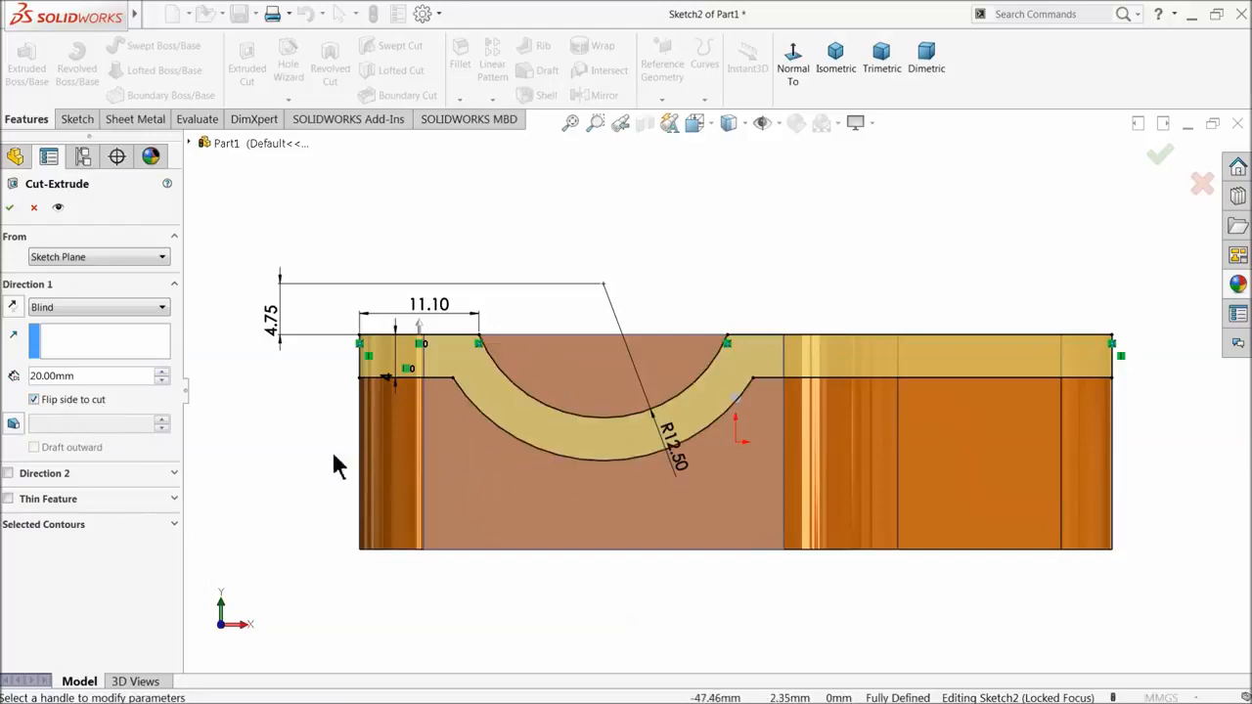
click(60, 311)
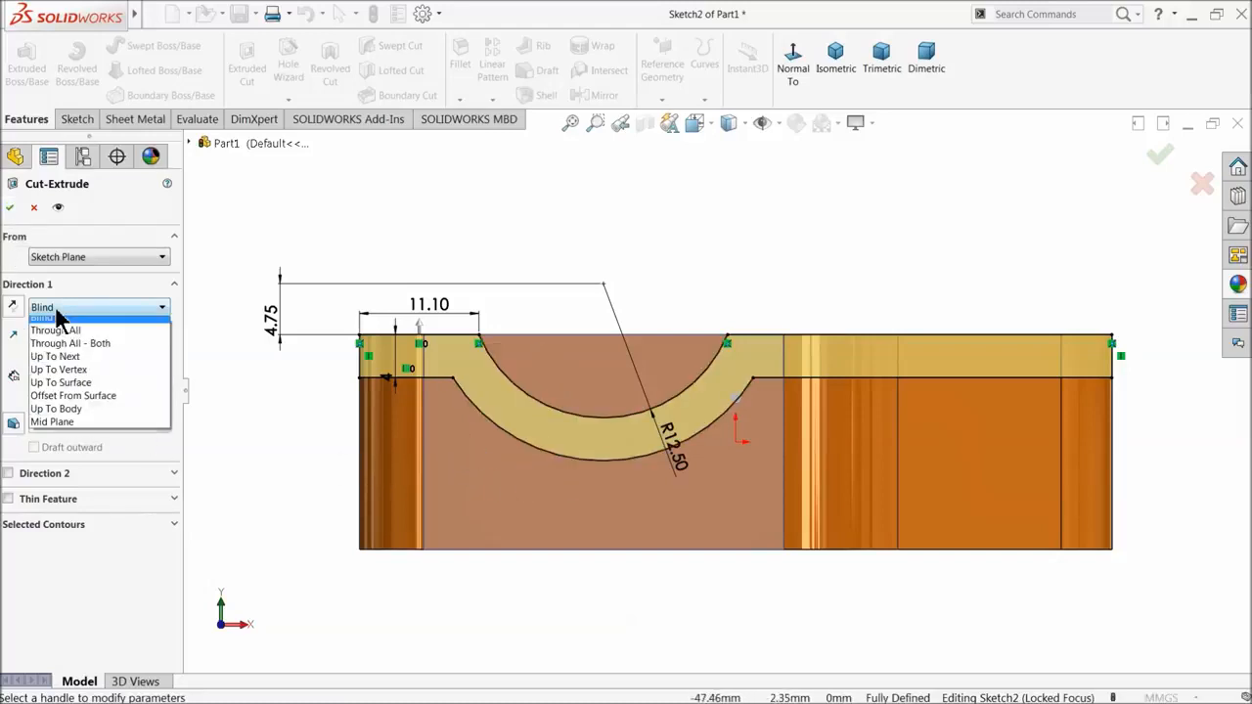
click(60, 330)
click(12, 208)
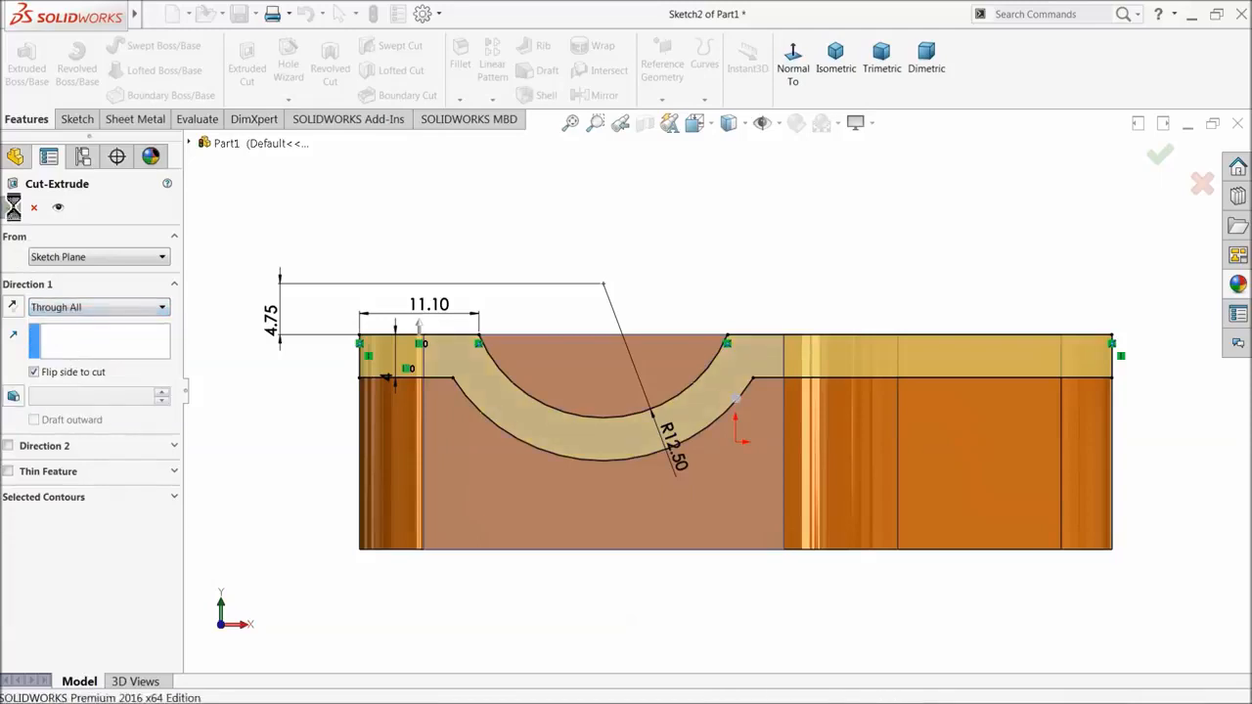
- Apply an orange colour appearance to the faces created by the cut feature
middle_drag(393, 293, 452, 374)
mouse_move(433, 299)
middle_down()
mouse_move(649, 224)
mouse_move(447, 324)
mouse_move(399, 318)
mouse_move(441, 293)
middle_up()
click(796, 124)
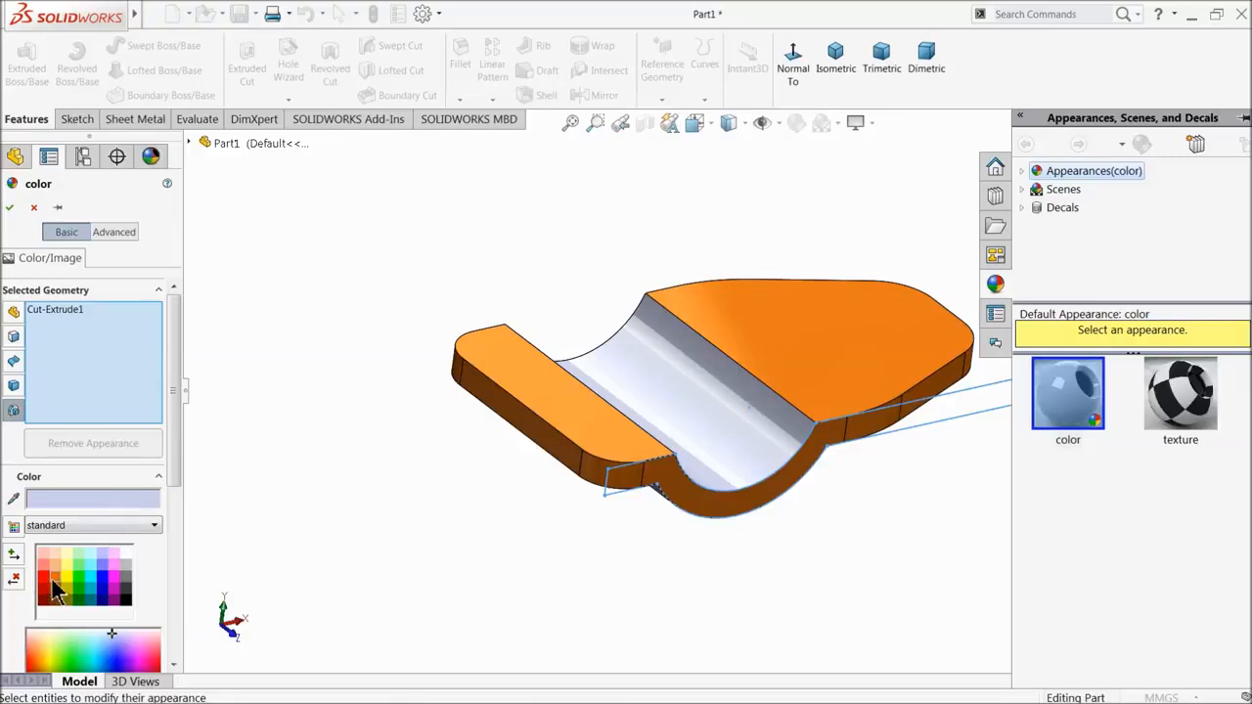
click(54, 585)
click(12, 209)
- Start a sketch on the flat underside of the plate's tapered end and draw a circle about 19.3 mm in diameter
middle_drag(245, 337, 224, 154)
middle_drag(713, 456, 844, 422)
click(876, 413)
click(915, 369)
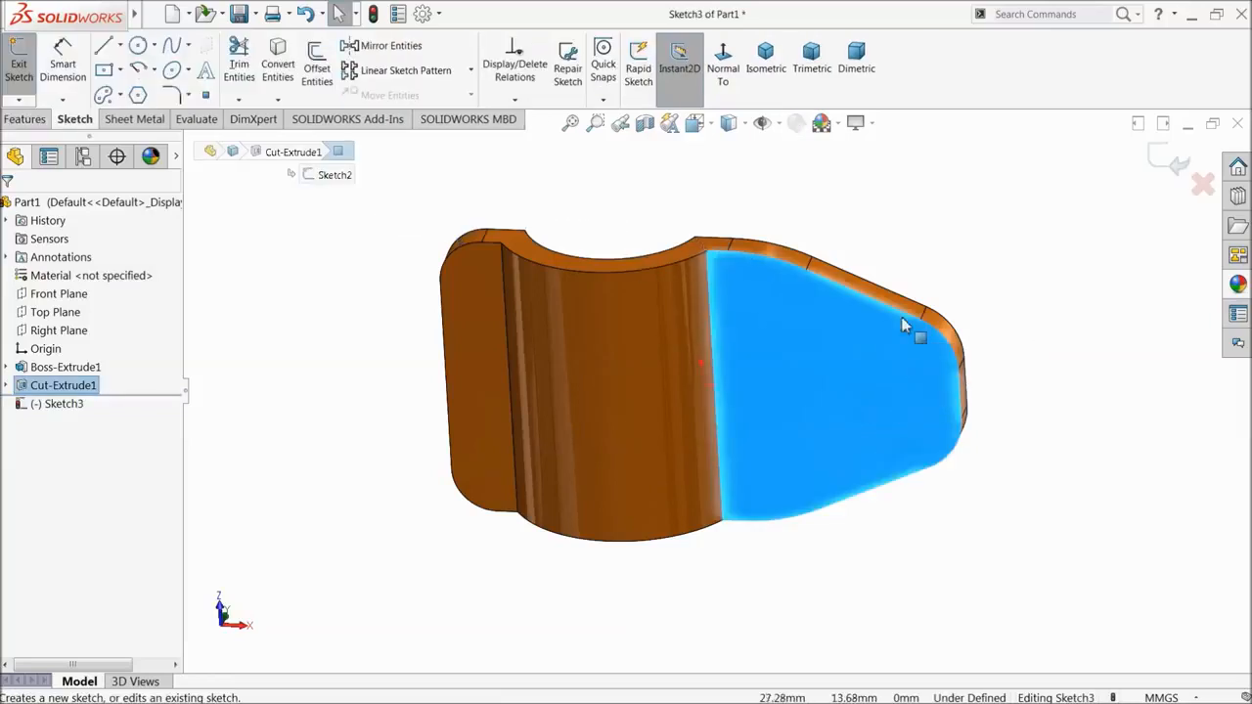
click(724, 67)
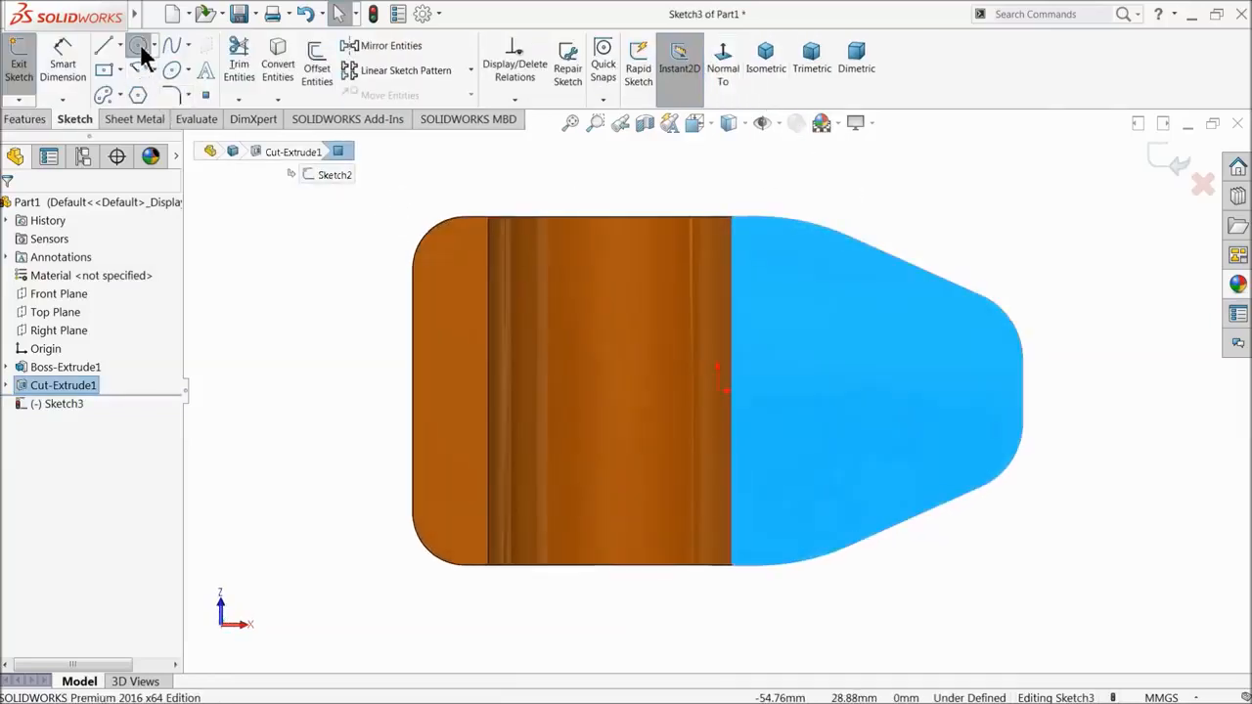
click(139, 49)
click(870, 392)
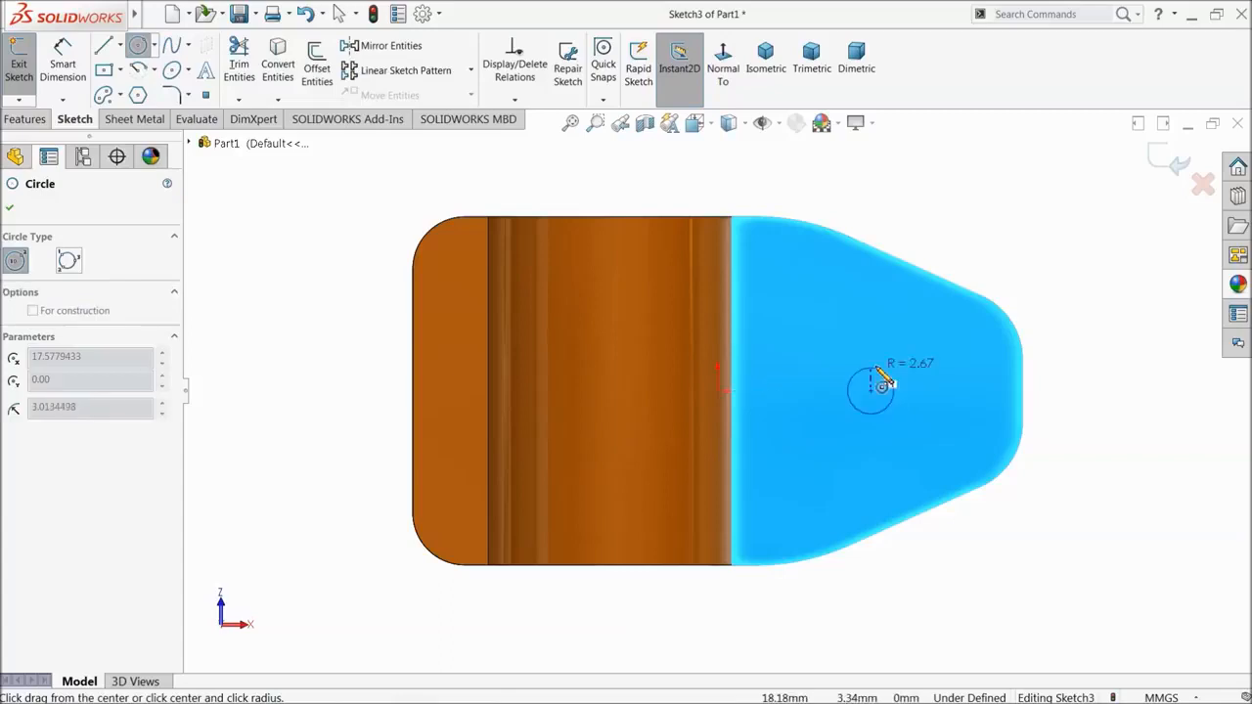
click(888, 311)
- Dimension the circle with a diameter of 20 mm
click(61, 66)
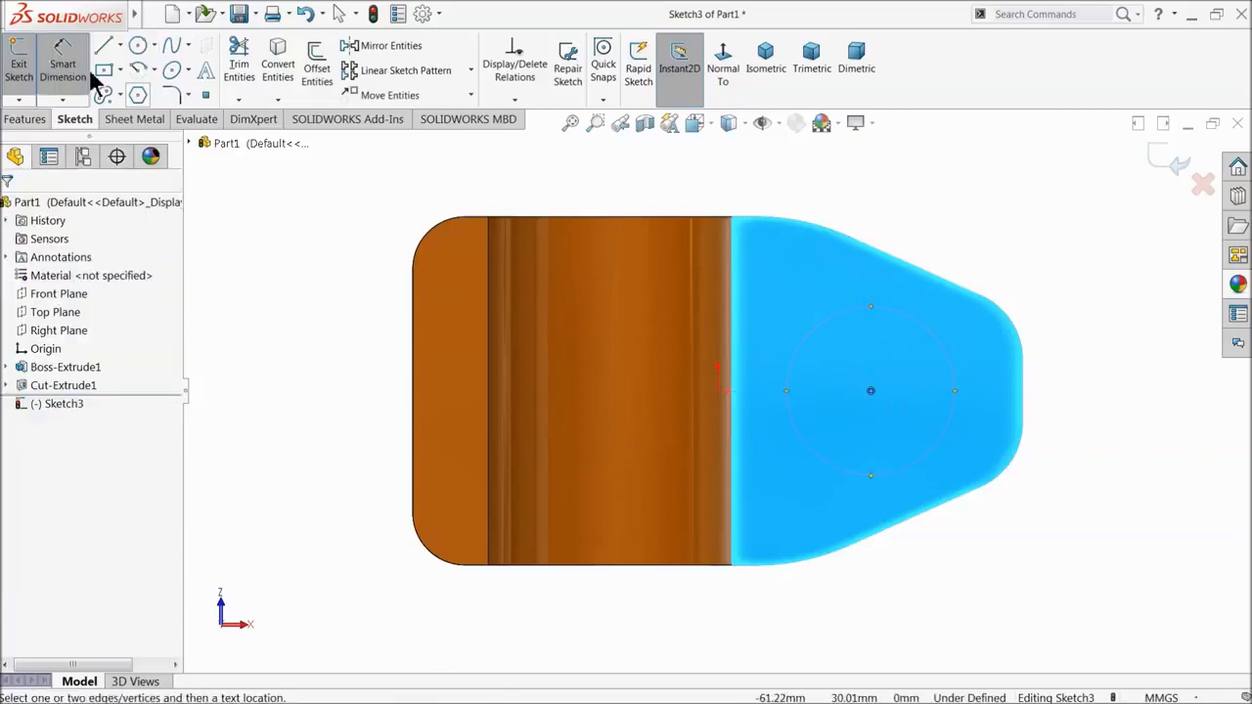
click(832, 315)
click(868, 217)
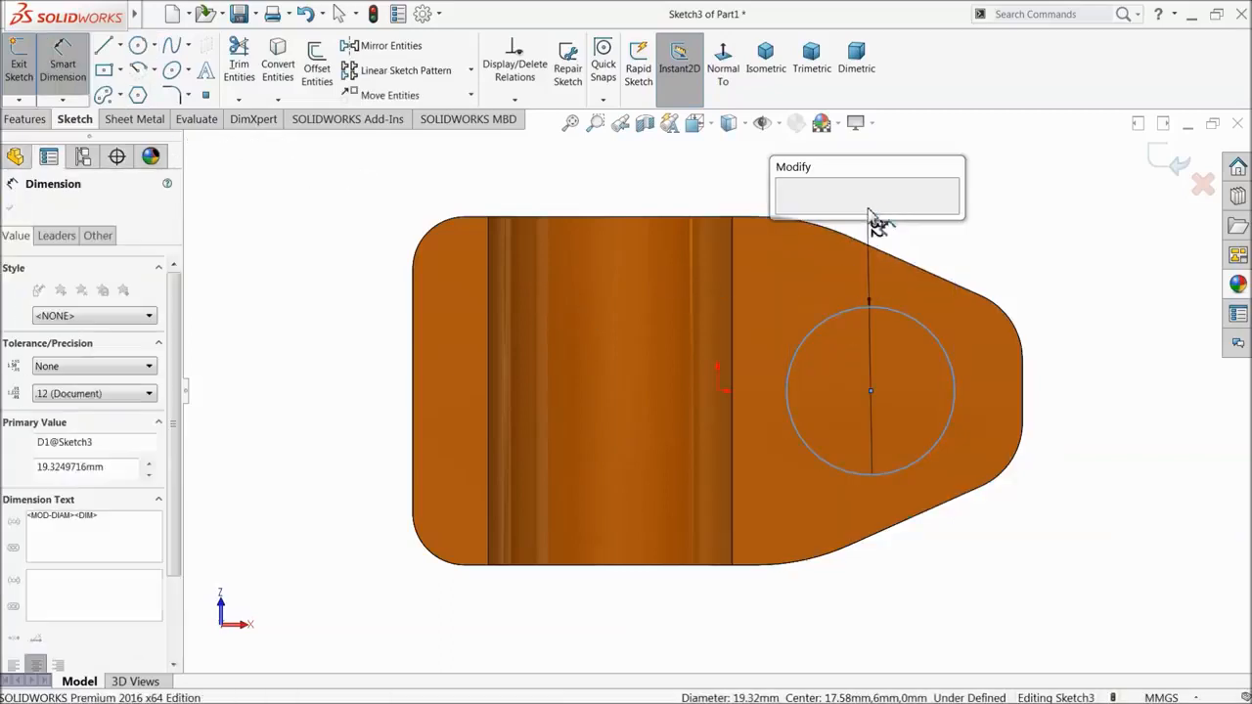
text(20)
key(Return)
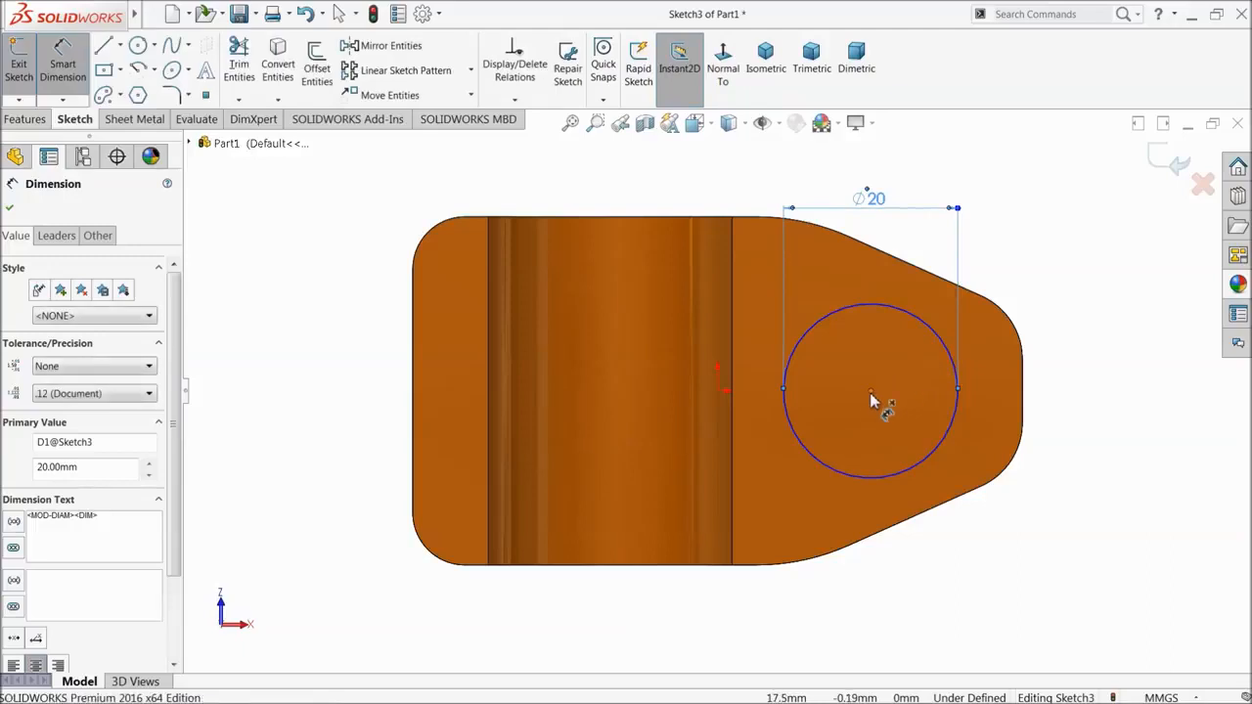
- Dimension the circle's centre 15.82 mm from the plate's narrow end edge and finish dimensioning
click(871, 392)
click(1023, 392)
click(954, 592)
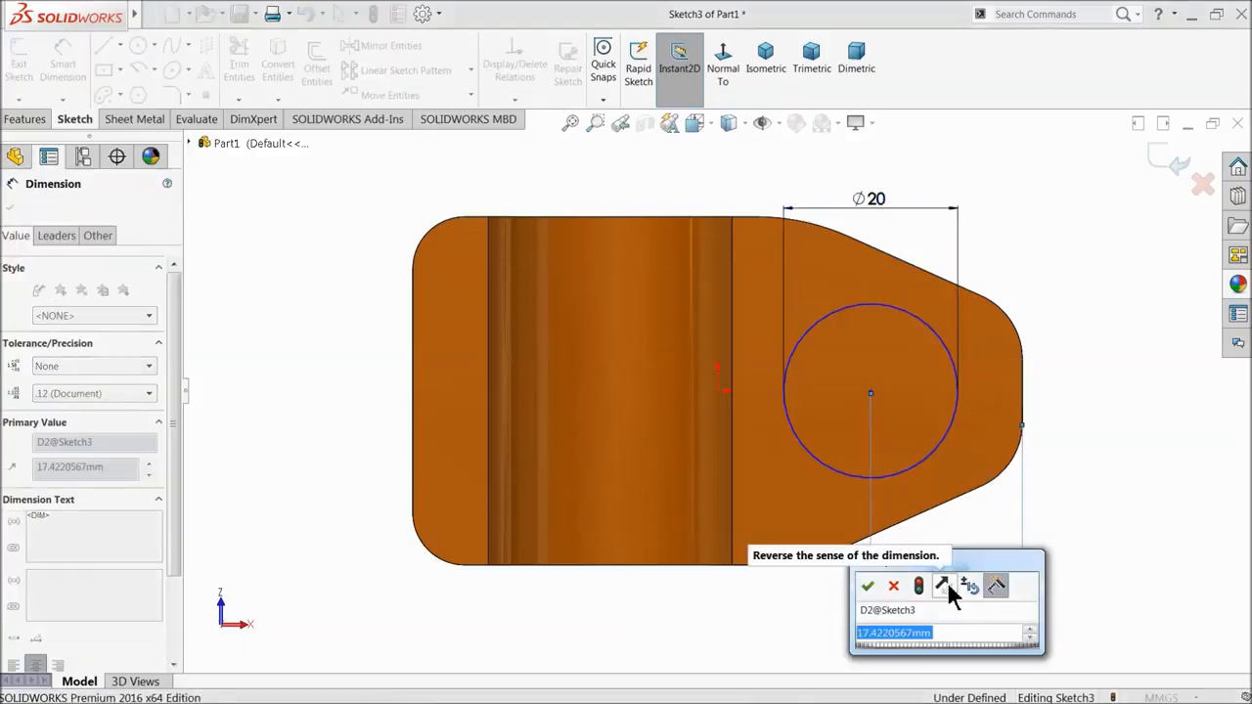
text(15.82)
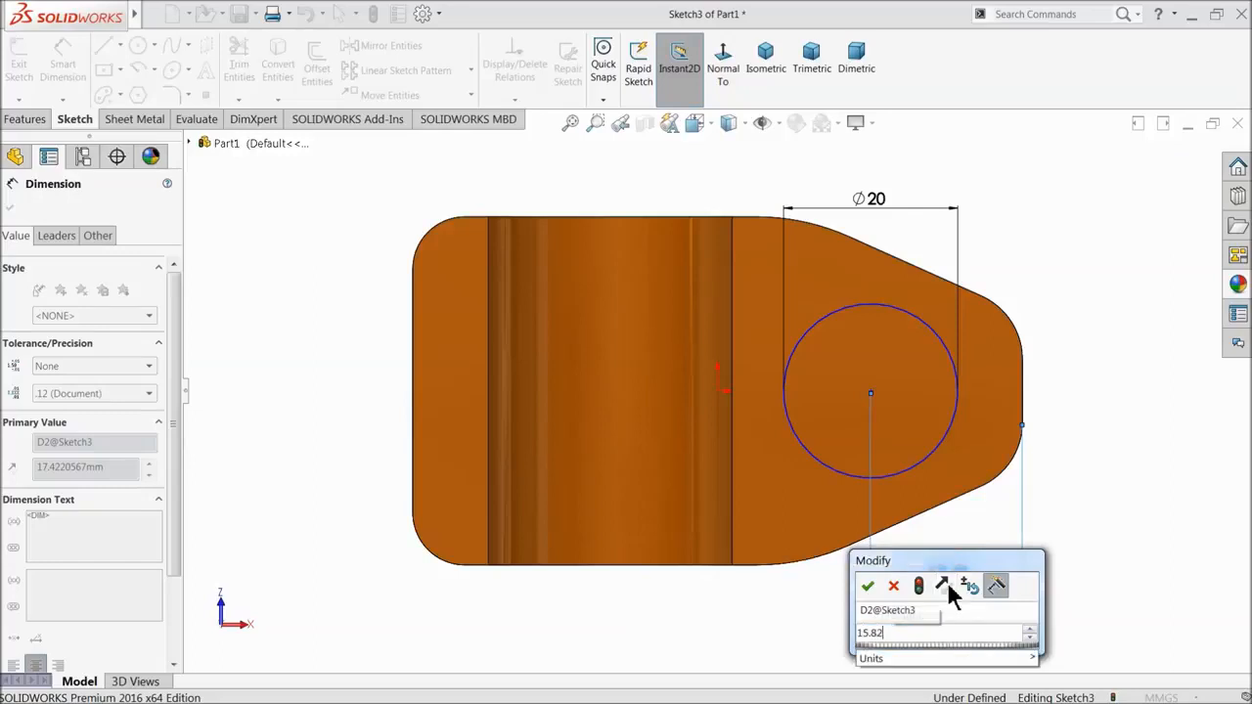
key(Return)
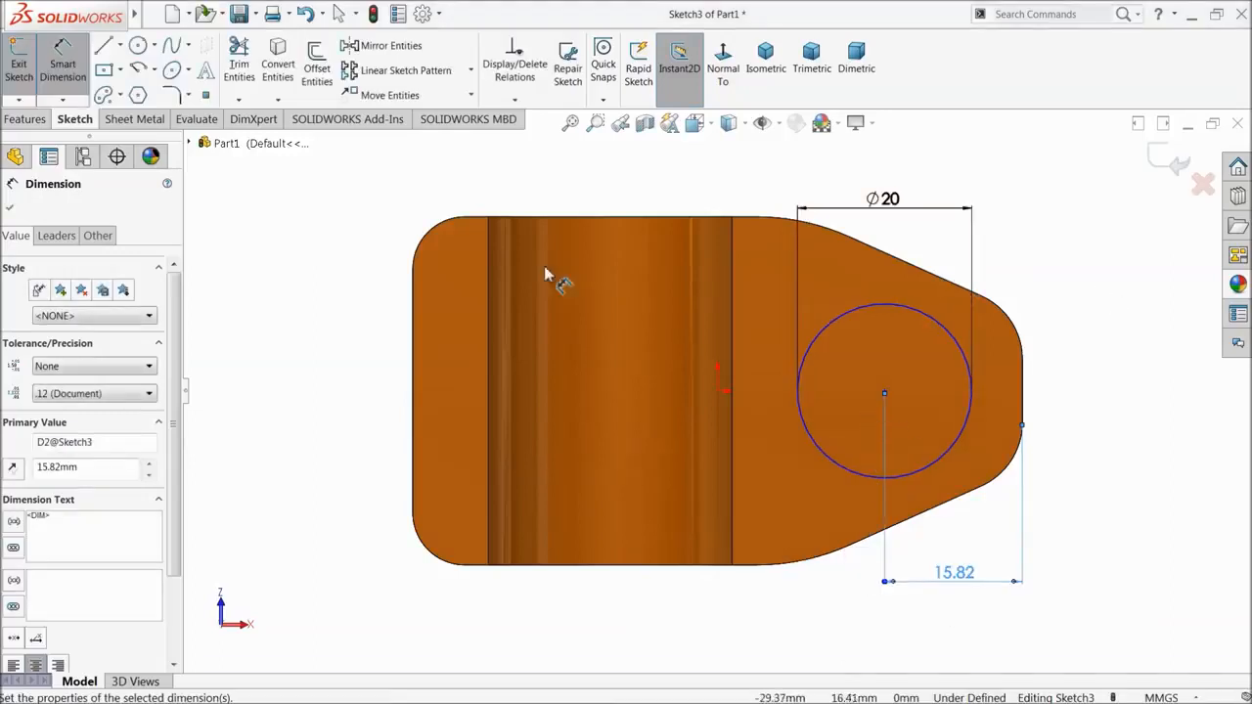
click(84, 78)
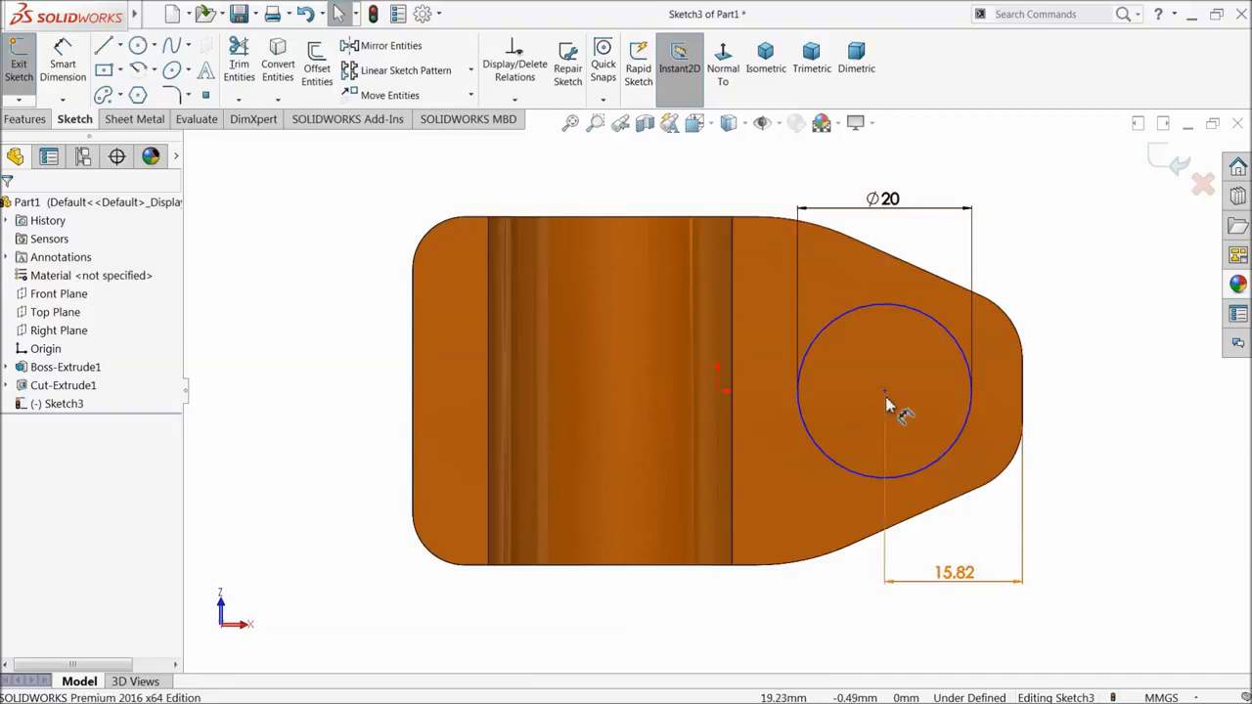
- Add a horizontal relation between the circle's centre and the origin
click(884, 393)
ctrl+click(718, 392)
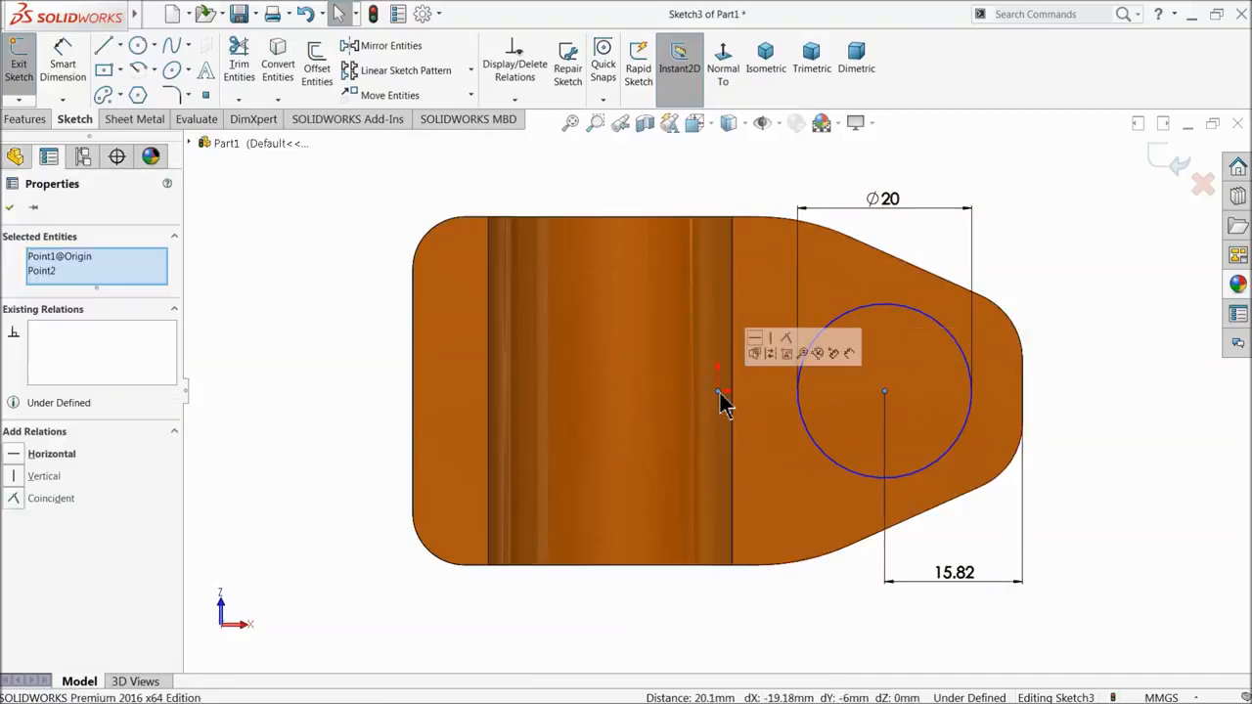
click(755, 339)
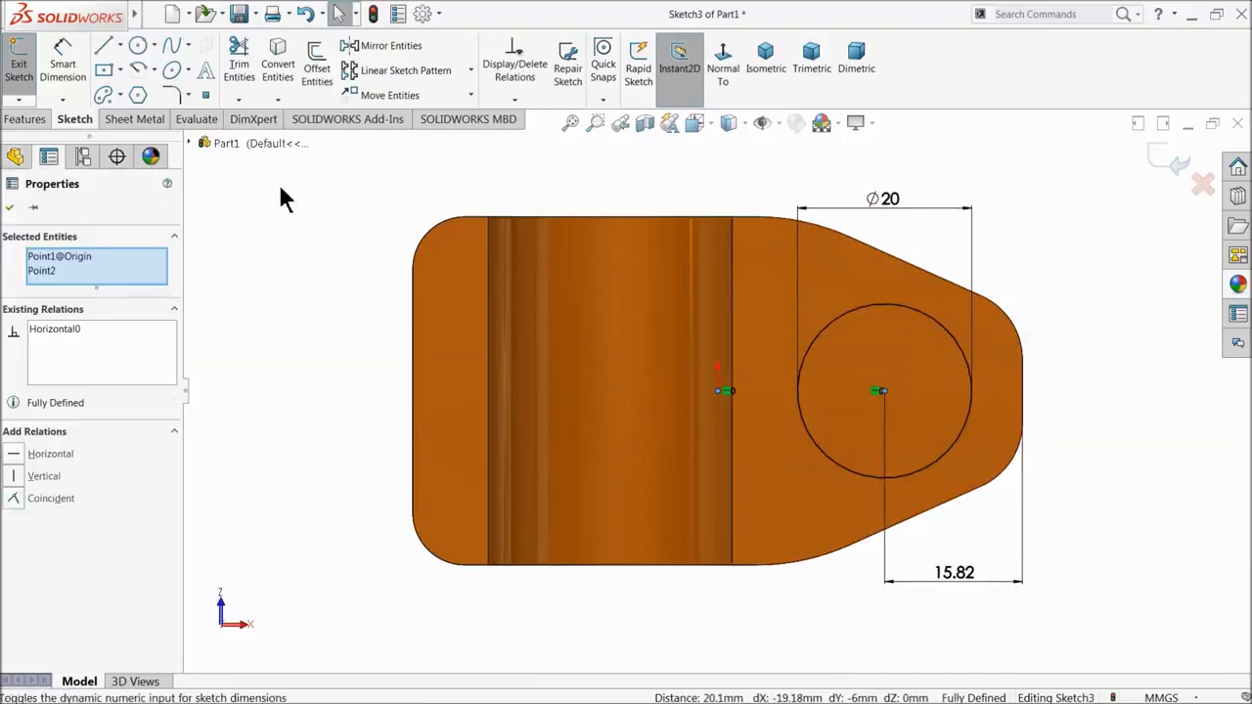
- Extrude the 20 mm circle as a Blind boss 225 mm long, merged with the plate
click(24, 119)
click(26, 64)
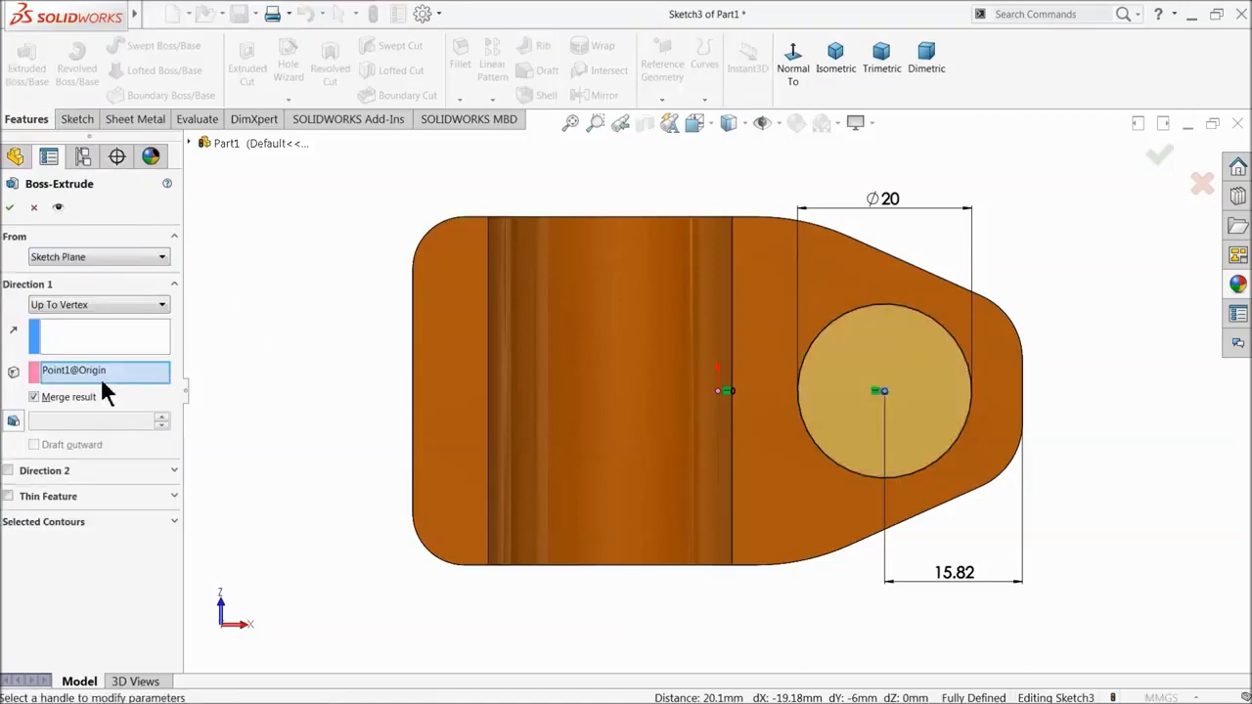
click(93, 306)
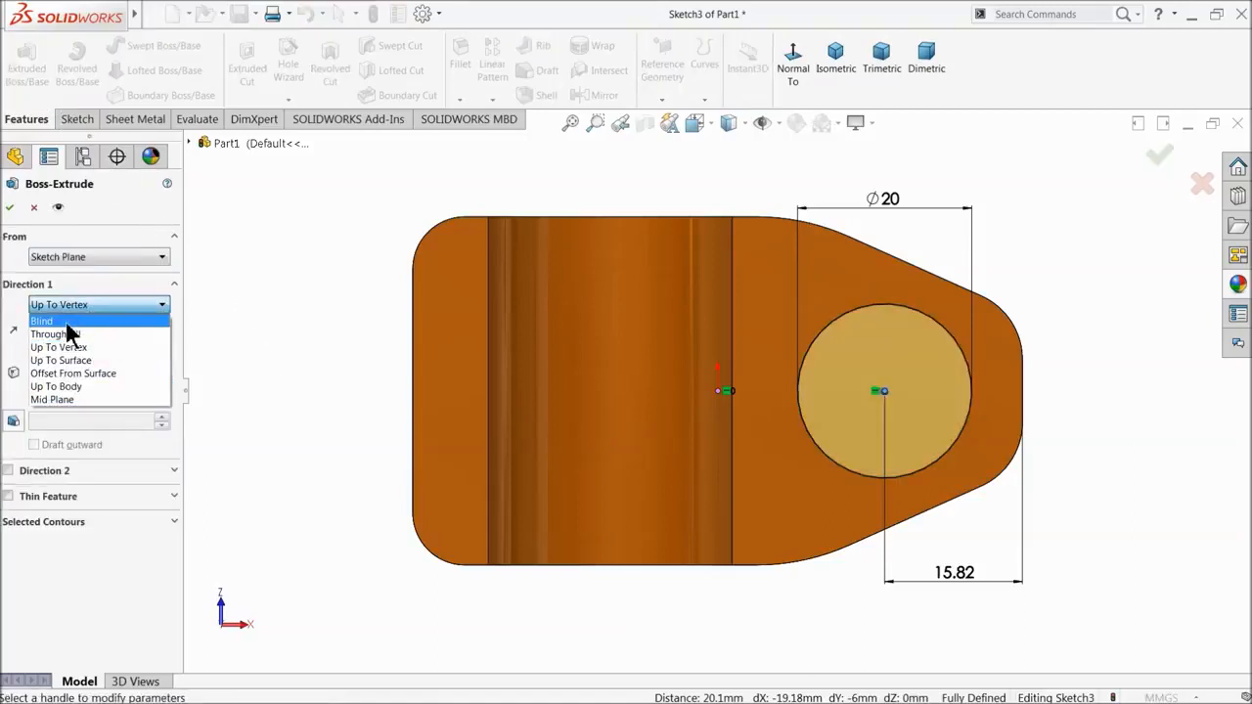
click(63, 317)
middle_drag(327, 320, 381, 420)
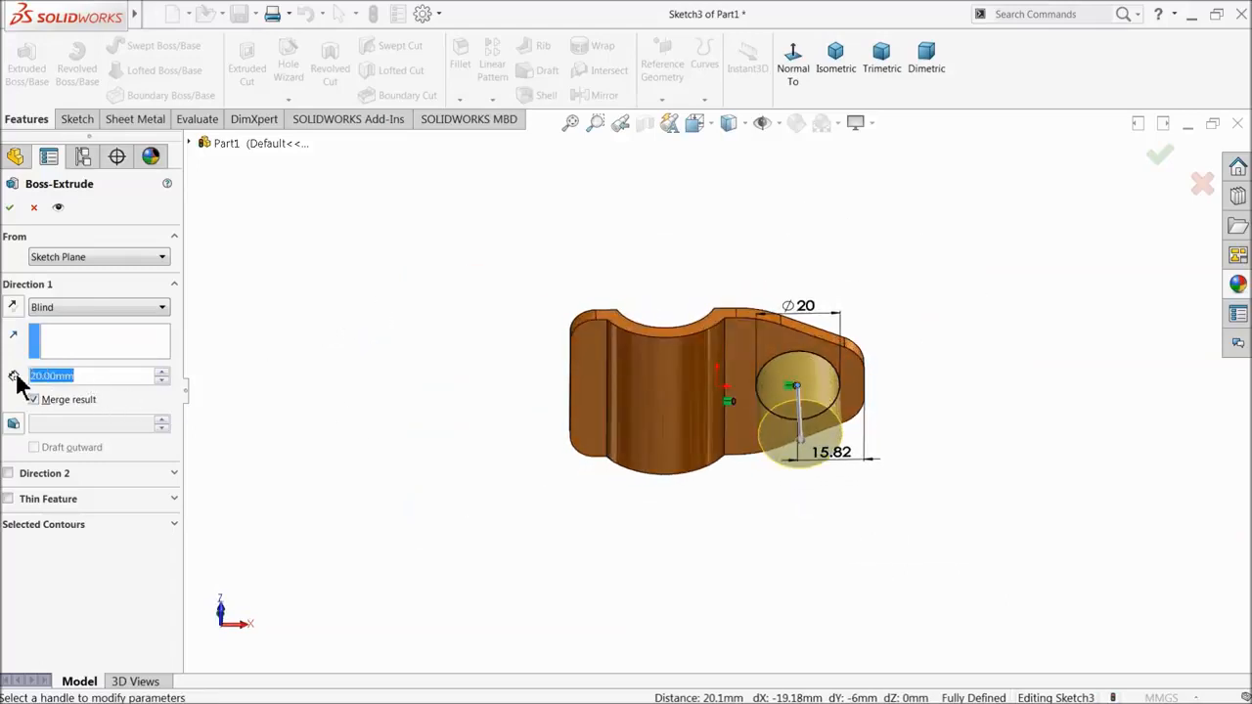
text(225)
key(Return)
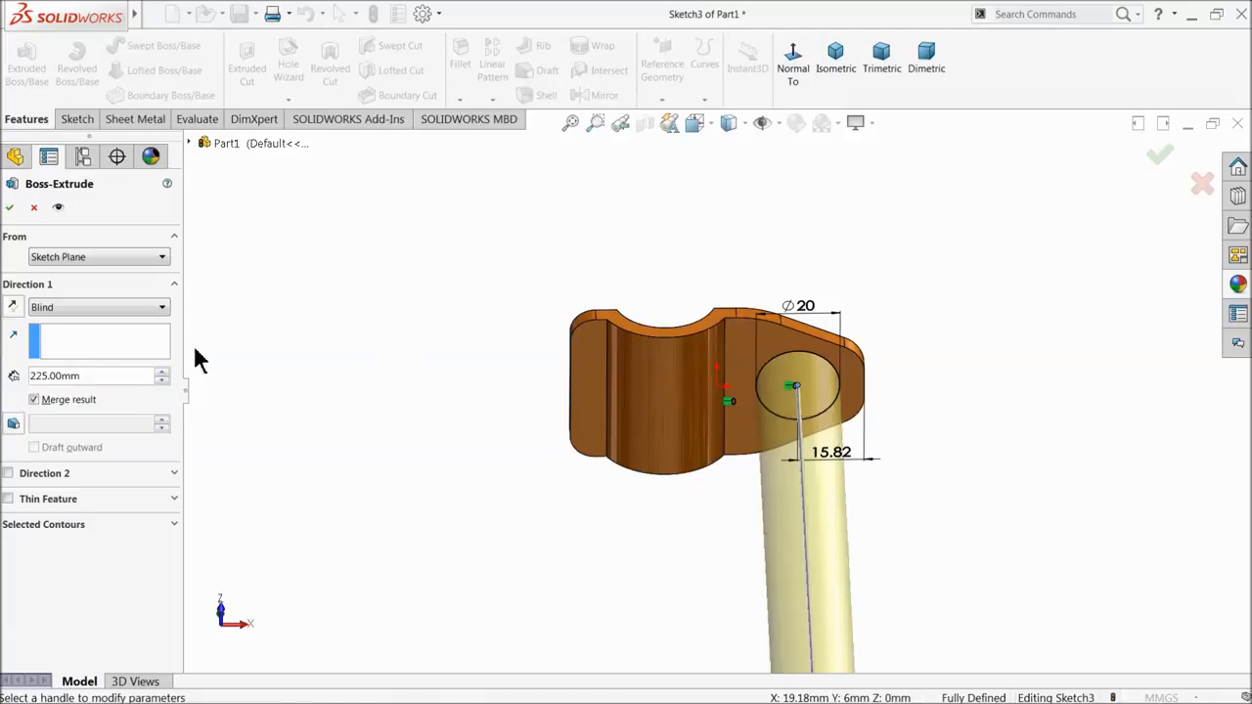
- Examine the extruded rod and its junction with the plate from several sides
scroll(460, 311, up, 7)
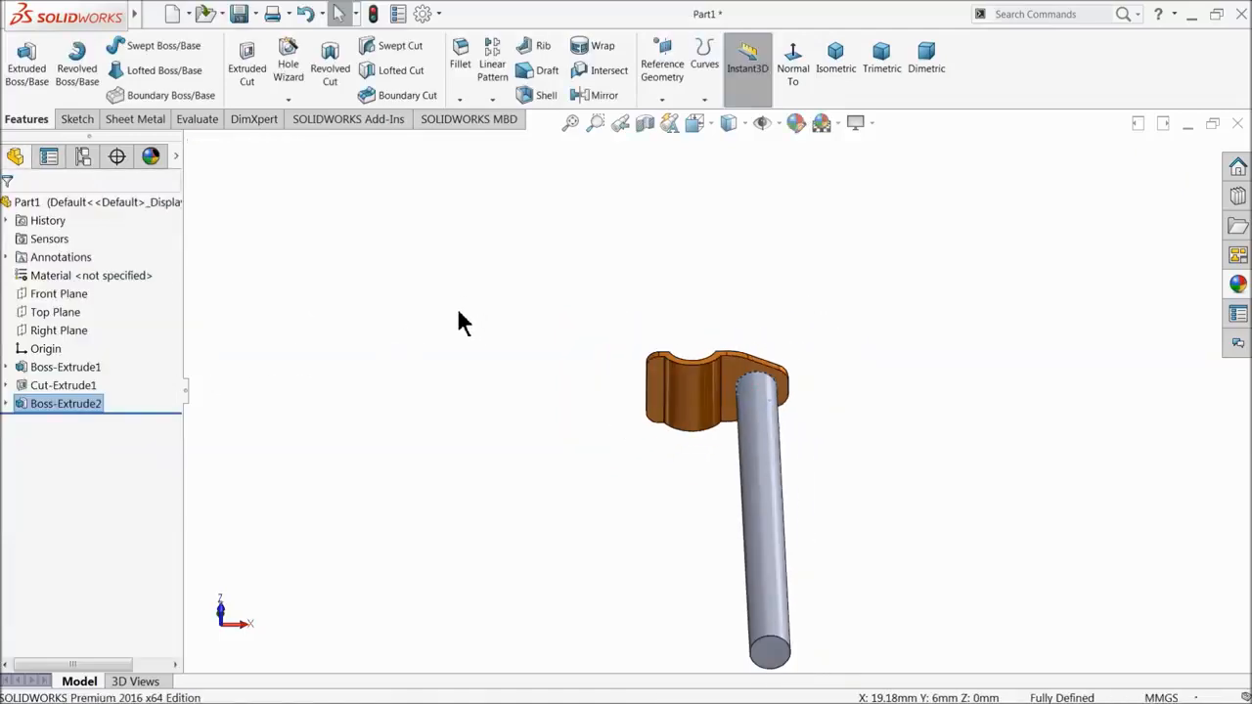
middle_drag(510, 352, 641, 430)
scroll(749, 470, up, 3)
middle_drag(726, 475, 768, 332)
click(860, 124)
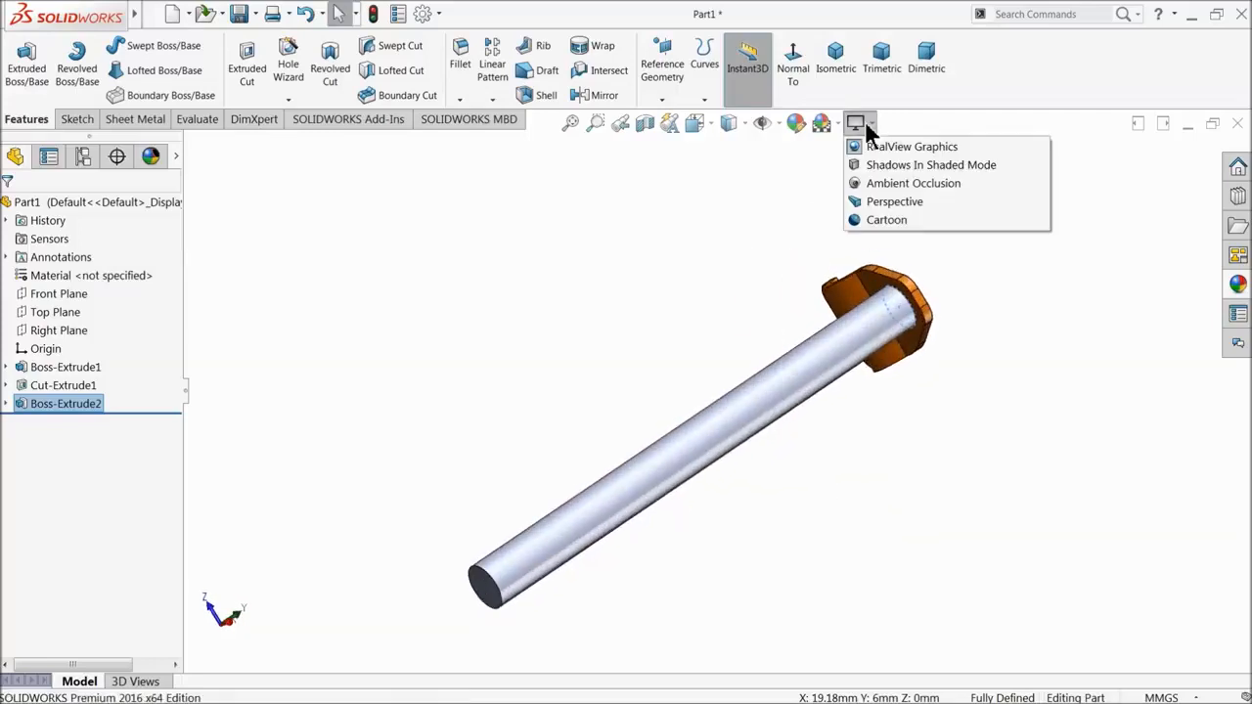
click(44, 406)
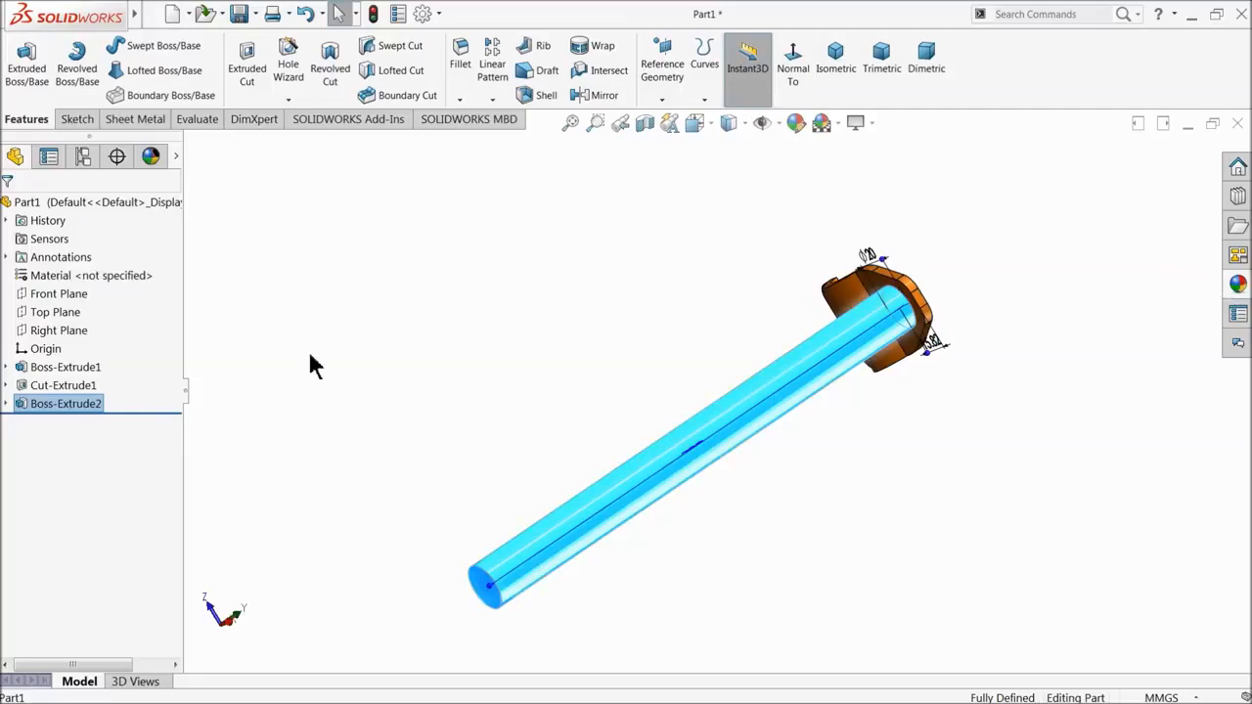
middle_drag(668, 256, 763, 260)
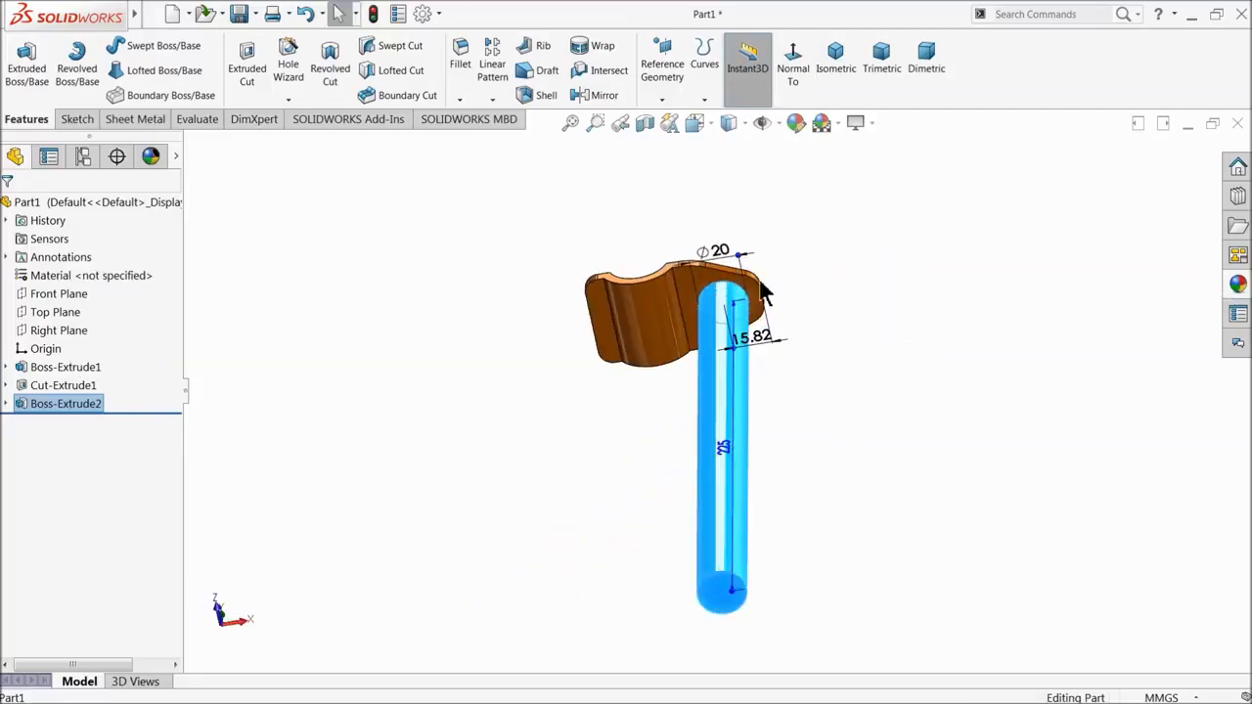
click(545, 359)
scroll(503, 324, up, 3)
middle_drag(504, 333, 506, 522)
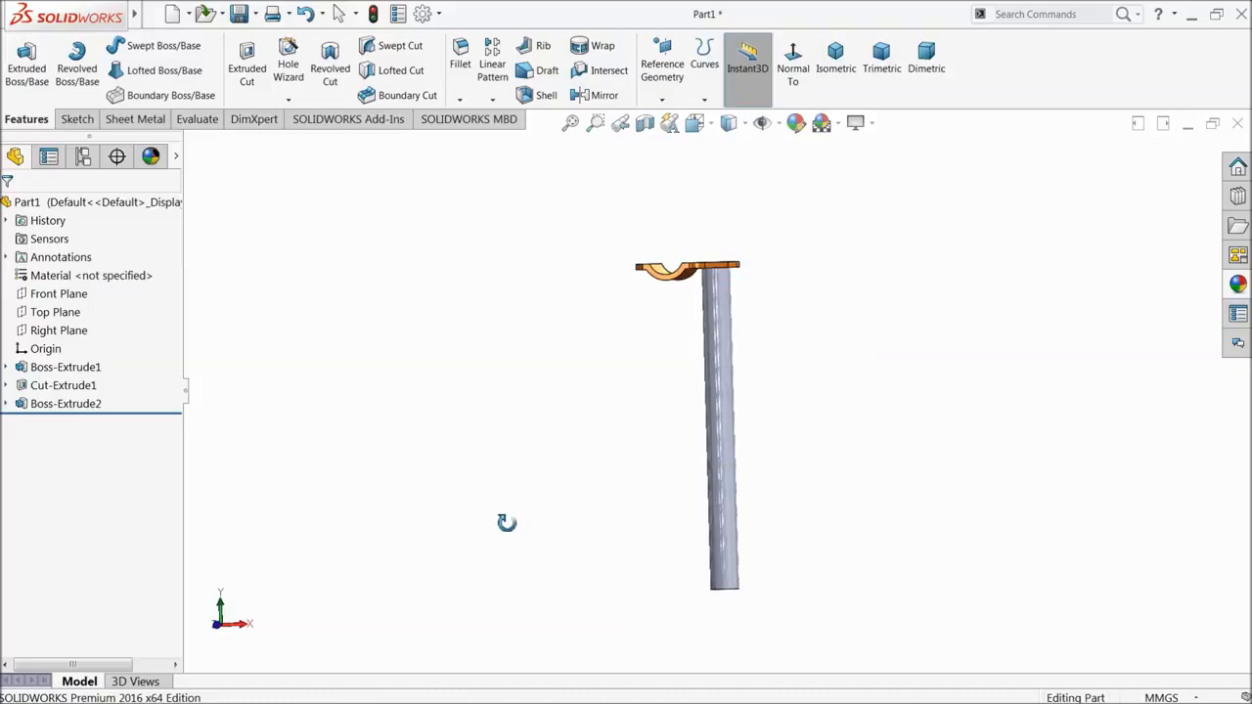
- Create a reference plane offset 20 mm from the Right Plane, toward the rod
click(41, 333)
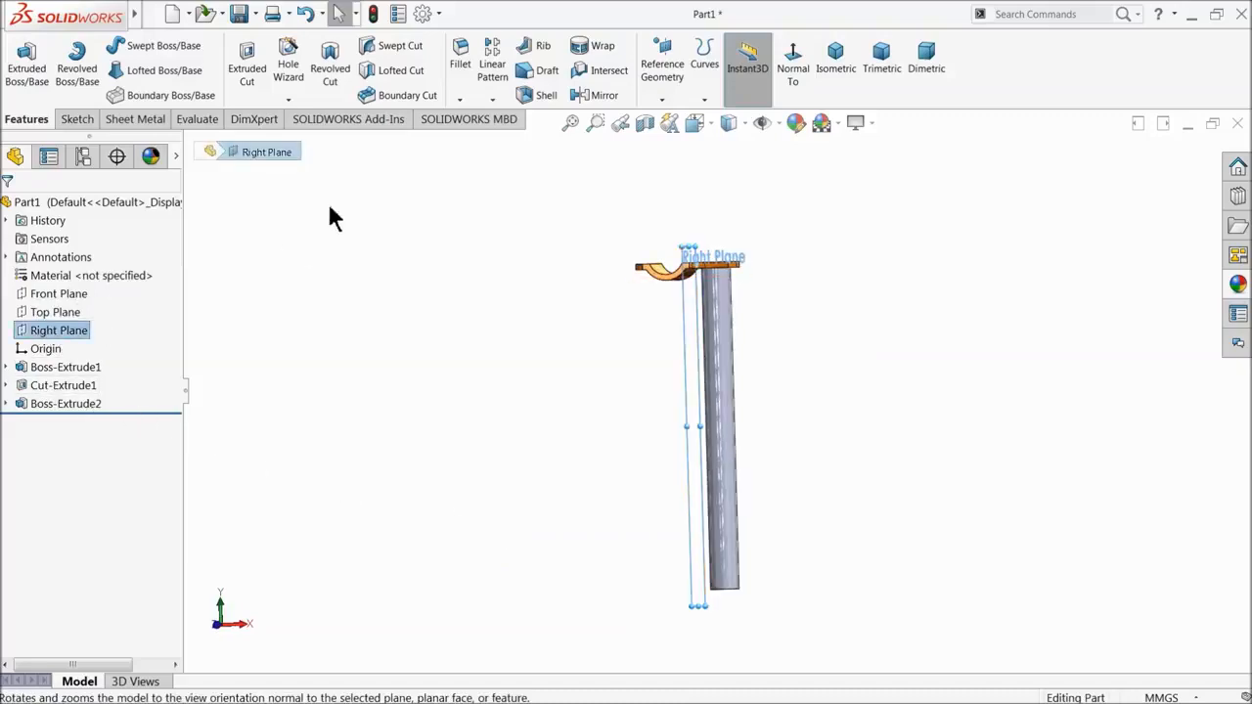
click(663, 102)
click(675, 117)
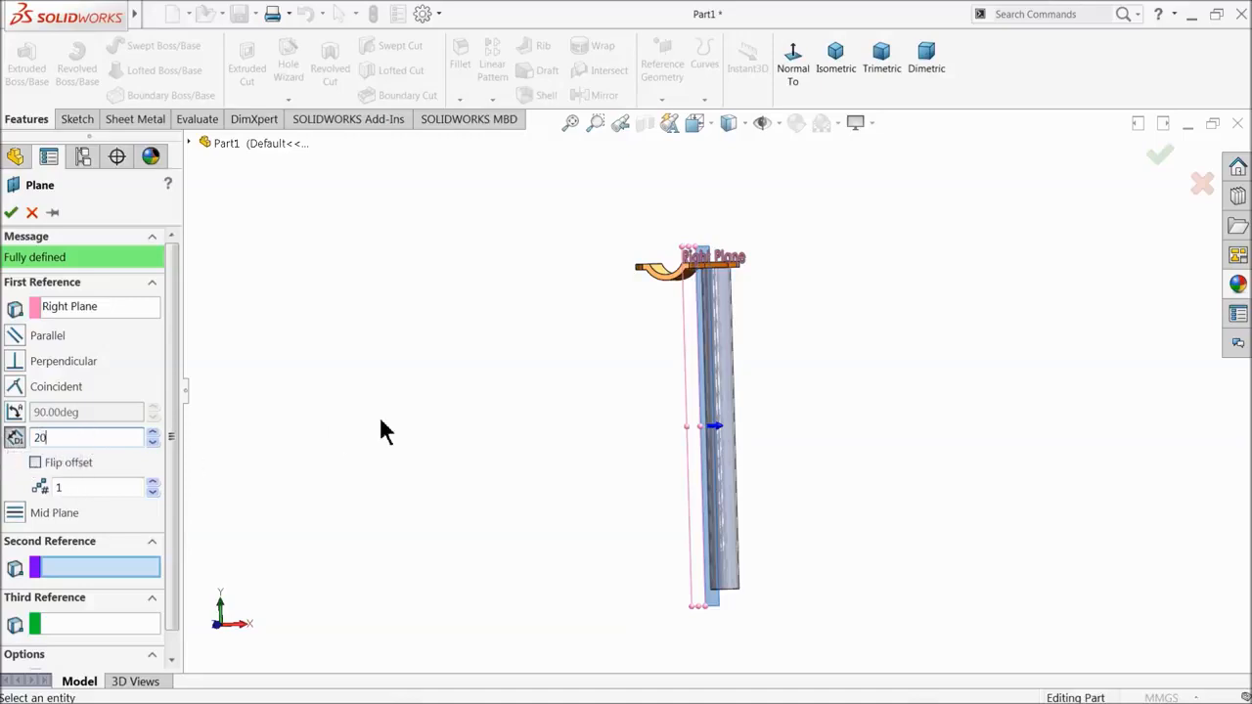
middle_drag(466, 407, 485, 411)
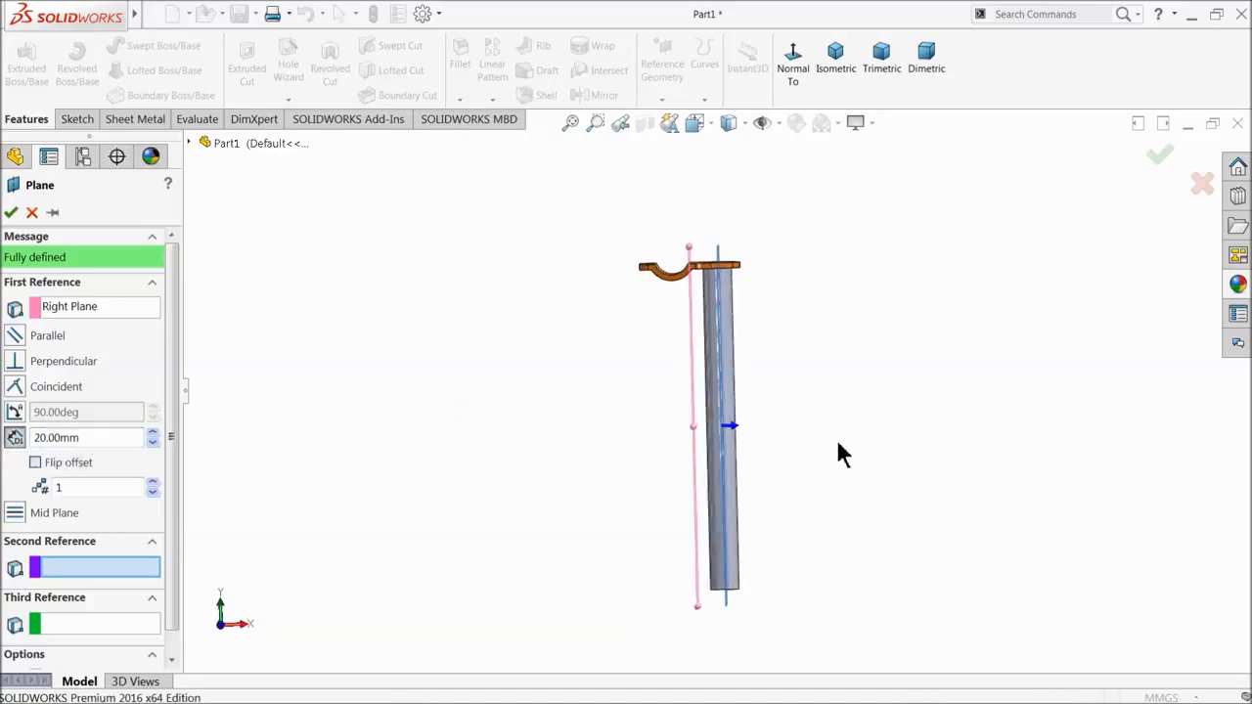
scroll(734, 592, down, 3)
middle_drag(659, 531, 588, 473)
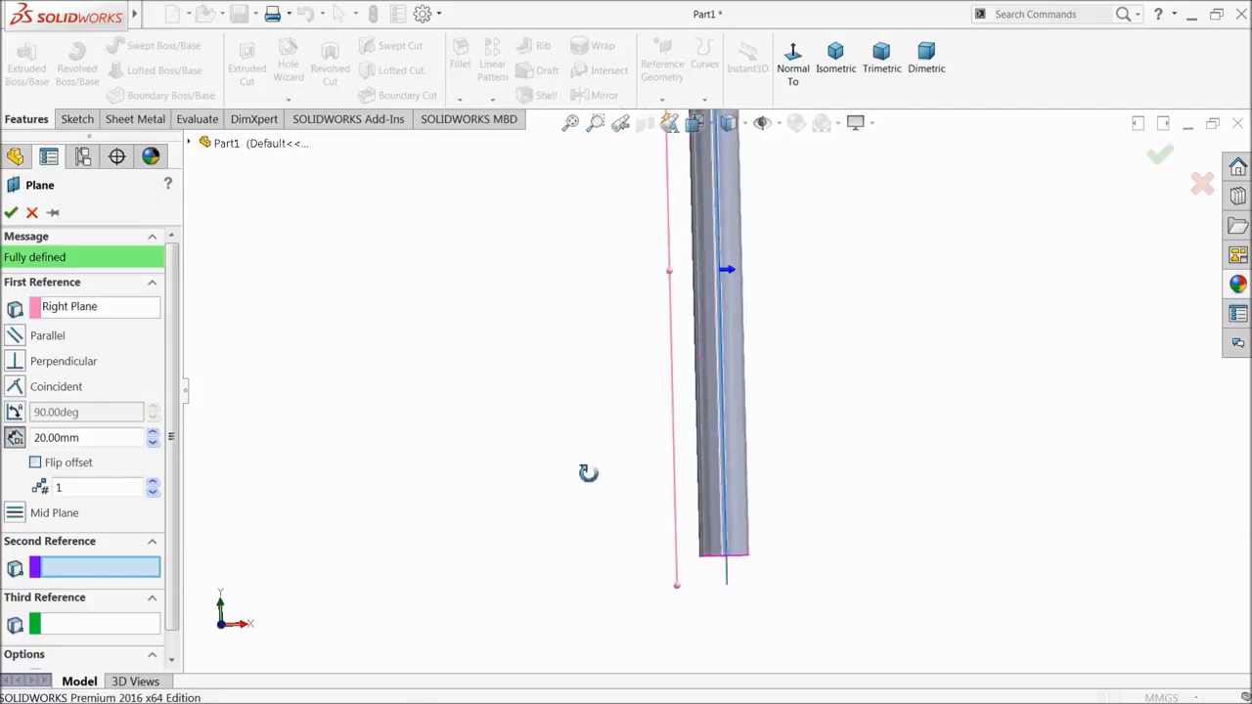
scroll(586, 473, up, 2)
scroll(679, 245, down, 2)
middle_drag(679, 245, 619, 266)
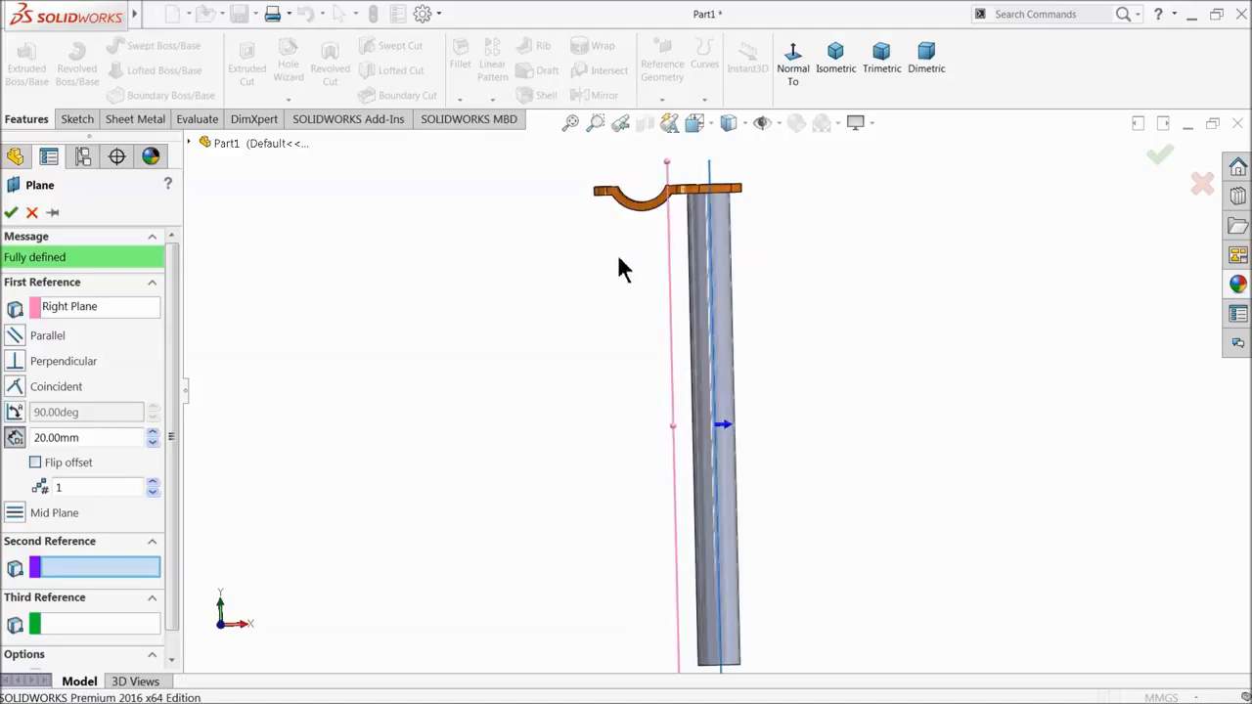
click(11, 213)
- Edit the rod's circle sketch and delete the dimension between the circle's centre and the plate's narrow end
middle_drag(468, 350, 487, 196)
click(7, 404)
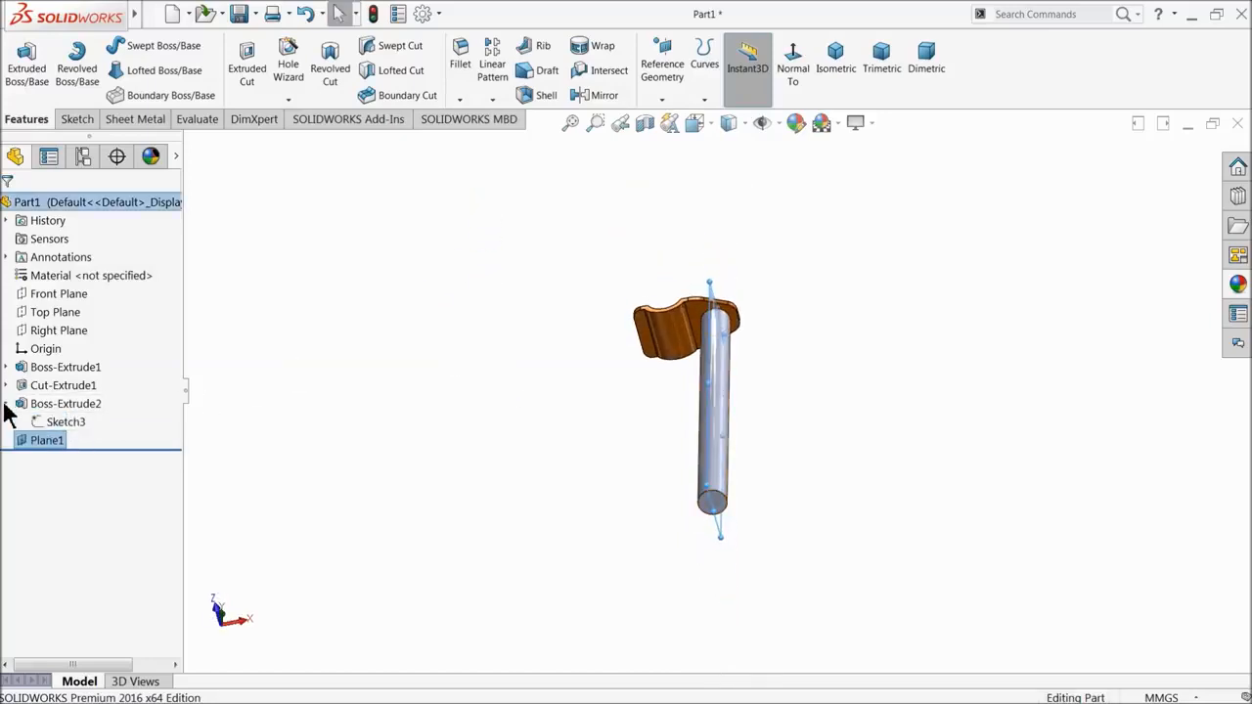
click(37, 422)
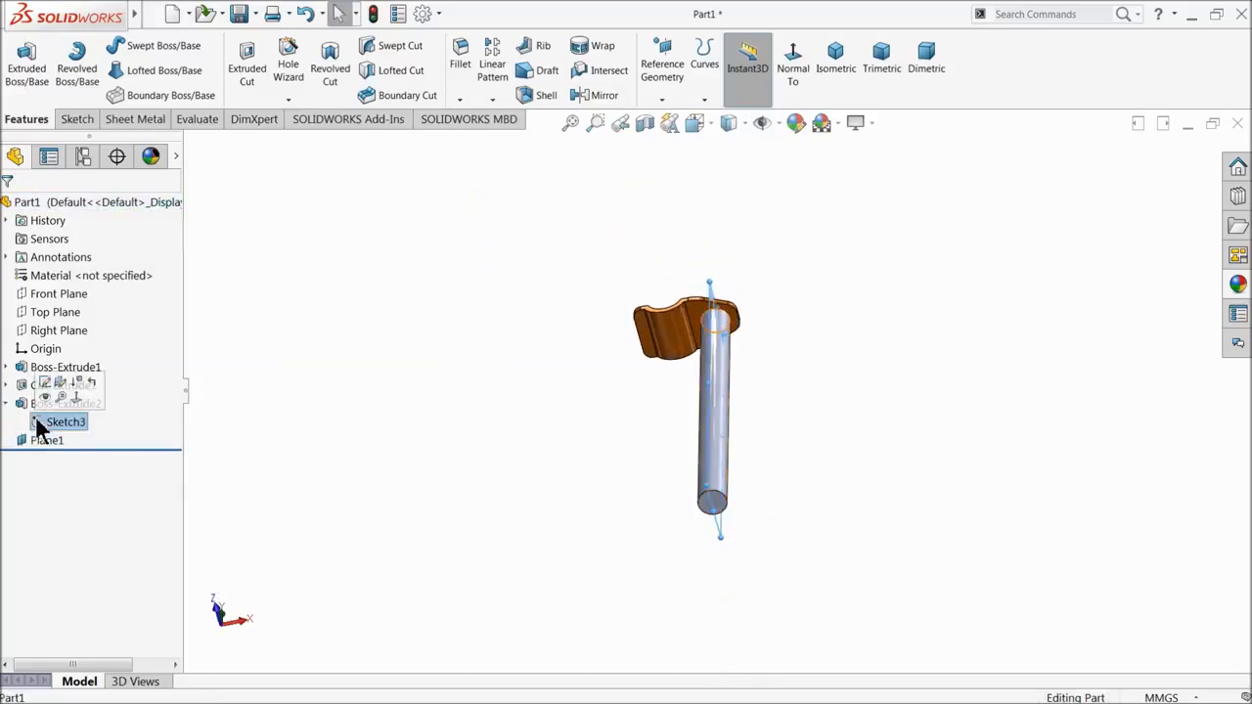
click(44, 387)
click(724, 69)
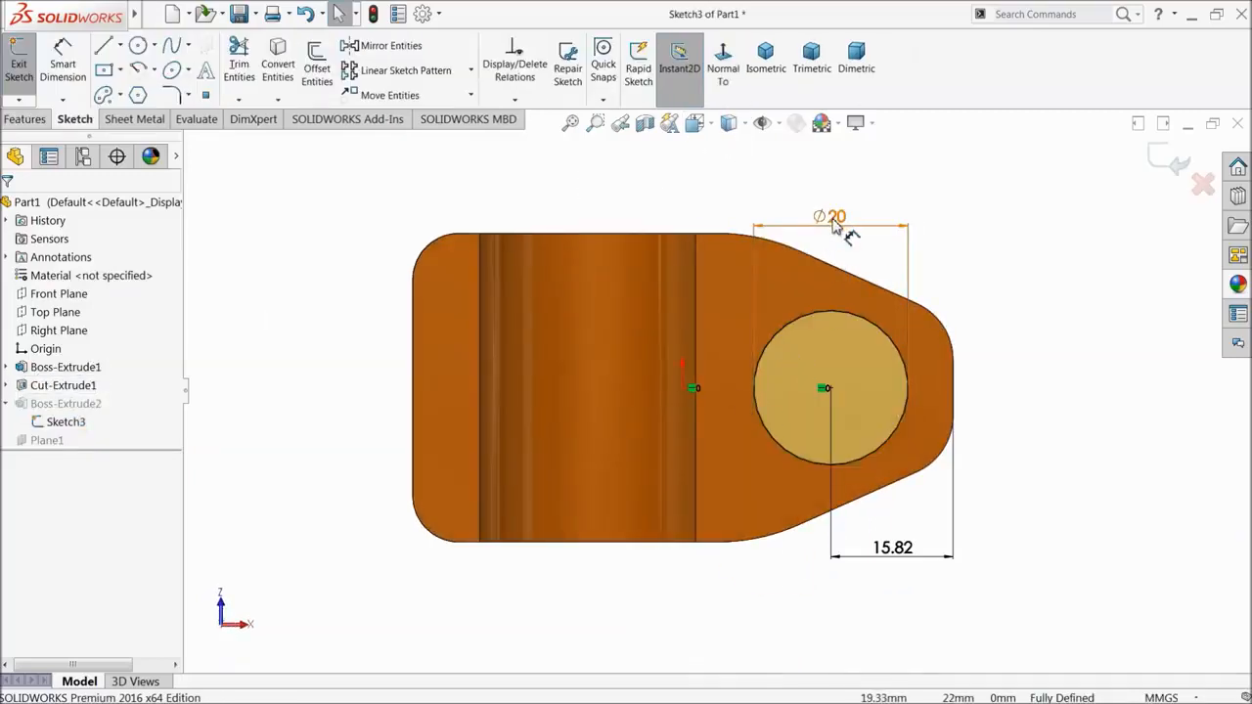
drag(894, 560, 895, 565)
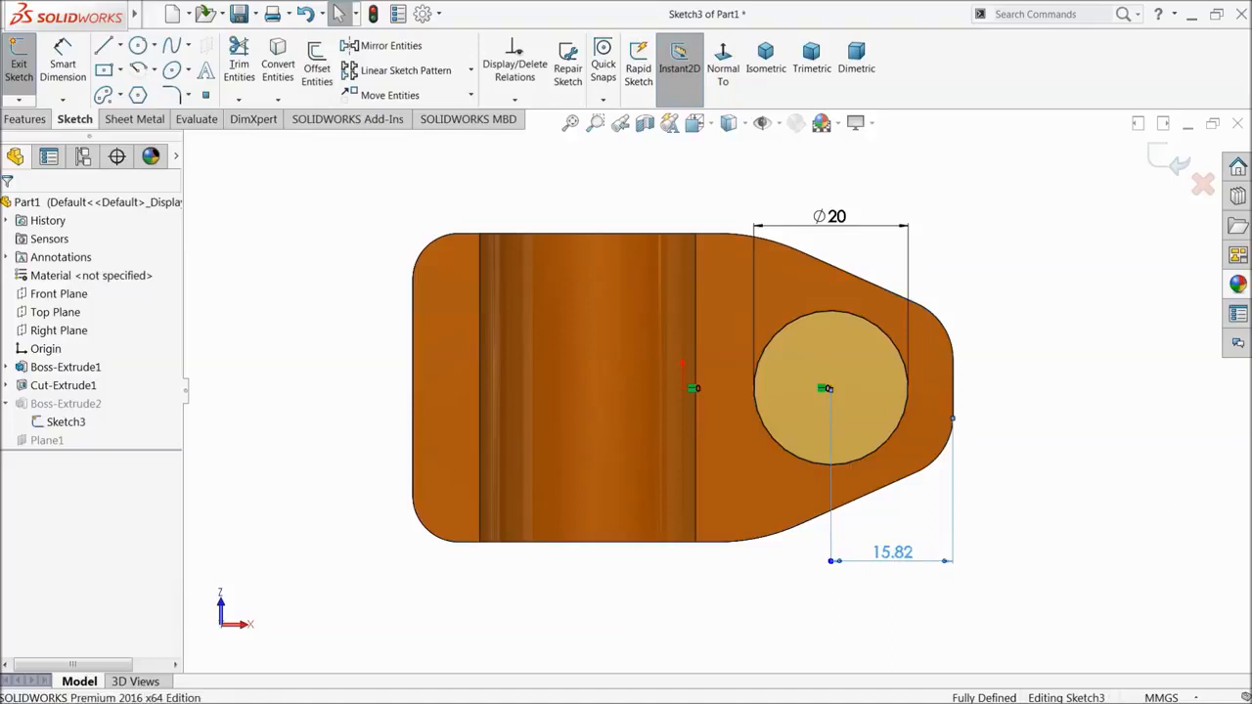
key(Delete)
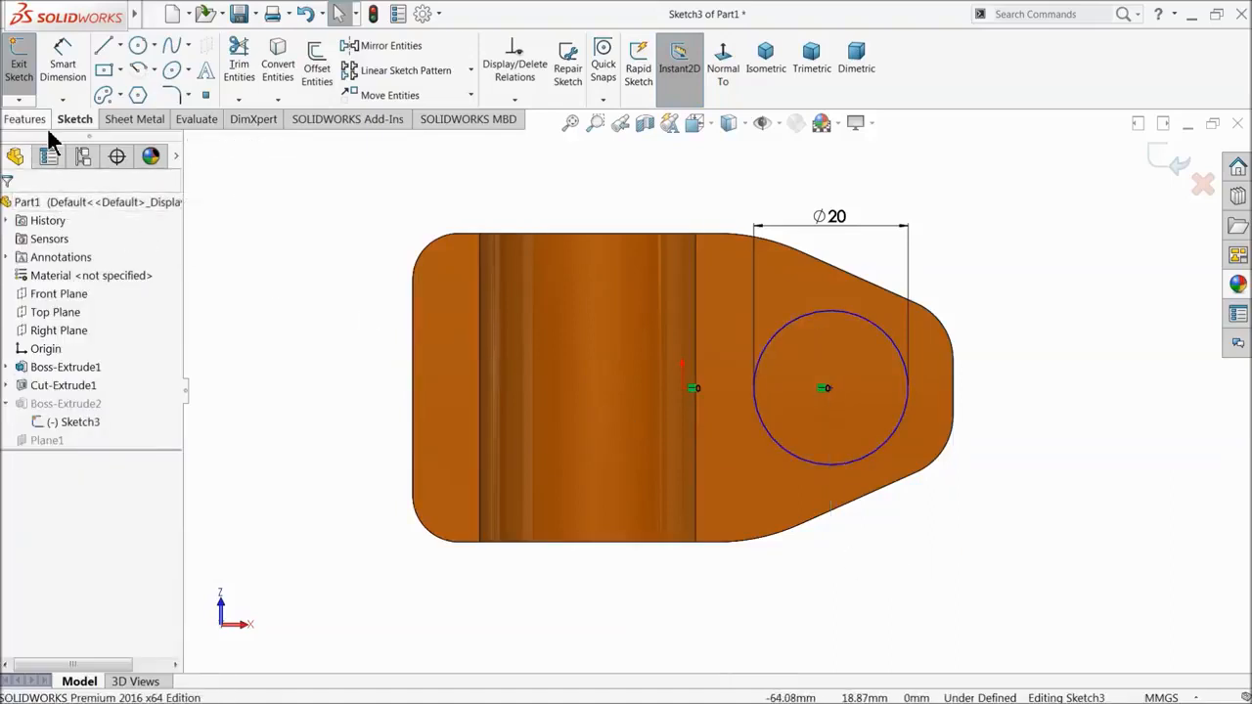
- Dimension the circle's centre 20 mm from the origin and exit the sketch
click(62, 64)
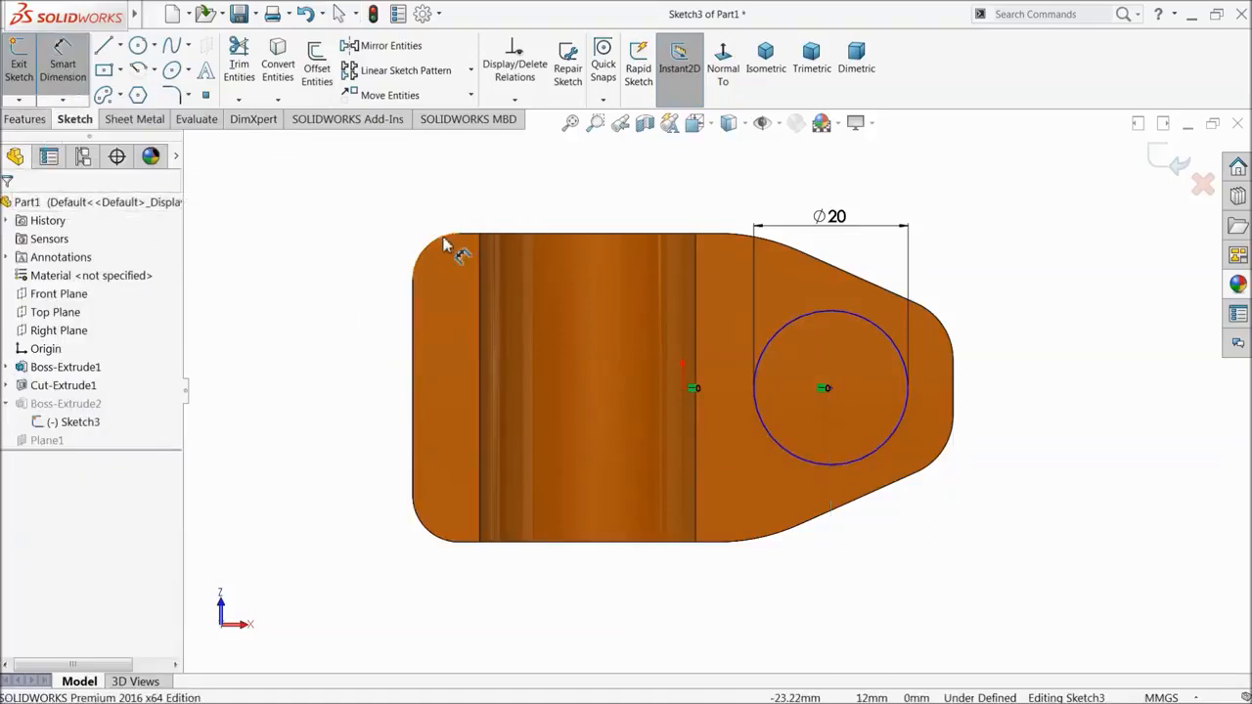
click(686, 390)
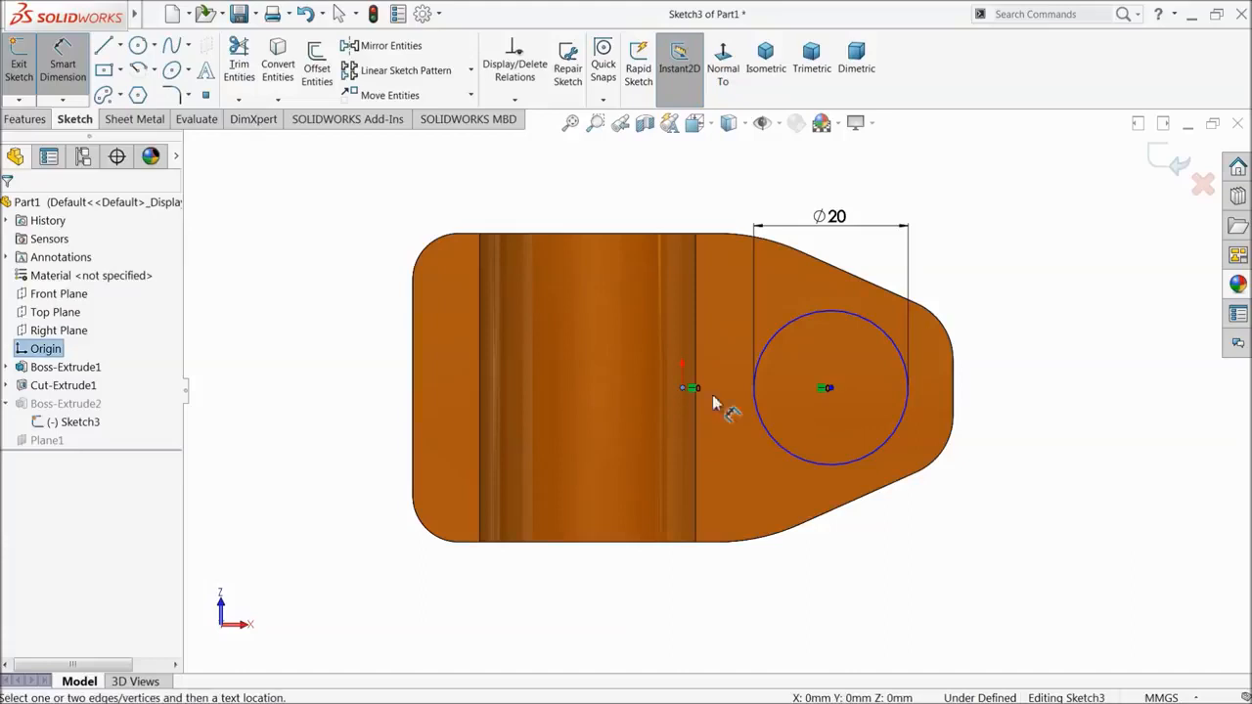
click(826, 389)
click(755, 590)
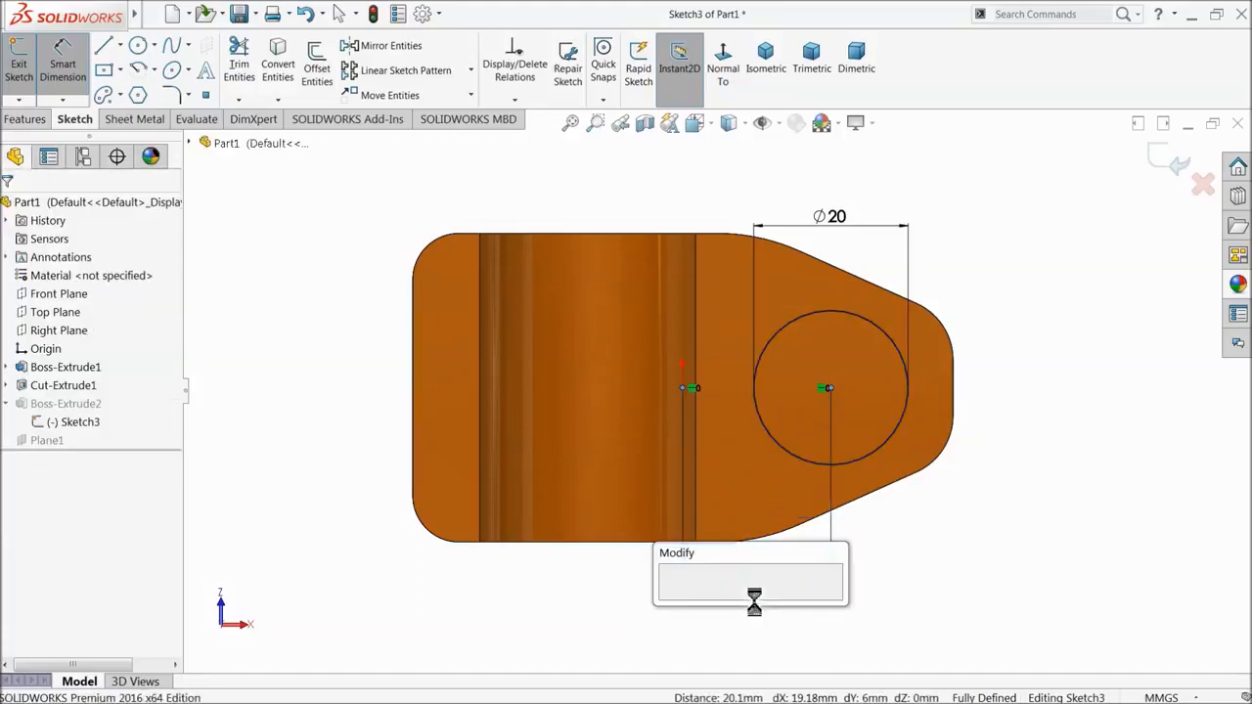
text(20)
click(671, 600)
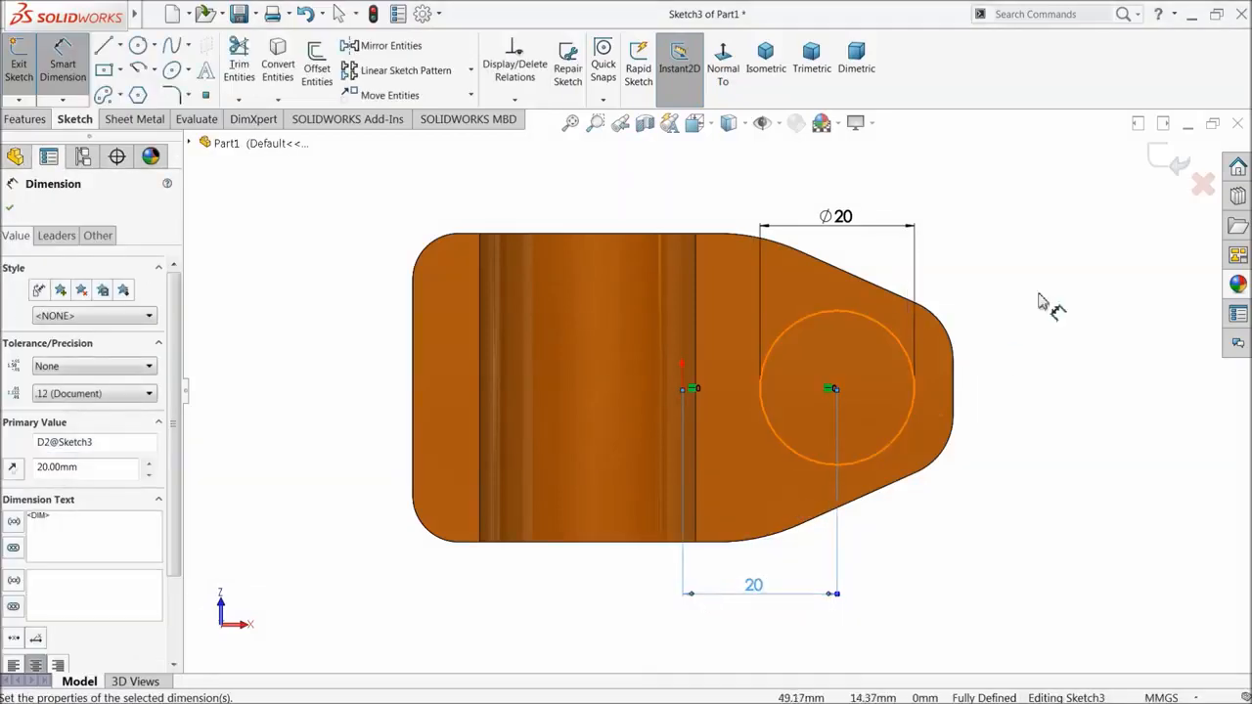
key(Escape)
click(1166, 162)
- Start a sketch on the offset plane through the rod and view it face-on
scroll(984, 219, up, 3)
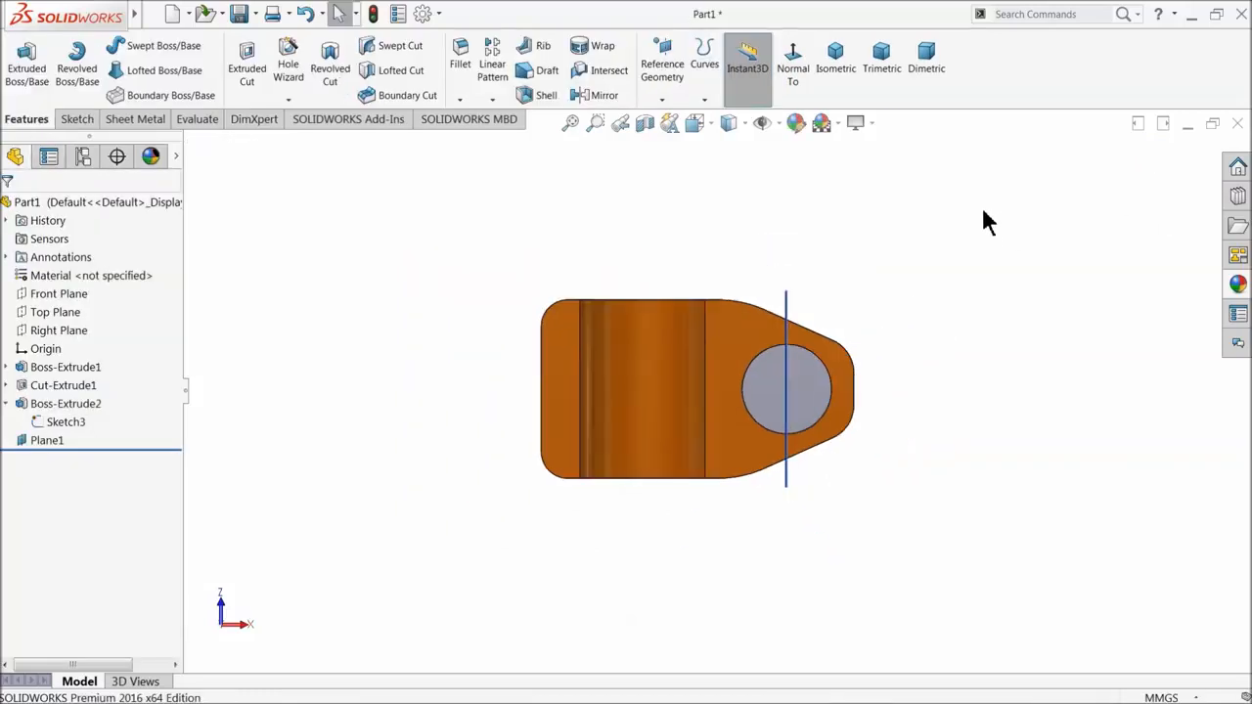
scroll(783, 387, down, 3)
scroll(783, 387, down, 2)
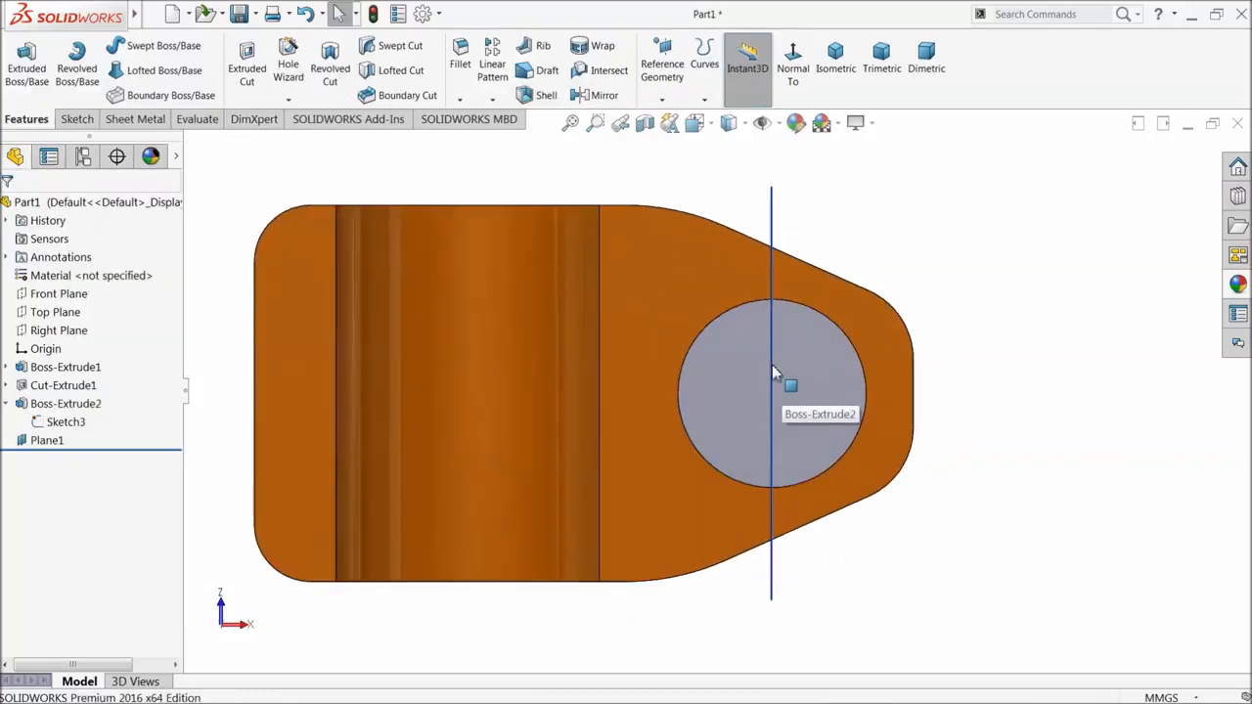
scroll(772, 367, up, 4)
middle_drag(723, 271, 576, 475)
click(661, 594)
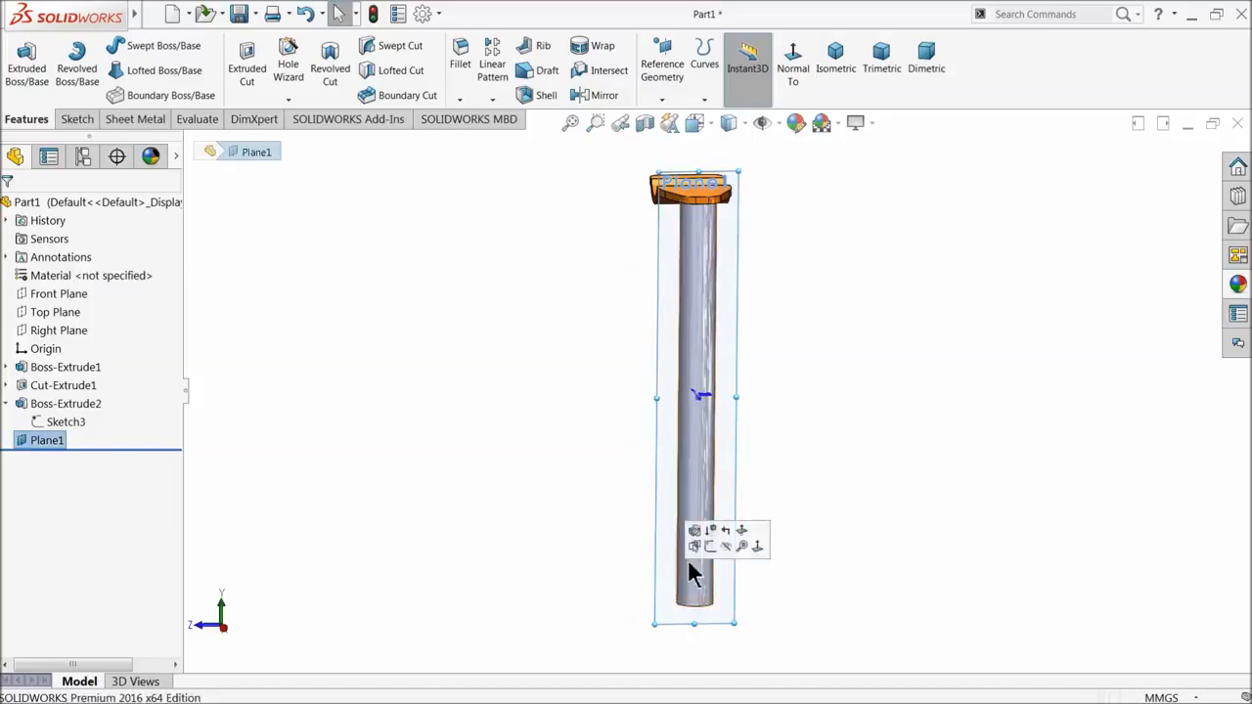
click(708, 544)
click(729, 76)
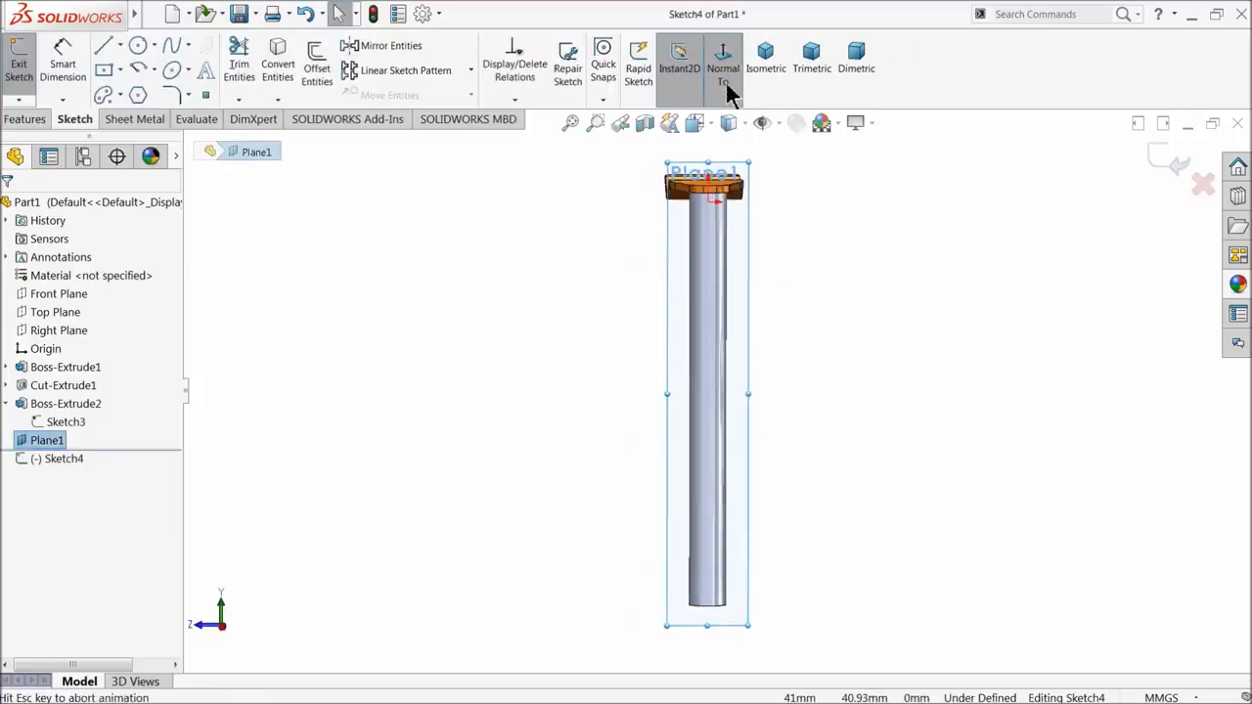
- Sketch a vertical construction line about 107 mm long, running down from the middle of the rod's lower end
scroll(620, 354, up, 5)
scroll(763, 525, down, 4)
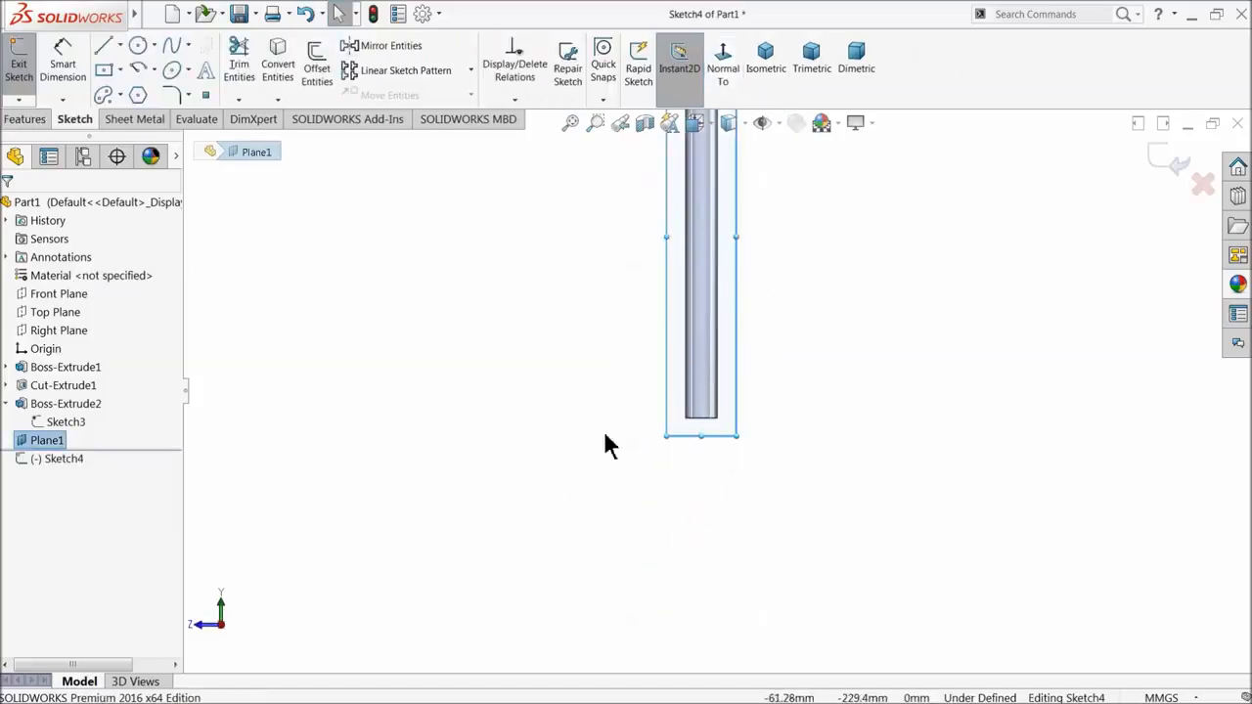
click(102, 49)
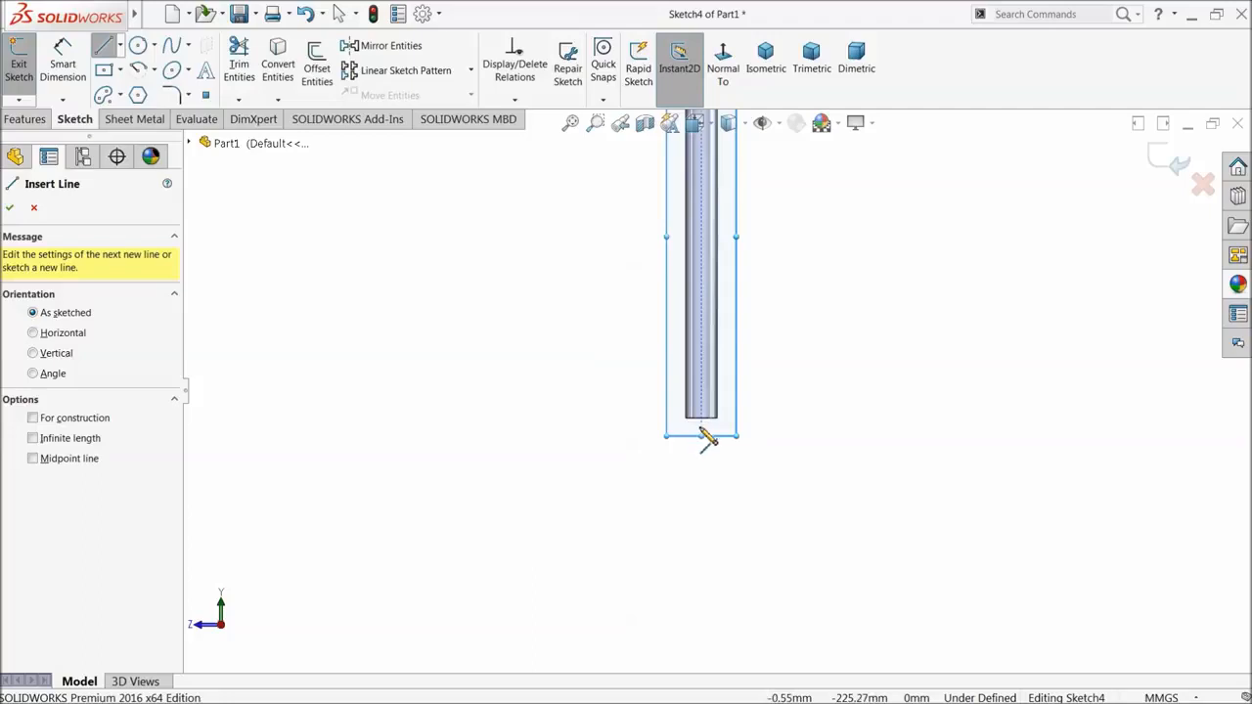
click(700, 419)
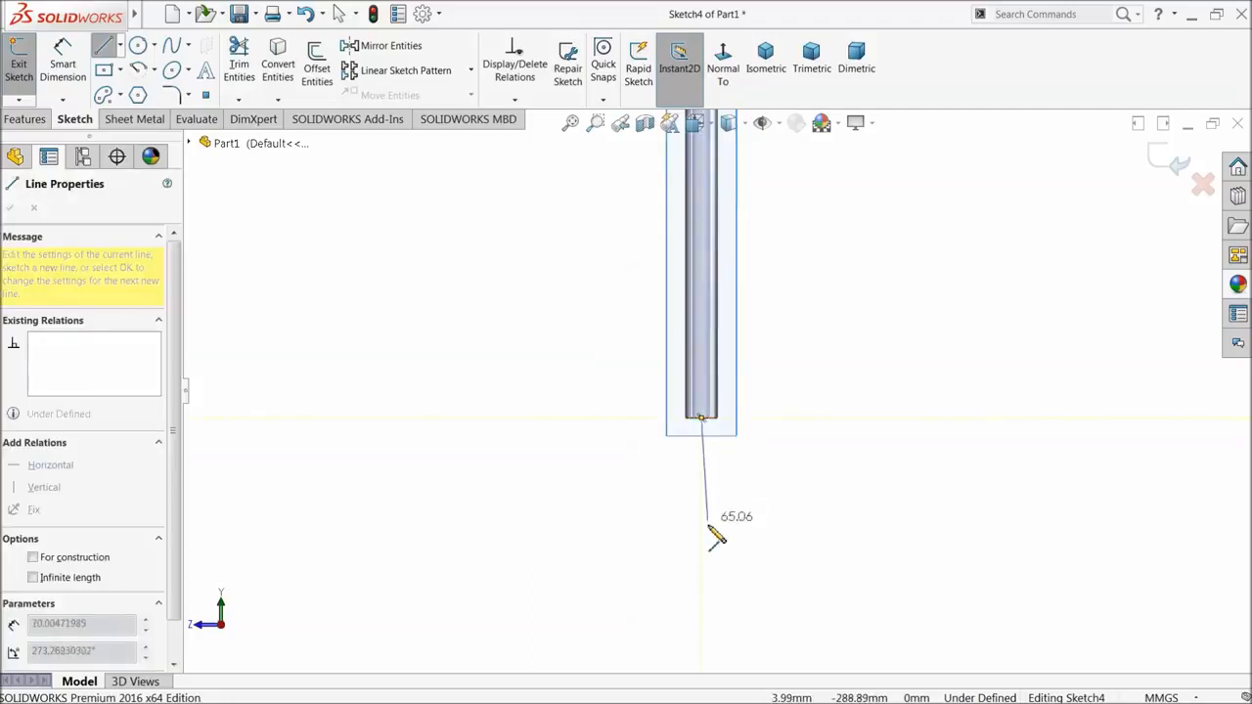
click(702, 587)
right_click(749, 558)
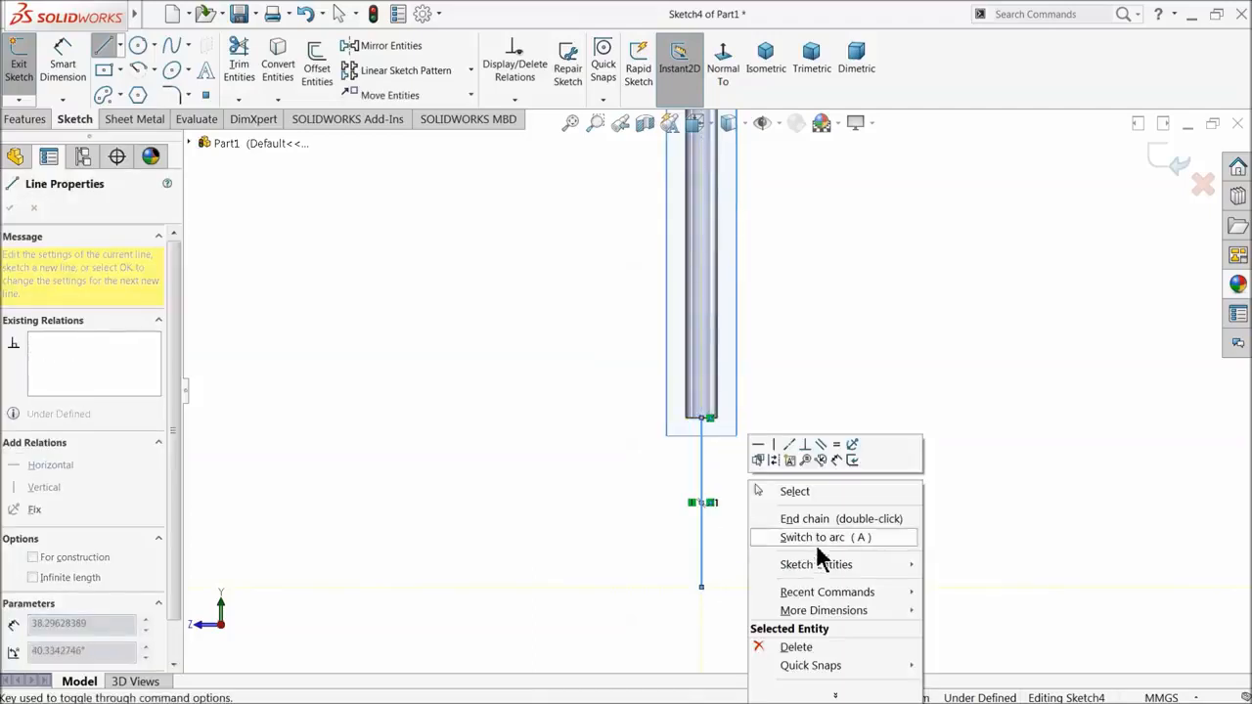
click(810, 492)
click(701, 486)
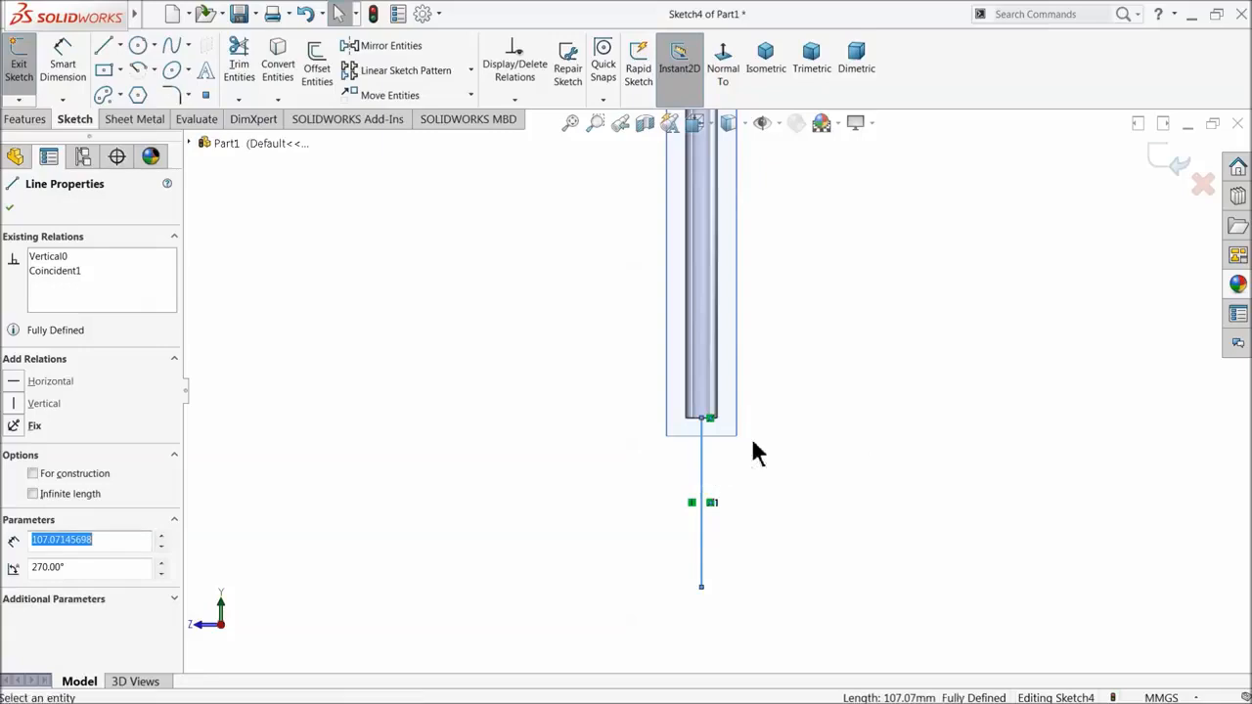
click(751, 437)
- Remove the centreline's relation to the rod's end edge and extend its upper end to about 23 mm inside the rod
scroll(712, 431, down, 5)
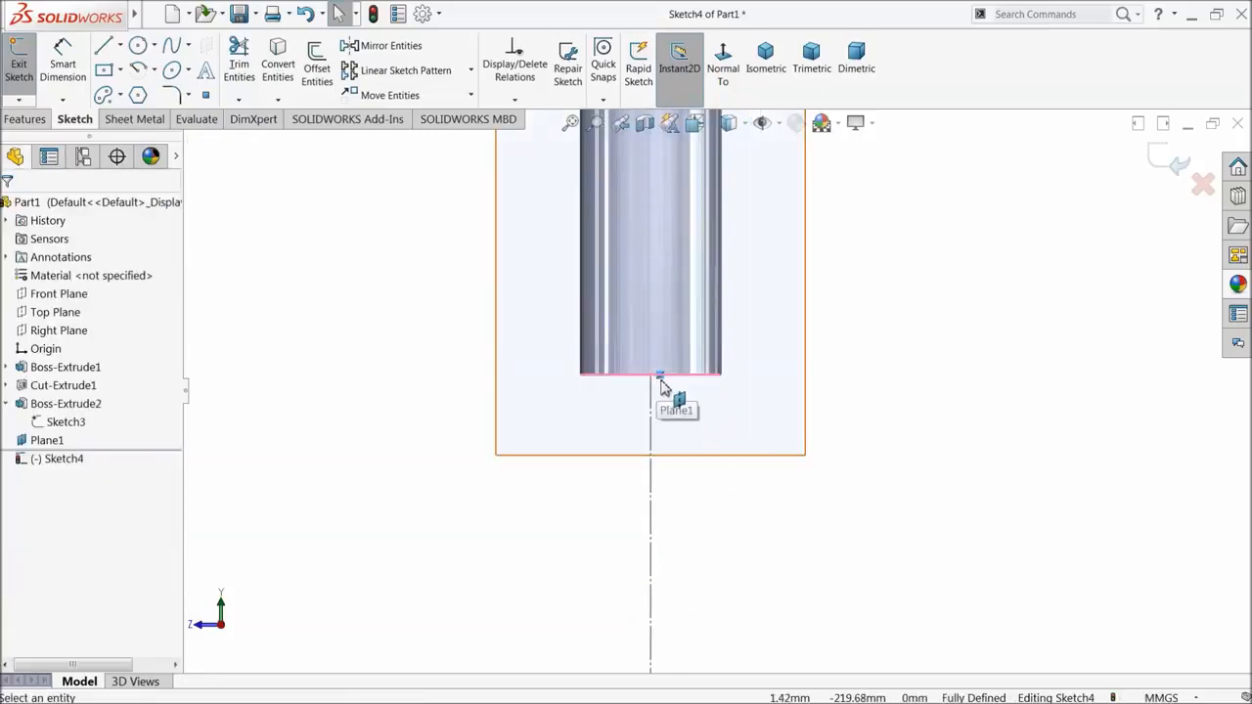
click(661, 384)
key(Escape)
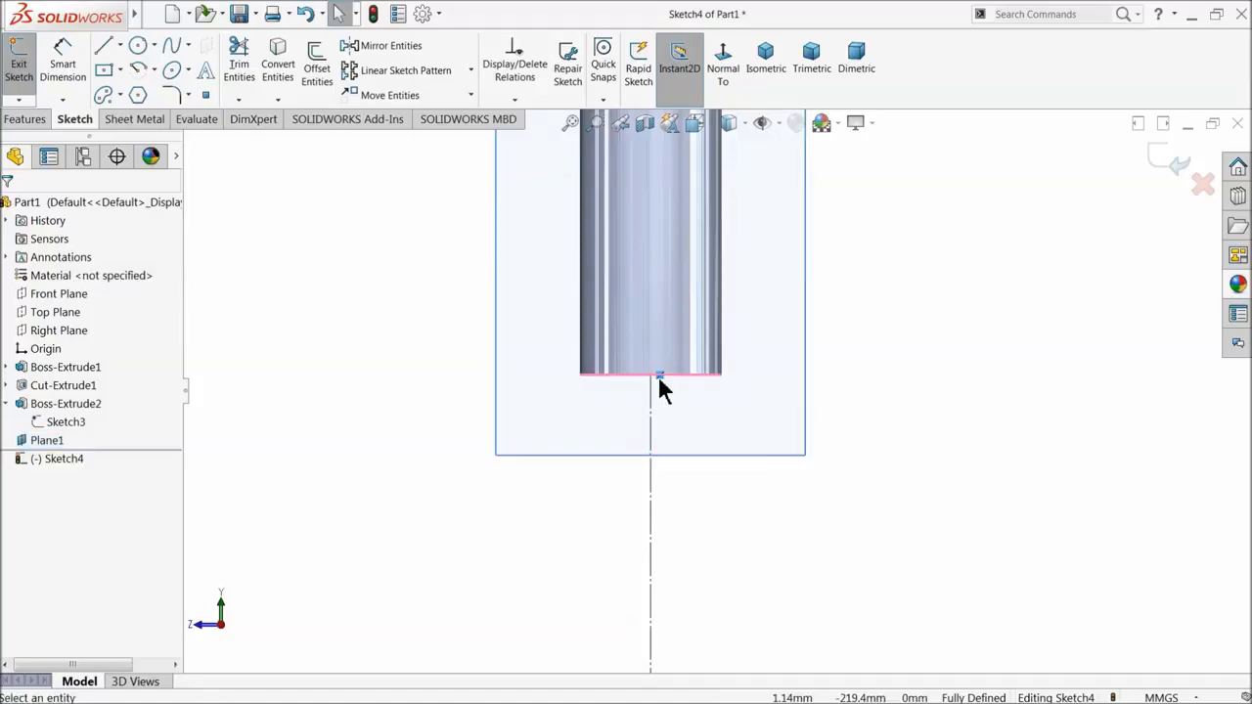
key(ctrl+b)
drag(652, 377, 647, 306)
drag(652, 221, 652, 221)
scroll(656, 319, up, 4)
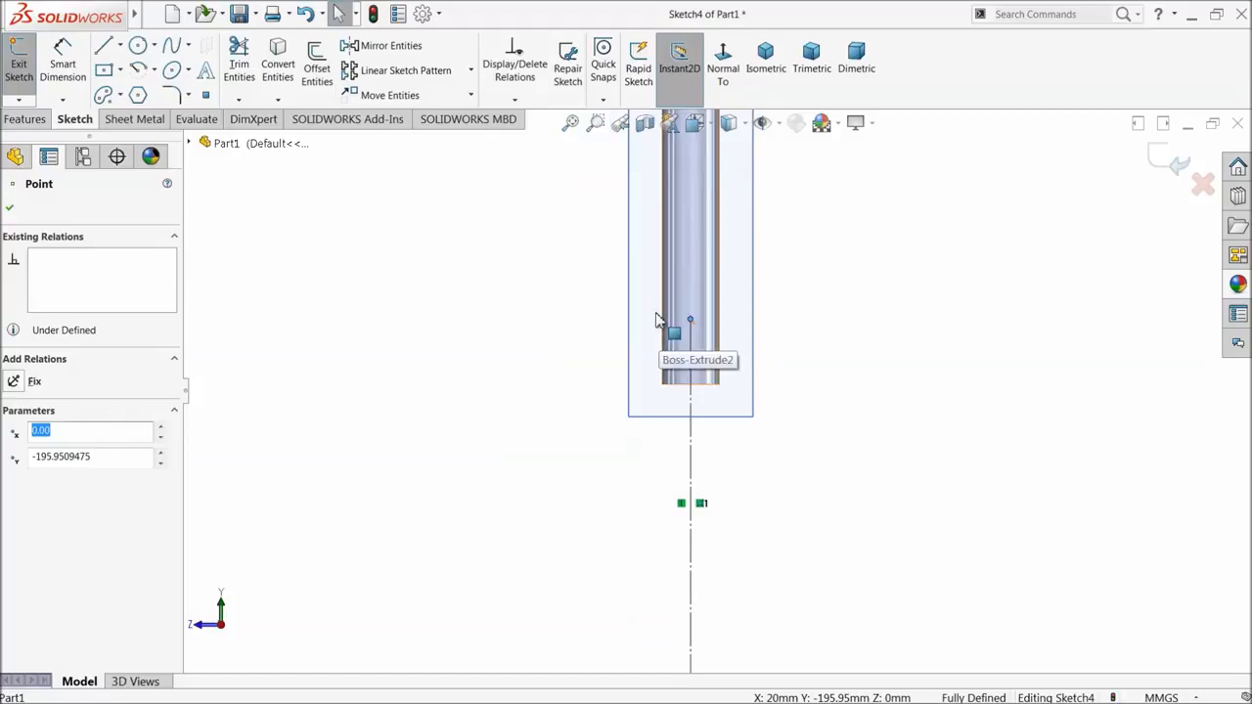
scroll(719, 444, down, 2)
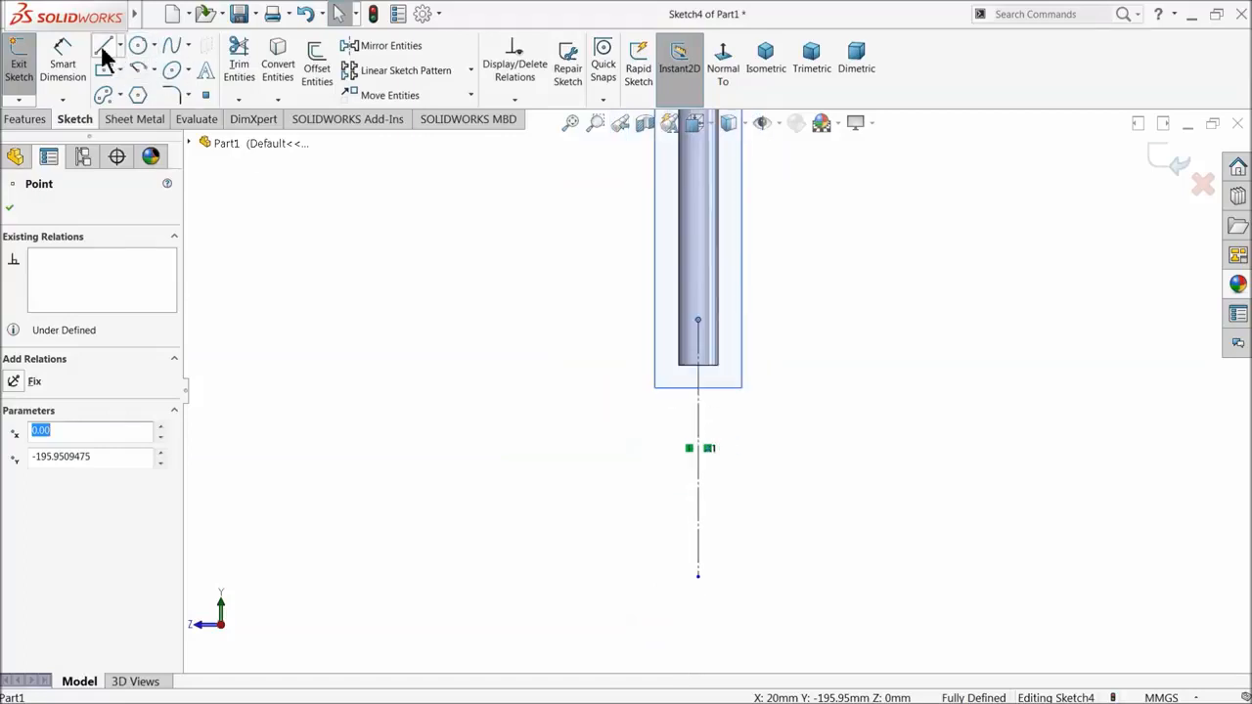
- From the centreline's upper end, sketch an outward-sloping line, a tangent arc of about 70 mm radius and a vertical line downward
click(104, 49)
click(697, 321)
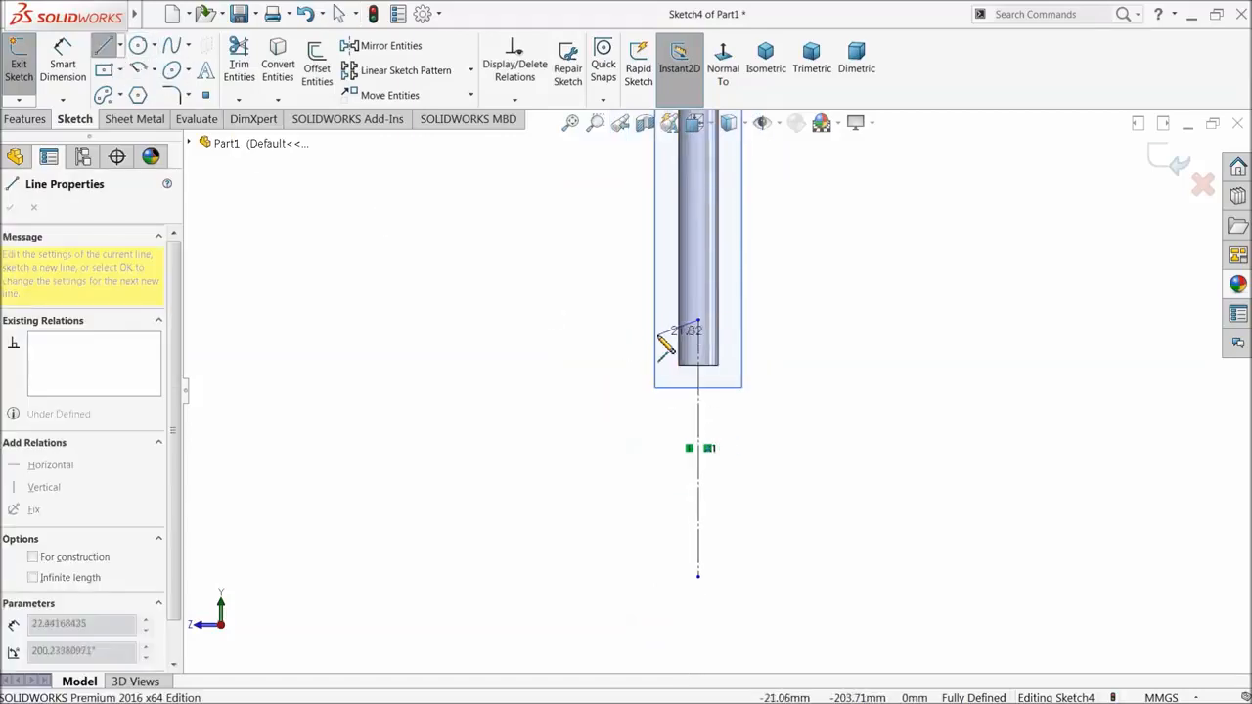
click(642, 347)
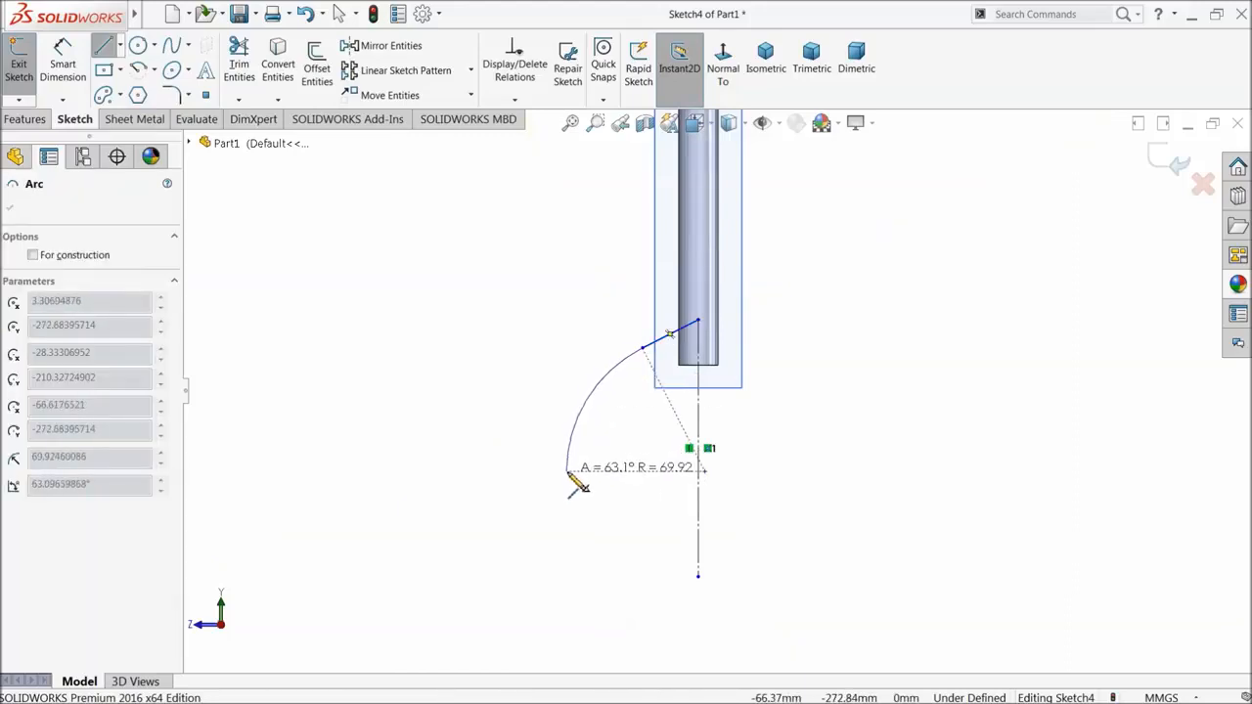
click(569, 473)
key(z)
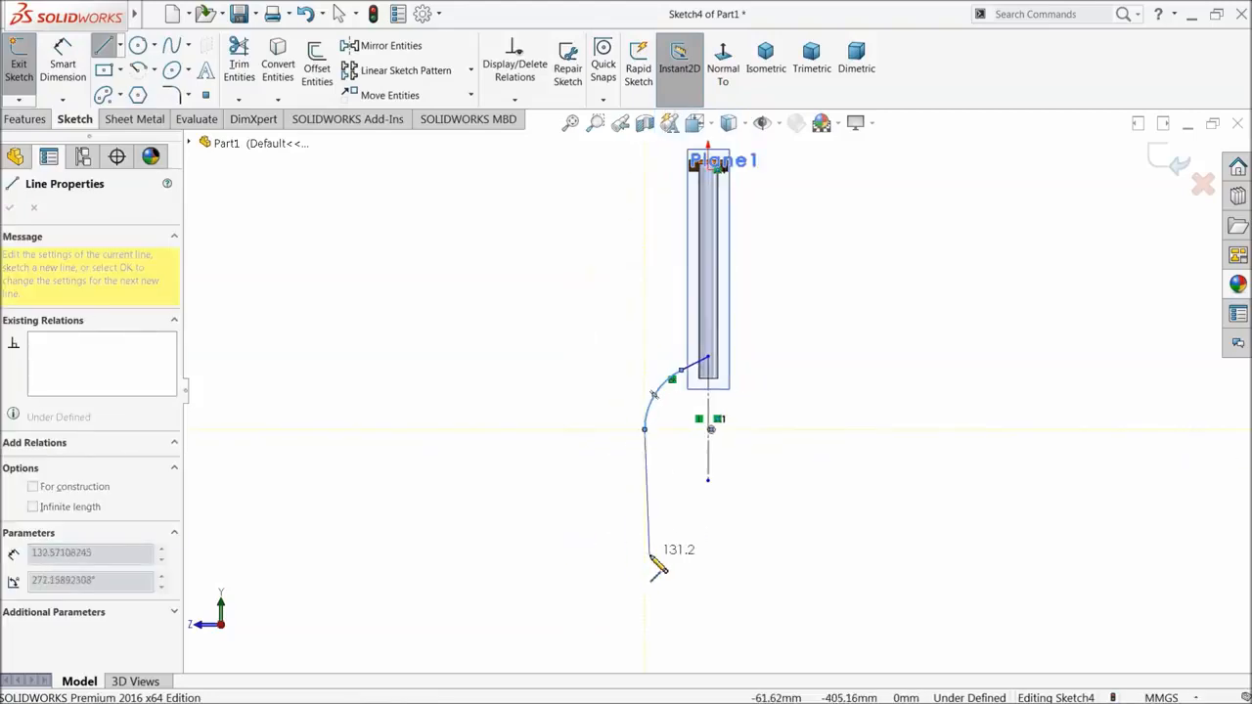
click(587, 537)
right_click(585, 536)
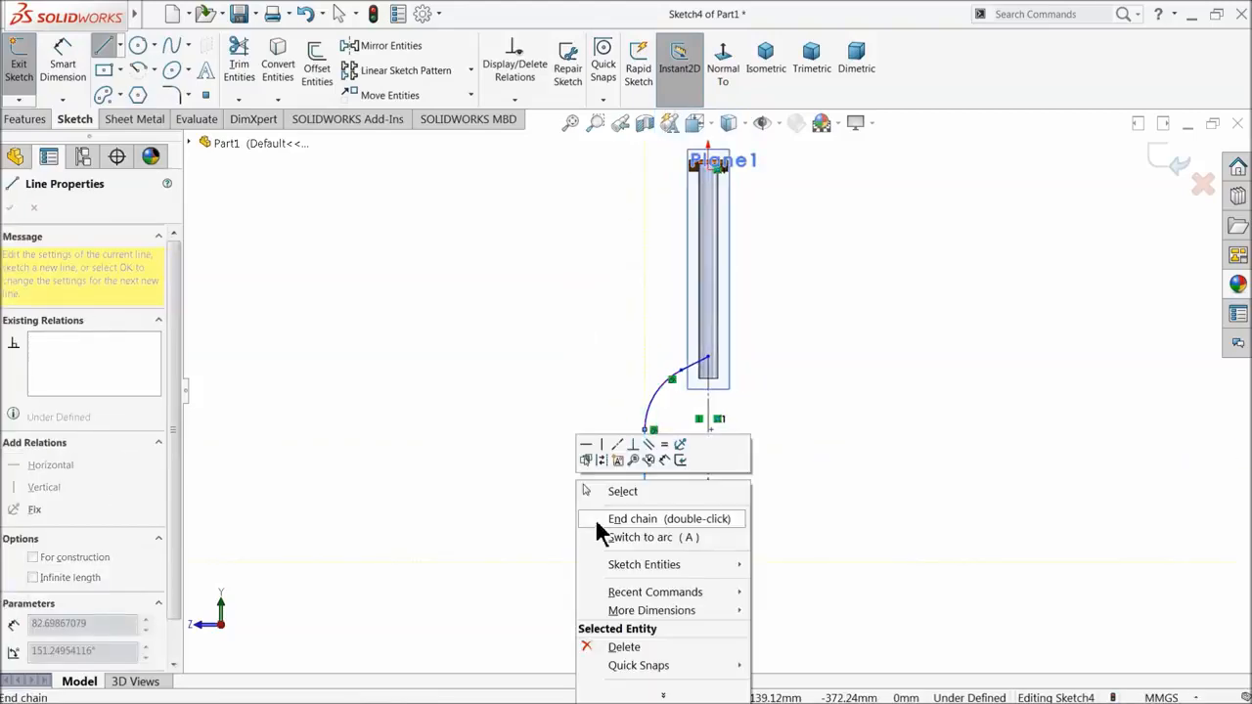
click(631, 518)
- Dimension the vertical distance between the profile's upper and lower endpoints as 200 mm
scroll(718, 503, down, 4)
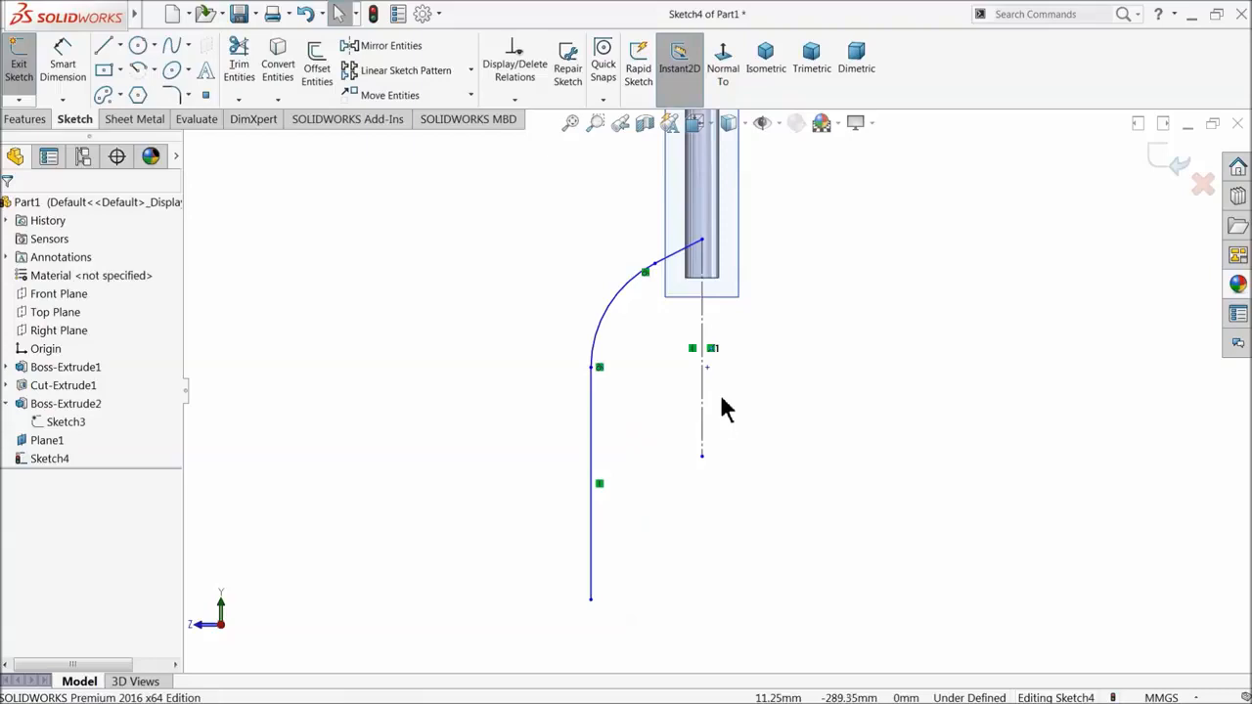
click(71, 86)
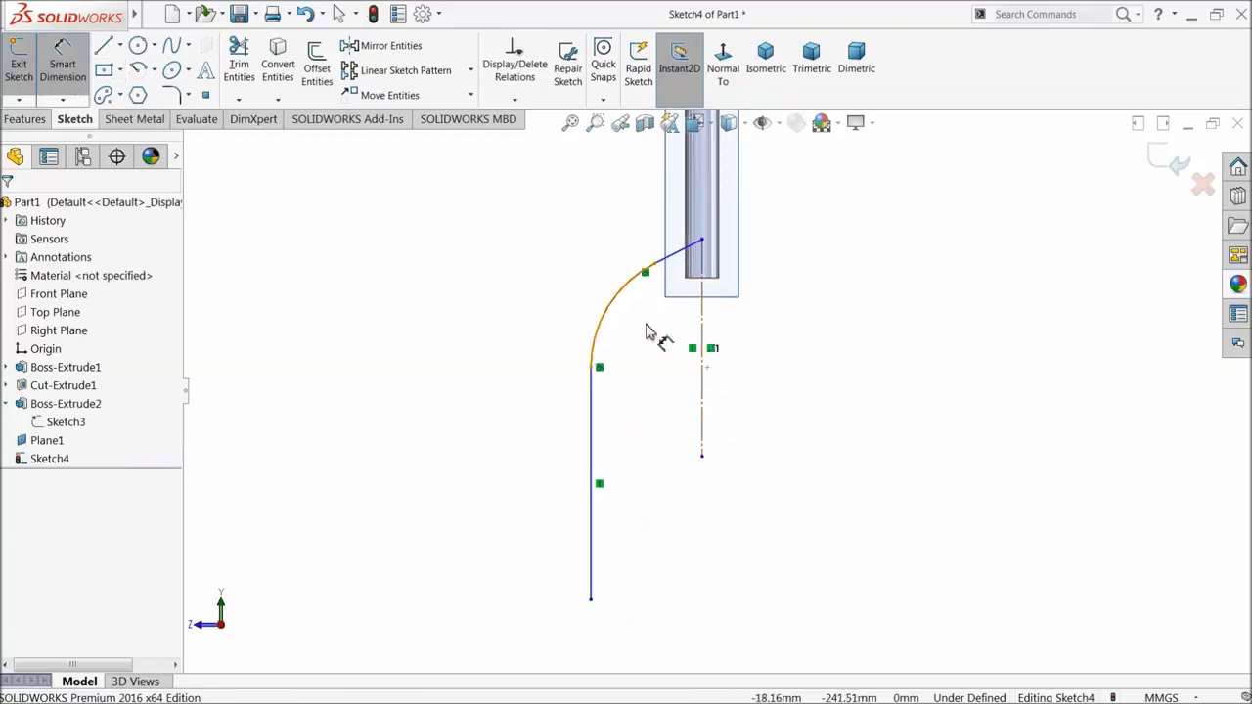
click(712, 252)
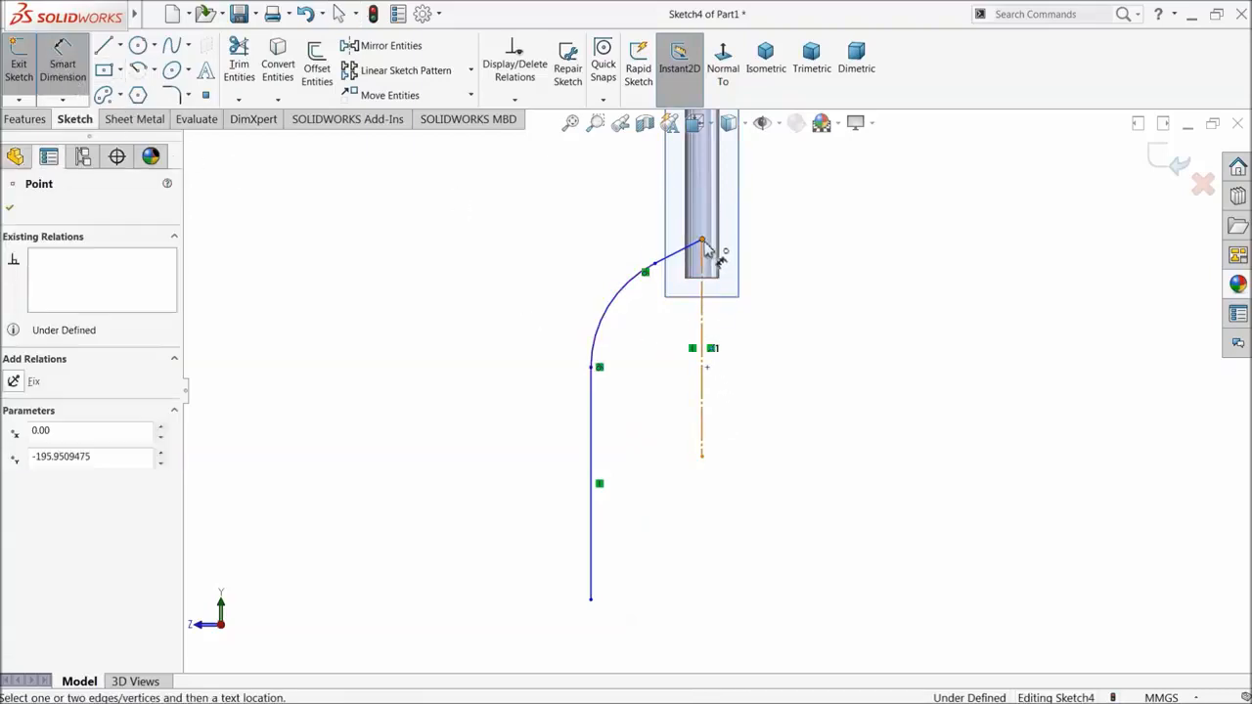
click(593, 602)
click(819, 452)
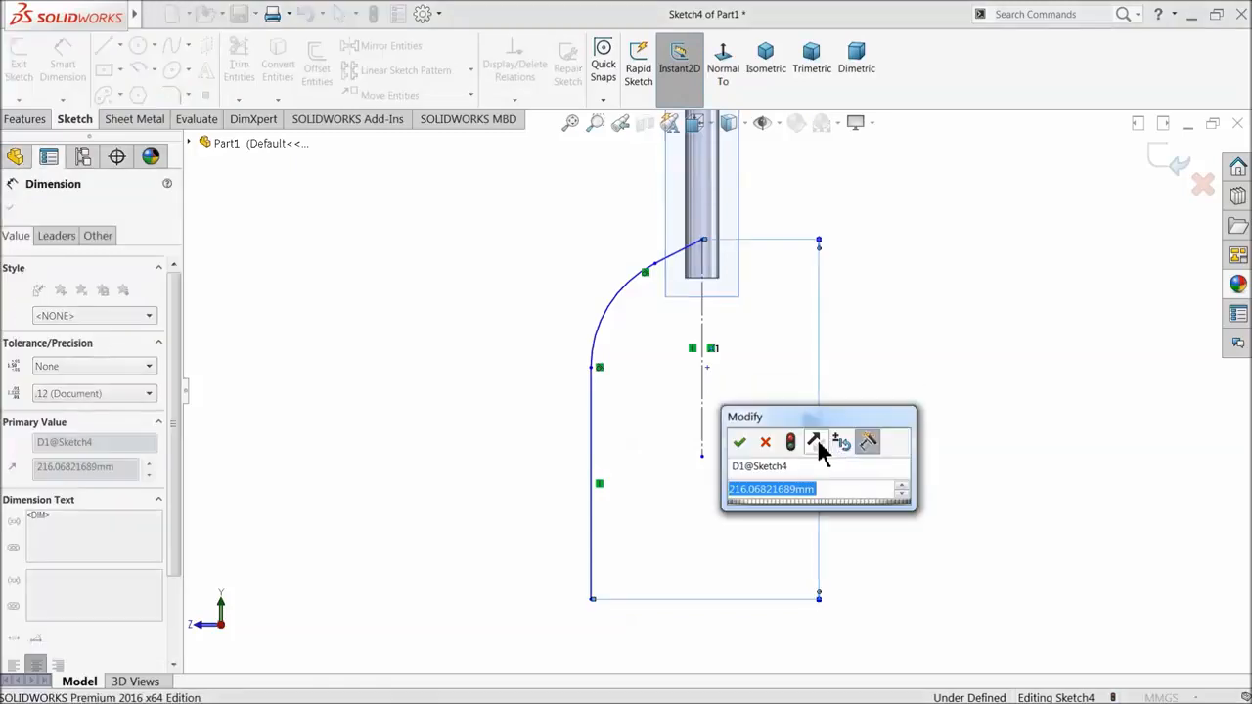
text(2)
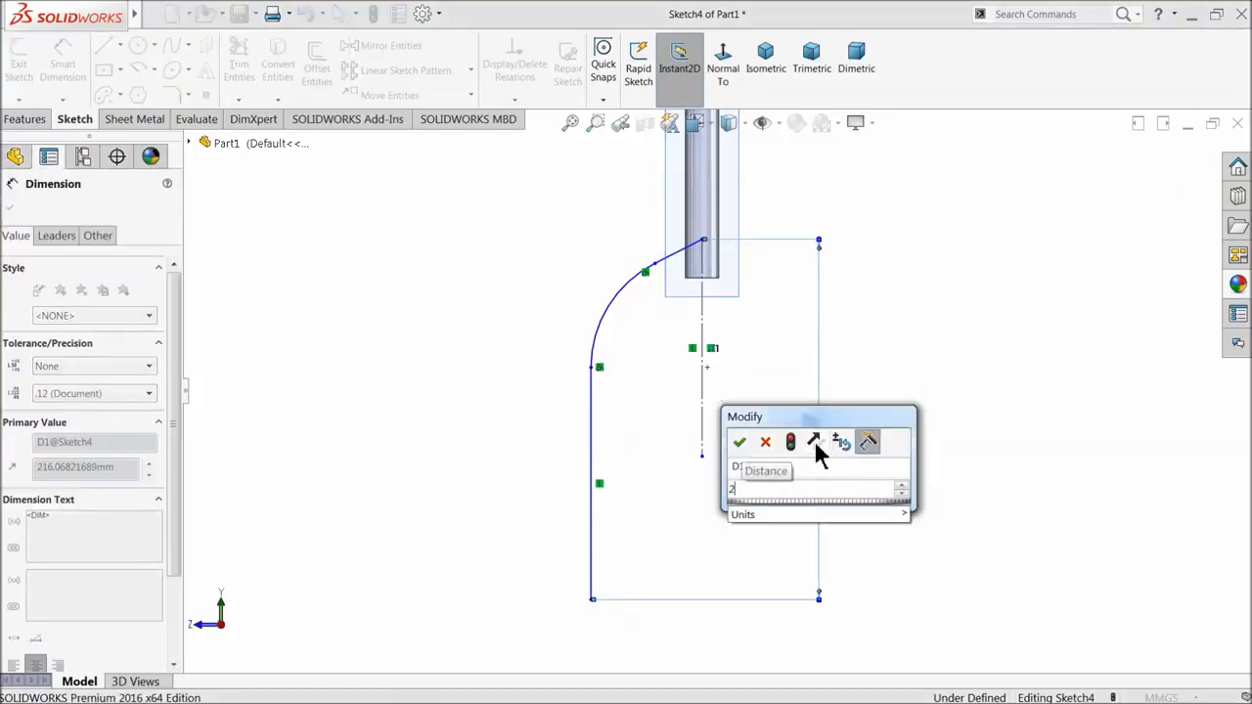
text(00)
key(Return)
- Dimension the profile's upper endpoint 30 mm above the rod's lower edge
scroll(706, 311, up, 3)
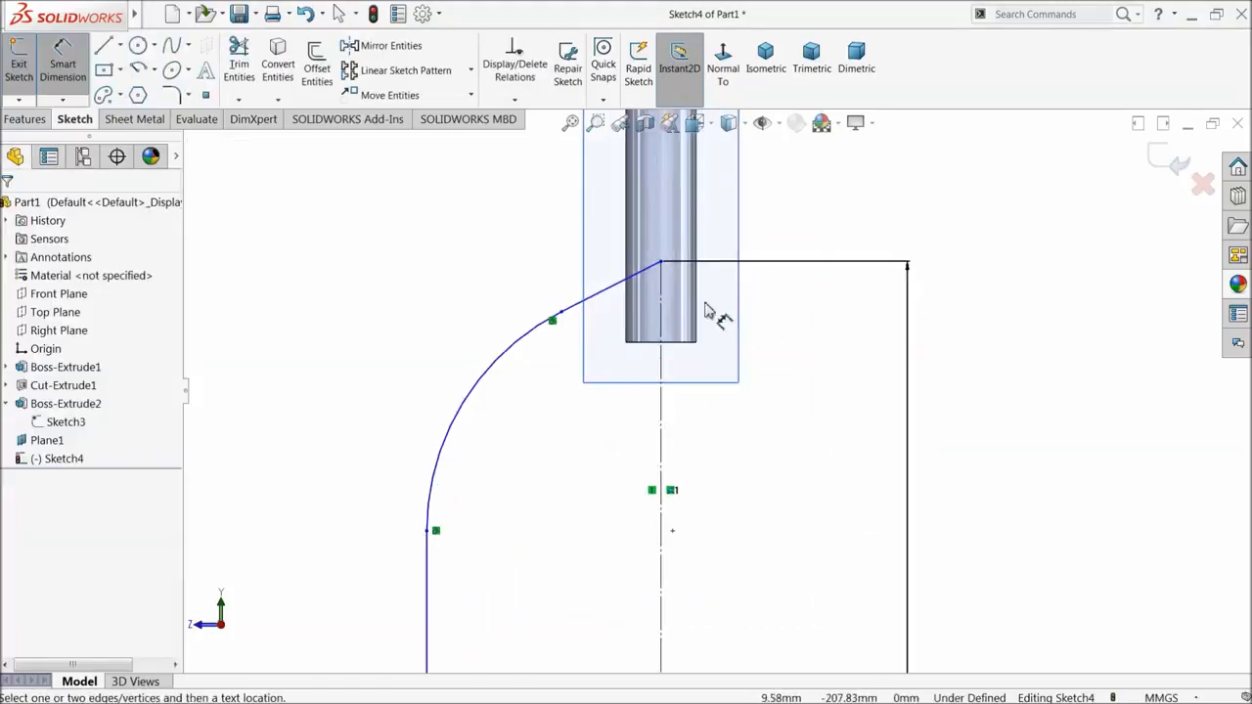
click(662, 264)
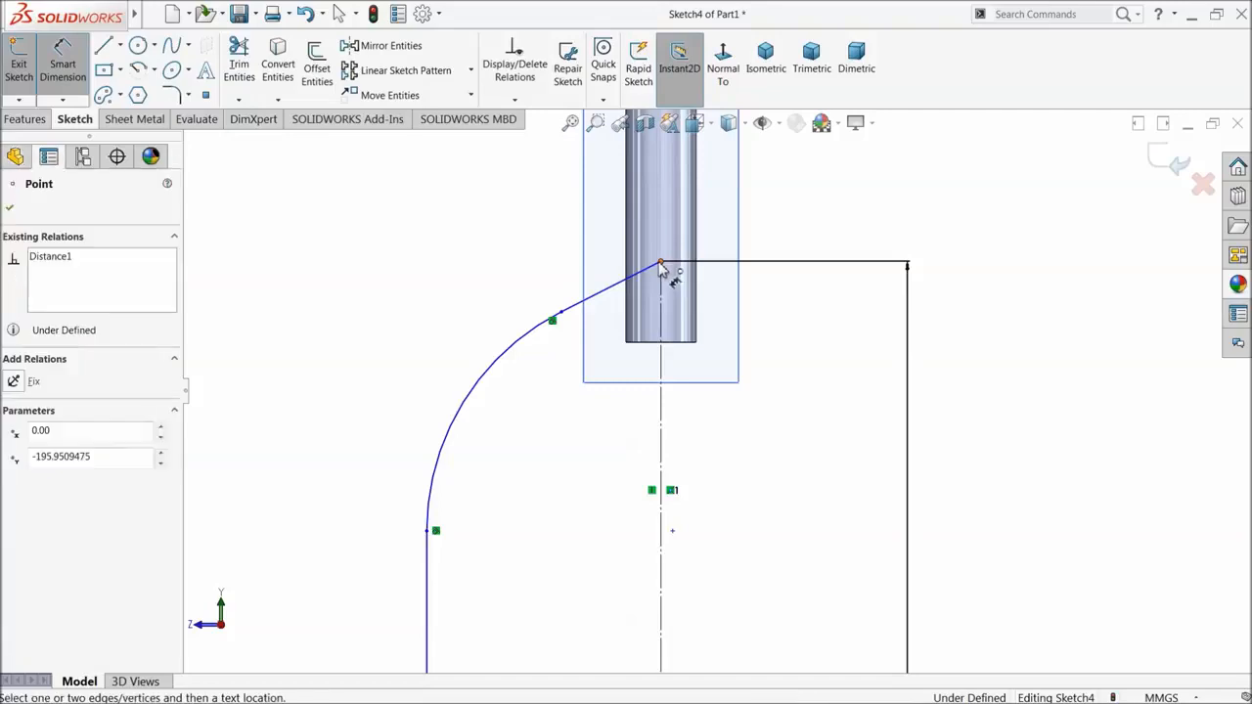
click(675, 343)
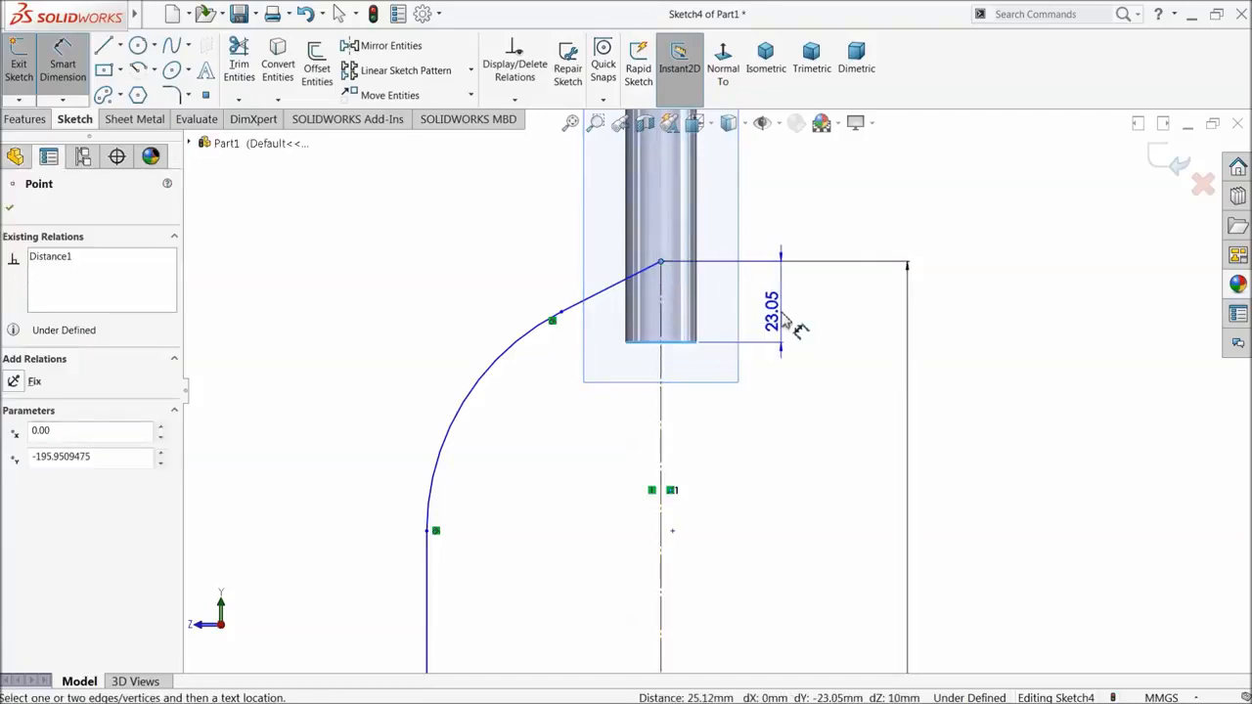
click(782, 321)
text(30)
key(Return)
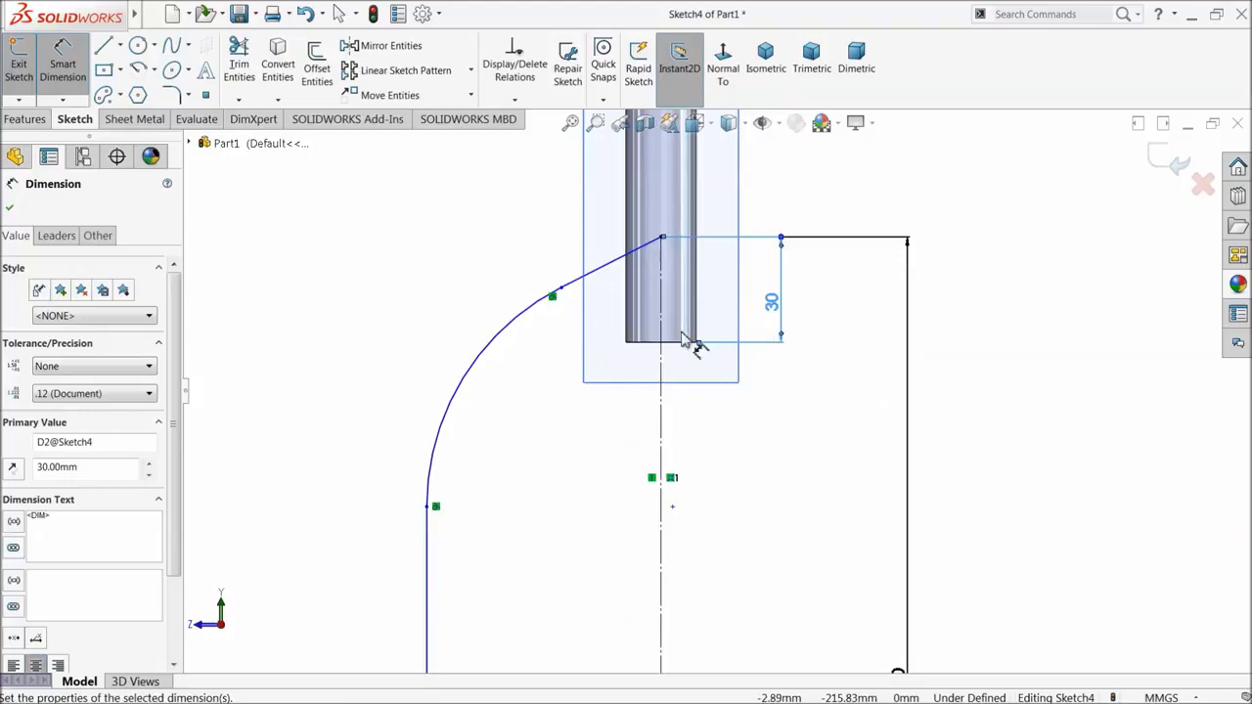
- Dimension the profile's tangent arc with a radius of 68 mm
click(503, 344)
click(411, 313)
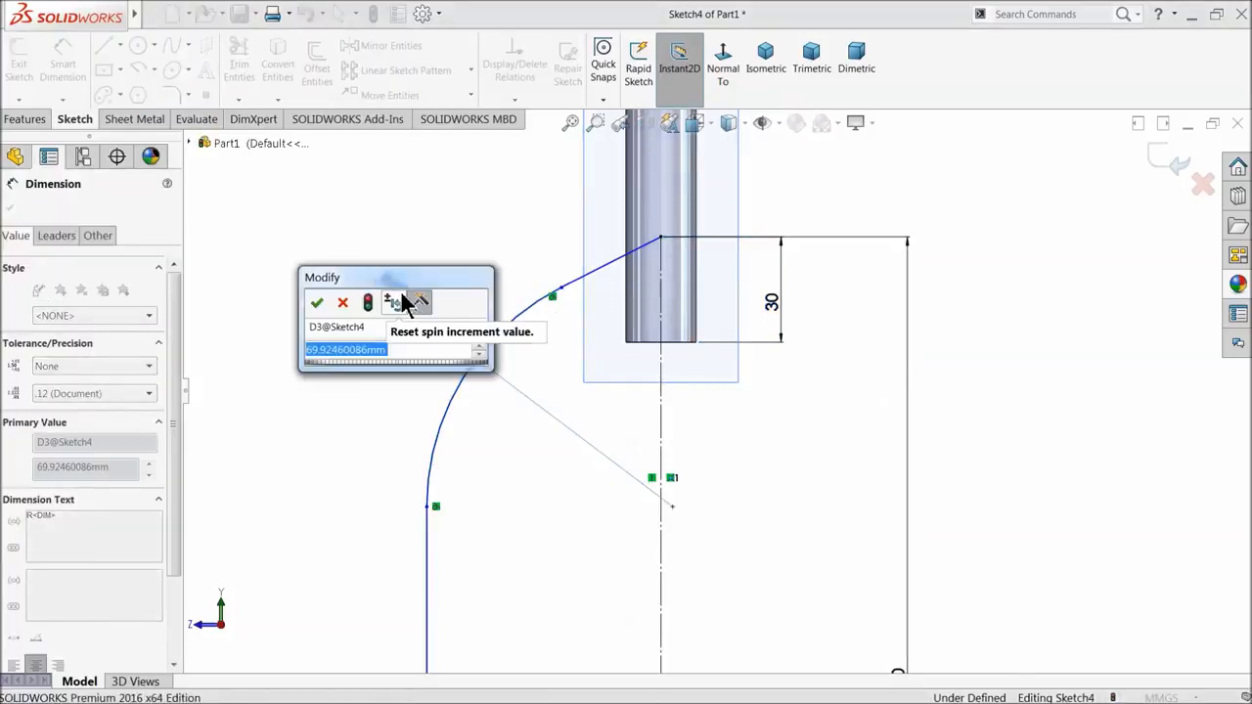
text(6)
key(Return)
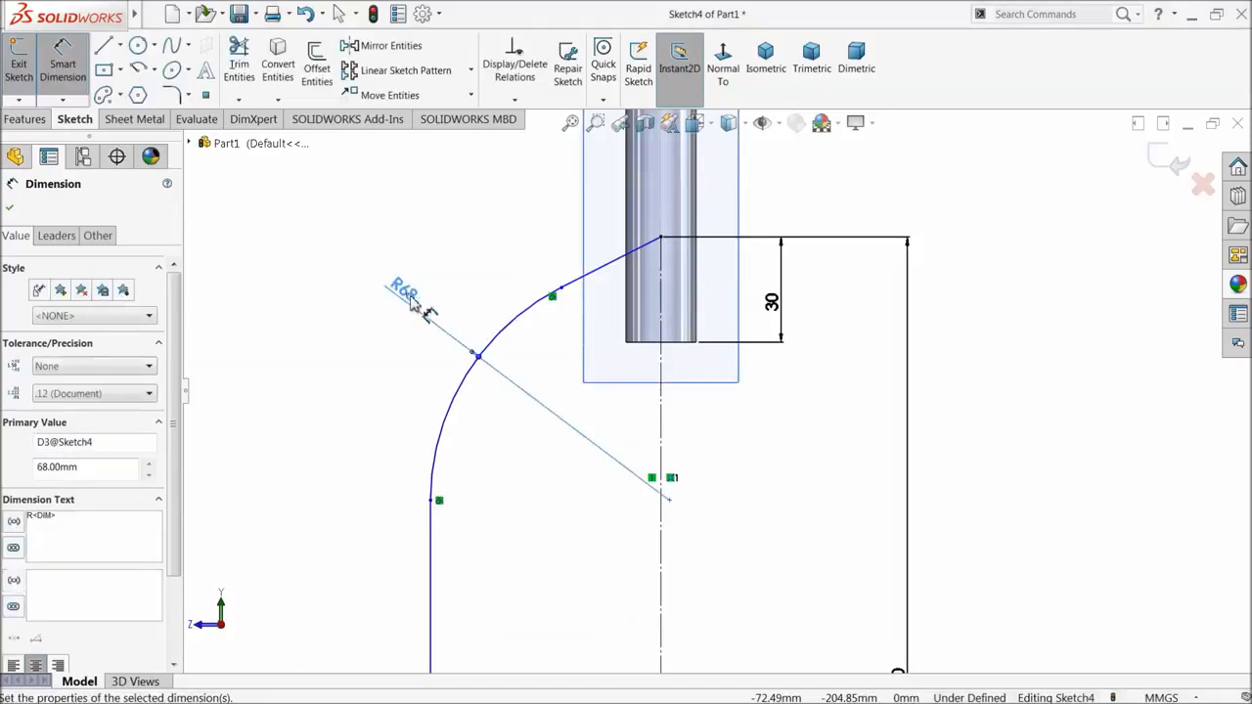
- Dimension the profile's vertical line 57.5 mm from the centreline and finish the path sketch
scroll(453, 316, up, 8)
scroll(816, 569, down, 3)
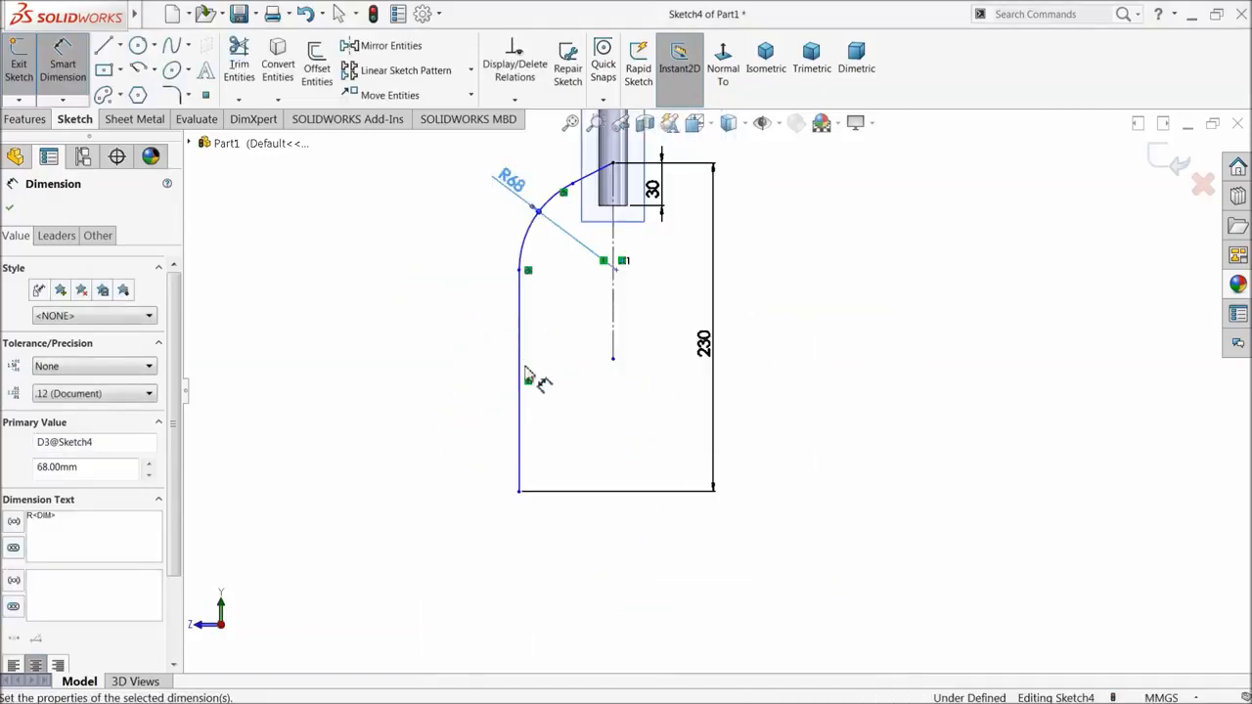
click(520, 376)
click(613, 323)
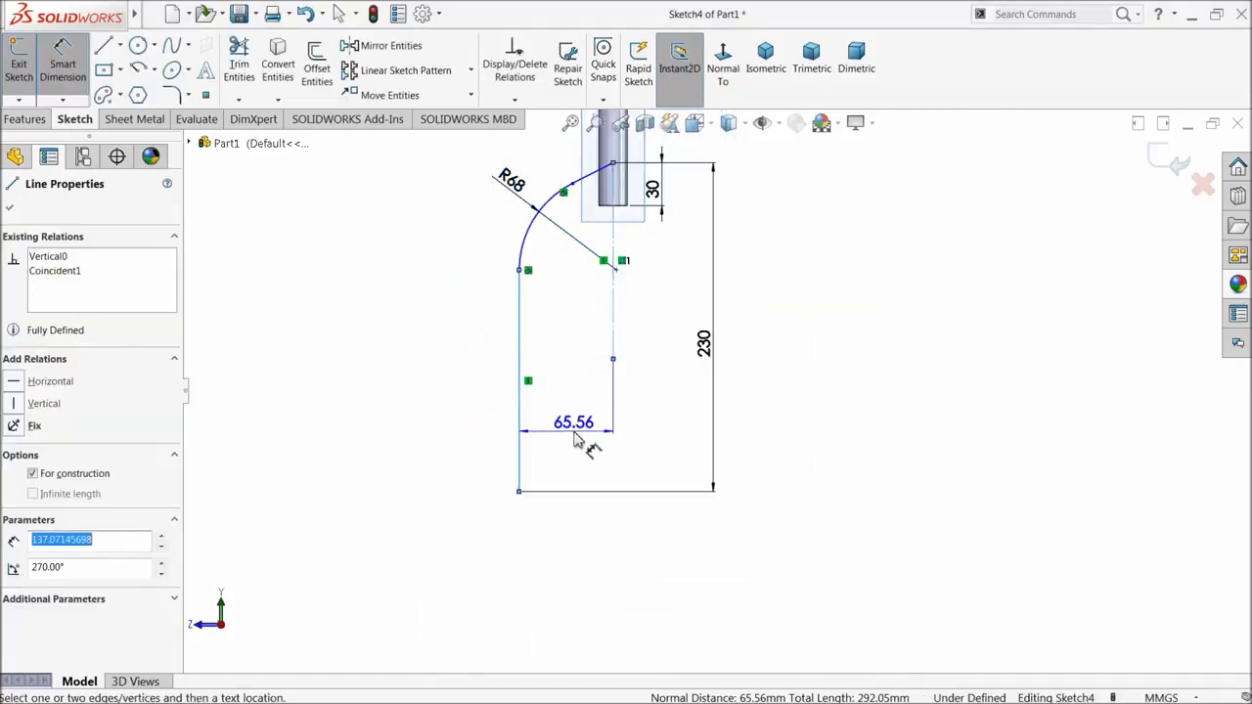
click(577, 440)
text(57.5)
key(Return)
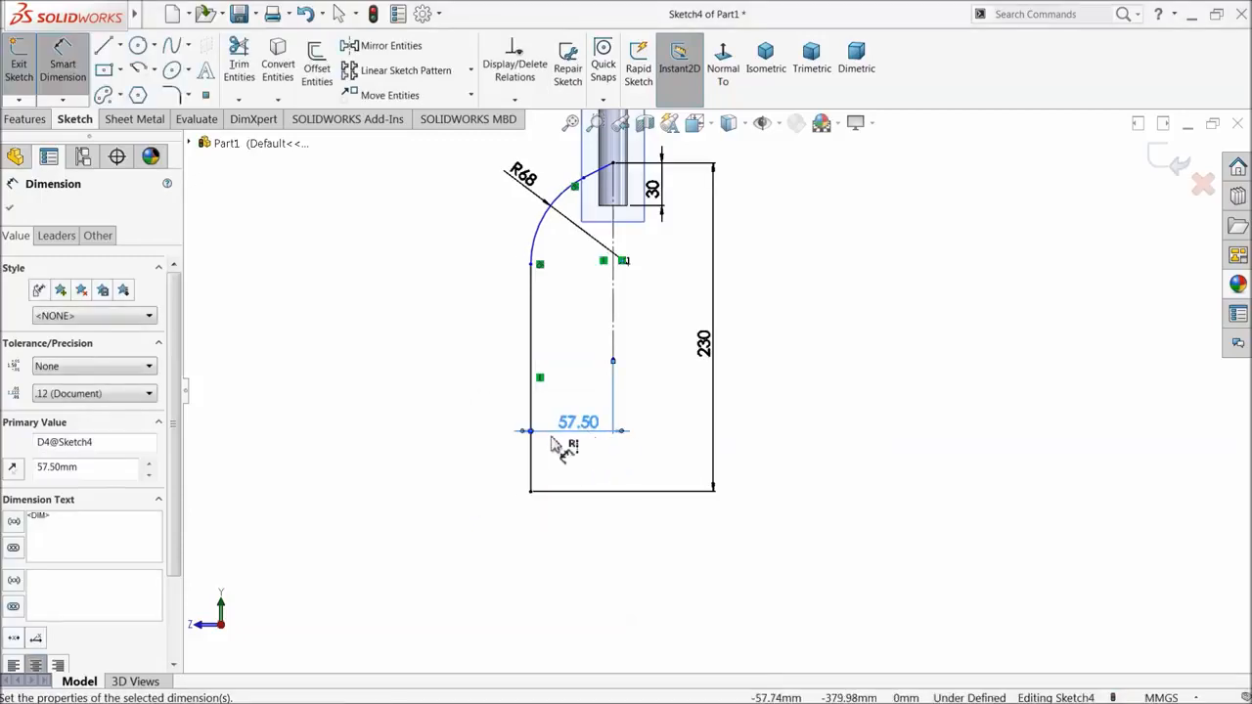
click(450, 392)
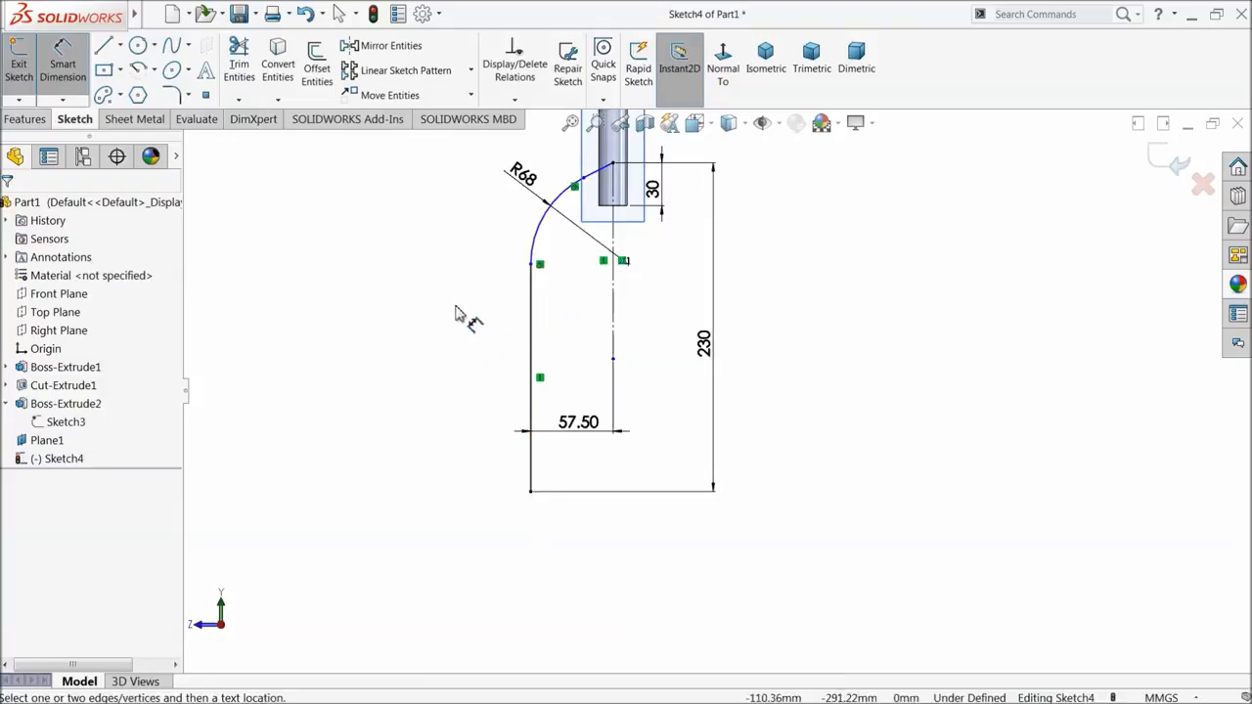
click(1174, 163)
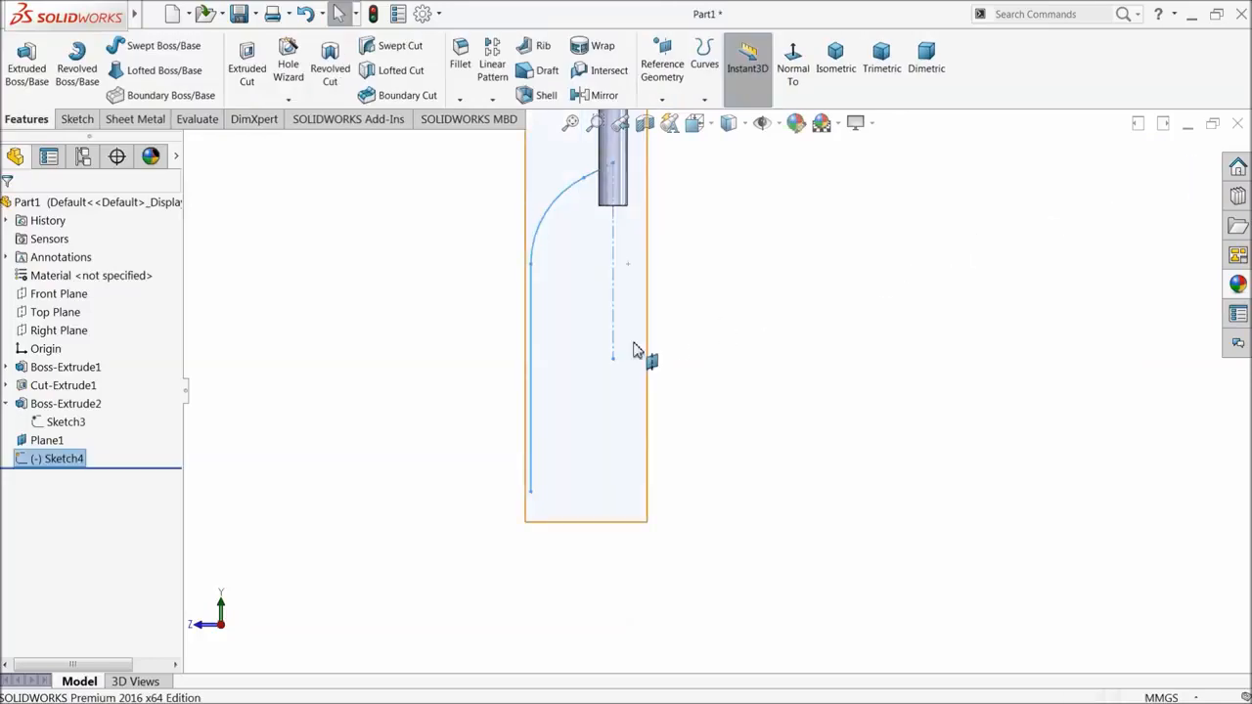
- Hide the reference plane that carries the path sketch
mouse_move(481, 336)
middle_down()
mouse_move(461, 355)
mouse_move(461, 381)
mouse_move(445, 370)
middle_up()
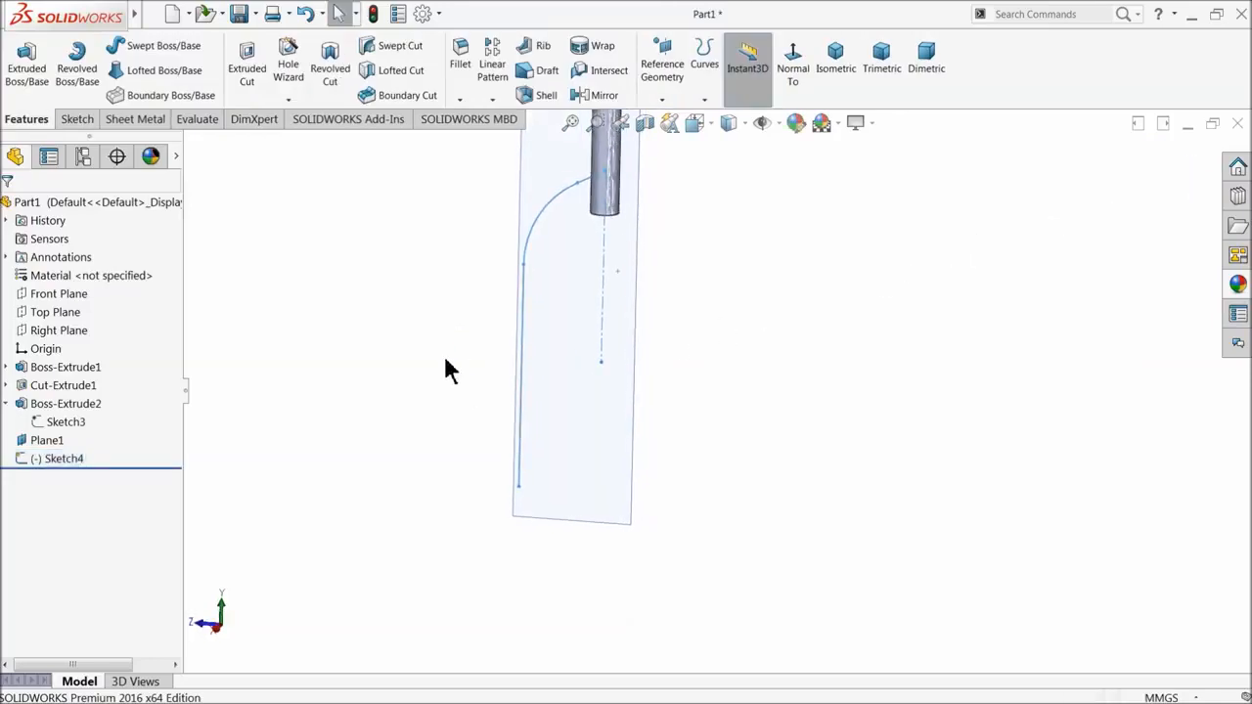
click(586, 417)
click(648, 368)
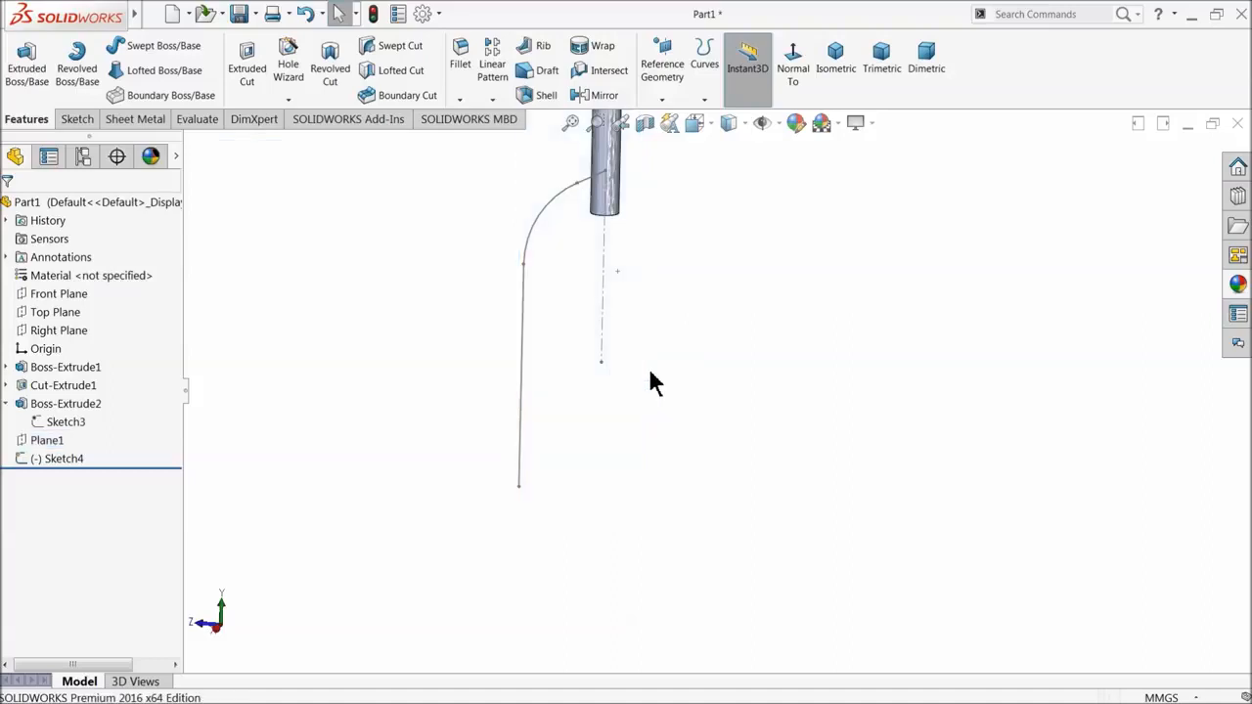
- Start a sketch on the Front Plane and draw a circle about 38 mm in diameter centred on the path's upper endpoint
middle_drag(648, 368, 620, 341)
click(70, 298)
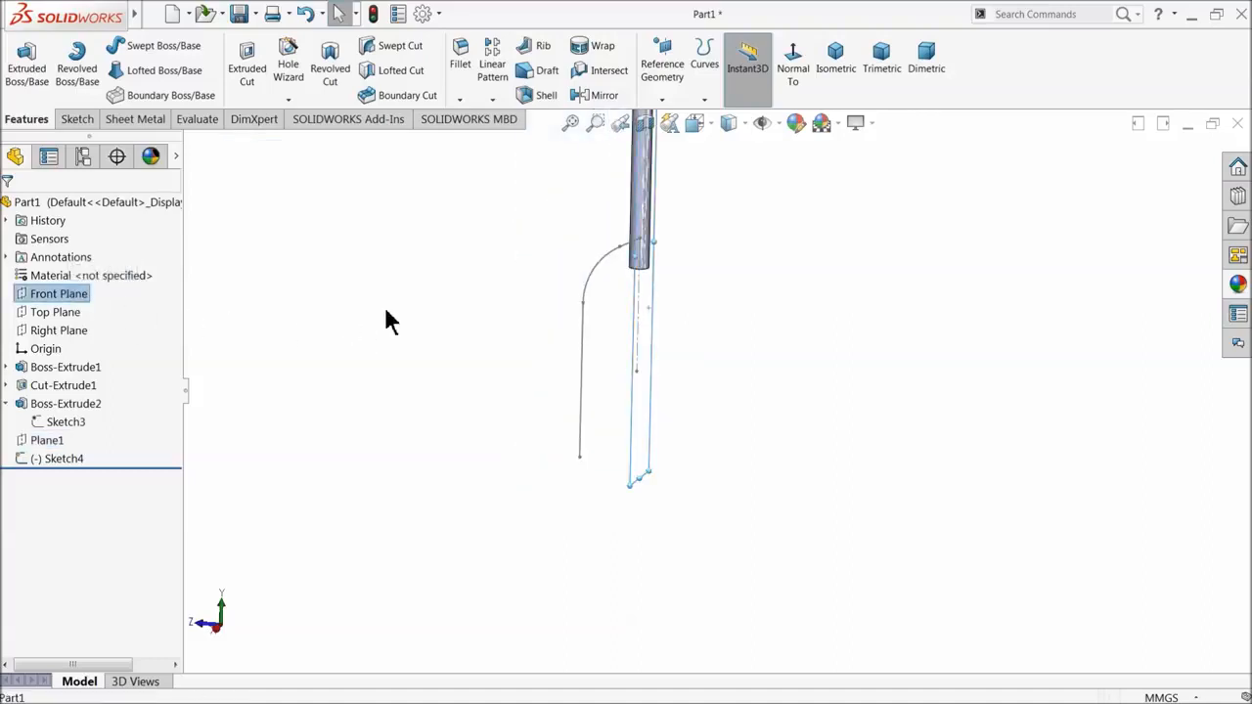
middle_drag(386, 321, 344, 332)
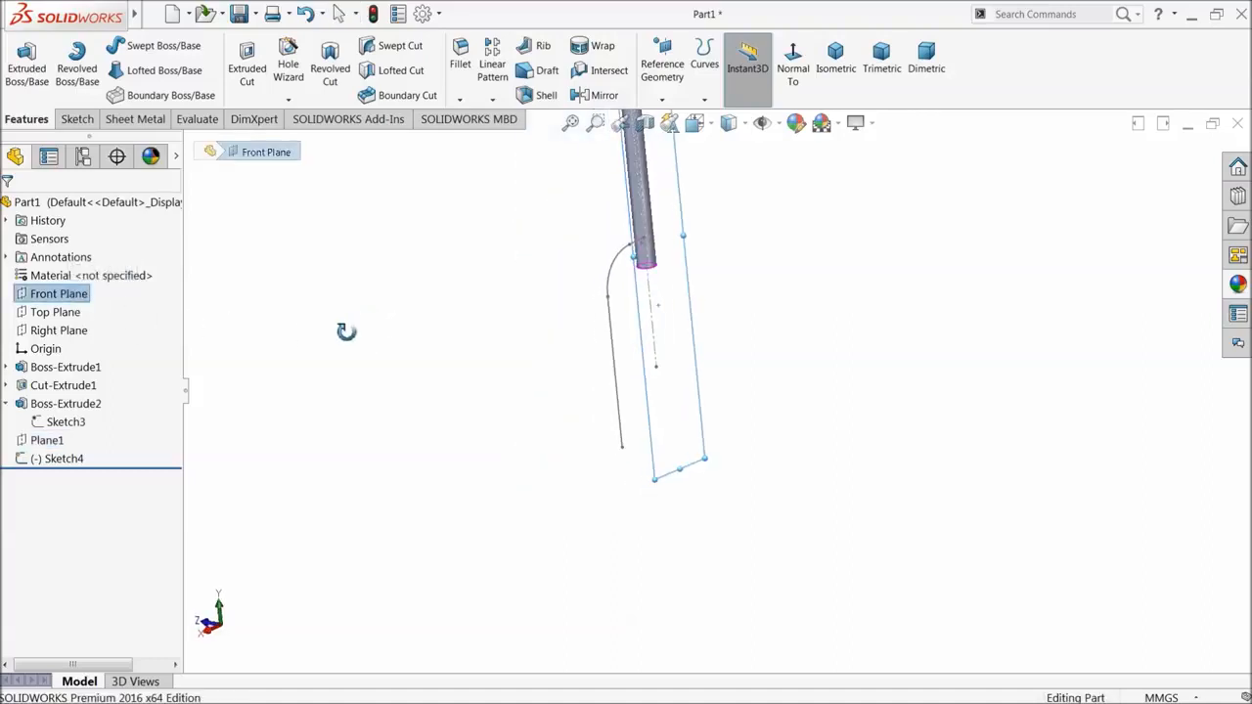
click(82, 119)
click(27, 73)
click(138, 46)
middle_drag(511, 280, 509, 326)
scroll(665, 265, down, 5)
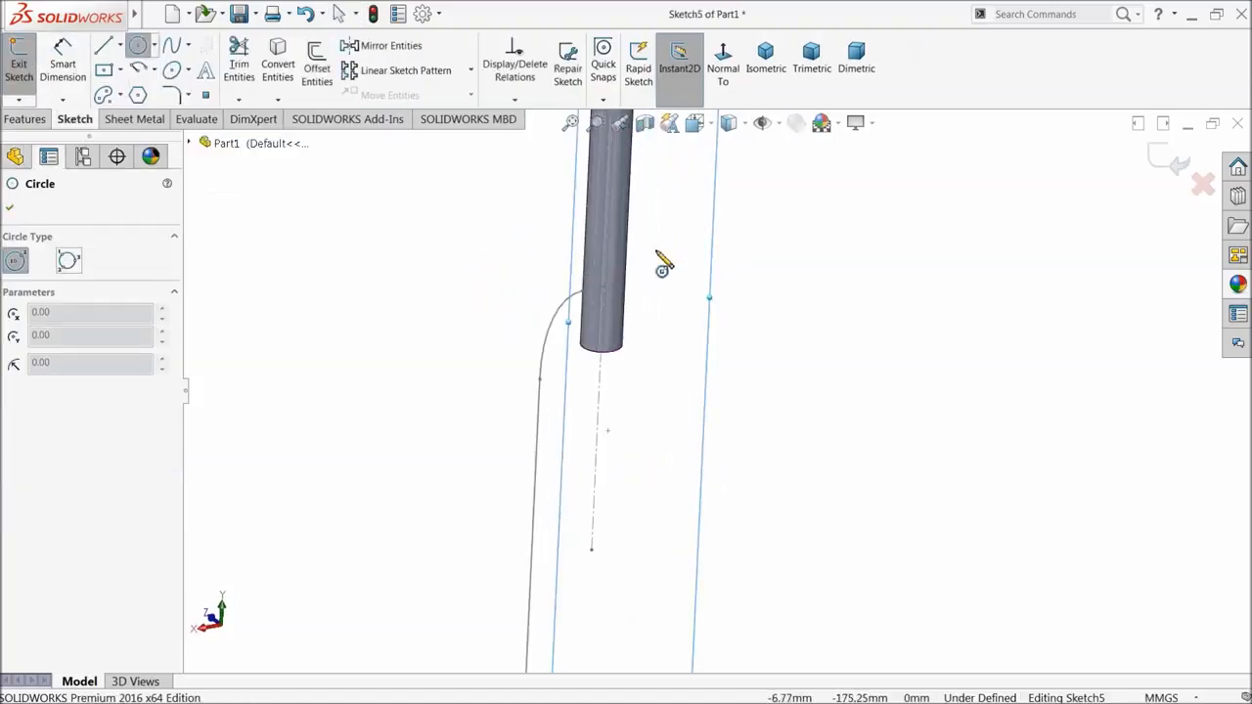
click(623, 309)
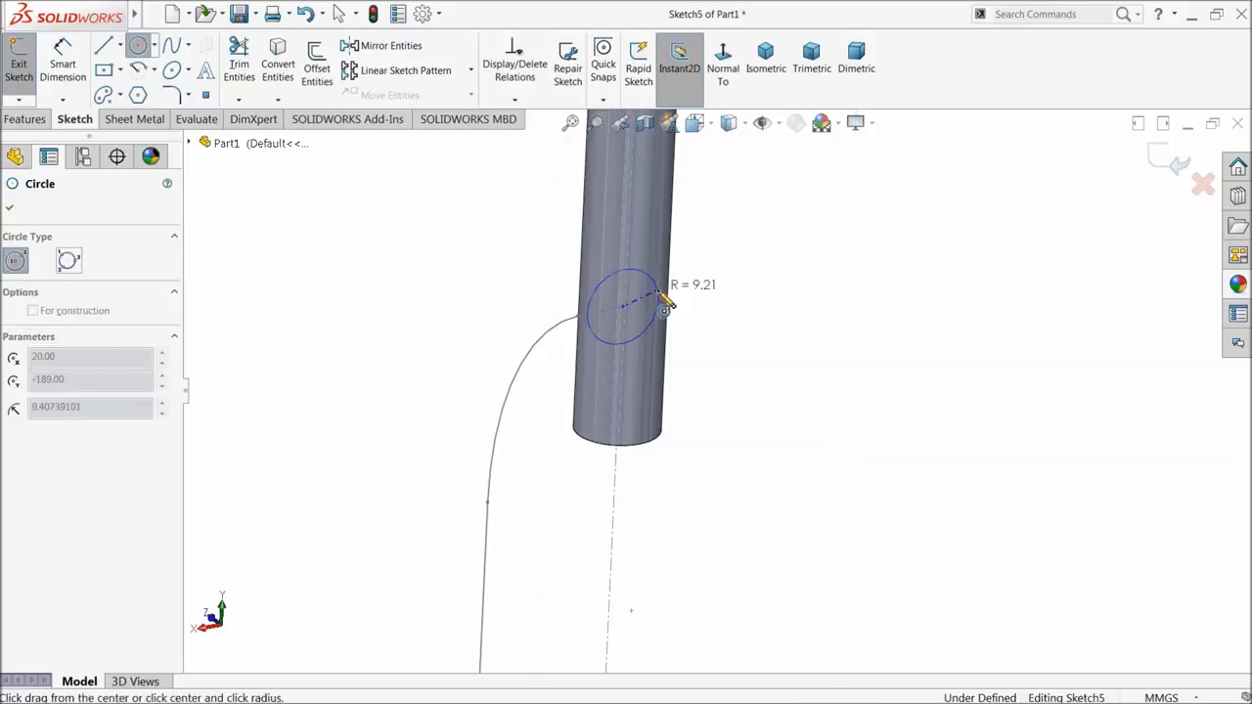
click(697, 290)
- Dimension the circle's diameter as 30 mm and finish the sketch
click(56, 79)
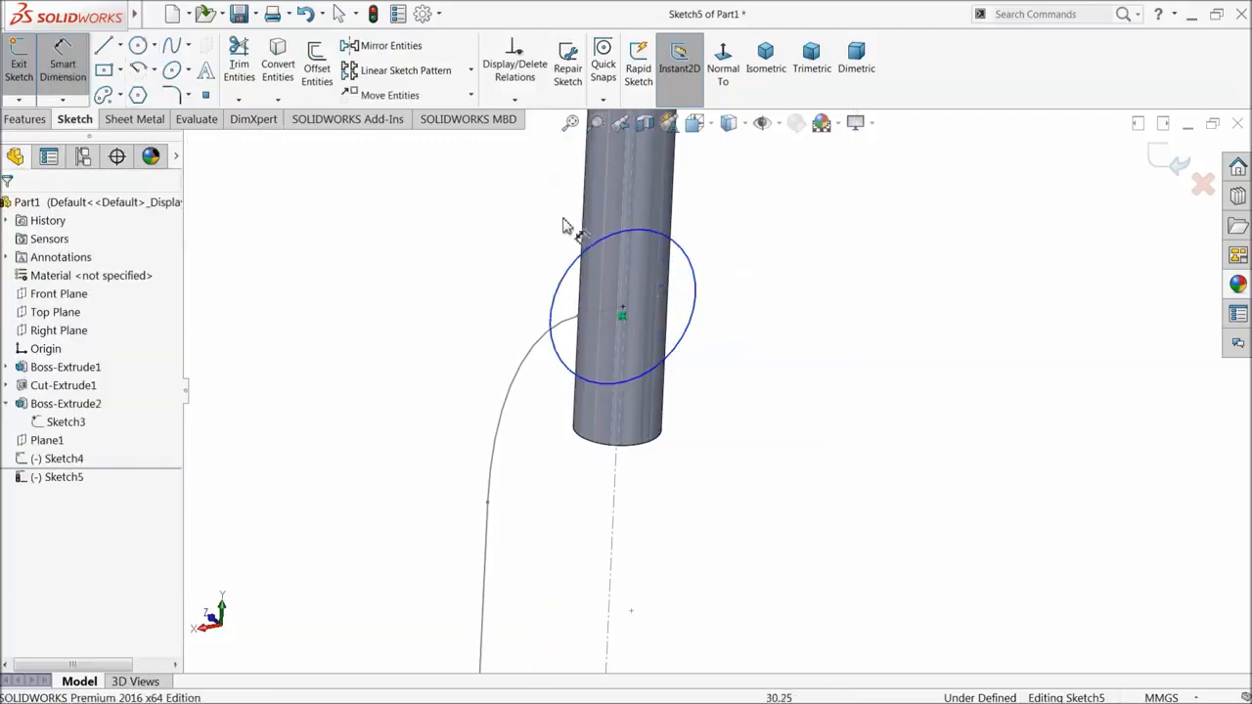
click(666, 243)
click(626, 202)
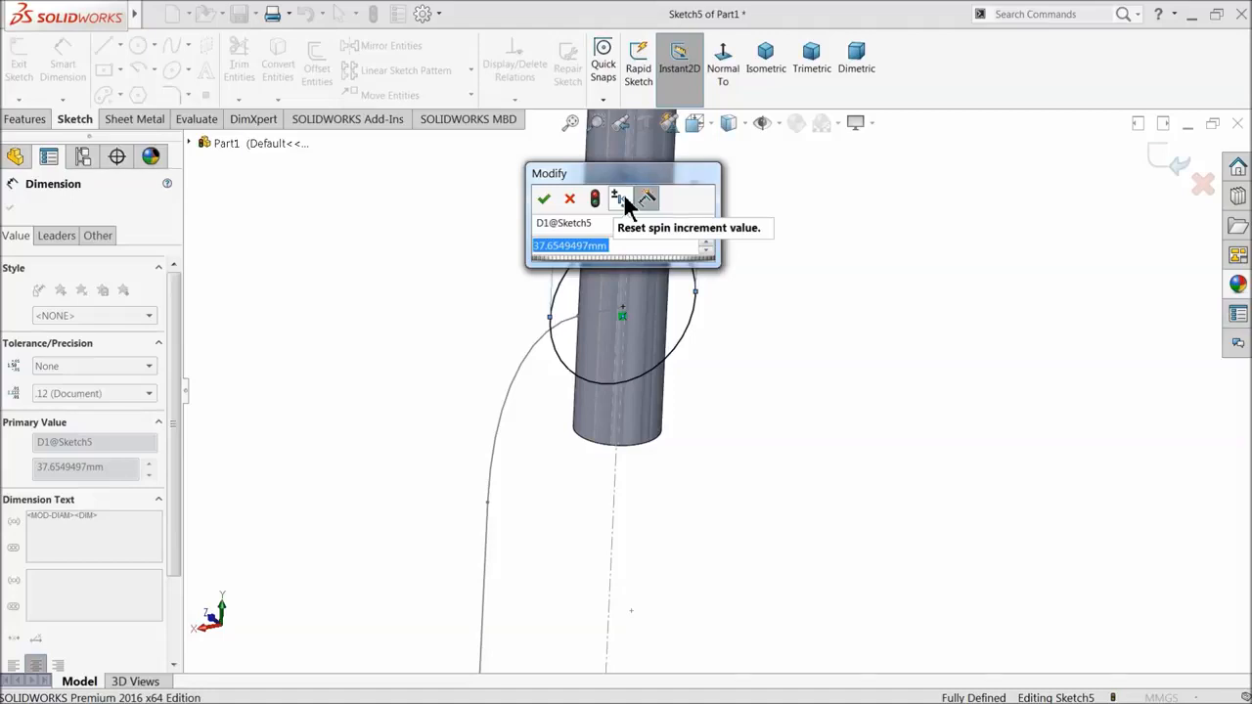
text(30)
key(Return)
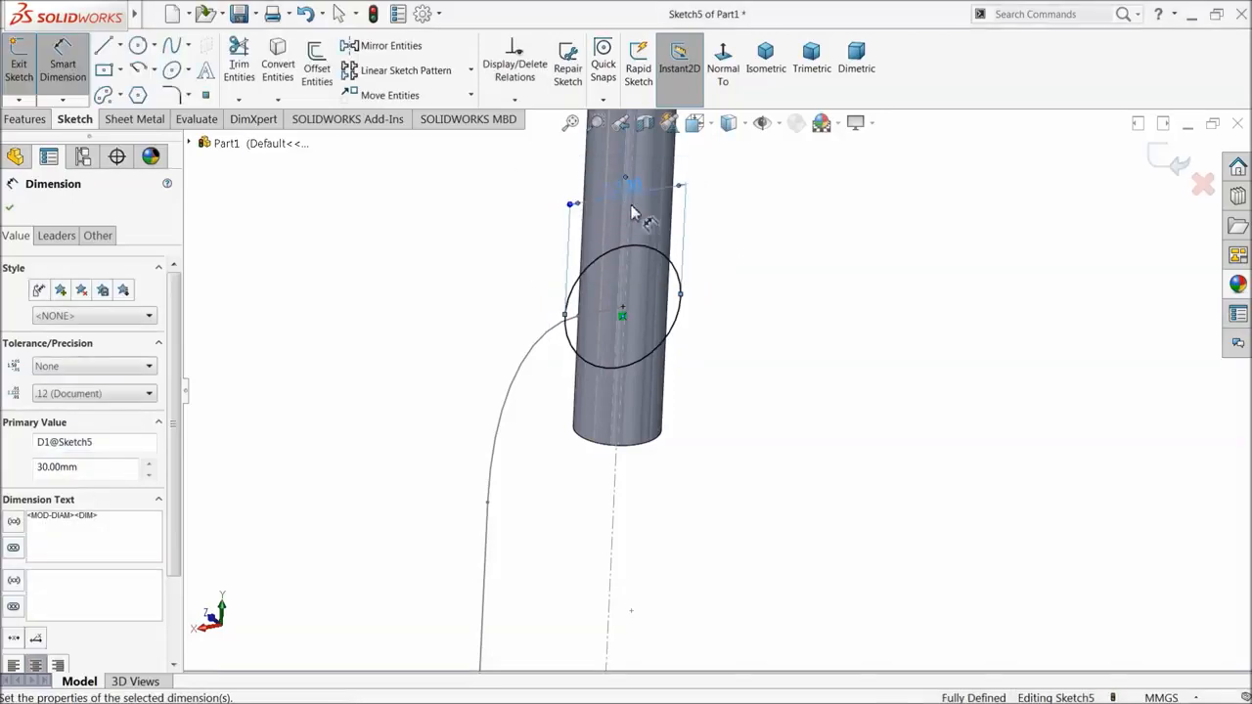
mouse_move(627, 330)
middle_down()
mouse_move(596, 311)
mouse_move(636, 330)
mouse_move(665, 324)
mouse_move(650, 316)
middle_up()
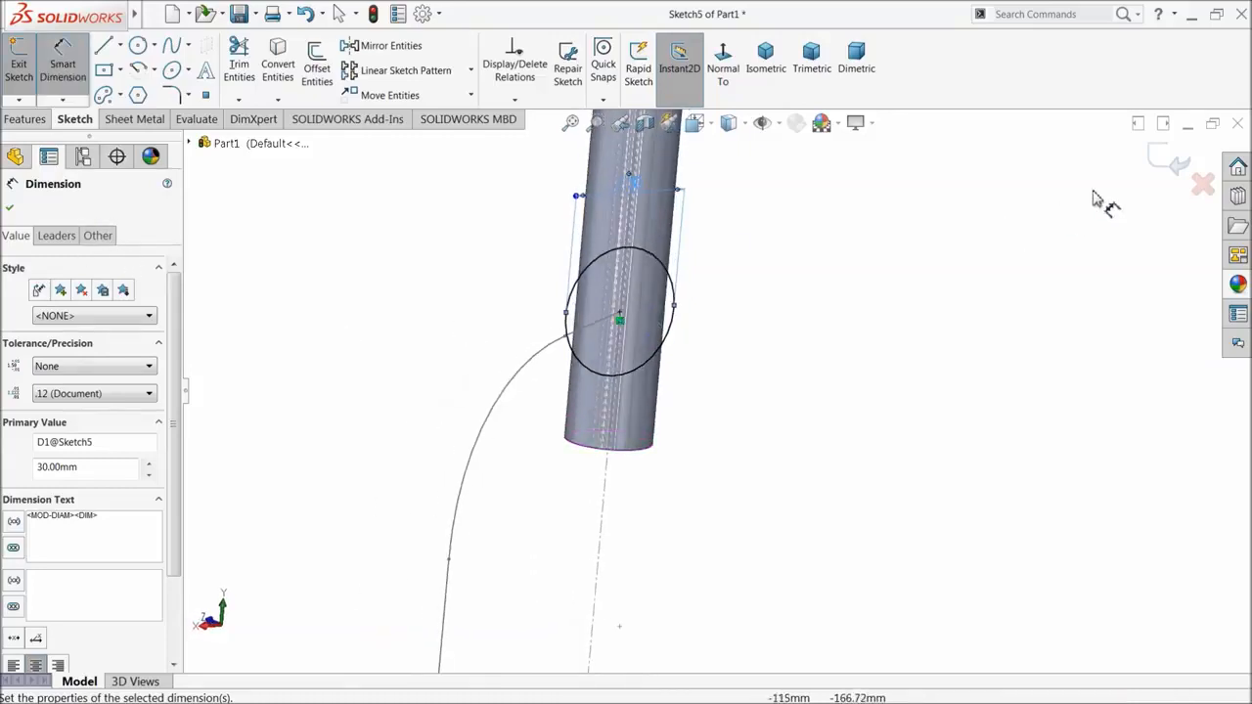
click(1168, 161)
- Create a swept boss using the 30 mm circle as profile and the curved line sketch as path
click(39, 119)
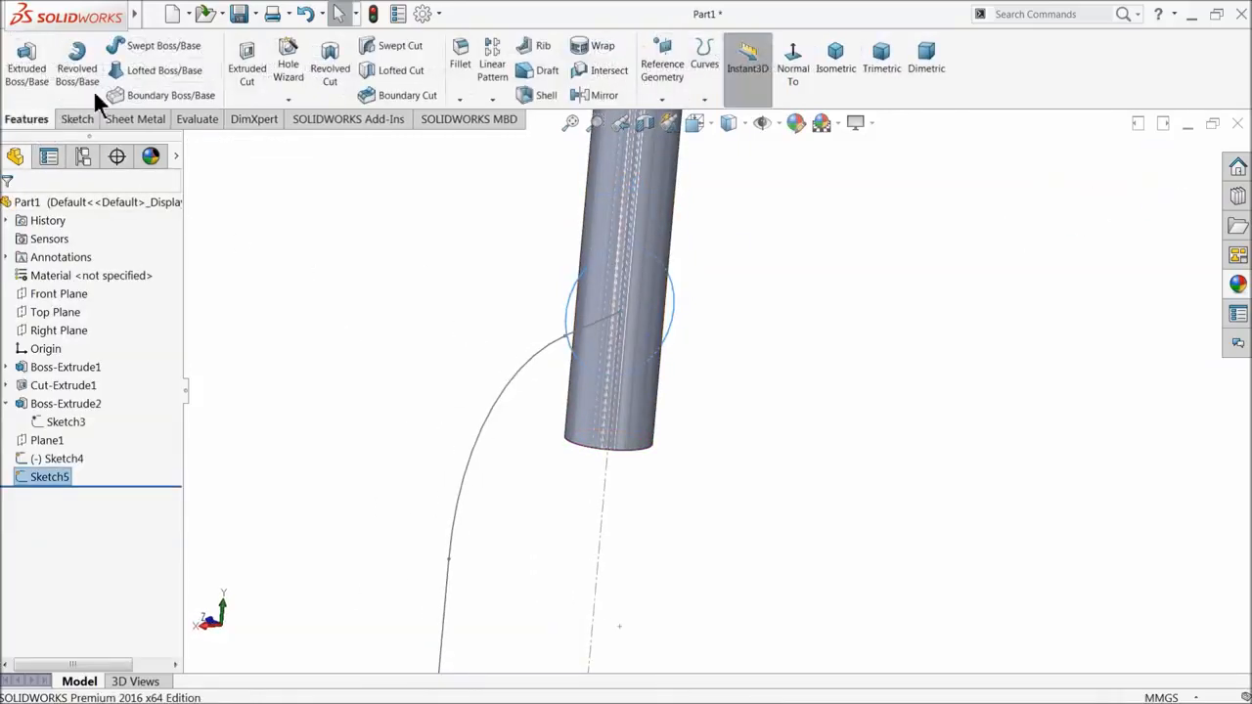
click(115, 45)
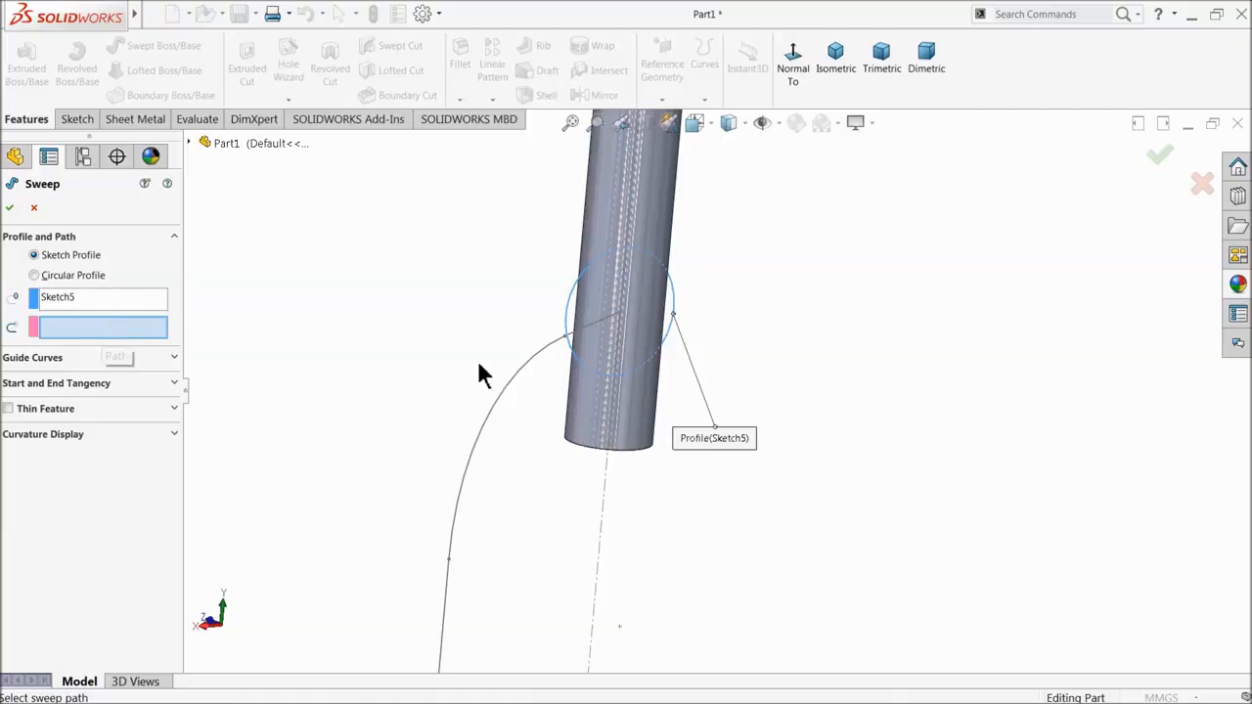
click(509, 392)
scroll(520, 403, up, 10)
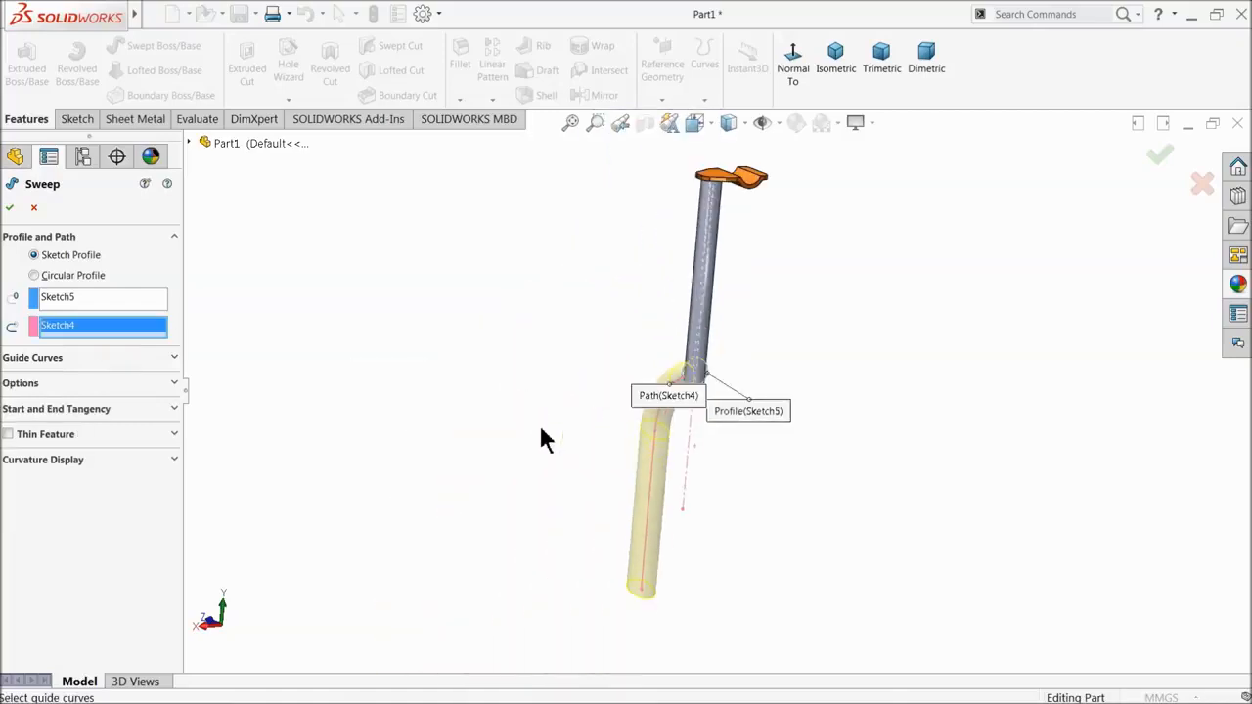
middle_drag(609, 460, 601, 461)
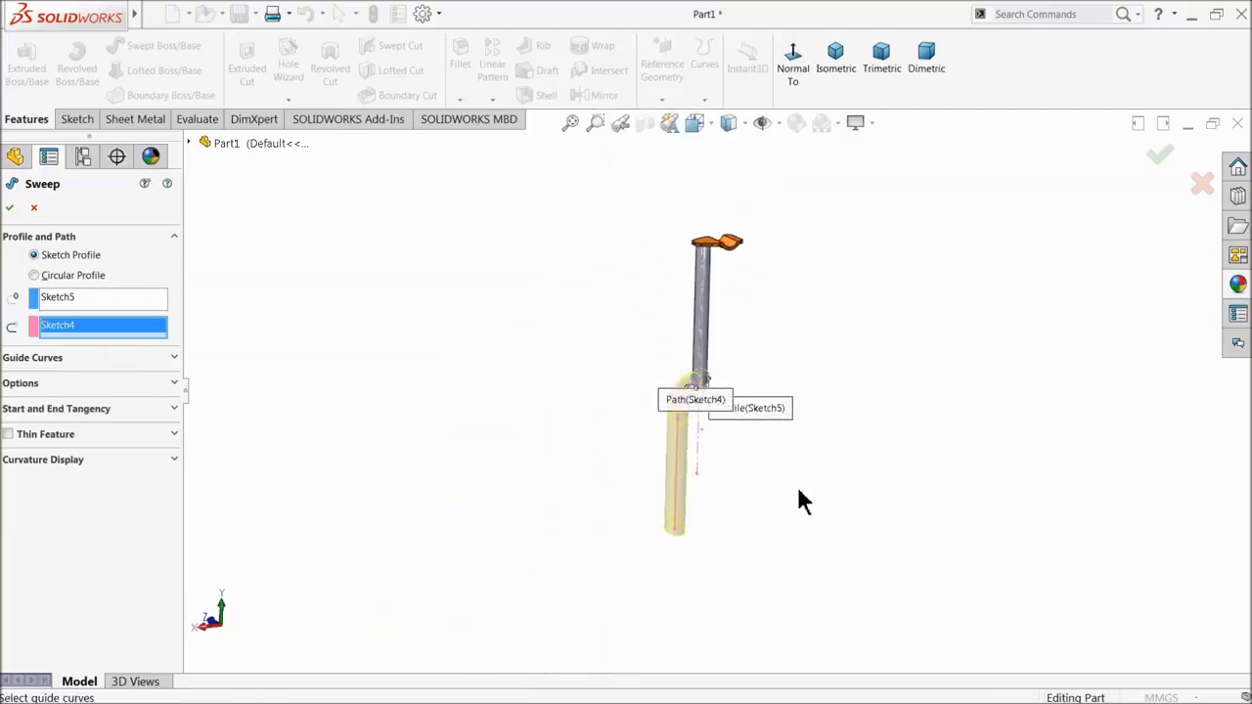
scroll(723, 464, down, 3)
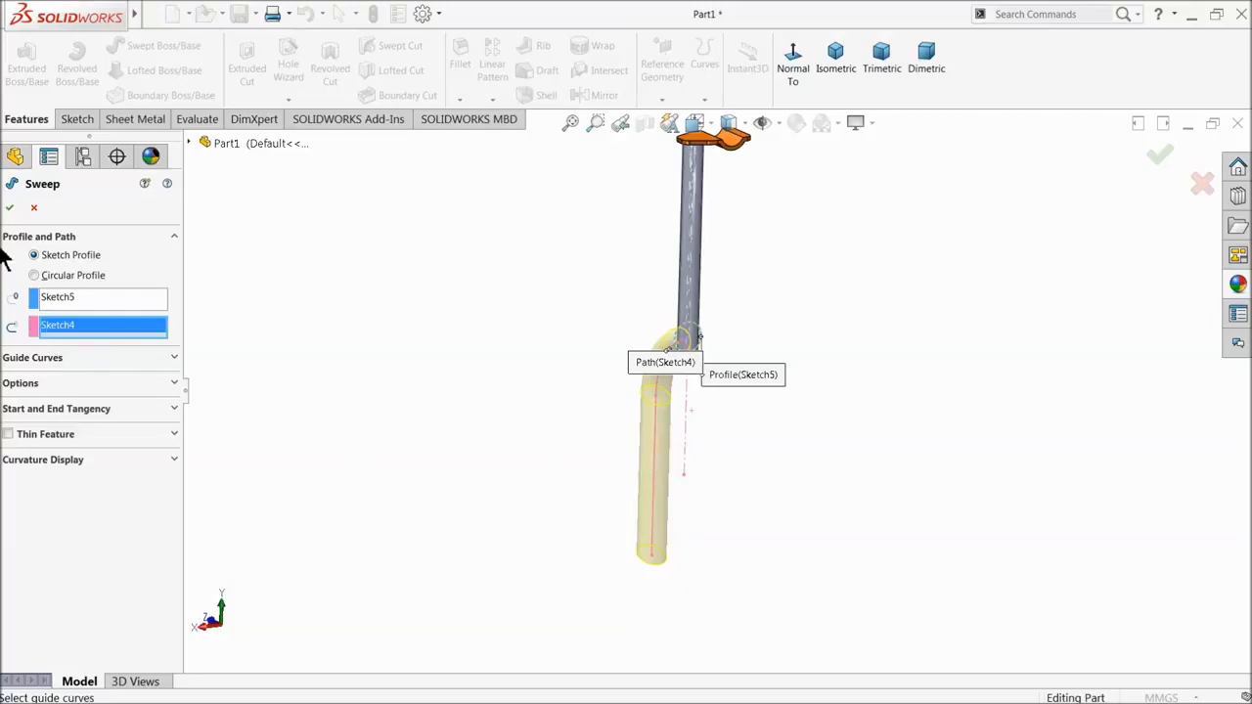
click(12, 209)
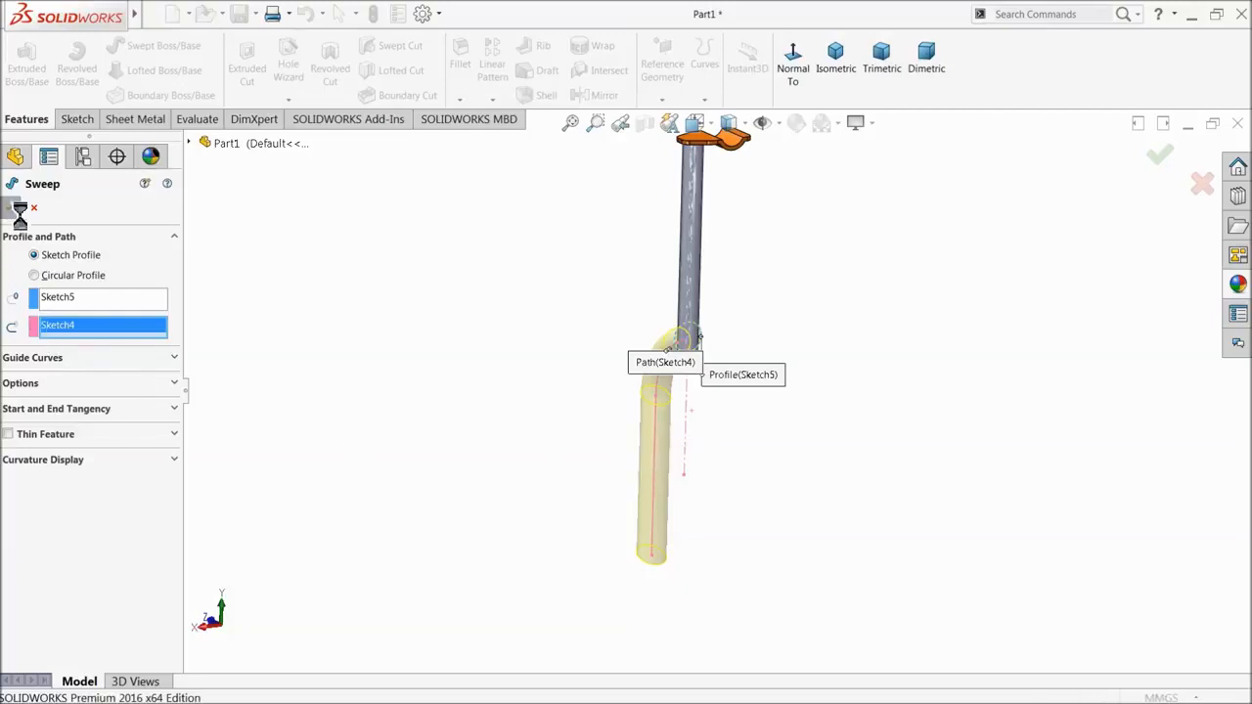
click(464, 333)
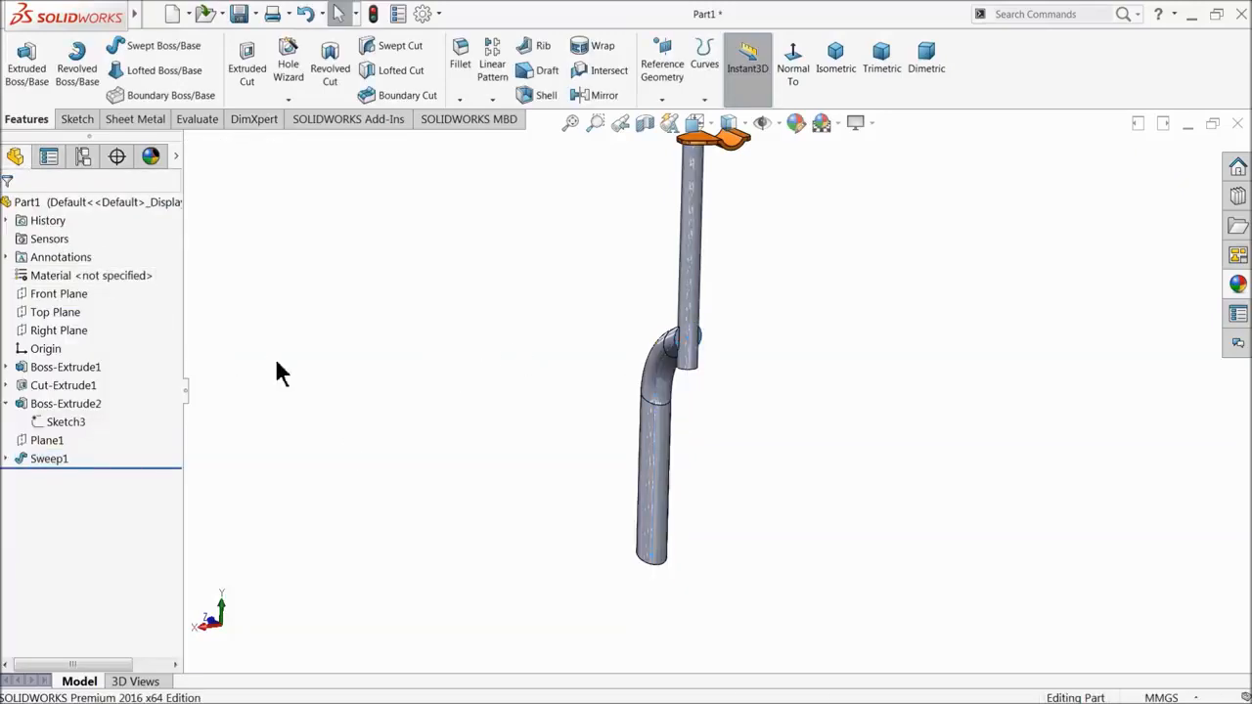
- Mirror the swept leg about the Front Plane
click(38, 334)
middle_drag(466, 323, 435, 320)
click(49, 295)
click(597, 95)
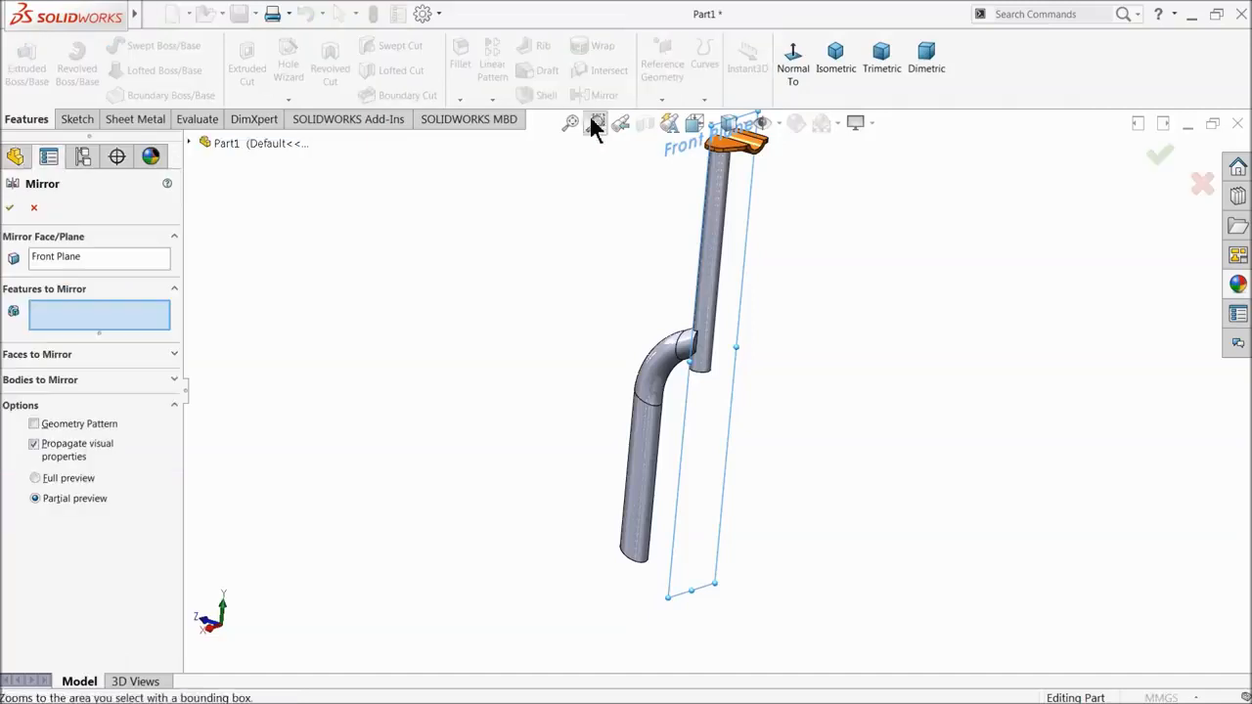
click(644, 442)
middle_drag(564, 415, 543, 410)
scroll(716, 459, down, 2)
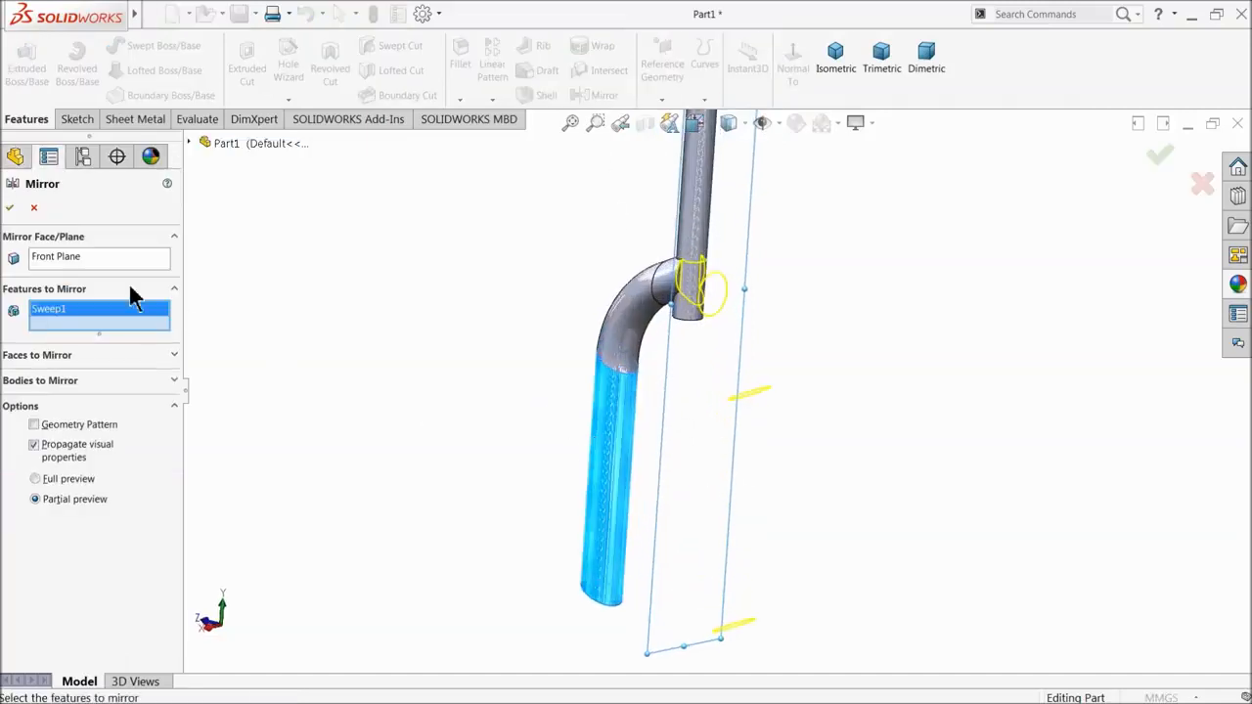
click(10, 208)
- Start a sketch on the rod's lower end face and draw a concentric circle about 29 mm in diameter
middle_drag(459, 401, 503, 389)
scroll(691, 363, up, 2)
scroll(715, 363, down, 5)
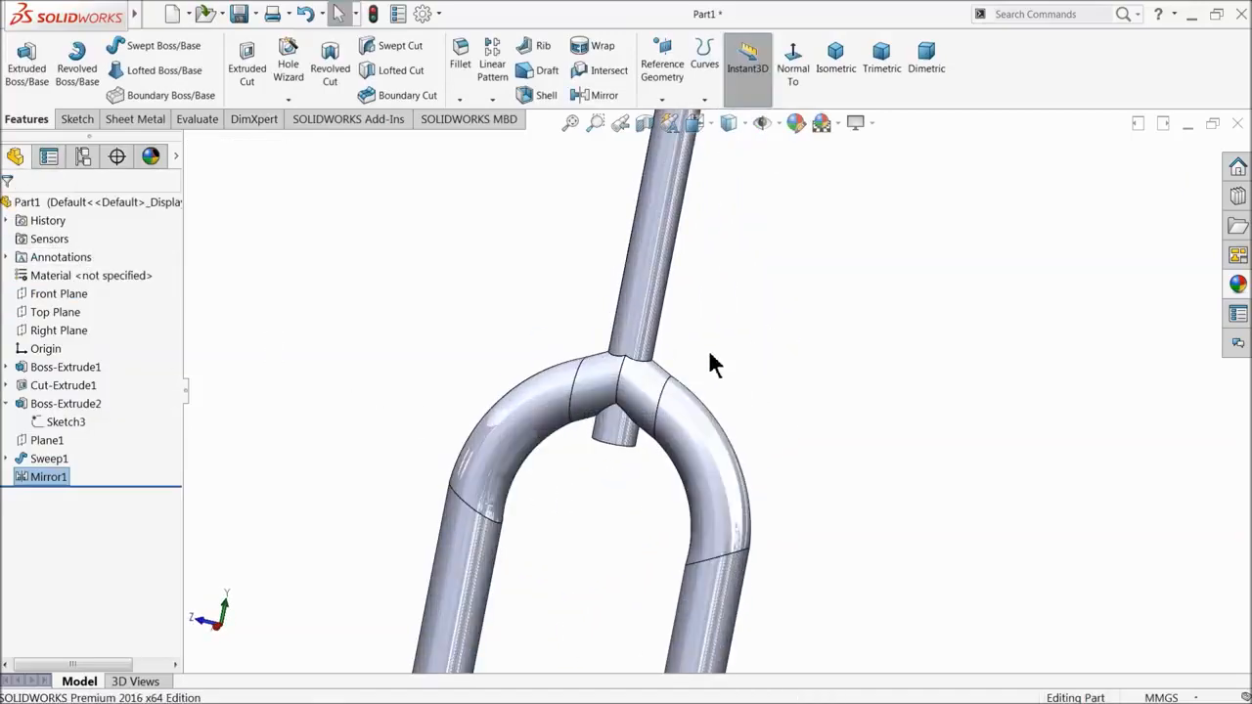
middle_drag(634, 427, 615, 518)
scroll(573, 475, down, 3)
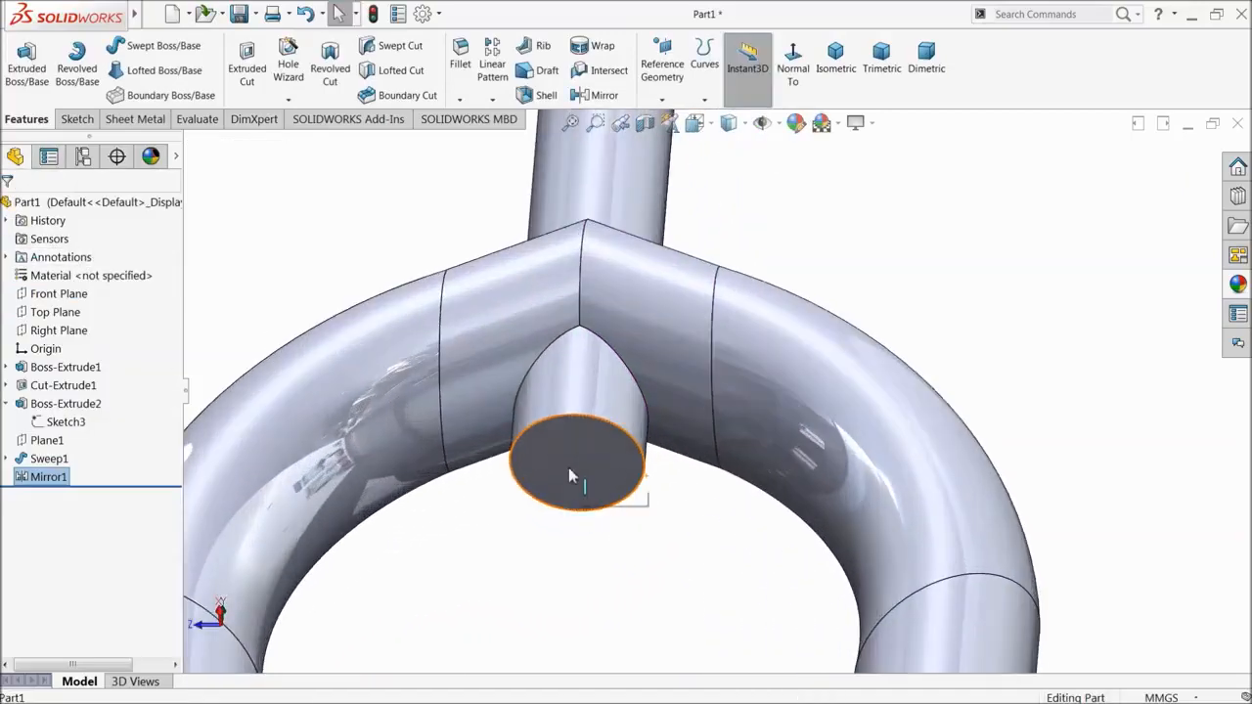
click(610, 459)
click(620, 428)
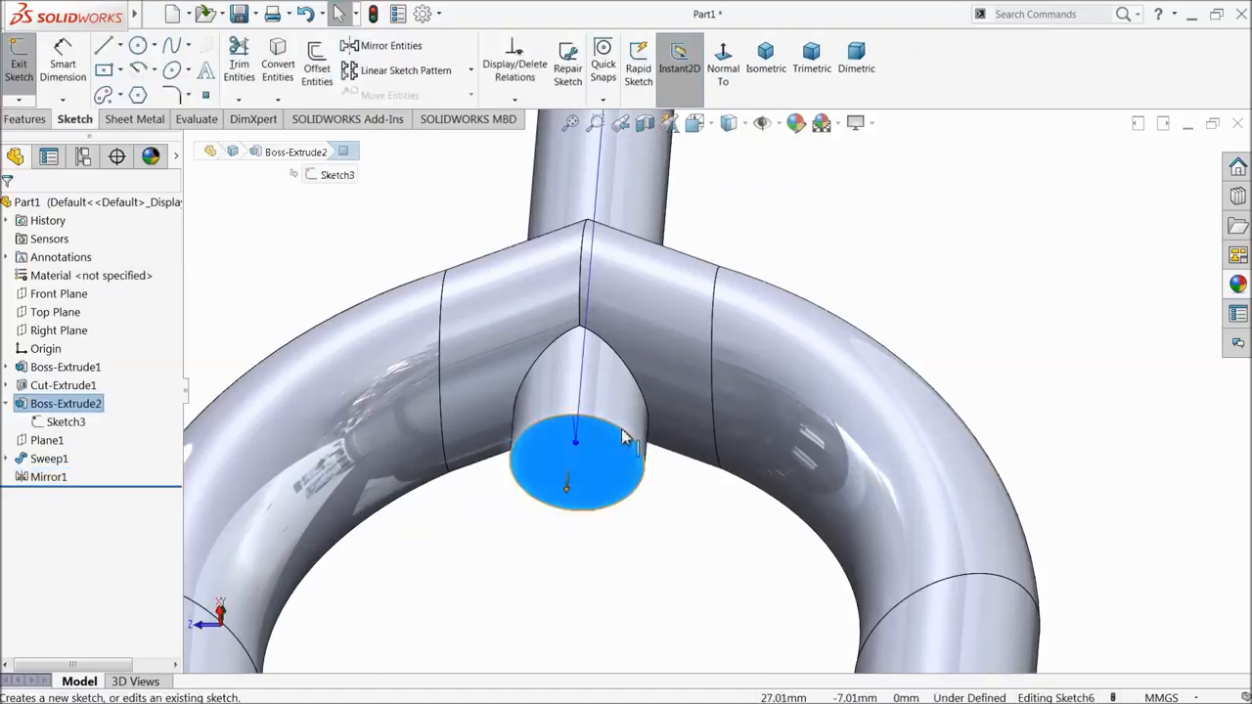
click(137, 47)
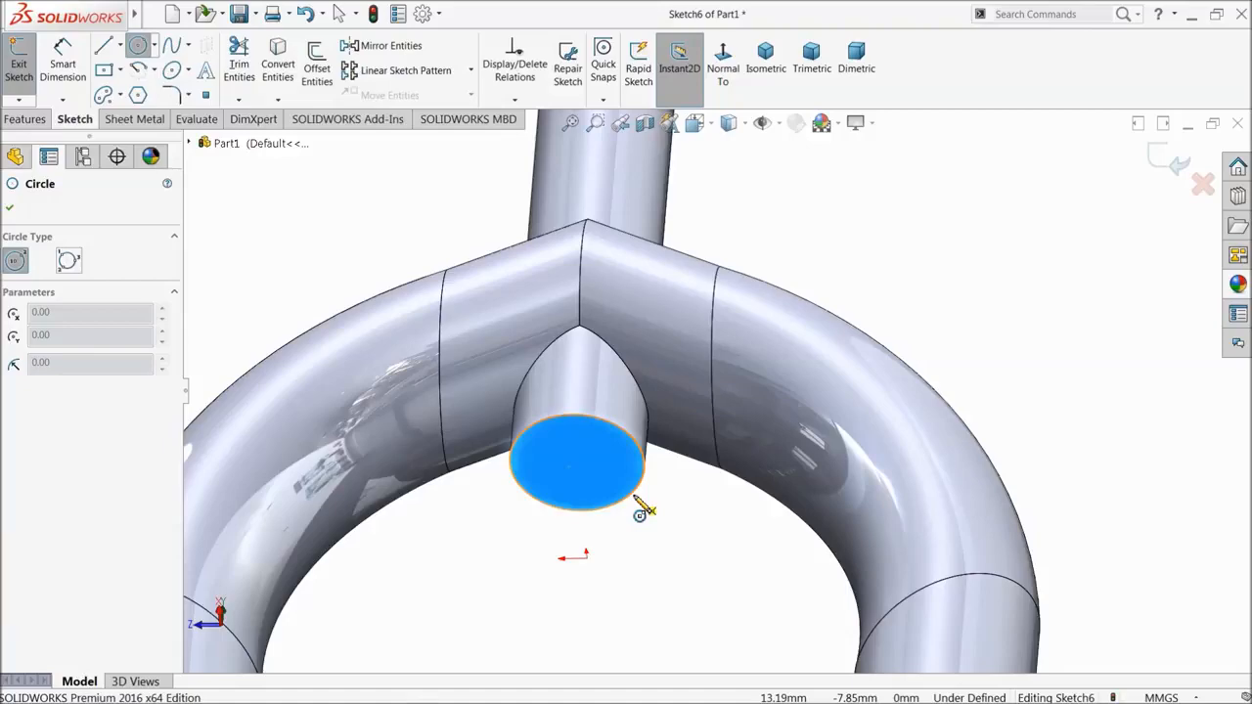
middle_drag(633, 496, 636, 394)
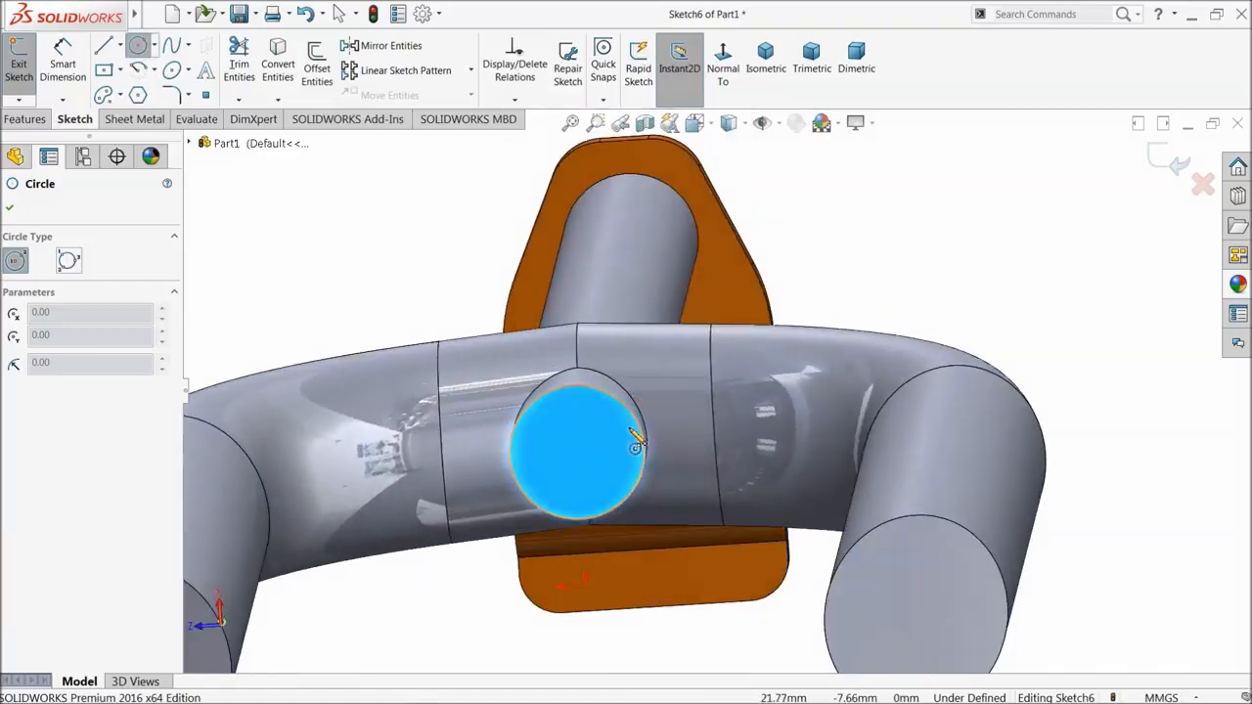
click(578, 456)
click(578, 353)
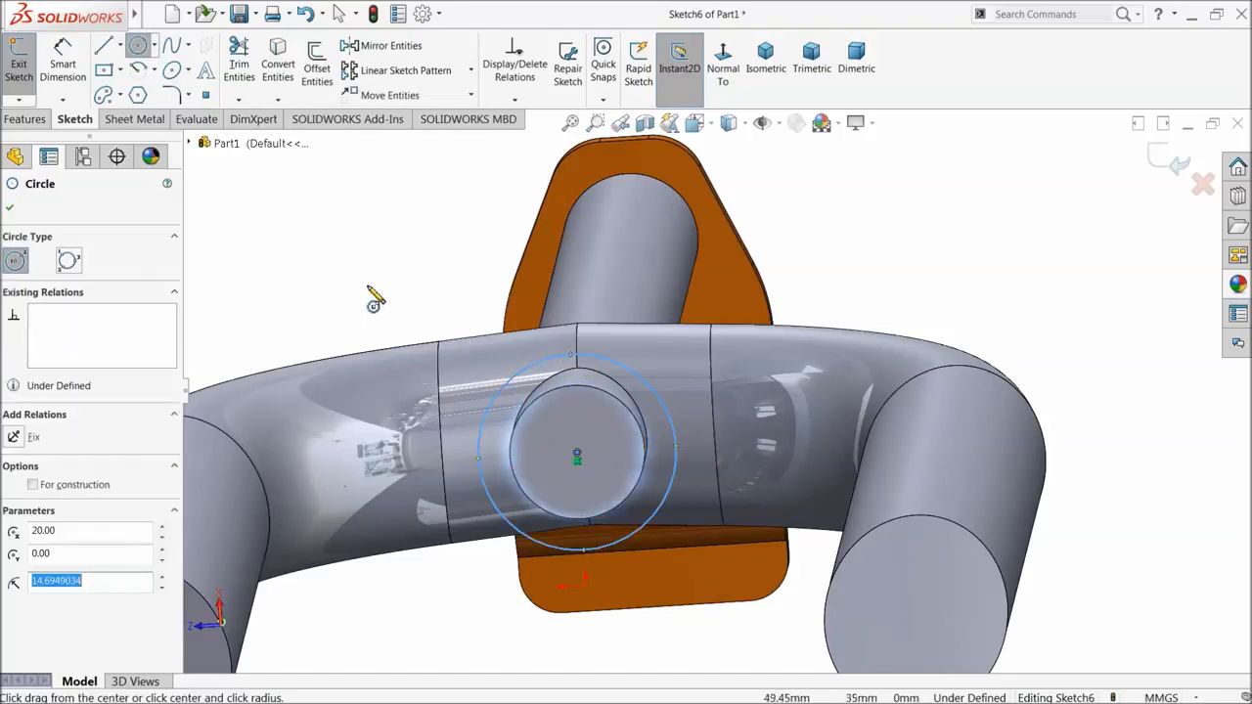
- Dimension the circle around the rod's end face with a diameter of 30 mm
click(76, 76)
click(510, 378)
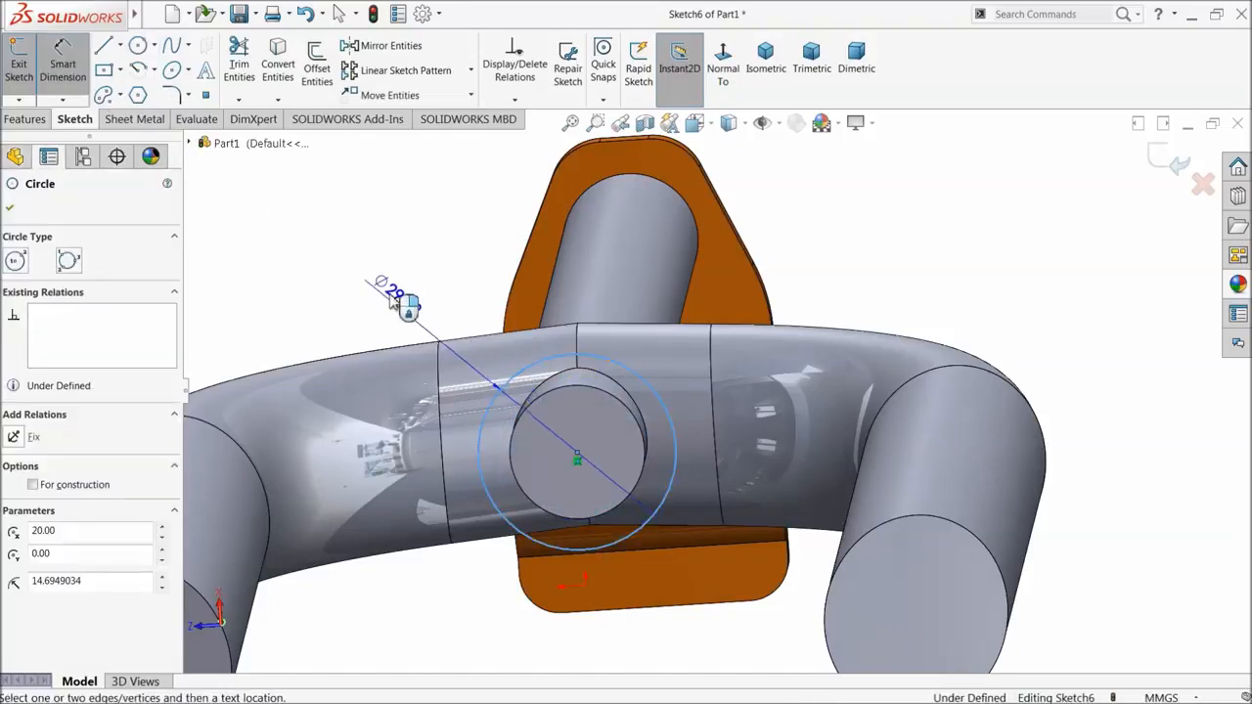
click(387, 291)
text(30)
key(Return)
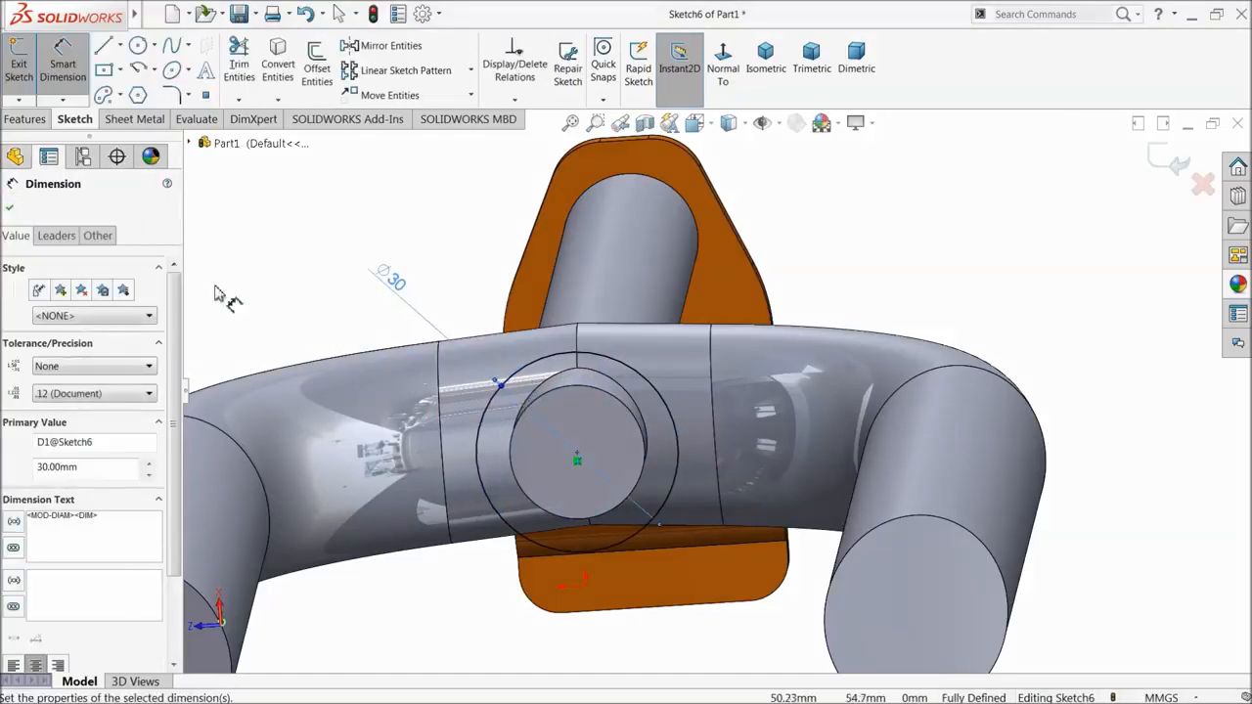
click(12, 212)
- Extrude the 30 mm circle 150 mm blind with the direction reversed, up along the rod, merging the result
click(24, 120)
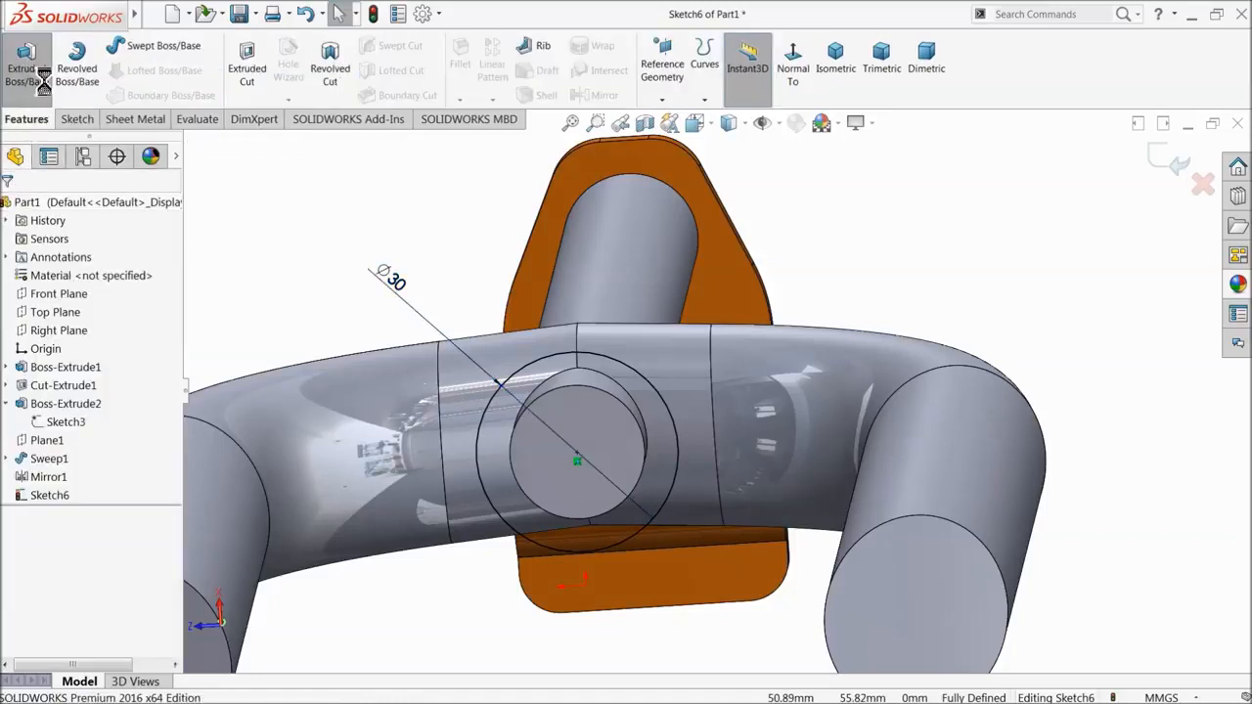
click(26, 66)
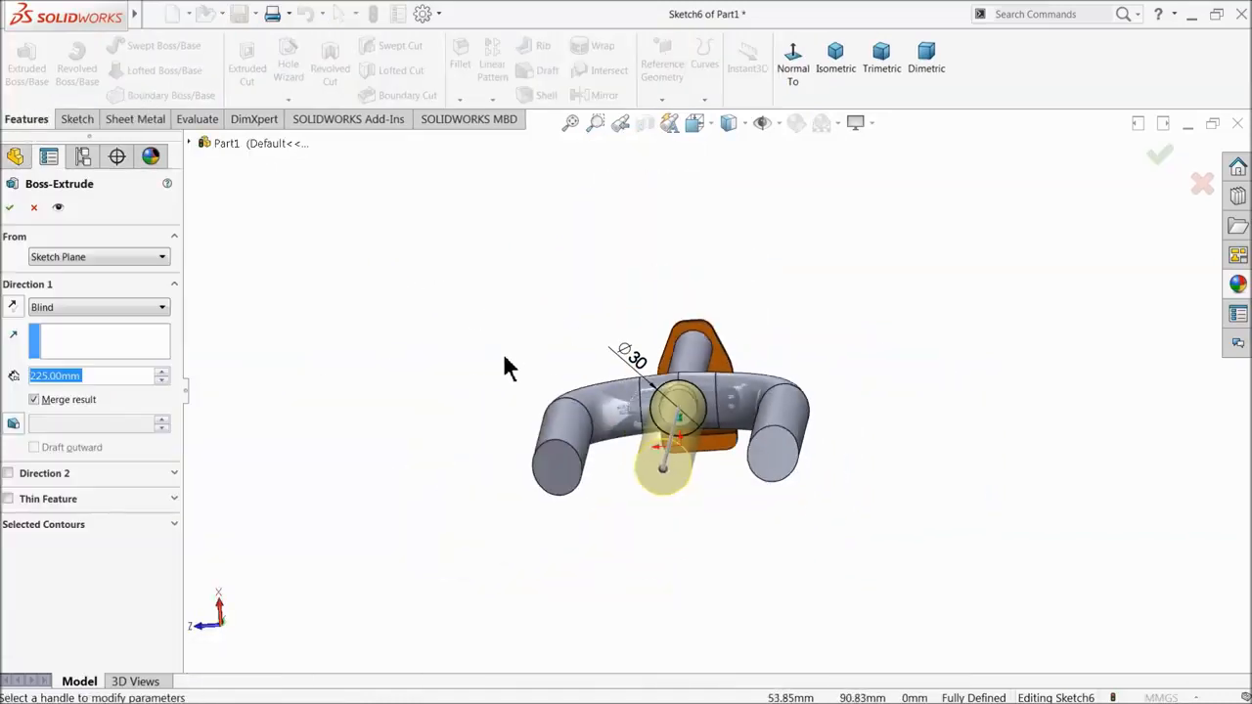
text(150)
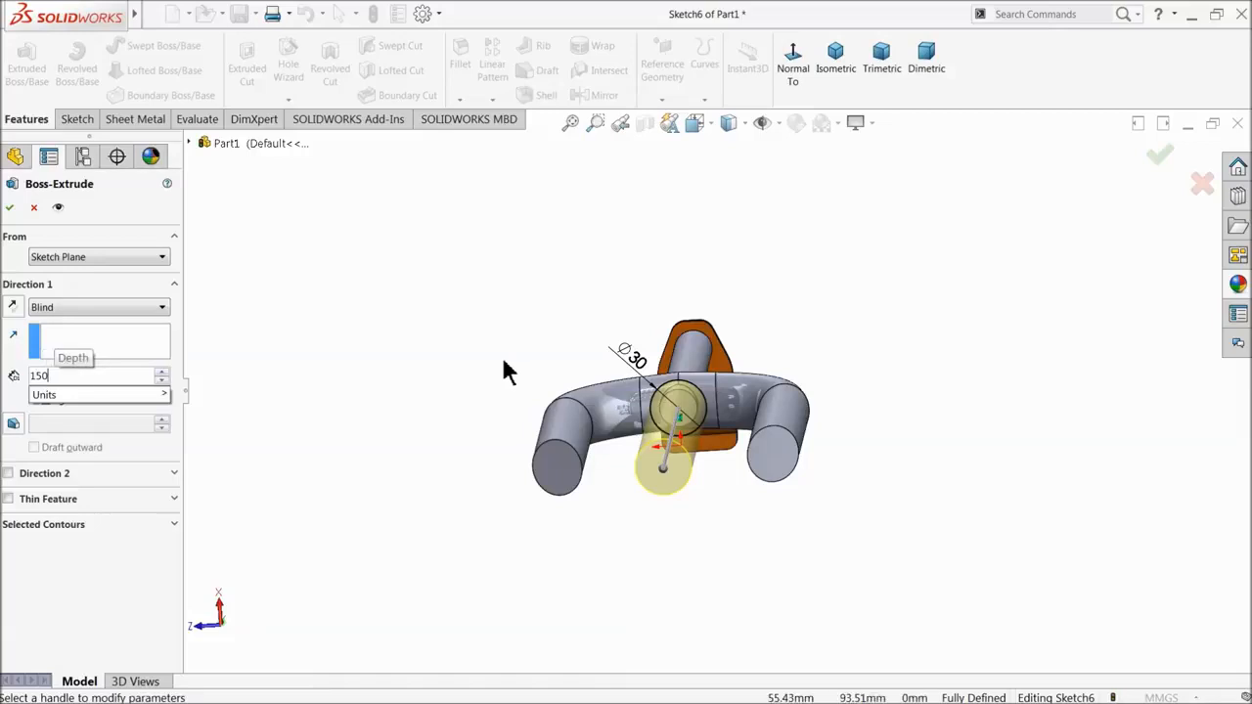
key(Return)
scroll(640, 275, up, 3)
middle_drag(641, 275, 648, 451)
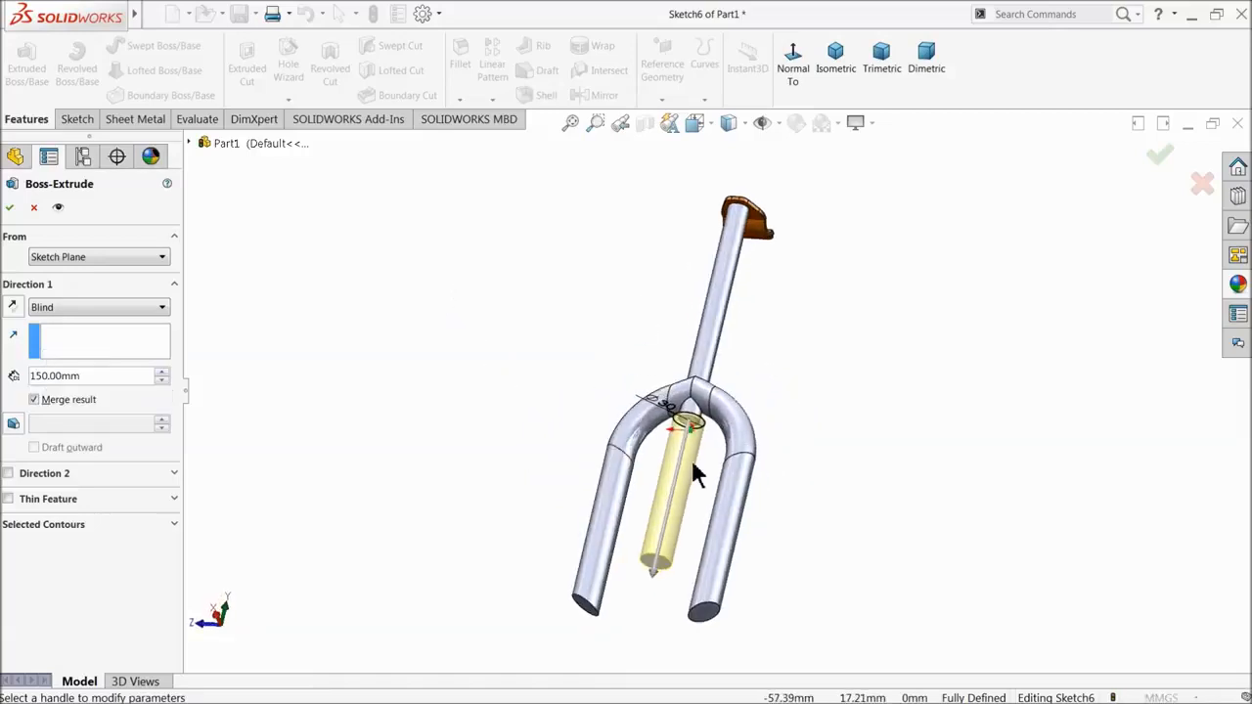
scroll(690, 459, down, 2)
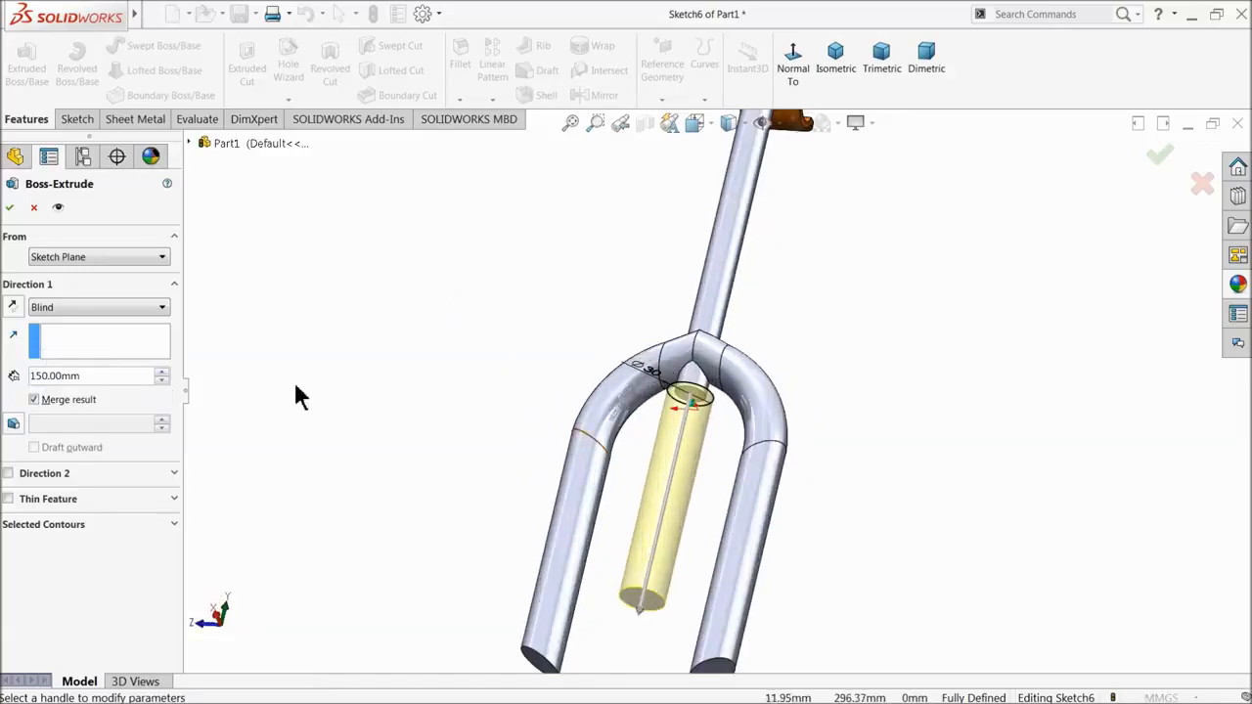
click(13, 307)
click(11, 215)
scroll(602, 333, up, 3)
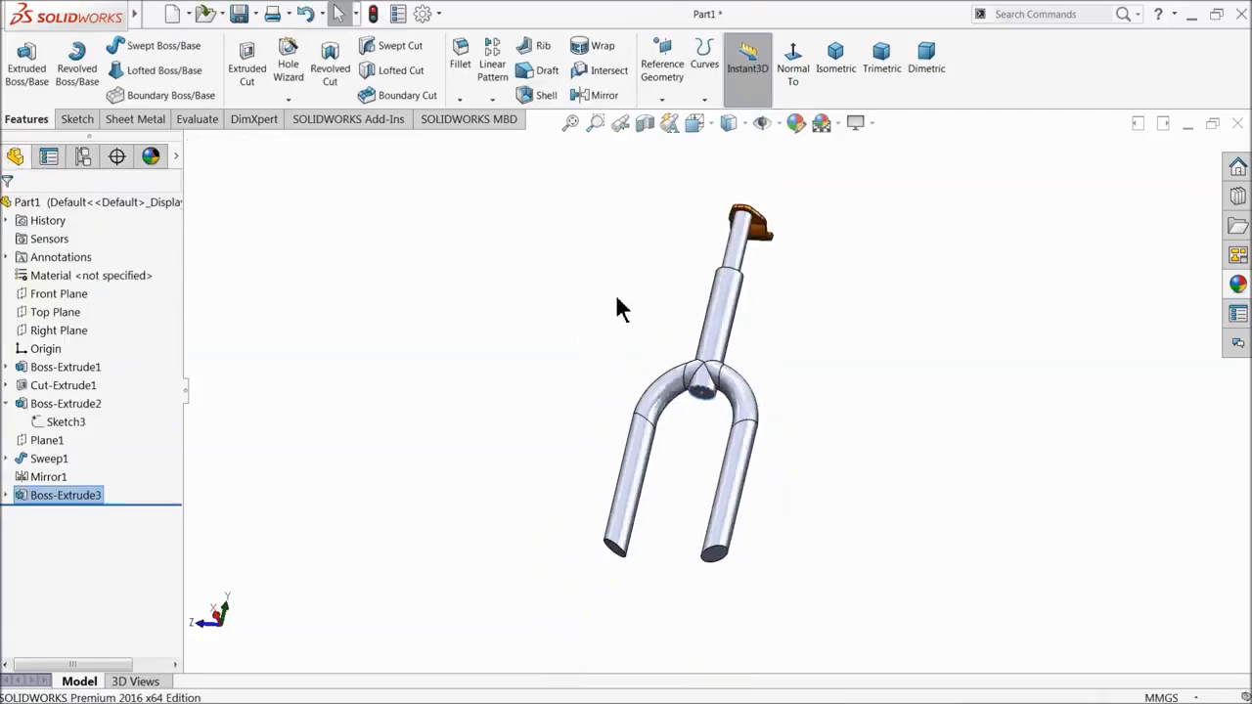
- Create a reference plane offset 50 mm from the Front Plane, running through one fork leg
middle_drag(618, 309, 595, 473)
middle_drag(573, 431, 581, 411)
scroll(805, 430, down, 3)
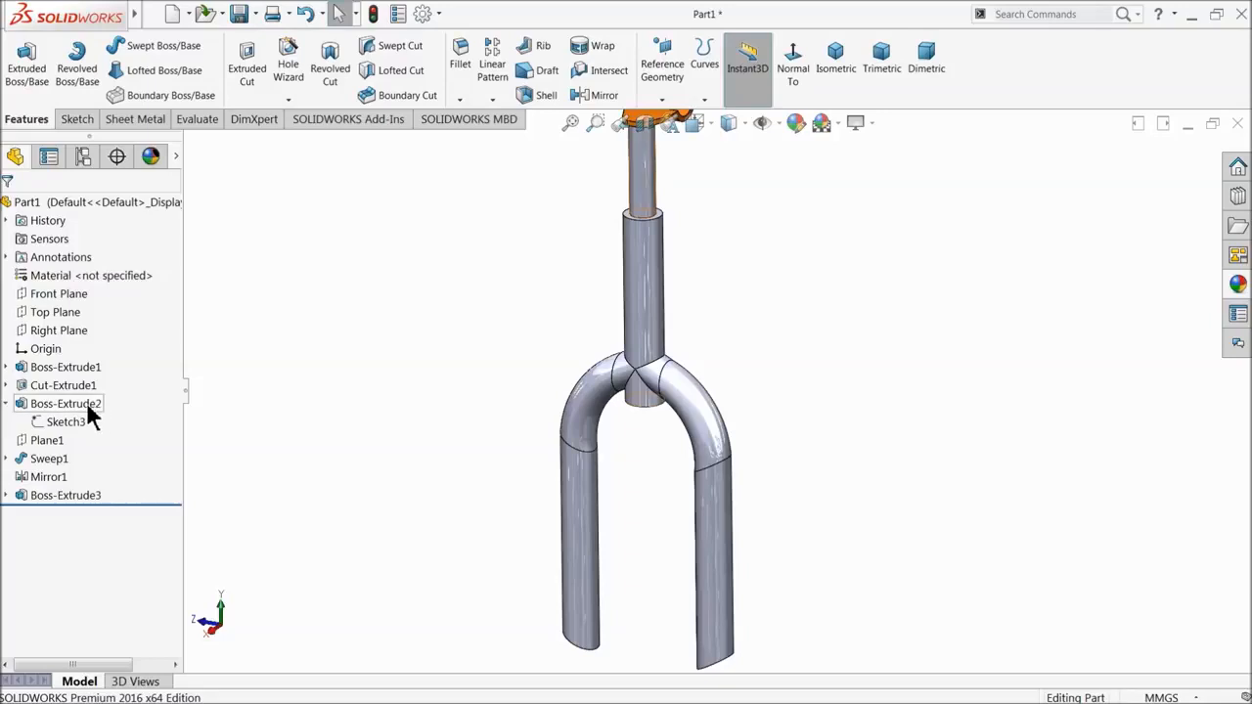
click(47, 295)
click(597, 94)
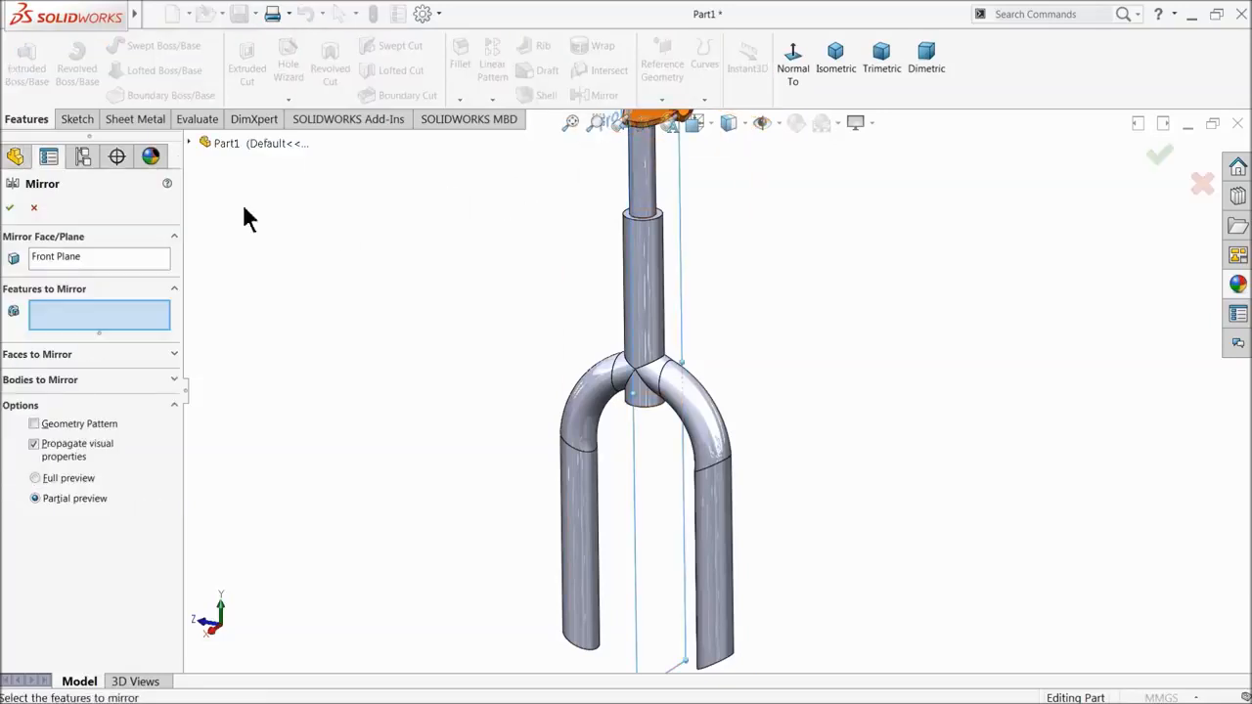
click(35, 209)
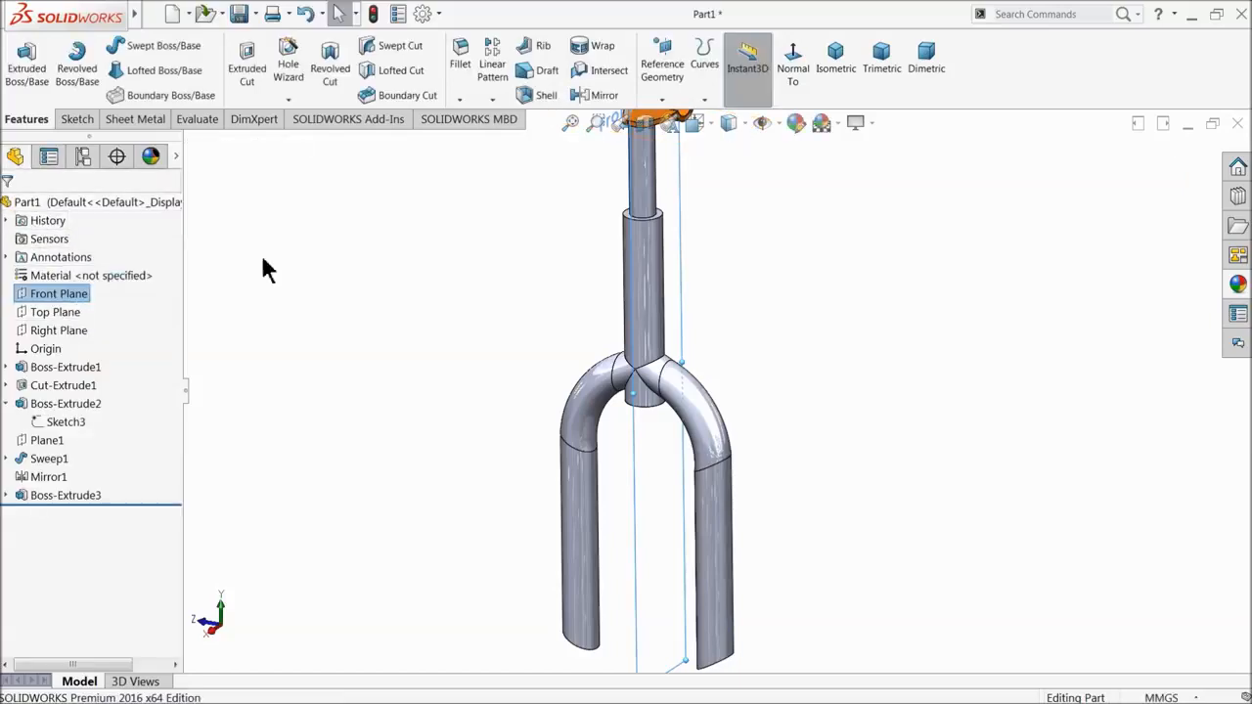
click(662, 102)
click(675, 118)
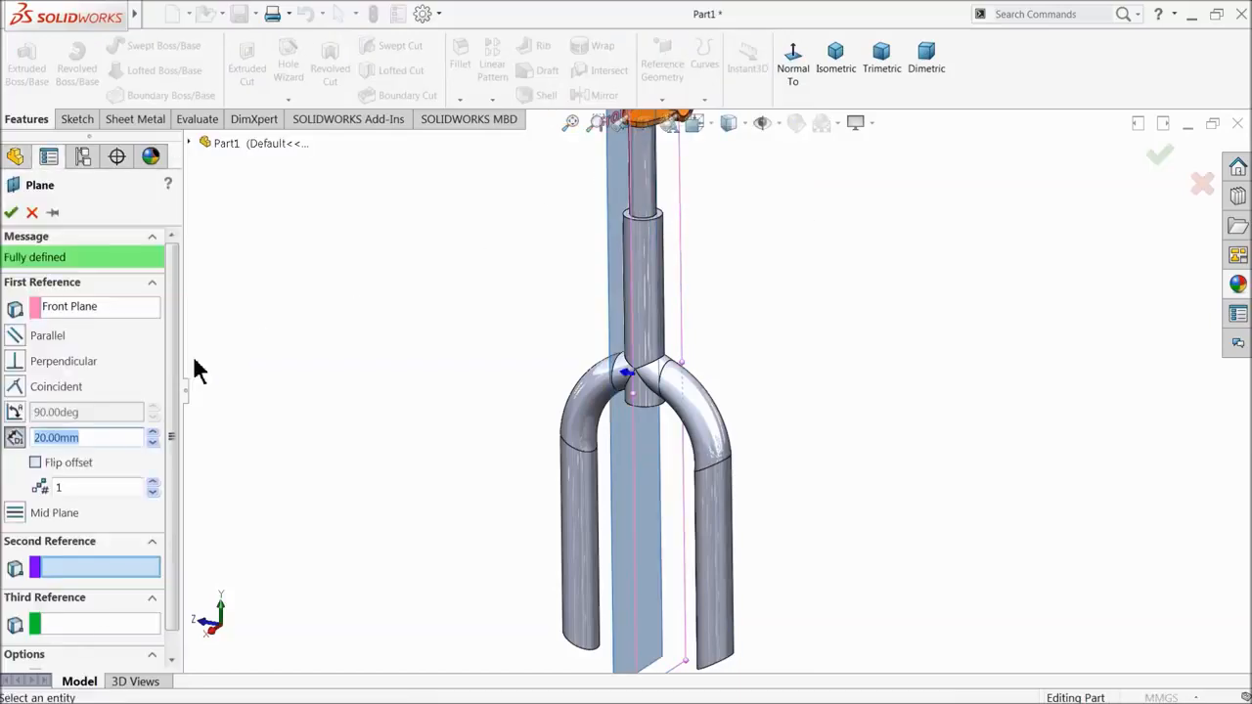
text(50)
key(Return)
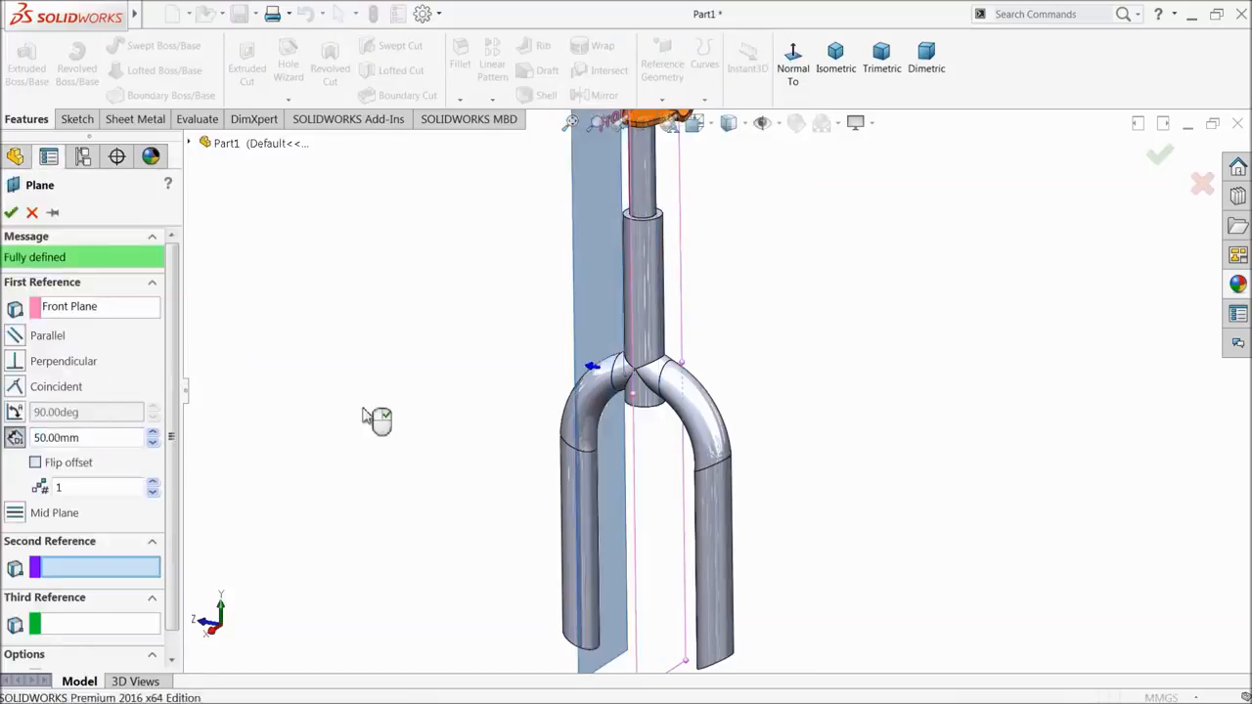
middle_drag(377, 420, 358, 411)
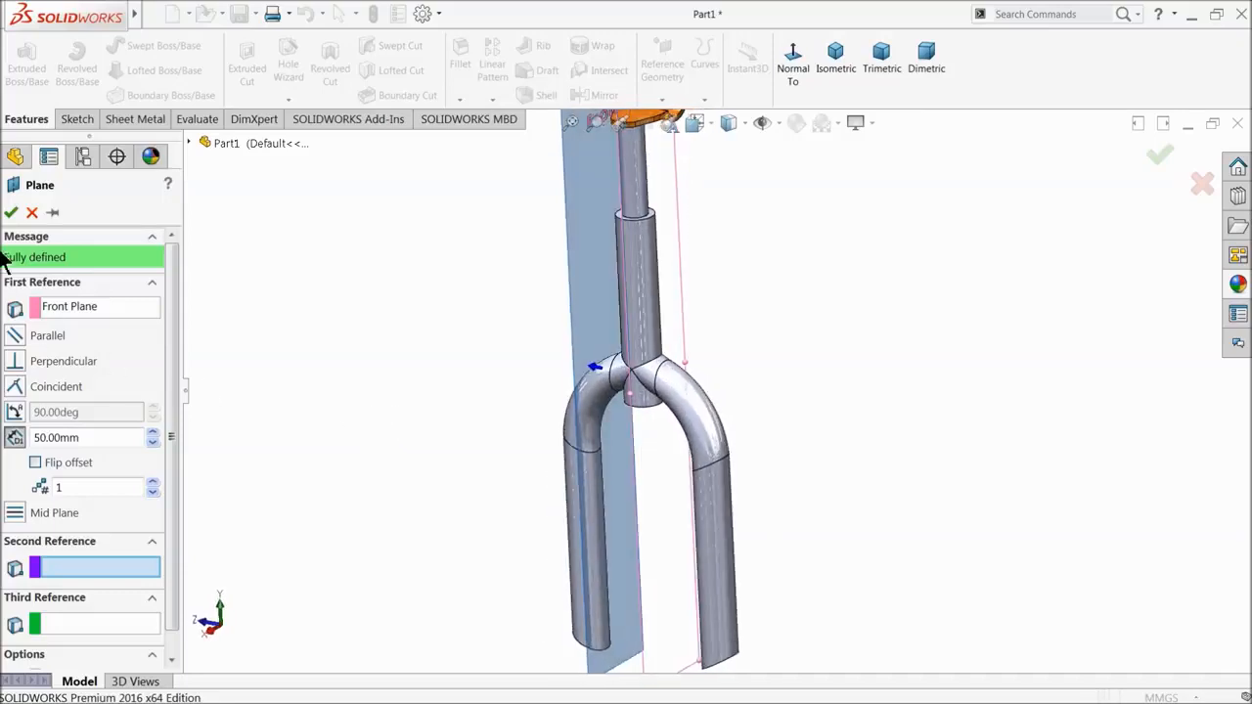
click(9, 213)
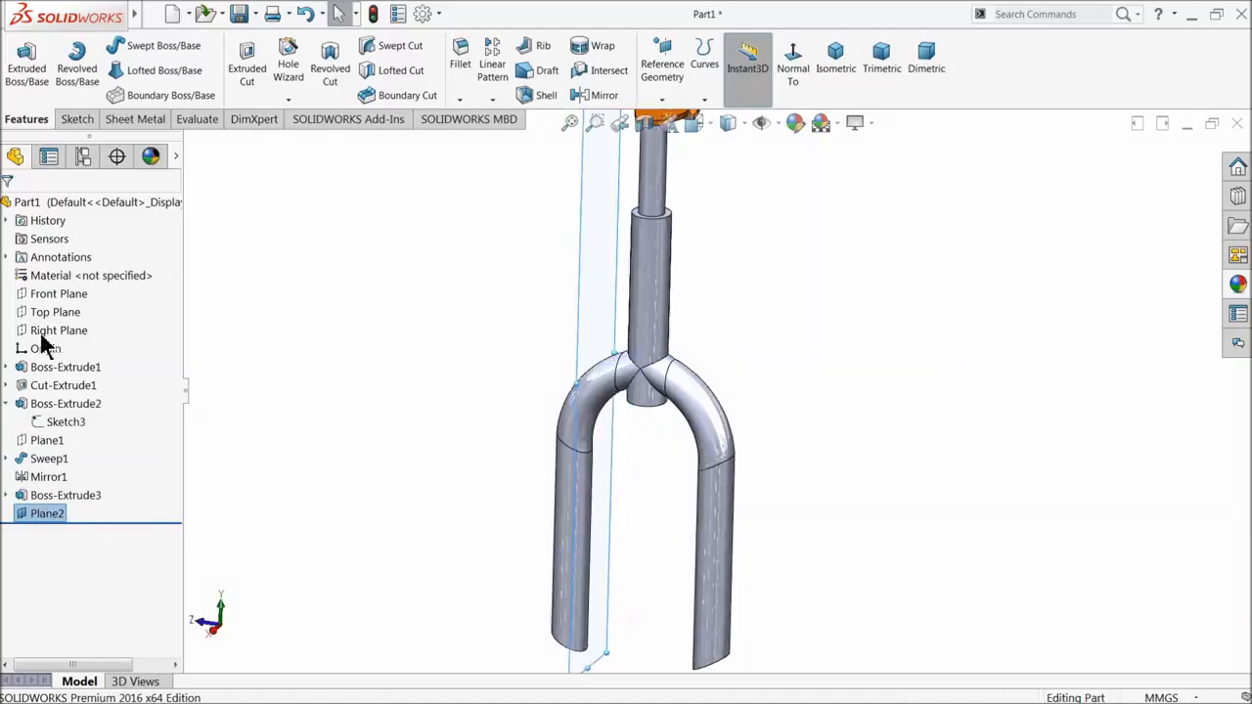
- Start a sketch on the plane offset 50 mm from the Front Plane
click(75, 121)
click(19, 61)
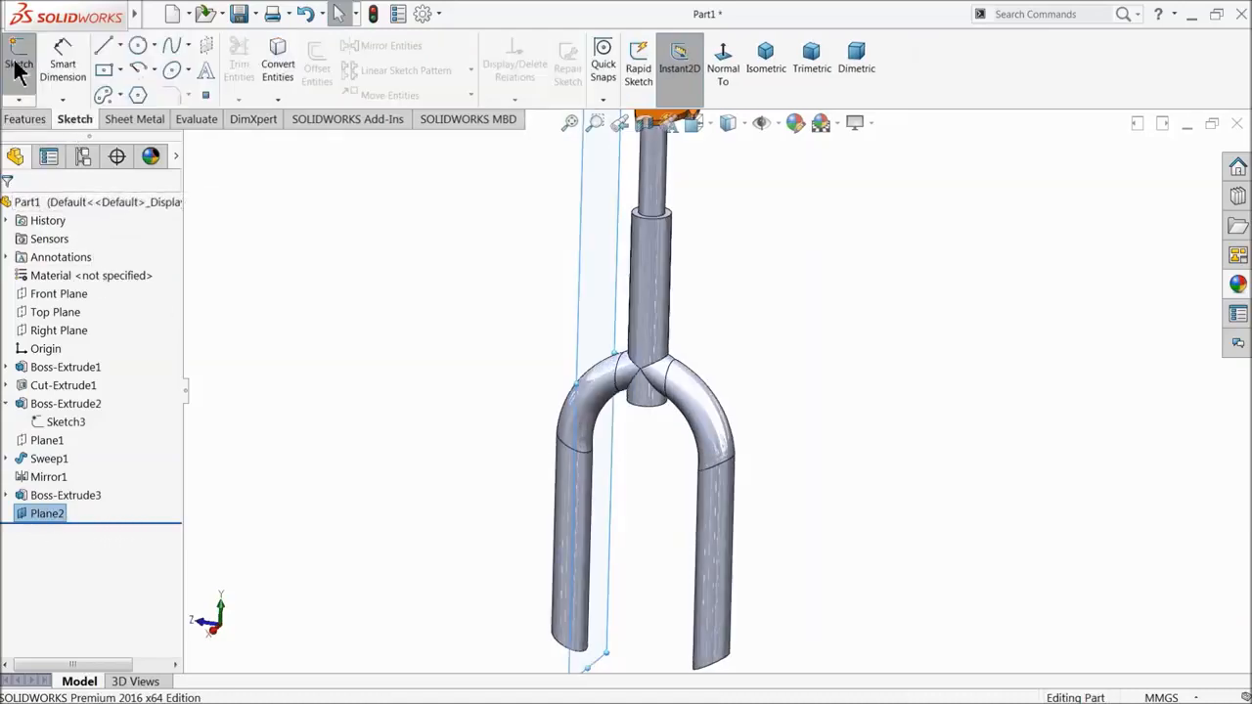
click(722, 76)
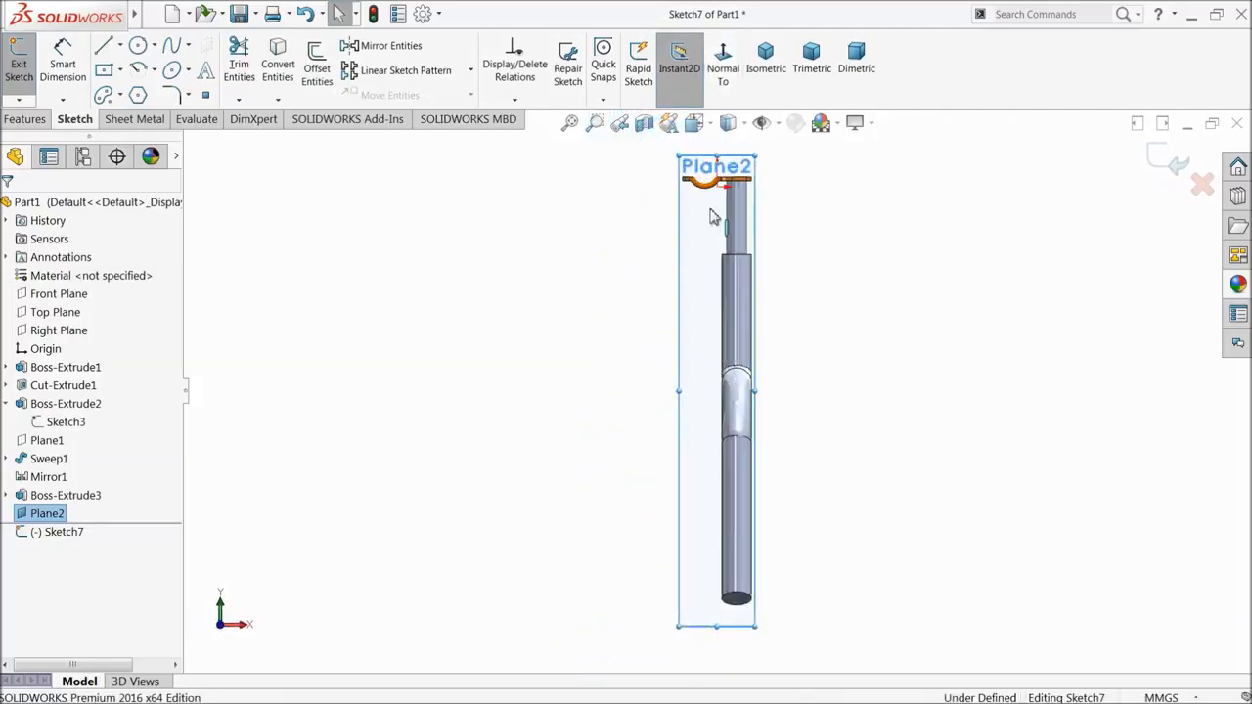
scroll(744, 589, down, 3)
scroll(707, 531, down, 2)
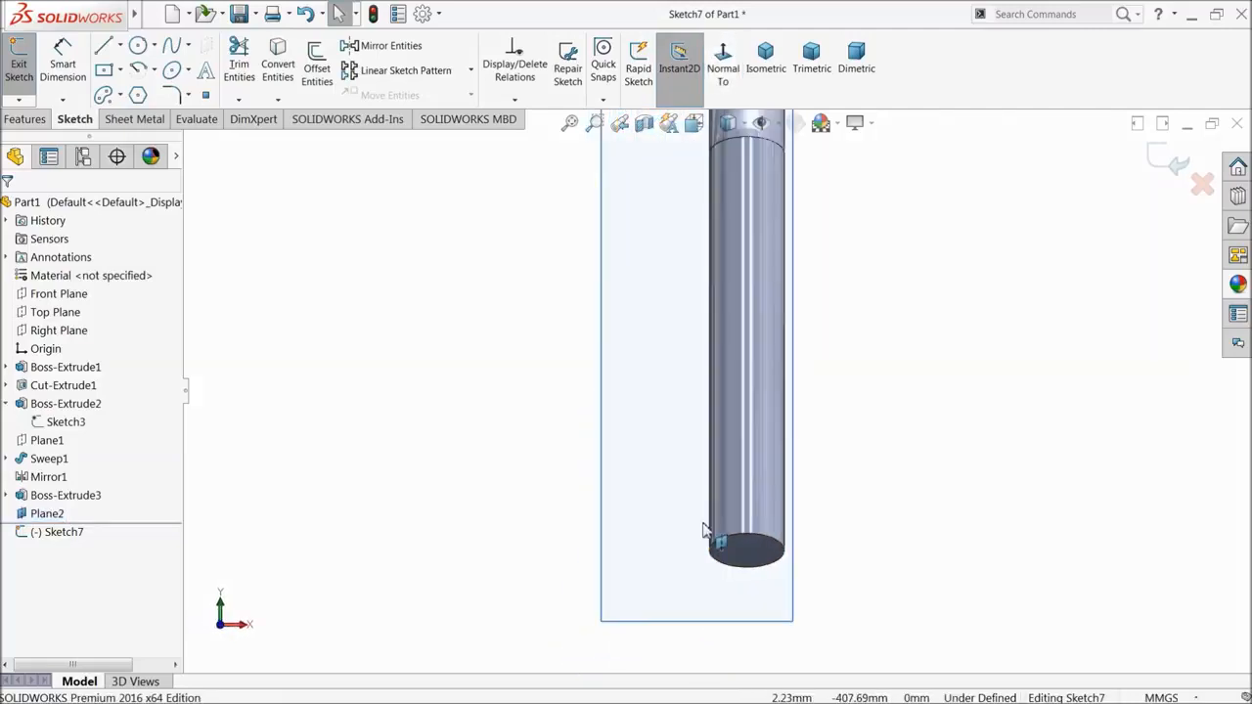
- Draw a vertical centerline up the leg from its end face centre and extend it below the leg's end
click(120, 46)
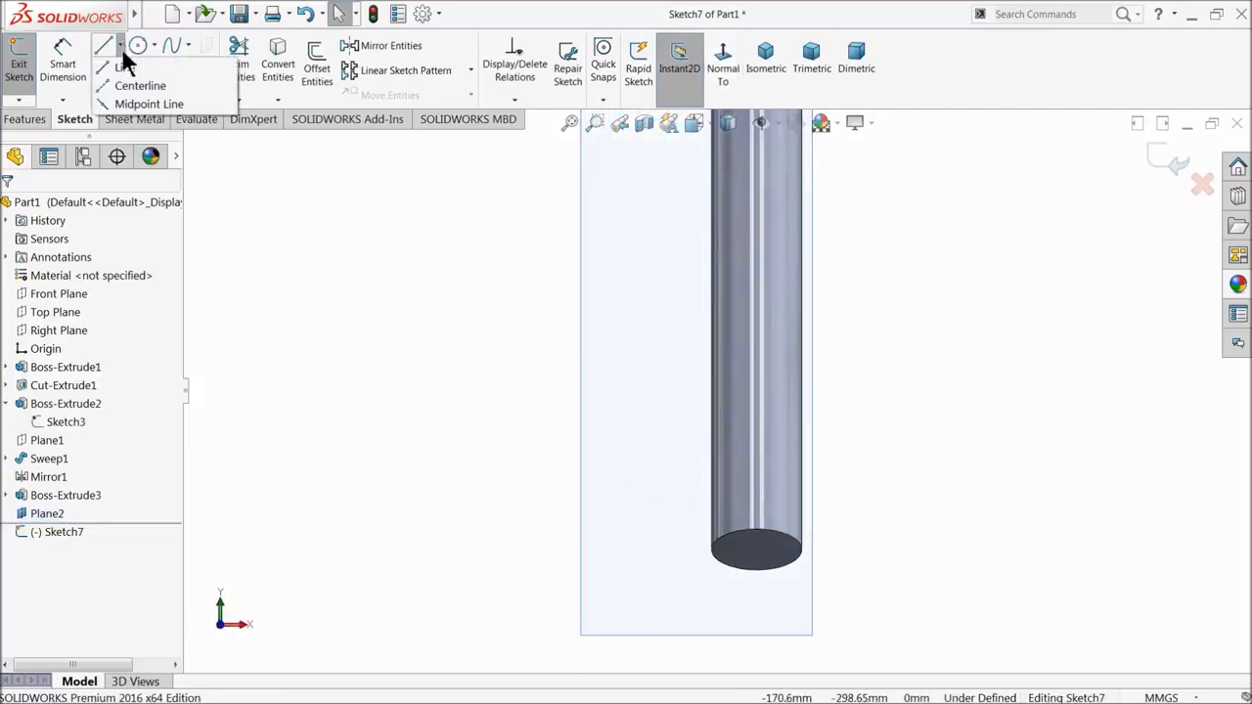
click(135, 83)
scroll(719, 391, up, 2)
scroll(758, 421, down, 2)
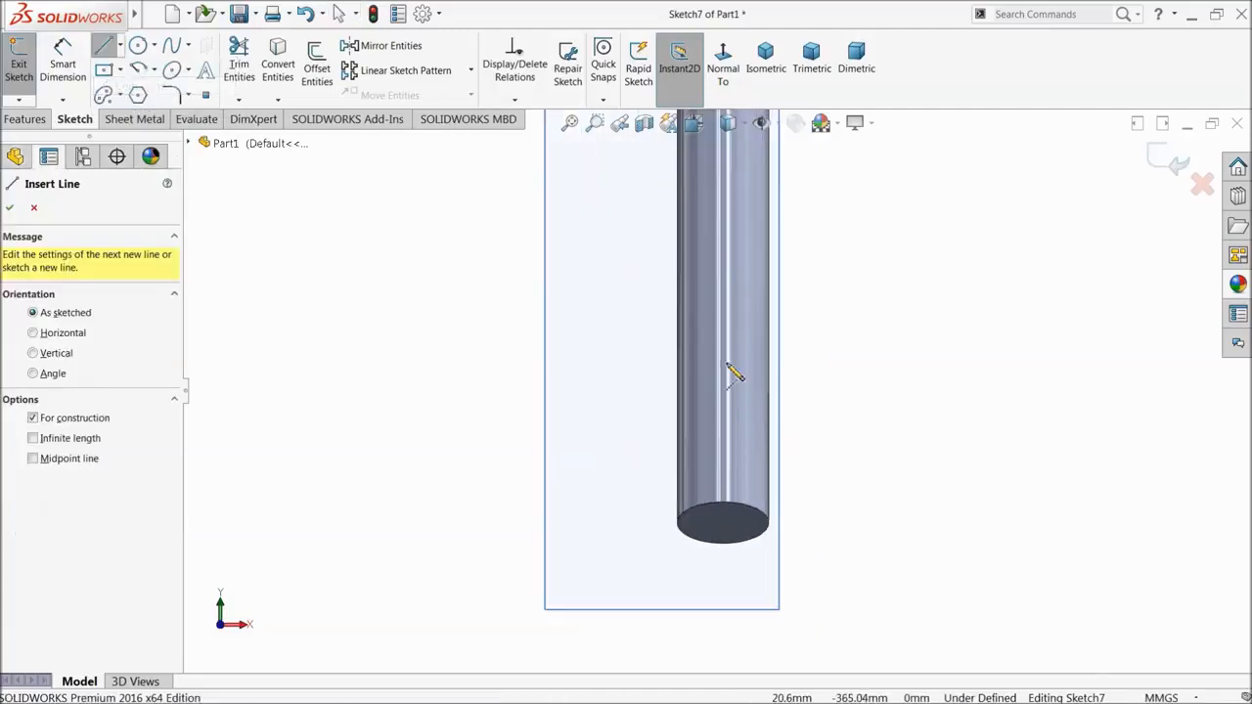
click(723, 523)
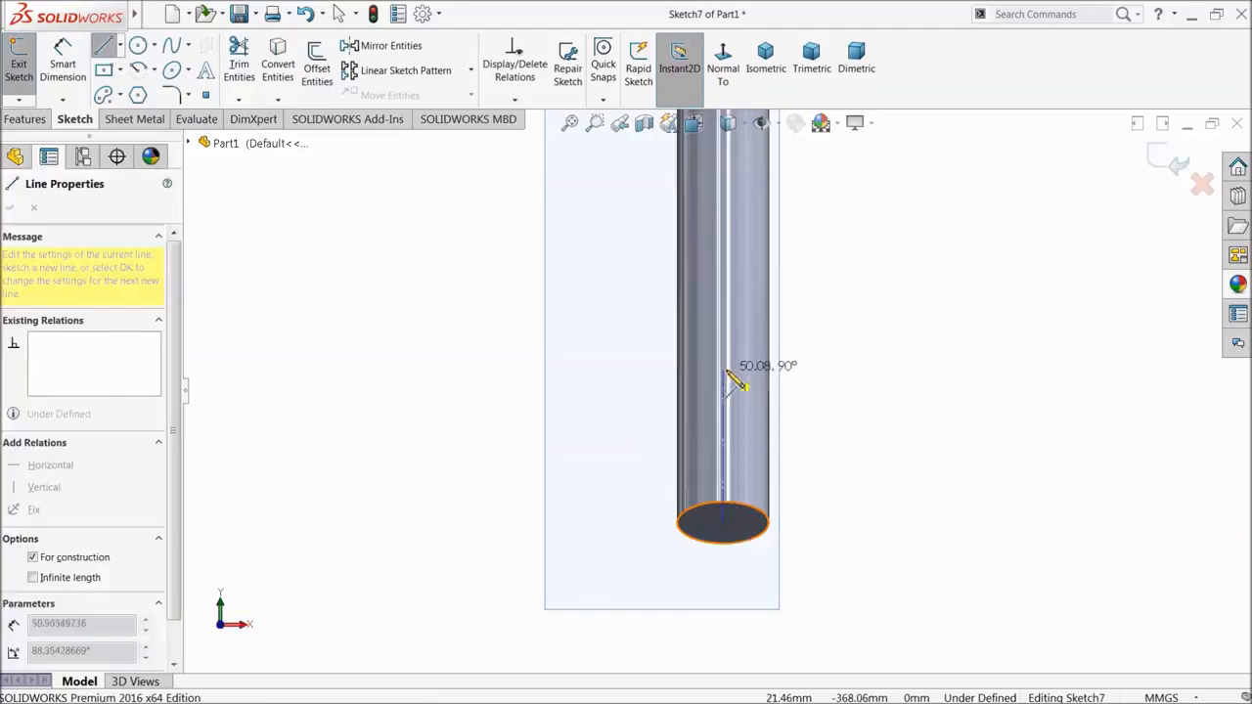
right_click(852, 277)
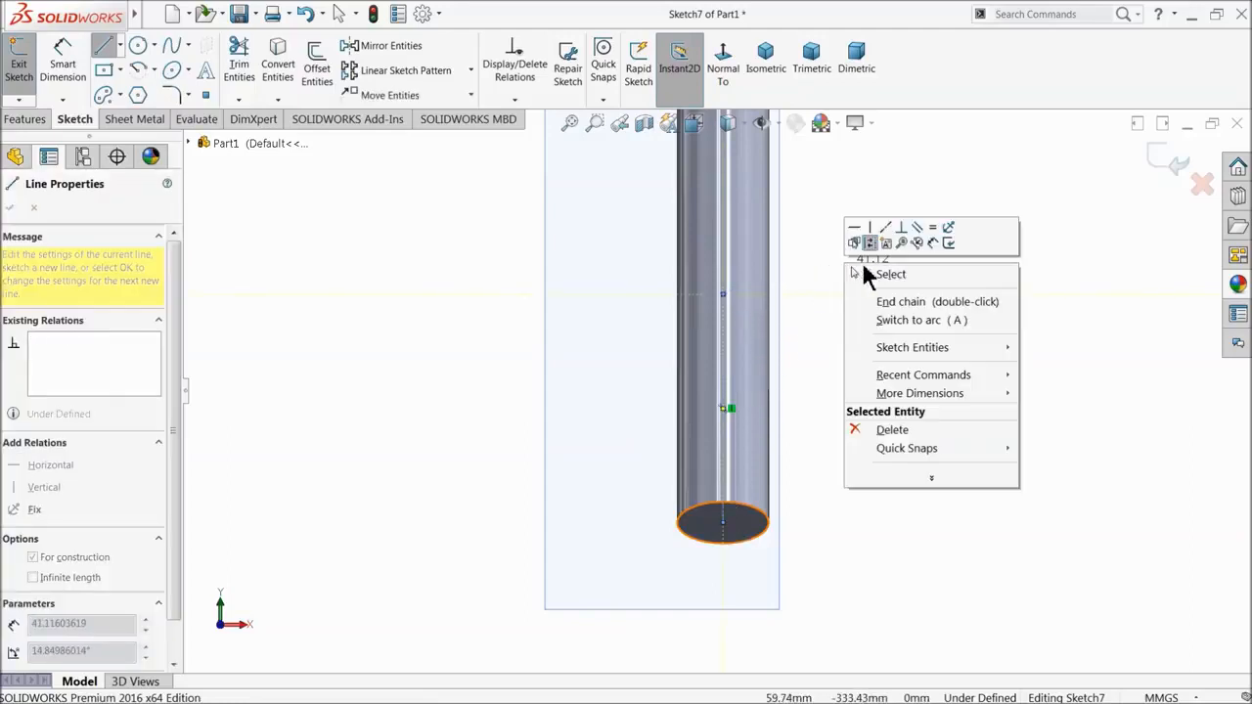
click(872, 276)
drag(673, 448, 674, 618)
scroll(682, 513, down, 3)
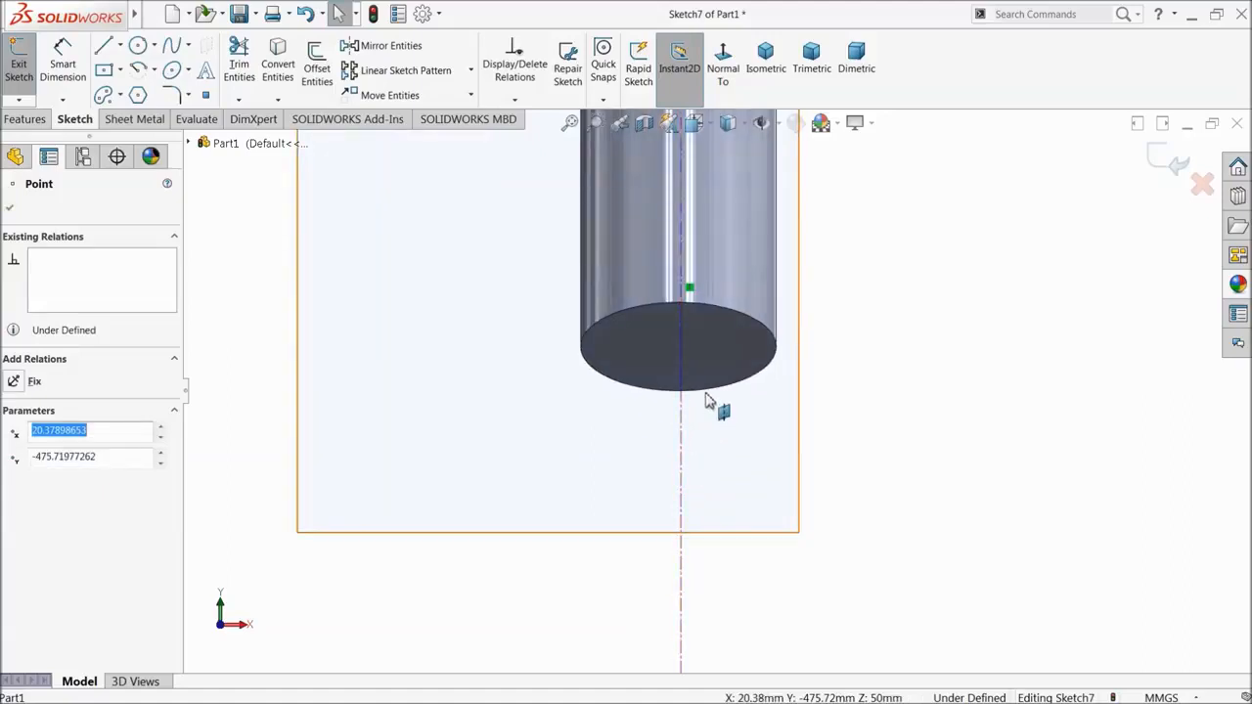
- Place a sketch point at the centre of the leg's end face and make it coincident with the centerline
click(206, 95)
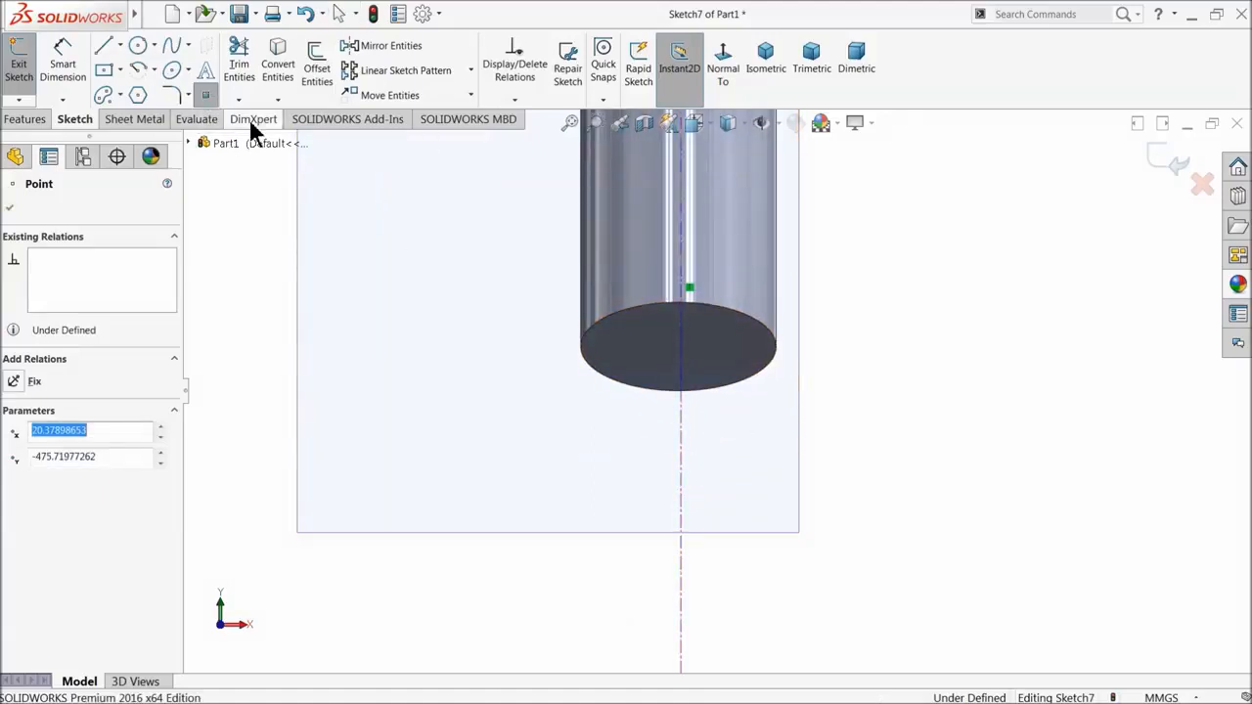
click(679, 349)
right_click(837, 324)
click(873, 322)
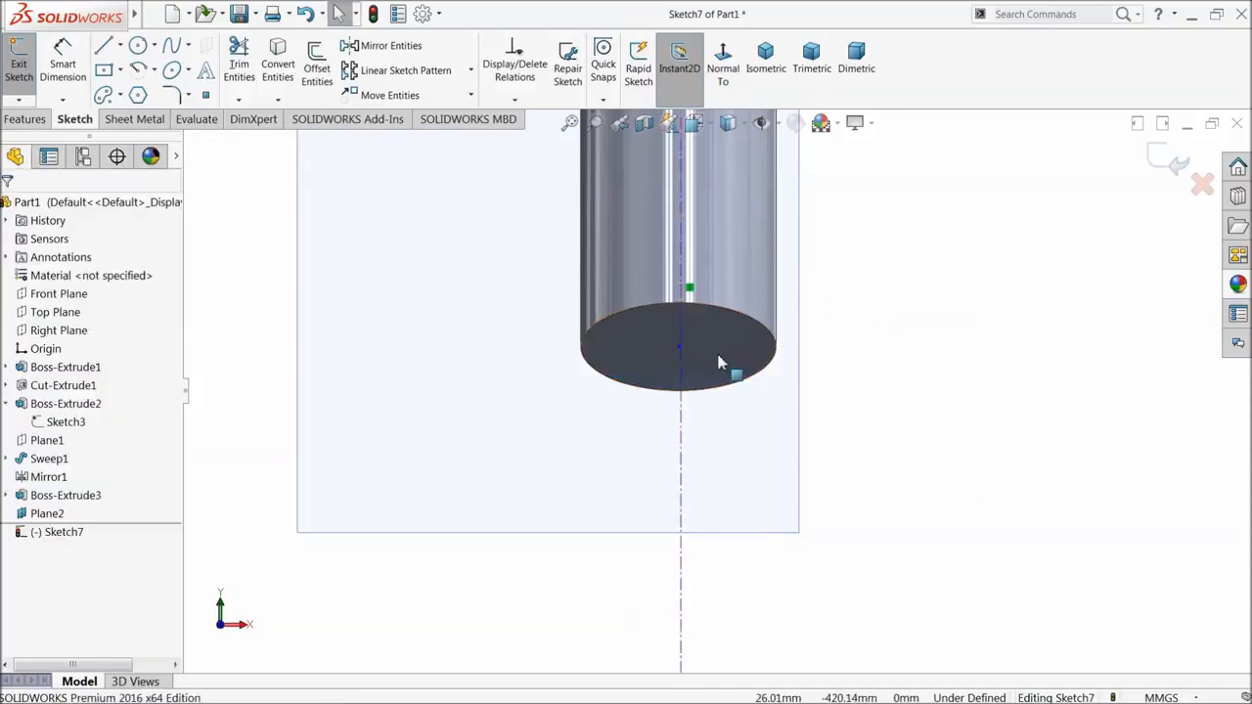
click(680, 349)
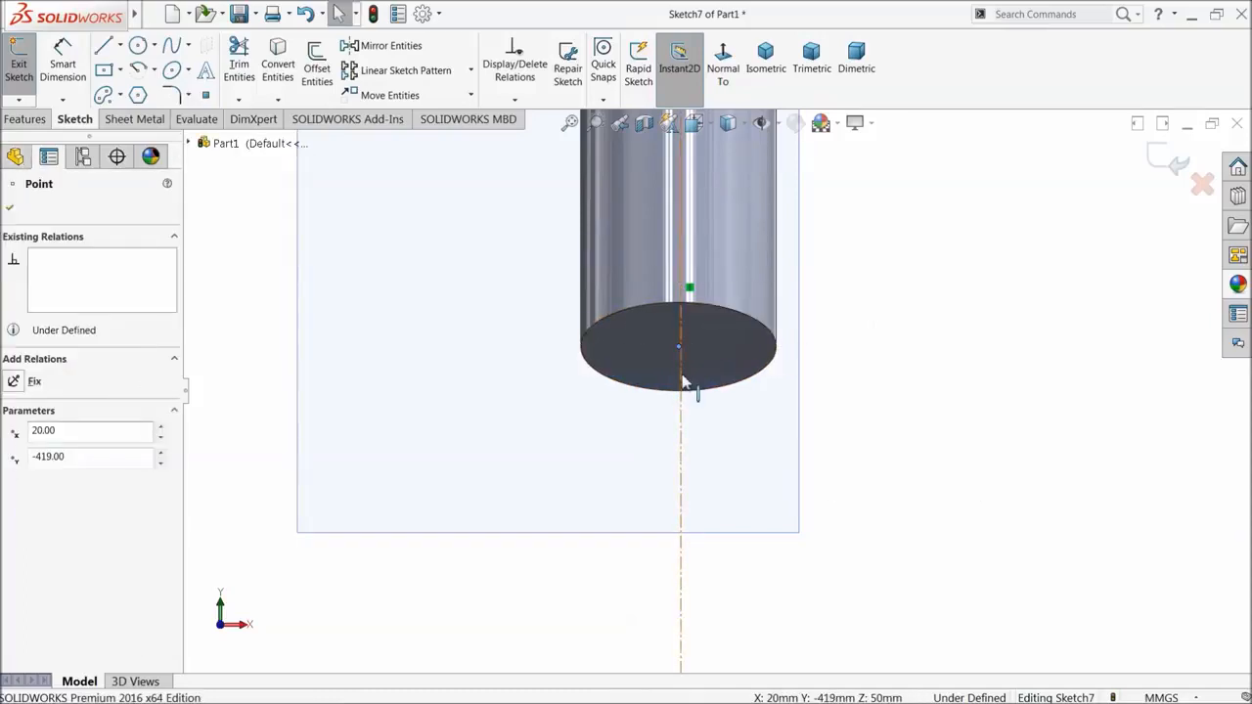
ctrl+click(682, 389)
click(736, 328)
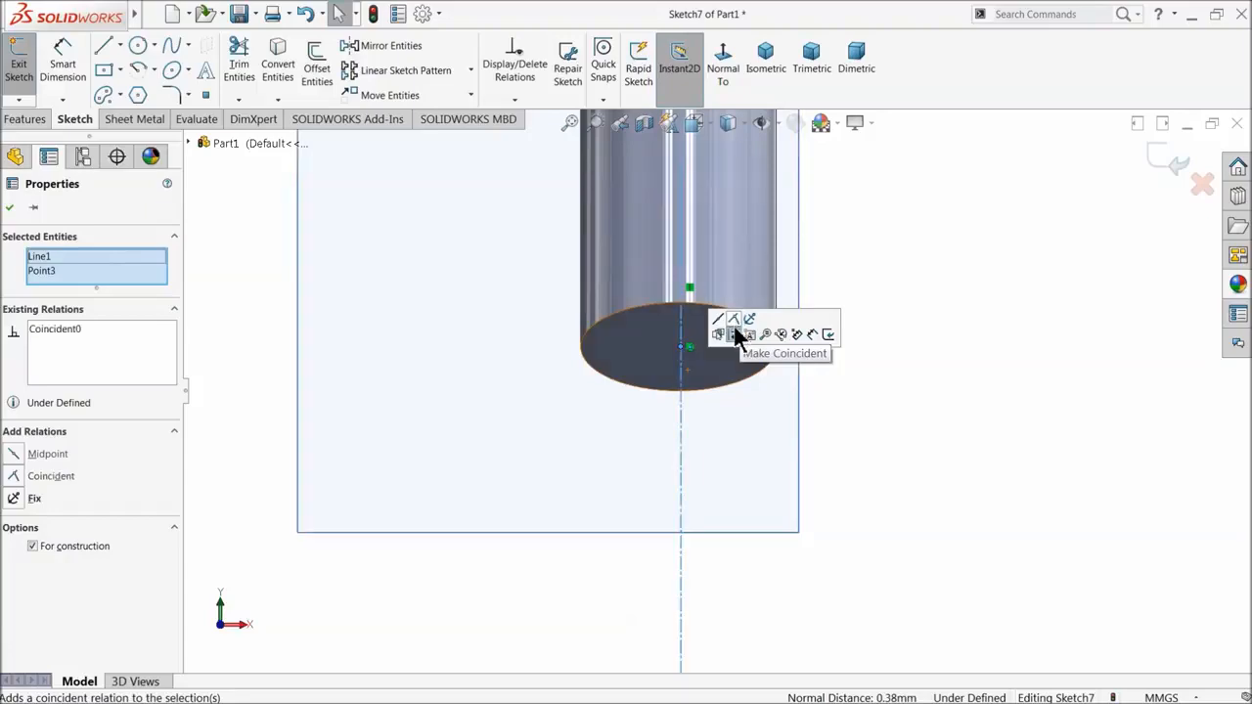
click(907, 260)
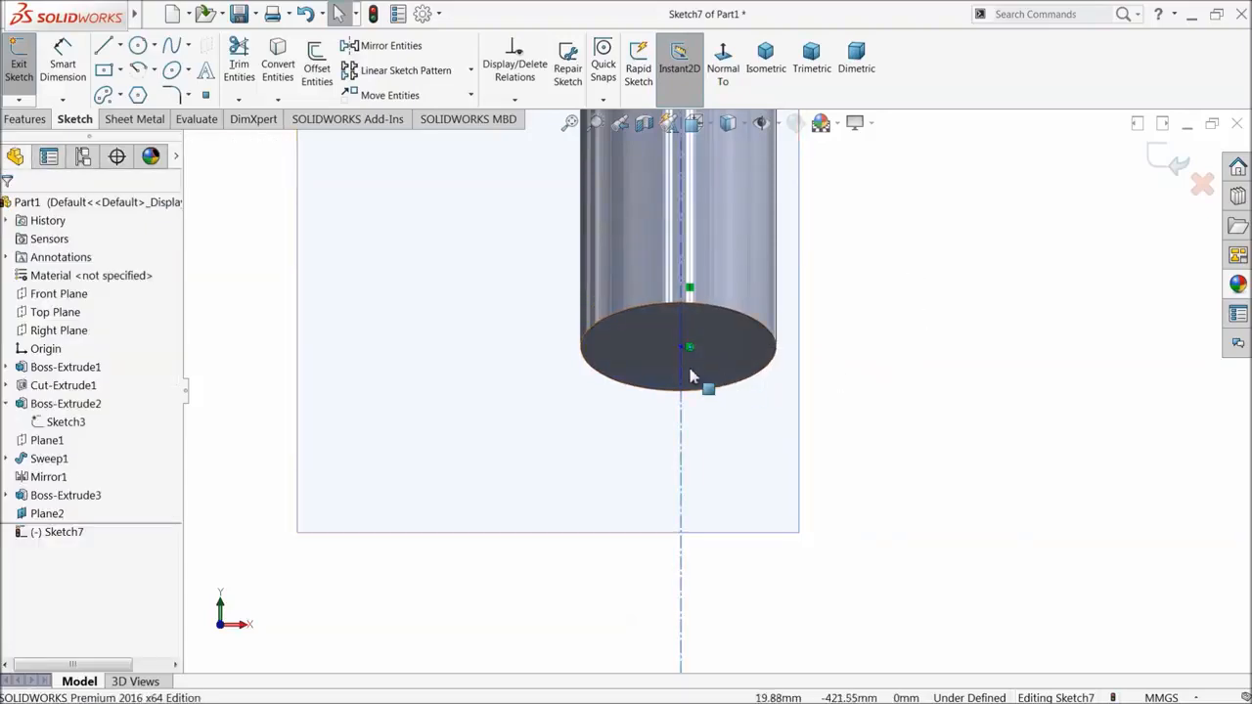
scroll(637, 382, up, 4)
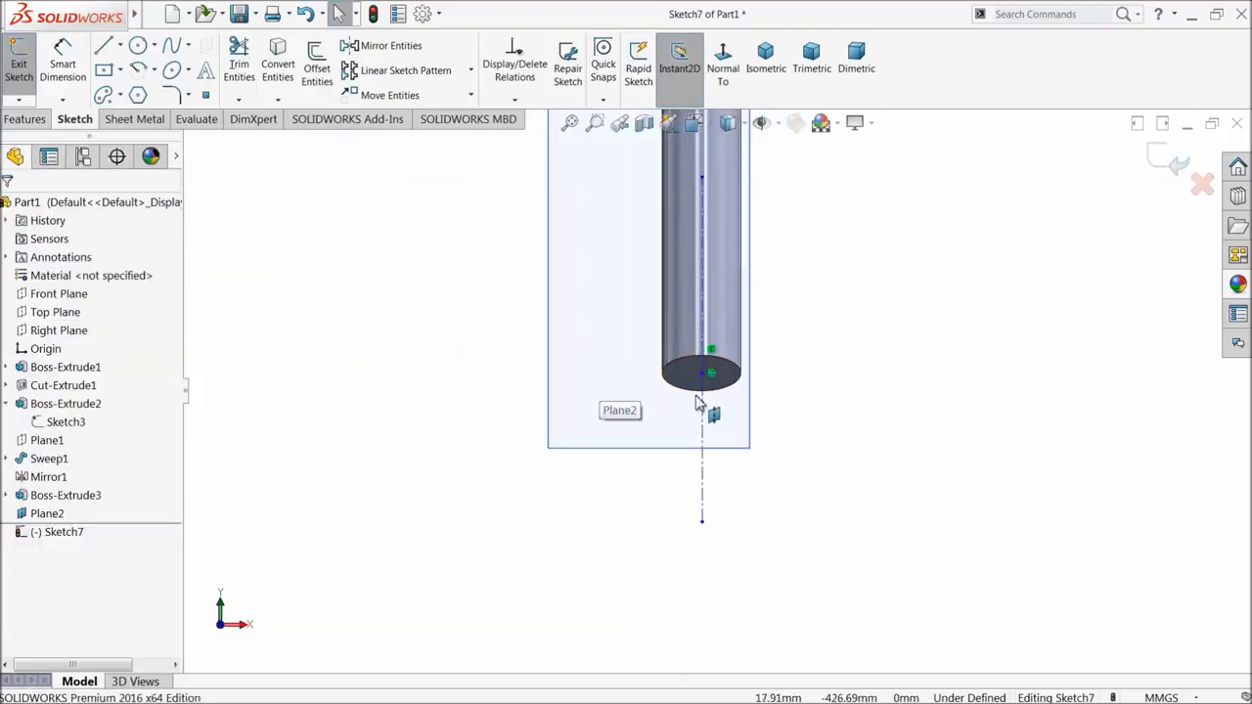
scroll(712, 401, down, 7)
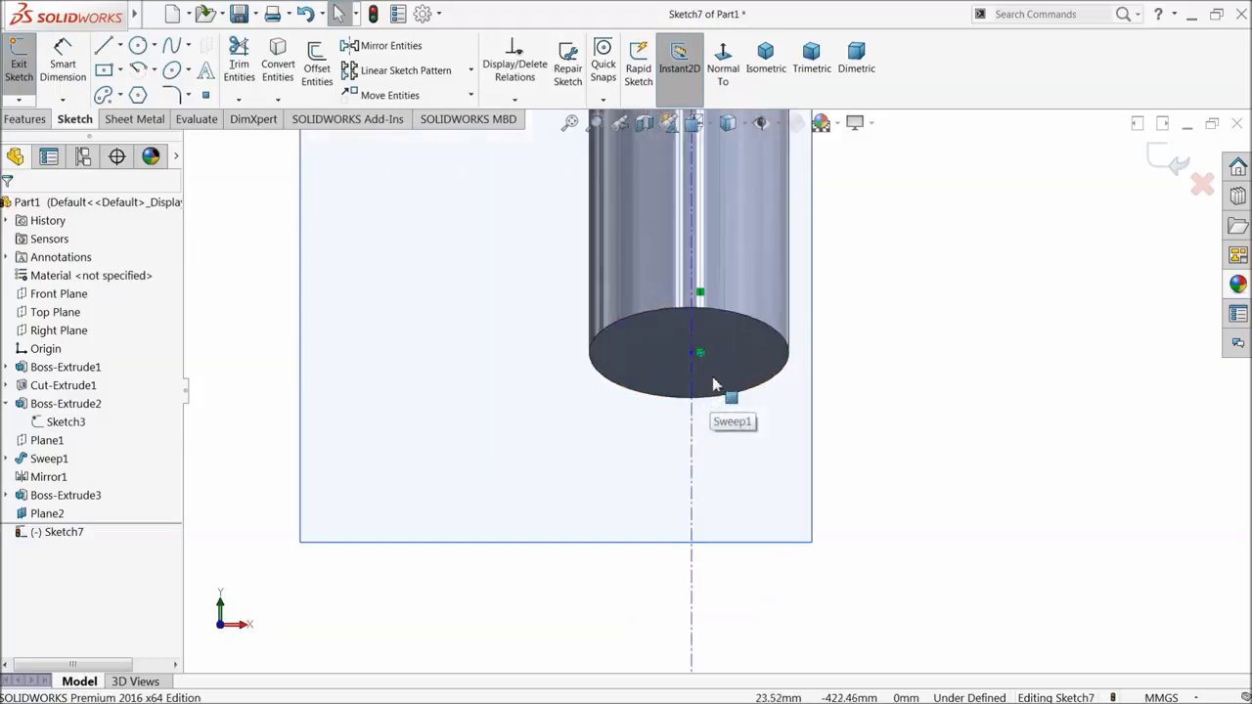
click(205, 95)
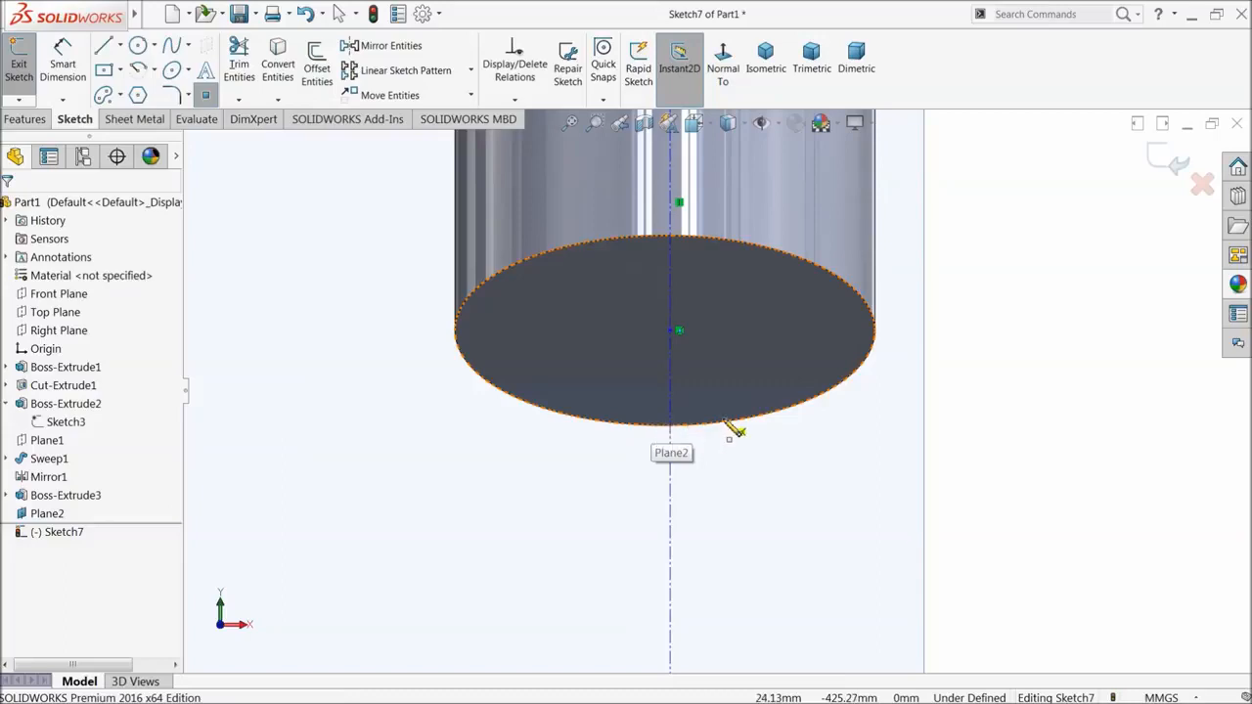
click(205, 94)
scroll(676, 349, up, 5)
- Sketch the profile's outer side beside the leg: a short slanted line, a tangent arc, a longer slanted line and a vertical about 64 mm long
click(102, 46)
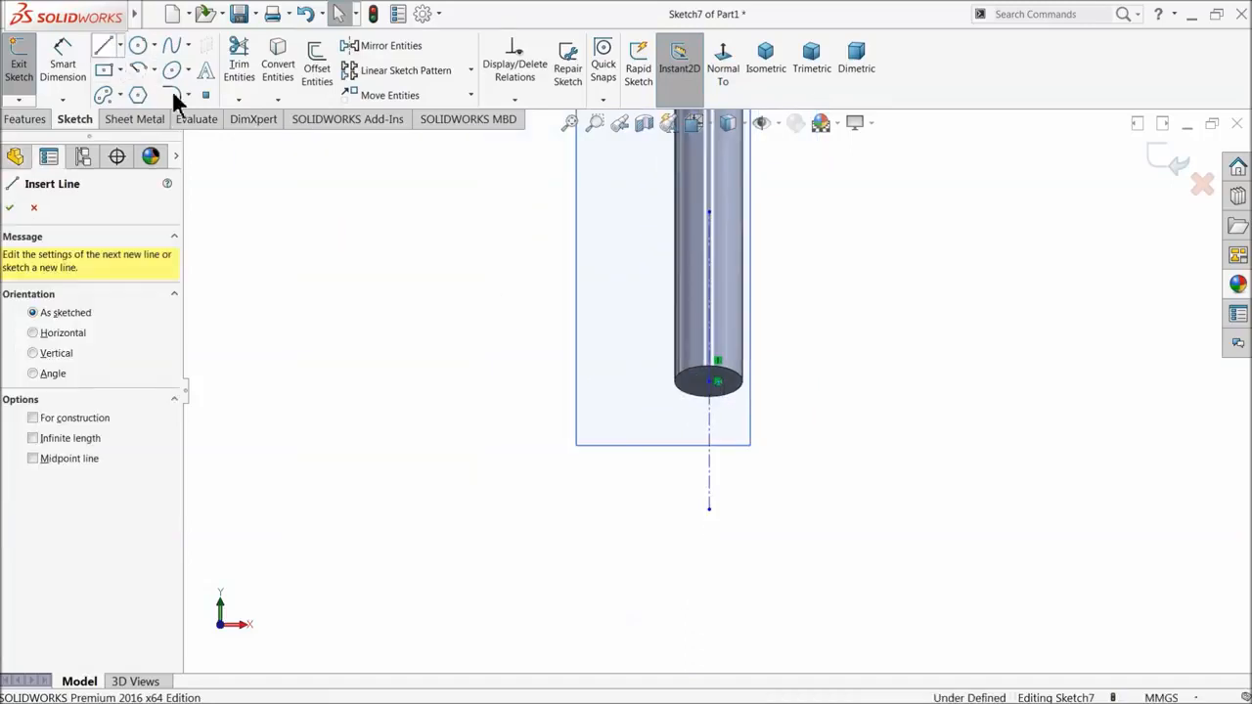
scroll(665, 309, down, 2)
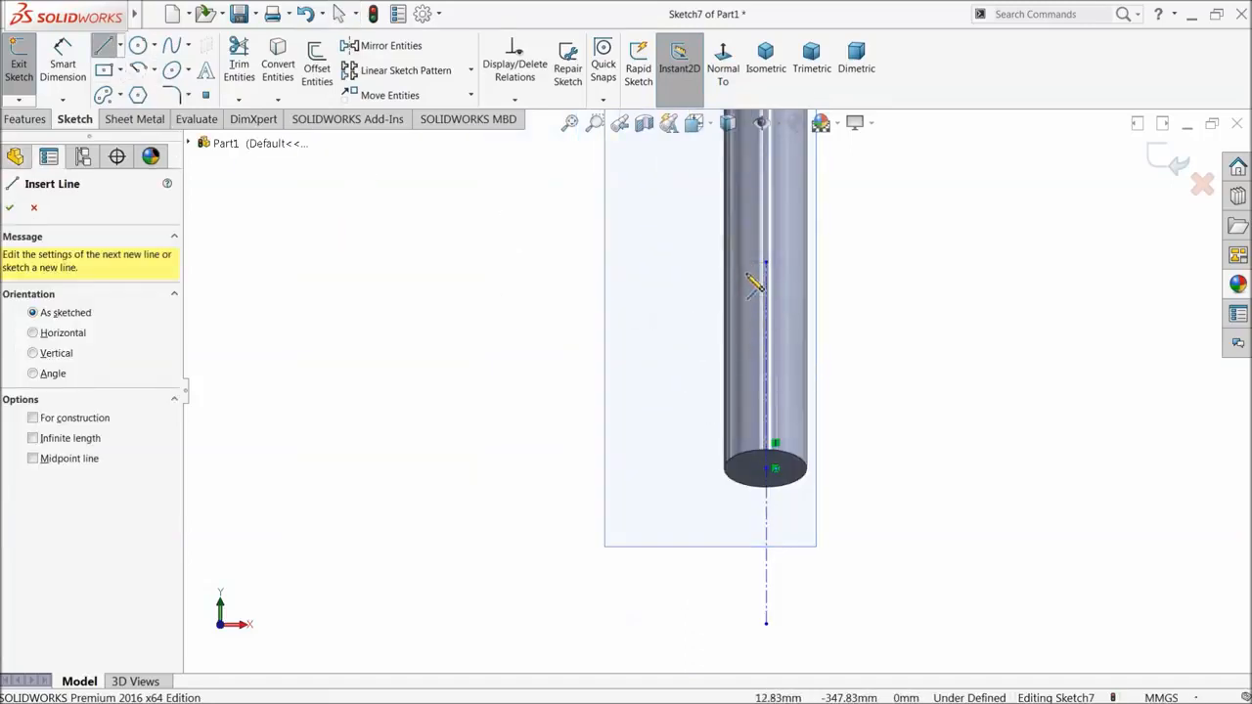
click(750, 278)
click(721, 291)
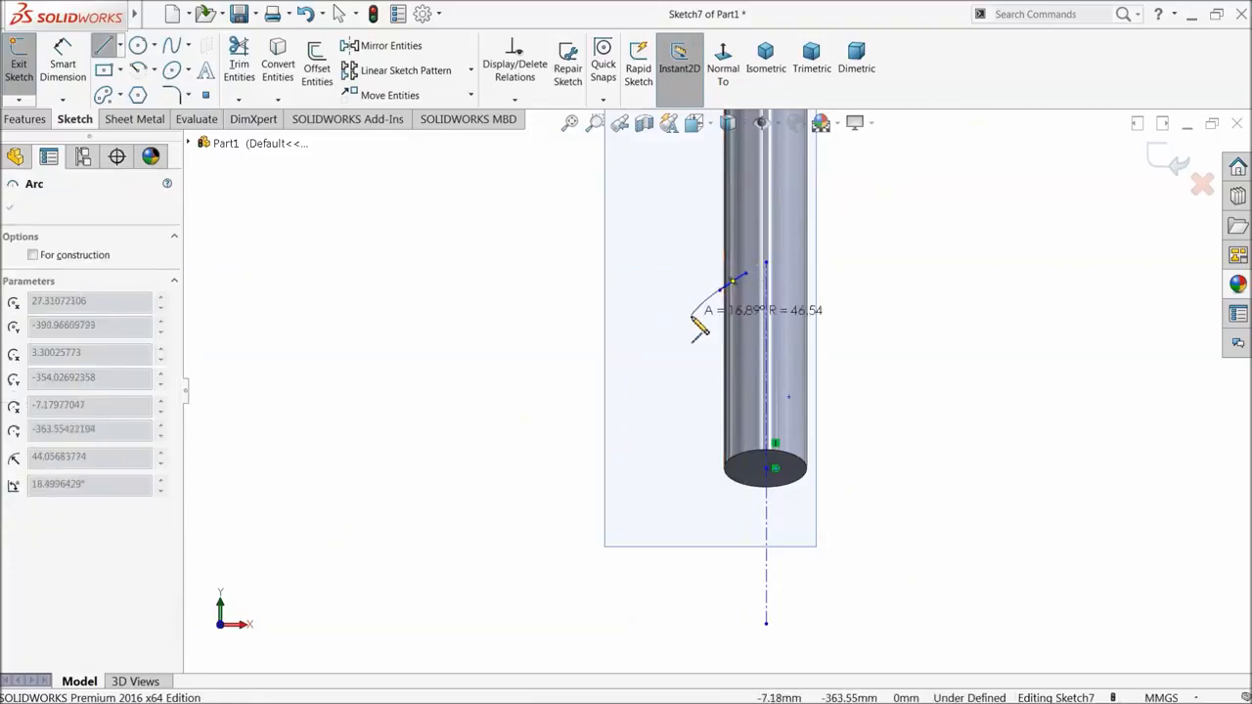
click(688, 329)
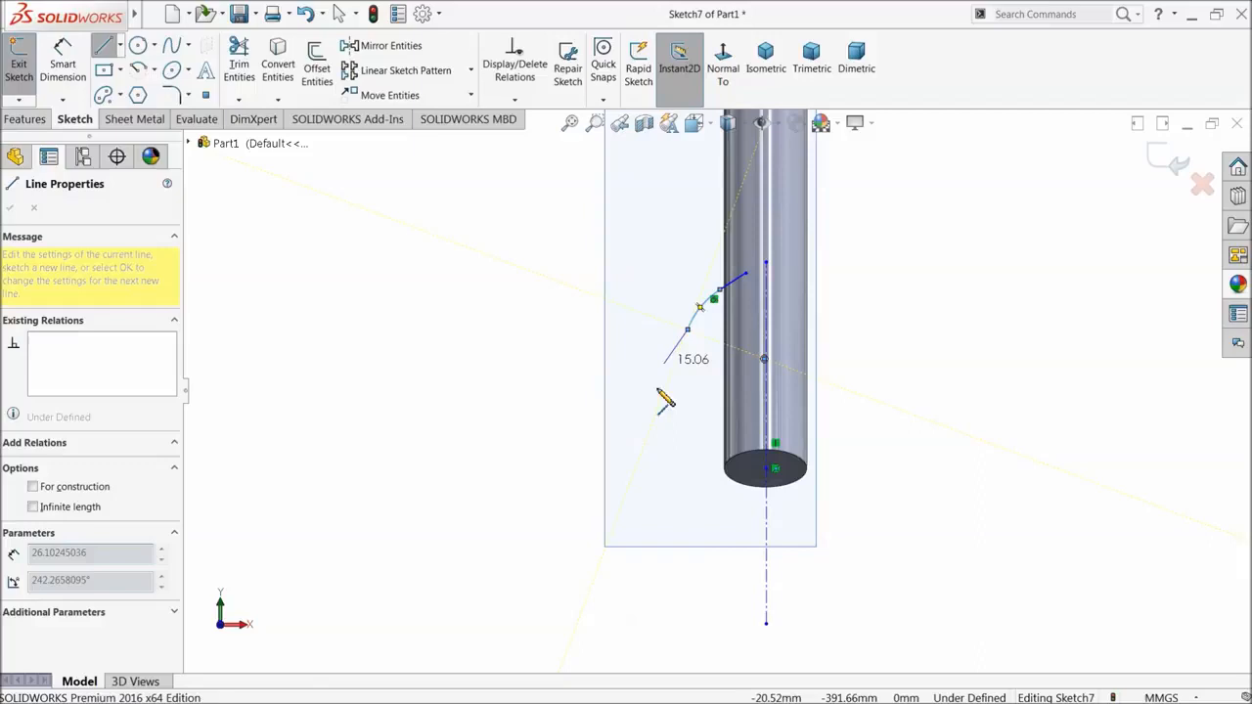
click(626, 496)
scroll(626, 563, up, 2)
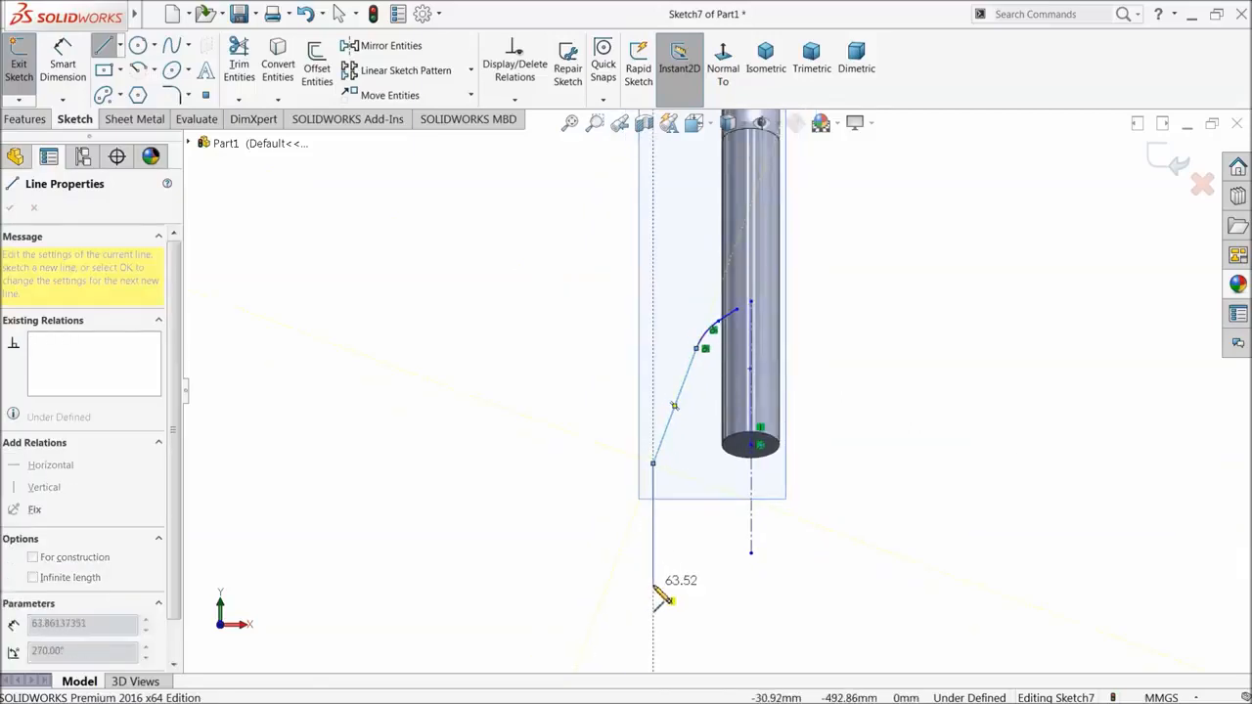
click(653, 587)
- Continue the profile with a lower edge about 15 mm wide, a narrow rectangular slot and a second lower edge level with the first
click(682, 587)
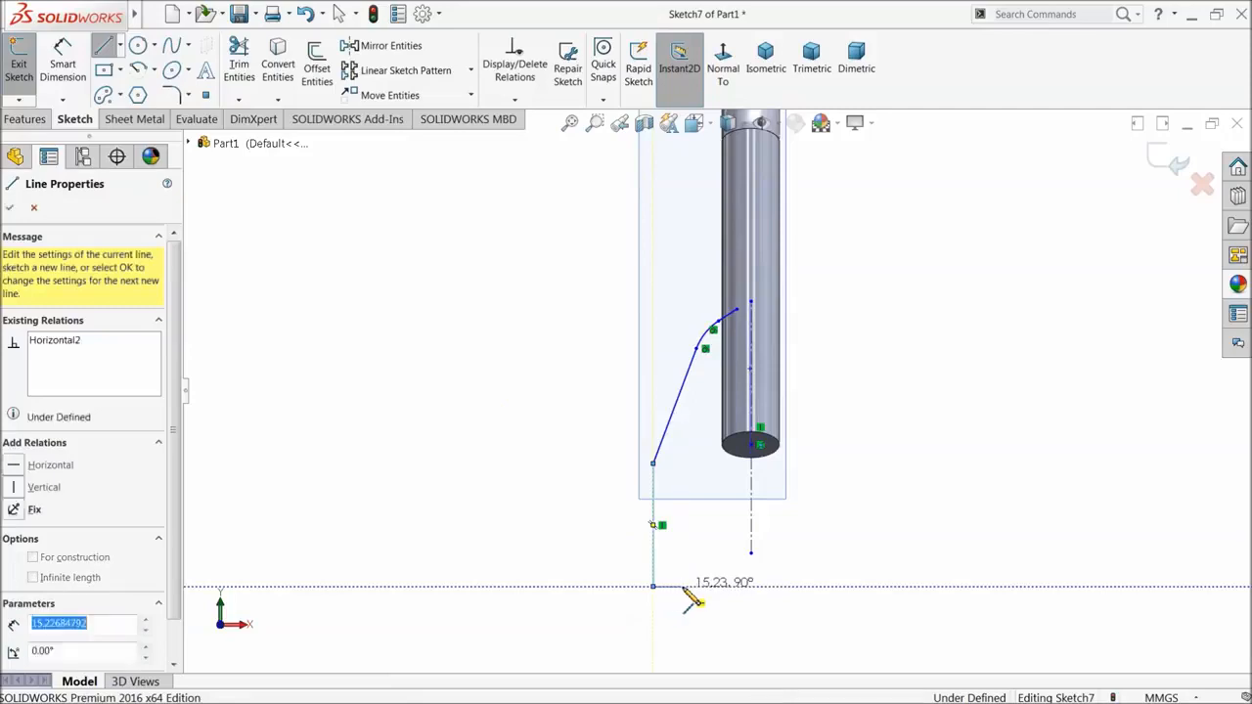
click(683, 515)
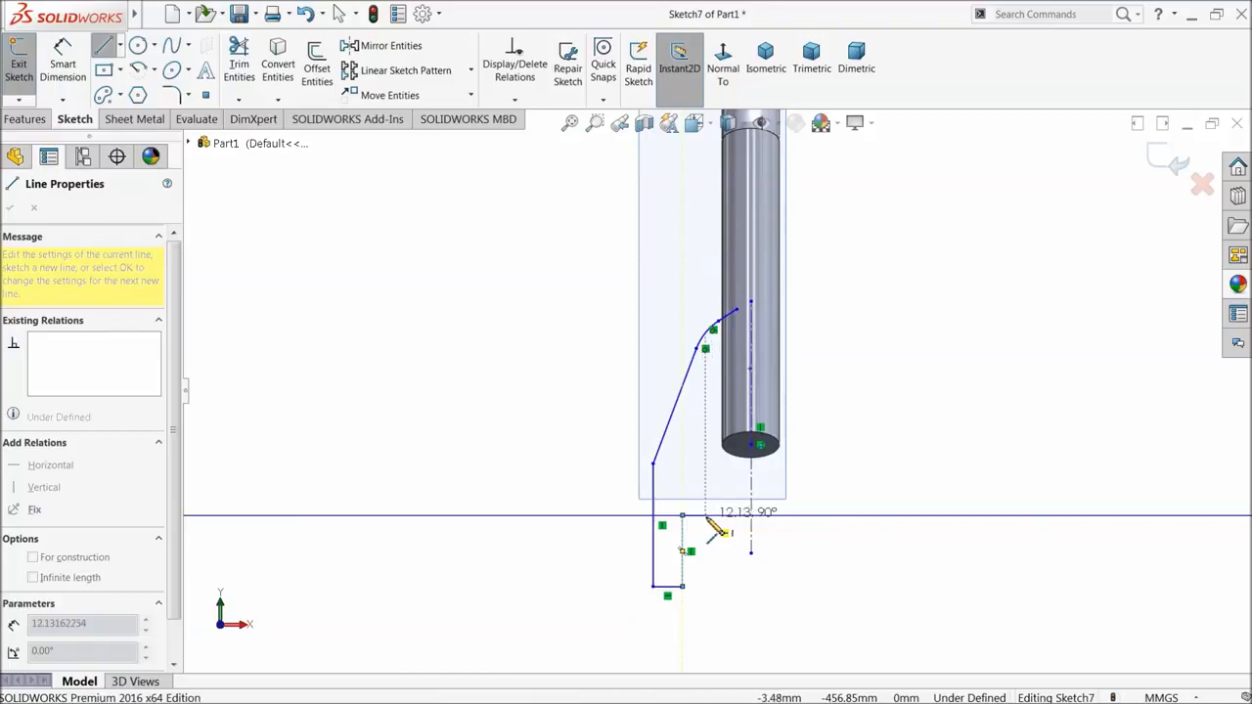
scroll(719, 532, down, 2)
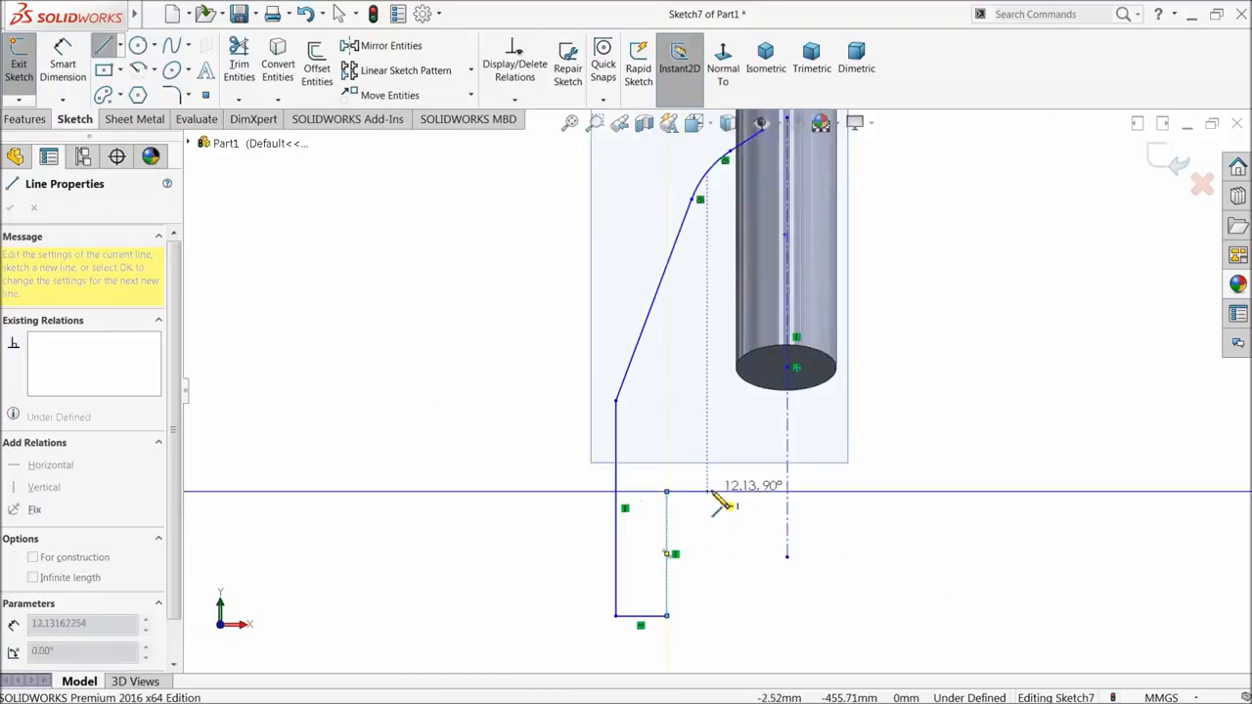
click(698, 491)
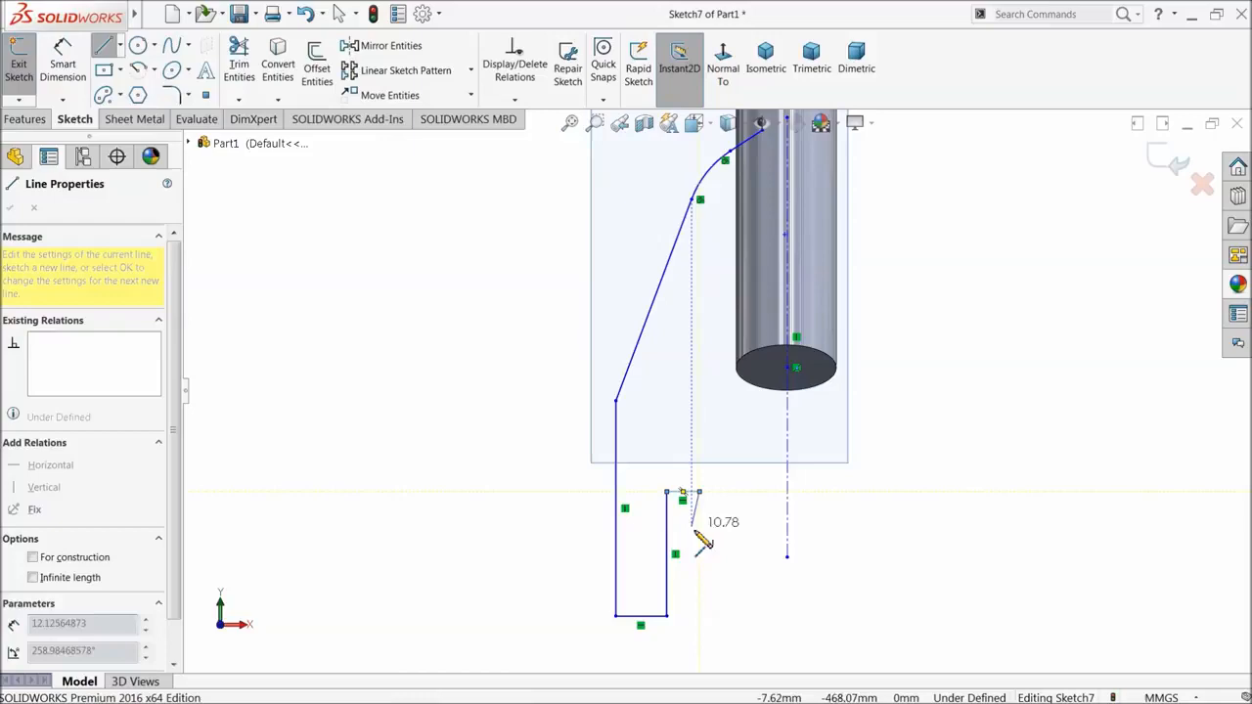
click(698, 616)
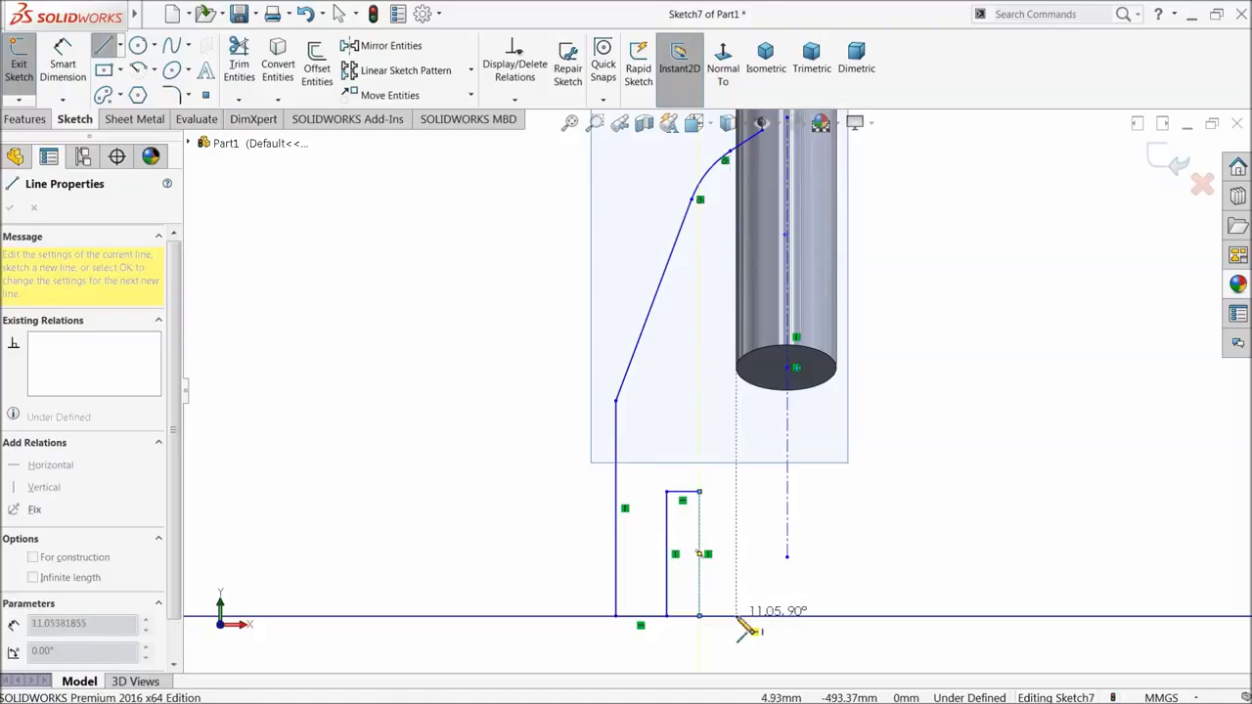
click(741, 615)
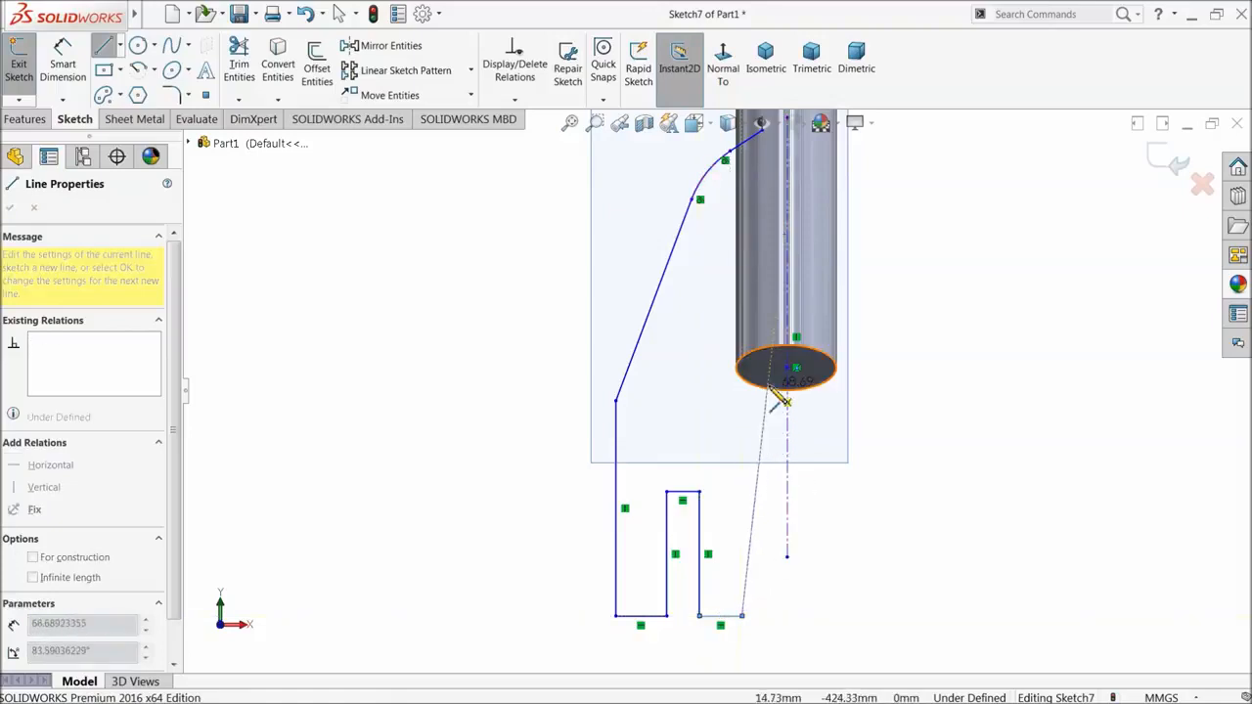
- Draw a slanted line up to the leg's end face, a short line across it and a line about 99 mm long up the leg
scroll(780, 382, down, 3)
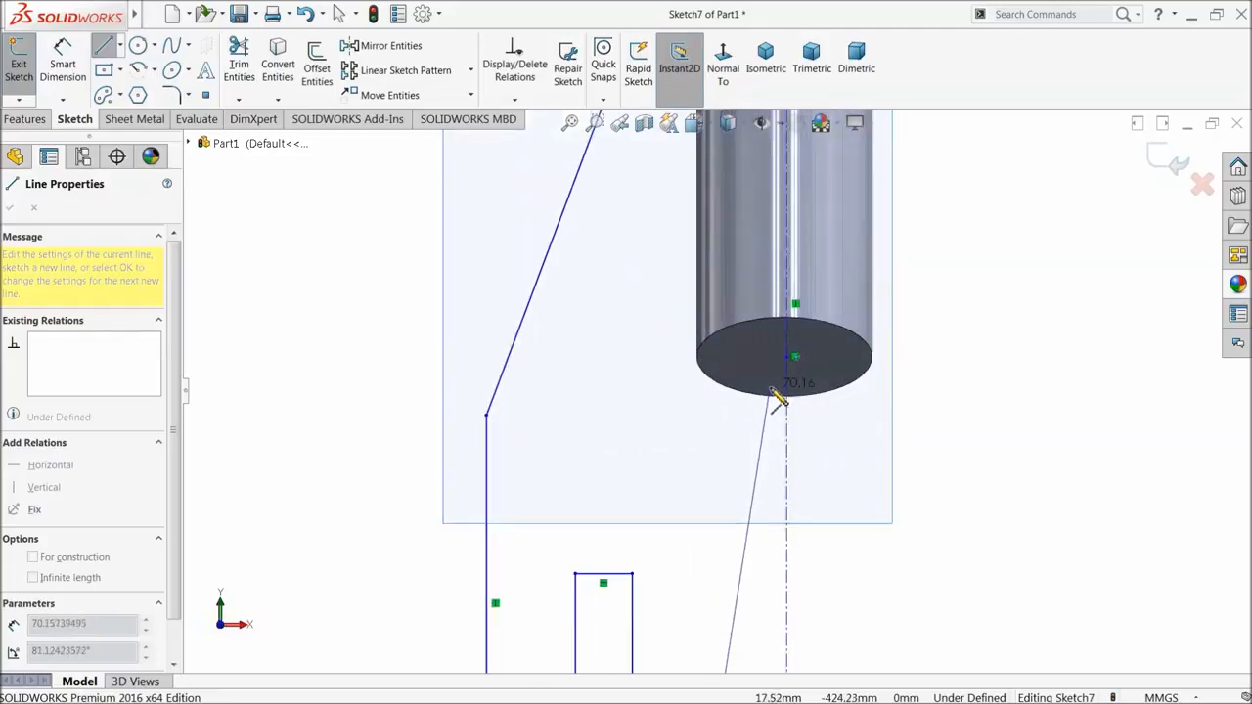
click(726, 358)
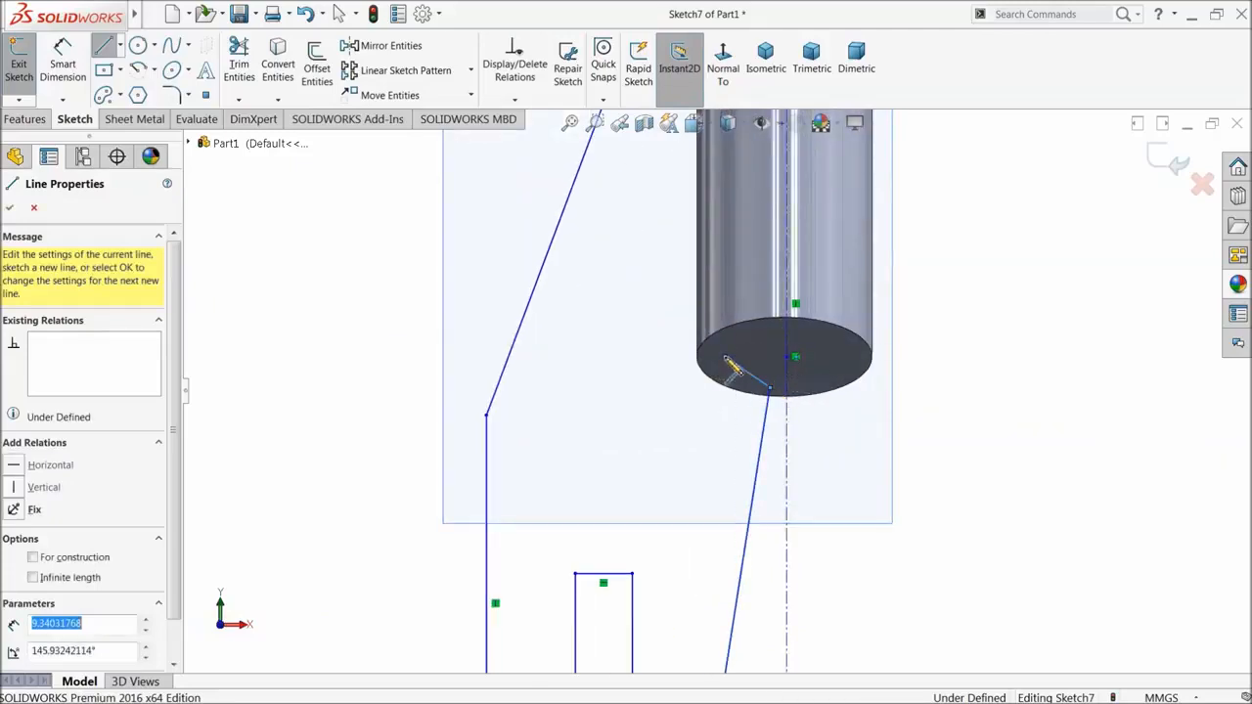
scroll(738, 318, up, 3)
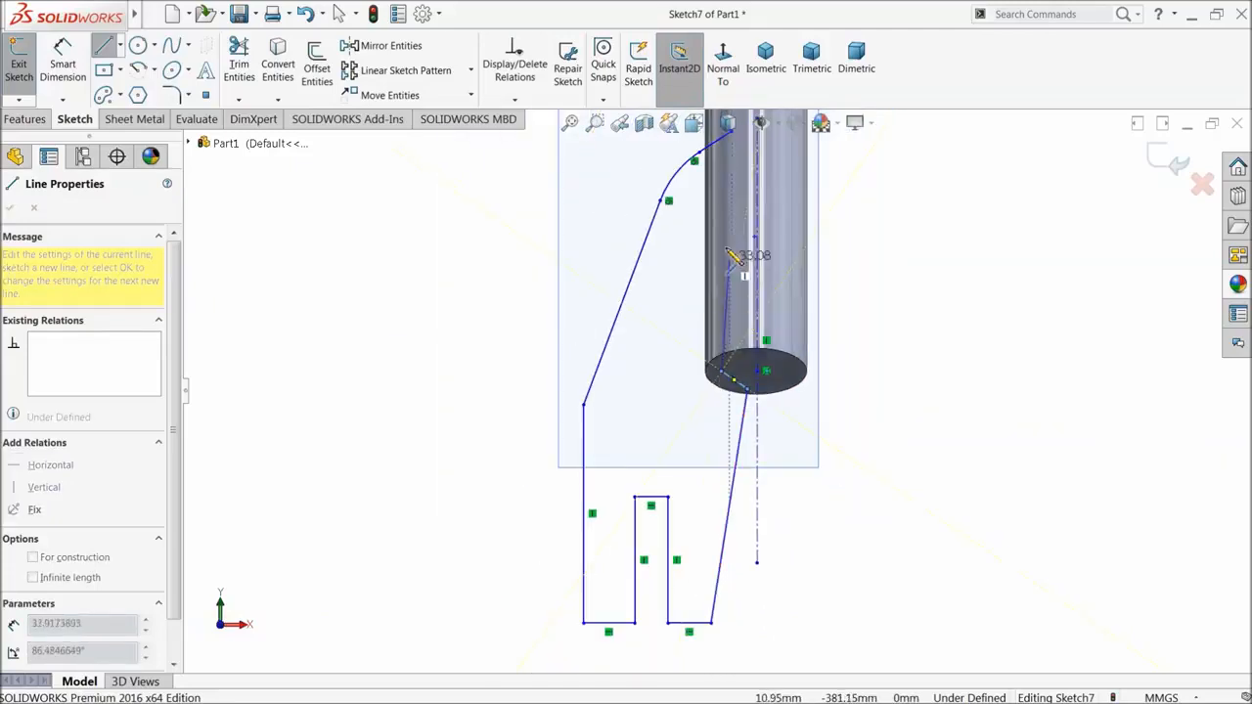
click(729, 125)
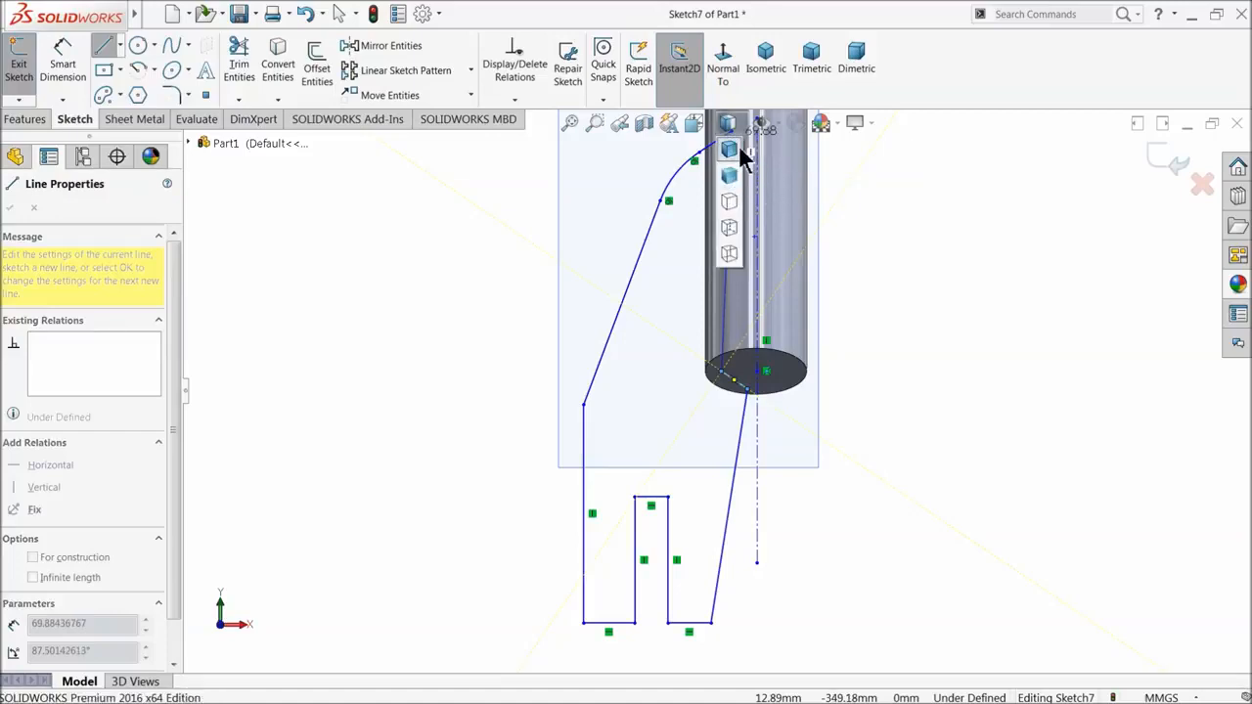
scroll(742, 147, up, 2)
click(743, 146)
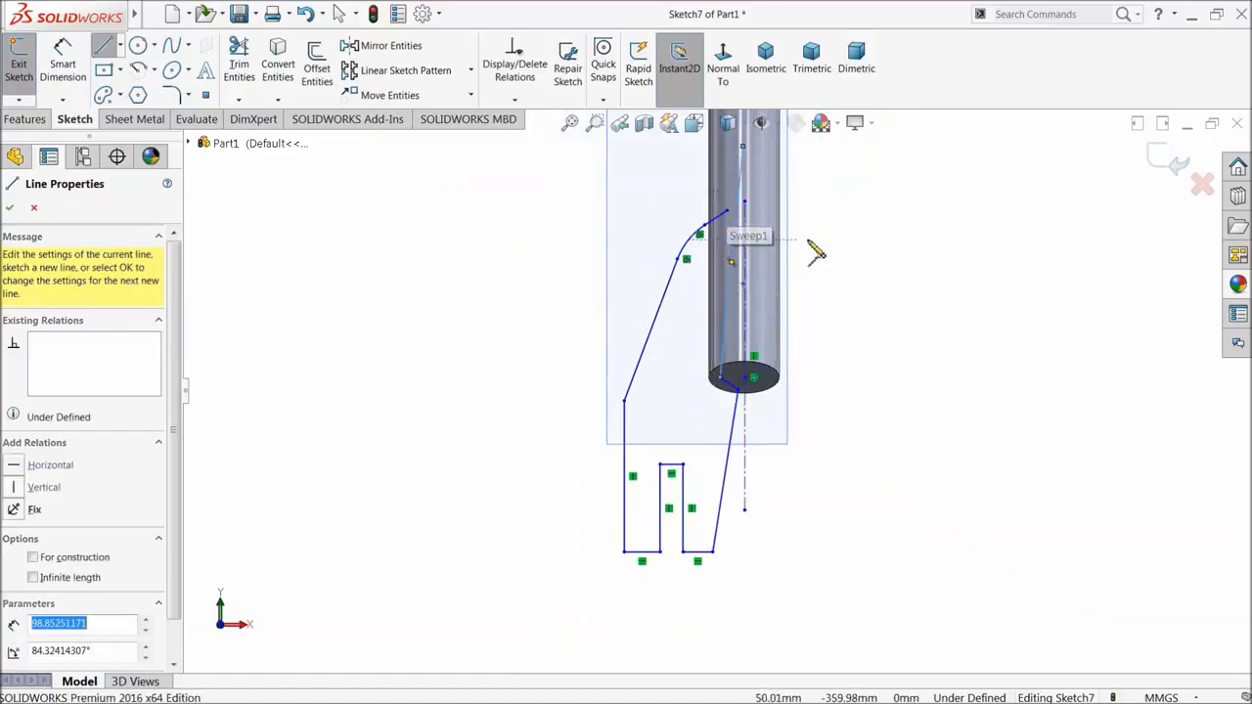
right_click(868, 202)
click(910, 211)
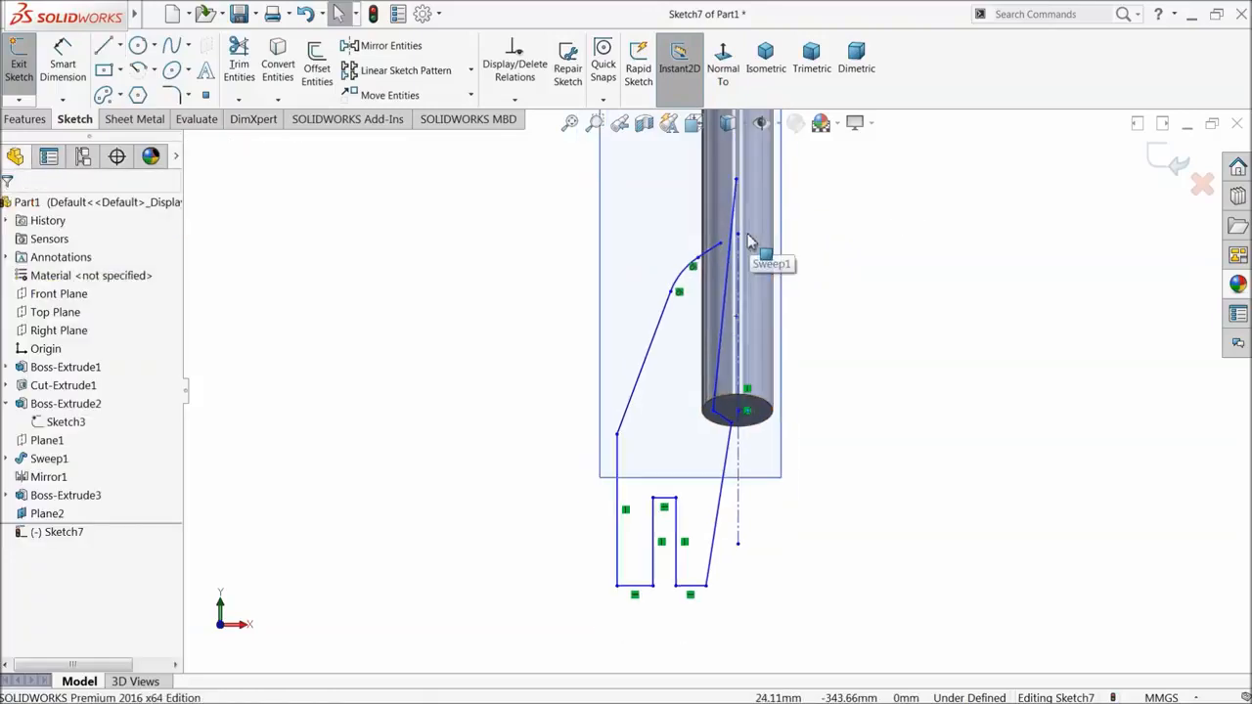
- Merge the profile's two open upper endpoints and move its two inner lower corners back onto the leg's end face
scroll(753, 255, down, 3)
click(718, 162)
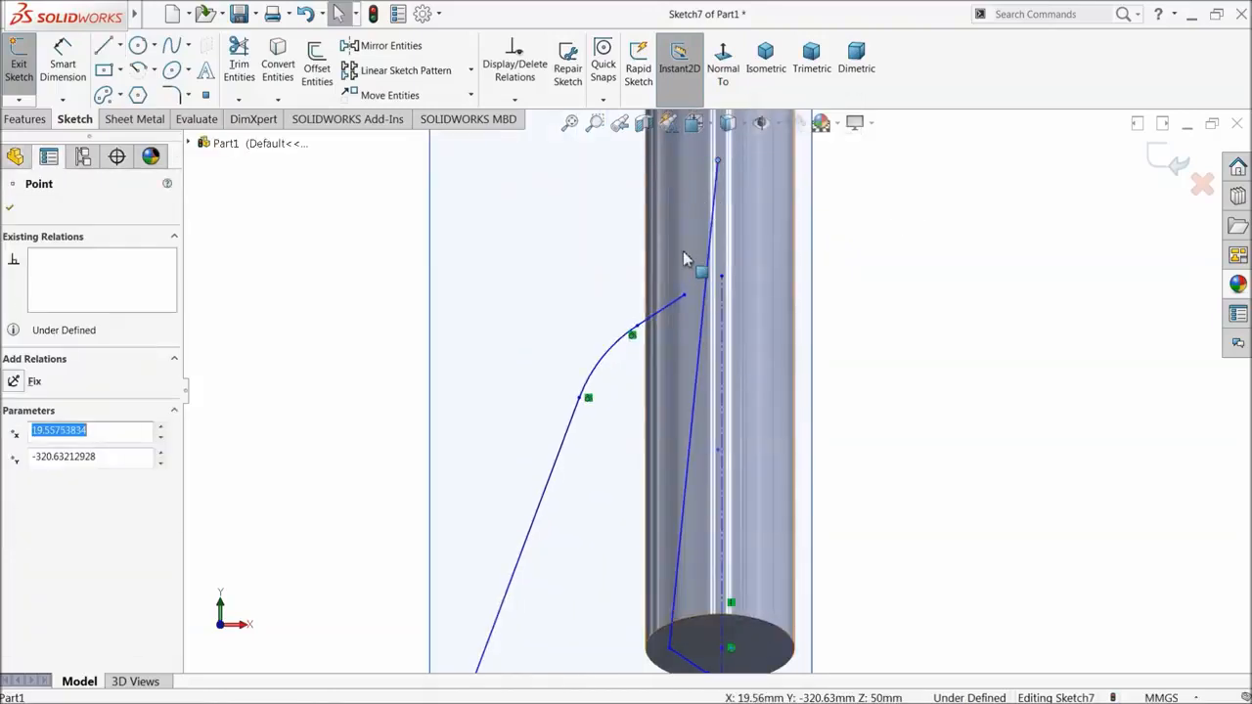
ctrl+click(684, 296)
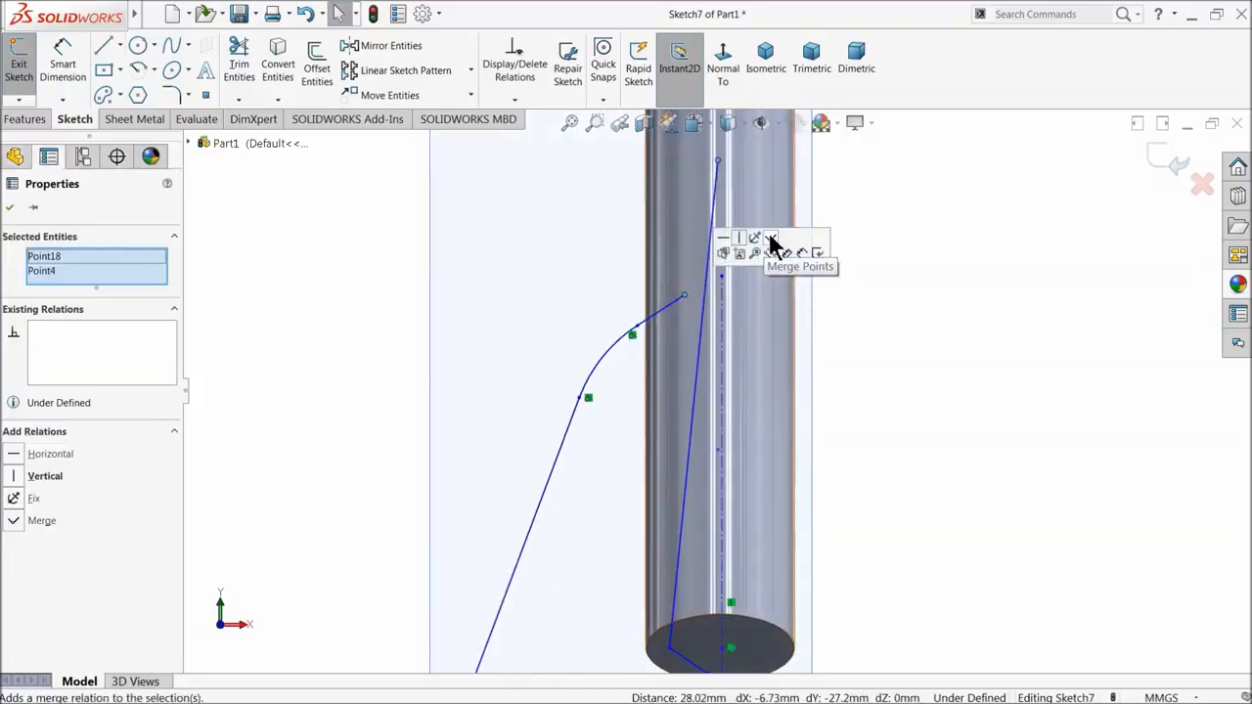
click(755, 254)
scroll(748, 518, down, 3)
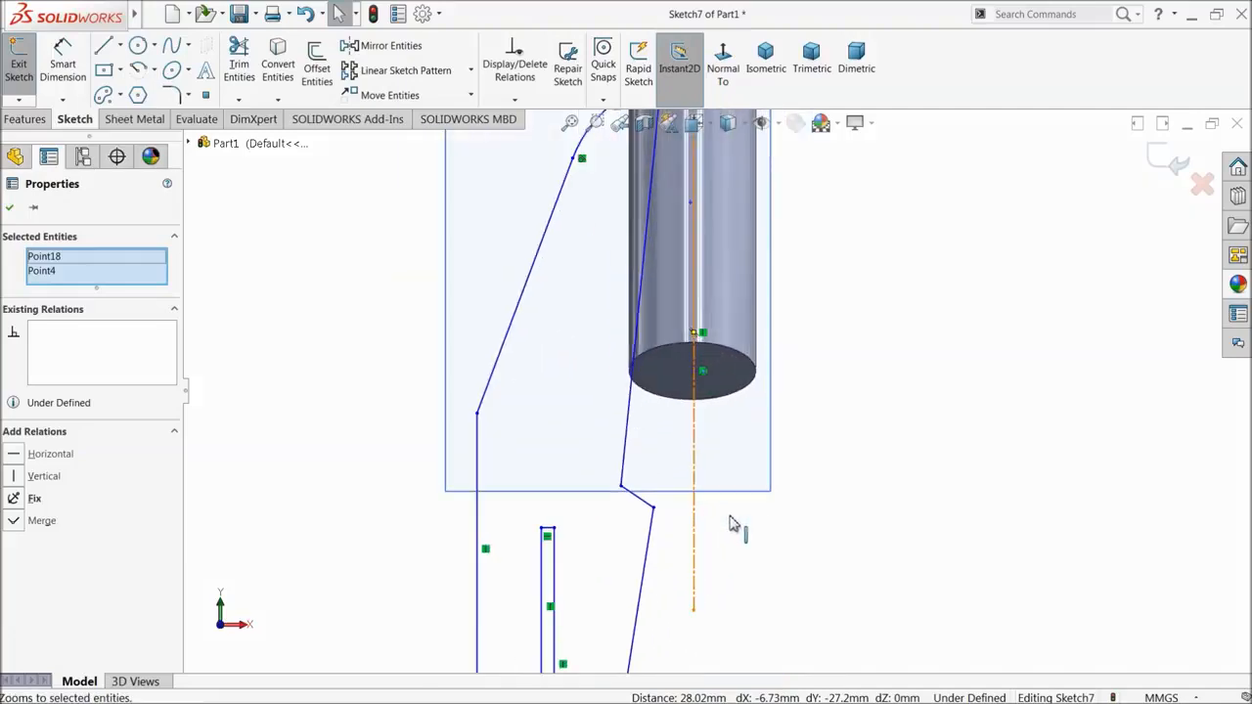
mouse_move(621, 487)
mouse_down()
mouse_move(654, 420)
mouse_move(653, 507)
mouse_move(682, 384)
mouse_up()
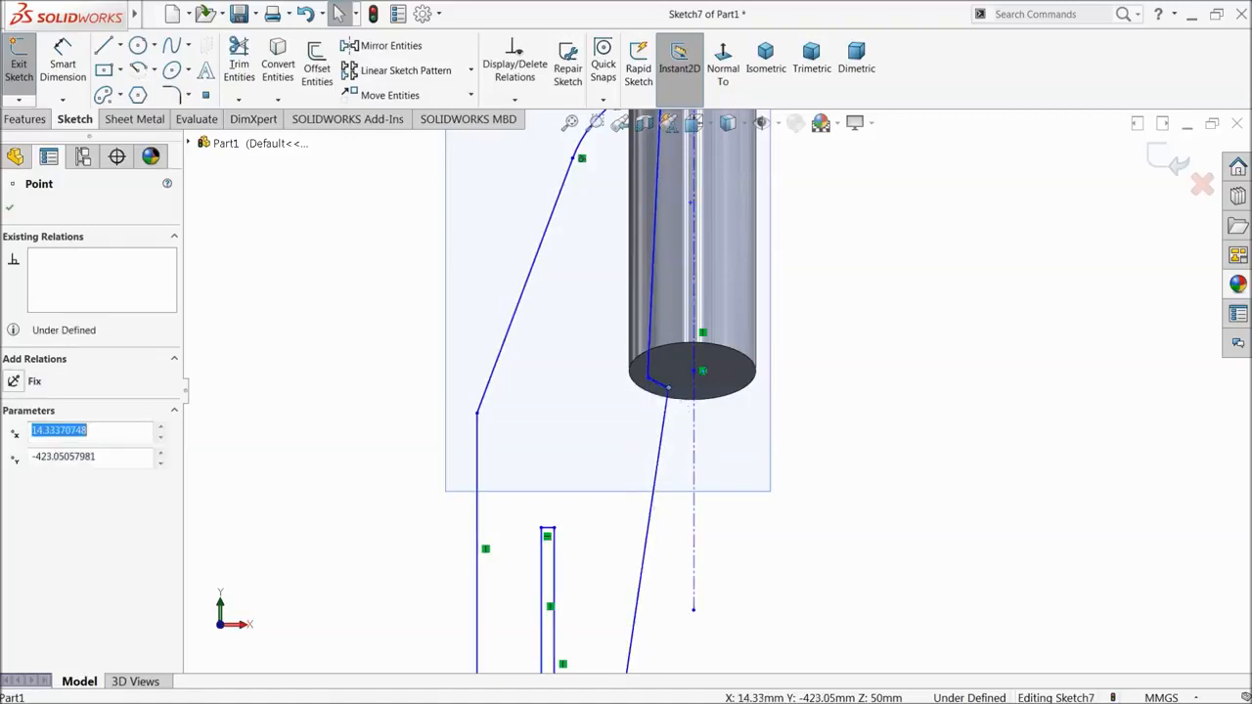
scroll(682, 383, up, 3)
- Hide the reference plane Plane2
click(799, 280)
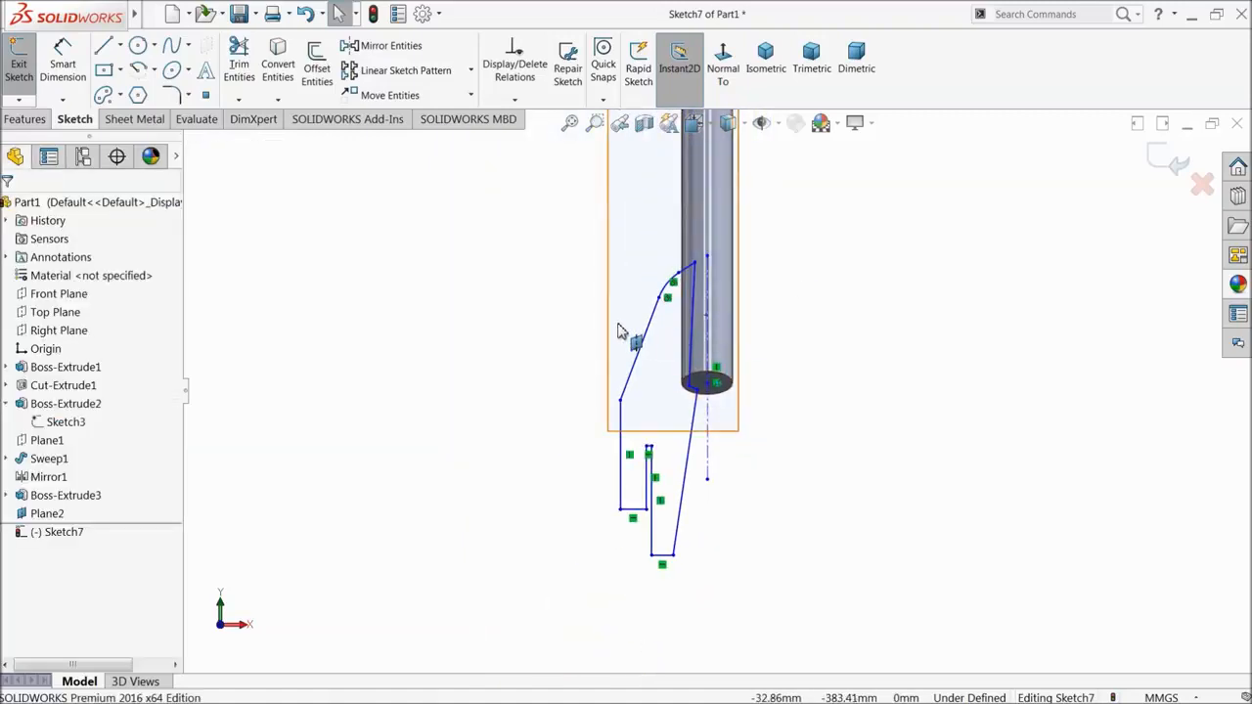
click(24, 514)
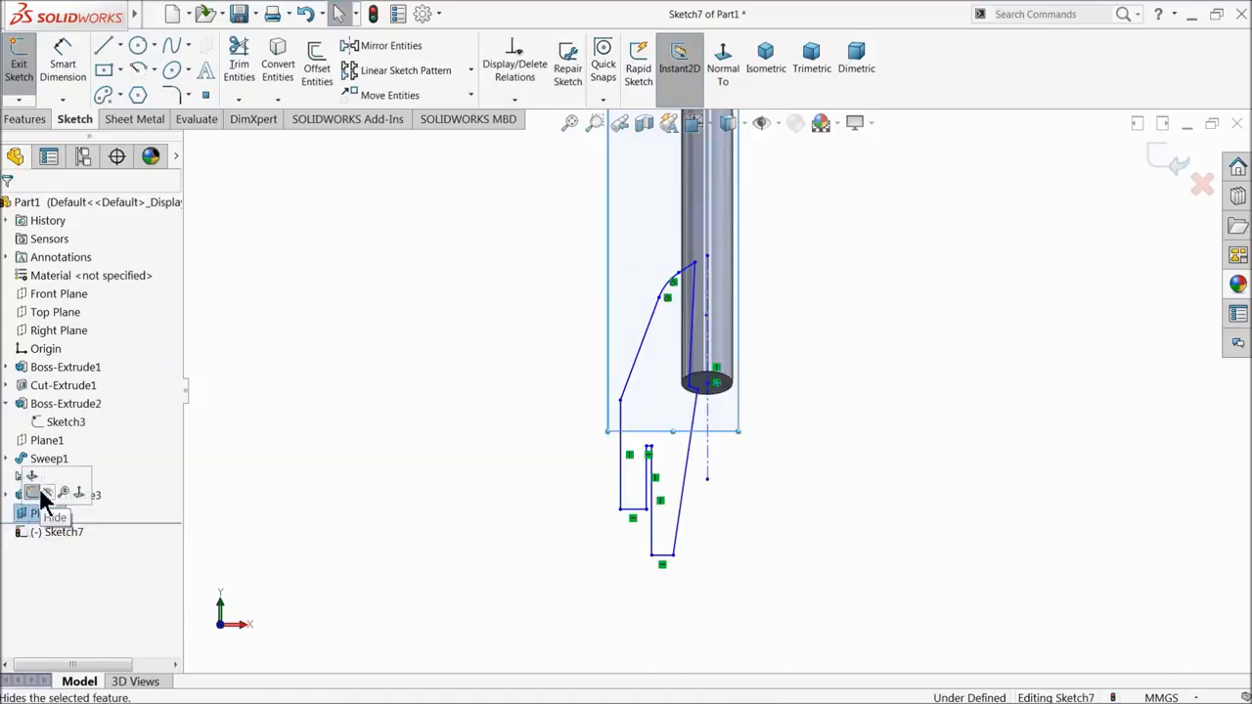
click(49, 493)
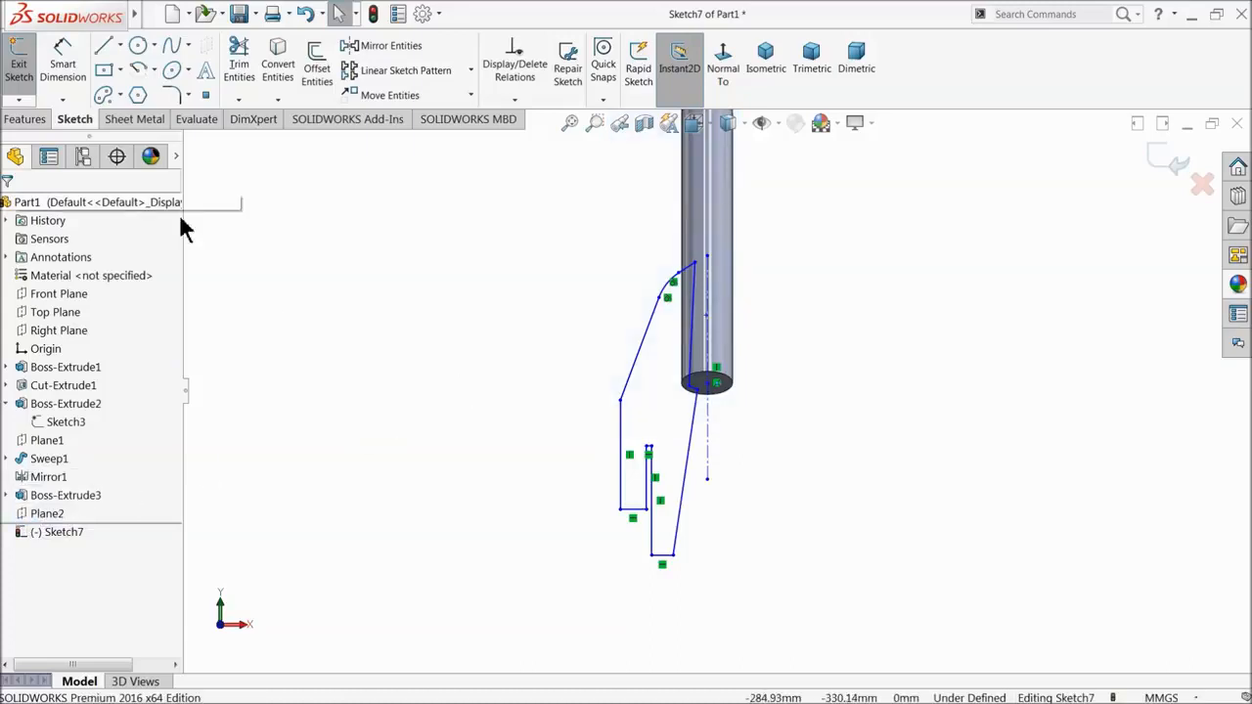
- Make the profile's long inner line along the leg vertical
click(63, 60)
scroll(724, 330, down, 5)
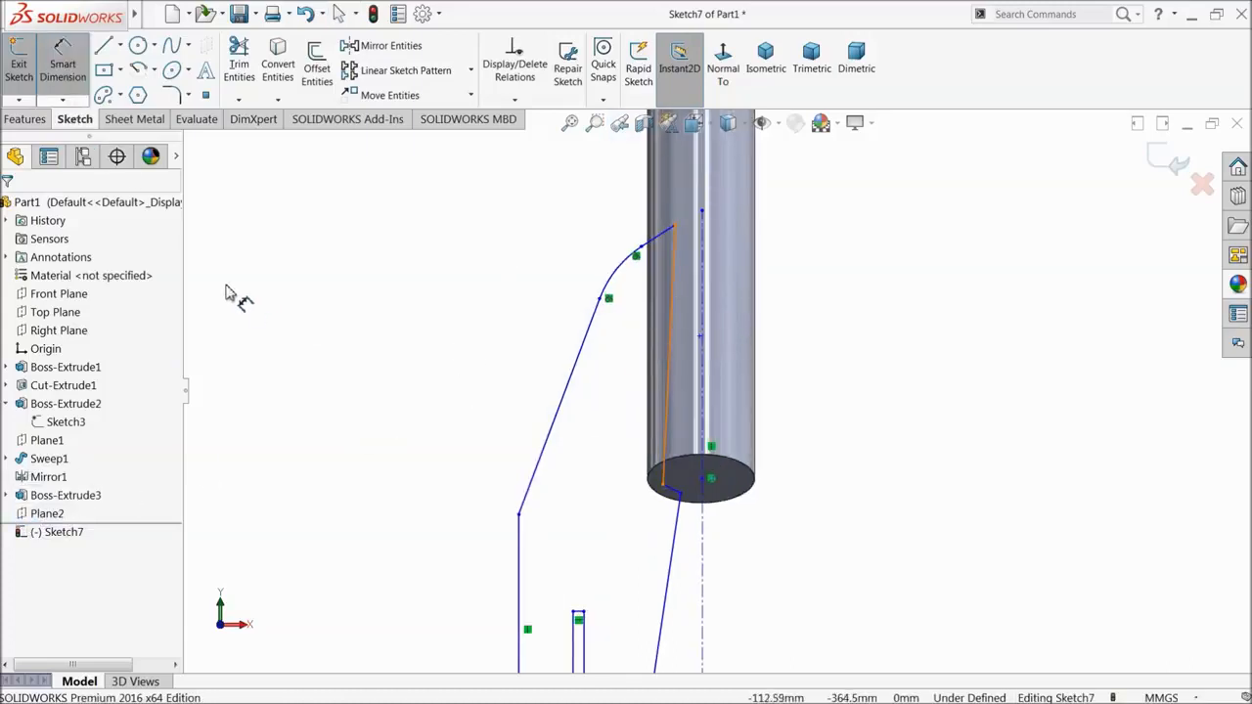
click(63, 61)
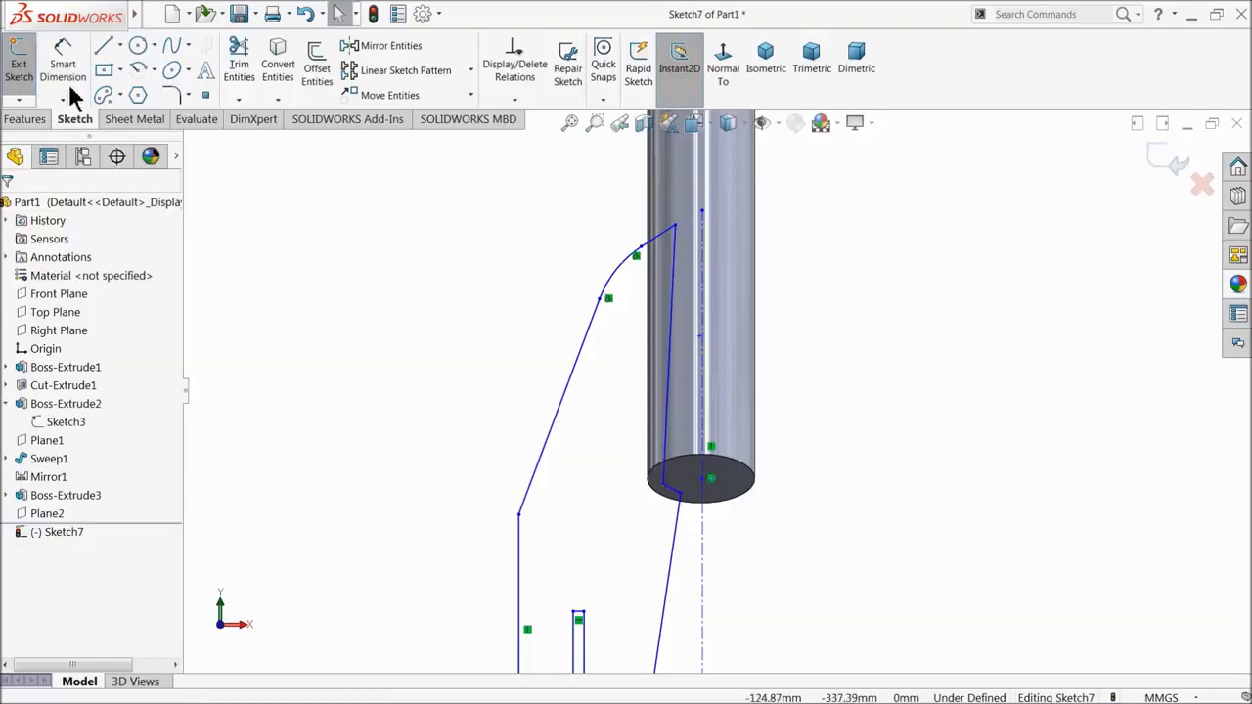
click(670, 350)
click(720, 296)
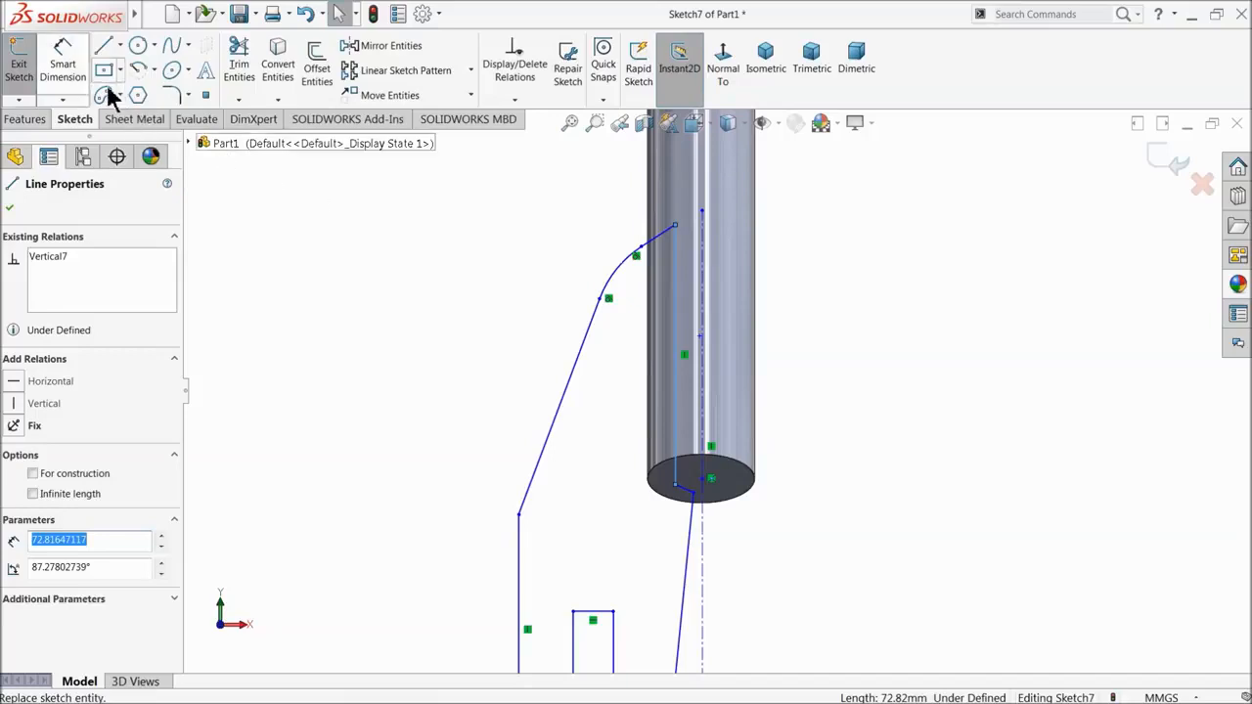
- Dimension the profile's inner vertical line across the centerline as a doubled distance of 11 mm
click(62, 61)
key(Escape)
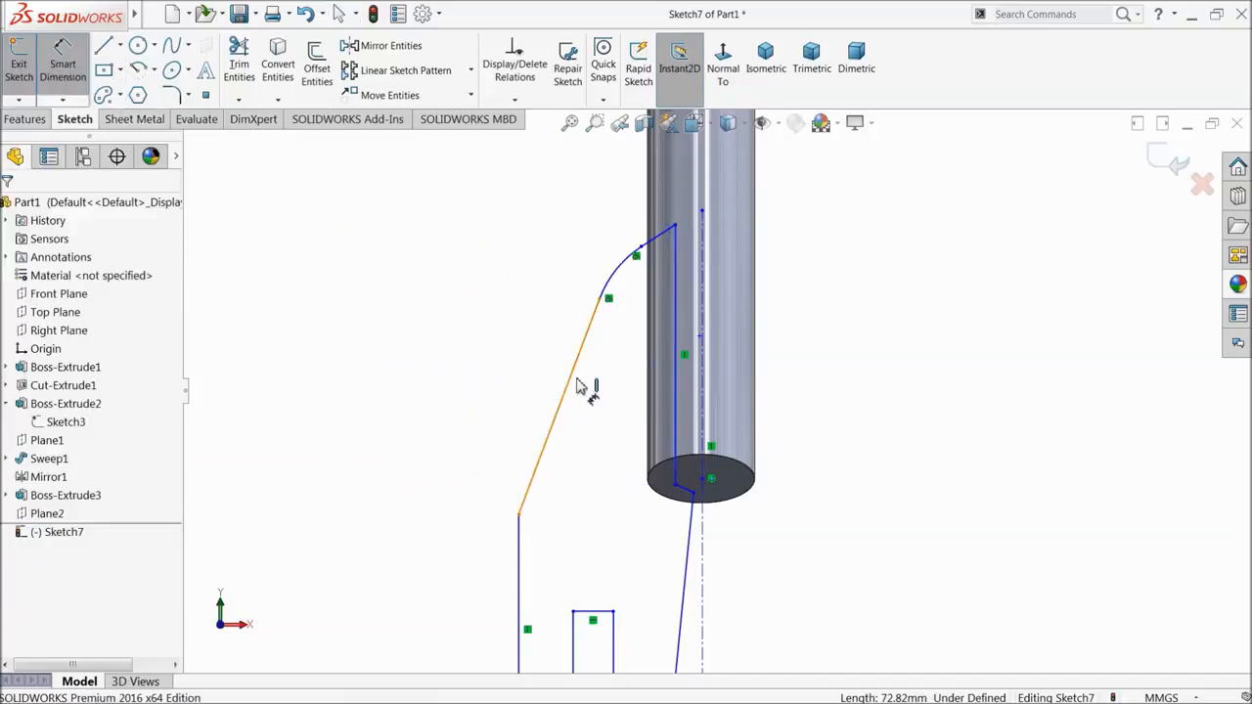
click(682, 390)
click(700, 377)
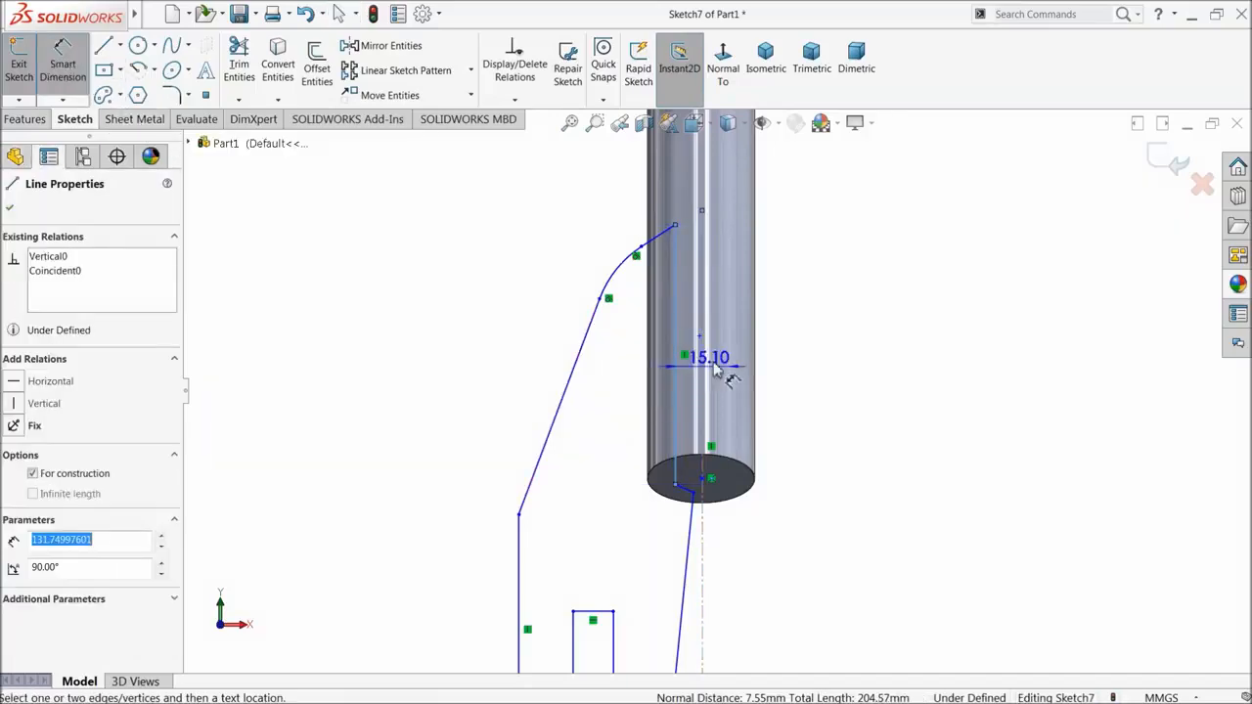
click(821, 334)
text(11)
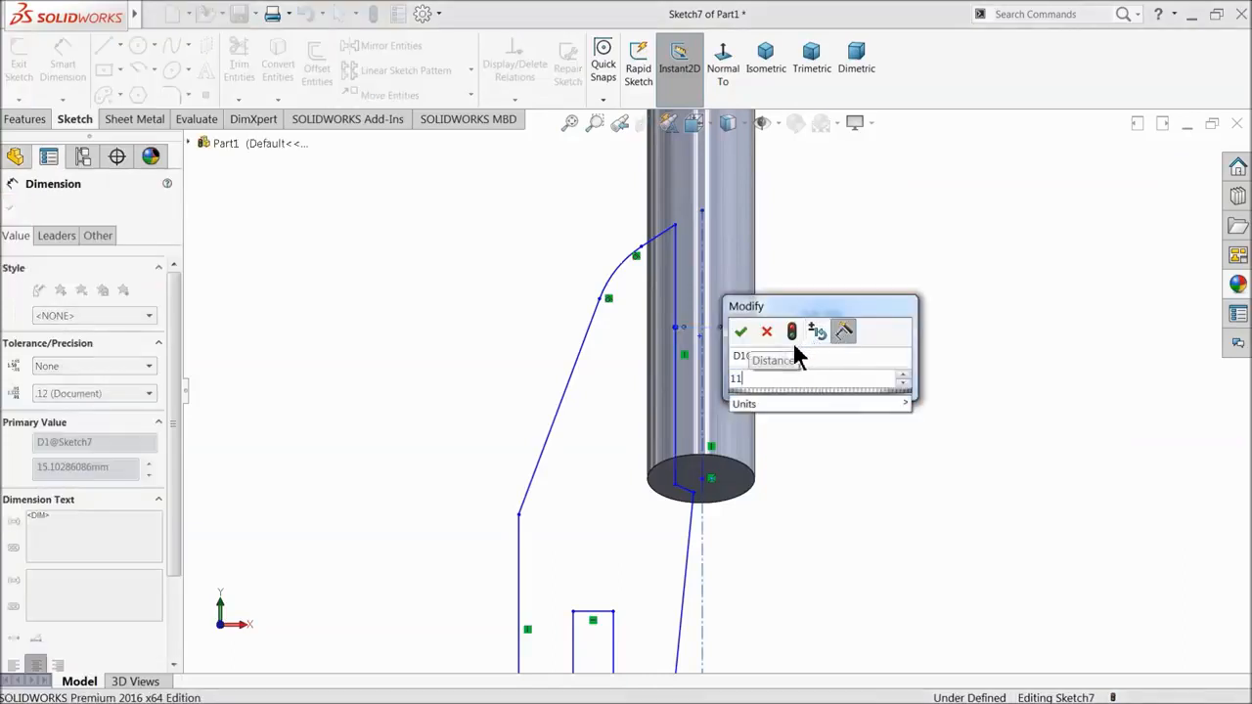
key(Return)
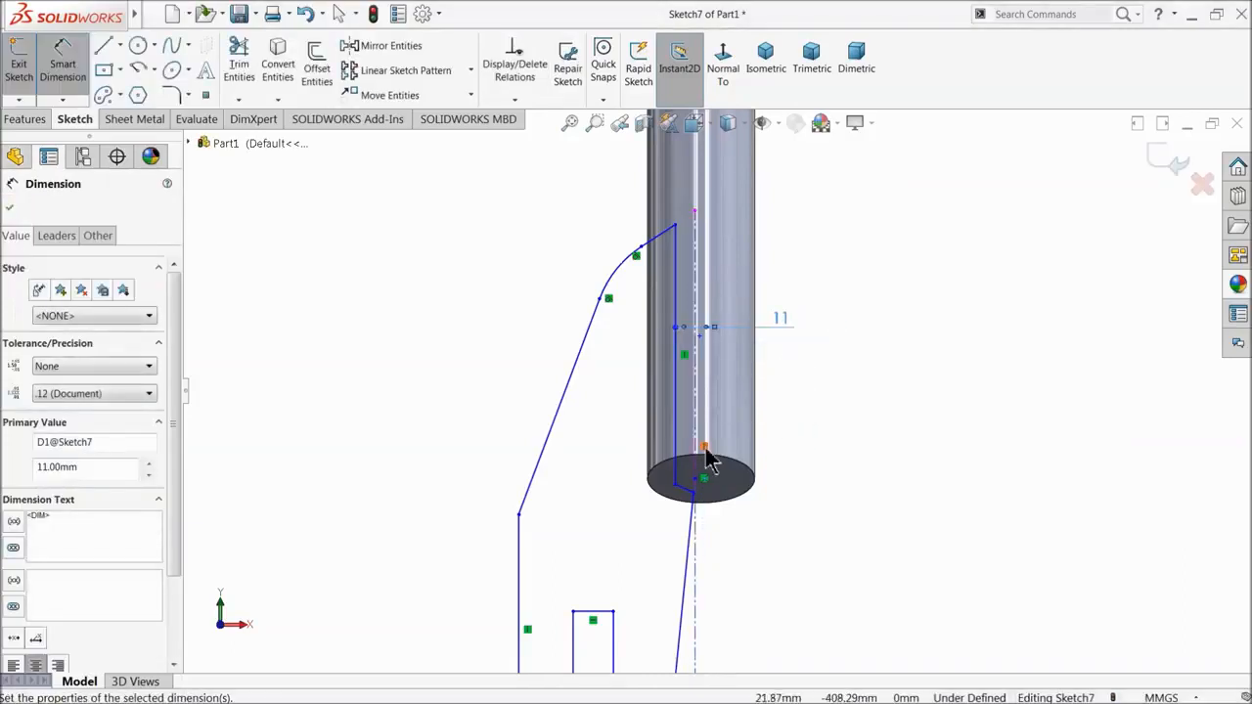
scroll(708, 460, down, 3)
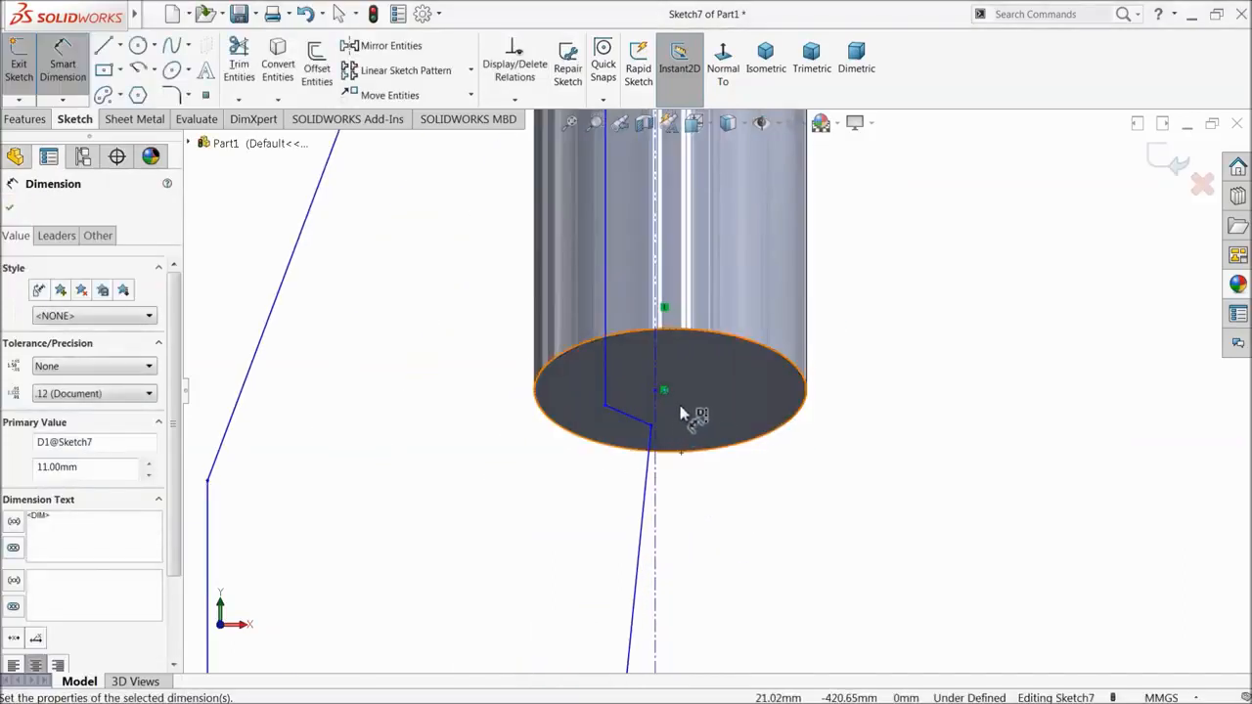
scroll(696, 453, up, 3)
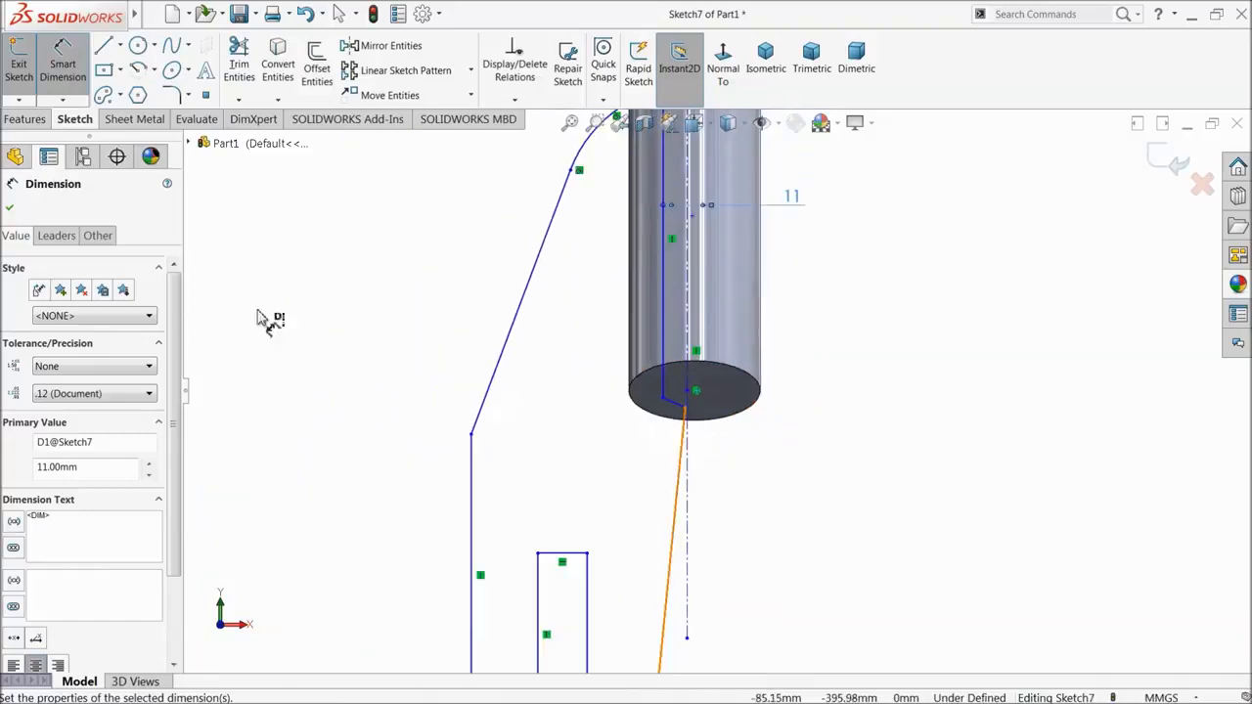
click(9, 211)
- Place a sketch point at the center of the leg's circular end face
click(206, 95)
scroll(765, 424, down, 2)
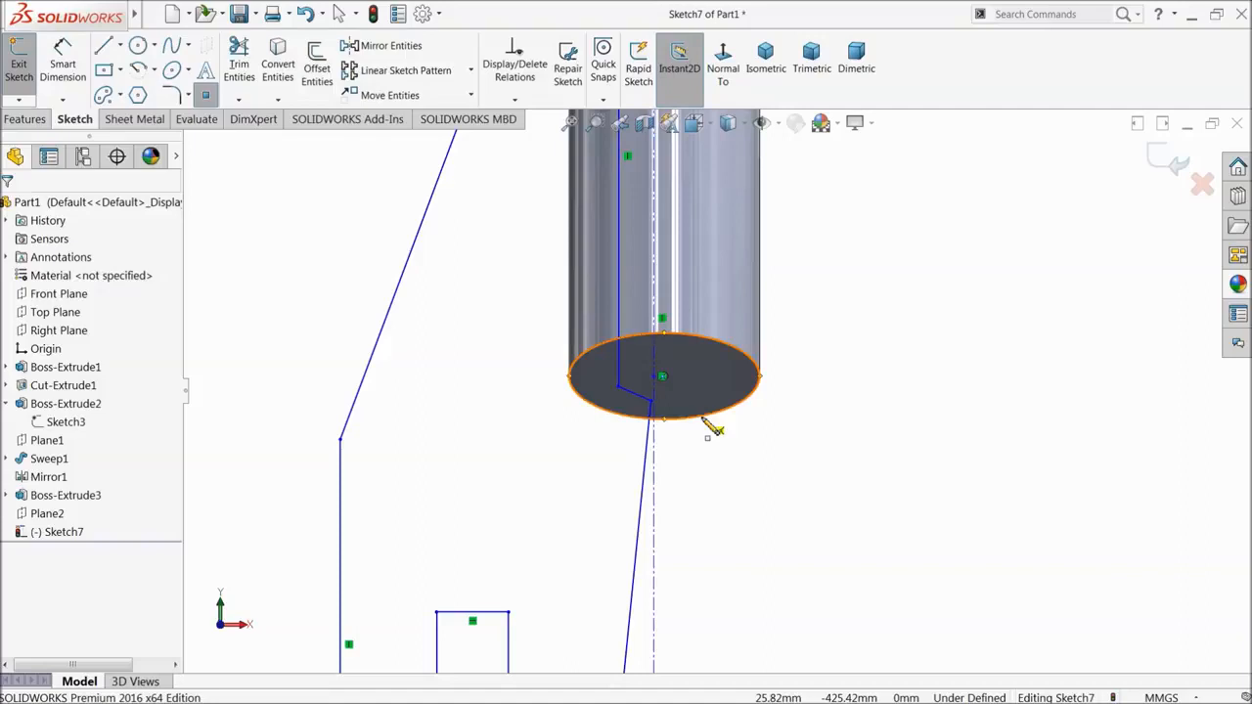
scroll(675, 386, down, 3)
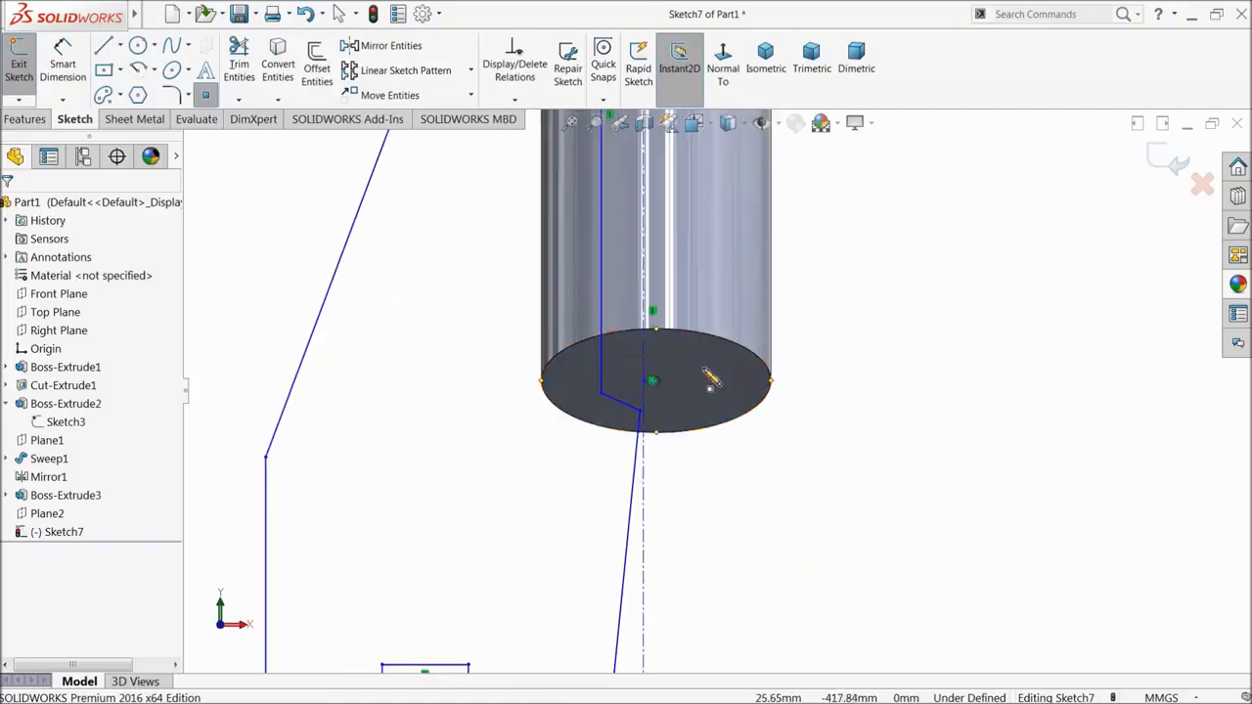
click(634, 386)
right_click(913, 298)
click(936, 306)
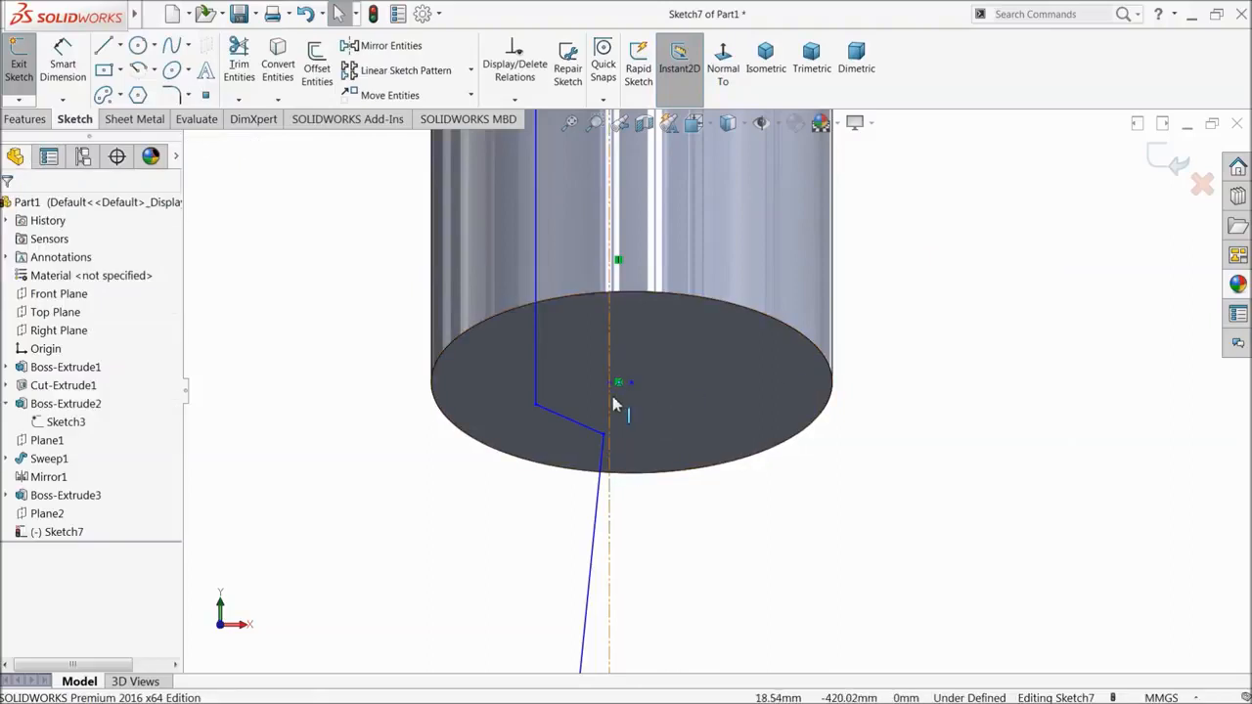
- Make the end-face center point coincident with the existing point on the vertical centerline
mouse_move(610, 404)
mouse_down()
mouse_move(631, 405)
mouse_move(620, 408)
mouse_up()
scroll(626, 397, down, 3)
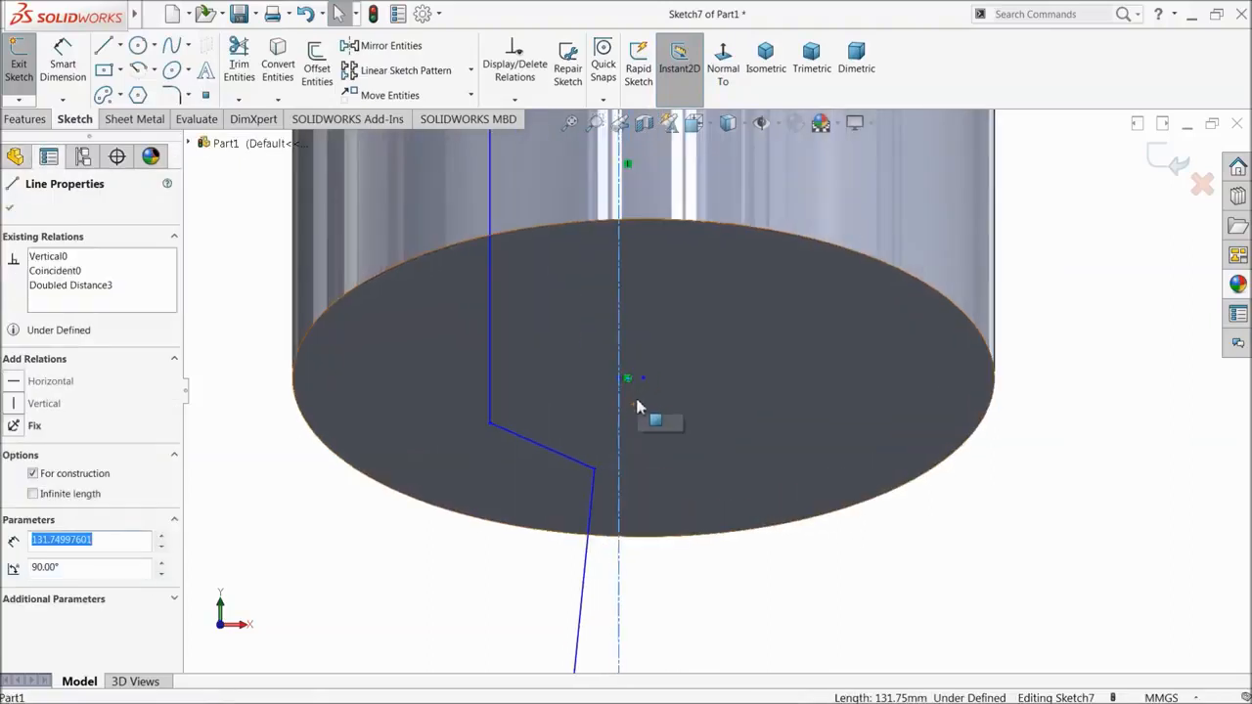
click(627, 378)
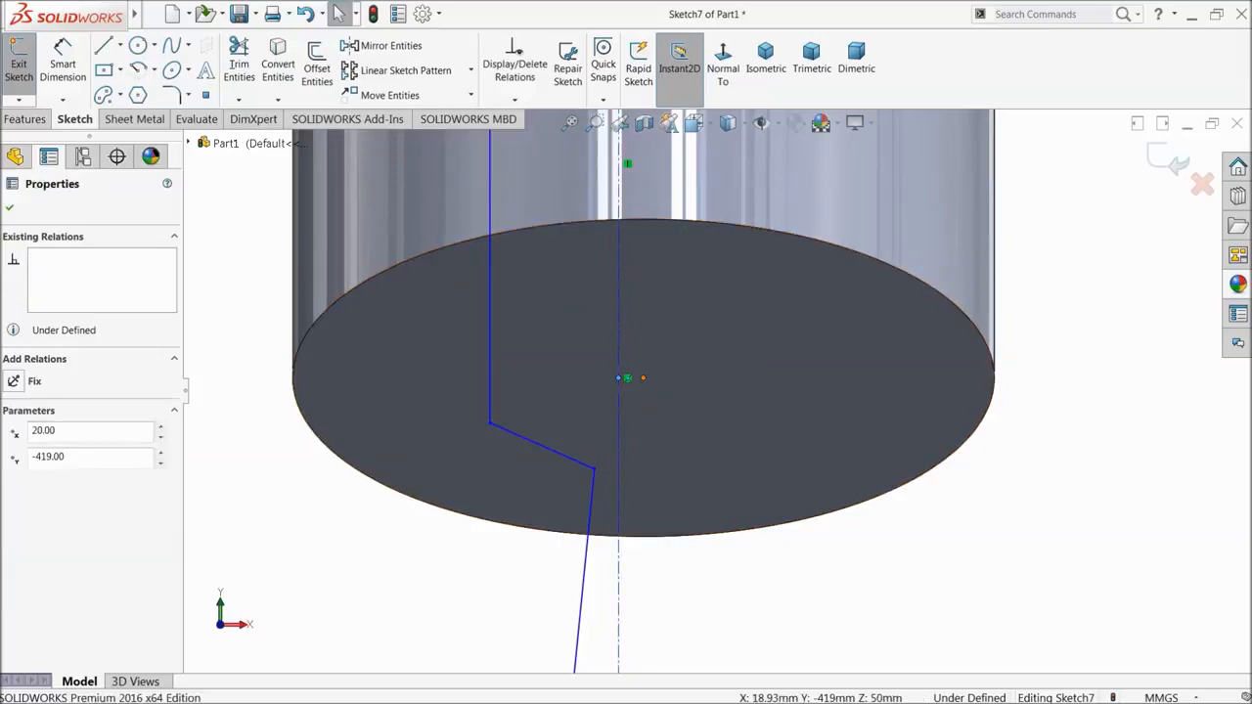
ctrl+click(642, 378)
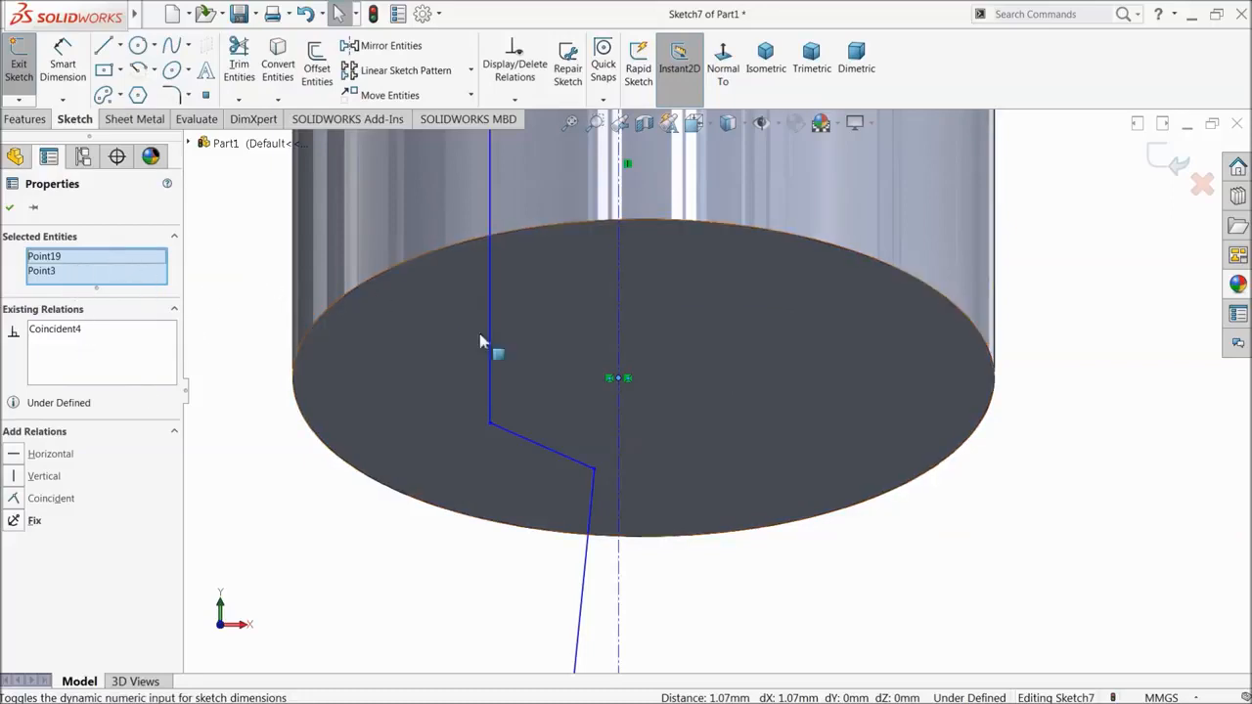
- Delete the vertical centerline and the sketch point left on the leg's end face
click(619, 410)
key(Delete)
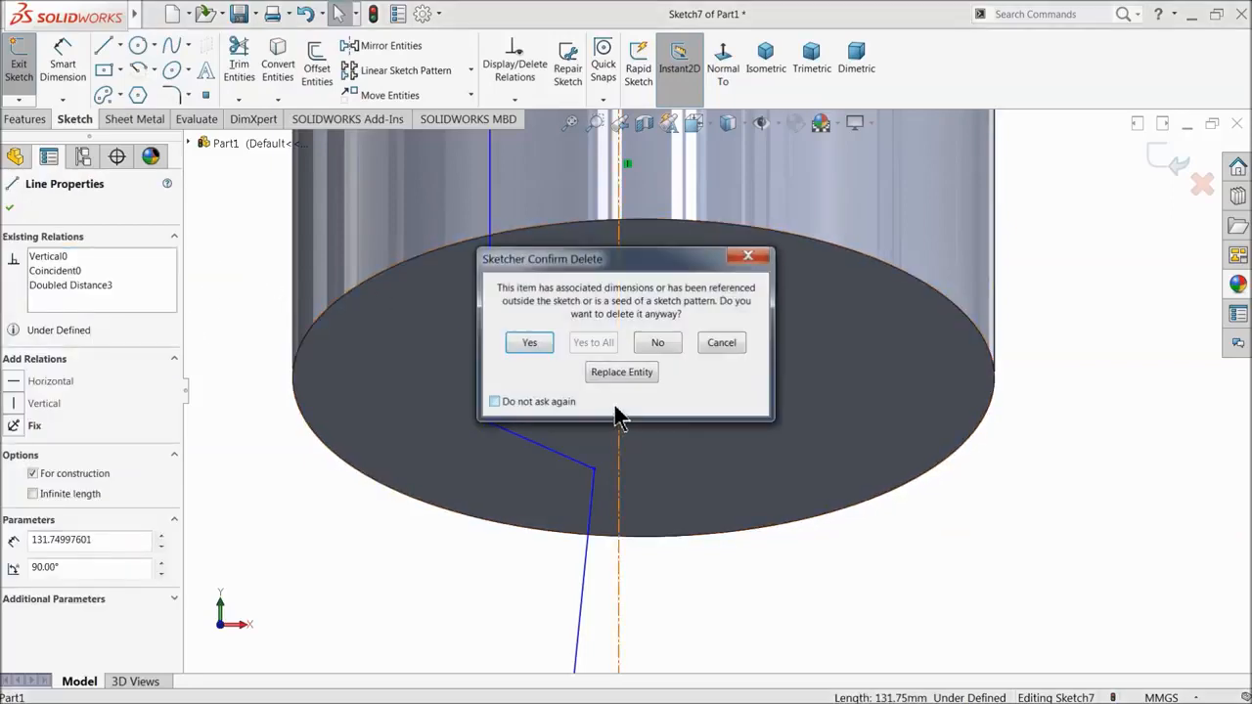
click(526, 344)
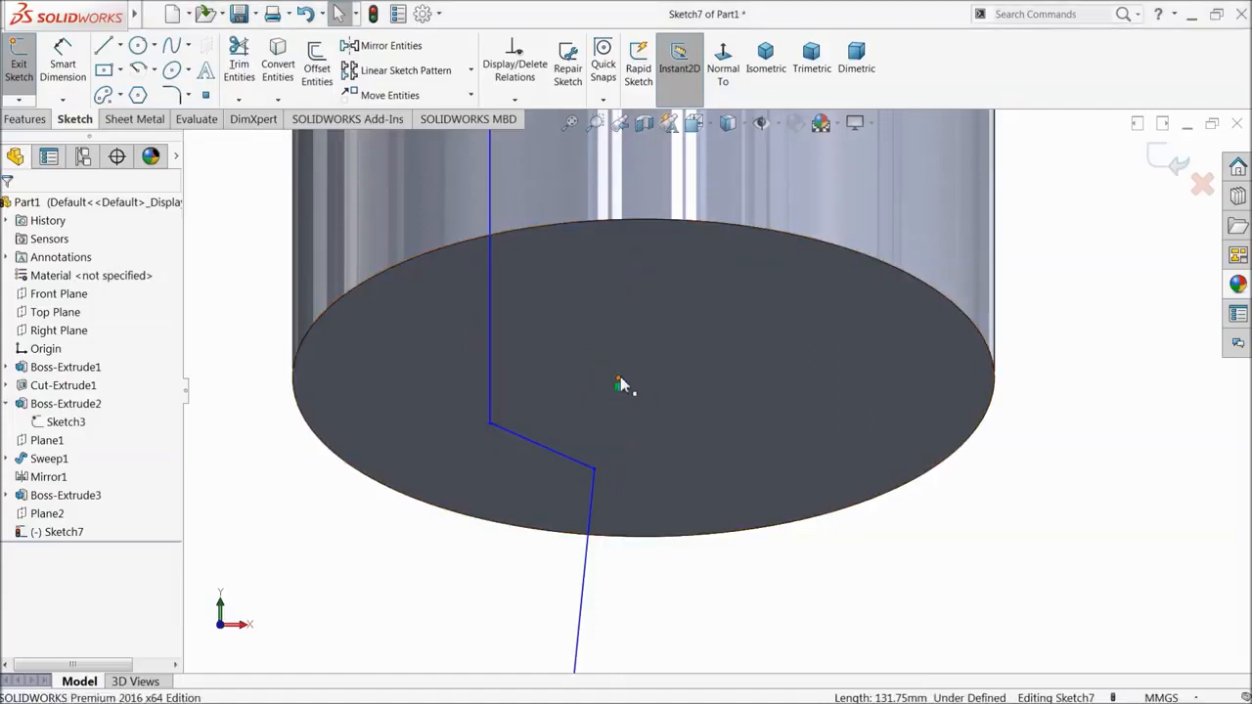
click(617, 379)
key(Delete)
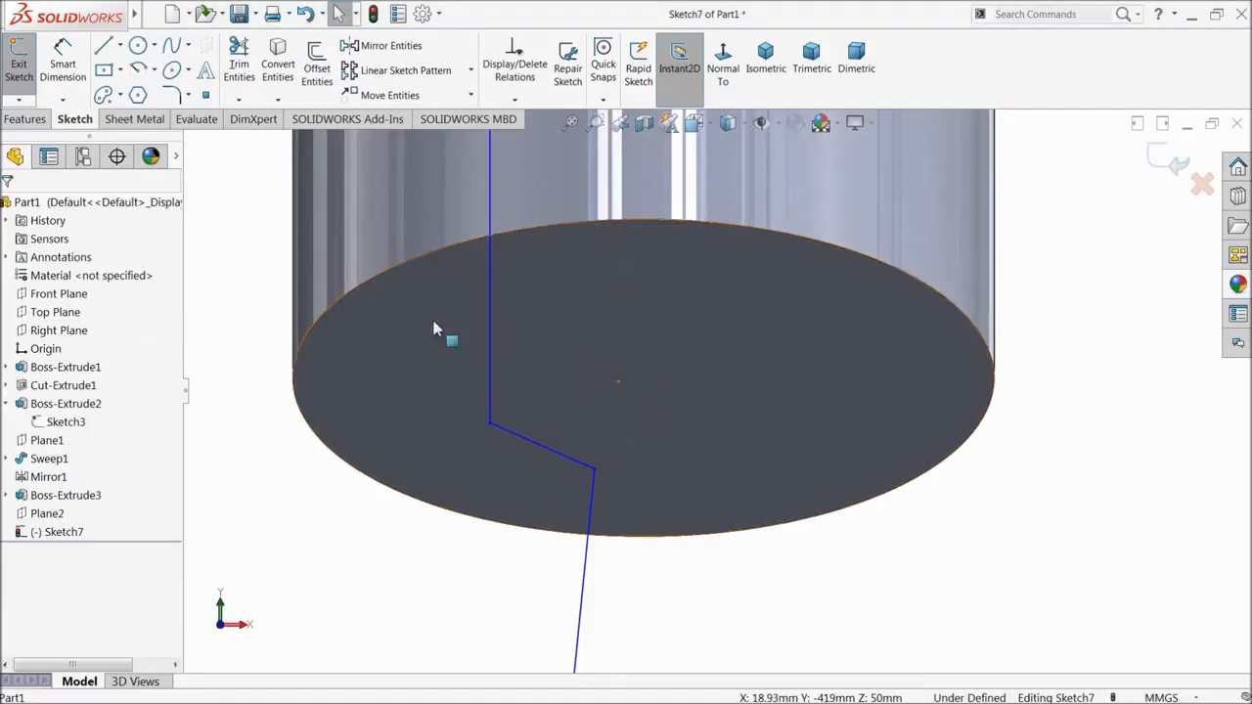
- Place a point at the end face's center and draw a vertical centerline from it downward below the leg
click(205, 95)
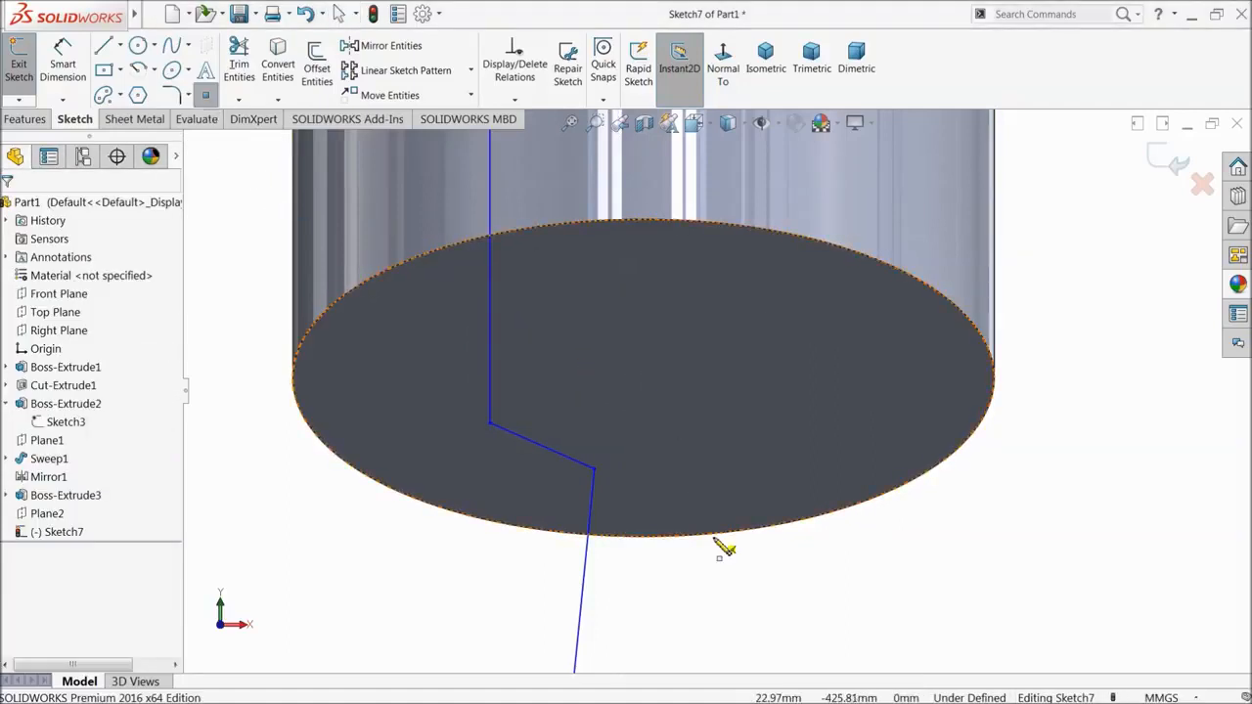
click(644, 381)
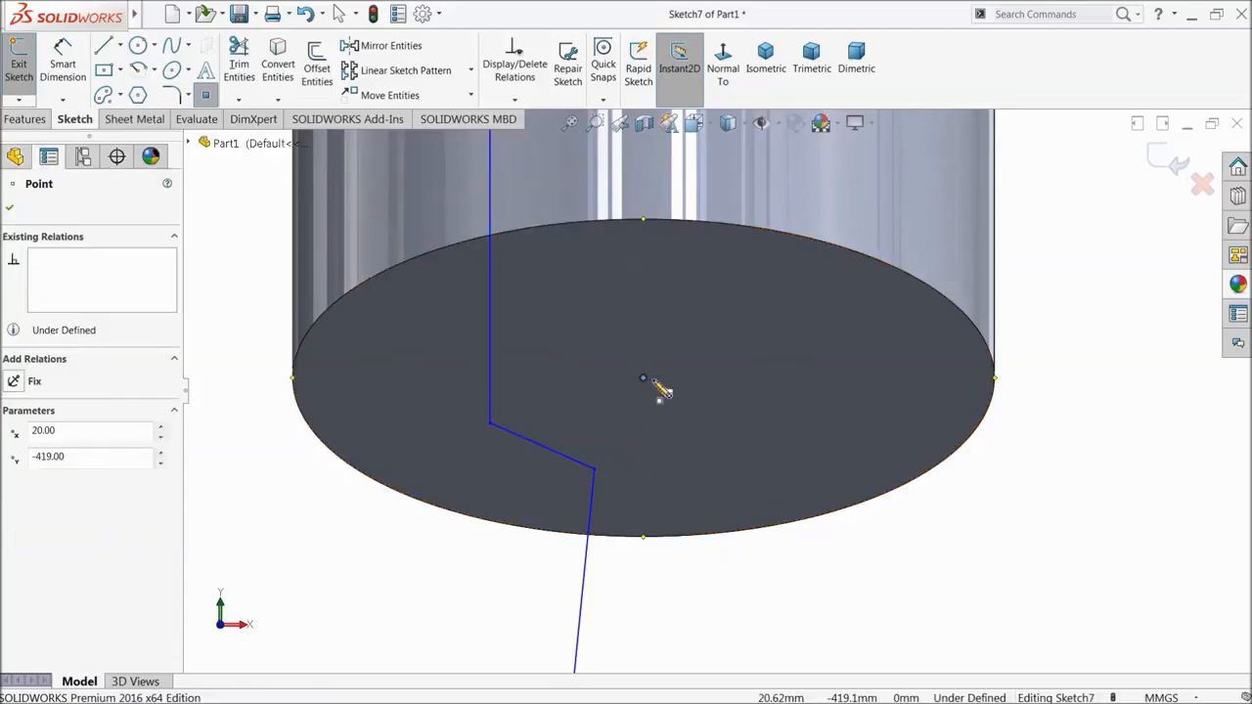
click(153, 46)
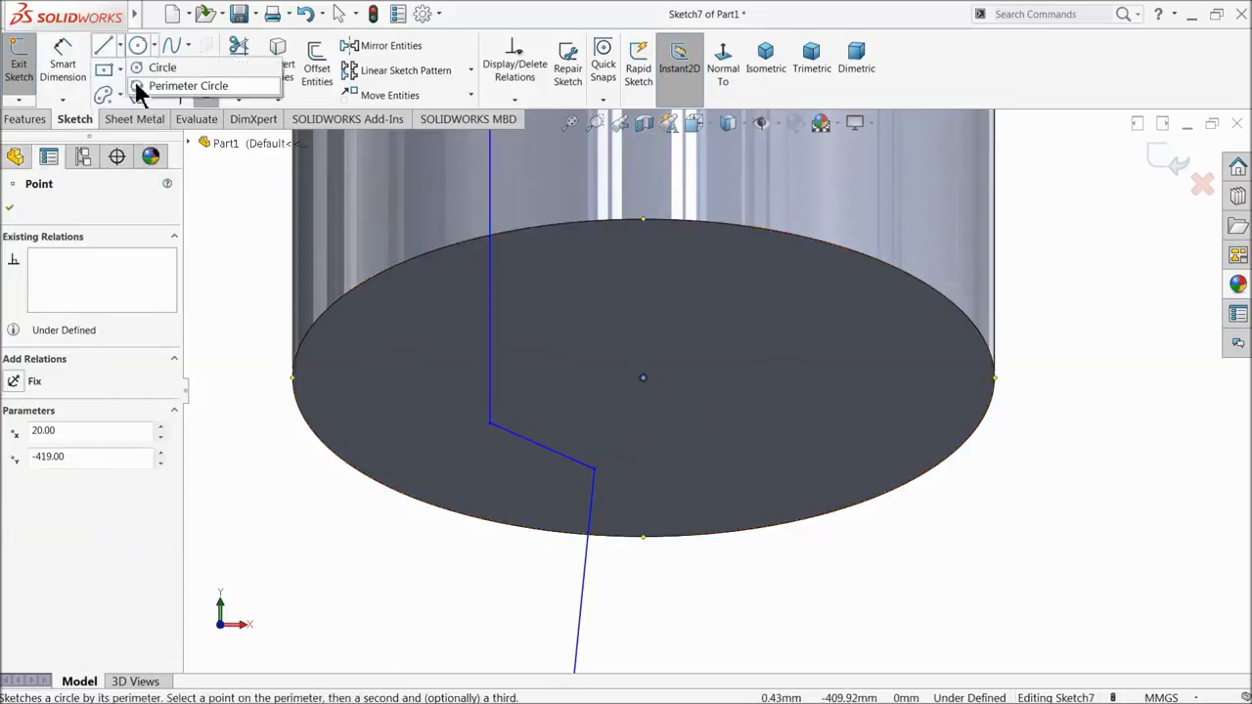
click(120, 46)
click(125, 86)
scroll(819, 419, up, 5)
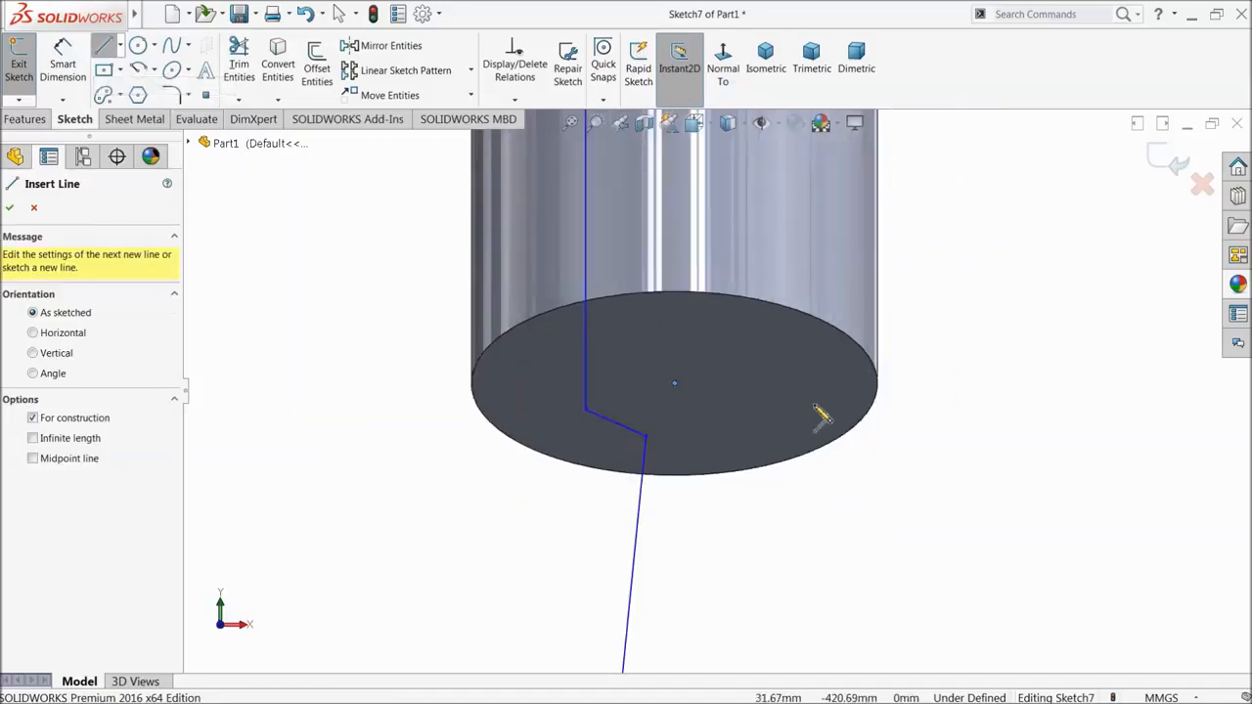
click(682, 391)
click(682, 630)
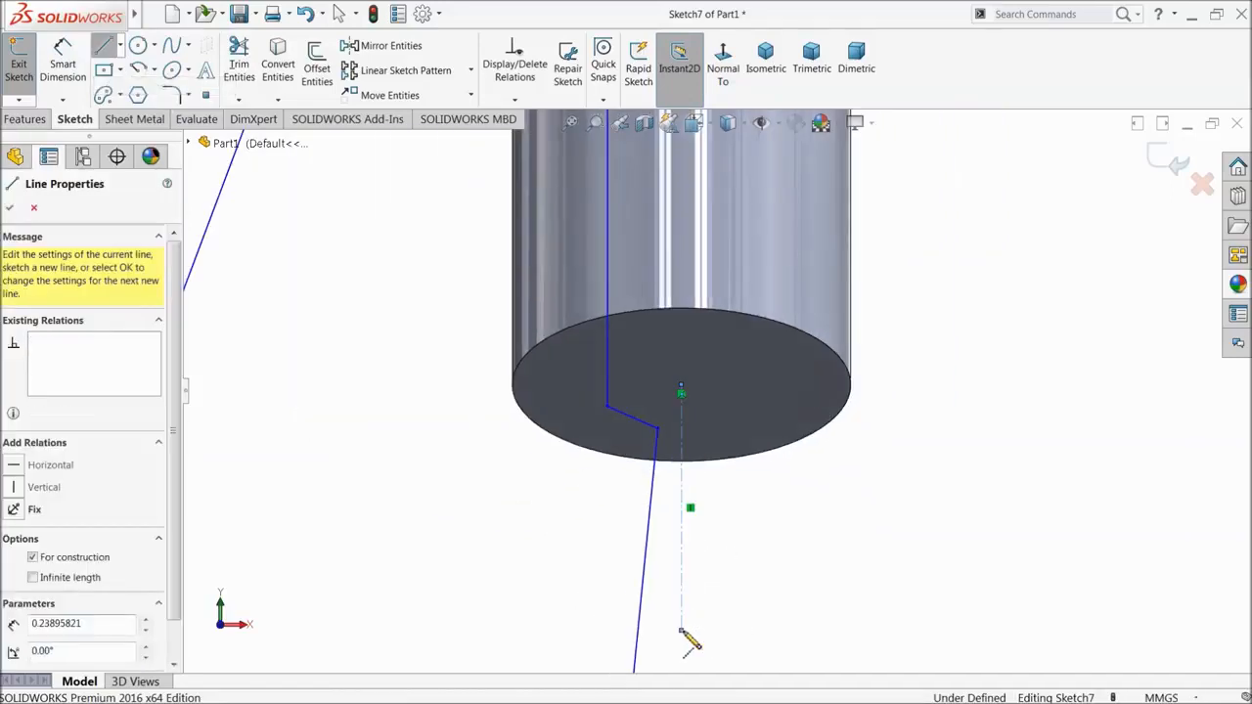
key(Escape)
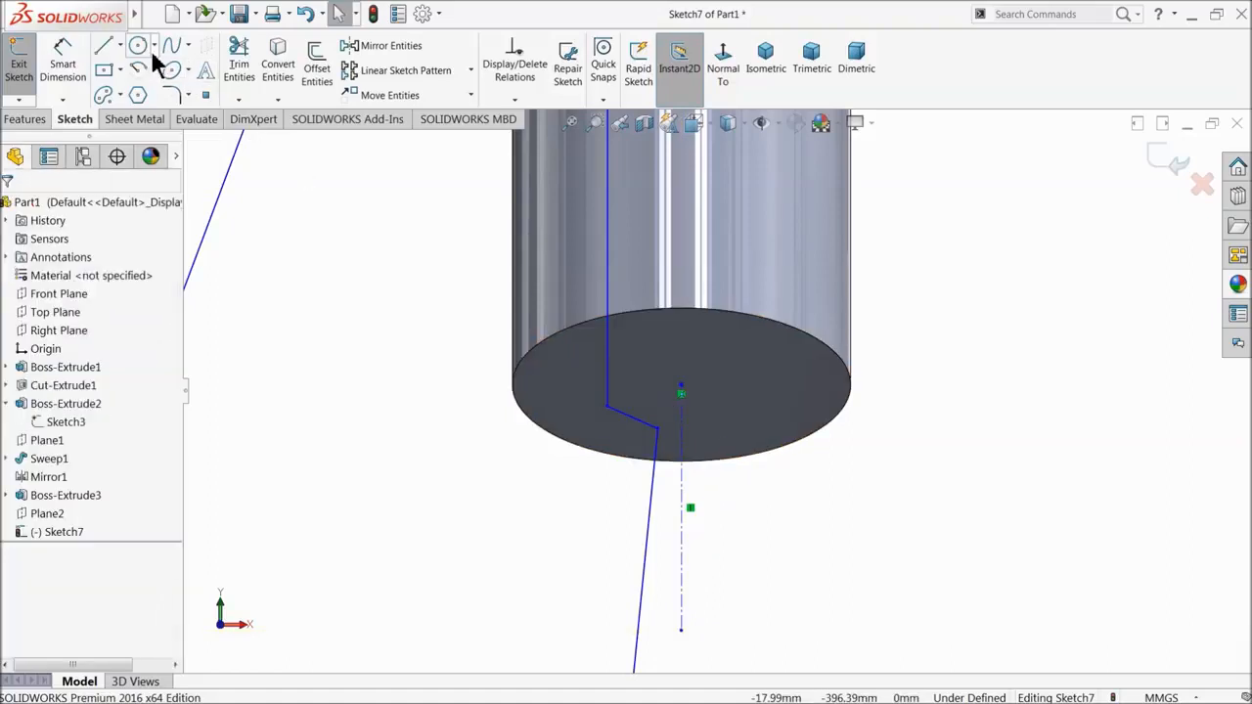
- Draw a second vertical centerline about 82 mm long from the end-face point upward along the leg
click(120, 47)
click(125, 84)
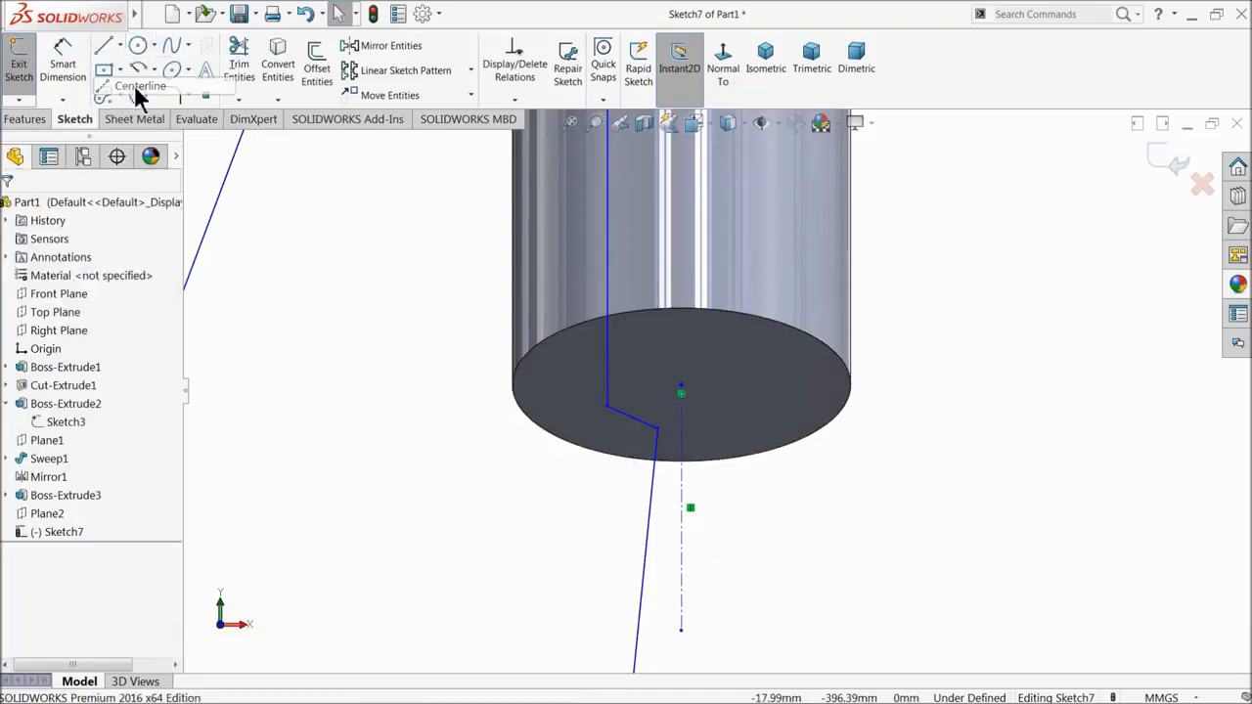
click(681, 391)
scroll(695, 352, up, 8)
click(711, 211)
right_click(795, 189)
click(843, 199)
- Dimension the profile's inner vertical line across the upper centerline as a doubled distance of 11 mm
click(62, 59)
scroll(736, 345, down, 3)
click(690, 335)
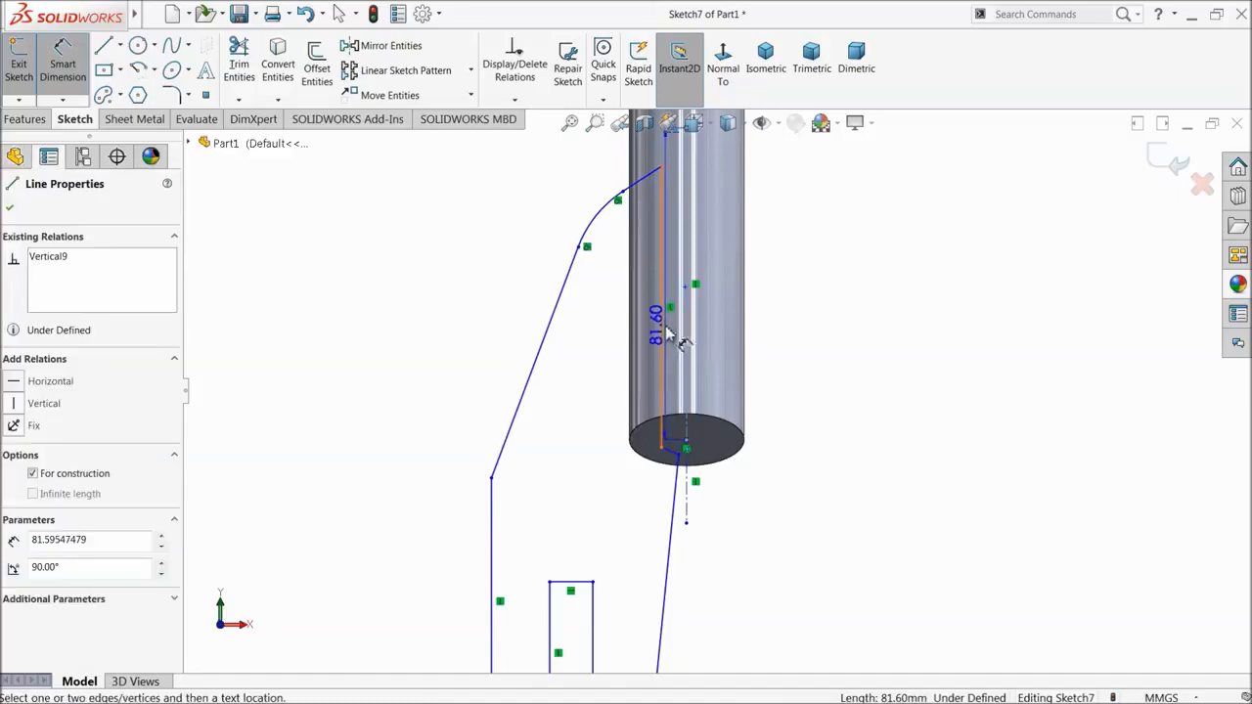
click(662, 327)
click(792, 332)
text(11)
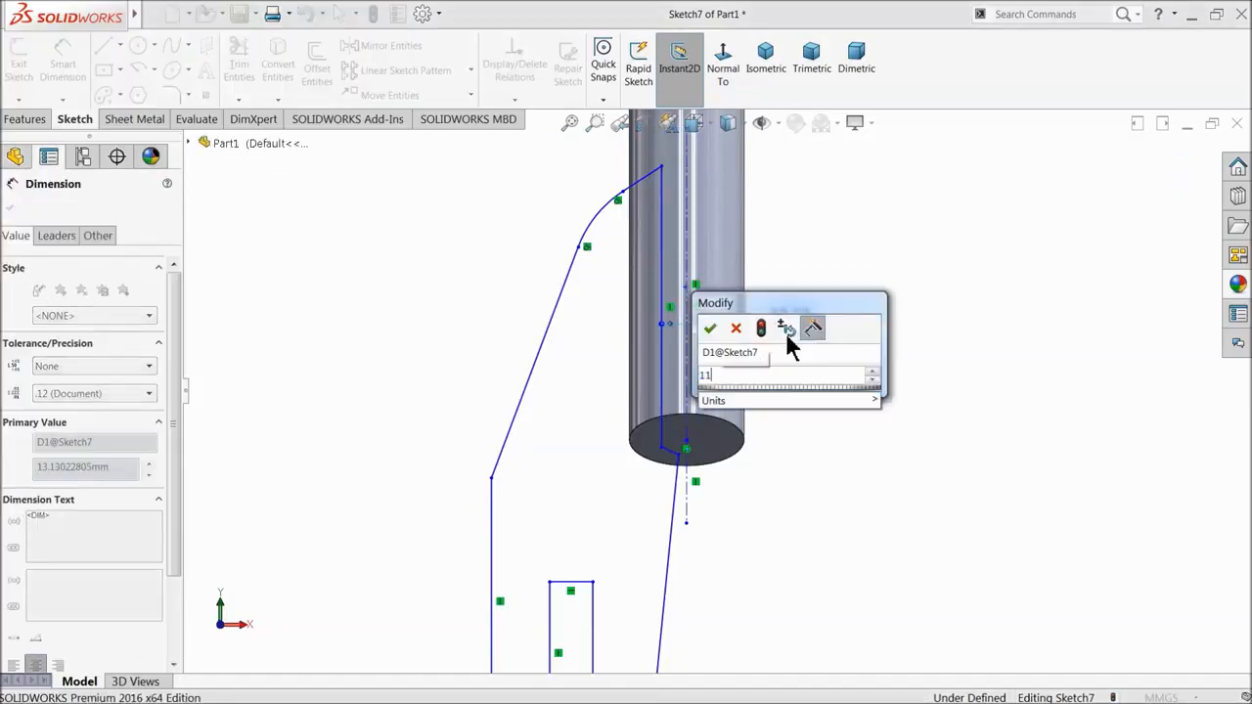
key(Return)
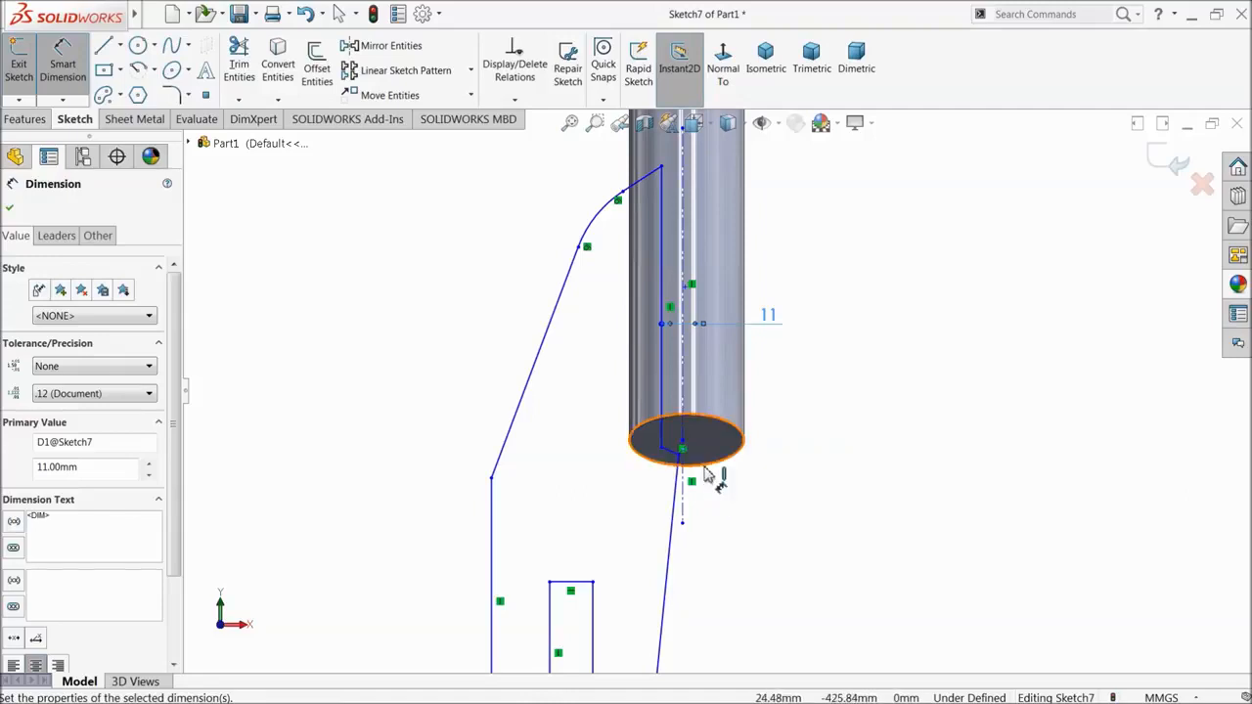
- Delete both vertical centerlines and the point at the leg's end face, including the attached 11 mm dimension
scroll(712, 467, up, 3)
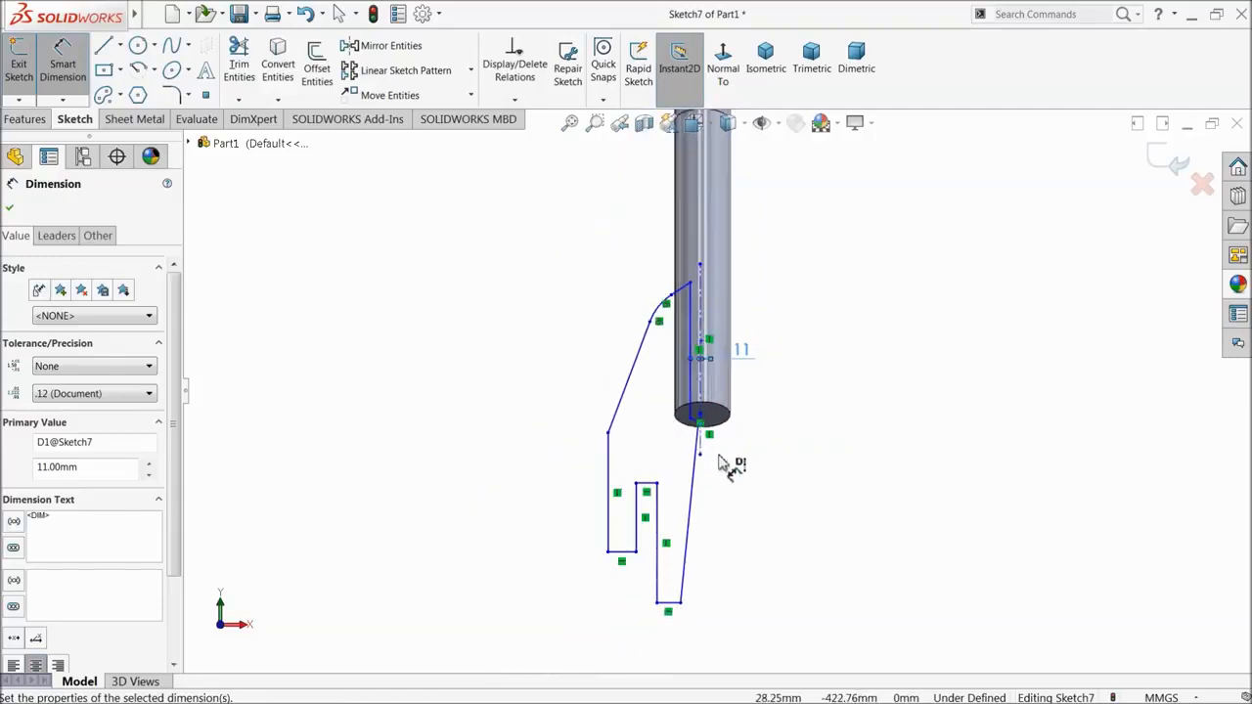
scroll(711, 223, down, 3)
scroll(702, 254, down, 2)
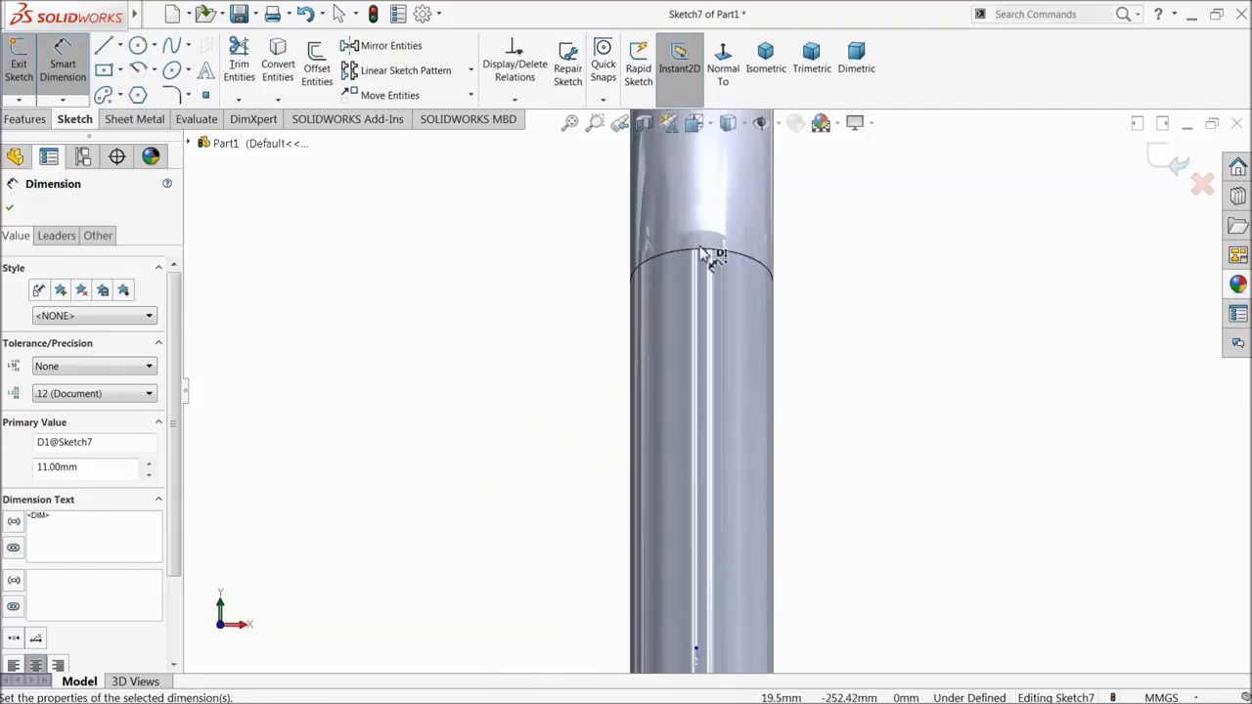
scroll(714, 220, up, 5)
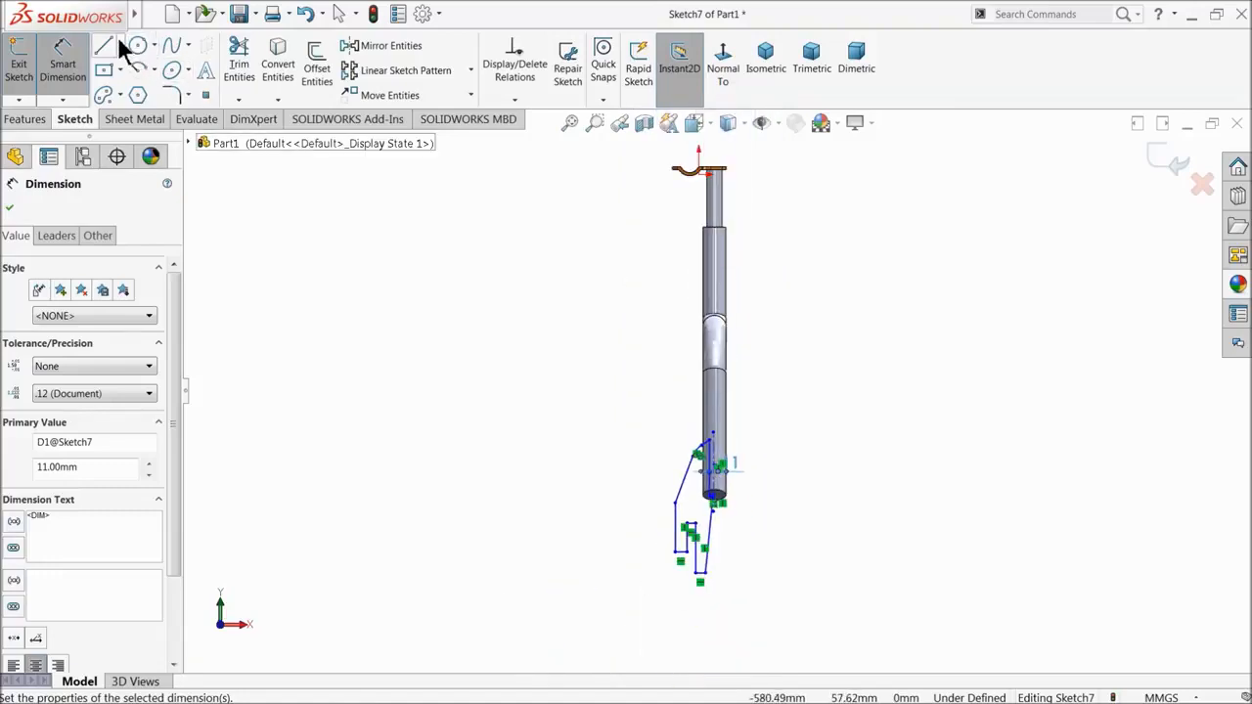
scroll(685, 470, down, 3)
click(61, 68)
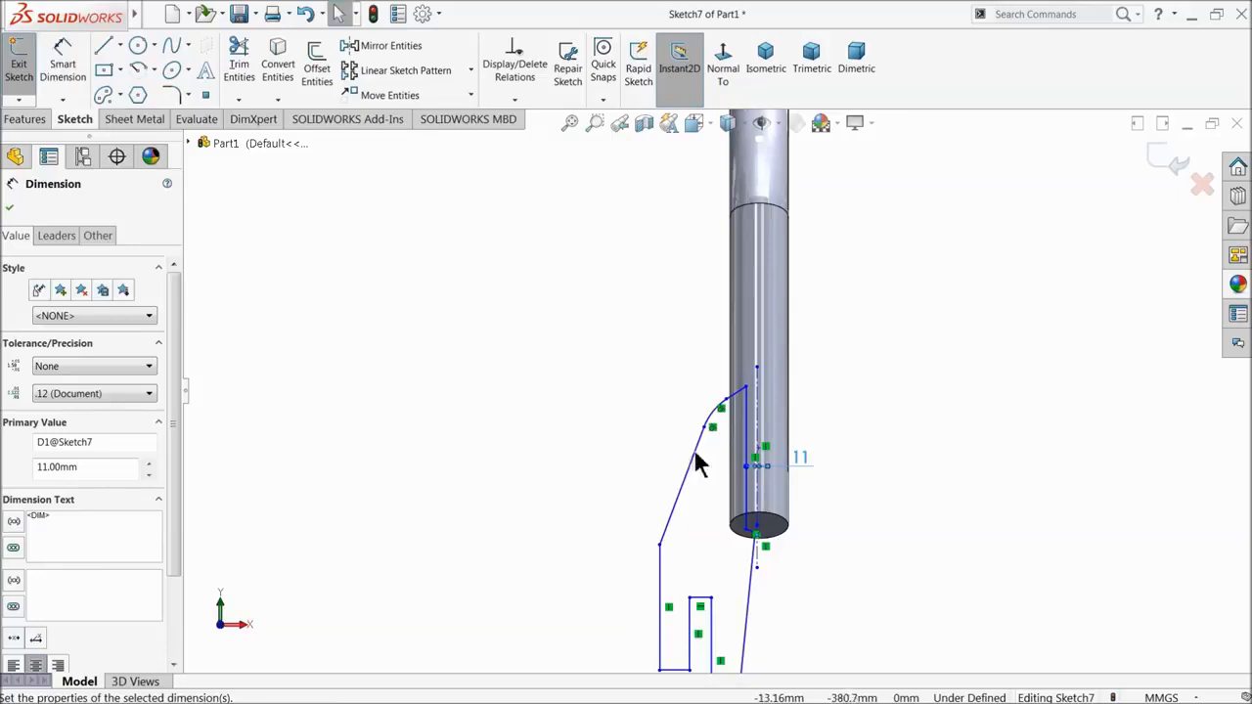
scroll(697, 465, down, 4)
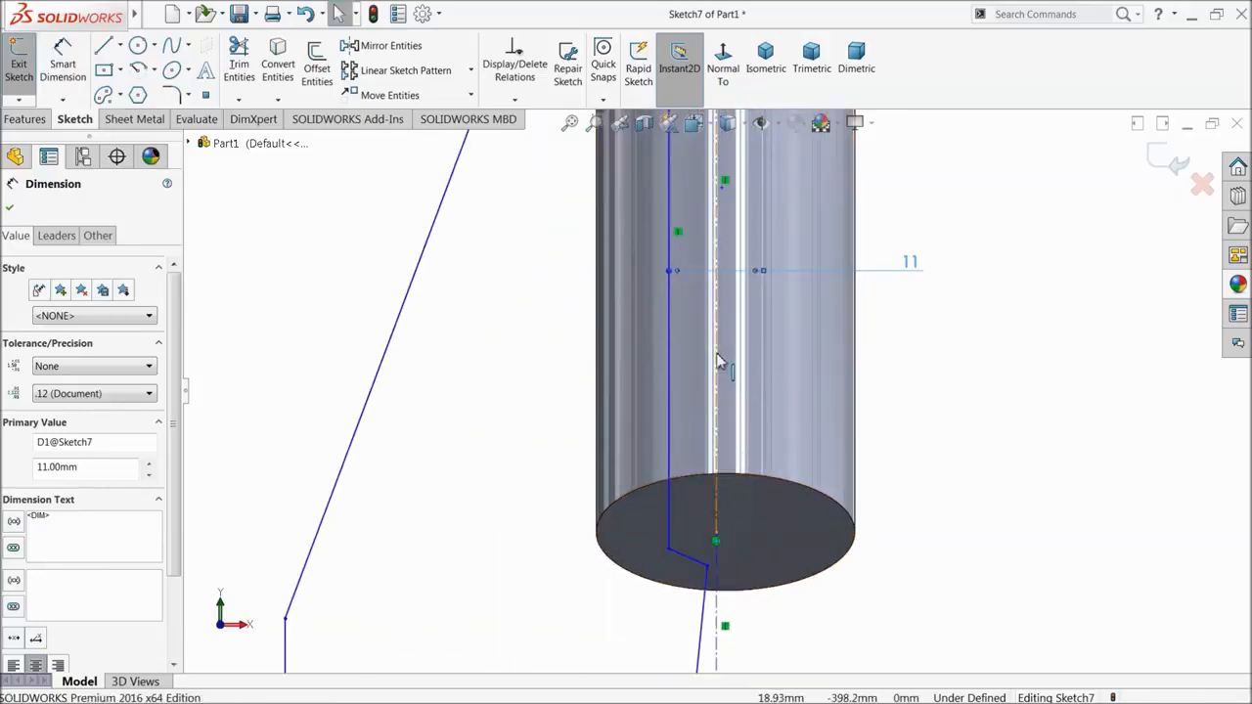
click(719, 358)
key(Delete)
click(532, 346)
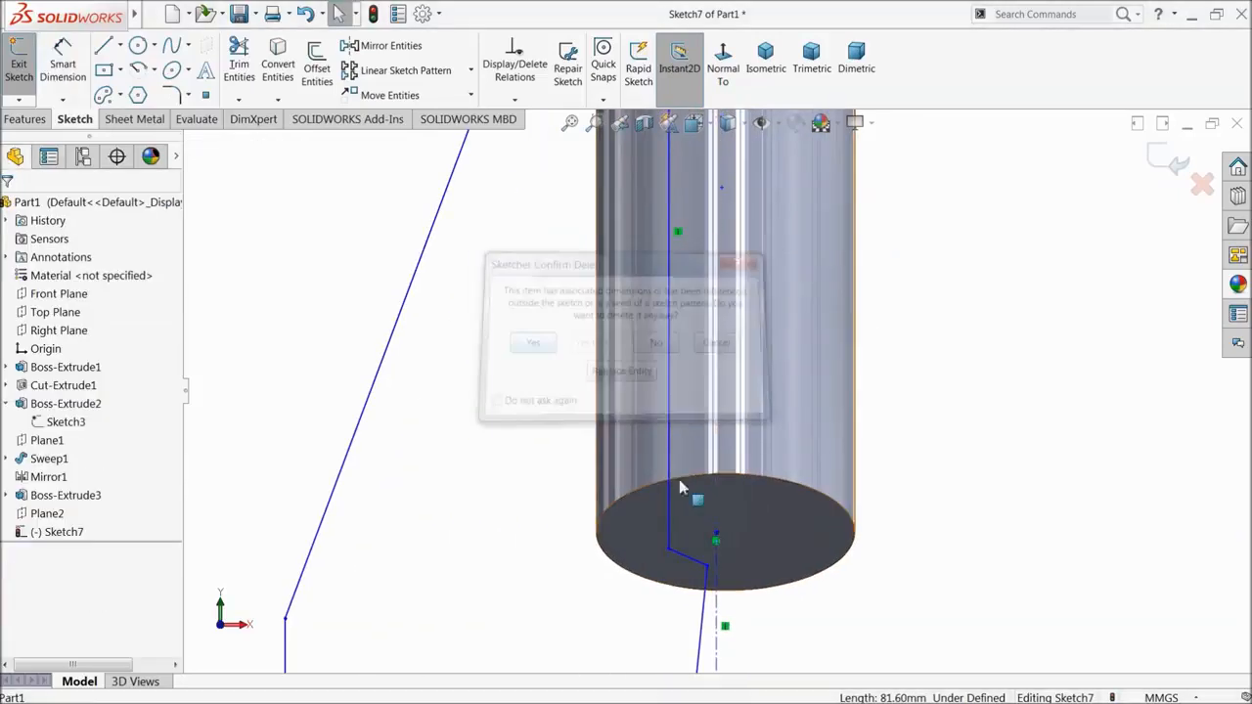
click(717, 557)
key(Delete)
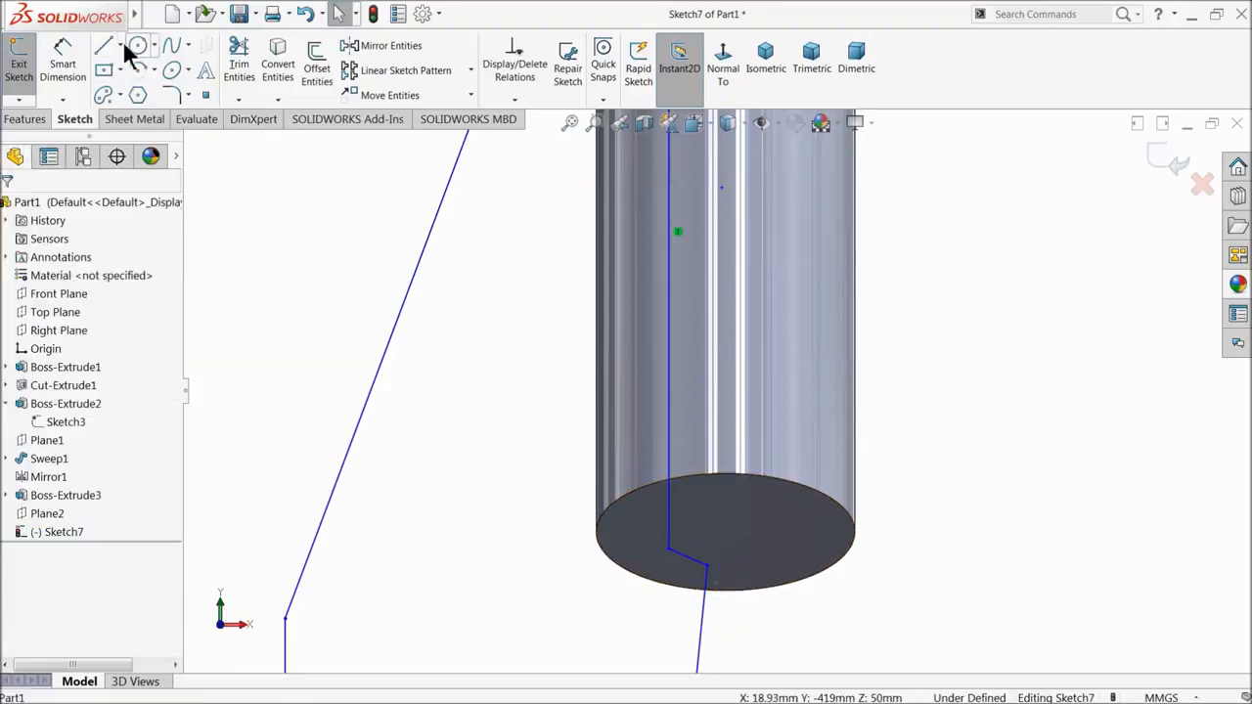
- Draw a vertical centerline about 532 mm long from the midpoint of the rod's shoulder edge down past the slotted profile
click(153, 45)
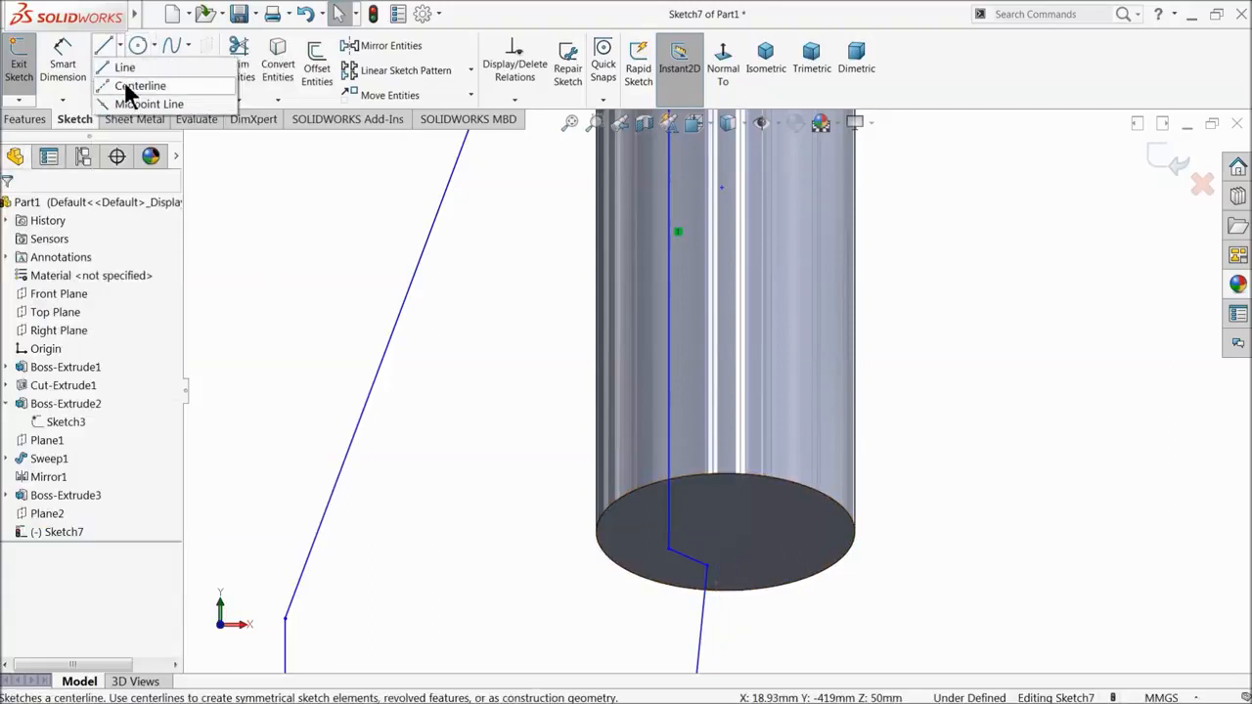
click(137, 85)
scroll(712, 305, up, 10)
scroll(719, 323, down, 8)
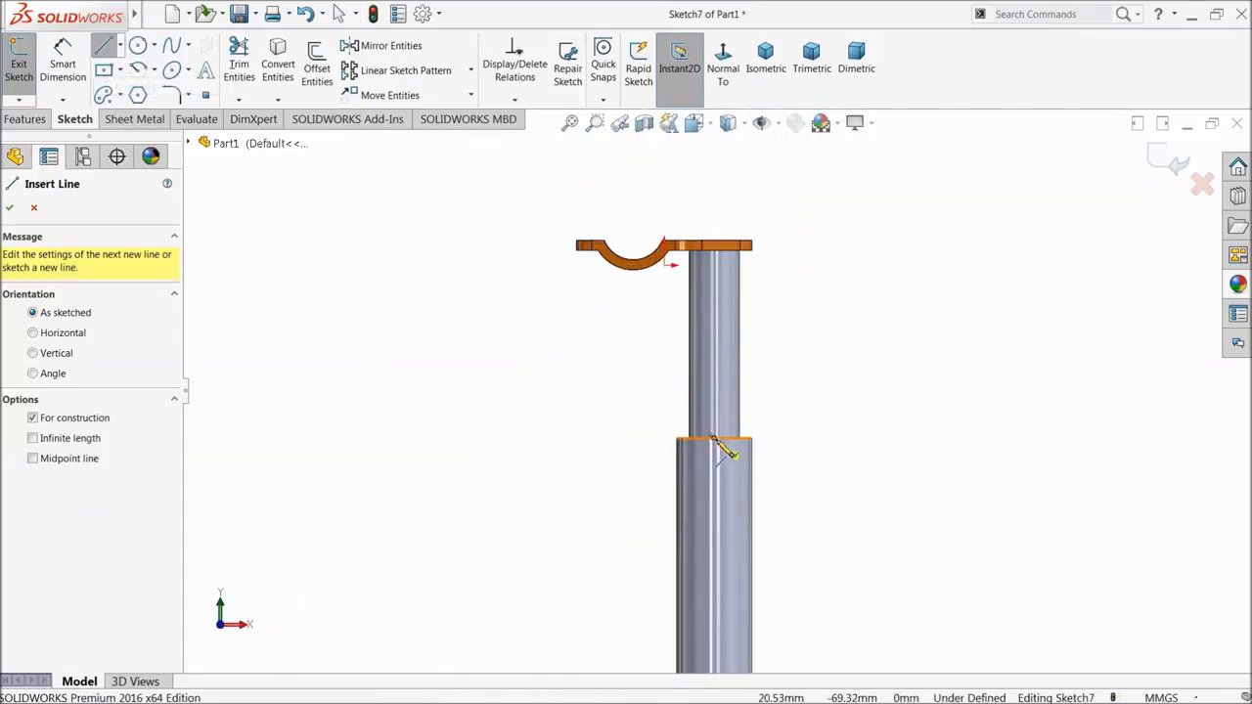
click(714, 439)
scroll(728, 533, up, 7)
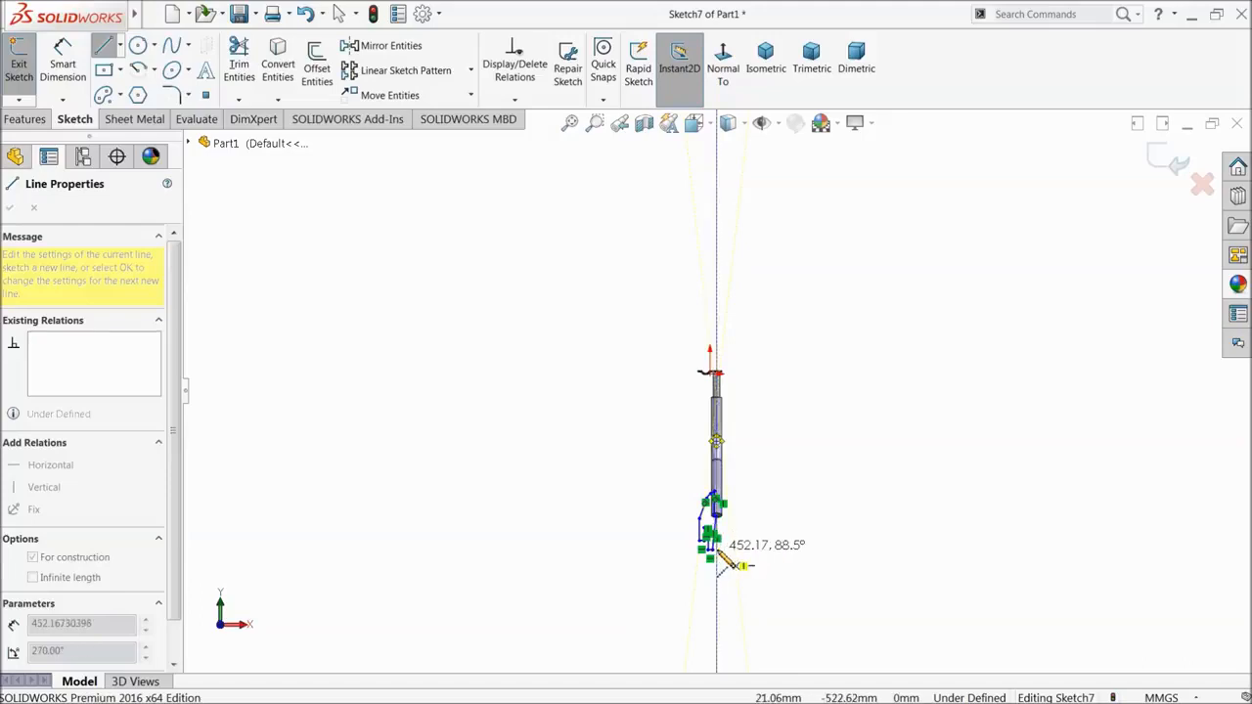
scroll(721, 559, down, 2)
scroll(726, 565, down, 3)
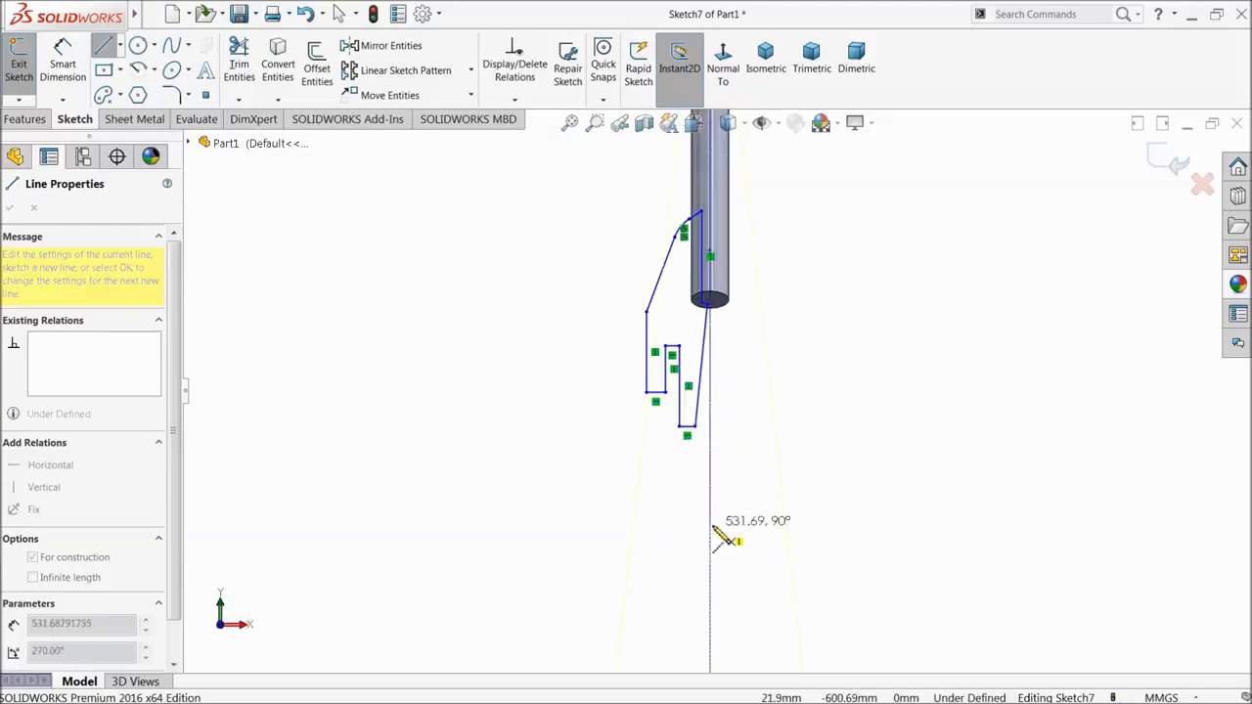
click(712, 526)
right_click(753, 458)
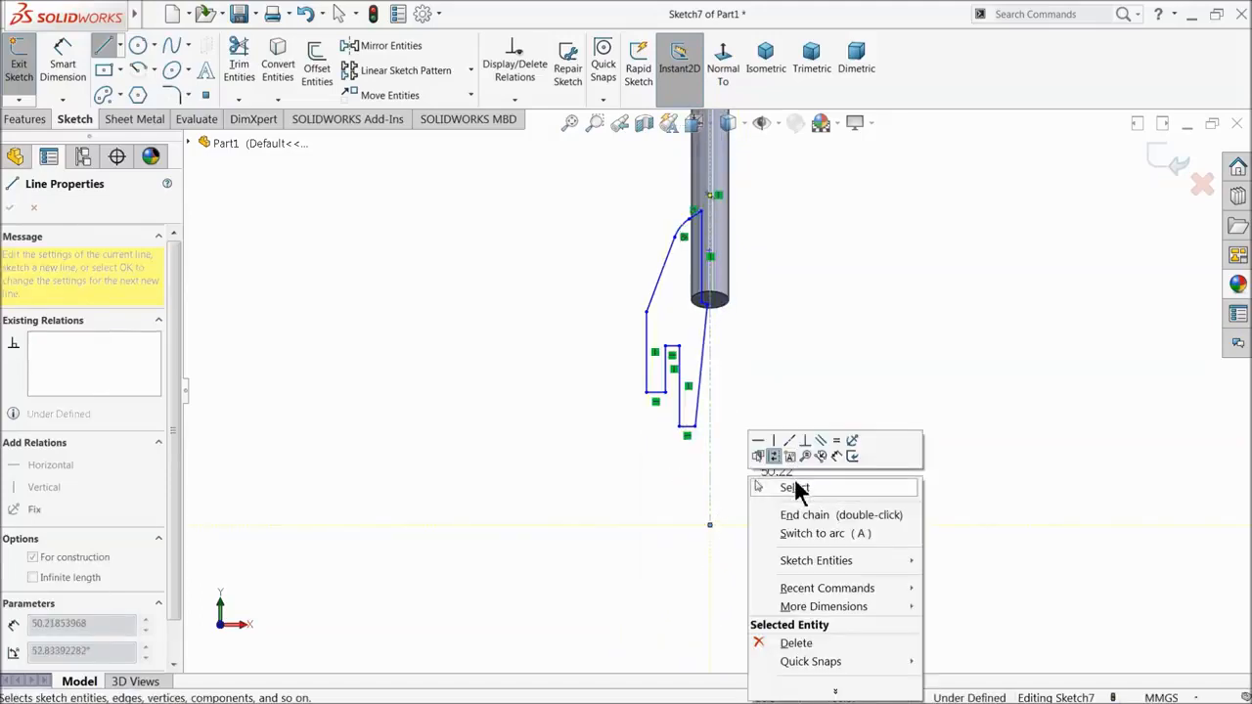
click(792, 481)
- Dimension the profile's inner vertical line across the long centerline as a doubled distance of 11 mm
scroll(704, 293, down, 5)
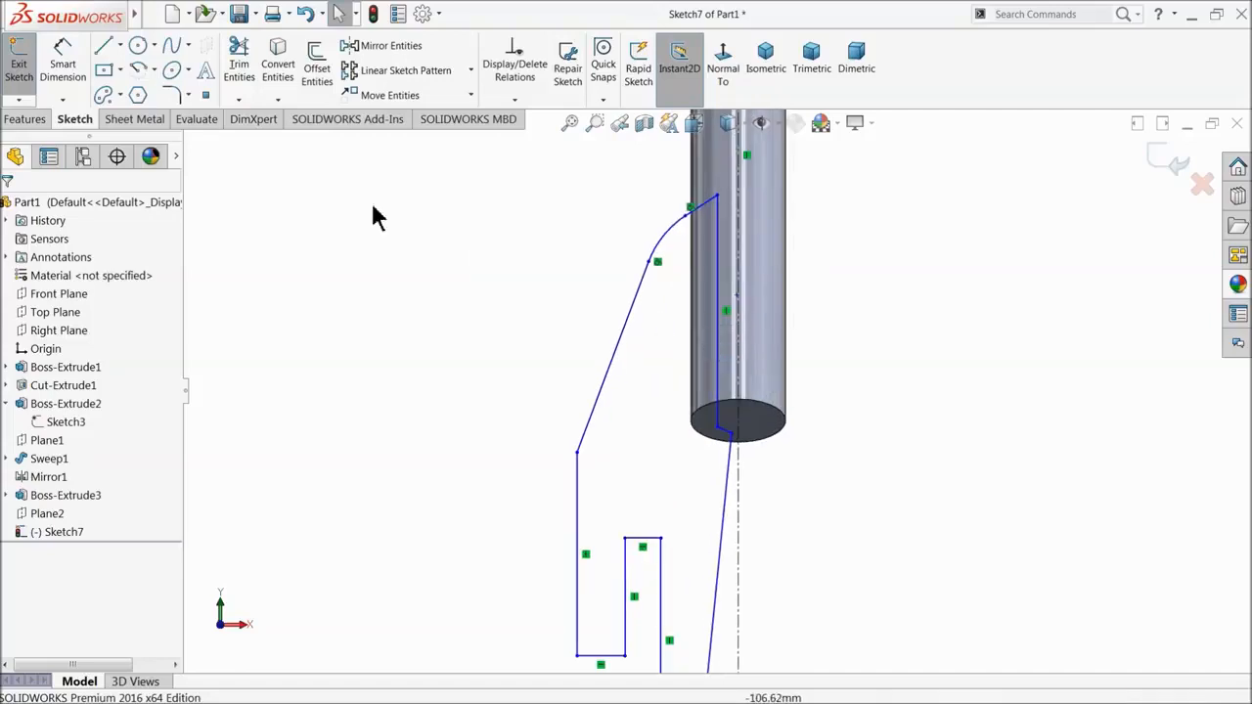
click(62, 68)
scroll(724, 315, down, 3)
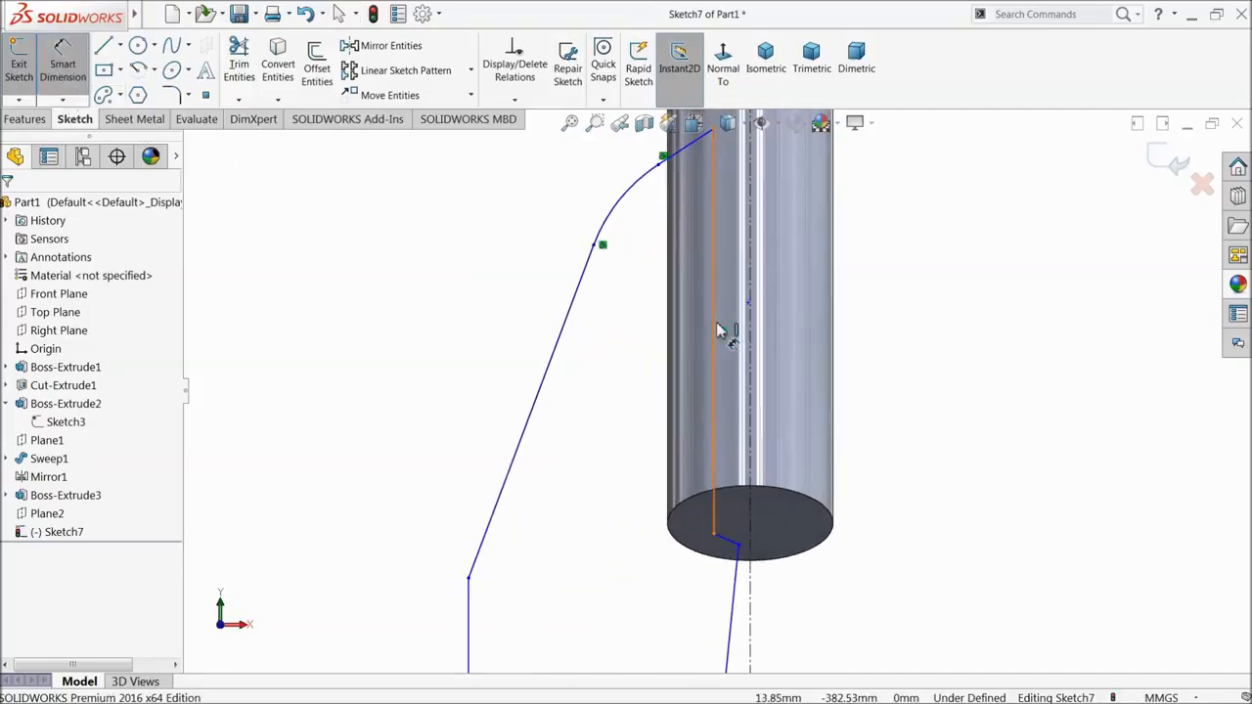
click(721, 329)
click(749, 330)
click(904, 337)
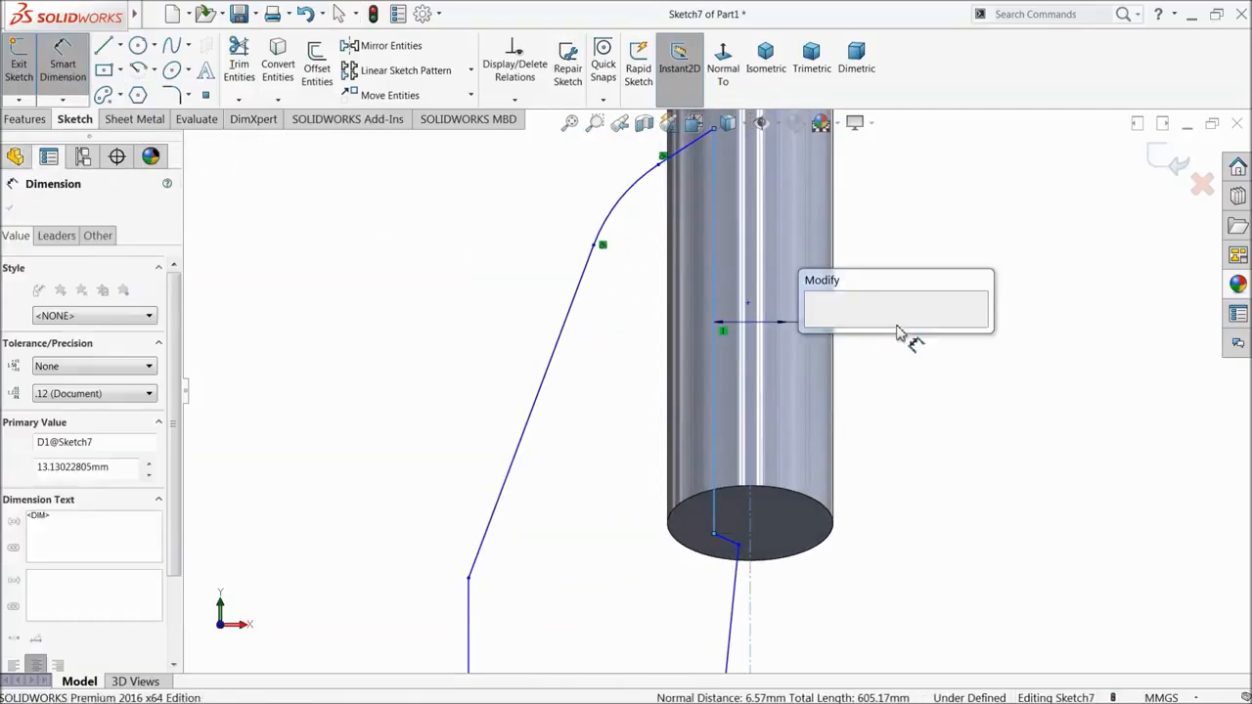
text(11)
key(Return)
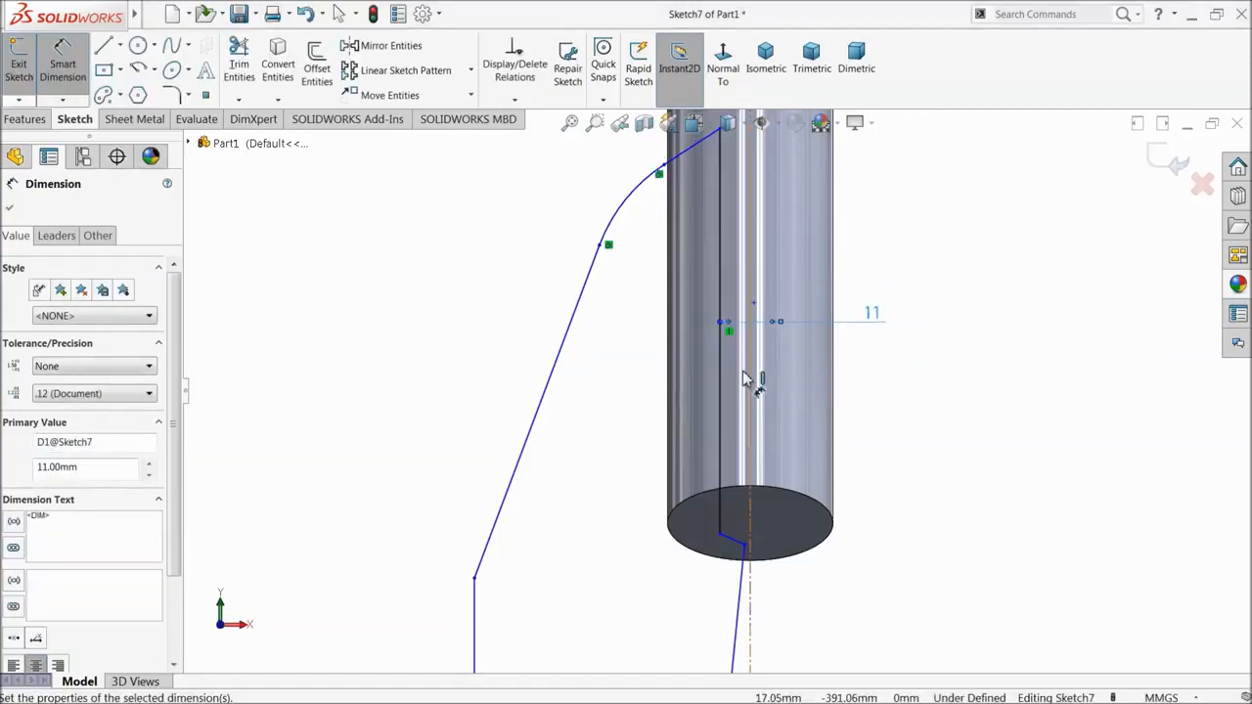
- Make the profile's two short bottom edges on either side of the slot collinear
scroll(682, 342, up, 3)
scroll(682, 343, up, 2)
scroll(755, 541, down, 2)
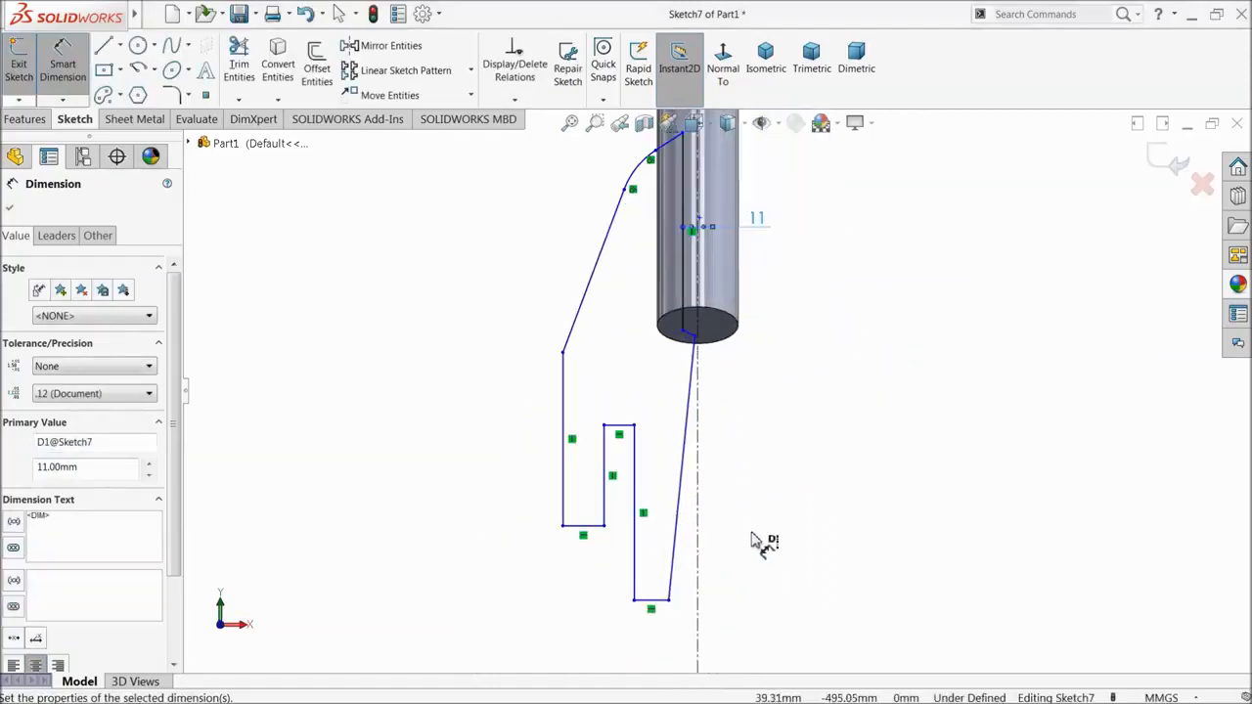
click(12, 209)
scroll(559, 511, down, 2)
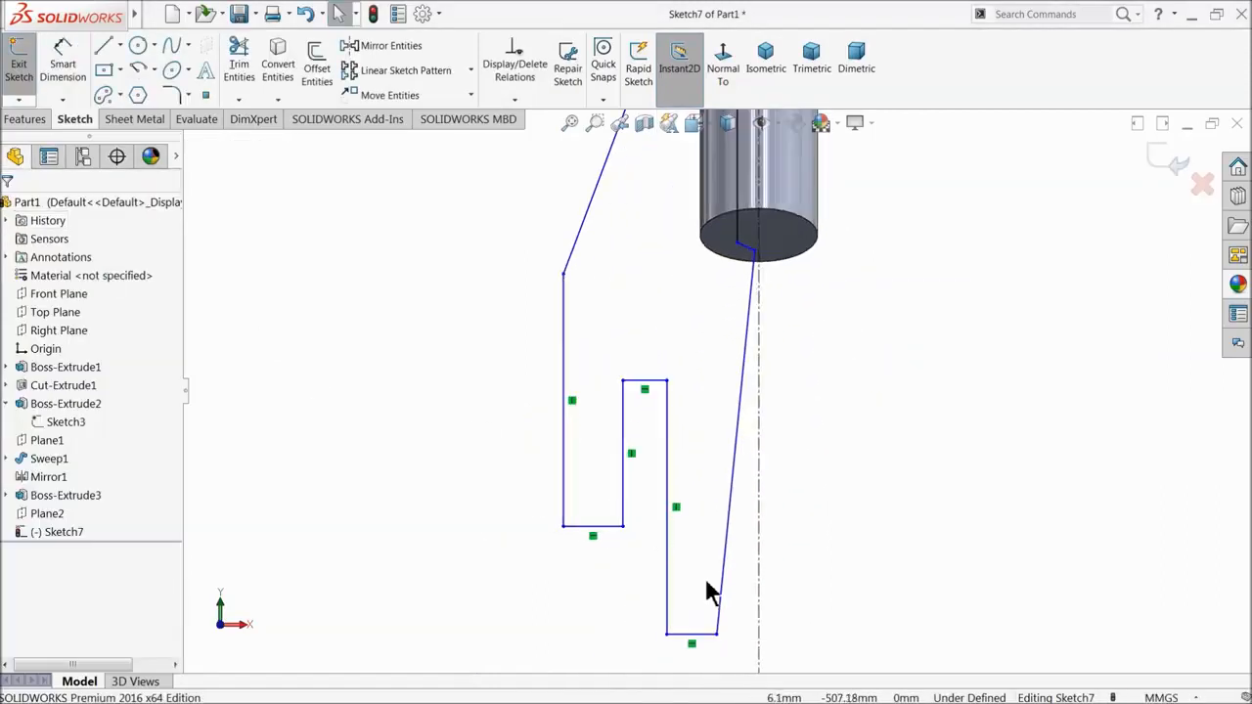
click(691, 638)
ctrl+click(595, 528)
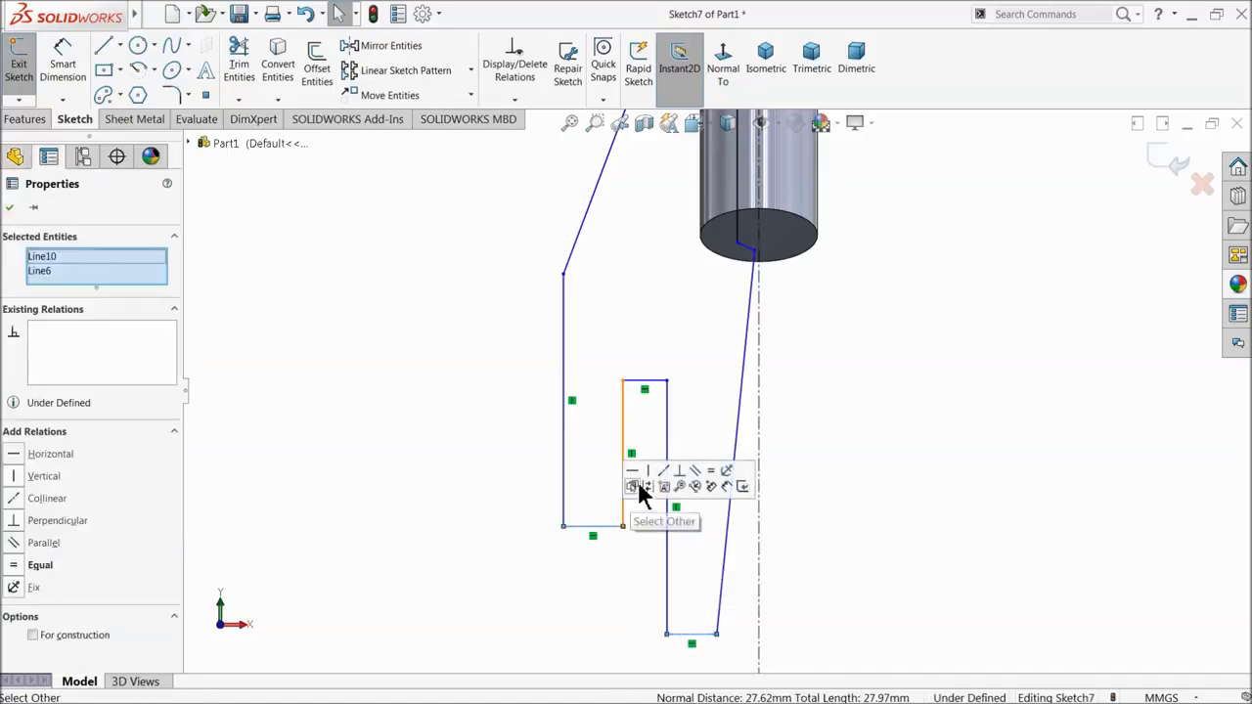
click(663, 471)
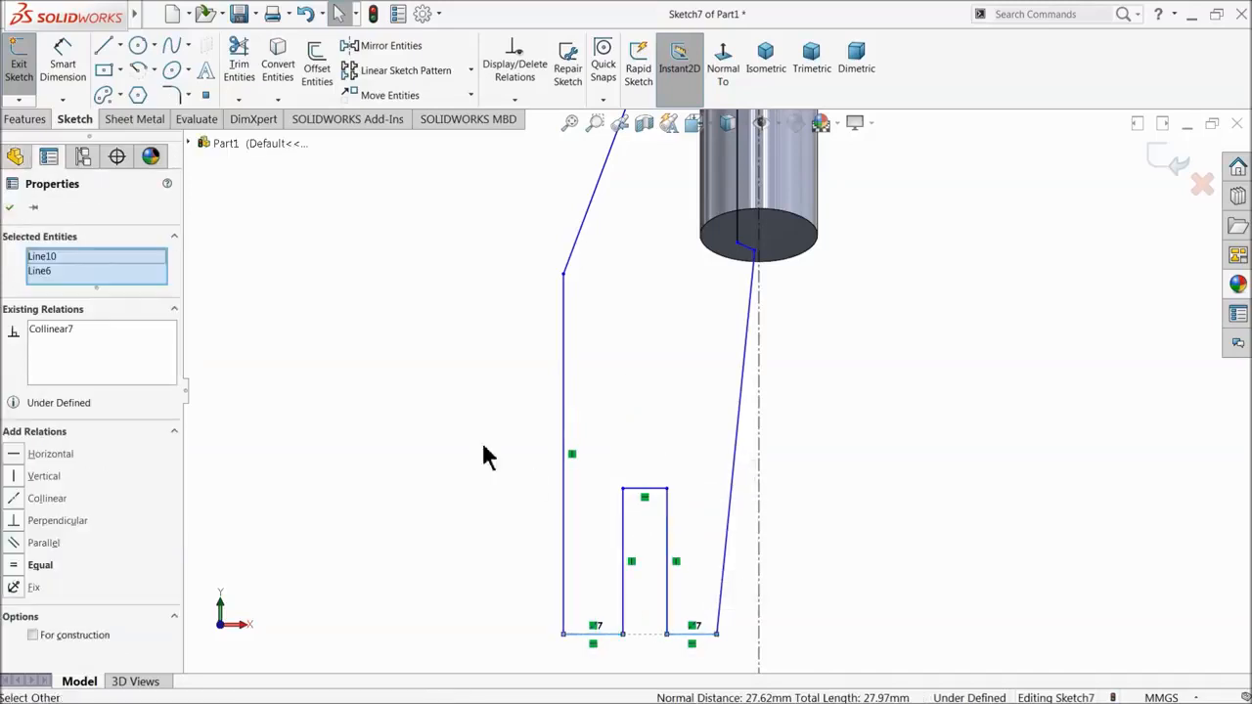
click(520, 441)
- Dimension the two short bottom edges on either side of the slot at 10 mm each
scroll(502, 431, up, 2)
click(59, 70)
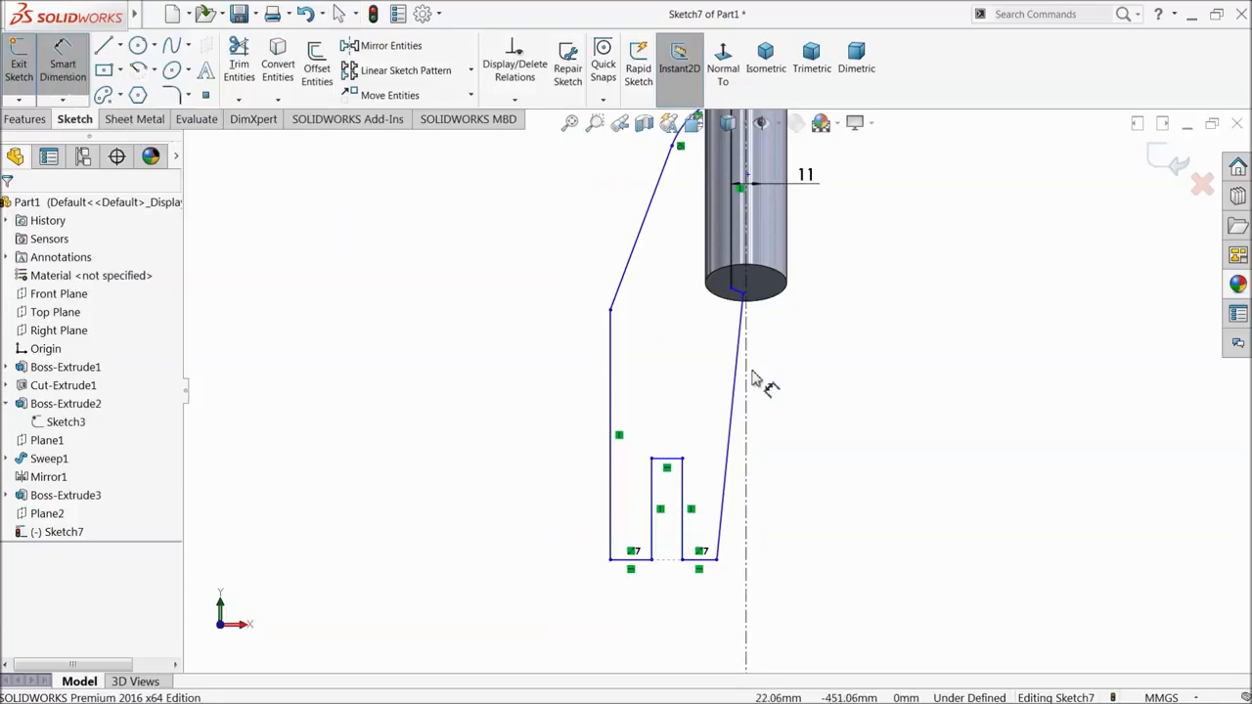
scroll(748, 354, down, 1)
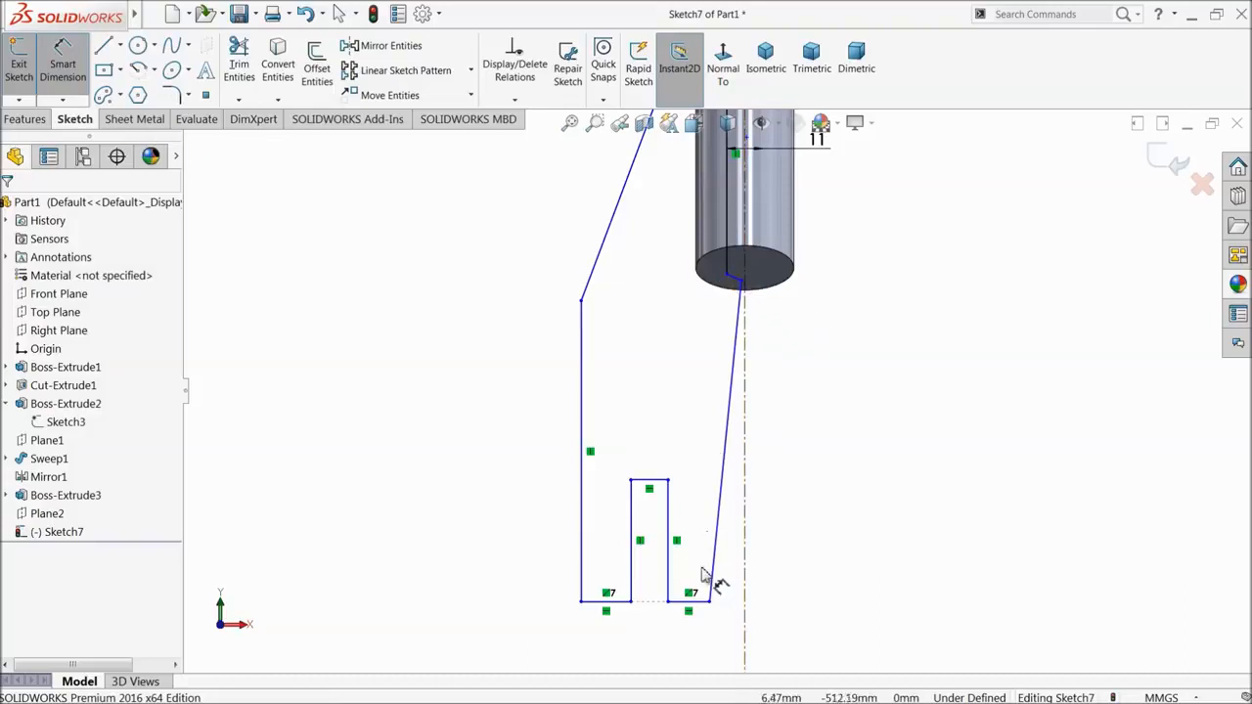
scroll(682, 608, down, 3)
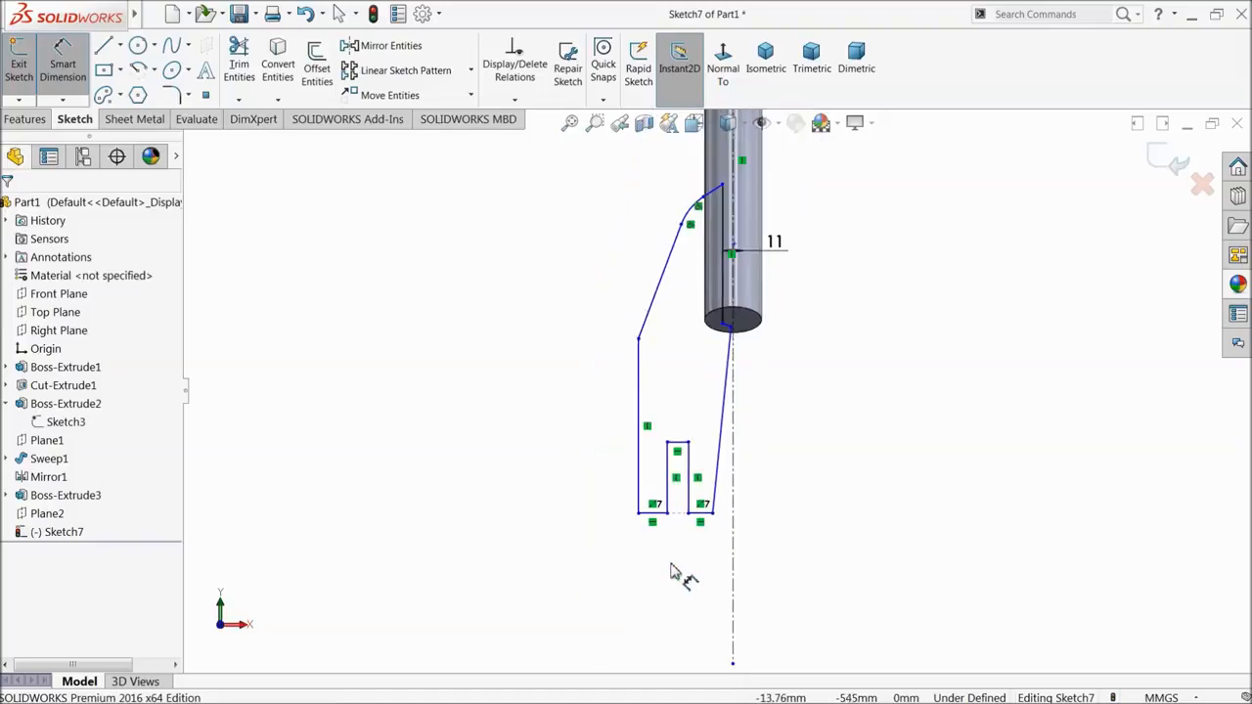
click(627, 437)
click(645, 497)
text(10)
key(Return)
click(751, 438)
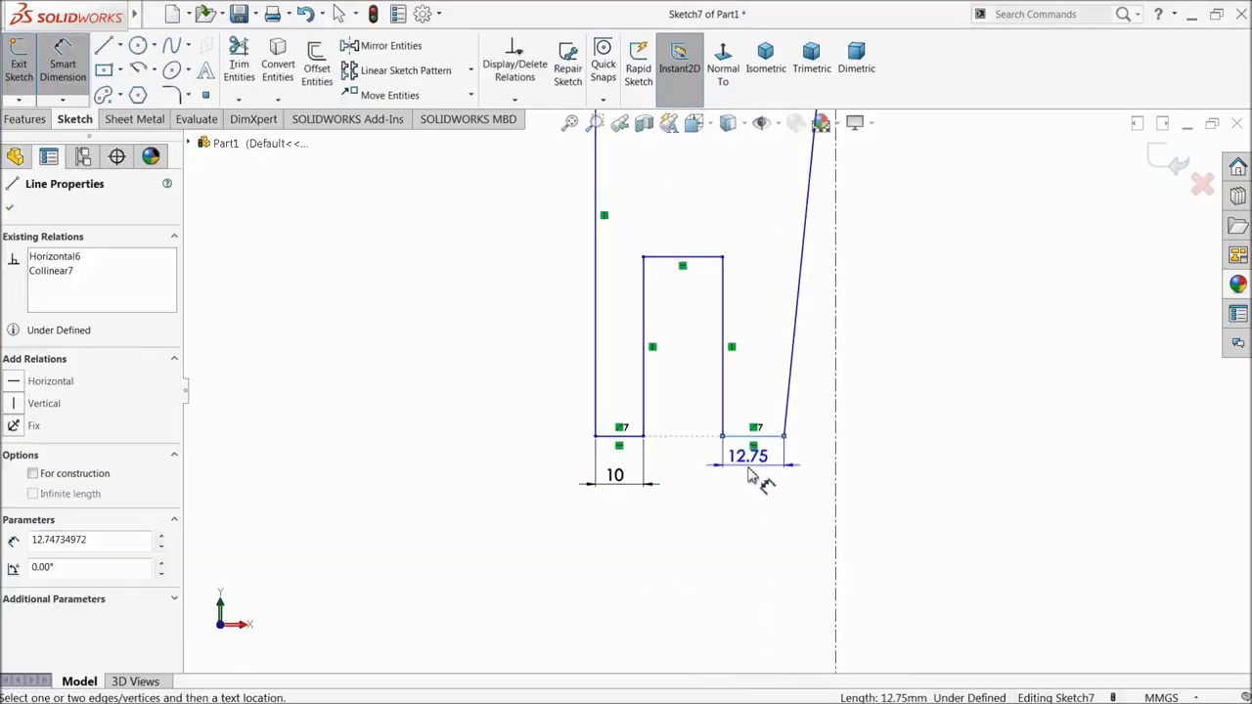
click(749, 477)
text(10)
key(Return)
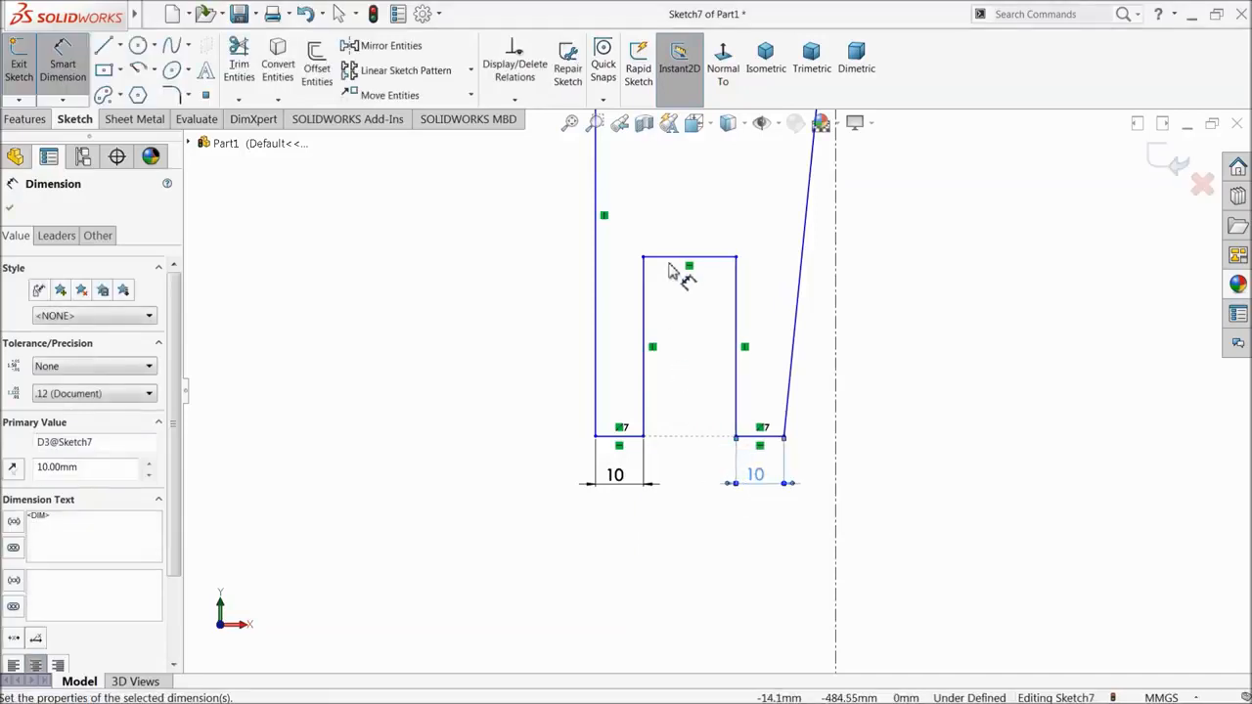
- Dimension the slot's horizontal top edge at 10 mm
click(688, 257)
click(671, 232)
text(10)
key(Return)
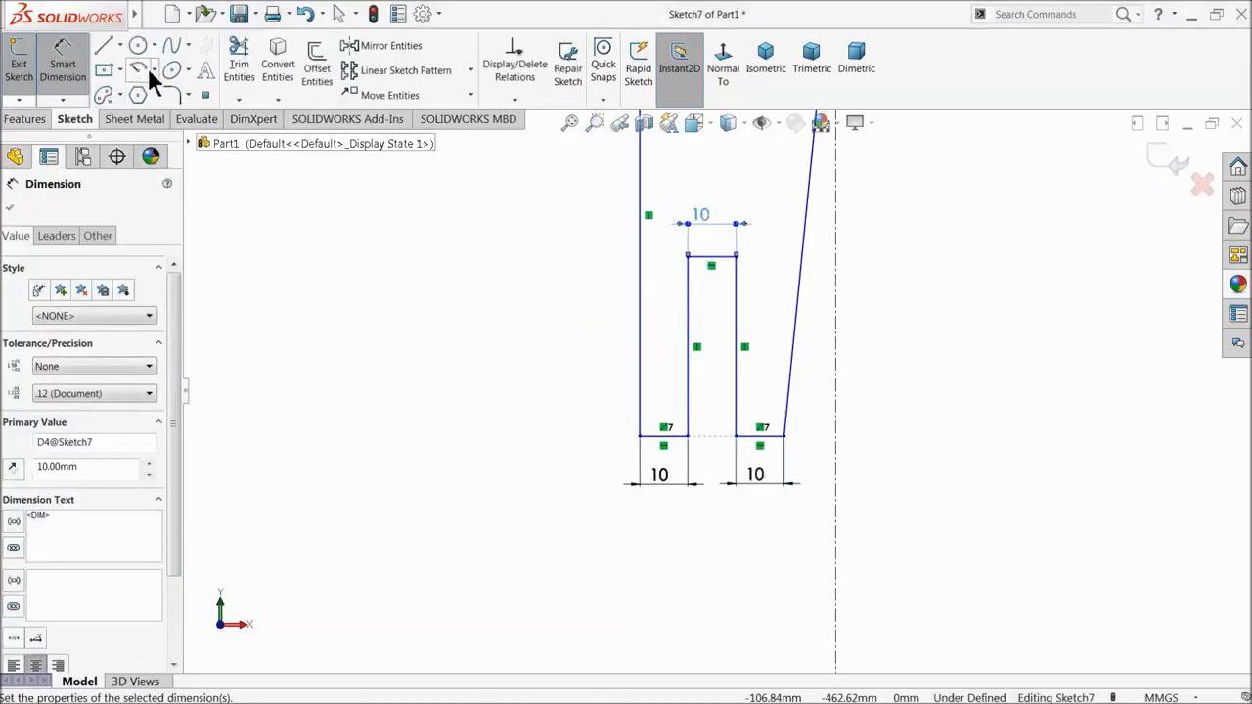
- Sketch a circle of 5 mm radius centred on the midpoint of the slot's top edge, reaching its corner
click(138, 45)
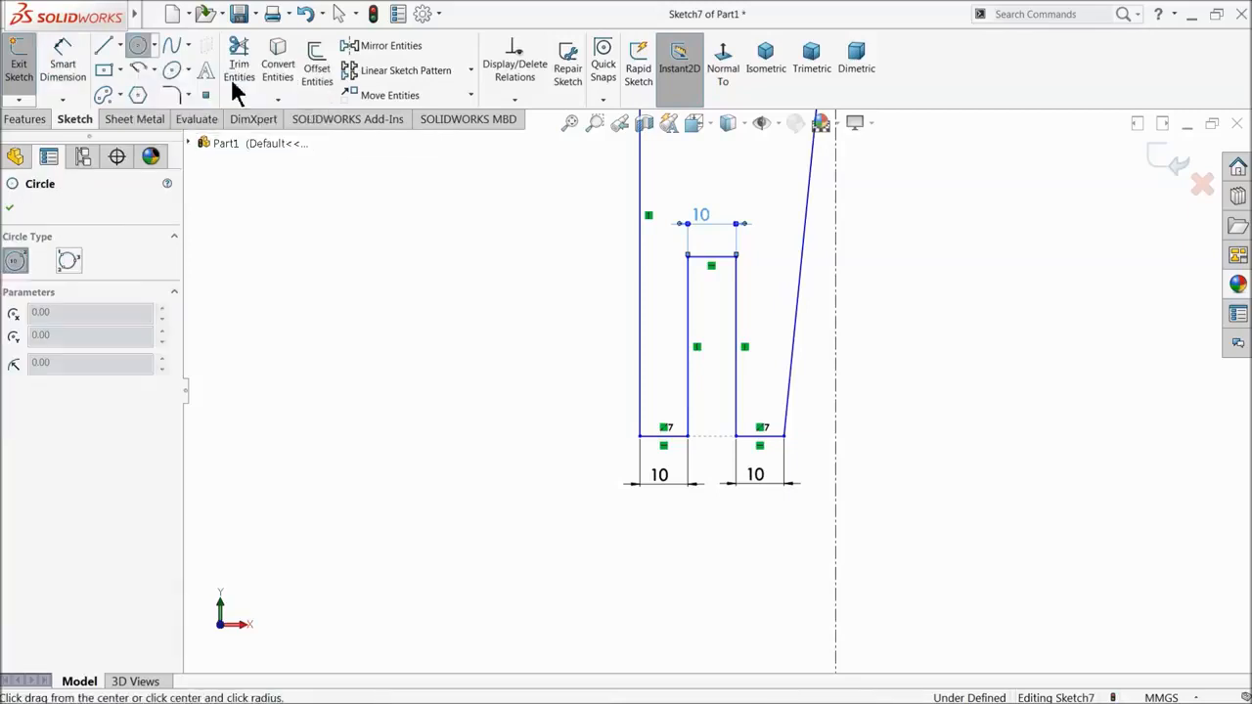
scroll(773, 245, down, 3)
click(661, 281)
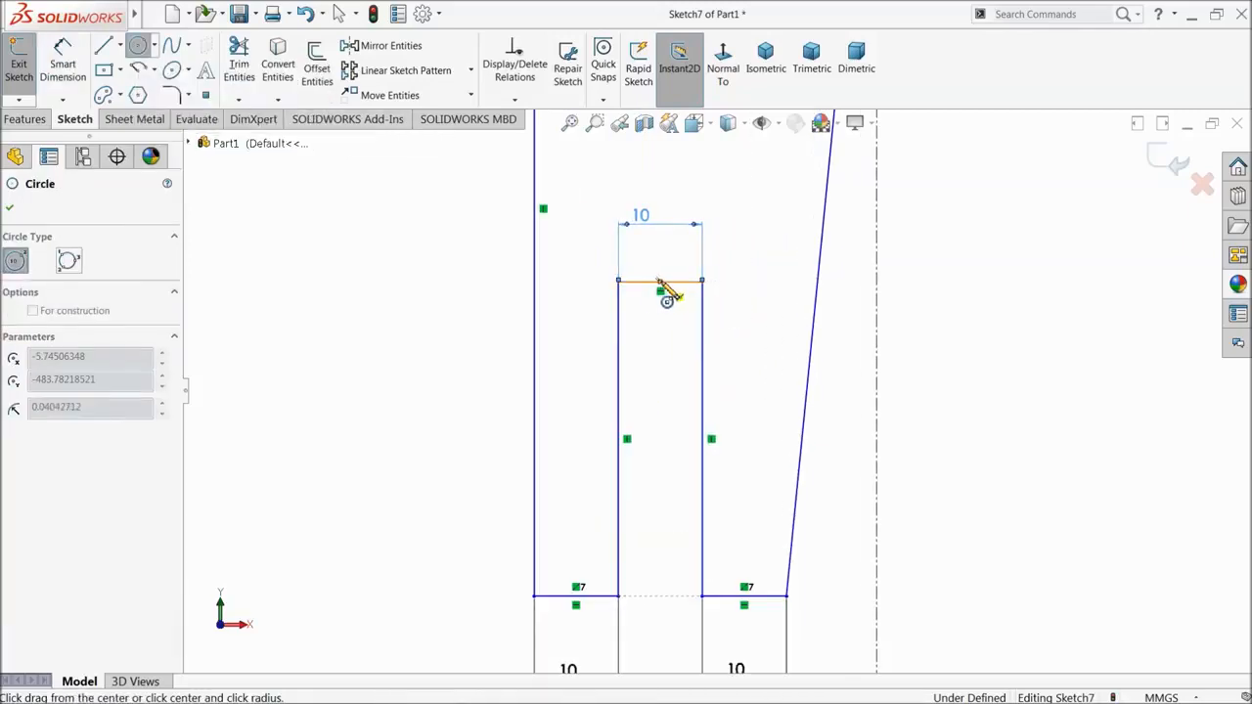
click(619, 283)
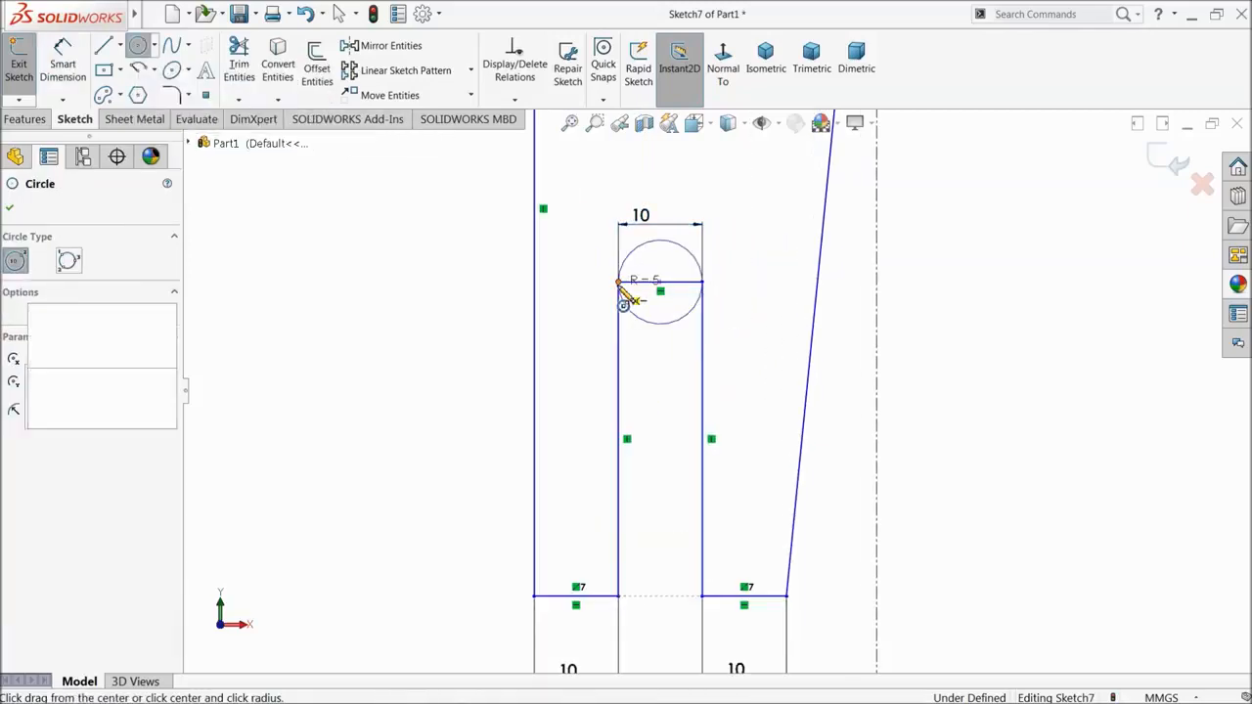
- Trim away the slot's straight top edge and the circle's lower half to leave a rounded slot end
click(243, 84)
click(53, 503)
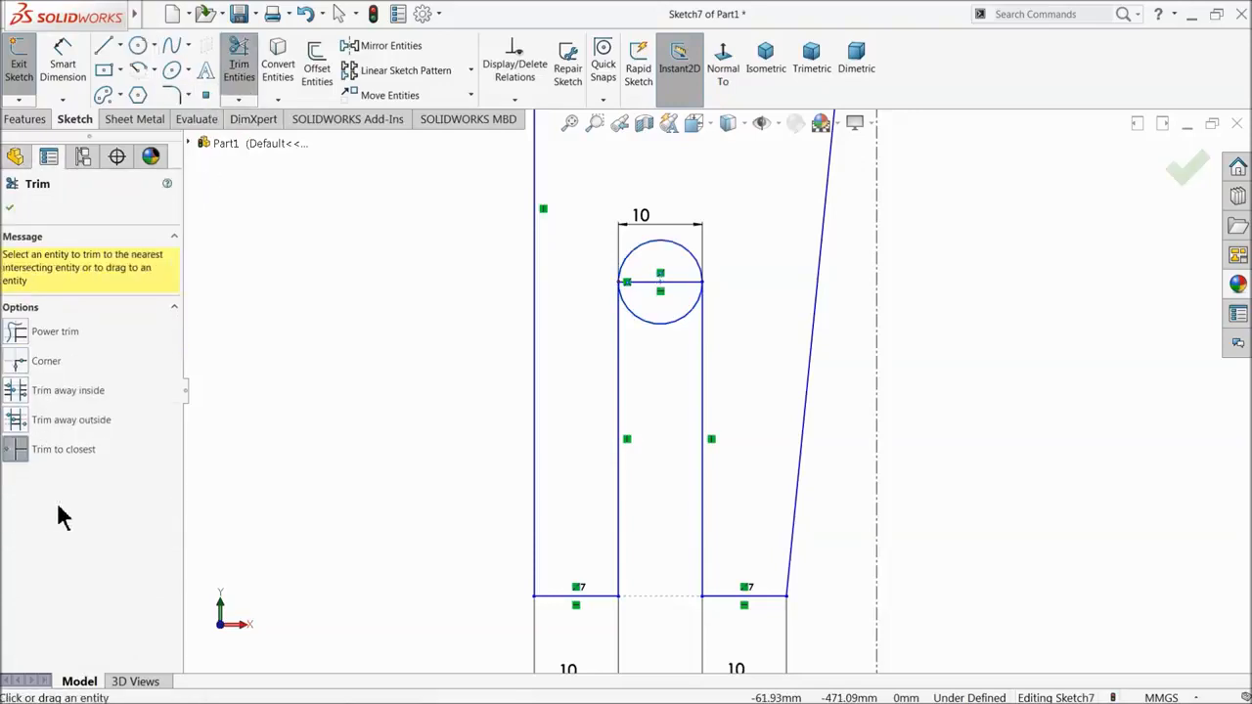
click(679, 284)
click(668, 377)
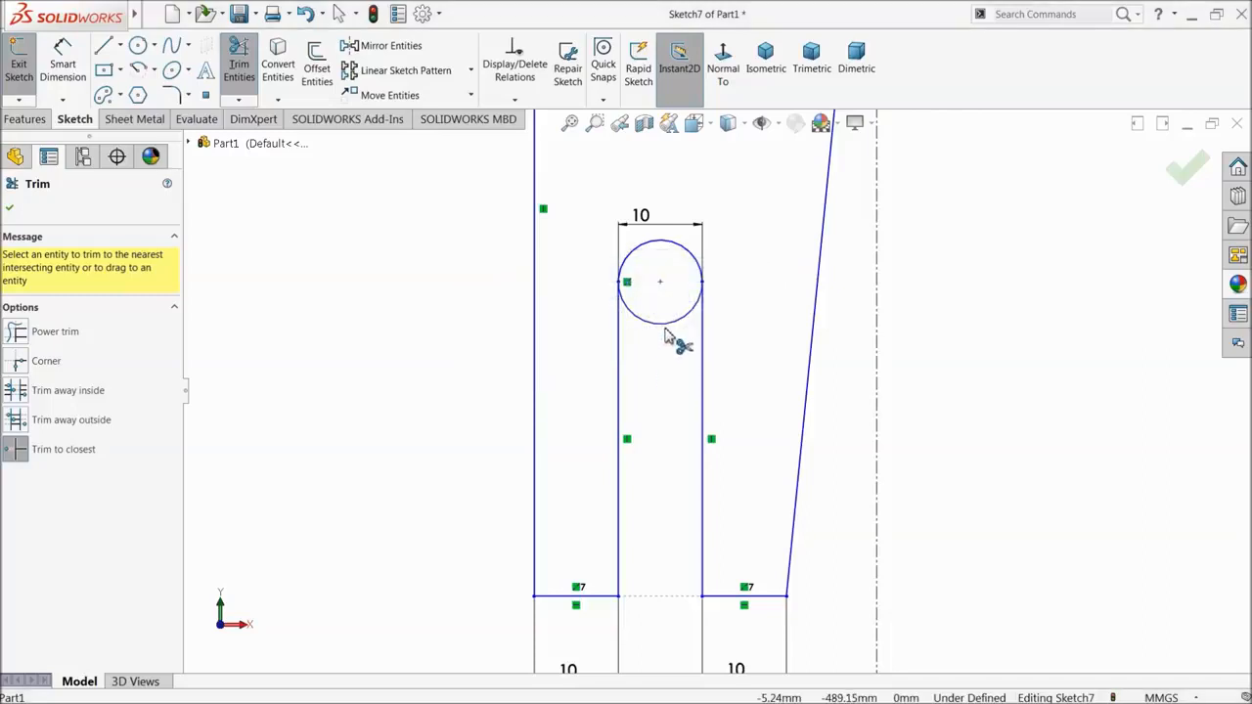
click(10, 211)
- Dimension the profile's outer vertical edge beside the slot at 38 mm
scroll(811, 439, up, 2)
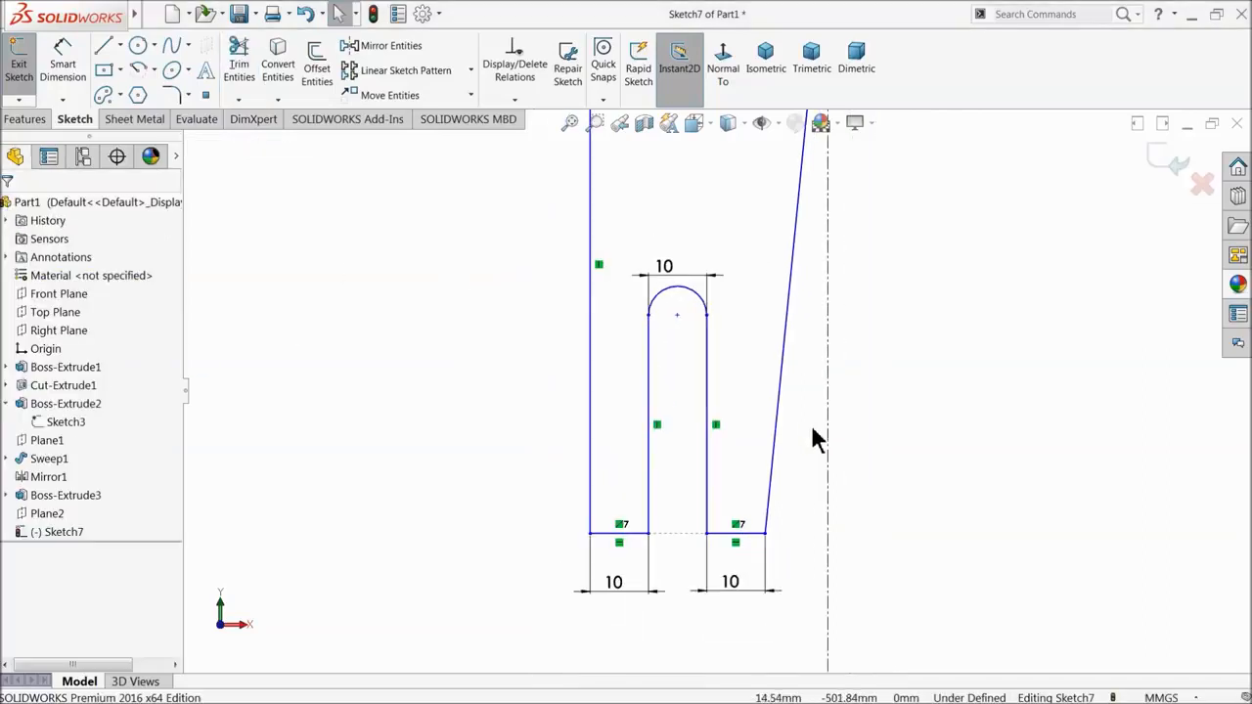
click(62, 67)
scroll(675, 343, up, 3)
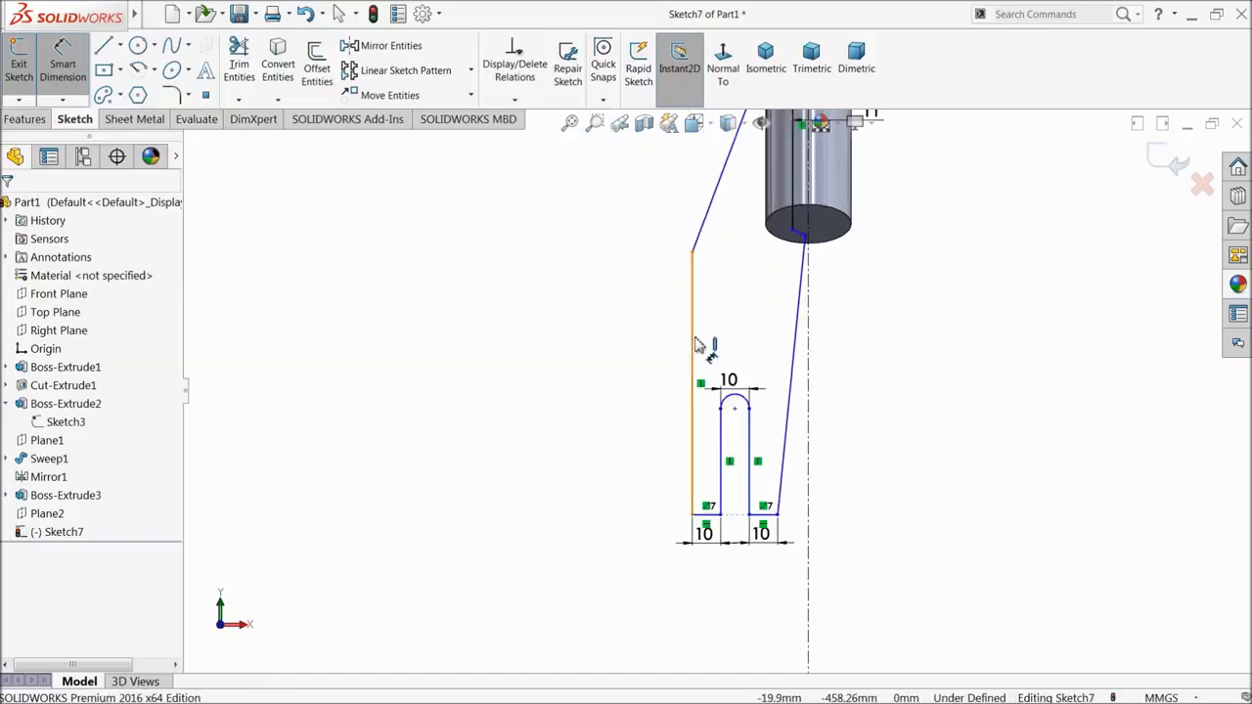
click(698, 343)
click(573, 374)
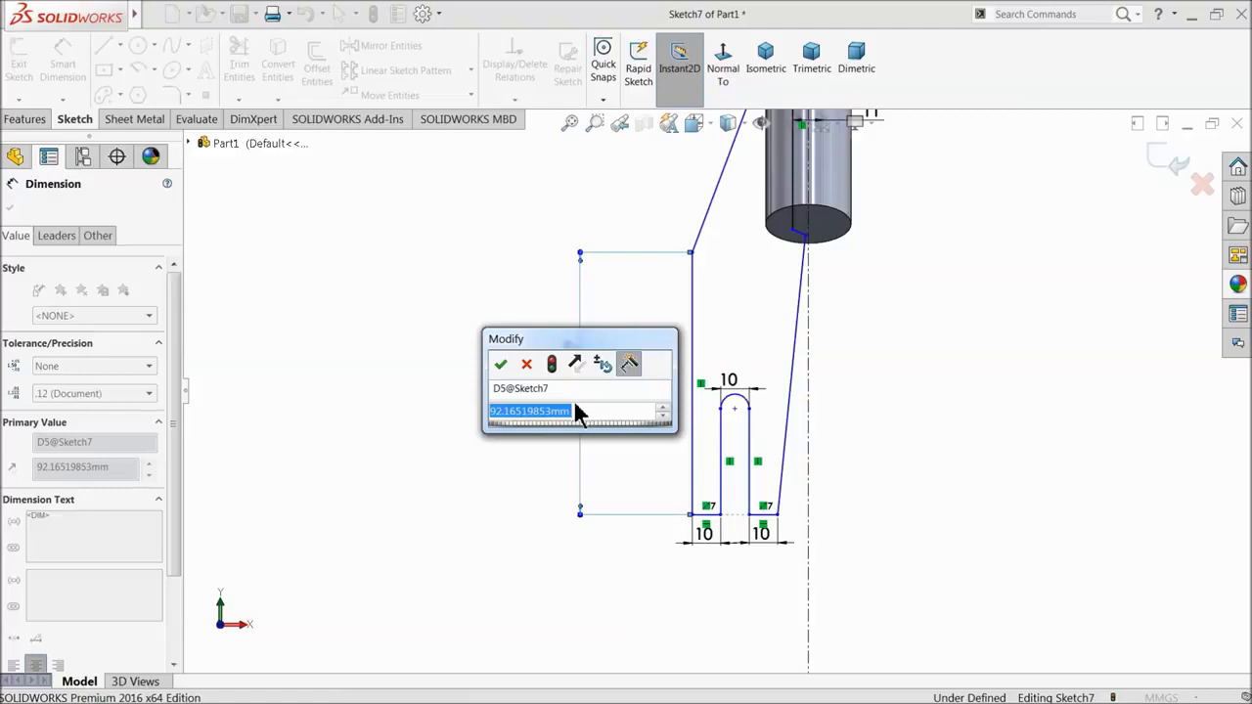
text(38)
key(Return)
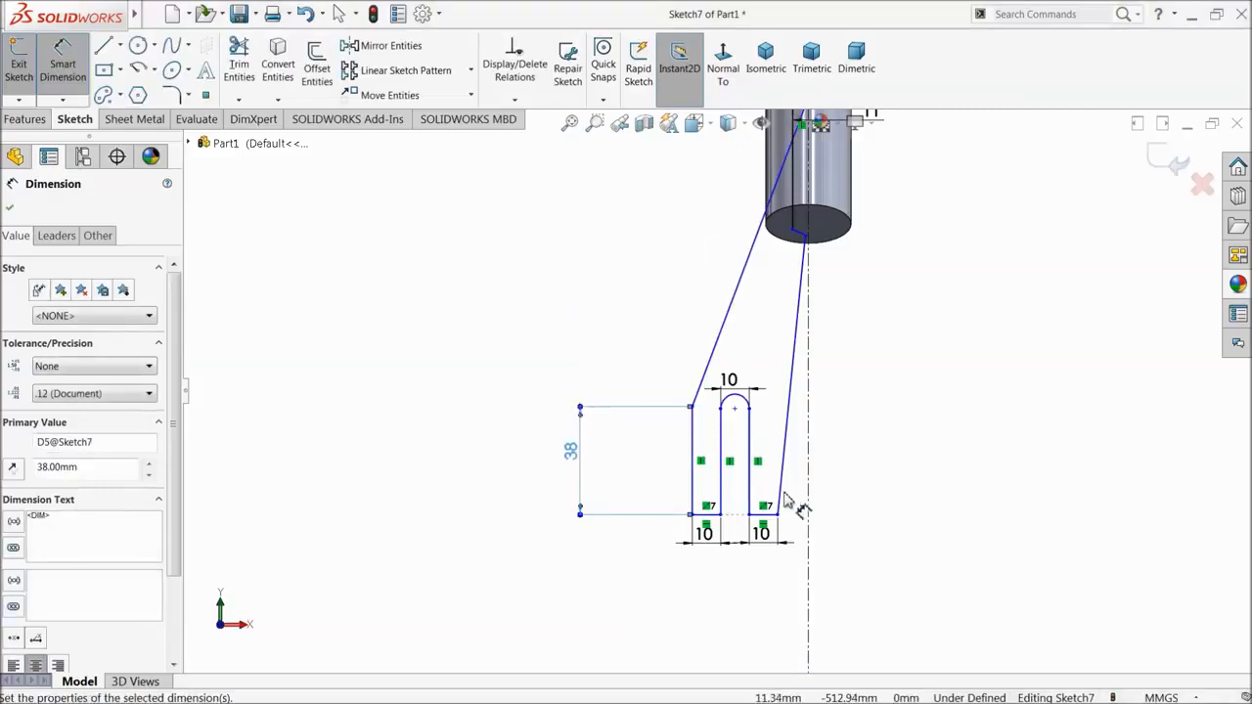
- Dimension the slot's straight vertical side at 25 mm
scroll(790, 512, down, 3)
click(671, 430)
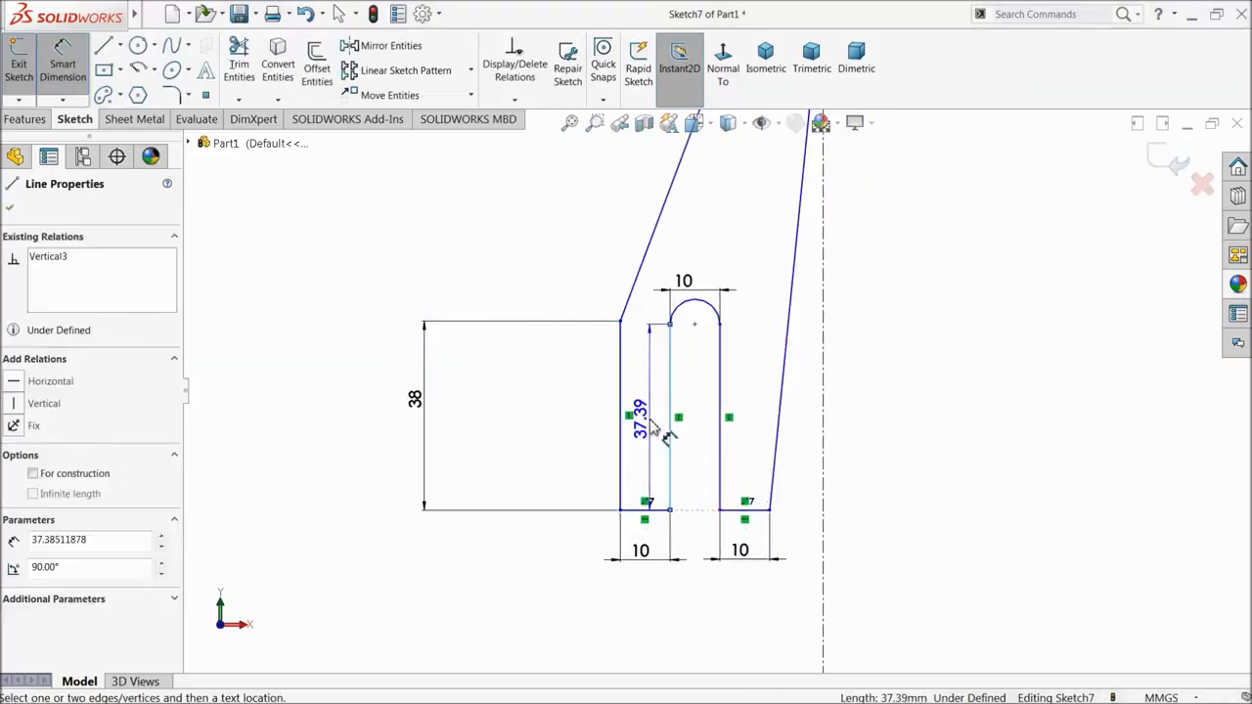
click(645, 431)
text(25)
key(Return)
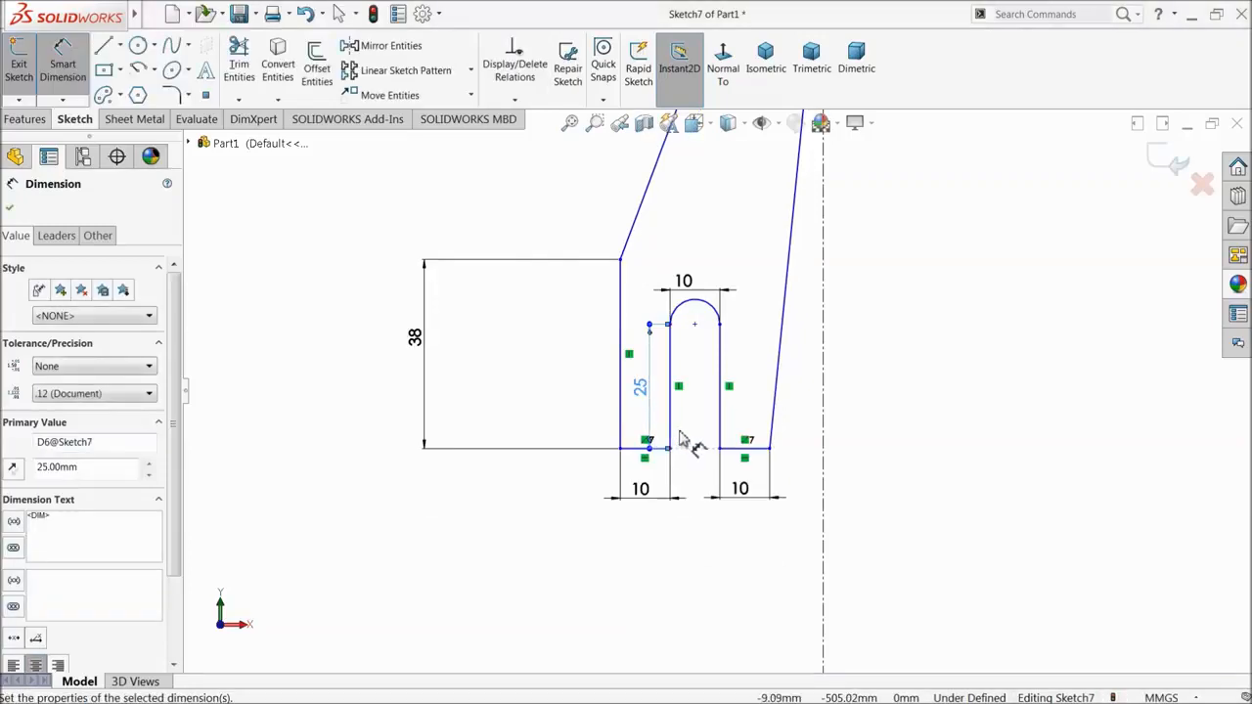
- Move the free endpoint of the short slanted line at the leg's end face below the inner vertical line's lower end
scroll(768, 328, up, 5)
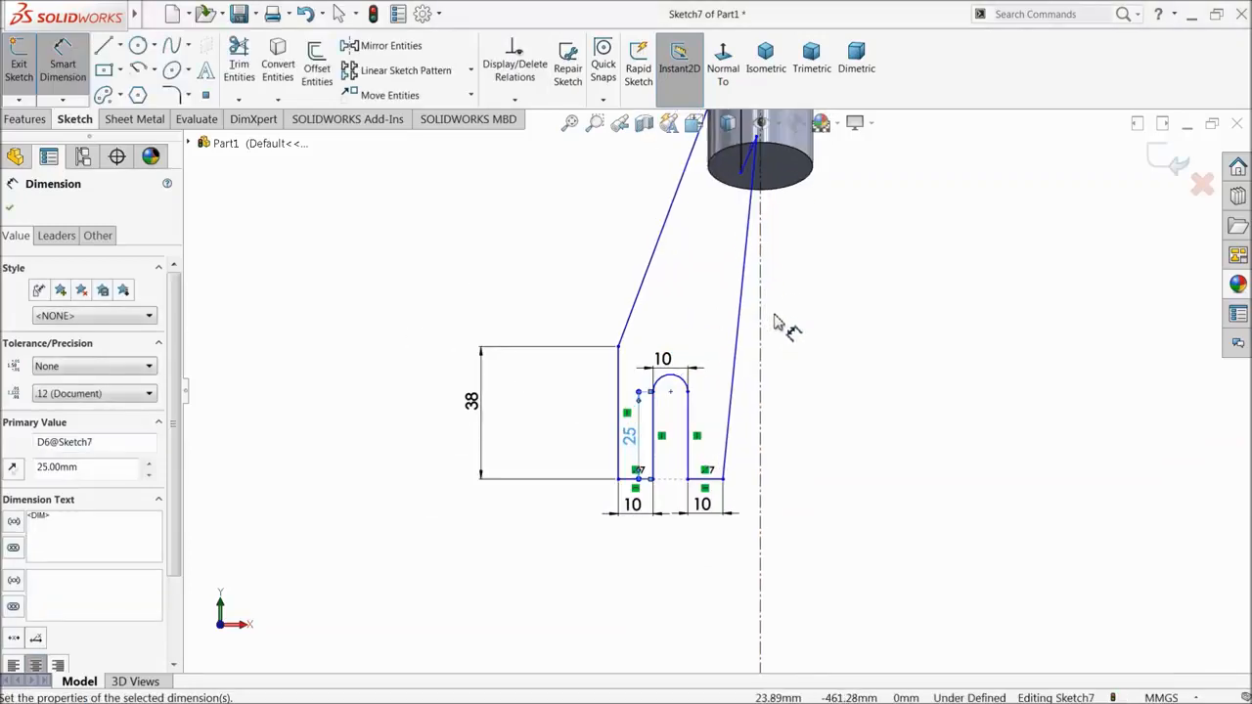
click(10, 209)
scroll(716, 200, down, 5)
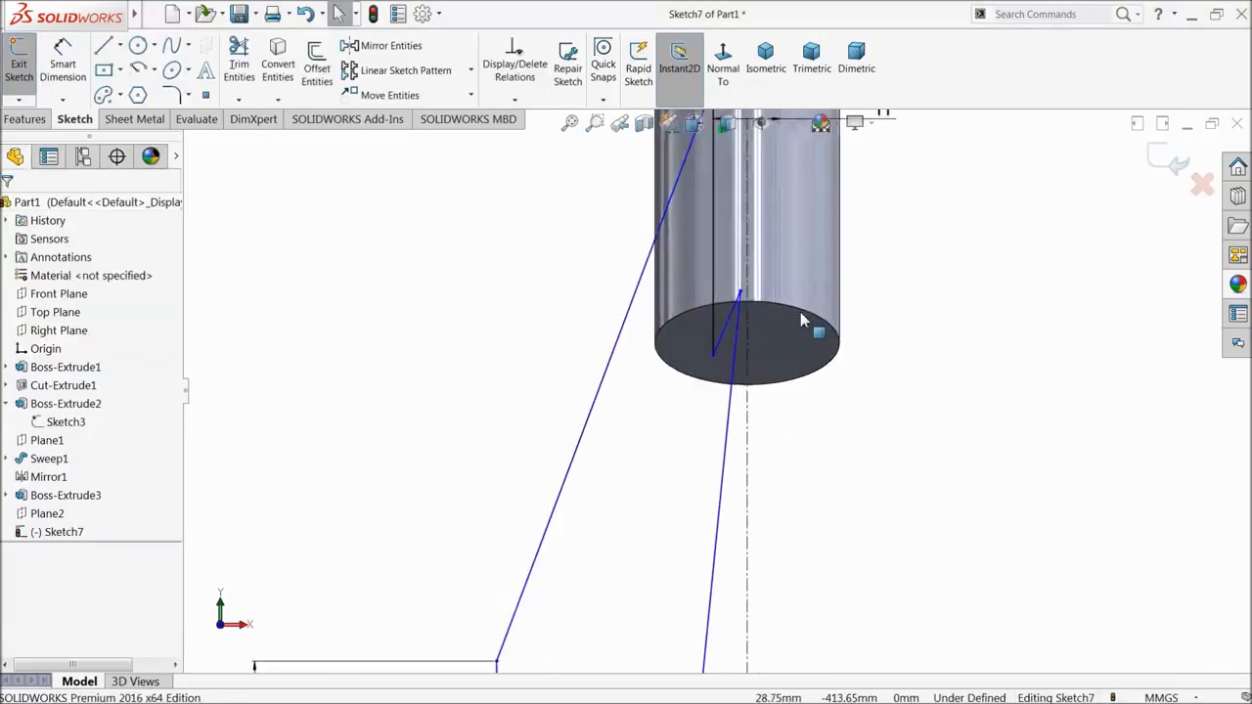
drag(710, 297, 693, 395)
- Dimension the angle between the inner vertical line and the short slanted line at 115°
click(66, 76)
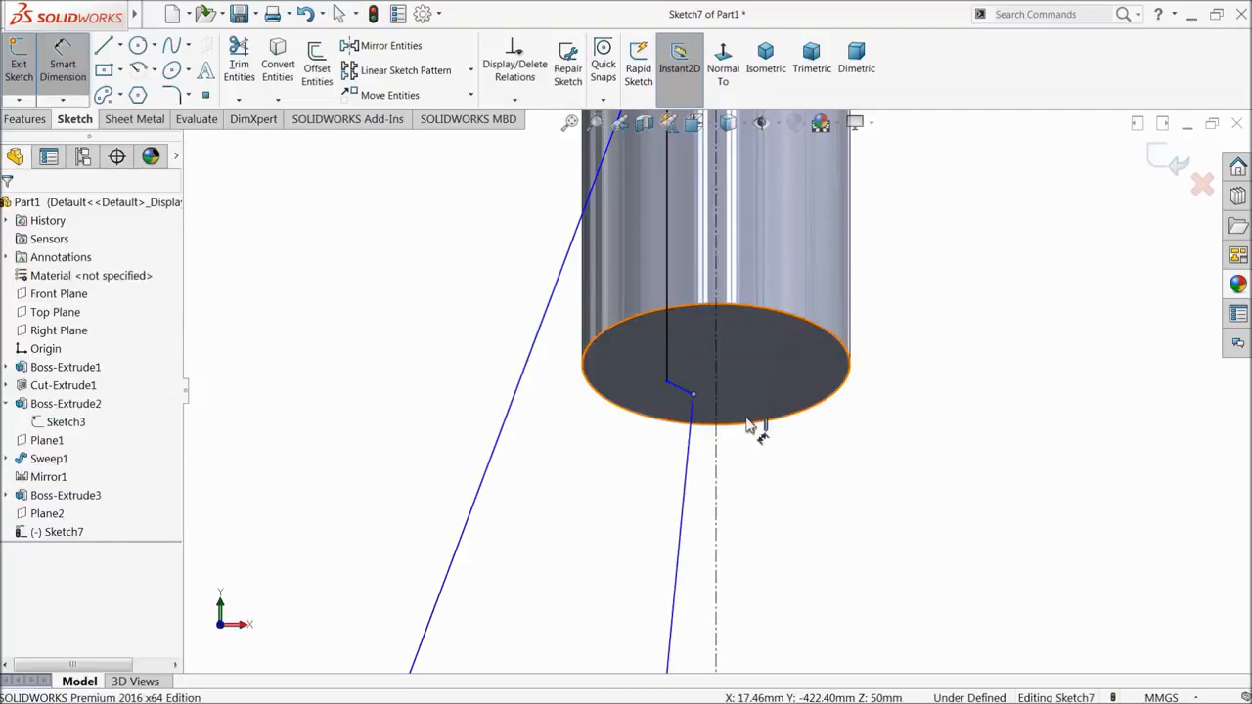
scroll(750, 417, down, 3)
click(606, 334)
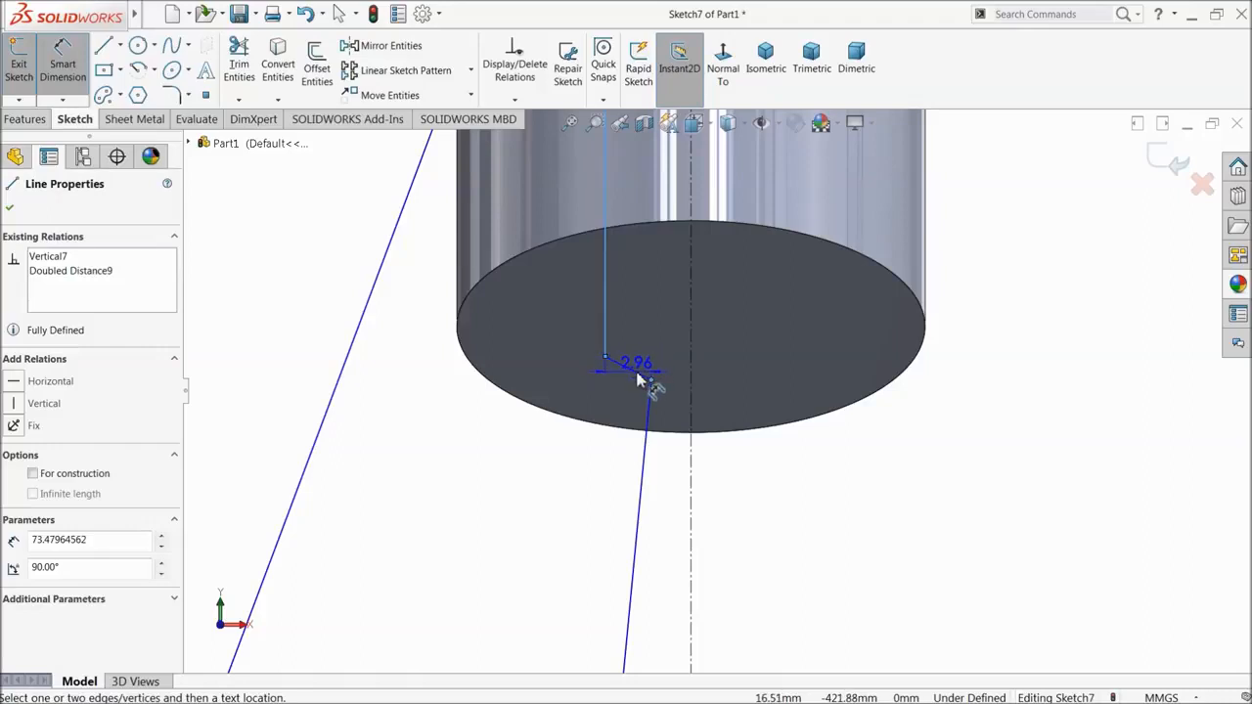
key(Escape)
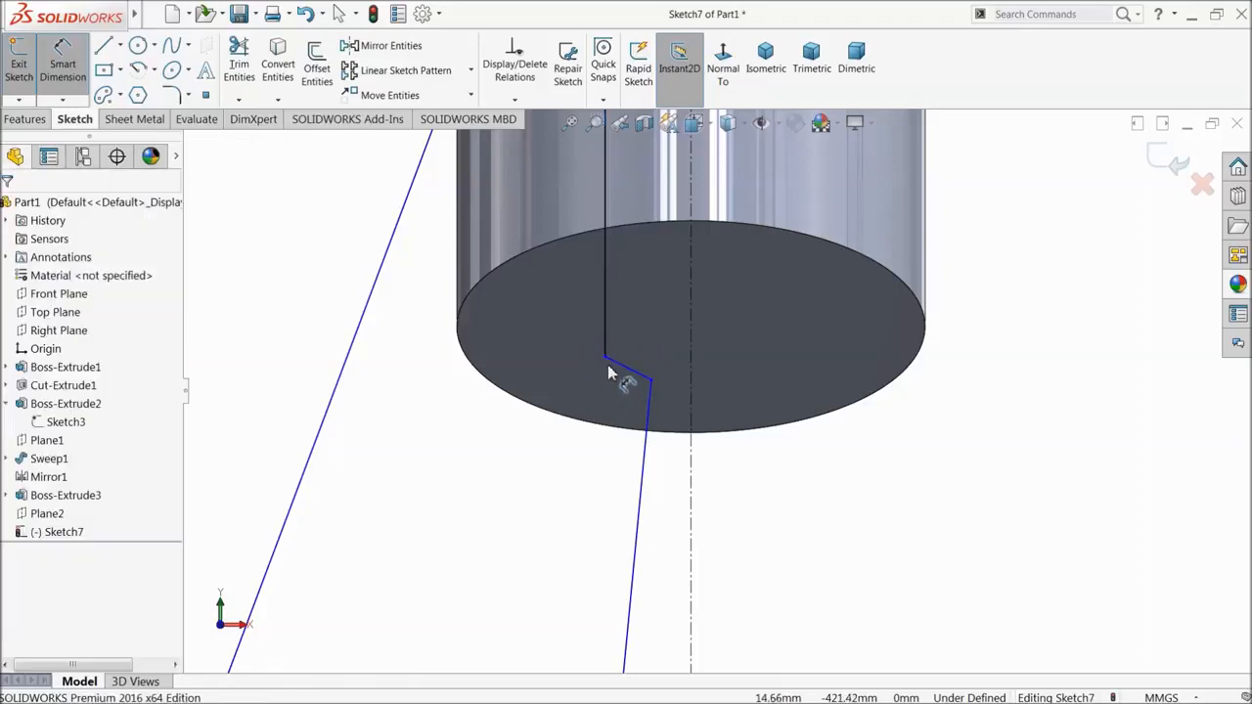
click(606, 344)
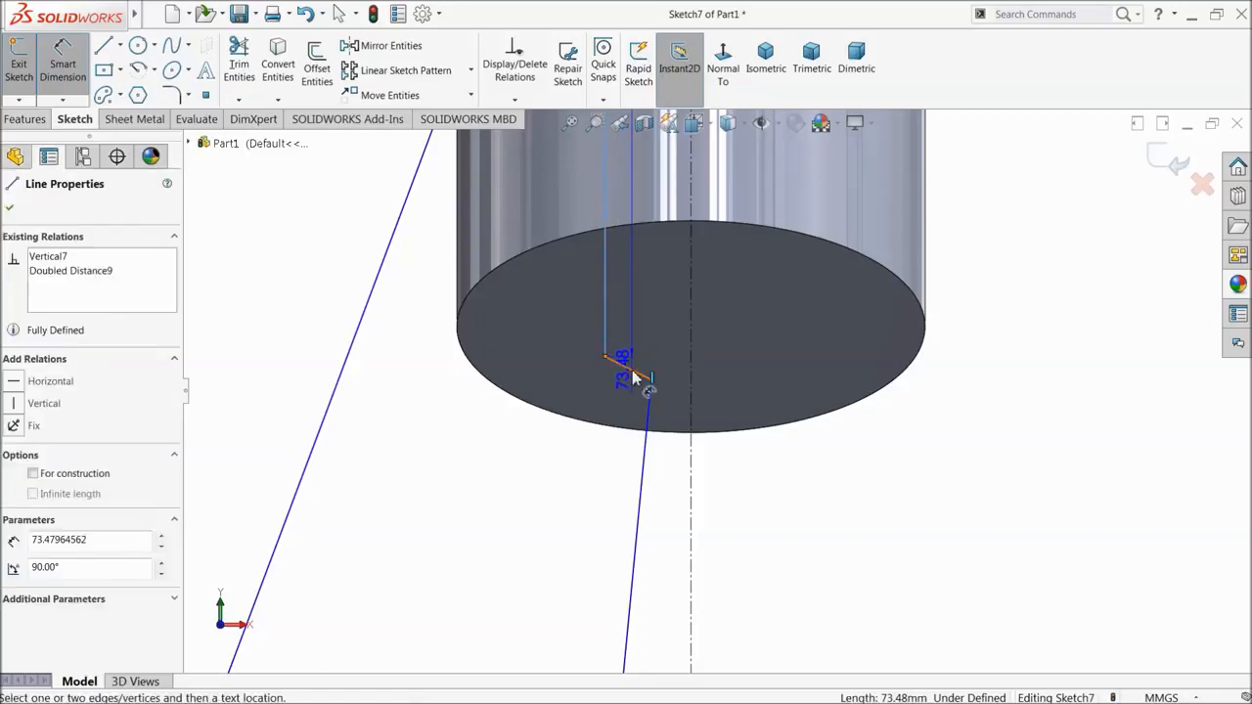
click(627, 368)
click(637, 342)
text(115)
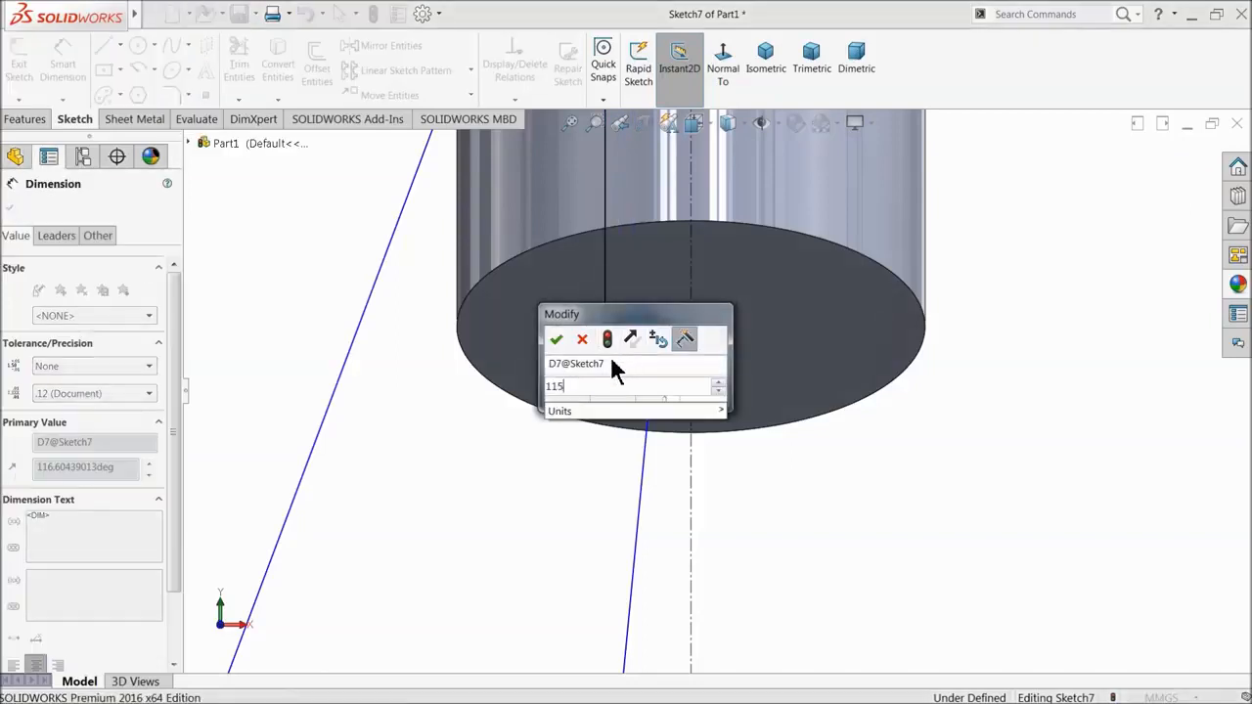
key(Return)
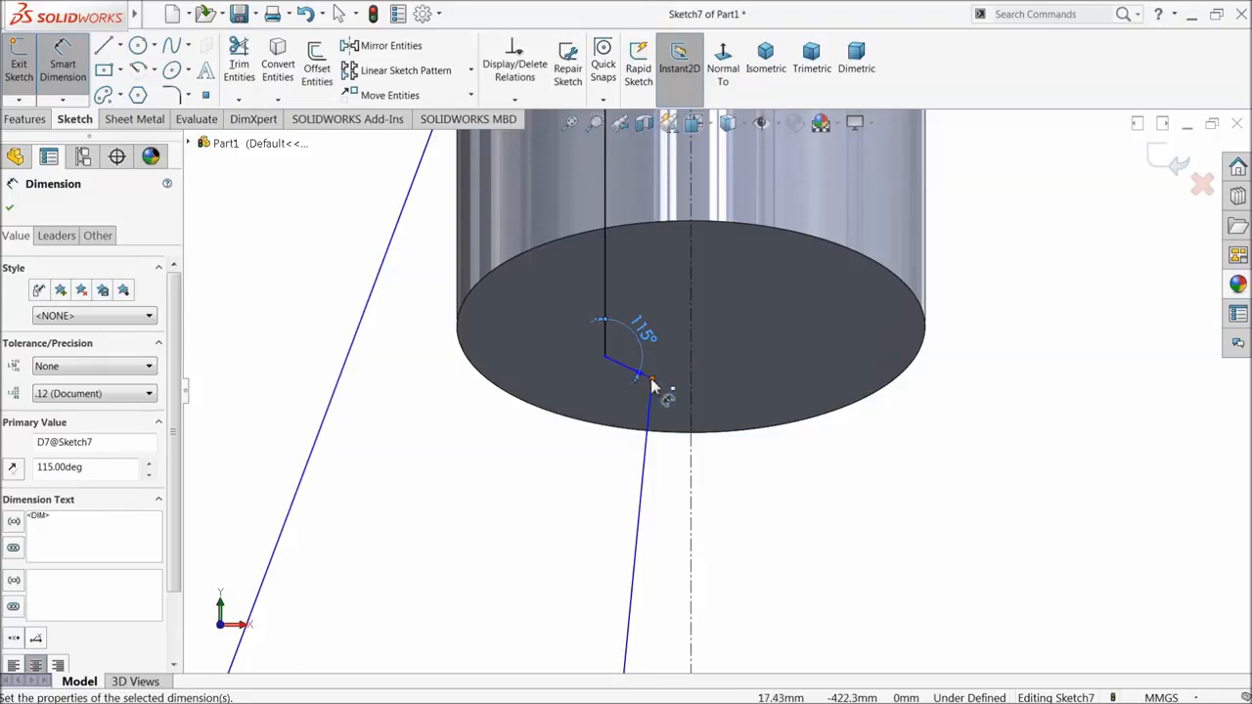
- Dimension the distance from the short slanted line's lower endpoint to the long centerline at 3 mm
click(652, 380)
click(693, 423)
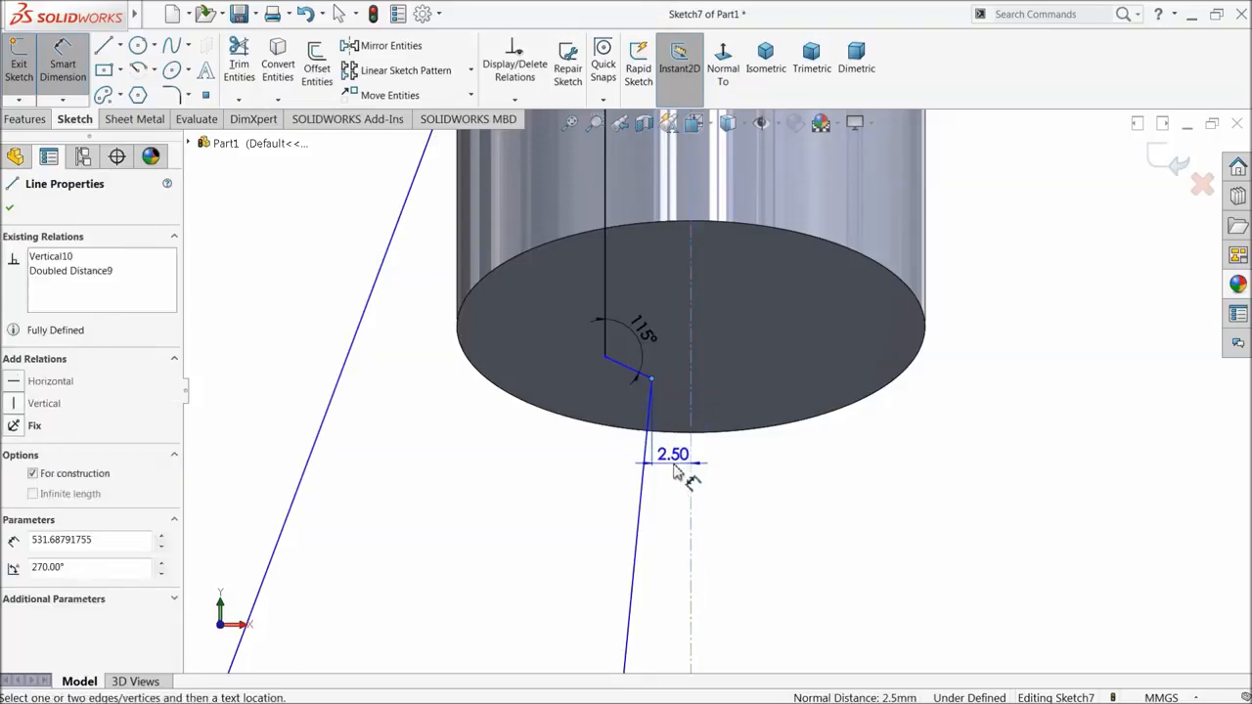
click(675, 475)
text(3)
key(Return)
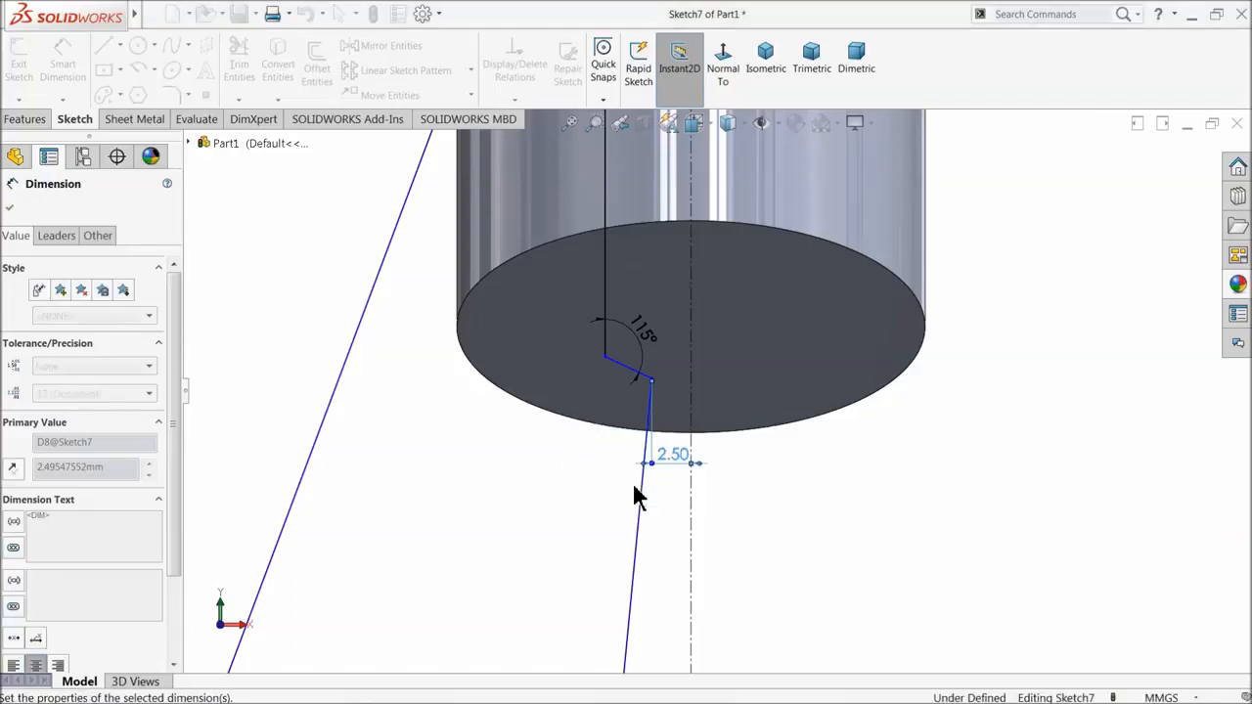
- Place a sketch point at the centre of the leg's circular end face
scroll(646, 499, up, 8)
scroll(675, 505, up, 3)
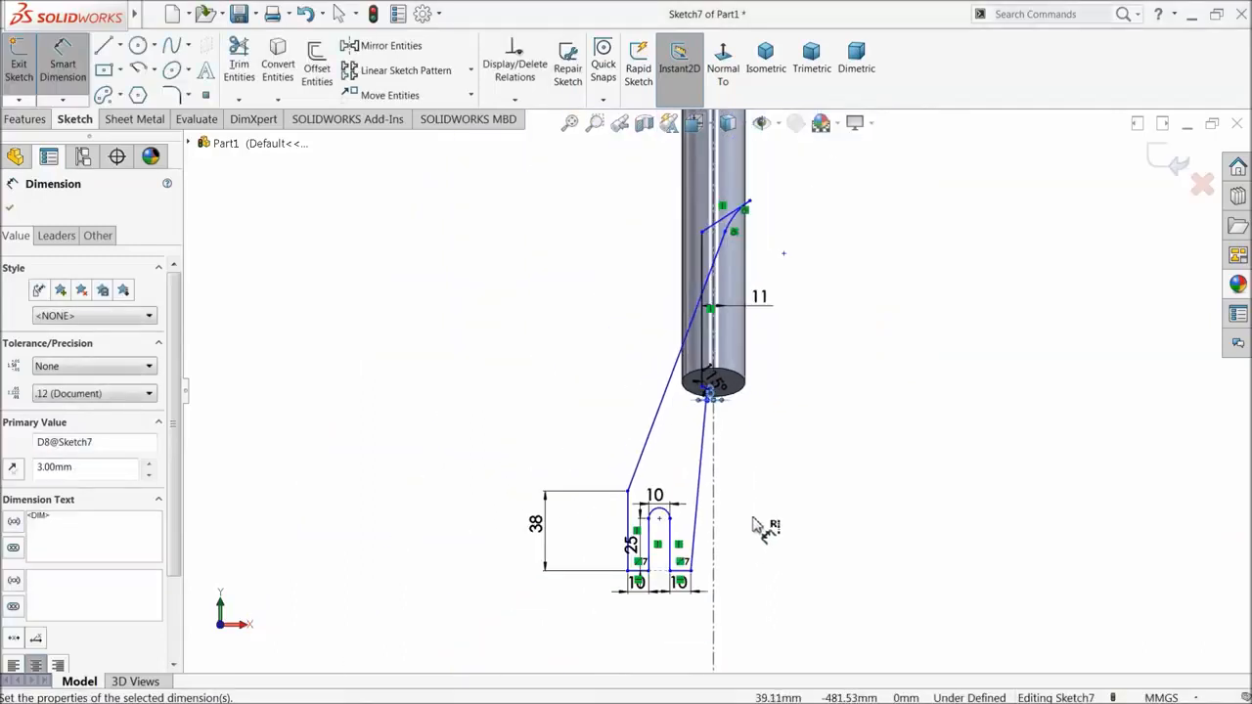
scroll(753, 533, down, 3)
click(735, 388)
scroll(671, 367, down, 7)
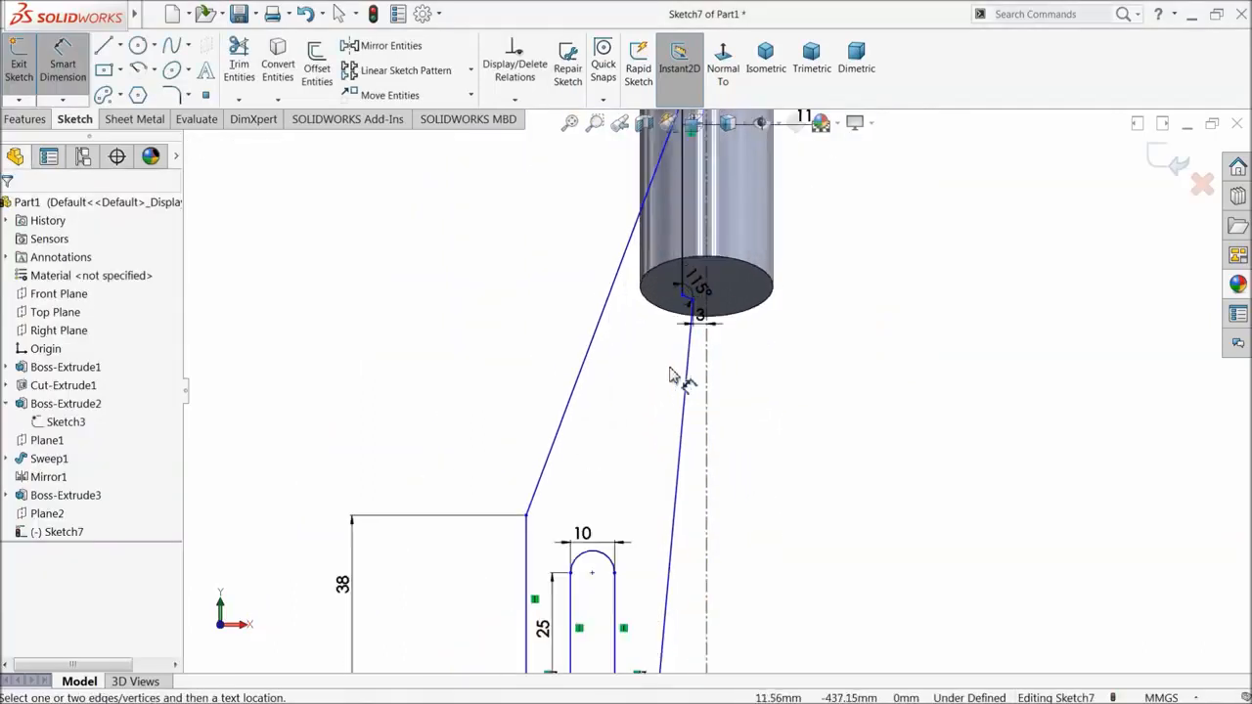
click(205, 94)
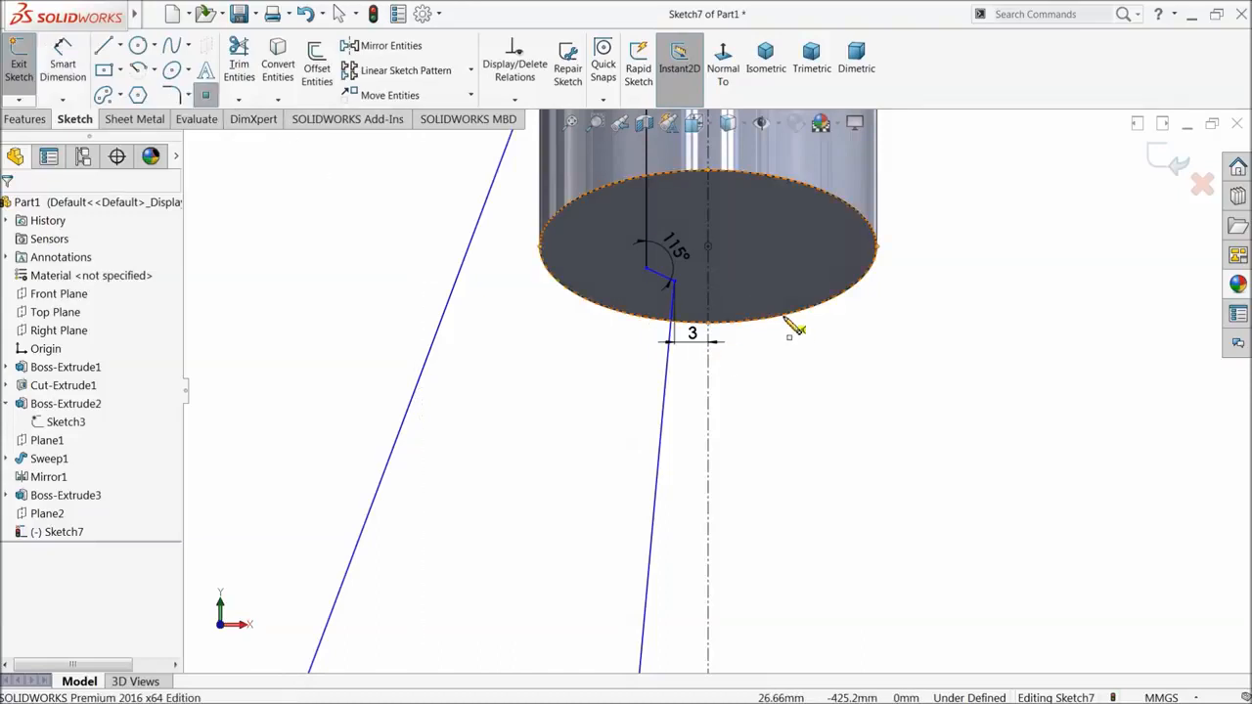
click(717, 251)
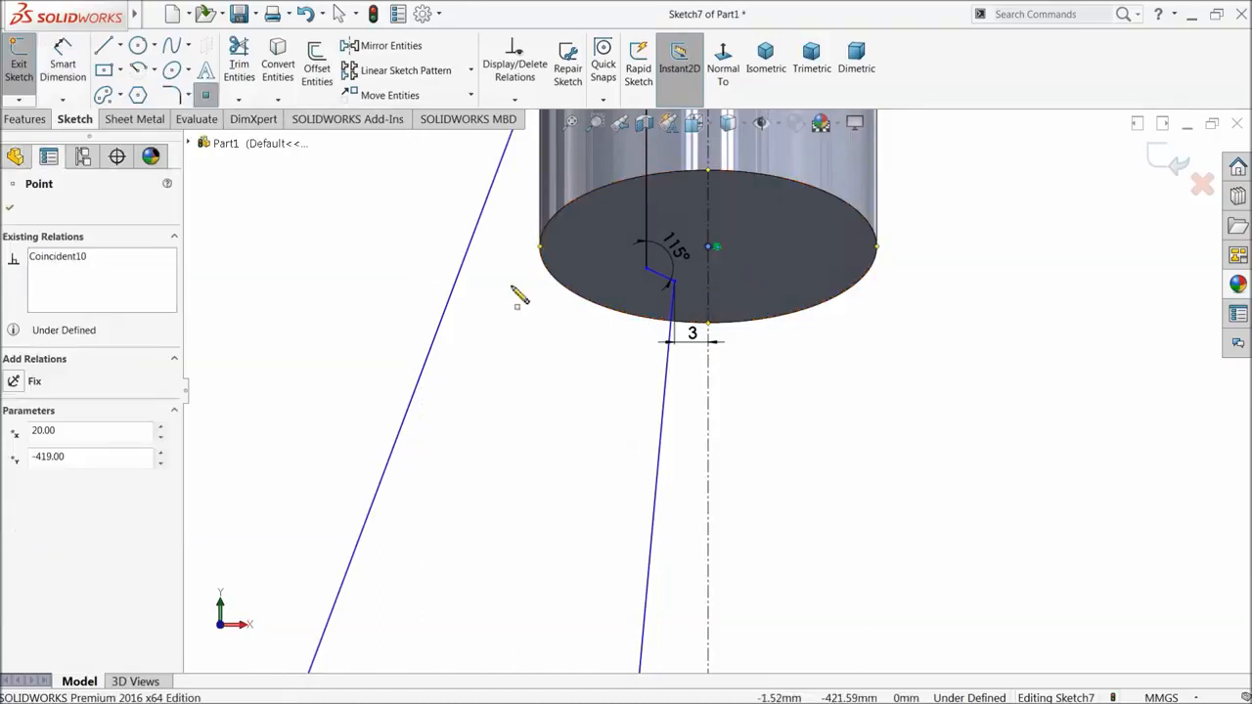
- Try to dimension the vertical distance from the centerline sketch point to the profile's lower inner corner at 38.75 mm
click(62, 56)
scroll(726, 403, up, 3)
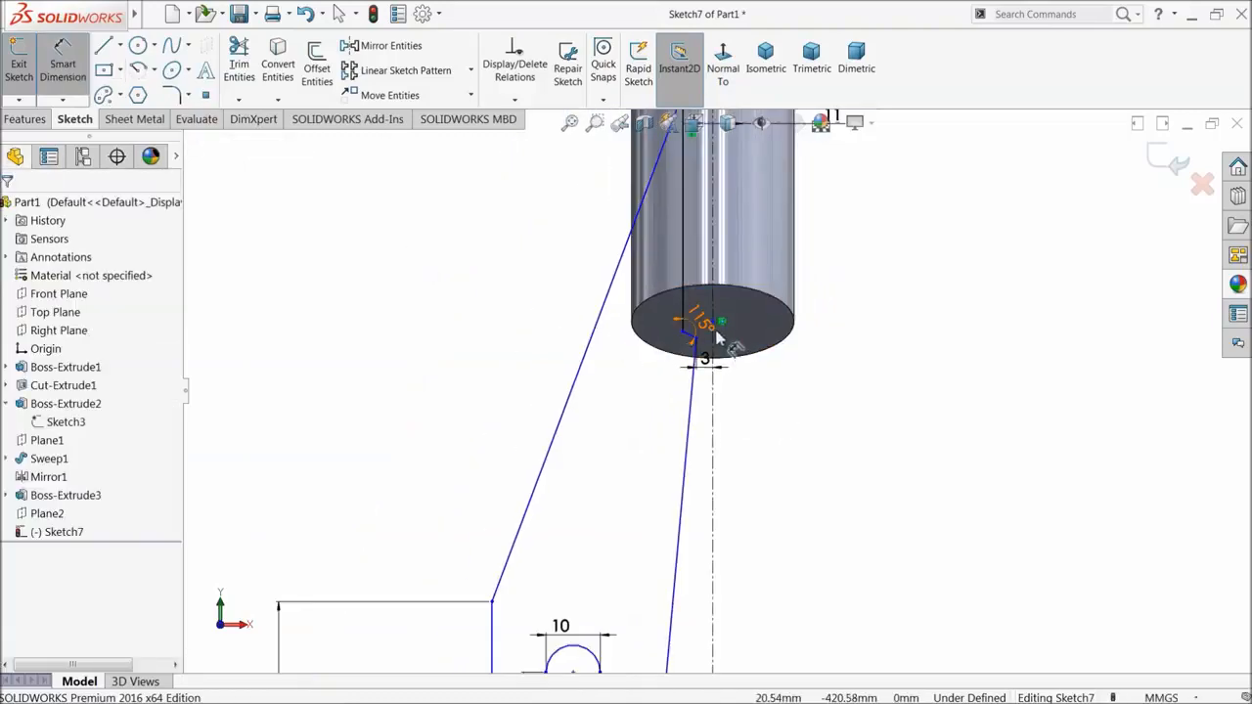
scroll(713, 337, down, 2)
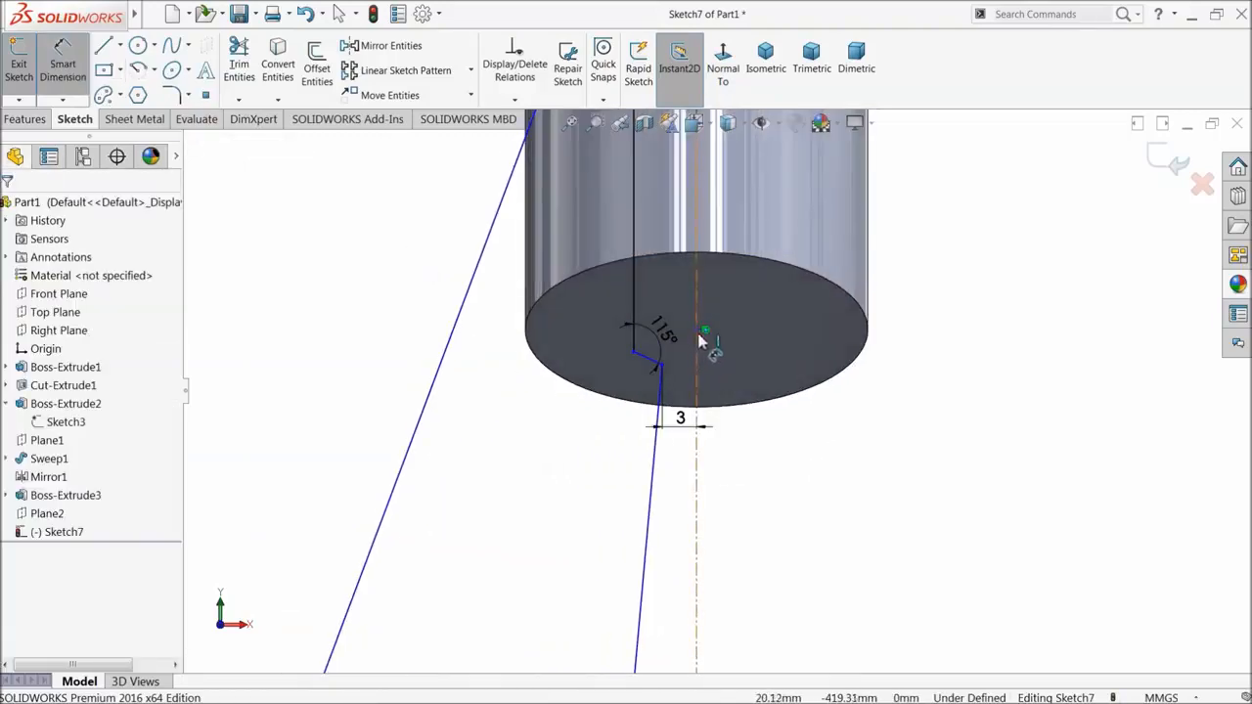
click(697, 333)
scroll(698, 352, up, 5)
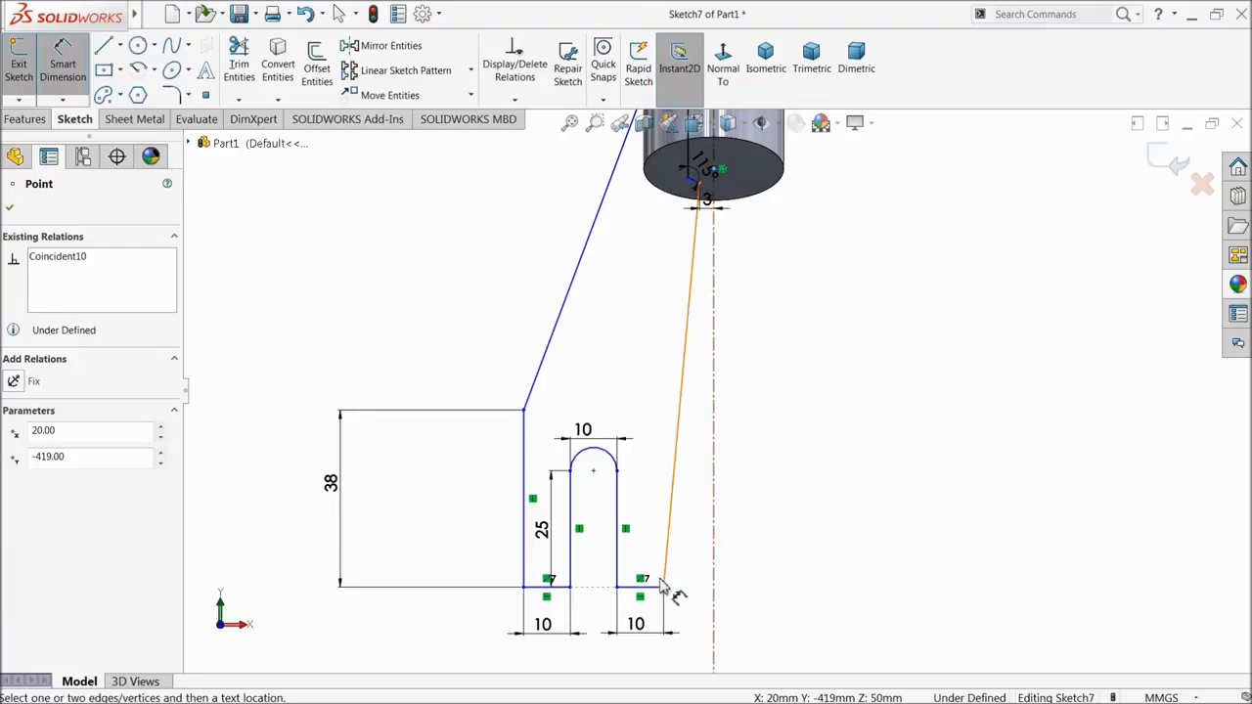
click(666, 579)
click(855, 419)
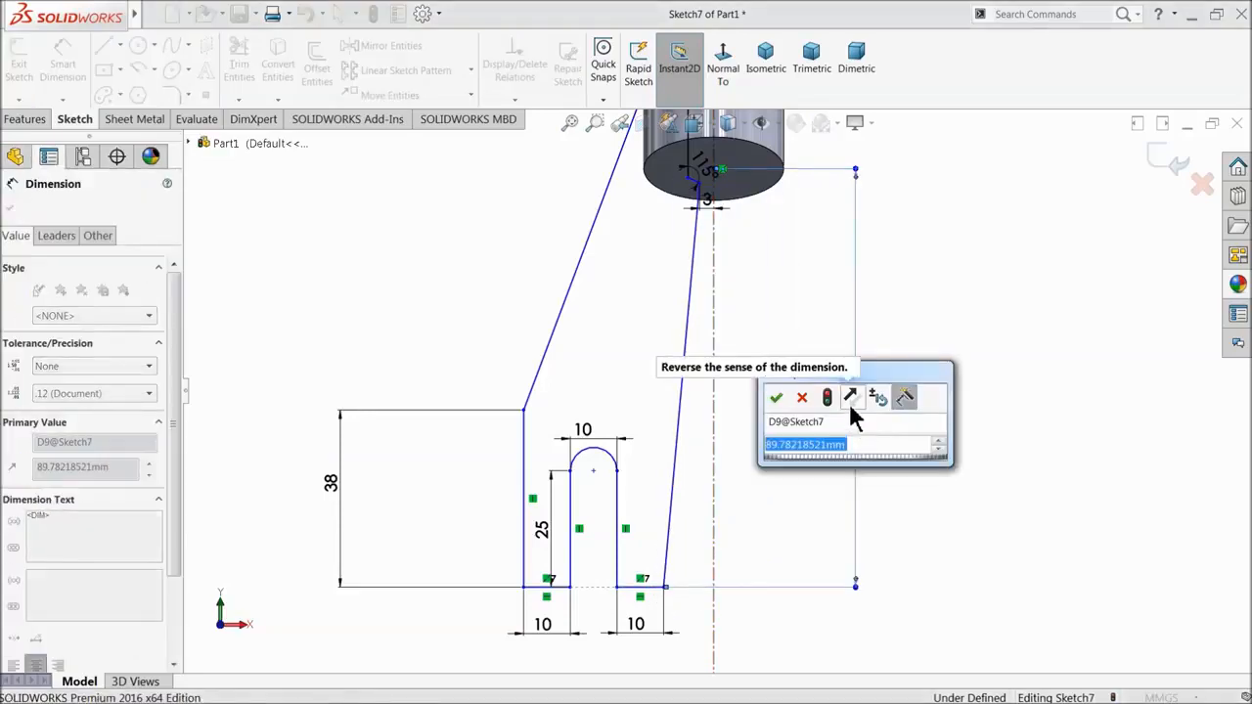
text(38.75)
key(Return)
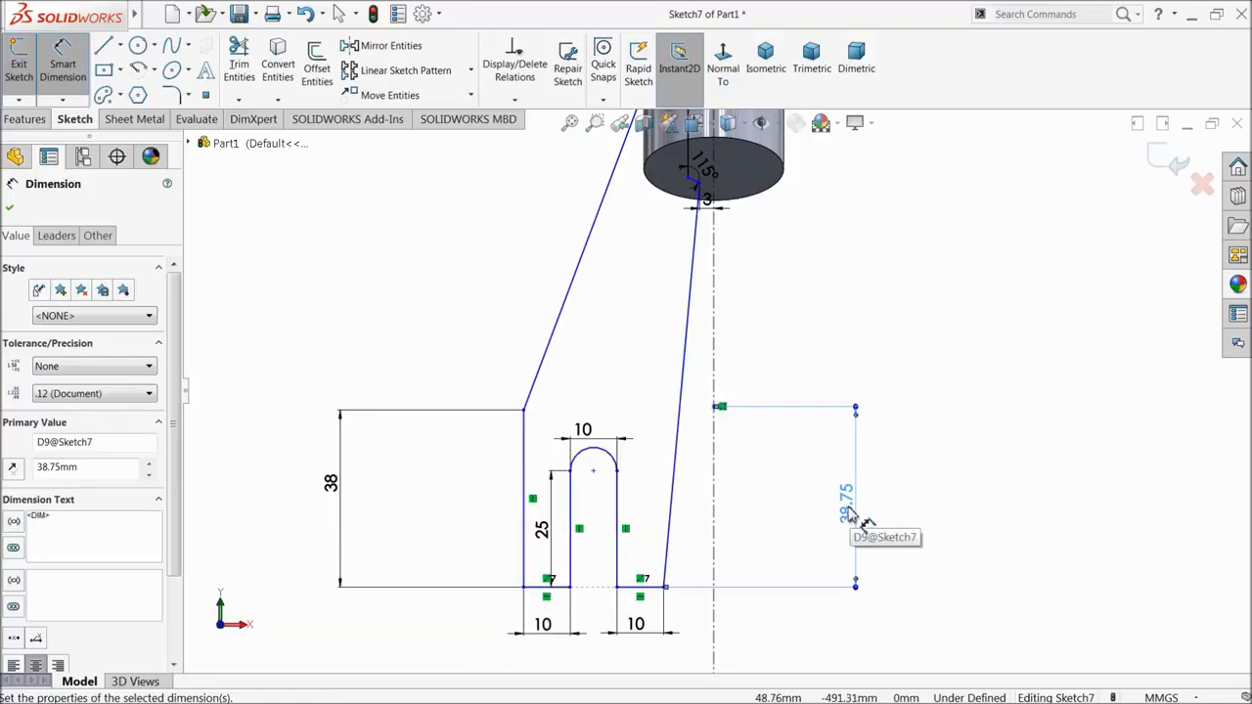
key(Delete)
- Draw a horizontal construction line across the full width of the leg's circular end face
click(120, 46)
click(117, 84)
scroll(565, 306, down, 5)
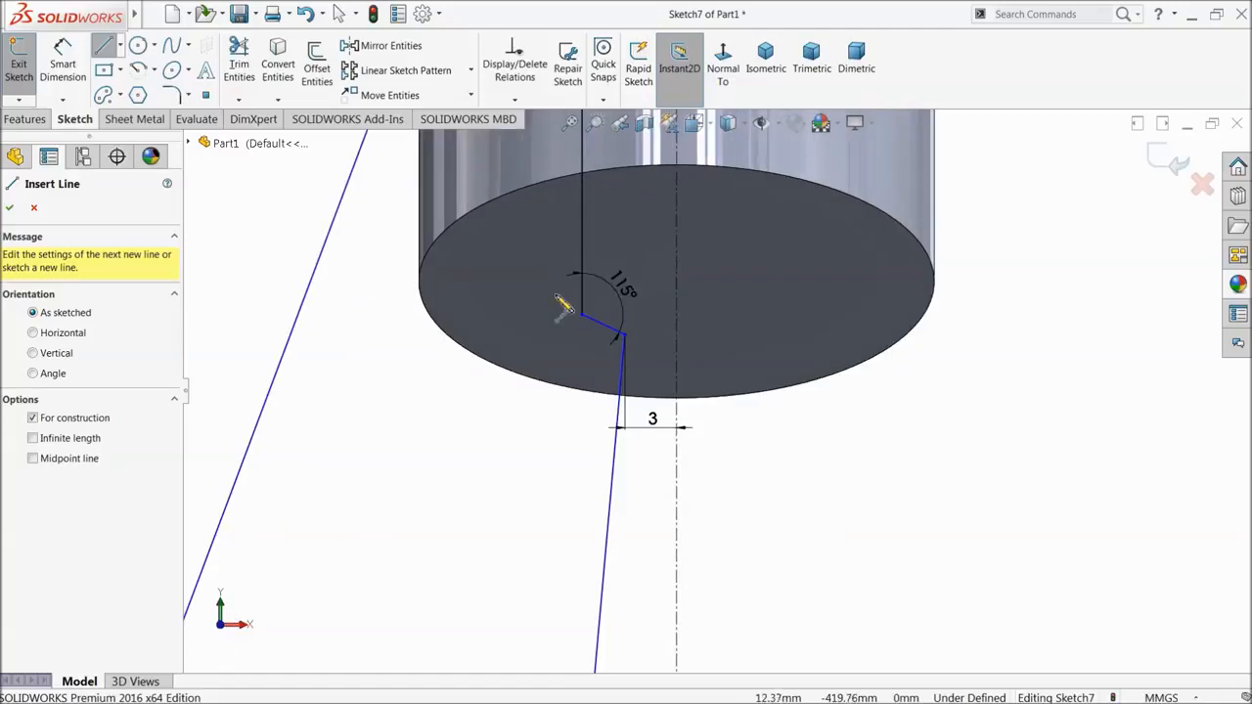
click(423, 284)
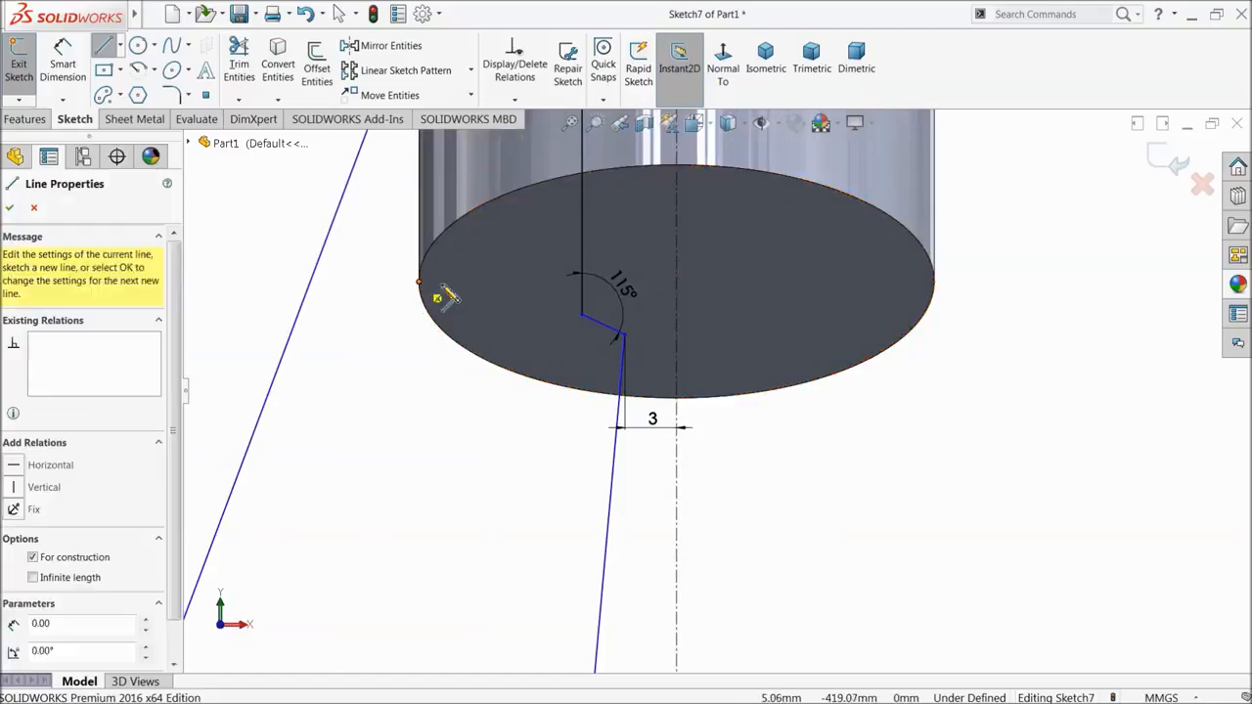
click(934, 287)
right_click(1022, 235)
click(1037, 240)
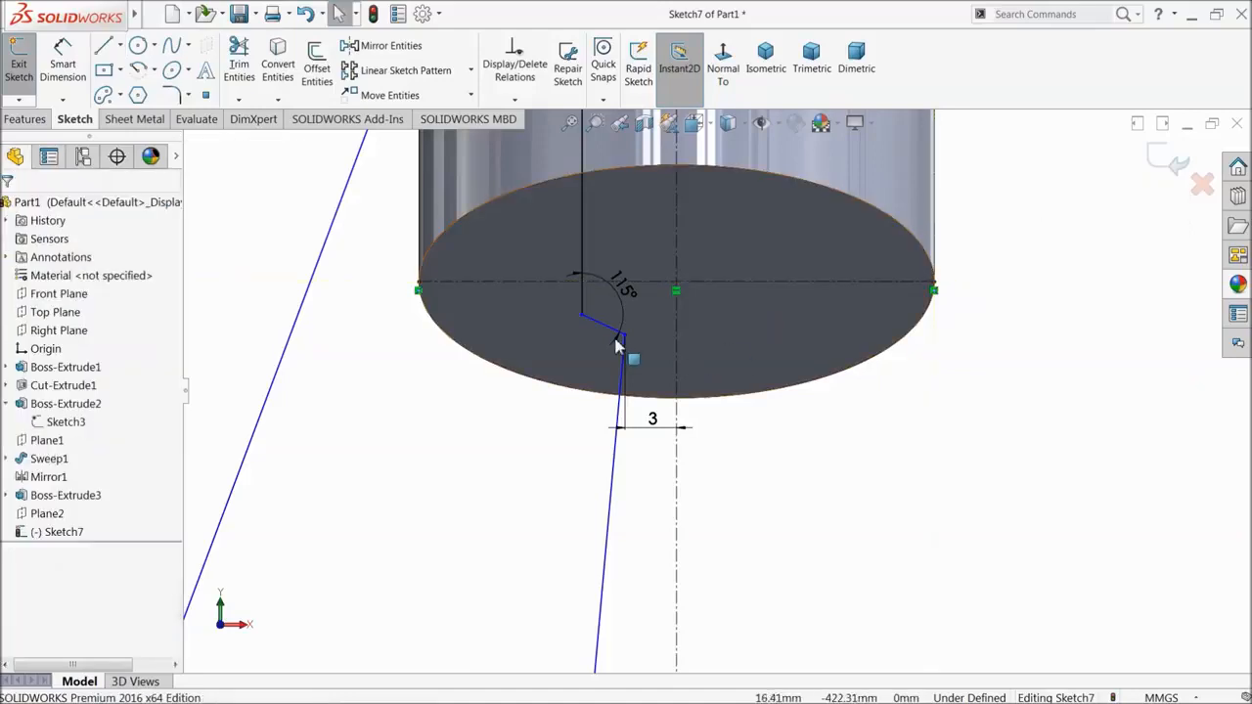
- Dimension the vertical distance from the horizontal construction line to the profile's short bottom edge at 38.75 mm
click(61, 65)
click(696, 286)
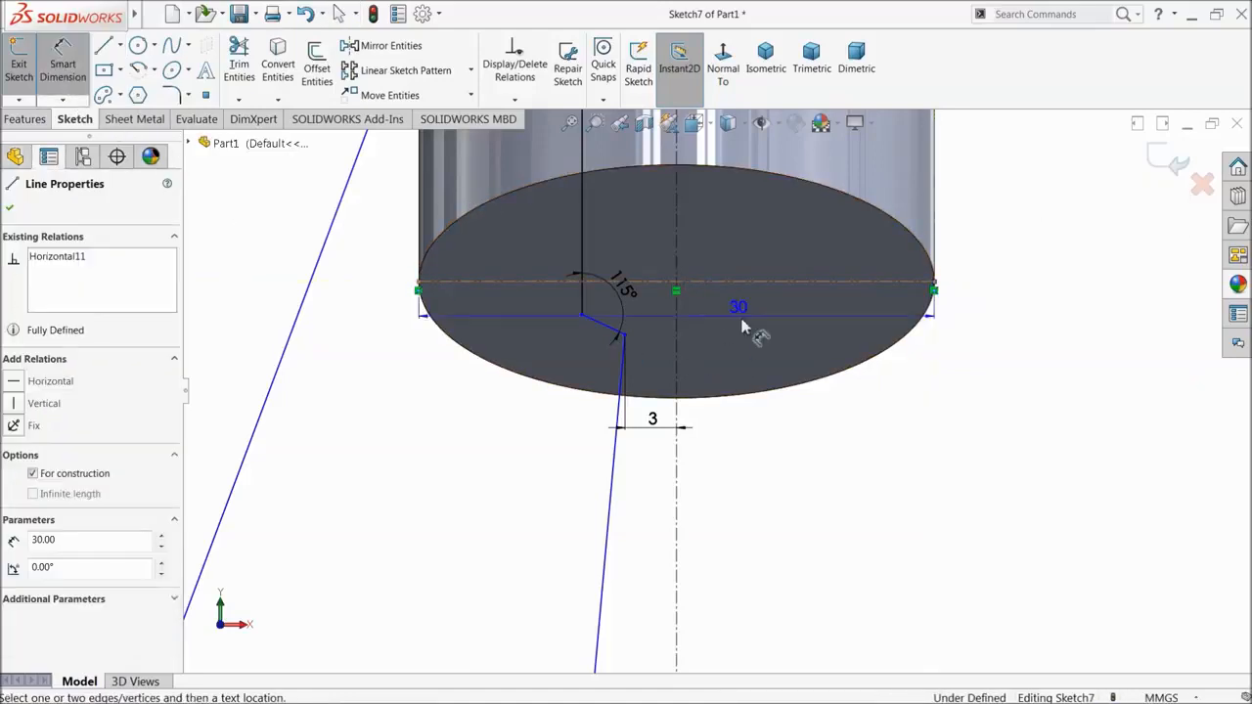
scroll(724, 322, up, 6)
scroll(736, 409, down, 1)
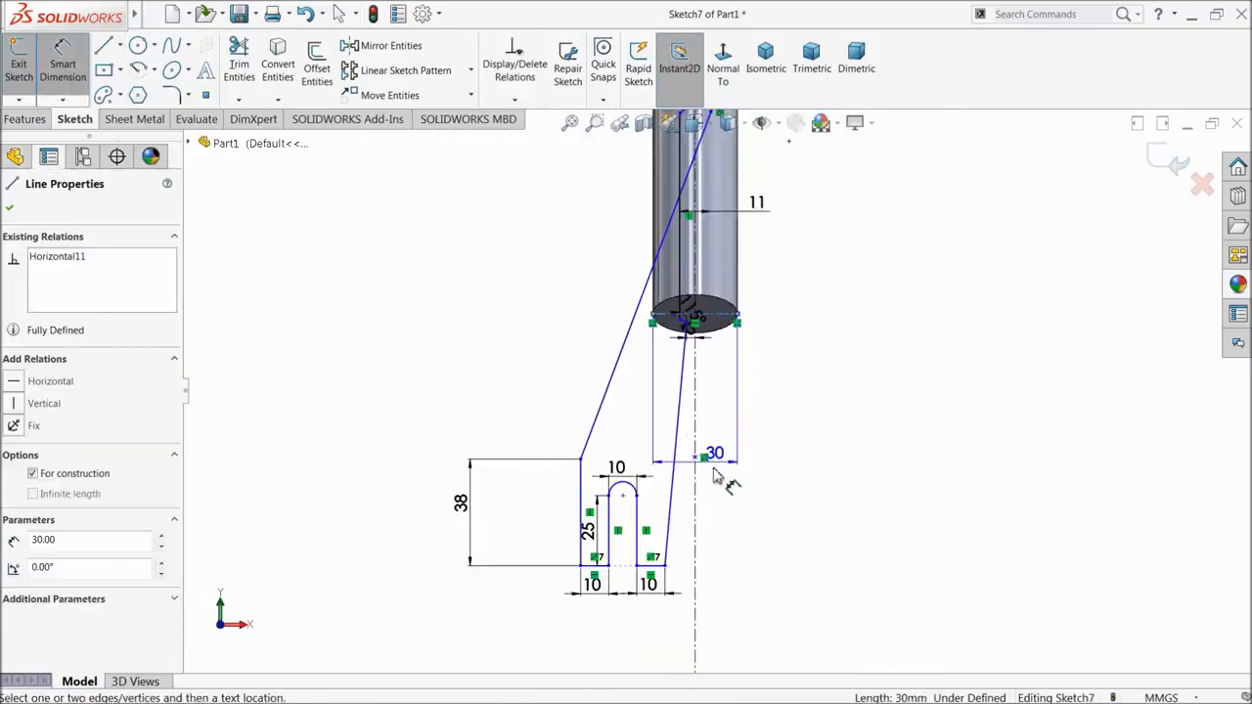
click(650, 566)
click(797, 440)
text(38.75)
key(Return)
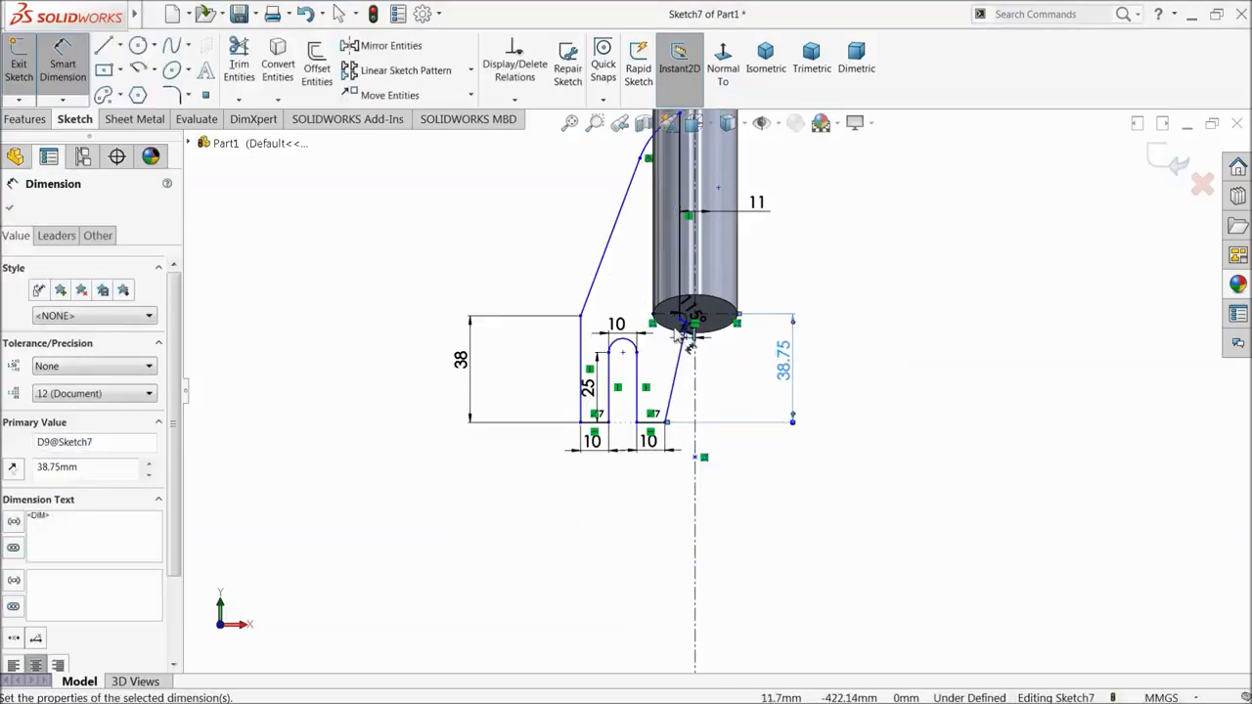
- Dimension the radius of the arc near the profile's upper end at 10 mm
scroll(634, 294, down, 4)
scroll(776, 404, up, 2)
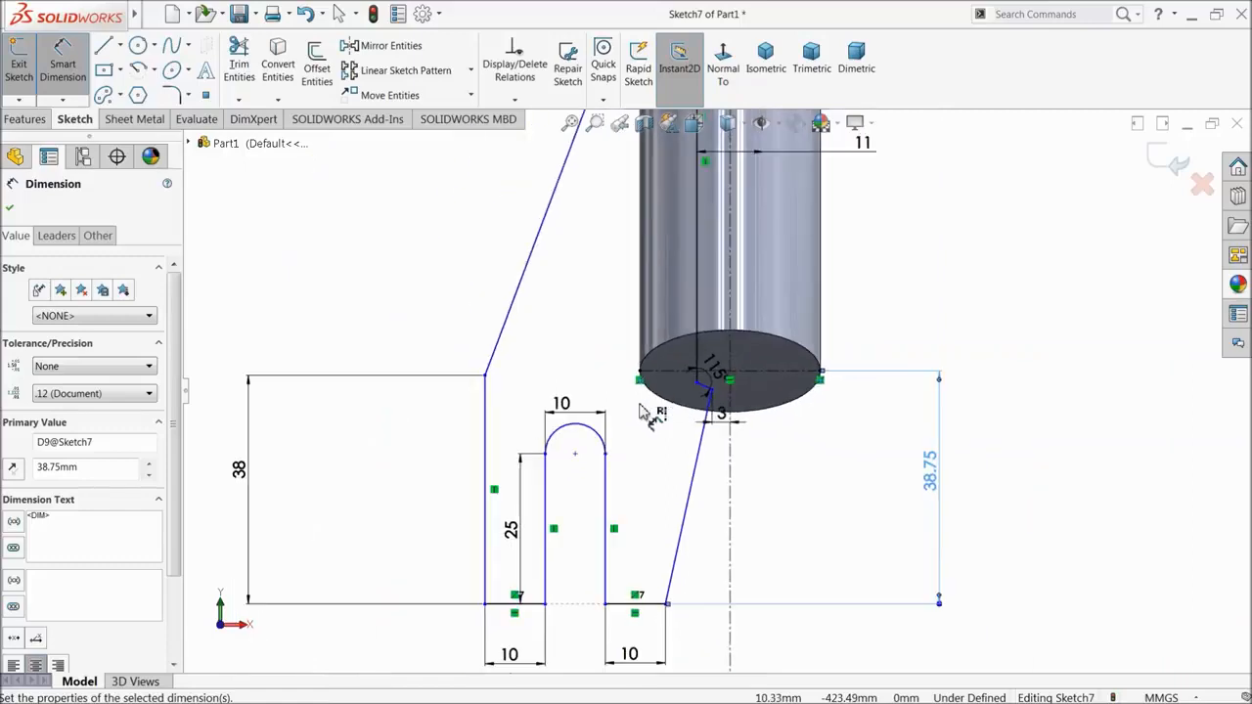
scroll(651, 416, up, 2)
scroll(684, 245, down, 5)
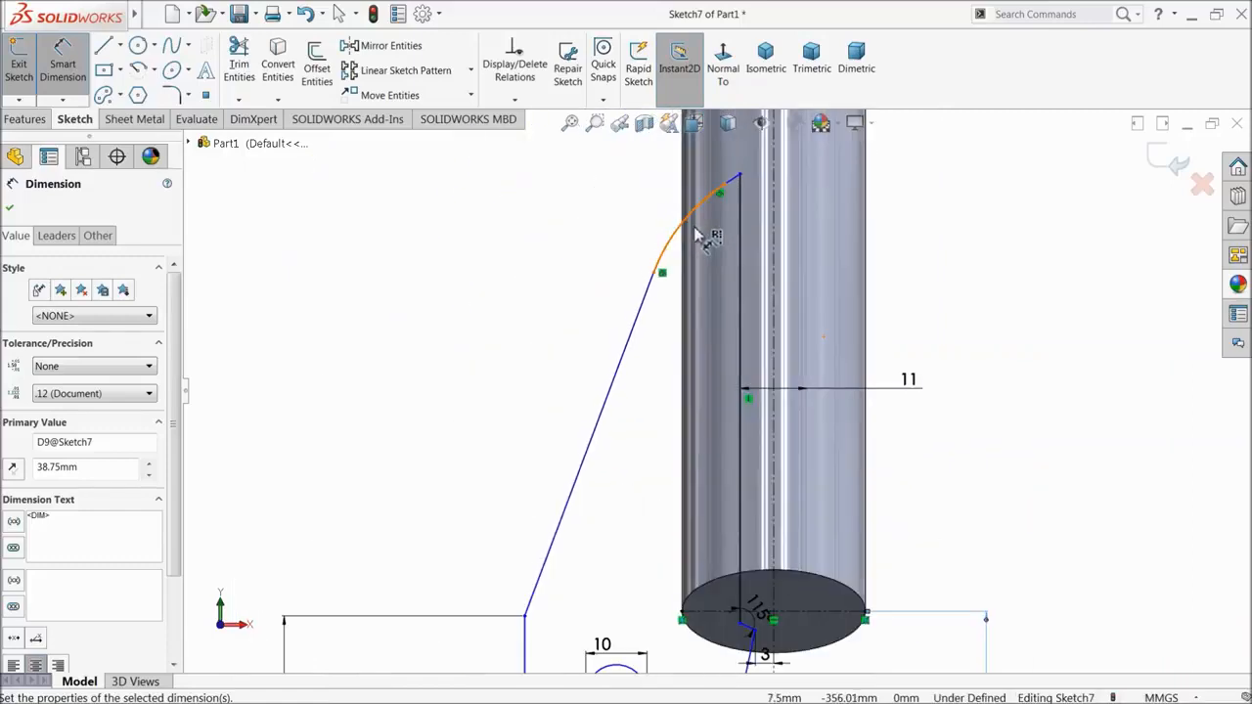
click(675, 259)
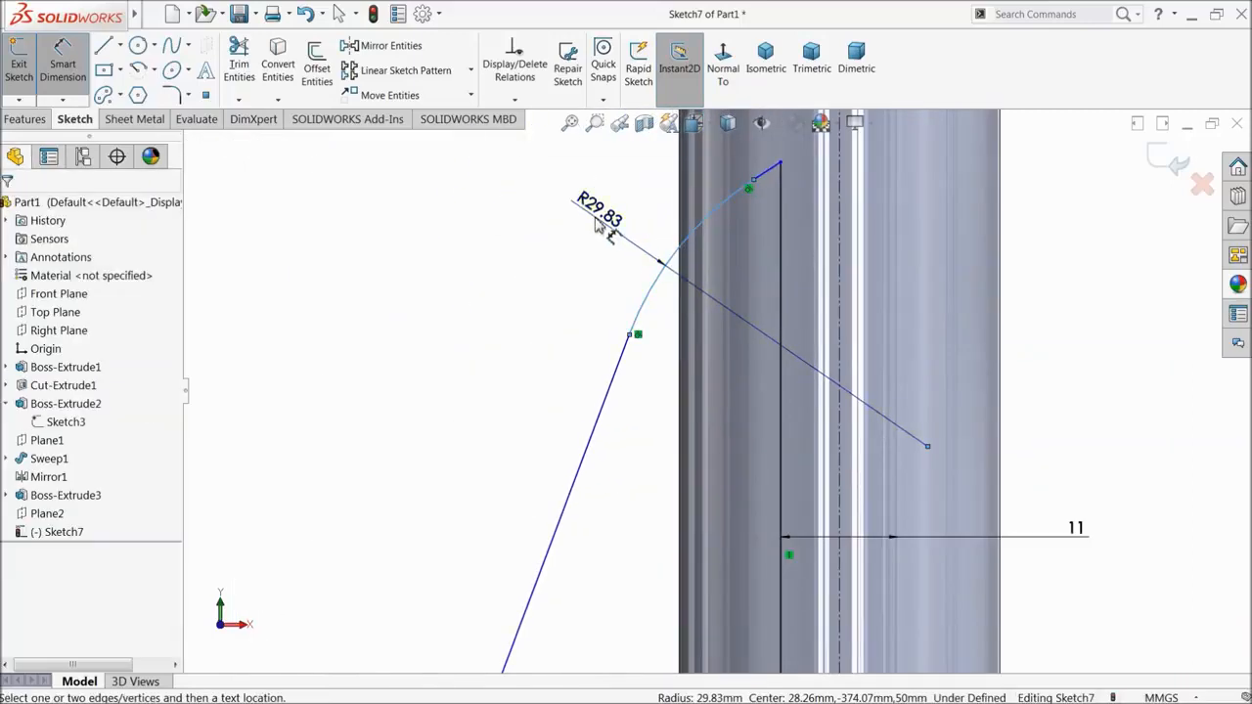
click(591, 227)
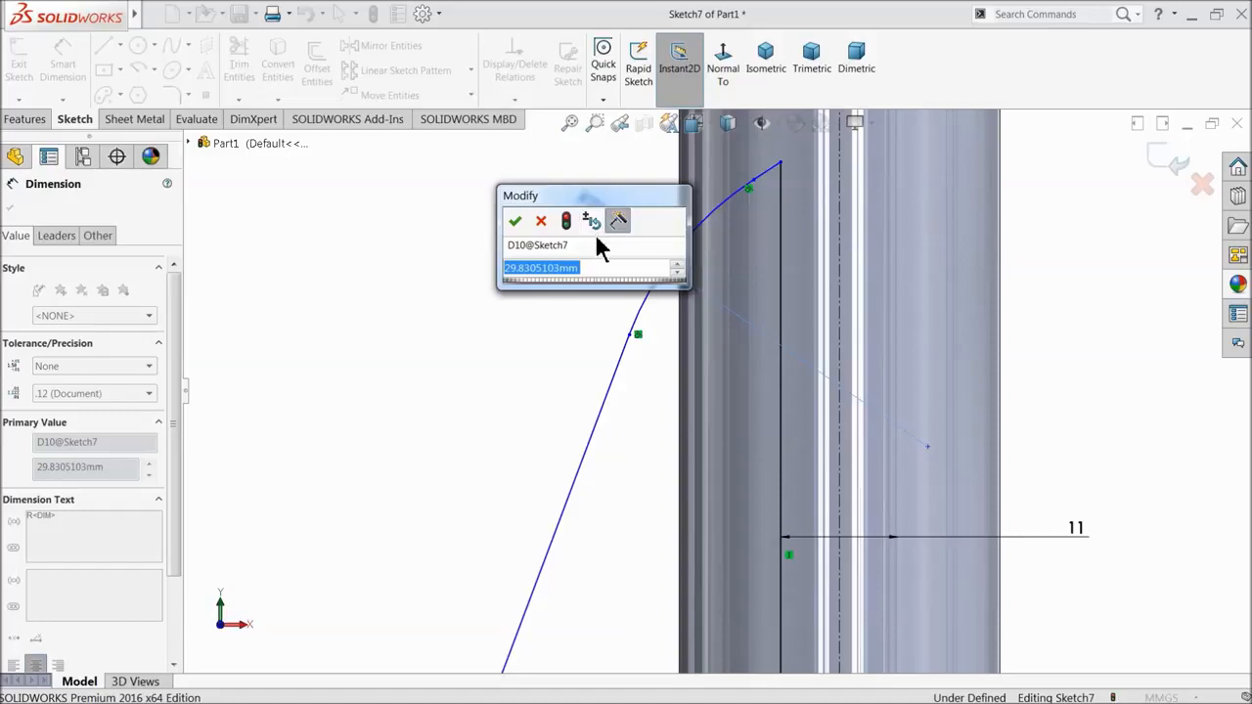
text(10)
key(Return)
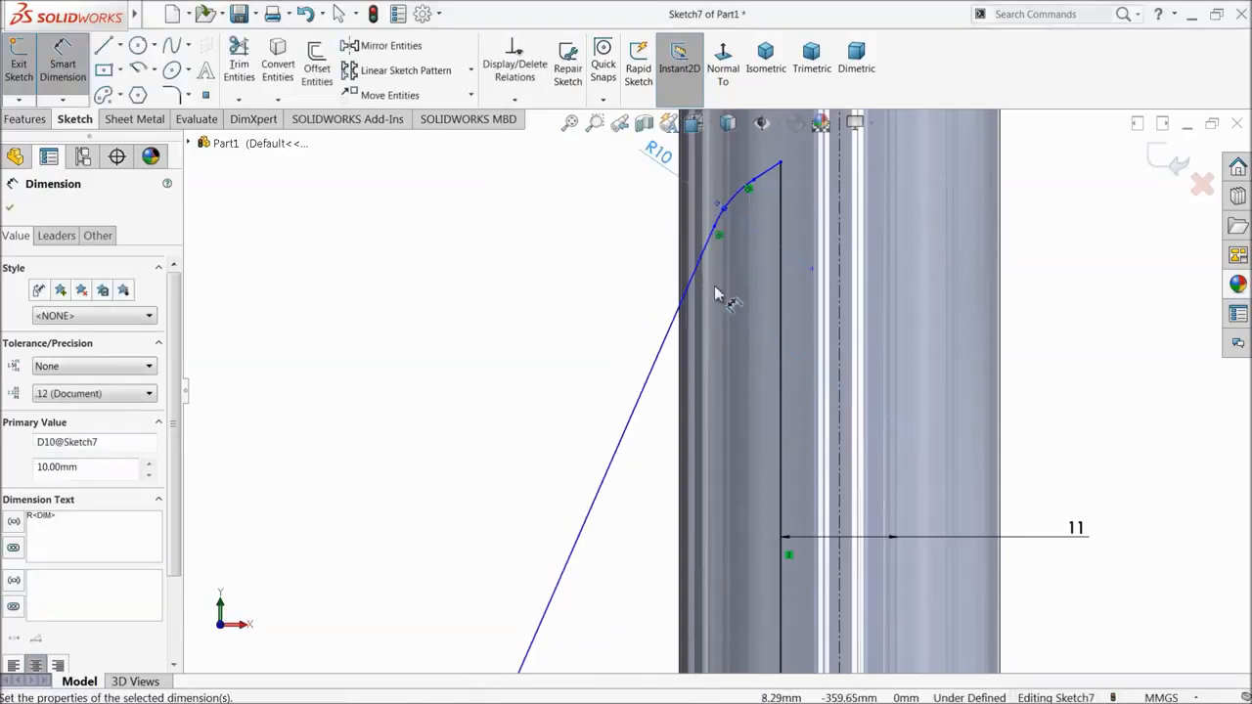
- Dimension the vertical distance from the profile's topmost point to its bottom edge at 90 mm
scroll(715, 295, up, 5)
scroll(700, 413, down, 5)
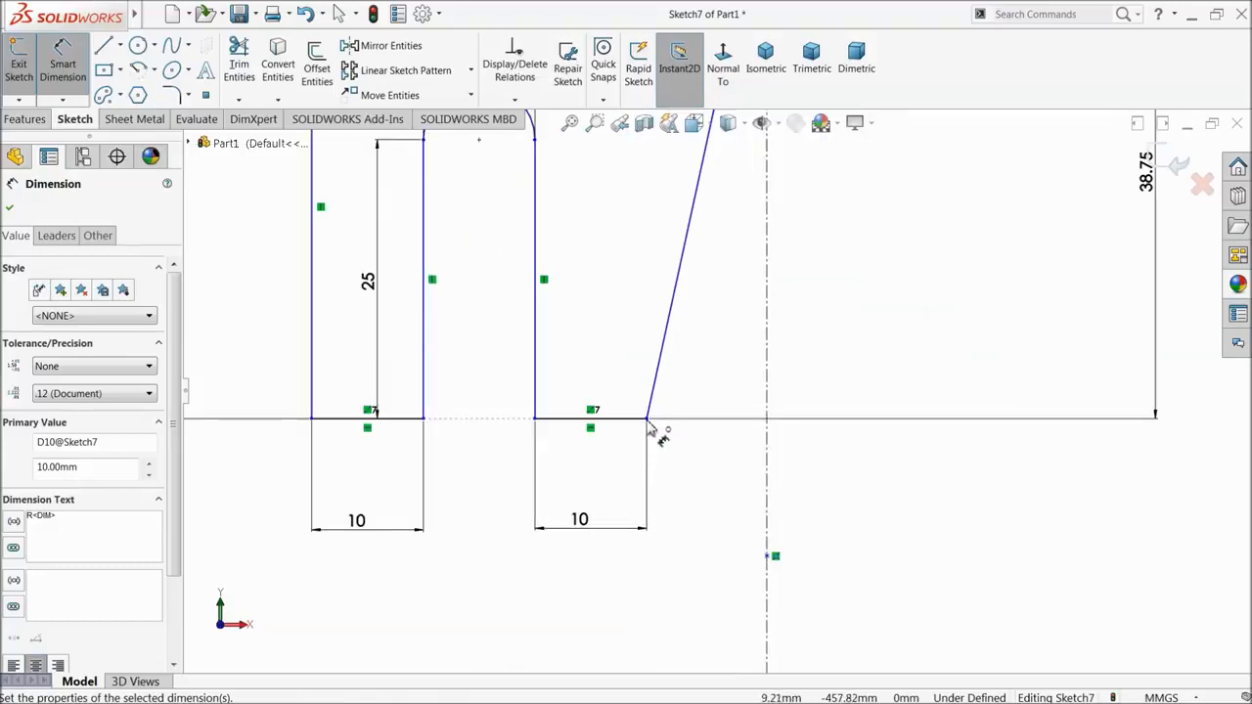
scroll(645, 426, up, 4)
scroll(640, 367, up, 4)
scroll(736, 266, down, 4)
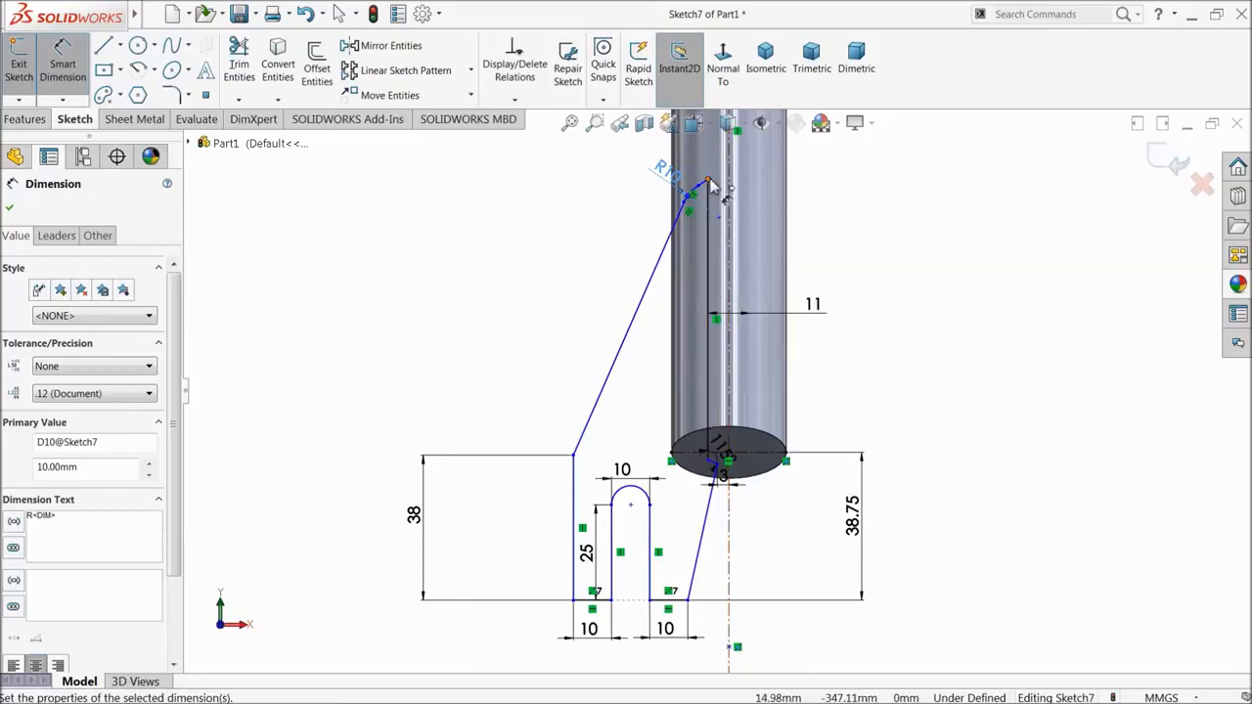
click(690, 450)
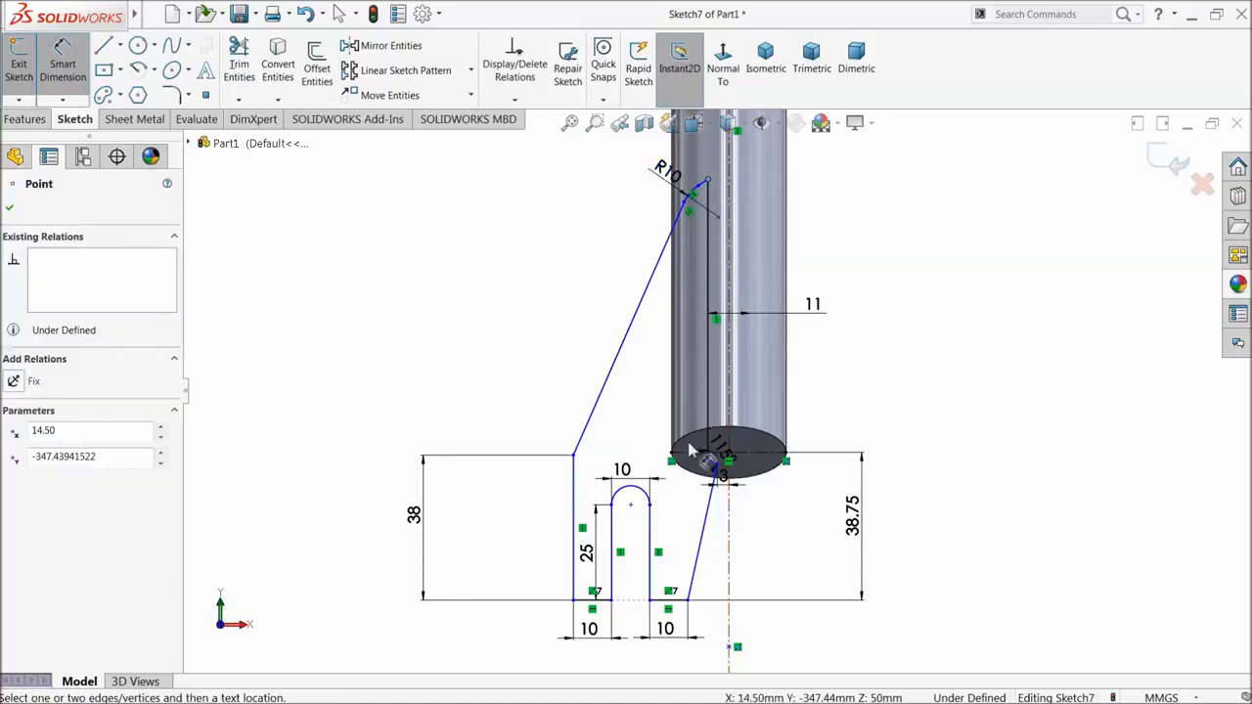
click(666, 601)
click(298, 397)
text(90)
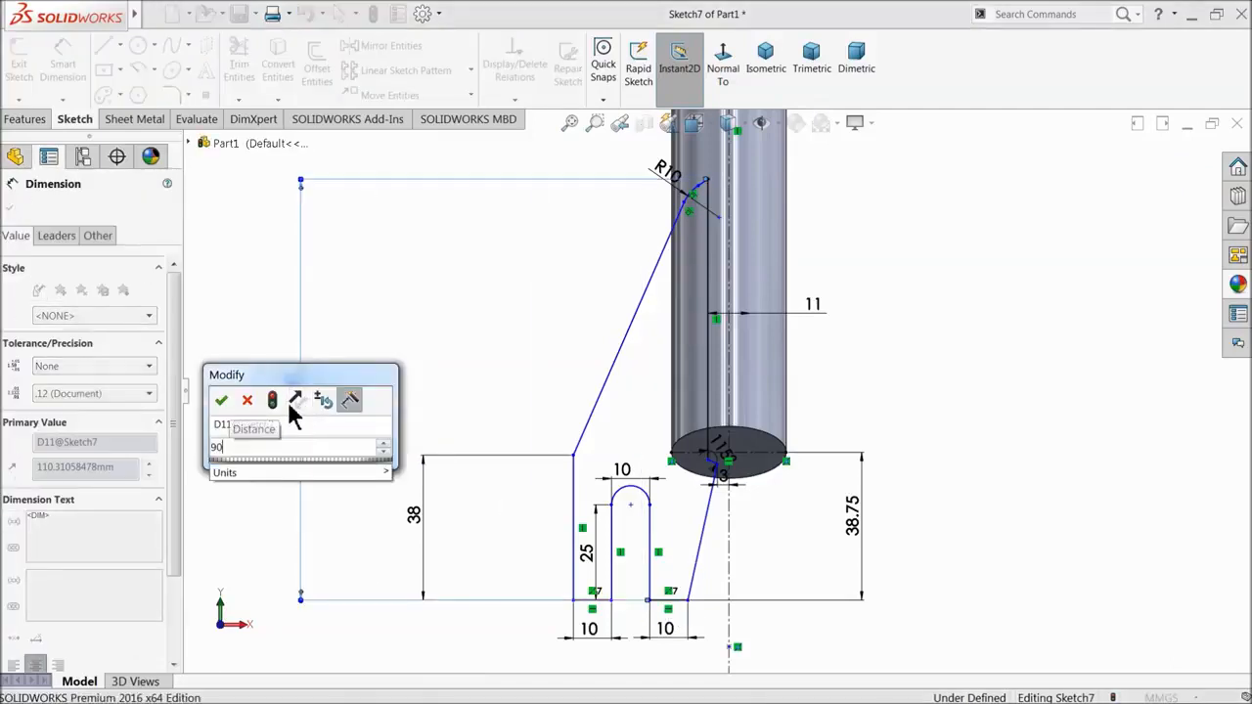
key(Return)
click(426, 357)
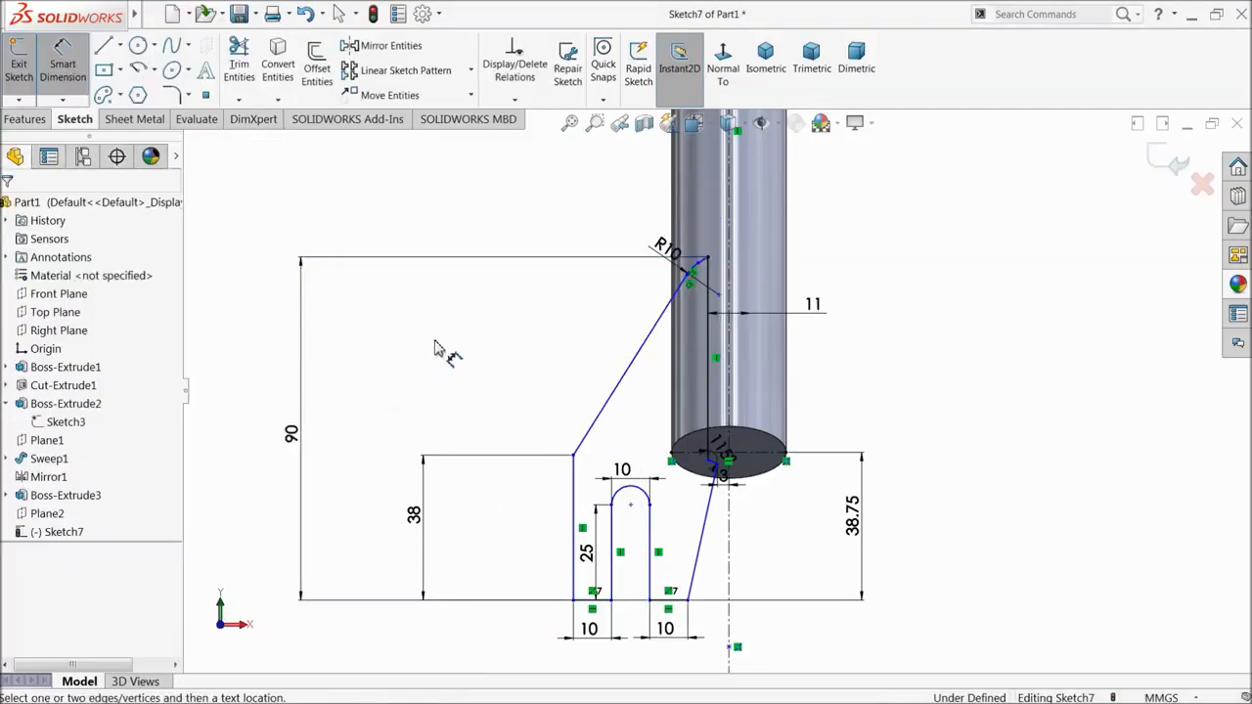
- Fillet the corner between the outer vertical line and the long slanted line with a 30 mm radius
click(171, 95)
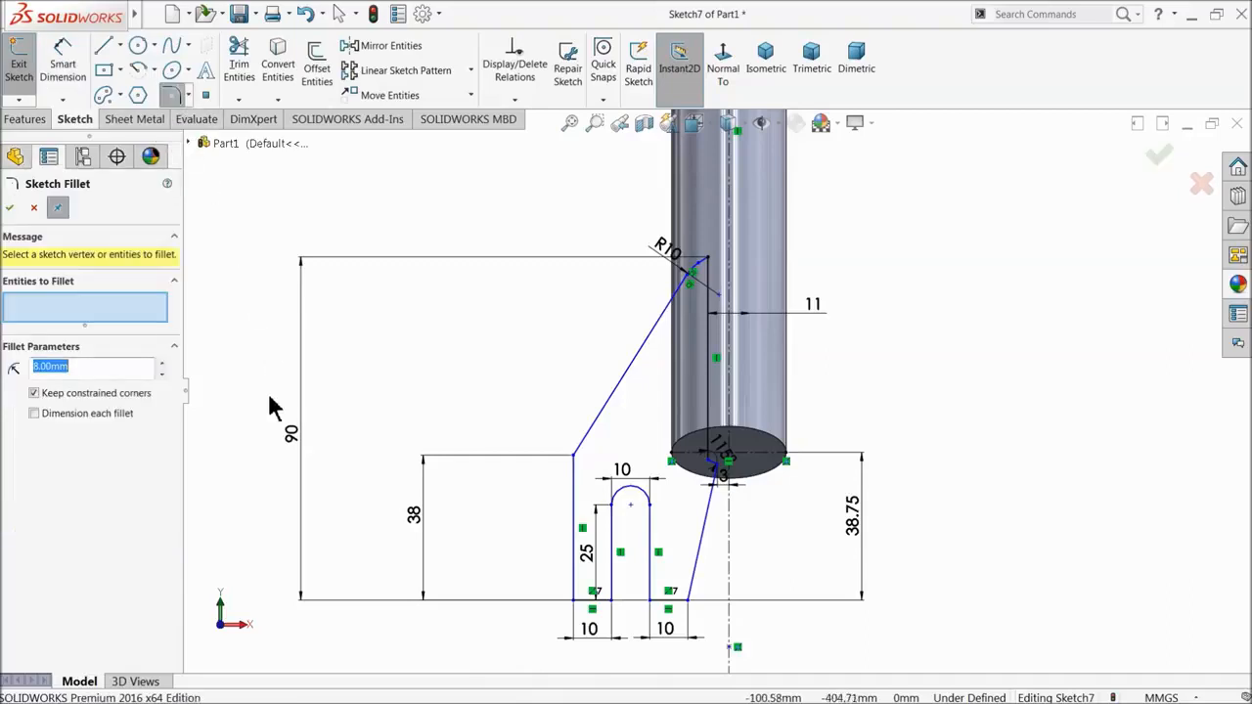
click(574, 457)
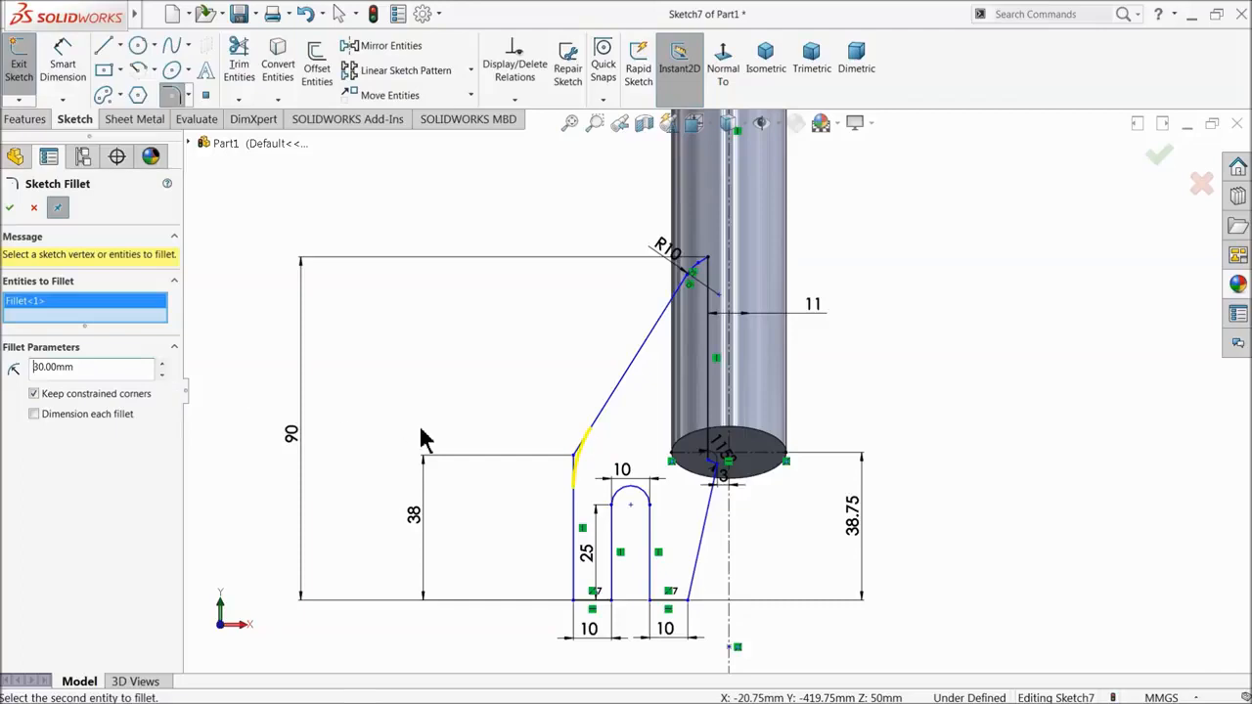
click(10, 210)
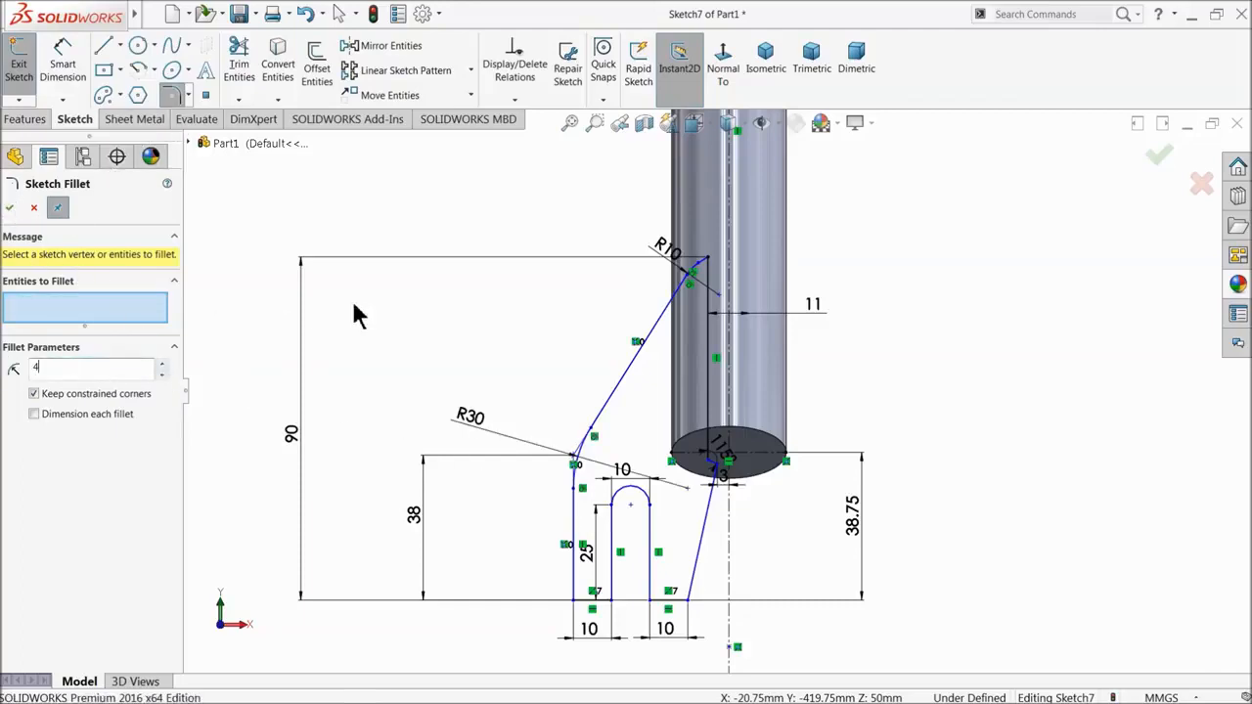
- Fillet the four bottom corners of the slotted profile's two prongs with a 4 mm radius
scroll(651, 594, down, 8)
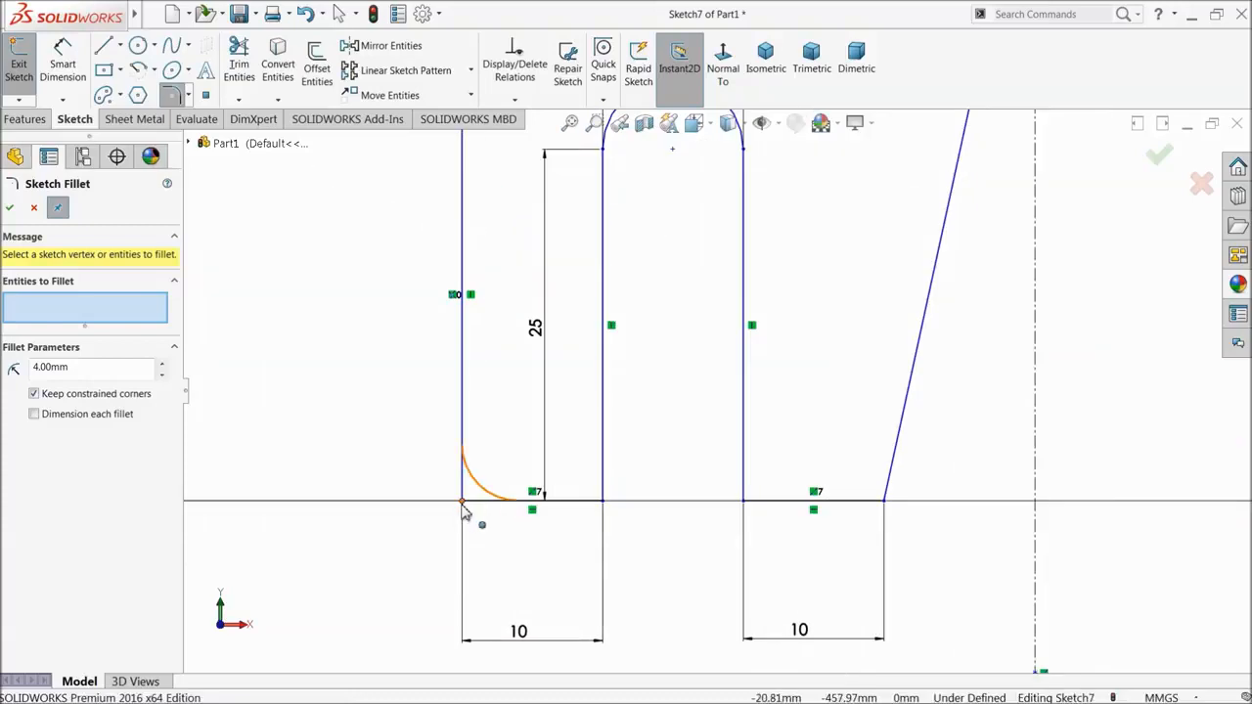
click(462, 504)
click(601, 505)
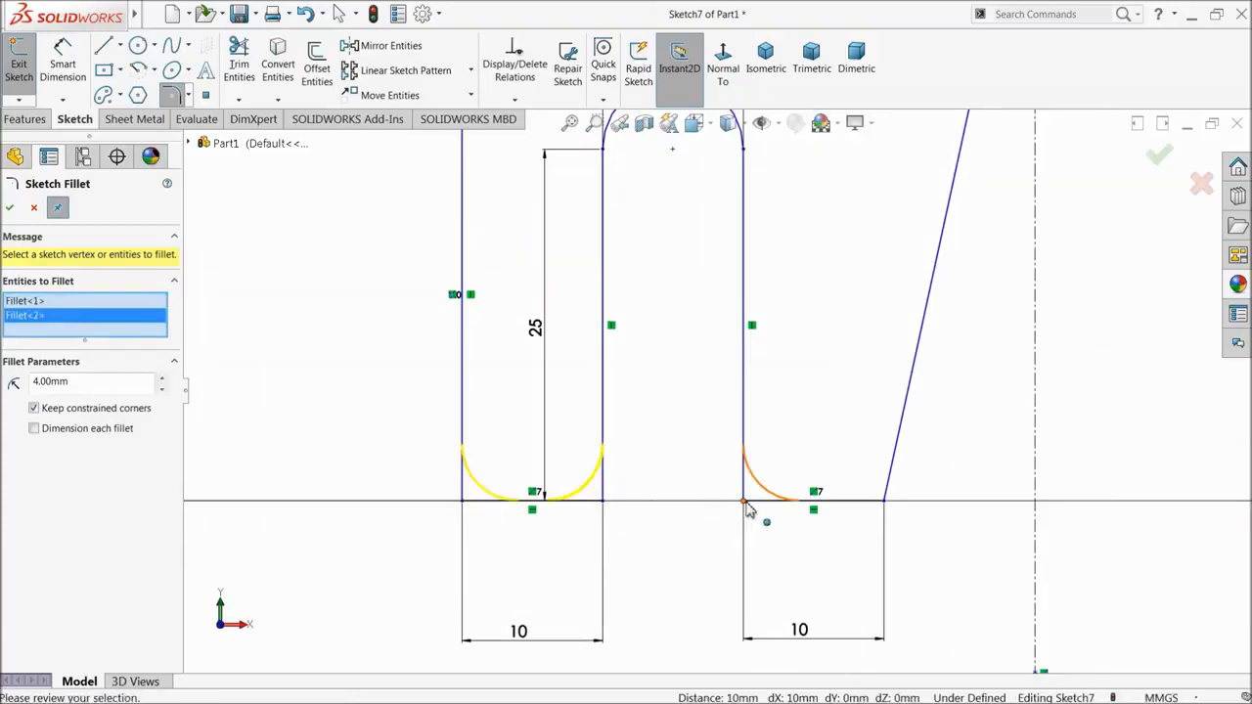
click(746, 505)
click(885, 505)
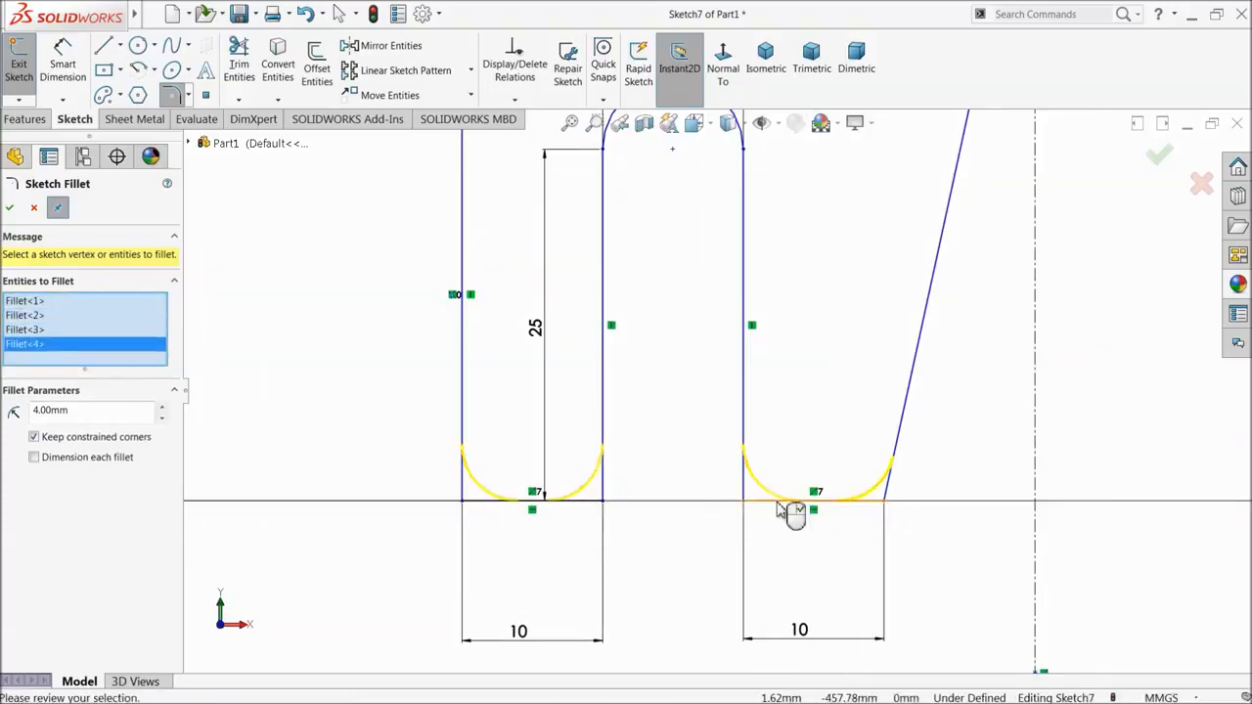
click(8, 207)
click(9, 207)
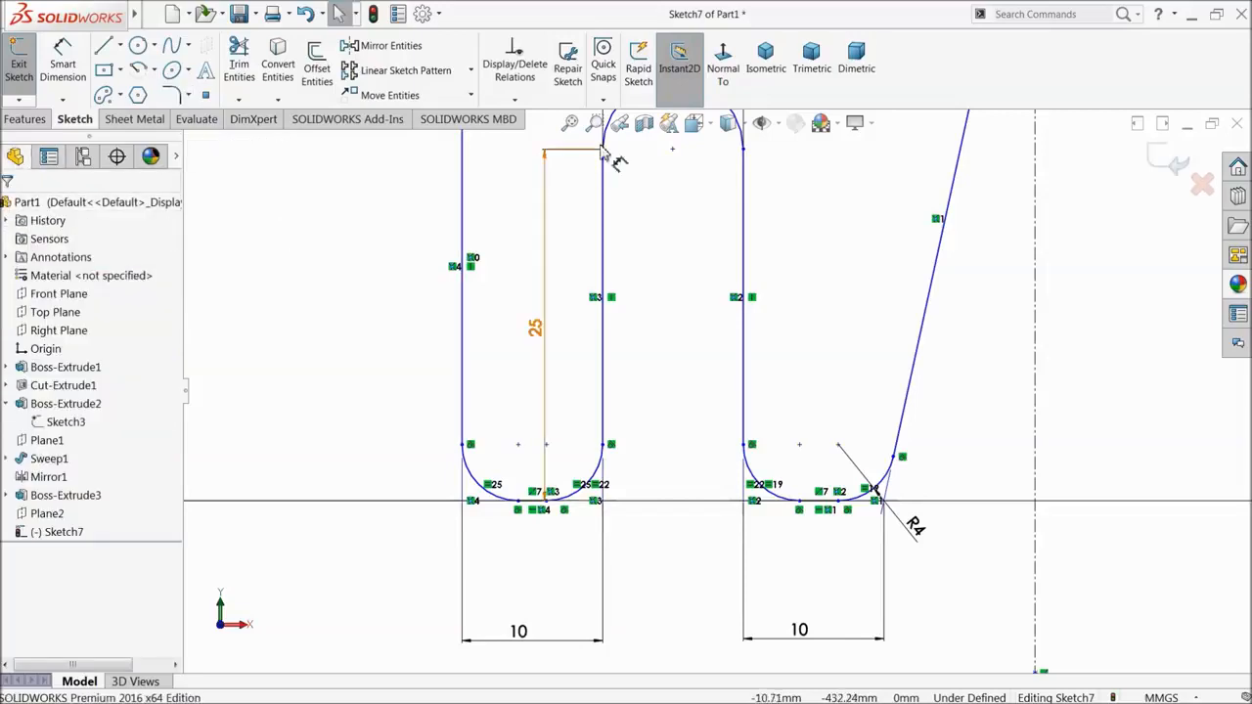
- Try to fully define the sketch by calculating relations and dimensions for all entities
click(515, 99)
click(524, 153)
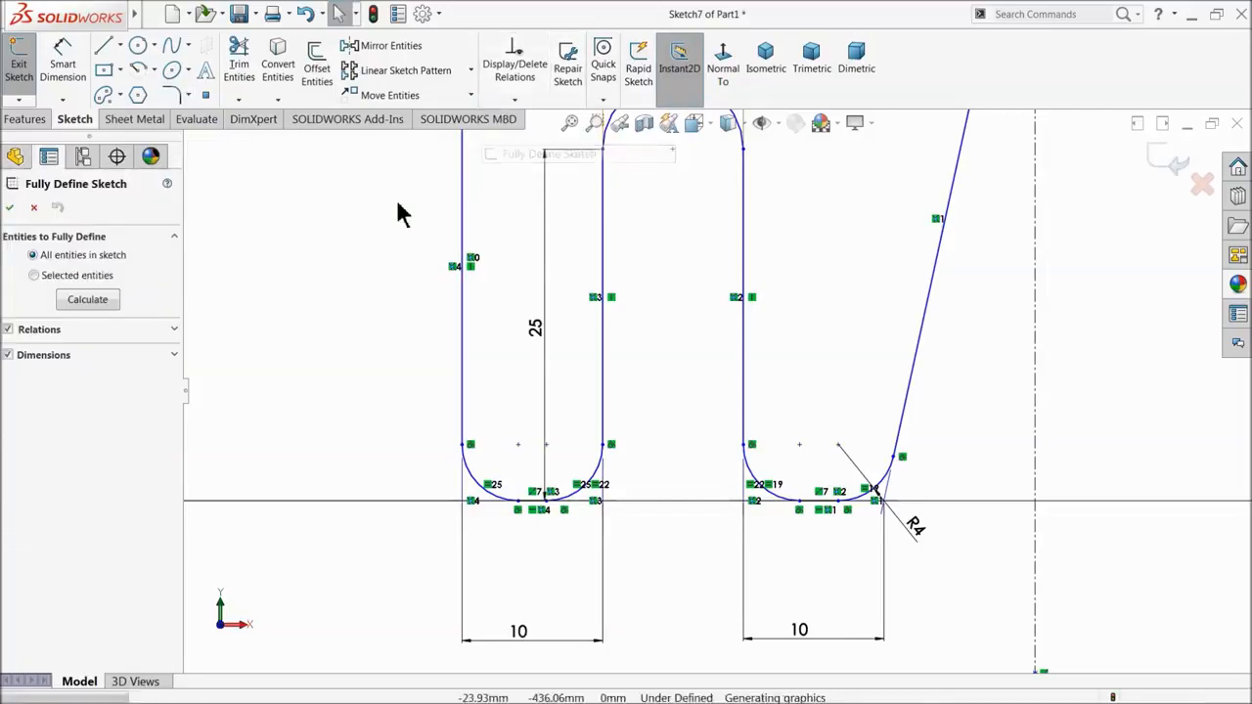
click(90, 300)
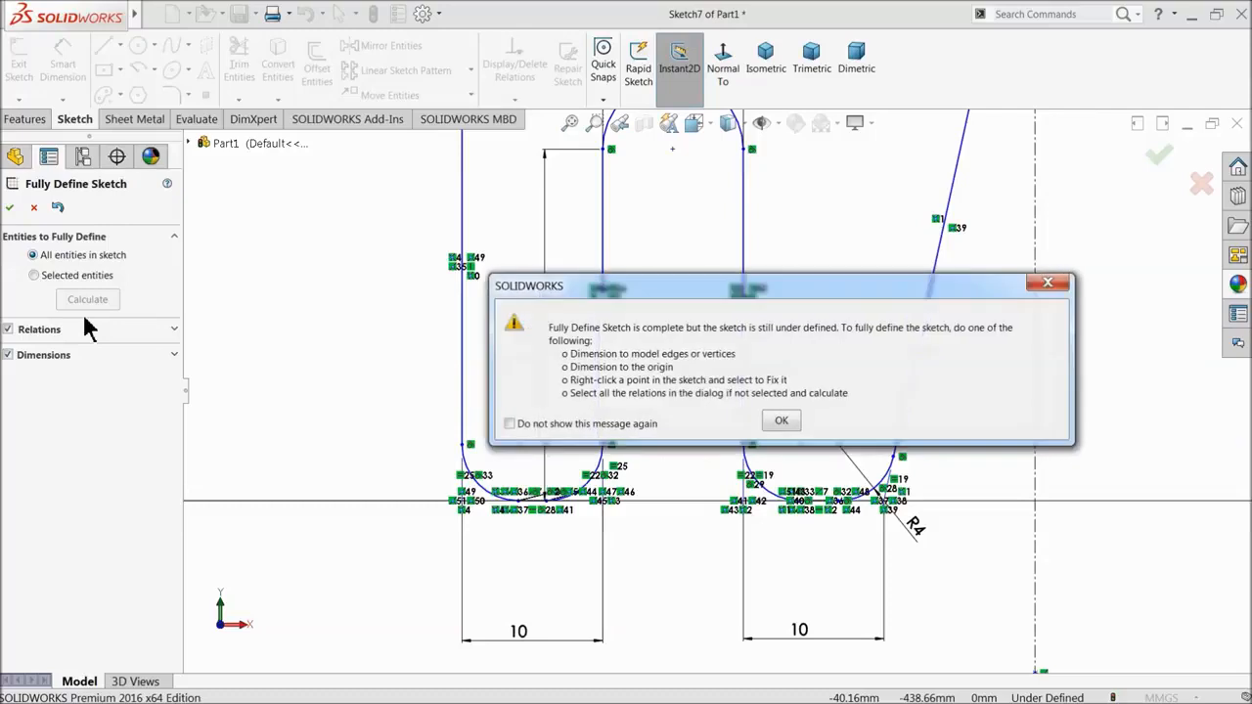
click(782, 423)
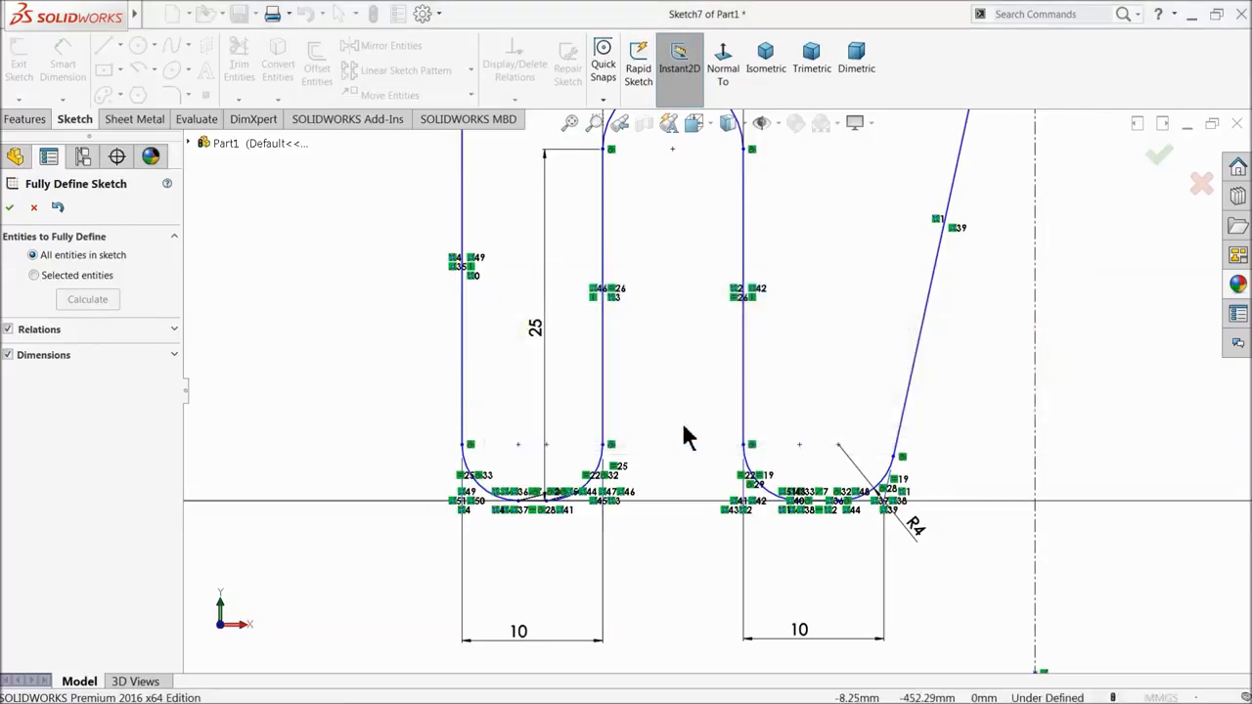
scroll(685, 434, up, 5)
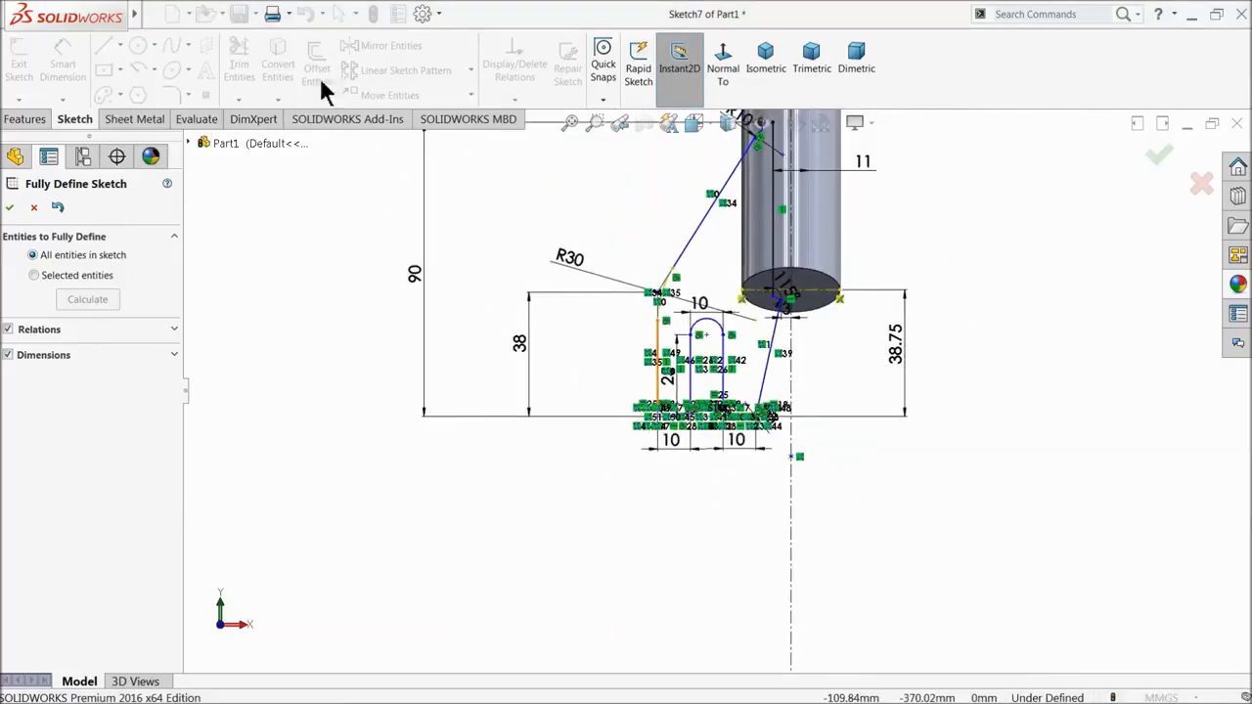
click(35, 208)
- Extrude the slotted profile 4 mm blind from the sketch plane as a separate body, without merging the result
ctrl+middle_drag(712, 336, 646, 401)
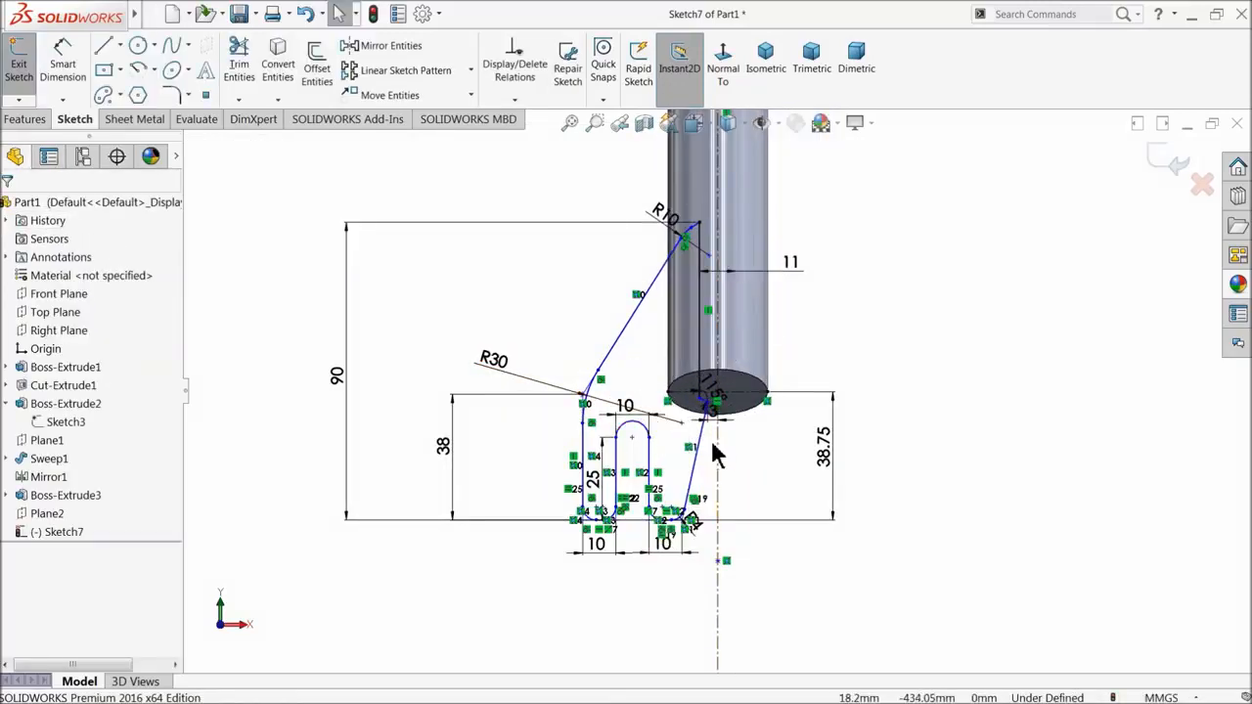
click(25, 118)
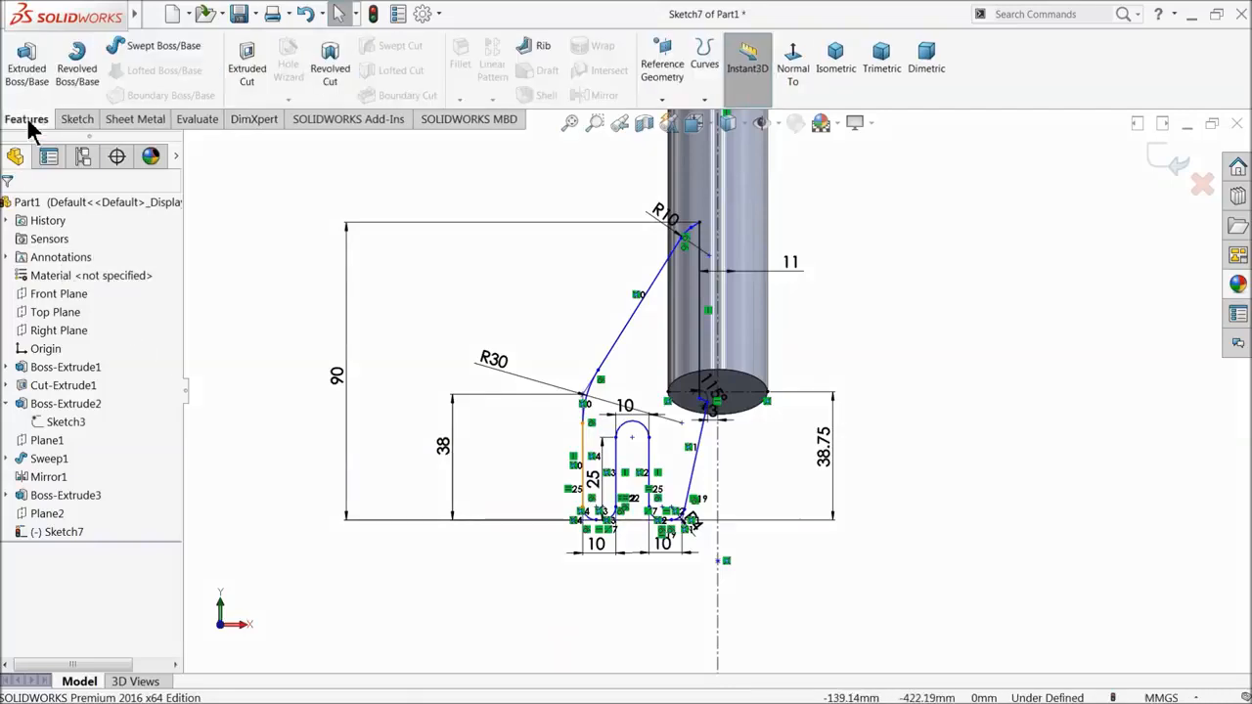
click(29, 78)
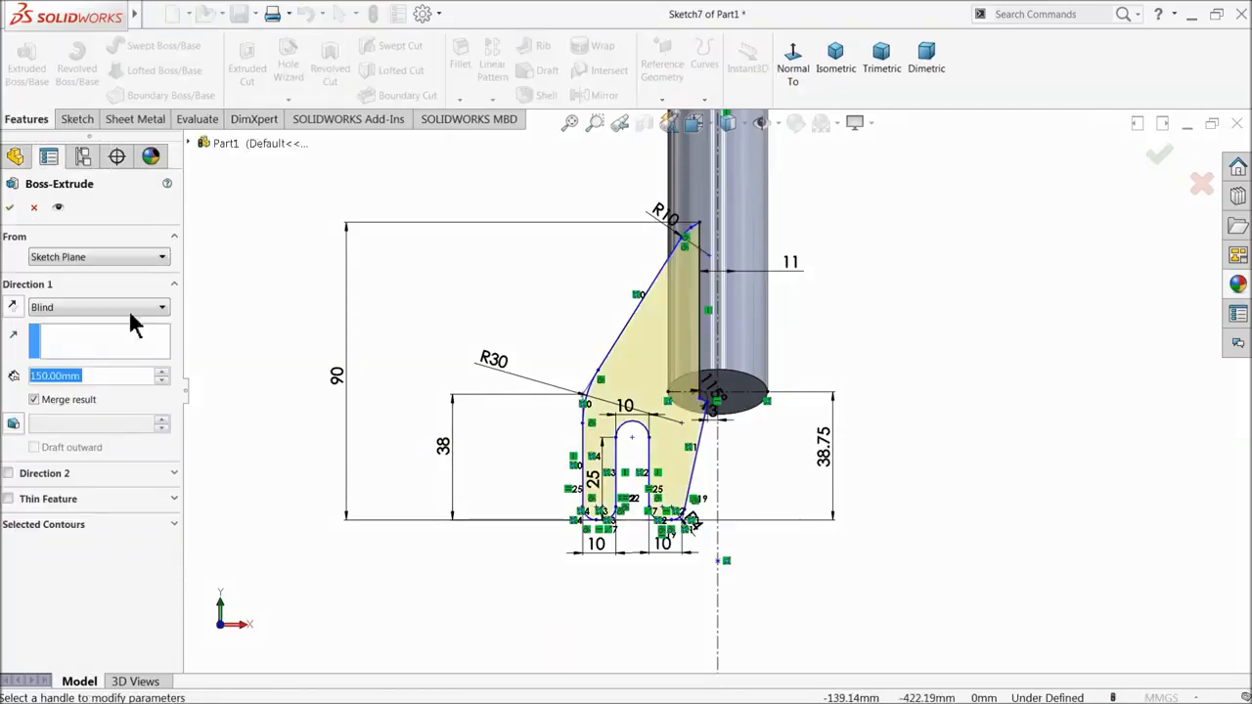
text(4)
key(Return)
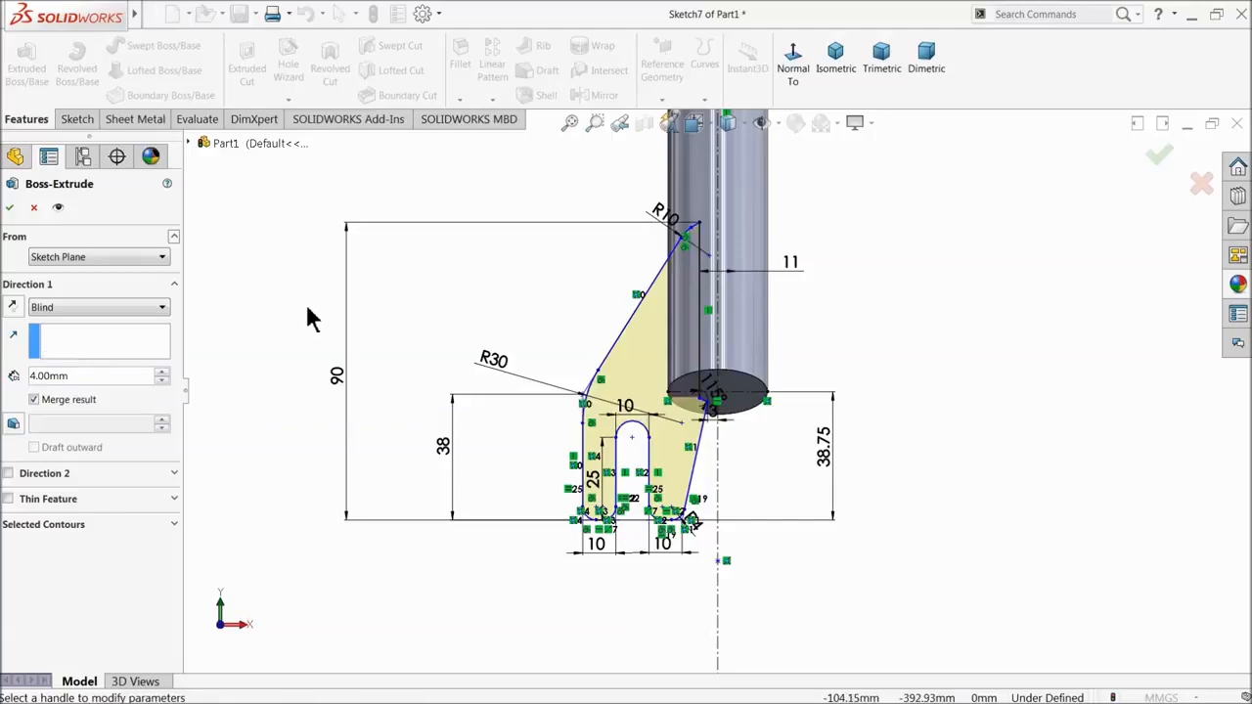
mouse_move(303, 304)
middle_down()
mouse_move(417, 394)
mouse_move(479, 406)
middle_up()
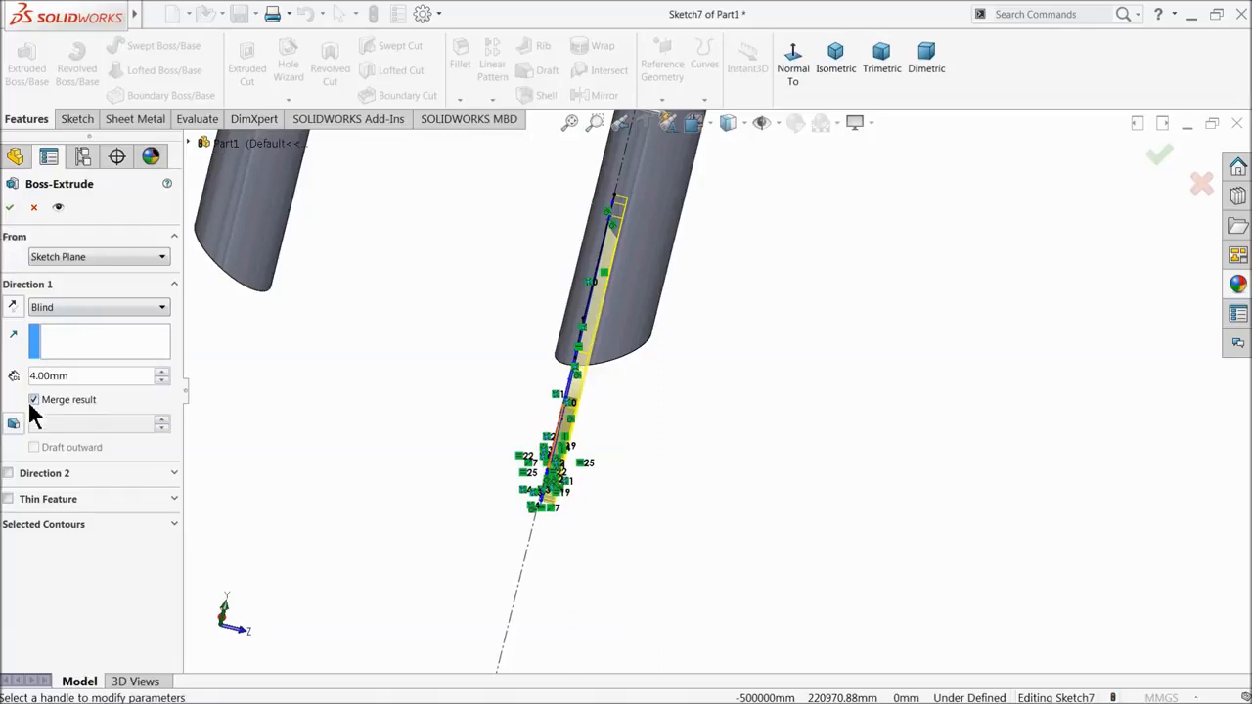
click(11, 208)
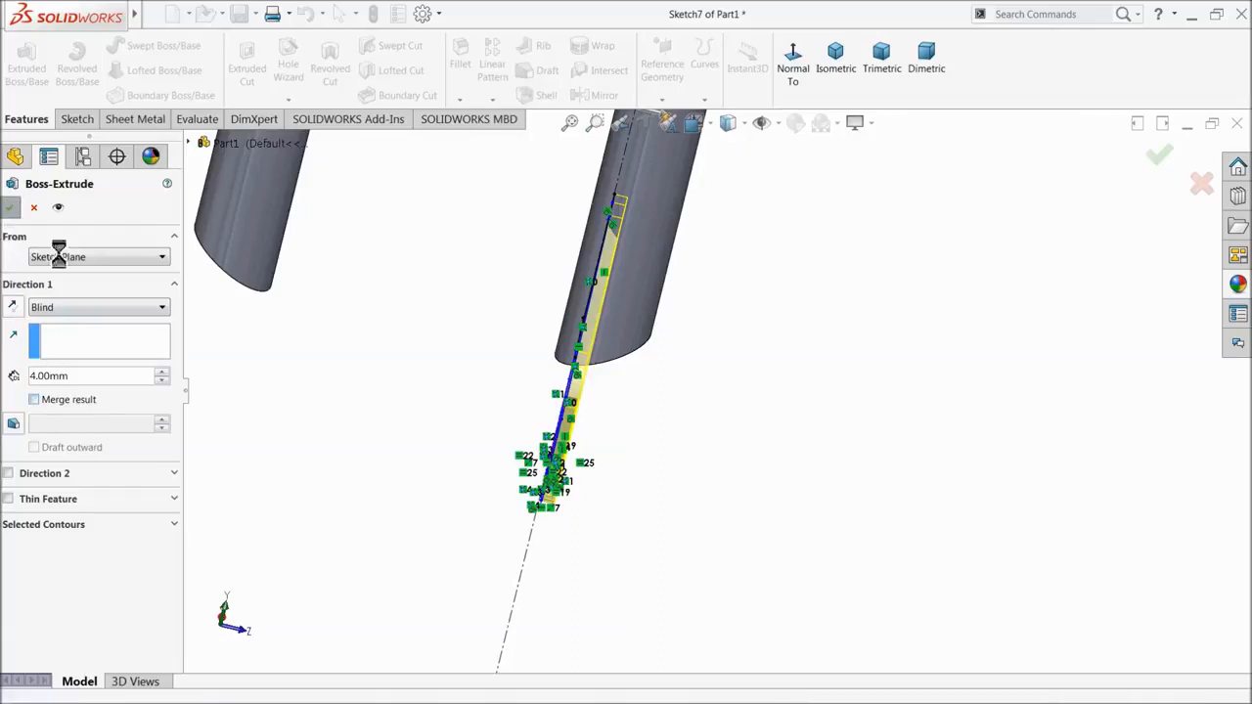
middle_drag(251, 386, 309, 394)
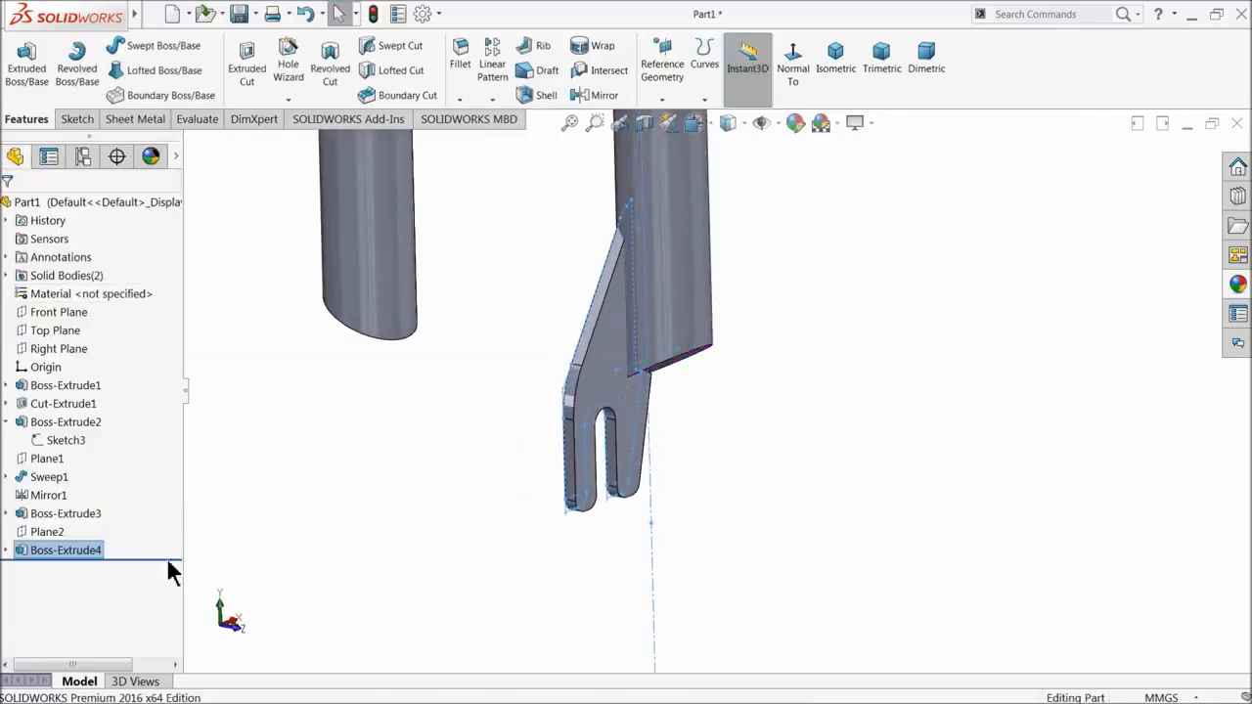
- Apply an orange color appearance to the extruded slotted plate at the leg end
click(24, 552)
click(793, 124)
click(59, 588)
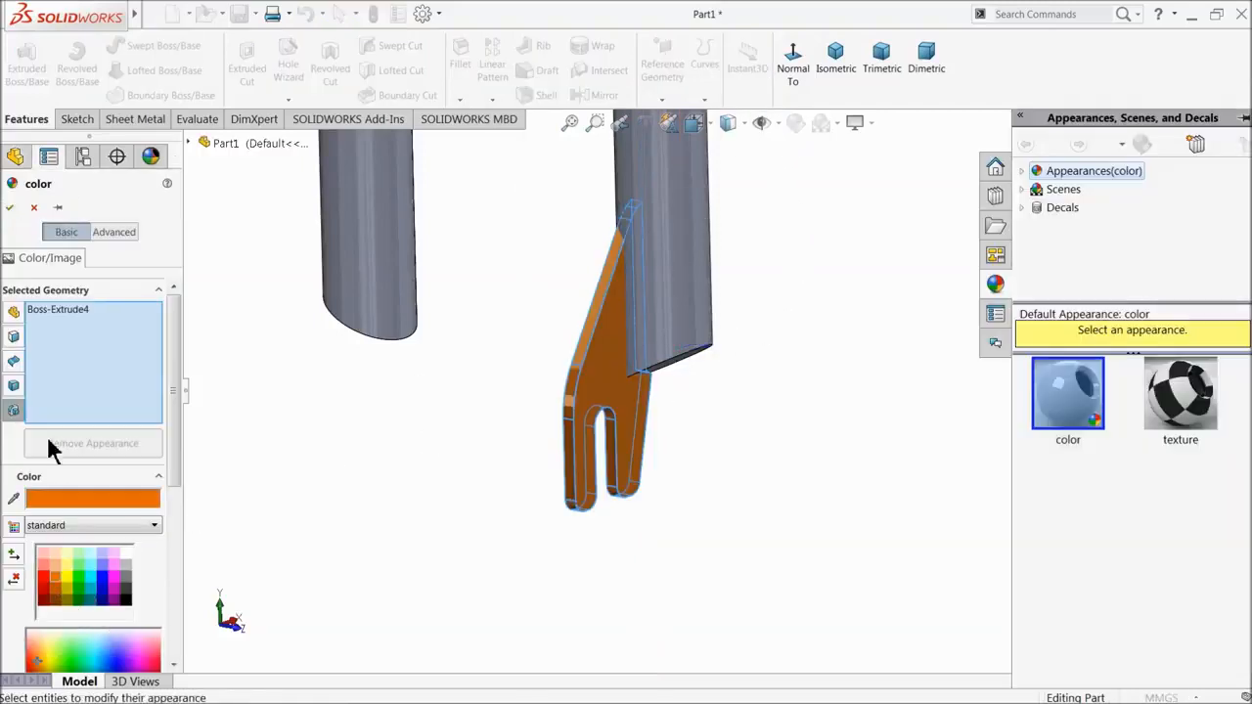
click(12, 210)
scroll(399, 403, up, 3)
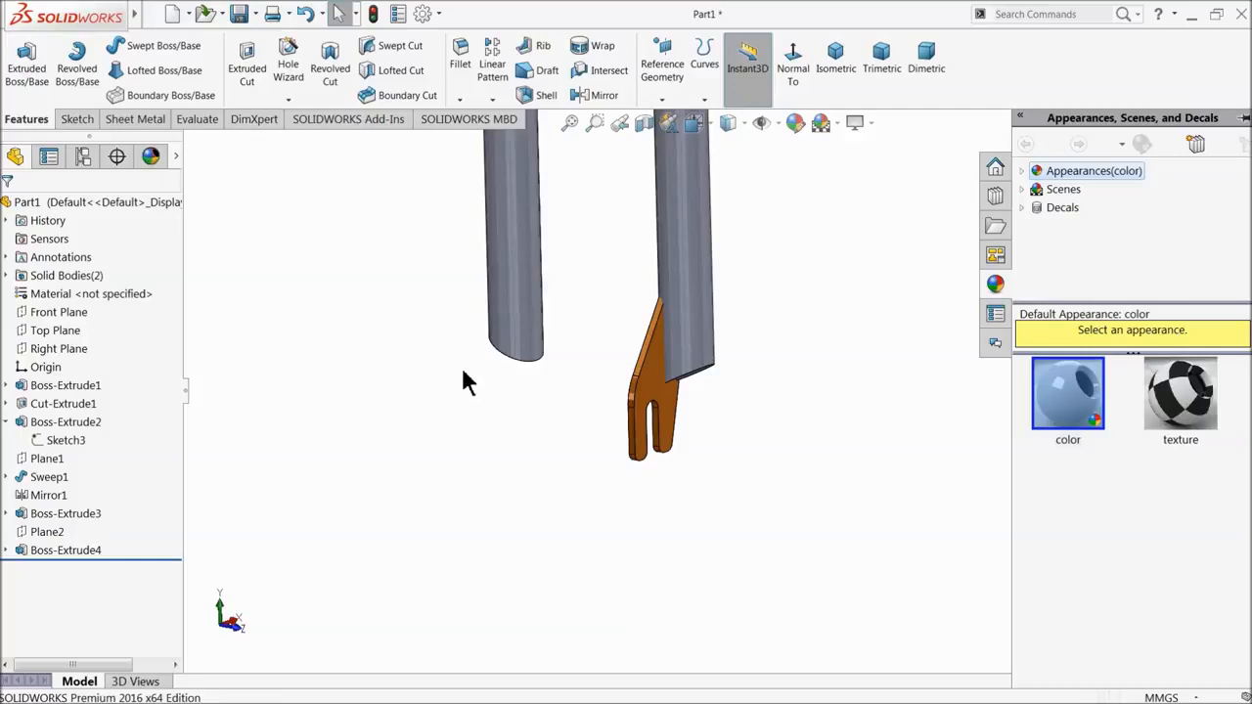
- Try to mirror the slotted plate's extrusion as a feature about the Front Plane
click(59, 312)
middle_drag(357, 400, 397, 383)
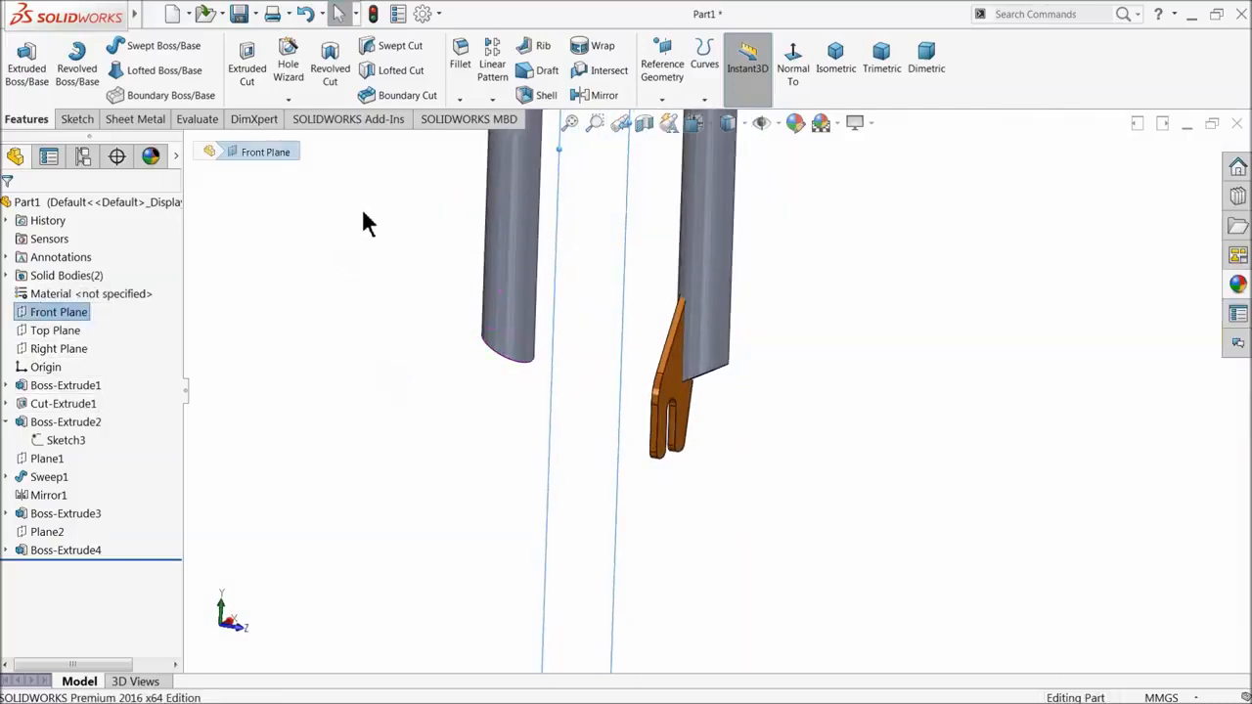
click(601, 95)
click(668, 396)
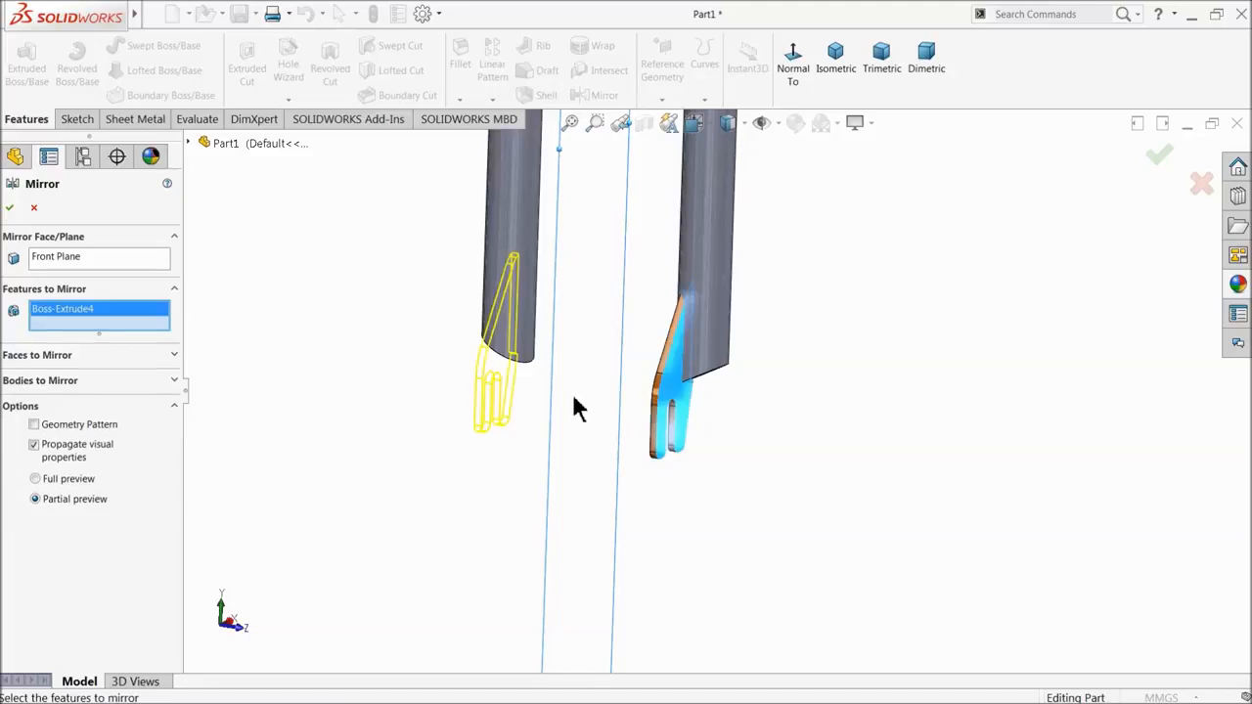
click(9, 209)
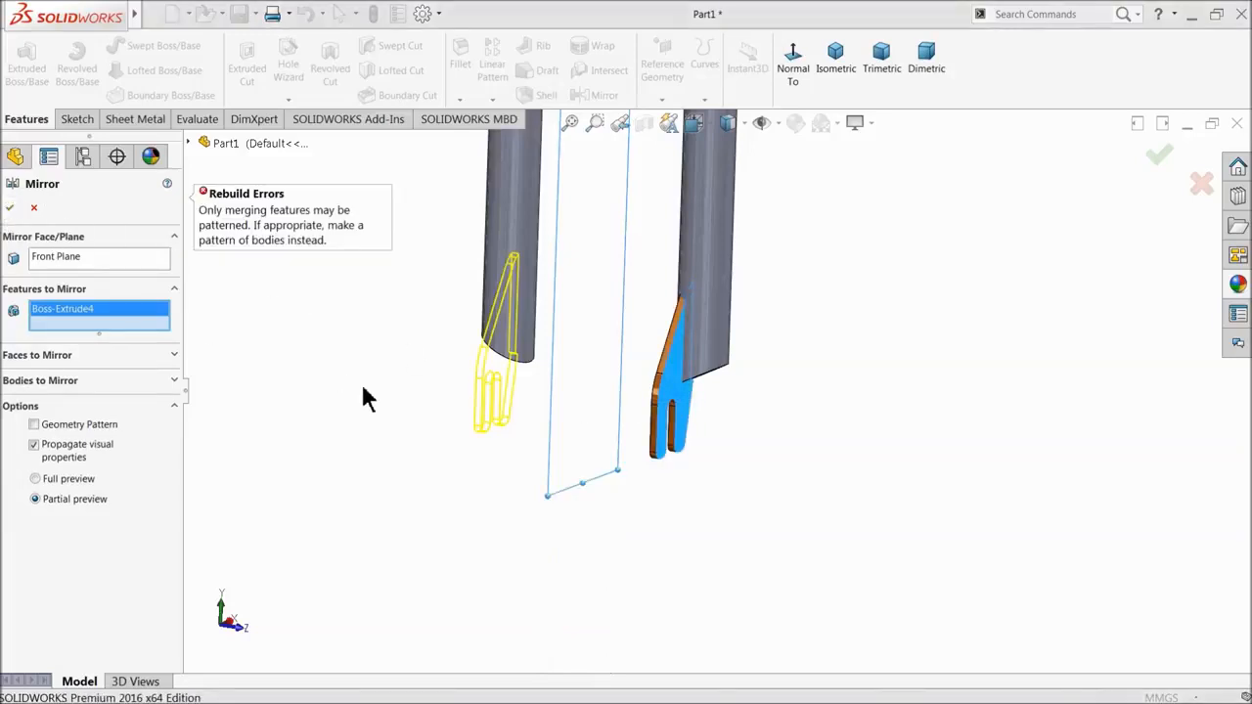
- Mirror the slotted plate as a body about the Front Plane, leaving solids unmerged and propagating visual properties
click(31, 384)
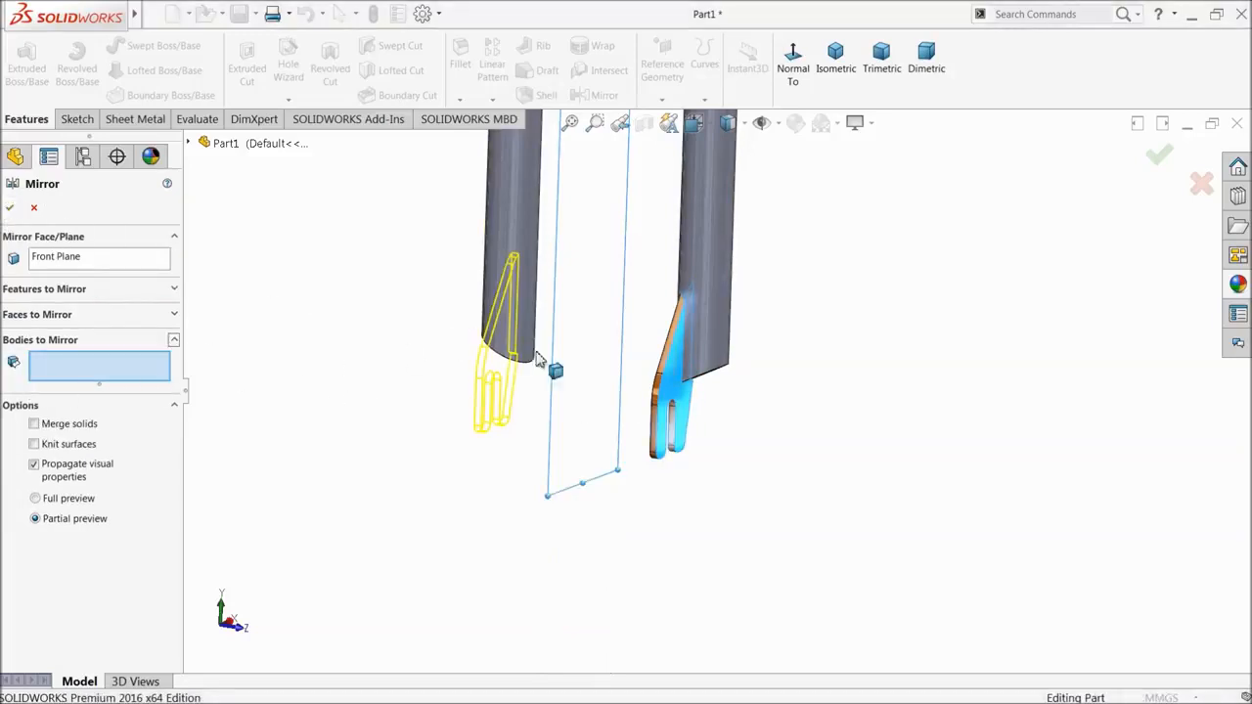
click(669, 398)
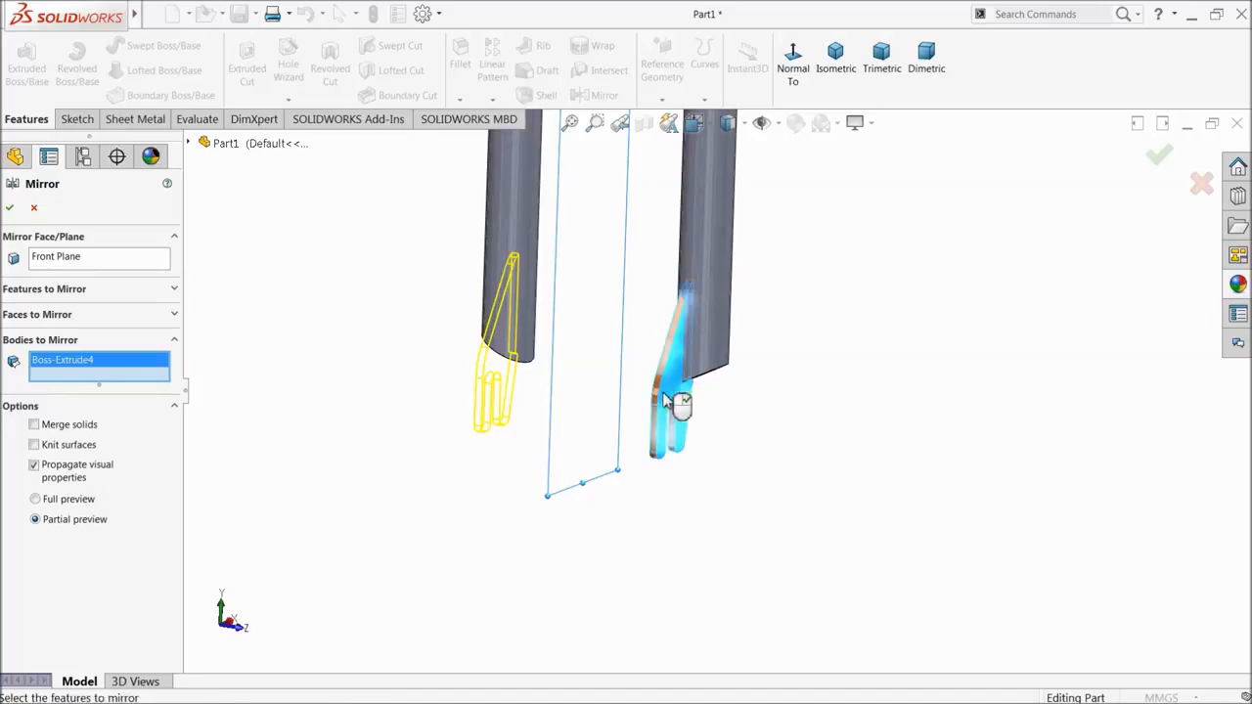
click(9, 207)
middle_drag(392, 343, 501, 393)
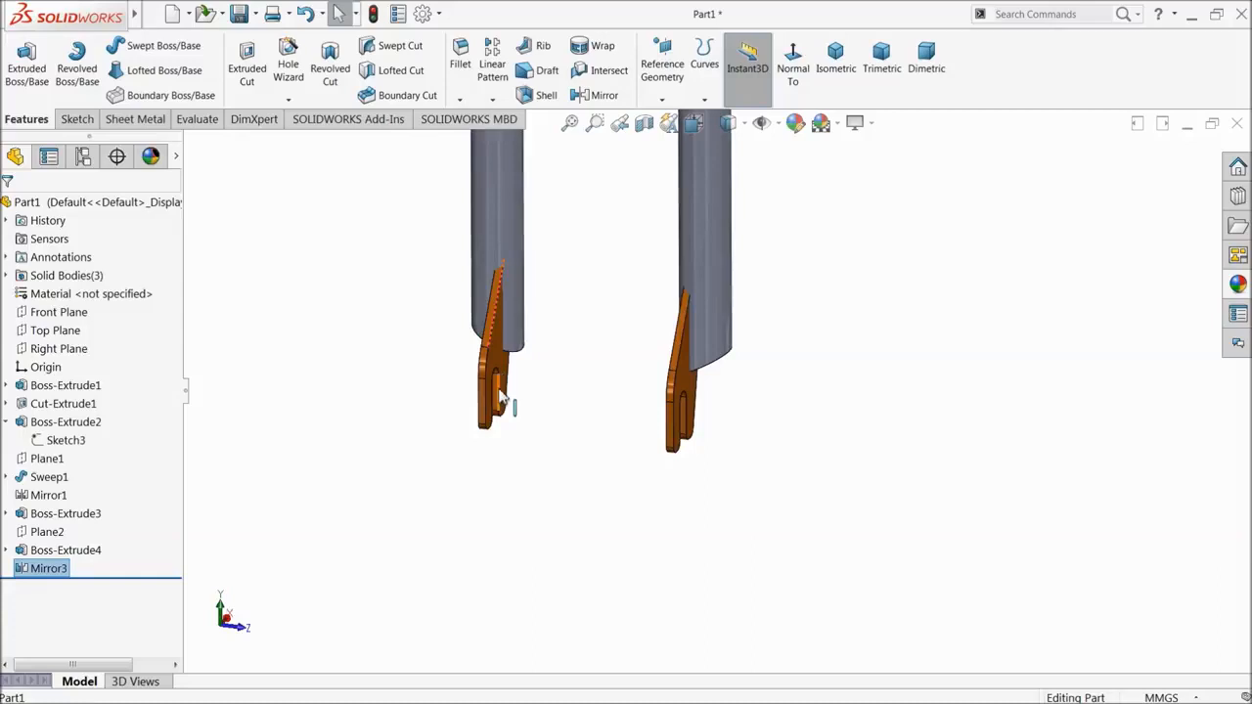
- Start a new sketch on the Front Plane and view it face-on at the dipped plate
scroll(501, 393, up, 7)
scroll(713, 256, down, 3)
mouse_move(698, 317)
middle_down()
mouse_move(711, 288)
mouse_move(699, 316)
mouse_move(845, 469)
middle_up()
scroll(704, 318, down, 3)
scroll(601, 305, down, 4)
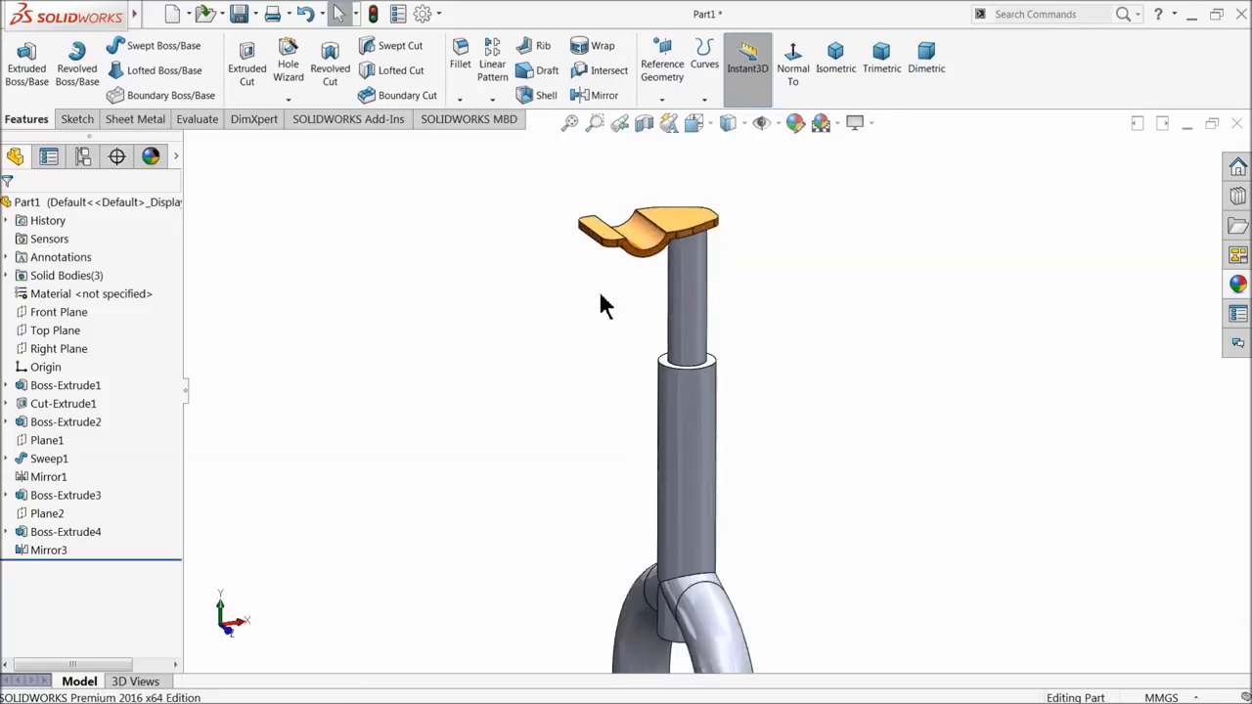
click(41, 315)
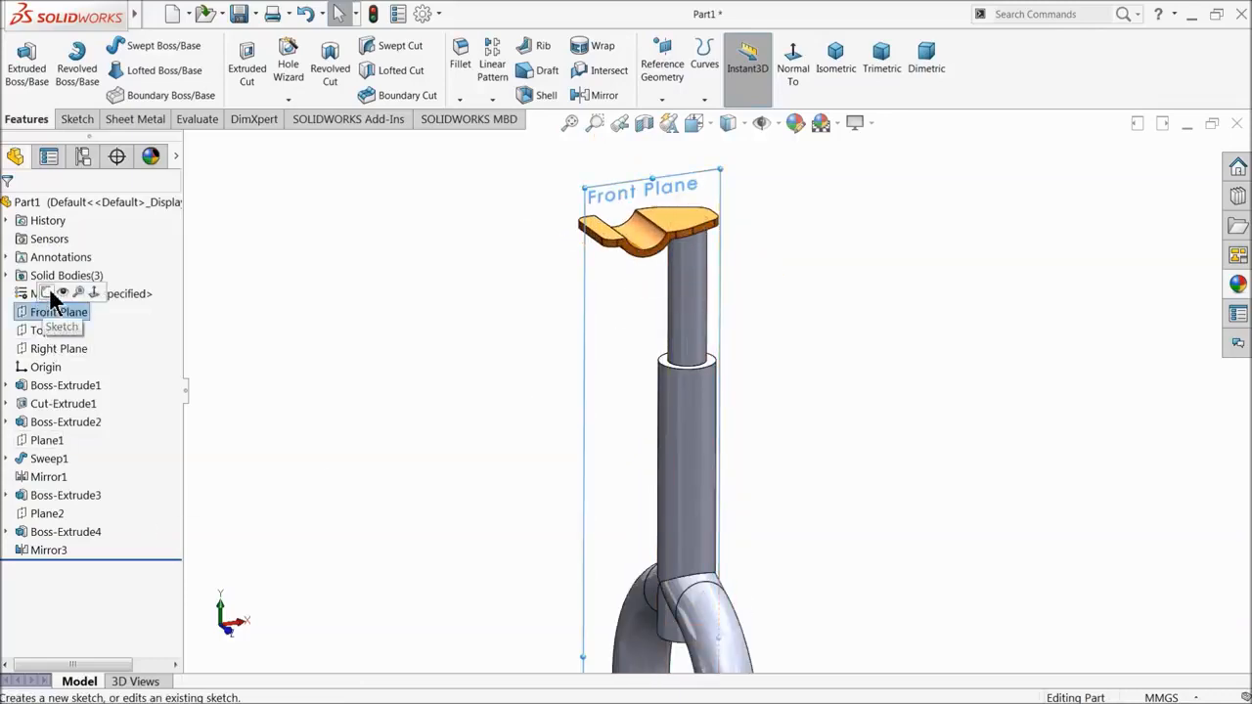
click(50, 295)
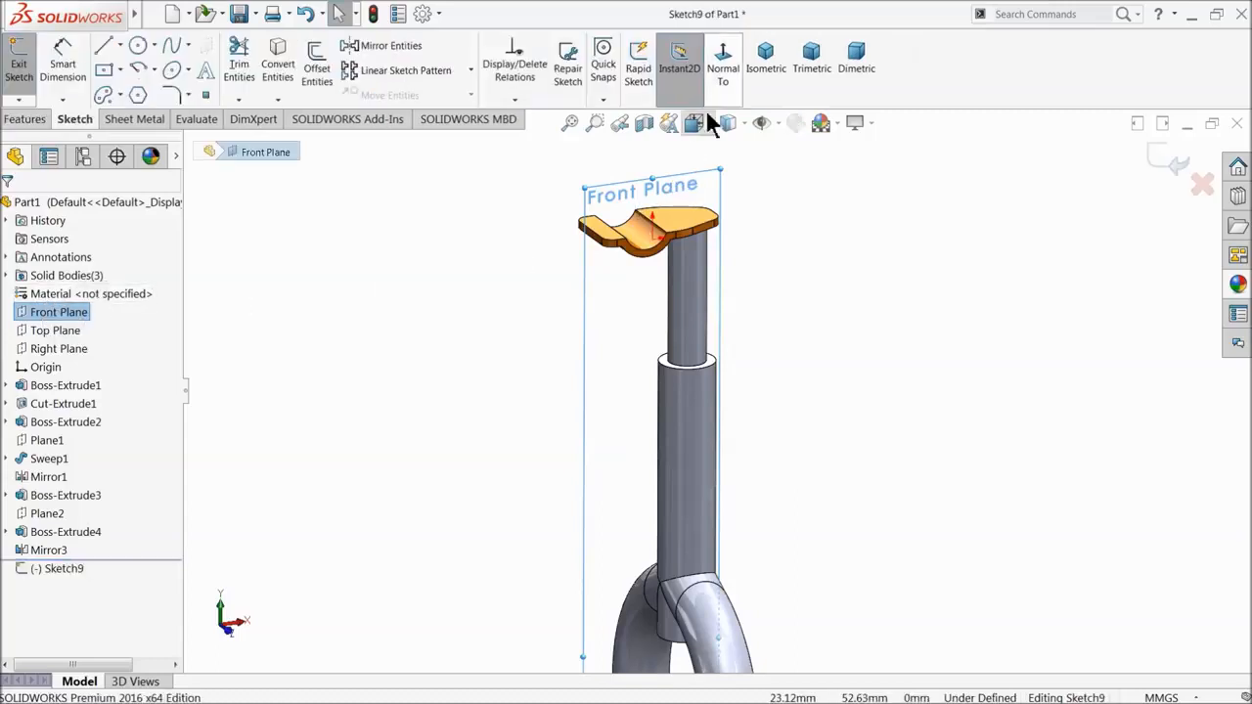
click(723, 75)
scroll(739, 123, down, 5)
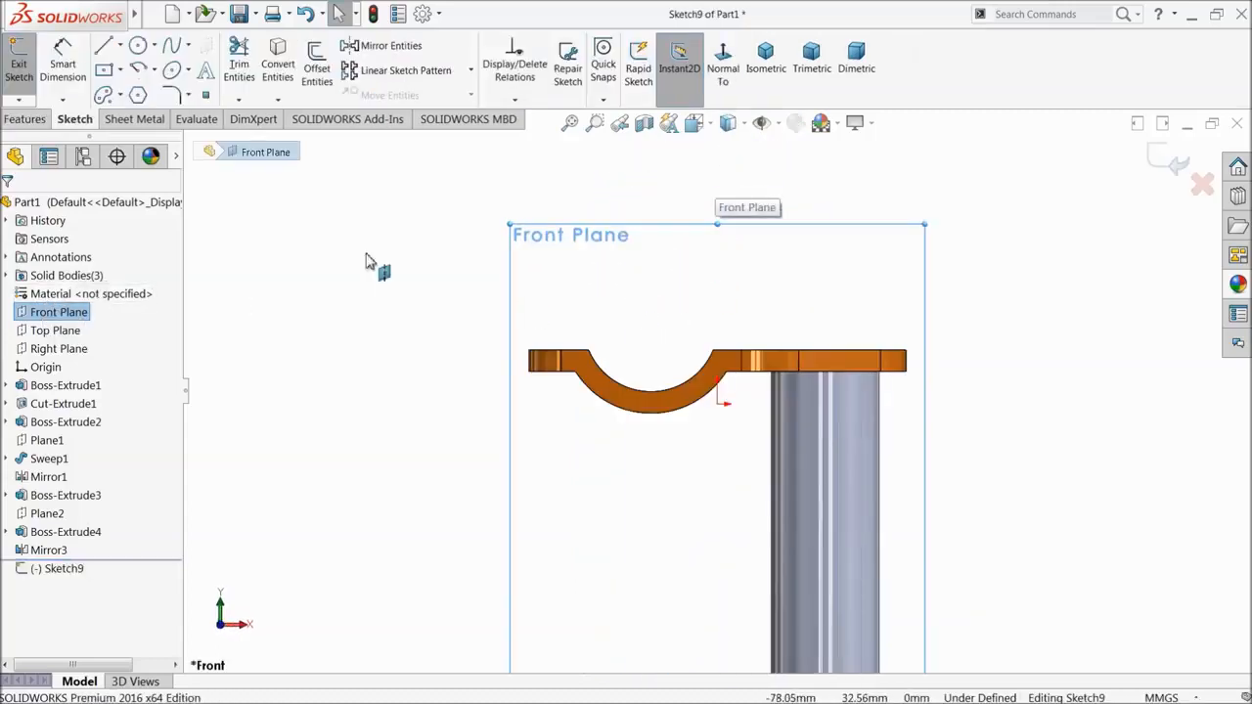
- Sketch a circle about 26 mm in diameter on the Front Plane, centred above the plate's curved recess
click(138, 46)
scroll(731, 289, down, 3)
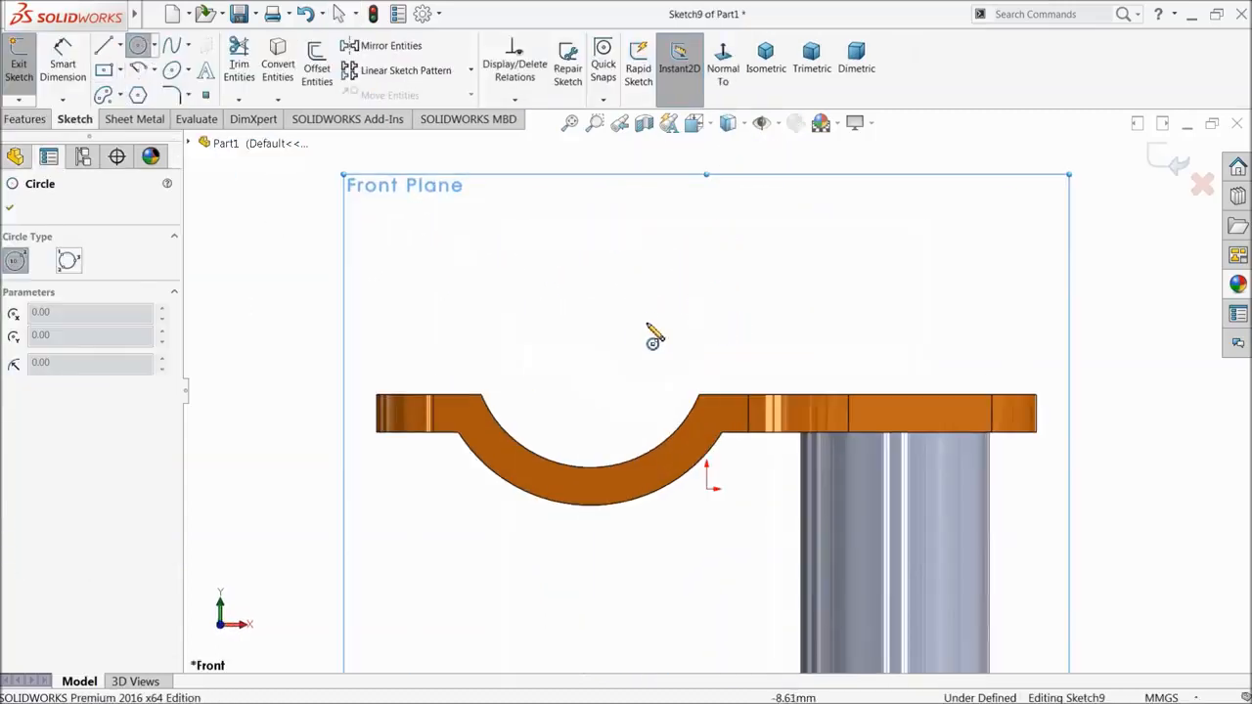
click(583, 290)
click(608, 428)
key(Escape)
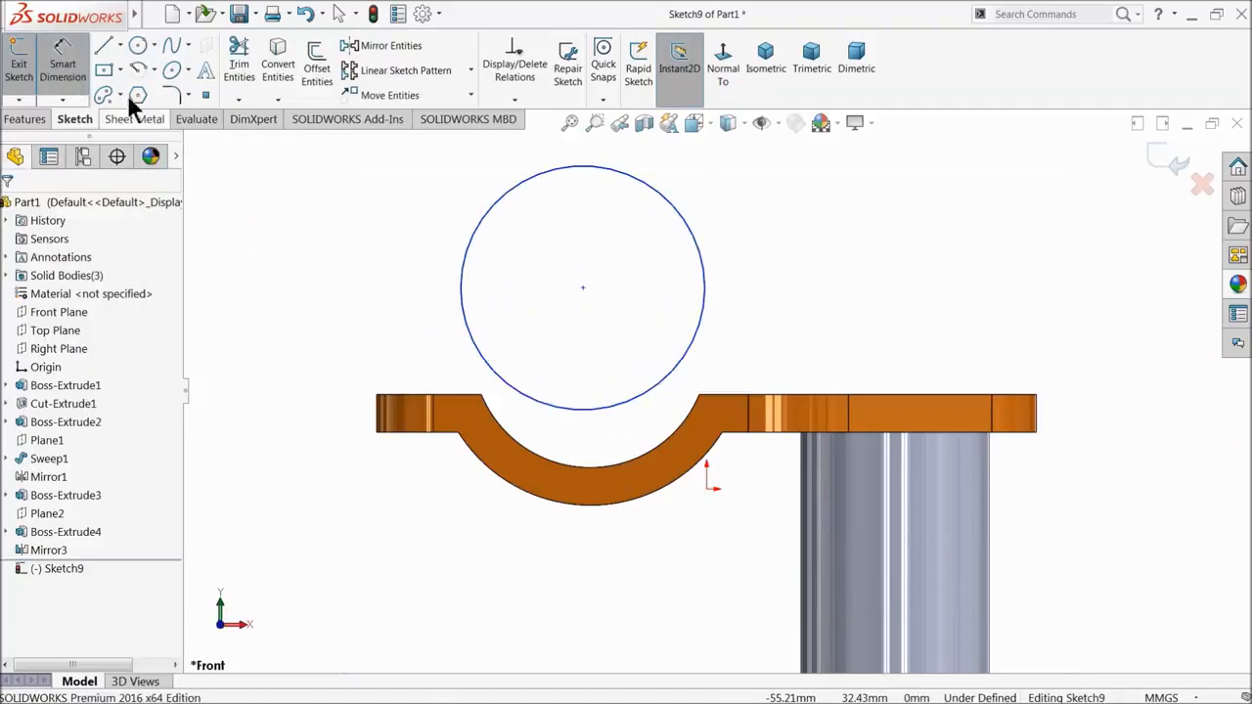
- Dimension the circle's diameter to 25 mm
click(468, 269)
click(405, 256)
text(25)
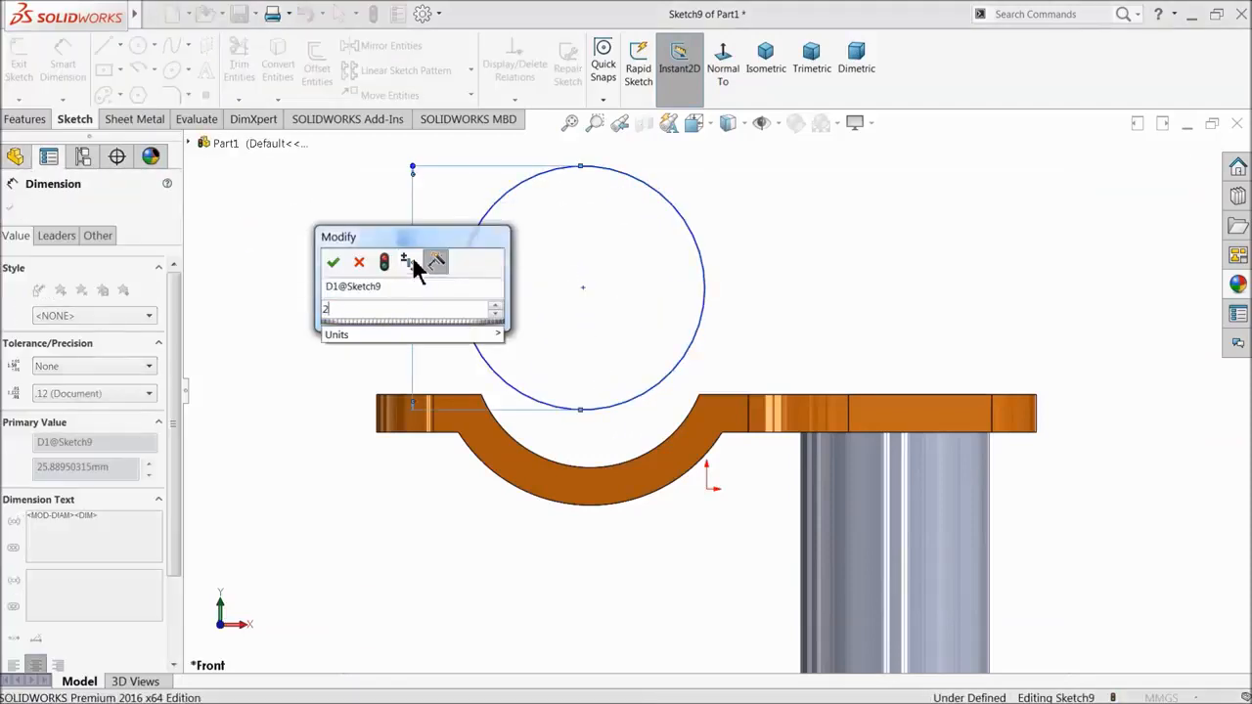
key(Return)
right_click(279, 219)
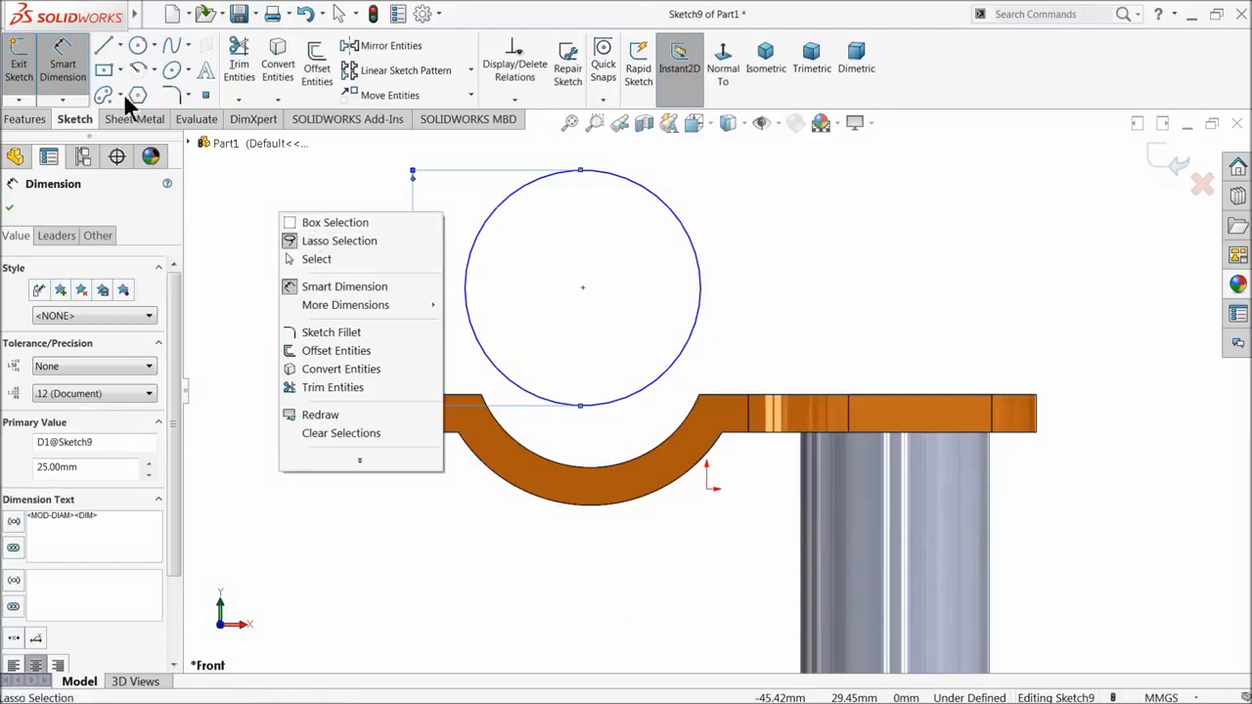
click(74, 70)
- Make the circle concentric with the recess's inner arc edge and close the sketch
click(637, 457)
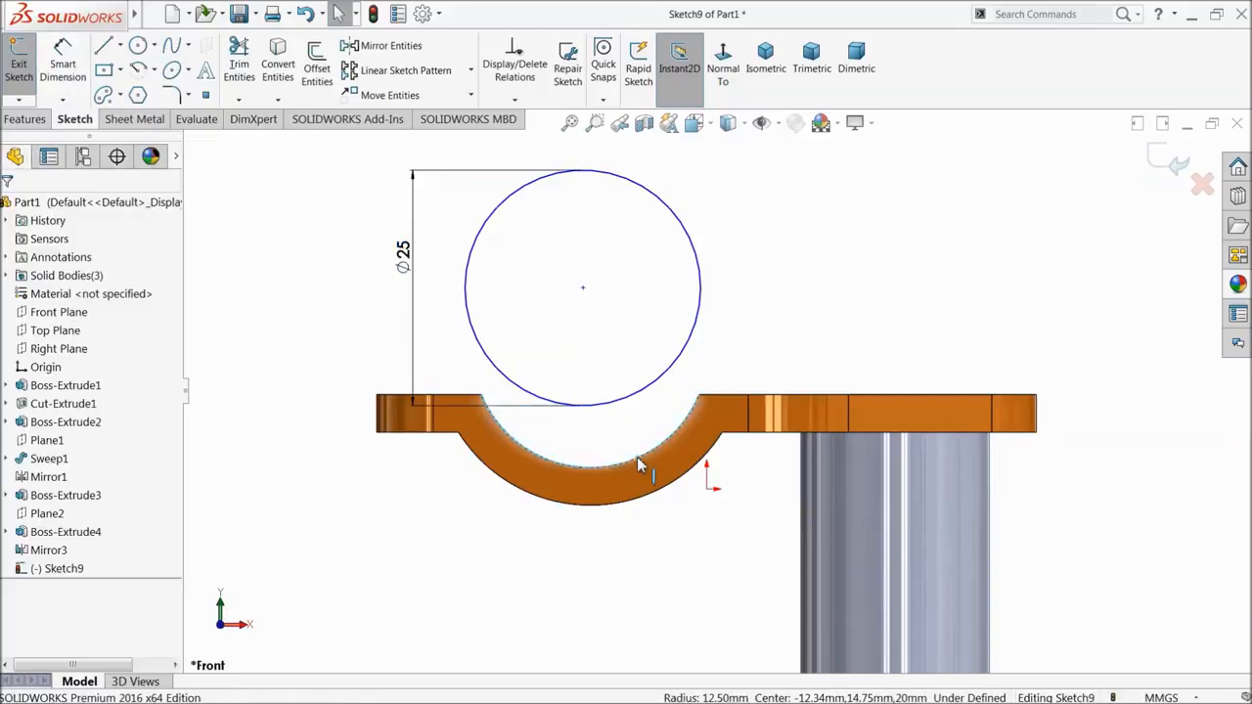
ctrl+click(638, 401)
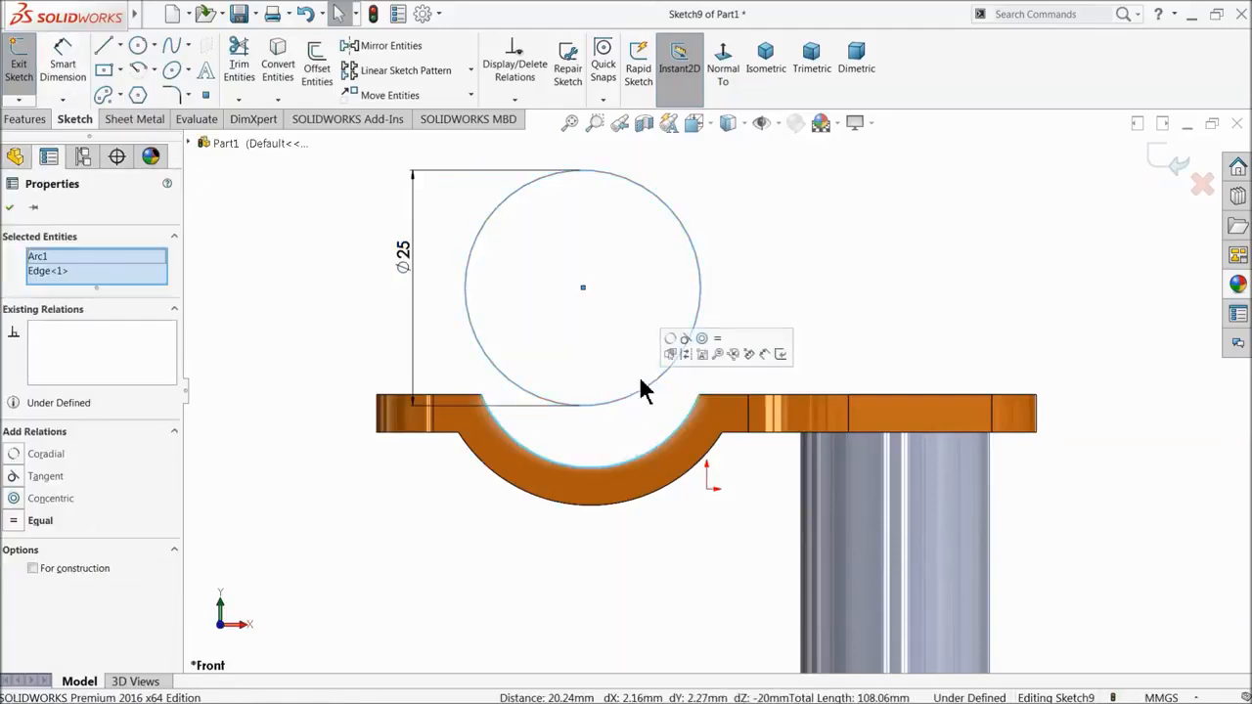
click(702, 340)
click(9, 209)
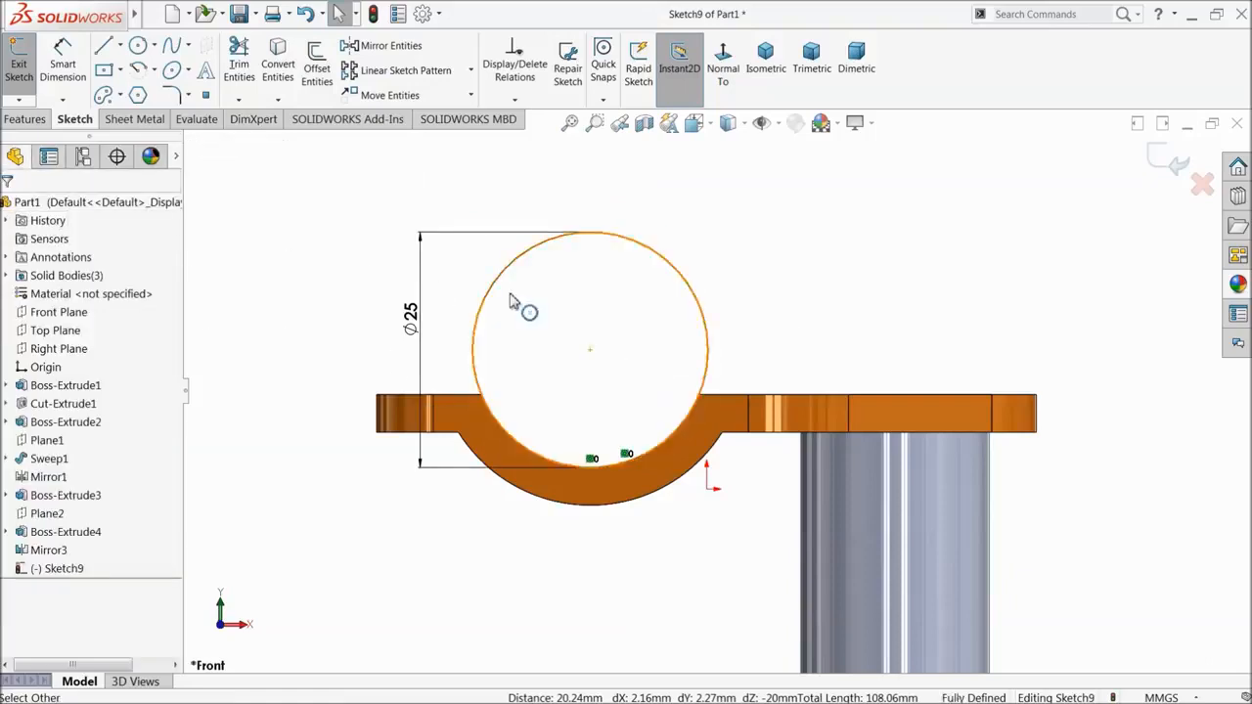
scroll(685, 313, up, 3)
mouse_move(531, 358)
middle_down()
mouse_move(587, 420)
mouse_move(626, 508)
mouse_move(570, 439)
mouse_move(590, 435)
middle_up()
click(1164, 171)
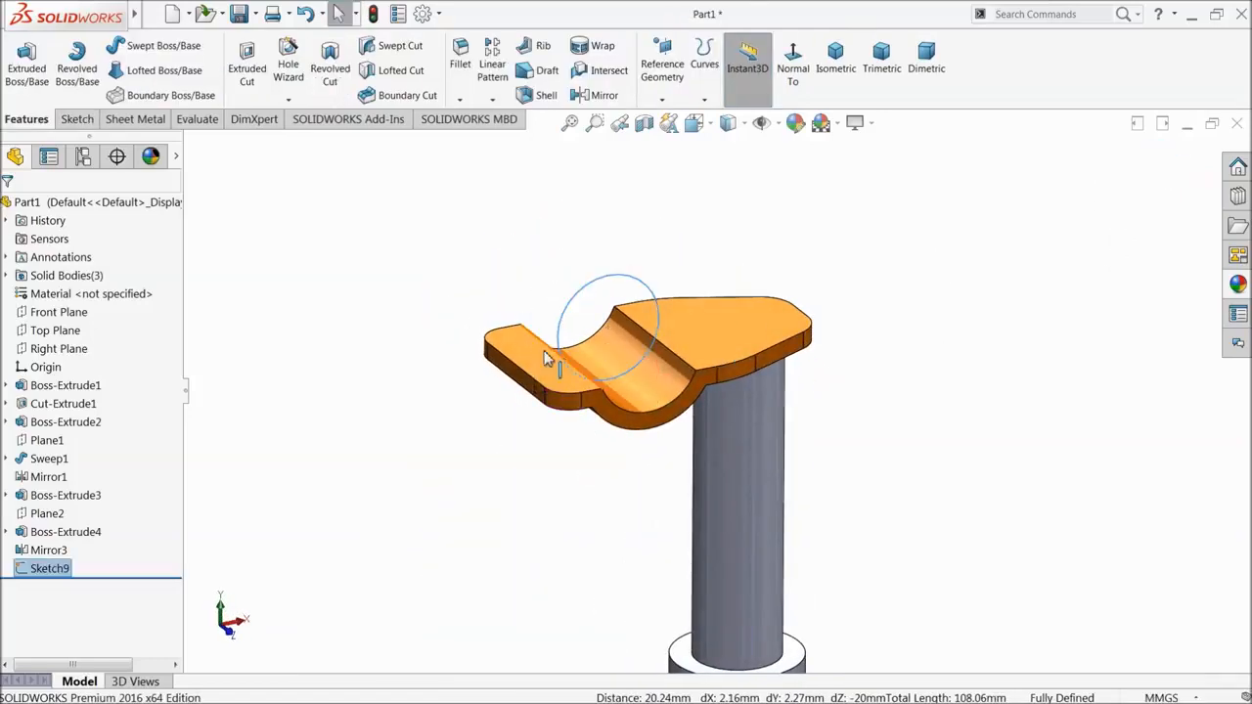
click(399, 274)
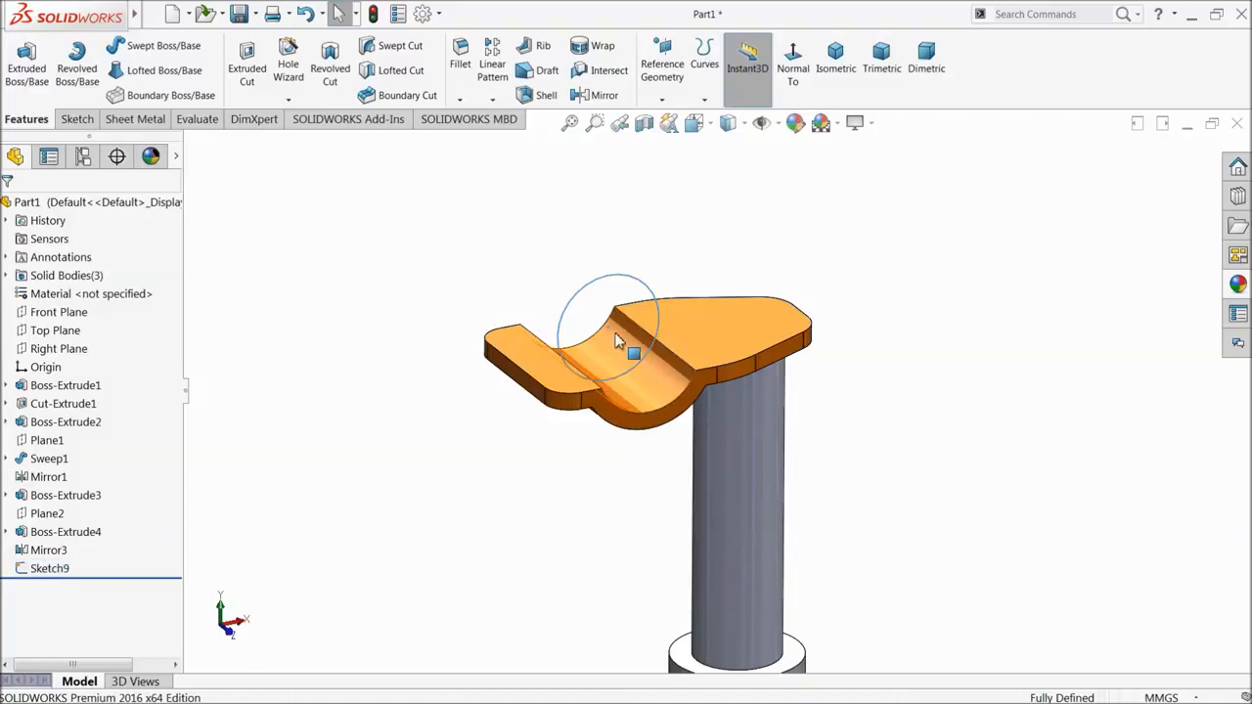
- Start a 3D sketch and draw a line about 68 mm long from the circle's centre along the Z direction, past the plate's front
mouse_move(665, 439)
middle_down()
mouse_move(657, 411)
mouse_move(671, 417)
middle_up()
click(65, 121)
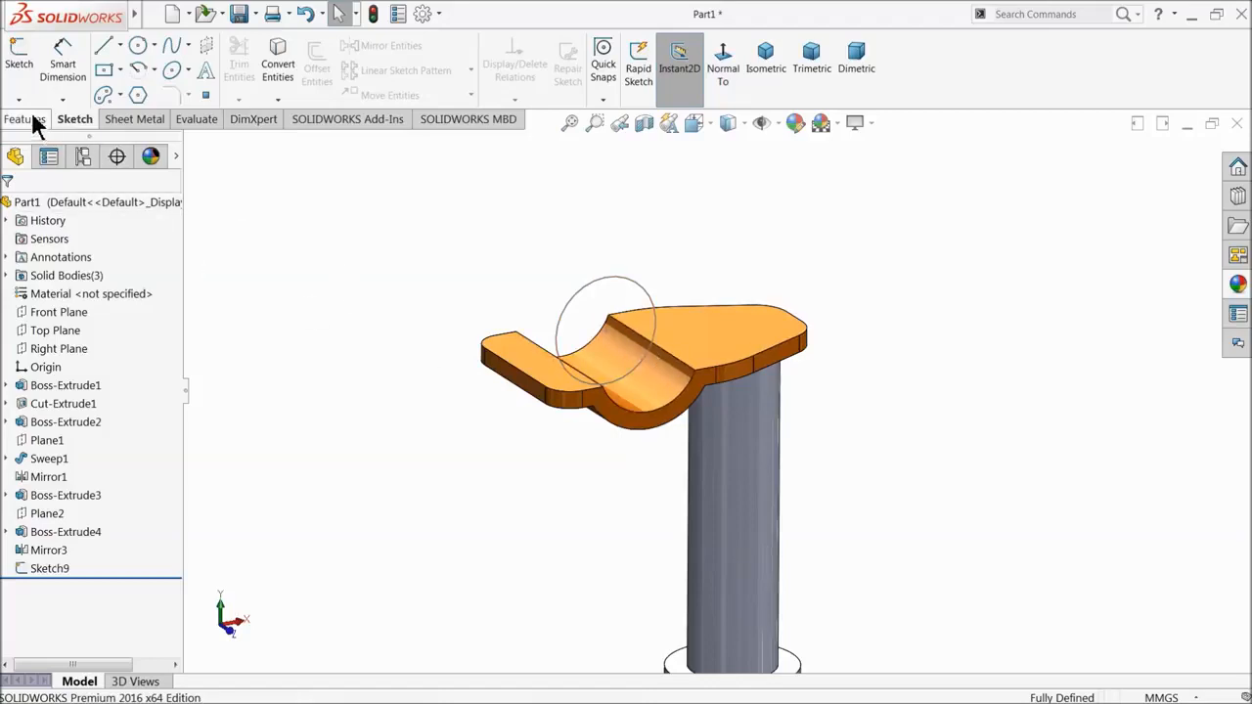
click(19, 99)
click(39, 131)
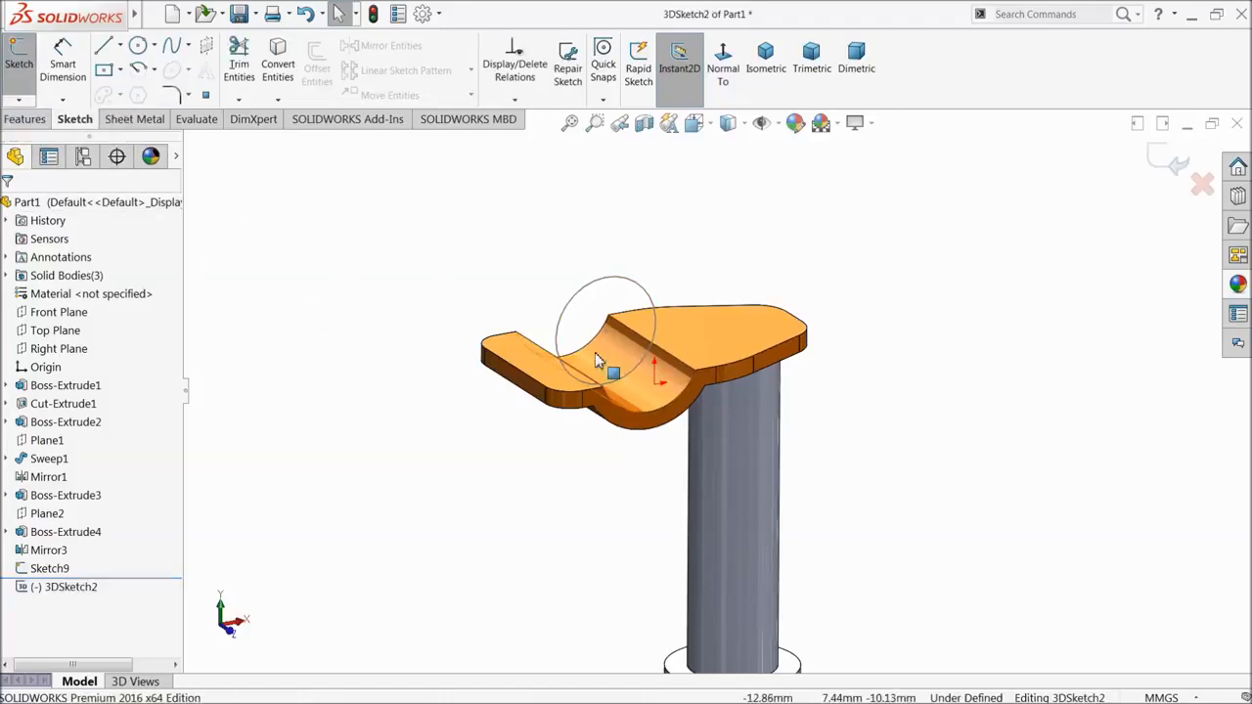
click(103, 49)
middle_drag(802, 469, 773, 460)
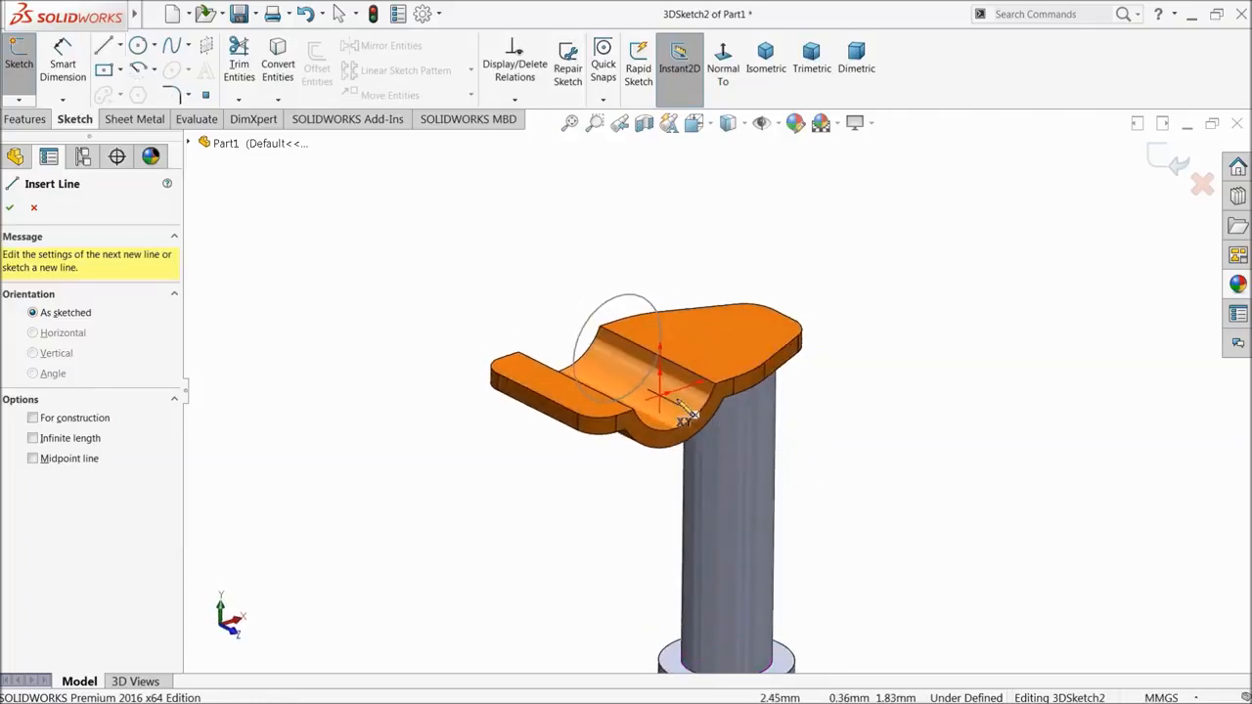
click(618, 350)
key(Tab)
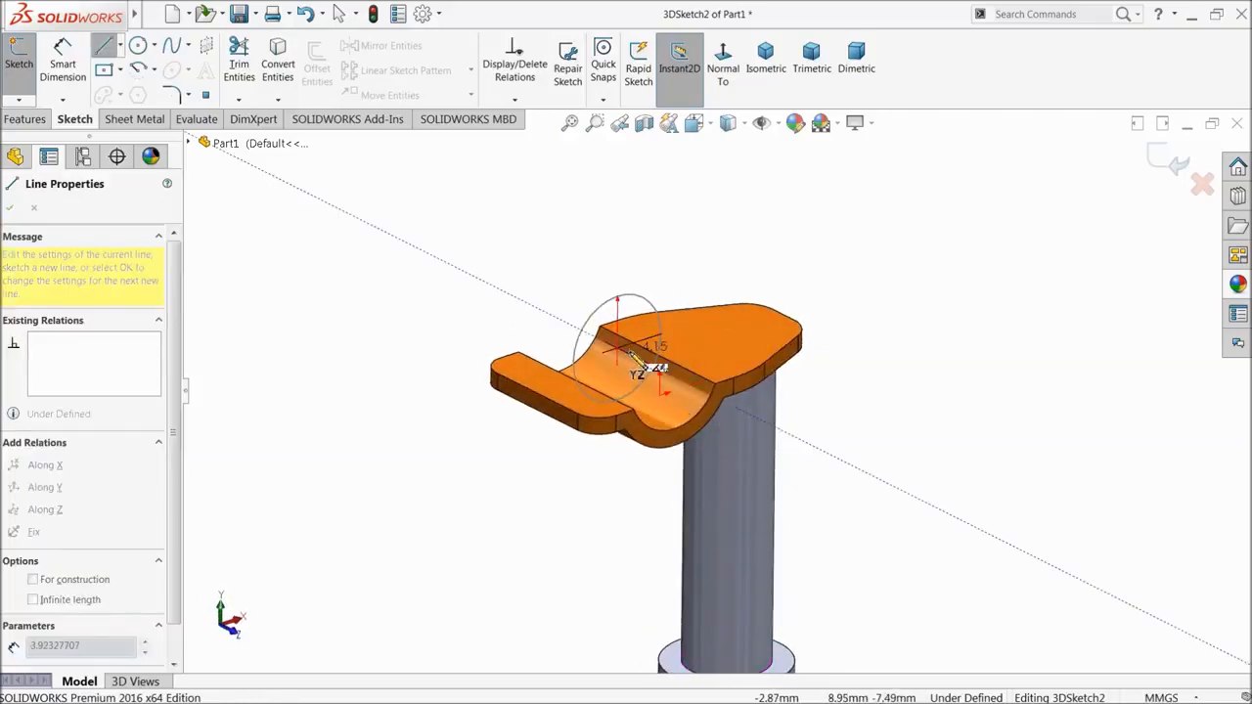
click(812, 445)
right_click(859, 398)
click(895, 411)
- Dimension the 3D sketch line's length to 67 mm
click(62, 60)
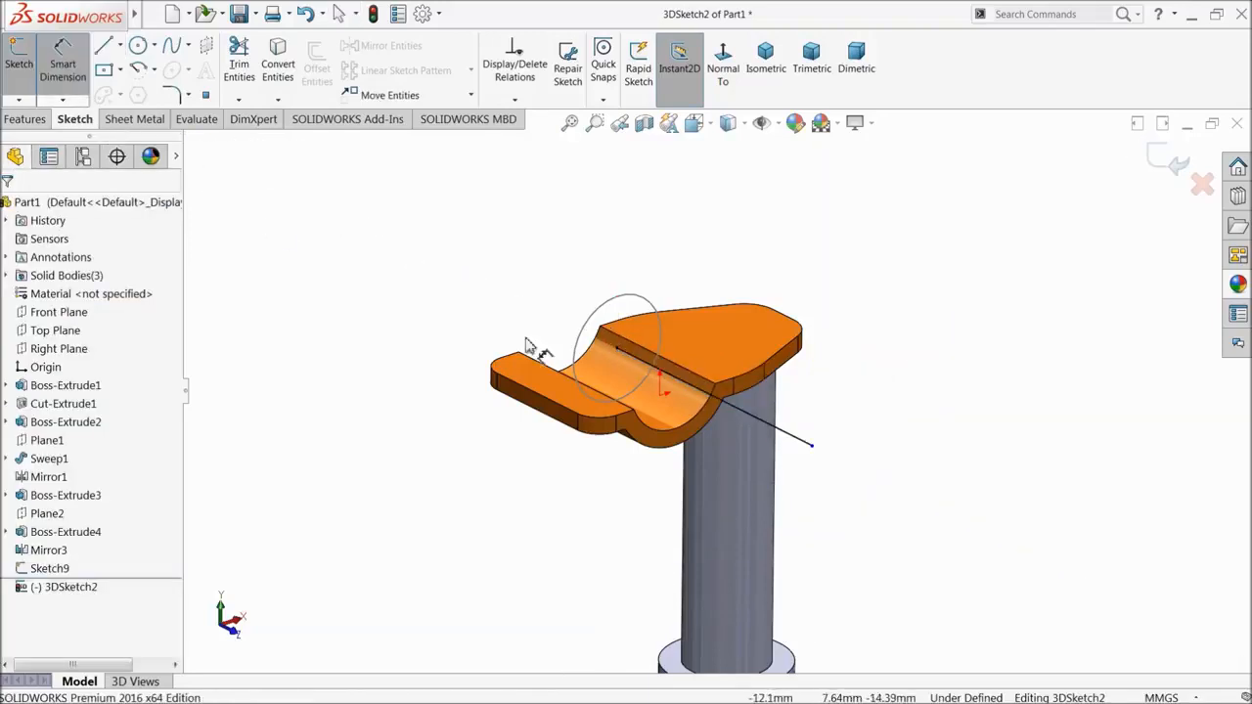
click(711, 396)
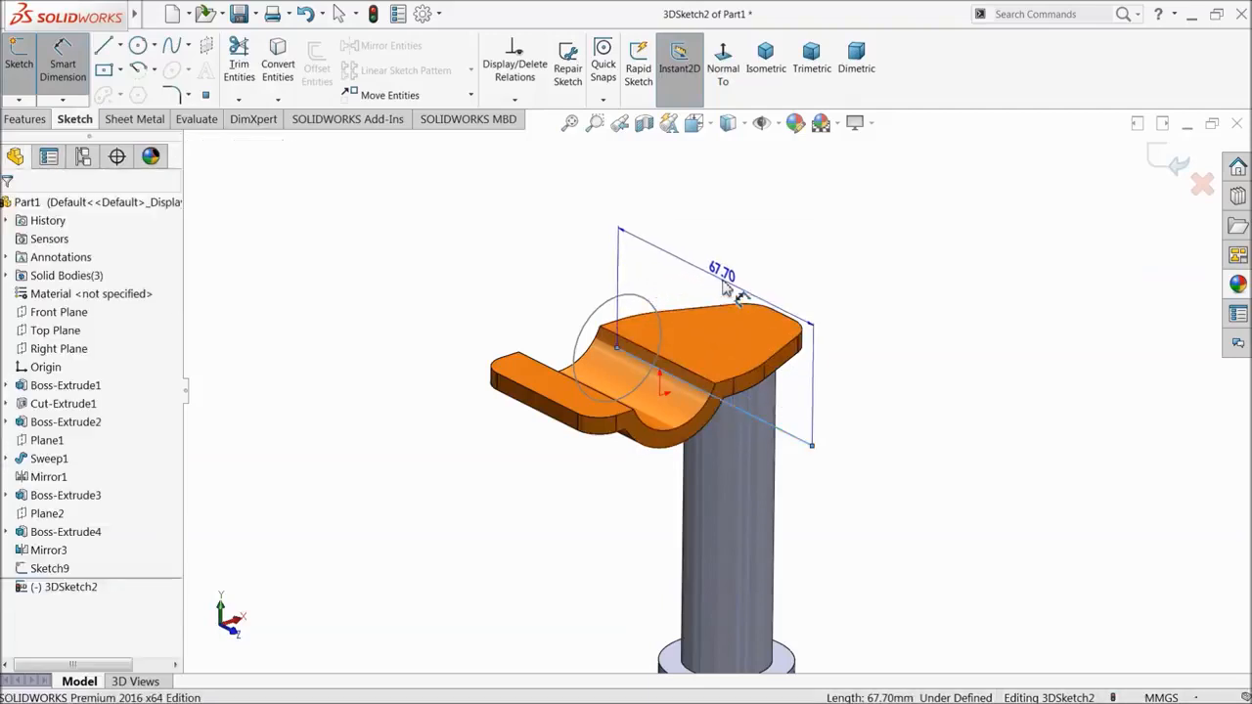
click(718, 276)
text(67)
key(Return)
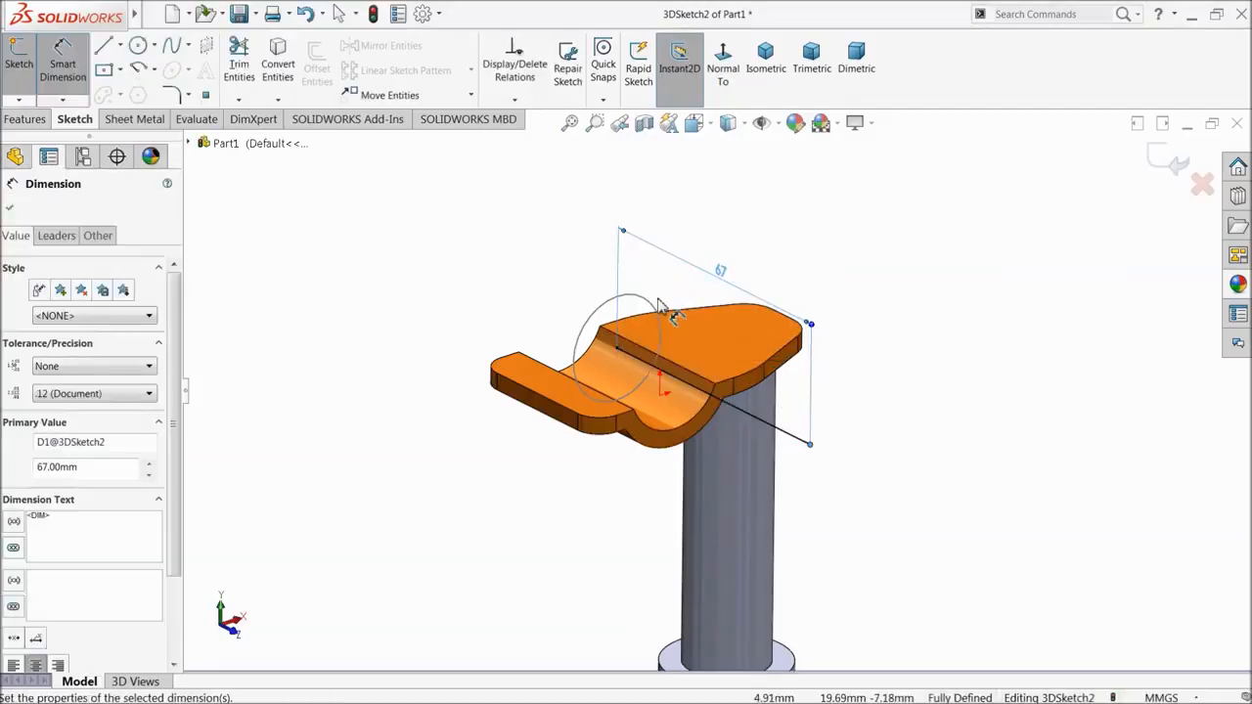
click(12, 208)
- Place a free point in the 3D sketch on the YZ plane, at about Y 134 mm and Z 136 mm
middle_drag(590, 450, 663, 459)
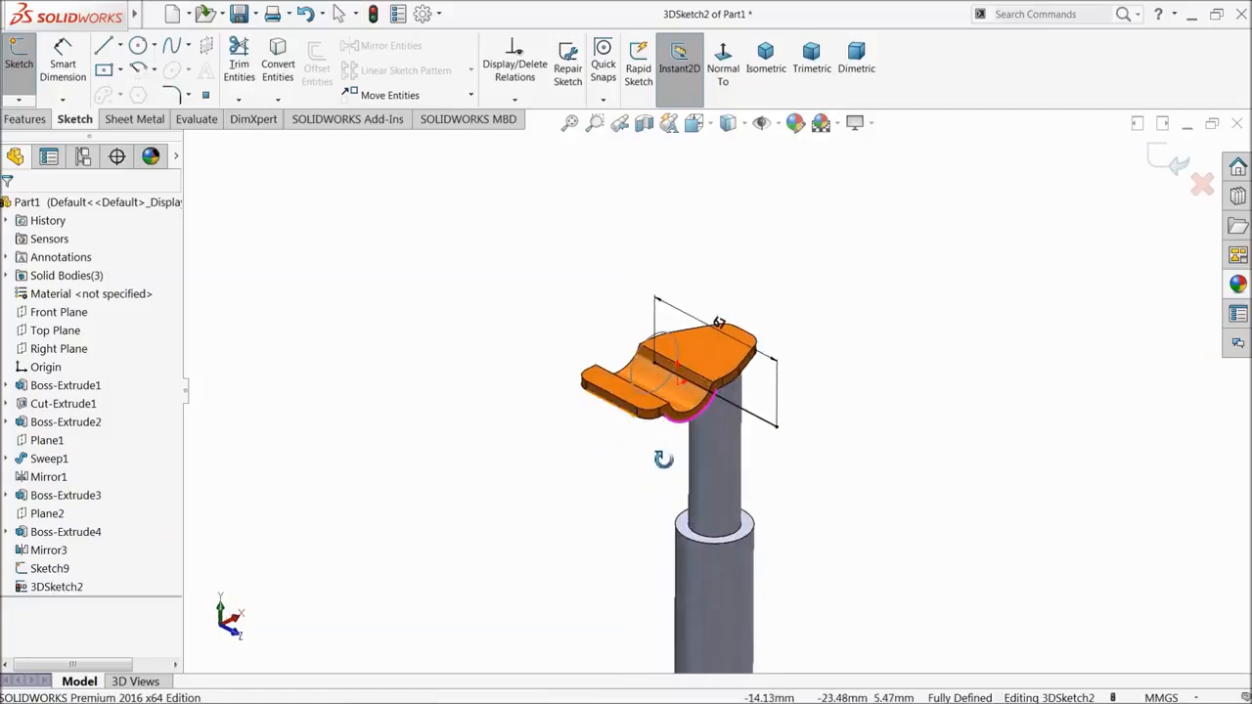
click(204, 97)
click(928, 210)
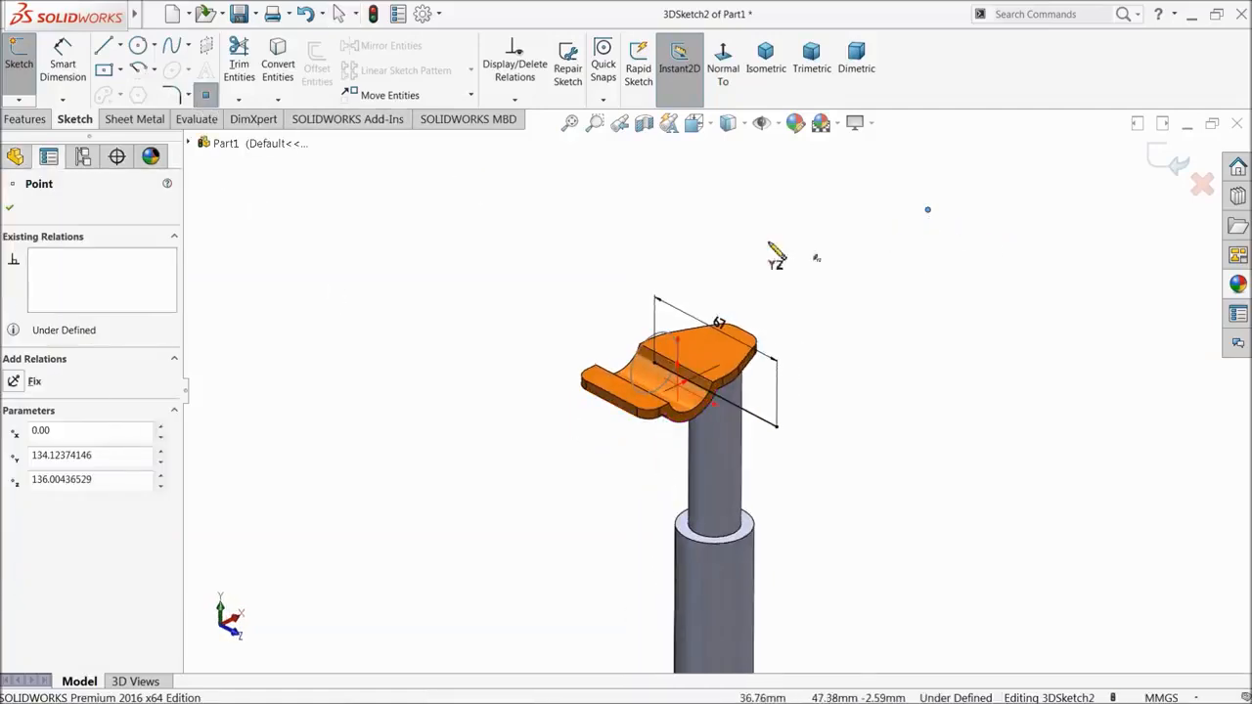
right_click(555, 213)
click(592, 213)
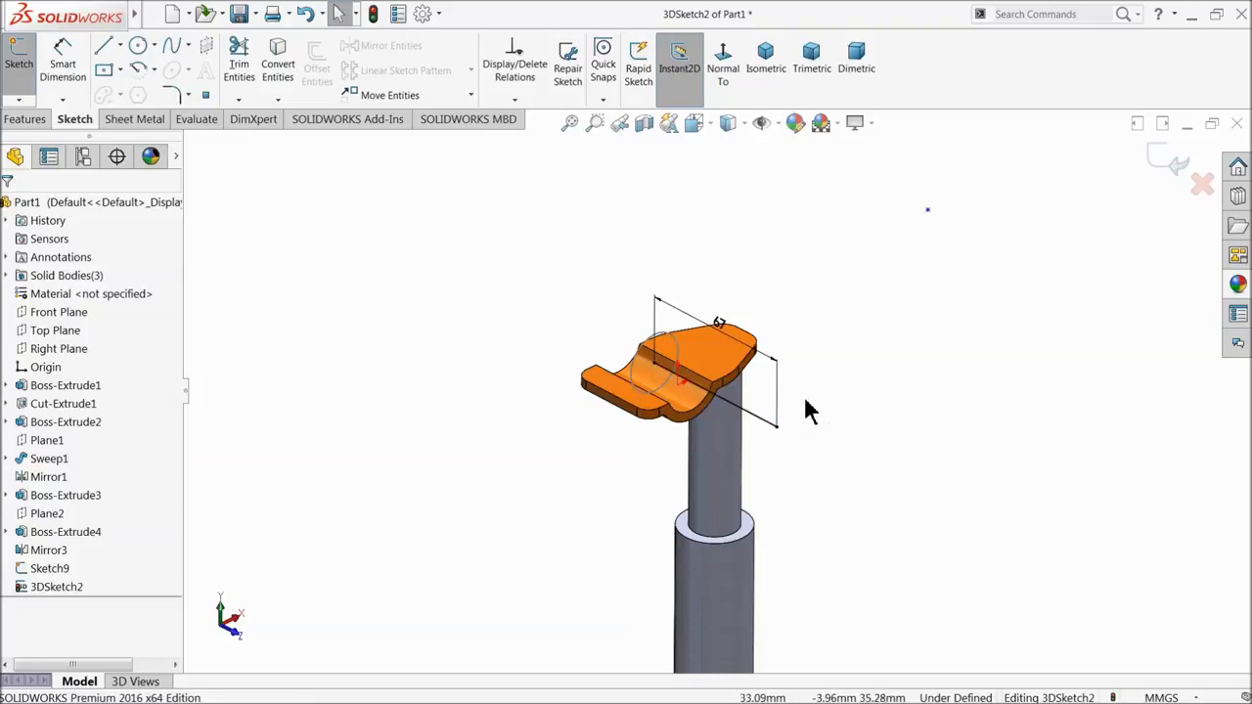
- View the model normal to the curved bracket's front face and move the free point to about X 62 mm, Y 103 mm
scroll(804, 396, down, 1)
scroll(724, 415, down, 1)
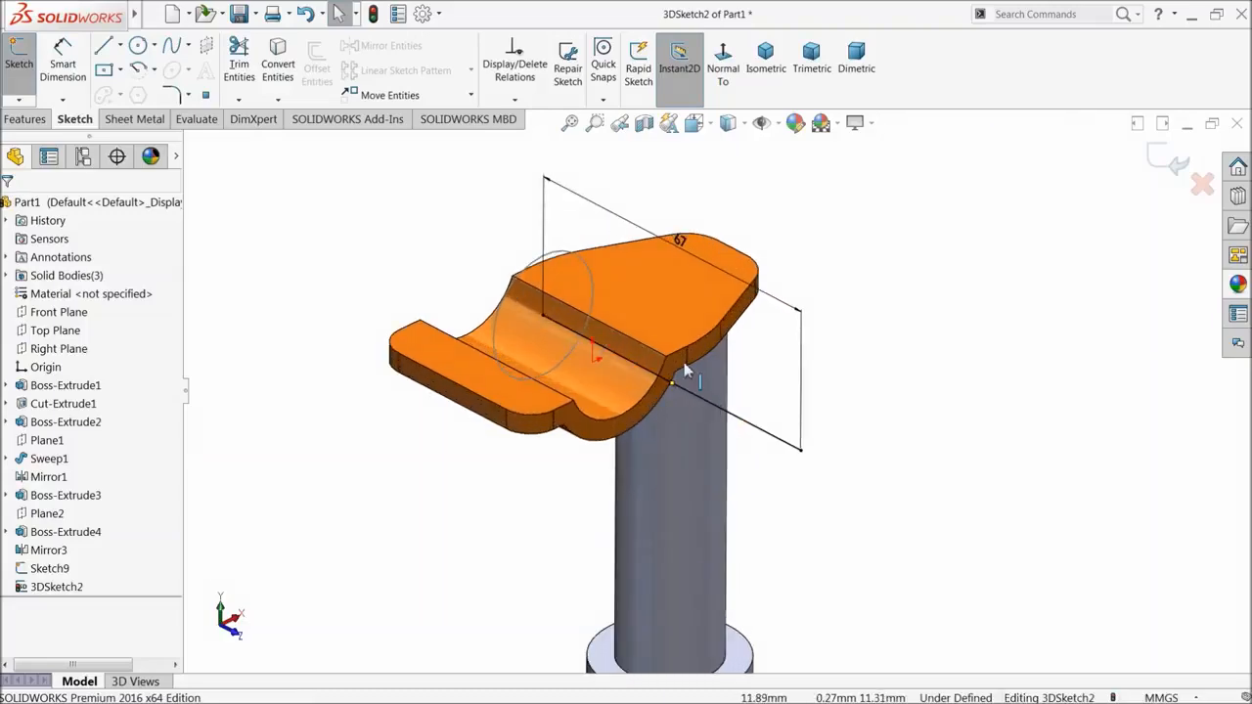
click(682, 374)
click(722, 70)
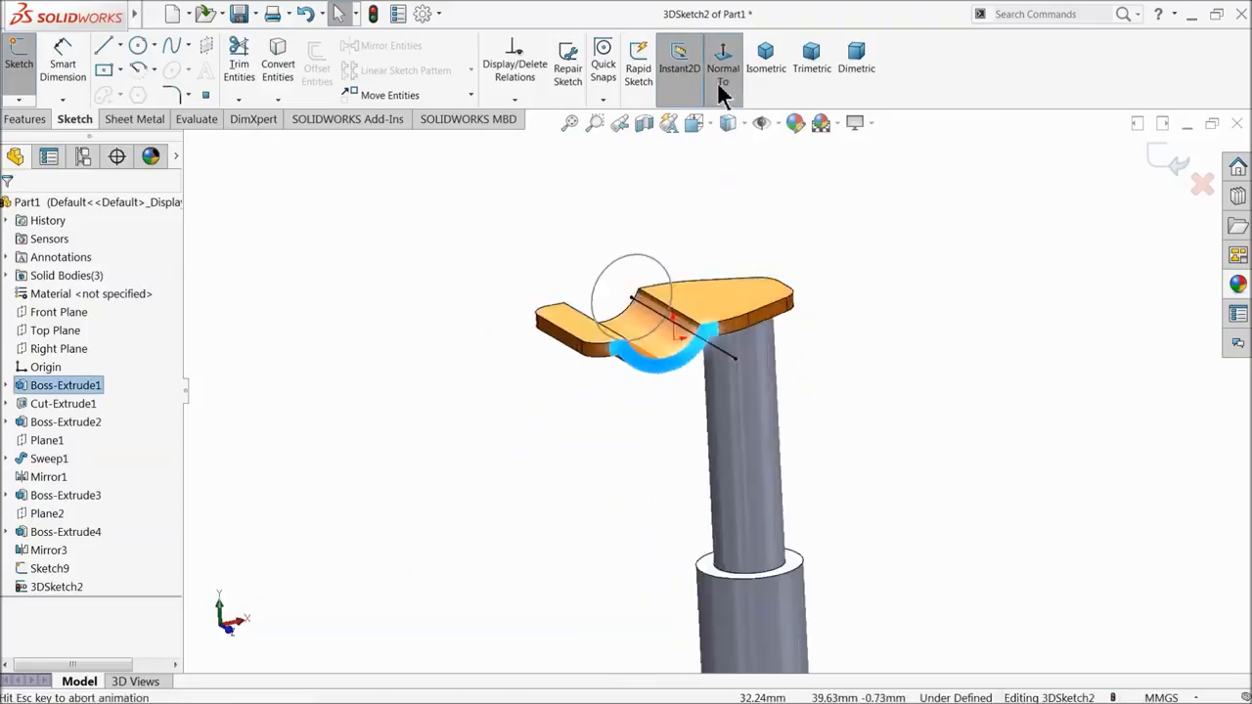
scroll(737, 324, down, 2)
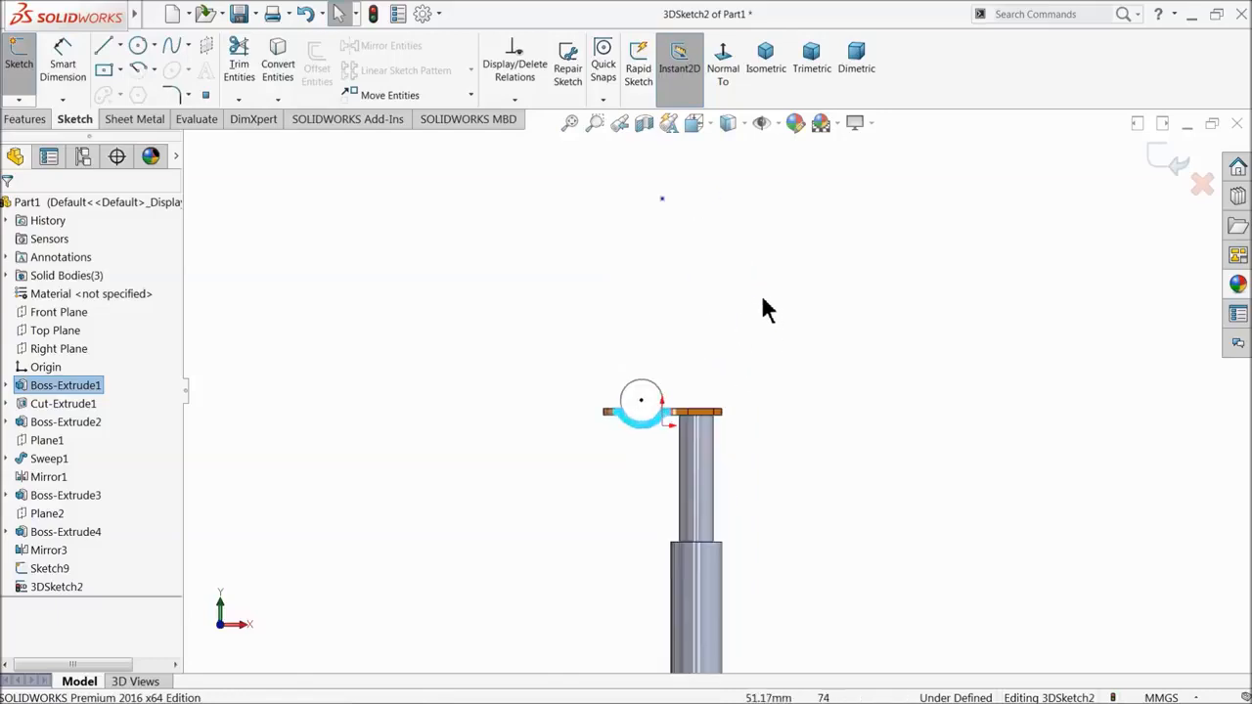
click(766, 250)
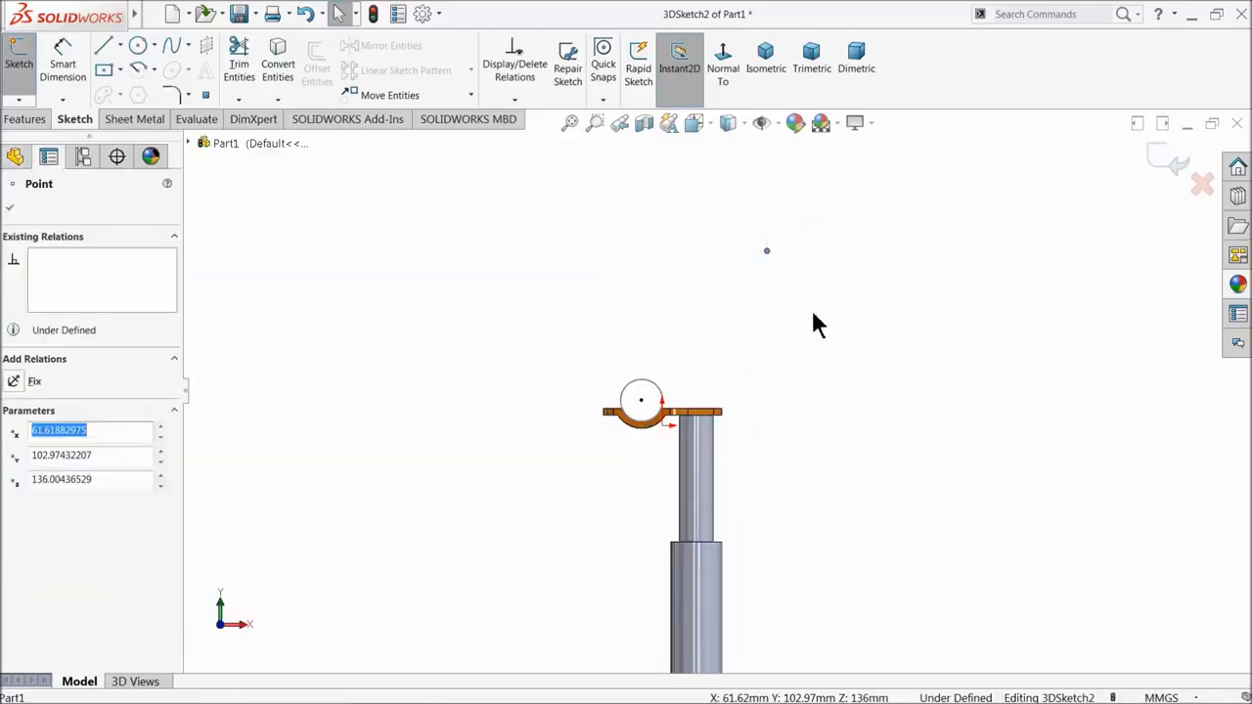
key(Escape)
scroll(743, 319, down, 2)
scroll(744, 313, down, 1)
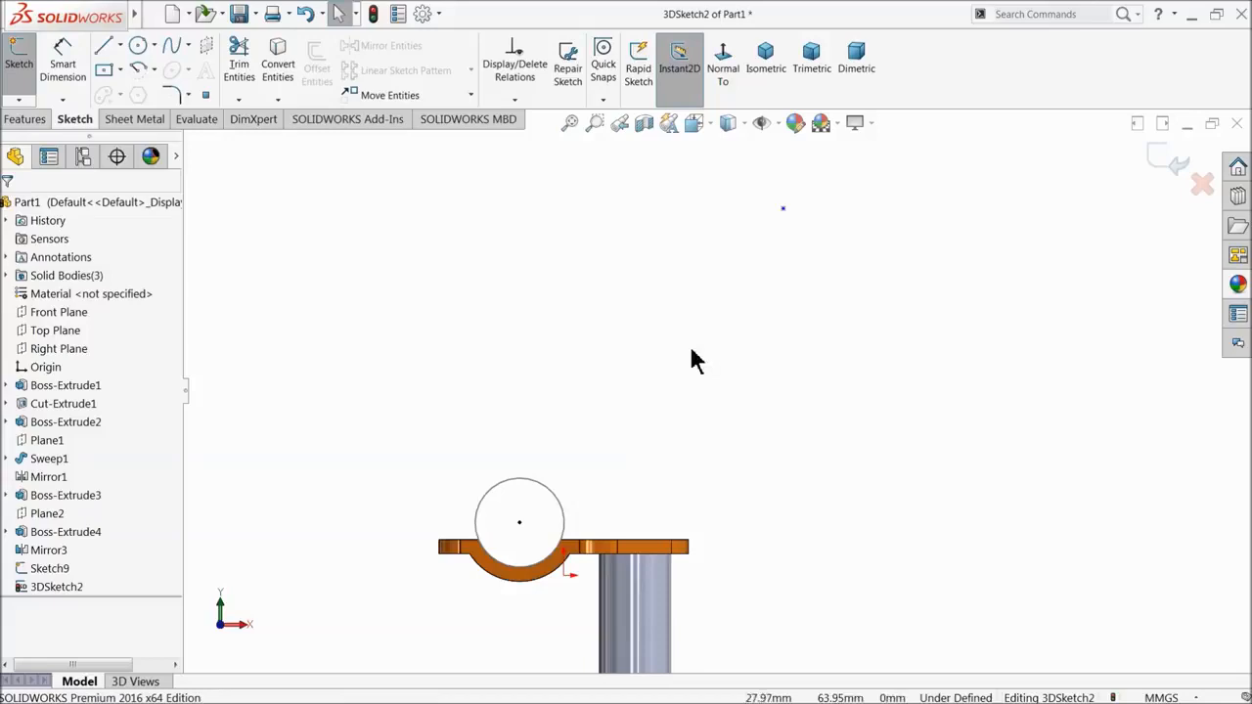
- Dimension the horizontal X distance between the free point and the circle's centre to 29.5 mm
click(63, 61)
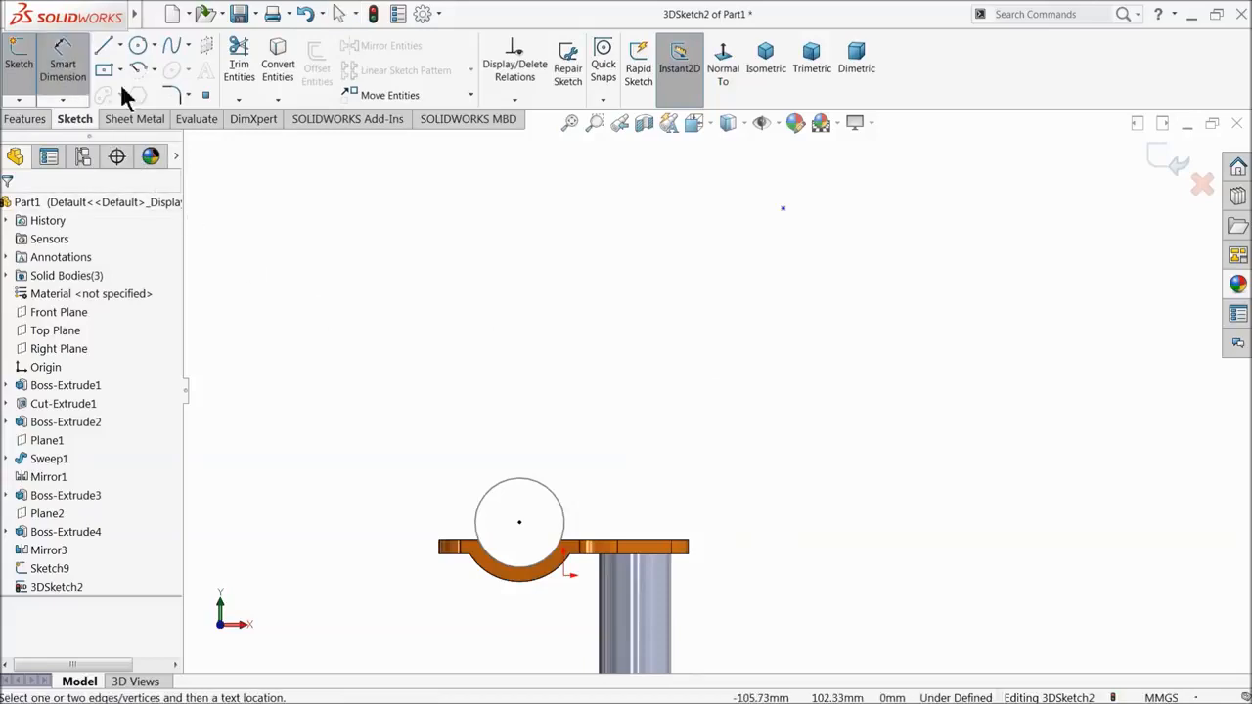
click(783, 209)
click(519, 523)
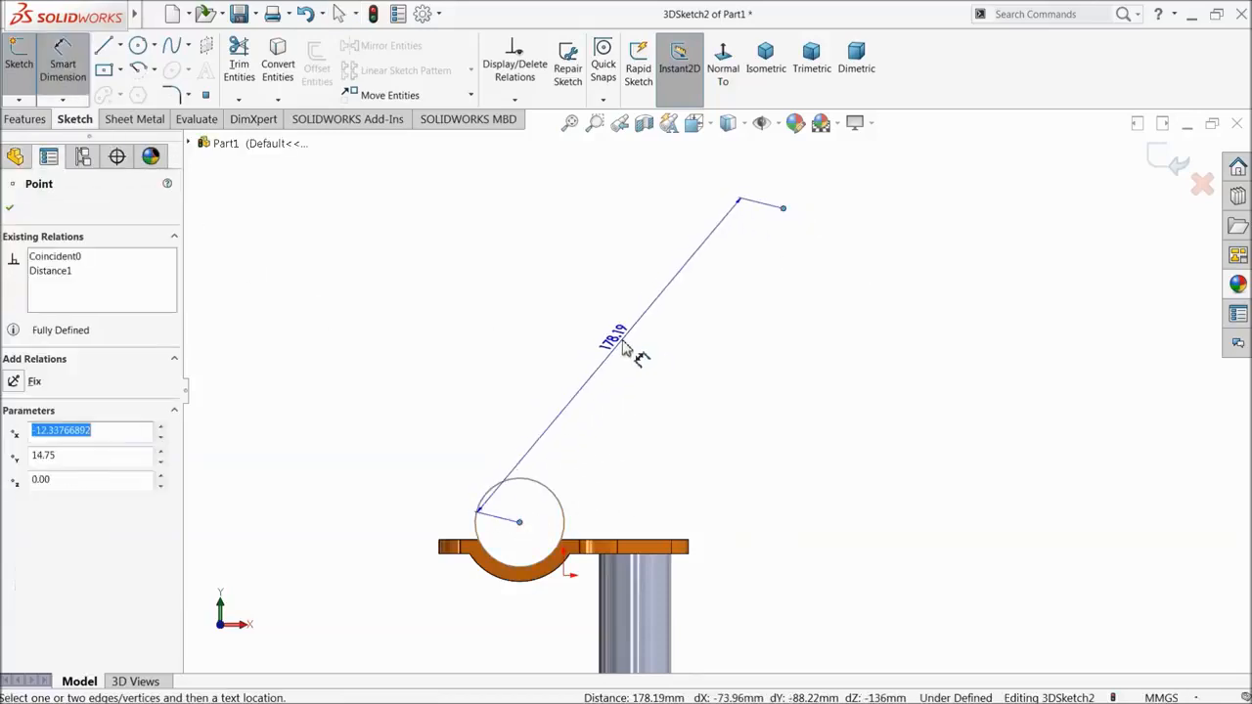
click(649, 453)
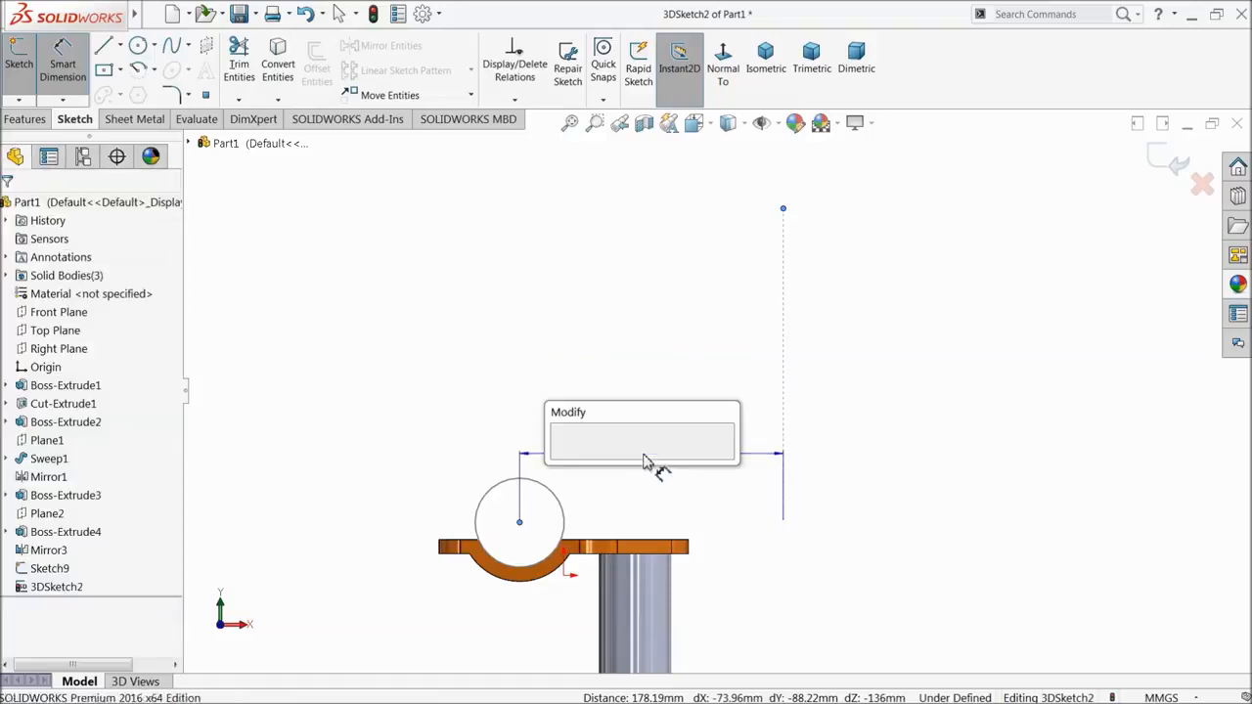
text(29)
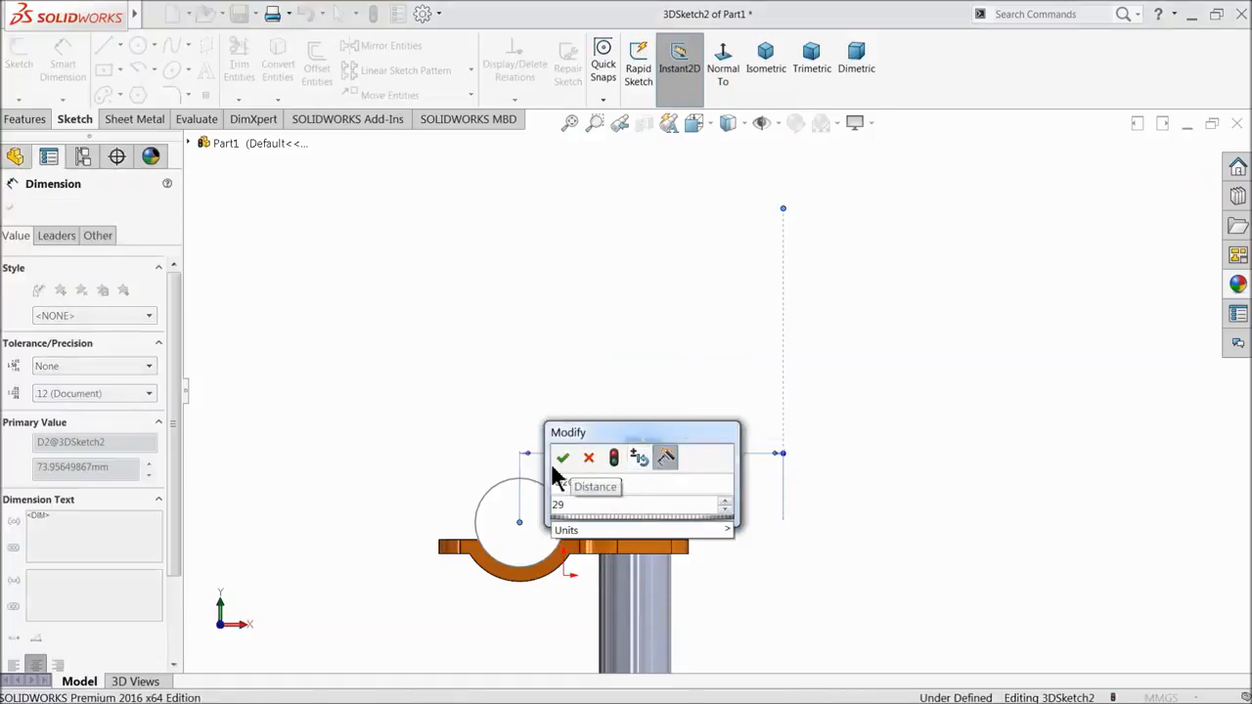
text(.5)
click(562, 459)
click(700, 428)
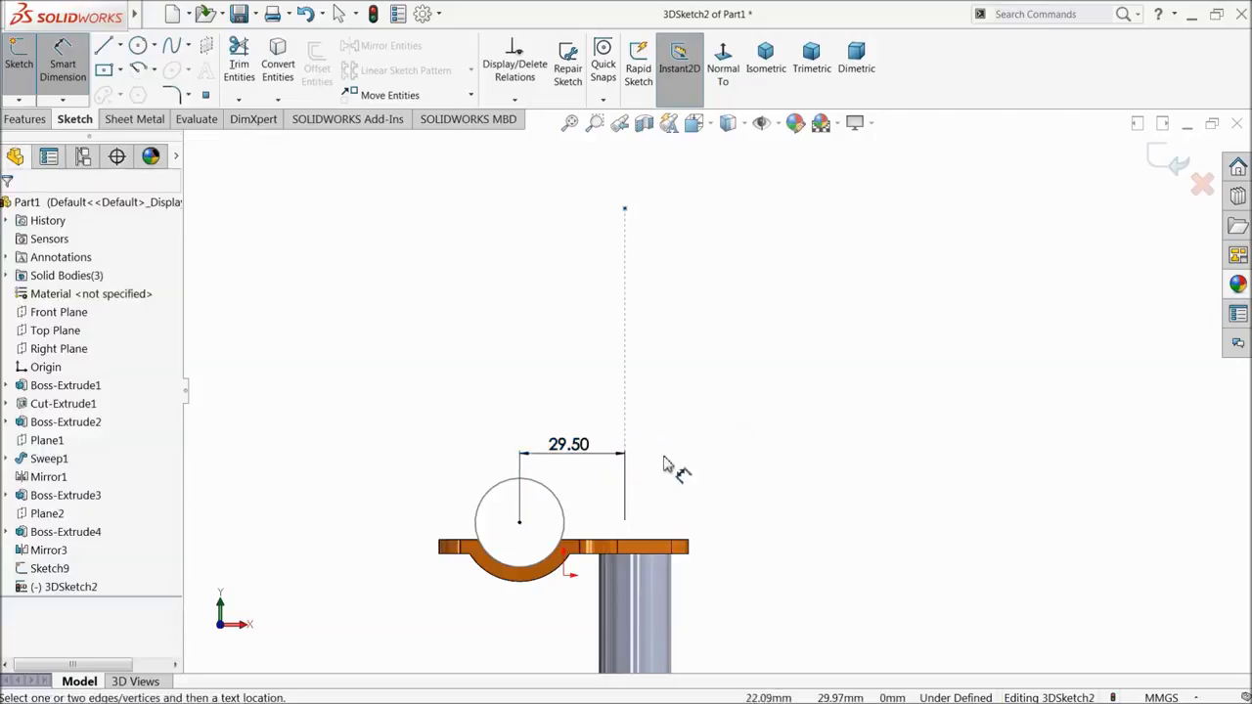
- Dimension the vertical Y distance between the circle's centre and the free point to 107.8 mm
click(519, 522)
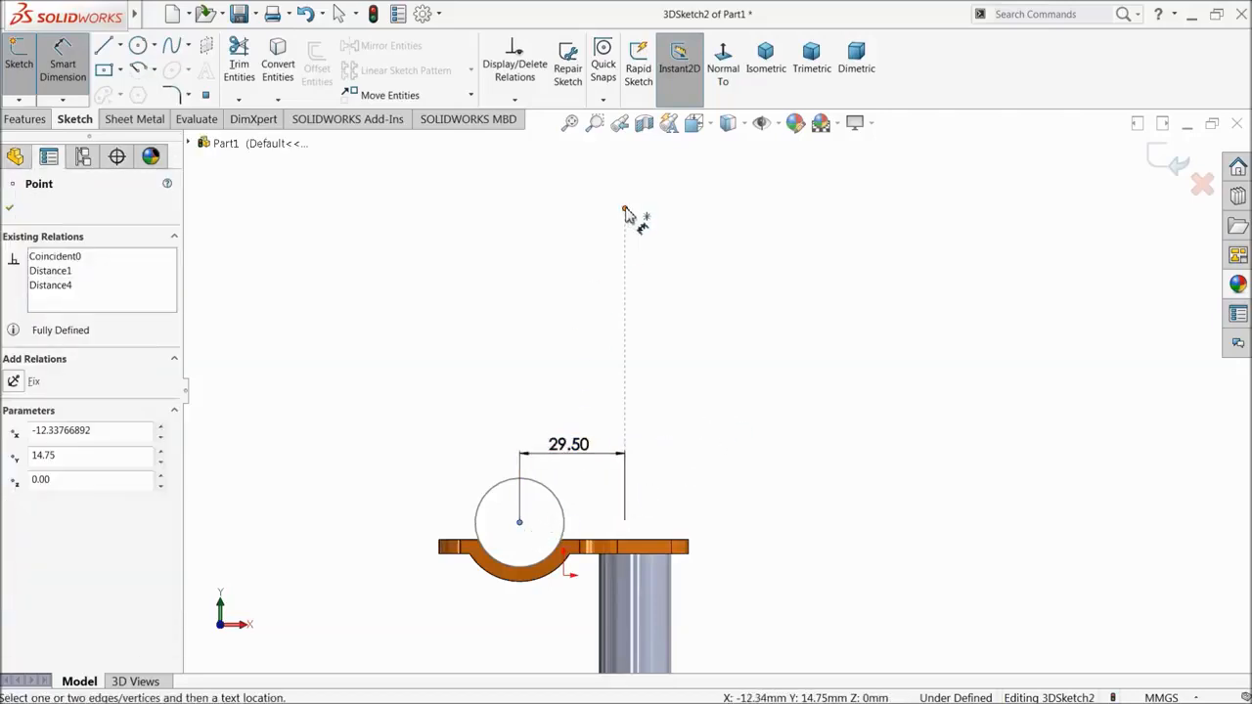
click(625, 209)
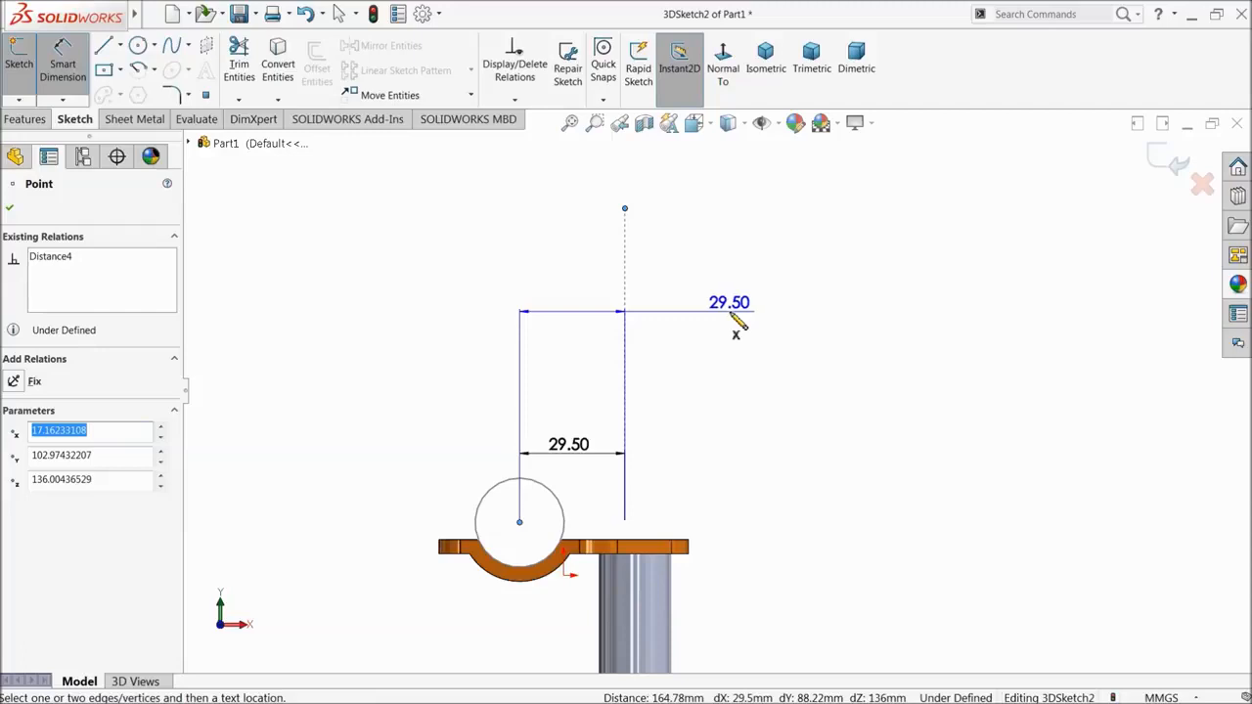
click(749, 381)
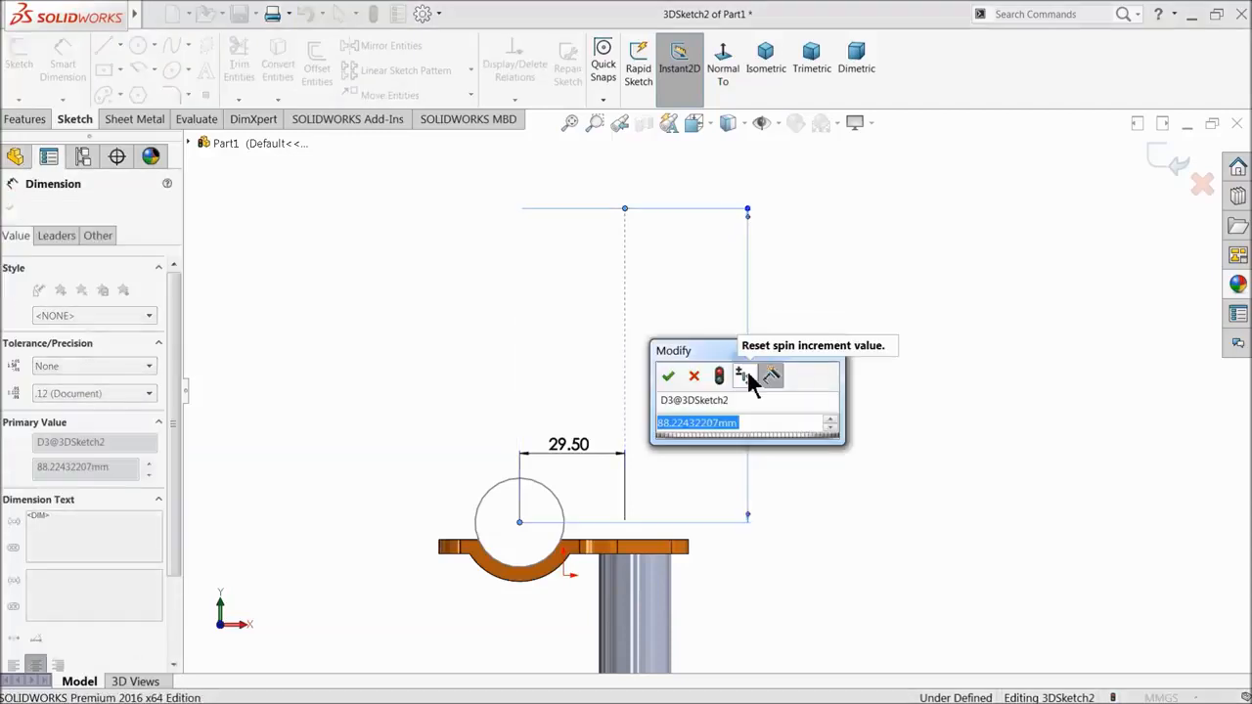
text(107.8)
key(Return)
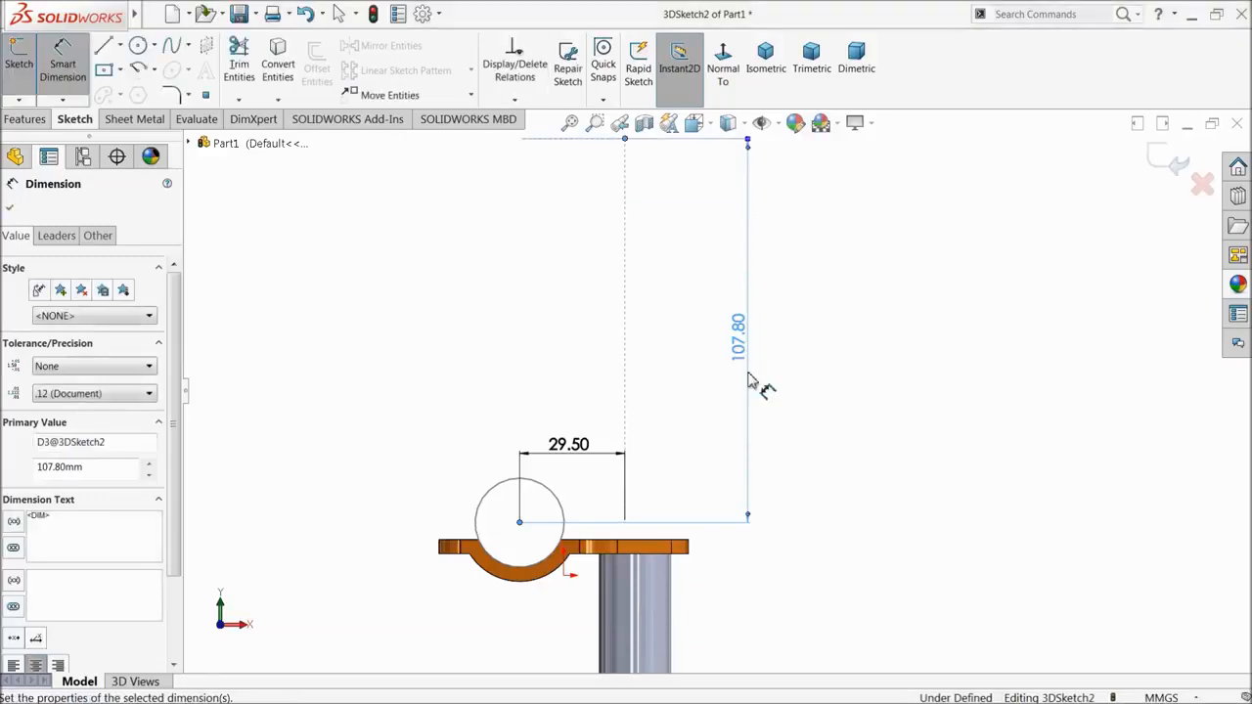
click(823, 343)
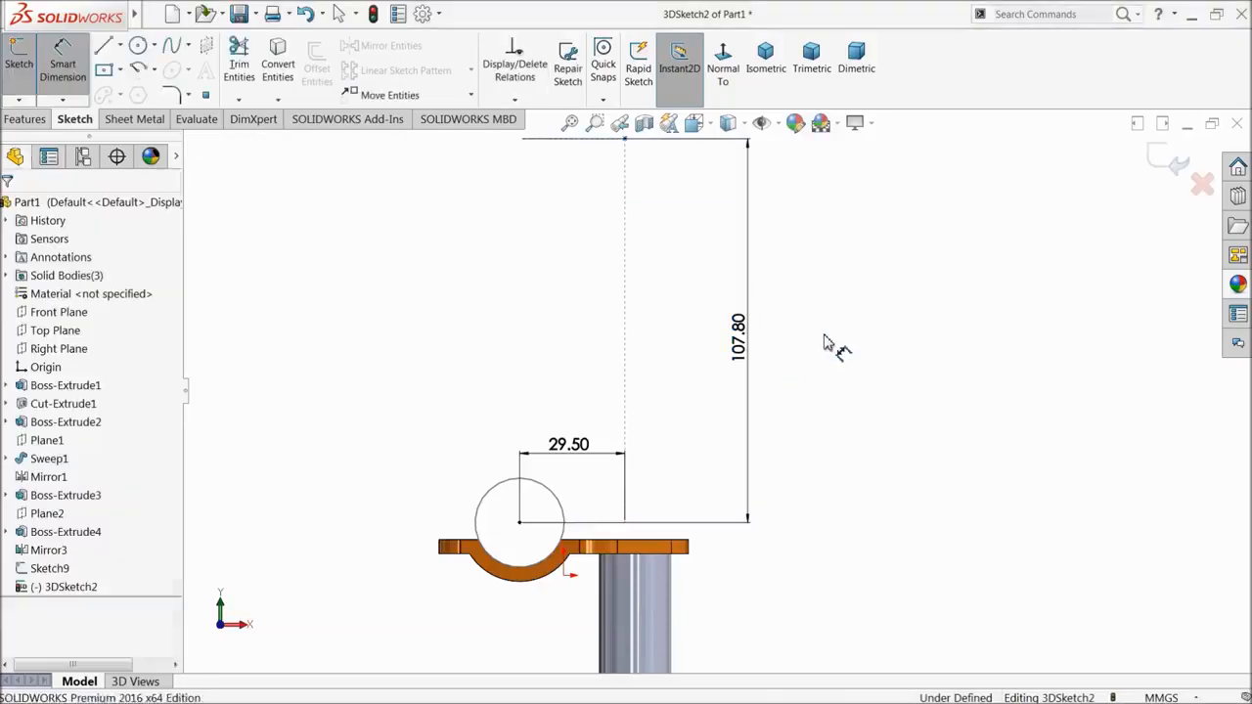
scroll(828, 366, up, 2)
mouse_move(800, 402)
middle_down()
mouse_move(847, 441)
mouse_move(870, 434)
mouse_move(873, 476)
mouse_move(902, 469)
mouse_move(874, 475)
mouse_move(797, 445)
middle_up()
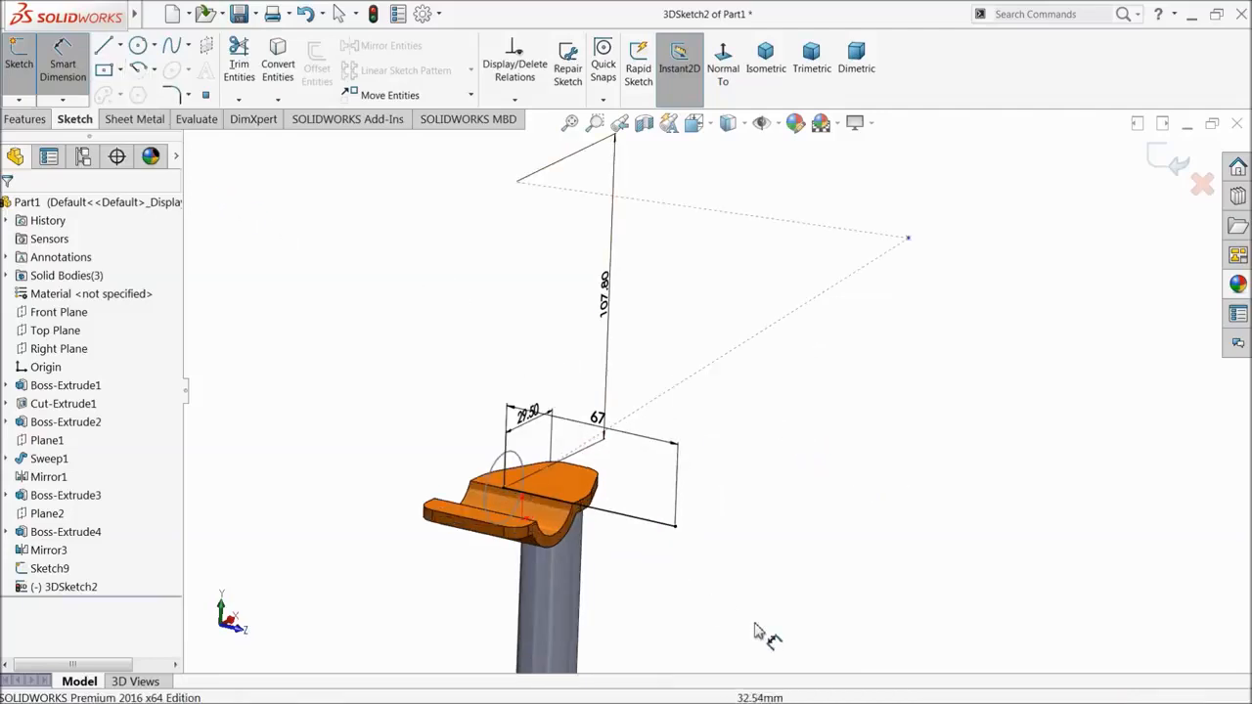
- Dimension the distance between the free end of the 67 mm line and the free point to 125 mm
click(676, 527)
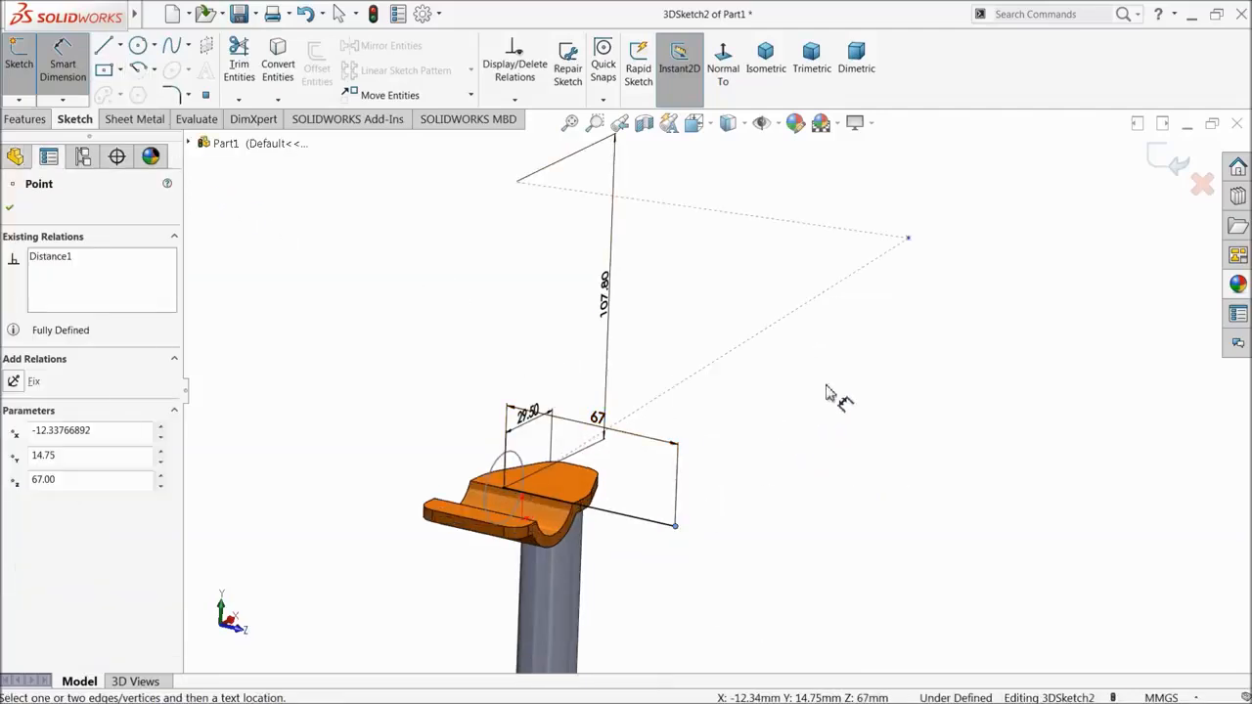
click(908, 238)
click(882, 396)
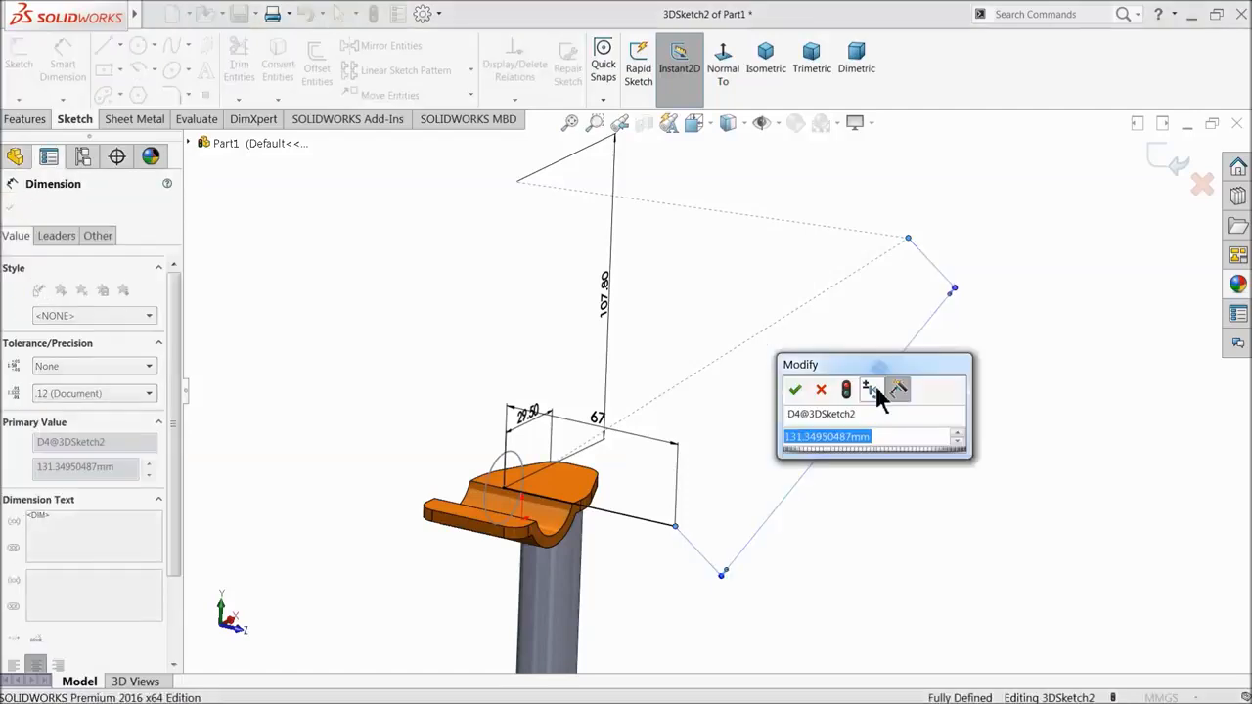
key(Return)
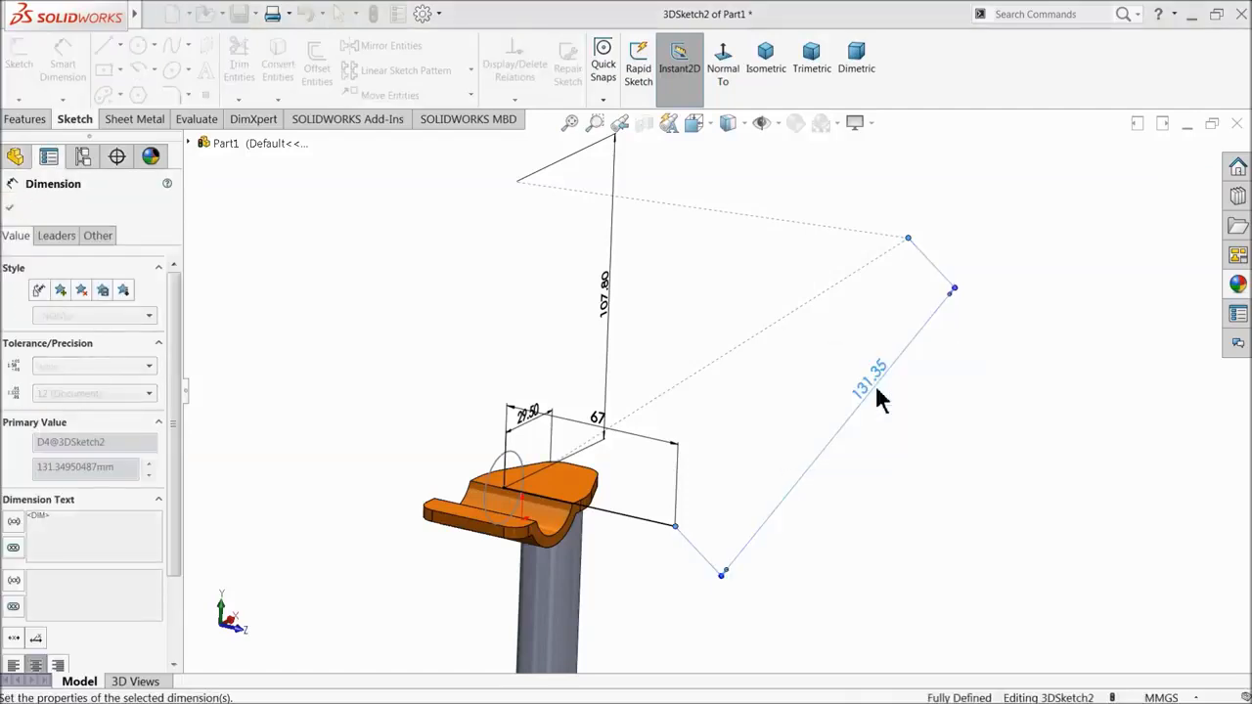
click(398, 306)
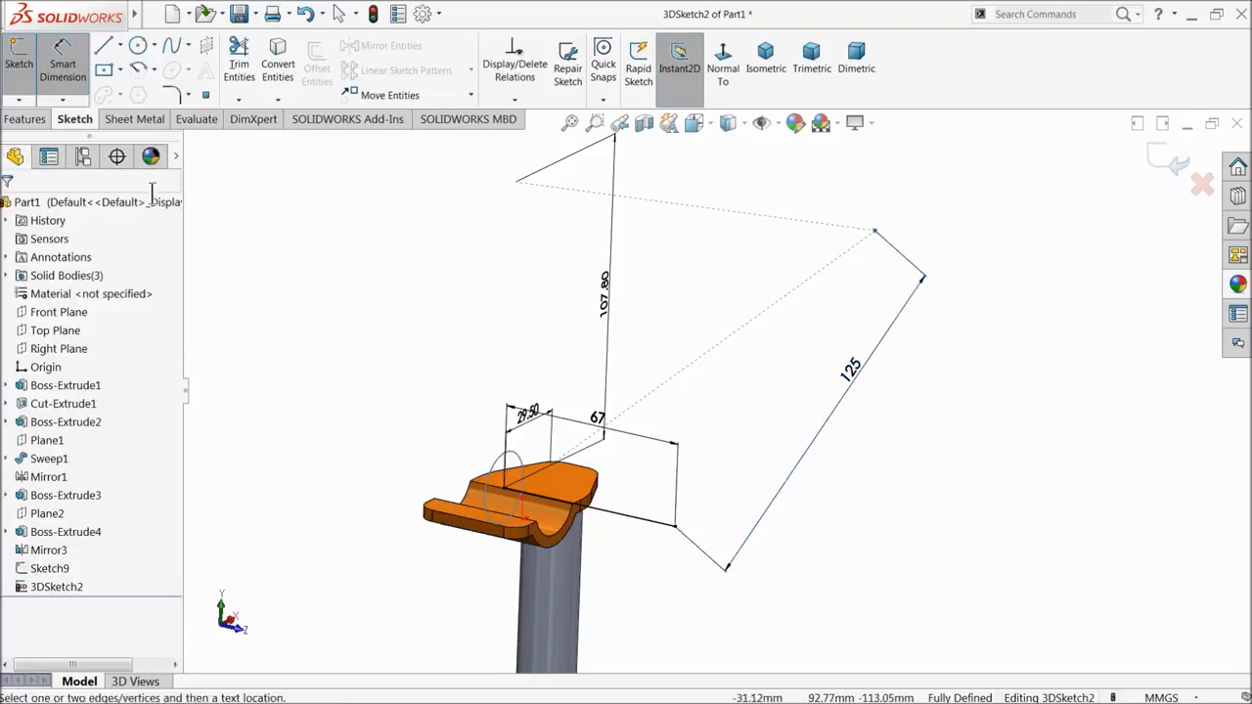
- Draw a line from the free end of the 67 mm line to the dimensioned point
click(103, 46)
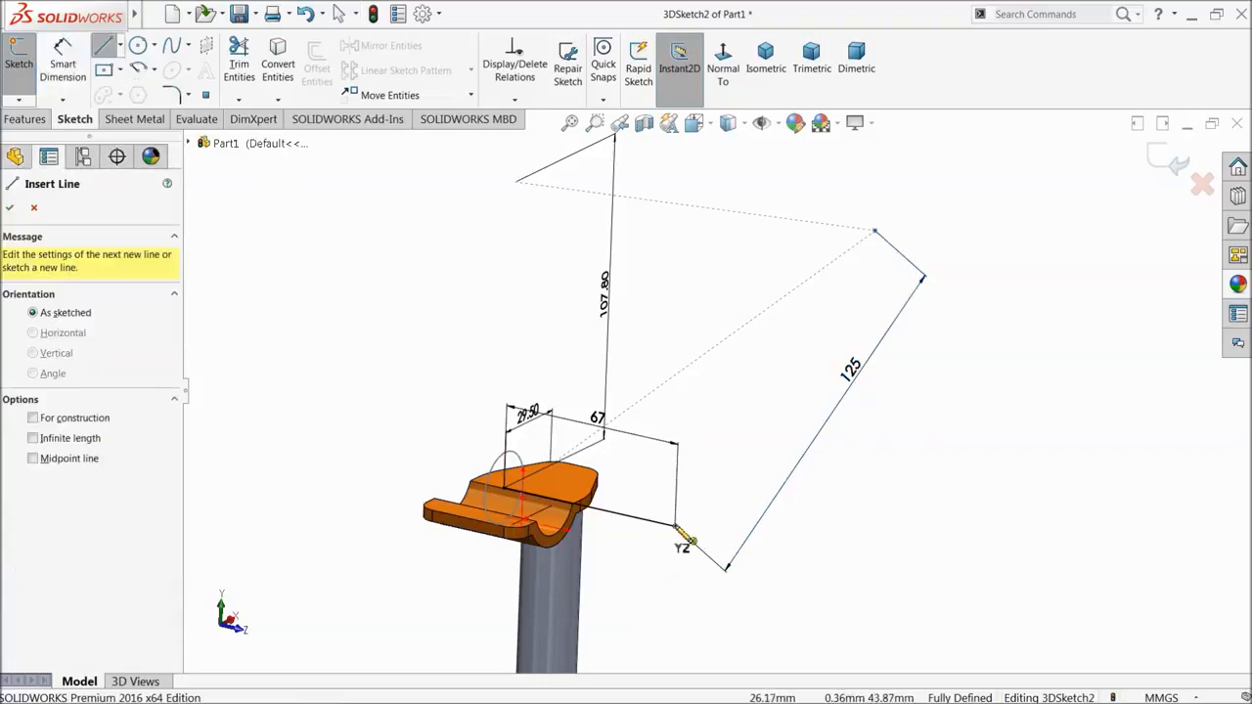
click(675, 526)
click(874, 233)
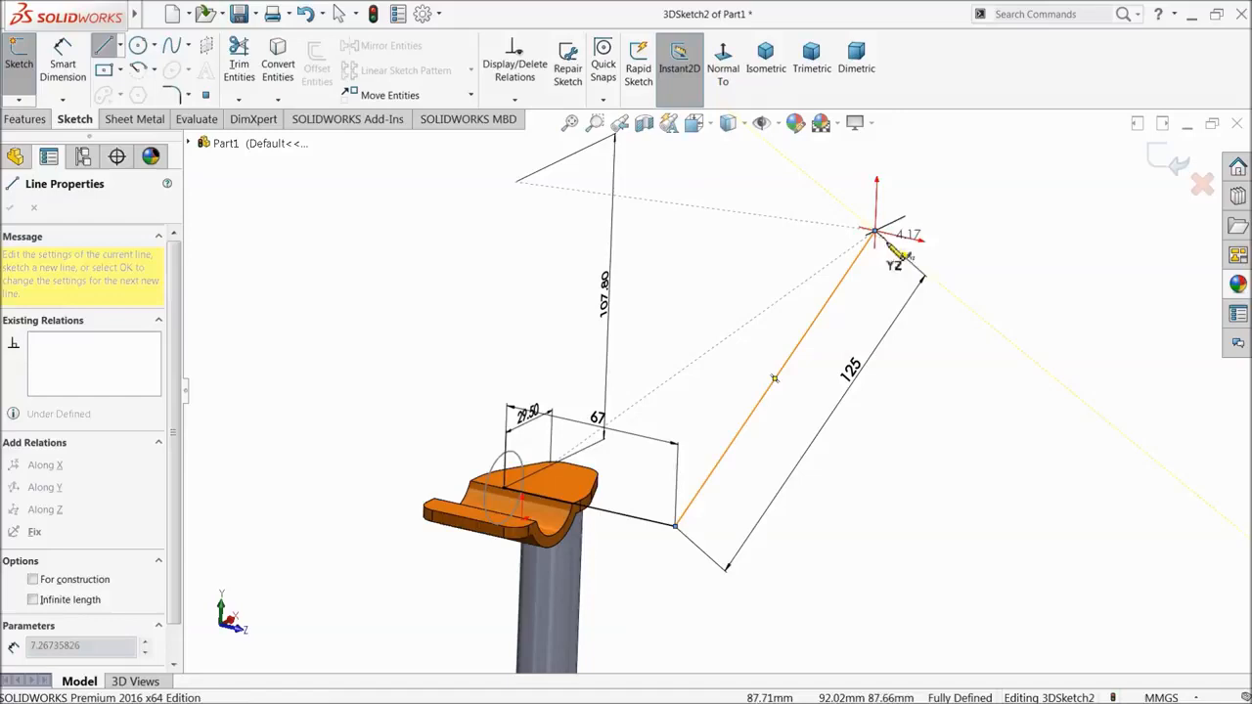
right_click(939, 219)
click(986, 228)
- Place another free point in the 3D sketch on the YZ plane, at about Y 210 mm and Z 236 mm
scroll(826, 391, up, 2)
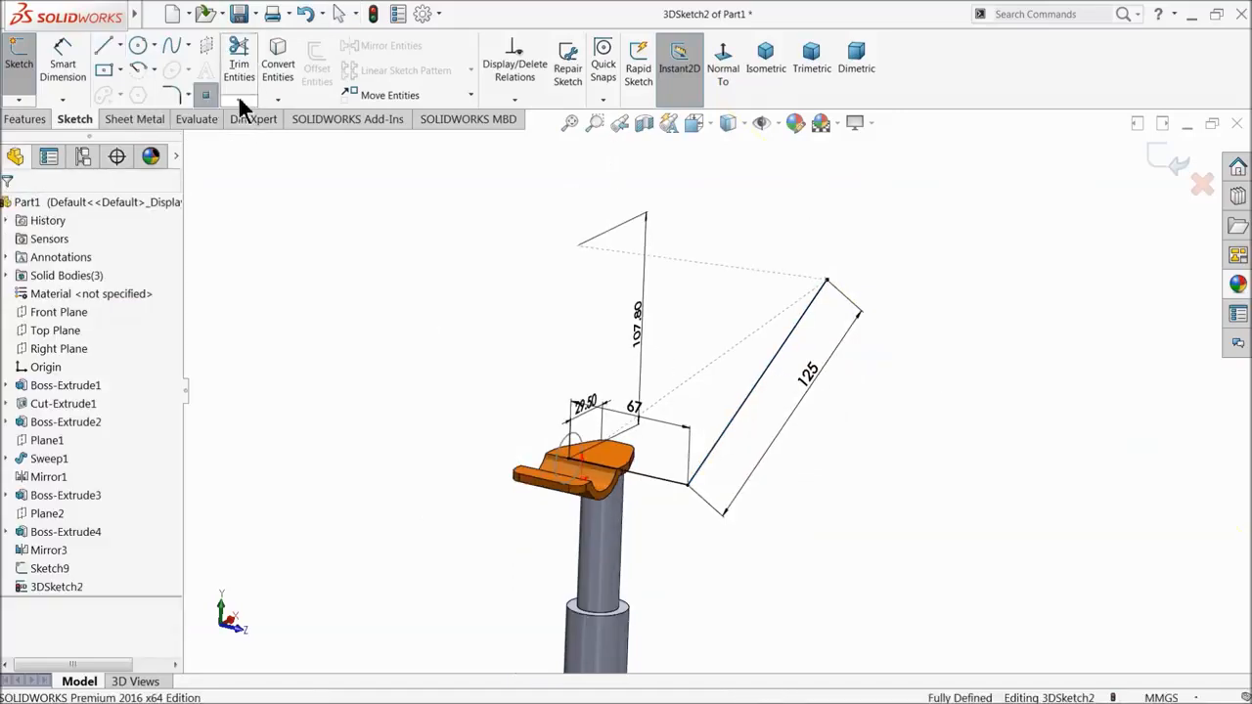
click(1019, 173)
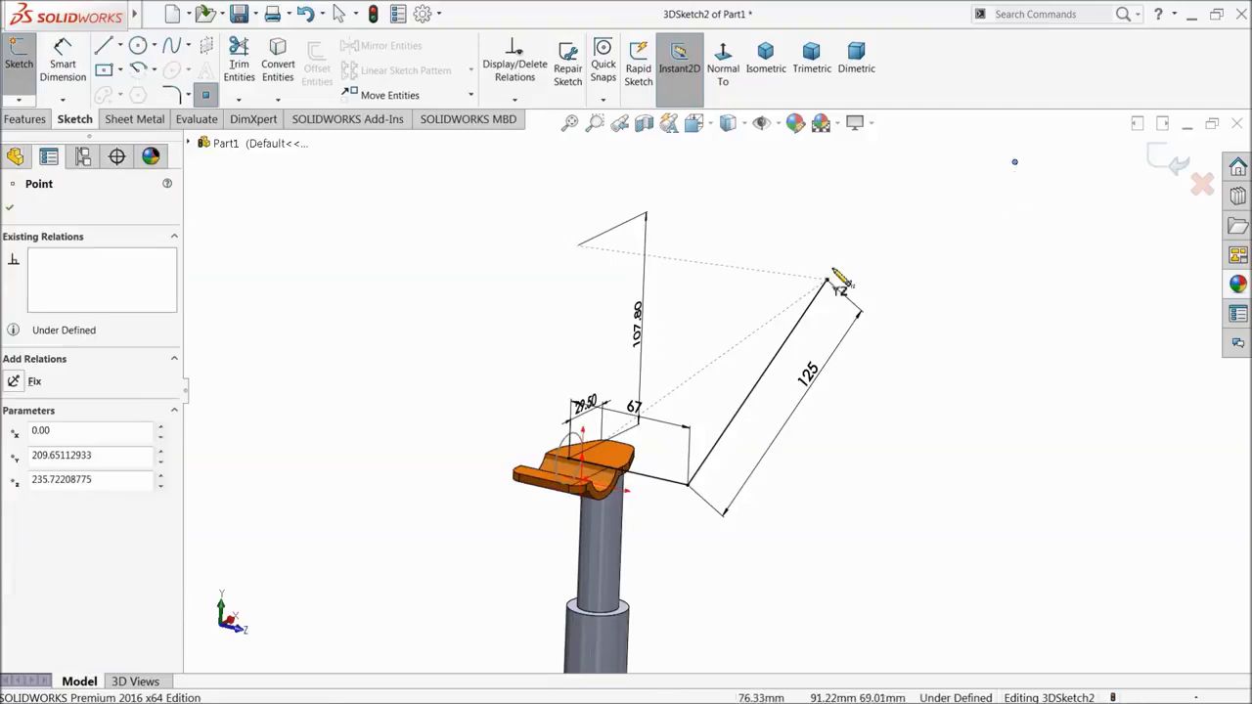
right_click(349, 291)
click(400, 288)
- View the model normal to the curved bracket's front face and move the new point to about X 106 mm, Y 197 mm
scroll(618, 377, up, 3)
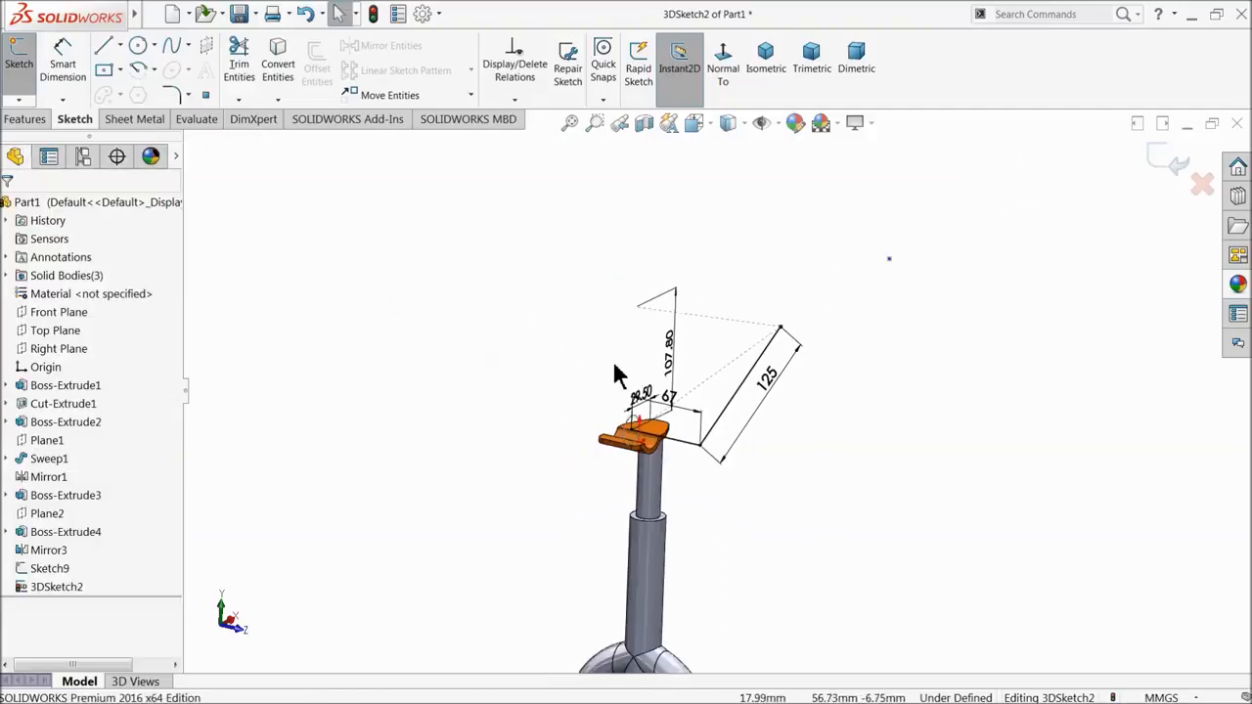
scroll(703, 452, down, 3)
click(577, 443)
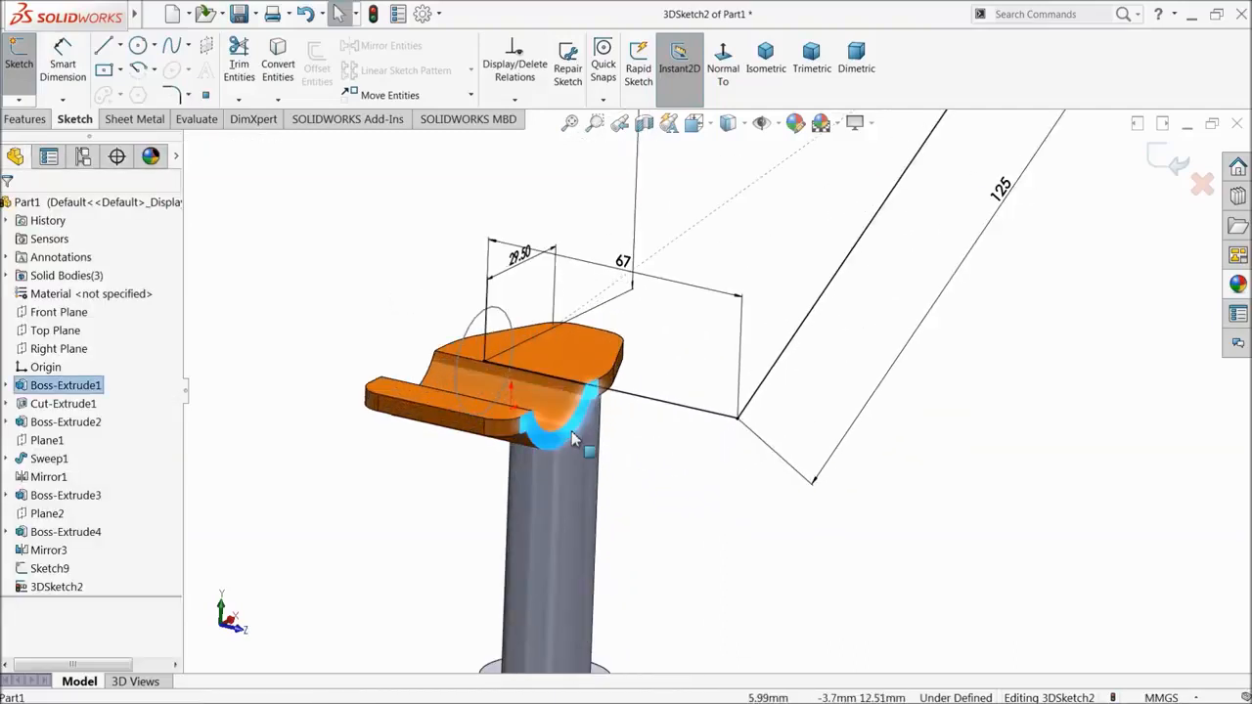
click(725, 77)
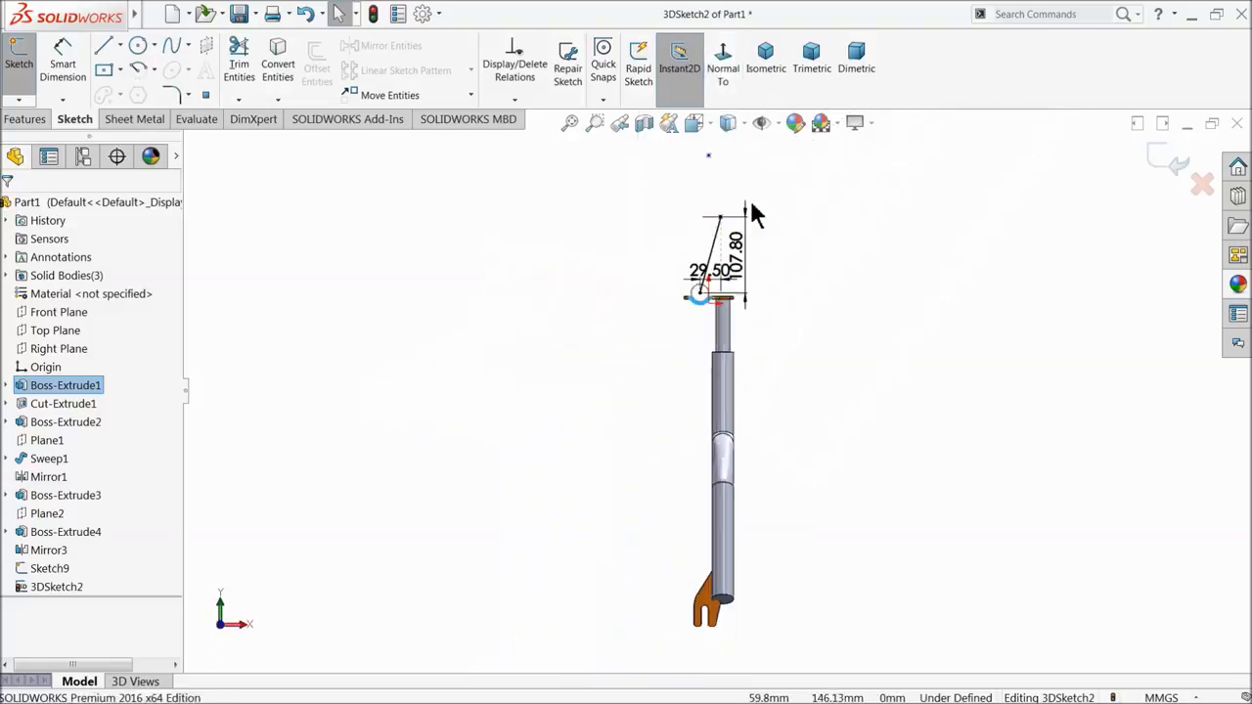
scroll(709, 193, down, 3)
drag(671, 156, 802, 173)
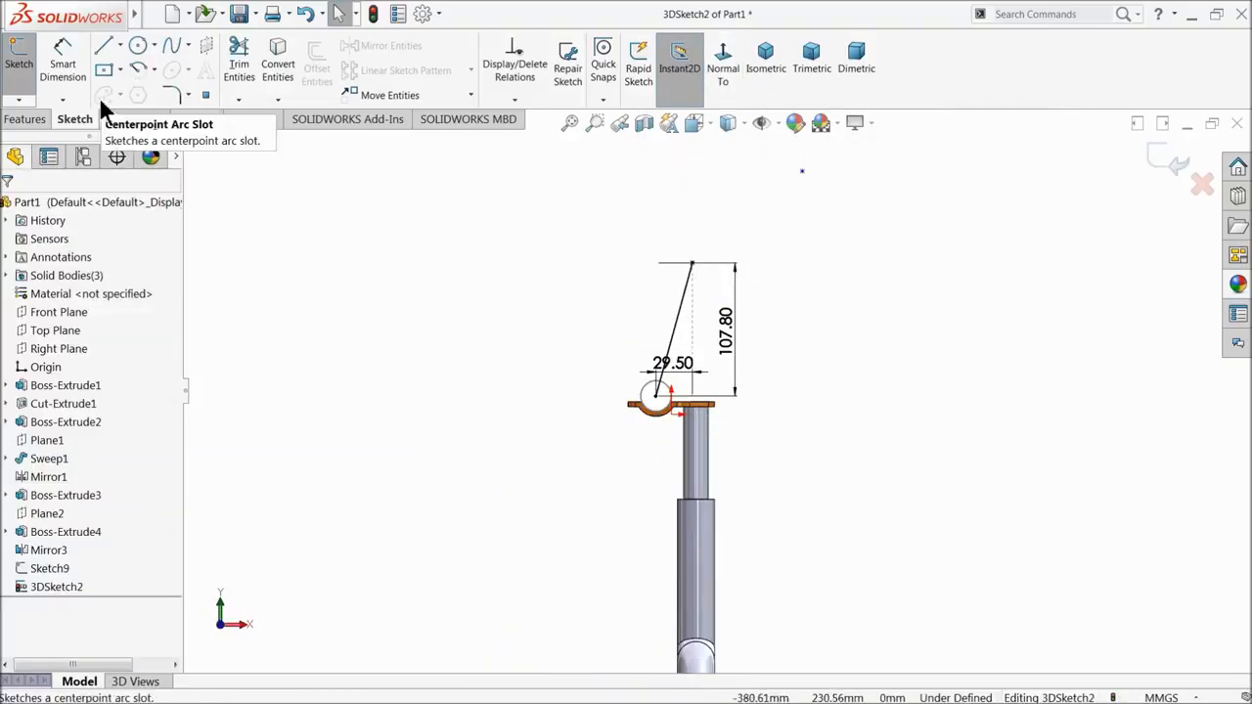
- Dimension the horizontal X distance between the circle's centre and the new free point to 103.5 mm
click(62, 58)
scroll(753, 205, down, 1)
scroll(754, 200, down, 2)
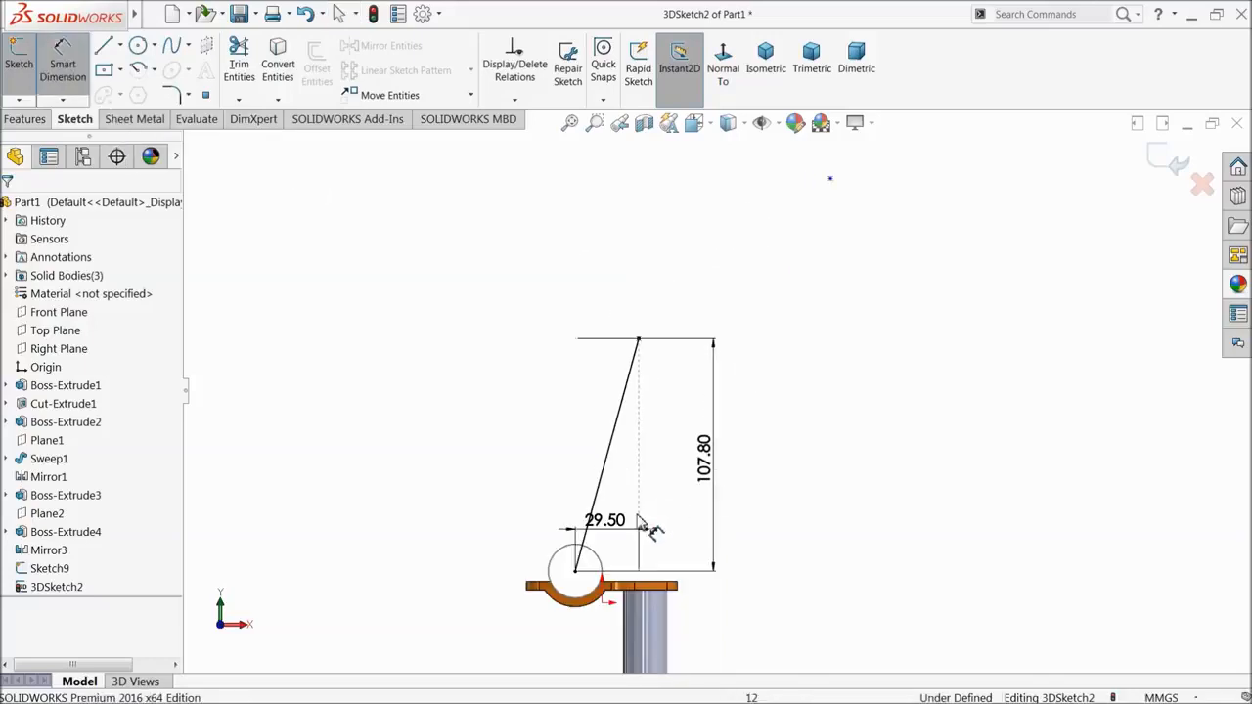
click(575, 572)
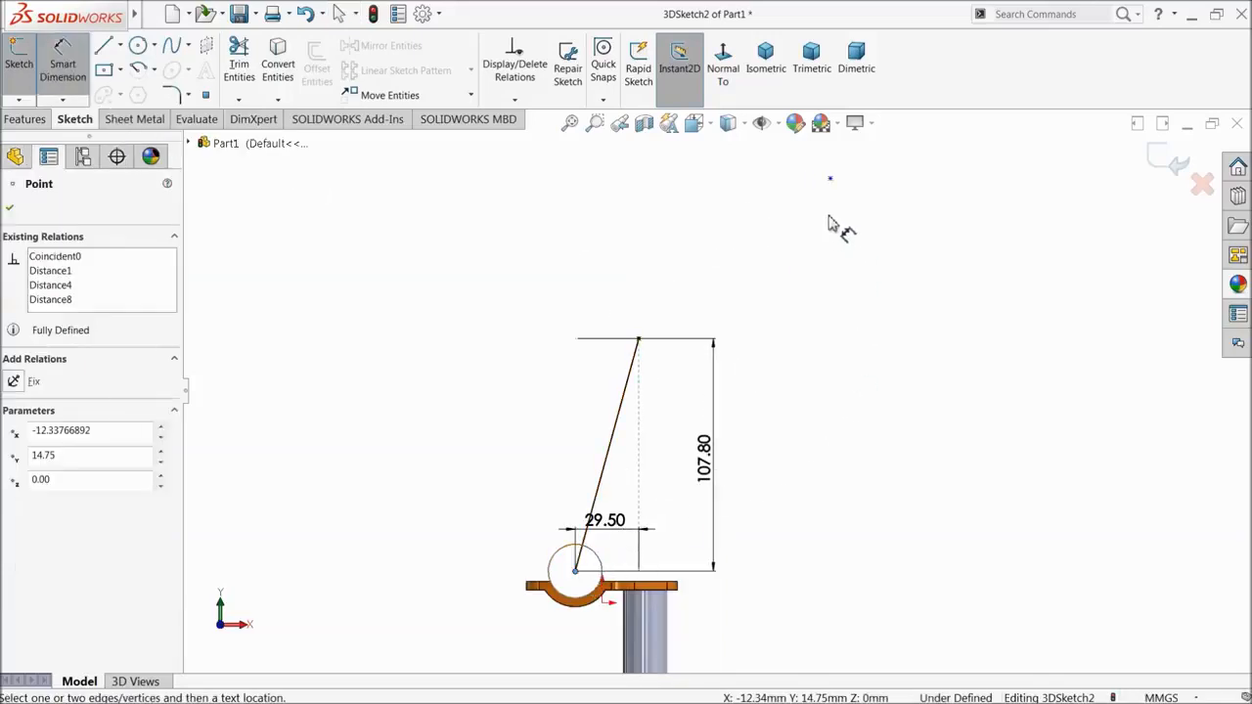
click(831, 179)
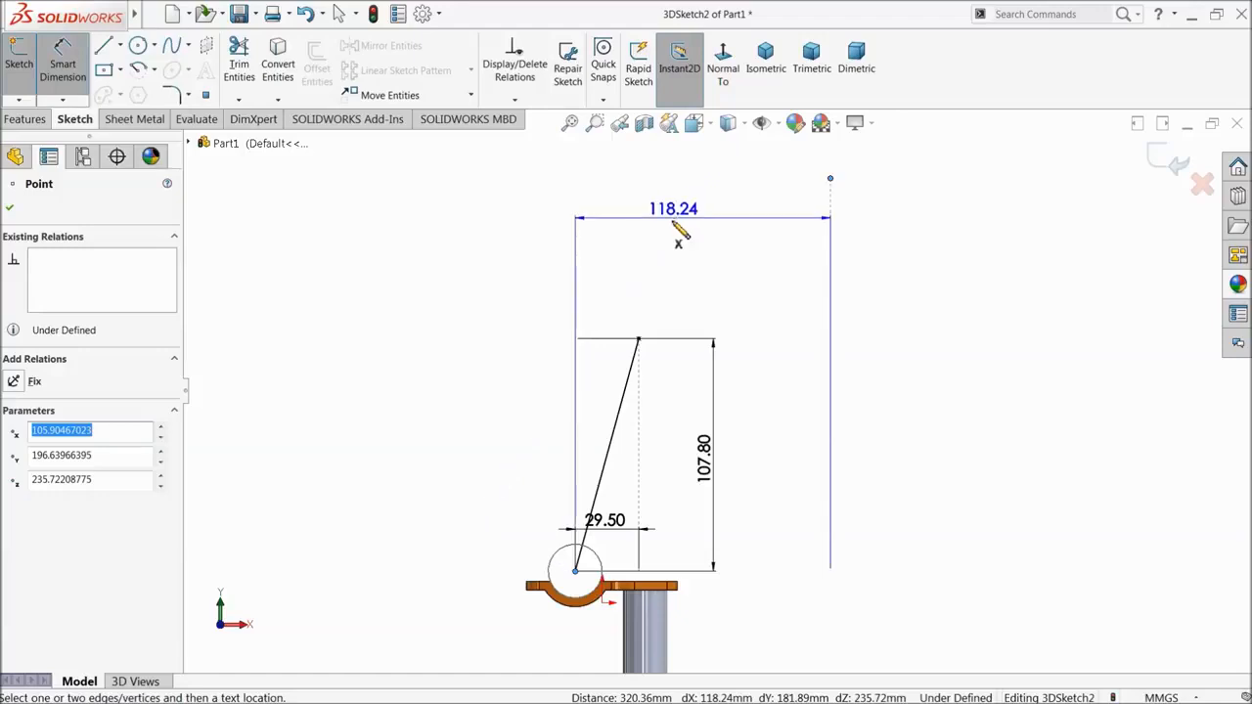
click(688, 257)
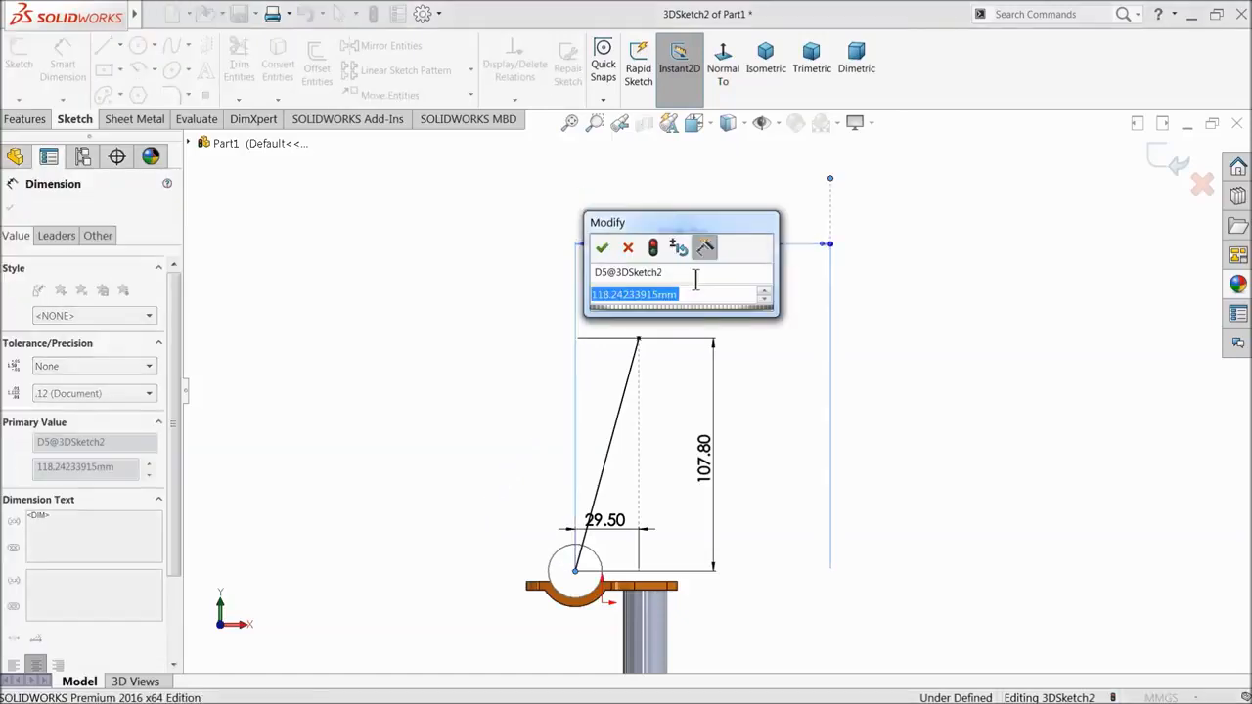
text(193.5)
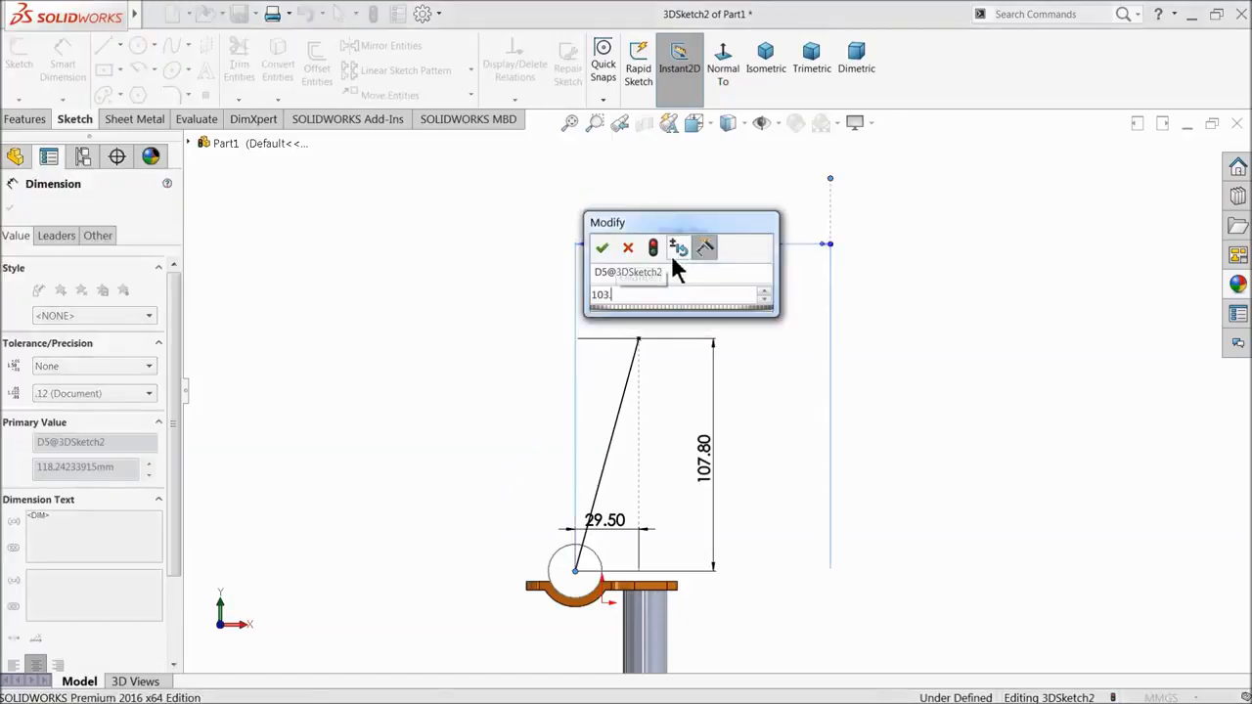
click(601, 248)
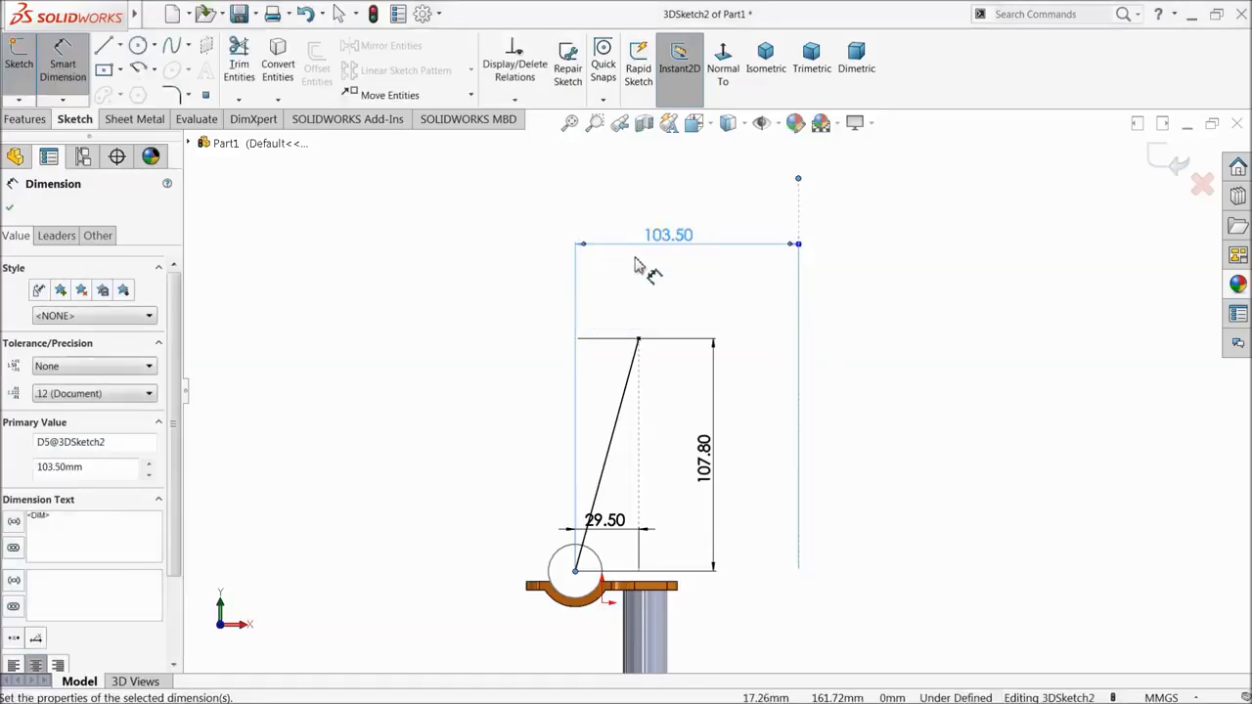
click(829, 268)
- Dimension the vertical Y distance between the new free point and the circle's centre to 172 mm
click(798, 180)
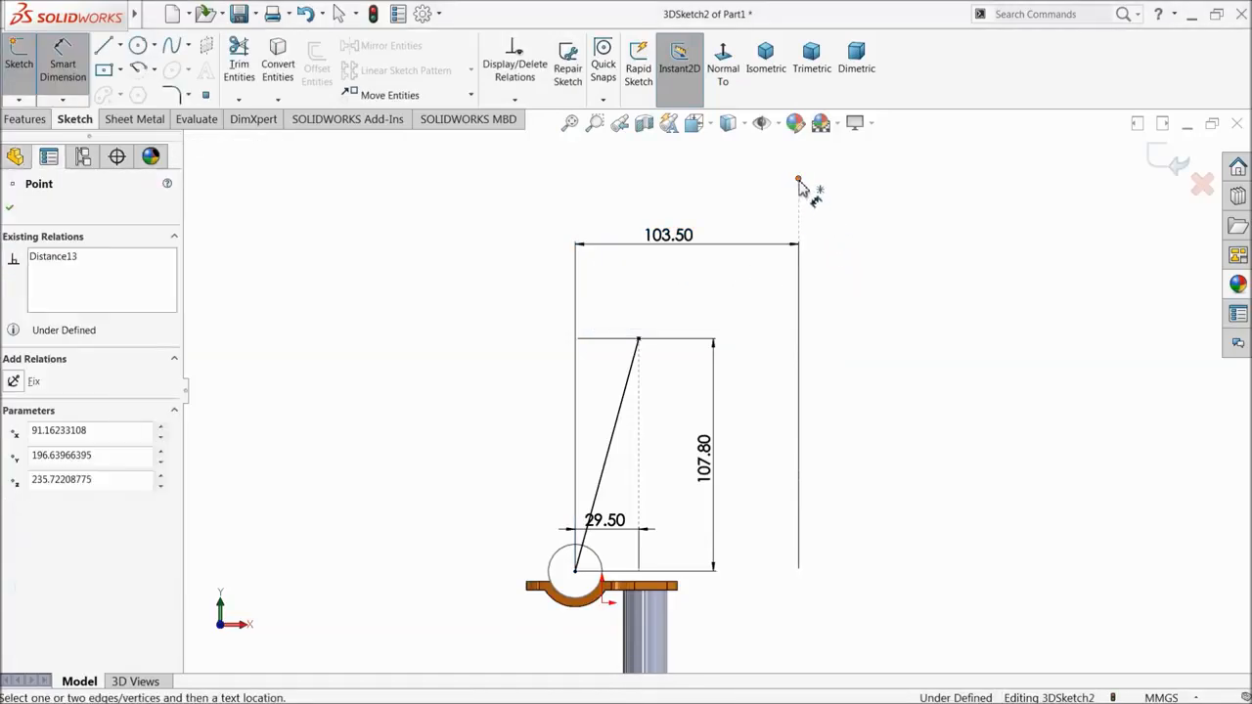
click(574, 575)
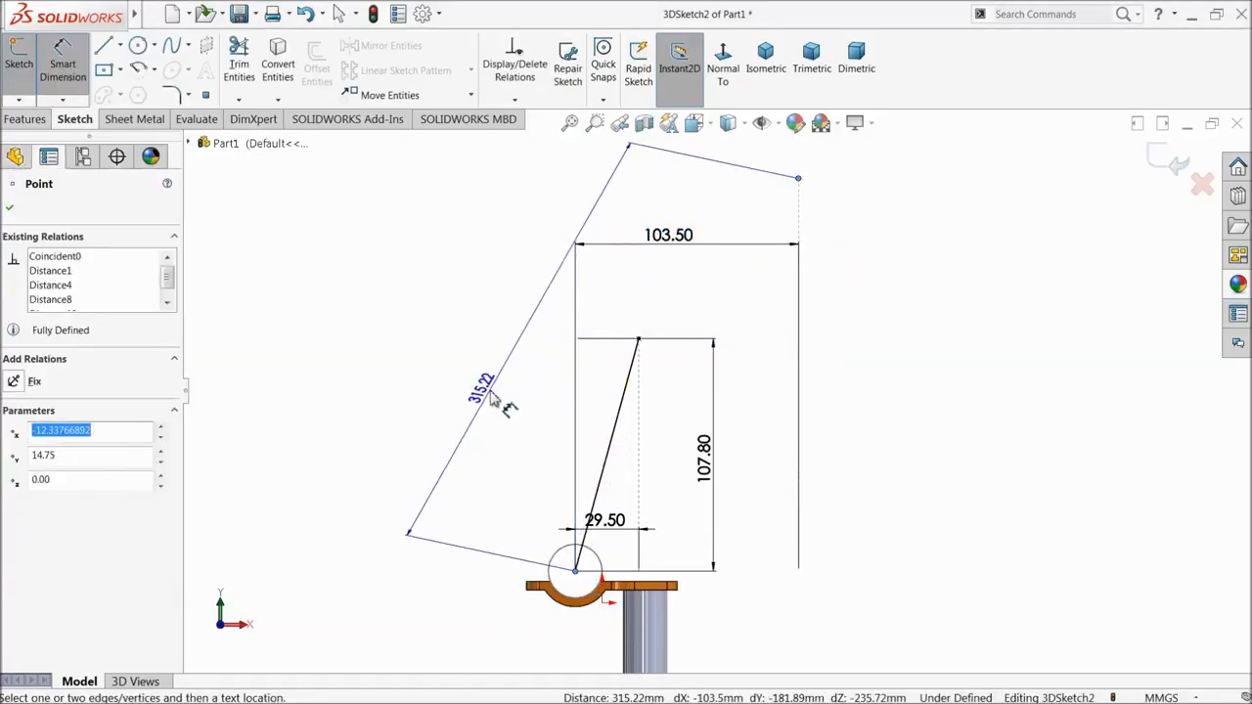
click(912, 381)
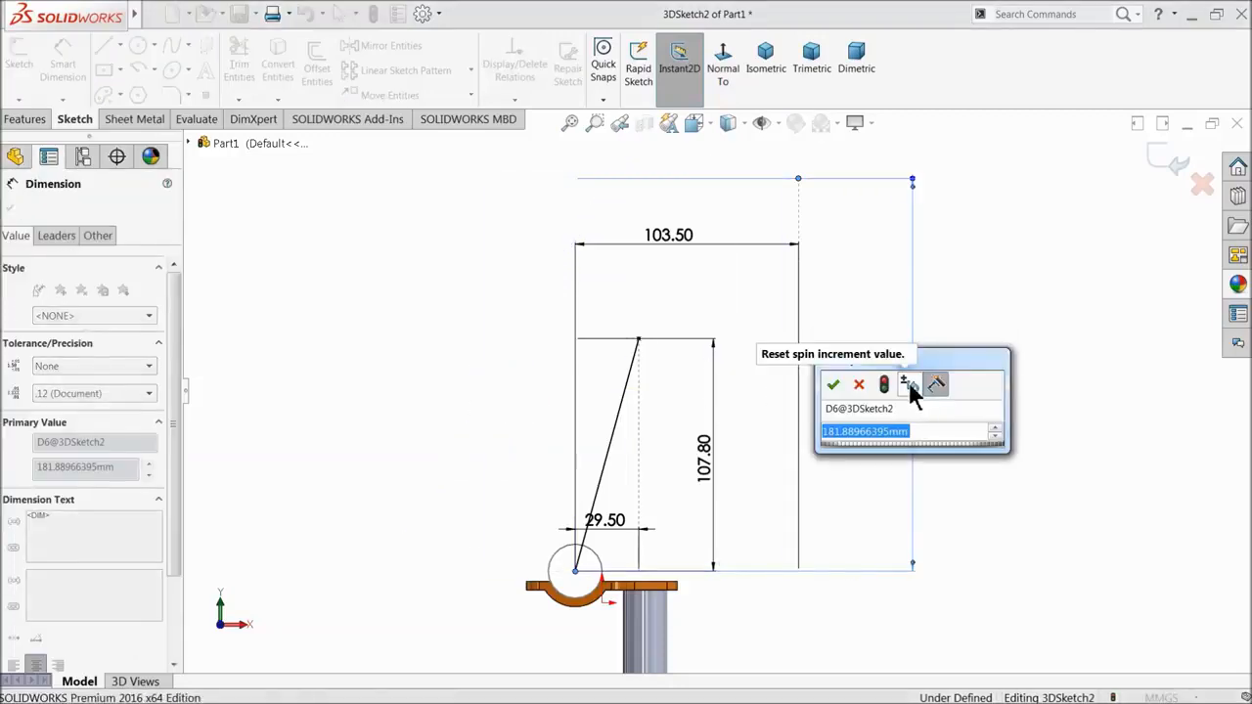
text(172)
click(832, 385)
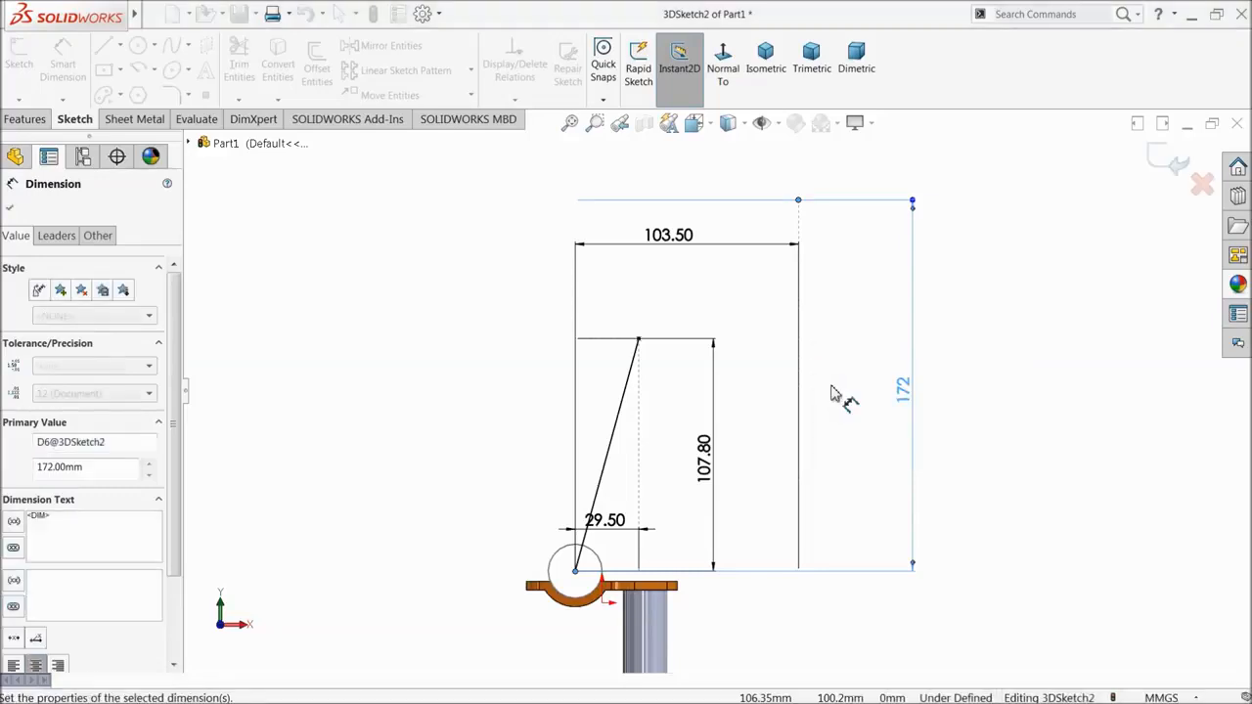
- Dimension the distance between the upper end of the 125 mm line and the new free point to 156.8 mm
mouse_move(498, 303)
middle_down()
mouse_move(447, 254)
mouse_move(496, 309)
mouse_move(475, 349)
mouse_move(510, 324)
mouse_move(561, 417)
mouse_move(565, 400)
mouse_move(543, 396)
middle_up()
scroll(964, 339, down, 4)
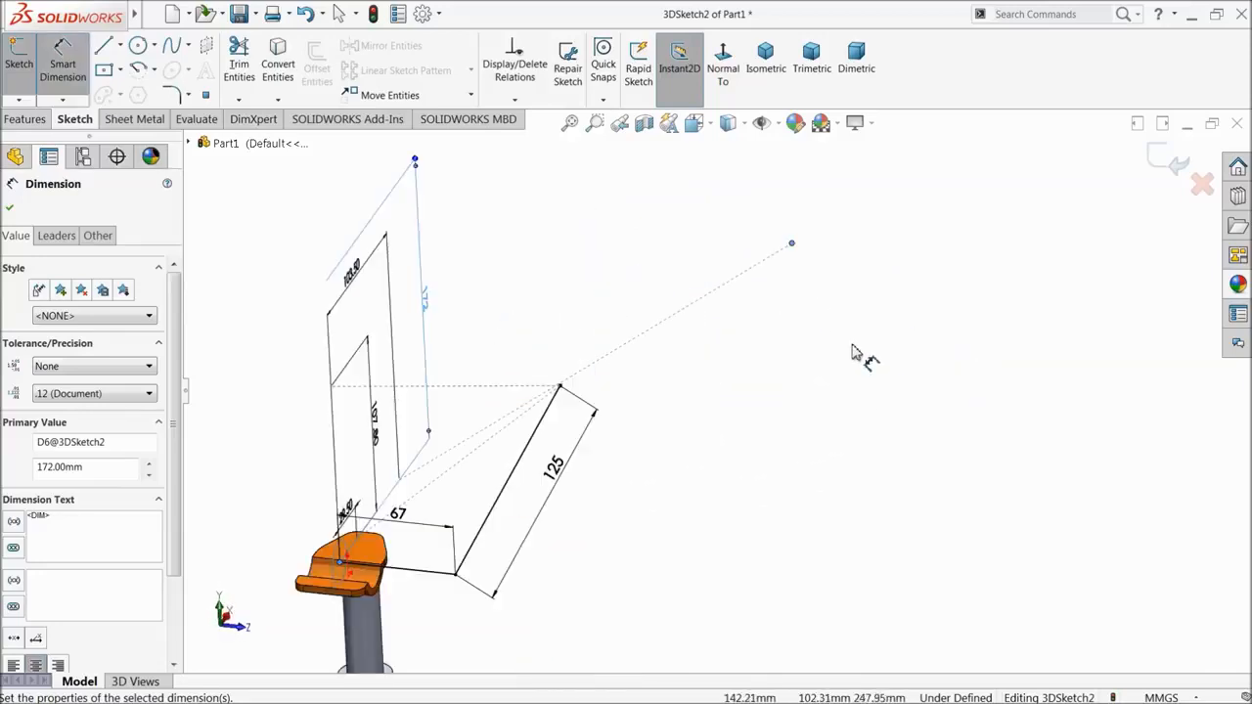
click(494, 401)
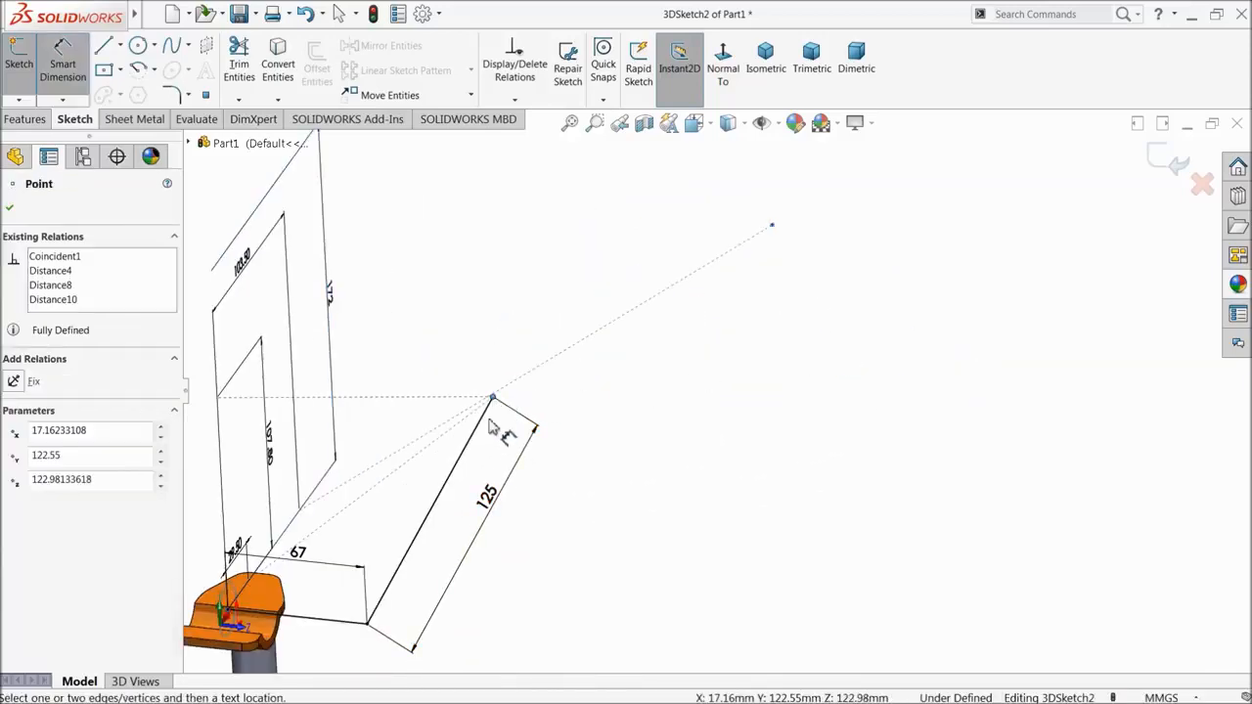
click(771, 229)
click(704, 360)
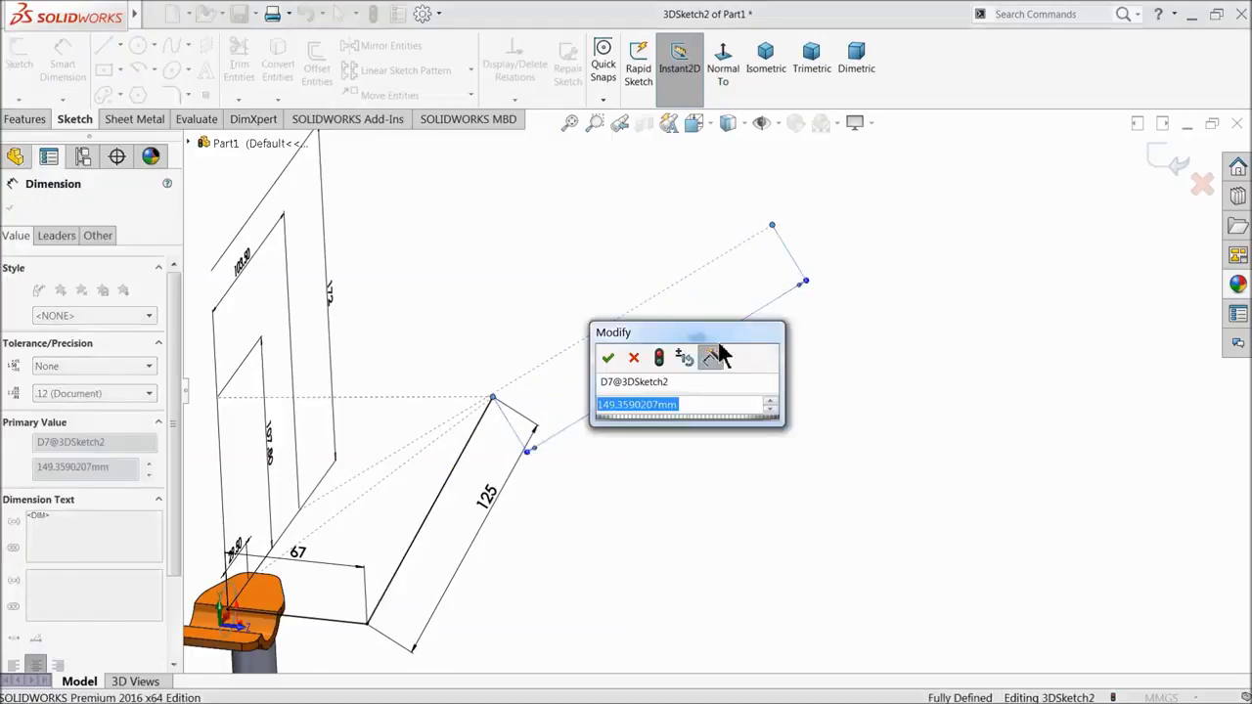
text(156)
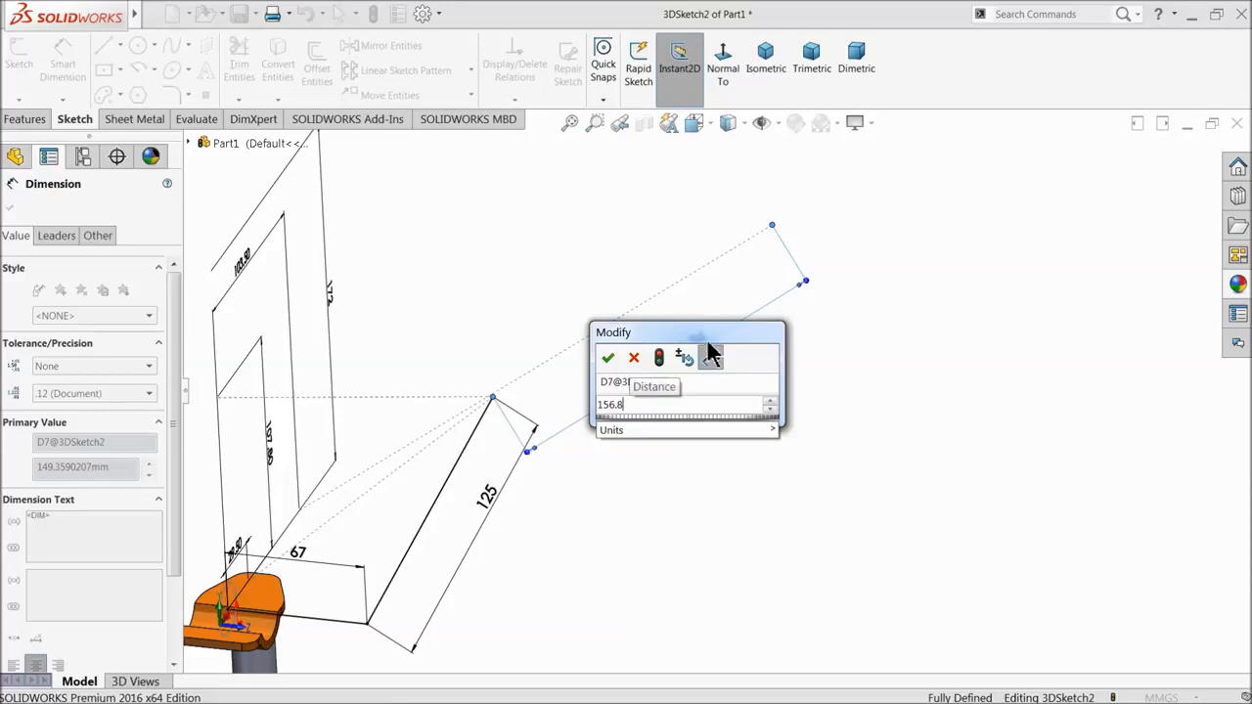
text(.8)
click(607, 359)
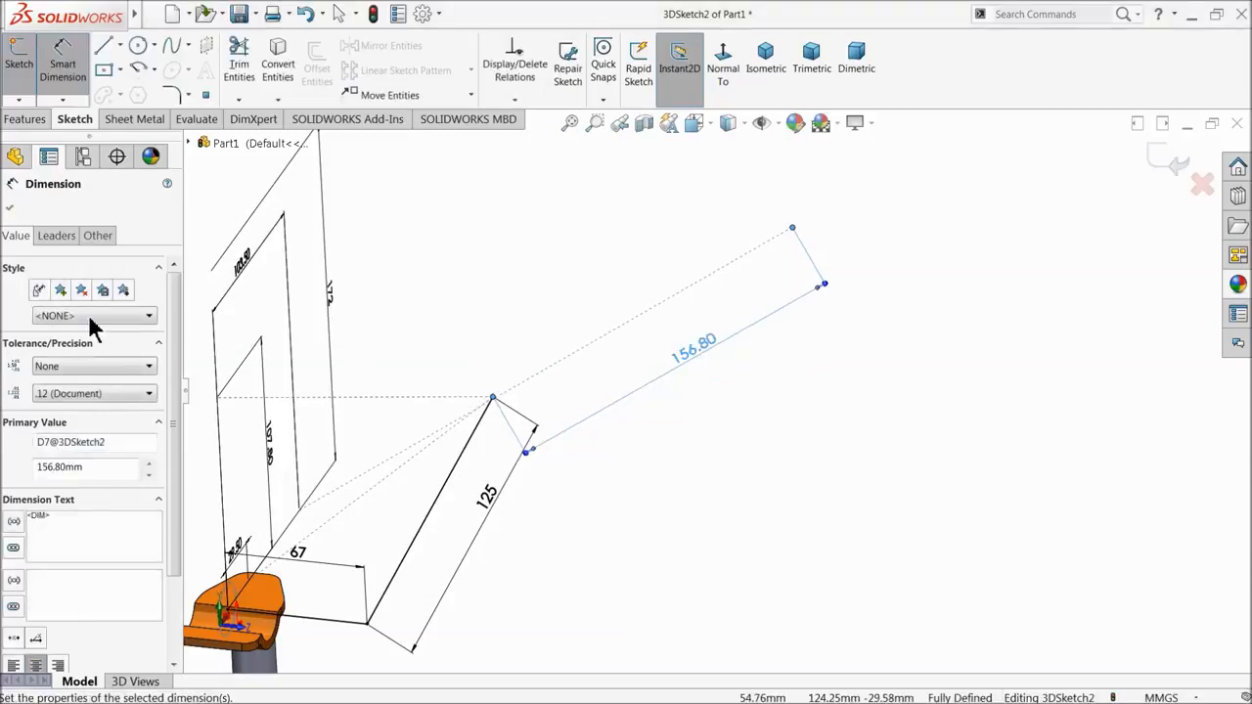
click(8, 209)
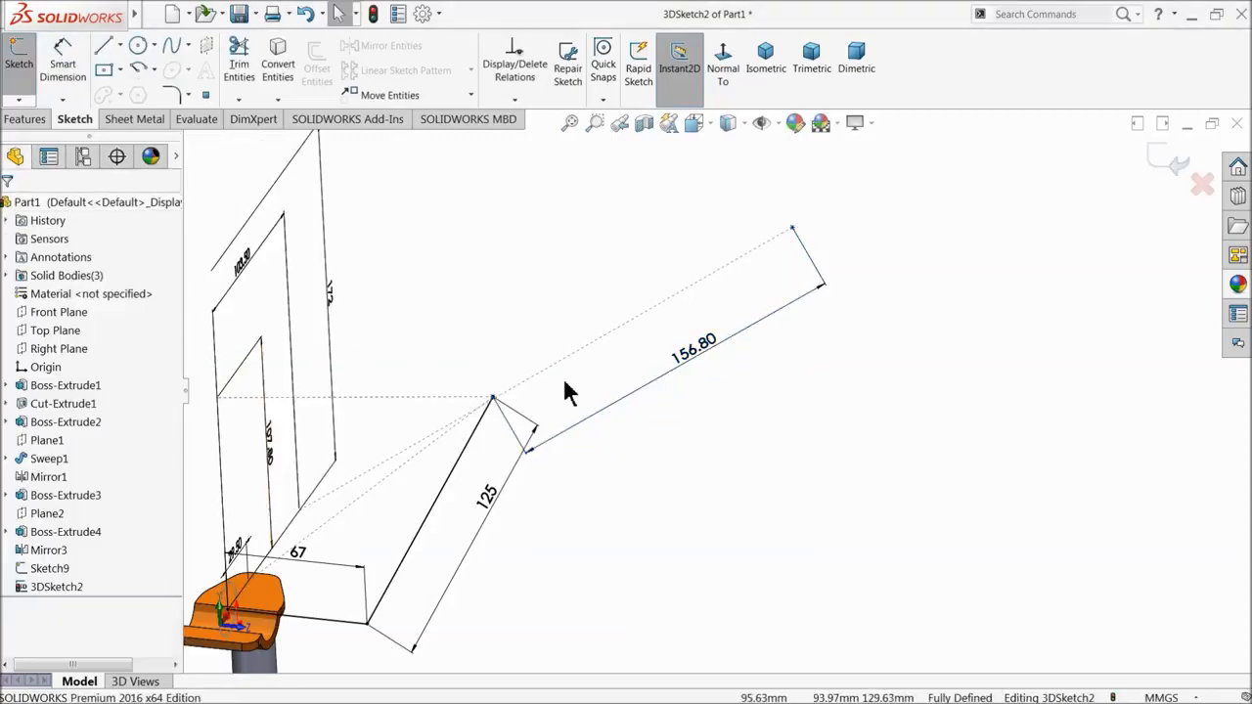
- Draw a line from the upper end of the 125 mm line to the outermost point
click(109, 50)
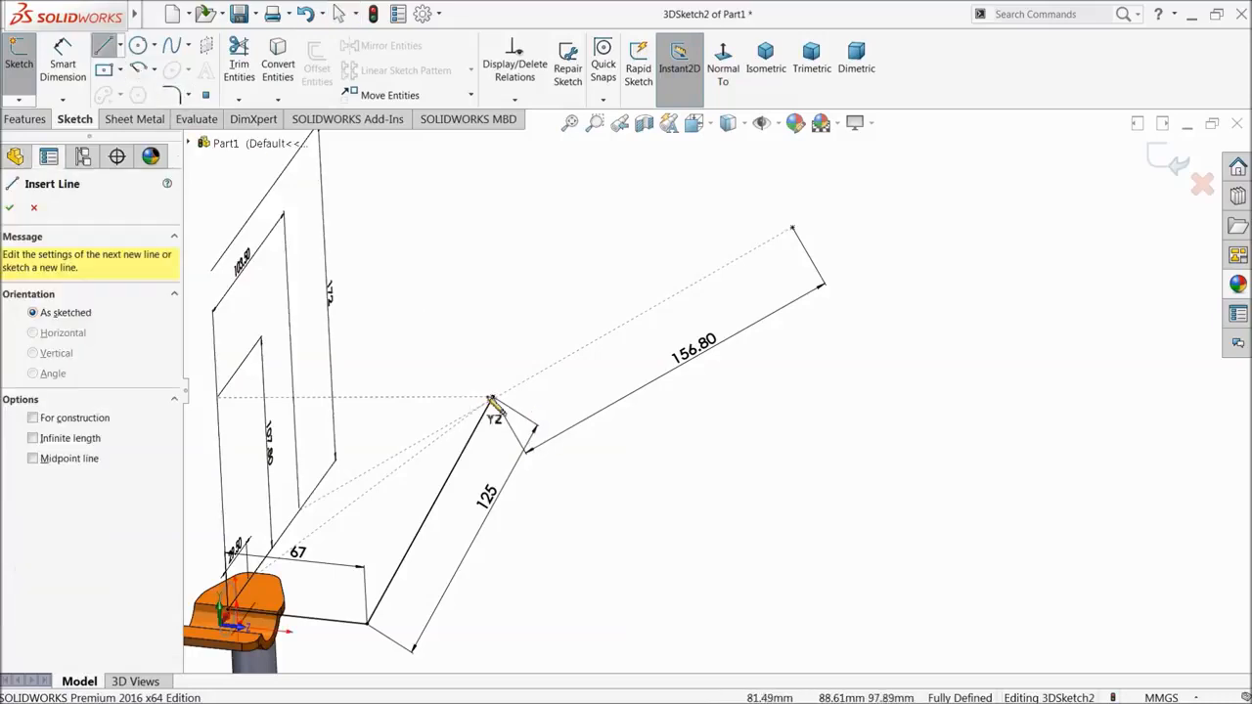
click(494, 401)
click(791, 228)
right_click(872, 199)
click(922, 210)
- Fillet the path corner between the 67 mm and 125 mm lines with a 72 mm radius
scroll(699, 367, up, 4)
mouse_move(582, 426)
middle_down()
mouse_move(645, 466)
mouse_move(597, 459)
middle_up()
scroll(597, 460, down, 3)
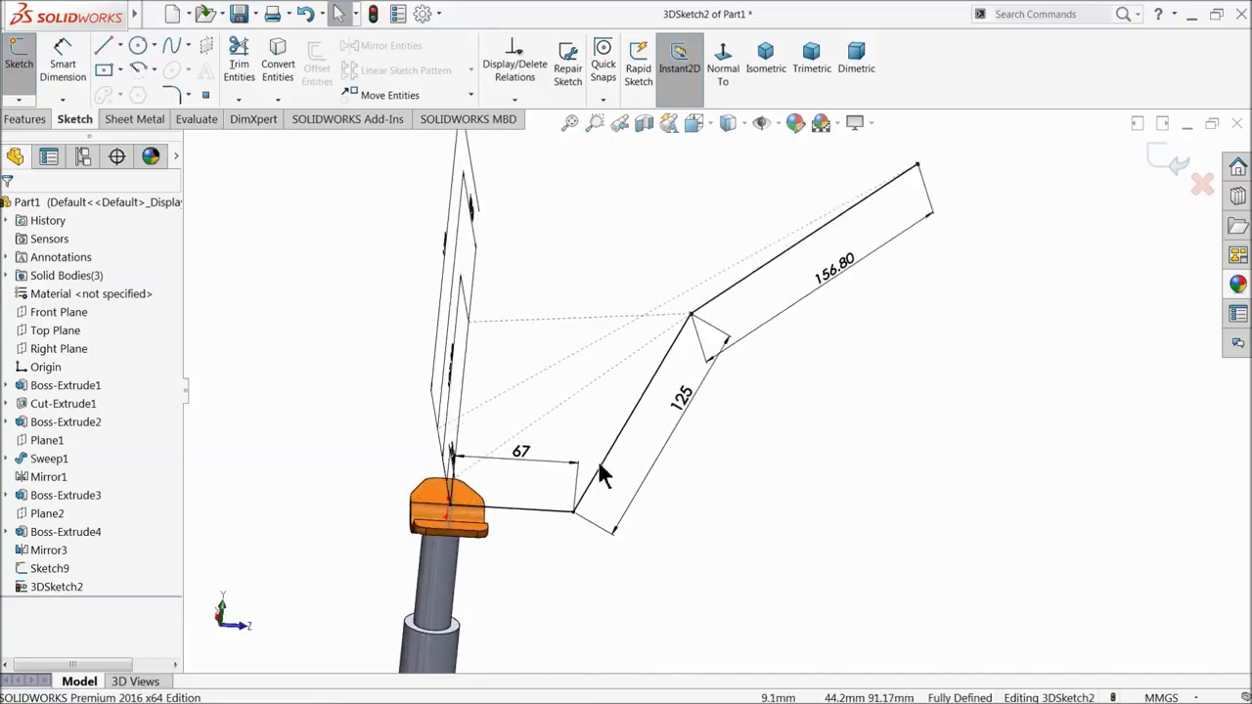
click(172, 94)
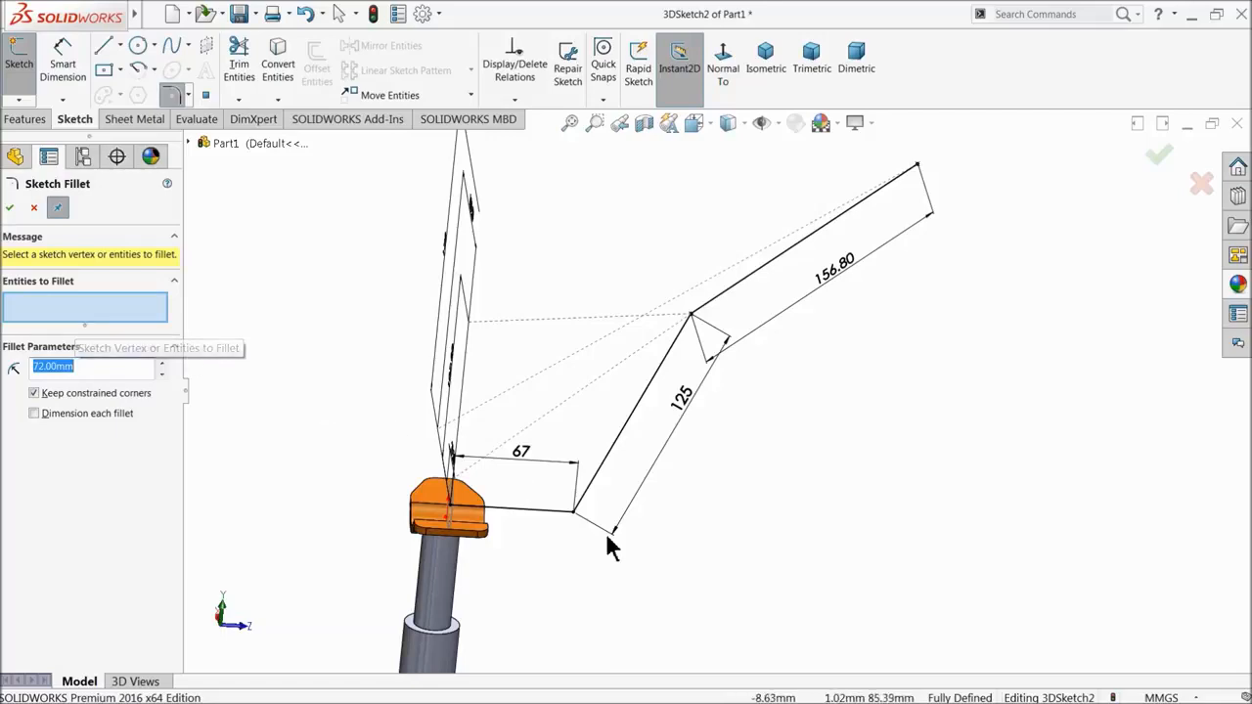
click(577, 510)
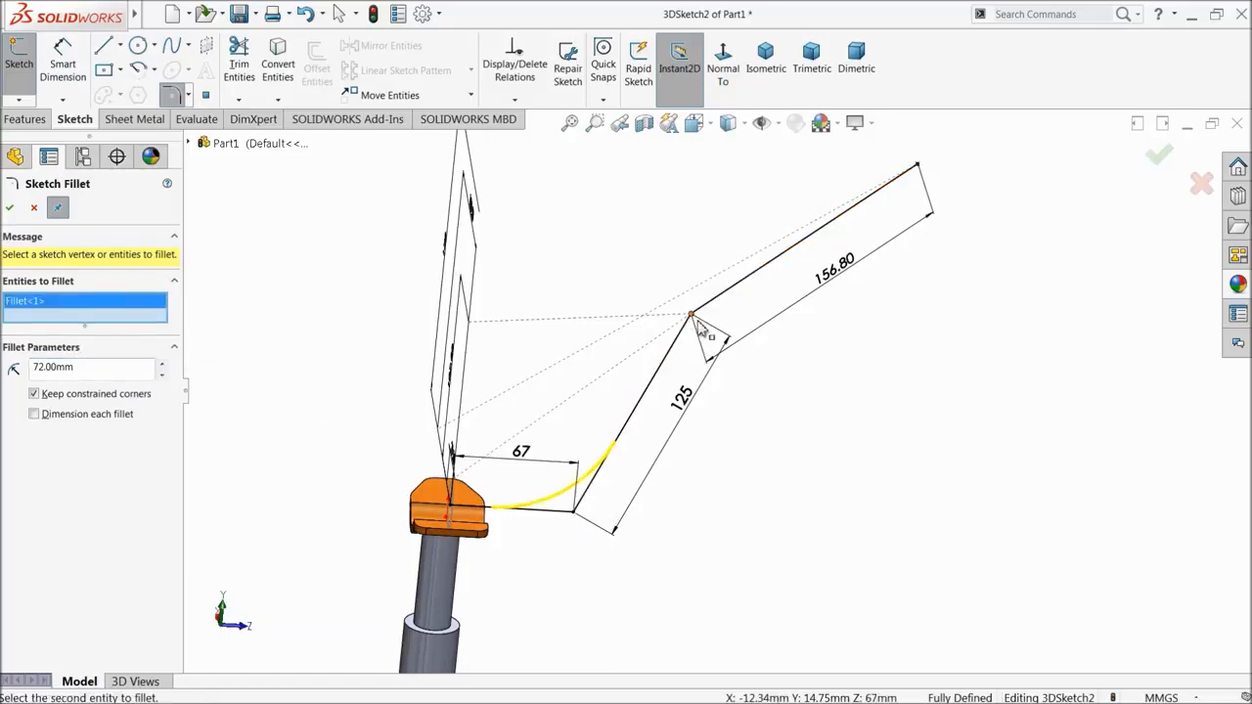
scroll(703, 330, down, 8)
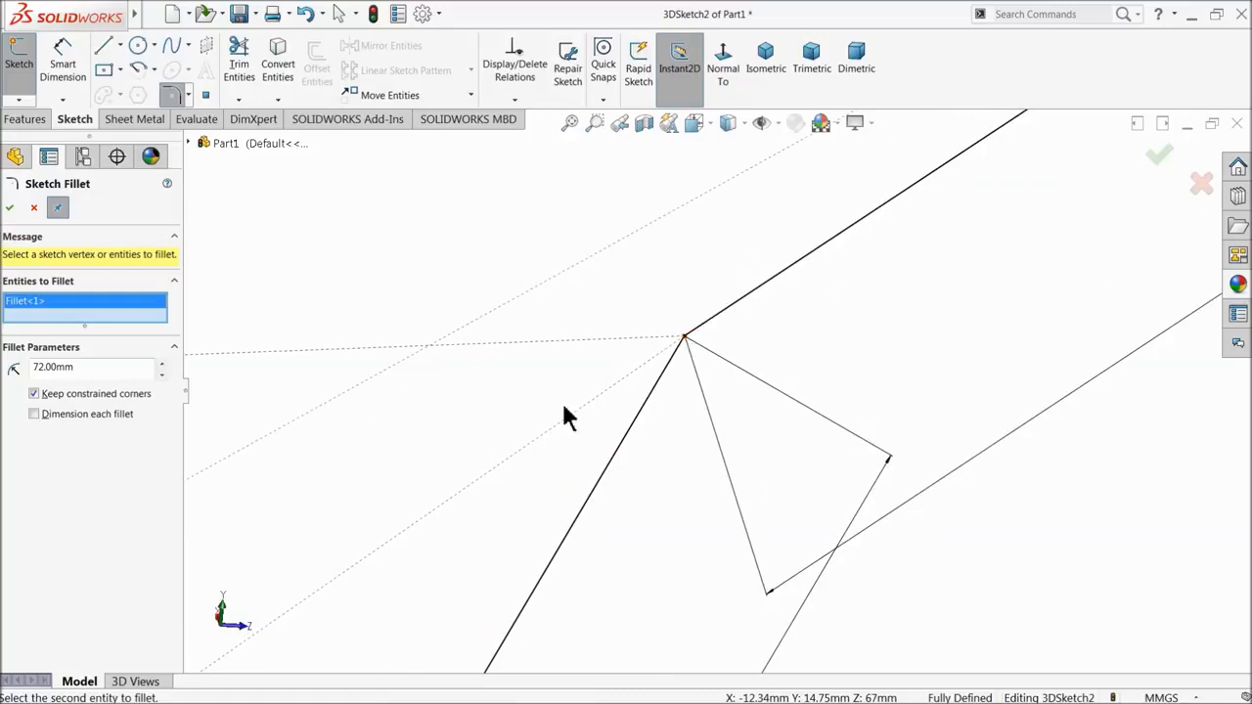
click(11, 210)
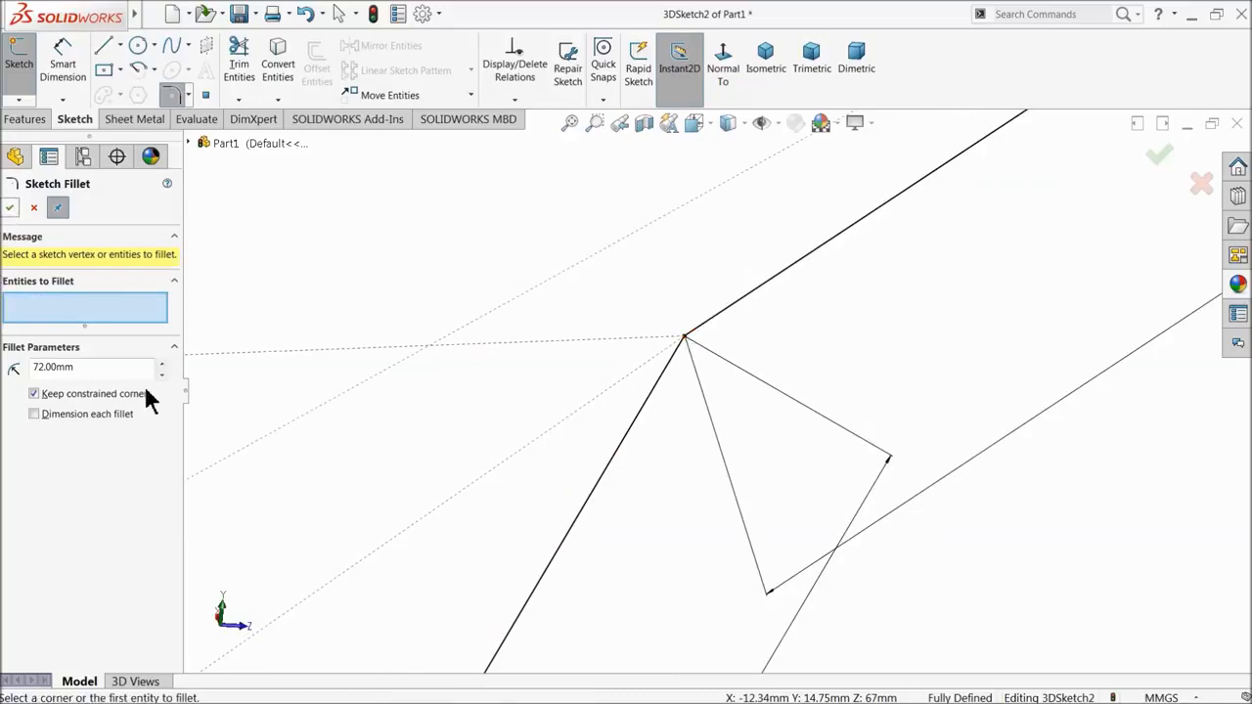
- Fillet the path corner between the 125 mm and 156.8 mm lines with a 72 mm radius and exit the 3D sketch
click(677, 356)
click(713, 322)
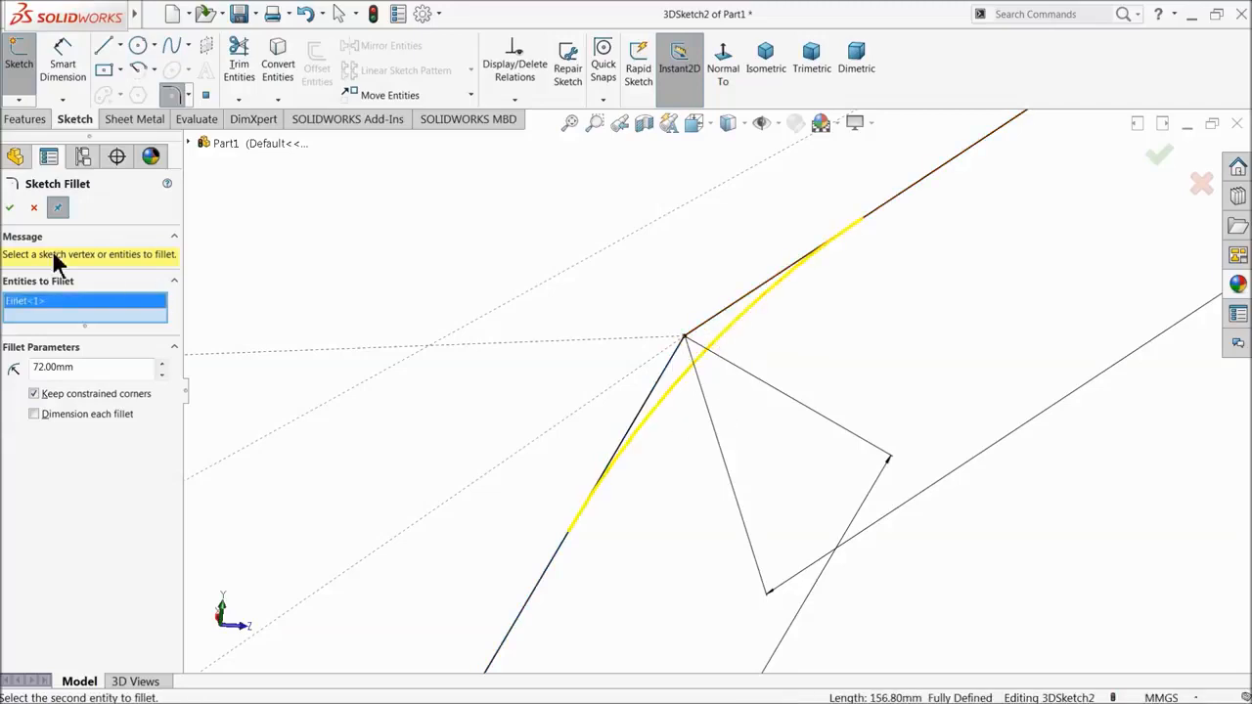
click(8, 210)
scroll(583, 342, up, 9)
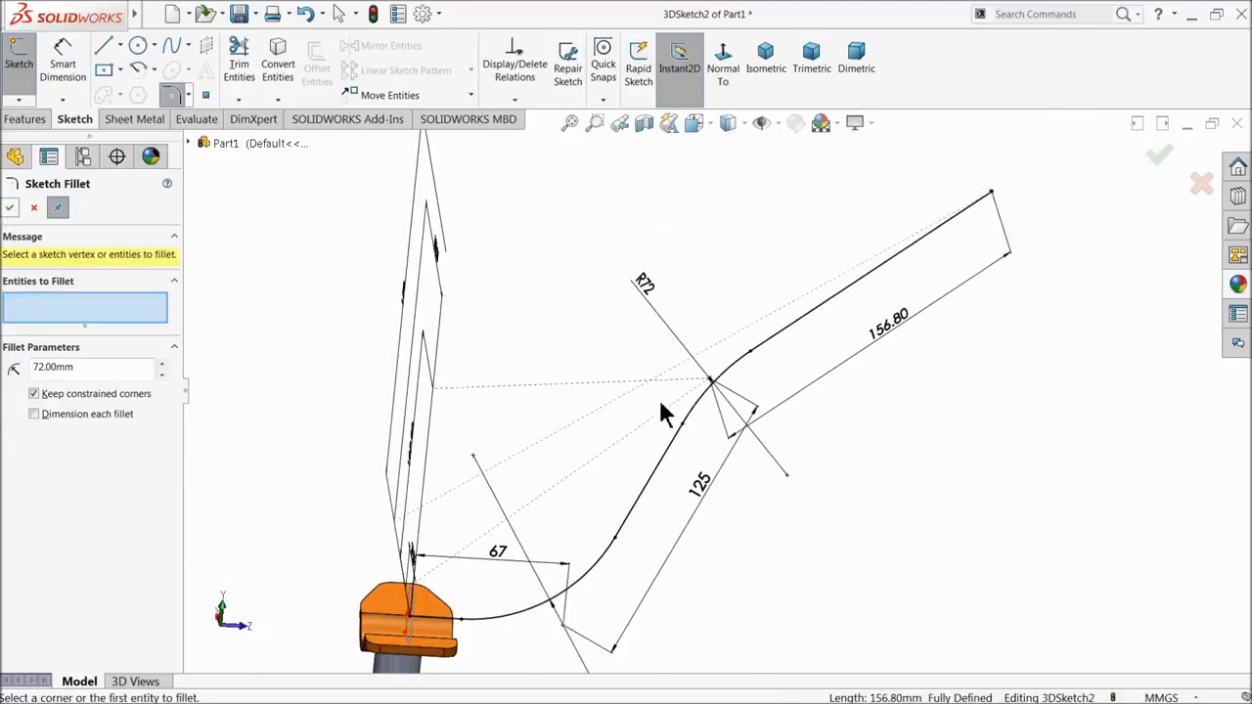
middle_drag(657, 442, 644, 421)
click(10, 208)
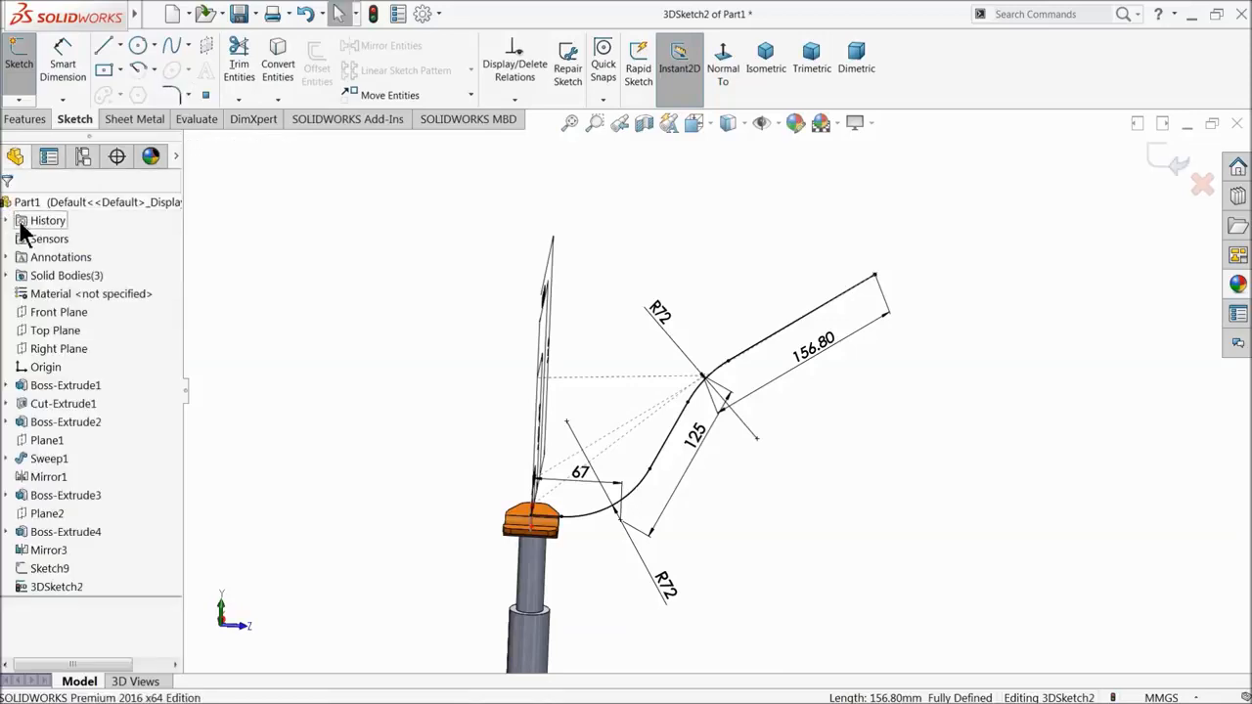
mouse_move(422, 424)
middle_down()
mouse_move(455, 430)
mouse_move(446, 421)
middle_up()
click(1168, 162)
- Sweep the circular profile on the bracket along the filleted 3D sketch path to form the handlebar tube
mouse_move(799, 407)
middle_down()
mouse_move(793, 453)
mouse_move(769, 435)
mouse_move(650, 459)
middle_up()
click(24, 119)
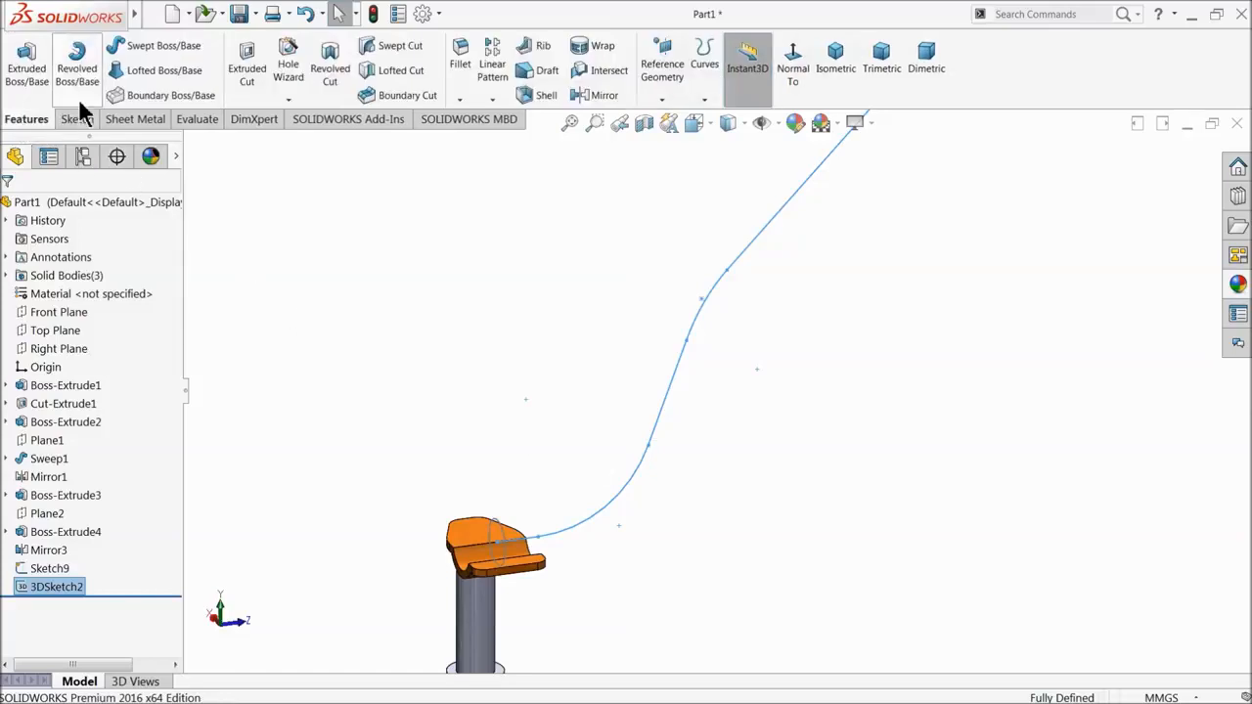
click(147, 46)
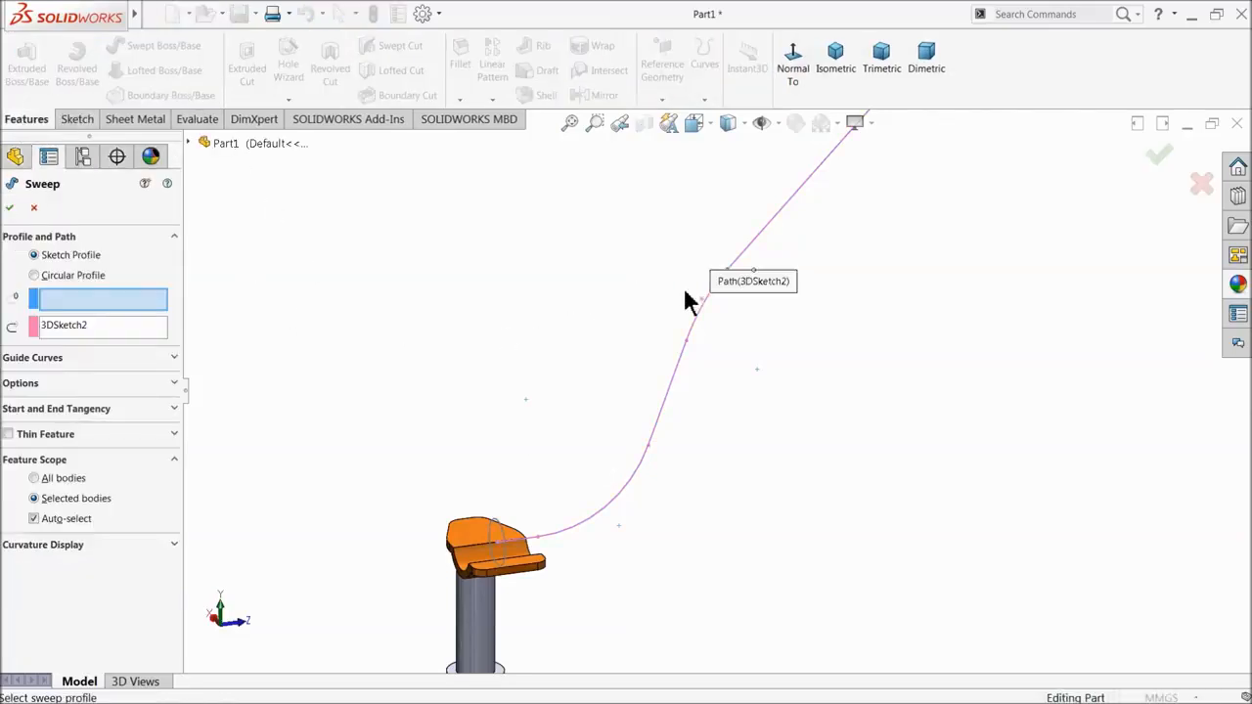
scroll(538, 554, down, 2)
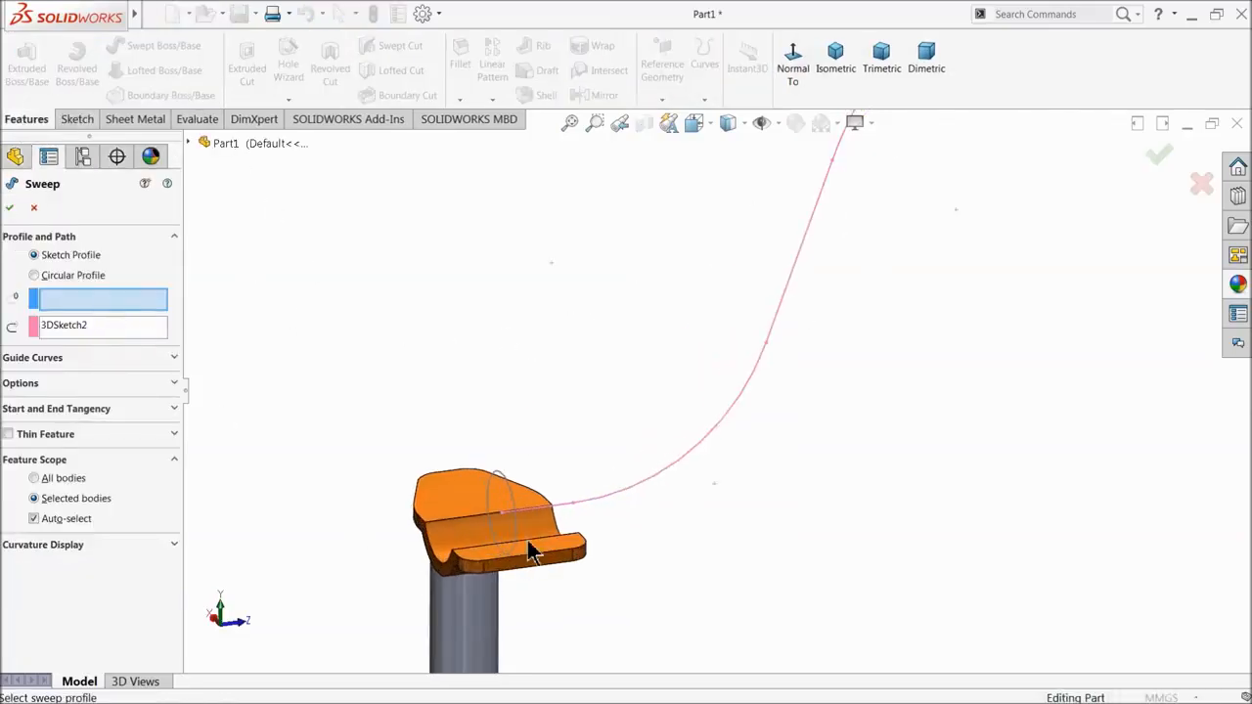
click(518, 535)
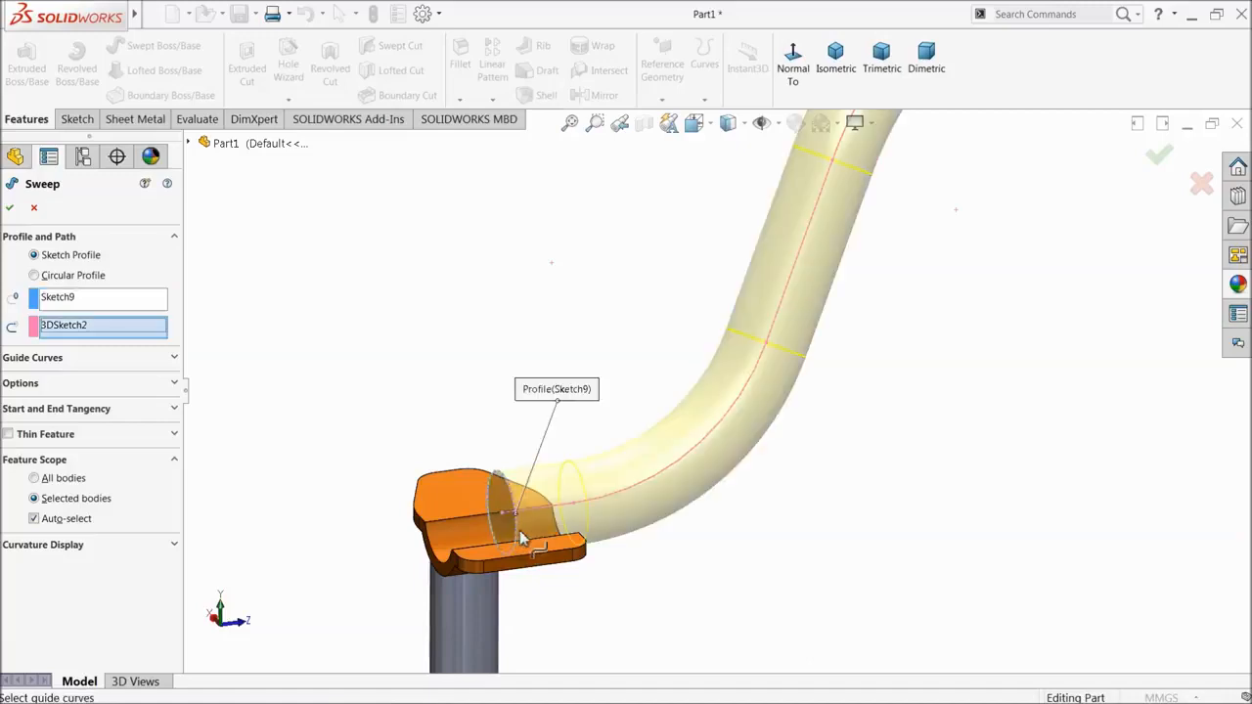
scroll(651, 459, up, 5)
scroll(809, 276, down, 2)
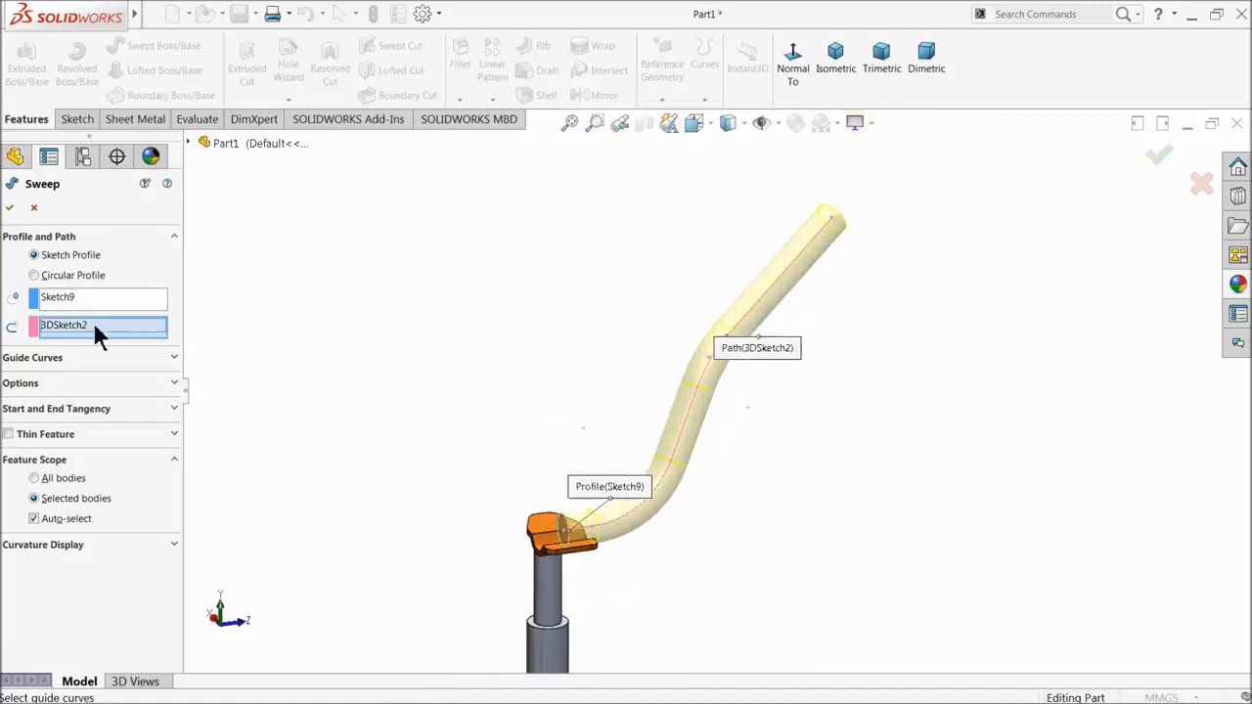
click(9, 207)
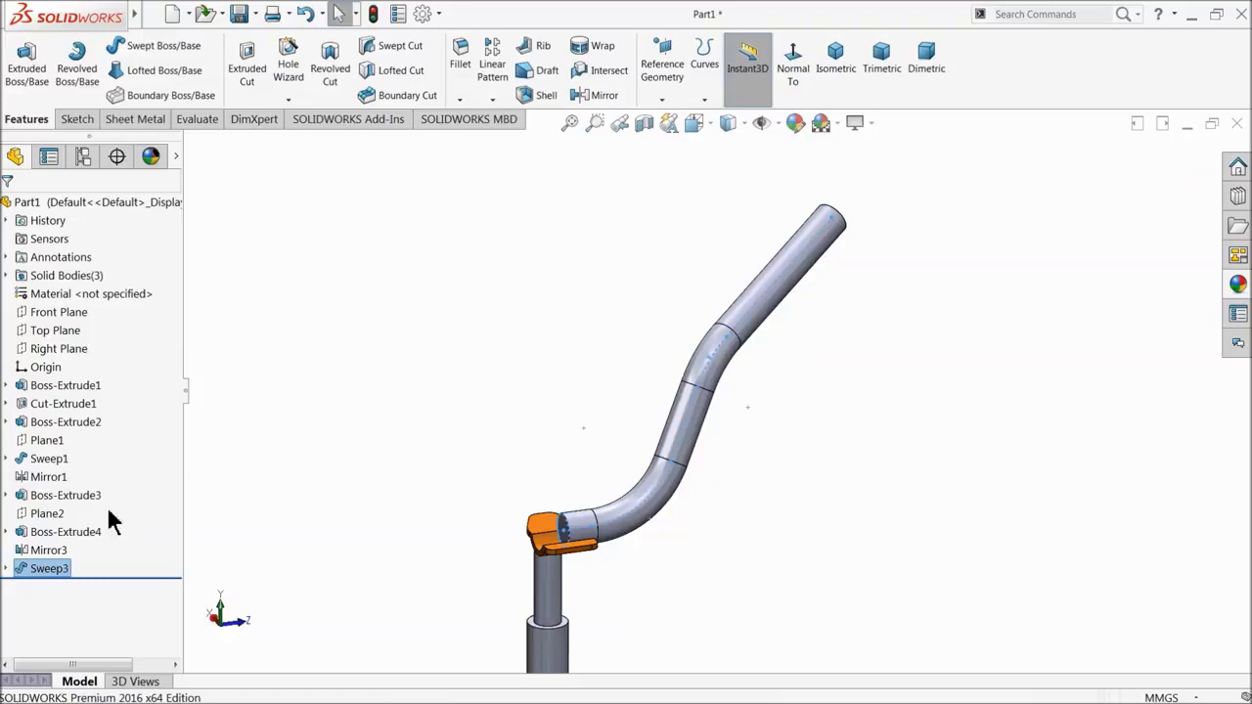
- Apply the satin finish stainless steel appearance to Boss-Extrude2, Sweep1, Mirror1, Boss-Extrude3 and Sweep3
click(29, 568)
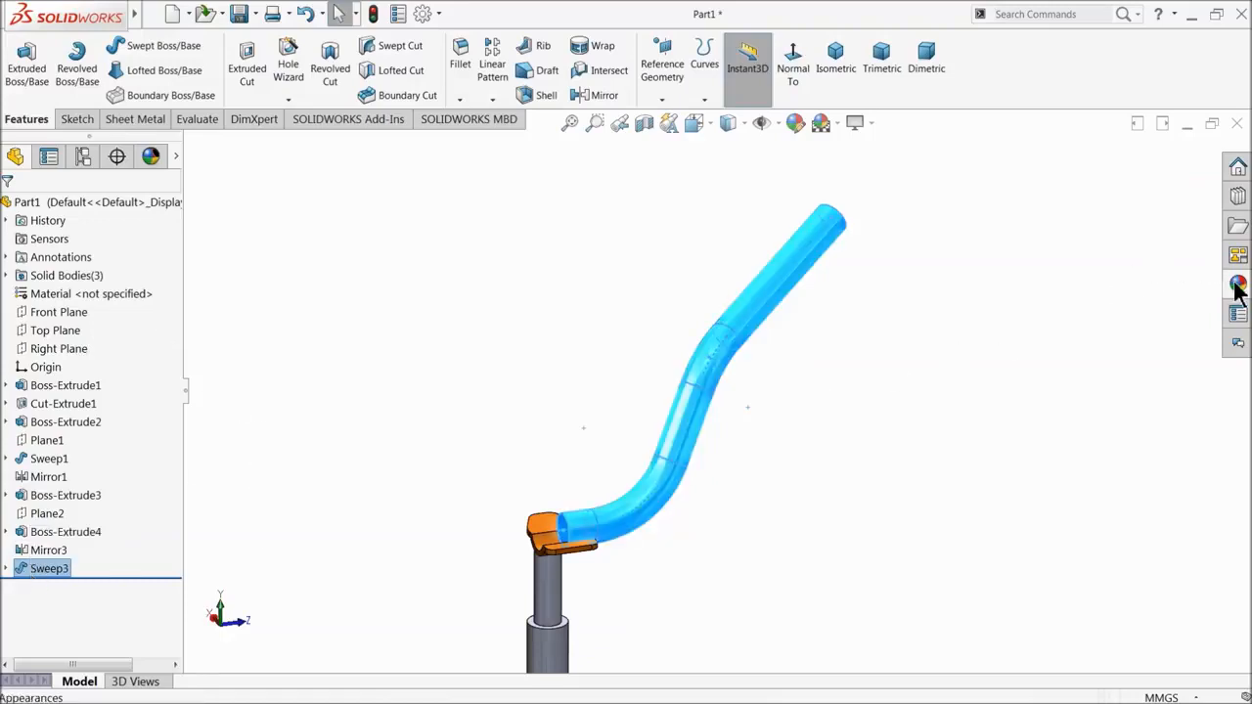
scroll(612, 408, up, 5)
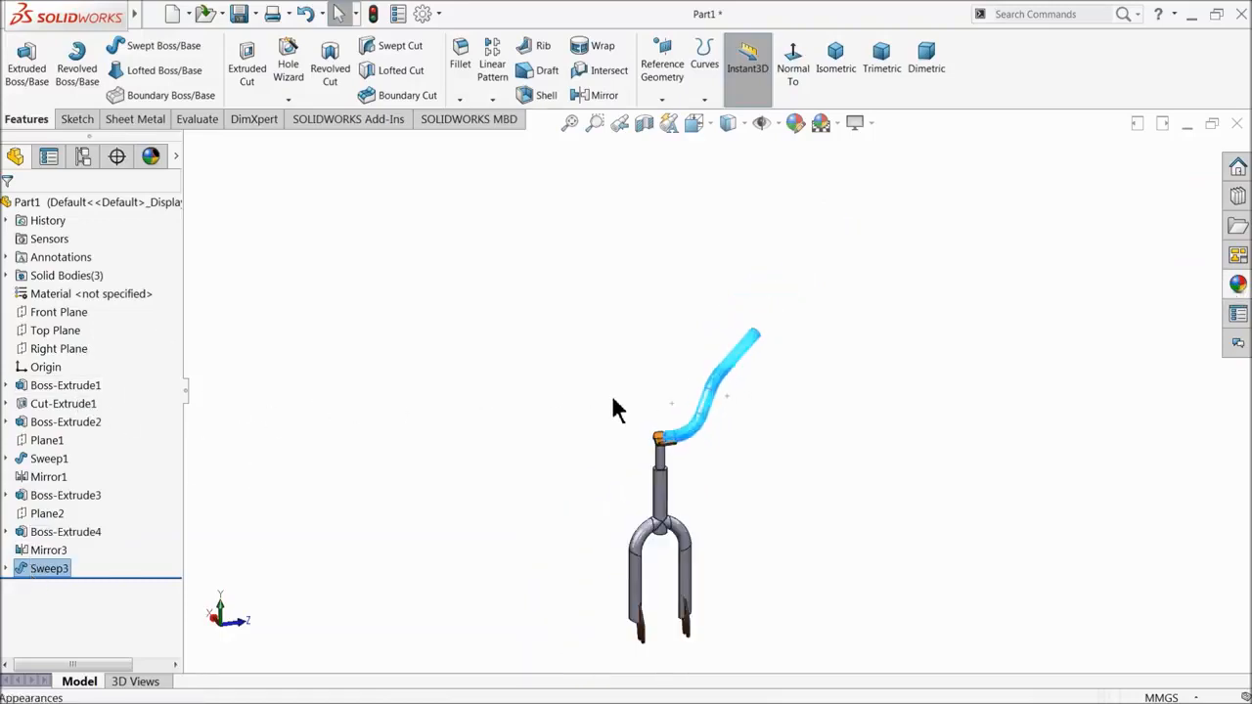
scroll(692, 504, down, 2)
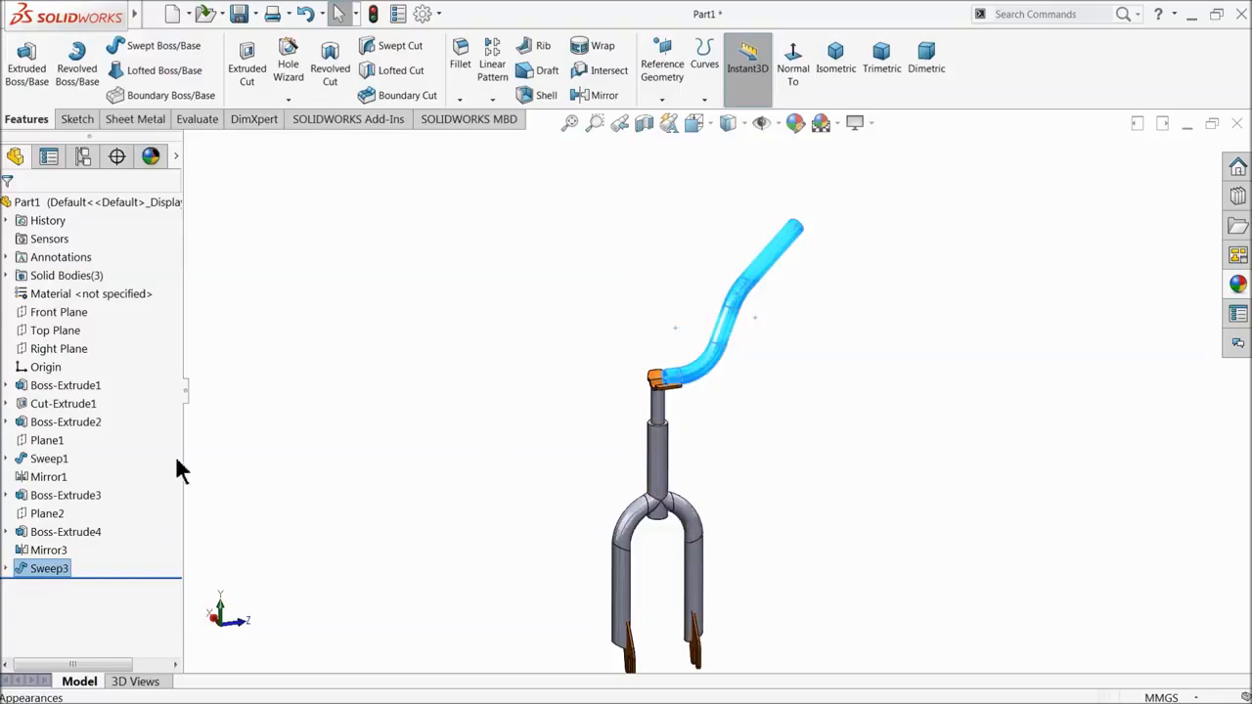
click(49, 433)
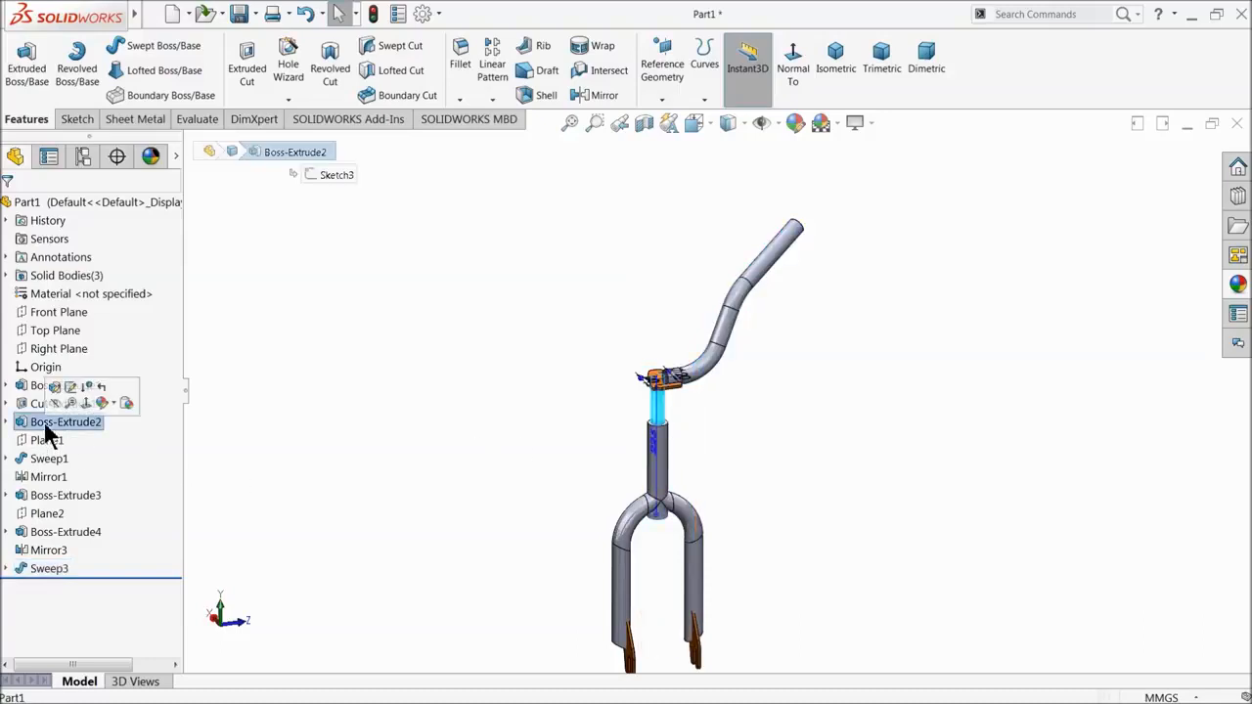
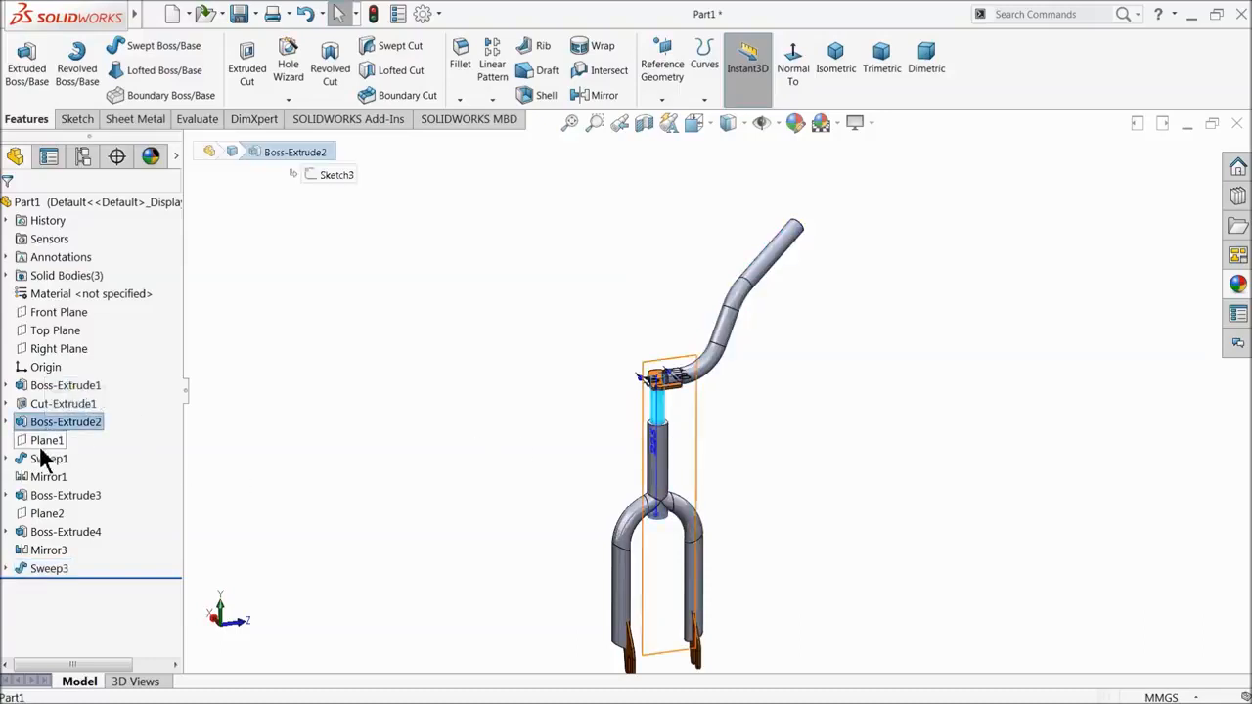
ctrl+click(44, 460)
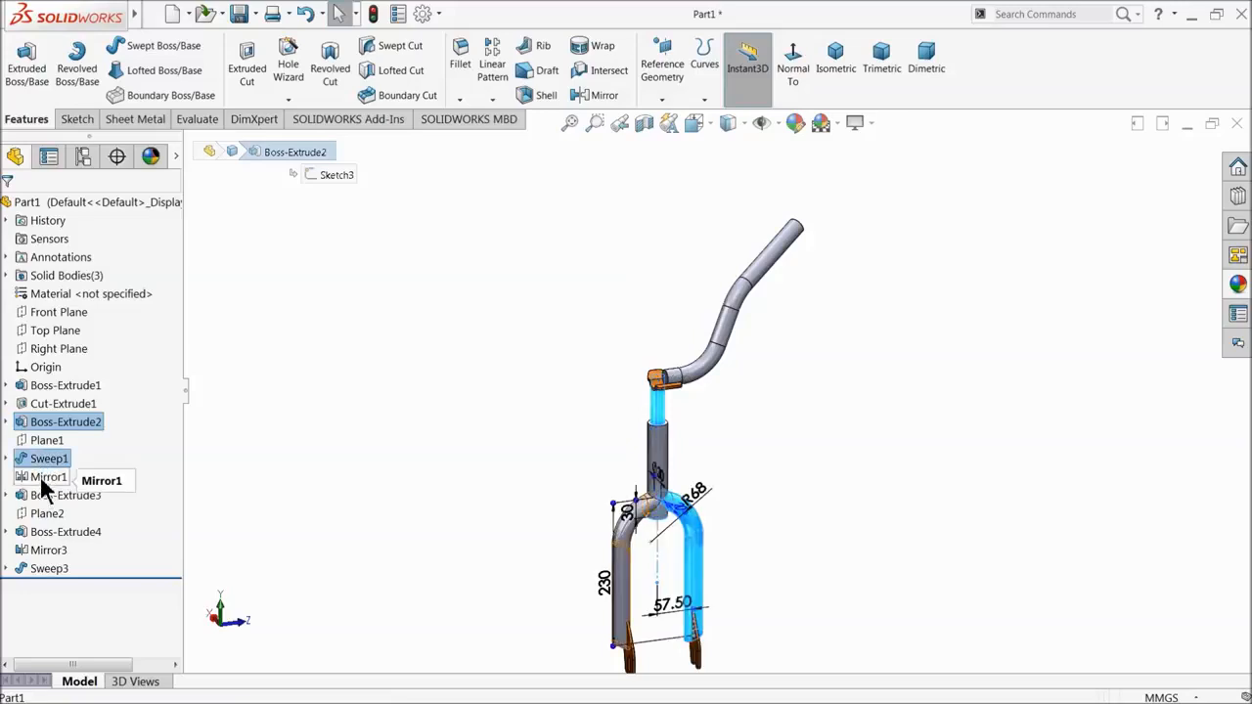
ctrl+click(44, 477)
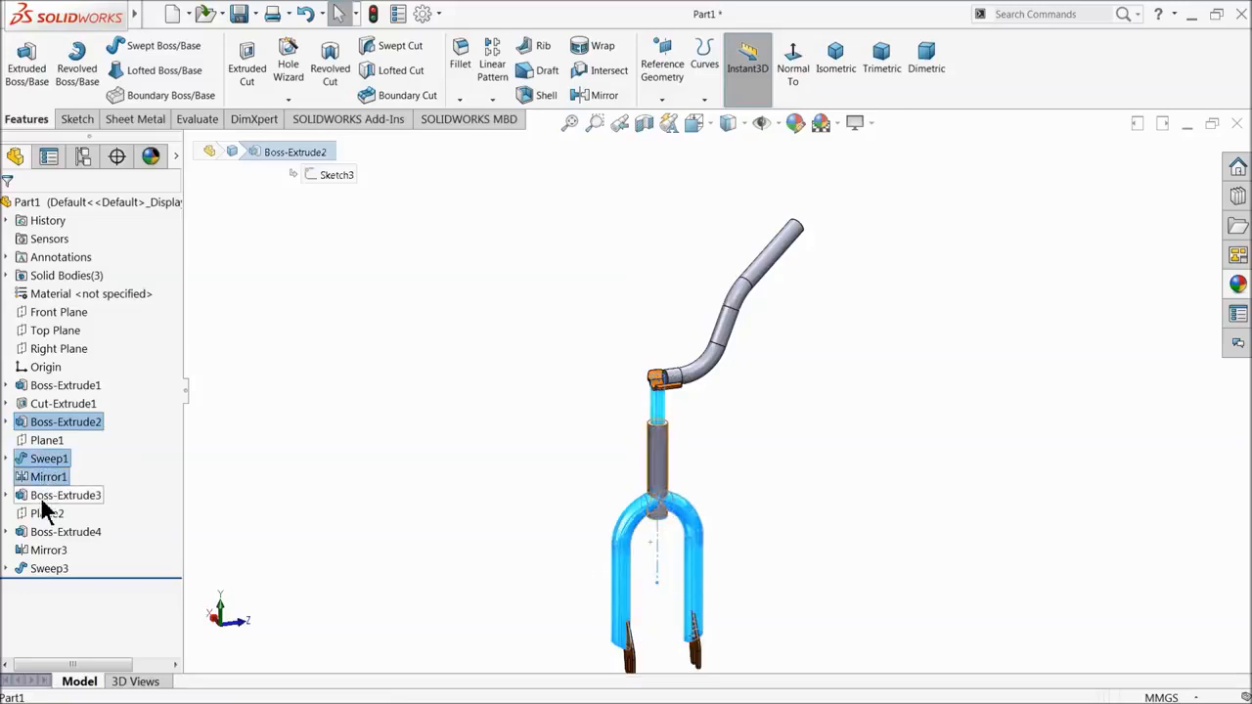
ctrl+click(43, 538)
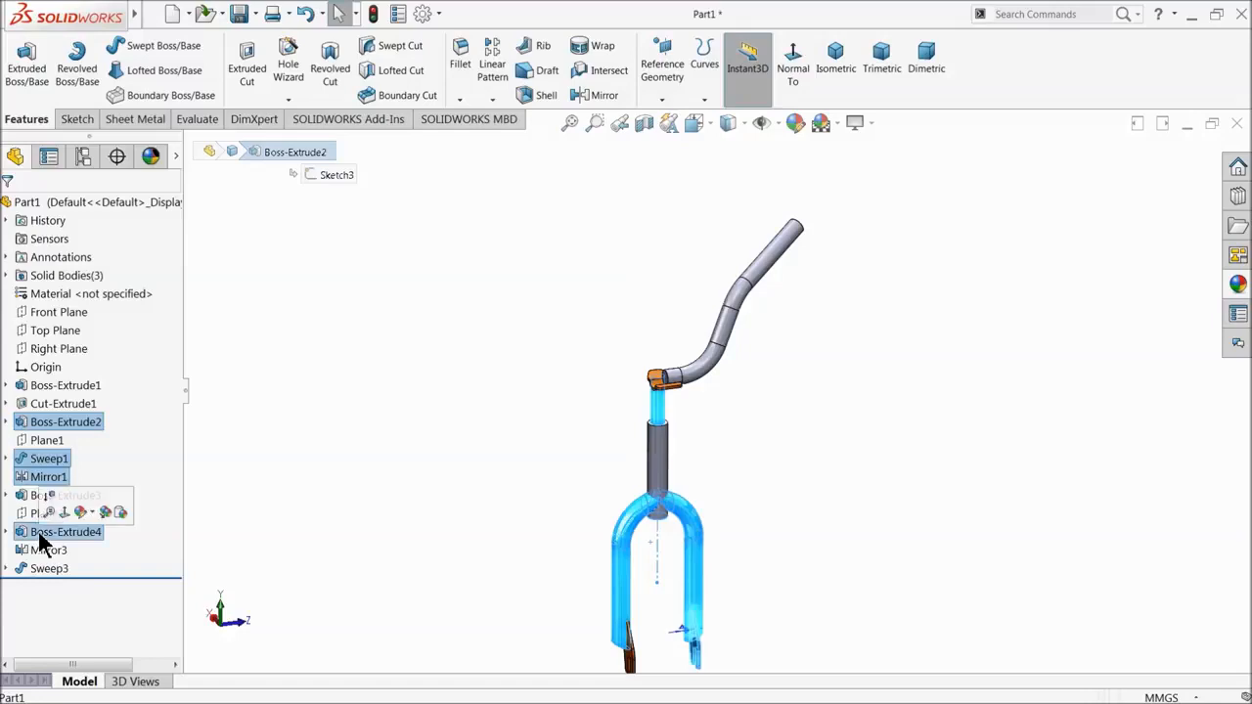
ctrl+click(43, 538)
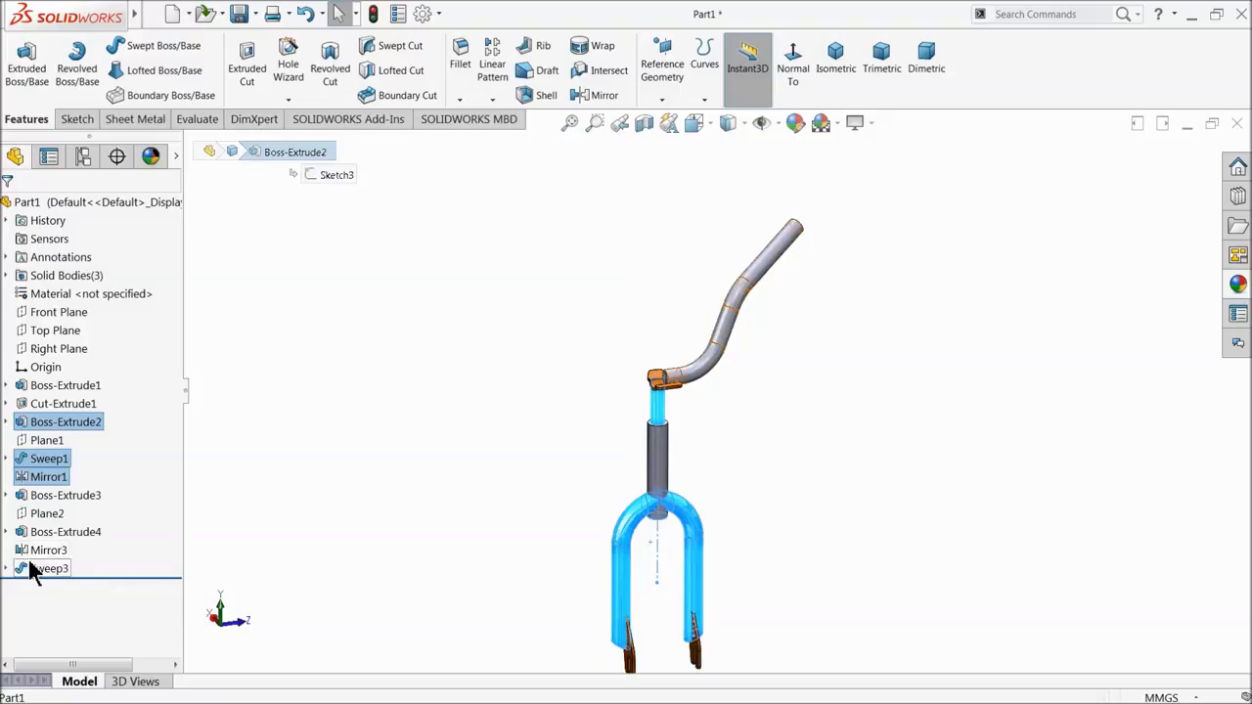
ctrl+click(30, 571)
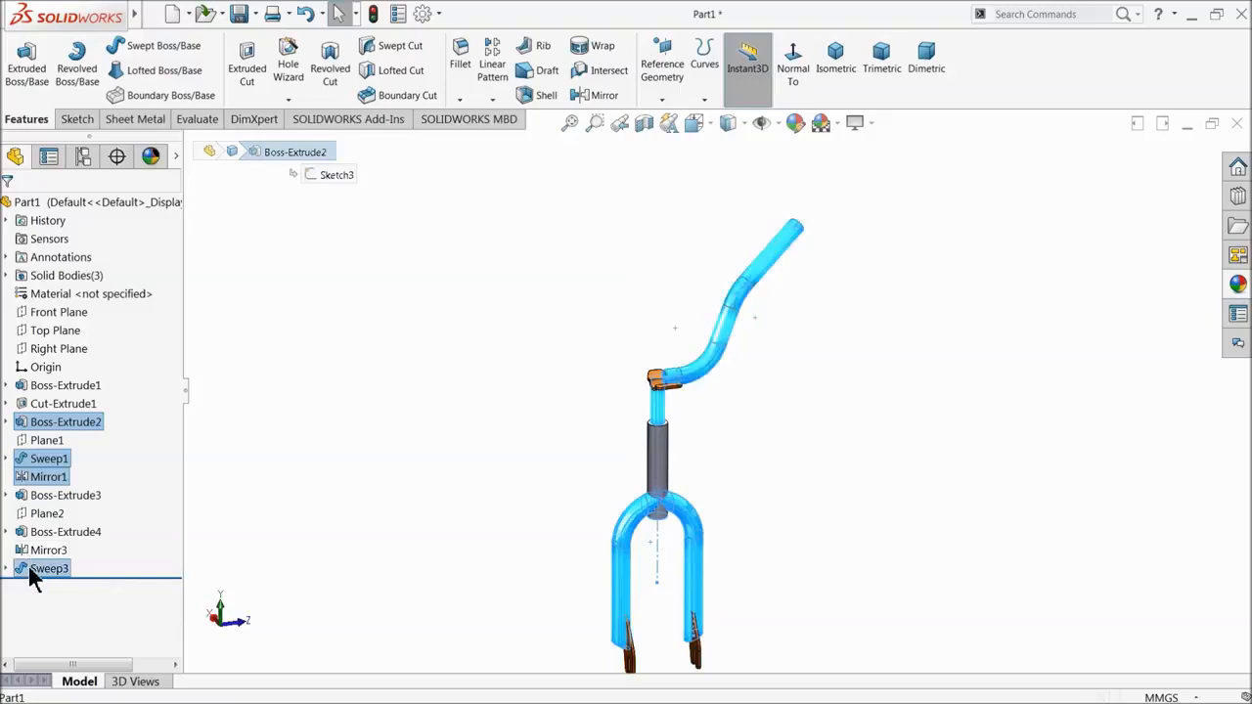
ctrl+click(46, 496)
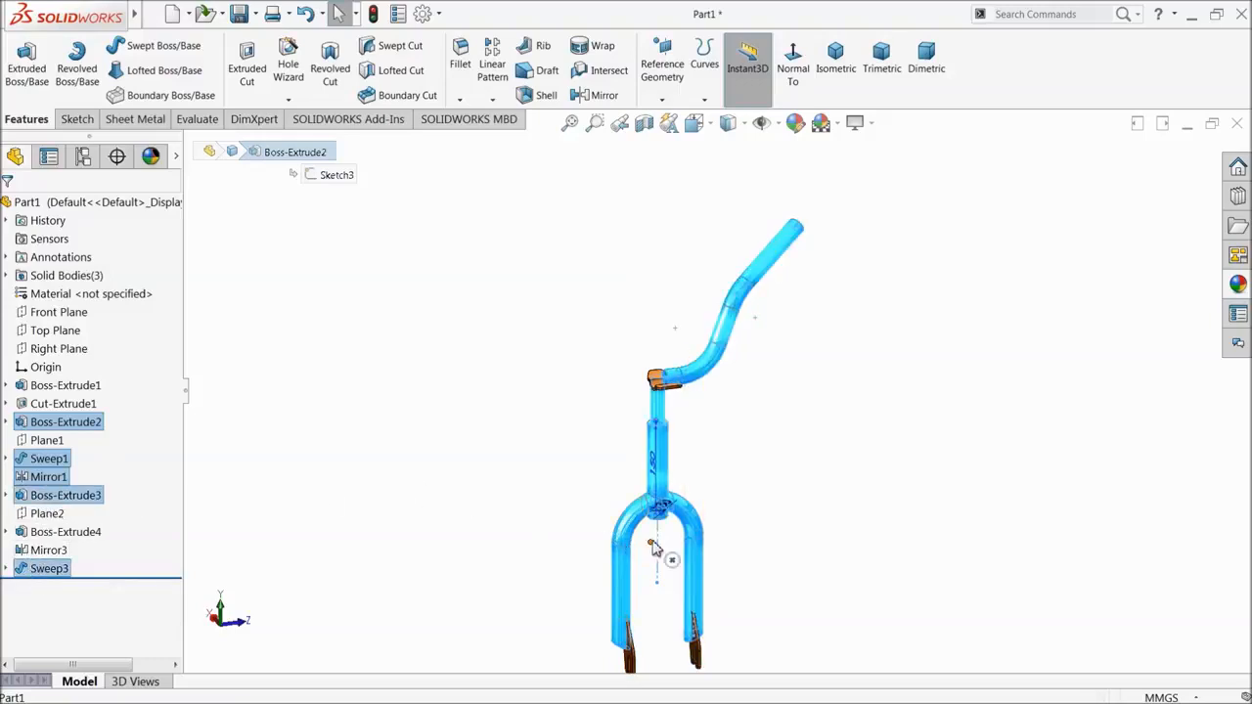
scroll(708, 570, down, 2)
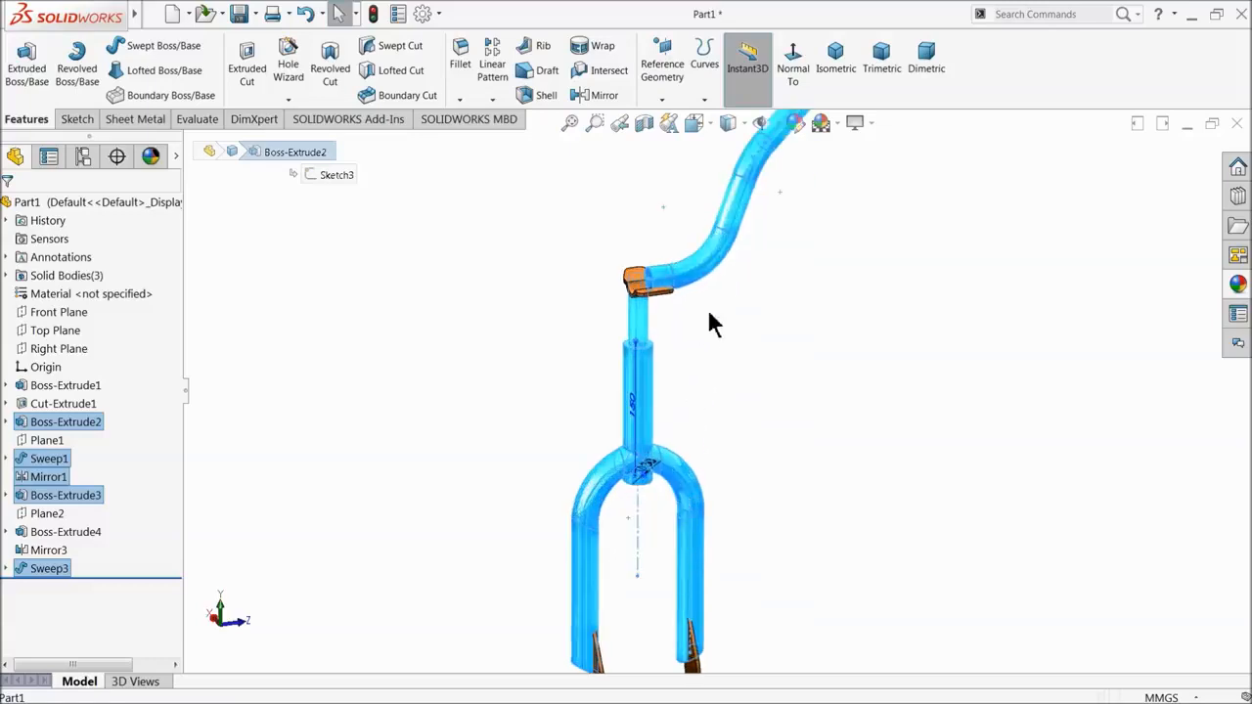
click(1238, 284)
click(1023, 172)
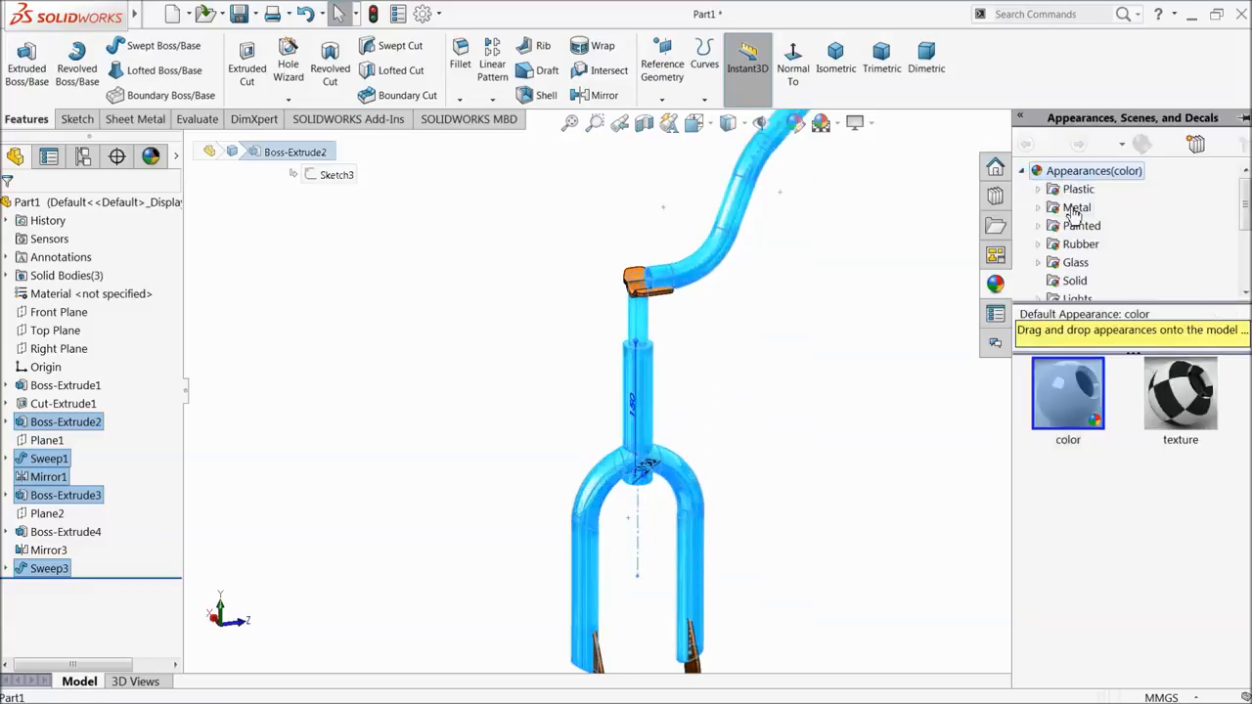
click(1039, 208)
click(1094, 193)
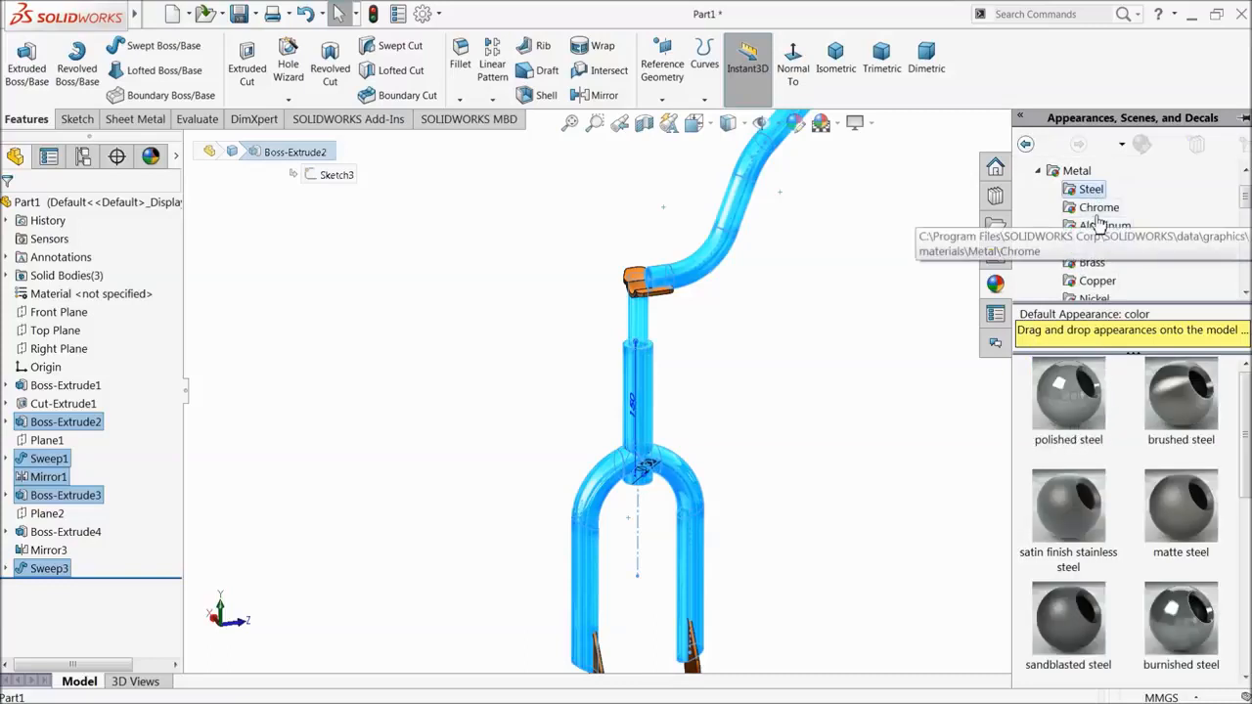
click(1073, 534)
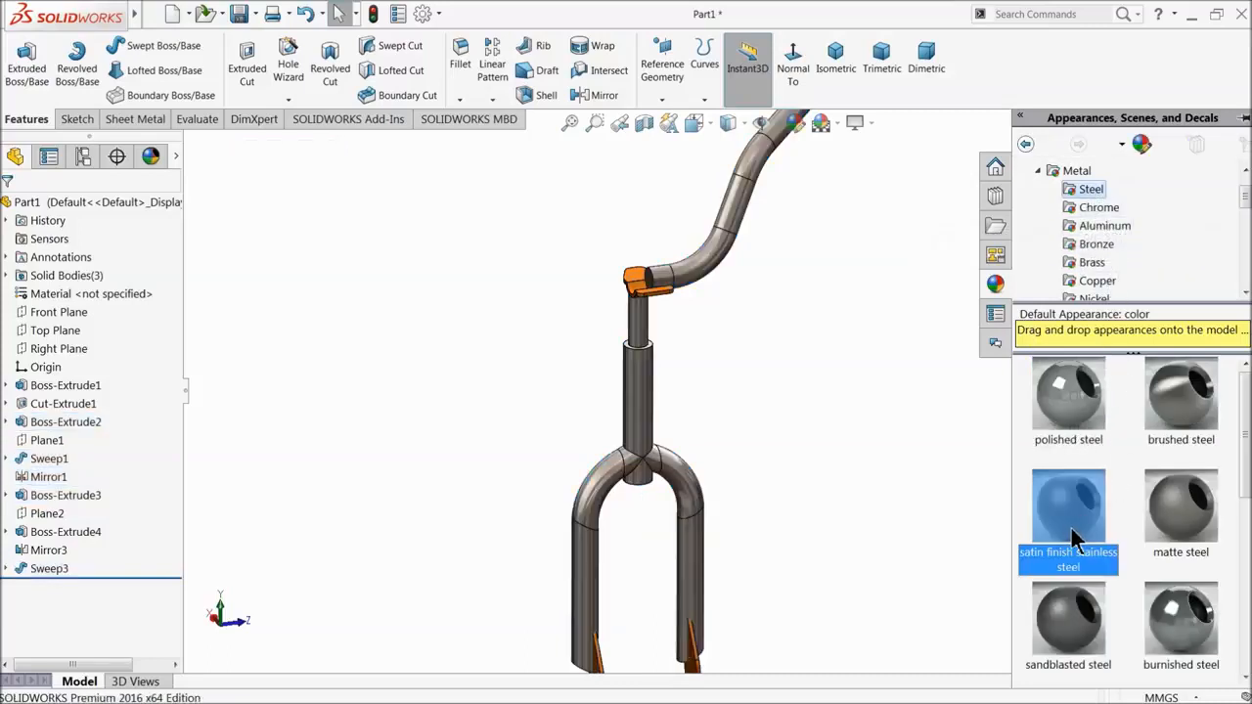
- Apply the chromium plate appearance to Boss-Extrude2, Sweep1, Mirror1, Boss-Extrude3 and Sweep3
middle_drag(796, 448, 738, 420)
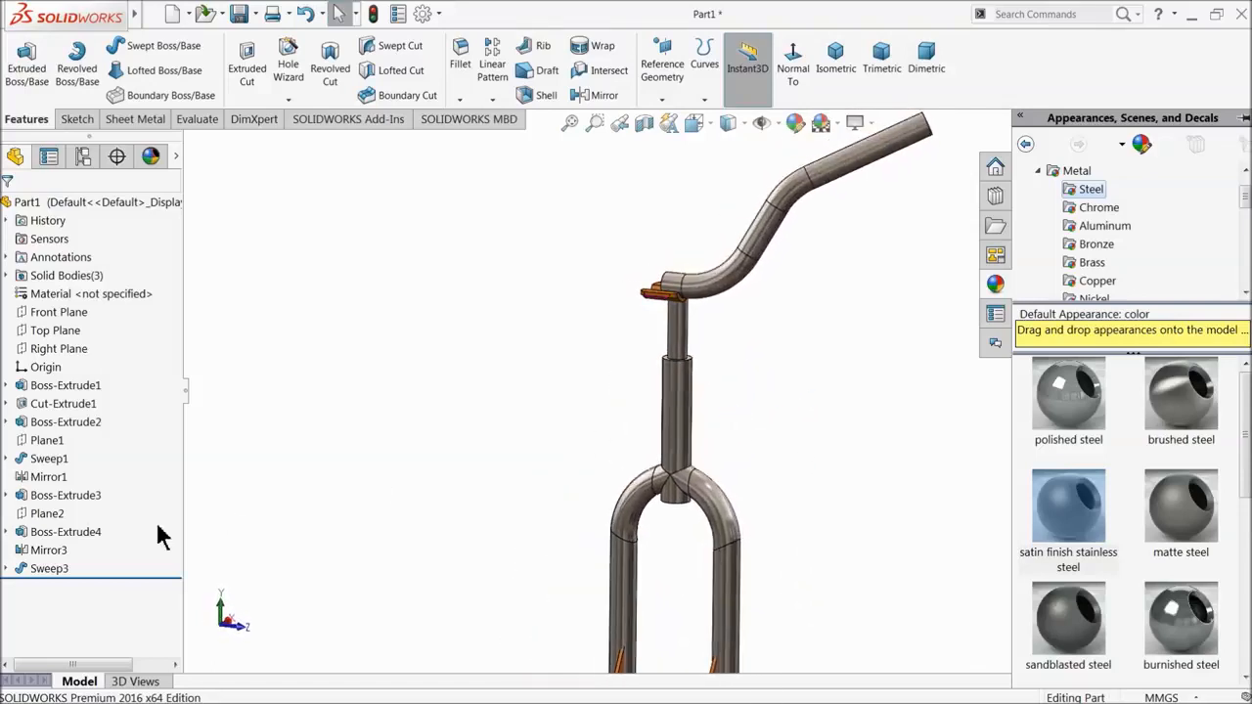
click(39, 409)
click(40, 426)
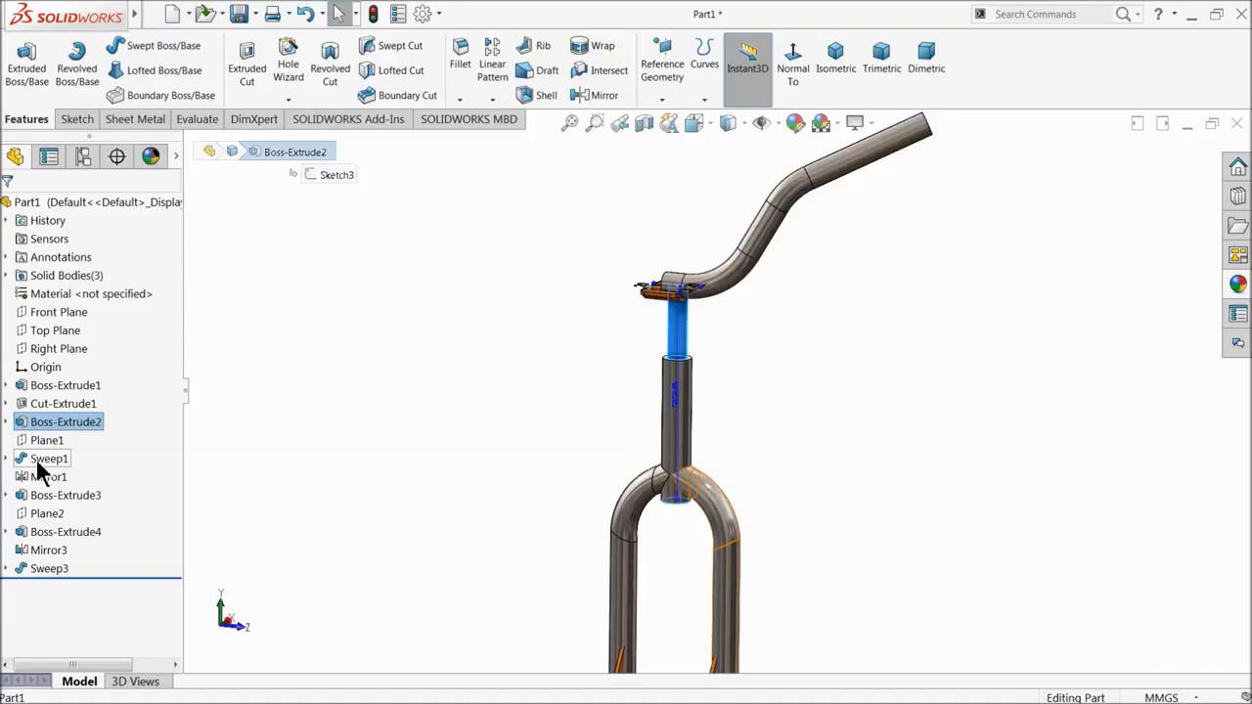
ctrl+click(44, 459)
ctrl+click(41, 477)
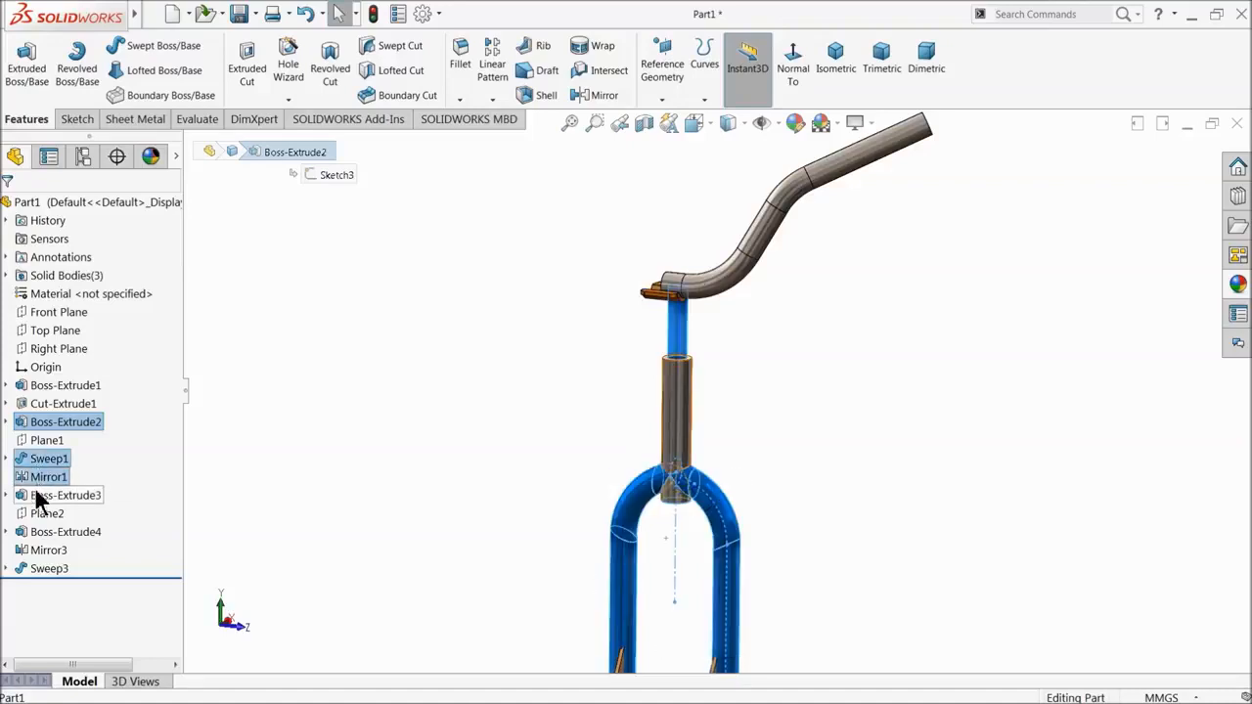
ctrl+click(39, 497)
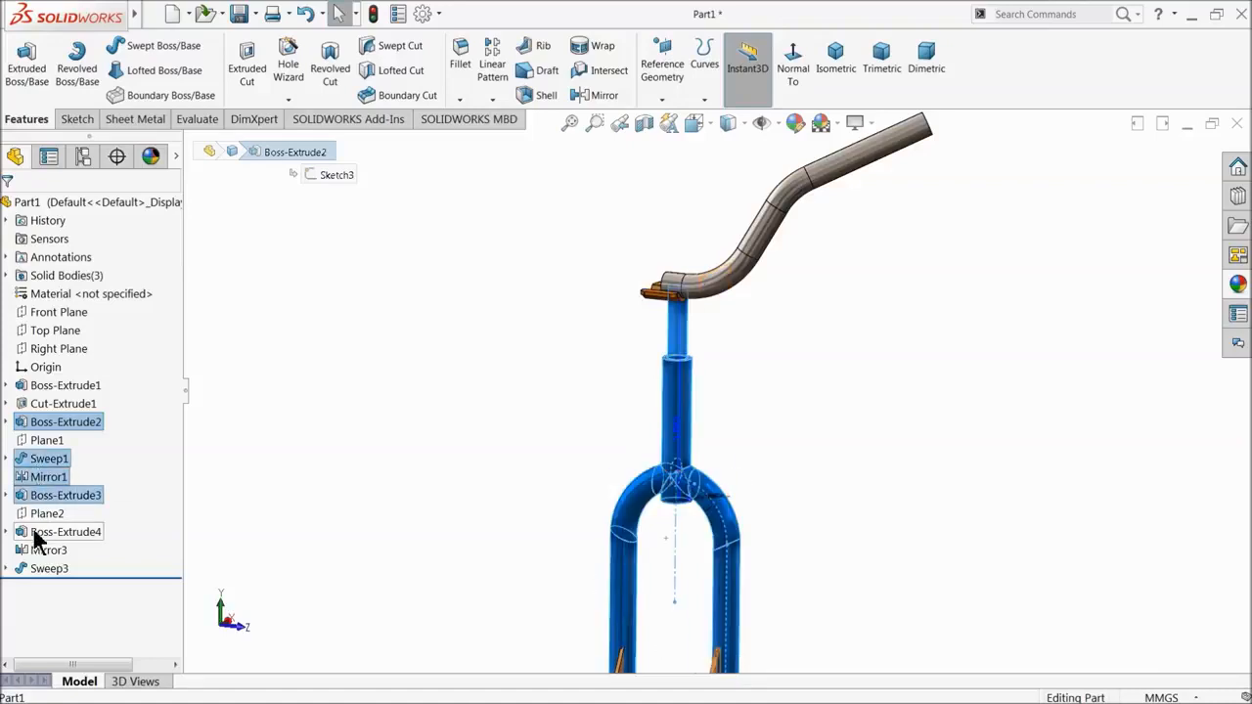
ctrl+click(41, 569)
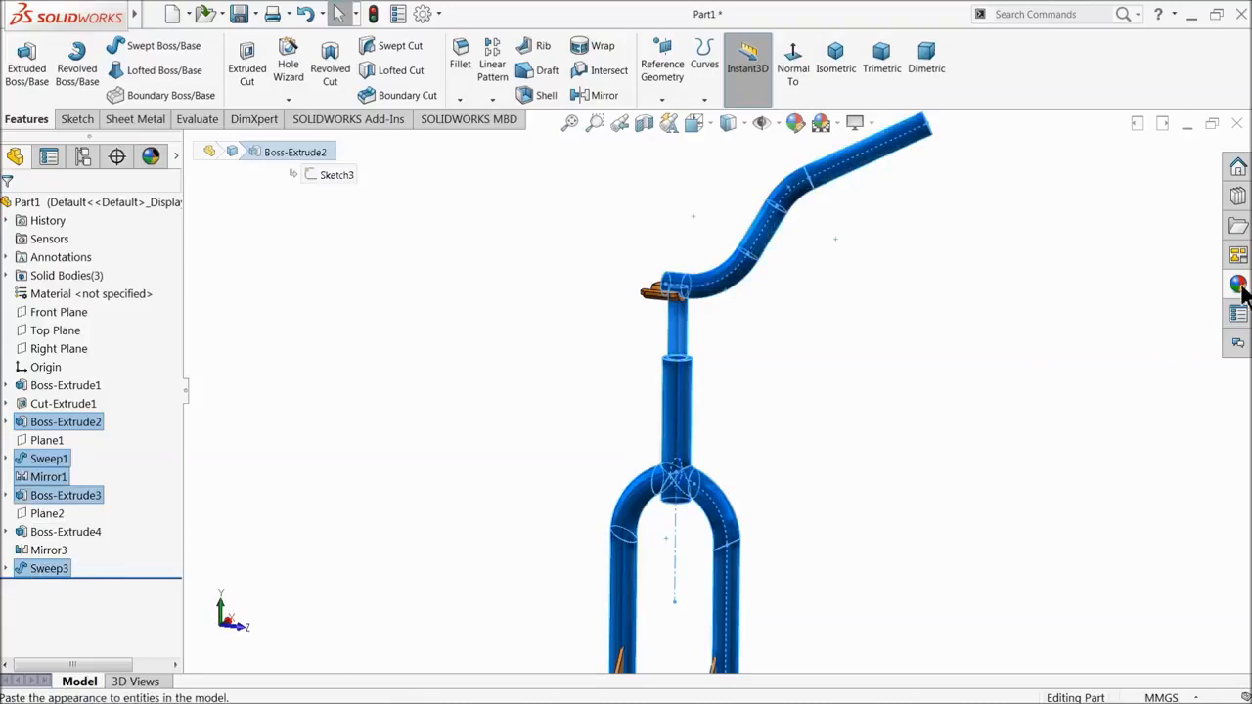
click(1239, 286)
click(1098, 208)
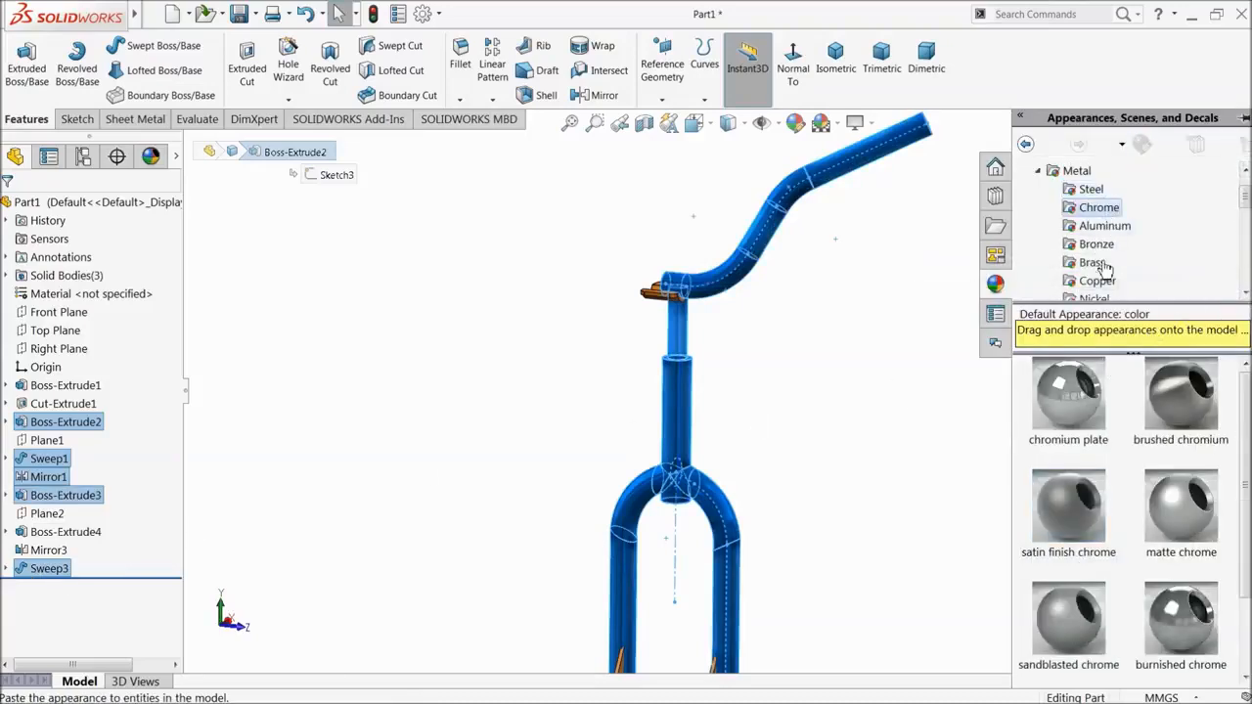
click(1068, 403)
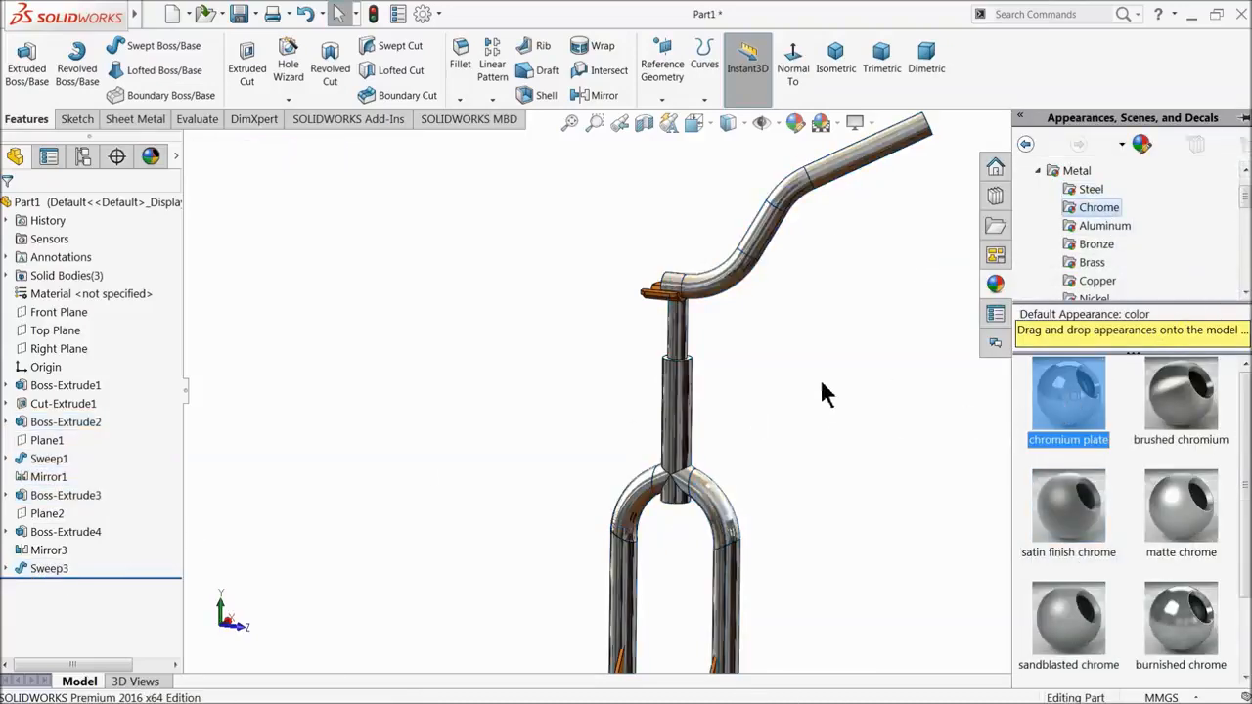
- Mirror the handlebar tube body Sweep3 about the Front Plane to form the opposite half of the handlebar
scroll(637, 321, down, 5)
middle_drag(671, 279, 621, 359)
scroll(620, 359, up, 5)
middle_drag(554, 301, 577, 319)
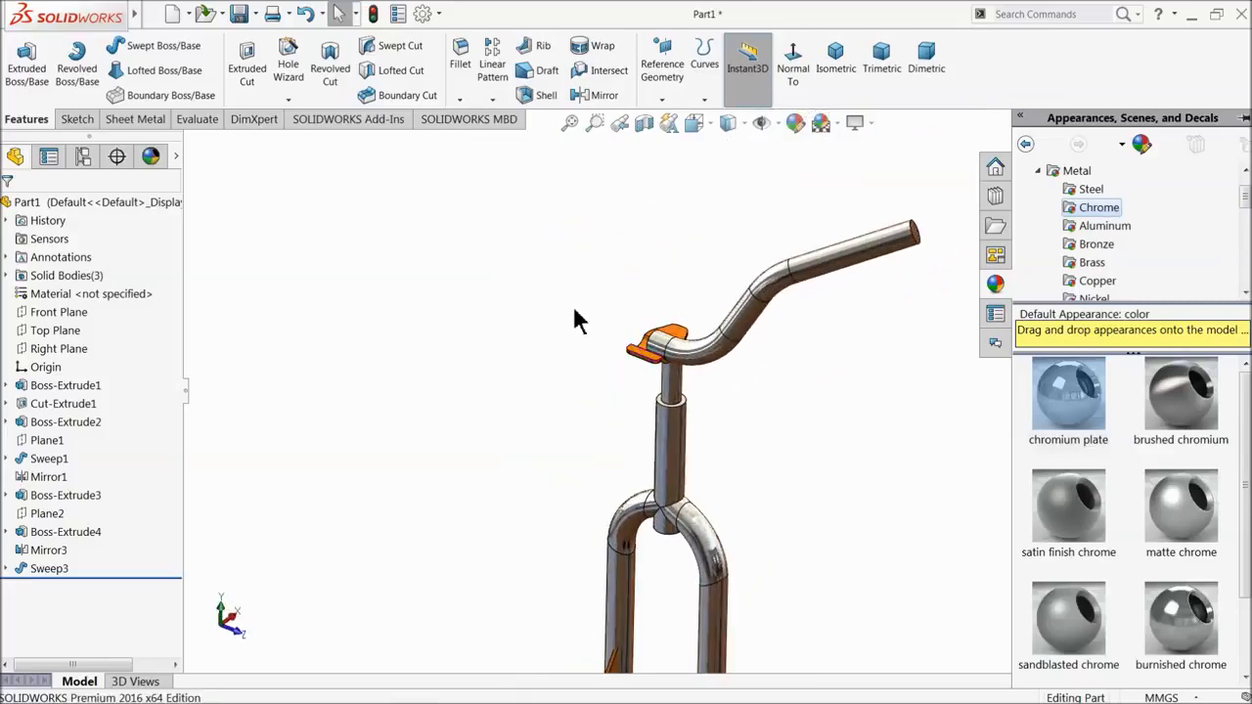
click(49, 311)
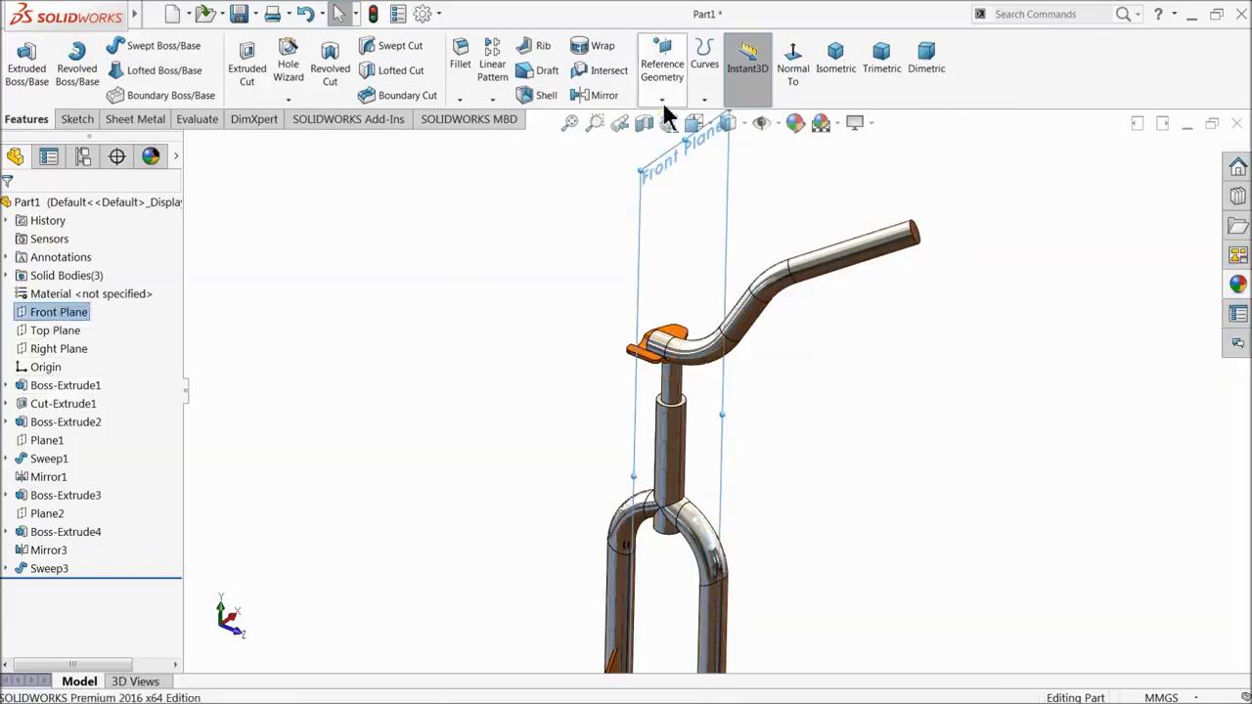
click(603, 96)
click(751, 315)
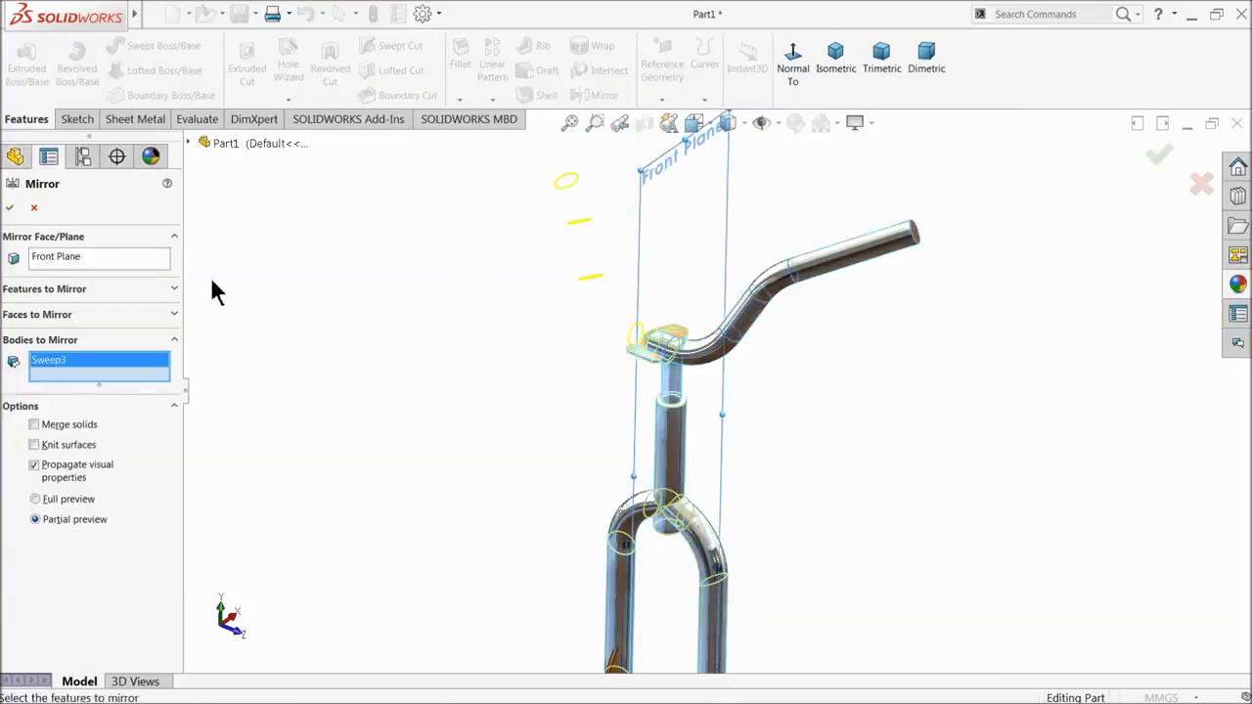
click(11, 208)
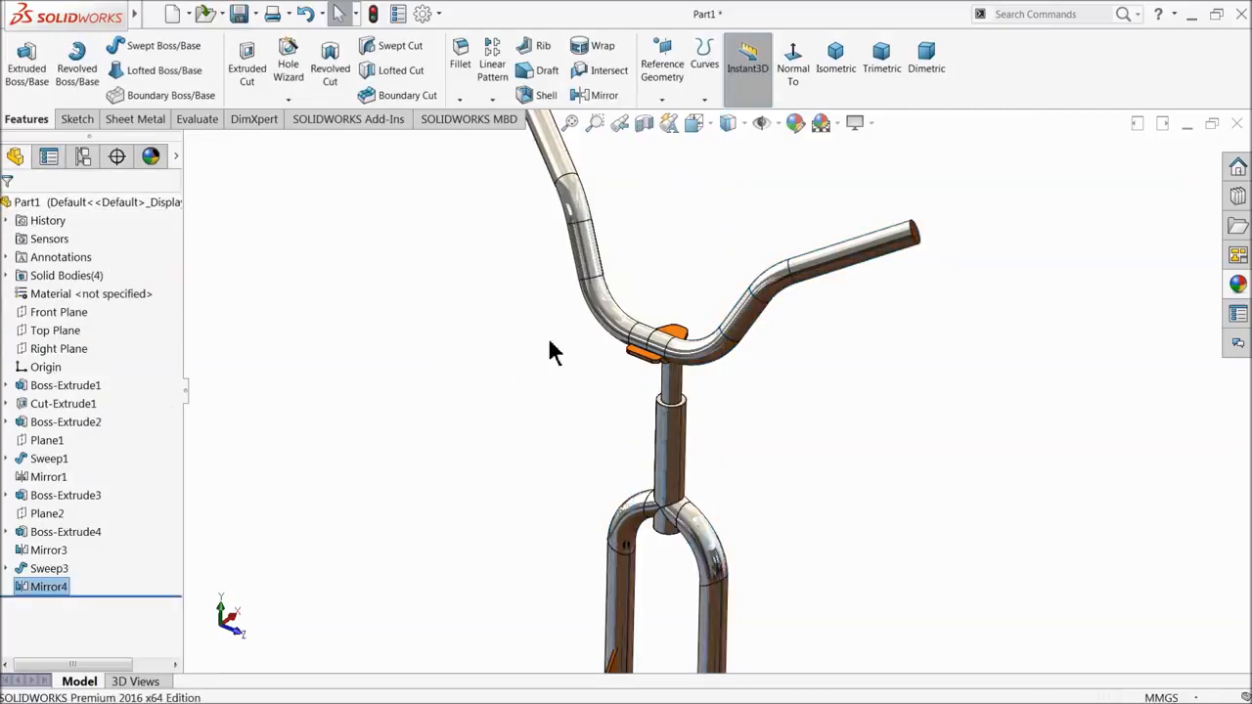
- Start a sketch on the Front Plane and draw a circle beside the handlebar tube, above the bracket
middle_drag(551, 349, 635, 288)
scroll(638, 322, down, 3)
mouse_move(636, 350)
middle_down()
mouse_move(573, 316)
mouse_move(626, 338)
mouse_move(629, 370)
middle_up()
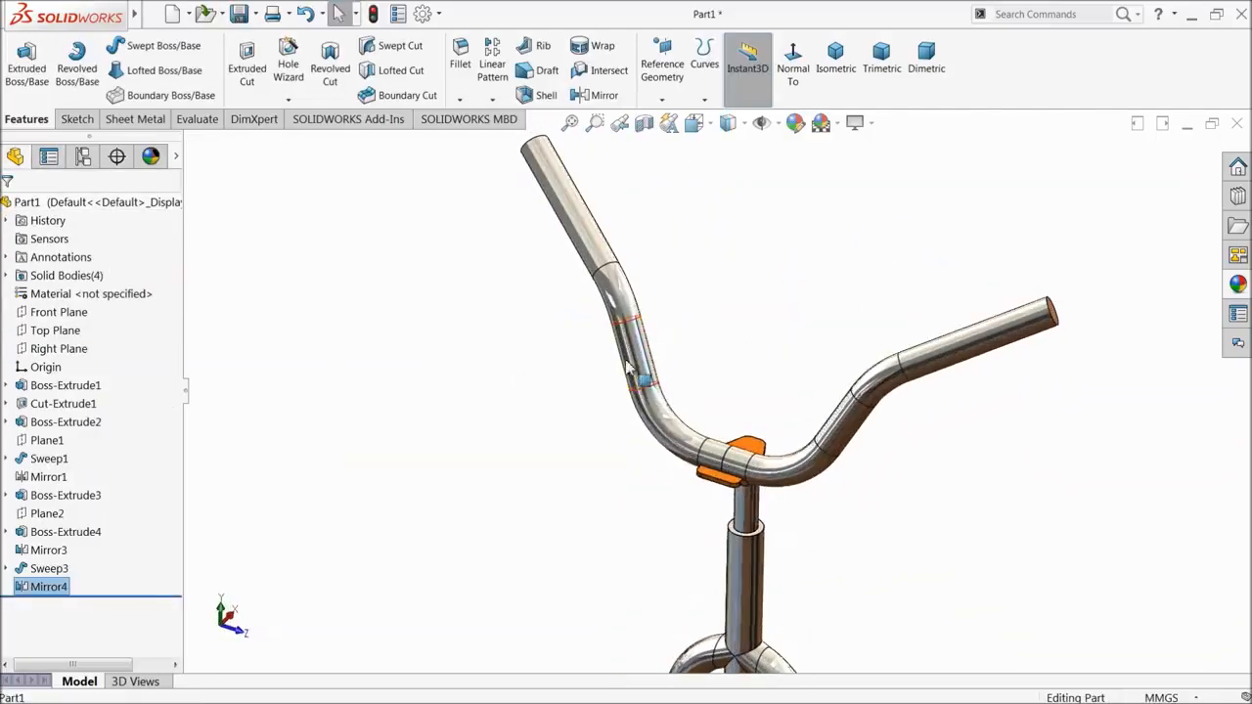
click(39, 309)
click(35, 295)
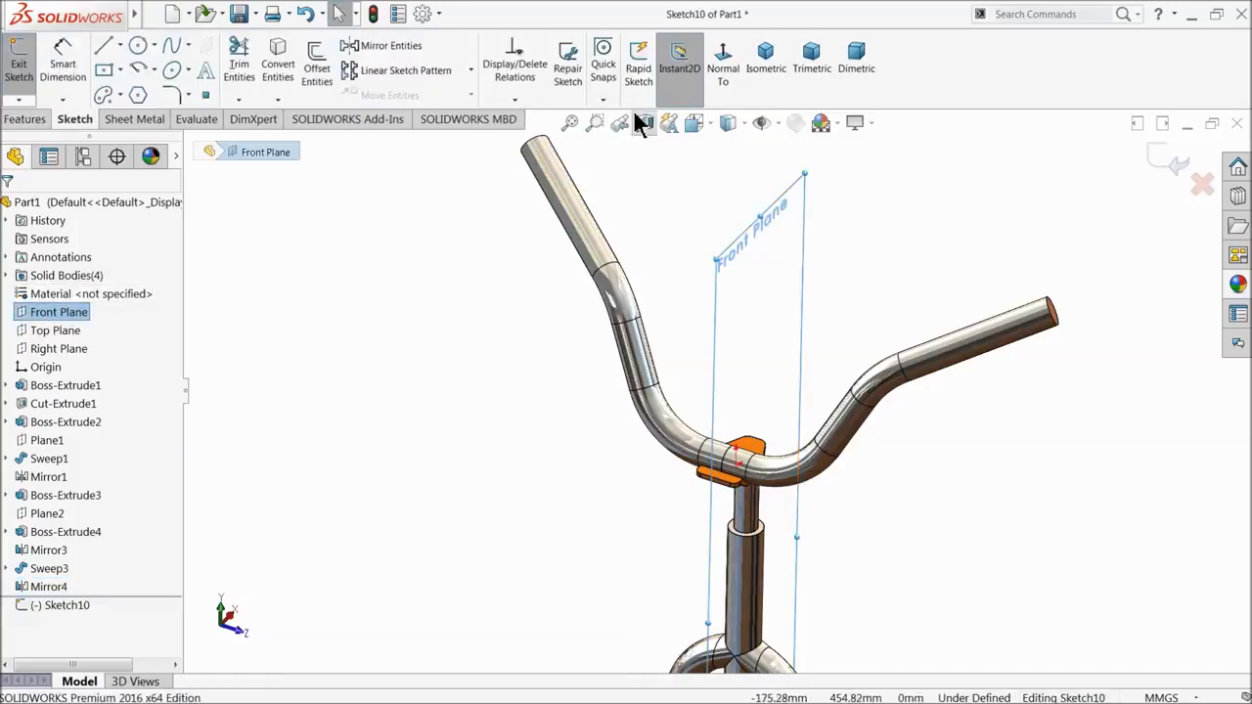
click(723, 59)
scroll(710, 201, down, 5)
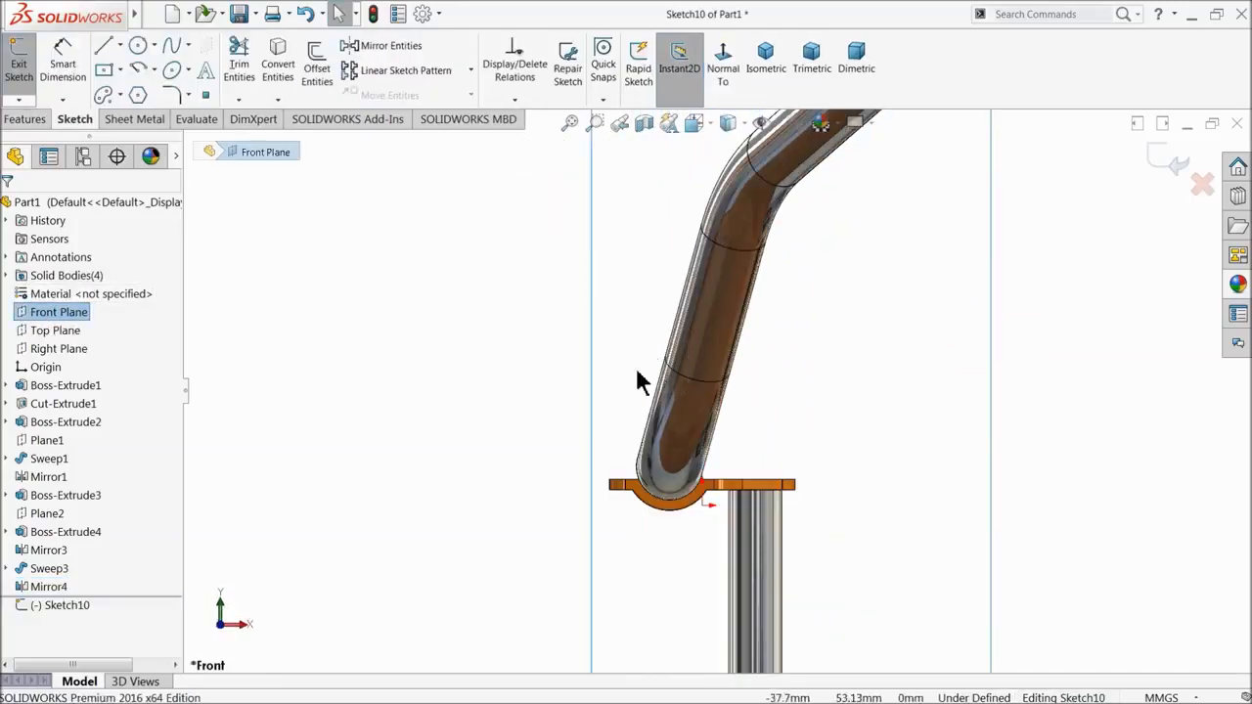
click(138, 45)
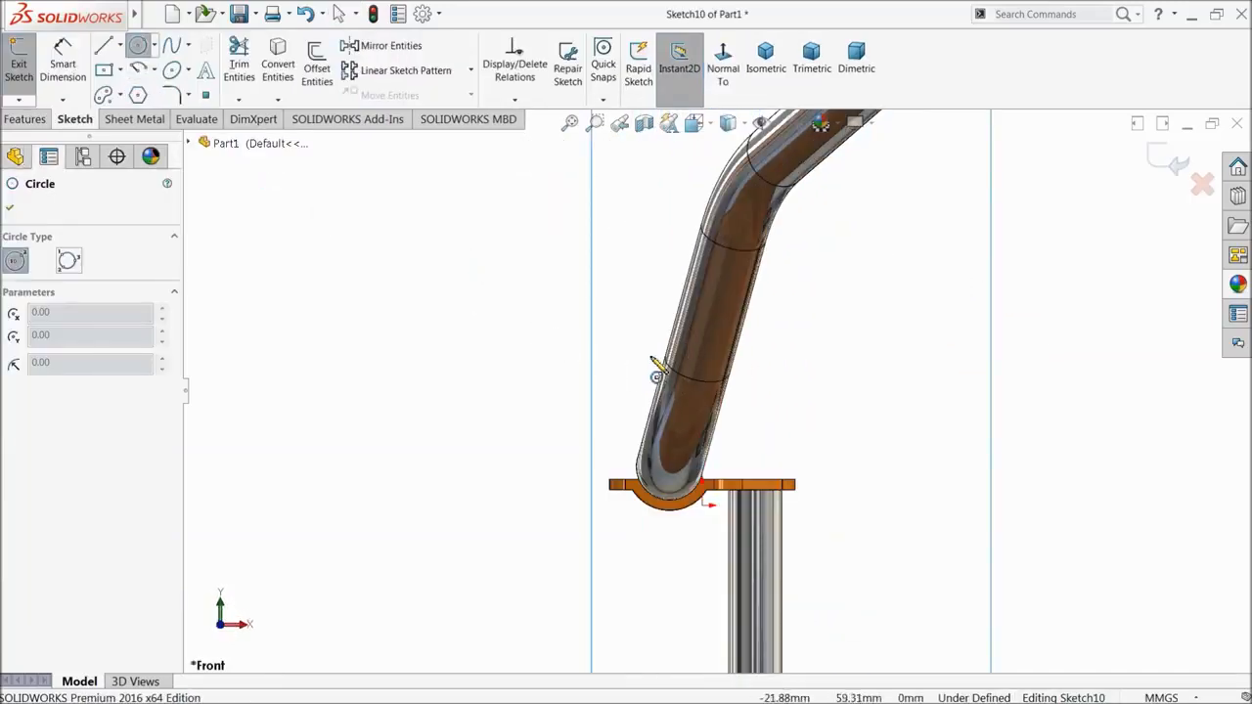
click(570, 277)
click(515, 274)
- Set the circle's diameter to 19 mm
click(62, 61)
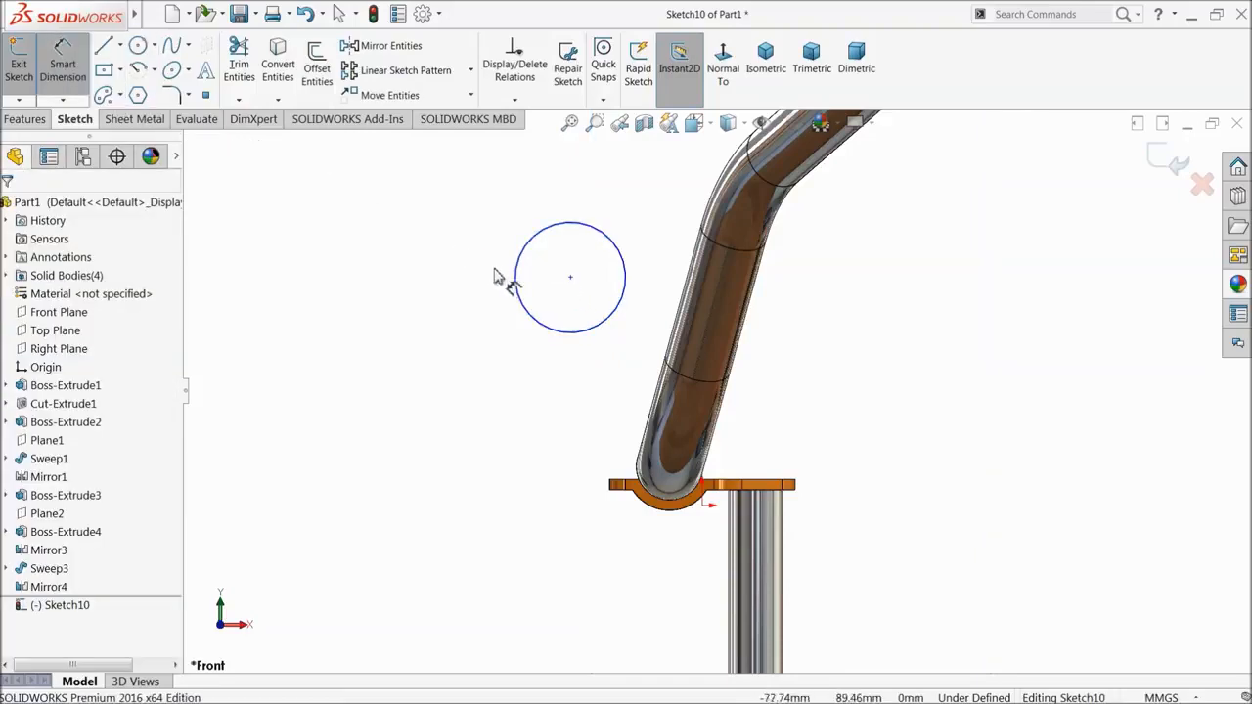
click(518, 280)
click(443, 270)
text(19)
key(Return)
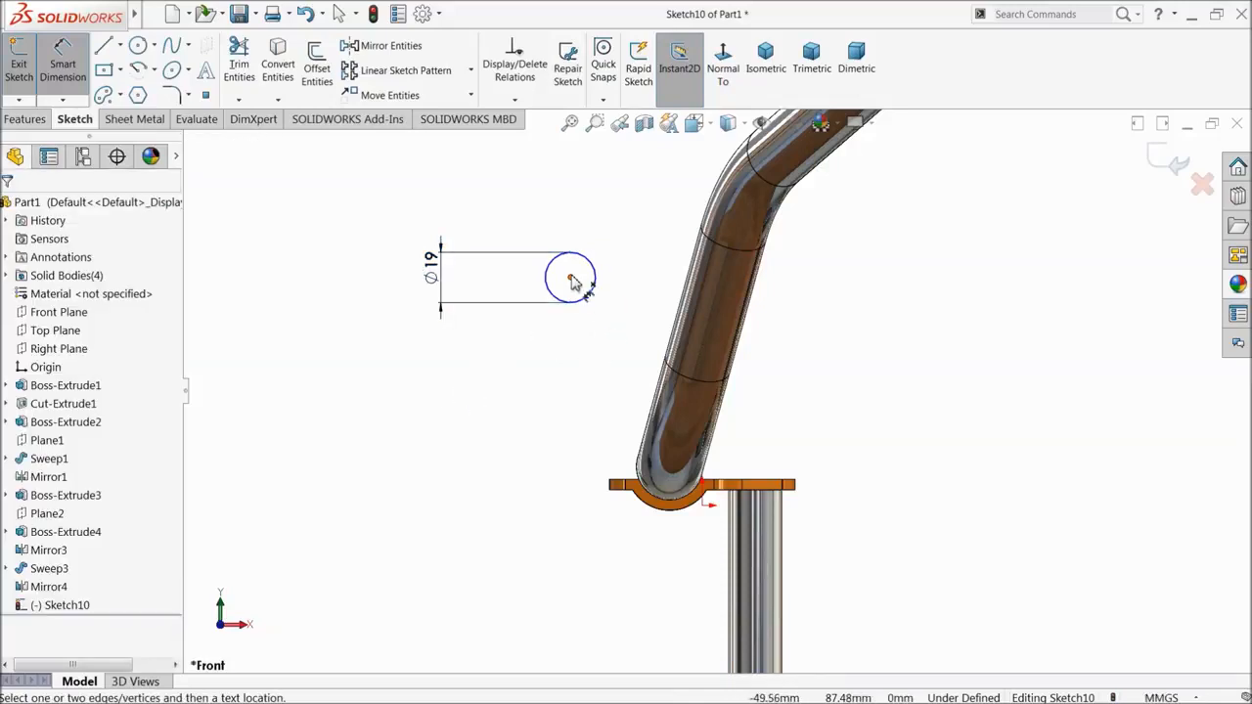
- Dimension the circle's center vertically from the center of the bracket's curved seat at 63 mm
click(571, 279)
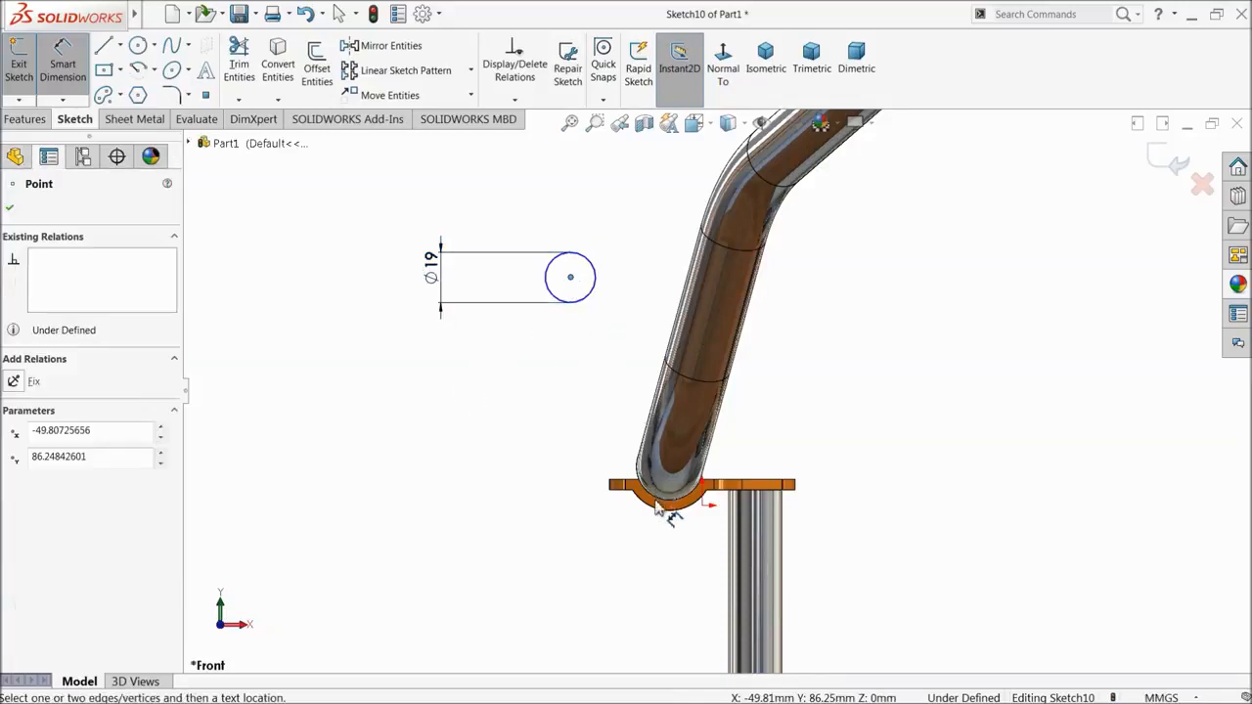
click(660, 504)
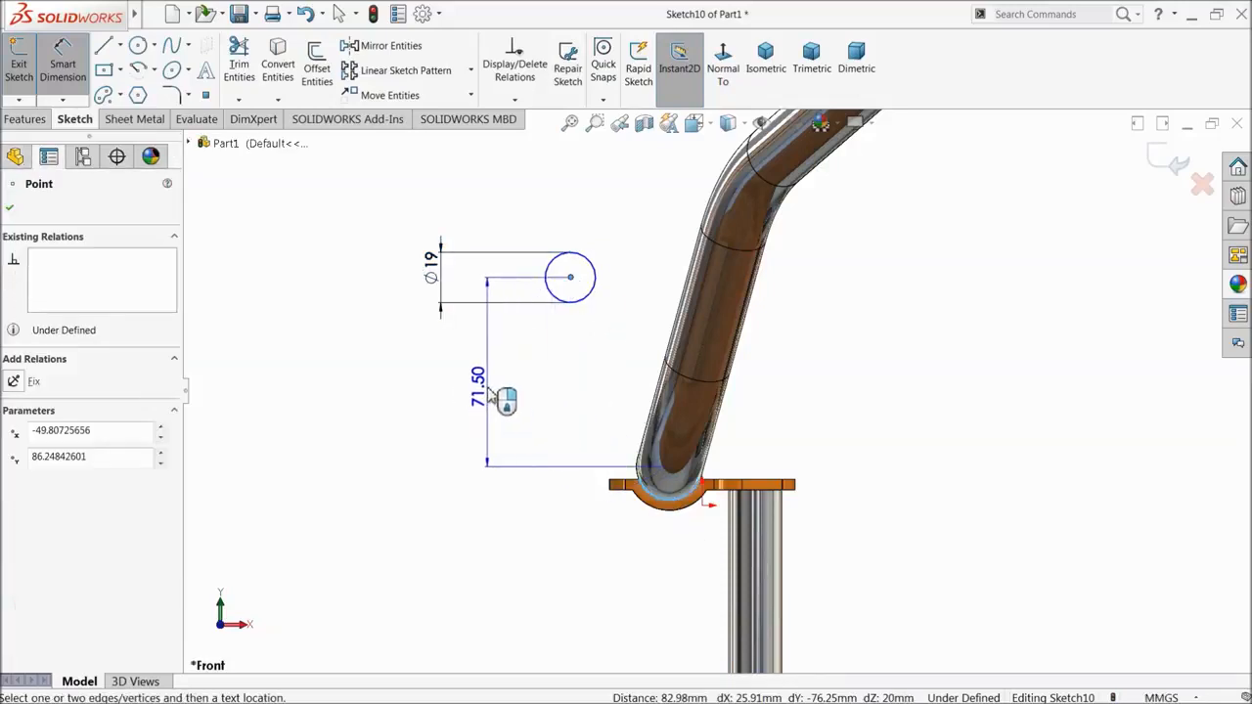
click(492, 389)
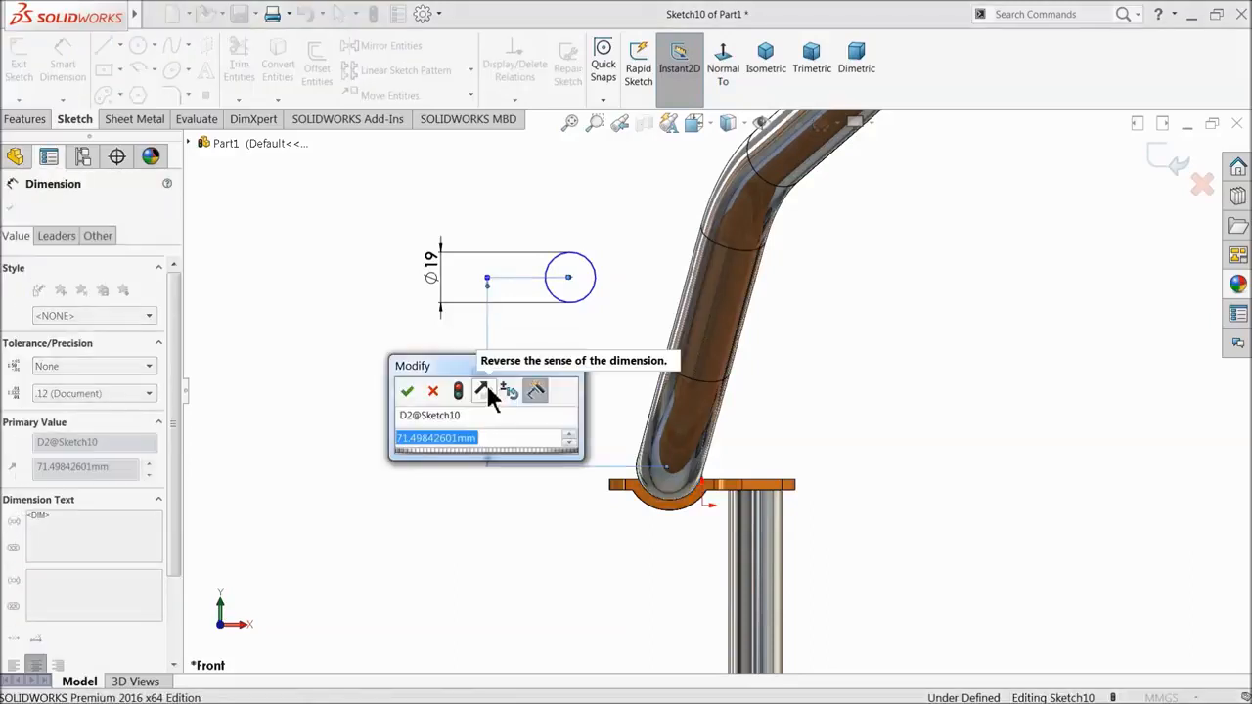
text(63)
key(Return)
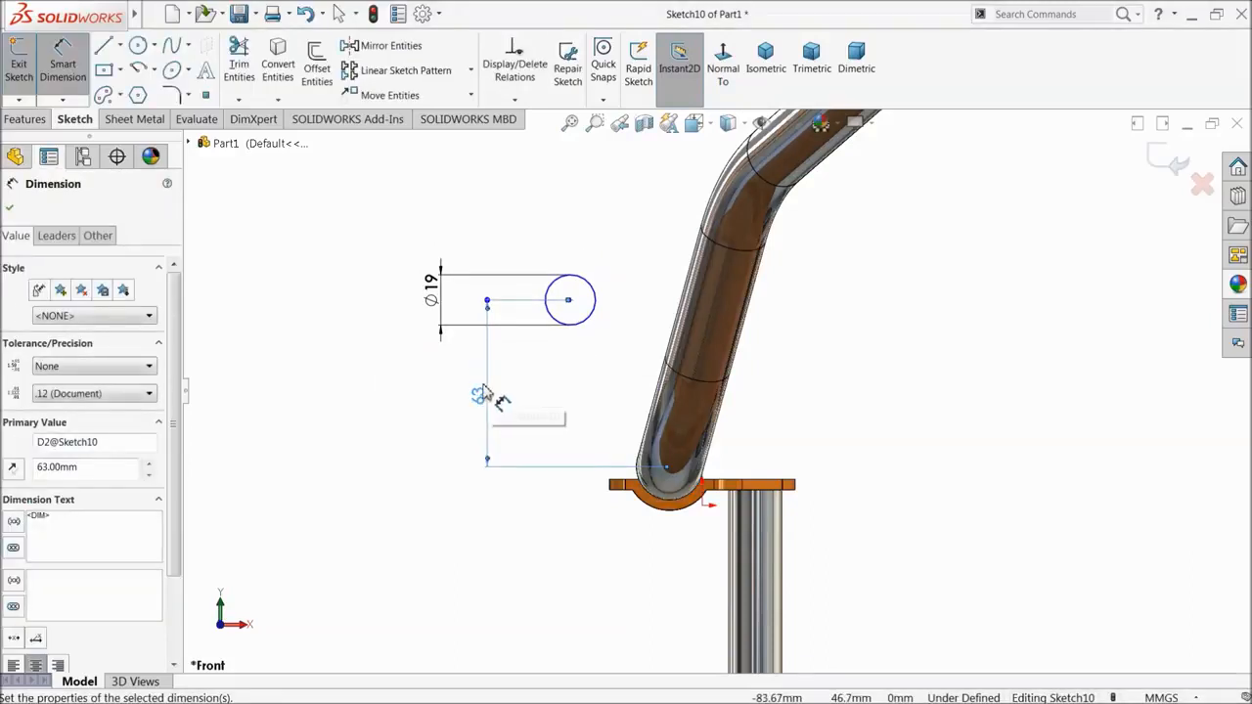
click(545, 384)
- Dimension the circle's center horizontally from the center of the bracket's curved seat at 25 mm
click(571, 302)
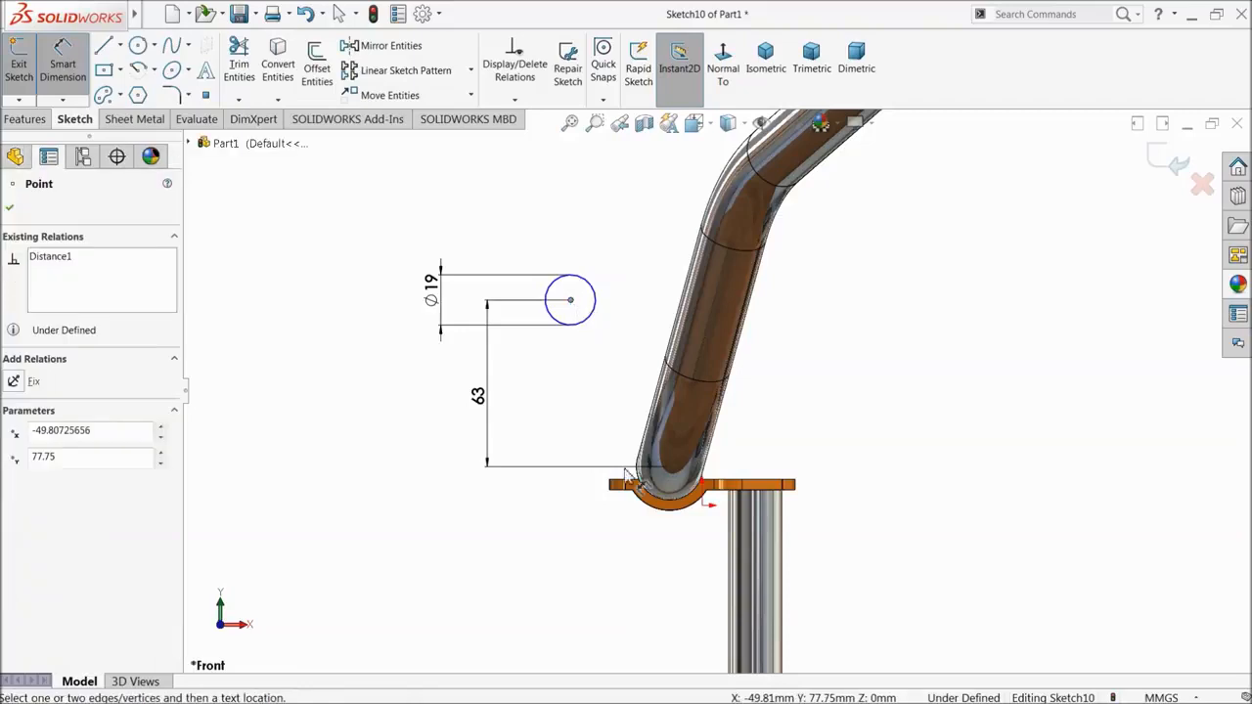
click(663, 509)
click(624, 573)
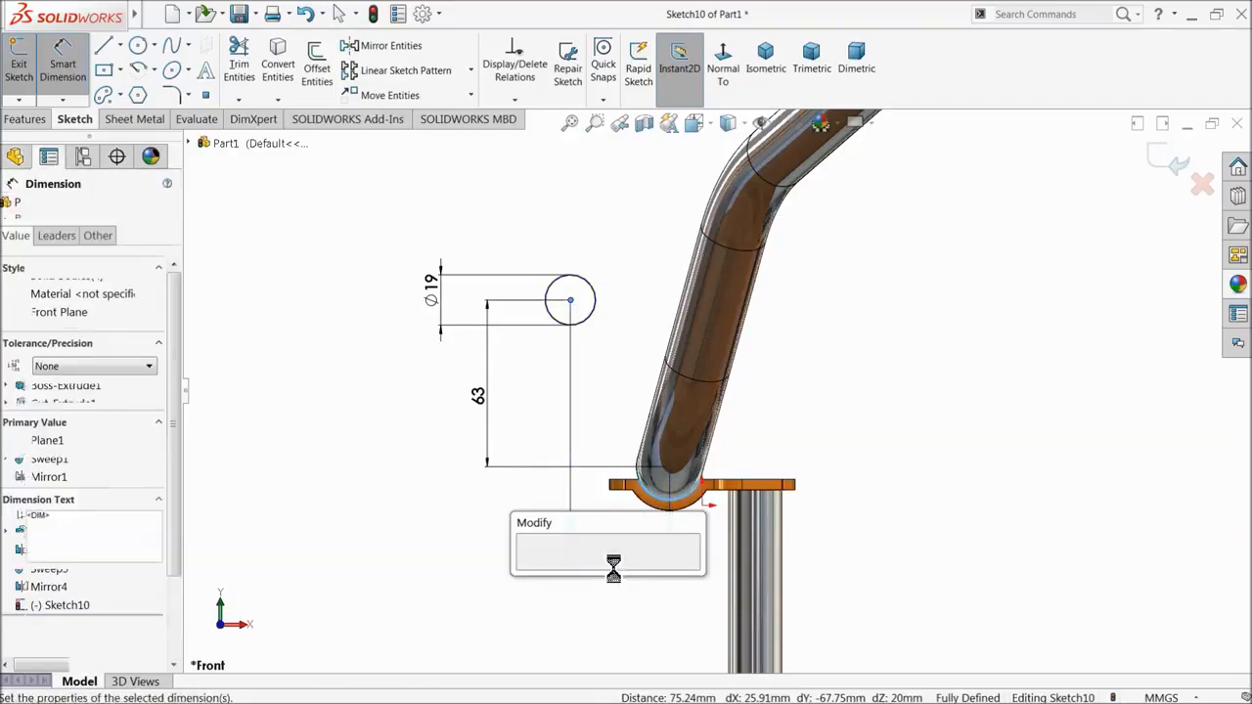
text(25)
key(Return)
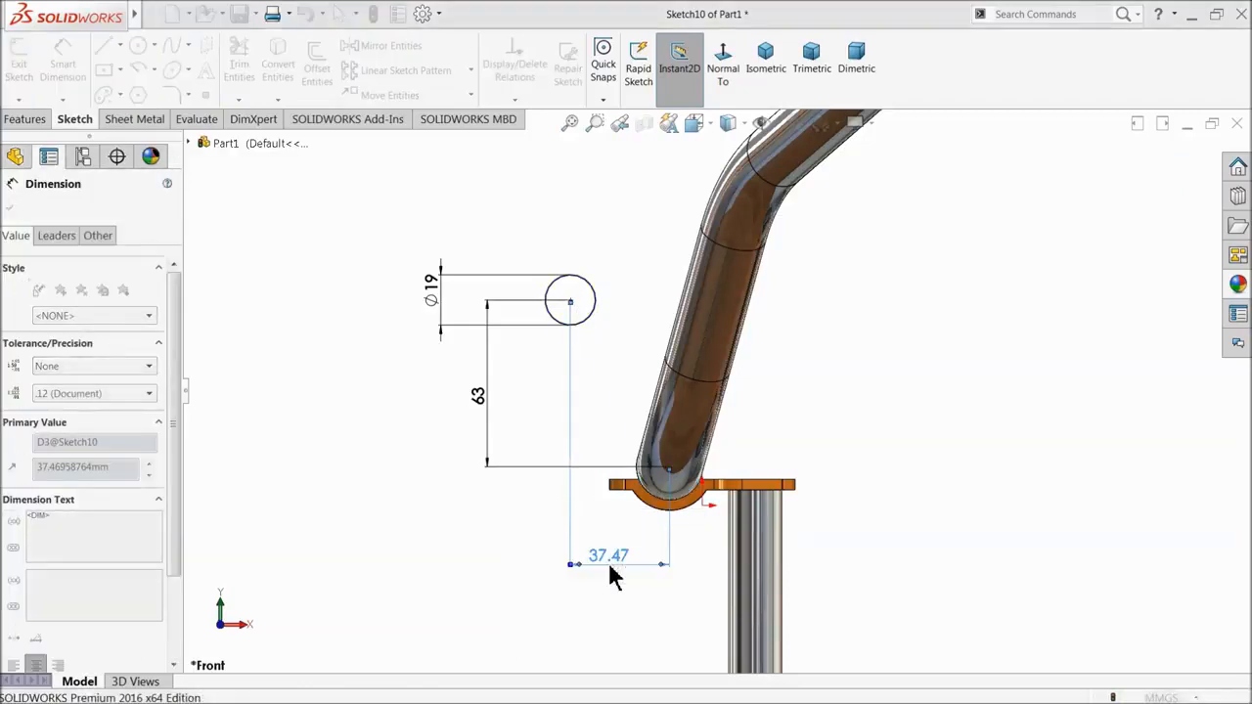
click(12, 210)
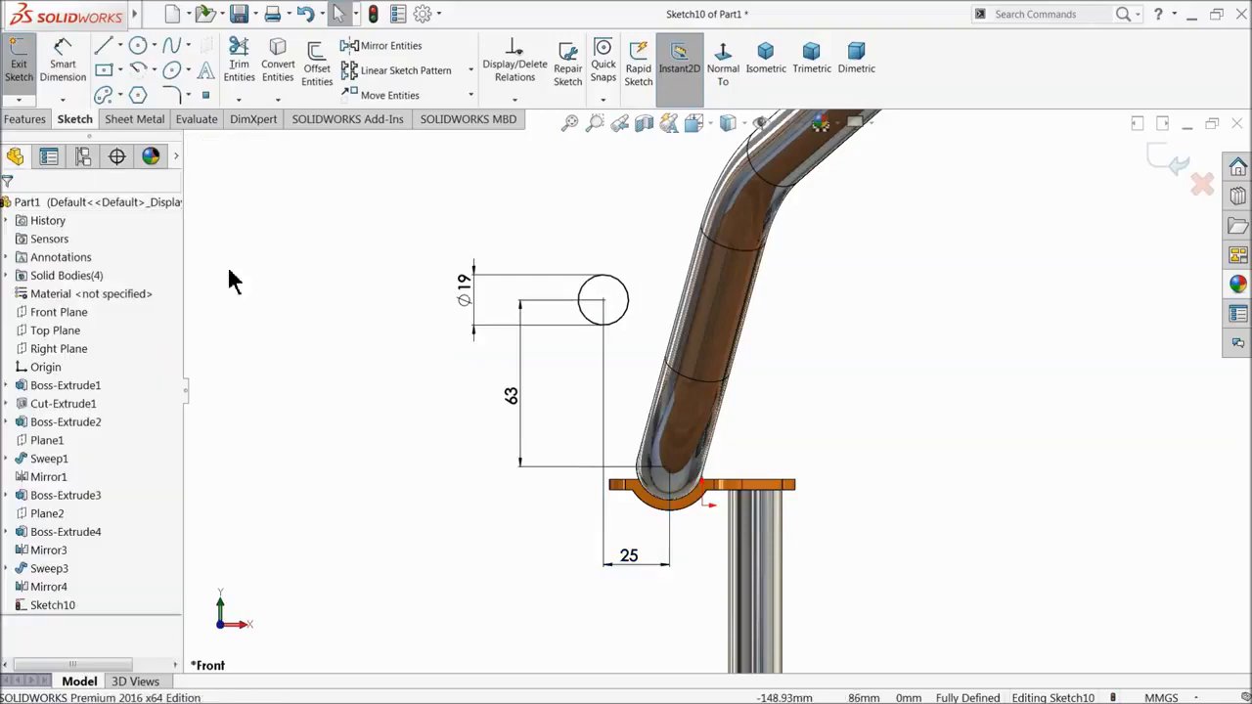
- Exit the circle sketch and start a new 3D sketch
scroll(427, 339, up, 3)
mouse_move(428, 338)
middle_down()
mouse_move(573, 336)
mouse_move(602, 424)
mouse_move(822, 377)
middle_up()
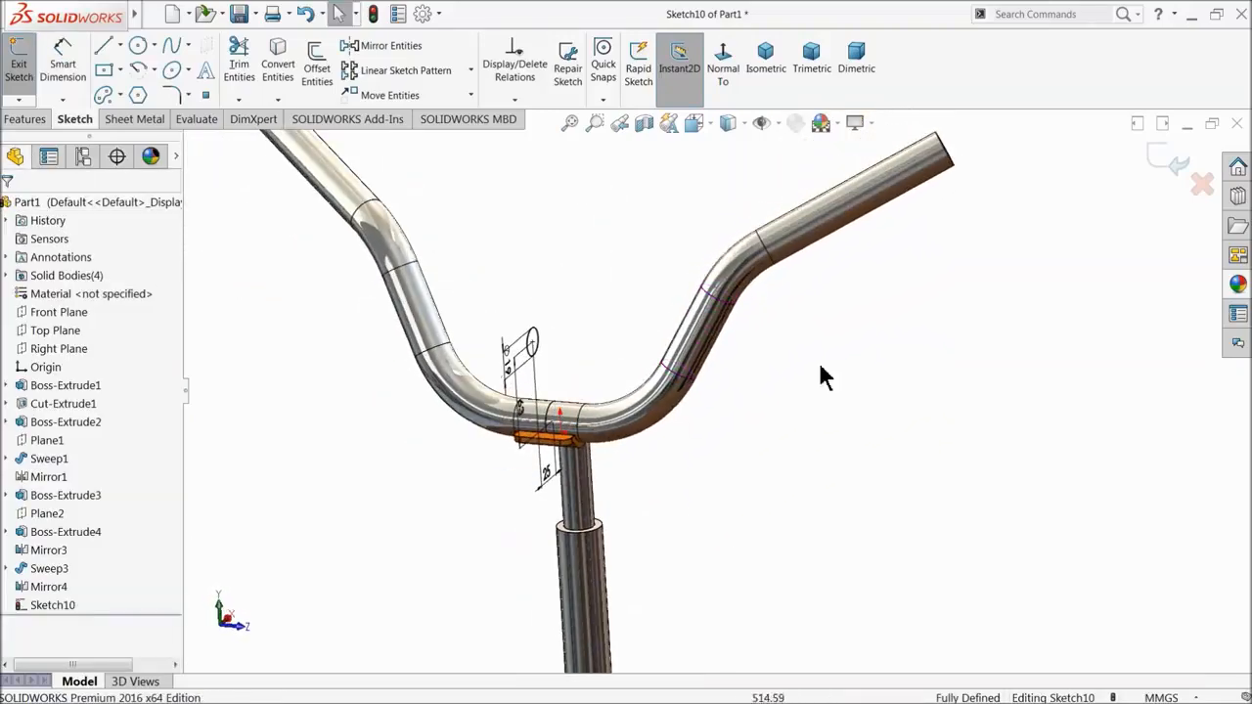
click(1171, 161)
click(77, 119)
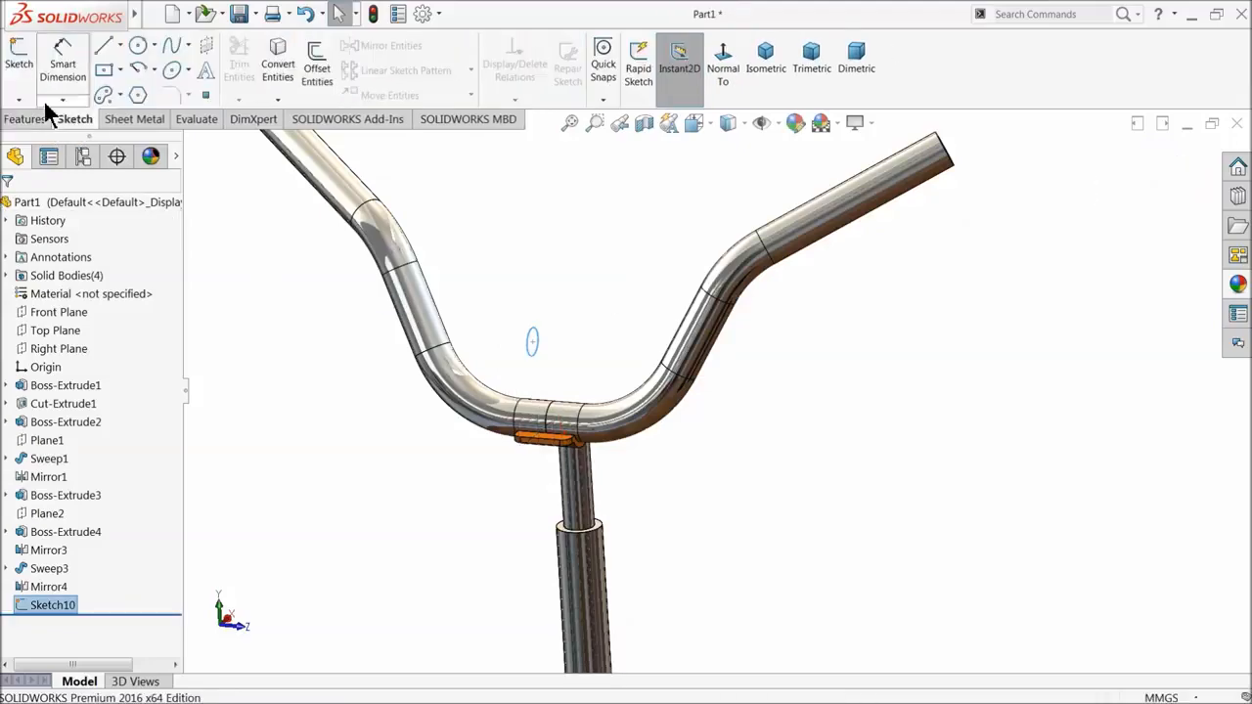
click(18, 99)
click(35, 131)
- Try a spline from the 19 mm circle's center through two free points to the original handlebar tube near its upper bend
click(171, 45)
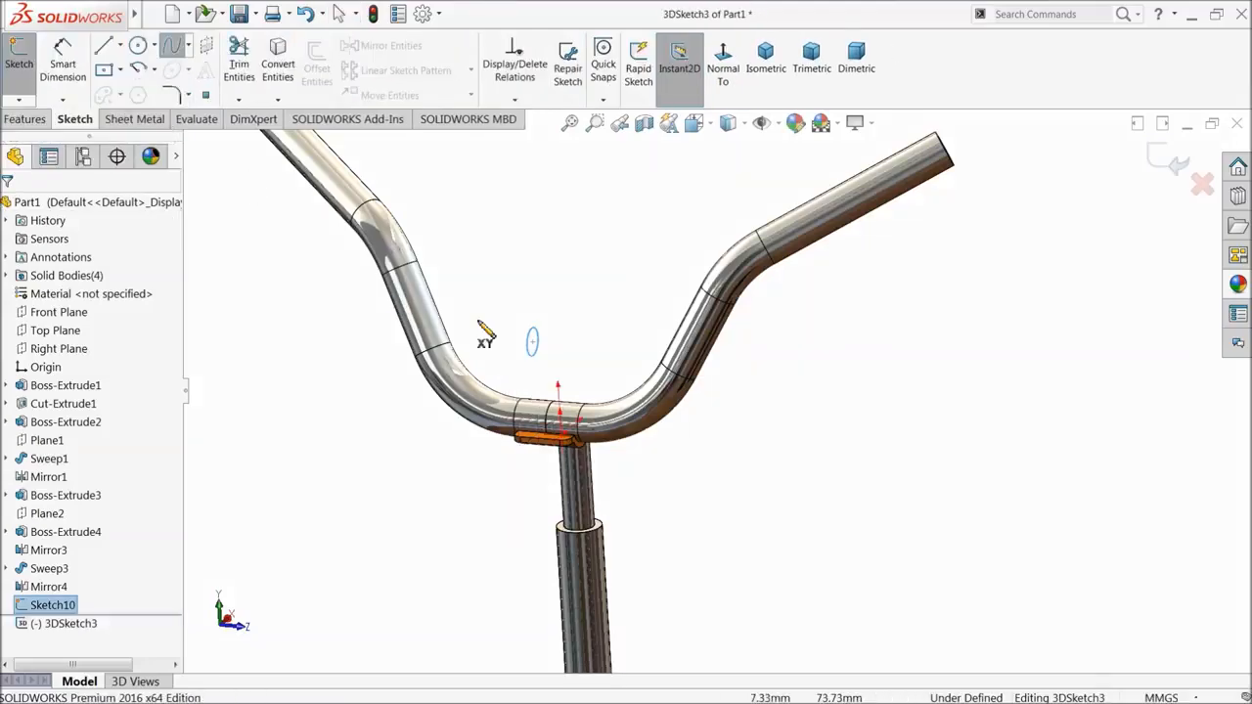
scroll(626, 416, down, 3)
middle_drag(623, 410, 554, 370)
click(543, 350)
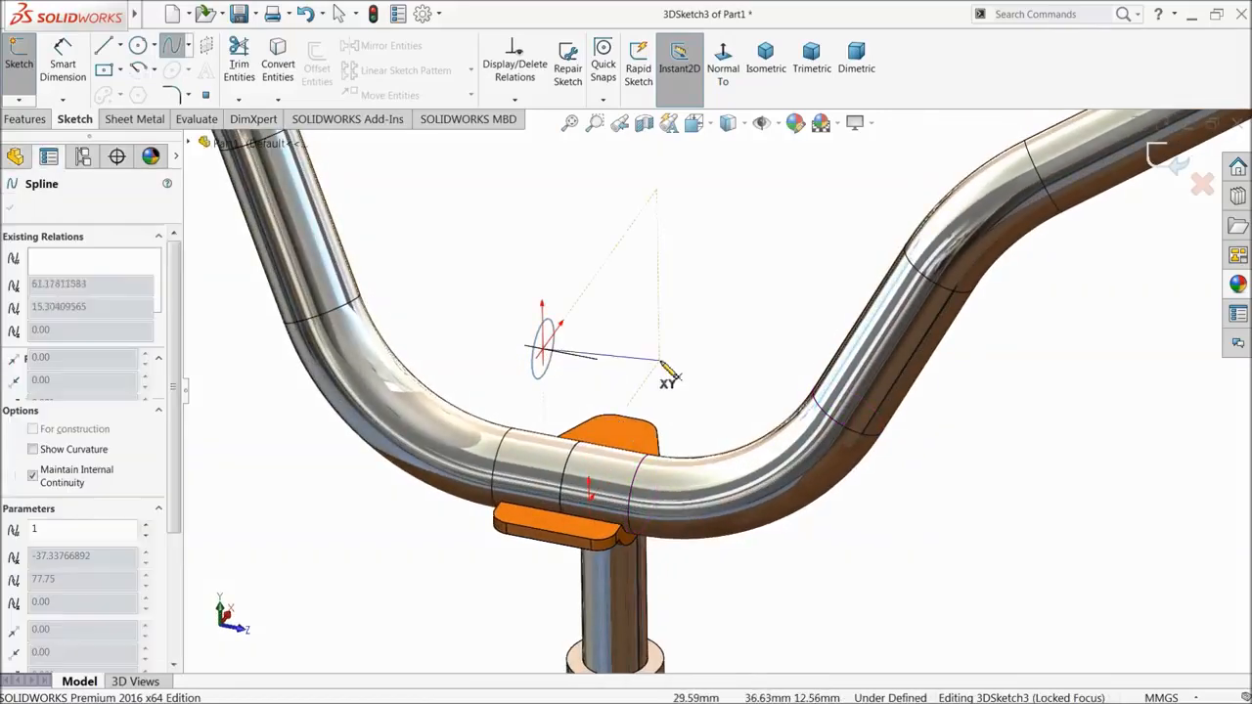
click(673, 356)
click(834, 317)
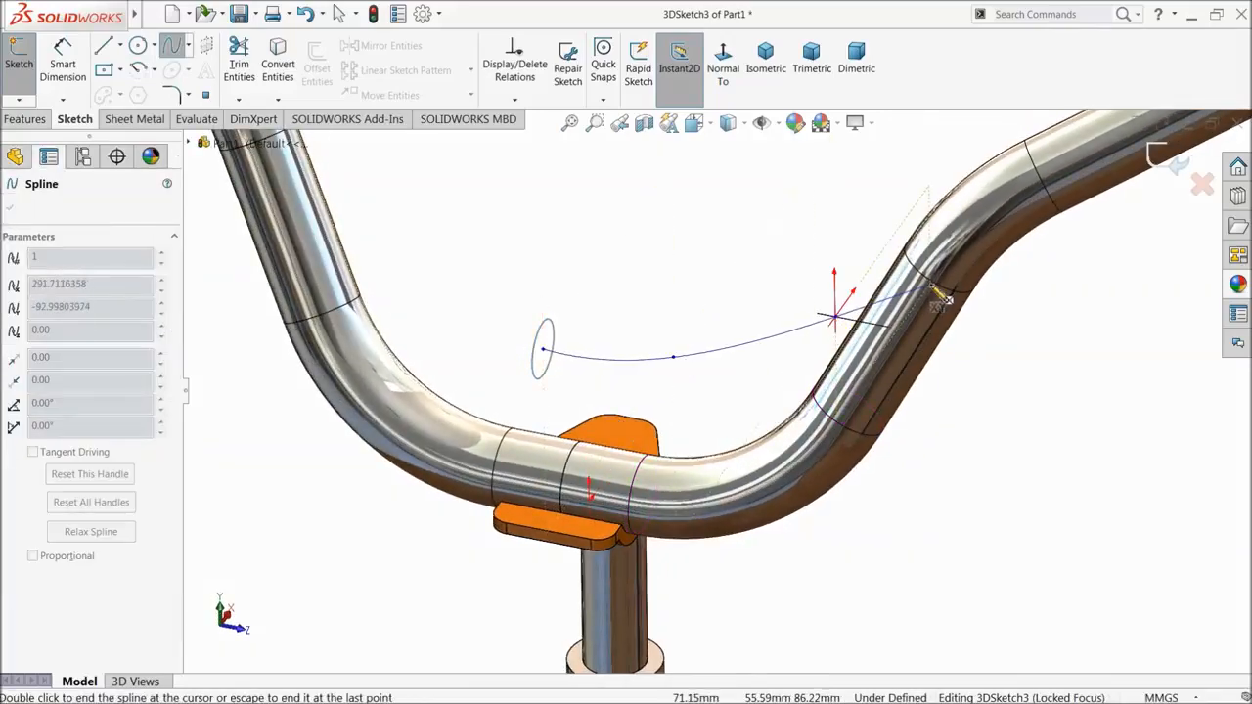
click(947, 279)
scroll(944, 293, down, 5)
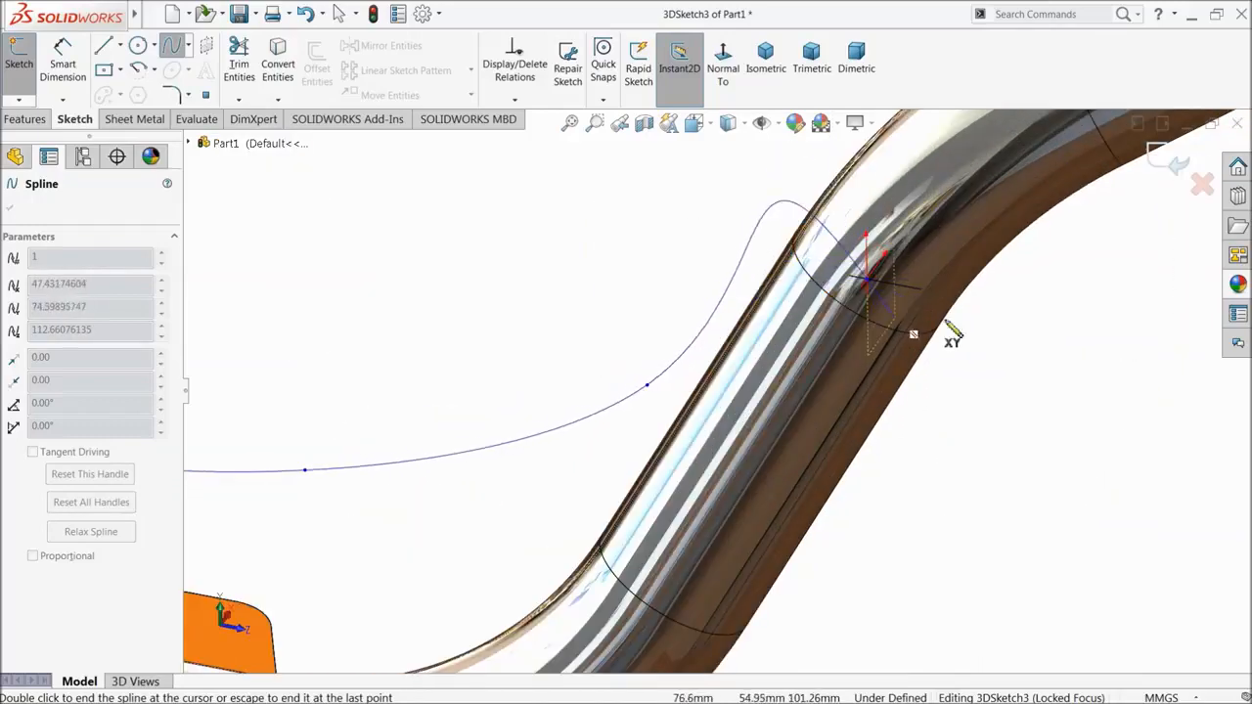
right_click(1022, 301)
click(1058, 321)
- Reshape the spline by moving its two intermediate points toward the original handlebar tube
scroll(885, 381, up, 5)
scroll(885, 382, up, 3)
middle_drag(782, 419, 870, 402)
middle_drag(883, 429, 835, 479)
drag(419, 335, 706, 416)
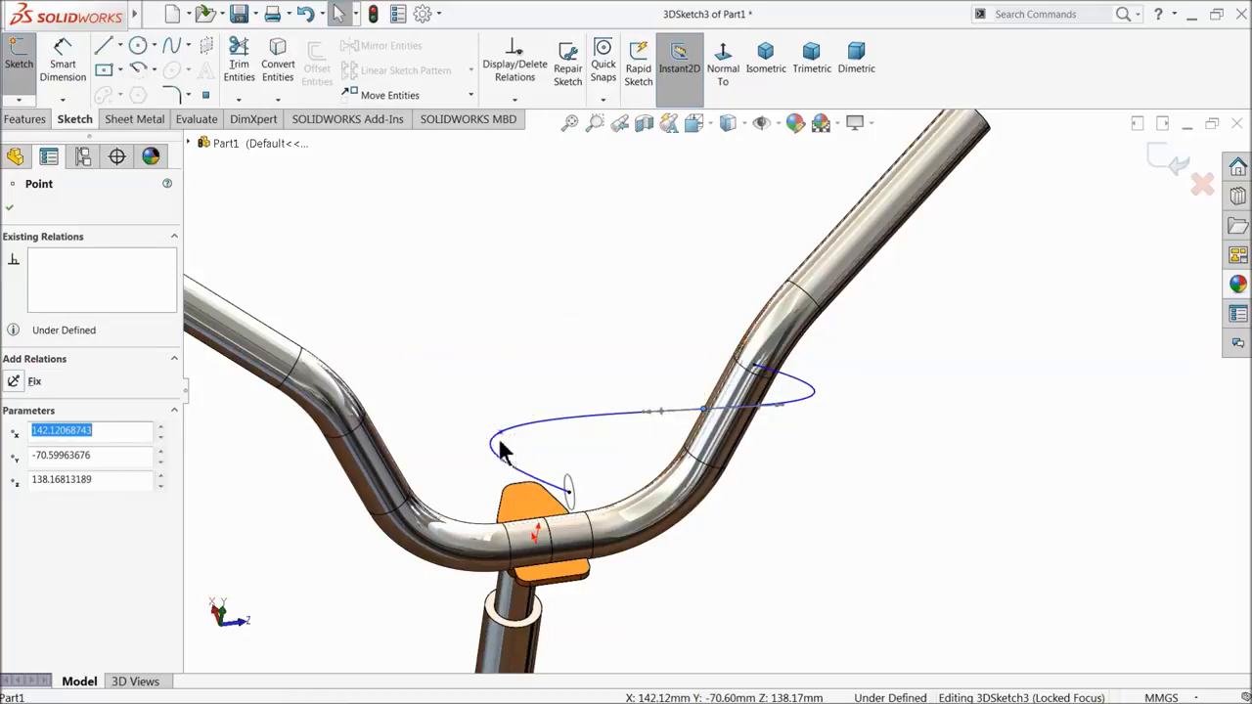
drag(501, 439, 649, 442)
- Delete the spline from the 3D sketch
middle_drag(669, 420, 566, 350)
click(776, 495)
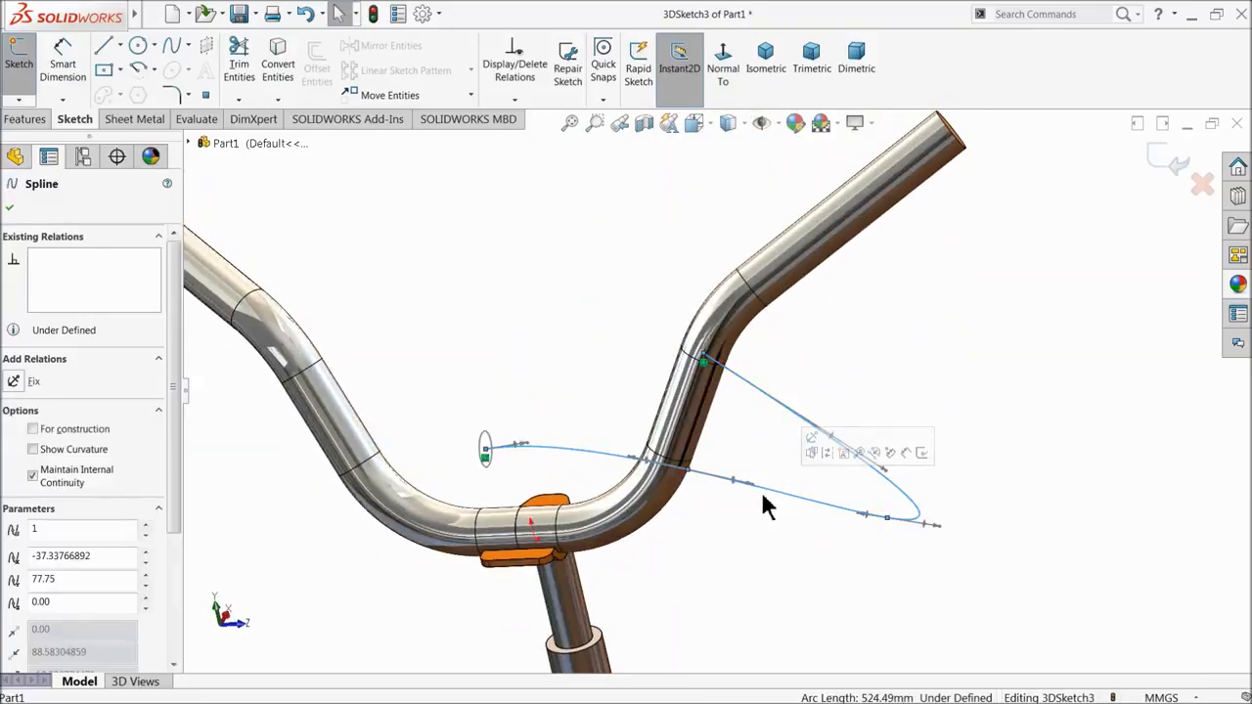
key(Delete)
middle_drag(729, 509, 772, 458)
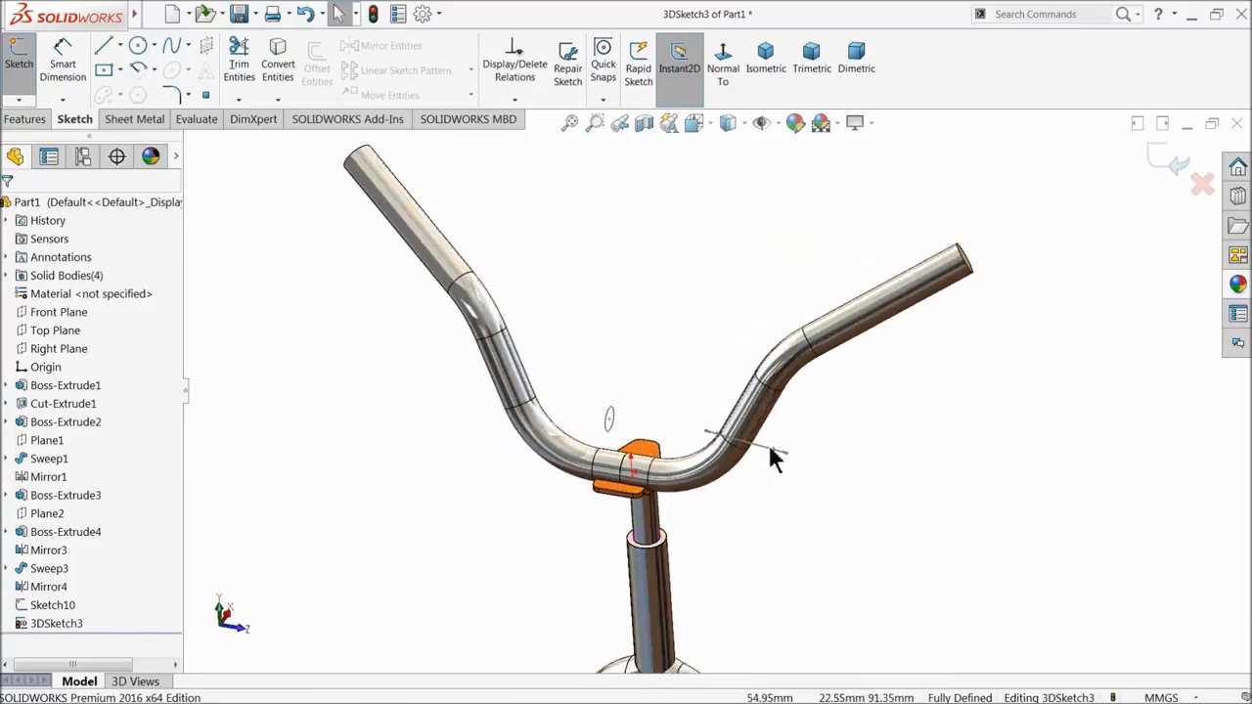
scroll(661, 447, down, 4)
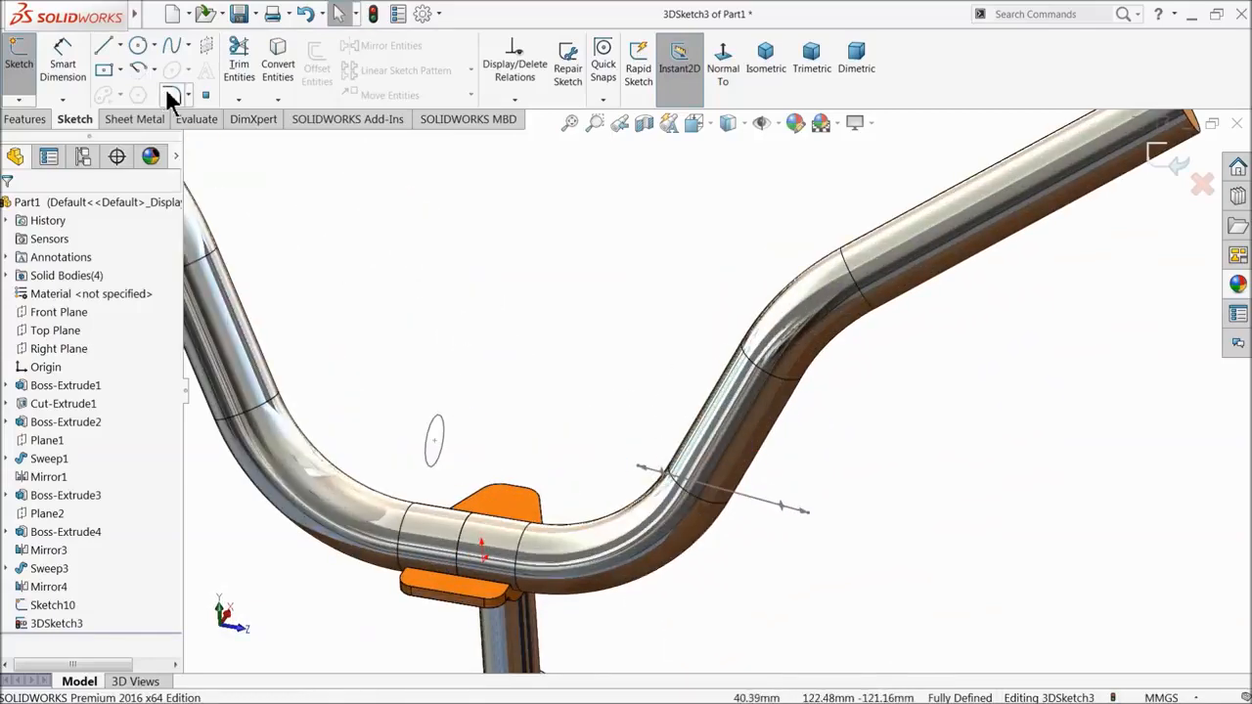
- Draw a two-point spline from the 19 mm circle's center to the original handlebar tube at the start of its upper bend
click(172, 45)
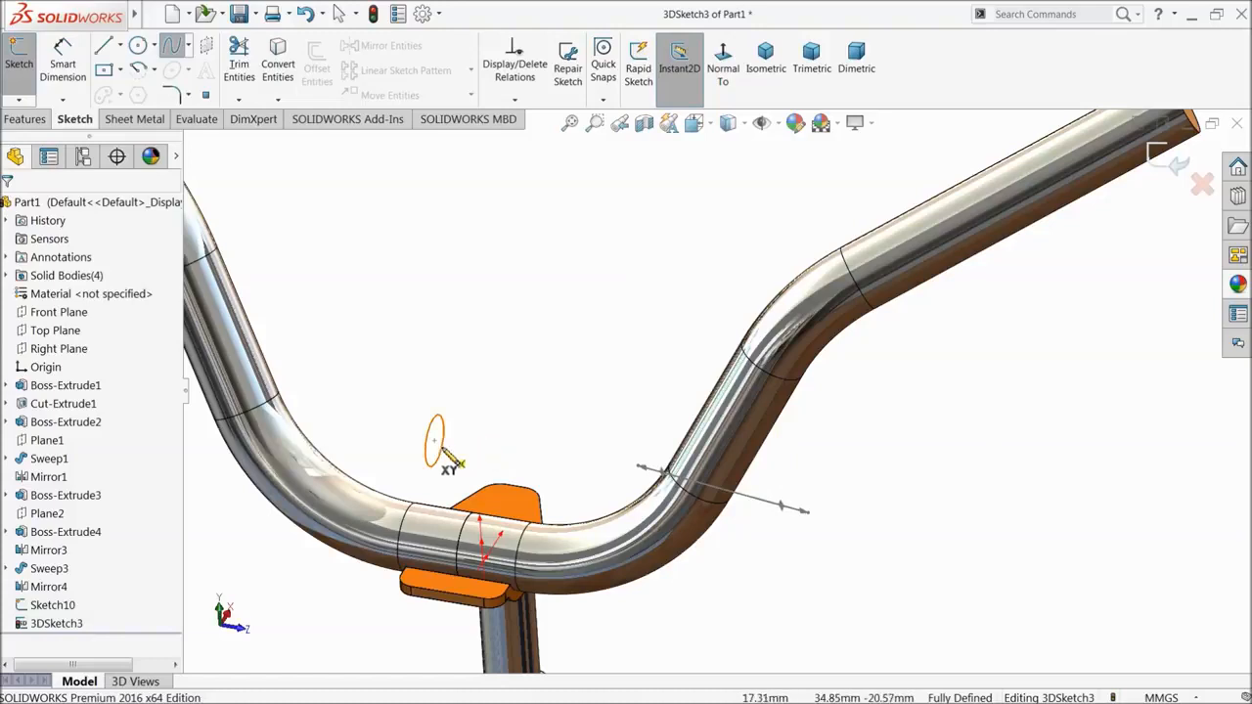
click(437, 448)
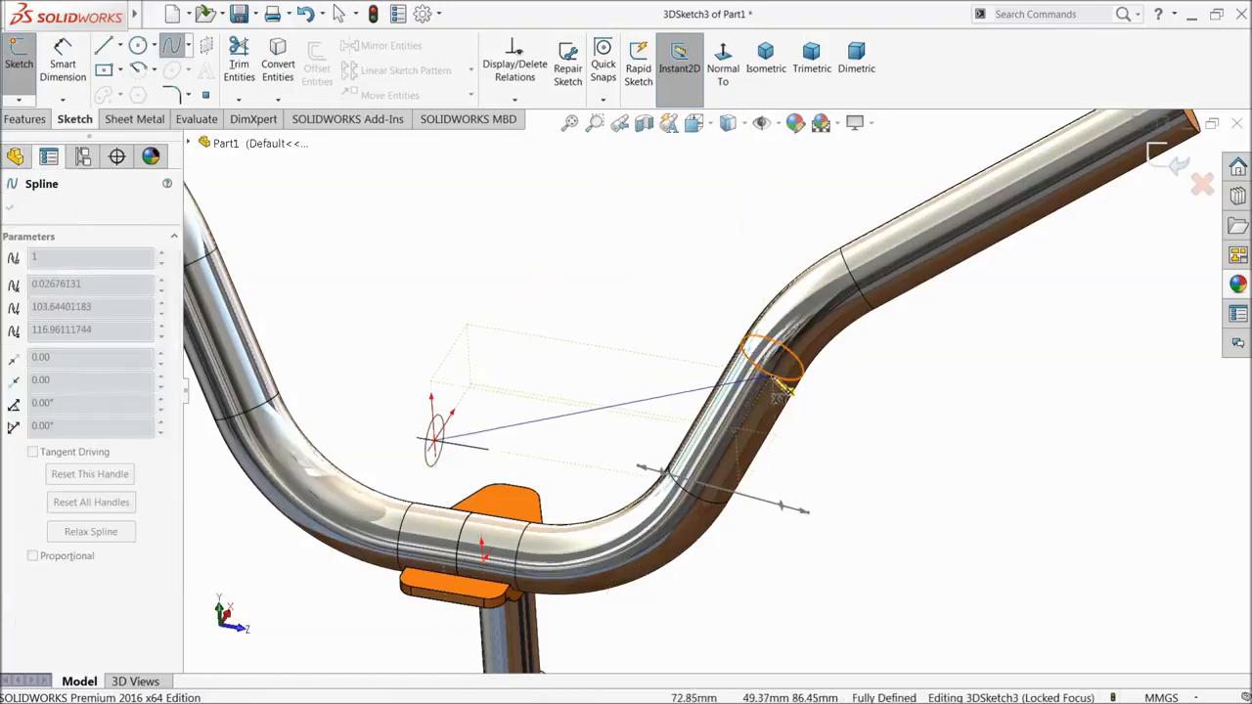
scroll(779, 389, up, 3)
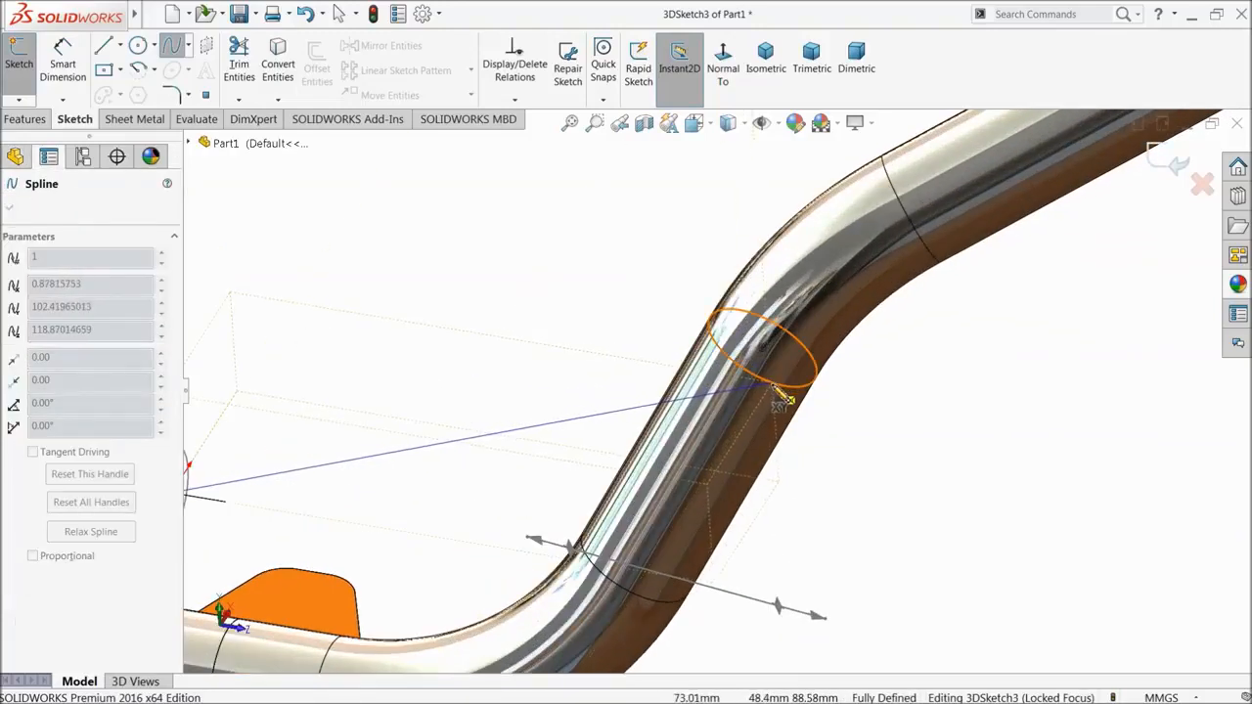
click(770, 360)
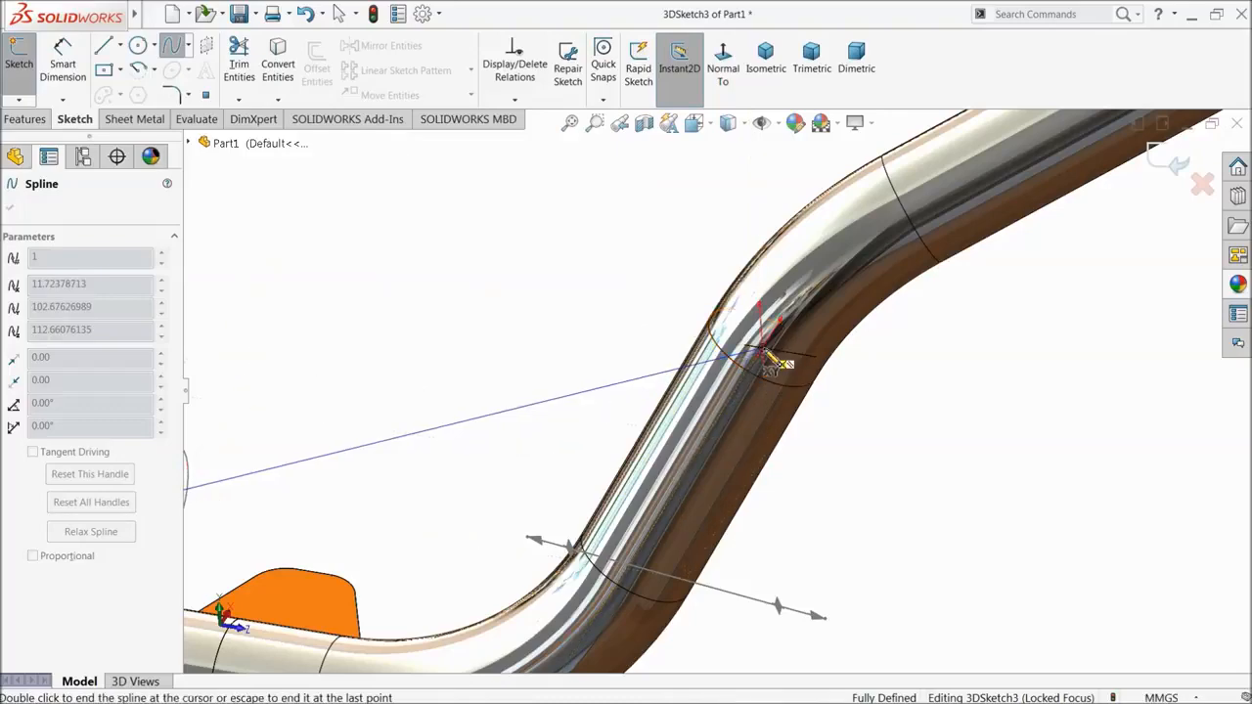
right_click(548, 304)
click(579, 305)
scroll(573, 363, down, 3)
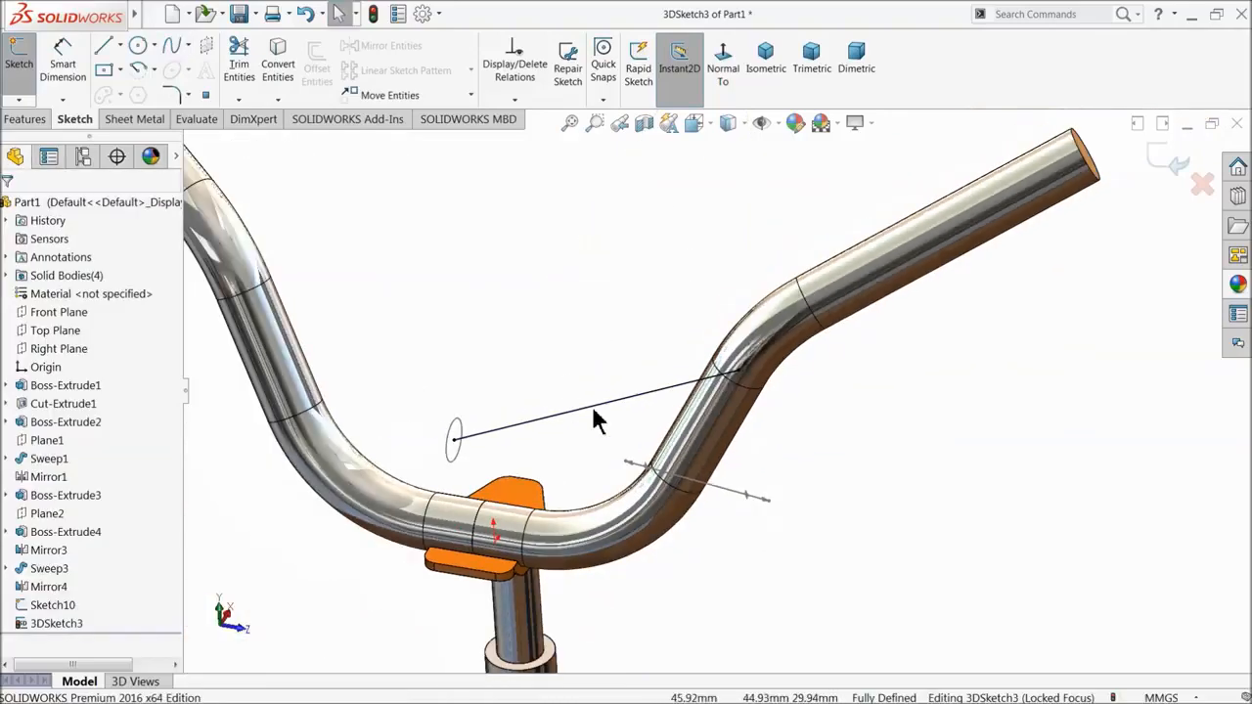
- Bend the spline into a downward-sagging curve using its end tangency handles, and exit the 3D sketch
scroll(592, 406, up, 3)
click(622, 399)
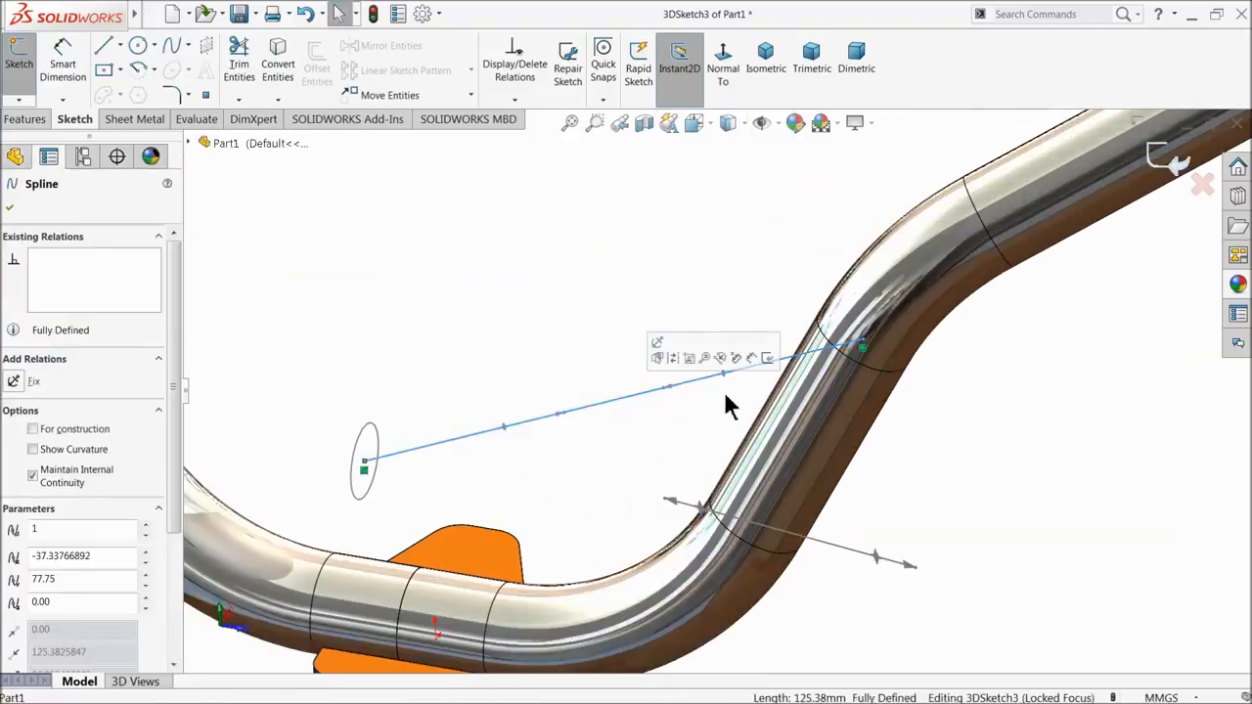
drag(666, 396, 673, 460)
drag(500, 480, 517, 507)
scroll(682, 476, up, 3)
middle_drag(684, 479, 648, 415)
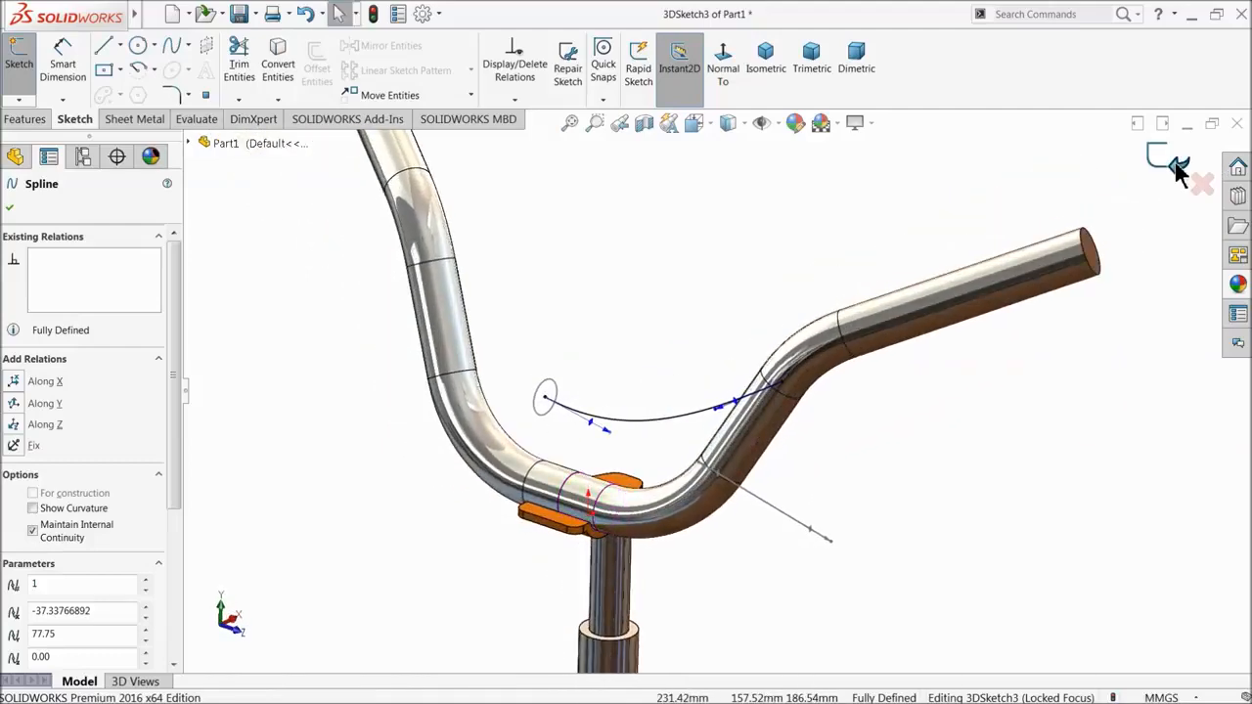
click(1174, 165)
- Sweep the 19 mm circle along the 3D spline path to form half of the handlebar crossbar
click(26, 119)
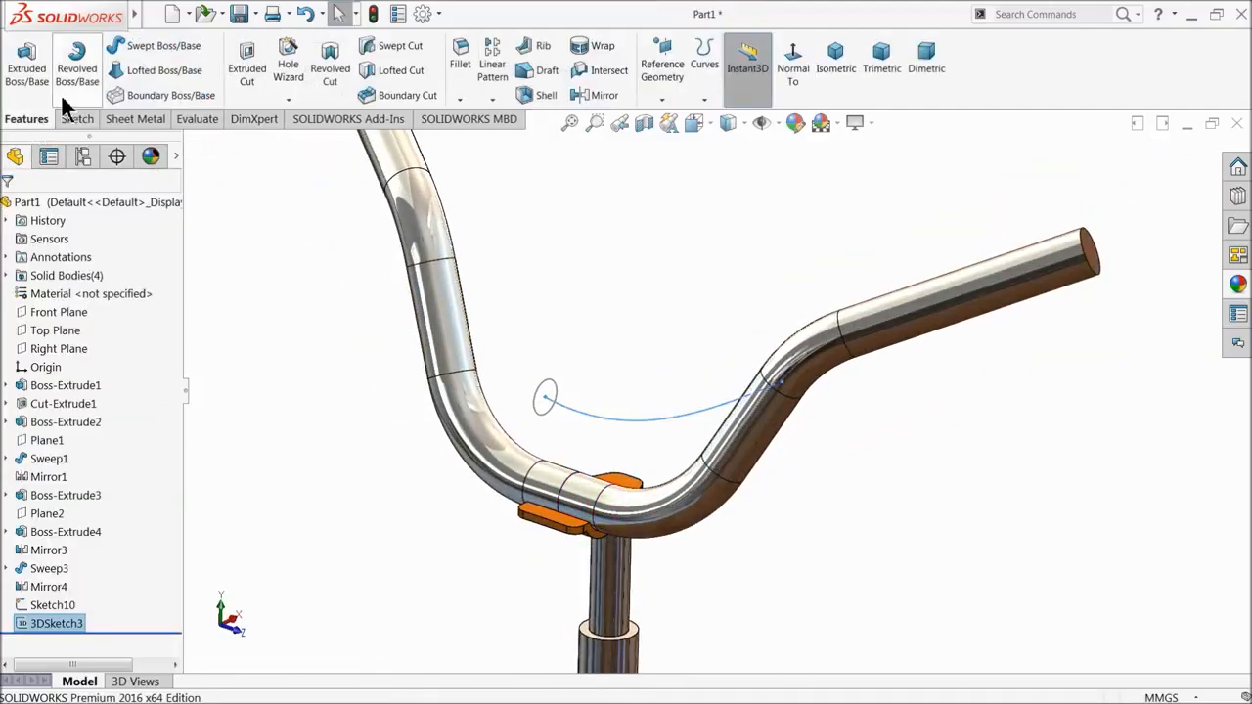
click(126, 45)
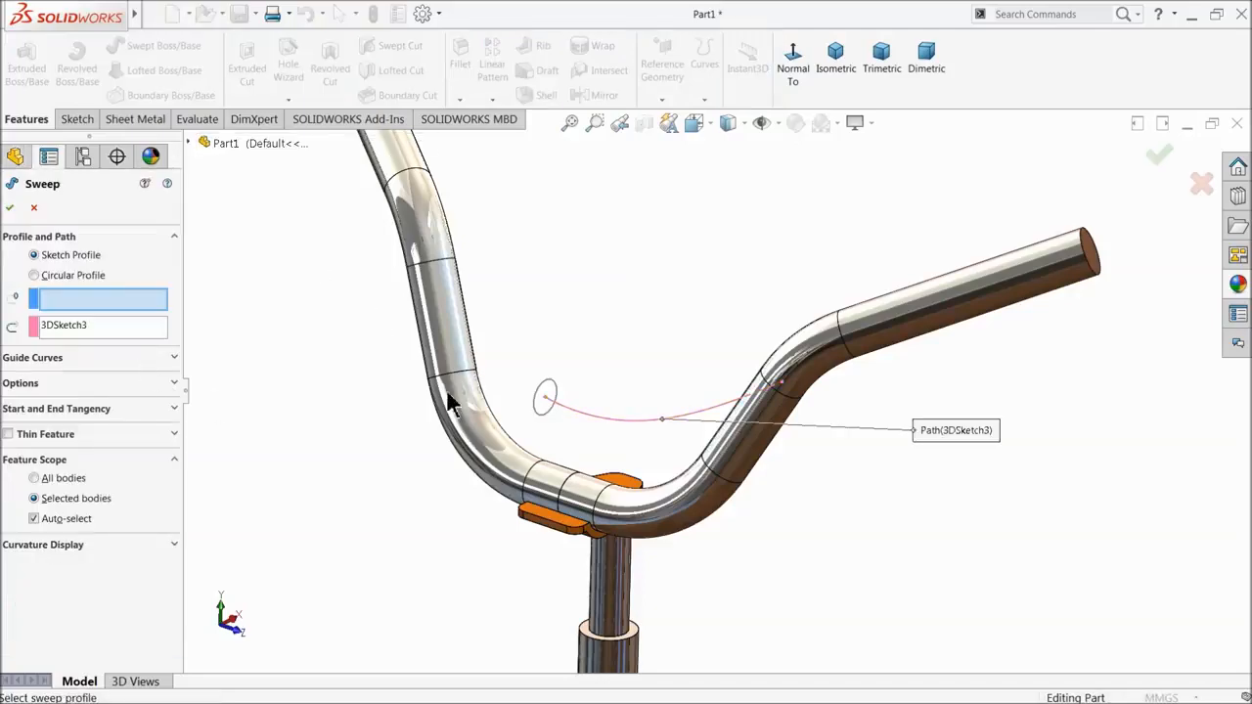
click(536, 416)
mouse_move(646, 434)
middle_down()
mouse_move(832, 420)
mouse_move(622, 396)
mouse_move(724, 427)
middle_up()
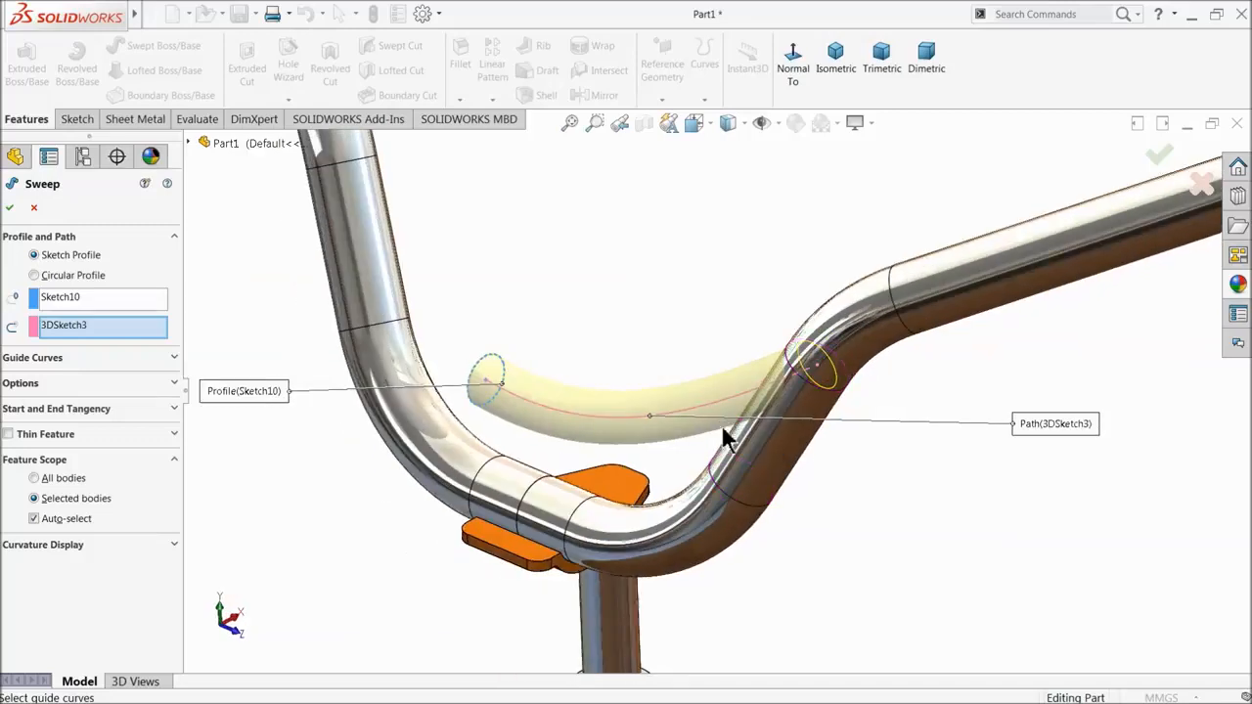
click(12, 208)
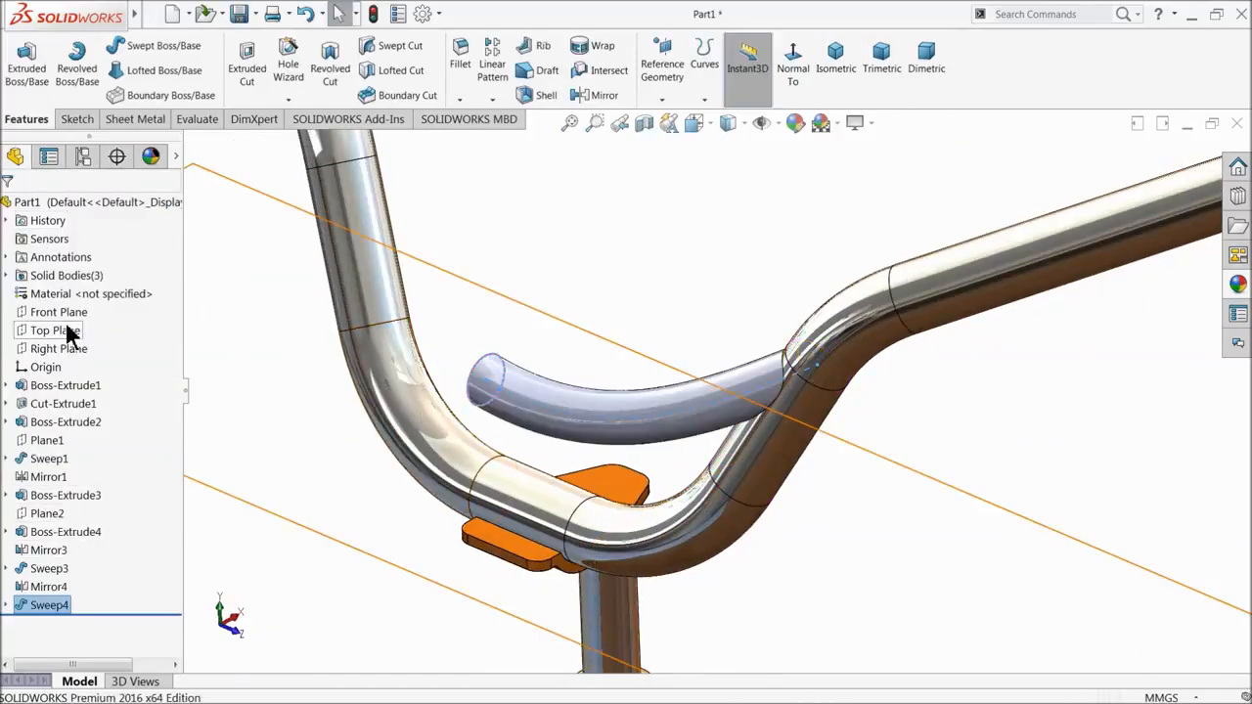
- Mirror the swept crossbar body about the Front Plane
click(57, 312)
click(599, 95)
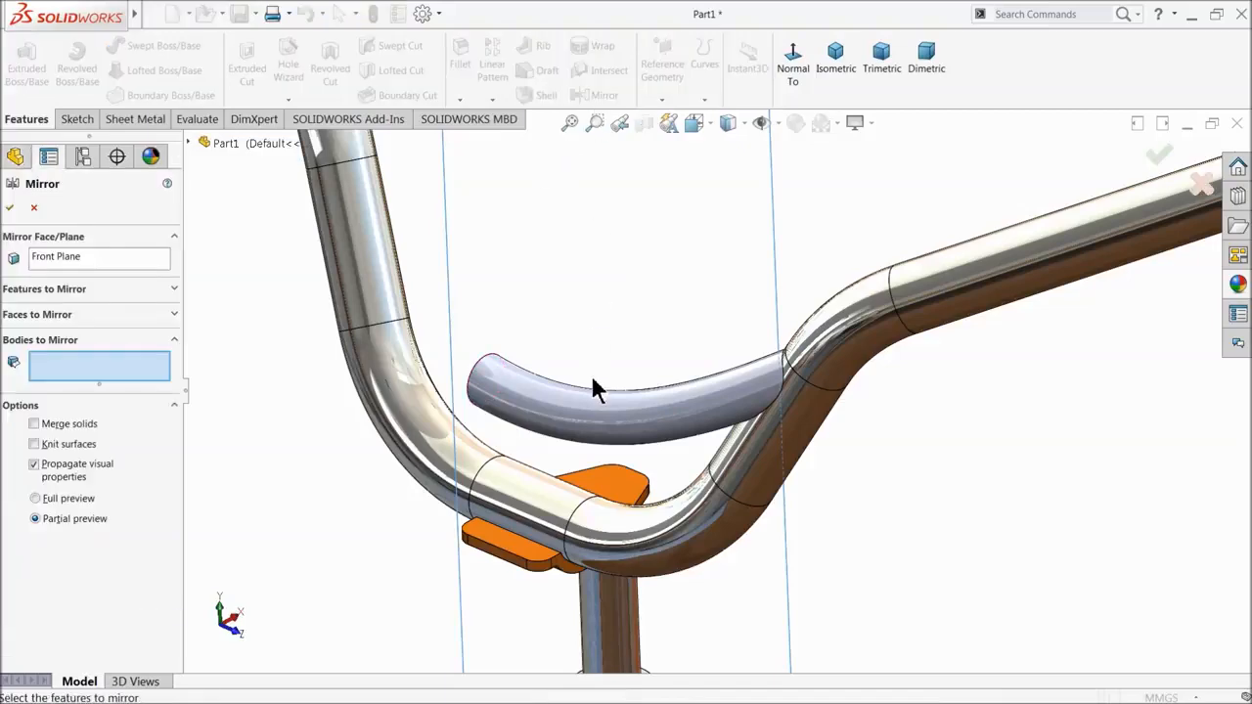
click(543, 415)
click(11, 209)
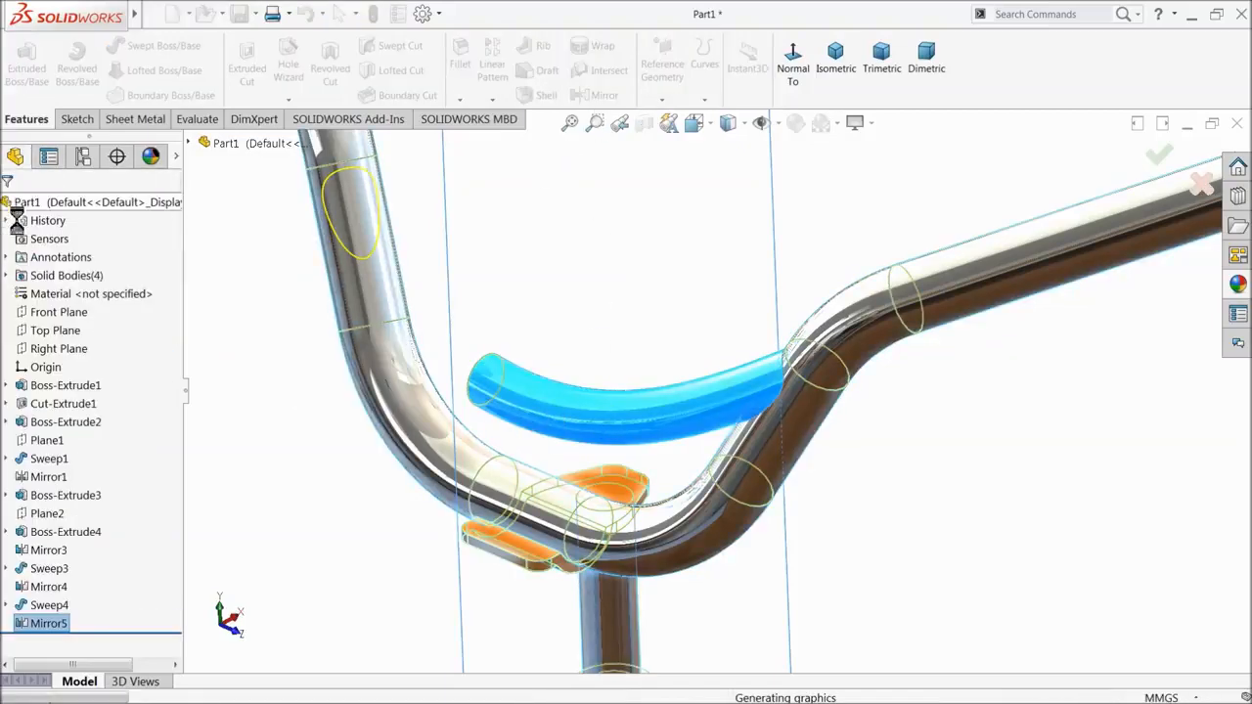
scroll(528, 325, up, 2)
middle_drag(562, 360, 606, 366)
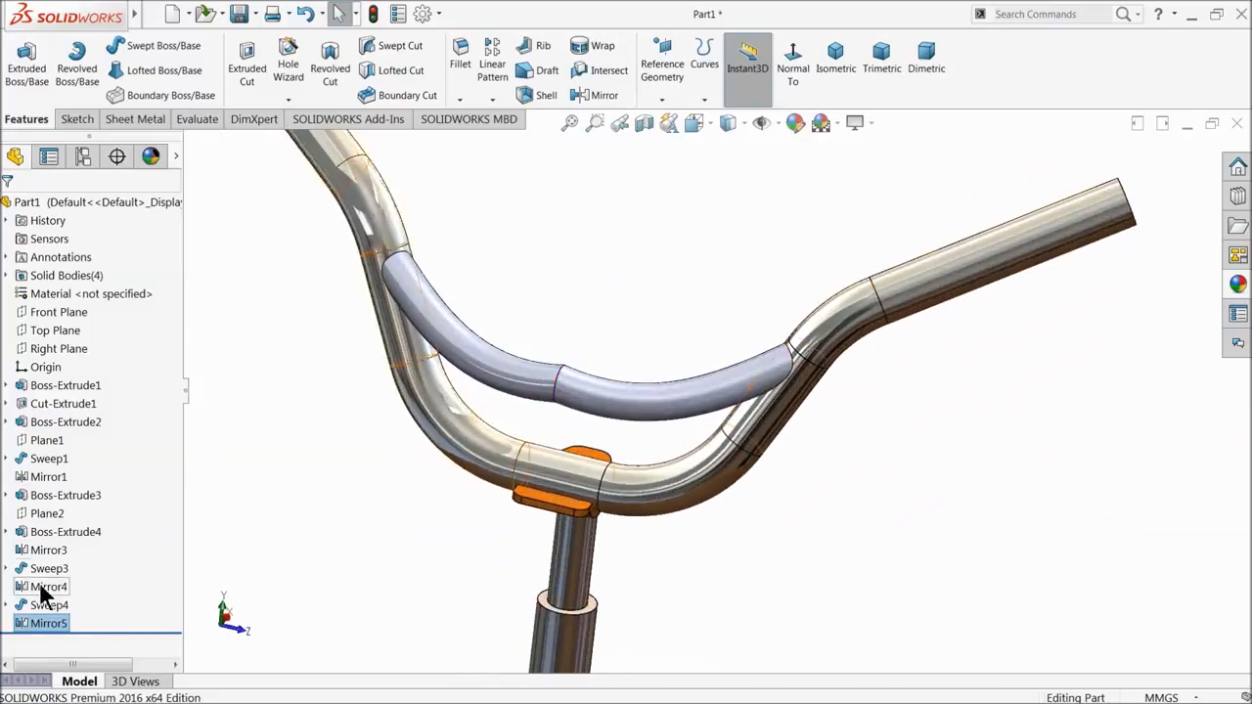
scroll(381, 494, down, 2)
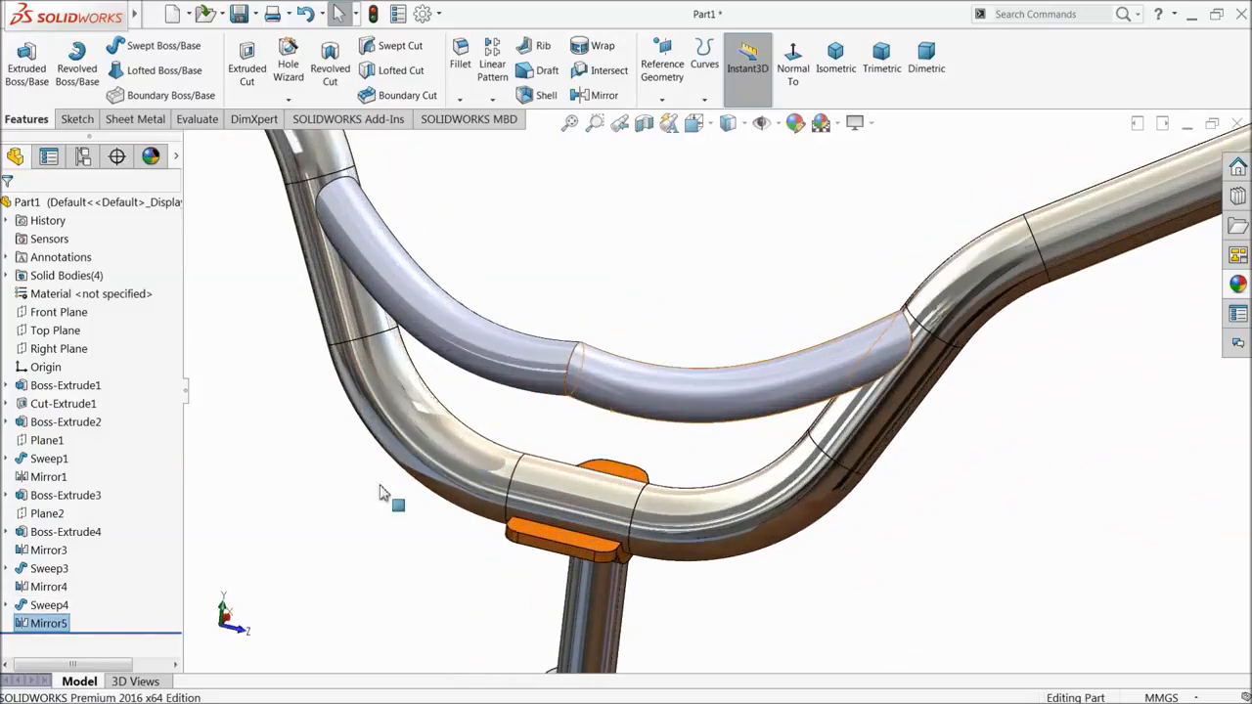
- Reopen the crossbar sweep's 3D path sketch for editing
click(7, 605)
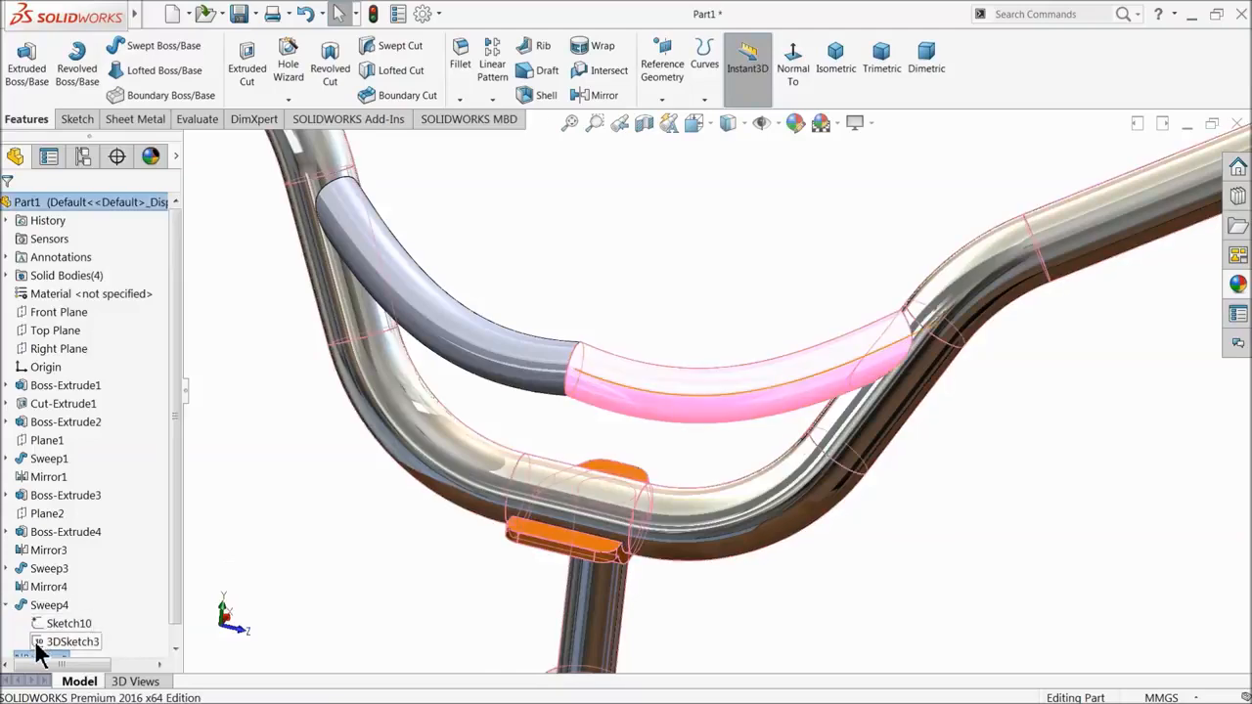
click(37, 644)
click(41, 601)
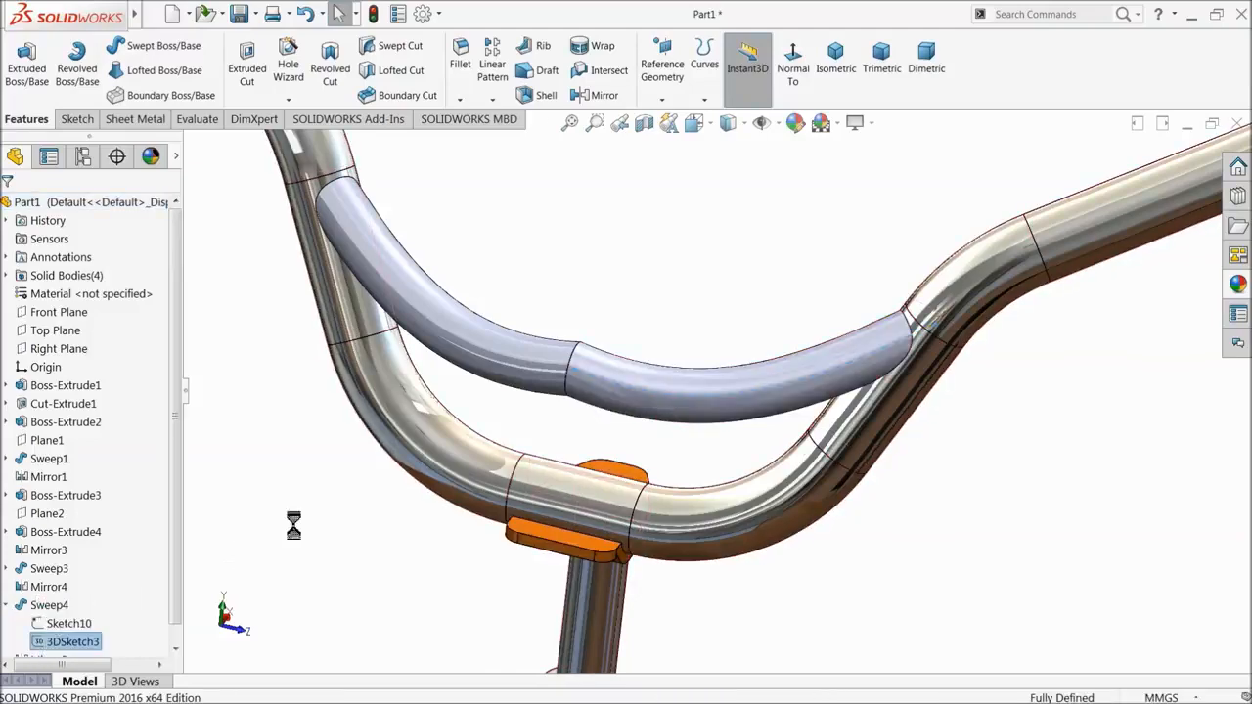
scroll(593, 381, down, 4)
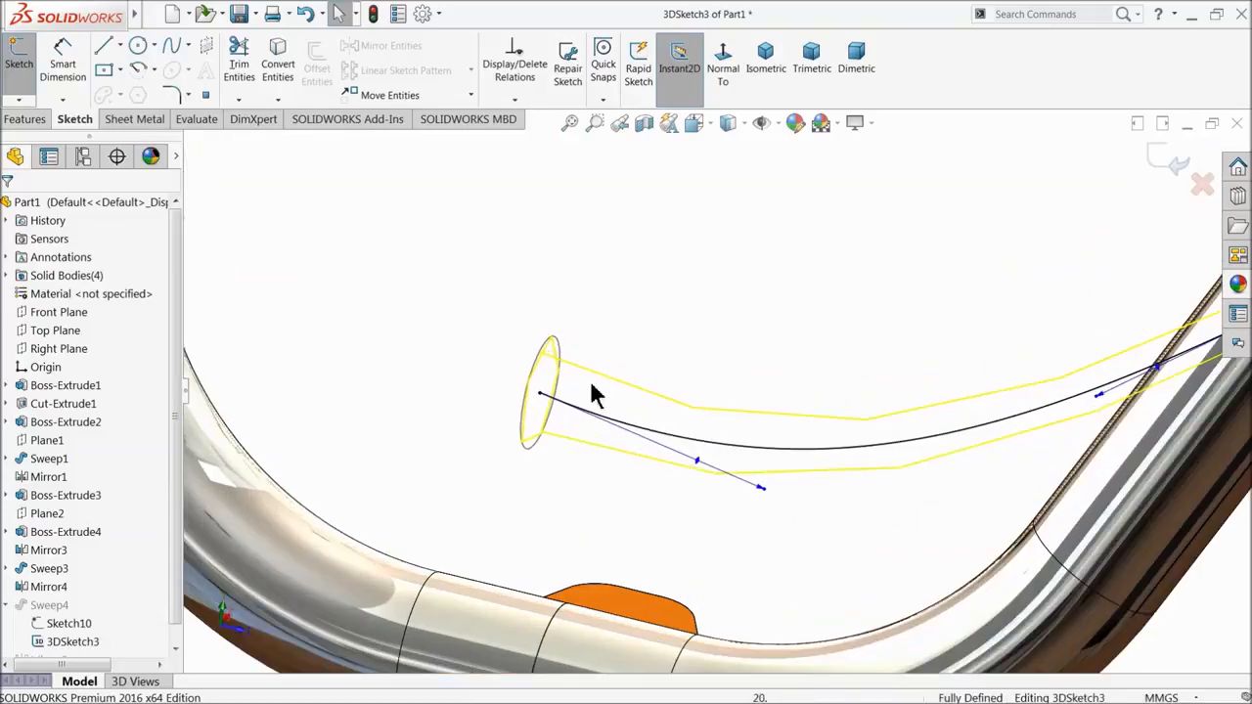
- Try to relate the spline's start tangency handle to the 19 mm profile circle
click(531, 452)
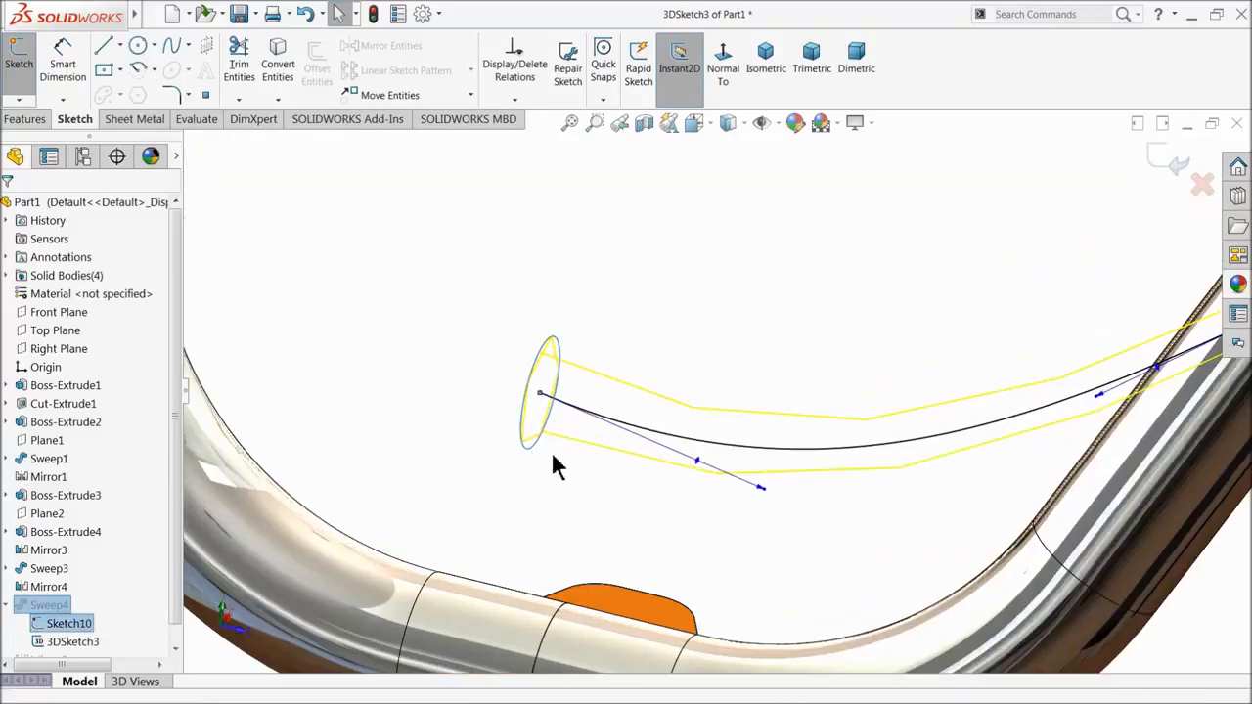
ctrl+click(696, 463)
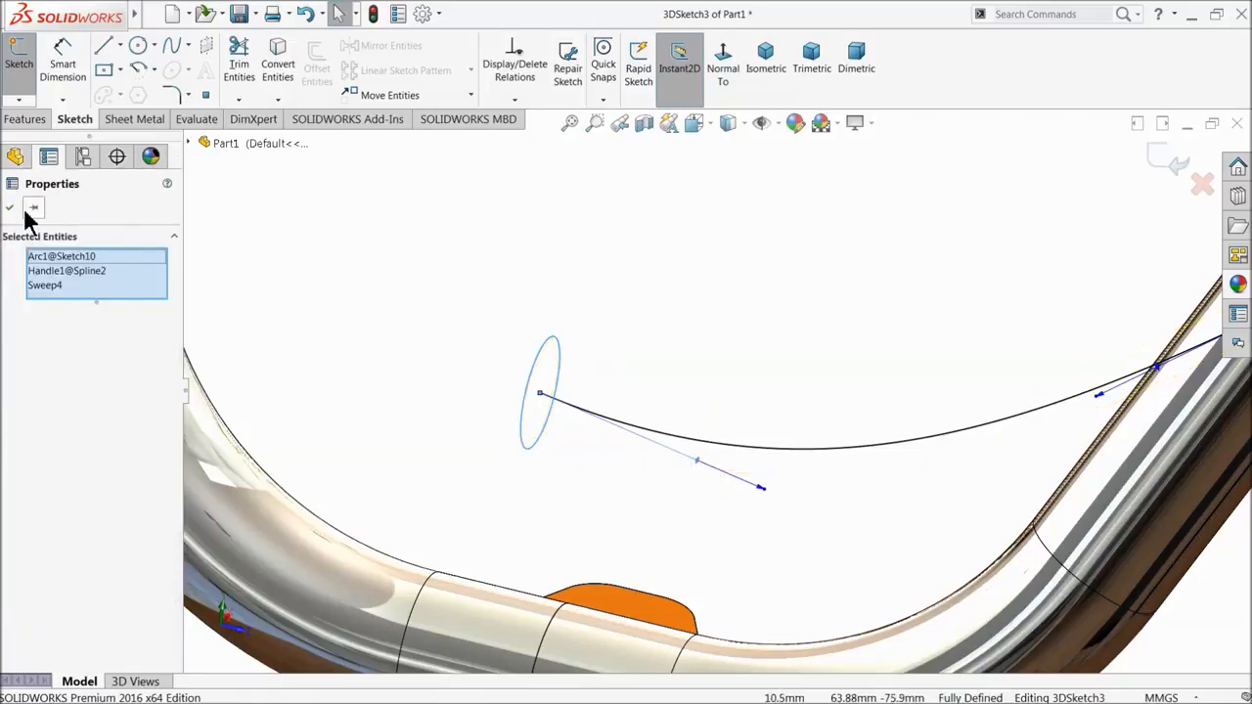
click(12, 208)
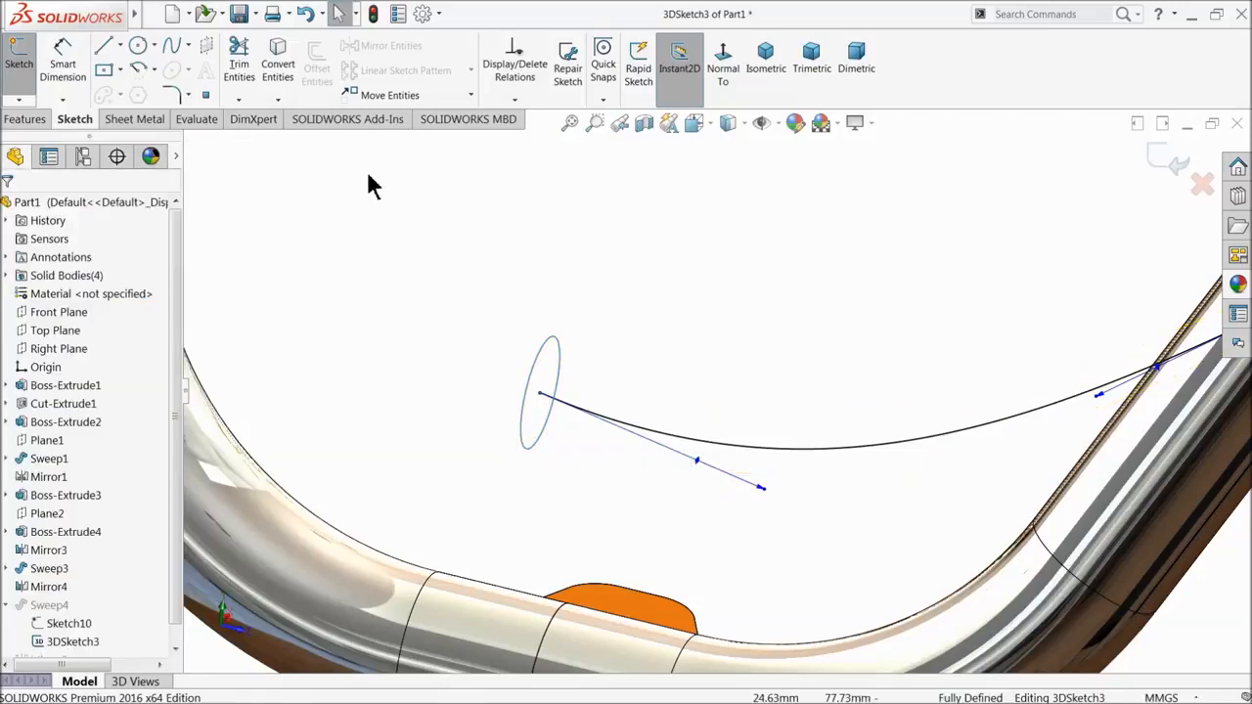
click(767, 493)
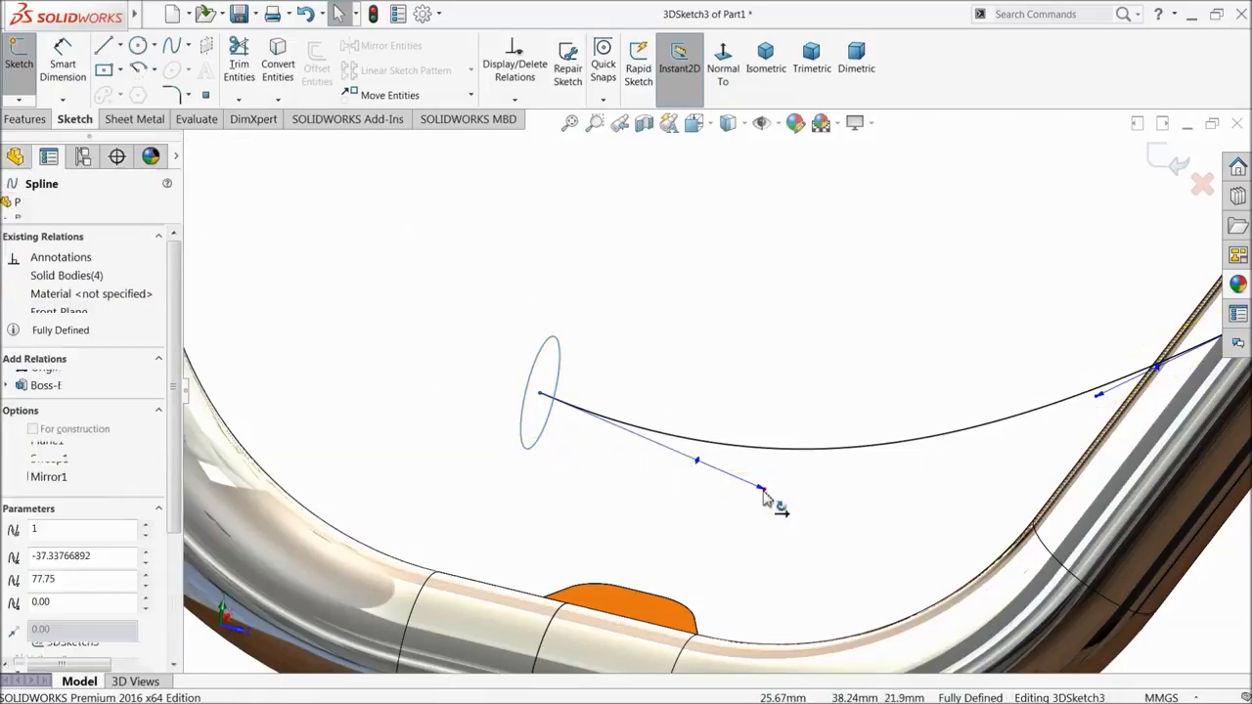
ctrl+click(546, 440)
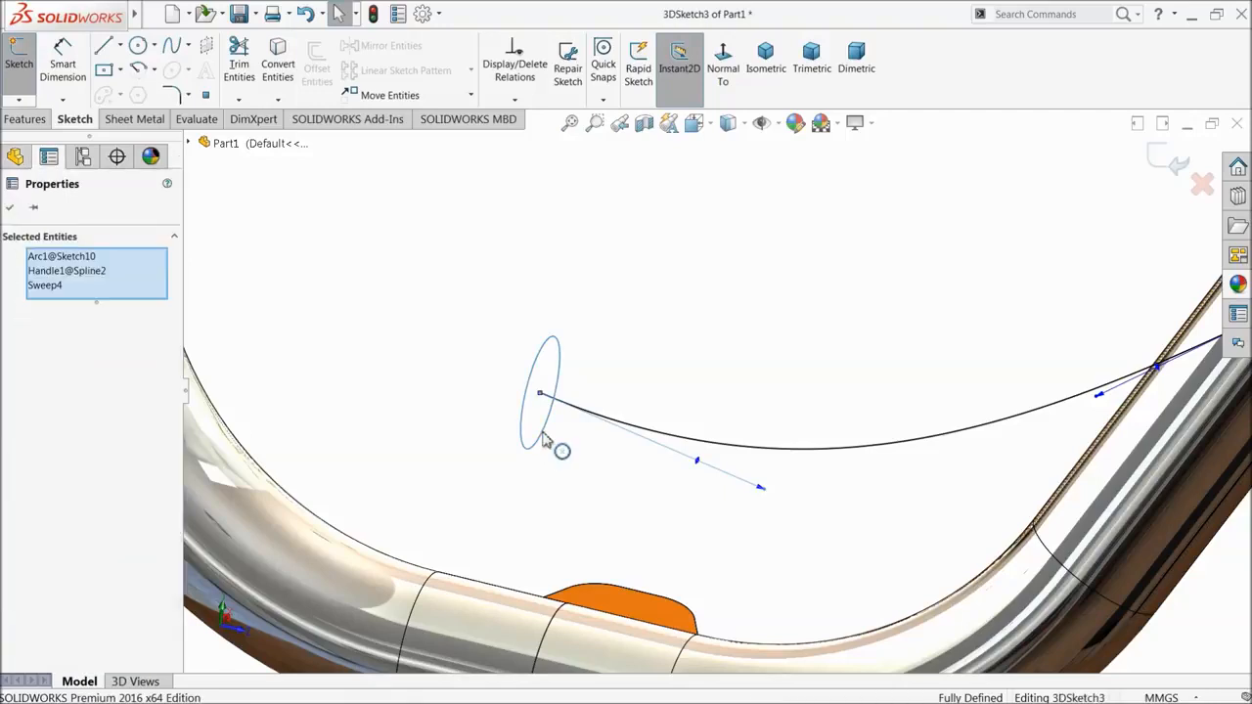
click(758, 510)
- Raise the spline's start handle, try the Along X and Along Y relations on it, and delete both
drag(766, 492, 776, 443)
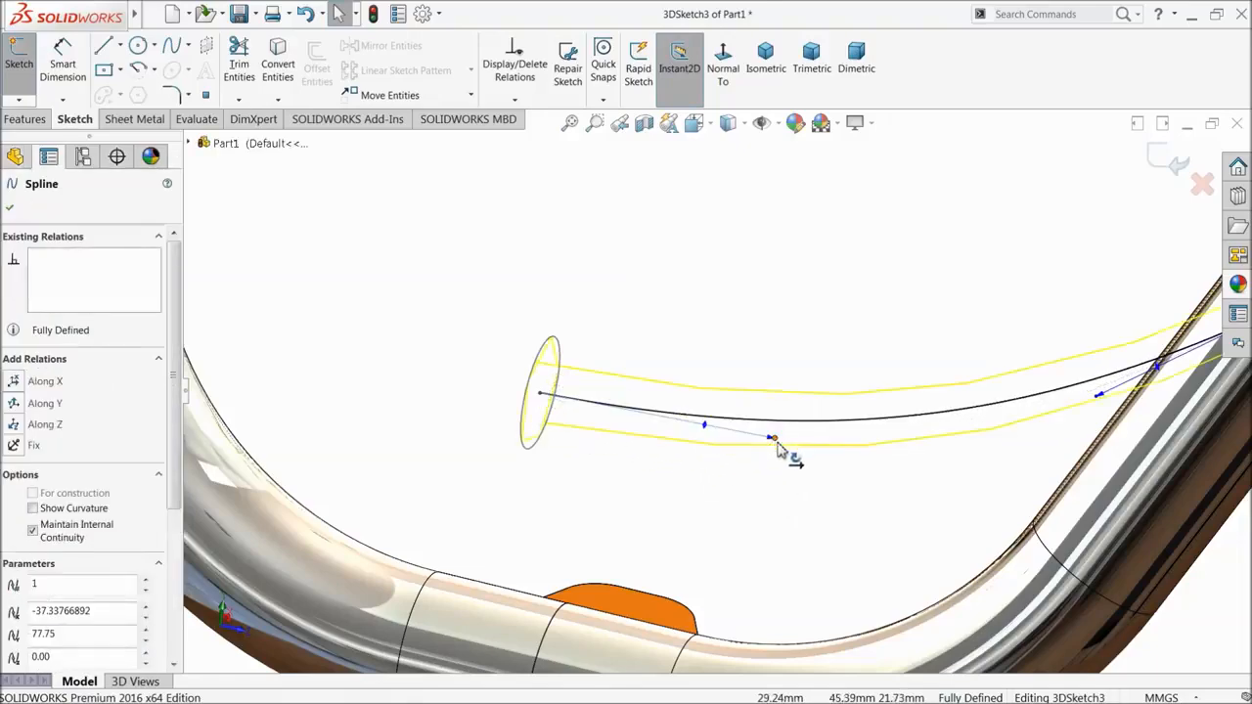
mouse_move(701, 467)
middle_down()
mouse_move(685, 456)
mouse_move(685, 468)
middle_up()
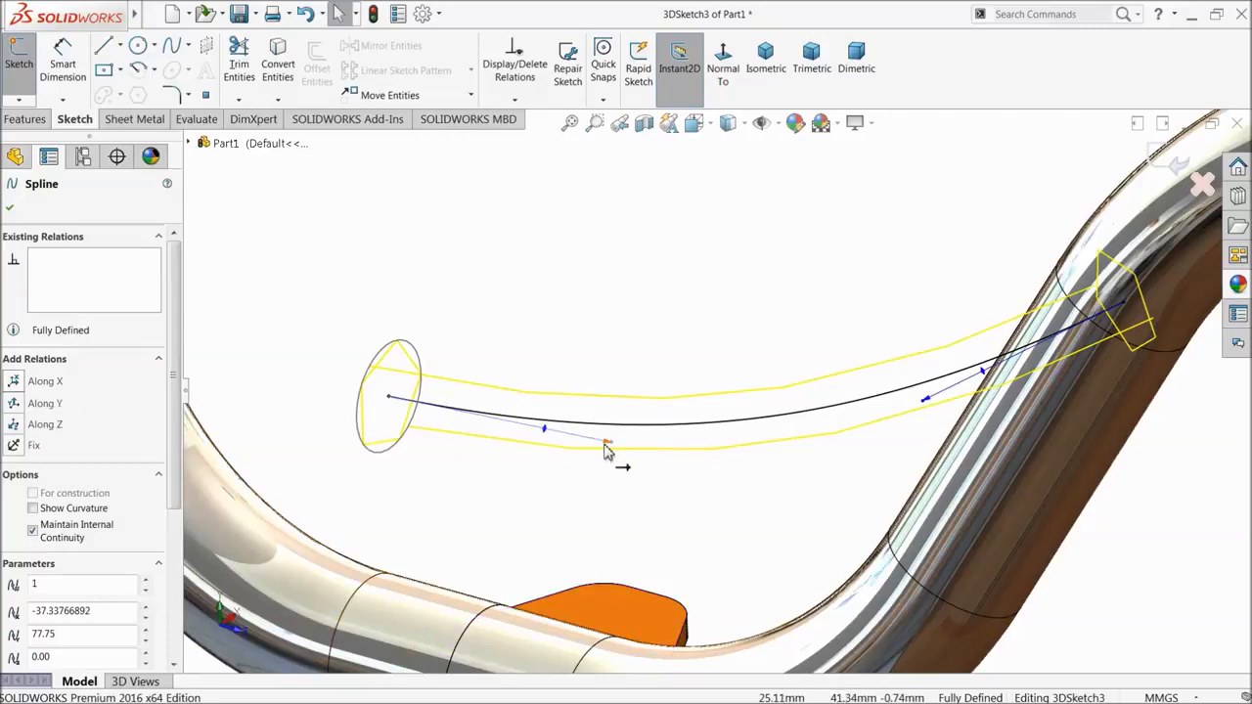
click(44, 383)
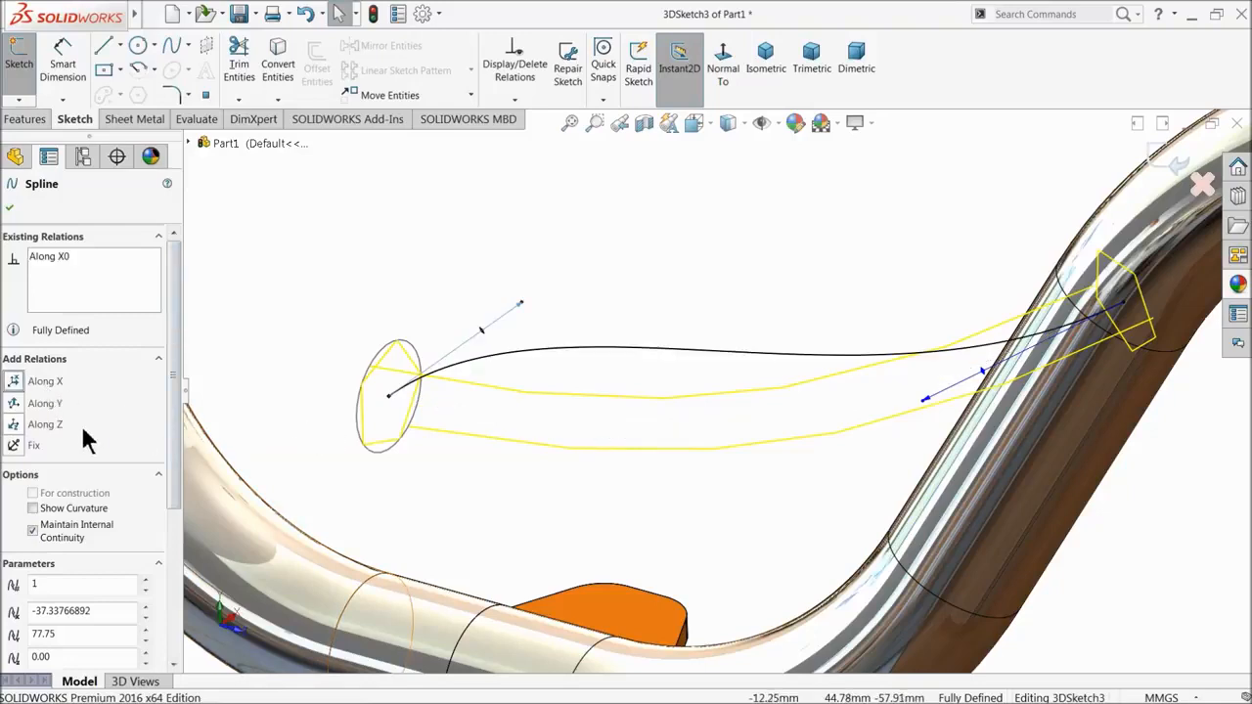
click(51, 404)
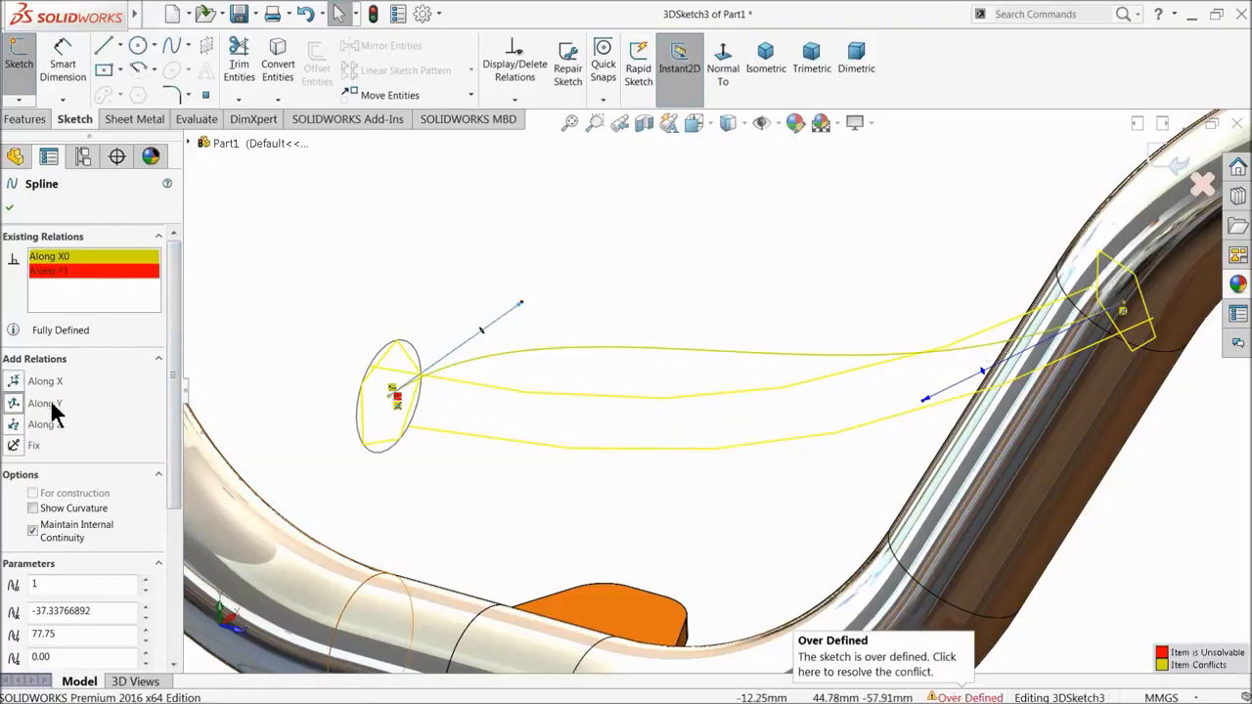
right_click(65, 278)
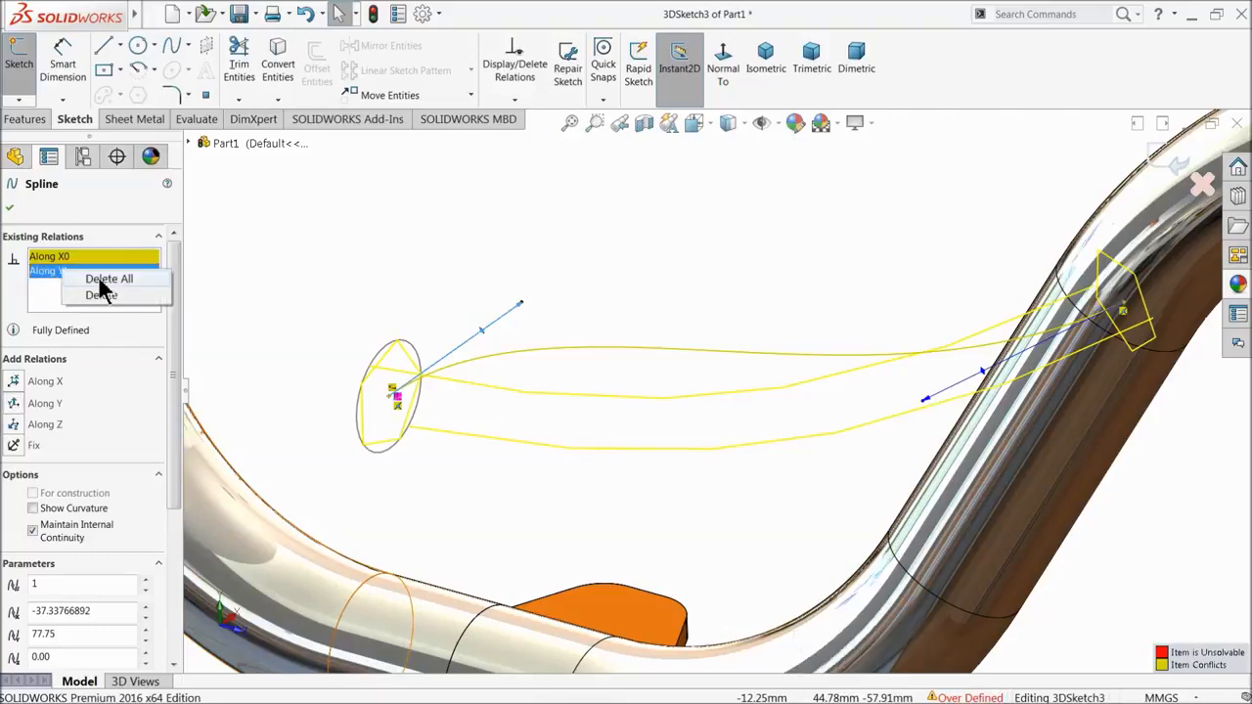
click(103, 280)
click(45, 408)
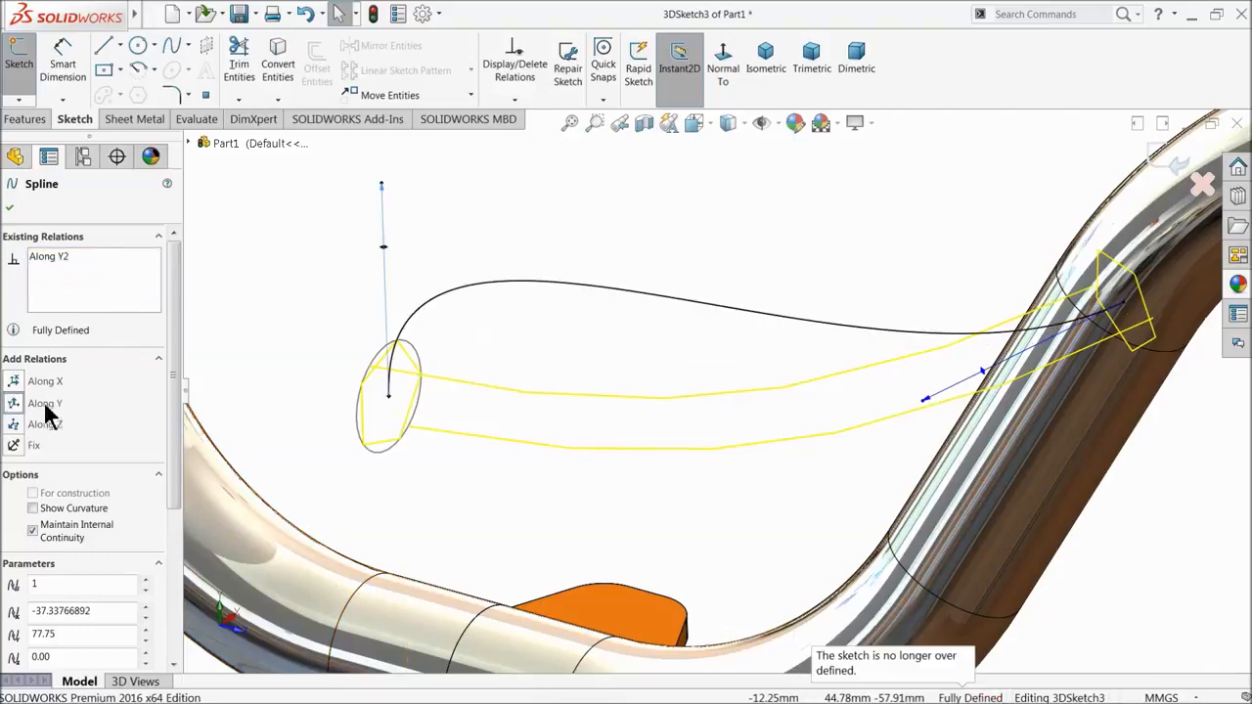
right_click(76, 279)
click(111, 288)
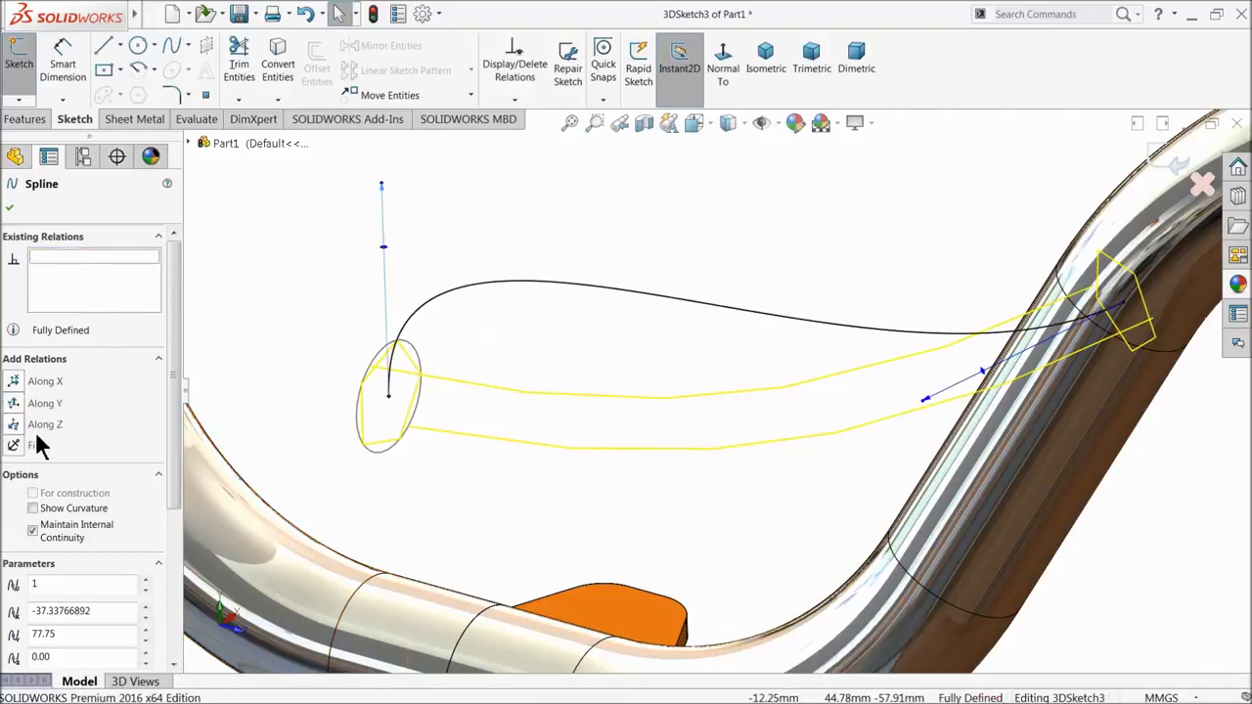
- Constrain the spline's start handle with an Along Z relation and exit the 3D sketch to rebuild the mirrored crossbar
click(45, 424)
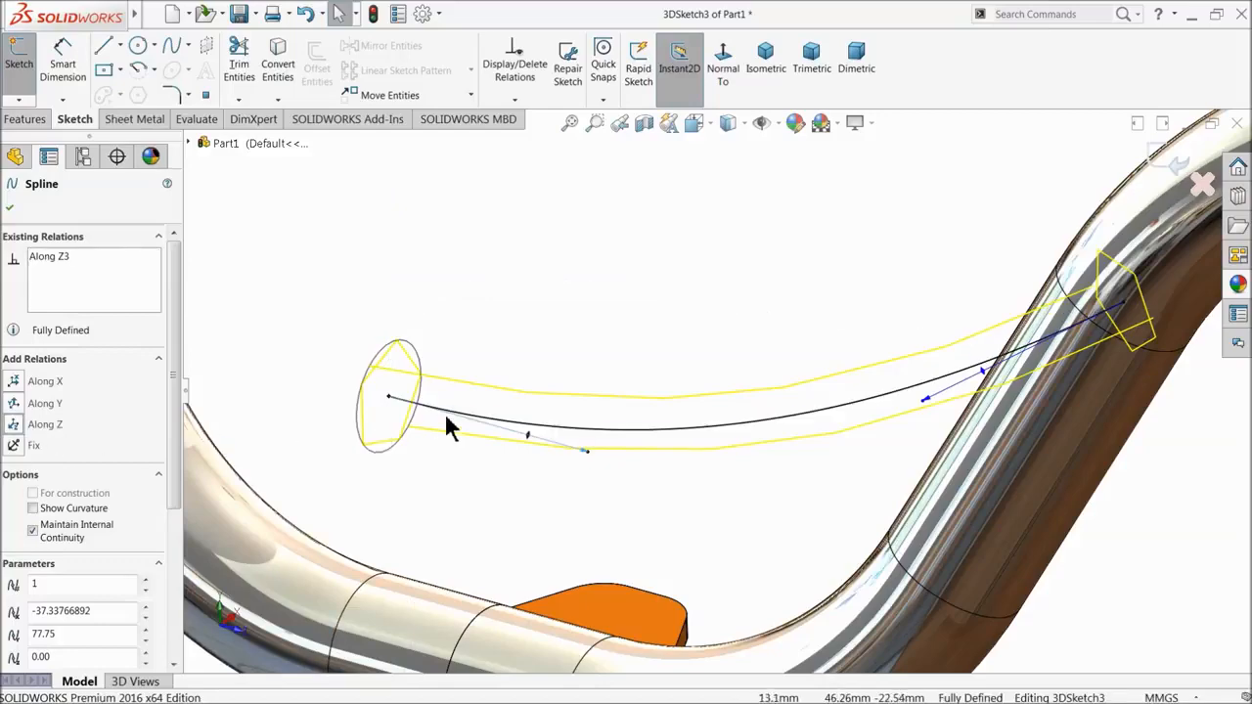
middle_drag(444, 413, 502, 440)
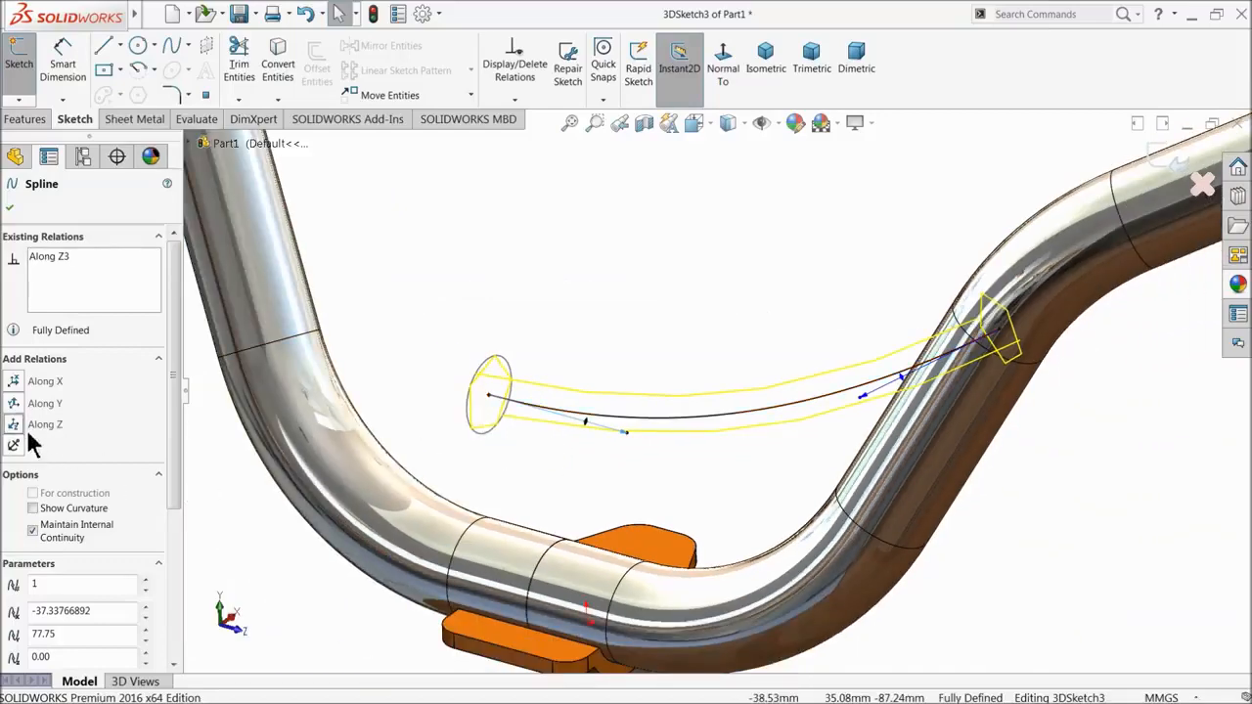
click(1177, 159)
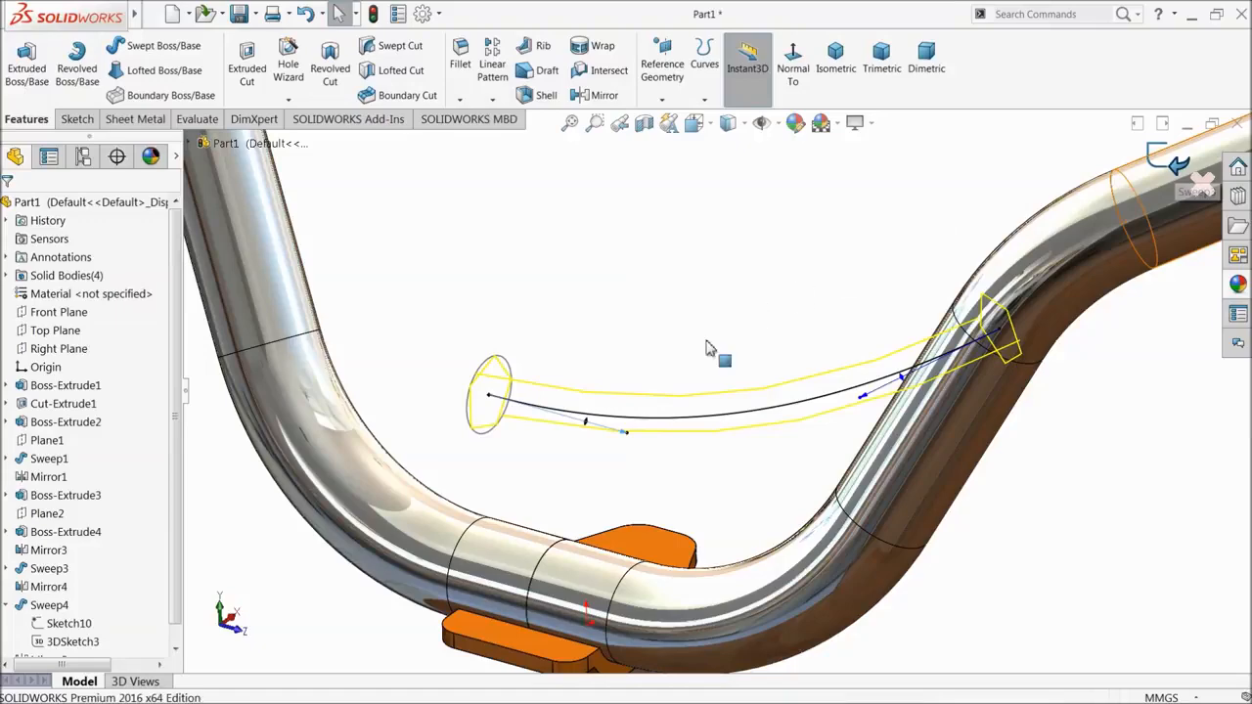
mouse_move(603, 421)
middle_down()
mouse_move(481, 425)
mouse_move(587, 408)
middle_up()
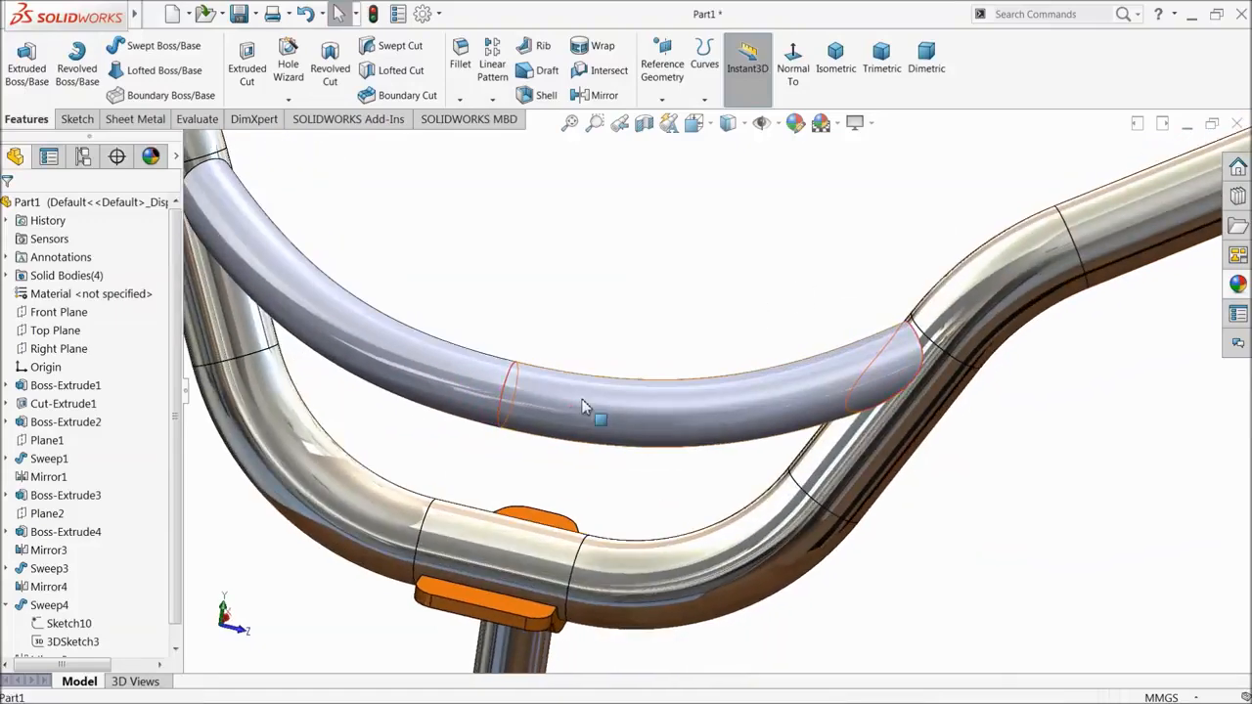
scroll(574, 349, up, 4)
middle_drag(573, 355, 524, 384)
click(7, 606)
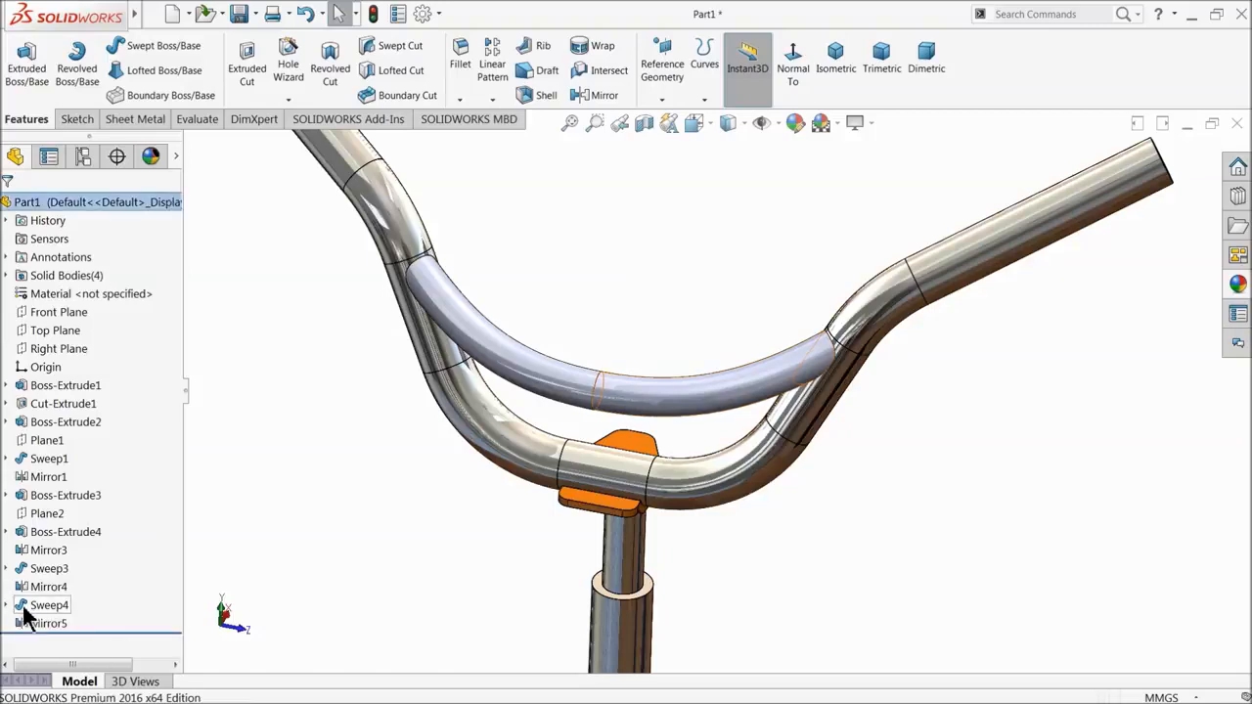
- Apply the chromium plate appearance to the crossbar sweep and its mirrored copy
click(27, 609)
ctrl+click(39, 624)
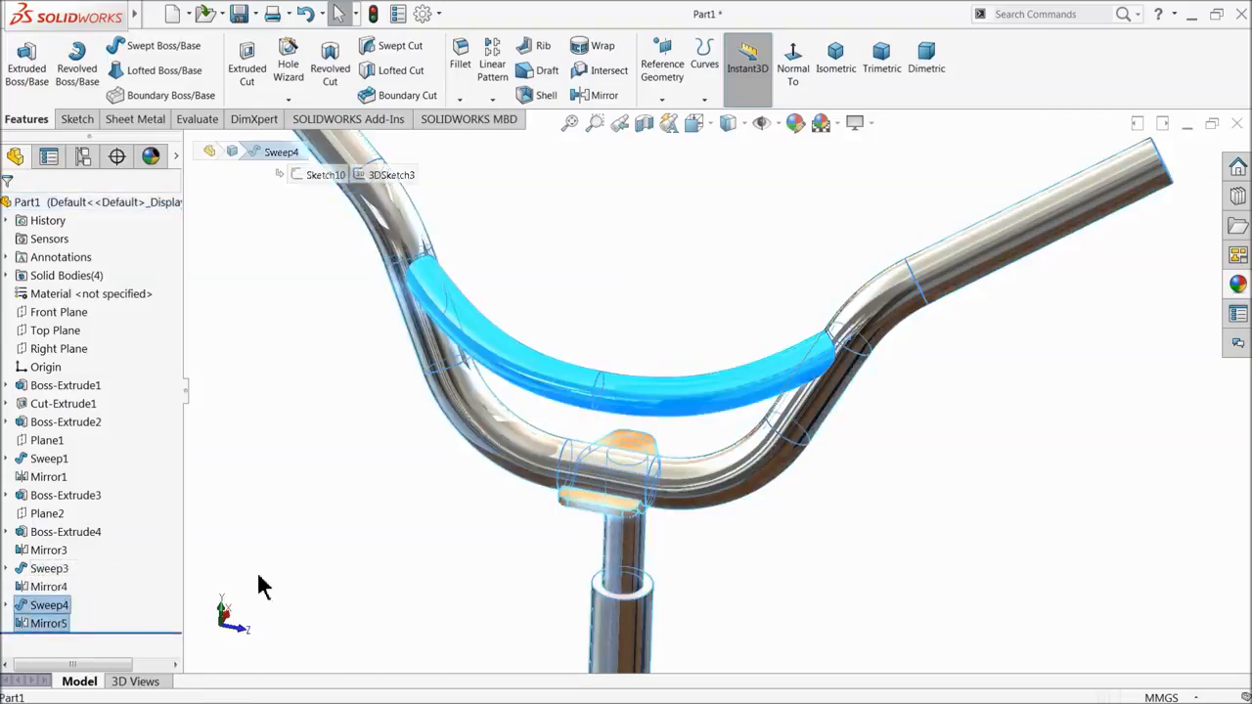
click(1238, 286)
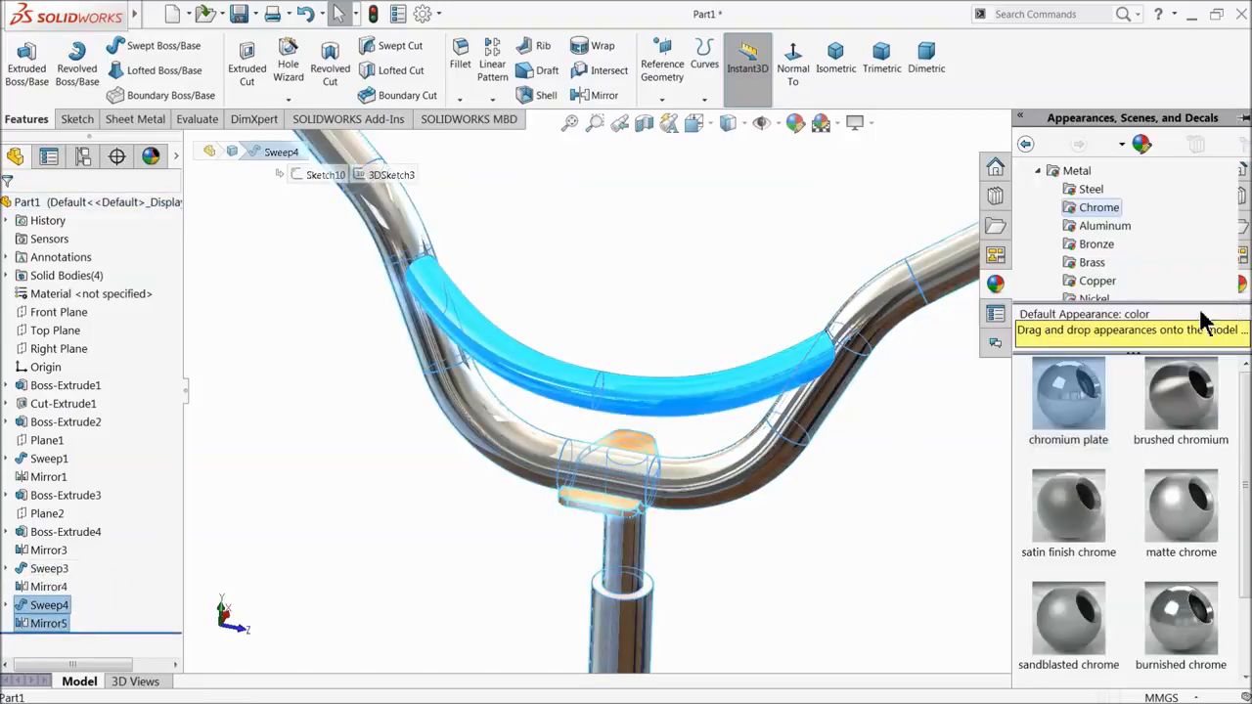
click(1079, 410)
scroll(717, 382, up, 3)
mouse_move(721, 327)
middle_down()
mouse_move(665, 296)
mouse_move(713, 313)
middle_up()
scroll(695, 385, up, 3)
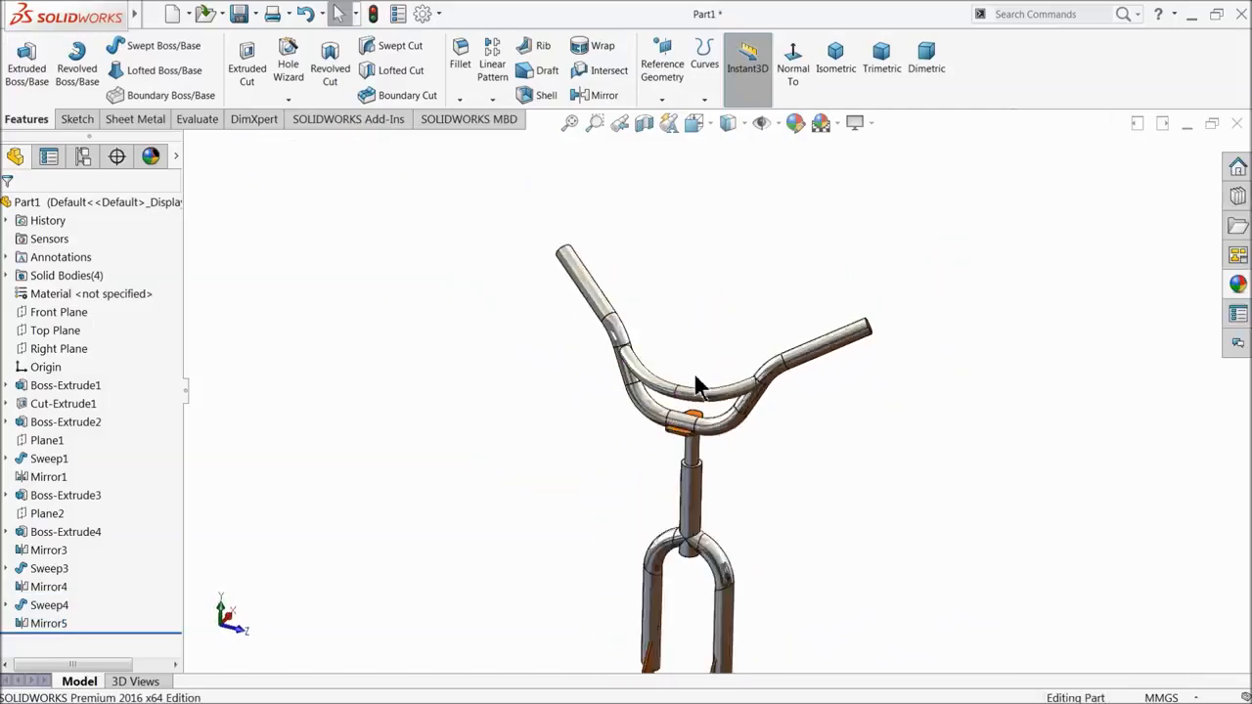
- Sketch a circle about 31 mm in diameter, concentric with the handlebar tube, on the tube's outer end face
scroll(916, 293, down, 10)
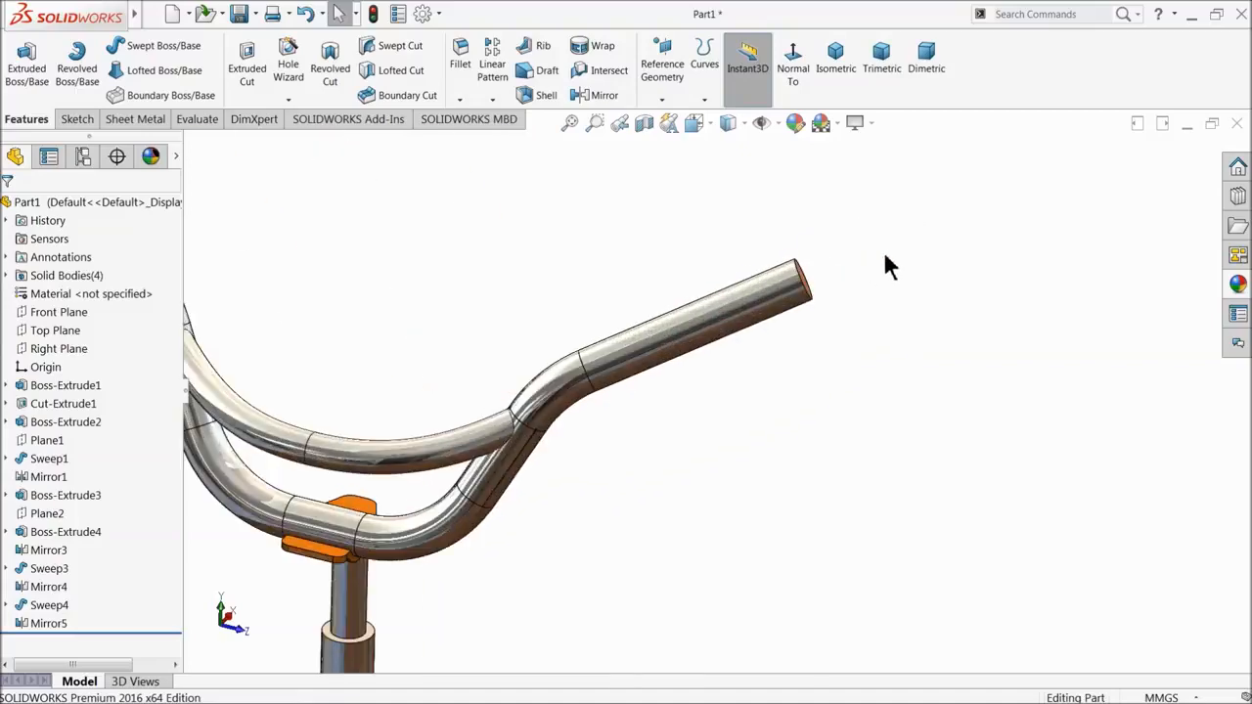
scroll(813, 338, down, 3)
click(808, 329)
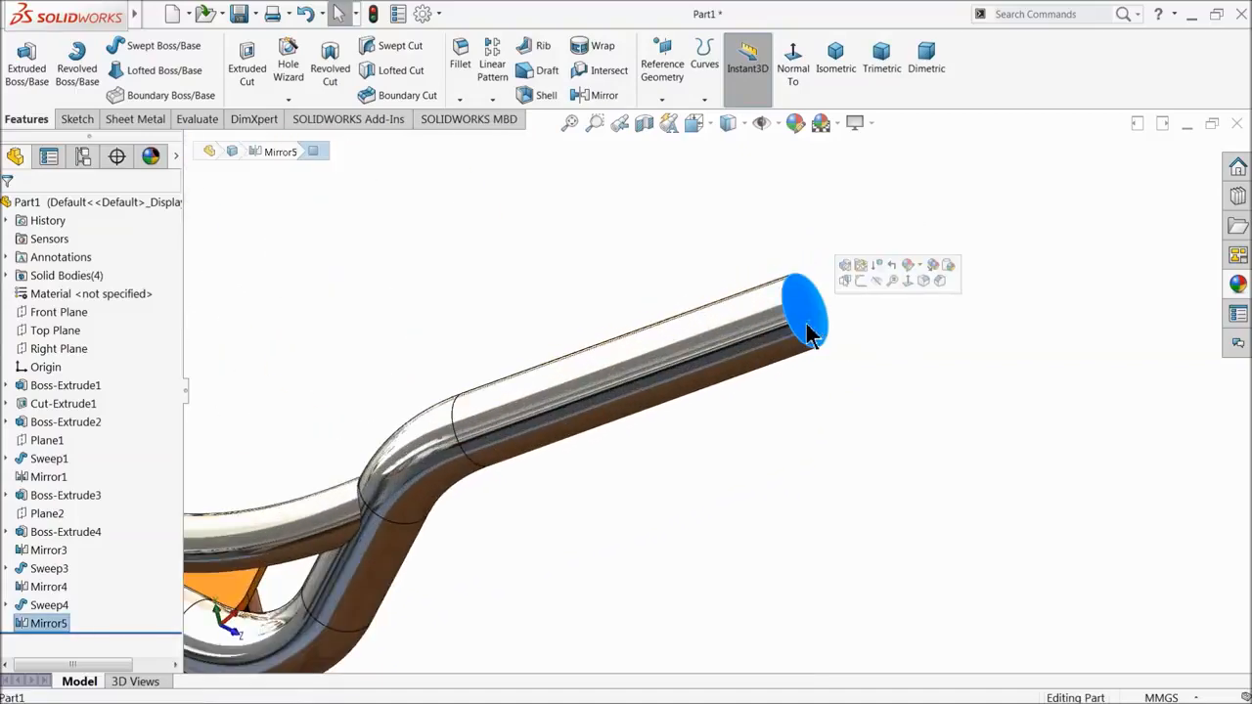
scroll(819, 304, down, 2)
scroll(786, 344, up, 3)
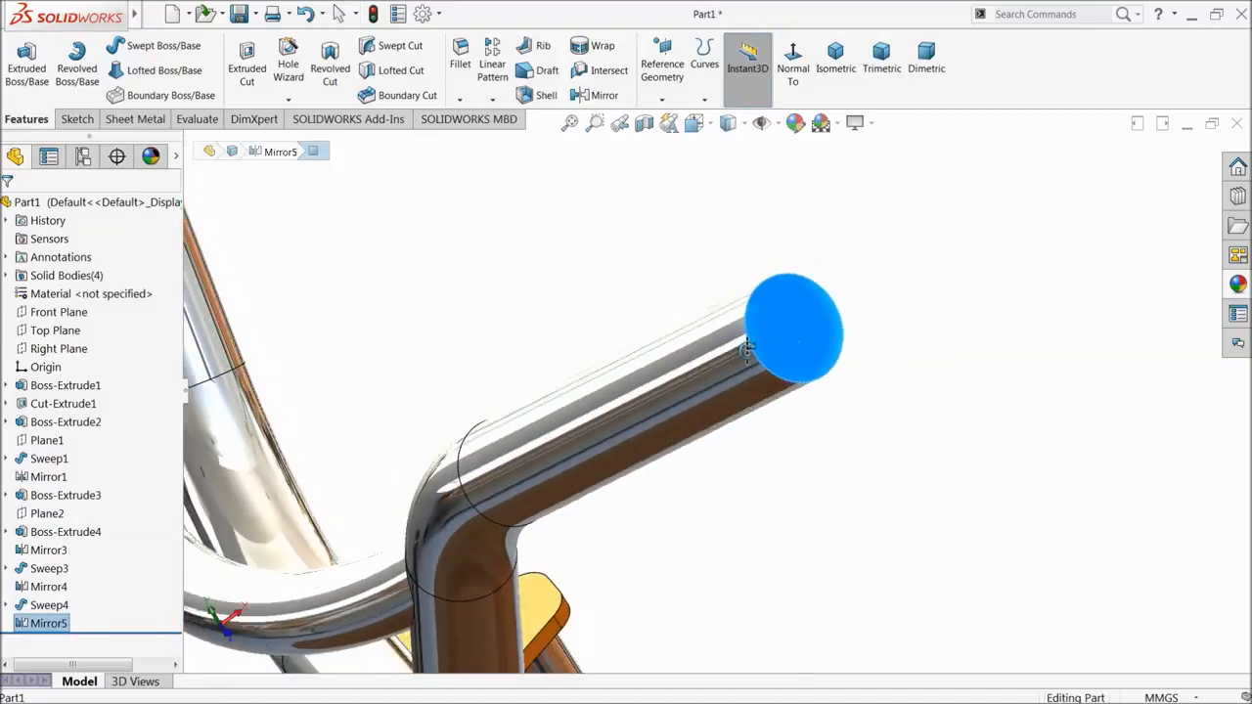
click(792, 346)
click(833, 301)
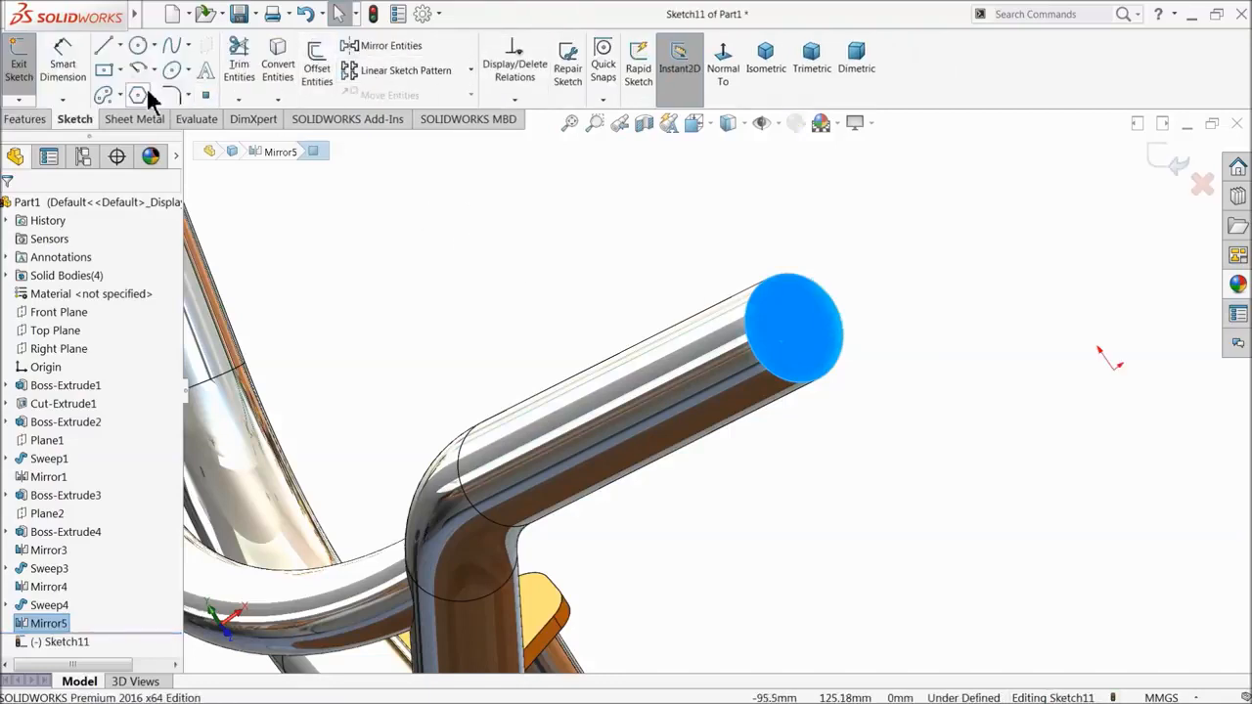
click(138, 46)
scroll(675, 235, down, 2)
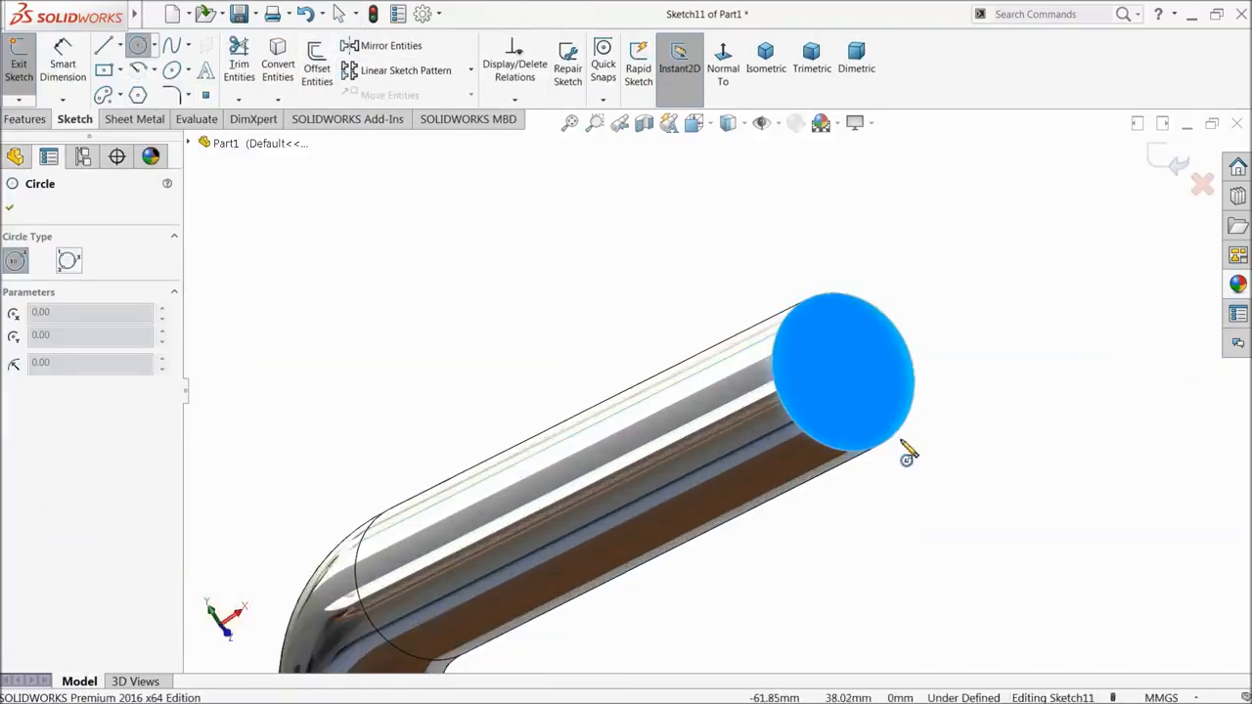
click(844, 379)
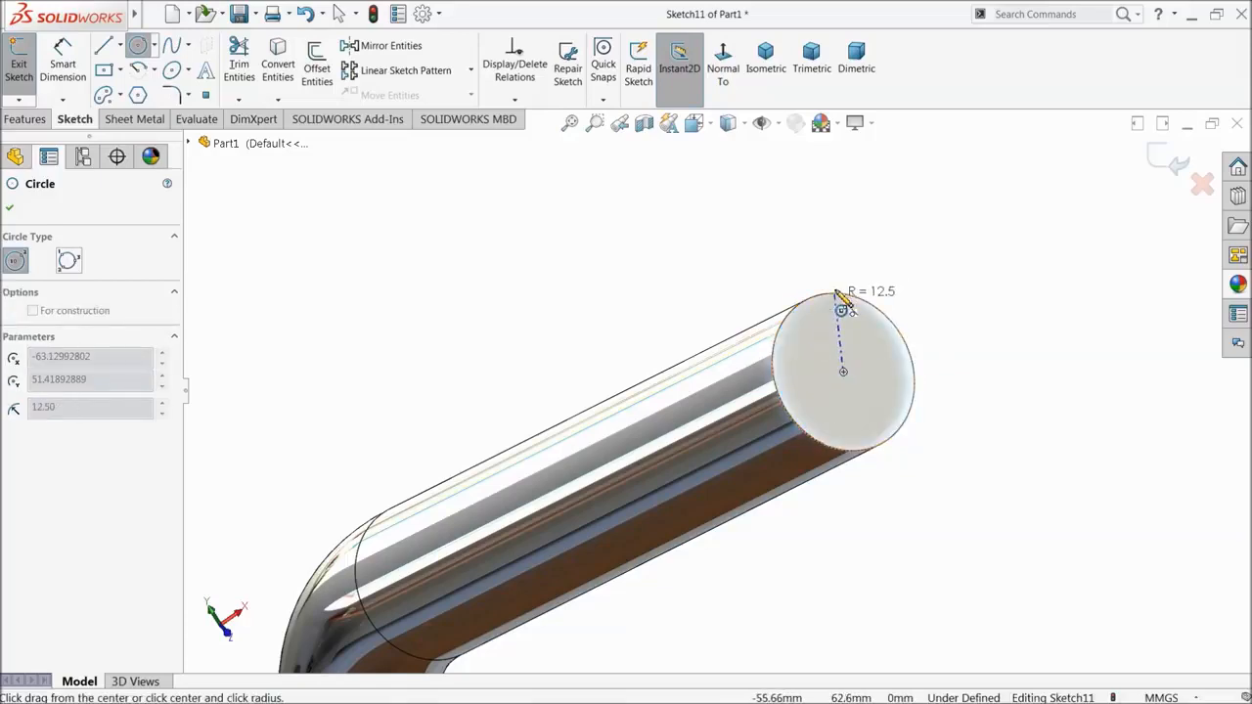
click(838, 277)
- Dimension the circle's diameter as 31.7 mm
click(63, 61)
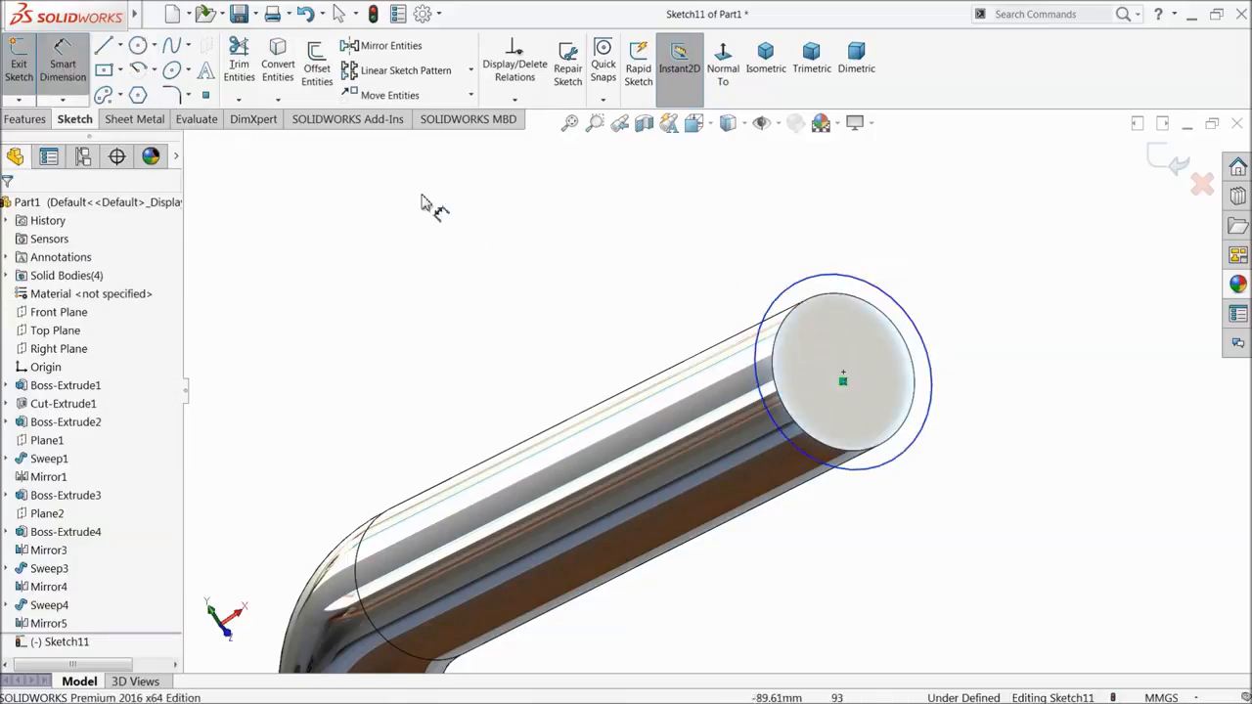
click(807, 293)
click(783, 231)
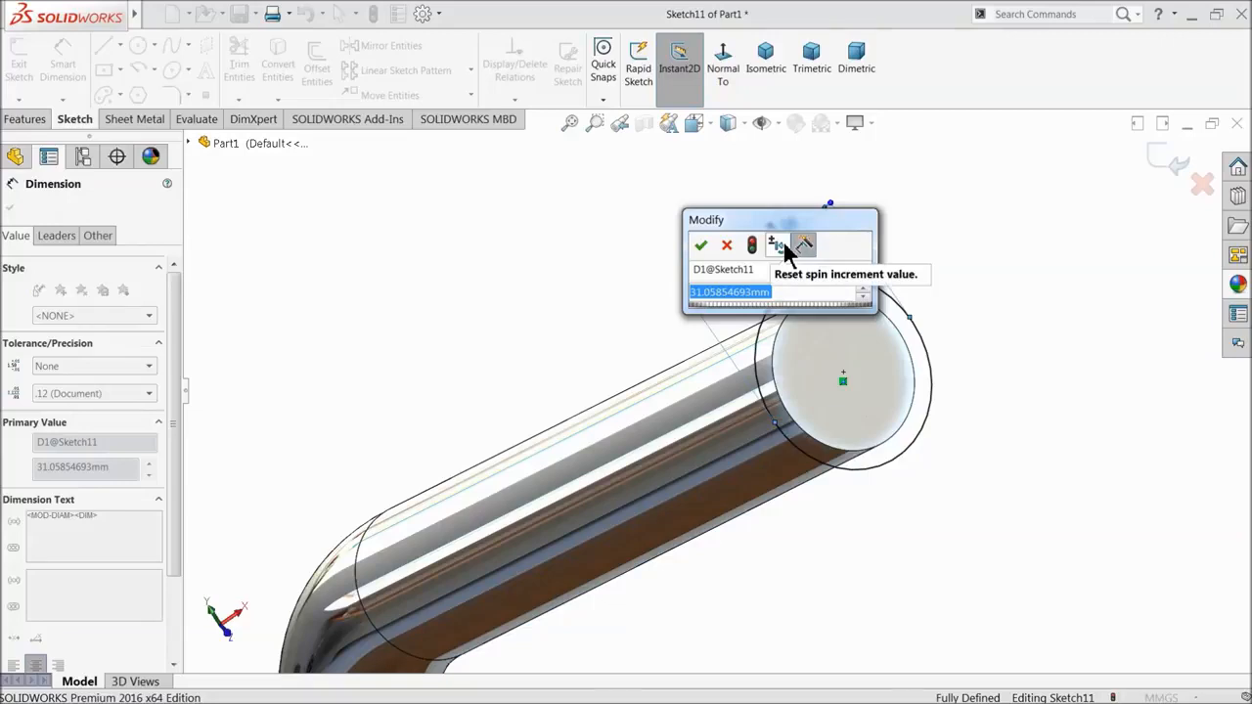
text(31.5)
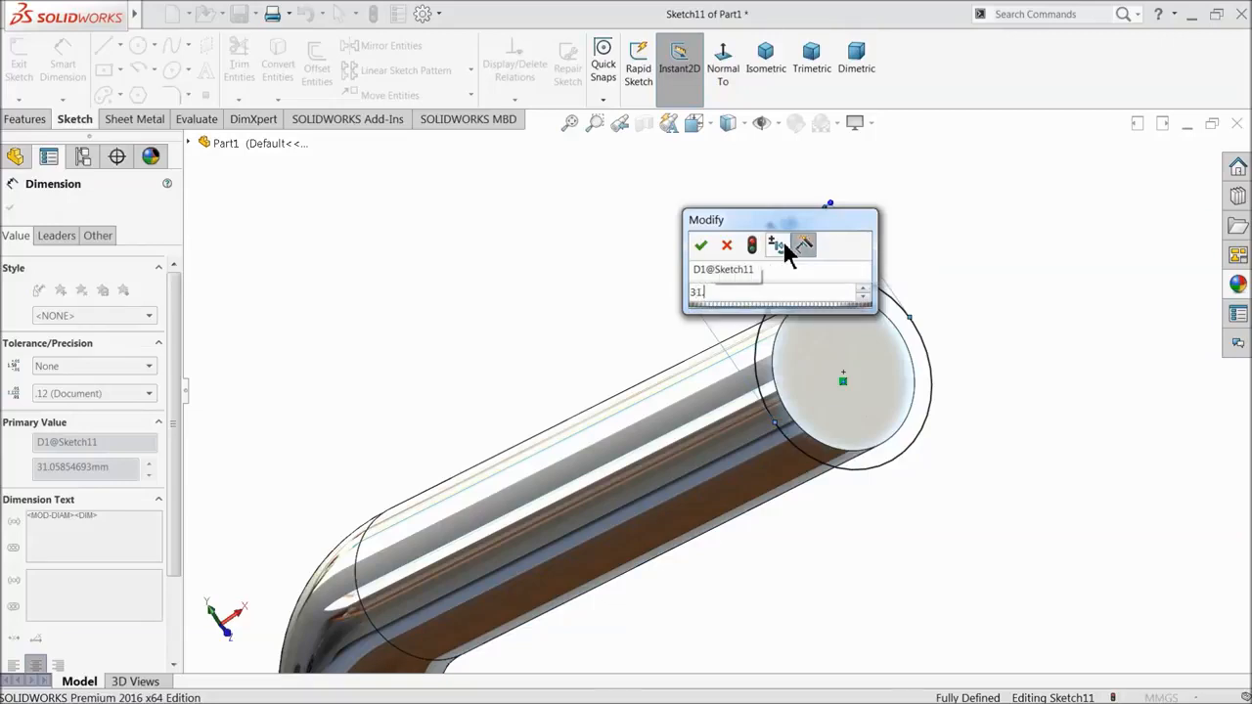
key(Return)
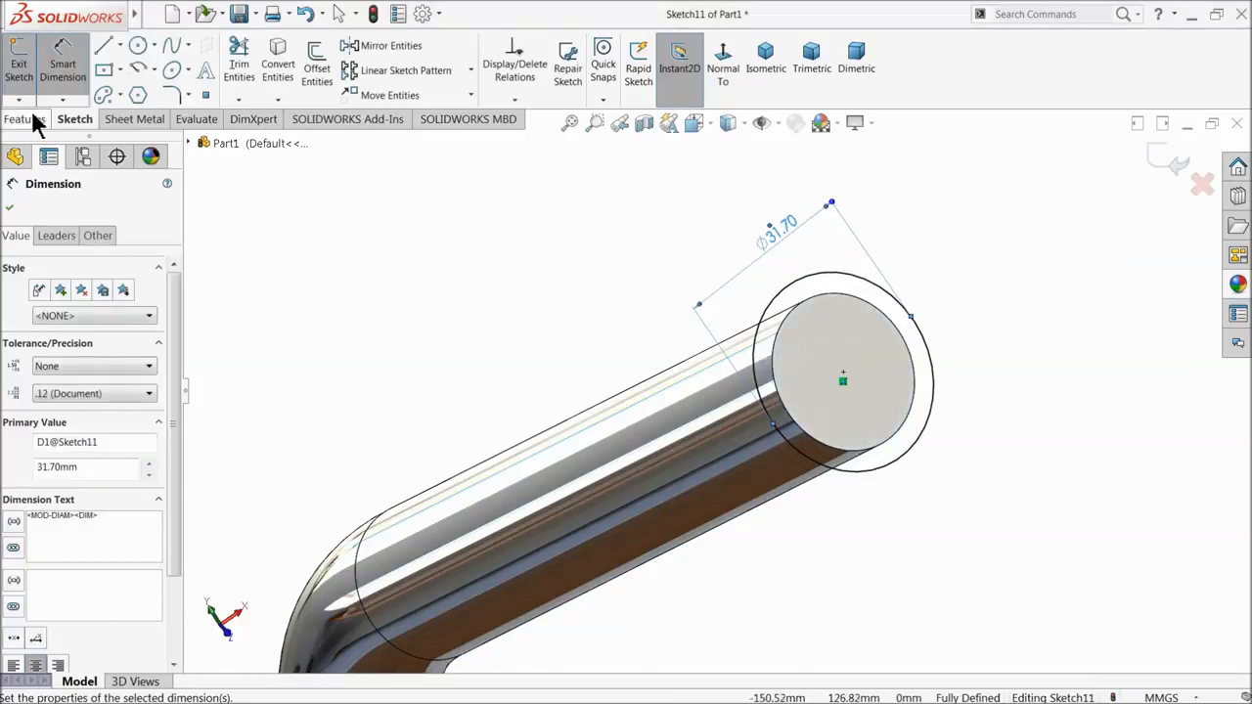
- Extrude the 31.7 mm circle 123 mm in the reversed direction, back over the handlebar tube, to form the grip with merged result
click(32, 120)
click(39, 82)
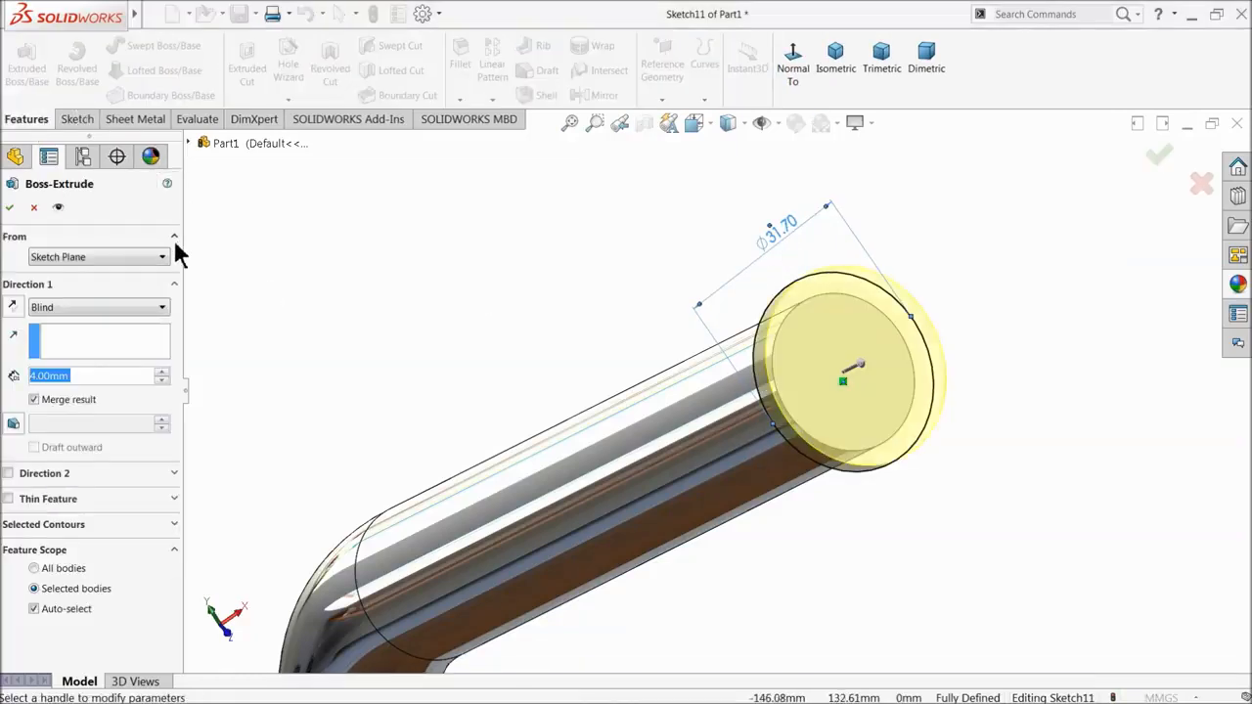
text(123)
key(Return)
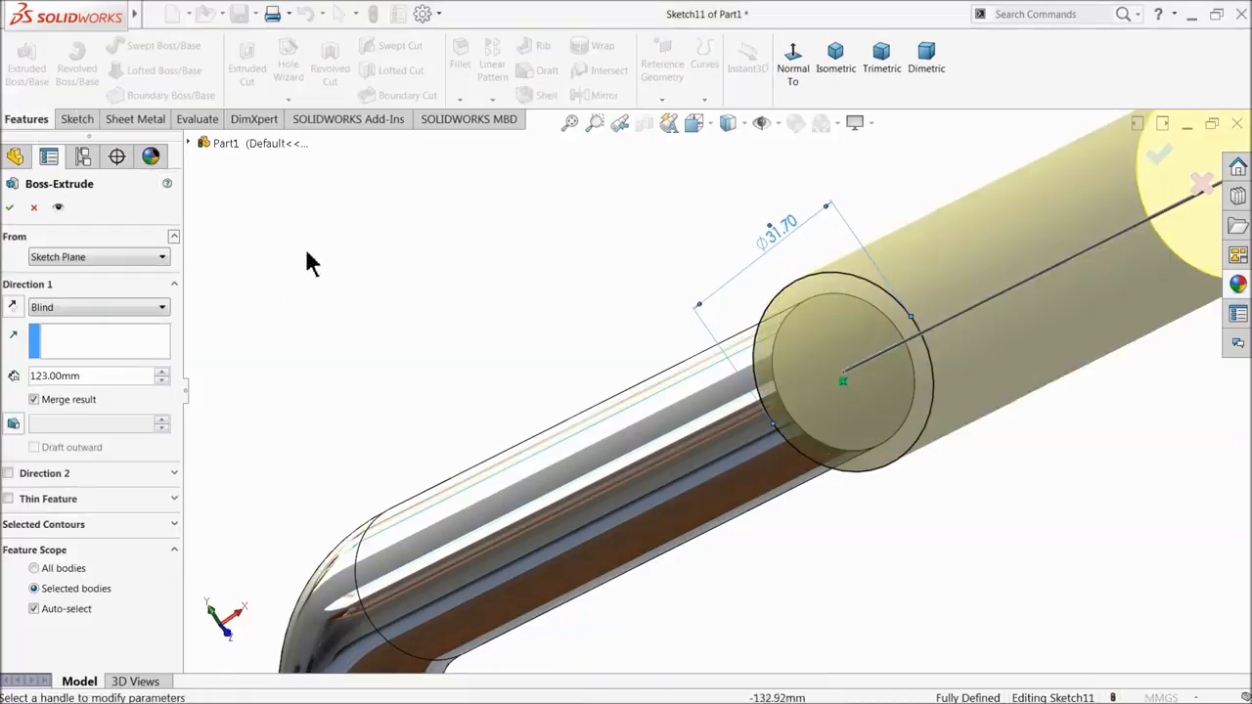
click(13, 308)
middle_drag(385, 299, 332, 328)
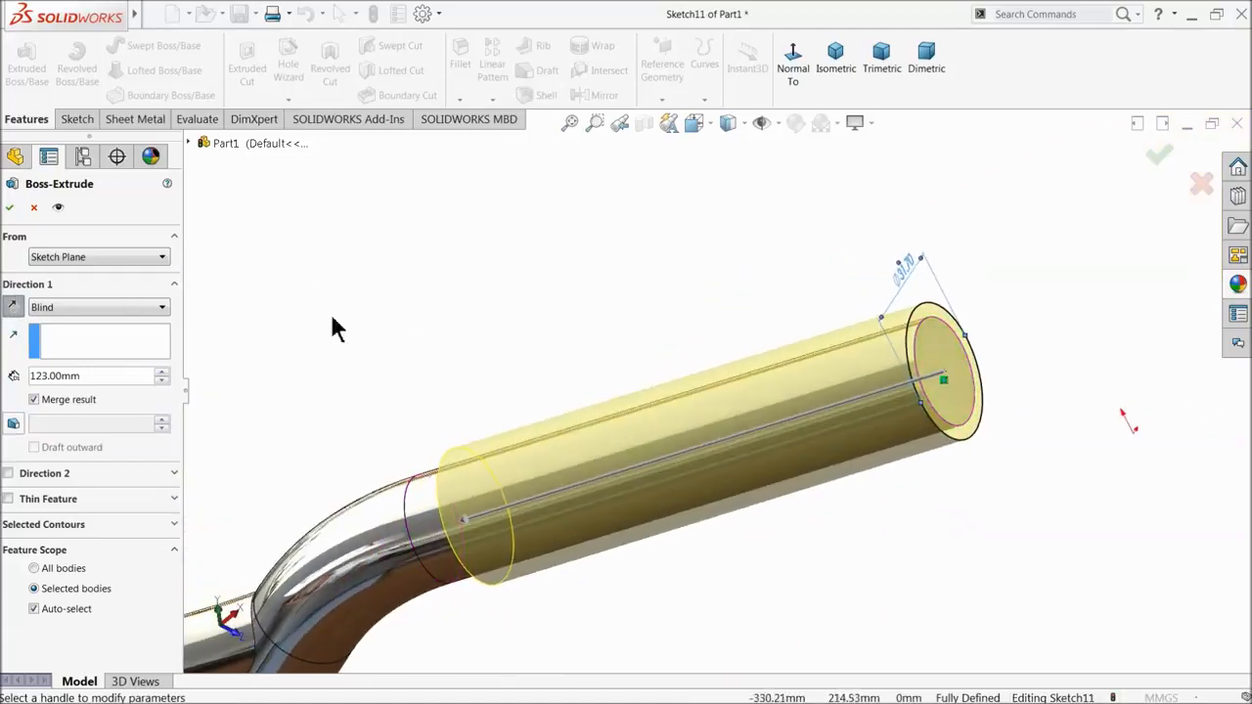
click(12, 208)
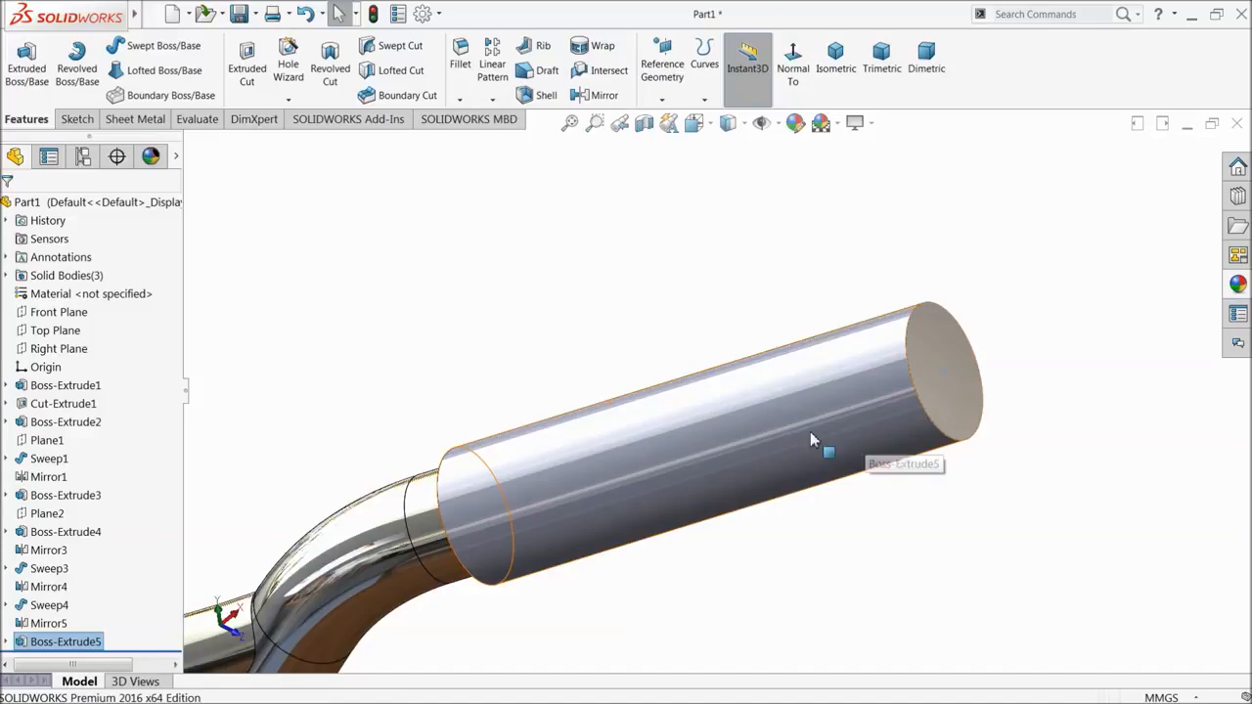
- Sketch a concentric circle about 44 mm in diameter on the ring-shaped inner end face of the grip
middle_drag(599, 454, 734, 424)
scroll(510, 466, down, 3)
click(468, 457)
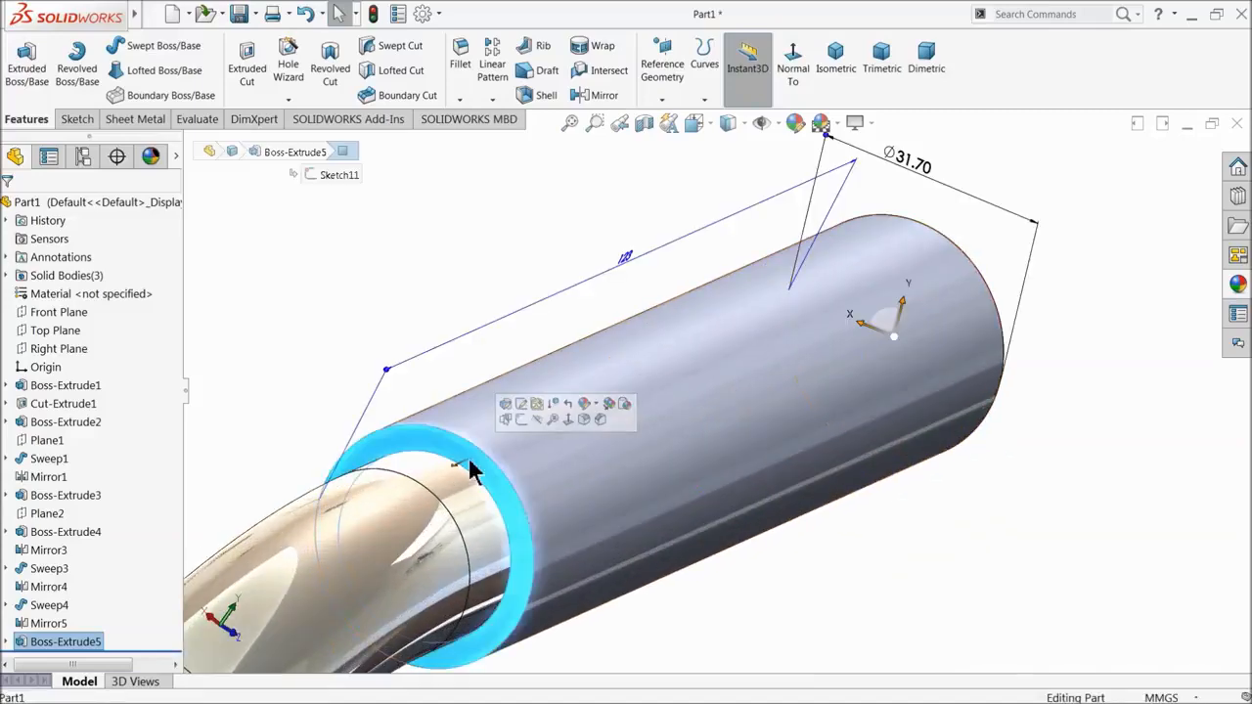
click(506, 421)
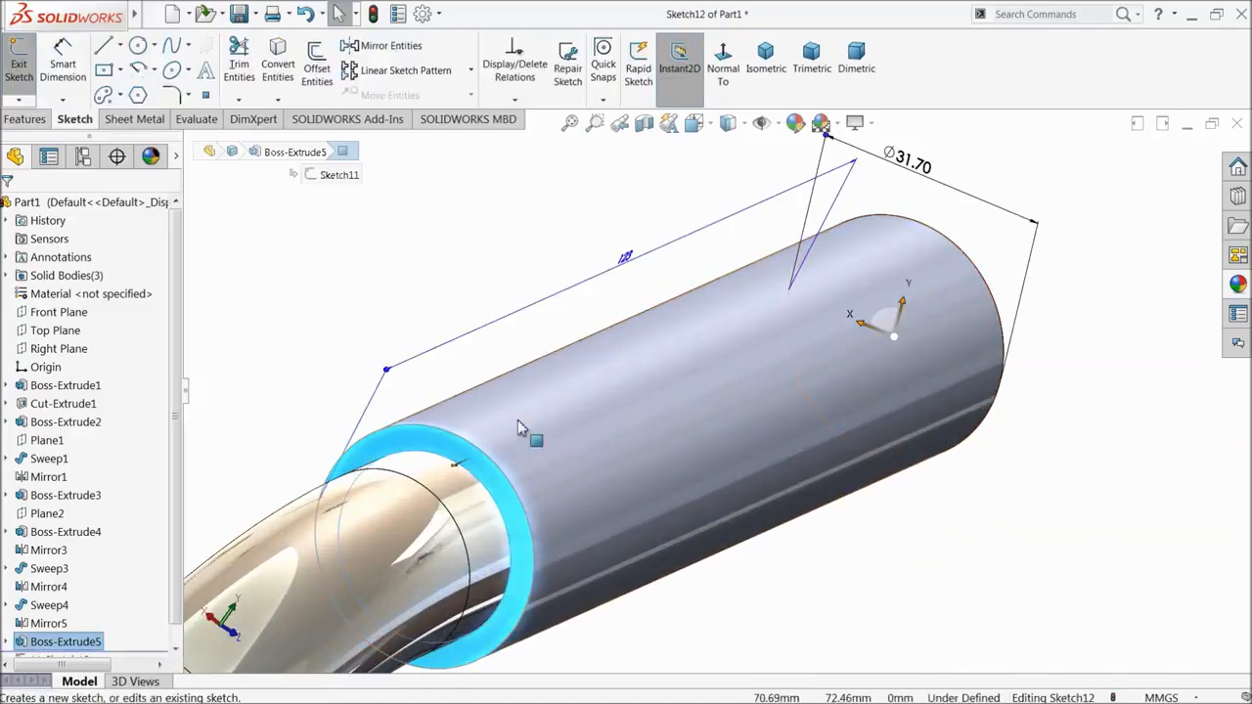
click(138, 46)
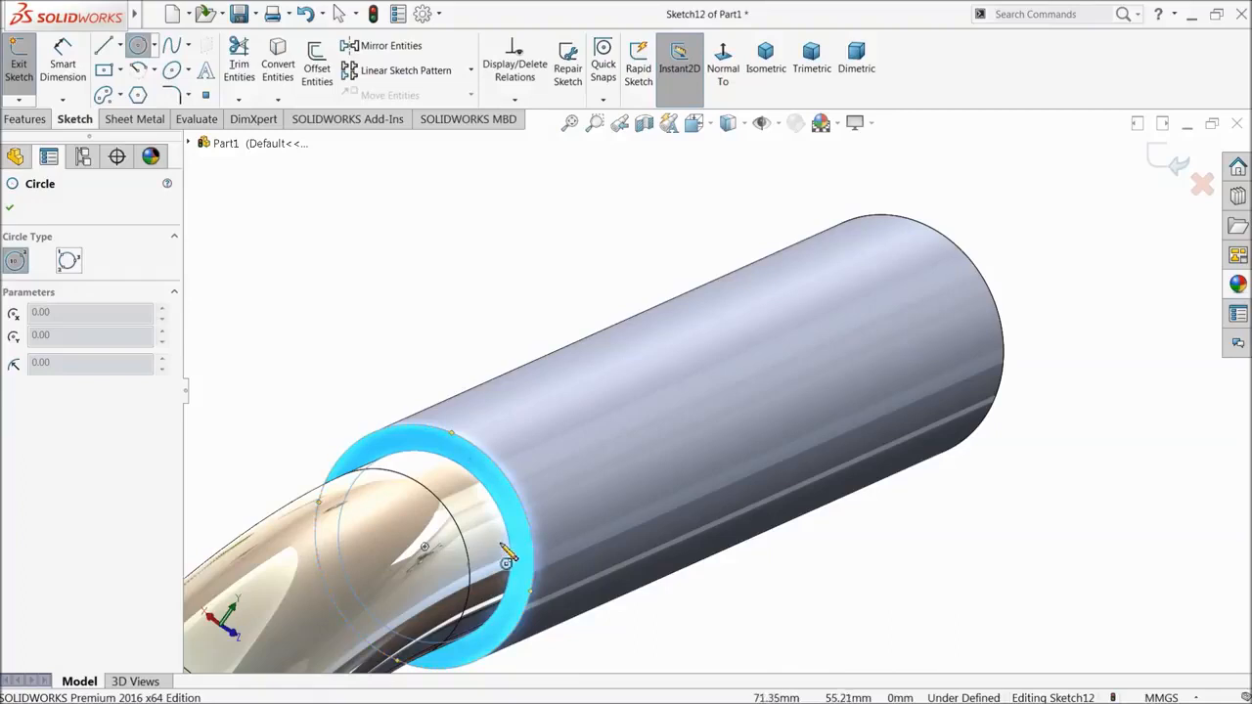
click(425, 554)
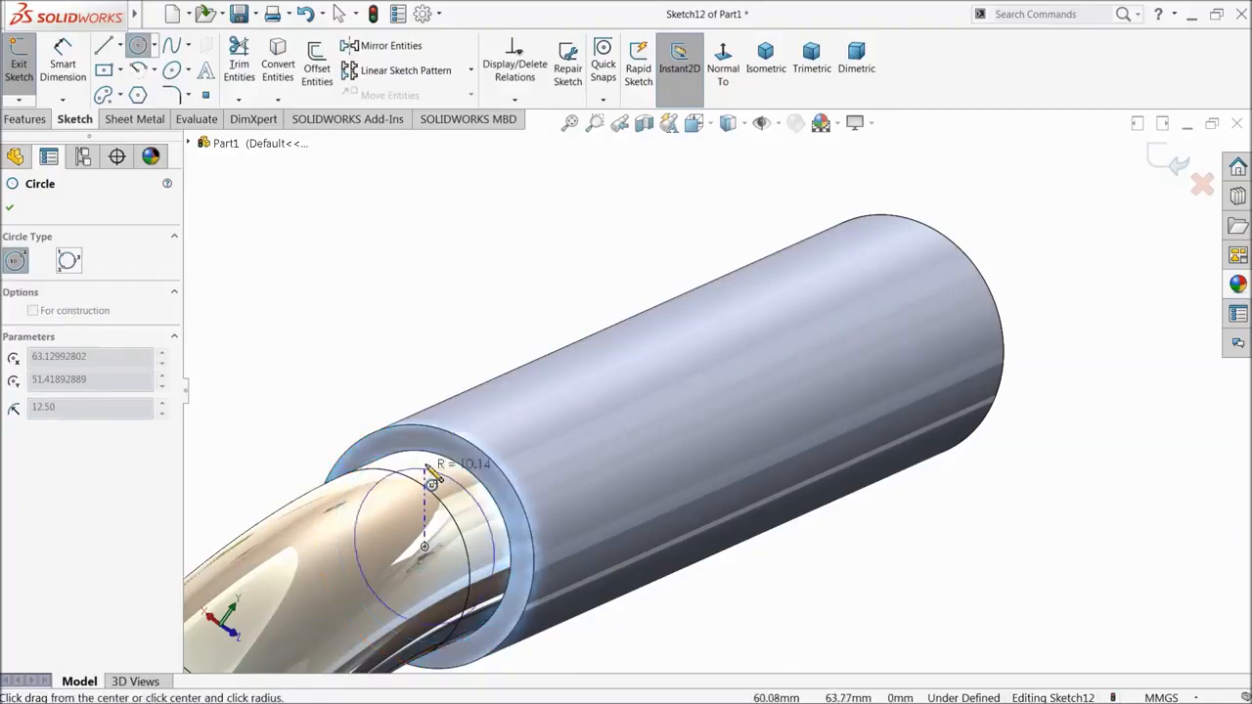
click(419, 383)
- Dimension the diameter of the circle at the grip's inner end as 61.5 mm
click(63, 61)
click(398, 380)
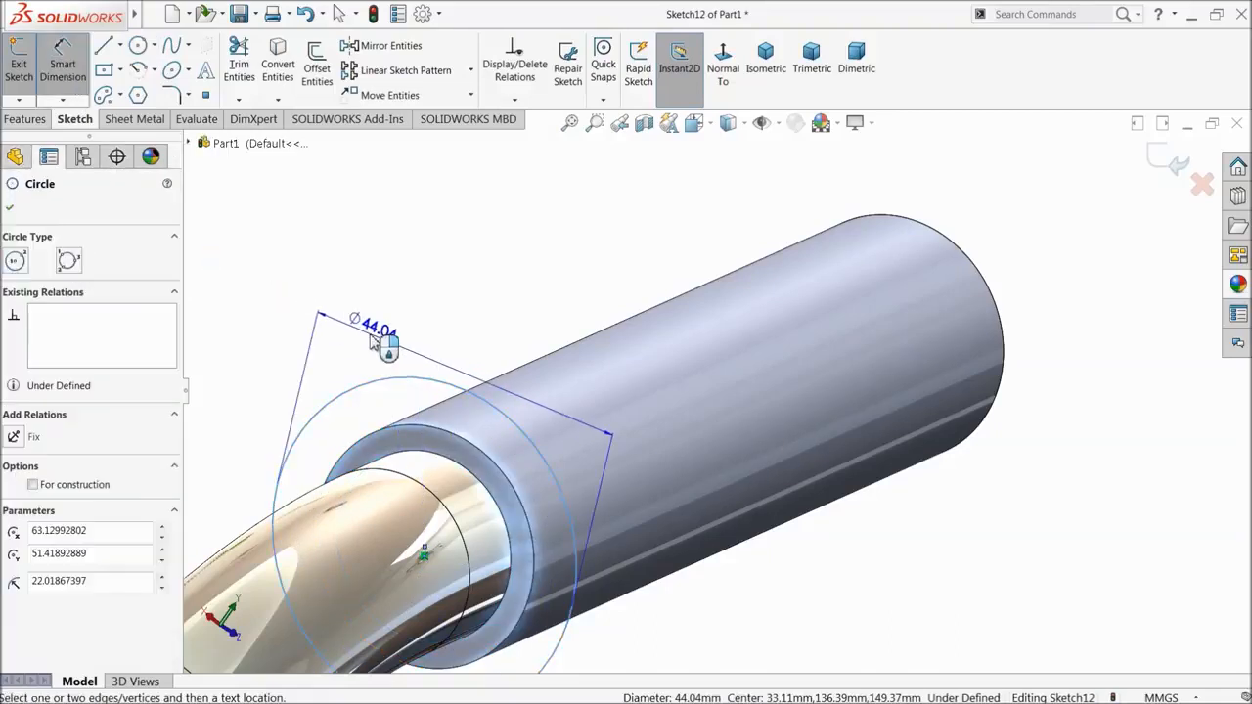
click(391, 343)
text(61.5)
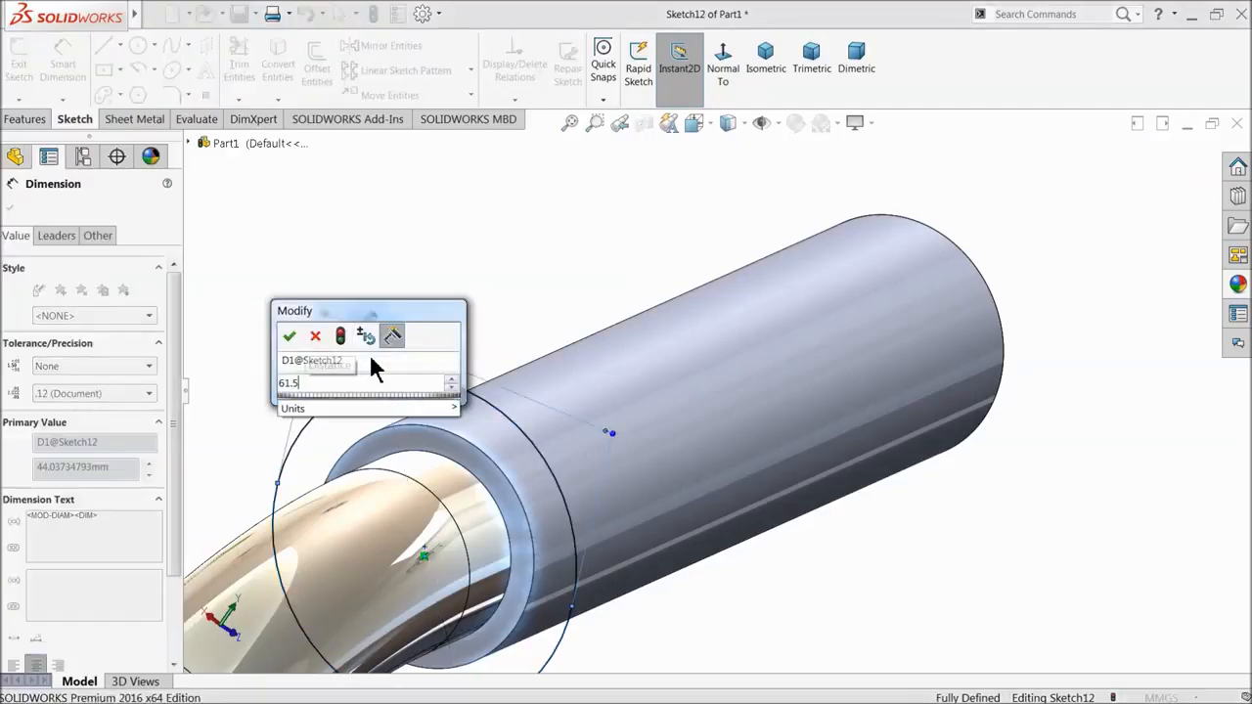
key(Return)
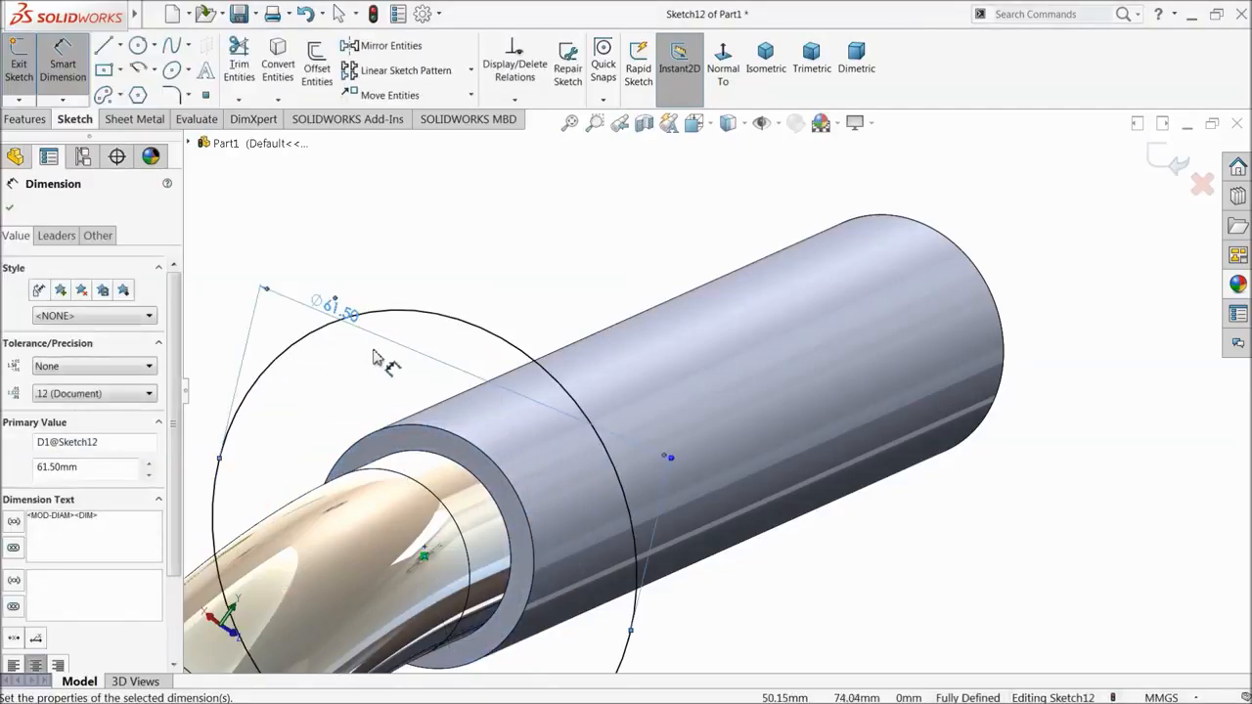
- Change the diameter of the circle at the grip's inner end to 60 mm
scroll(486, 394, up, 3)
middle_drag(486, 394, 483, 424)
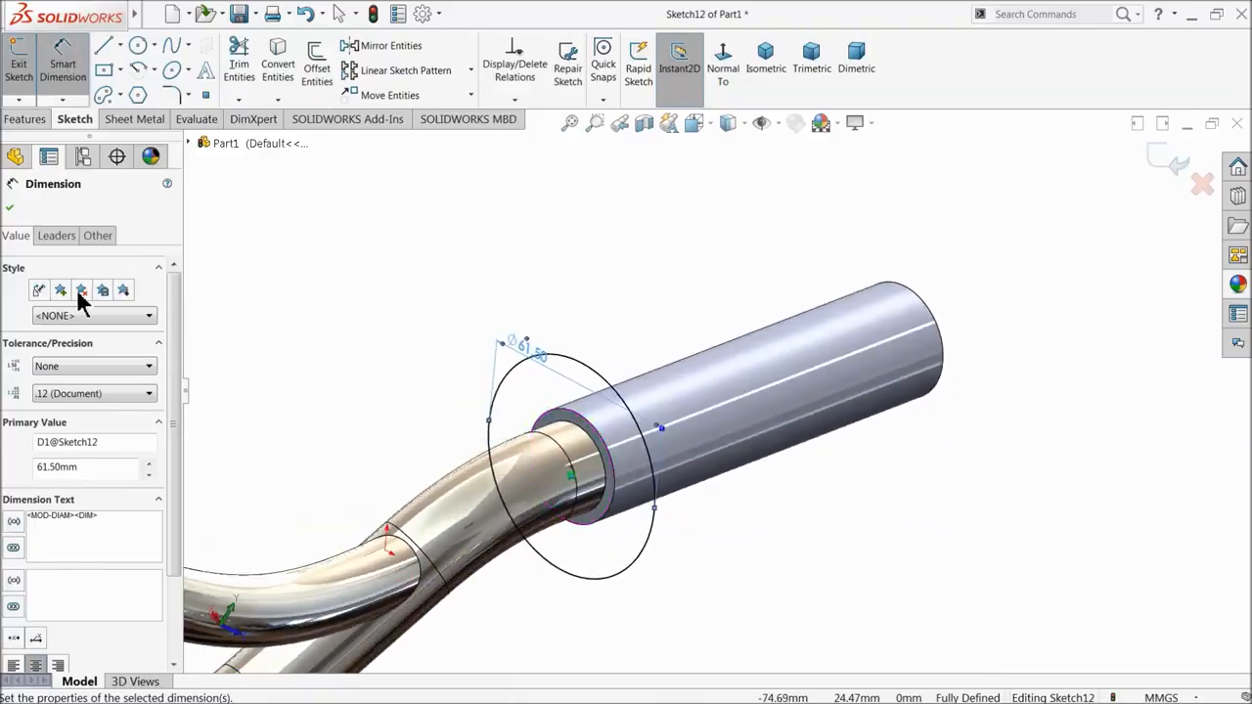
double_click(543, 358)
text(60)
key(Return)
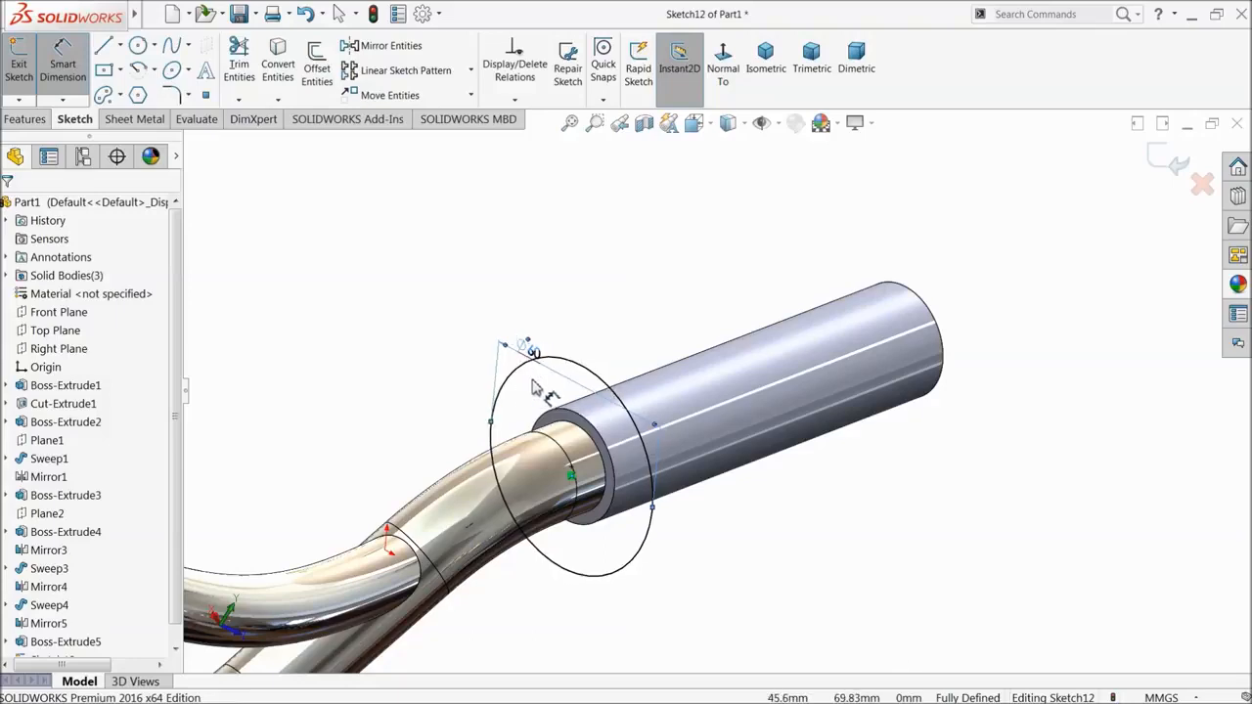
- Extrude the 60 mm circle 4.5 mm in the reversed direction, toward the grip, to form a flange at its inner end
click(34, 119)
click(39, 78)
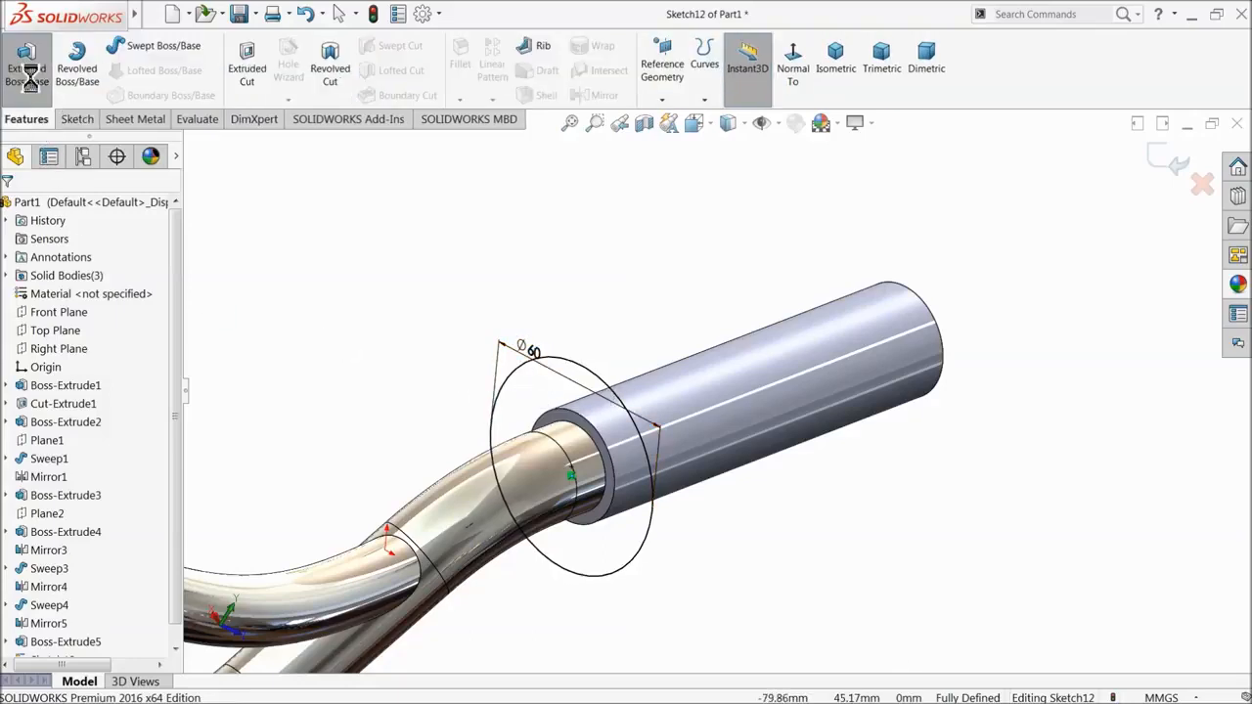
text(4)
key(Return)
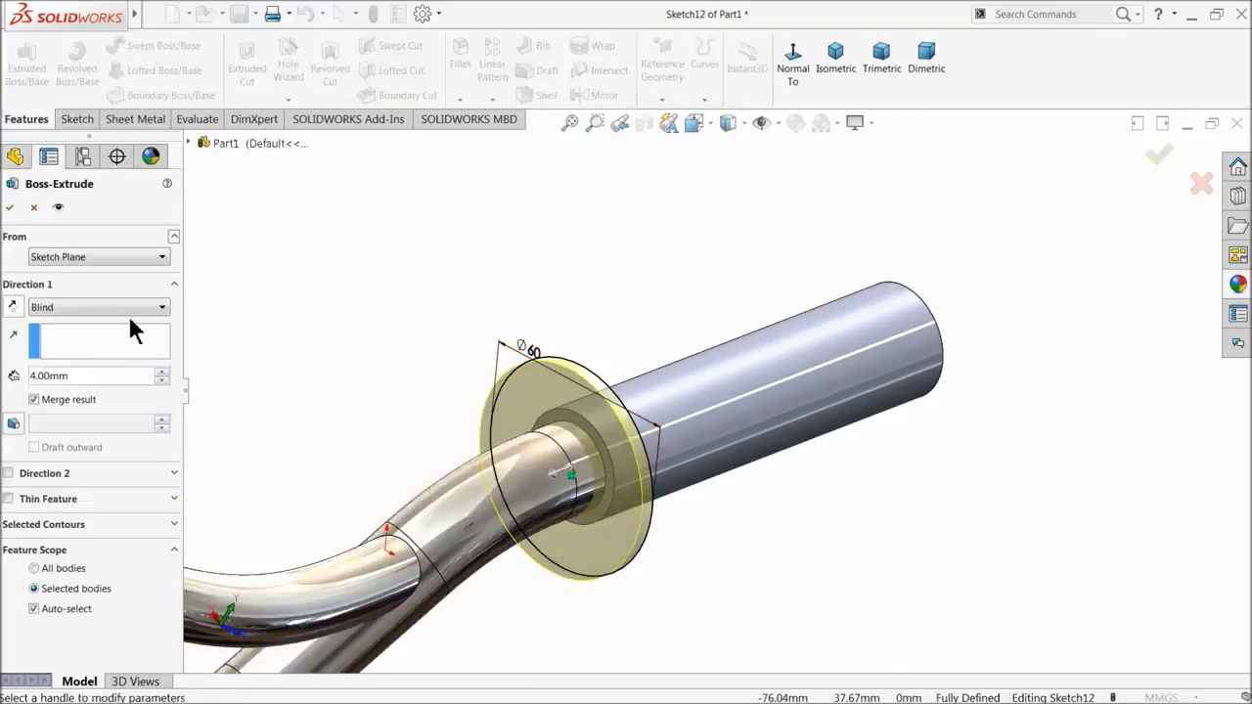
click(14, 307)
text(4.5)
key(Return)
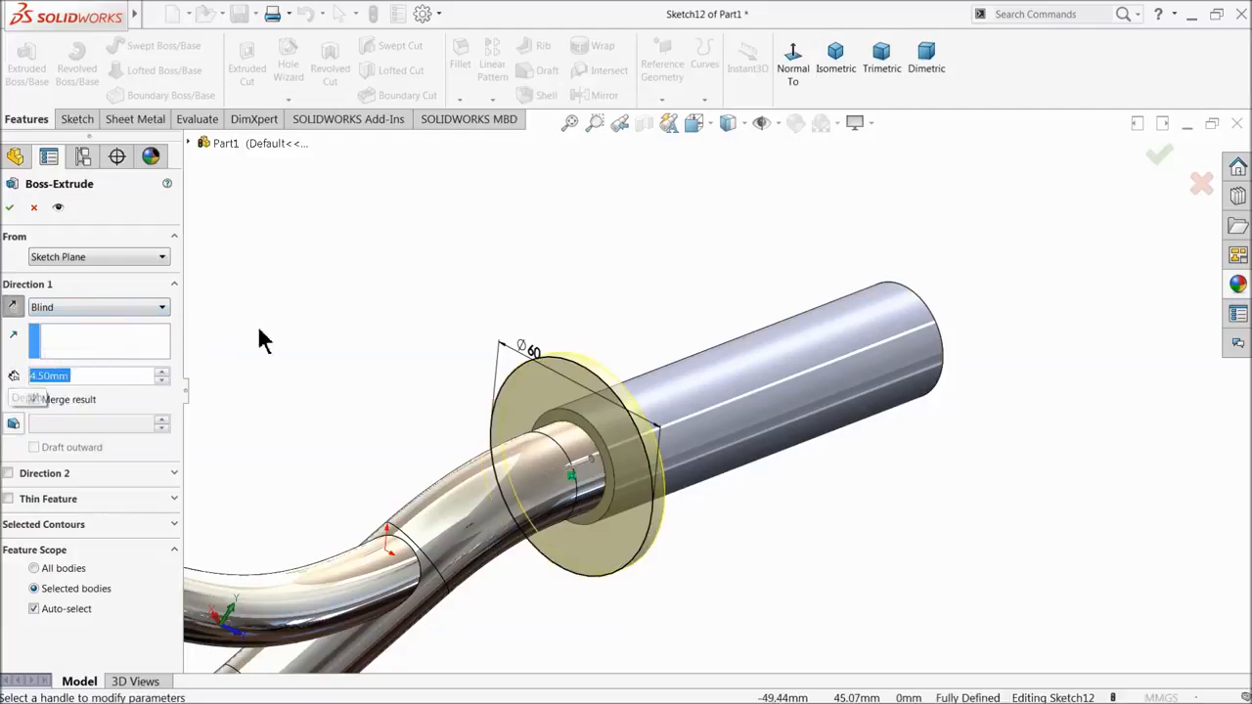
click(11, 209)
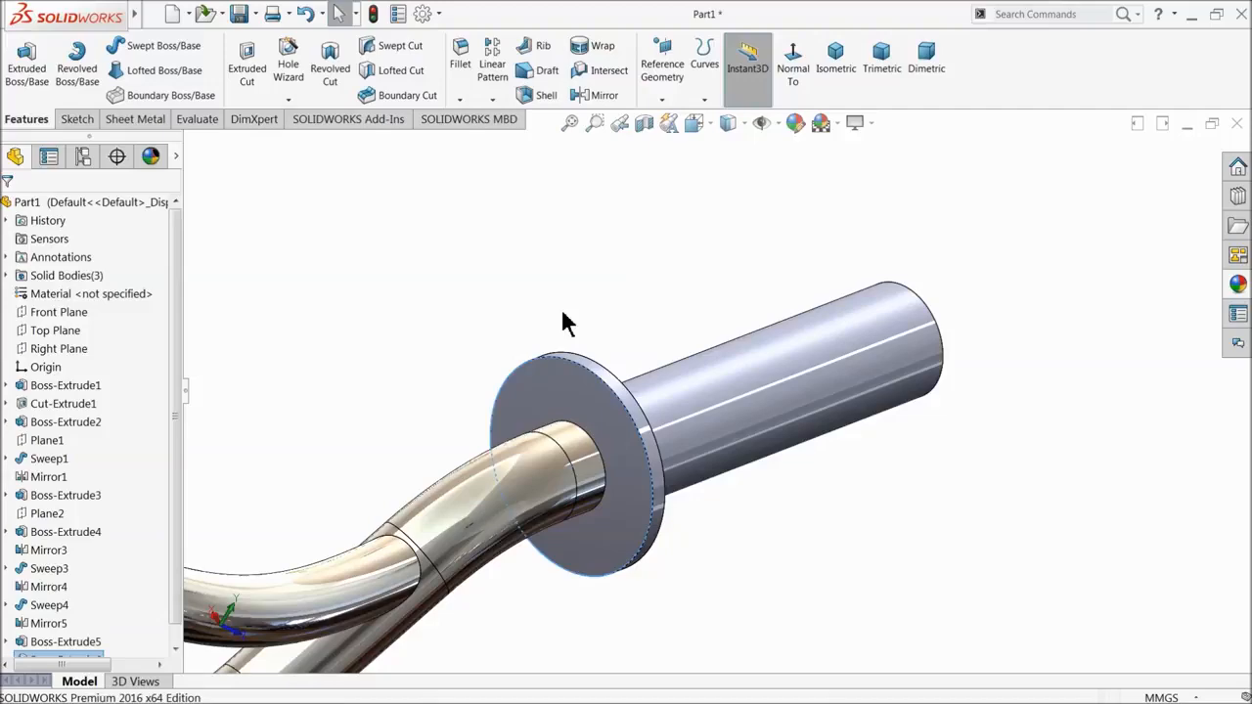
- Sketch a concentric circle about 44 mm in diameter on the grip's outer end face
scroll(689, 333, up, 2)
middle_drag(689, 336, 881, 406)
scroll(809, 358, down, 3)
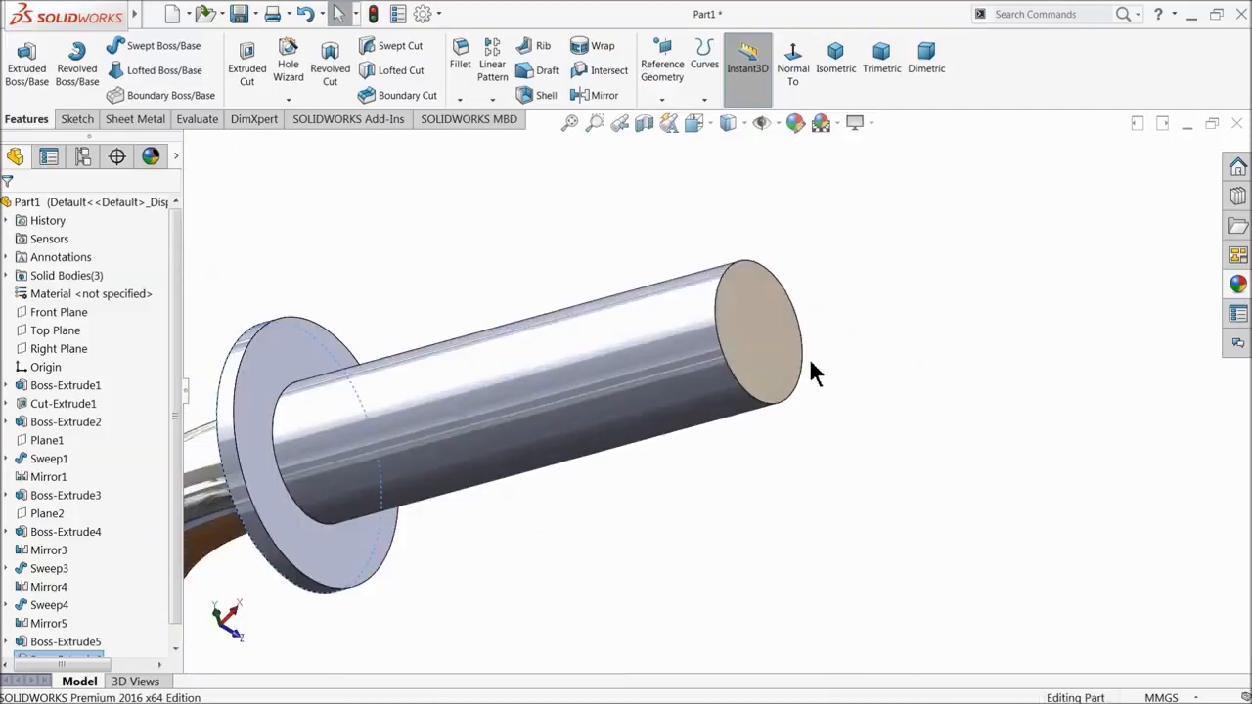
click(751, 353)
click(802, 305)
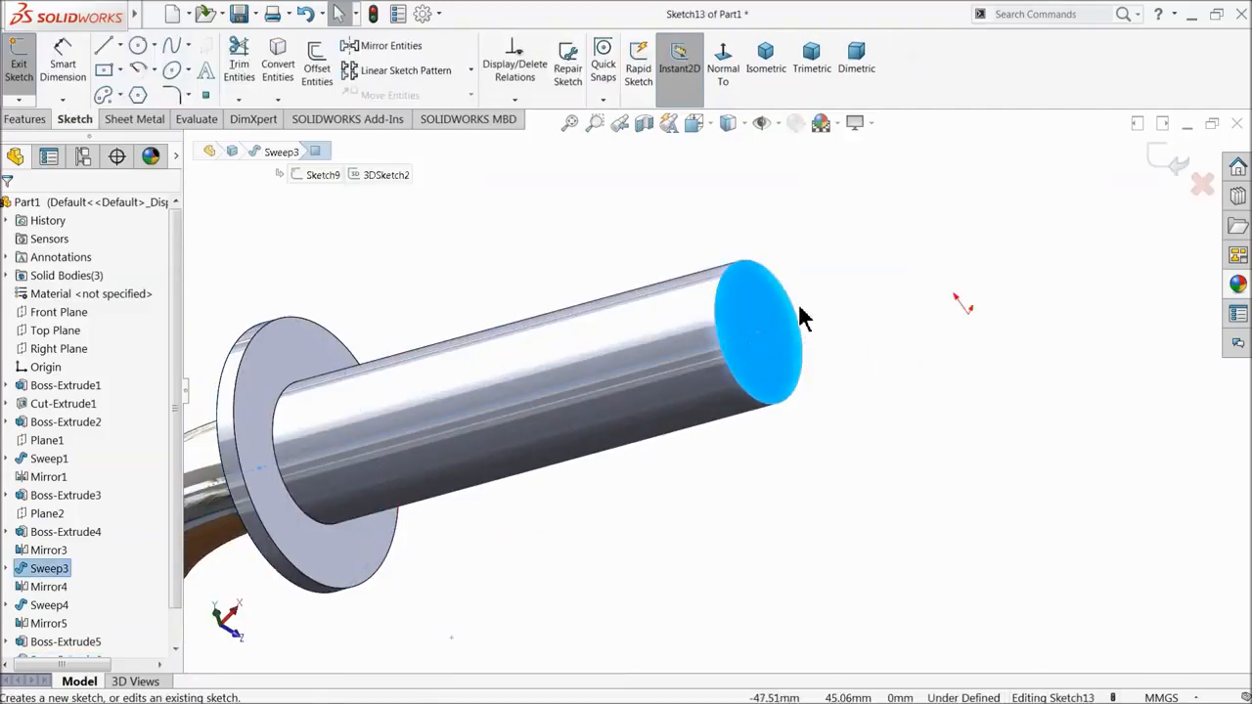
click(137, 44)
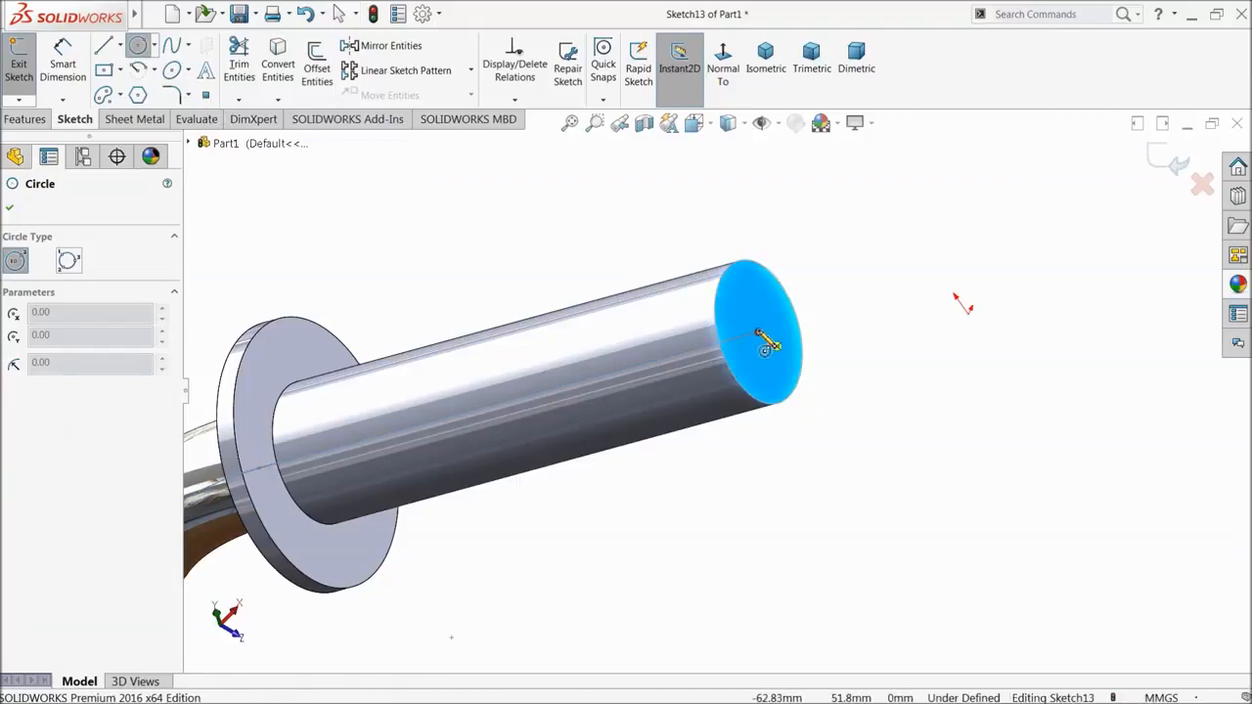
click(759, 333)
click(737, 239)
middle_drag(823, 305, 775, 302)
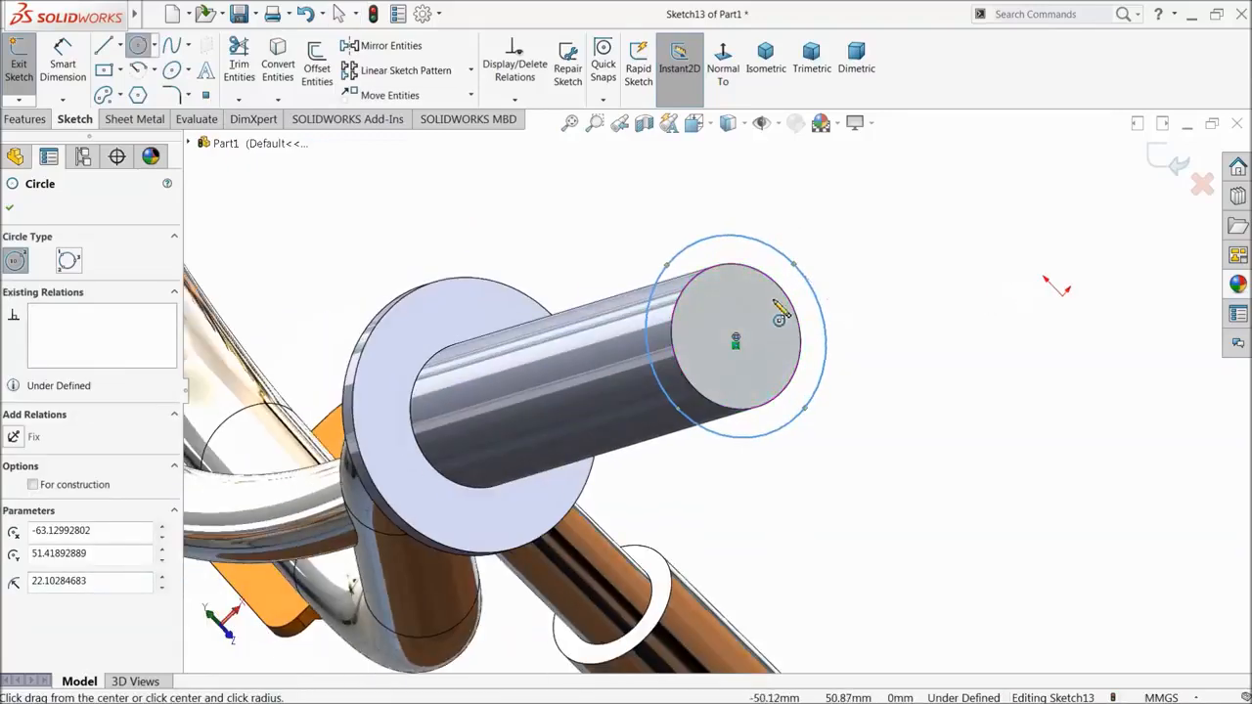
- Dimension the diameter of the circle on the grip's outer end face as 40 mm
scroll(780, 311, down, 3)
click(63, 61)
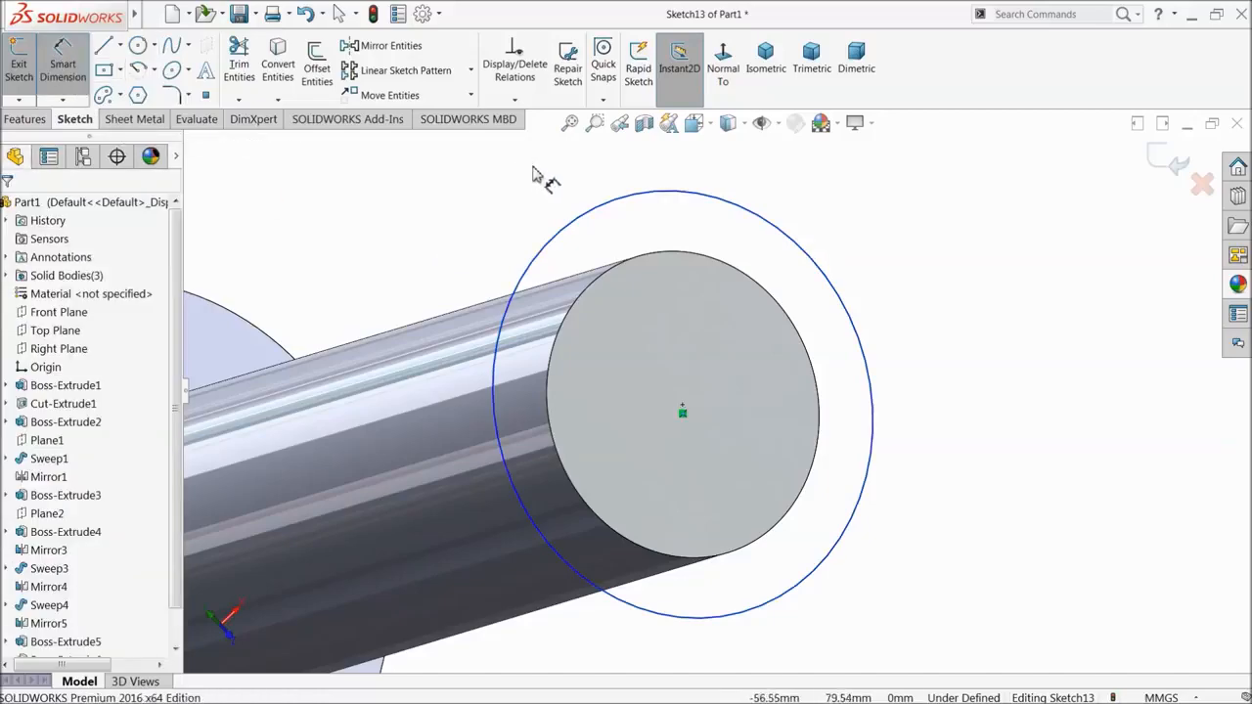
click(564, 231)
click(560, 223)
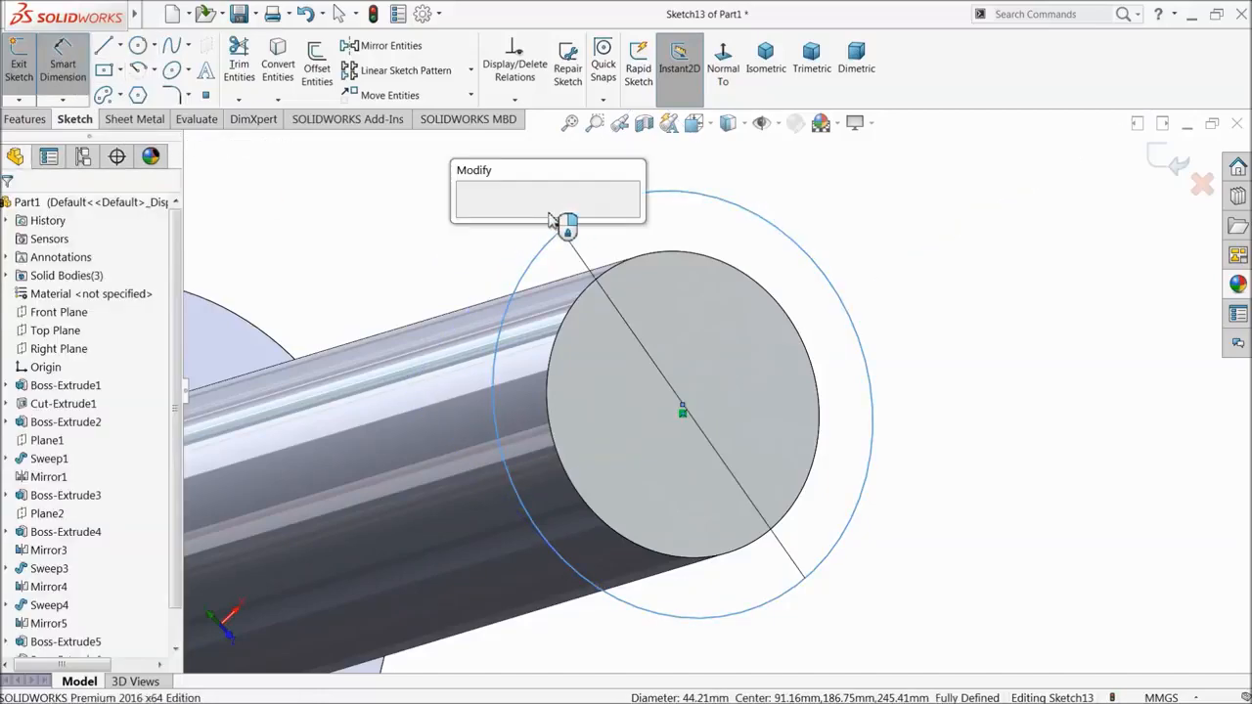
text(40)
key(Return)
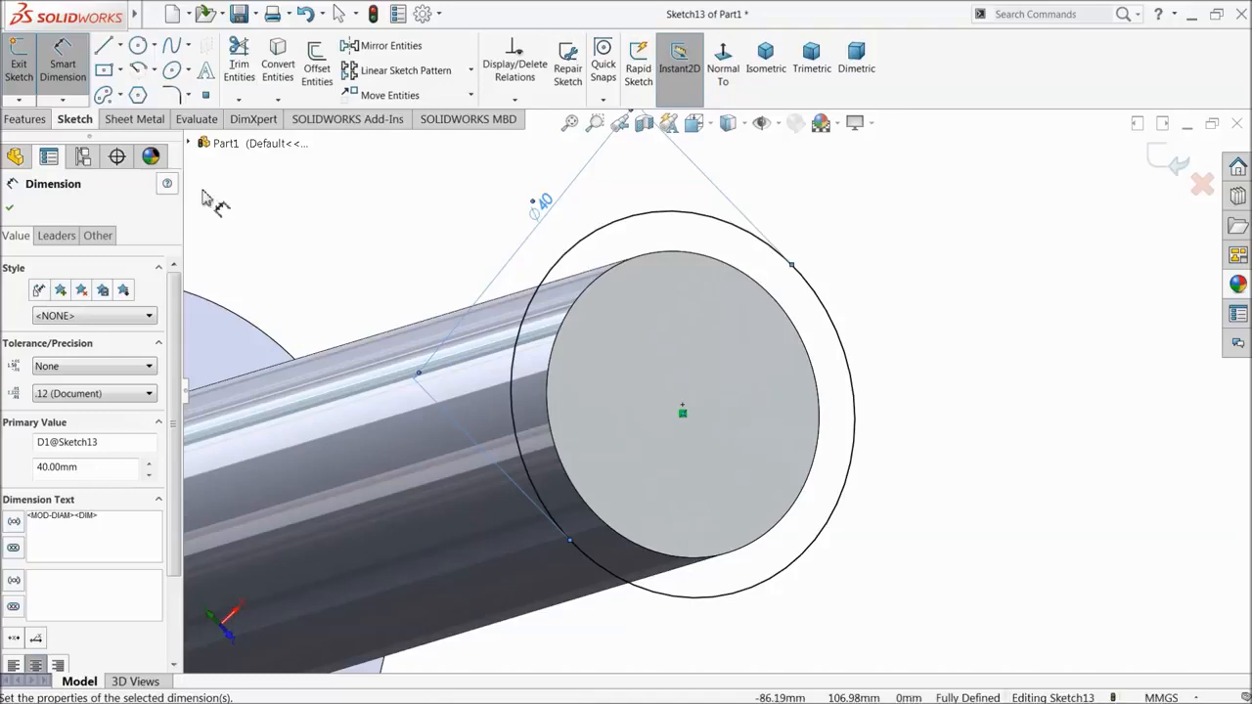
- Extrude the 40 mm circle 4 mm in the reversed direction, toward the grip, to form a flange at its outer end
click(24, 119)
click(27, 63)
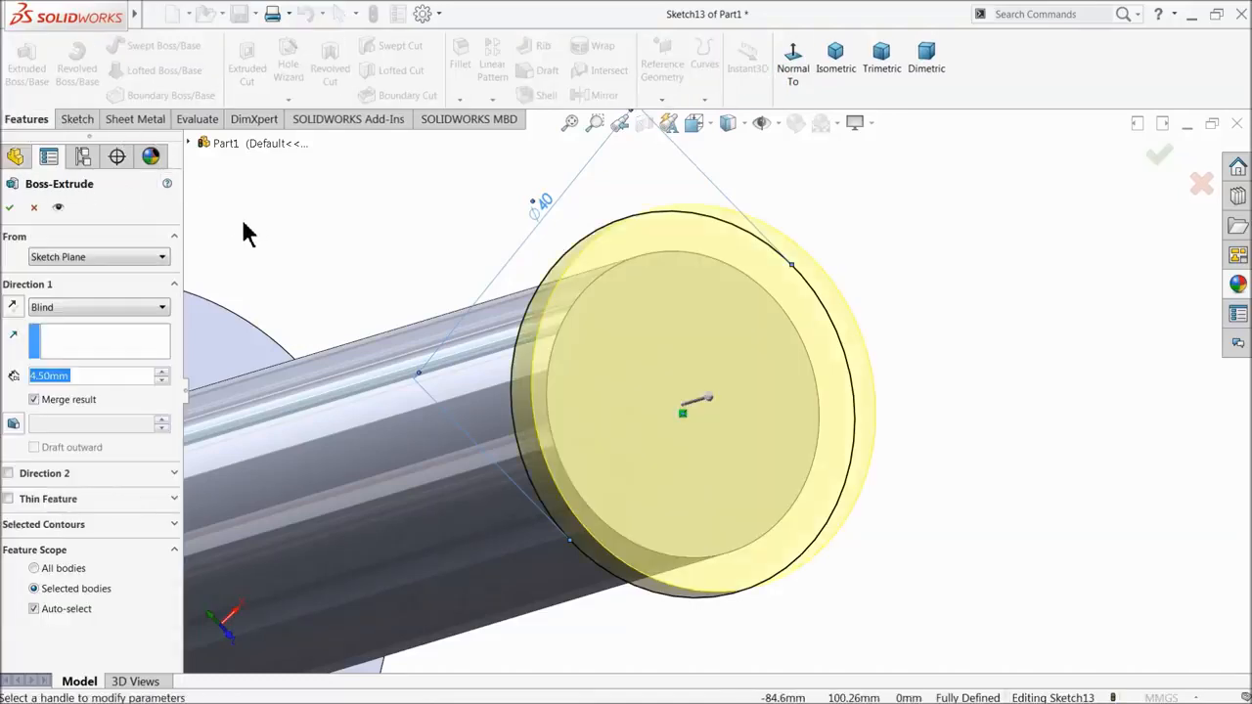
text(4)
key(Return)
click(14, 307)
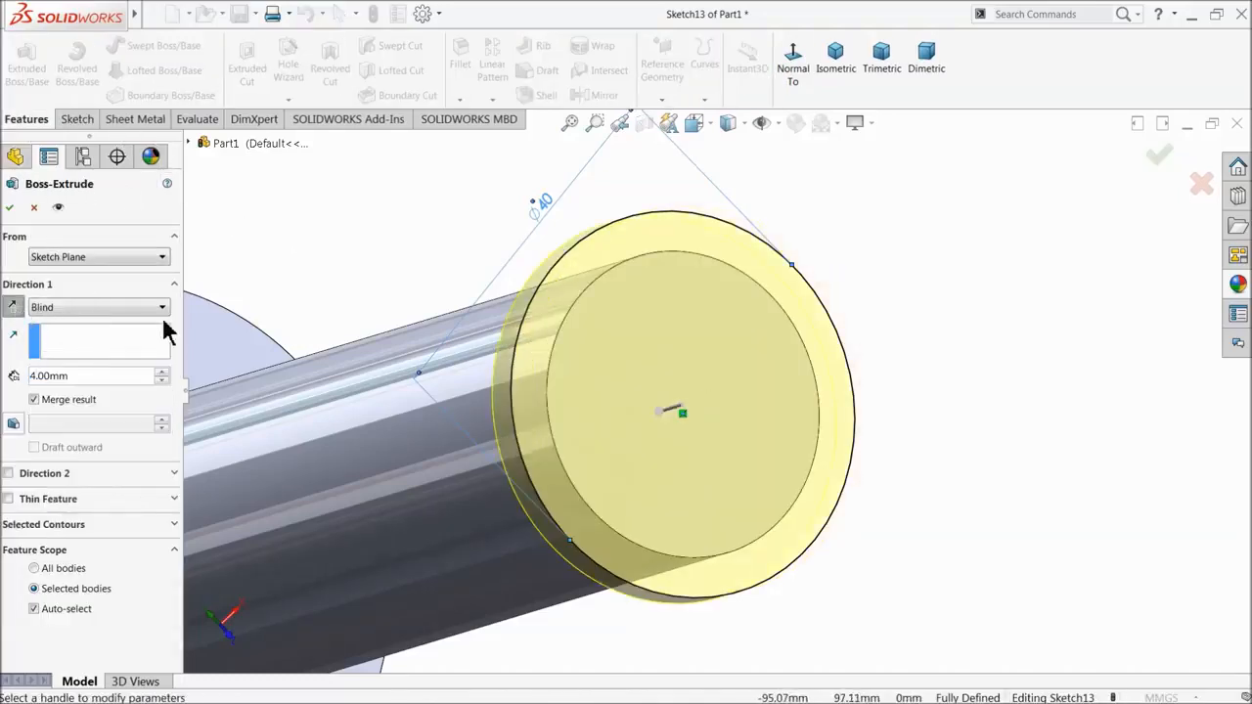
scroll(405, 283, up, 2)
scroll(531, 331, up, 3)
middle_drag(532, 330, 595, 313)
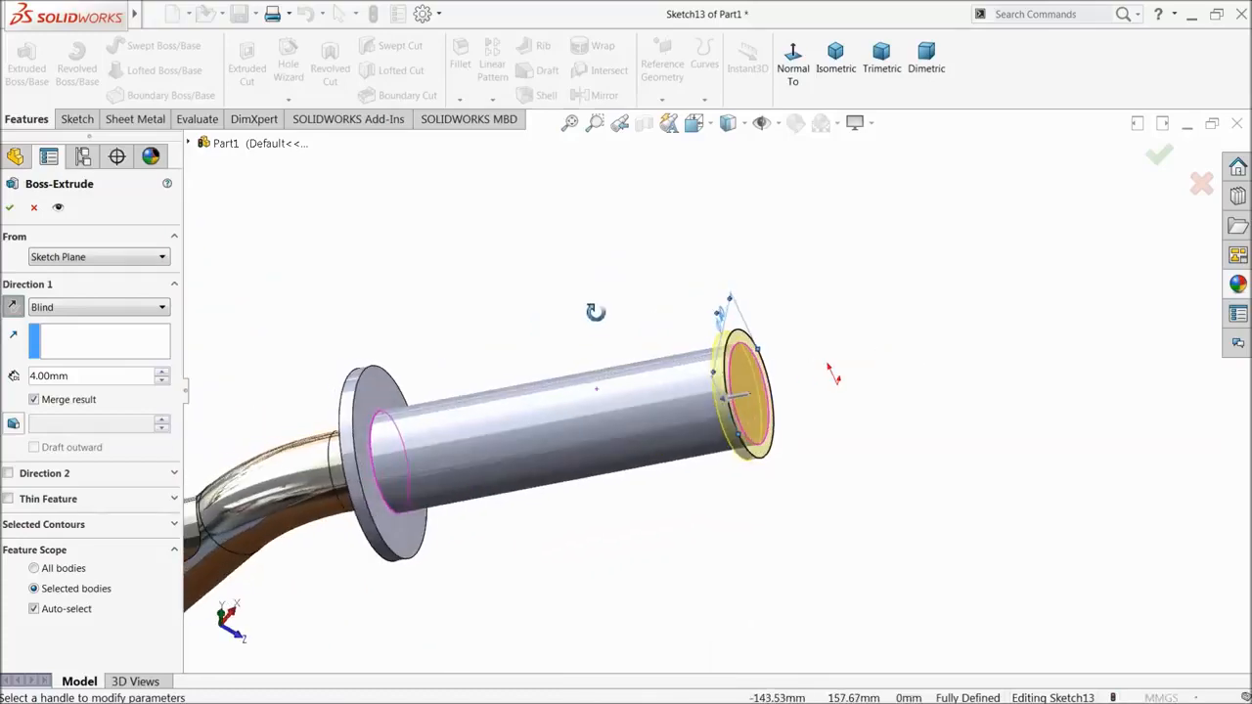
scroll(474, 474, down, 1)
scroll(474, 484, down, 2)
click(9, 207)
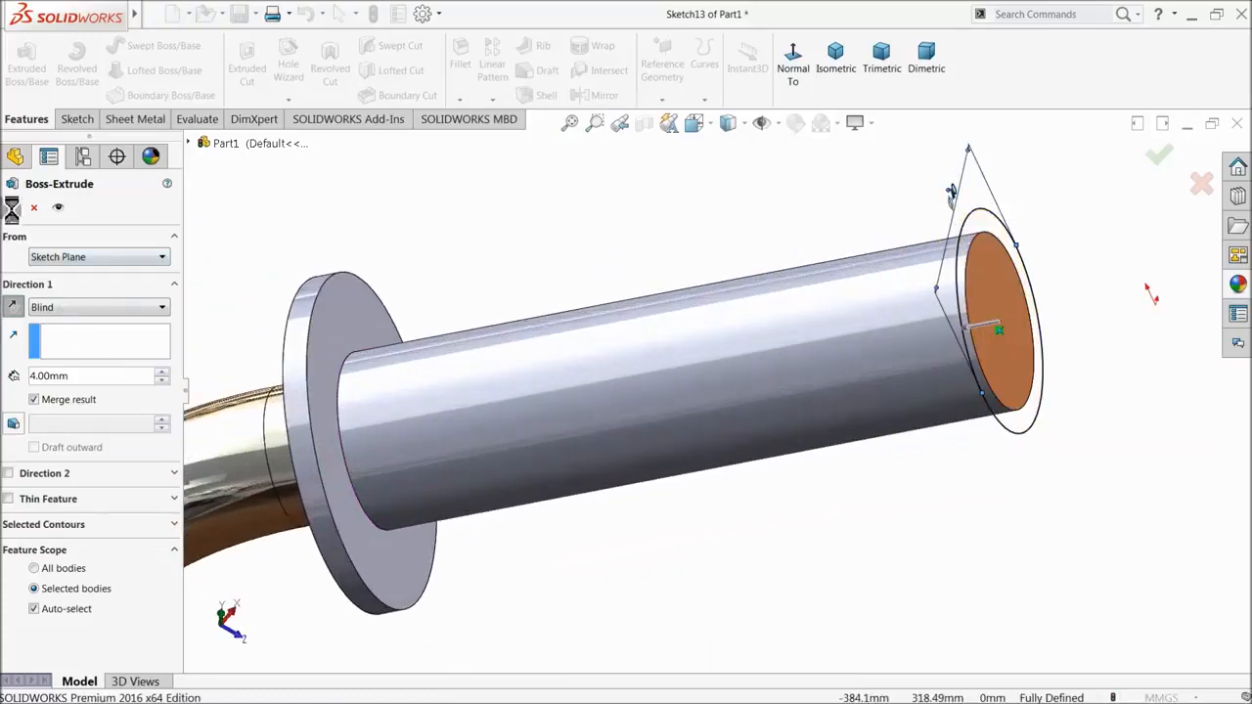
- Apply the matte rubber appearance to the grip cylinder and both its flanges (Boss-Extrude5, Boss-Extrude6 and Boss-Extrude7)
scroll(589, 286, up, 2)
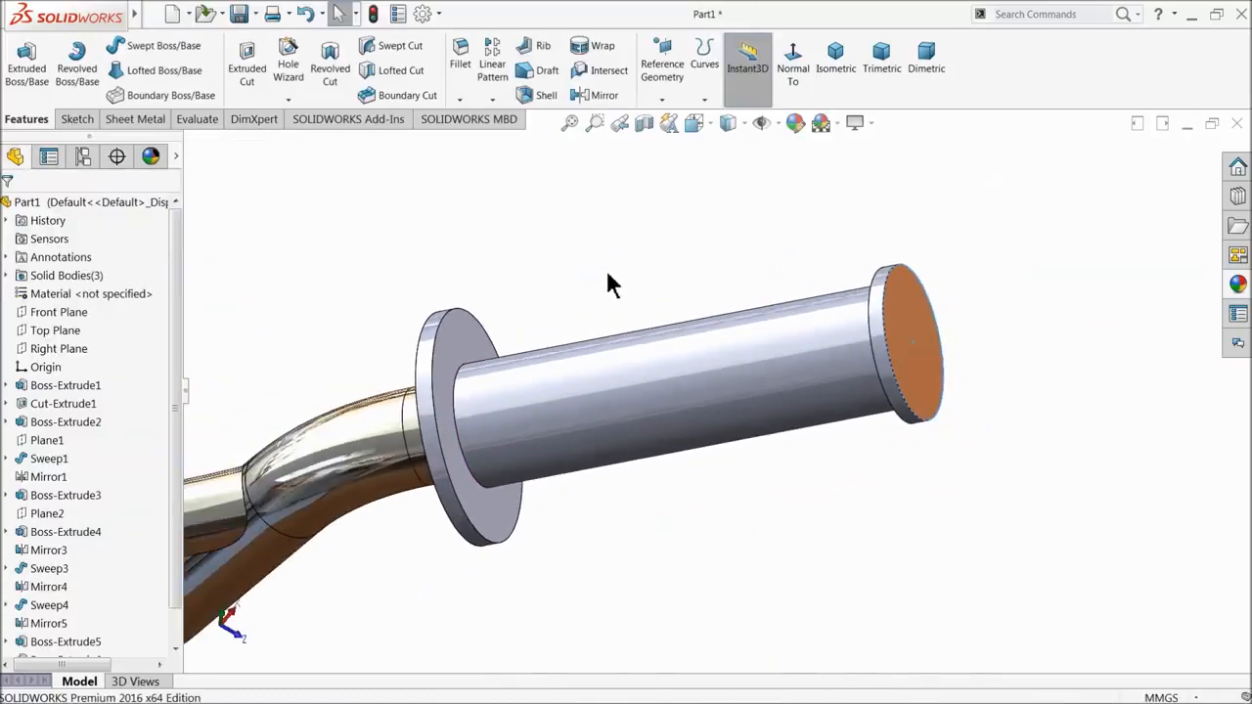
middle_drag(634, 266, 726, 329)
click(706, 381)
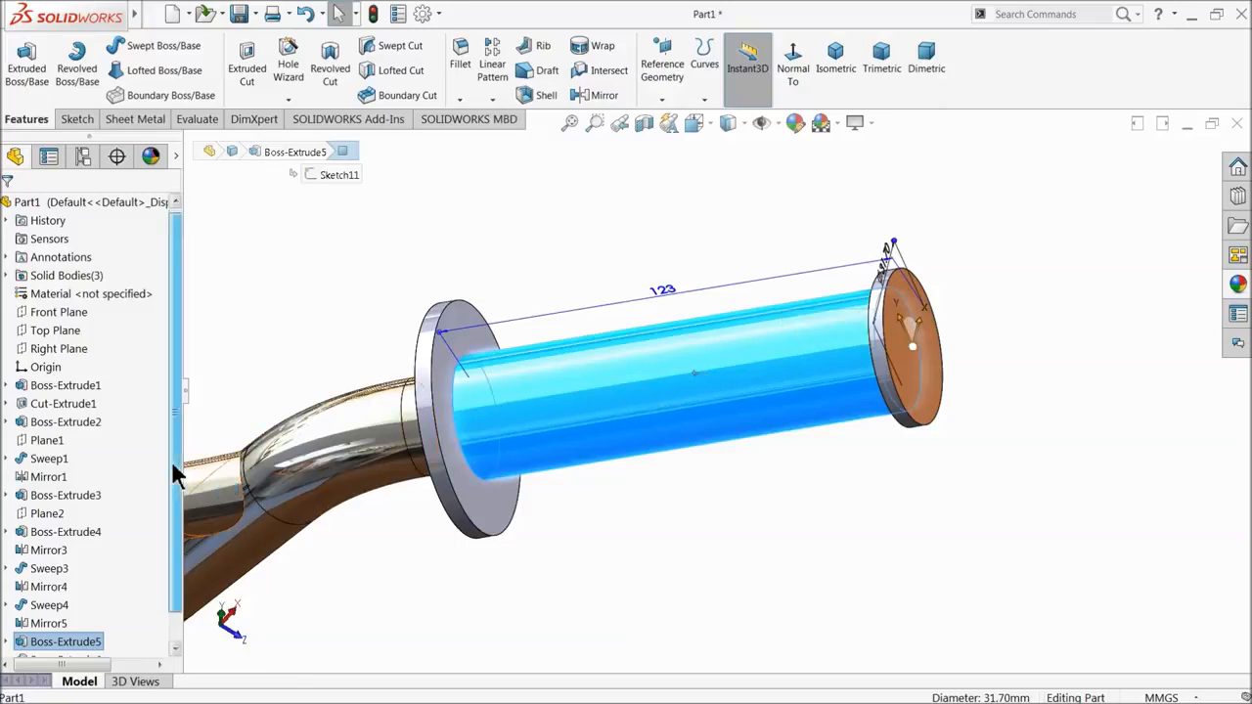
scroll(171, 509, down, 2)
ctrl+click(68, 625)
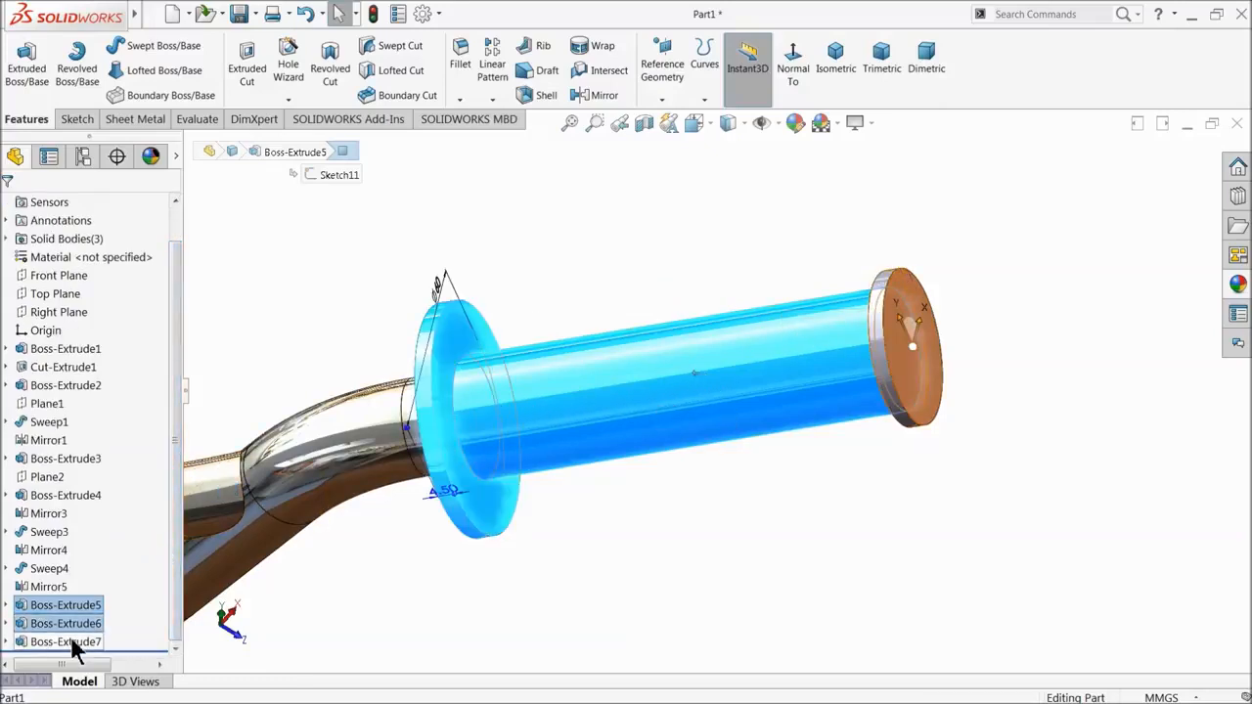
ctrl+click(41, 642)
click(1237, 286)
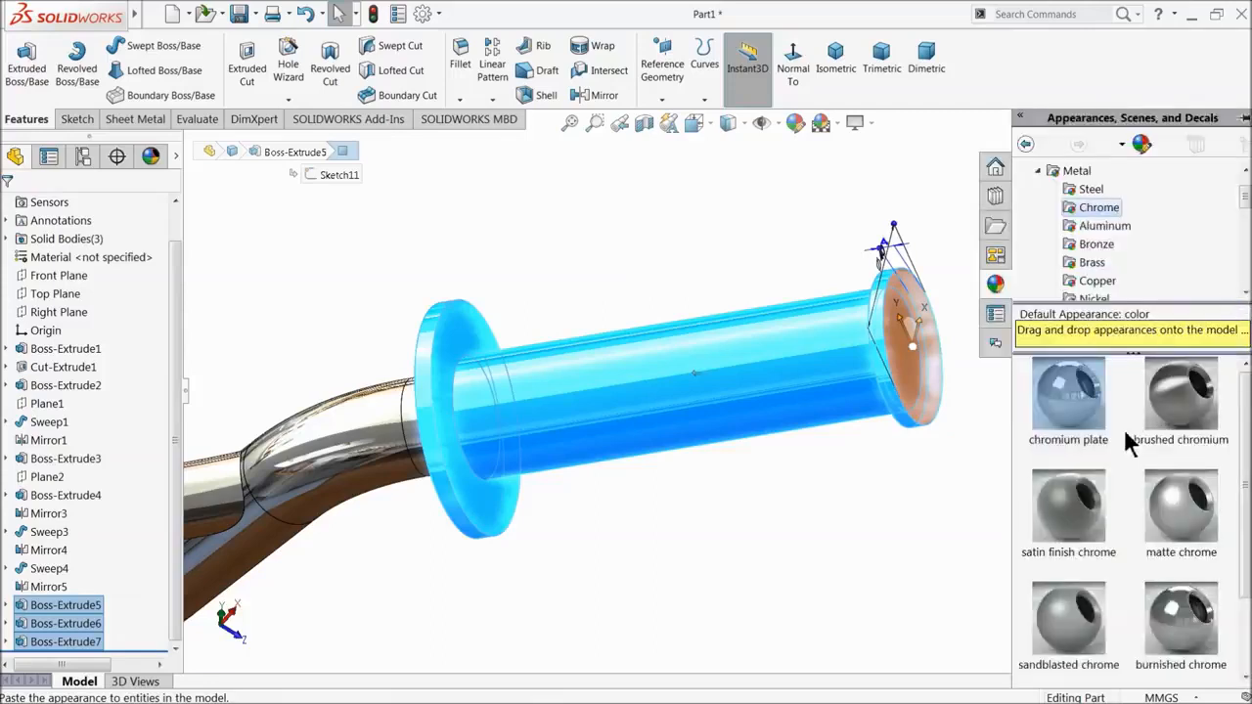
scroll(1123, 245, down, 5)
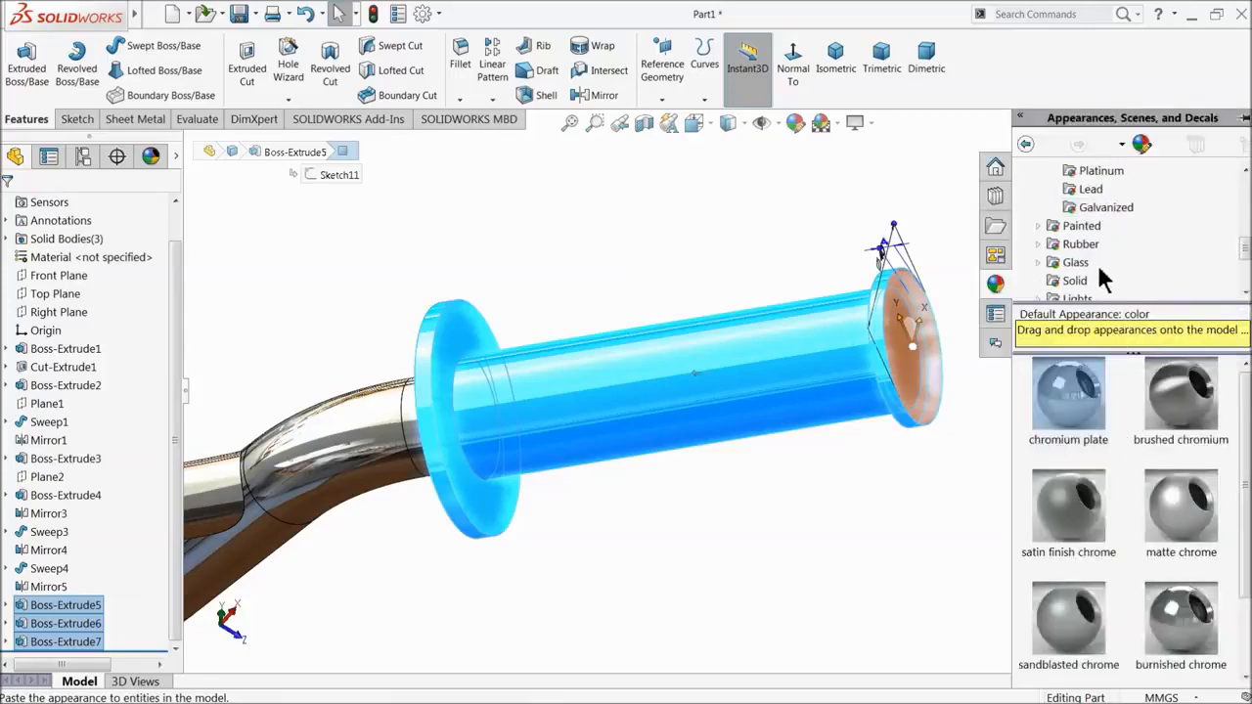
click(1039, 243)
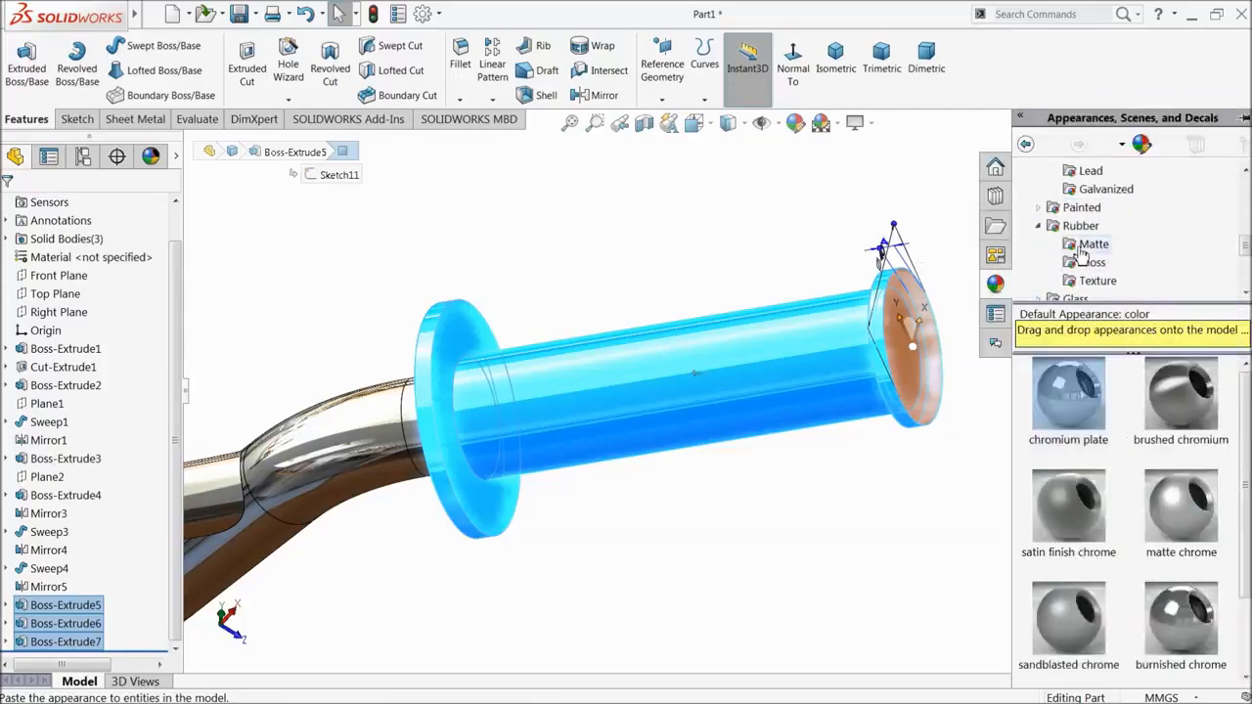
click(1087, 245)
drag(1084, 419, 749, 416)
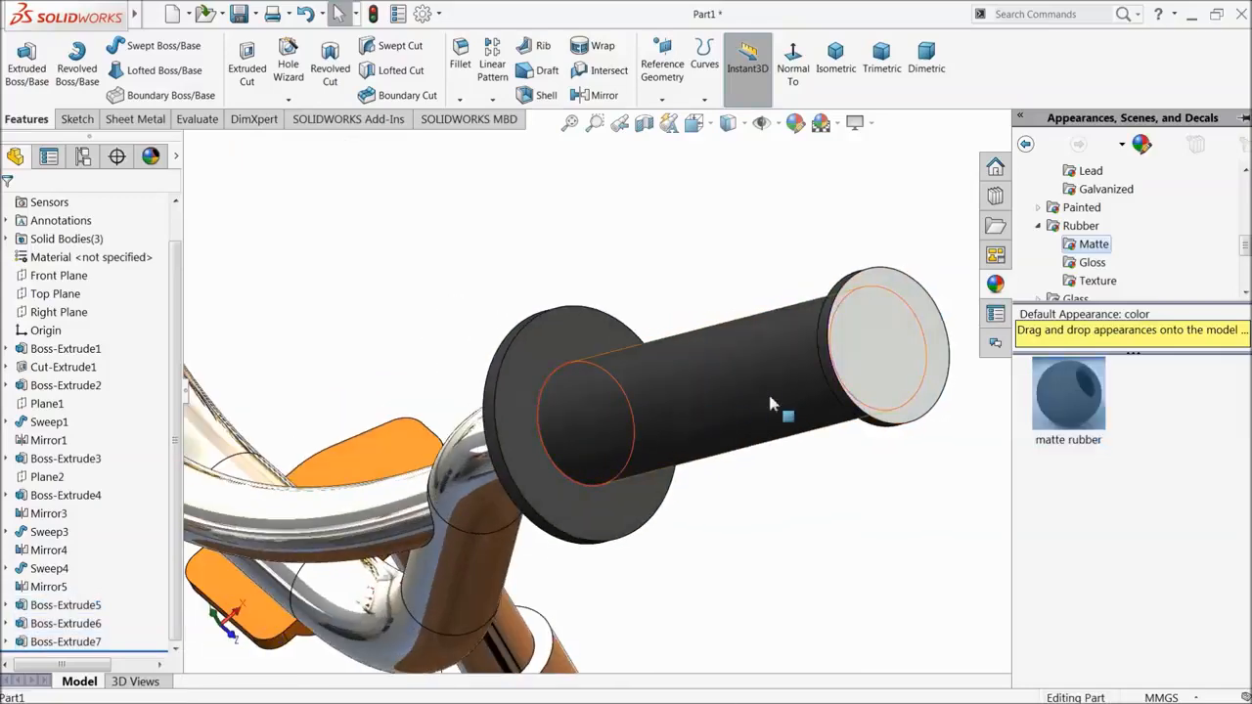
- Apply the matte rubber appearance to the grip's outer end face
drag(771, 404, 890, 347)
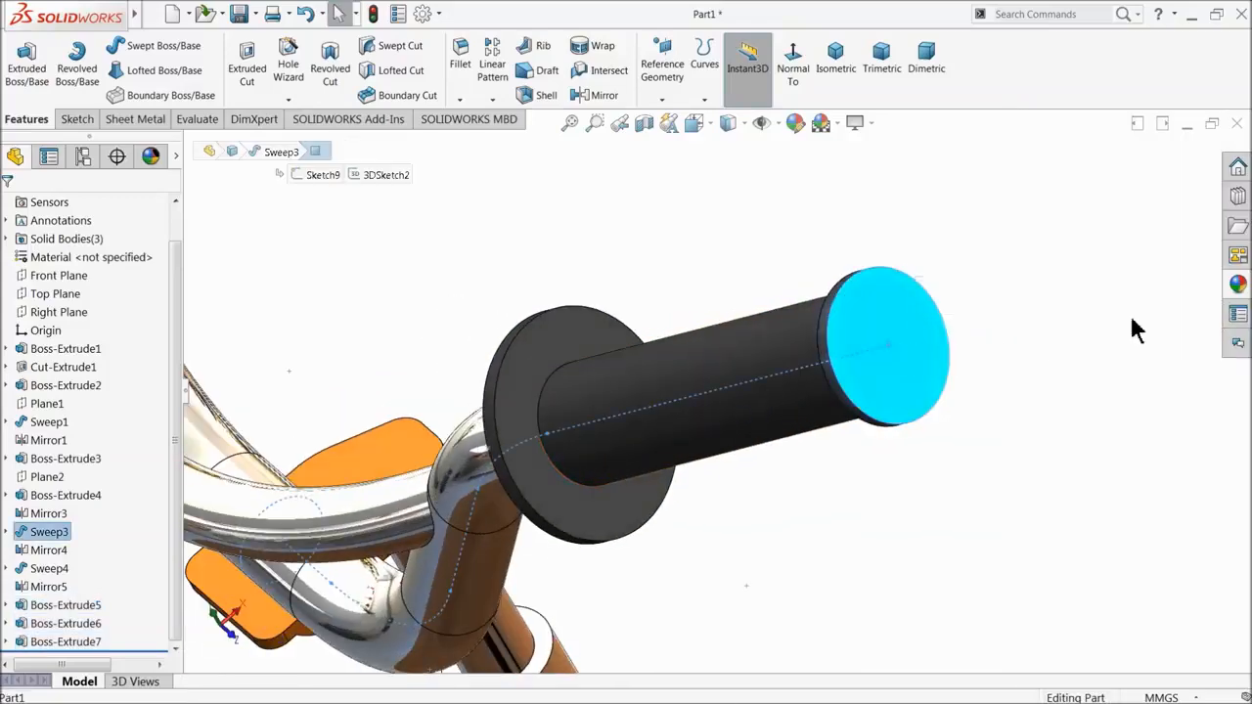
click(1238, 283)
click(1071, 411)
- Apply the matte rubber appearance to the inner flange's face on the handlebar side
scroll(719, 411, up, 3)
middle_drag(843, 420, 931, 378)
drag(719, 412, 717, 409)
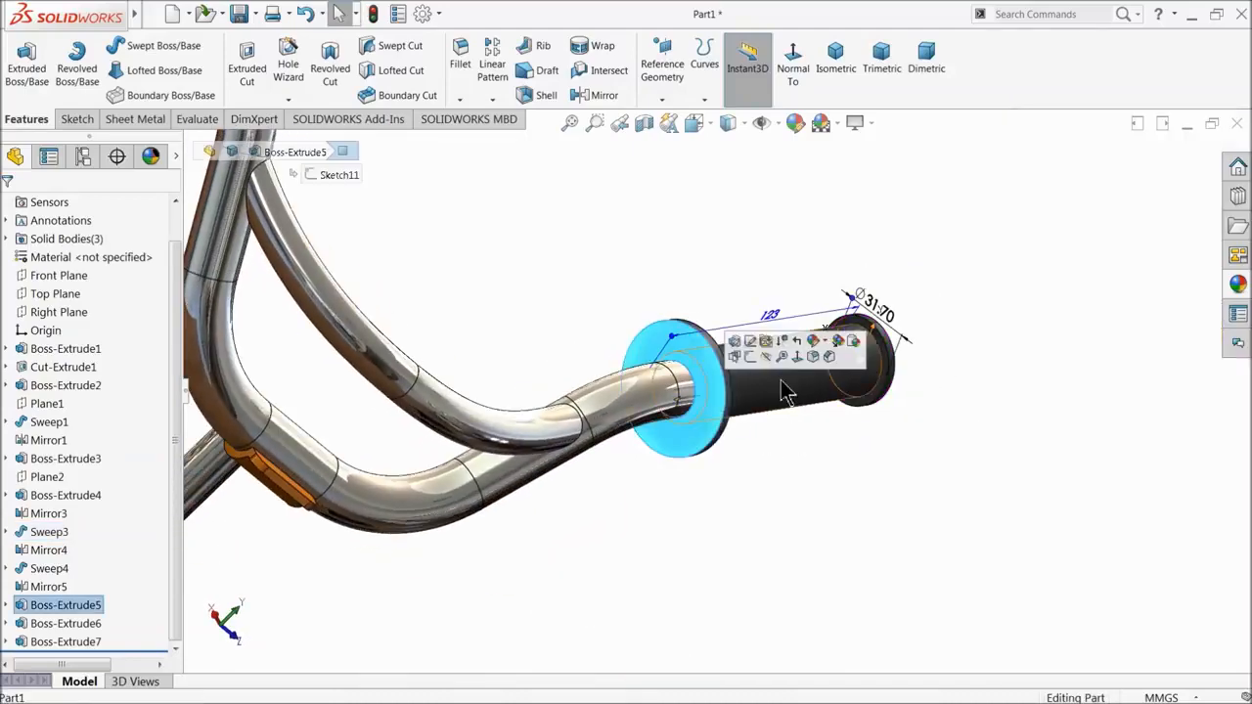
click(1238, 283)
click(1071, 396)
- Mirror the features Boss-Extrude5, Boss-Extrude6 and Sweep3 about the Front Plane to create the grip on the opposite handlebar end
scroll(785, 388, up, 4)
middle_drag(785, 387, 696, 360)
scroll(682, 334, up, 2)
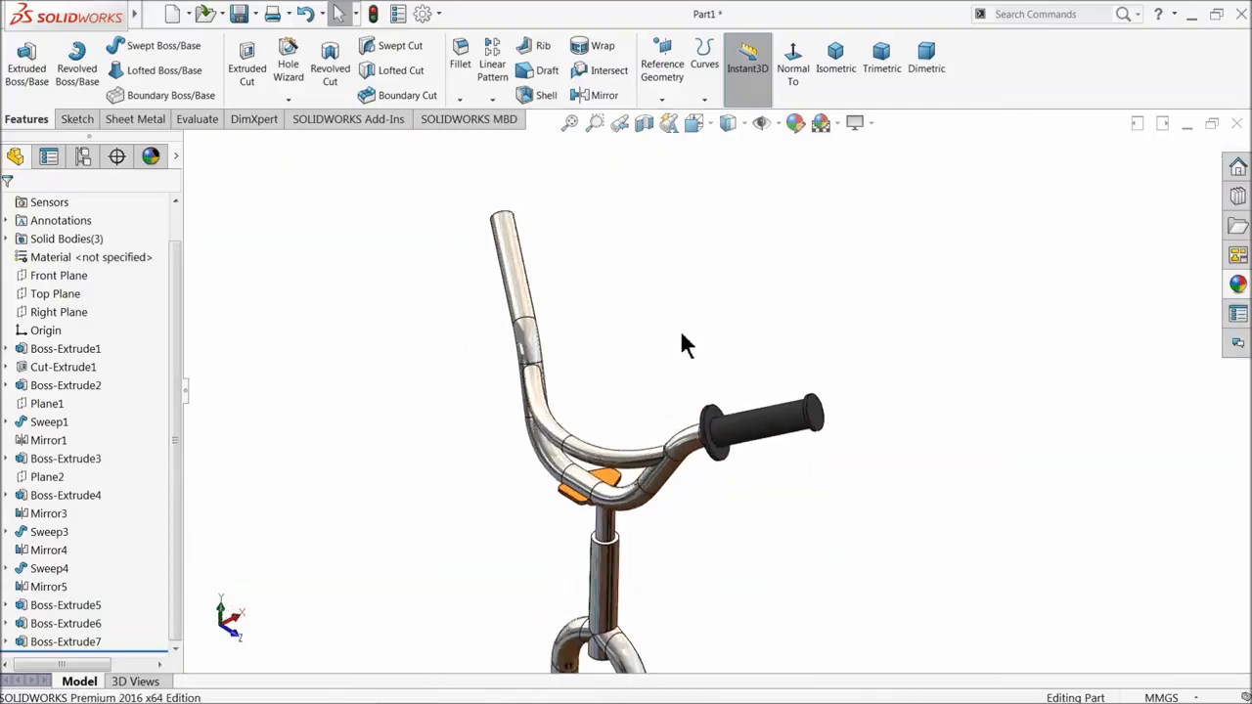
scroll(680, 332, down, 3)
click(57, 276)
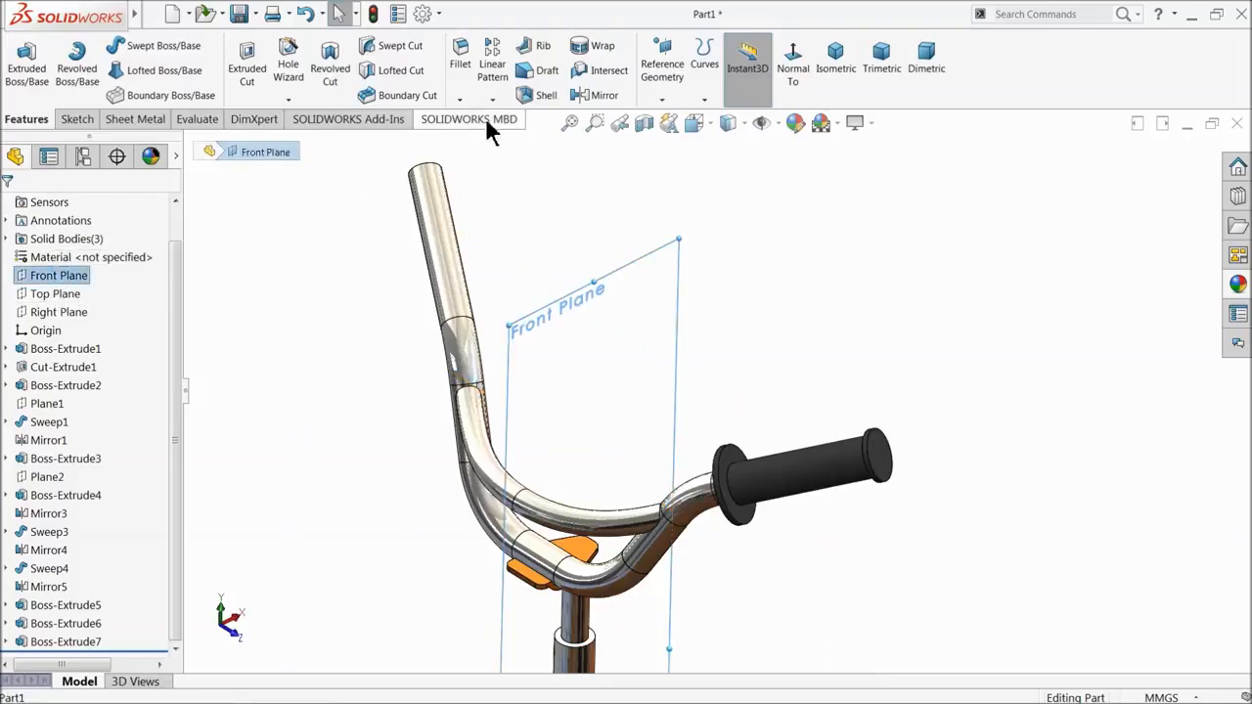
click(591, 95)
scroll(773, 513, down, 3)
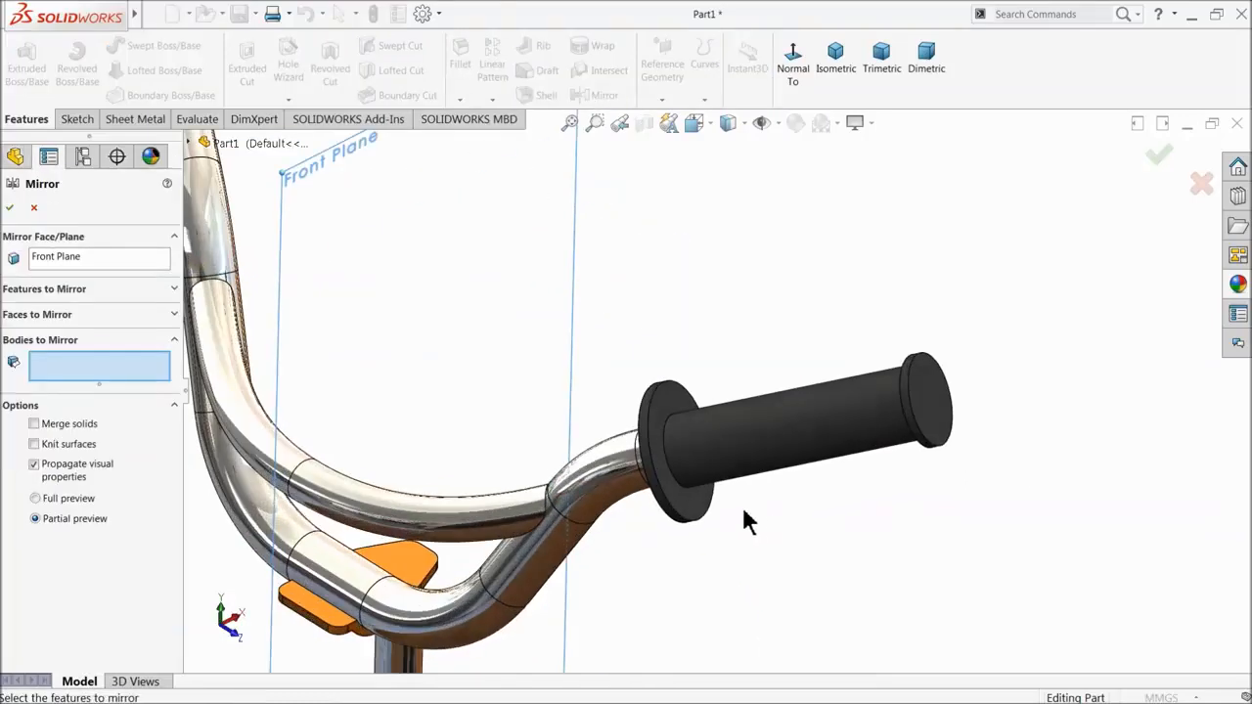
scroll(782, 479, down, 1)
click(936, 428)
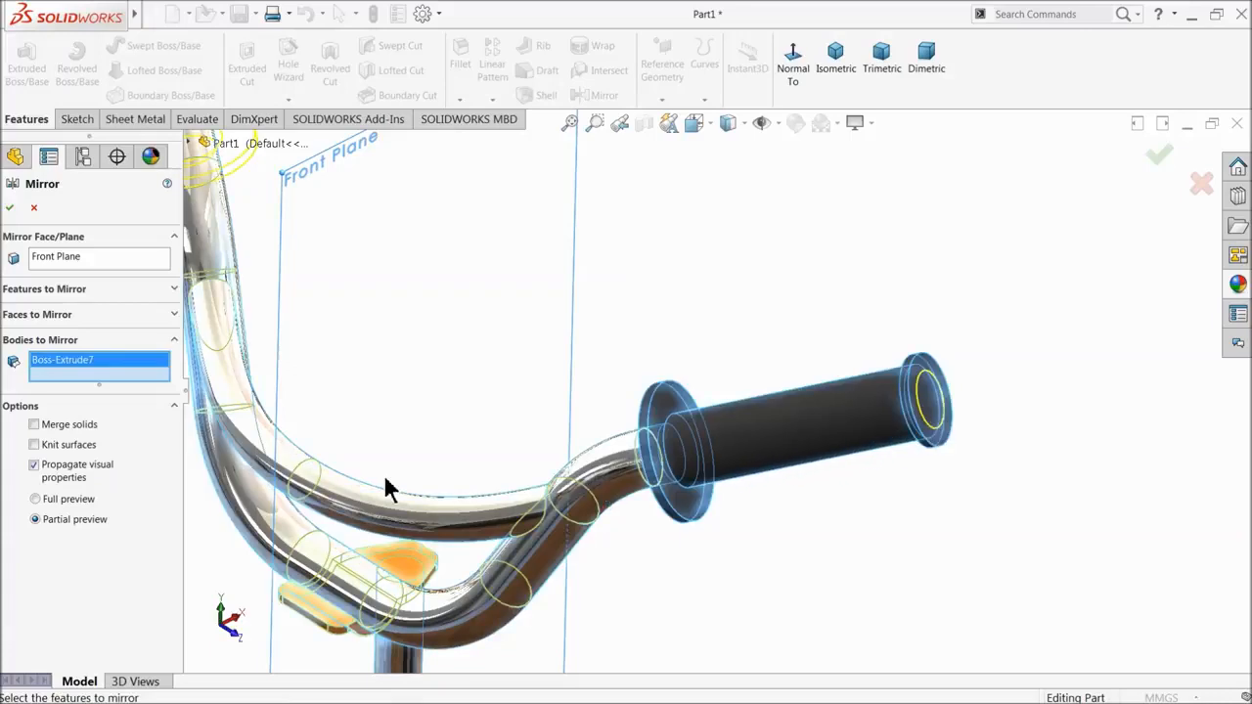
click(69, 292)
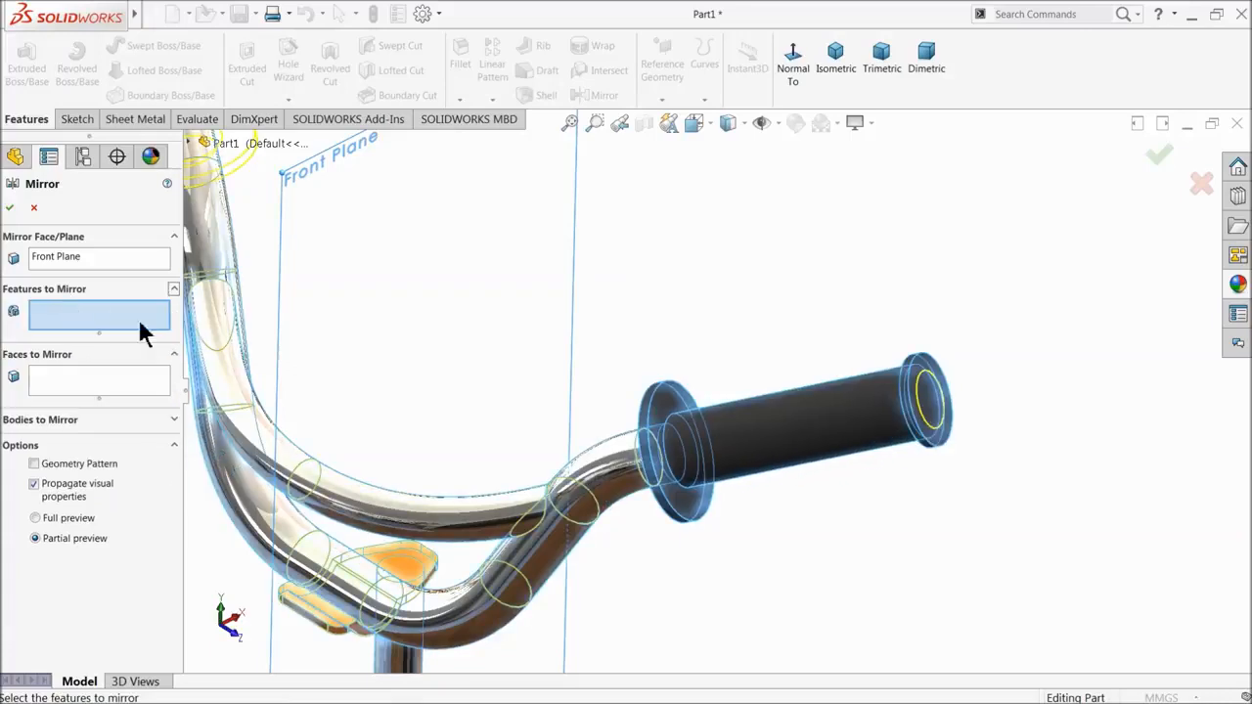
click(742, 440)
click(721, 461)
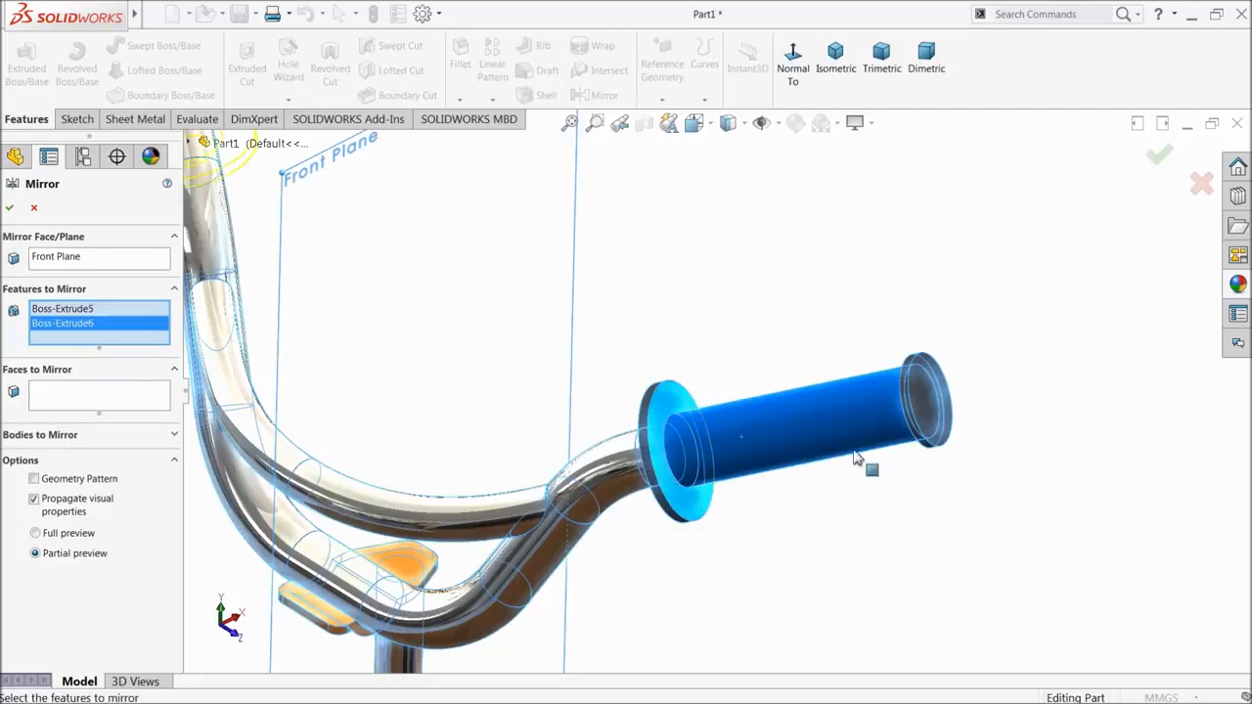
click(931, 423)
click(8, 209)
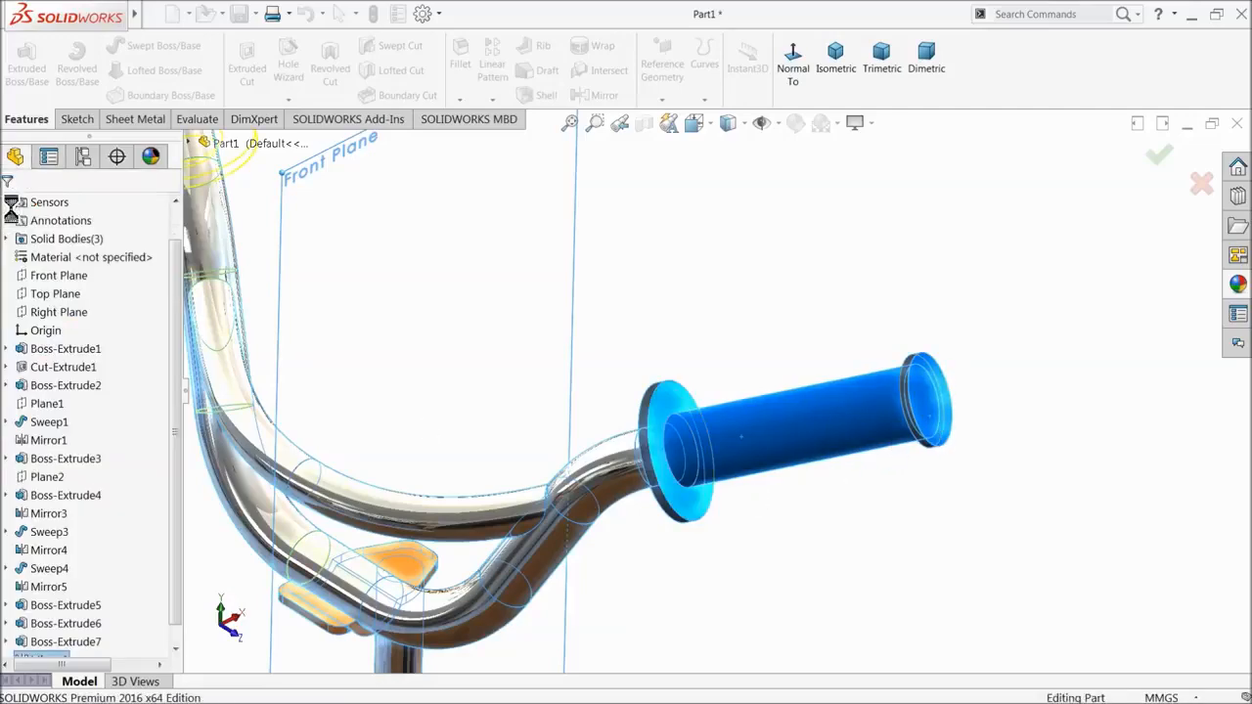
scroll(463, 416, up, 5)
scroll(519, 278, down, 4)
mouse_move(555, 329)
middle_down()
mouse_move(614, 419)
mouse_move(573, 323)
middle_up()
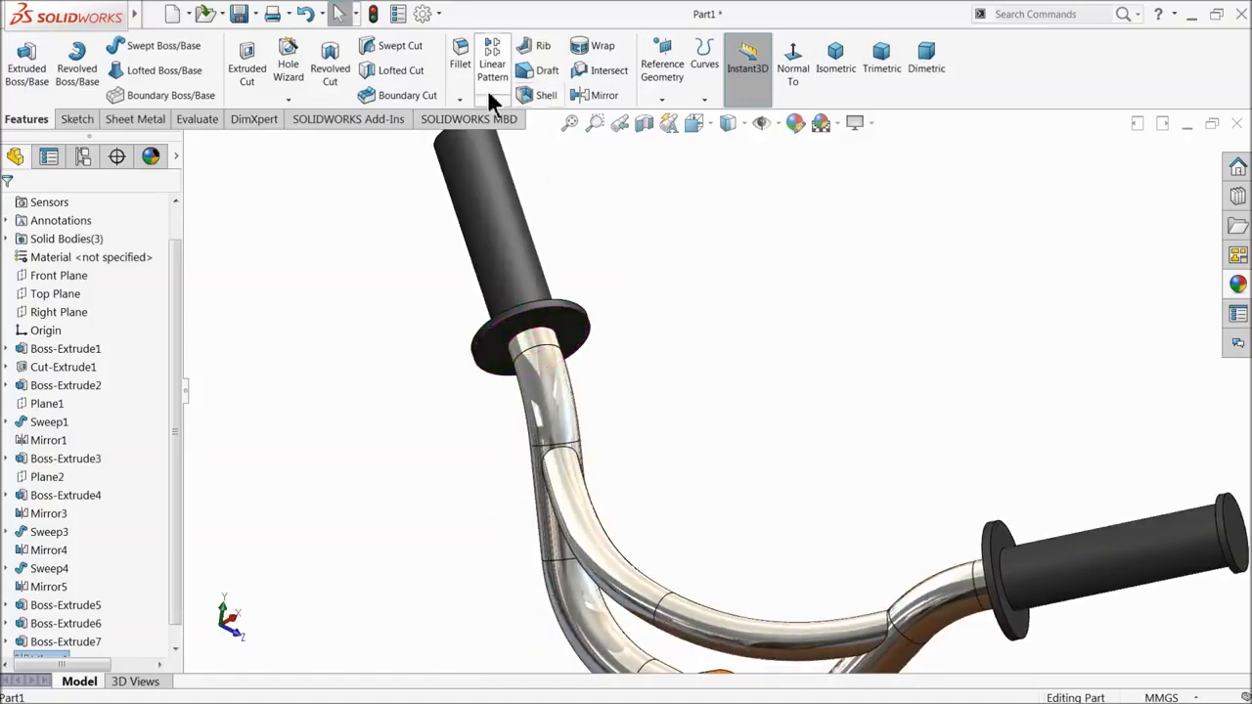
click(462, 61)
text(2)
key(Return)
scroll(410, 367, up, 2)
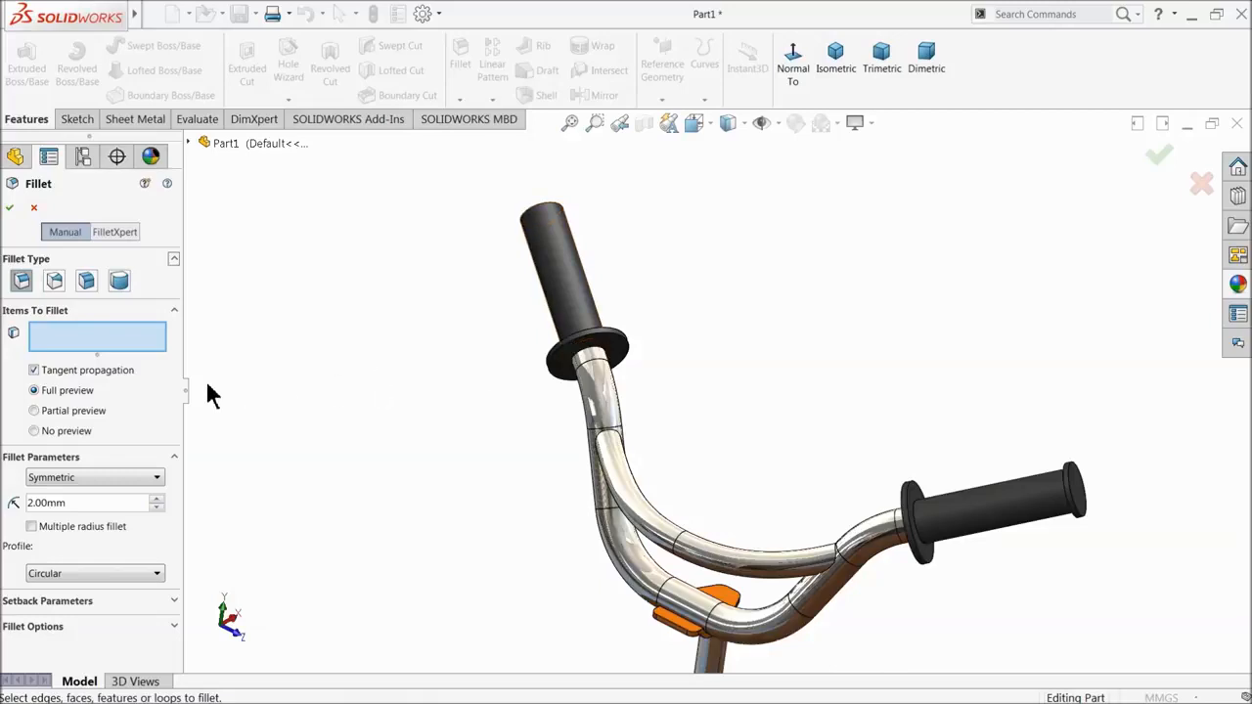
click(33, 207)
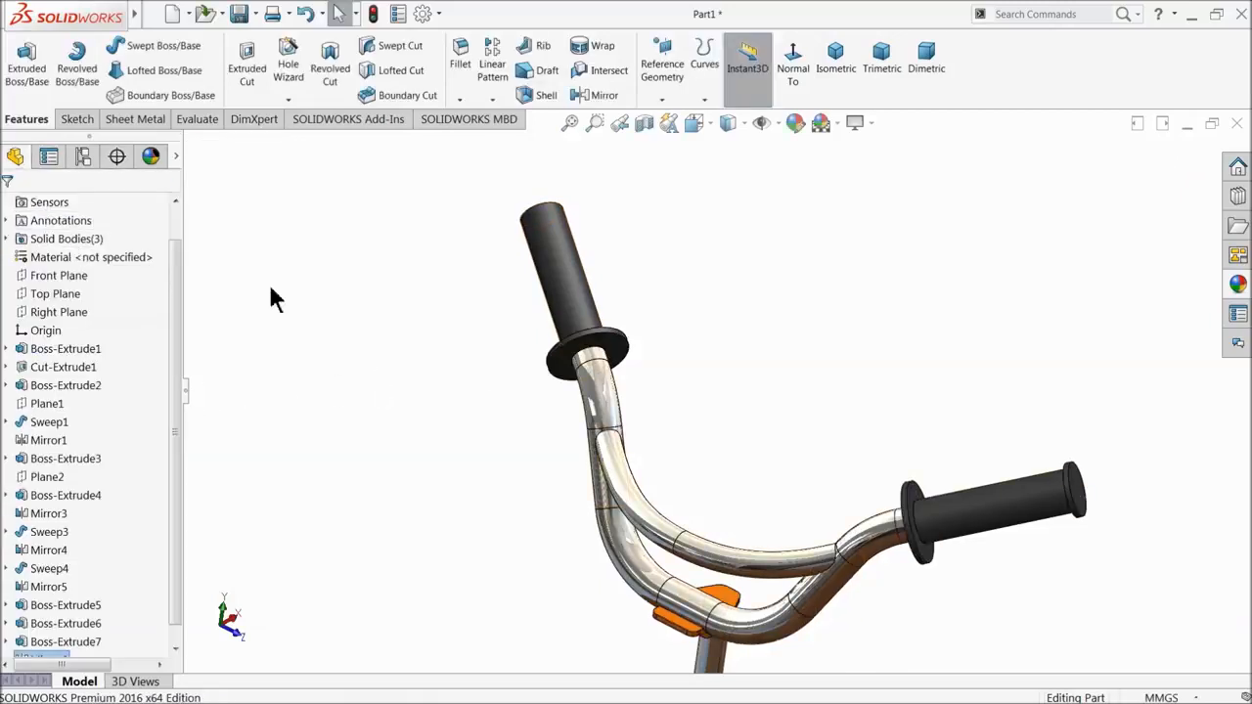
- Edit the Mirror6 feature, replacing its features to mirror with Boss-Extrude7, Boss-Extrude5 and Boss-Extrude6
scroll(168, 538, down, 1)
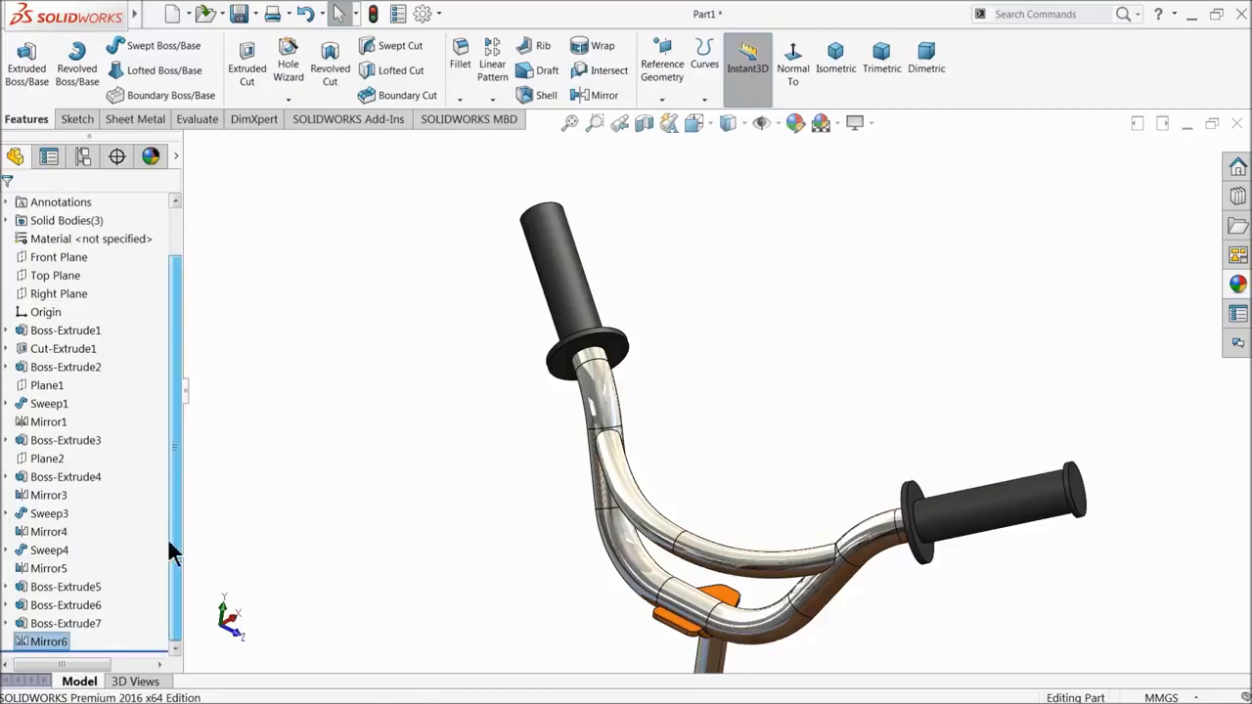
click(37, 646)
click(31, 606)
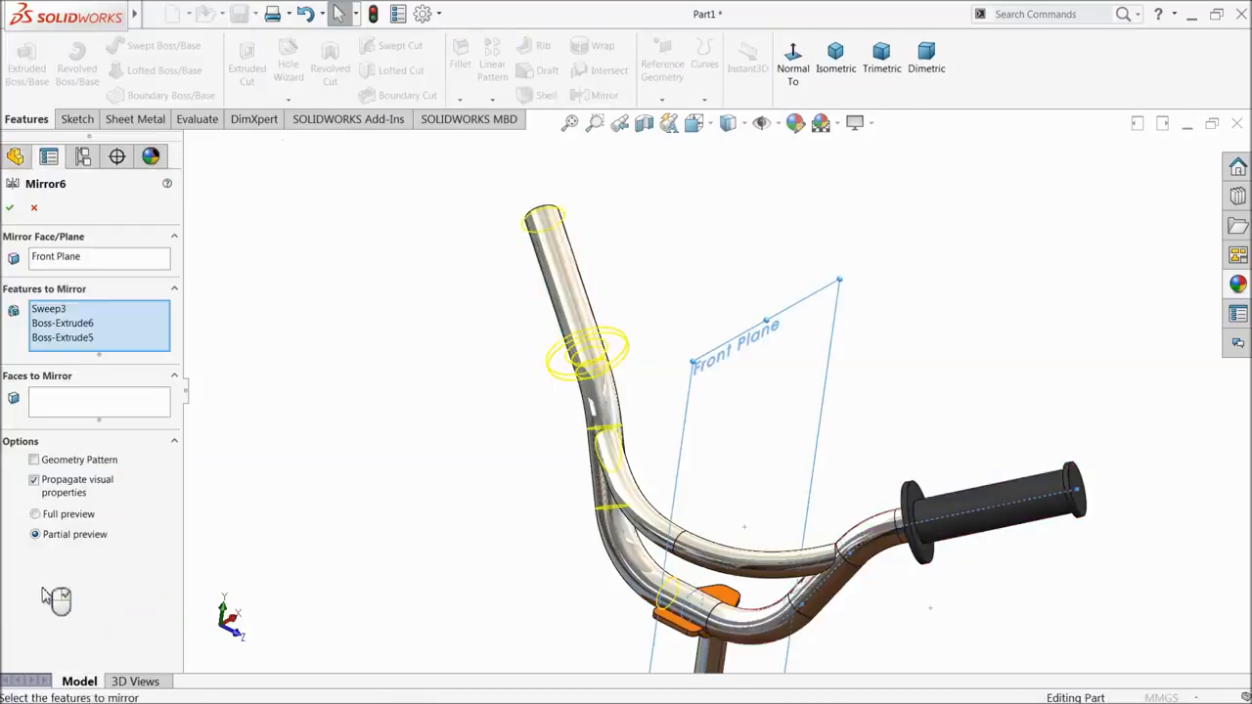
click(80, 338)
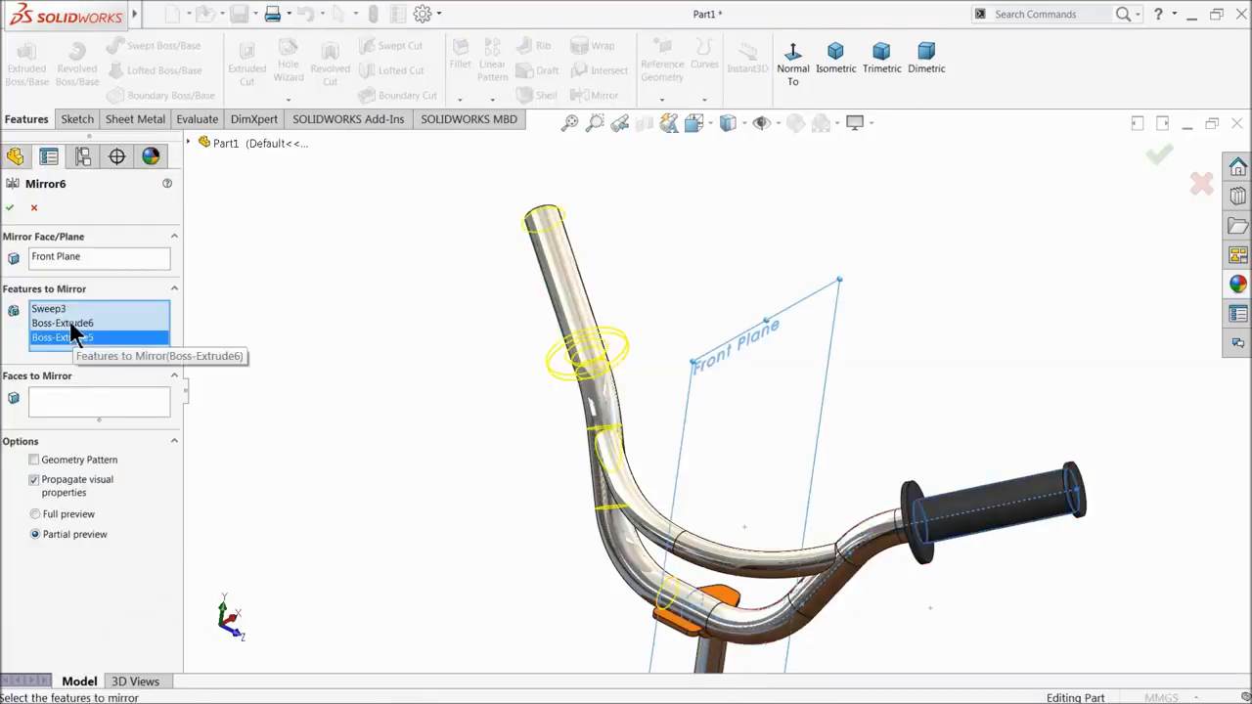
click(72, 325)
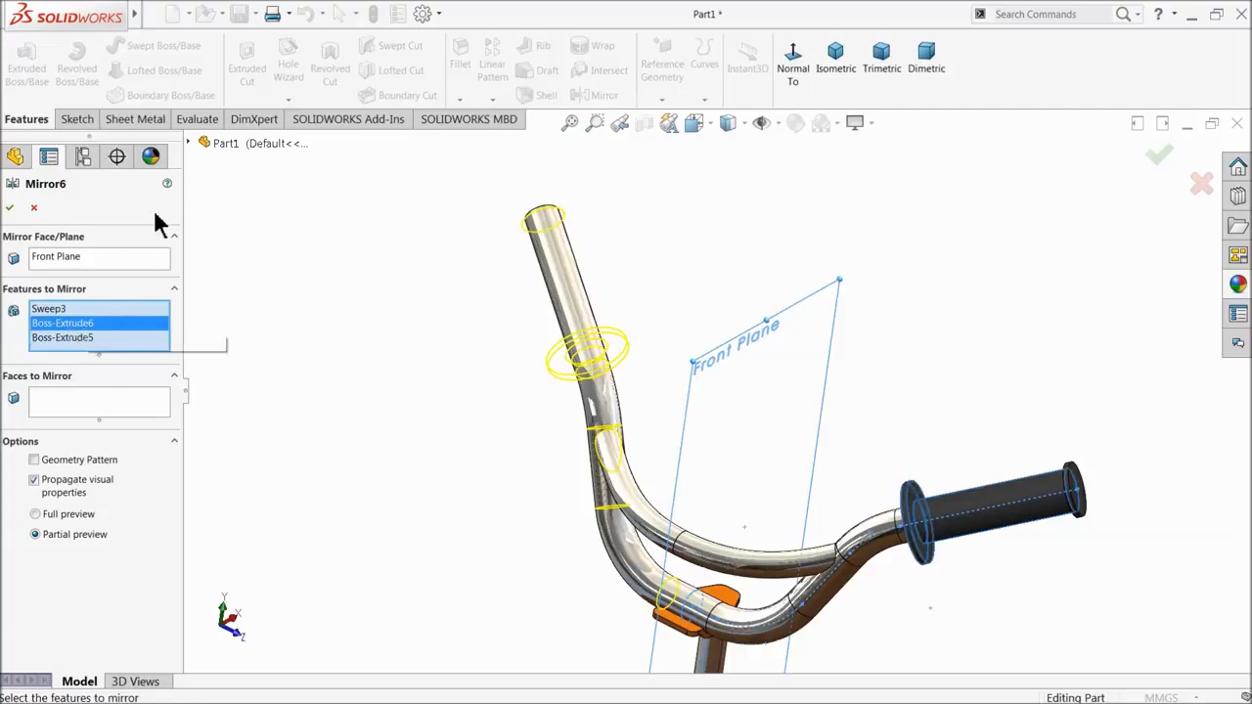
click(189, 142)
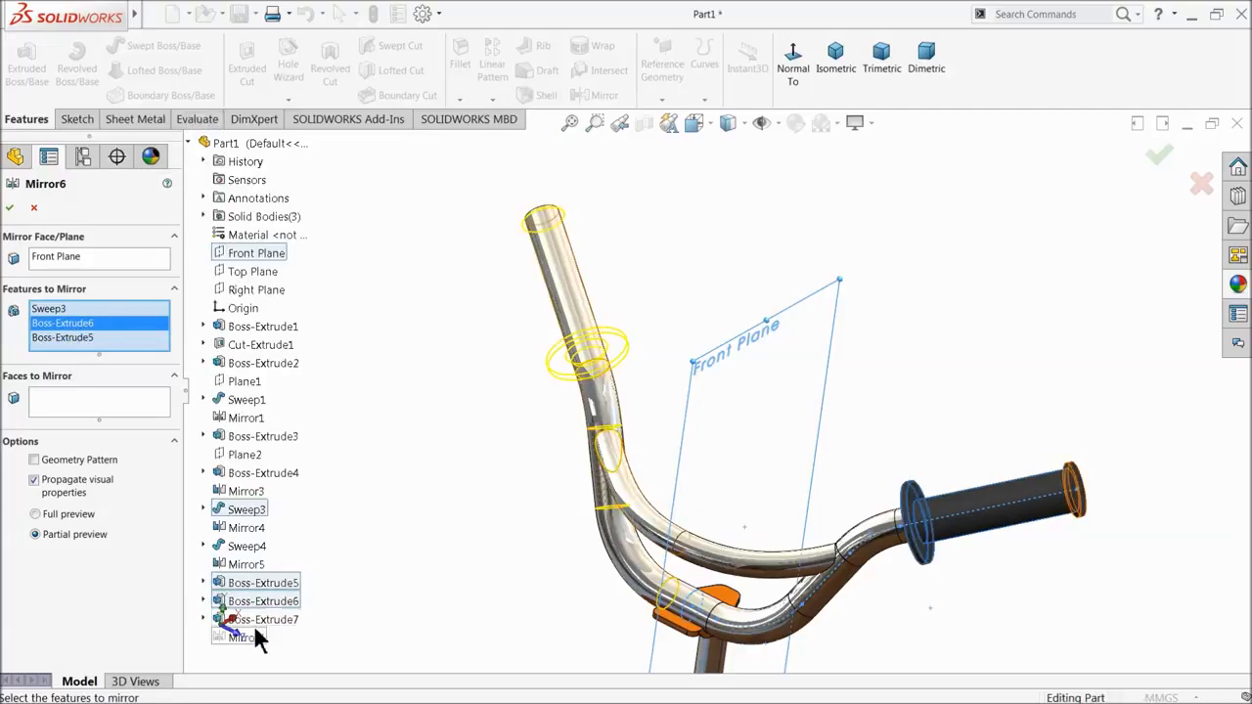
right_click(95, 342)
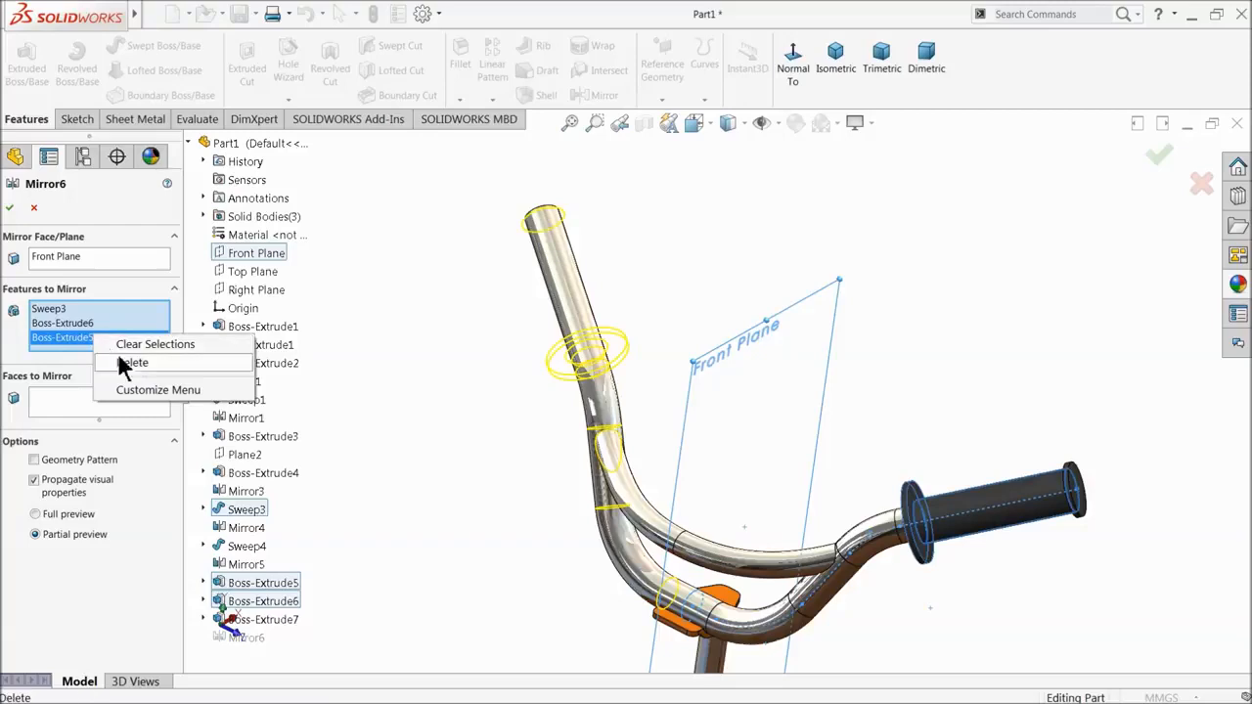
click(134, 348)
click(257, 622)
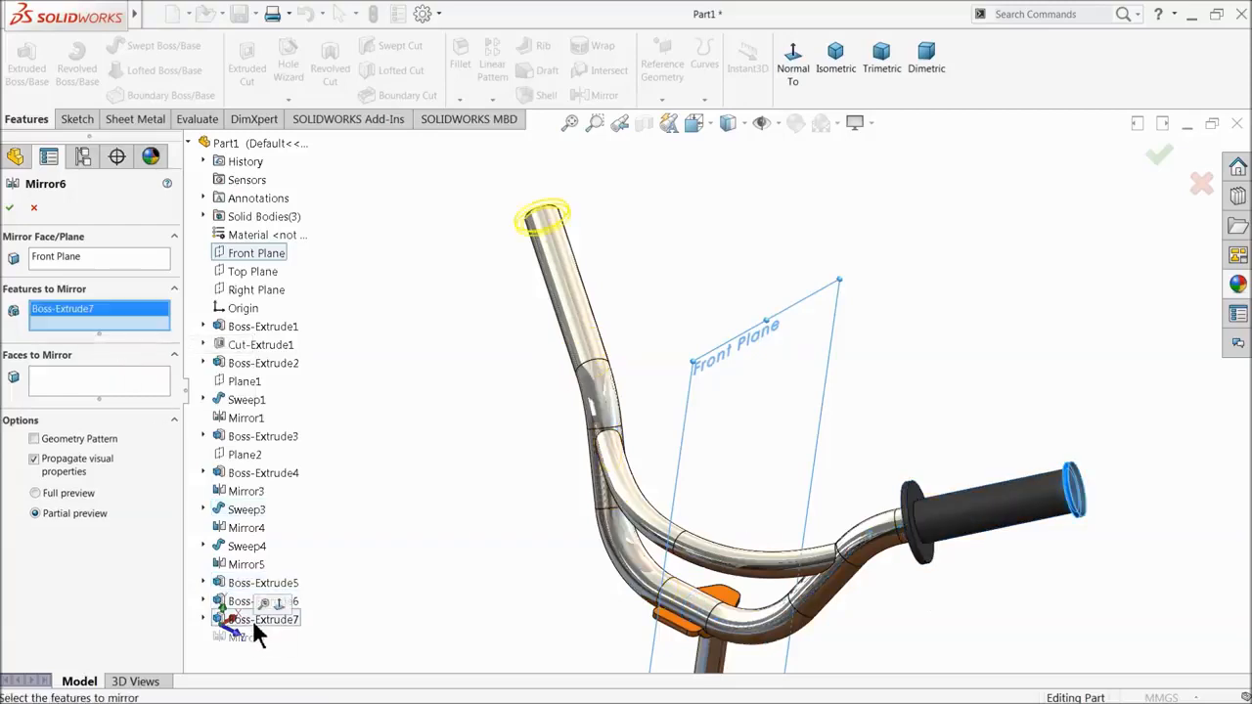
click(254, 584)
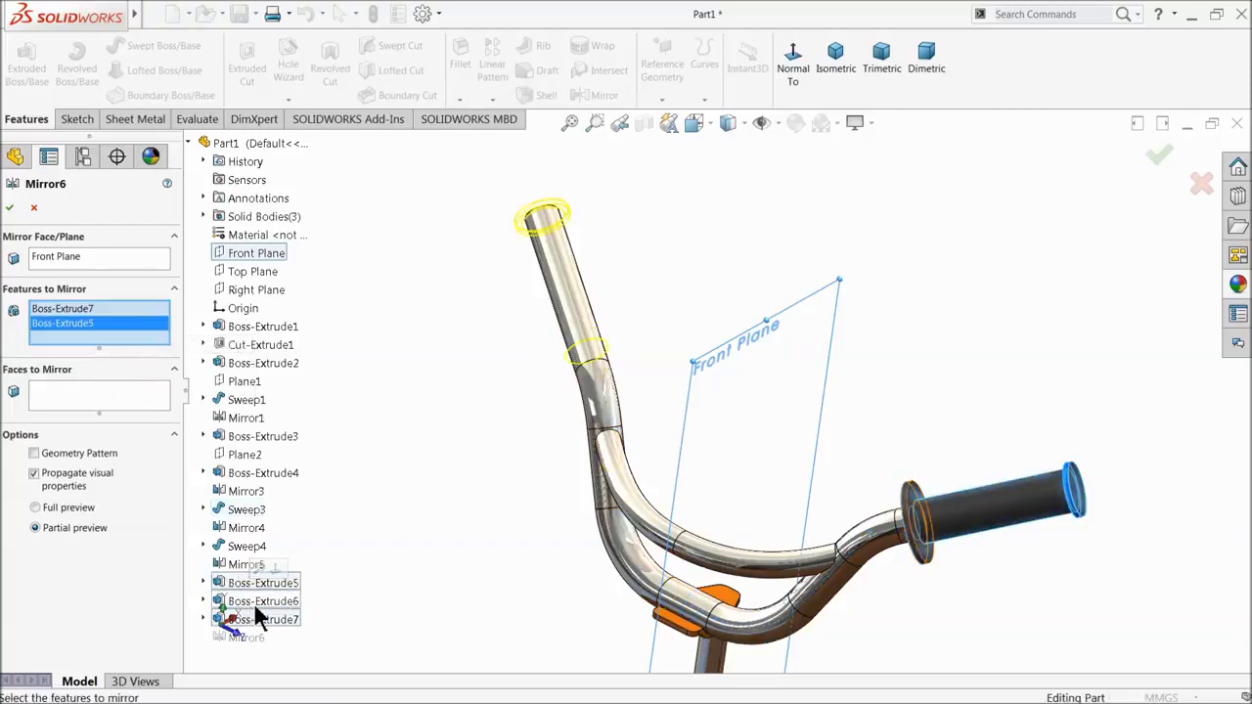
click(259, 604)
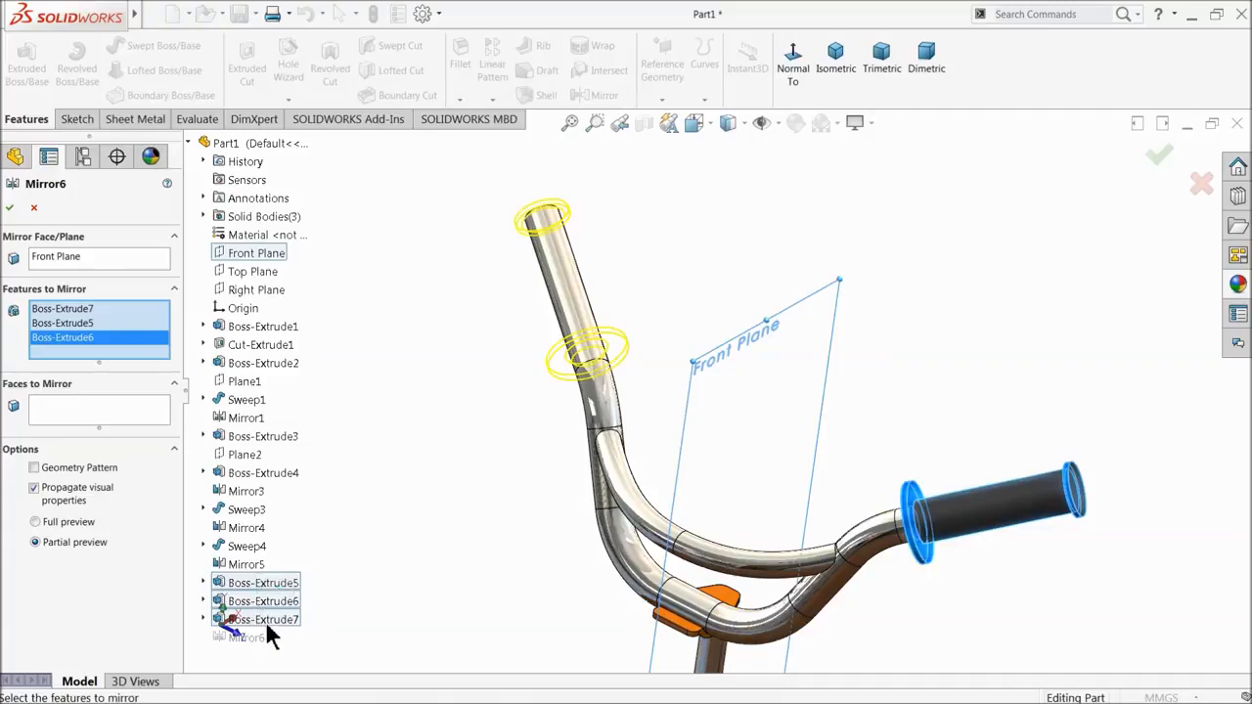
click(12, 208)
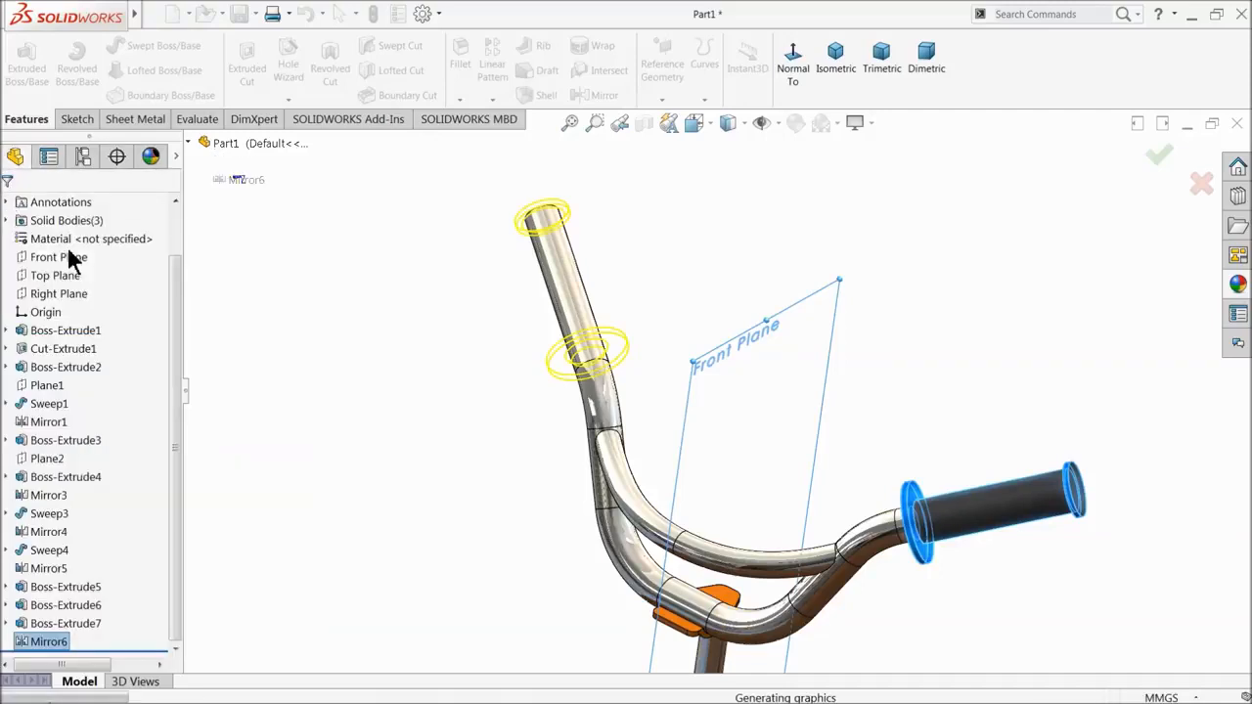
- Fillet the outer rim faces of both flanges on both grips with a 2 mm radius
scroll(617, 284, down, 2)
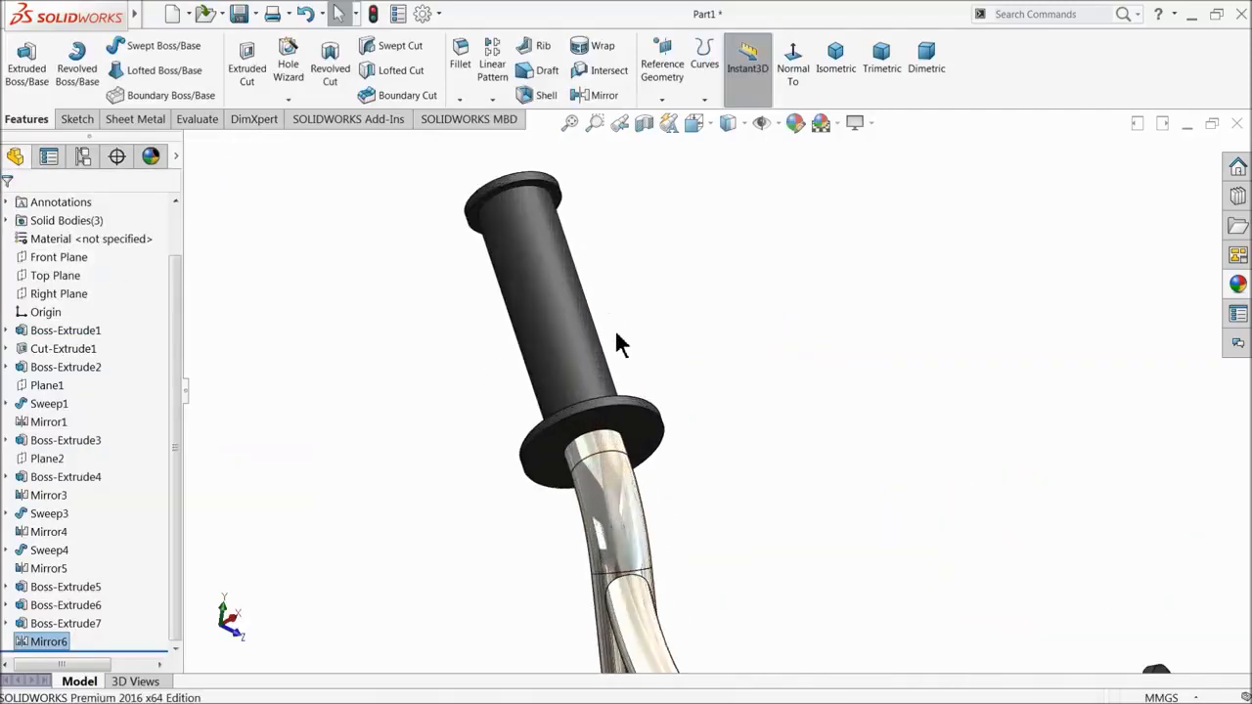
click(461, 74)
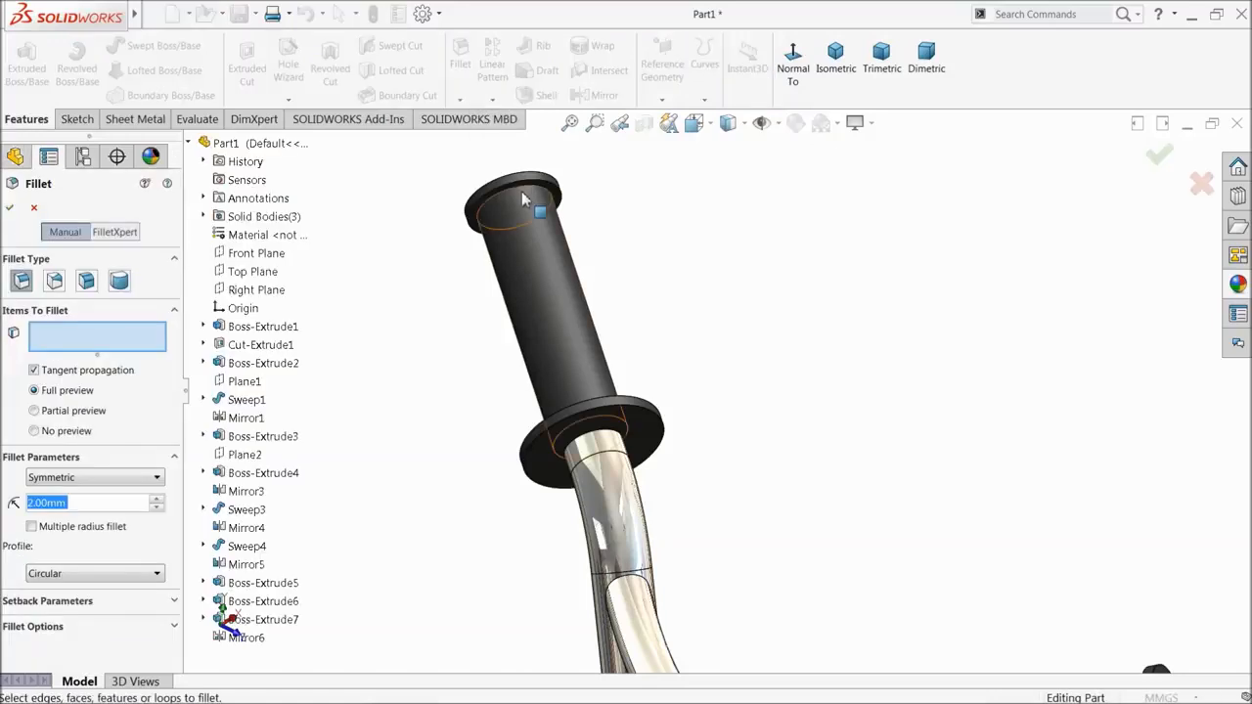
scroll(523, 235, down, 3)
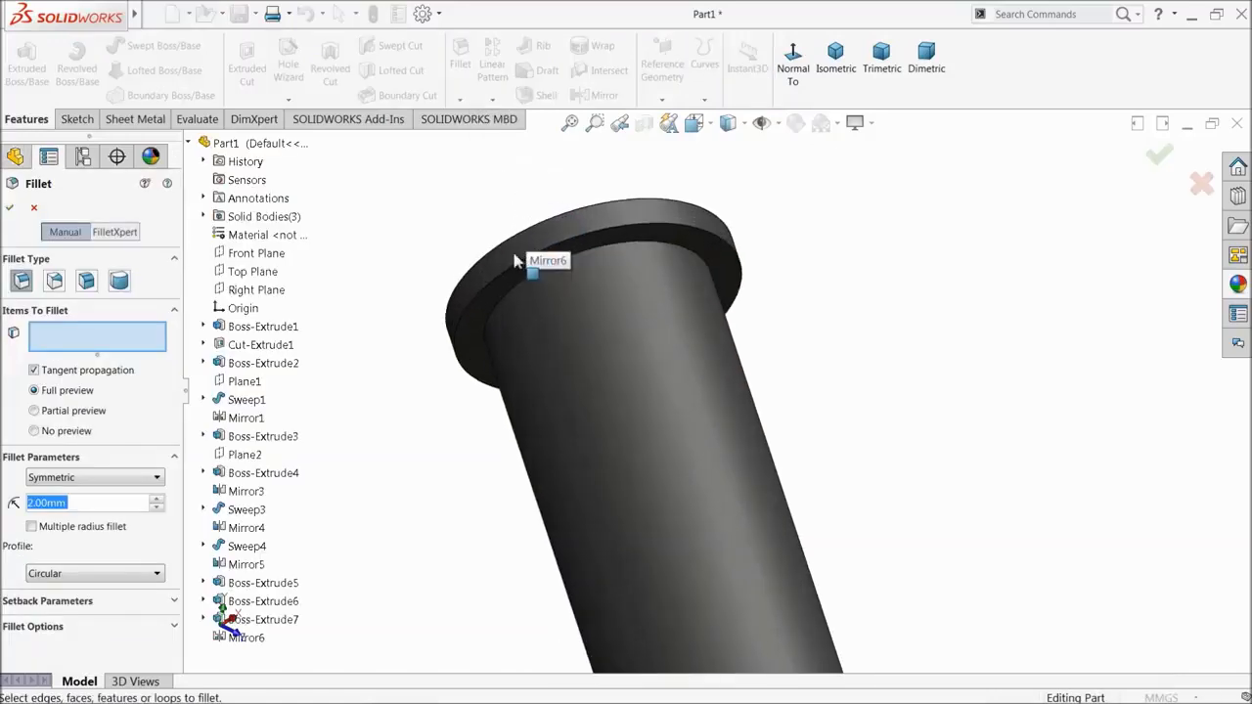
click(589, 235)
scroll(611, 284, up, 4)
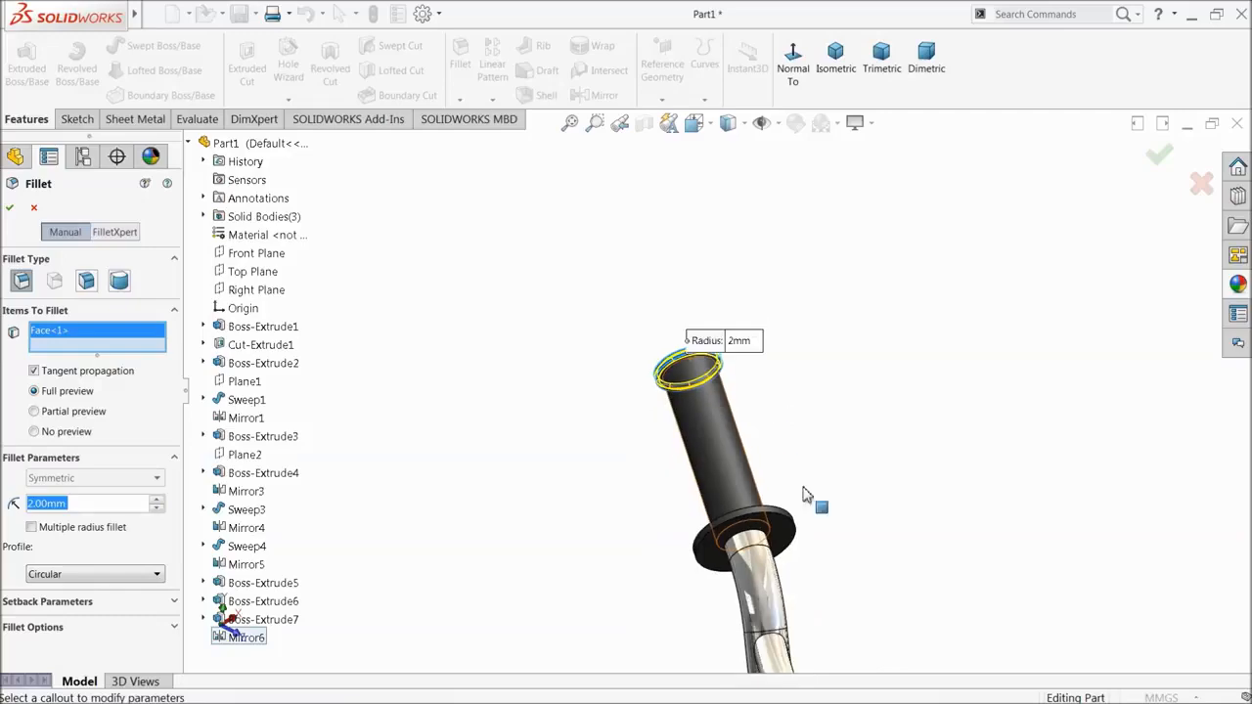
scroll(705, 489, down, 4)
click(675, 450)
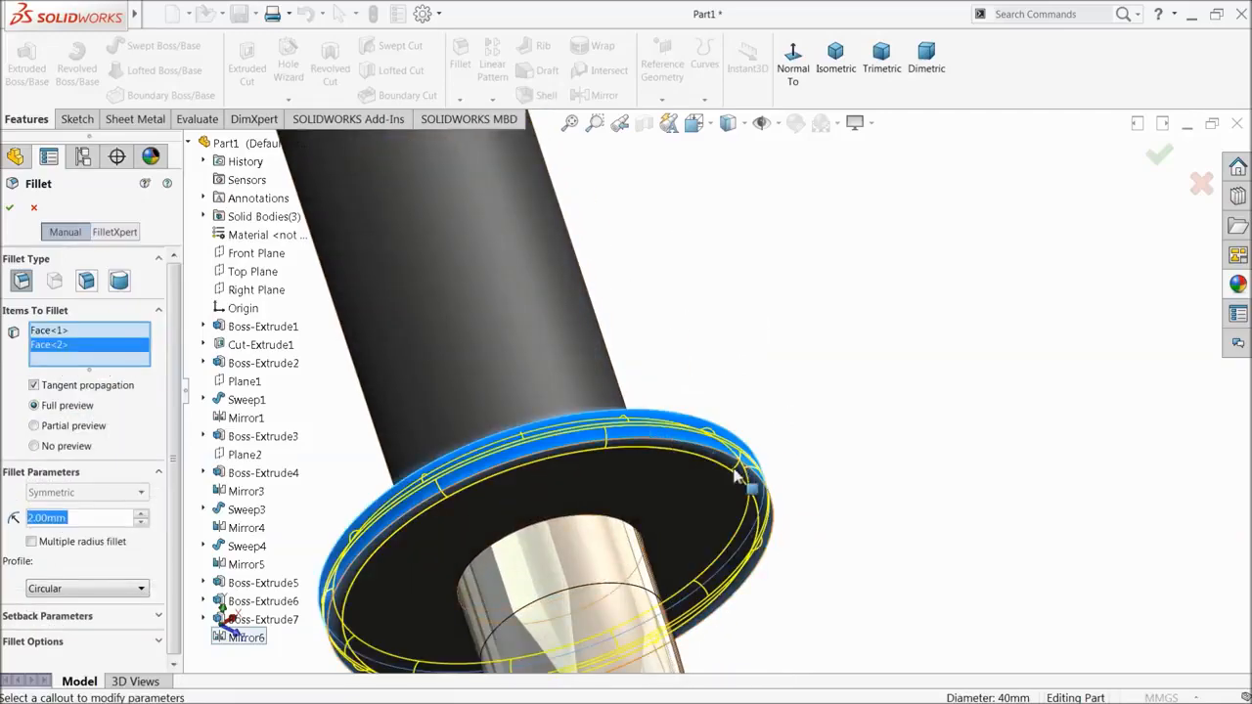
scroll(741, 484, up, 5)
scroll(839, 523, down, 5)
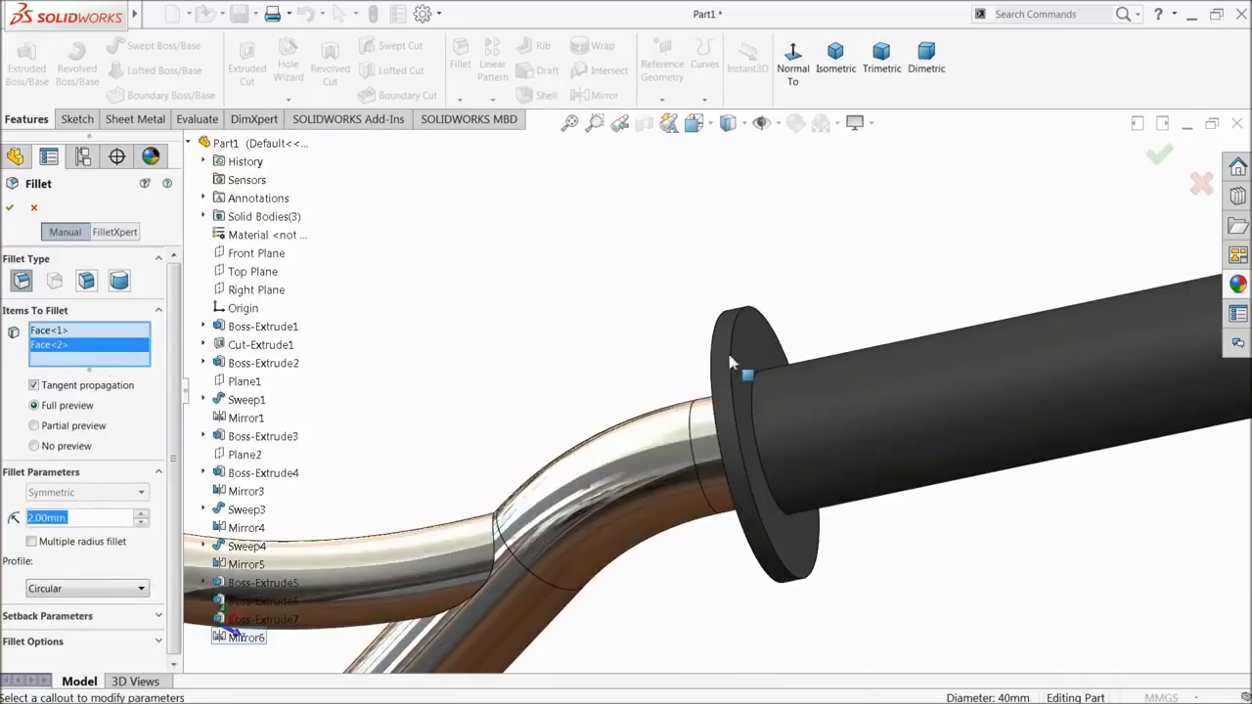
click(741, 362)
scroll(773, 409, up, 1)
scroll(874, 382, down, 5)
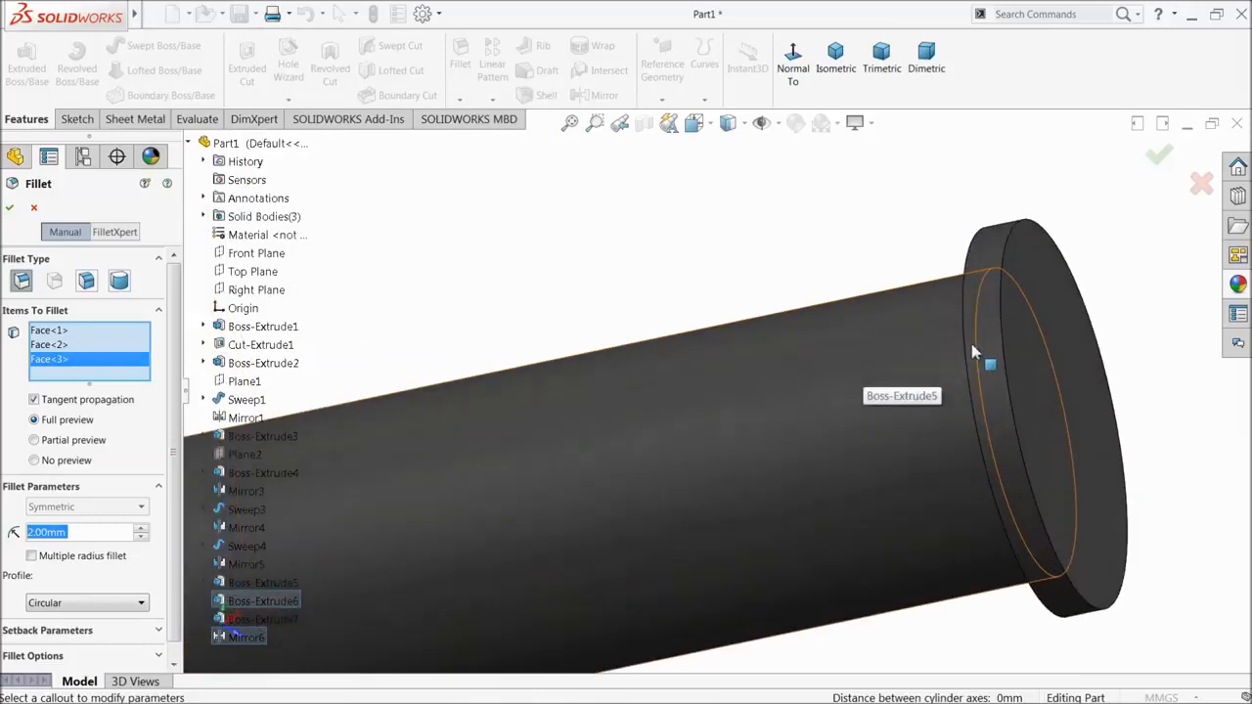
click(992, 349)
scroll(782, 368, up, 1)
click(10, 208)
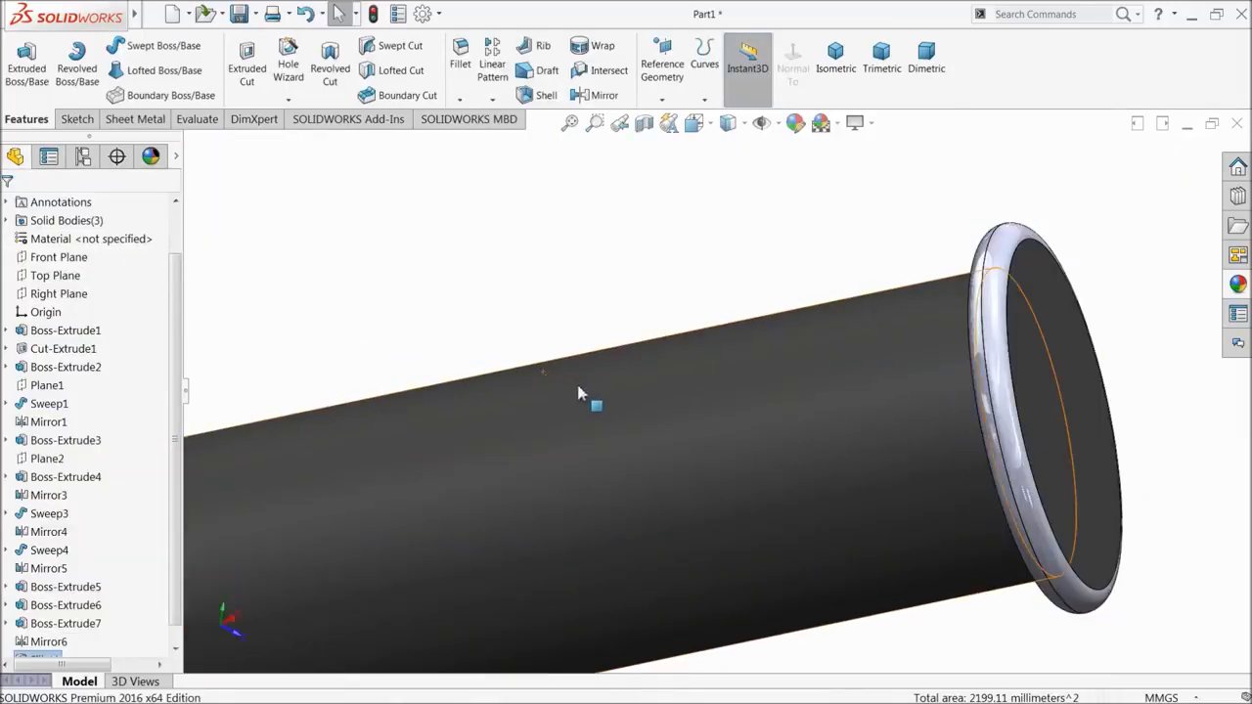
- Start a new symmetric fillet with a 10 mm radius
scroll(575, 391, up, 8)
scroll(691, 422, down, 3)
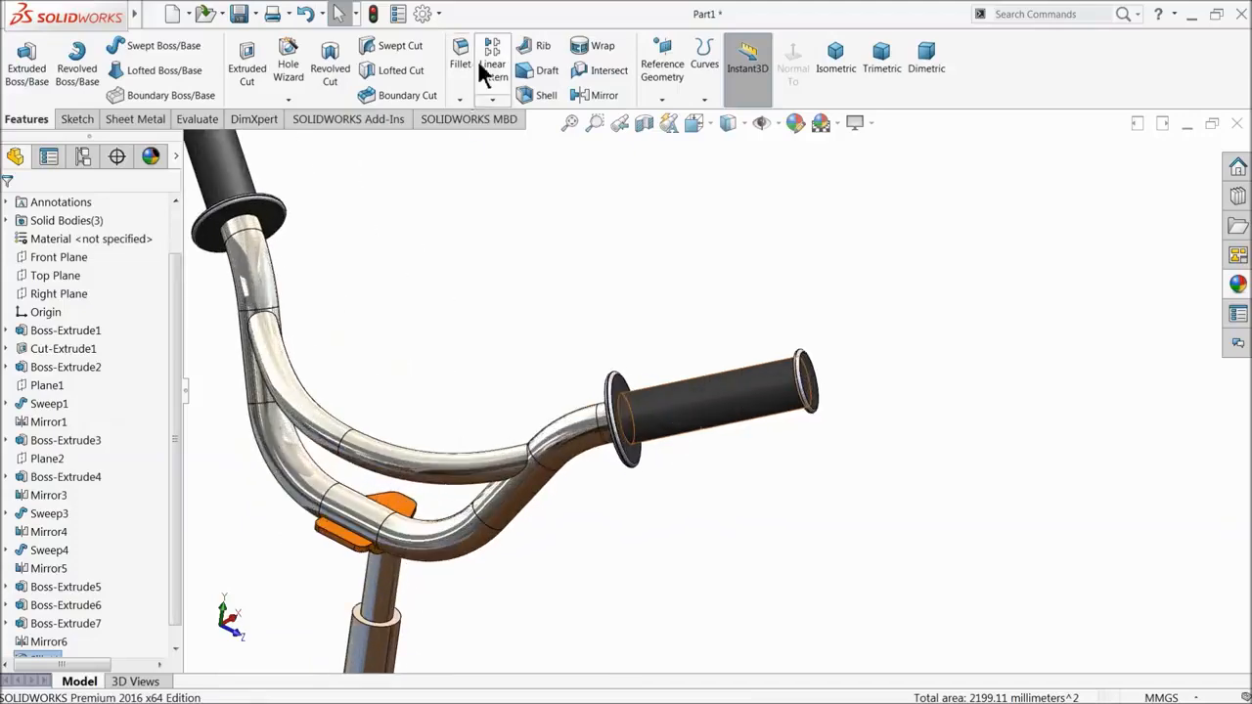
click(465, 64)
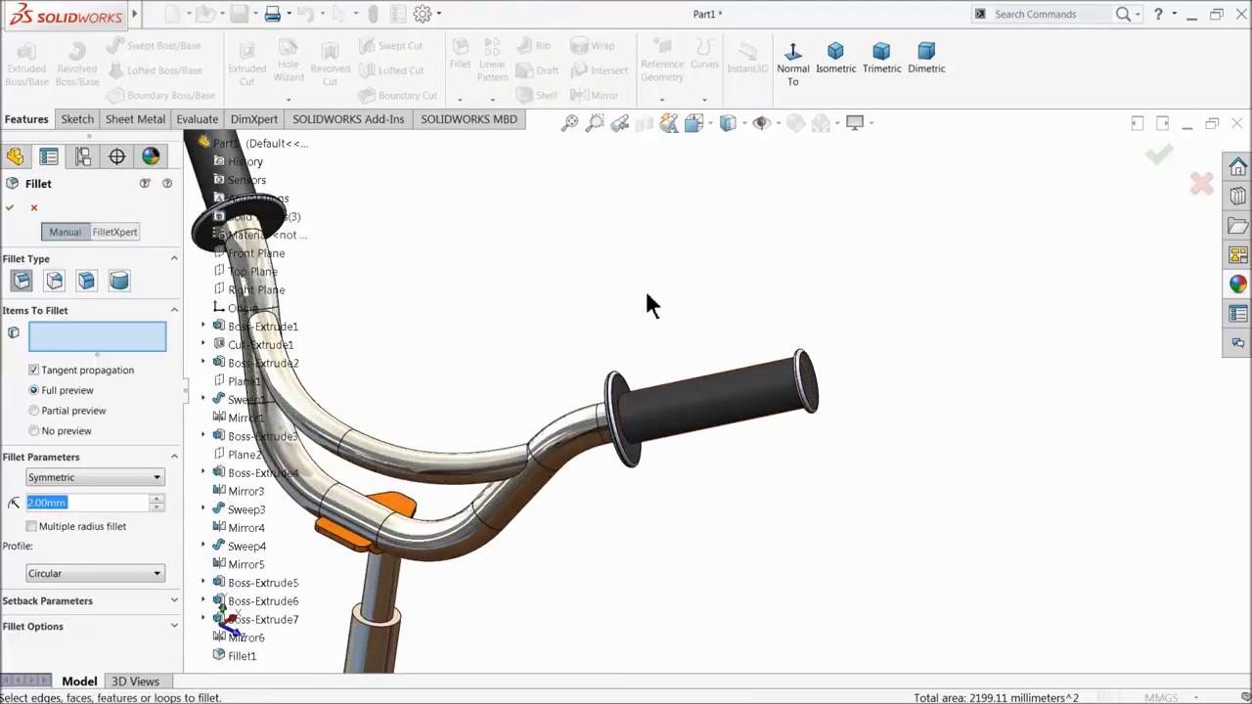
text(10)
key(Return)
scroll(663, 440, down, 3)
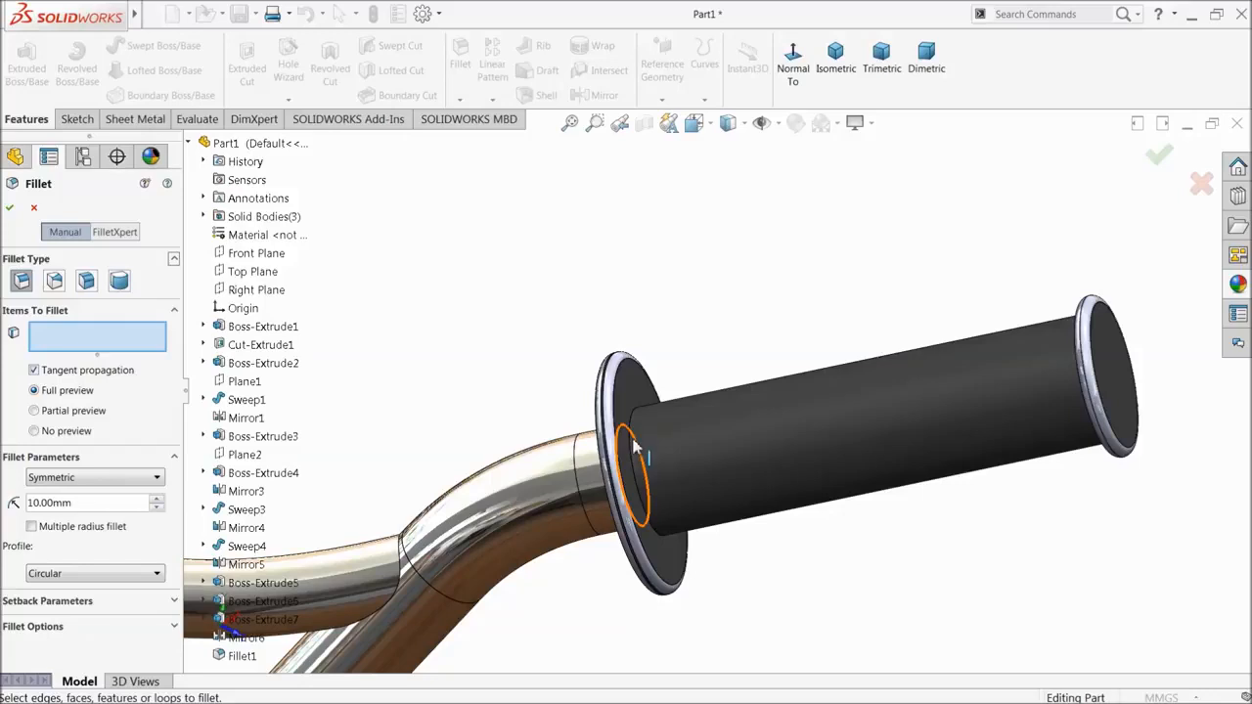
click(634, 446)
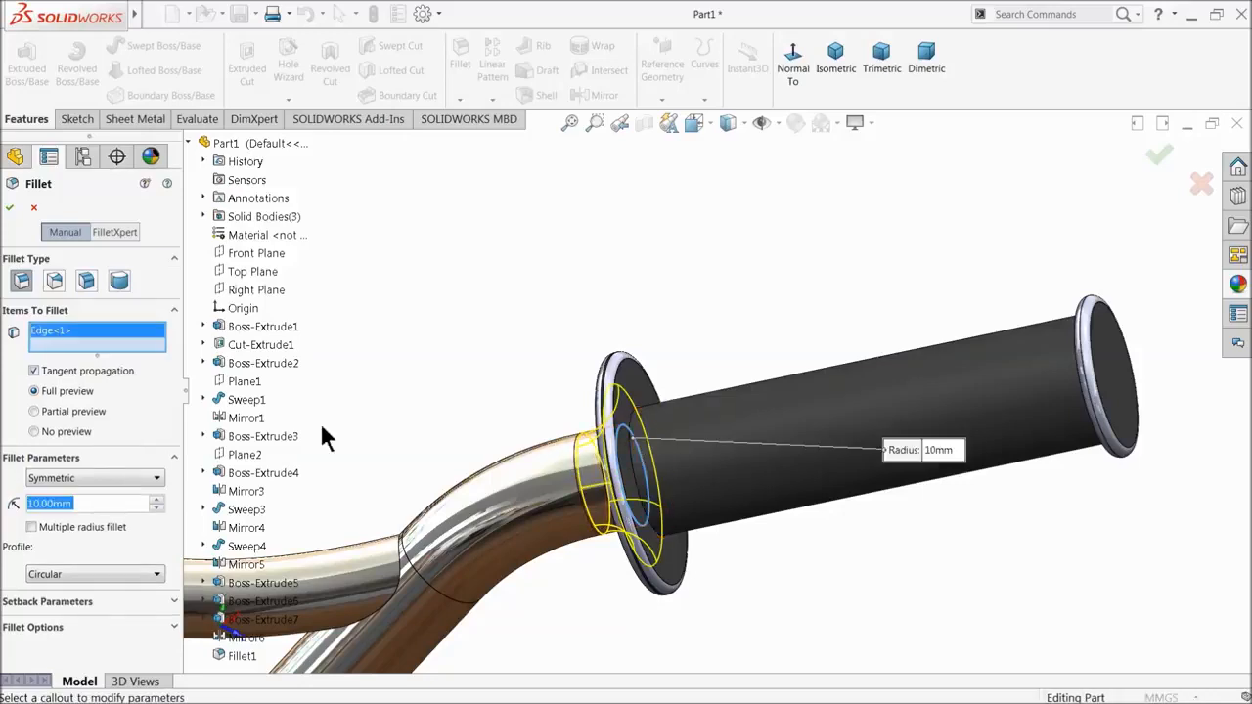
right_click(63, 334)
click(117, 346)
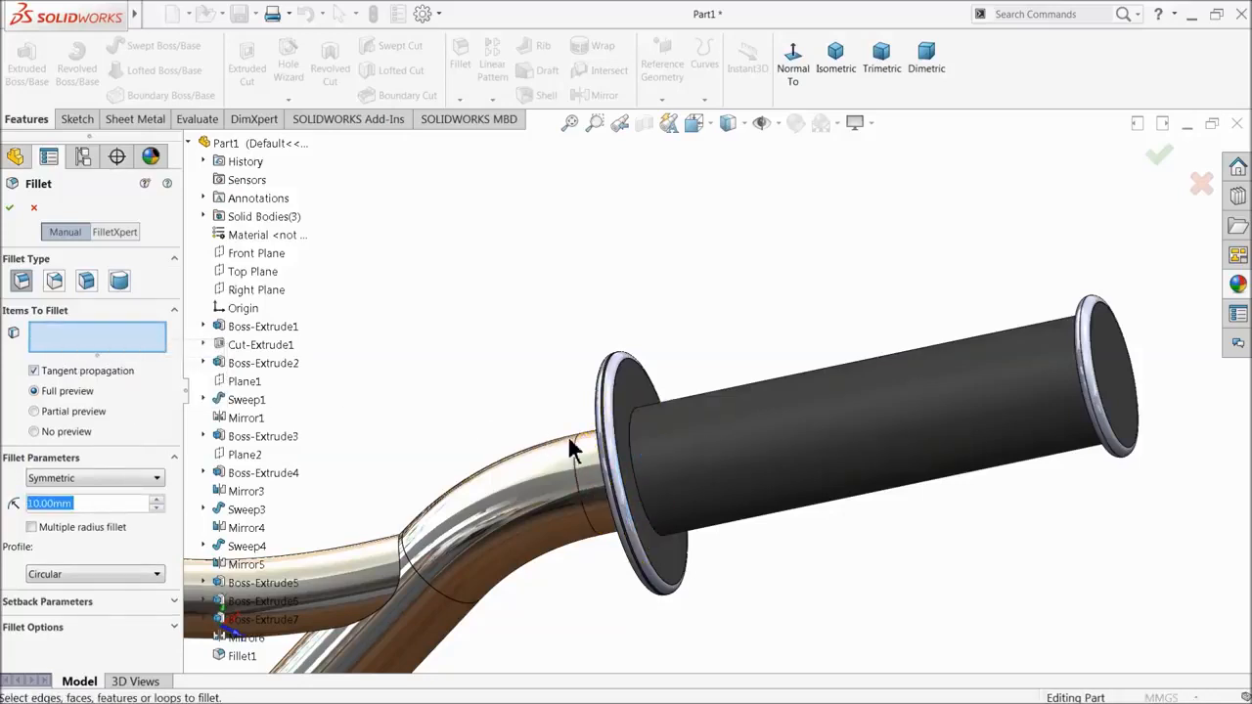
- Fillet the junction between the grip cylinder and its inner flange on both handlebar ends, using the 10 mm radius
click(634, 447)
scroll(581, 445, up, 6)
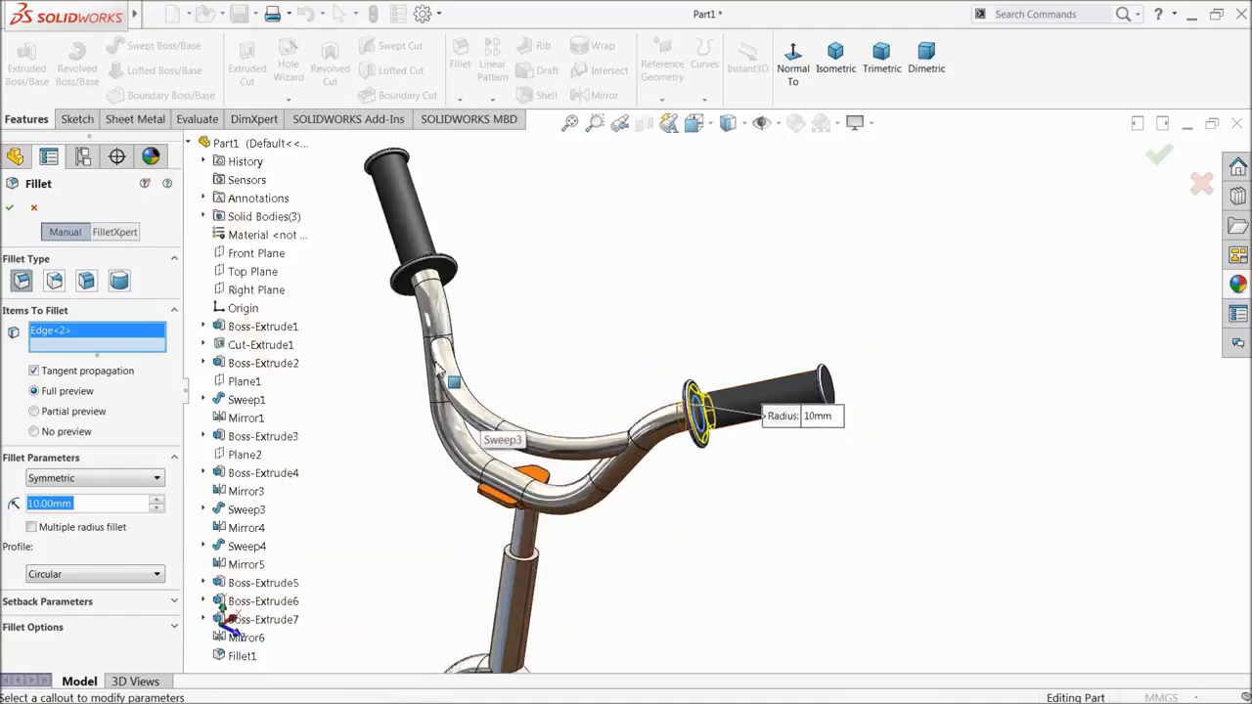
scroll(444, 250, down, 4)
middle_drag(575, 296, 584, 386)
scroll(567, 368, down, 4)
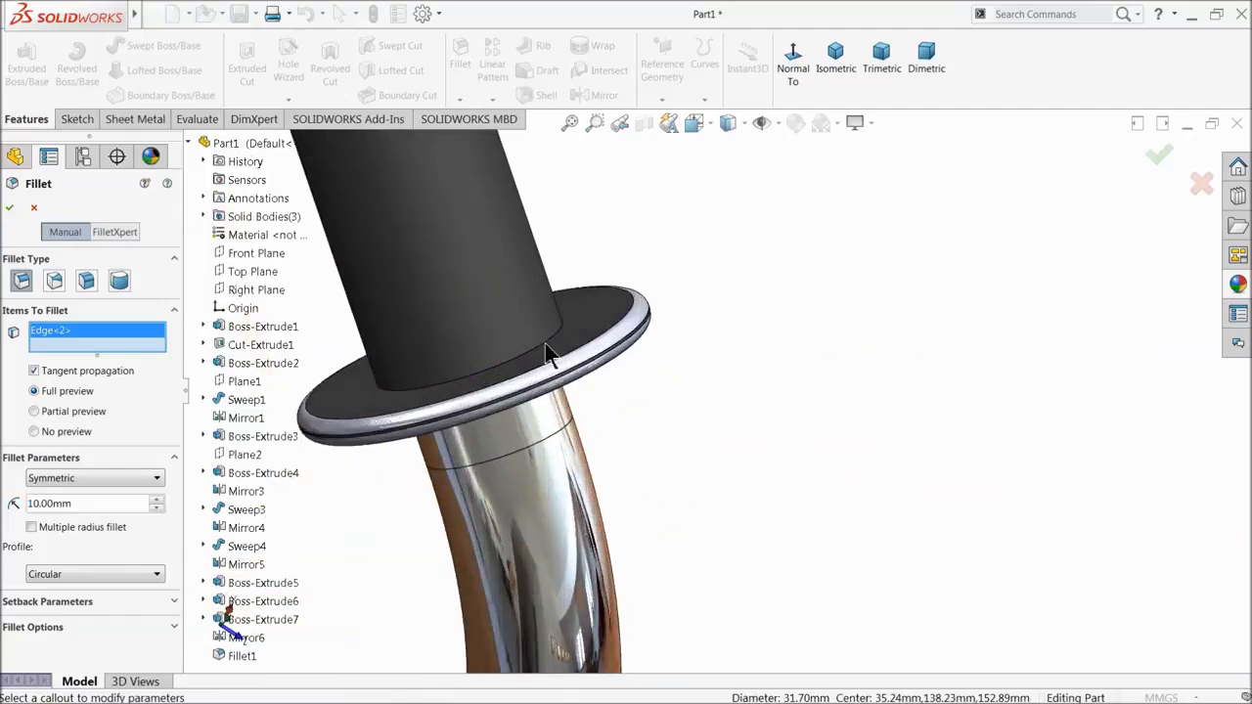
click(550, 353)
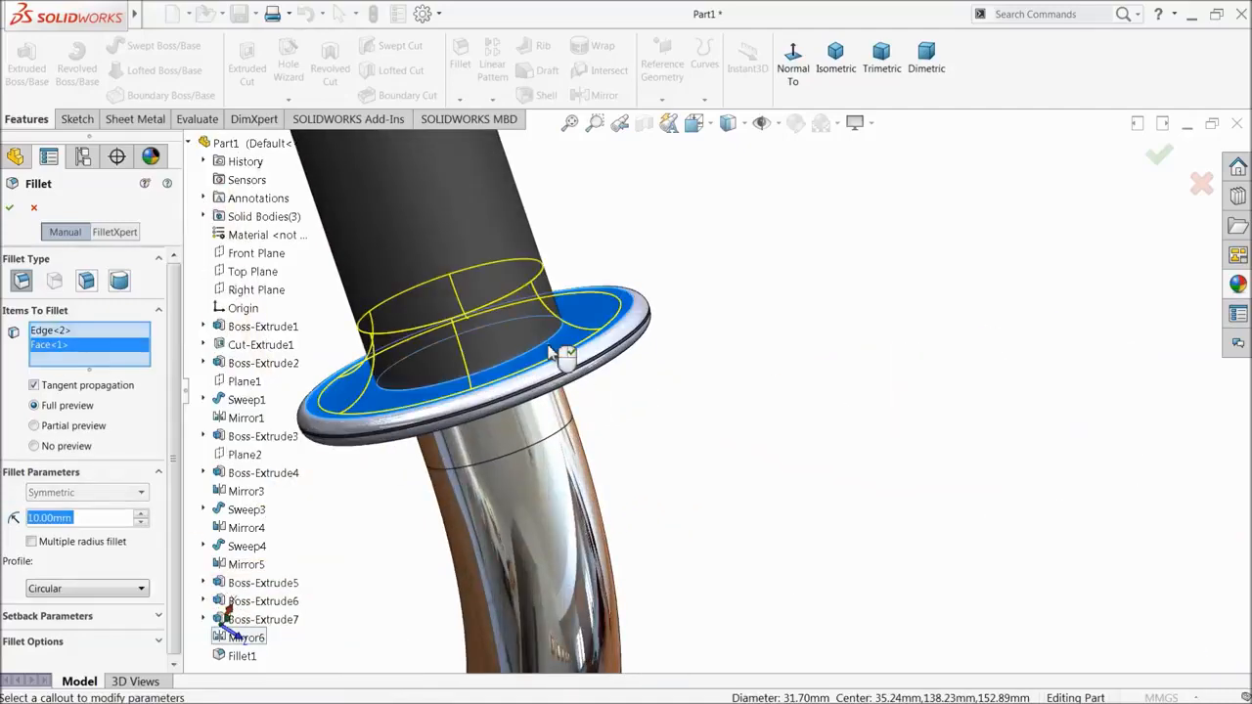
click(13, 210)
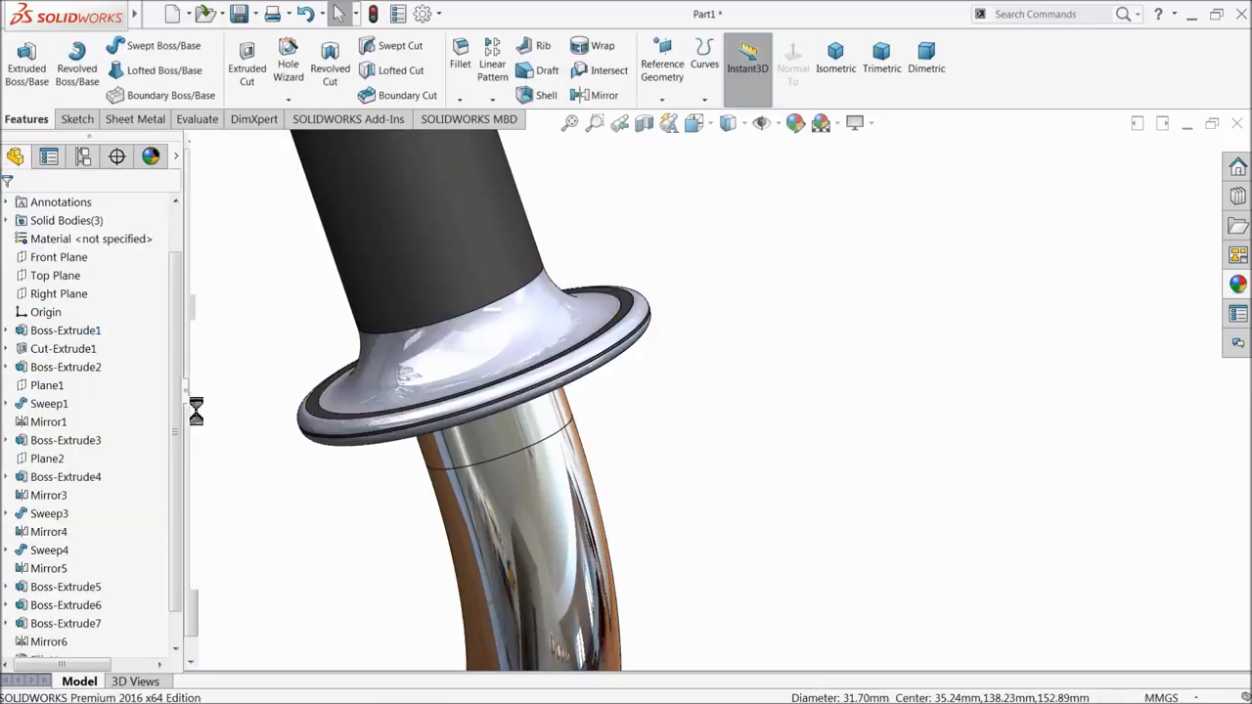
- Apply the matte rubber appearance to the Fillet1 and Fillet2 features
click(41, 626)
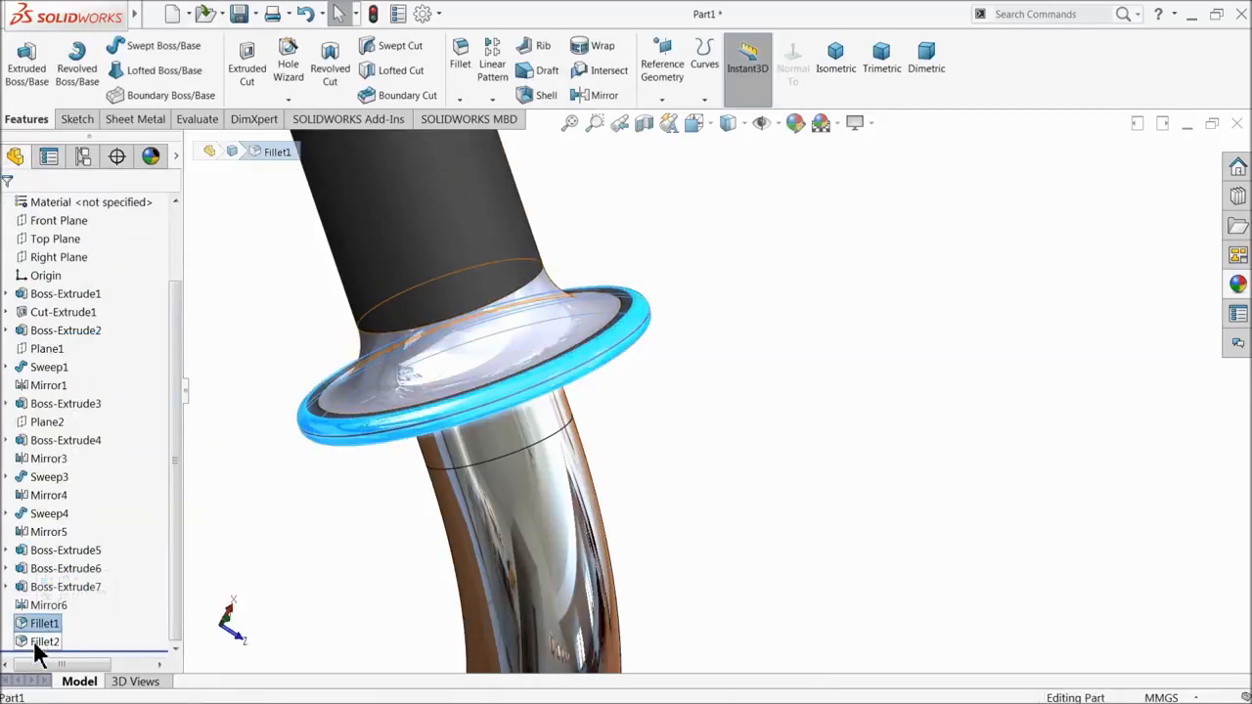
ctrl+click(41, 642)
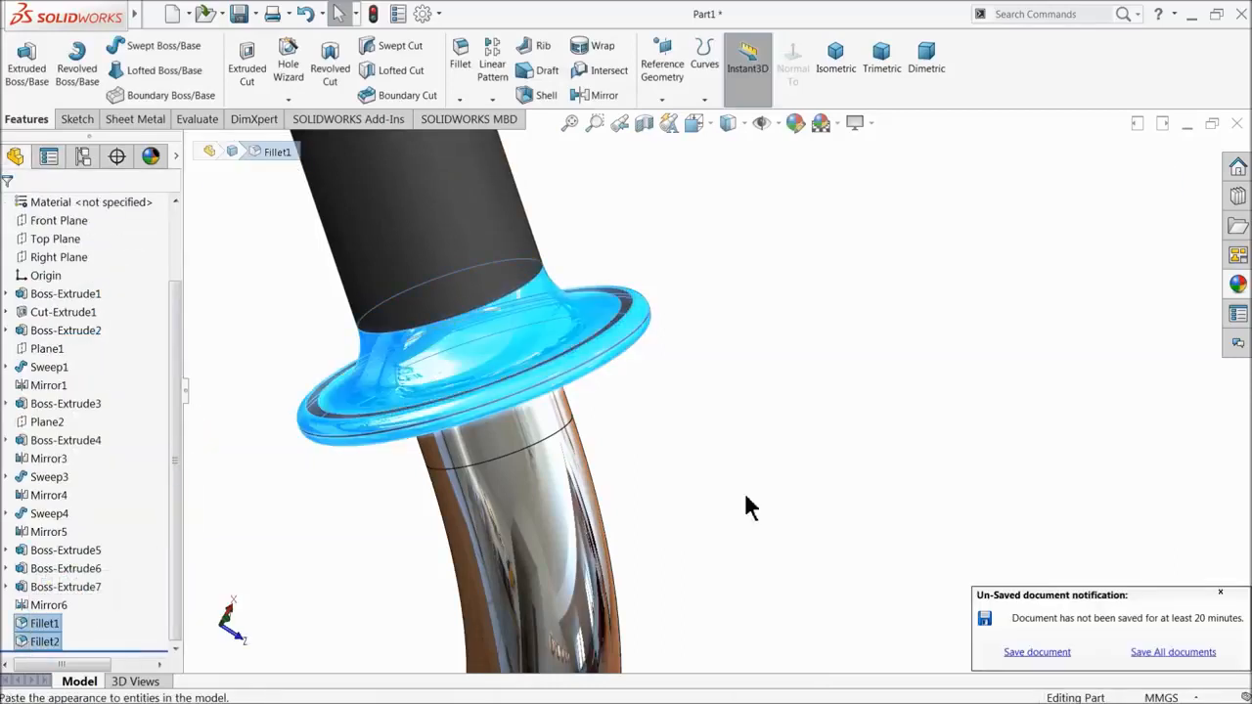
click(1239, 286)
click(1069, 394)
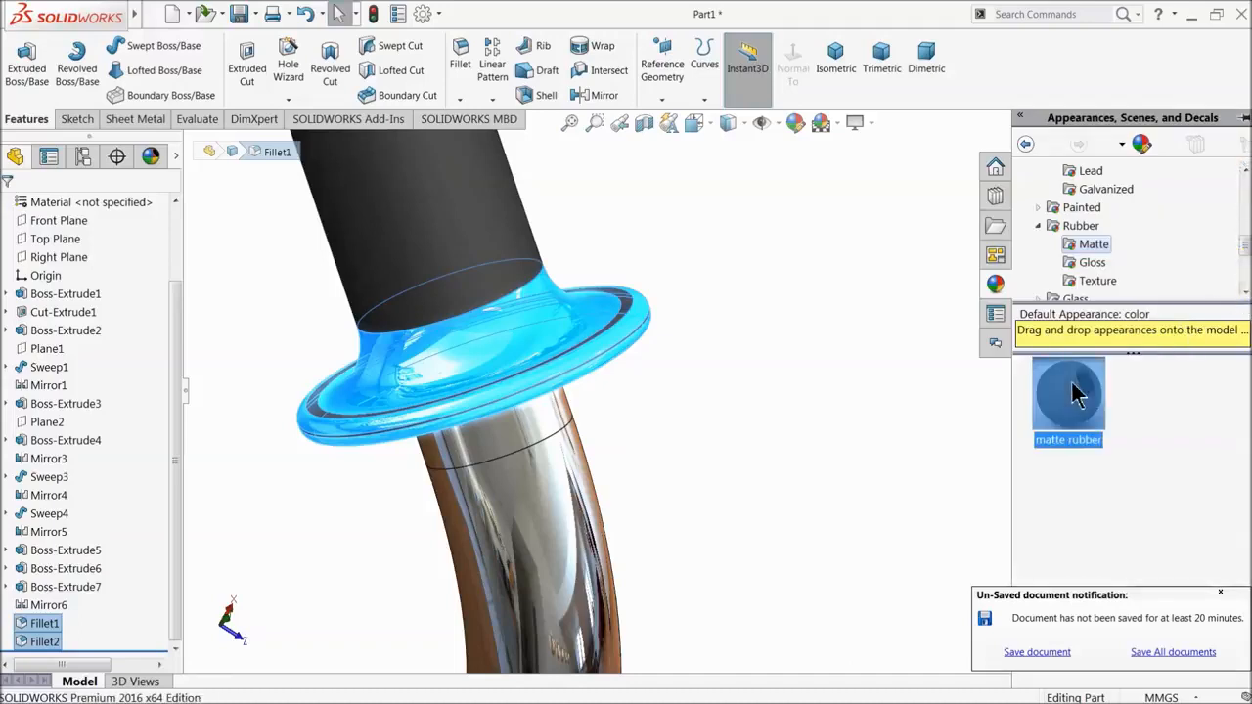
click(1221, 593)
click(738, 464)
- Apply the matte rubber appearance to the outer end face of the mirrored grip
scroll(699, 460, up, 9)
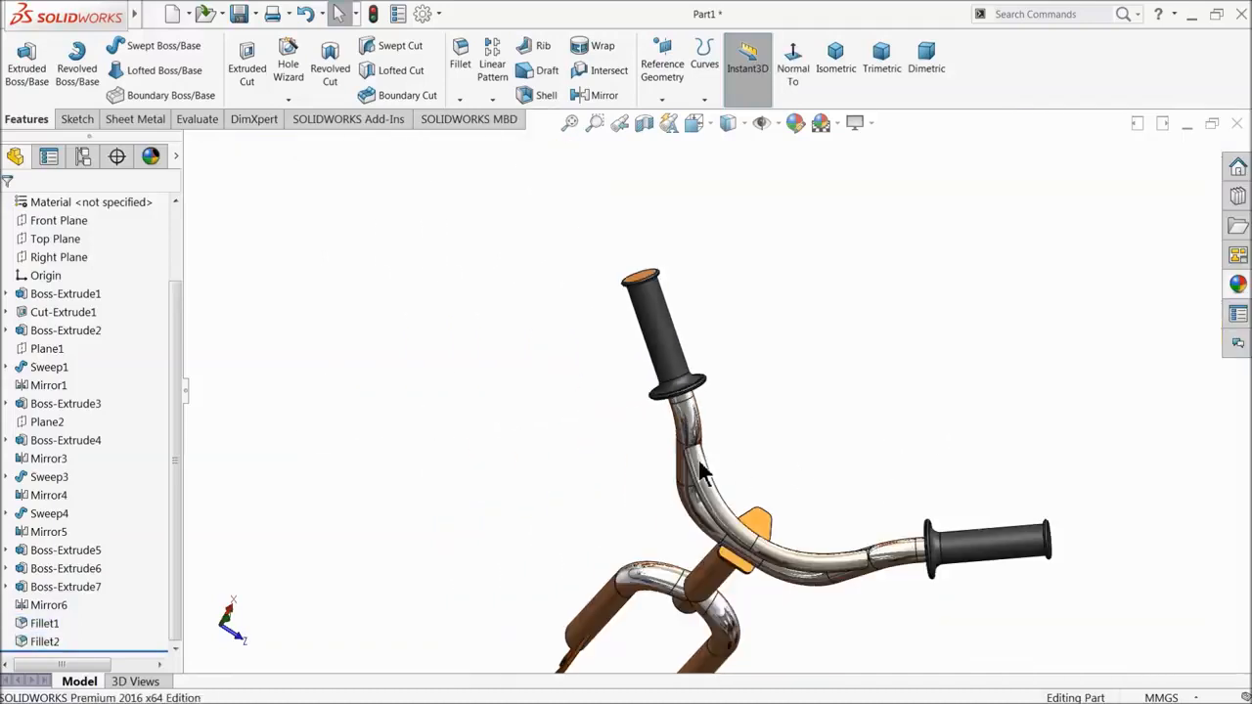
middle_drag(735, 372, 780, 419)
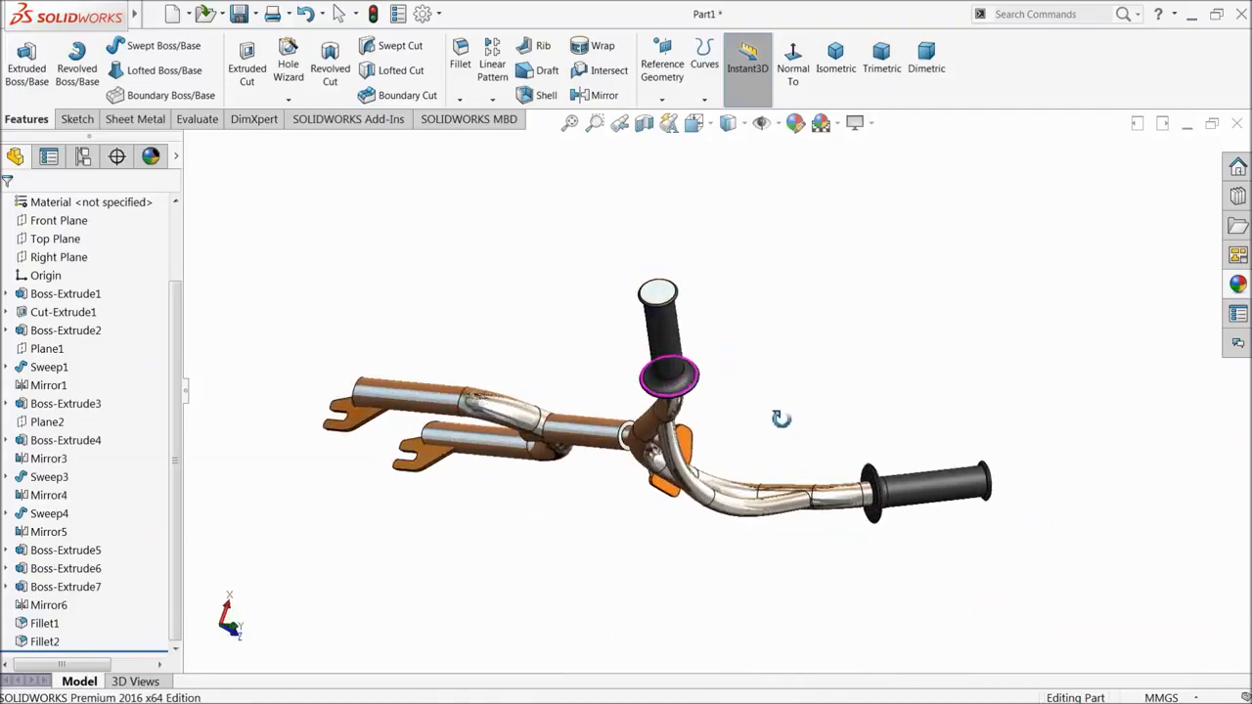
scroll(668, 314, down, 4)
click(626, 318)
click(1238, 284)
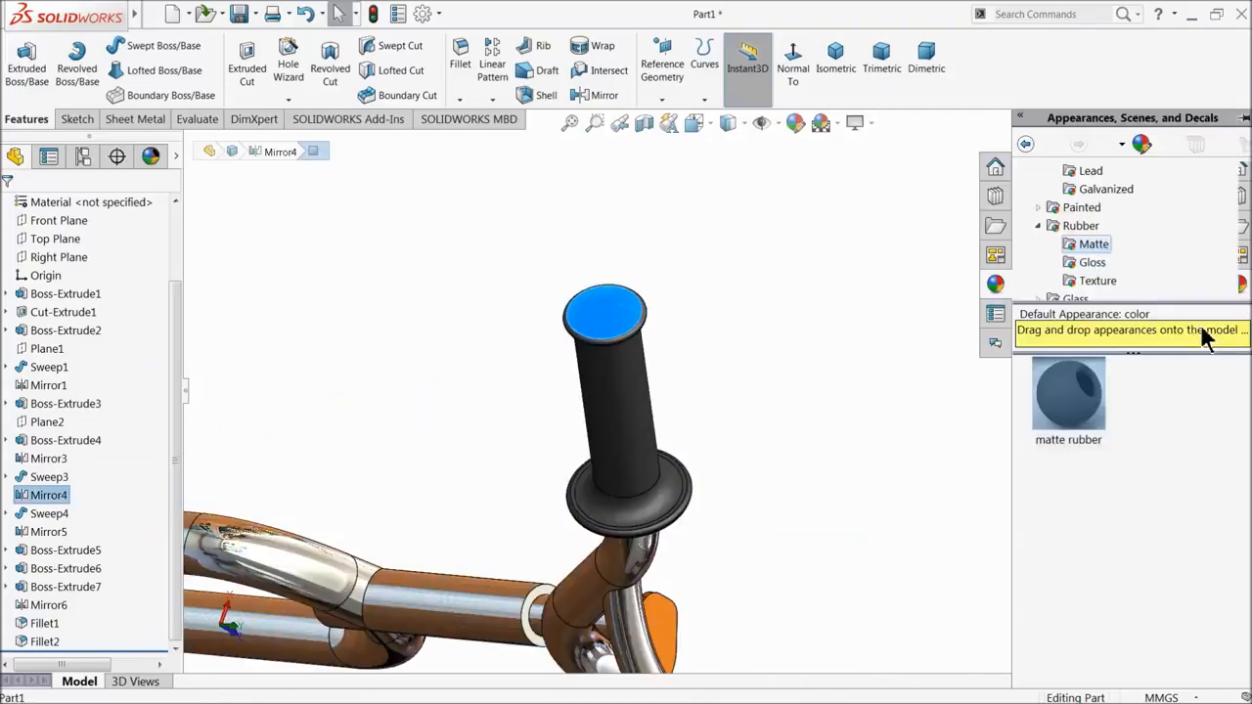
double_click(1072, 405)
middle_drag(830, 506, 721, 313)
scroll(626, 377, up, 5)
middle_drag(626, 386, 655, 363)
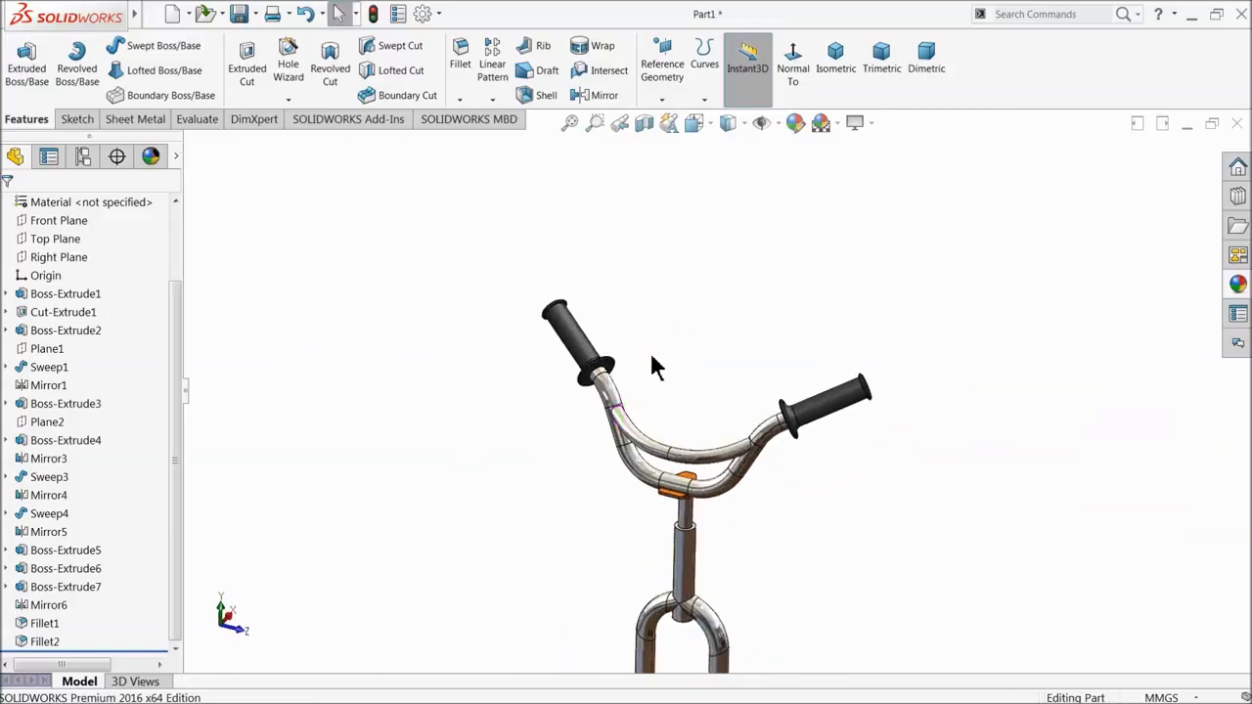
middle_drag(676, 412, 704, 450)
scroll(684, 382, down, 5)
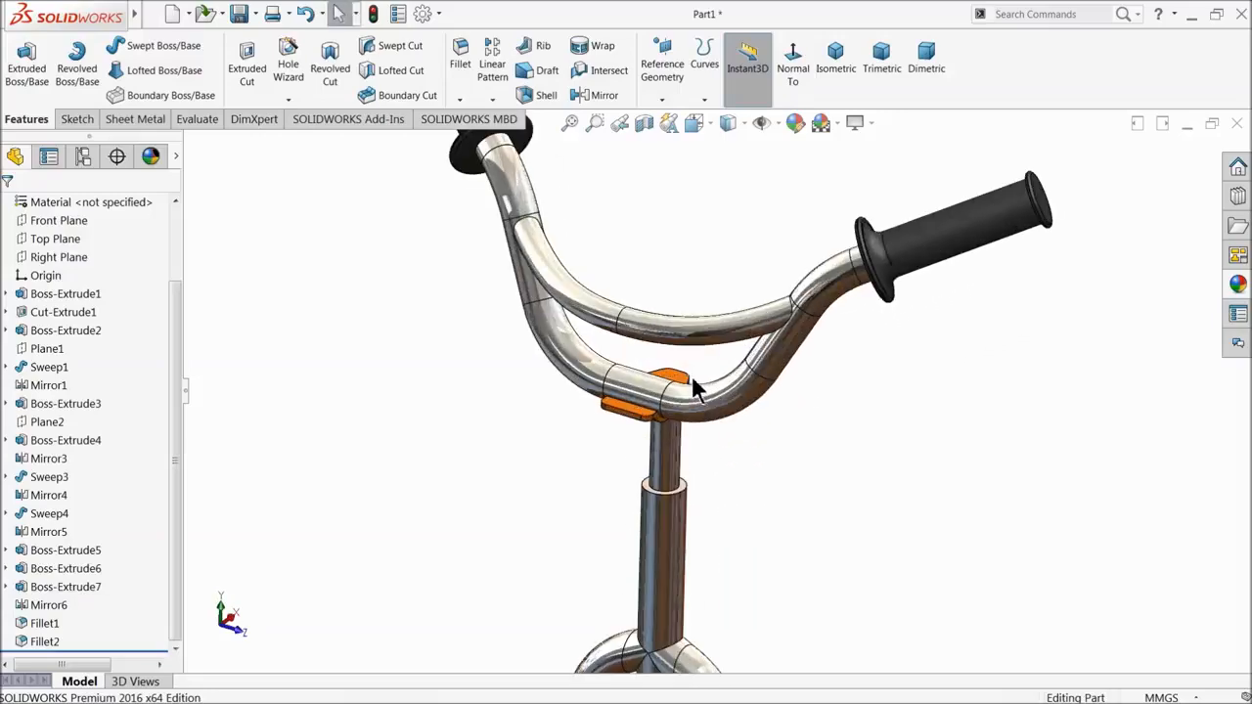
- Start a sketch on the rear upper face of the handlebar clamp plate and convert the outlines of both its exposed upper faces
middle_drag(683, 372, 668, 561)
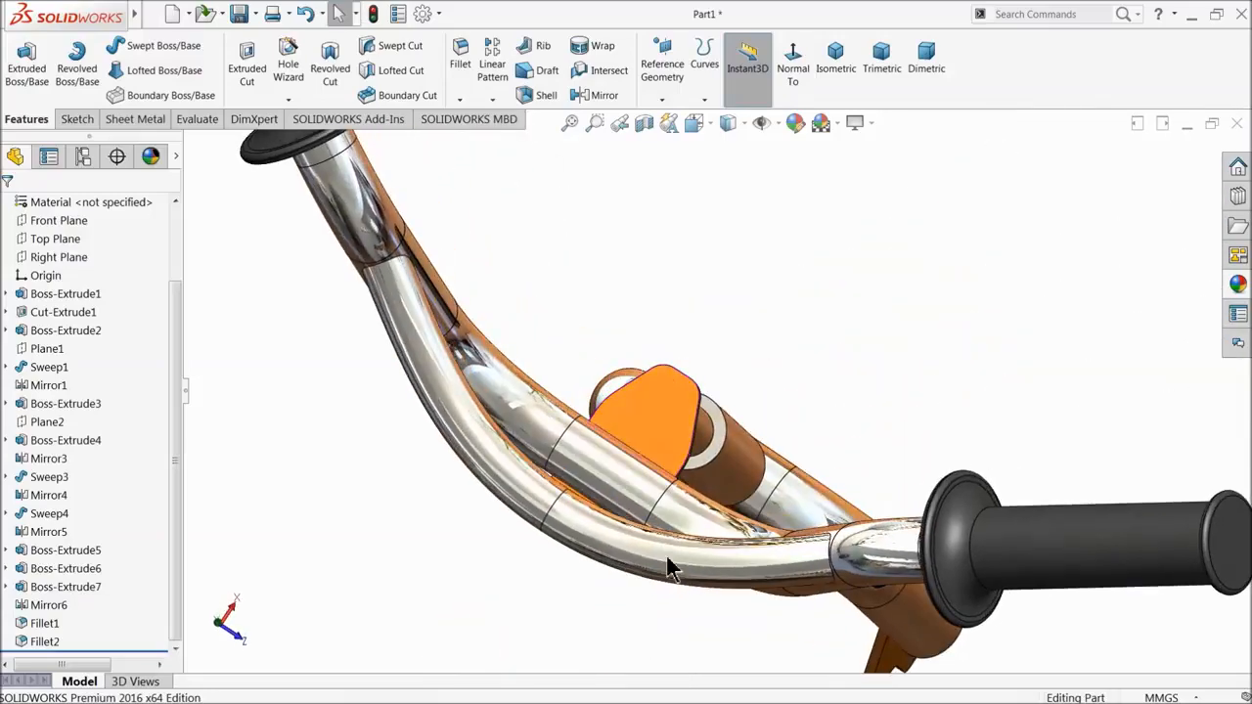
click(651, 450)
mouse_move(692, 448)
middle_down()
mouse_move(679, 330)
mouse_move(665, 362)
mouse_move(686, 392)
mouse_move(673, 445)
middle_up()
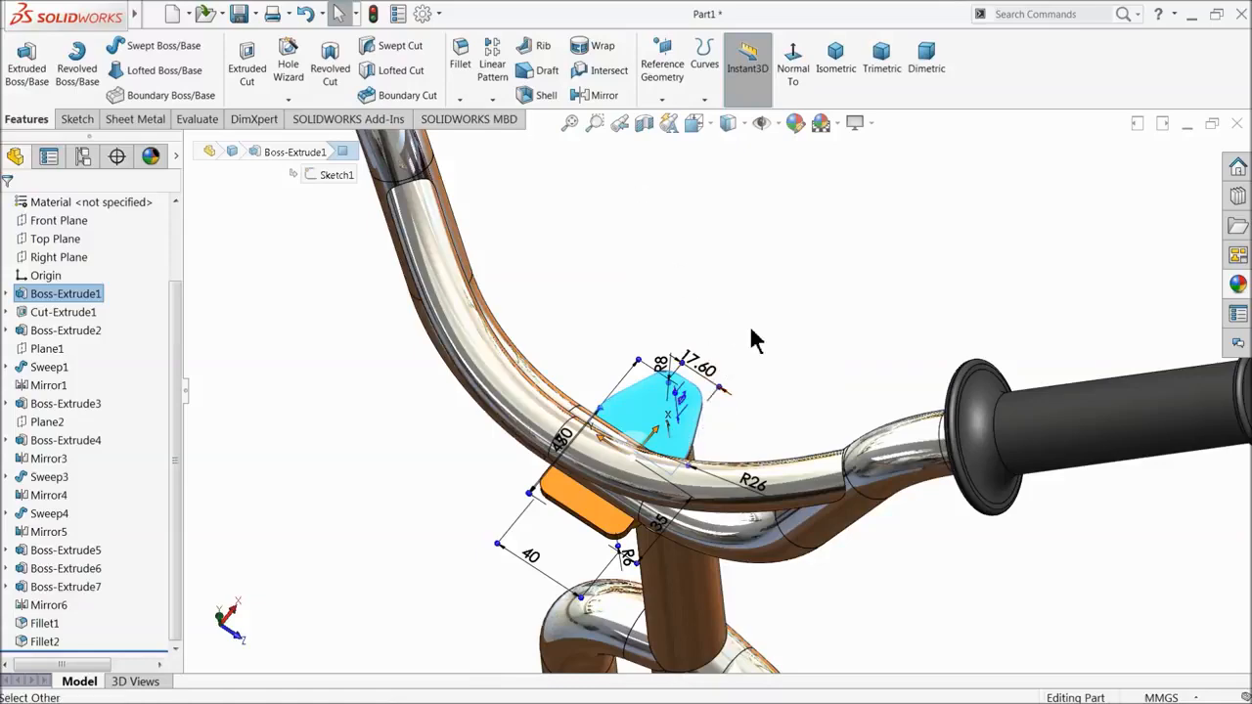
click(751, 338)
mouse_move(772, 400)
middle_down()
mouse_move(715, 251)
mouse_move(642, 389)
mouse_move(643, 413)
mouse_move(690, 456)
mouse_move(642, 447)
mouse_move(643, 333)
mouse_move(671, 498)
mouse_move(649, 433)
middle_up()
click(675, 416)
click(705, 406)
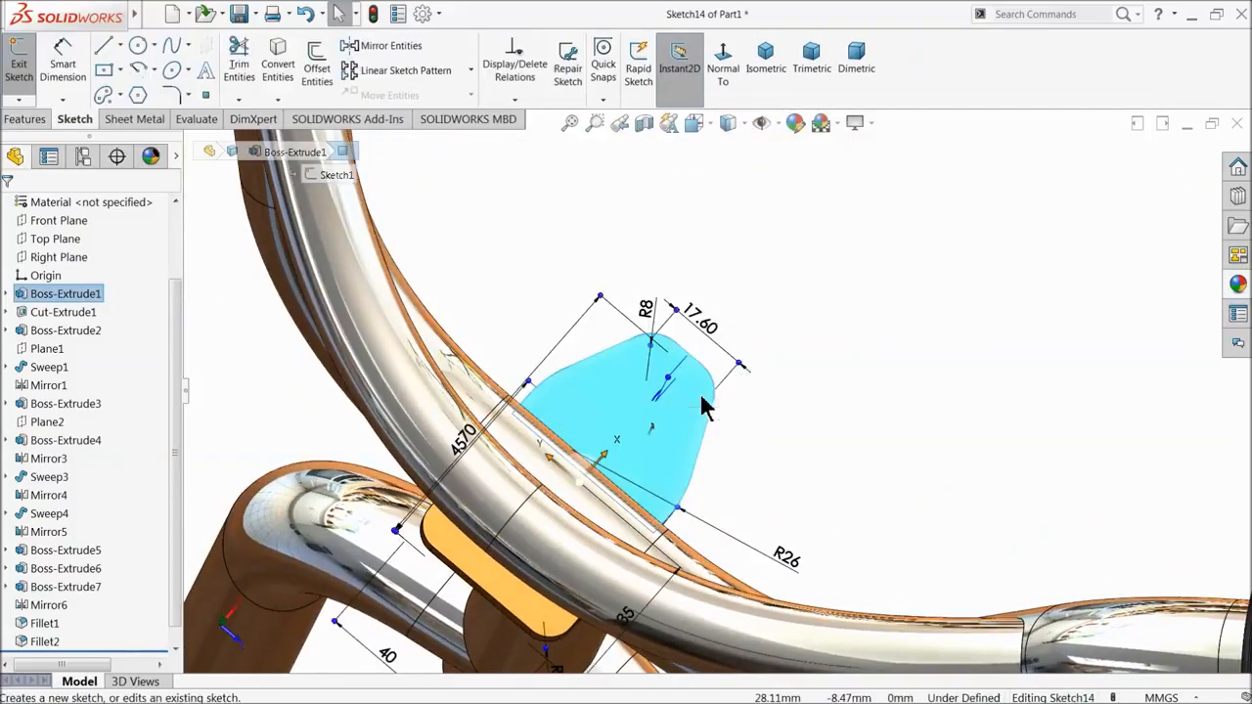
middle_drag(697, 491, 537, 562)
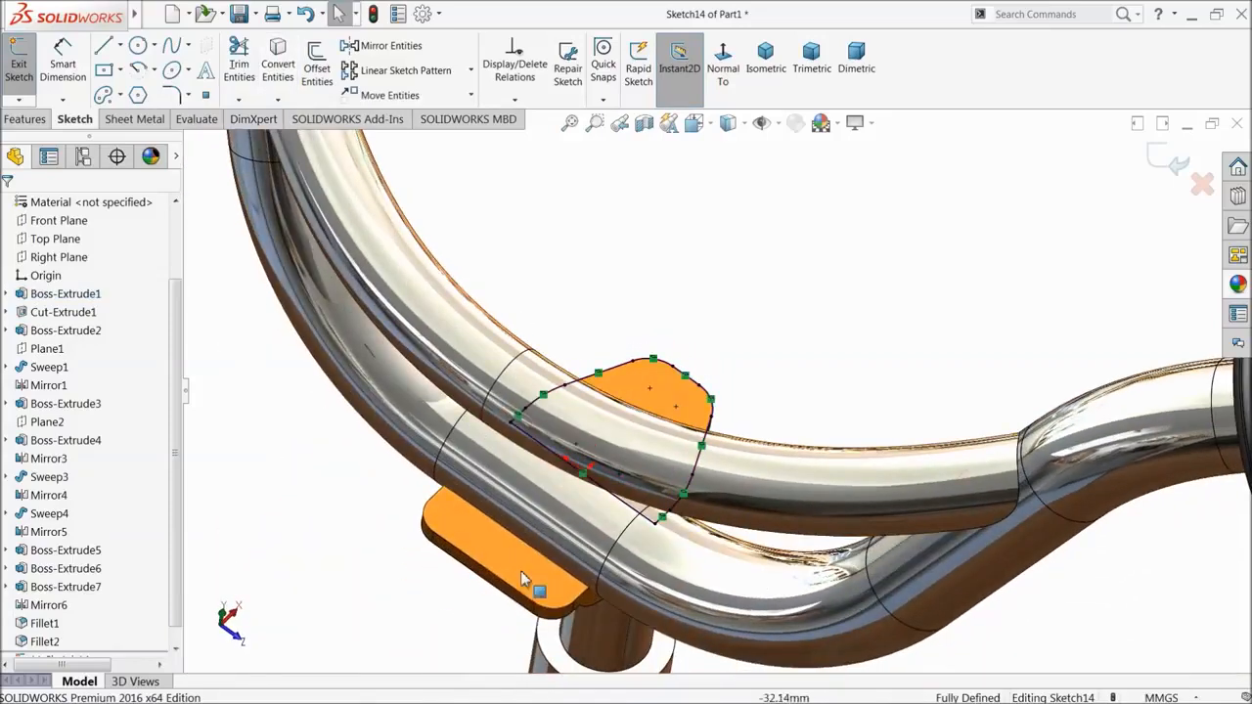
click(529, 572)
click(293, 78)
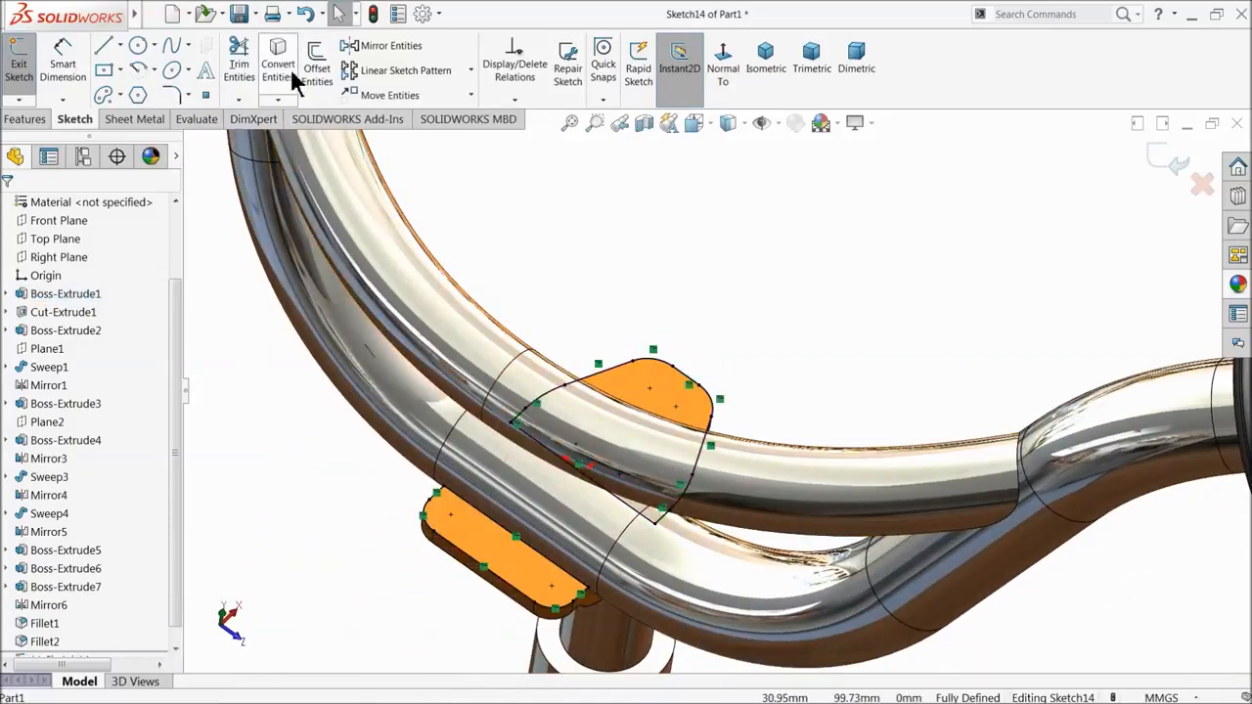
- Start a boss extrusion of the converted plate outlines and try the Up To Vertex end condition
click(28, 119)
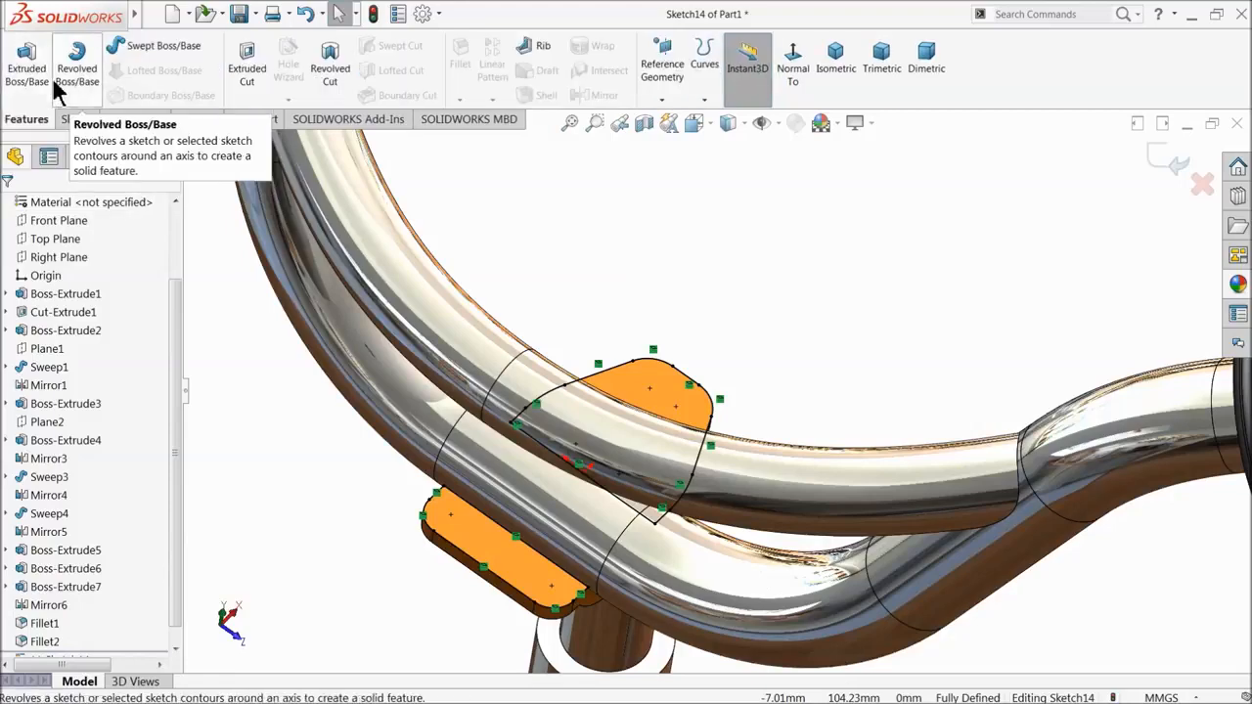
click(30, 75)
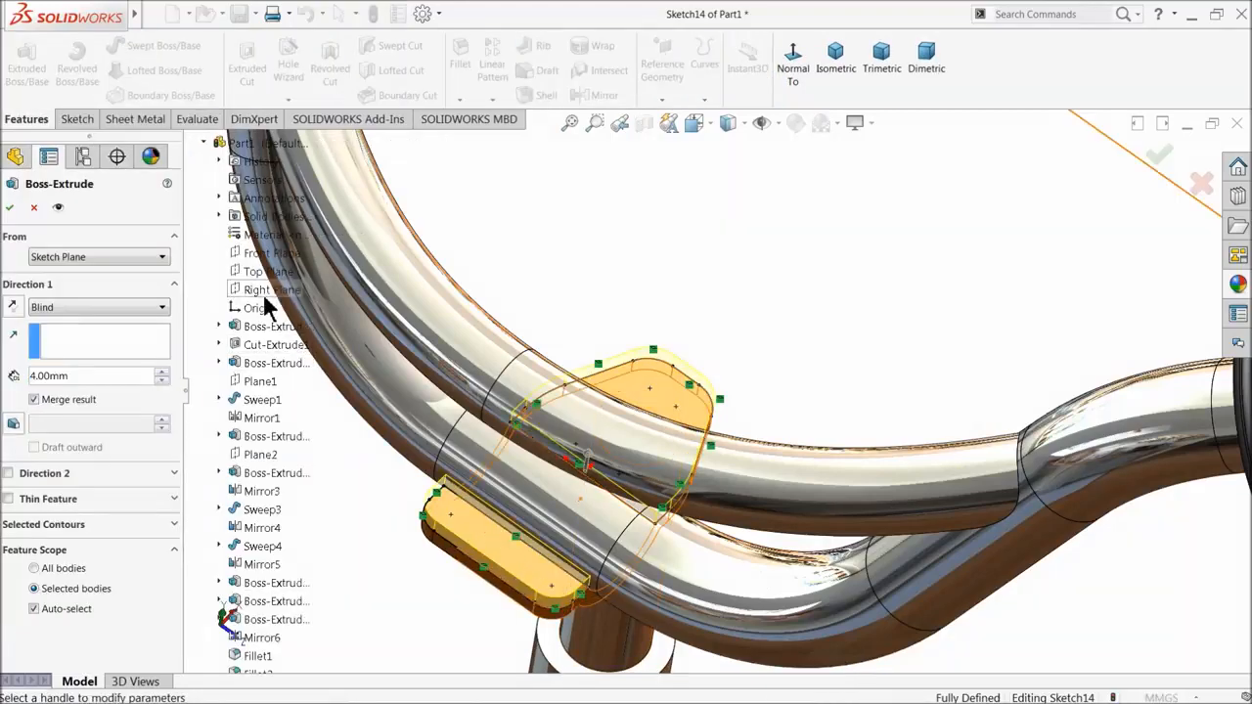
middle_drag(640, 365, 609, 298)
middle_drag(661, 356, 671, 397)
scroll(657, 436, down, 5)
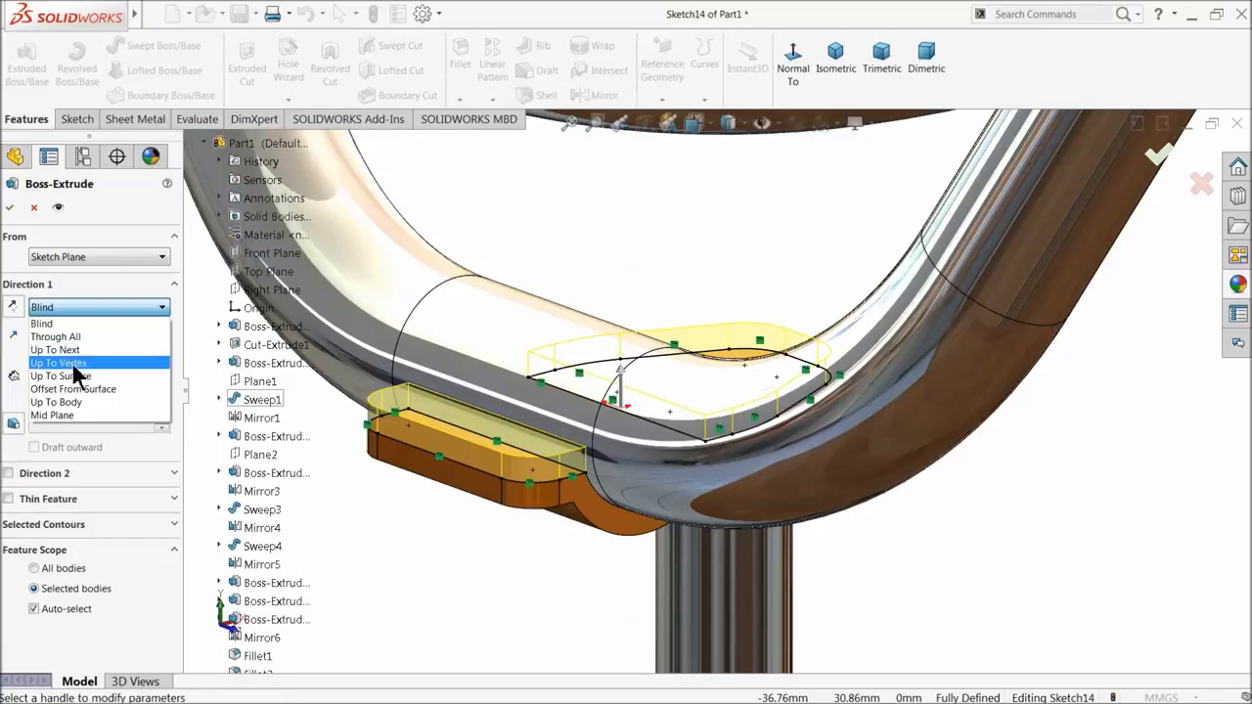
click(79, 372)
mouse_move(606, 418)
middle_down()
mouse_move(573, 363)
mouse_move(601, 408)
middle_up()
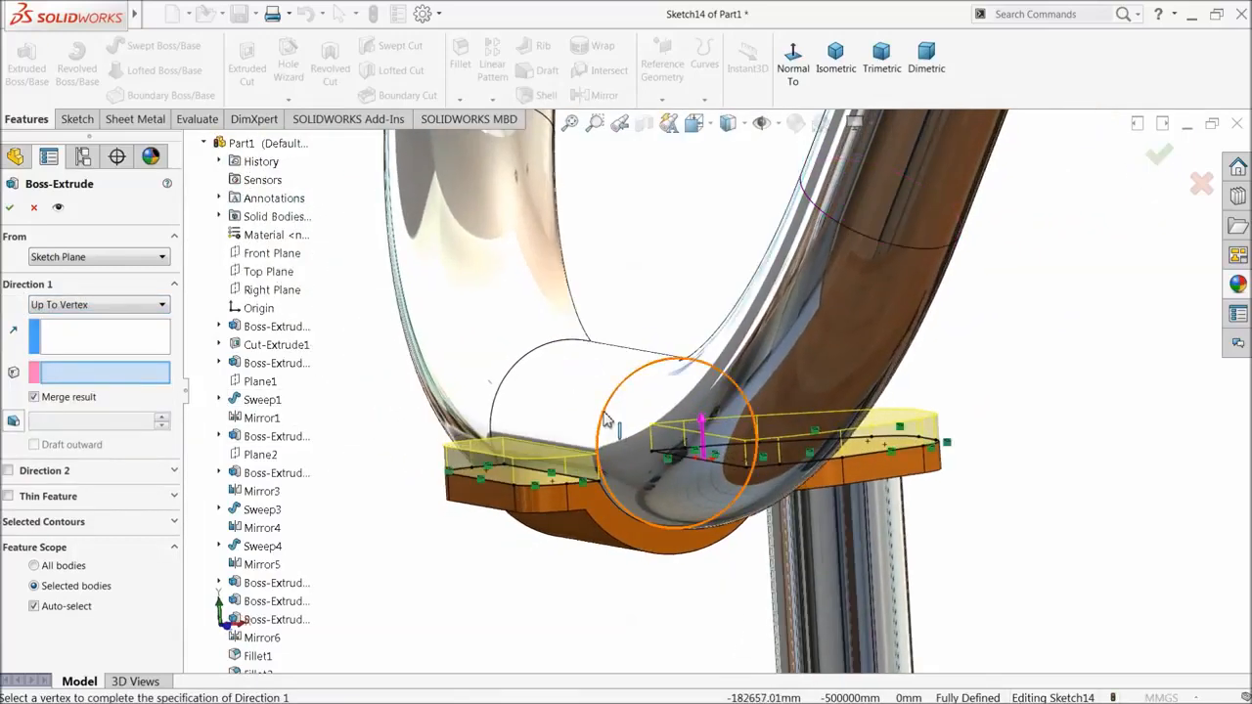
middle_drag(605, 419, 612, 437)
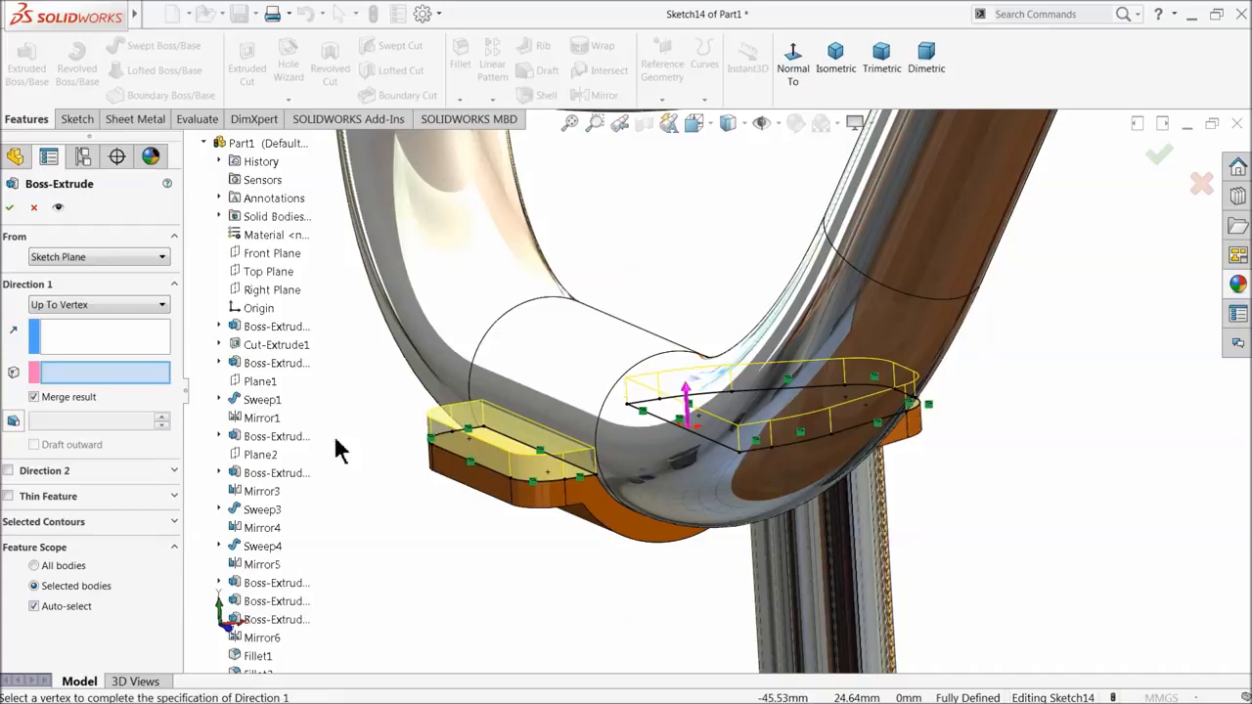
middle_drag(579, 487, 550, 443)
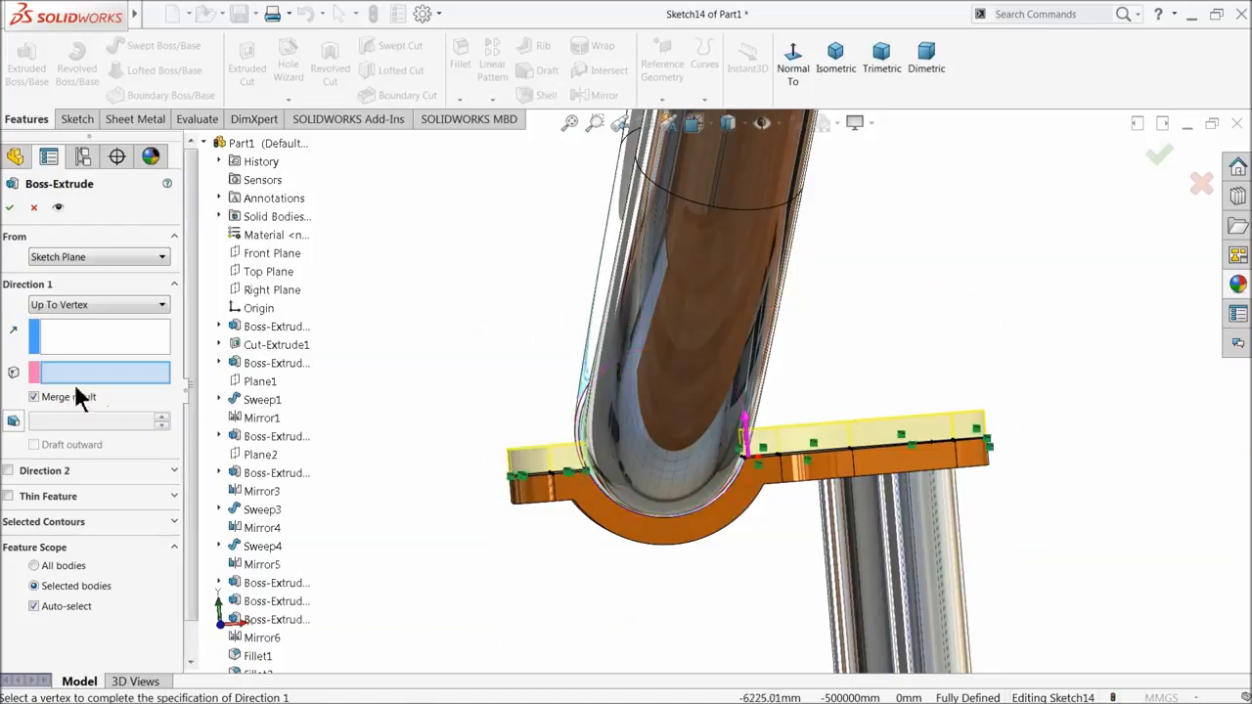
- Extrude both plate outlines upward with a Blind depth of 4.75 mm
click(63, 305)
click(59, 318)
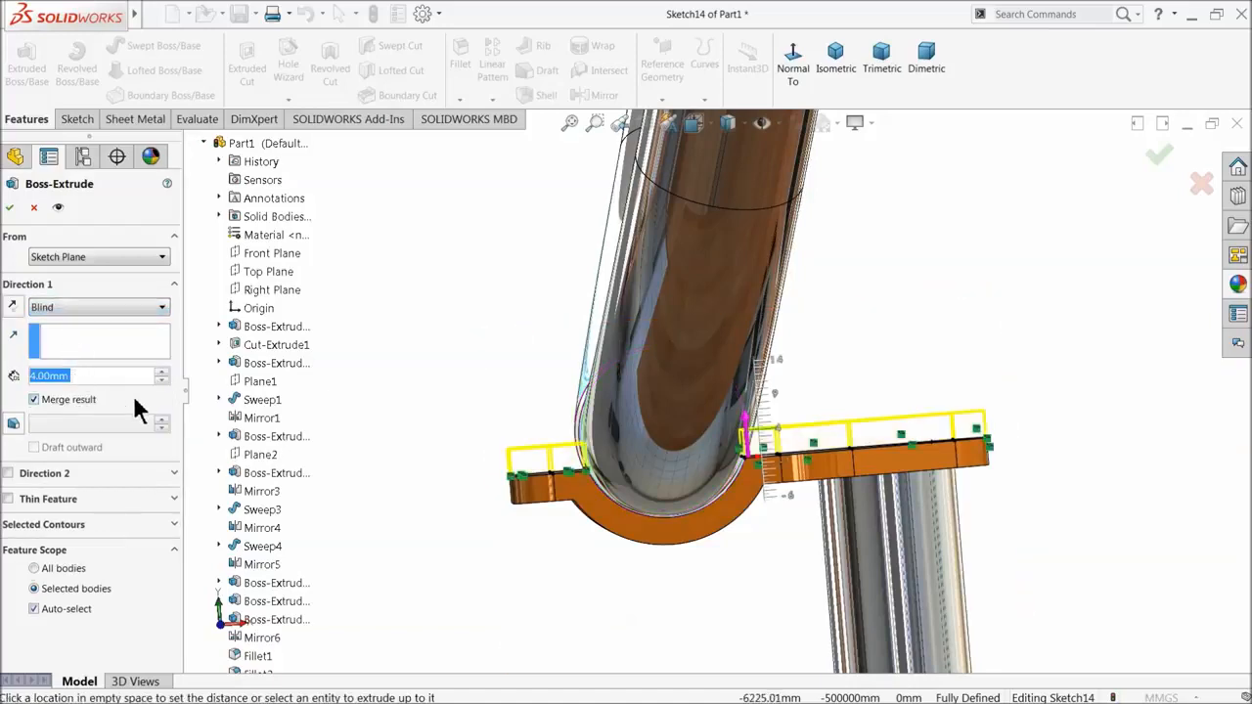
text(4.75)
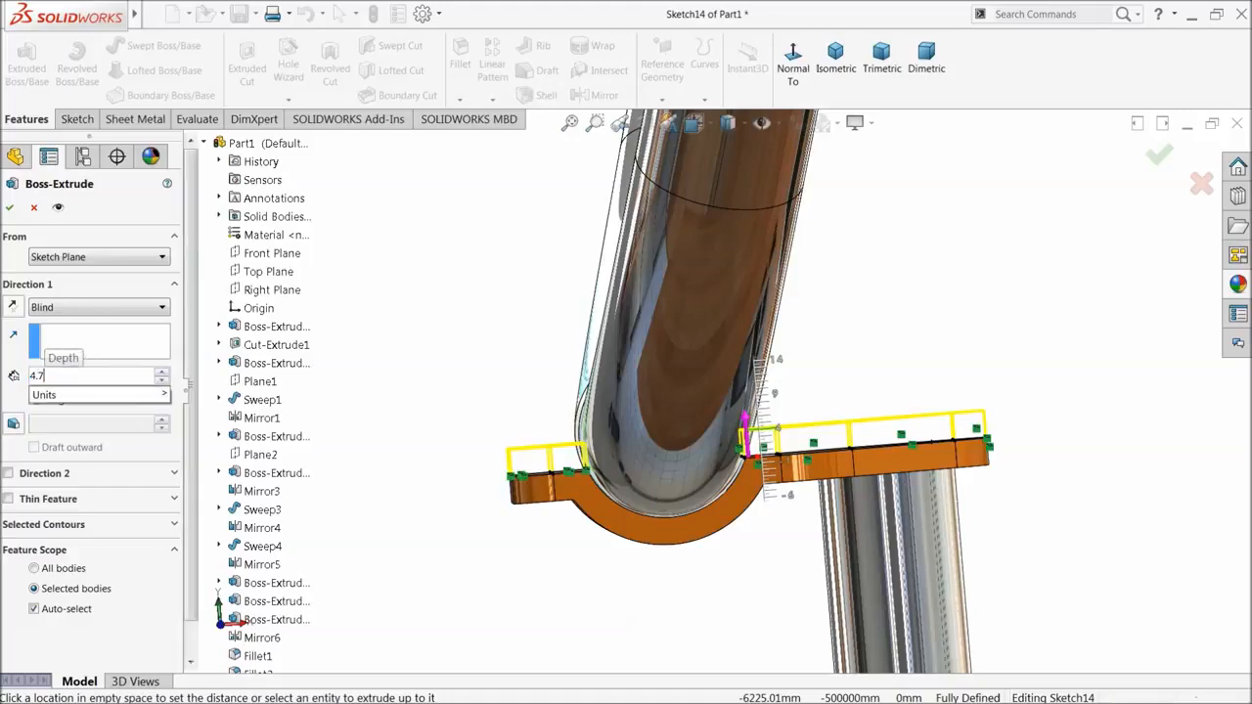
key(Return)
middle_drag(392, 352, 433, 380)
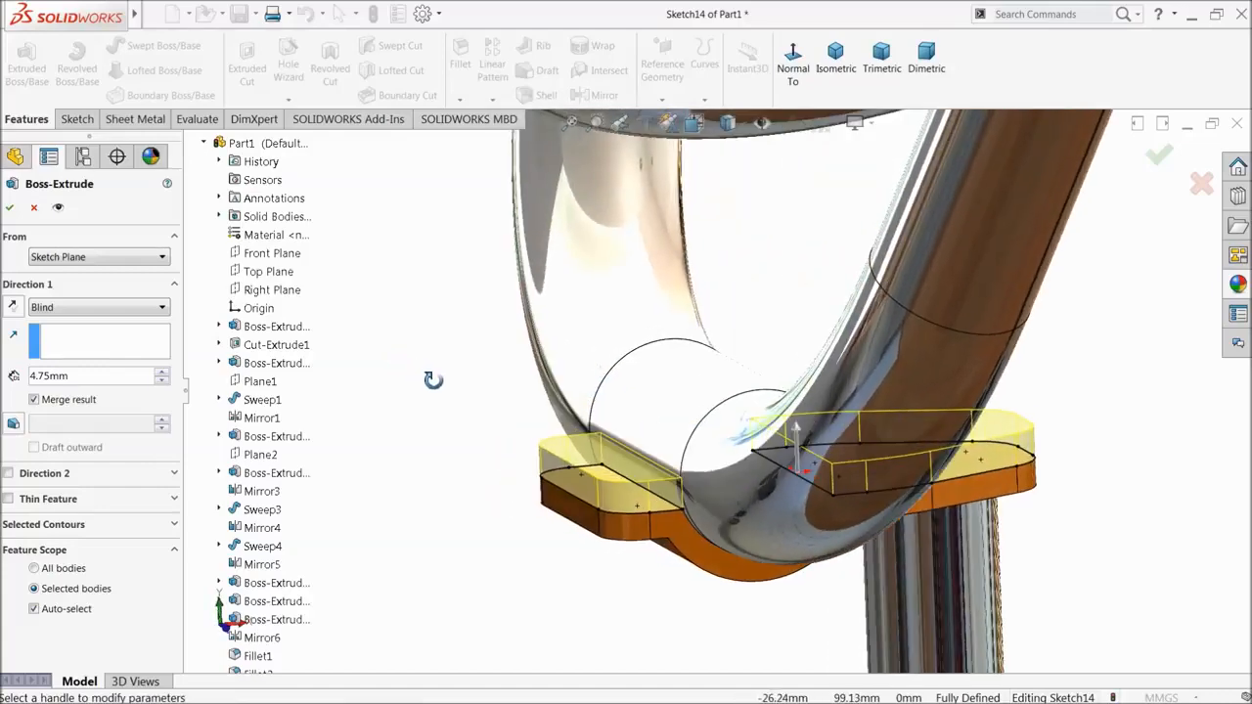
click(11, 208)
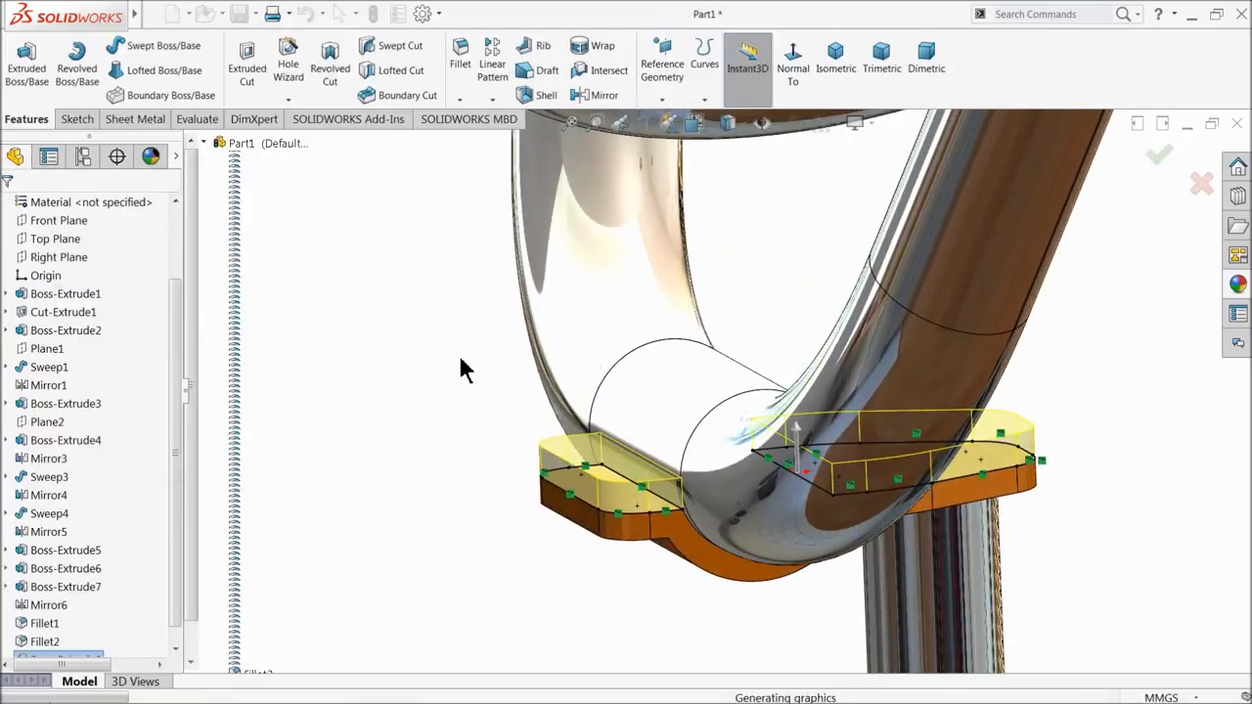
- Sketch on the thickened clamp plate's upper face and convert the outlines of its front and rear portions
middle_drag(485, 392, 518, 489)
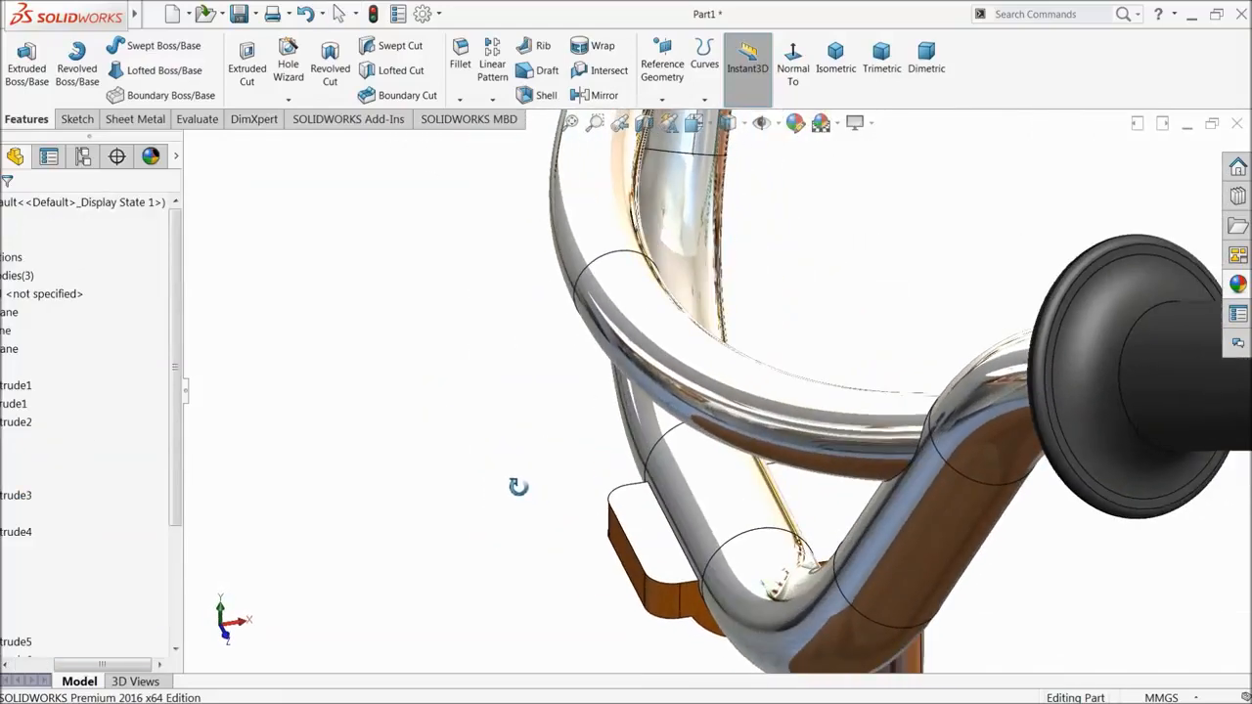
scroll(819, 531, up, 4)
middle_drag(807, 497, 773, 460)
scroll(690, 407, down, 4)
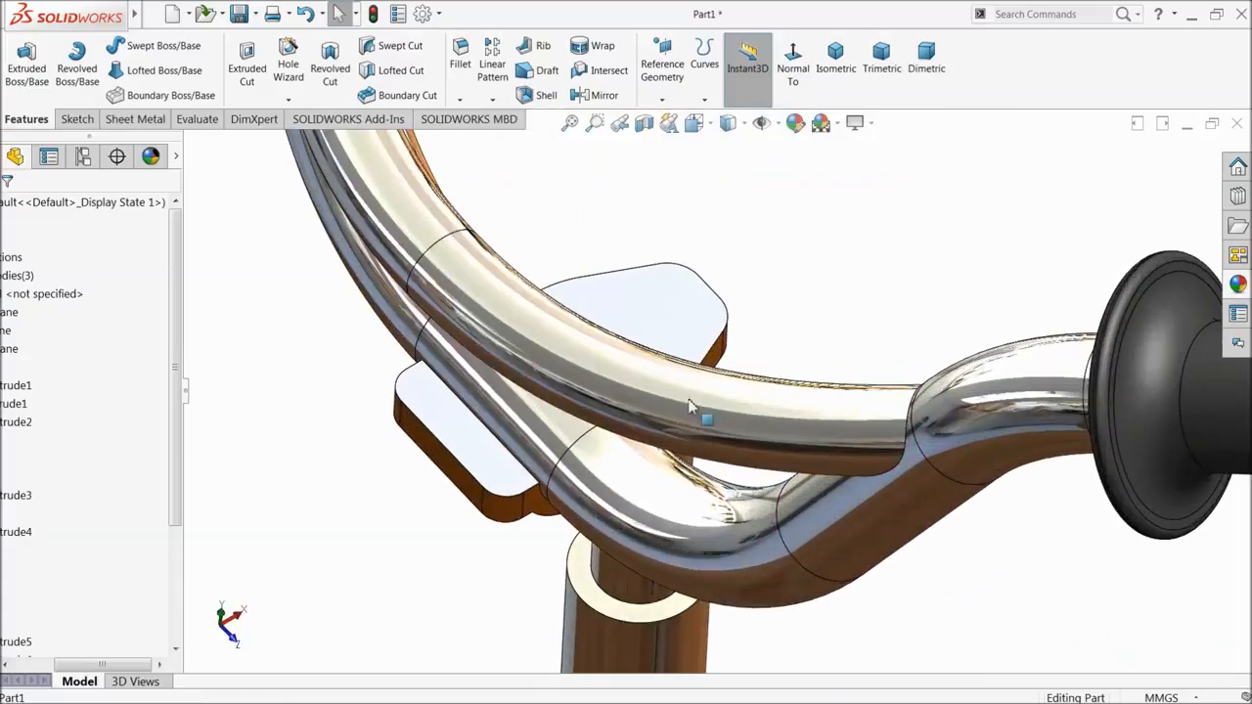
click(683, 339)
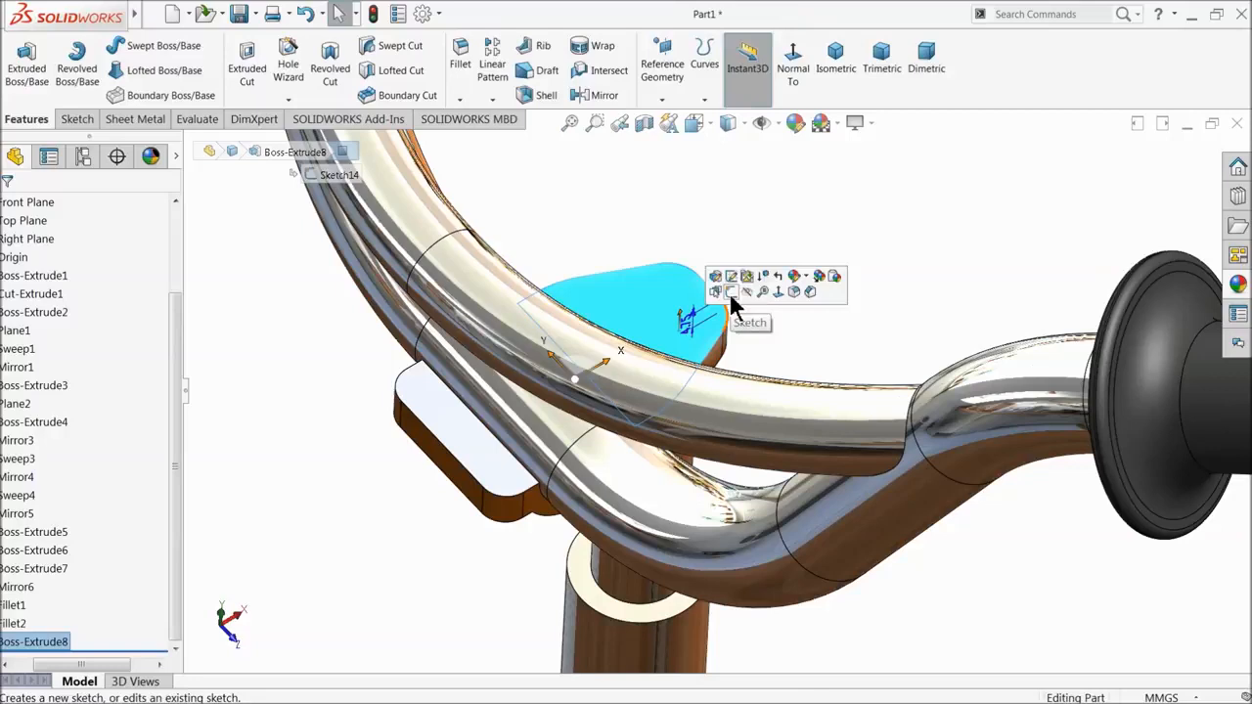
click(729, 293)
click(277, 62)
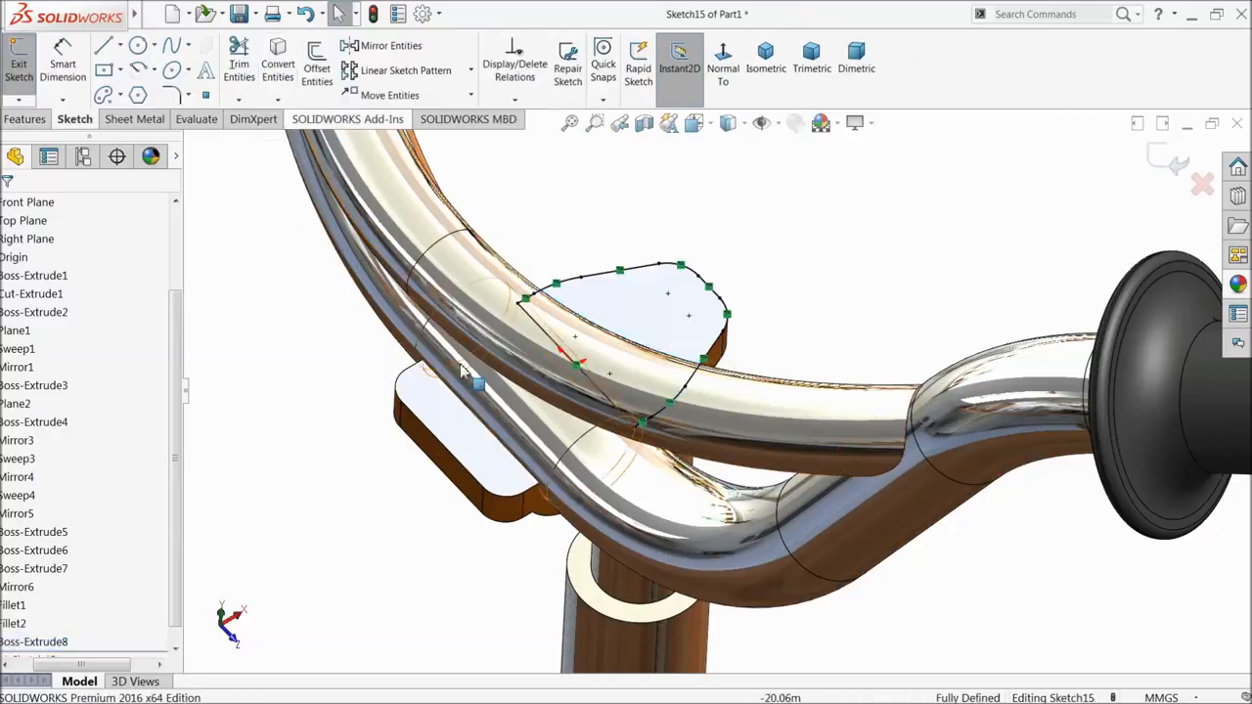
click(487, 453)
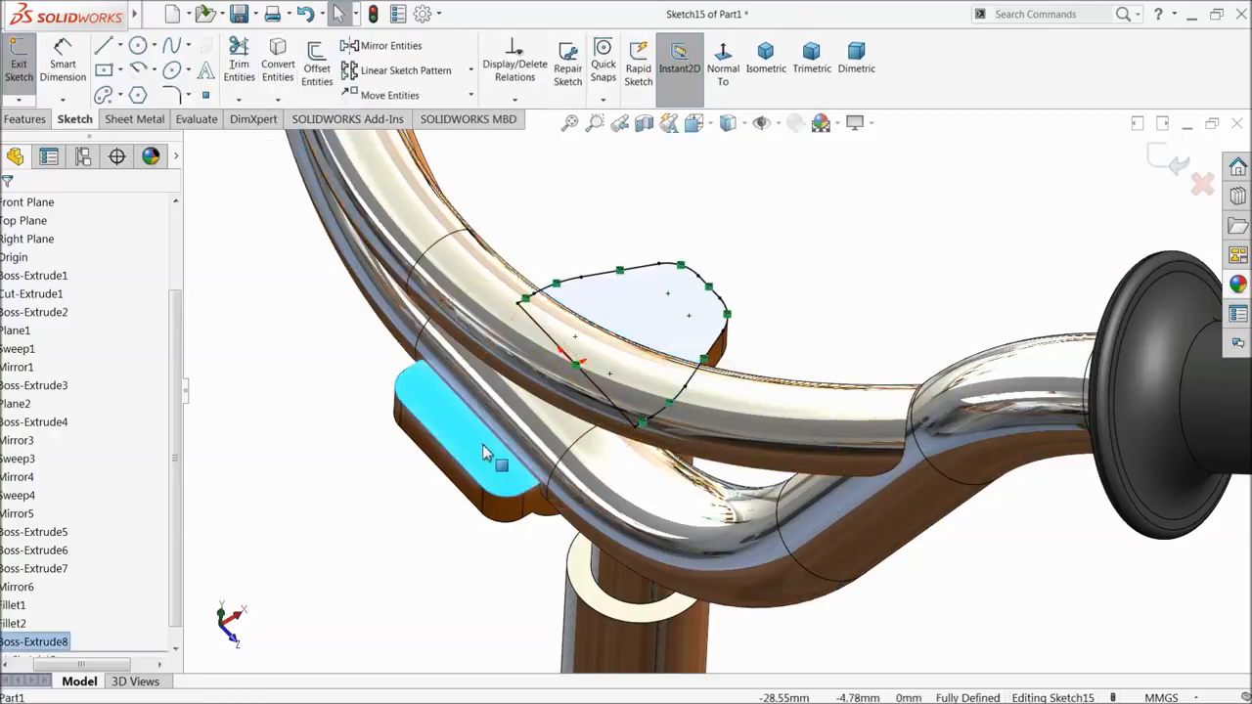
click(279, 78)
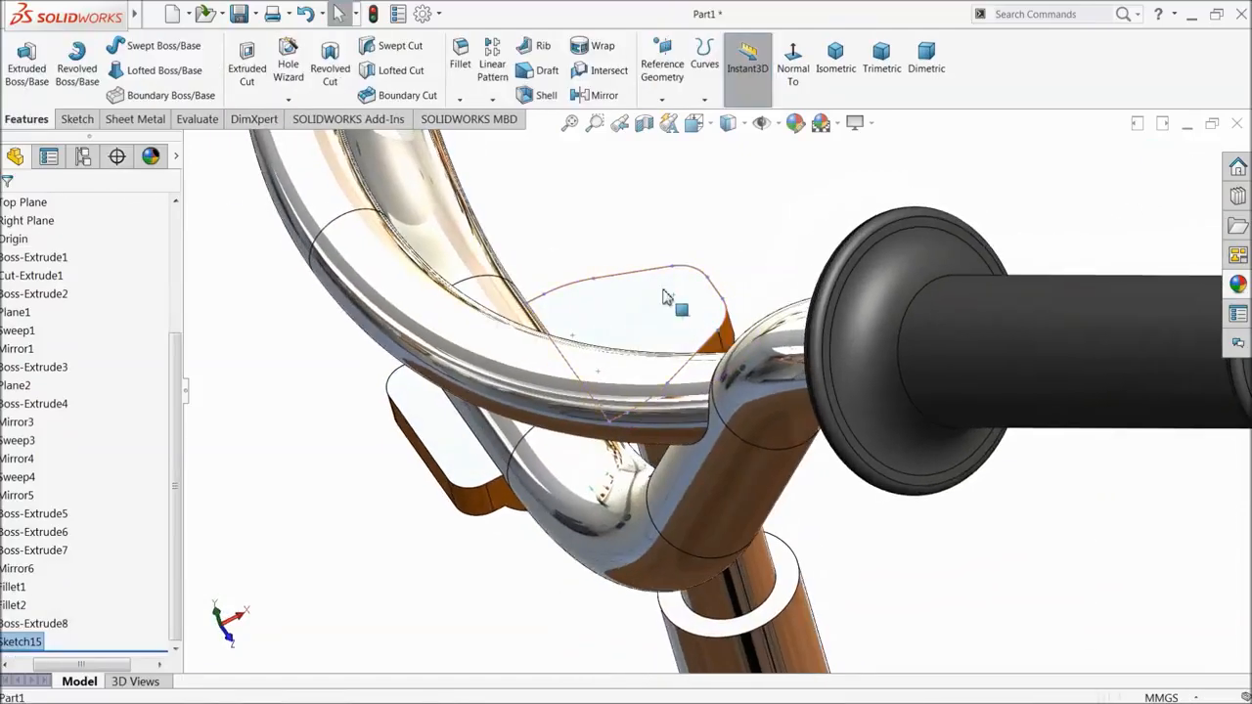
- Delete the new sketch of converted outlines on the clamp plate's upper face
scroll(173, 558, down, 3)
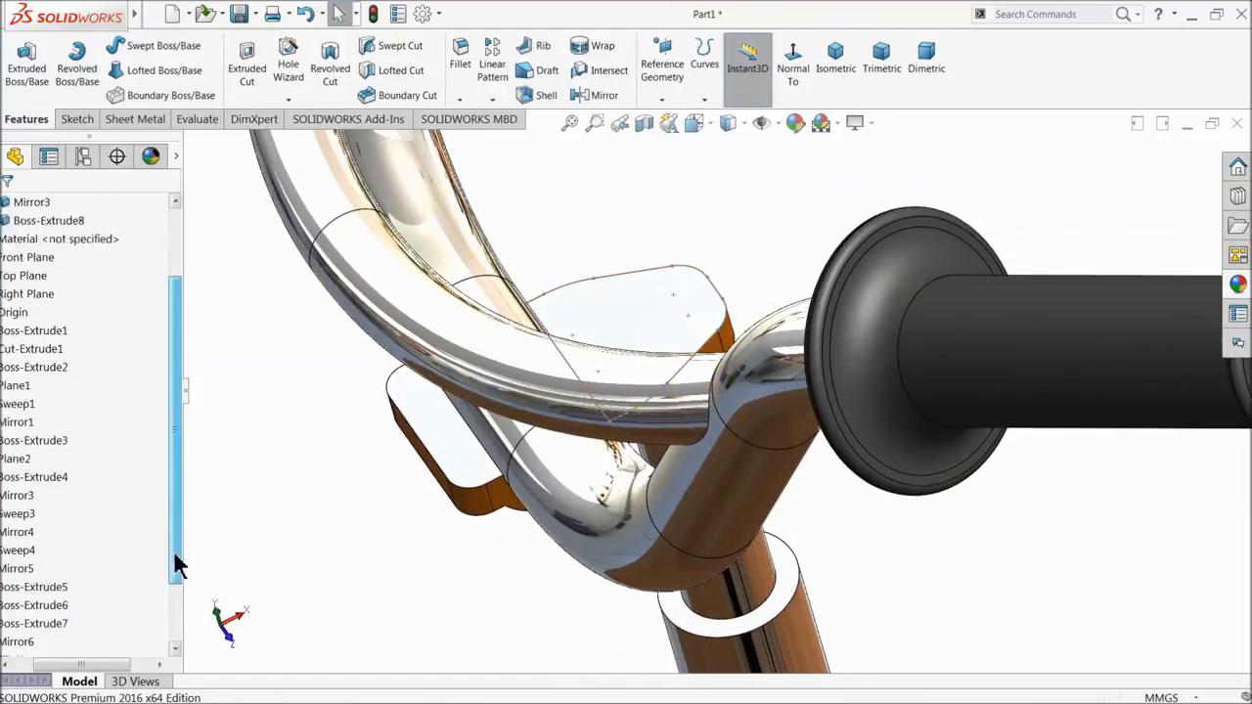
drag(69, 663, 33, 671)
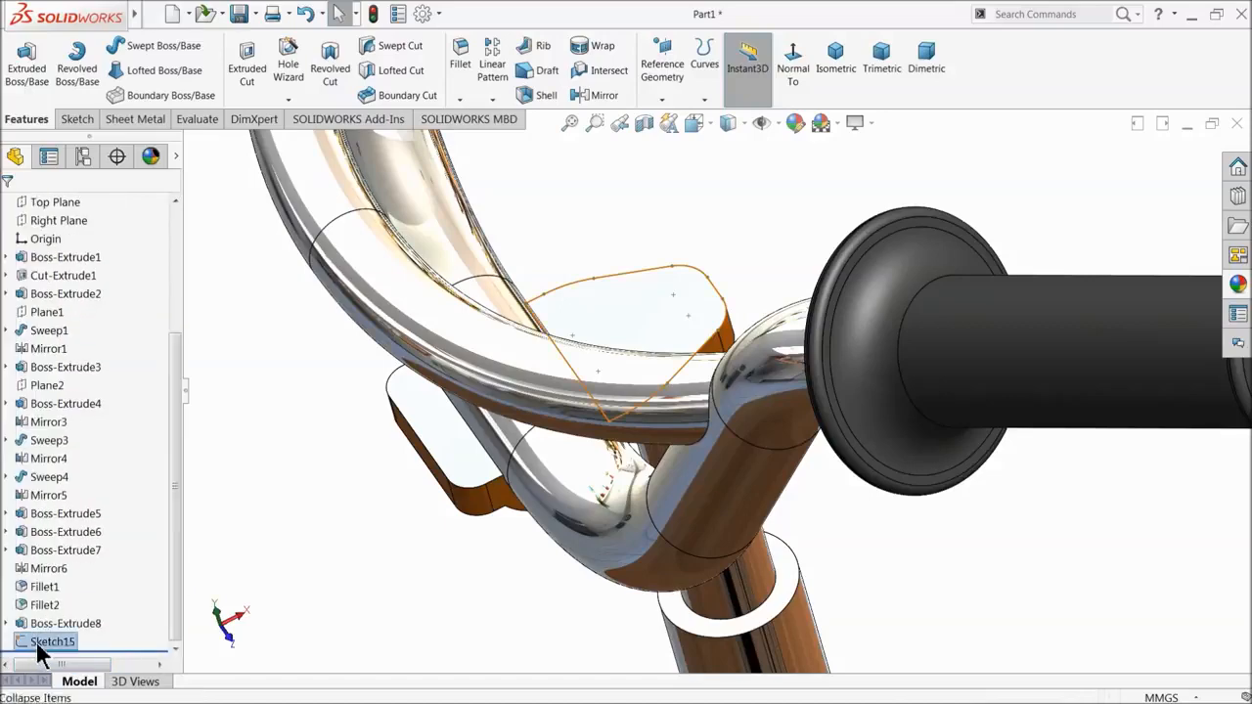
right_click(39, 648)
click(97, 490)
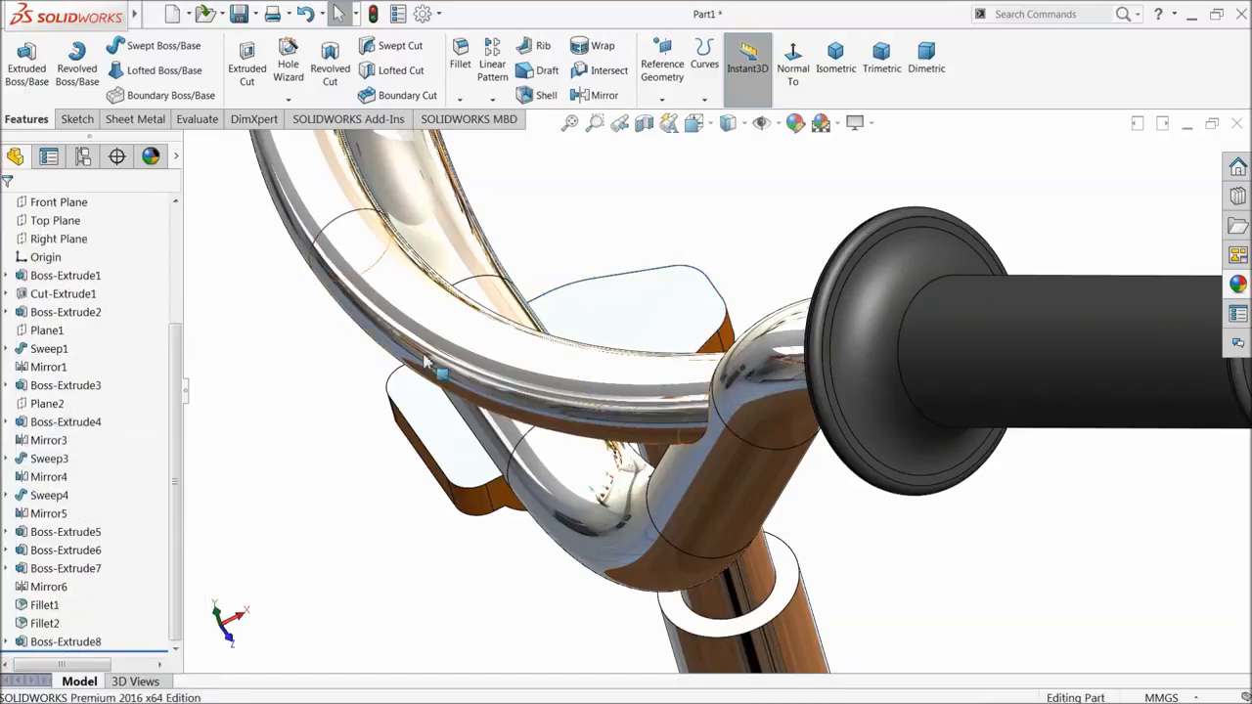
- Start a new sketch on the Front Plane and view it face-on around the handlebar clamp
mouse_move(626, 296)
middle_down()
mouse_move(715, 215)
mouse_move(700, 228)
middle_up()
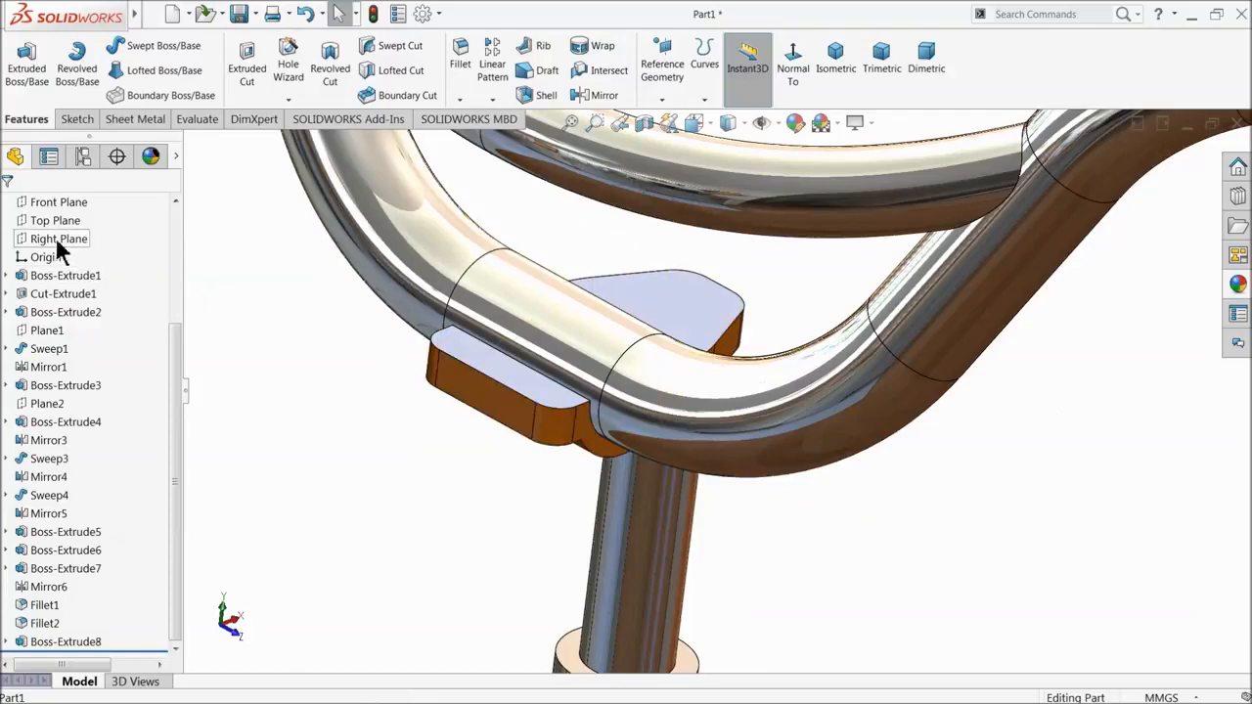
scroll(166, 357, up, 2)
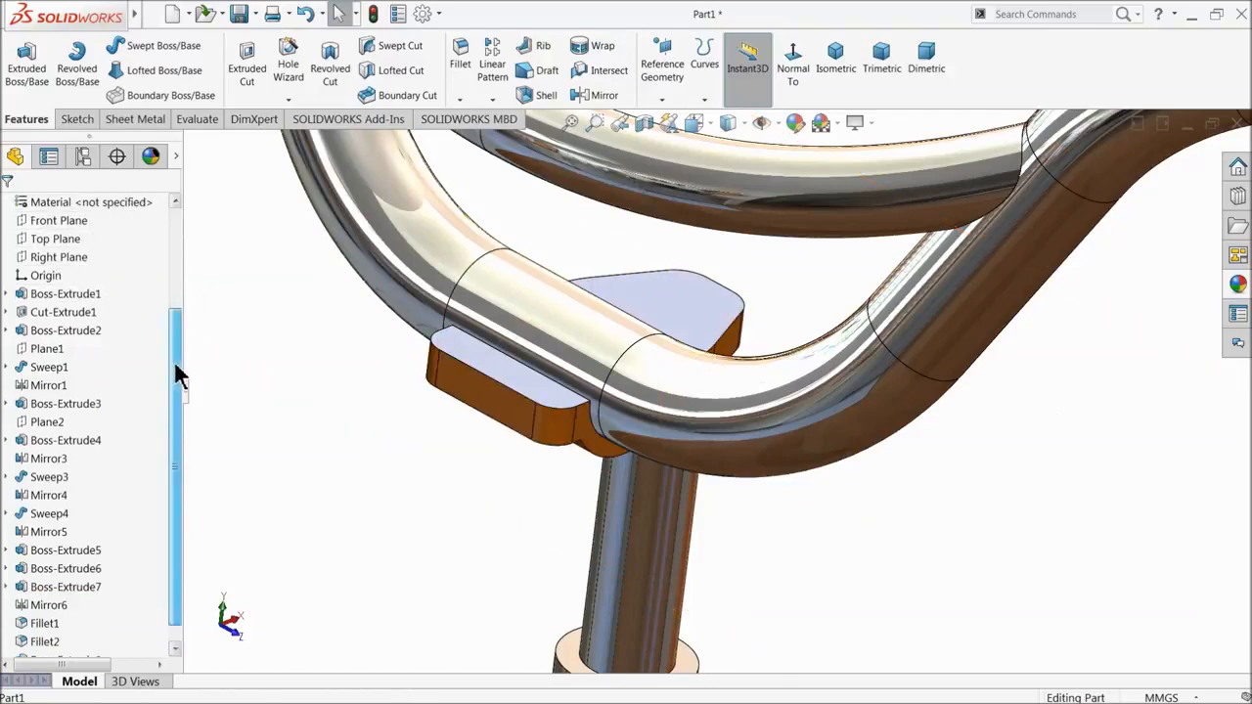
click(40, 314)
scroll(463, 403, up, 8)
middle_drag(539, 441, 506, 414)
click(39, 275)
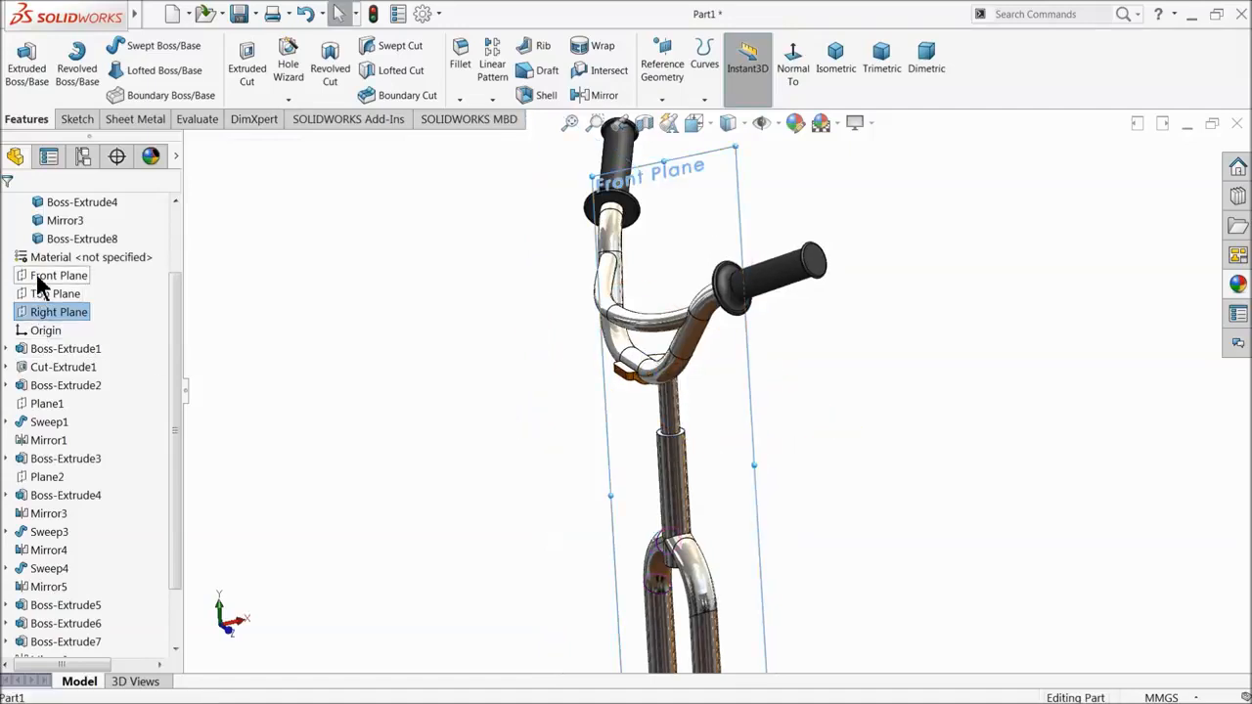
click(78, 119)
click(21, 66)
click(724, 77)
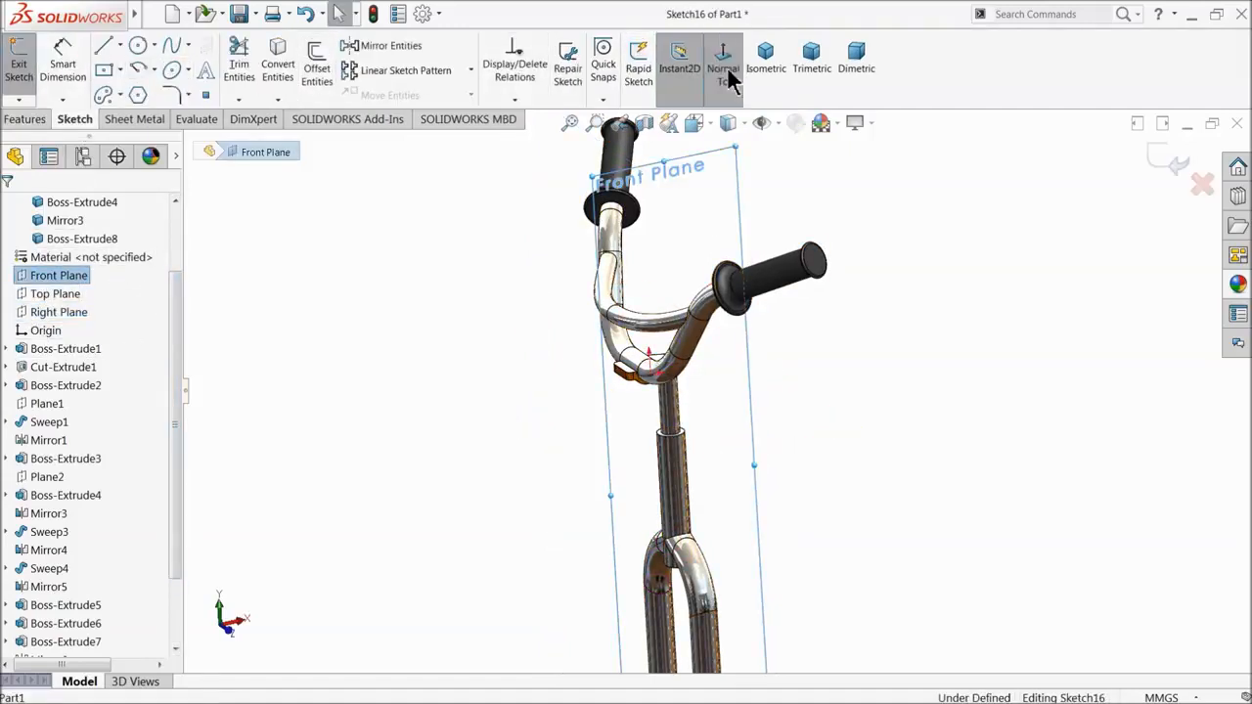
scroll(716, 296, down, 10)
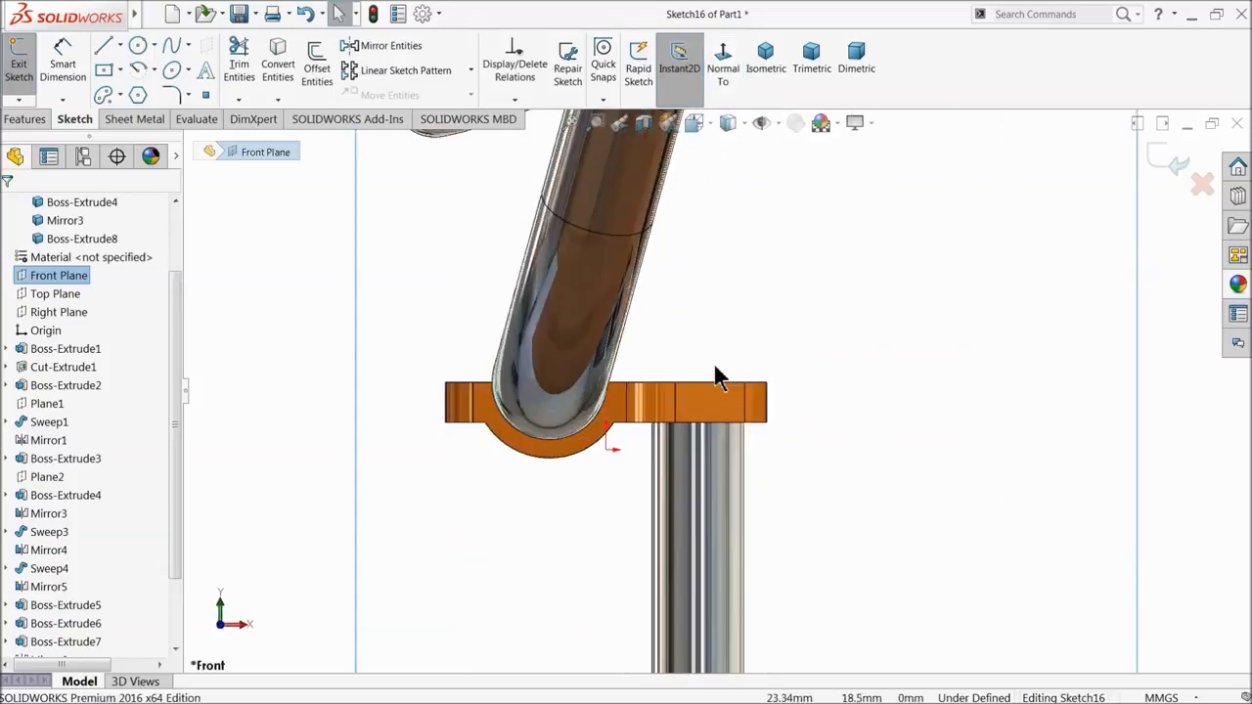
- Sketch a circle of 12.5 mm radius around the handlebar tube, centred level with the clamp plate's upper edge
click(137, 47)
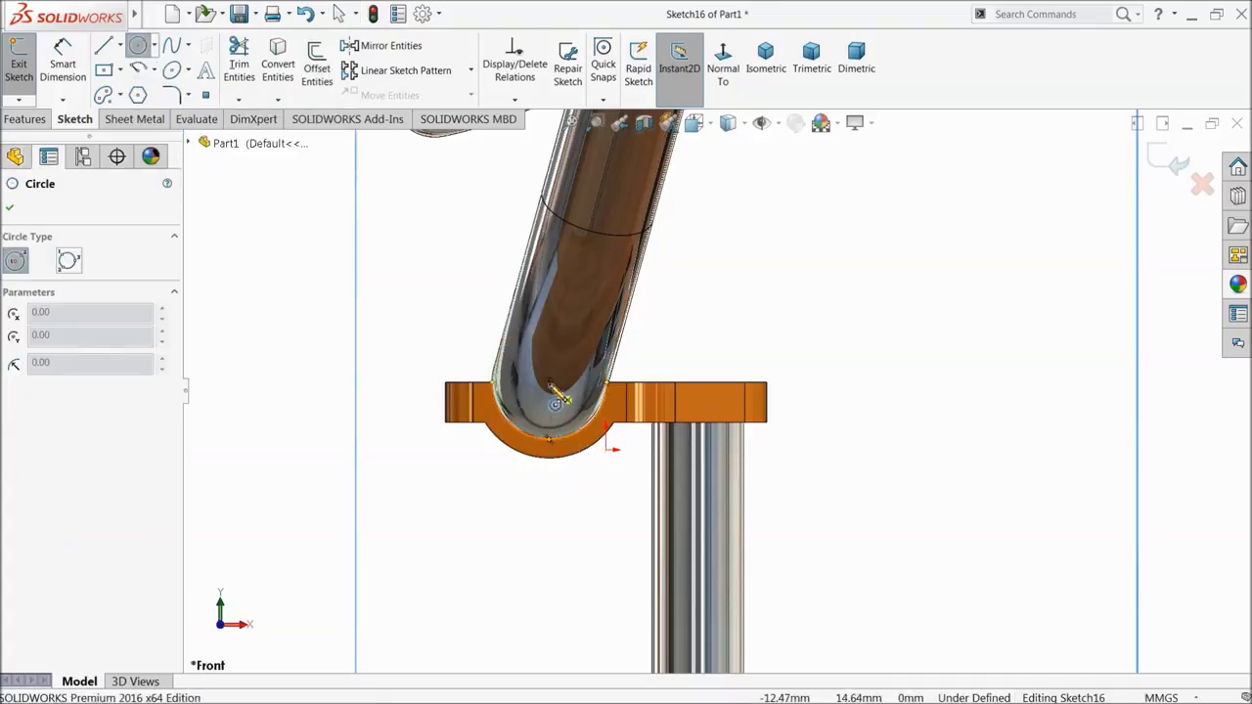
click(551, 383)
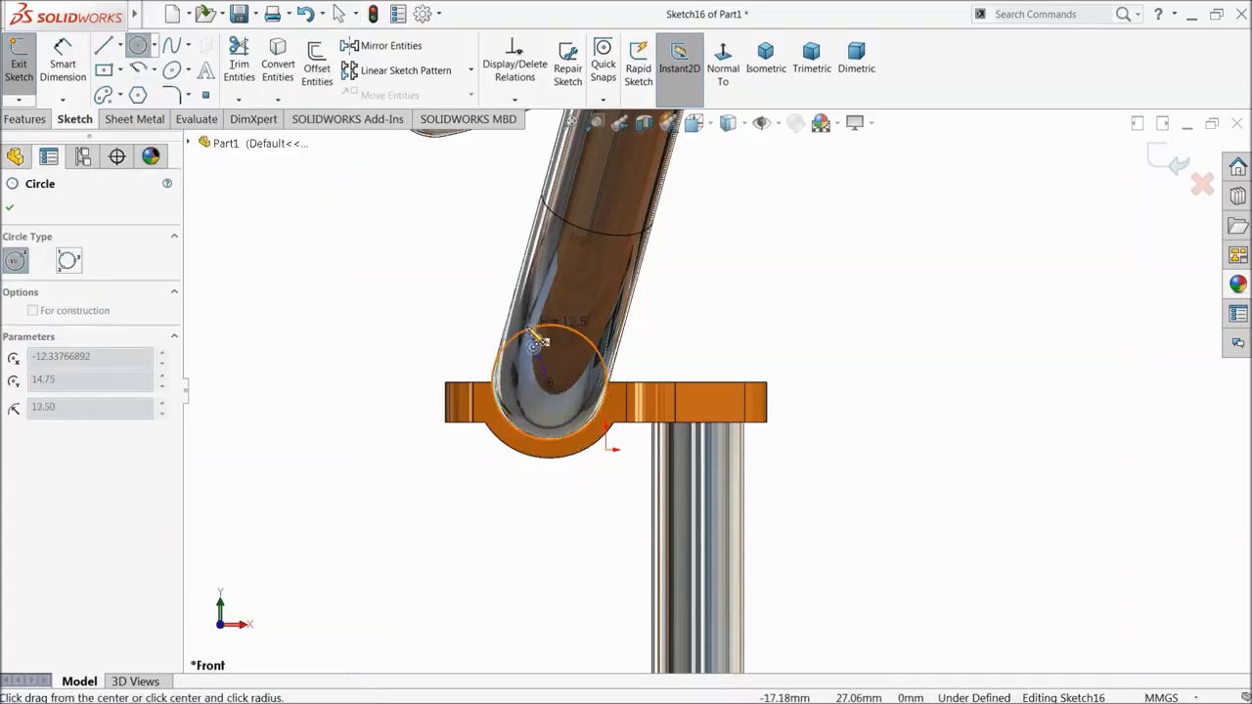
click(541, 342)
right_click(314, 221)
click(360, 266)
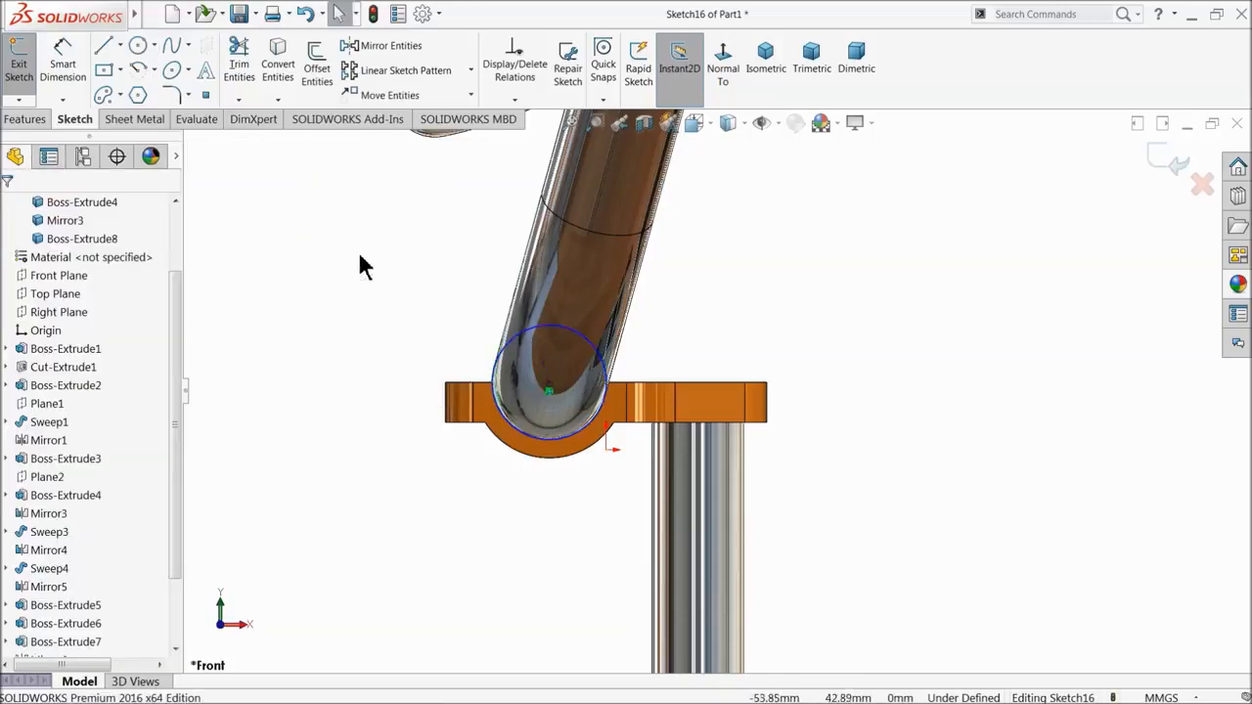
- Sketch a line outline about 17.5 mm high above the clamp plate, spanning its full length and meeting the circle at both sides
click(104, 49)
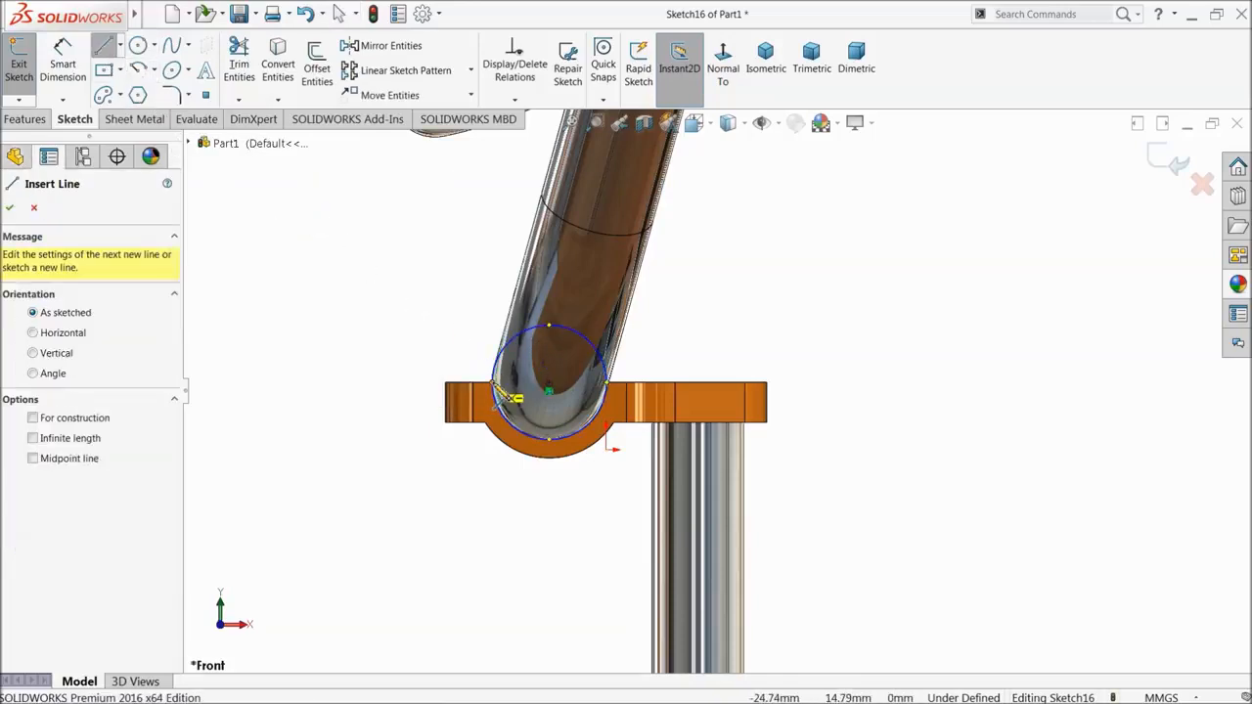
click(493, 384)
click(446, 384)
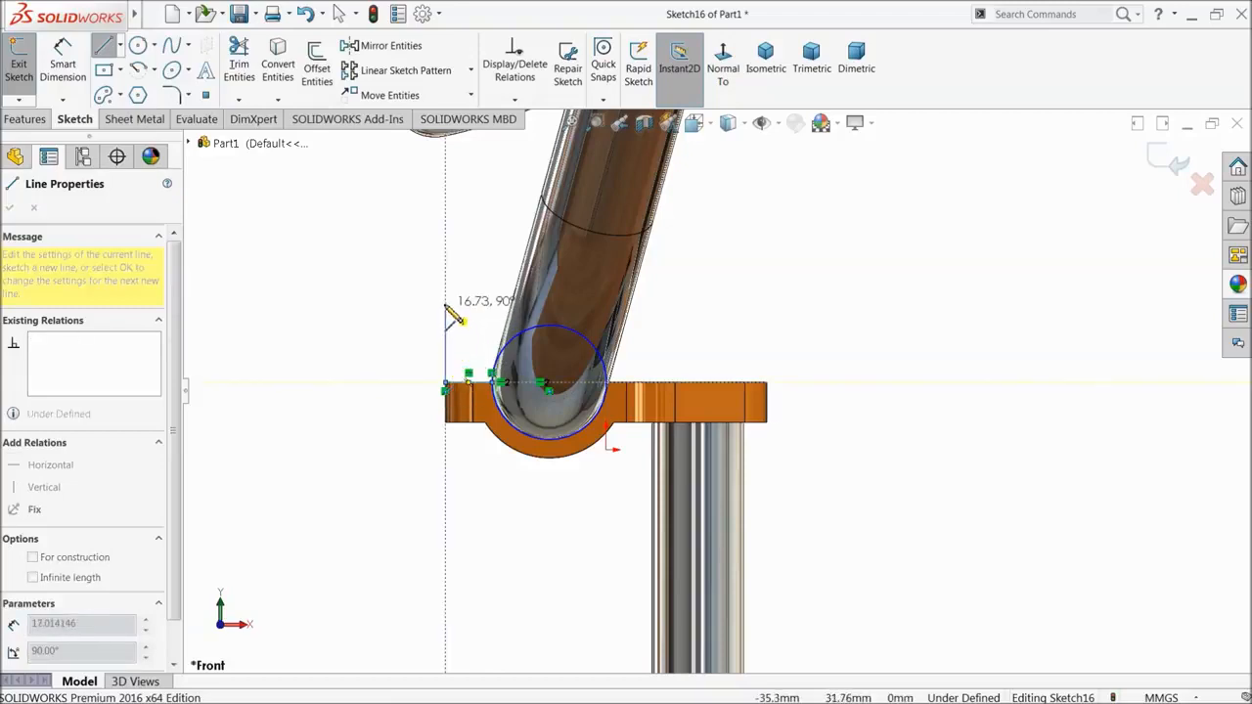
click(445, 304)
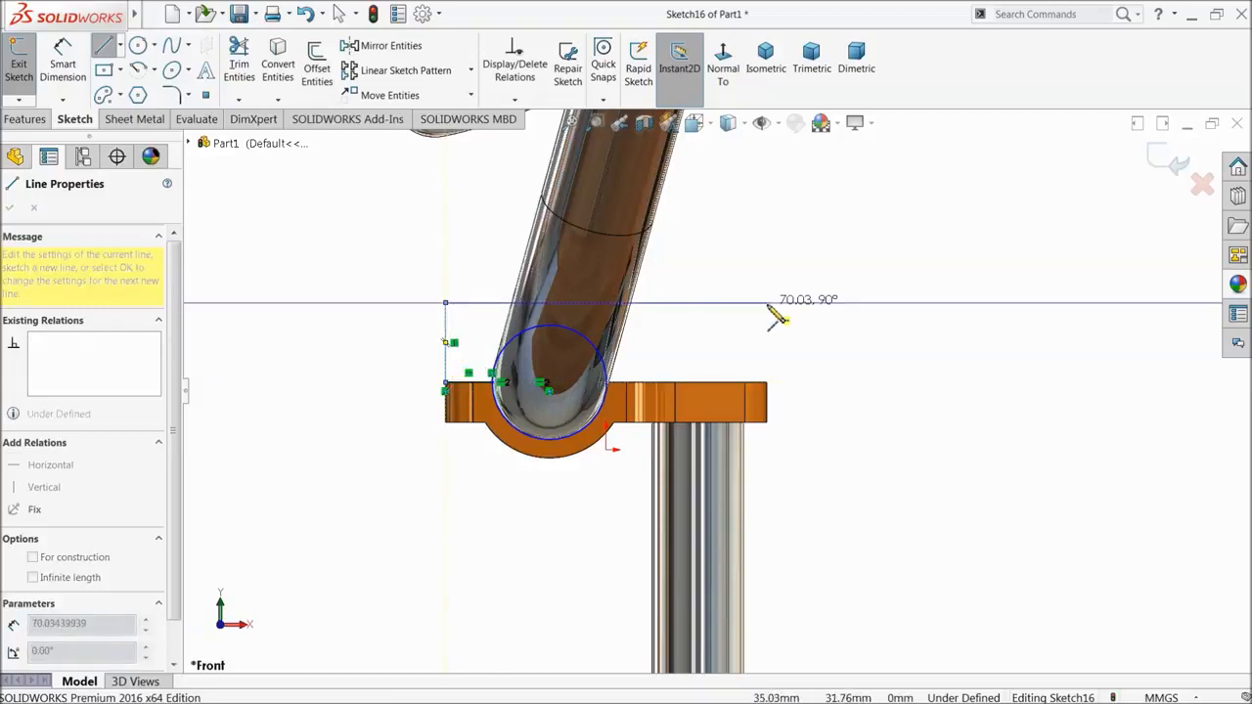
click(753, 303)
click(766, 384)
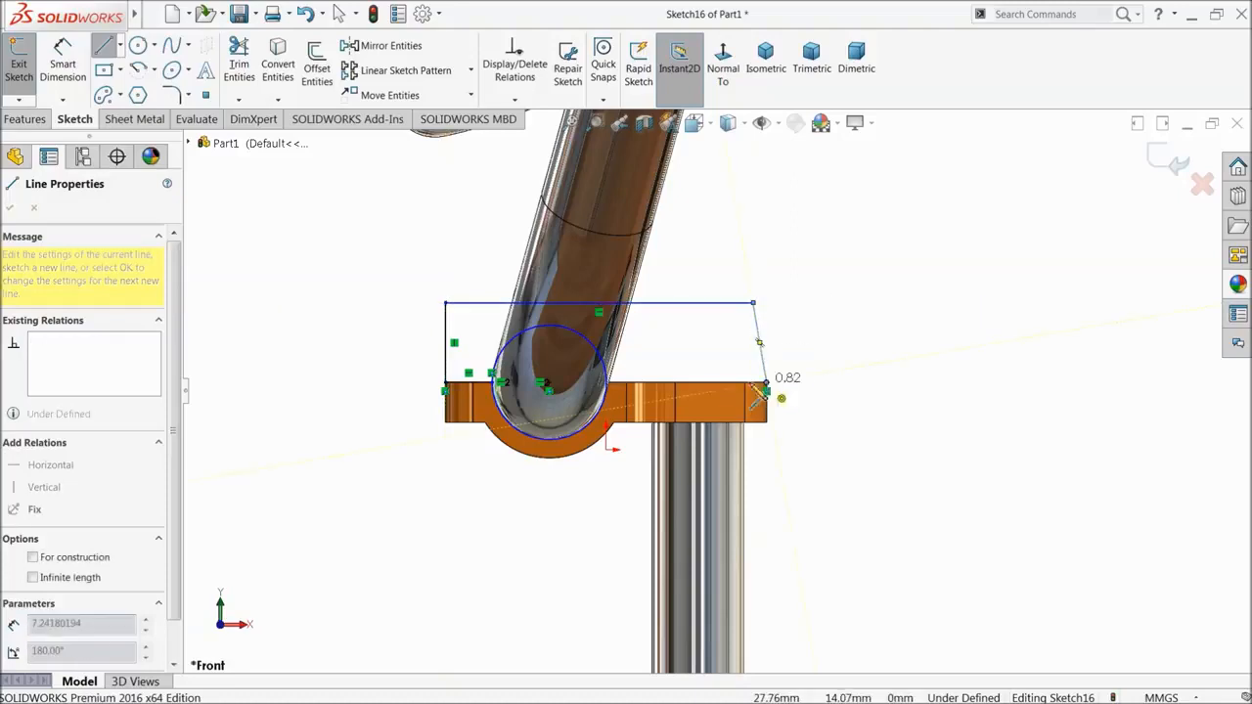
click(622, 393)
right_click(680, 296)
click(721, 352)
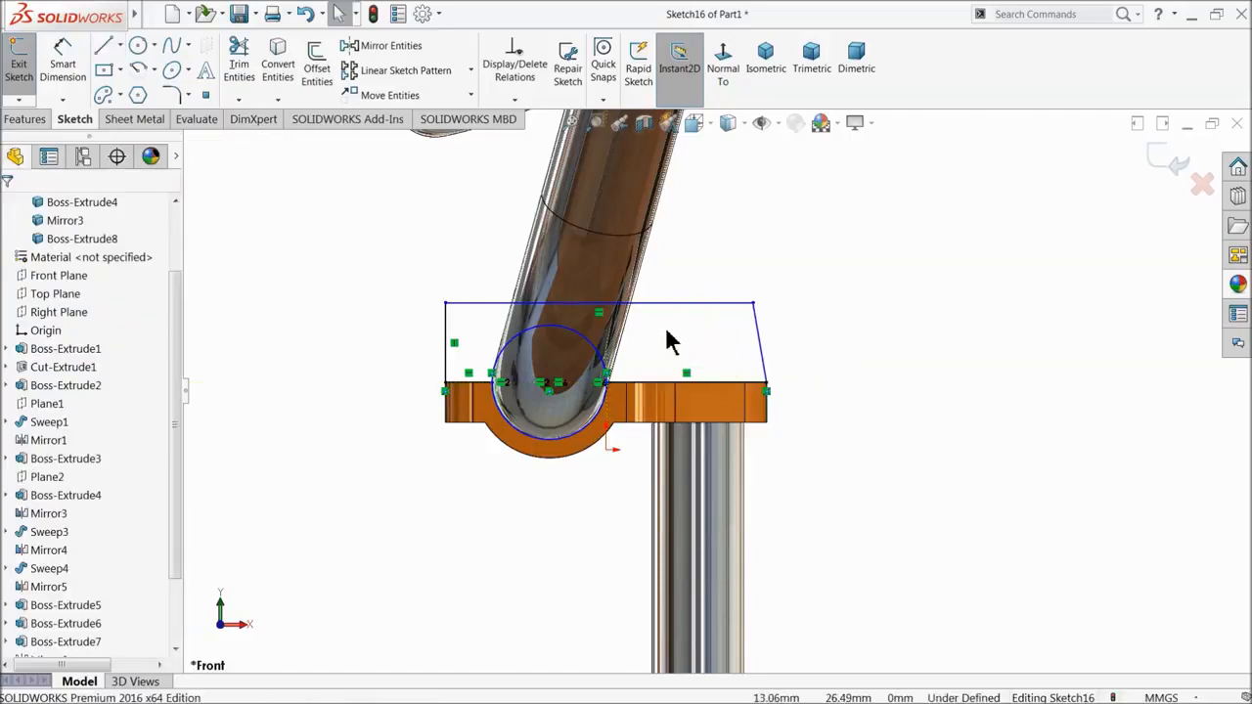
- Make the outline's slanted end line vertical and dimension its height as 15 mm
scroll(770, 321, down, 3)
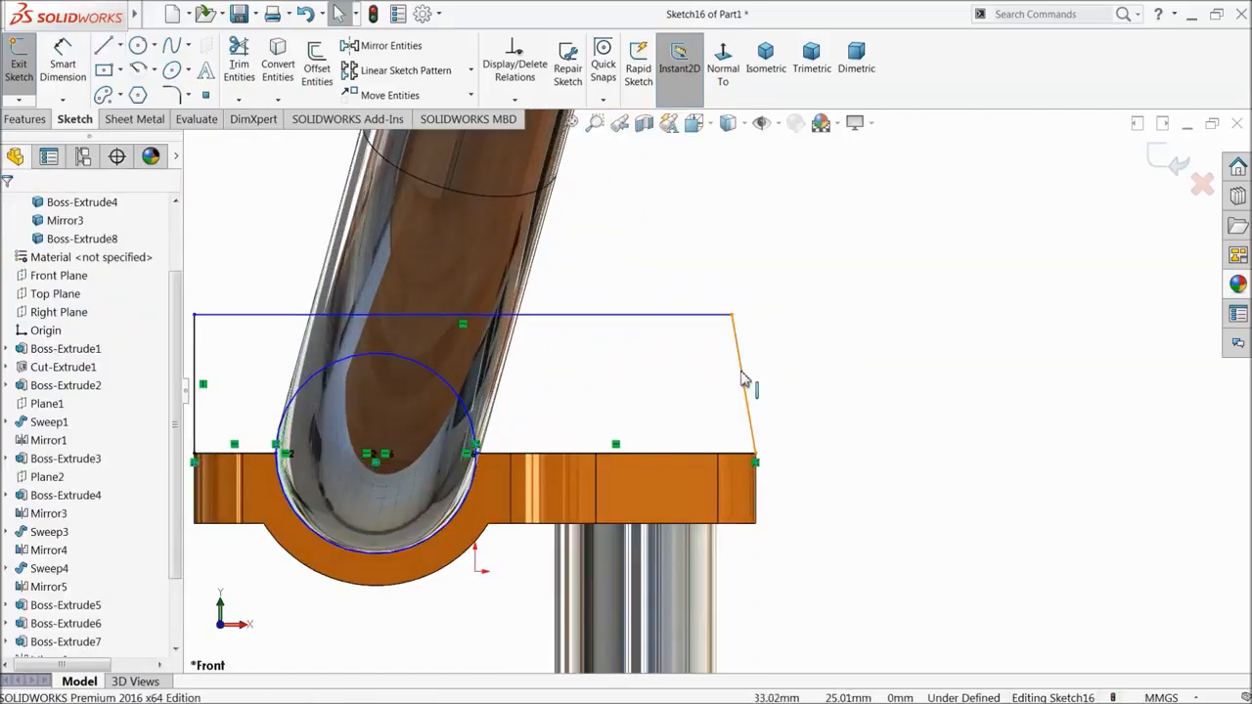
click(740, 372)
click(785, 328)
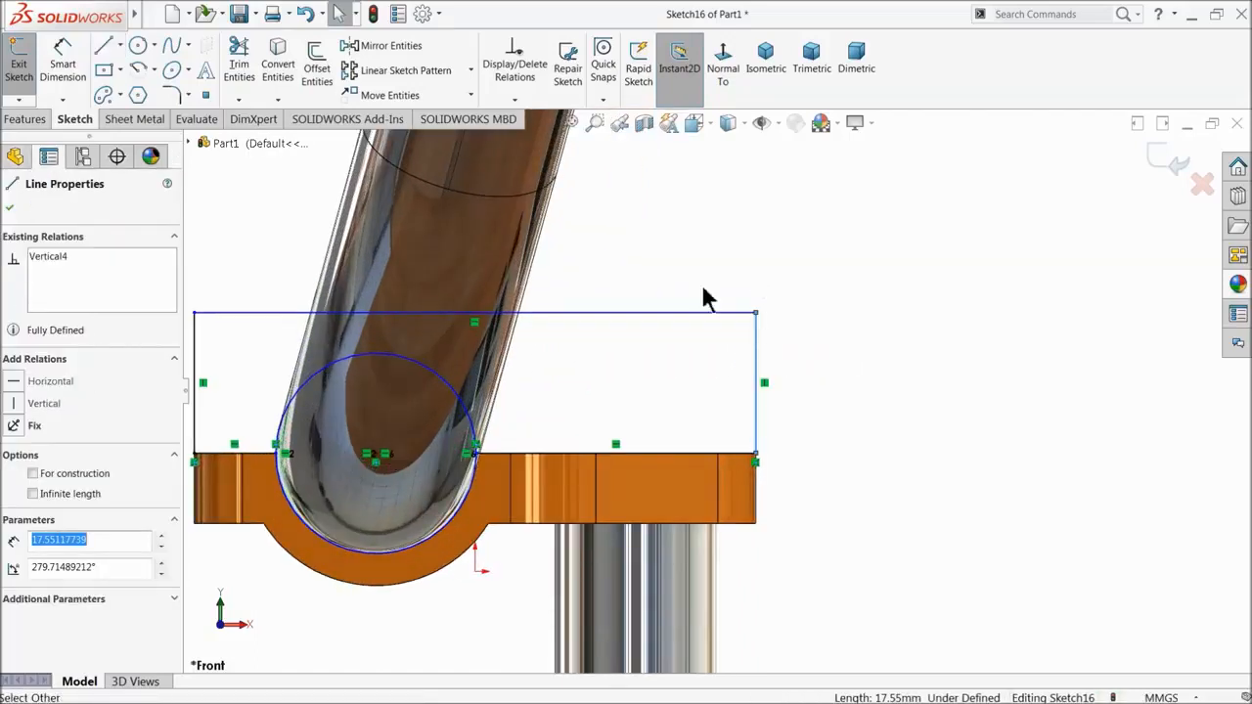
click(61, 61)
click(756, 383)
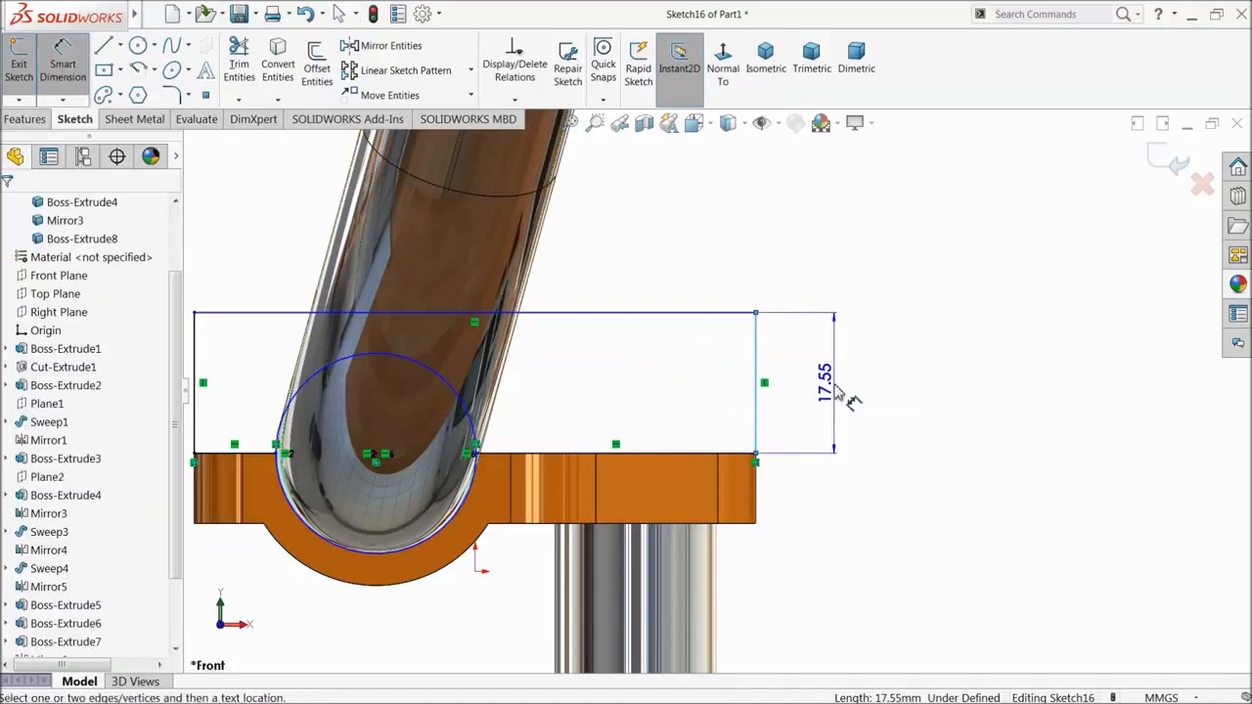
click(836, 391)
text(1)
key(Return)
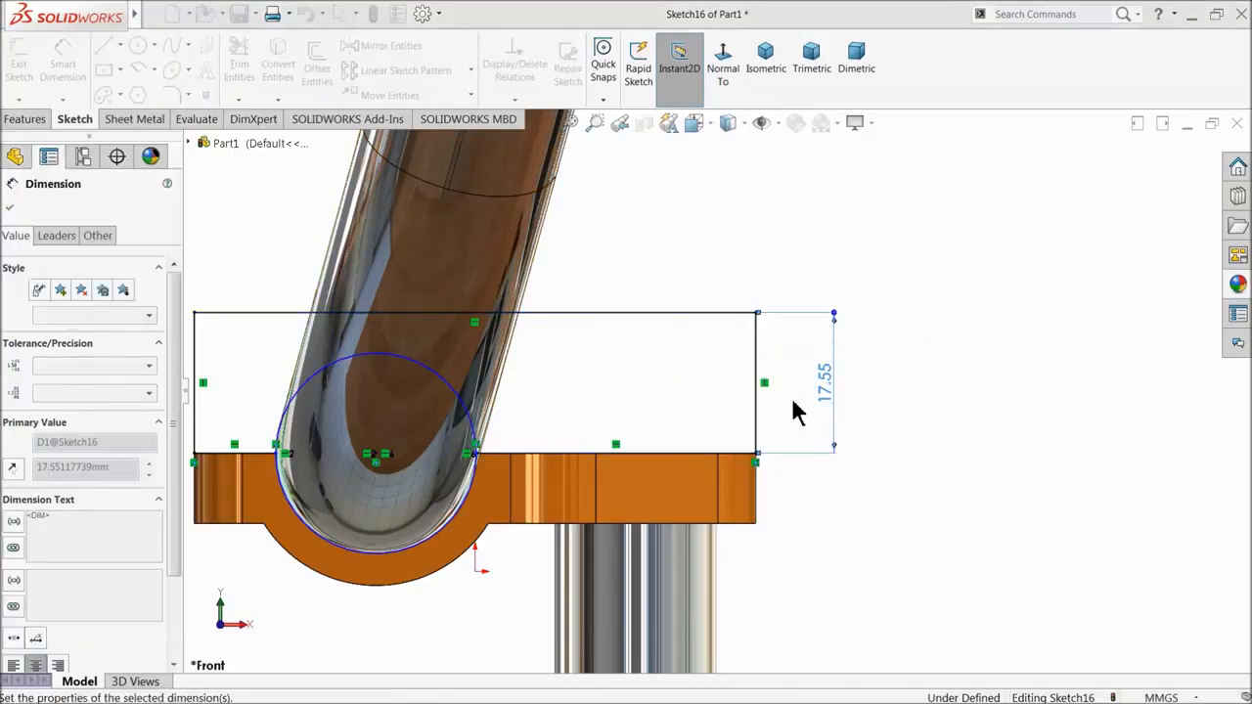
- Trim away the lower arc of the circle around the handlebar tube
scroll(721, 403, up, 2)
scroll(618, 418, down, 1)
scroll(623, 424, down, 1)
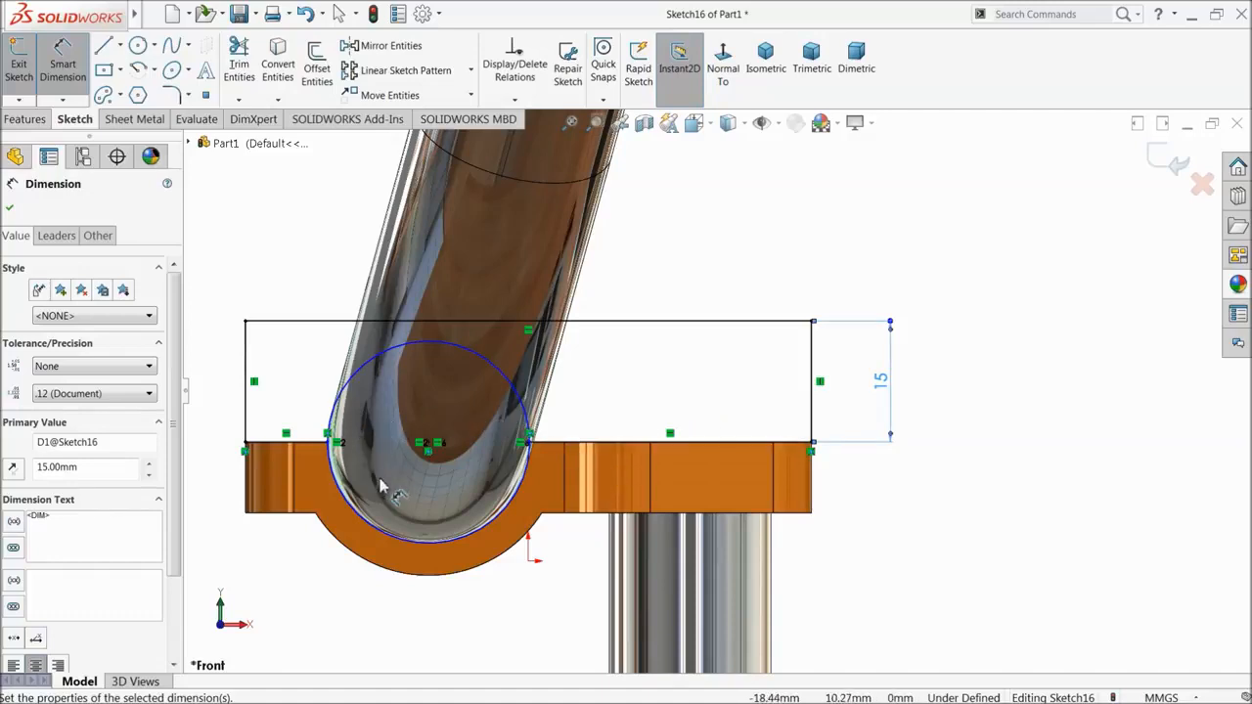
click(239, 64)
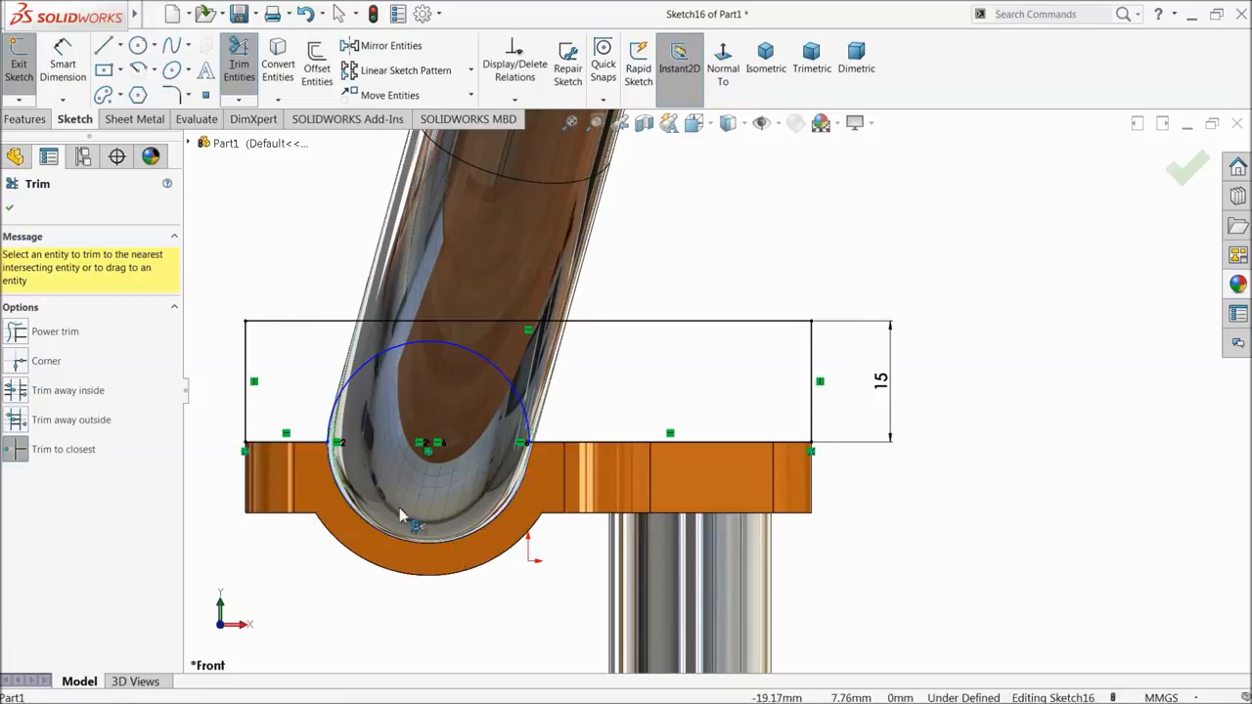
click(10, 206)
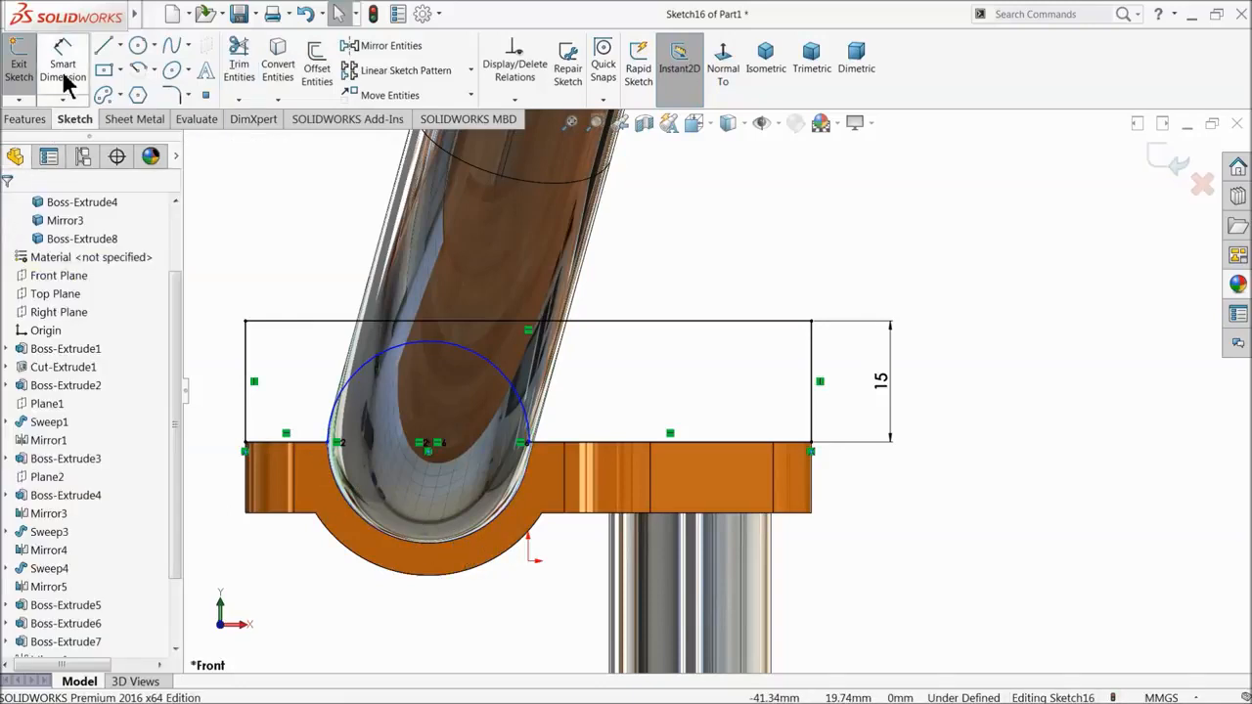
- Extrude the upper clamp profile 40 mm as a Mid Plane boss
click(24, 119)
click(25, 61)
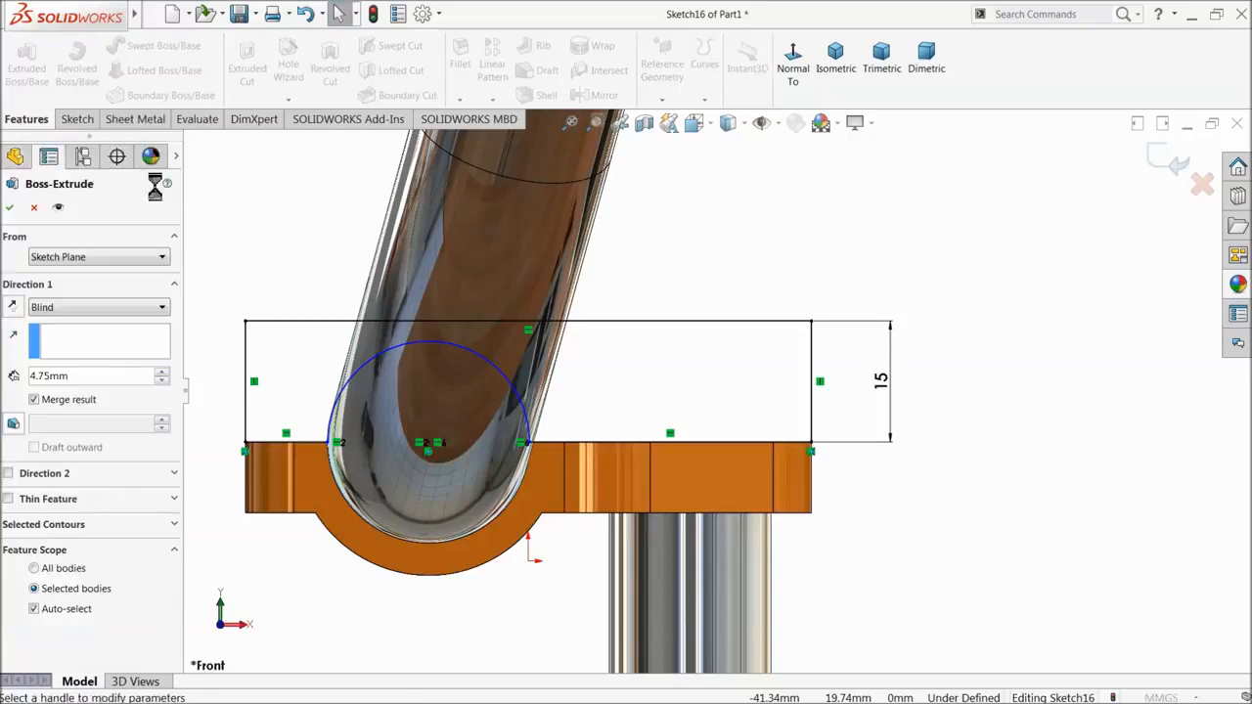
scroll(466, 375, up, 5)
middle_drag(467, 375, 550, 452)
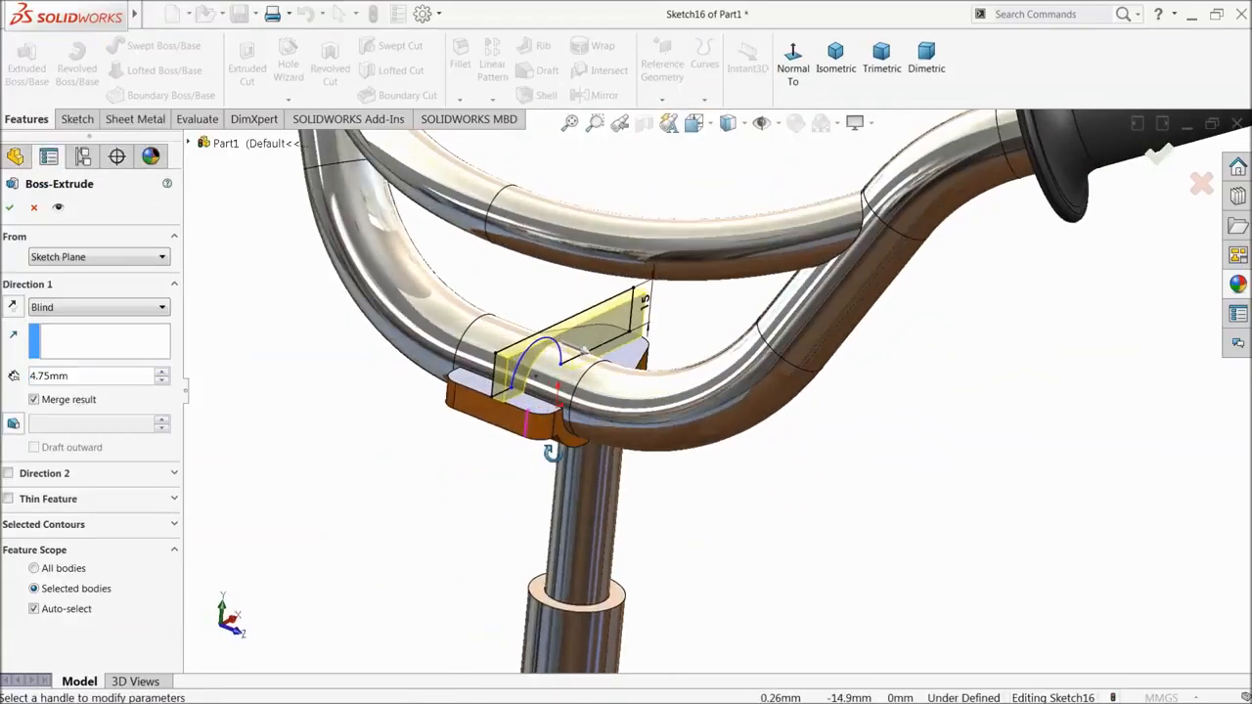
scroll(492, 354, down, 3)
click(51, 307)
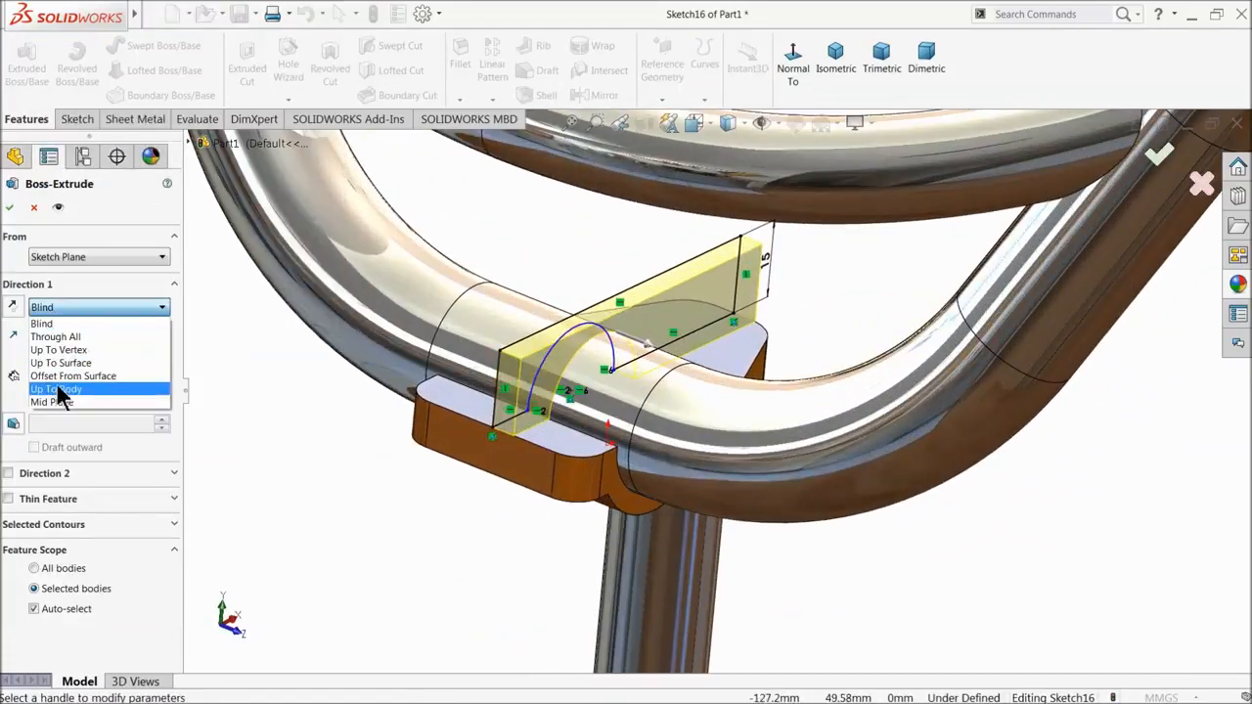
click(55, 397)
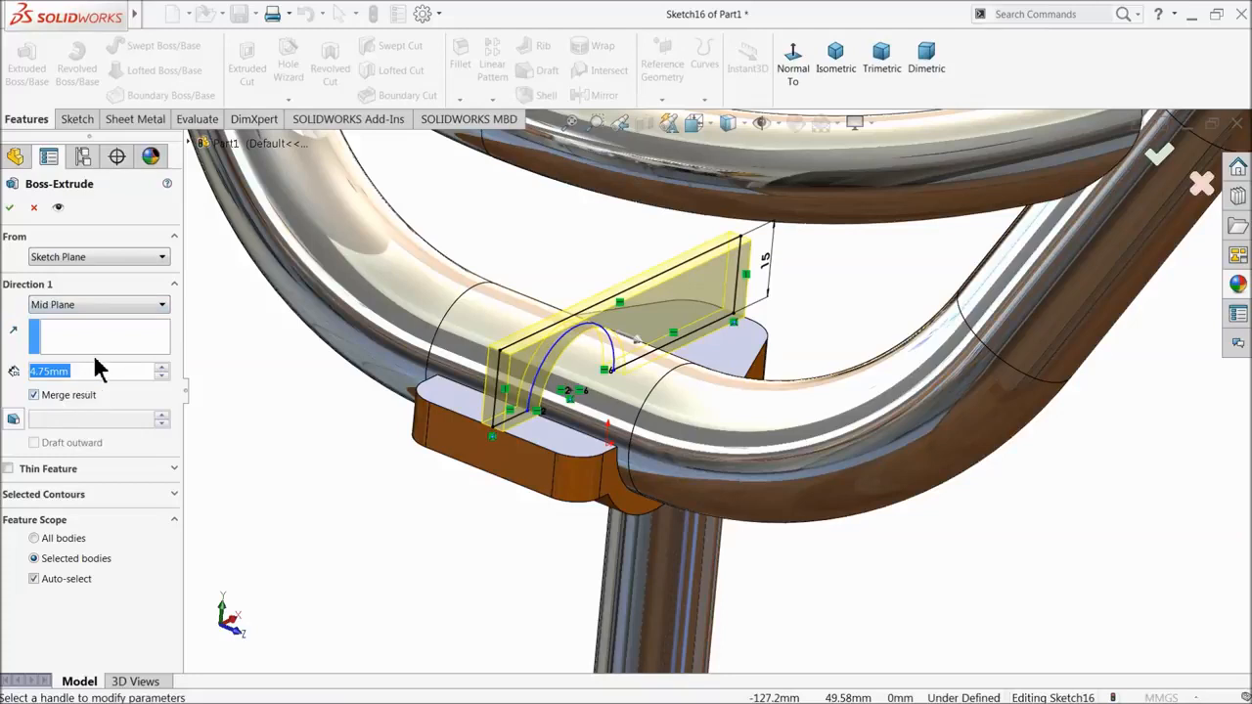
text(40)
key(Return)
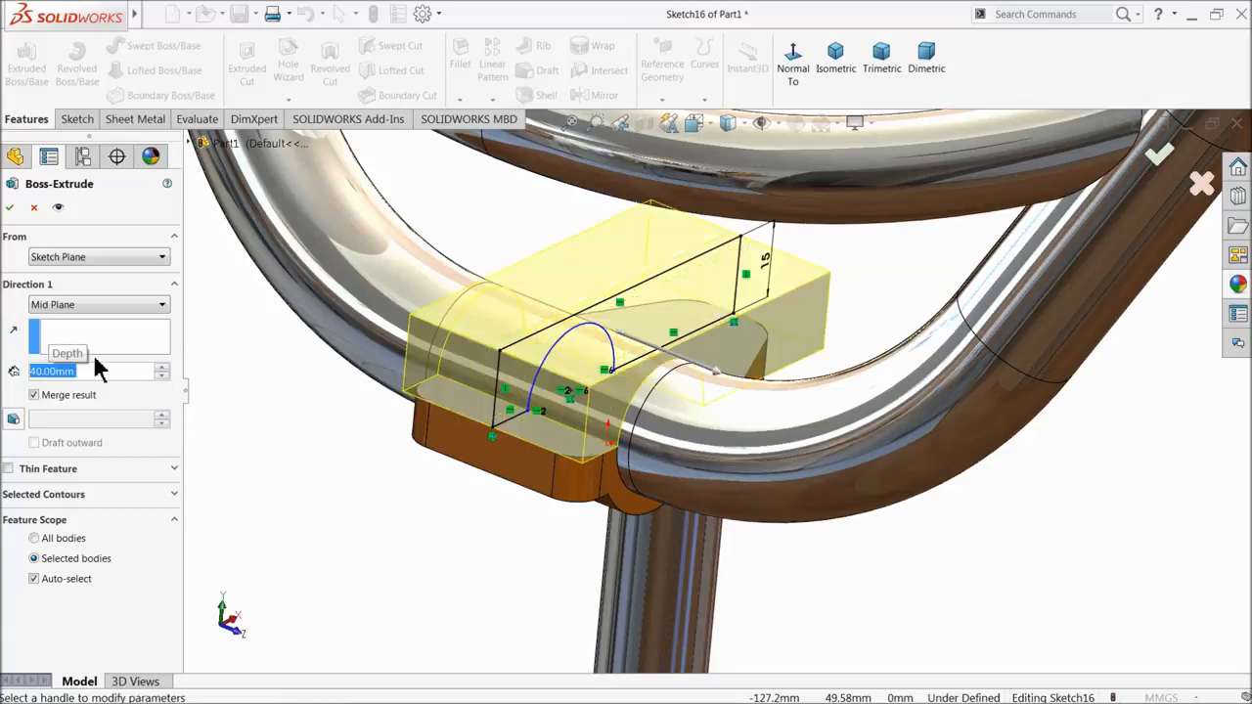
click(9, 209)
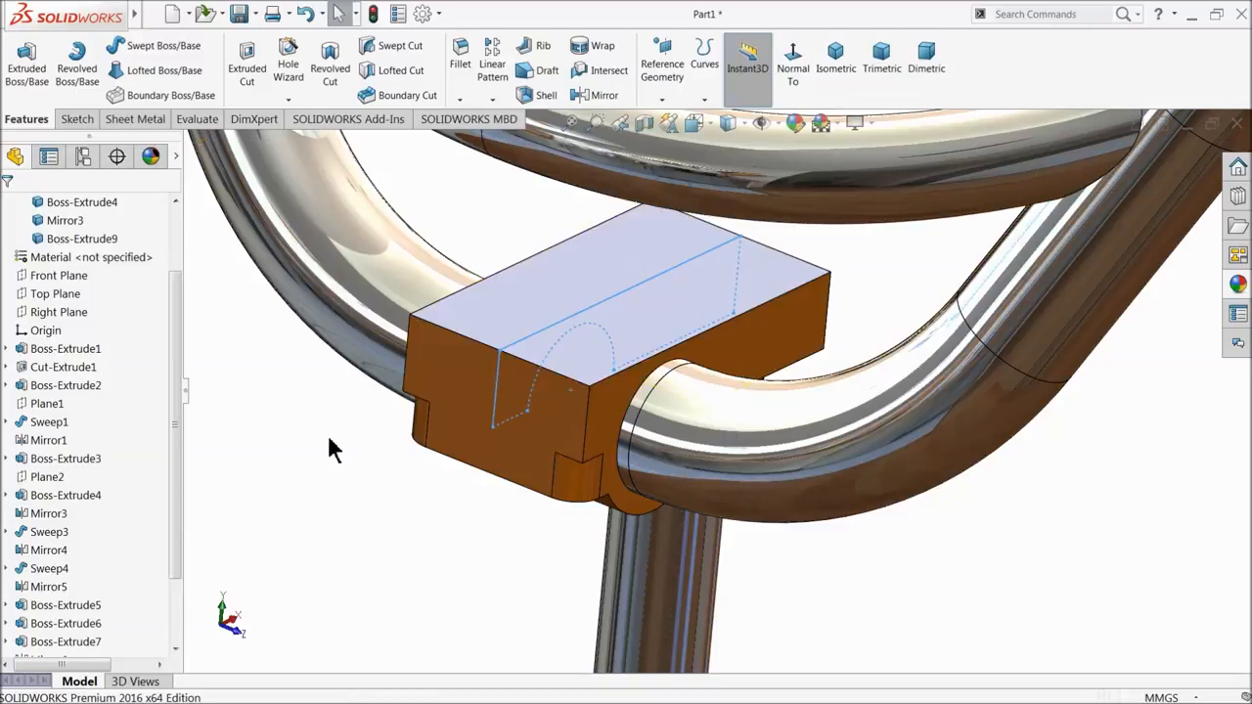
- Edit the upper clamp block's extrusion and turn off Merge result so it is a separate body
drag(174, 519, 173, 597)
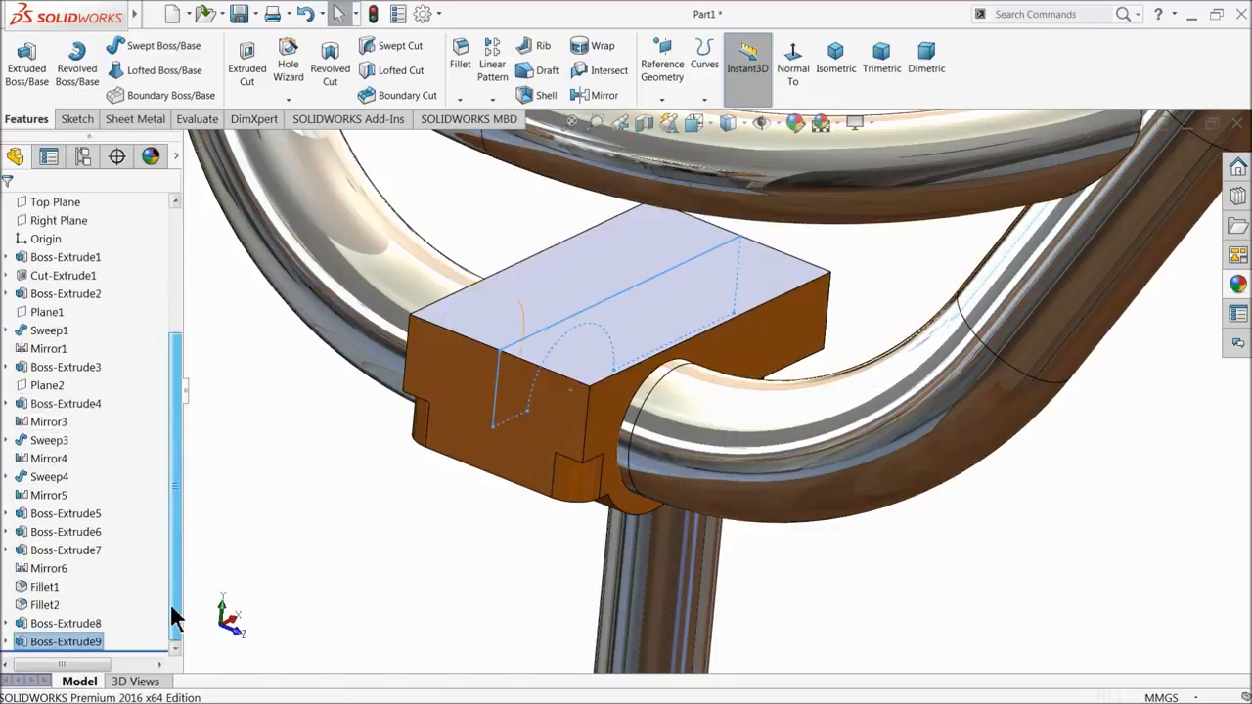
click(21, 649)
click(29, 609)
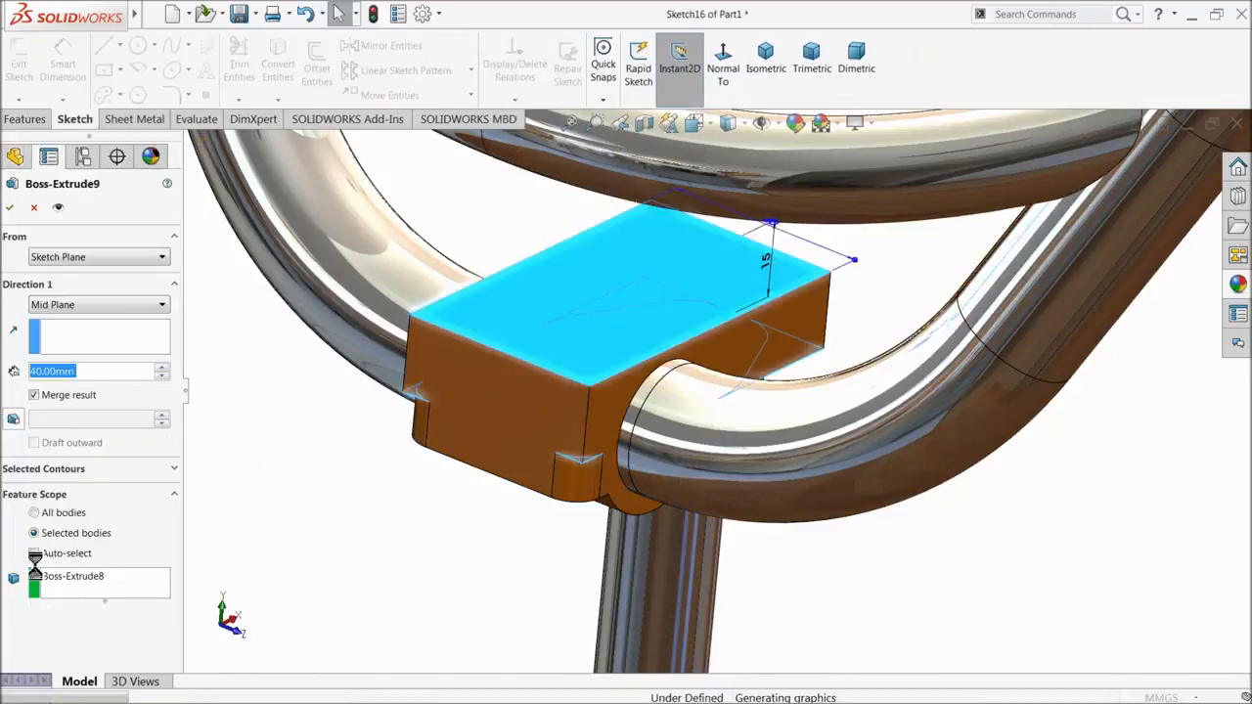
click(34, 395)
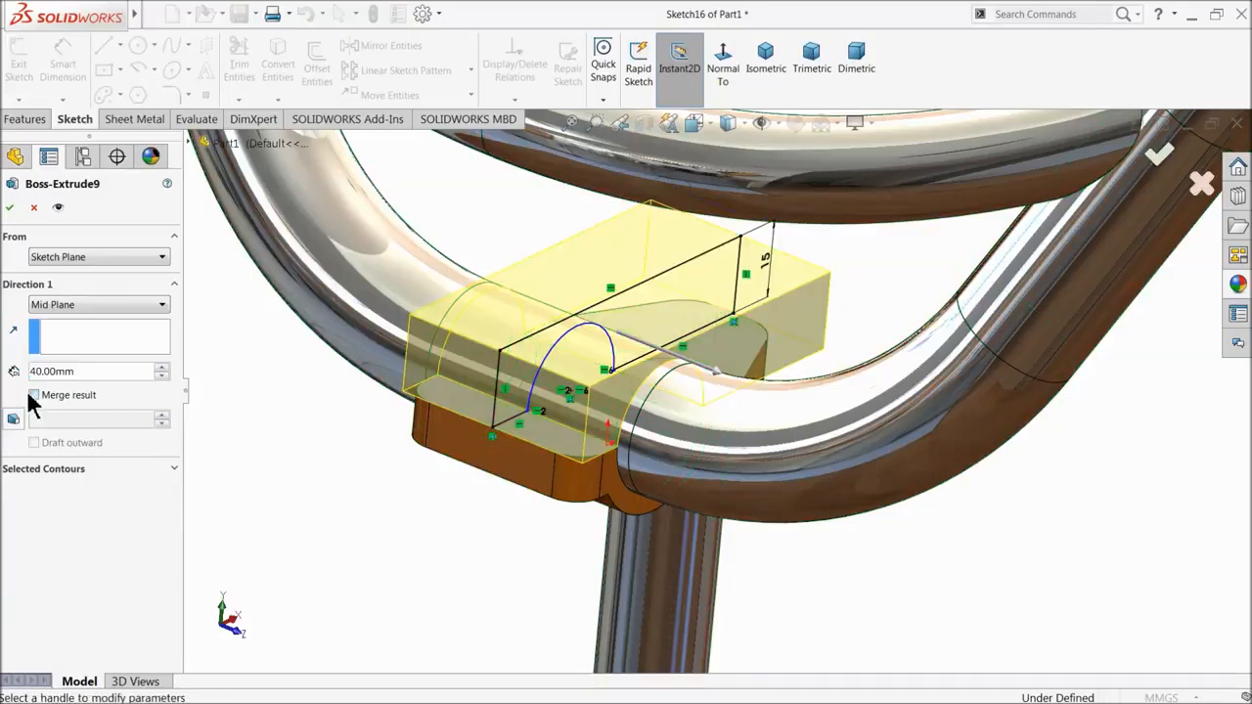
click(9, 210)
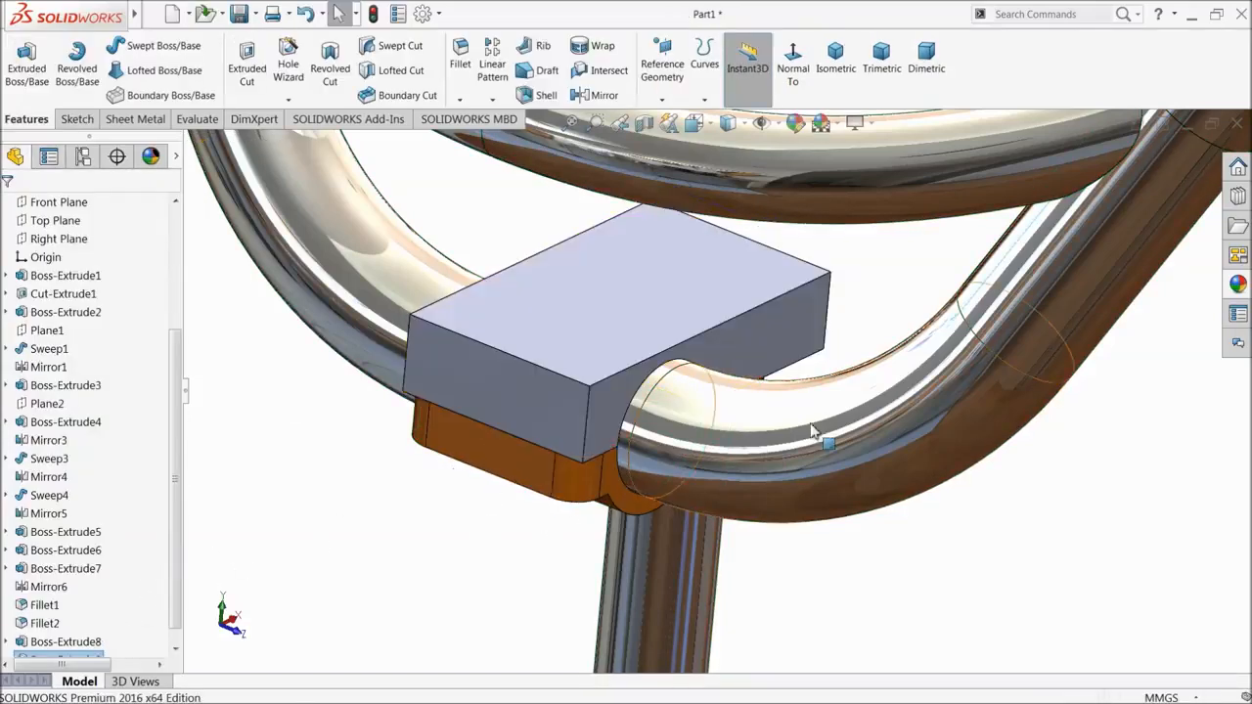
- Fillet the two vertical corner edges at the upper block's end away from the fork stem with a 6 mm radius
scroll(176, 461, down, 1)
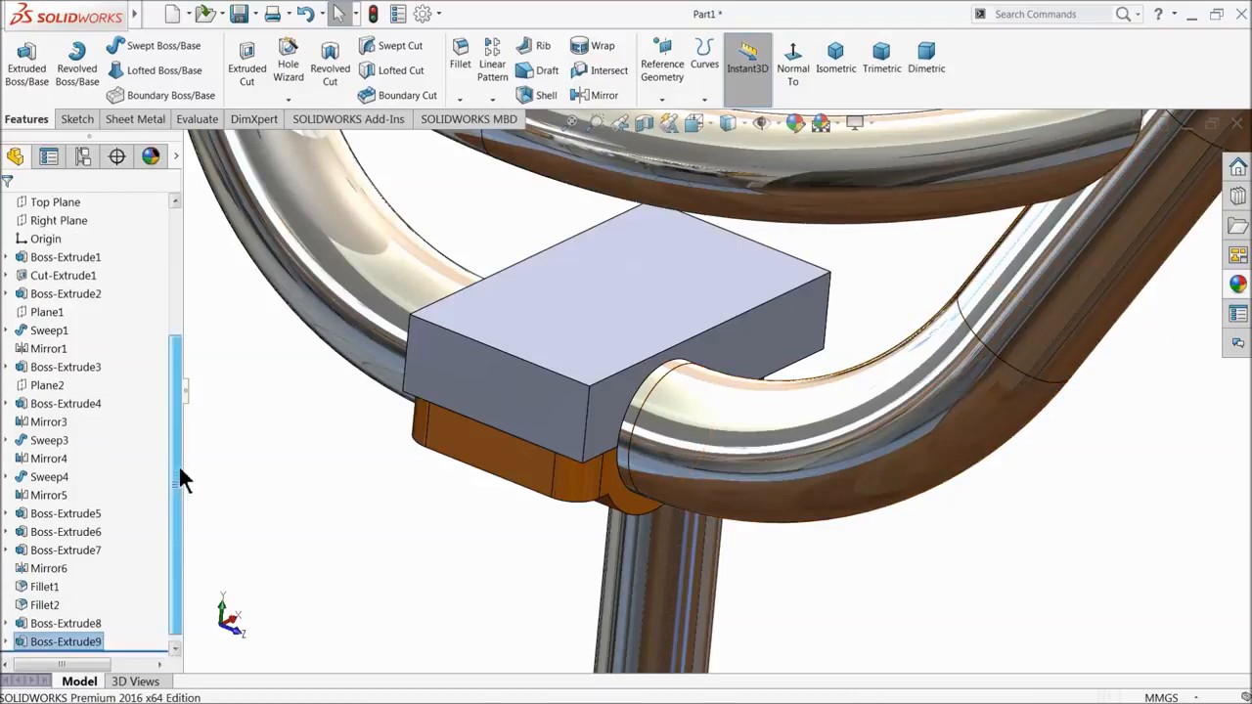
click(460, 68)
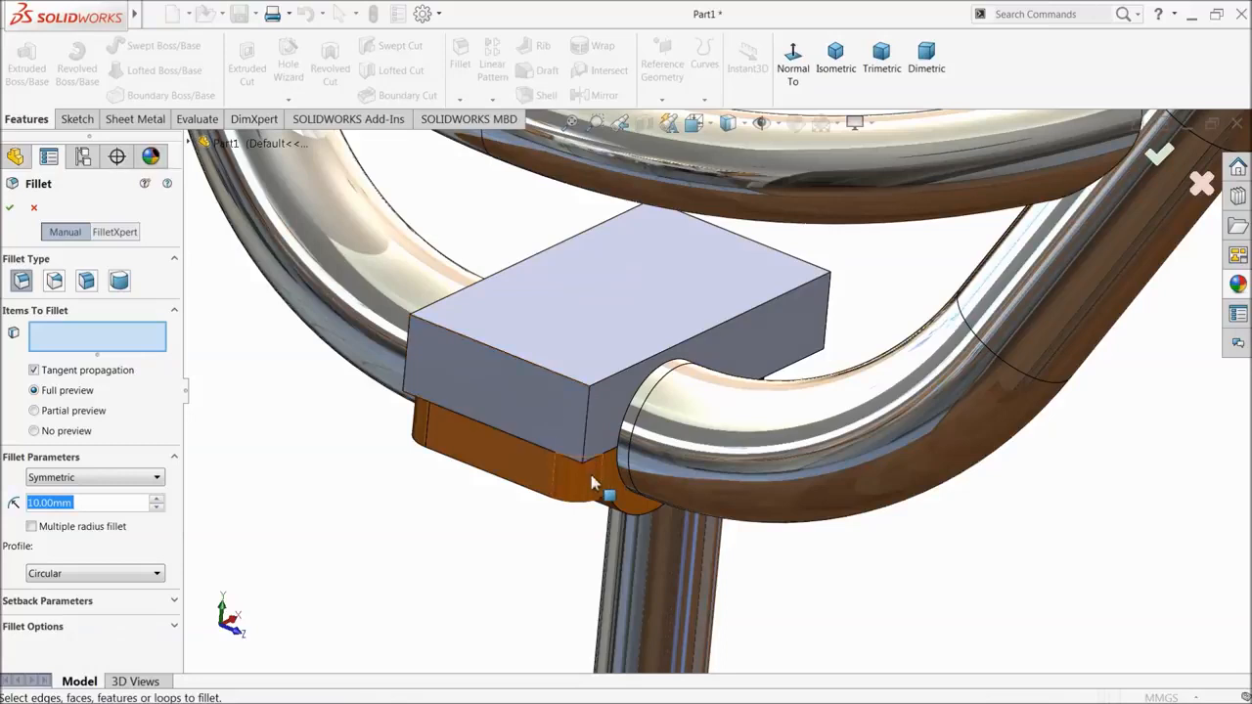
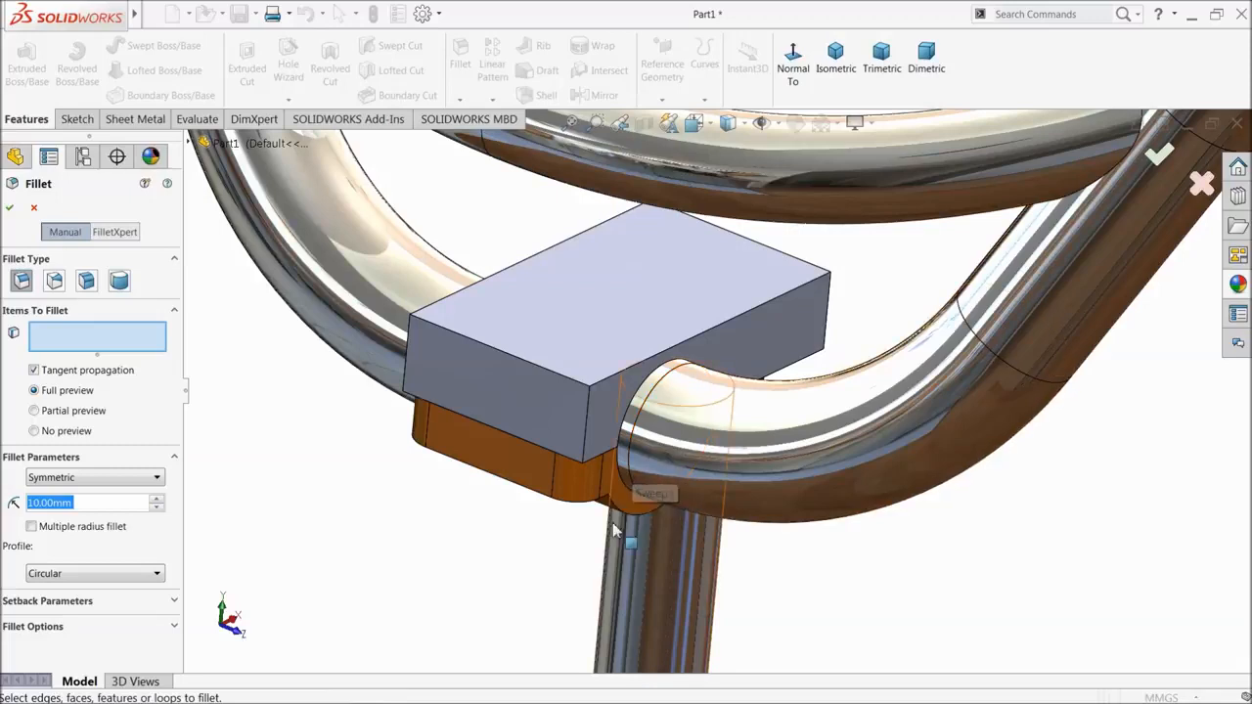
text(6)
click(585, 418)
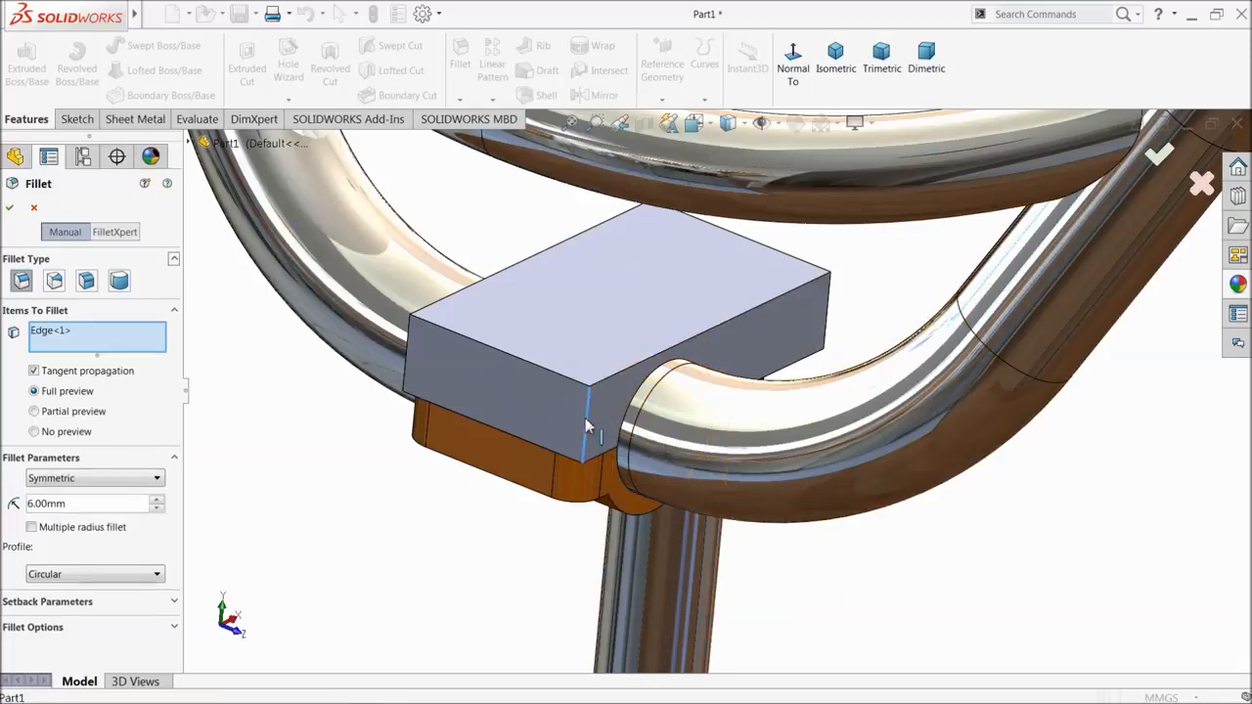
click(405, 360)
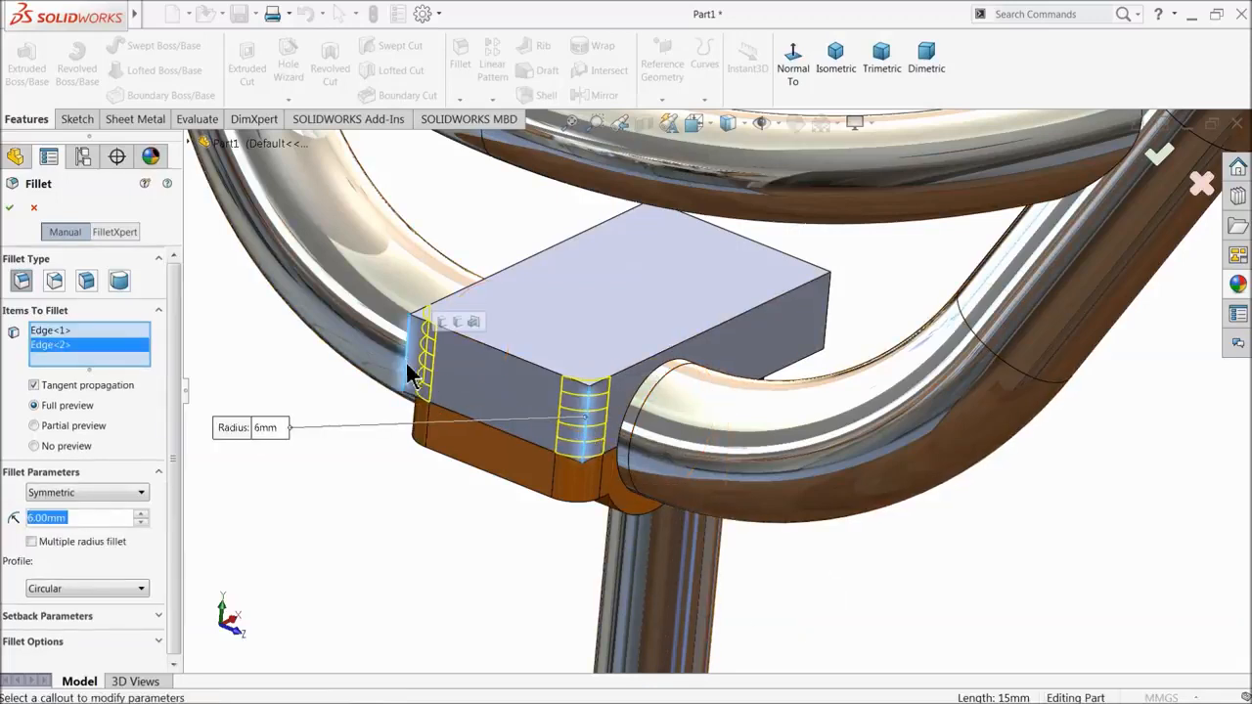
click(12, 213)
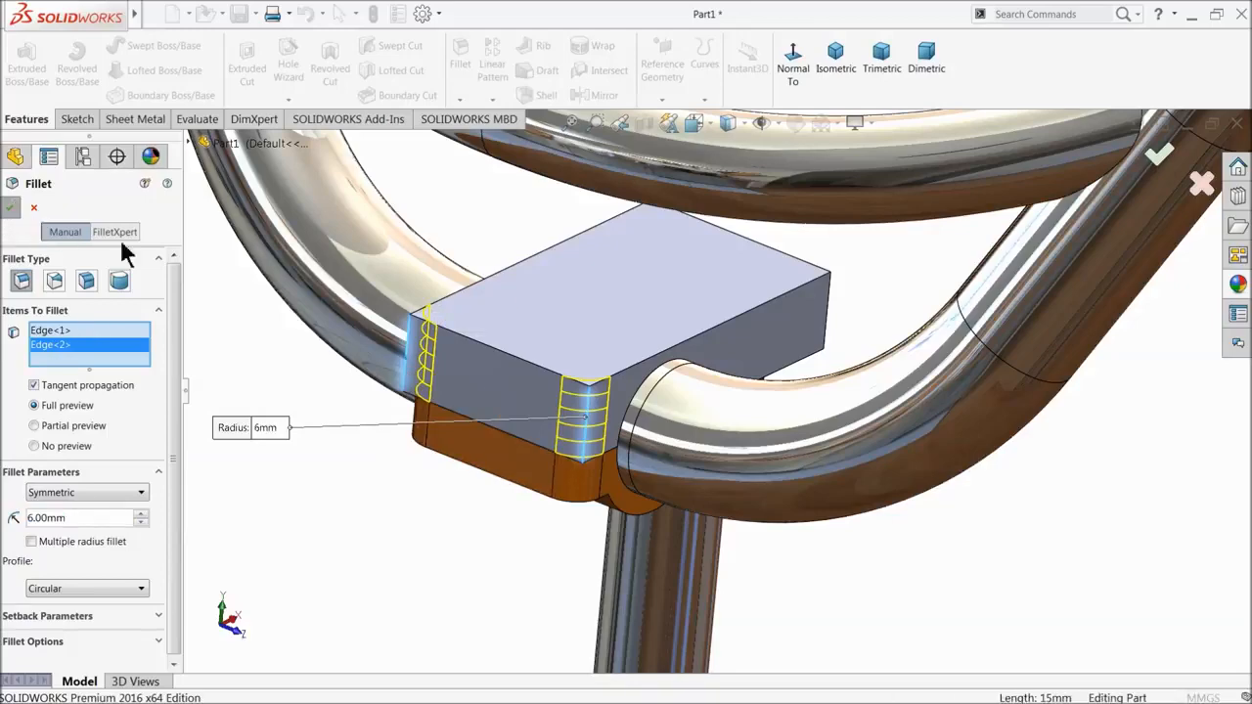
- Start a sketch on the upper clamp block's underside and convert that face's outline into sketch lines
middle_drag(519, 355, 509, 291)
scroll(872, 326, down, 5)
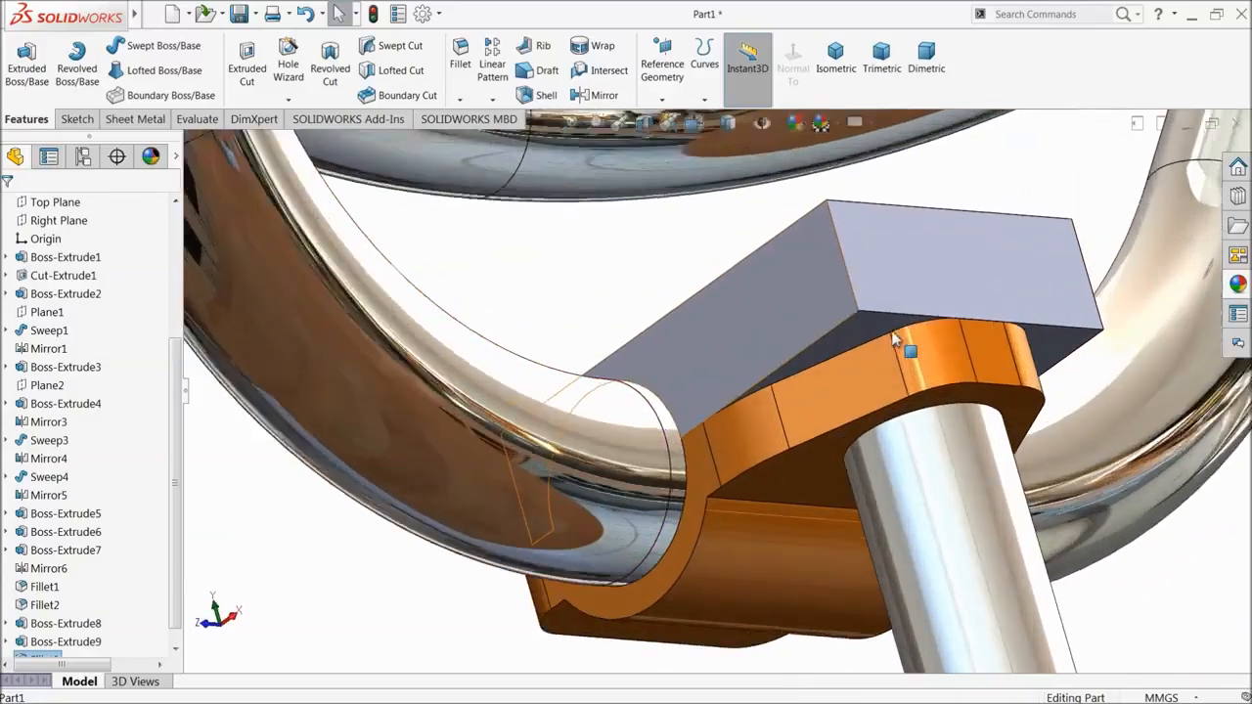
middle_drag(873, 327, 877, 338)
click(868, 339)
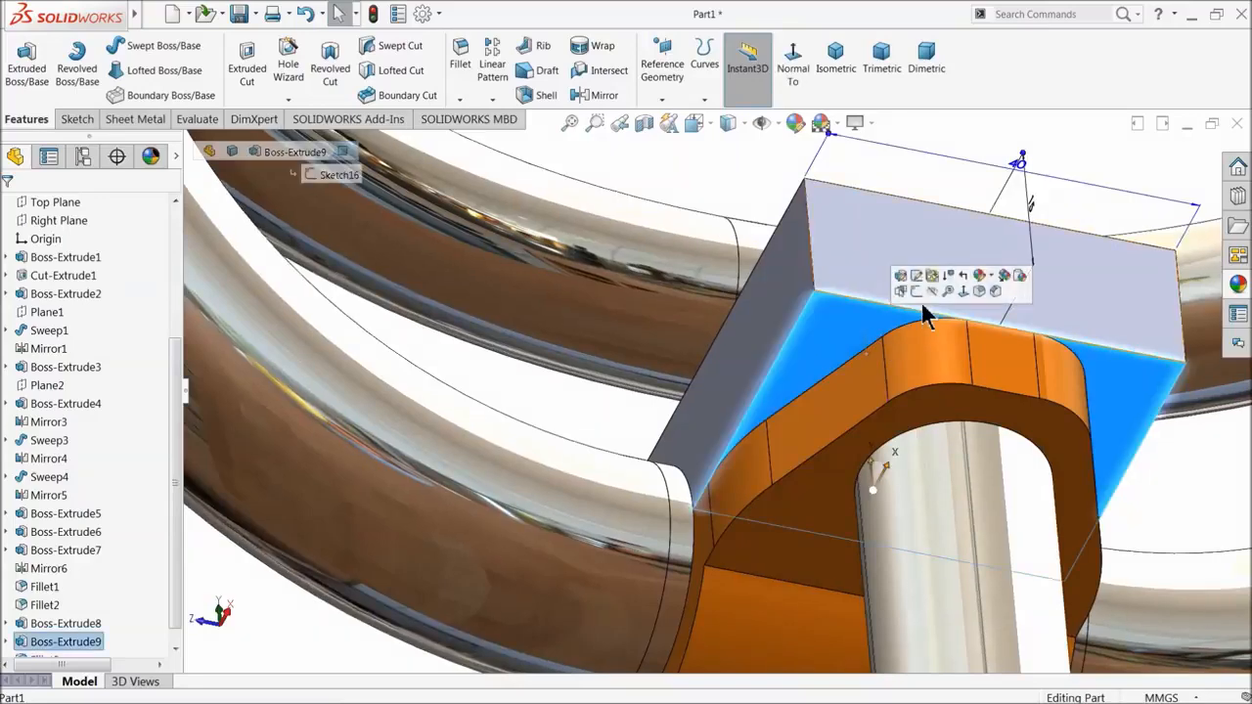
click(919, 297)
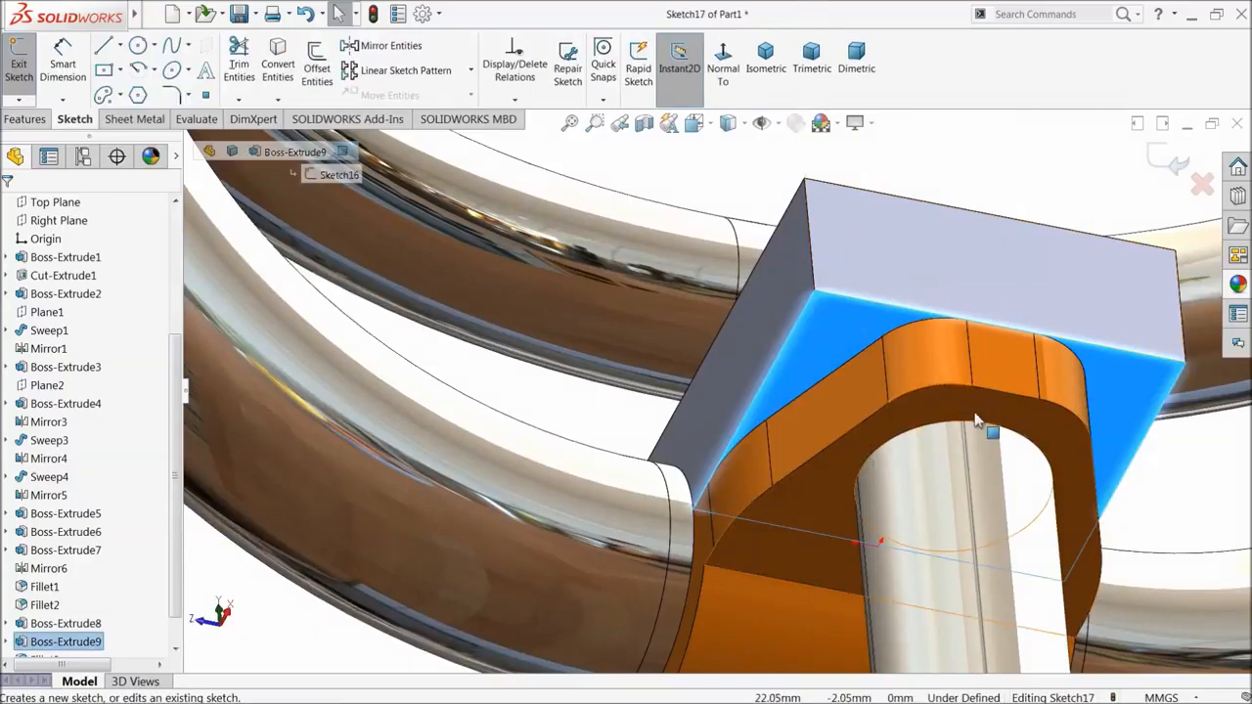
middle_drag(967, 383, 959, 355)
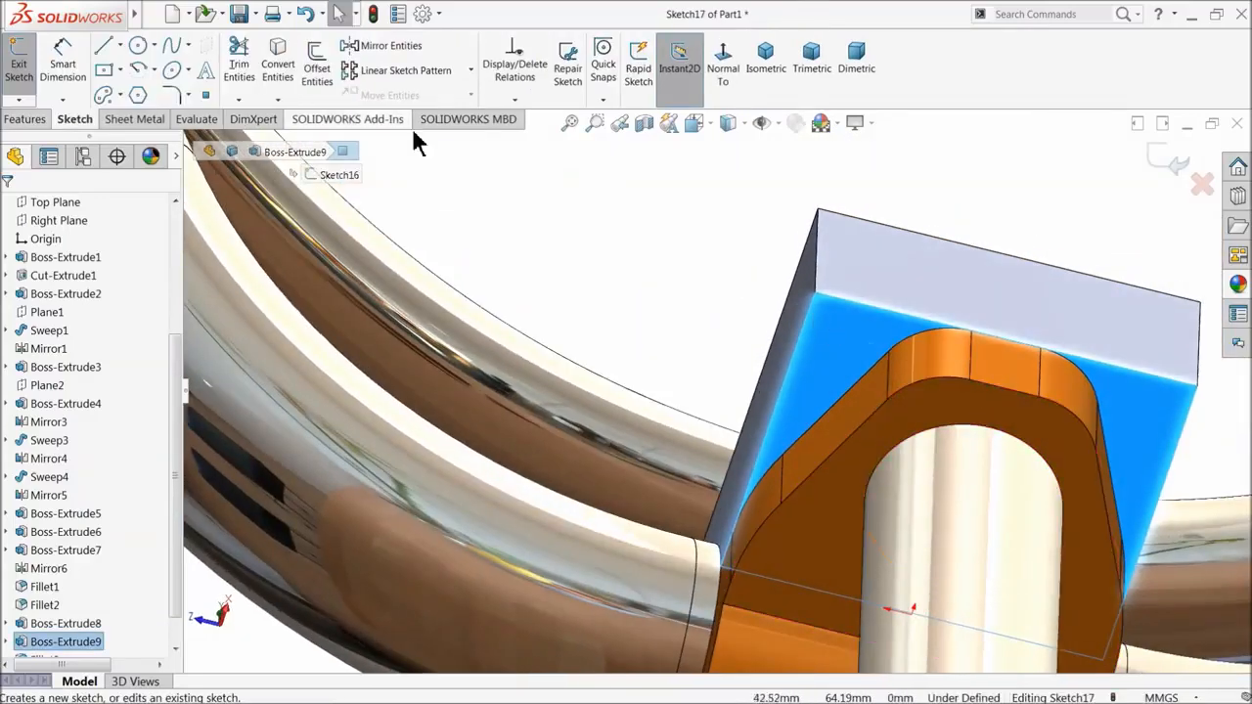
click(277, 68)
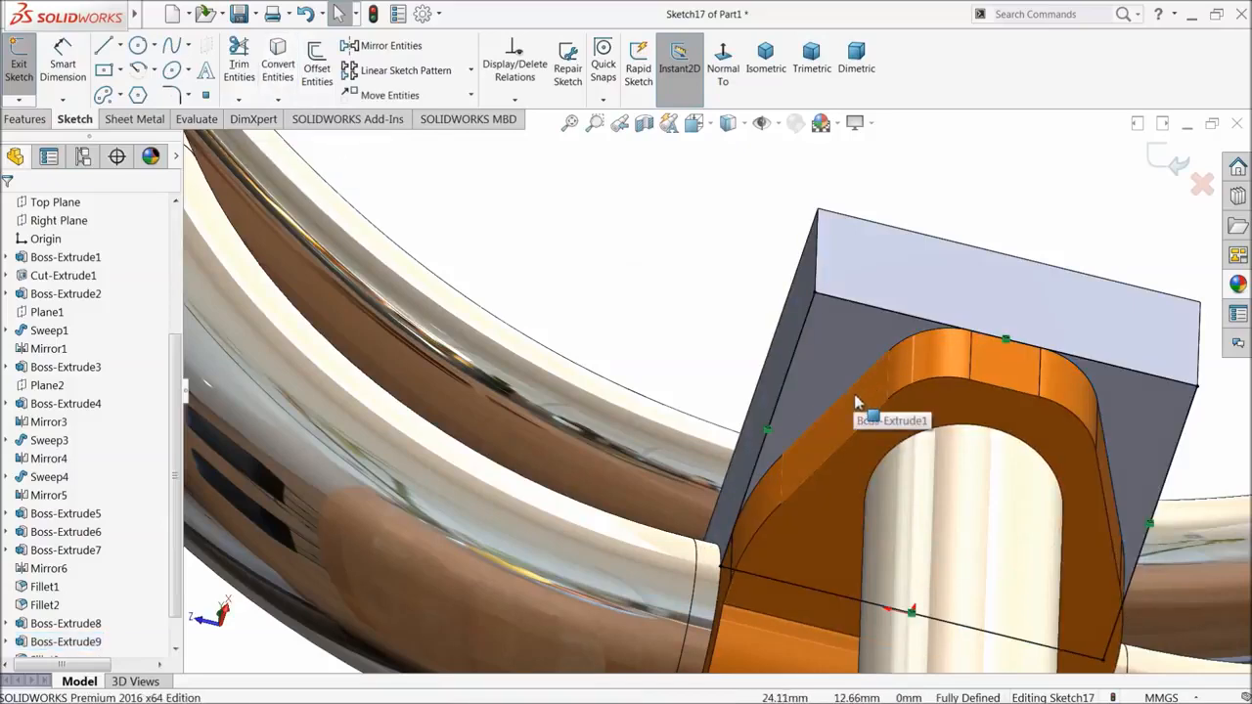
- Convert the outline of the lower clamp plate's underside into sketch lines in the open sketch
scroll(910, 455, down, 3)
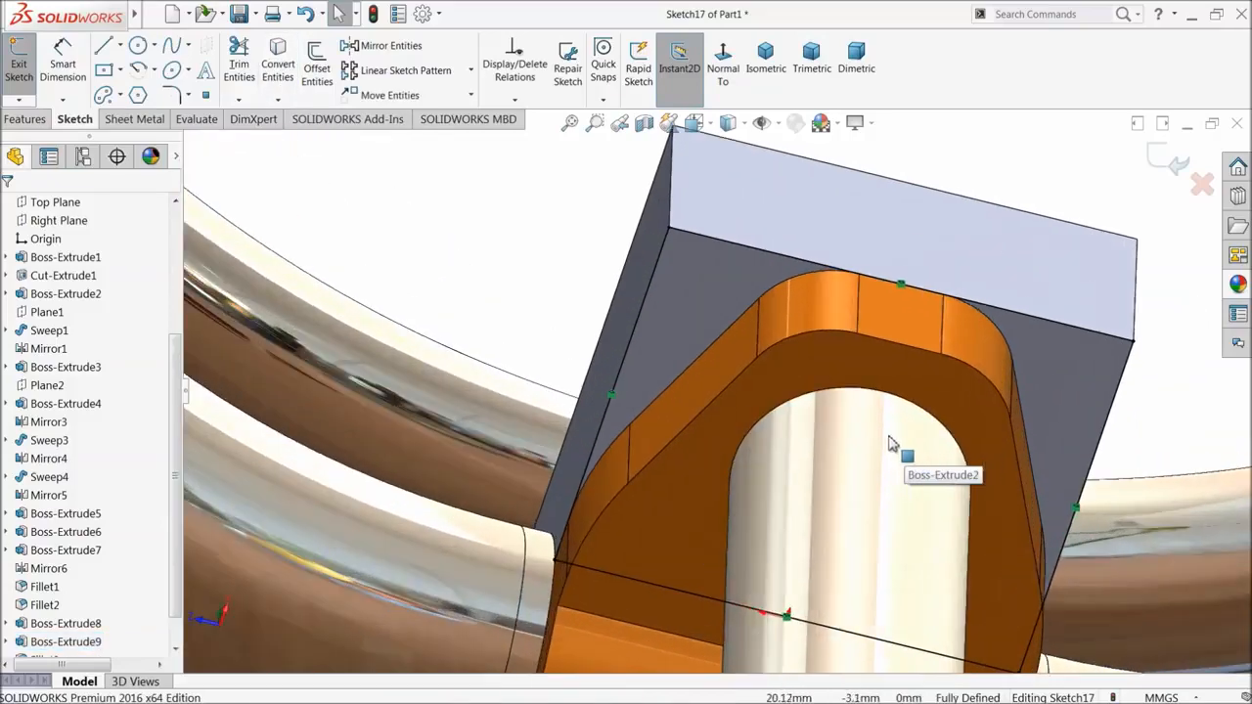
click(792, 384)
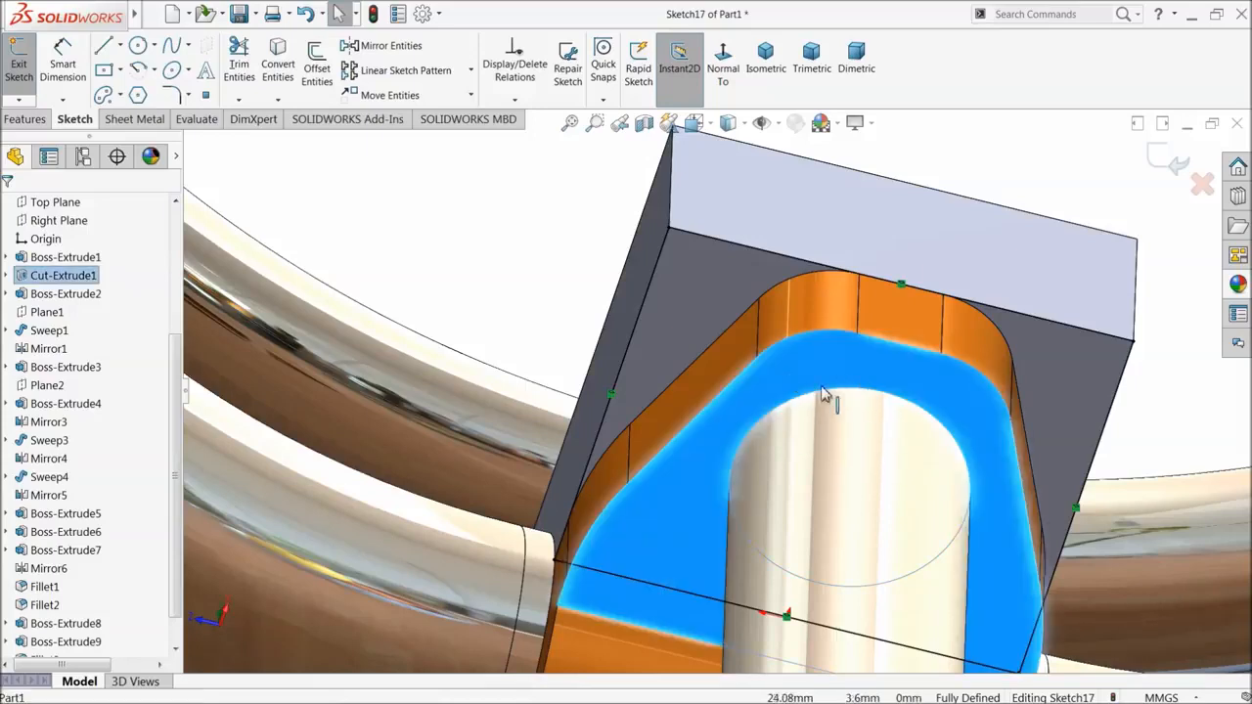
click(279, 74)
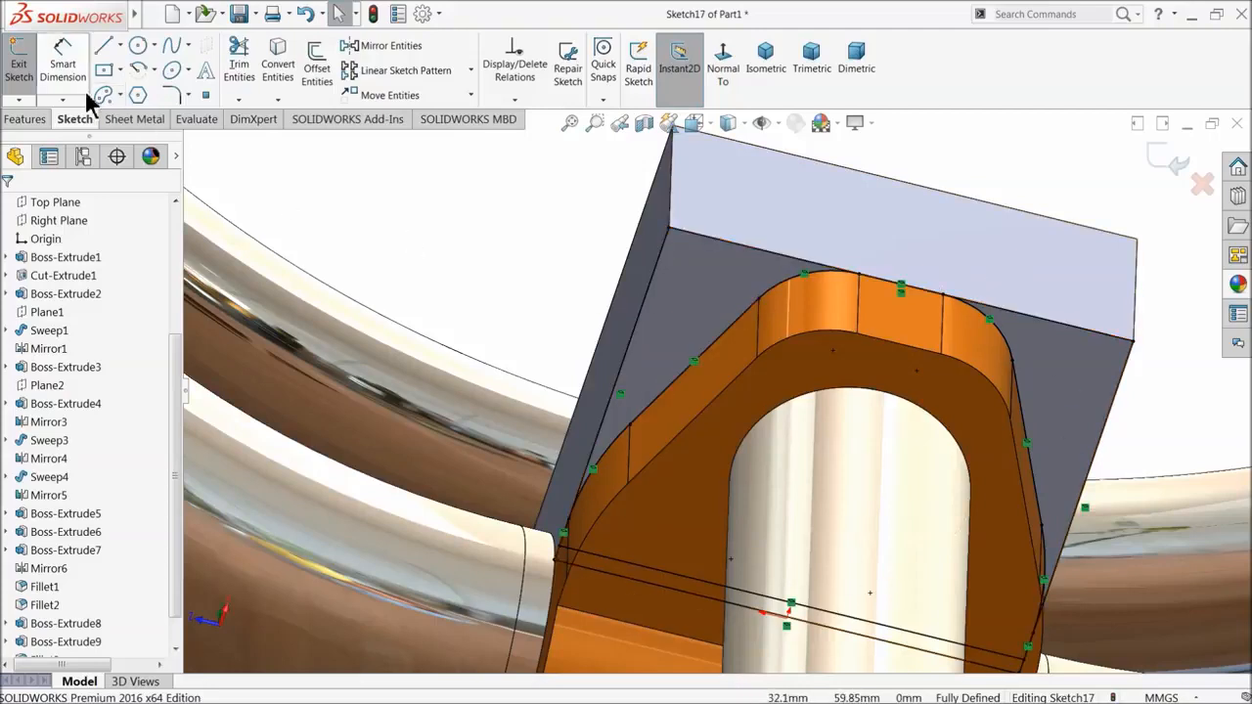
- Cut the two corner regions outside the plate outline from the upper clamp block with a 40 mm Blind extruded cut
click(26, 122)
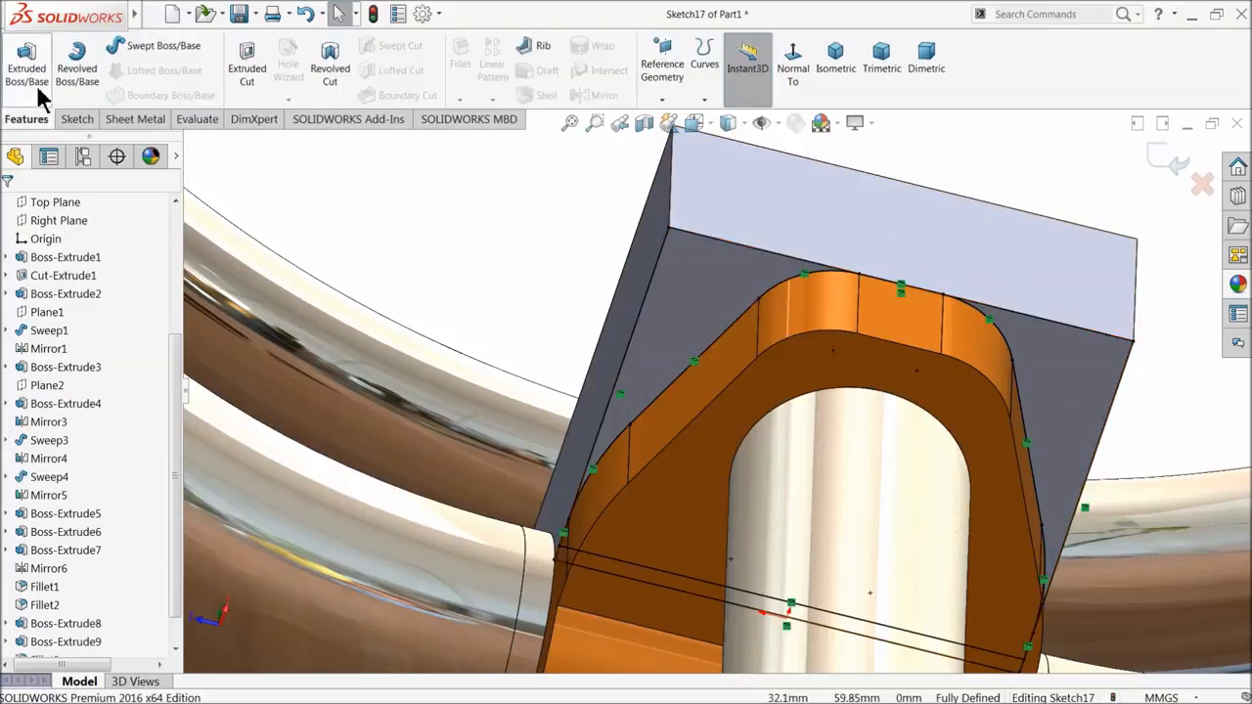
click(247, 62)
click(683, 330)
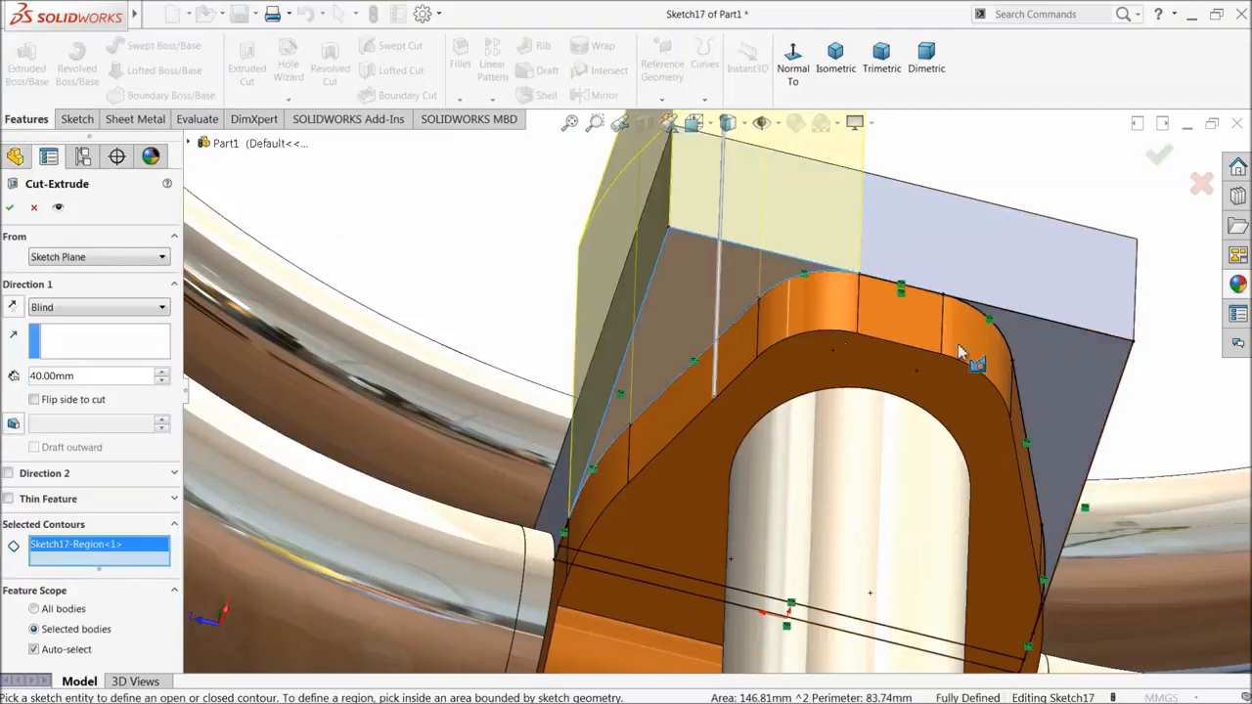
click(1053, 365)
scroll(706, 380, up, 3)
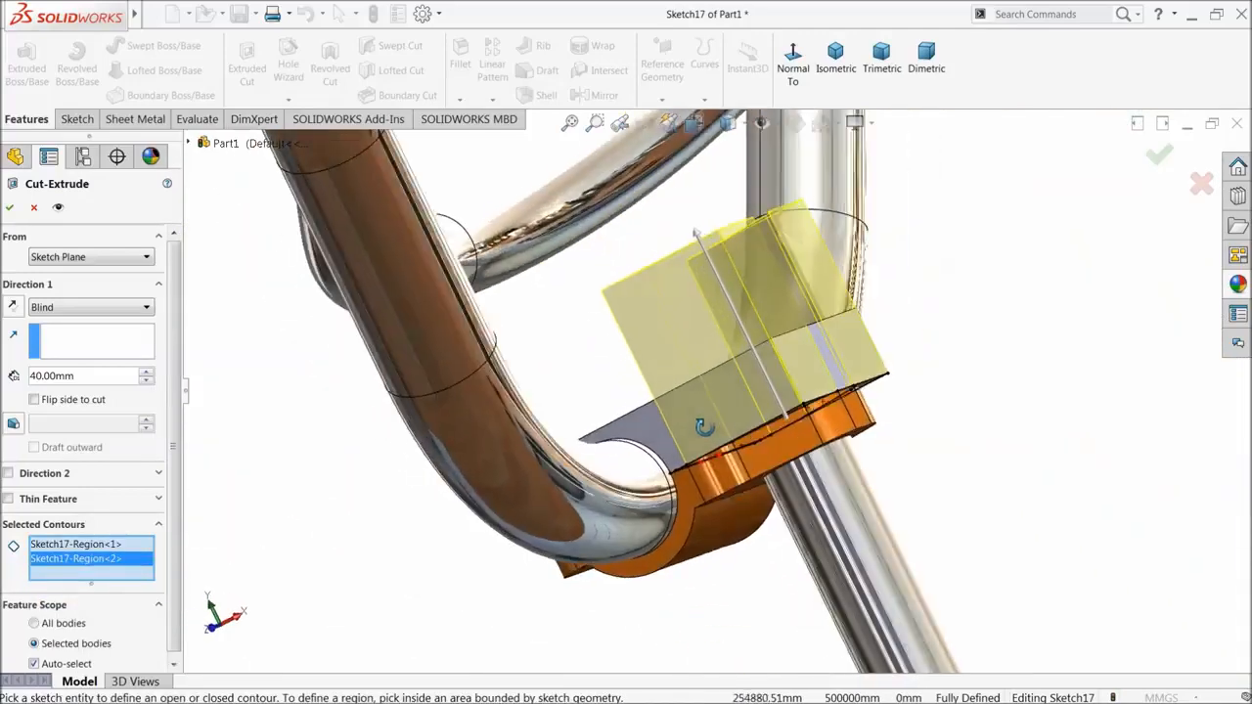
middle_drag(703, 426, 696, 427)
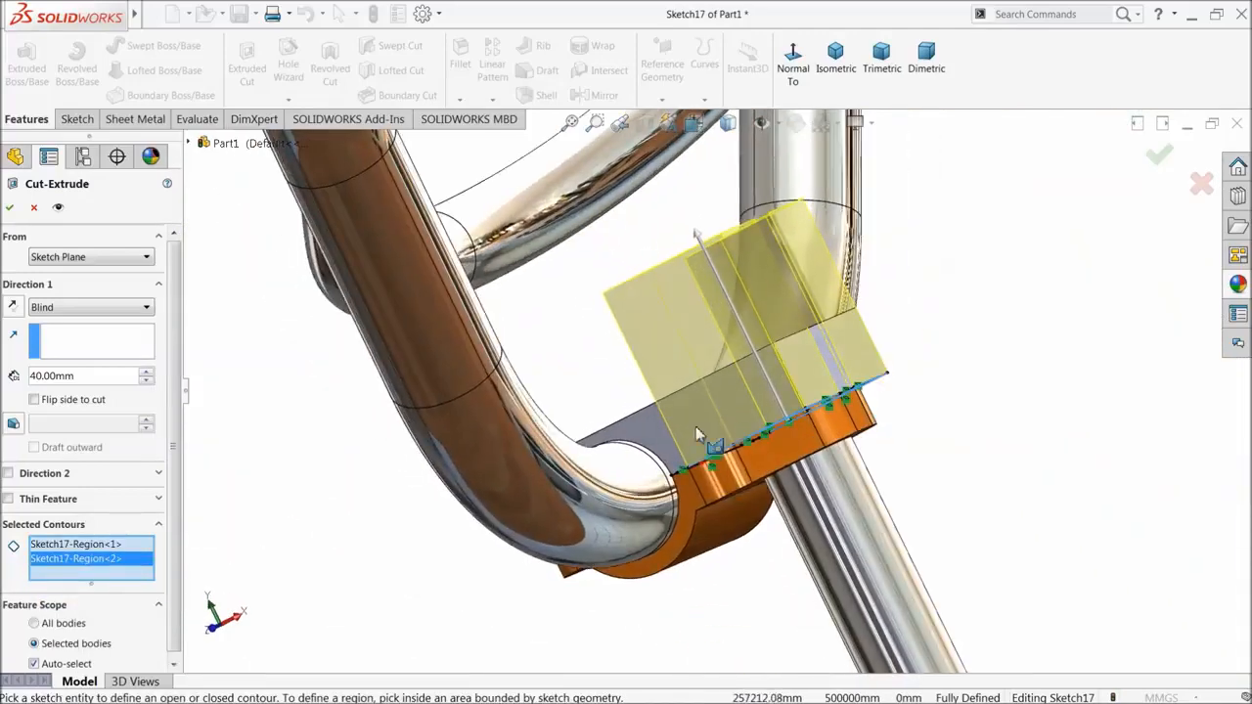
click(9, 208)
- Apply an orange color to the upper clamp block's extrusion, corner fillet and extruded cut
middle_drag(736, 467, 986, 517)
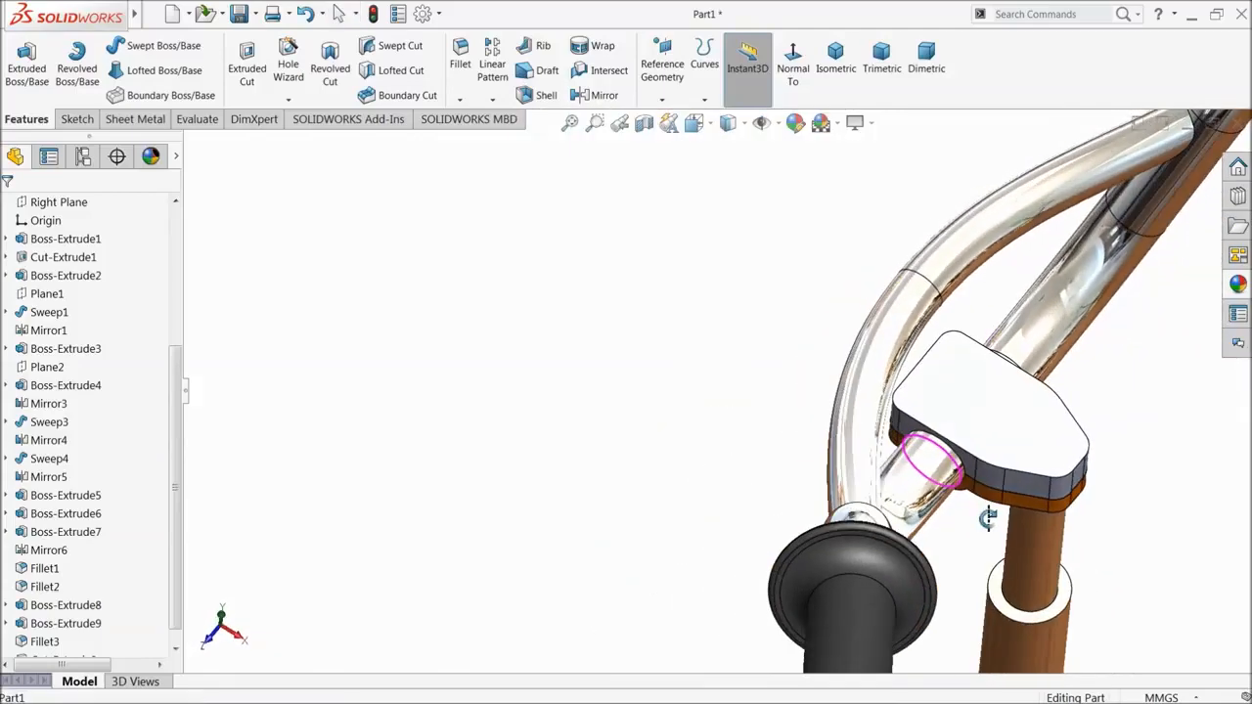
scroll(1085, 457, down, 2)
scroll(983, 462, up, 3)
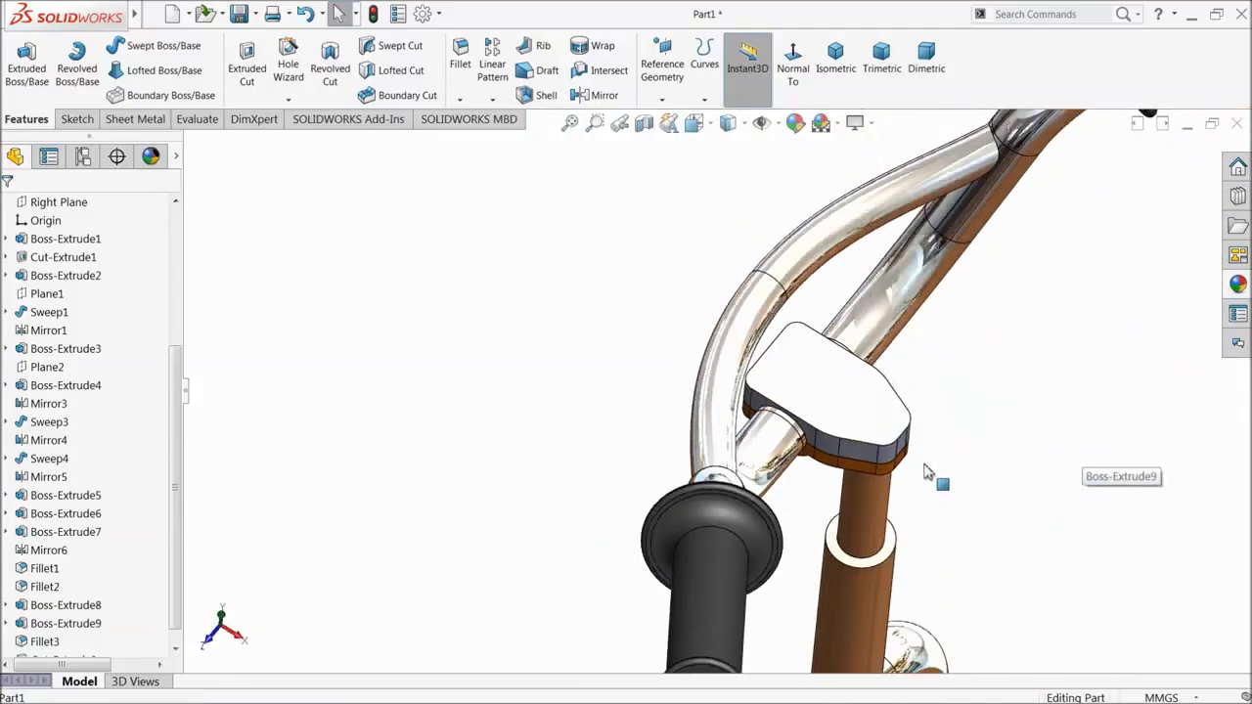
scroll(162, 542, down, 1)
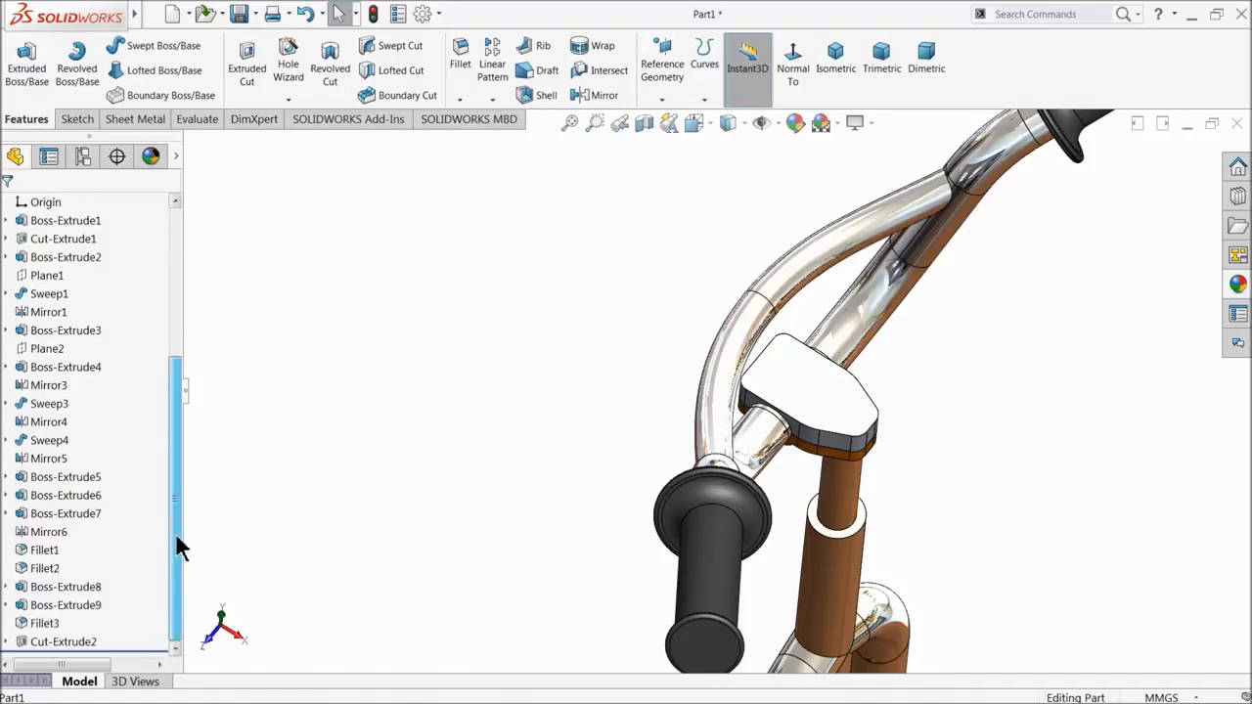
click(31, 606)
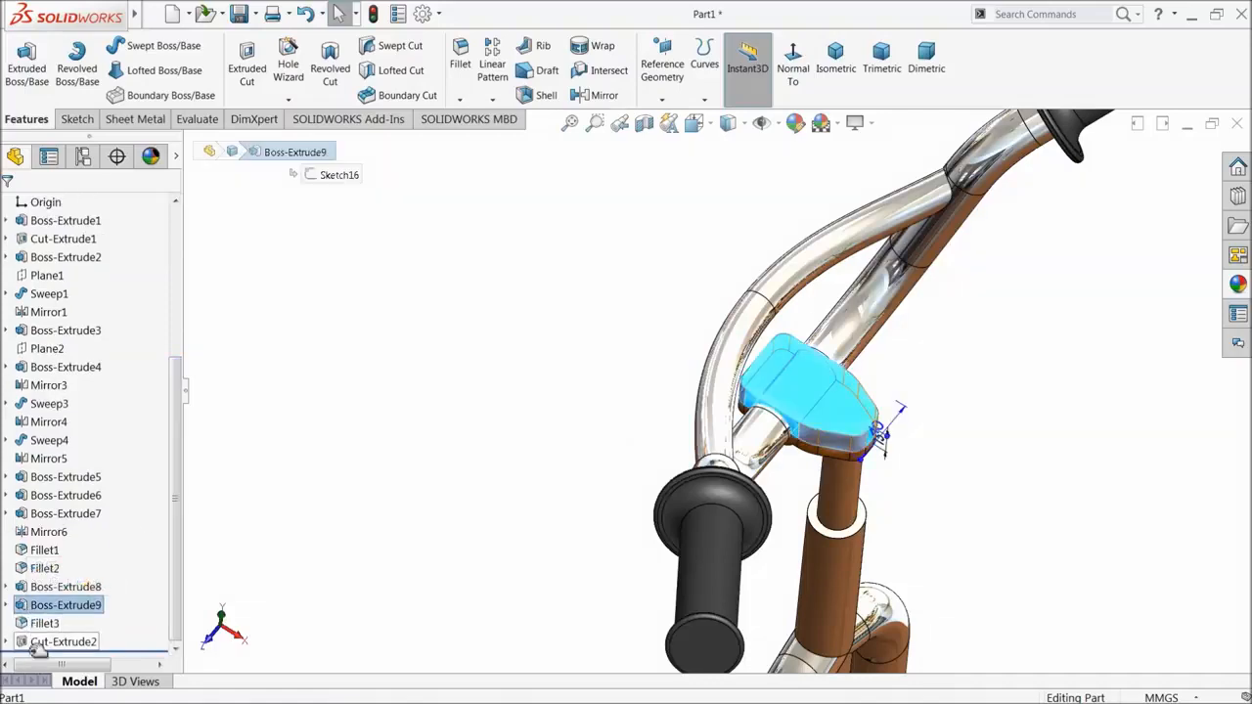
shift+click(41, 642)
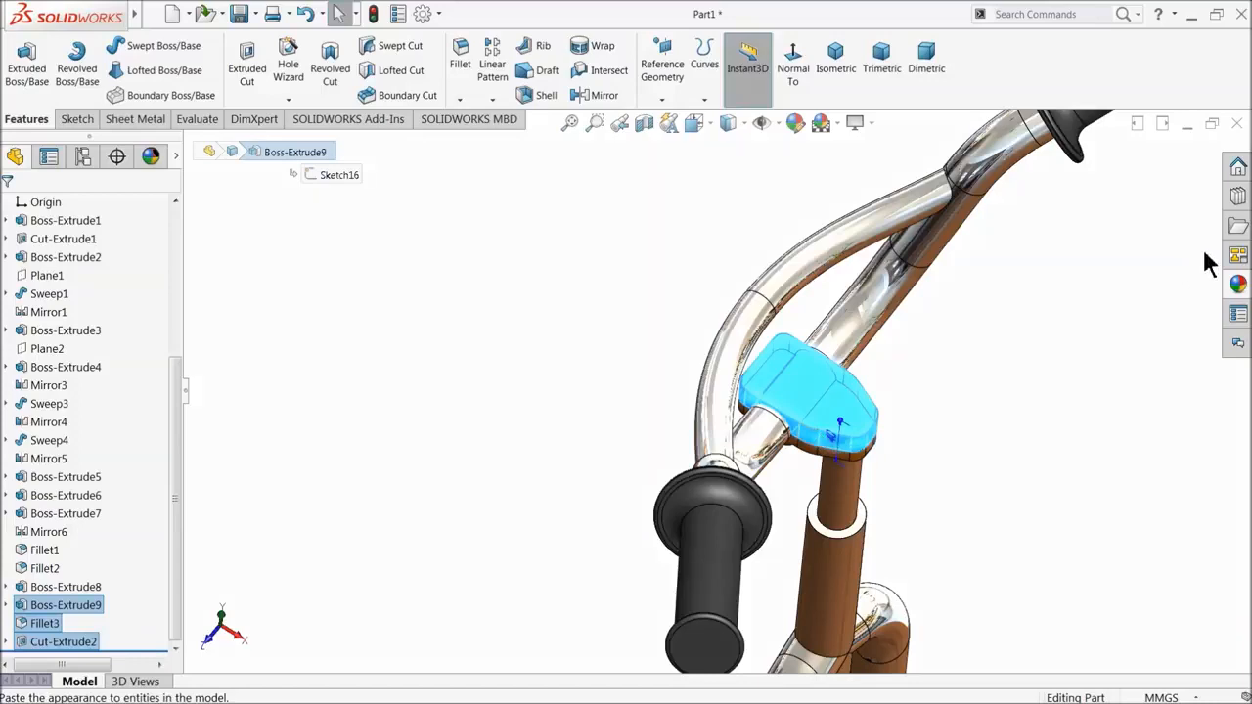
click(1237, 284)
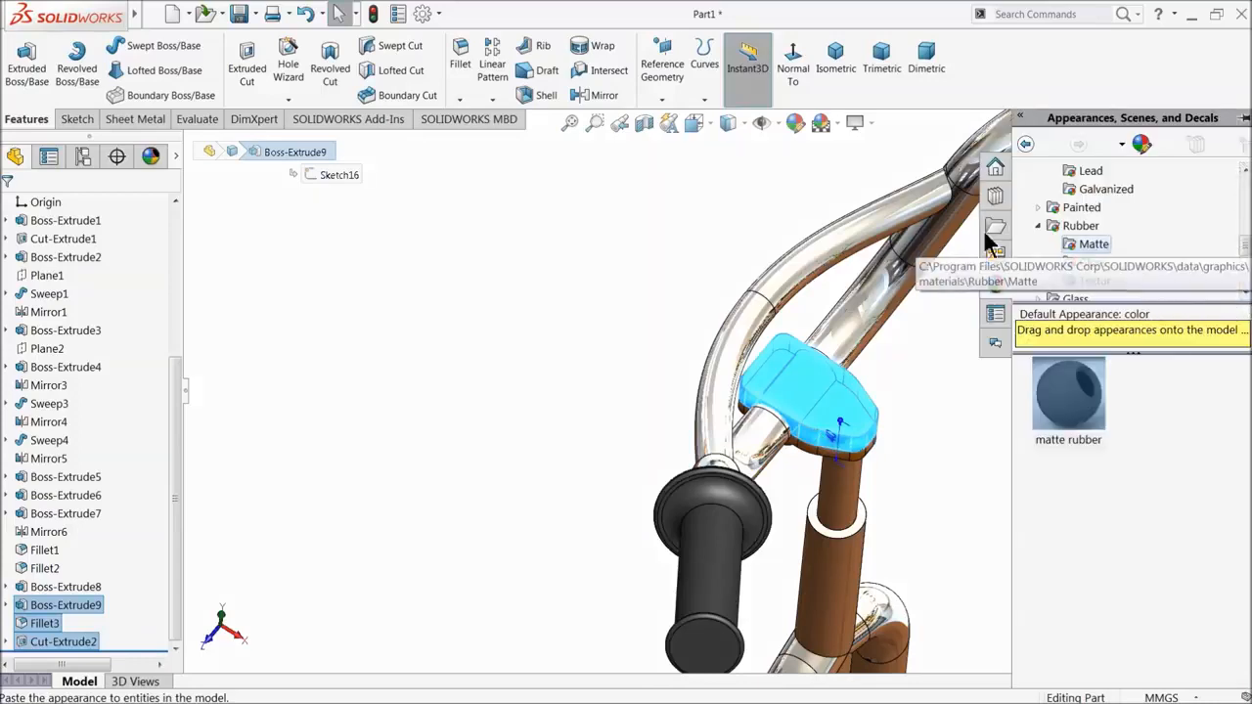
click(803, 124)
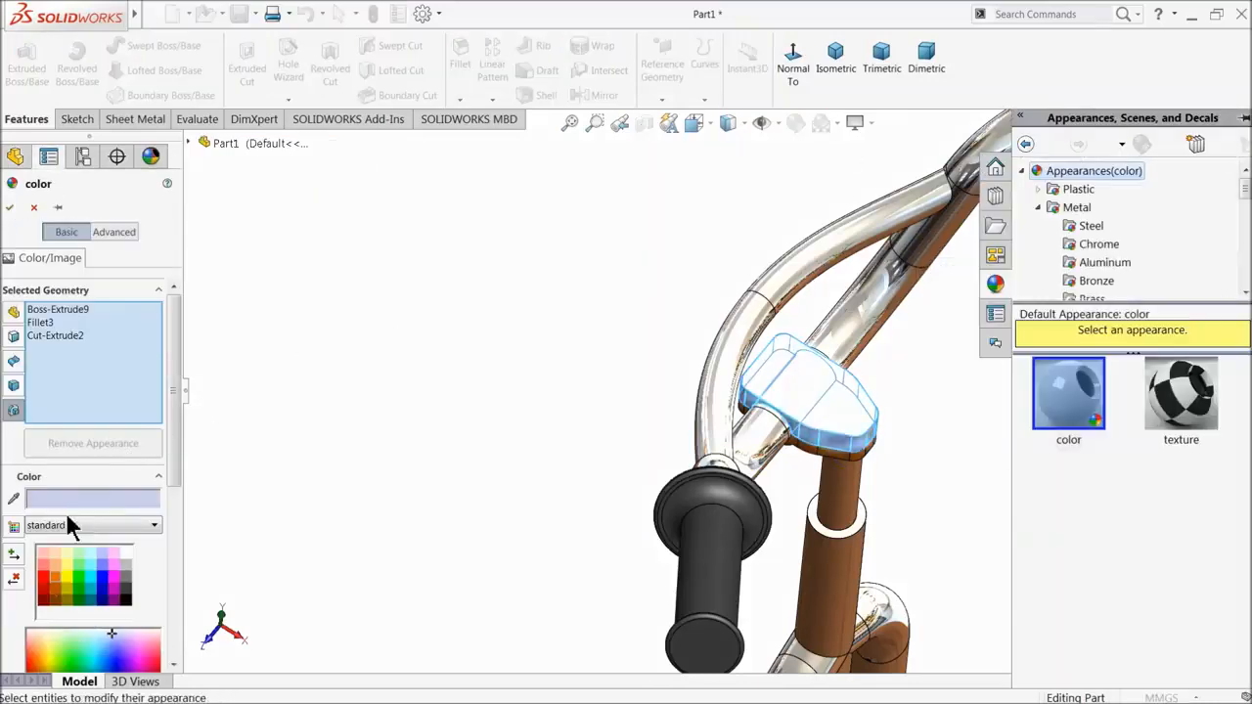
click(54, 581)
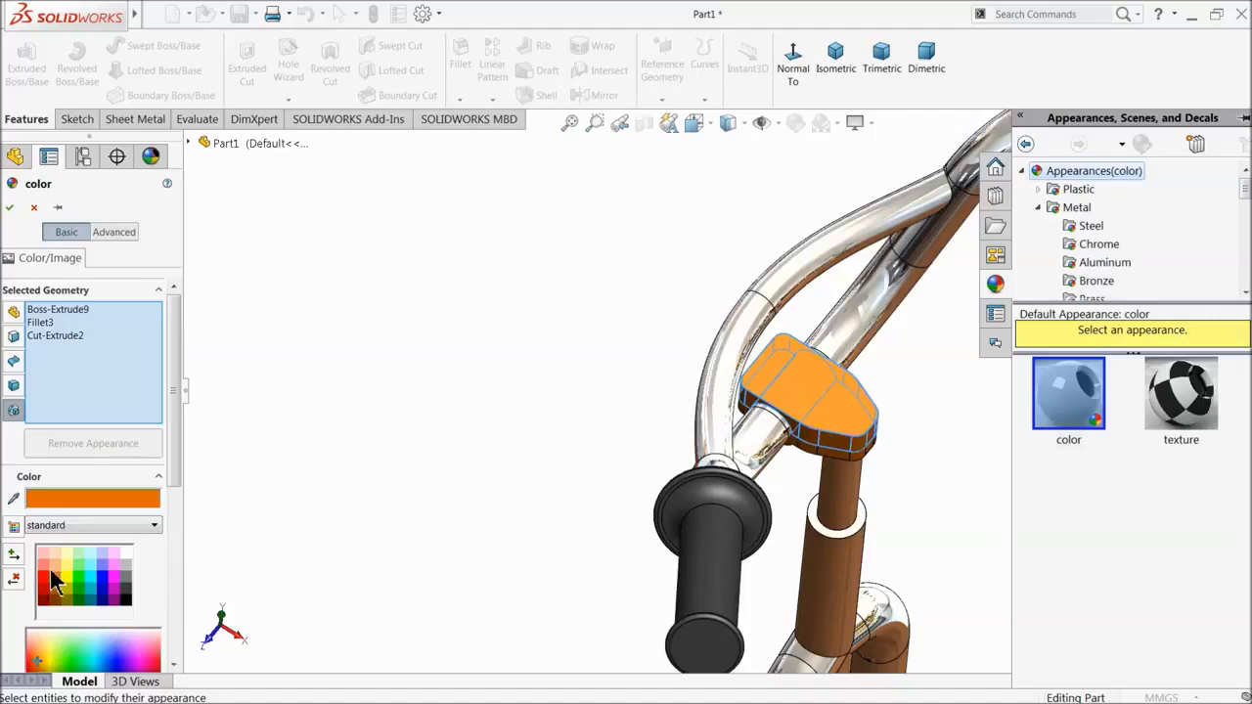
click(12, 209)
- Sketch a six-sided inscribed-circle polygon about 45 mm across flats on the fork sleeve's top ring face, centred on the tube
middle_drag(459, 411, 663, 392)
scroll(681, 367, down, 3)
scroll(658, 396, up, 3)
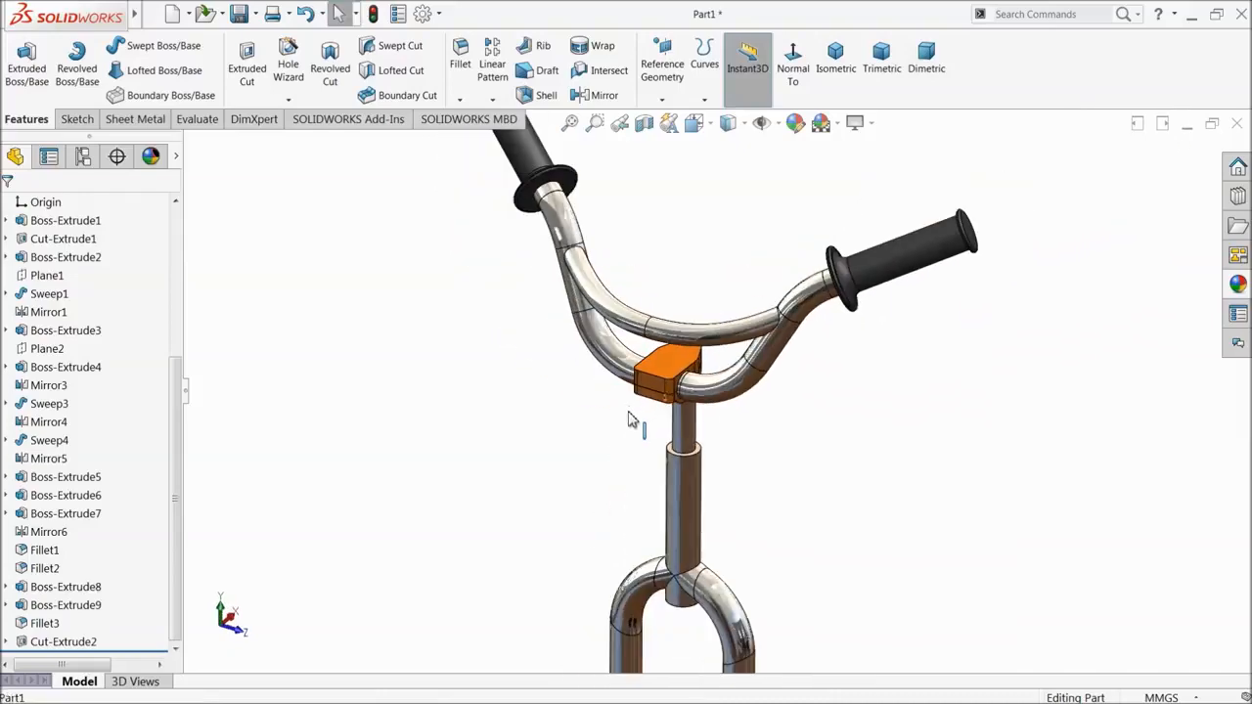
scroll(631, 420, up, 2)
scroll(728, 440, down, 5)
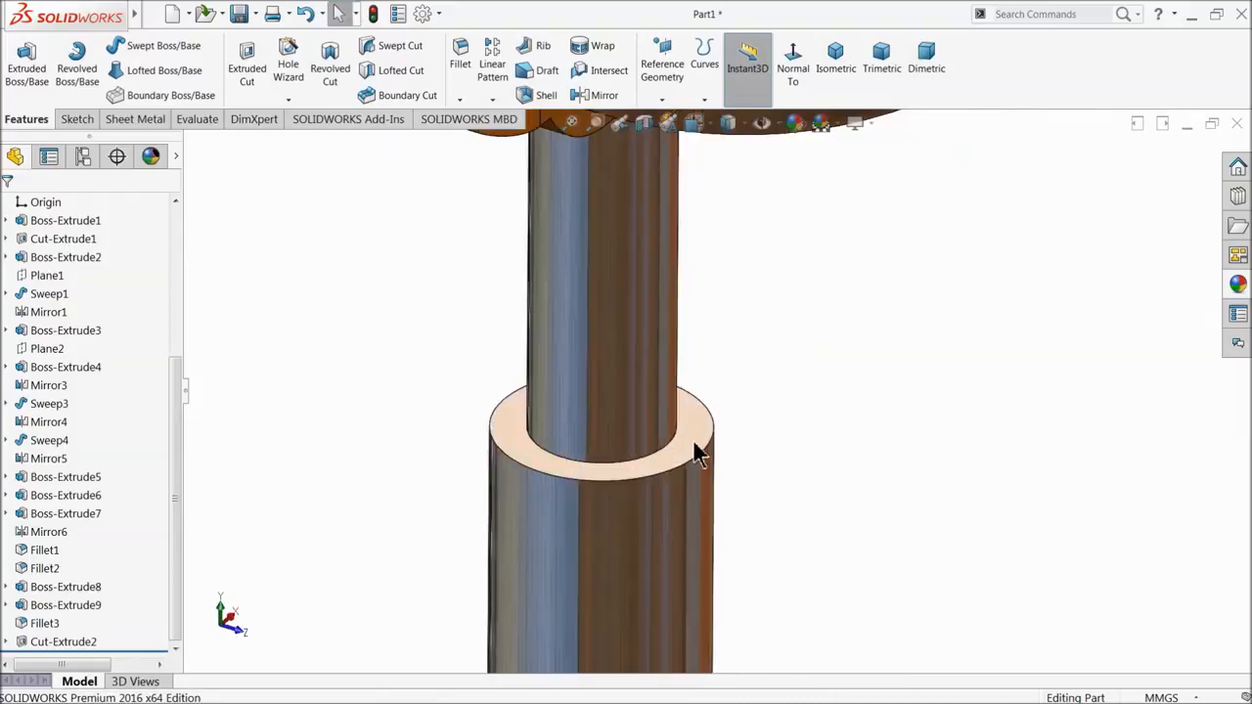
click(698, 457)
click(743, 400)
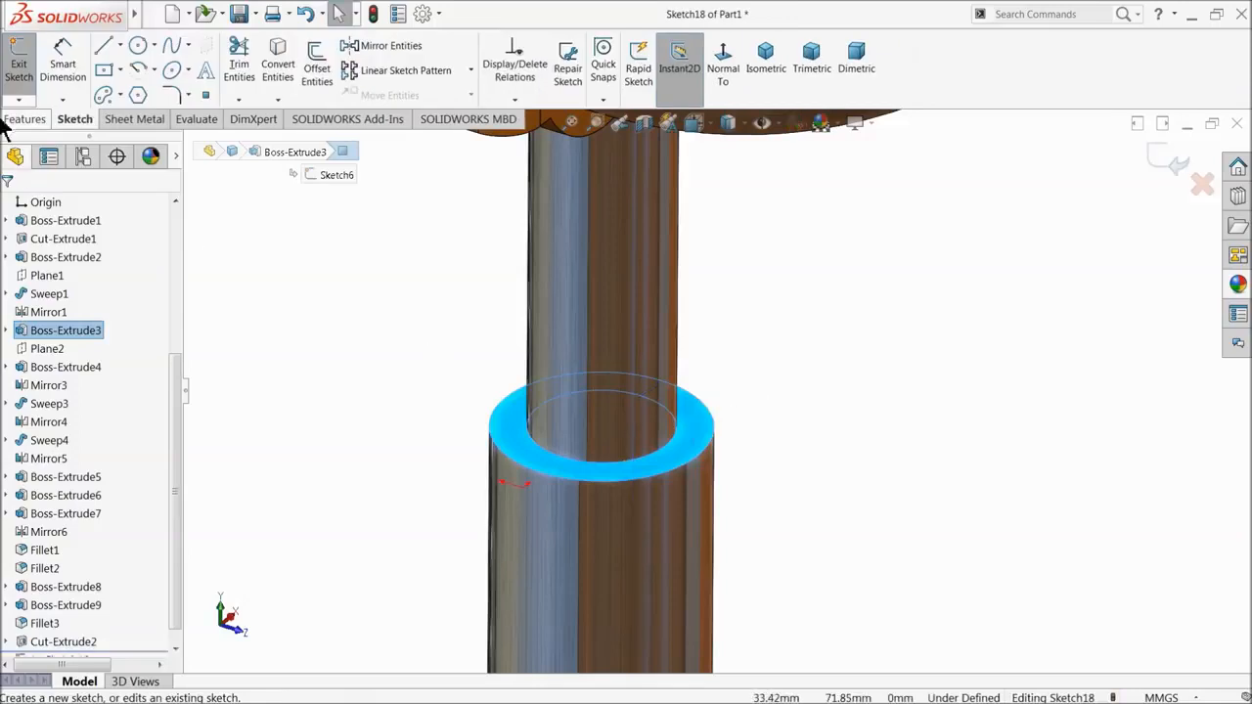
click(138, 94)
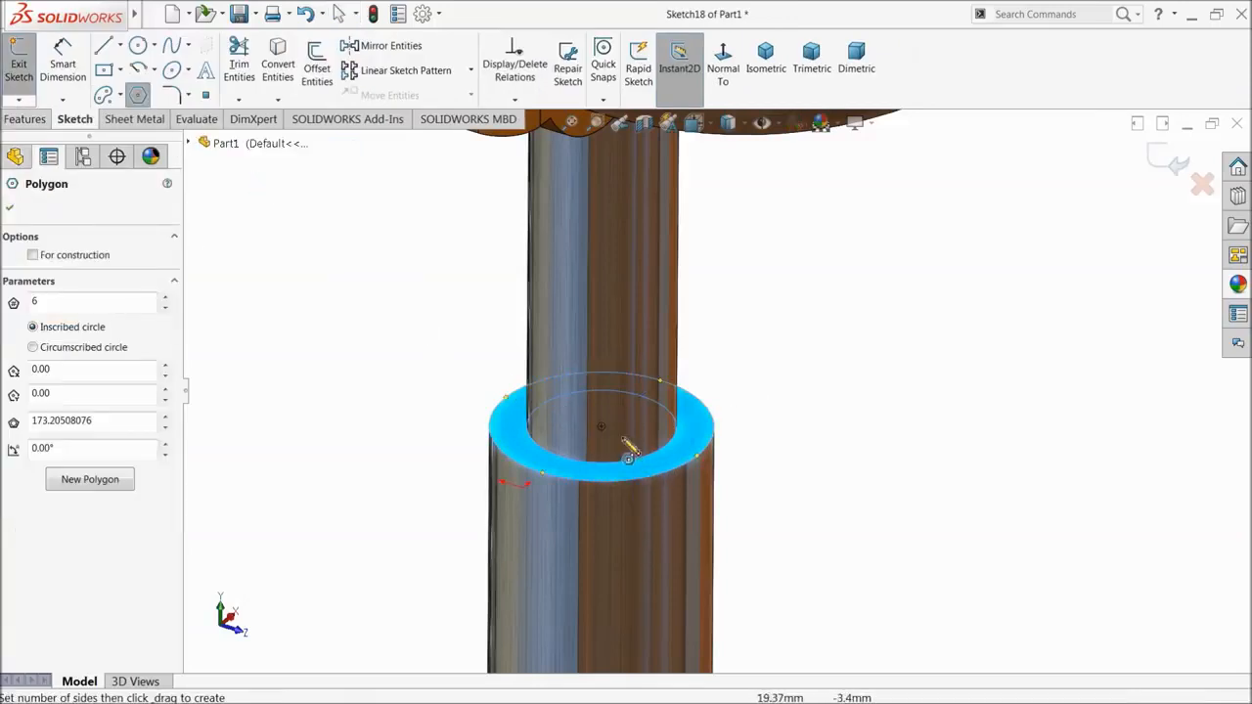
drag(602, 431, 470, 357)
- Dimension the distance between two opposite sides of the hexagon as 40 mm
click(61, 54)
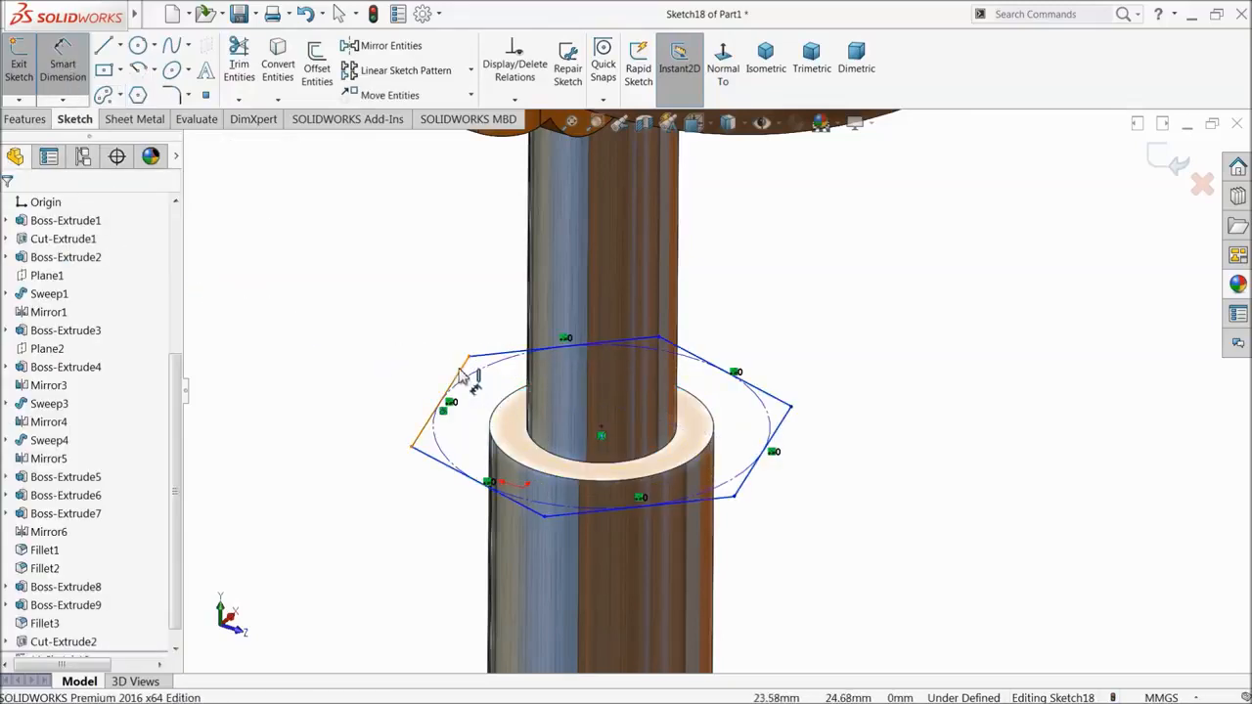
click(463, 376)
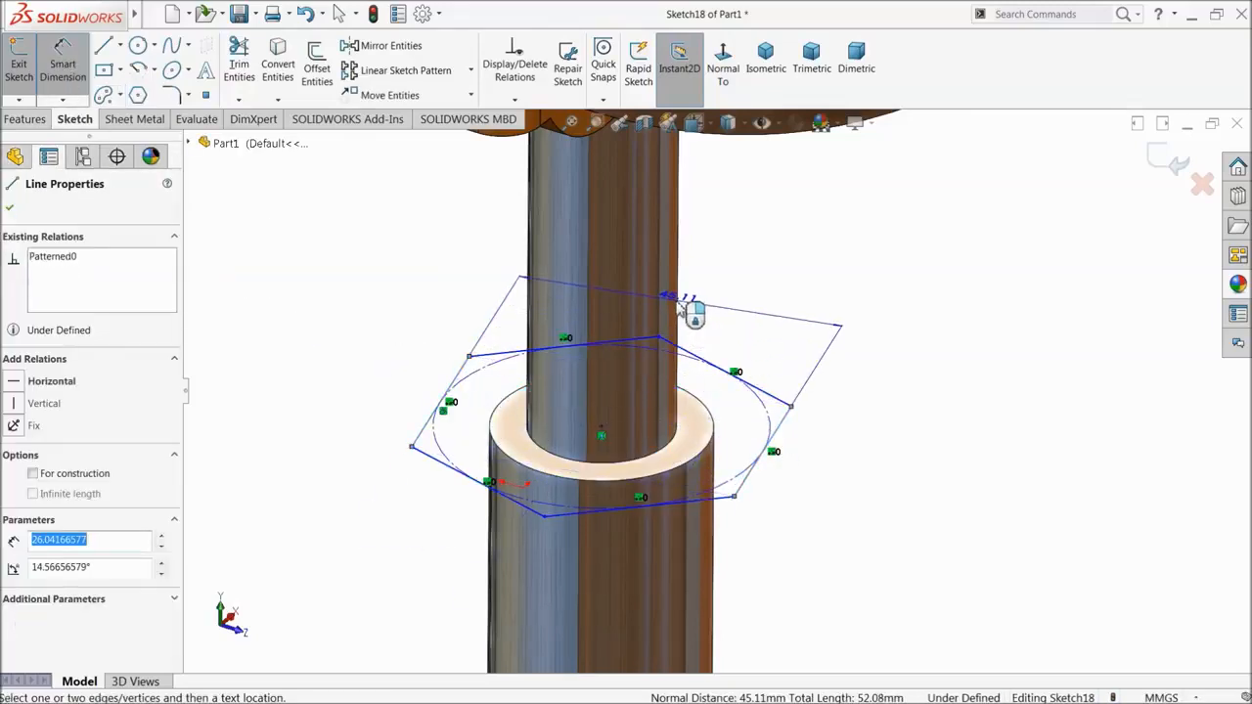
click(712, 305)
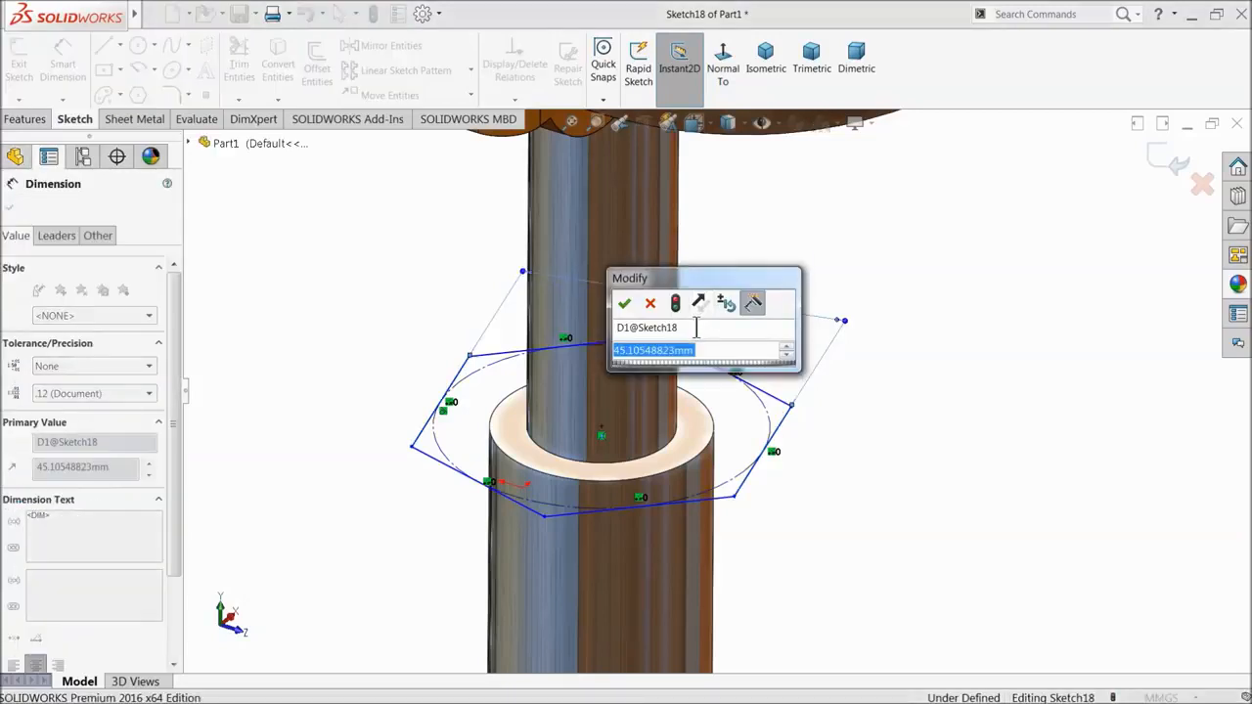
text(40)
key(Return)
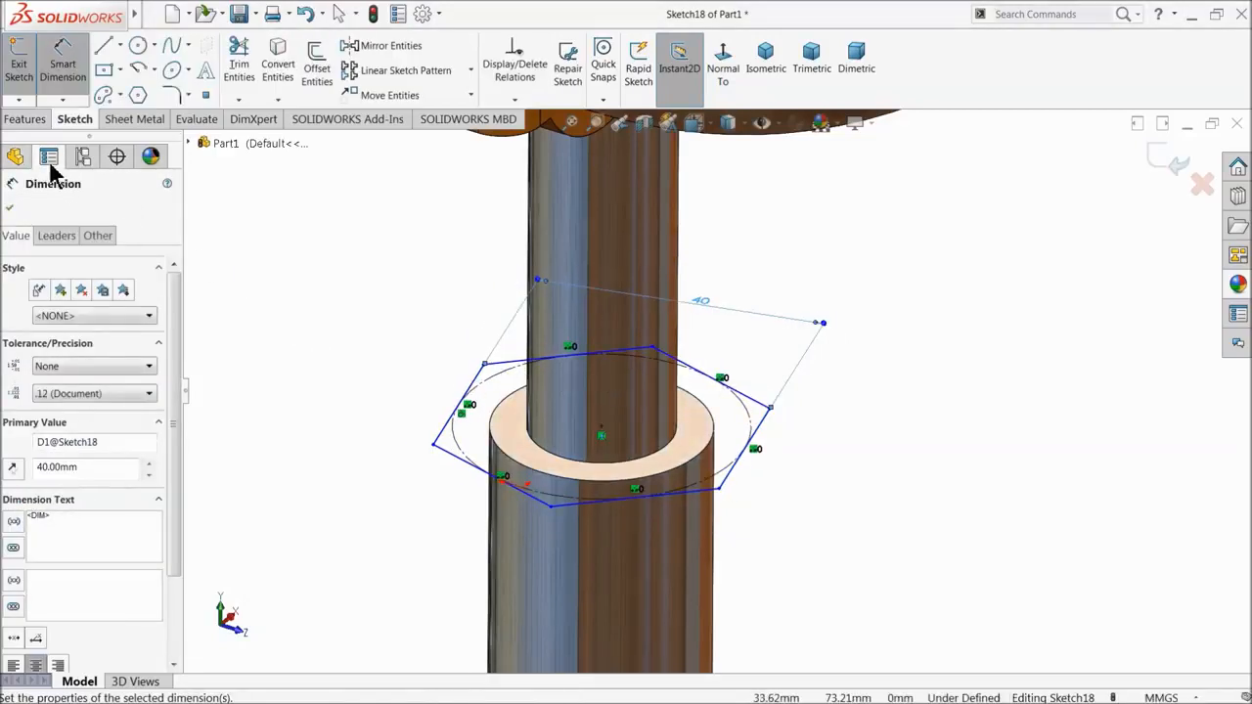
- Extrude the hexagon 5 mm Blind in the reversed direction, downward around the sleeve
click(26, 119)
click(30, 76)
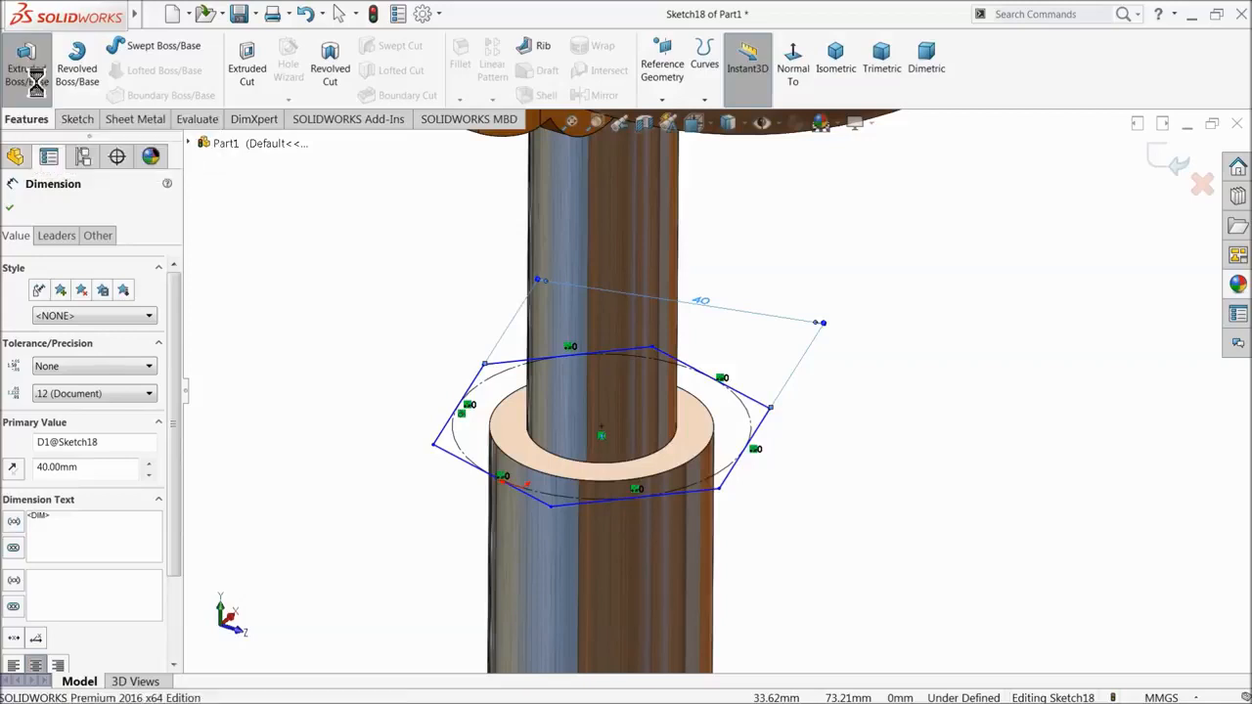
text(5)
key(Return)
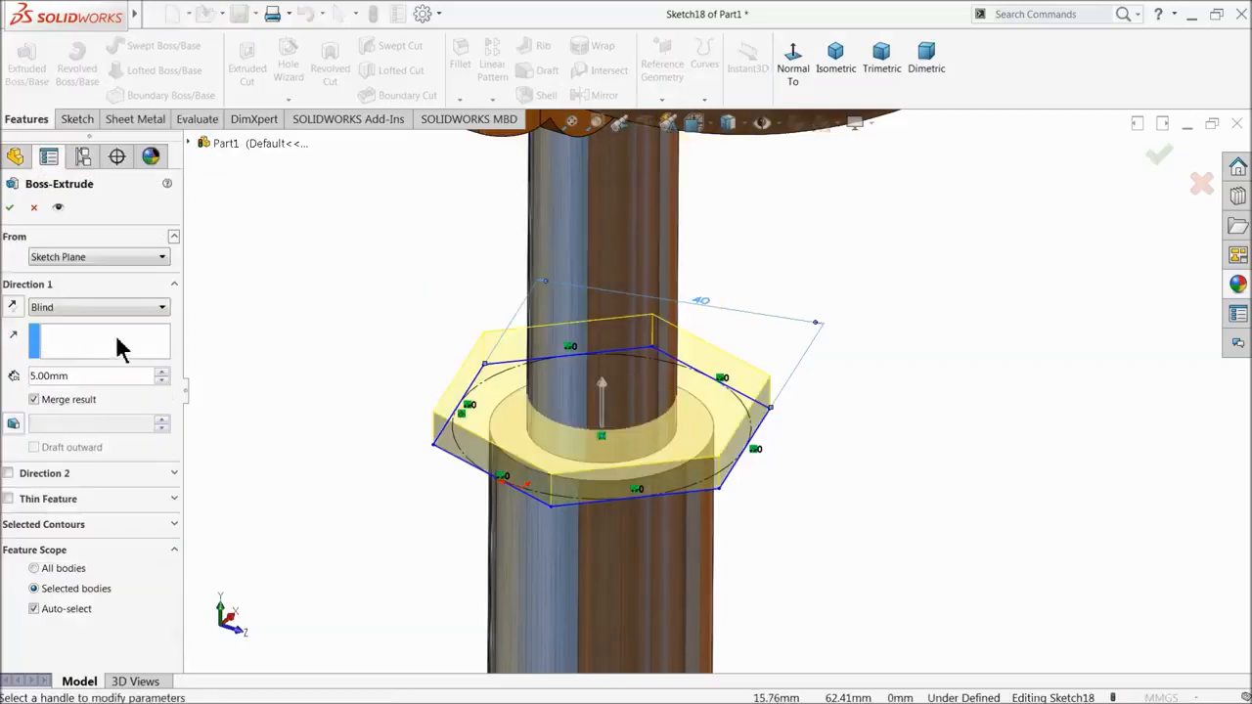
click(13, 308)
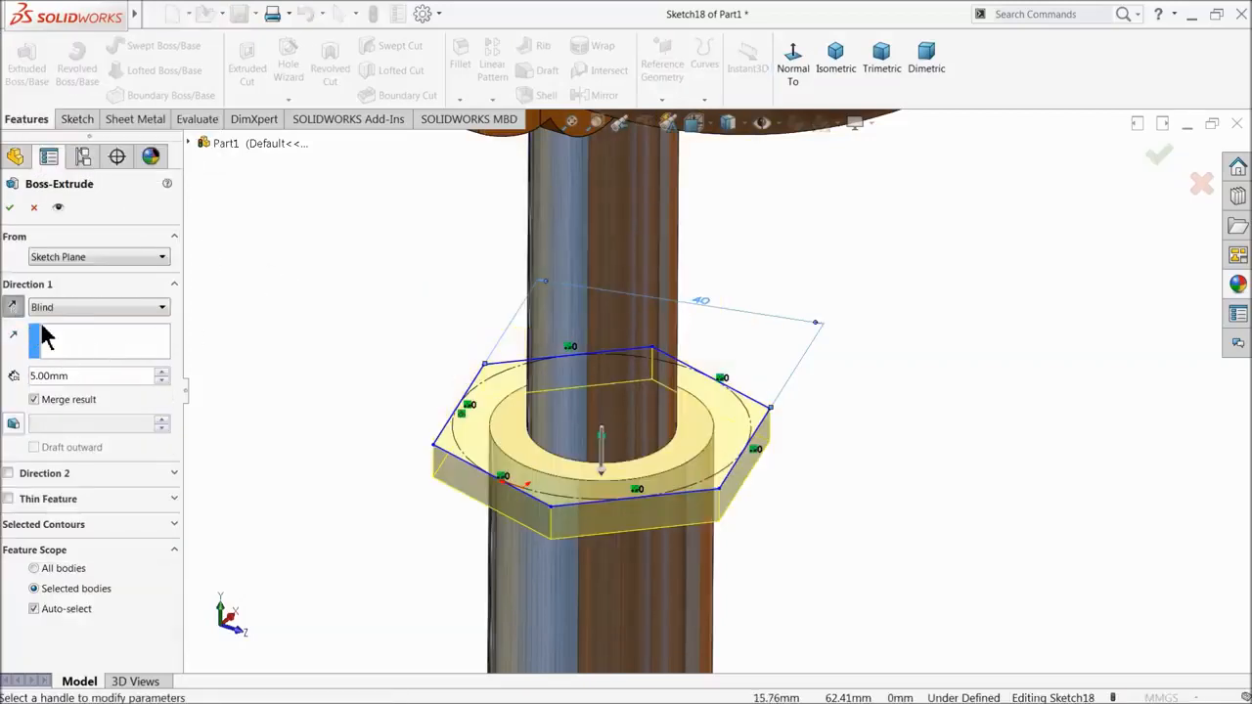
click(12, 208)
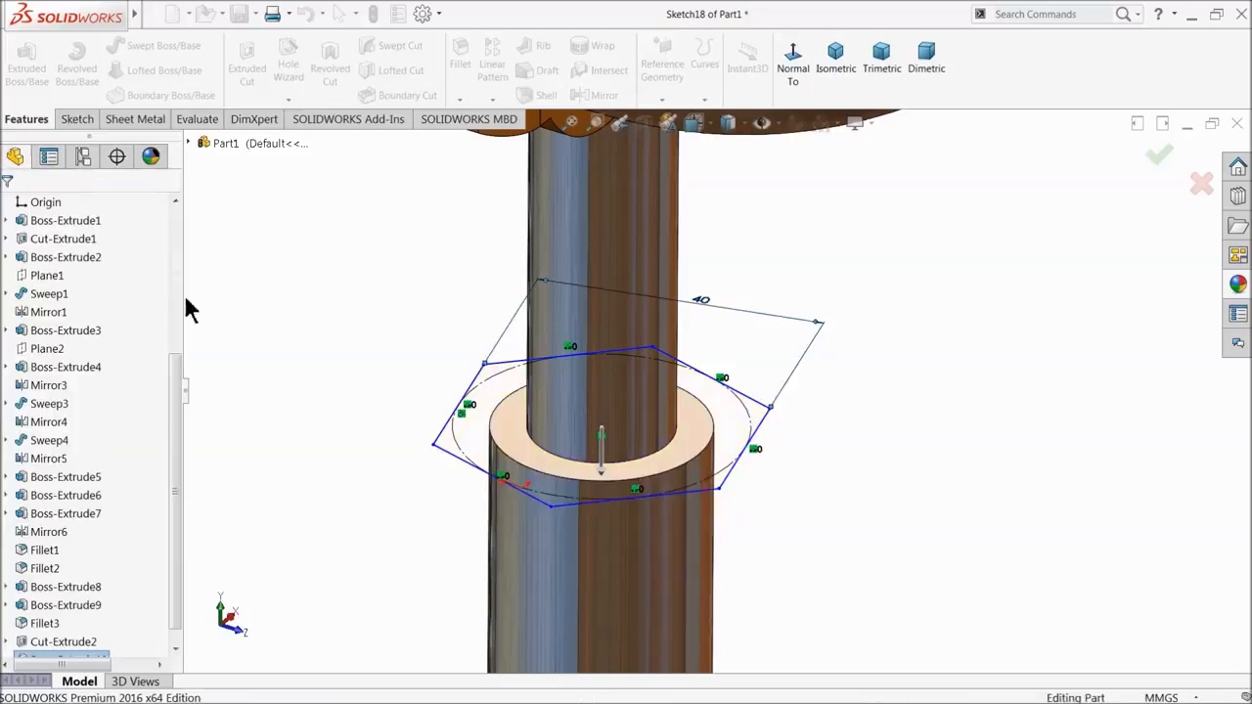
- Start a sketch on the hex nut's underside and draw a circle about 55 mm in diameter centred on the sleeve
middle_drag(405, 486, 420, 235)
click(488, 464)
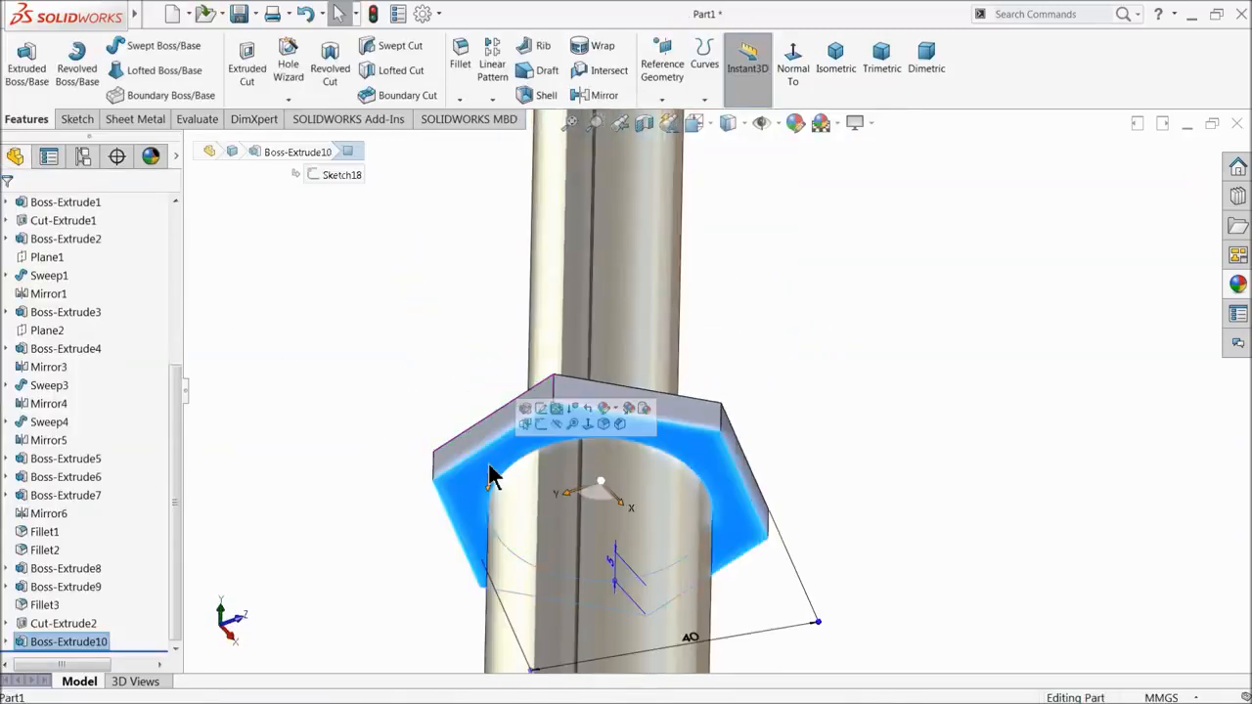
click(542, 424)
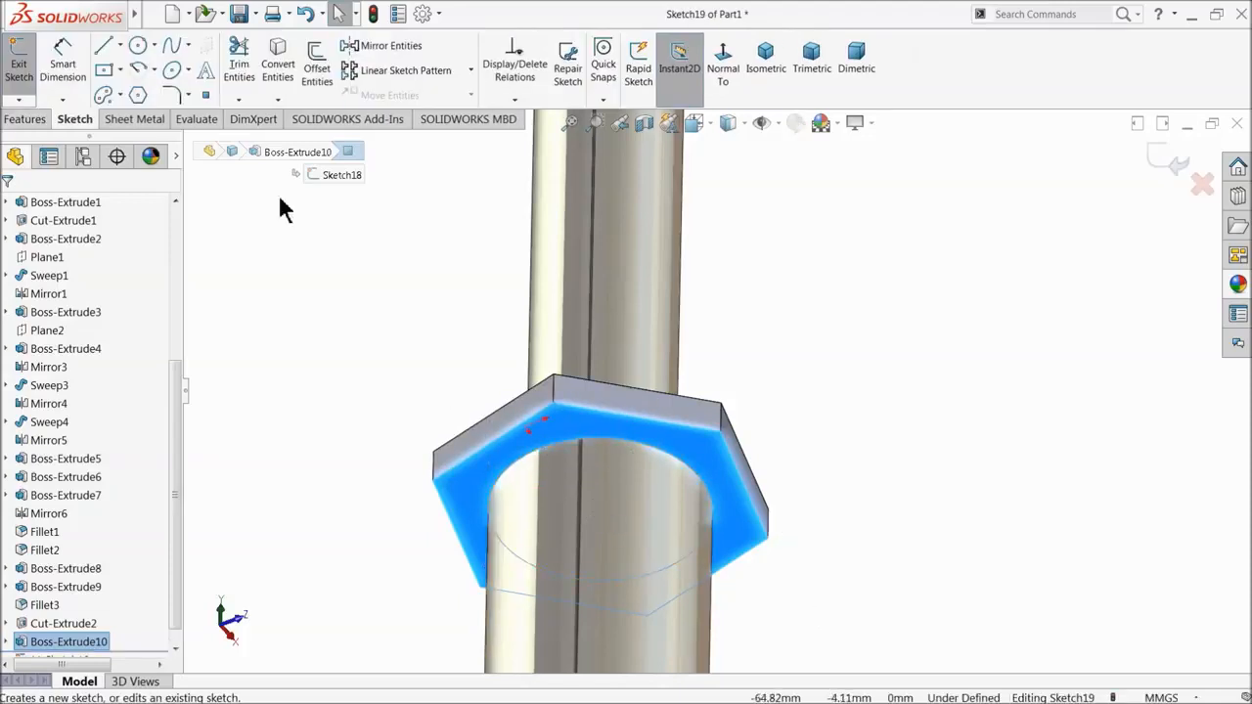
click(142, 48)
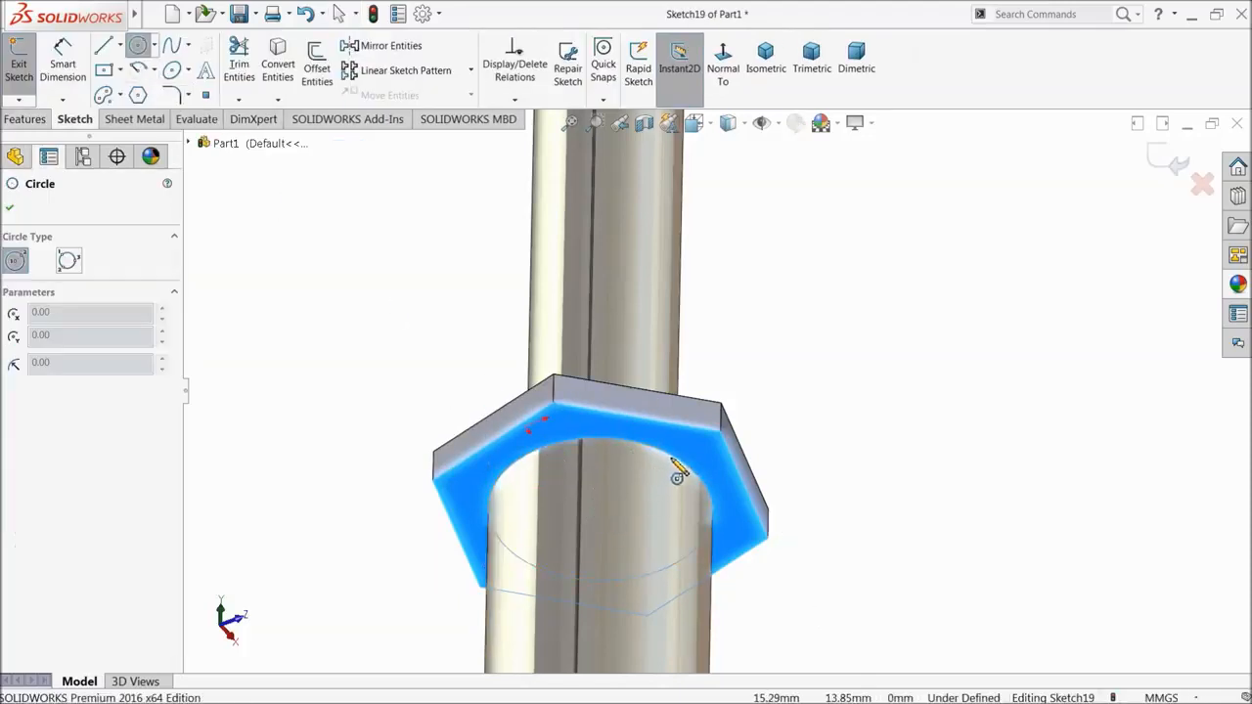
mouse_move(731, 536)
middle_down()
mouse_move(724, 433)
mouse_move(738, 504)
middle_up()
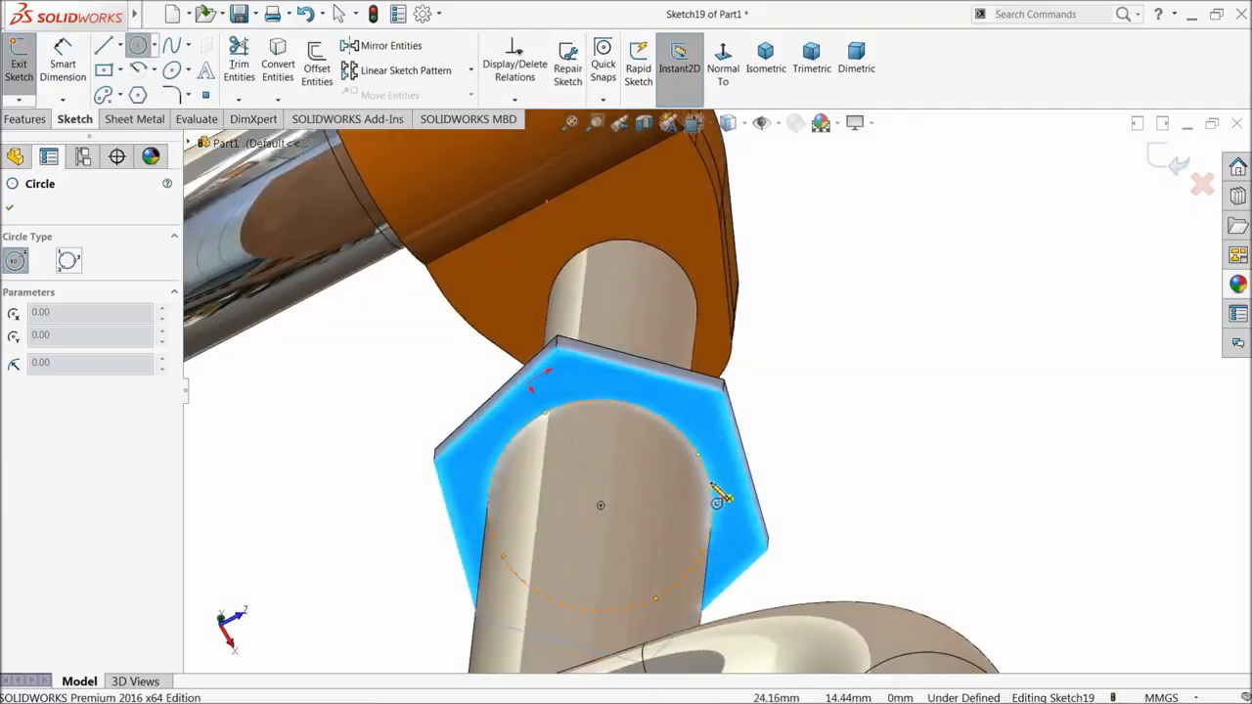
click(602, 507)
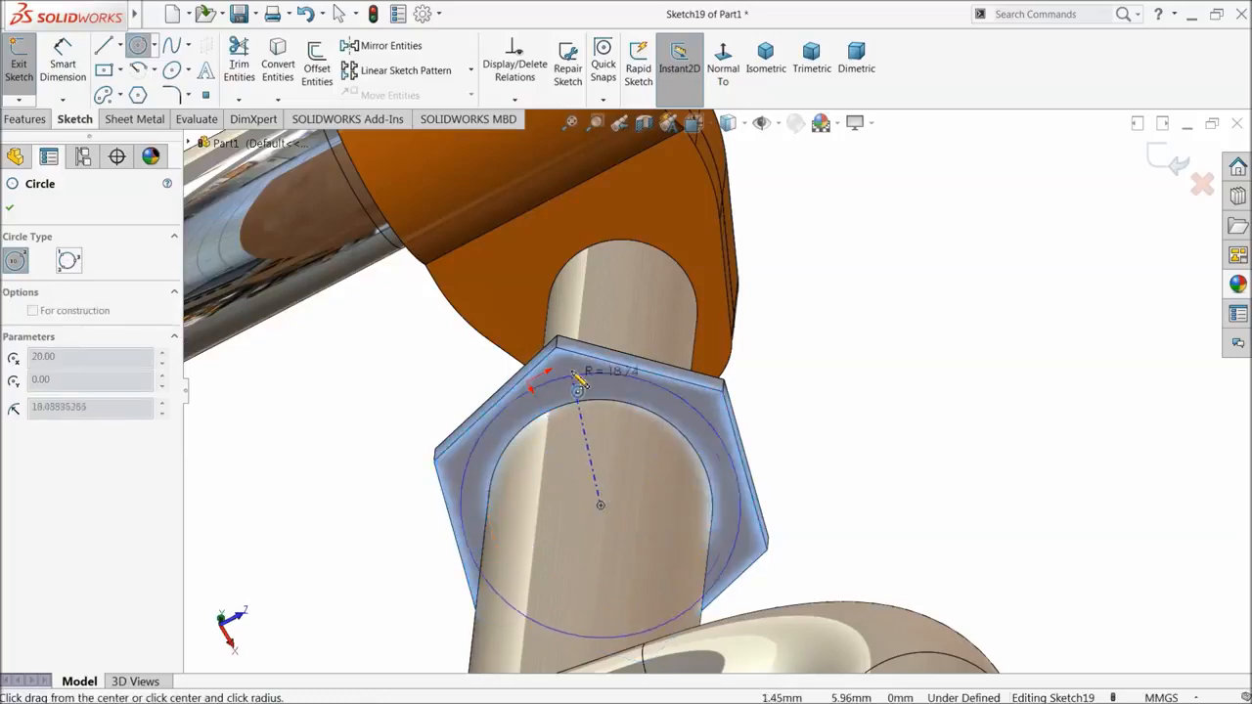
click(498, 335)
- Dimension the circle around the hex nut with a diameter of 44 mm
click(62, 59)
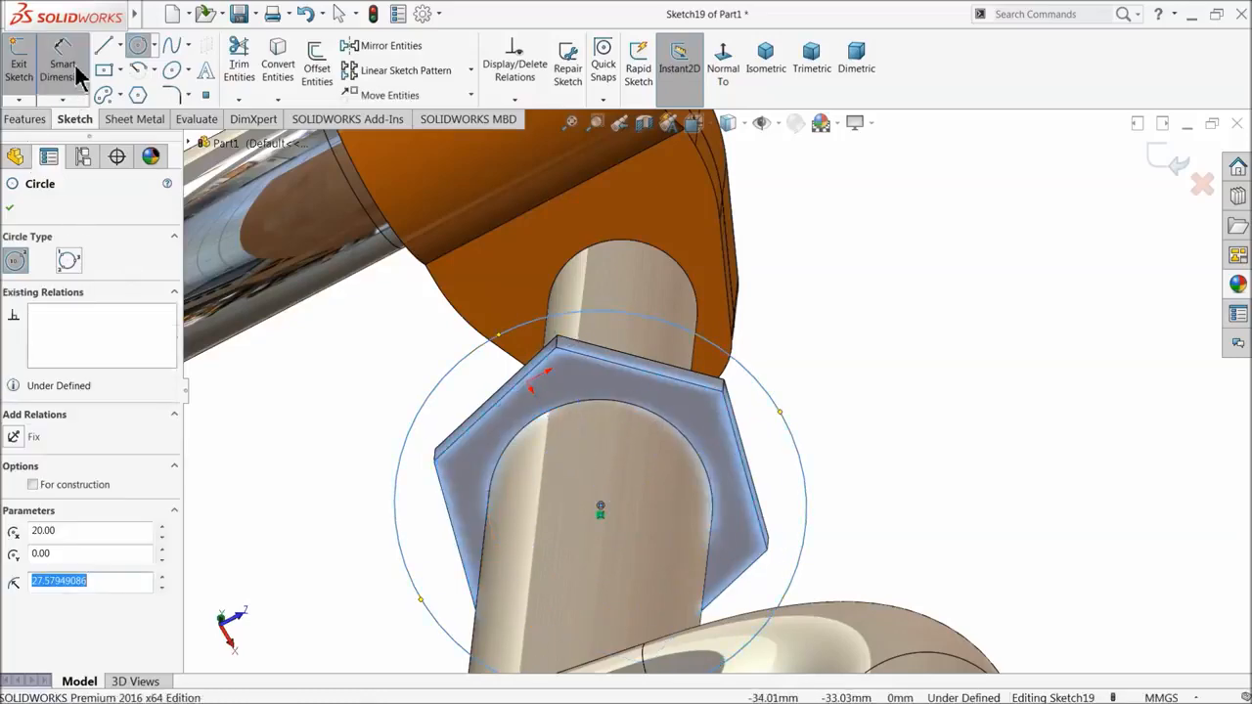
click(440, 383)
click(382, 381)
text(44)
key(Return)
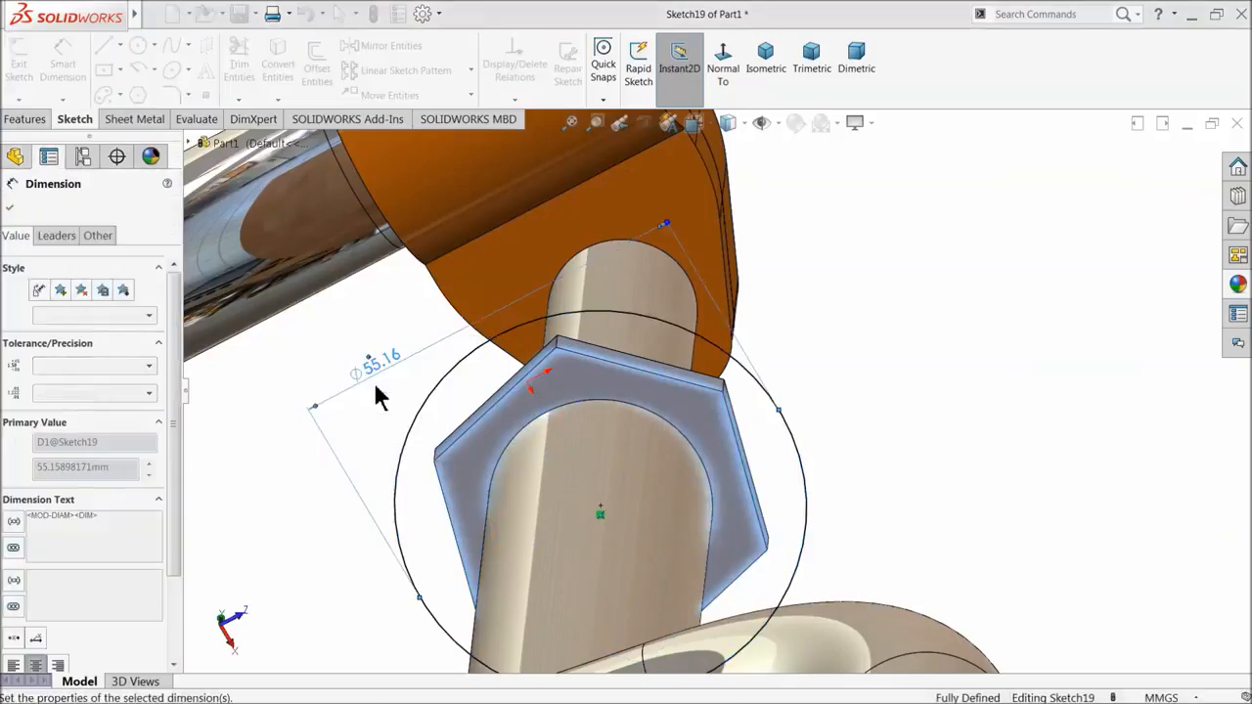
middle_drag(287, 419, 441, 472)
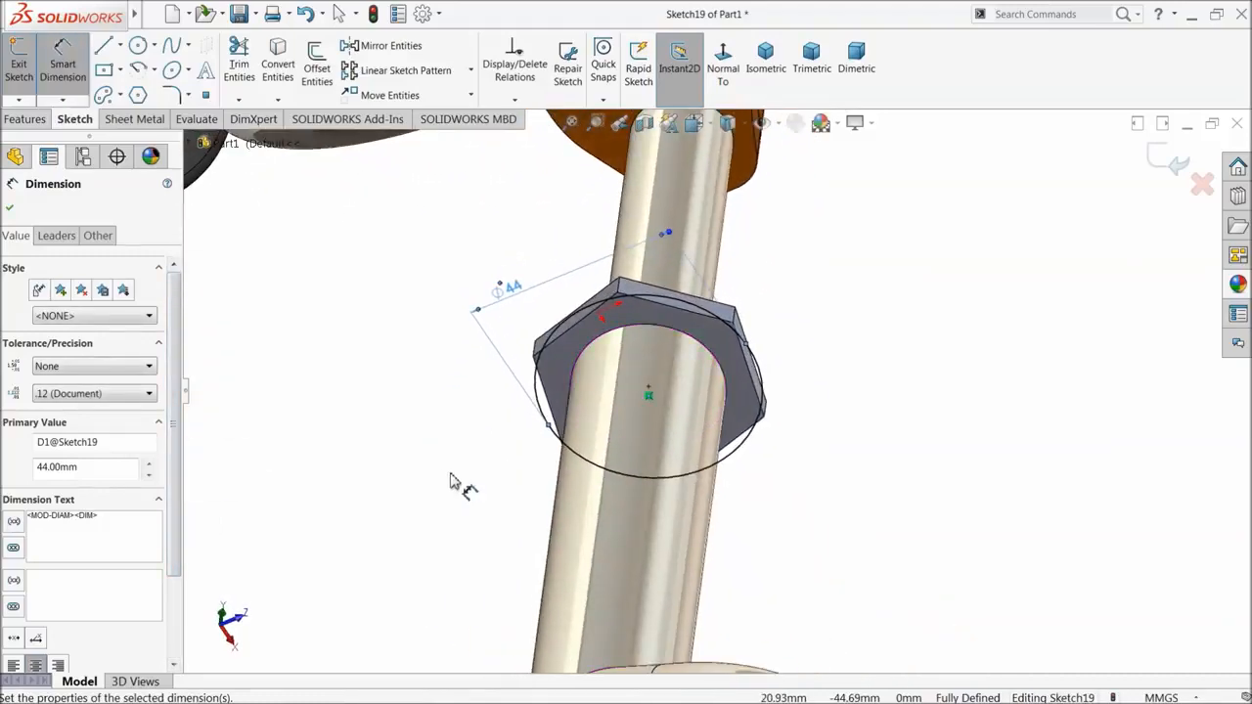
- Set the diameter of the circle around the hex nut to 50 mm
mouse_move(646, 288)
middle_down()
mouse_move(620, 327)
mouse_move(631, 338)
mouse_move(616, 220)
mouse_move(643, 285)
mouse_move(629, 307)
middle_up()
double_click(432, 347)
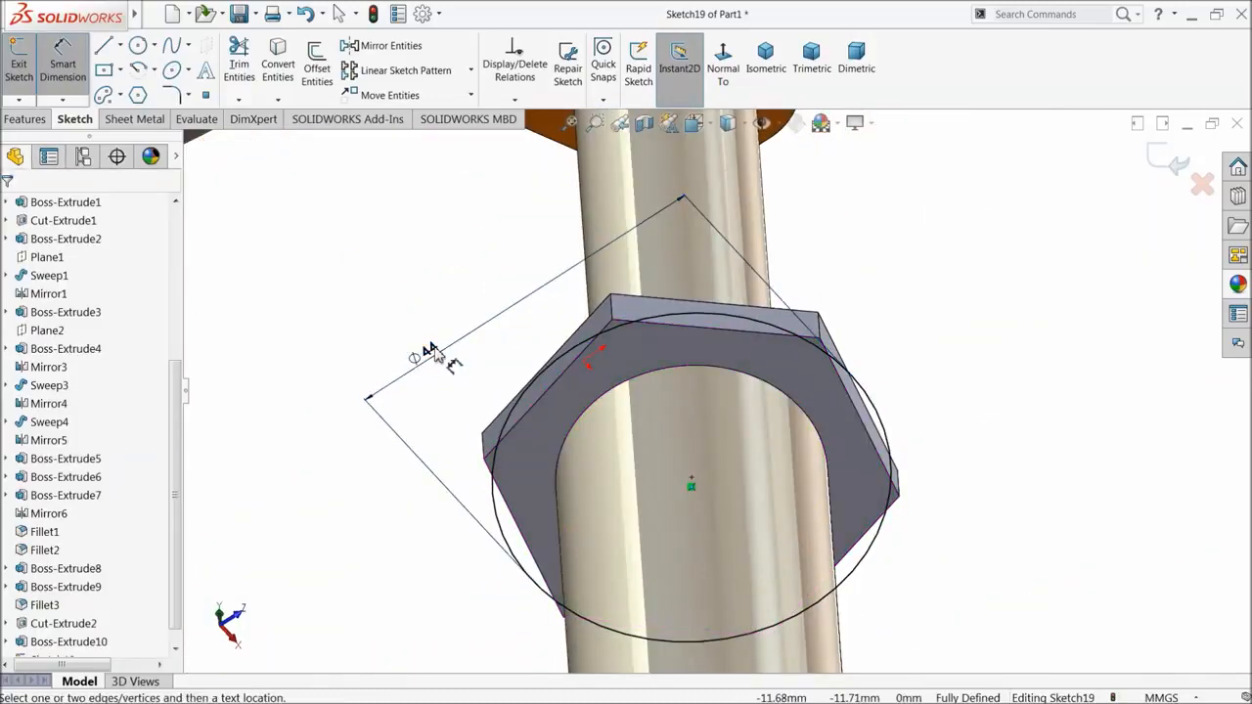
drag(431, 350, 434, 334)
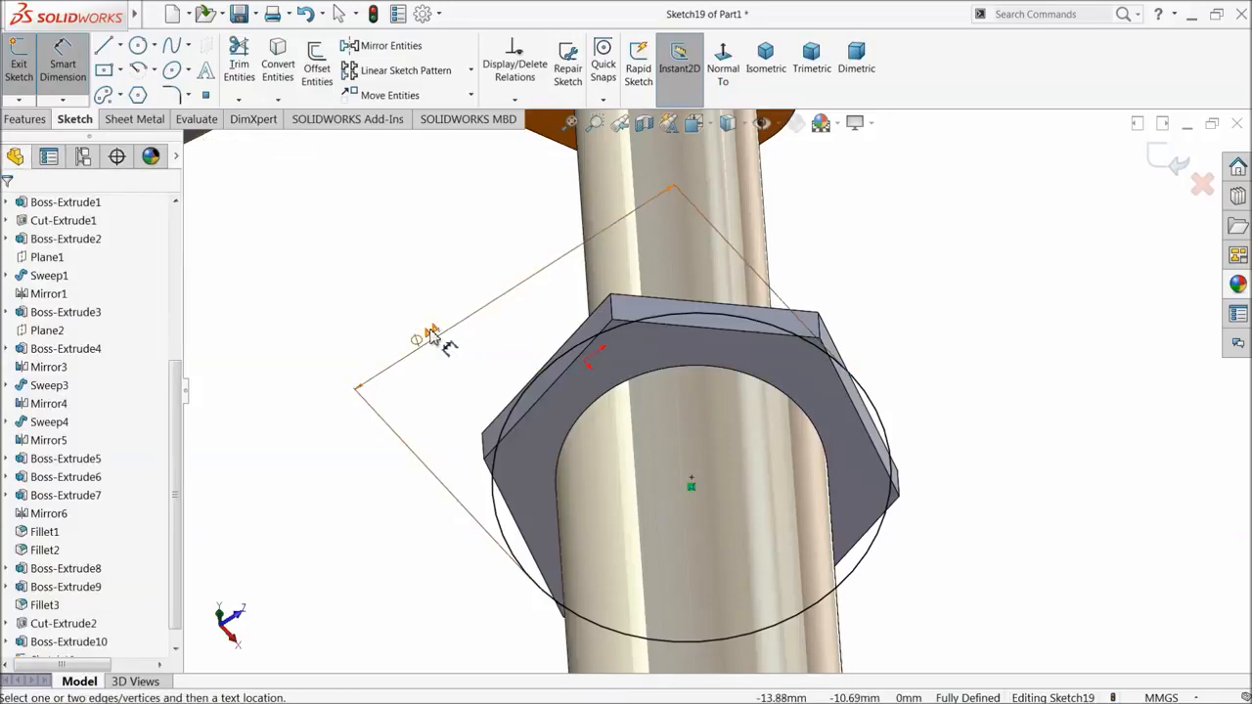
double_click(434, 334)
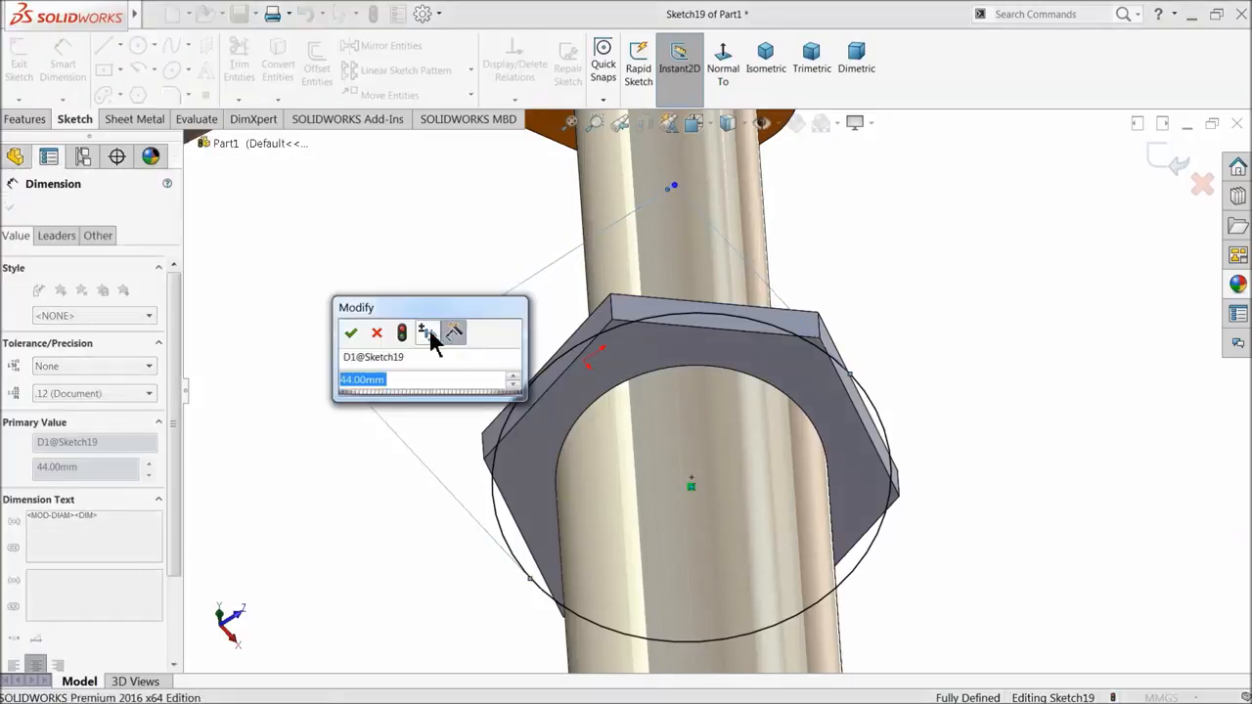
text(50)
key(Return)
- Extrude the 50 mm circle 5 mm Blind downward as a round flange beneath the hex nut, with Merge result on
middle_drag(554, 377, 322, 338)
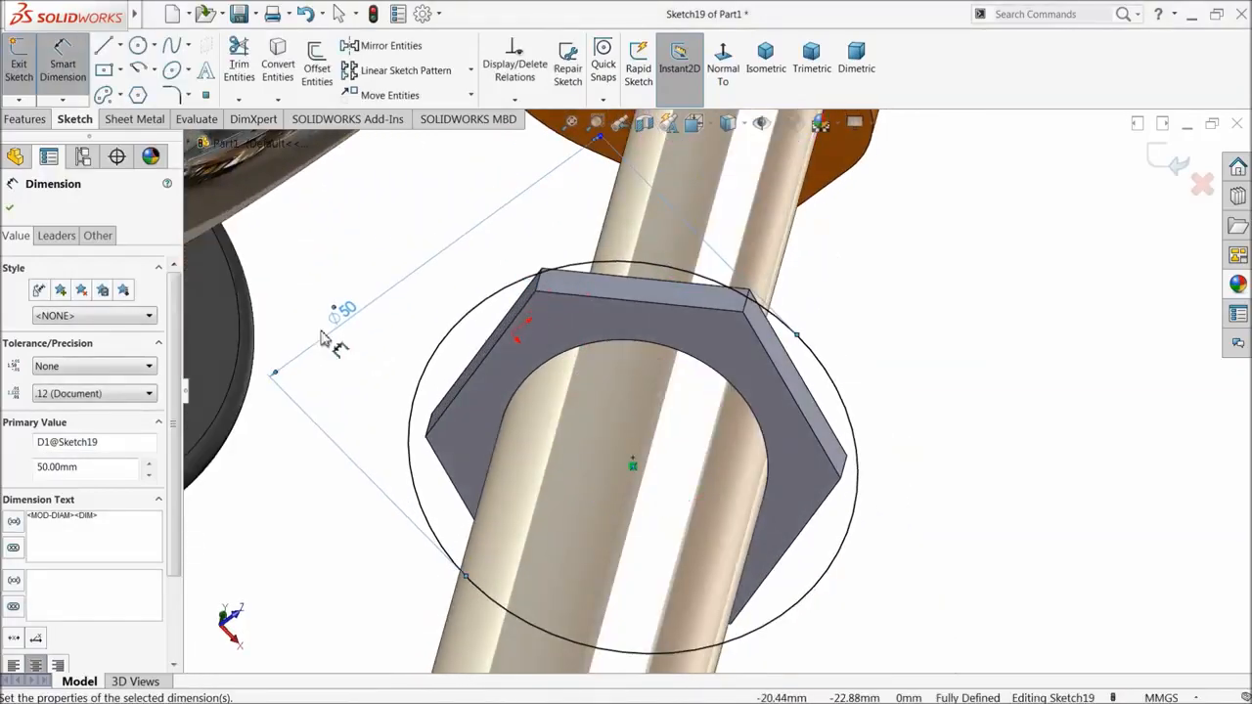
click(25, 118)
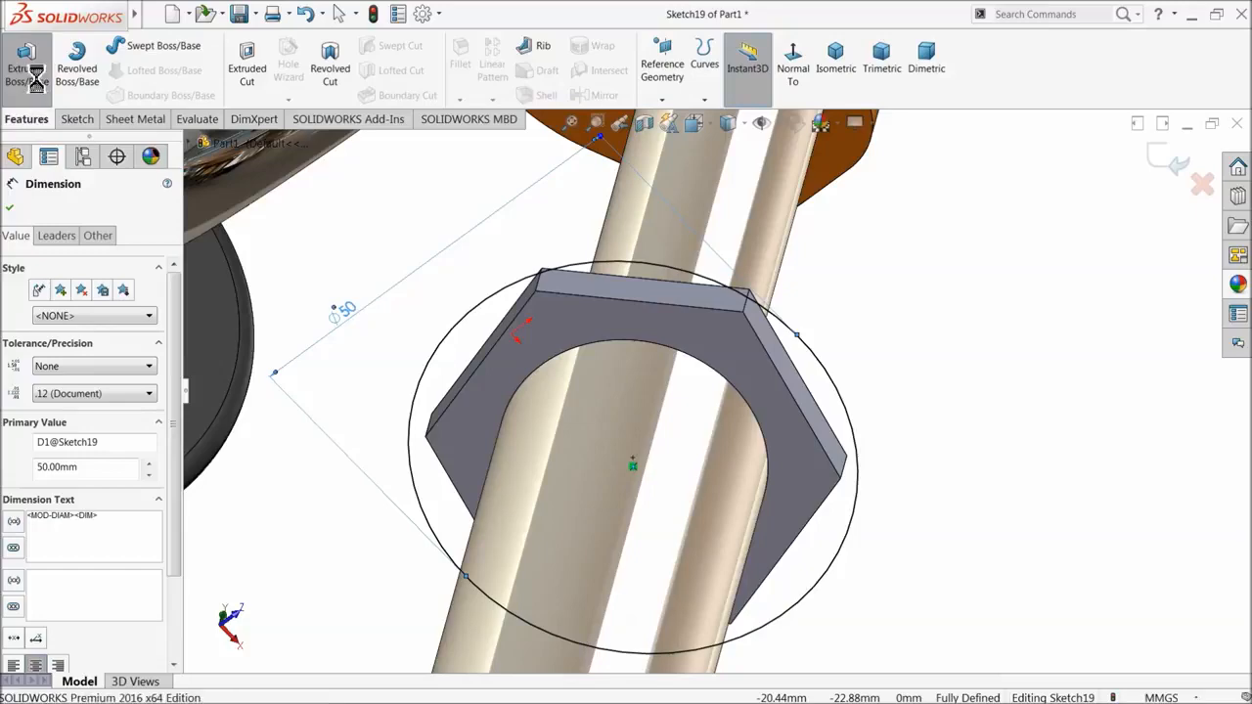
click(25, 61)
scroll(509, 287, up, 3)
middle_drag(515, 288, 529, 390)
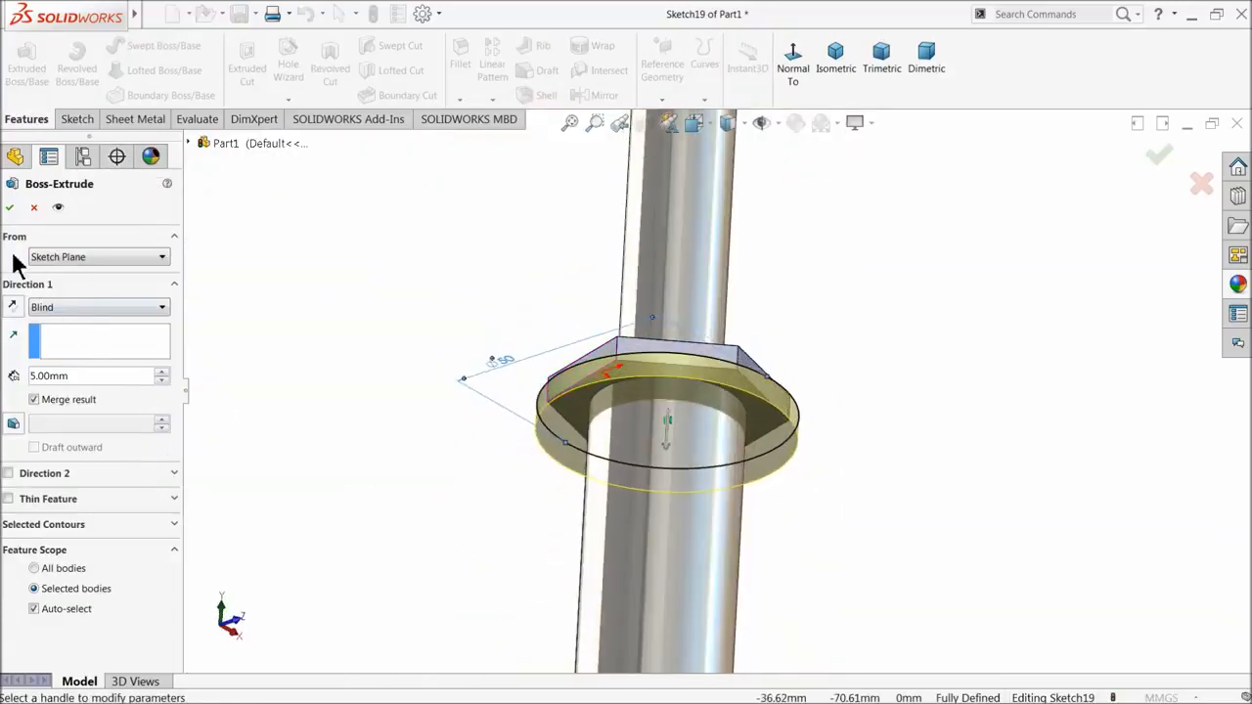
click(11, 208)
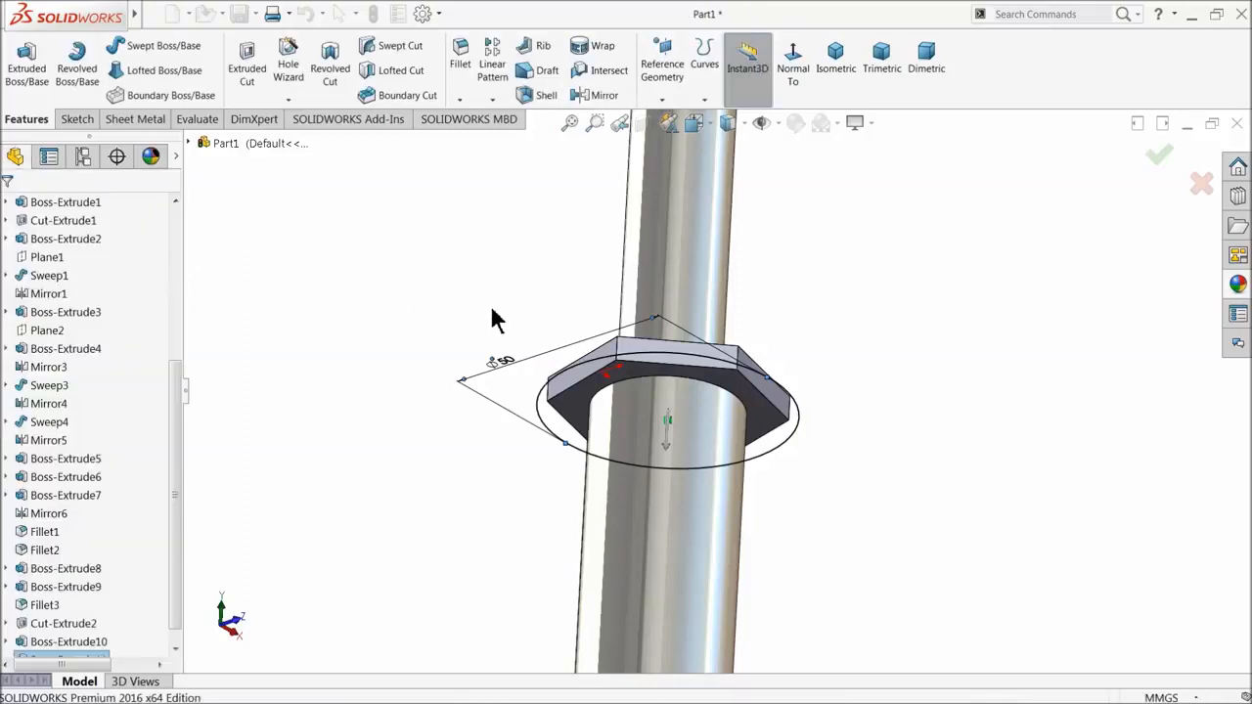
- Fillet the hex nut's top face and the round flange's upper outer edge with a 2 mm radius
middle_drag(495, 339, 498, 545)
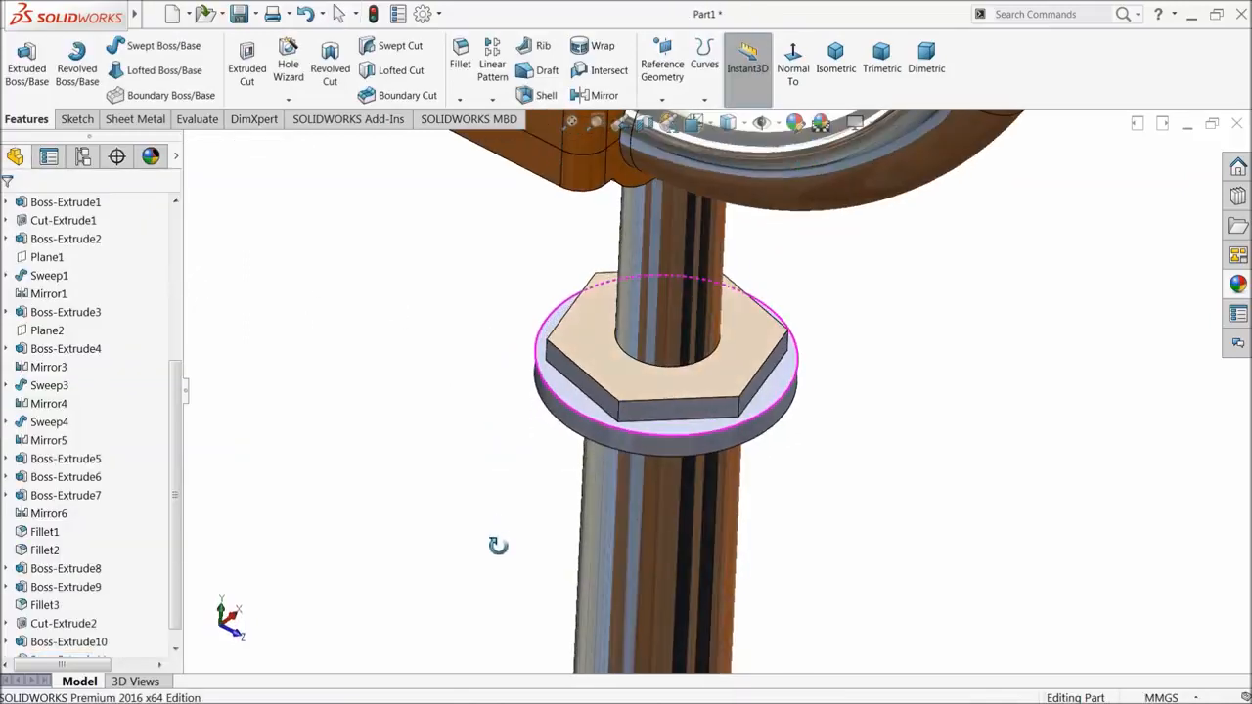
click(456, 78)
text(2)
key(Return)
scroll(587, 355, down, 3)
click(713, 375)
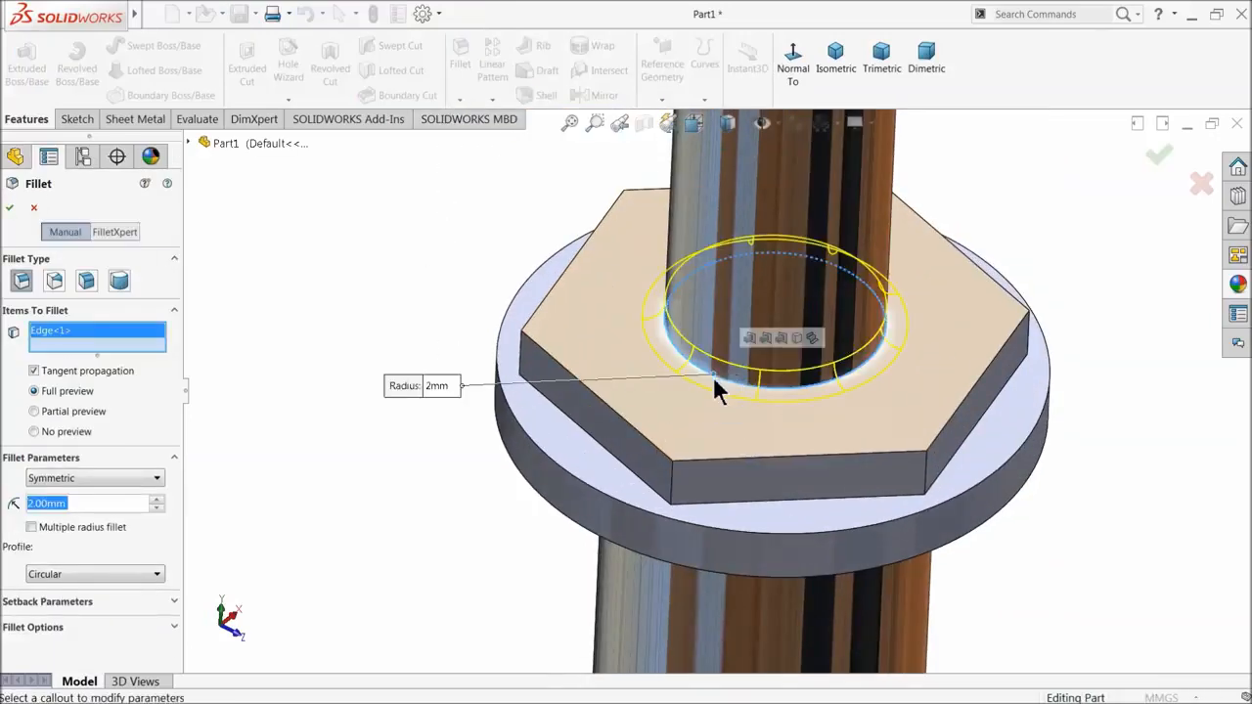
click(695, 446)
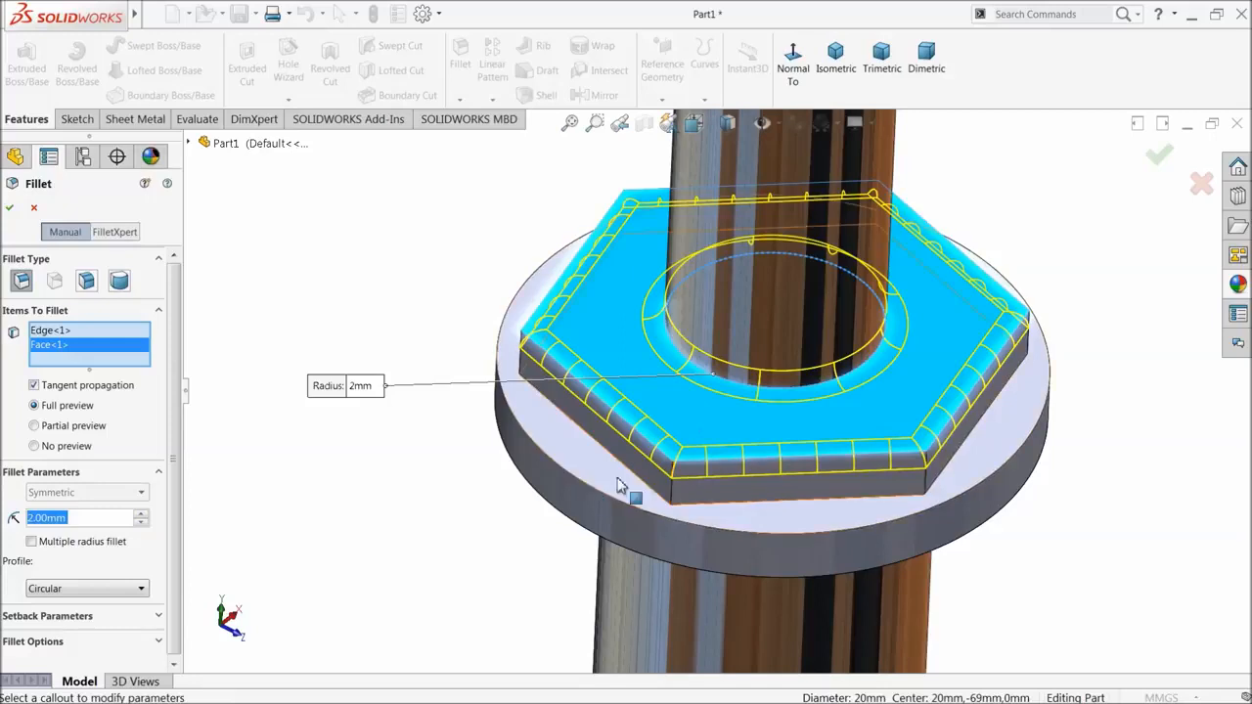
right_click(76, 354)
click(123, 357)
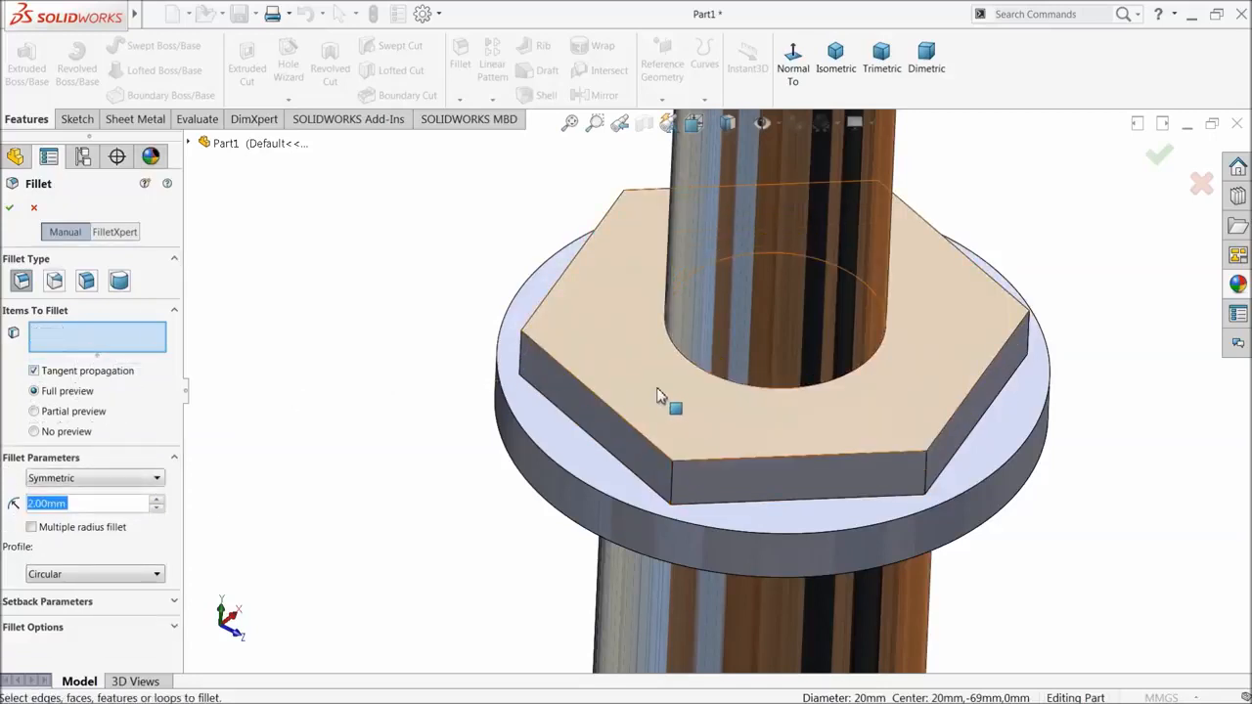
click(675, 396)
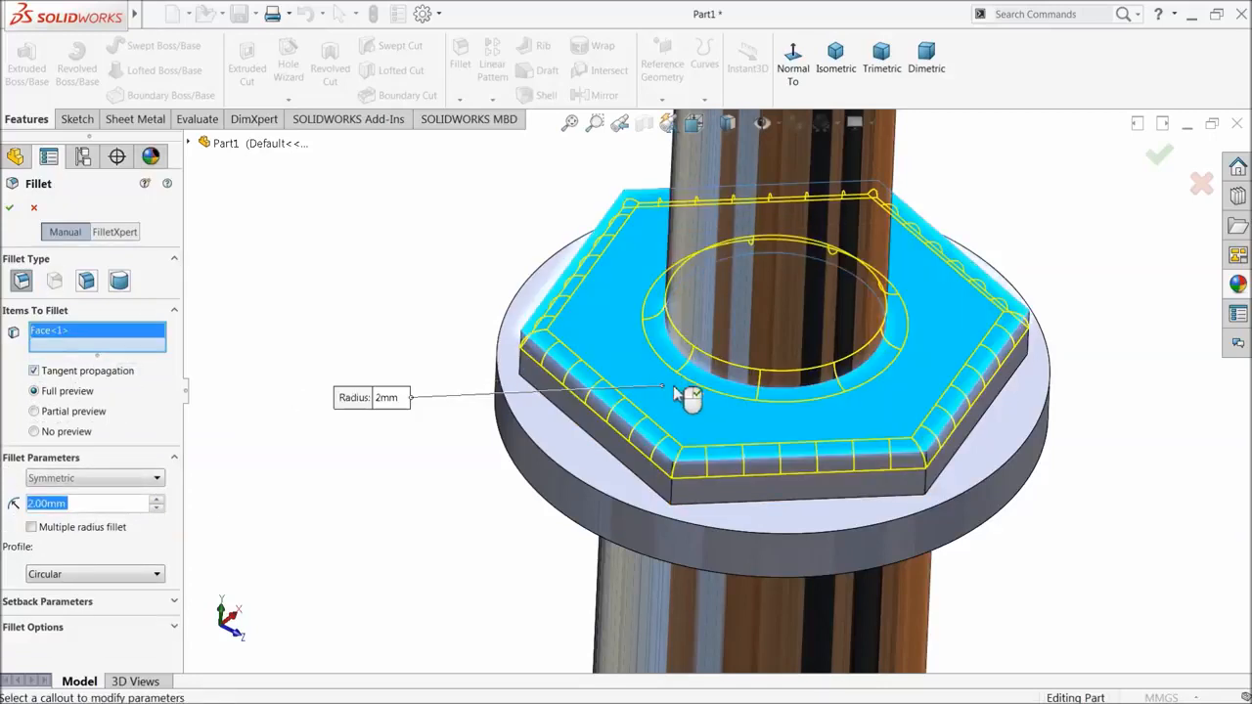
click(684, 534)
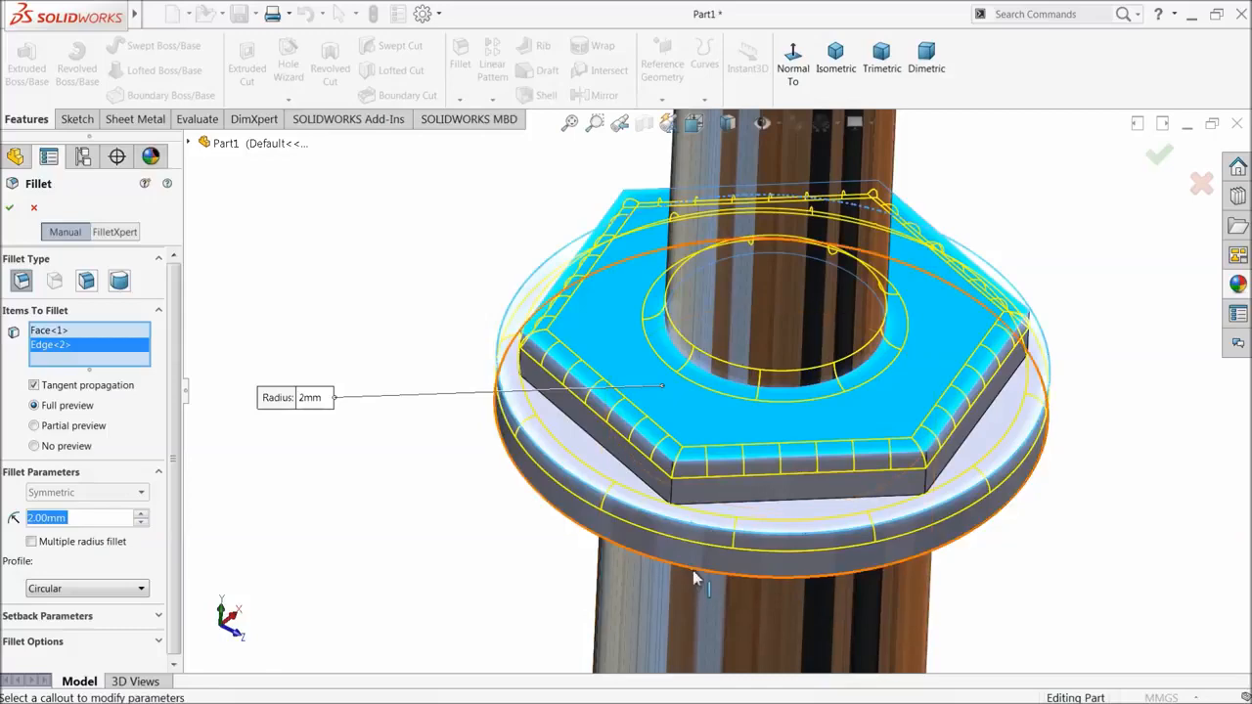
click(11, 209)
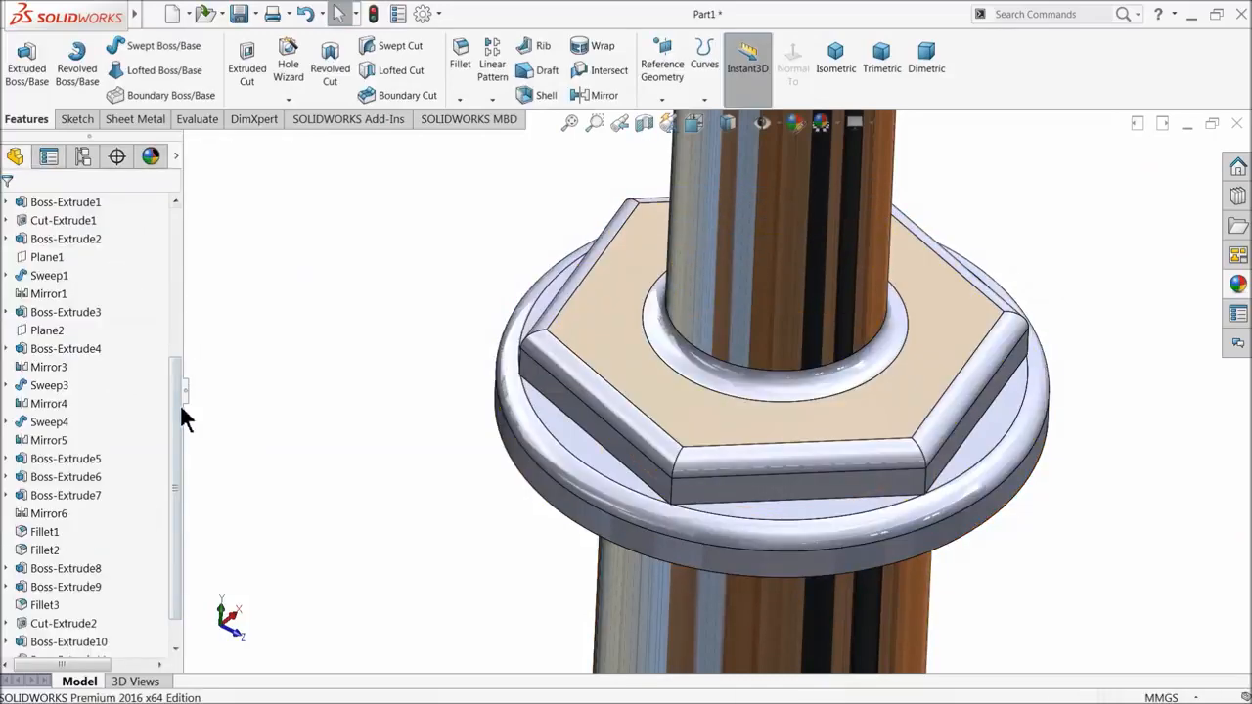
- Apply the chromium plate appearance to the hex nut extrusion, the round flange extrusion and their fillet
scroll(181, 409, down, 2)
click(60, 607)
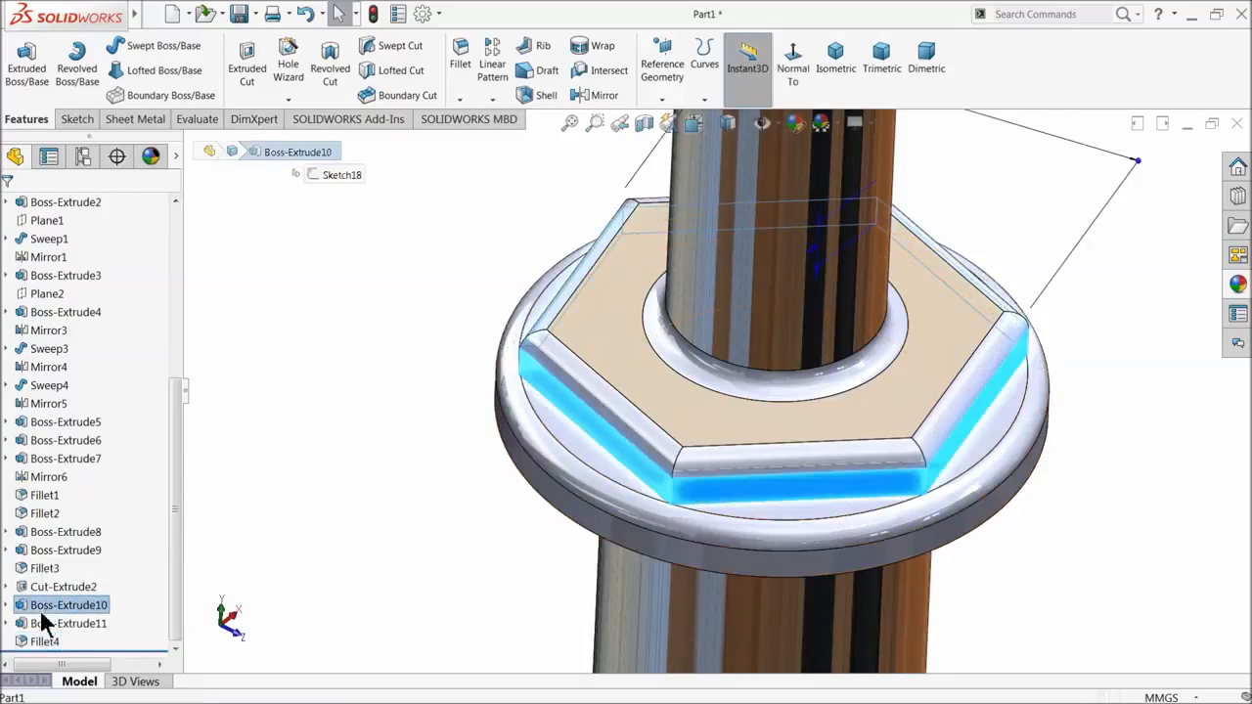
ctrl+click(44, 624)
ctrl+click(44, 640)
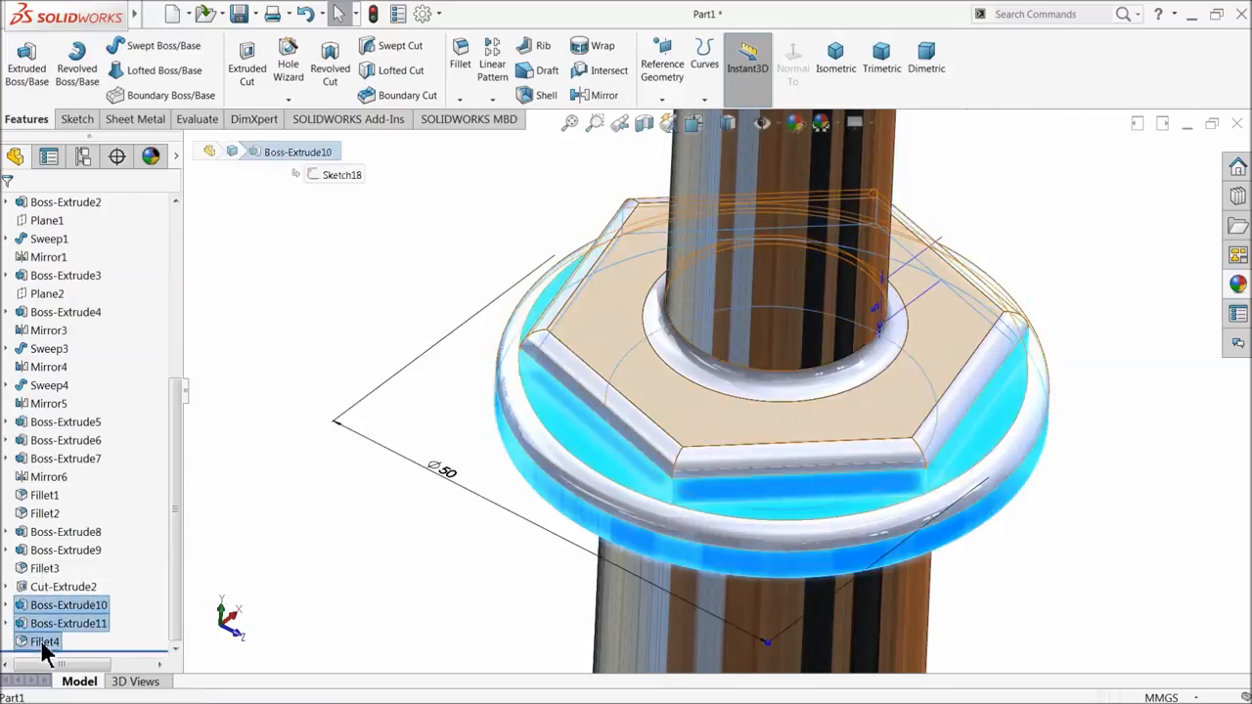
click(1239, 286)
click(1096, 245)
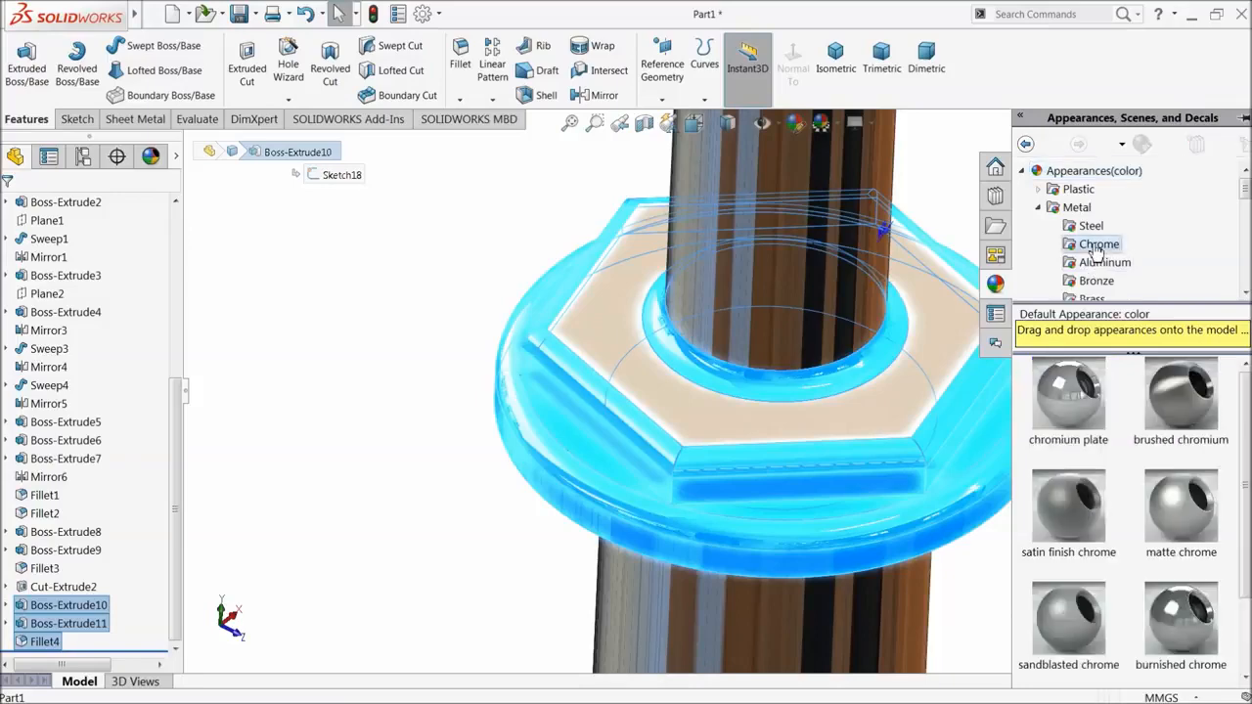
drag(1055, 413, 978, 416)
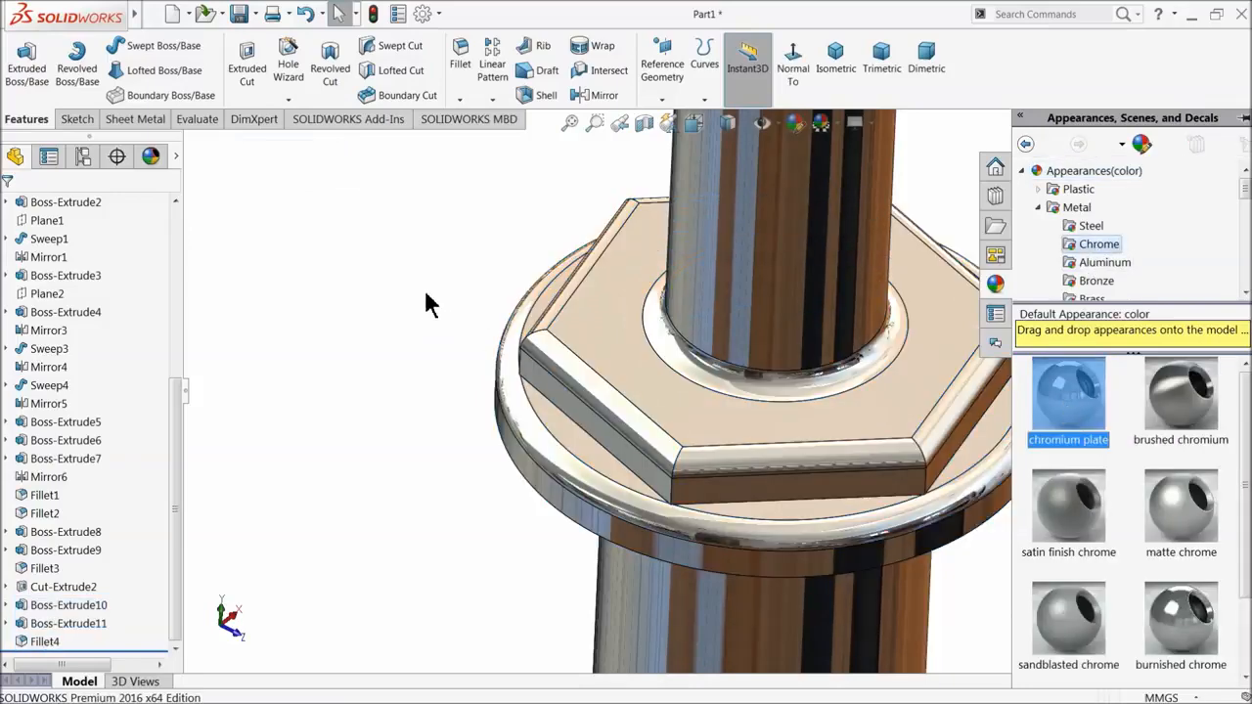
click(425, 292)
- Start a sketch on the orange clamp block's top face and draw a circle about 12.3 mm in diameter near its narrow end
scroll(428, 299, up, 10)
middle_drag(537, 309, 436, 408)
scroll(780, 338, down, 6)
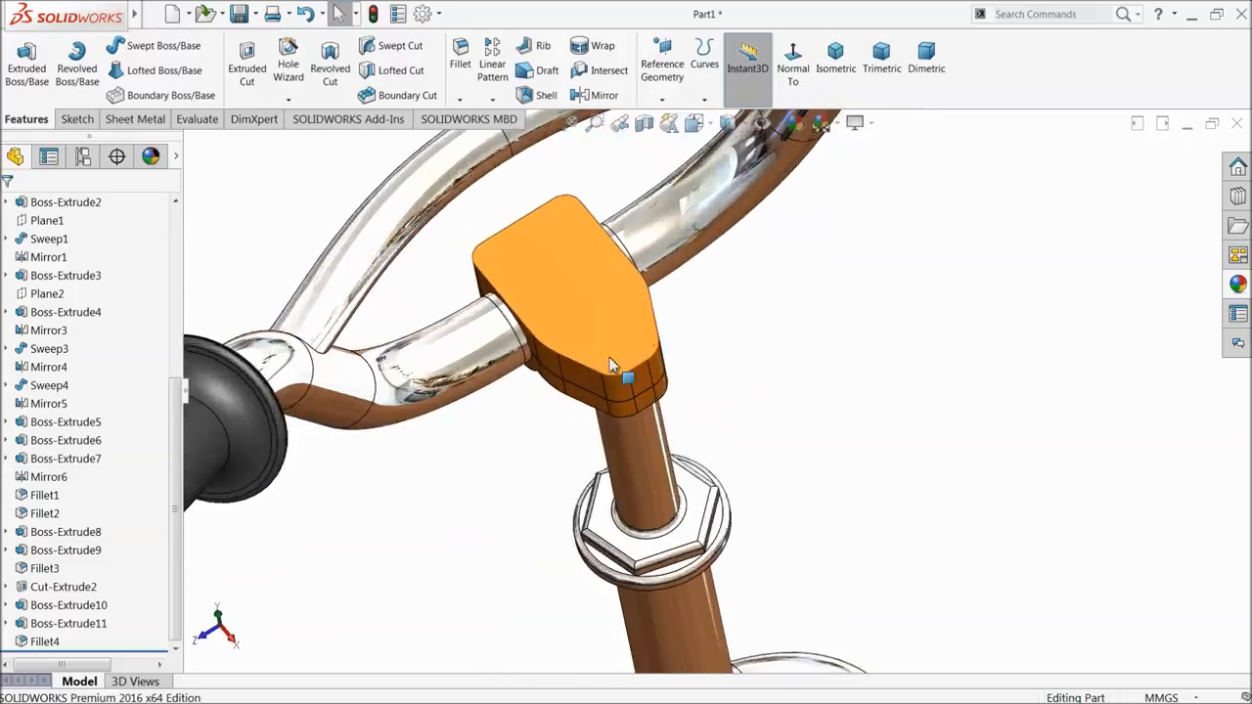
scroll(610, 365, down, 3)
middle_drag(636, 346, 659, 343)
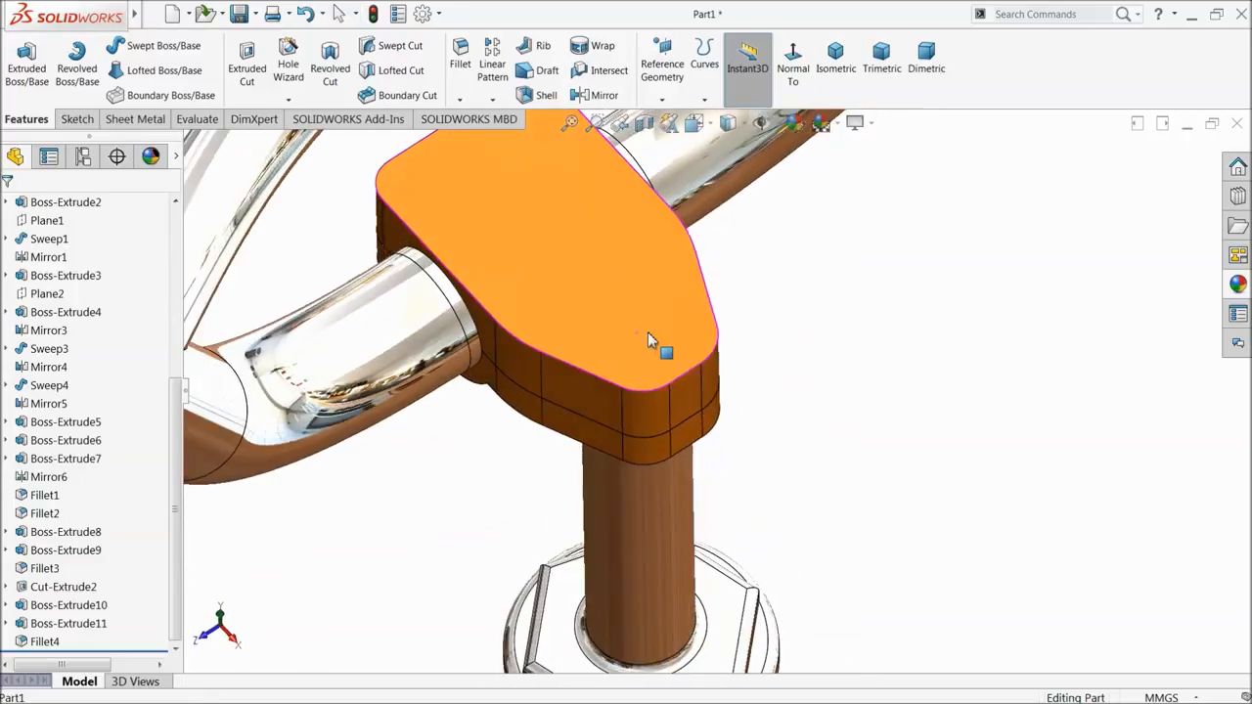
click(641, 337)
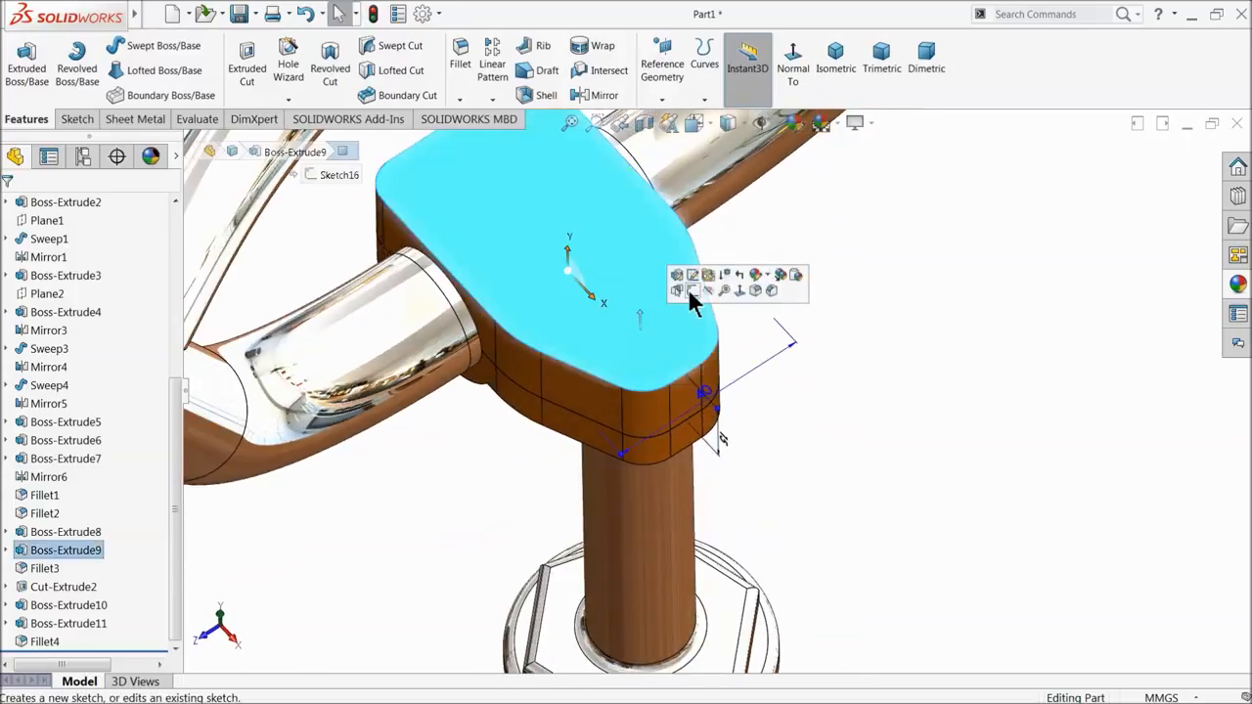
click(687, 288)
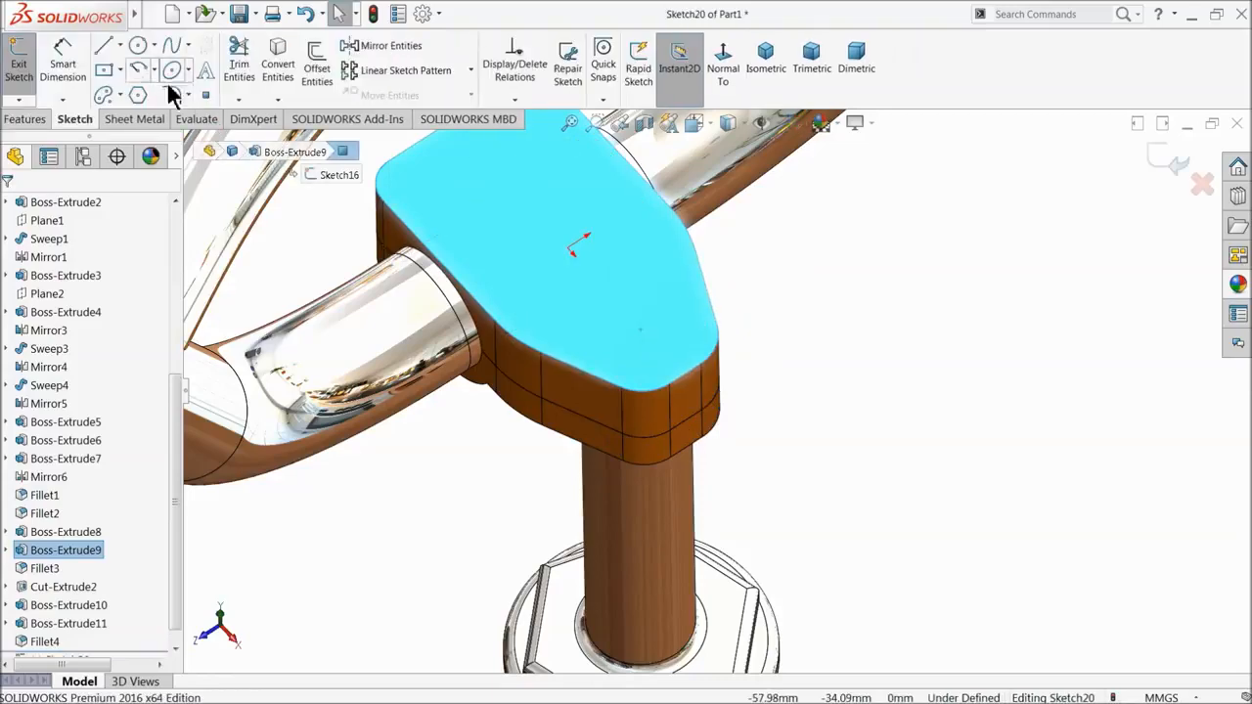
click(138, 45)
click(728, 73)
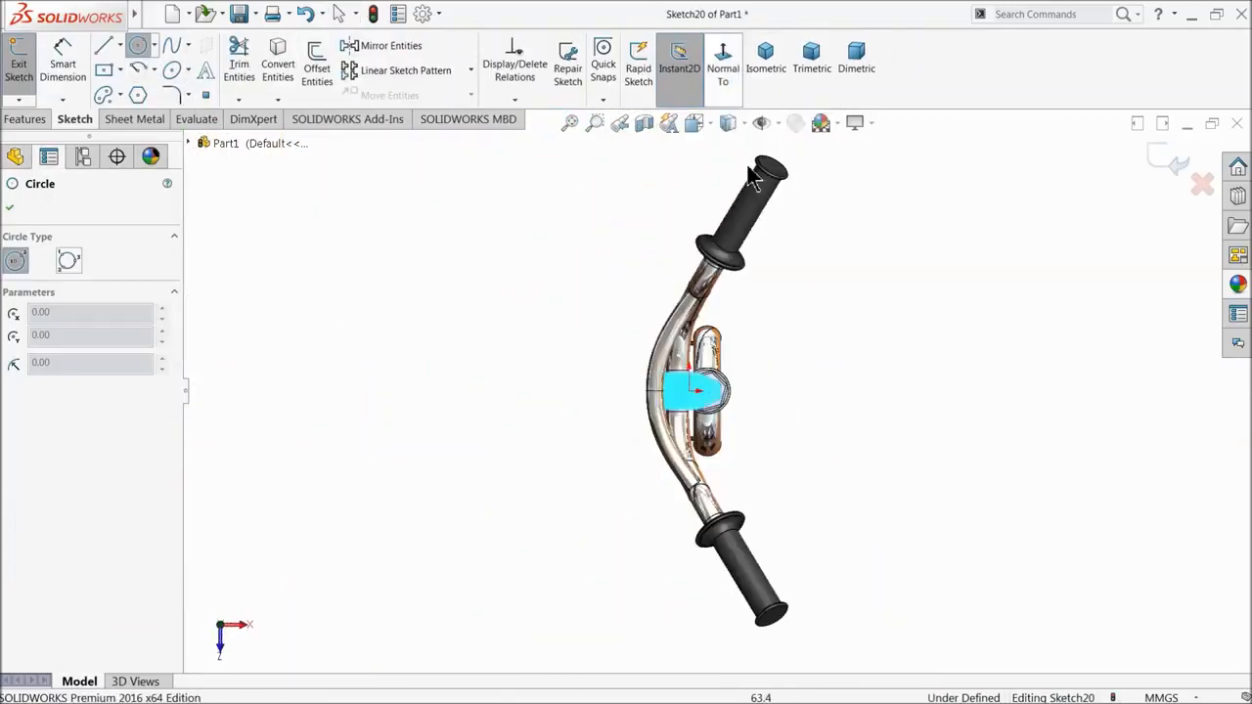
click(669, 415)
click(693, 388)
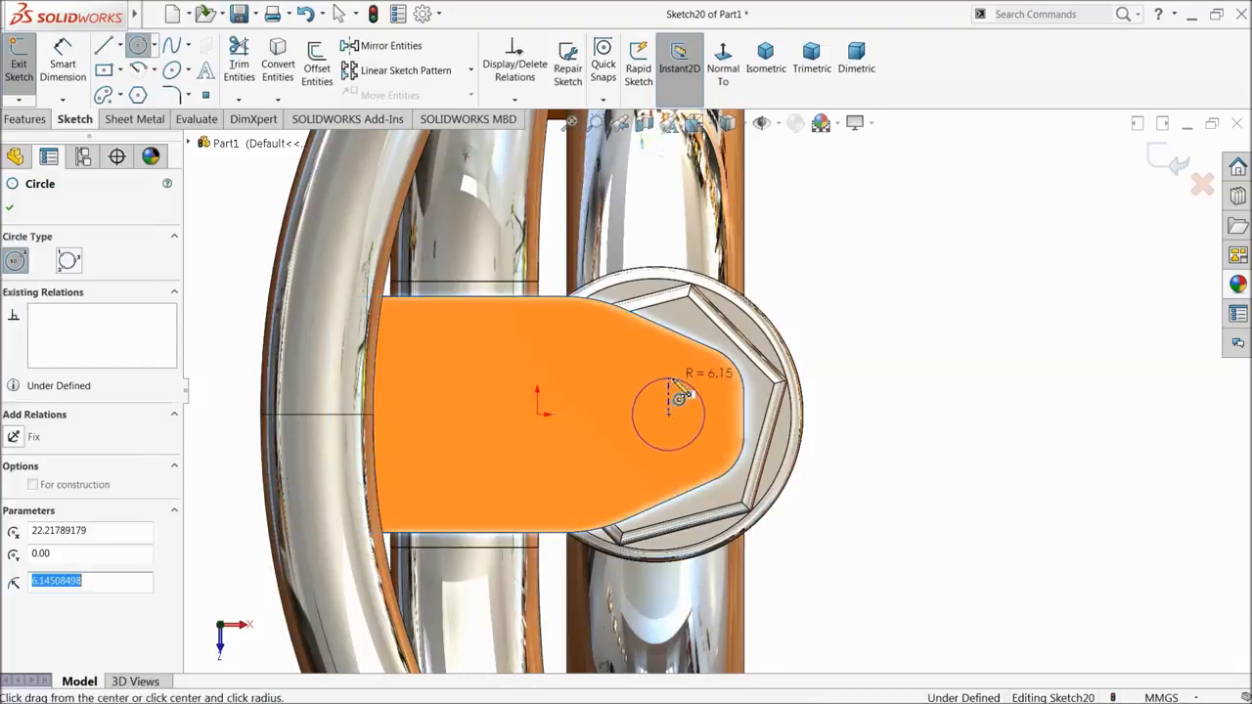
- Dimension the circle on the clamp block's top face with a diameter of 12 mm
click(61, 54)
scroll(768, 440, down, 3)
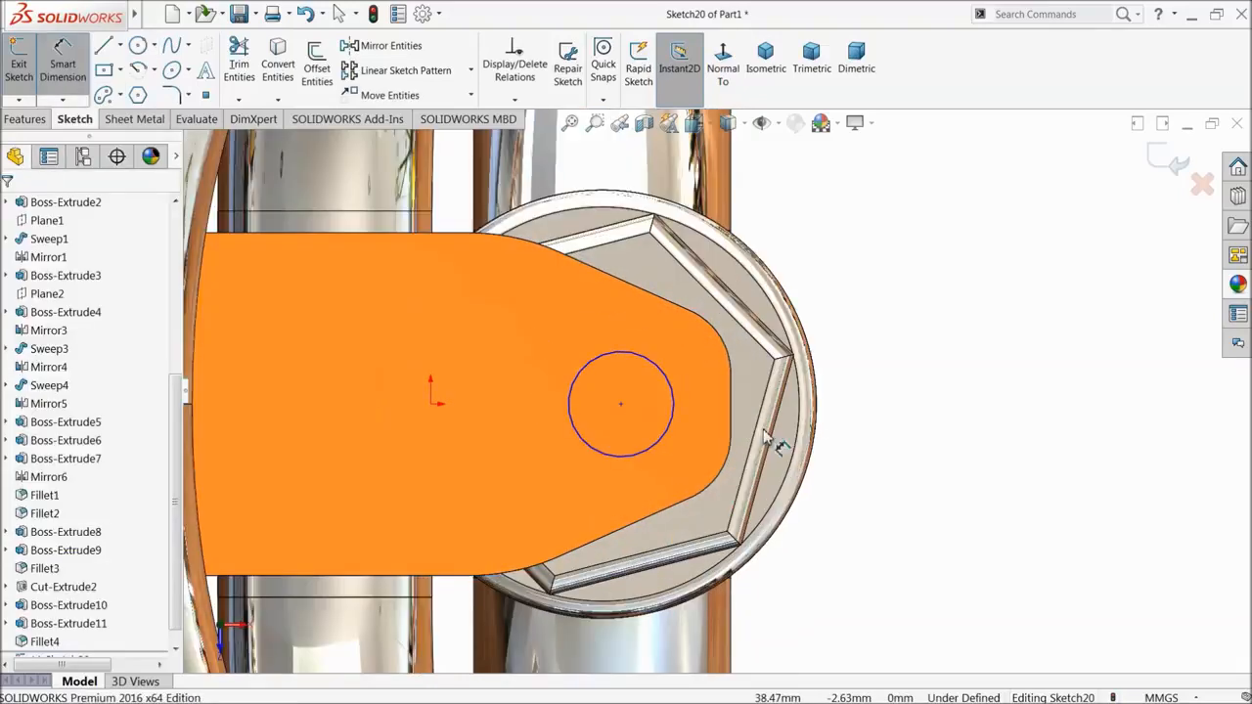
click(676, 402)
click(709, 407)
text(1)
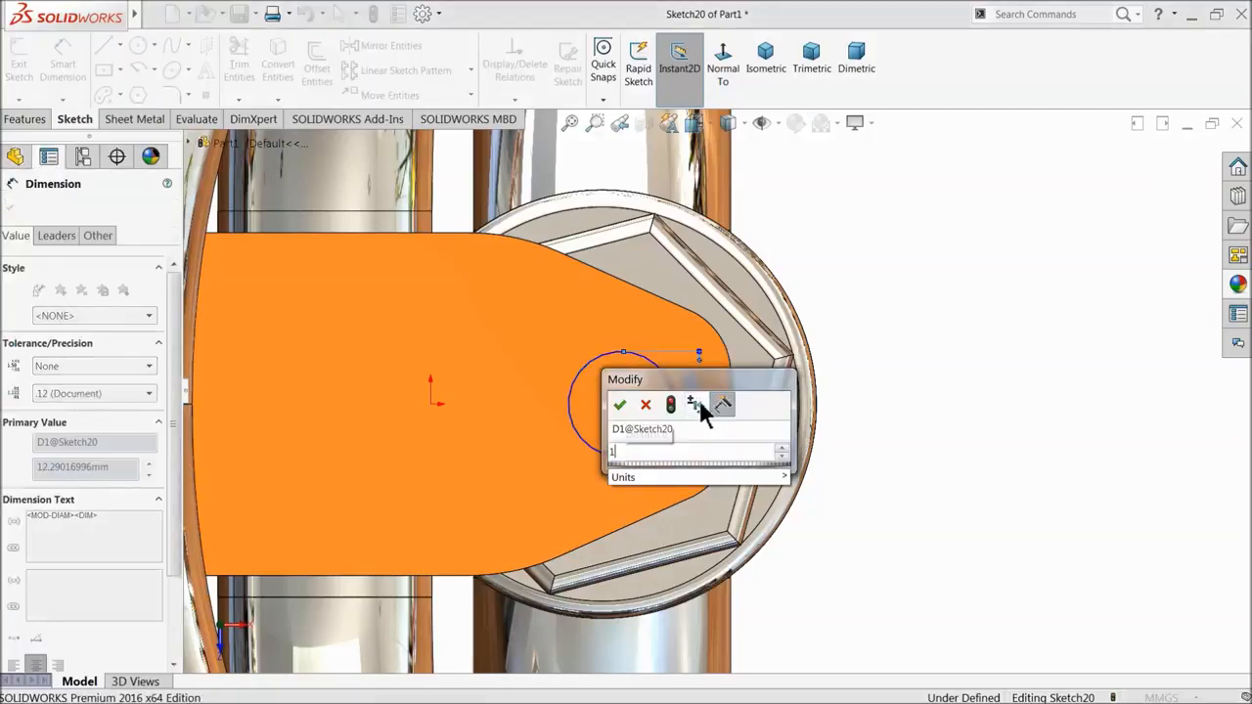
text(2)
key(Return)
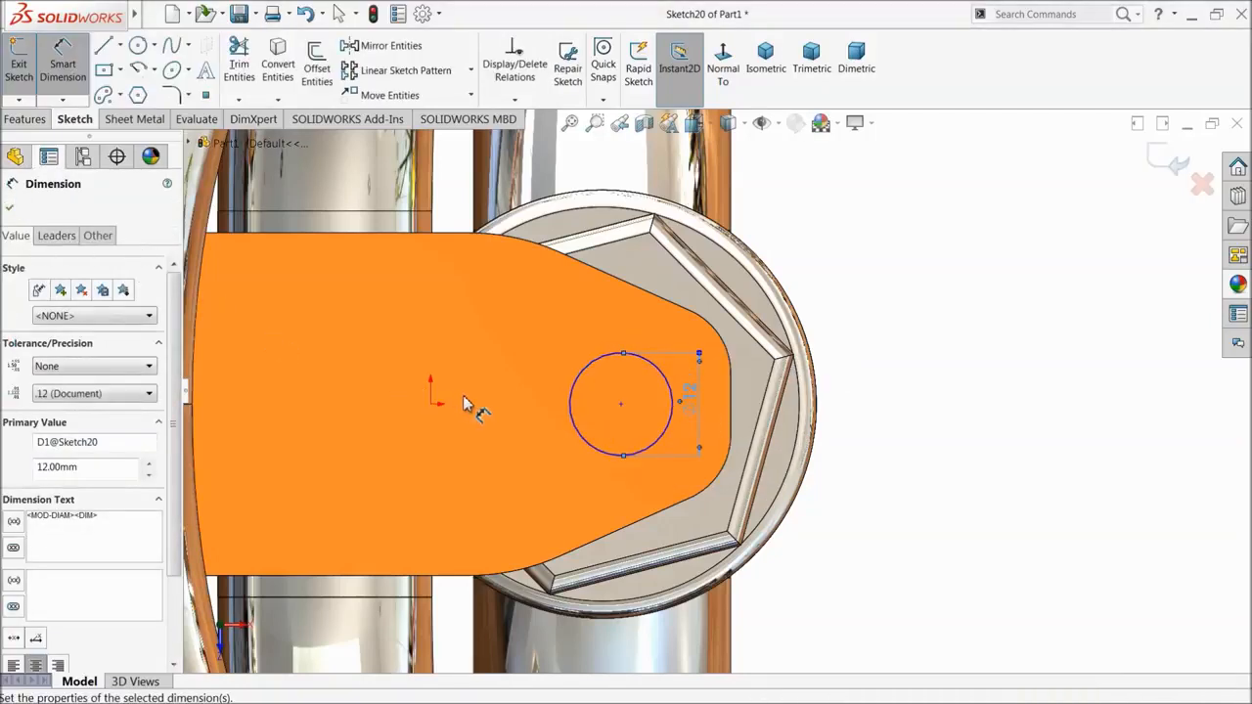
- Dimension the circle's centre 23 mm horizontally from the origin
click(431, 405)
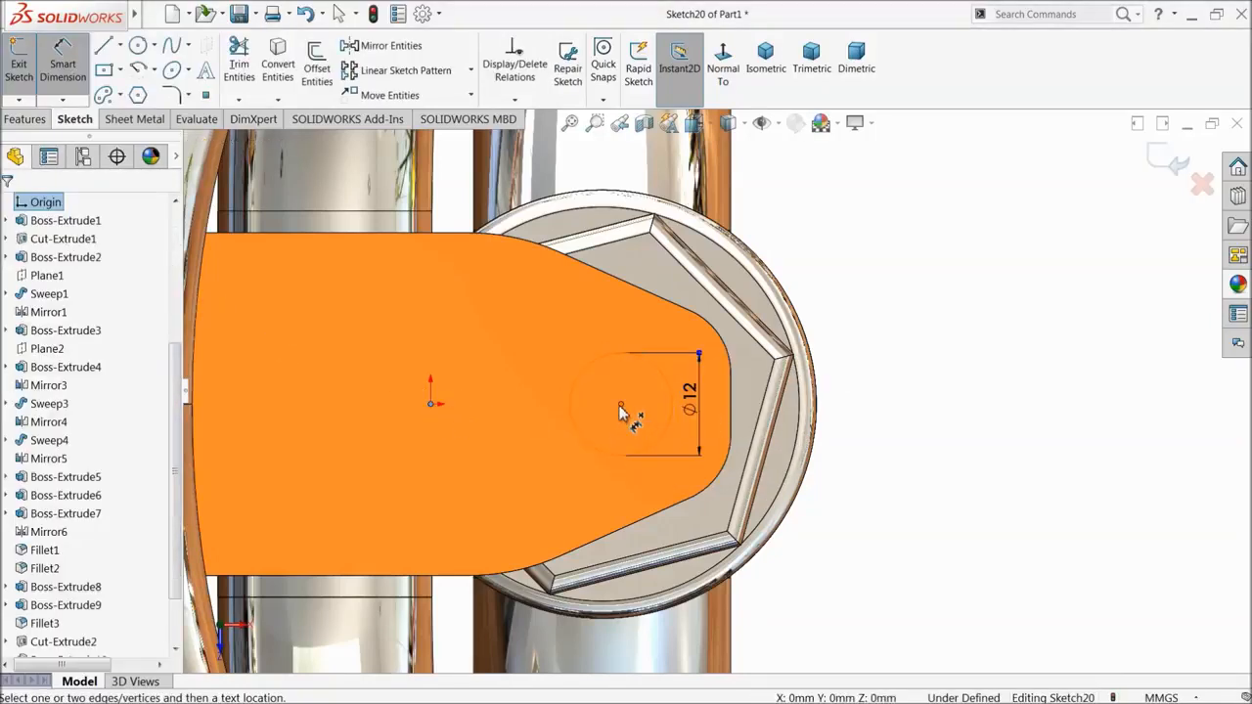
click(620, 409)
click(553, 354)
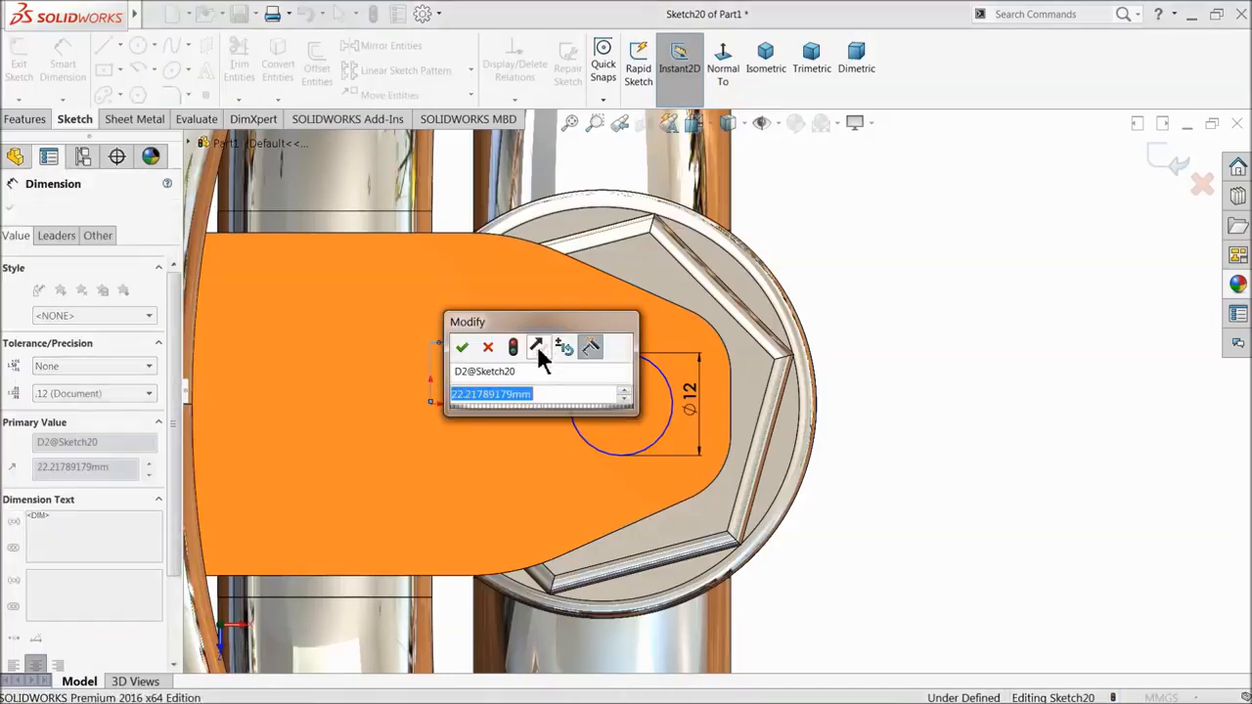
text(23)
key(Return)
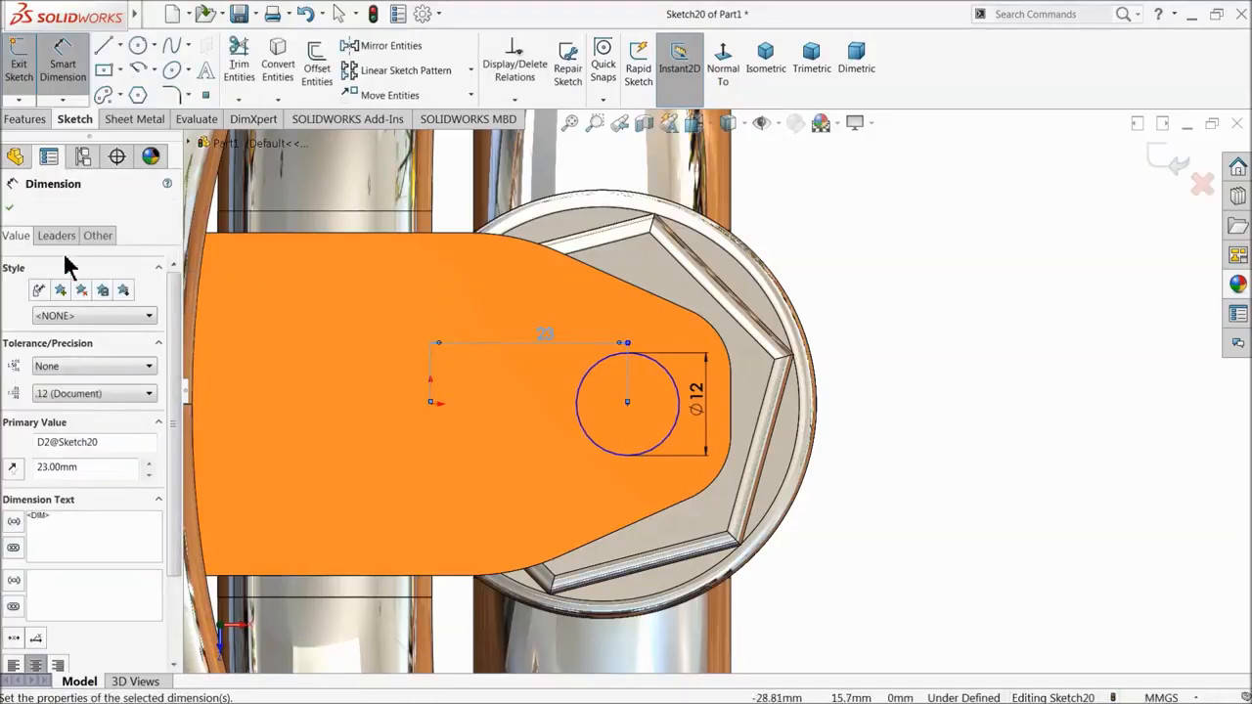
click(11, 208)
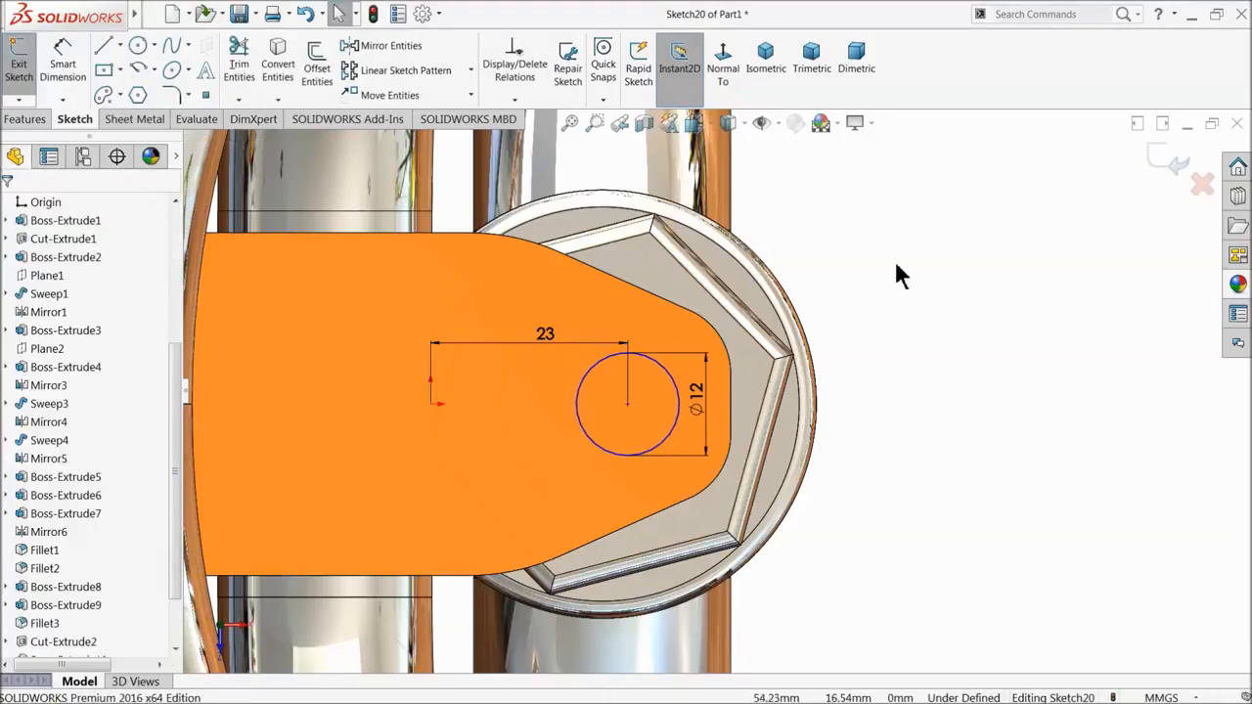
- Add a horizontal relation between the circle's centre and the origin
click(627, 402)
ctrl+click(431, 403)
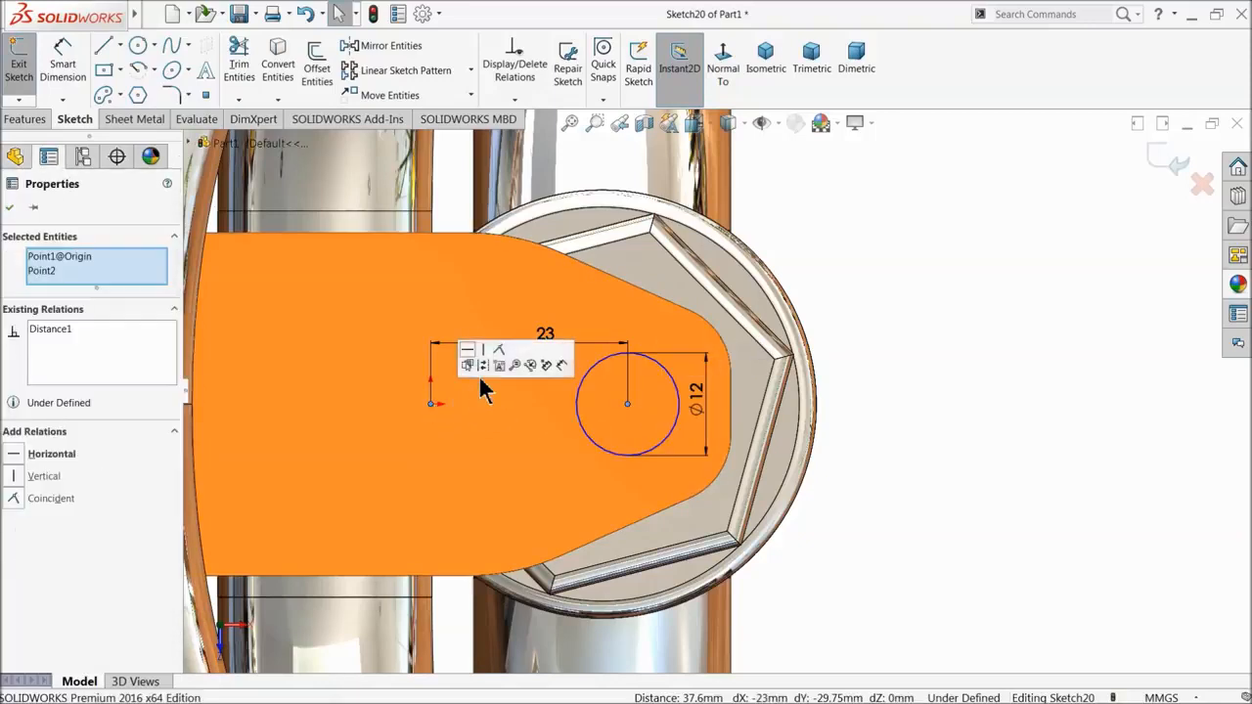
click(470, 358)
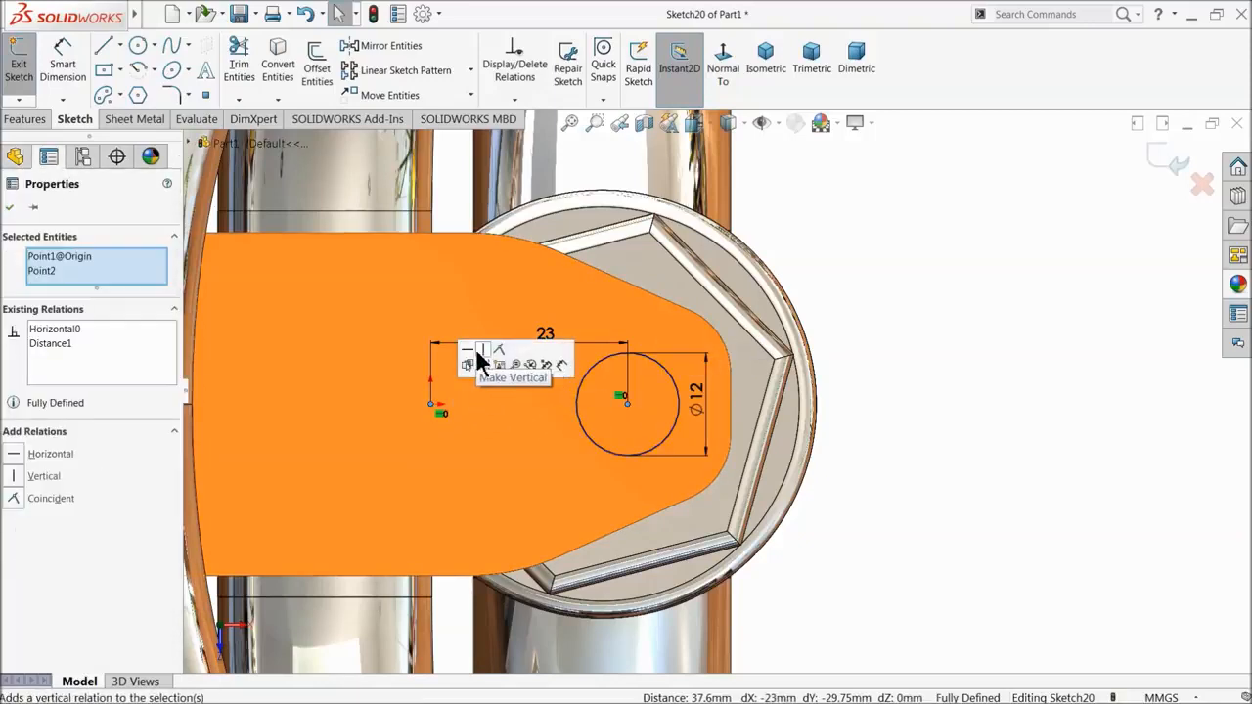
- Cut-extrude the 12 mm circle into the orange block as a blind hole 20 mm deep
click(29, 121)
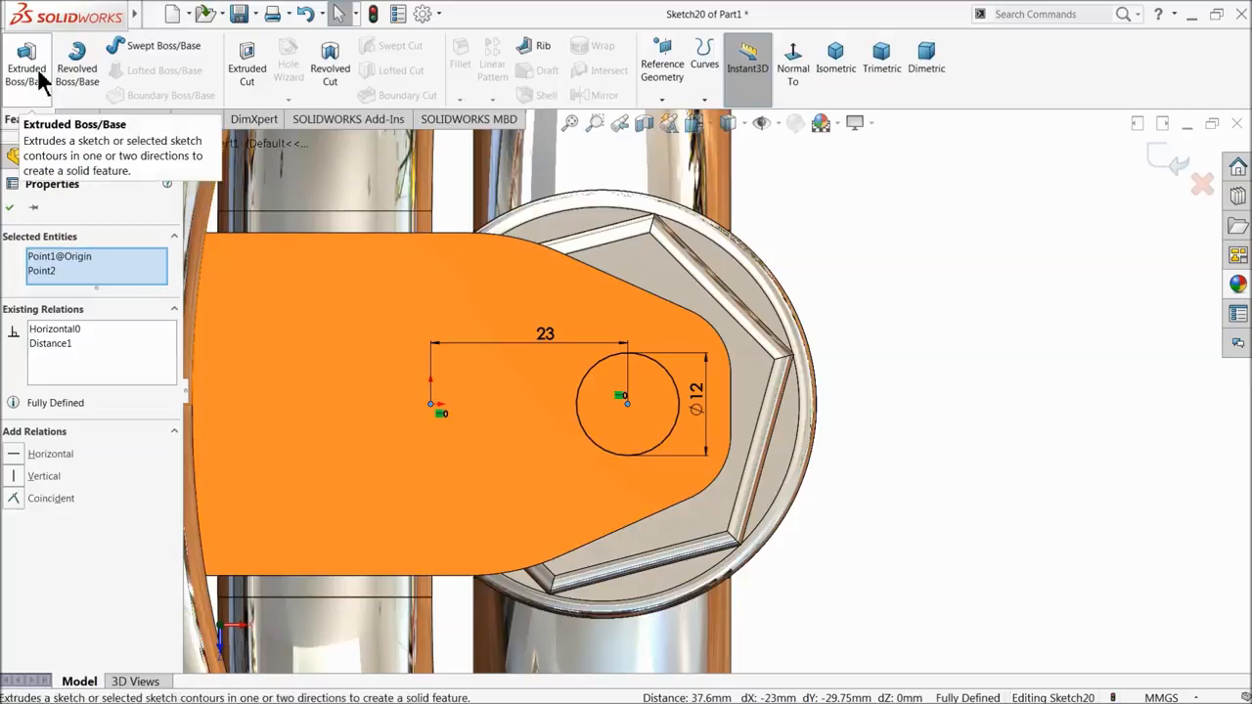
click(247, 60)
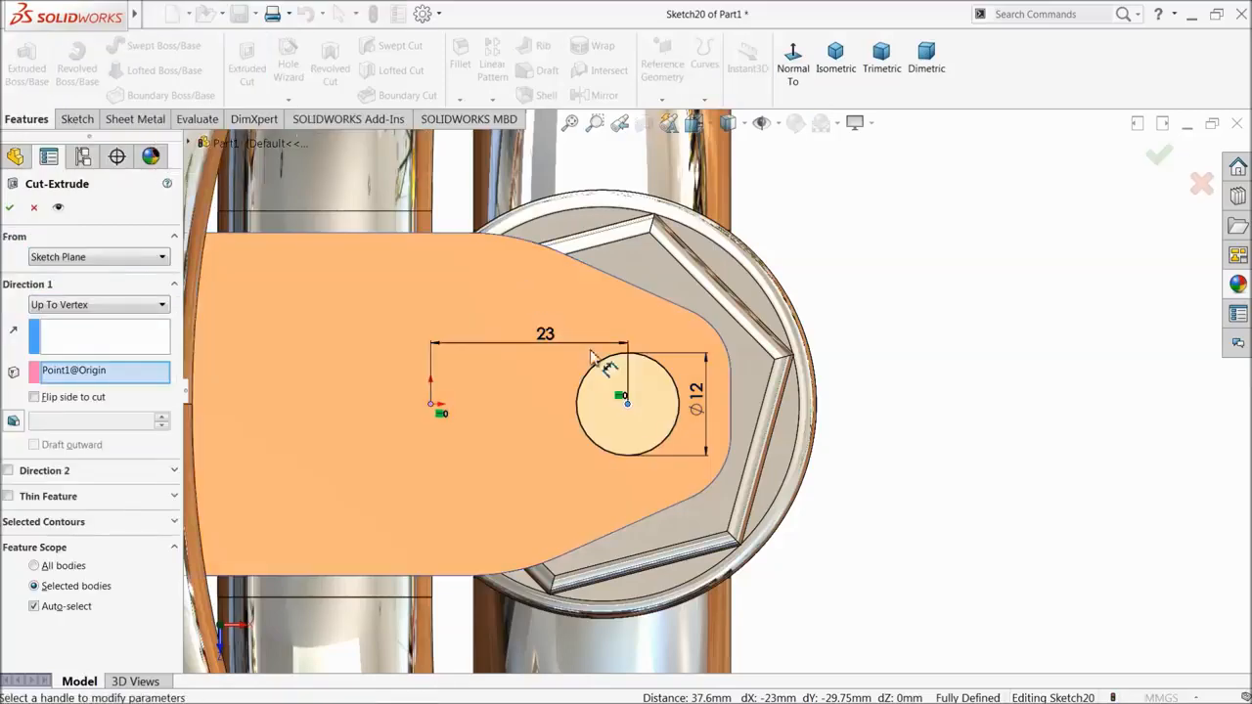
middle_drag(634, 324, 587, 284)
click(109, 304)
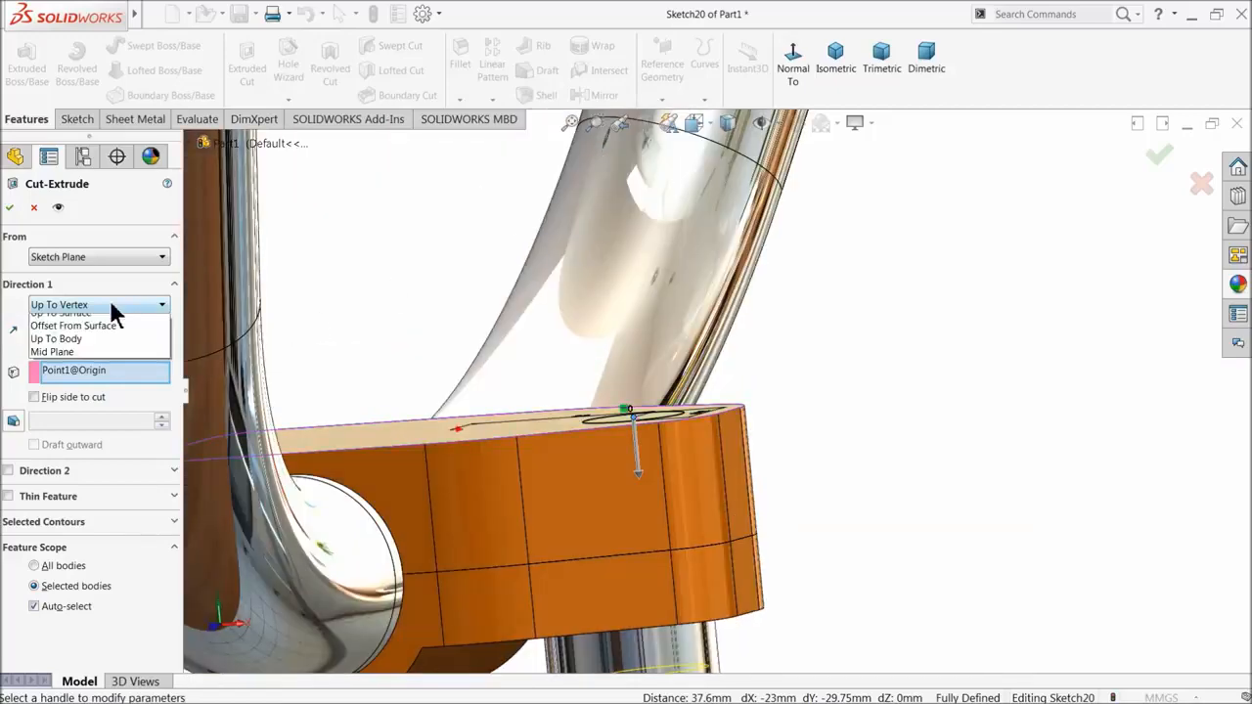
click(59, 322)
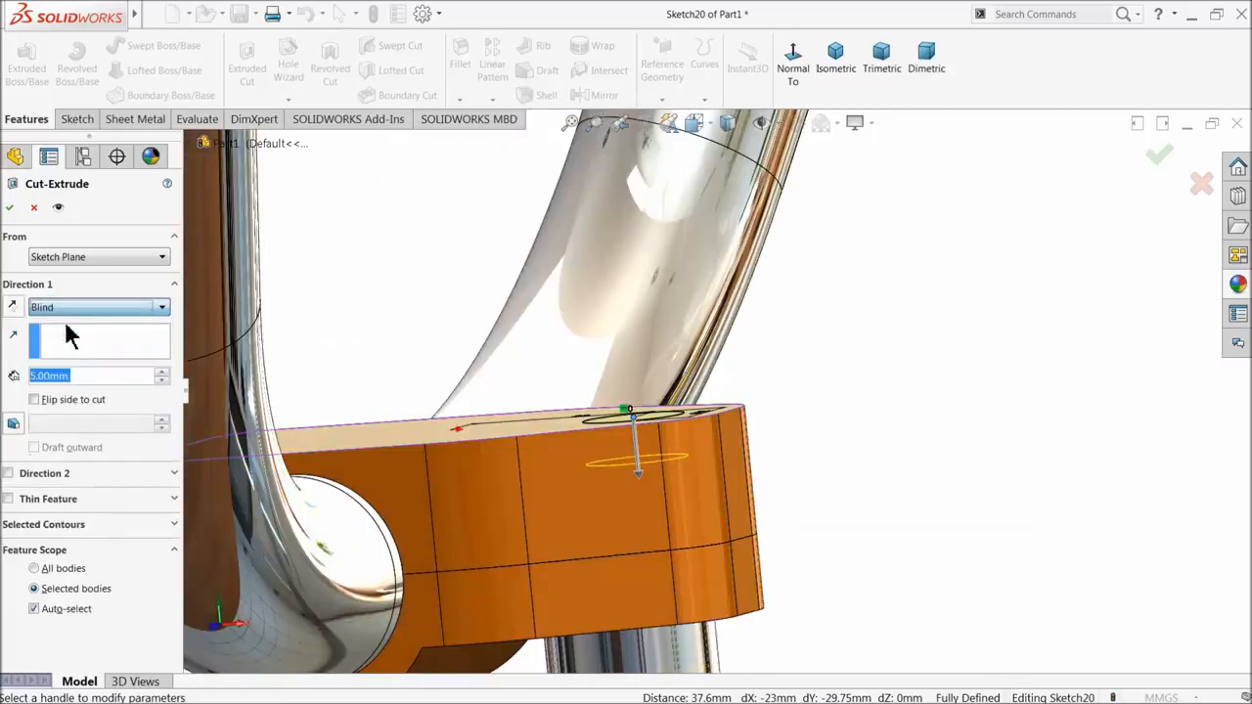
click(161, 371)
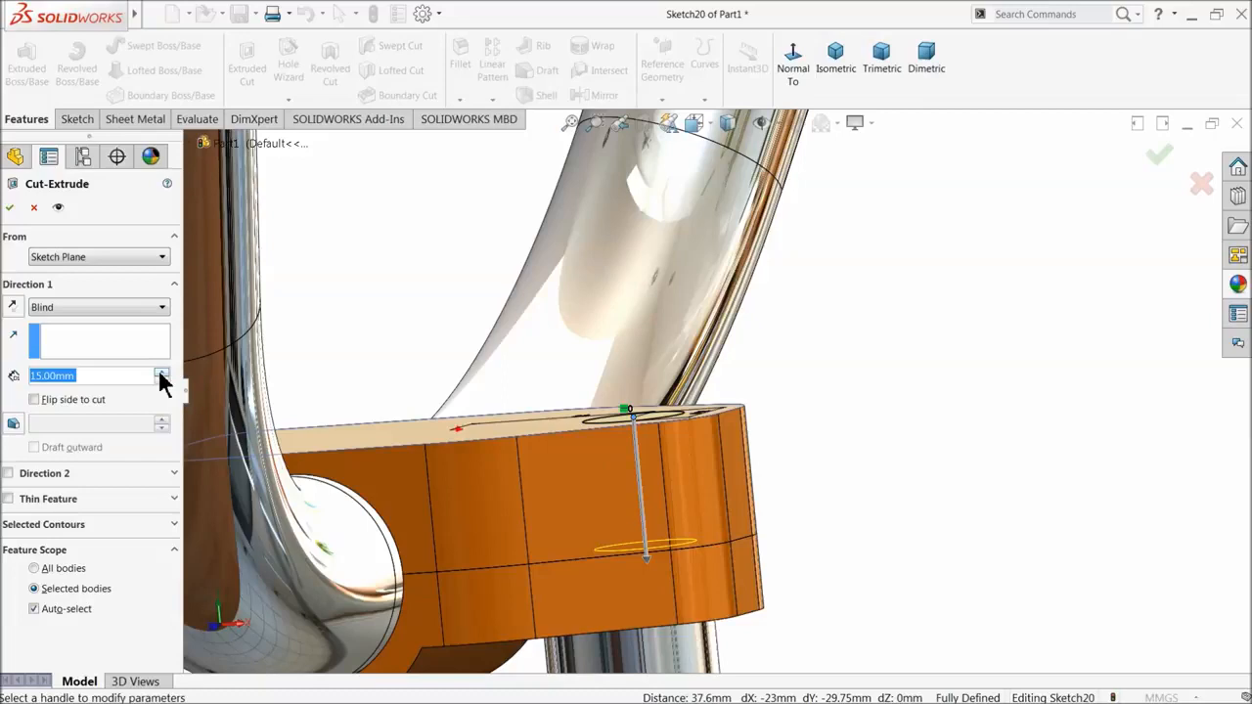
text(20)
key(Return)
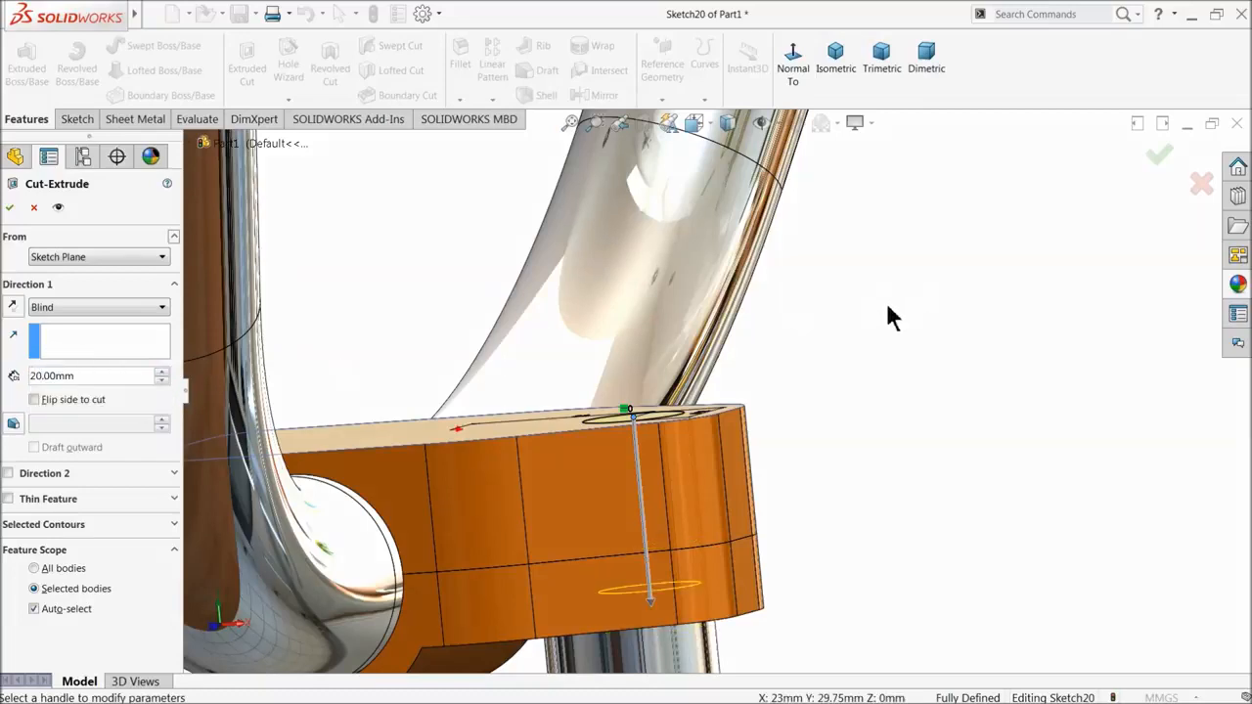
click(10, 209)
- Start a sketch on the orange block's top face and convert the face's outer edges into sketch entities
middle_drag(867, 358, 802, 545)
scroll(711, 448, up, 2)
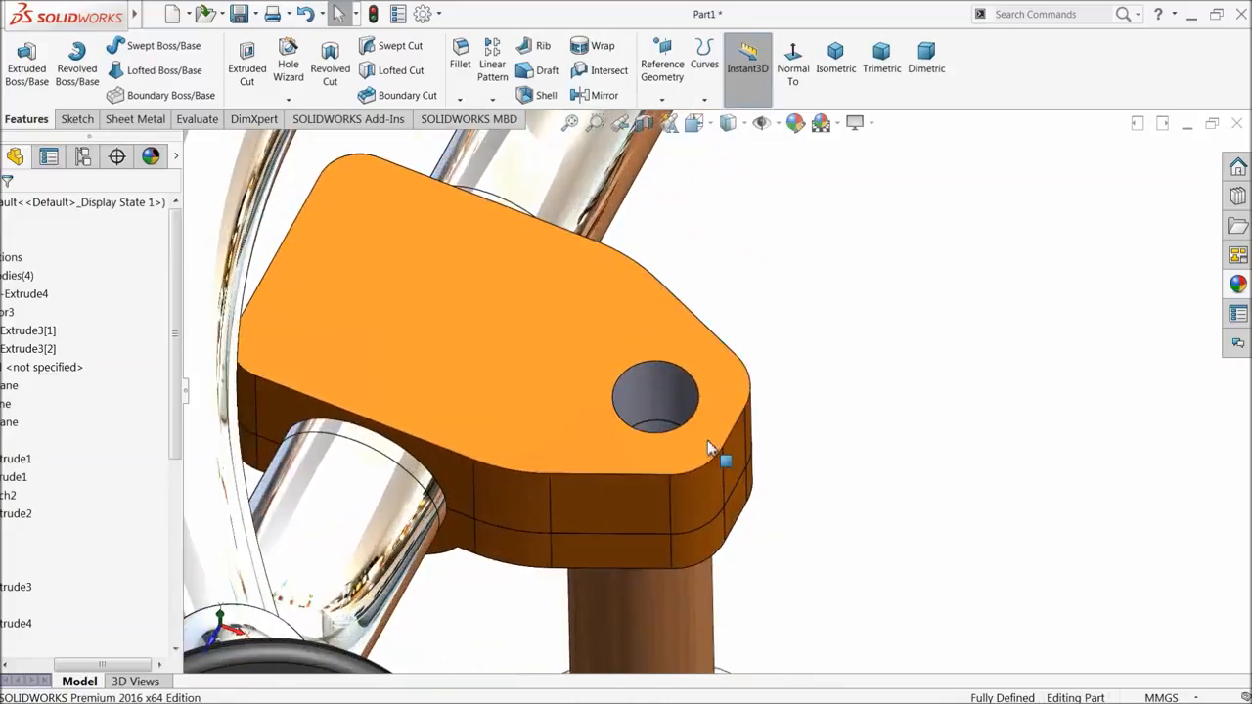
scroll(660, 401, up, 2)
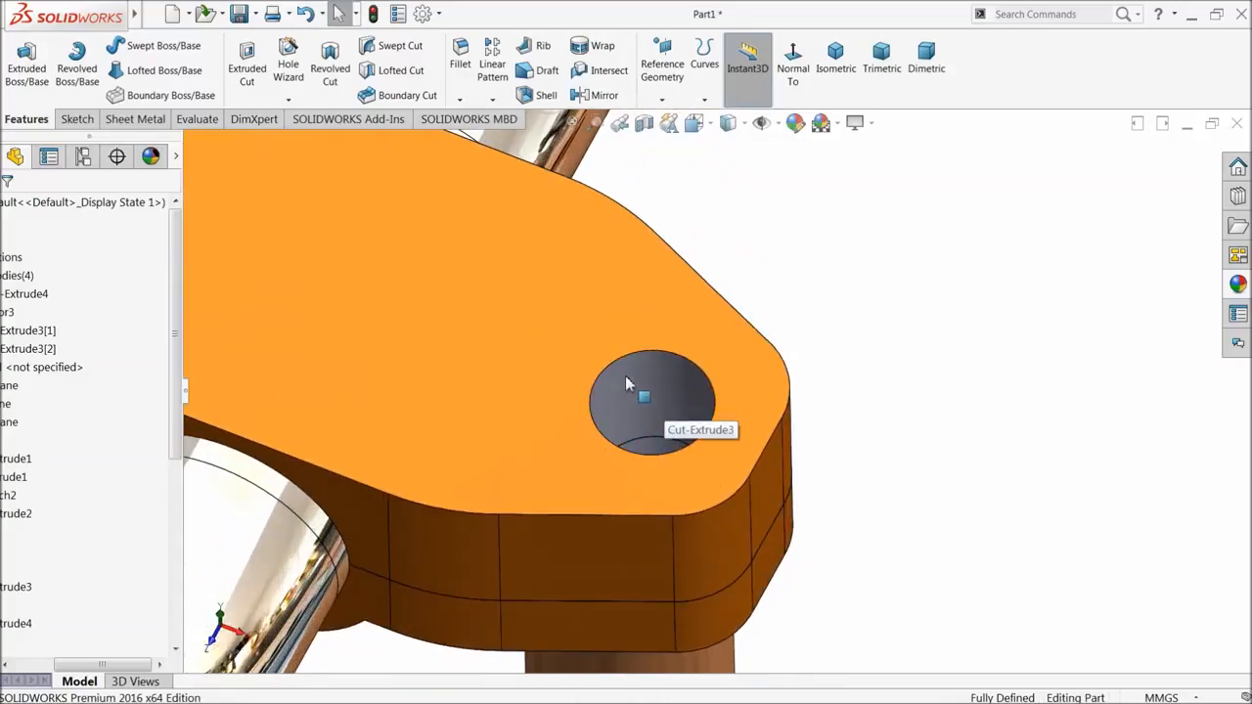
scroll(627, 372, up, 3)
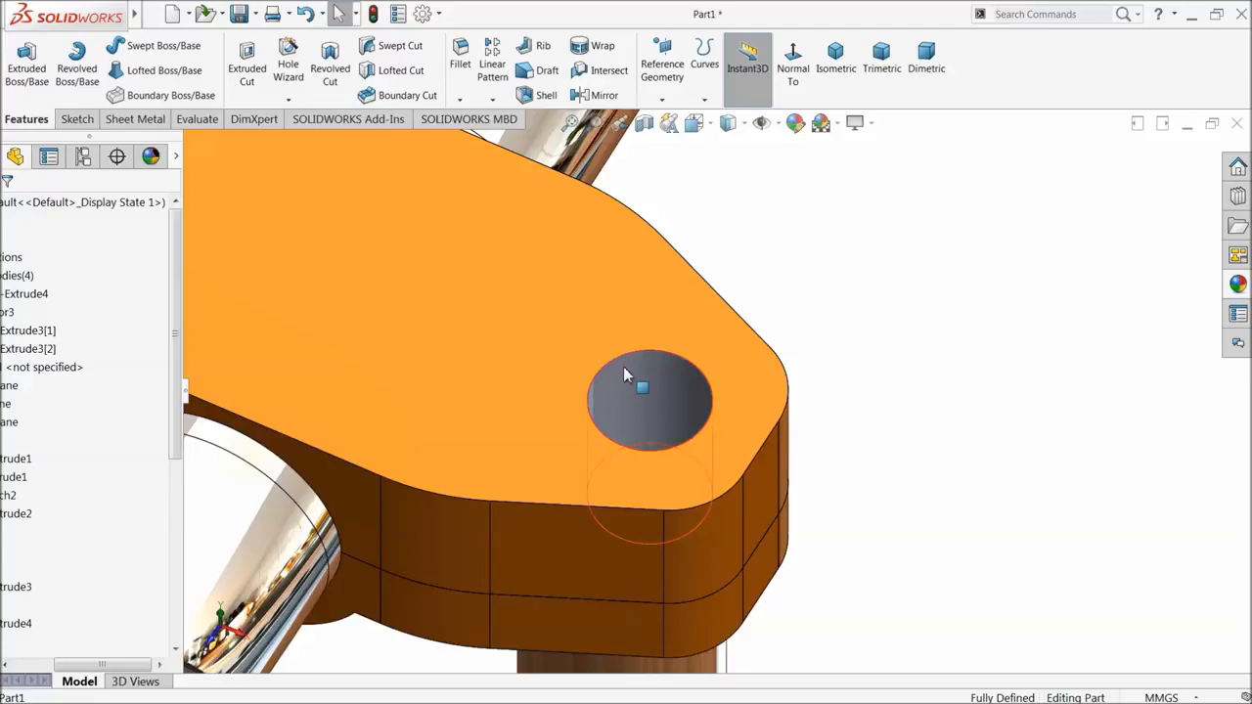
scroll(623, 366, down, 4)
mouse_move(694, 411)
middle_down()
mouse_move(679, 388)
mouse_move(689, 401)
middle_up()
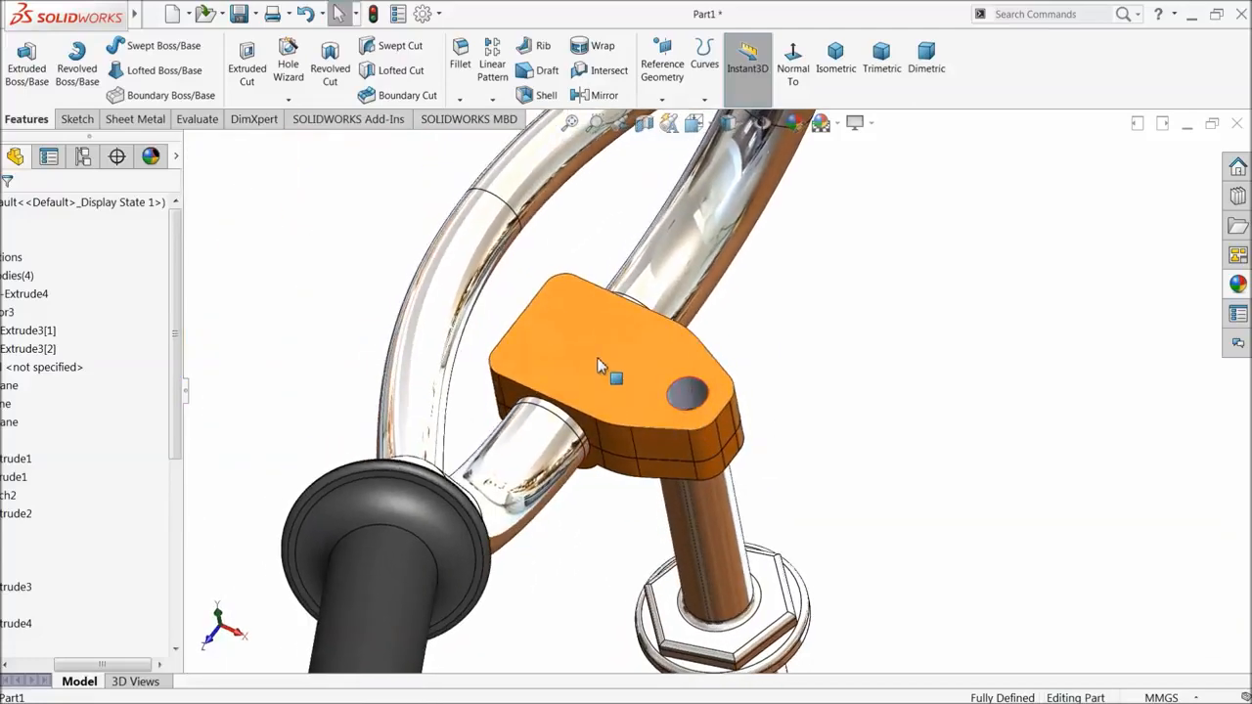
click(601, 363)
scroll(646, 322, down, 2)
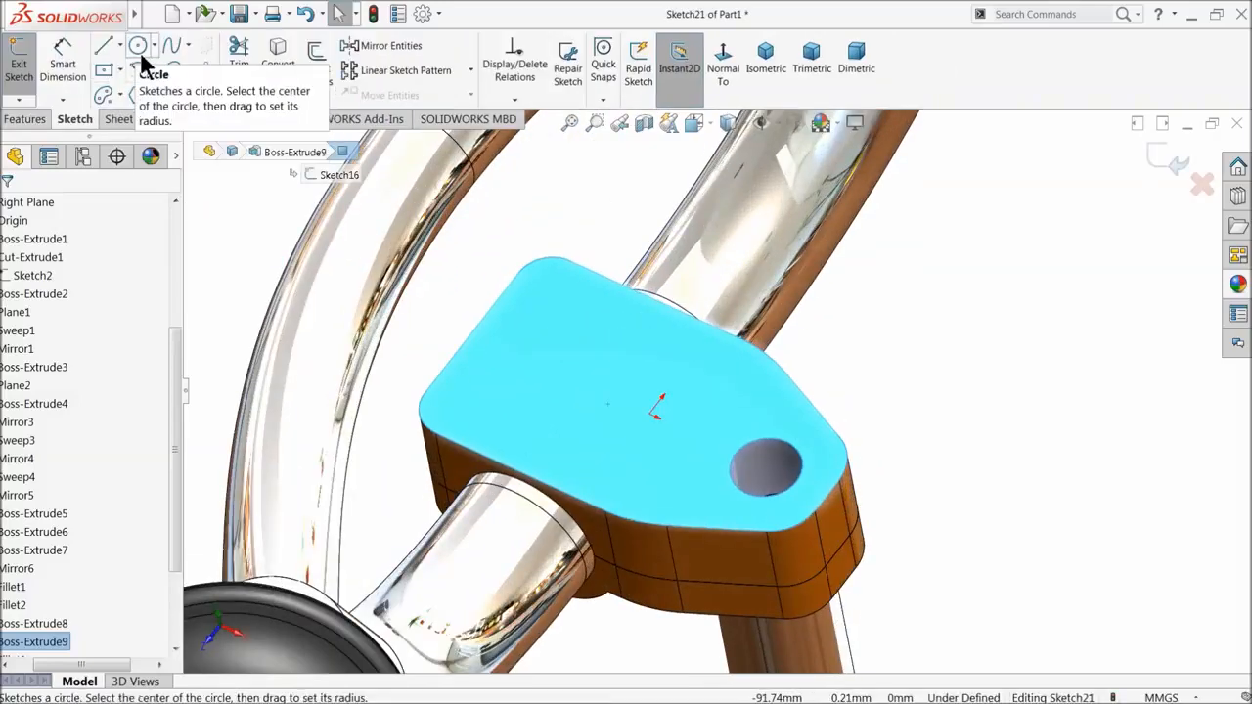
click(721, 69)
scroll(704, 410, down, 6)
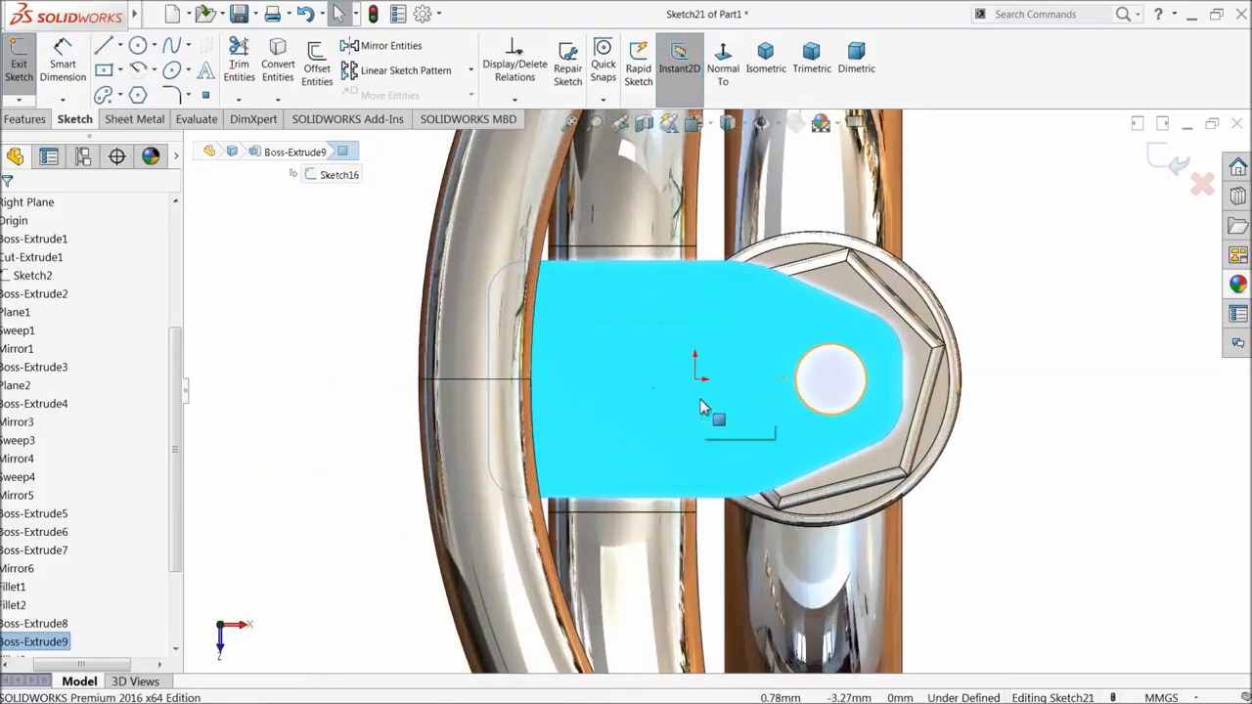
click(294, 60)
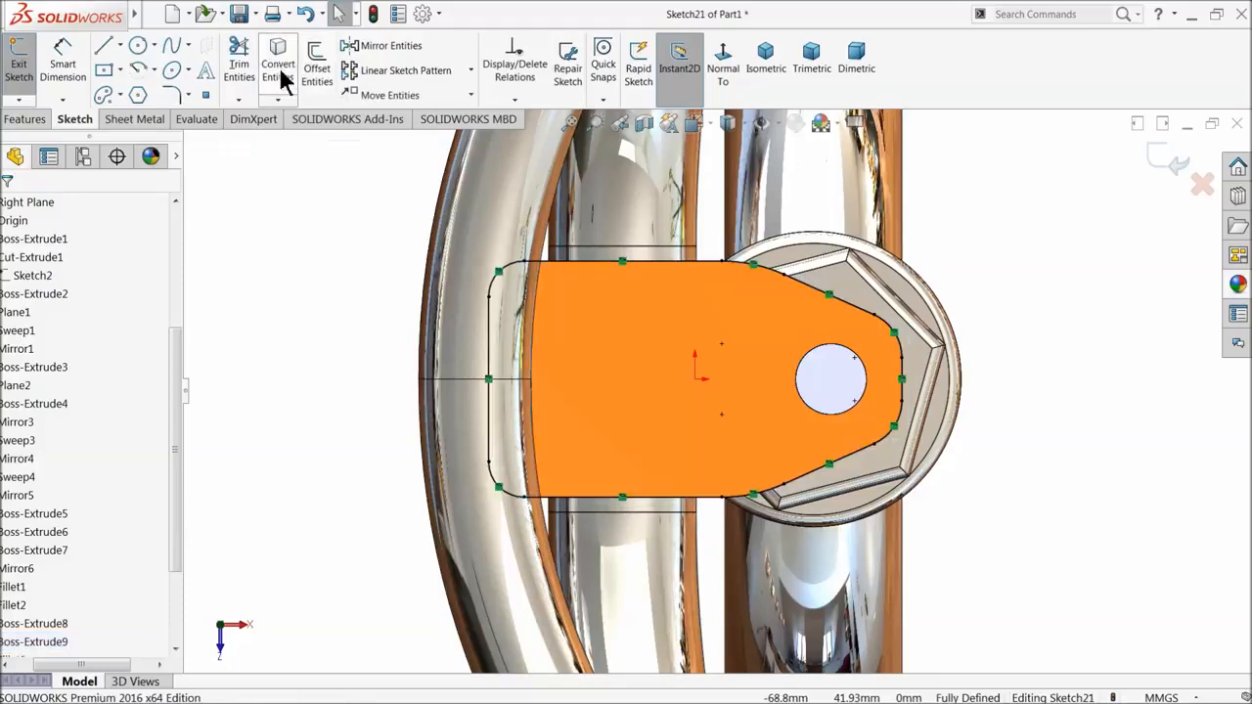
- Draw a vertical line across the block between the ends of its two long straight edges, just beyond the origin
click(101, 49)
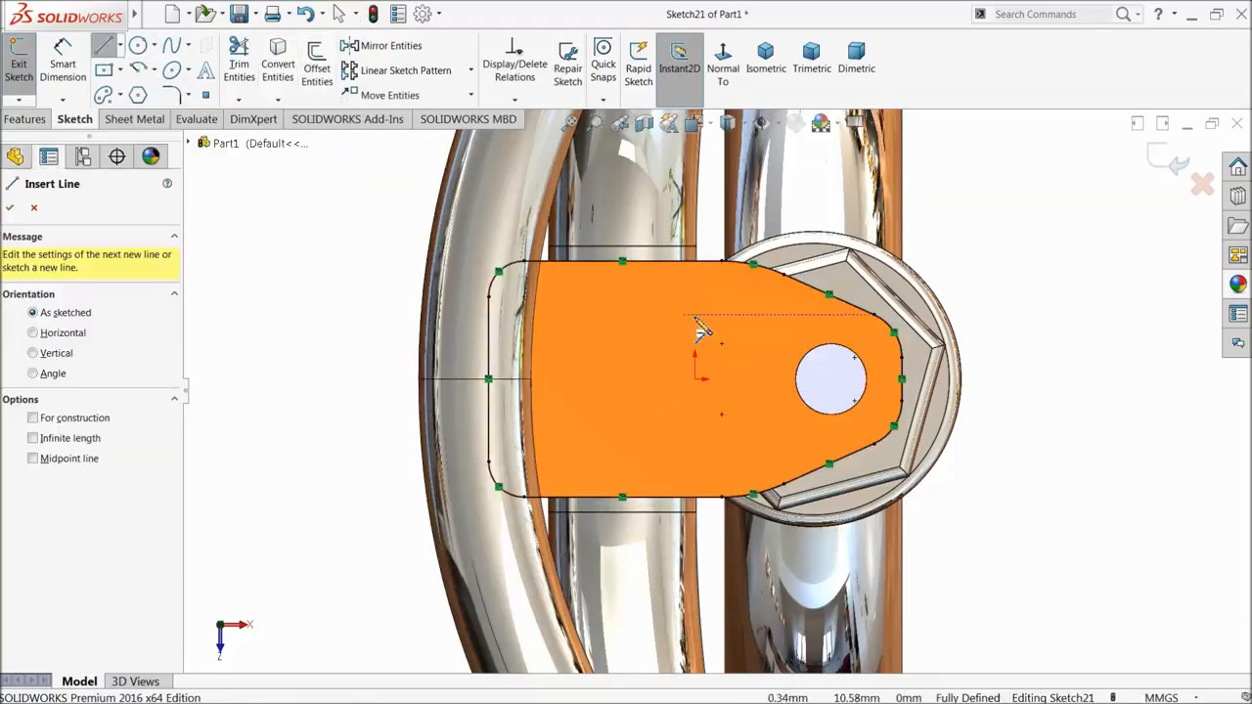
click(723, 263)
click(723, 497)
click(723, 498)
right_click(557, 367)
click(562, 366)
- Delete the short stray line at the lower end of the vertical line
scroll(609, 409, down, 5)
scroll(609, 409, down, 3)
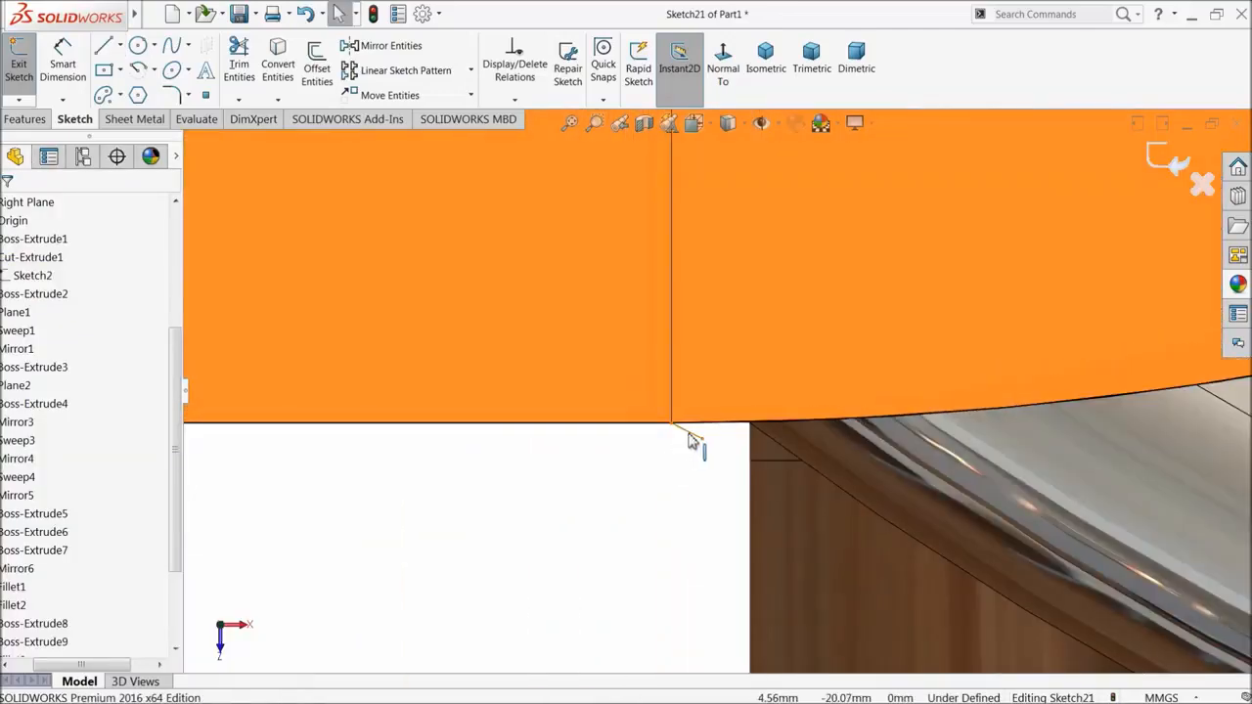
click(689, 440)
key(Delete)
- Delete the converted edges around the tapered end with the hole, keeping the vertical line and the rounded rectangular outline
scroll(692, 444, up, 5)
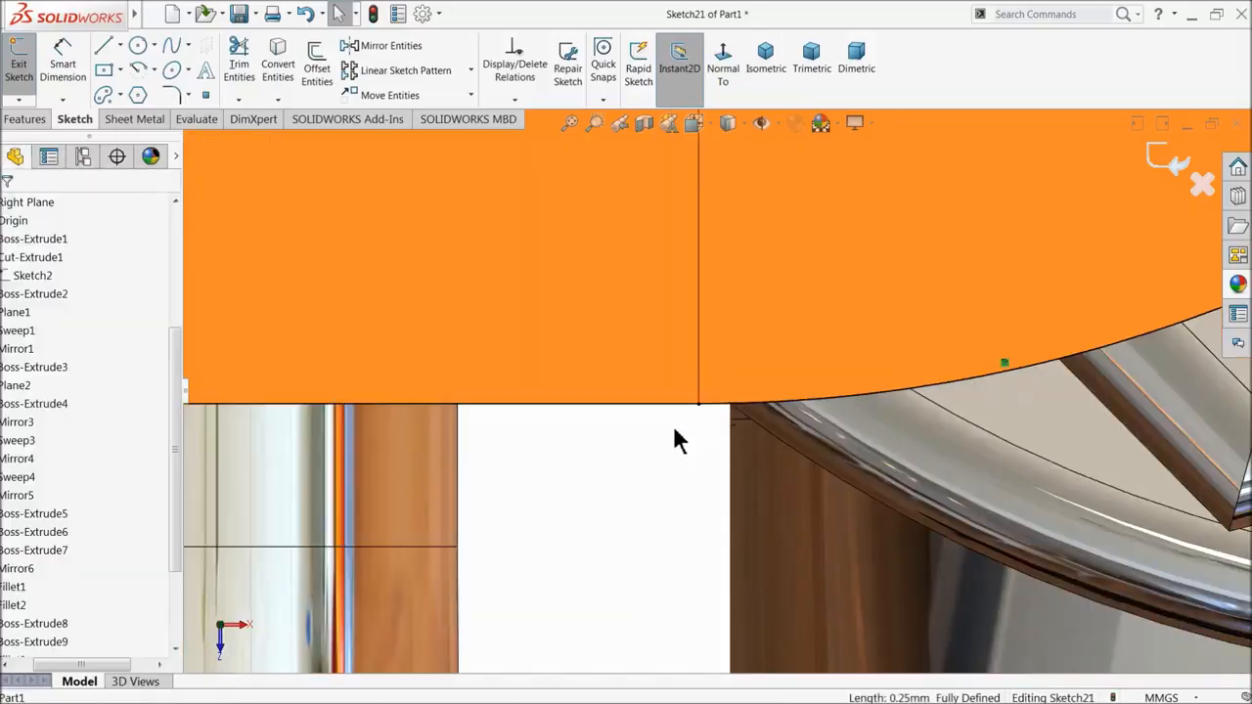
scroll(679, 411, up, 5)
scroll(682, 395, down, 4)
scroll(690, 326, up, 1)
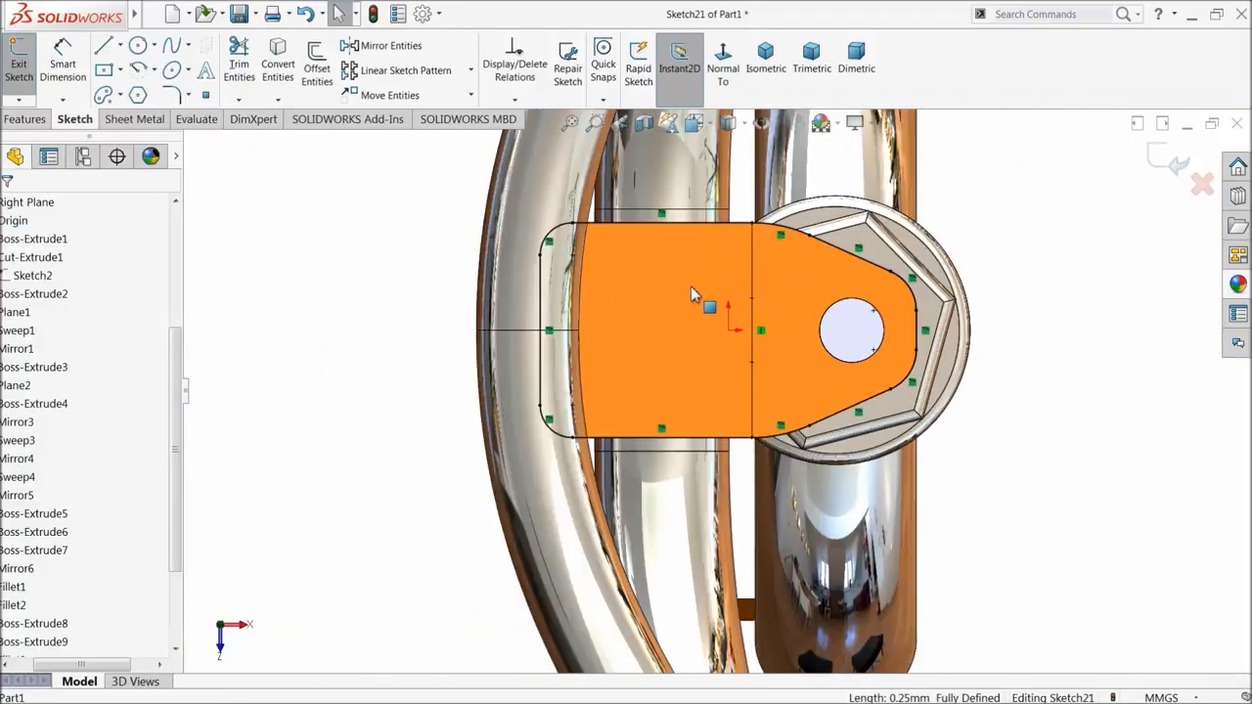
scroll(704, 304, down, 2)
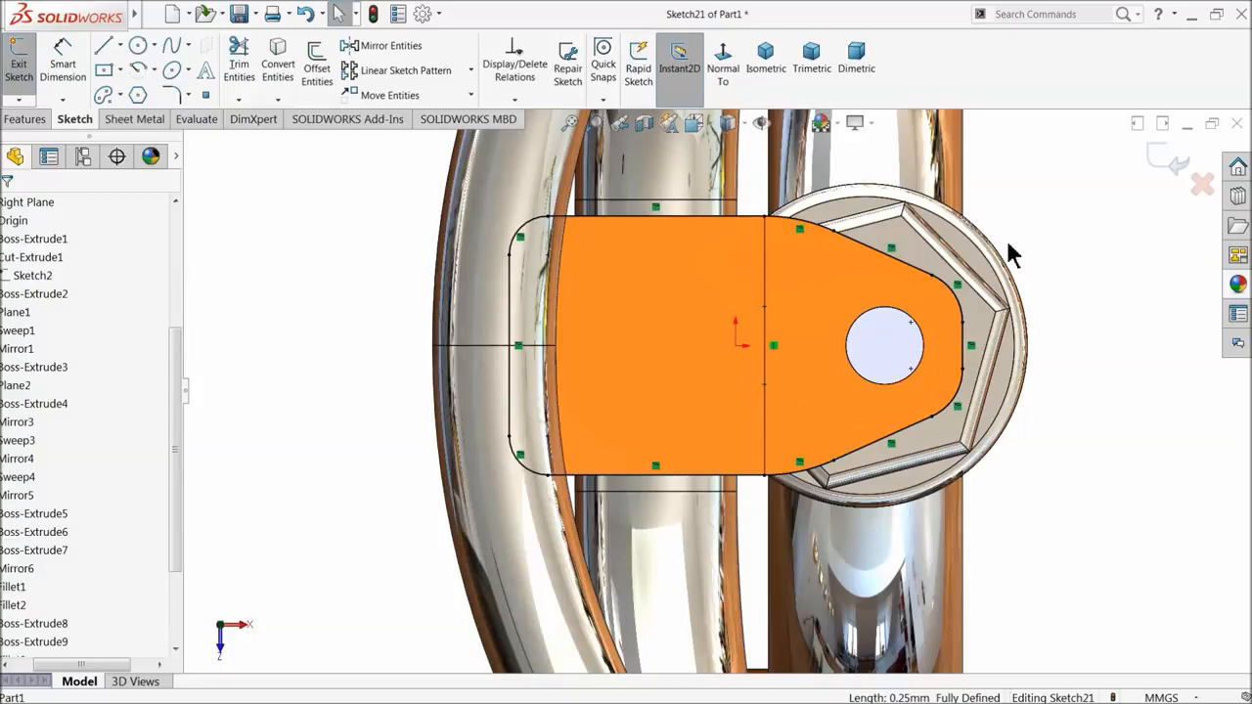
drag(833, 510, 1006, 480)
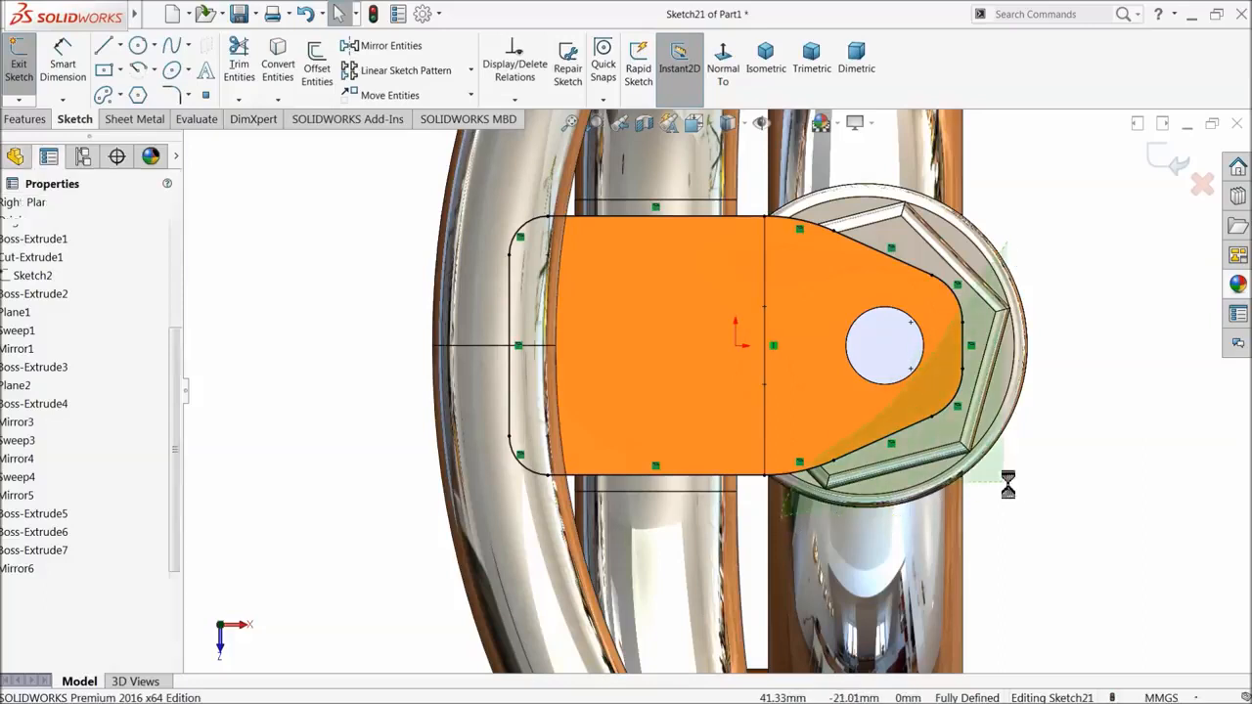
key(Delete)
right_click(1035, 232)
click(1067, 244)
mouse_move(1035, 187)
mouse_down()
mouse_move(923, 318)
mouse_move(788, 513)
mouse_up()
click(791, 522)
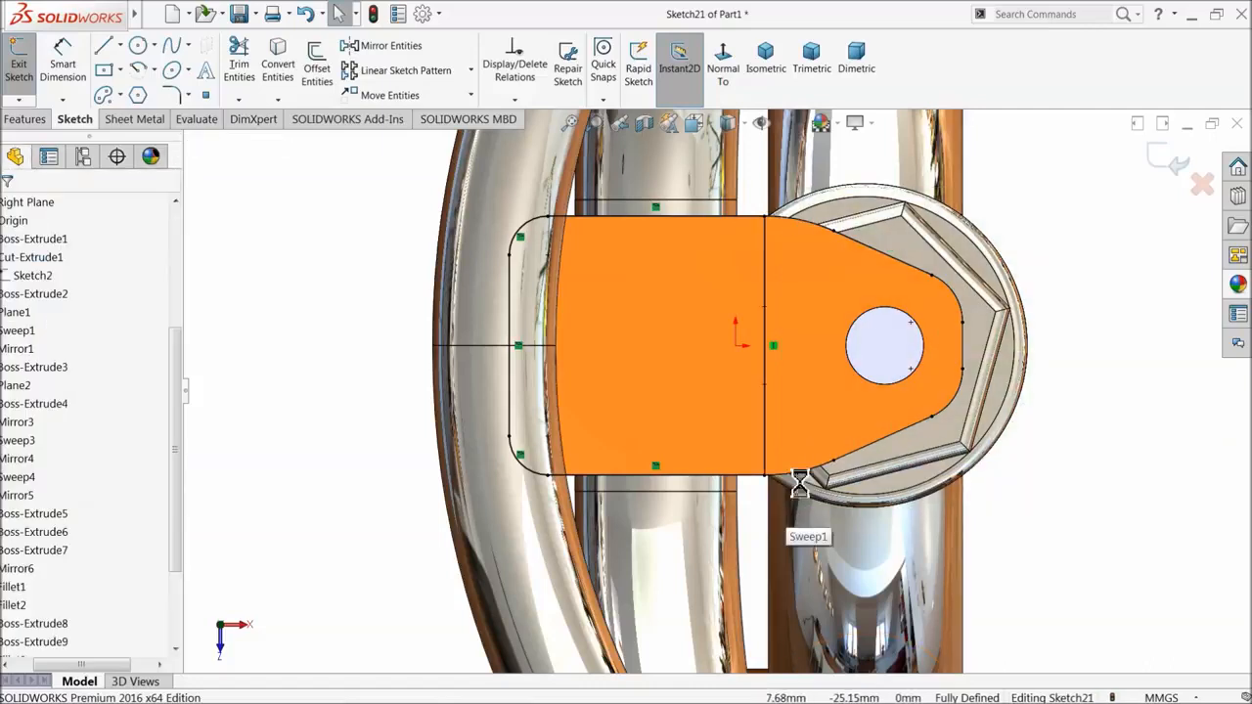
- Try to fillet the upper corner between the outline and the vertical line with a 6 mm radius
click(171, 96)
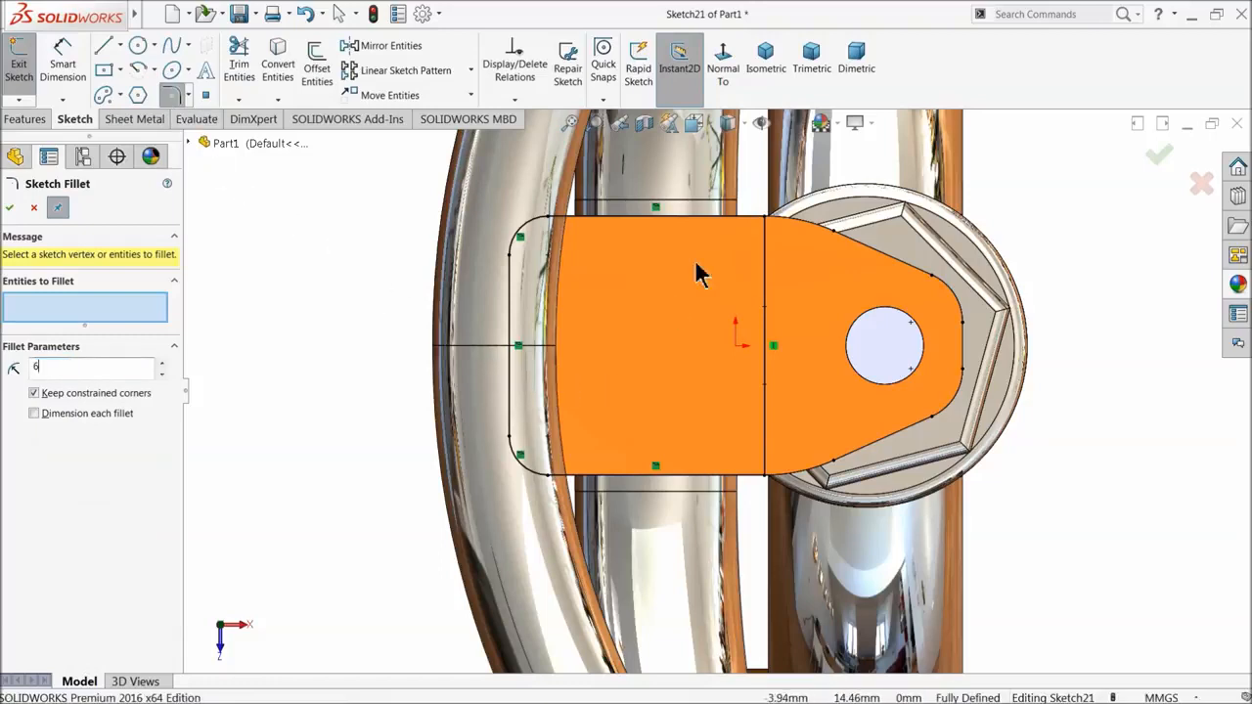
click(764, 223)
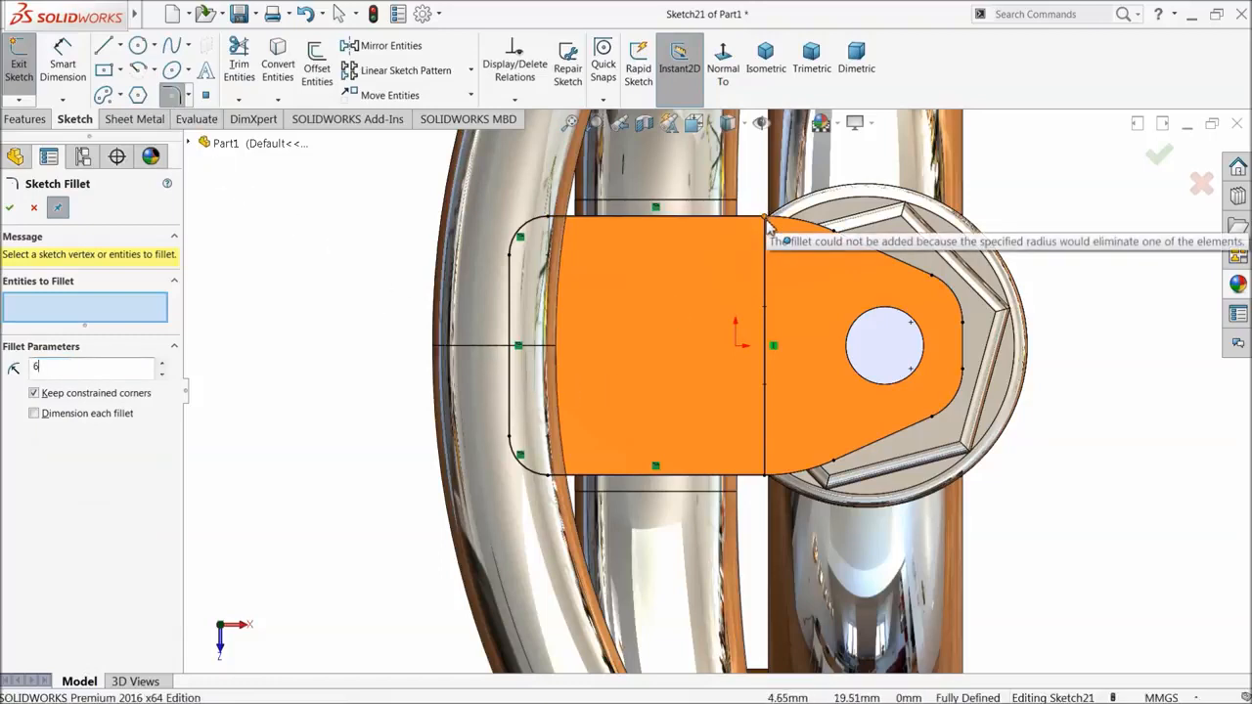
click(33, 209)
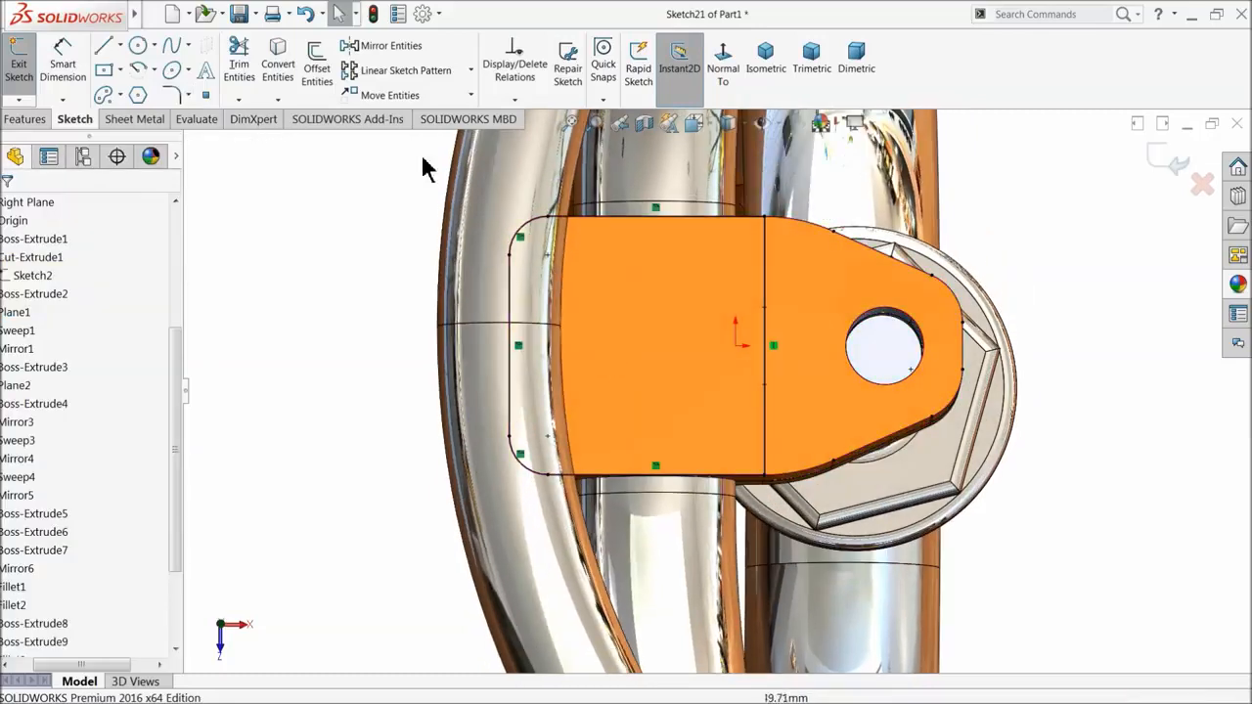
- Try to offset the whole closed outline by 7 mm using a reversed, dimensioned chain offset
click(317, 66)
click(625, 219)
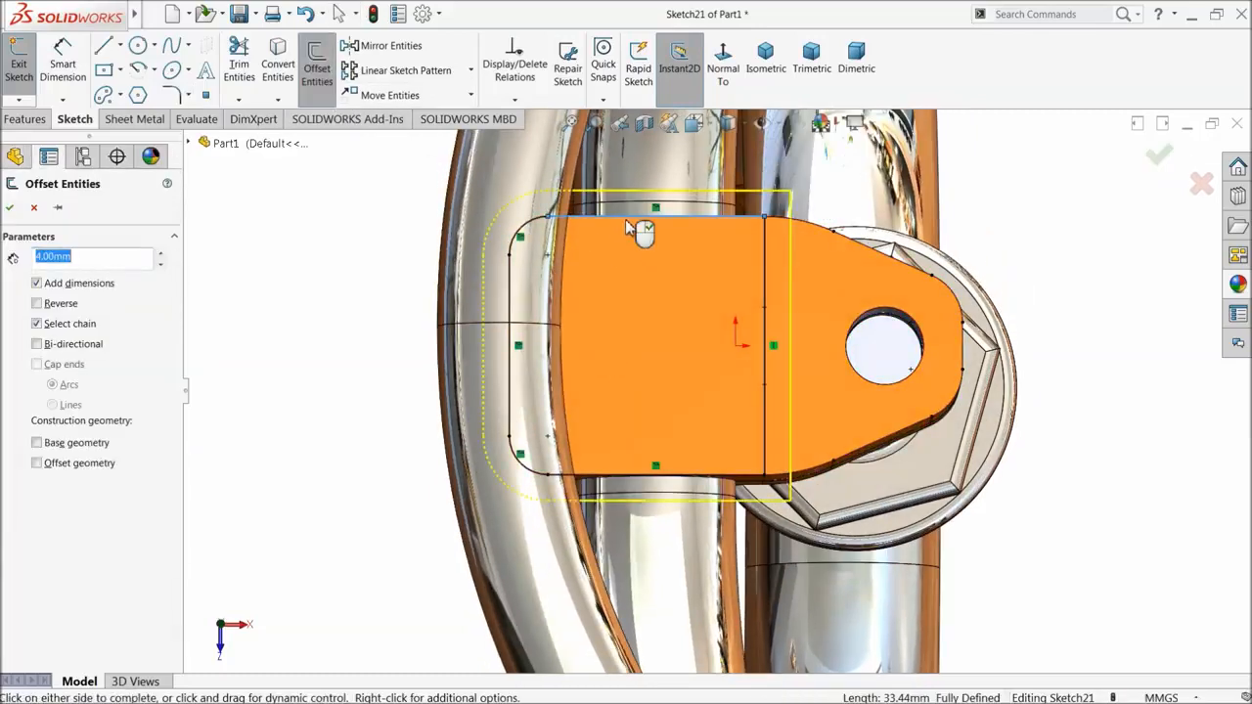
click(37, 304)
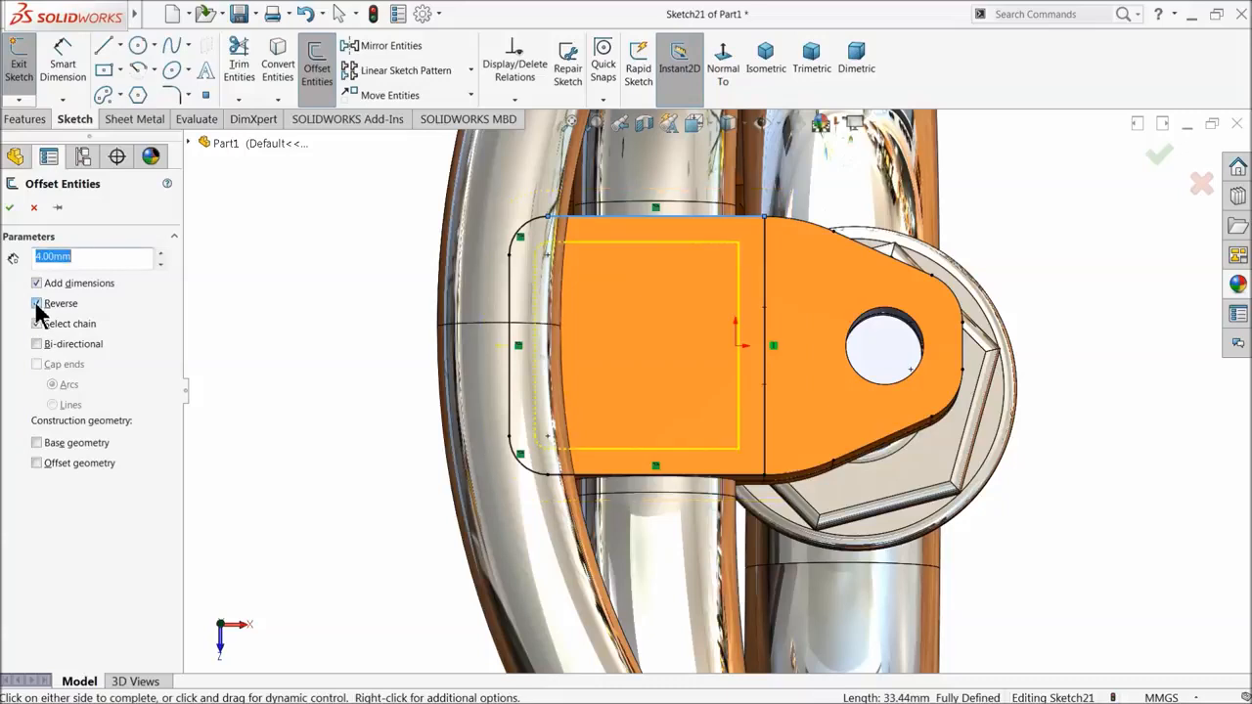
text(7)
click(284, 260)
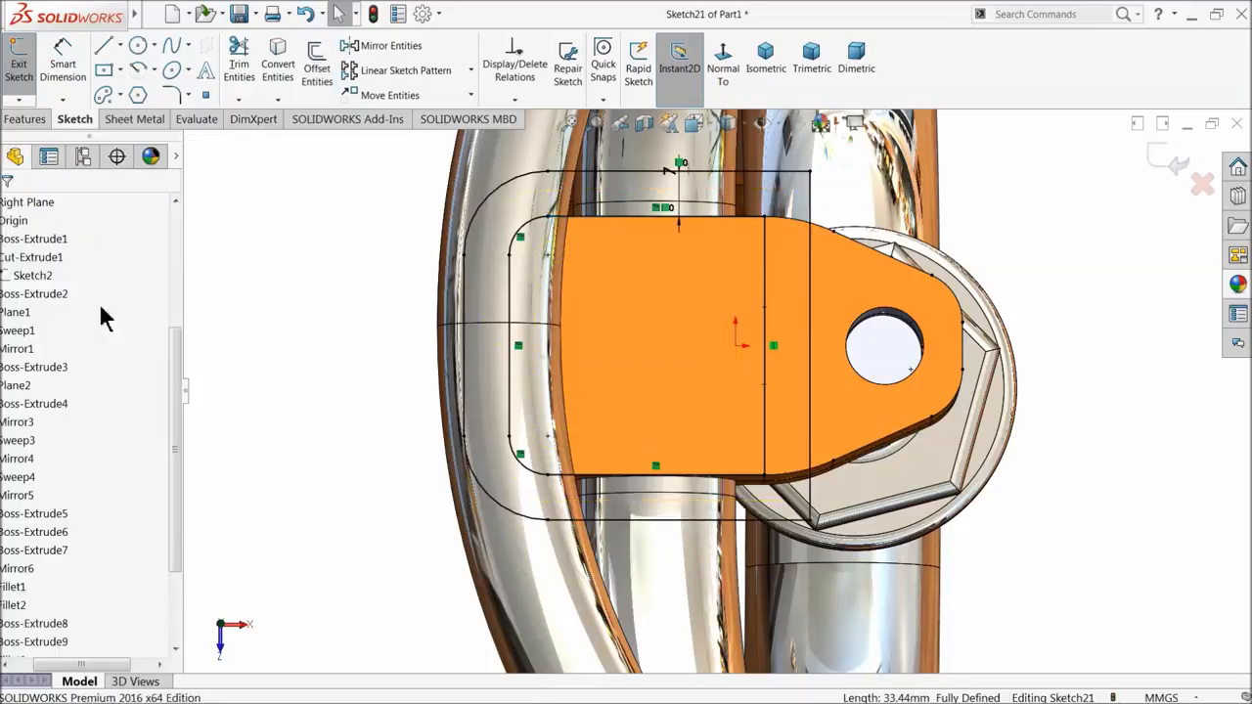
drag(110, 673, 79, 673)
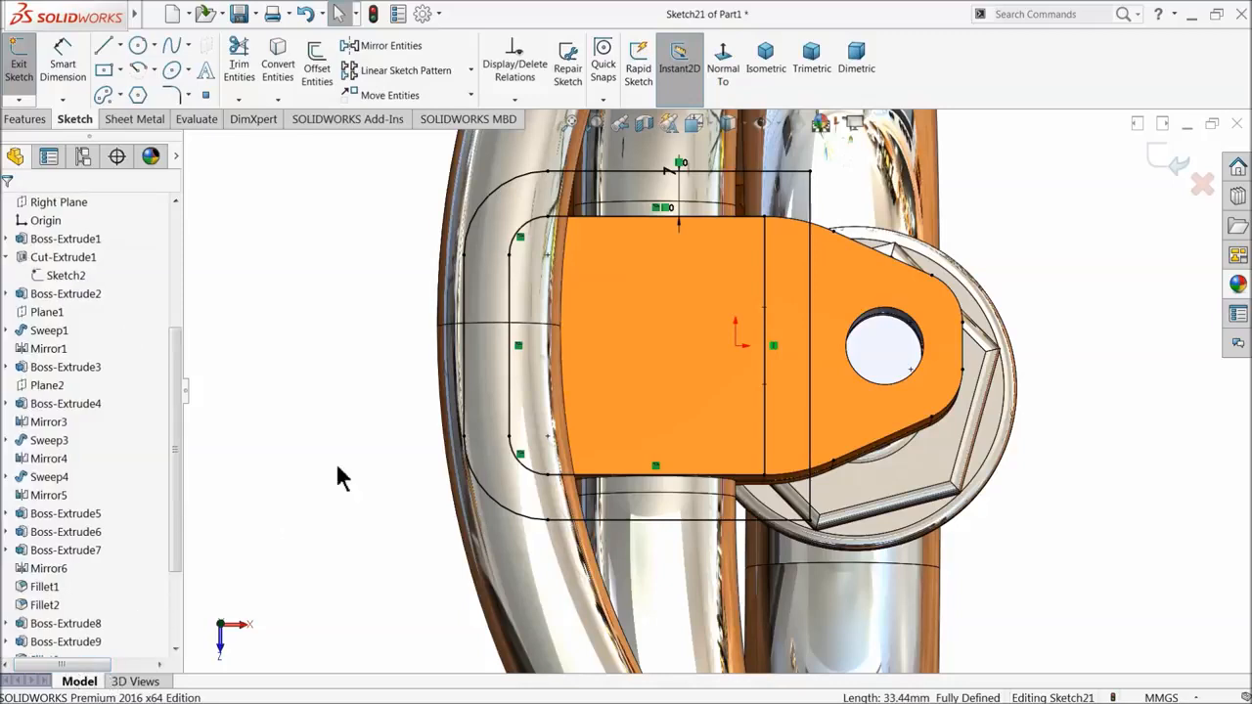
click(307, 15)
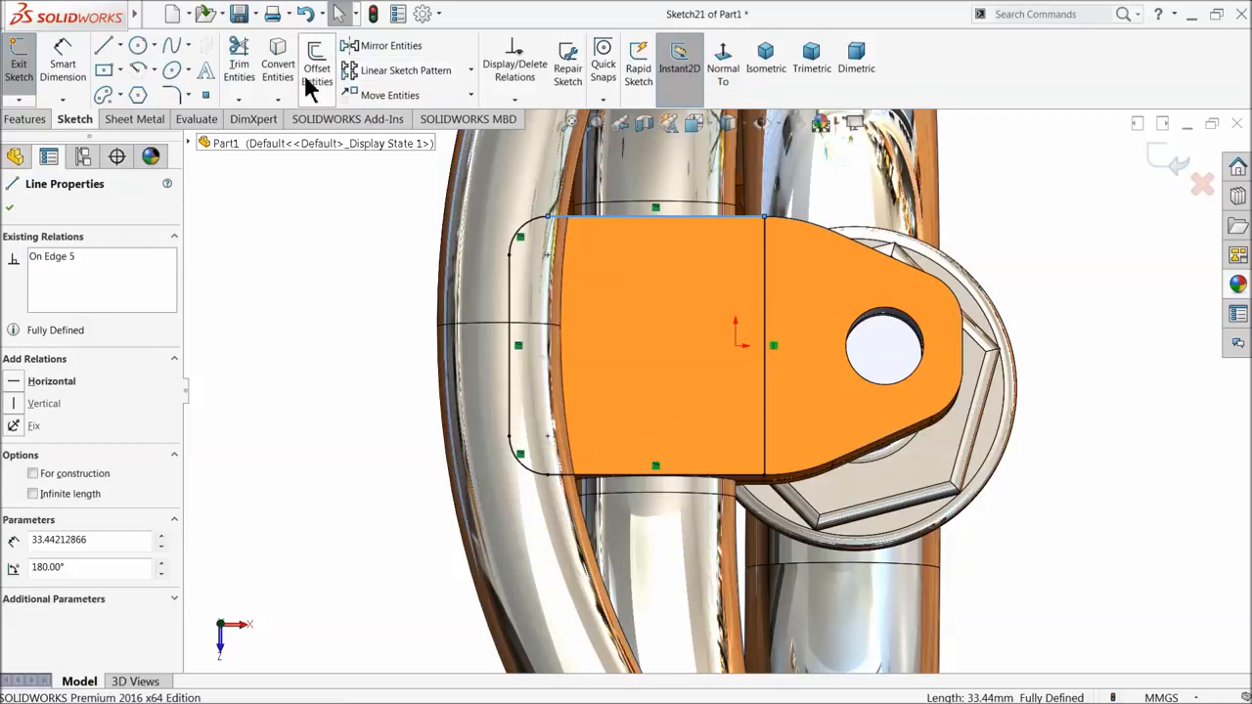
- Offset the closed outline on the block's top face 7 mm inward, using a reversed, dimensioned chain offset
click(318, 71)
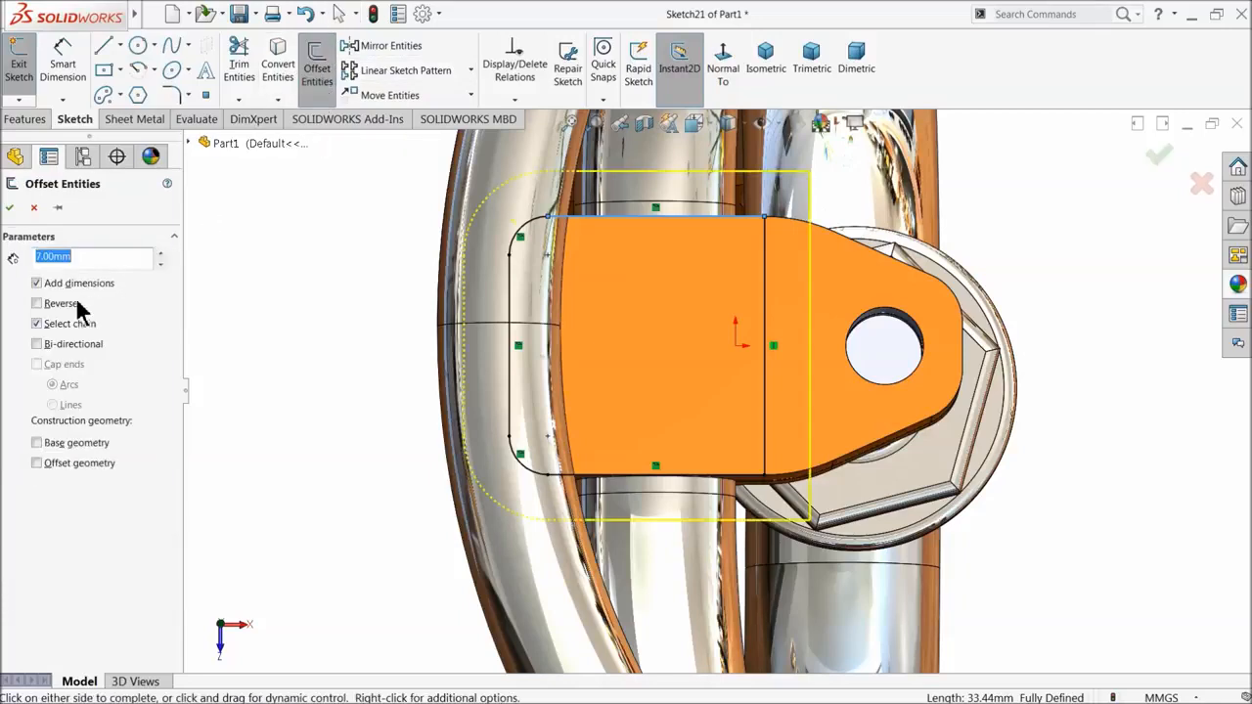
click(37, 304)
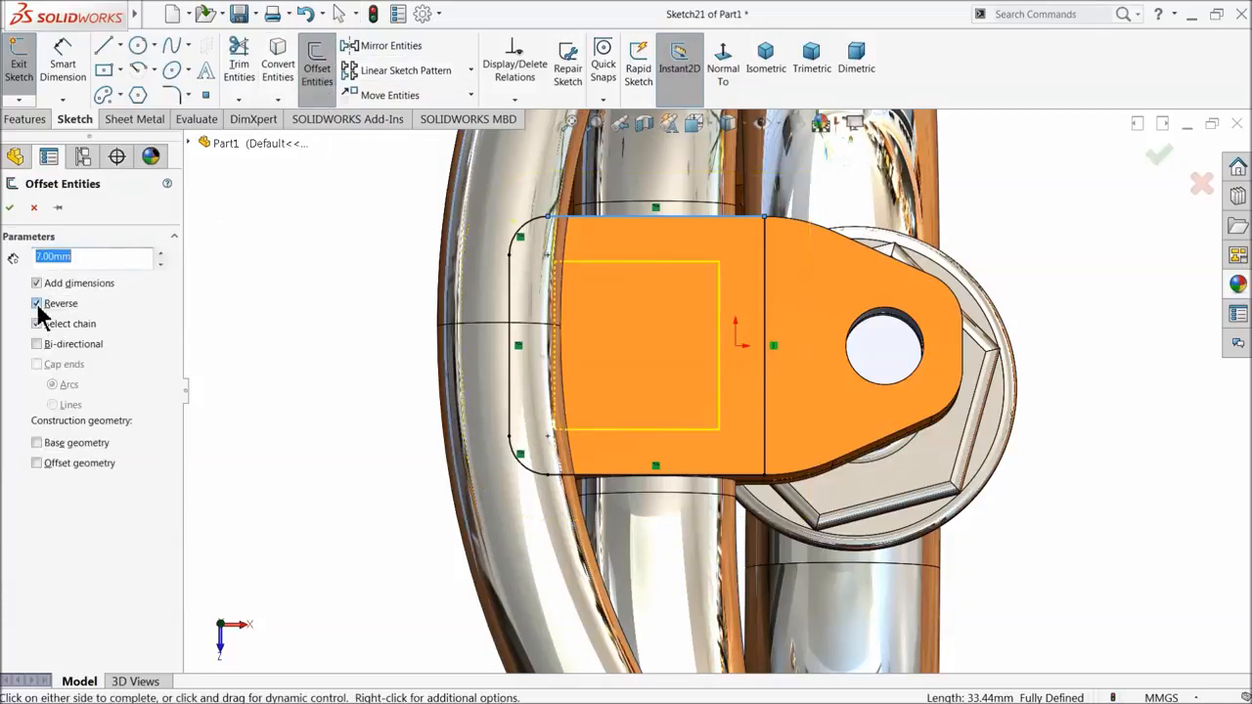
click(12, 209)
middle_drag(357, 431, 384, 413)
scroll(811, 573, down, 3)
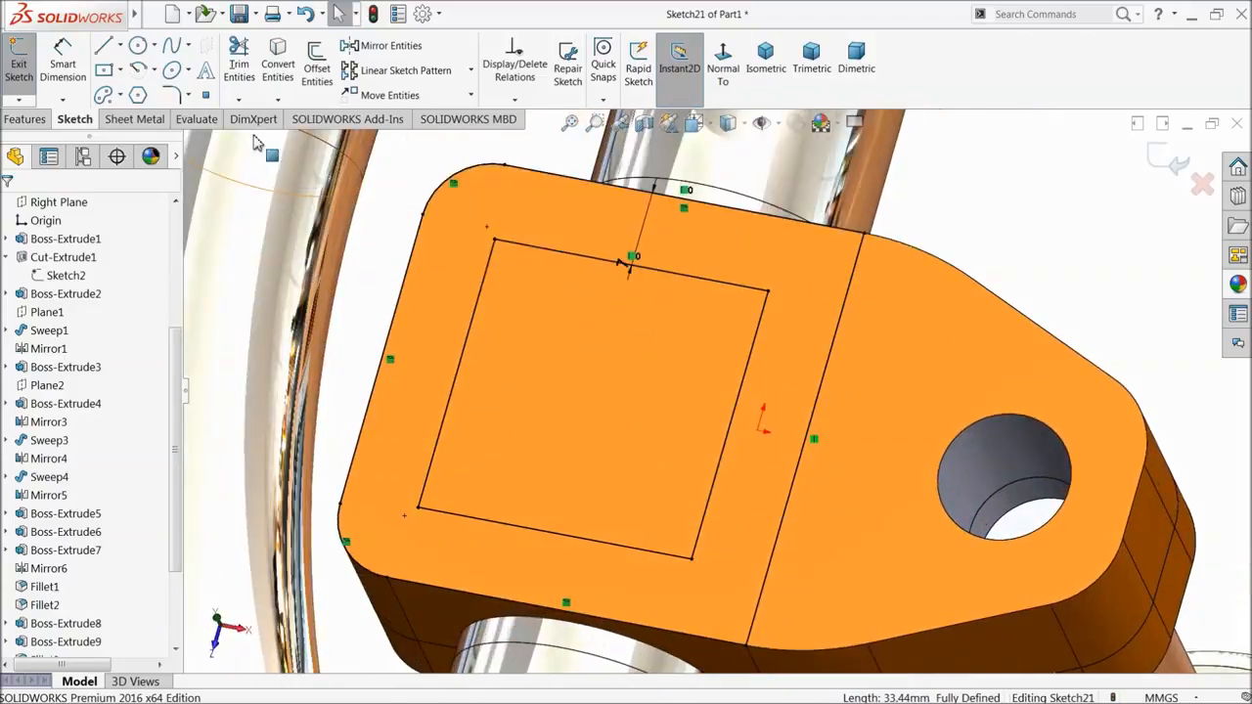
- Fillet all four corners of the inner offset rectangle with a 6 mm radius
click(175, 96)
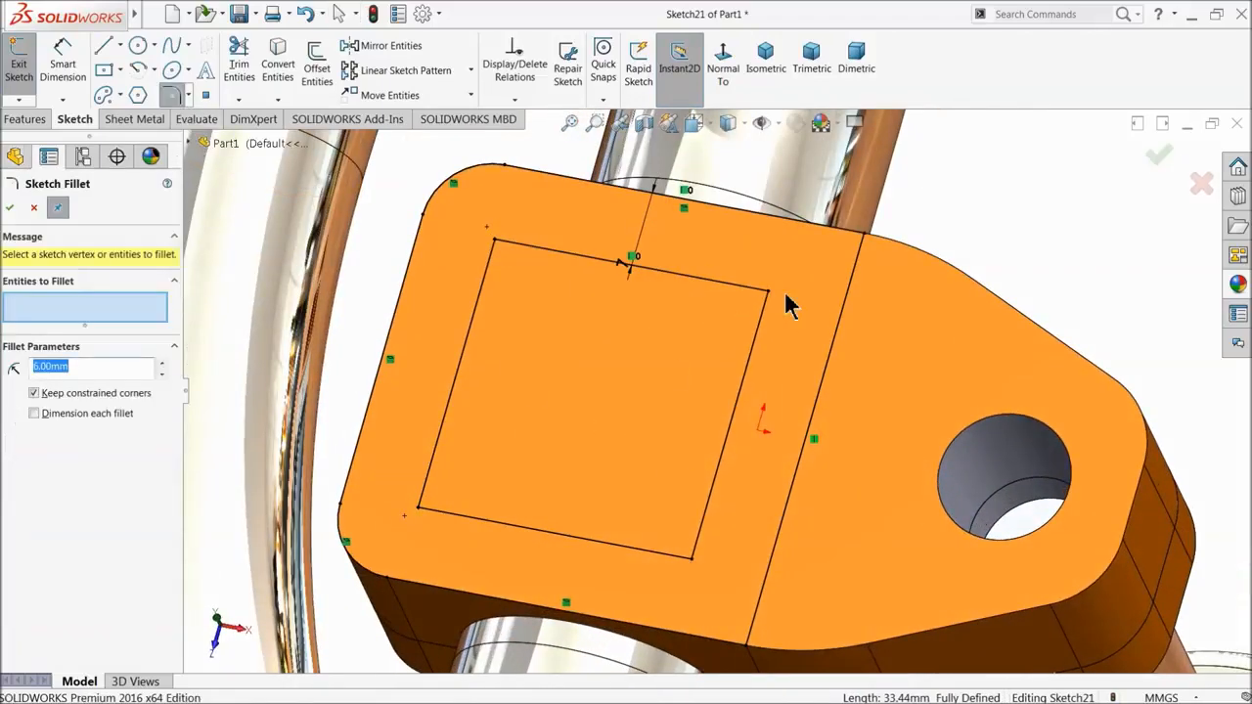
drag(791, 271, 412, 537)
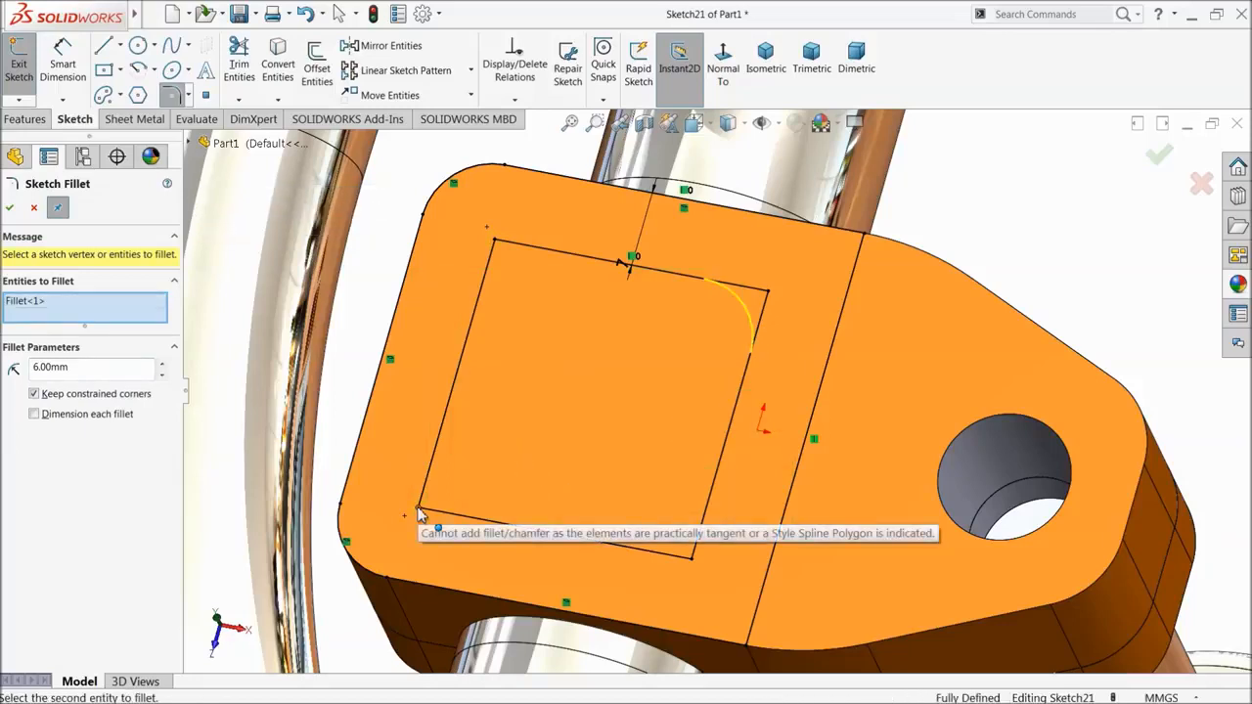
click(421, 511)
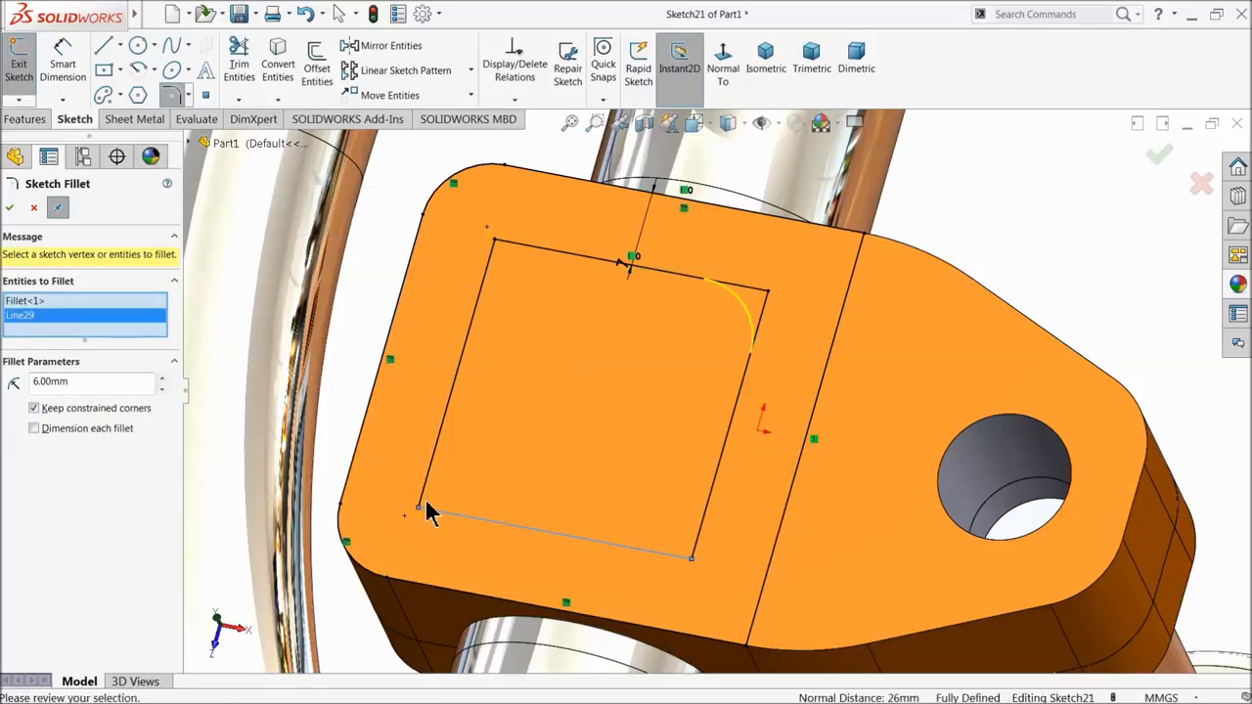
click(495, 241)
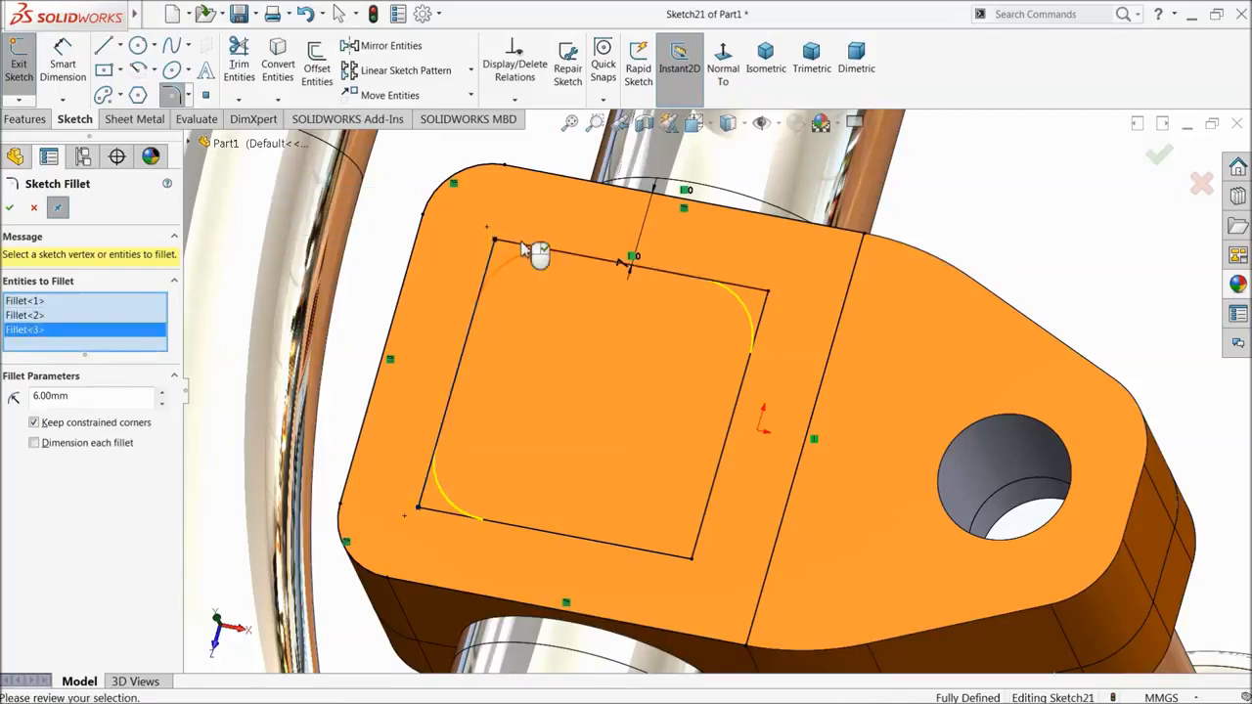
click(693, 558)
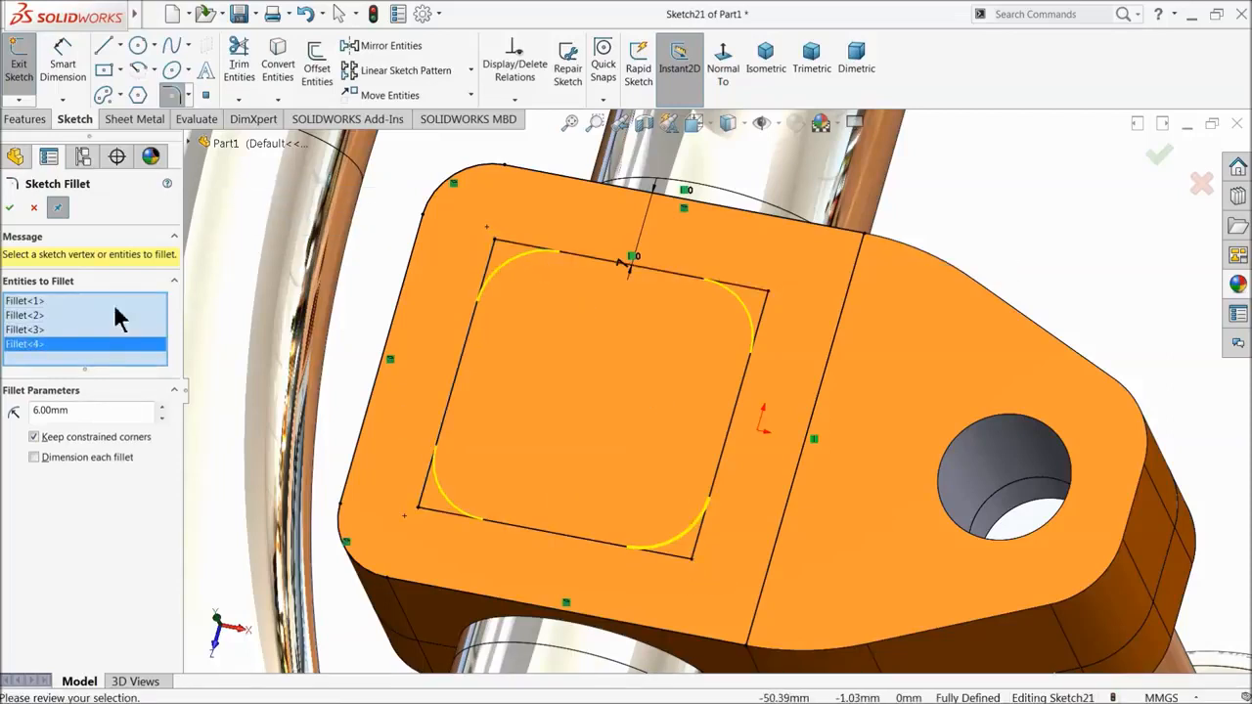
click(10, 210)
click(9, 209)
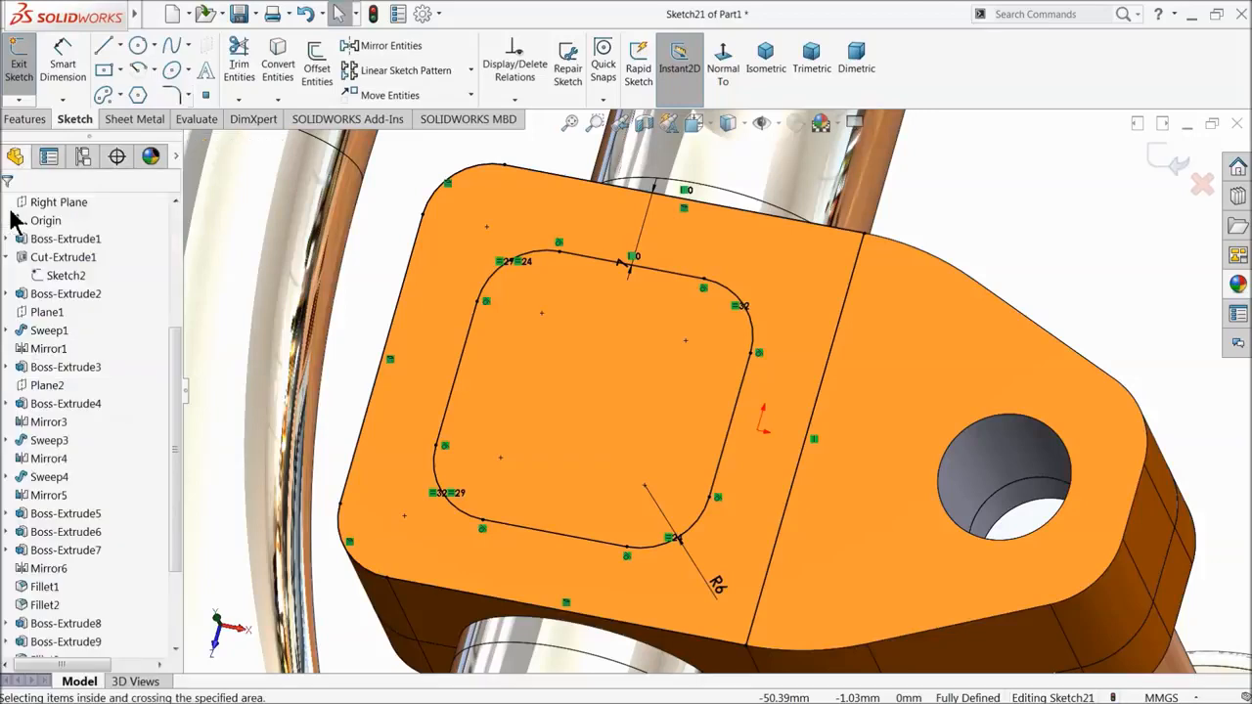
- Cut the sketched profile 2 mm deep into the block's top face as a blind extruded cut
click(27, 119)
click(248, 73)
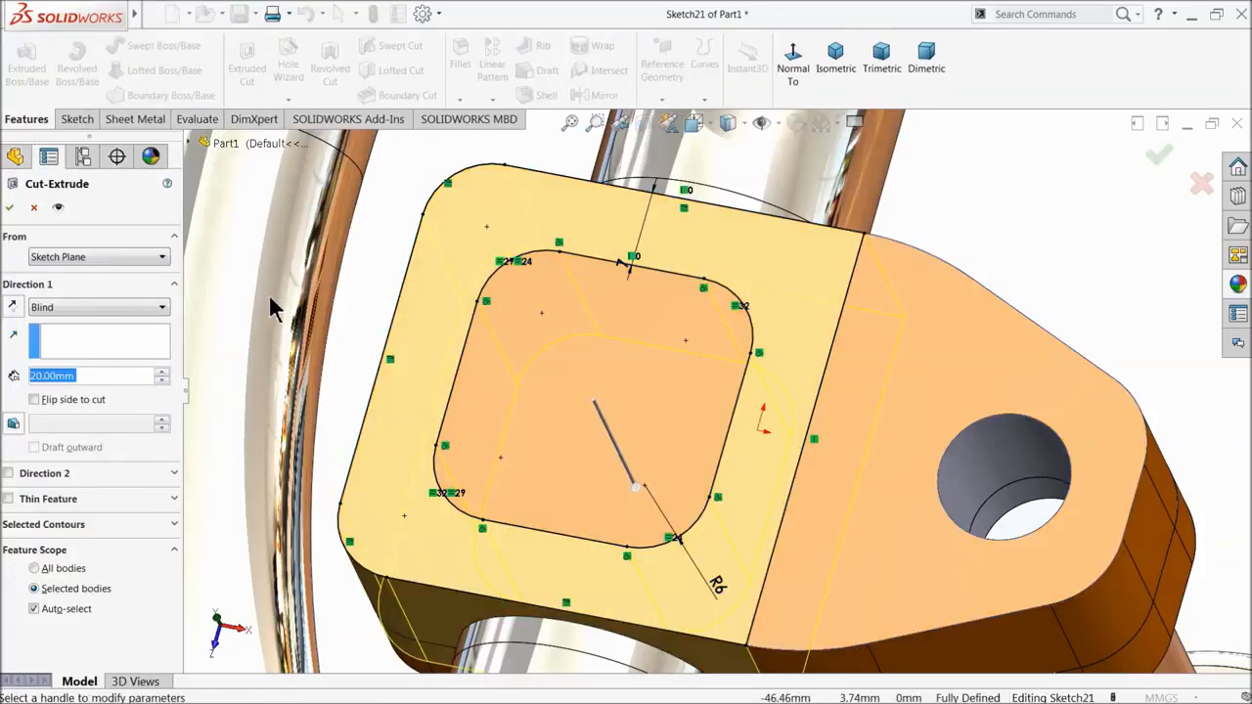
text(2)
key(Return)
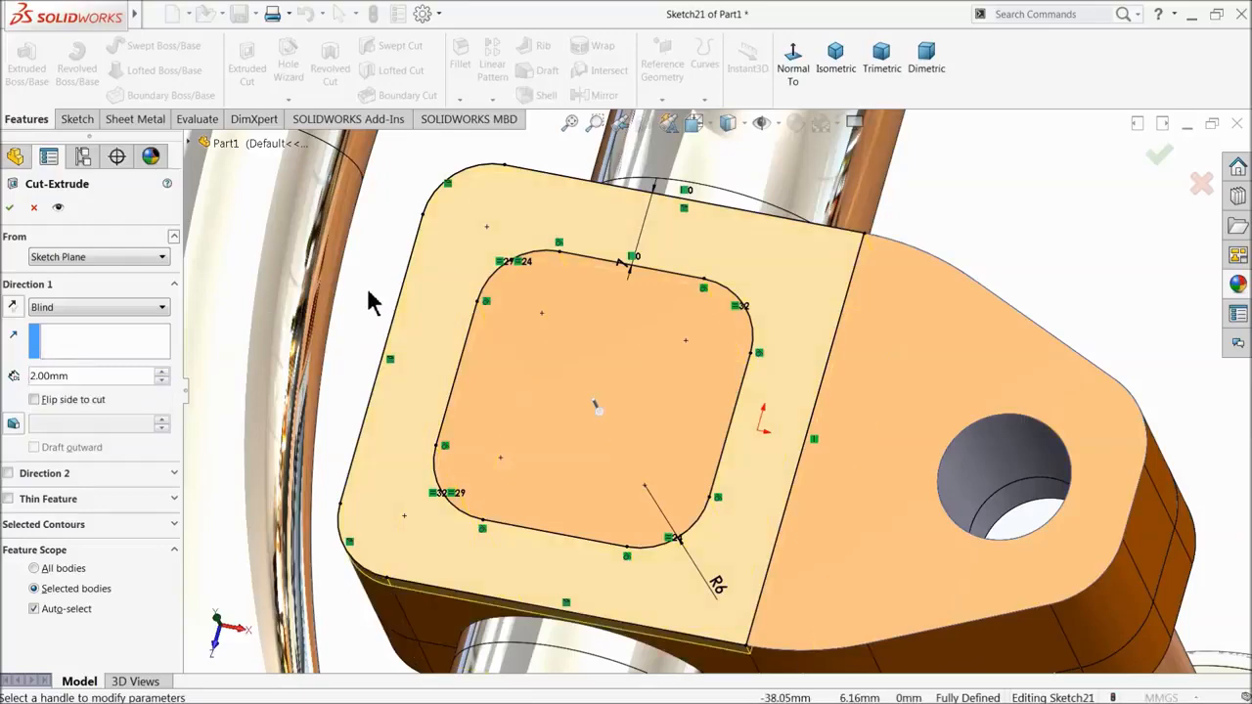
click(10, 208)
middle_drag(589, 376, 860, 271)
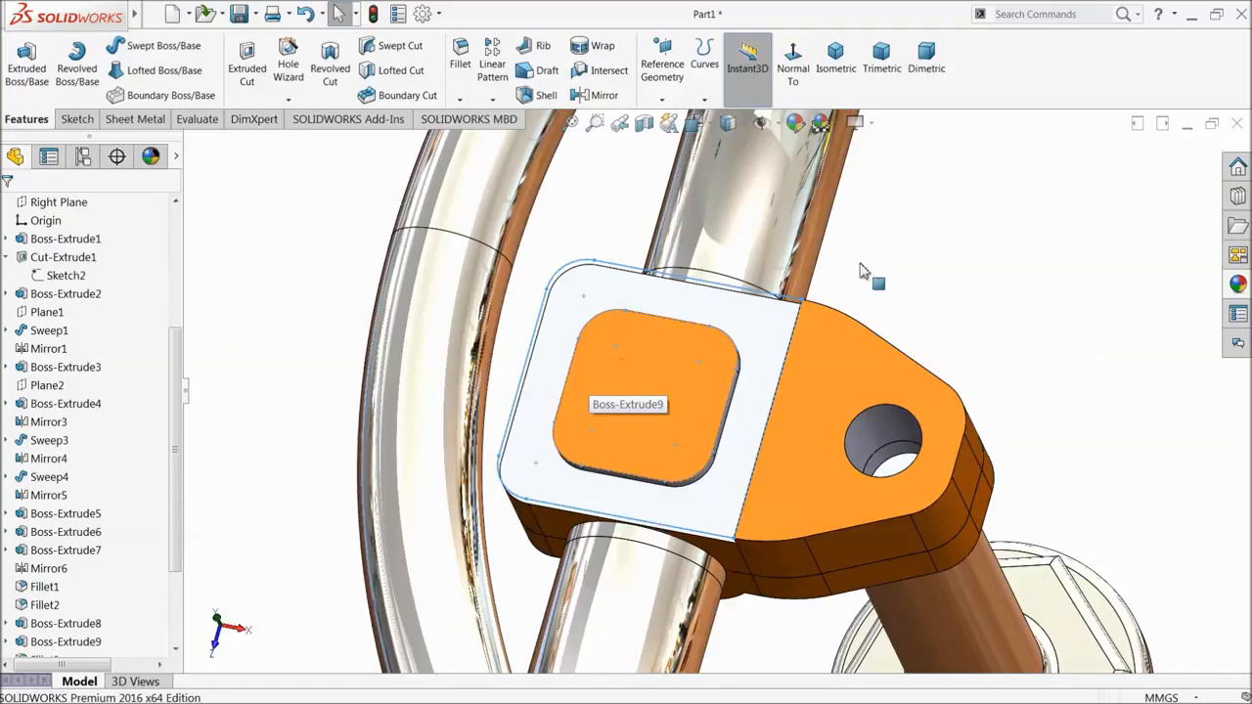
mouse_move(802, 341)
middle_down()
mouse_move(805, 302)
mouse_move(794, 330)
middle_up()
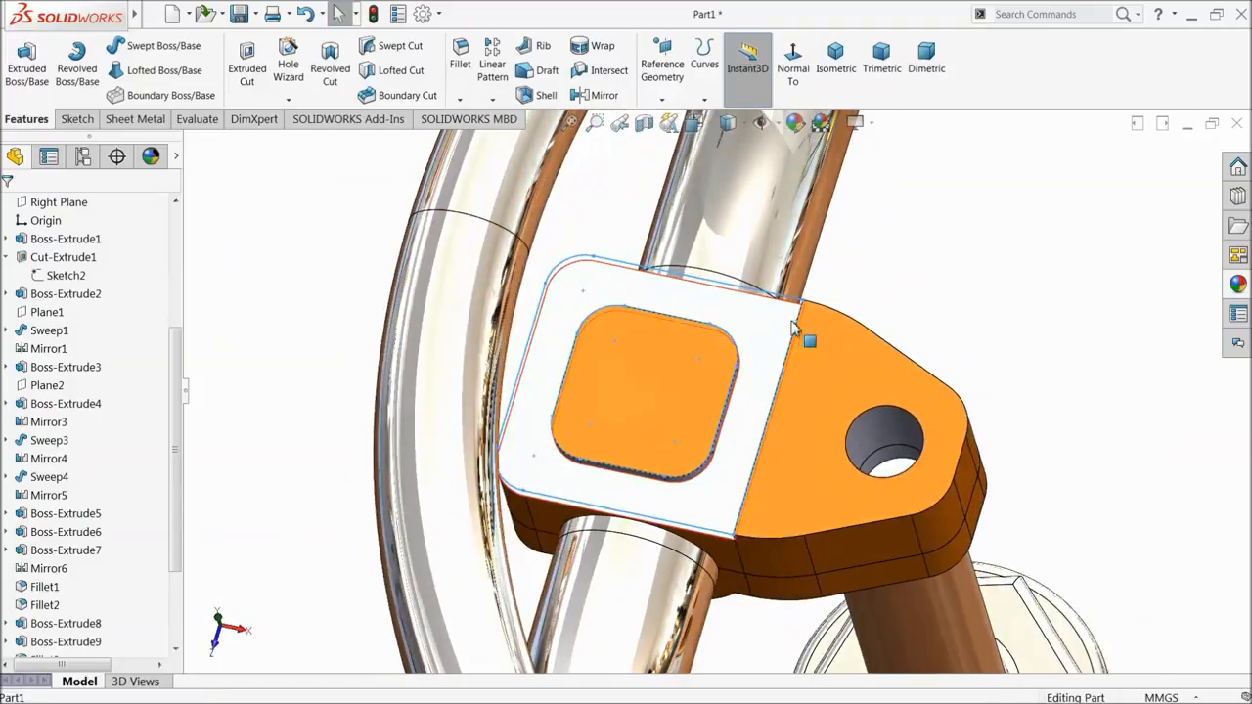
- Edit the 2 mm cut so that its only selected contour is the inner rounded rectangle
drag(182, 566, 80, 659)
click(22, 650)
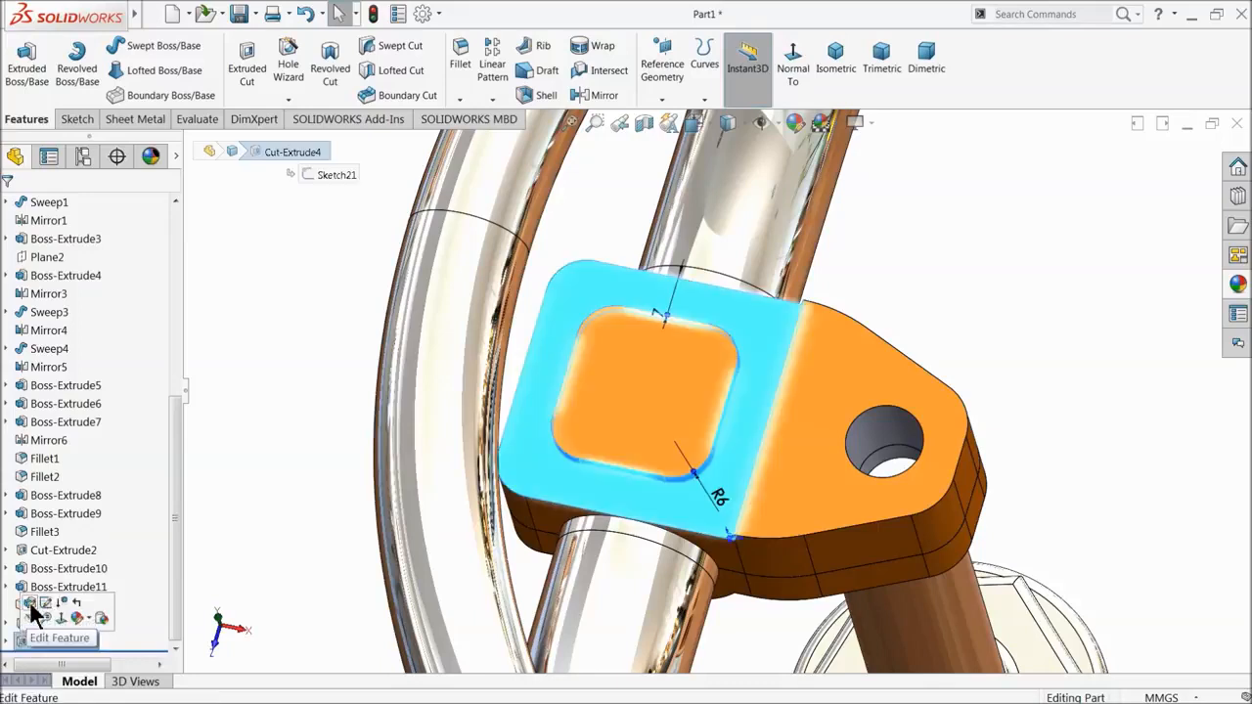
click(39, 587)
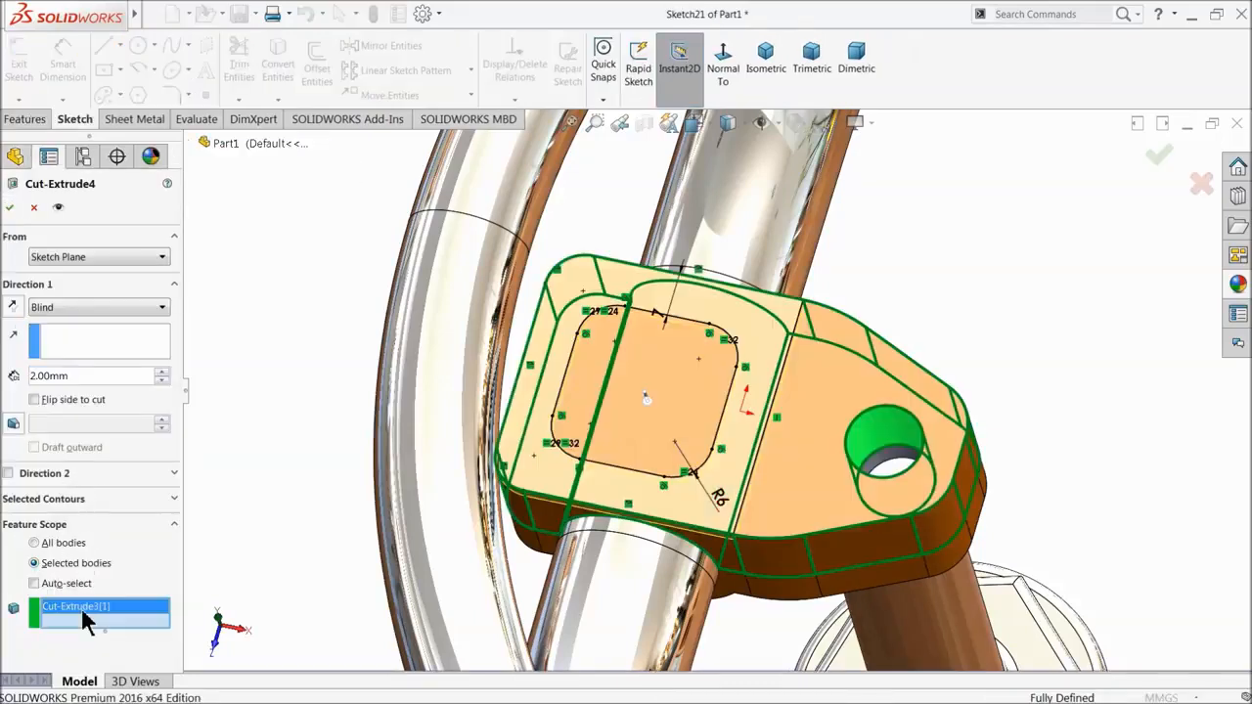
right_click(81, 606)
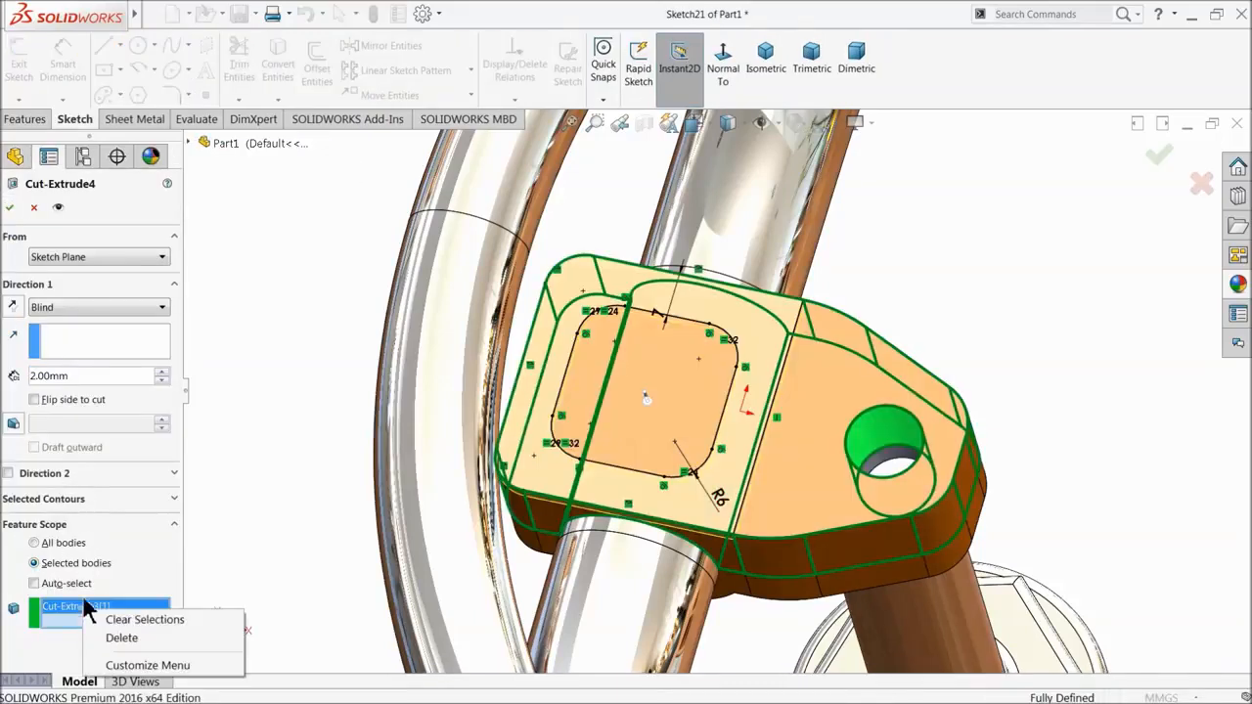
click(73, 510)
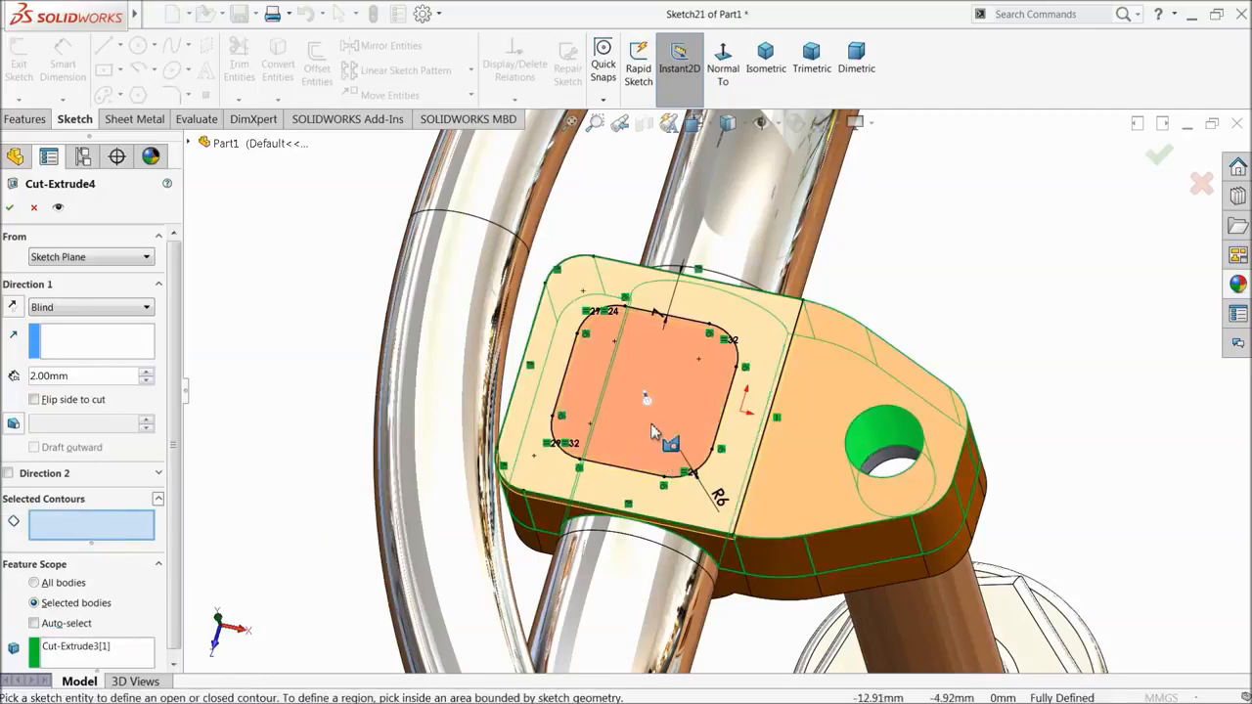
click(652, 425)
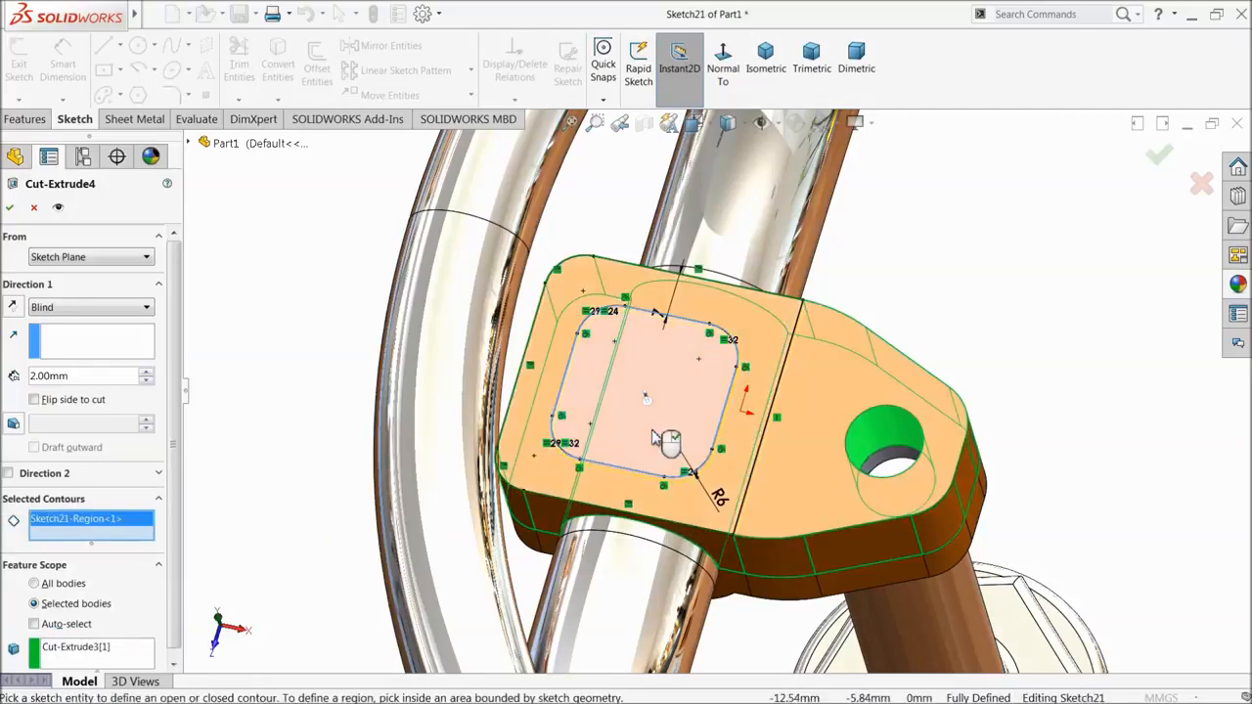
click(9, 207)
- Start a sketch on the block's top face and draw an inscribed-circle hexagon centred on the round hole, about 17.8 mm across corners
mouse_move(544, 411)
middle_down()
mouse_move(562, 428)
mouse_move(531, 414)
mouse_move(551, 410)
middle_up()
scroll(719, 418, up, 3)
middle_drag(717, 431, 711, 489)
scroll(844, 457, down, 6)
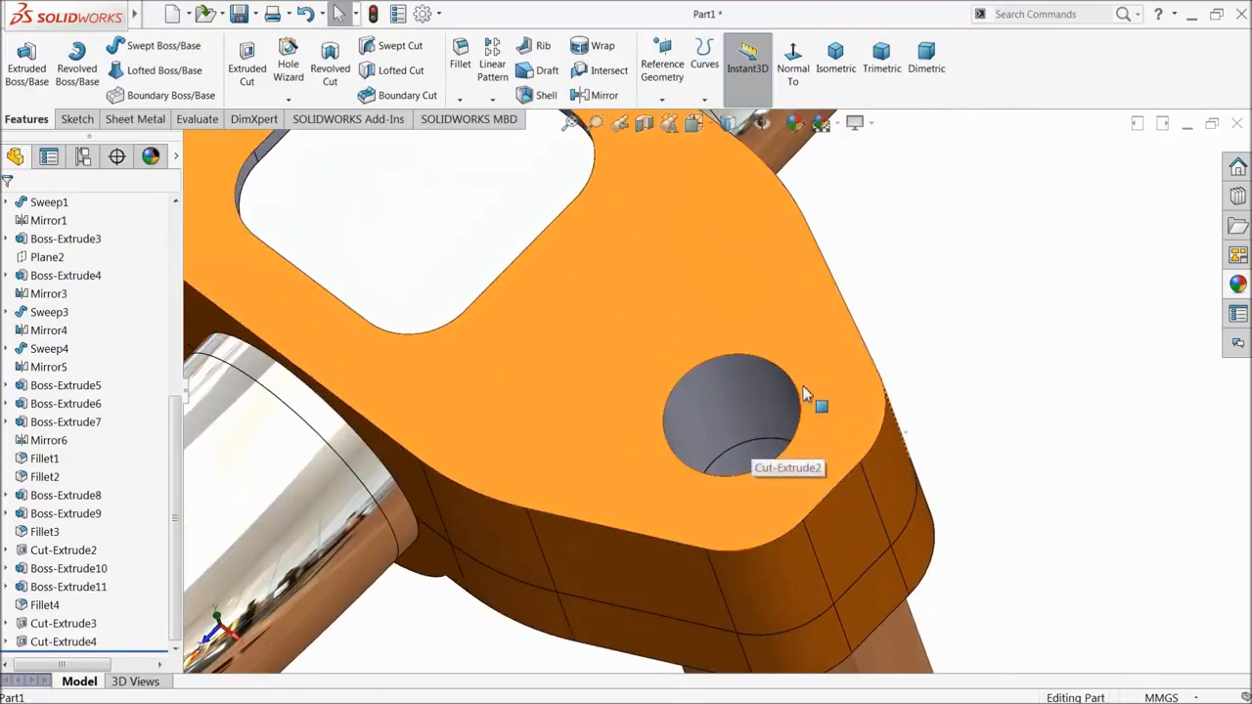
click(827, 375)
click(880, 342)
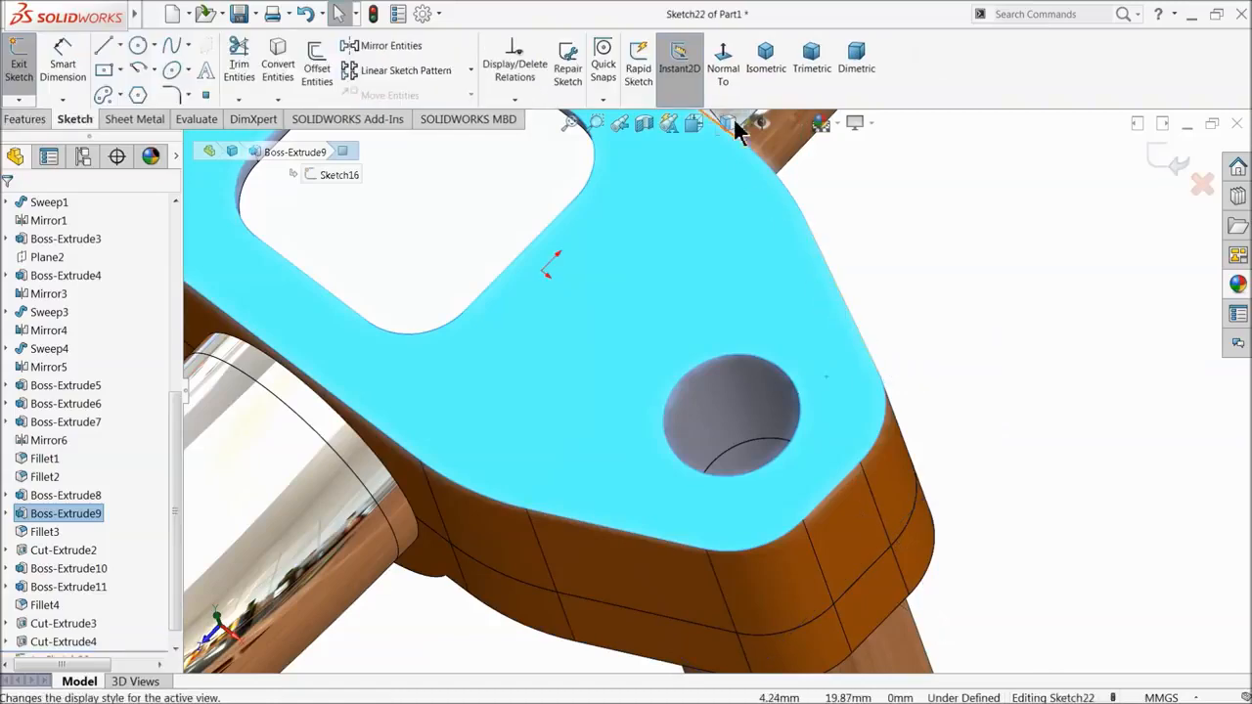
click(723, 68)
scroll(709, 445, down, 5)
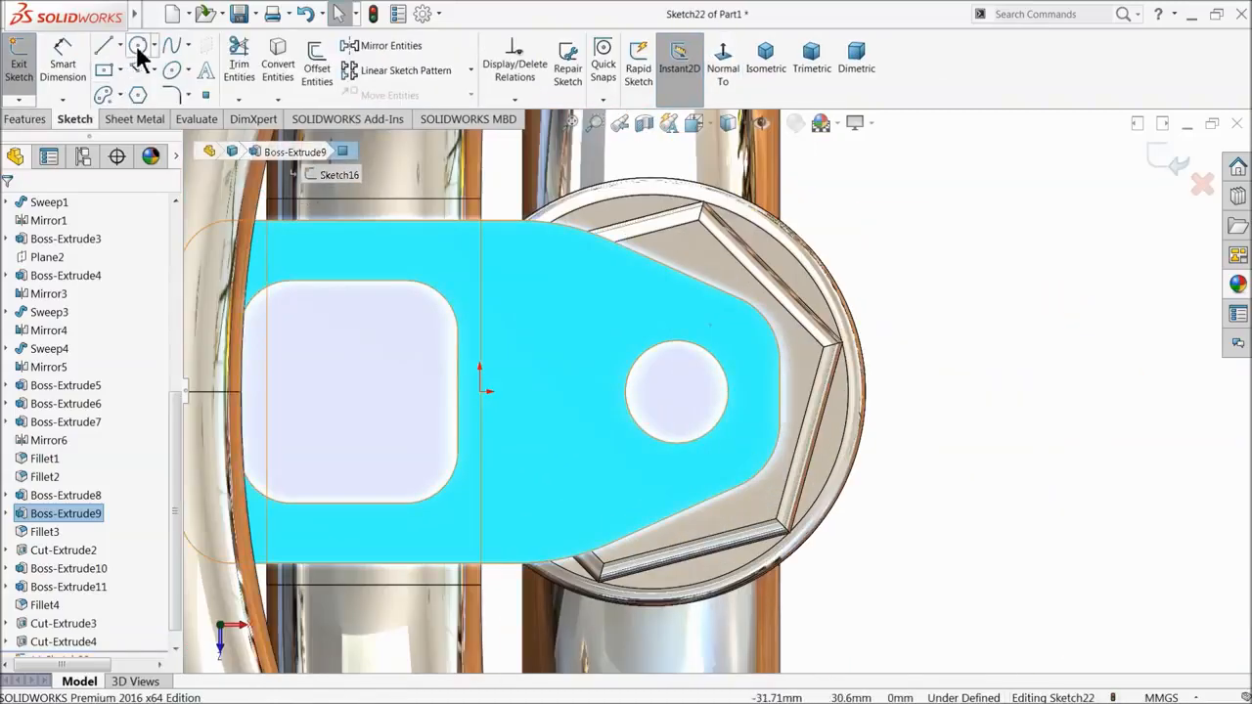
click(138, 94)
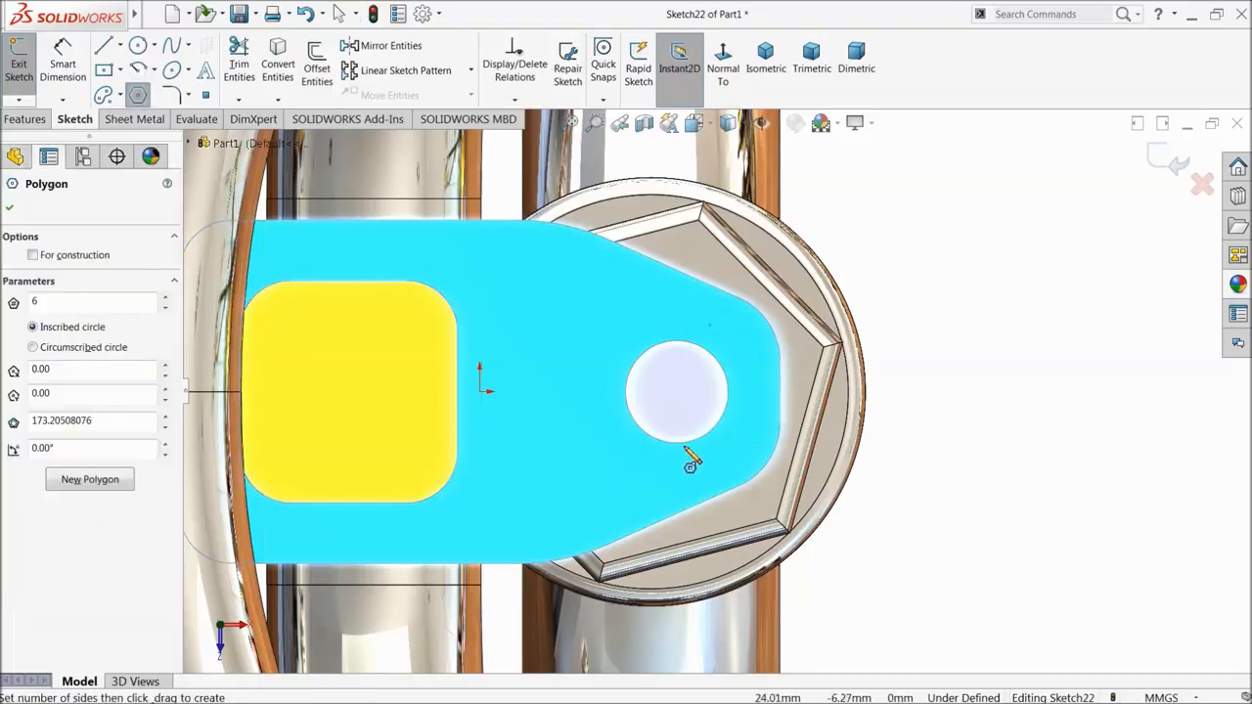
drag(676, 392, 601, 391)
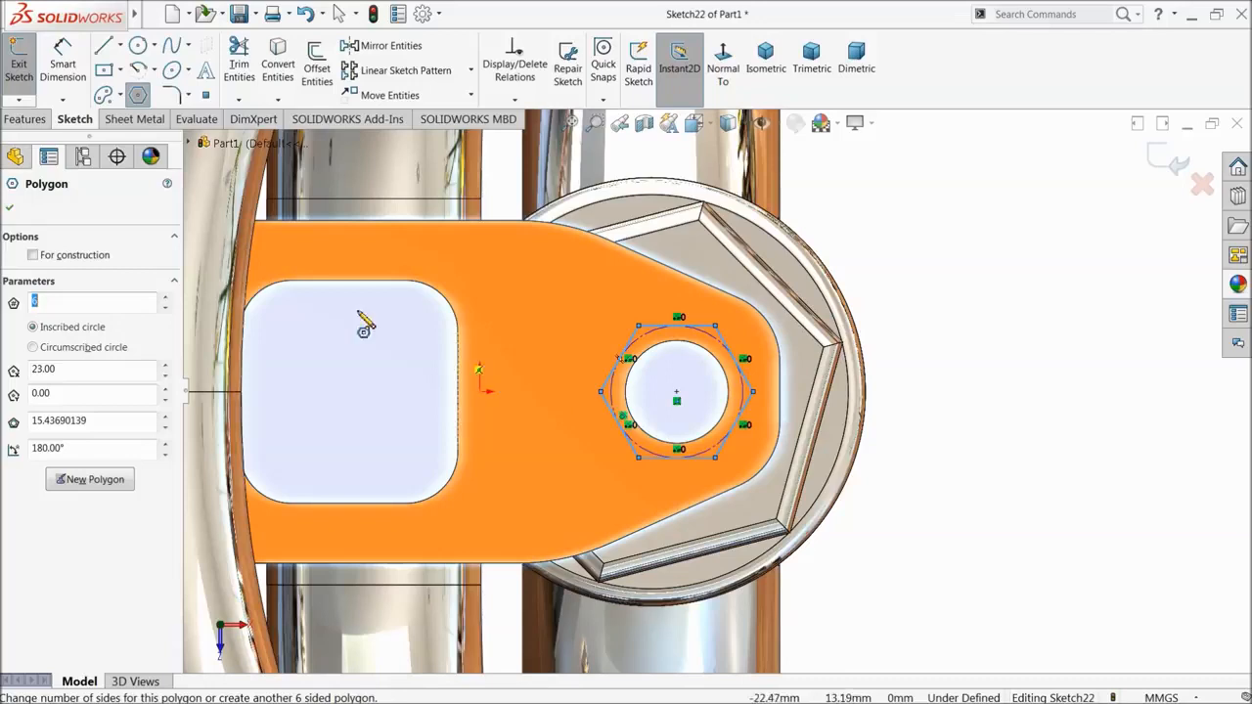
- Dimension the hexagon's width between its two opposite horizontal corners as 17 mm
click(59, 54)
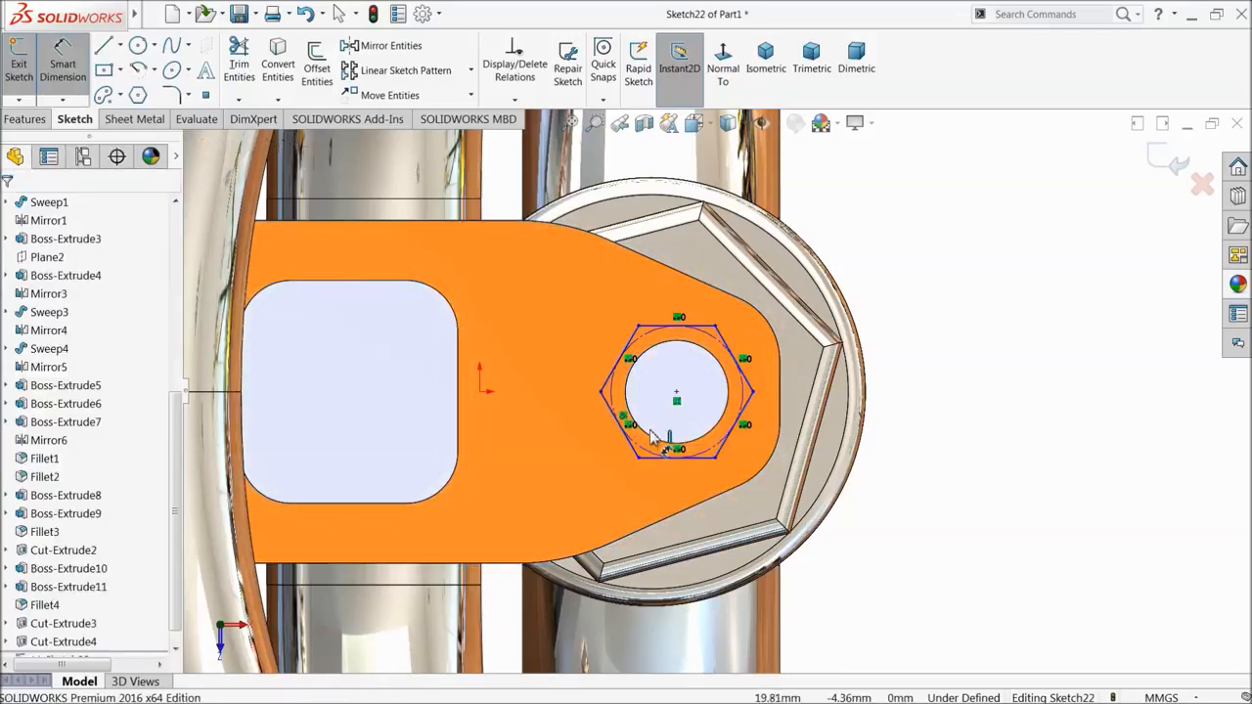
click(601, 392)
click(753, 393)
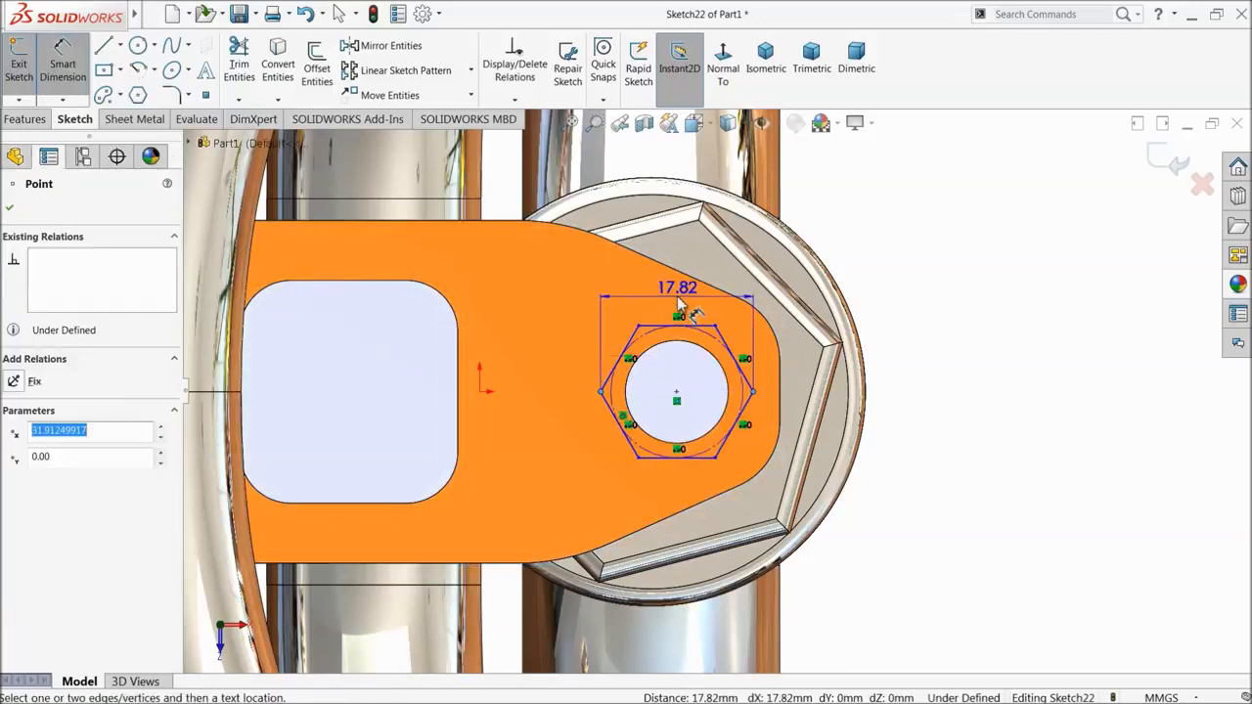
click(679, 305)
text(17)
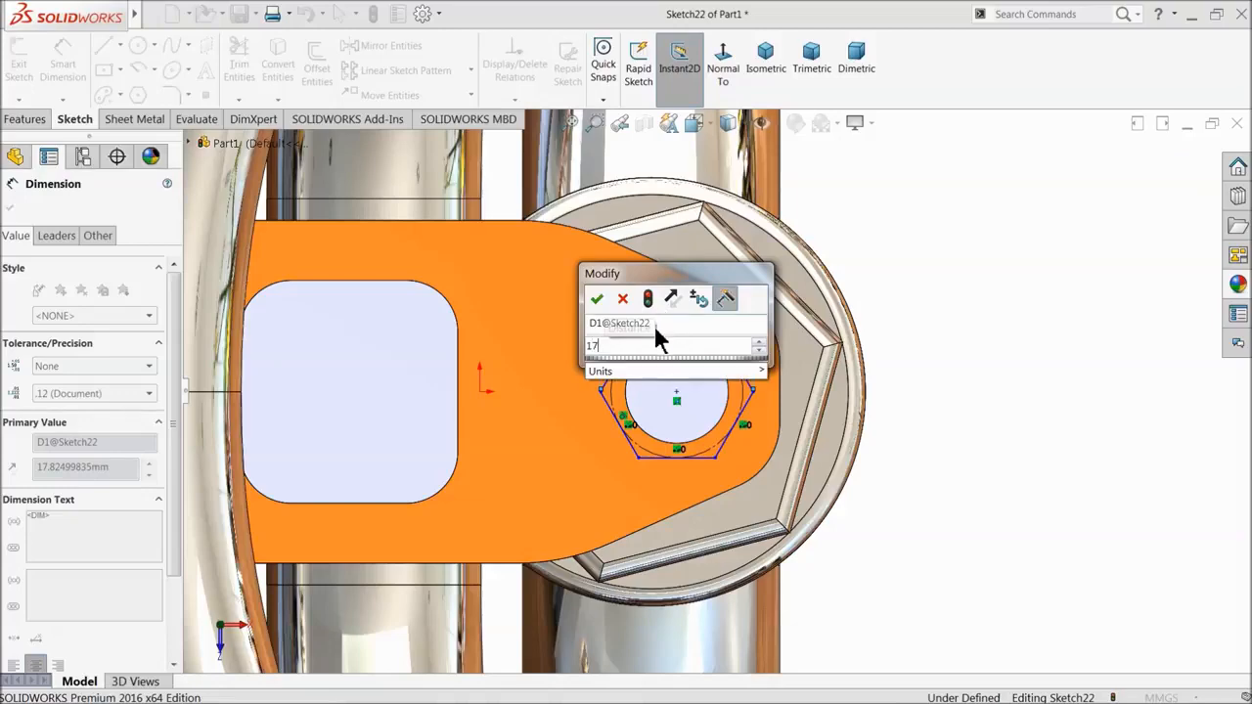
key(Return)
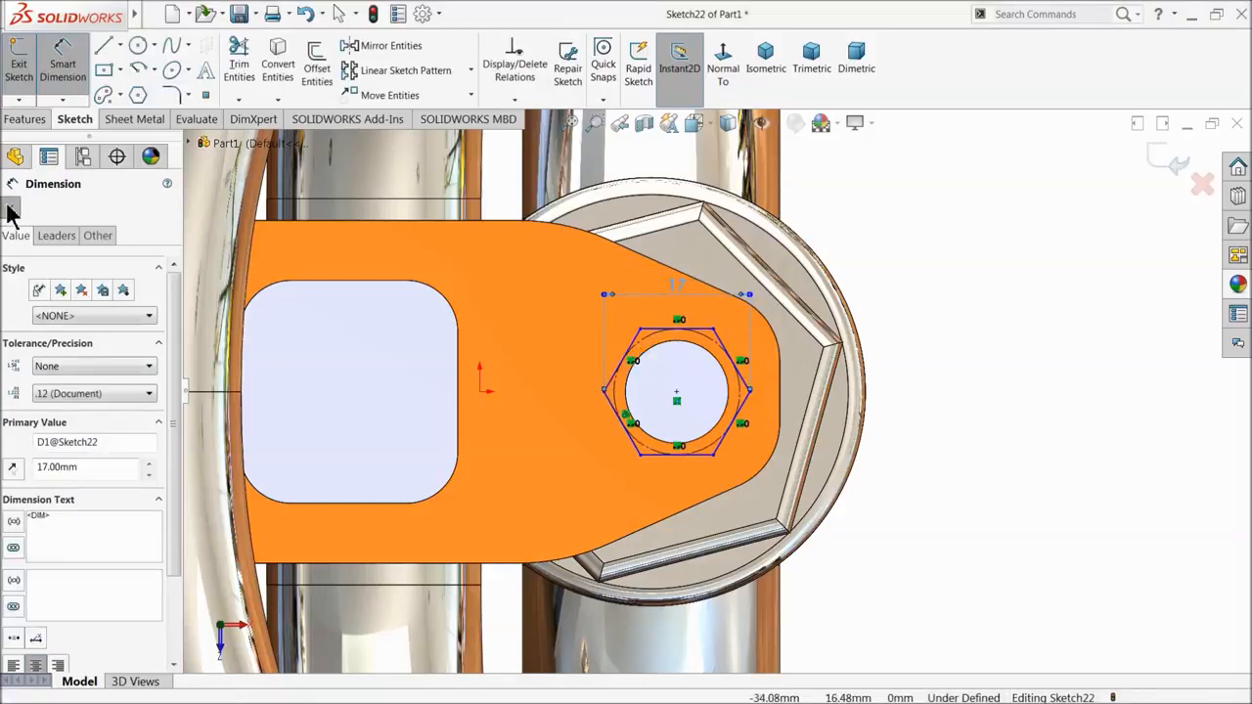
click(9, 206)
- Extrude the hexagon 5 mm up from the block's top face as a blind boss with merged result
click(26, 118)
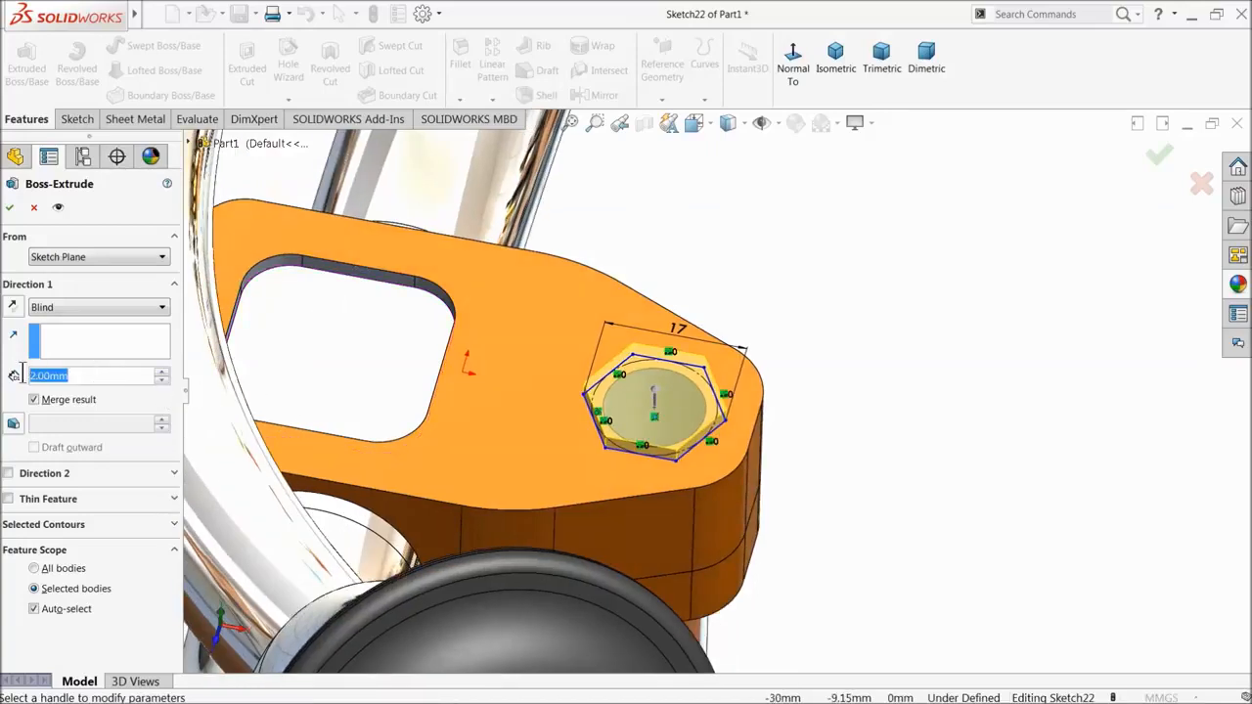
text(50mm)
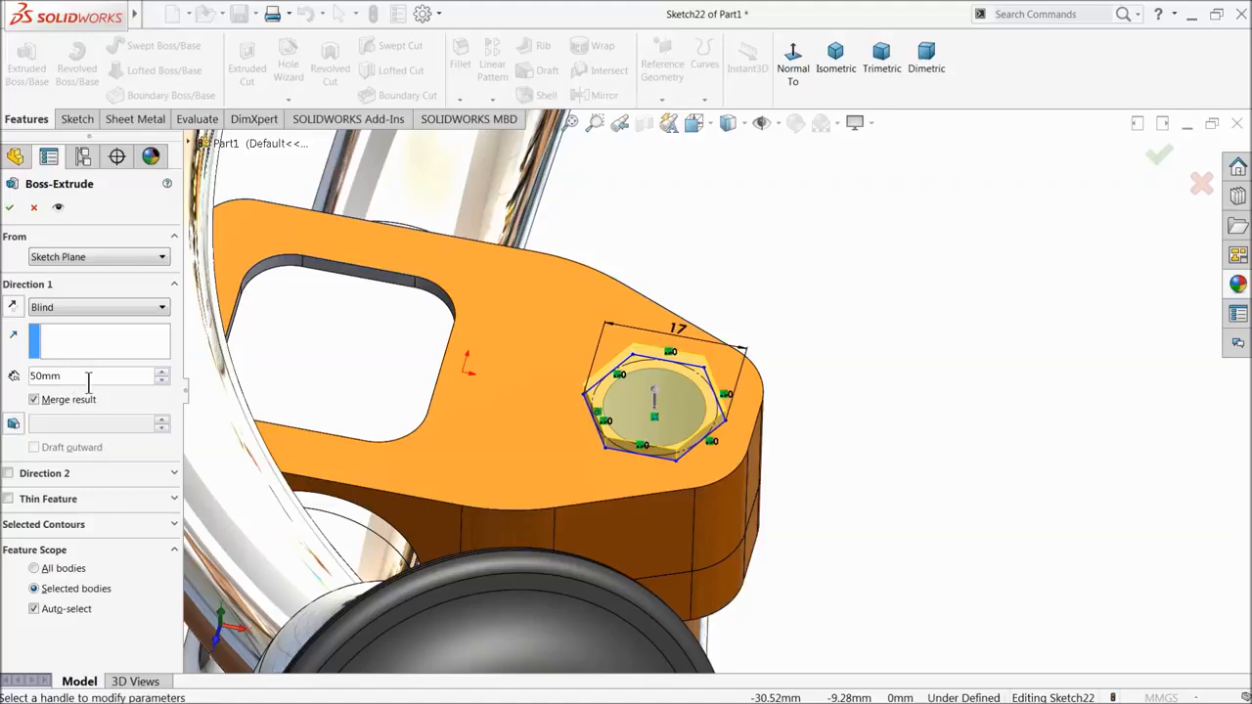
key(Return)
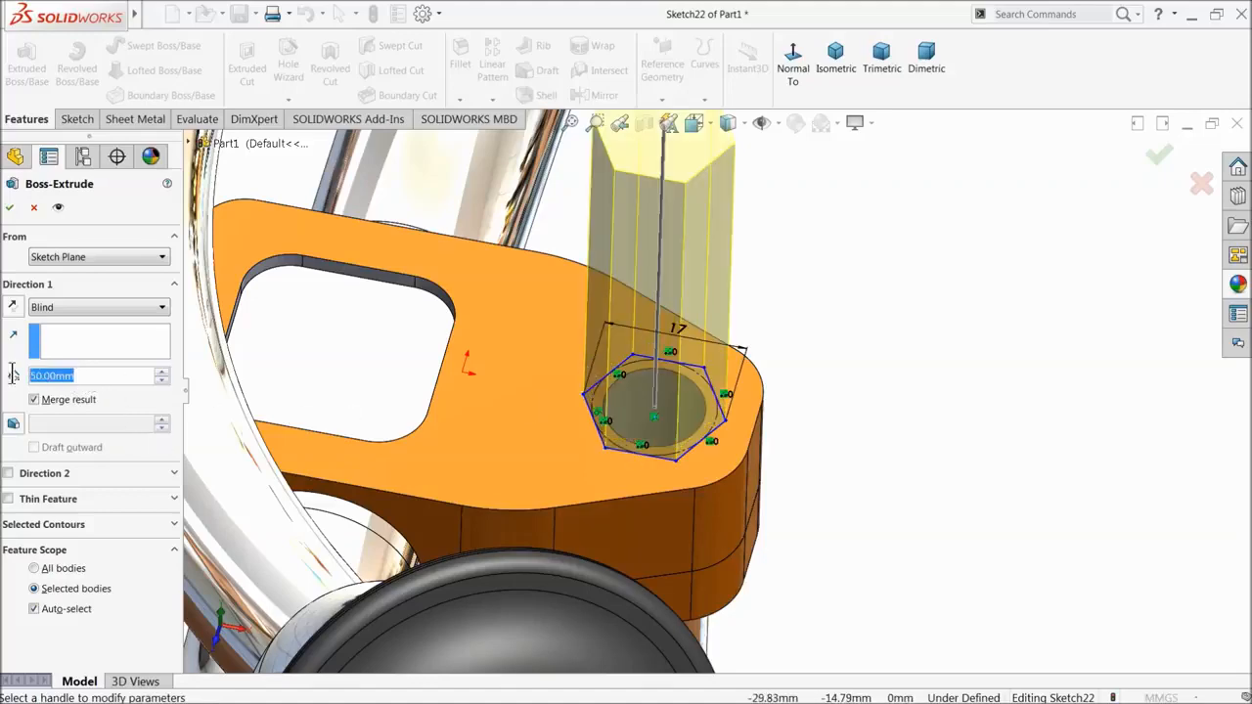
text(5)
key(Return)
mouse_move(636, 425)
middle_down()
mouse_move(635, 349)
mouse_move(622, 430)
middle_up()
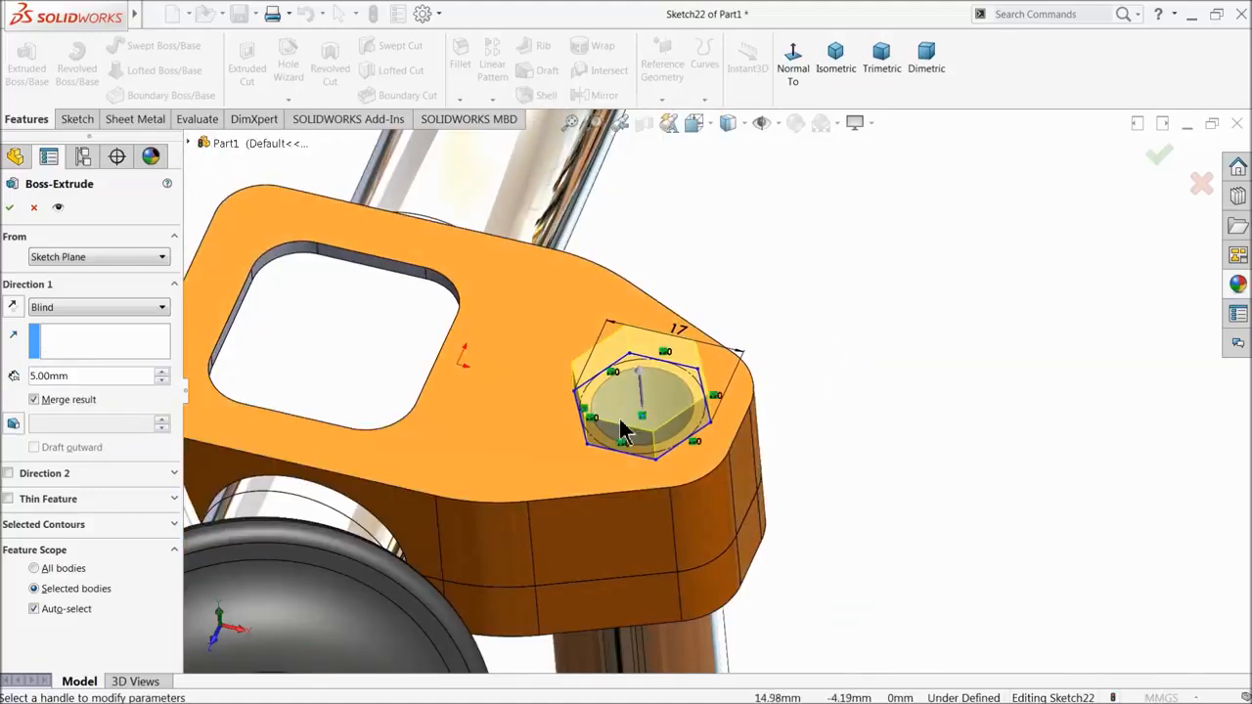
click(12, 209)
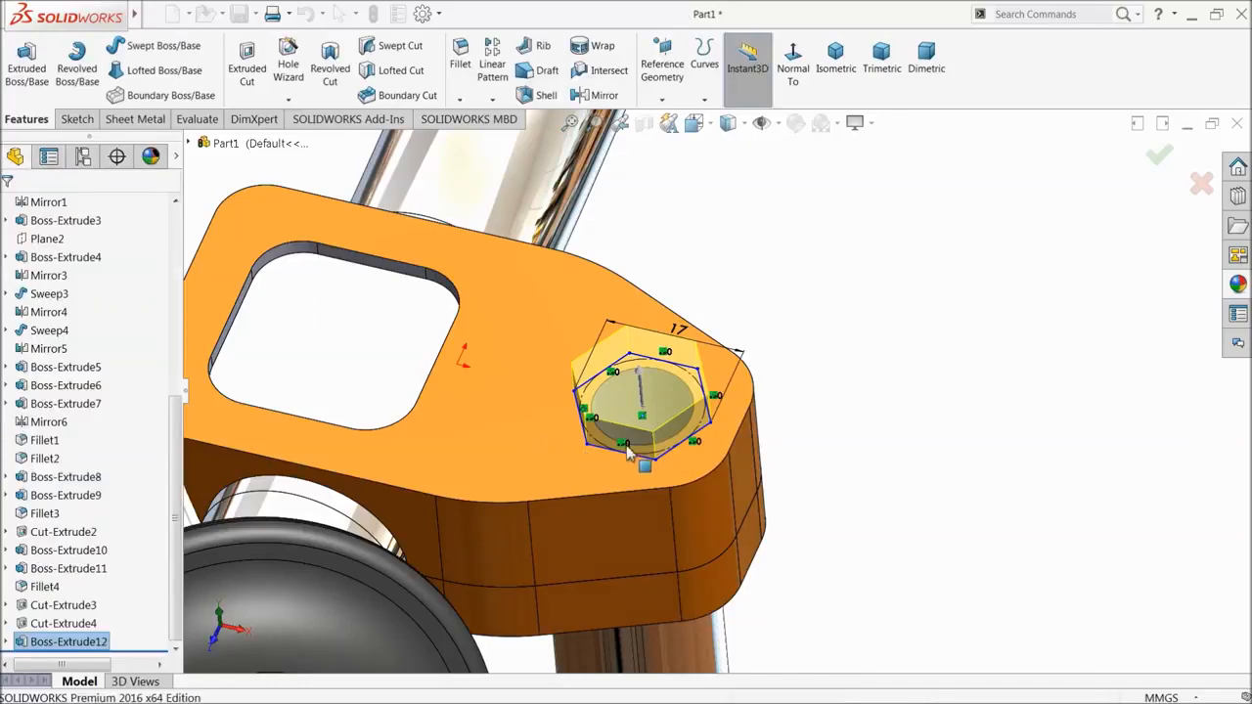
- Fillet the six vertical corner edges of the hexagonal bolt head with a 0.5 mm radius
middle_drag(657, 466, 746, 433)
scroll(729, 428, up, 2)
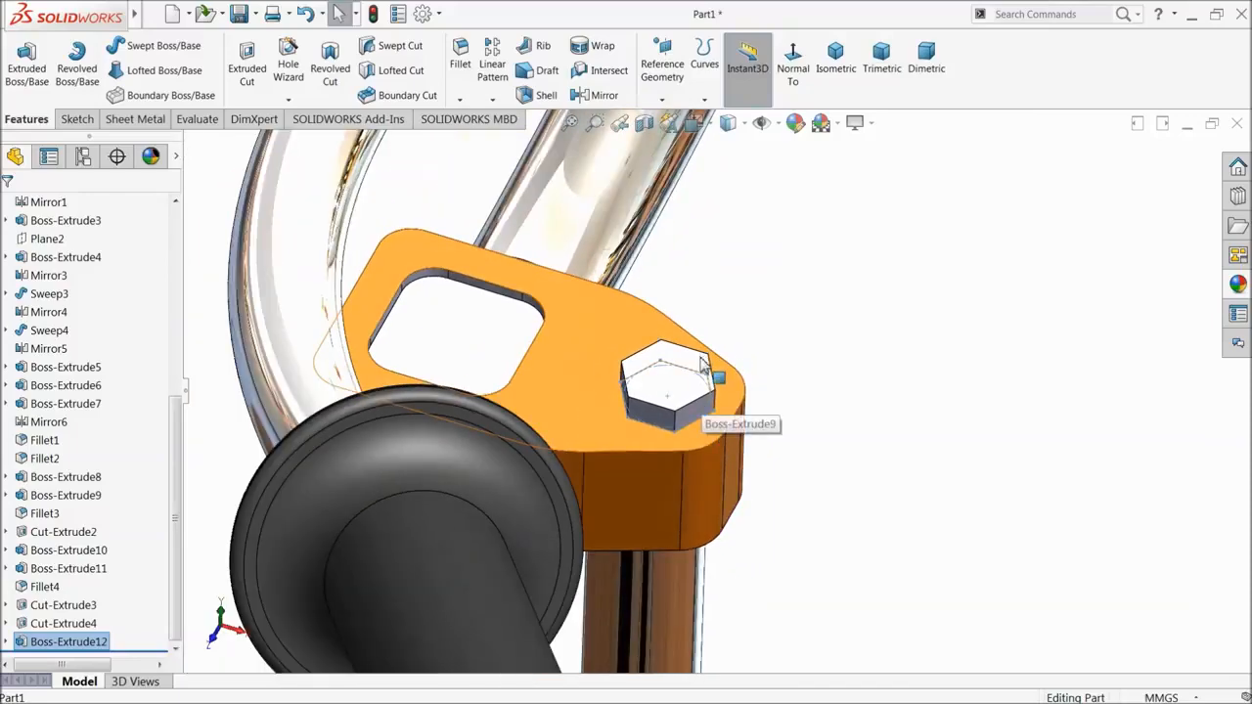
middle_drag(703, 328, 713, 345)
scroll(717, 347, down, 3)
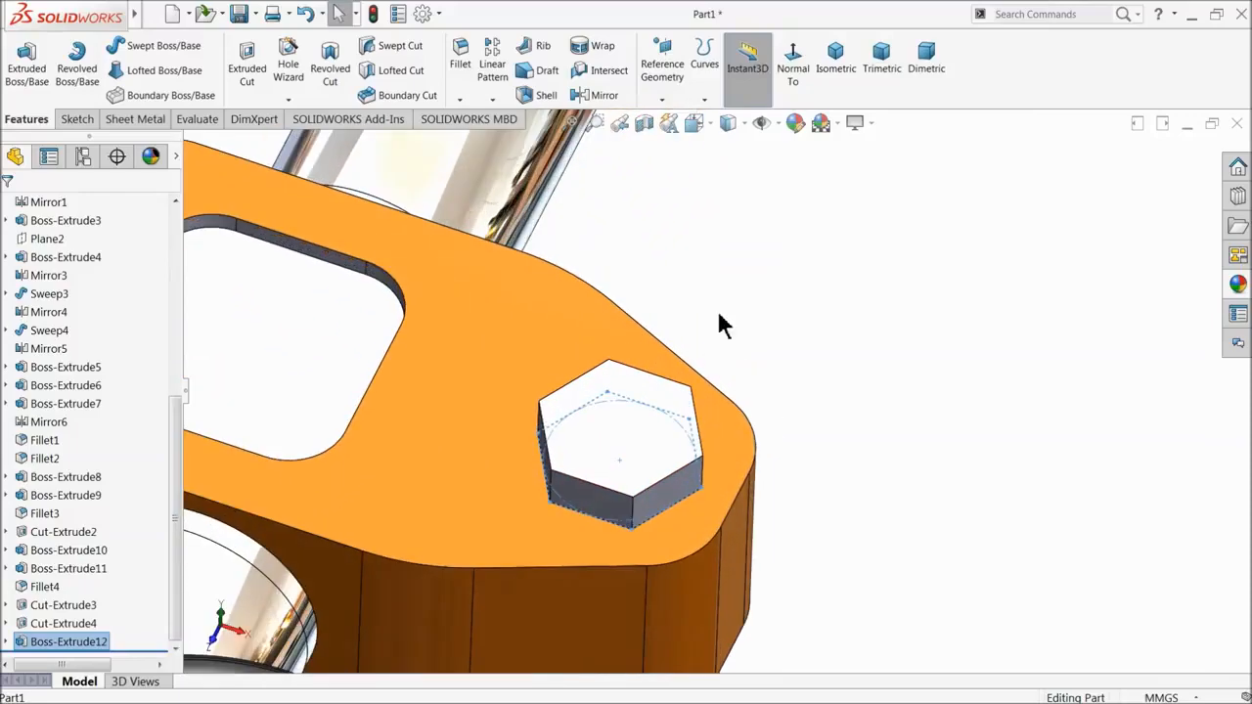
click(463, 75)
text(0.5)
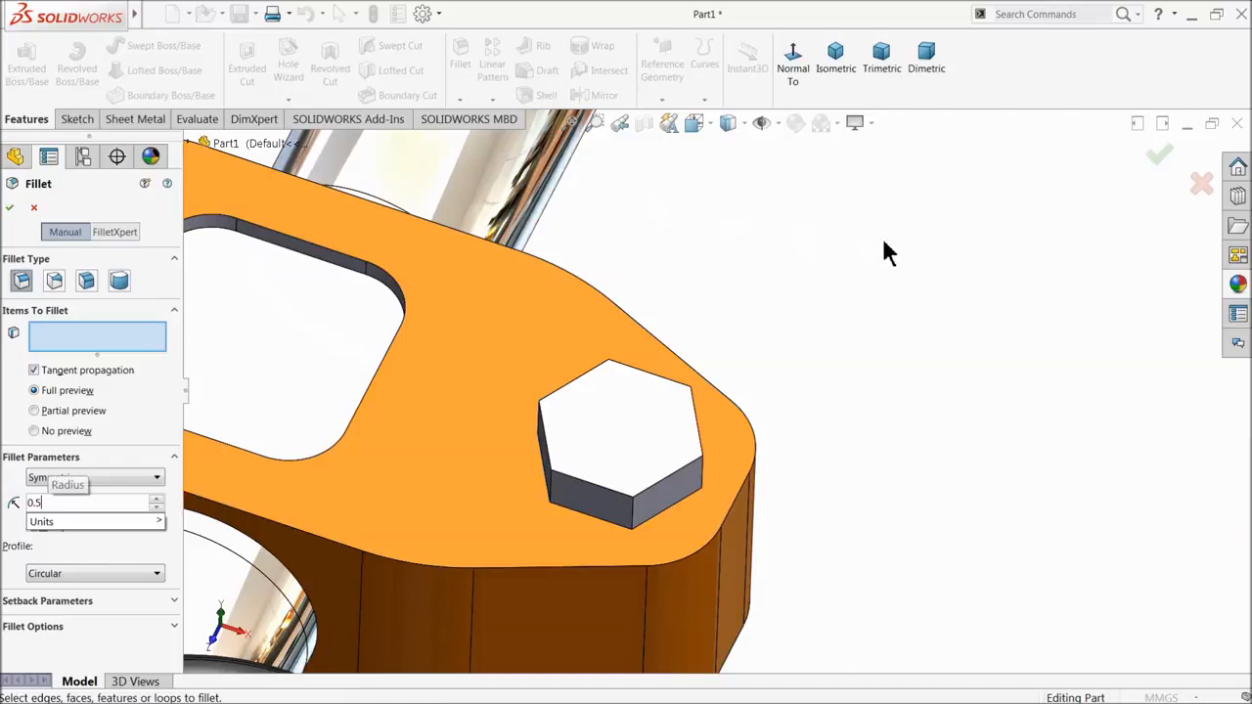
key(Return)
middle_drag(883, 252, 848, 426)
scroll(847, 426, down, 2)
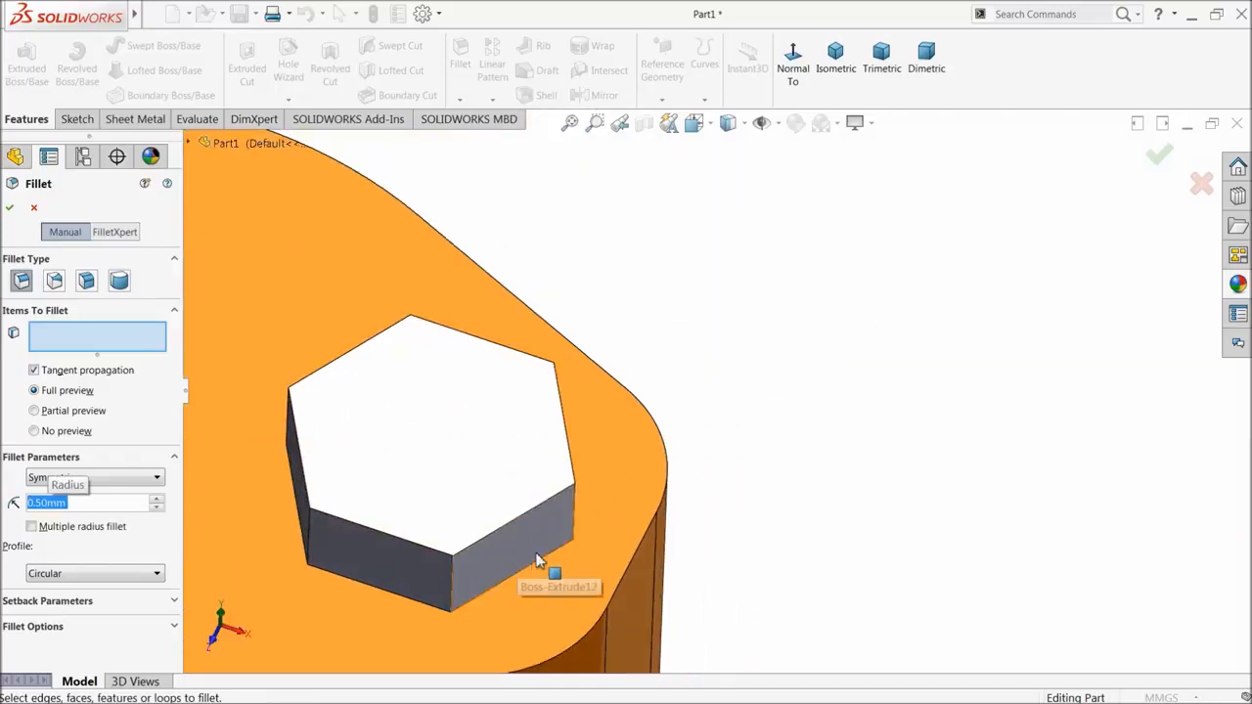
click(573, 523)
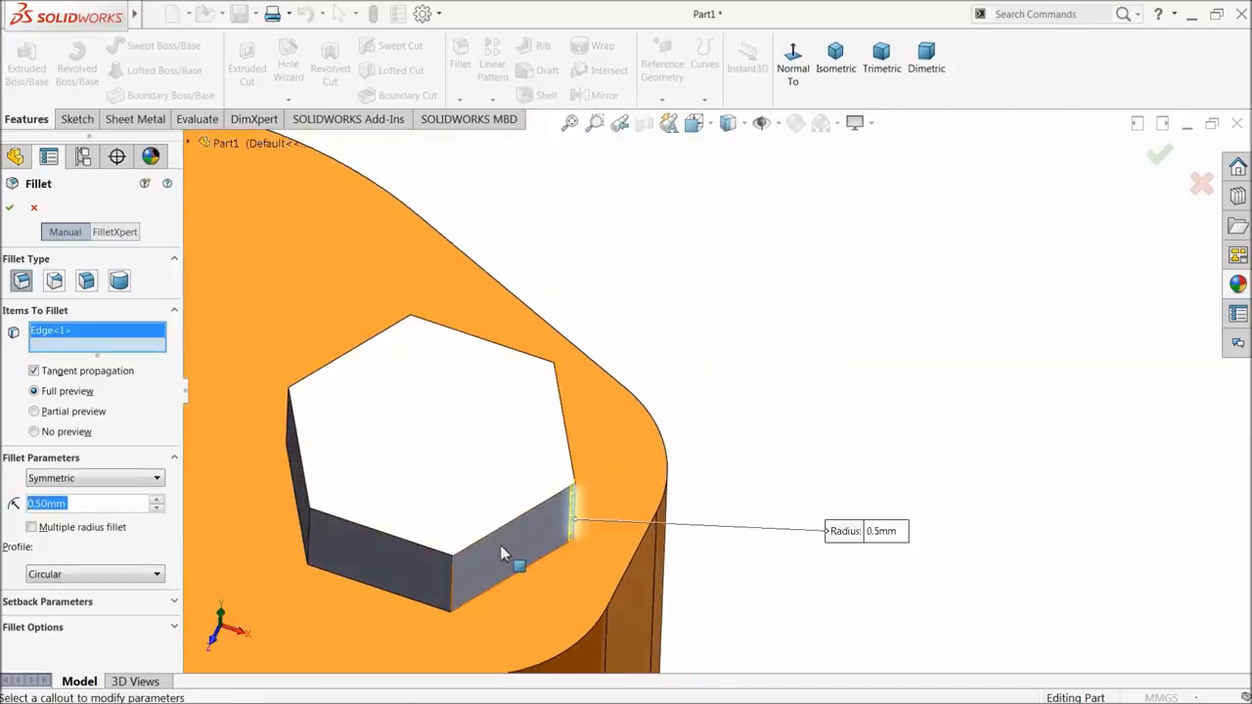
click(453, 583)
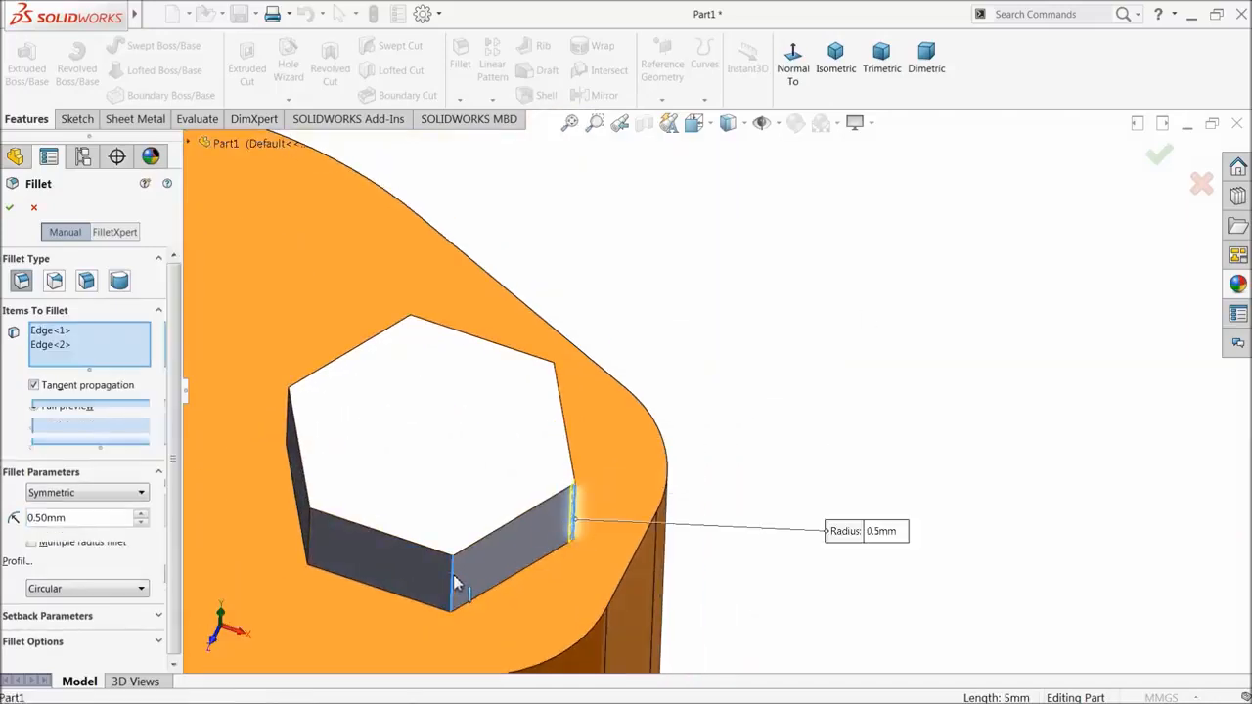
click(311, 528)
click(292, 414)
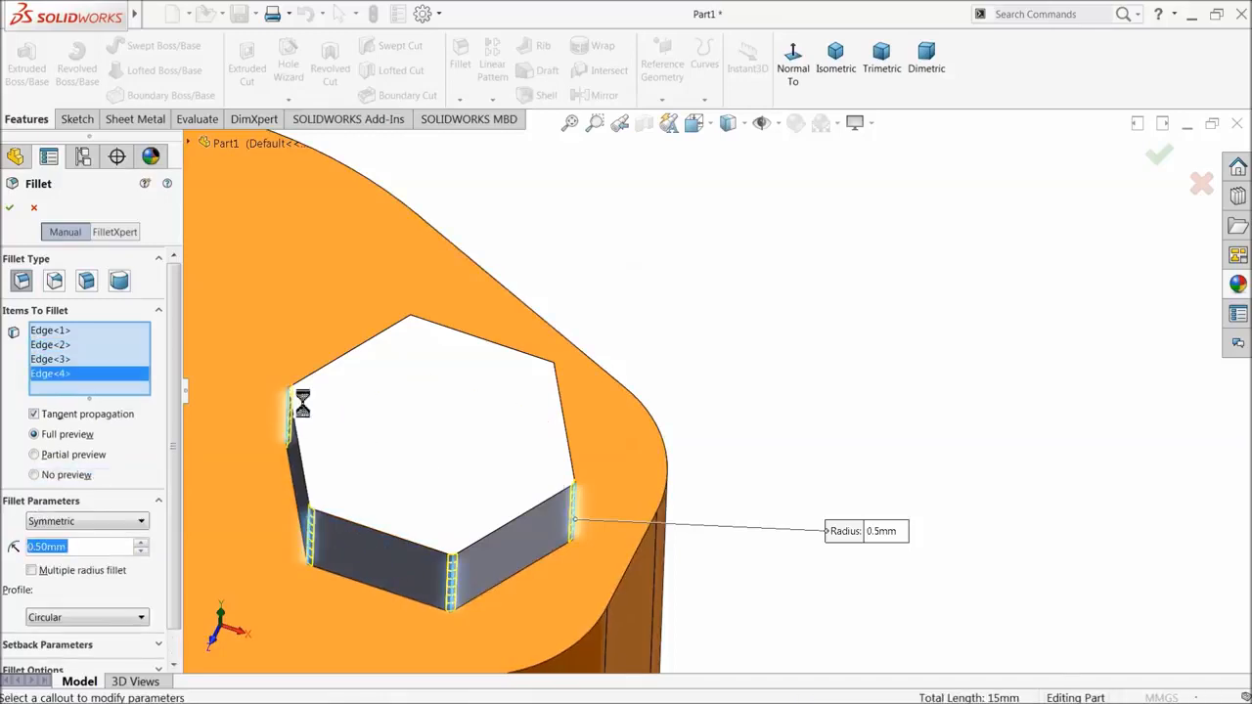
click(412, 342)
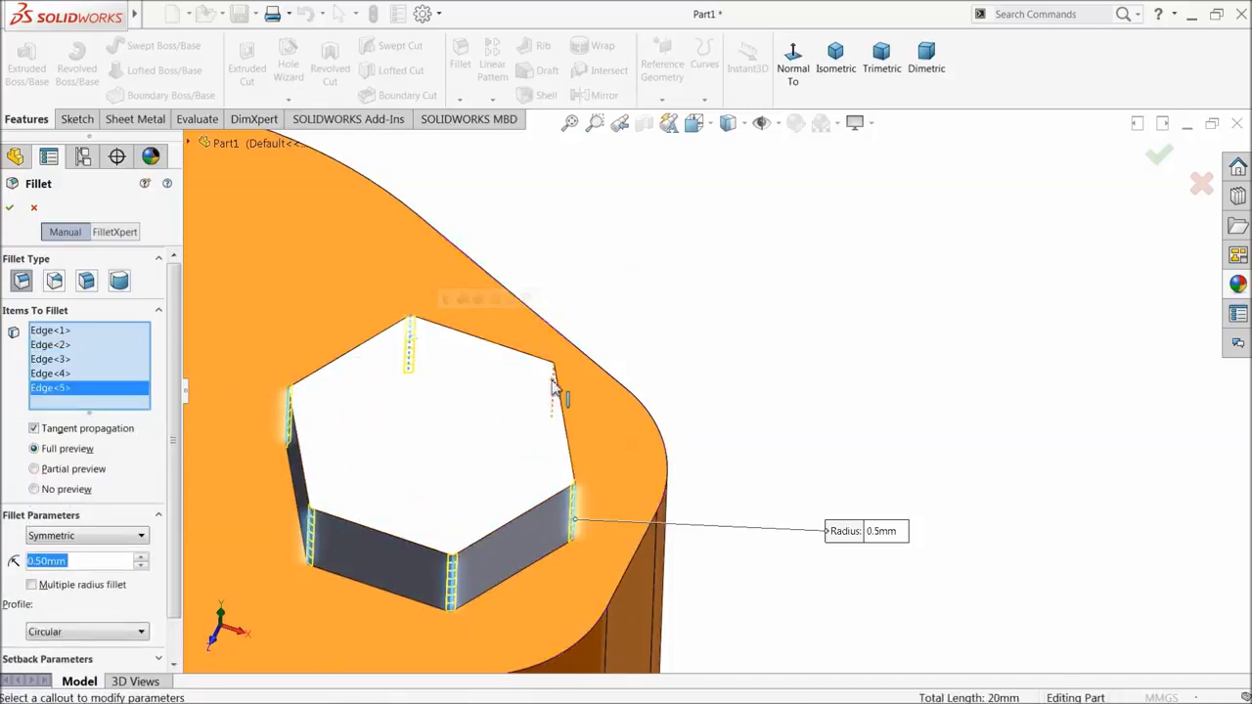
click(552, 389)
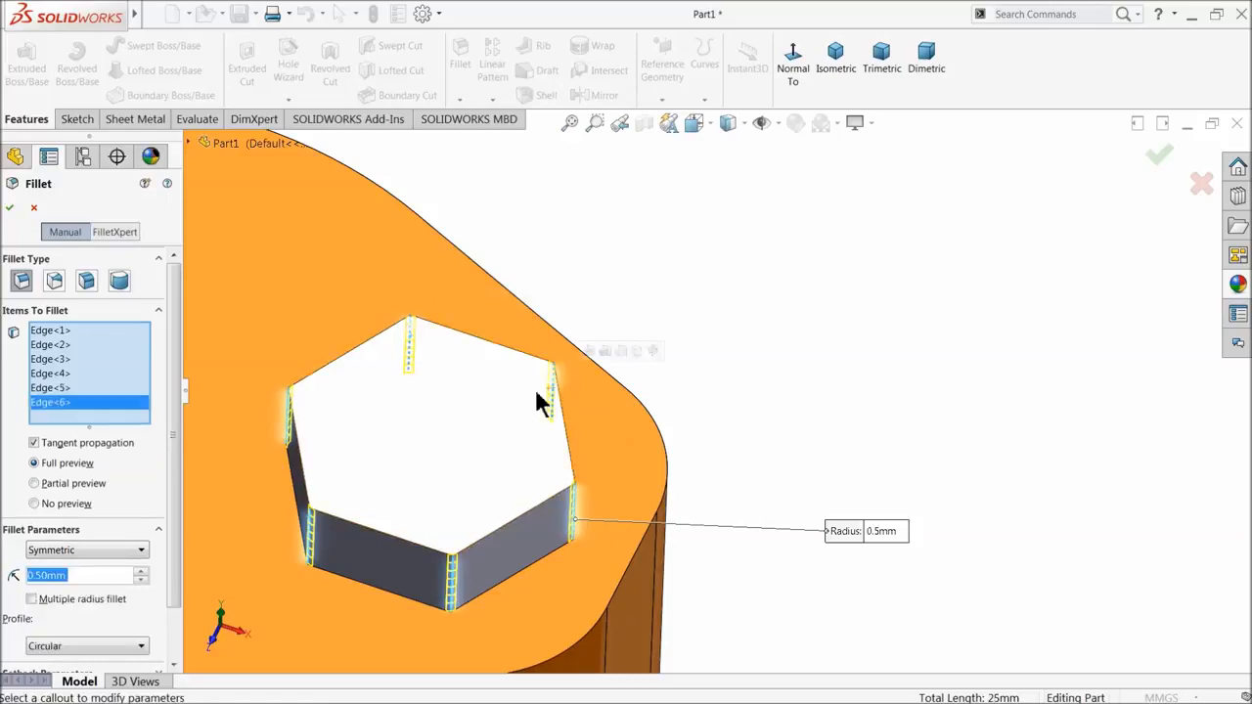
click(10, 209)
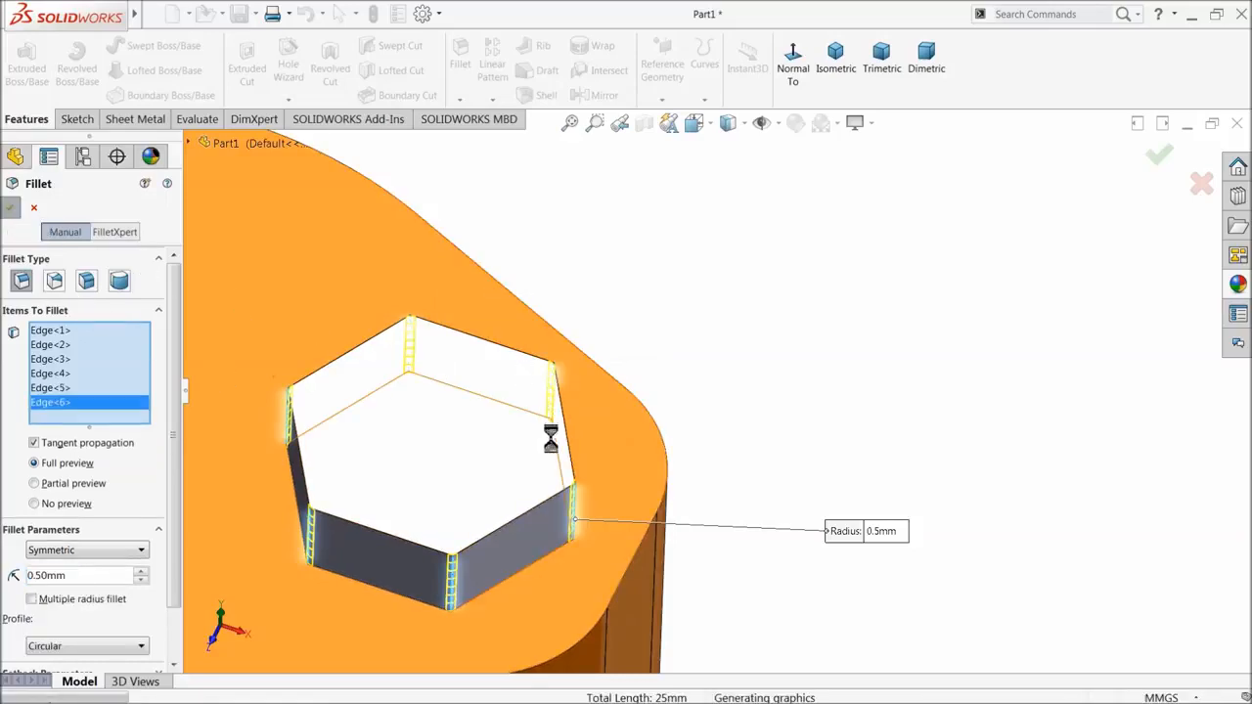
- Apply the satin finish stainless steel appearance to the hexagonal bolt head's extrusion and its corner fillet
scroll(560, 458, up, 5)
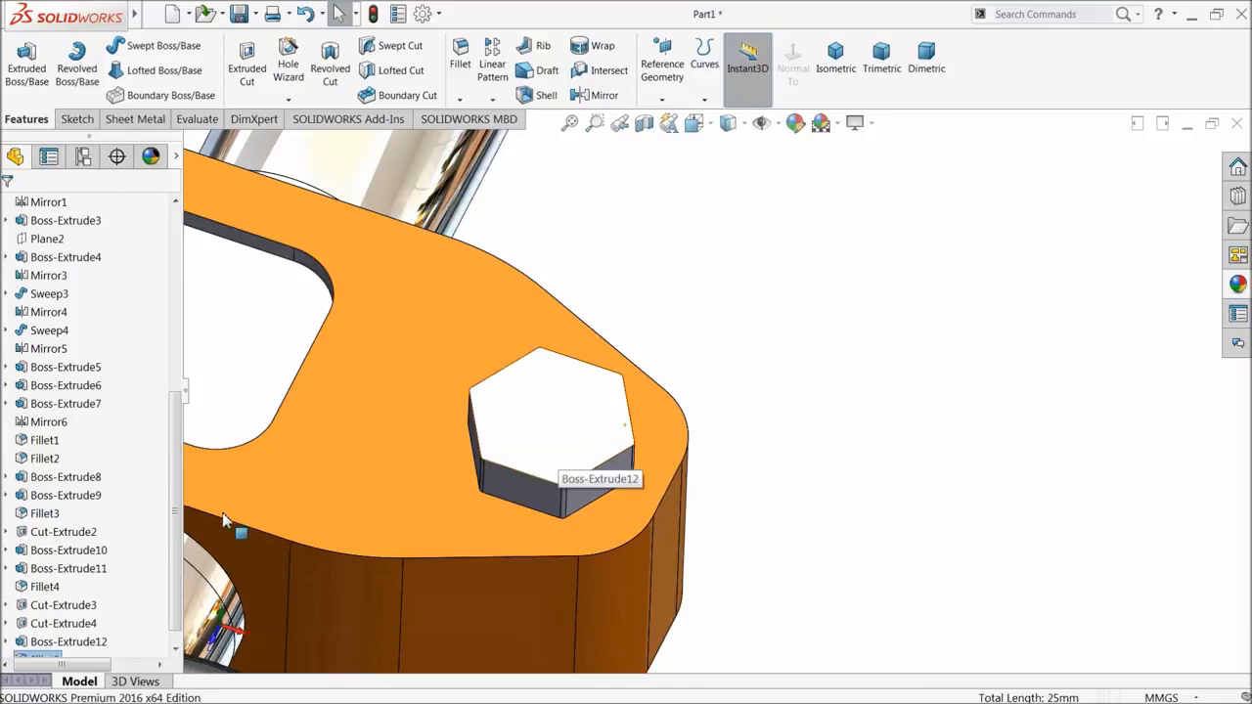
scroll(173, 548, down, 1)
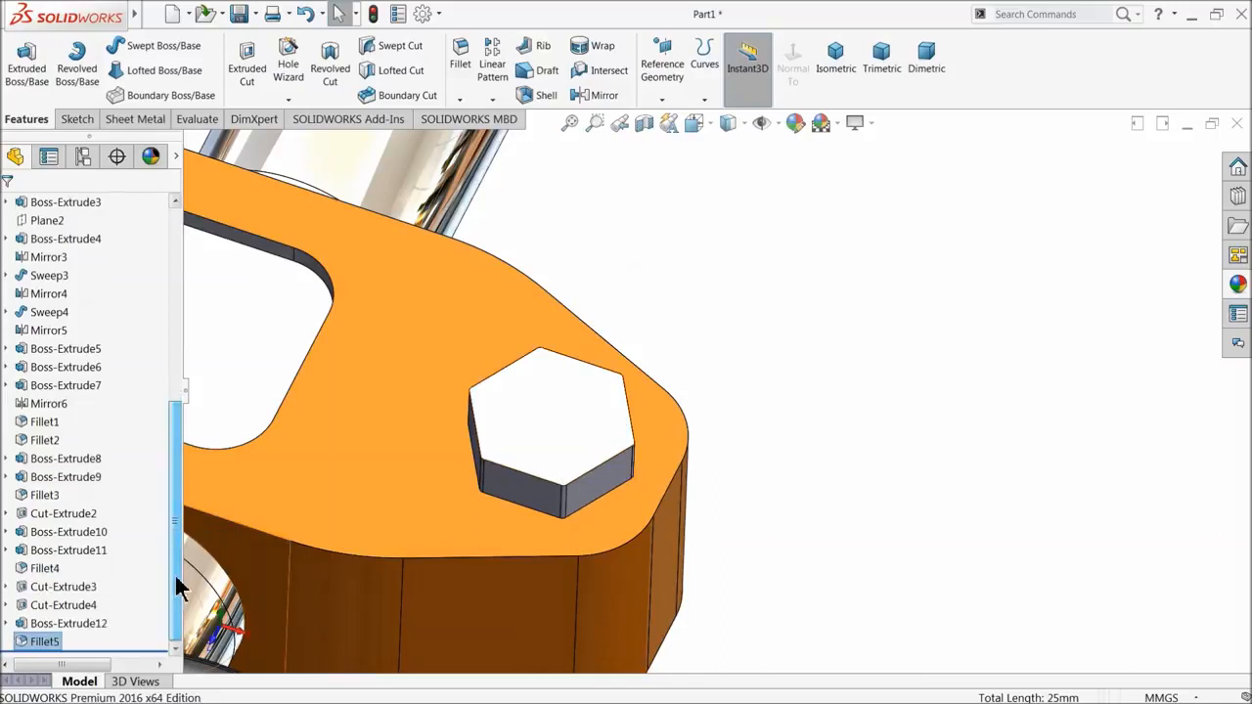
click(70, 624)
click(1237, 290)
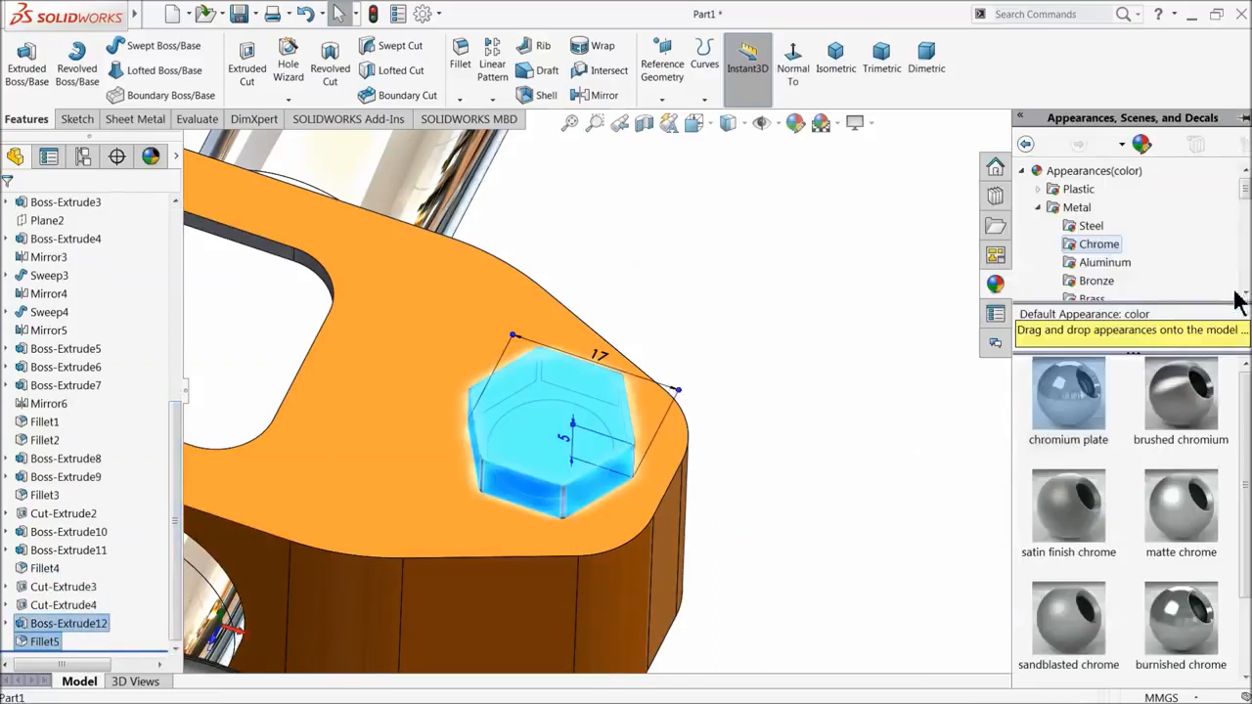
click(1088, 226)
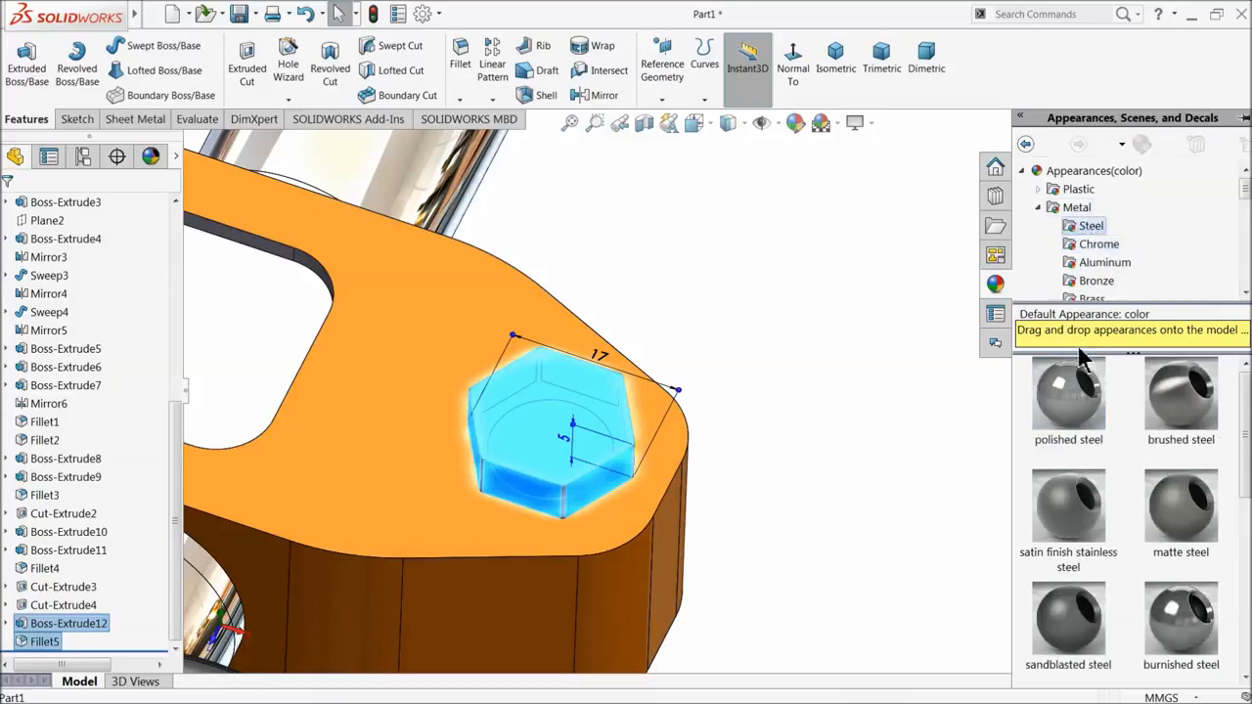
click(1070, 505)
- Start saving the part and create a new folder named Bicycle on the Desktop
middle_drag(746, 506, 783, 548)
scroll(622, 502, up, 7)
scroll(805, 548, up, 8)
scroll(700, 569, down, 2)
mouse_move(837, 477)
middle_down()
mouse_move(816, 447)
mouse_move(820, 468)
middle_up()
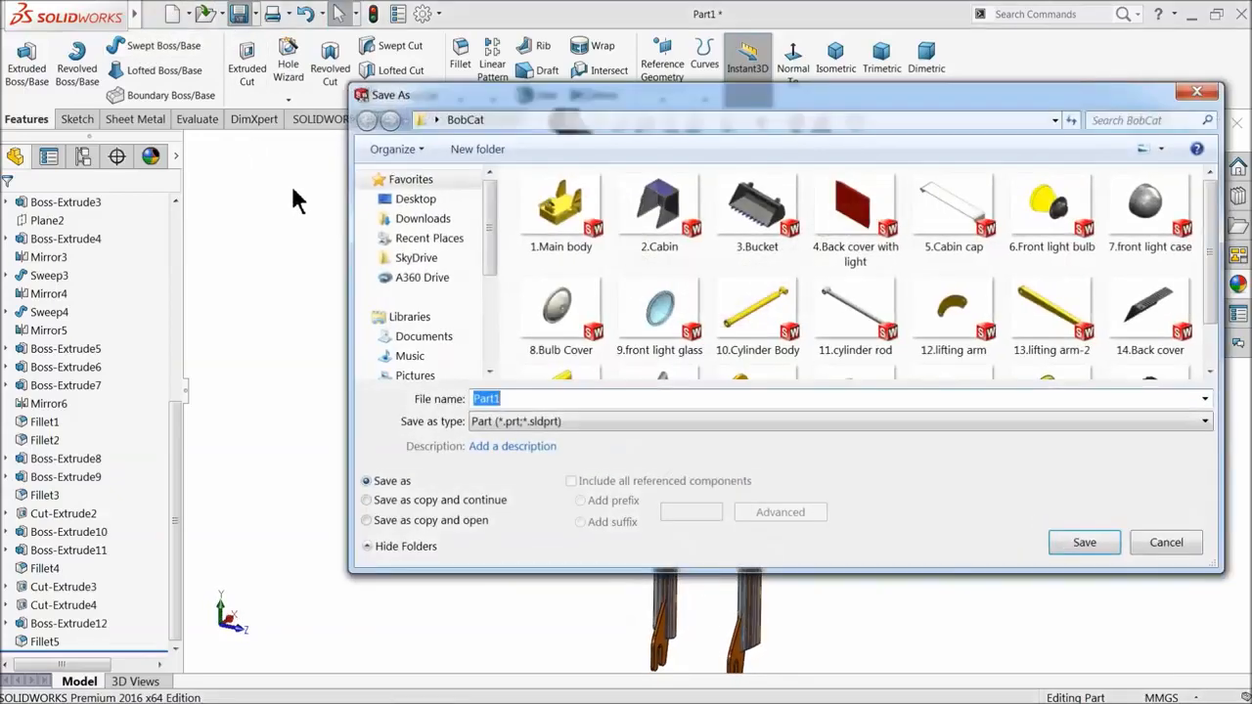
click(416, 199)
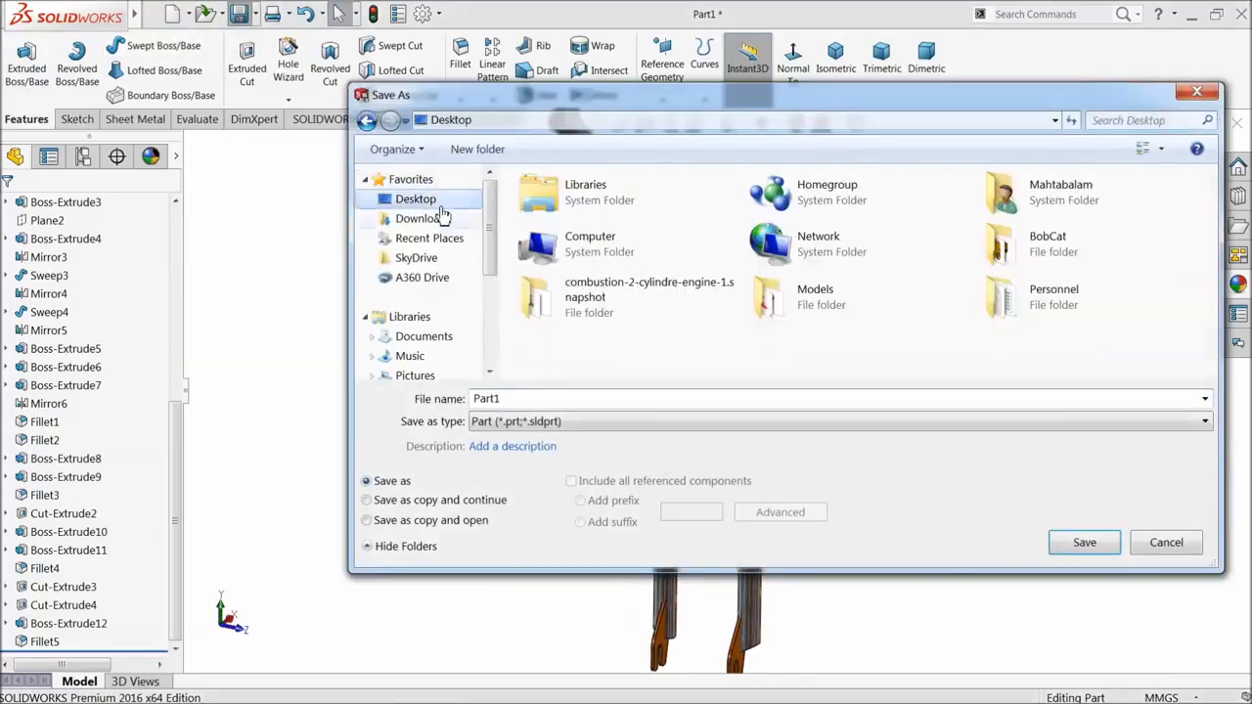
click(479, 149)
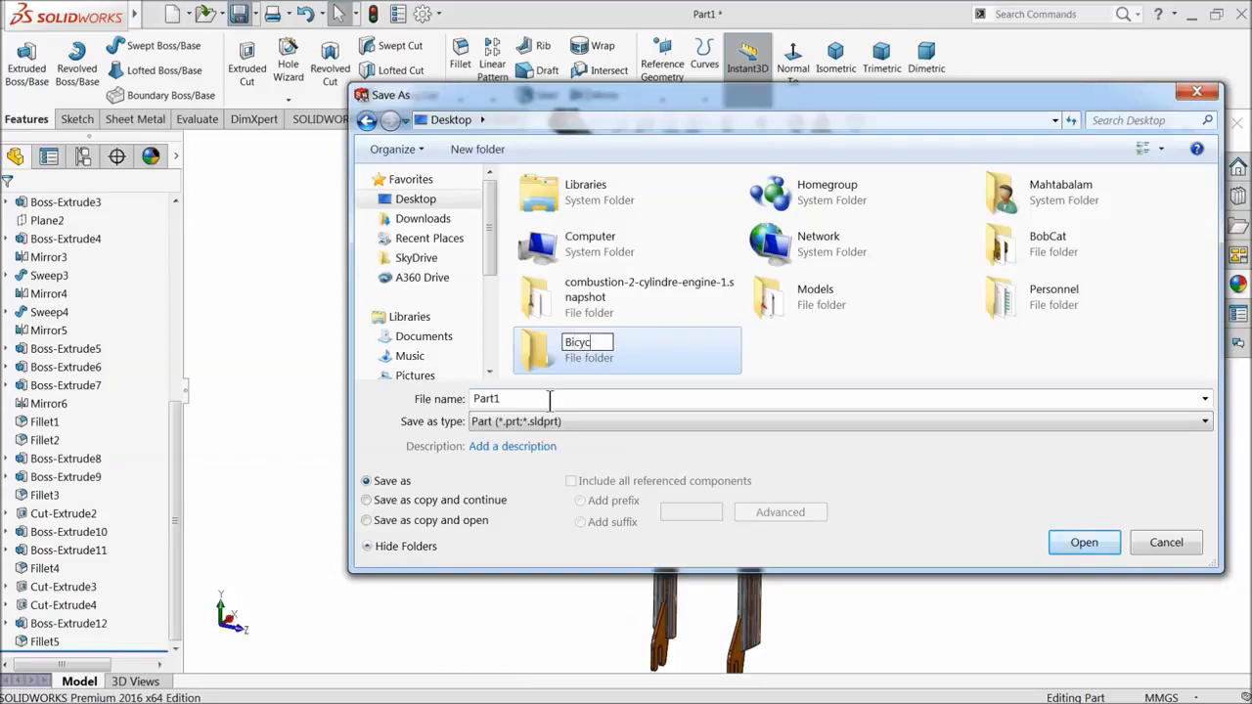
- Save the part in the Bicycle folder under the file name 1.Steering
double_click(640, 360)
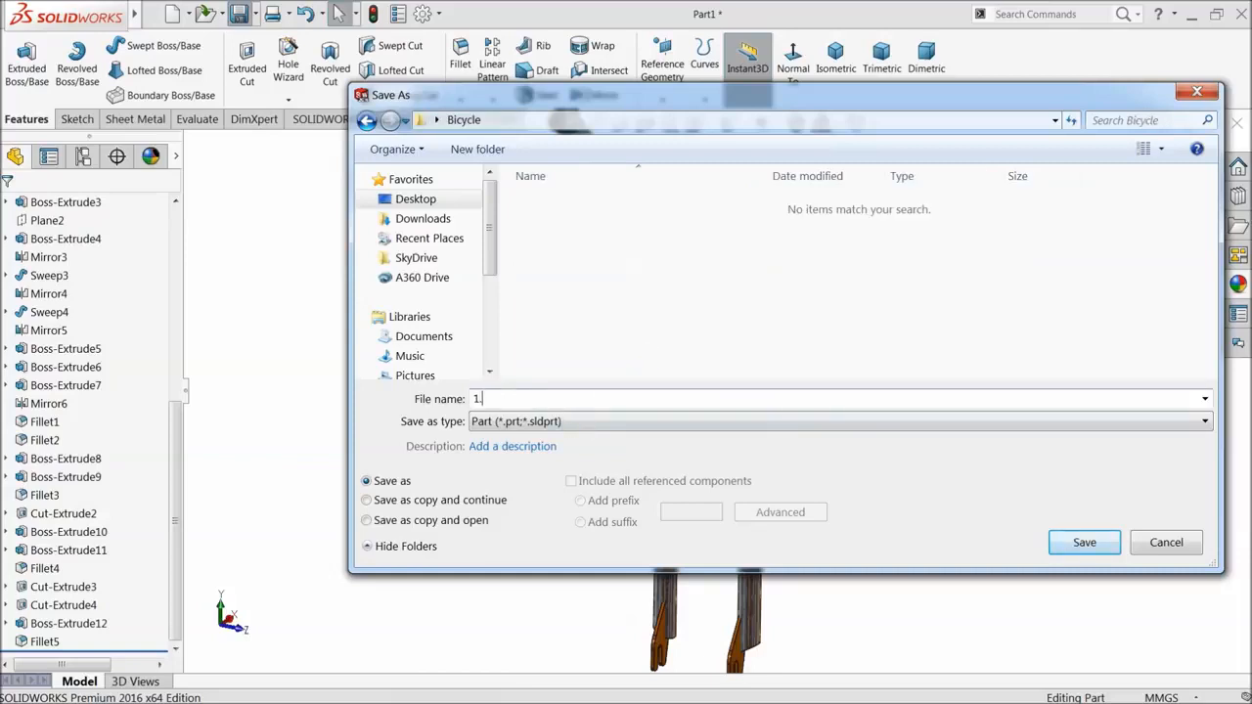
key(Caps_Lock)
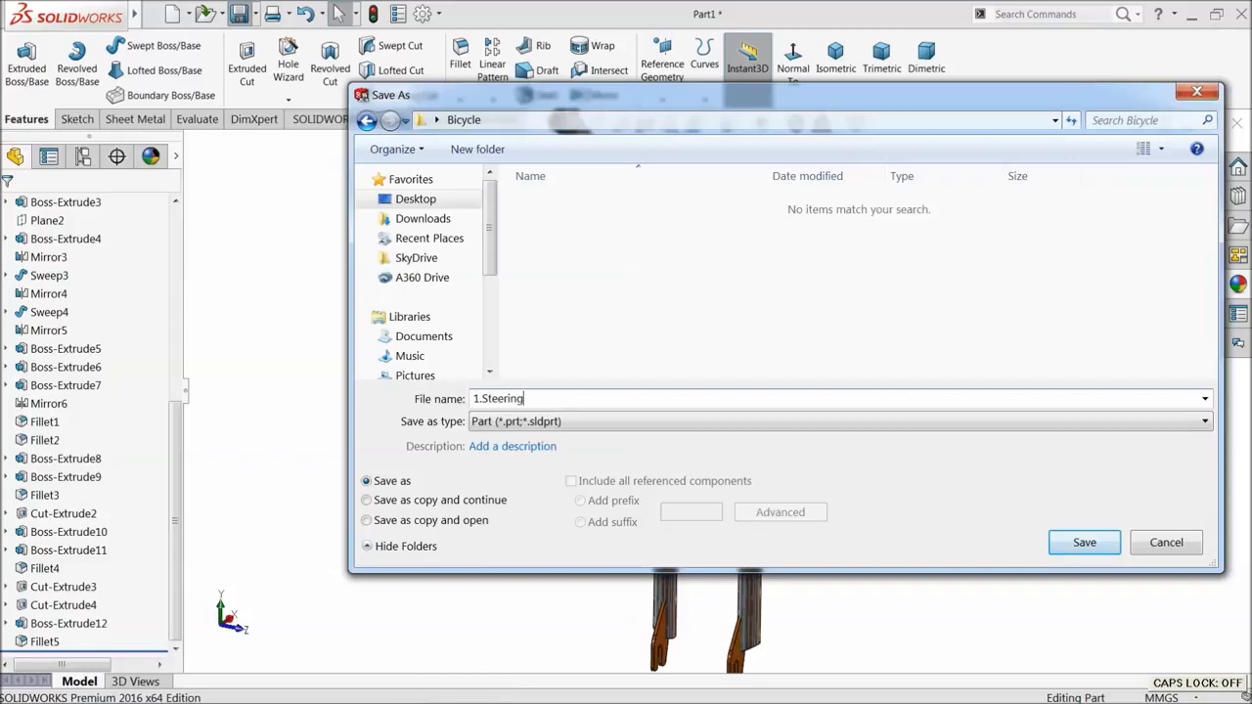
click(1071, 544)
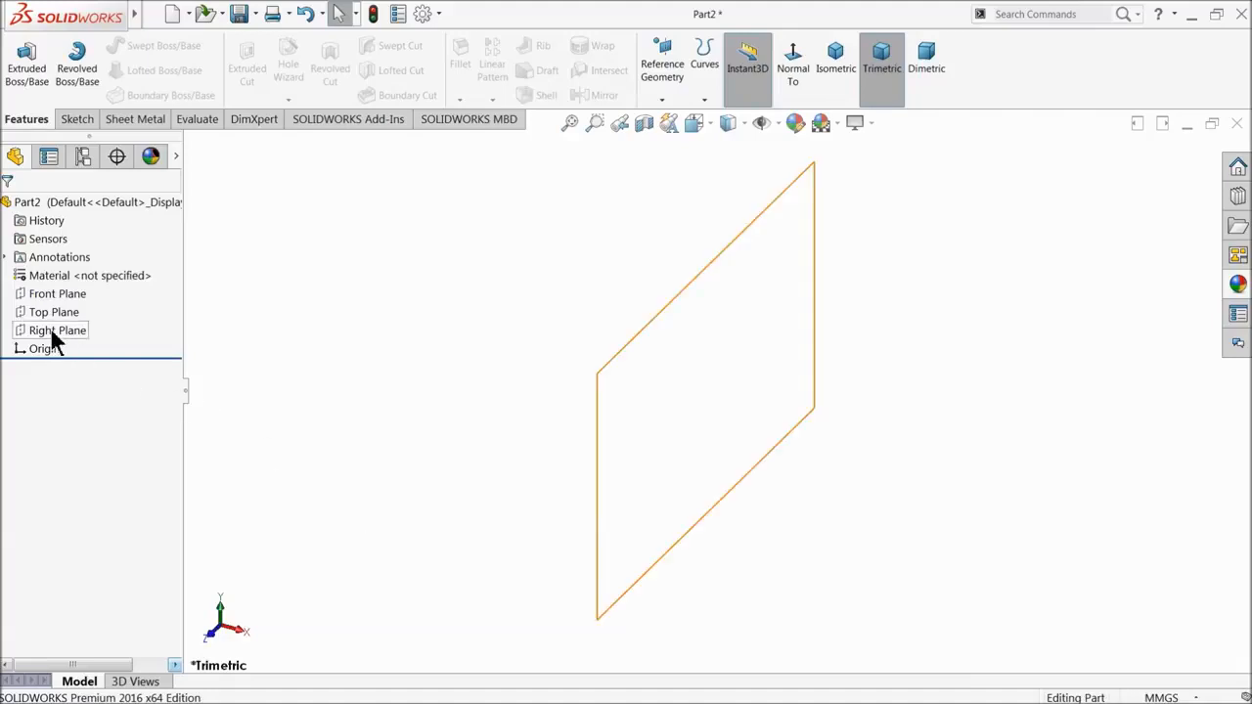
- In a new part, sketch a two-point spline about 146 mm long from the origin on the Front Plane and bow it upward
click(47, 293)
click(44, 276)
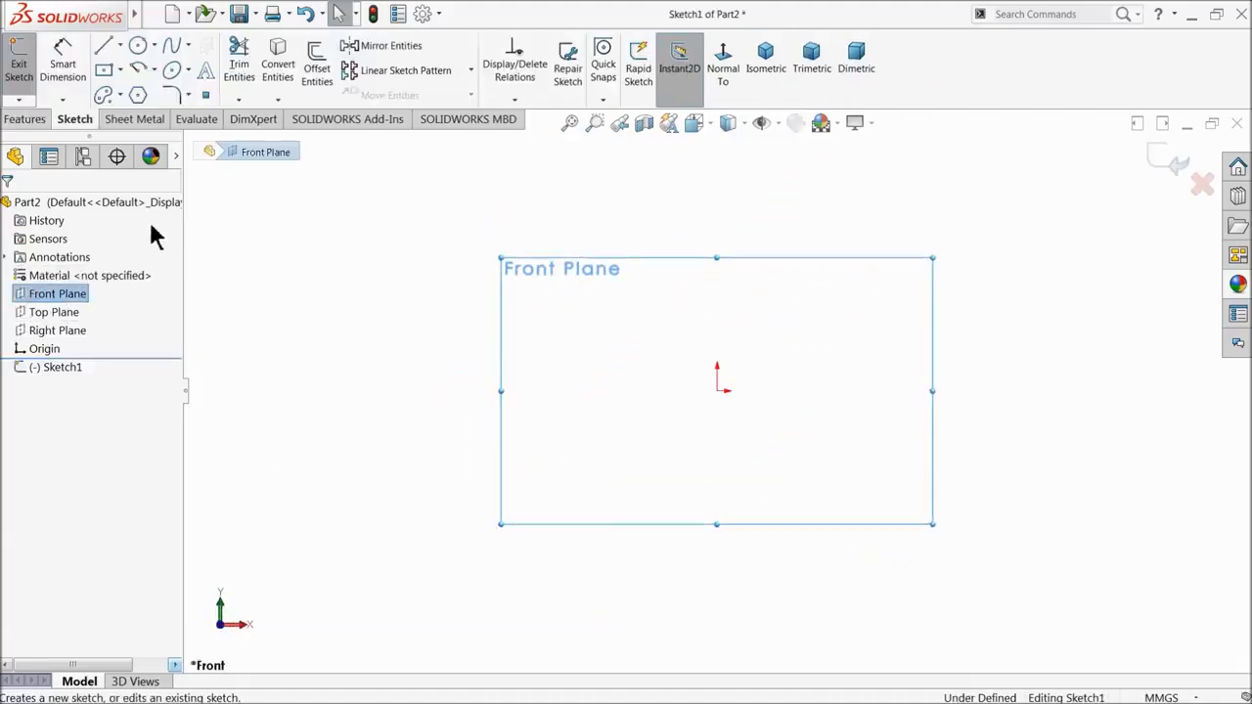
click(171, 46)
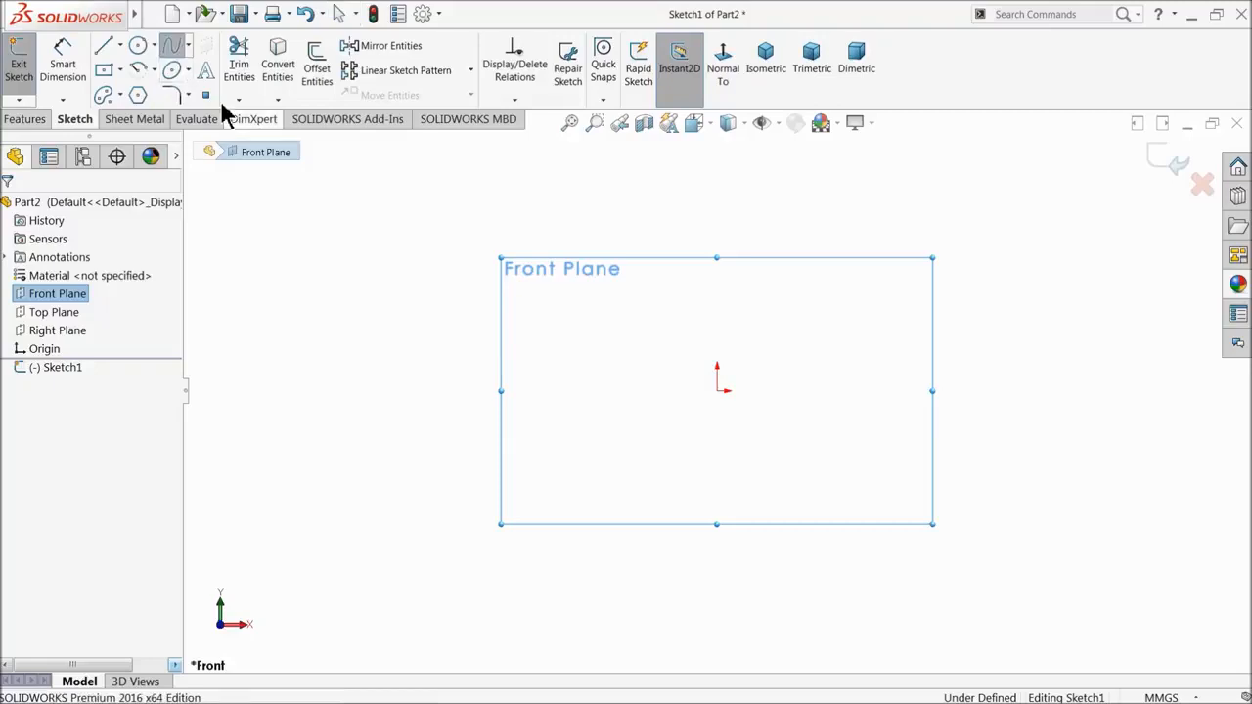
click(719, 391)
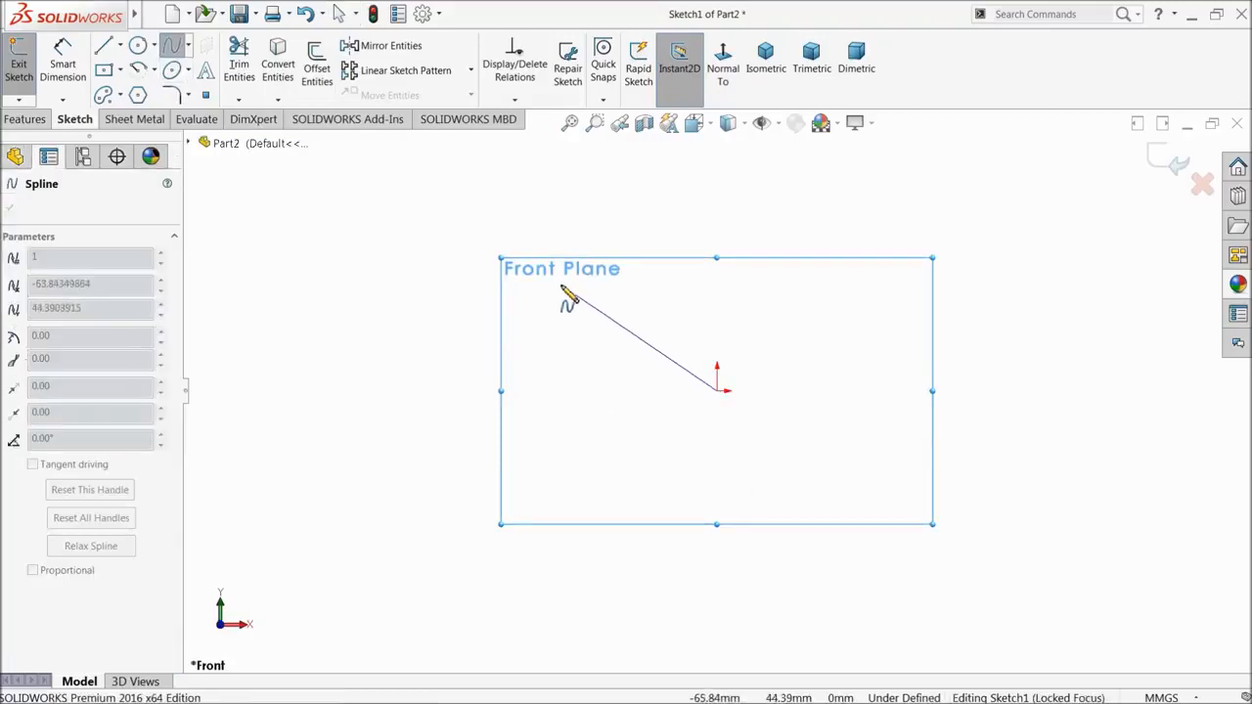
click(396, 240)
right_click(452, 207)
click(480, 213)
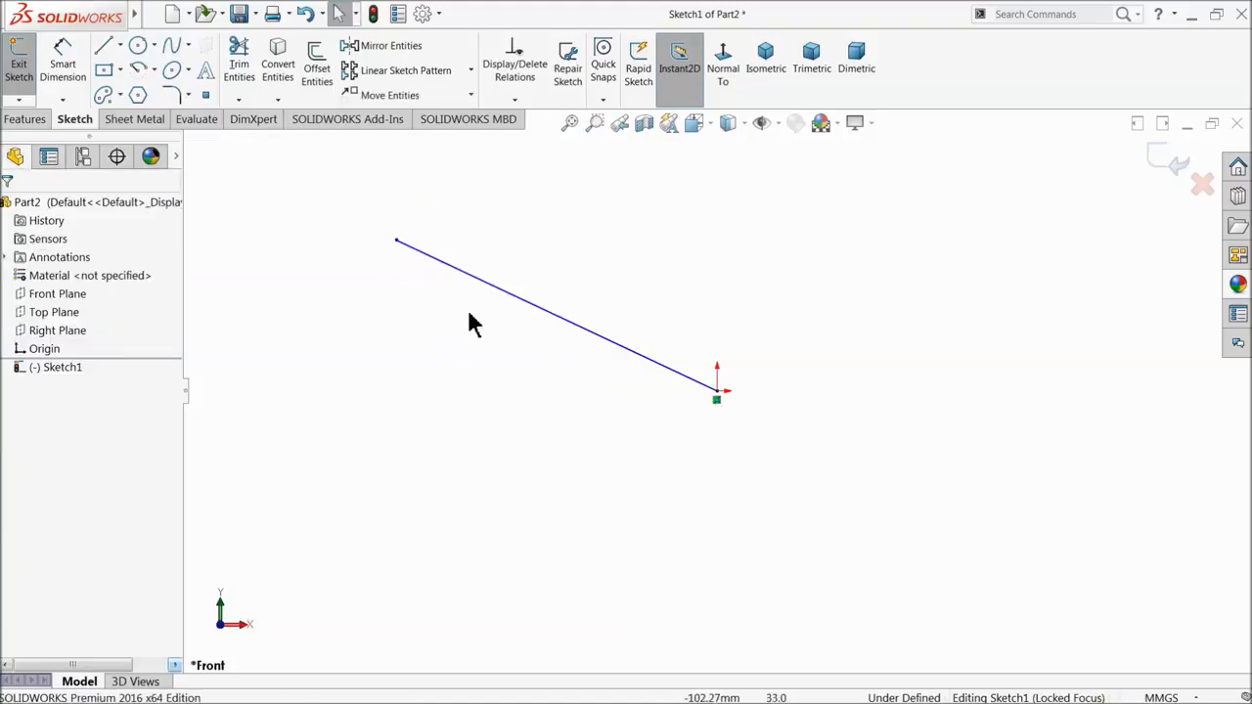
click(518, 295)
drag(525, 303, 539, 247)
- Dimension the straight-line distance between the spline's two endpoints as 390 mm
click(63, 61)
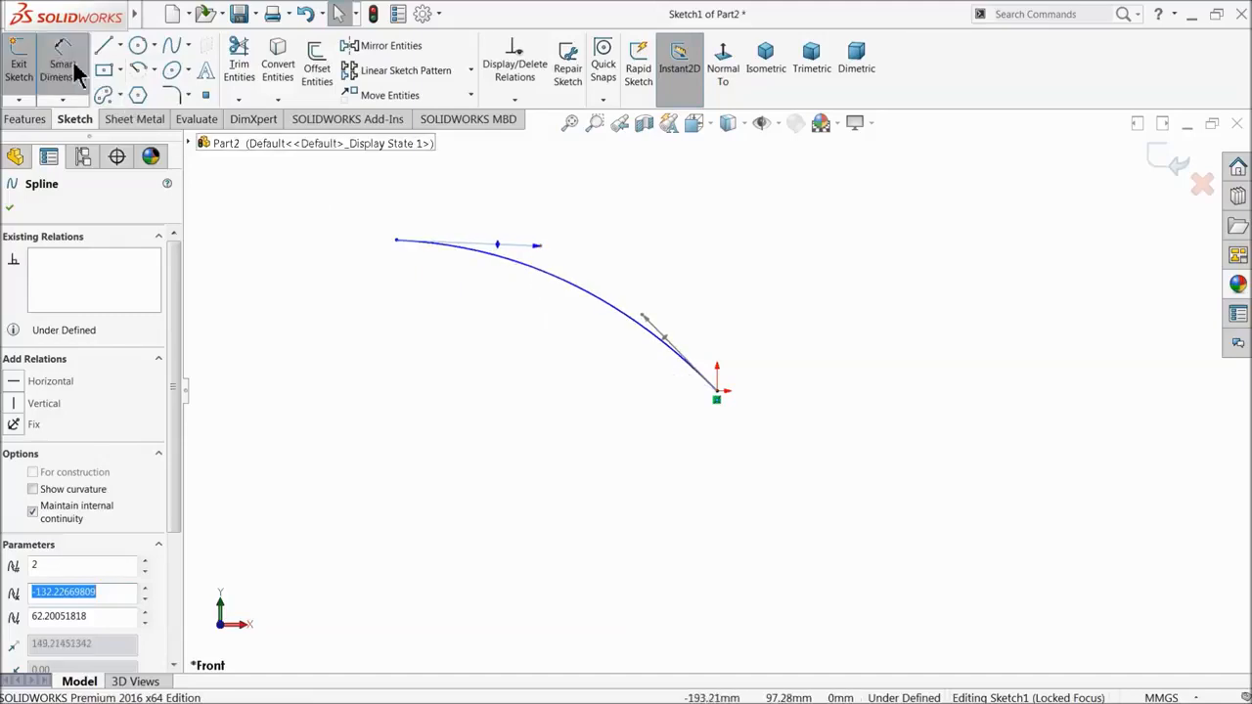
click(395, 242)
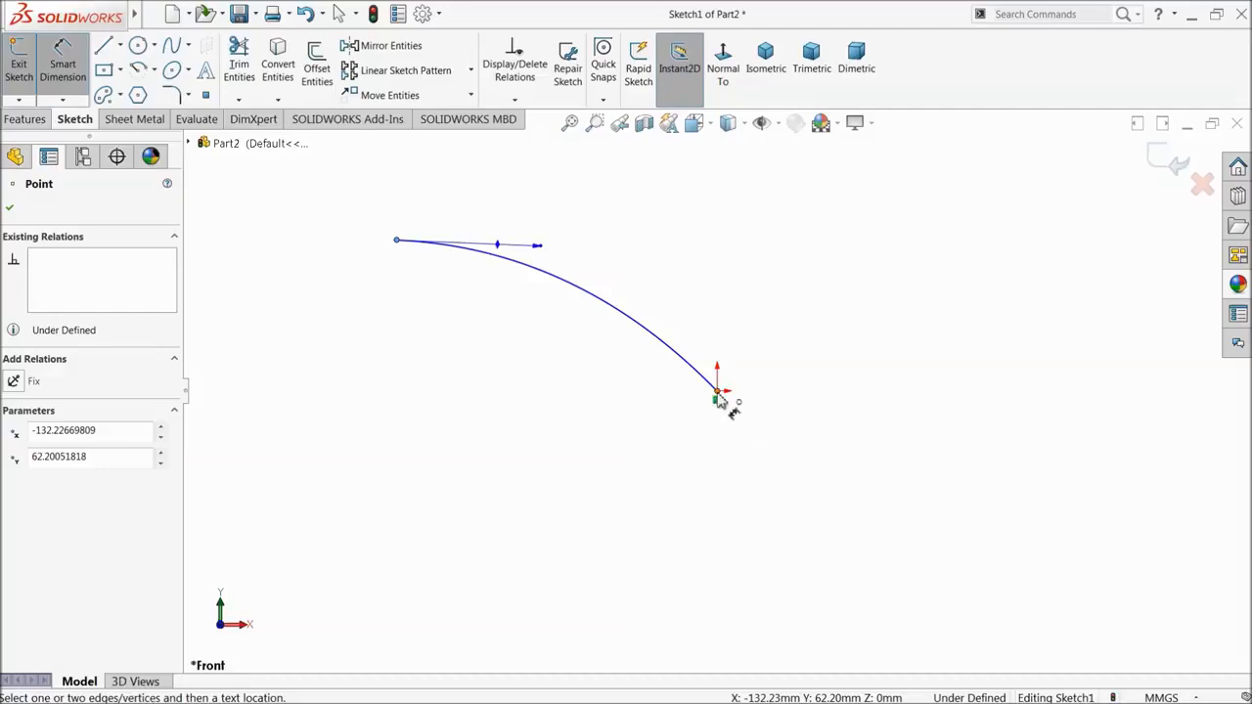
click(718, 395)
click(553, 396)
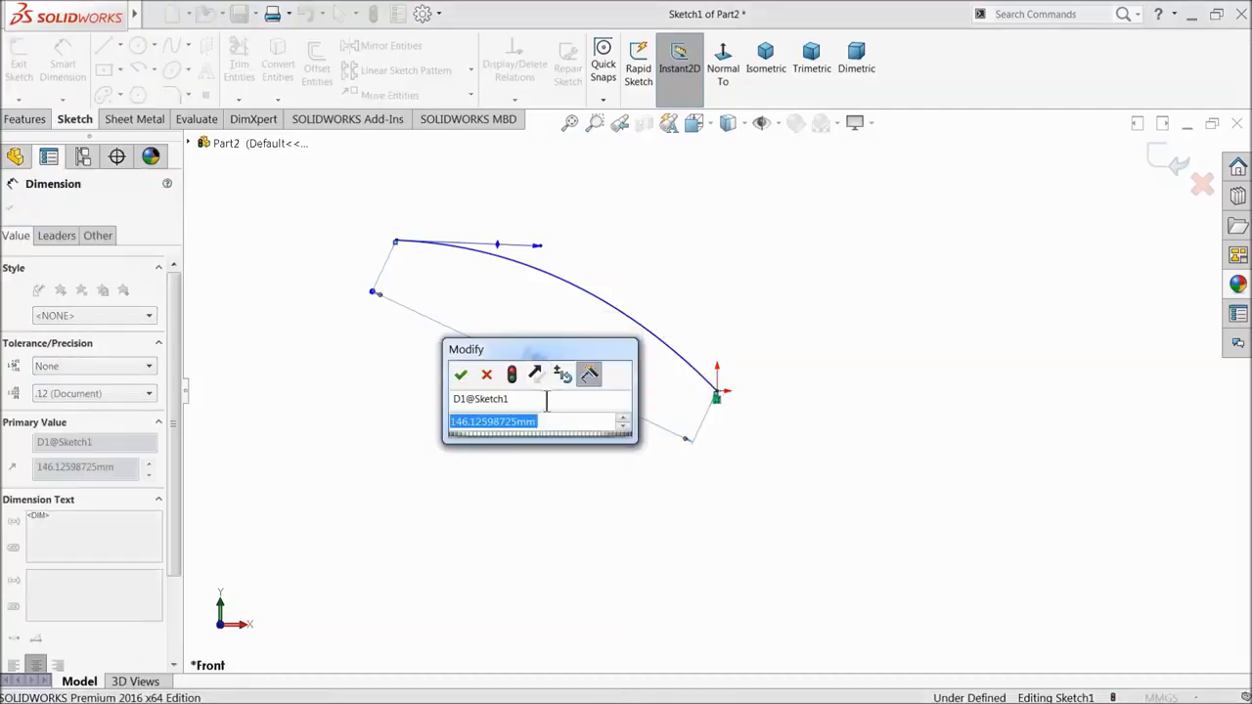
text(390)
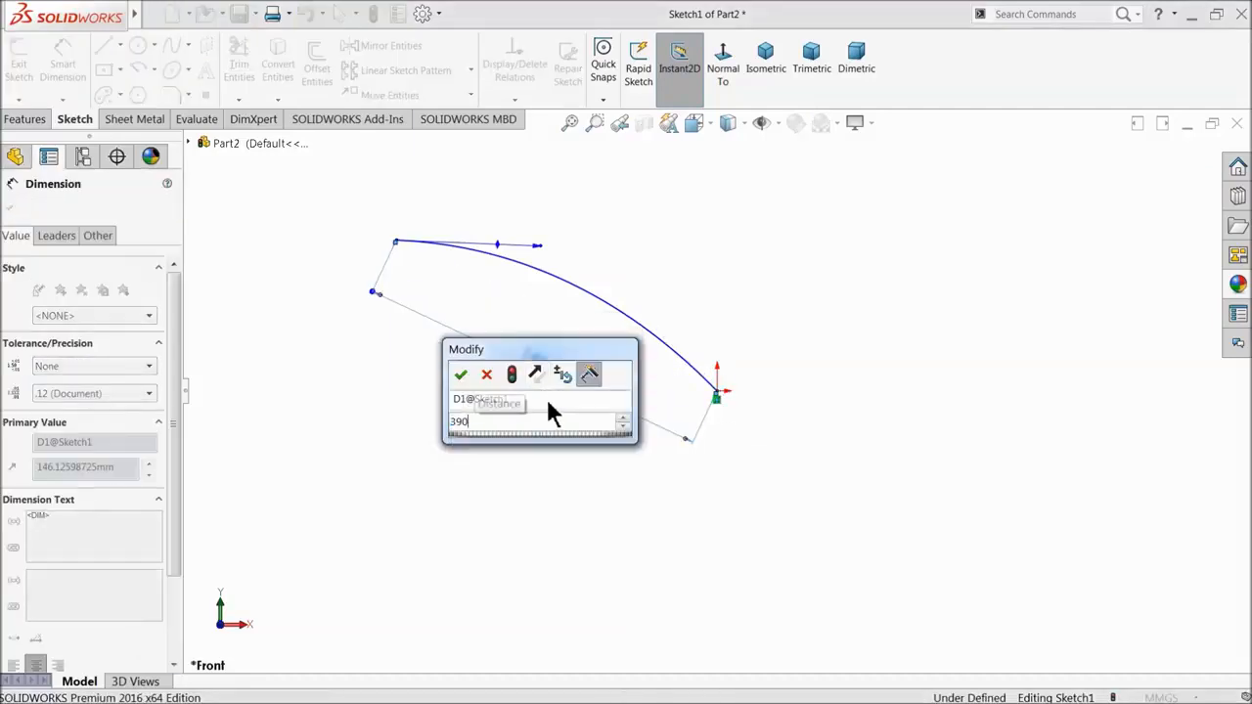
key(Return)
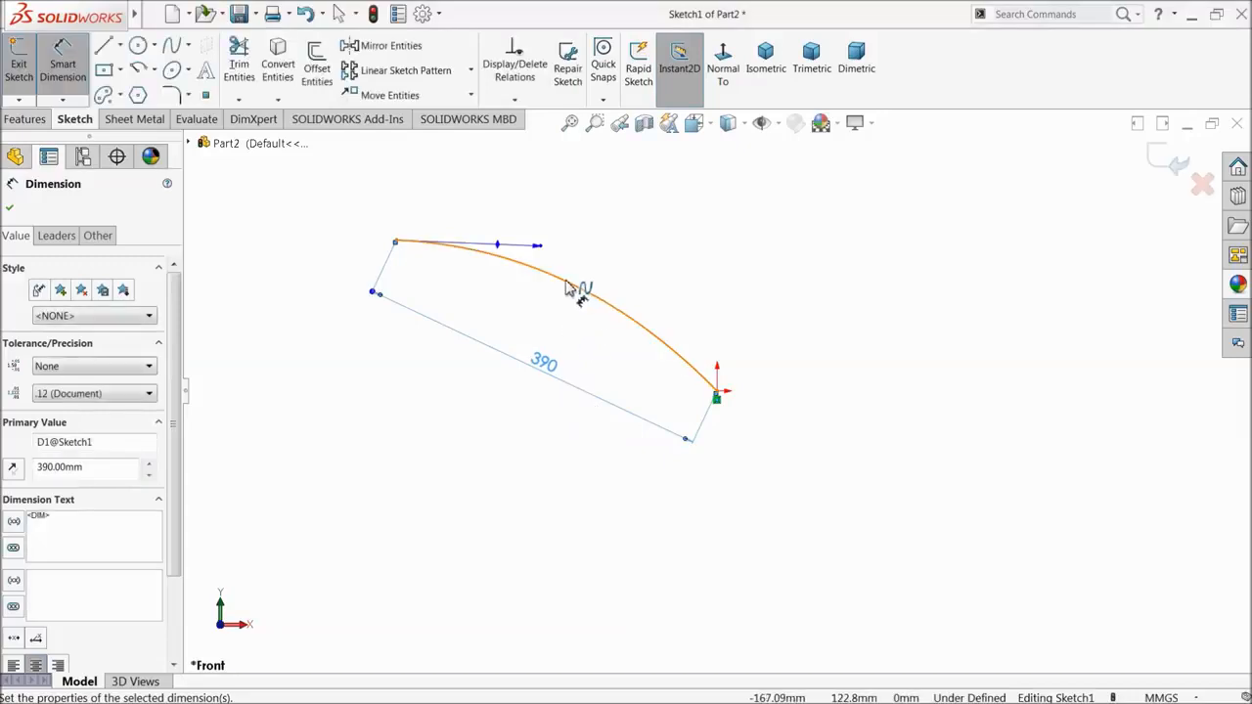
- Dimension the spline's curve length as 394.45 mm
click(569, 287)
click(606, 266)
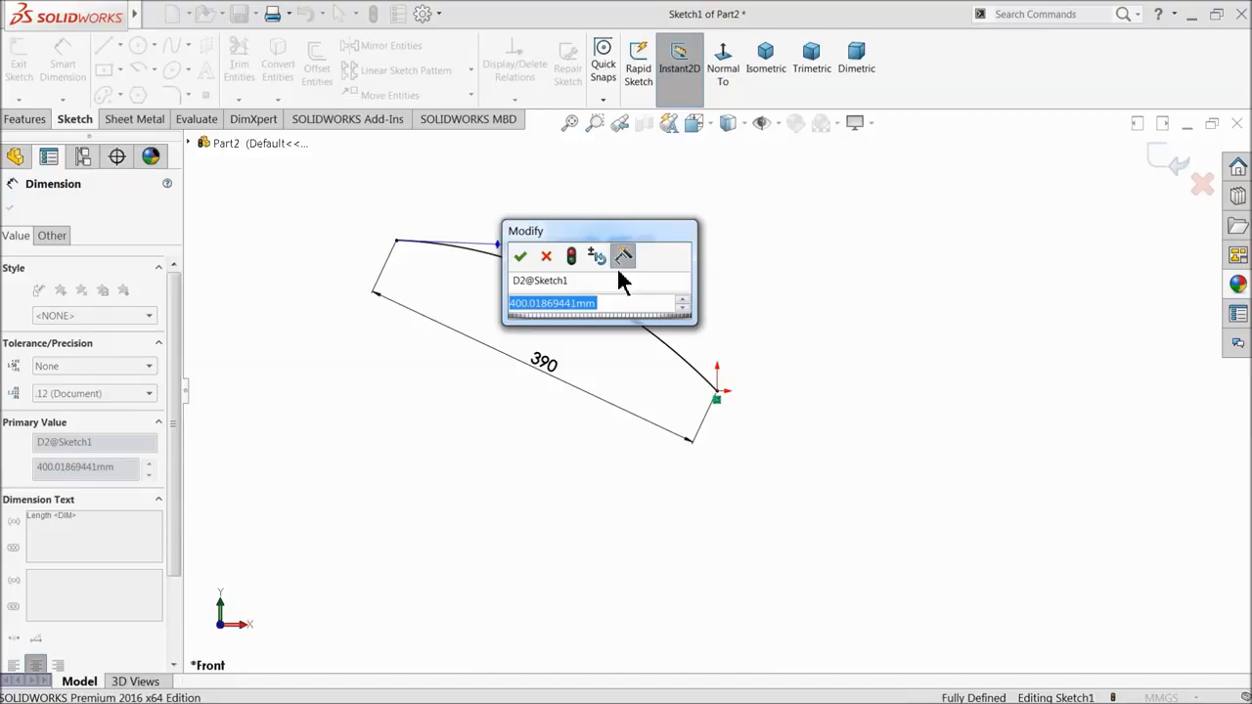
text(39)
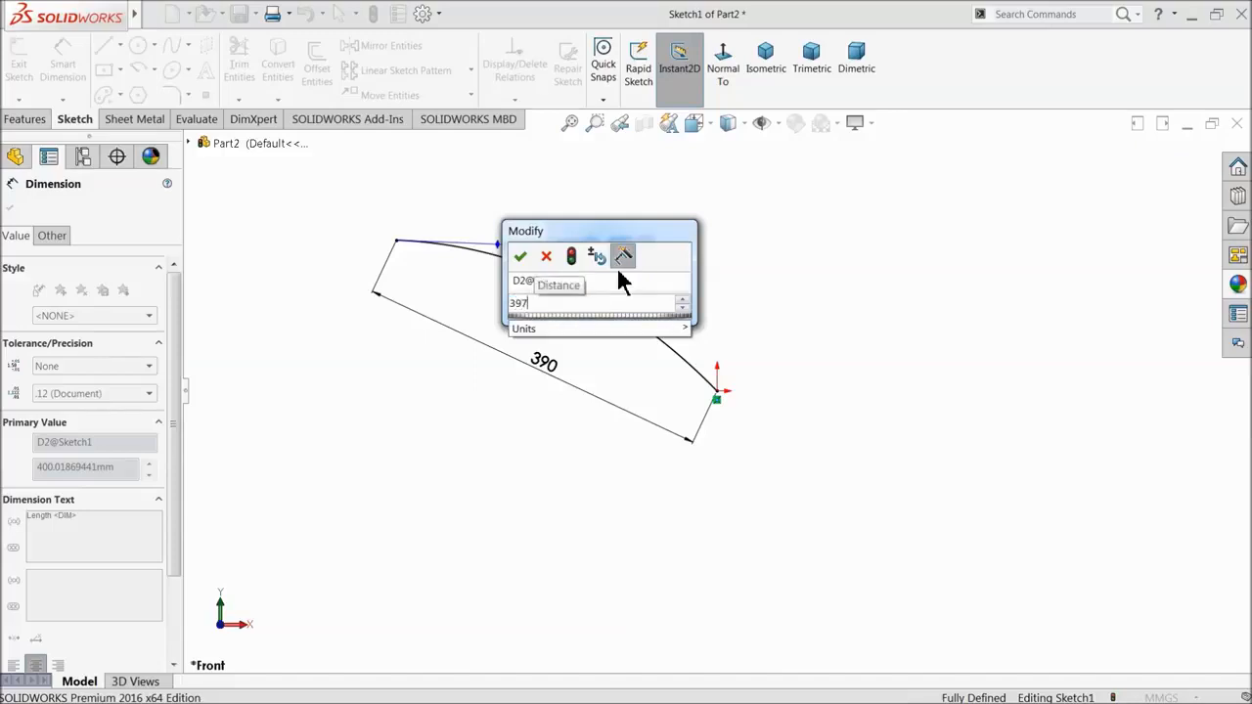
text(4.)
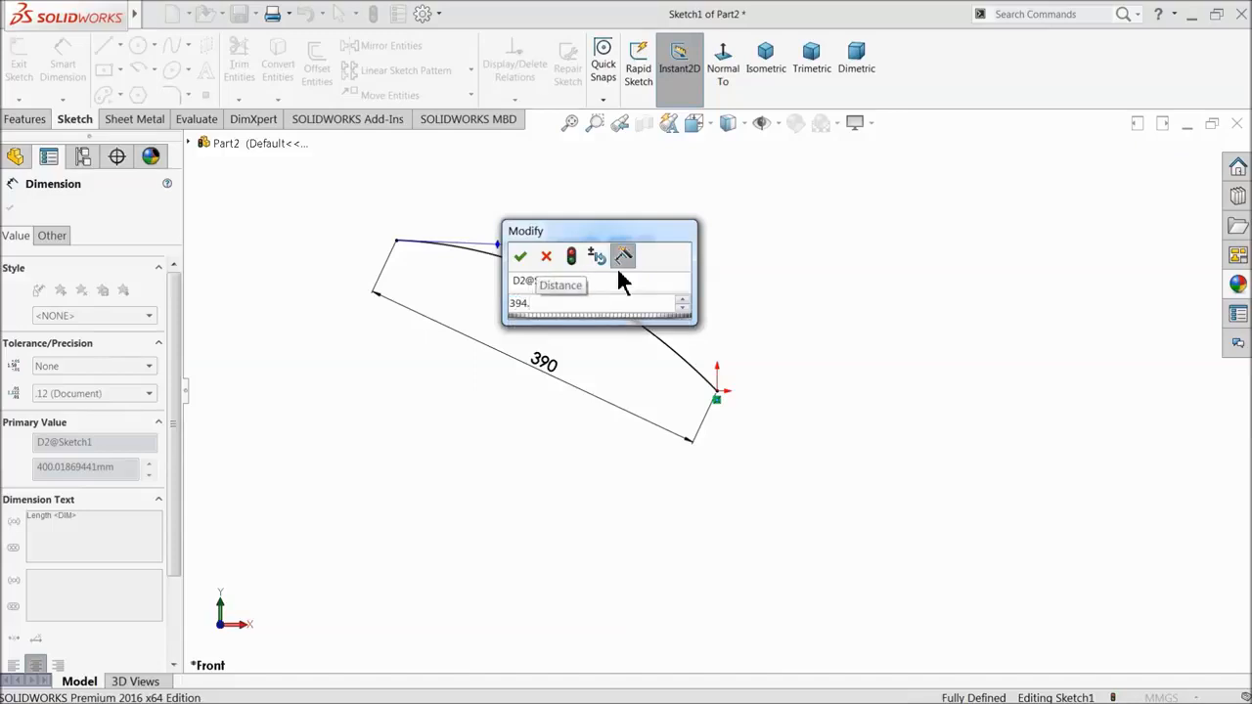
text(45)
key(Return)
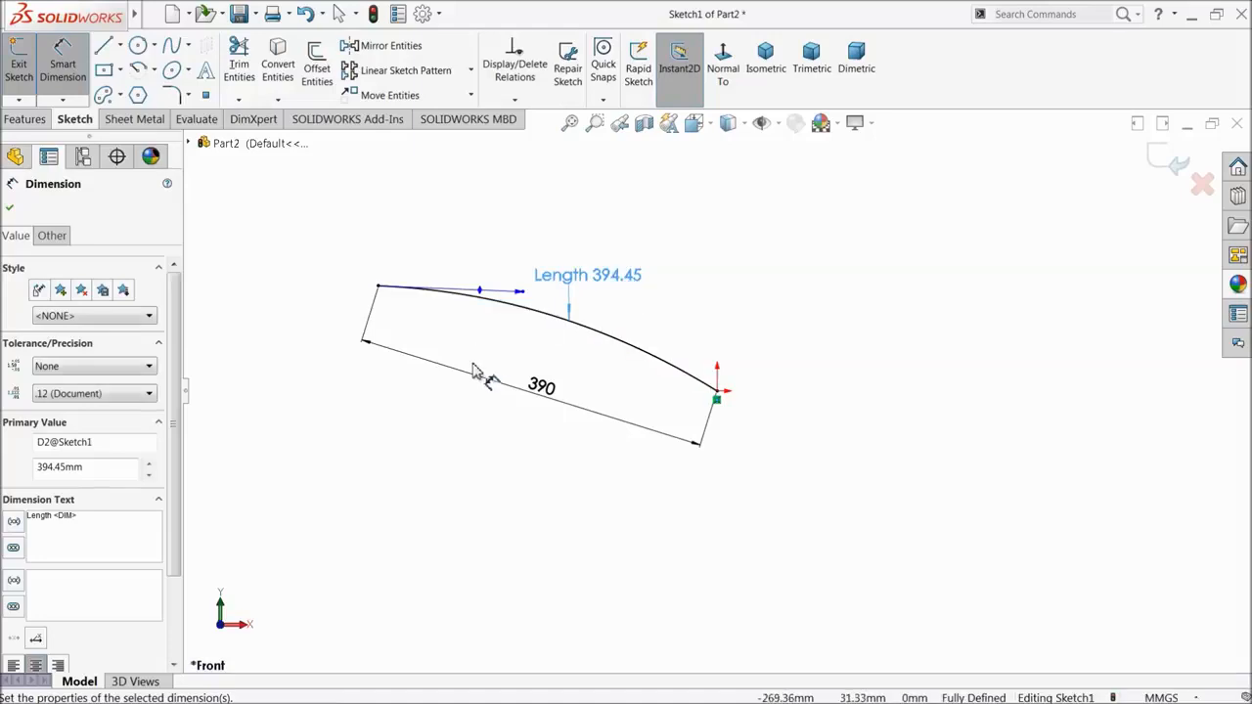
- Try a driven vertical dimension between the spline's two endpoints and remove it
click(379, 287)
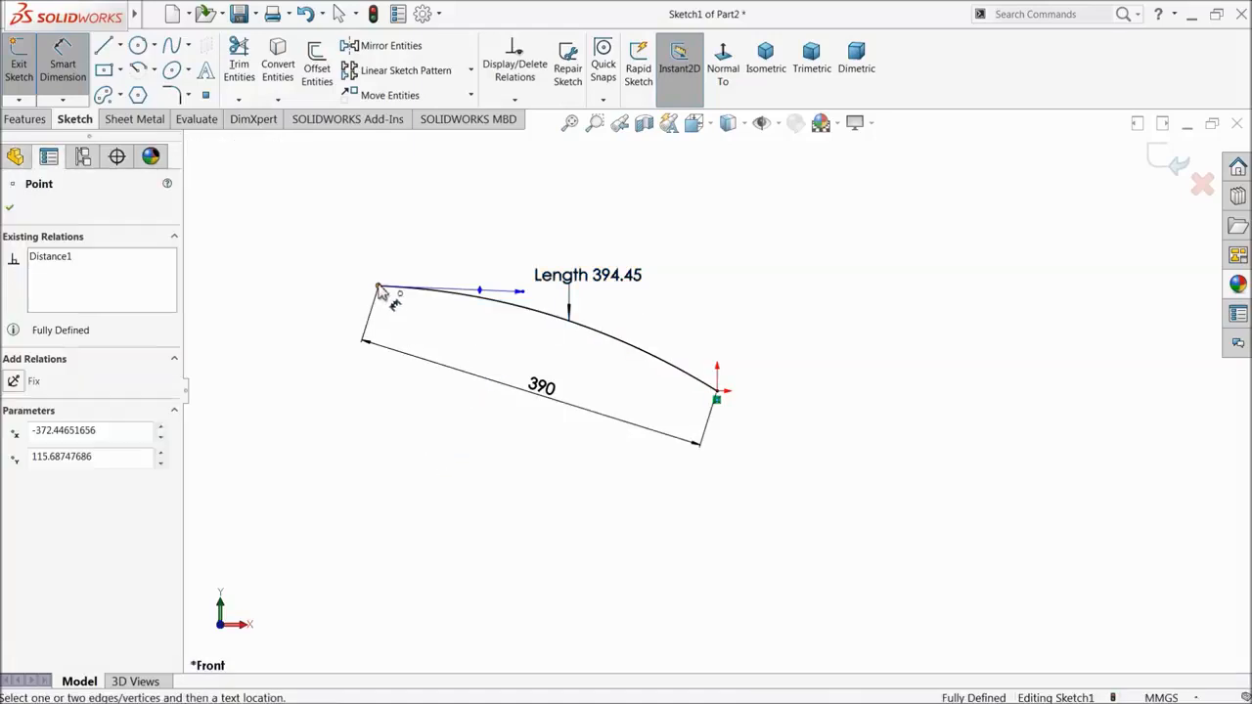
click(717, 392)
click(786, 347)
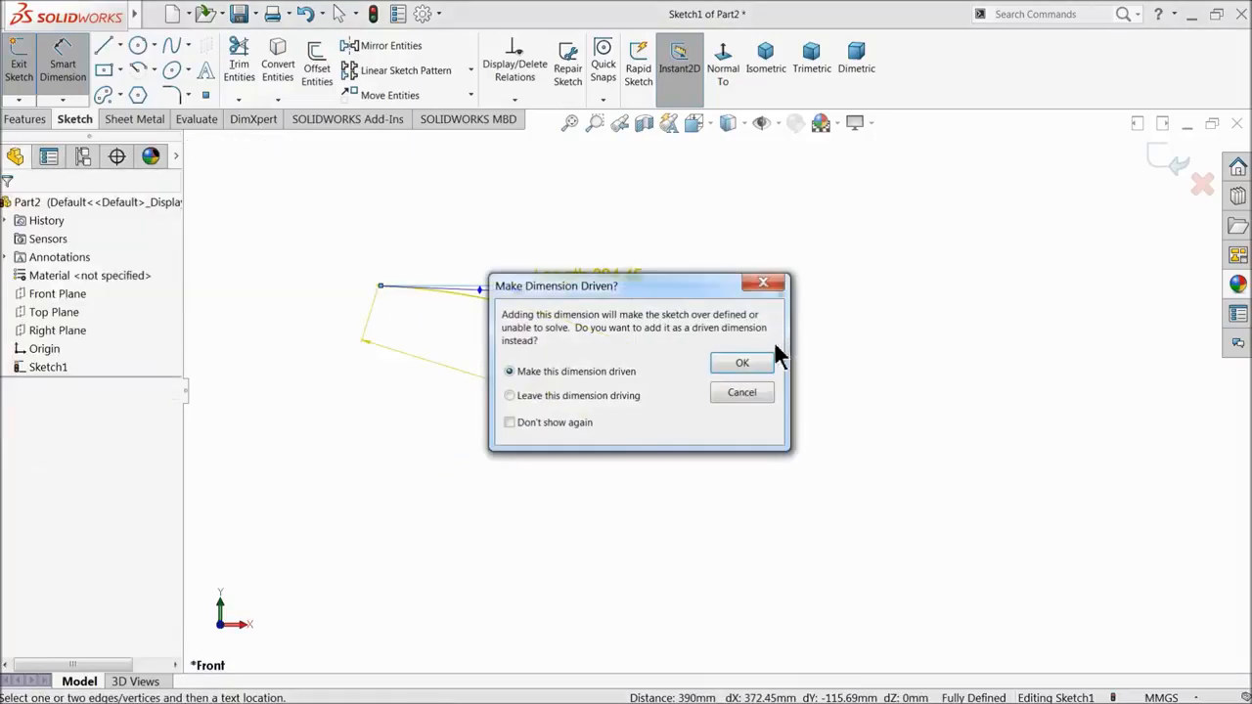
click(742, 365)
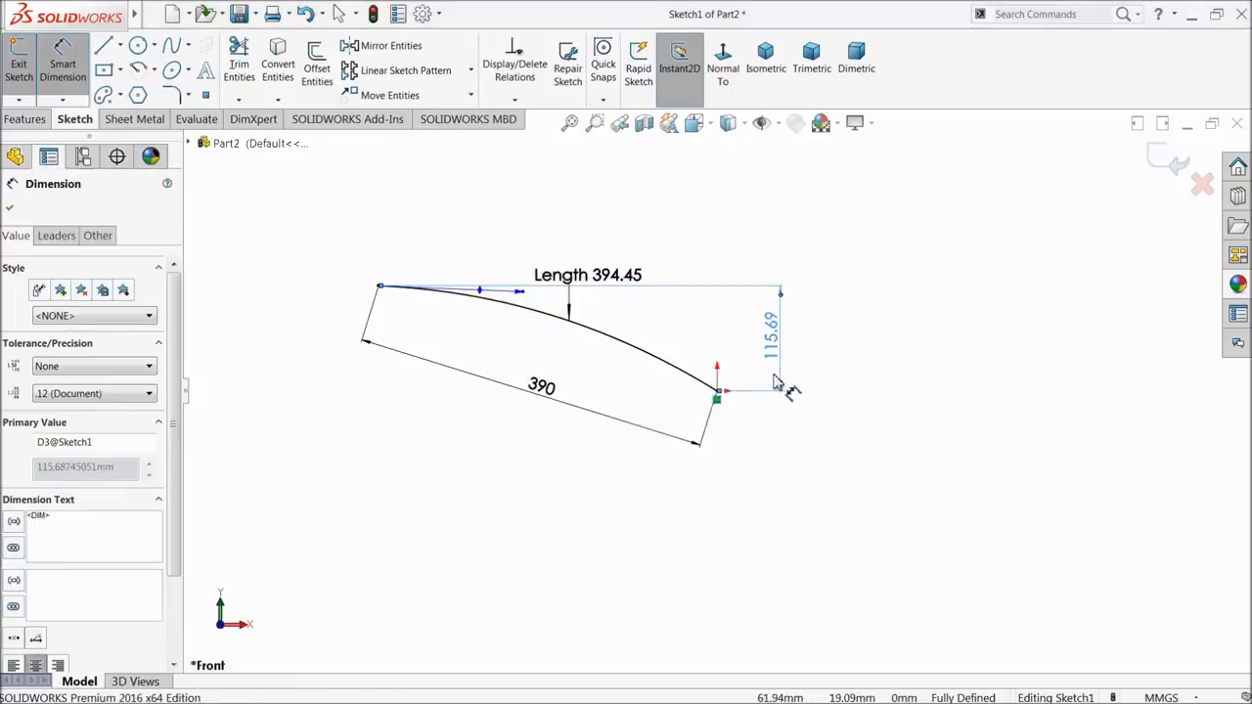
click(552, 251)
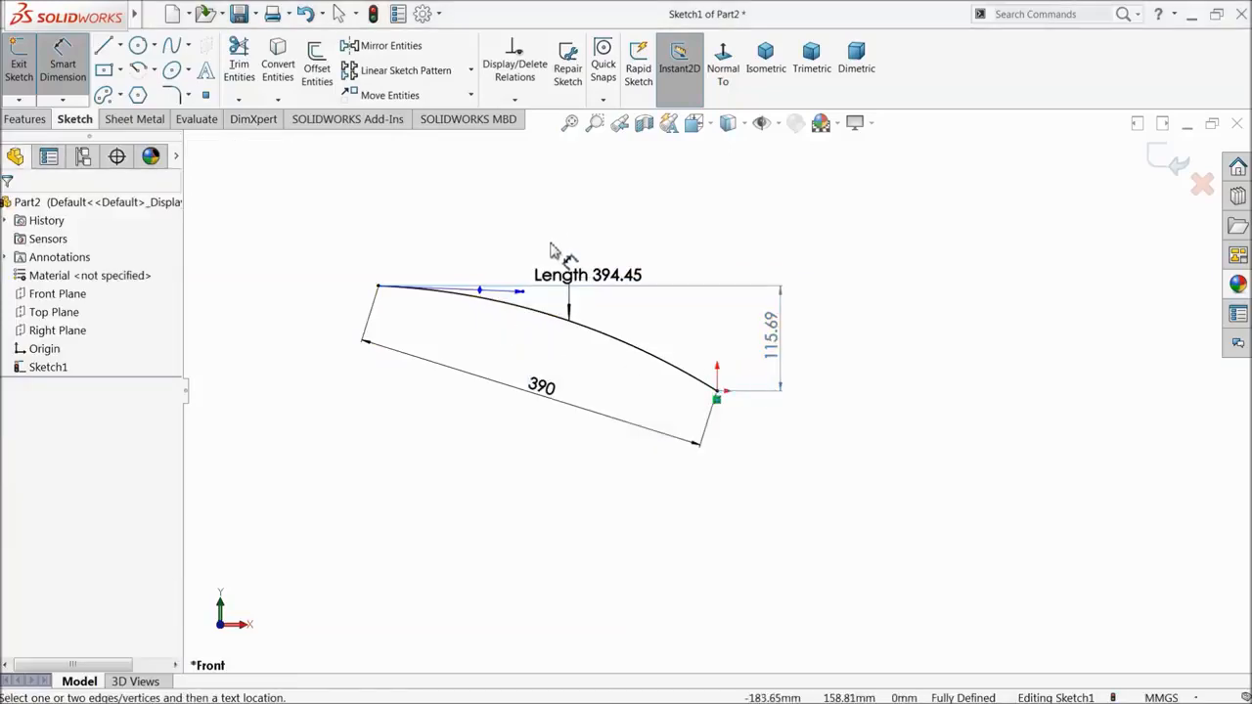
drag(771, 345, 778, 352)
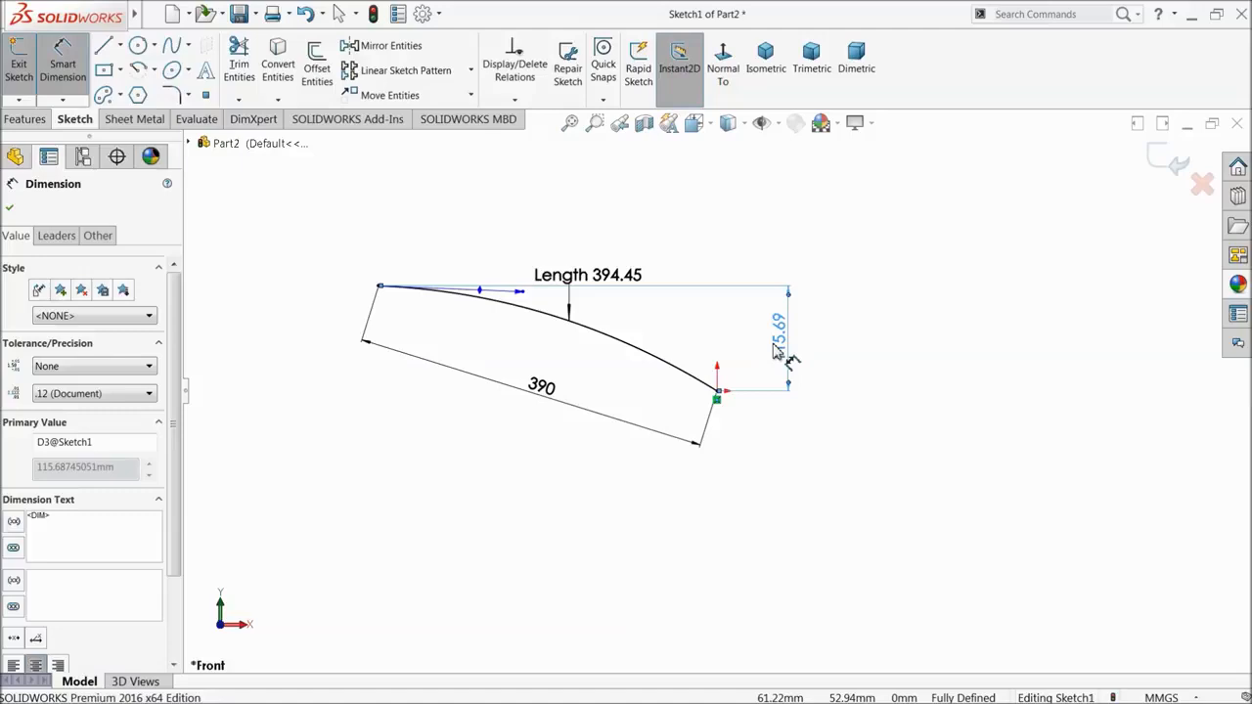
key(Delete)
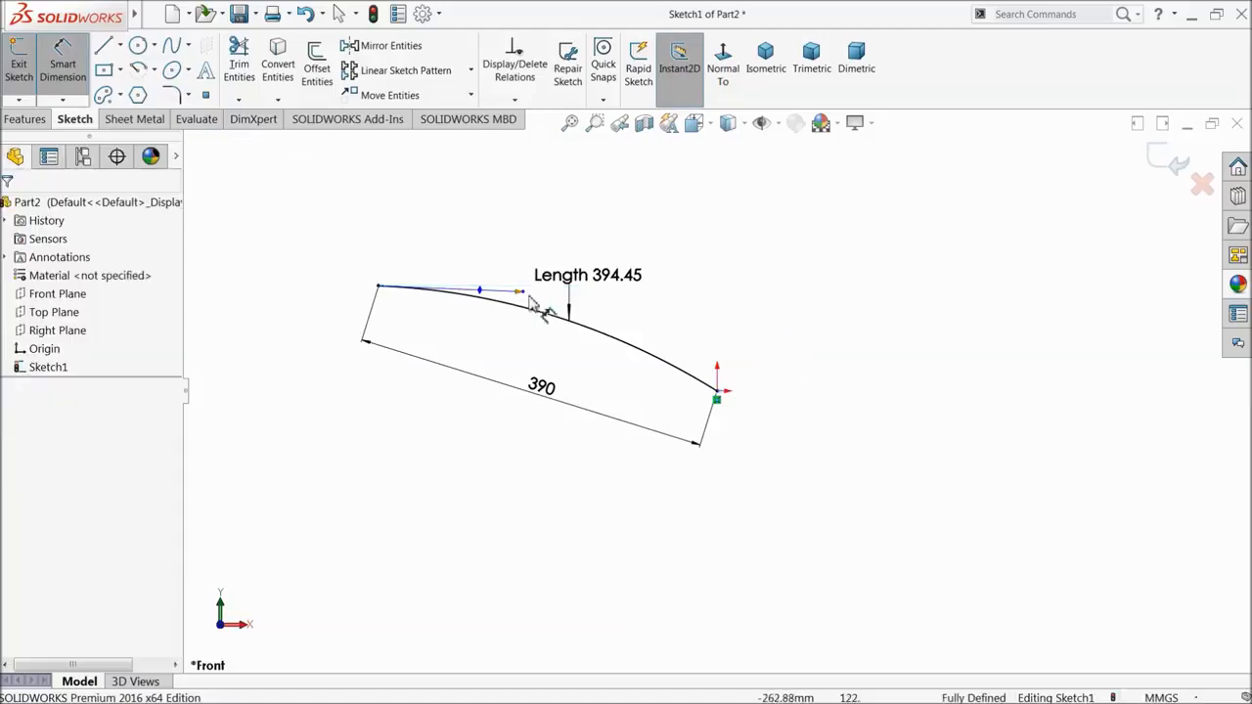
right_click(360, 194)
click(84, 70)
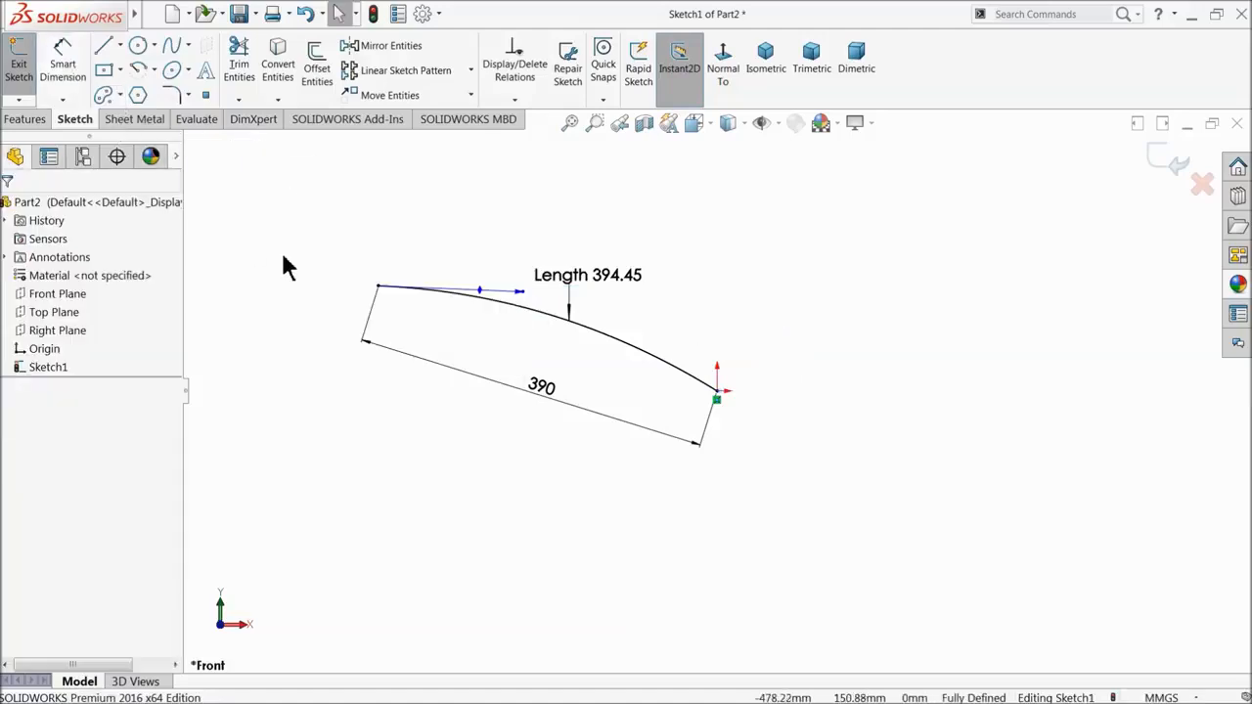
- Delete the spline's curve length dimension
click(379, 287)
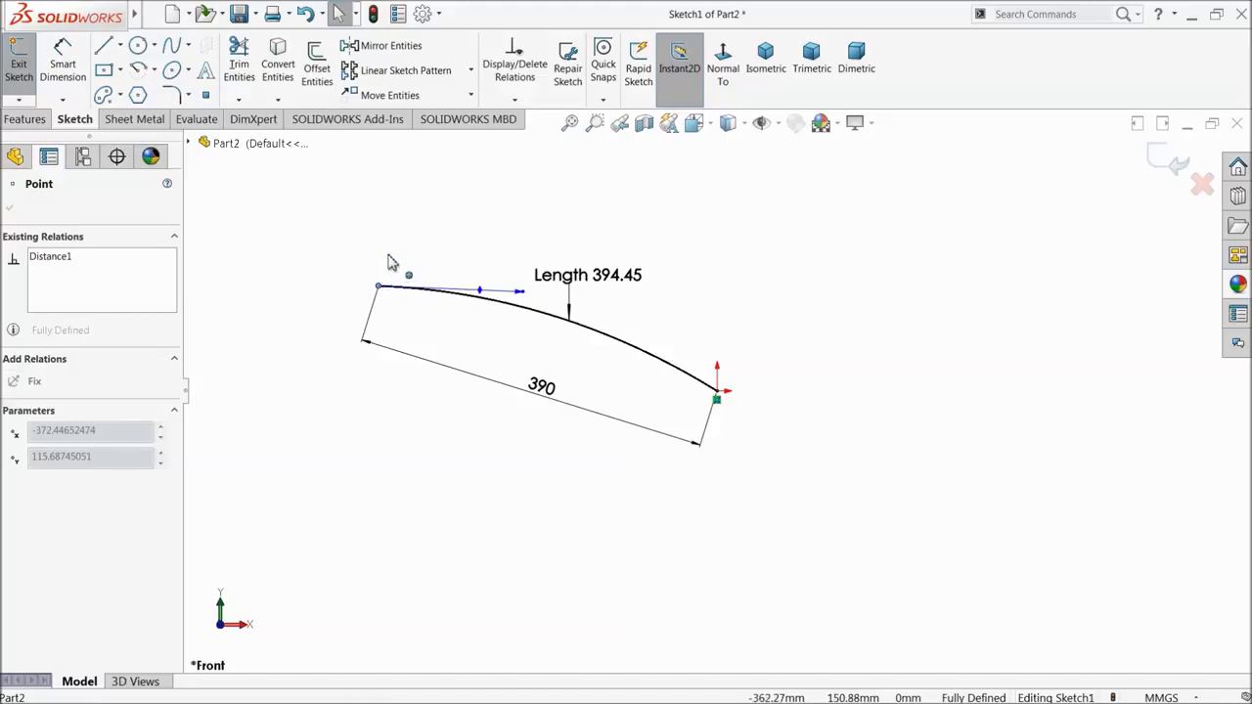
double_click(564, 279)
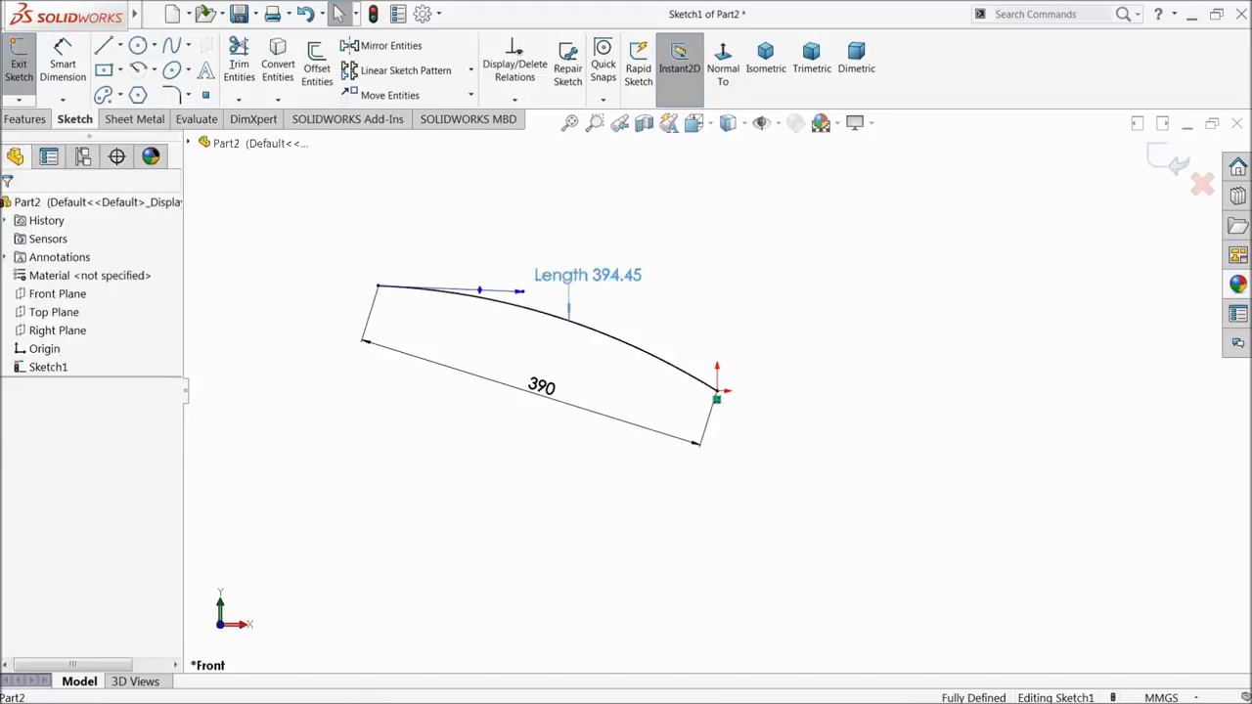
click(596, 220)
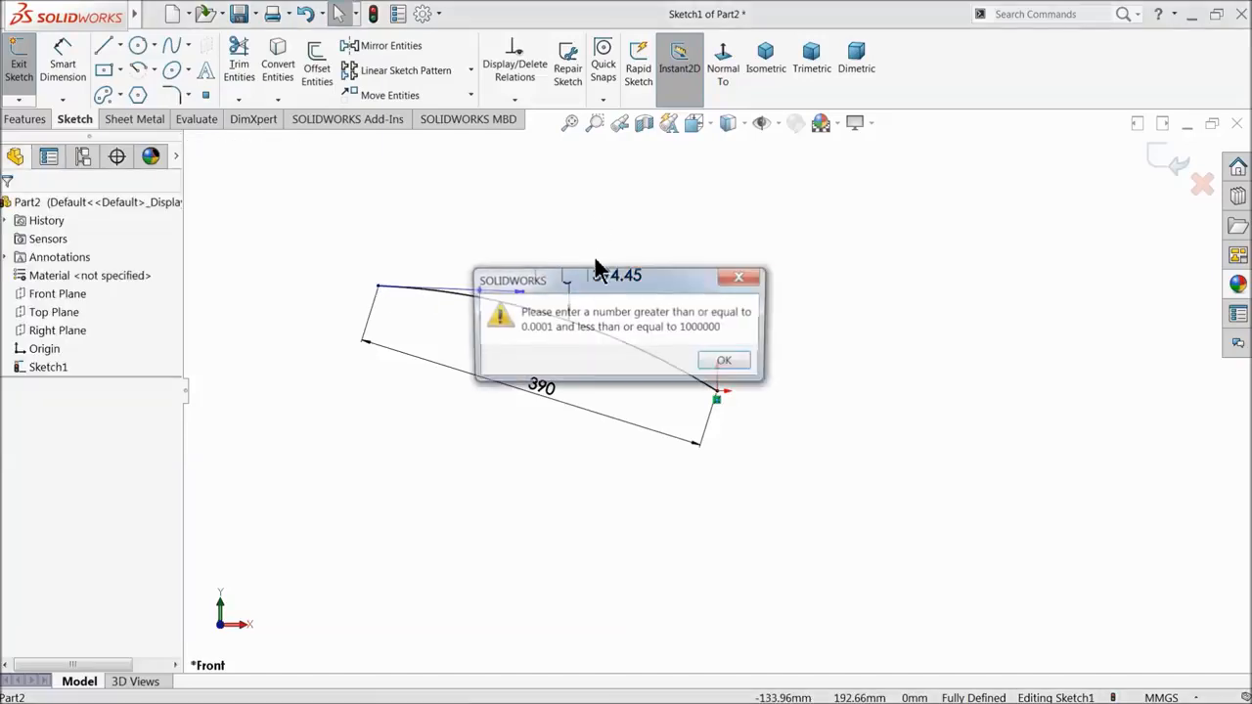
click(717, 363)
click(609, 280)
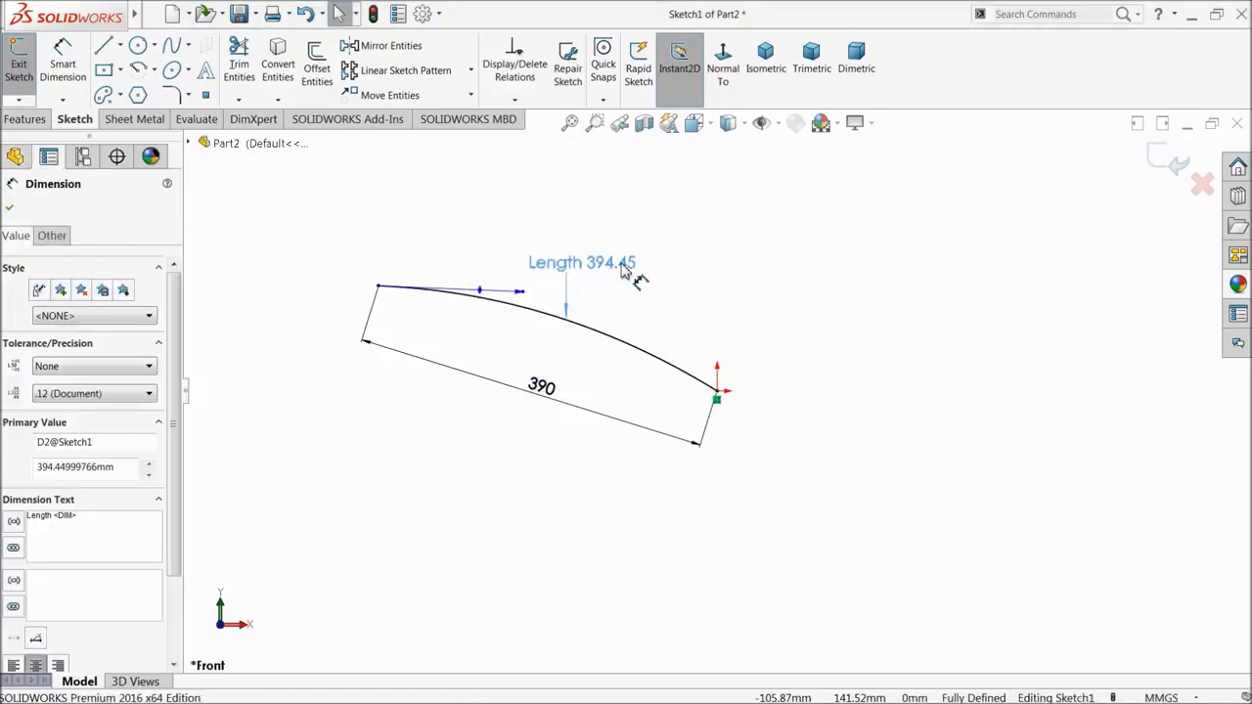
key(Delete)
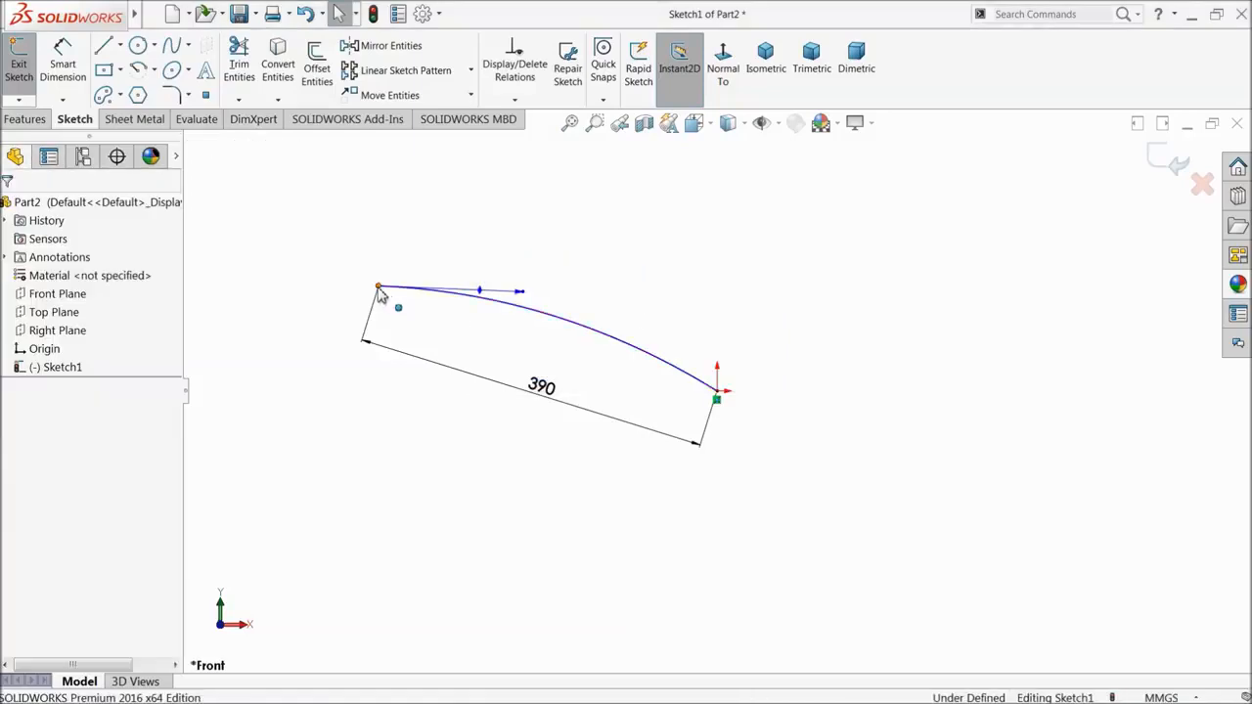
- Dimension the vertical distance between the spline's two endpoints as 188.3 mm
click(718, 397)
click(718, 394)
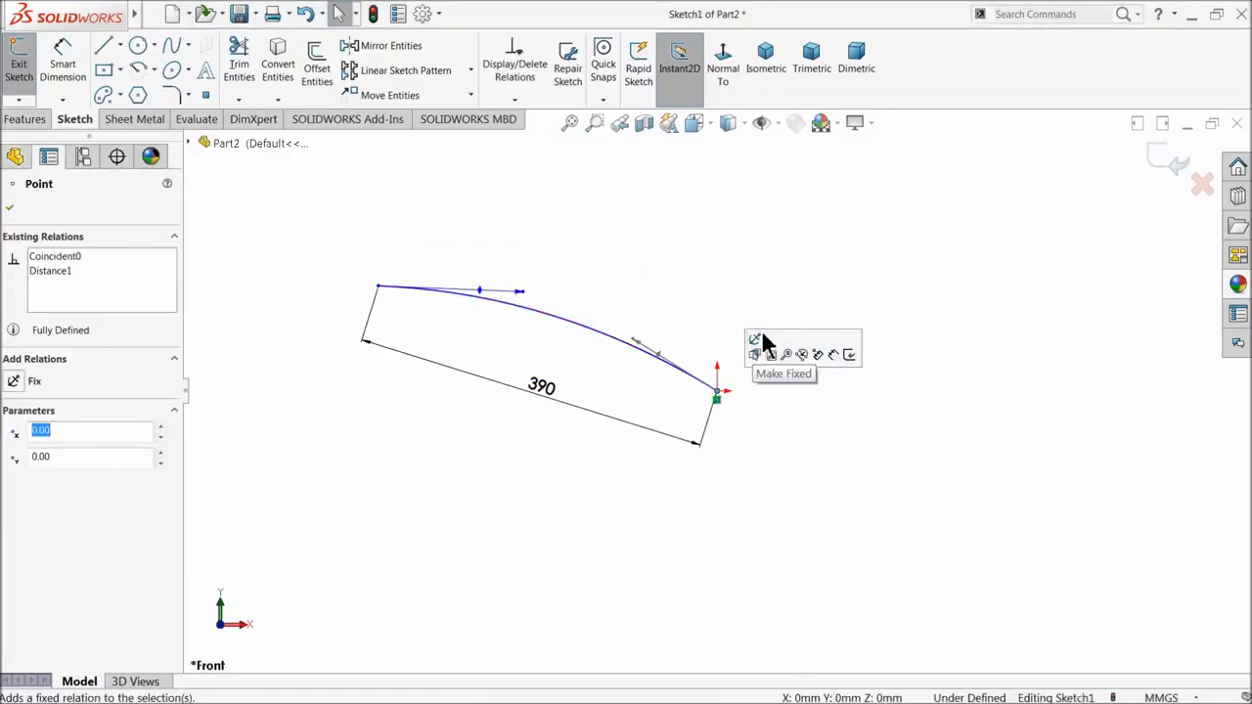
click(588, 264)
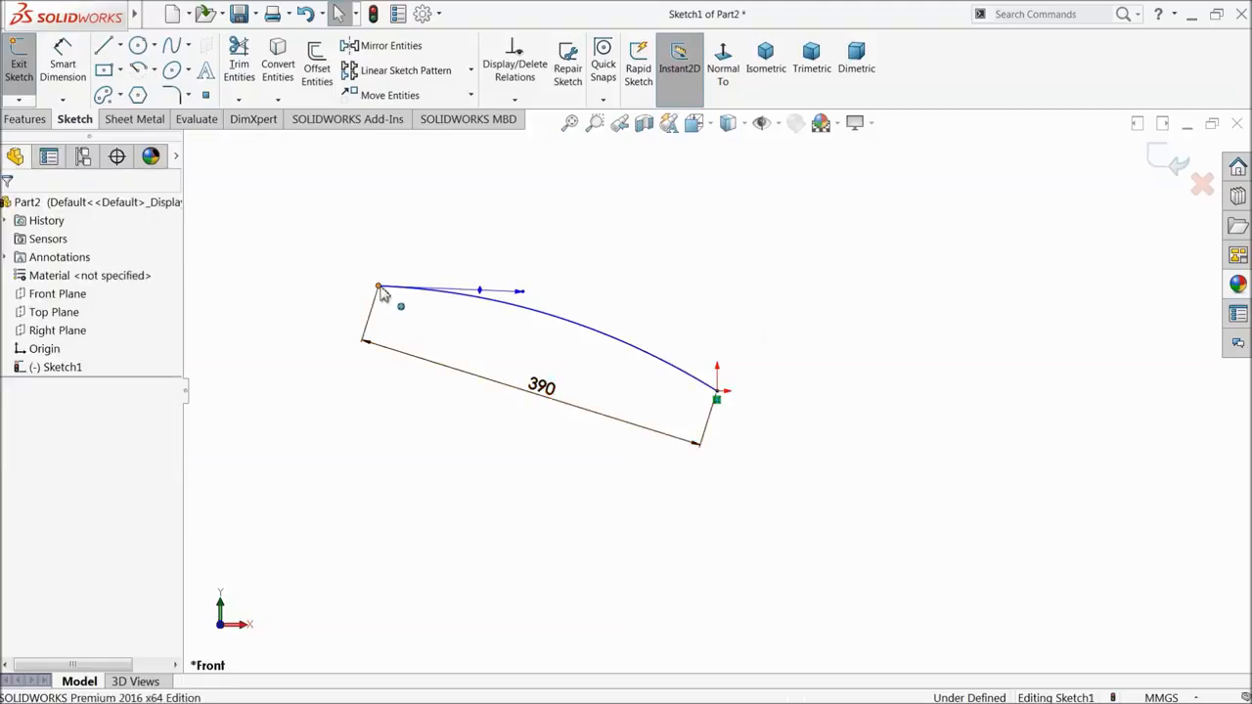
click(62, 69)
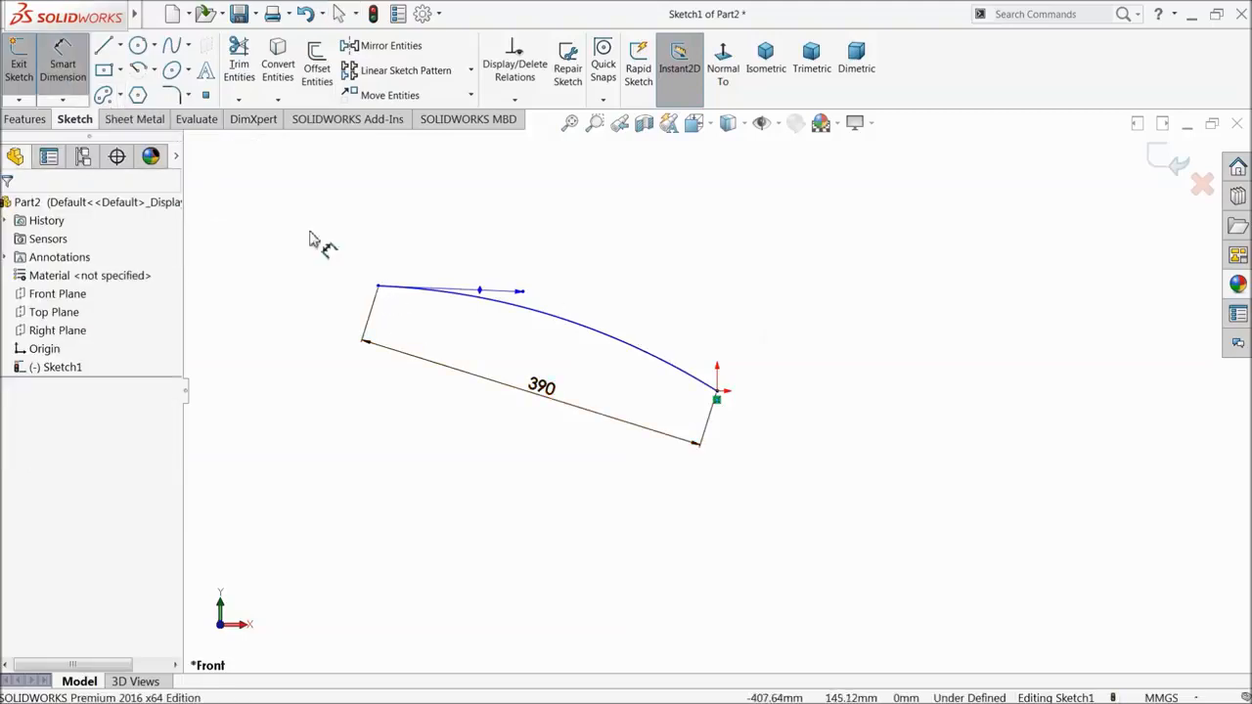
click(379, 289)
click(717, 393)
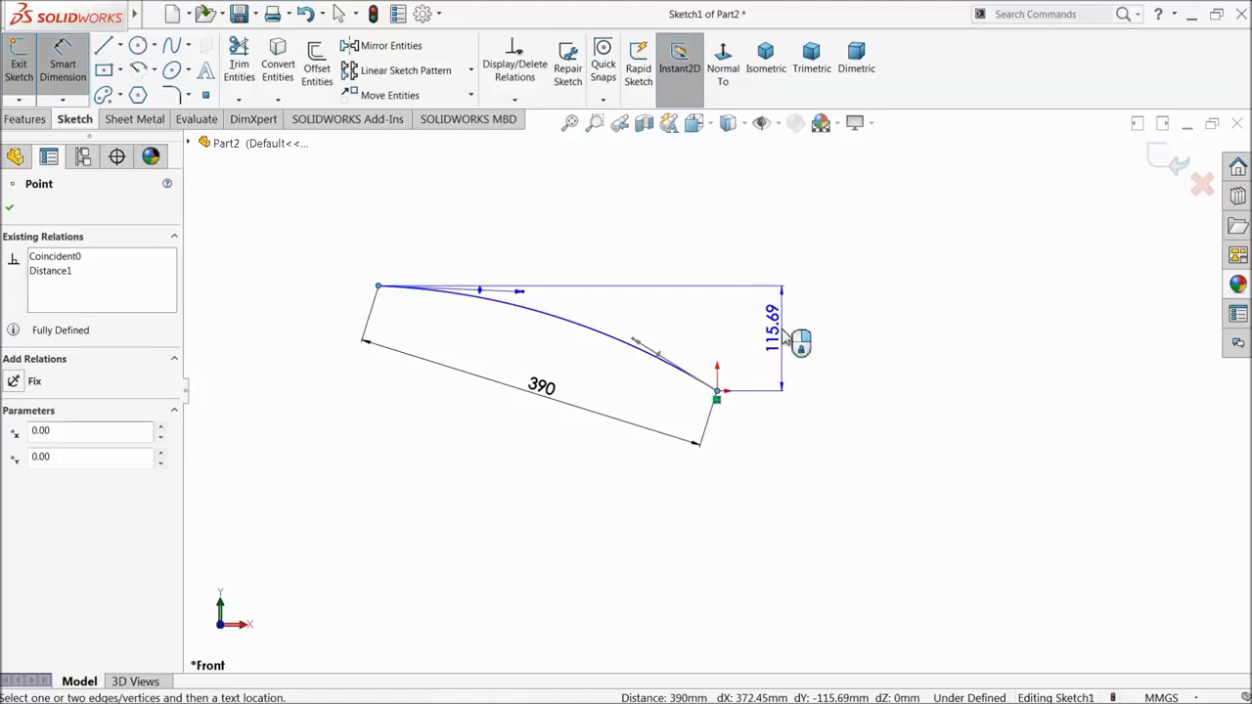
click(800, 337)
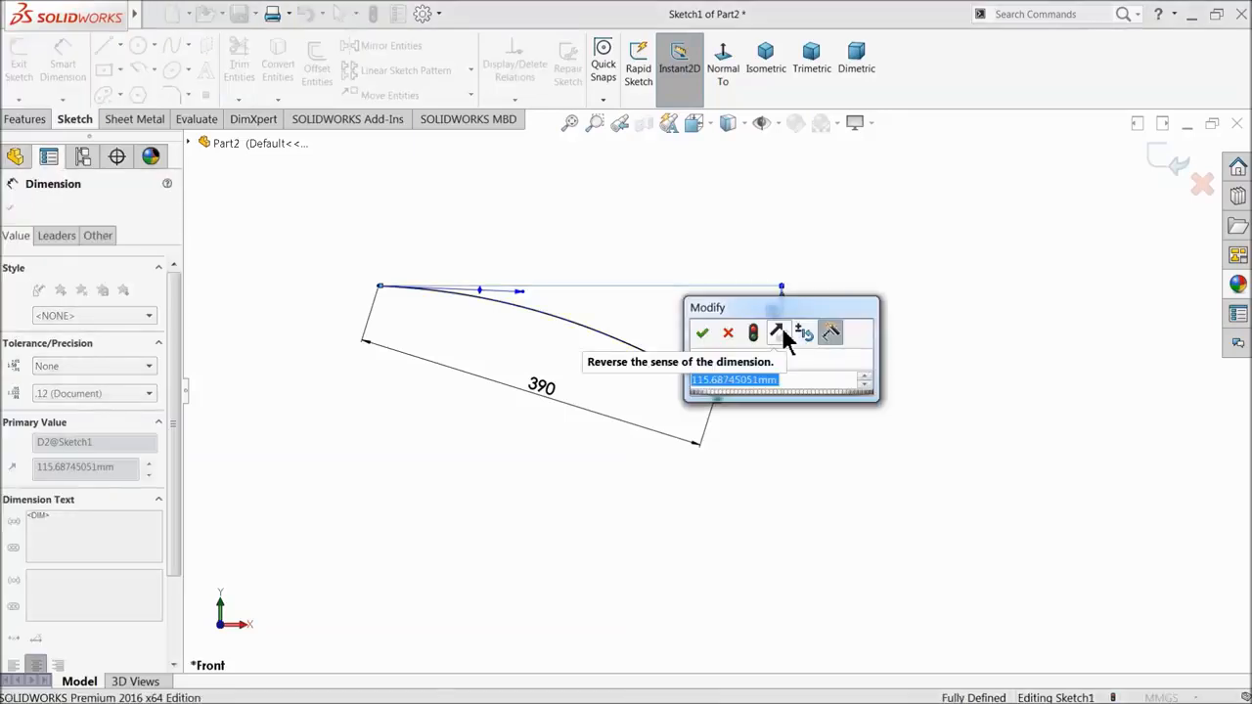
text(188.3)
key(Return)
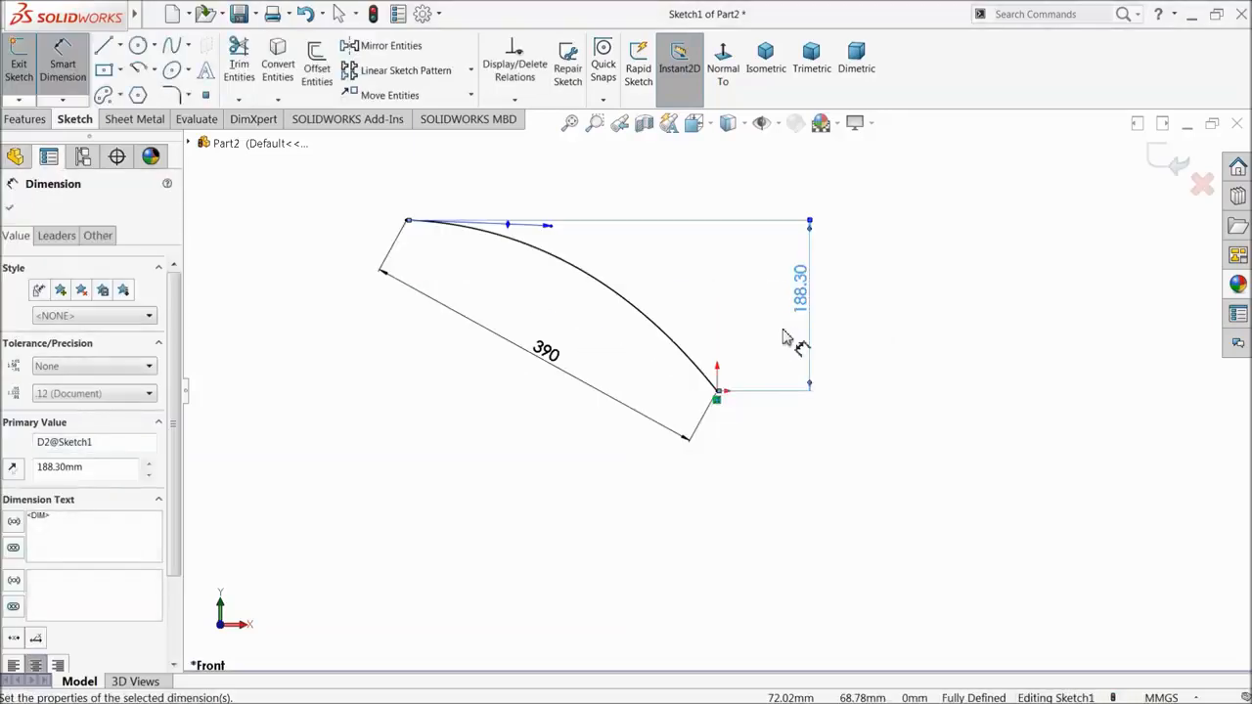
click(732, 285)
- Add a curve length dimension to the spline as a driven dimension
click(592, 250)
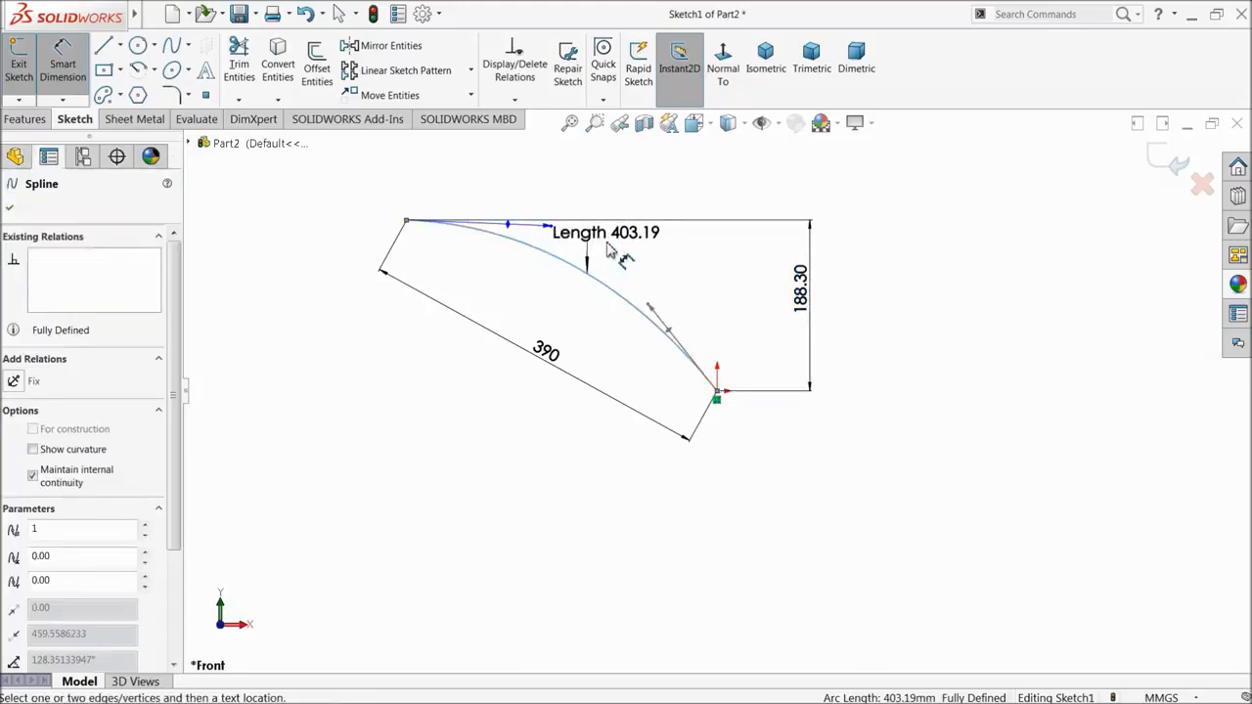
click(627, 201)
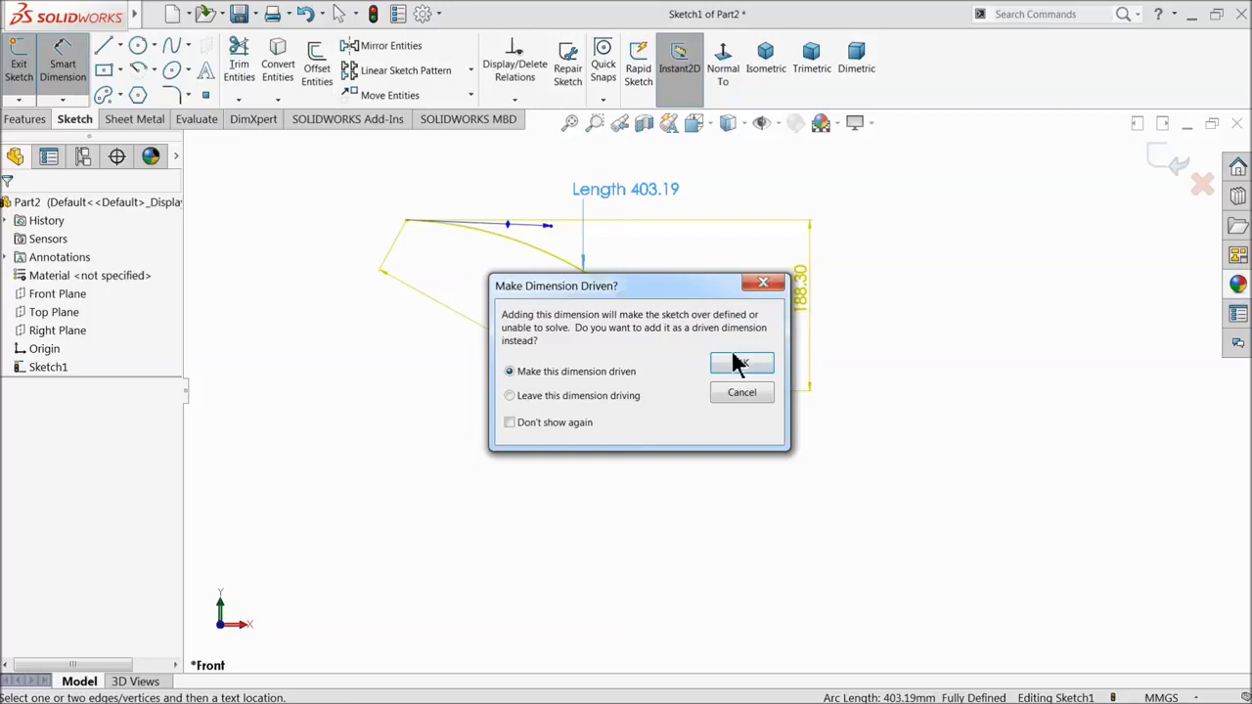
click(740, 364)
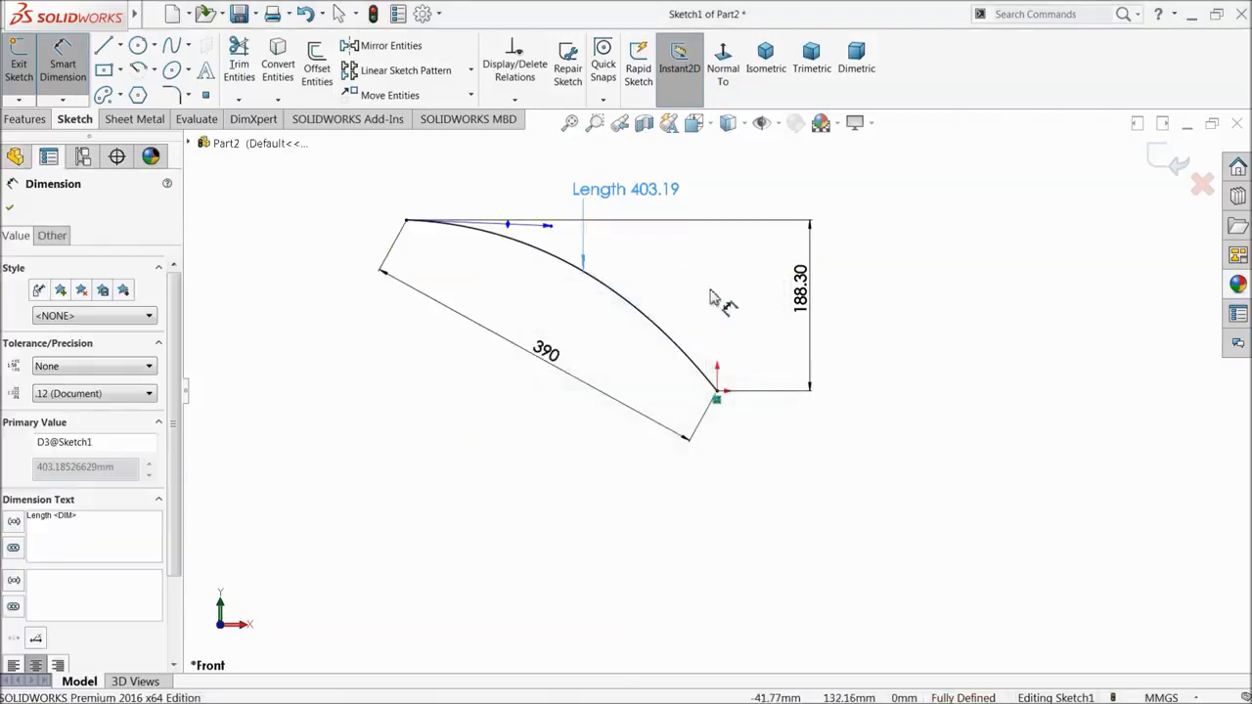
- Try a dimension on the tangent handle at the spline's upper endpoint and remove it
click(551, 227)
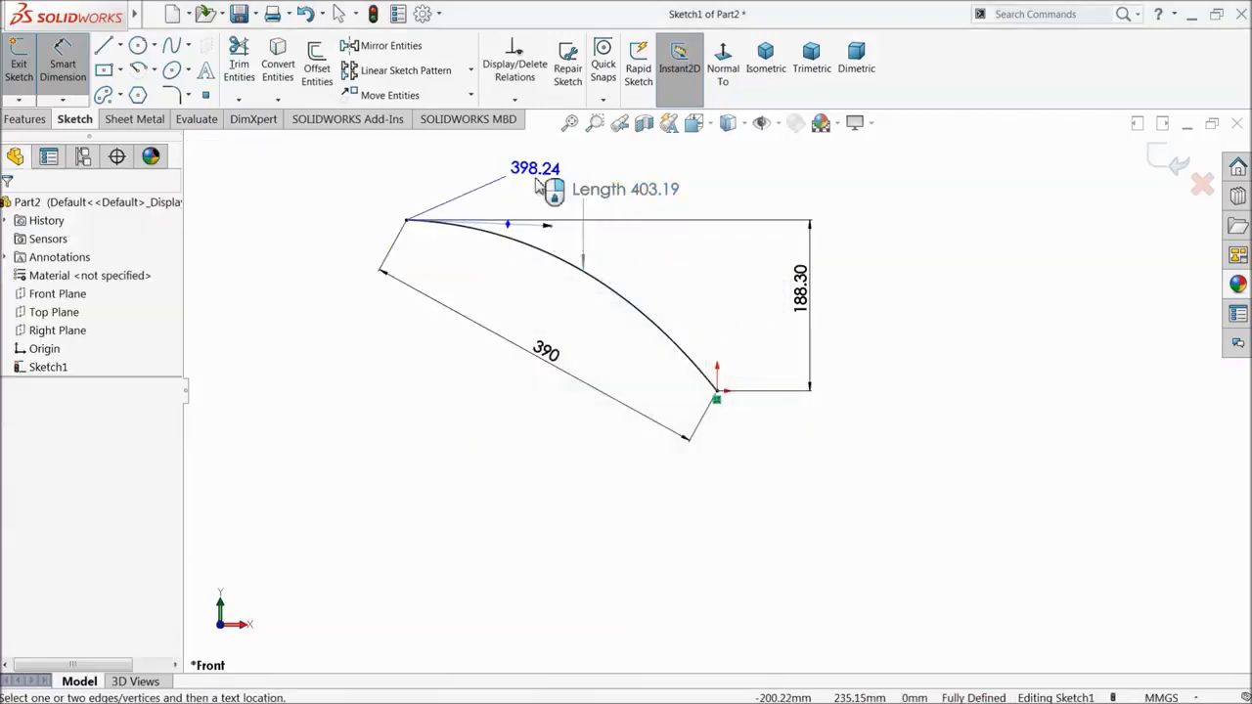
click(536, 185)
click(480, 180)
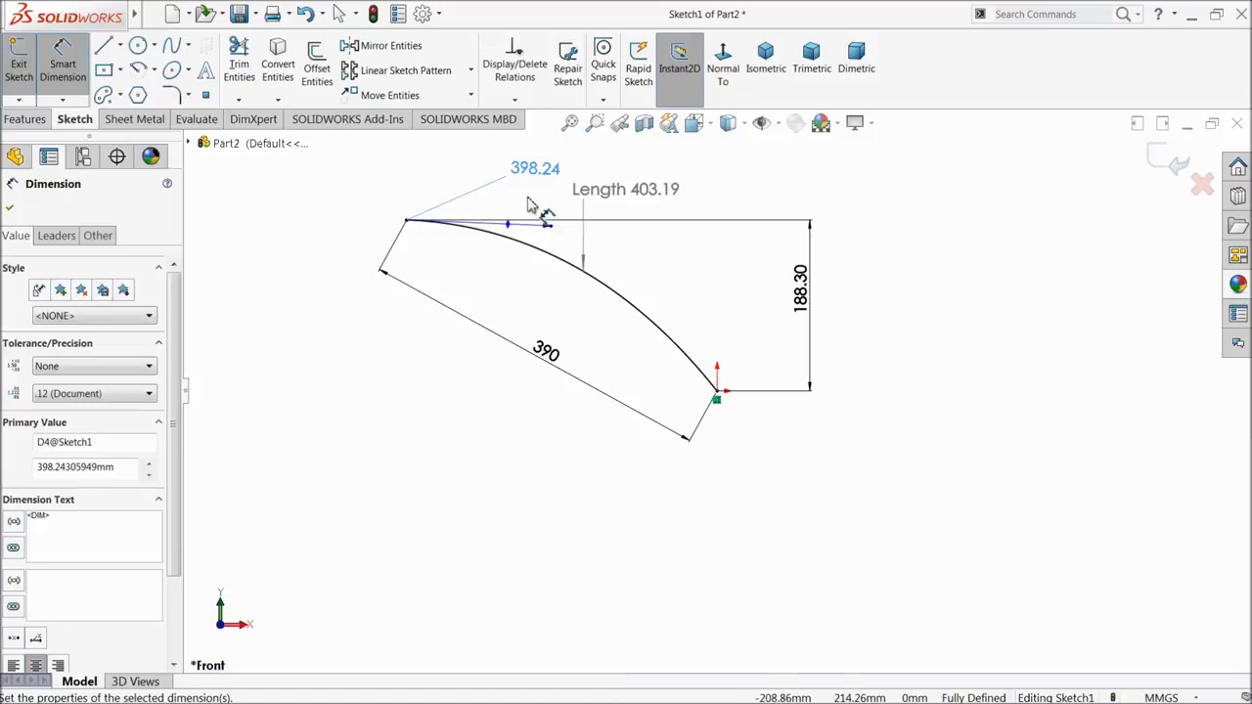
key(Delete)
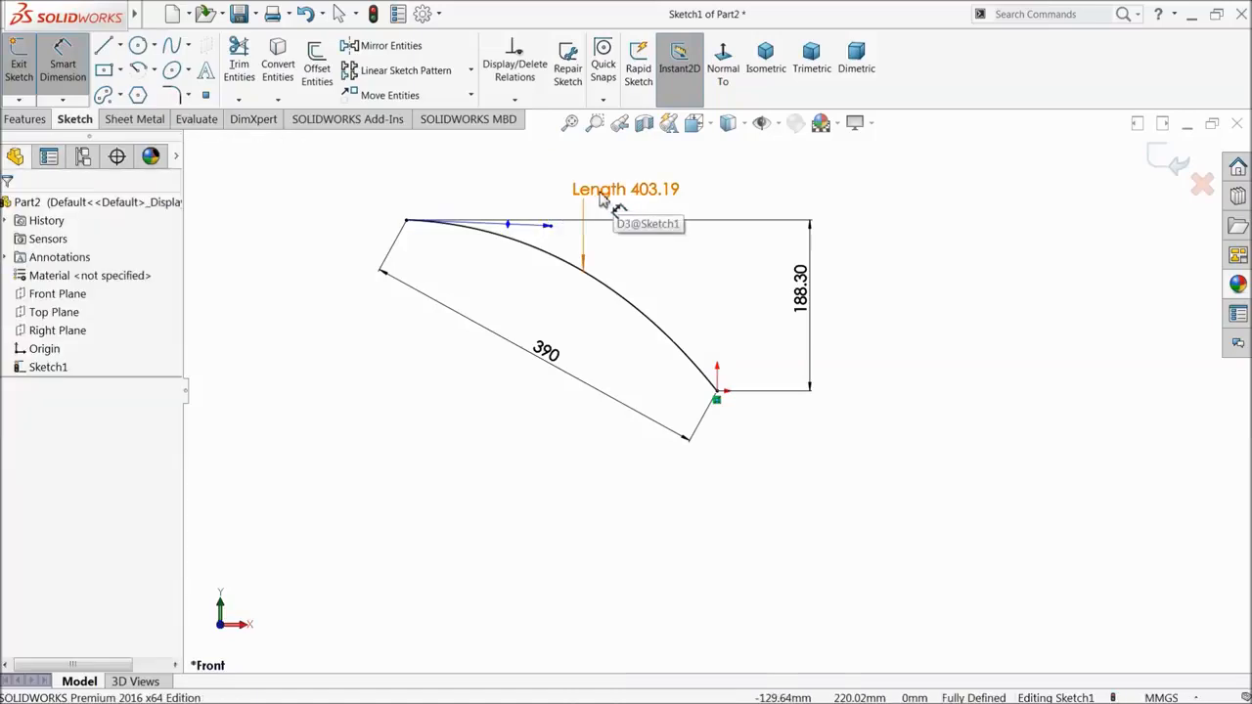
- Delete the spline's driven curve length dimension
double_click(602, 198)
click(726, 362)
click(65, 61)
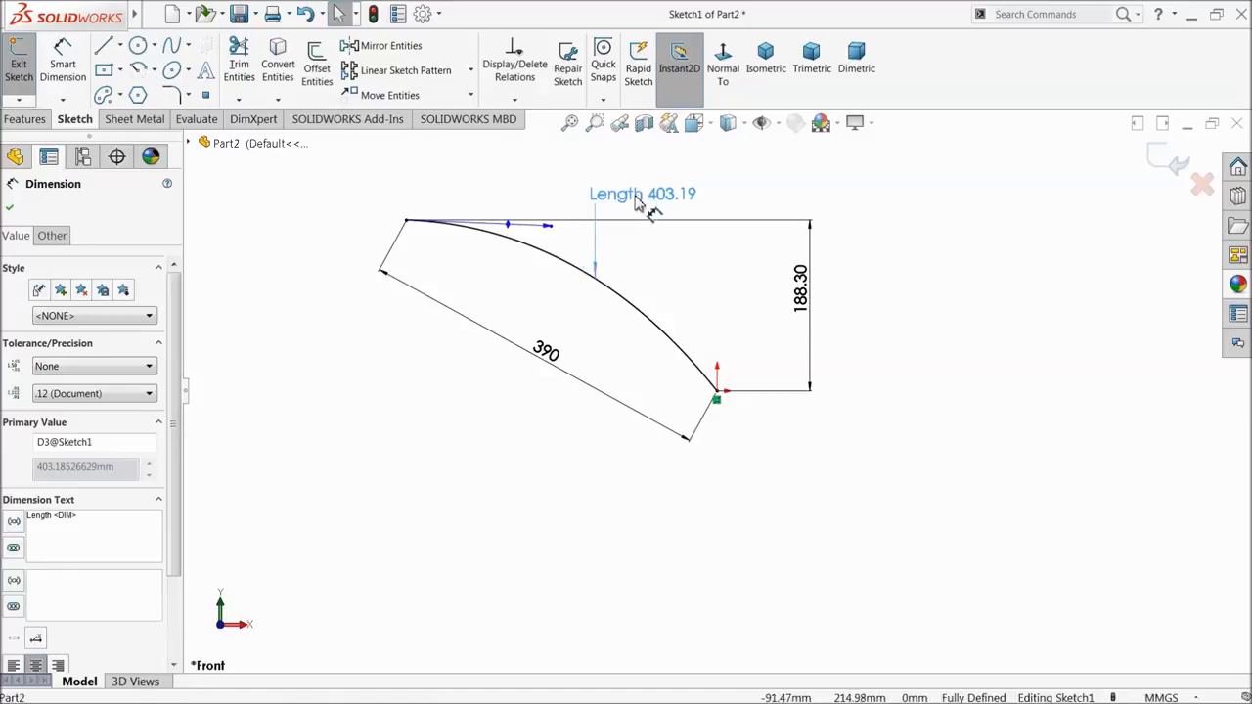
key(Delete)
- Lower the tangent handle at the spline's upper endpoint to flatten the curve to about 396 mm long, and check its length
drag(565, 225, 549, 251)
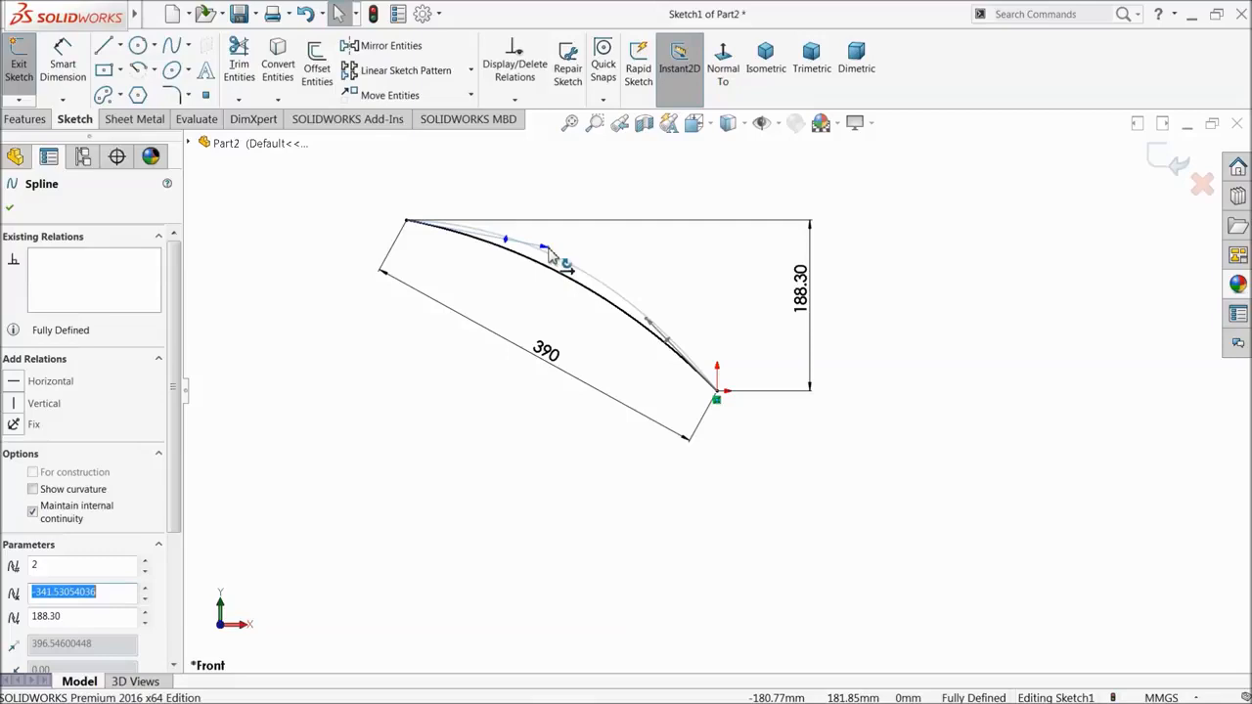
drag(552, 256, 555, 261)
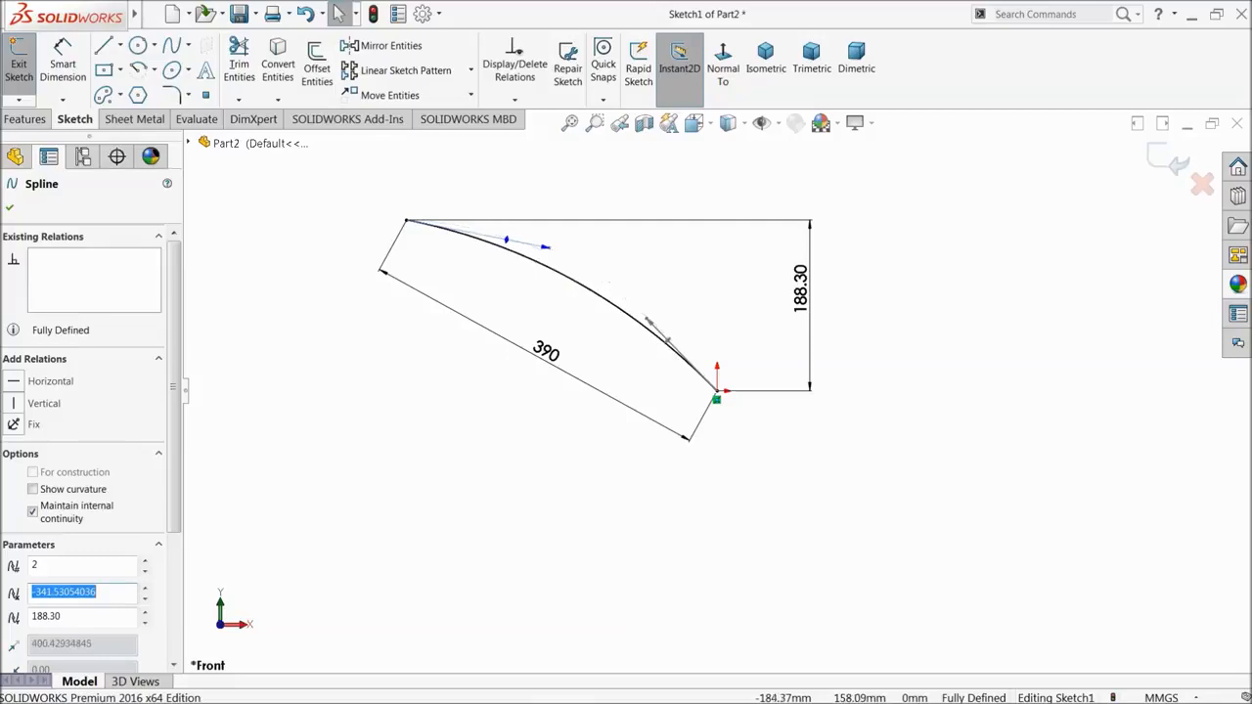
click(63, 60)
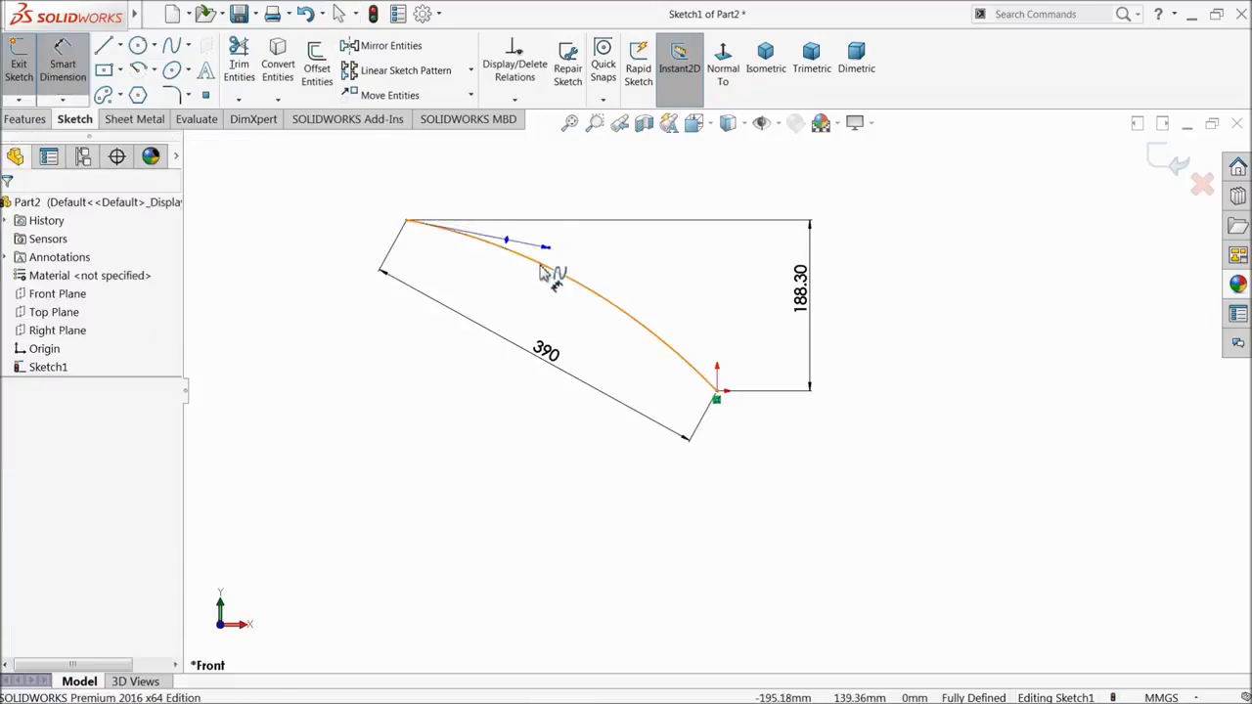
click(540, 266)
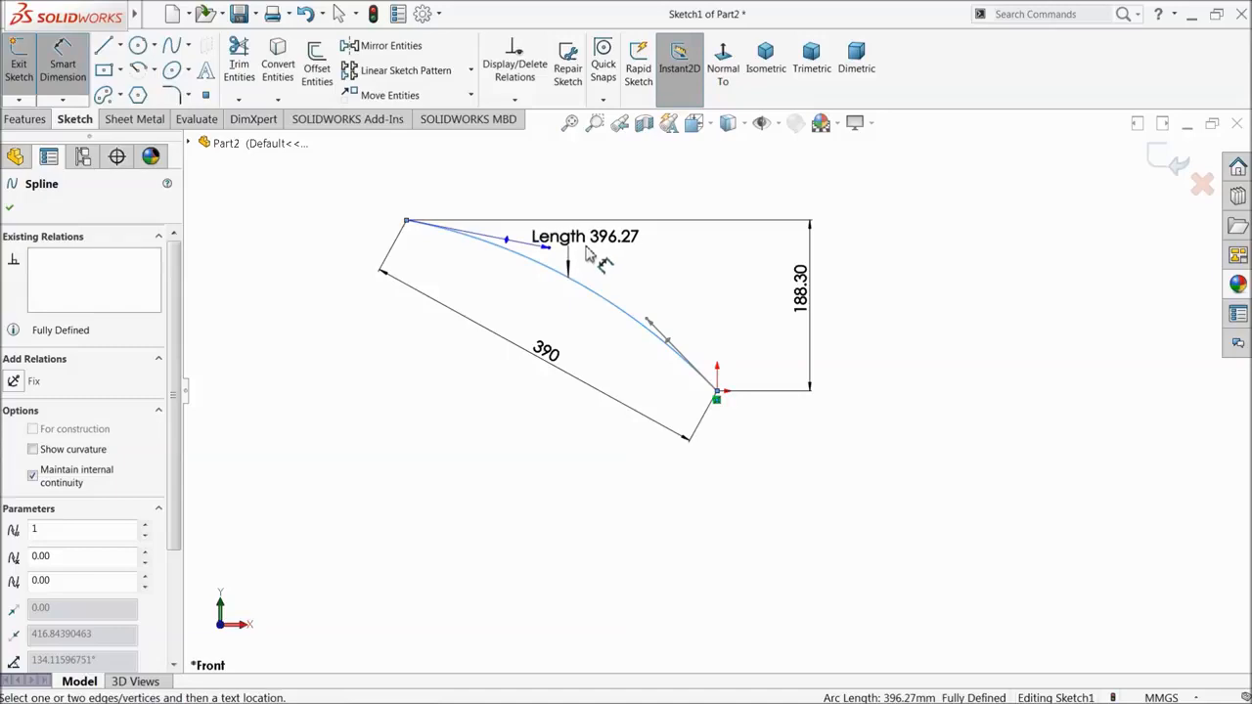
key(Escape)
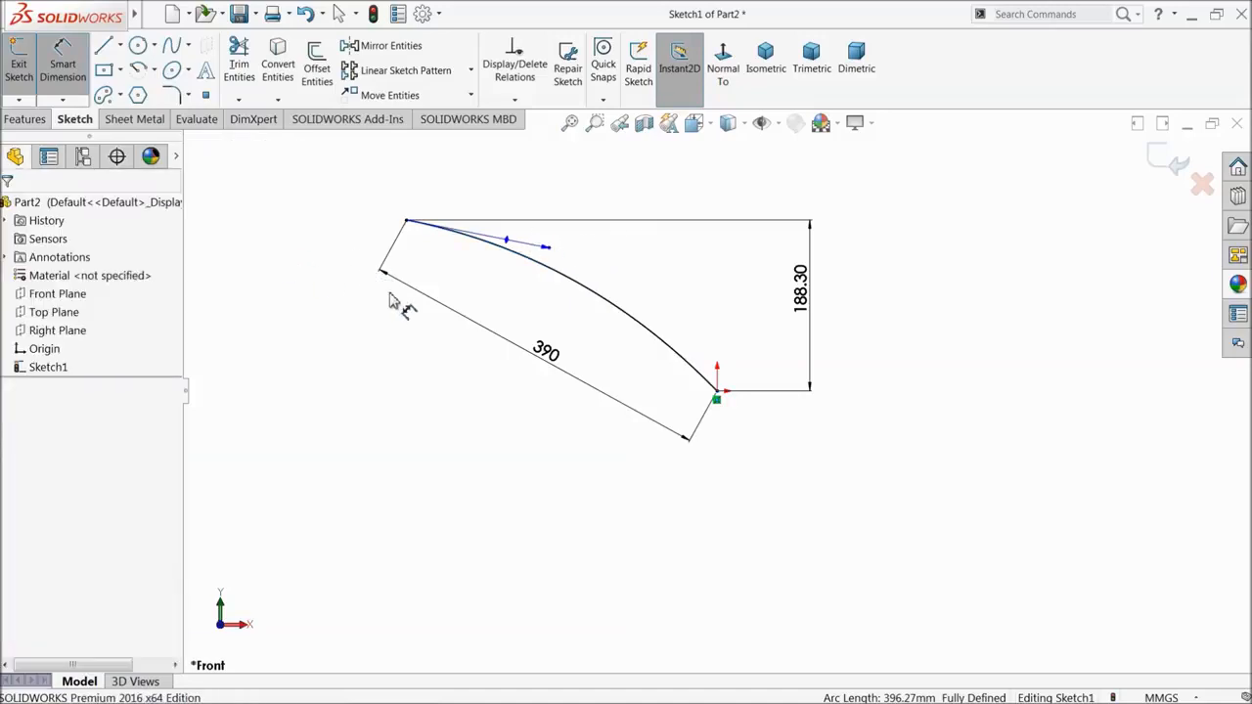
- Exit the sketch and create a reference plane perpendicular to the spline and coincident with its upper endpoint
click(1162, 162)
mouse_move(668, 308)
middle_down()
mouse_move(718, 352)
mouse_move(700, 351)
middle_up()
click(582, 235)
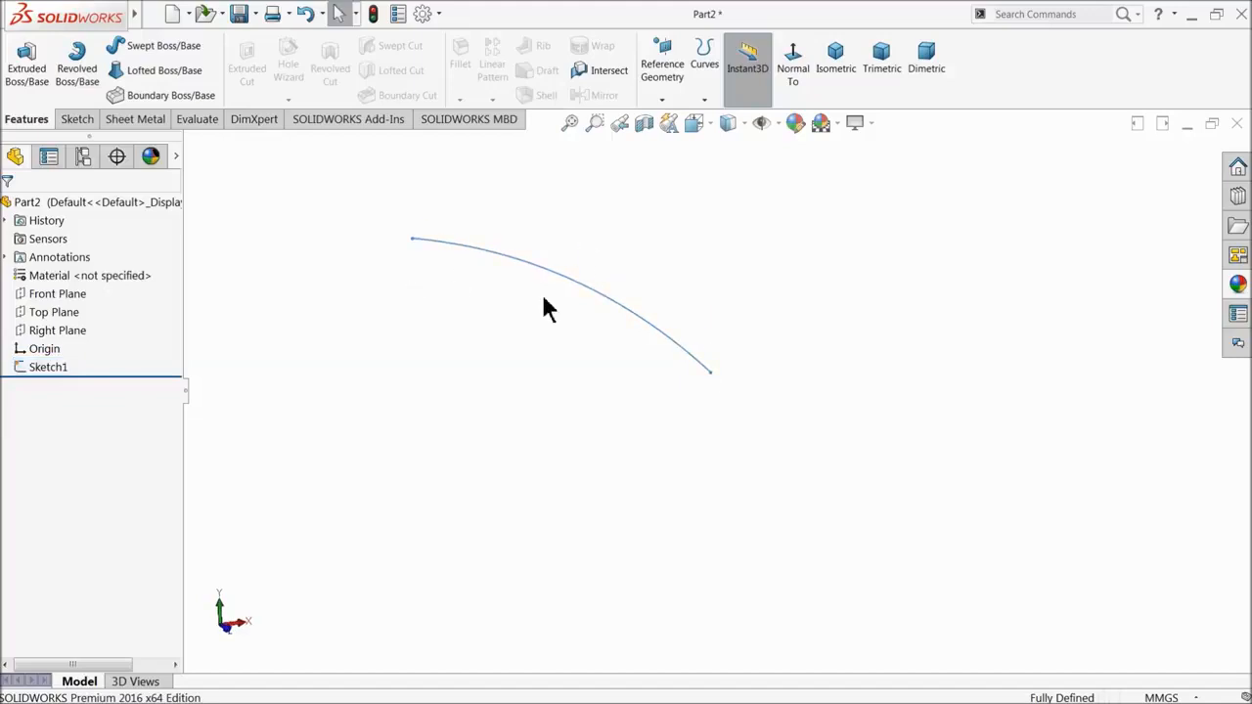
click(75, 120)
click(27, 121)
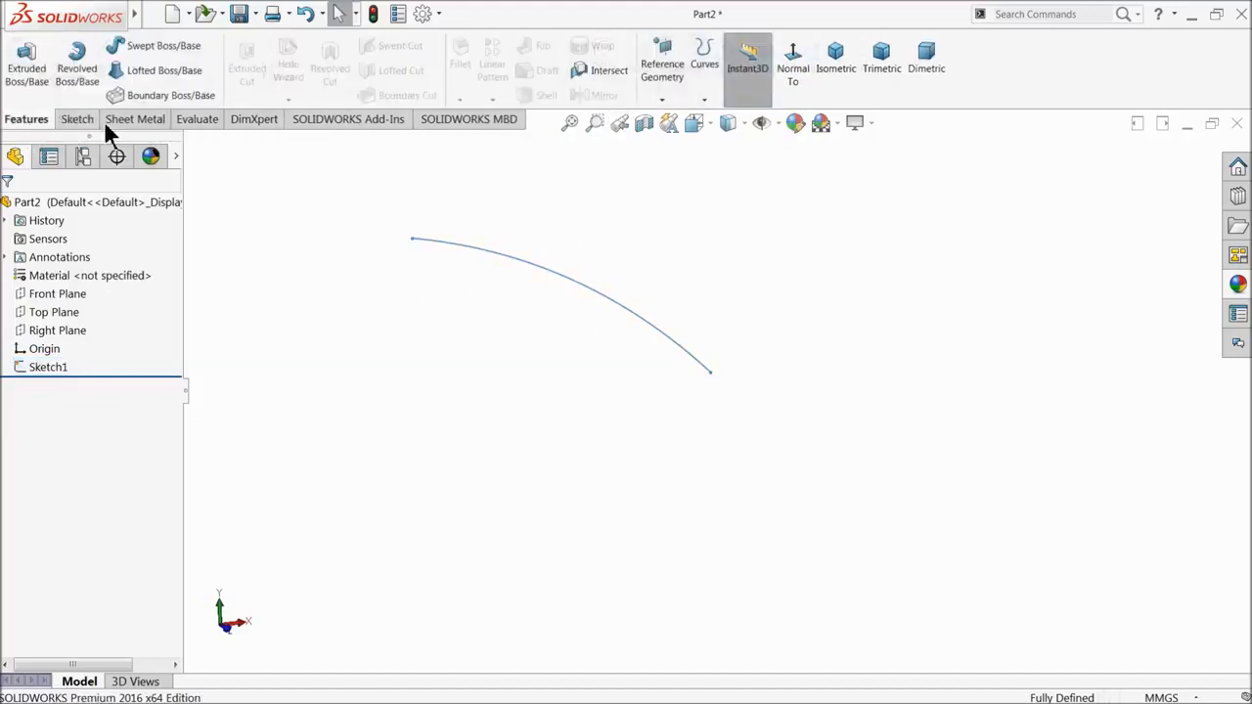
click(663, 99)
click(671, 121)
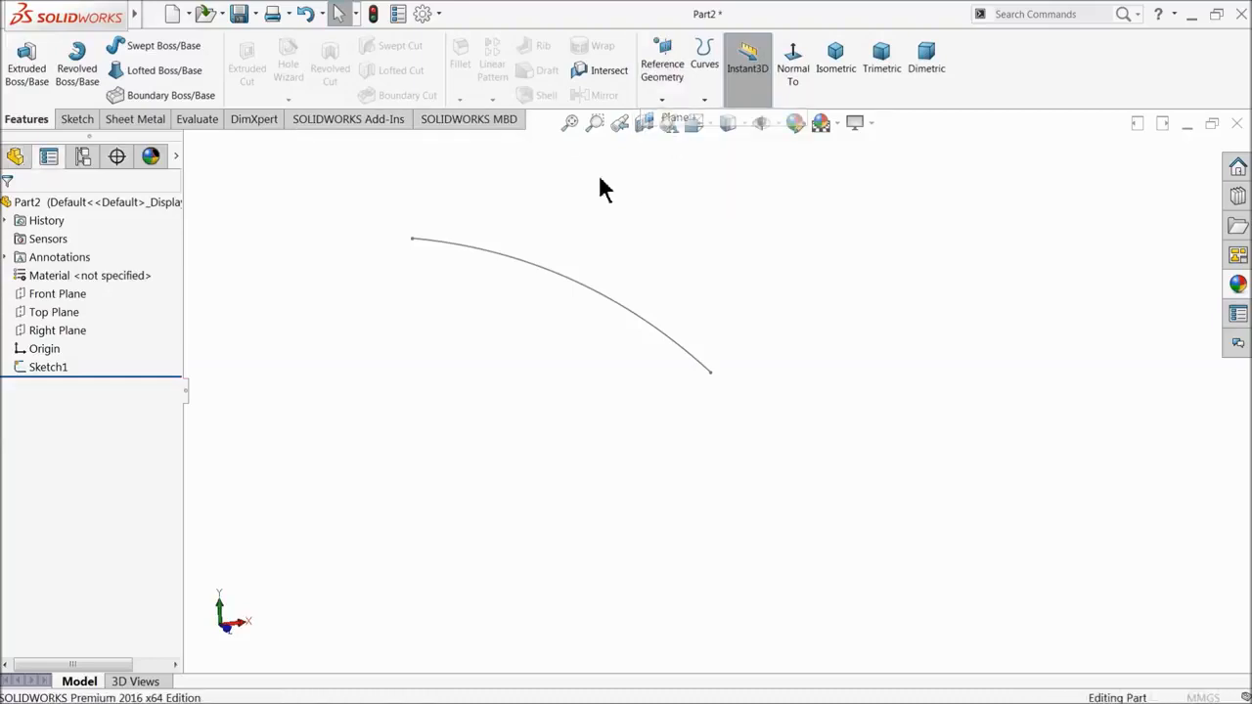
click(452, 251)
click(412, 241)
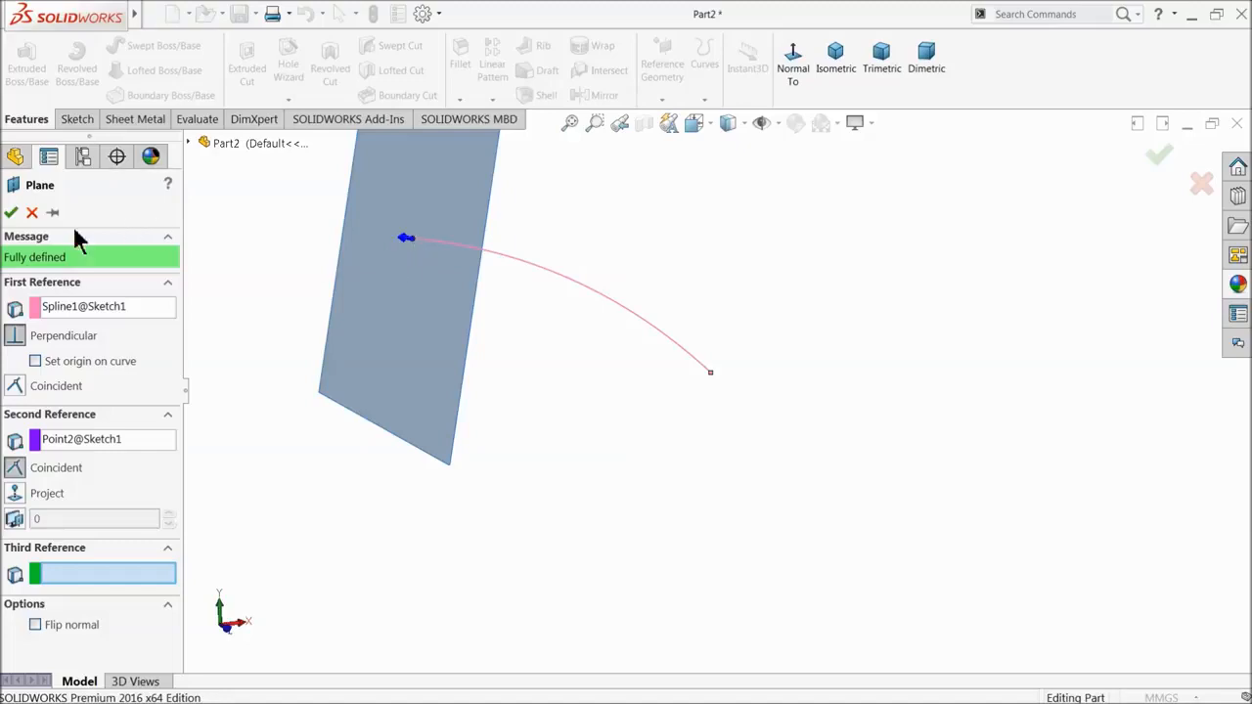
click(11, 212)
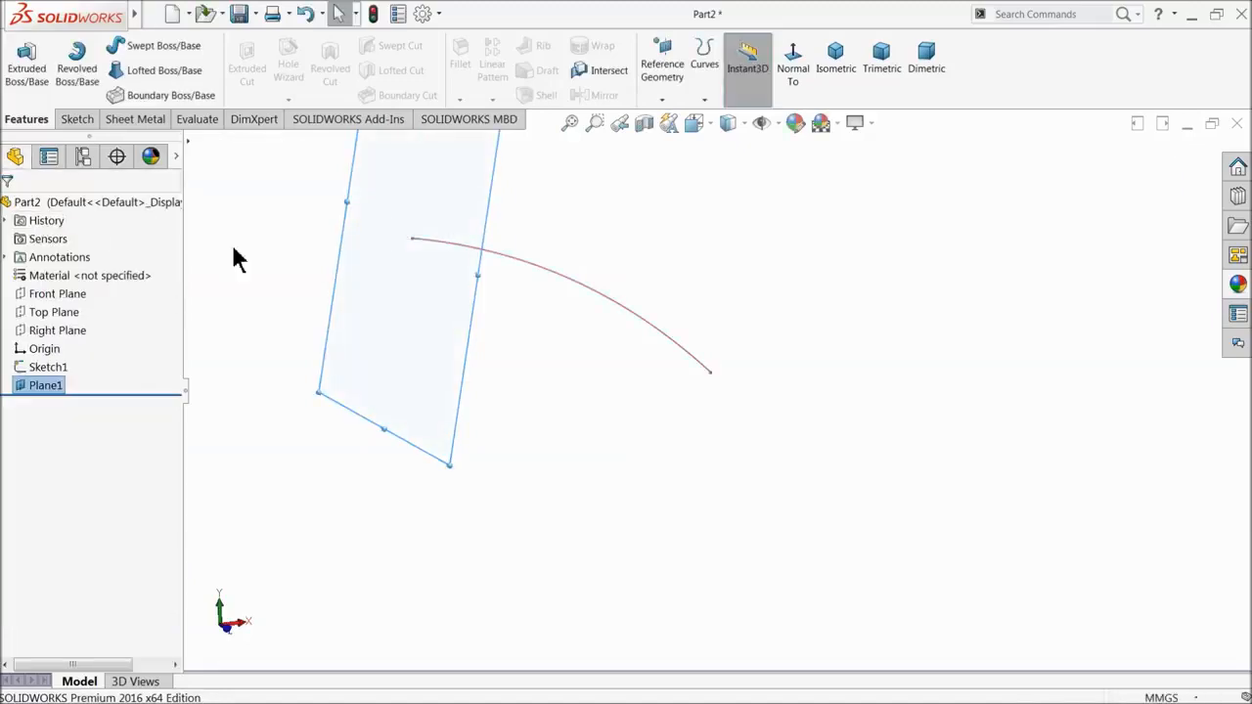
- Create a reference plane perpendicular to the spline and coincident with its lower endpoint, clearing the preselected plane from the references
click(662, 100)
click(683, 121)
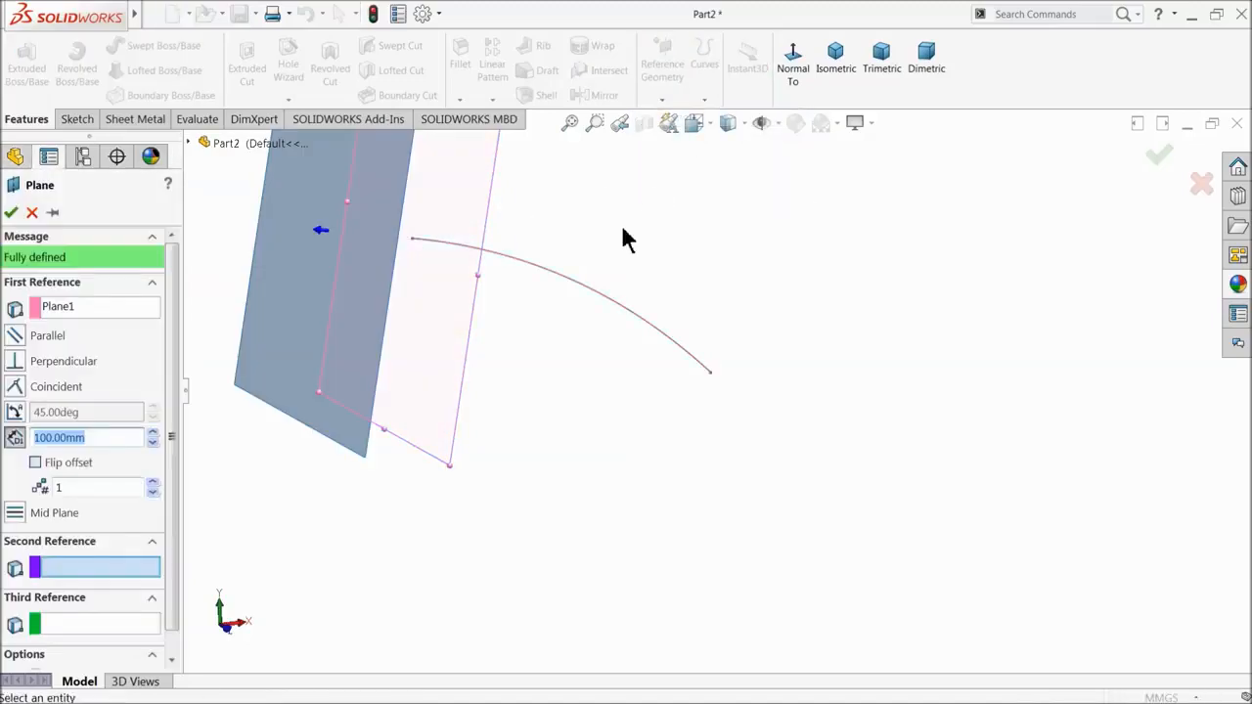
click(584, 295)
right_click(80, 338)
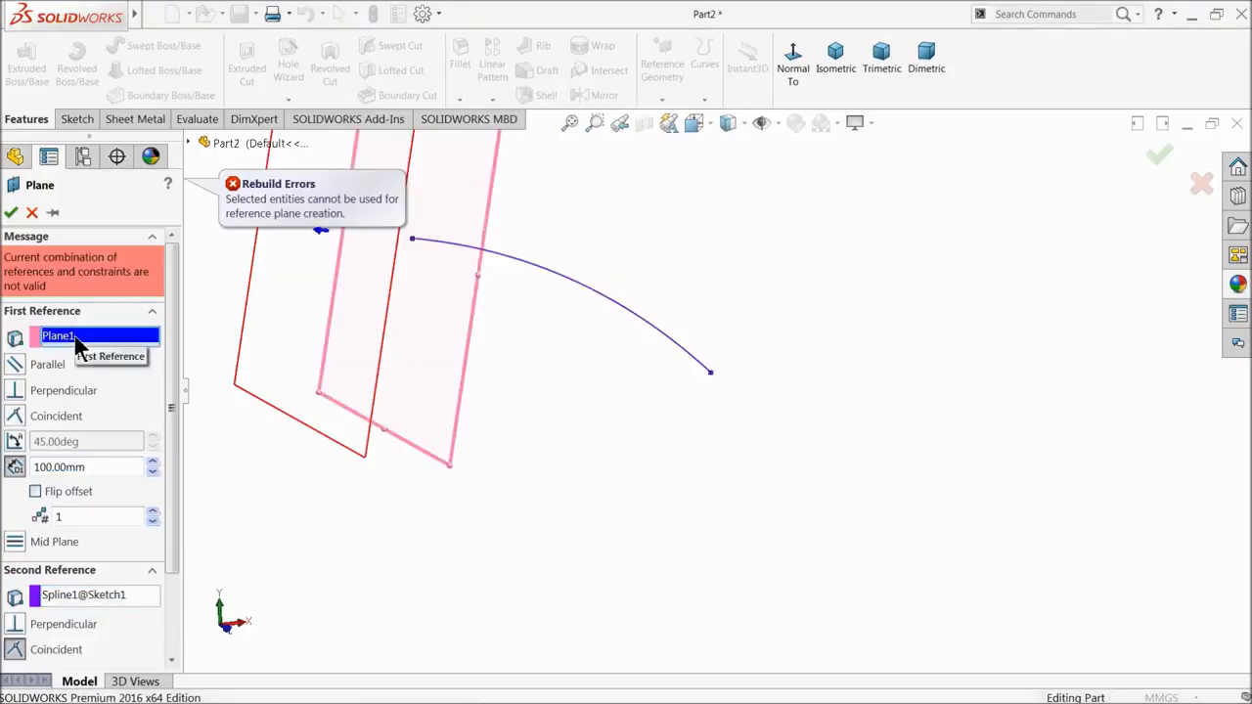
click(105, 351)
right_click(133, 363)
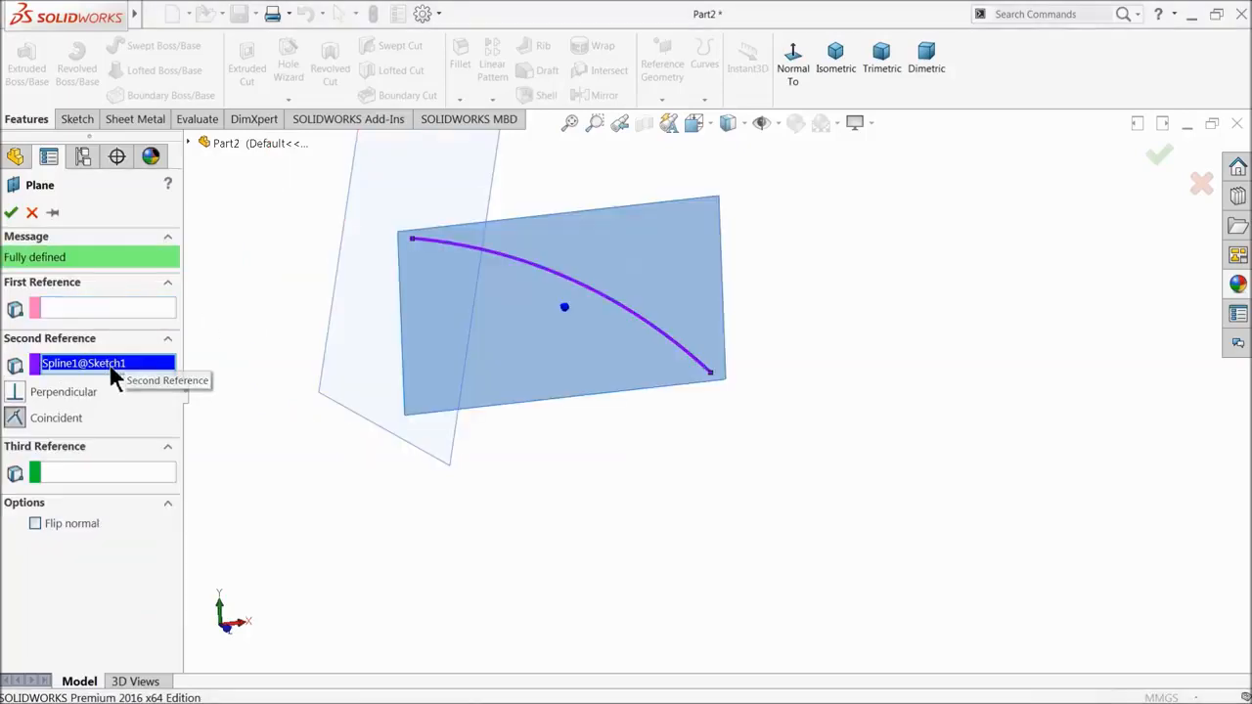
click(140, 373)
click(121, 311)
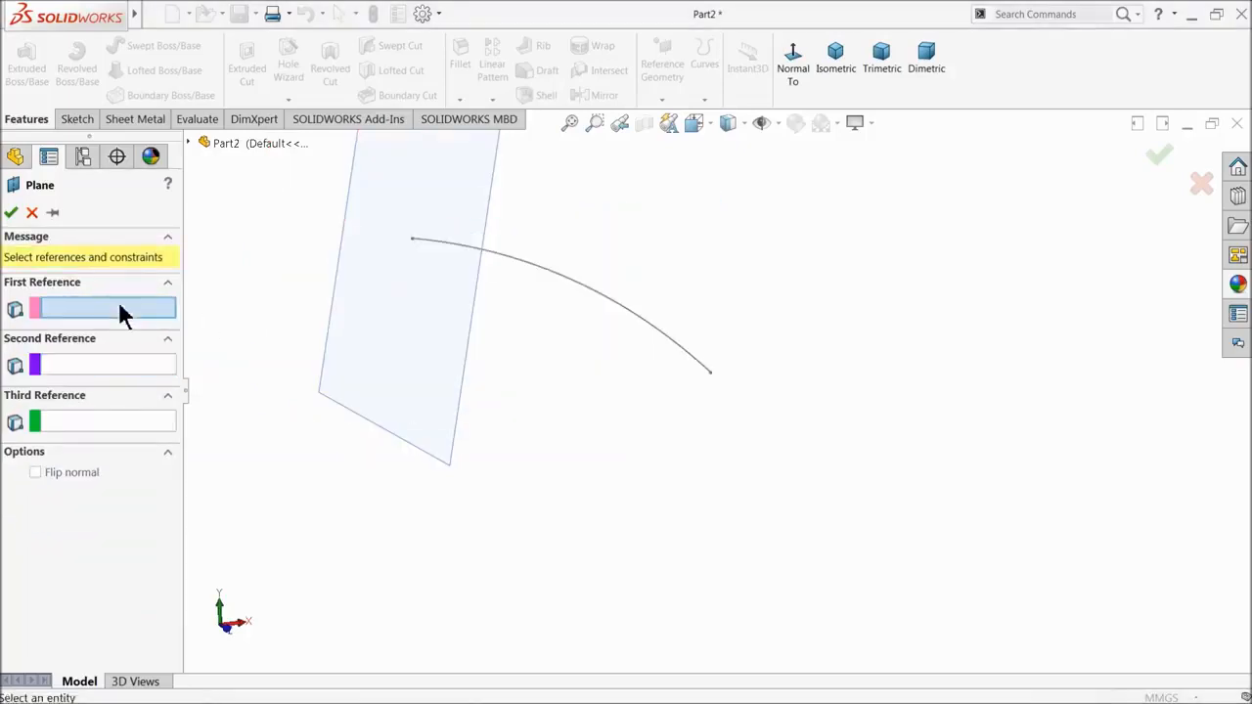
click(532, 267)
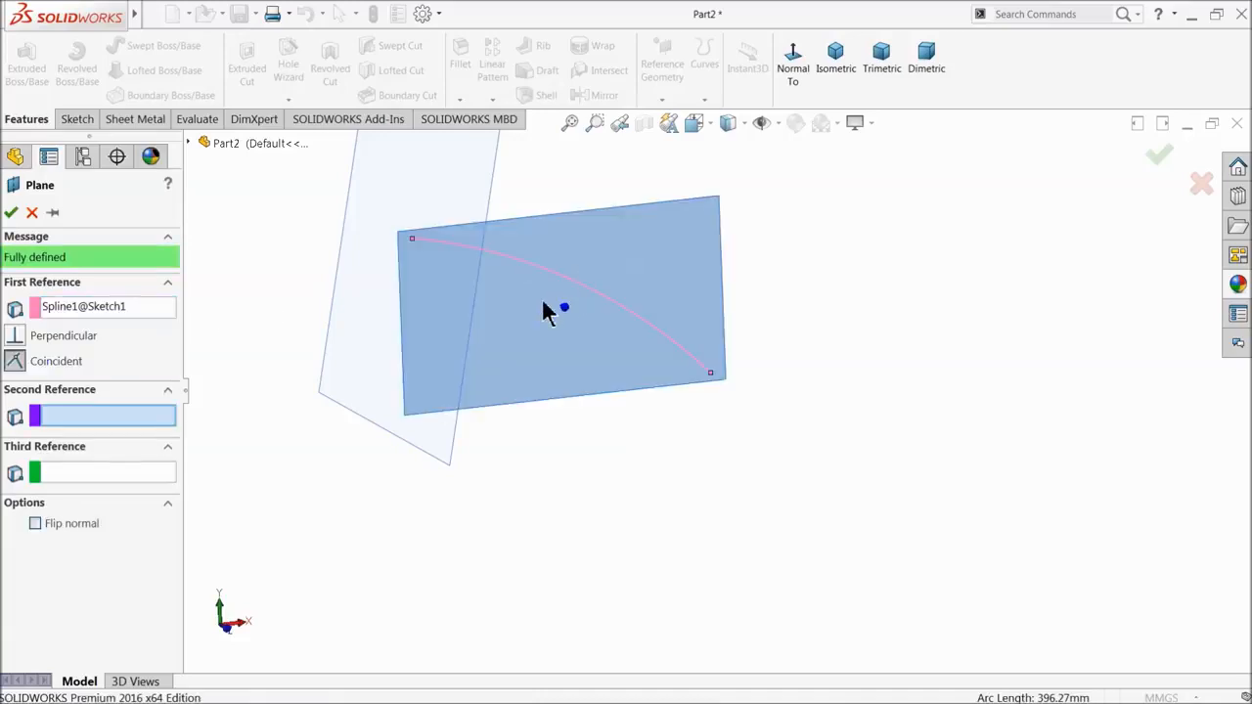
click(712, 379)
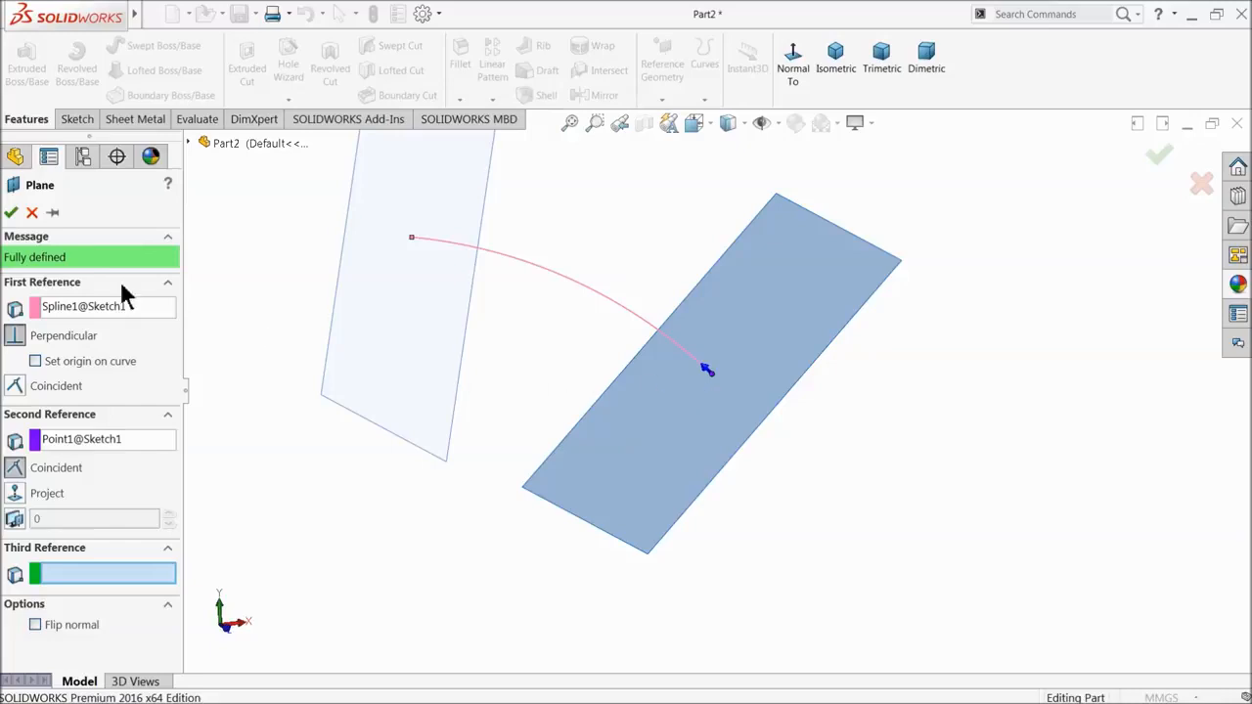
click(11, 212)
- Sketch an upright ellipse on the plane at the spline's upper end, centred on the endpoint, with a major radius of about 85 mm
mouse_move(512, 327)
middle_down()
mouse_move(476, 297)
mouse_move(506, 329)
middle_up()
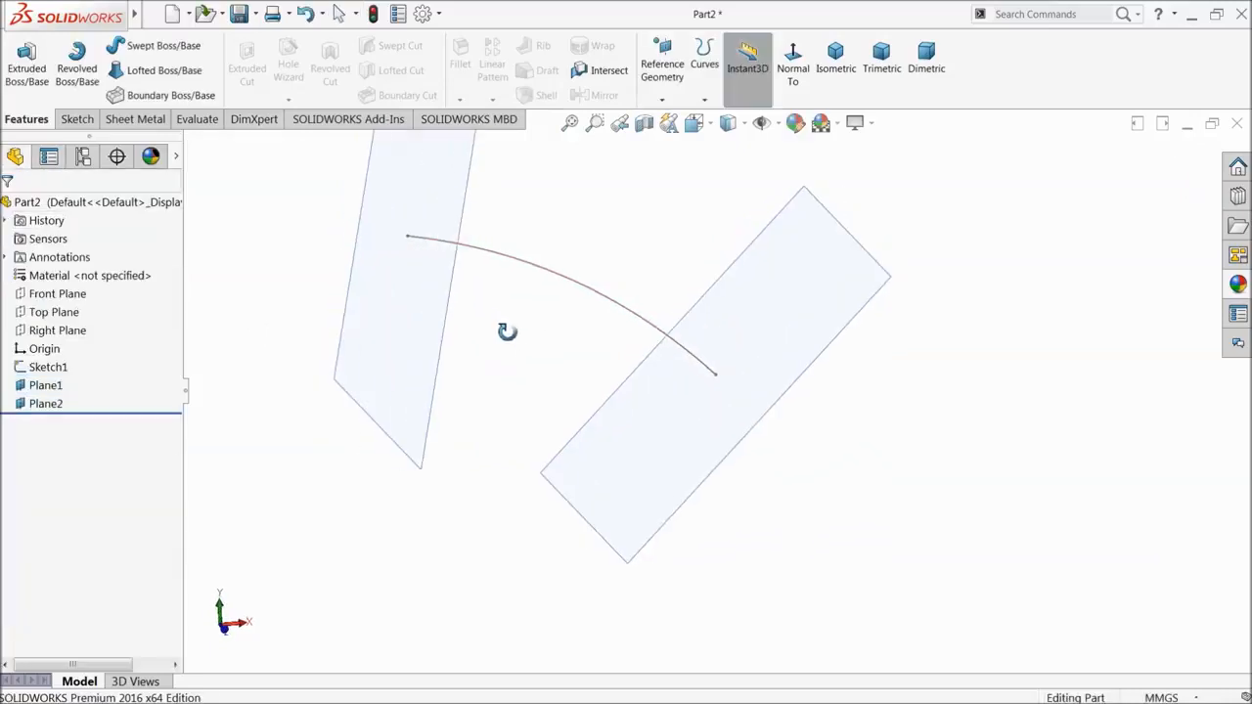
click(427, 296)
click(478, 255)
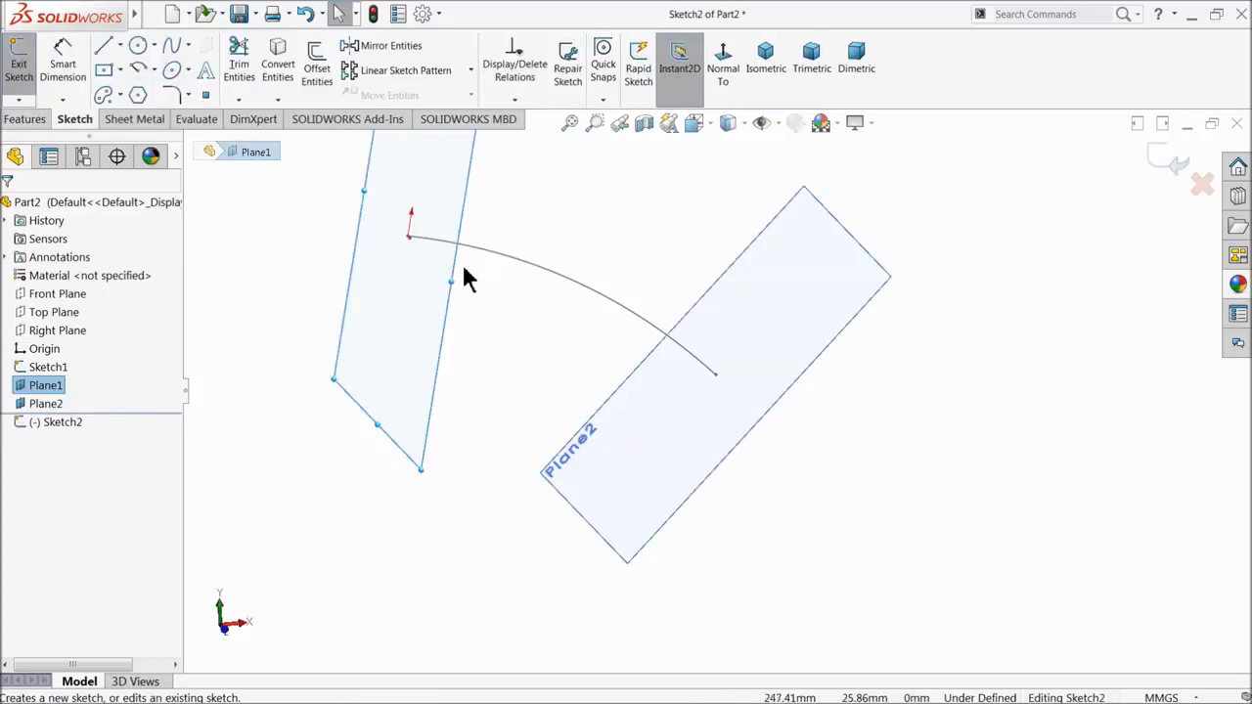
click(724, 78)
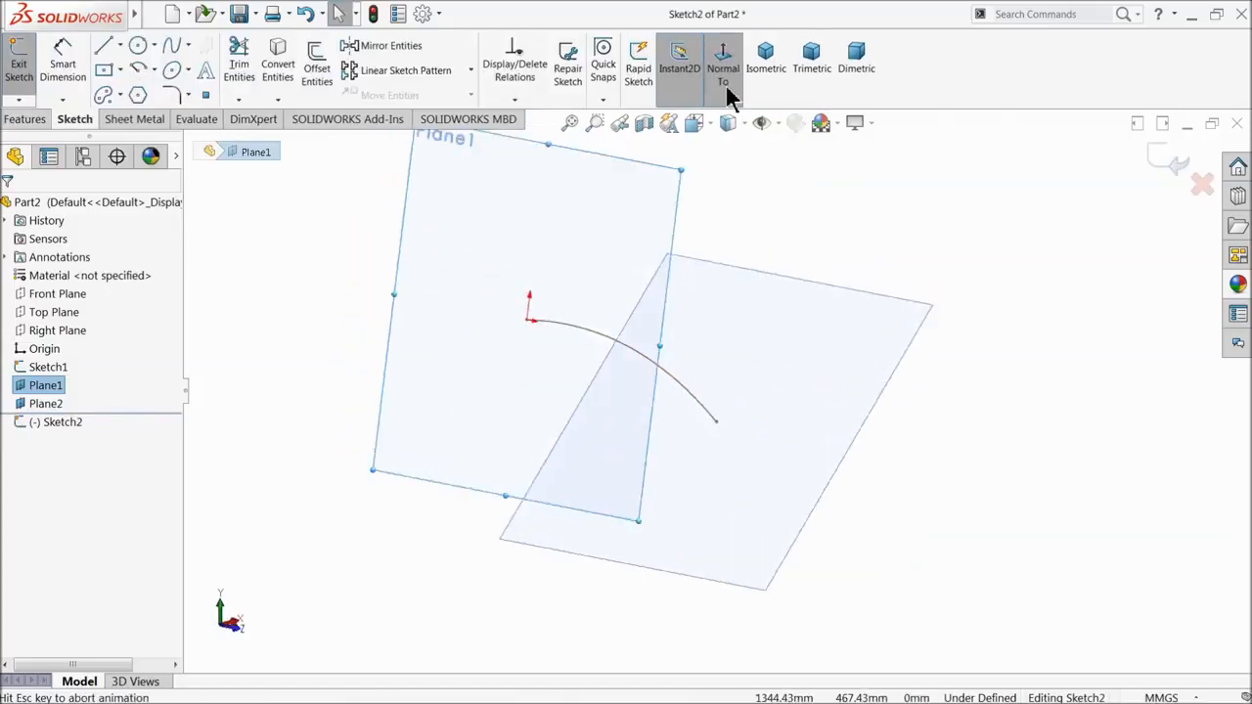
click(188, 74)
click(199, 93)
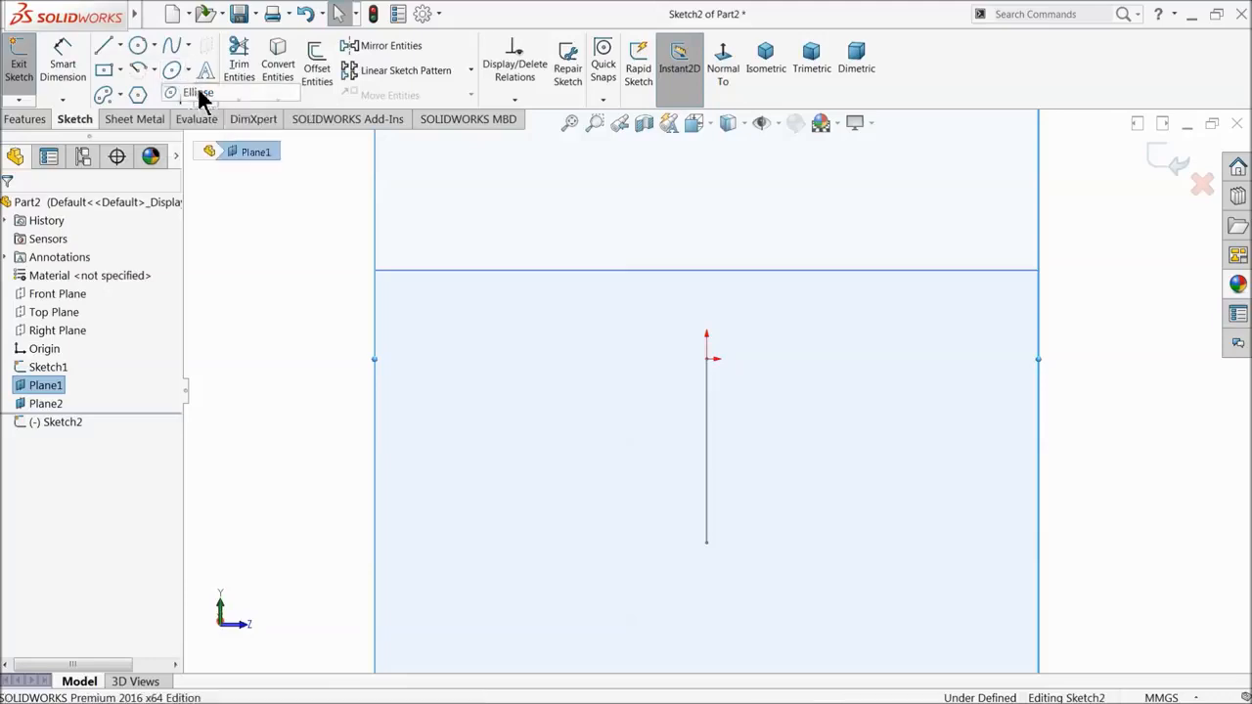
scroll(695, 389, down, 2)
click(719, 353)
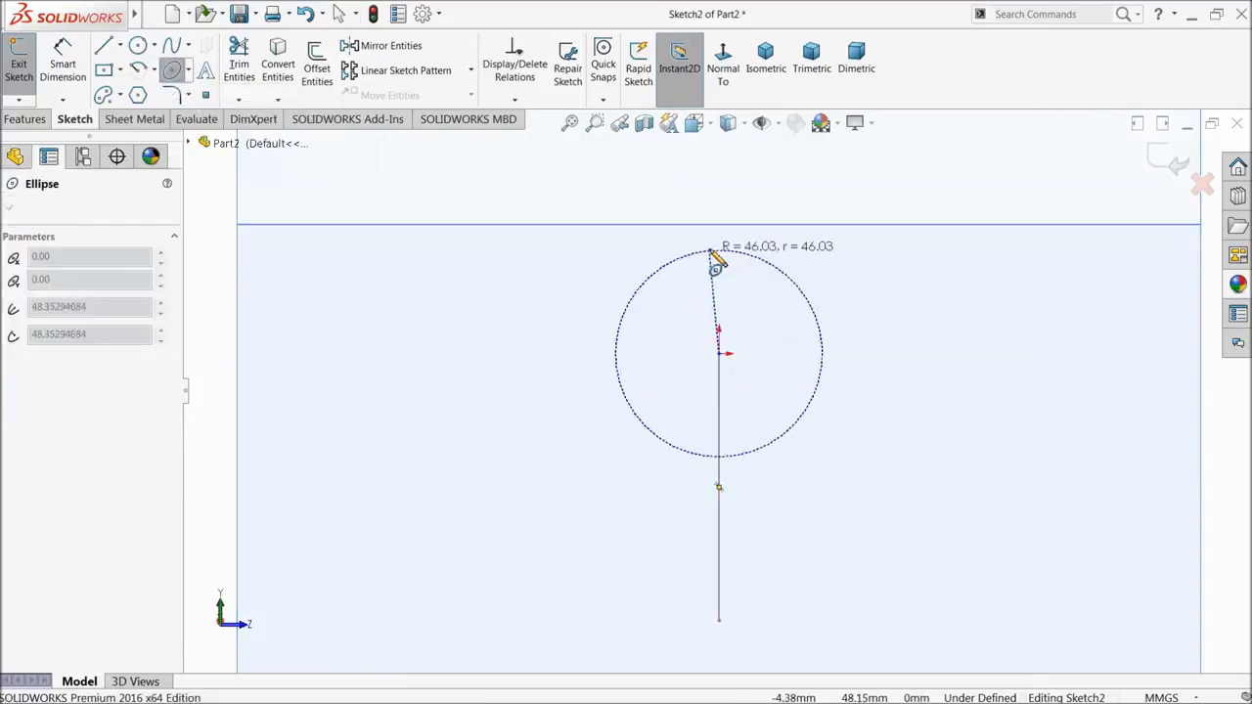
click(721, 164)
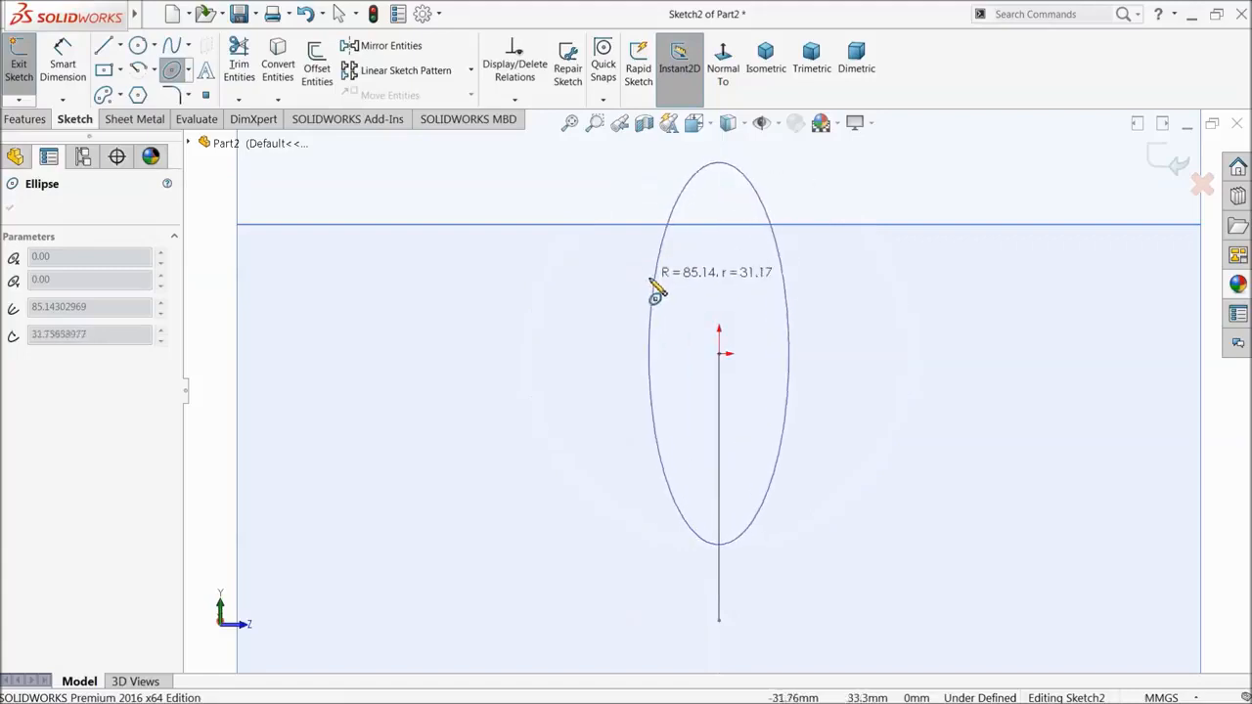
click(620, 302)
- Dimension the height of the upper-end ellipse between its vertical extremes as 65 mm
click(57, 82)
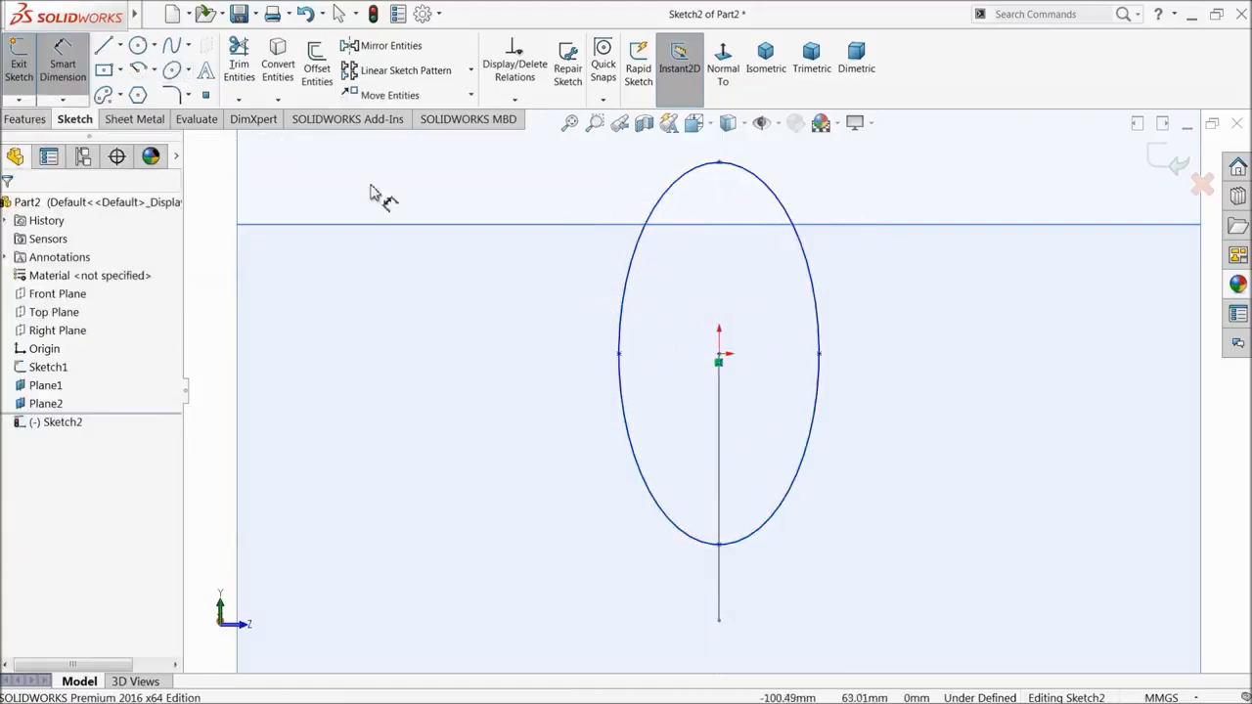
click(719, 164)
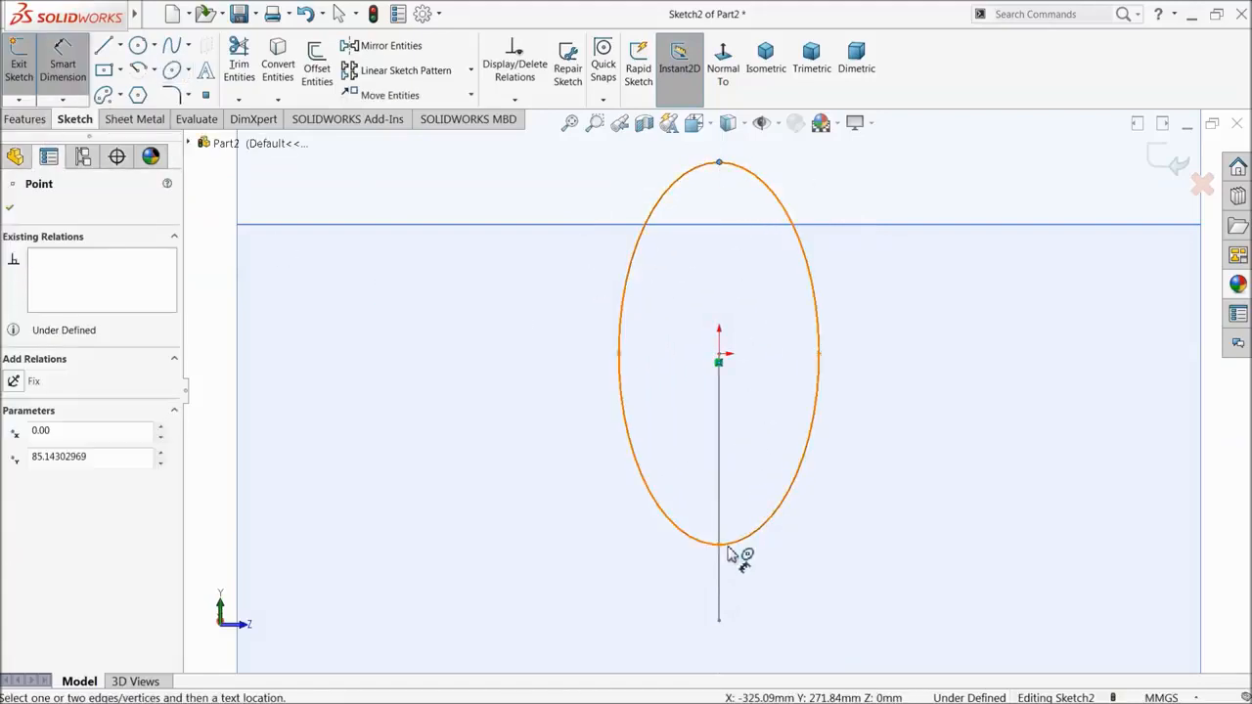
click(721, 547)
click(891, 373)
text(65)
key(Return)
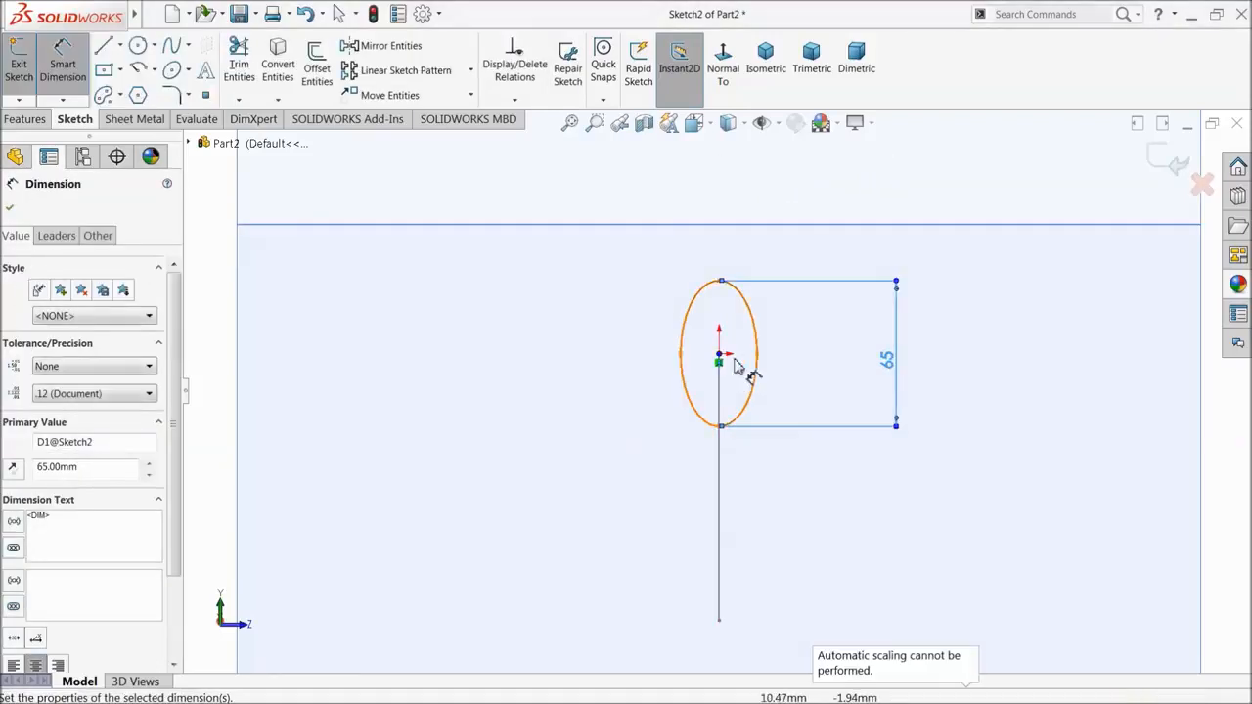
- Dimension the width of the upper-end ellipse as 35 mm and exit the sketch
click(757, 354)
click(681, 354)
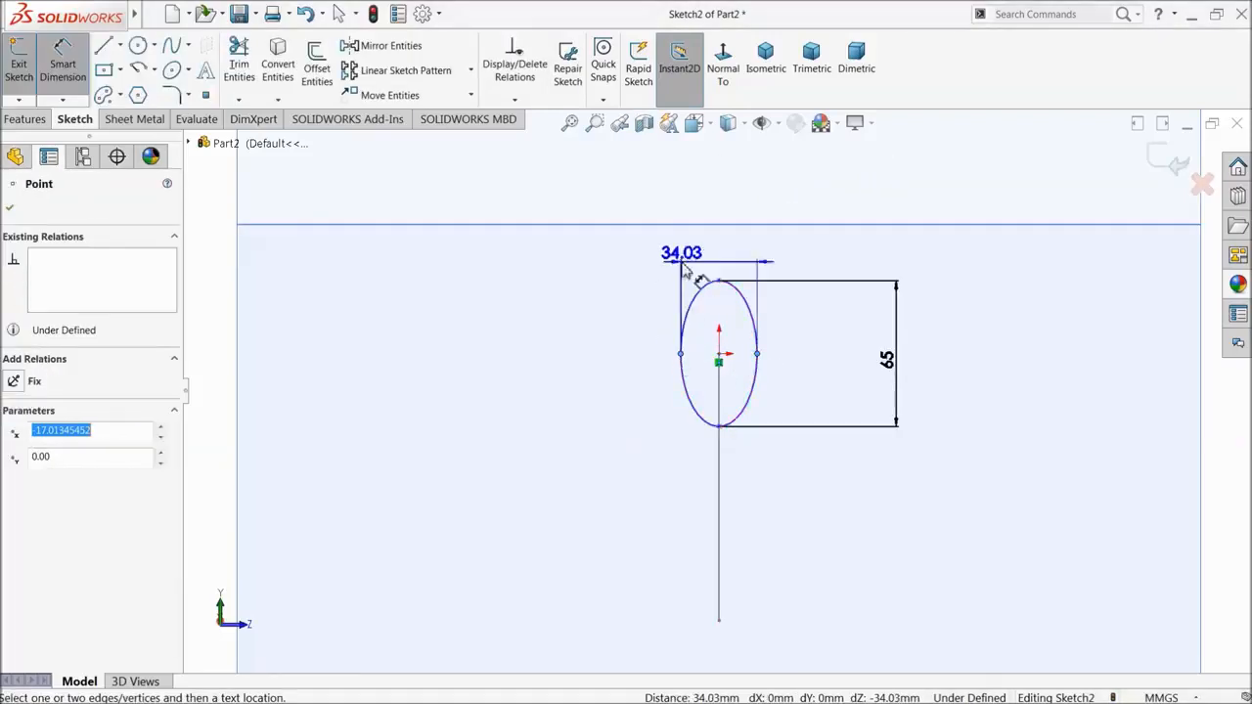
click(721, 202)
text(35)
key(Return)
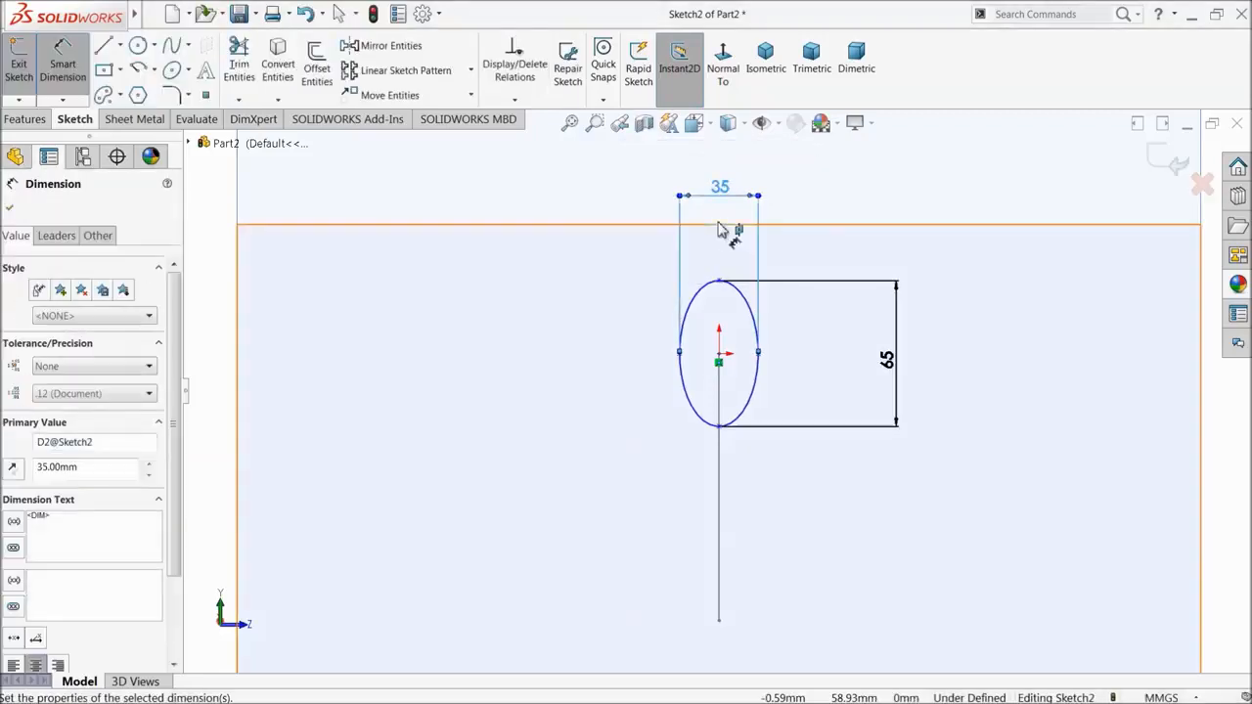
click(1161, 164)
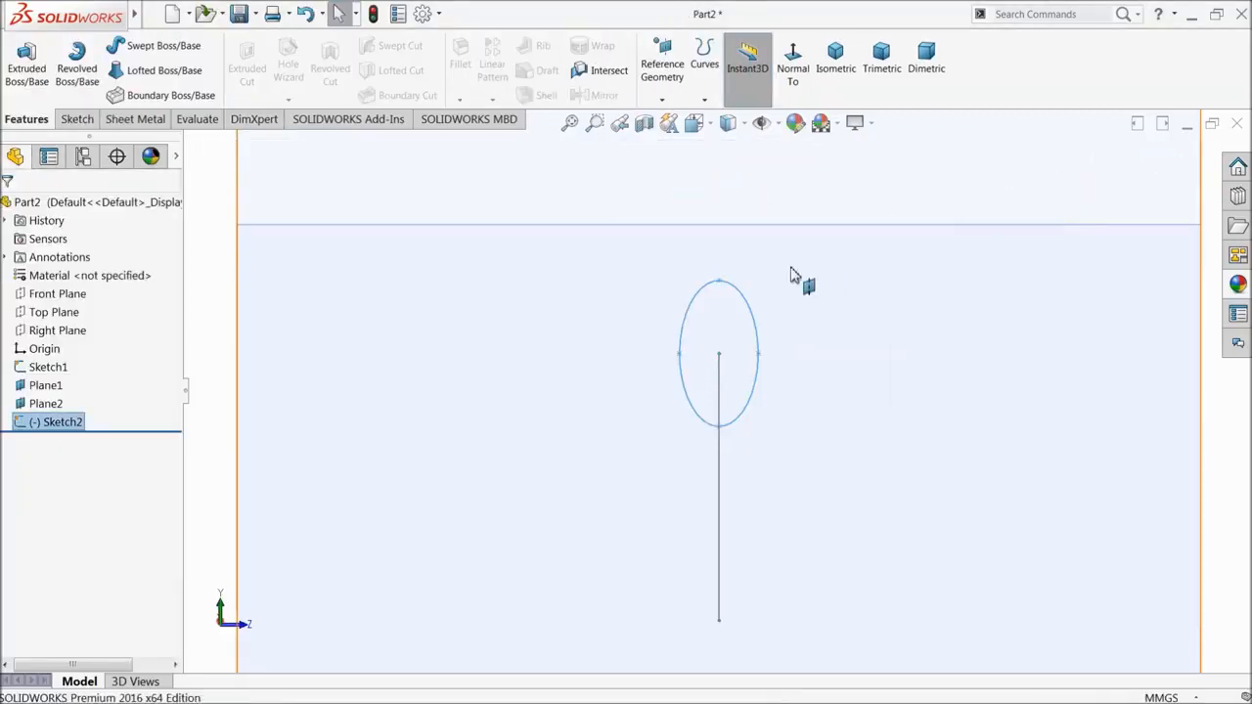
- Sketch an ellipse on the plane at the spline's lower end, centred on the endpoint, with radii of about 20 and 10.6 mm
mouse_move(774, 372)
middle_down()
mouse_move(696, 362)
mouse_move(633, 389)
mouse_move(626, 411)
mouse_move(578, 363)
mouse_move(637, 371)
middle_up()
click(881, 408)
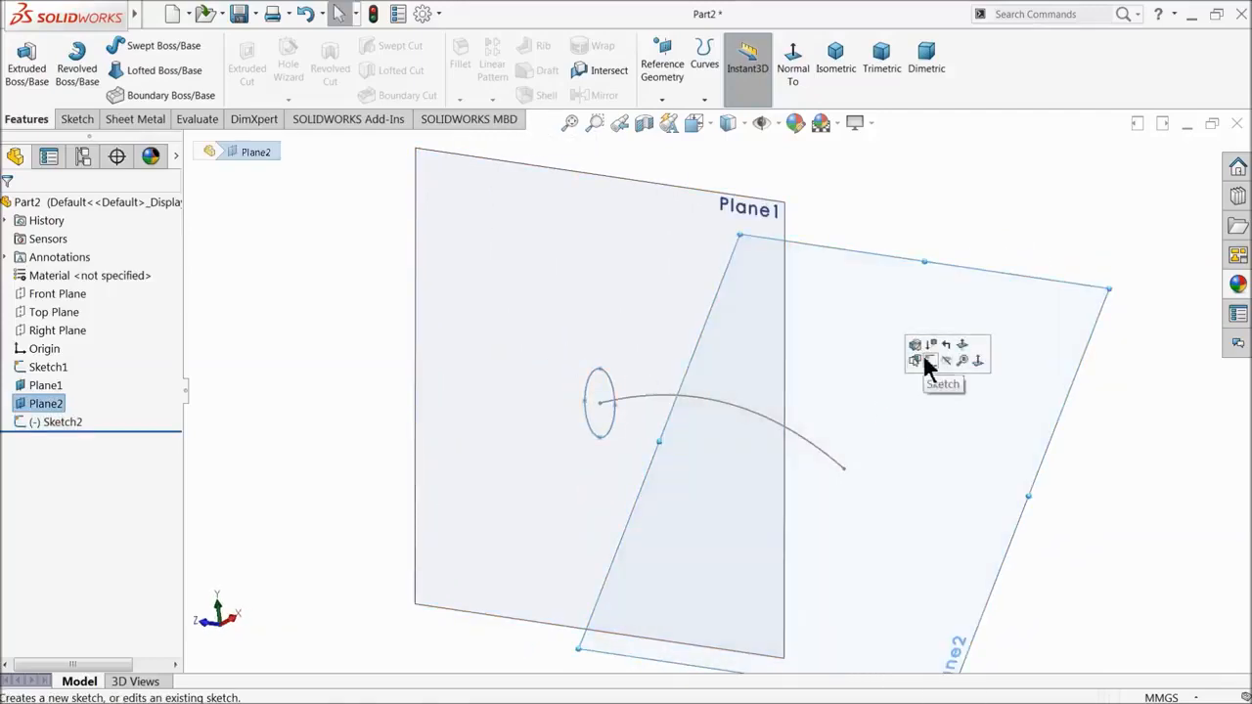
click(930, 363)
click(732, 78)
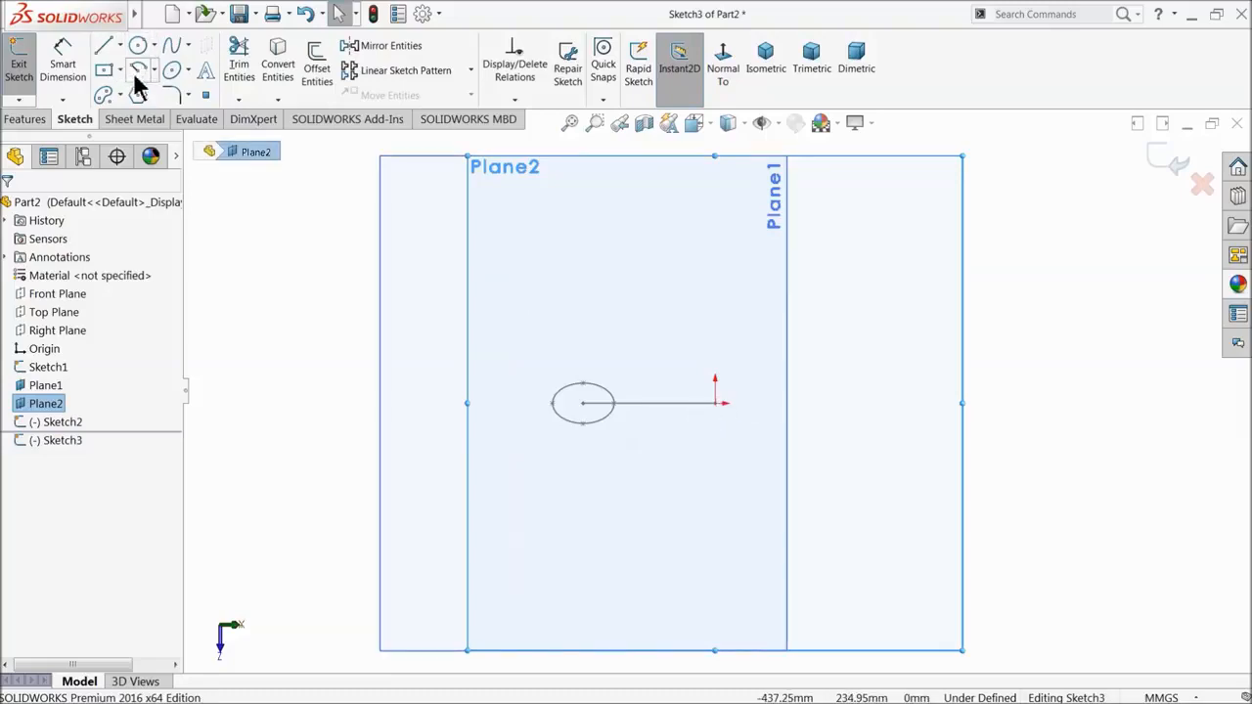
click(173, 72)
scroll(649, 377, down, 3)
scroll(773, 445, down, 3)
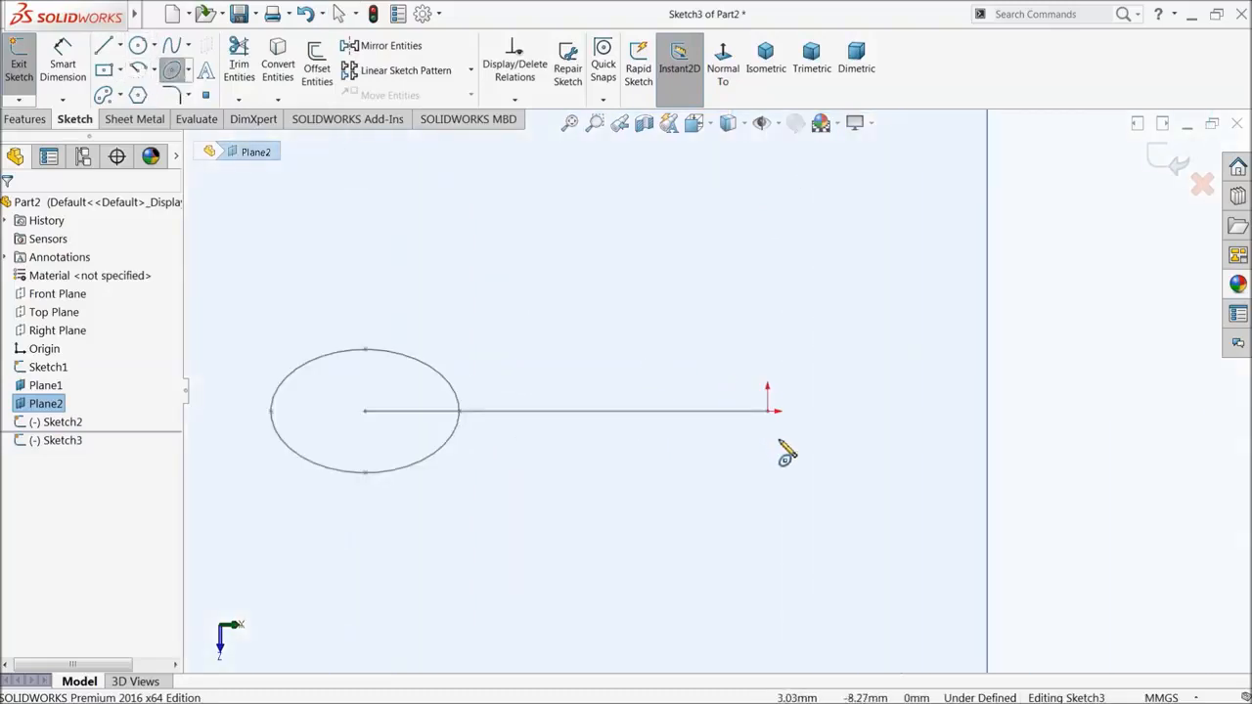
click(768, 410)
click(700, 414)
click(706, 389)
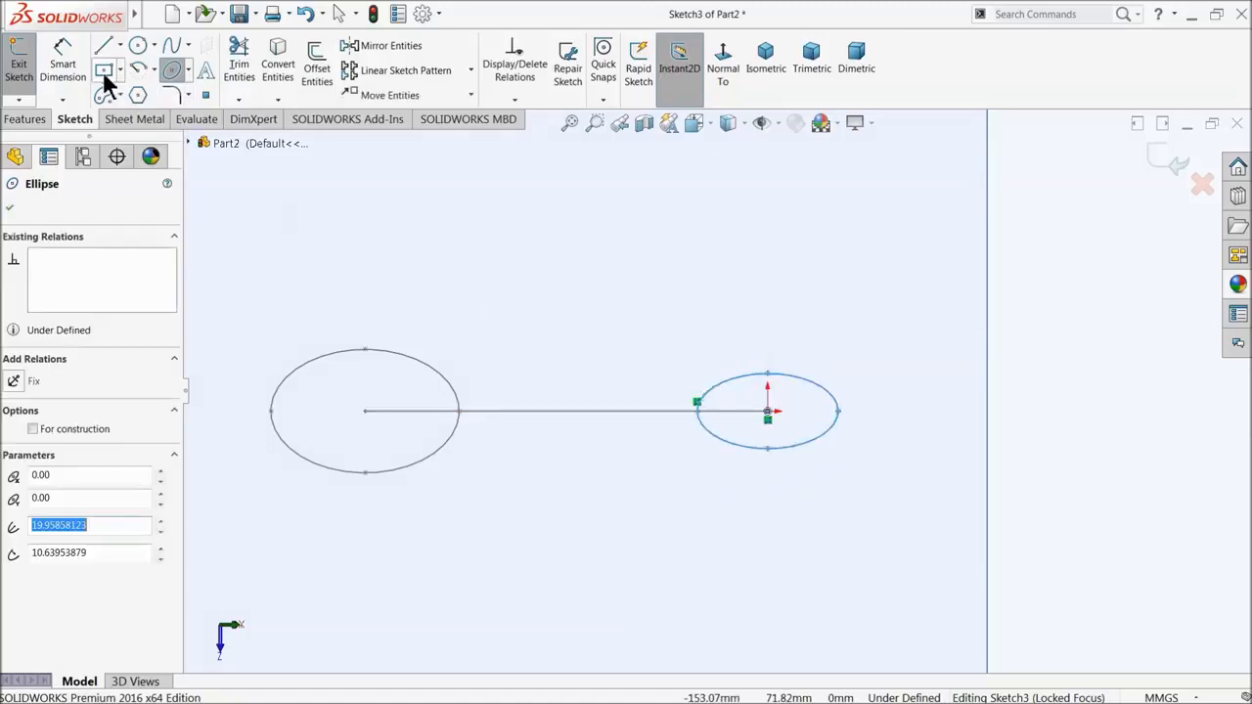
- Dimension the long axis of the lower-end ellipse as 55 mm
click(63, 64)
scroll(790, 419, down, 2)
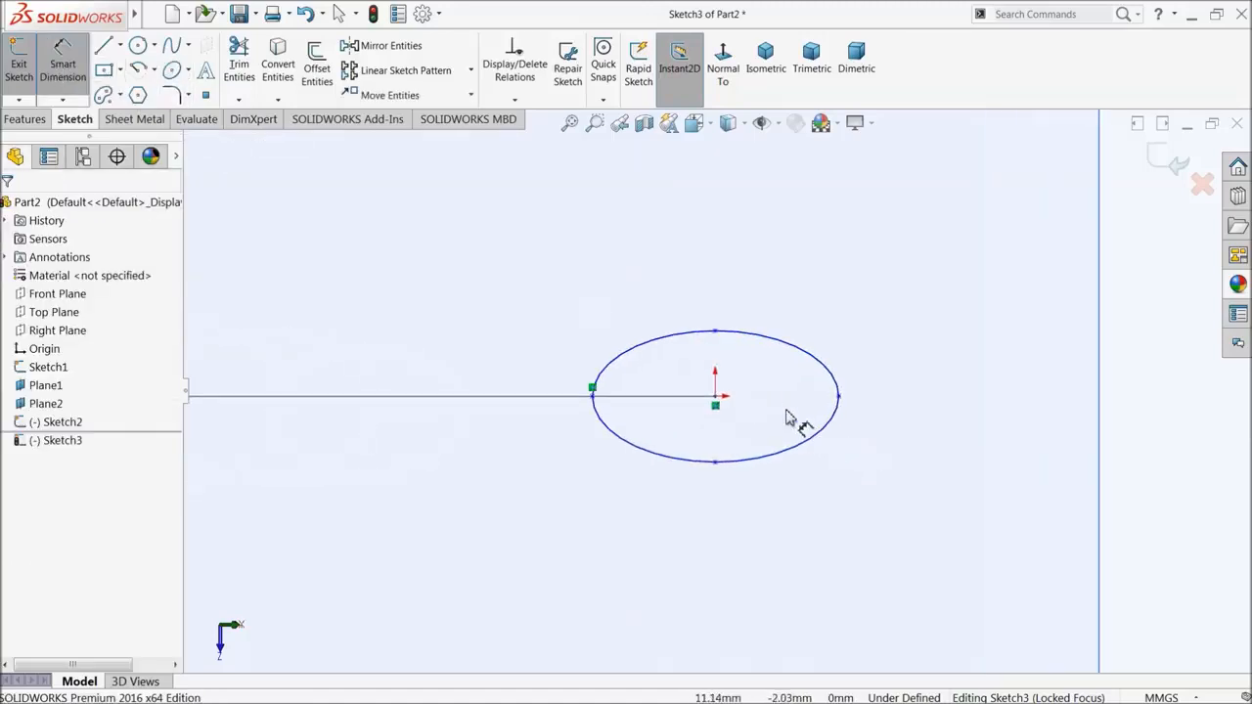
click(593, 391)
click(839, 400)
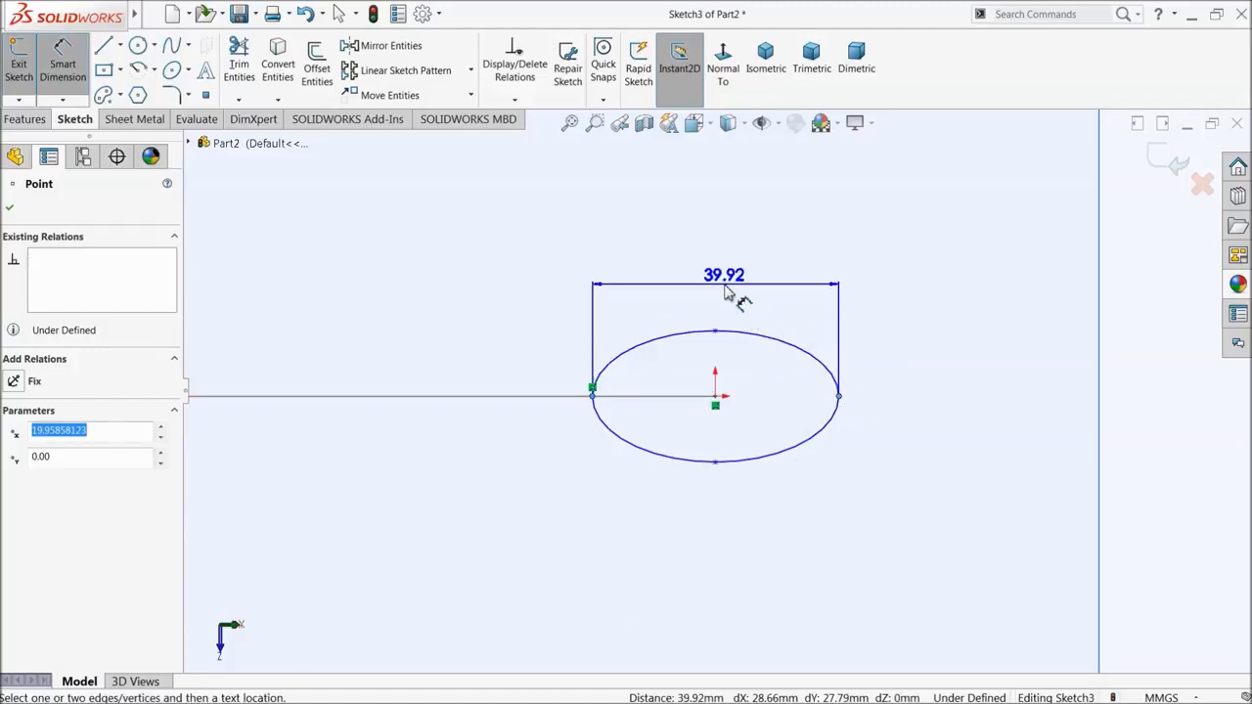
click(735, 295)
key(Return)
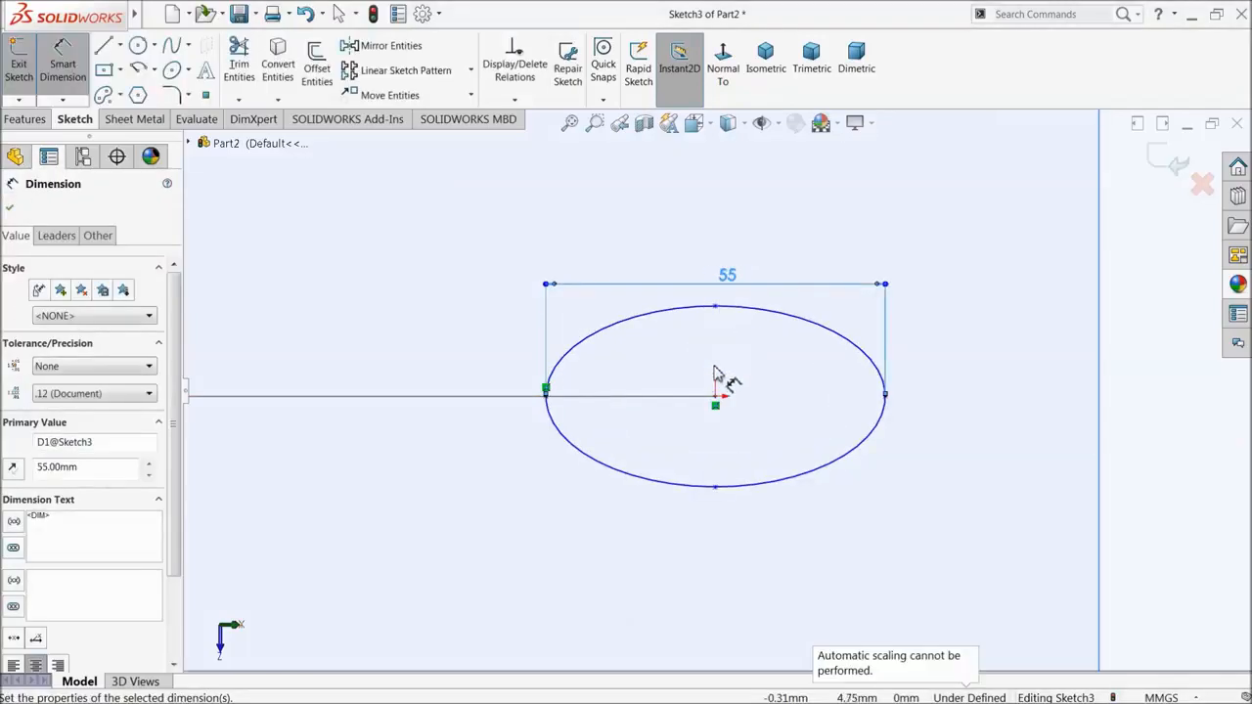
- Dimension the short axis of the lower-end ellipse as 35 mm and exit the sketch
click(717, 309)
click(722, 492)
click(964, 420)
text(35)
key(Return)
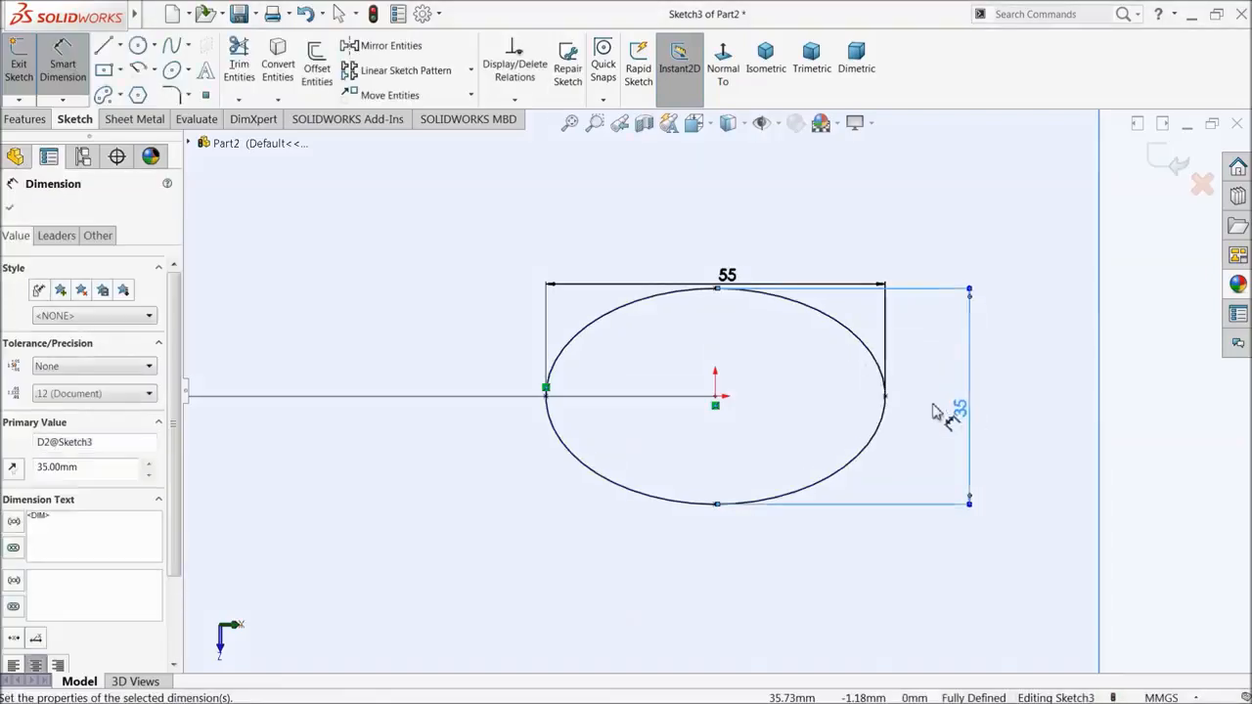
click(1159, 165)
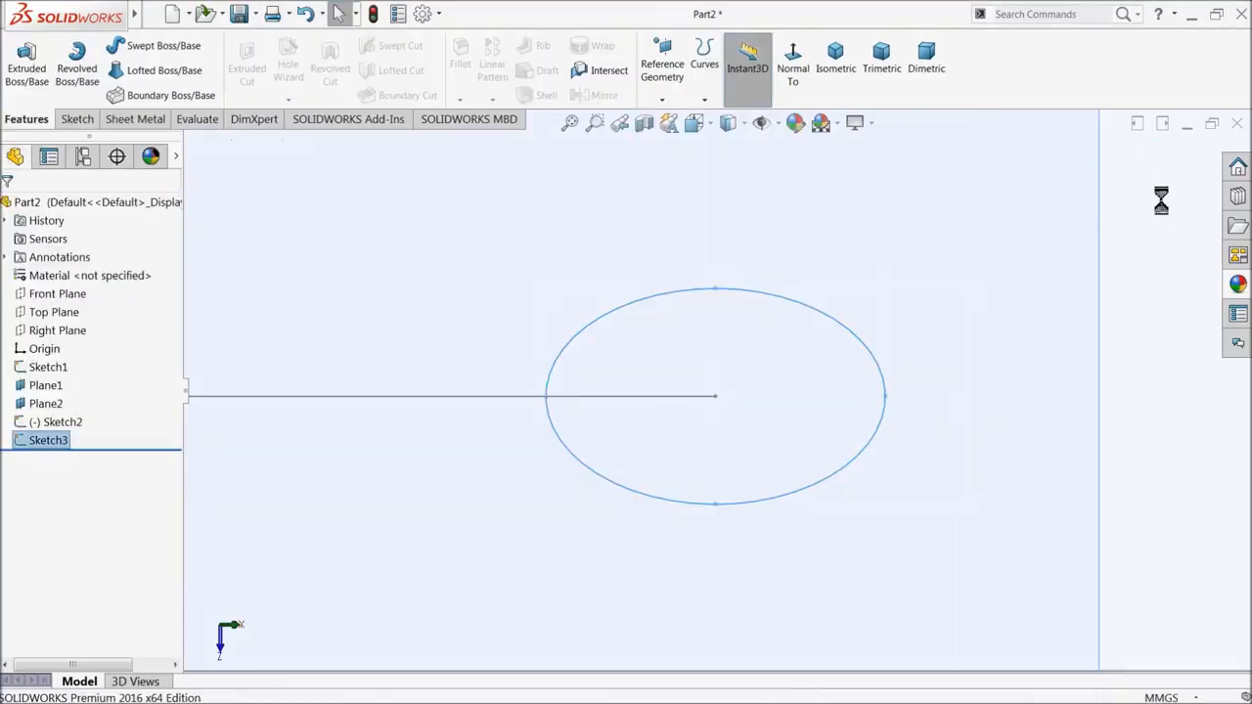
- Hide the reference plane at the spline's upper end
mouse_move(685, 316)
middle_down()
mouse_move(676, 405)
mouse_move(702, 380)
mouse_move(743, 287)
mouse_move(587, 280)
mouse_move(578, 246)
mouse_move(548, 256)
middle_up()
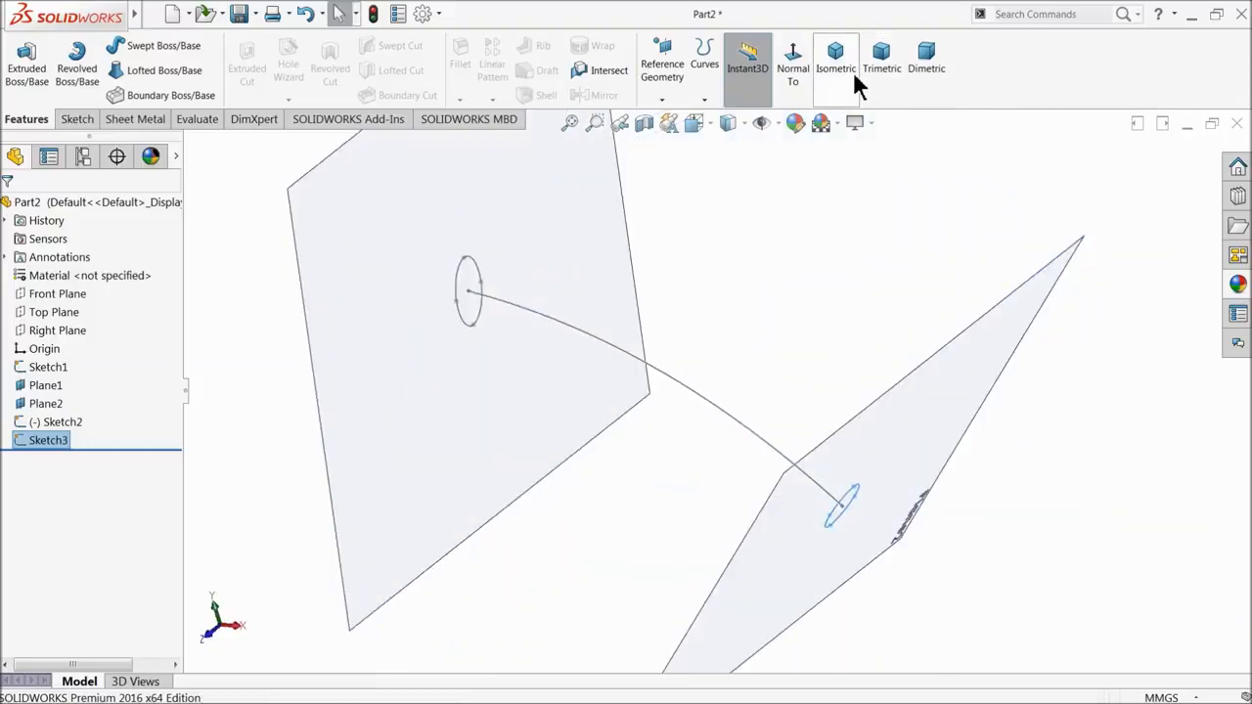
click(851, 74)
middle_drag(758, 381, 782, 433)
scroll(783, 433, up, 3)
click(548, 291)
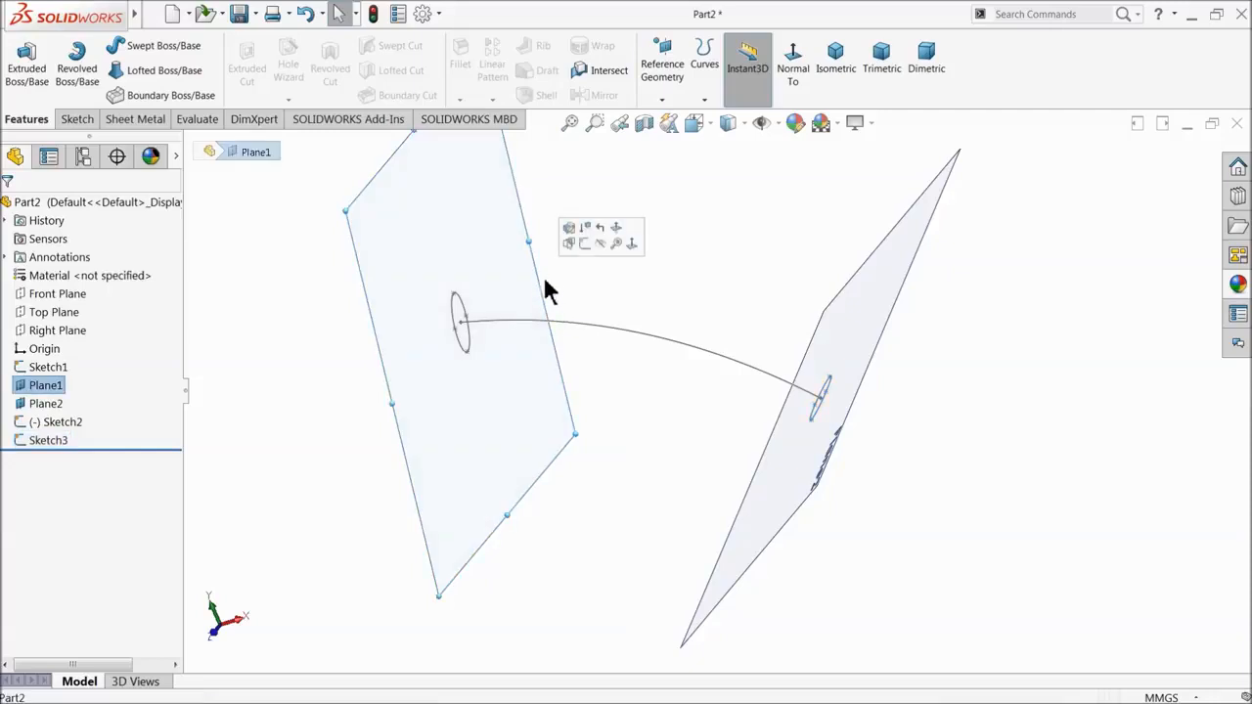
click(598, 245)
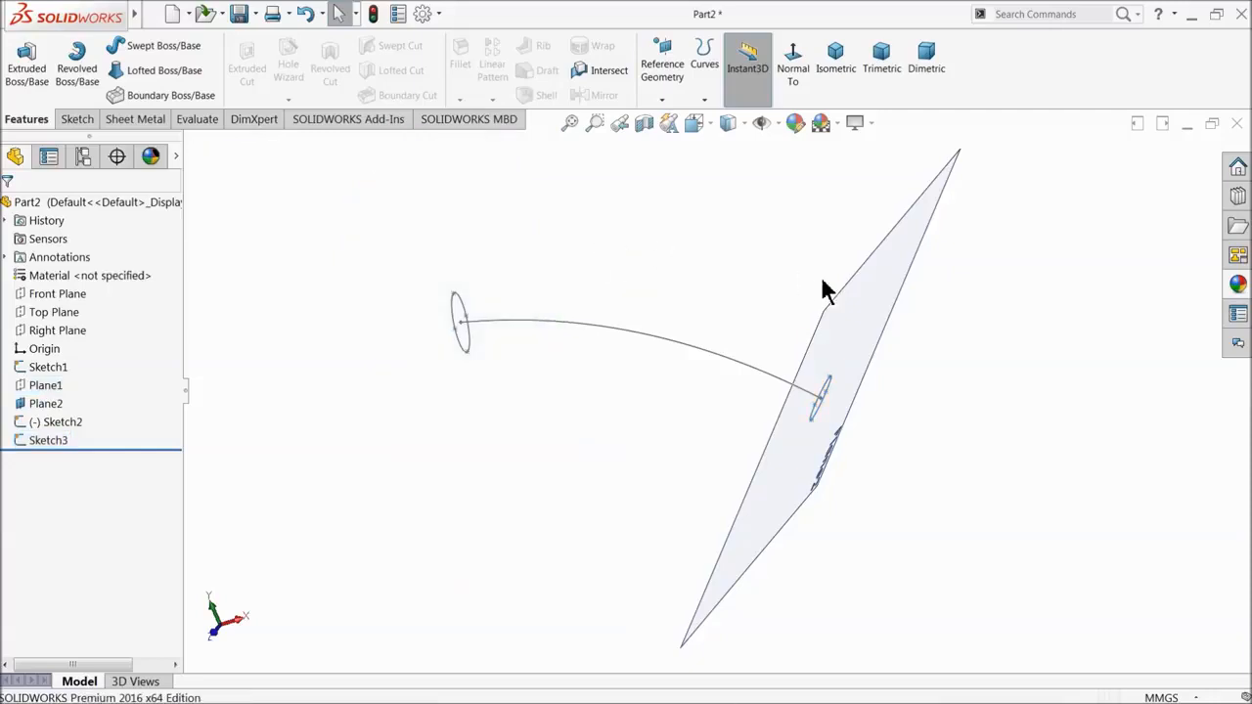
- Leave the sketch started by mistake on the lower-end reference plane and hide that plane
click(864, 307)
click(897, 251)
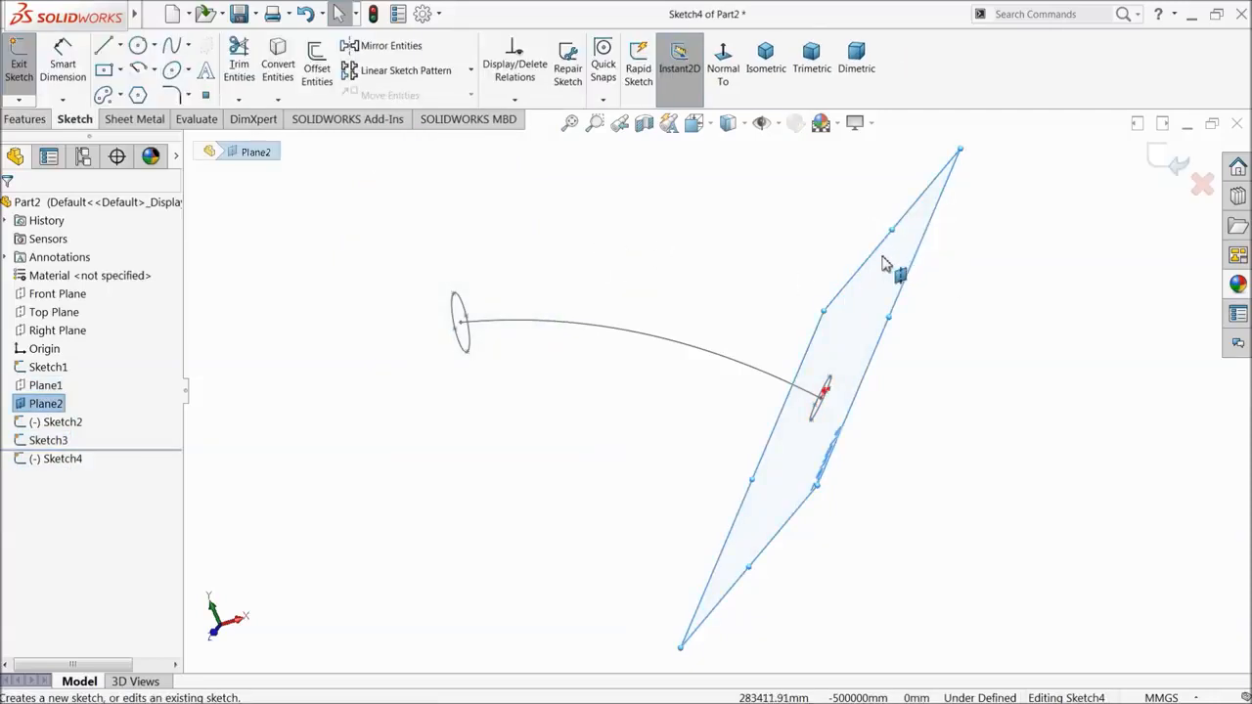
click(1177, 162)
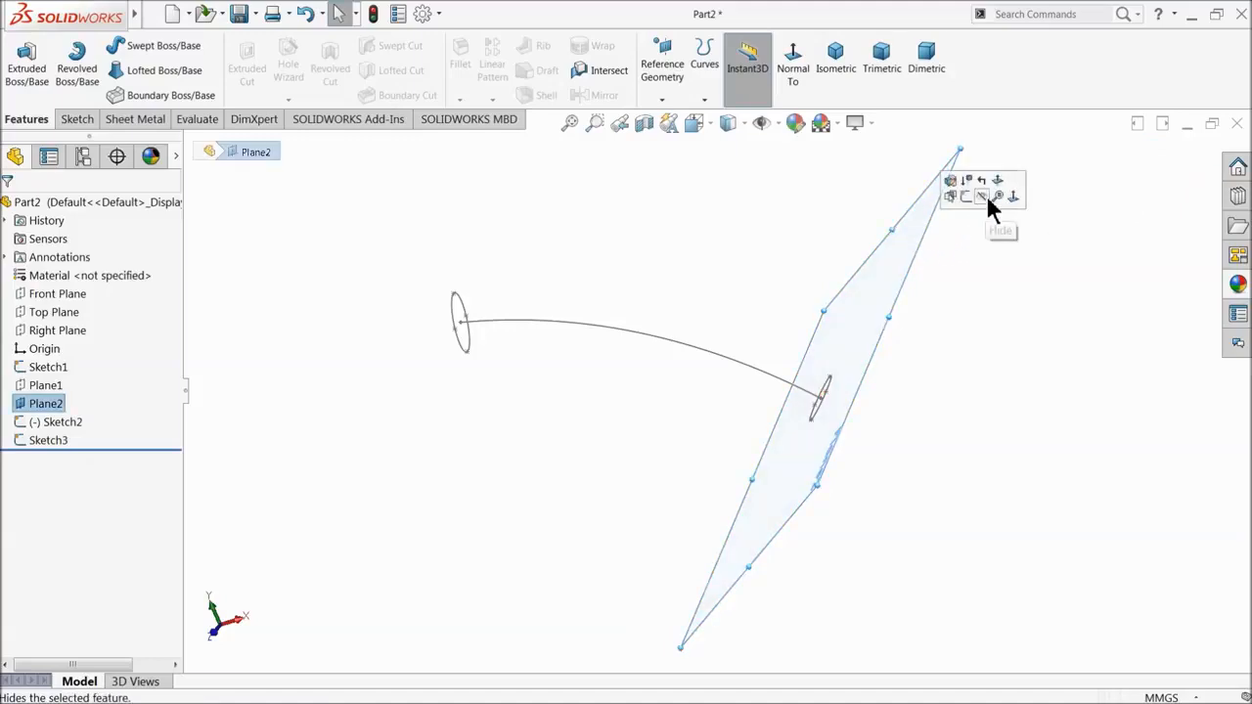
click(986, 195)
- Start a loft using the upper-end ellipse and the lower-end ellipse as its two profiles
middle_drag(871, 280, 606, 331)
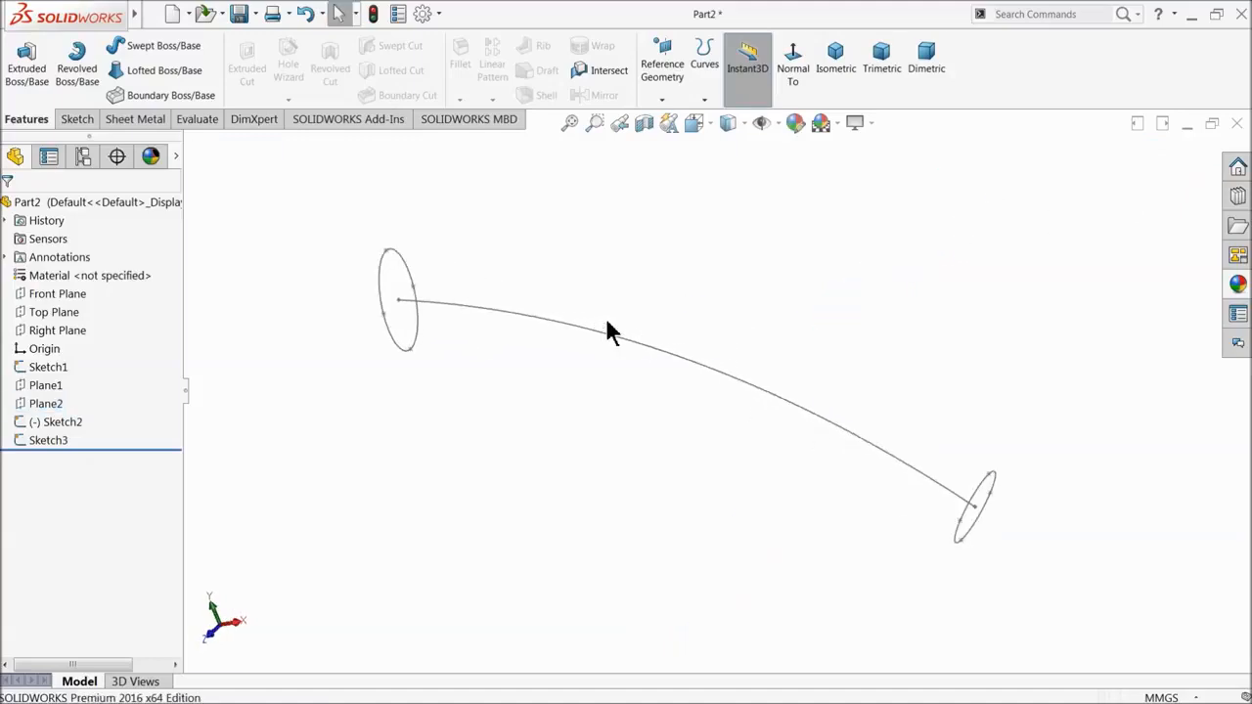
click(151, 76)
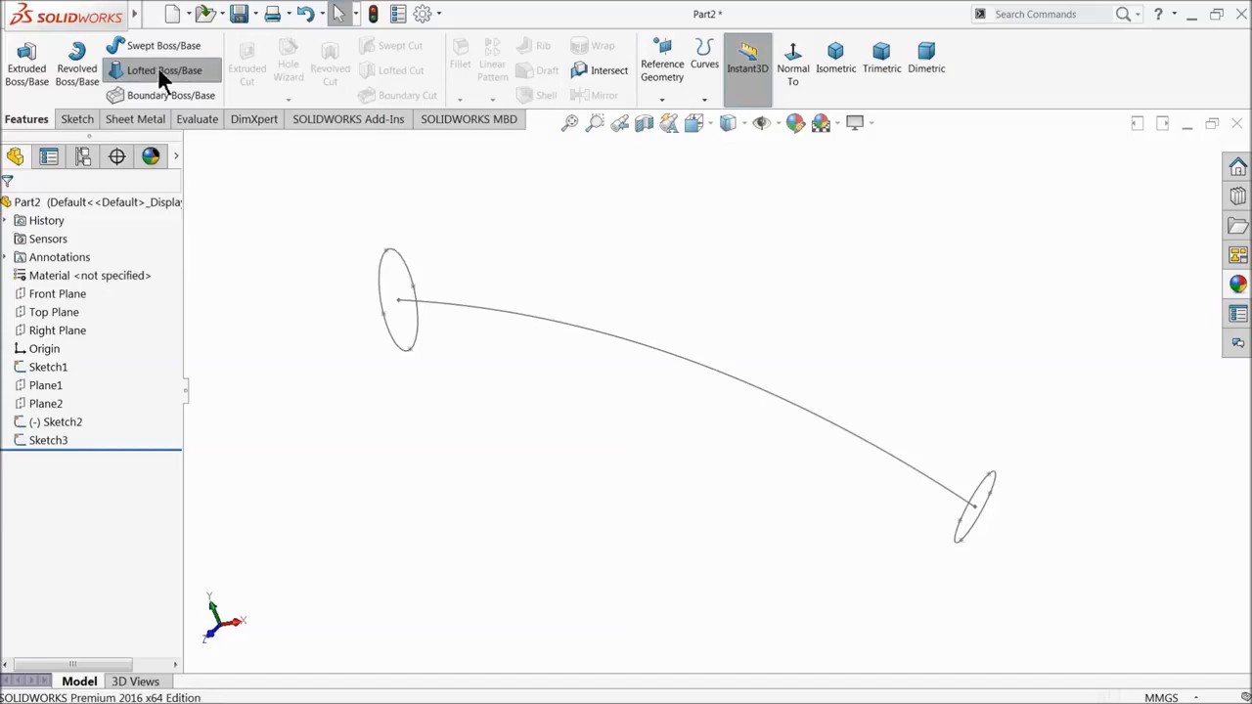
click(388, 256)
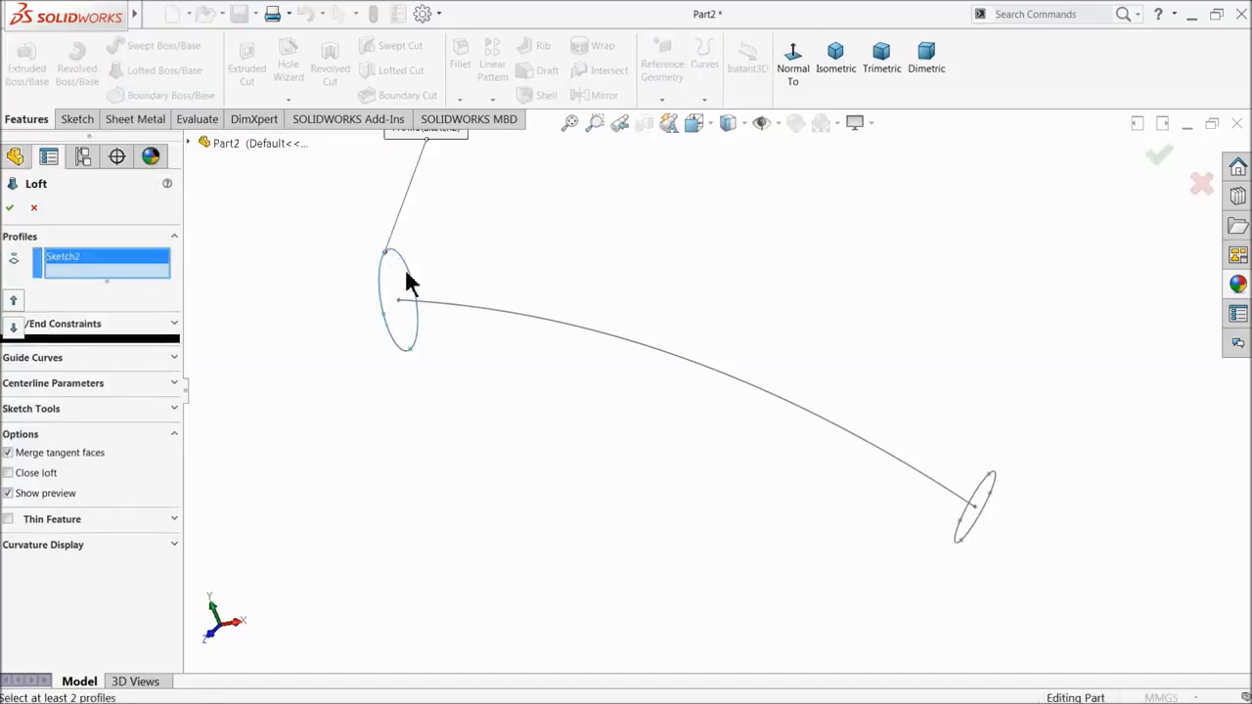
click(991, 479)
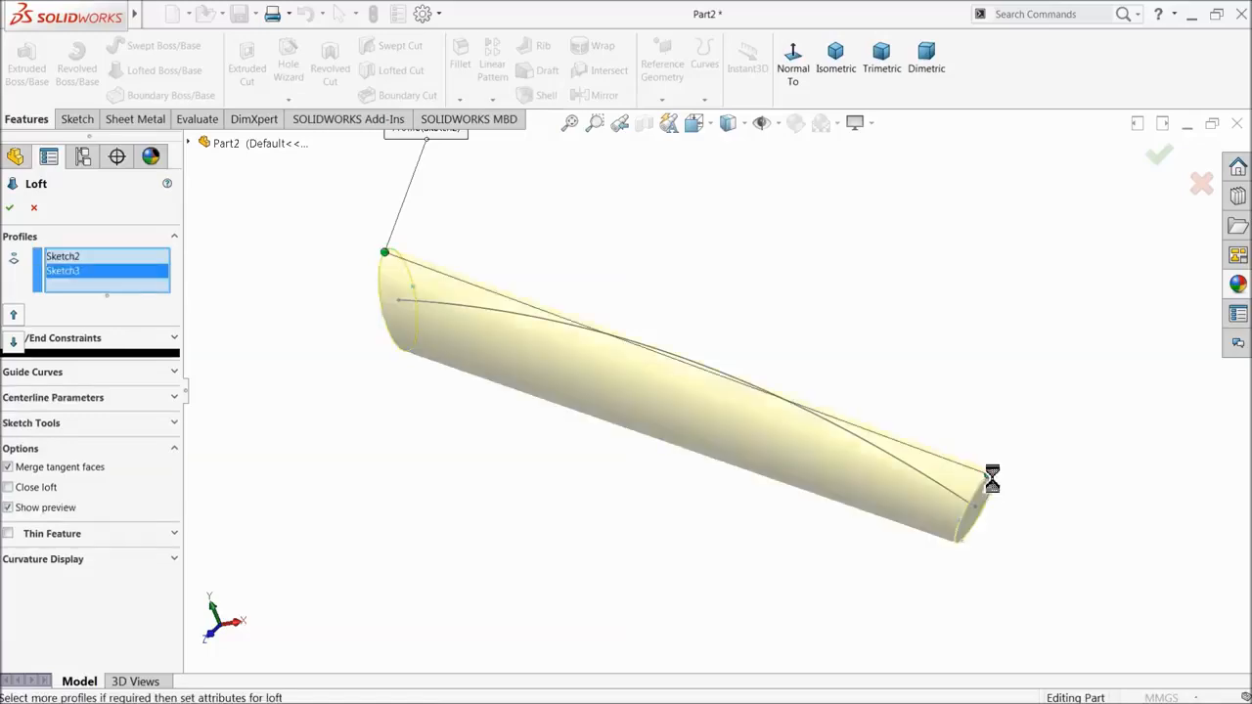
middle_drag(813, 483, 850, 217)
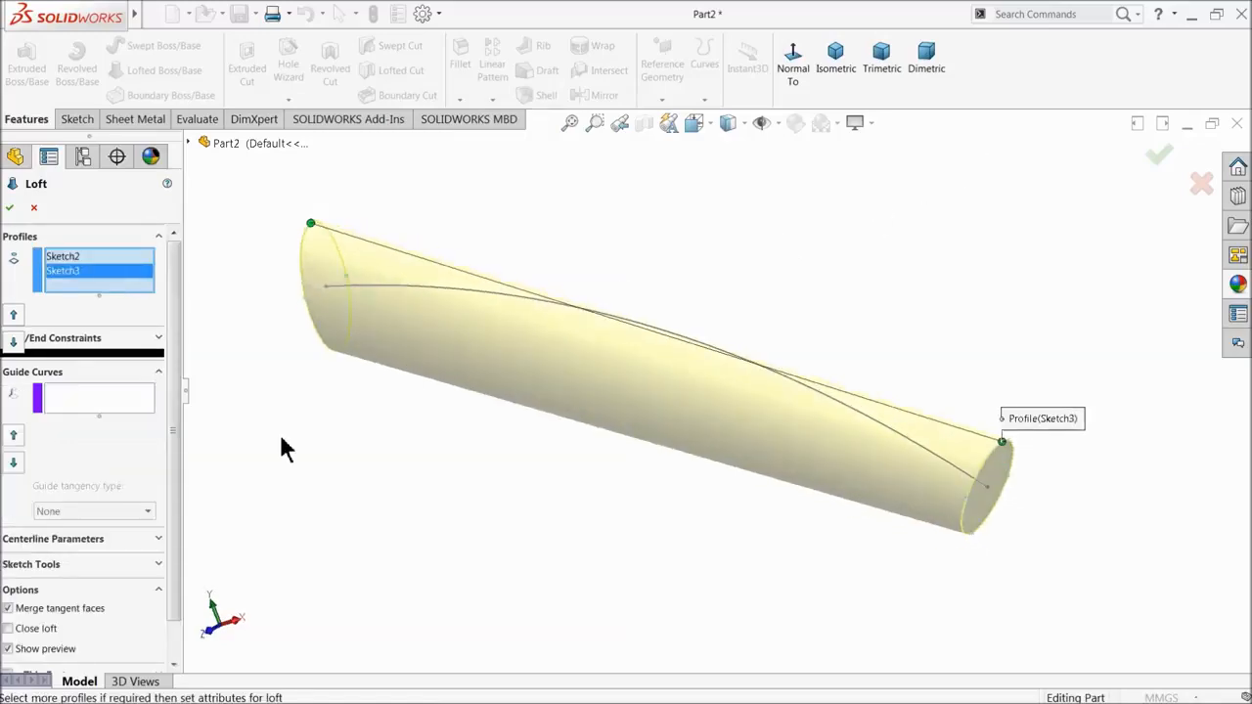
- Use the spline path as the loft's centerline and finish the loft
click(150, 540)
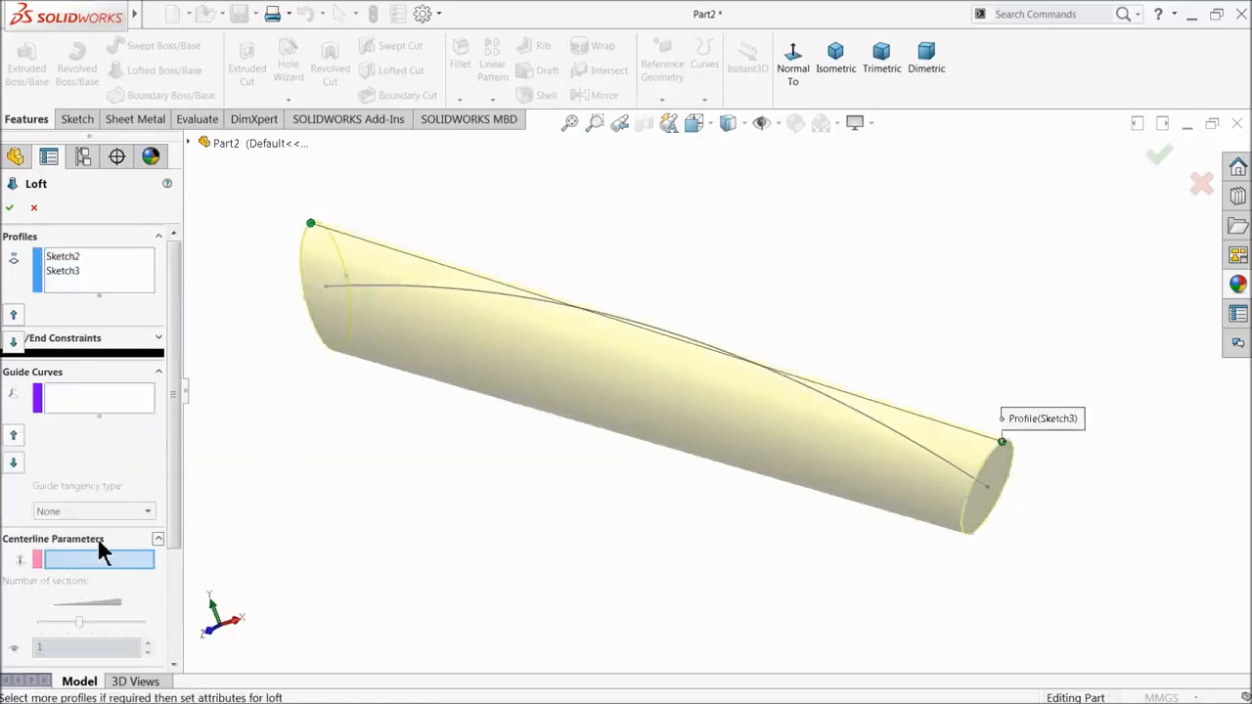
click(426, 292)
middle_drag(622, 378, 435, 323)
middle_drag(636, 367, 640, 358)
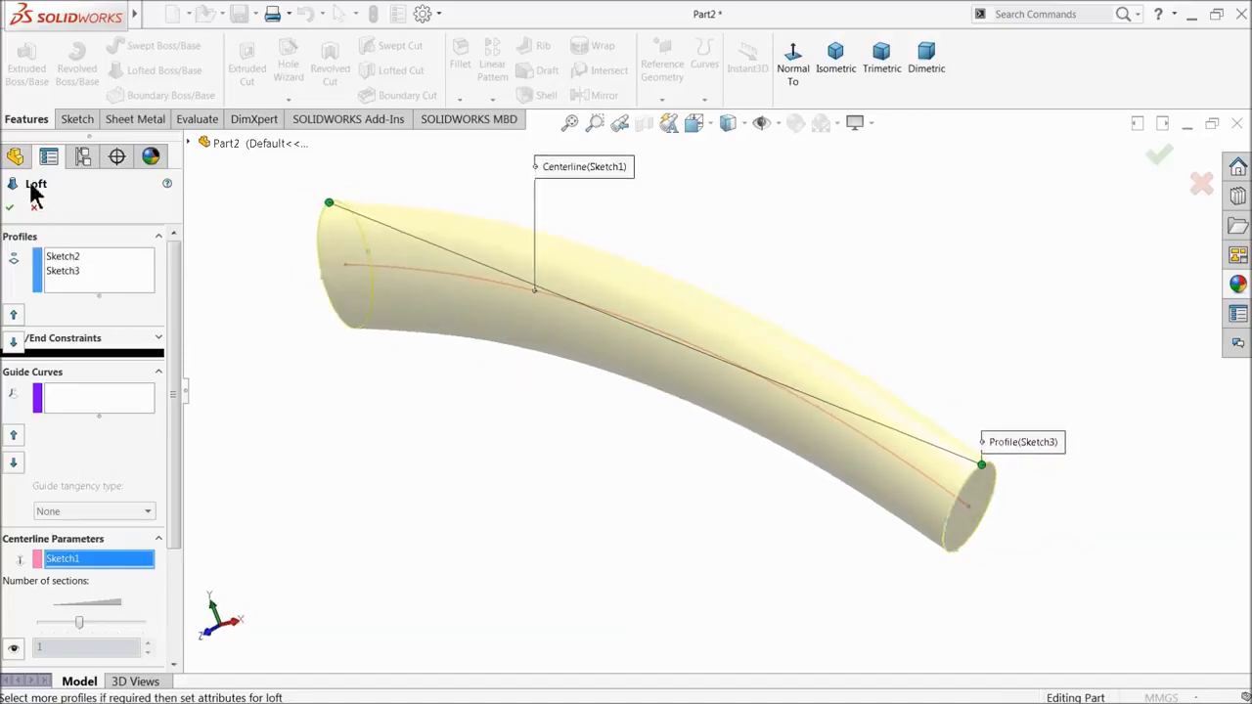
click(10, 208)
mouse_move(484, 378)
middle_down()
mouse_move(433, 322)
mouse_move(478, 352)
mouse_move(489, 387)
mouse_move(483, 374)
mouse_move(553, 362)
mouse_move(542, 359)
middle_up()
click(469, 382)
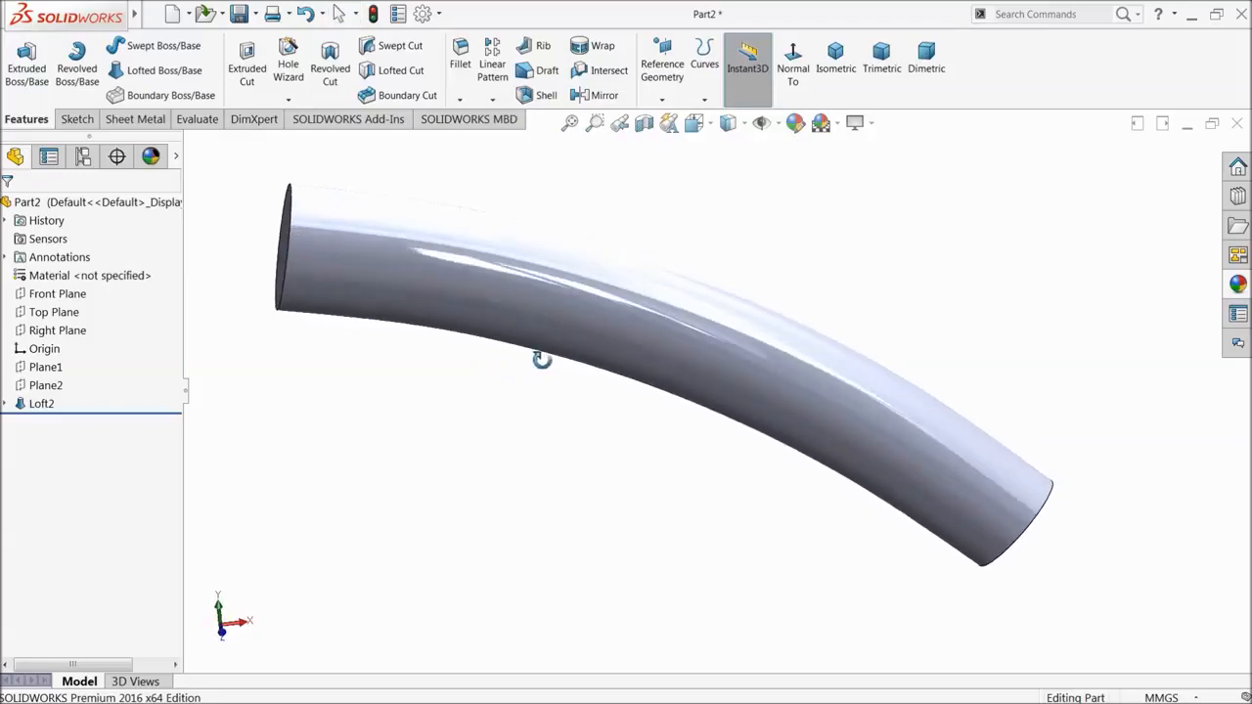
- On the Front Plane, sketch a line about 44 mm long from the midpoint of the loft's upper end edge, extending past its top corner along that edge
click(39, 297)
click(47, 278)
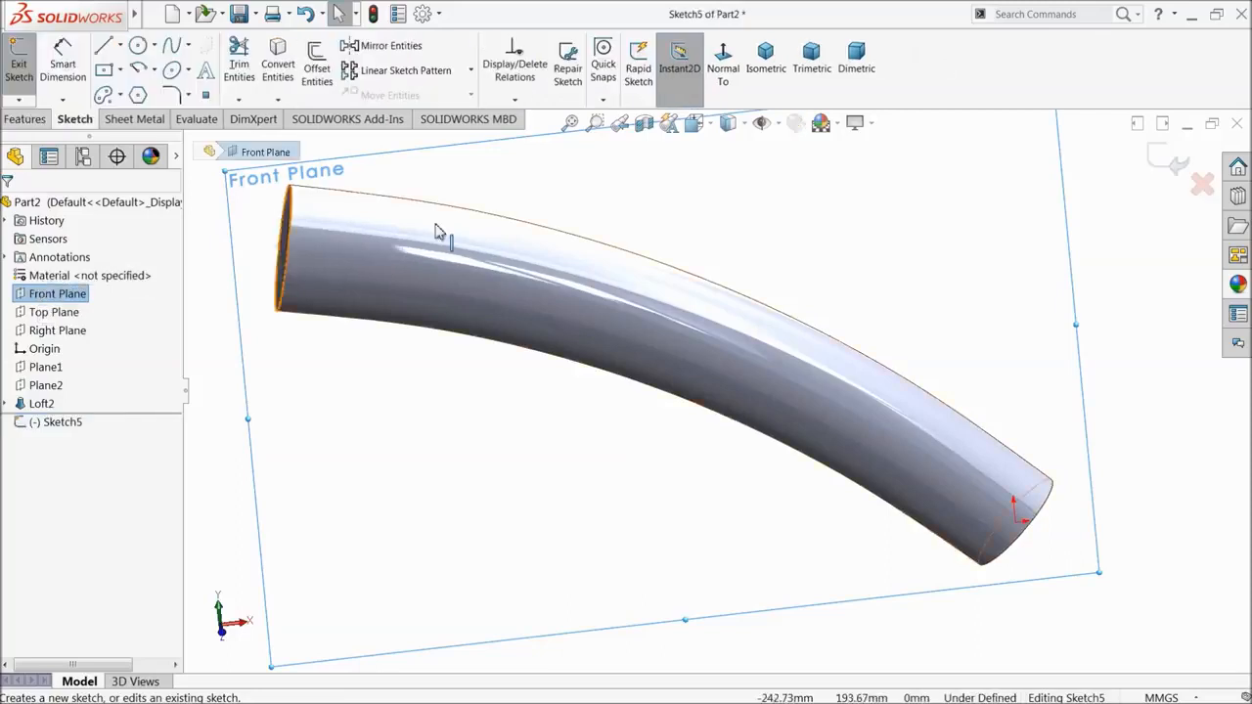
click(722, 82)
scroll(419, 271, down, 4)
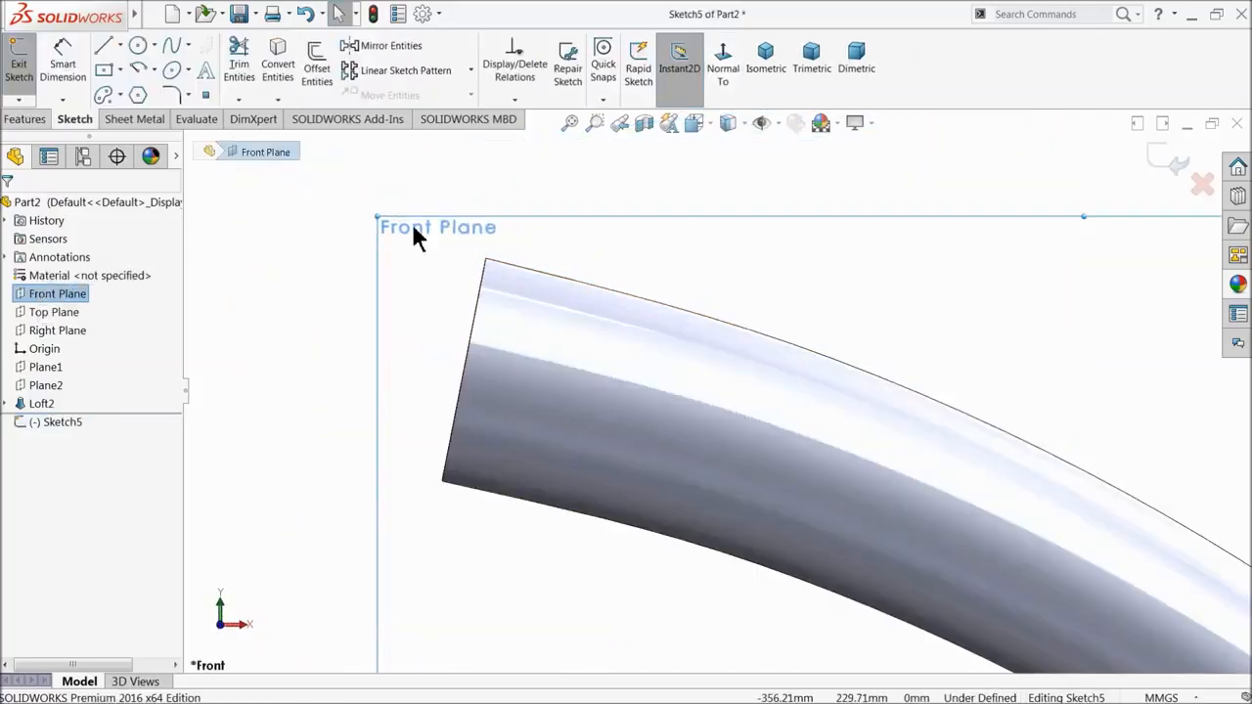
click(385, 194)
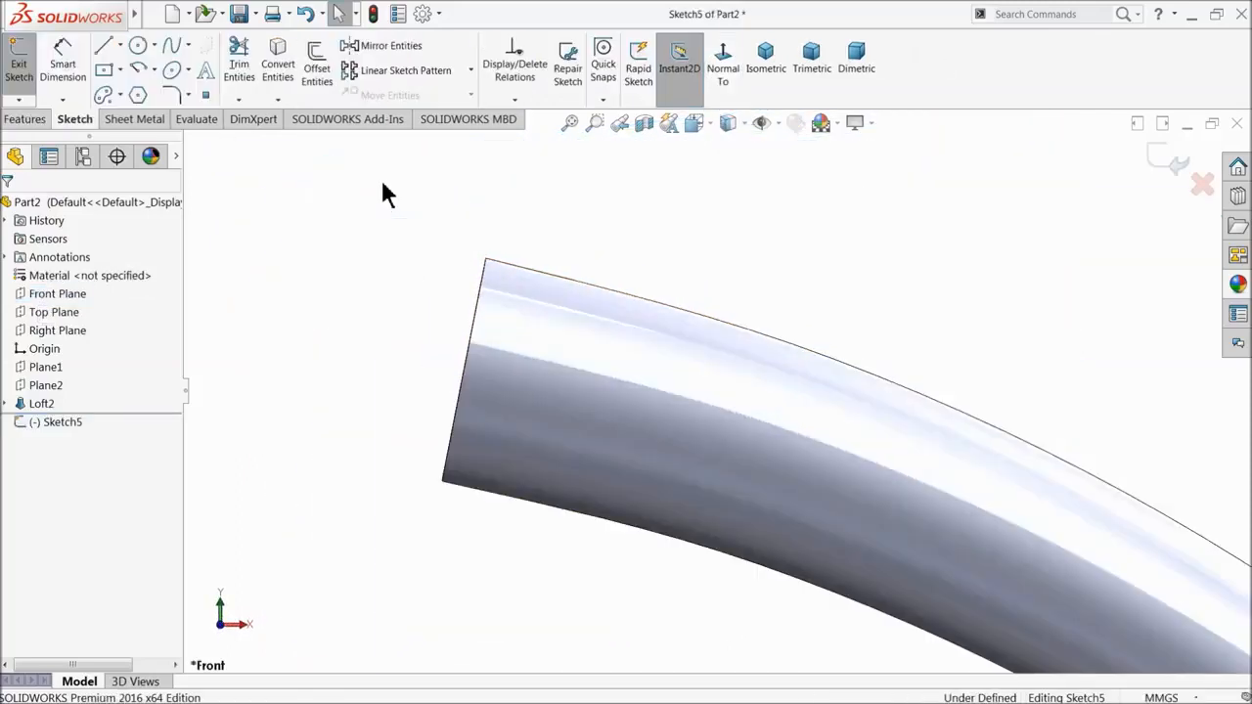
click(103, 46)
scroll(609, 296, down, 4)
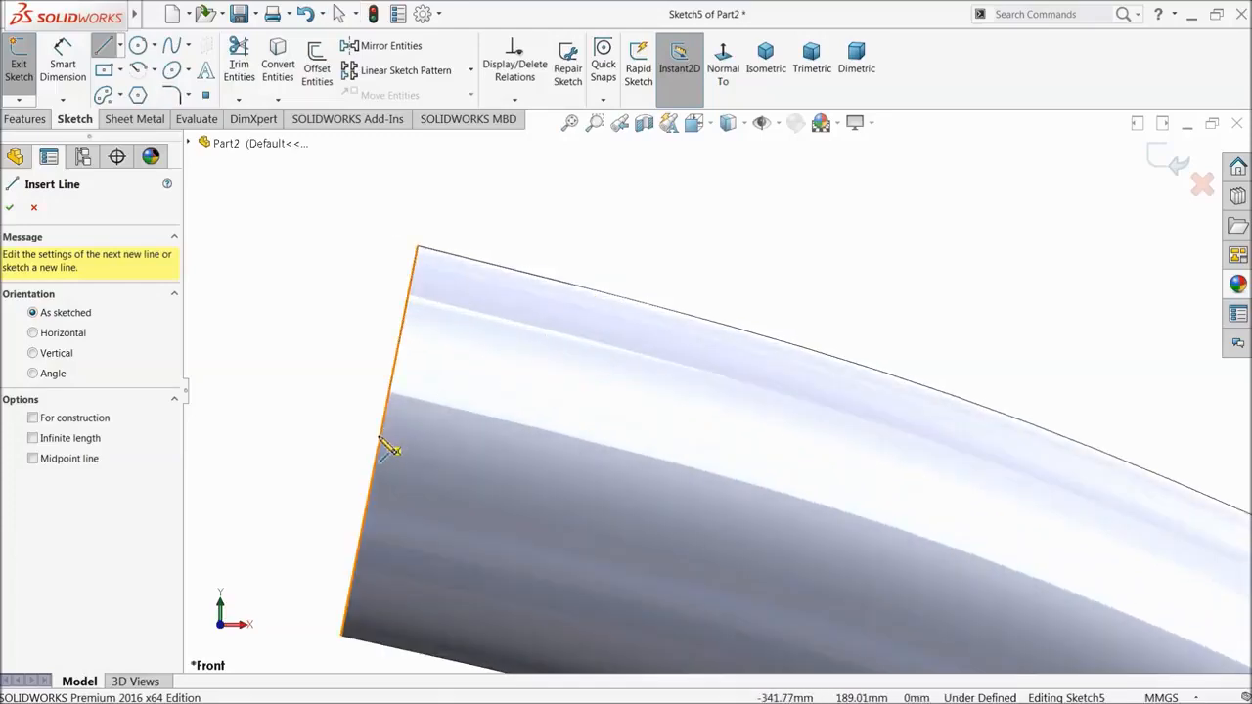
click(379, 440)
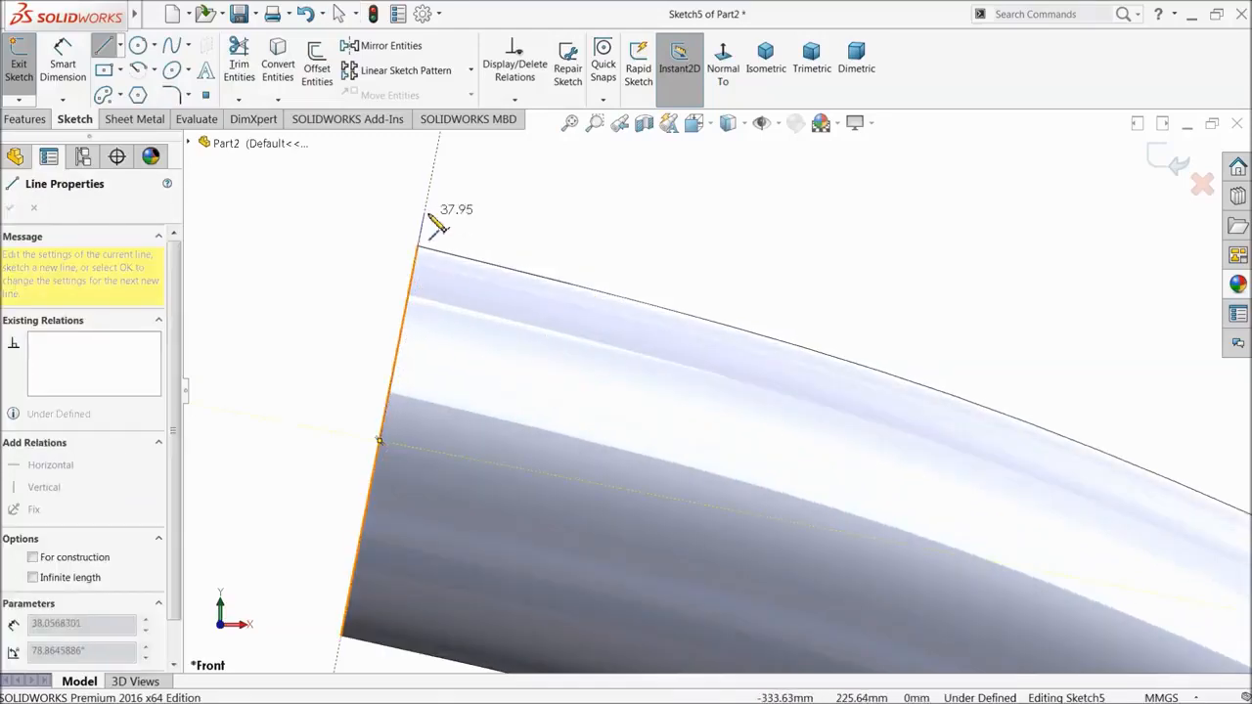
click(432, 177)
right_click(518, 168)
click(528, 174)
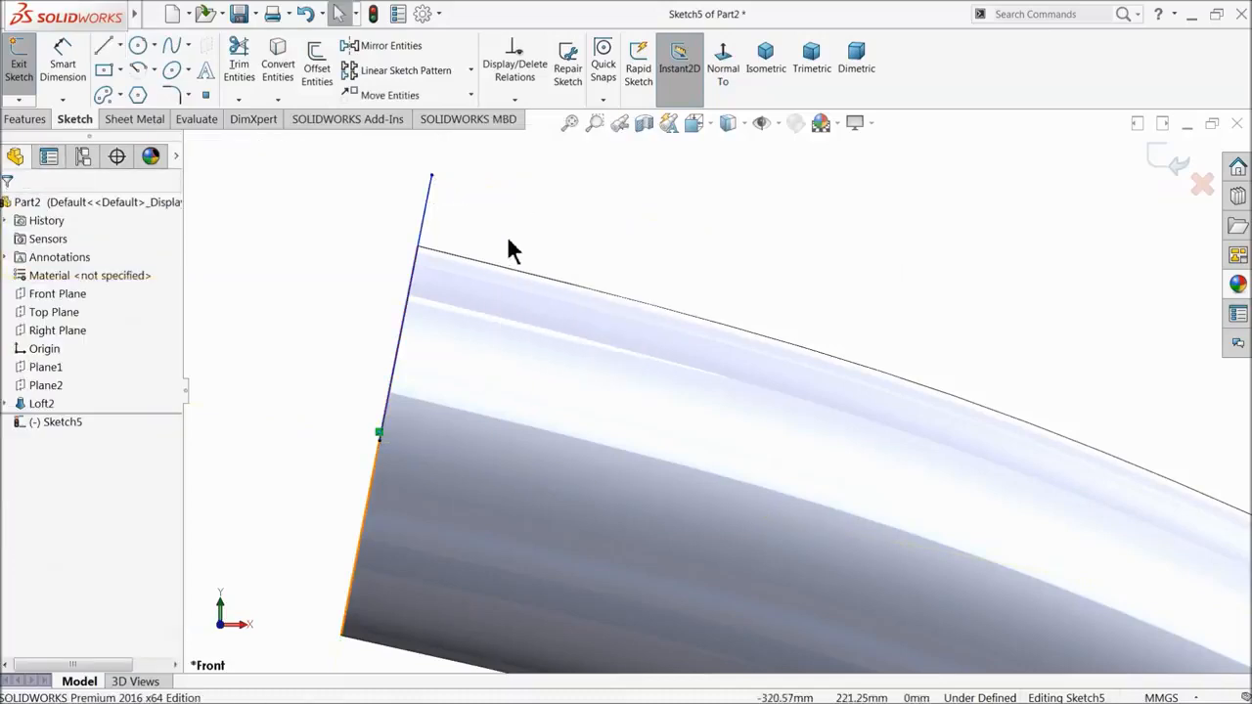
- Convert the line to construction geometry, set its length to 45 mm and exit the sketch
click(423, 236)
click(450, 217)
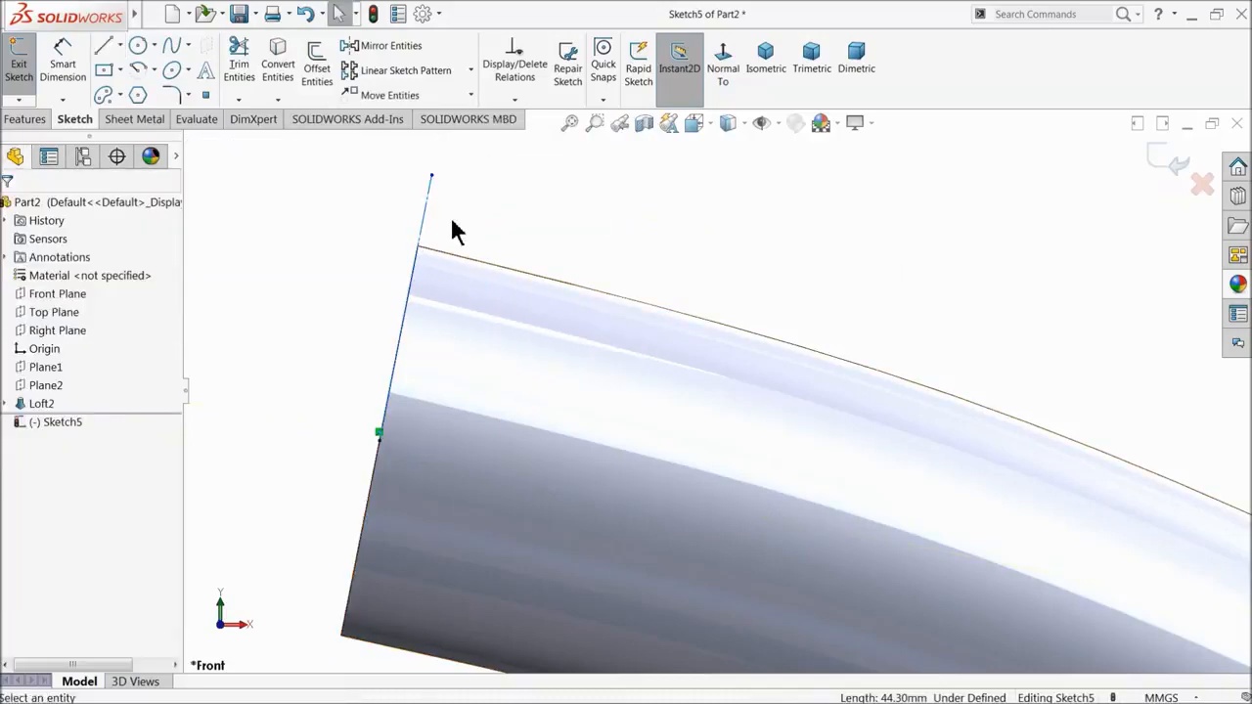
click(62, 68)
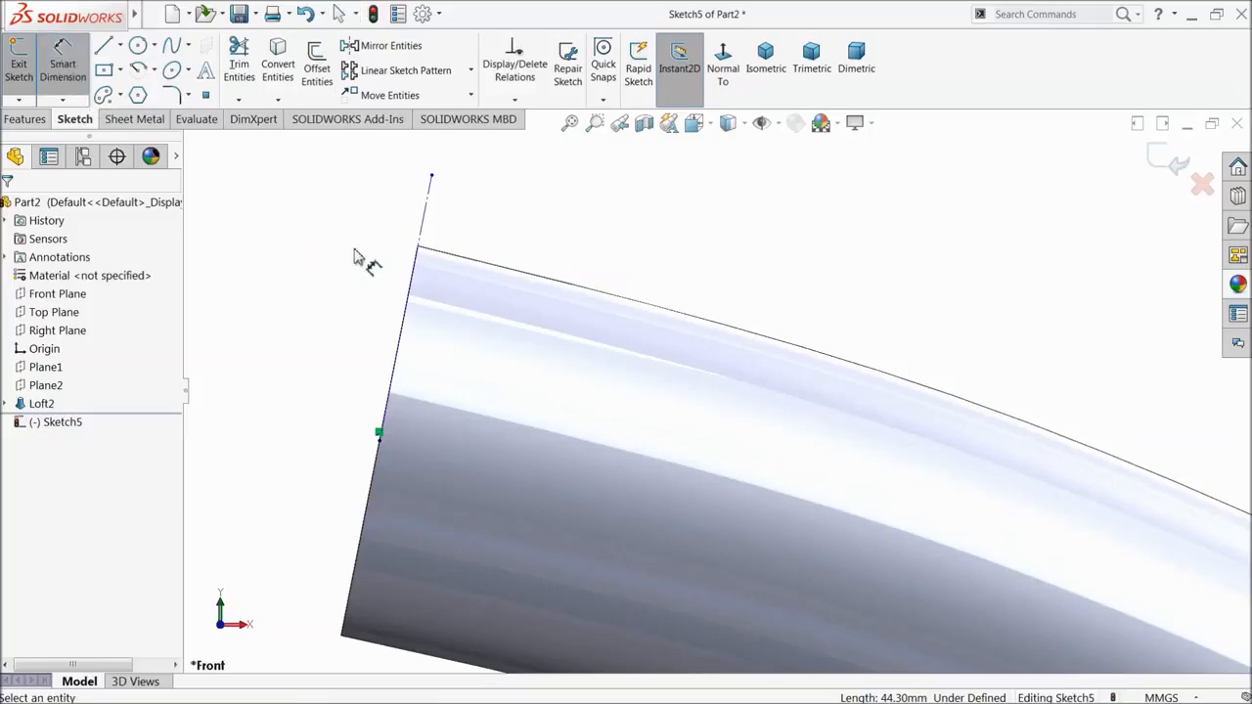
click(423, 236)
click(400, 190)
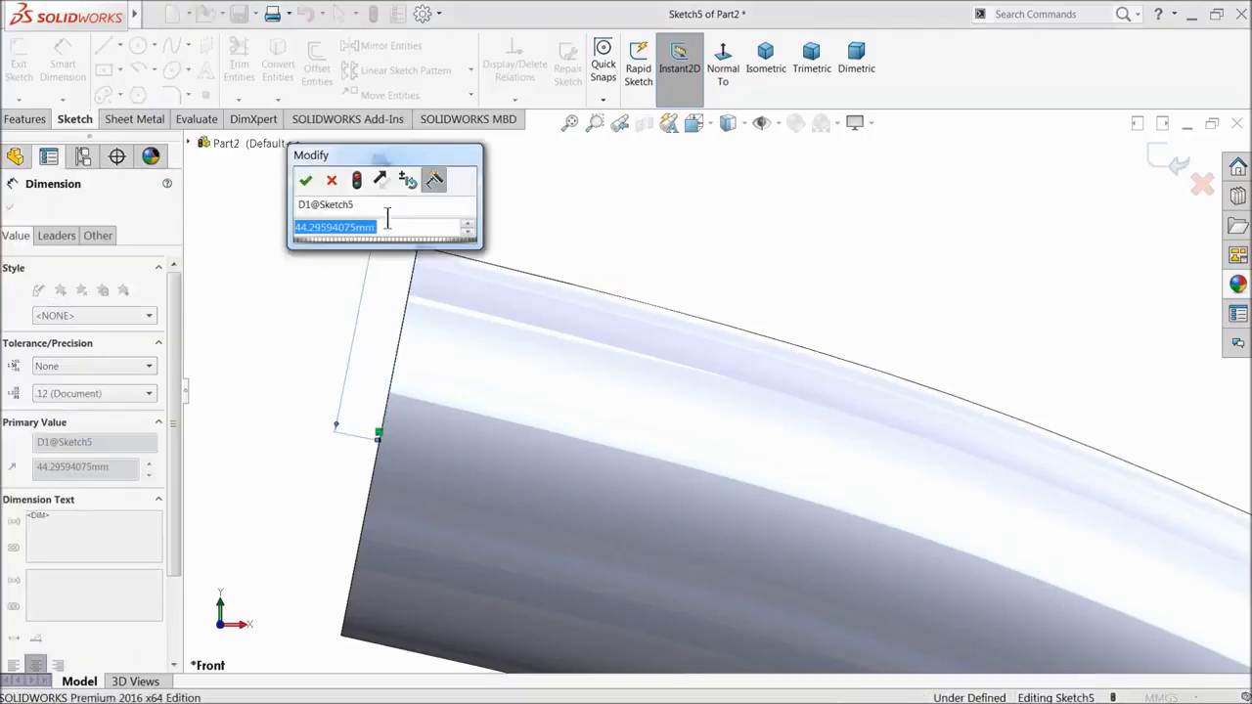
text(45)
click(306, 180)
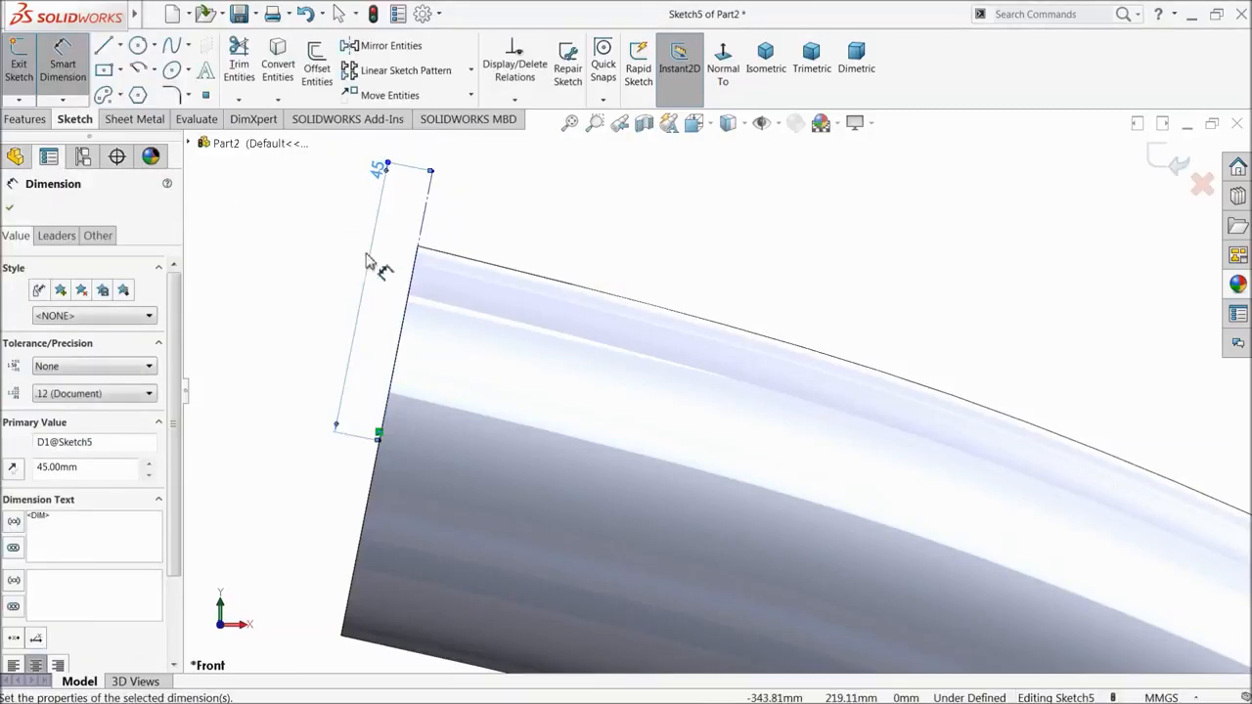
scroll(378, 239, up, 2)
key(Escape)
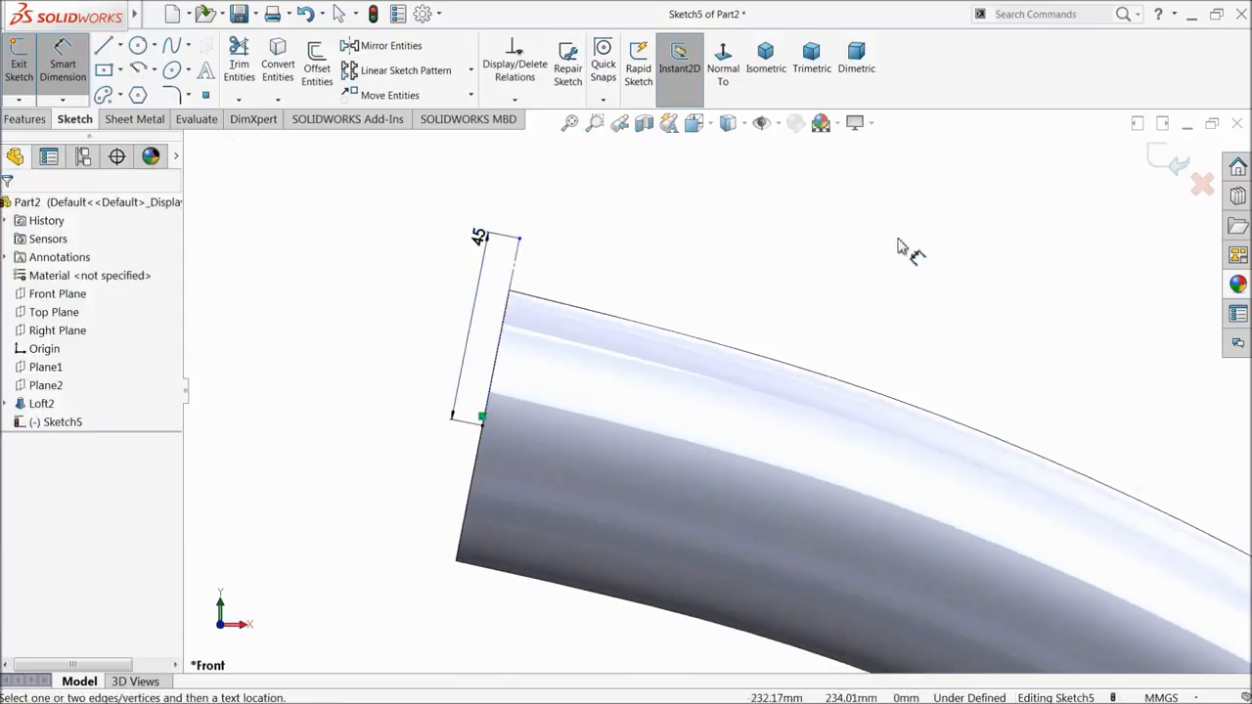
click(1160, 166)
- Create a reference plane perpendicular to the construction line and passing through its outer endpoint
mouse_move(811, 285)
middle_down()
mouse_move(651, 302)
mouse_move(629, 358)
mouse_move(620, 305)
middle_up()
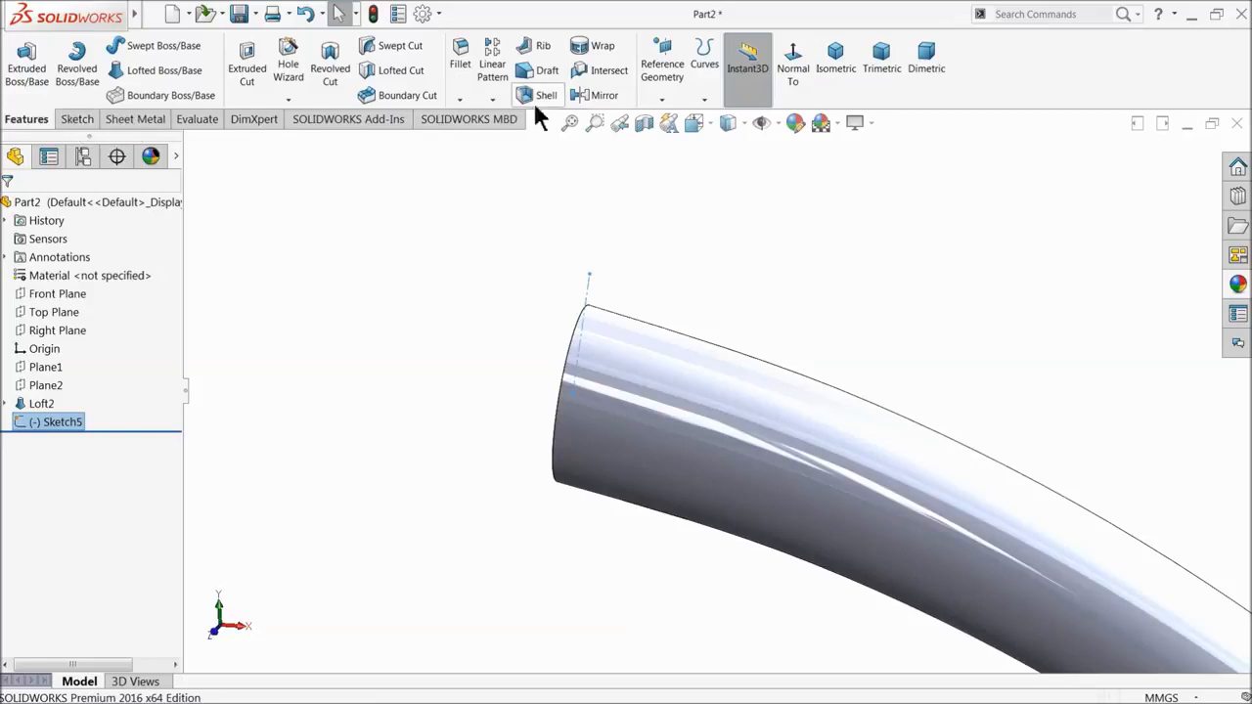
click(662, 100)
click(673, 119)
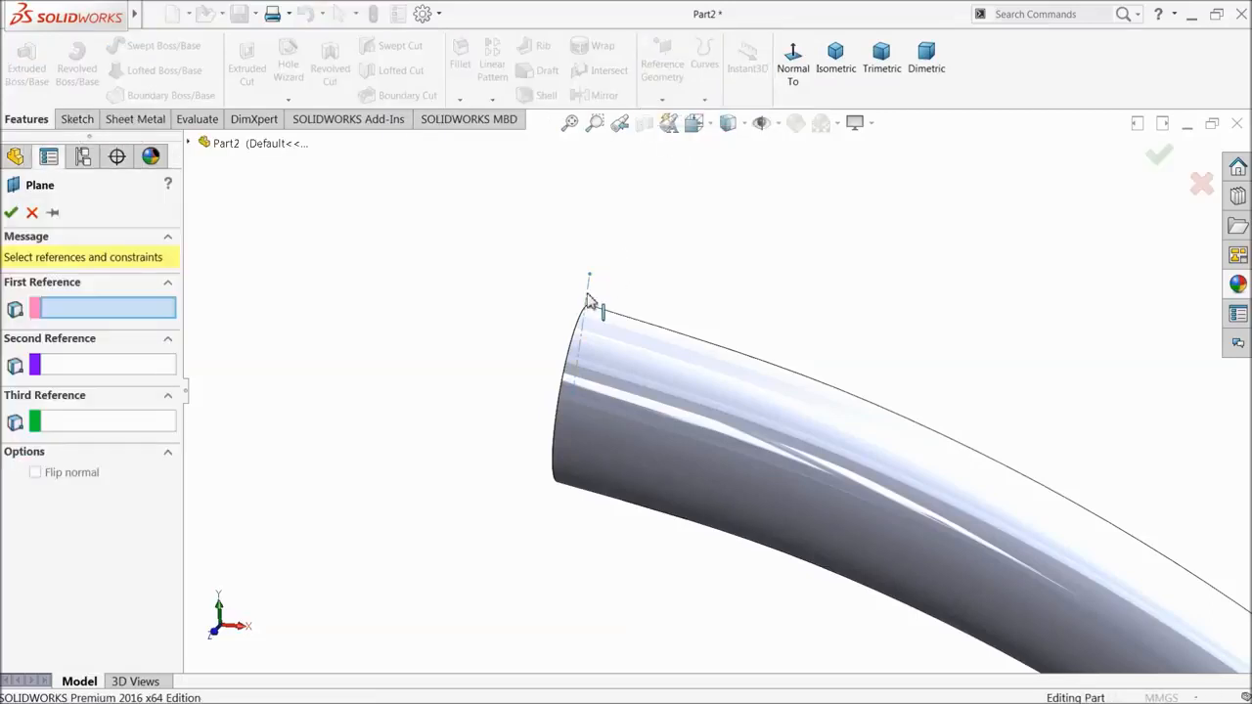
click(589, 293)
click(590, 279)
scroll(602, 294, down, 1)
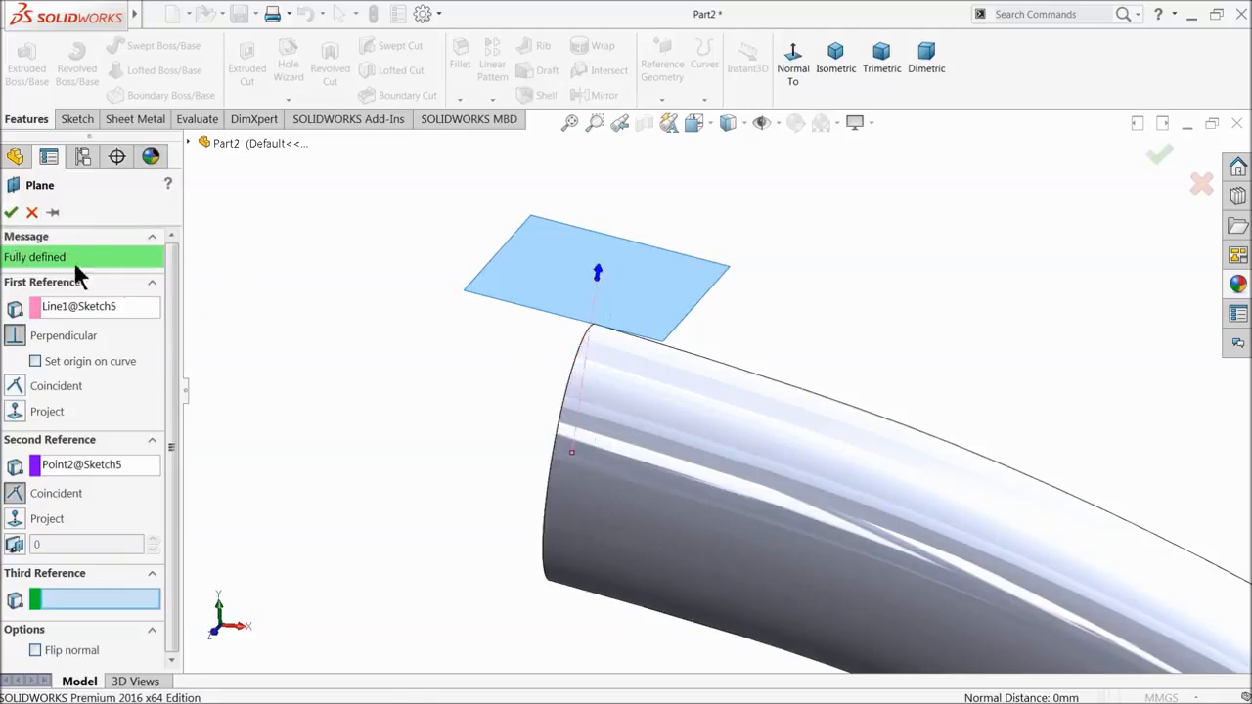
click(11, 213)
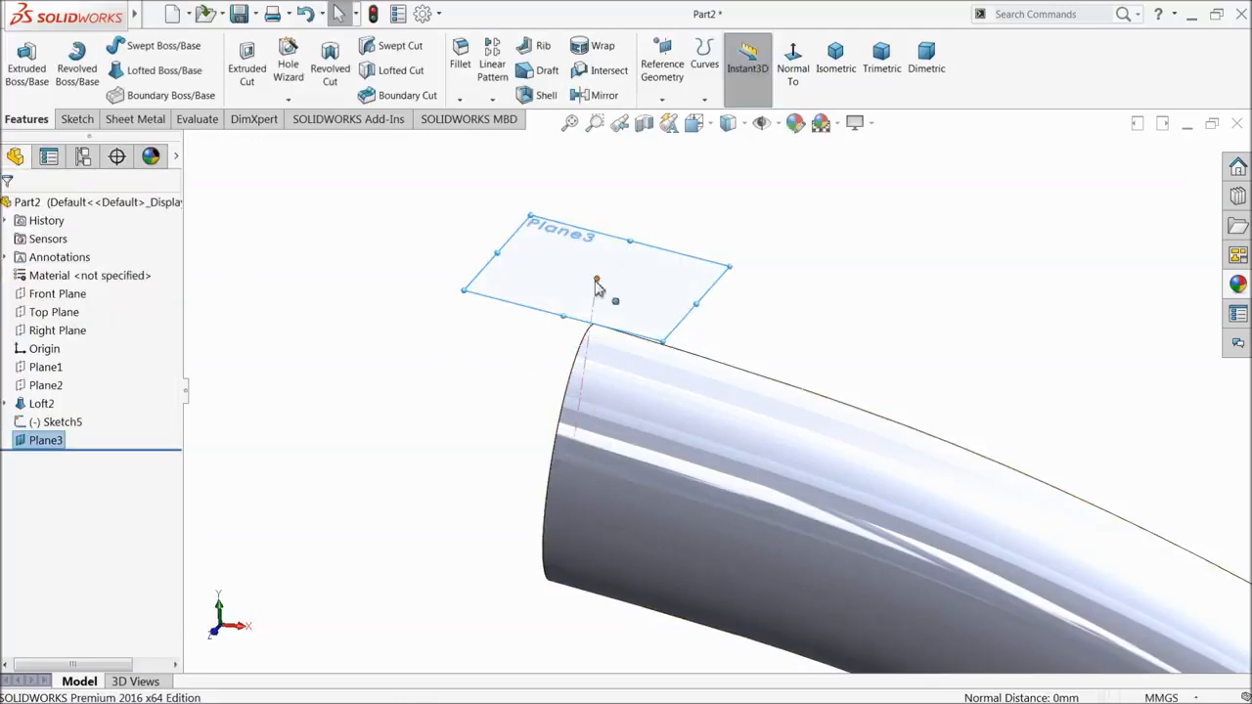
- On the new reference plane, sketch a circle about 24 mm in diameter centred on the construction line's endpoint
click(79, 121)
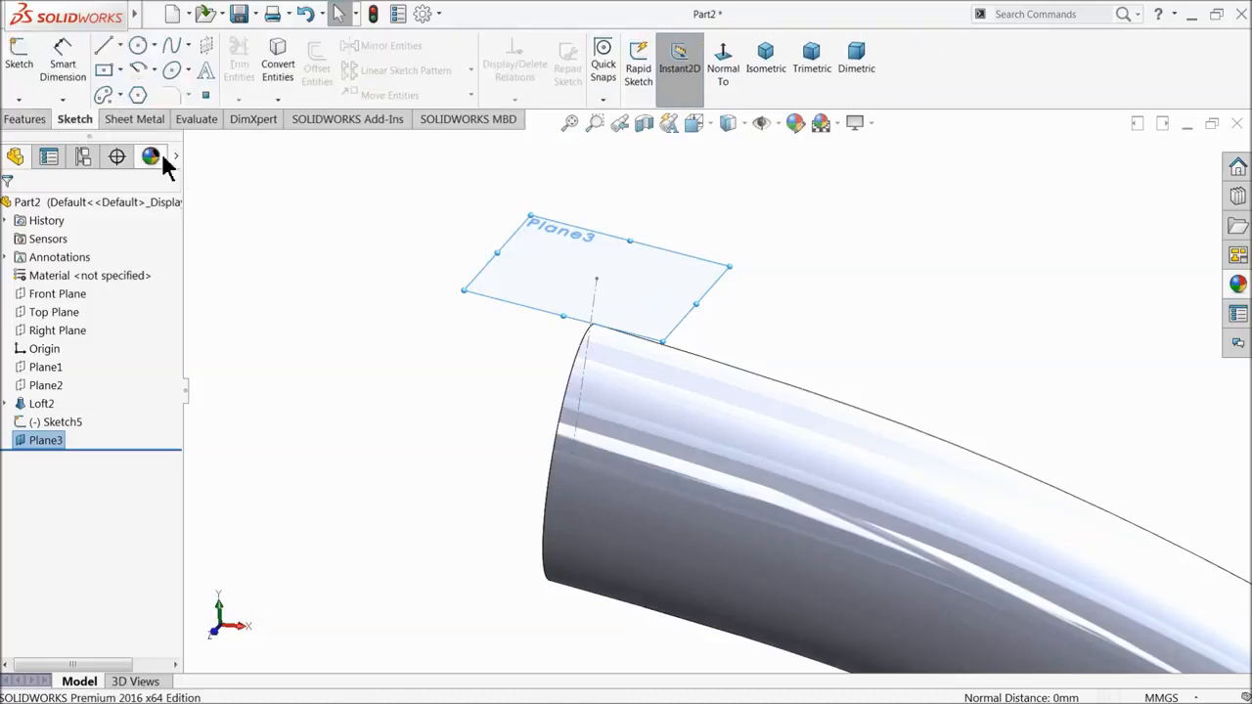
click(20, 60)
click(140, 49)
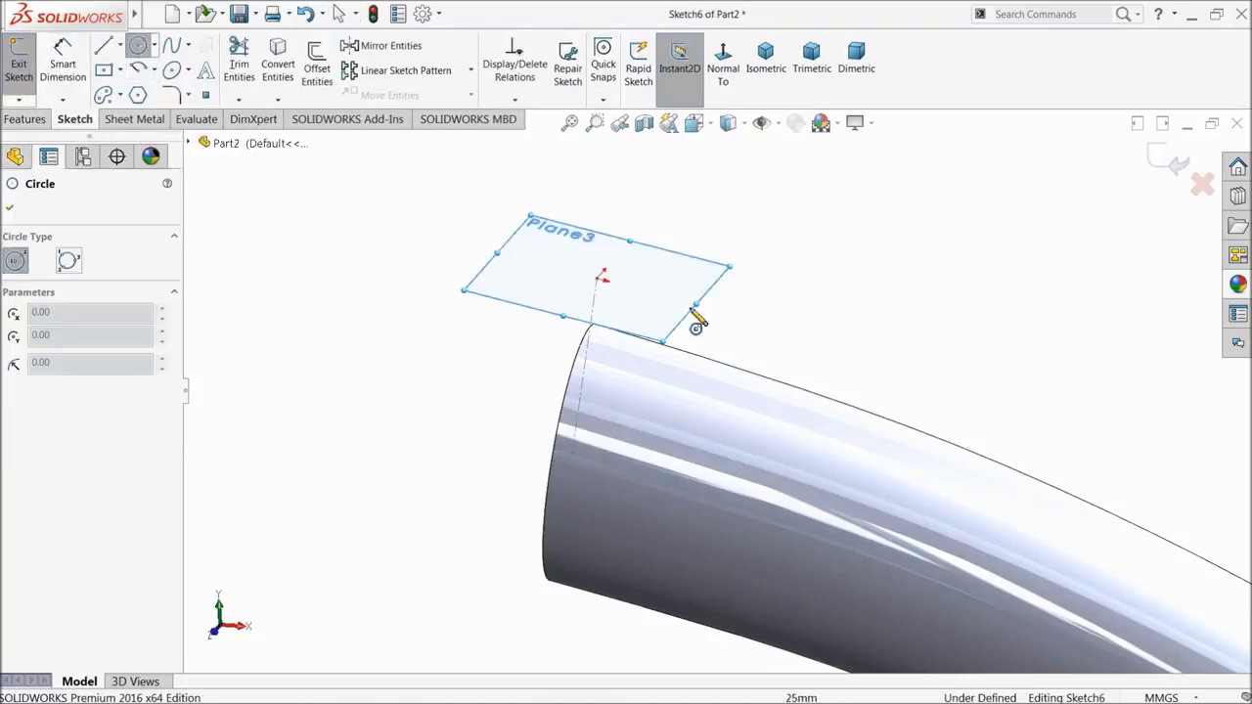
scroll(684, 318, down, 5)
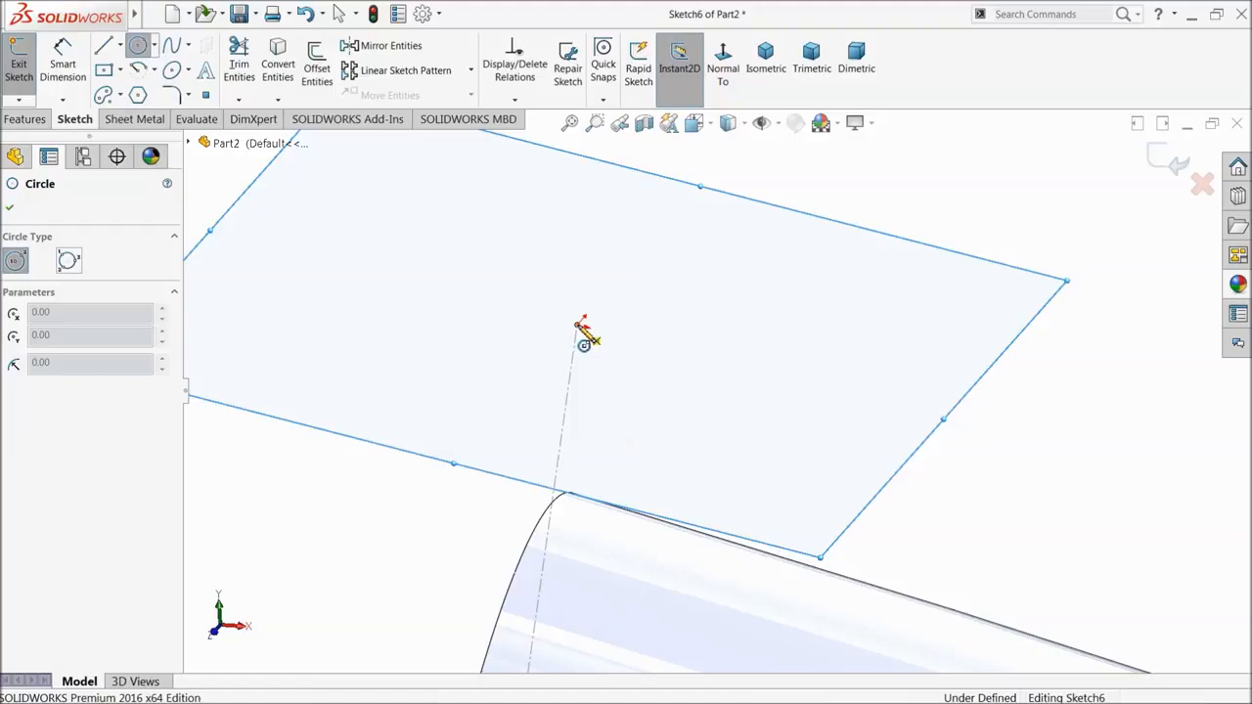
click(582, 332)
click(509, 263)
- Dimension the circle's diameter as 35 mm and place the dimension outside the circle
click(62, 59)
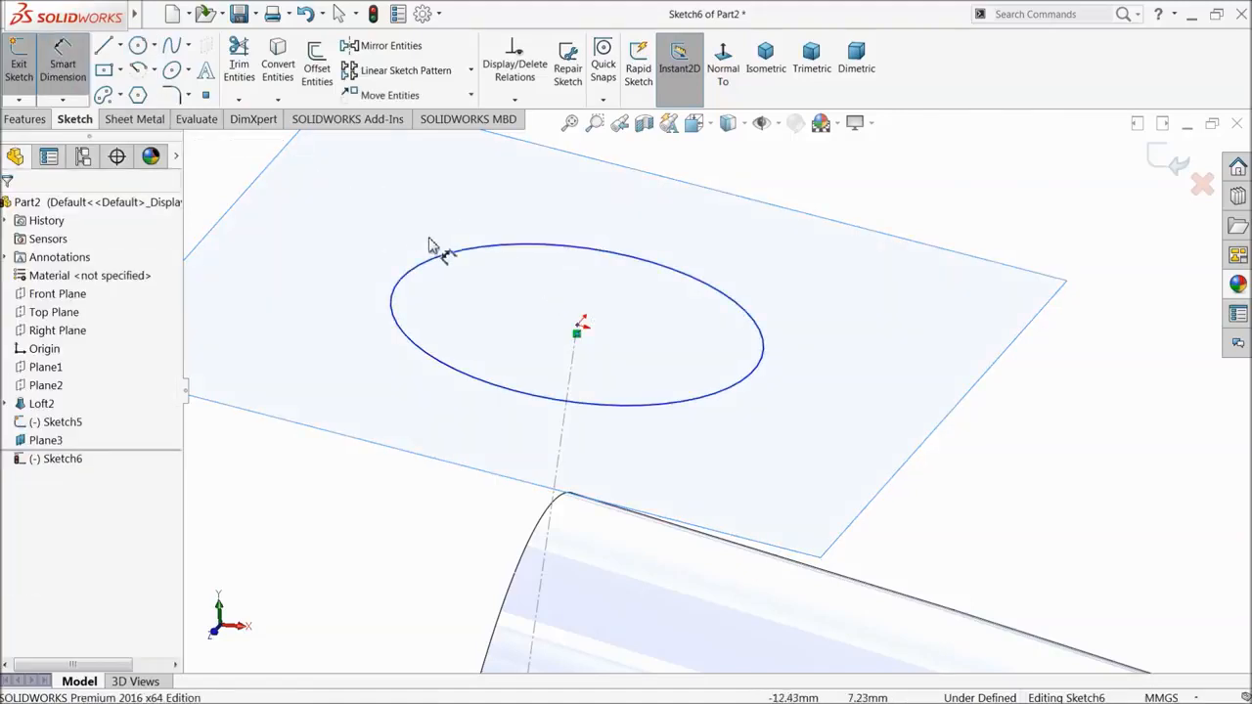
click(436, 269)
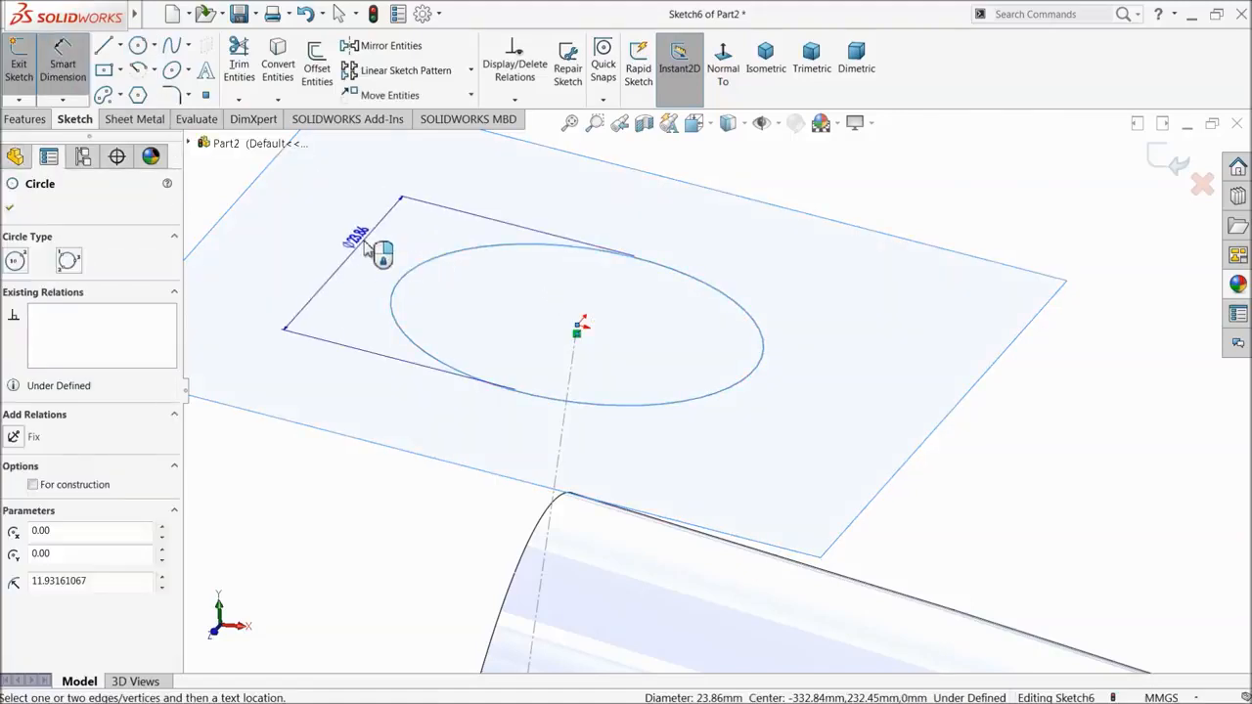
click(370, 249)
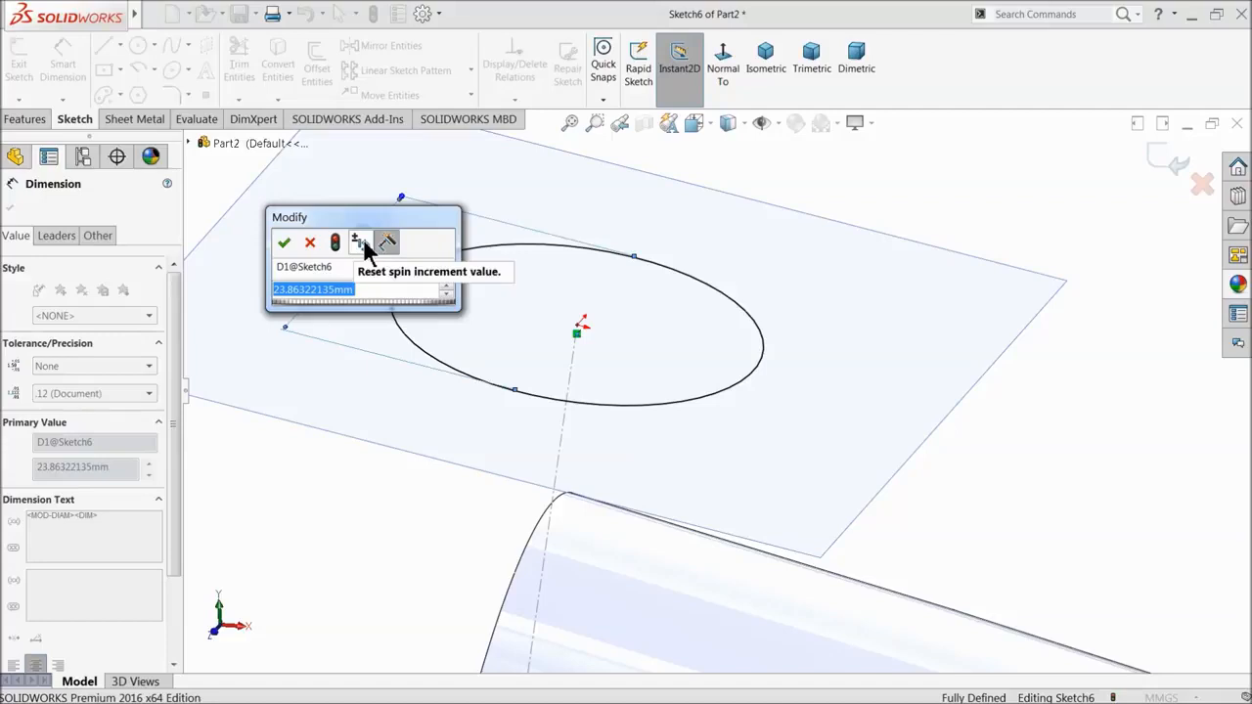
text(35)
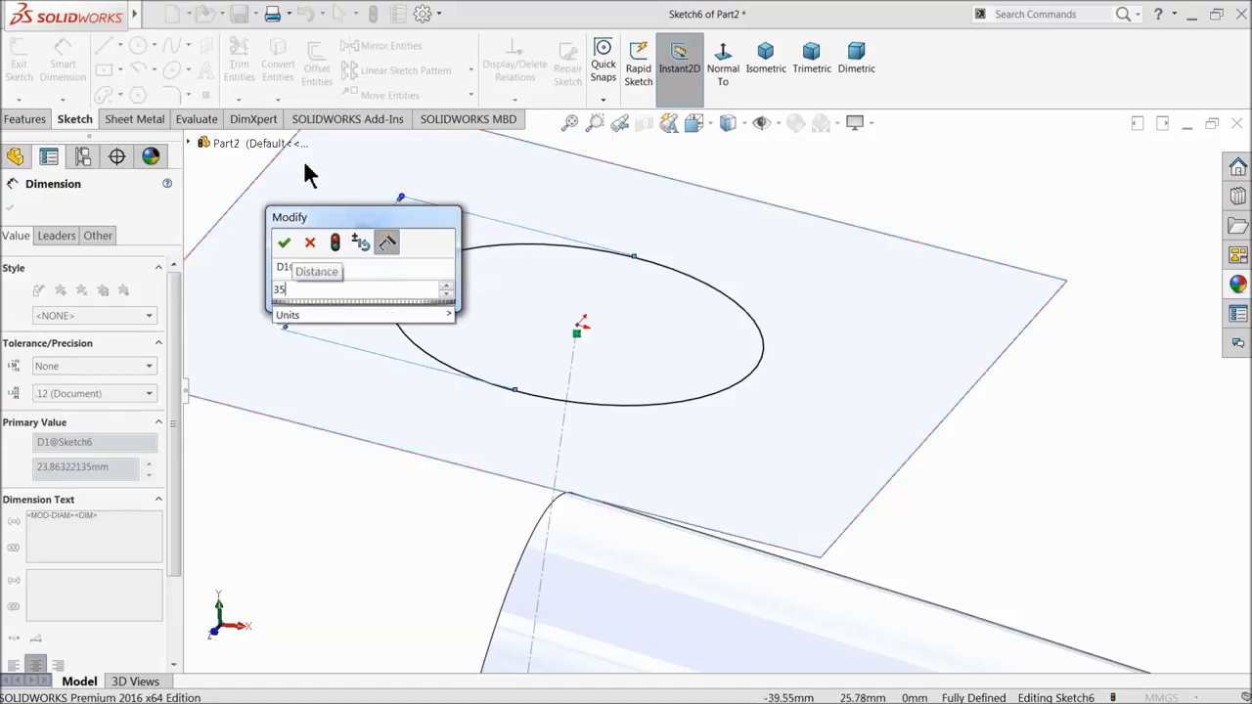
key(Return)
mouse_move(413, 279)
middle_down()
mouse_move(424, 313)
mouse_move(465, 306)
middle_up()
drag(486, 260, 350, 237)
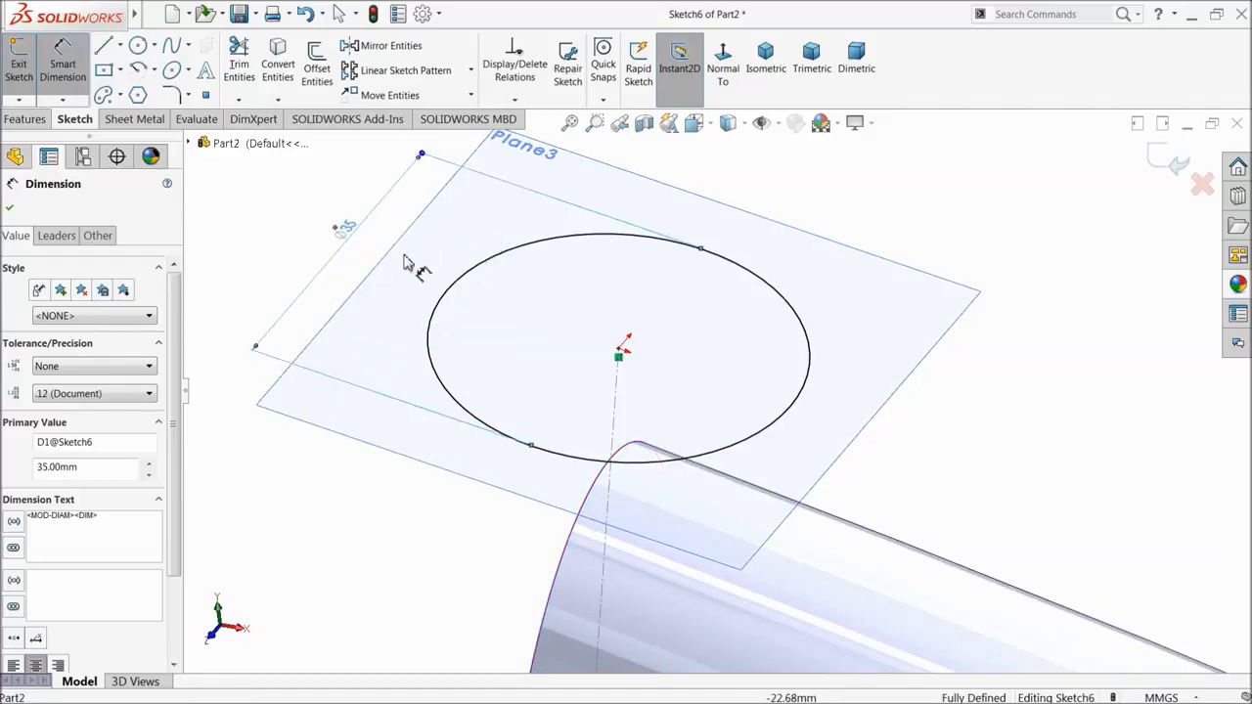
- Extrude the 35 mm circle 90 mm in the reversed direction, down across the tube's end with merged result, and hide its reference plane
click(21, 121)
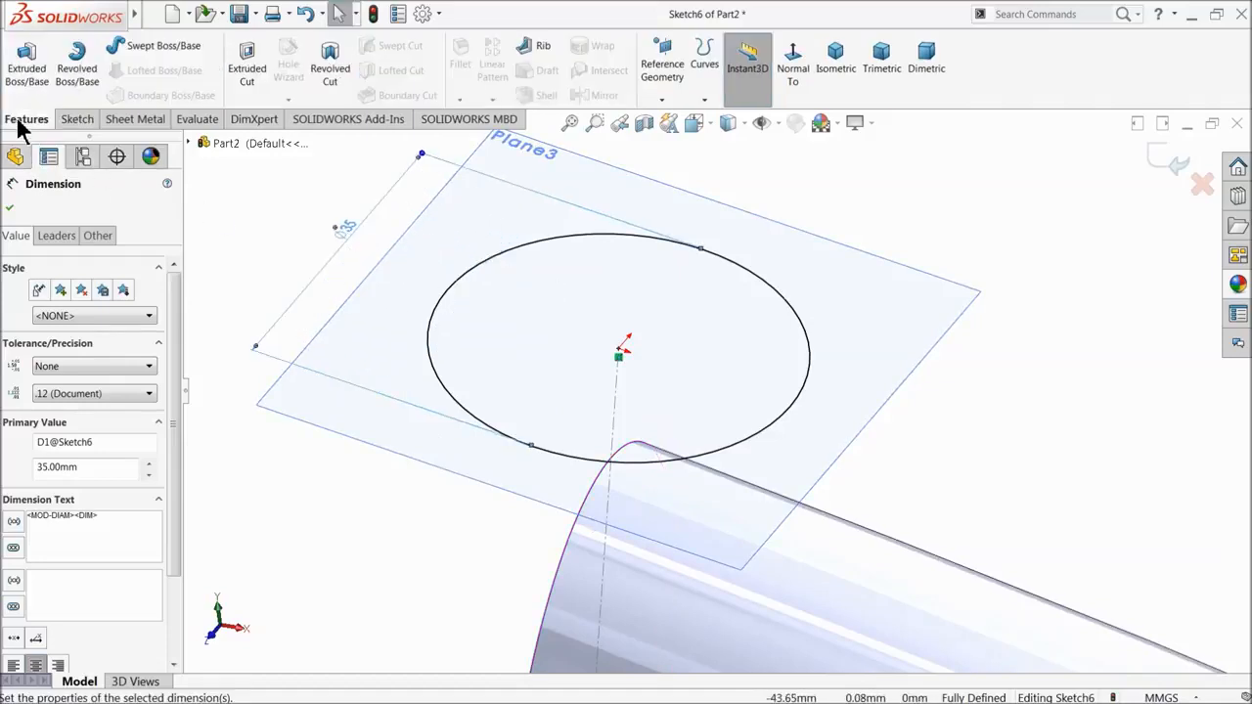
click(26, 61)
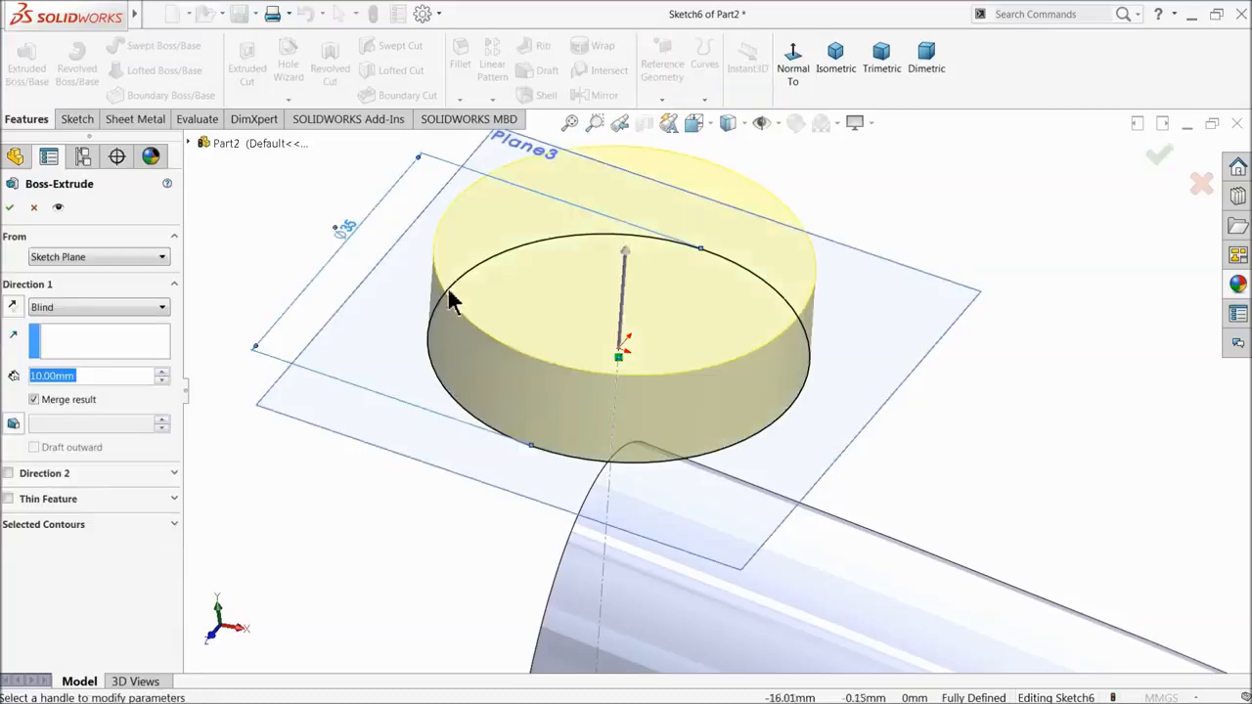
text(90)
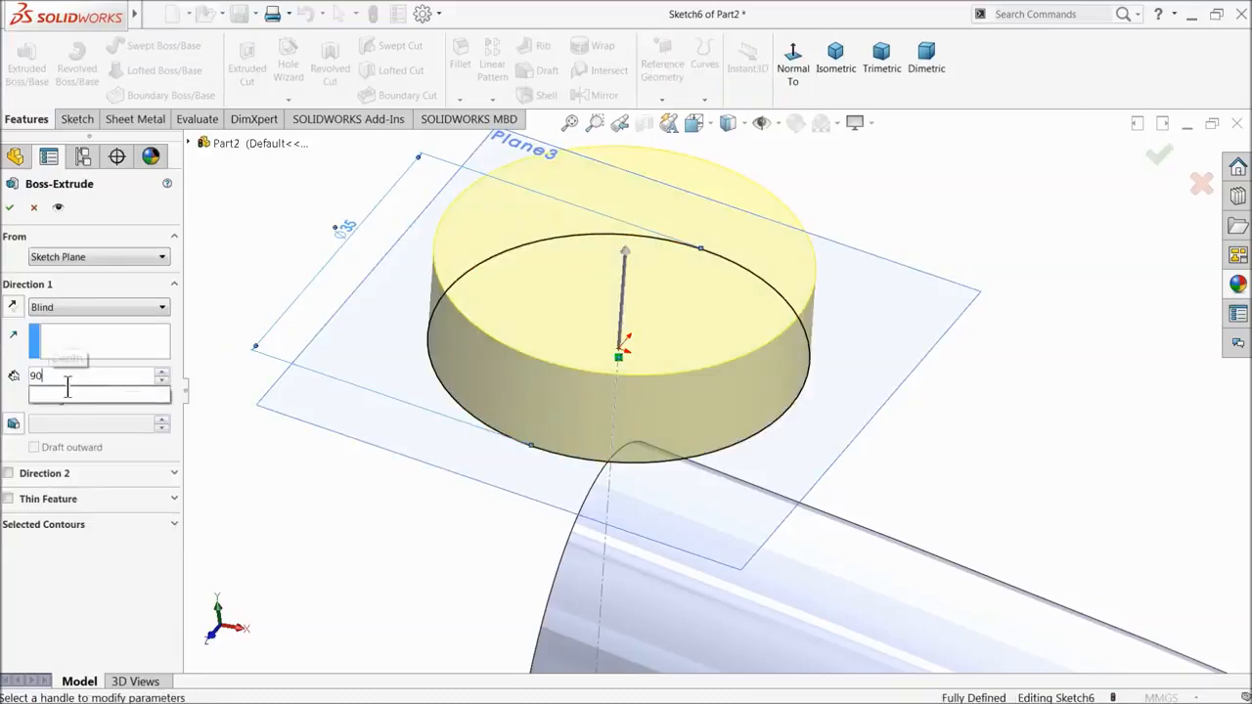
key(Return)
click(13, 310)
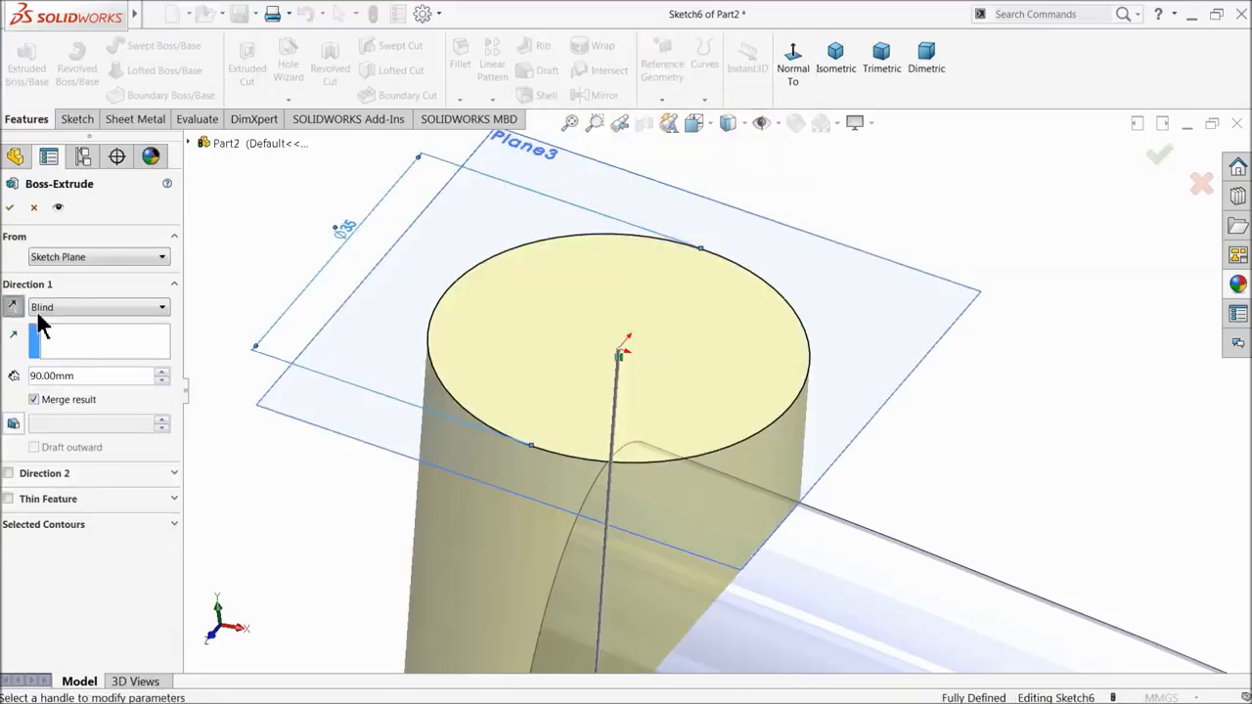
scroll(389, 370, up, 6)
scroll(852, 498, down, 3)
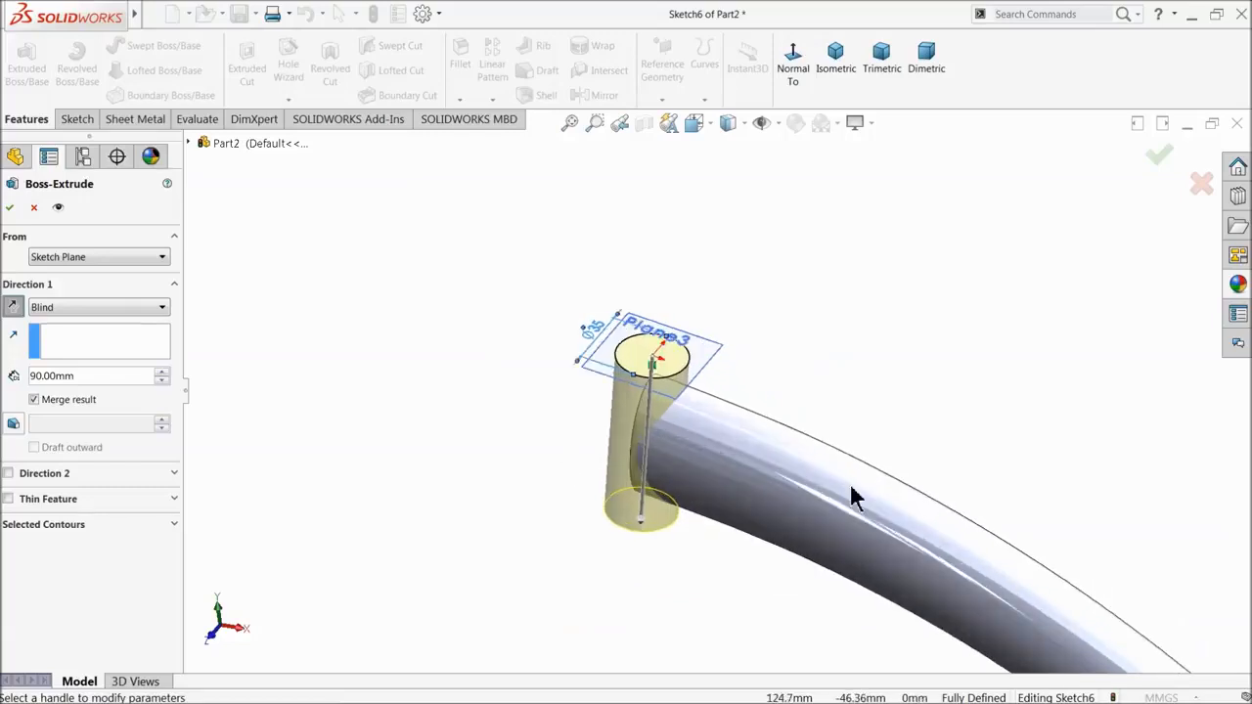
click(9, 209)
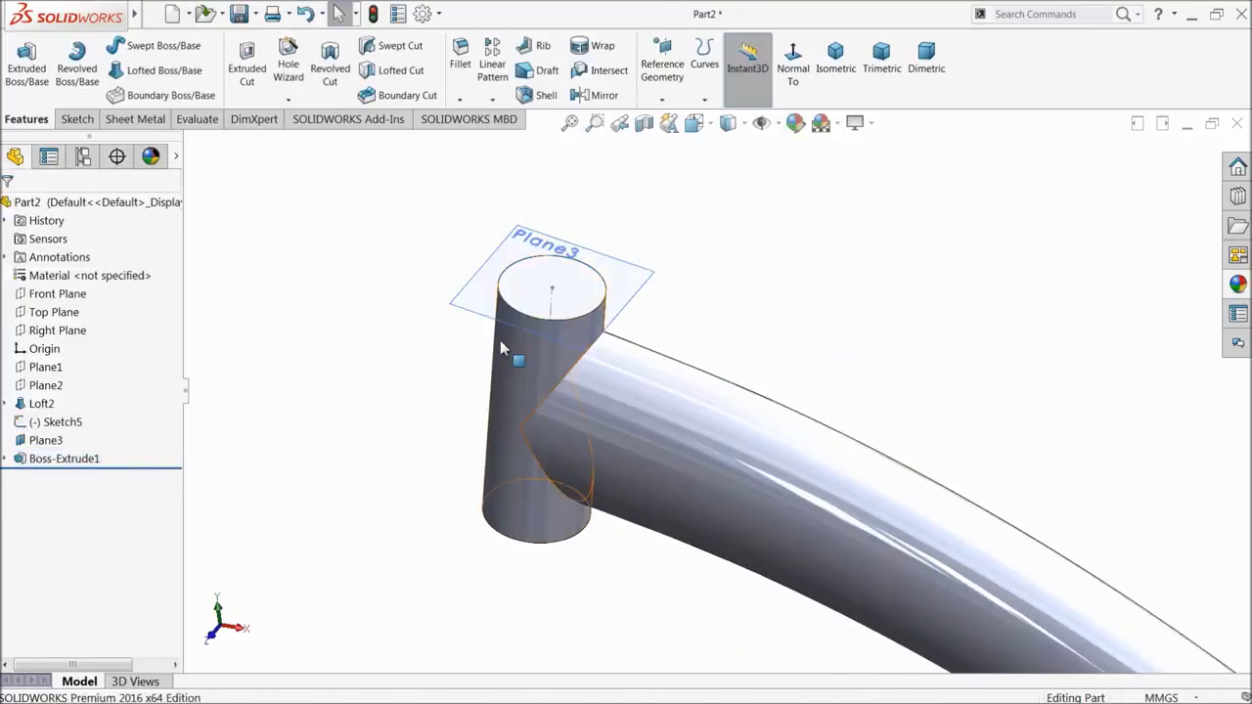
click(540, 281)
click(553, 249)
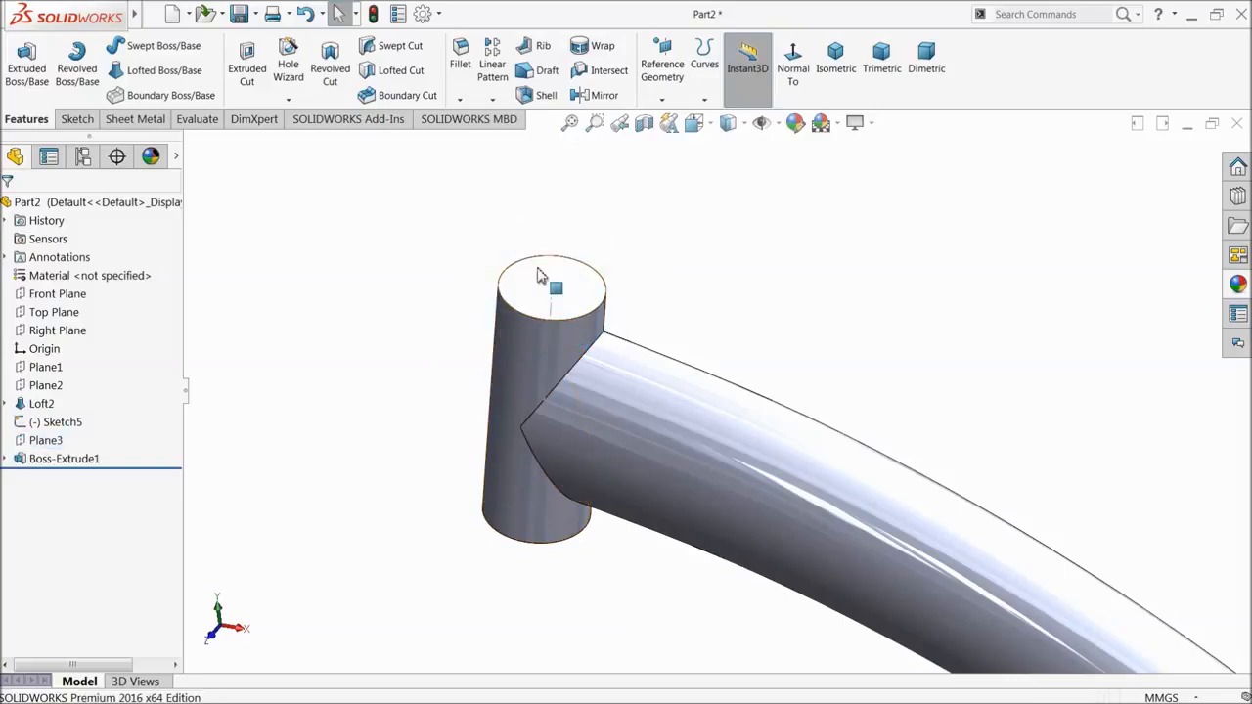
- Start a sketch on the Front Plane and draw a circle of about 37 mm radius centred on the origin at the tube's lower end
scroll(488, 284, up, 8)
scroll(856, 491, down, 3)
scroll(856, 494, down, 4)
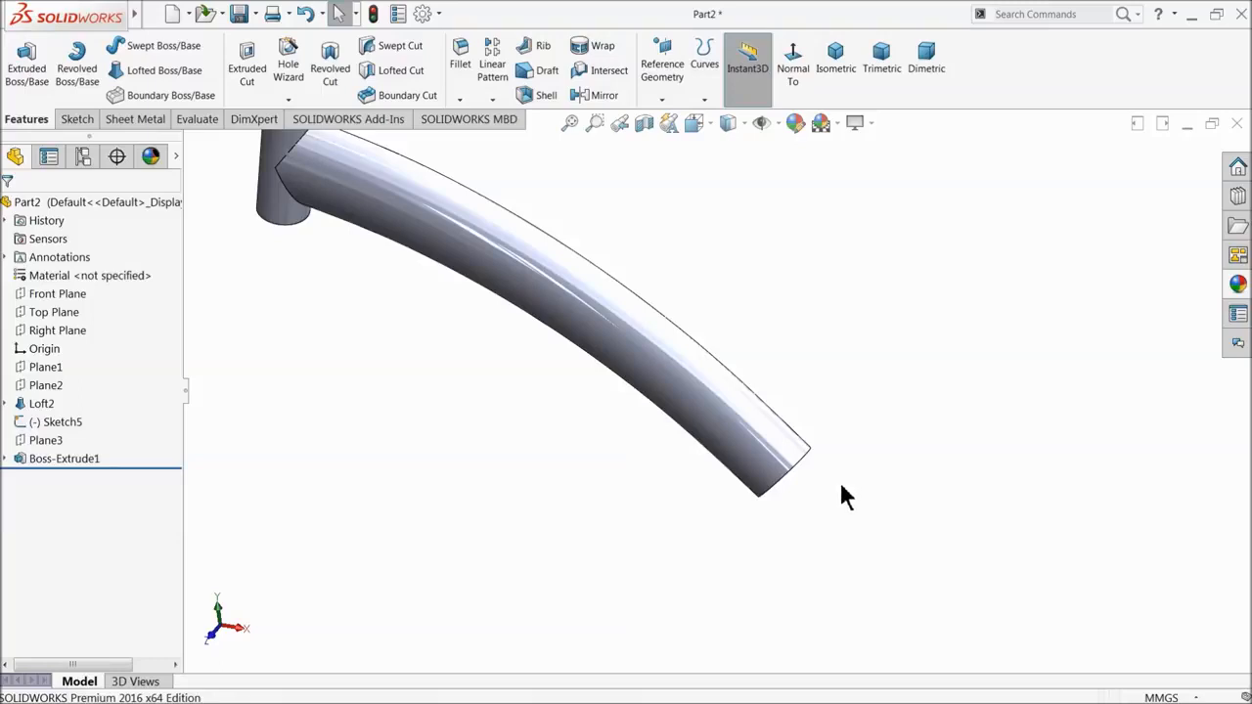
mouse_move(832, 479)
middle_down()
mouse_move(824, 405)
mouse_move(829, 435)
mouse_move(814, 465)
middle_up()
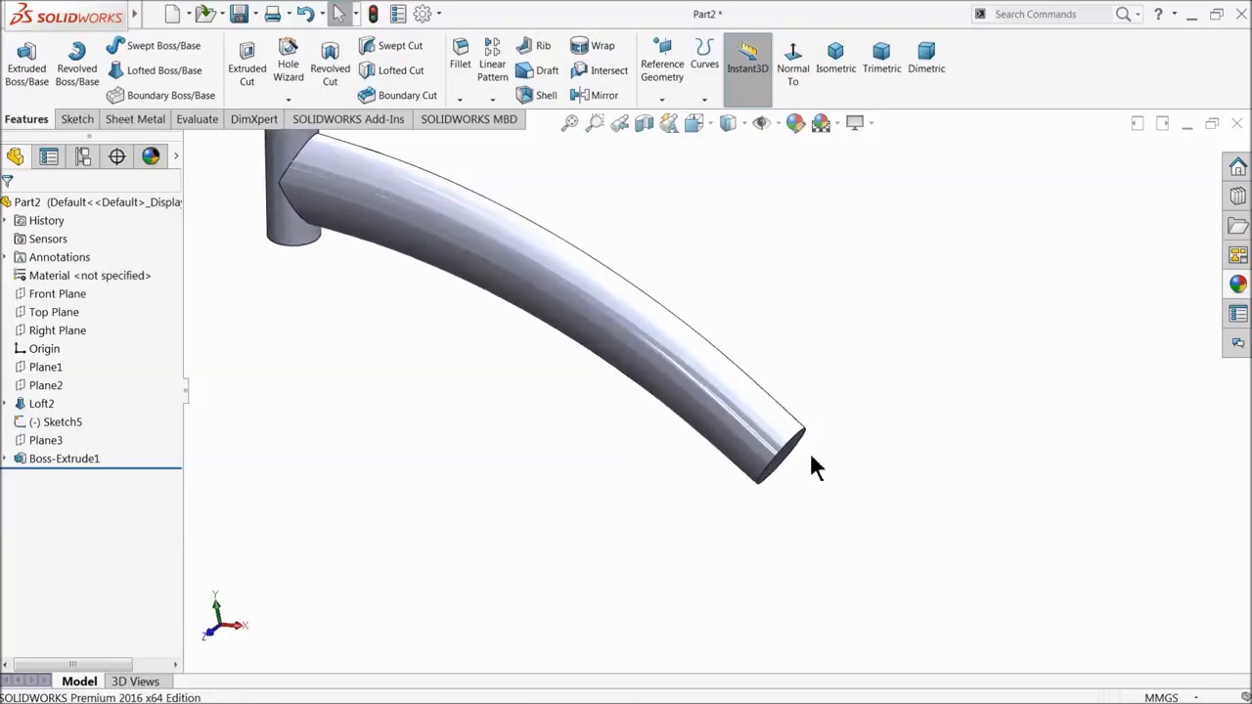
click(41, 296)
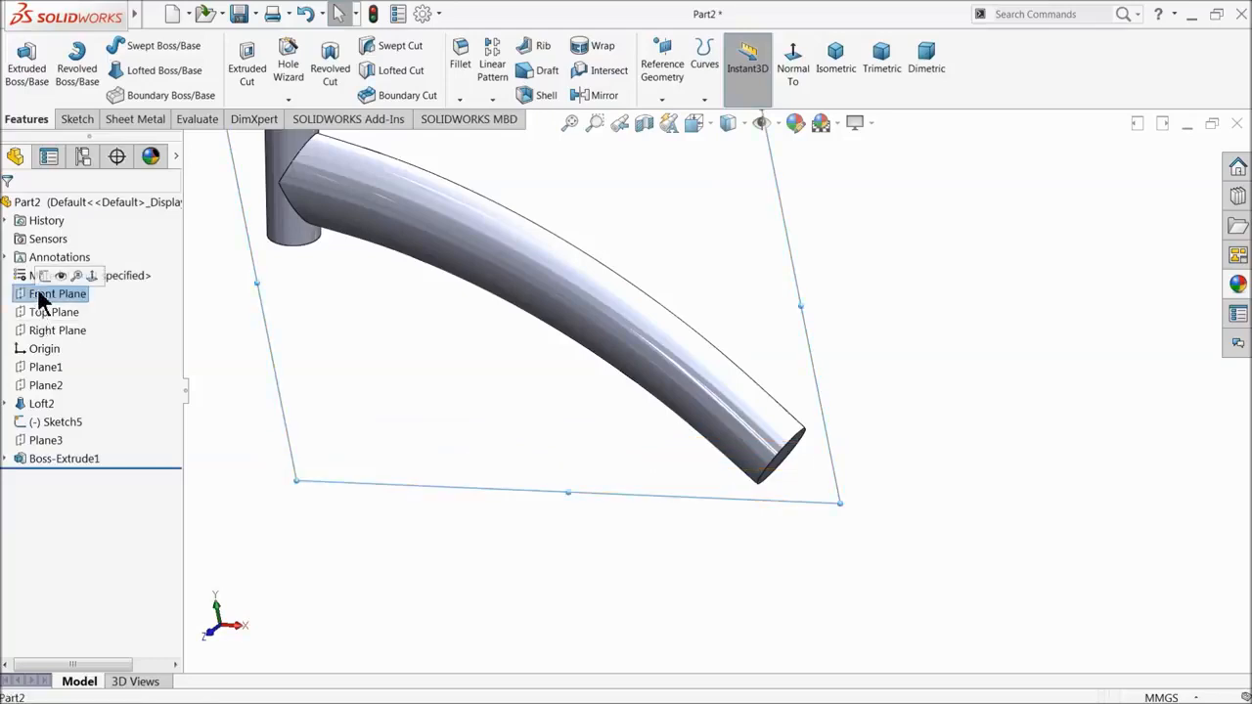
click(44, 278)
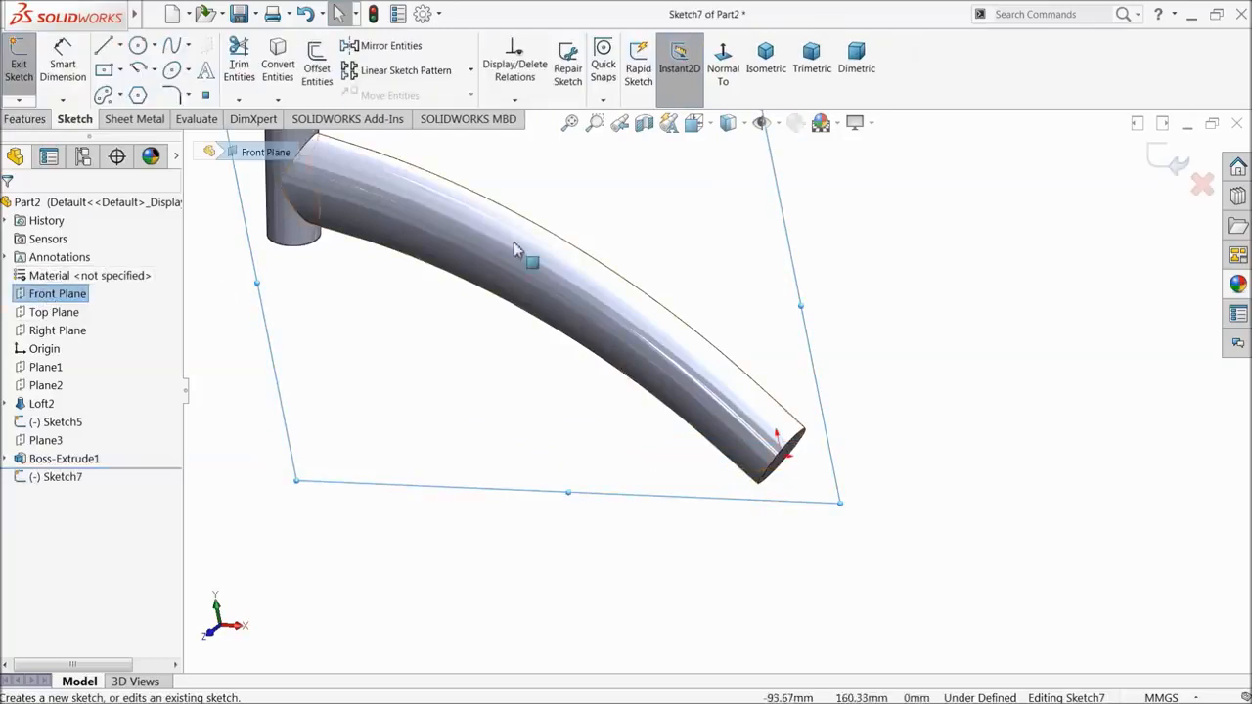
click(732, 80)
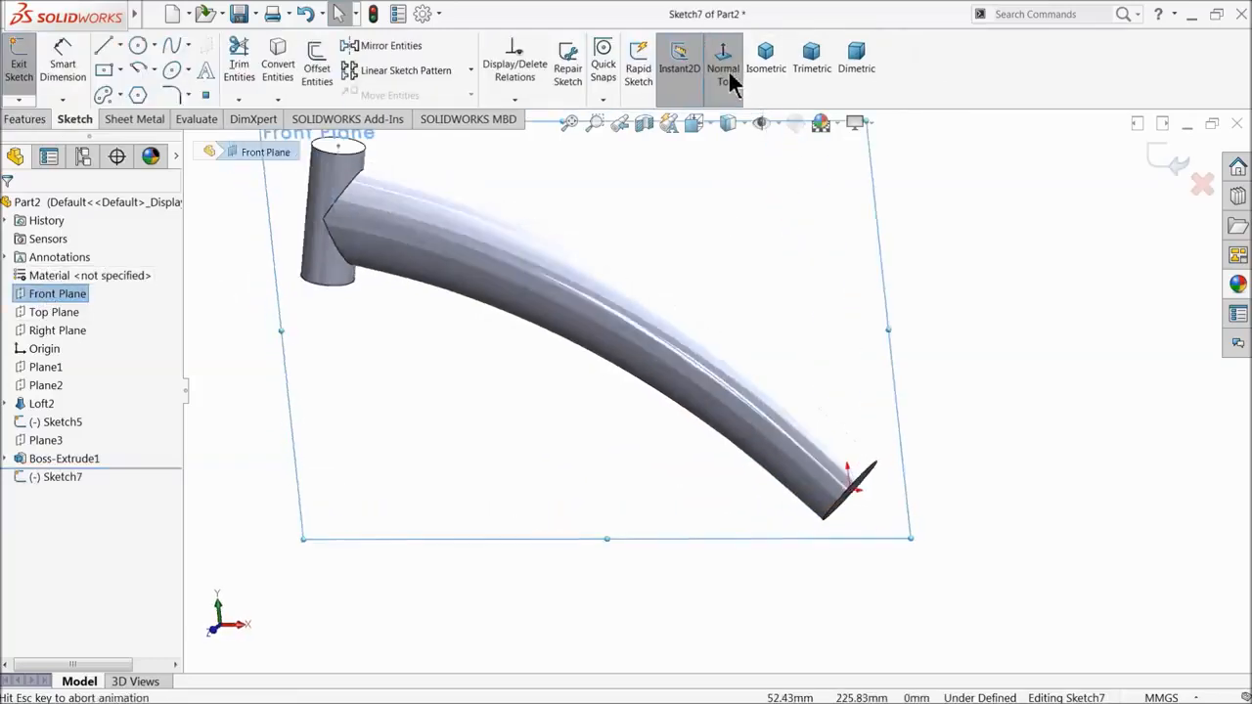
click(140, 56)
scroll(928, 506, down, 5)
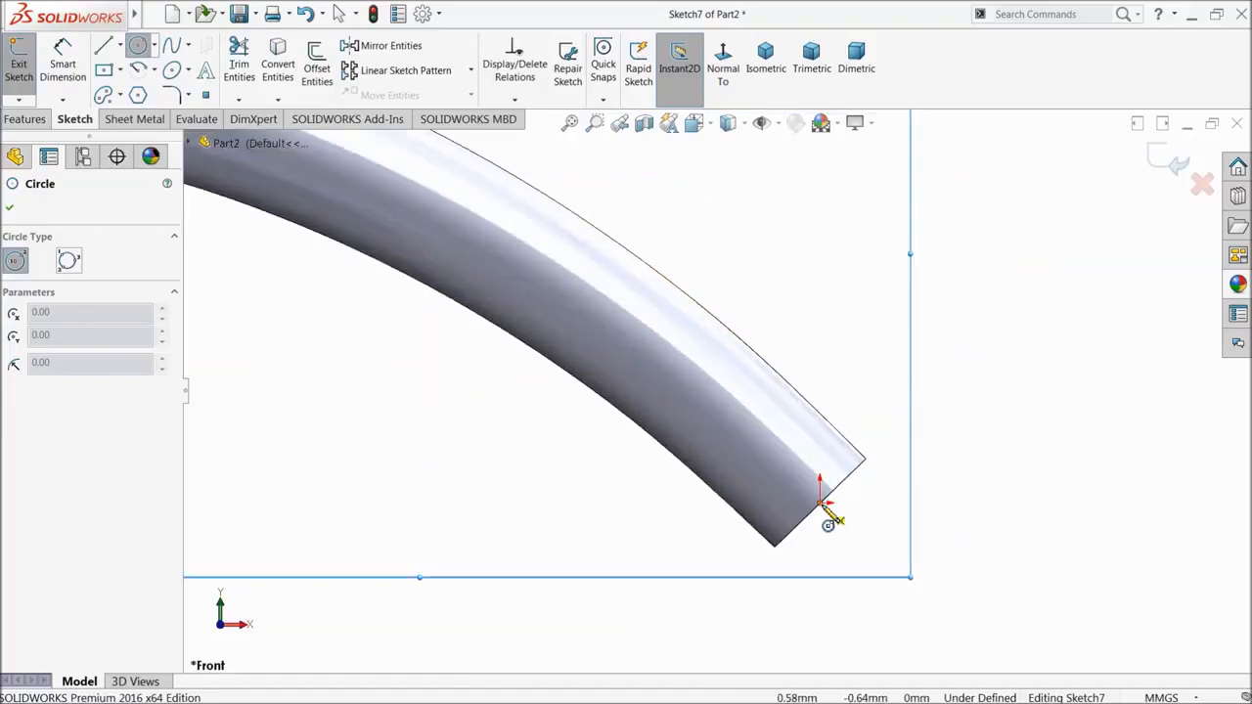
click(819, 504)
click(841, 422)
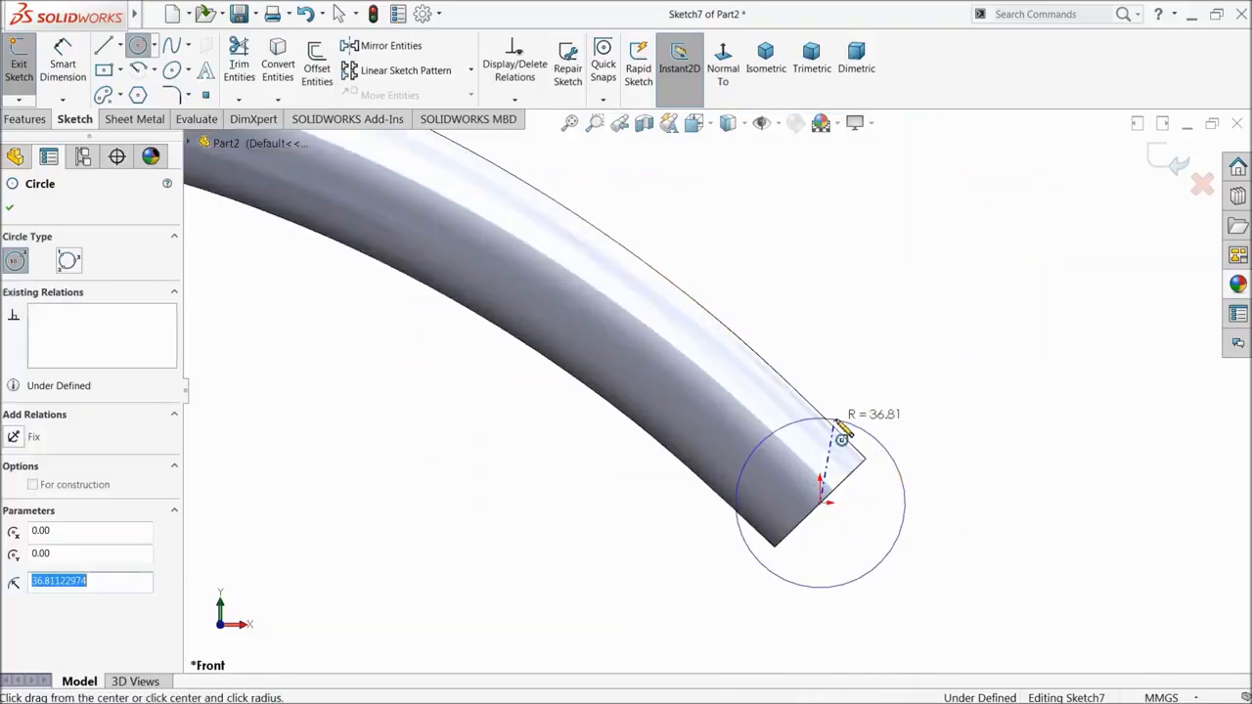
- Dimension the circle's diameter as 55 mm and place the dimension above it
click(60, 80)
click(827, 430)
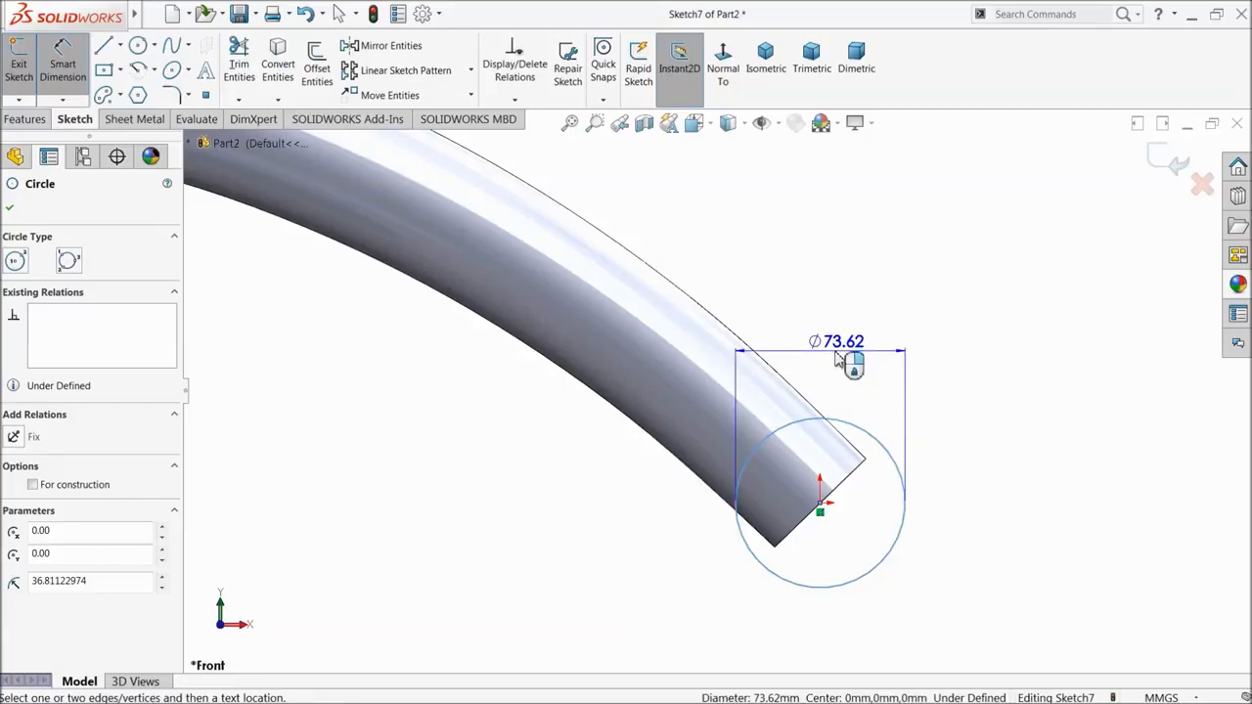
click(838, 360)
text(55)
click(755, 354)
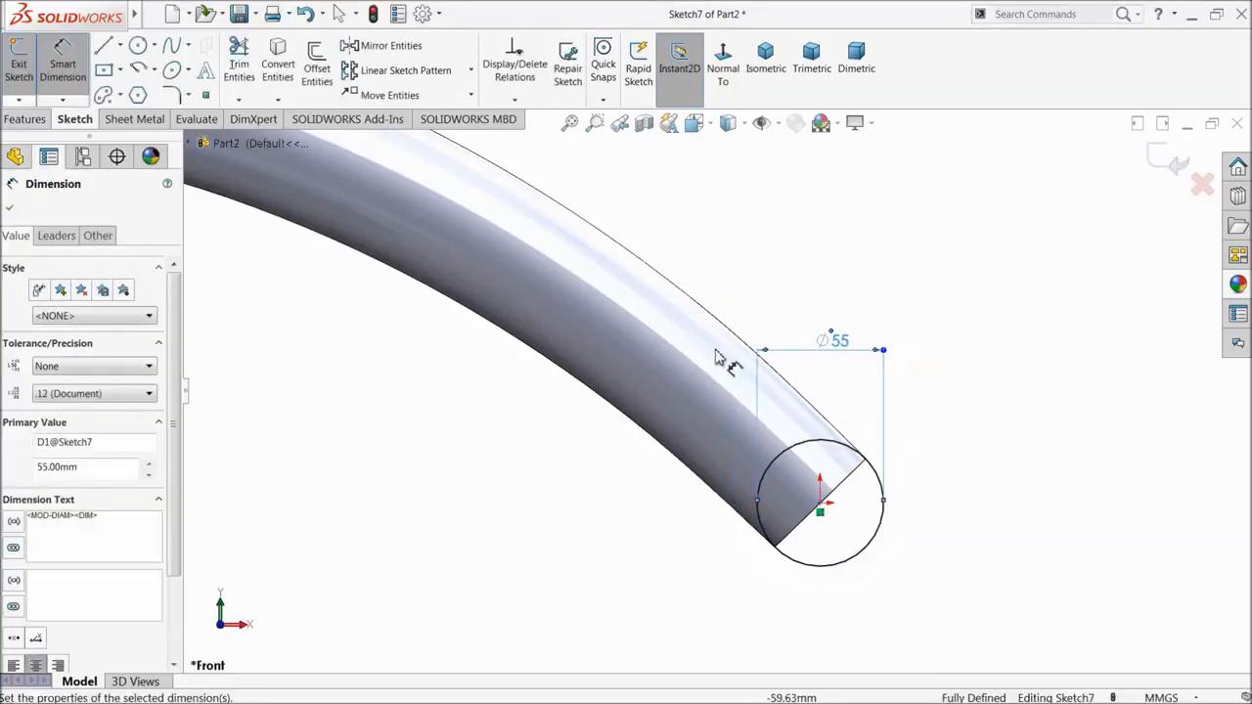
click(10, 208)
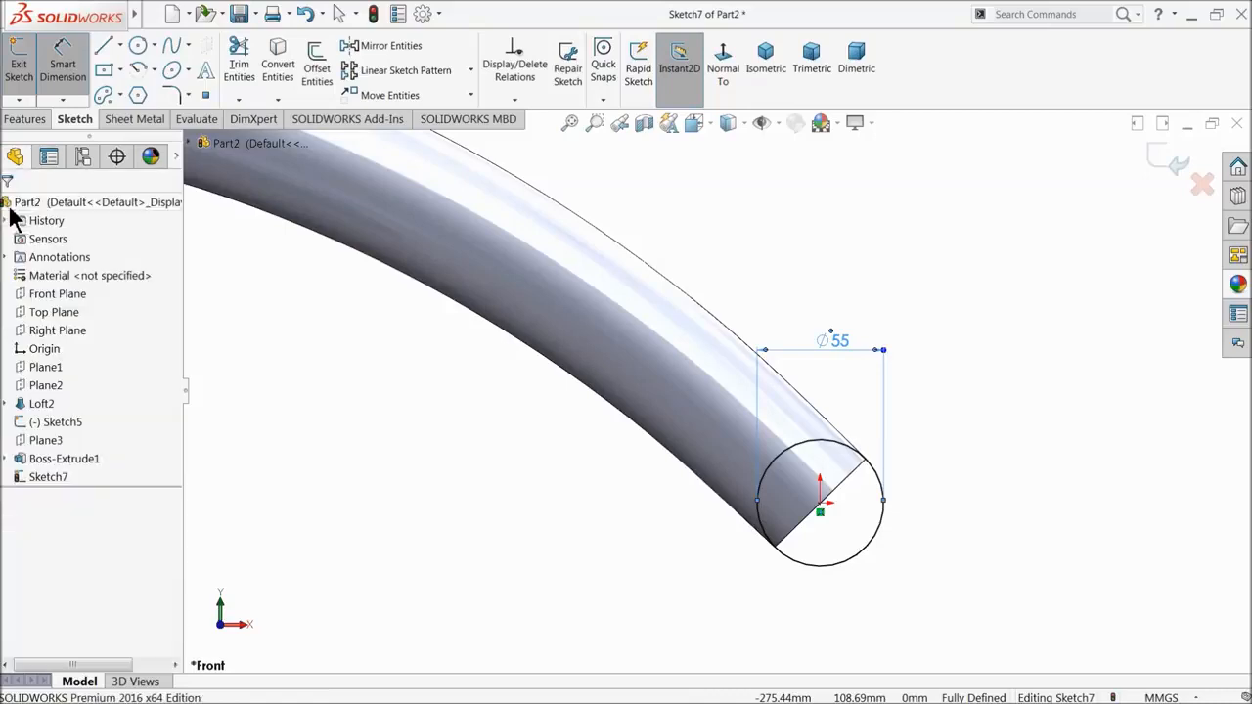
- Extrude the 55 mm circle 75 mm with the Mid Plane end condition, merged with the tube
click(26, 120)
click(26, 69)
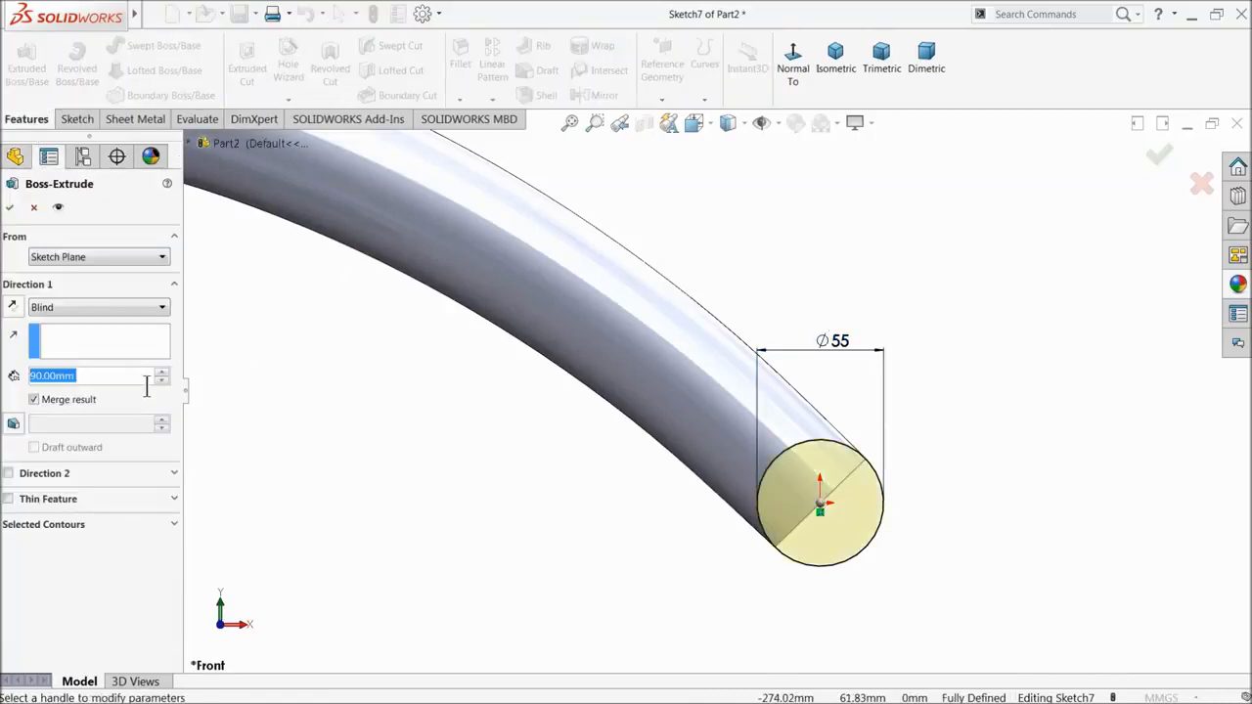
text(75)
key(Return)
scroll(575, 427, up, 3)
middle_drag(577, 430, 587, 468)
scroll(599, 465, down, 3)
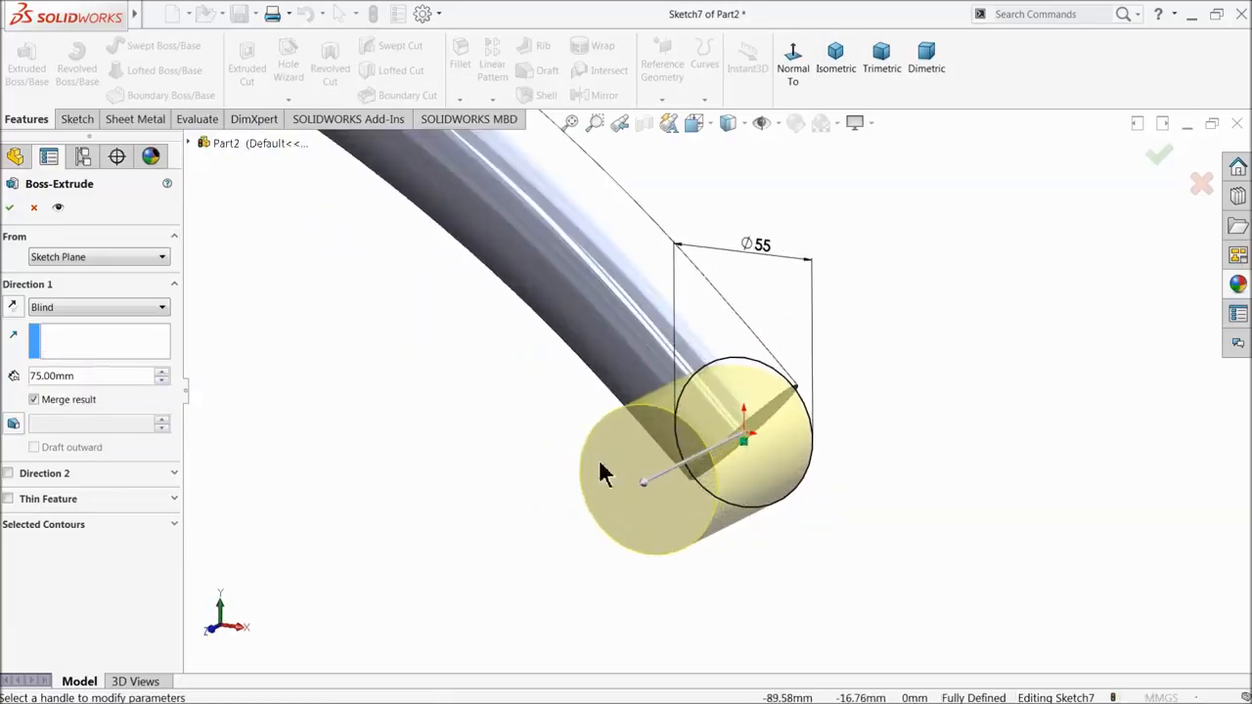
click(39, 309)
click(45, 407)
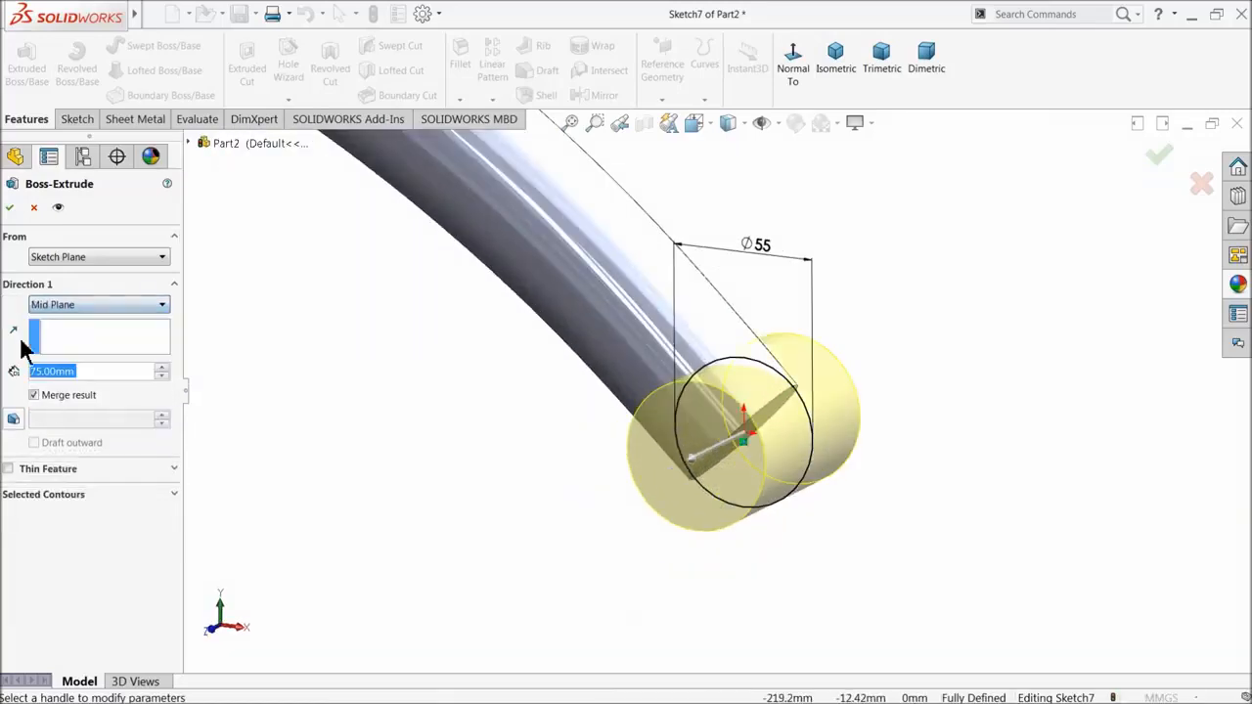
click(11, 209)
- In a new Front Plane sketch, draw a slanted centerline about 211 mm long from the upper right of the lower cylinder to the origin
mouse_move(490, 432)
middle_down()
mouse_move(413, 411)
mouse_move(539, 444)
mouse_move(486, 417)
mouse_move(477, 437)
middle_up()
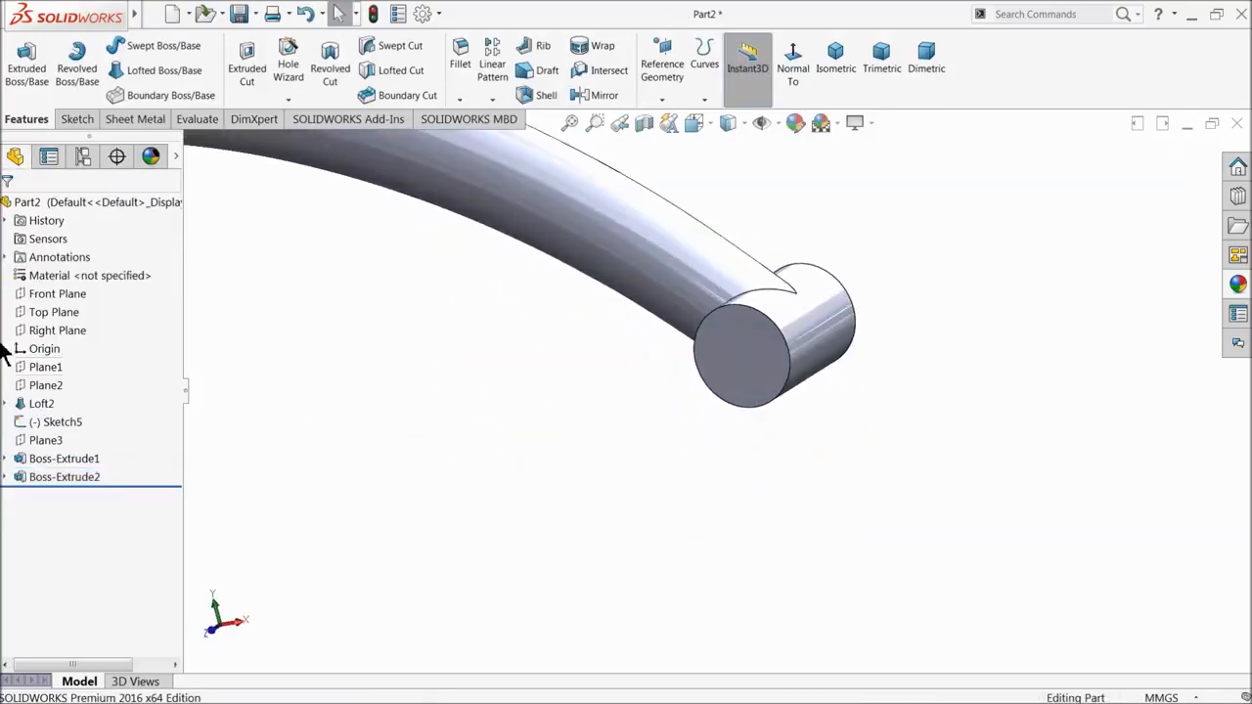
click(51, 294)
click(78, 275)
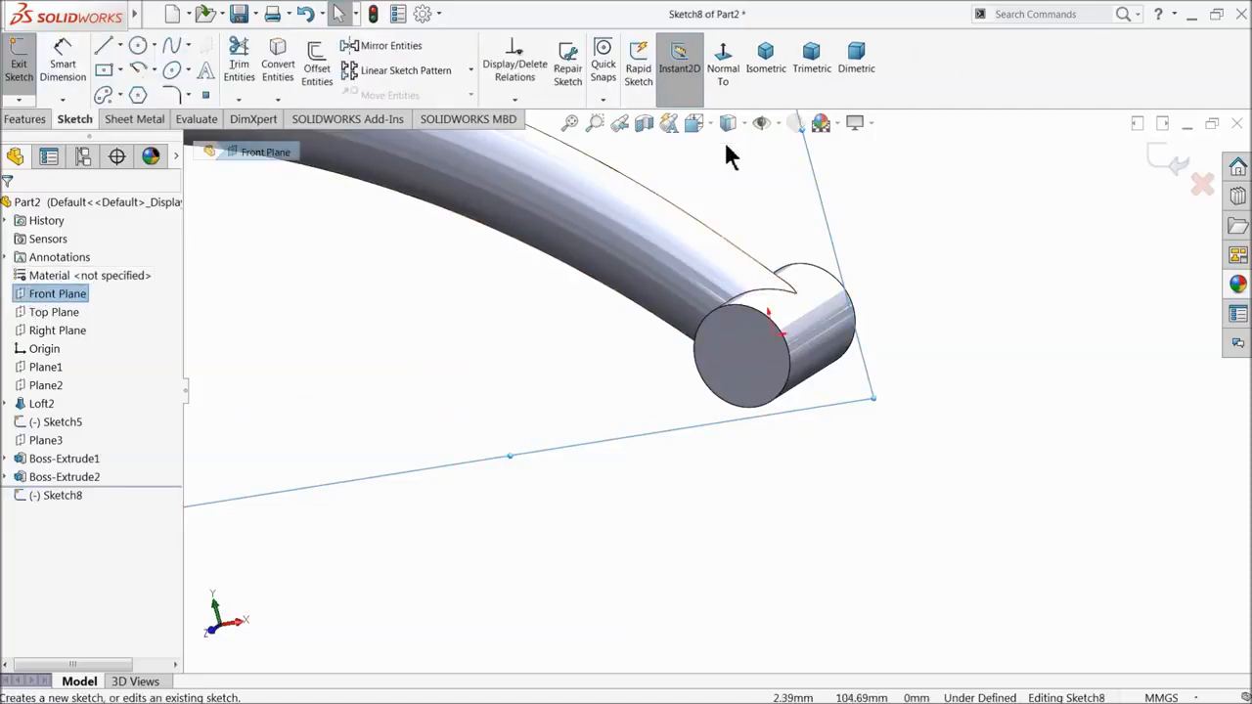
click(723, 70)
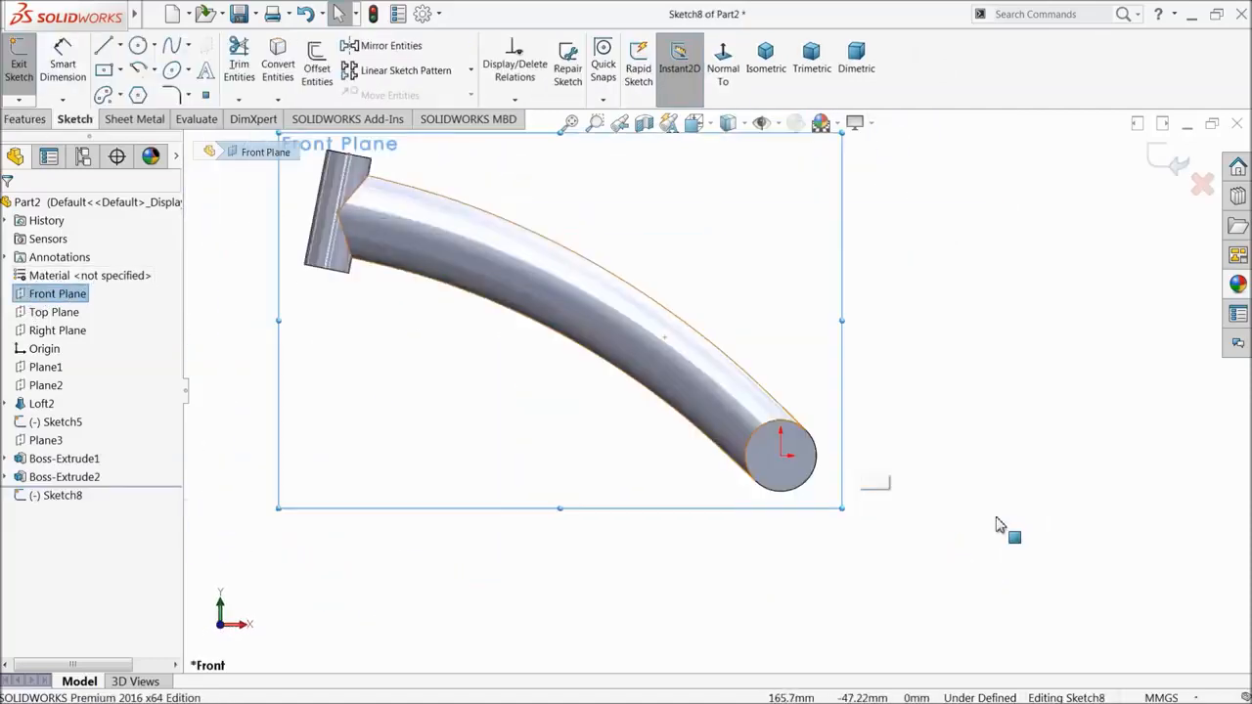
scroll(999, 525, down, 2)
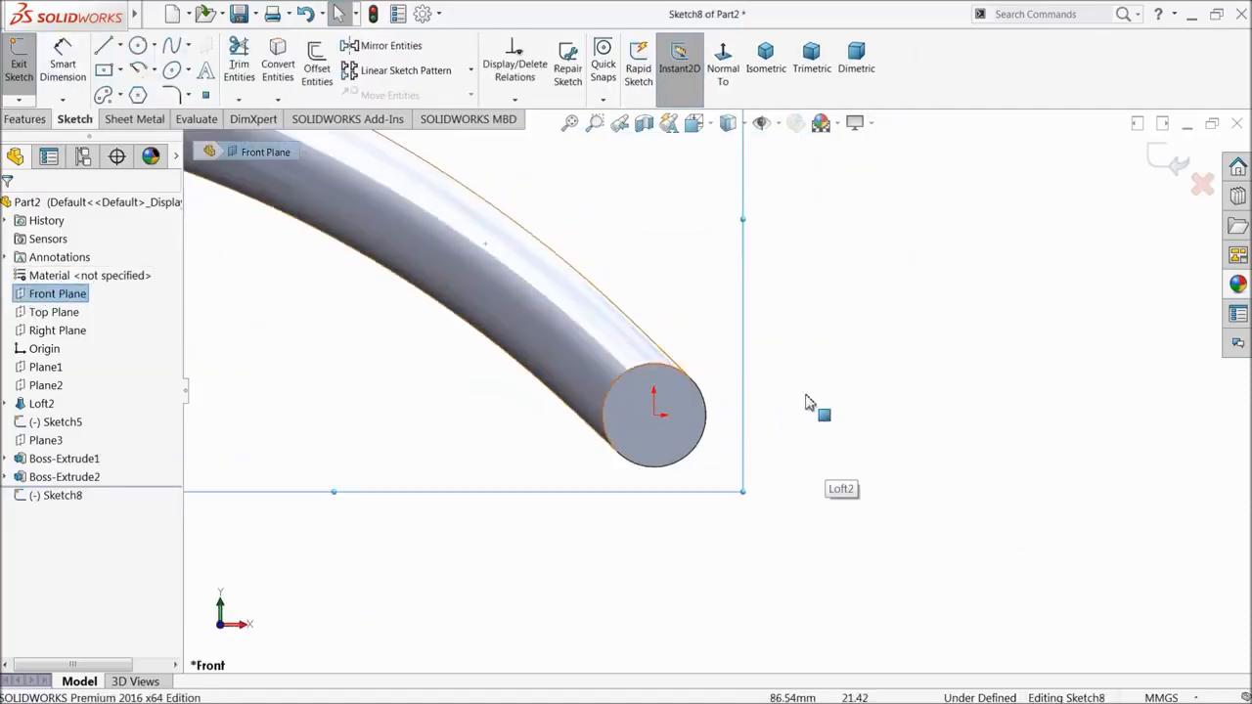
click(119, 42)
mouse_move(119, 40)
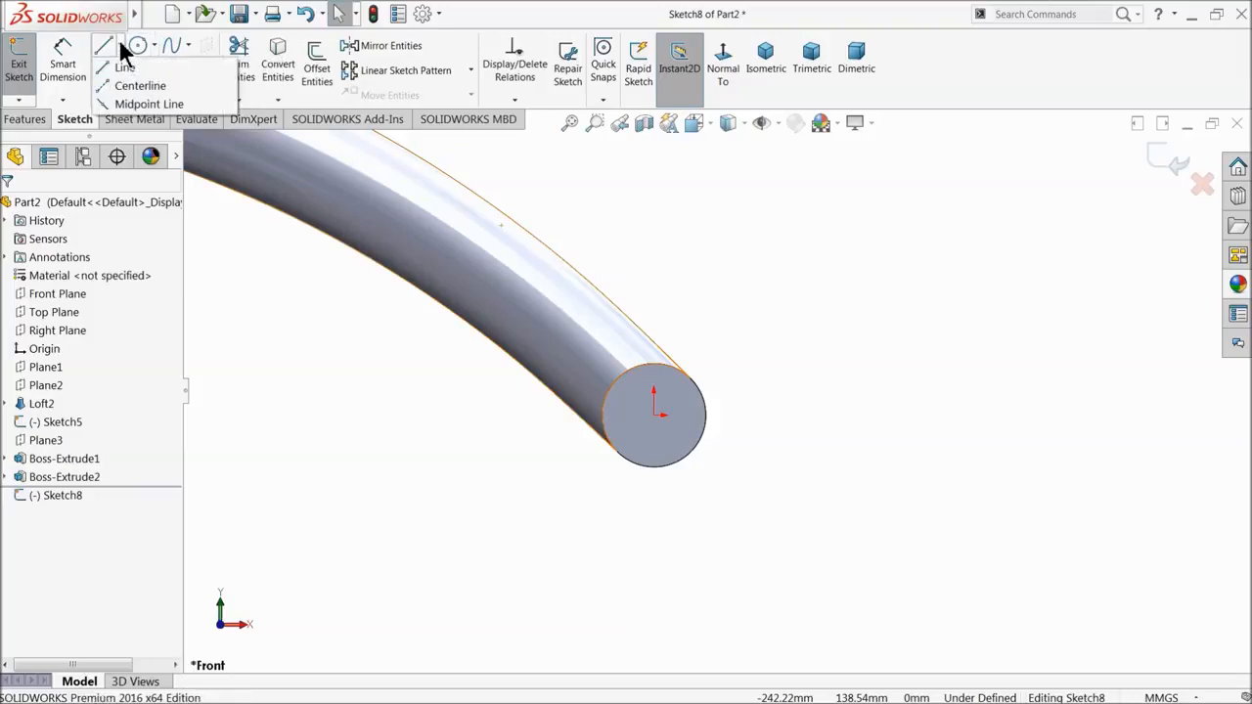
click(137, 85)
scroll(749, 372, up, 2)
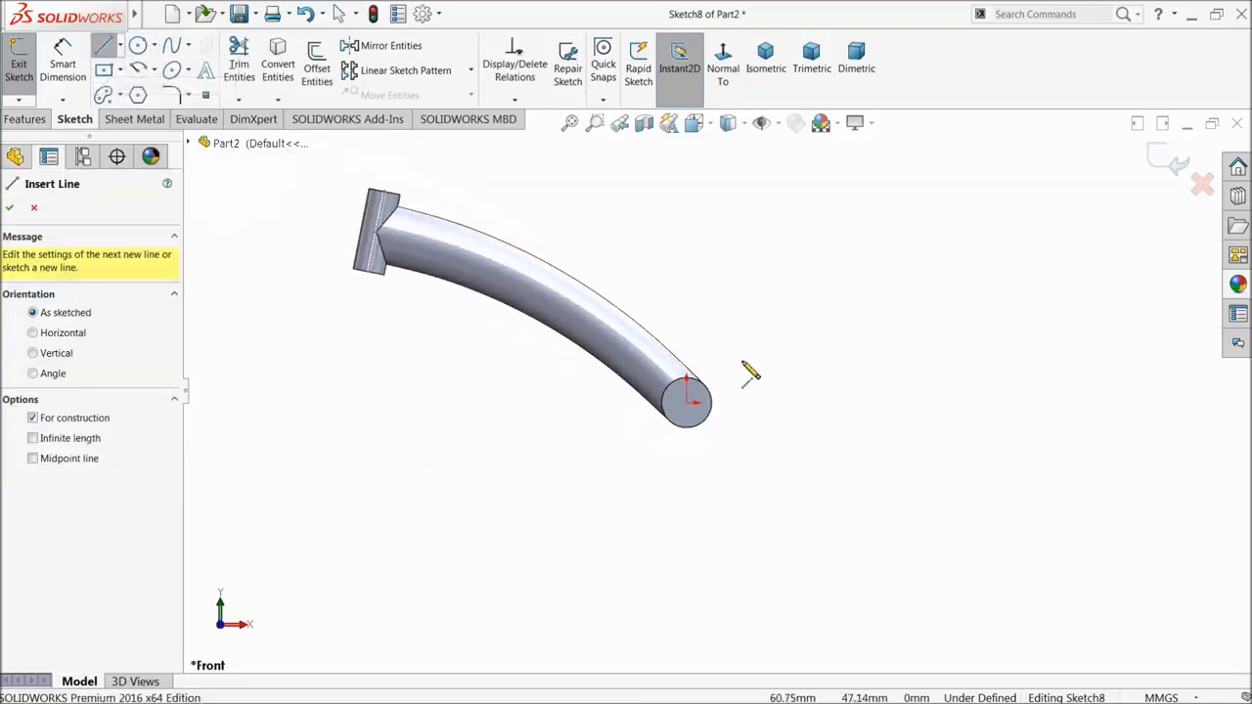
scroll(747, 387, down, 3)
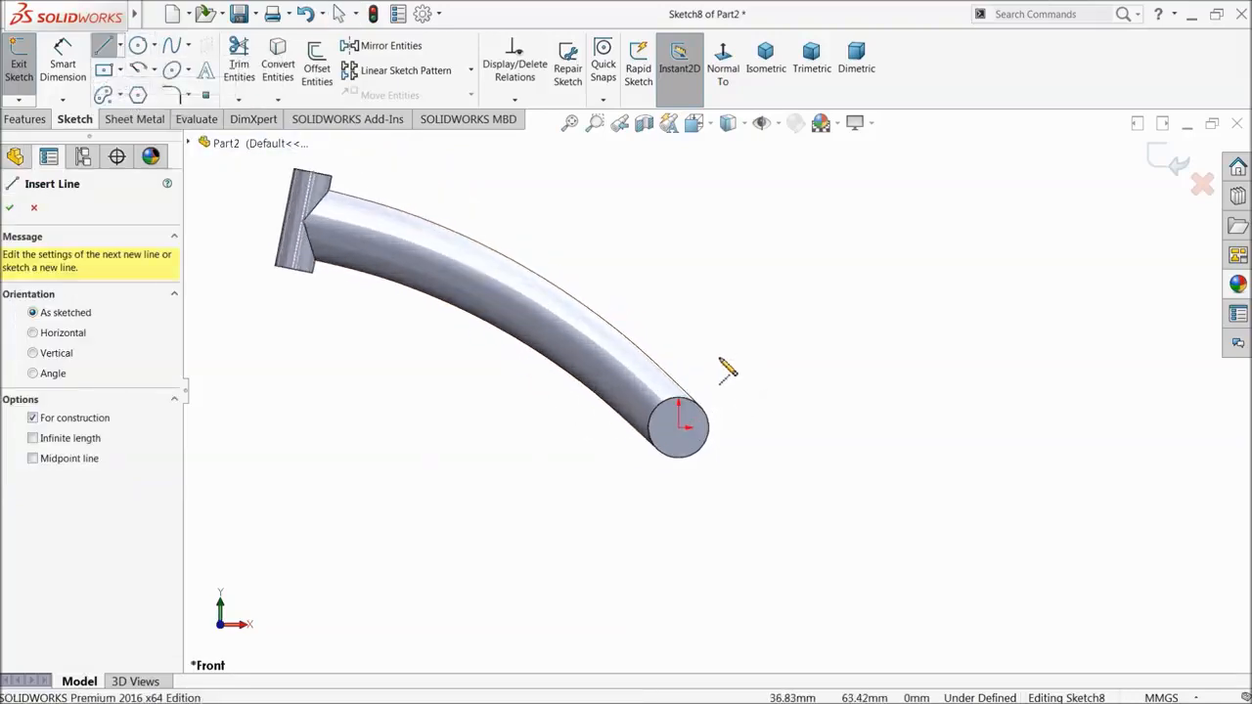
click(837, 221)
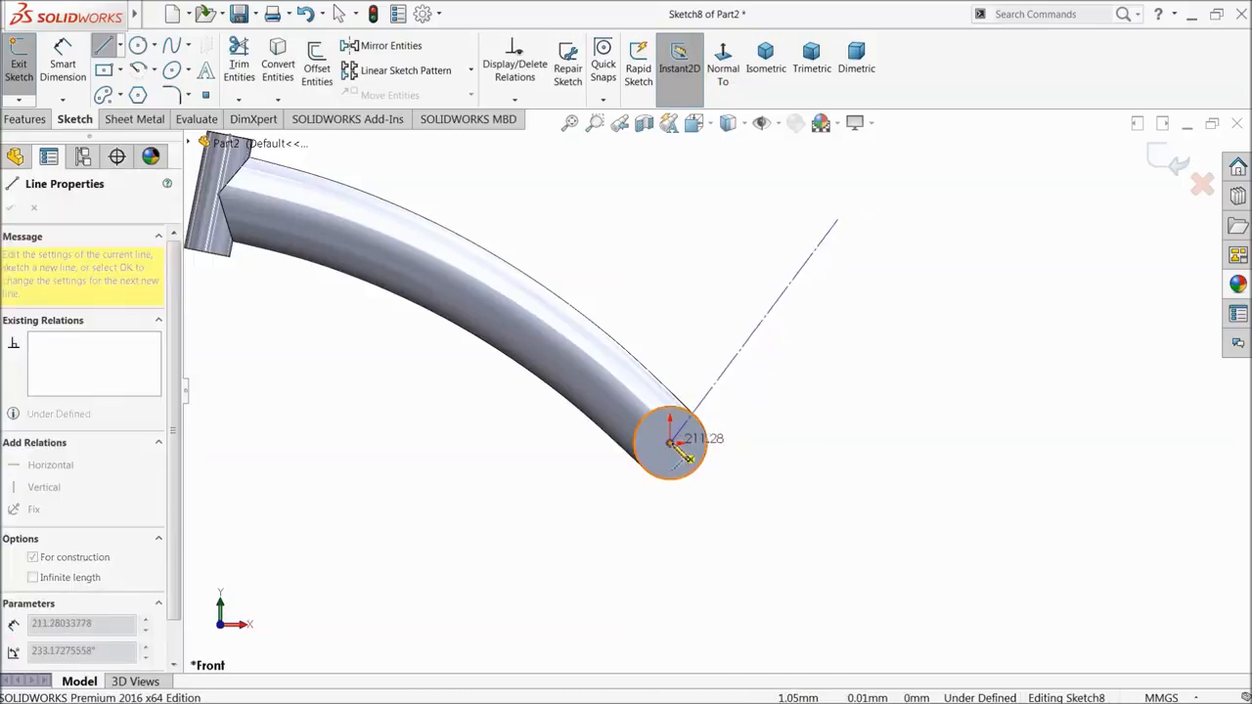
click(673, 446)
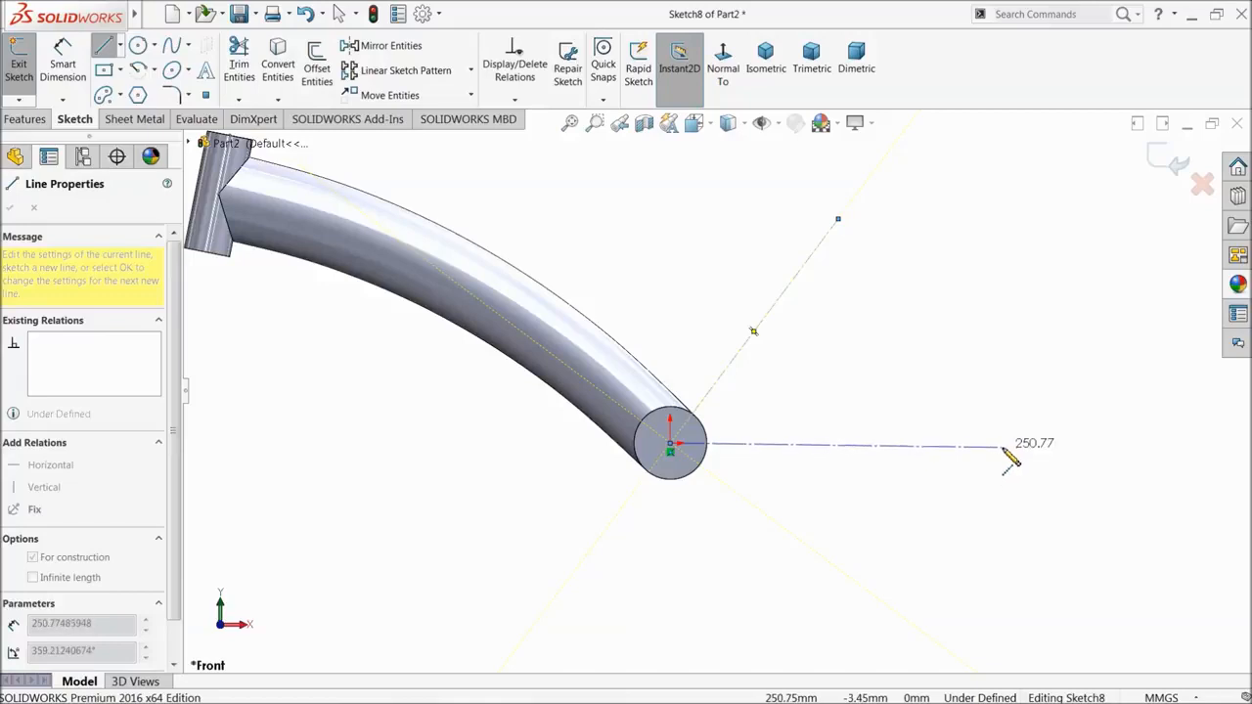
- Add a horizontal centerline about 250 mm long from the origin and close the triangle with one about 201 mm long to the slanted line
click(1003, 443)
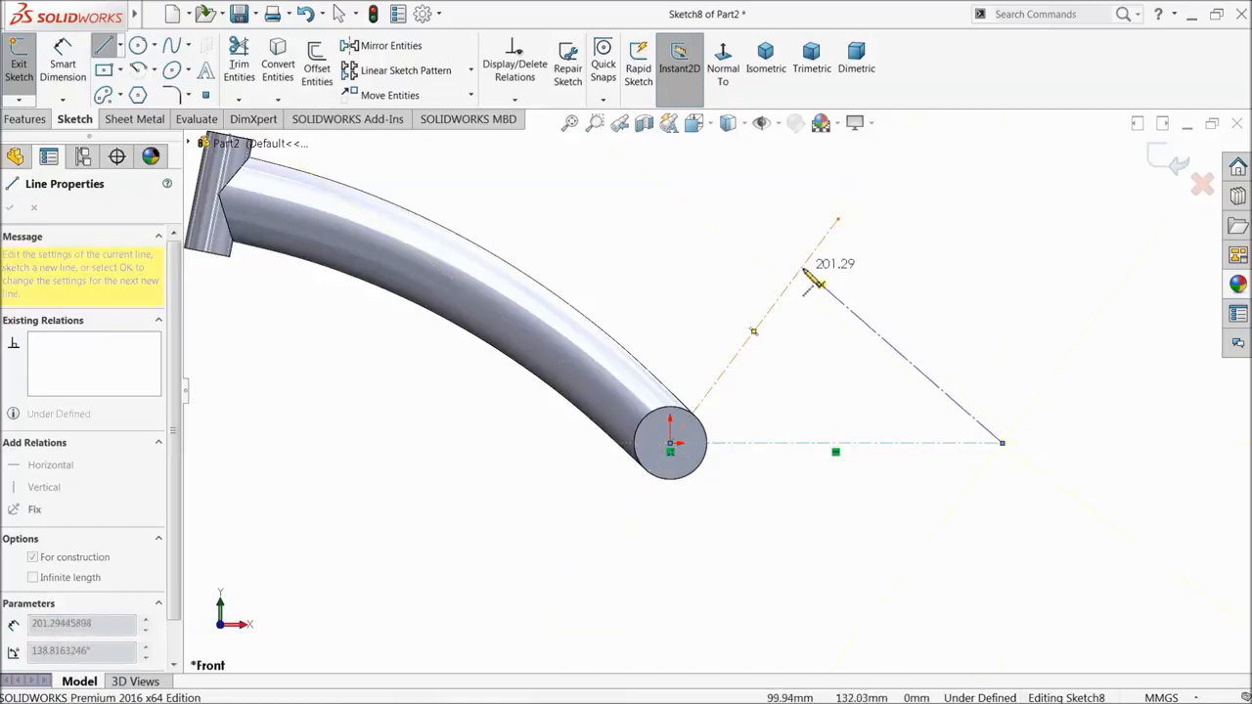
click(804, 274)
right_click(892, 263)
click(941, 276)
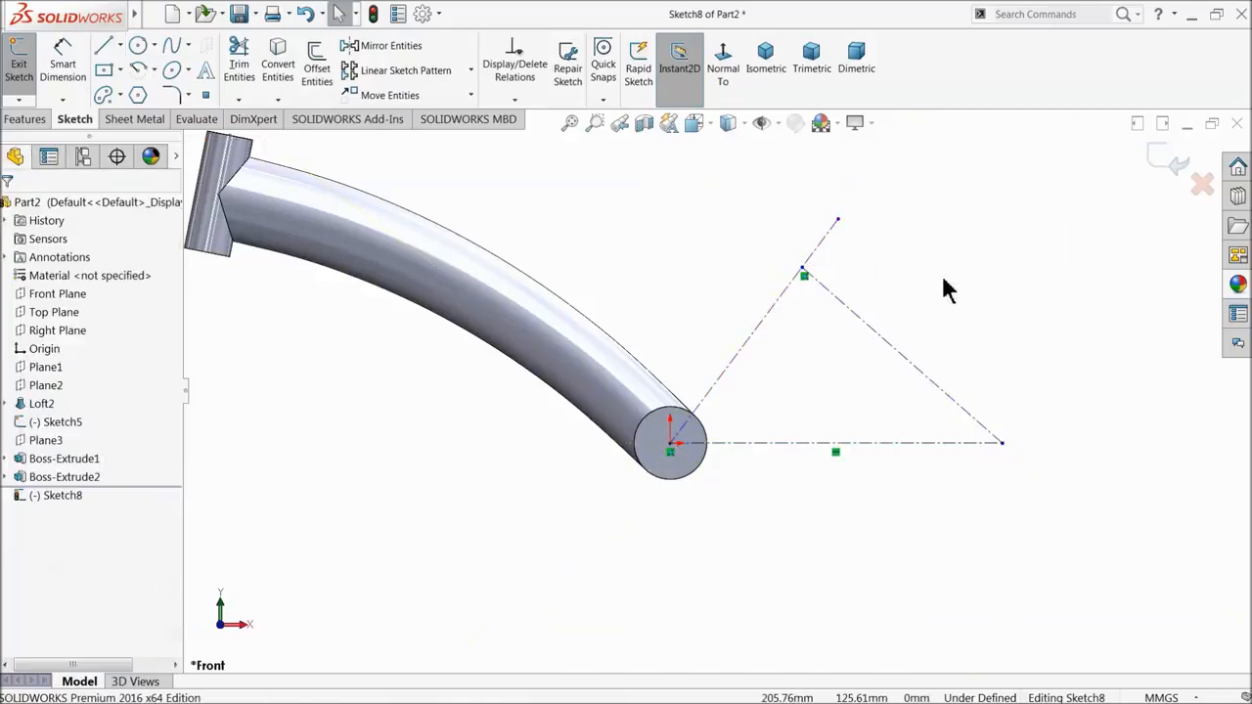
- Dimension the horizontal construction line's length as 300 mm, placing the dimension below it
click(84, 84)
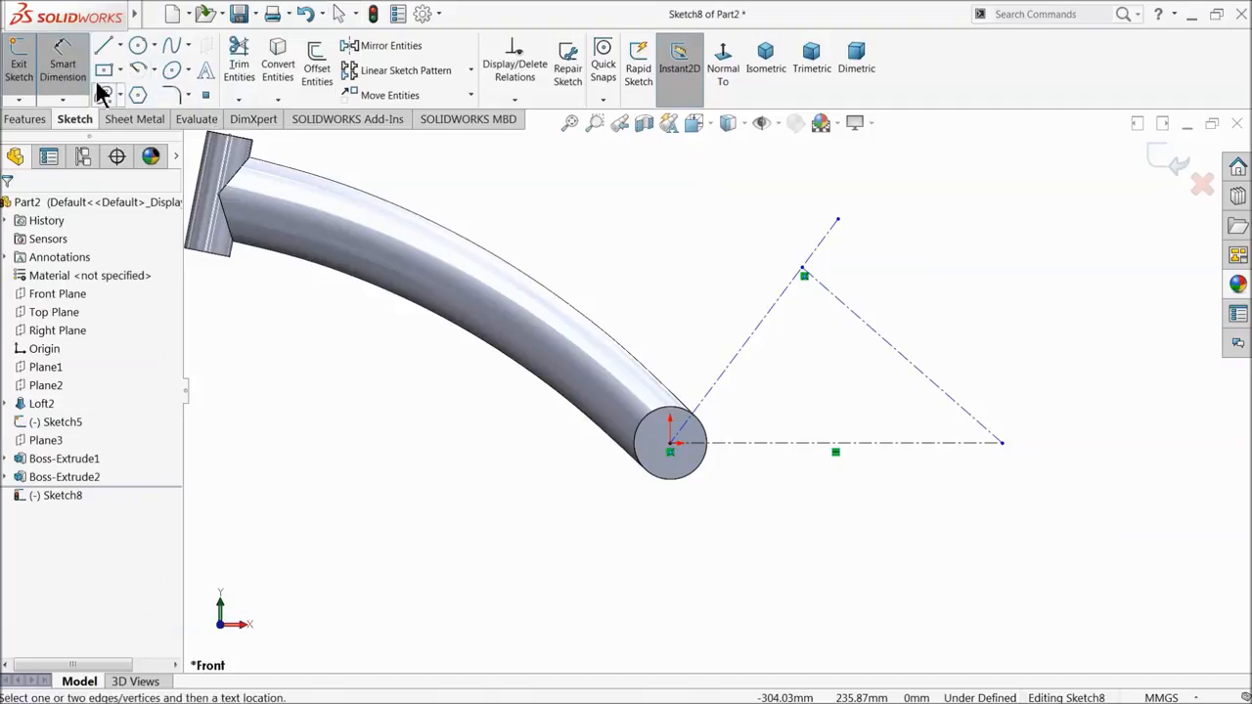
click(797, 452)
click(788, 484)
text(300)
key(Return)
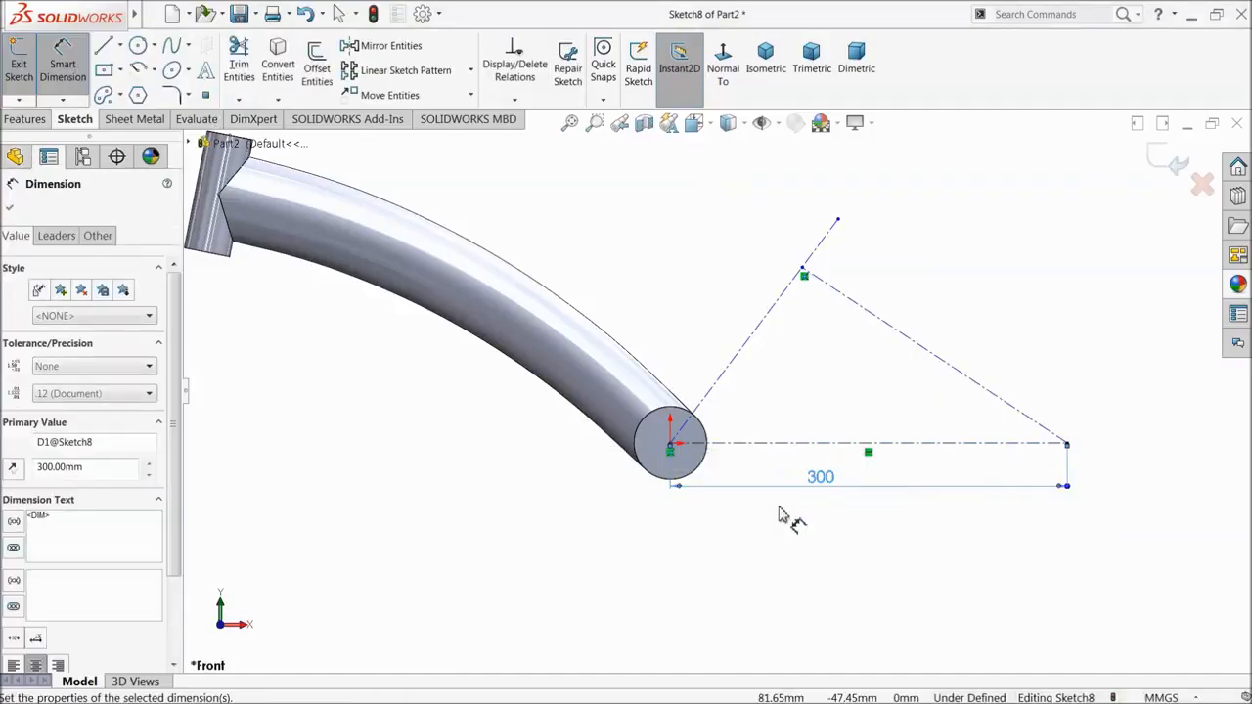
- Dimension the construction line closing the triangle opposite the origin, setting its length to 300 mm
scroll(821, 460, up, 2)
click(857, 363)
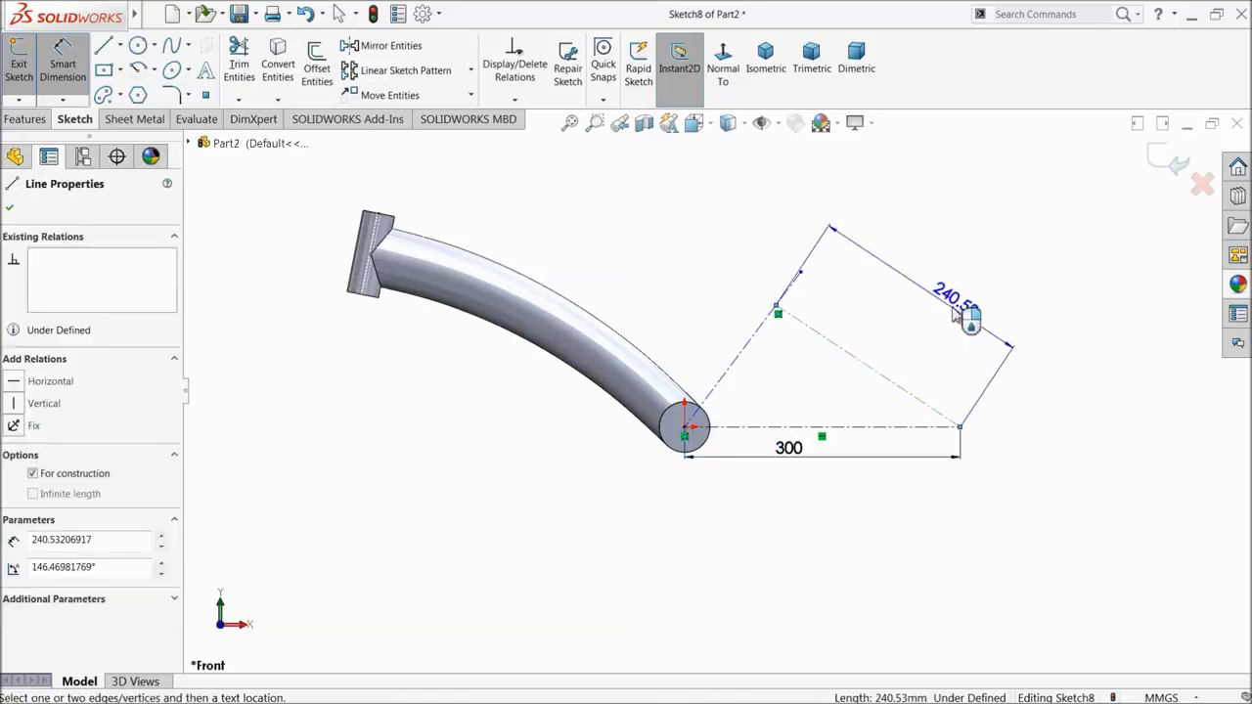
click(997, 306)
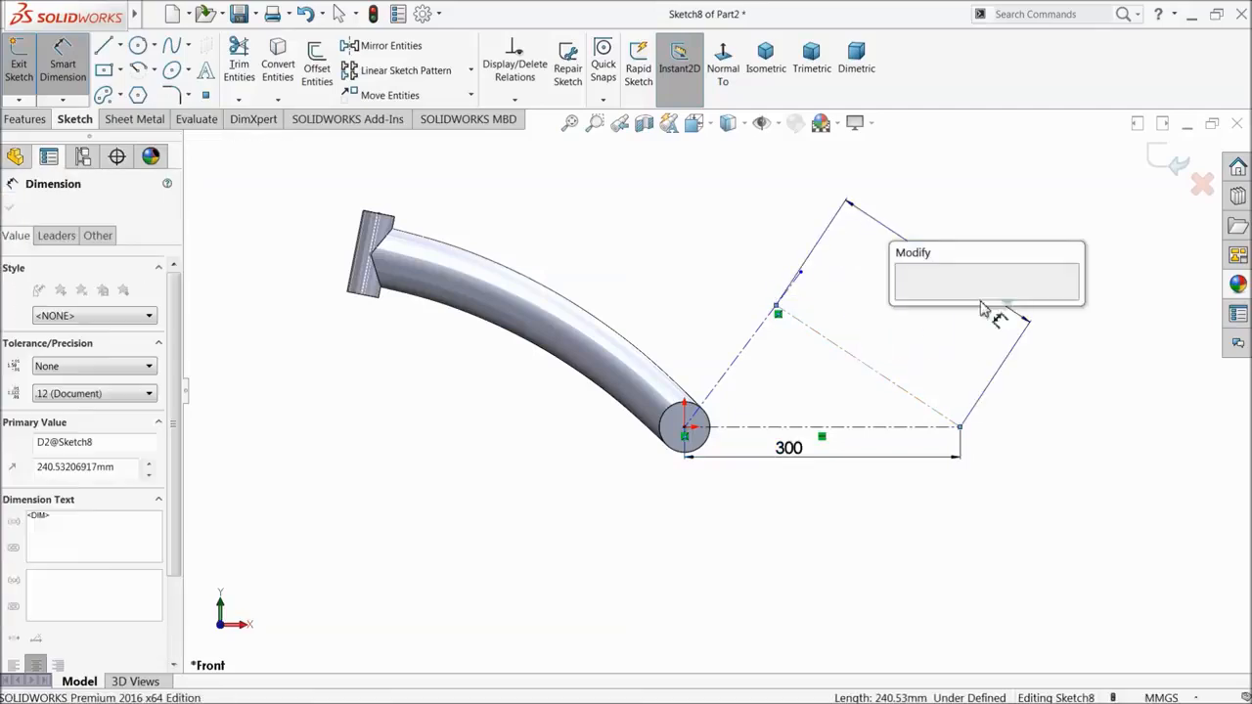
text(300)
key(Return)
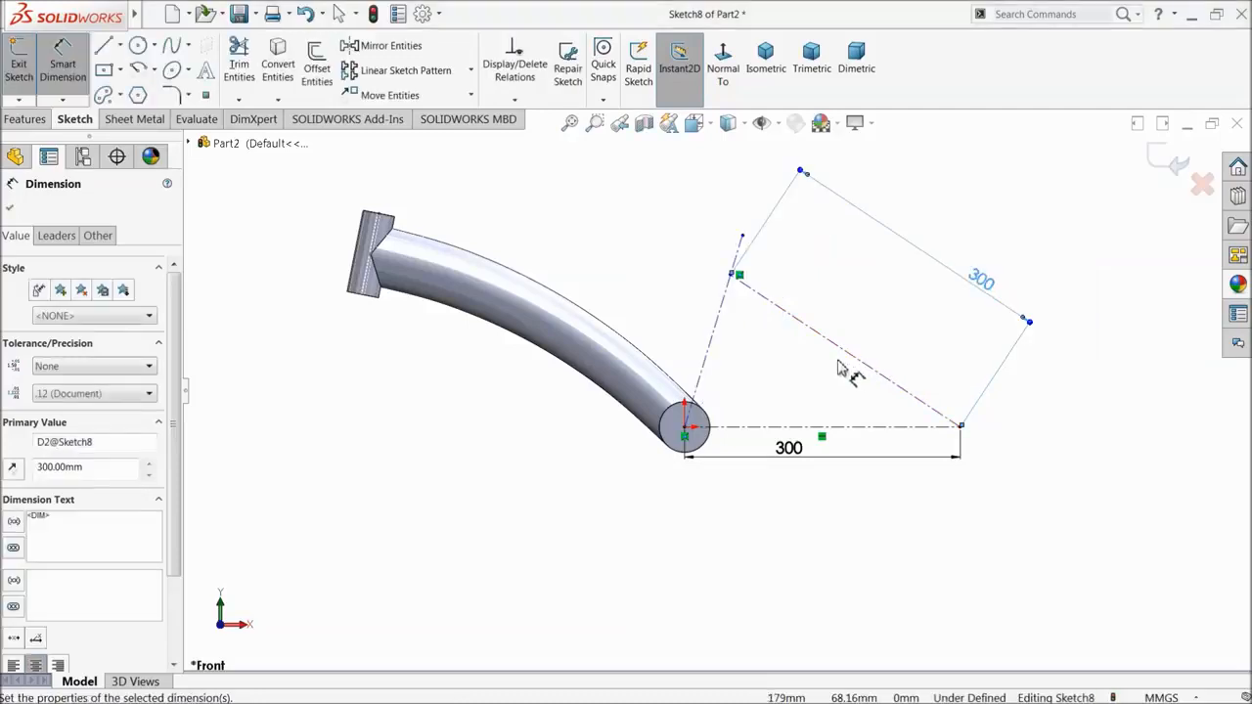
- Dimension the slanted construction line from the origin and set its length to 270 mm
click(728, 307)
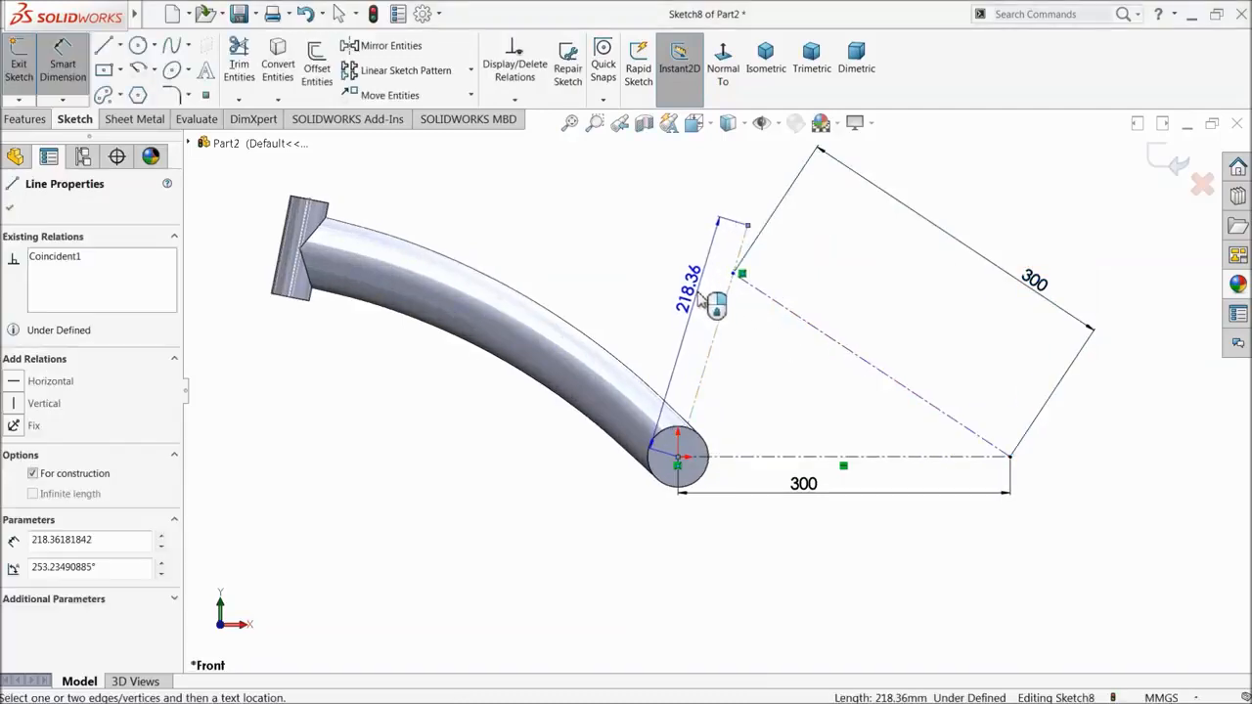
click(689, 296)
text(270)
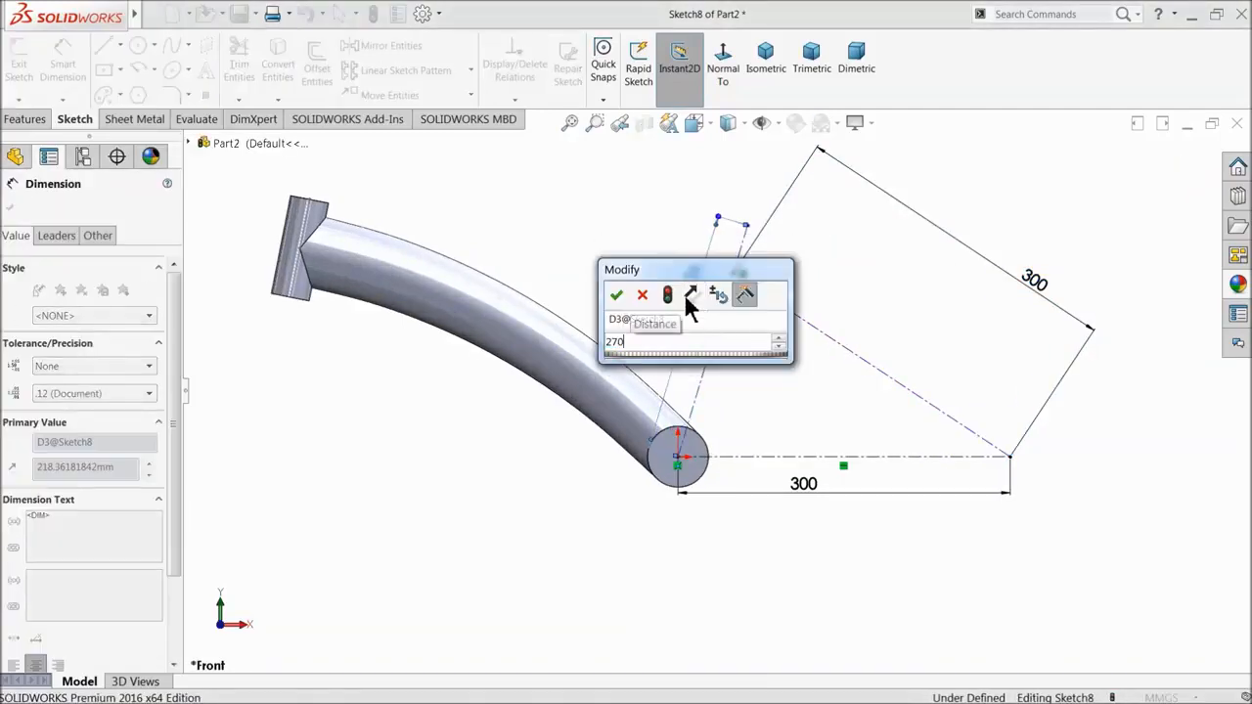
key(Return)
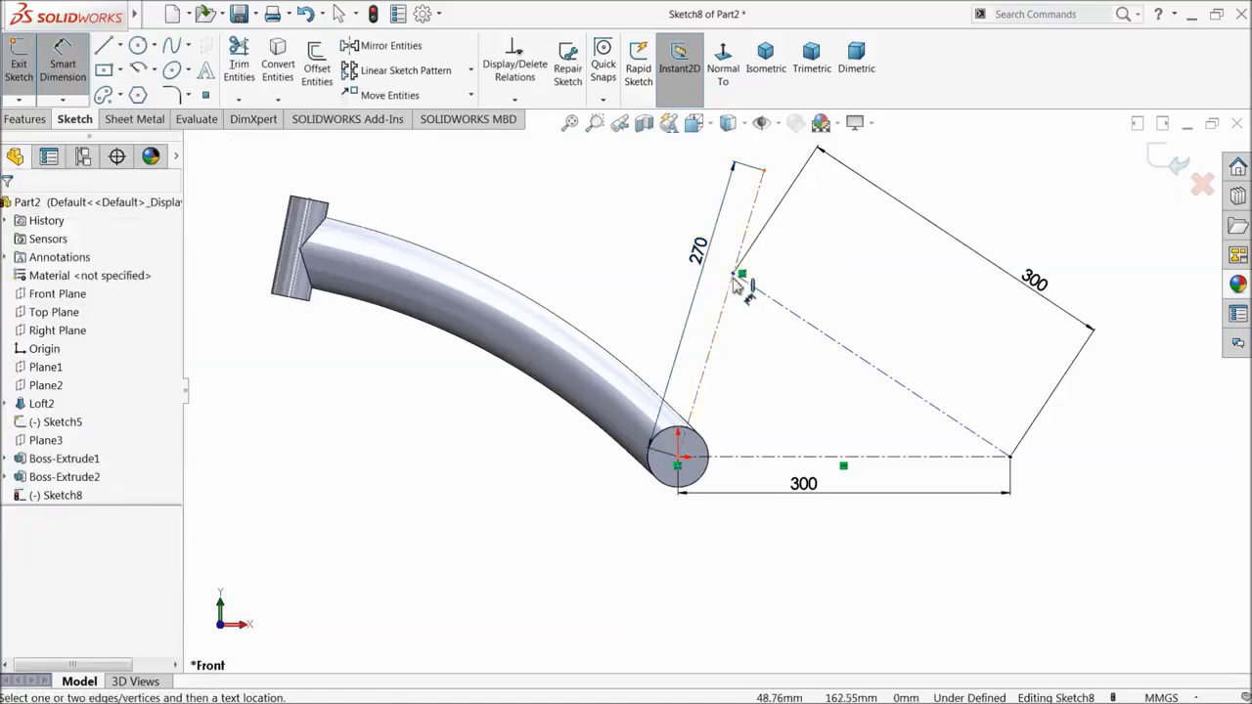
- Set the distance between the triangle's apex and the slanted line's upper end to 40 mm
click(735, 277)
click(764, 171)
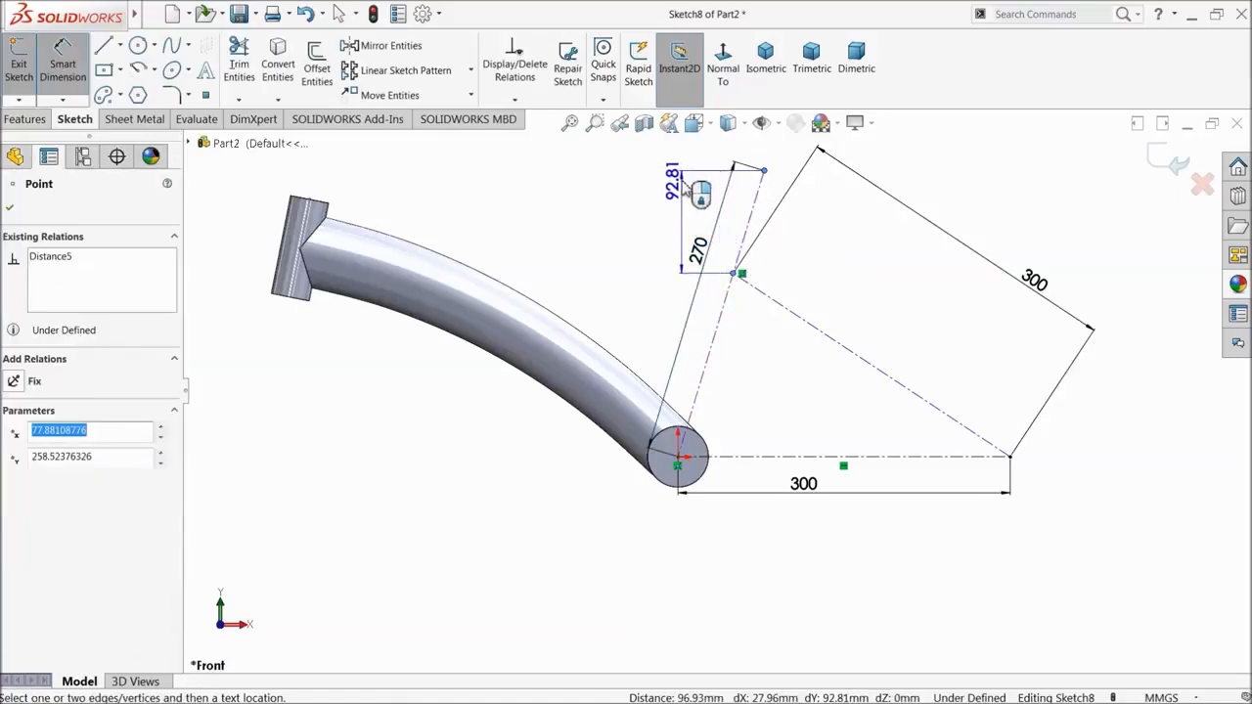
click(661, 165)
text(40)
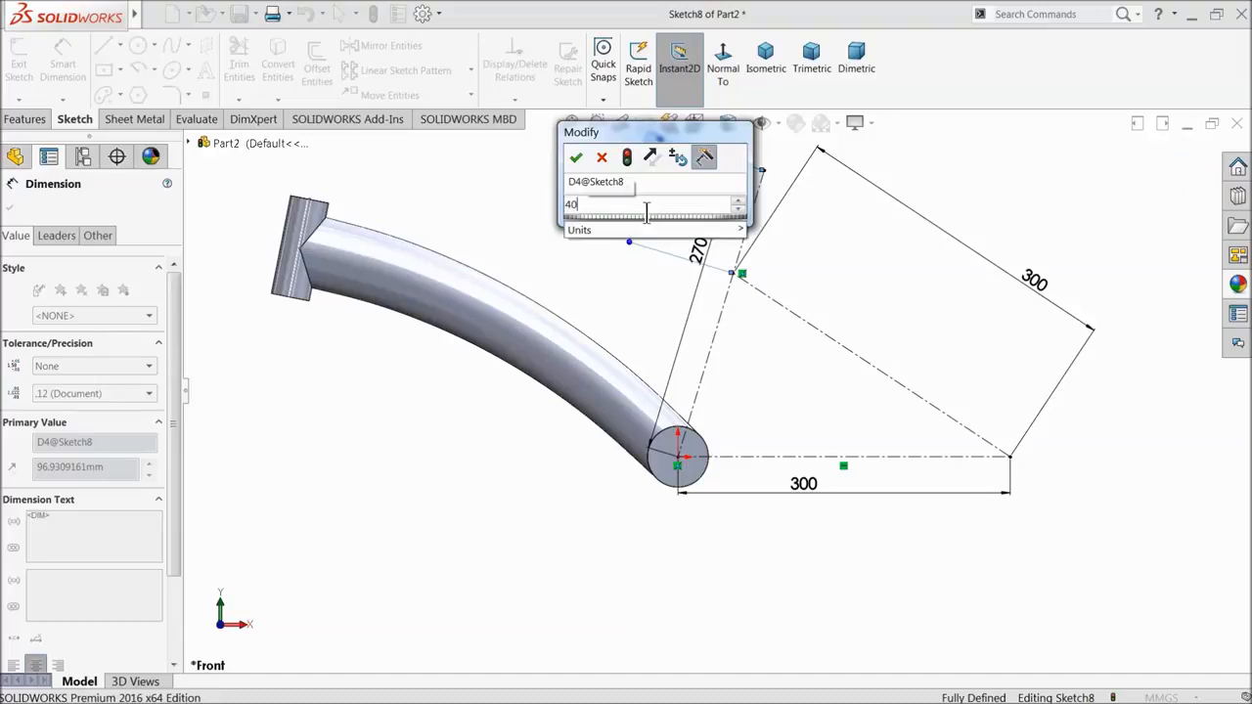
key(Return)
- Move the 270 mm dimension farther away from the slanted line and exit the triangle sketch
click(613, 254)
scroll(705, 355, up, 1)
click(721, 286)
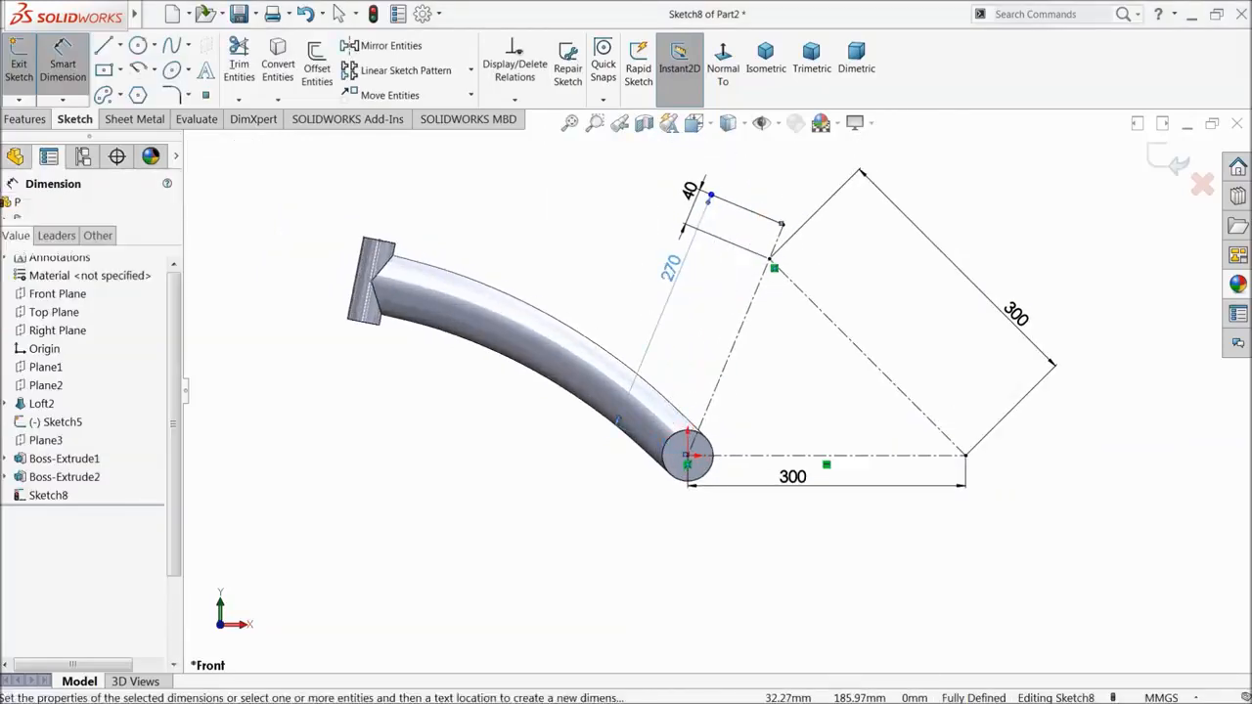
scroll(797, 371, up, 1)
click(789, 382)
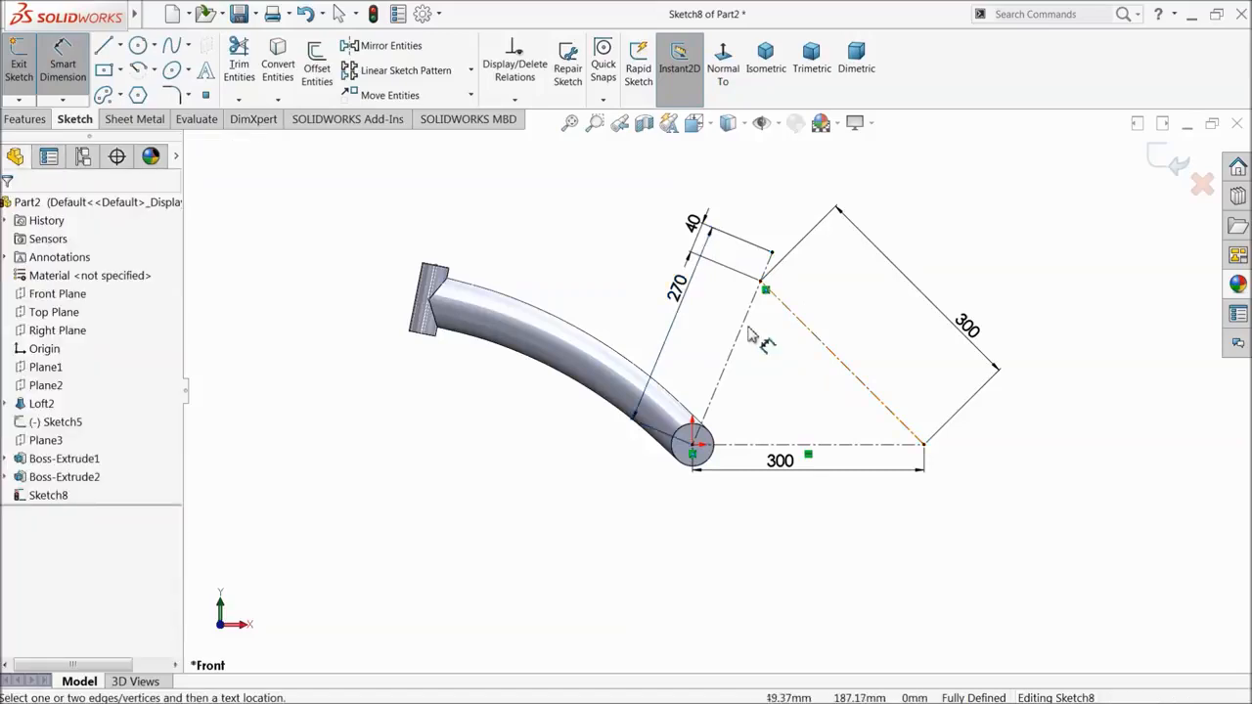
scroll(718, 290, down, 2)
click(1170, 167)
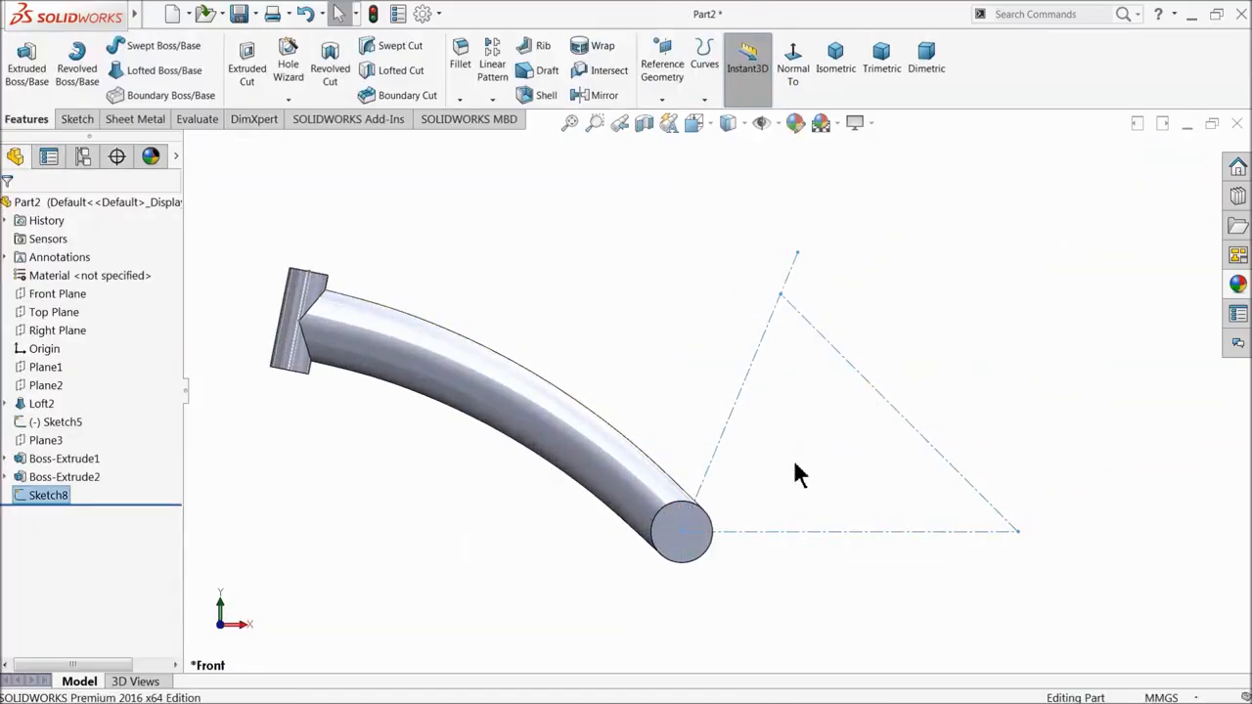
- Create a reference plane offset 10 mm from the Right Plane, toward the construction triangle
middle_drag(671, 503, 702, 538)
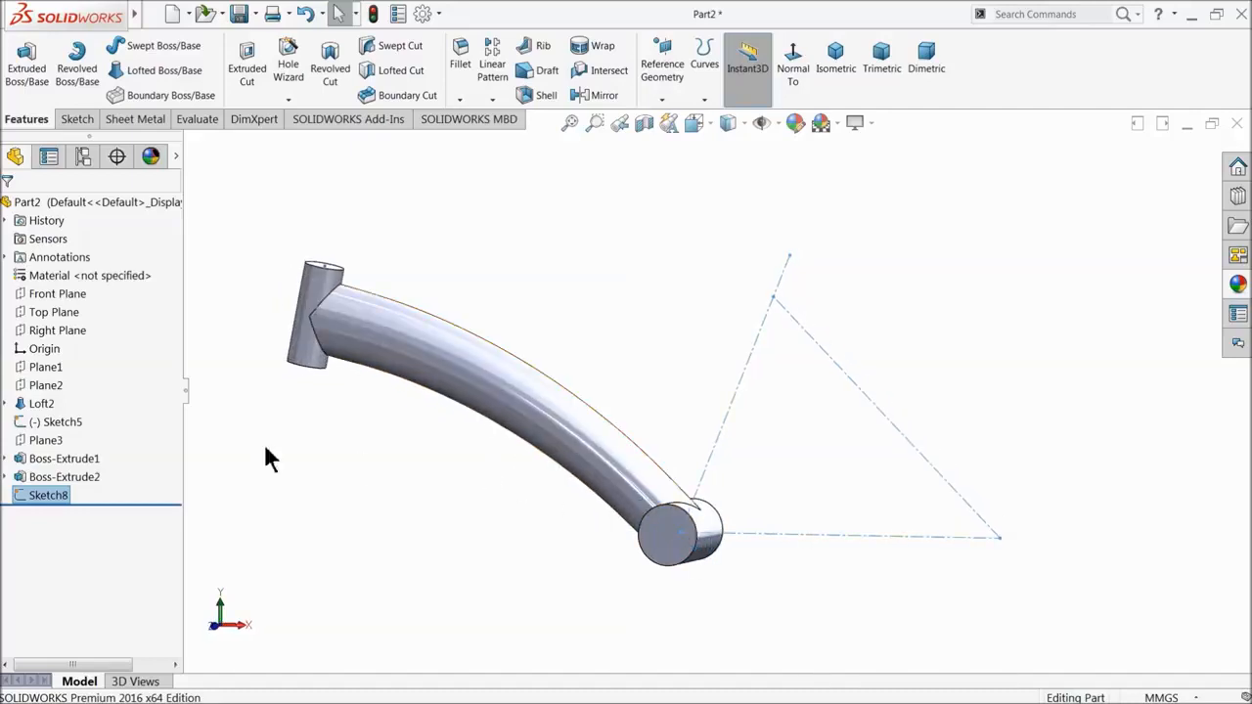
middle_drag(525, 503, 515, 528)
scroll(629, 538, down, 2)
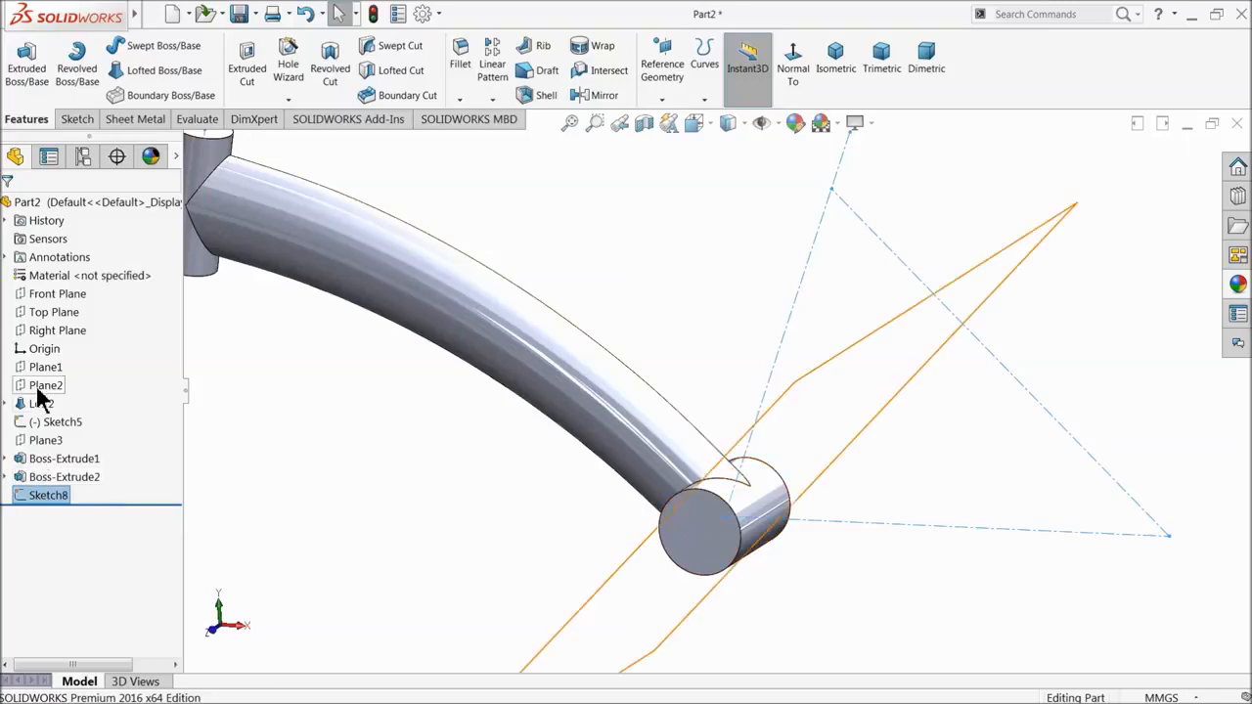
click(35, 333)
click(661, 99)
click(672, 120)
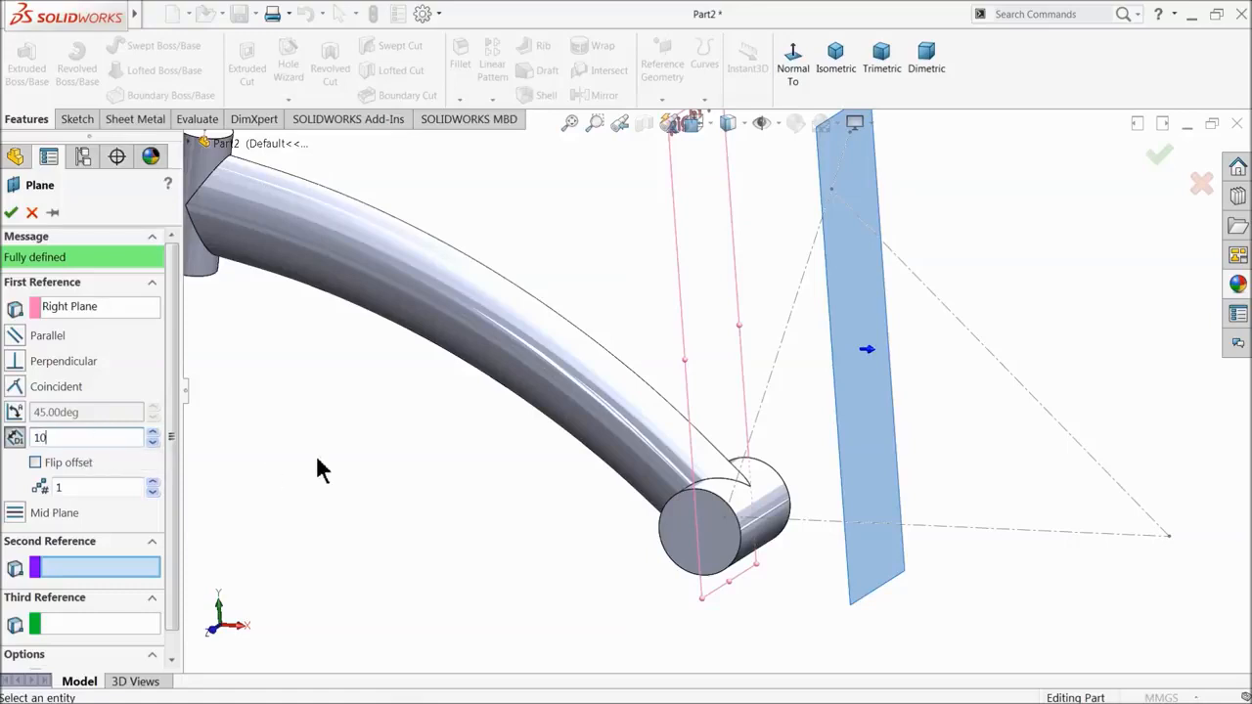
text(10)
key(Return)
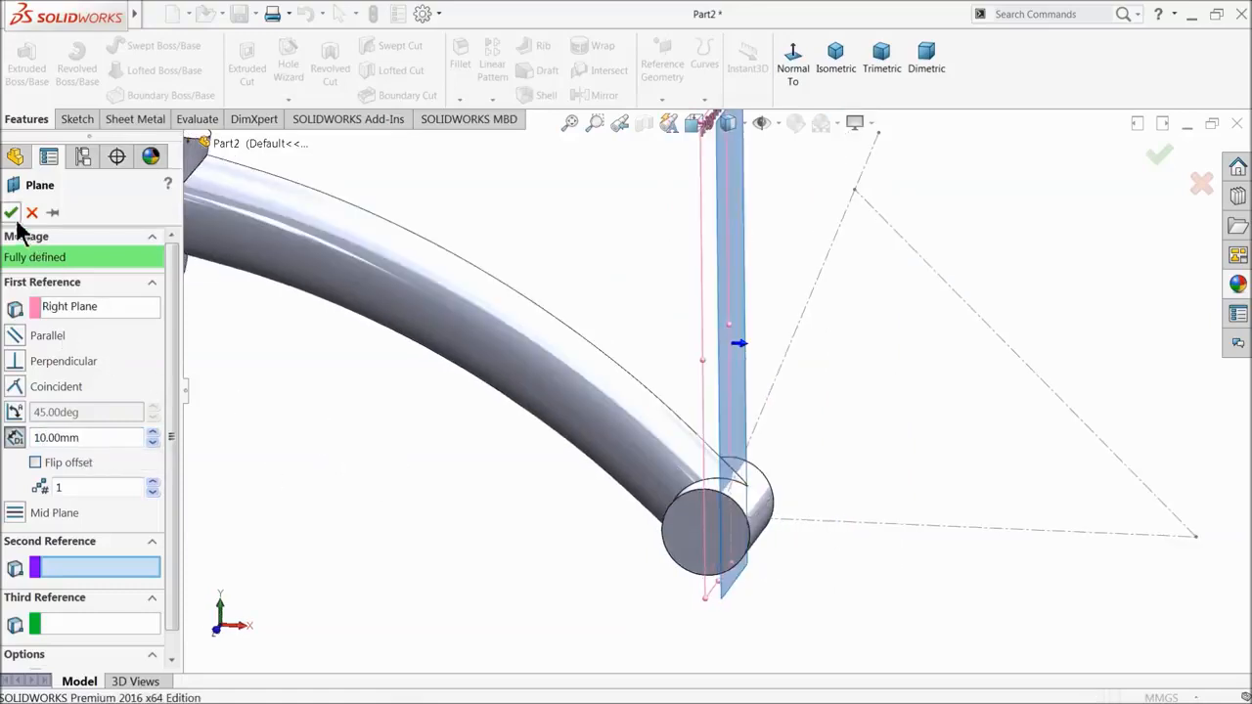
click(10, 212)
- Start a sketch on the new offset plane and draw a circle about 16 mm in diameter near the lower cylinder's +Z end
scroll(656, 318, up, 1)
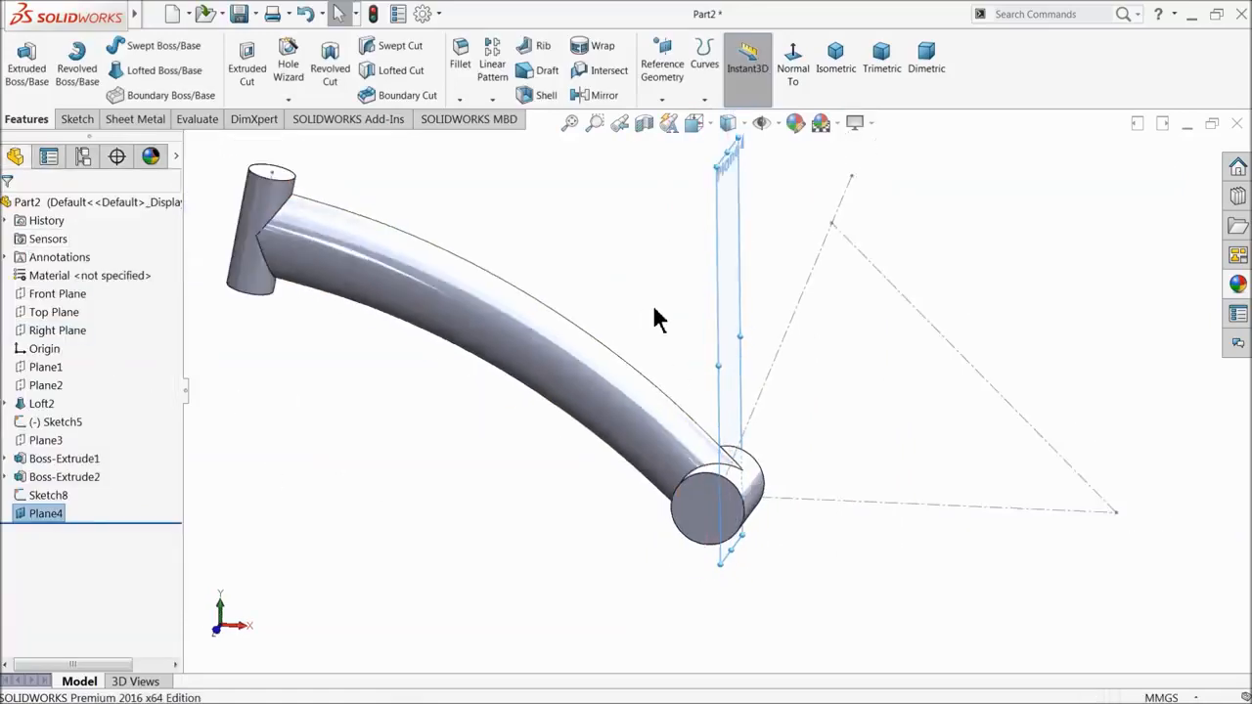
middle_drag(763, 283, 640, 282)
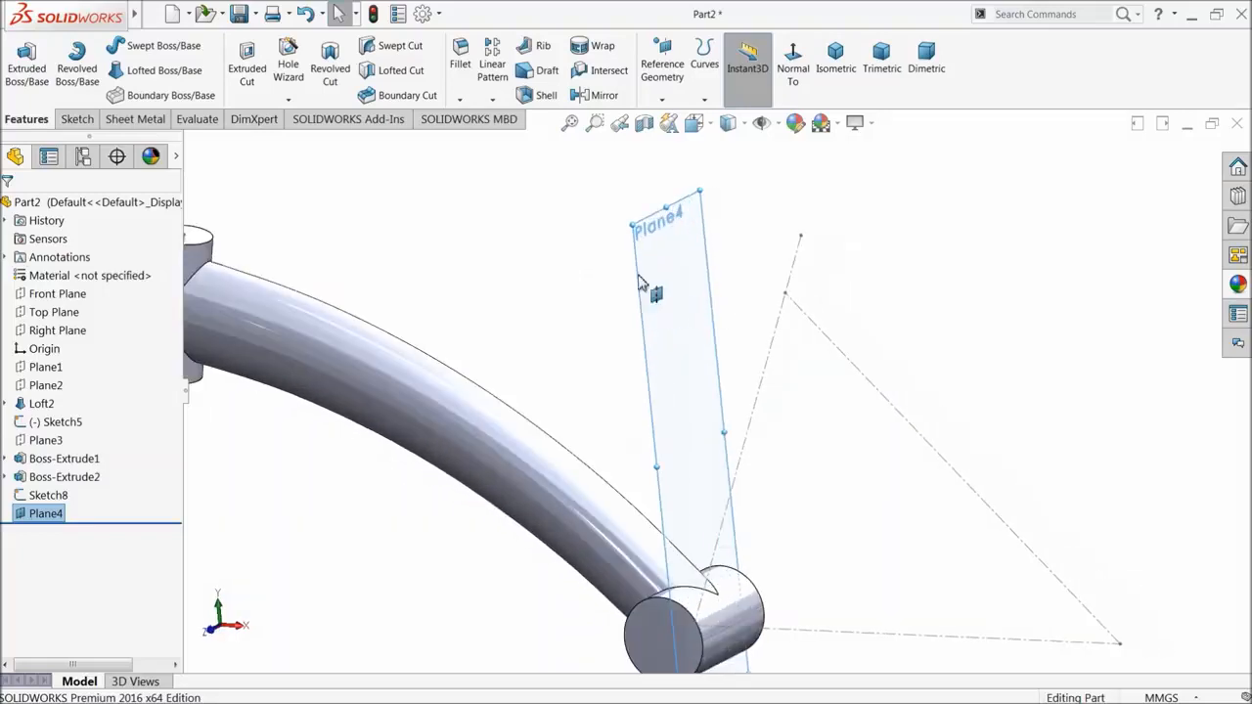
click(86, 118)
click(22, 70)
click(137, 49)
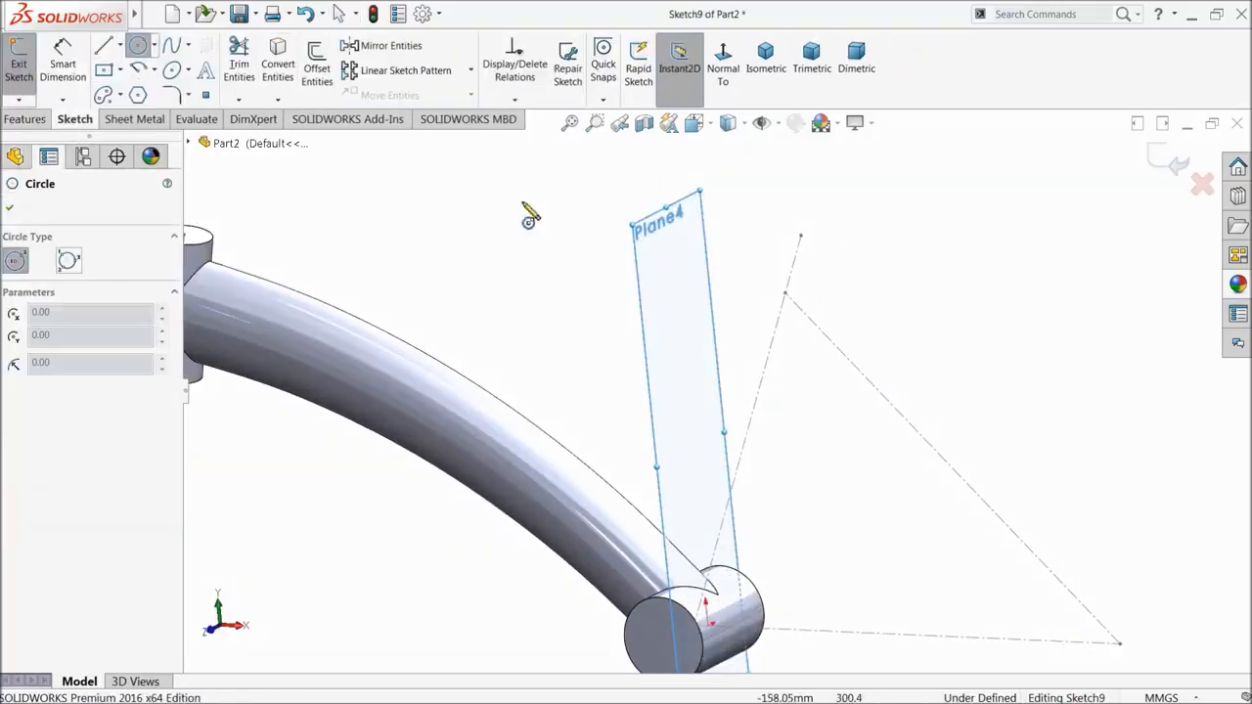
click(728, 69)
scroll(701, 593, down, 8)
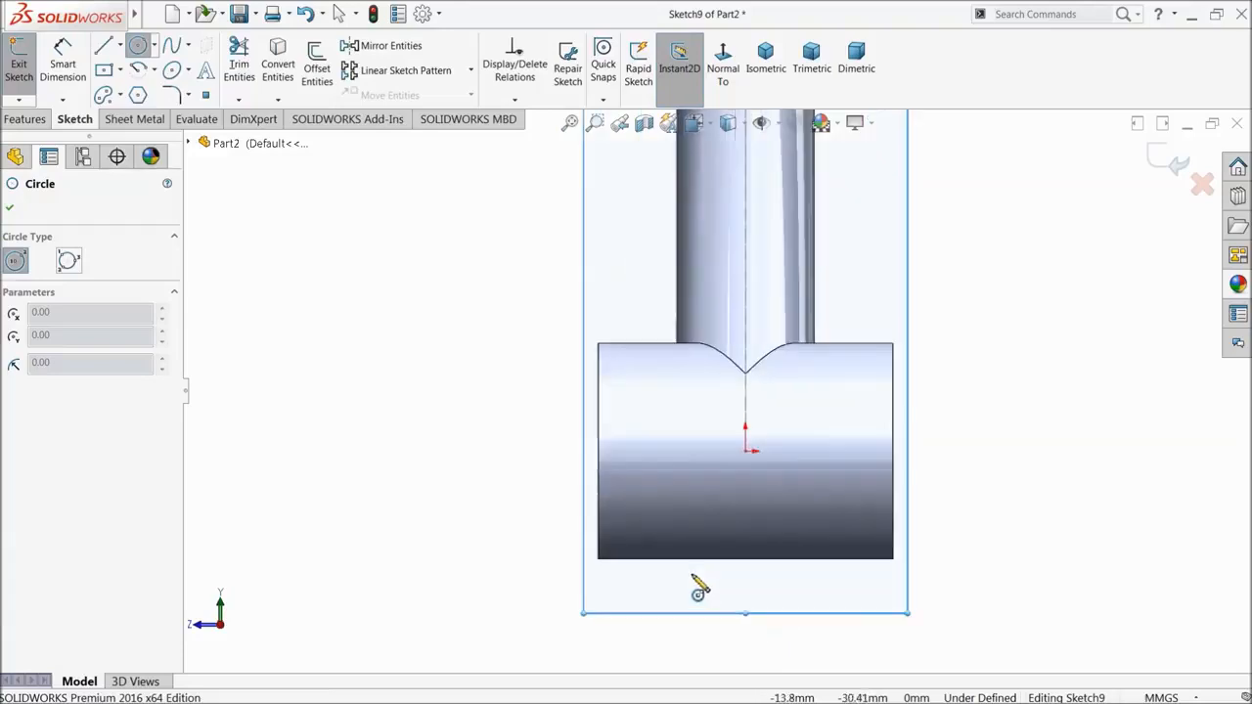
click(640, 368)
click(640, 313)
- Dimension the circle's center 15 mm from the lower cylinder's nearer end edge
click(62, 61)
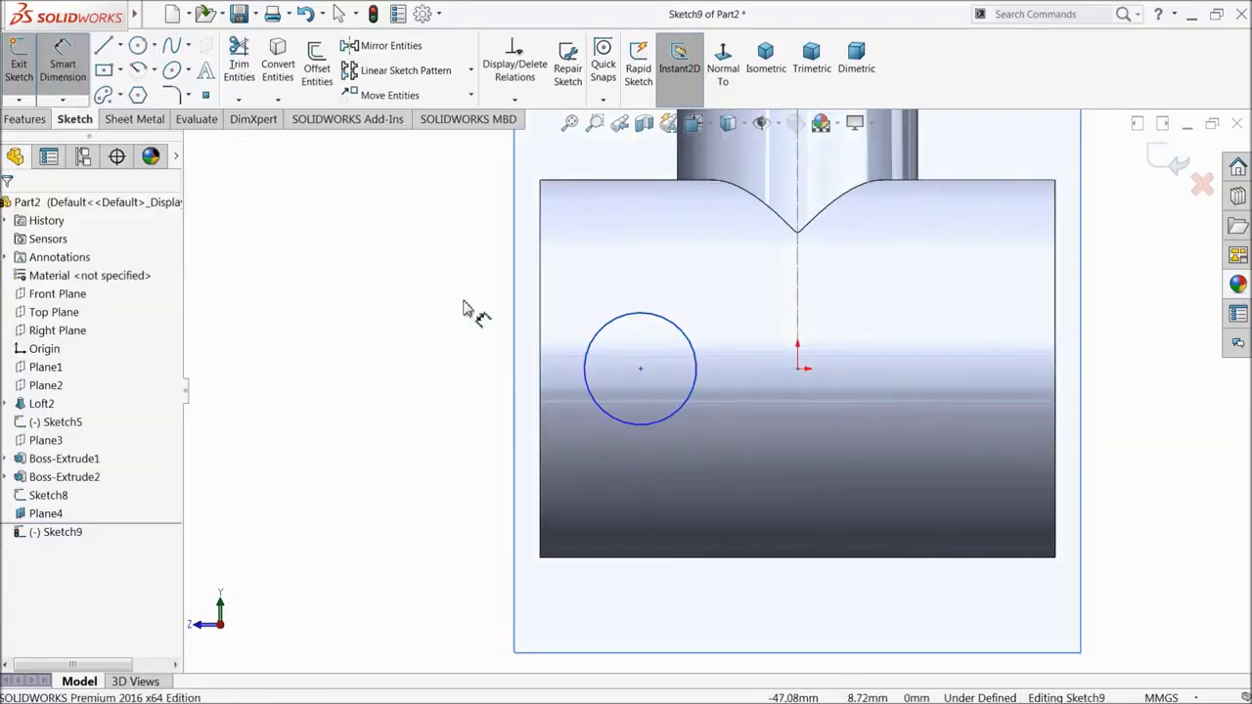
click(541, 364)
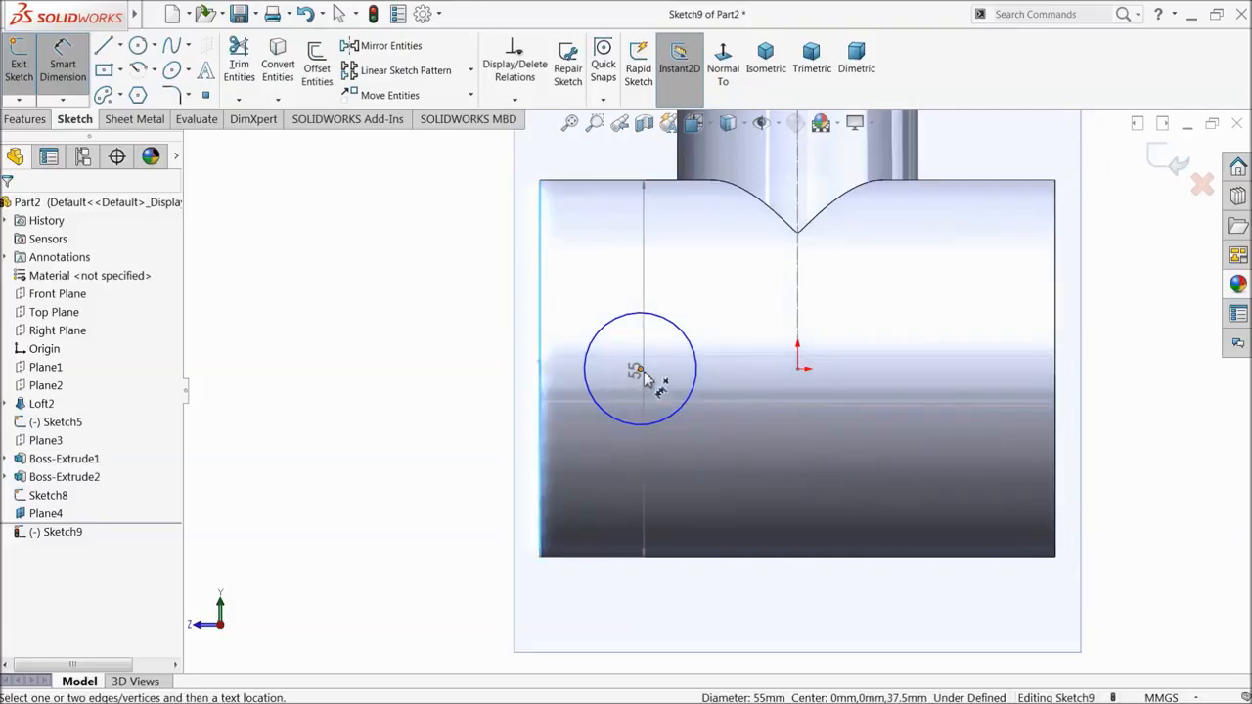
click(641, 369)
click(593, 172)
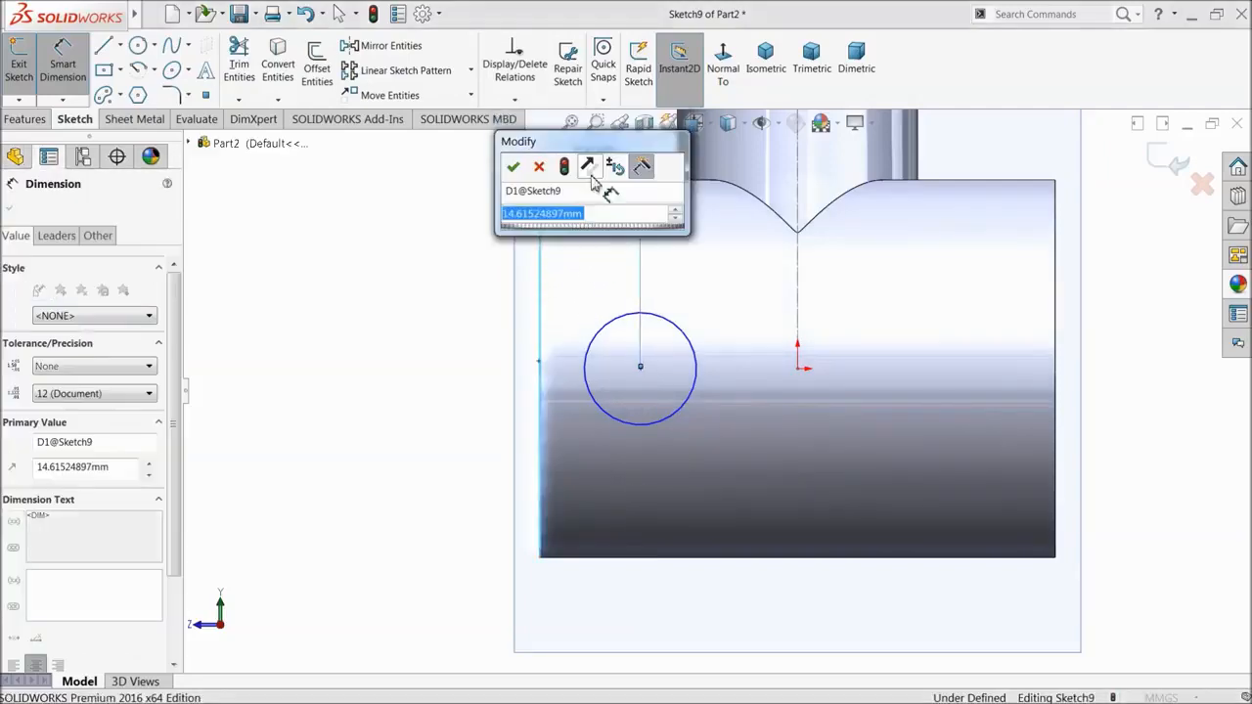
text(15)
key(Return)
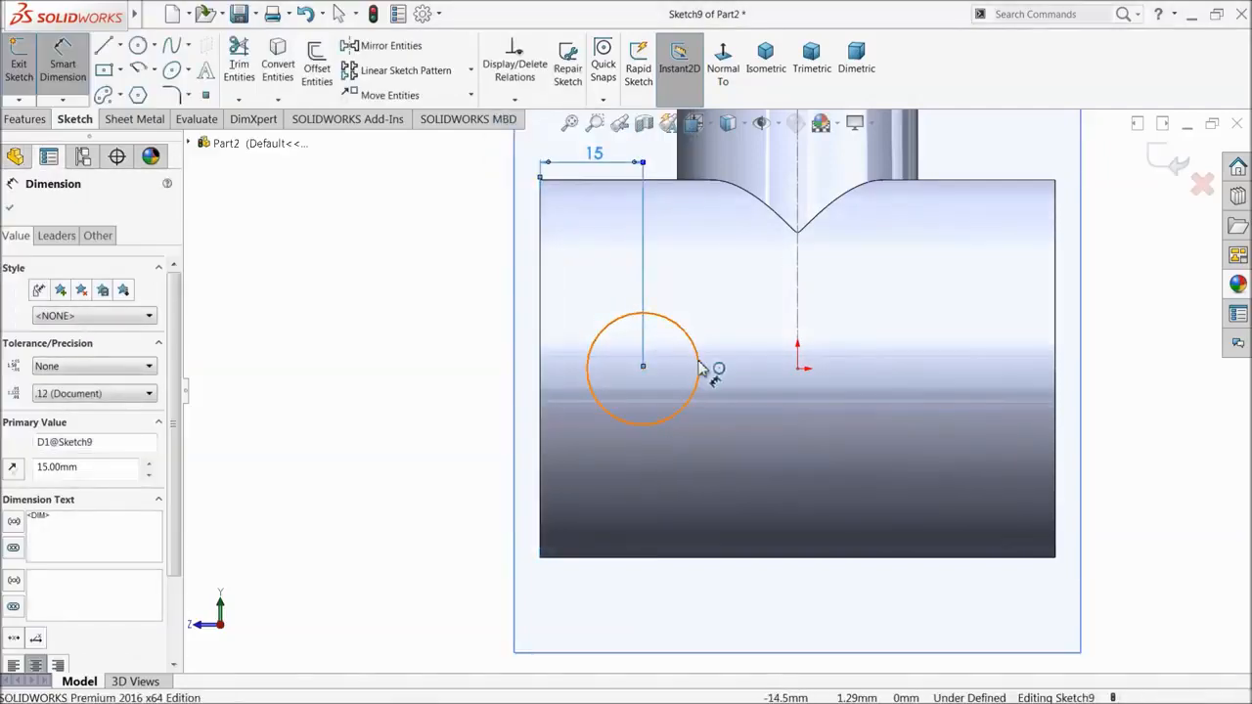
- Set the circle's diameter to 20 mm and finish dimensioning
click(698, 376)
click(736, 382)
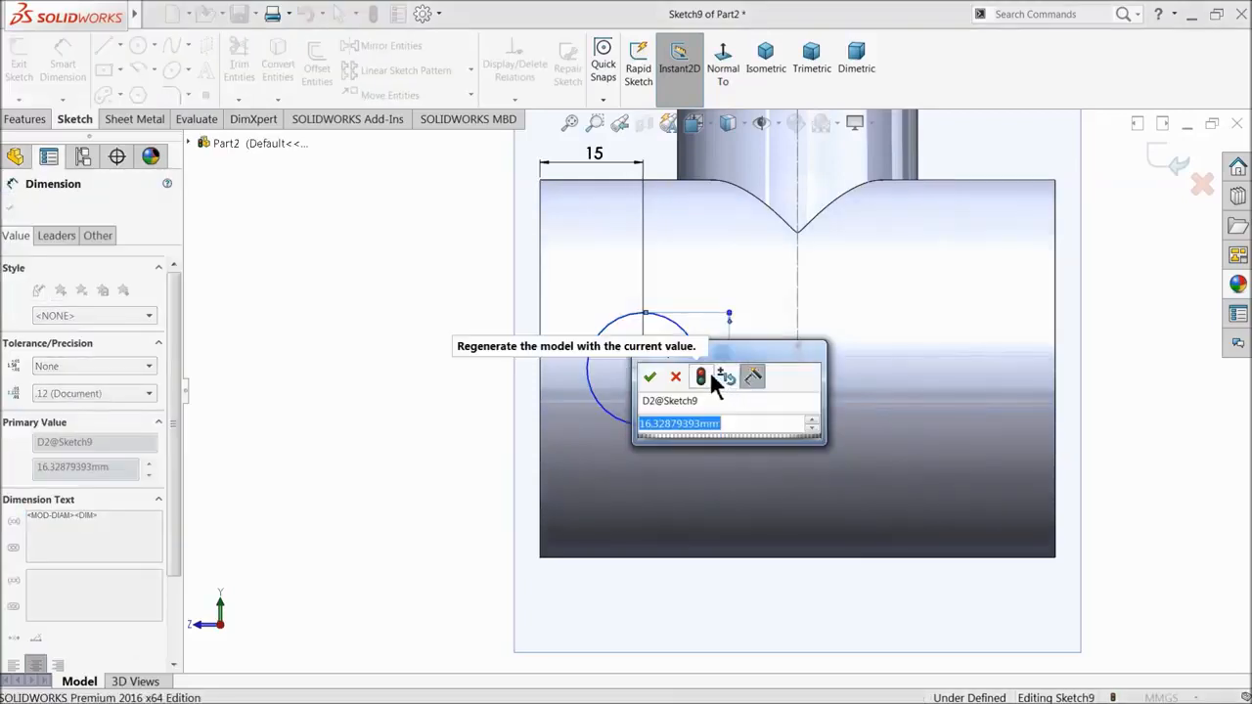
text(20)
key(Return)
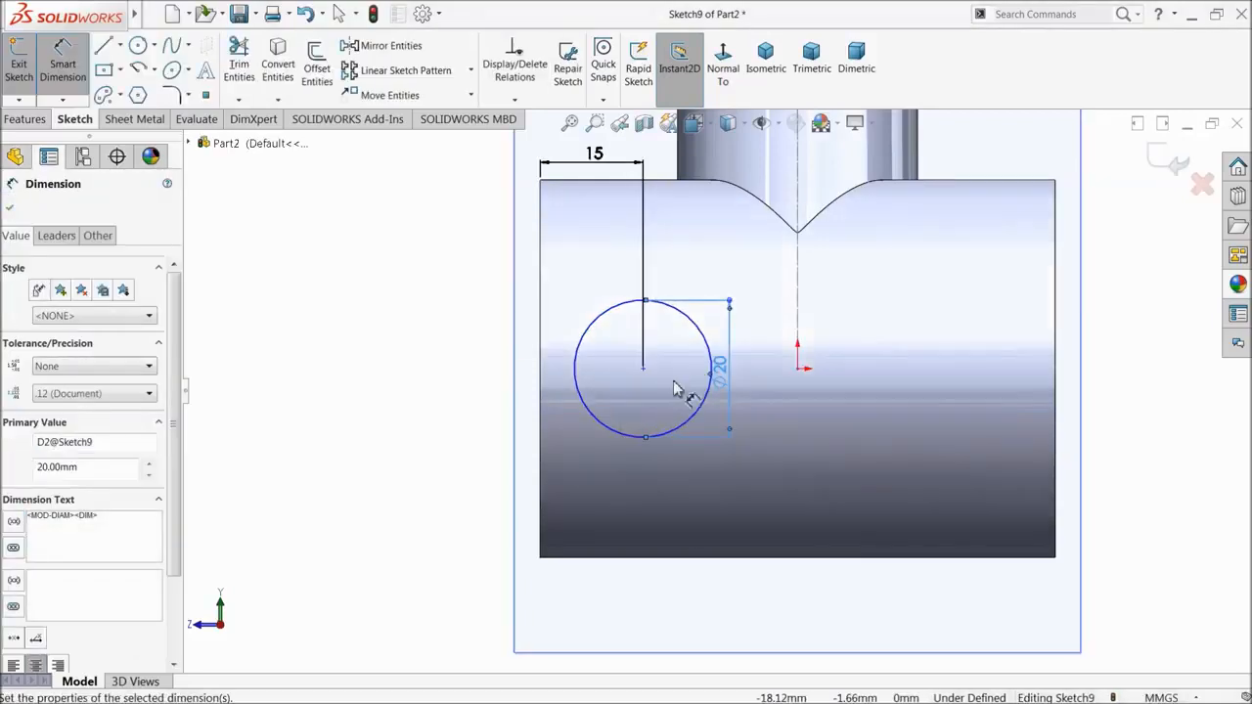
click(10, 212)
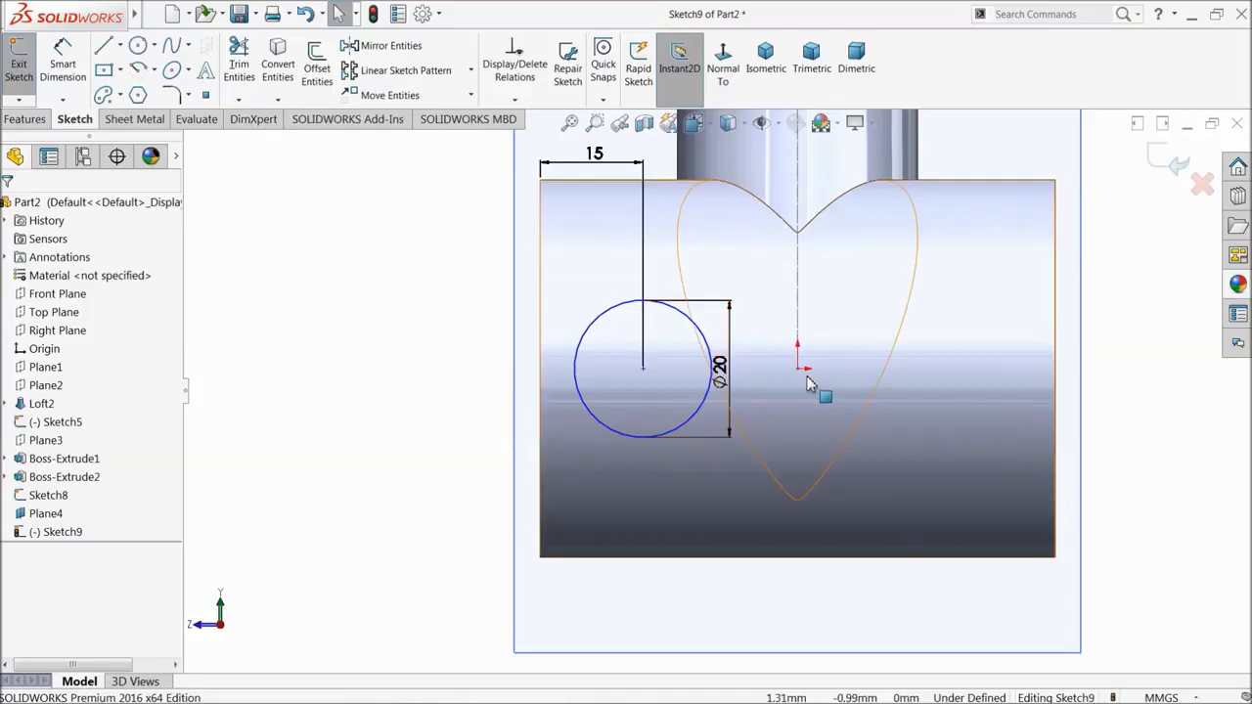
- Align the circle's center horizontally with the origin and exit the sketch
ctrl+click(642, 368)
click(685, 323)
click(455, 329)
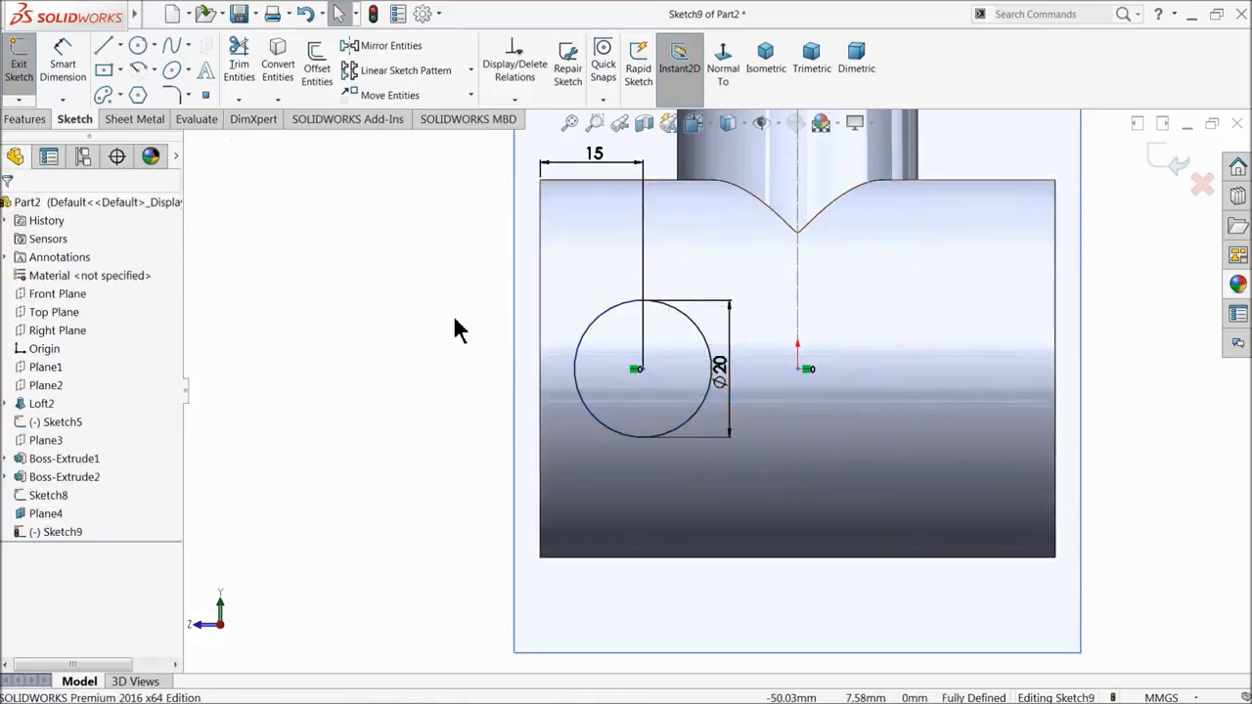
click(1176, 165)
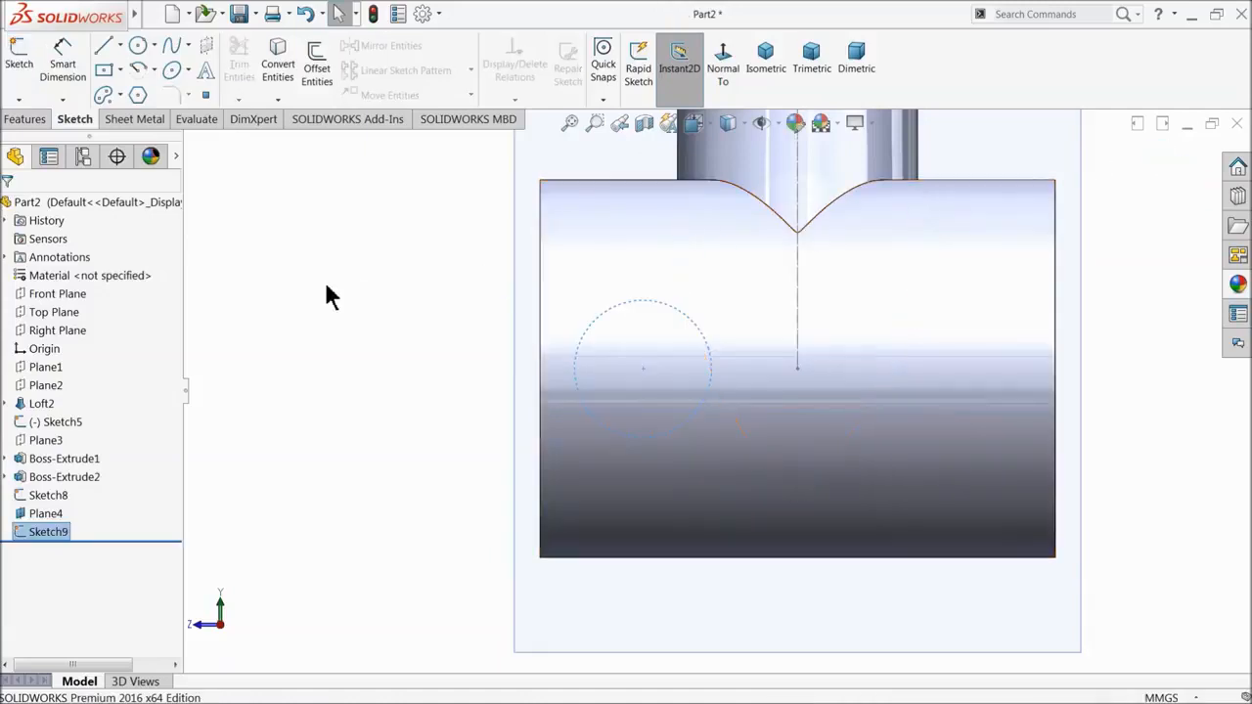
- Show the 20 mm circle's sketch within the lower cylinder
mouse_move(402, 316)
middle_down()
mouse_move(629, 349)
mouse_move(623, 391)
middle_up()
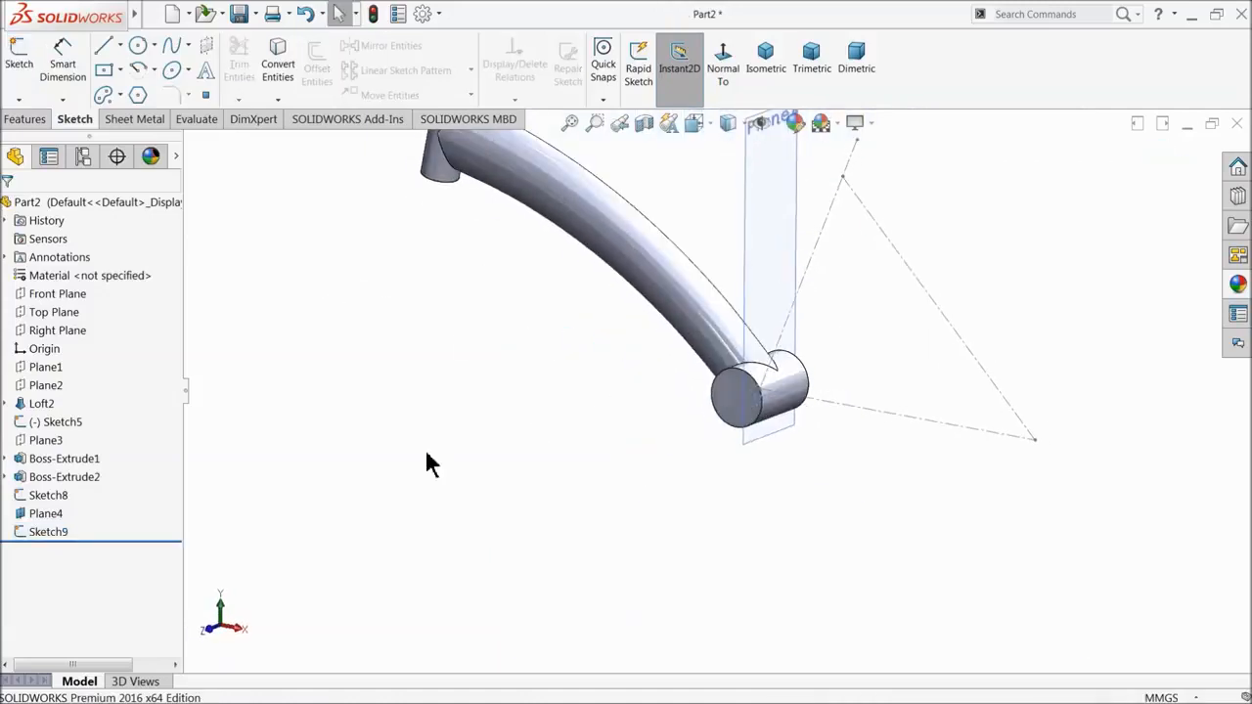
click(19, 517)
click(21, 533)
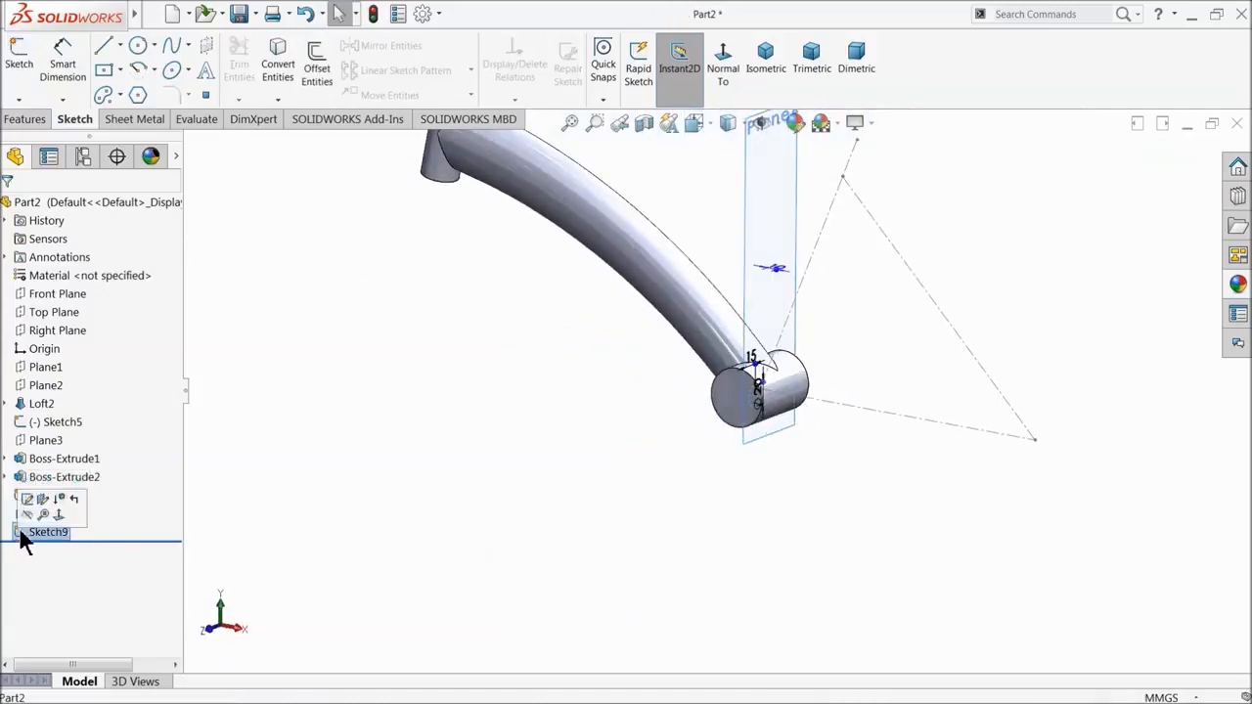
click(29, 518)
middle_drag(498, 484, 738, 461)
scroll(747, 411, down, 3)
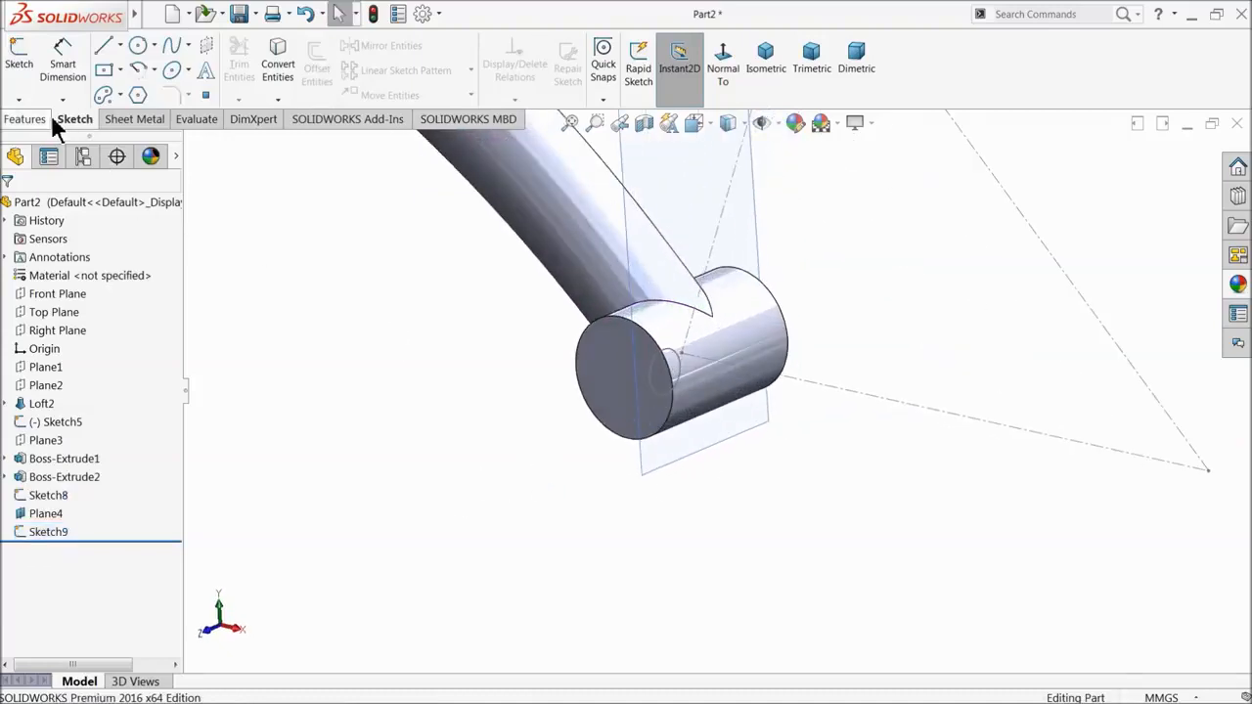
- Start a 3D sketch and draw a line along the X direction from the circle's center out past the lower cylinder
click(18, 102)
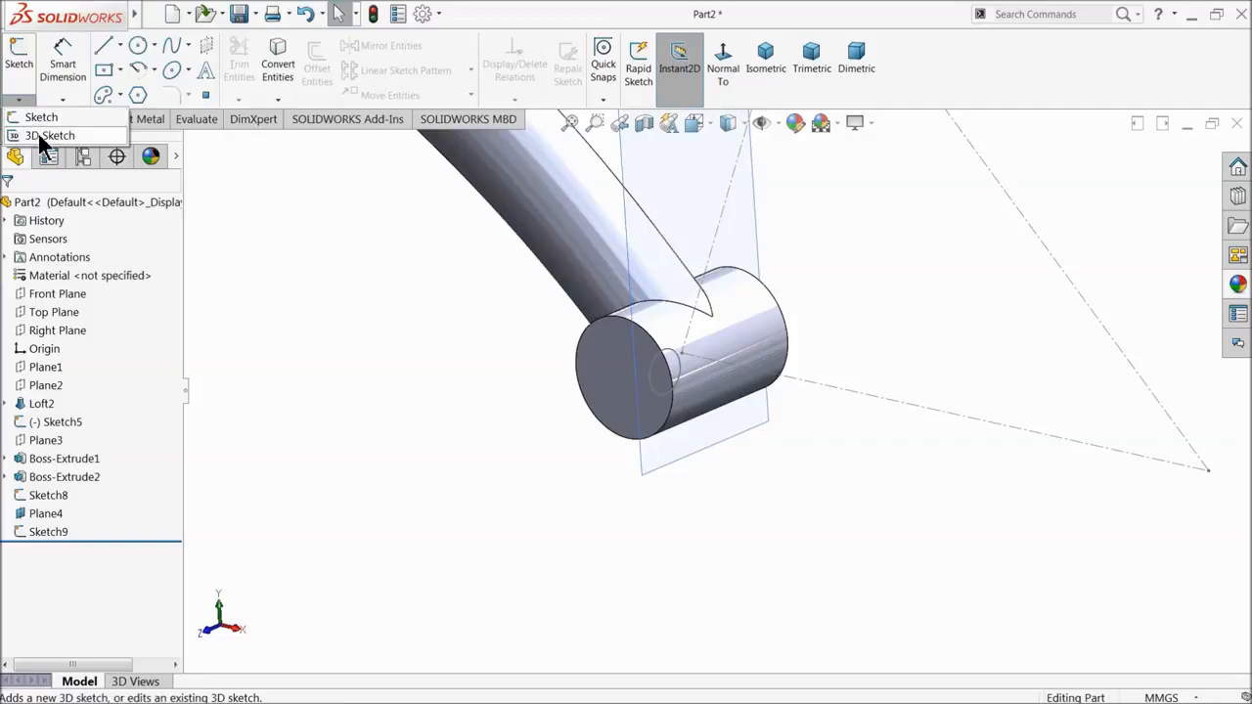
click(39, 137)
middle_drag(494, 337, 543, 422)
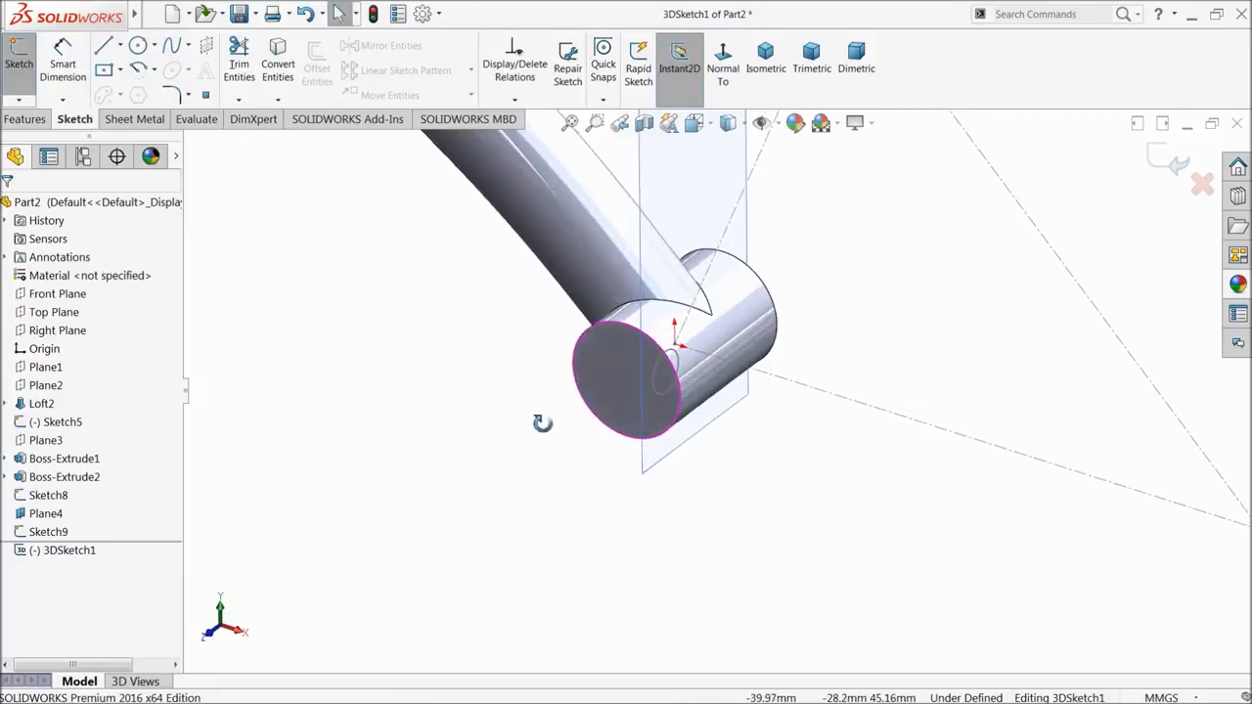
click(103, 46)
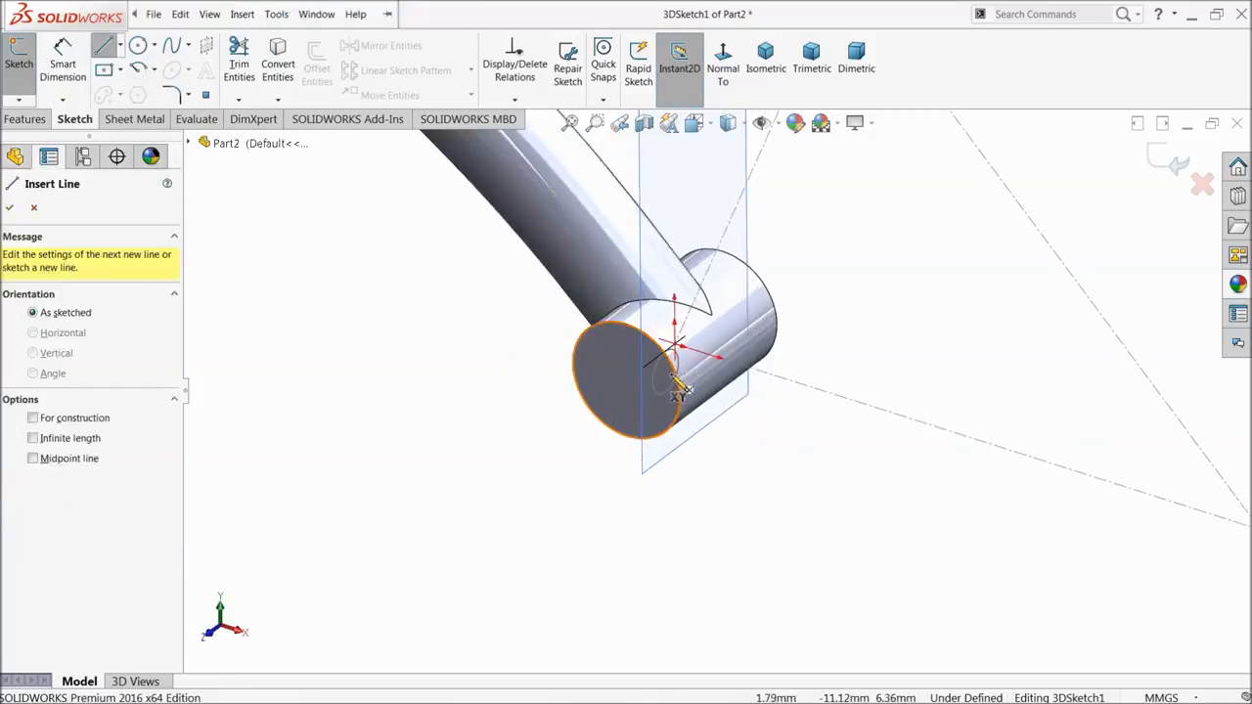
click(665, 371)
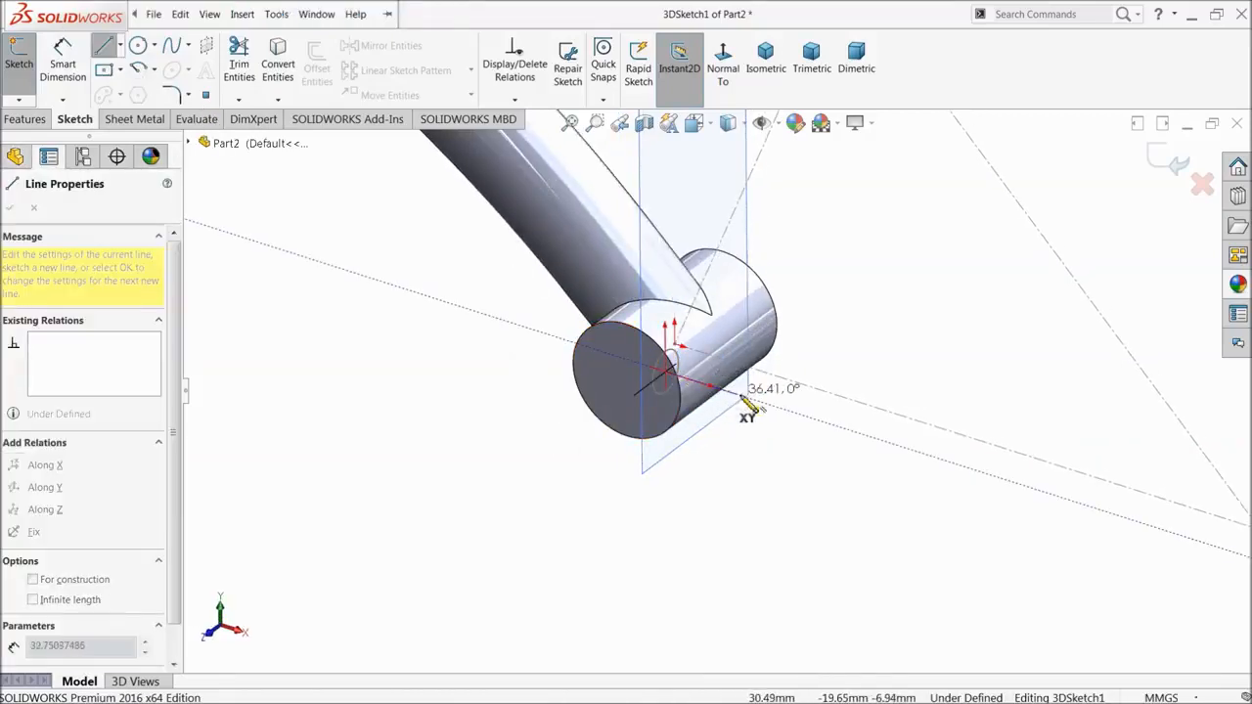
click(834, 428)
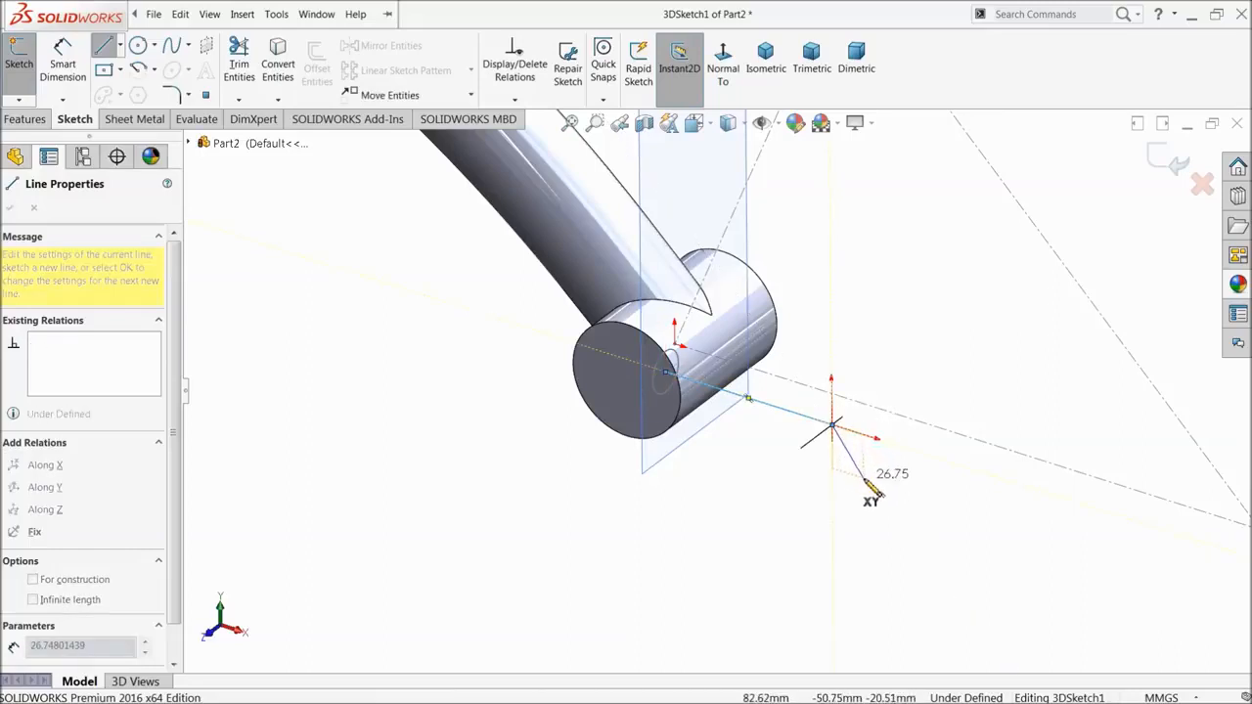
key(Escape)
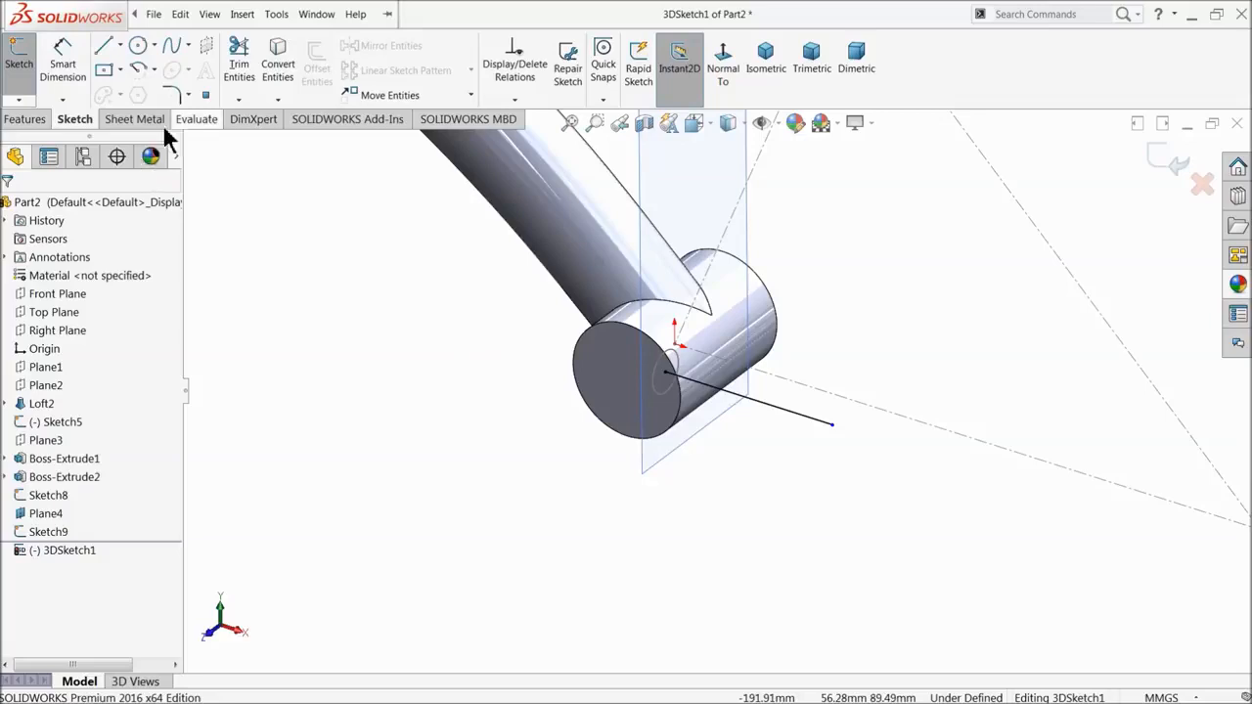
- Place two sketch points beyond the line's free end, one just past it and one below the construction triangle's far corner
click(205, 98)
scroll(747, 398, up, 3)
scroll(936, 499, down, 2)
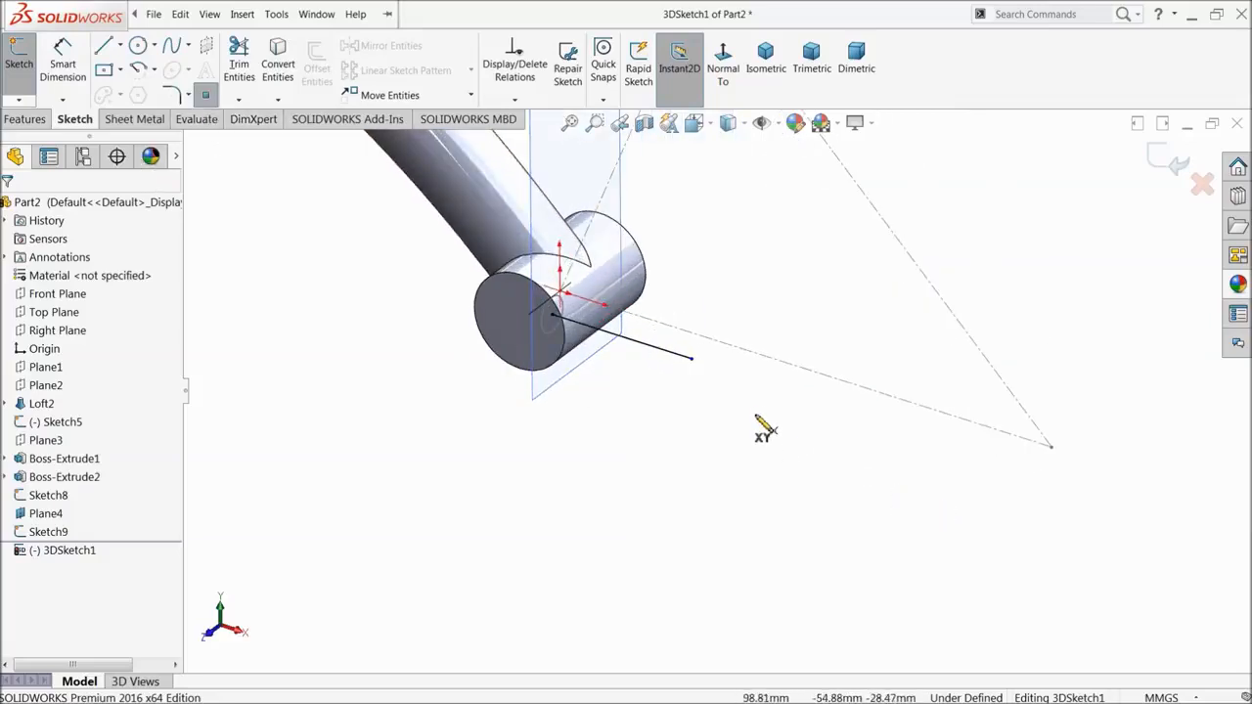
click(743, 393)
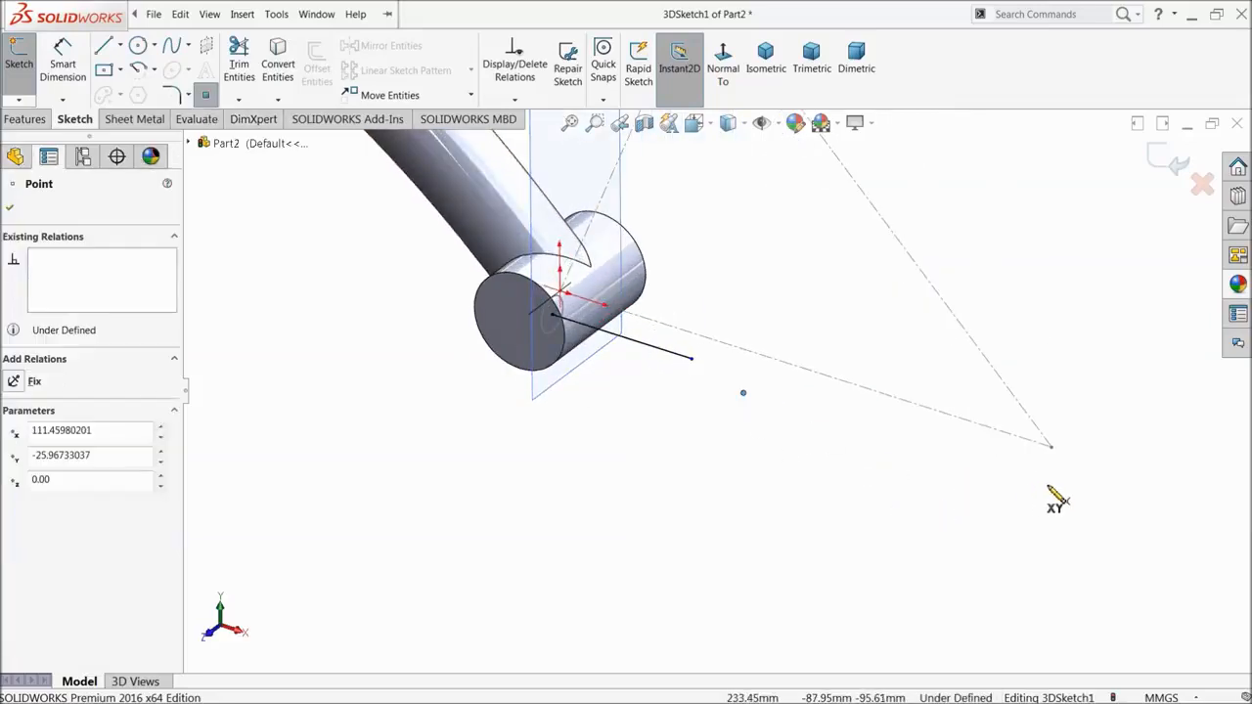
right_click(1083, 351)
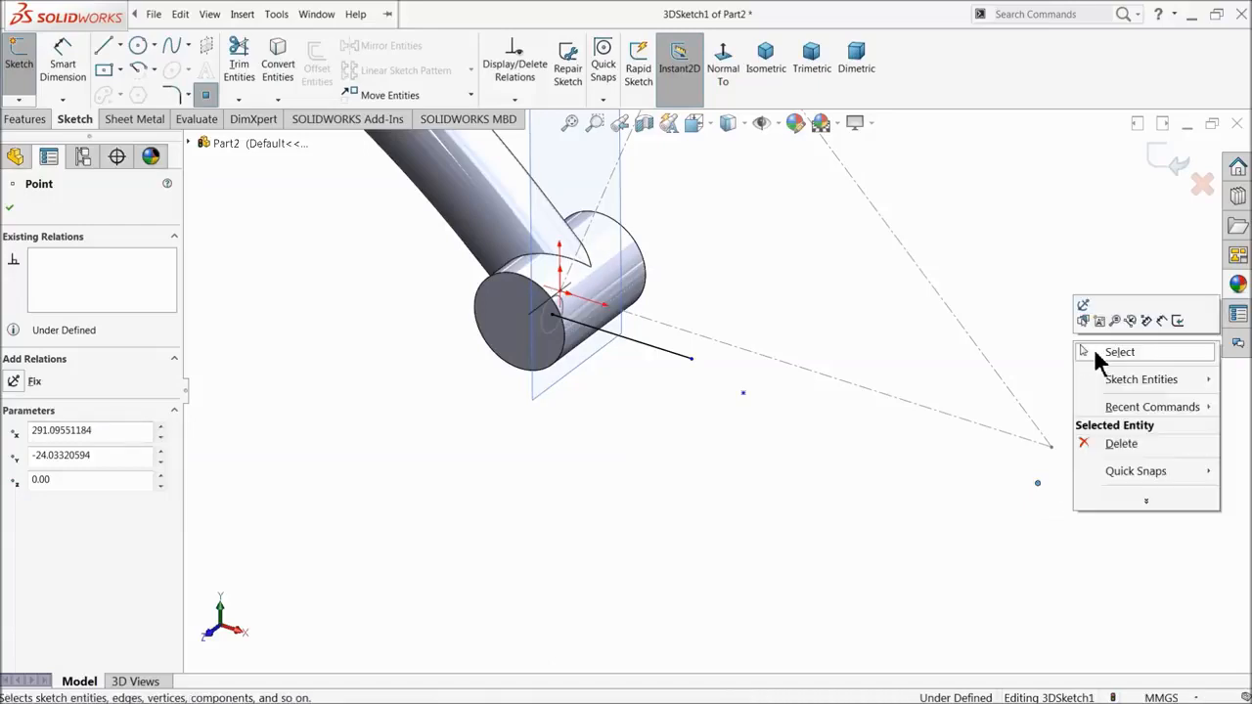
click(1101, 355)
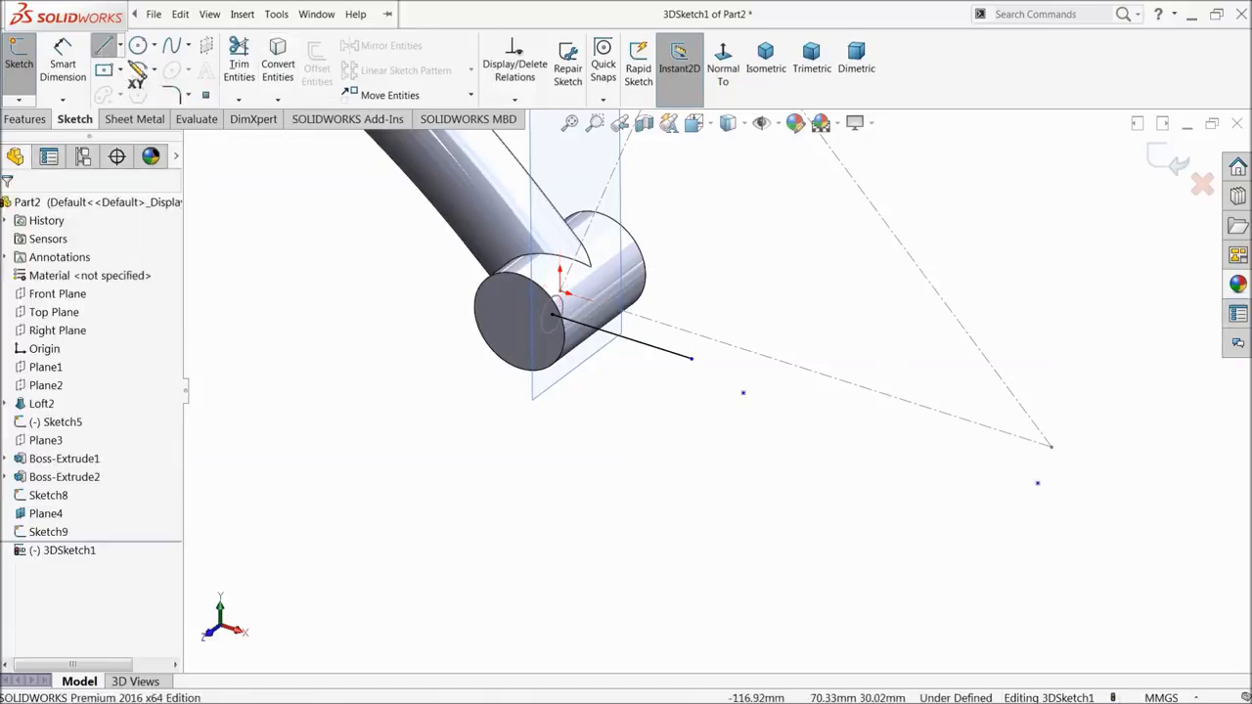
- Connect the two points with a separate line about 180 mm long
click(744, 394)
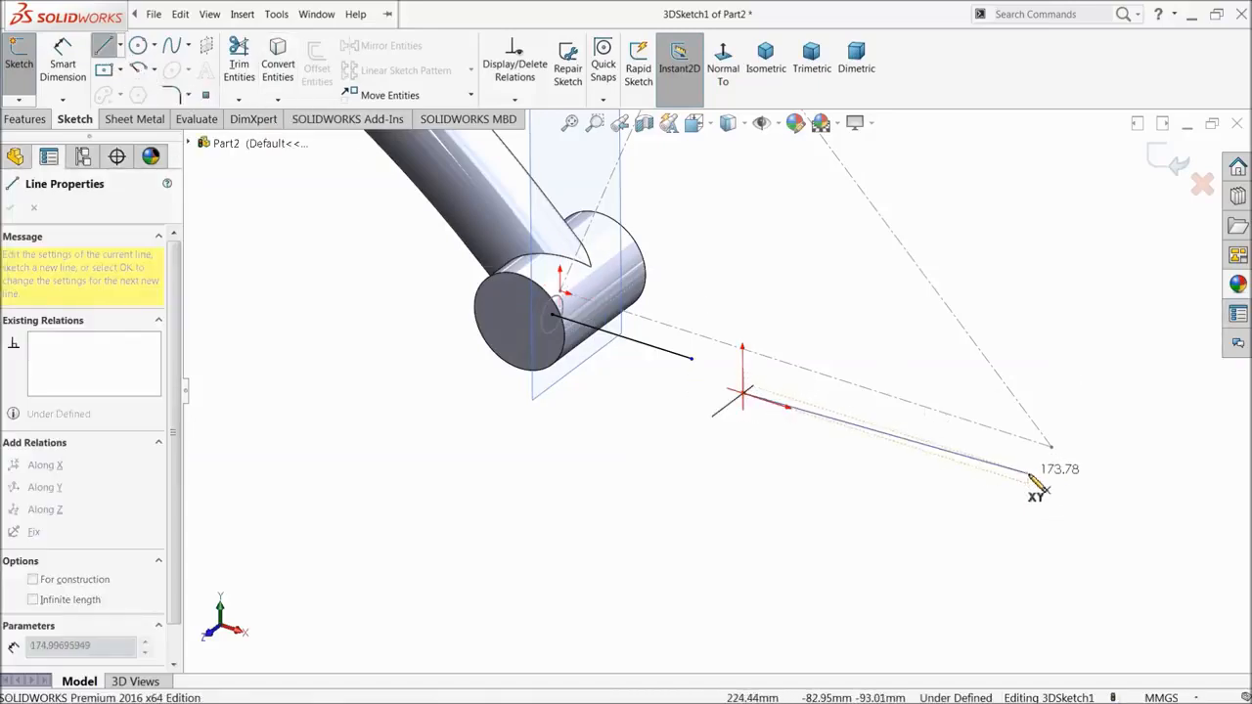
right_click(894, 442)
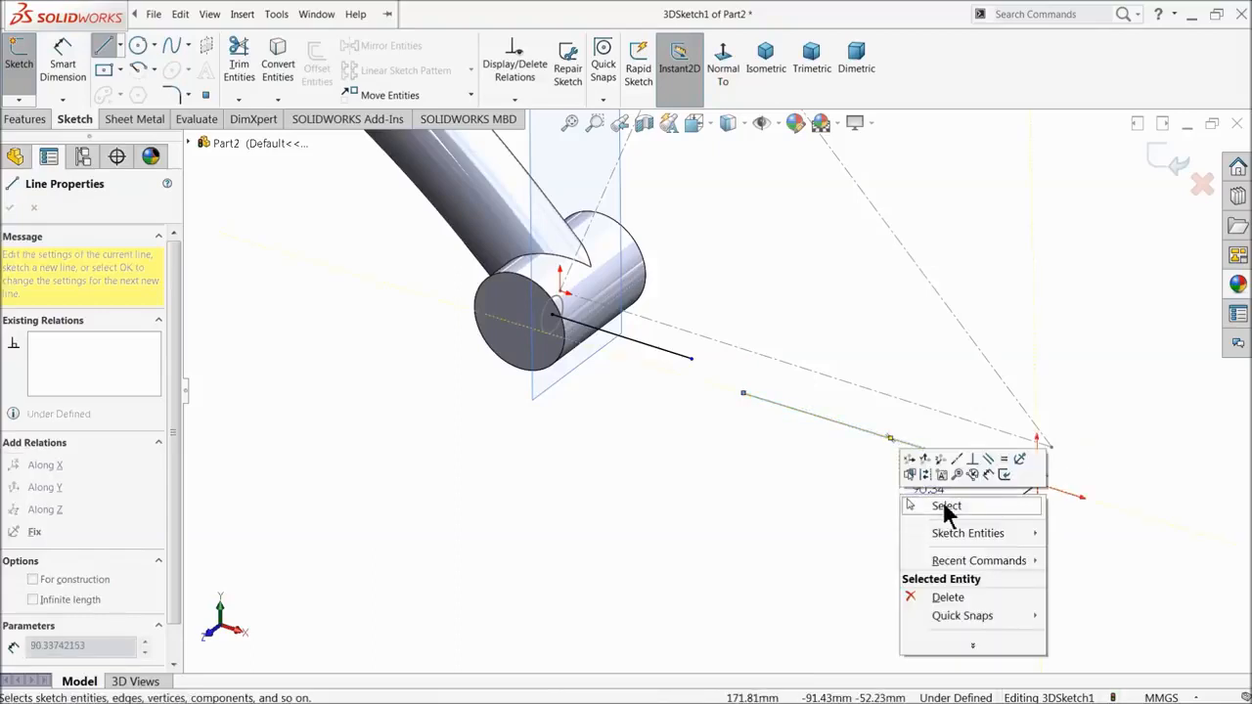
click(947, 508)
- Make the separate line parallel to the construction triangle's lower side
click(60, 78)
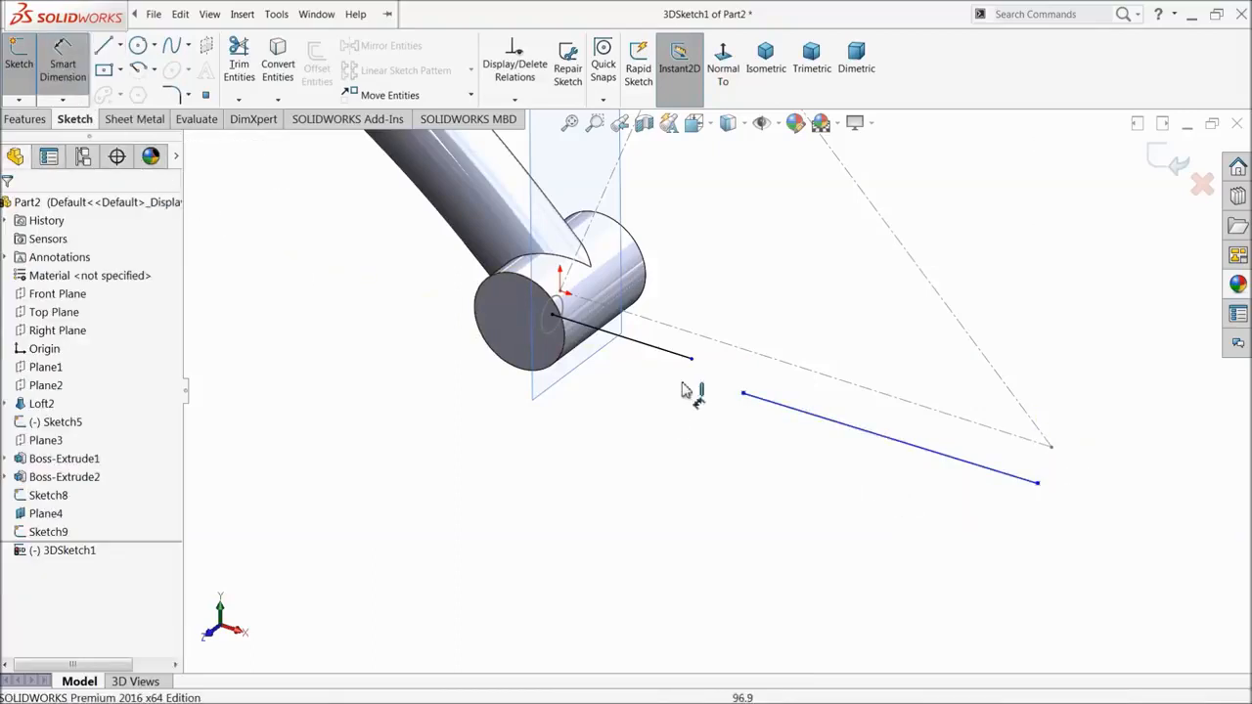
click(59, 88)
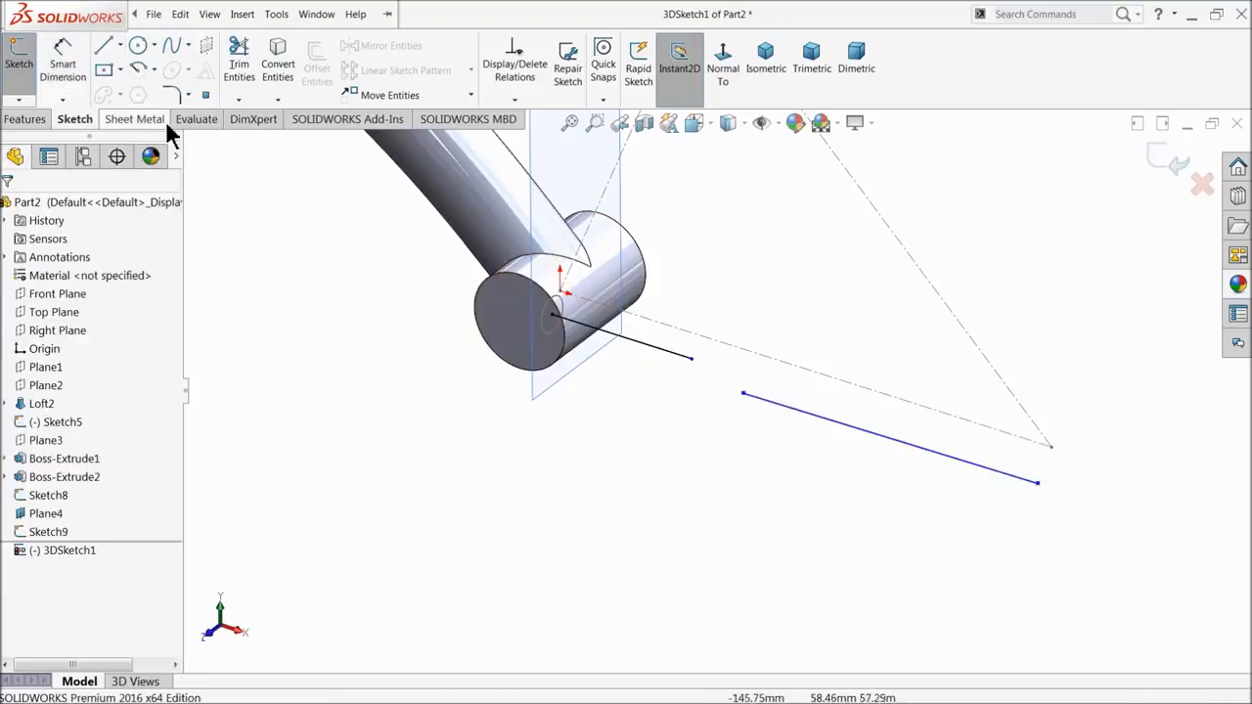
click(880, 392)
ctrl+click(847, 434)
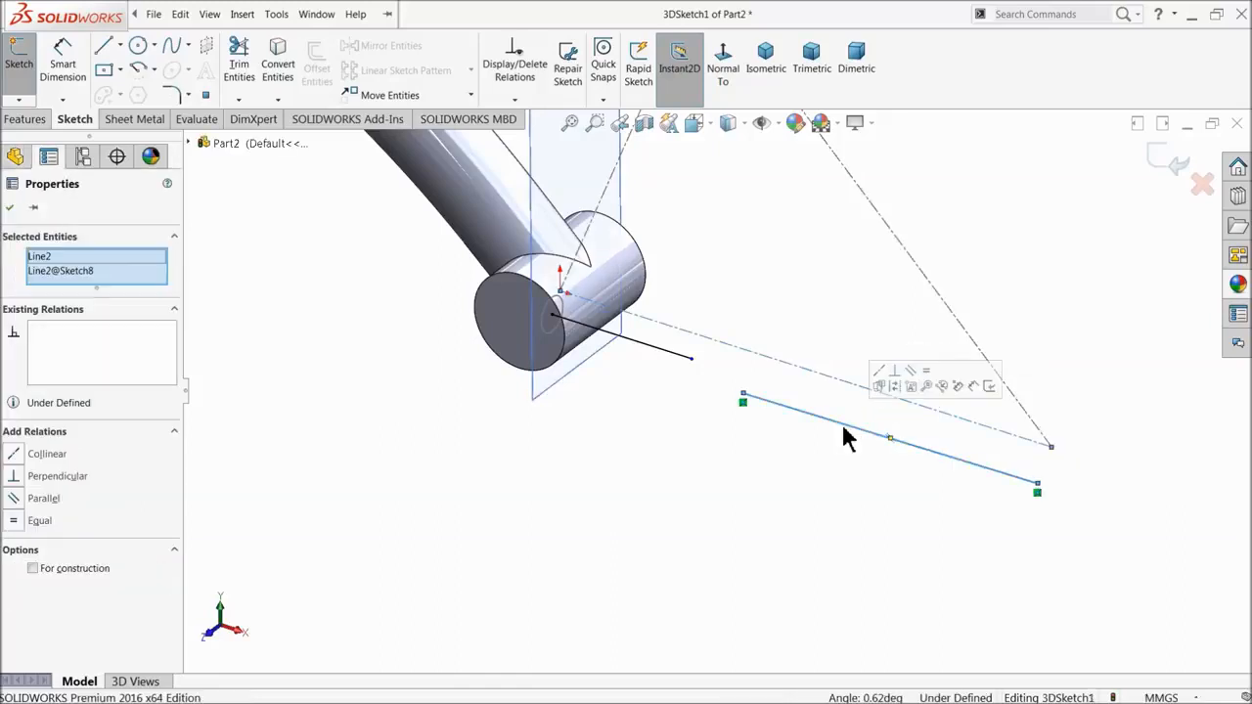
click(909, 377)
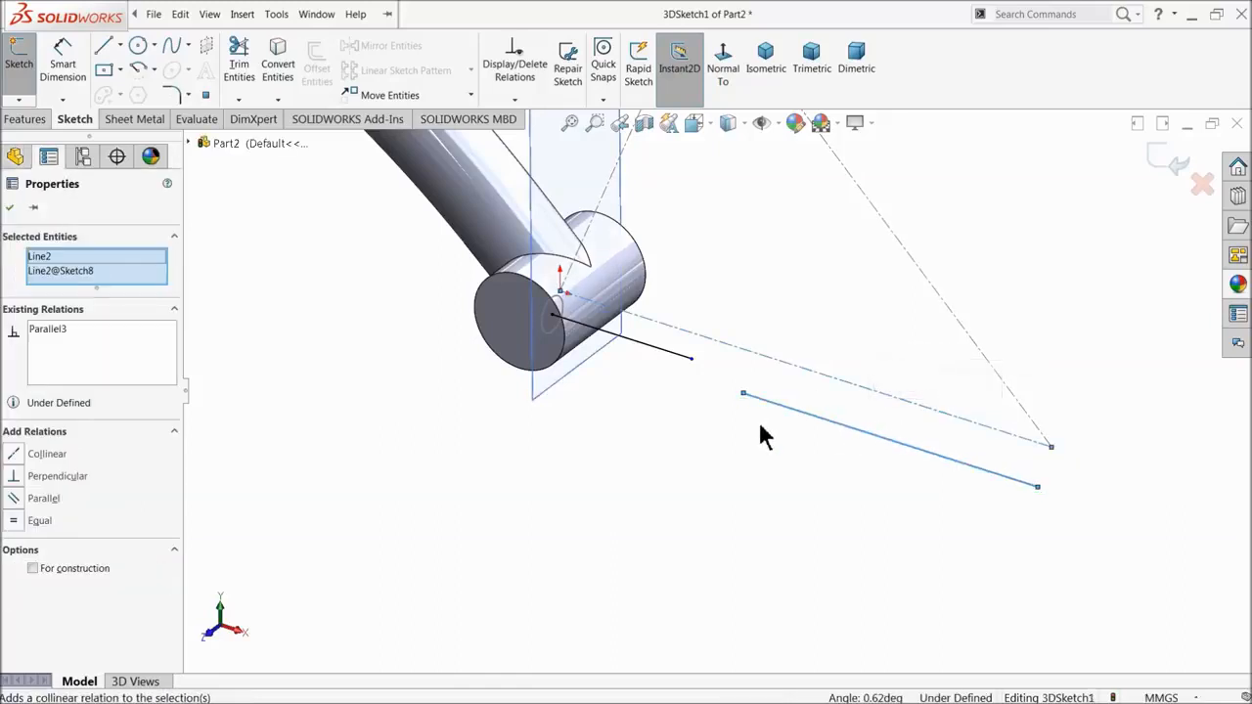
click(585, 439)
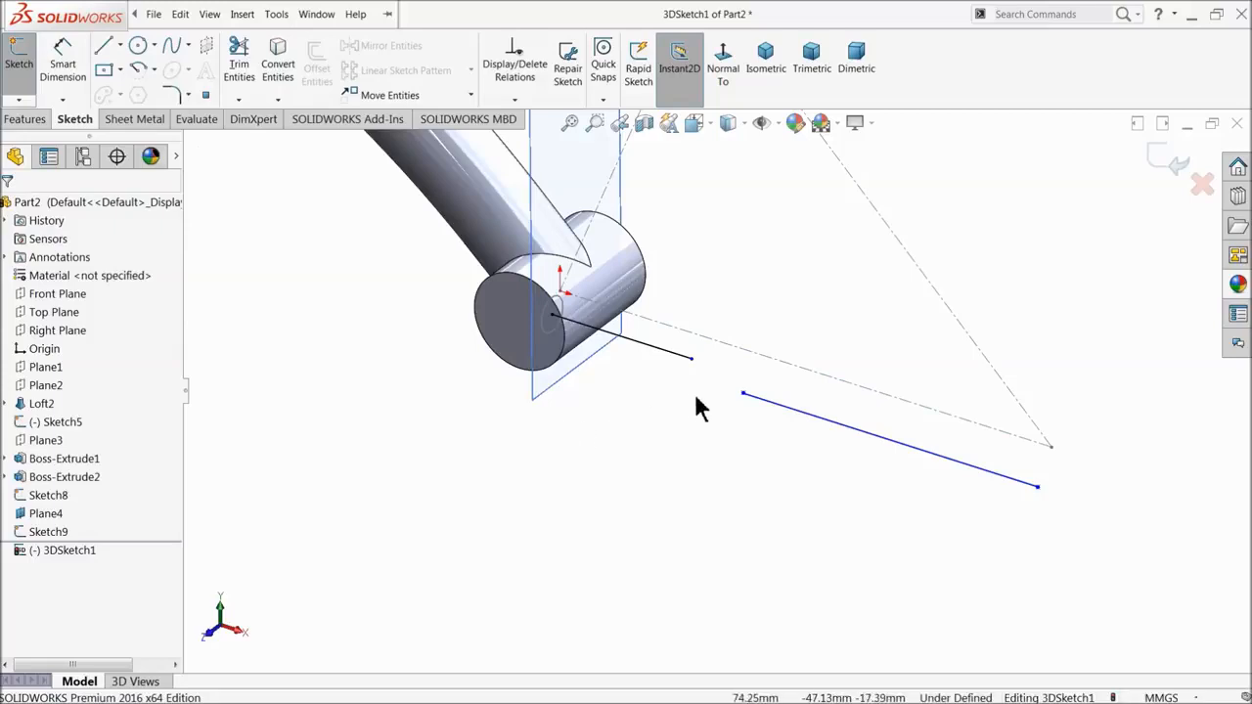
- Dimension the separate line's length to 207.45 mm
click(69, 63)
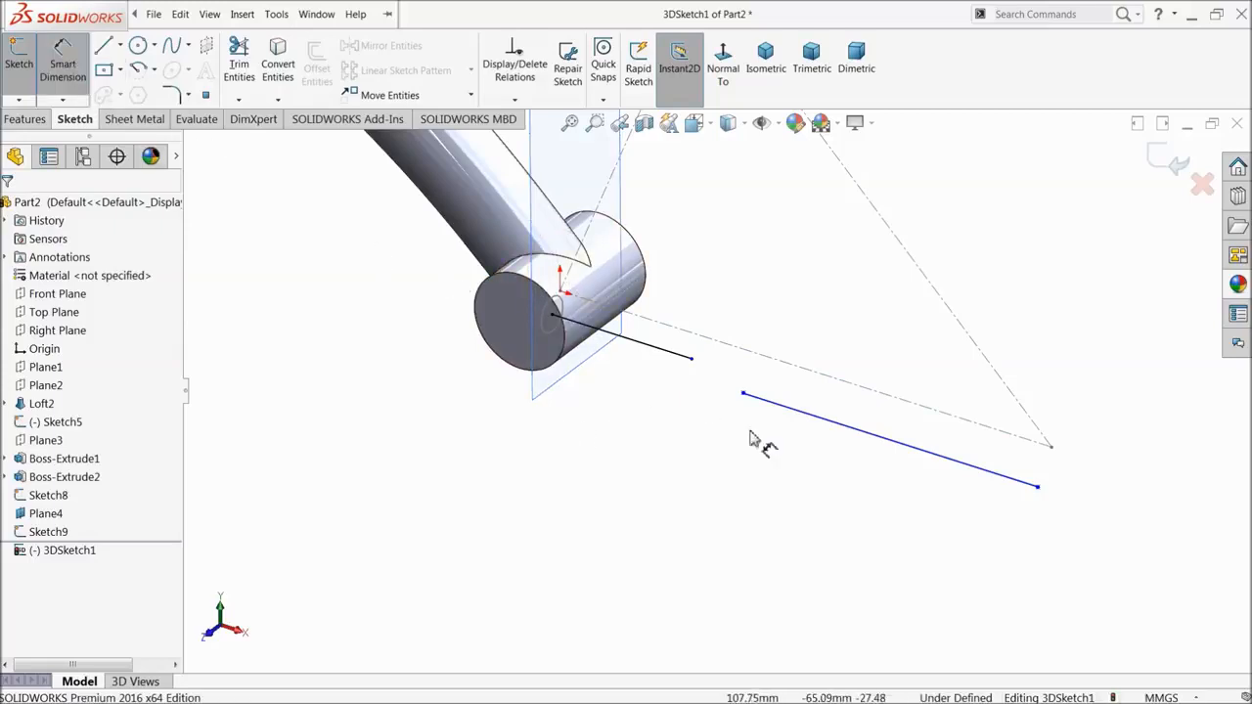
click(847, 438)
click(853, 467)
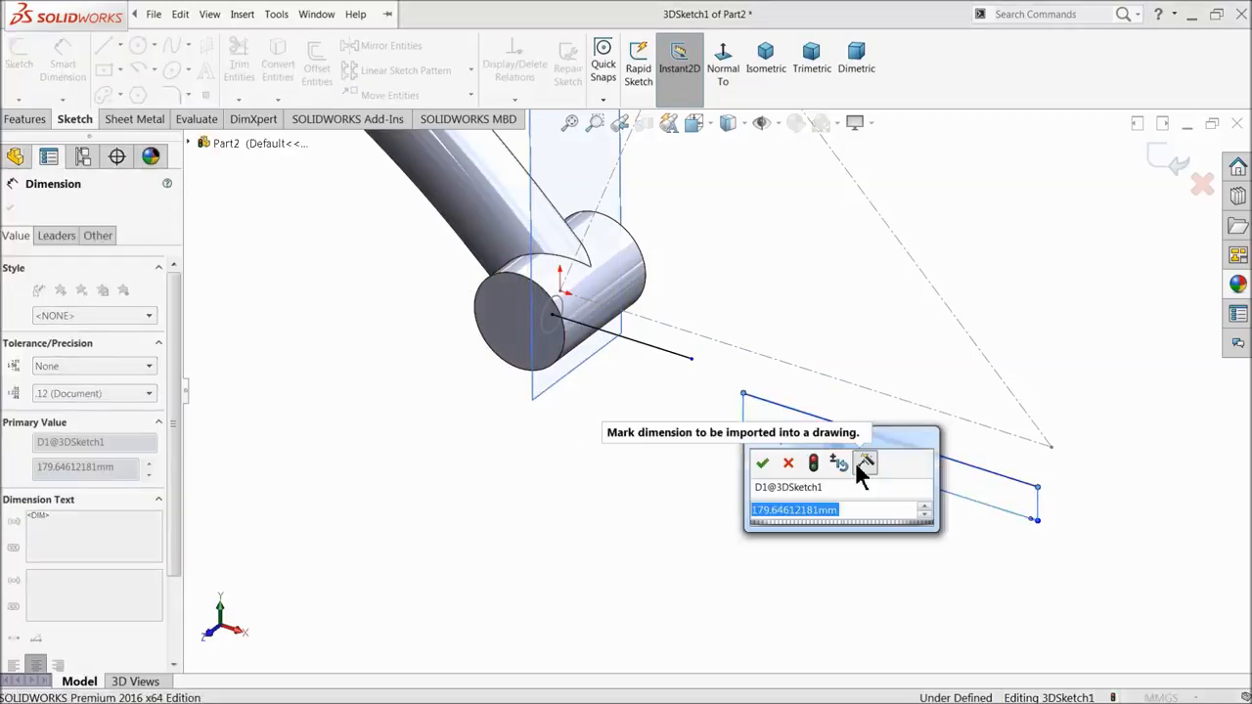
text(20)
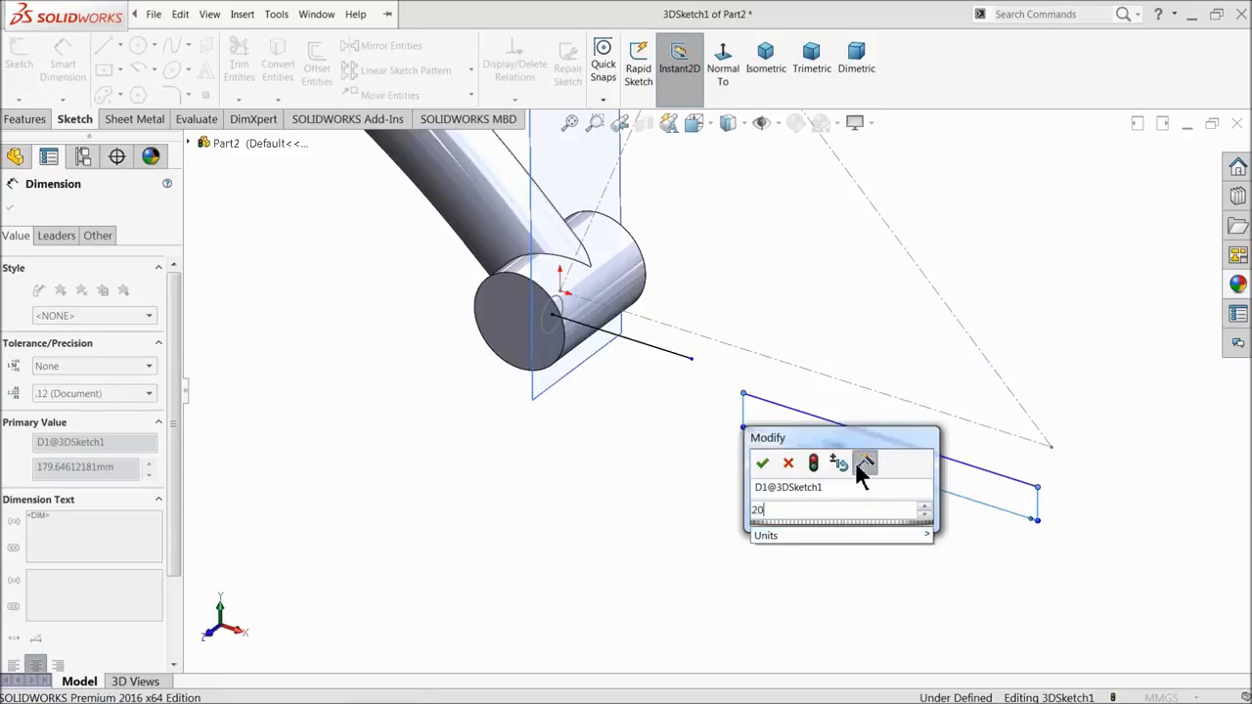
text(7.)
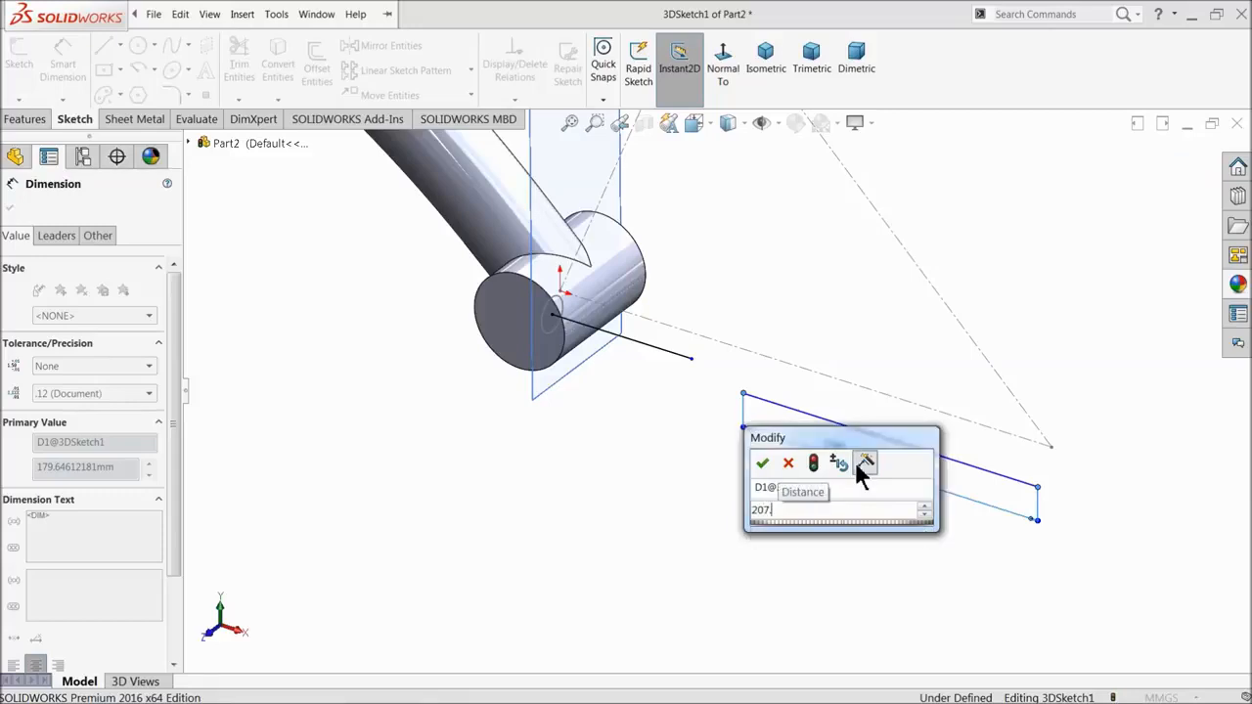
text(45)
key(Return)
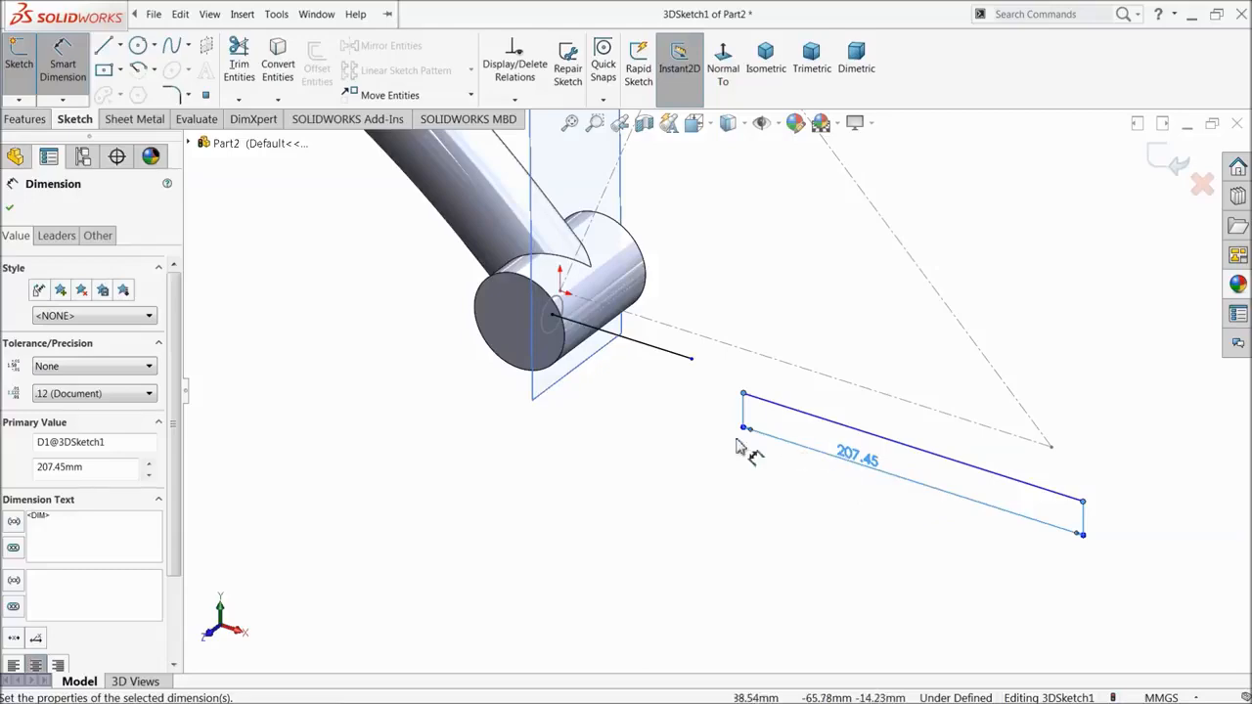
click(689, 437)
- Finish dimensioning and shift the 207.45 mm line sideways, toward the side where the circle profile lies
middle_drag(693, 433, 637, 424)
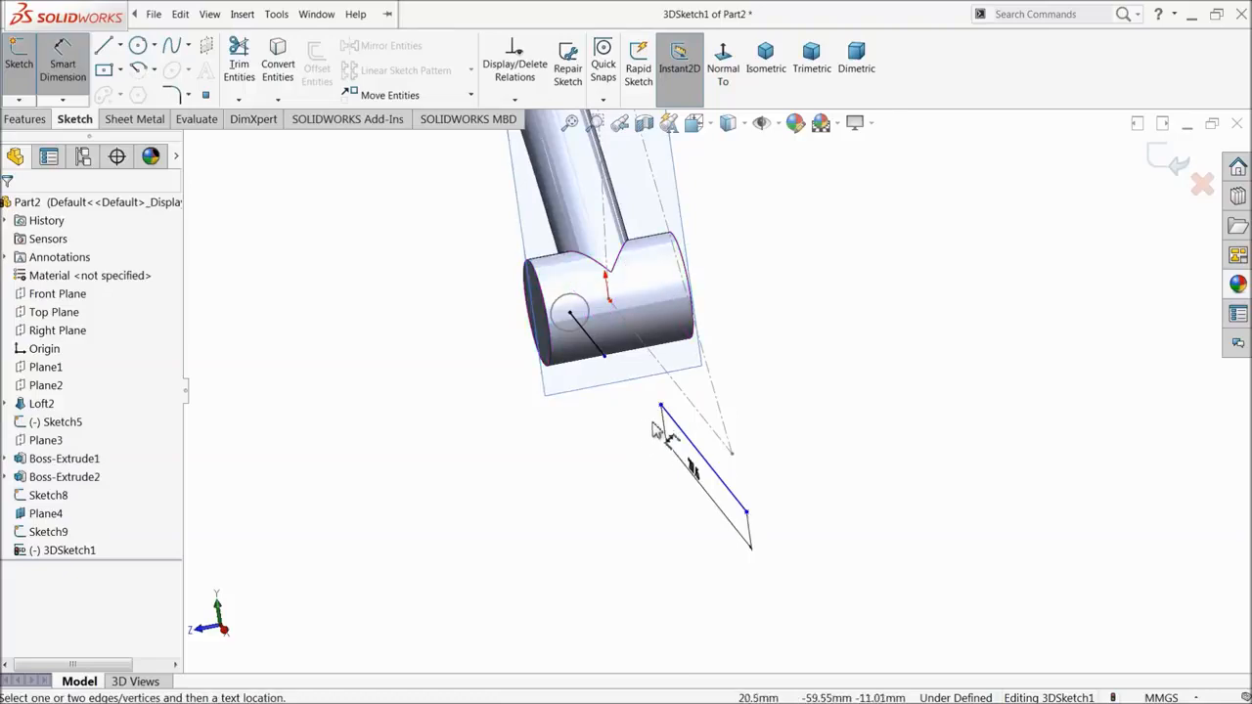
click(62, 61)
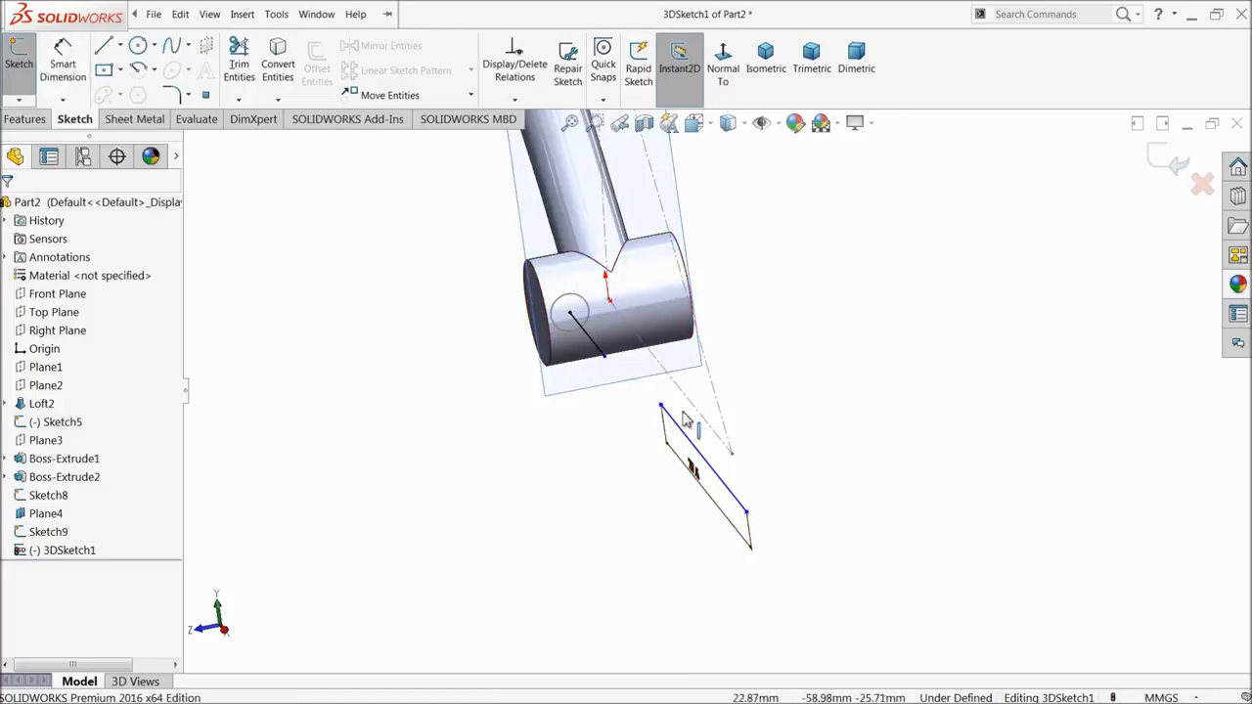
drag(663, 411, 616, 396)
click(823, 384)
mouse_move(822, 373)
middle_down()
mouse_move(806, 372)
mouse_move(827, 366)
mouse_move(823, 383)
middle_up()
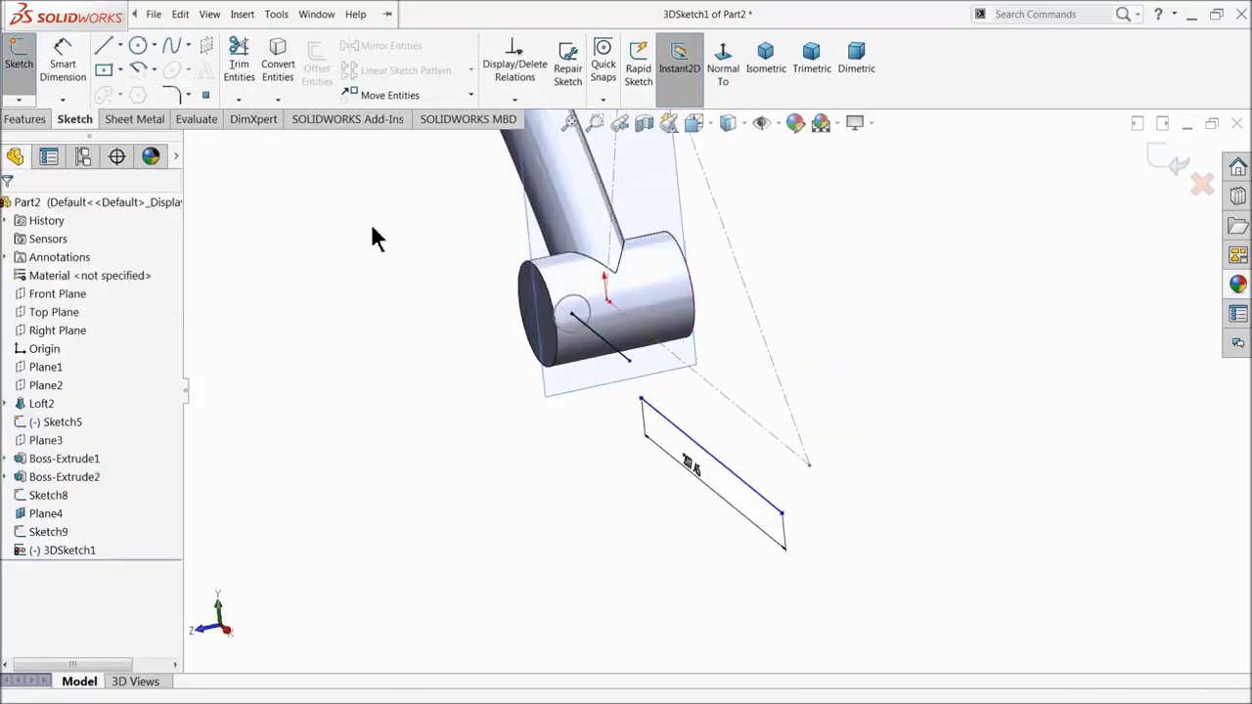
- Set the distance between the 207.45 mm line and the triangle's lower construction line to 60 mm
click(58, 74)
scroll(654, 373, down, 1)
scroll(656, 375, down, 1)
click(682, 456)
click(754, 398)
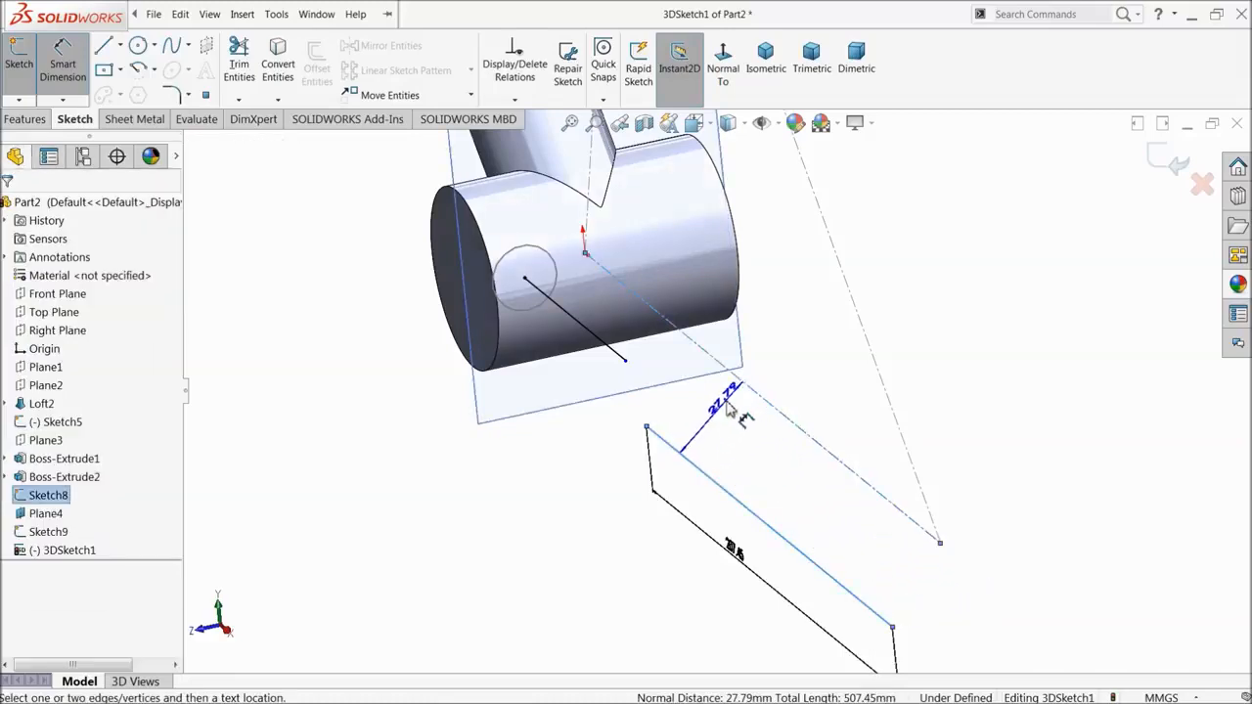
click(717, 409)
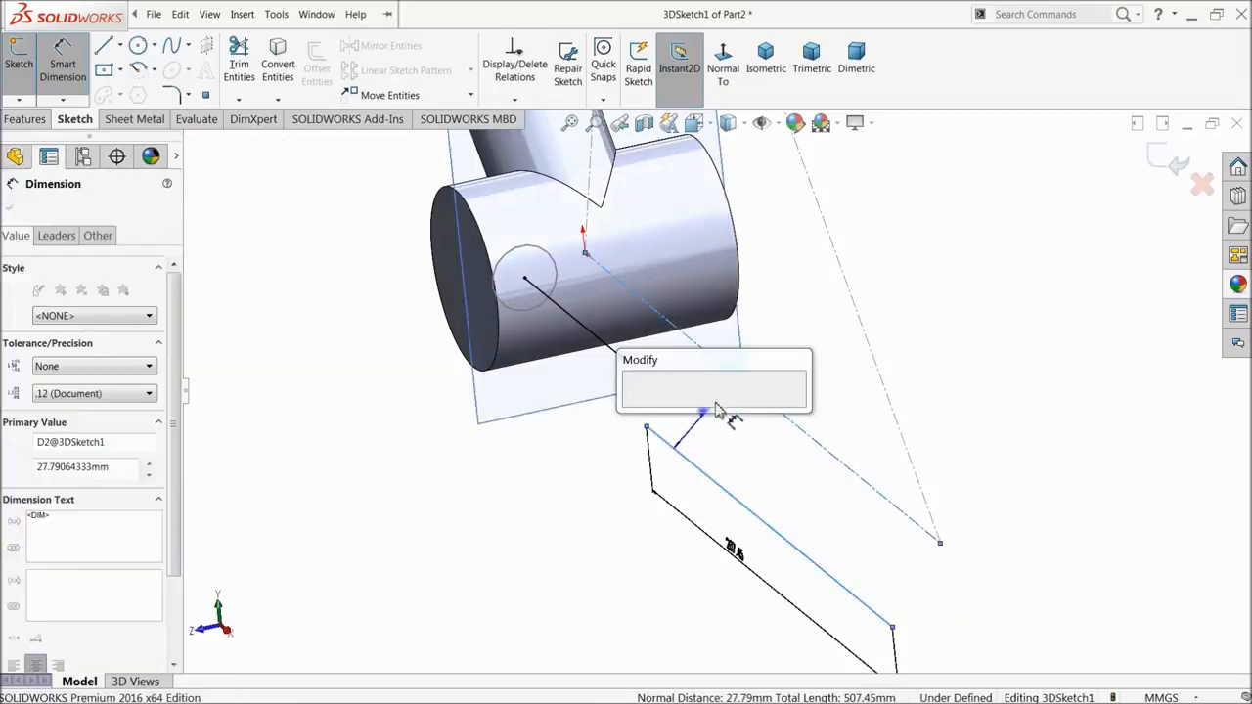
text(60)
key(Return)
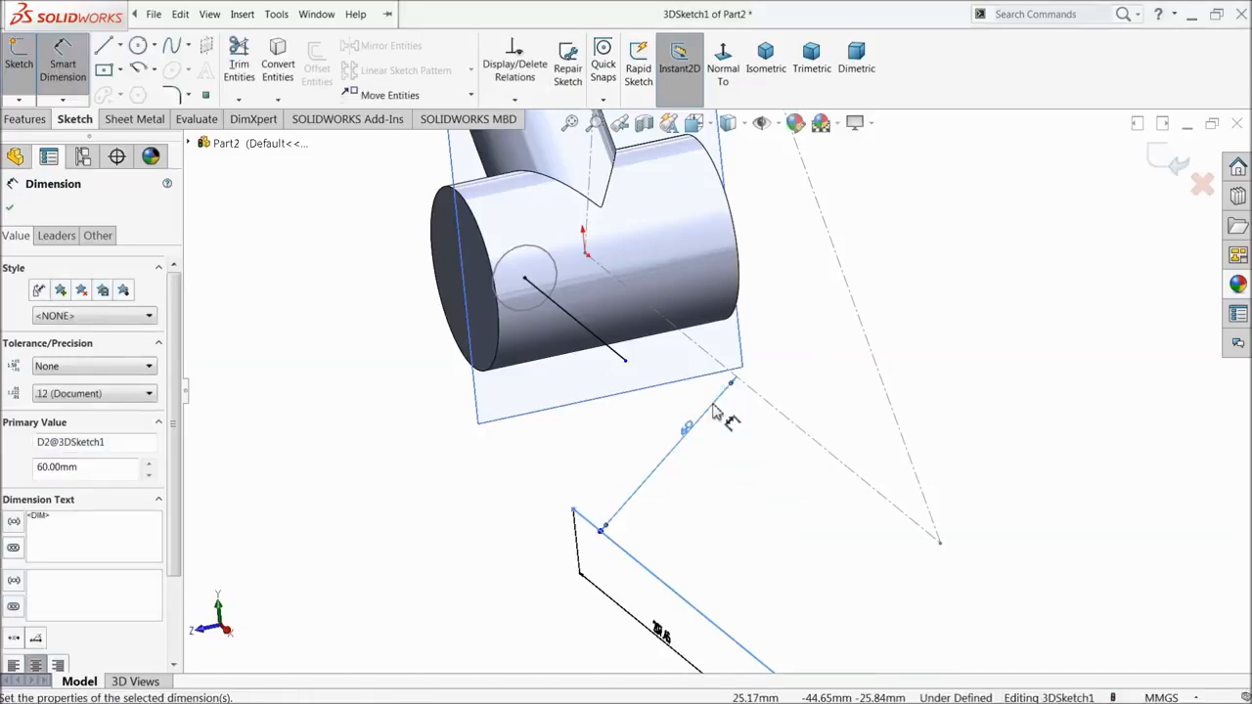
scroll(627, 440, up, 2)
middle_drag(624, 434, 625, 403)
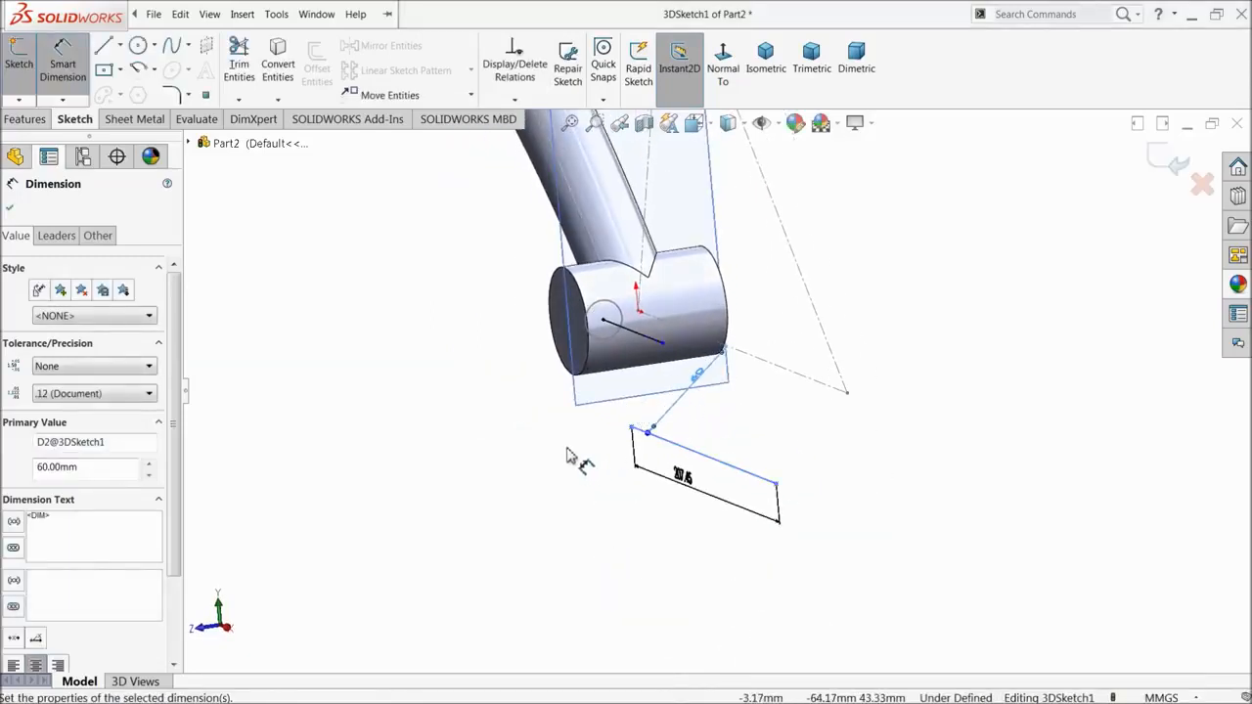
key(Escape)
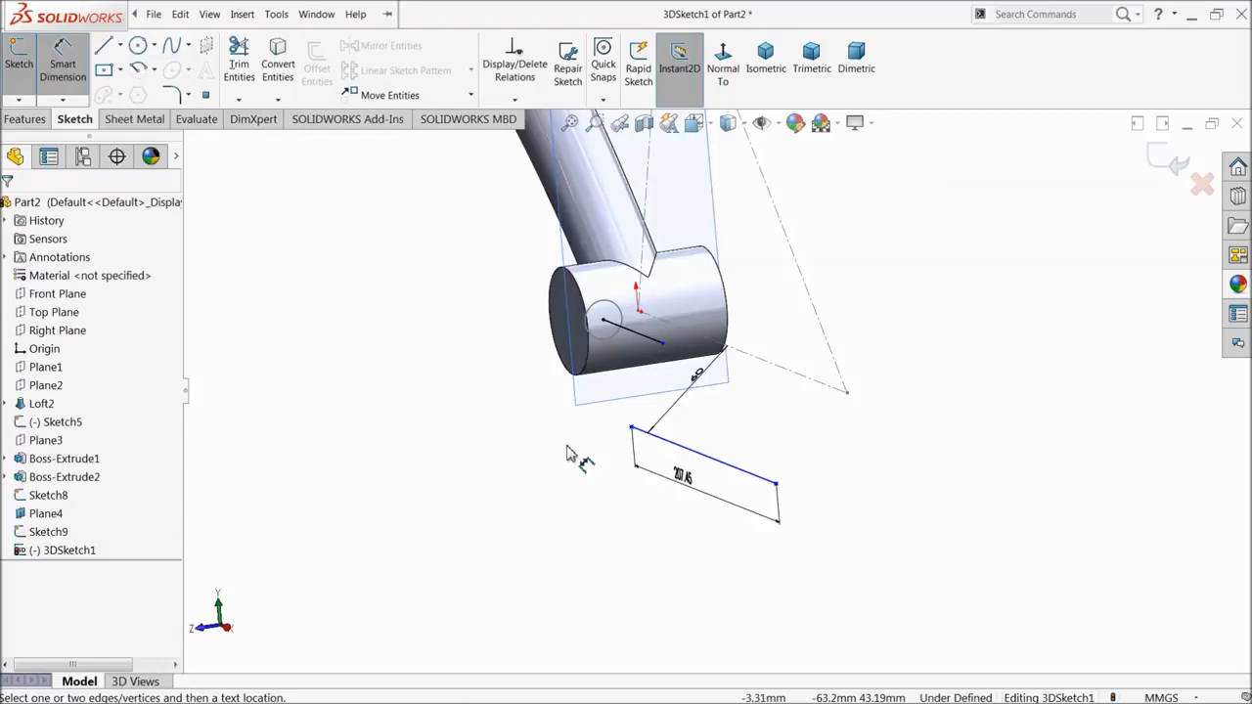
- Set the vertical distance between the 207.45 mm line's near endpoint and the circle's center to 7.5 mm
click(632, 429)
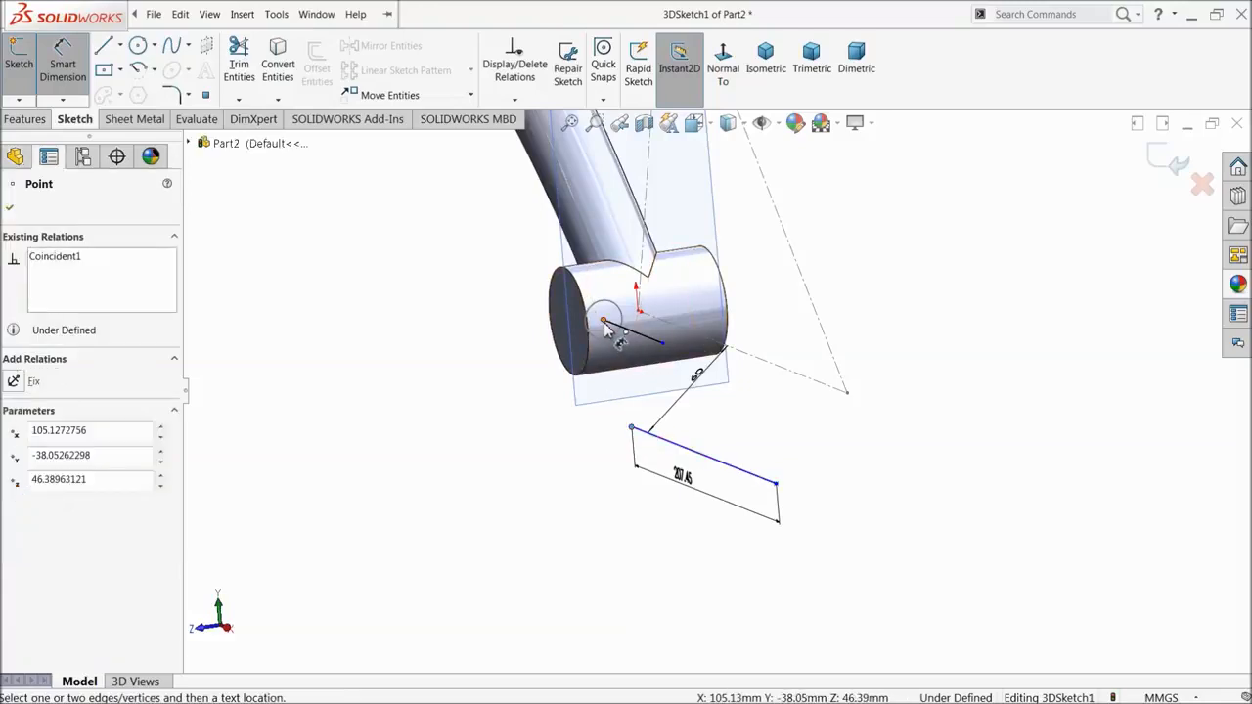
click(604, 320)
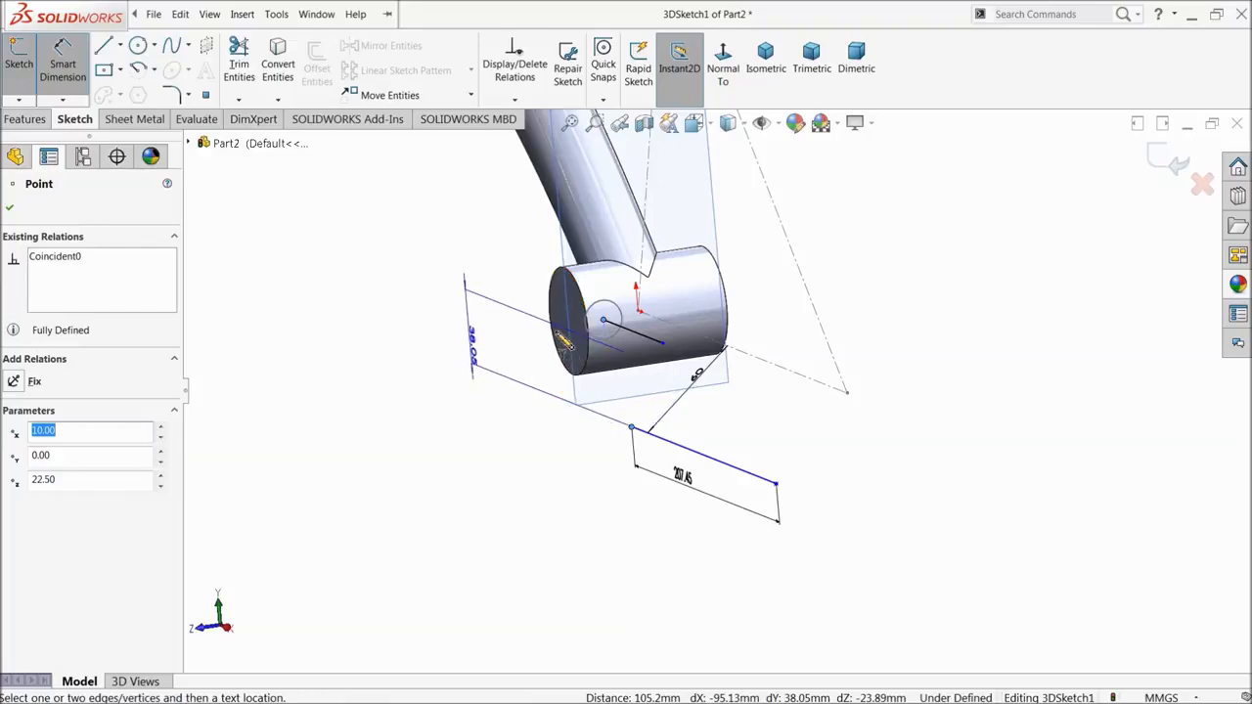
click(563, 340)
text(7.5)
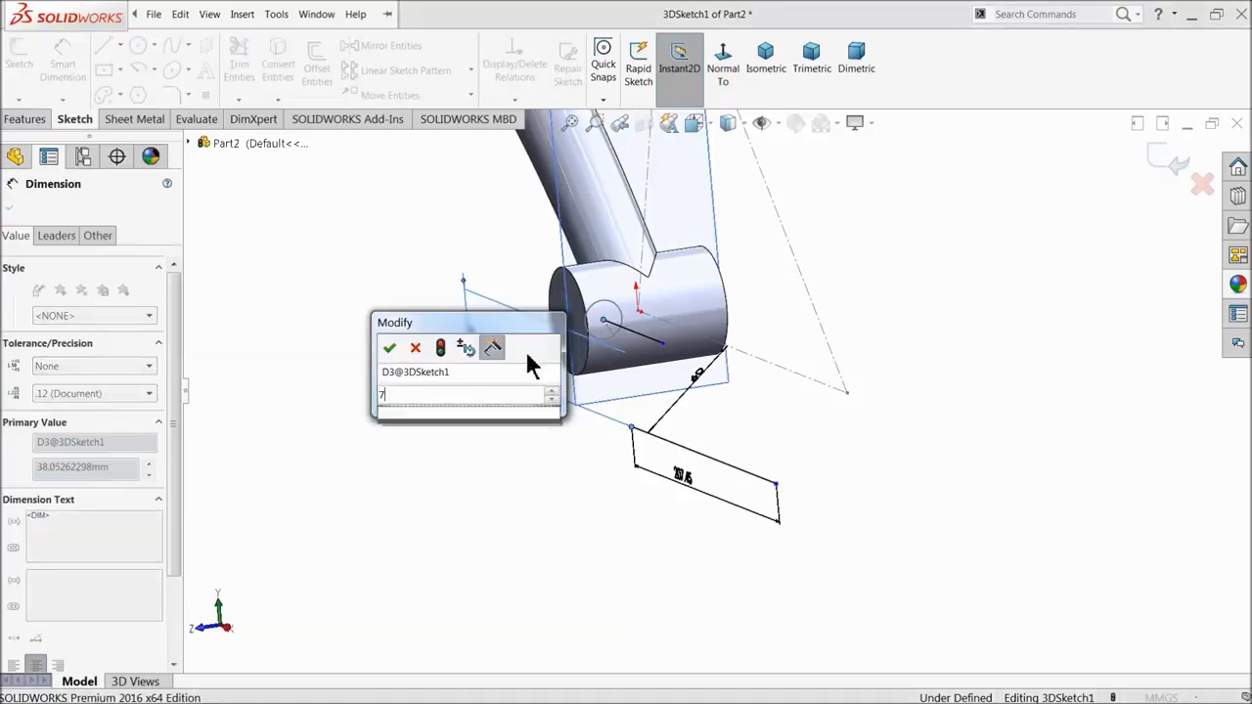
key(Return)
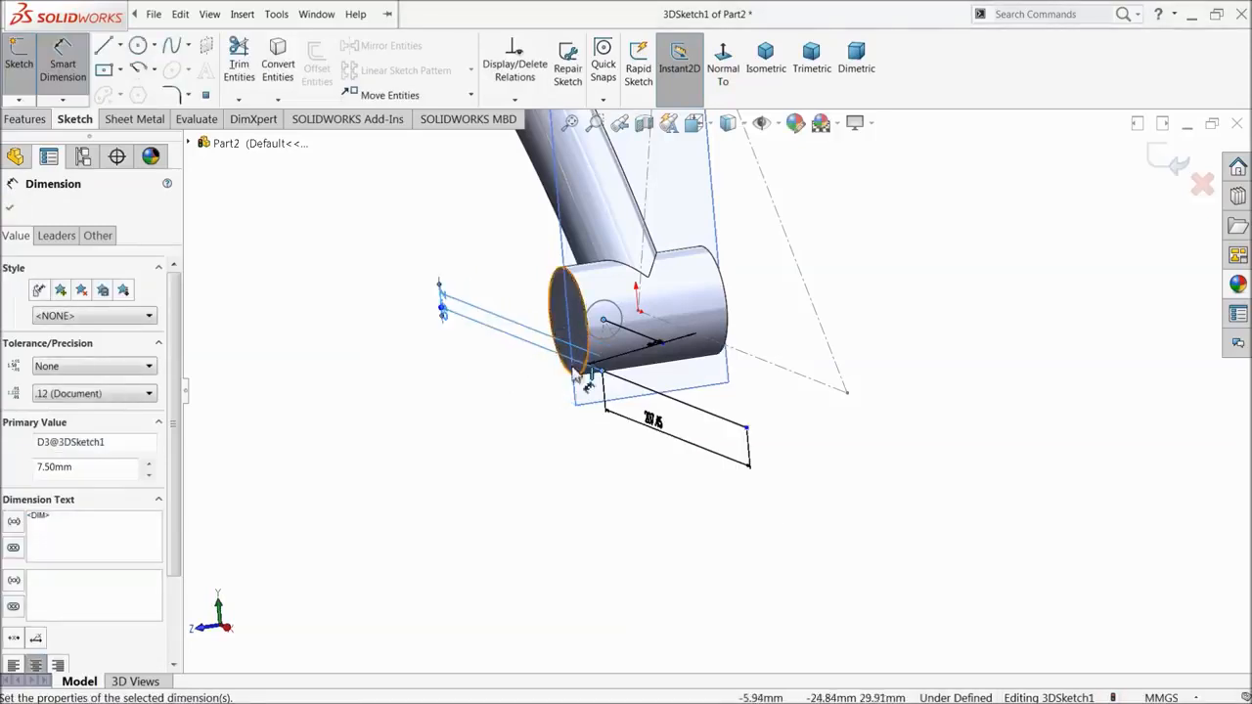
middle_drag(657, 413, 640, 517)
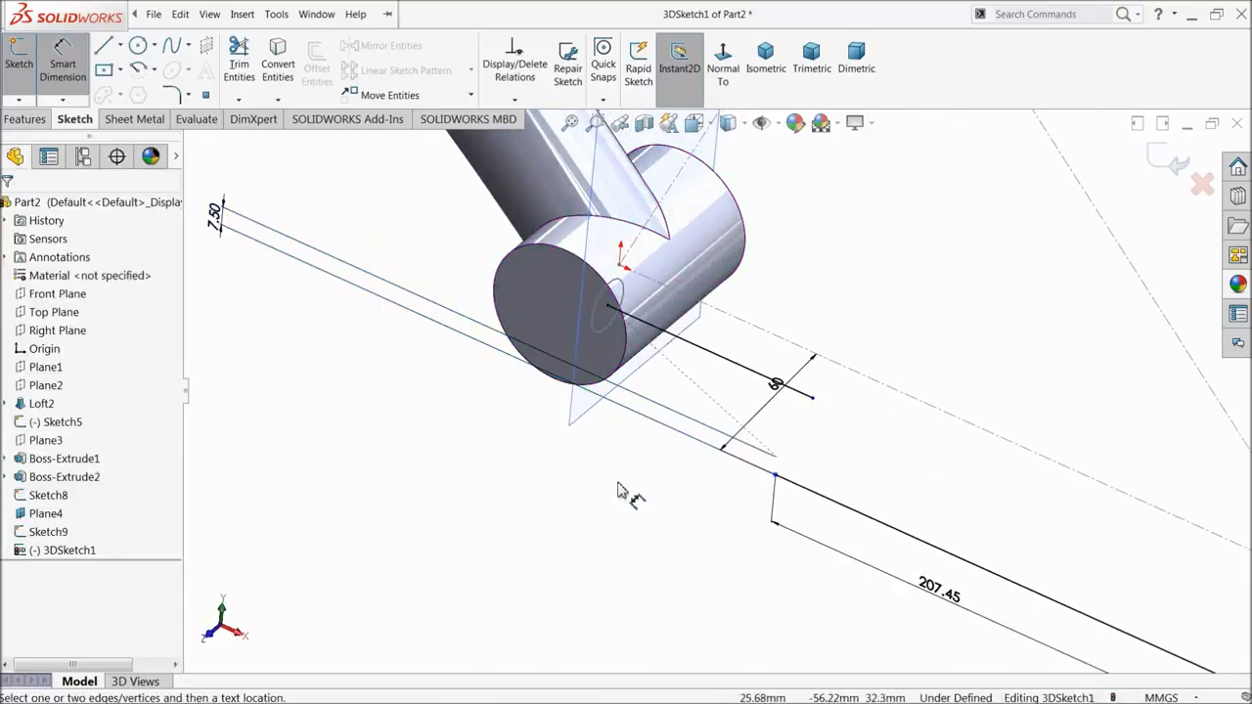
- Set the lengthwise distance between the circle's center and the 207.45 mm line's near endpoint to 125 mm
click(607, 307)
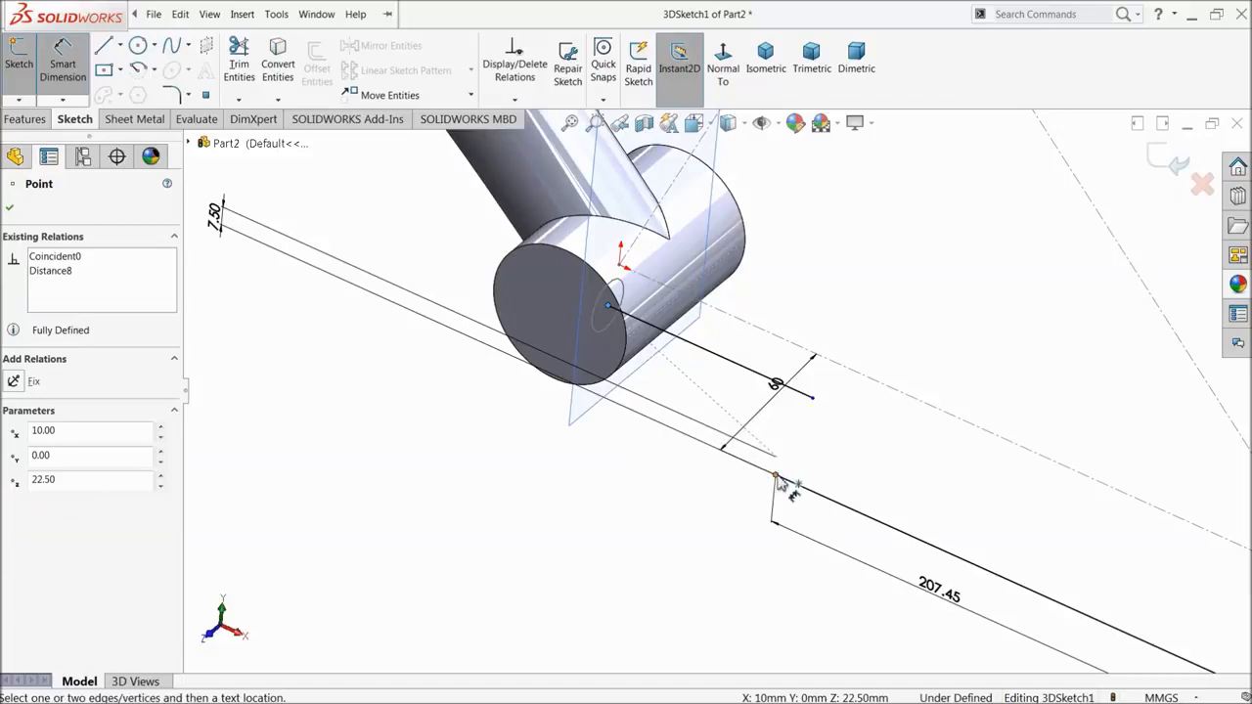
click(776, 477)
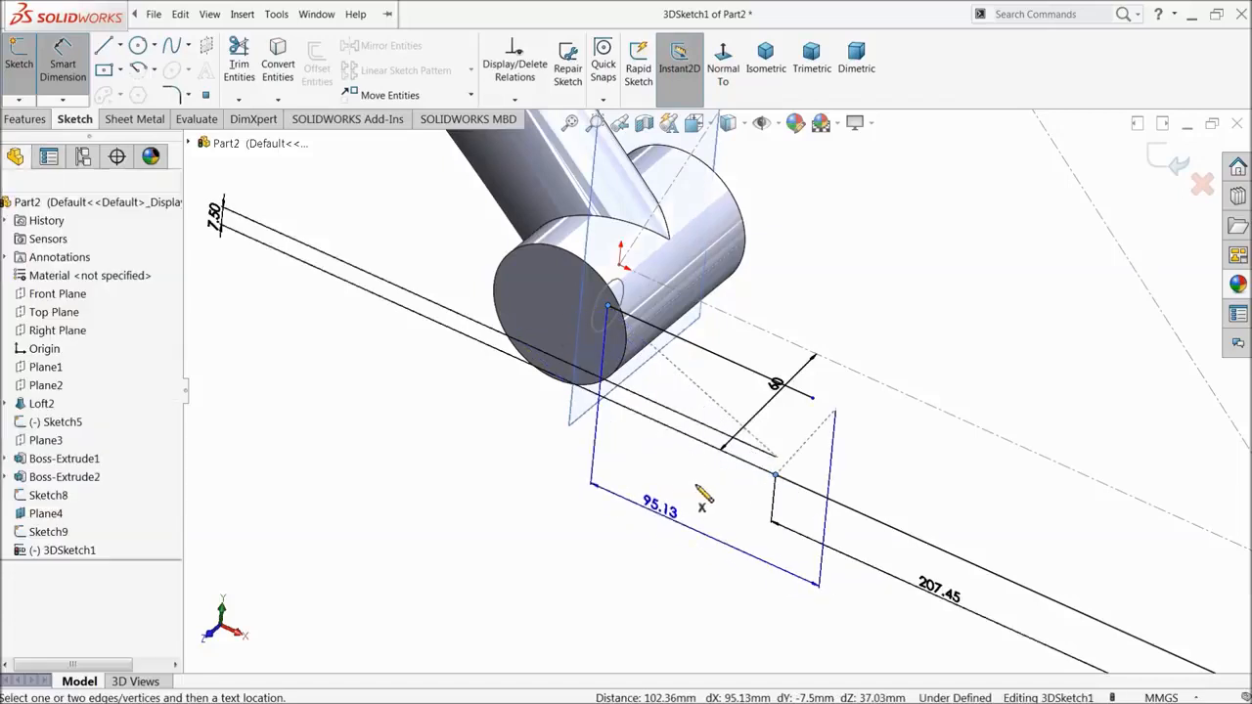
click(697, 486)
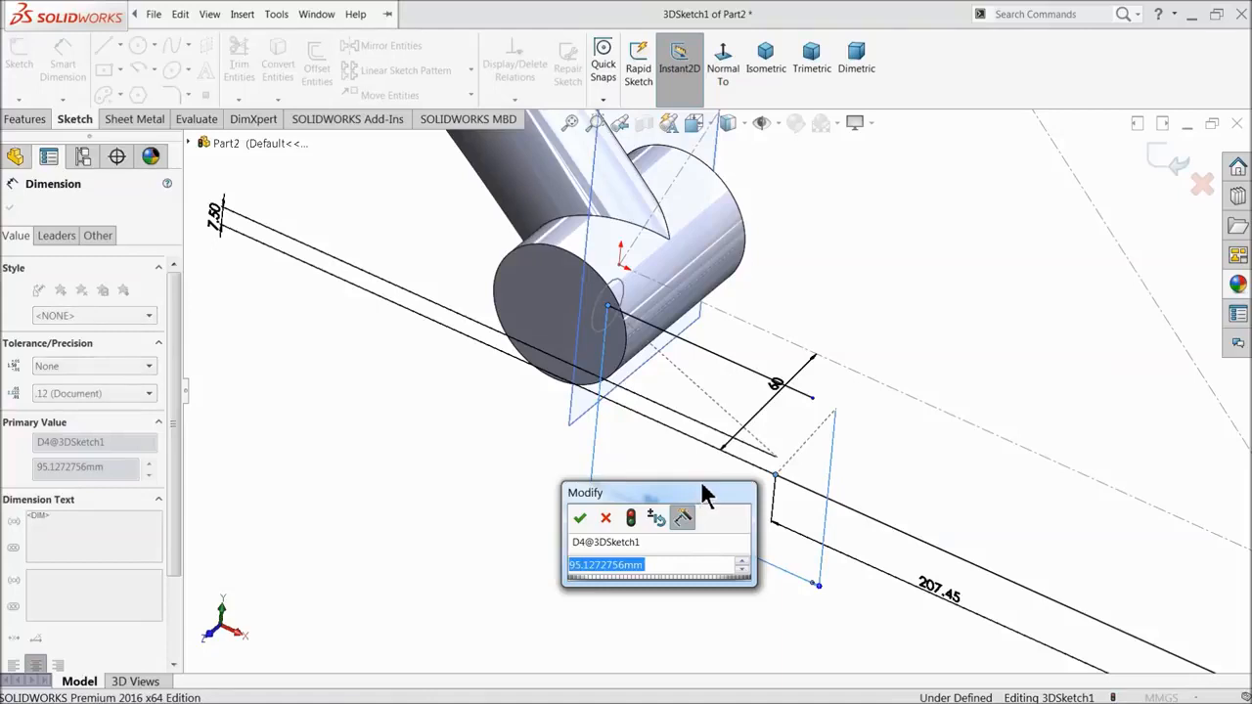
text(125)
key(Return)
mouse_move(768, 494)
middle_down()
mouse_move(822, 531)
mouse_move(796, 547)
mouse_move(760, 506)
mouse_move(763, 414)
mouse_move(718, 400)
mouse_move(690, 420)
mouse_move(620, 420)
mouse_move(696, 419)
mouse_move(620, 411)
mouse_move(754, 480)
middle_up()
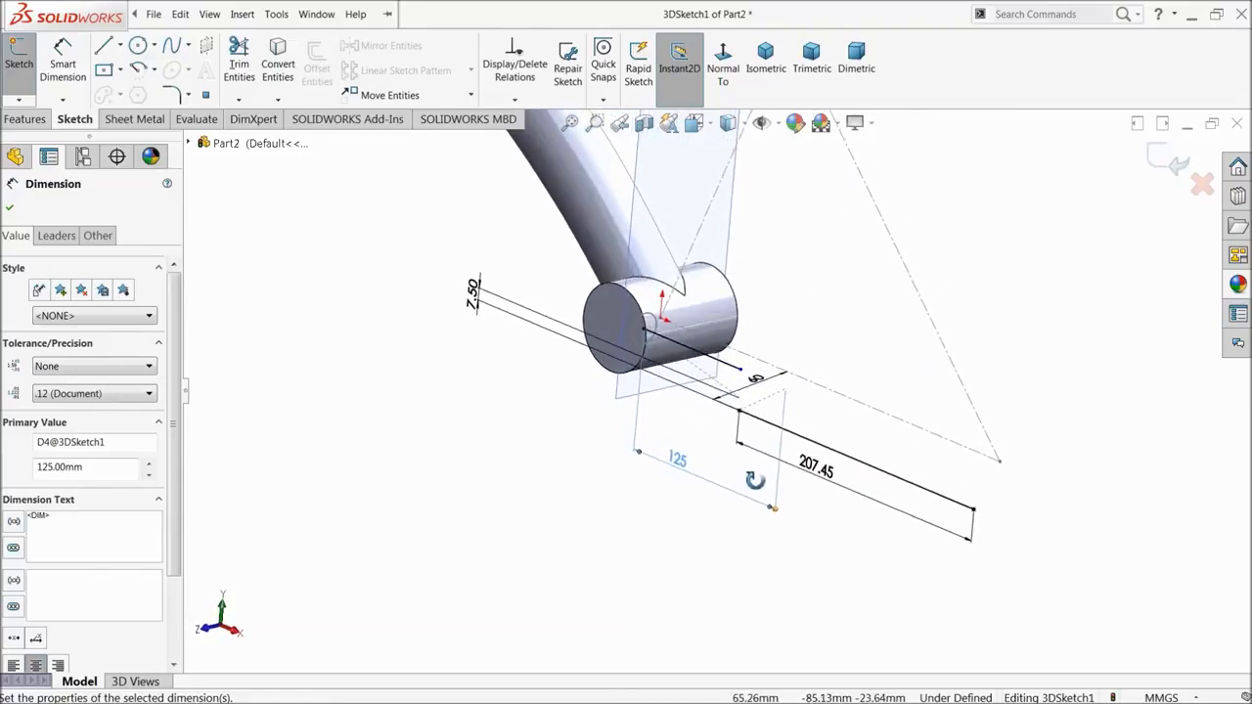
- Try to reverse the 7.5 mm vertical dimension by giving it the value -7.5
double_click(474, 293)
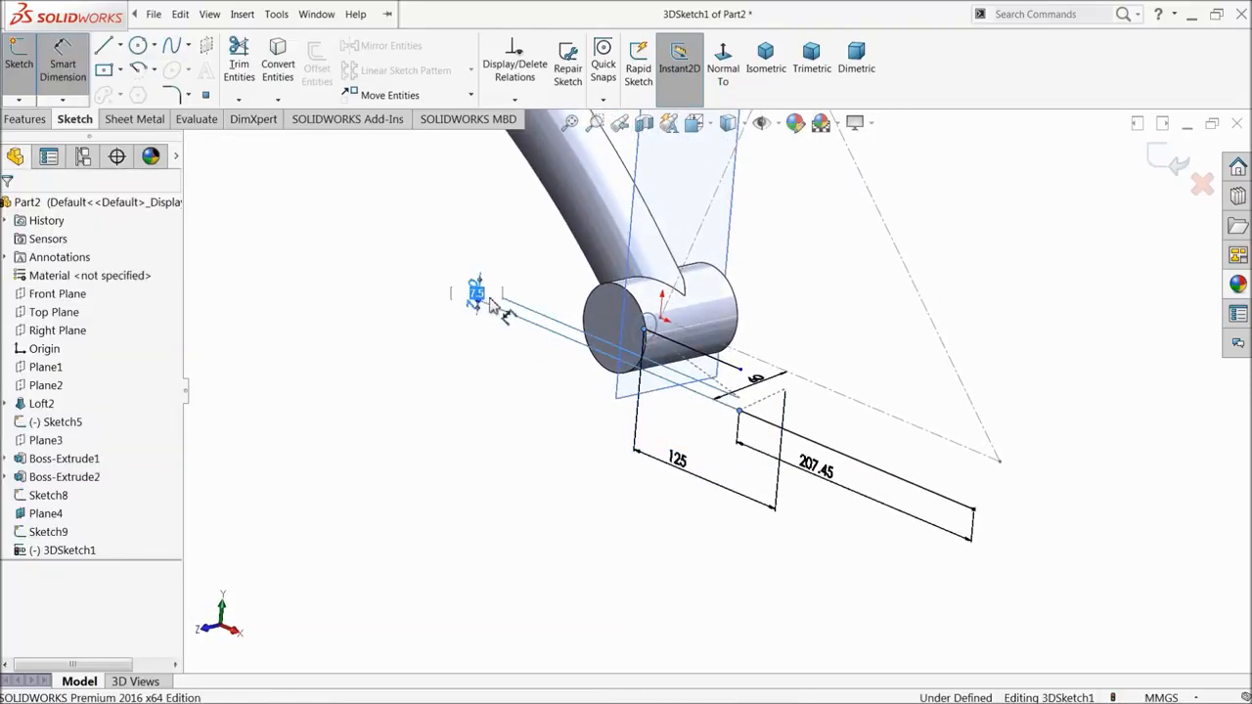
text(-7.5)
key(Return)
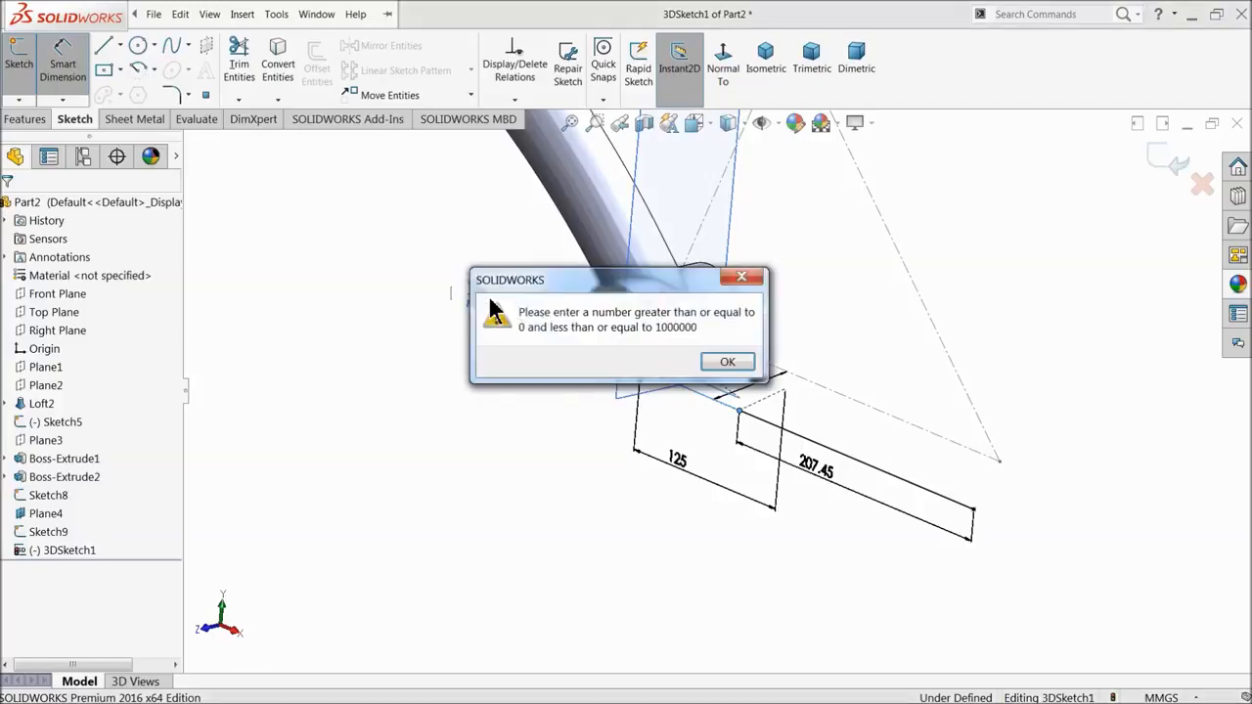
click(732, 364)
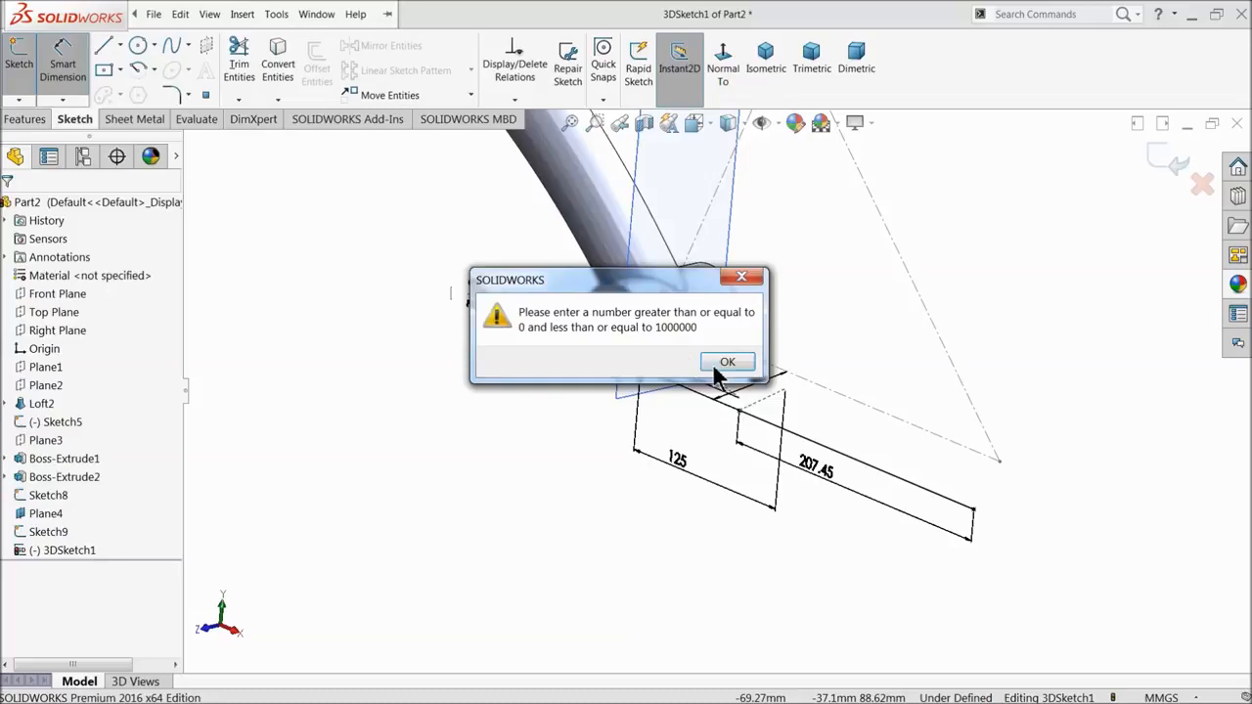
click(726, 362)
click(473, 303)
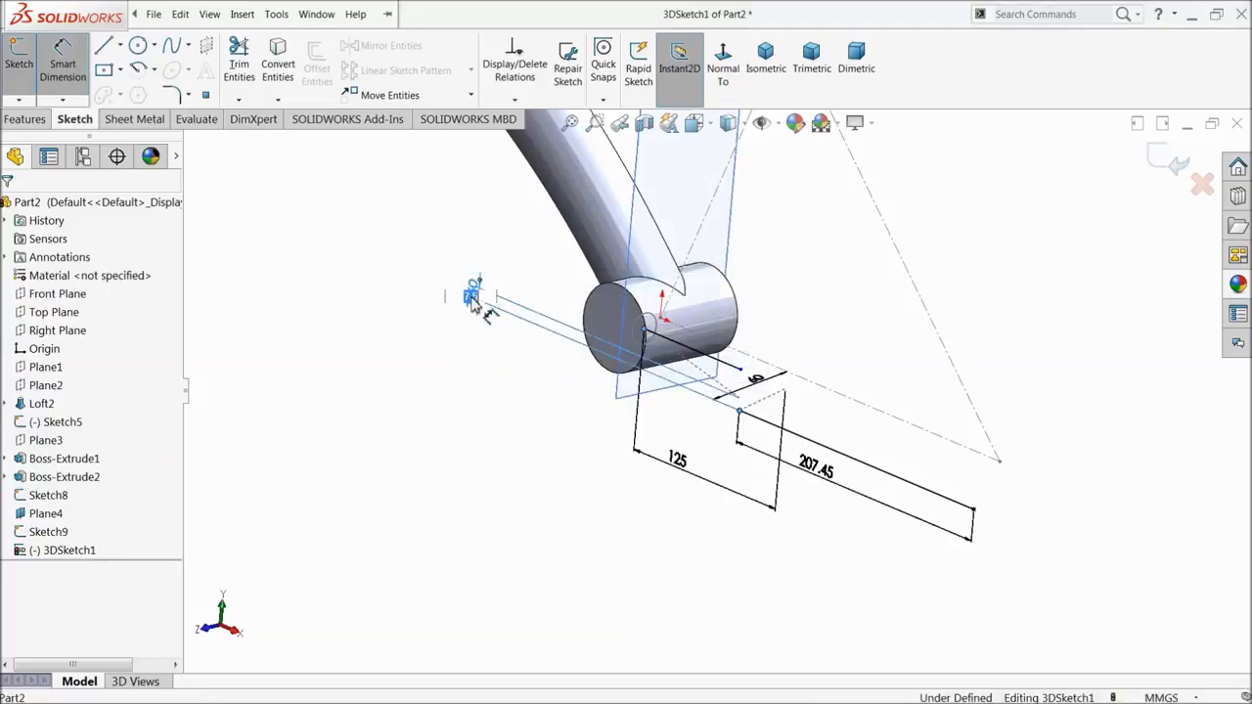
click(354, 270)
click(82, 70)
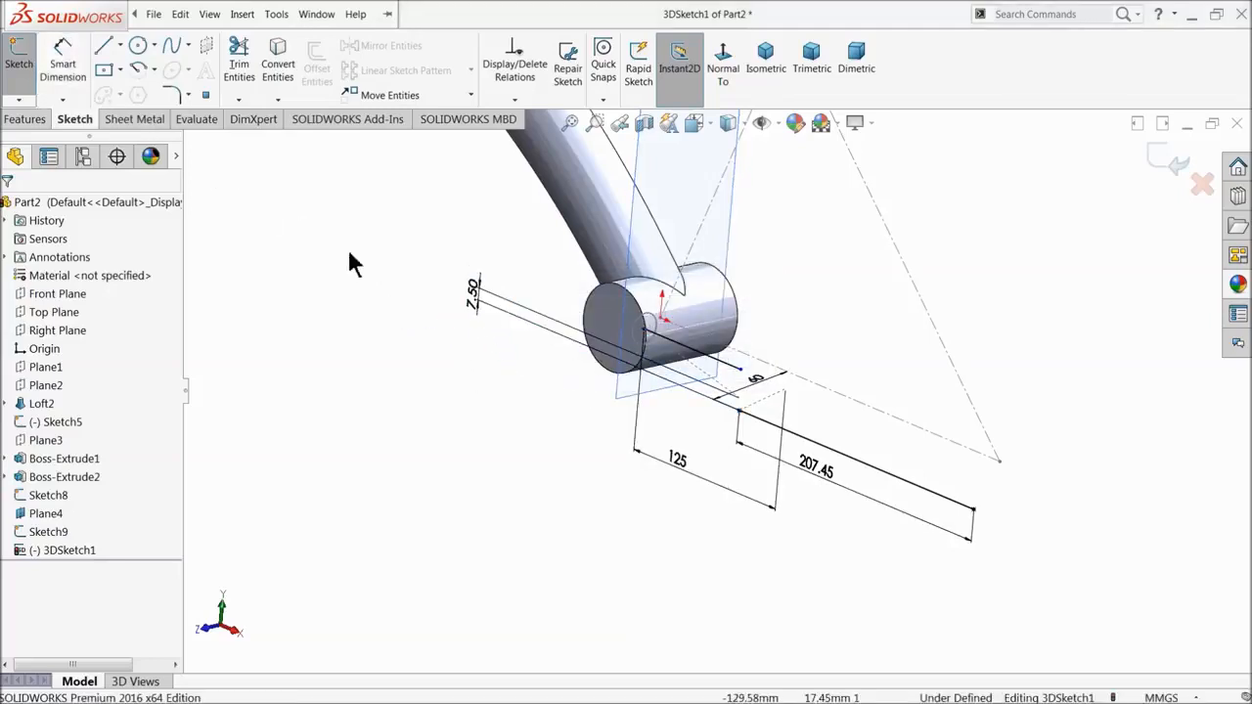
click(477, 302)
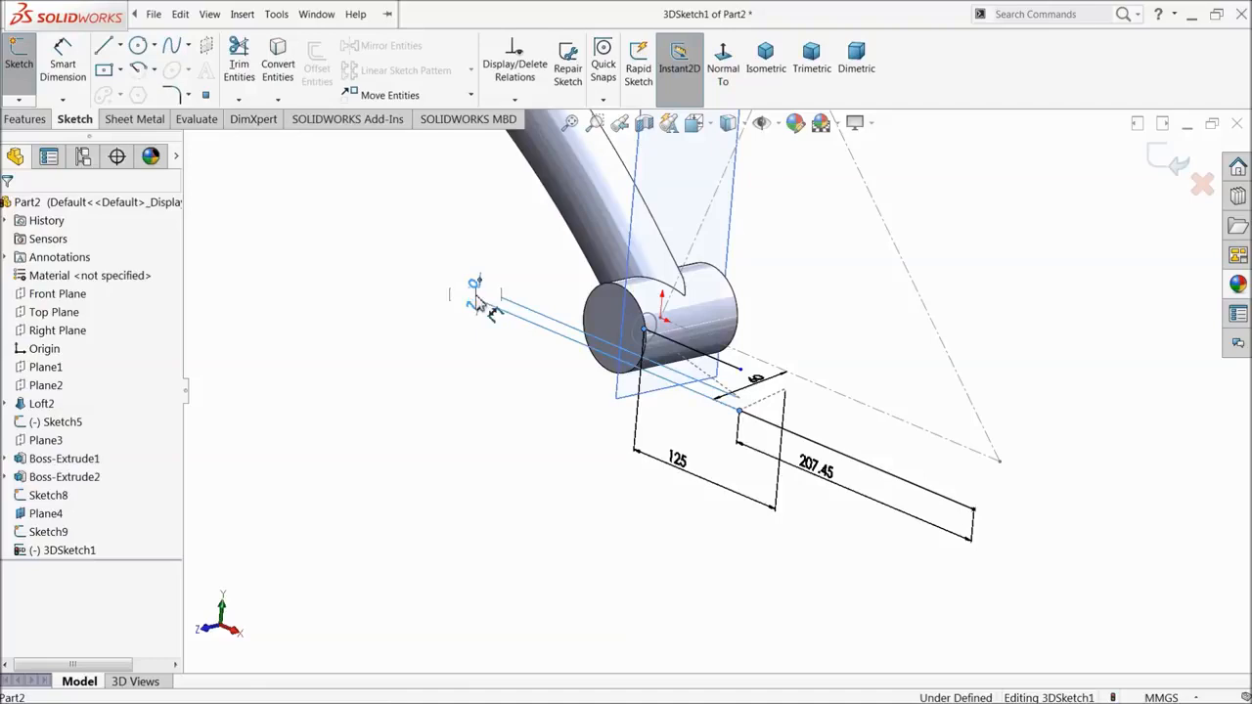
click(721, 358)
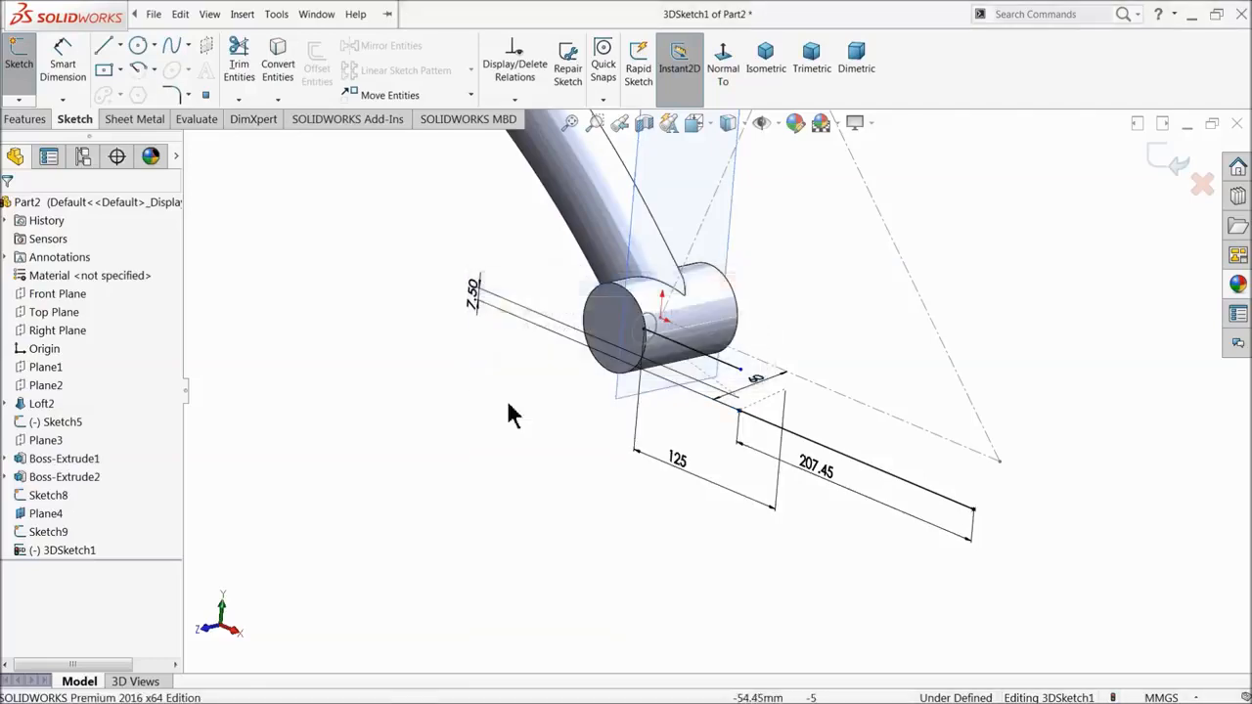
- Delete the 7.5 mm vertical dimension and move the 207.45 mm line's near end up above the level of the circle's center
scroll(410, 352, down, 2)
click(529, 329)
click(530, 329)
key(Delete)
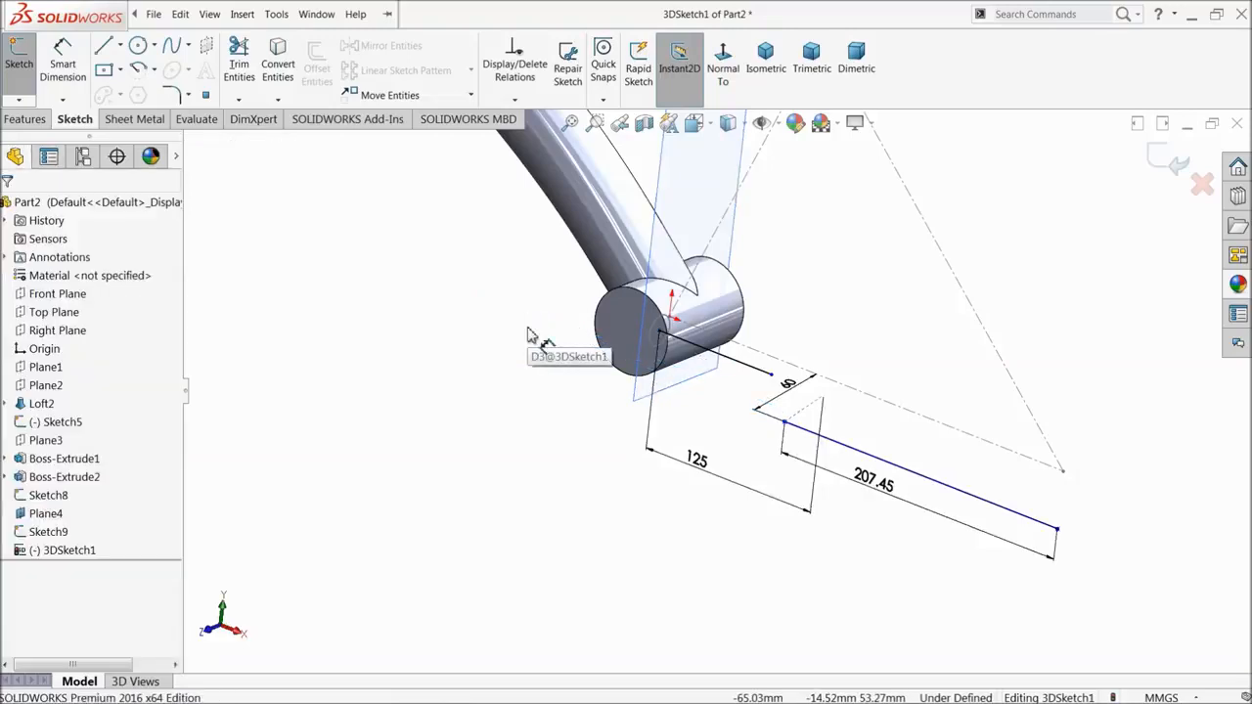
mouse_move(780, 436)
middle_down()
mouse_move(800, 374)
mouse_move(818, 366)
middle_up()
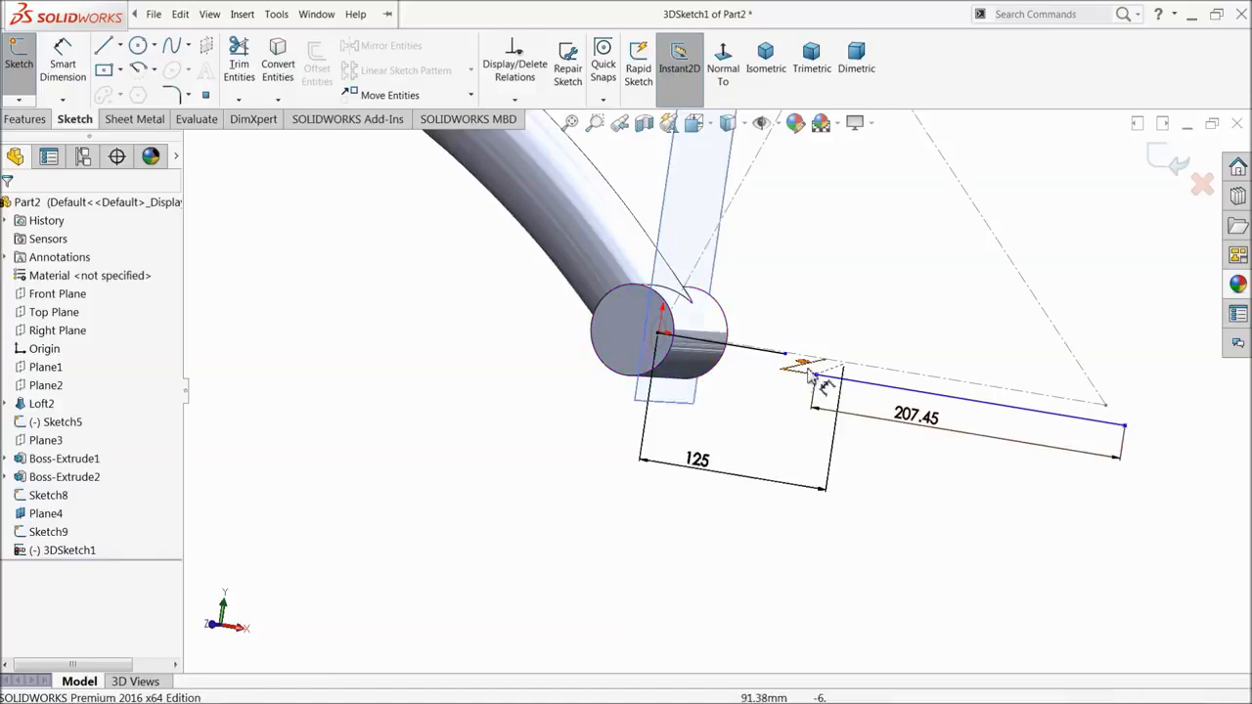
scroll(818, 365, down, 2)
click(768, 384)
drag(767, 384, 777, 313)
click(746, 278)
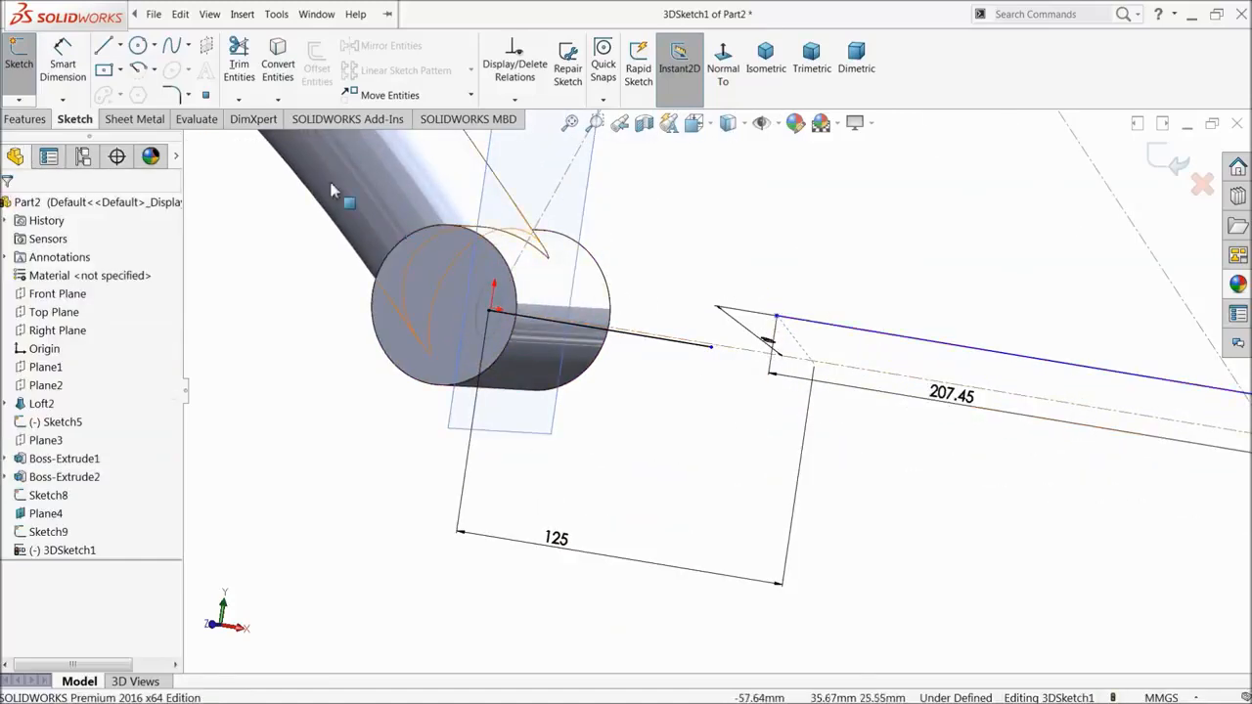
- Dimension the vertical distance between the circle's center and the raised line's near endpoint as 7.5 mm
click(63, 61)
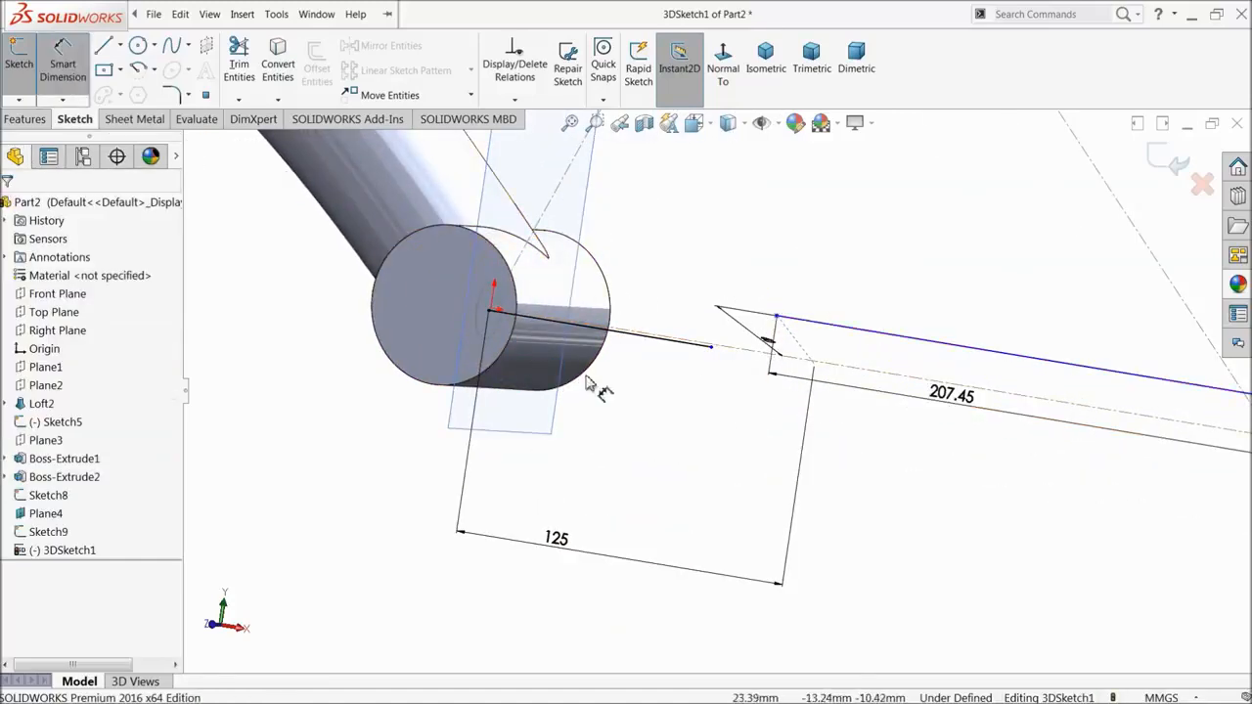
click(491, 311)
click(778, 317)
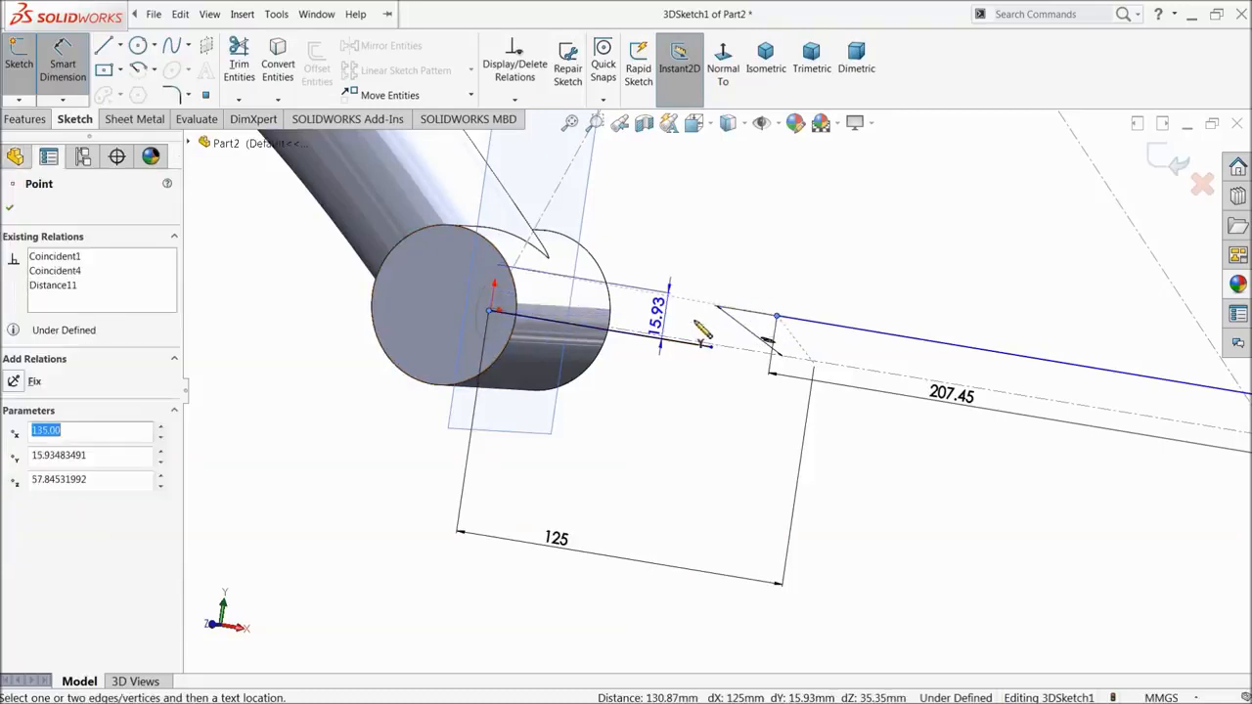
click(767, 458)
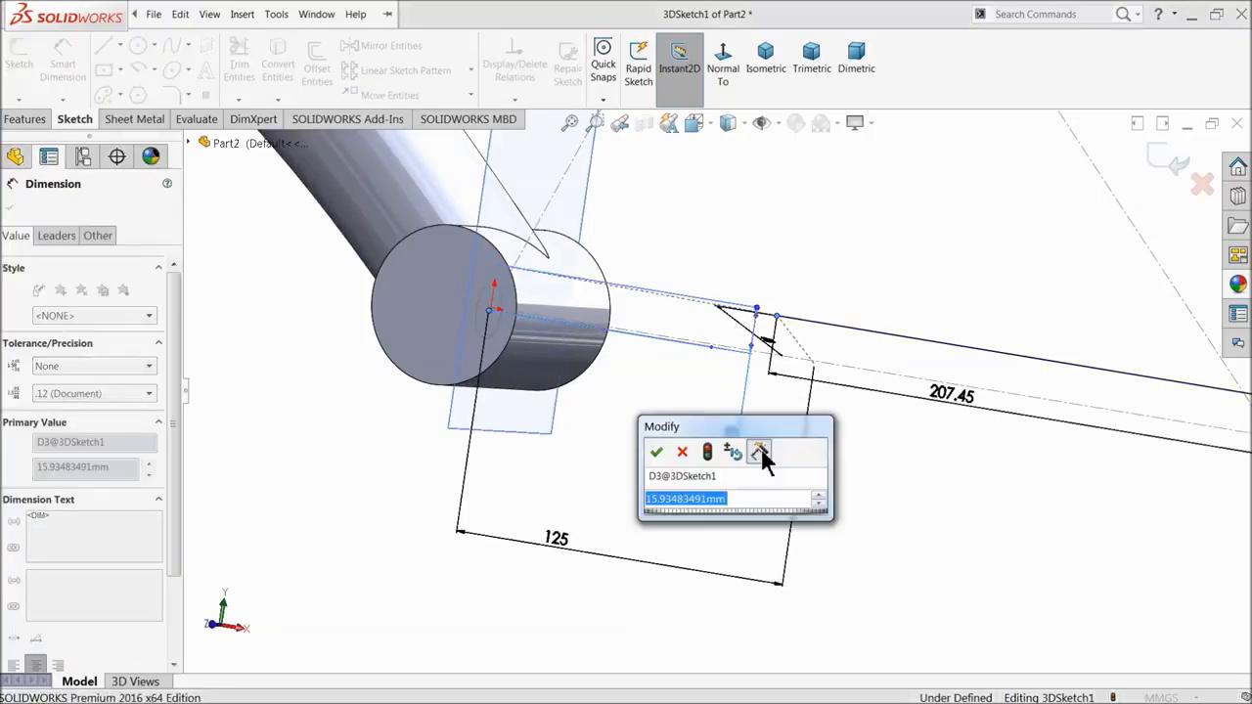
text(7.5)
key(Return)
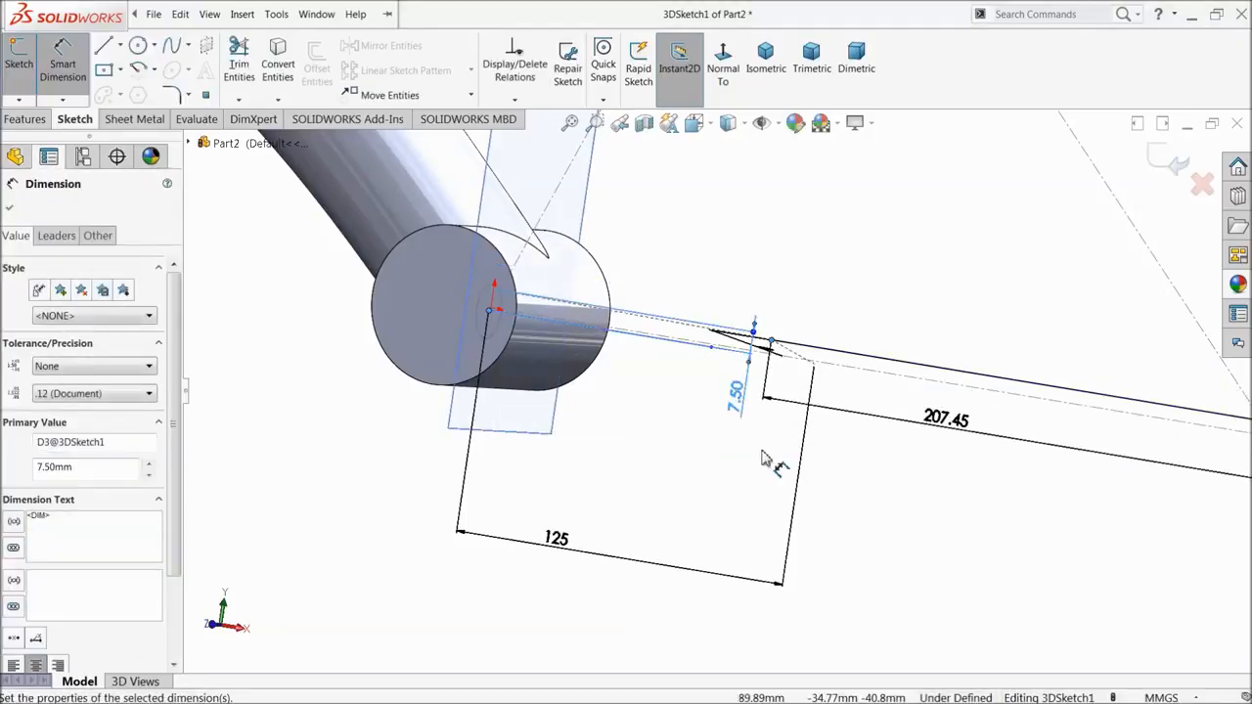
click(8, 206)
- Draw a line connecting the free end of the circle-center line to the near endpoint of the 207.45 mm line
scroll(712, 343, up, 4)
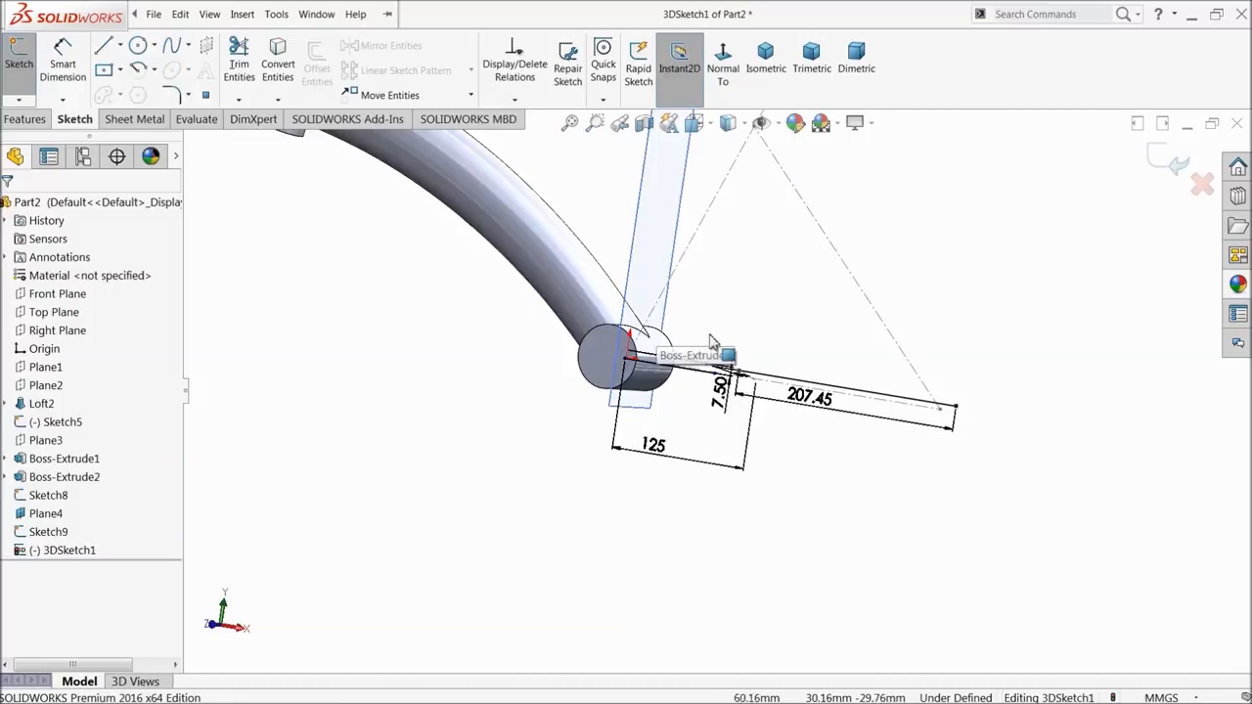
mouse_move(653, 476)
middle_down()
mouse_move(526, 476)
mouse_move(510, 524)
middle_up()
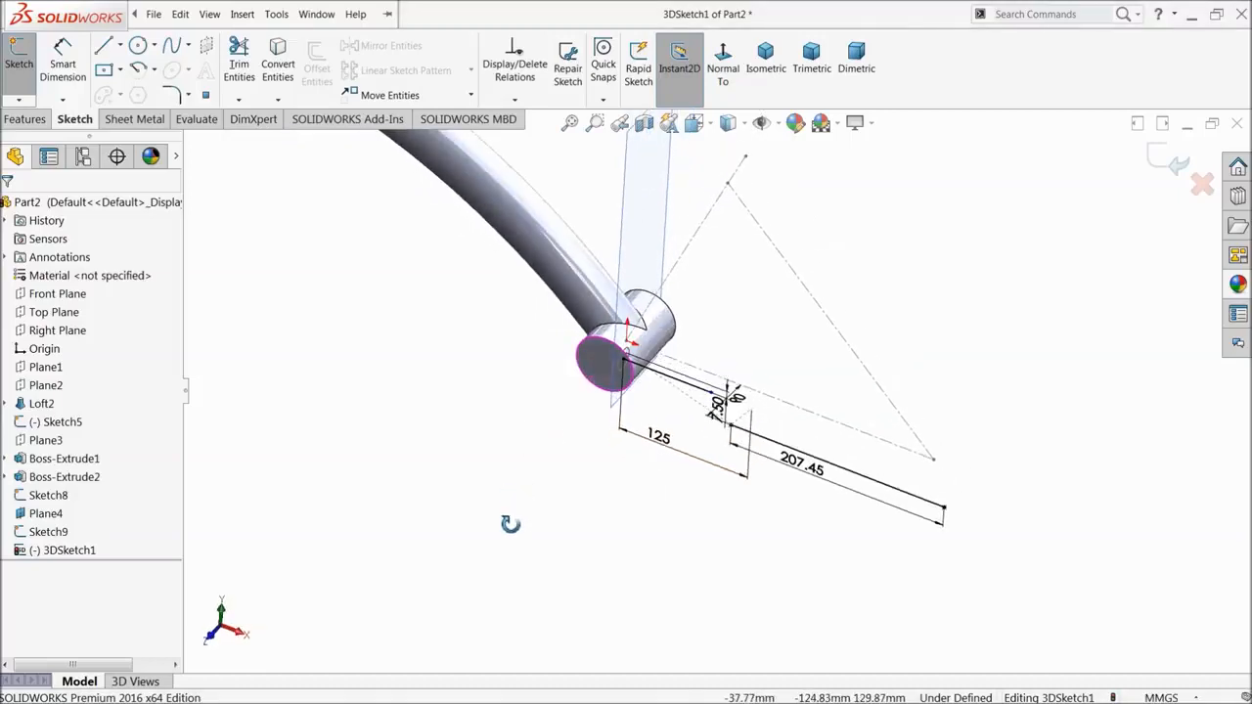
scroll(513, 520, down, 3)
scroll(734, 432, up, 3)
scroll(1025, 418, down, 3)
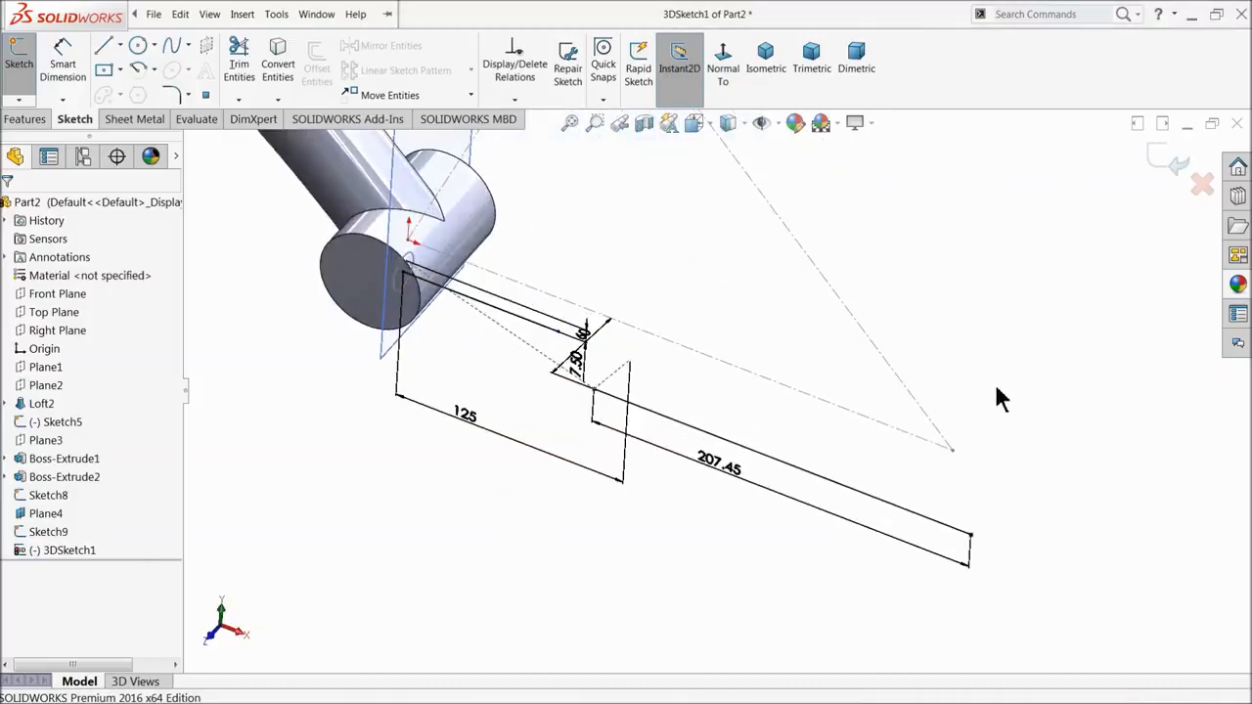
click(104, 47)
scroll(582, 391, down, 3)
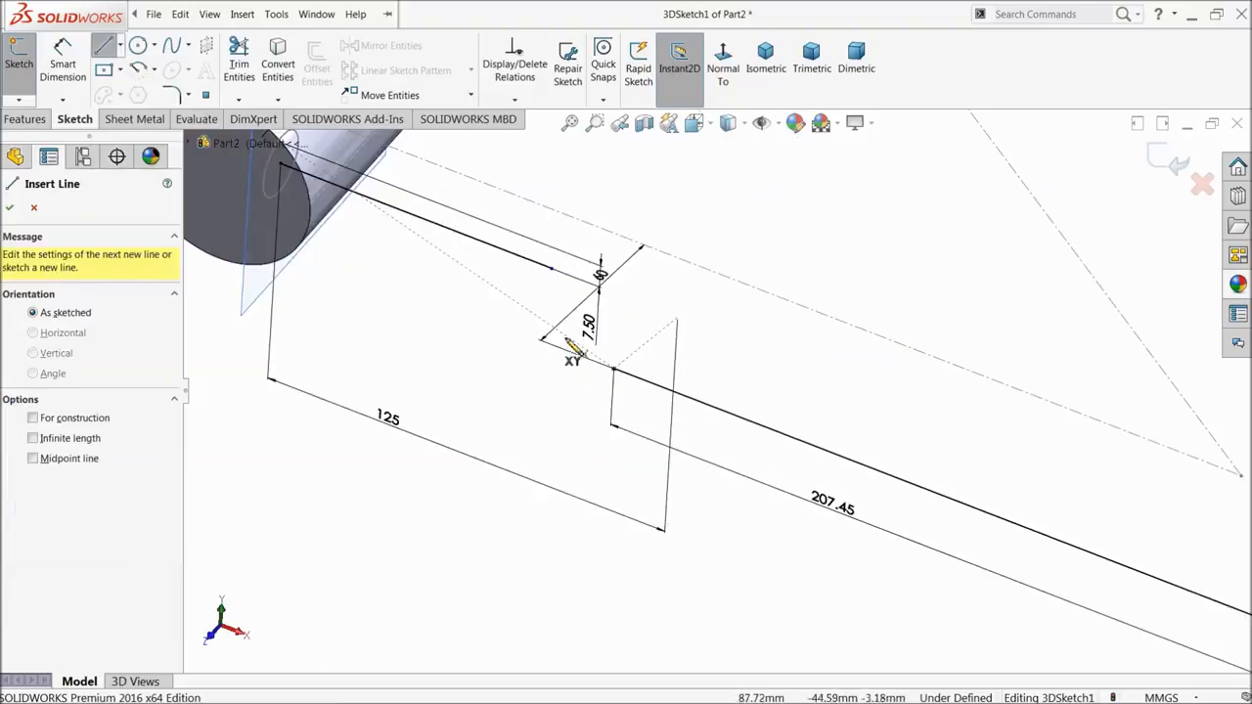
click(550, 267)
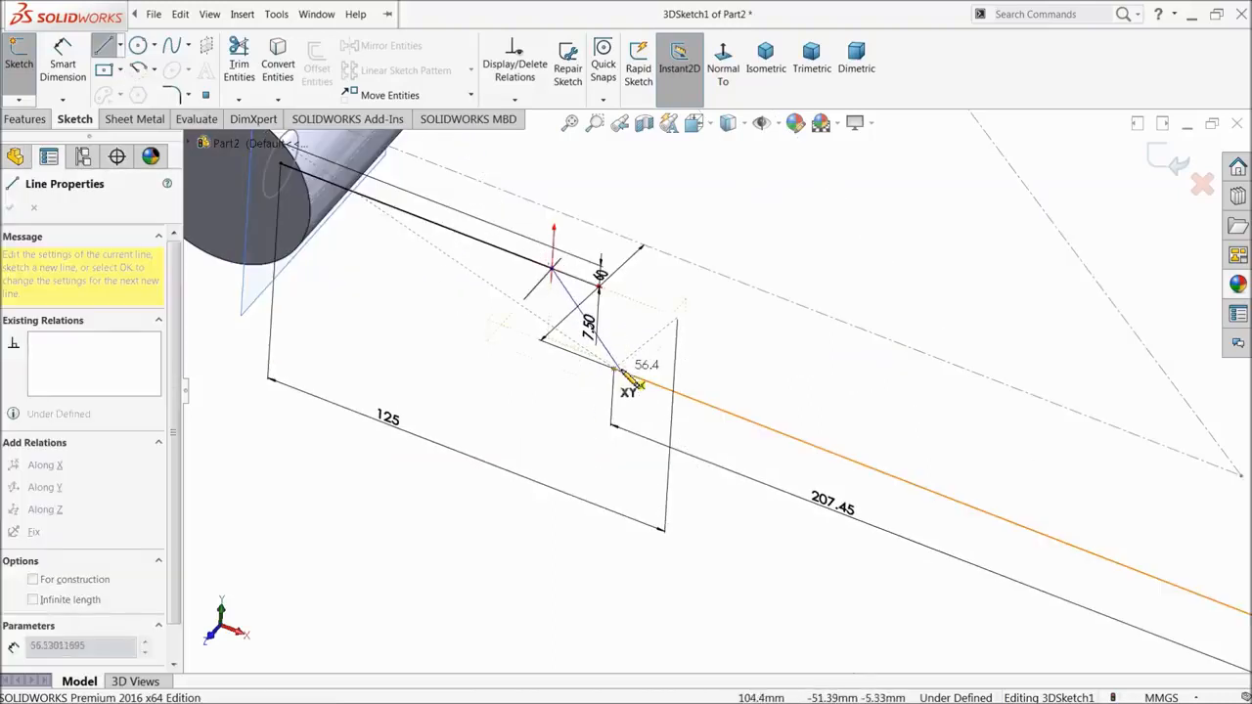
click(615, 370)
right_click(548, 411)
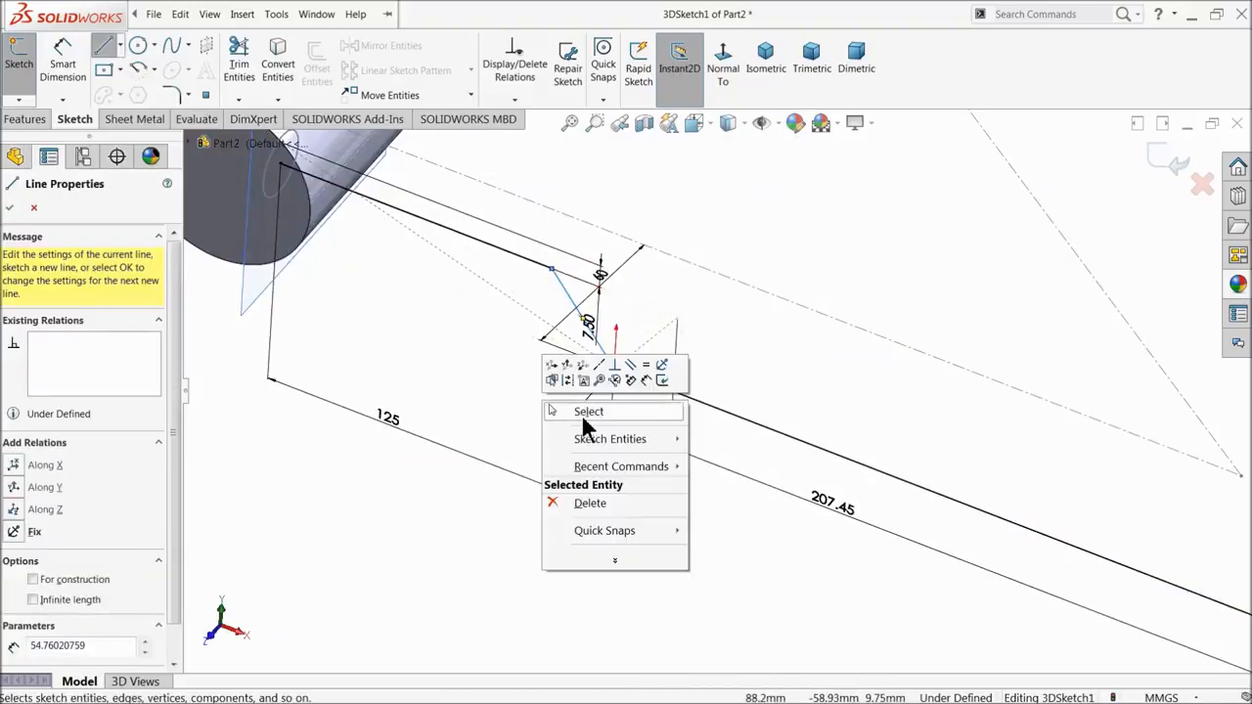
click(575, 412)
- Add a 15 mm sketch fillet at the corner between the circle-center line and the connecting line
click(172, 93)
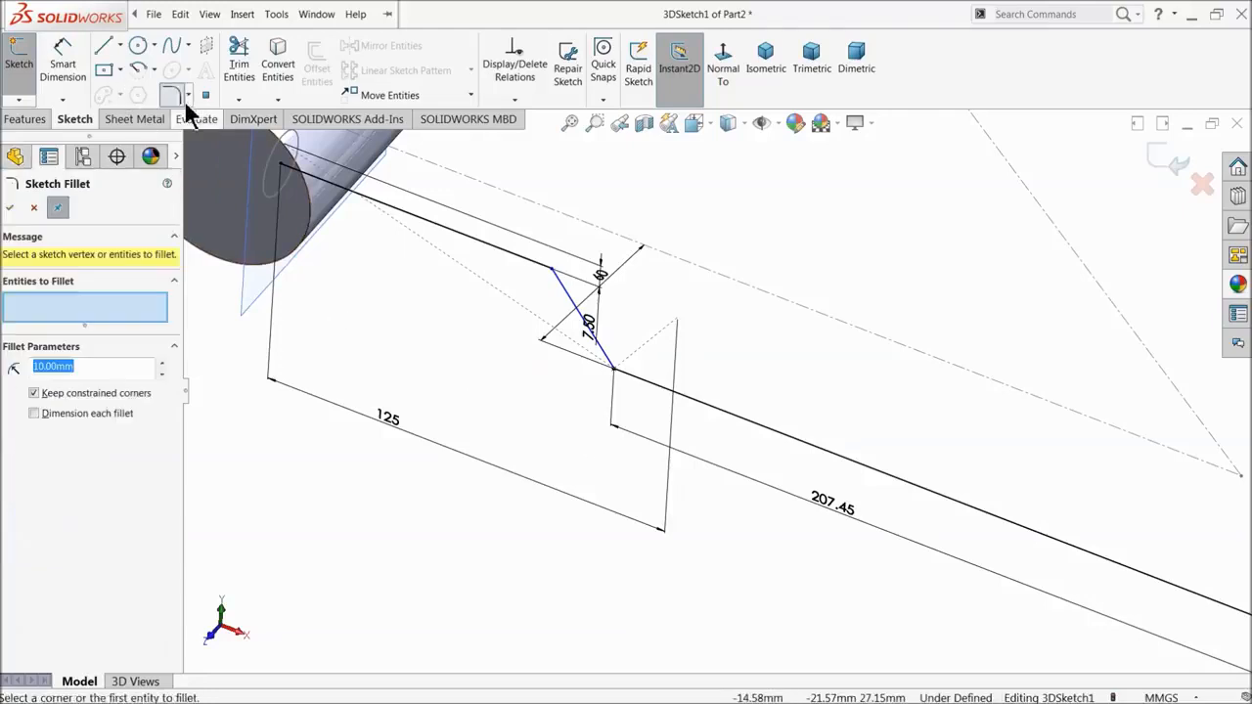
text(15)
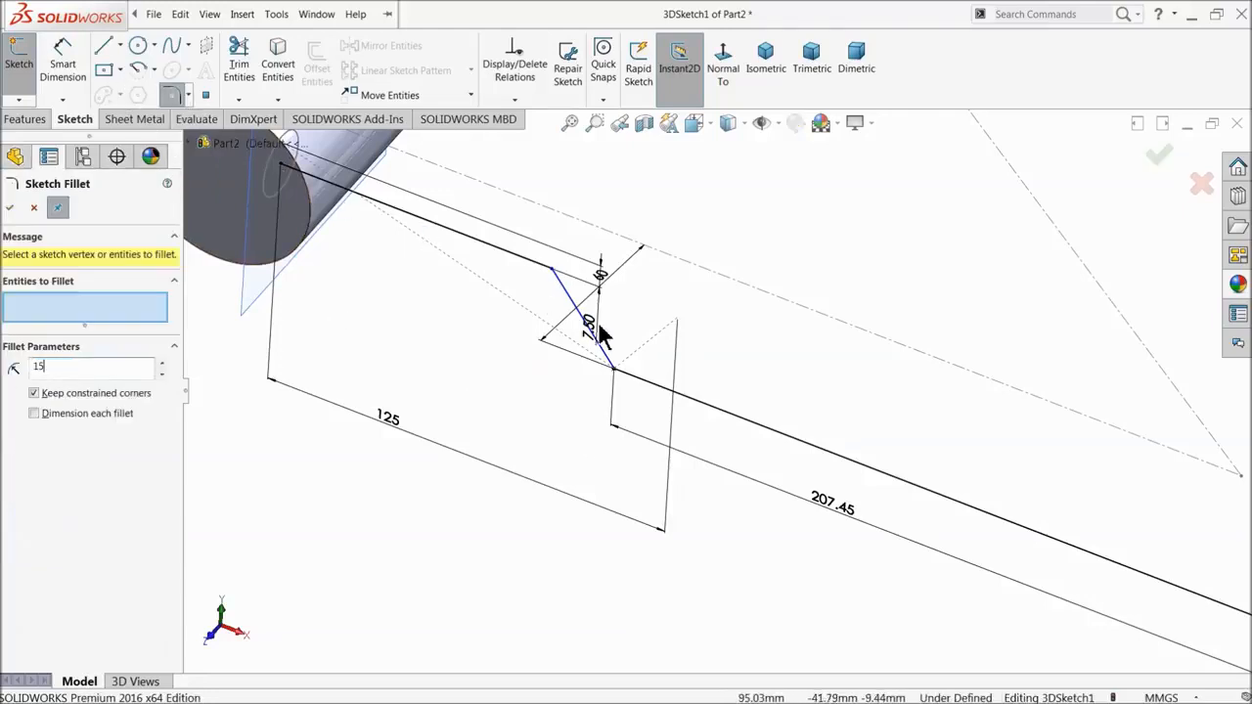
click(554, 277)
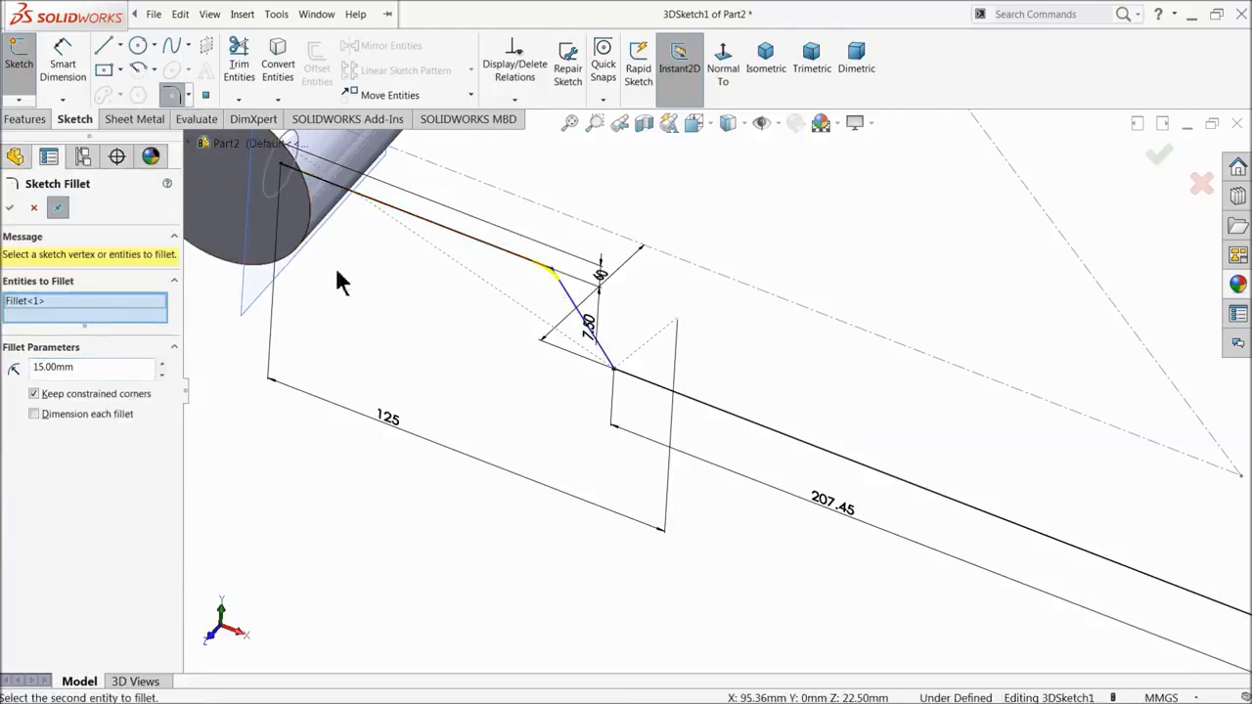
click(8, 209)
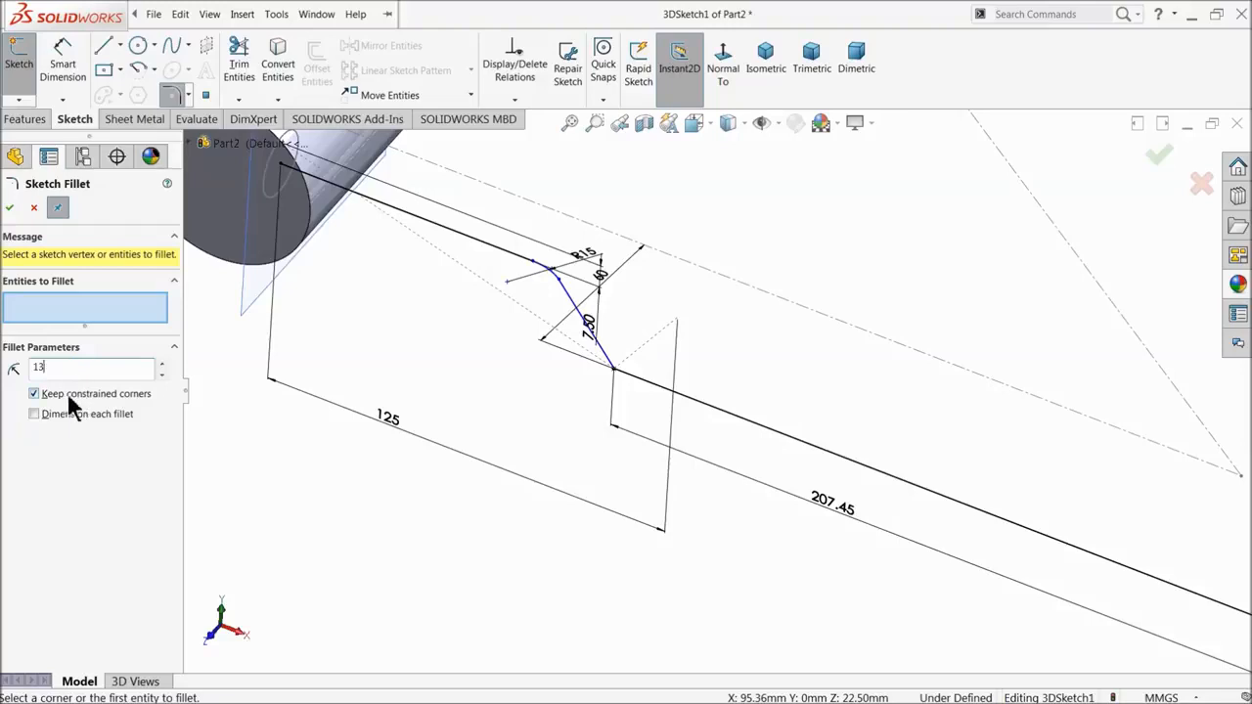
- Try to fillet the corner between the connecting line and the 207.45 mm line with a 130 mm radius
click(614, 370)
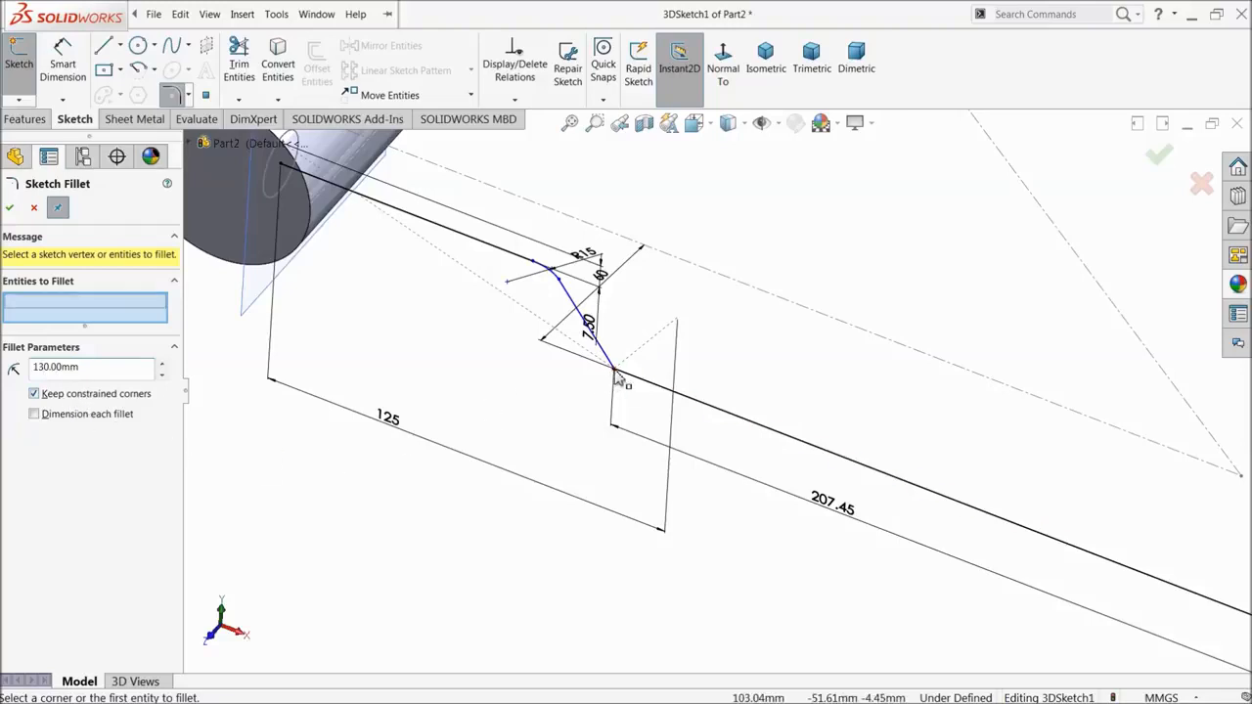
click(637, 379)
click(612, 368)
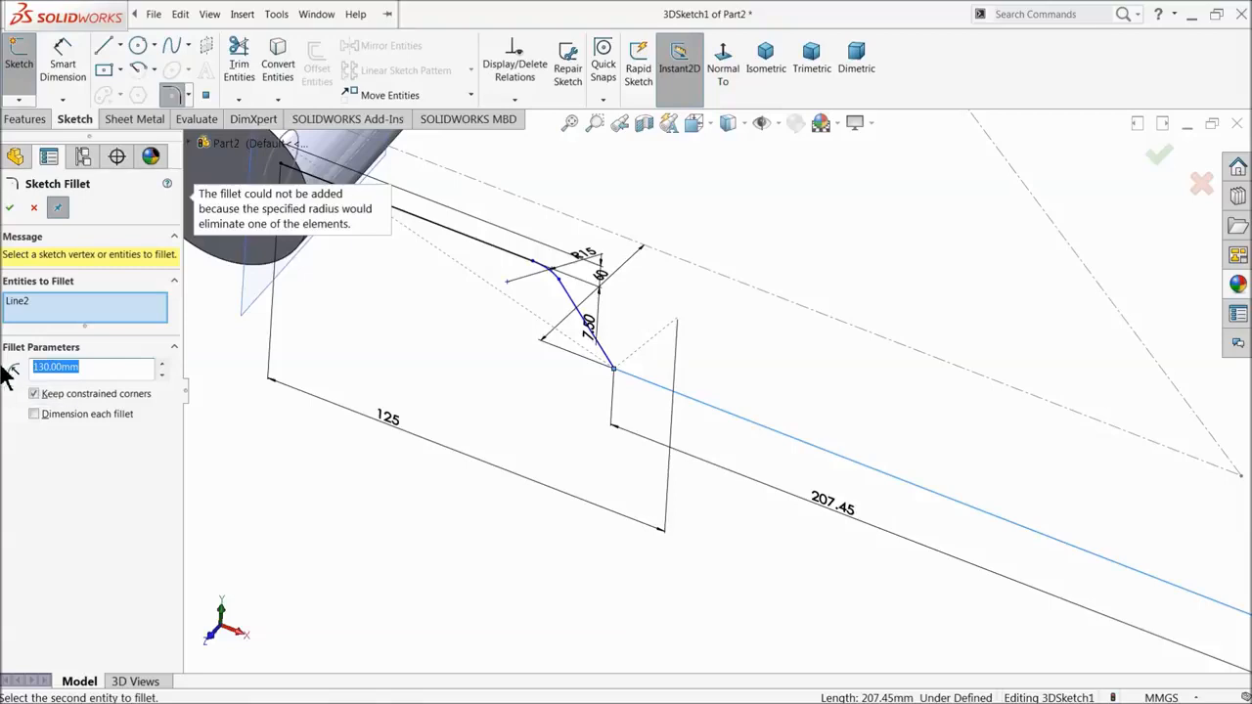
- Add a 30 mm sketch fillet at the corner between the connecting line and the 207.45 mm line
scroll(657, 394, down, 2)
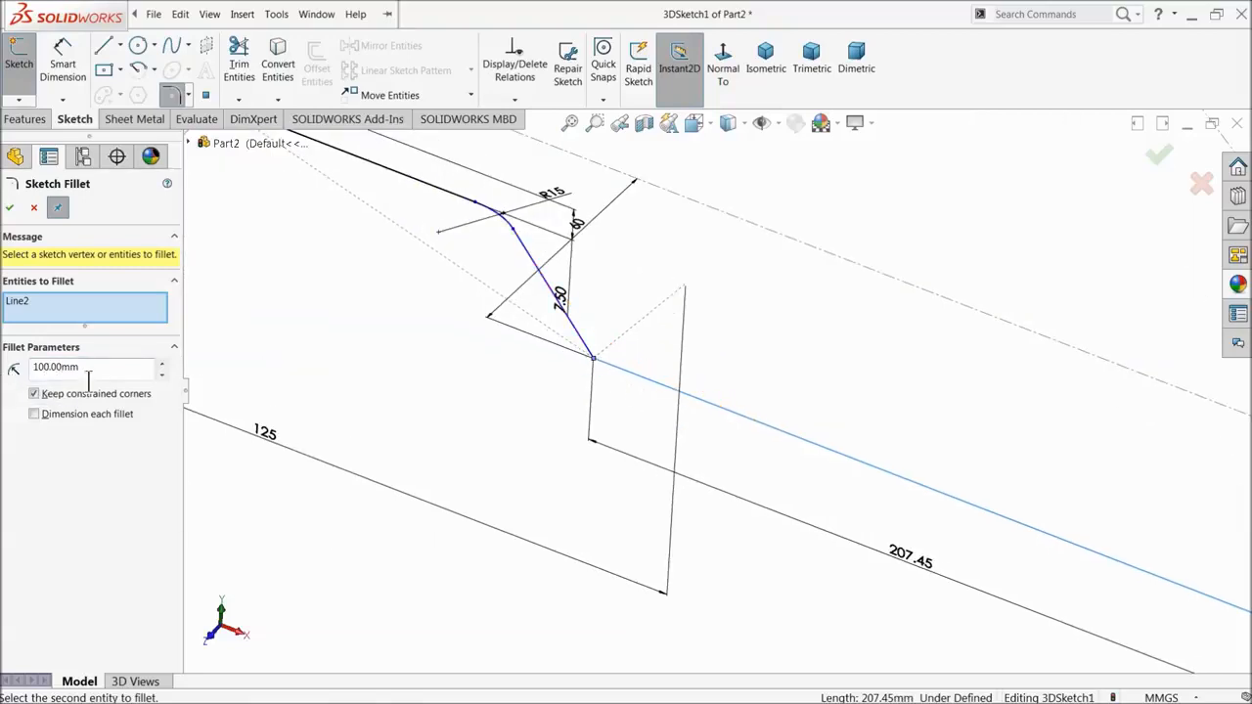
text(30)
click(616, 371)
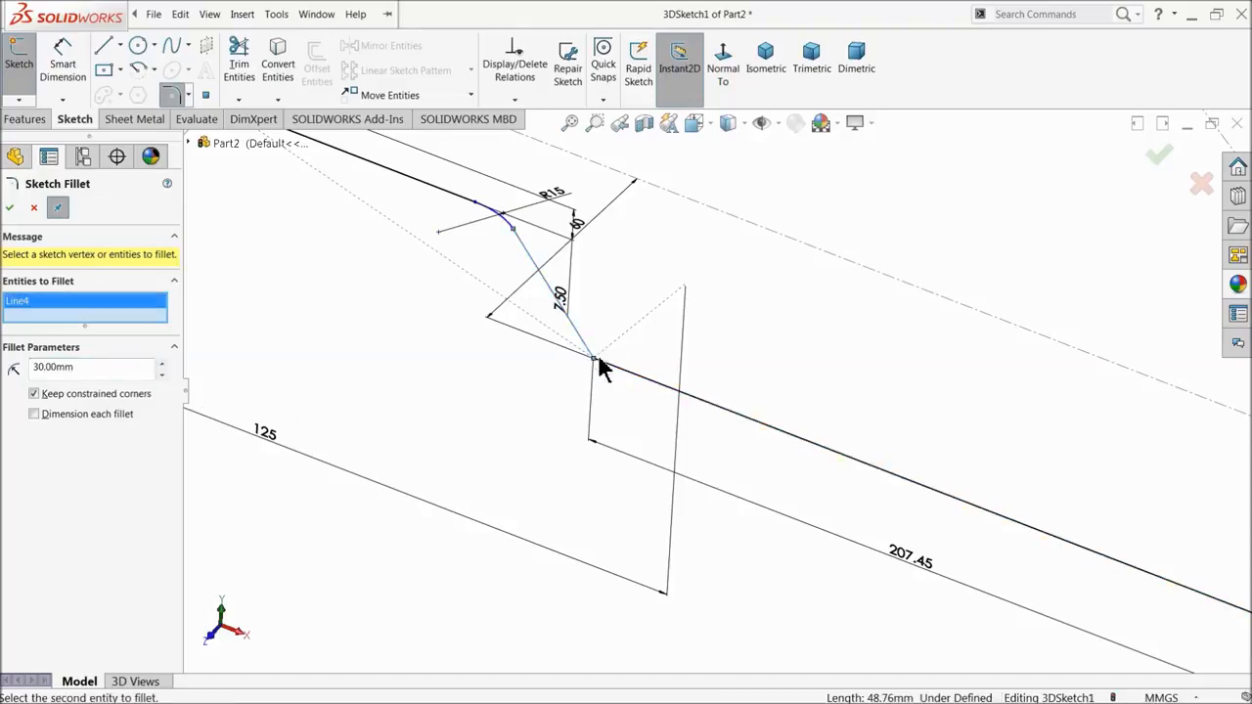
click(607, 375)
click(10, 207)
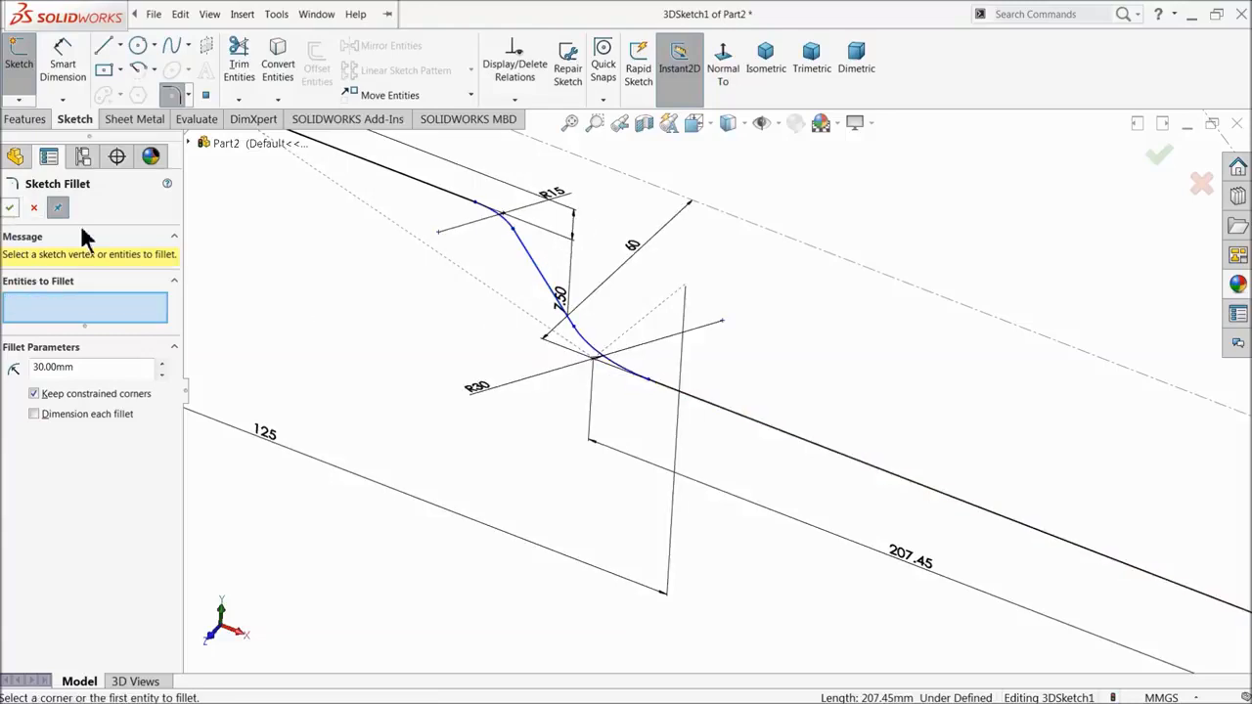
click(33, 206)
- Dimension the angle between the slanted connecting line and the 207.45 mm line as 140°
click(65, 61)
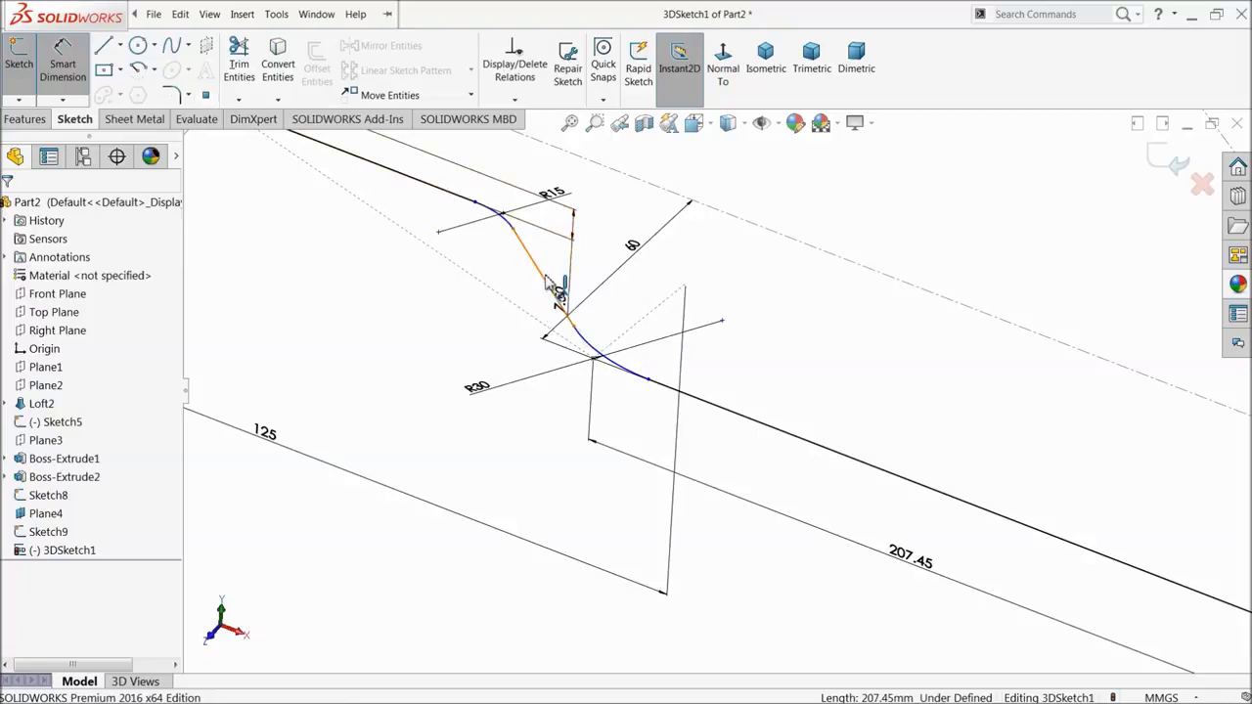
click(559, 291)
click(679, 387)
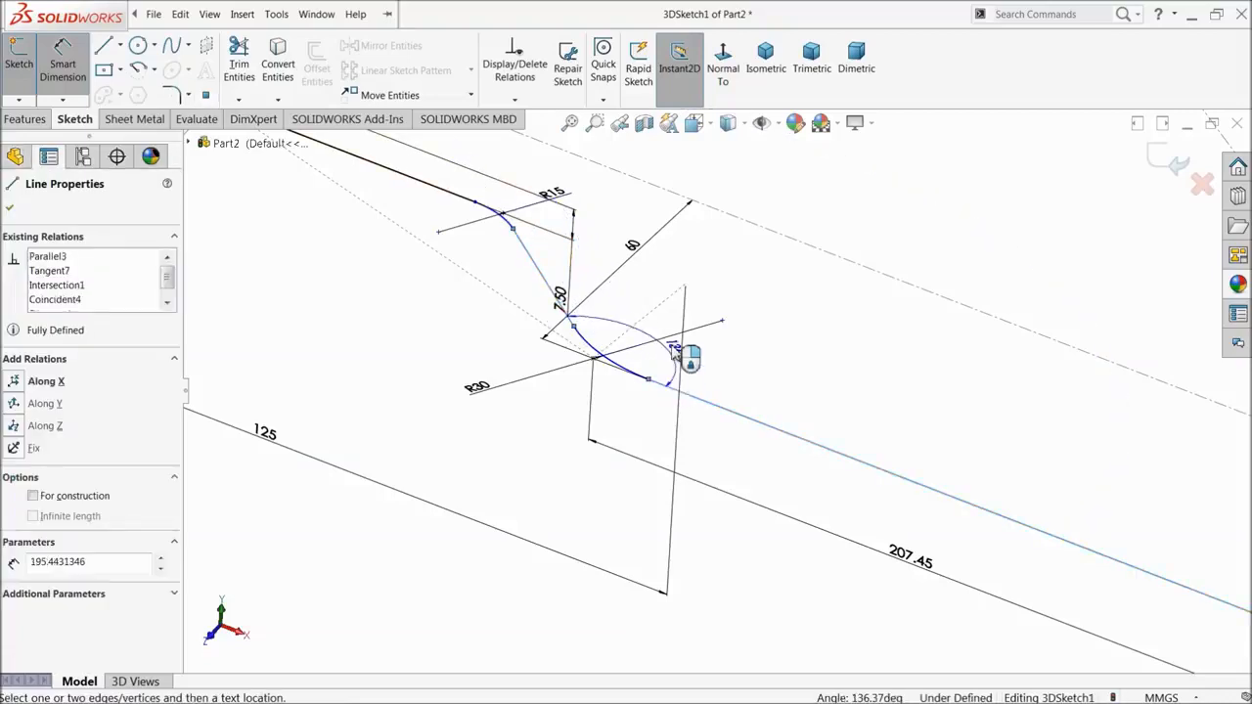
click(719, 293)
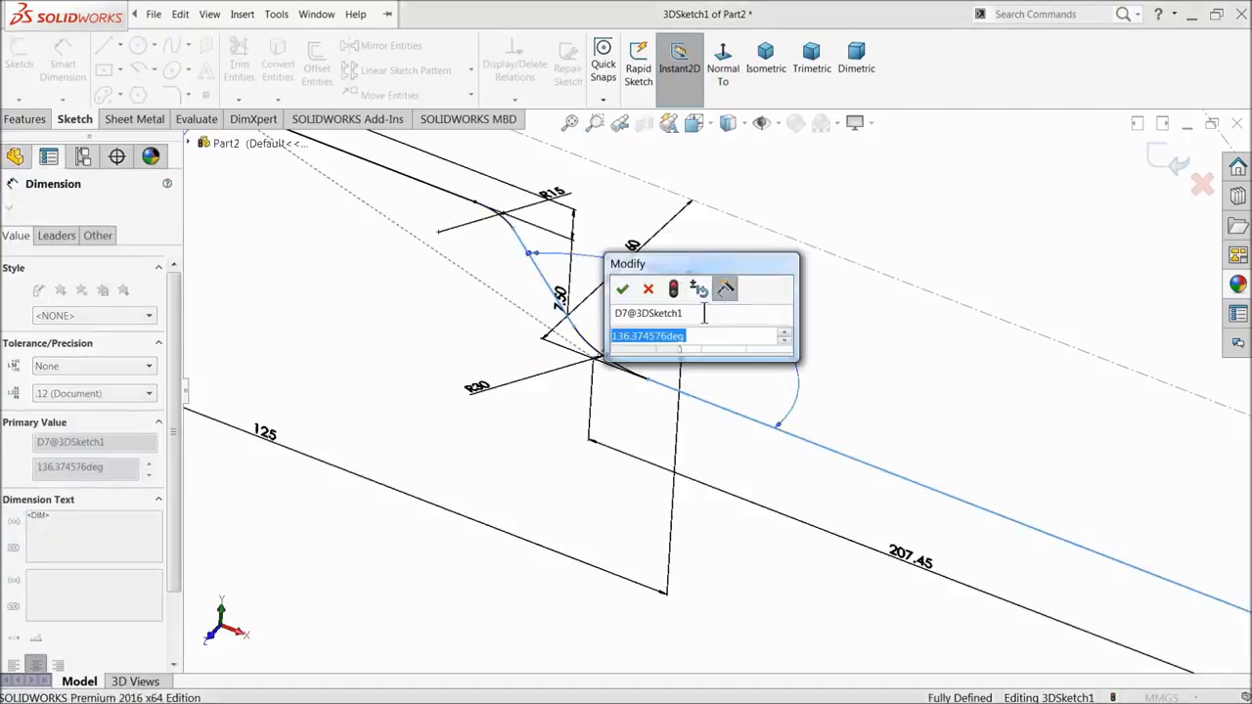
text(140)
key(Return)
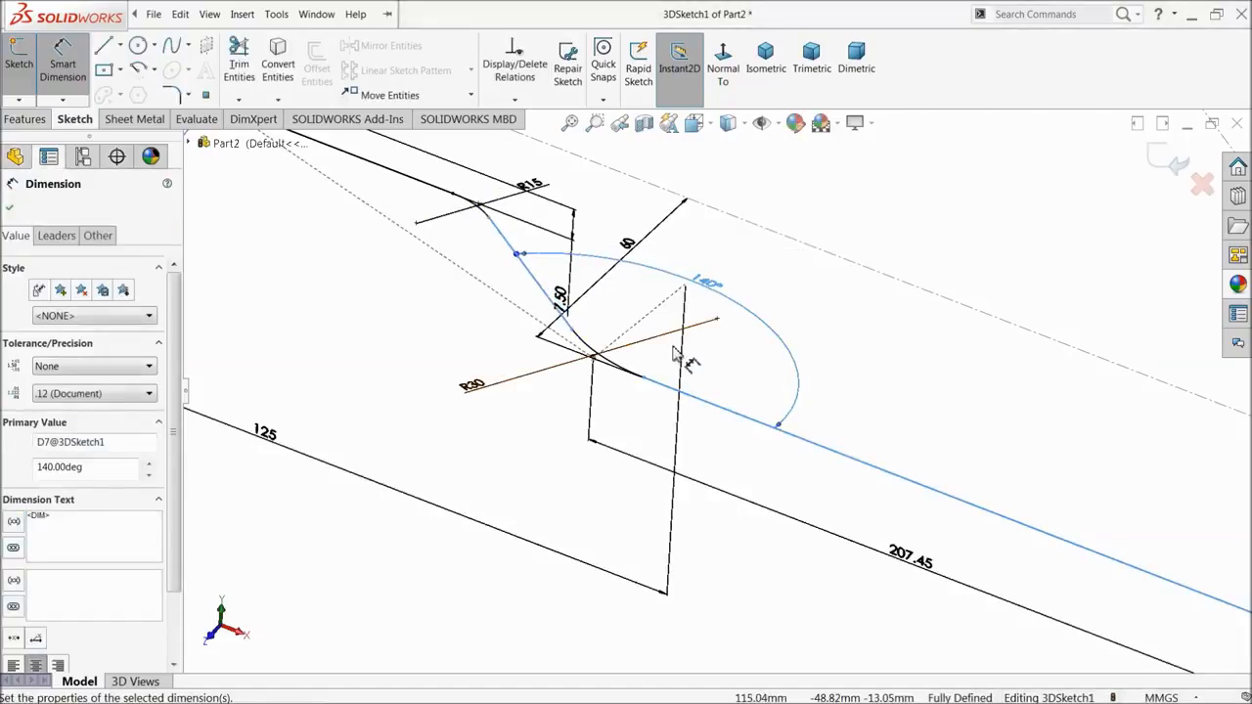
click(10, 209)
- In the front view, sketch a line about 229 mm long at 135° from the far end of the 207.45 mm line
scroll(602, 416, up, 5)
scroll(704, 454, up, 2)
mouse_move(704, 454)
middle_down()
mouse_move(819, 481)
mouse_move(792, 456)
mouse_move(808, 442)
middle_up()
scroll(822, 419, down, 3)
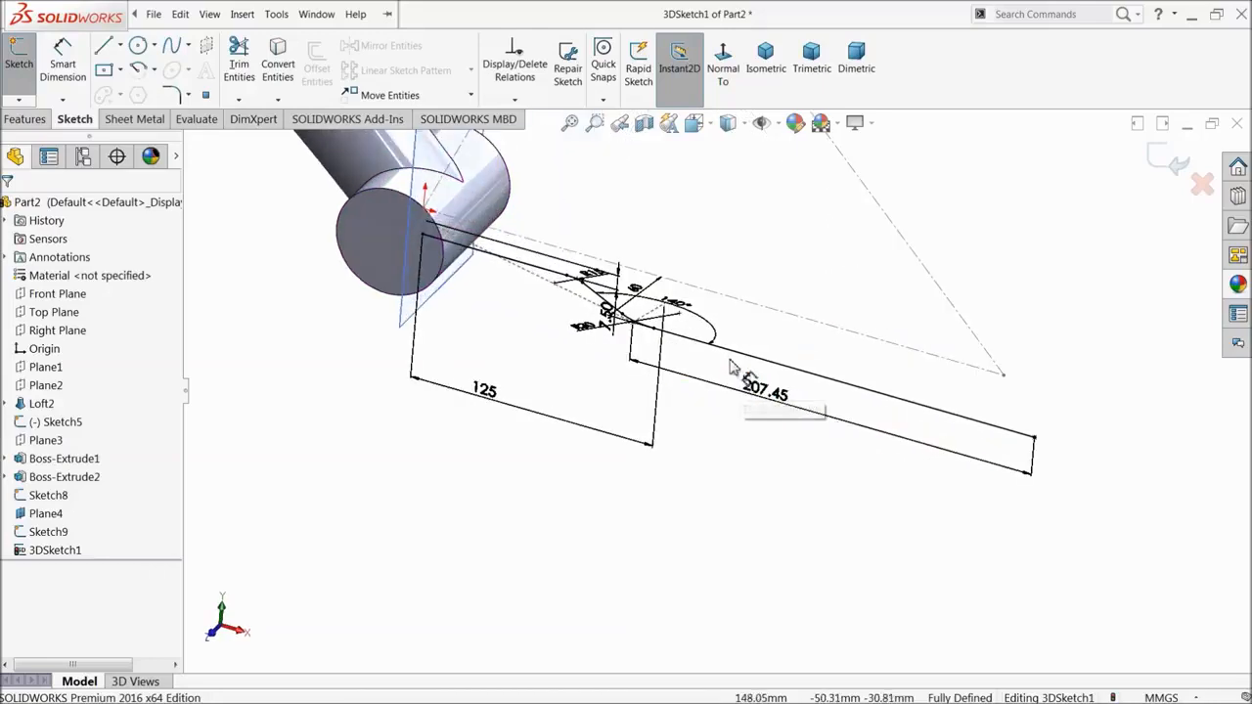
click(729, 358)
click(721, 74)
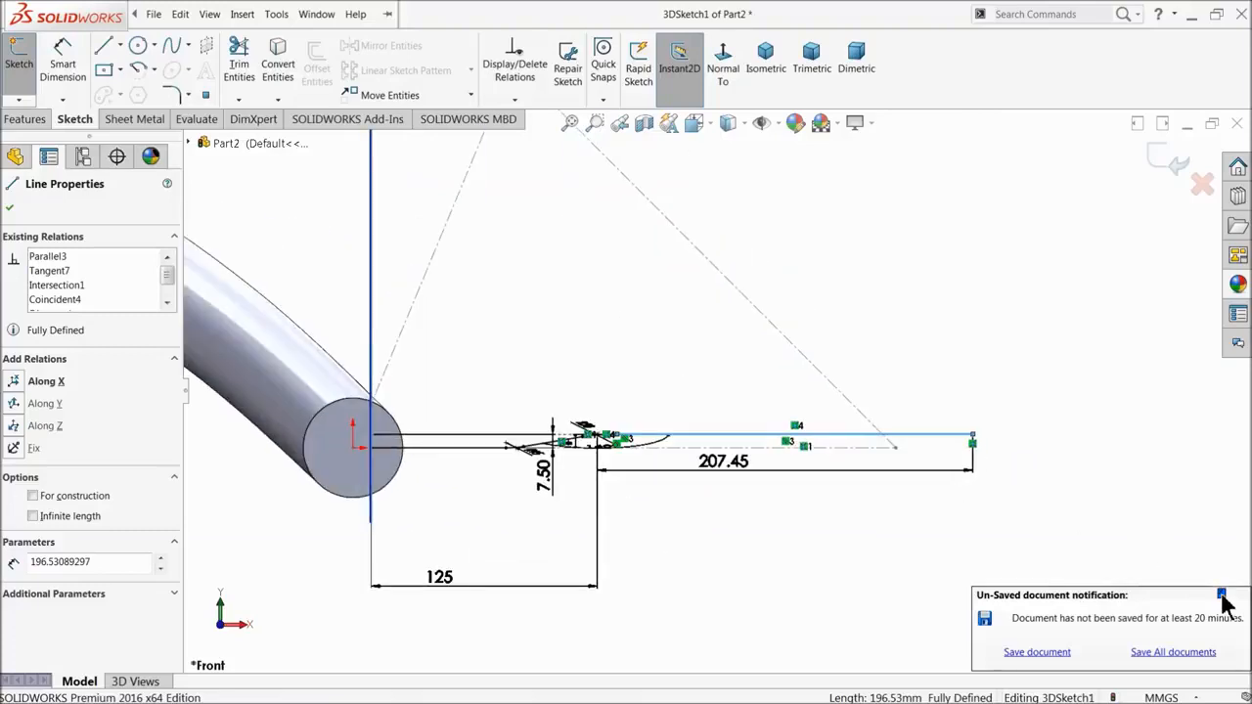
click(1222, 594)
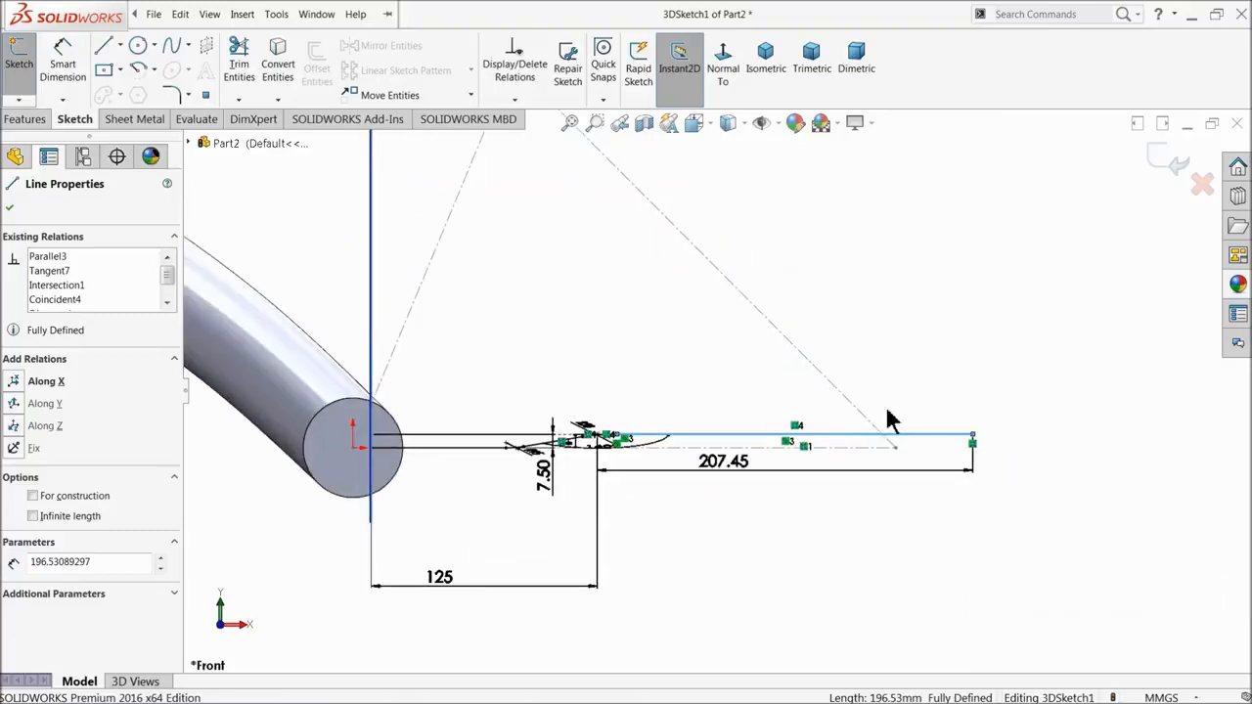
click(110, 49)
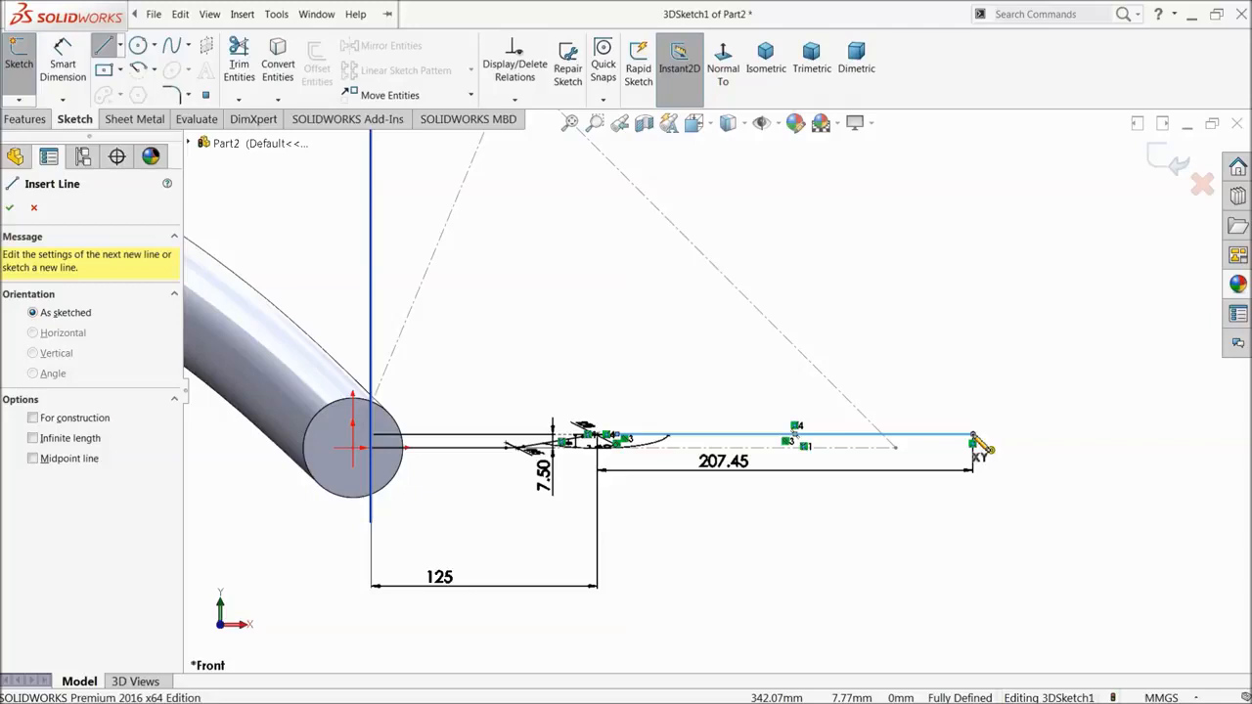
click(972, 434)
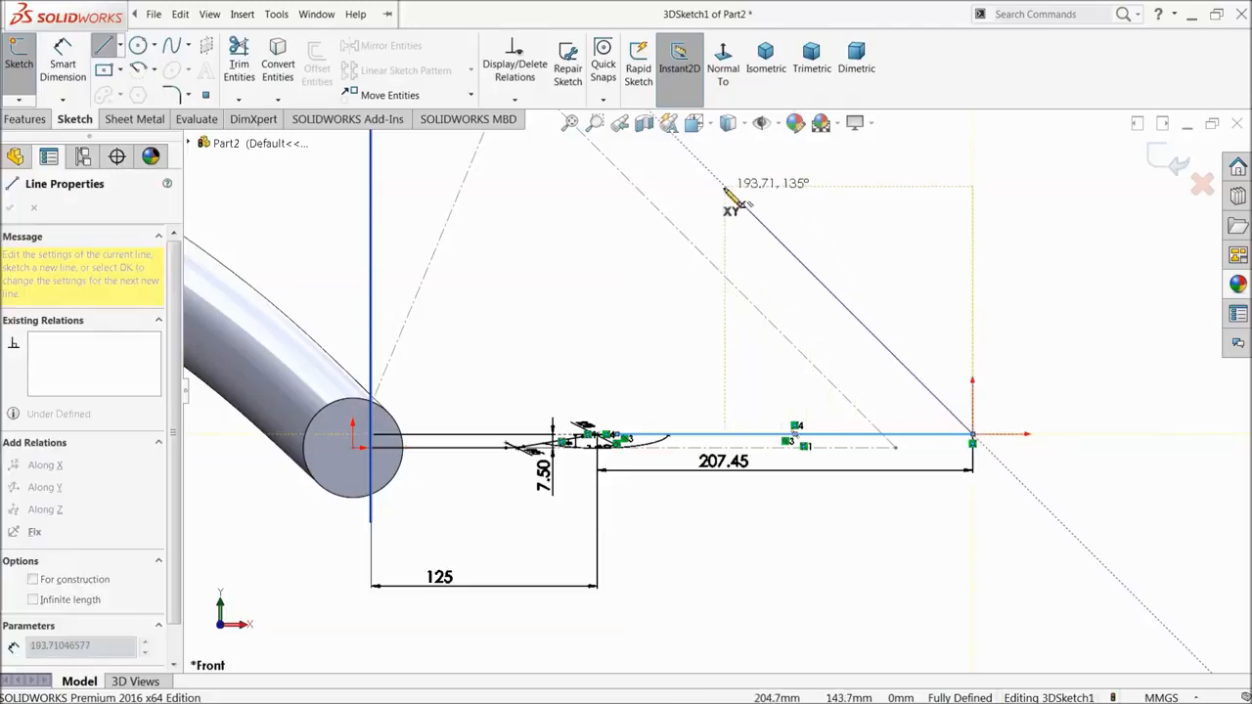
click(678, 141)
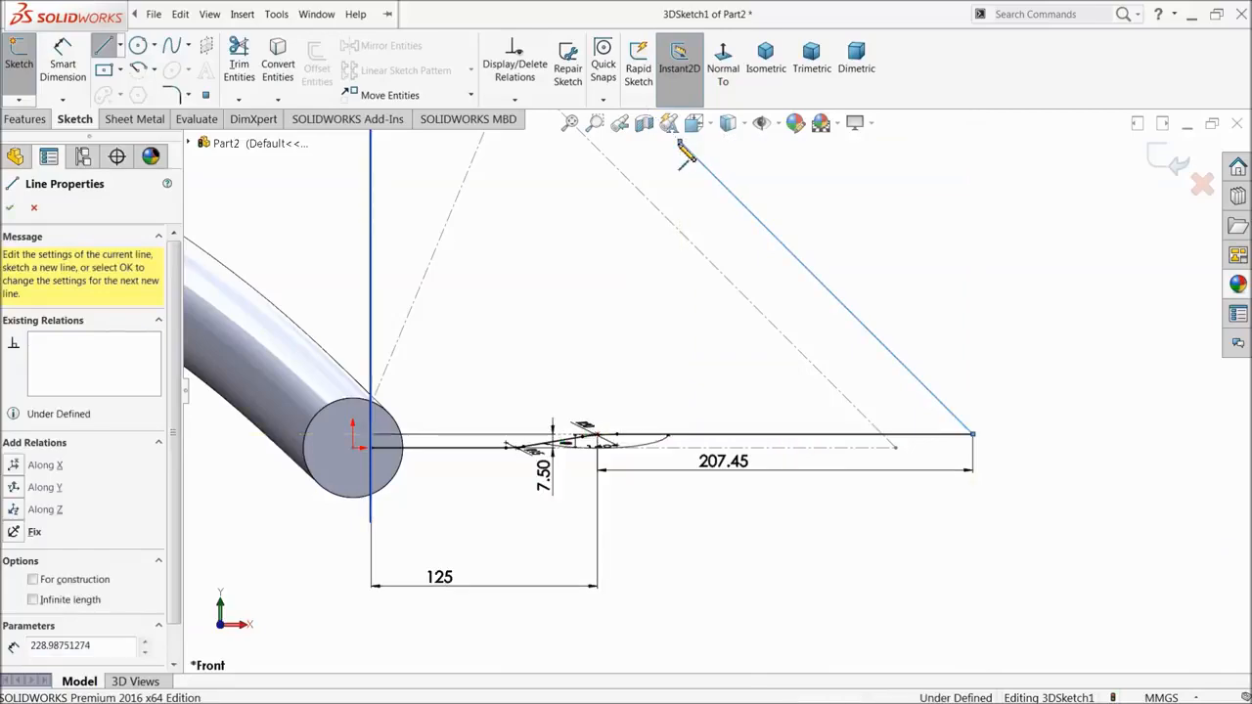
- Continue the path with a line to the upper corner of the construction triangle and end the line chain
mouse_move(671, 238)
middle_down()
mouse_move(652, 245)
mouse_move(616, 318)
mouse_move(626, 354)
middle_up()
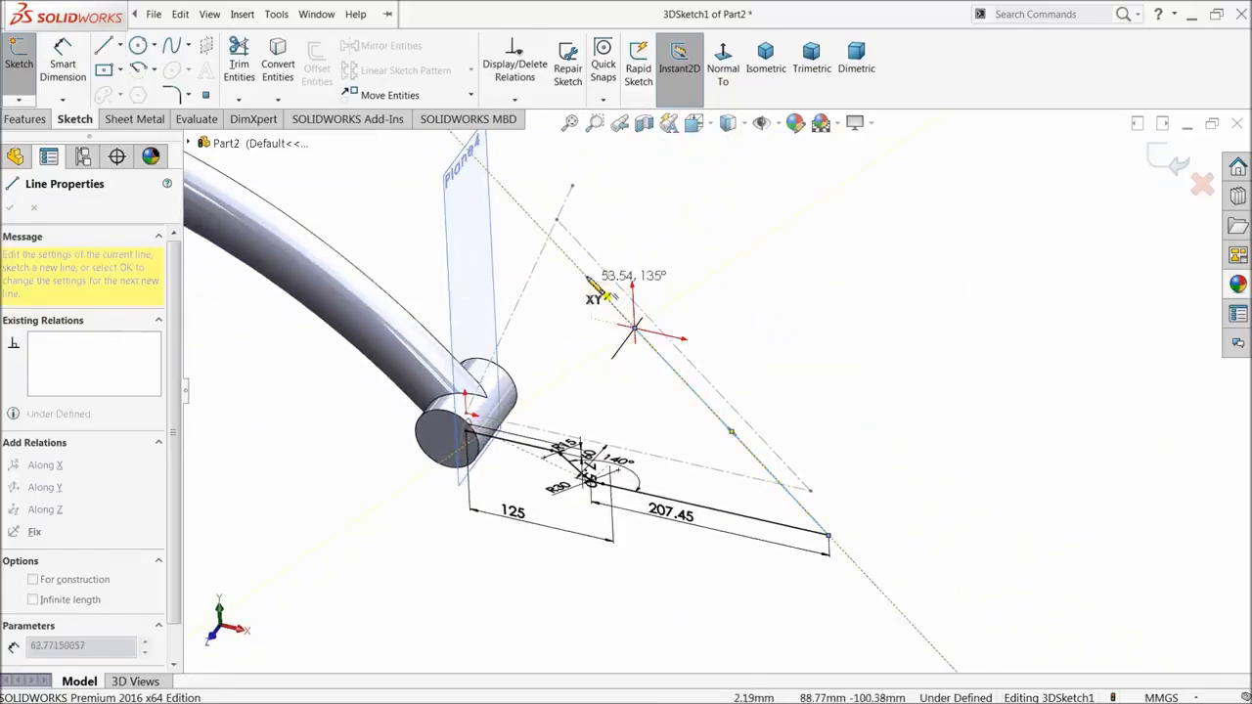
click(557, 219)
right_click(670, 211)
click(713, 223)
- Dimension the long sloping line rising from the far end of the path as 230 mm
click(63, 59)
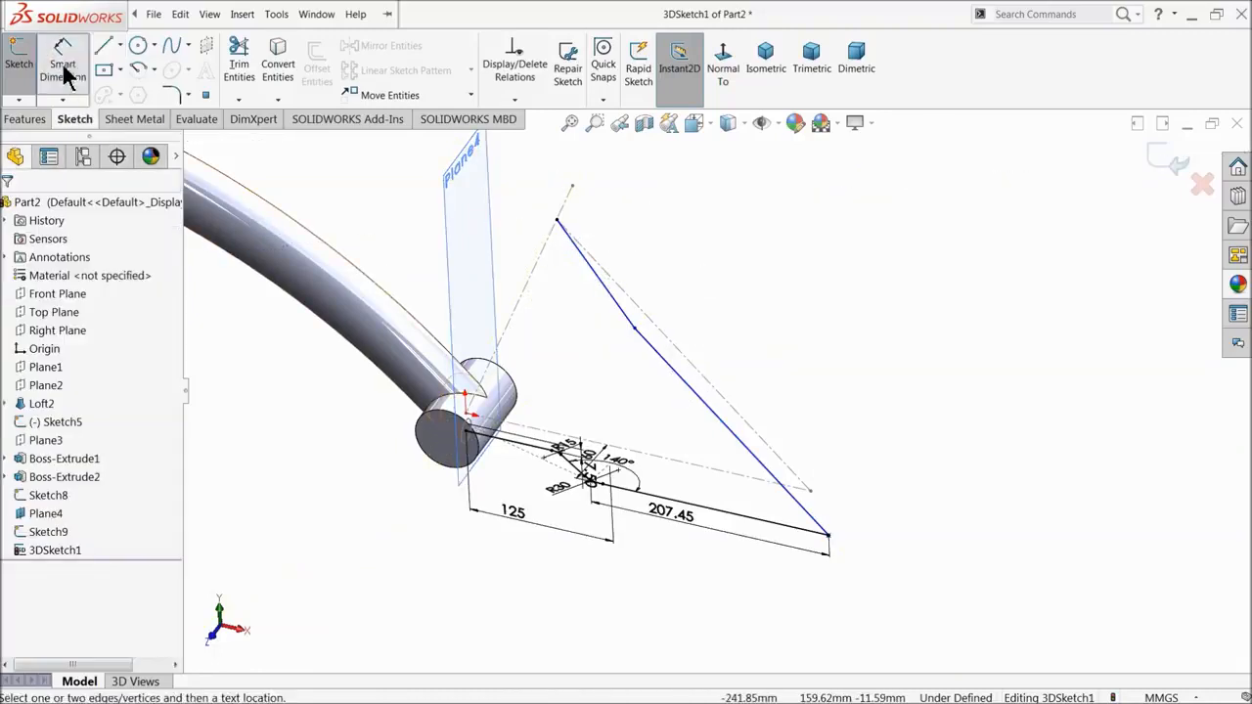
scroll(660, 397, down, 2)
click(720, 405)
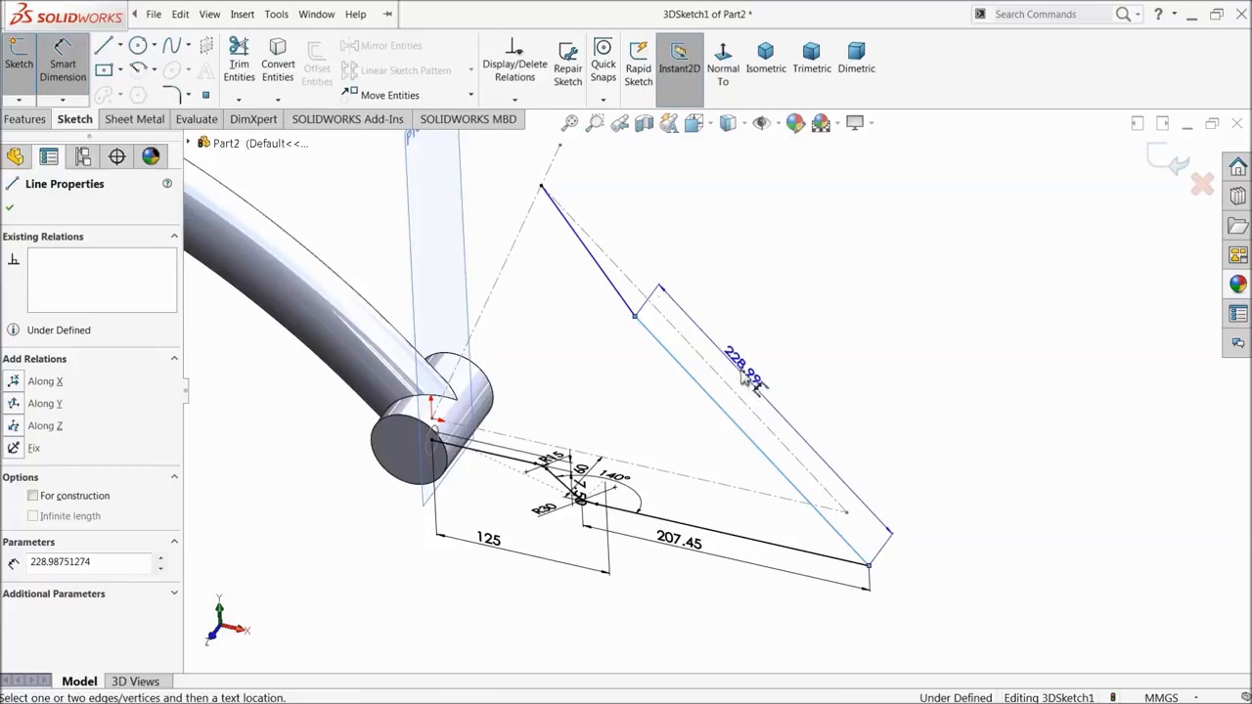
click(771, 383)
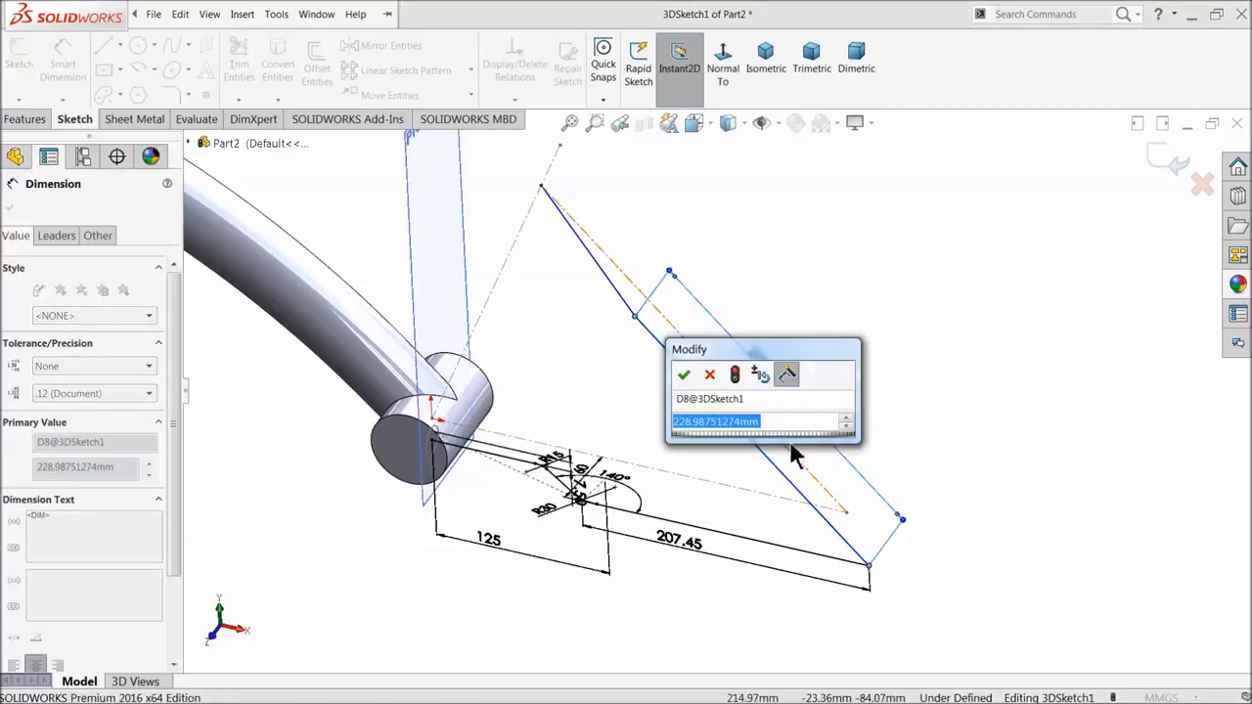
text(230)
key(Return)
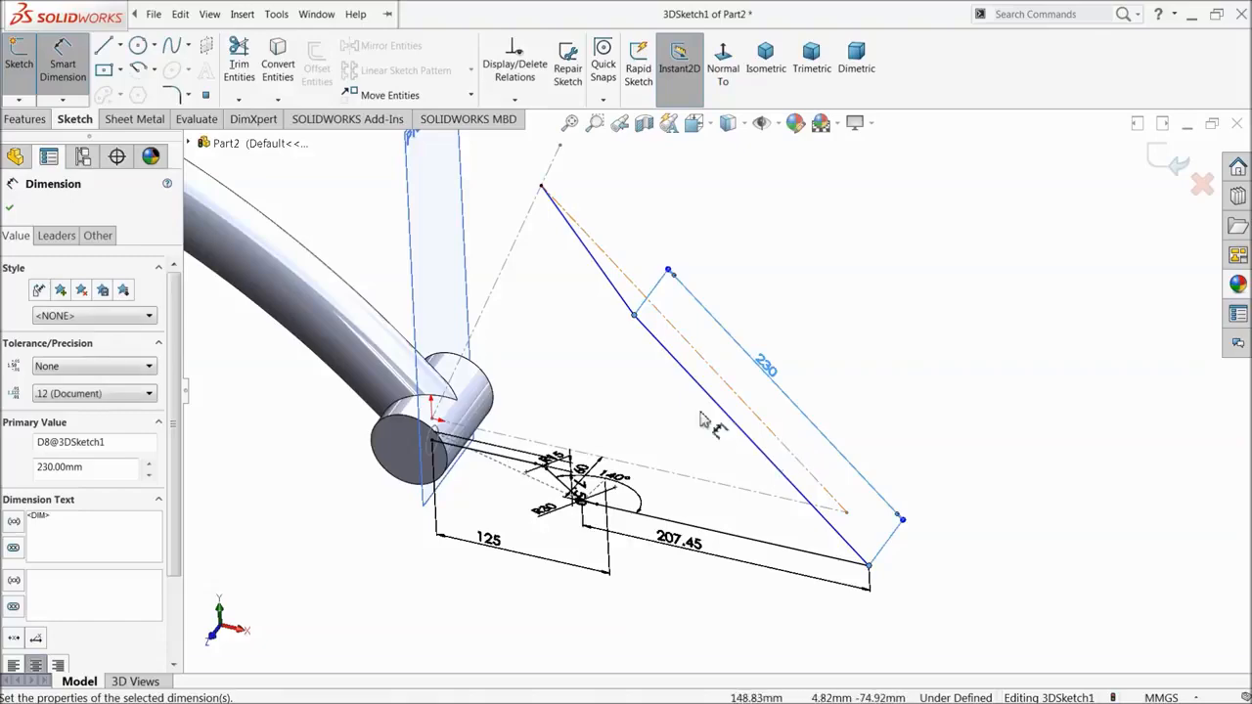
scroll(684, 401, down, 2)
mouse_move(653, 385)
middle_down()
mouse_move(620, 378)
mouse_move(561, 401)
mouse_move(659, 372)
mouse_move(649, 358)
mouse_move(617, 400)
middle_up()
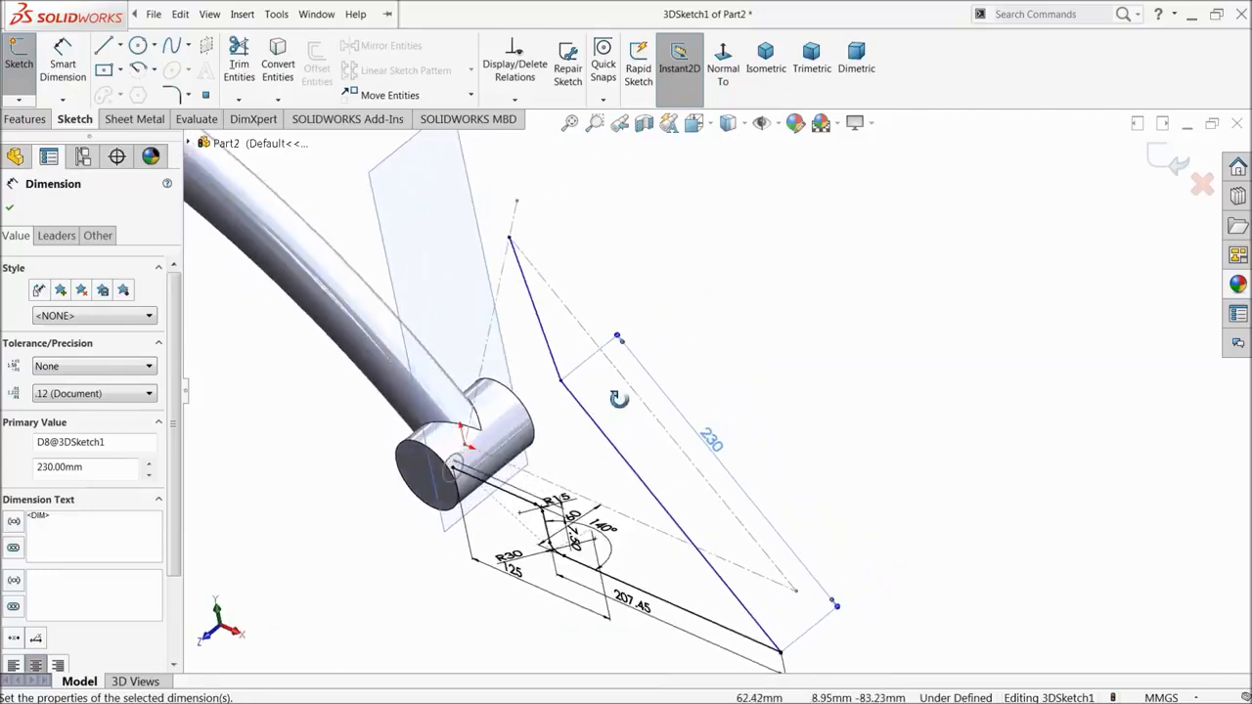
click(10, 208)
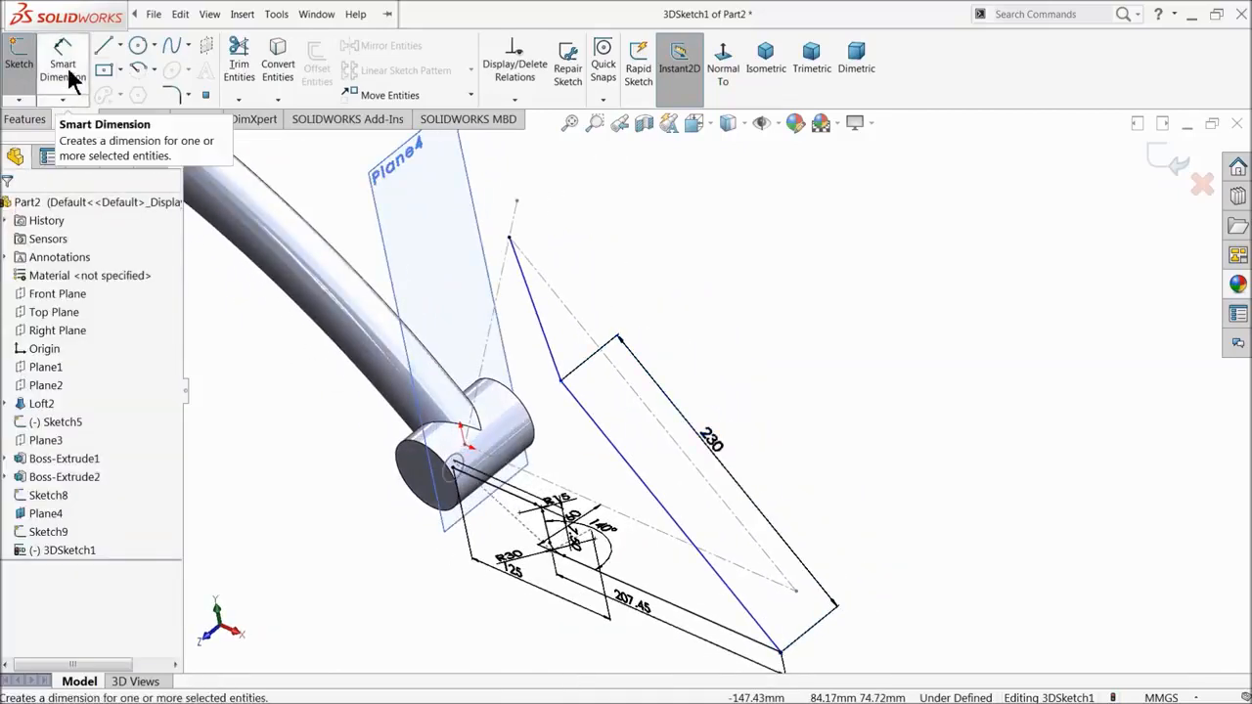
- Add a 100 mm sketch fillet at the corner between the 230 mm line and the upper line
click(172, 95)
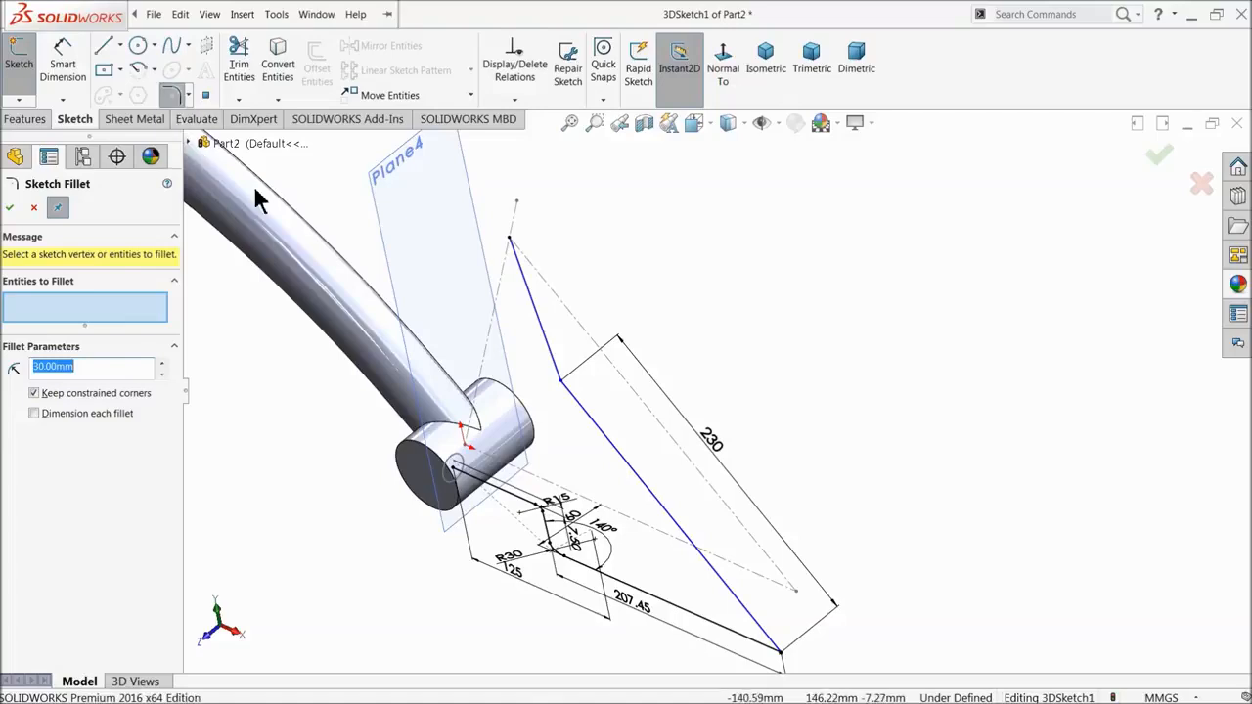
text(100)
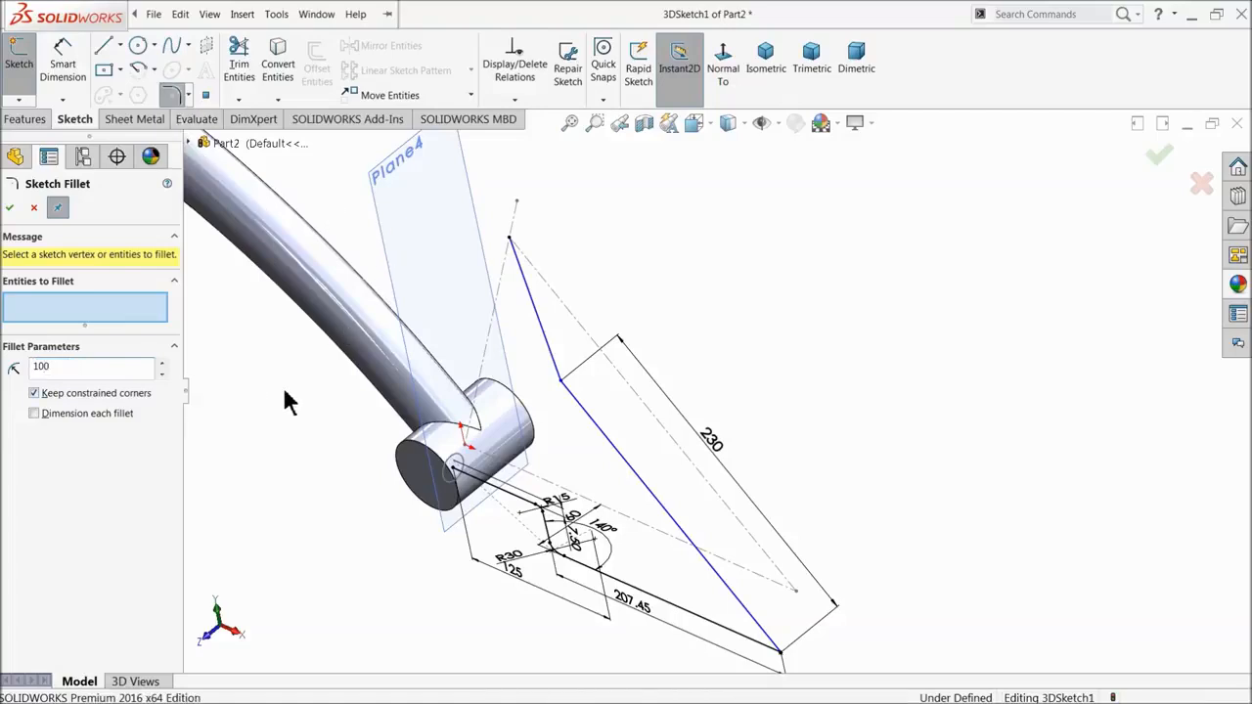
click(551, 369)
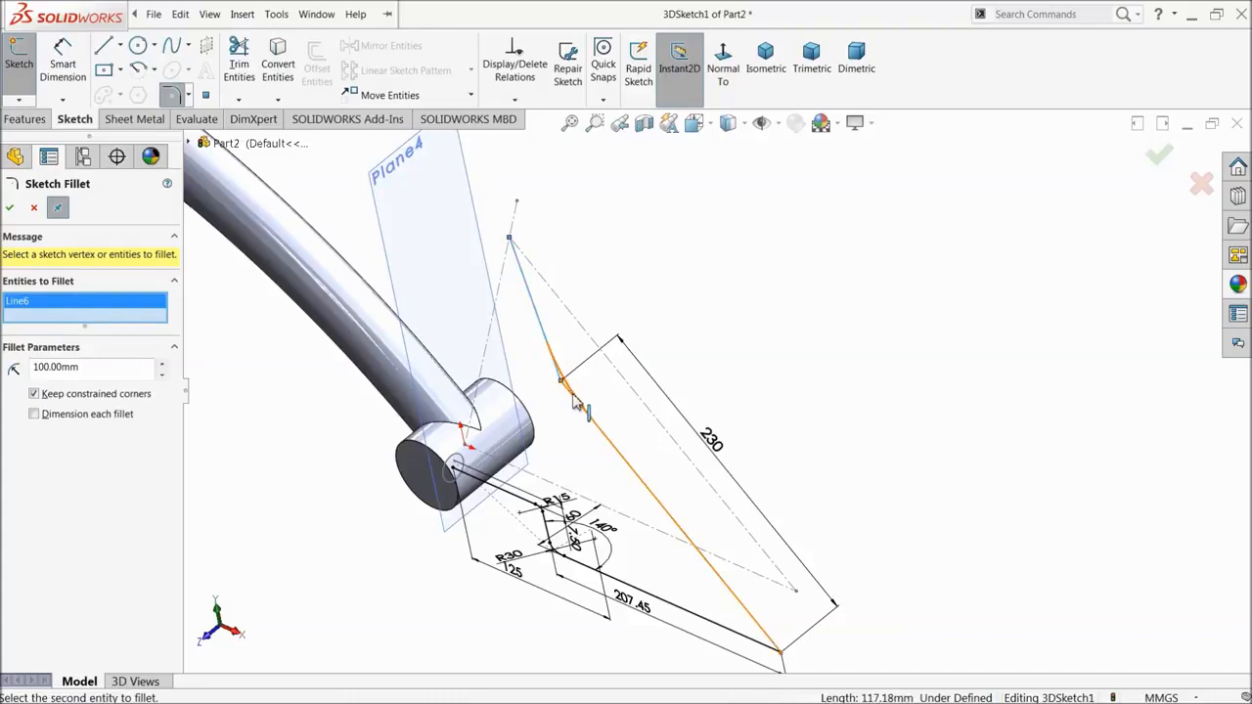
click(11, 211)
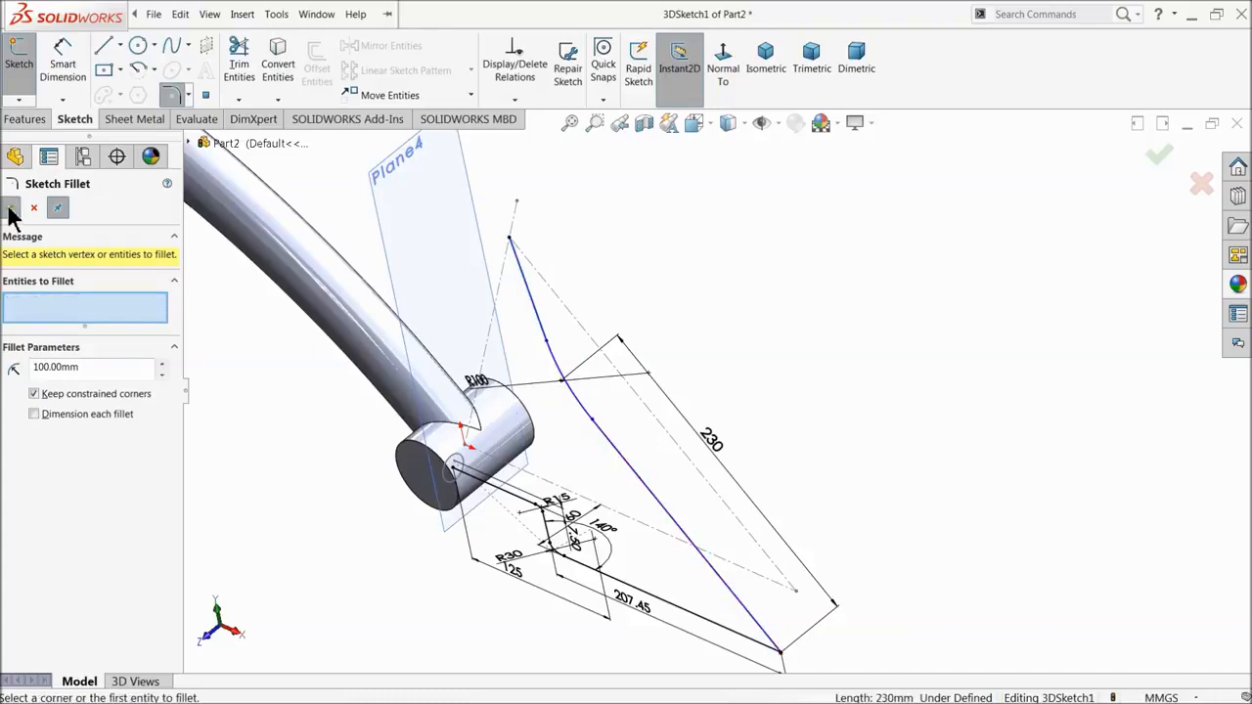
click(11, 210)
- Add a 20 mm sketch fillet at the corner between the 207.45 mm line and the 230 mm line
scroll(697, 454, up, 2)
middle_drag(614, 478, 633, 394)
key(Return)
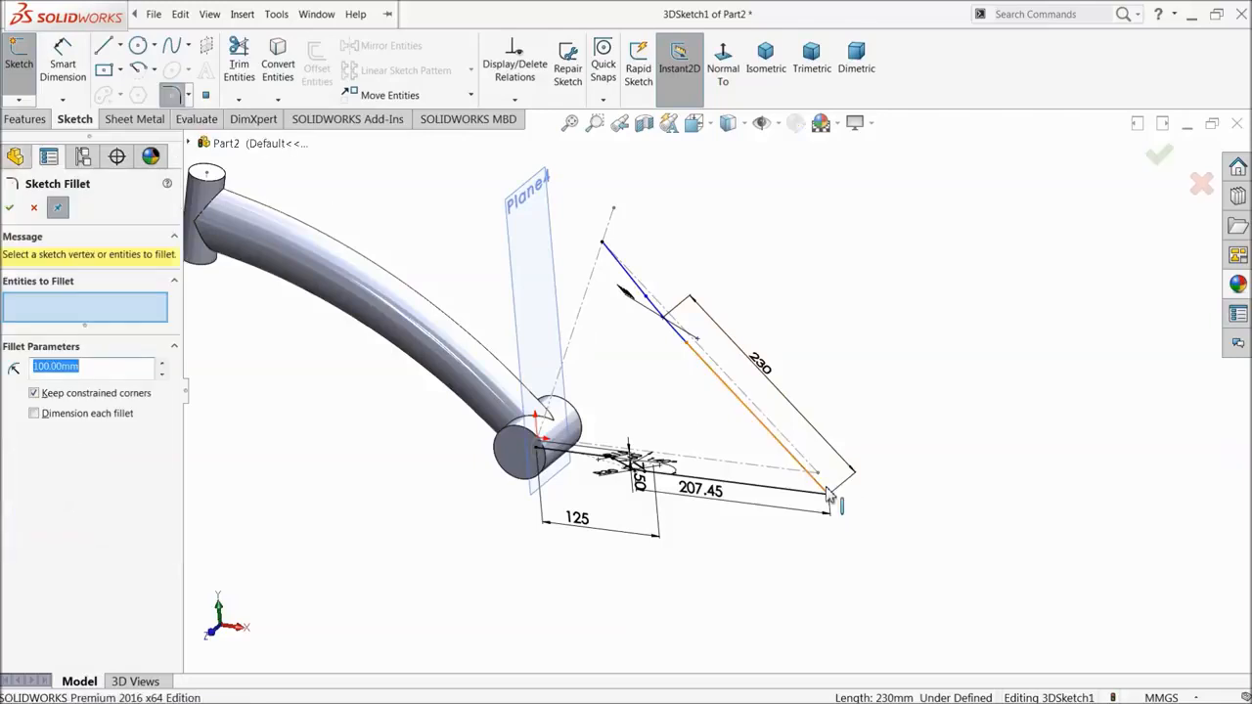
text(20)
scroll(777, 504, down, 4)
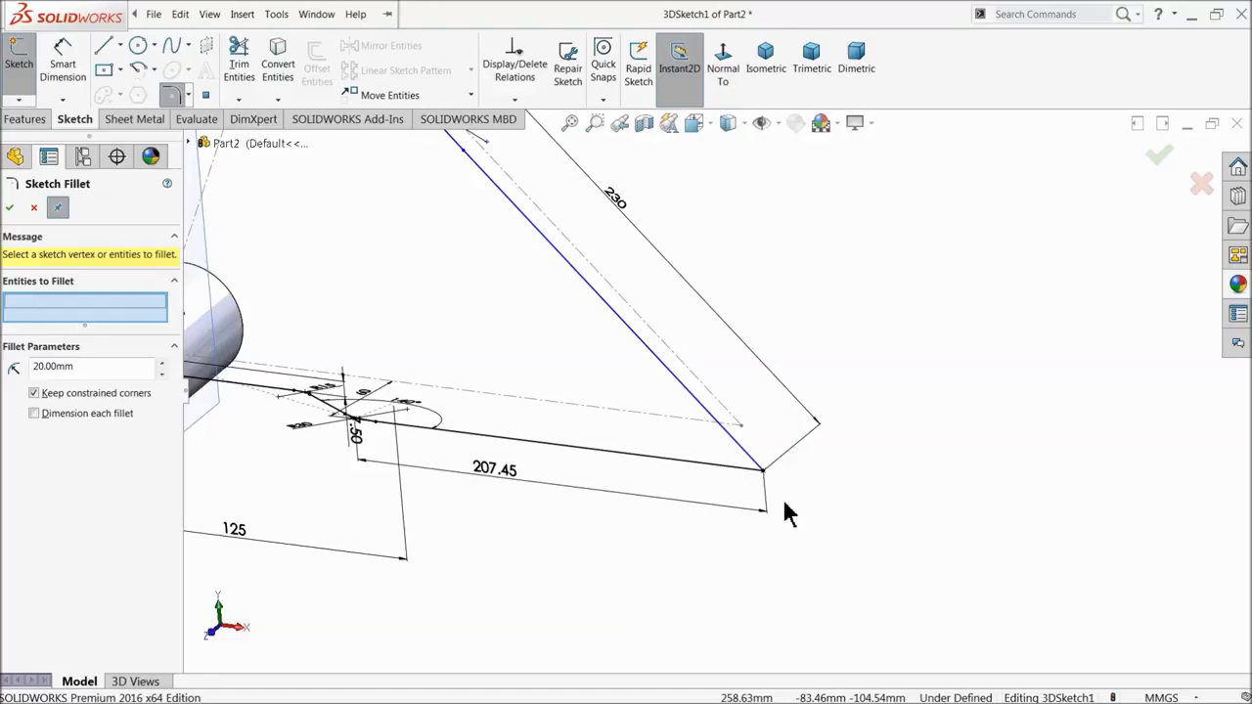
click(749, 447)
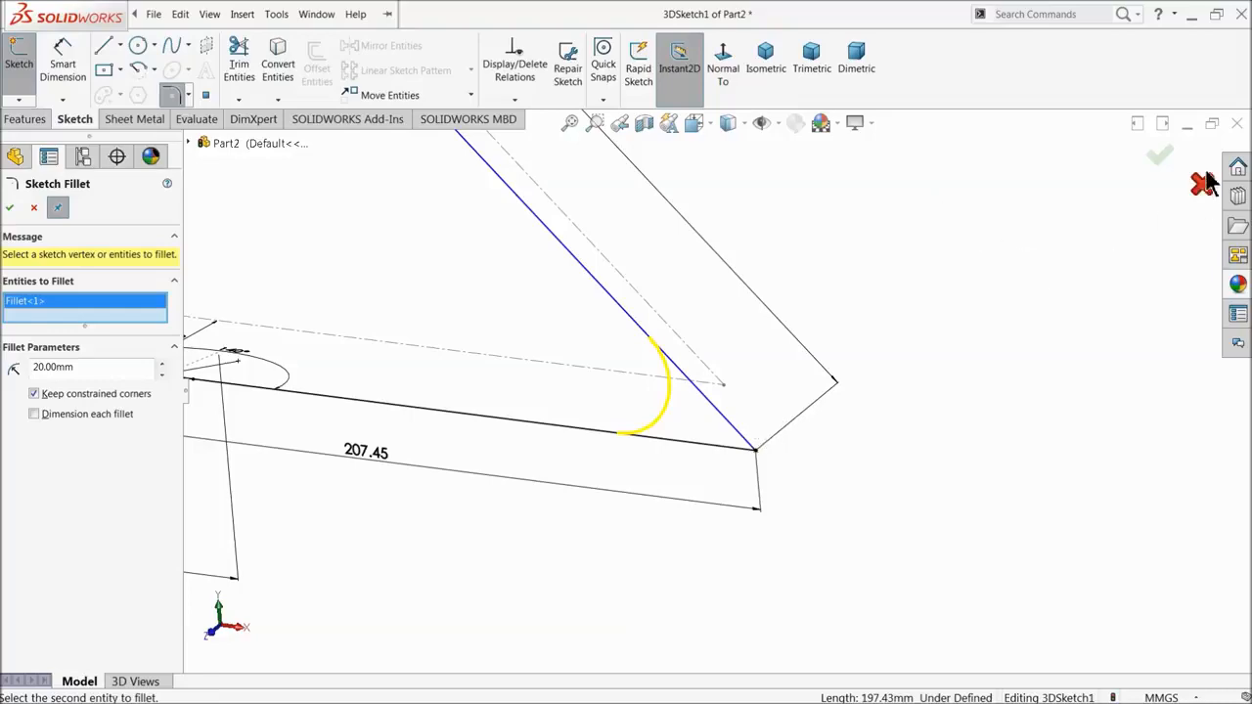
click(1158, 156)
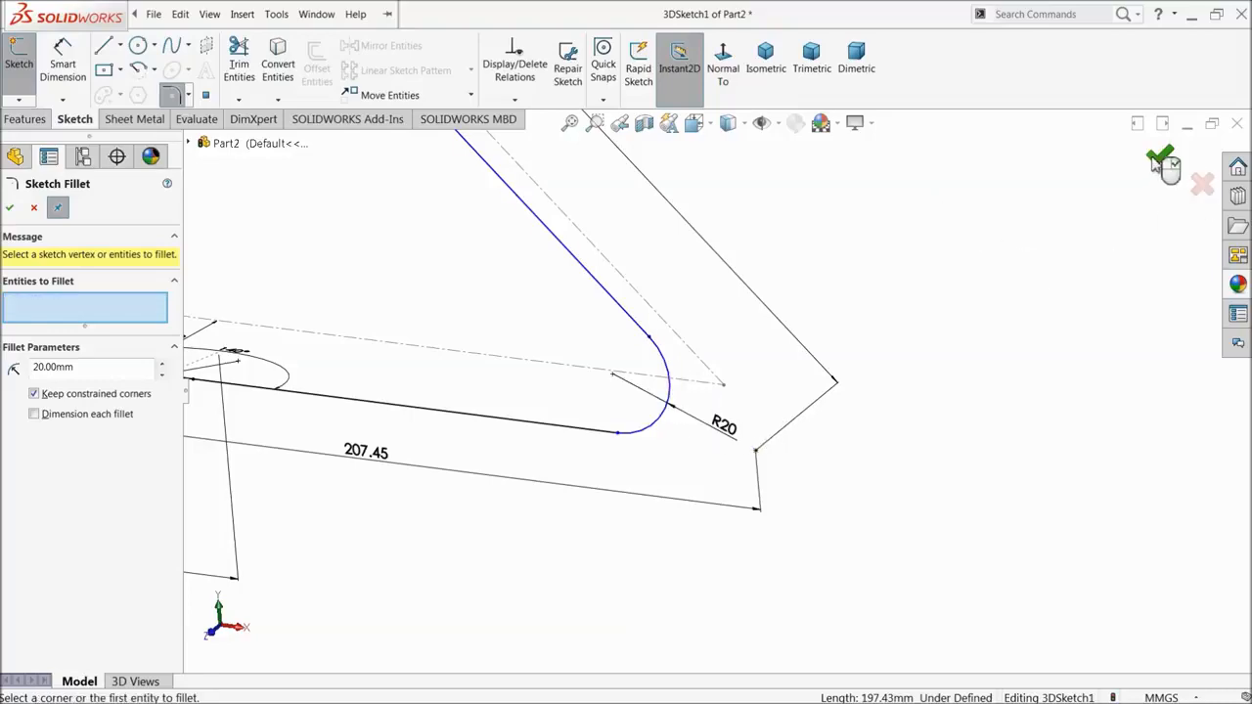
click(10, 209)
- Examine the filleted 3D sketch path, its bends and its dimensions
scroll(649, 401, up, 6)
mouse_move(648, 396)
middle_down()
mouse_move(607, 426)
mouse_move(637, 439)
mouse_move(626, 439)
middle_up()
scroll(558, 422, down, 5)
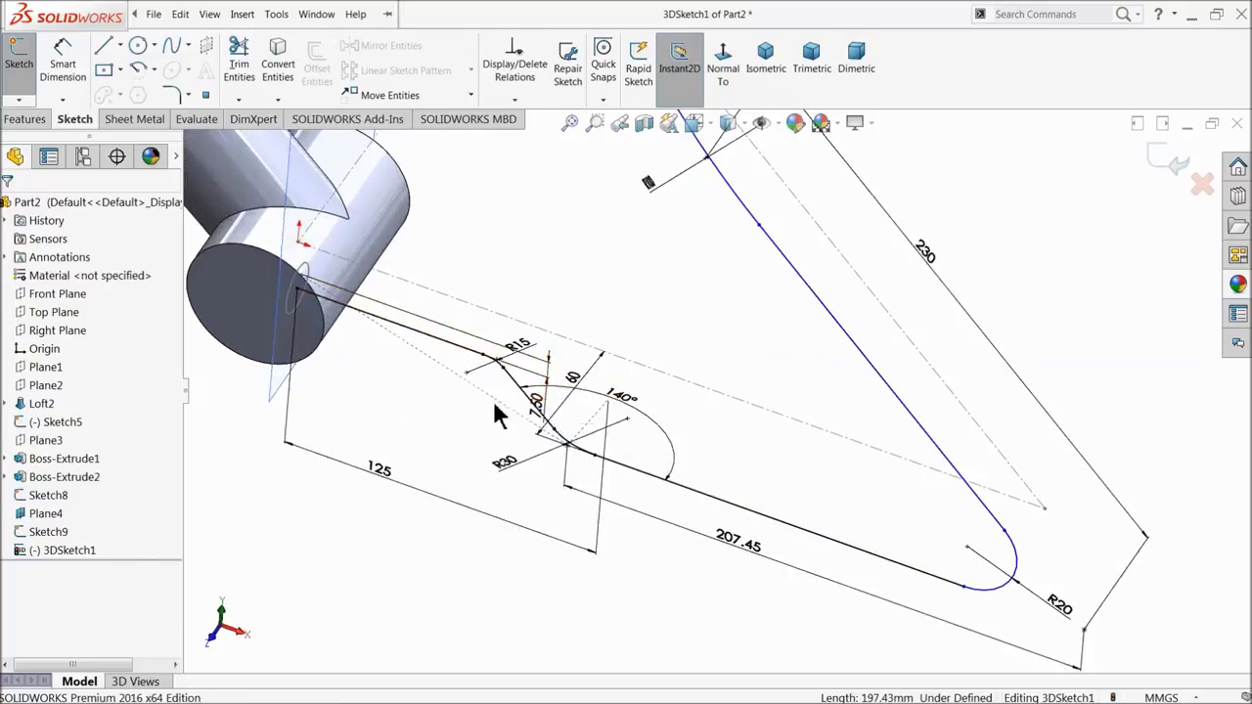
scroll(495, 404, up, 3)
scroll(547, 401, down, 5)
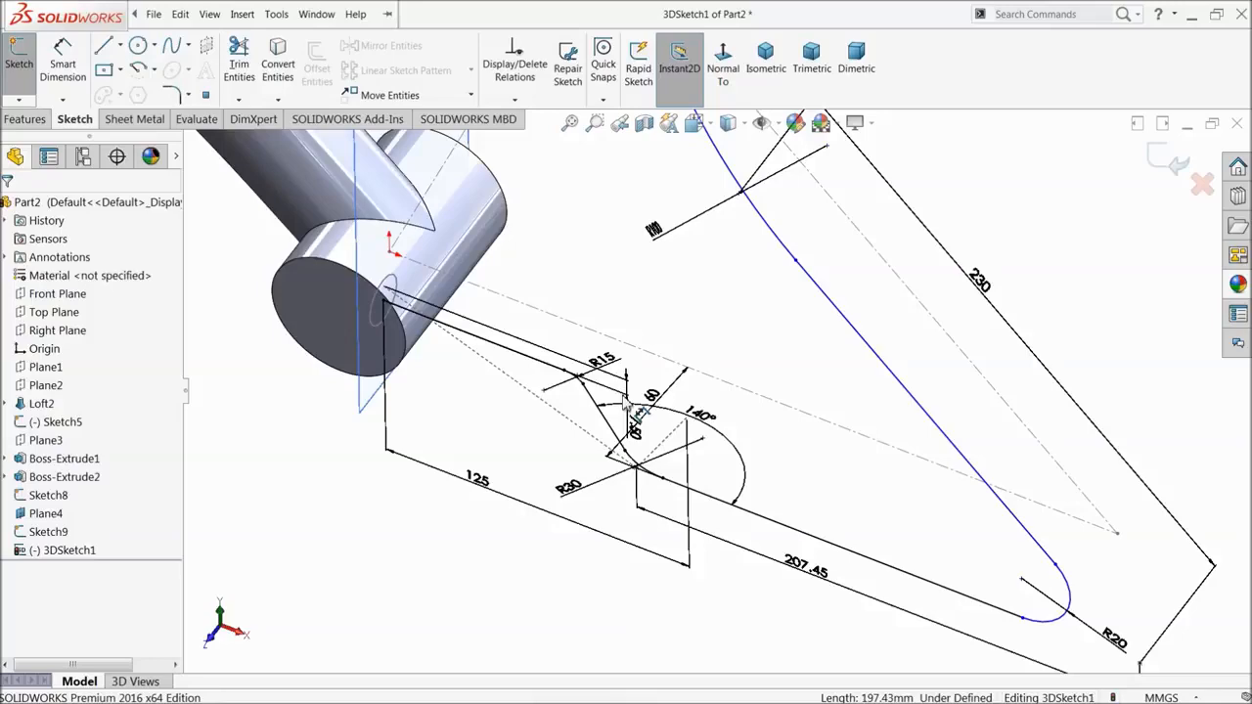
scroll(675, 386, up, 5)
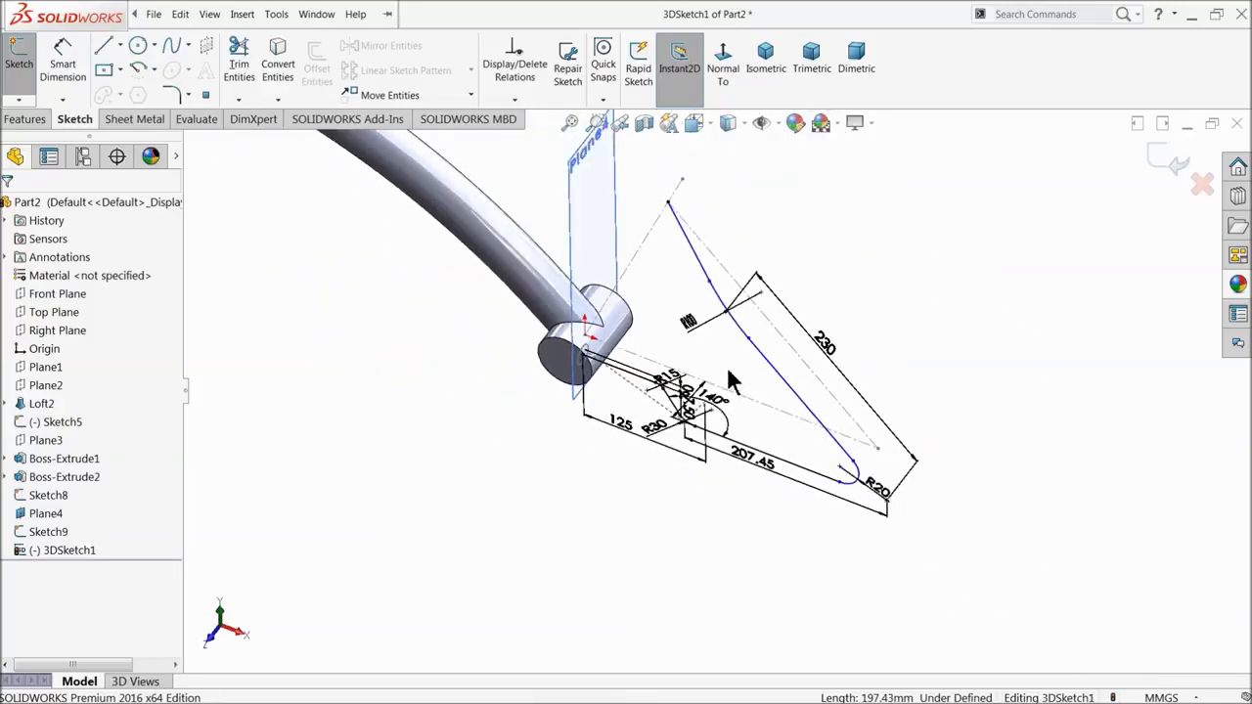
scroll(753, 342, down, 3)
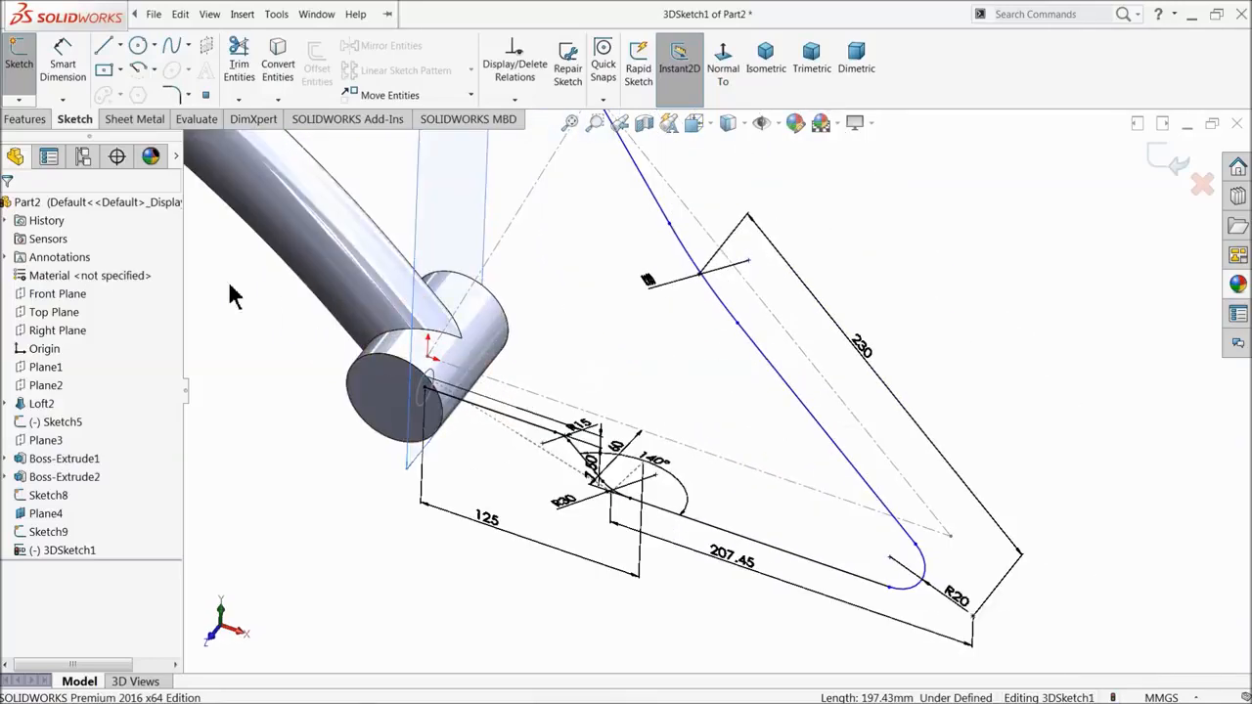
click(514, 99)
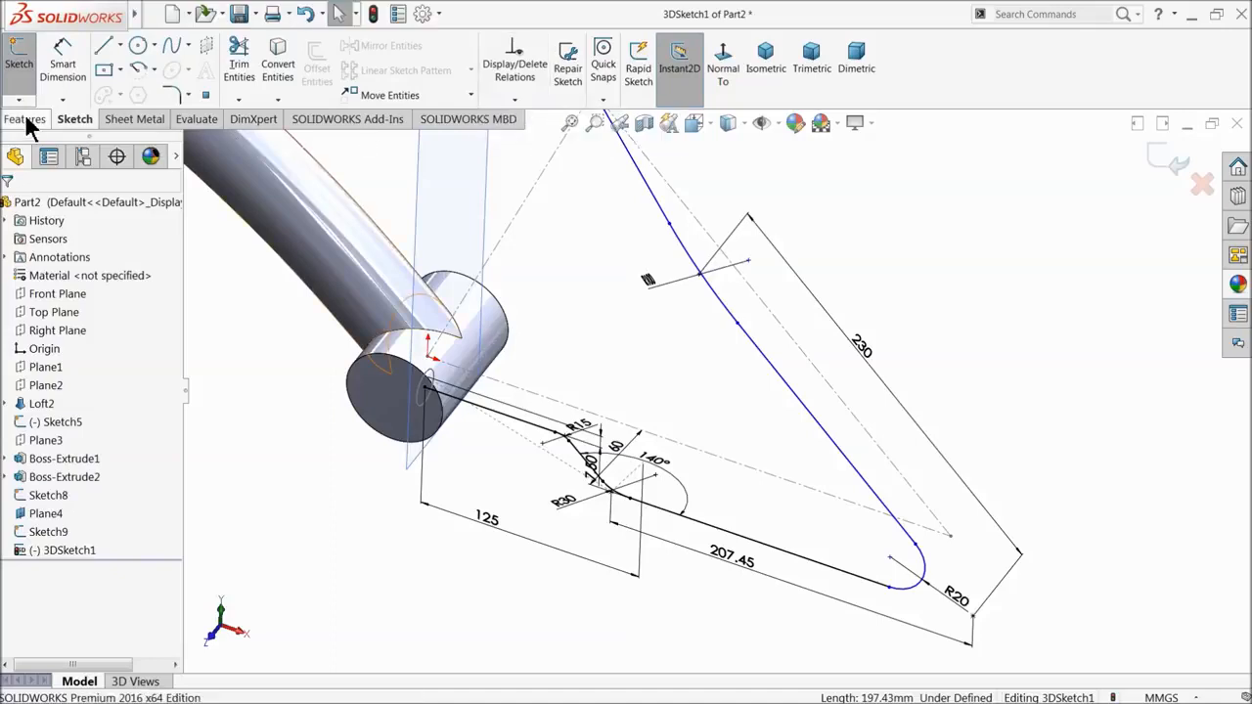
scroll(665, 400, up, 2)
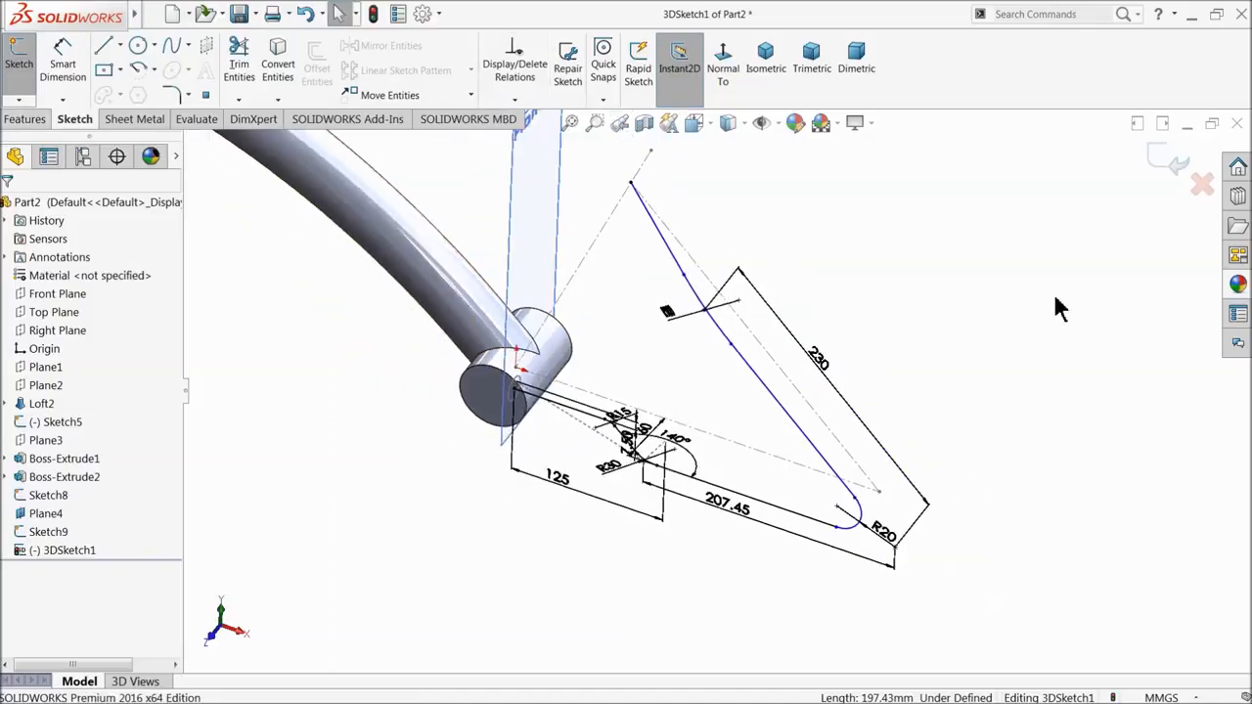
- Finish the 3D sketch and sweep the small circle profile along the filleted 3D path to form the rear tube
click(1172, 164)
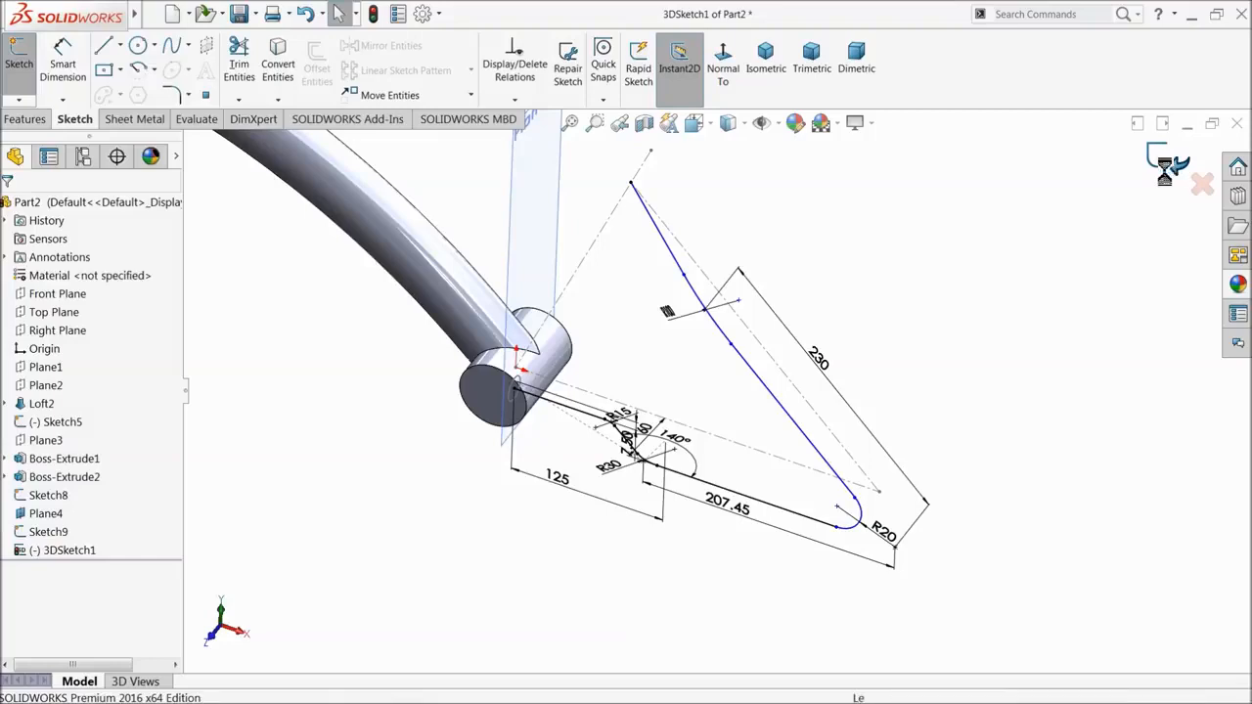
scroll(598, 384, down, 2)
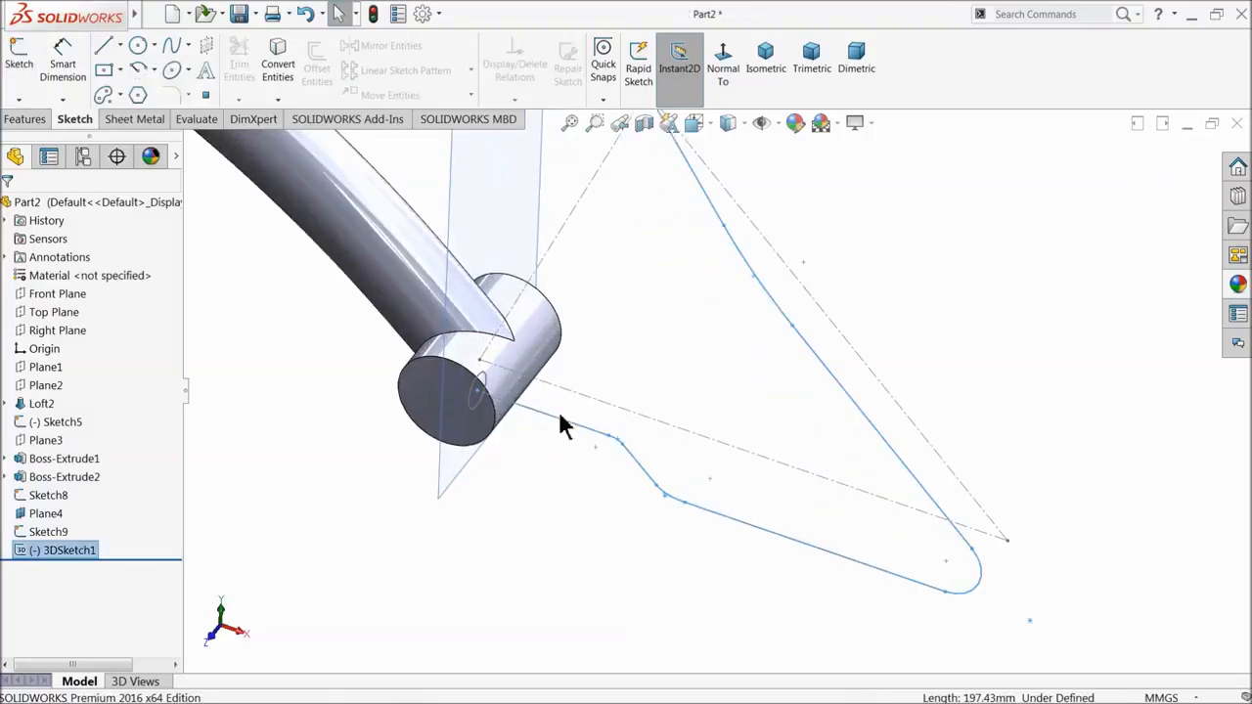
click(26, 118)
click(147, 46)
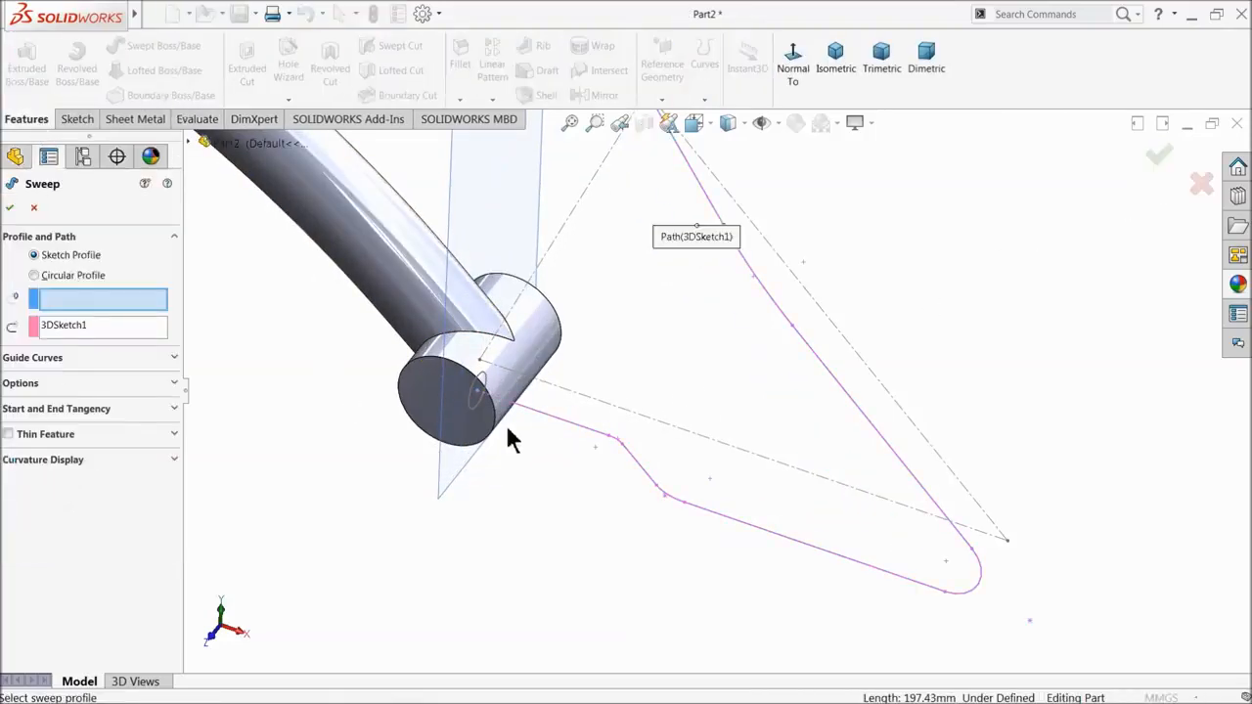
click(477, 395)
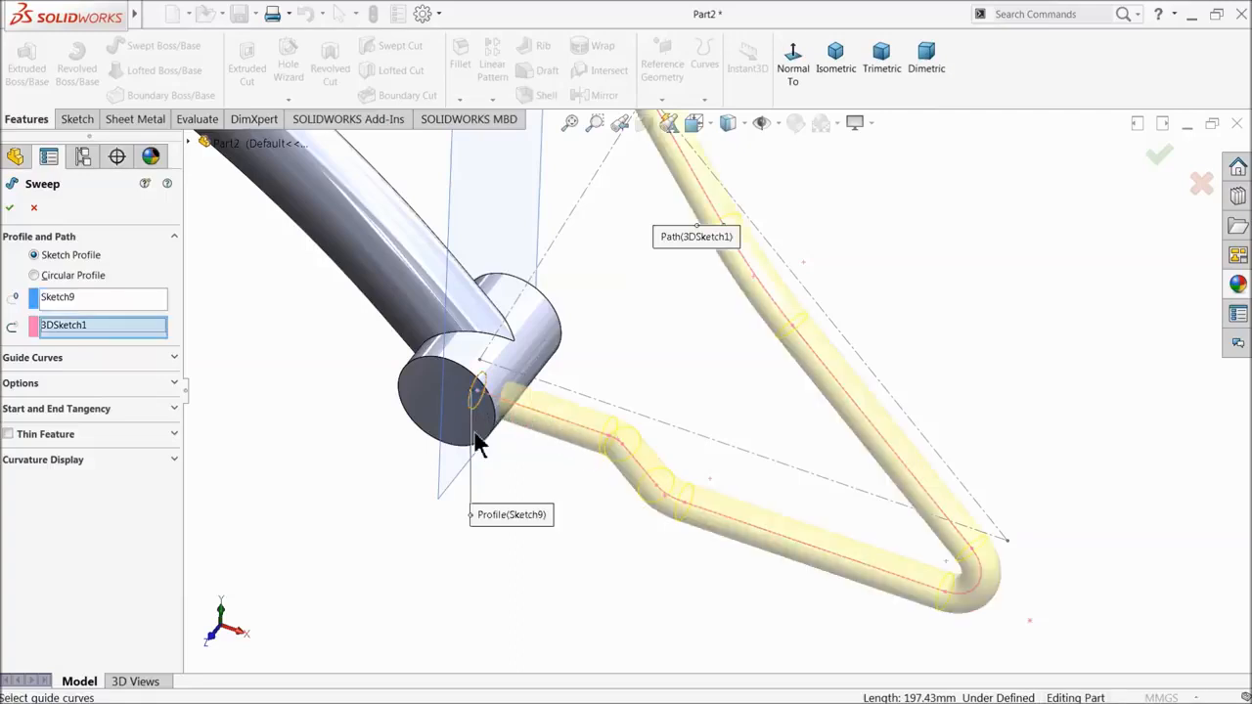
click(11, 209)
- Mirror the swept rear tube about the Front Plane
scroll(640, 399, up, 3)
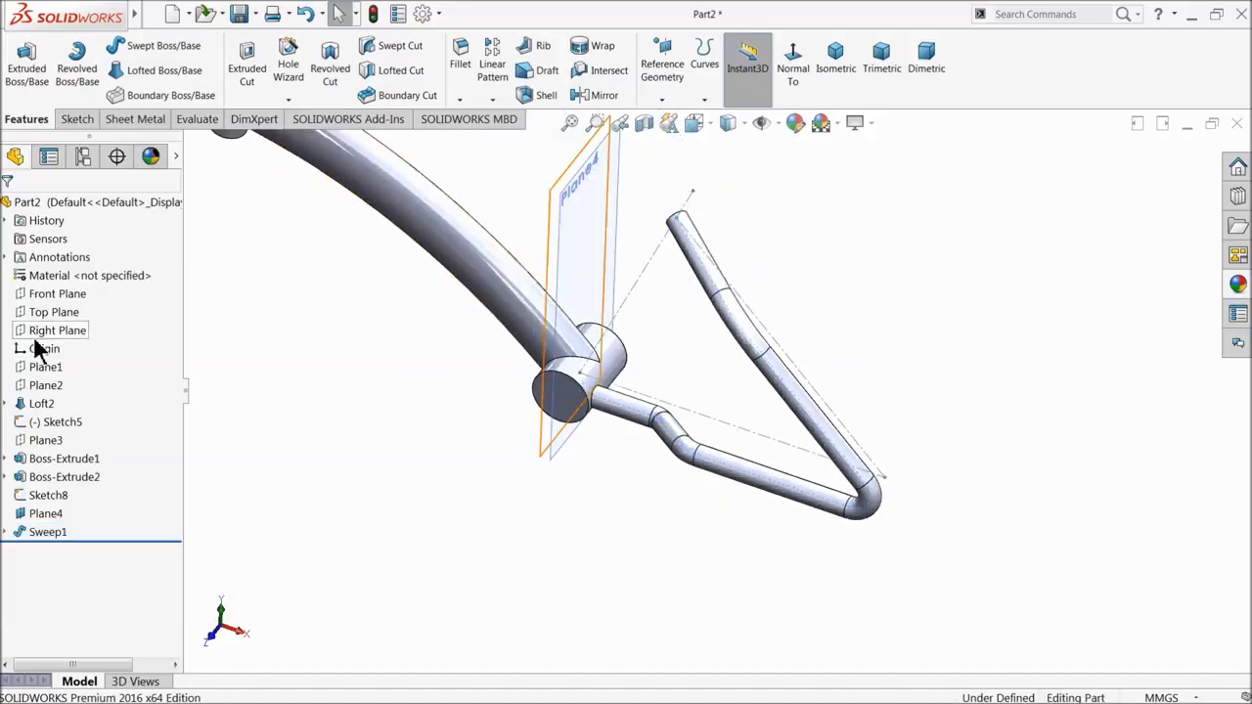
click(45, 293)
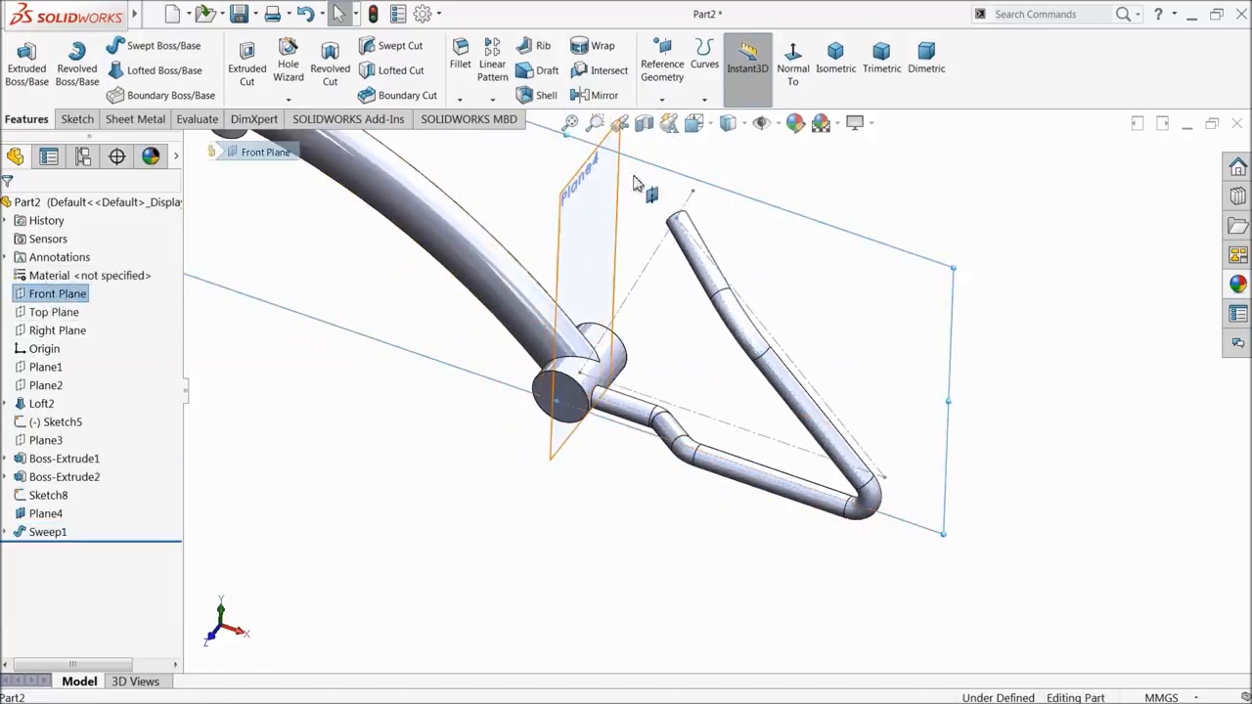
click(590, 98)
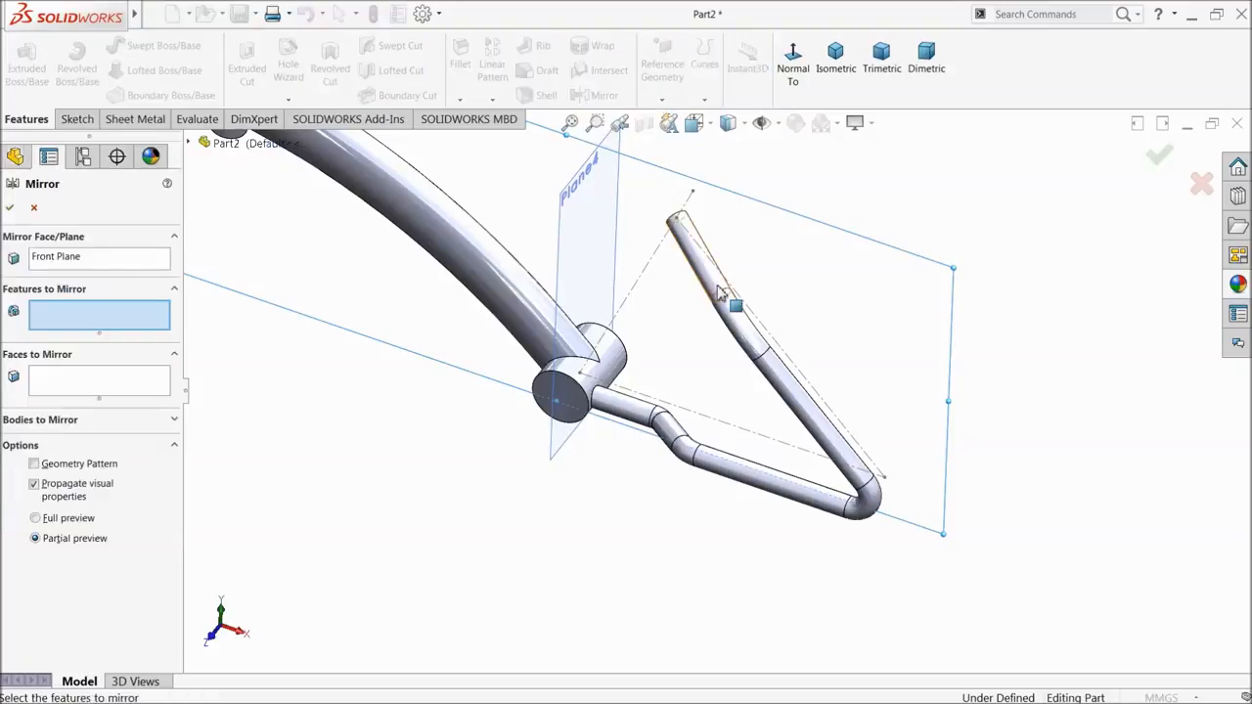
click(721, 292)
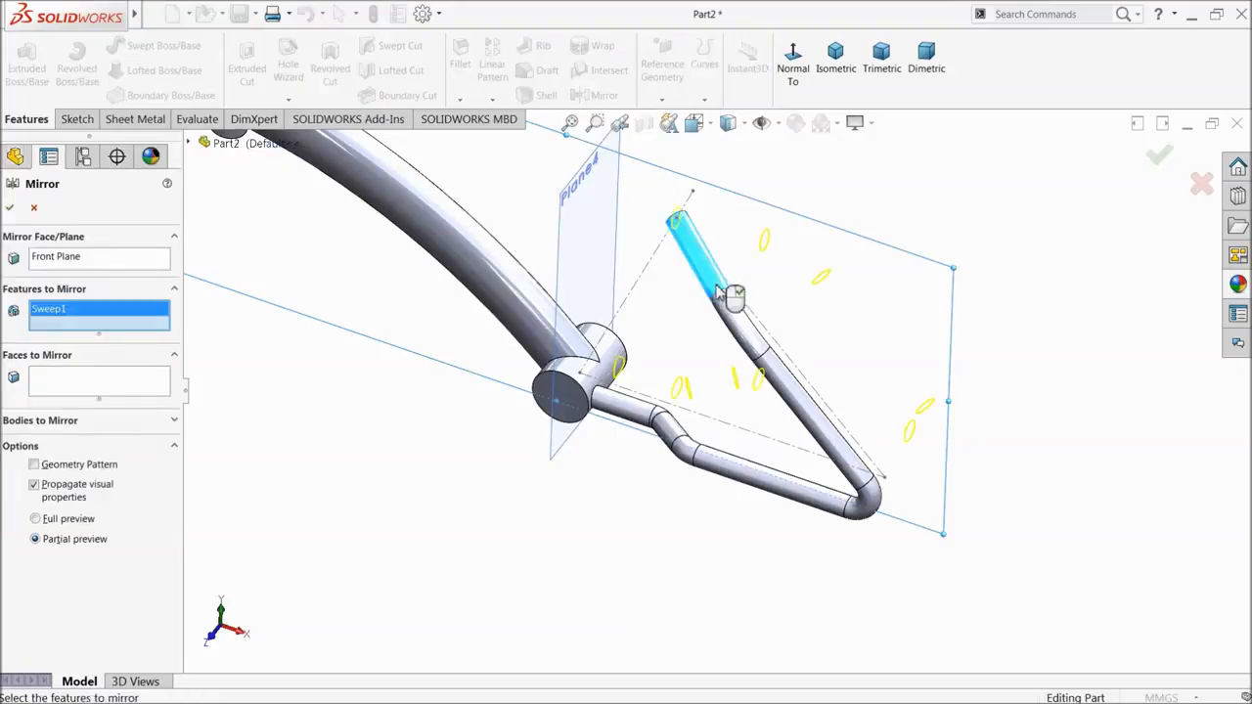
click(12, 209)
- Hide Plane4 and the leftover sketch line inside the head tube cylinder
middle_drag(475, 397, 548, 293)
click(578, 258)
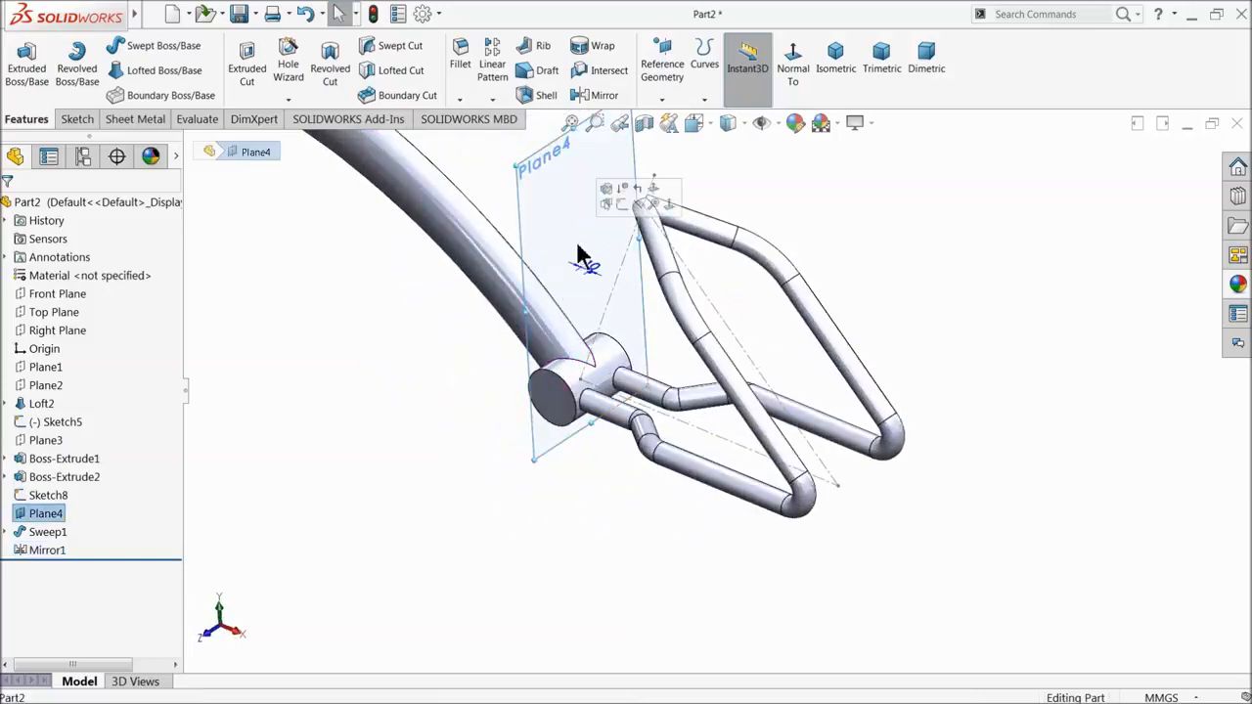
key(Escape)
middle_drag(853, 244, 796, 307)
scroll(597, 290, down, 2)
middle_drag(594, 282, 626, 338)
scroll(428, 234, down, 3)
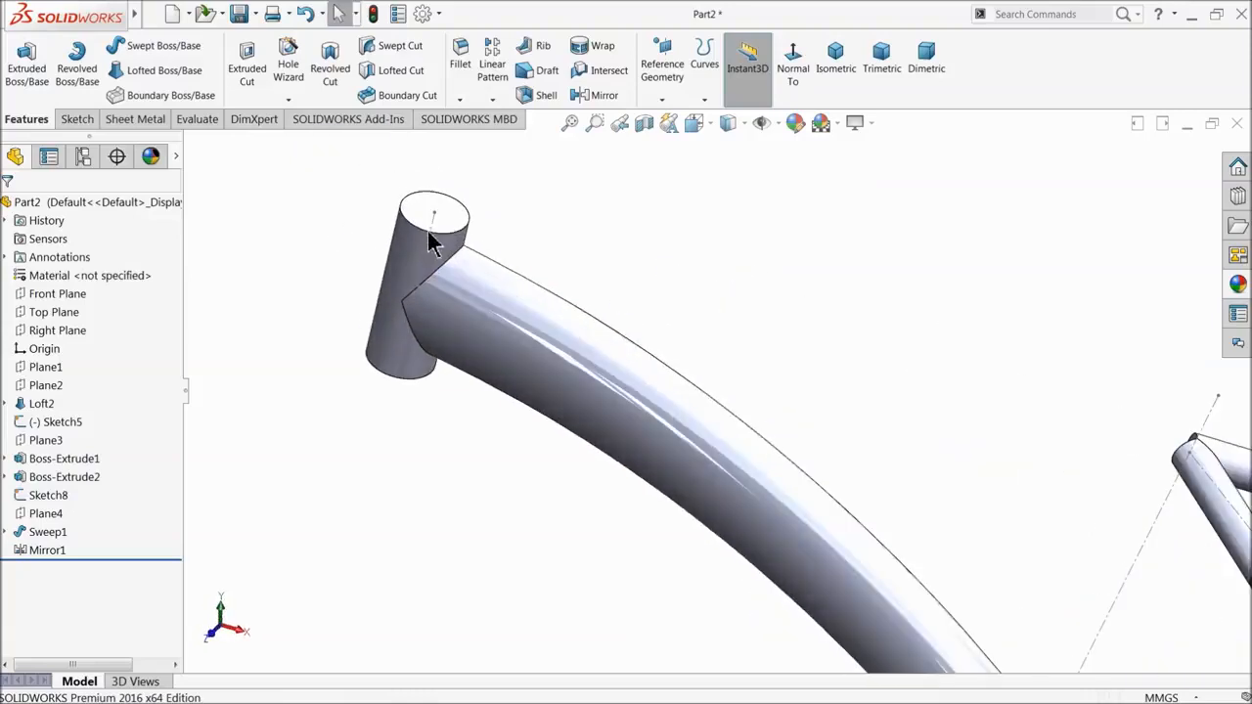
scroll(428, 234, down, 2)
click(468, 233)
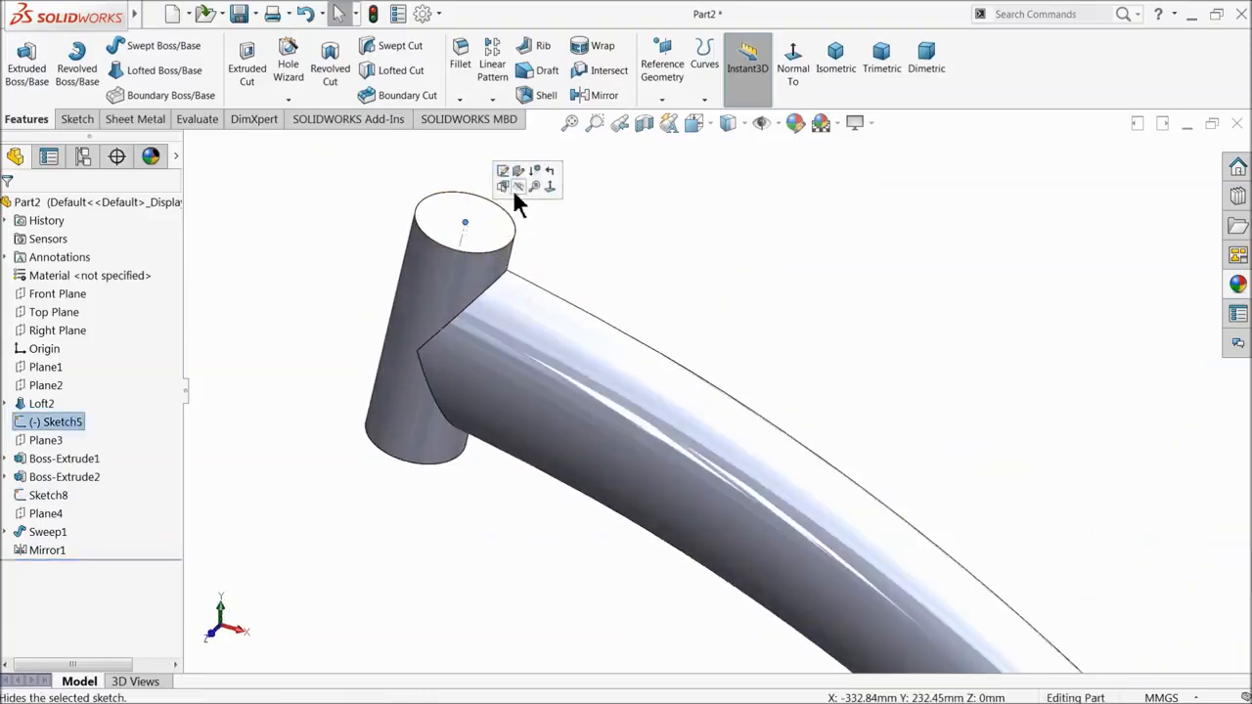
click(577, 240)
scroll(587, 291, up, 5)
scroll(812, 470, down, 3)
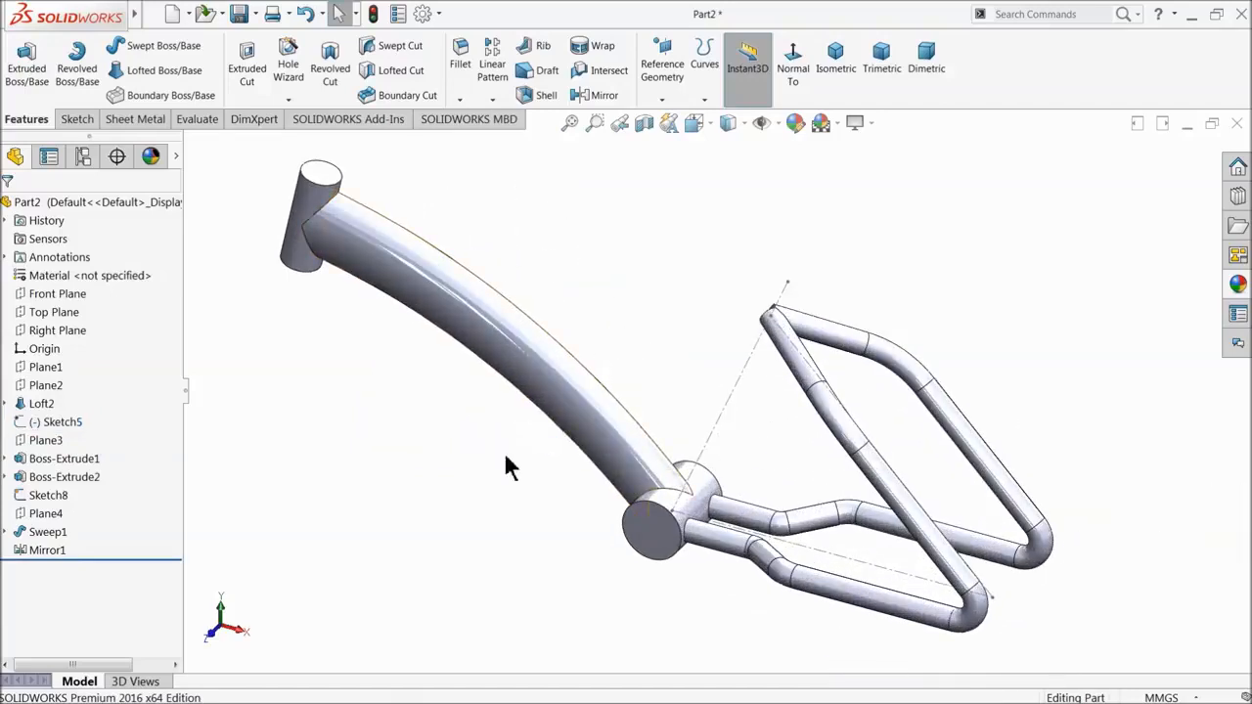
- Apply the blue anodized aluminum appearance to the whole part and change its color to red
click(138, 198)
click(1238, 283)
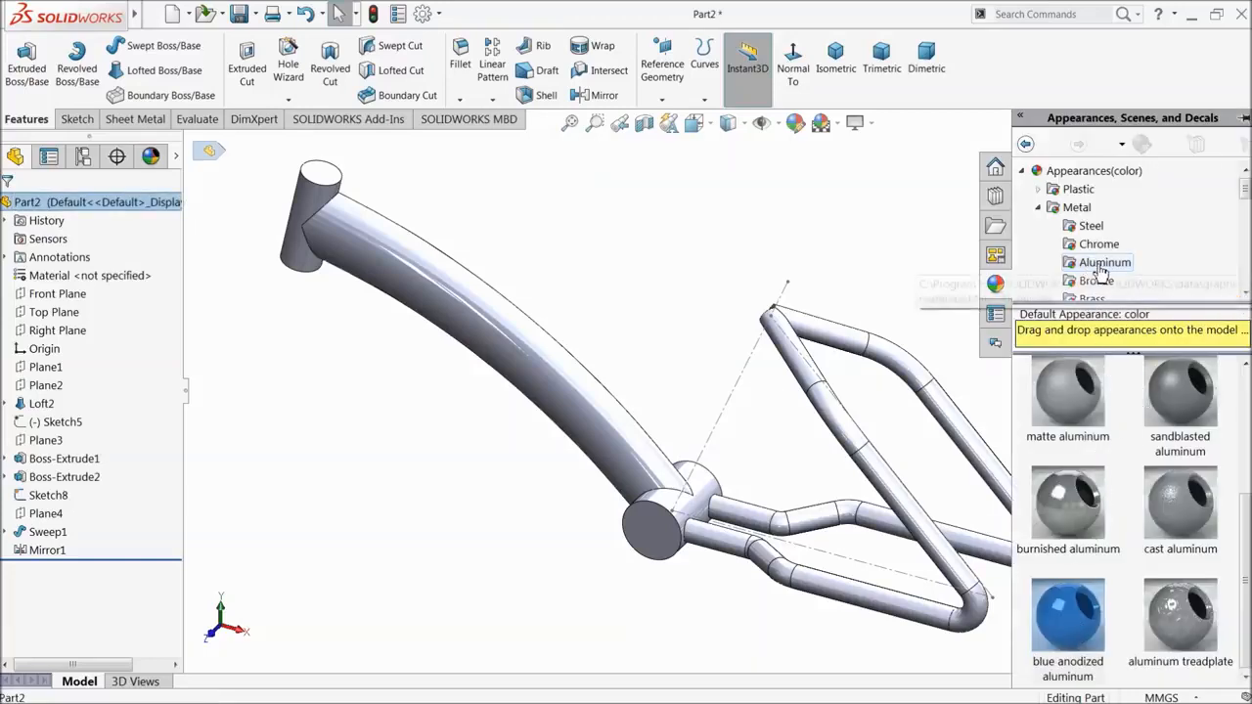
click(1068, 614)
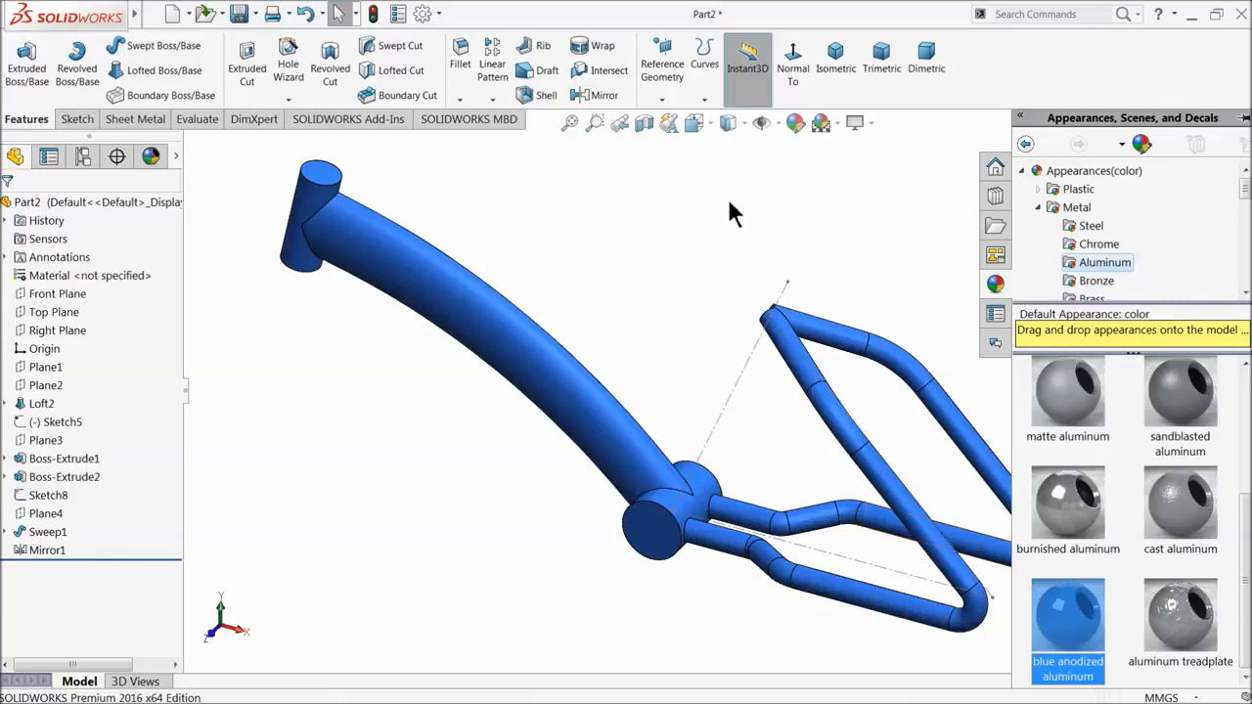
click(796, 123)
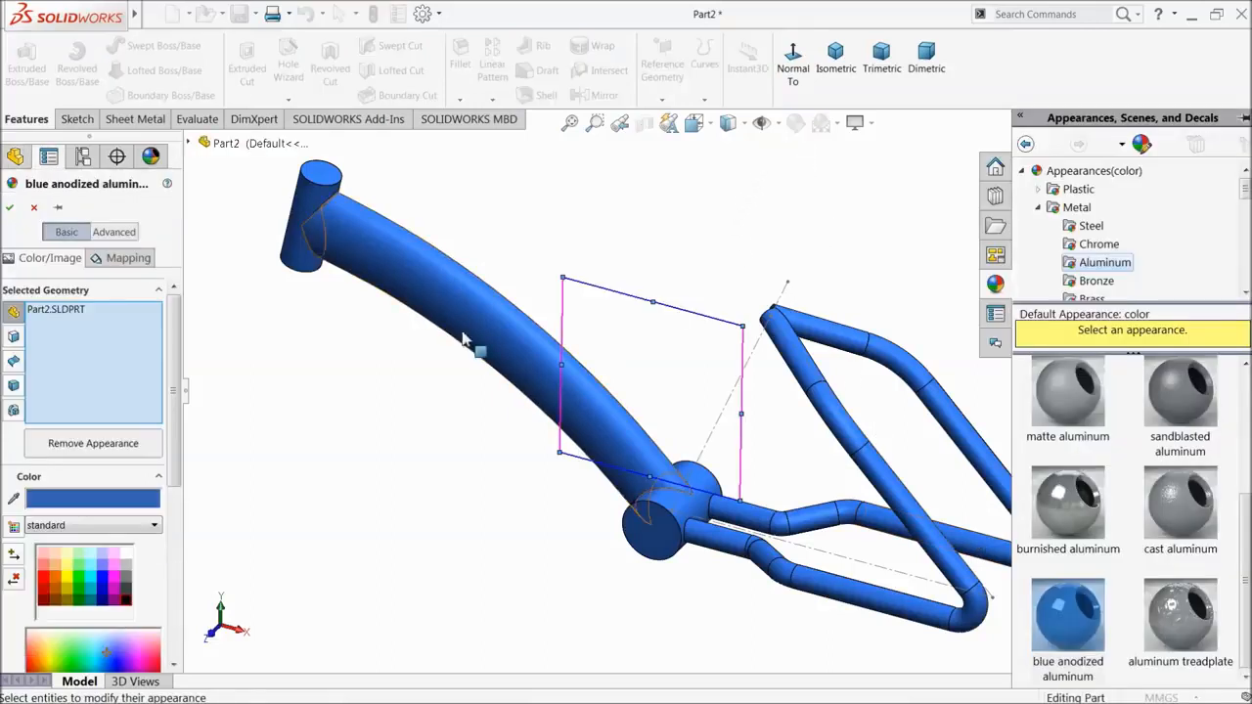
click(44, 585)
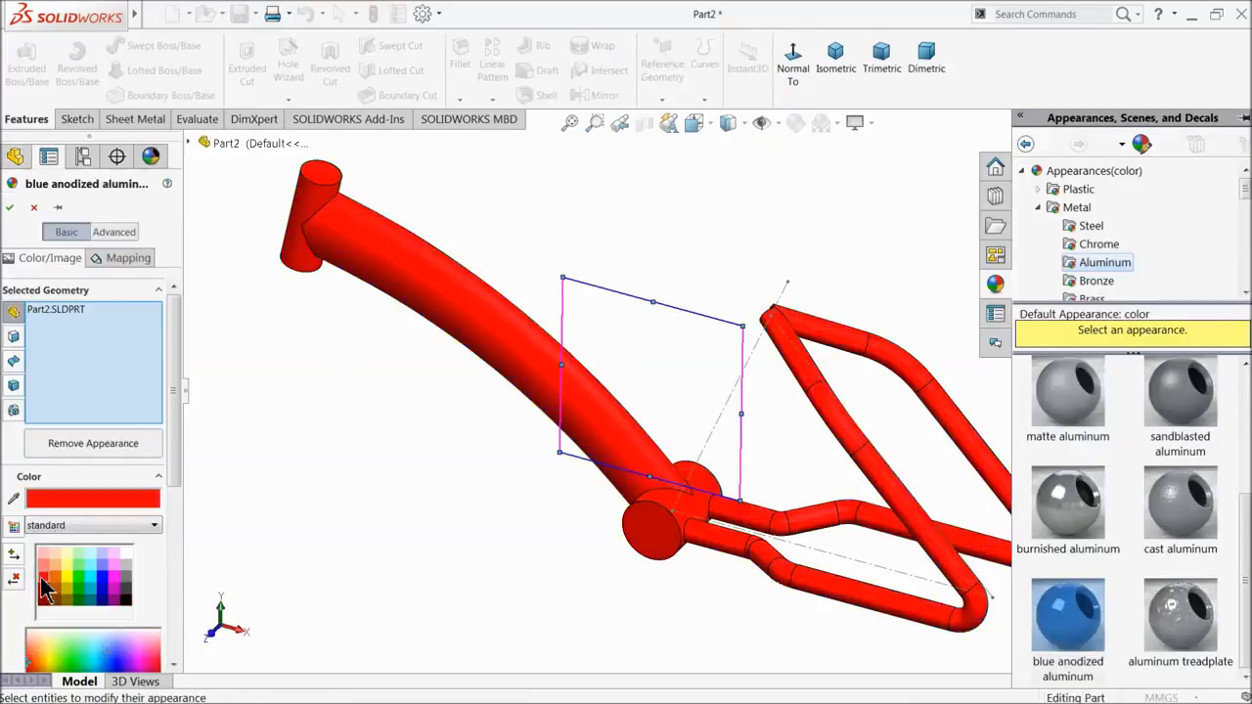
click(12, 207)
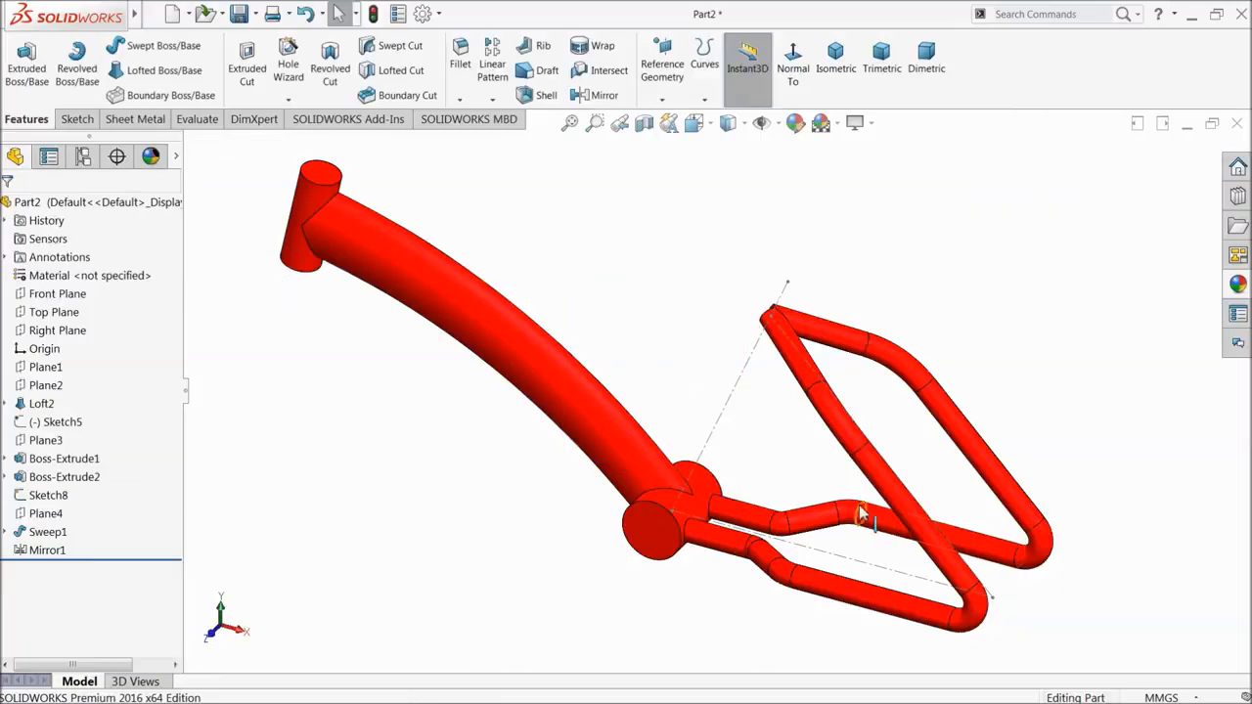
- Create a reference plane perpendicular to the sloping construction line, passing through its upper endpoint
scroll(770, 456, down, 1)
scroll(769, 452, up, 1)
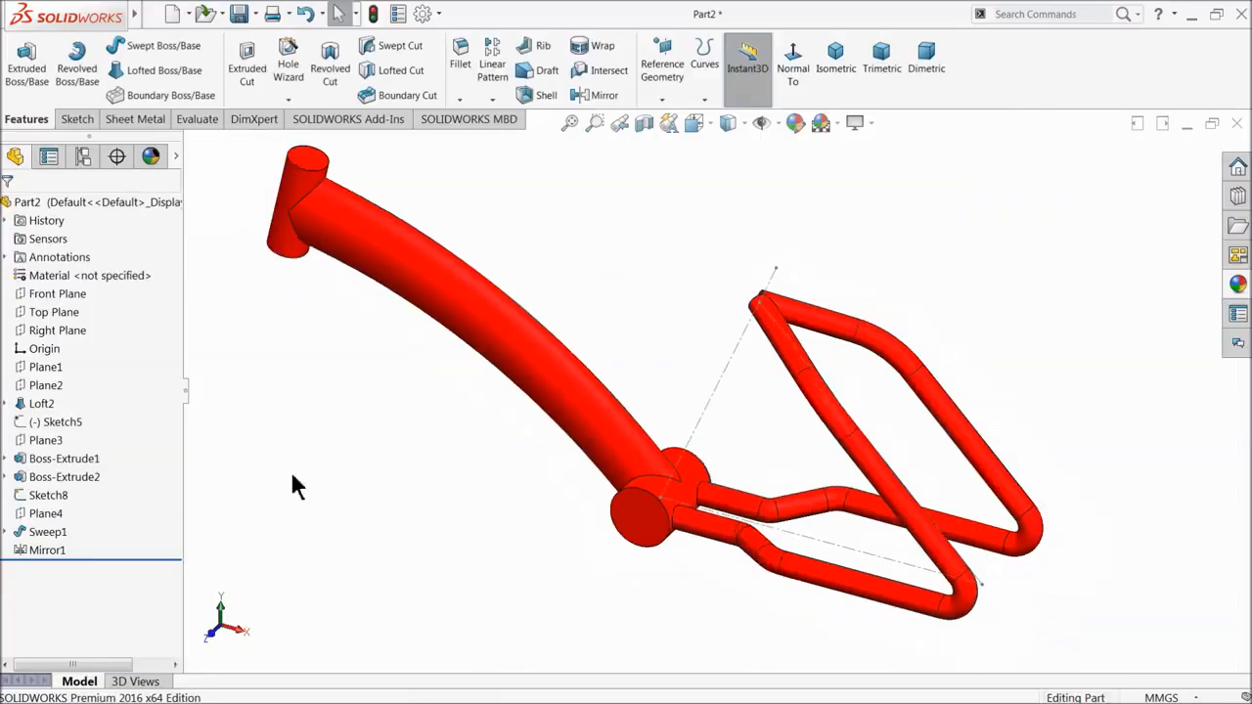
click(662, 70)
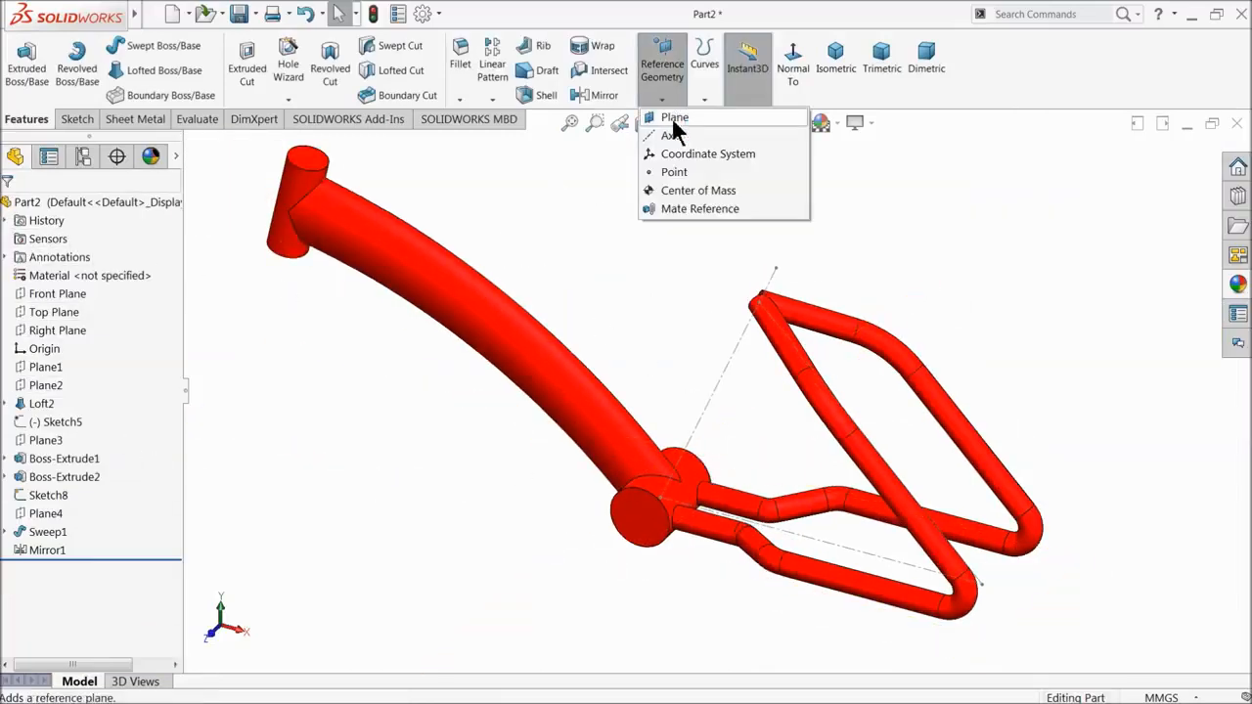
click(674, 119)
click(745, 345)
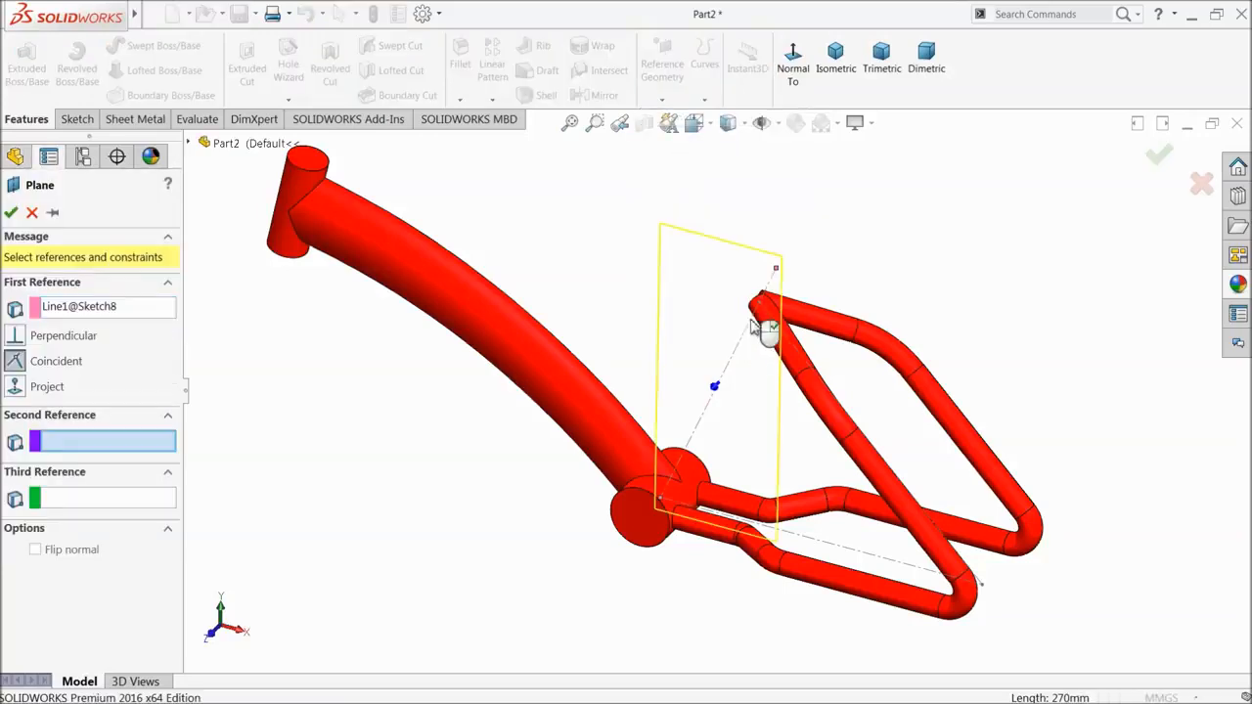
click(777, 272)
middle_drag(727, 327, 781, 282)
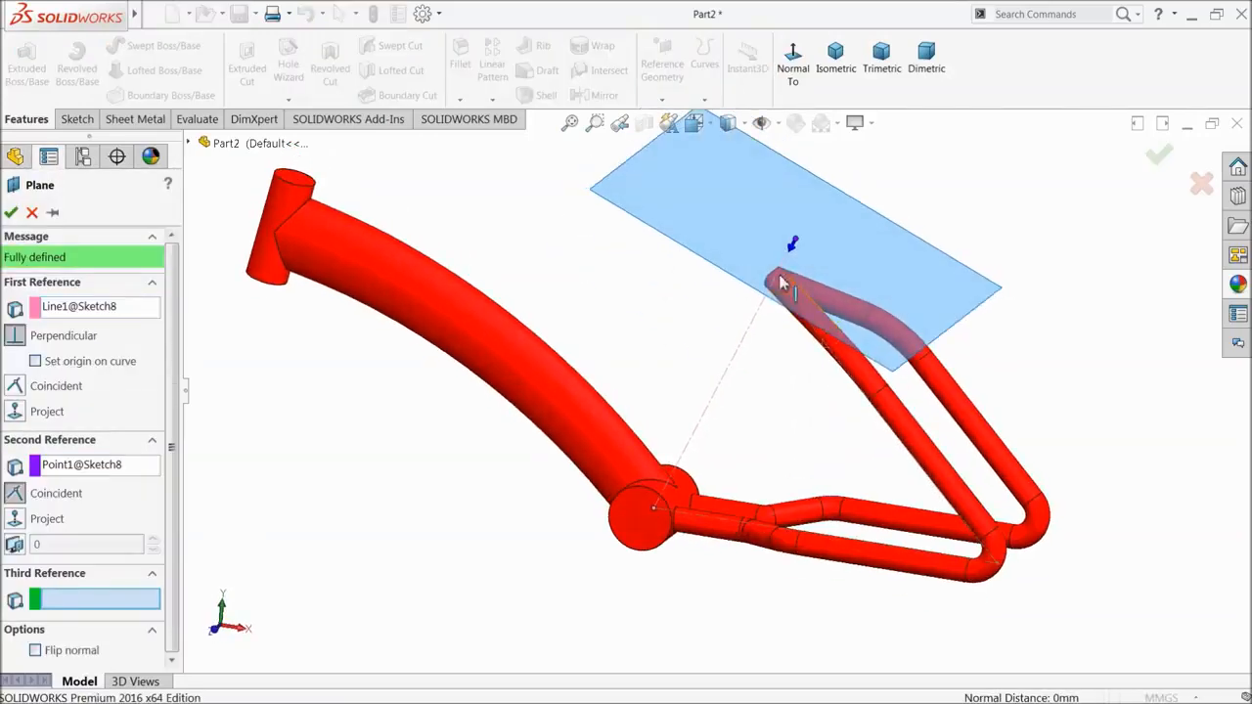
click(12, 213)
- Start a sketch on the new plane and draw a circle about 17 mm in radius centered on the construction line's upper endpoint
middle_drag(785, 266, 754, 268)
scroll(832, 279, up, 3)
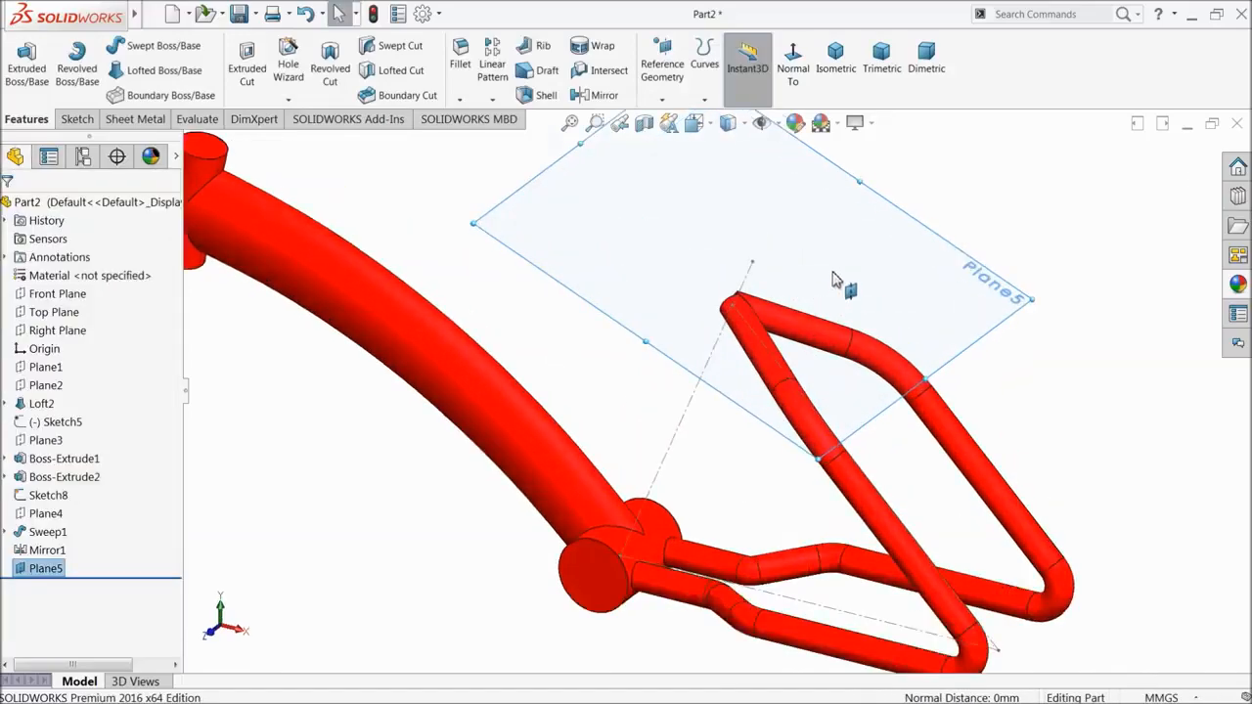
scroll(832, 279, up, 2)
click(93, 118)
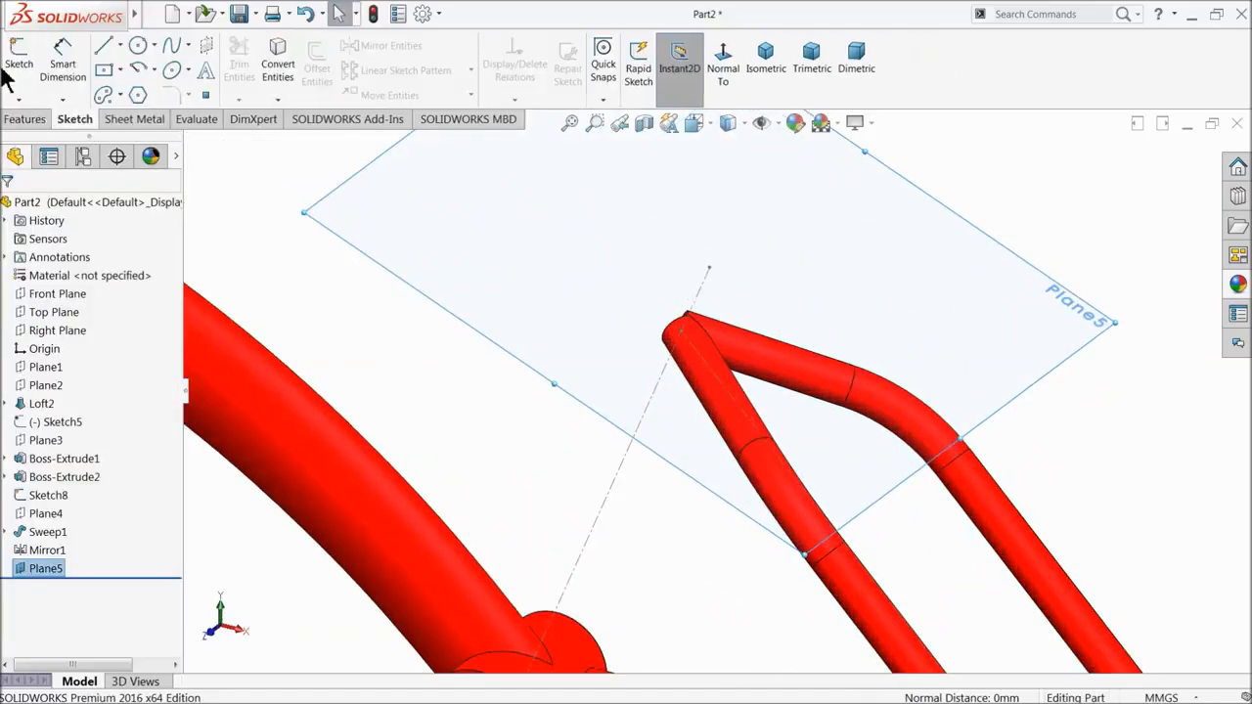
click(17, 62)
click(138, 49)
scroll(788, 307, up, 3)
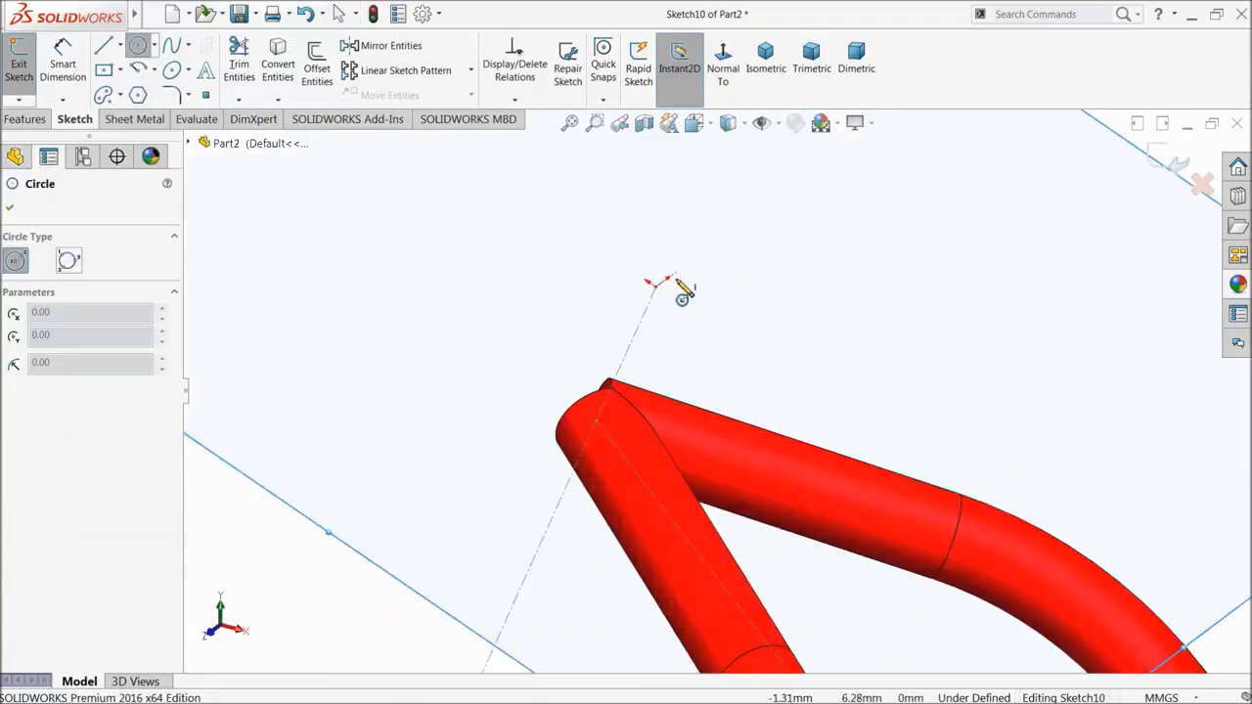
click(657, 291)
click(659, 239)
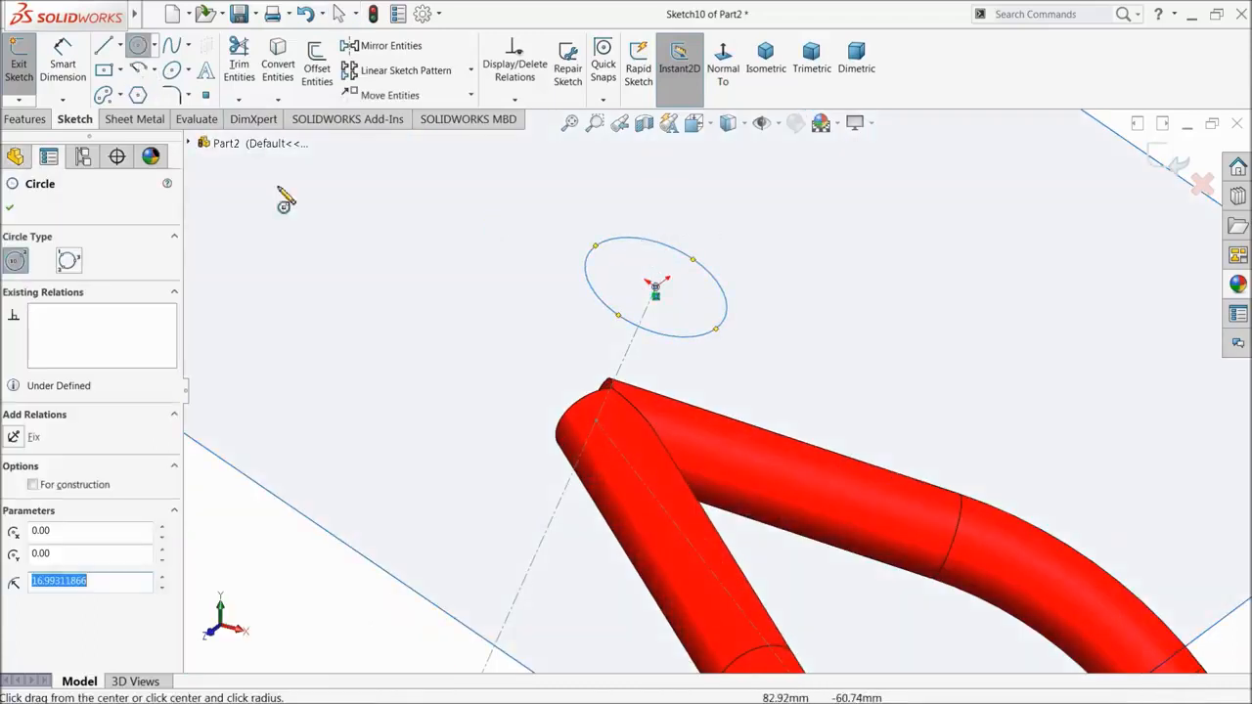
- Dimension the sketched circle above the rear frame tubes to a 30 mm diameter
click(63, 60)
scroll(740, 284, up, 1)
scroll(741, 284, up, 1)
click(687, 252)
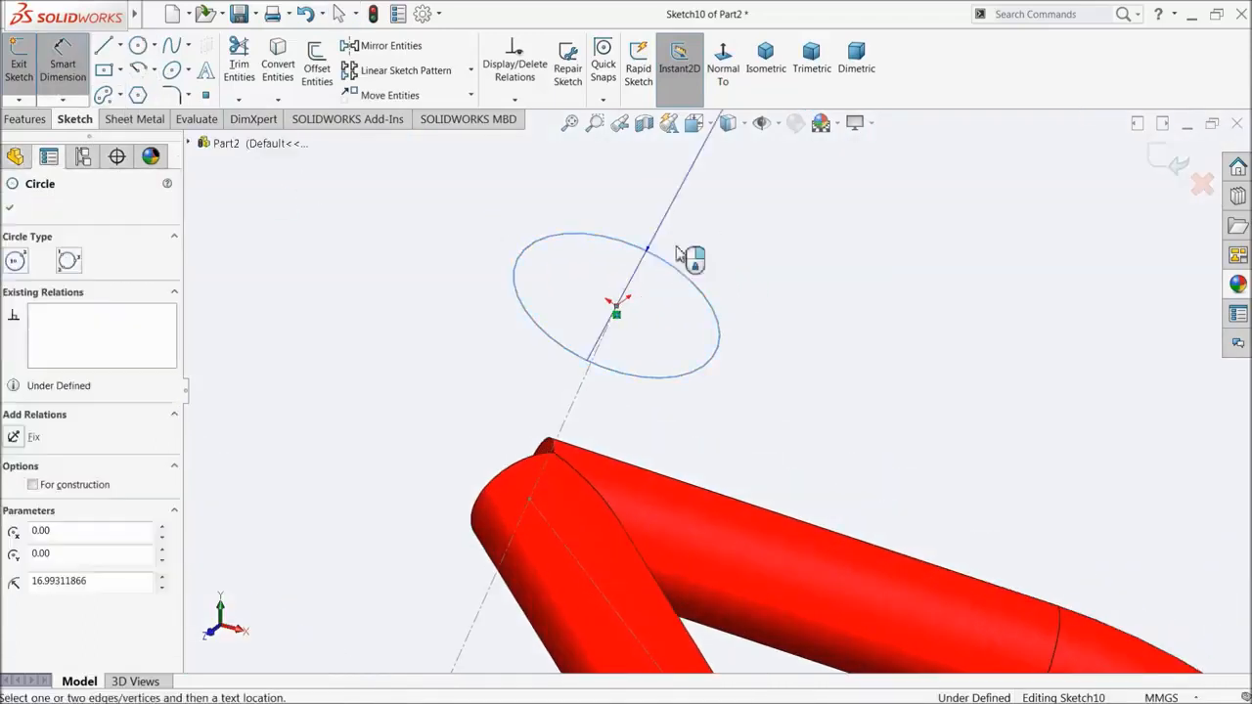
click(680, 252)
text(30)
key(Return)
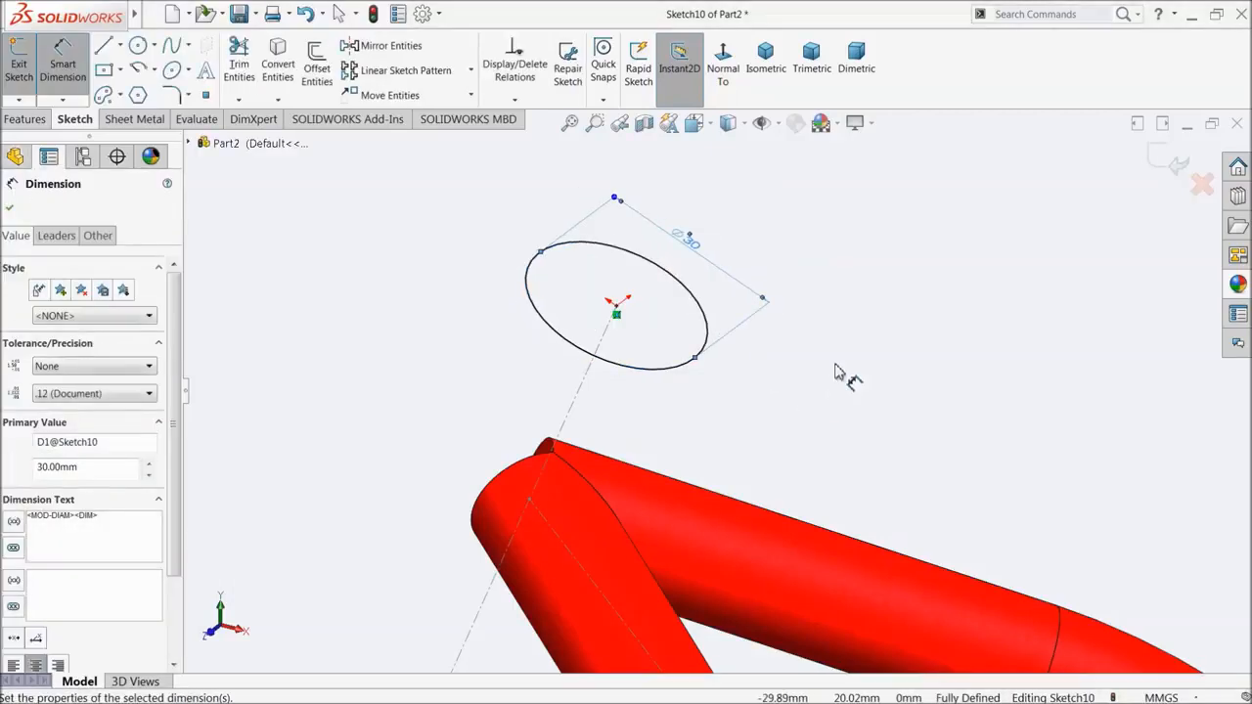
- Extrude the 30 mm circle as a merged boss with the Up To Vertex end condition, ending at the origin point
scroll(688, 352, up, 4)
scroll(679, 235, down, 5)
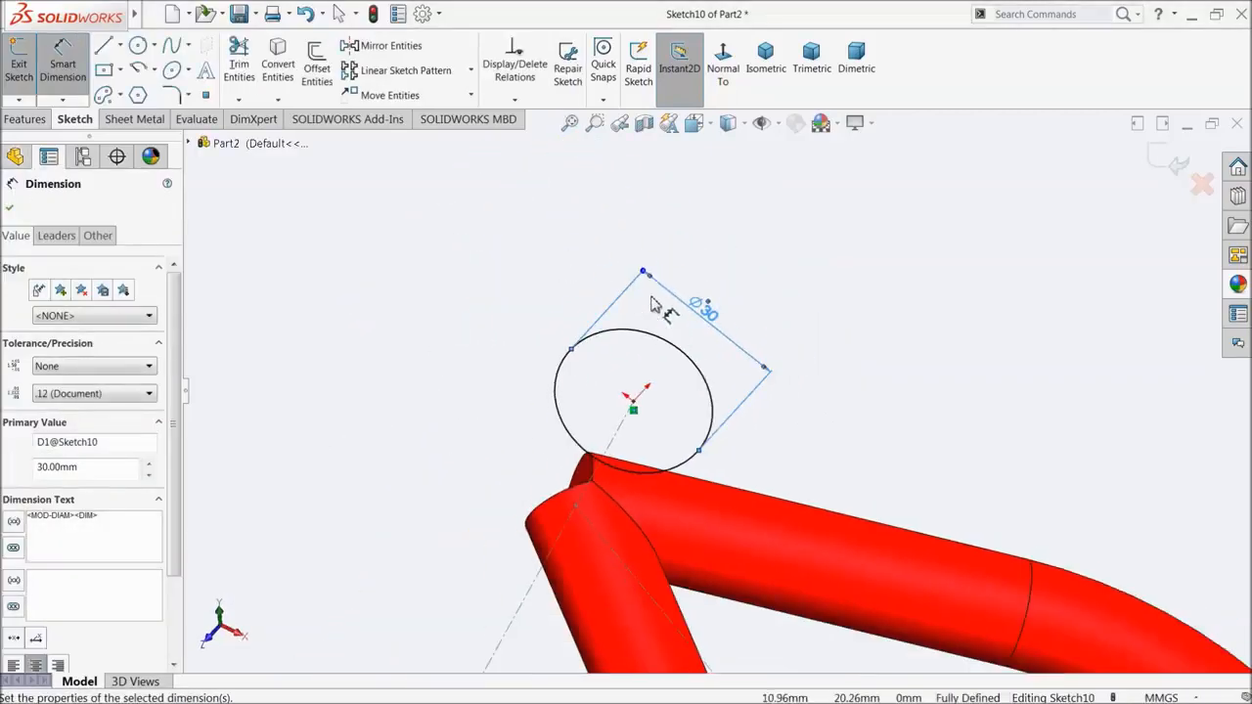
click(29, 118)
click(22, 70)
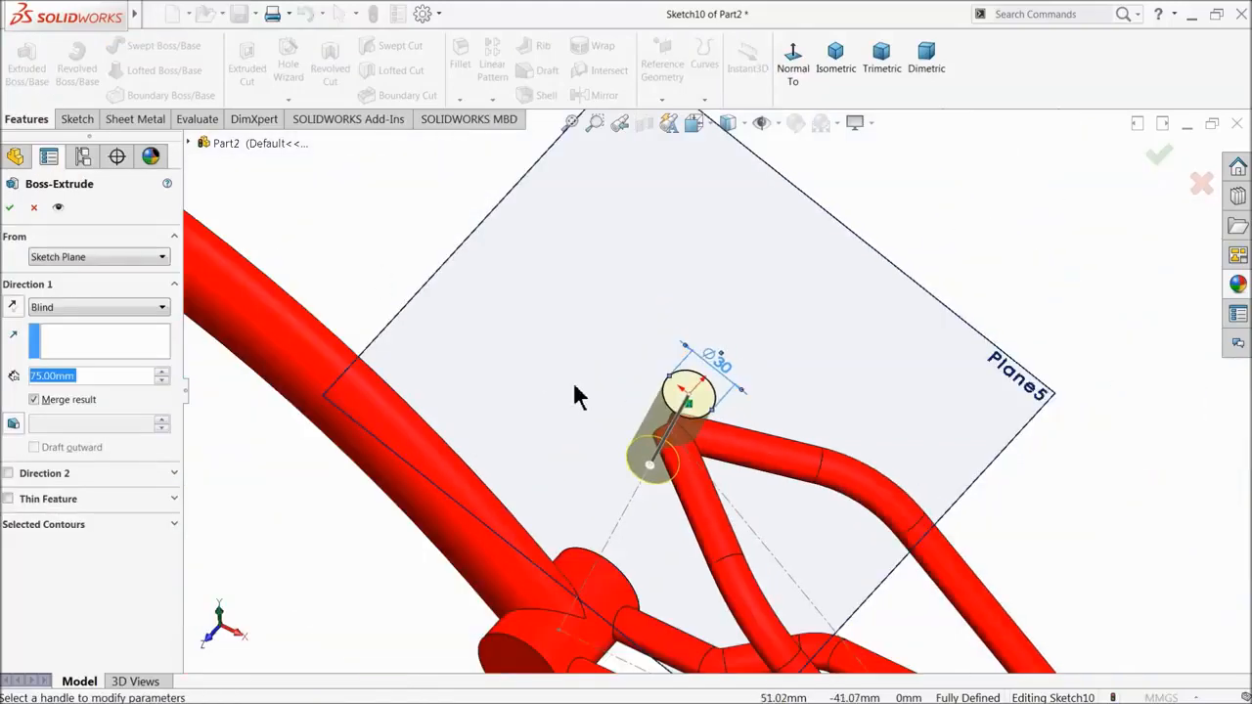
mouse_move(574, 385)
middle_down()
mouse_move(579, 313)
mouse_move(557, 403)
middle_up()
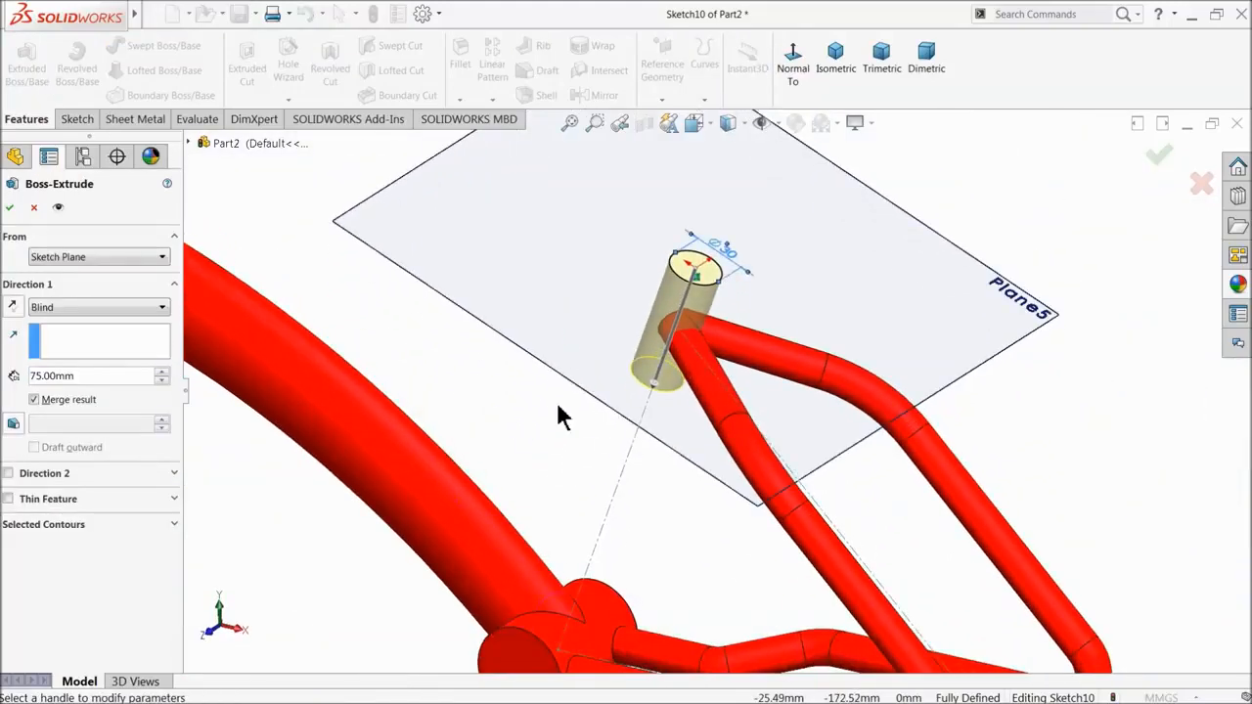
scroll(557, 402, up, 3)
scroll(641, 545, down, 5)
middle_drag(700, 419, 671, 461)
click(61, 307)
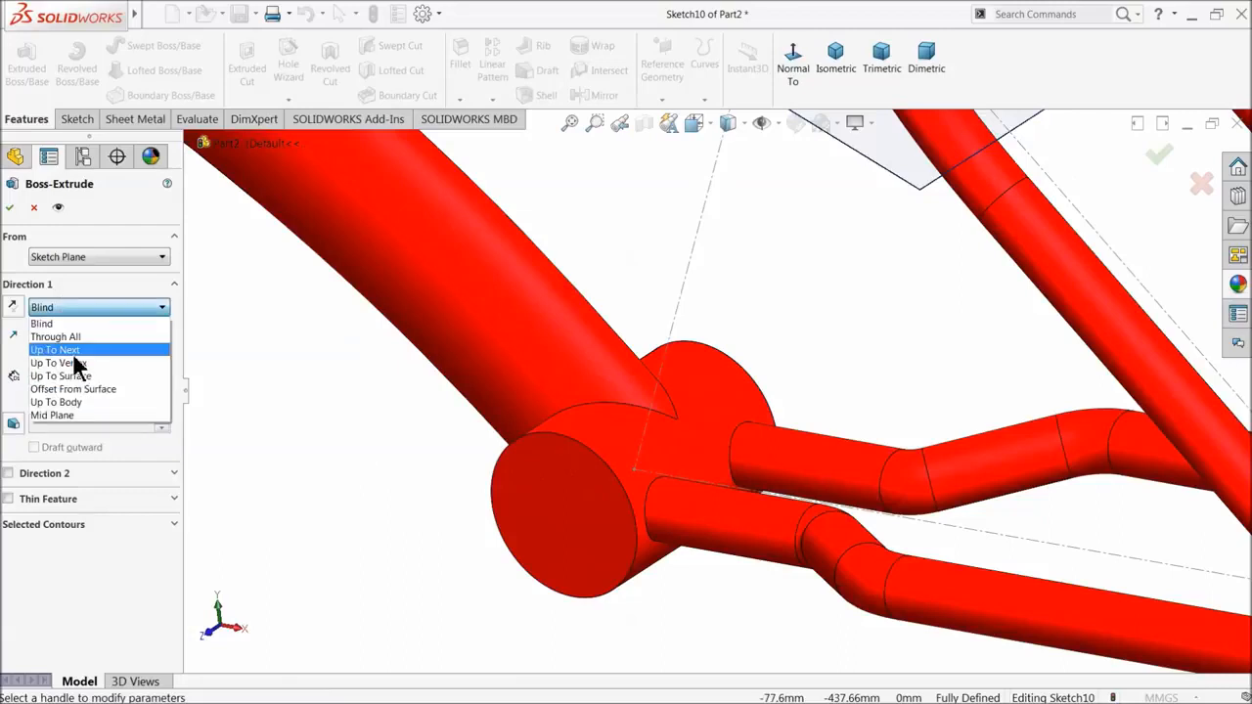
click(70, 361)
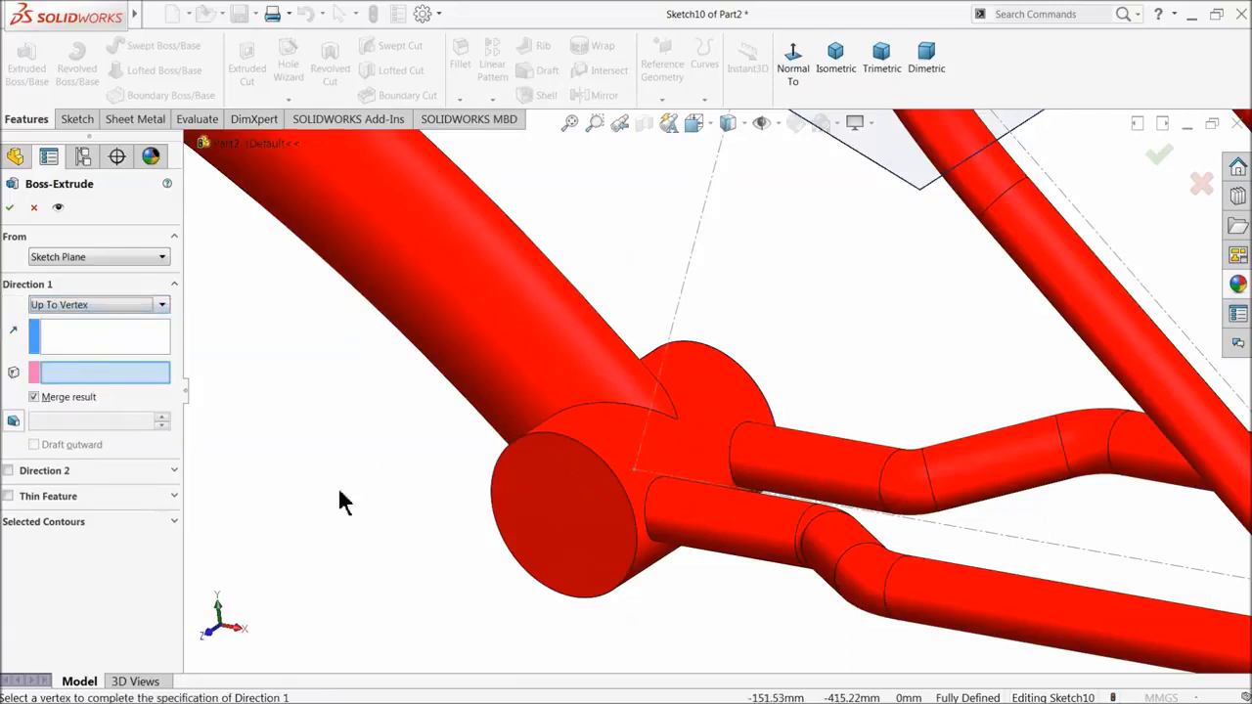
click(637, 472)
scroll(640, 479, up, 6)
middle_drag(709, 445, 749, 300)
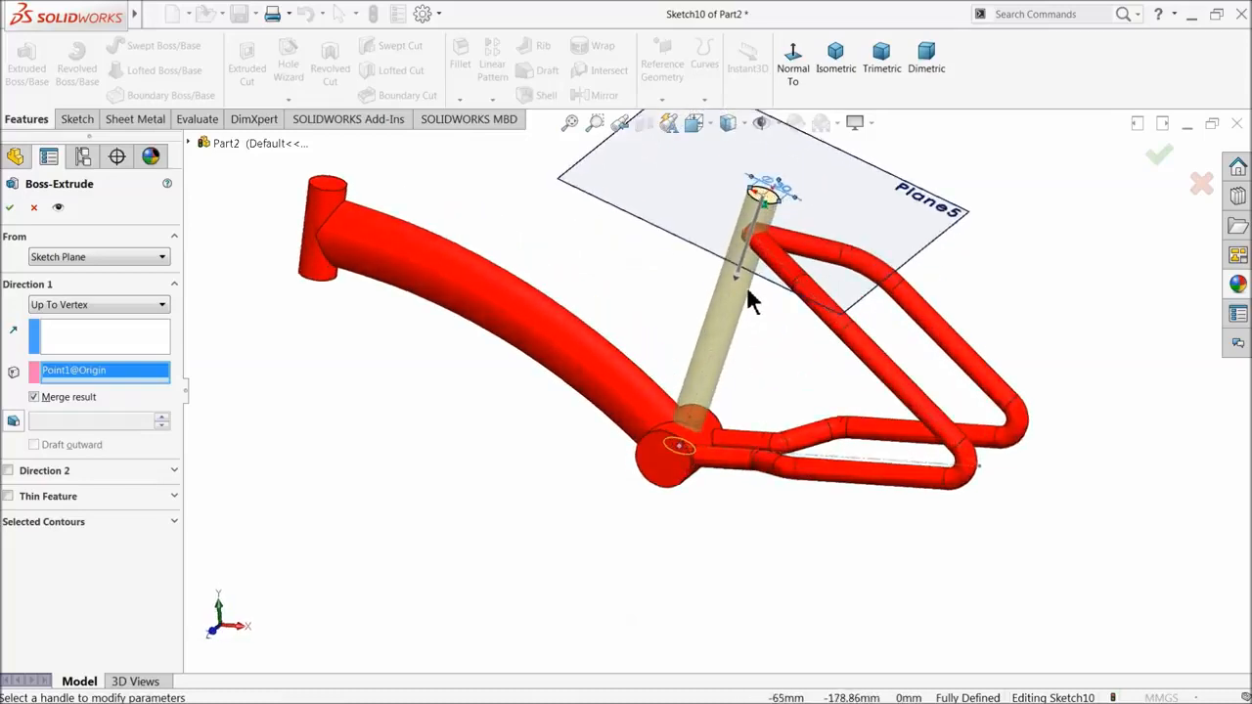
scroll(750, 298, down, 2)
click(11, 208)
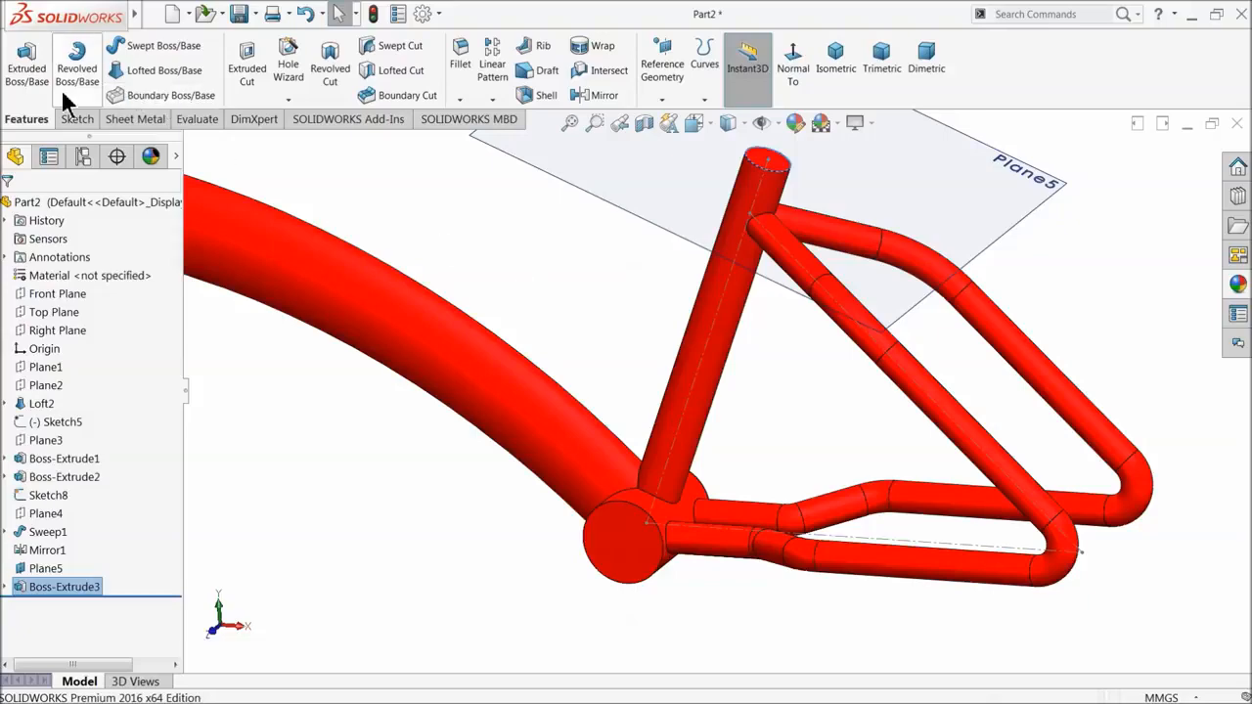
- Set up a 5 mm symmetric fillet on the two edges where the upper rear tubes join the seat tube
click(458, 65)
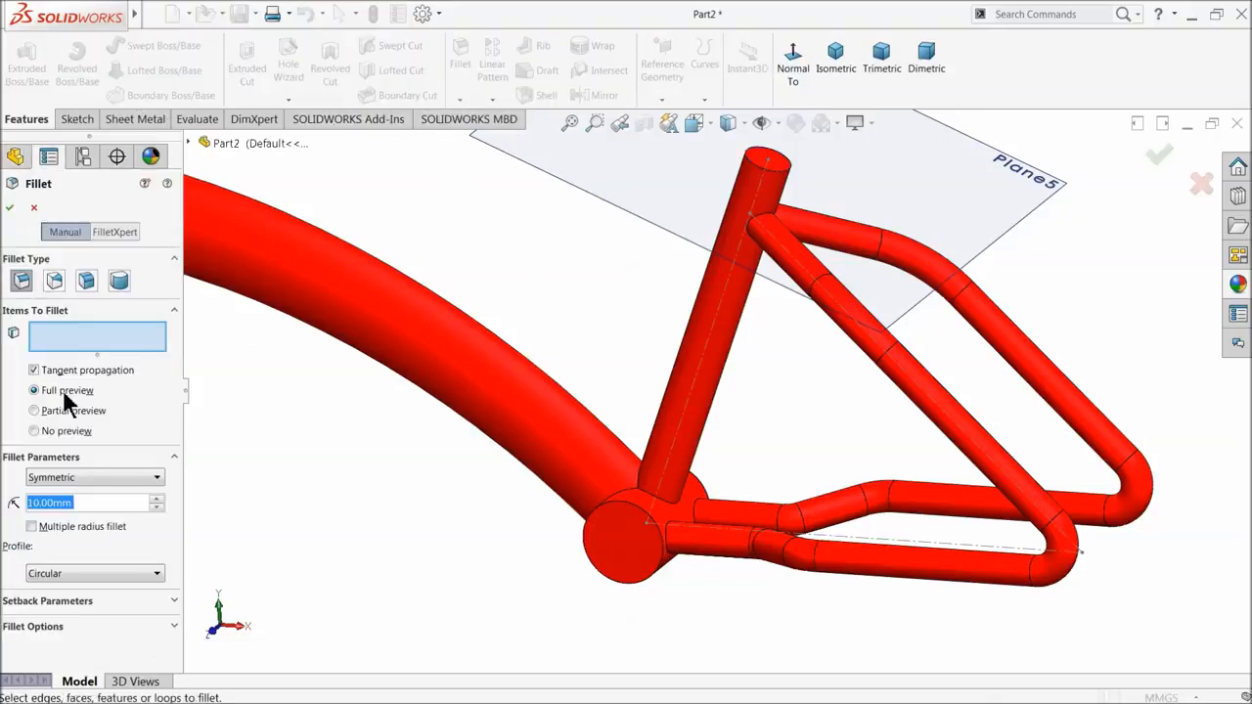
text(5)
scroll(772, 250, down, 5)
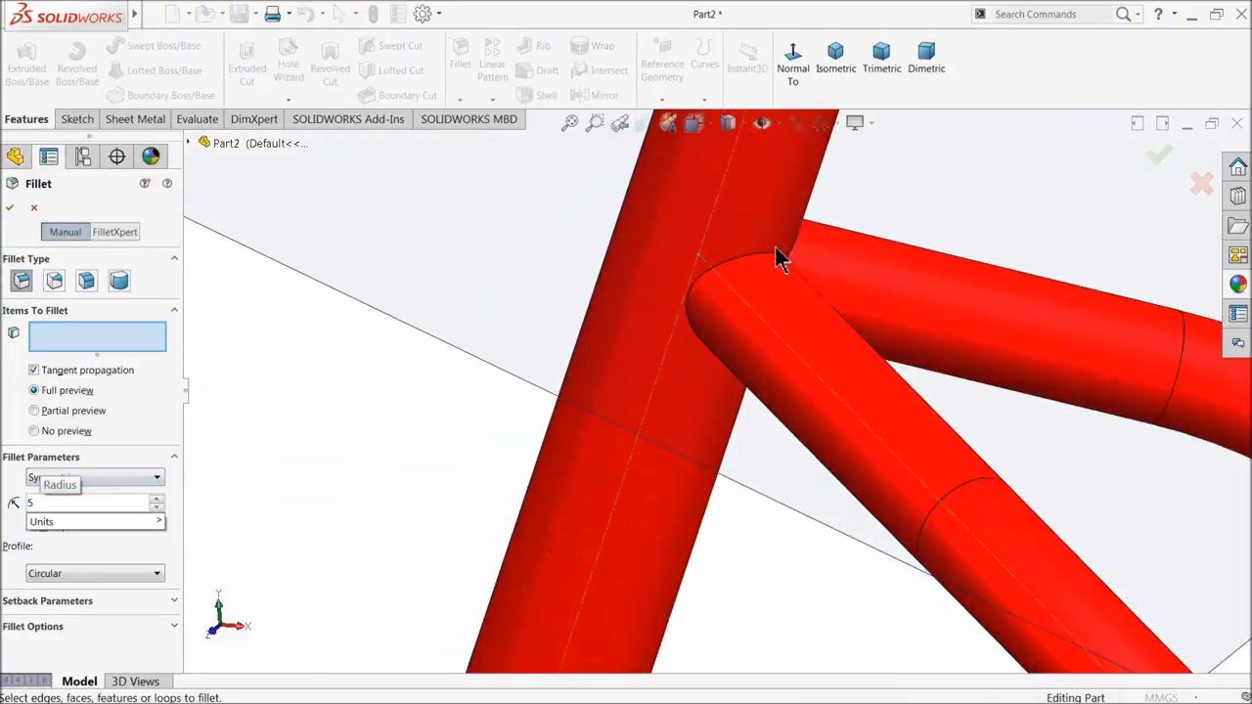
click(770, 266)
middle_drag(770, 269, 849, 252)
click(845, 251)
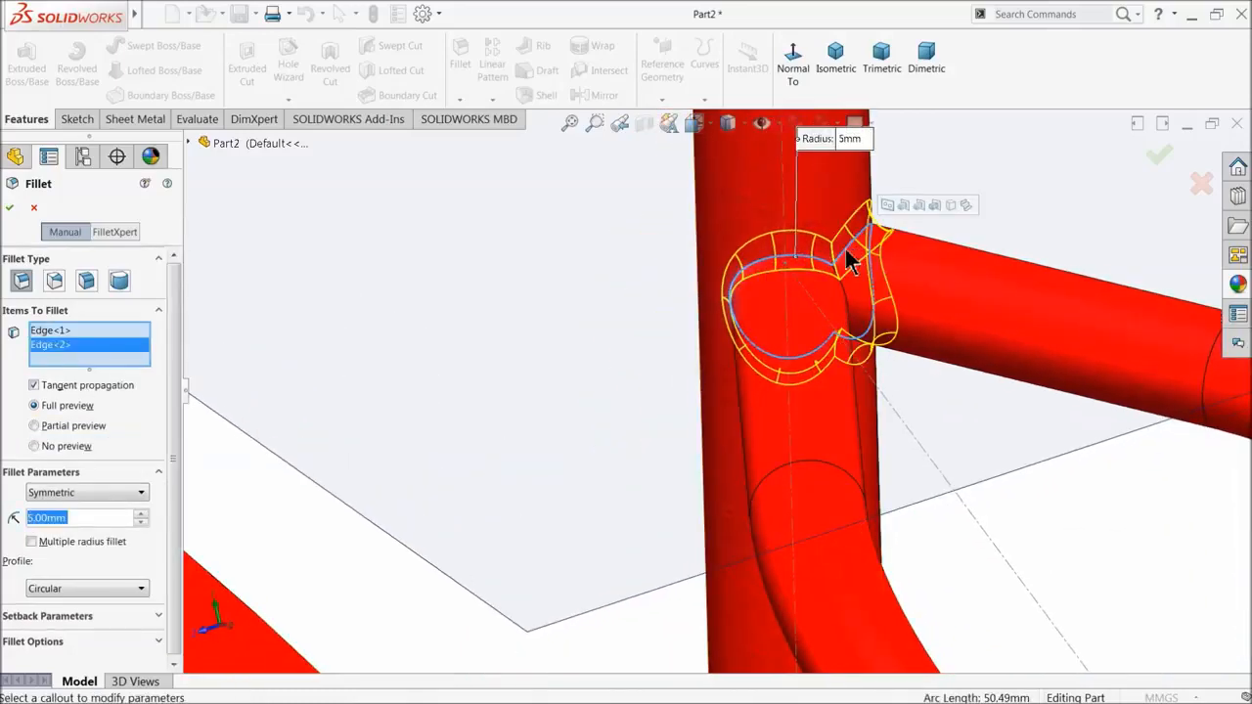
- Add the edges where the seat tube and both lower rear tubes meet the bottom bracket shell, and apply the fillet
scroll(845, 251, up, 10)
middle_drag(763, 489, 791, 450)
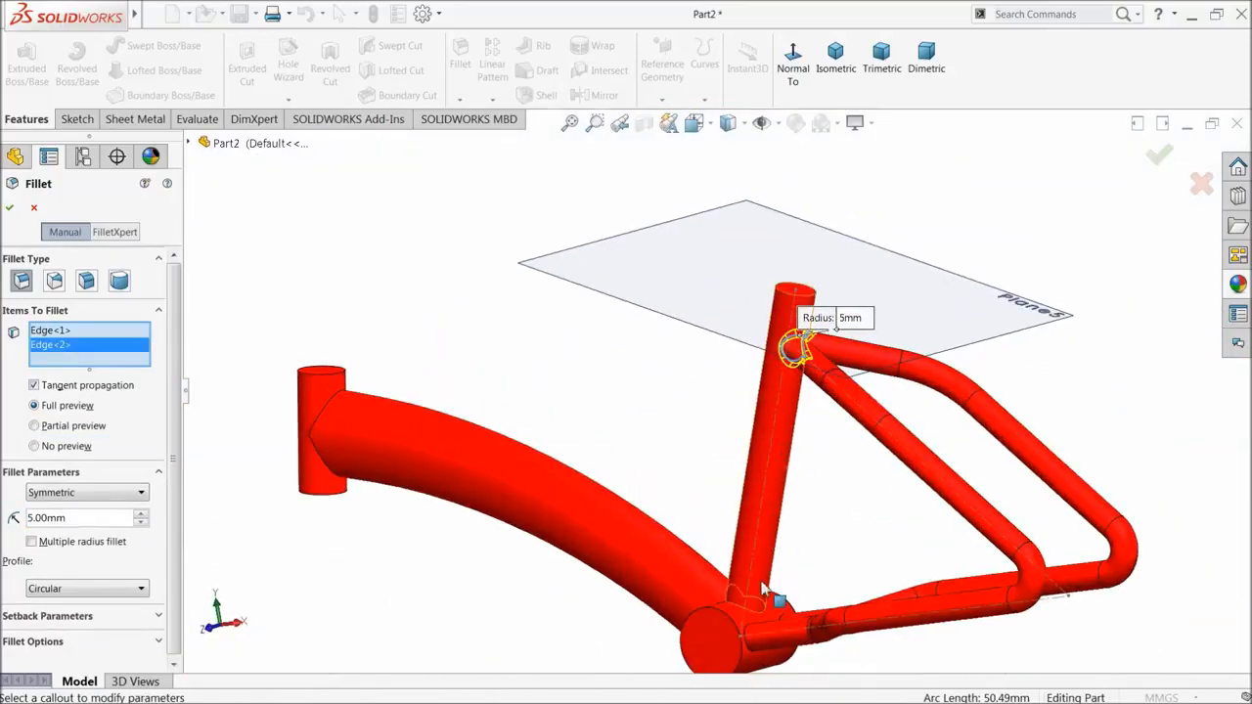
scroll(764, 603, down, 8)
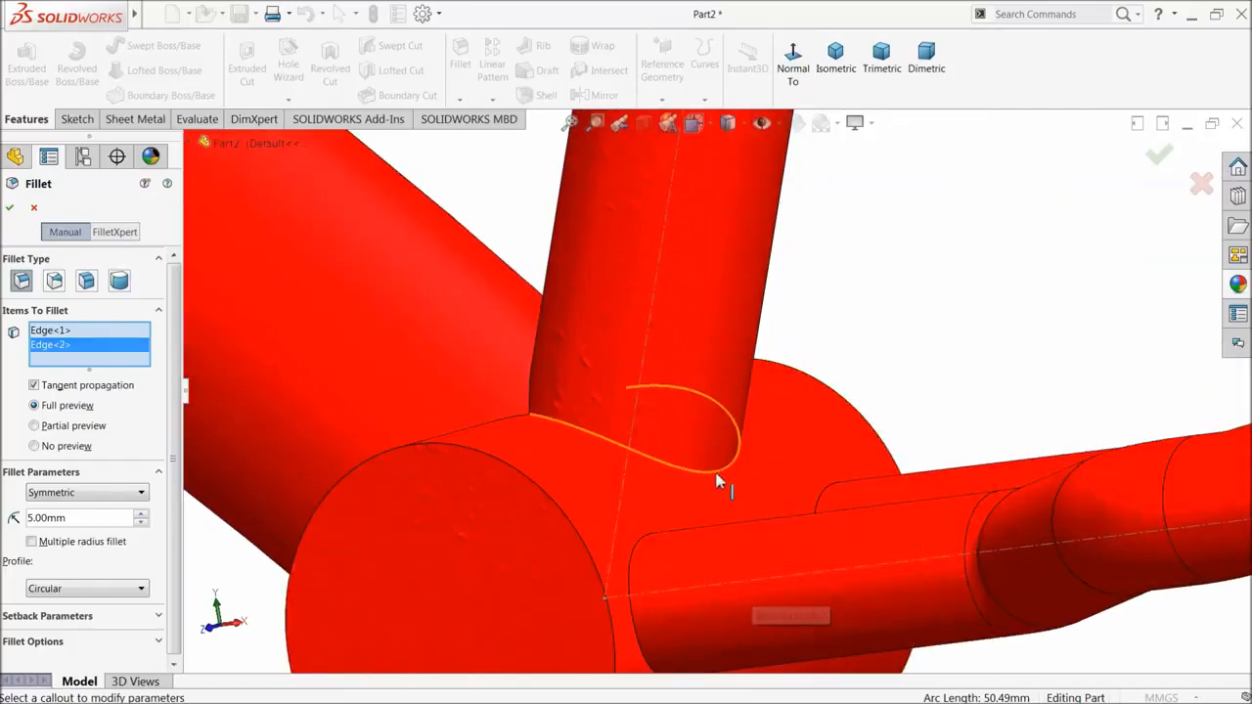
click(722, 489)
middle_drag(717, 509, 679, 569)
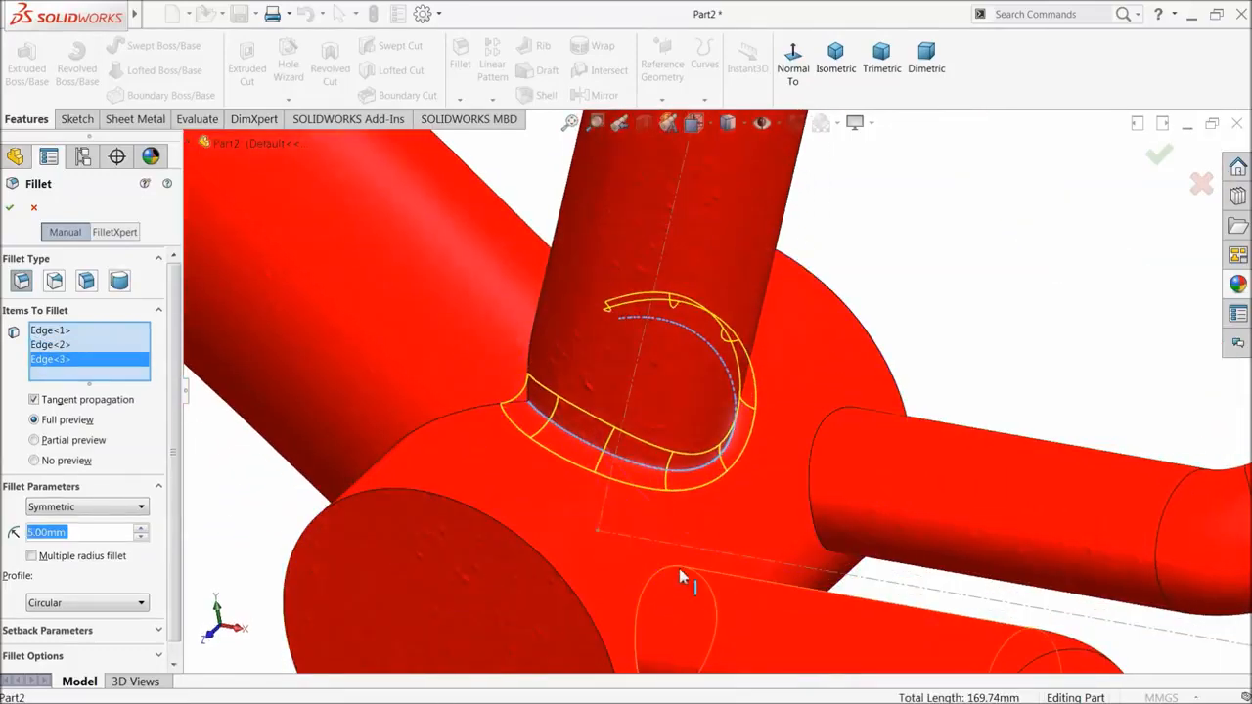
click(677, 581)
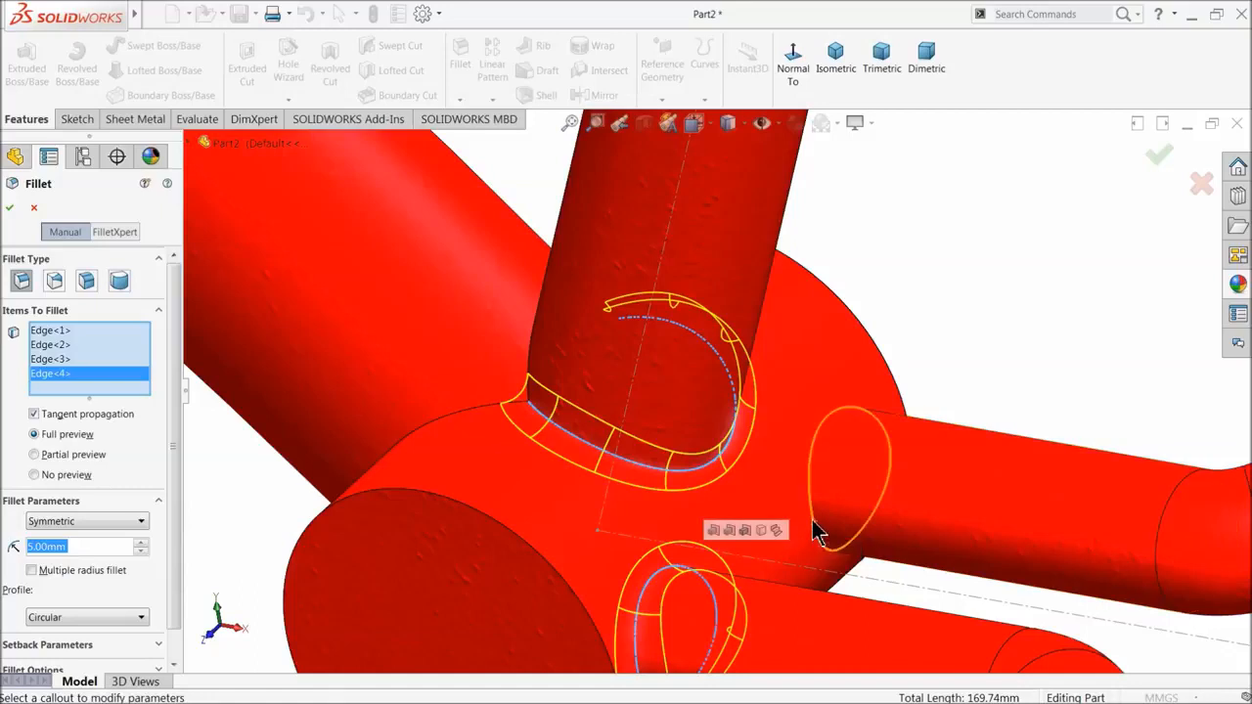
click(815, 529)
middle_drag(597, 490, 329, 300)
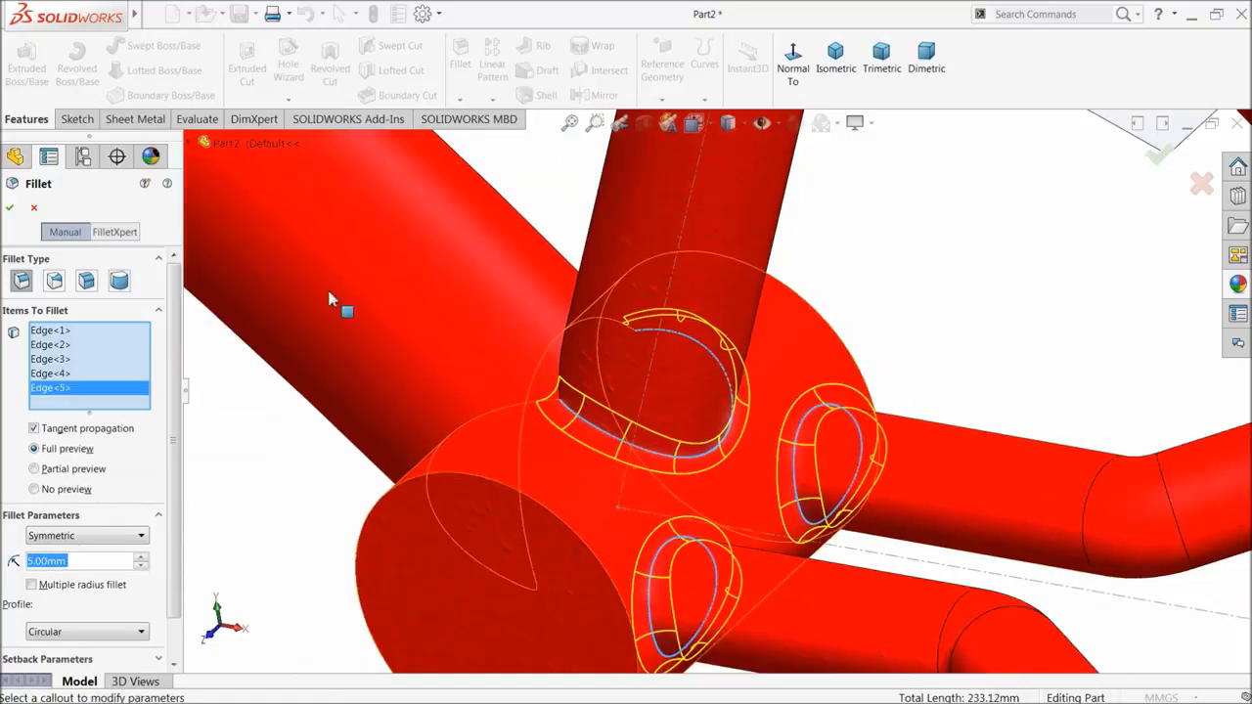
click(9, 207)
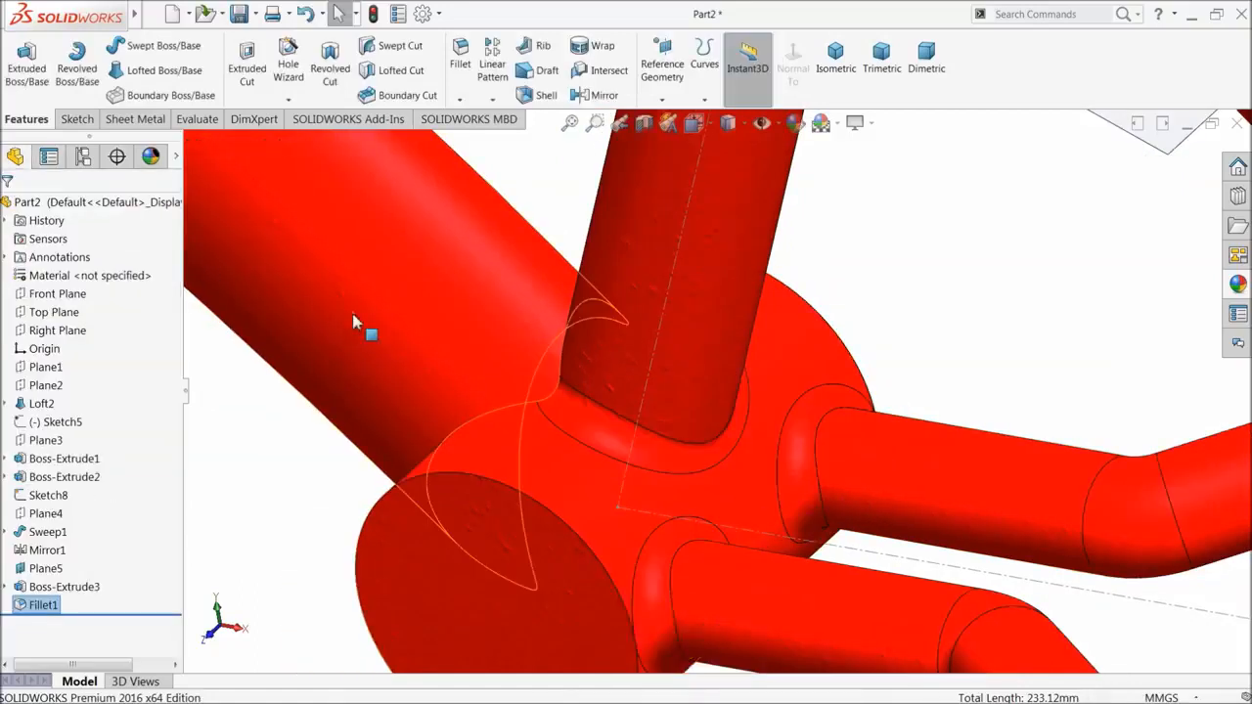
- Try to fillet the two edges where the curved main tube meets the head tube with a 4 mm radius
scroll(567, 352, up, 3)
middle_drag(570, 355, 606, 349)
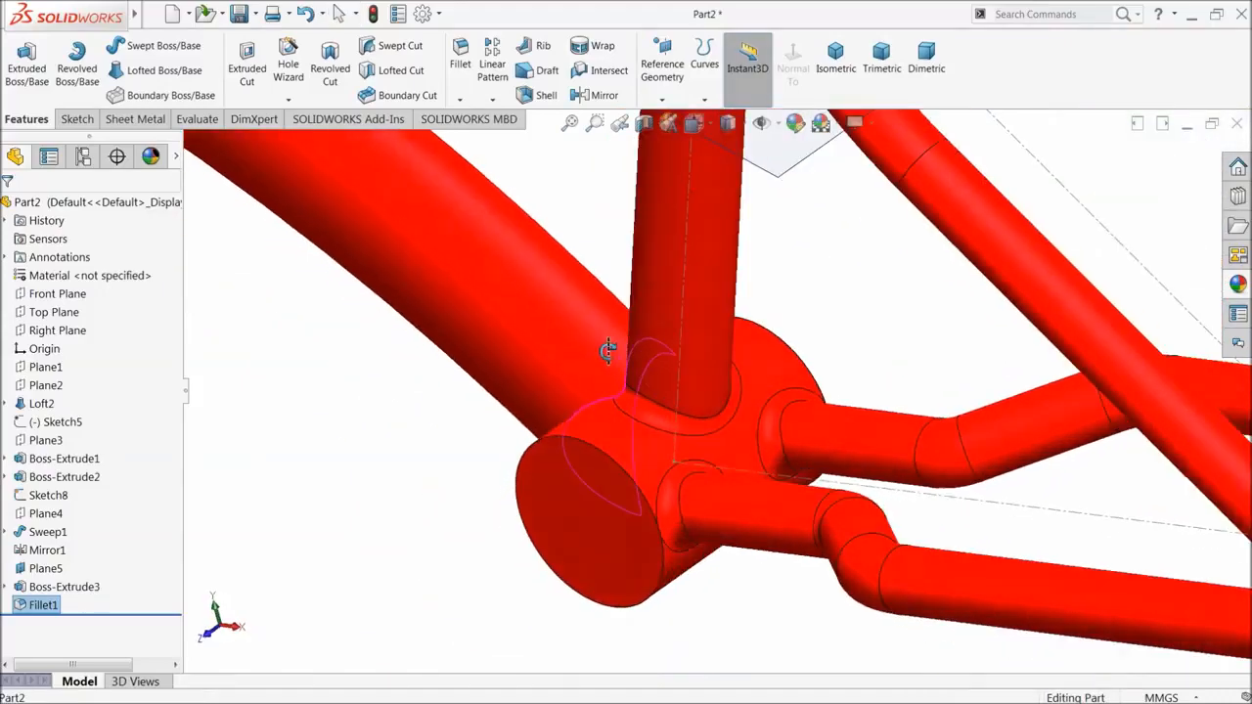
click(458, 61)
scroll(435, 286, up, 5)
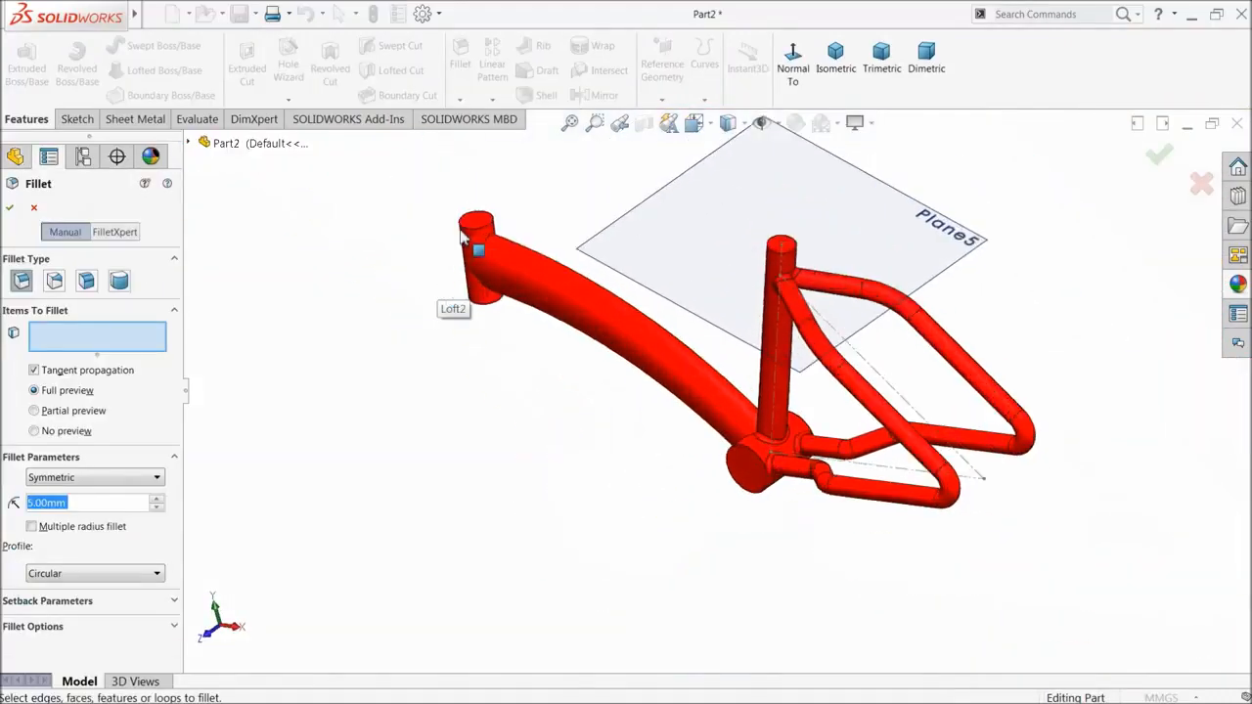
scroll(469, 294, down, 8)
click(519, 299)
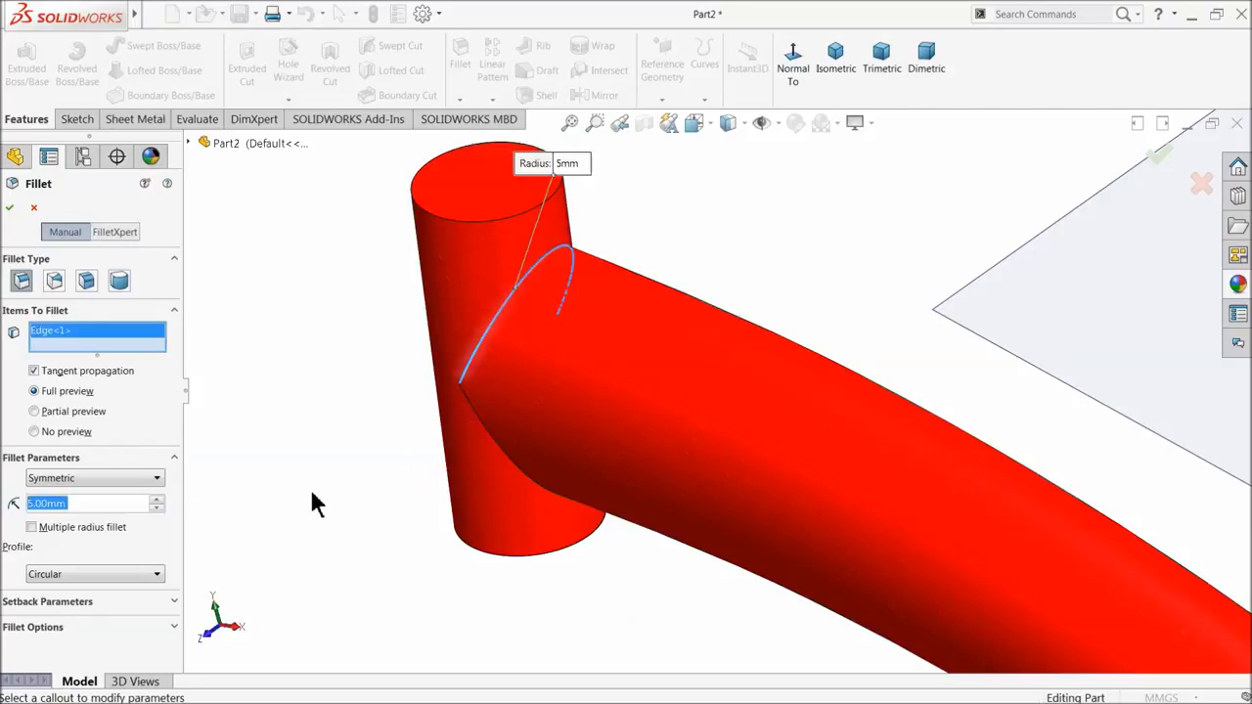
scroll(388, 479, up, 1)
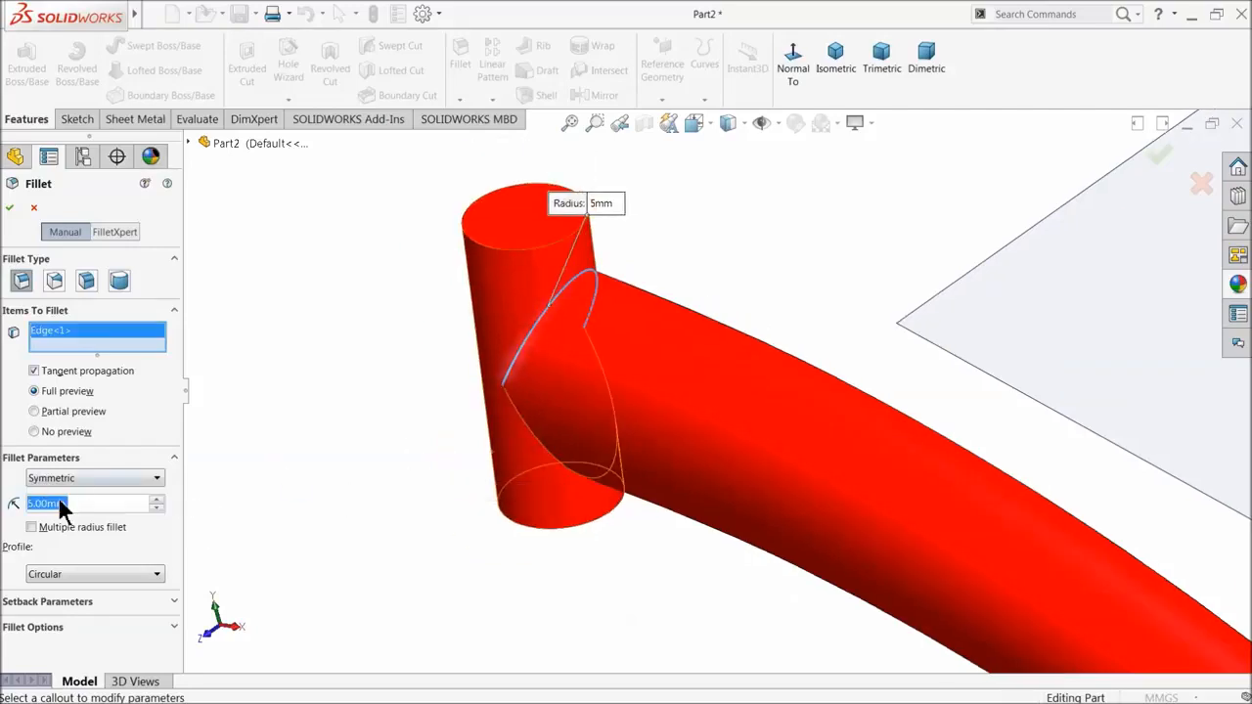
text(4)
key(Return)
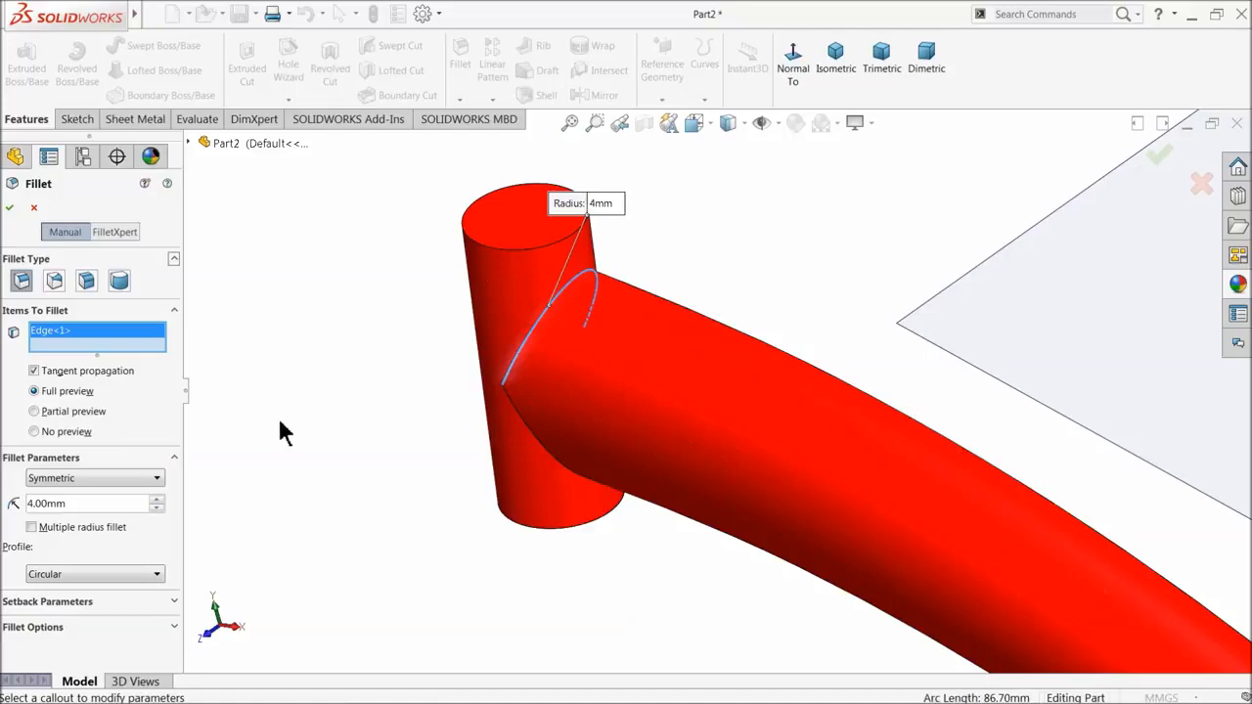
scroll(399, 433, down, 4)
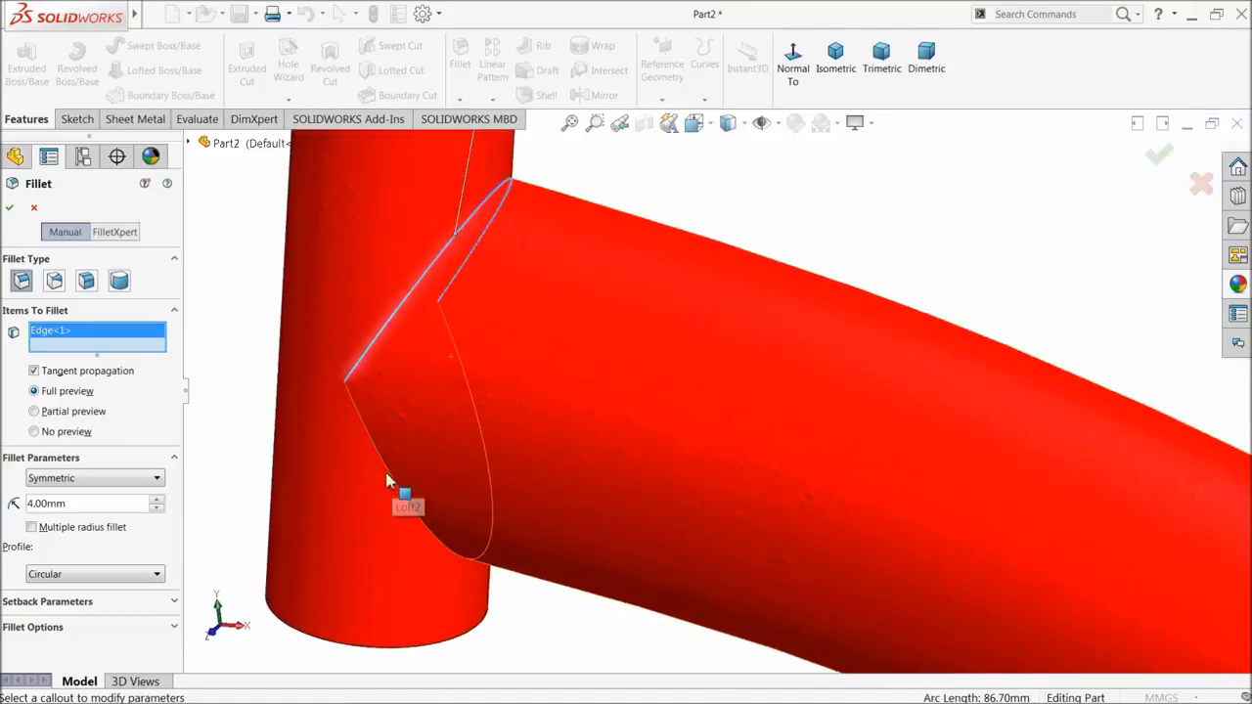
click(391, 478)
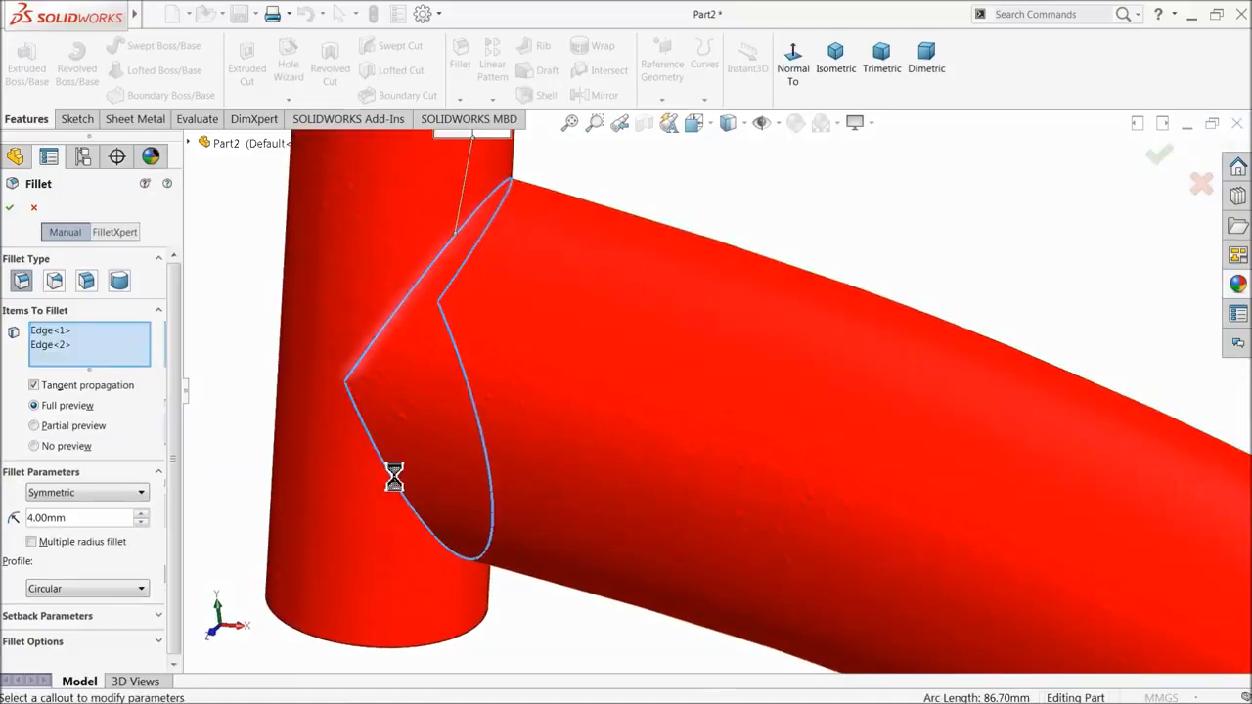
scroll(299, 439, up, 2)
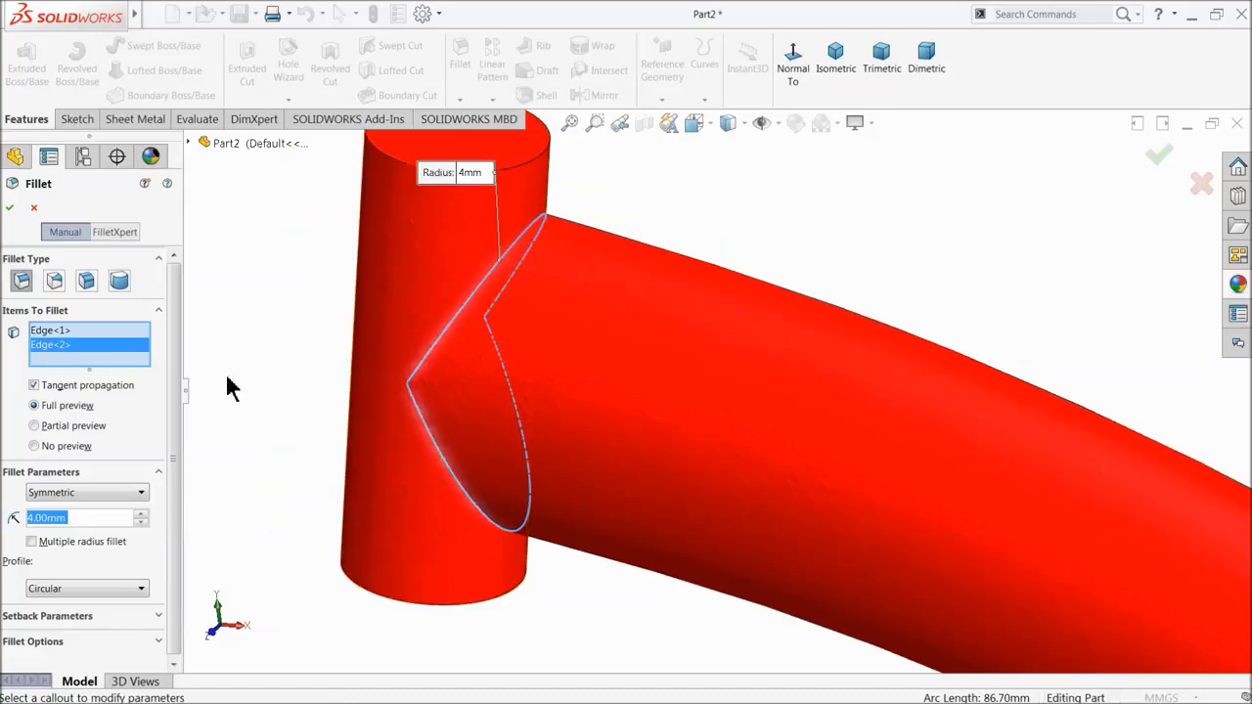
click(9, 208)
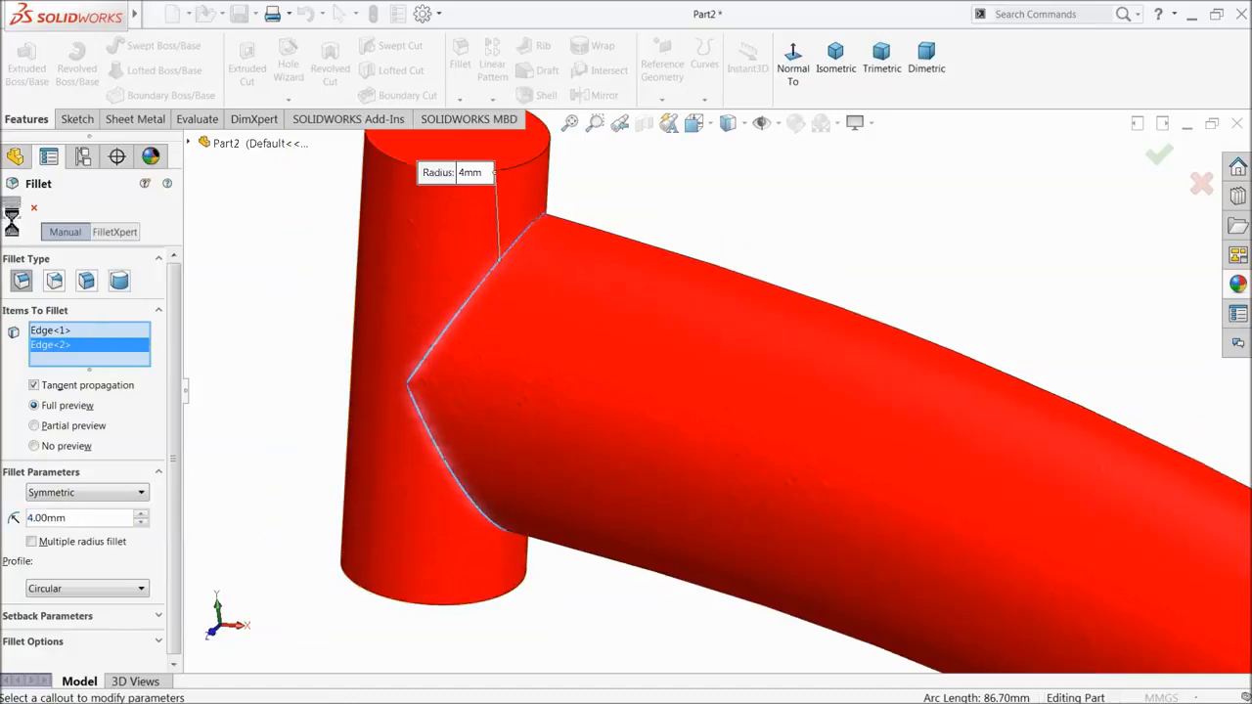
click(842, 380)
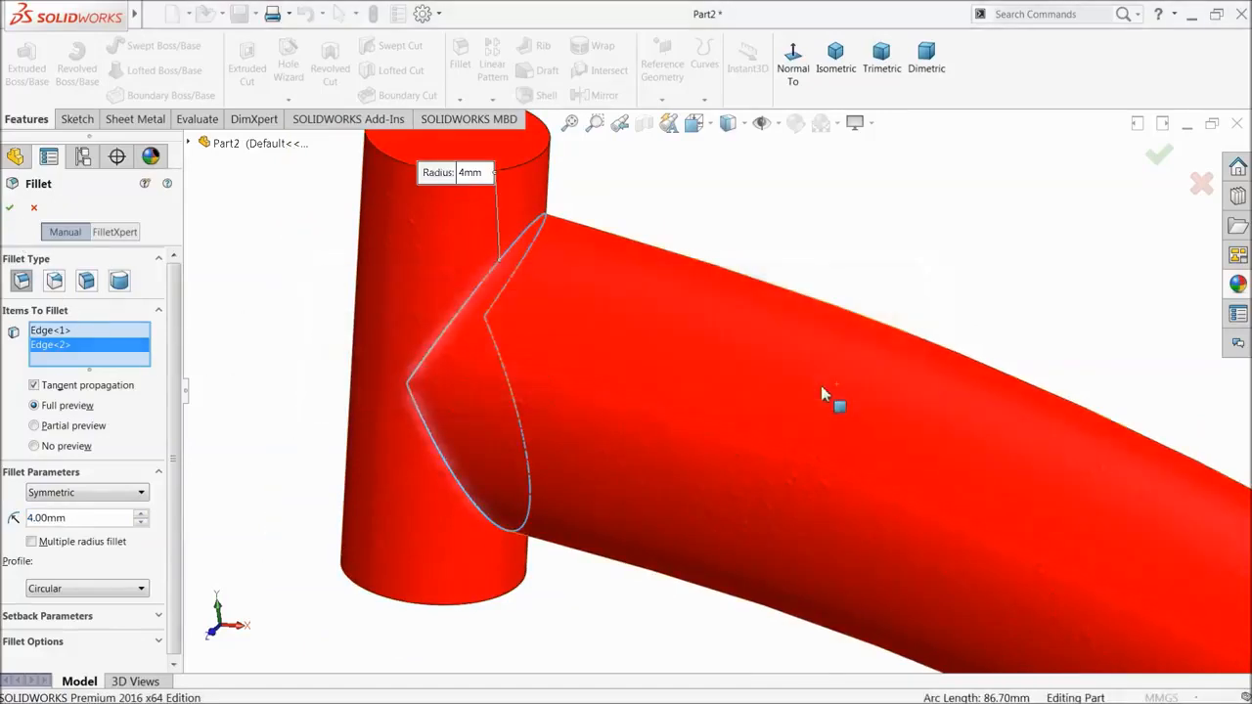
- Try the head tube junction fillet with radii of 3 mm and 1 mm, and cancel the fillet
text(3)
key(Return)
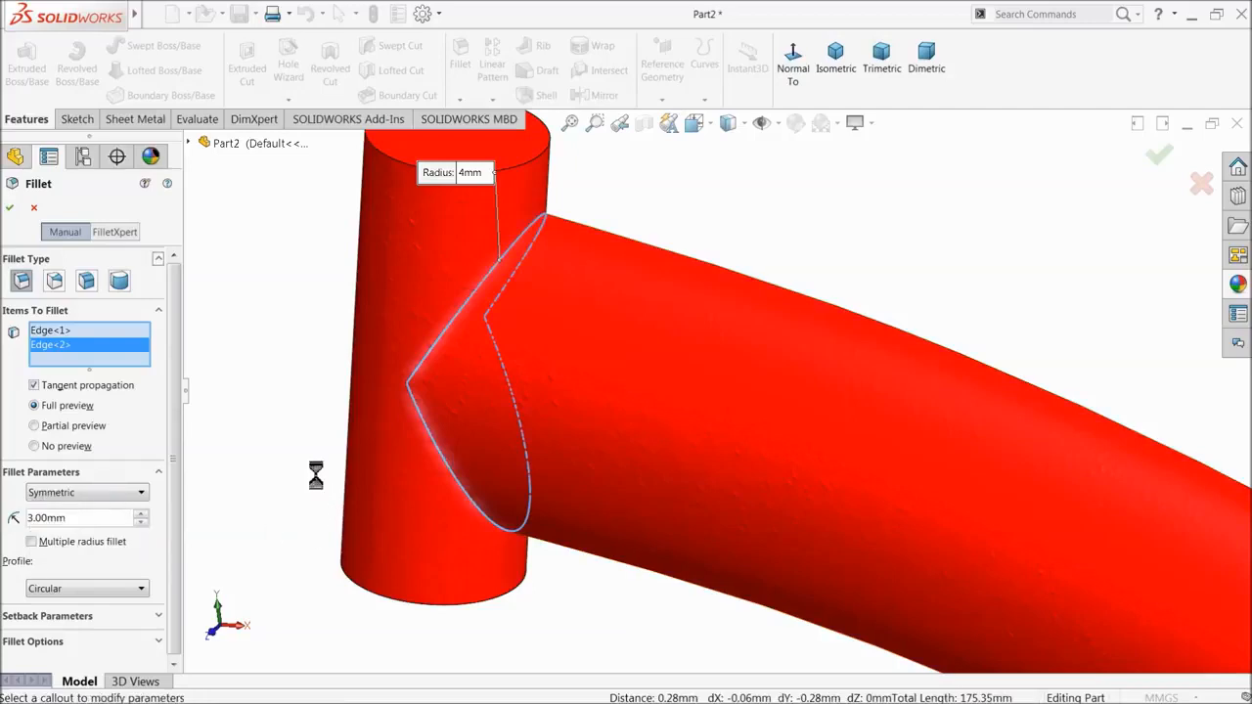
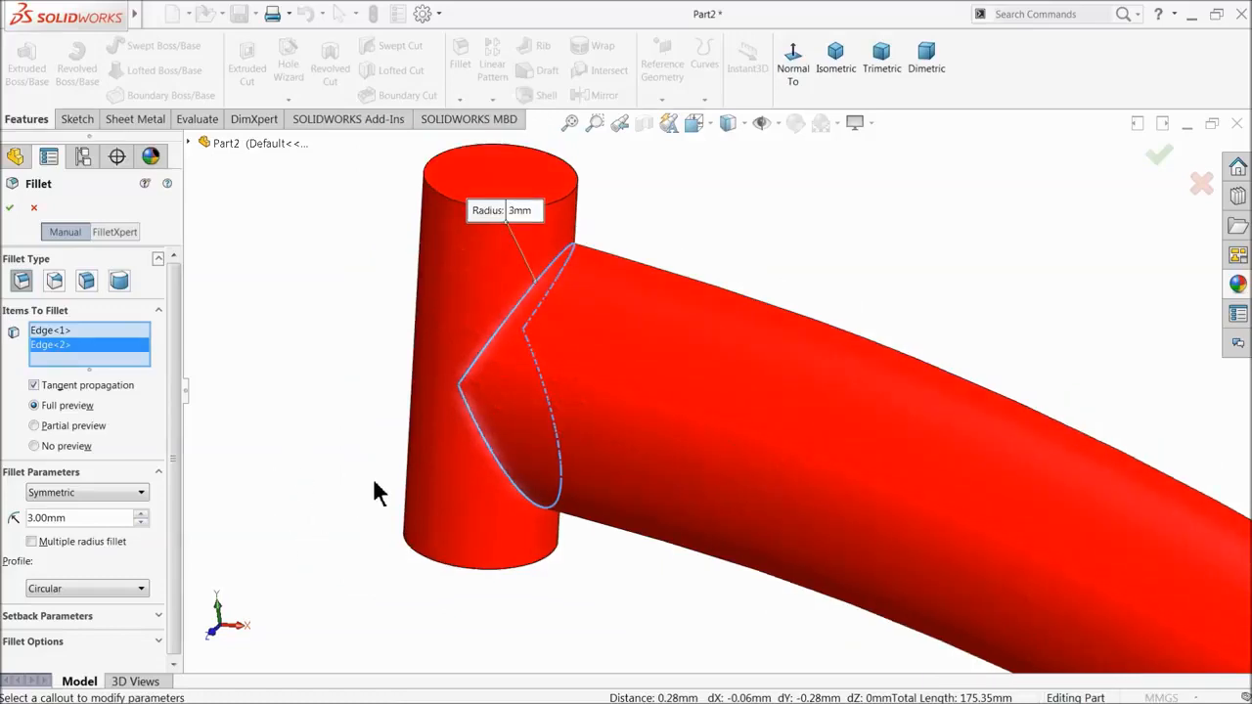
scroll(499, 445, up, 3)
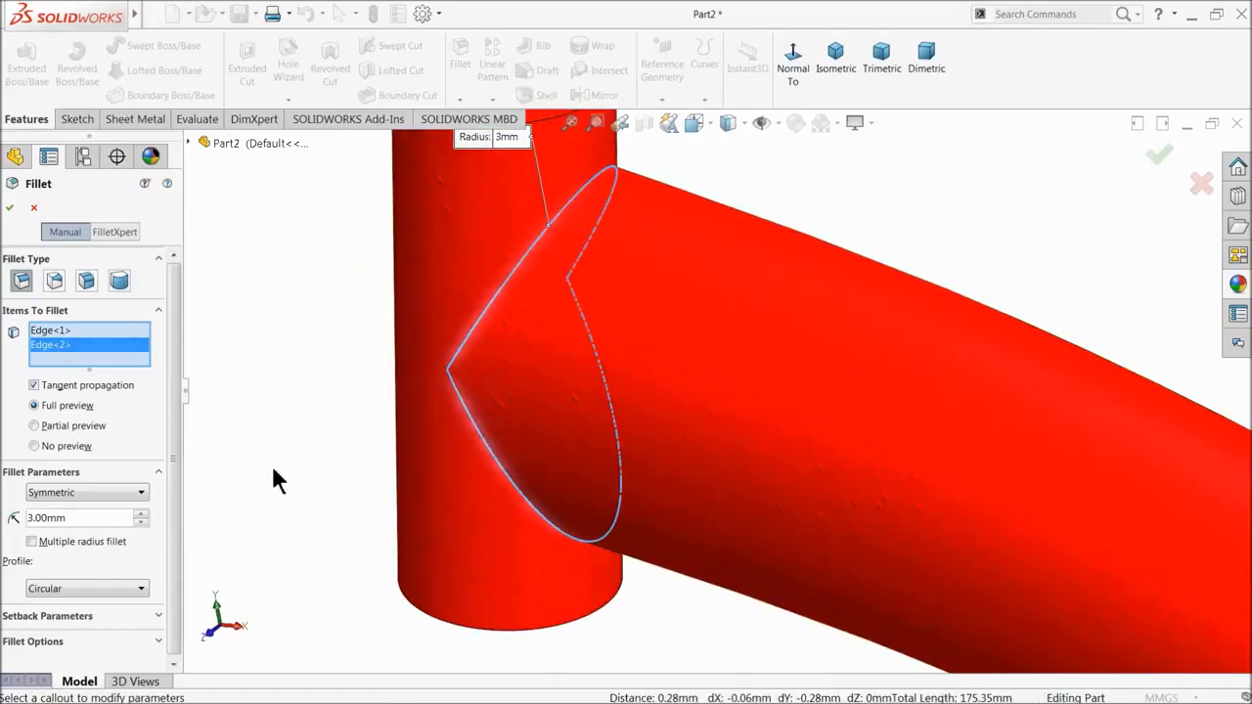
text(1)
key(Return)
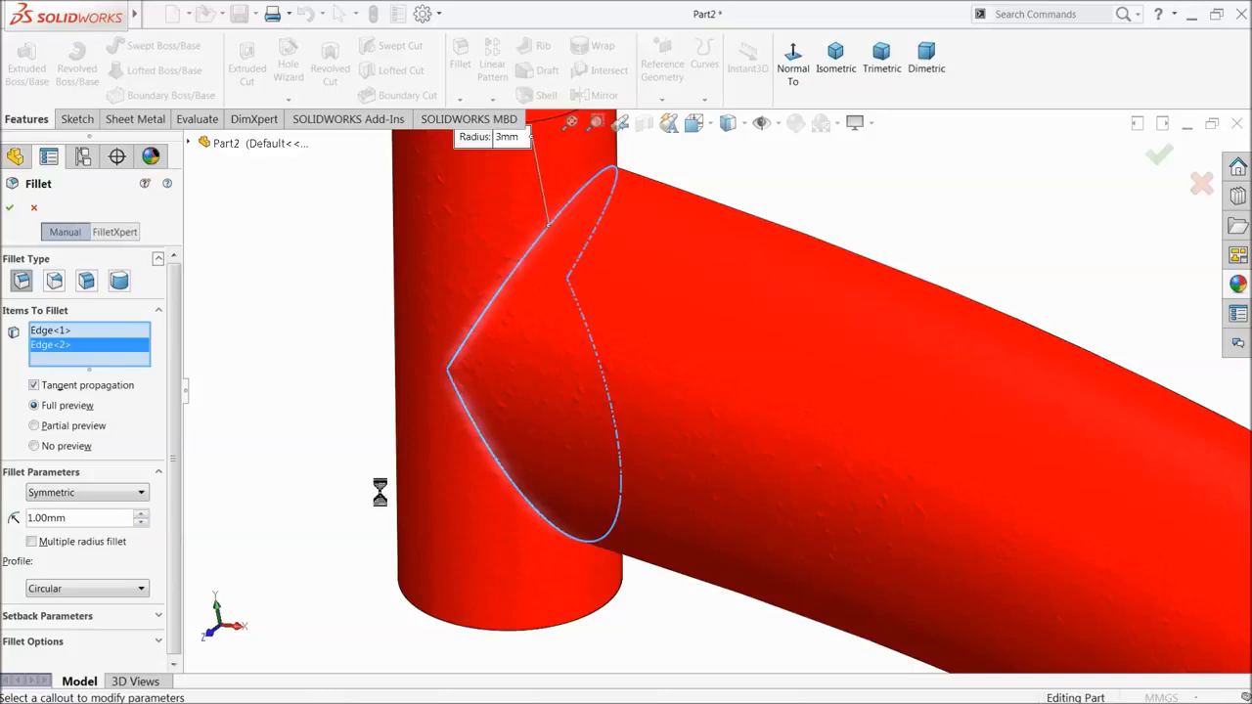
scroll(376, 490, up, 3)
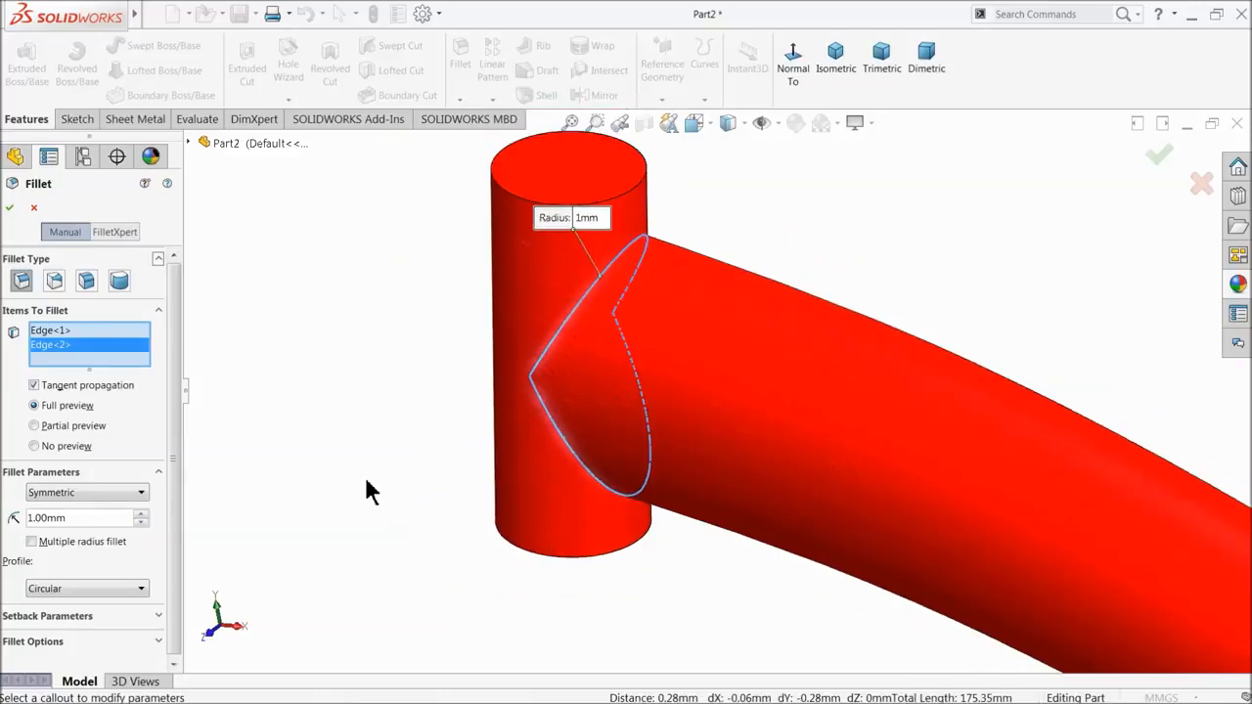
click(28, 208)
- Hide the reference plane Plane5 above the seat tube
scroll(533, 393, up, 11)
scroll(1027, 471, down, 3)
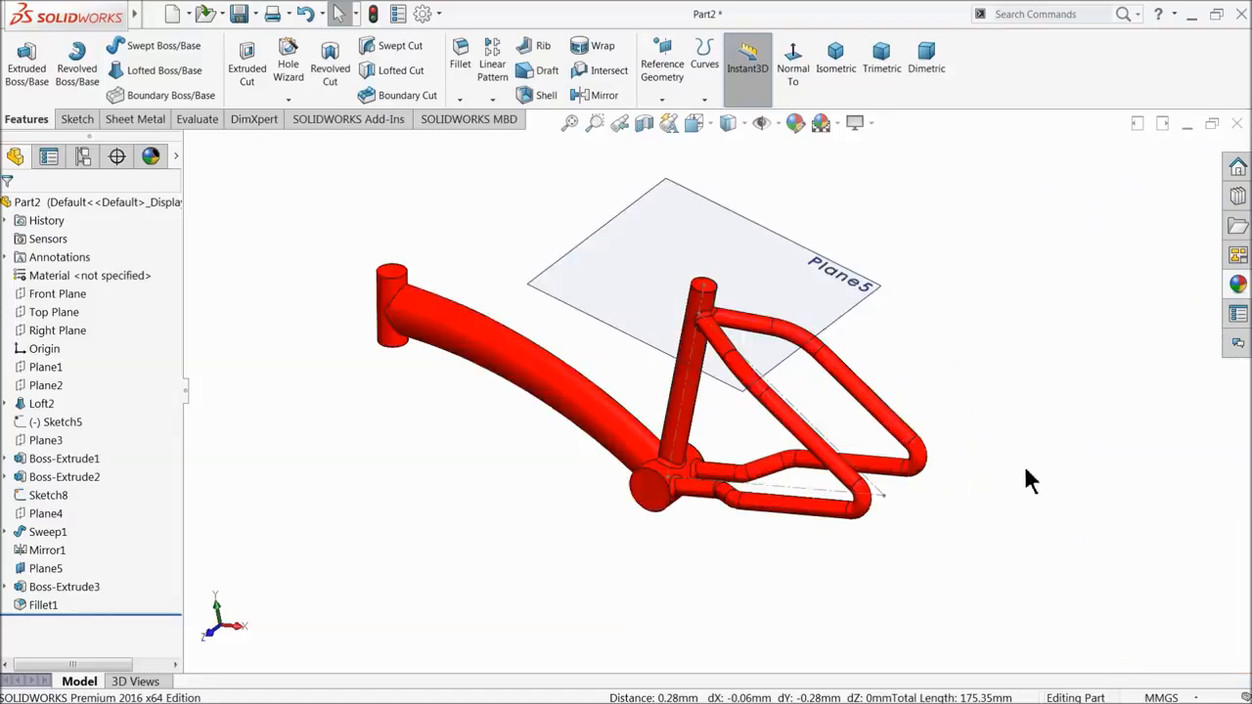
click(874, 287)
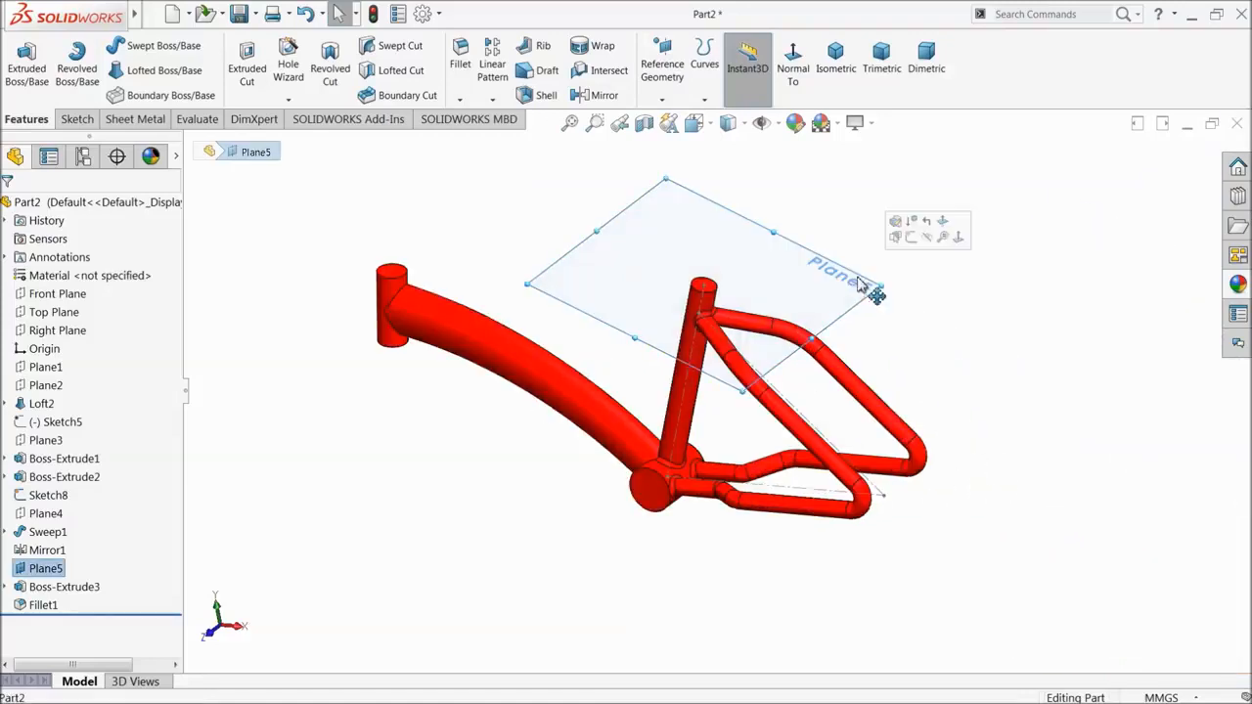
click(926, 239)
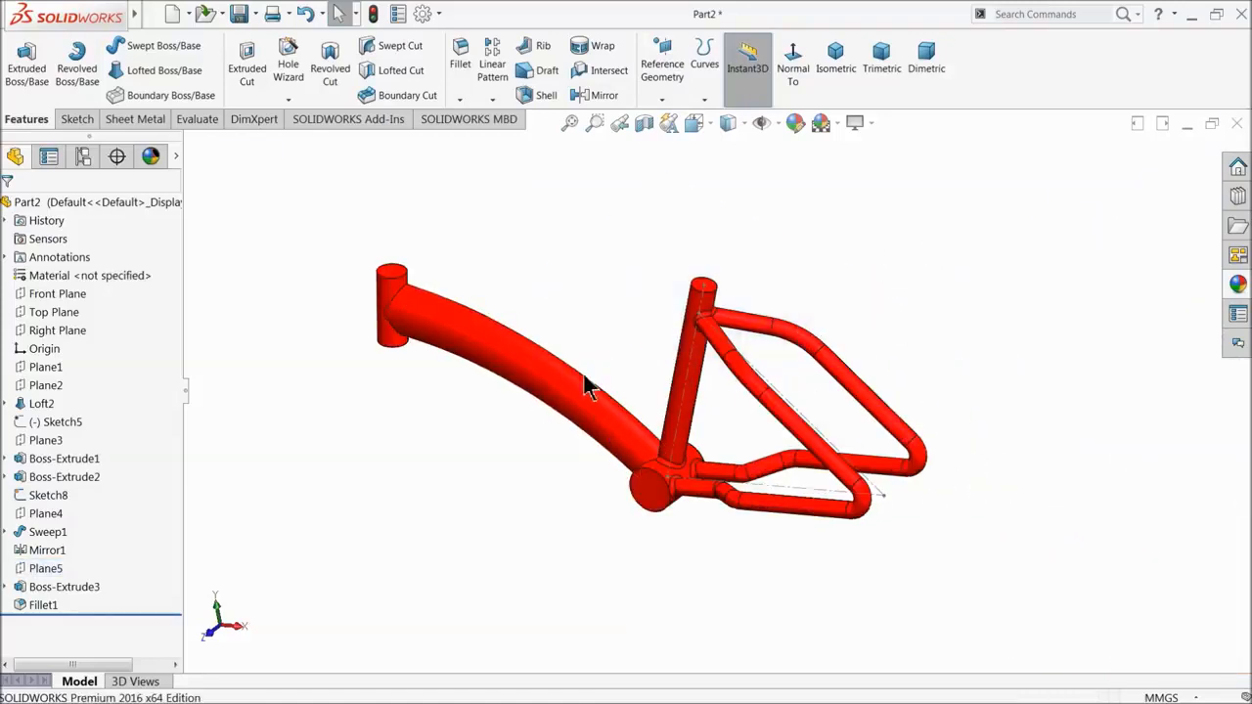
- Start a new sketch on the Front Plane and view it straight on
click(55, 292)
click(67, 279)
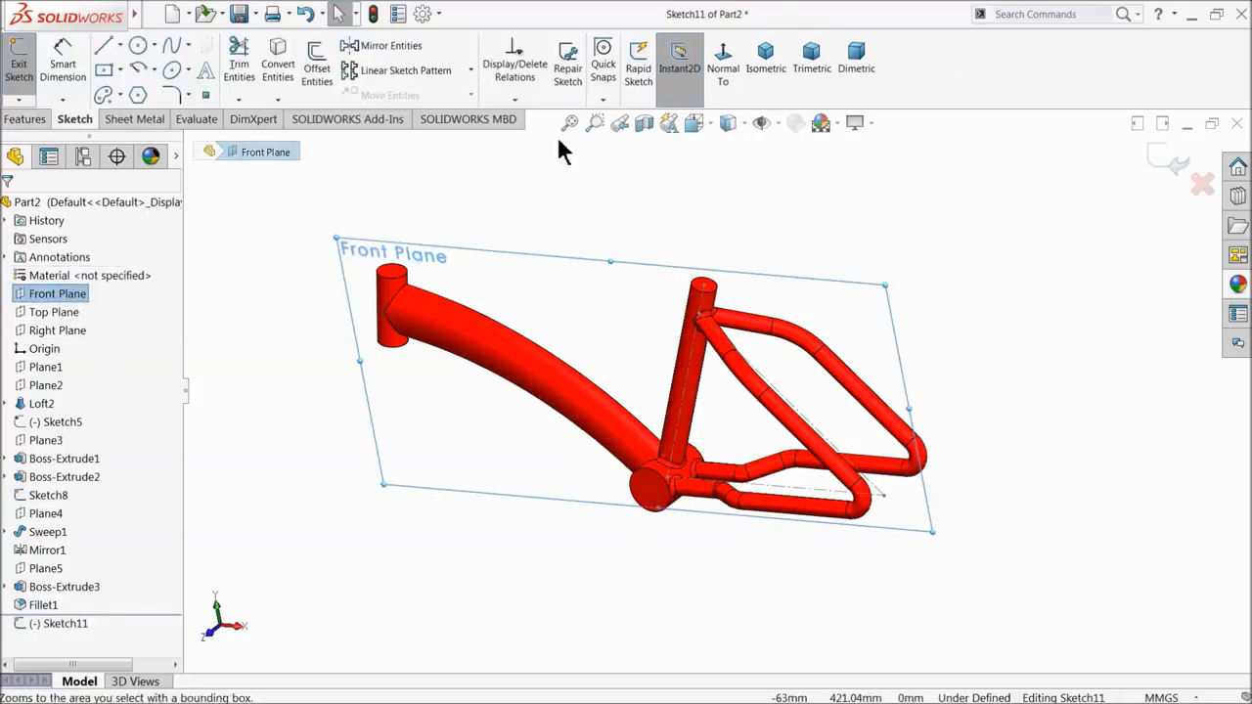
click(722, 83)
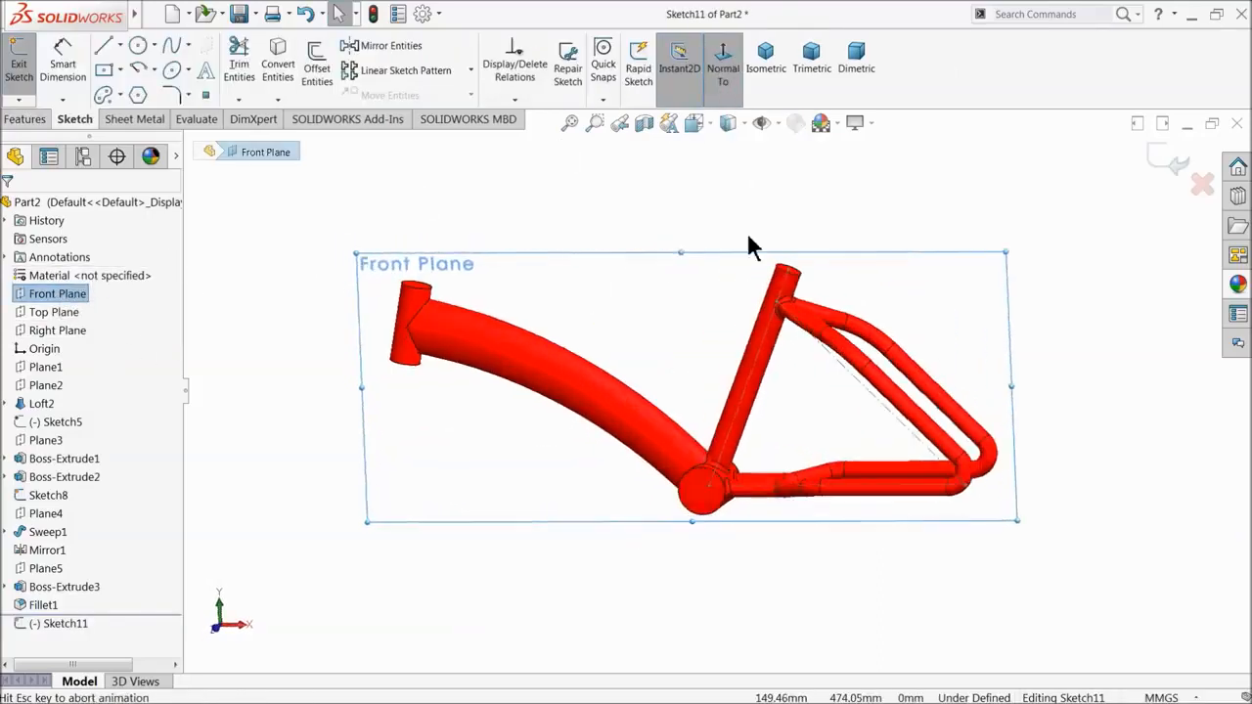
click(173, 46)
scroll(715, 379, down, 3)
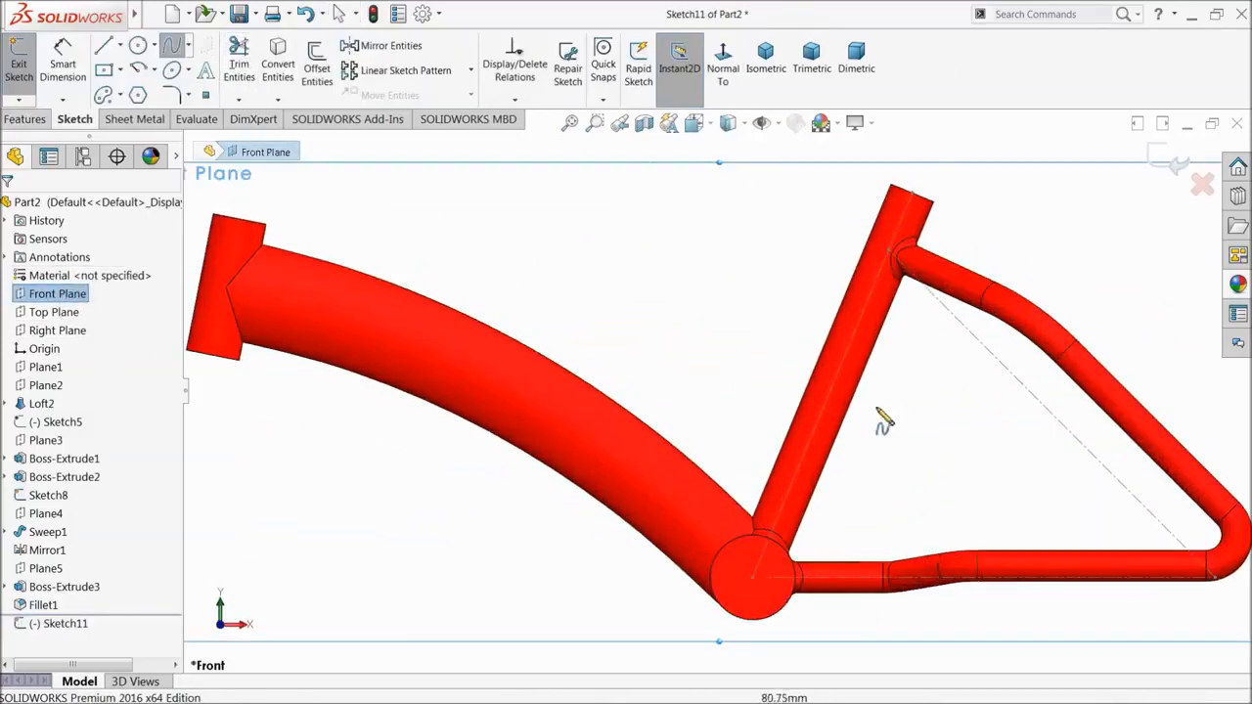
click(832, 383)
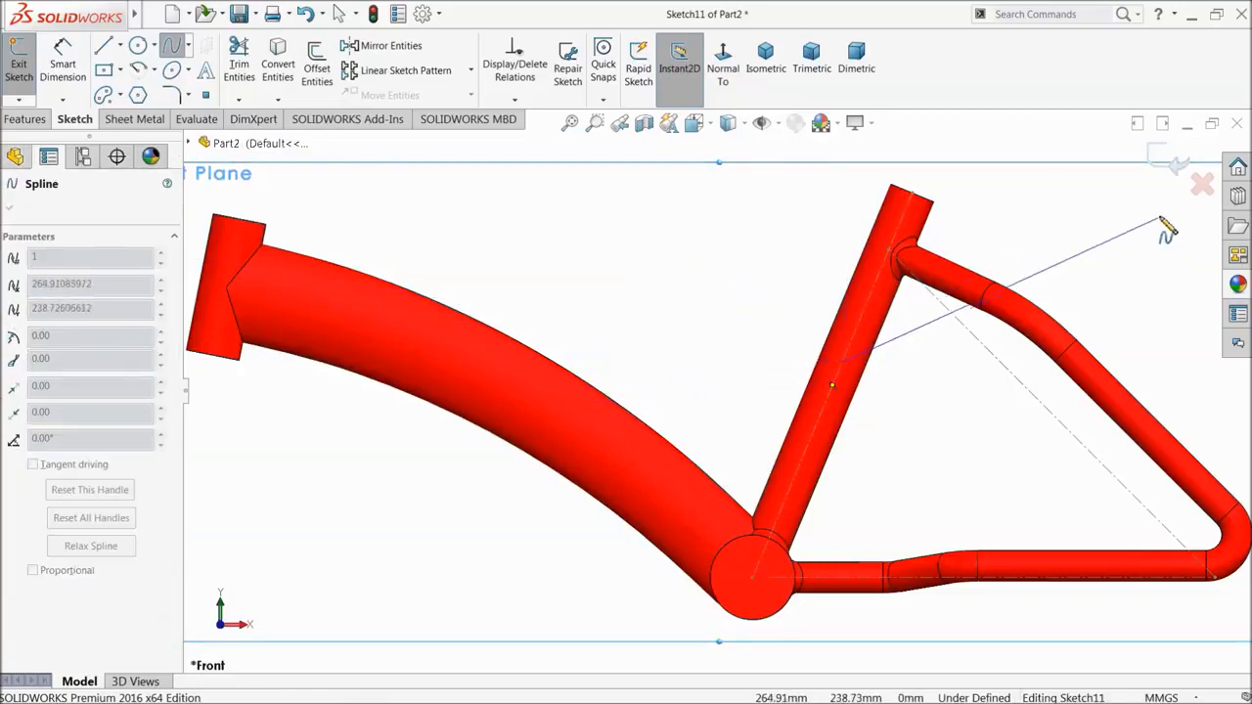
key(Escape)
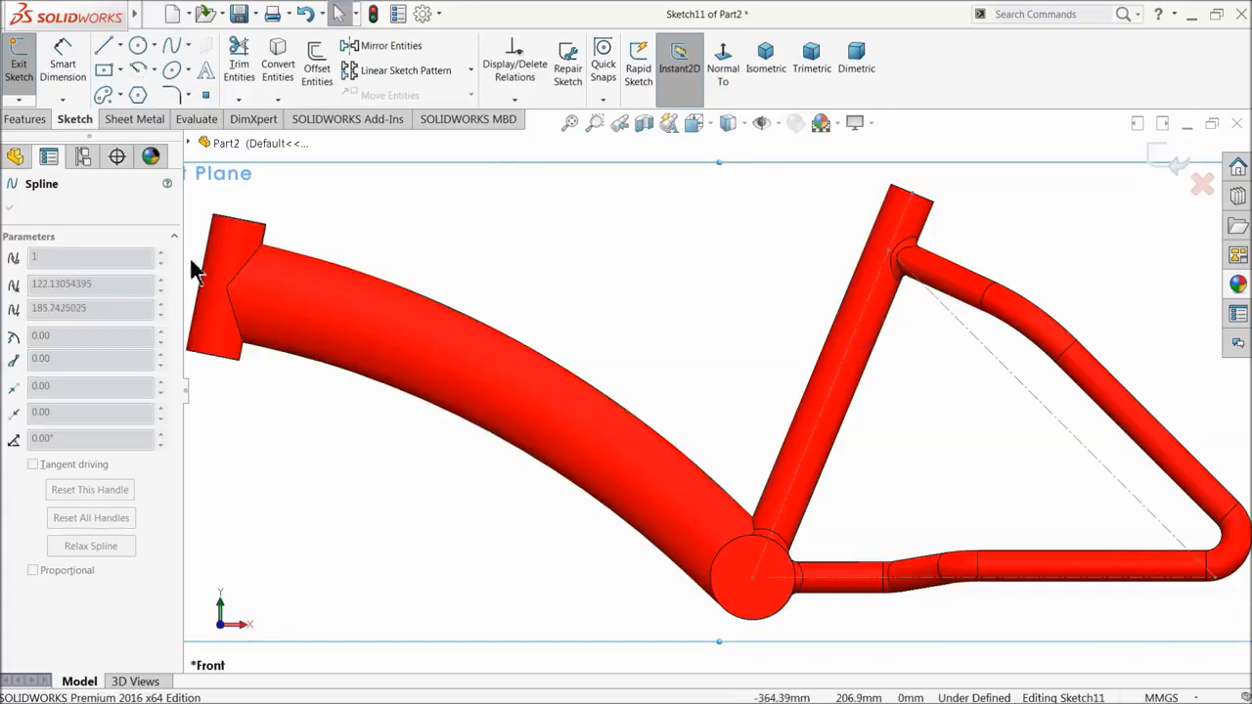
- Show Sketch1 of the Loft2 feature so the curved main tube's centreline can be used as a reference
key(f)
click(187, 141)
scroll(372, 394, up, 2)
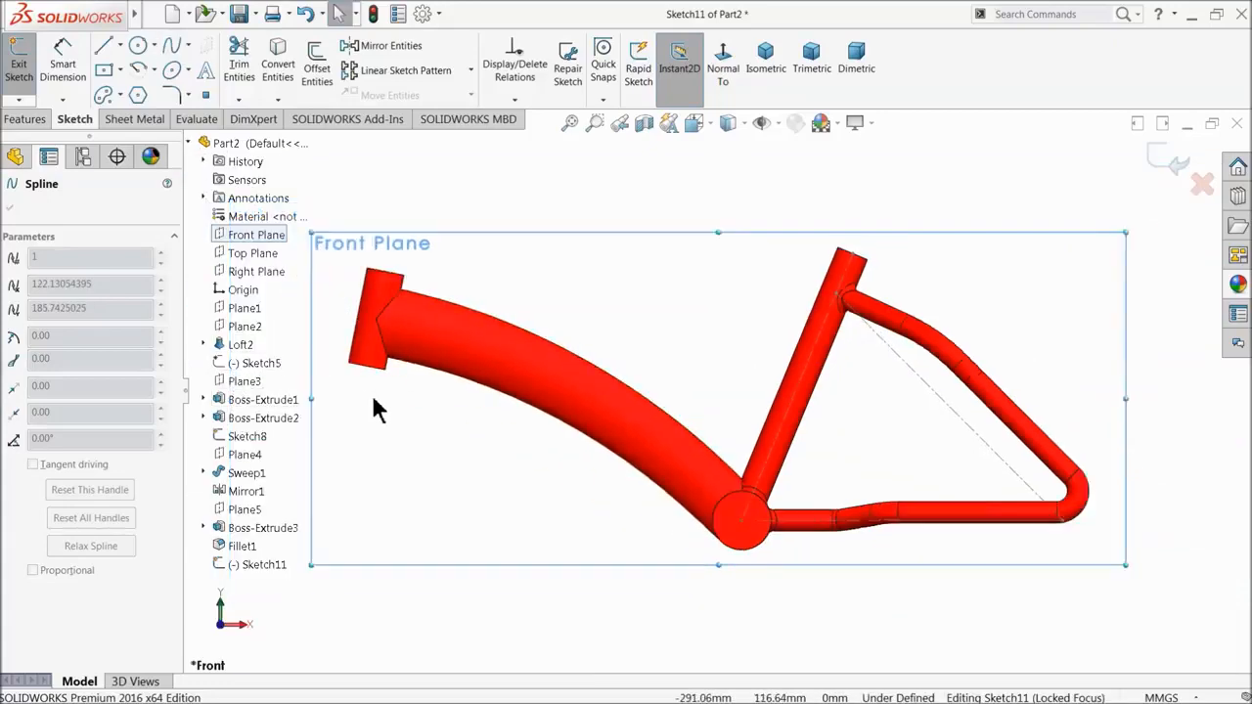
click(205, 344)
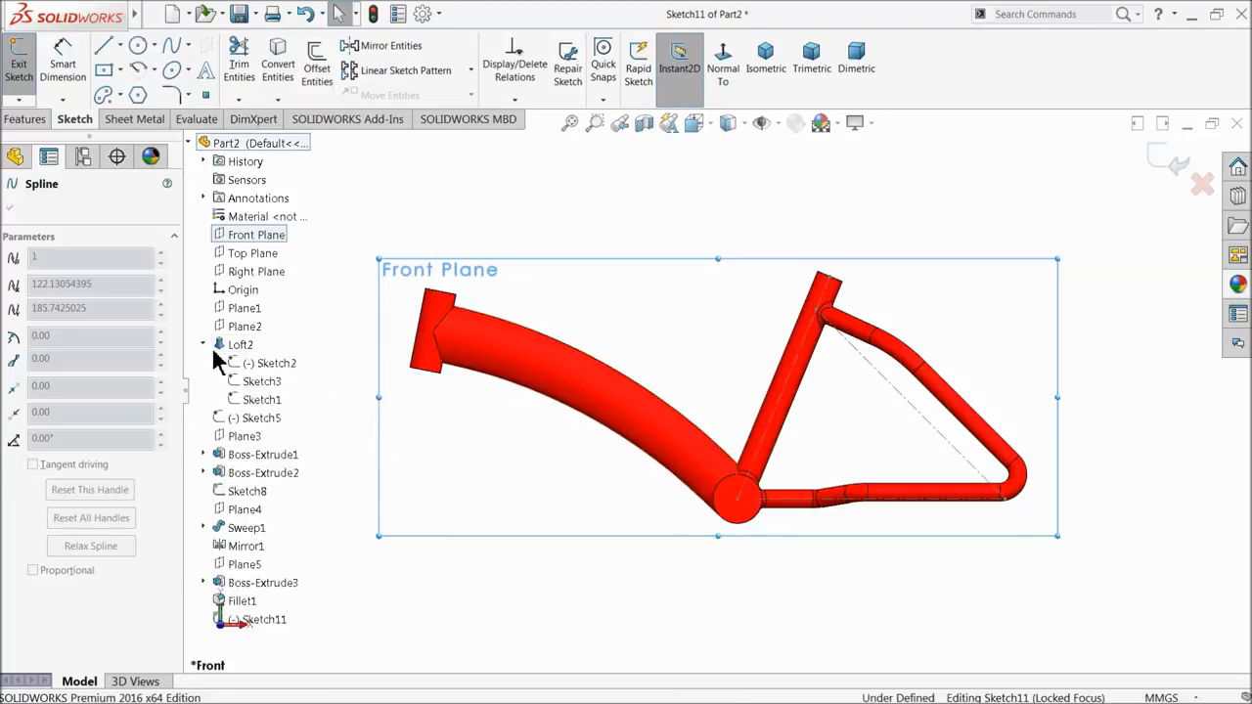
click(249, 395)
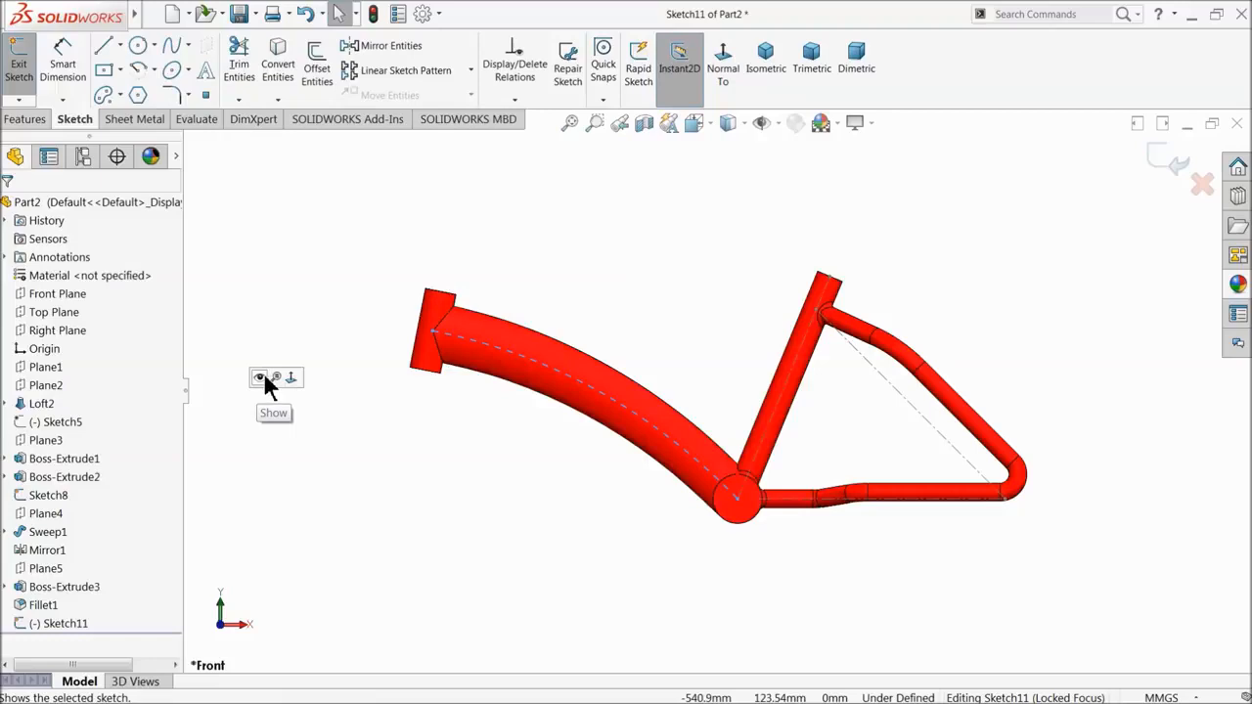
click(261, 377)
scroll(813, 405, down, 2)
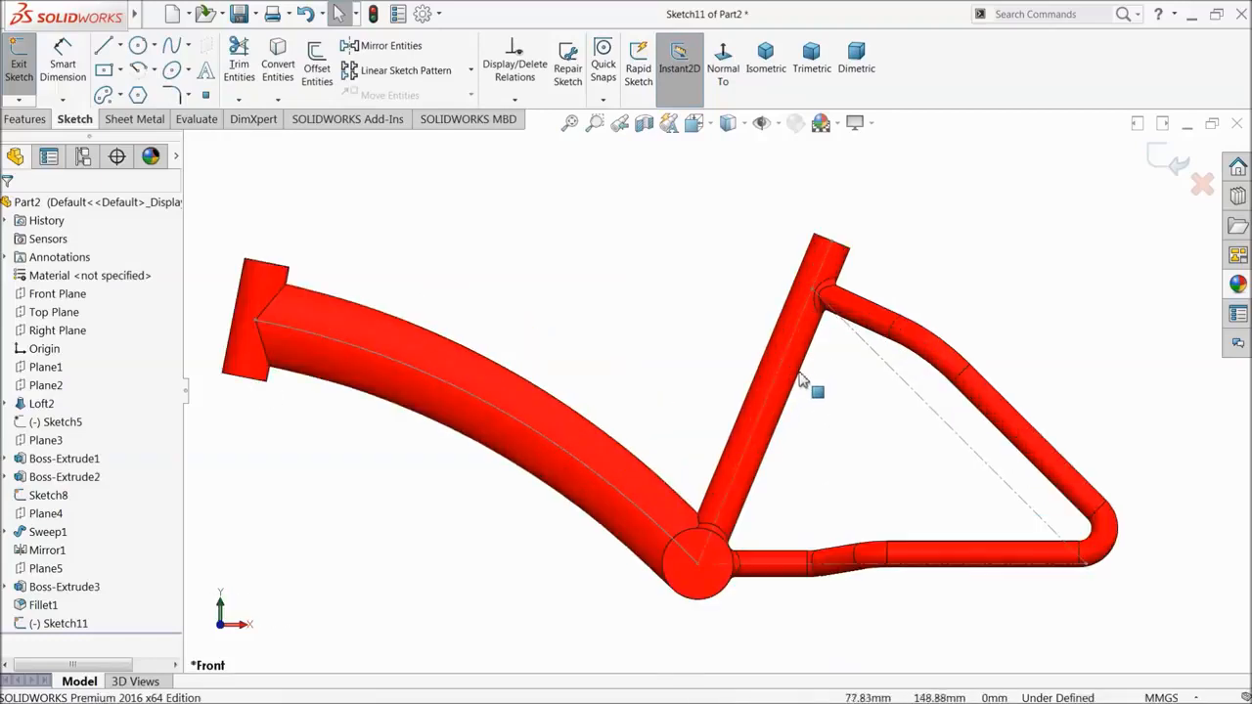
- Draw a two-point spline about 219 mm long from the seat tube's centreline to the curved main tube's centreline
click(171, 46)
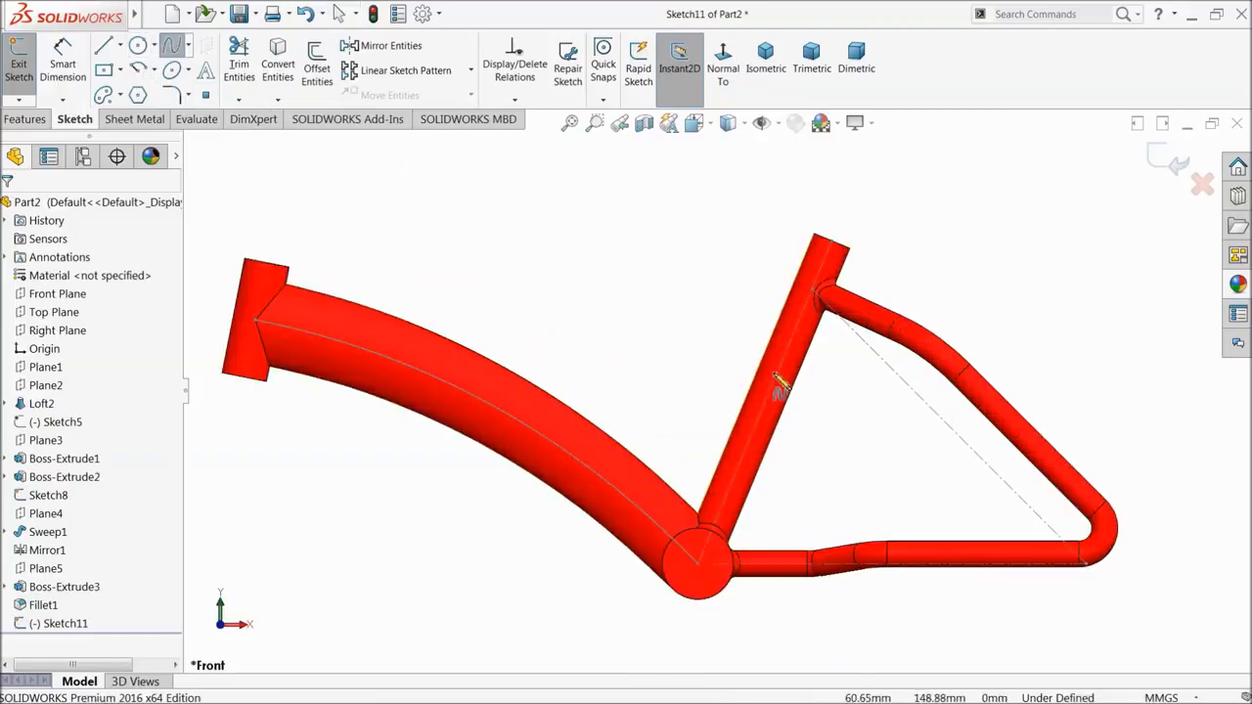
click(774, 382)
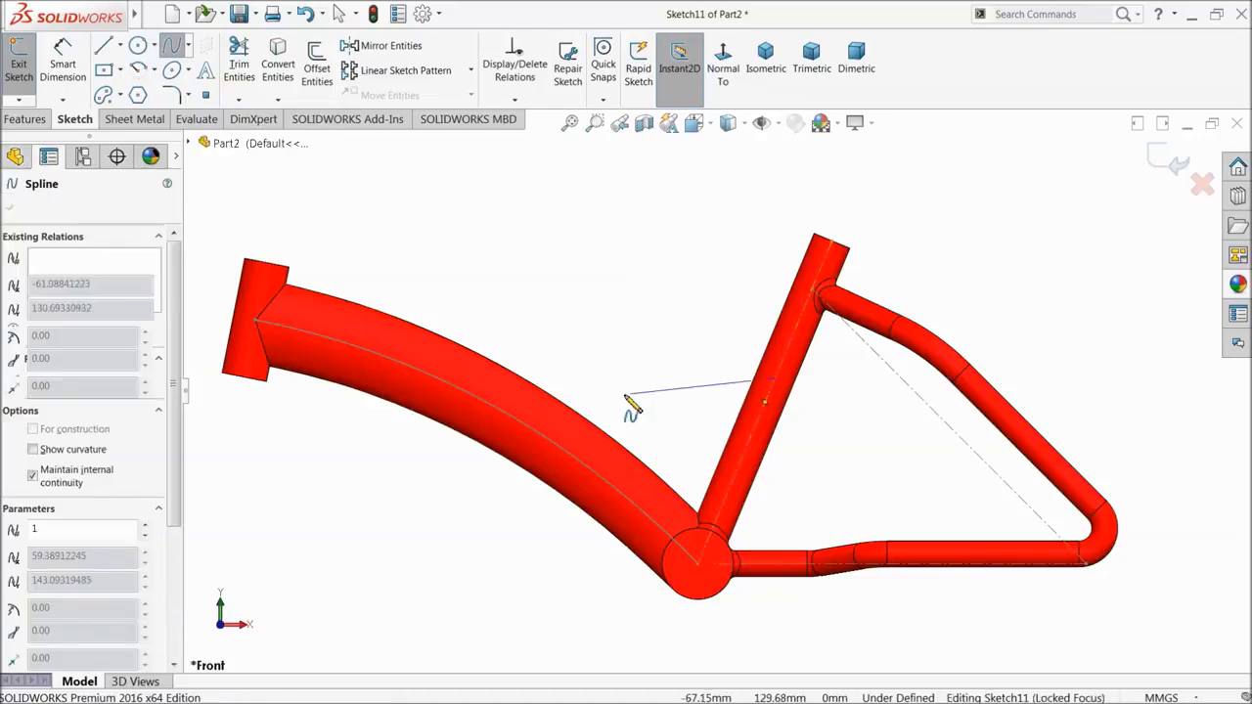
click(494, 406)
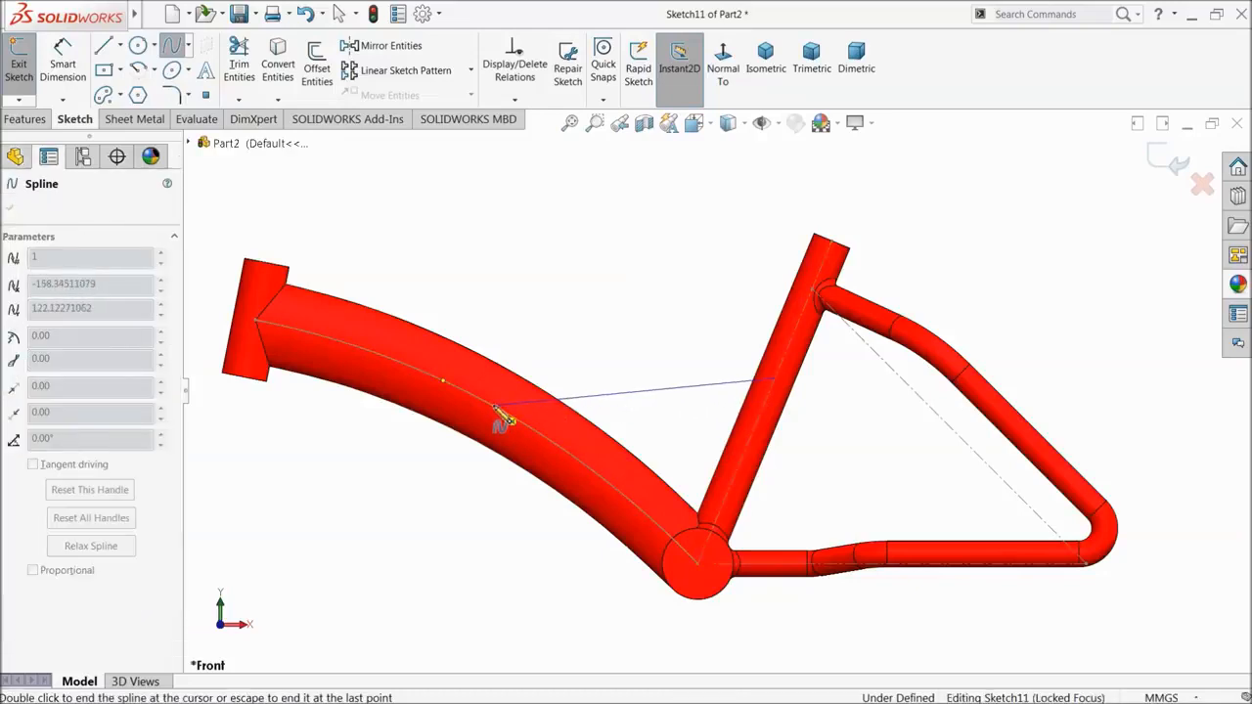
right_click(524, 330)
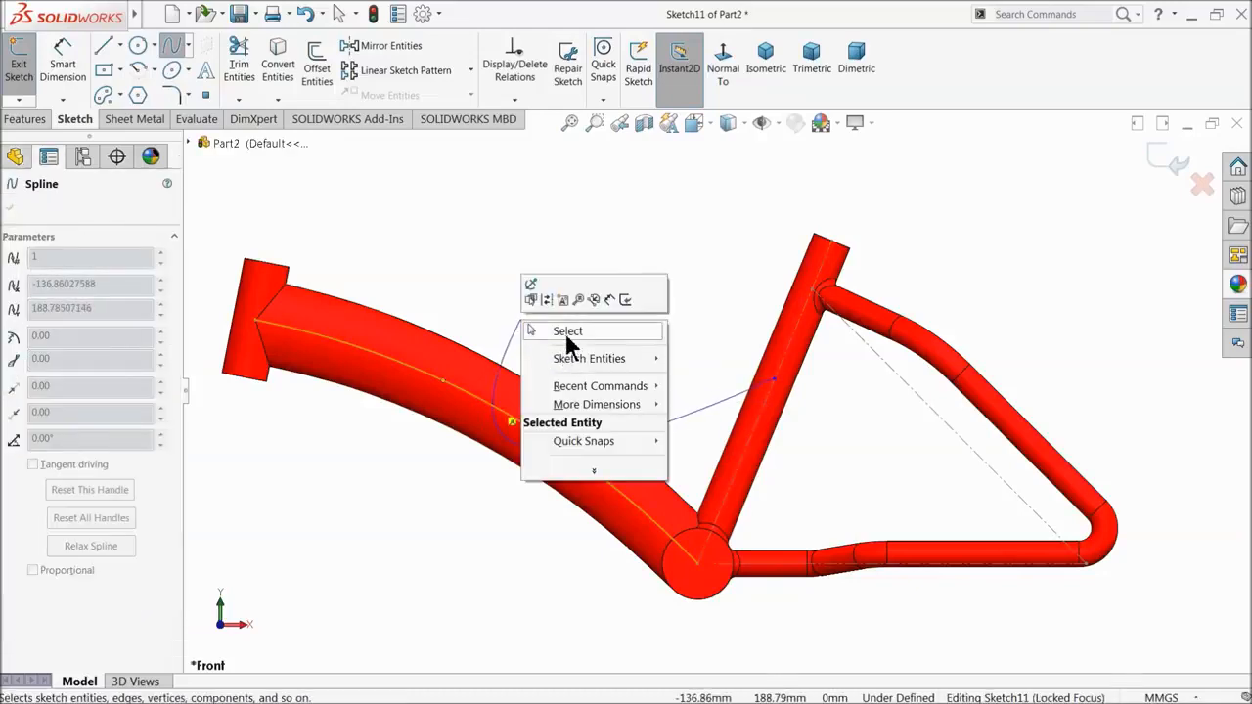
click(641, 336)
click(637, 395)
scroll(672, 421, down, 3)
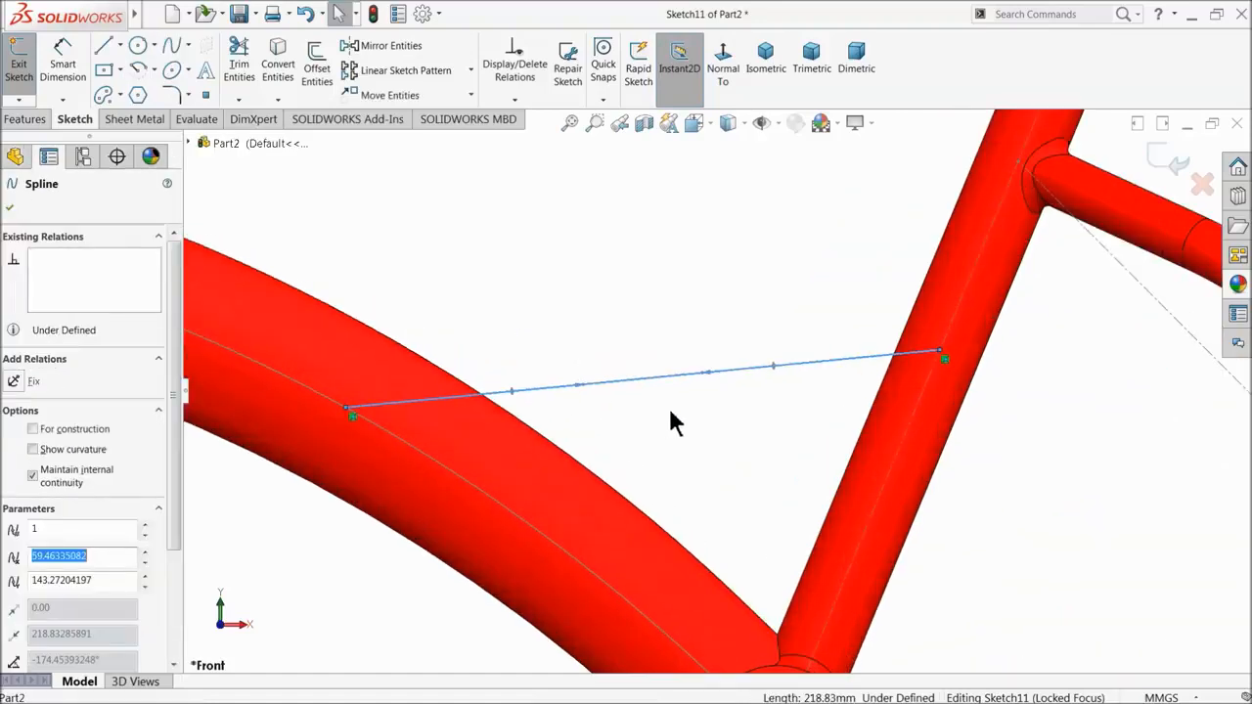
- Bend the spline into a downward-sagging curve by adjusting its handle near the seat tube
drag(702, 375, 710, 455)
scroll(641, 442, up, 5)
middle_drag(600, 471, 711, 416)
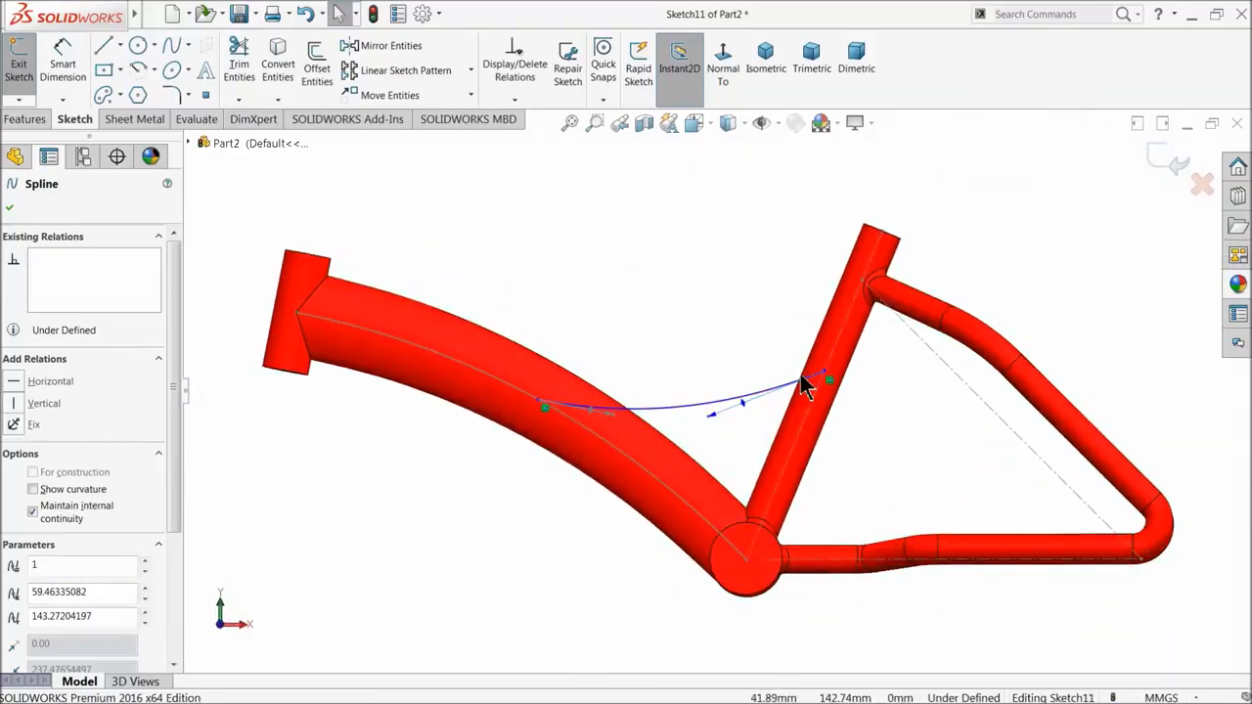
- Refine the spline's seat tube end, slide its other end along the main tube's centreline towards the head tube, and finish the sketch
scroll(789, 390, down, 3)
drag(814, 376, 827, 349)
drag(405, 423, 288, 362)
scroll(523, 411, up, 5)
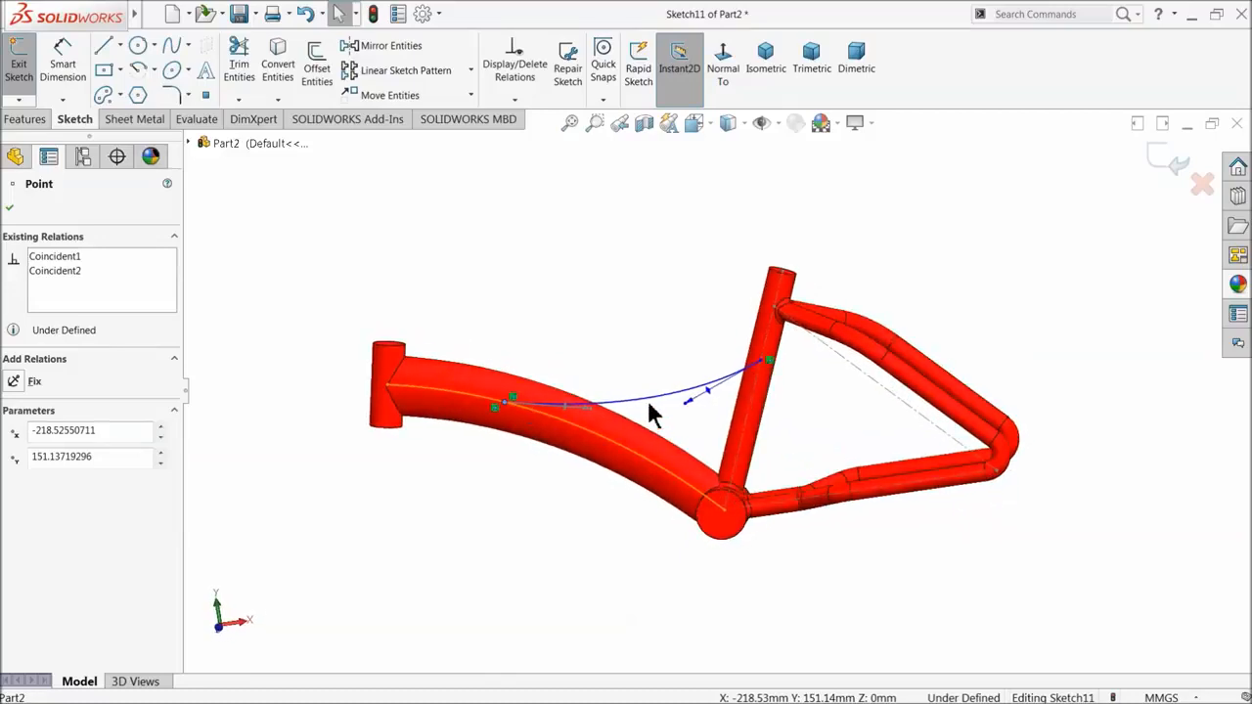
click(10, 209)
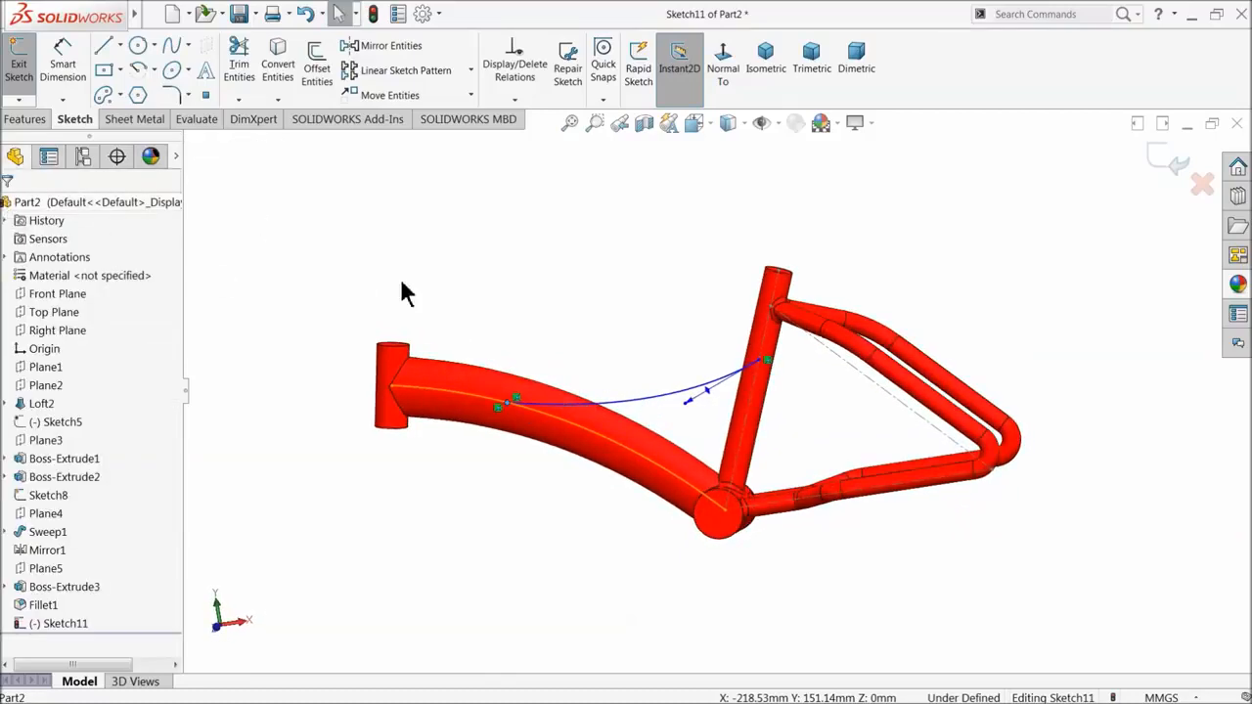
click(1182, 167)
mouse_move(594, 363)
middle_down()
mouse_move(593, 567)
mouse_move(577, 356)
mouse_move(626, 402)
middle_up()
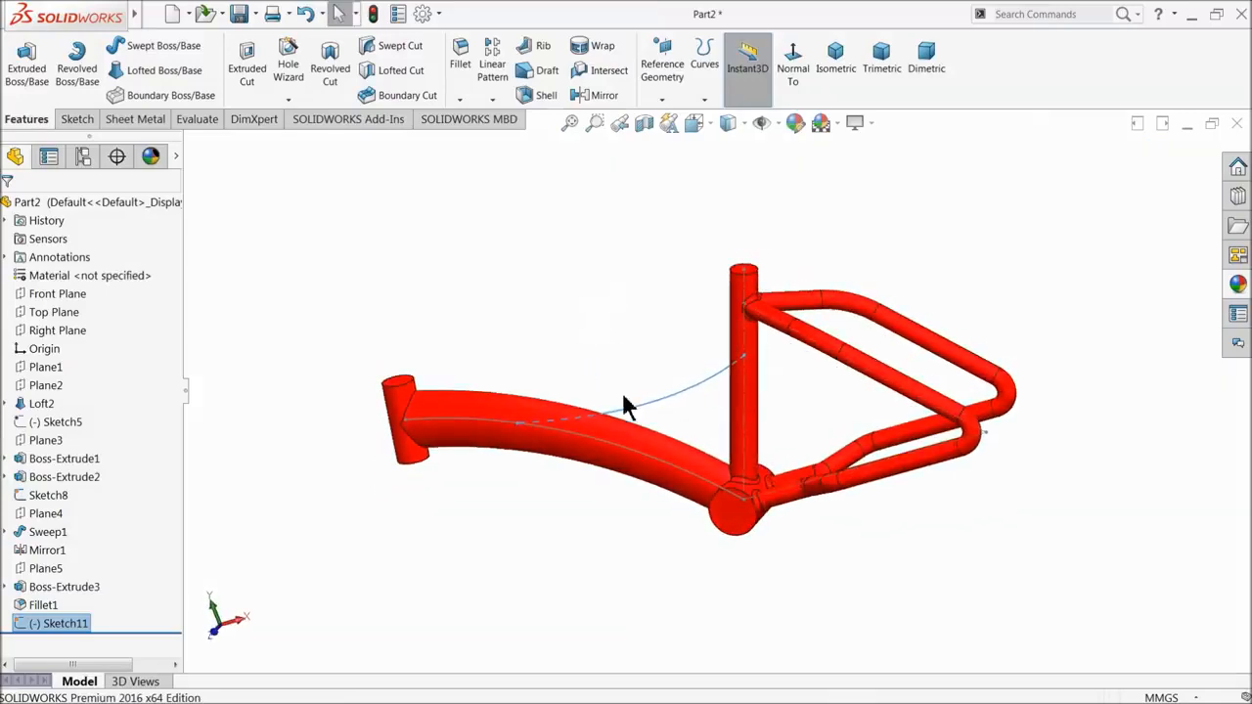
- Create a reference plane perpendicular to the spline and coincident with its end point on the seat tube
click(662, 100)
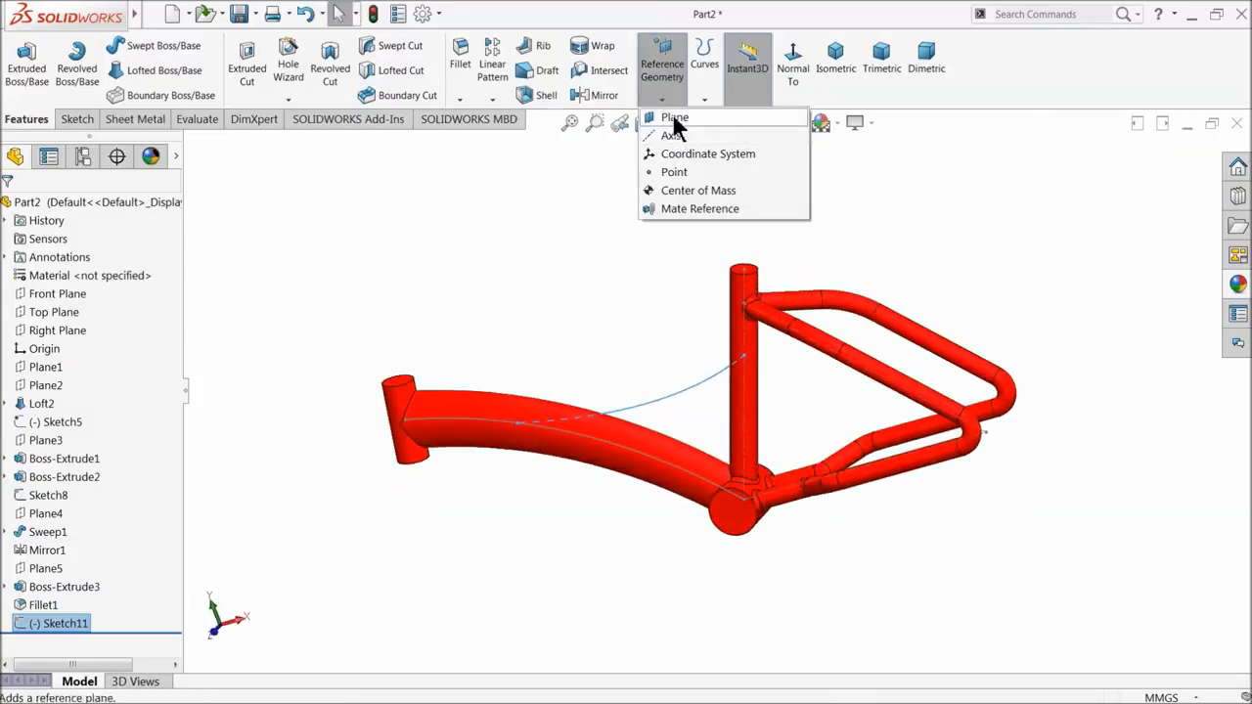
click(675, 119)
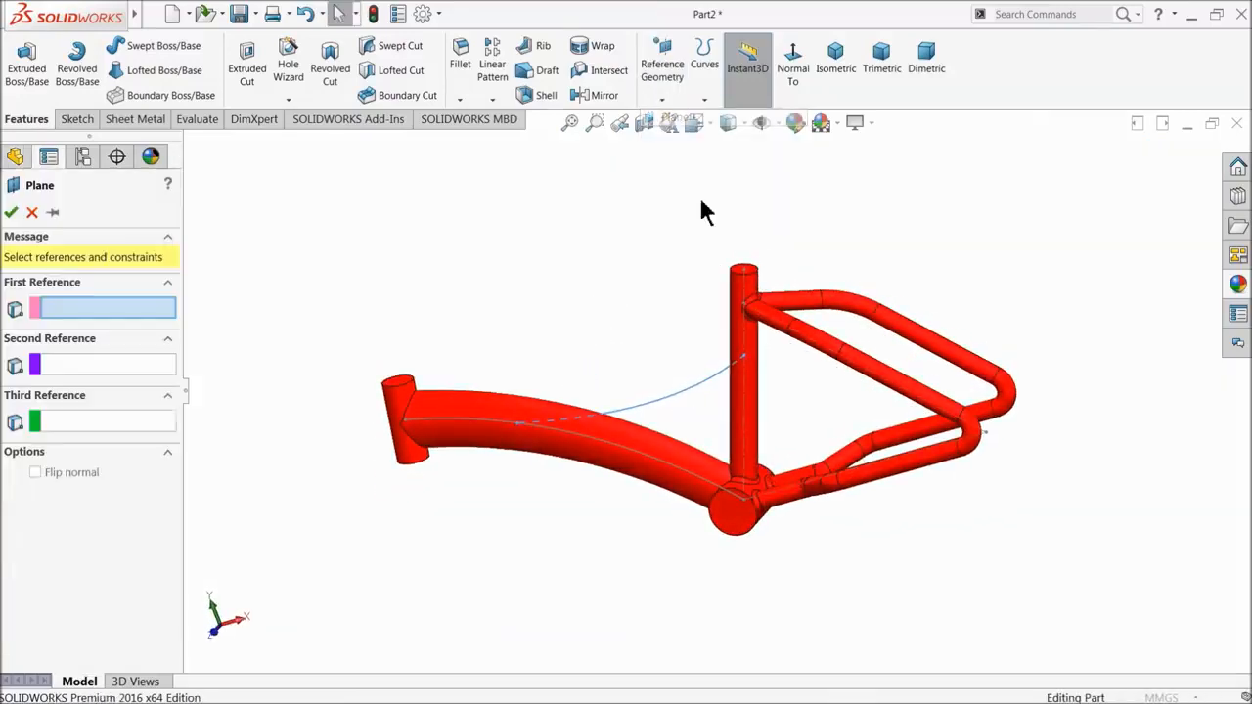
click(706, 388)
click(744, 364)
middle_drag(769, 363, 788, 284)
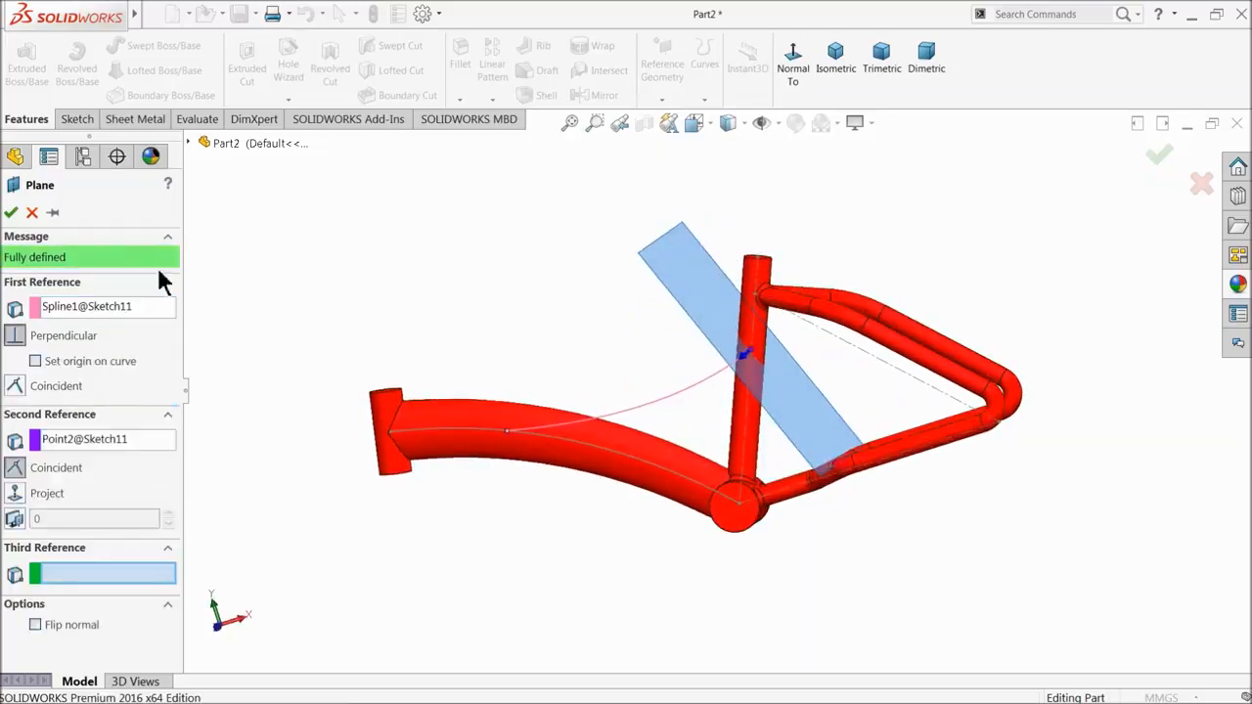
click(11, 214)
- Sketch a circle of about 15 mm radius on the new plane, centred on the spline's end point in the seat tube
scroll(724, 386, up, 5)
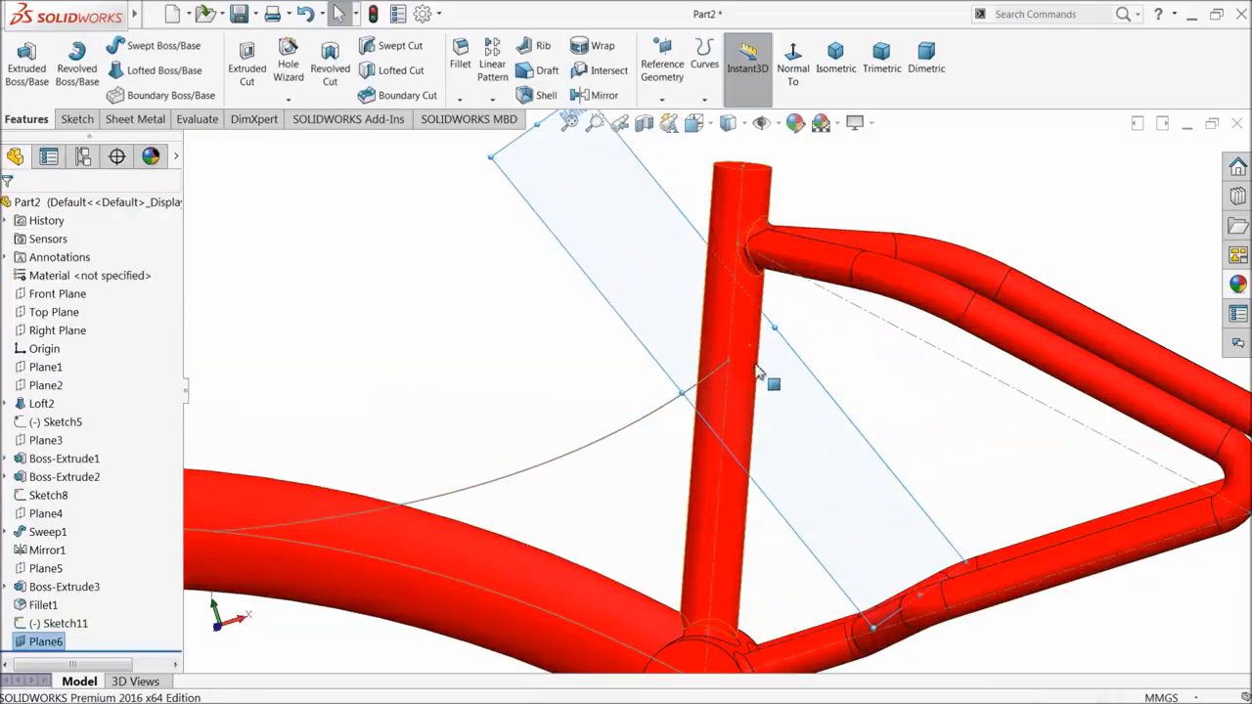
scroll(744, 391, up, 3)
scroll(665, 358, down, 6)
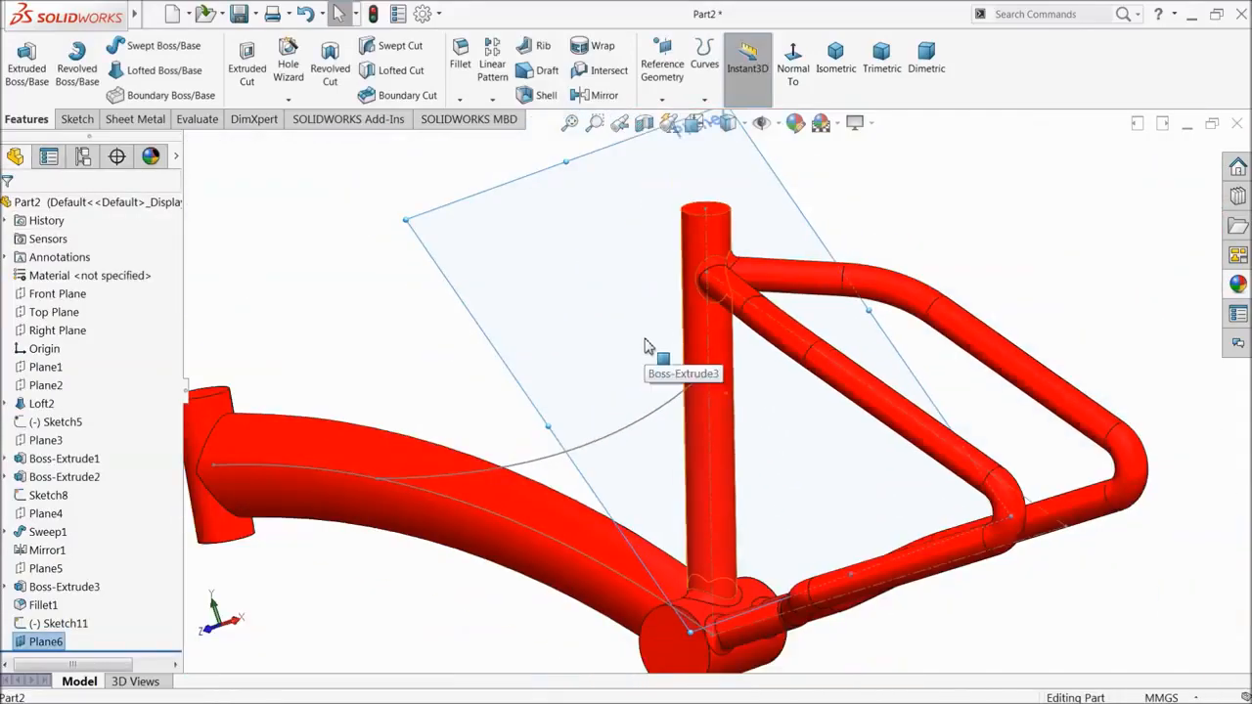
scroll(695, 405, up, 5)
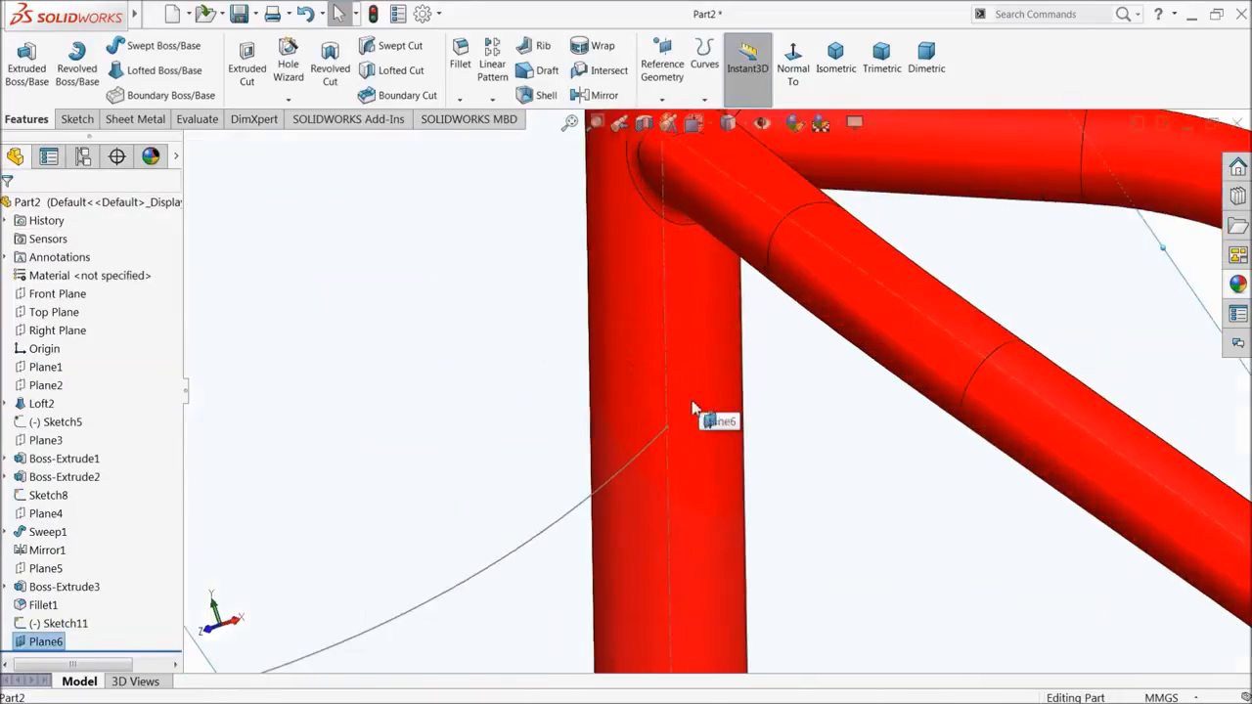
click(78, 119)
click(19, 69)
click(140, 47)
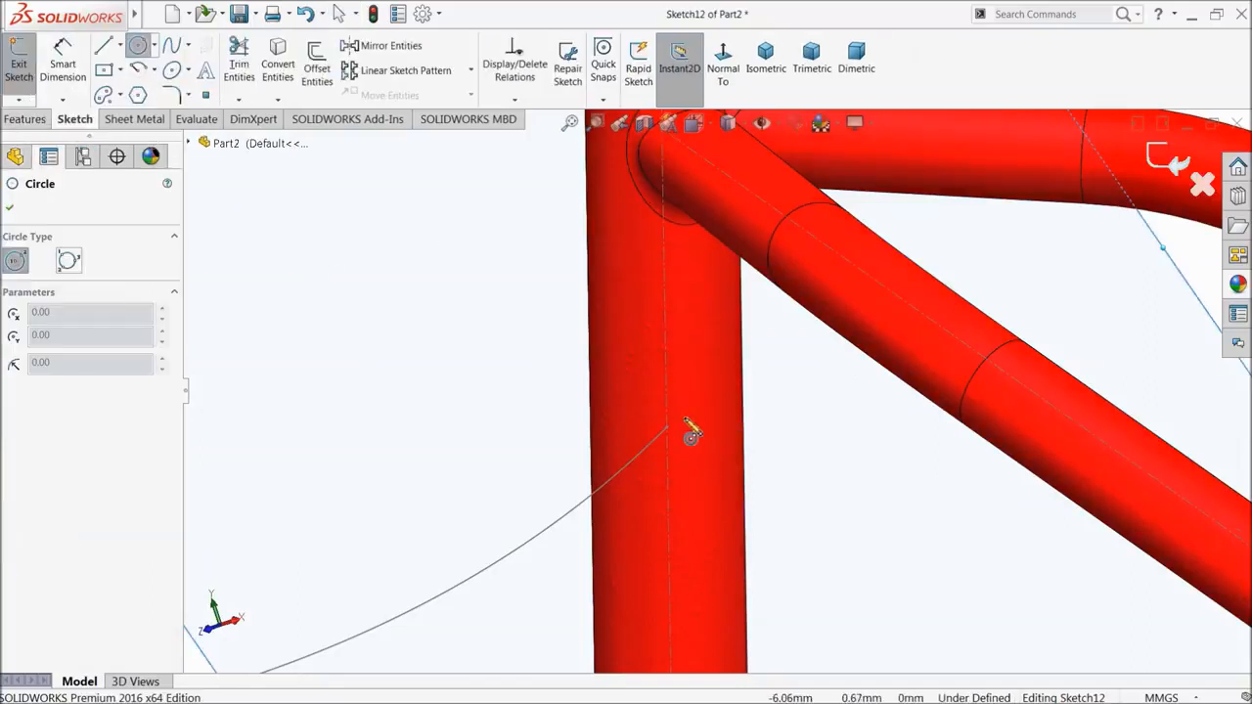
scroll(675, 445, up, 3)
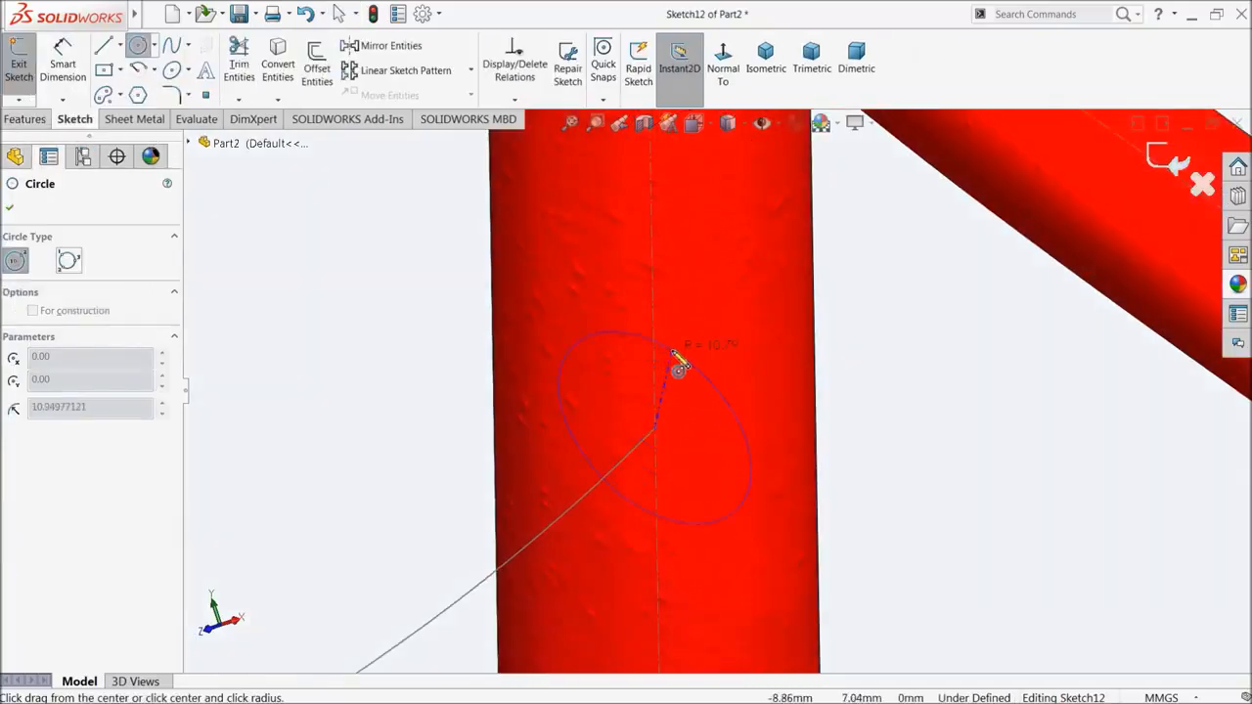
click(691, 339)
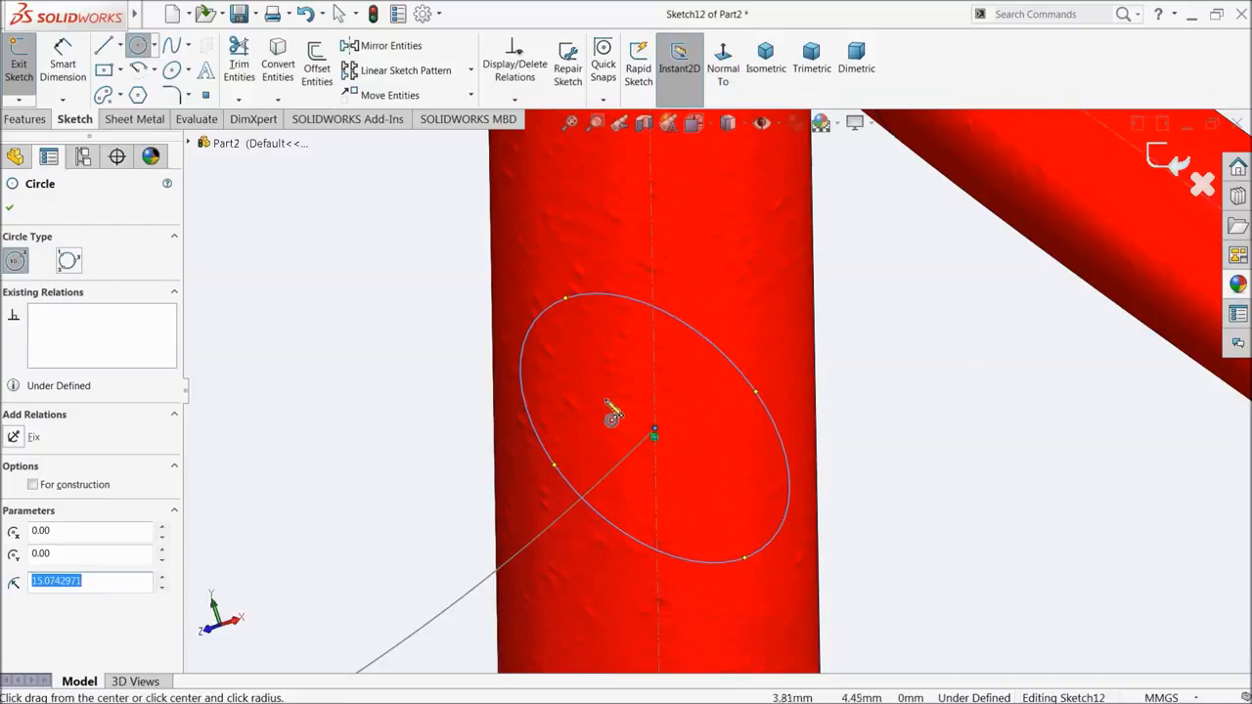
- Dimension the circle to a 30 mm diameter and finish the sketch
click(65, 66)
click(531, 336)
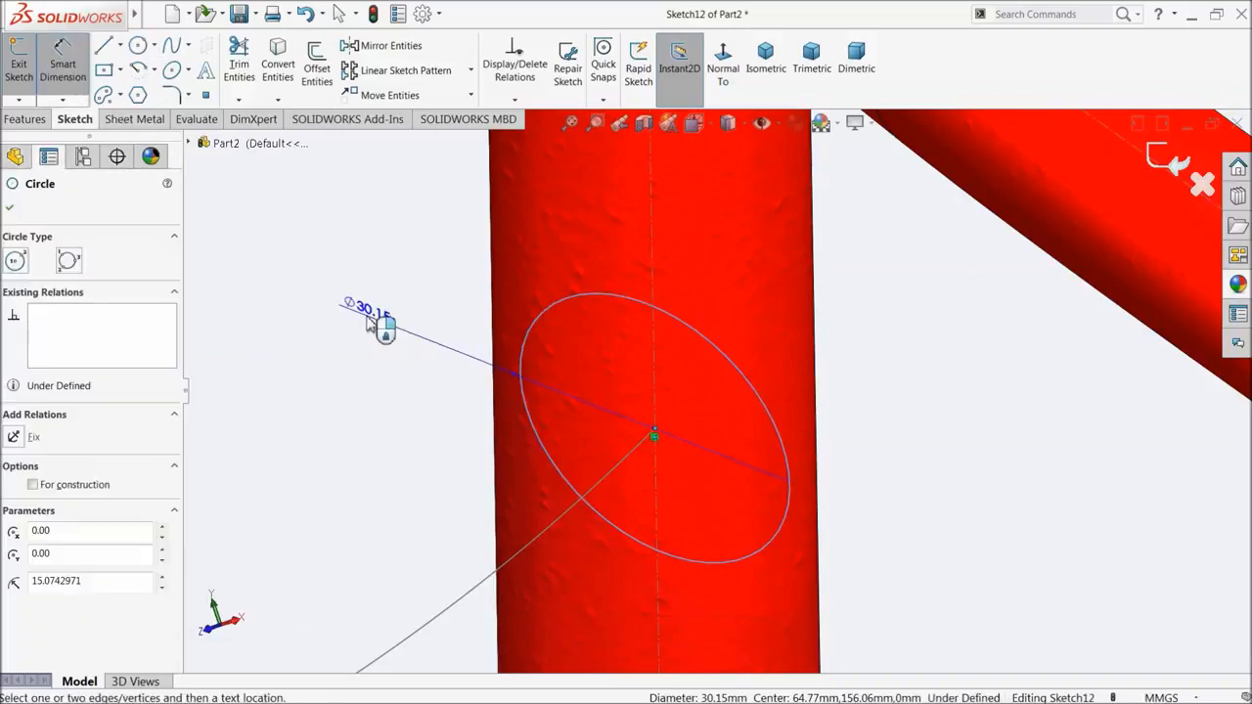
click(377, 315)
text(30)
key(Return)
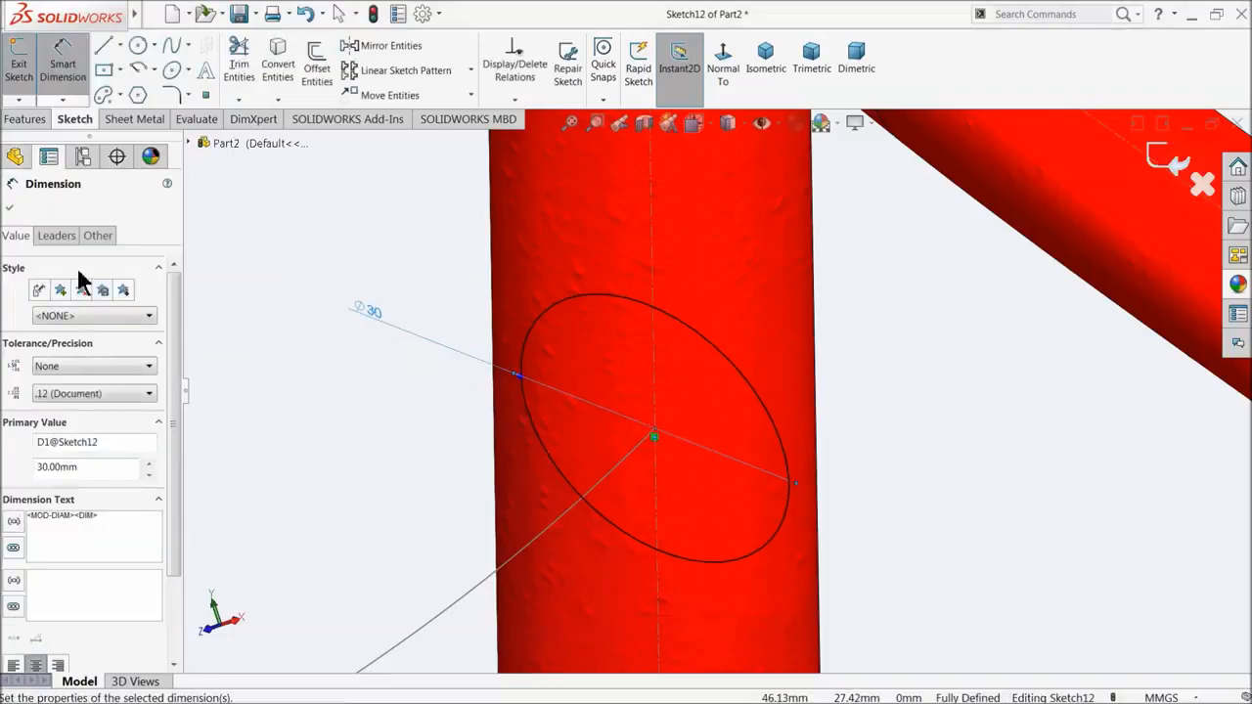
click(10, 208)
scroll(548, 380, up, 3)
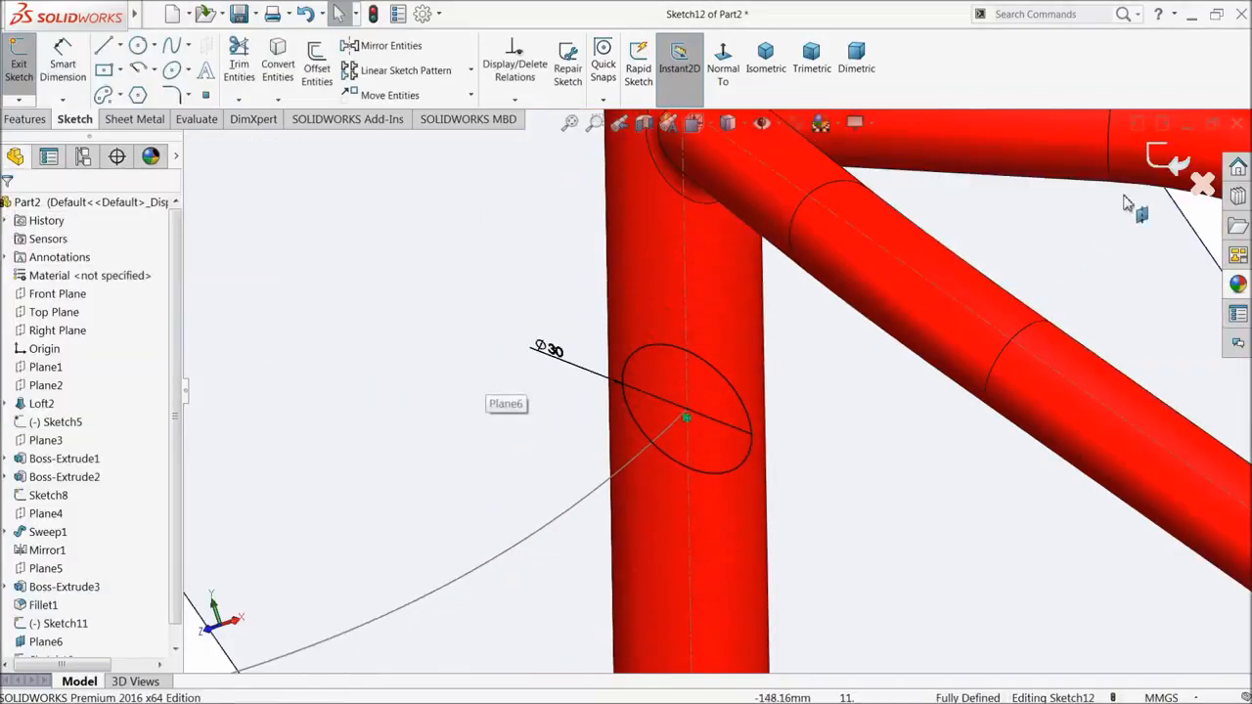
click(1169, 165)
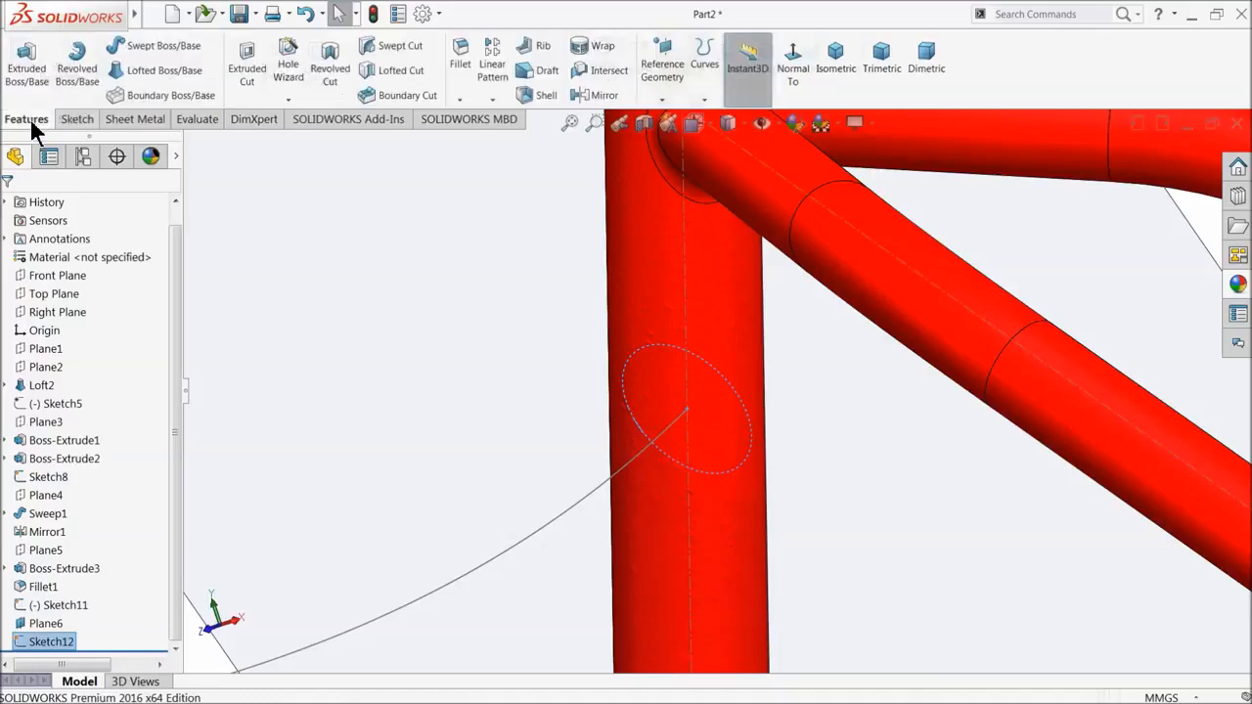
- Sweep the 30 mm circle along the spline path to form the curved brace tube between the seat tube and main tube
click(164, 47)
scroll(444, 384, up, 2)
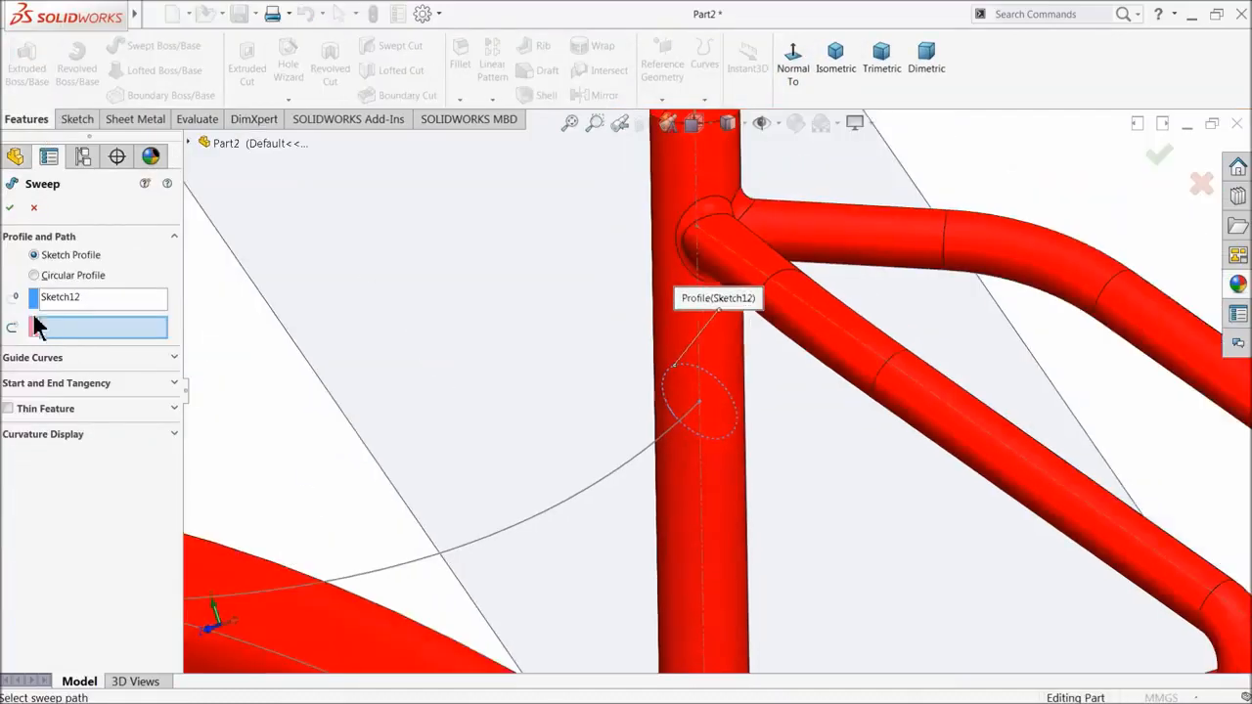
click(556, 516)
mouse_move(568, 539)
middle_down()
mouse_move(570, 475)
mouse_move(573, 504)
middle_up()
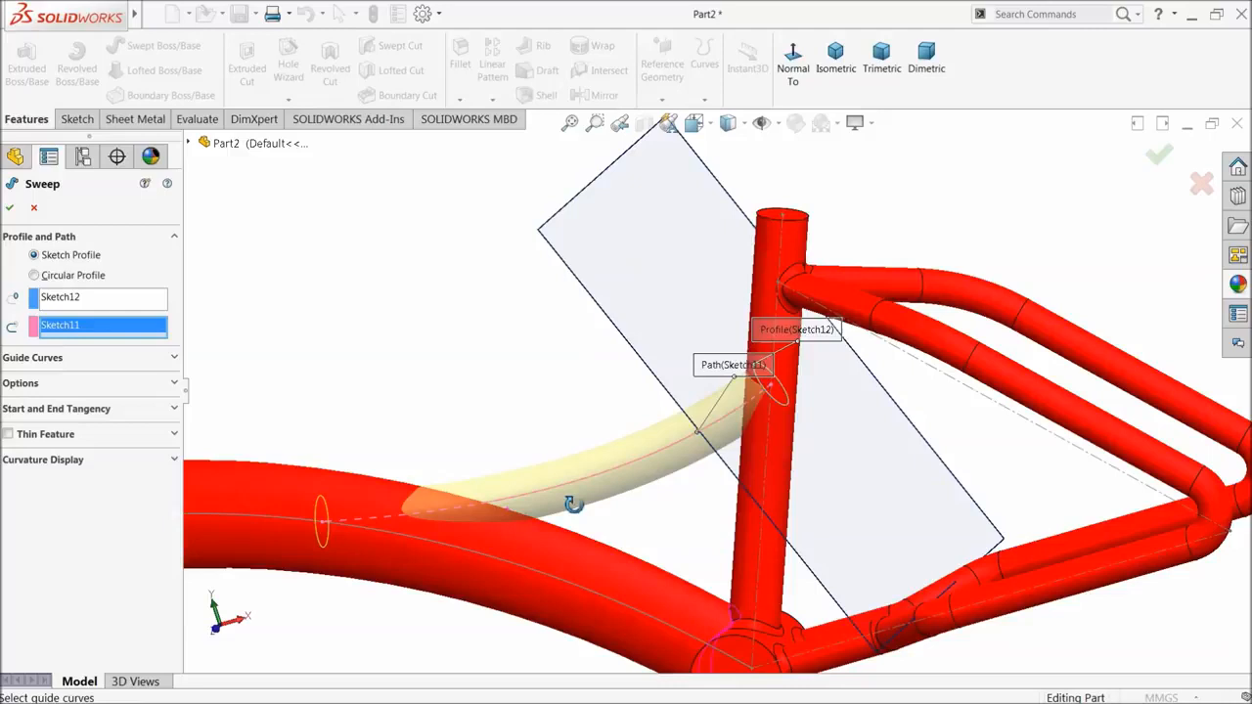
click(9, 209)
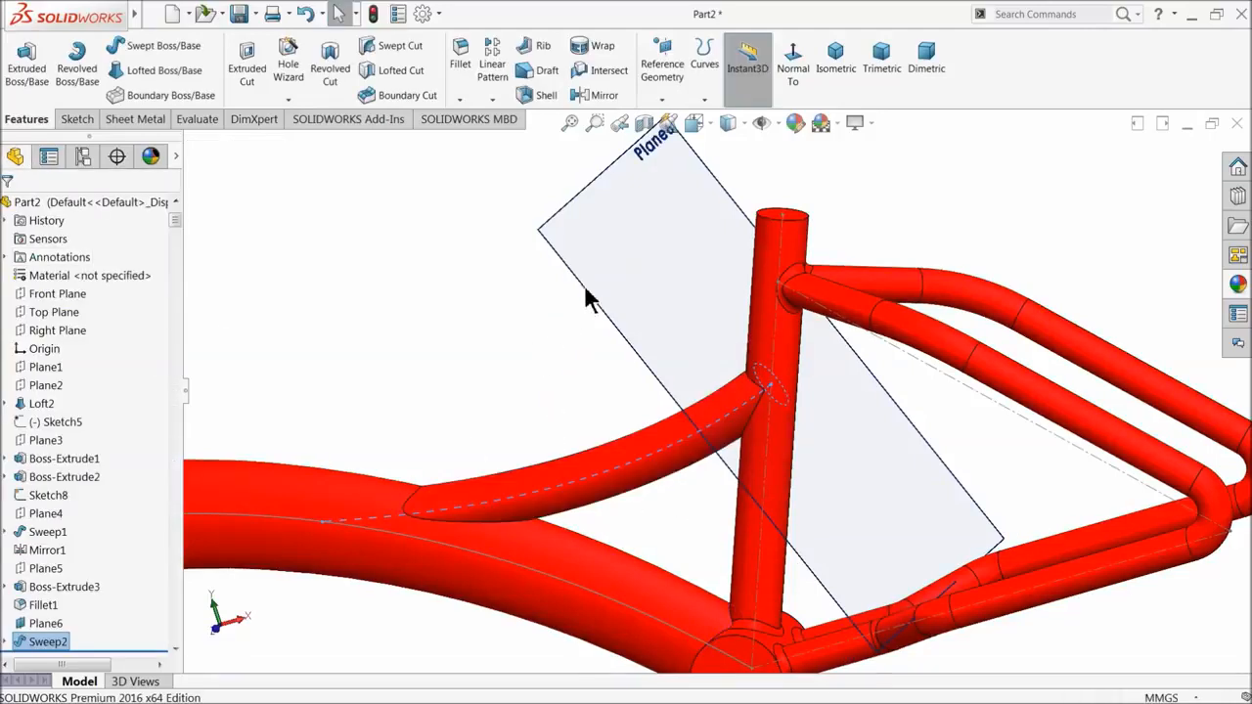
- Hide the reference plane at the brace tube's end and the centreline sketch inside the main tube
click(616, 264)
click(683, 216)
scroll(502, 300, up, 5)
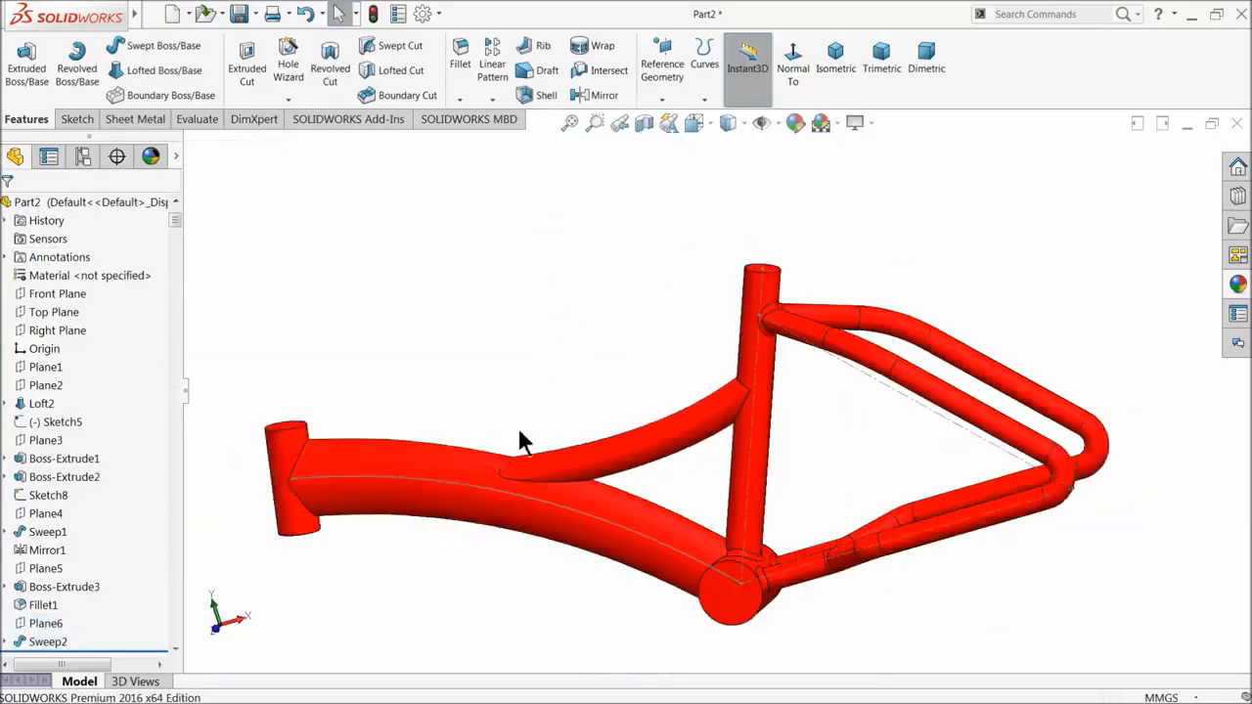
middle_drag(584, 456, 506, 461)
scroll(496, 444, down, 5)
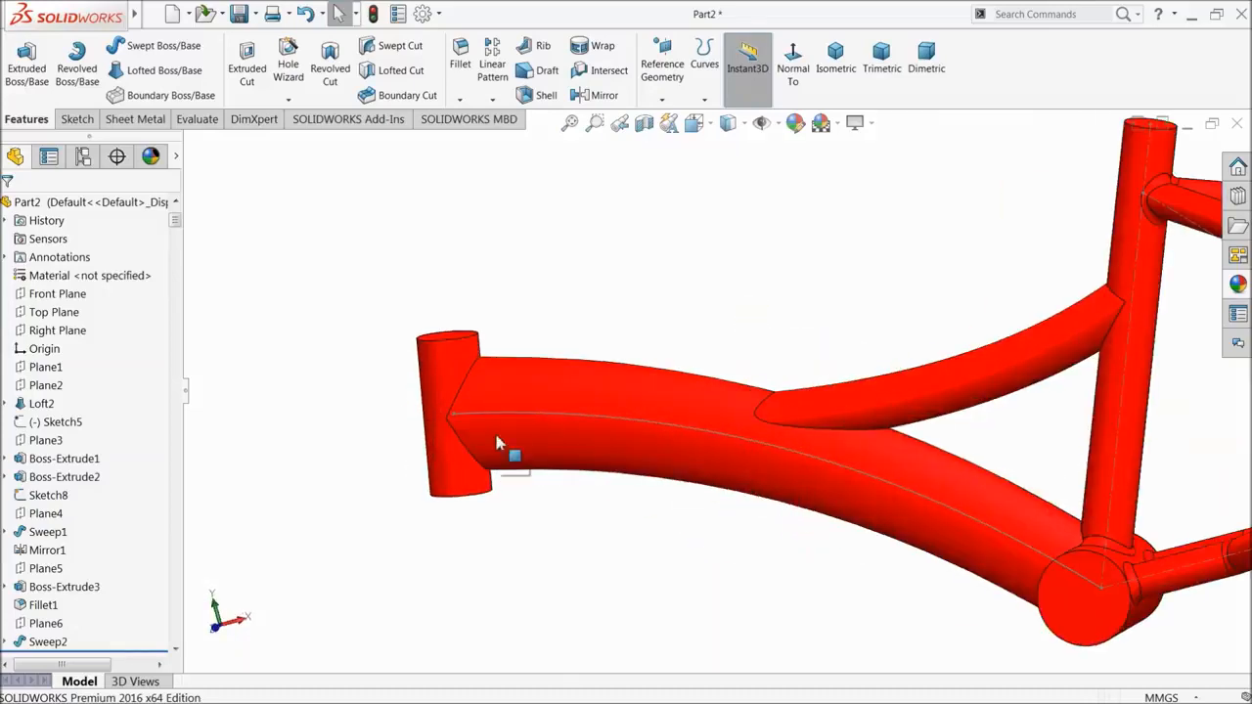
click(506, 419)
click(563, 380)
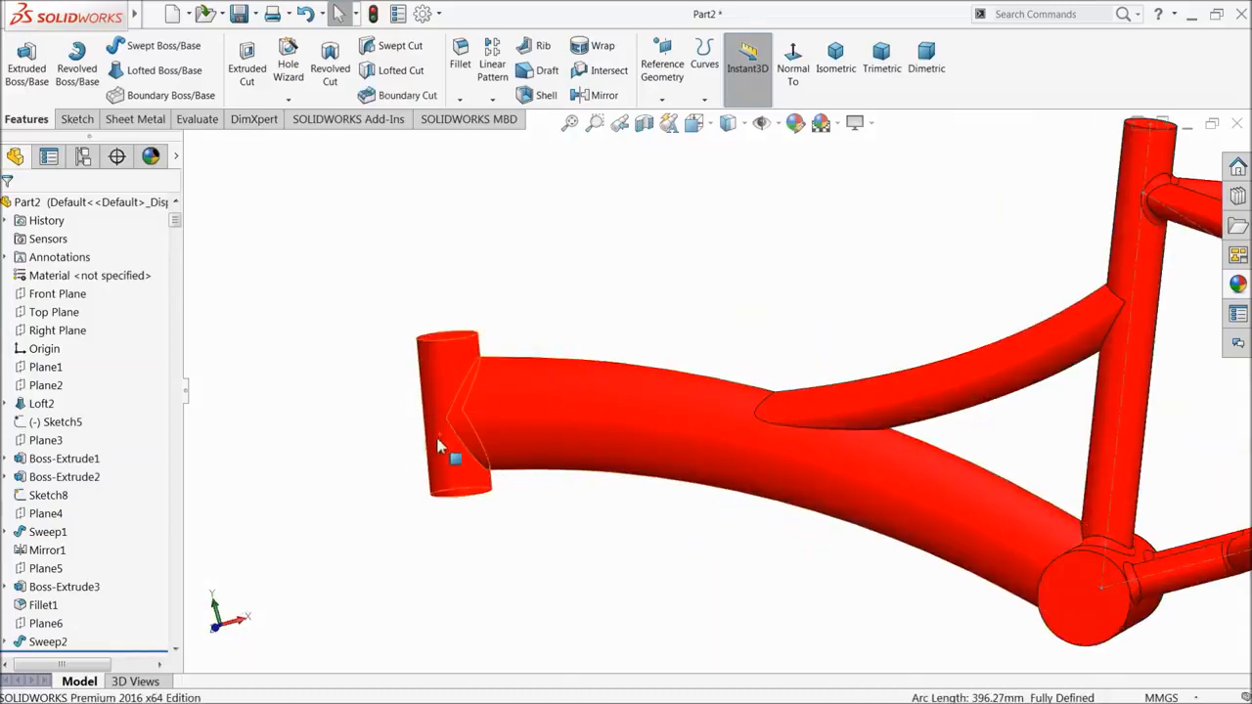
scroll(440, 440, up, 5)
mouse_move(447, 452)
middle_down()
mouse_move(456, 476)
mouse_move(478, 475)
mouse_move(456, 492)
middle_up()
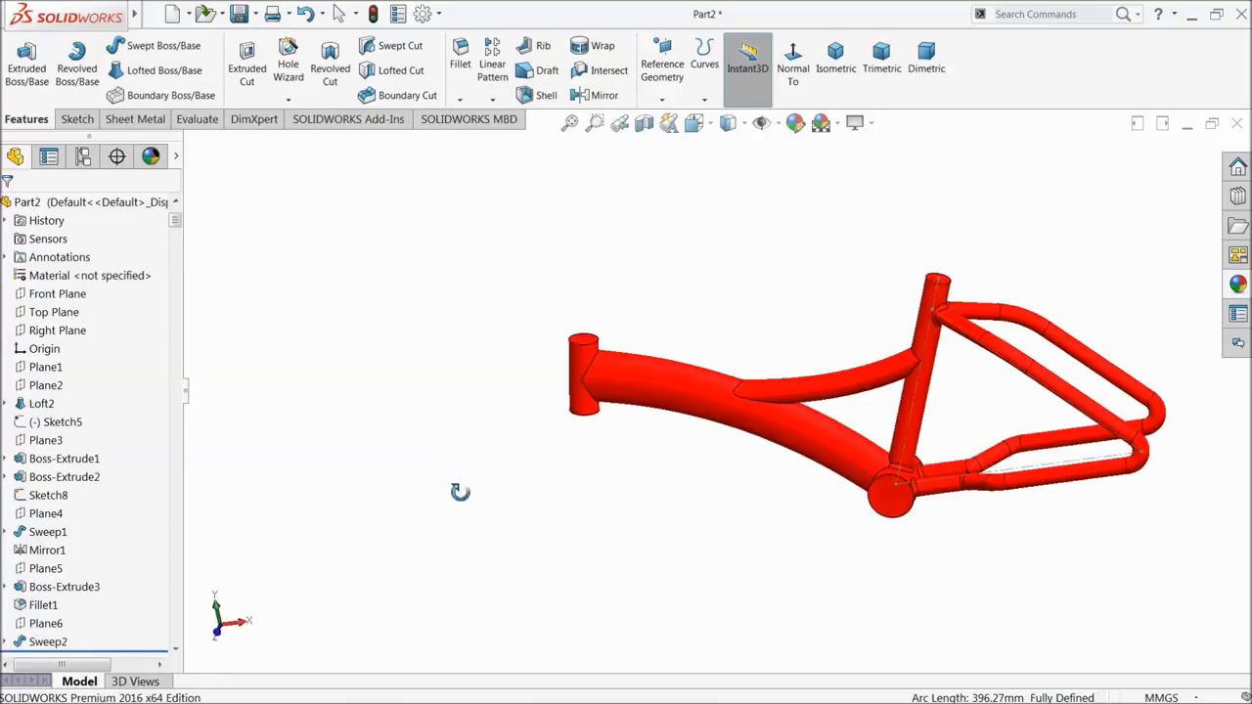
scroll(987, 419, down, 3)
scroll(883, 450, up, 2)
middle_drag(882, 439, 792, 441)
scroll(768, 441, down, 2)
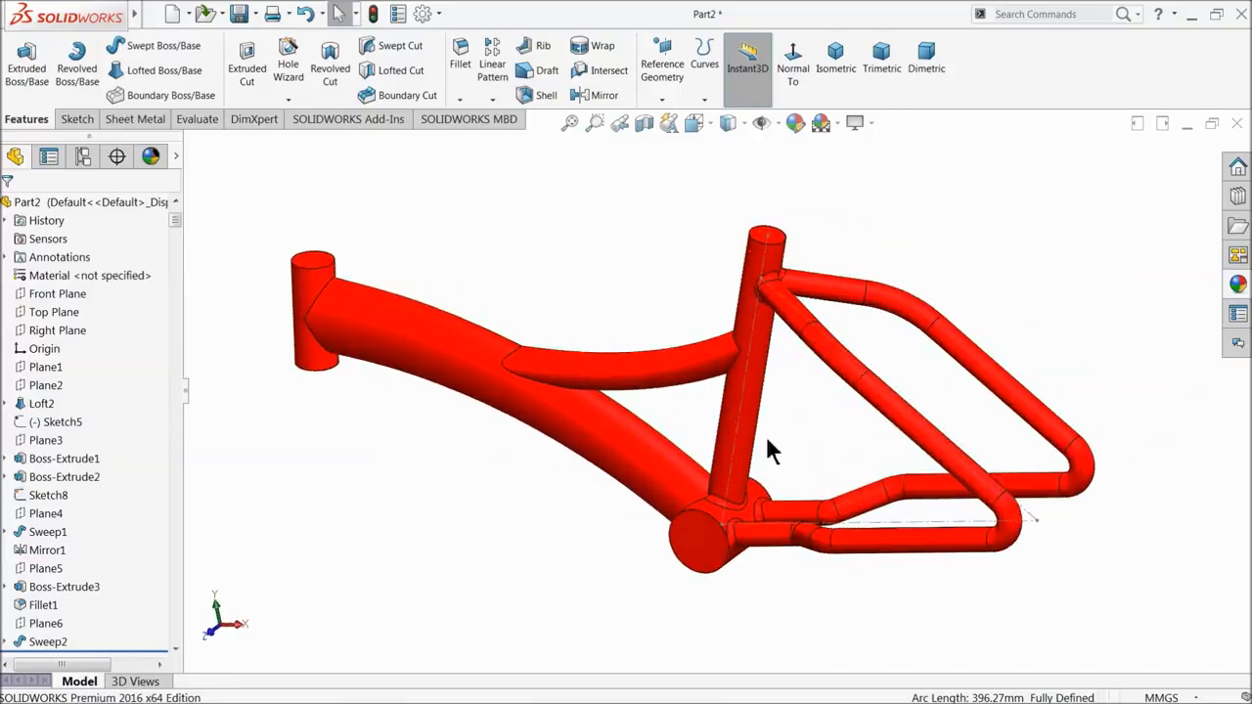
click(476, 503)
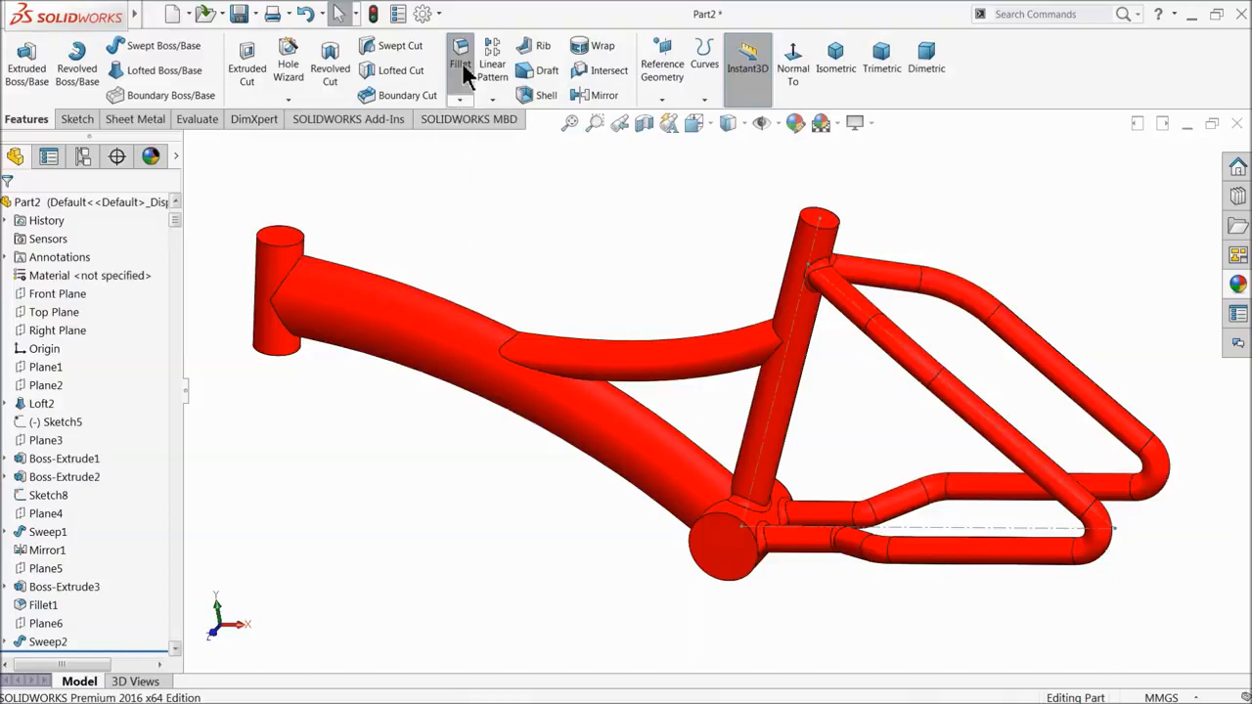
- Start a 3 mm fillet on the edges where the brace tube meets the main tube and the seat tube
click(459, 62)
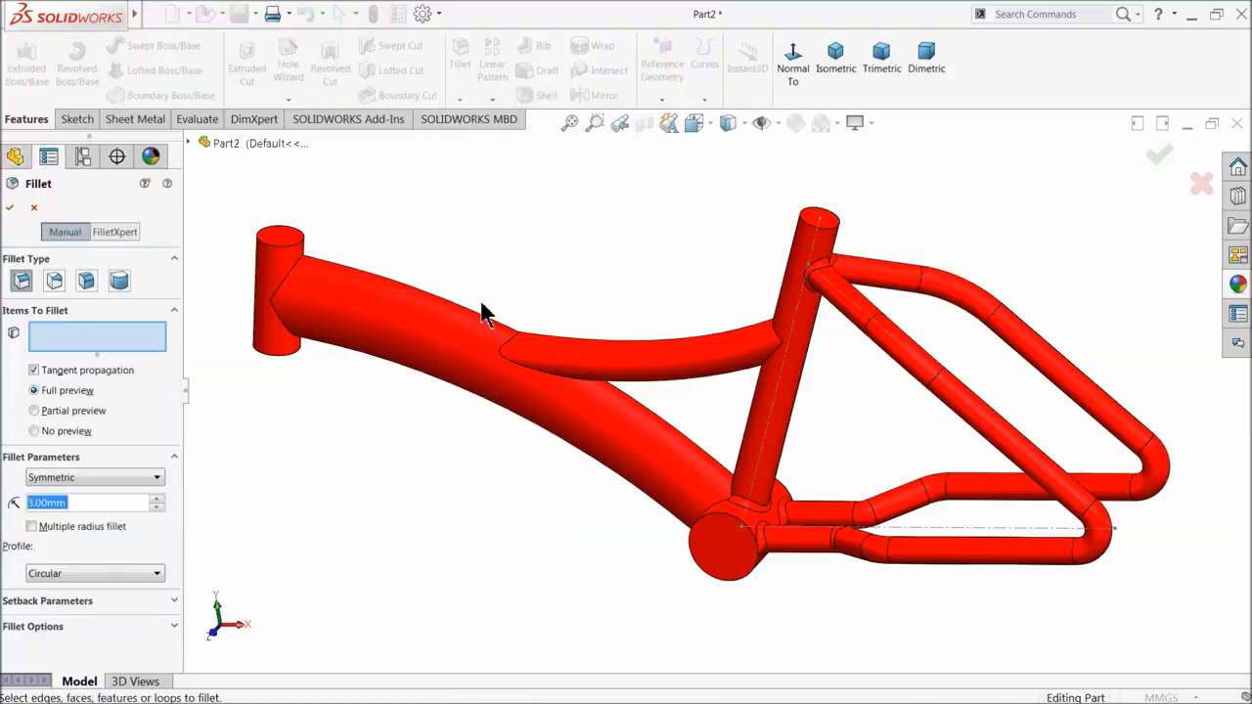
click(524, 369)
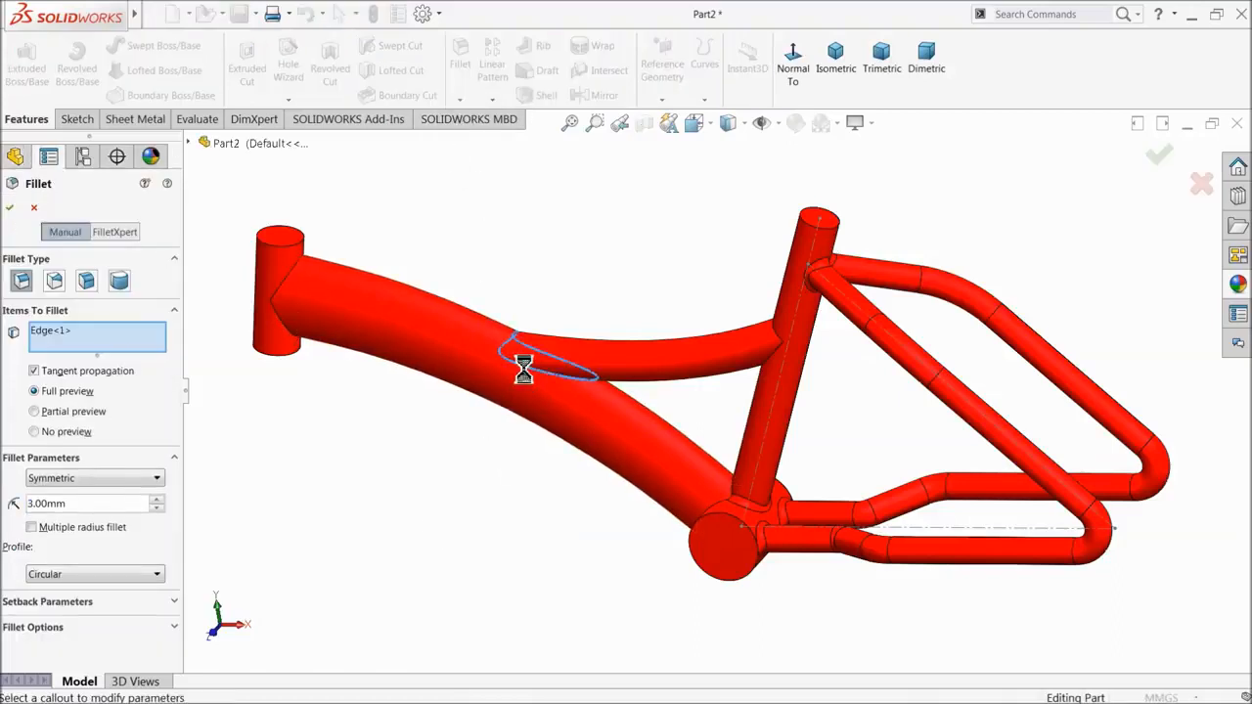
click(774, 360)
scroll(782, 356, down, 3)
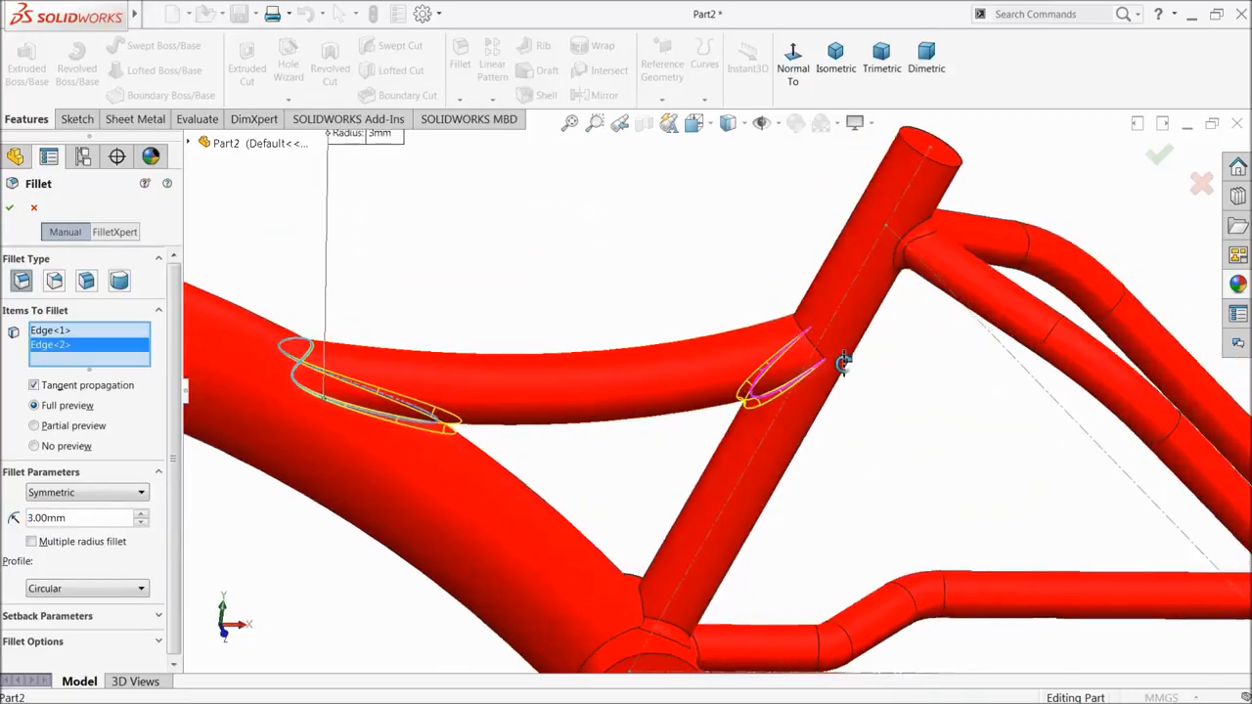
scroll(821, 362, down, 4)
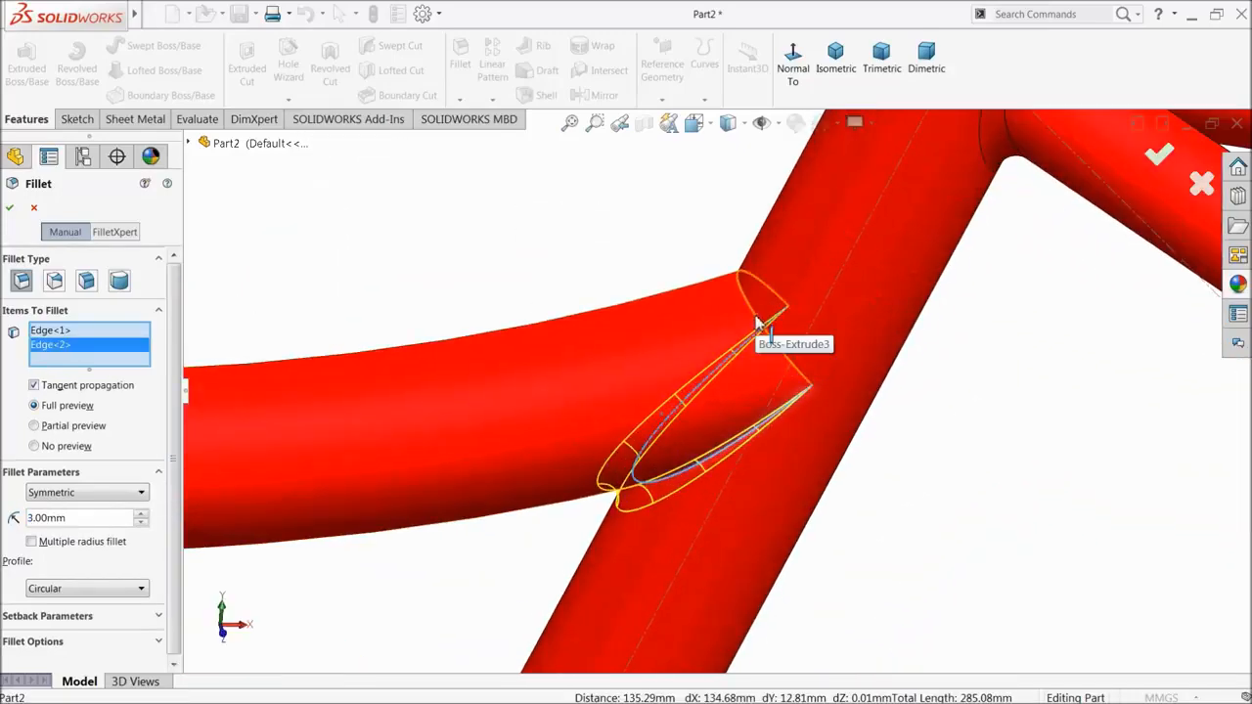
click(759, 326)
scroll(685, 409, up, 5)
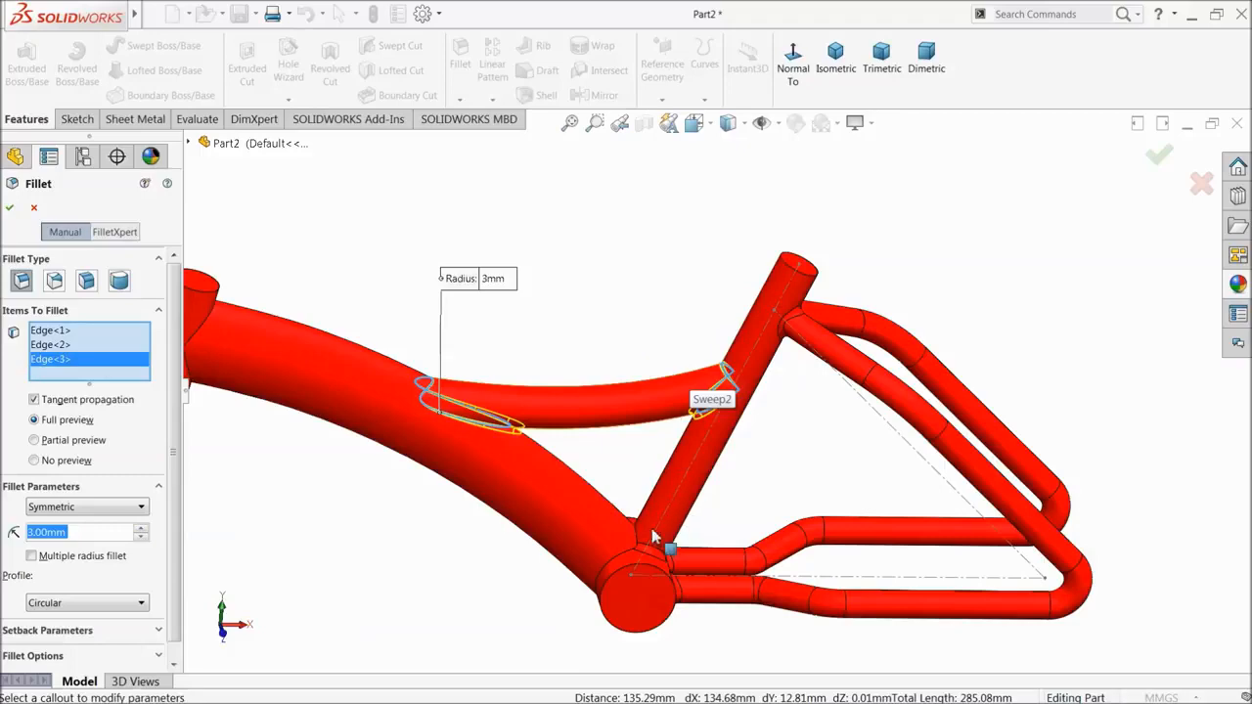
- Add the edge between the main tube and the bottom bracket shell to the 3 mm fillet and apply it
scroll(654, 536, down, 5)
click(575, 496)
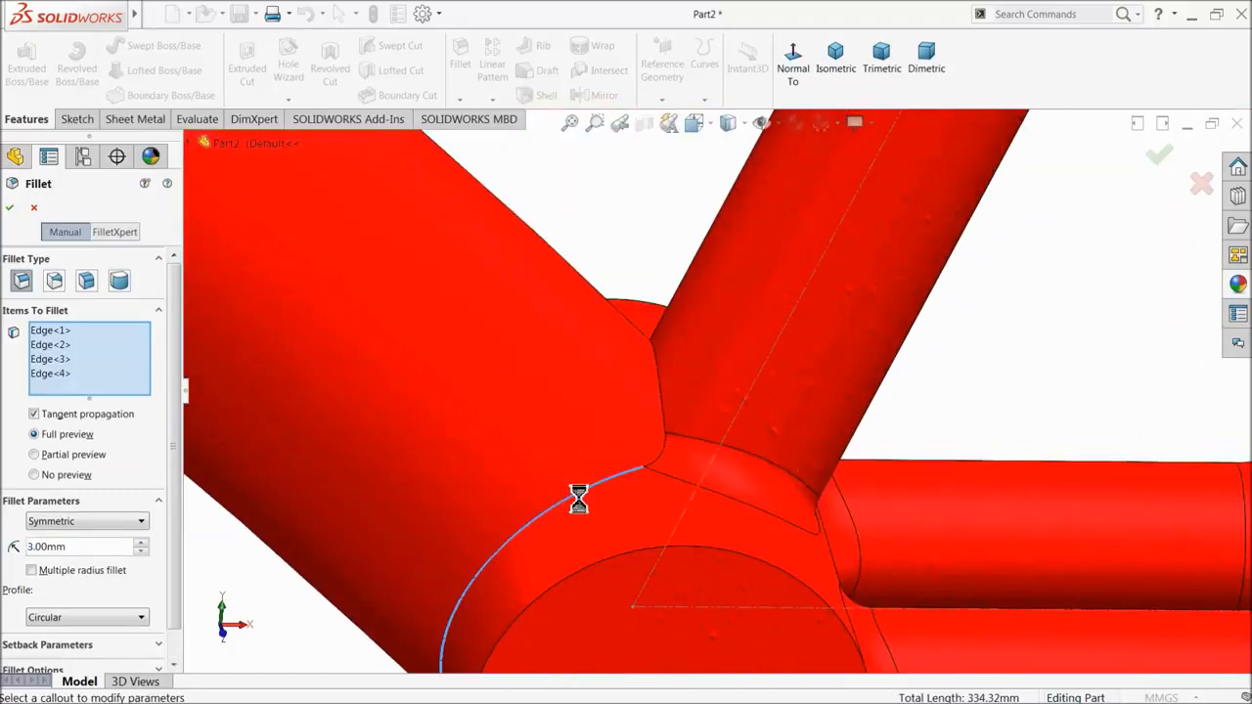
scroll(698, 425, up, 5)
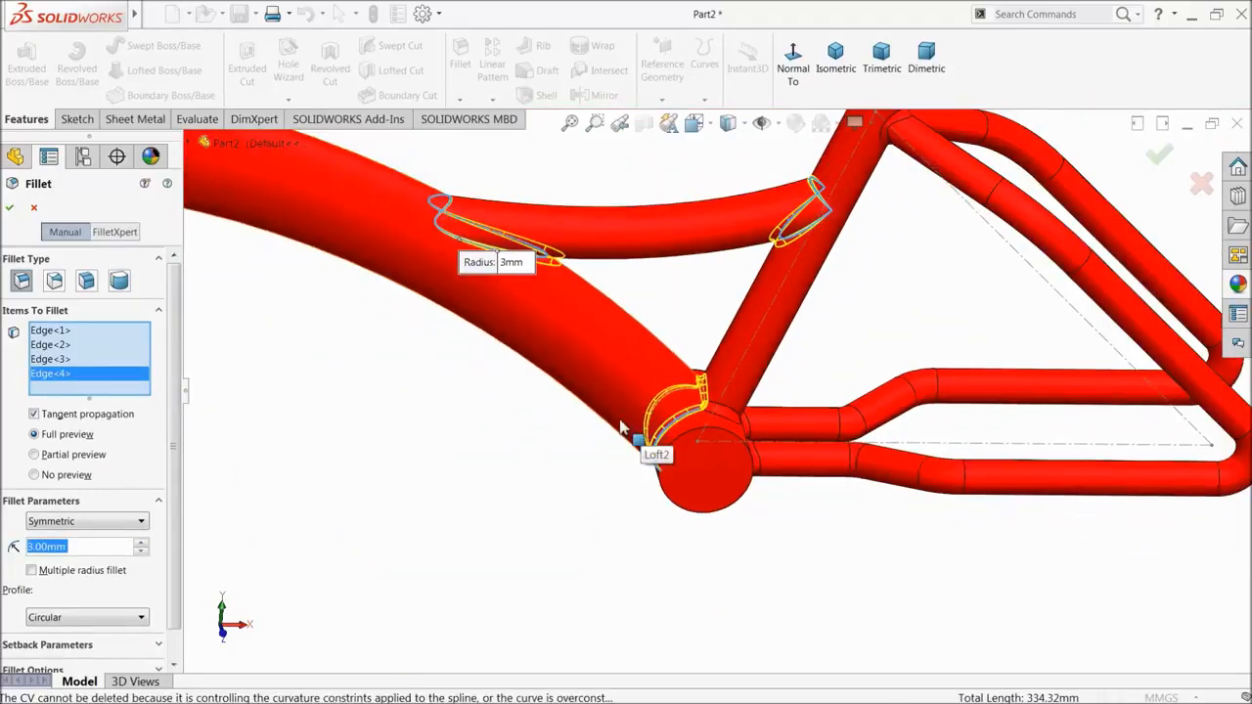
scroll(617, 424, up, 2)
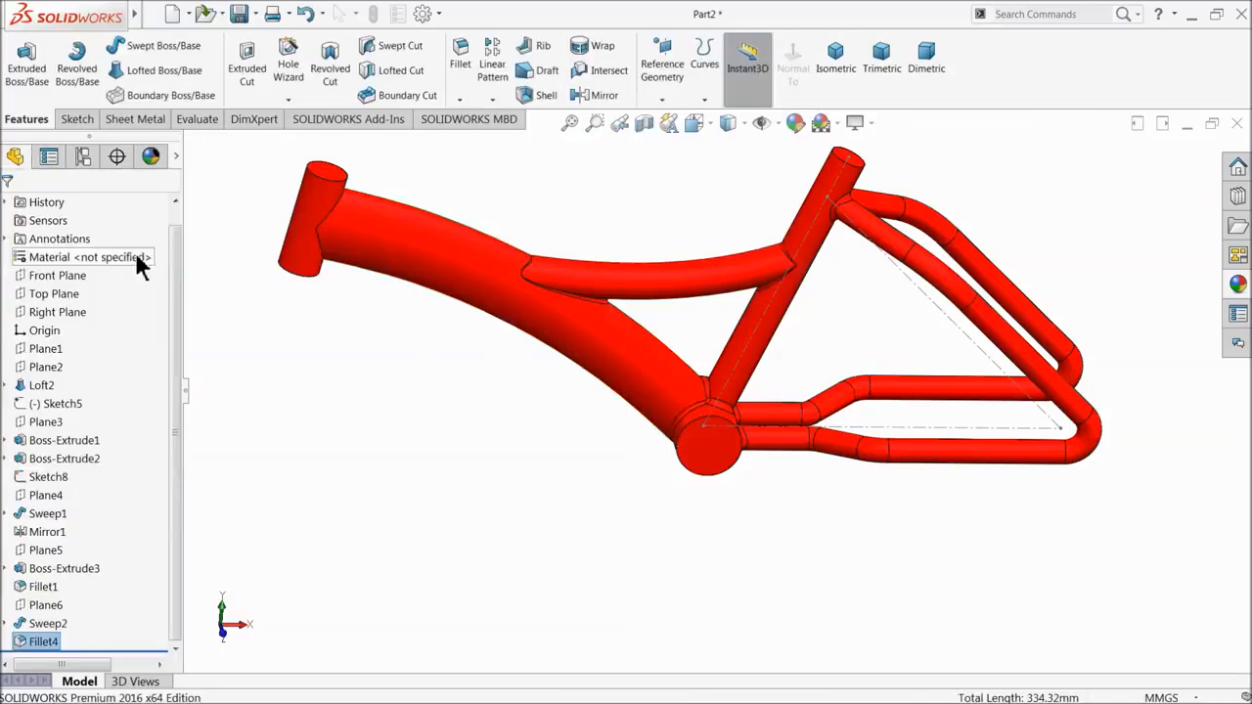
click(224, 248)
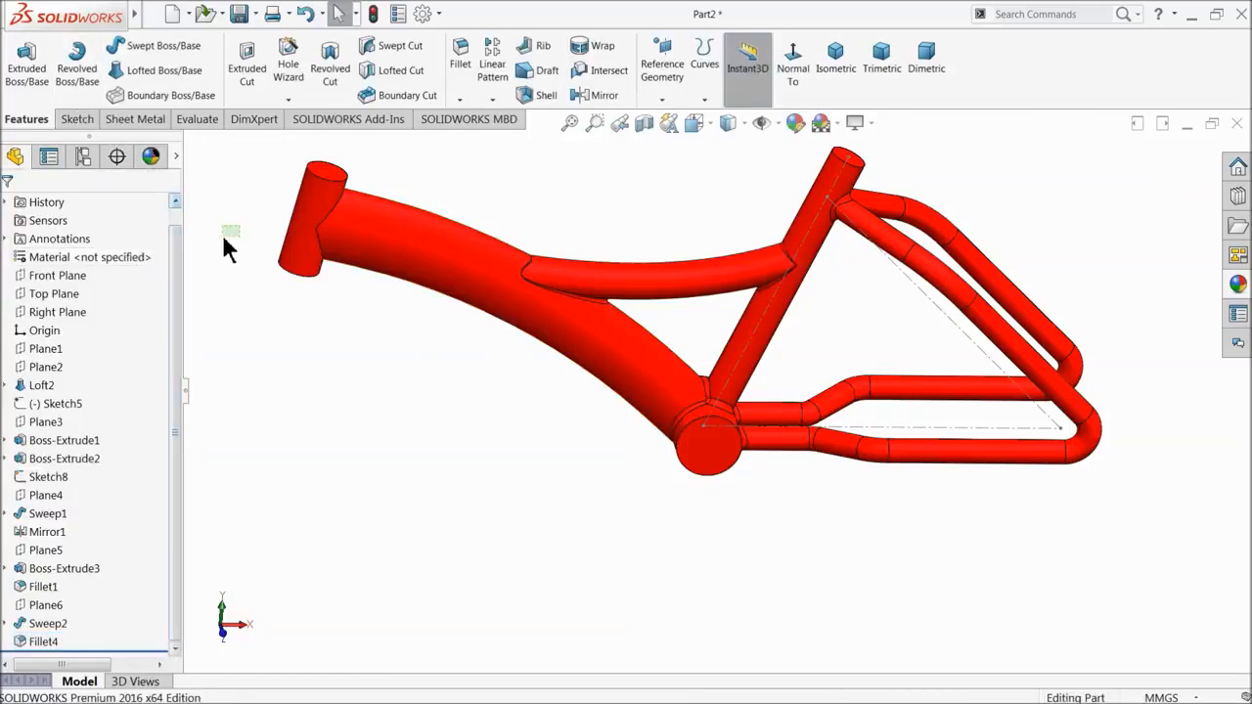
- Sketch on the bottom bracket shell's end face and offset its circular edge 1.5 mm inward
scroll(744, 475, down, 4)
click(723, 411)
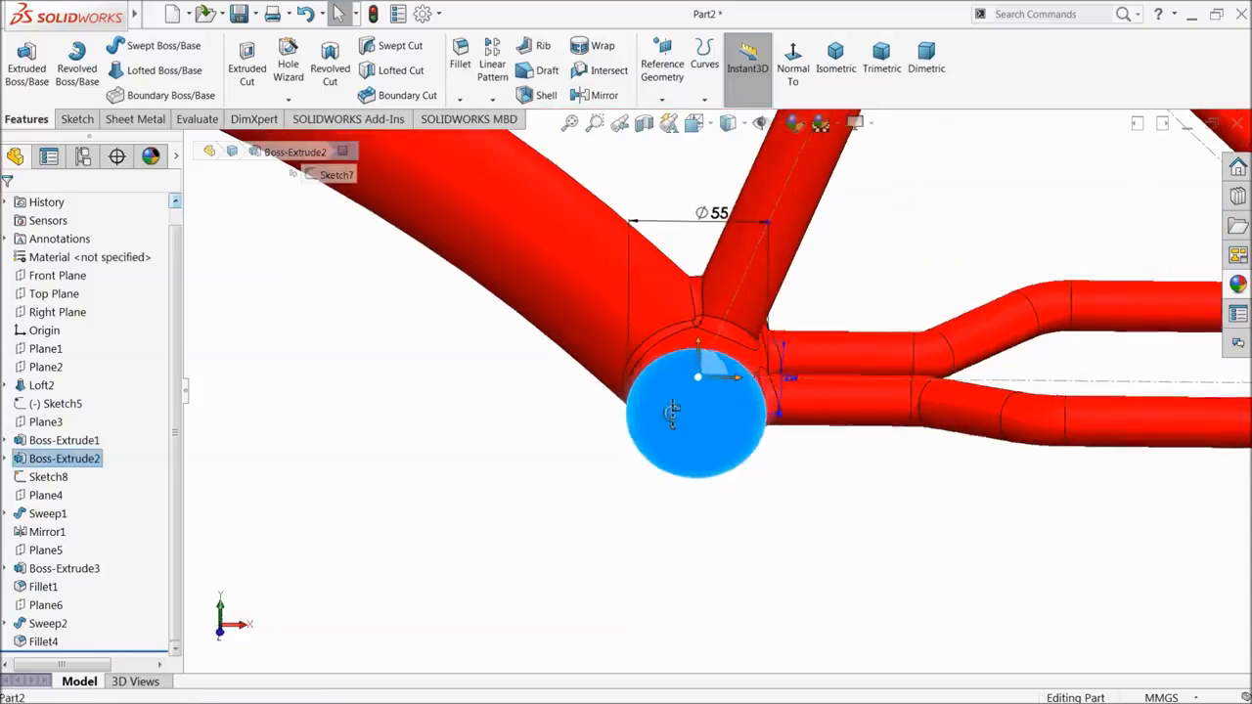
scroll(731, 406, down, 3)
click(77, 120)
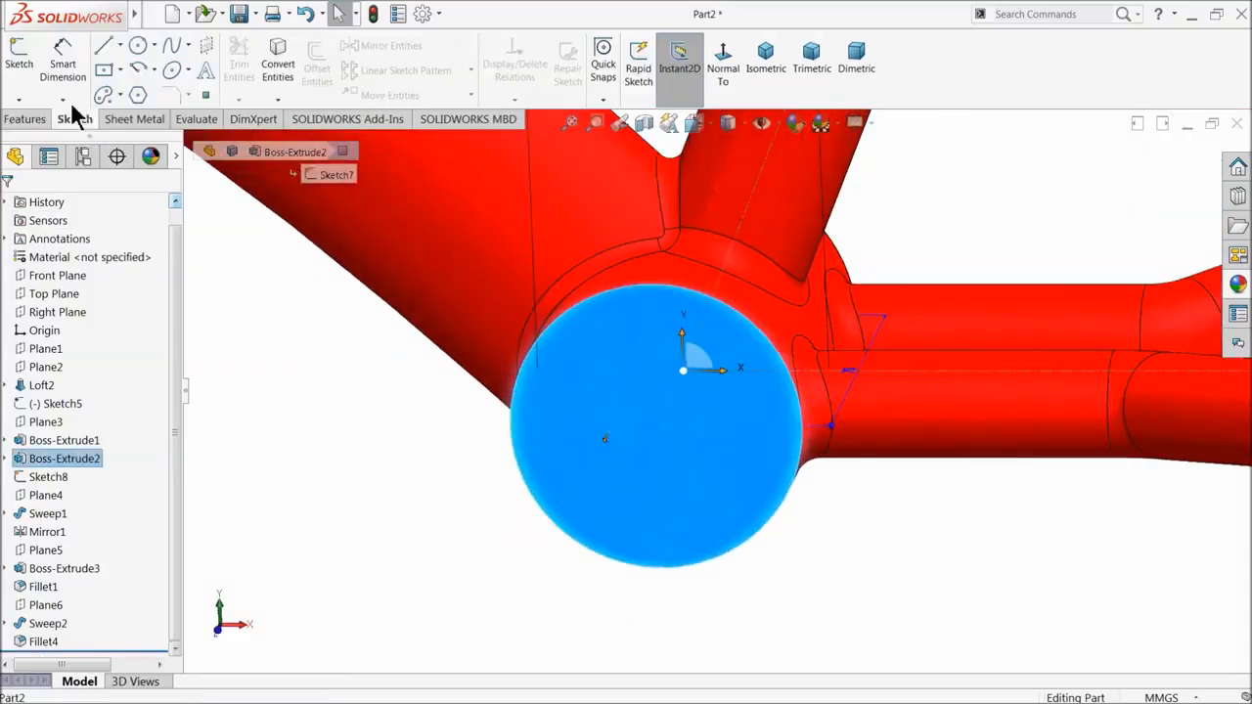
click(21, 70)
click(316, 78)
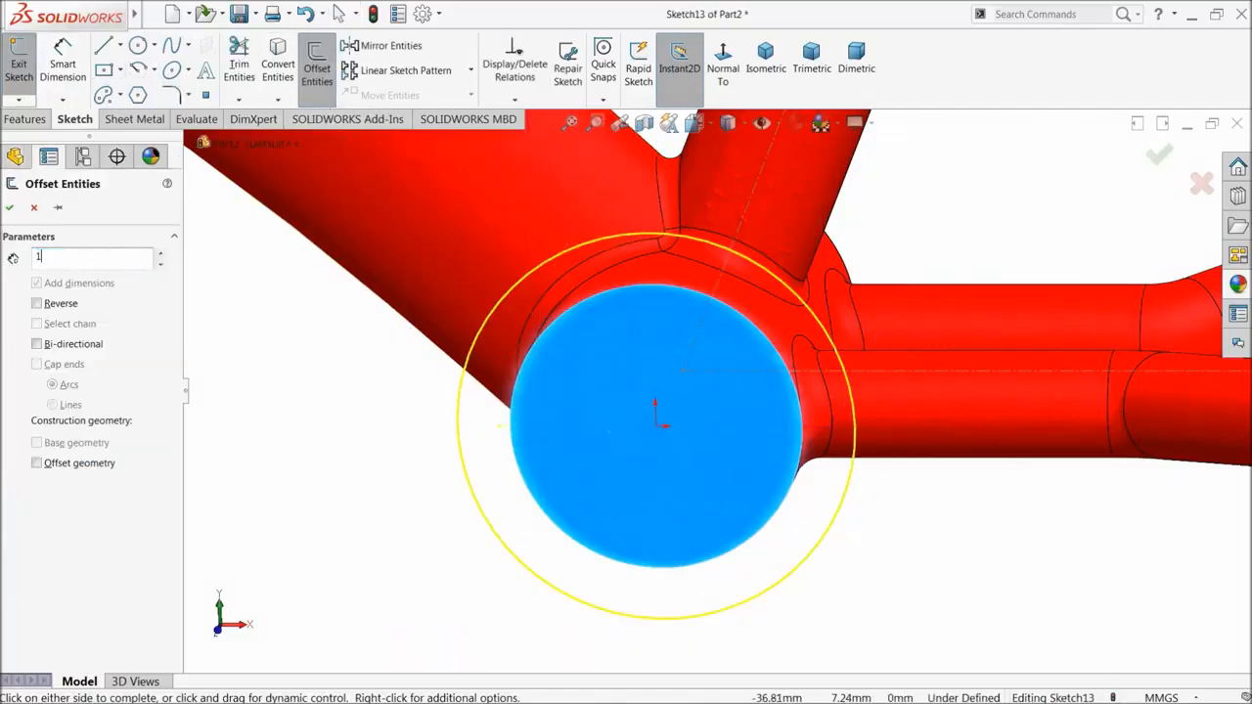
text(1.5)
key(Return)
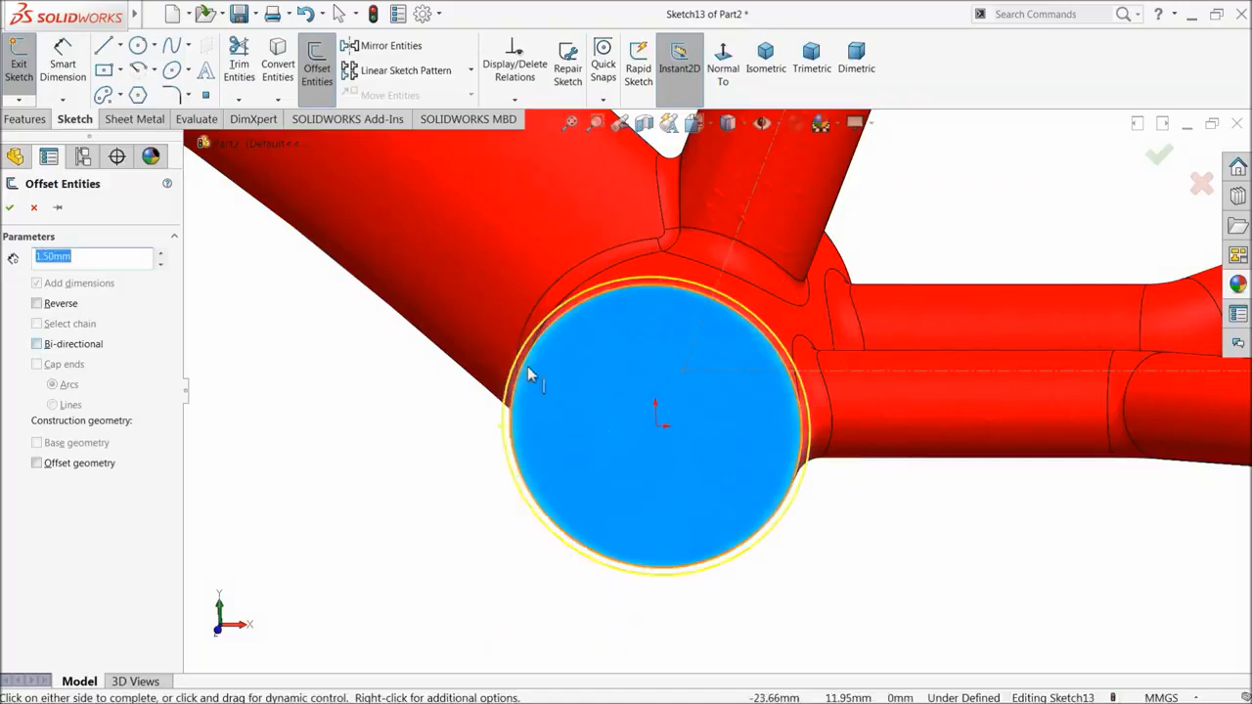
click(40, 306)
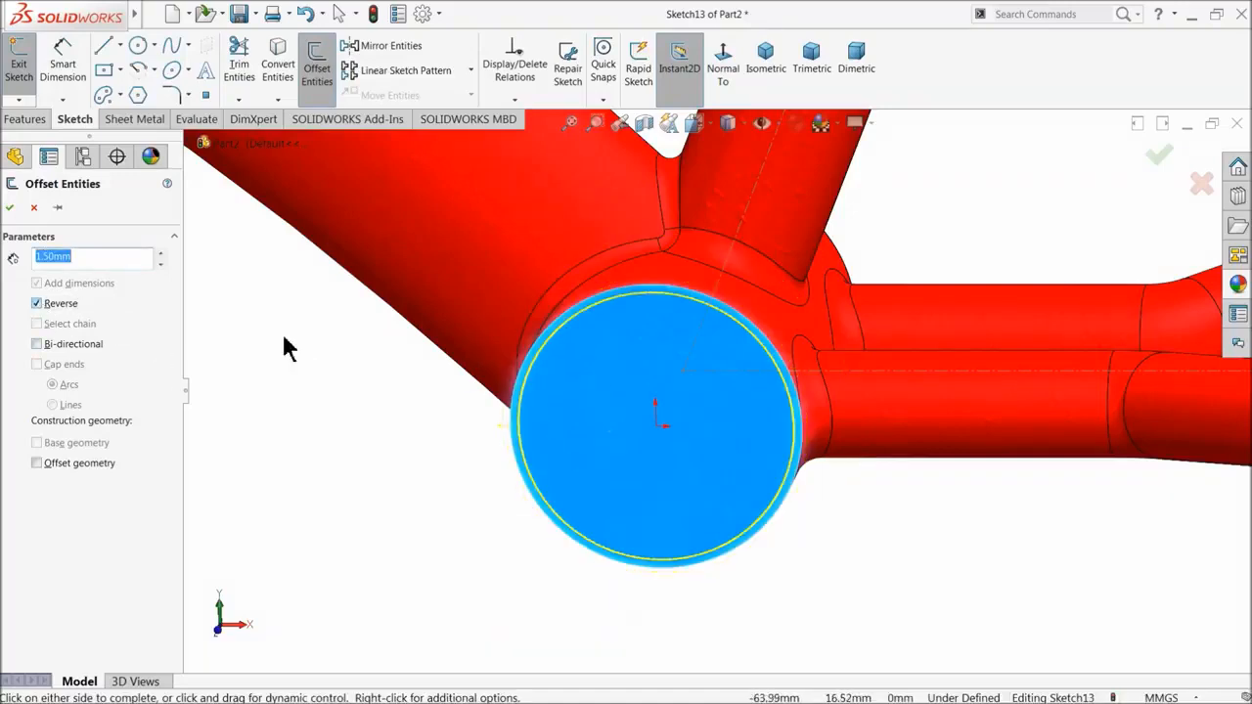
click(9, 209)
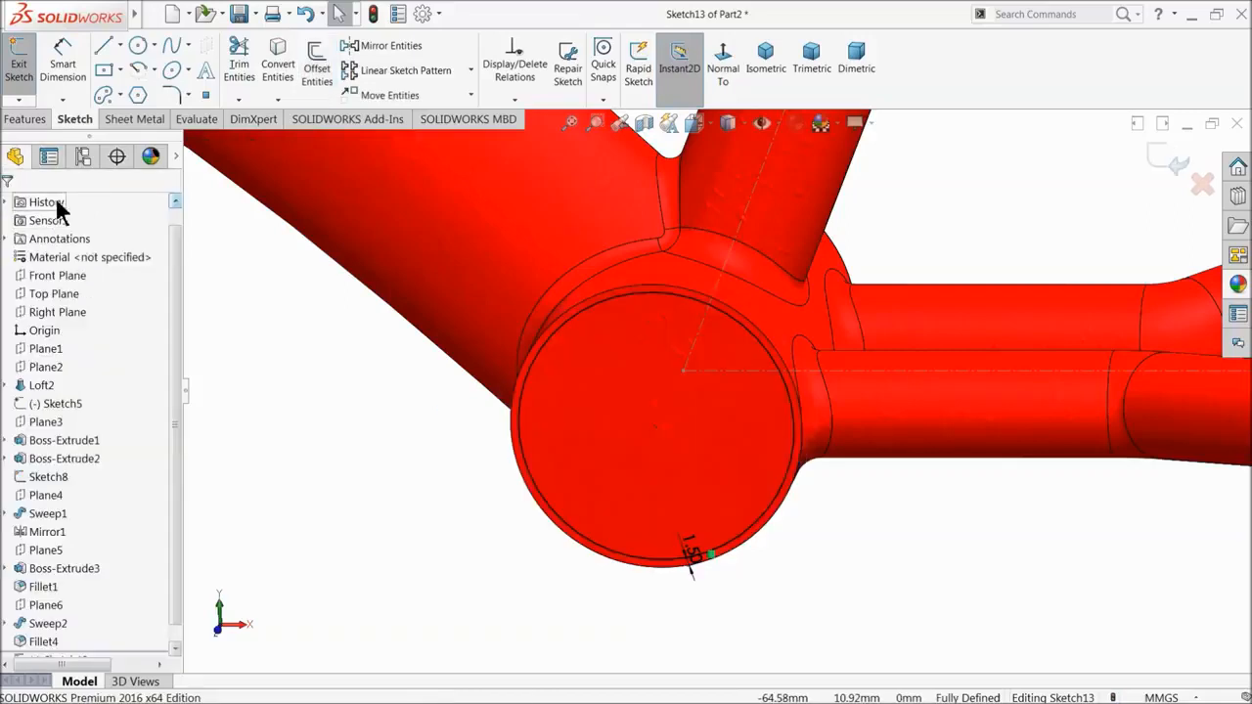
click(24, 119)
click(28, 67)
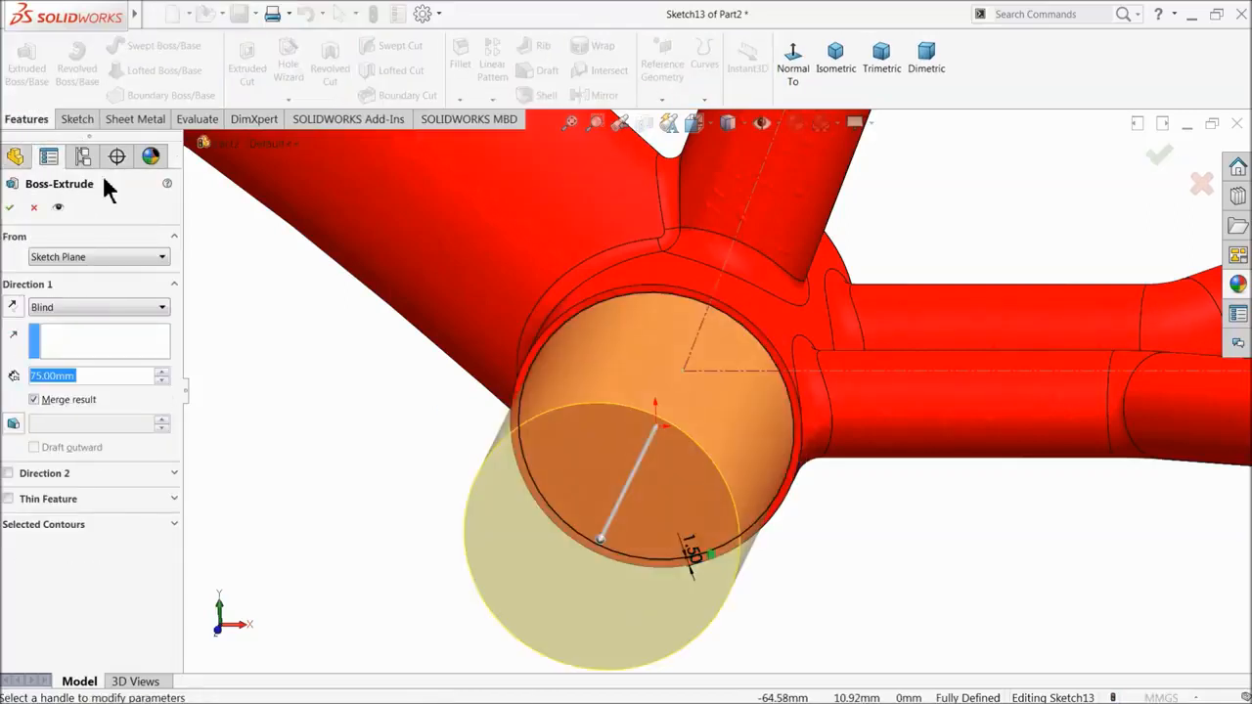
click(34, 208)
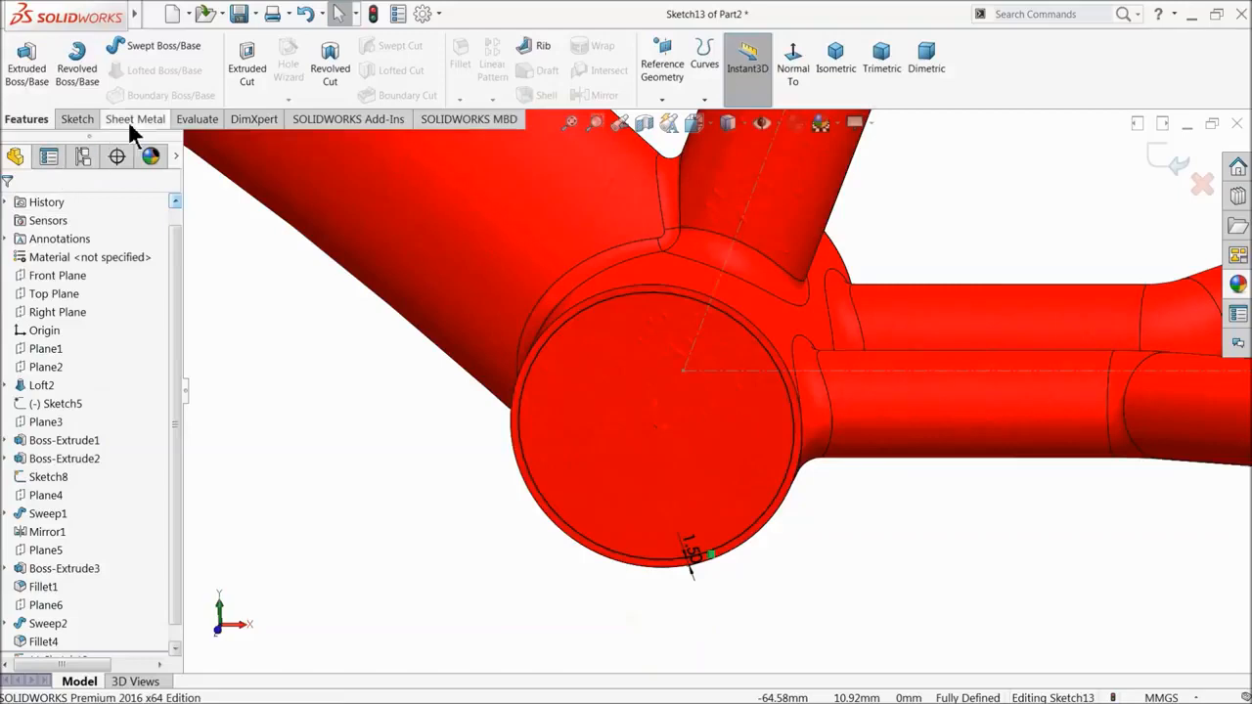
- Cut the offset circle through all to hollow out the bottom bracket shell
click(246, 73)
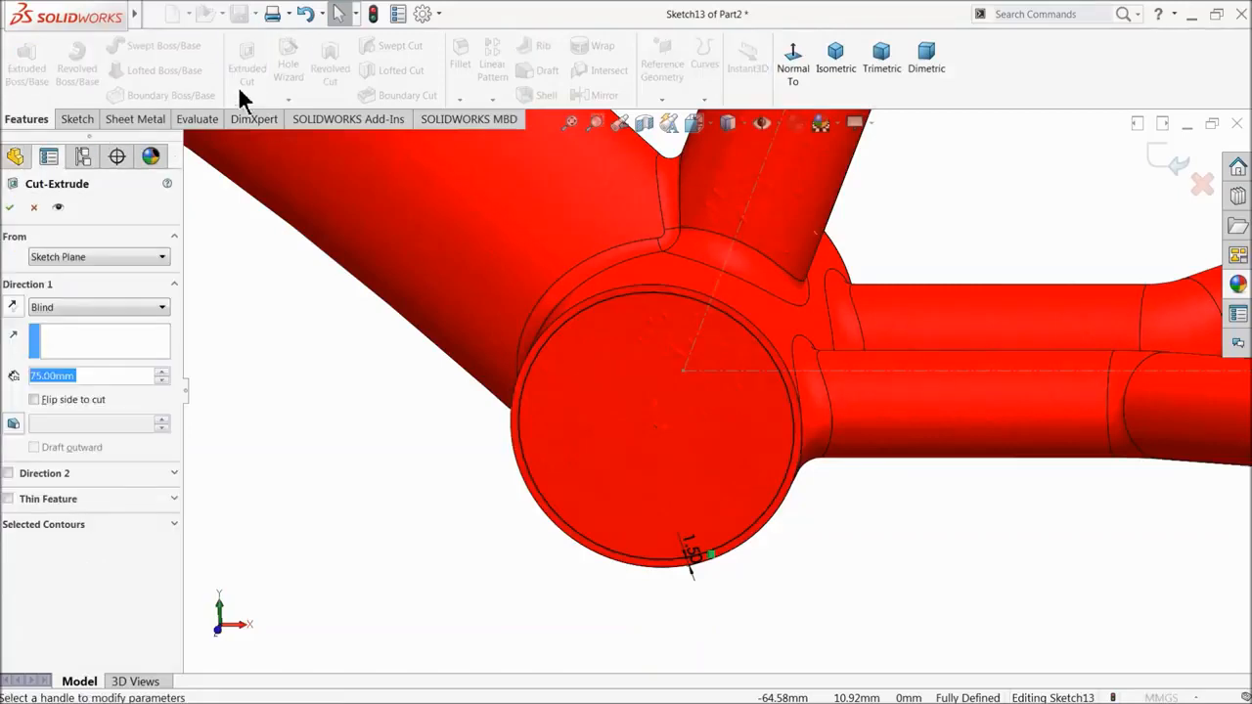
click(56, 311)
click(55, 331)
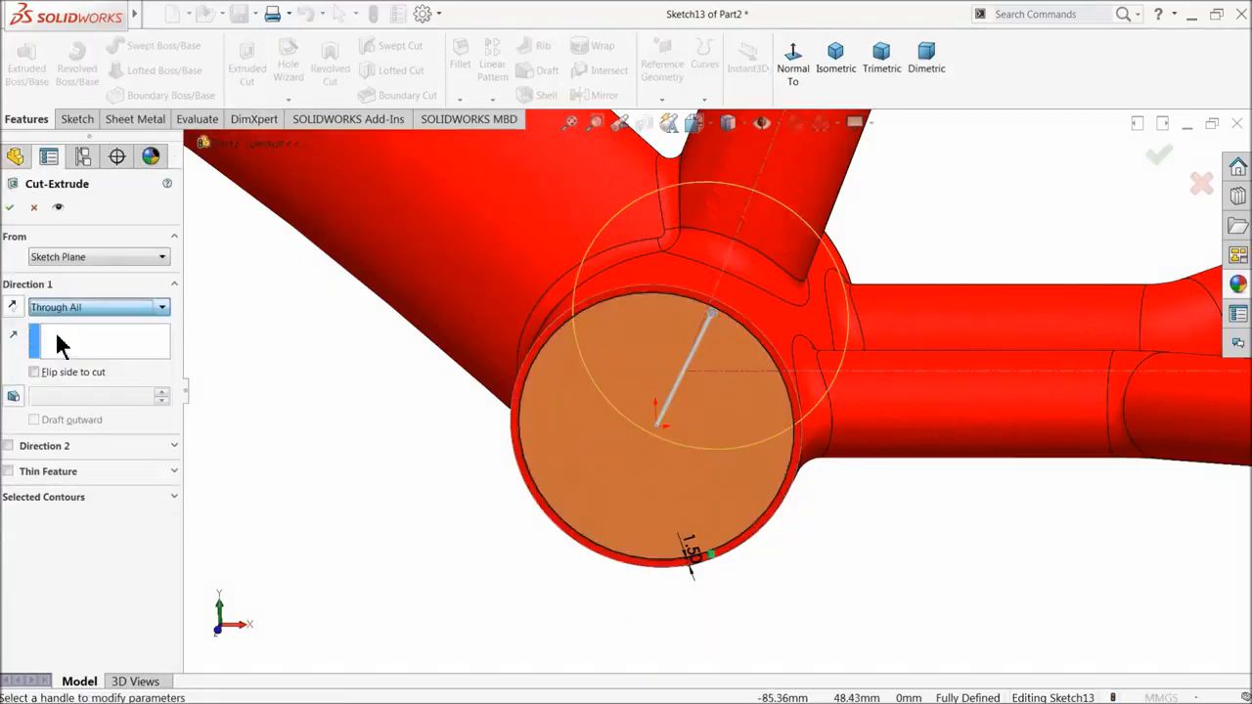
click(11, 209)
middle_drag(330, 381, 409, 368)
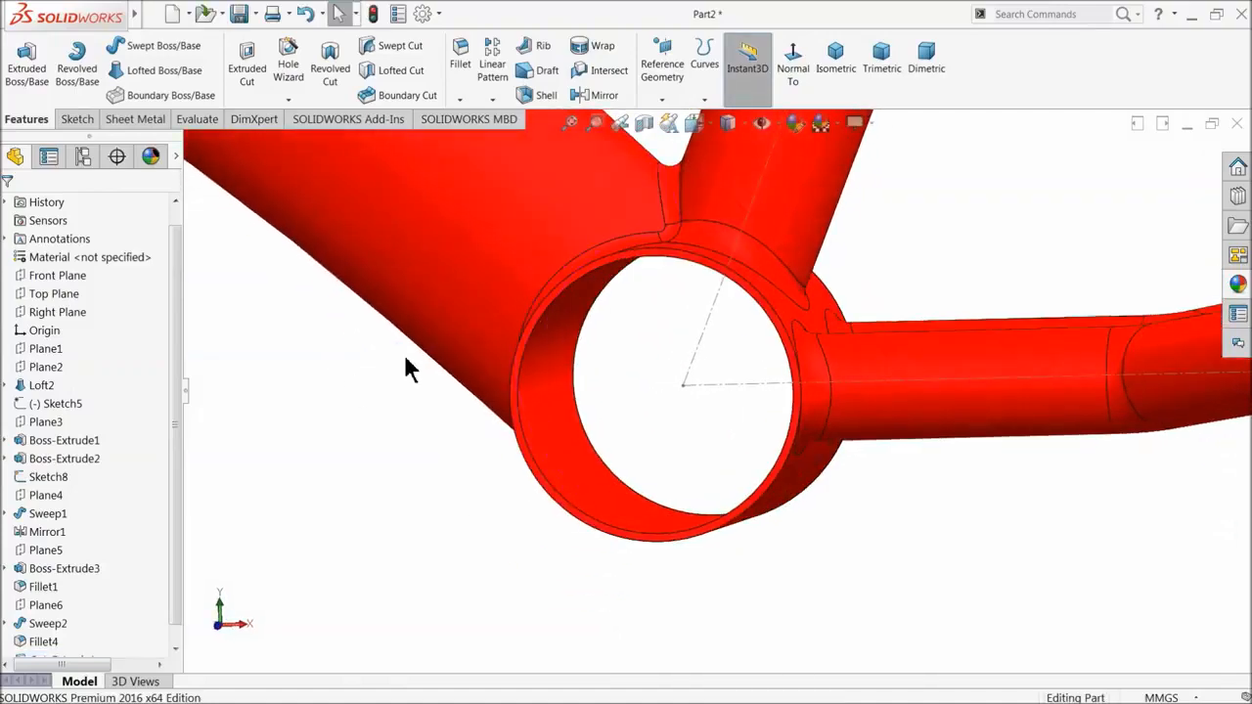
- Sketch on the seat tube's top face and offset its circular edge 1.5 mm inward
scroll(409, 368, up, 8)
middle_drag(663, 280, 791, 256)
scroll(712, 308, down, 8)
click(709, 289)
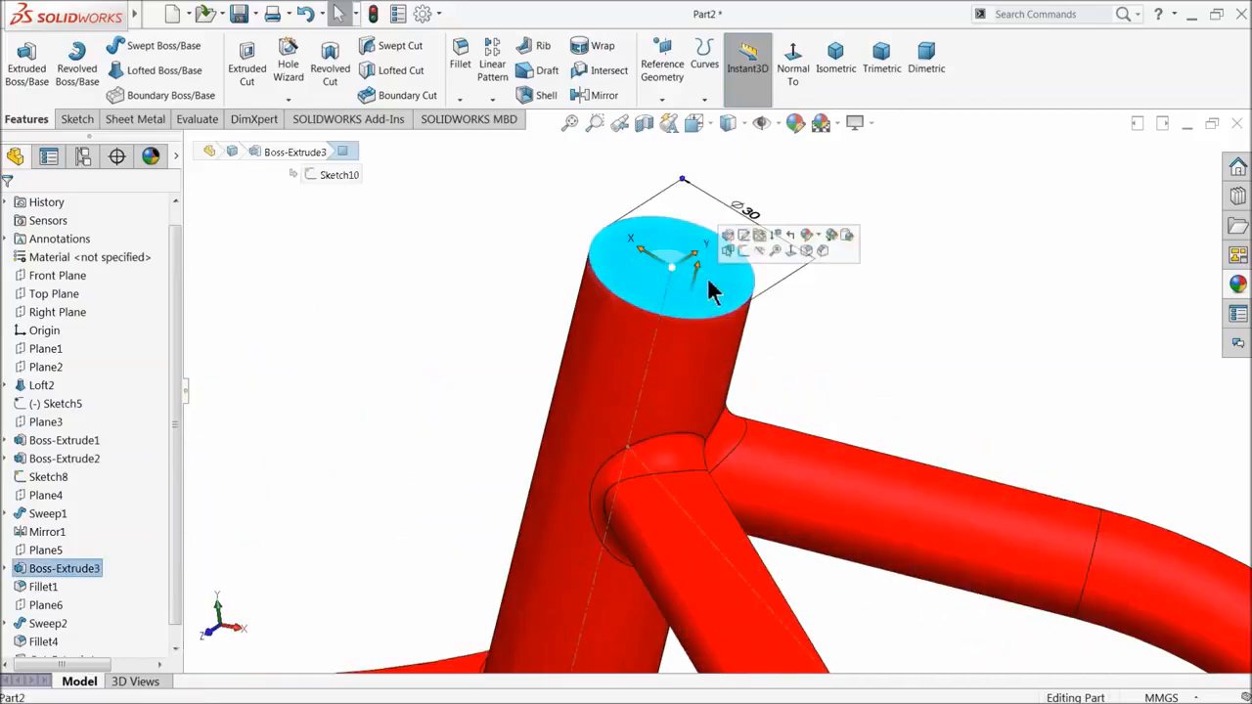
click(744, 253)
click(315, 83)
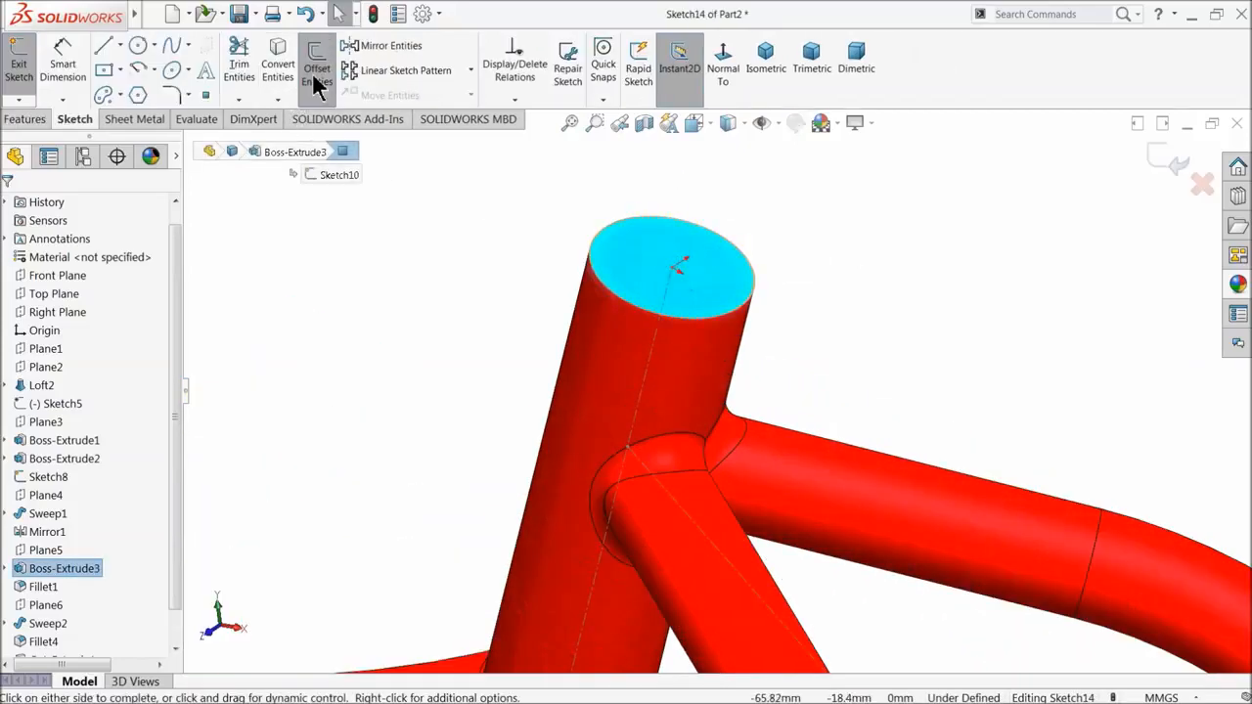
click(36, 304)
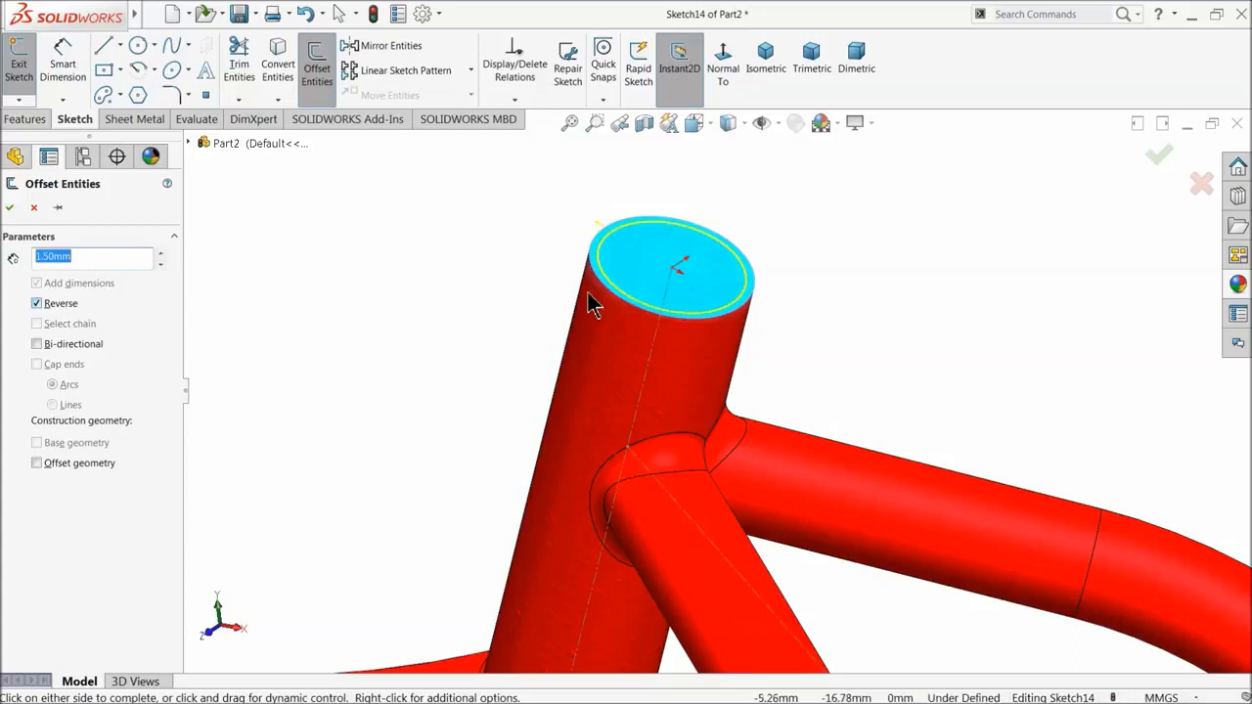
scroll(588, 297, down, 3)
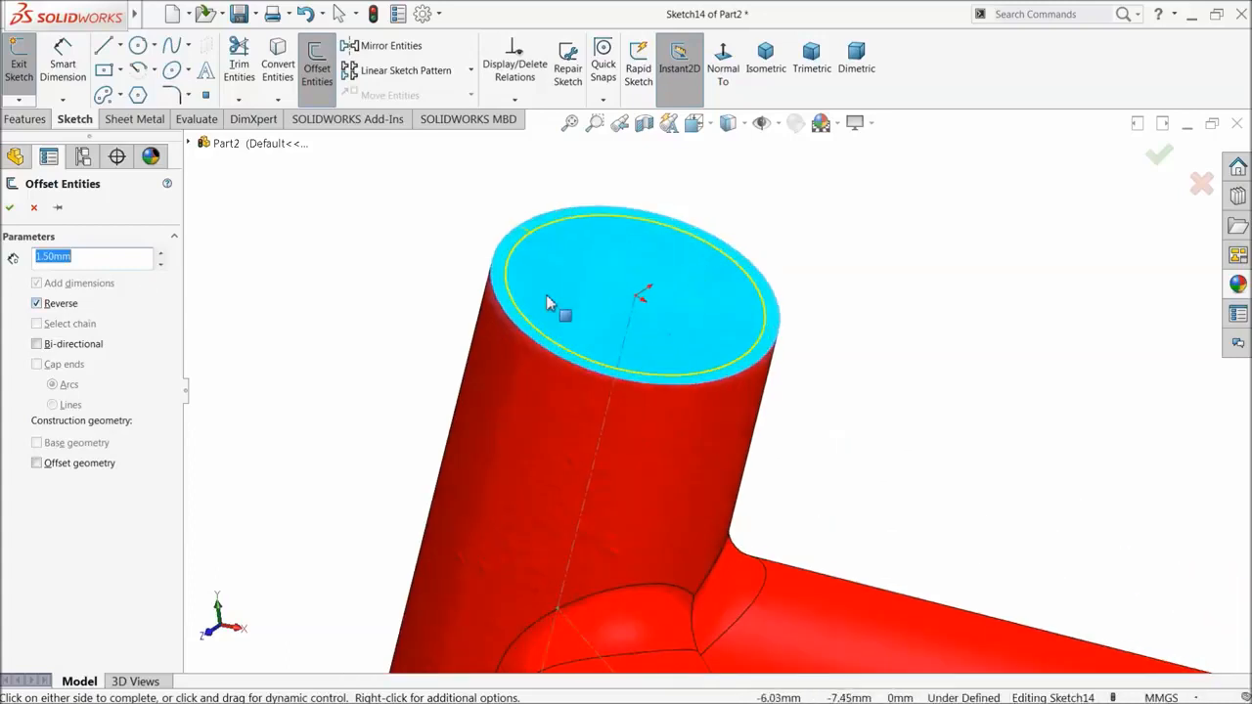
click(10, 208)
- Cut the offset circle up to the bottom bracket shell's inner surface to hollow out the seat tube
click(26, 119)
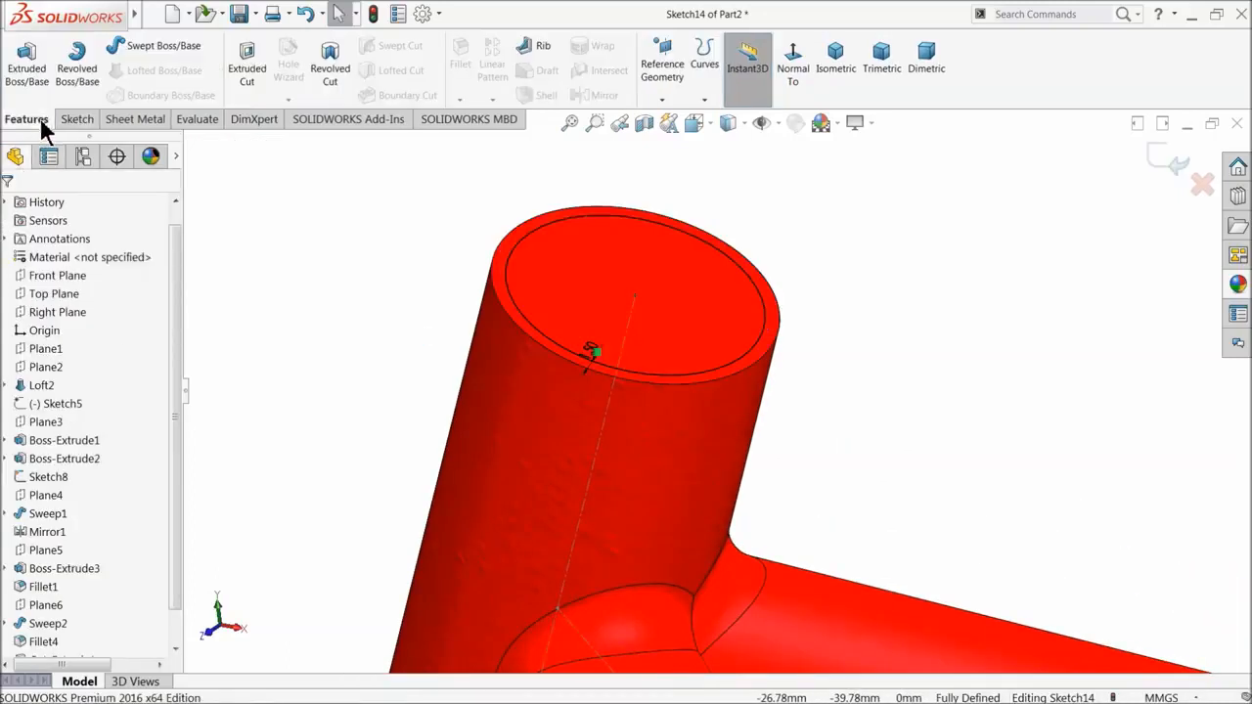
click(250, 75)
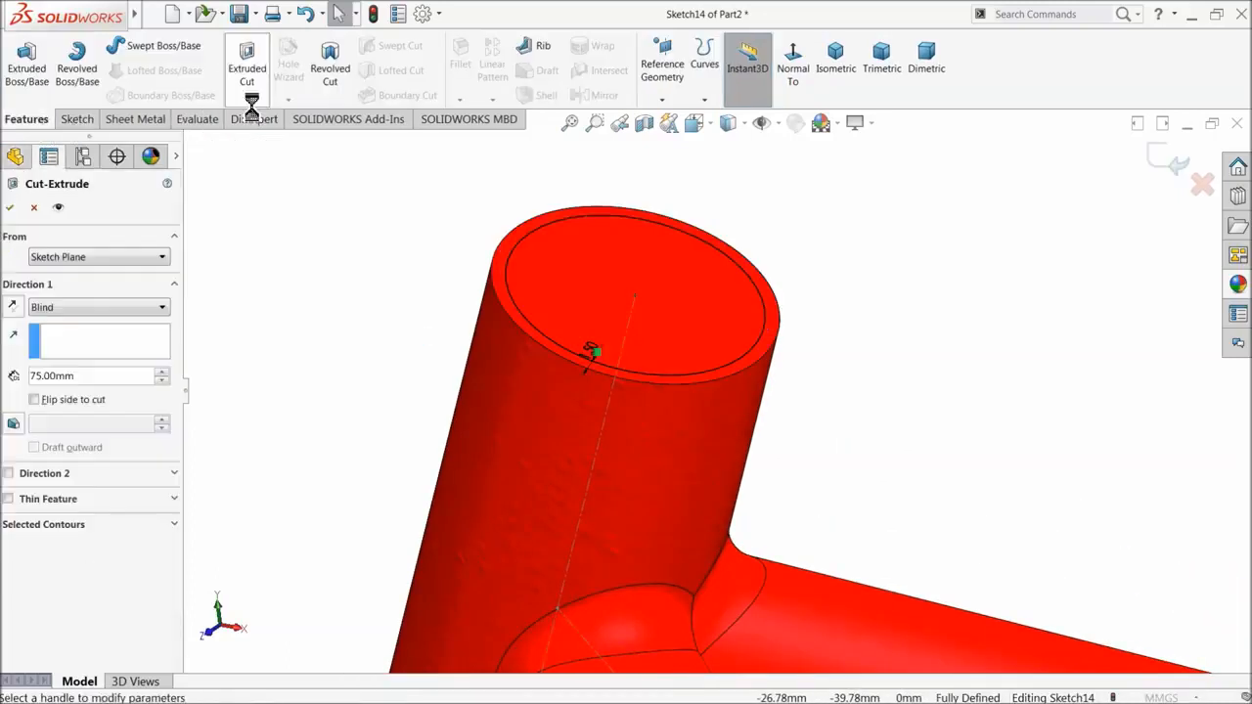
click(83, 309)
click(77, 394)
scroll(559, 421, up, 8)
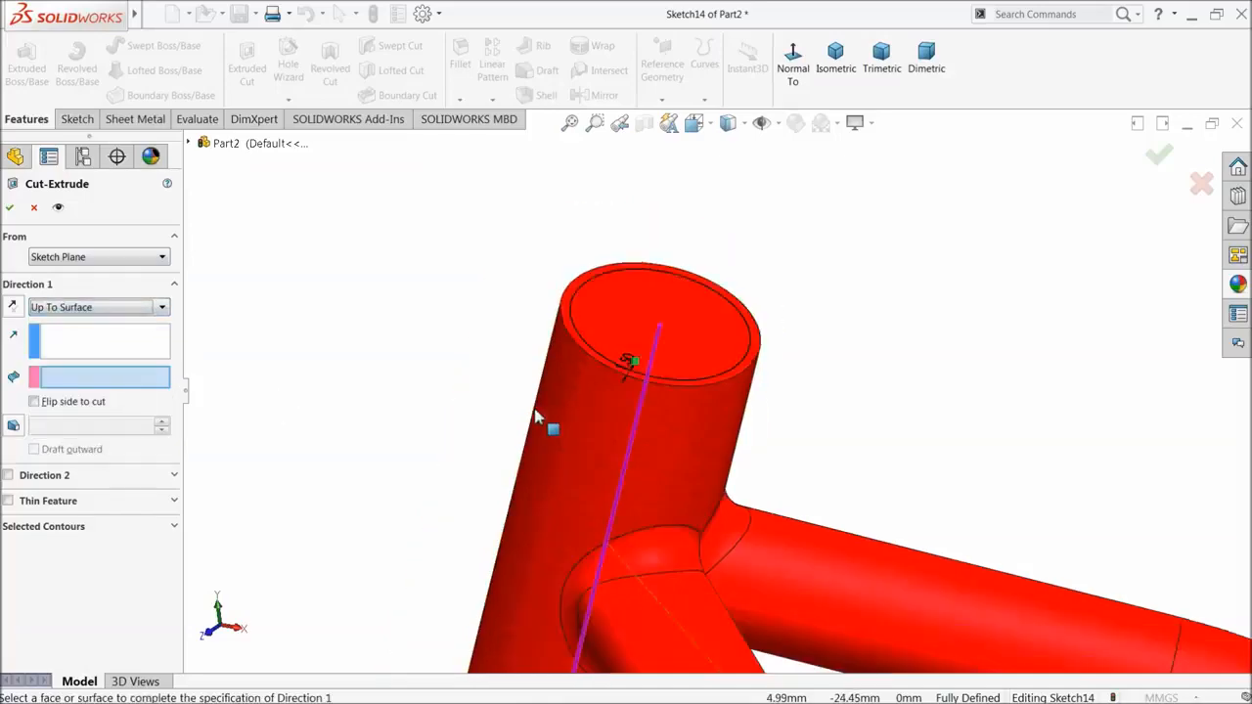
scroll(697, 559, down, 10)
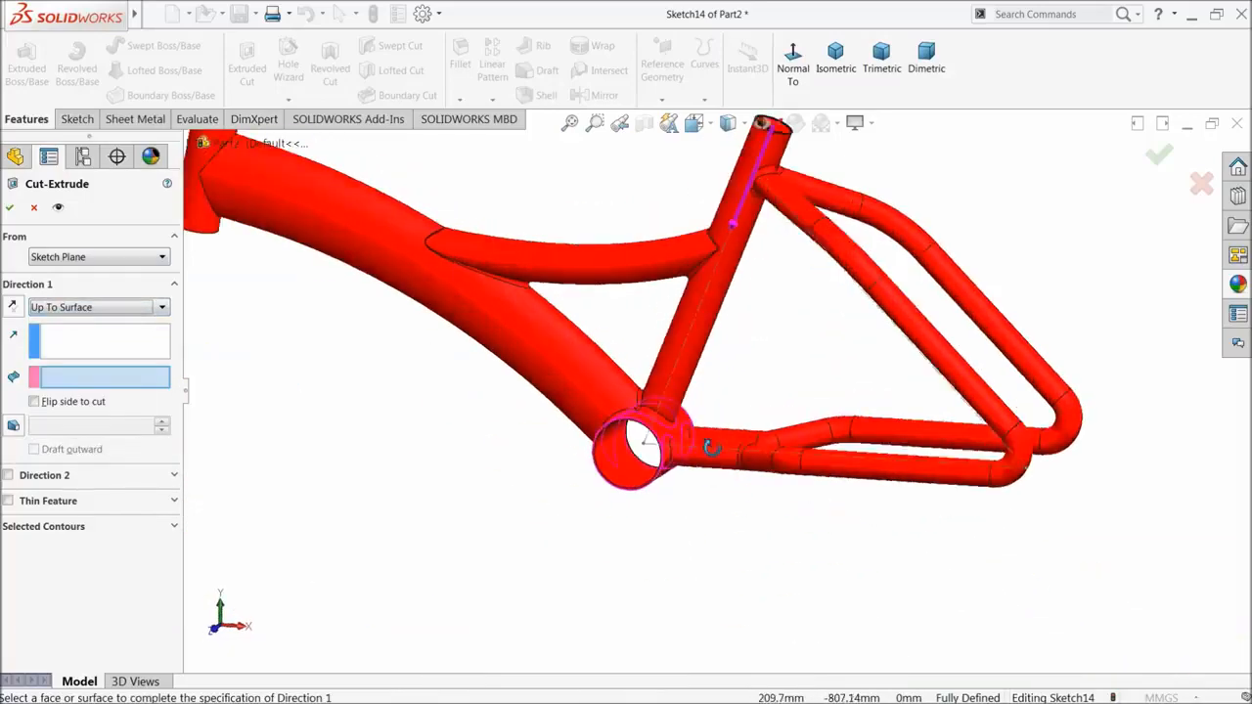
click(673, 428)
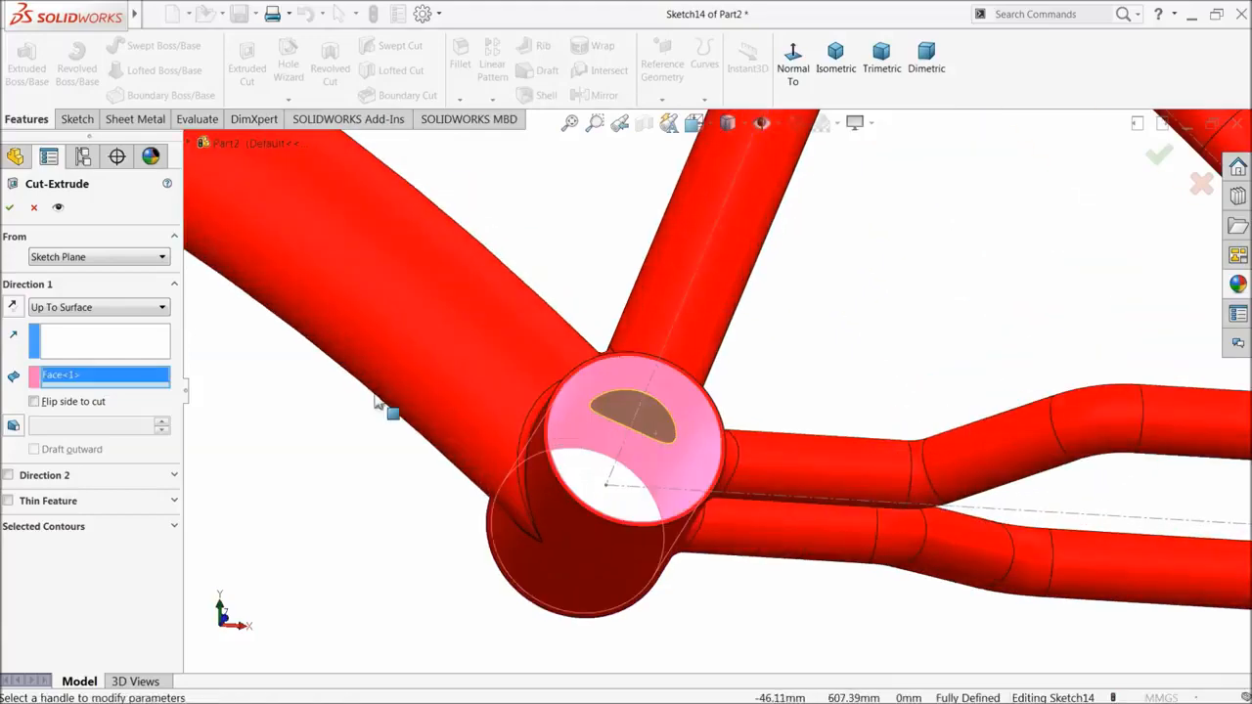
click(9, 209)
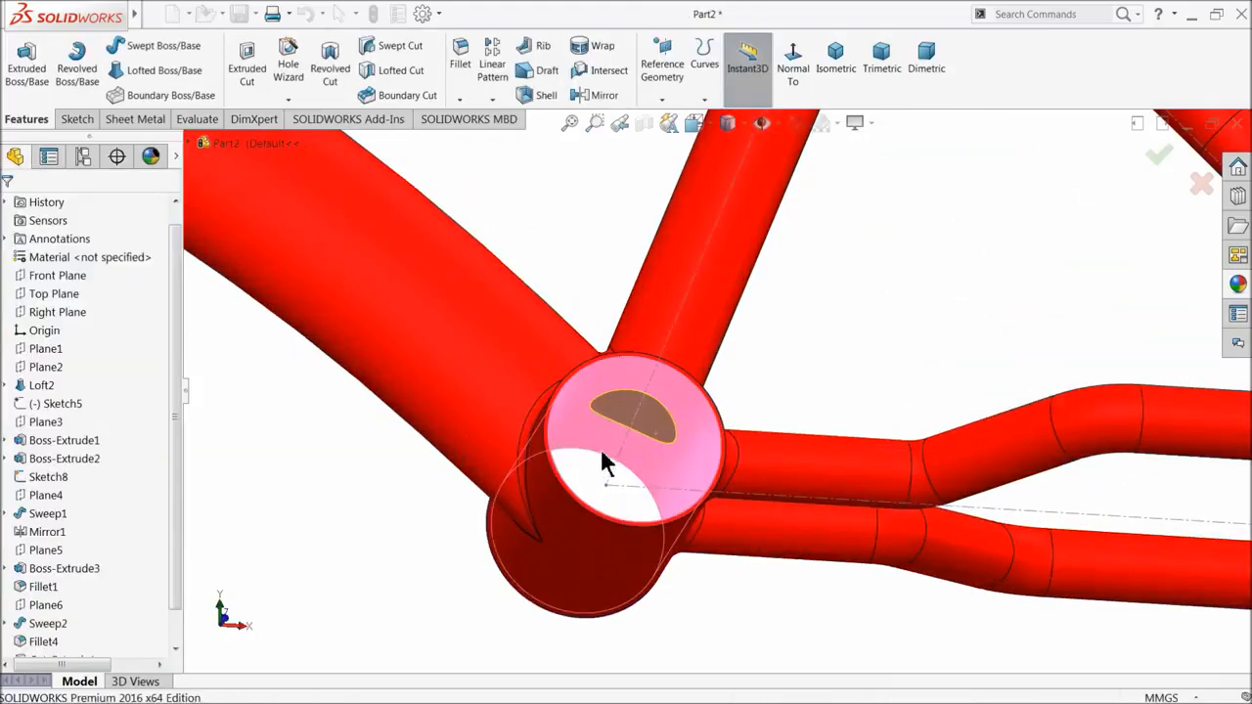
- Sketch on the head tube's top face and offset its circular edge 1.5 mm inward
mouse_move(642, 447)
middle_down()
mouse_move(643, 363)
mouse_move(645, 423)
mouse_move(679, 413)
mouse_move(660, 461)
middle_up()
scroll(626, 452, up, 3)
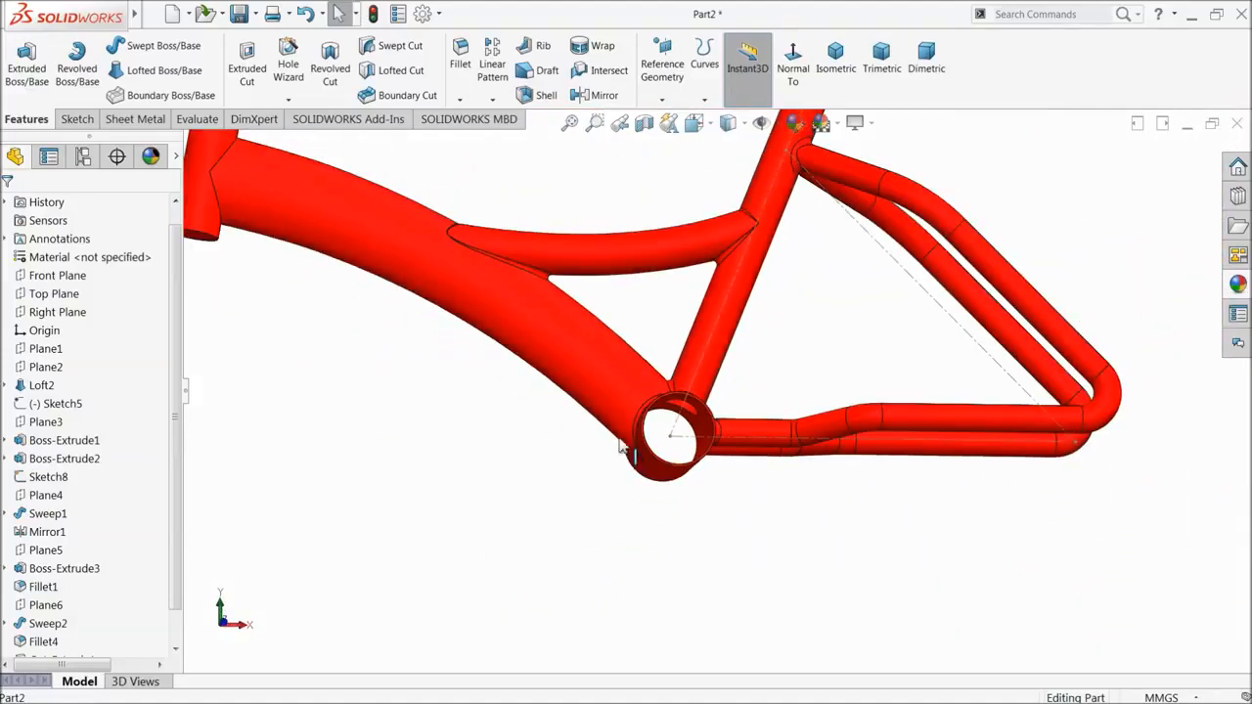
scroll(626, 450, up, 3)
middle_drag(539, 347, 480, 405)
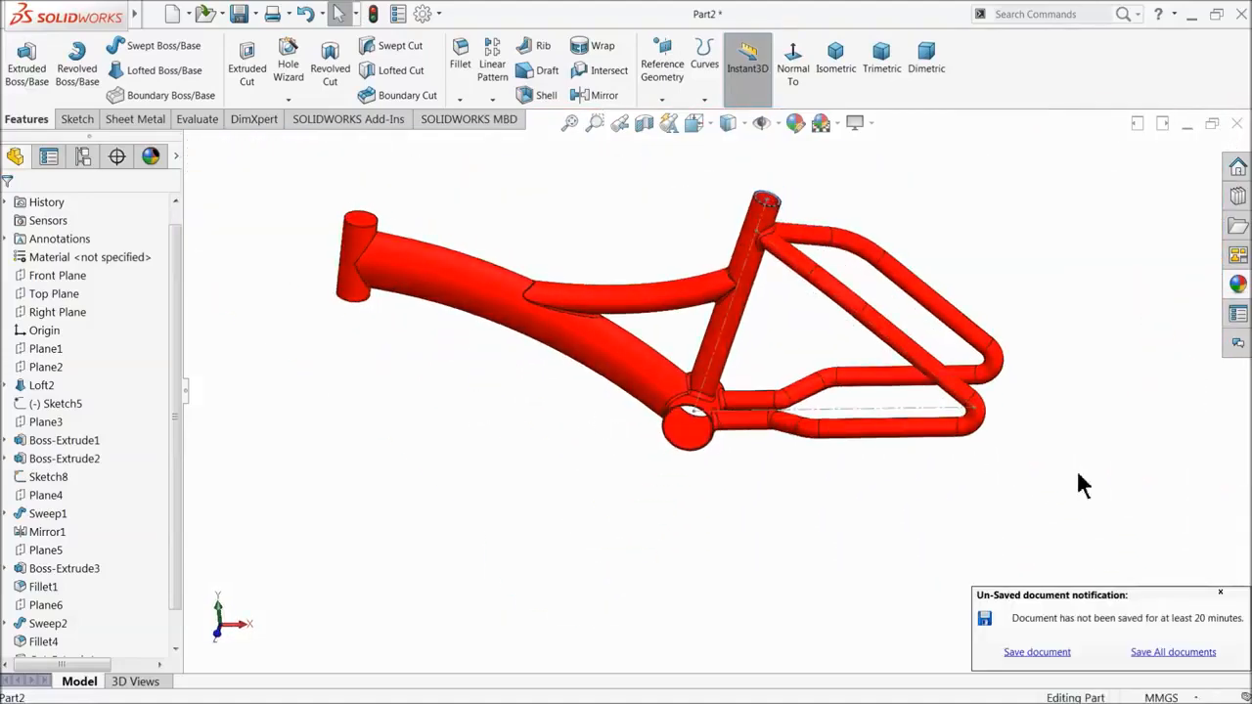
click(1219, 594)
scroll(476, 264, down, 6)
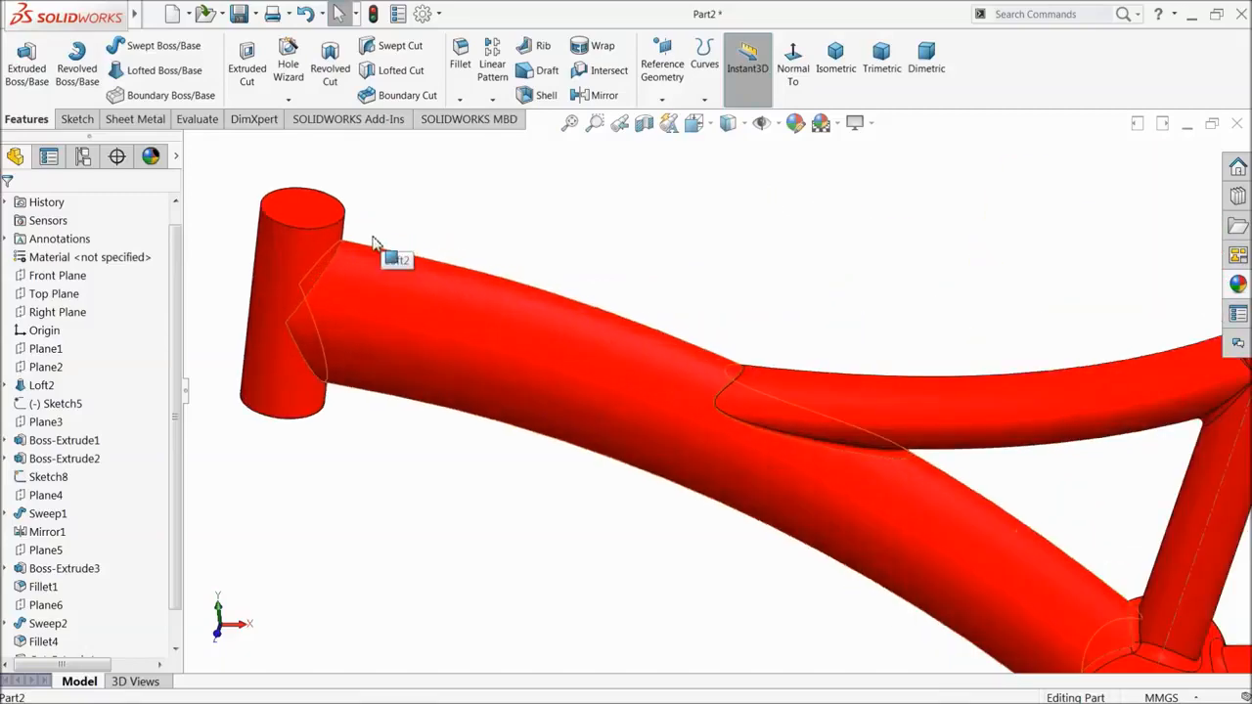
scroll(585, 343, down, 3)
click(523, 315)
middle_drag(525, 313, 512, 344)
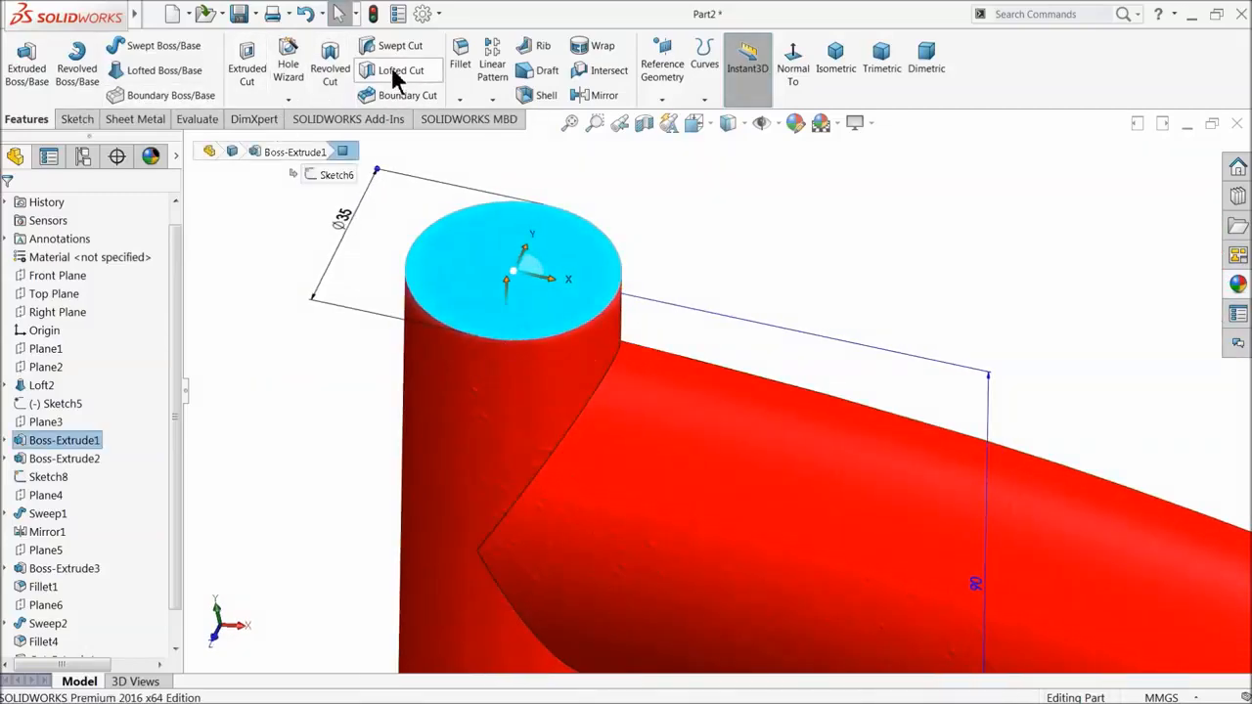
click(77, 119)
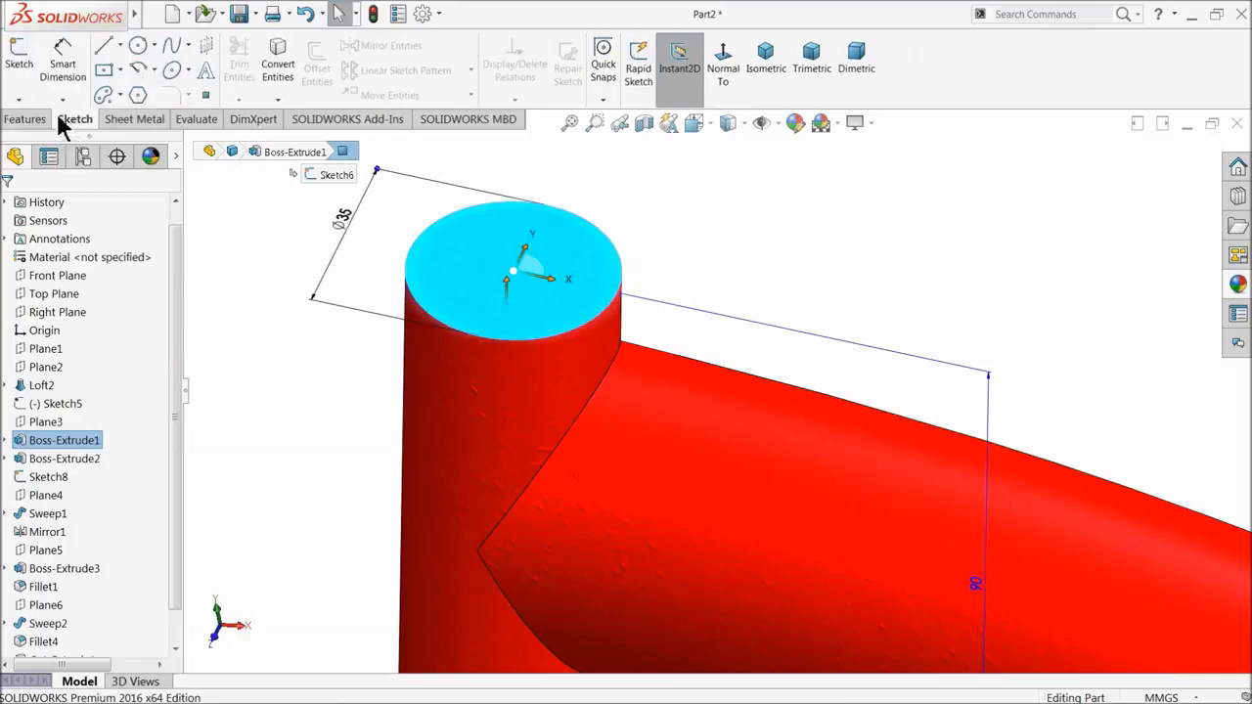
click(18, 53)
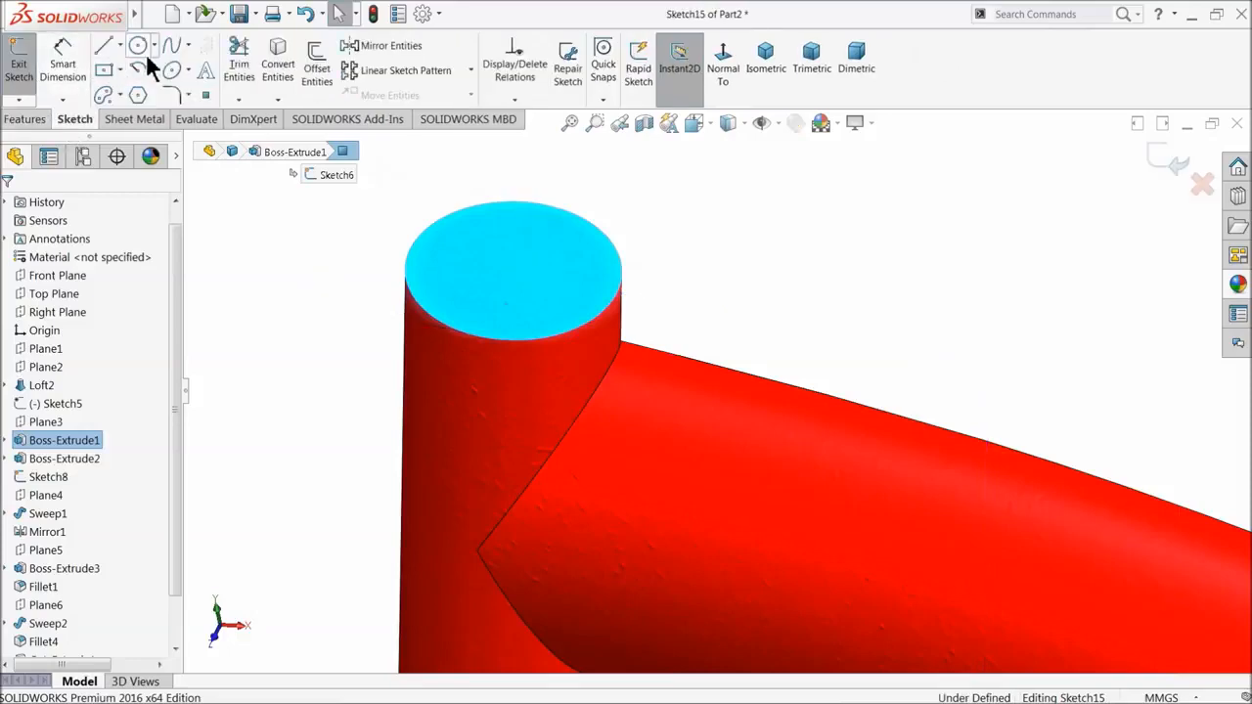
click(315, 69)
click(37, 305)
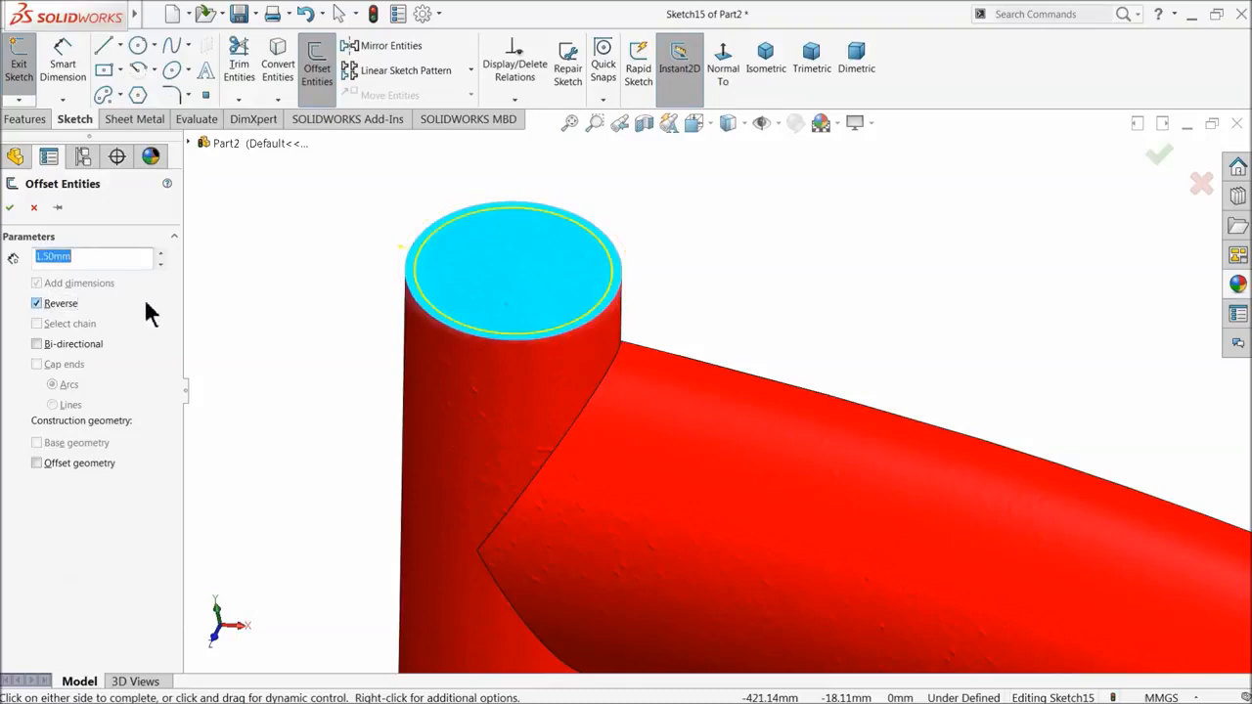
click(10, 210)
- Cut the offset circle through all to hollow out the head tube
click(27, 122)
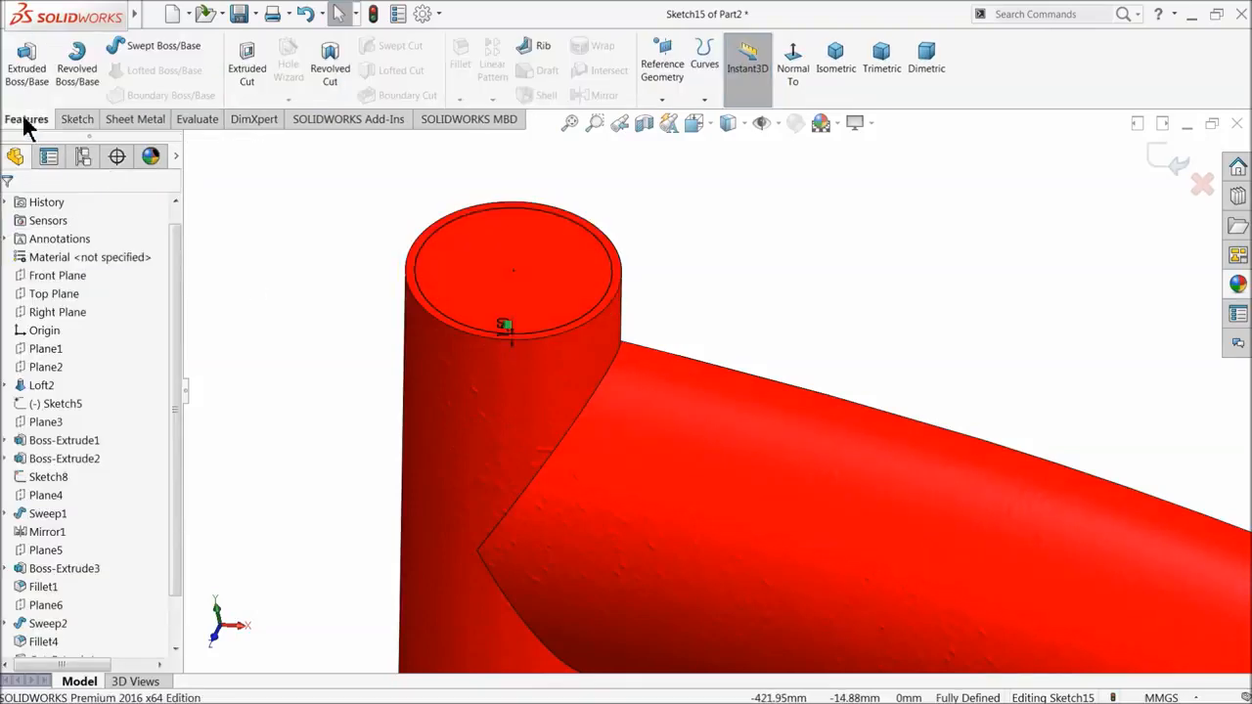
click(248, 76)
click(69, 309)
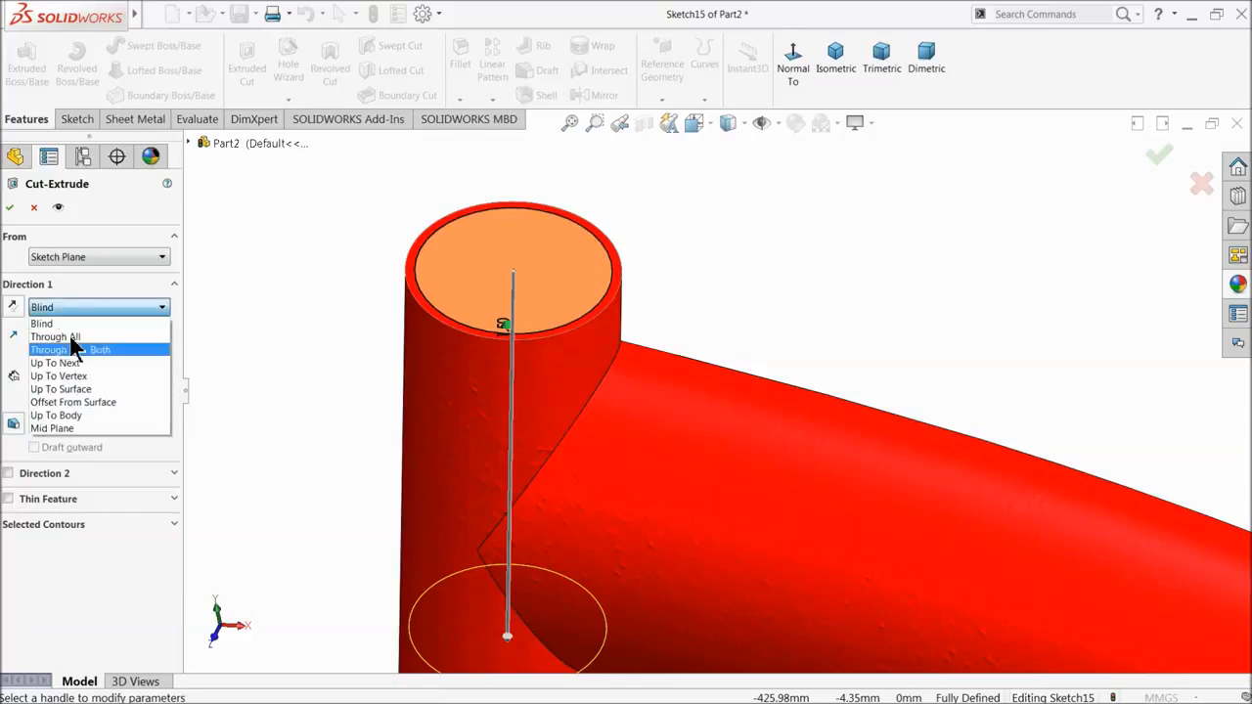
click(62, 336)
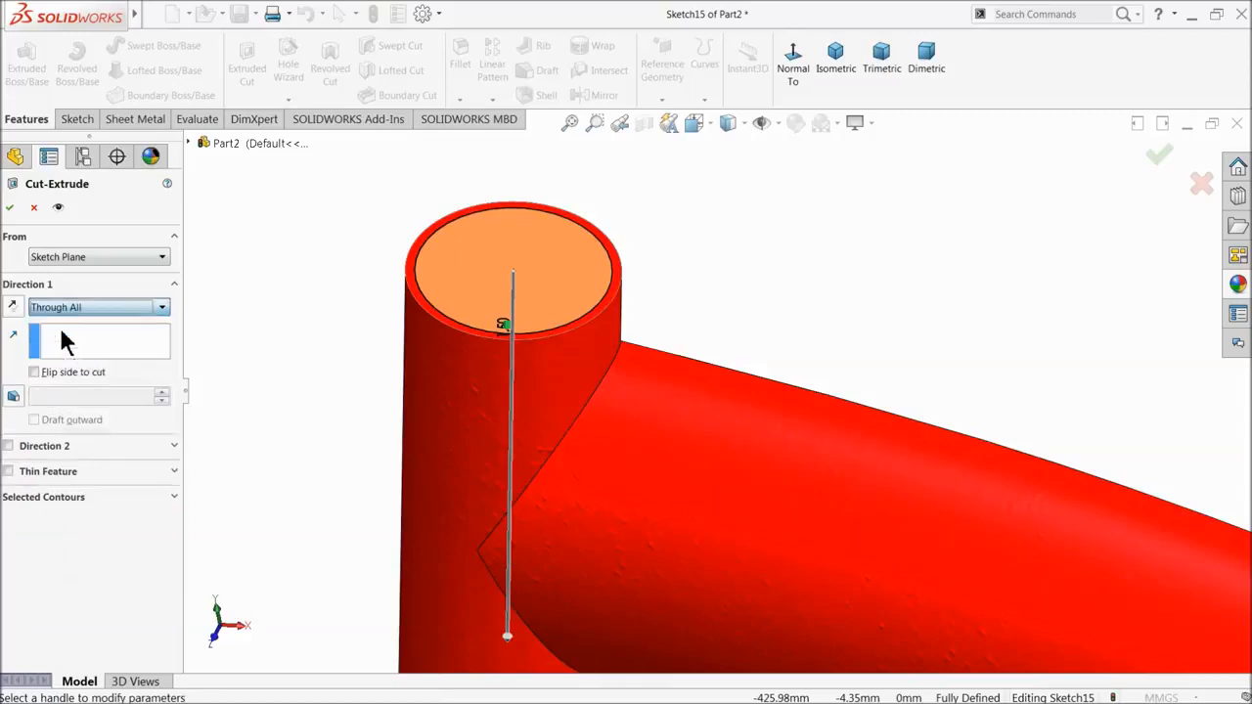
click(8, 208)
- Sketch a circle about 41.5 mm in diameter on the head tube's top rim, centred on the tube axis
scroll(545, 382, up, 3)
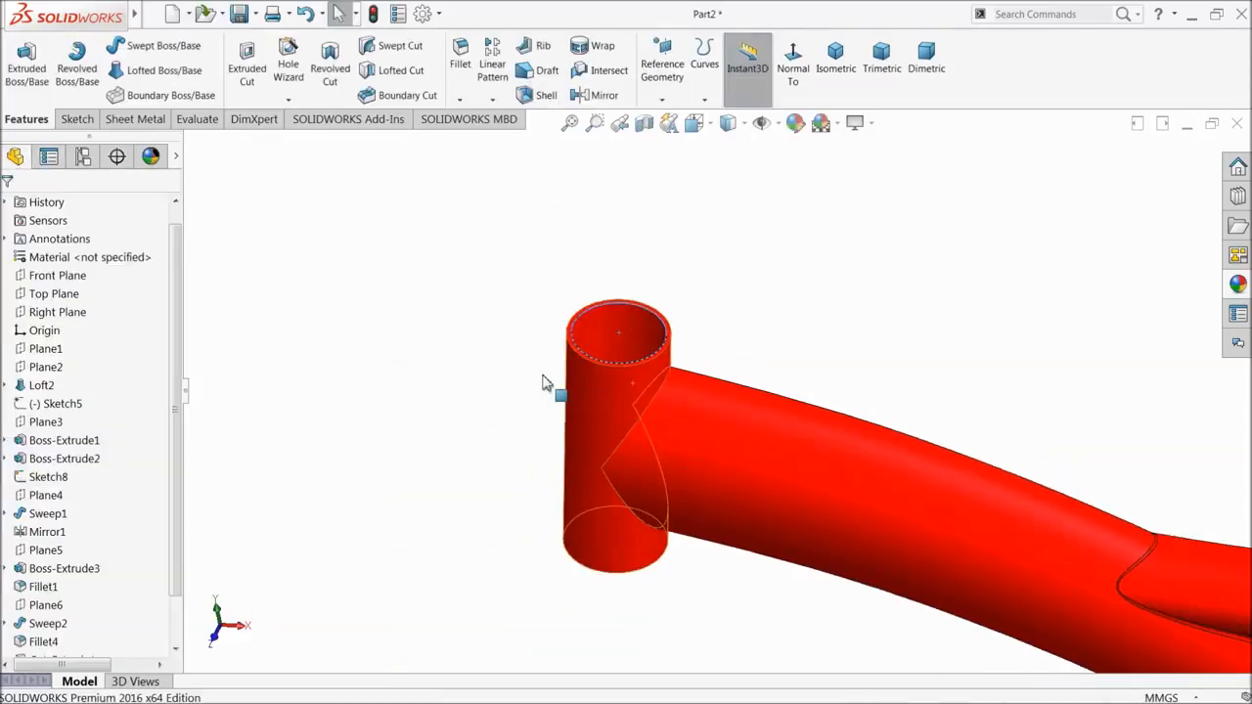
scroll(681, 480, down, 5)
scroll(663, 325, down, 3)
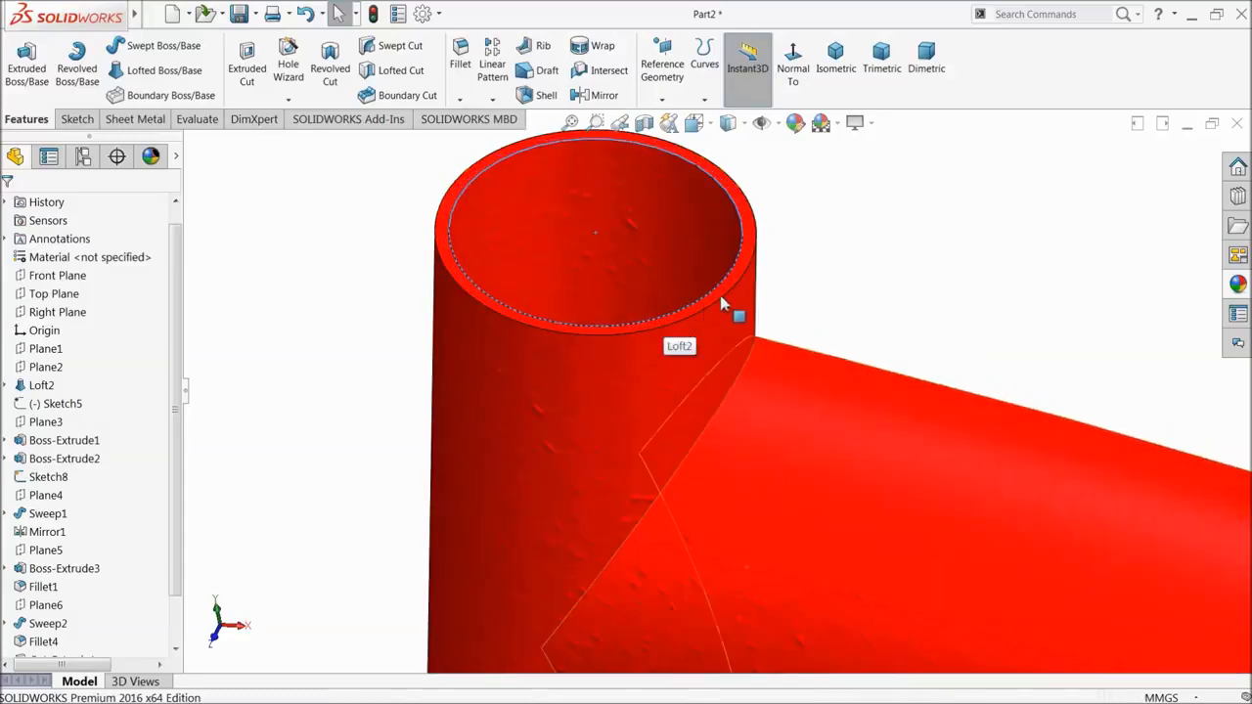
click(731, 266)
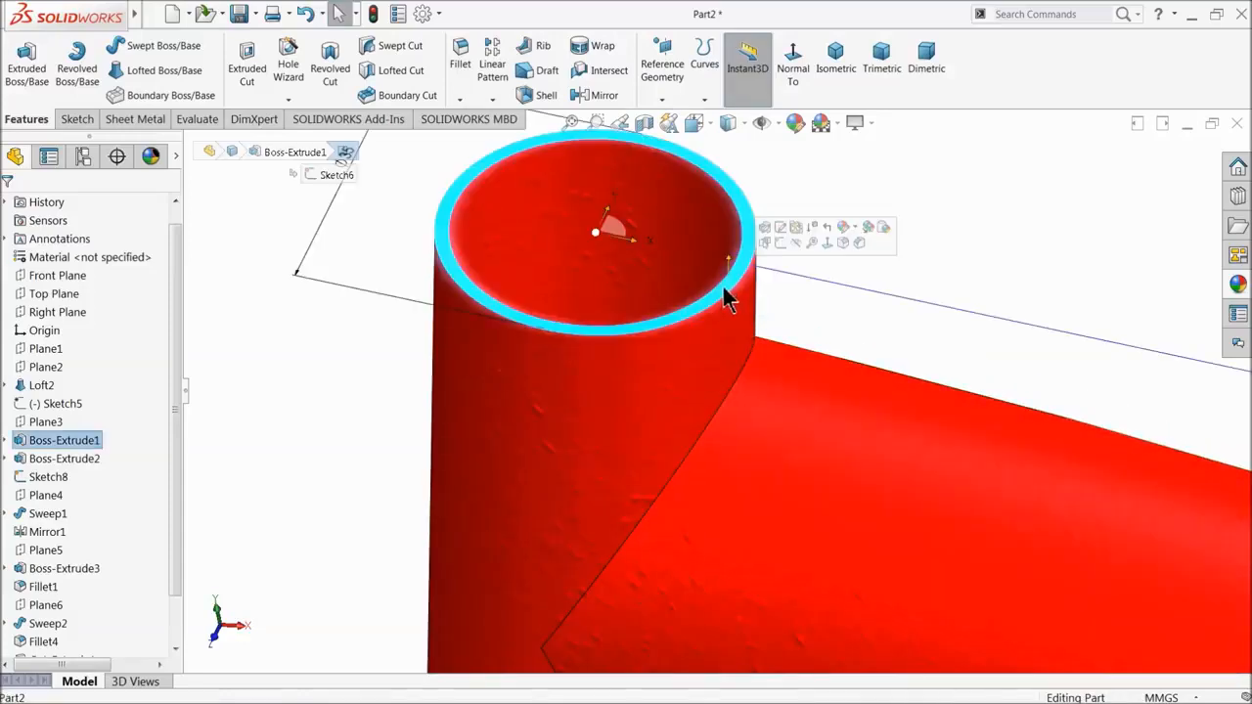
click(74, 120)
click(138, 49)
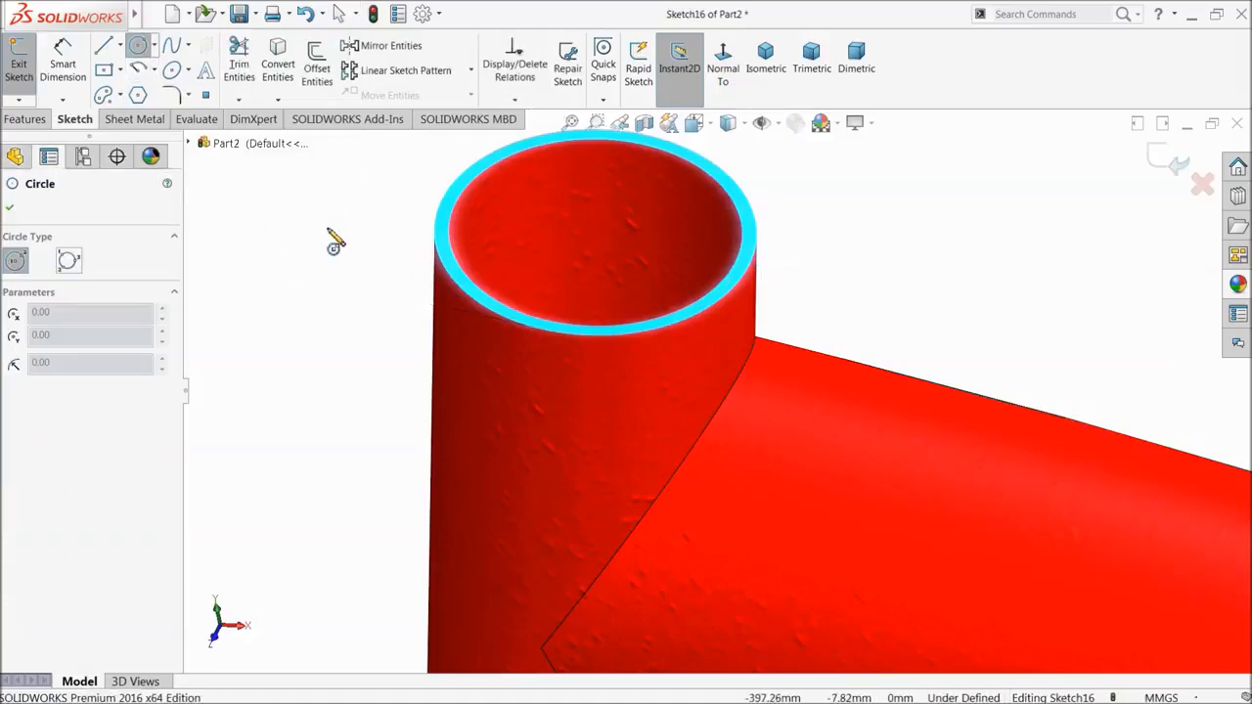
click(723, 67)
scroll(588, 401, down, 8)
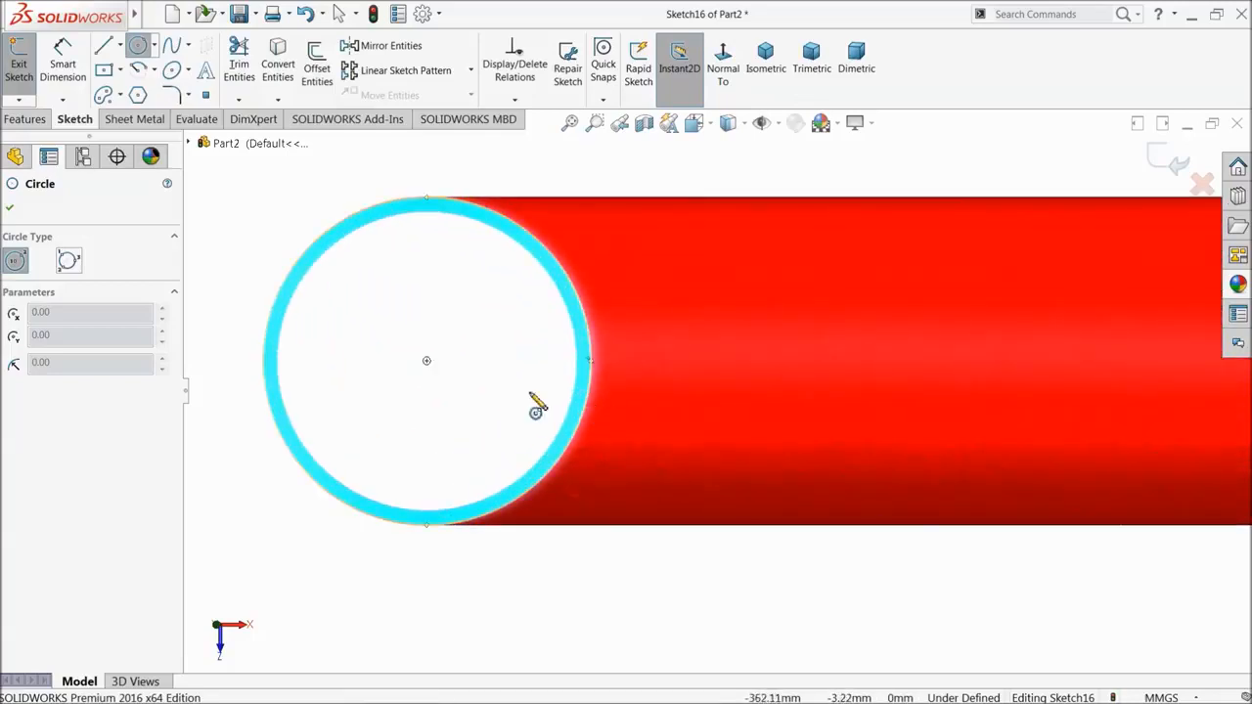
click(427, 362)
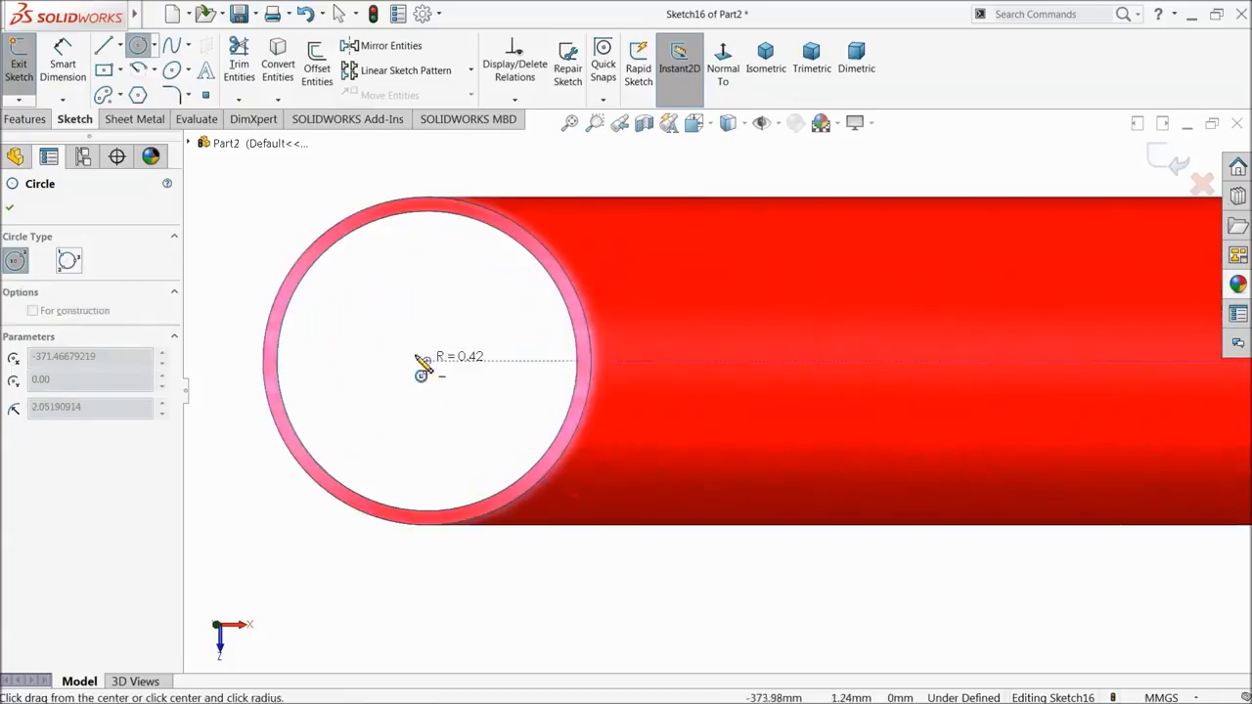
click(274, 246)
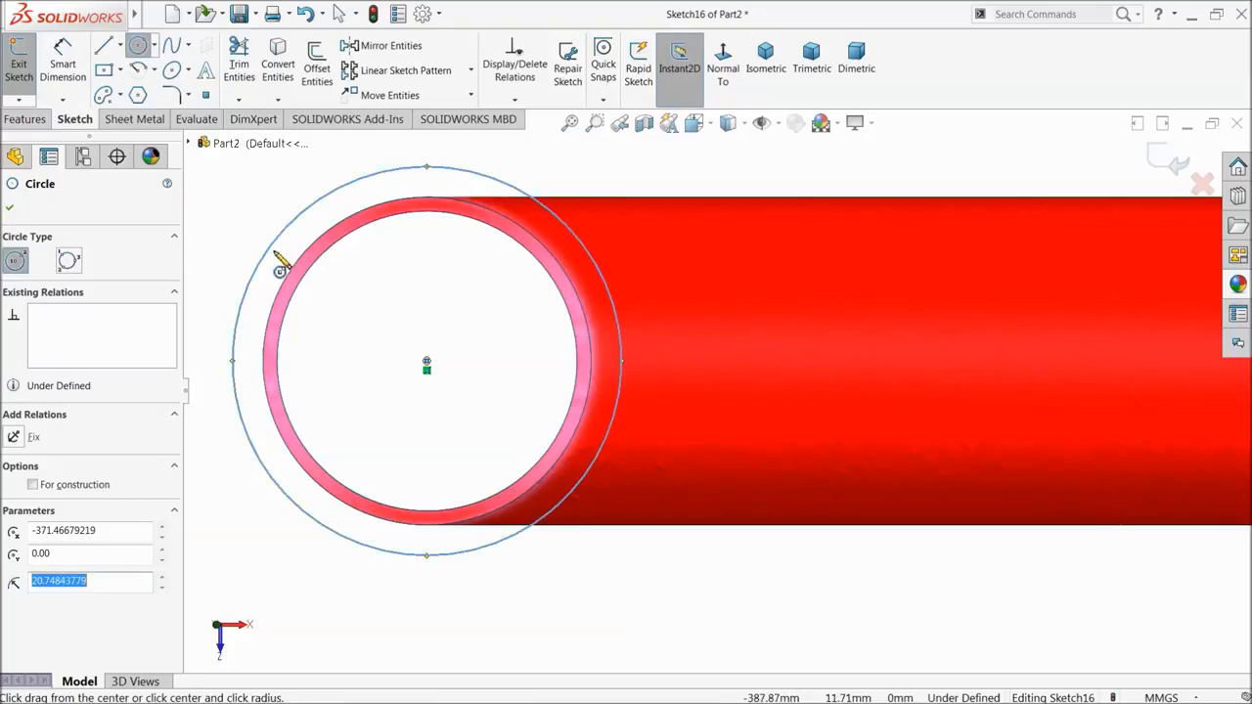
- Set the circle's diameter to 40 mm and convert the head tube's inner edge into the sketch
click(64, 69)
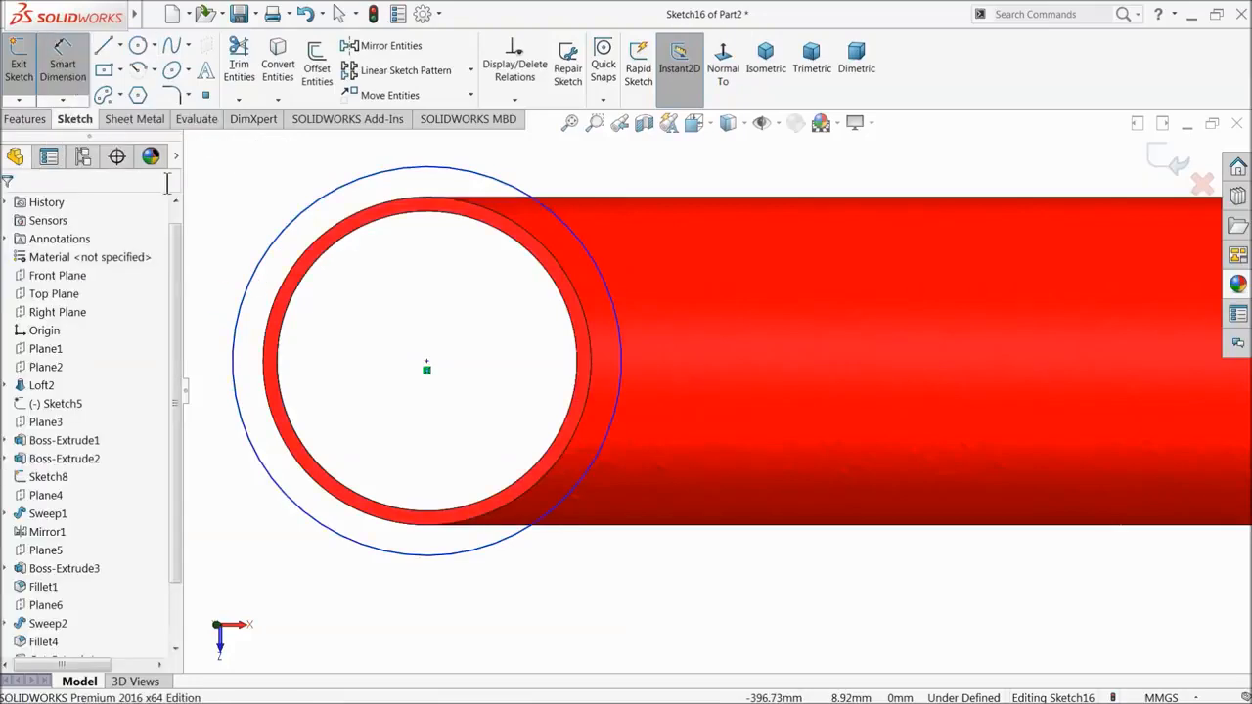
click(252, 290)
click(219, 311)
text(41.5)
key(Return)
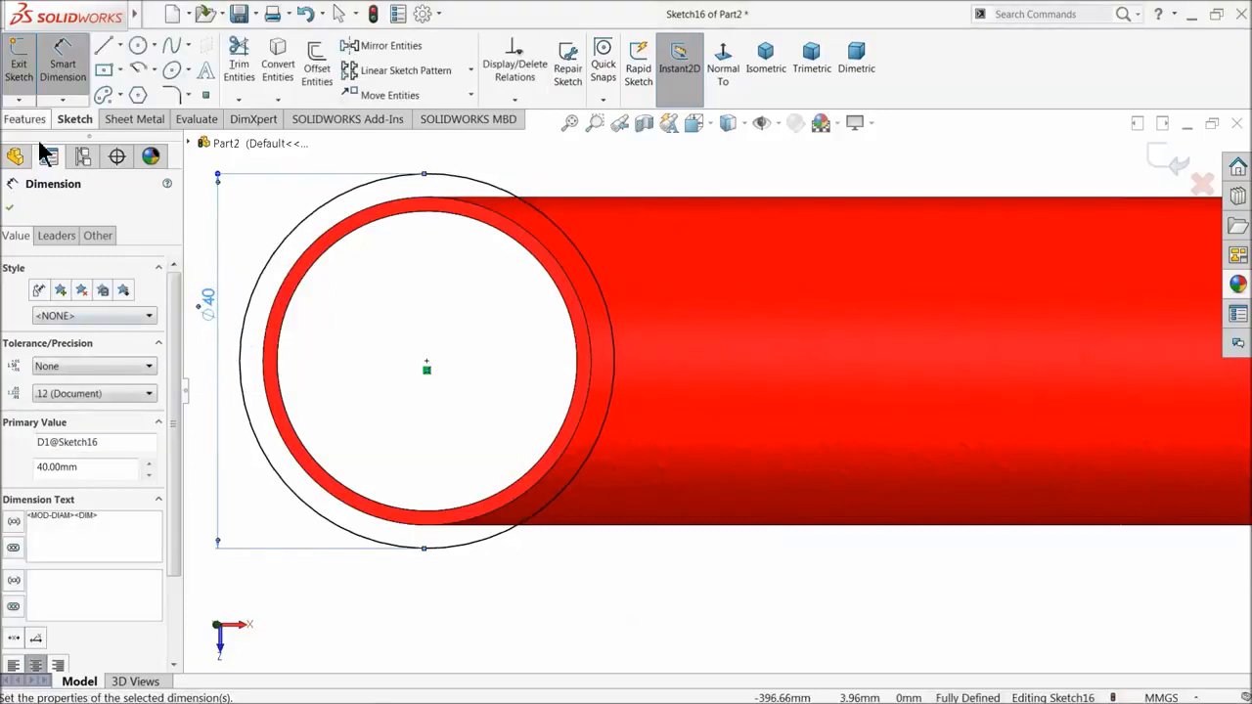
click(62, 62)
key(Escape)
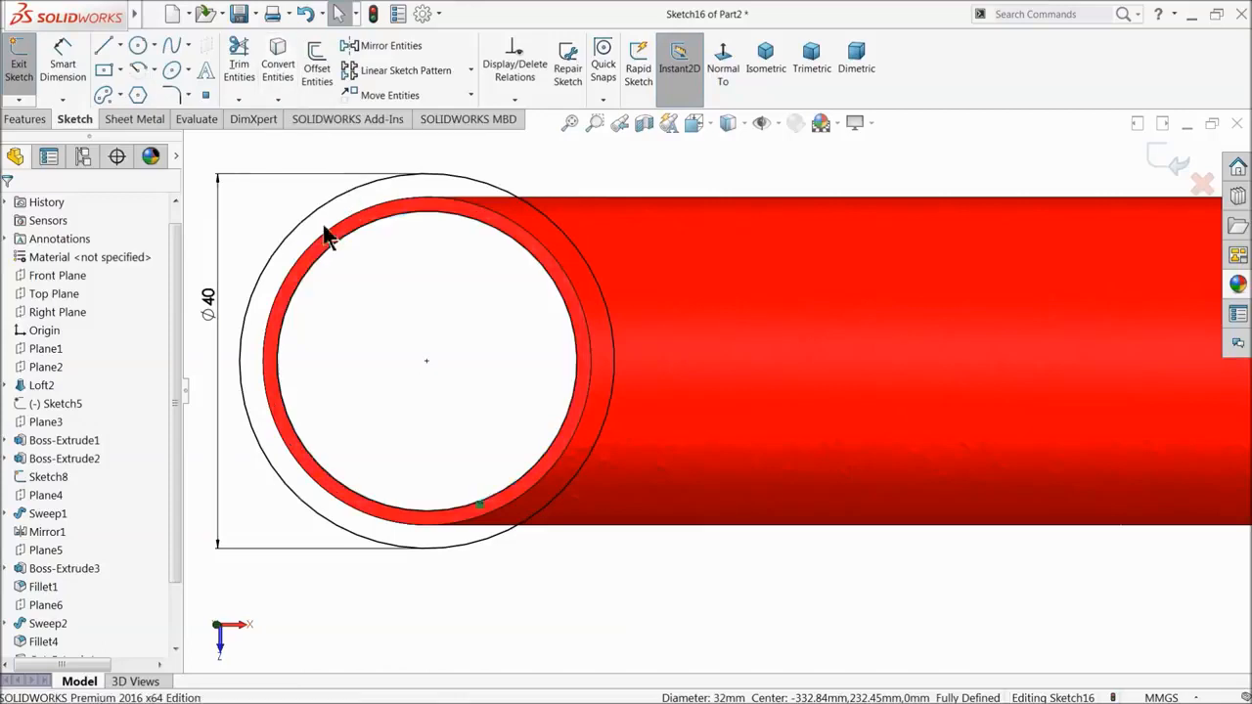
- Extrude the ring profile 5 mm beyond the head tube's top as a separate body, with Merge result off
click(26, 119)
click(27, 83)
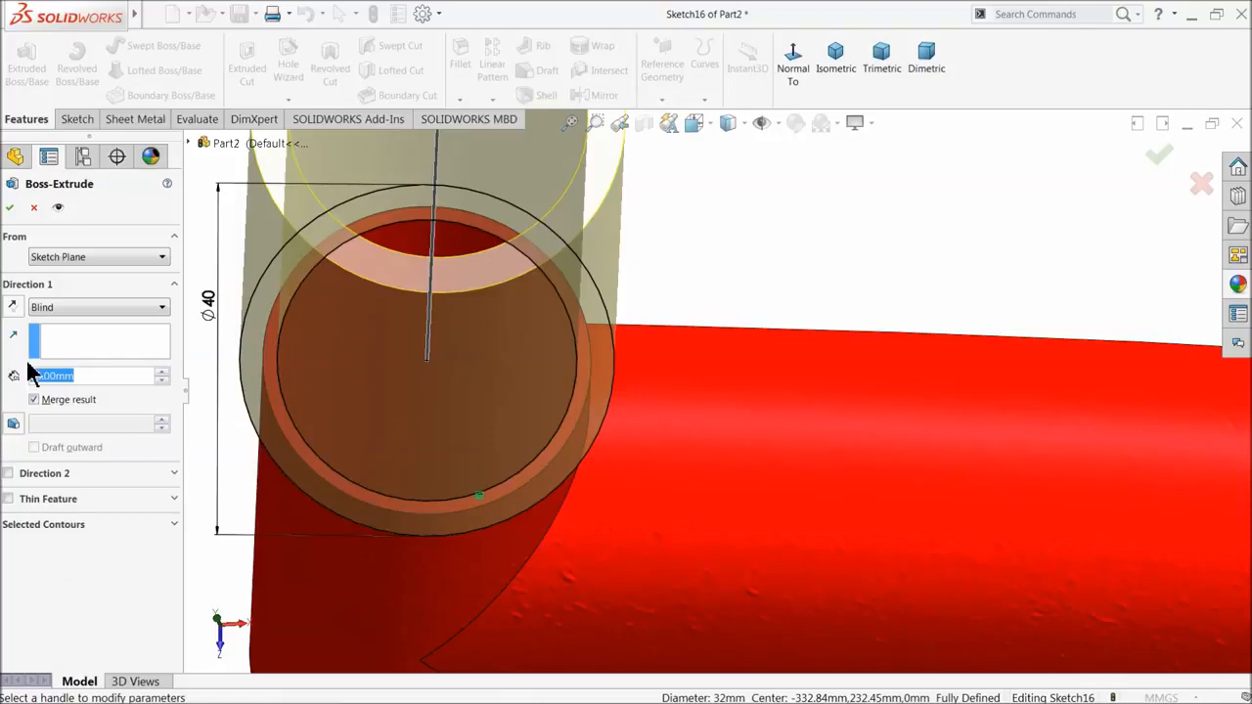
text(5)
key(Return)
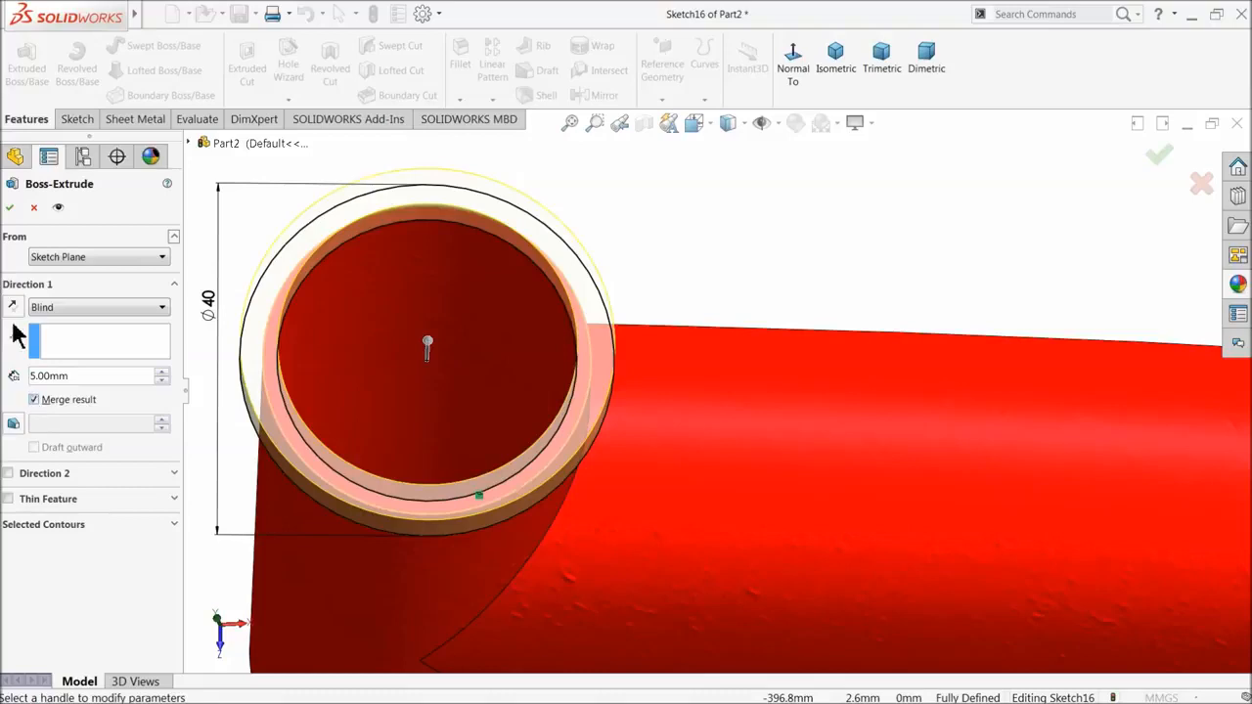
click(35, 400)
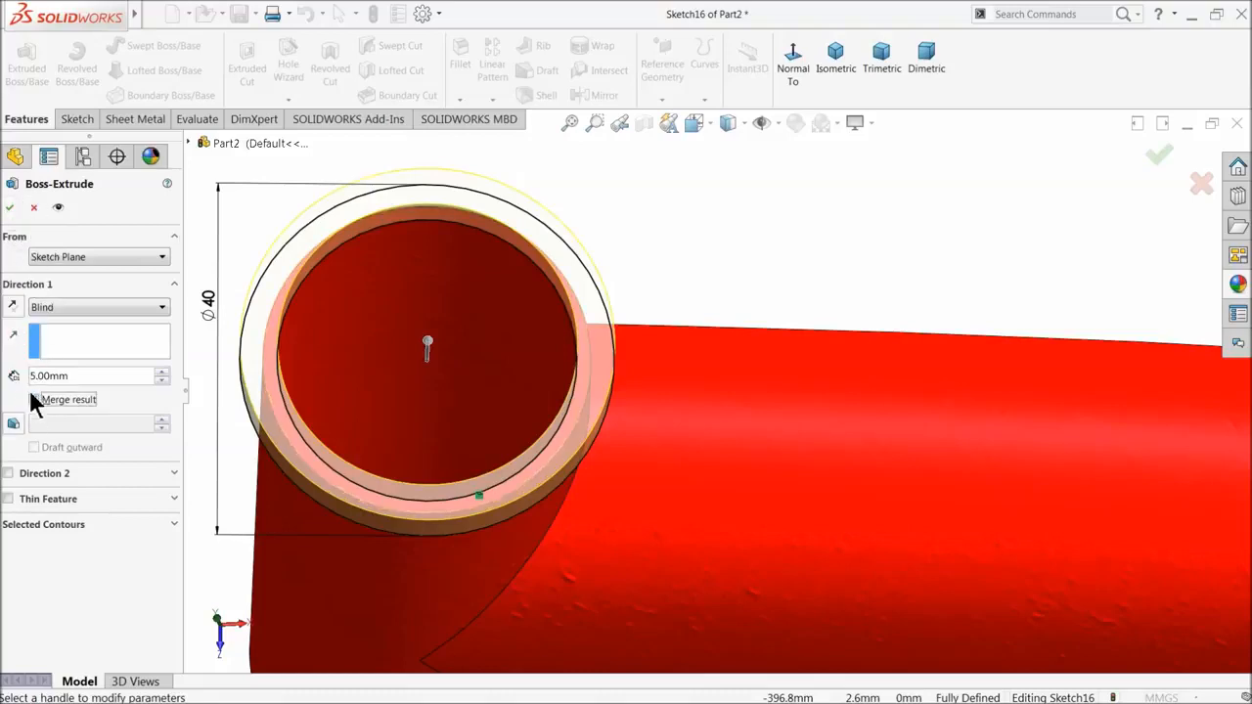
click(10, 208)
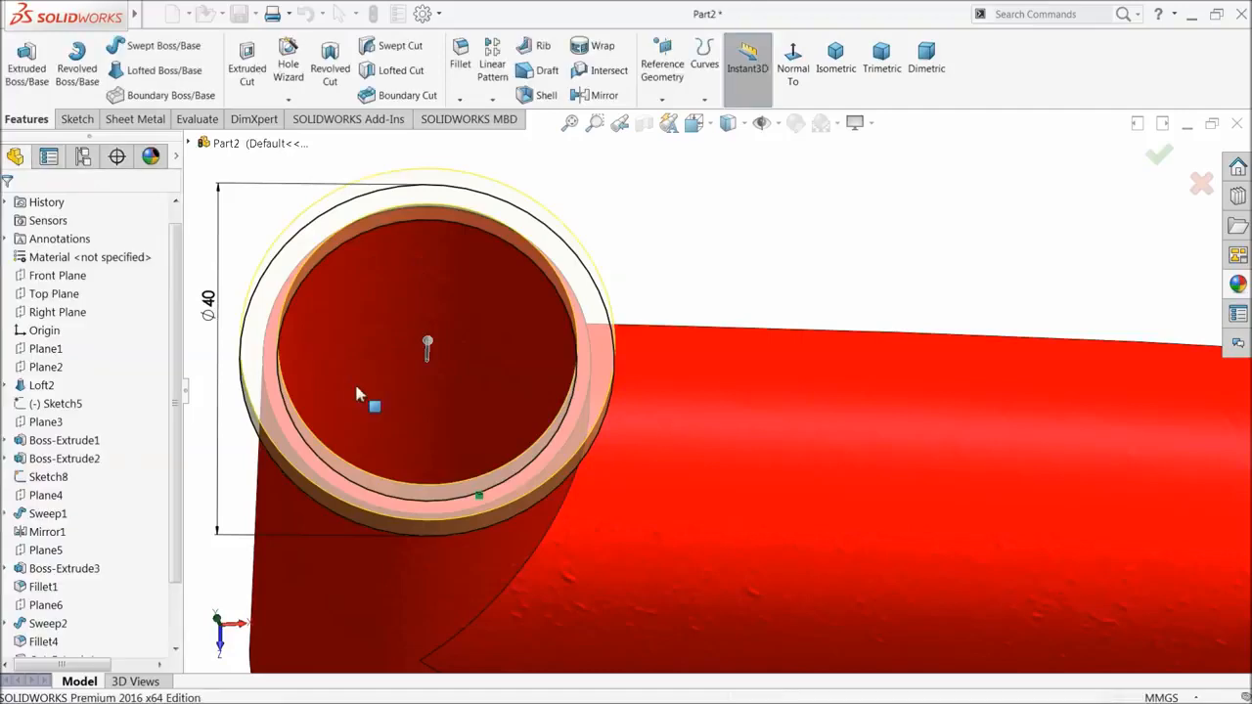
- Reopen the top collar's extrusion to check its Merge result setting, and close it
scroll(358, 394, up, 5)
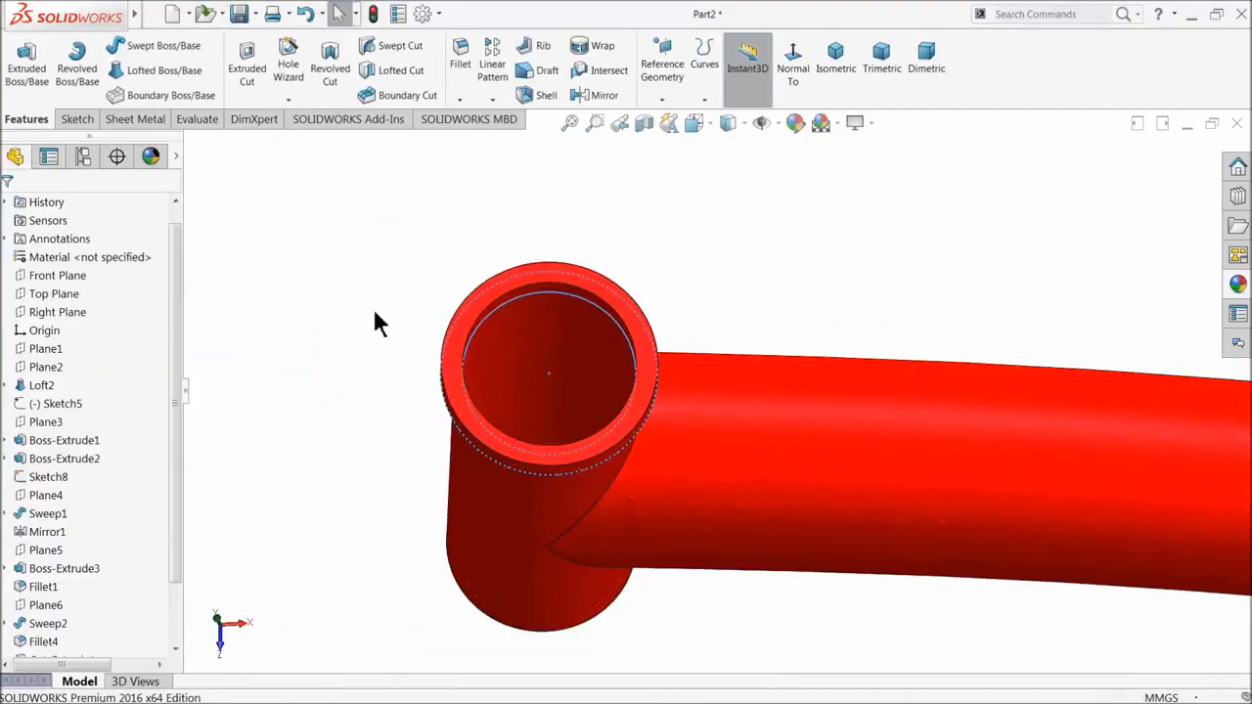
middle_drag(385, 428, 385, 356)
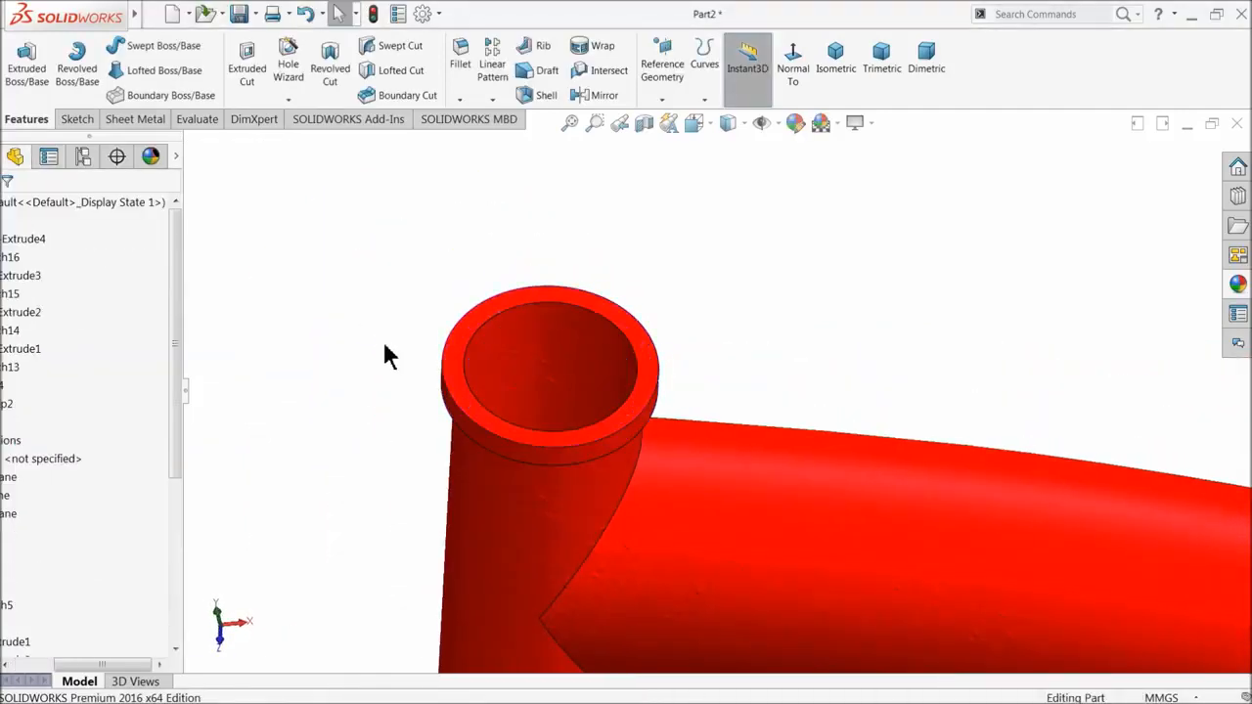
drag(124, 668, 25, 662)
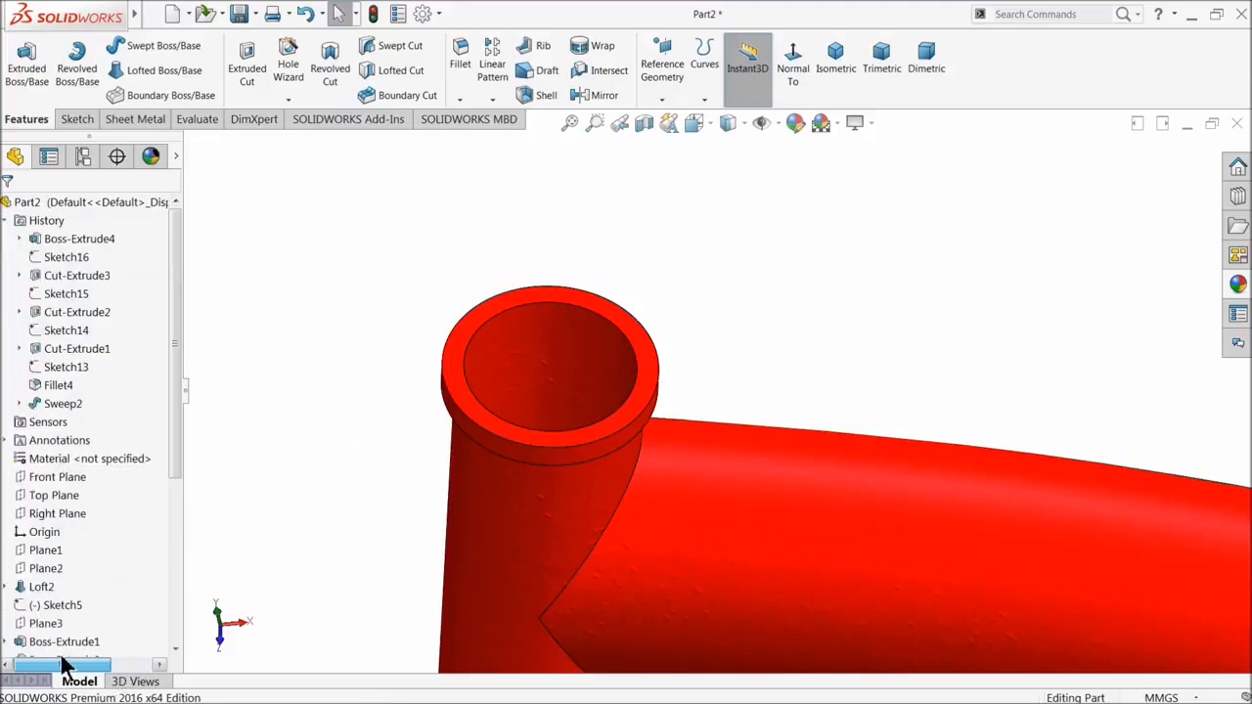
drag(177, 464, 70, 632)
click(16, 641)
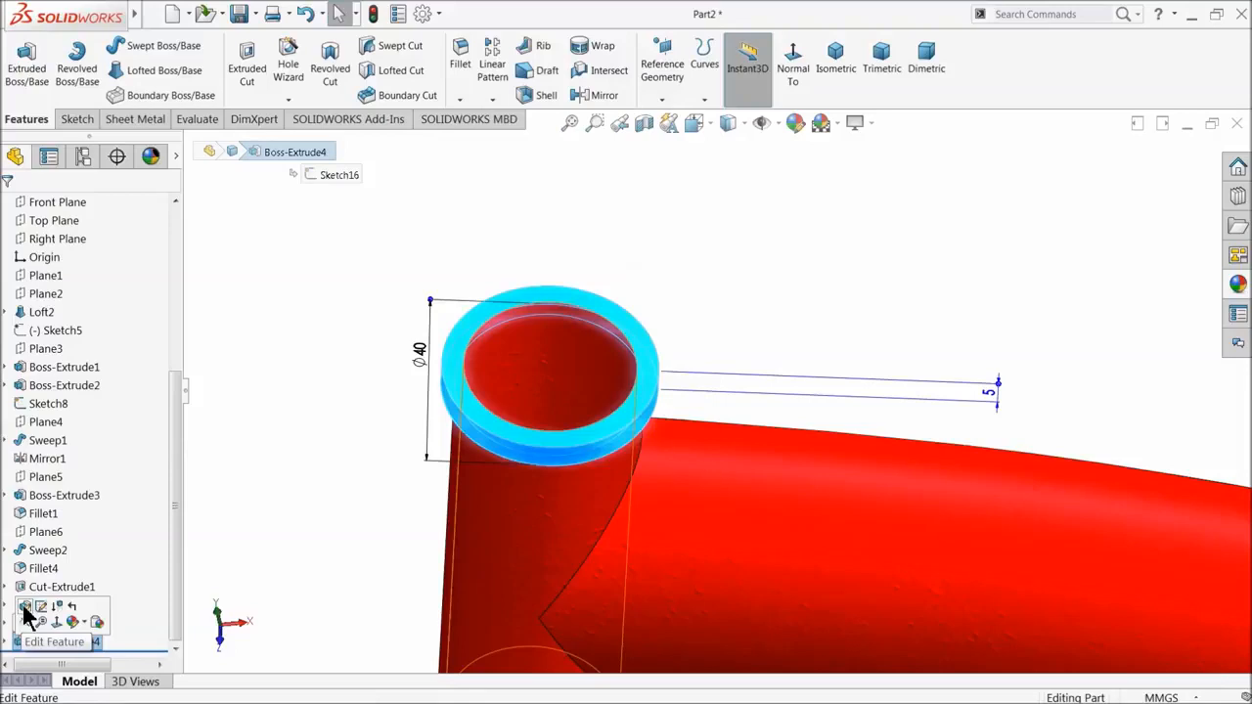
click(25, 606)
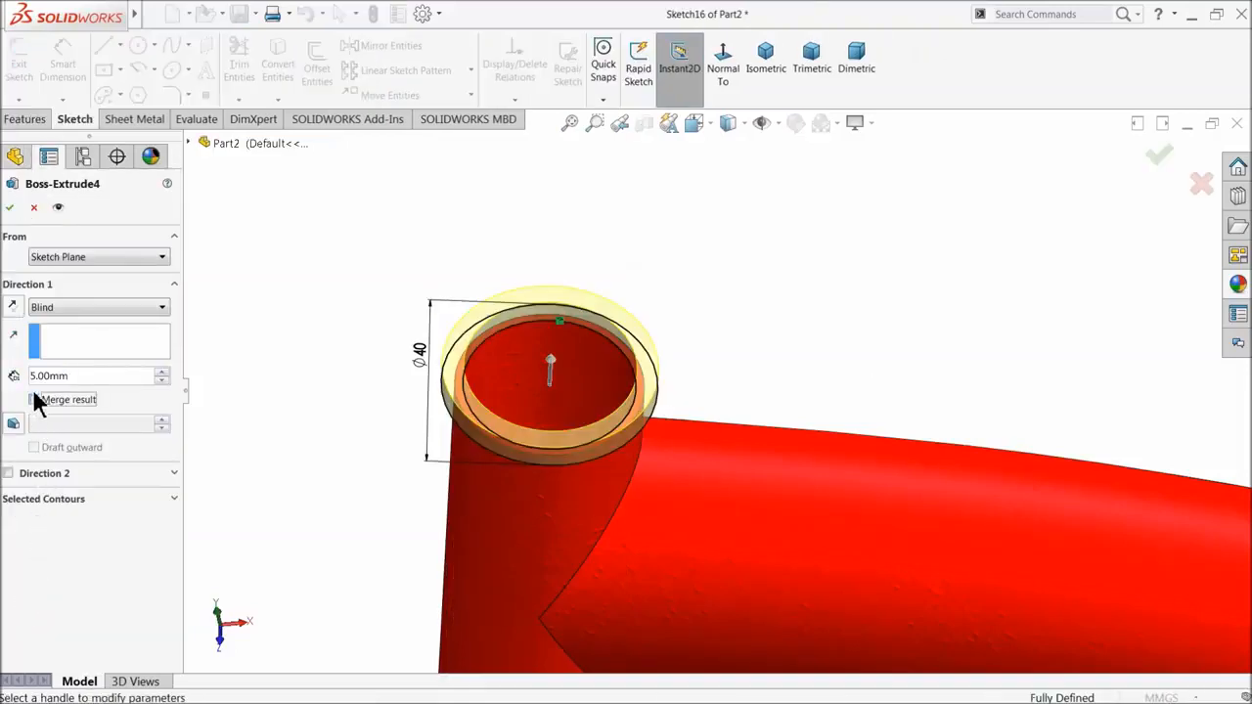
click(9, 208)
- Start a new boss extrusion that reuses the top collar's ring sketch
middle_drag(341, 433, 556, 325)
click(556, 326)
scroll(547, 411, up, 2)
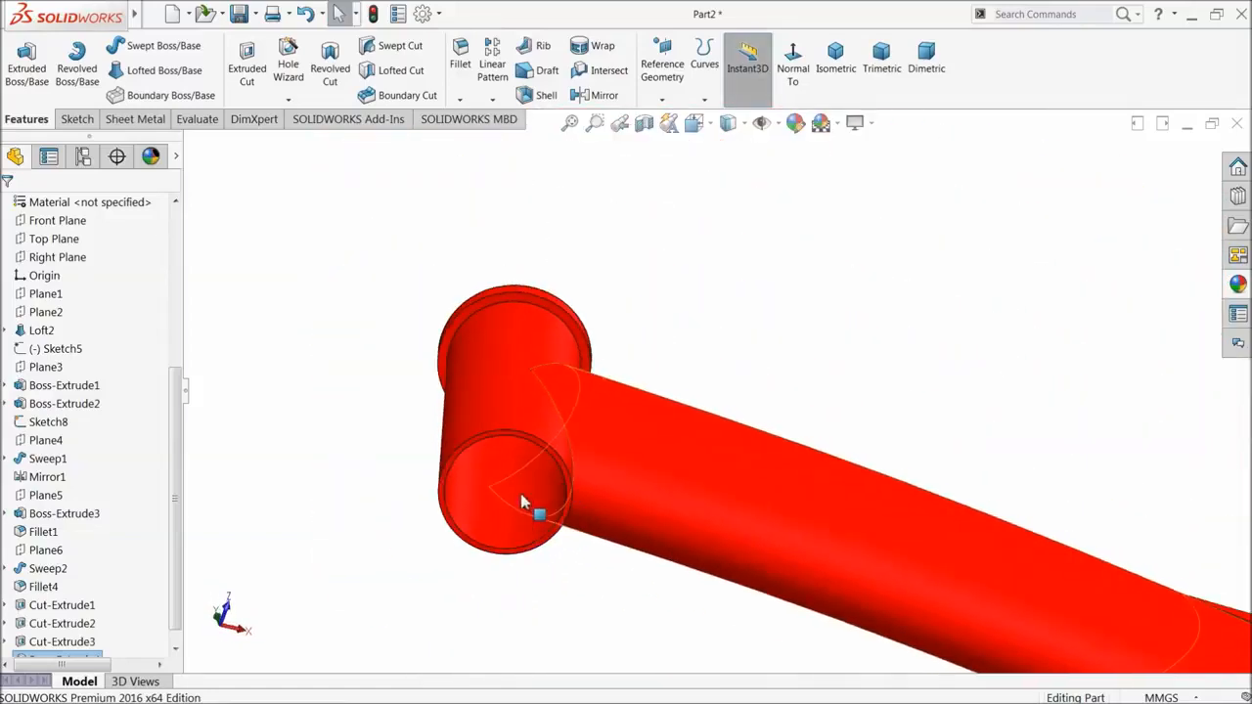
scroll(521, 497, down, 6)
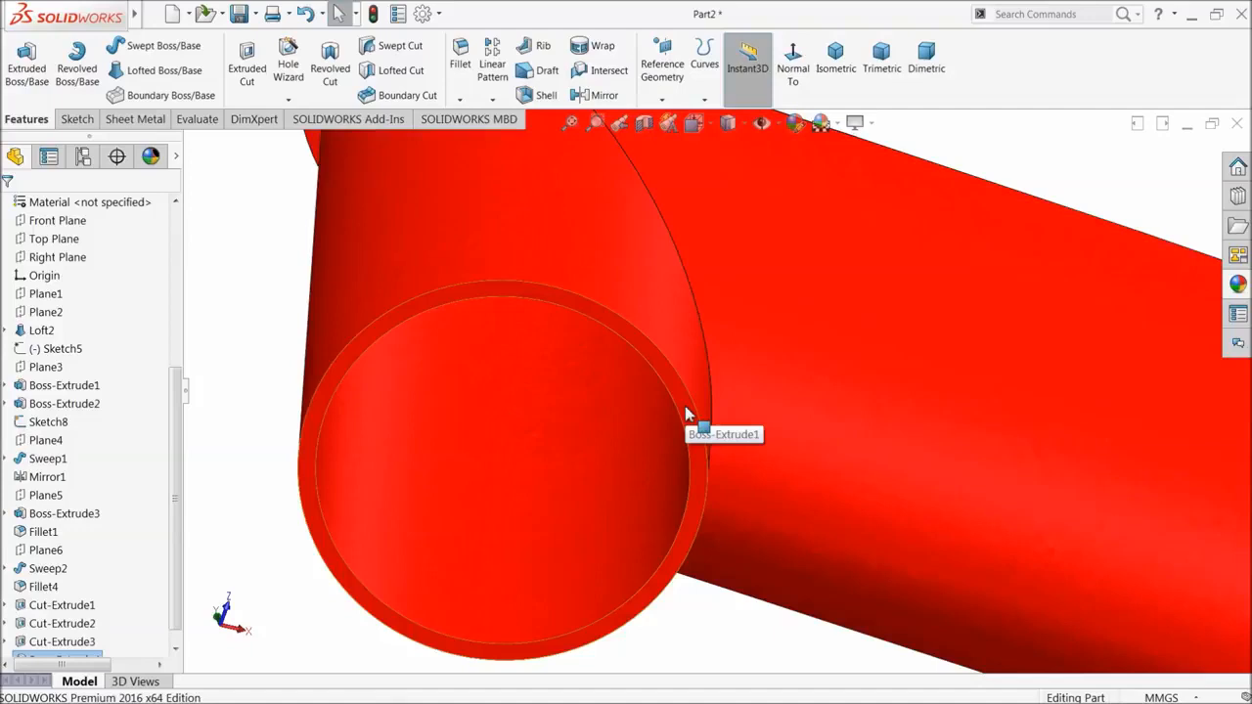
scroll(602, 418, up, 8)
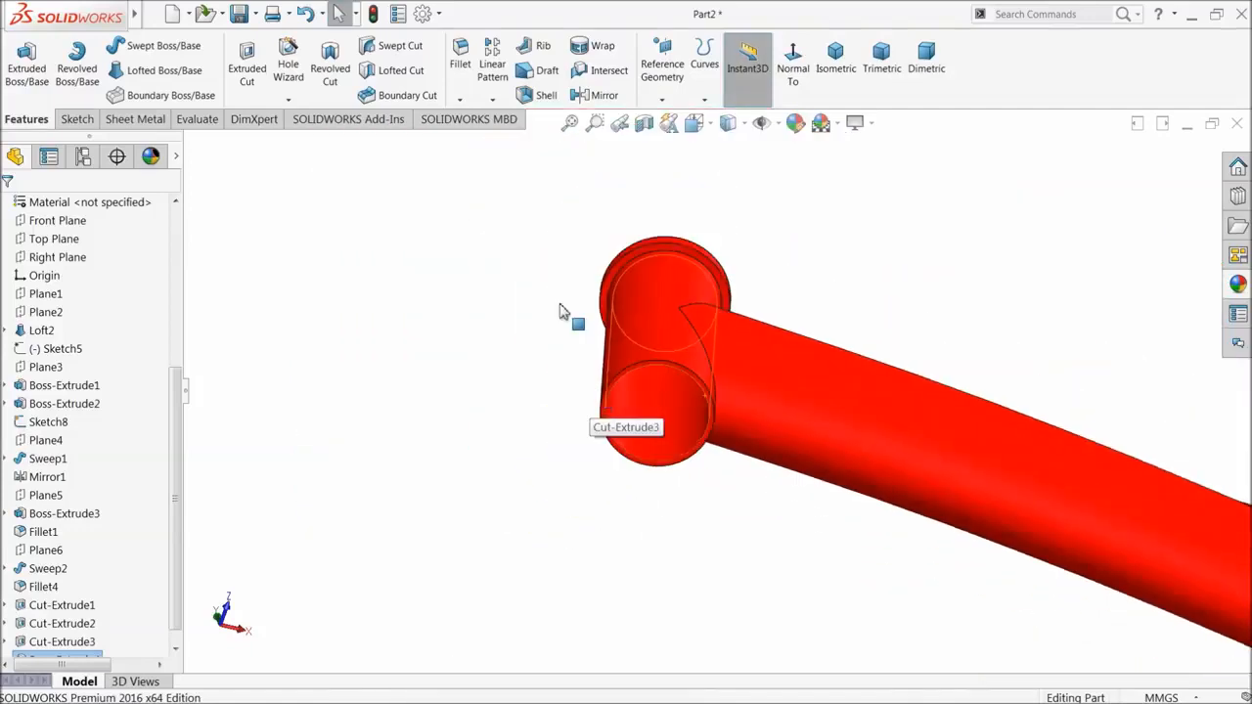
scroll(168, 470, down, 1)
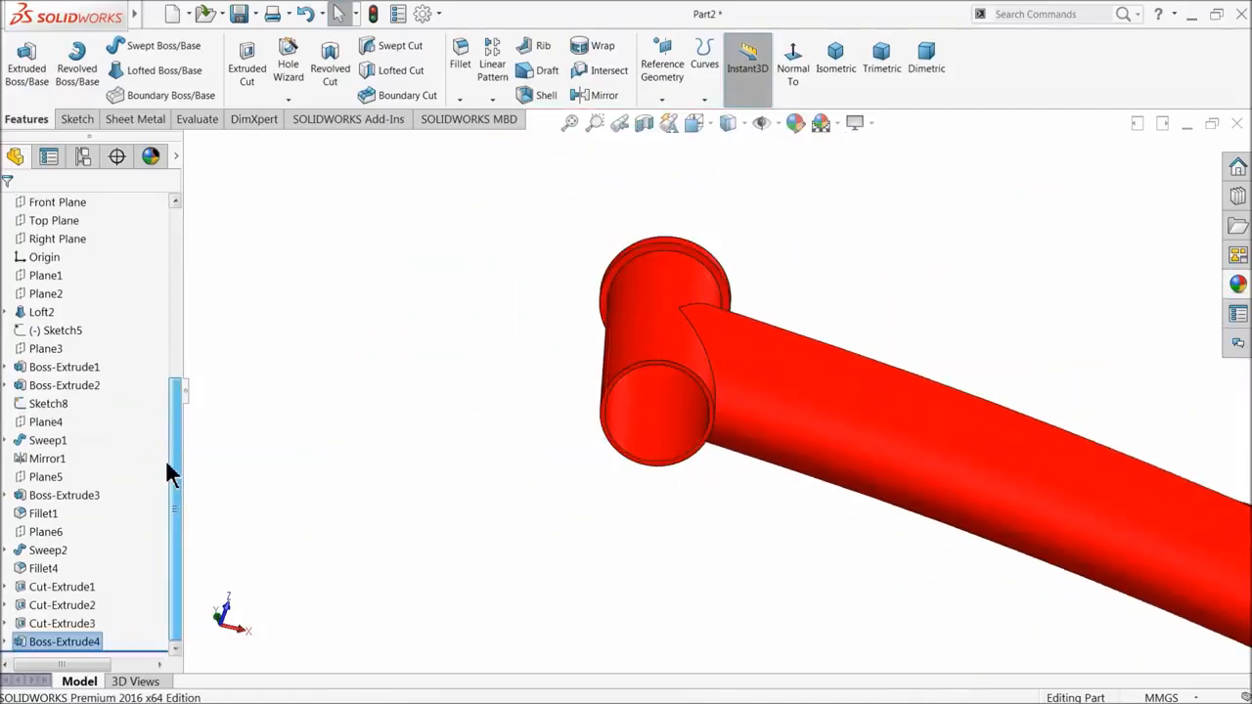
click(5, 643)
click(30, 643)
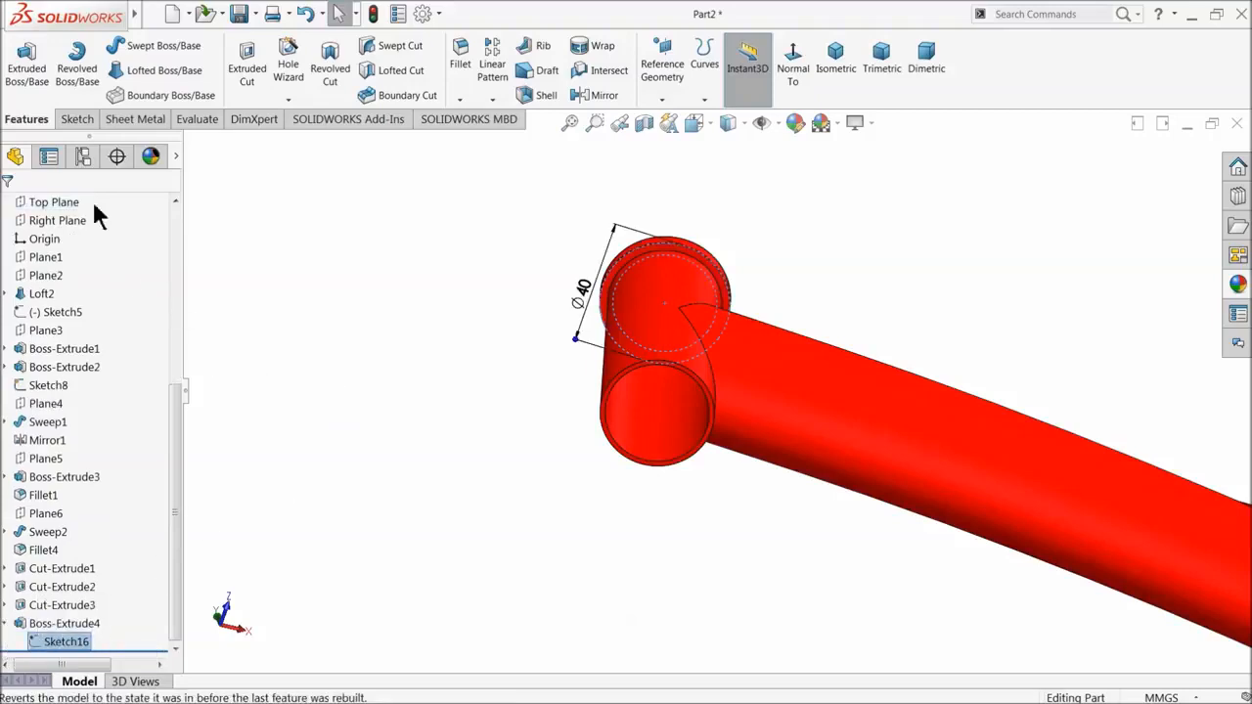
click(74, 118)
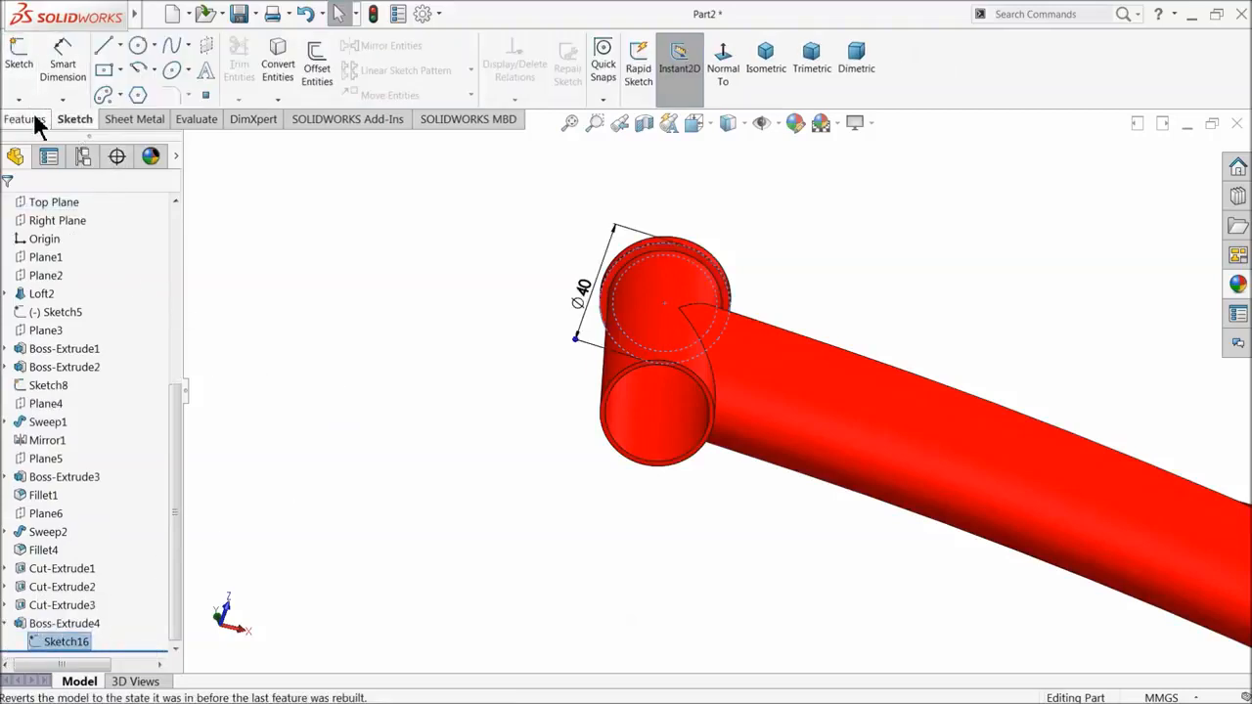
click(30, 118)
click(27, 84)
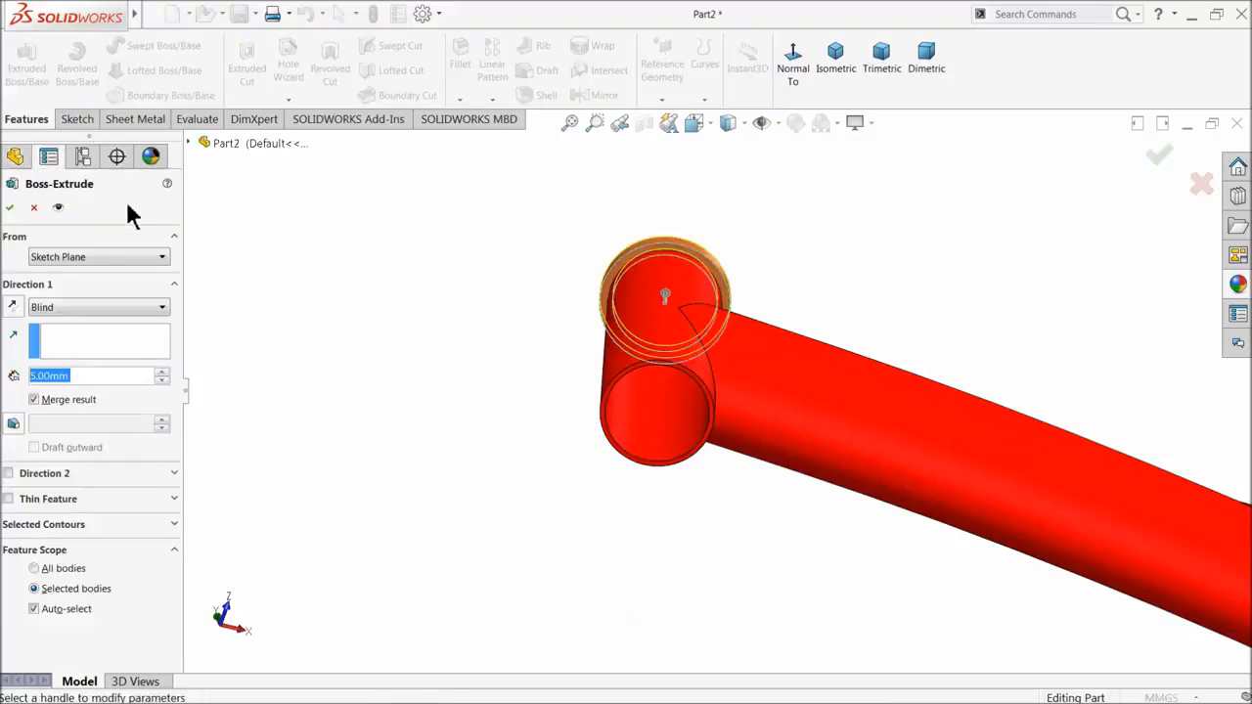
- Start the extrusion at a 90 mm offset from the sketch plane, reversed toward the head tube's lower end
click(43, 257)
click(47, 311)
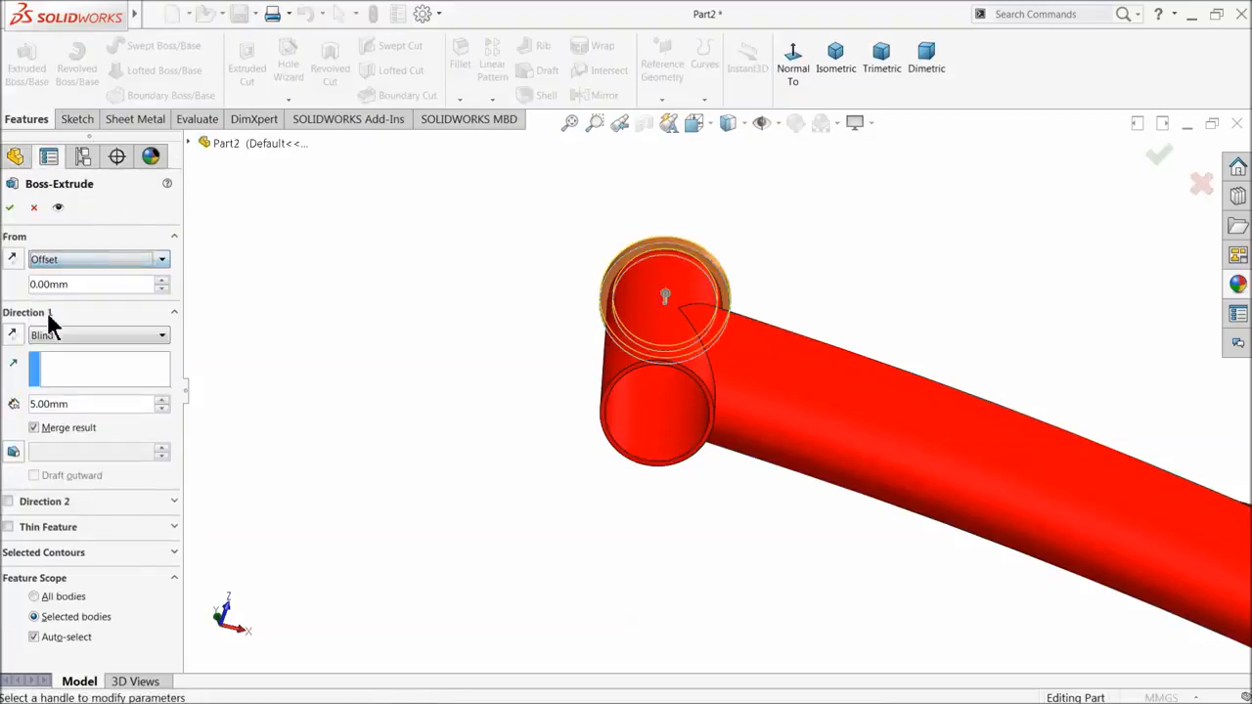
double_click(45, 284)
text(90)
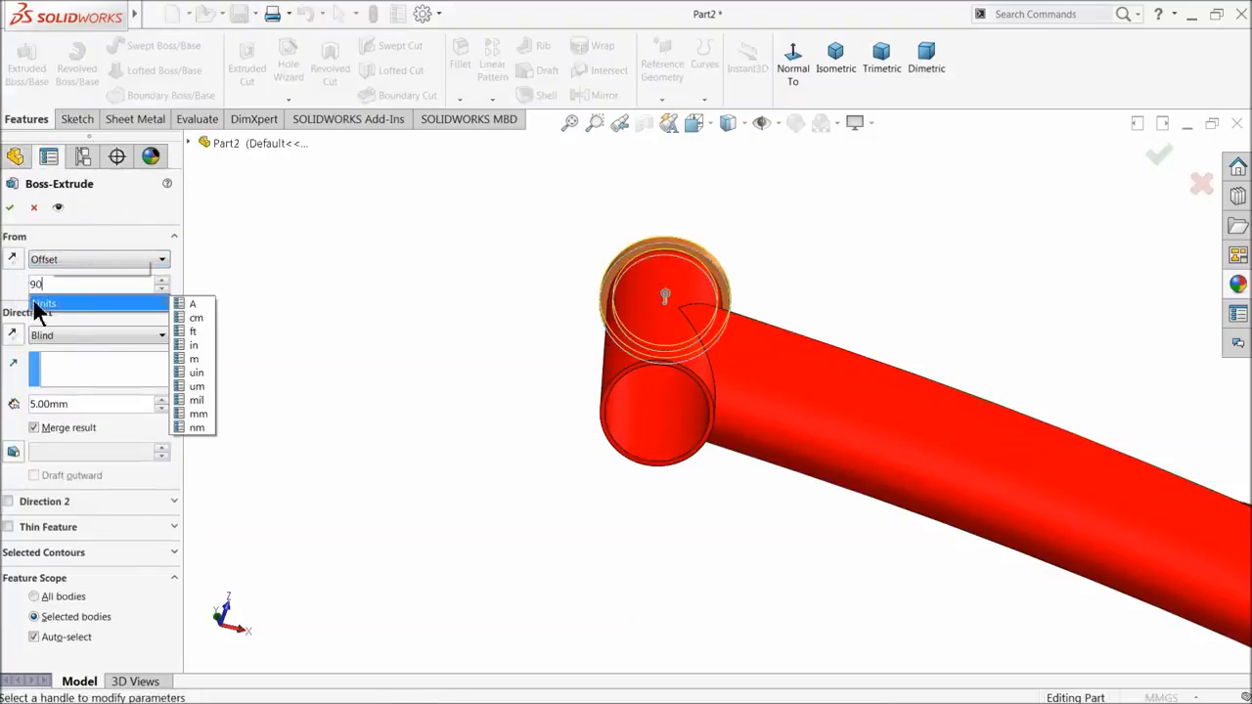
key(Return)
middle_drag(433, 280, 431, 320)
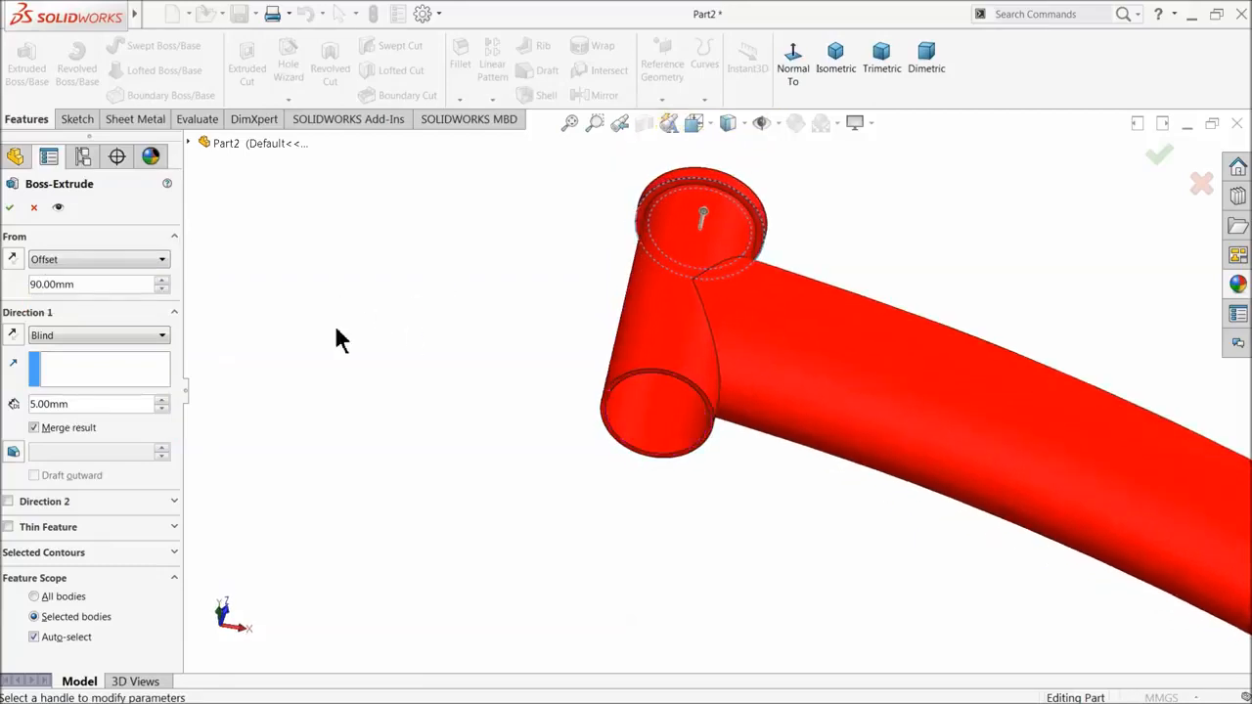
click(12, 259)
middle_drag(215, 333, 409, 506)
scroll(692, 401, down, 5)
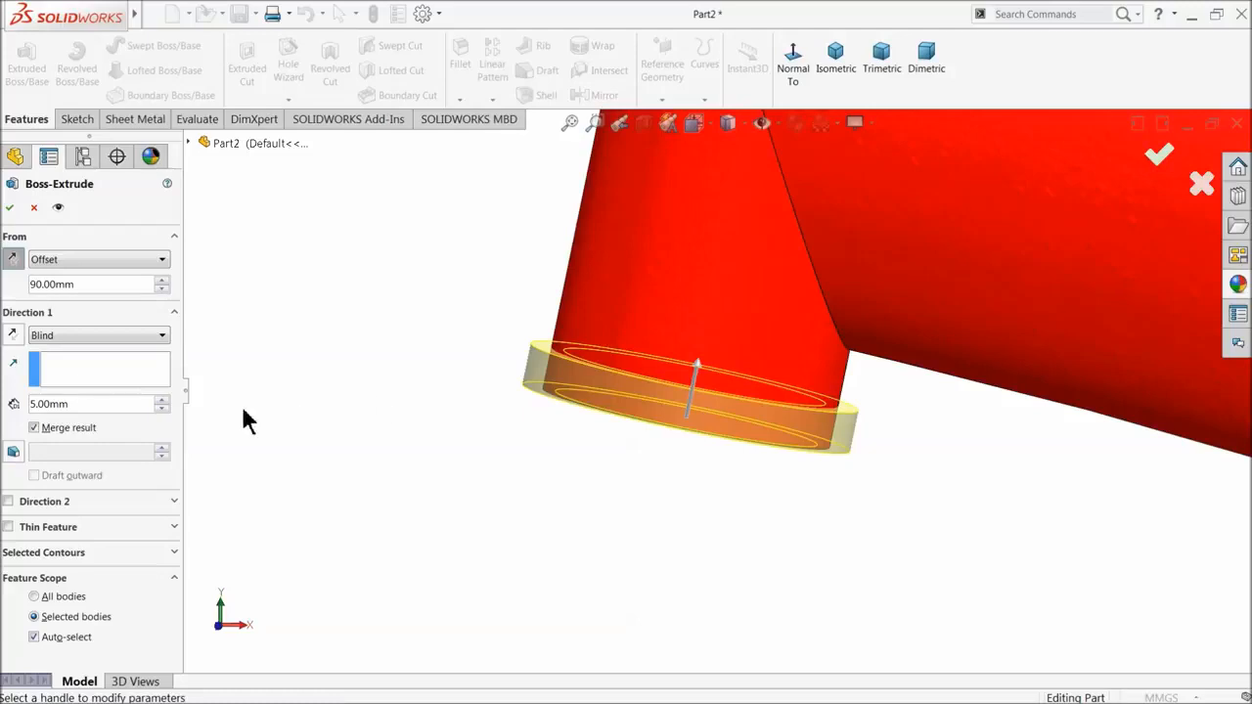
- Extrude the lower collar 7 mm outward from the head tube's lower end as a separate body, with Merge result off
click(13, 336)
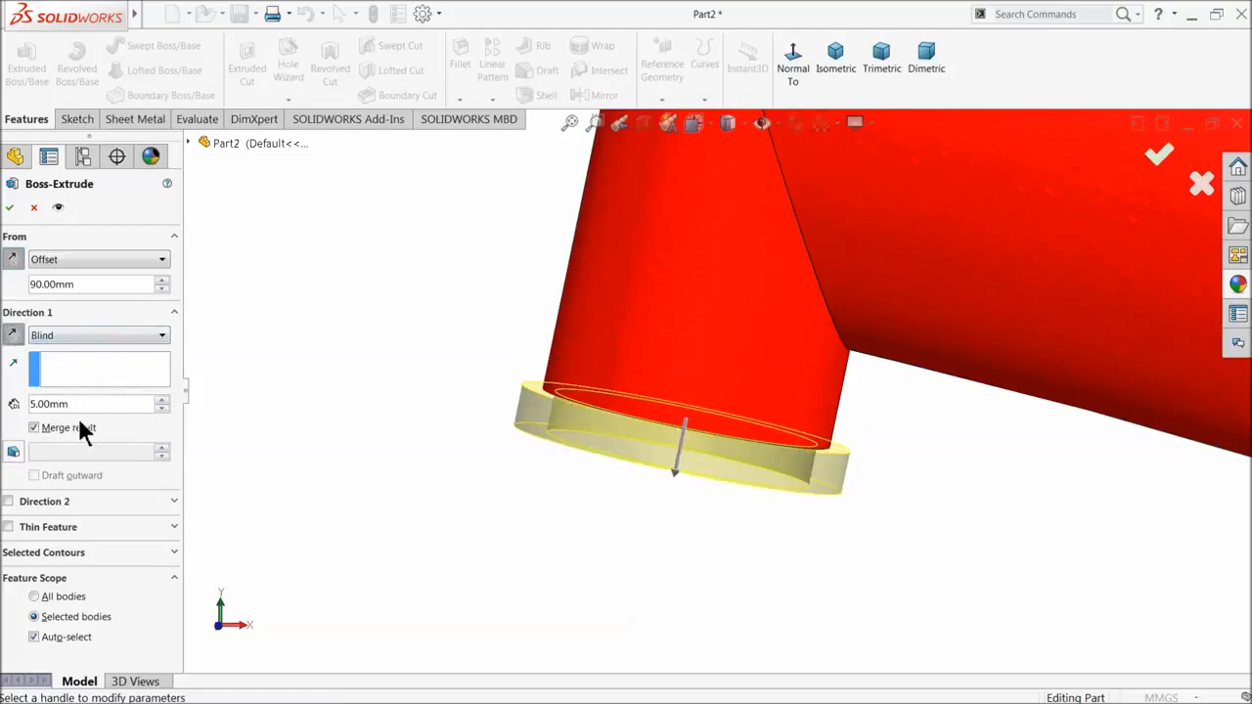
text(7)
key(Return)
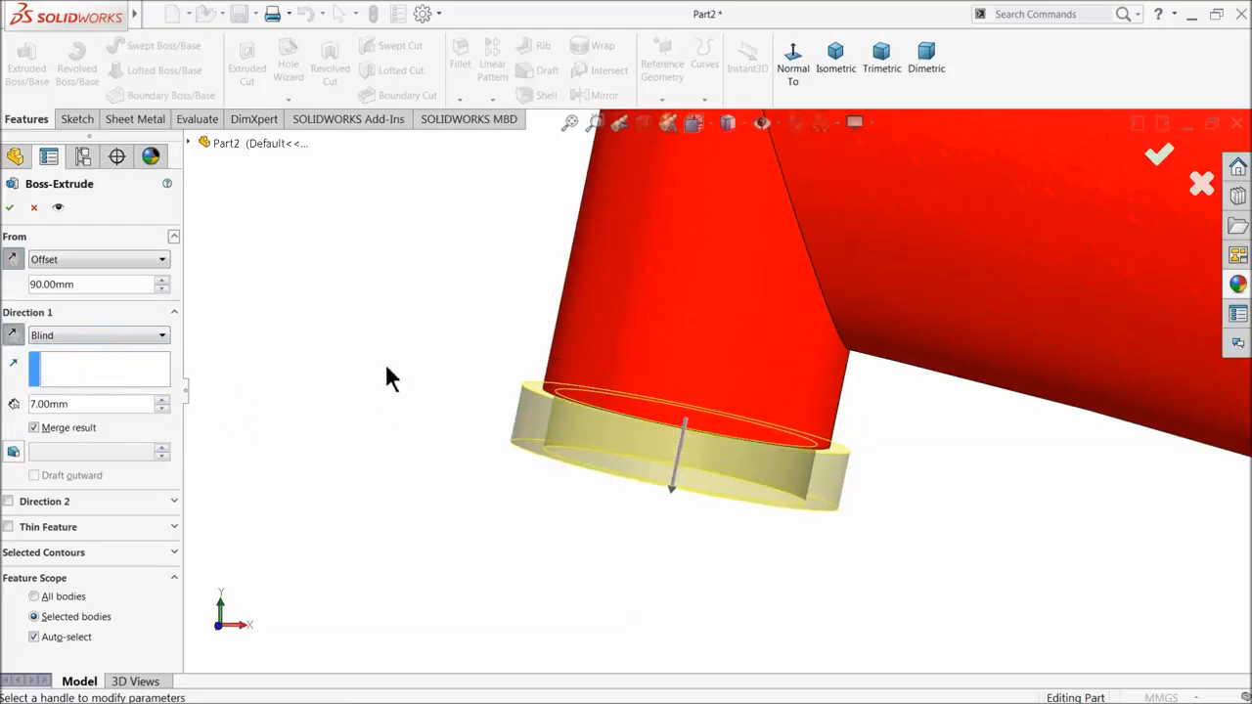
click(35, 429)
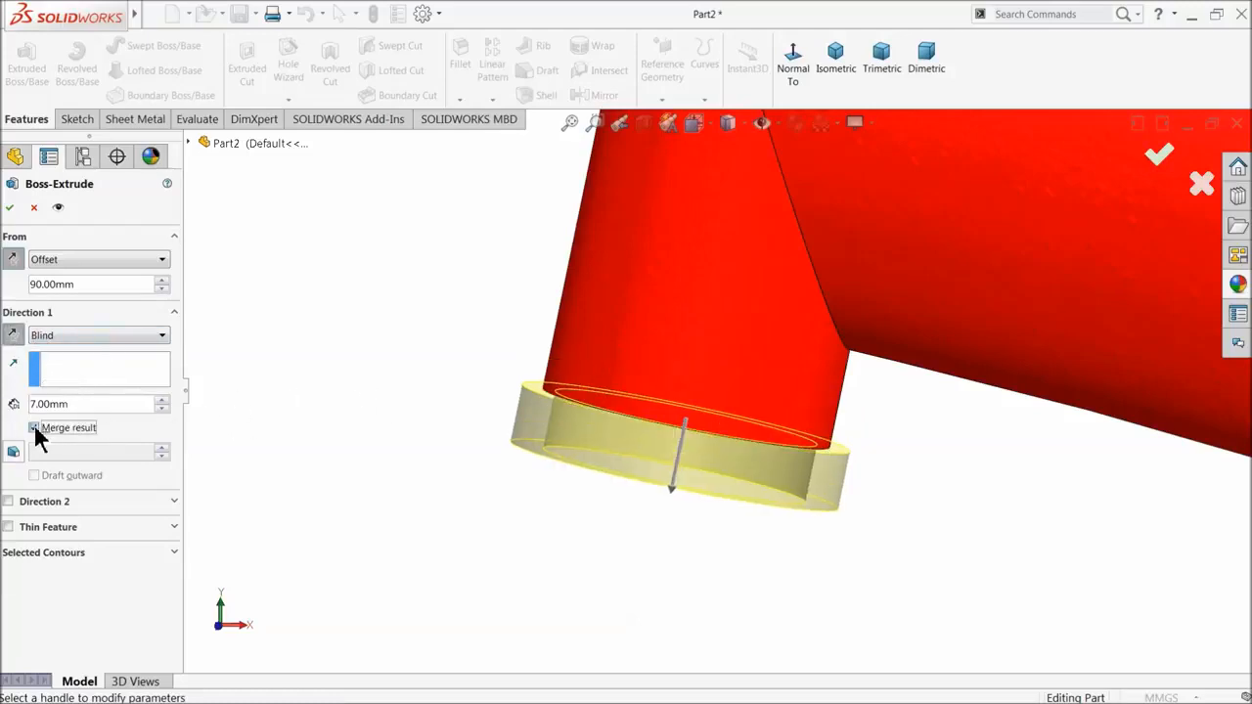
click(12, 208)
- Apply the brushed chromium appearance to both the top and lower head tube collars
middle_drag(659, 433, 547, 480)
scroll(176, 529, down, 1)
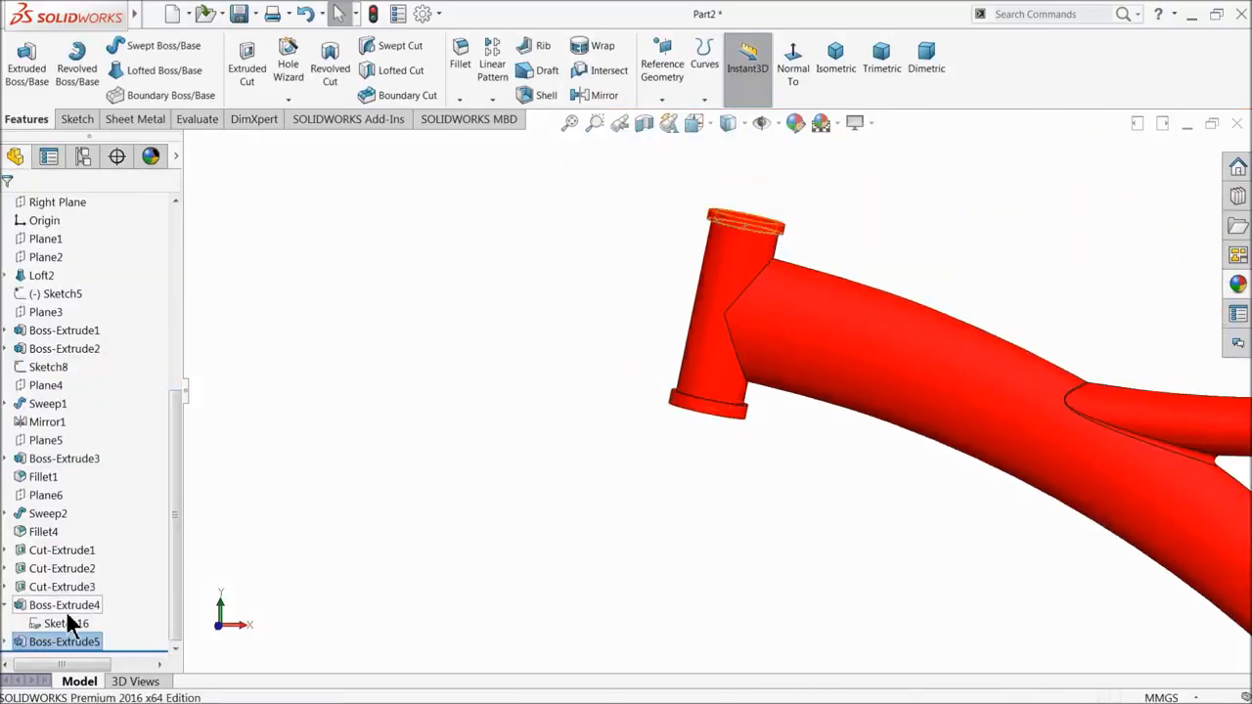
ctrl+click(26, 606)
click(1238, 283)
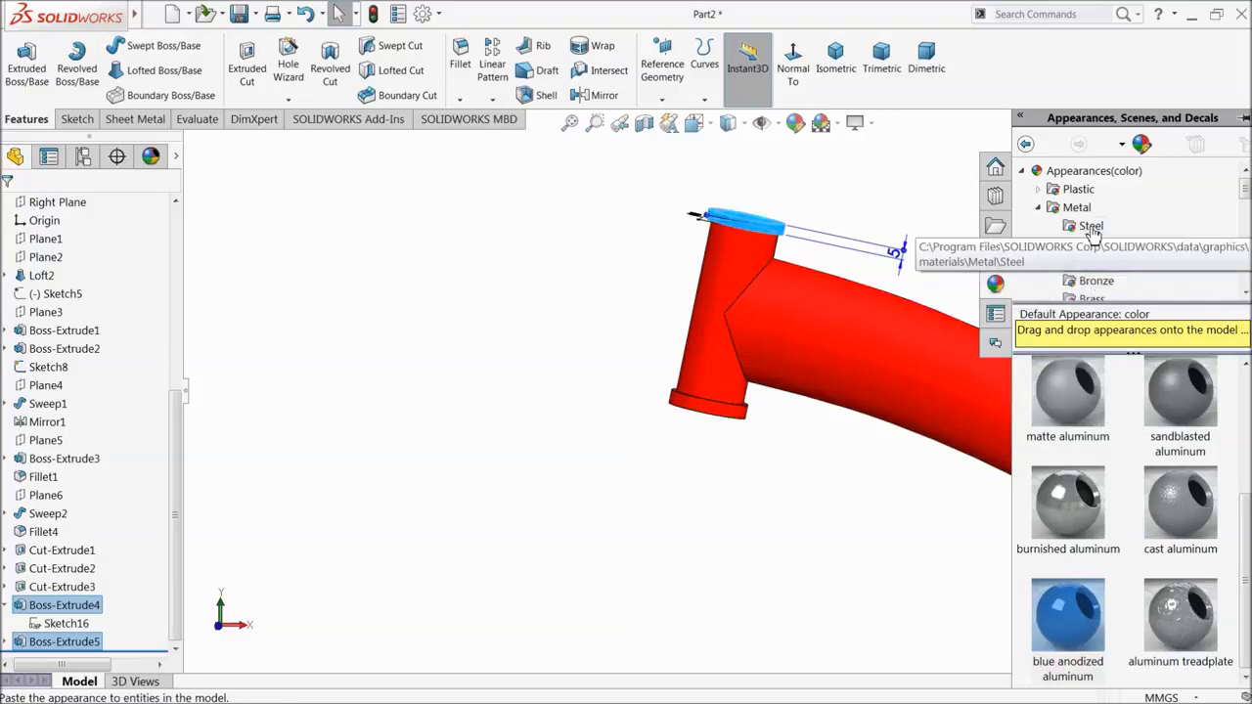
click(1098, 245)
click(1180, 396)
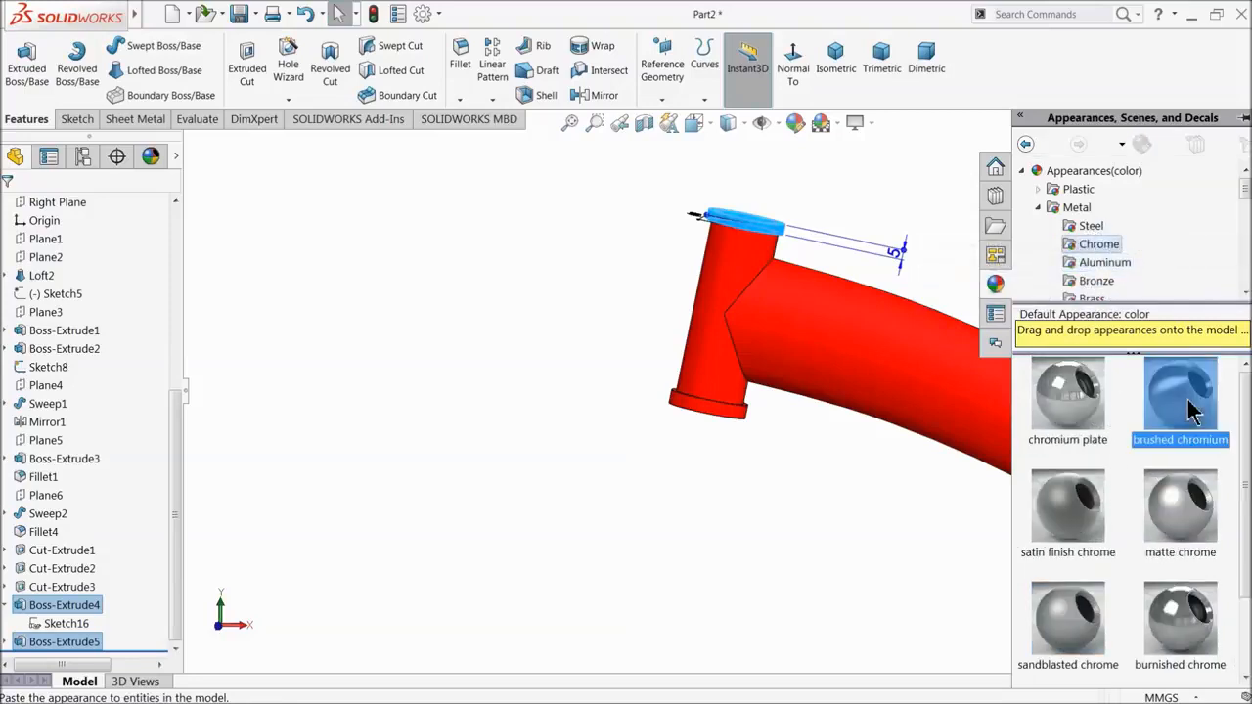
drag(1180, 396, 776, 323)
mouse_move(776, 322)
middle_down()
mouse_move(746, 379)
mouse_move(769, 381)
mouse_move(765, 367)
middle_up()
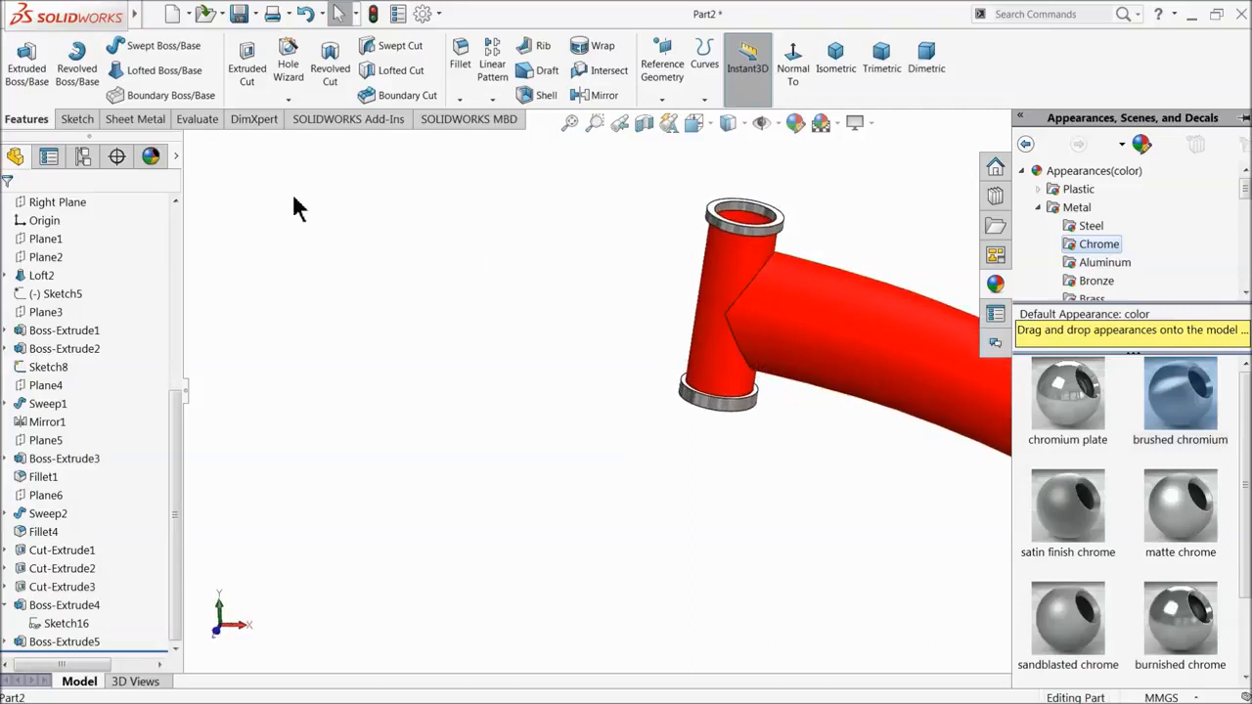
- Set up a 3 mm symmetric fillet on the top collar's upper outer edge
click(656, 189)
click(460, 59)
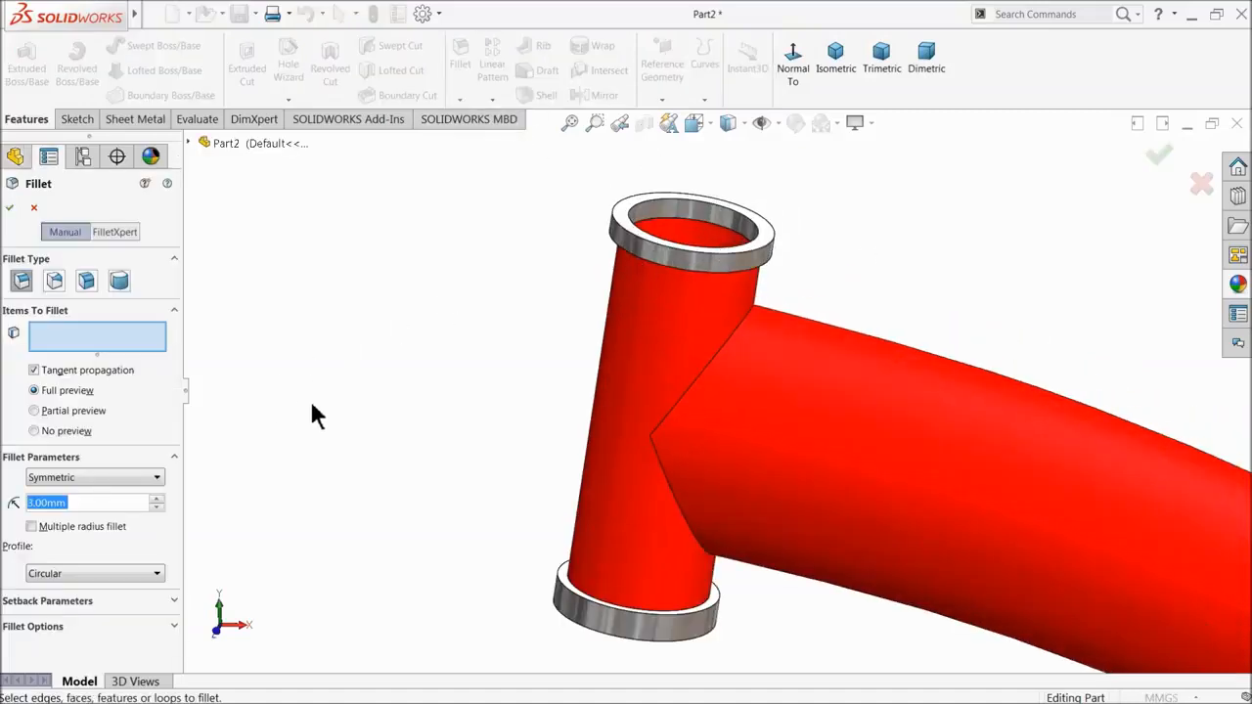
scroll(635, 315, down, 3)
click(659, 194)
scroll(626, 333, up, 3)
scroll(640, 587, down, 4)
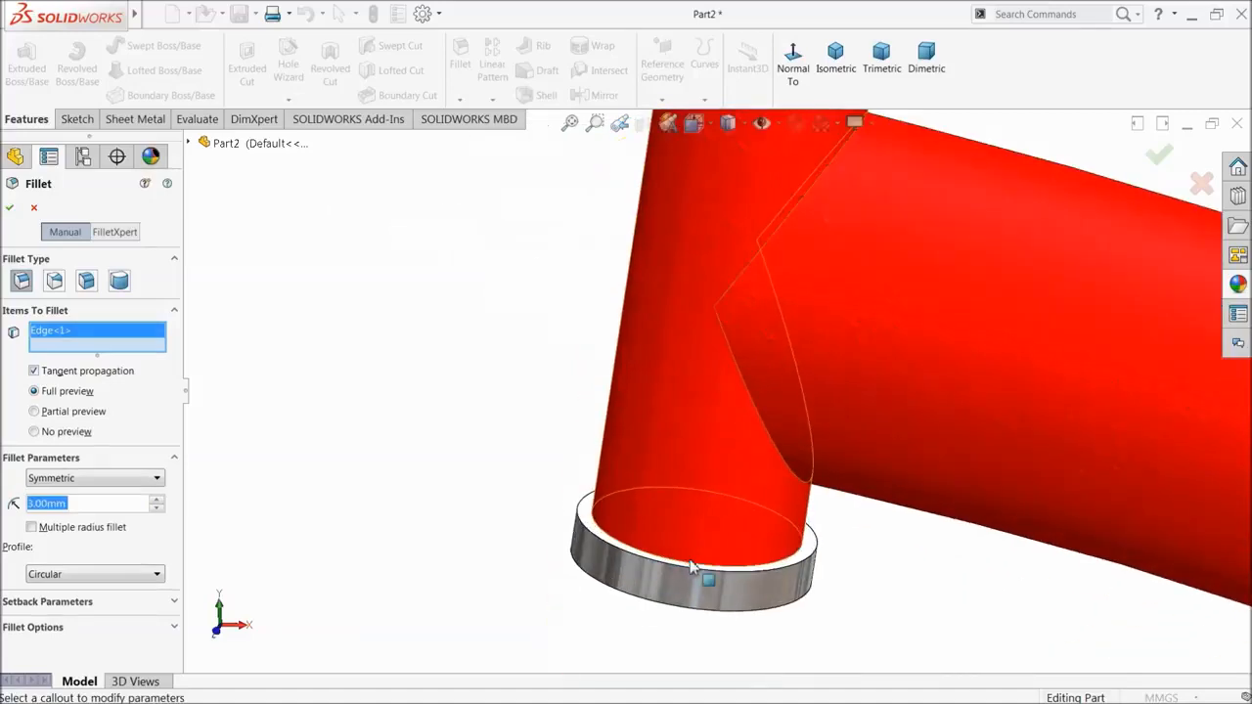
- Try to add the lower collar's bottom outer edge to the same fillet, and apply the fillet to the top collar
click(641, 604)
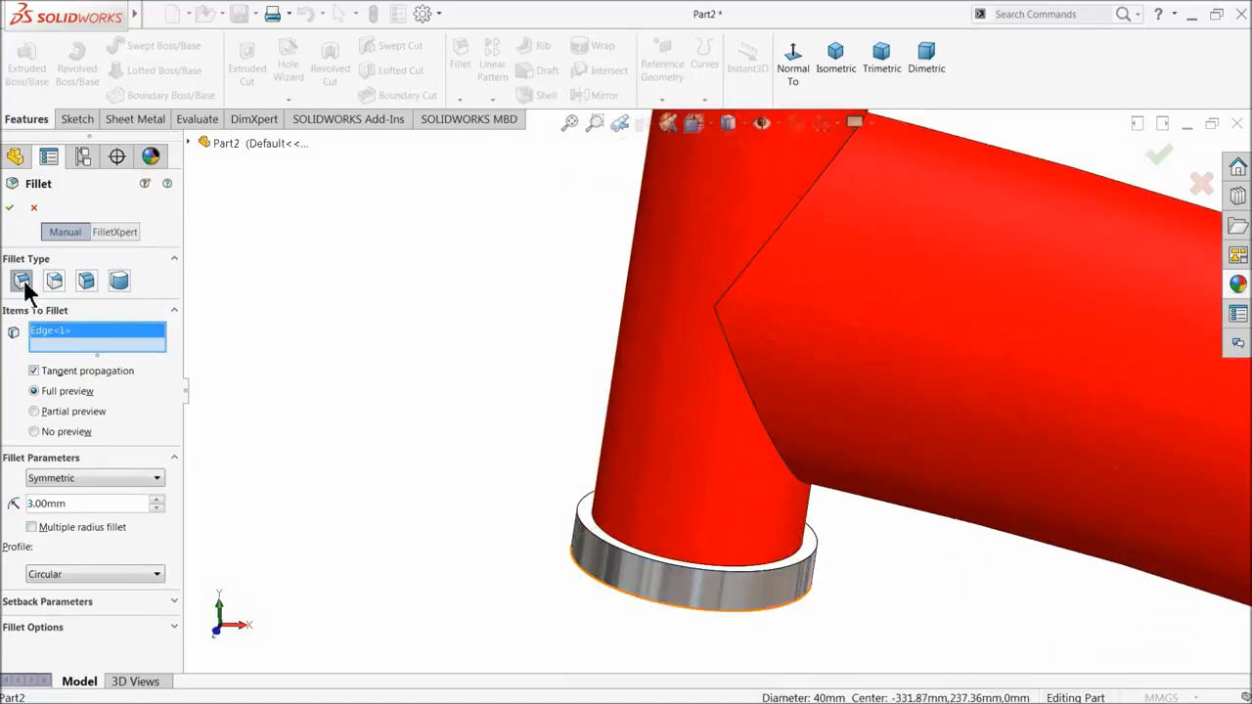
click(596, 579)
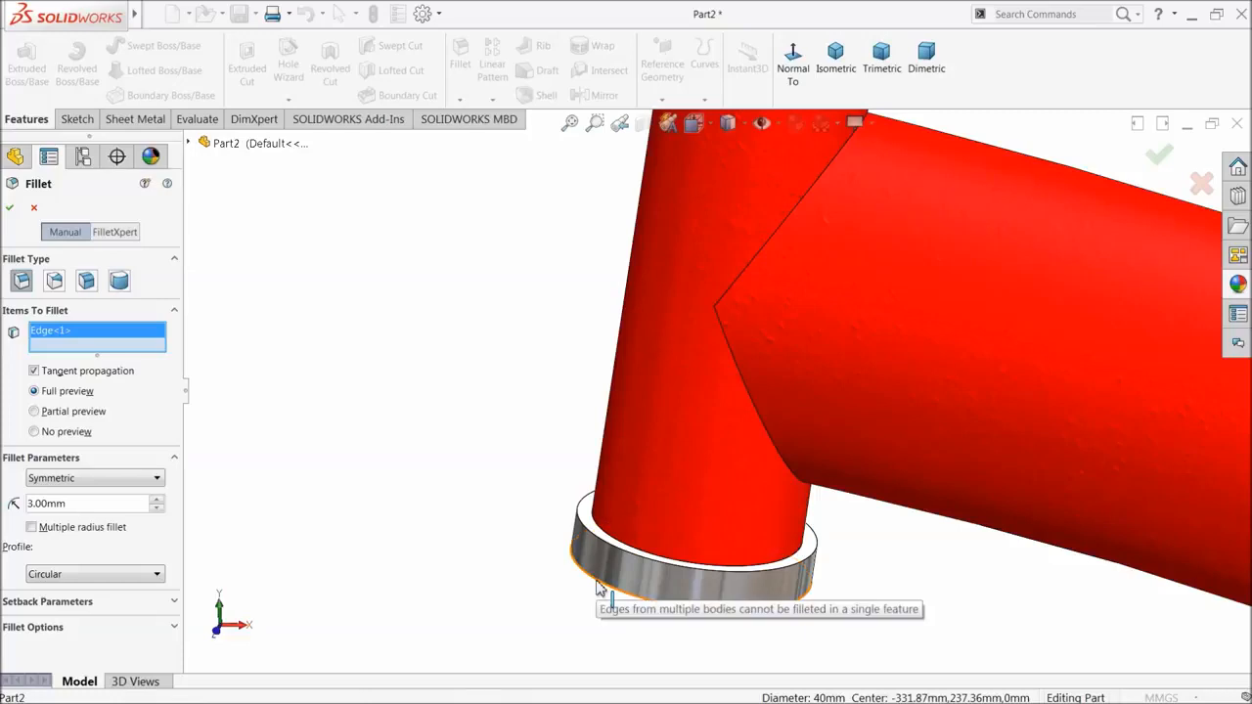
scroll(610, 495, up, 3)
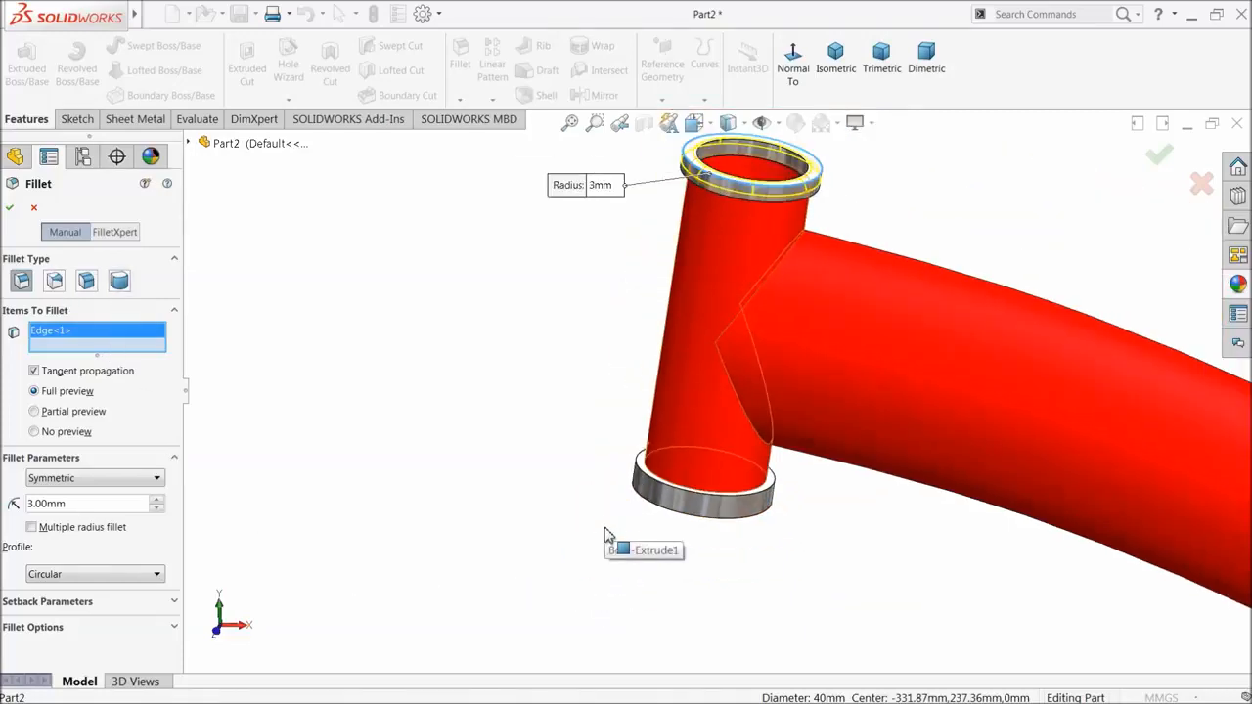
middle_drag(610, 537, 610, 427)
scroll(636, 577, down, 2)
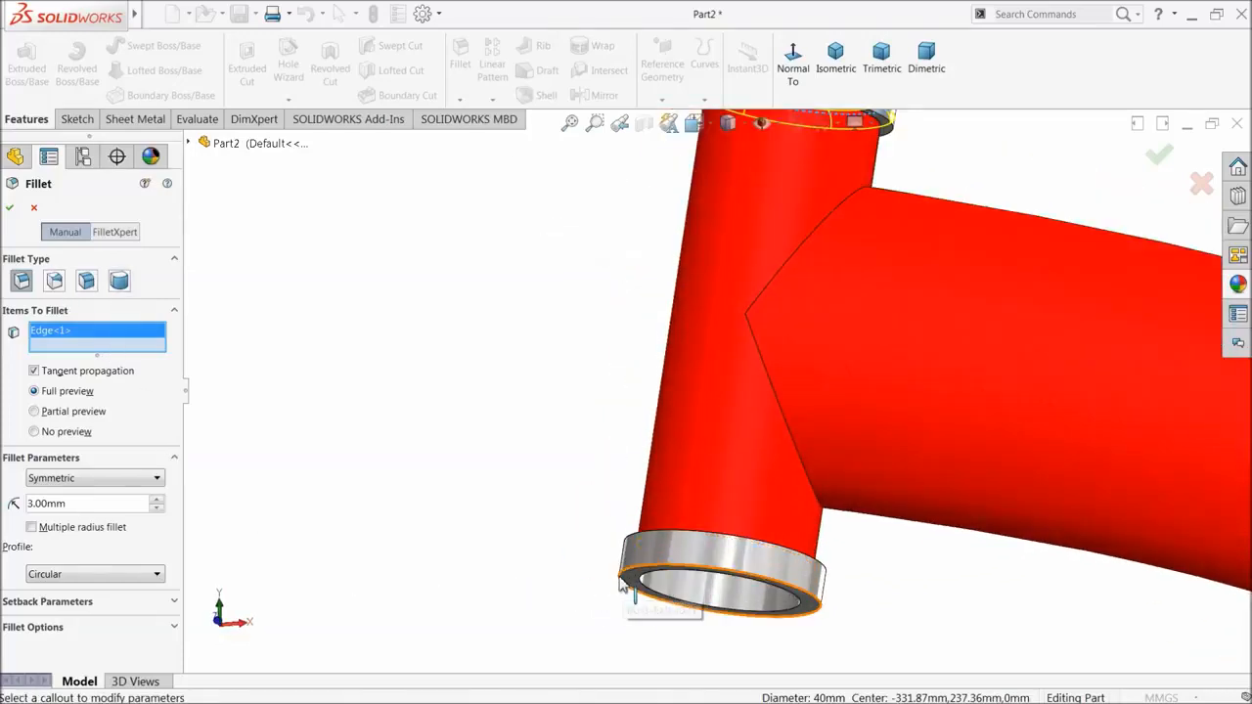
click(624, 583)
click(623, 579)
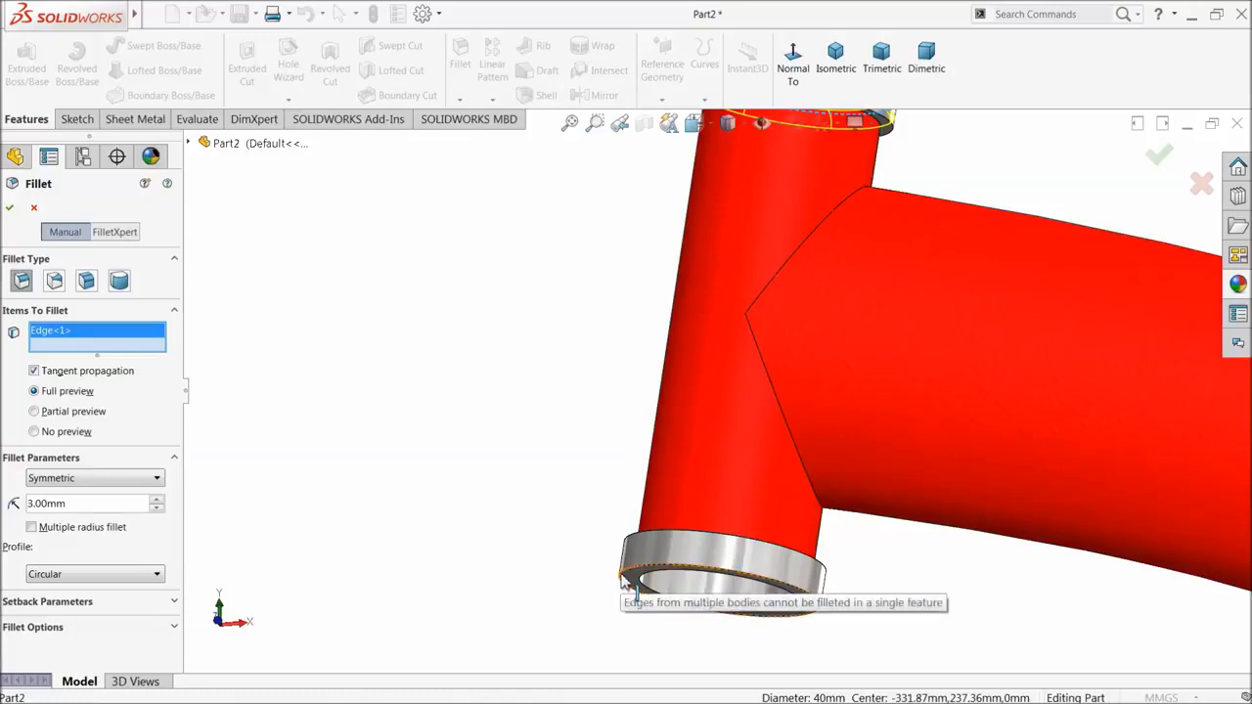
click(628, 577)
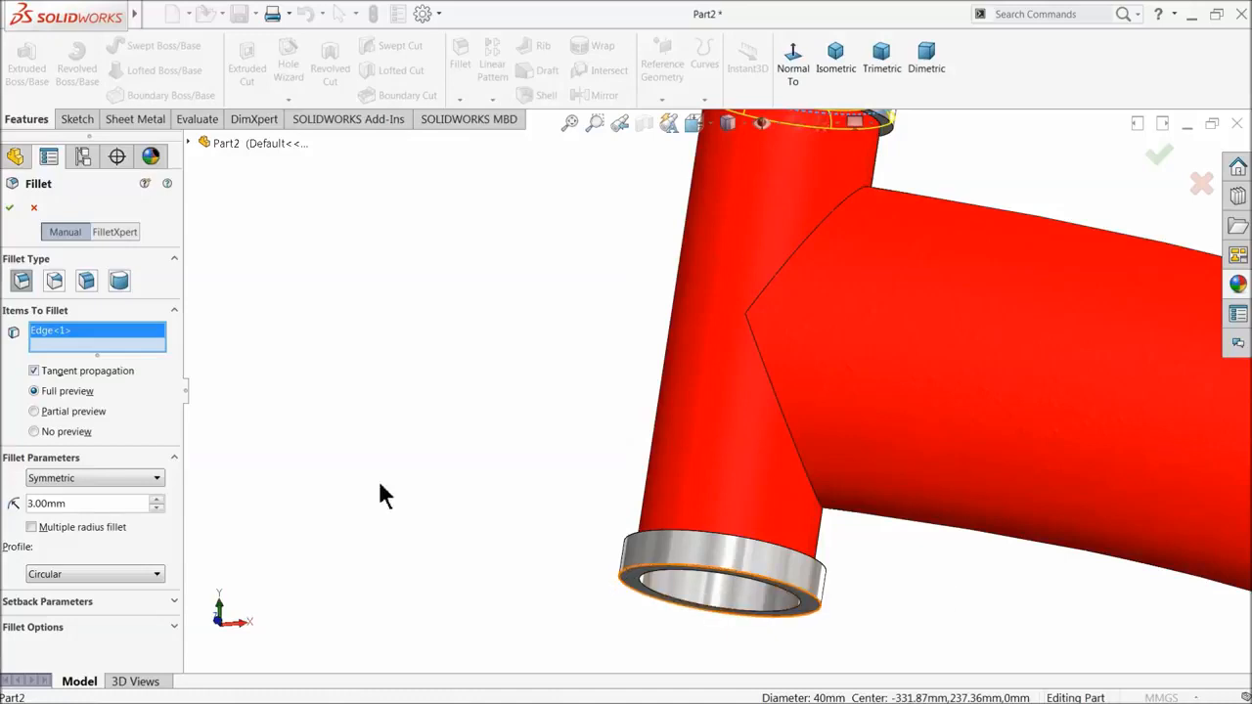
click(10, 208)
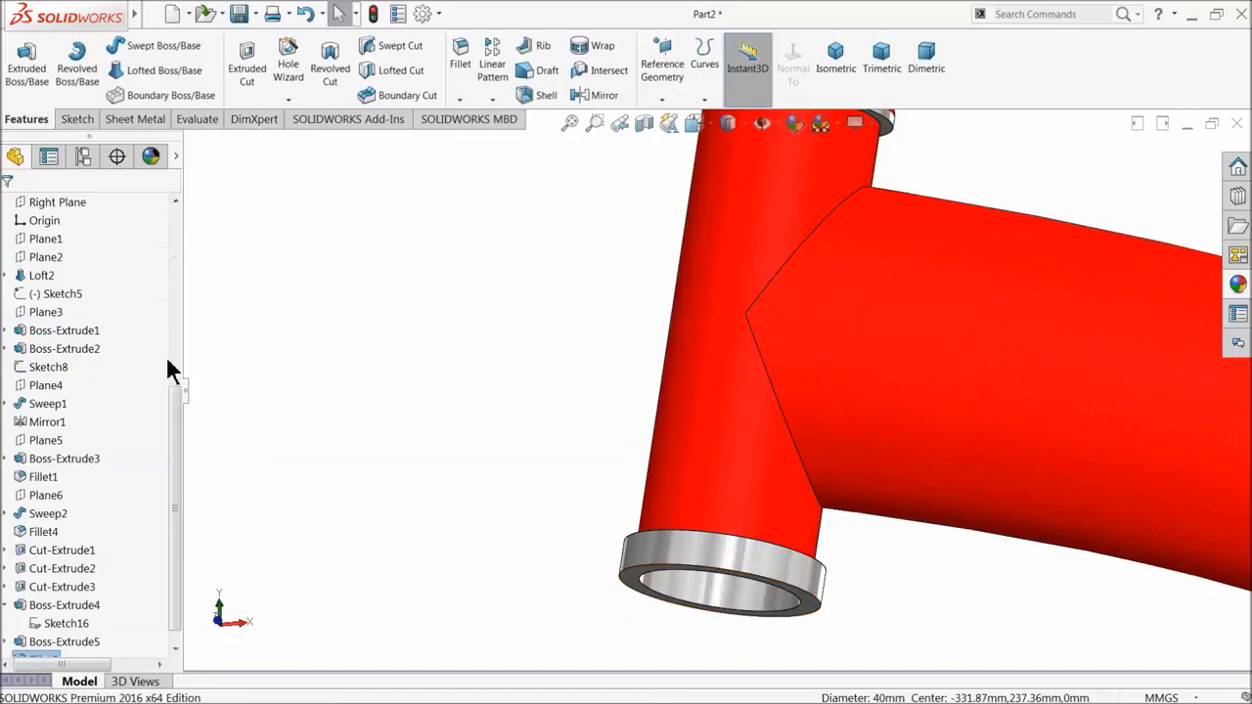
- Fillet the lower collar's bottom outer edge with a 3 mm radius as a separate feature
click(458, 79)
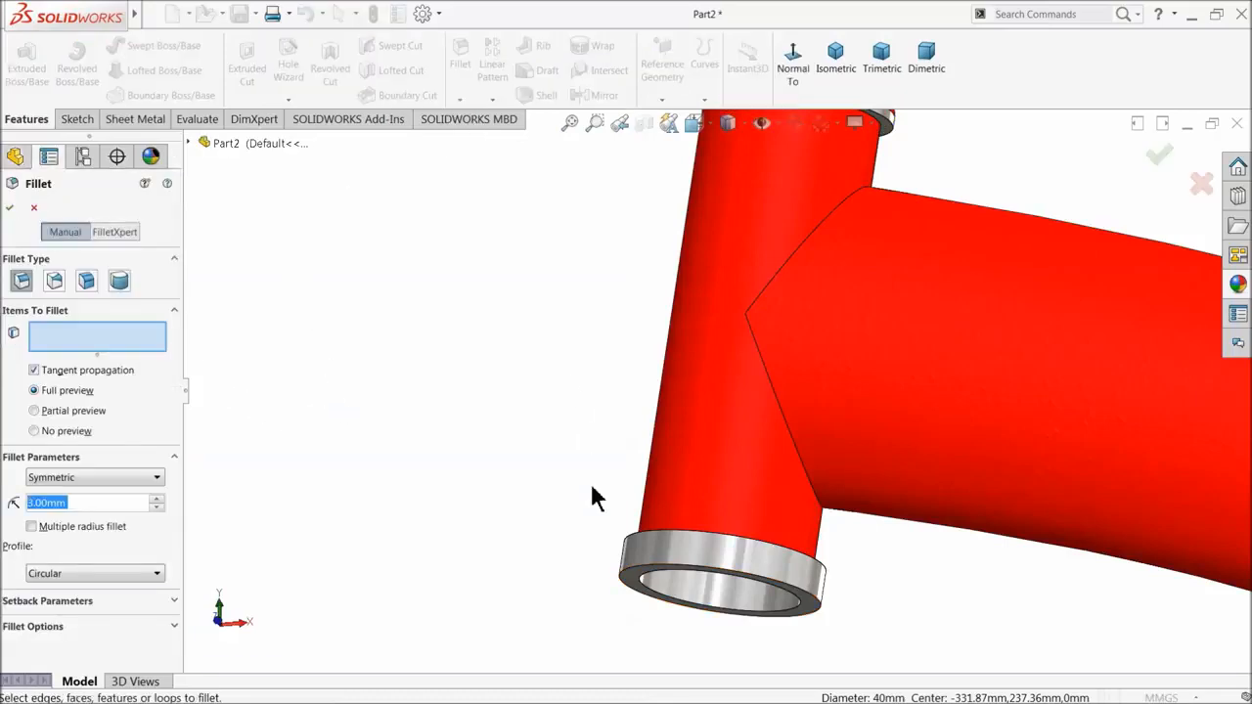
click(634, 577)
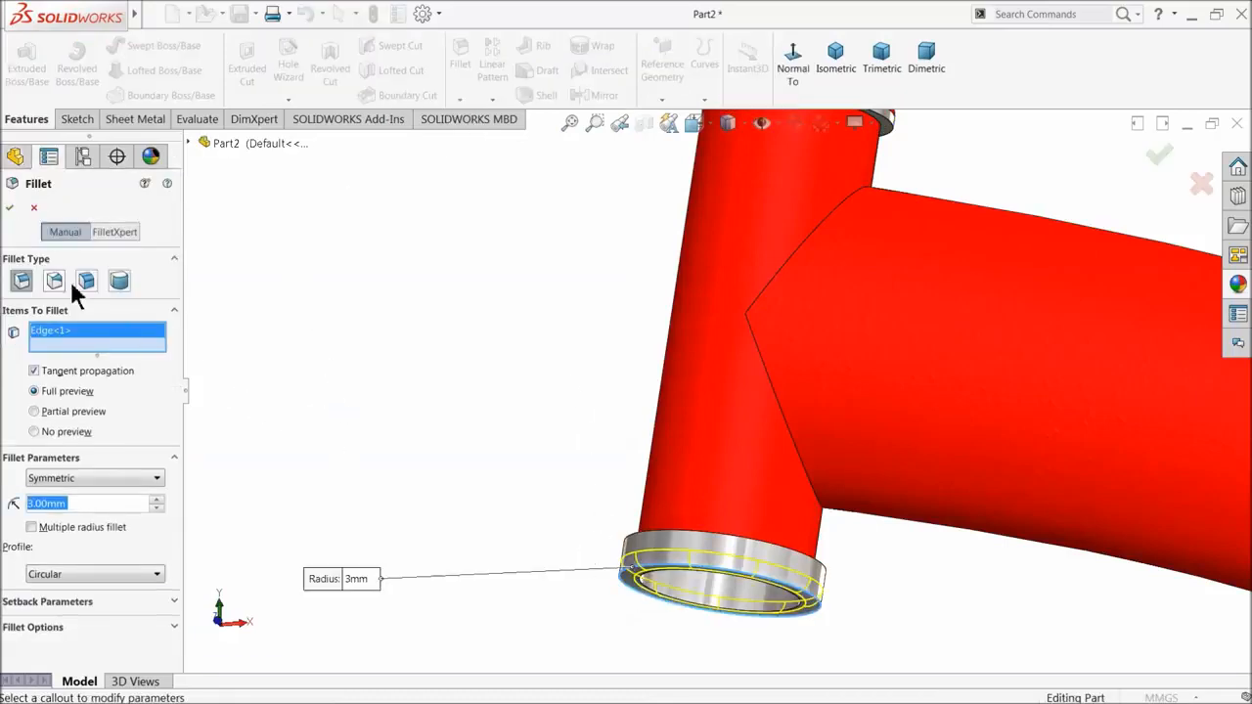
click(11, 212)
middle_drag(490, 349, 522, 428)
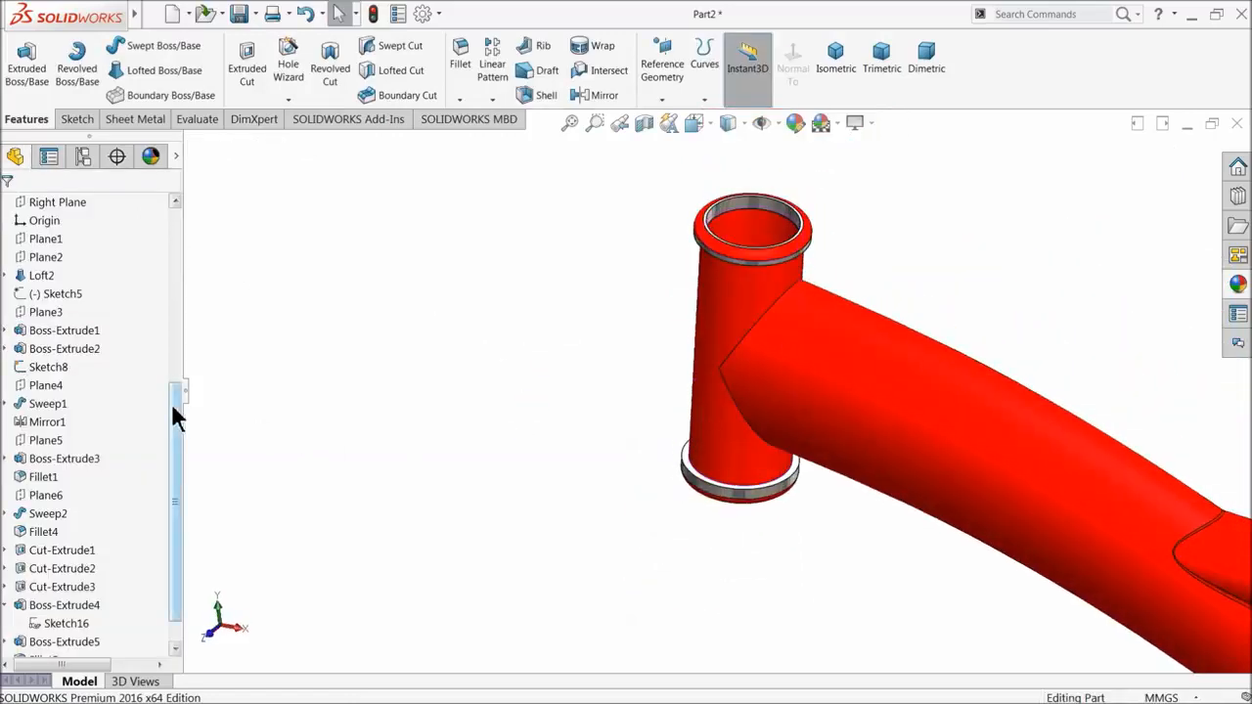
- Apply the brushed chromium appearance to the fillets on both the top and lower head tube collars
drag(172, 405, 179, 505)
ctrl+click(34, 627)
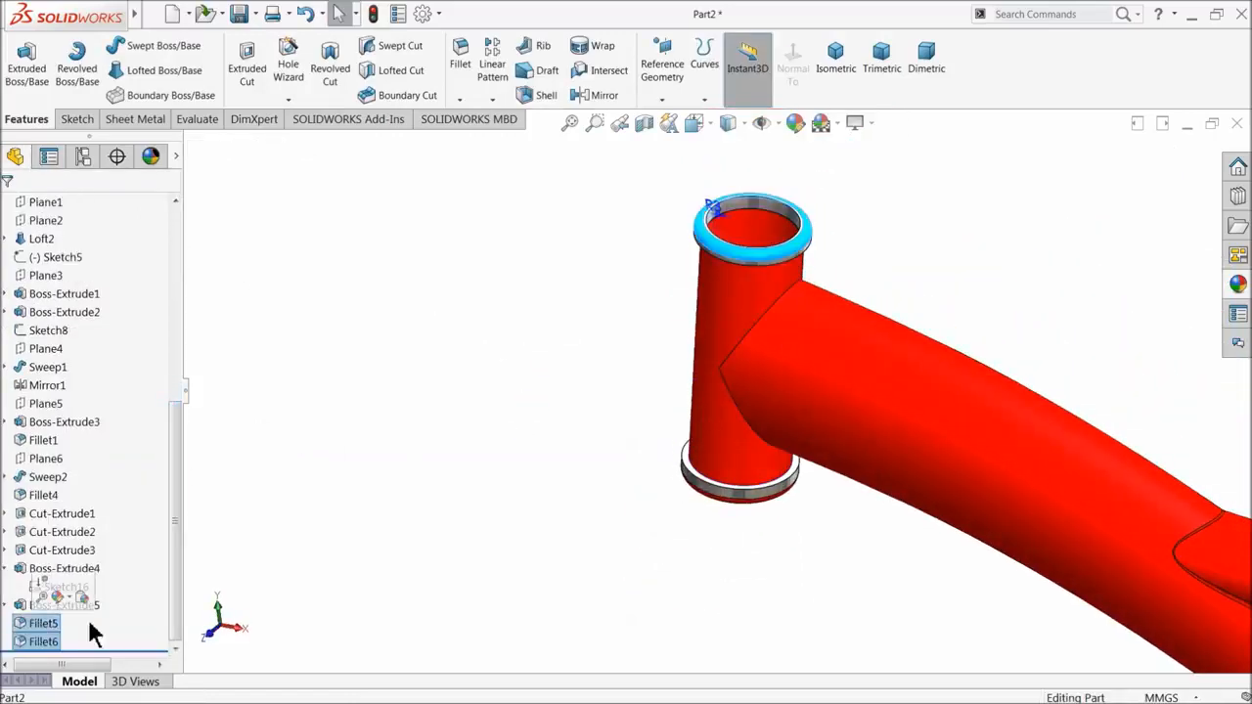
click(1237, 284)
double_click(1179, 407)
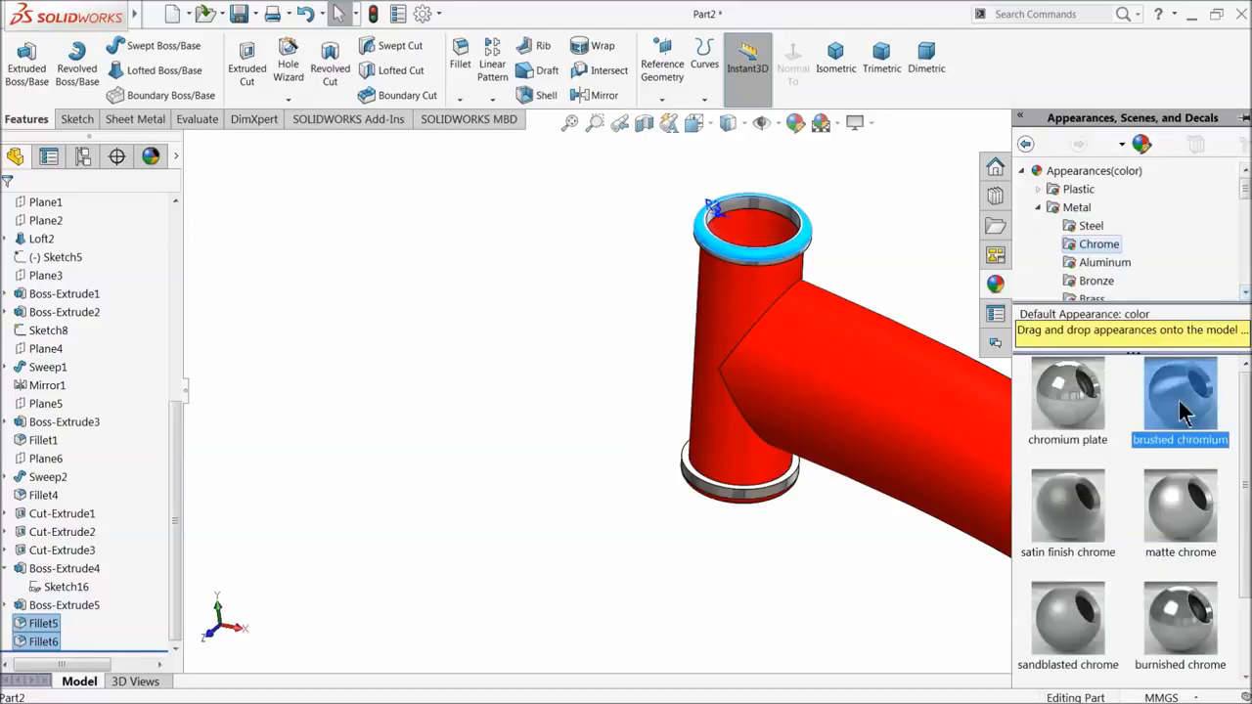
click(845, 256)
- Examine the whole frame and the rear triangle's lower tube bends
scroll(774, 274, up, 5)
scroll(782, 293, up, 5)
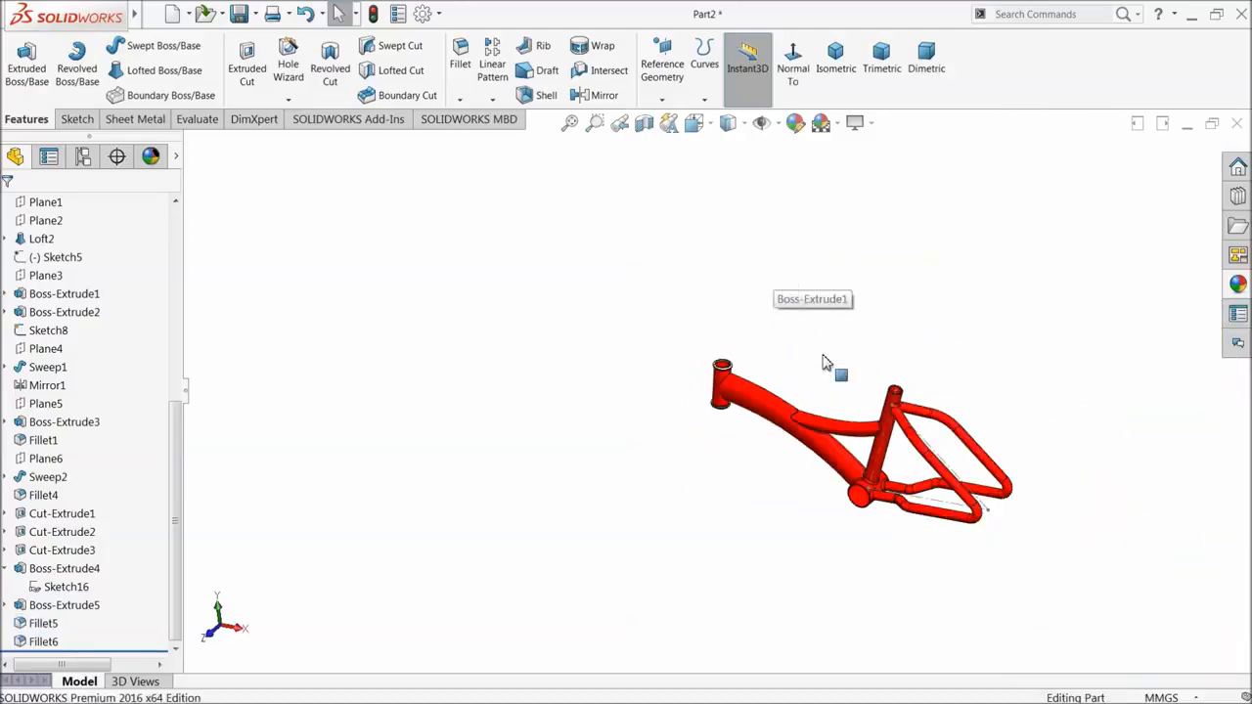
scroll(939, 465, down, 4)
scroll(827, 474, down, 2)
middle_drag(805, 481, 772, 452)
scroll(772, 452, down, 3)
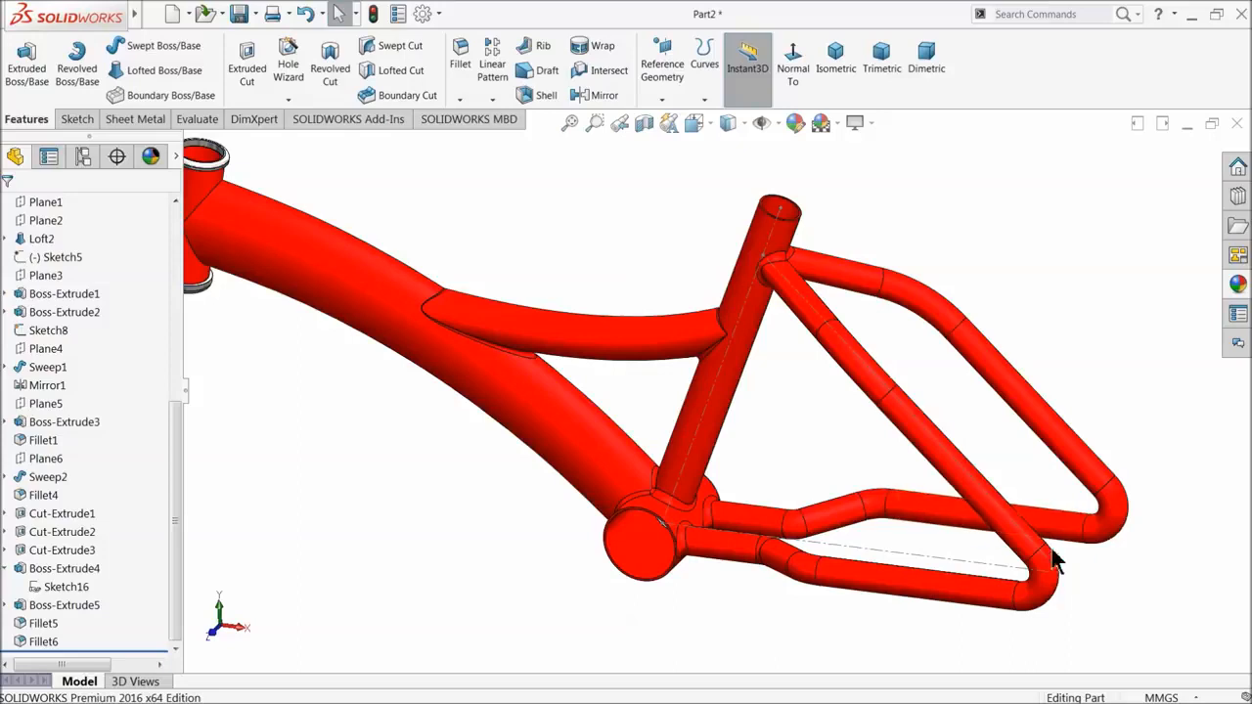
middle_drag(1020, 577, 991, 559)
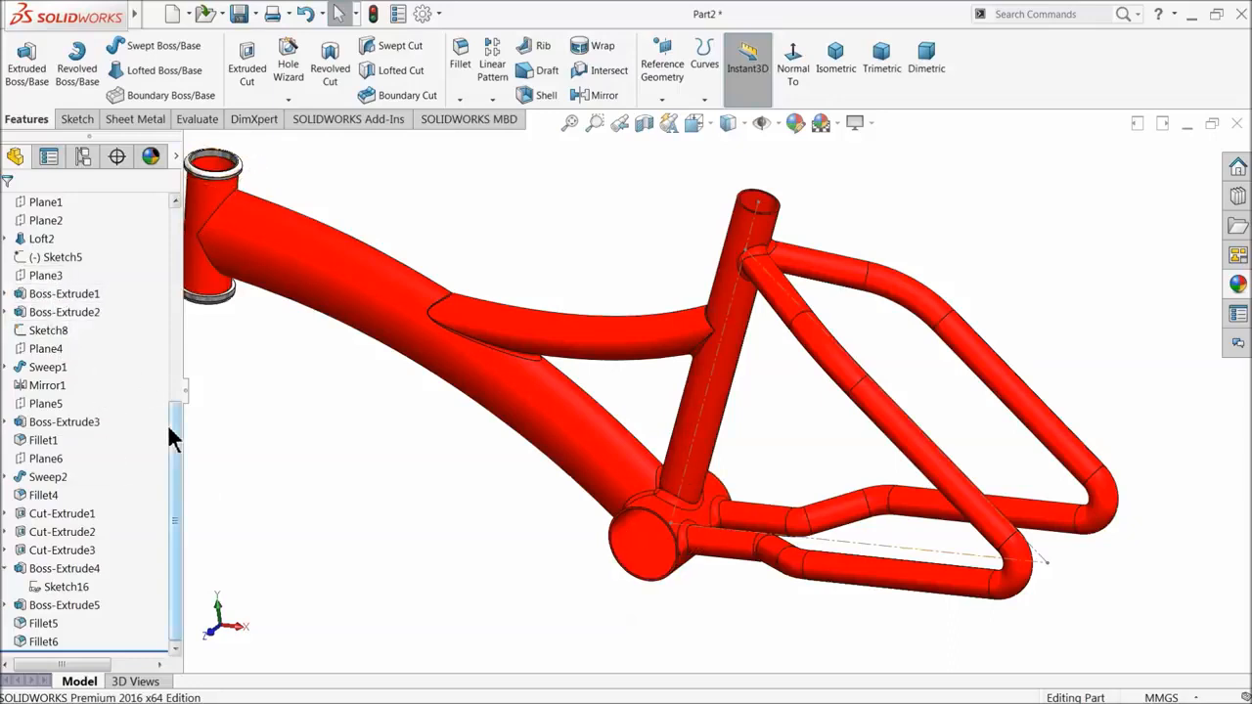
- Create a reference plane offset 46 mm from the Front Plane, on the side of the near rear stay
drag(172, 438, 179, 221)
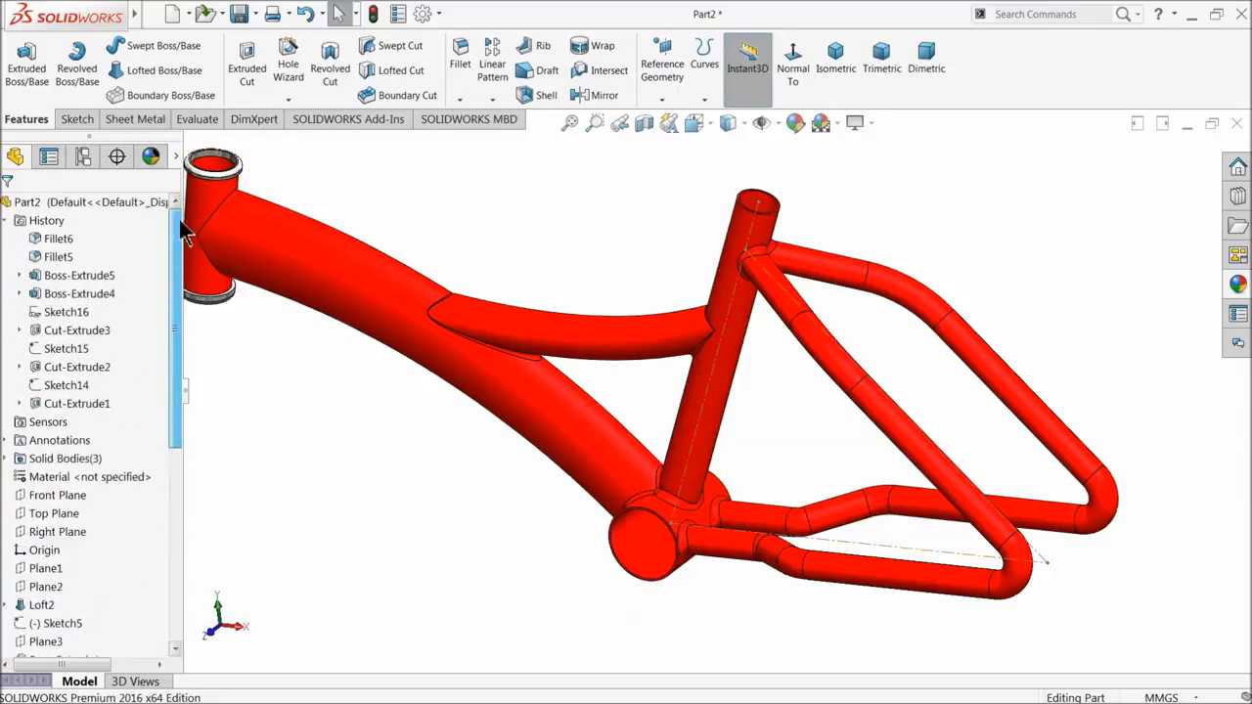
click(5, 222)
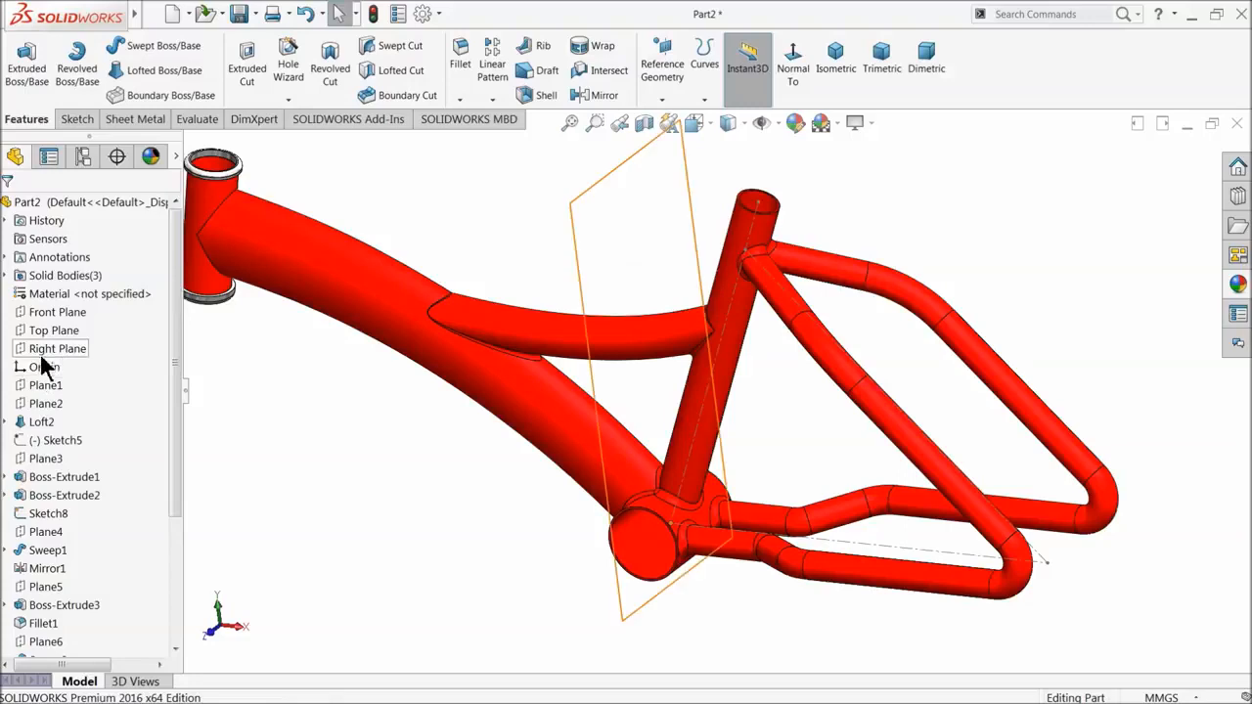
click(55, 311)
click(664, 102)
click(671, 117)
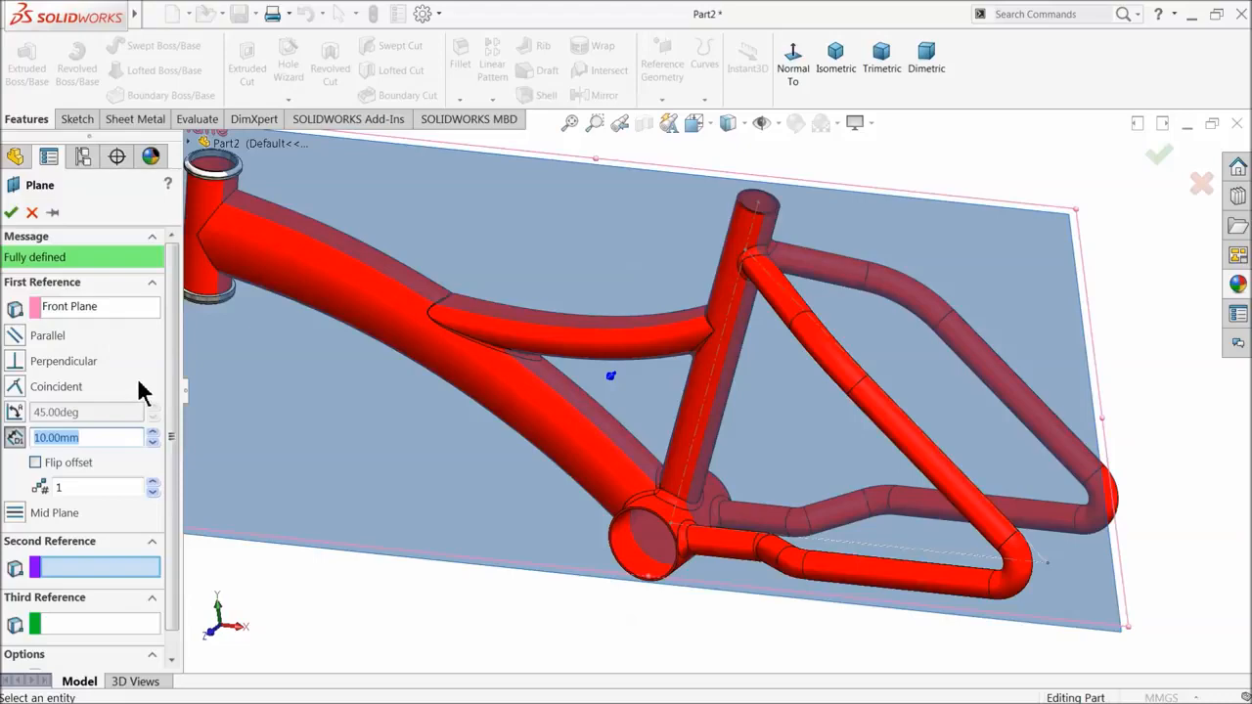
middle_drag(427, 593, 452, 476)
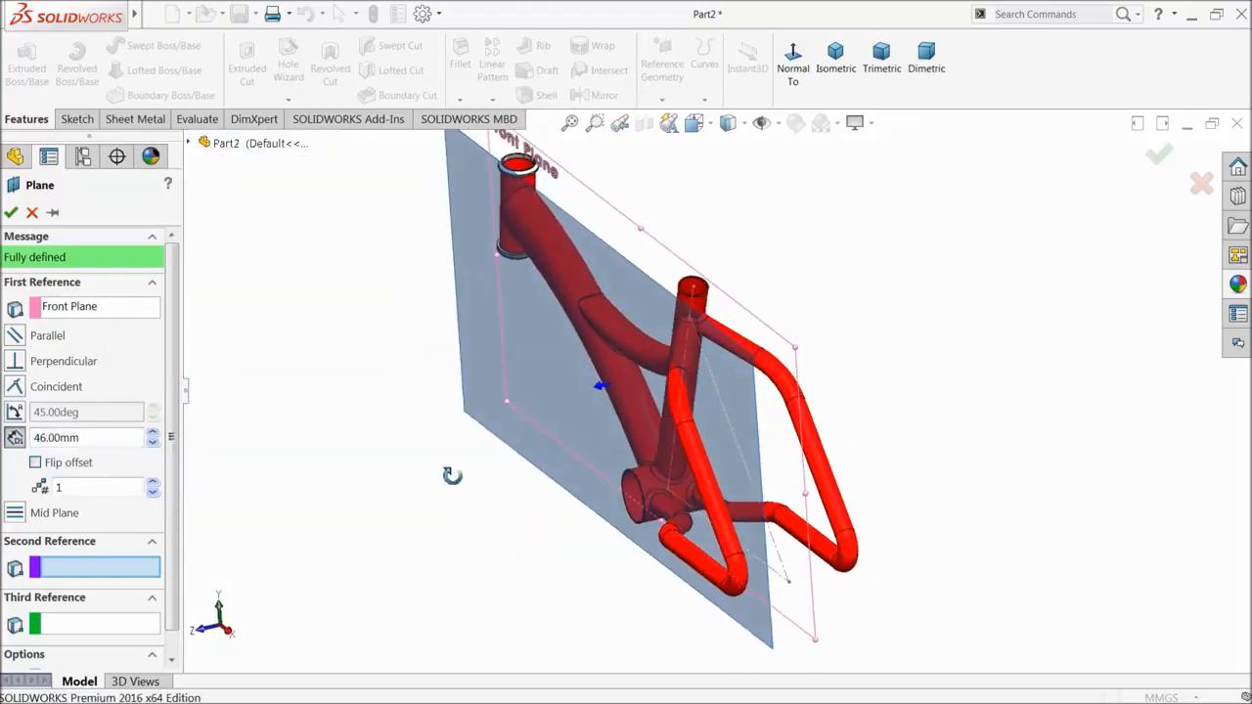
scroll(649, 525, up, 3)
scroll(749, 447, down, 8)
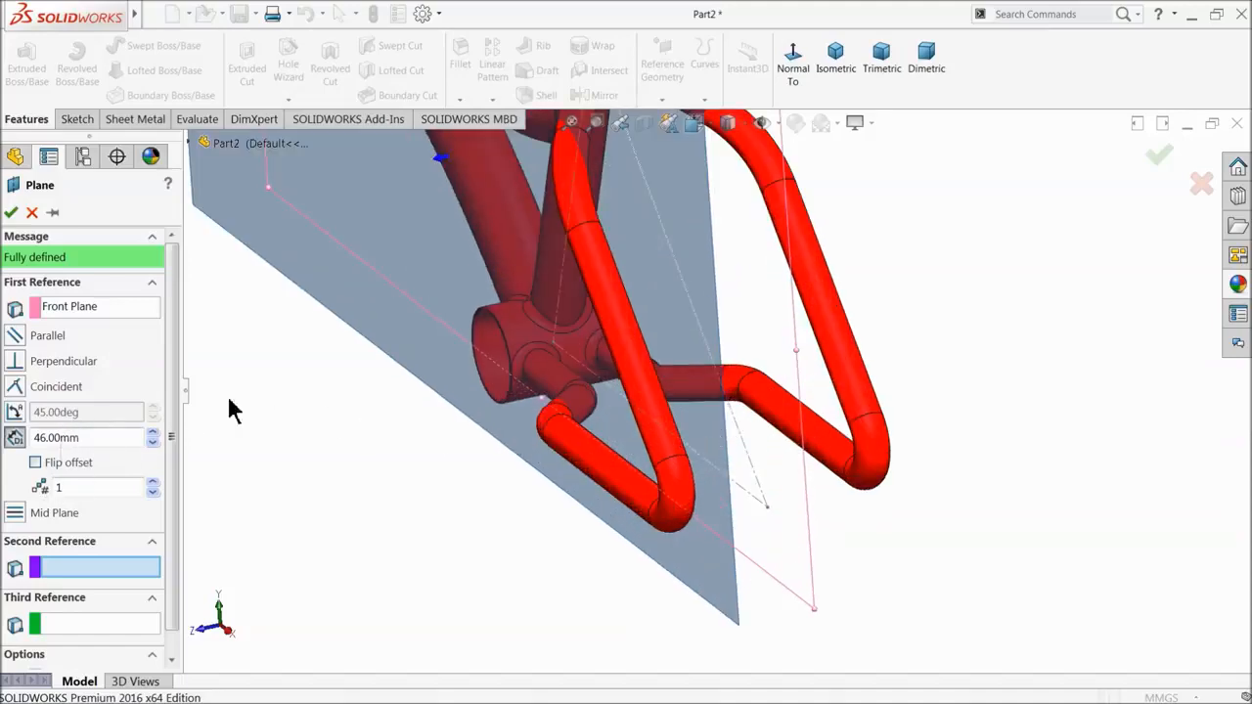
click(11, 213)
- Start a sketch on the new offset plane and orient the view normal to it
middle_drag(420, 480, 483, 520)
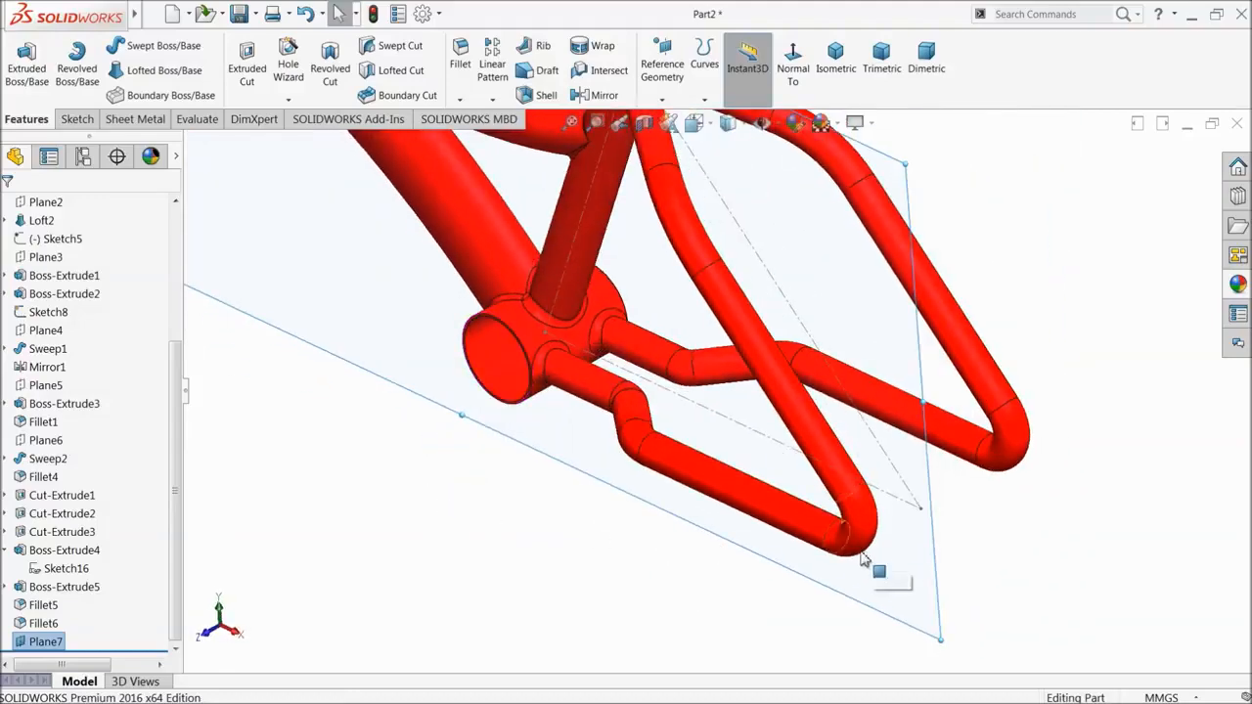
scroll(685, 467, up, 6)
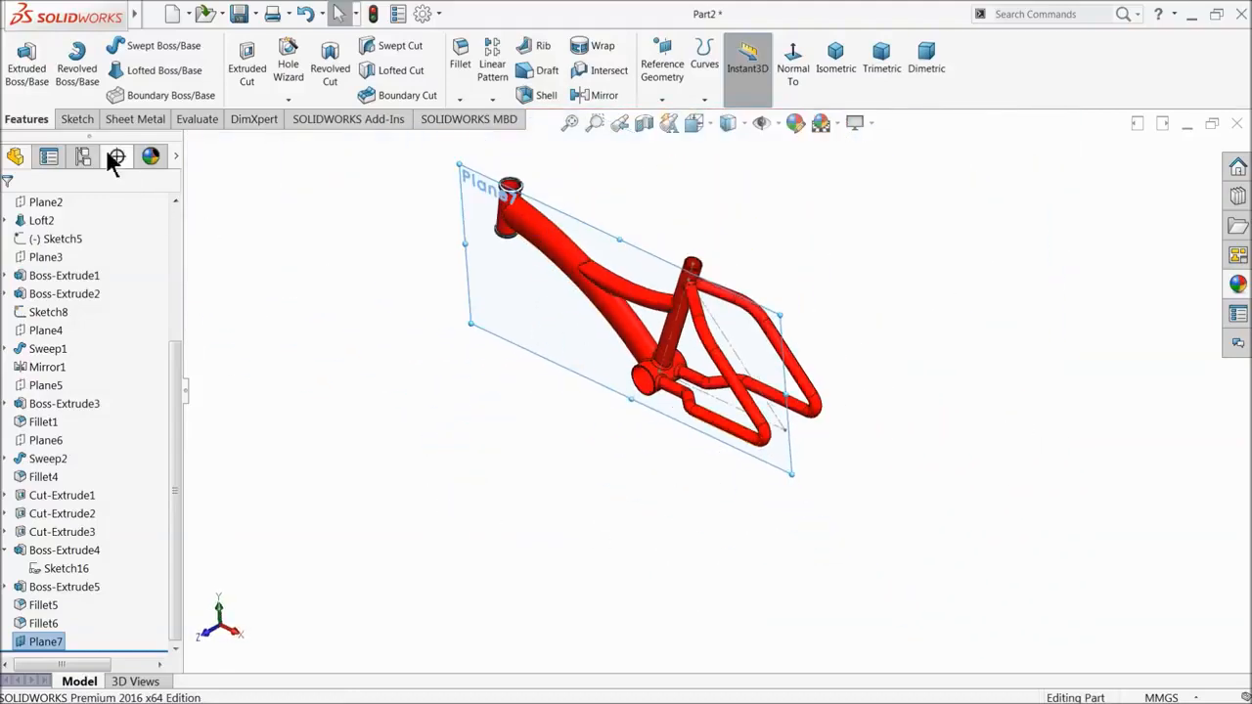
click(77, 119)
click(19, 61)
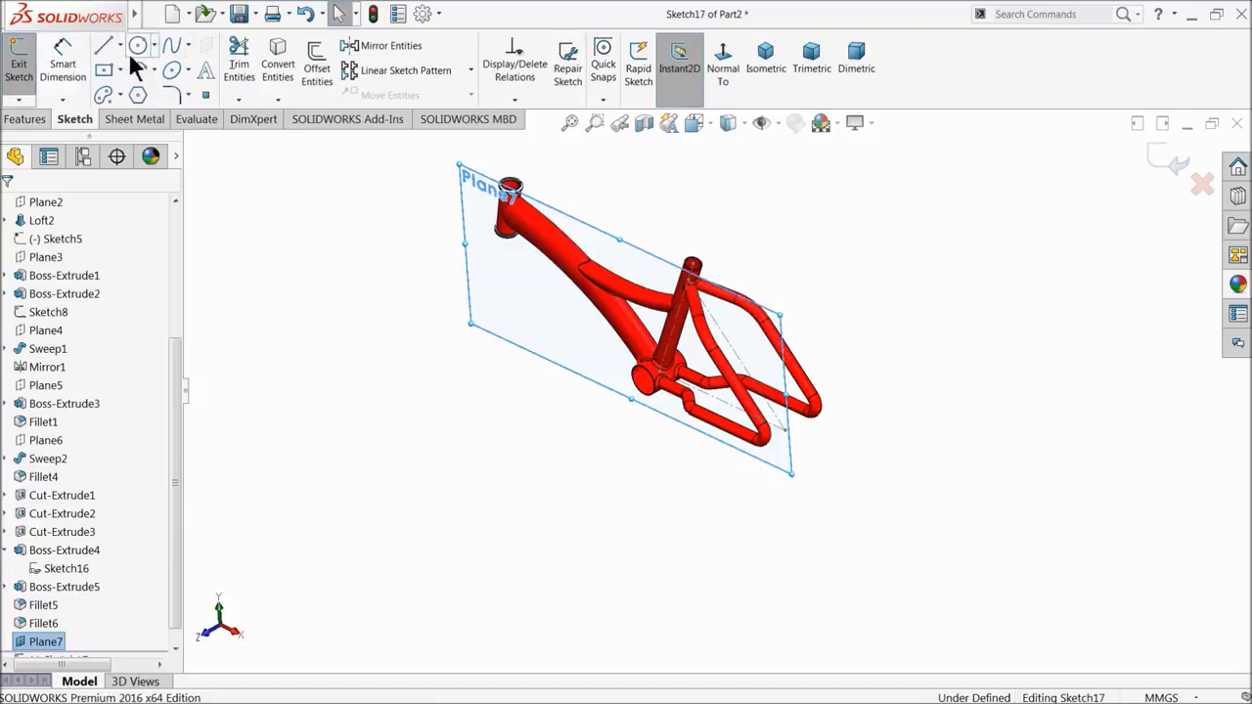
click(728, 86)
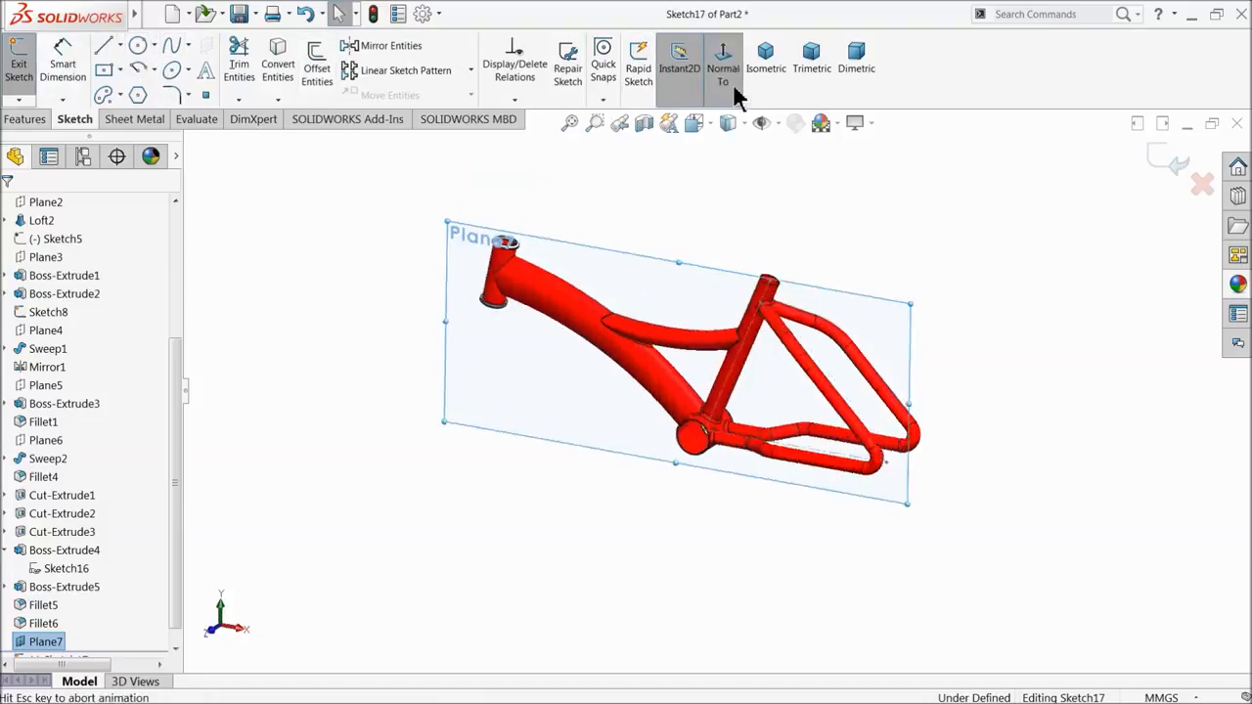
- Sketch a closed dropout outline with straight lines at the rear tube bend, about 60 mm along the bottom, with a rectangular notch in its outer side
click(105, 49)
scroll(978, 470, down, 5)
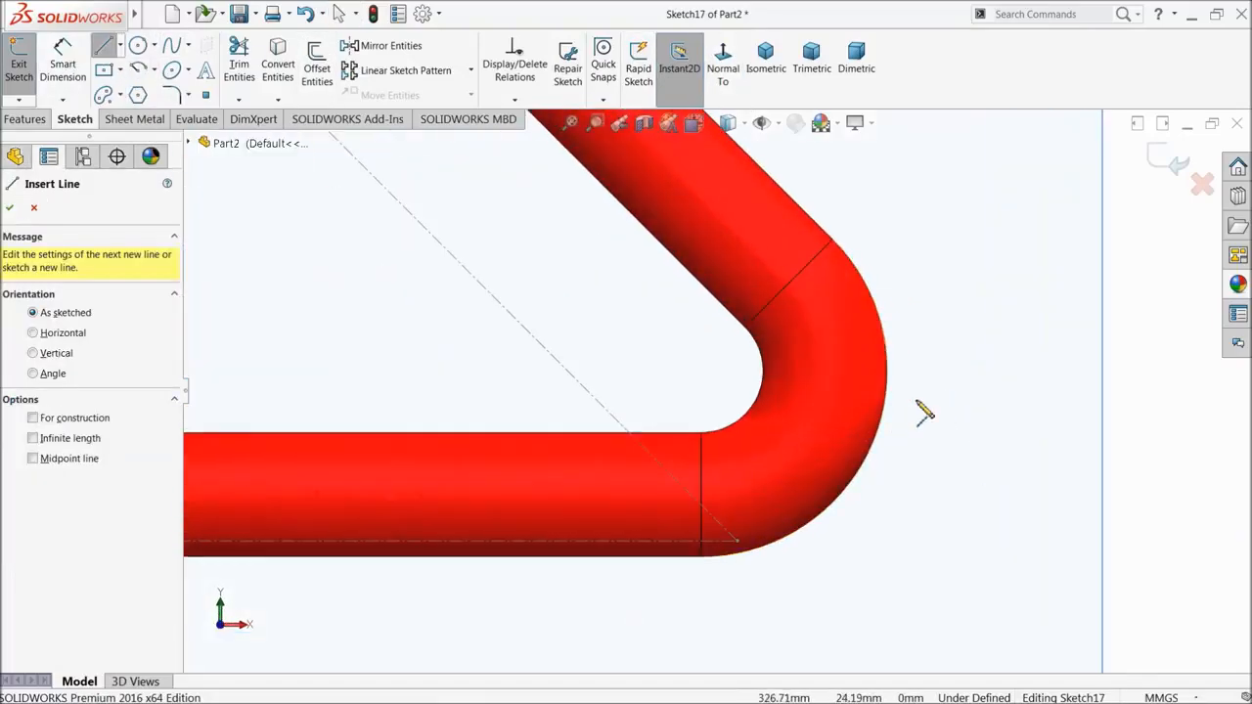
click(830, 258)
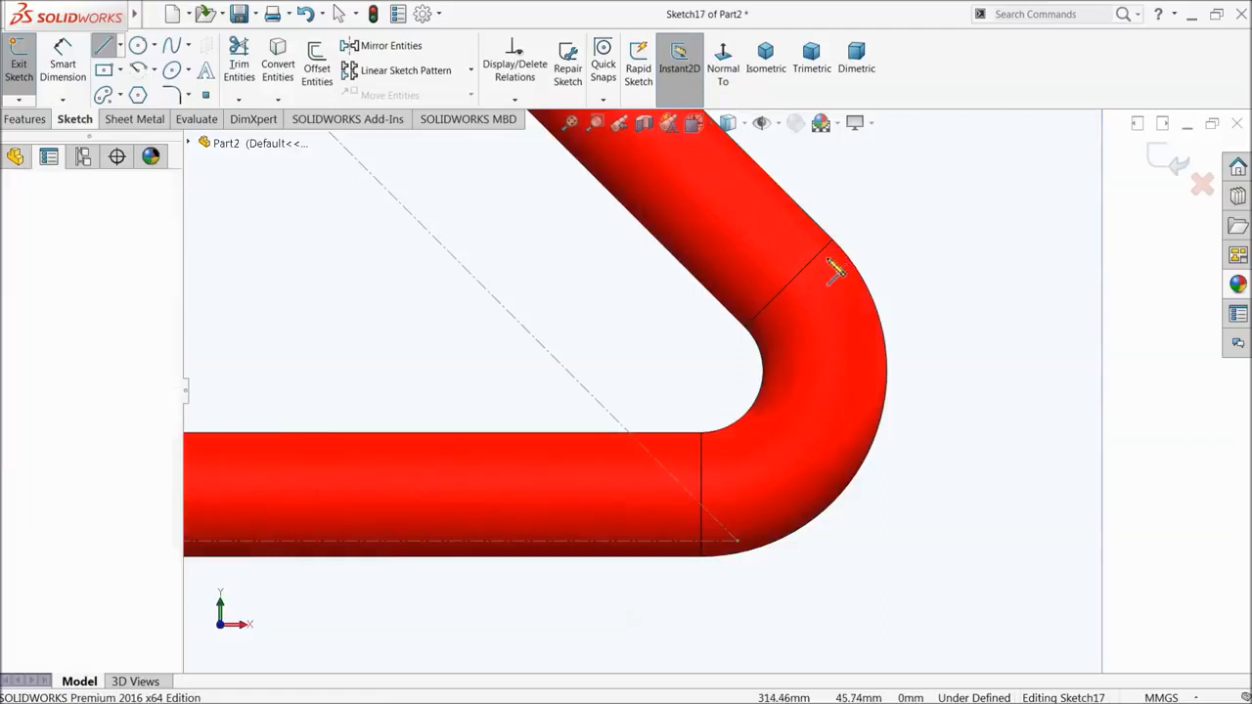
click(753, 555)
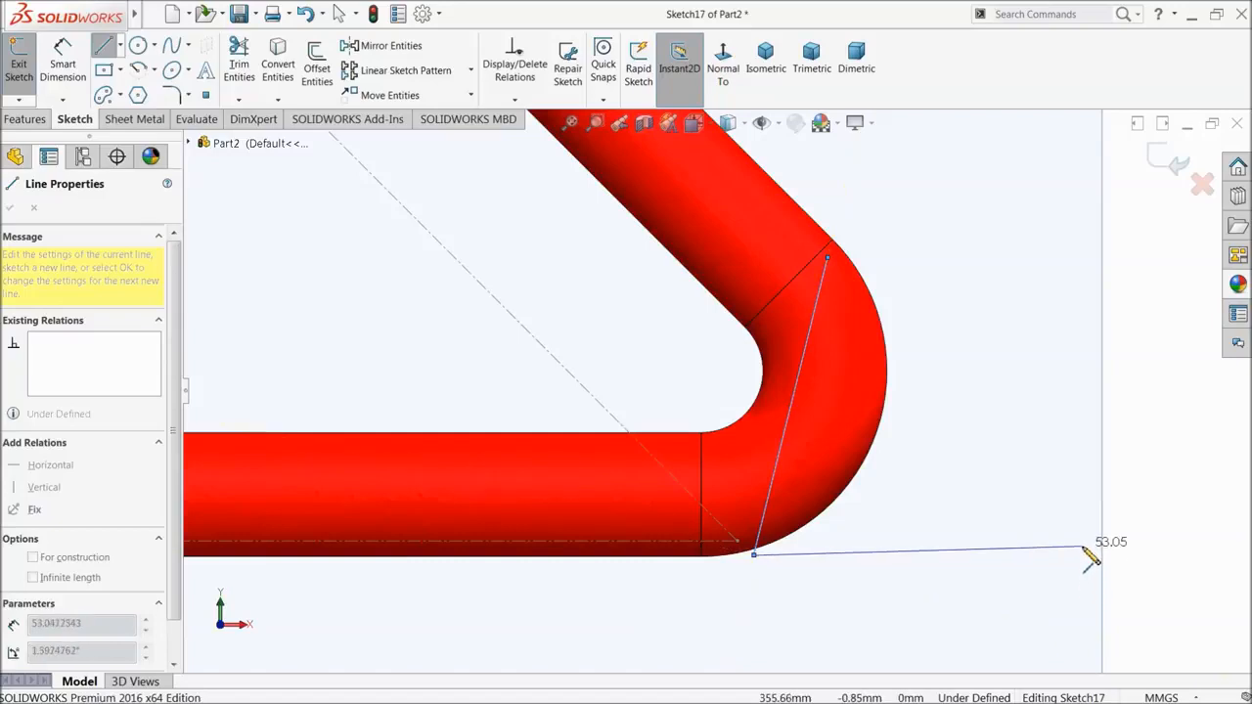
click(1129, 559)
click(1129, 492)
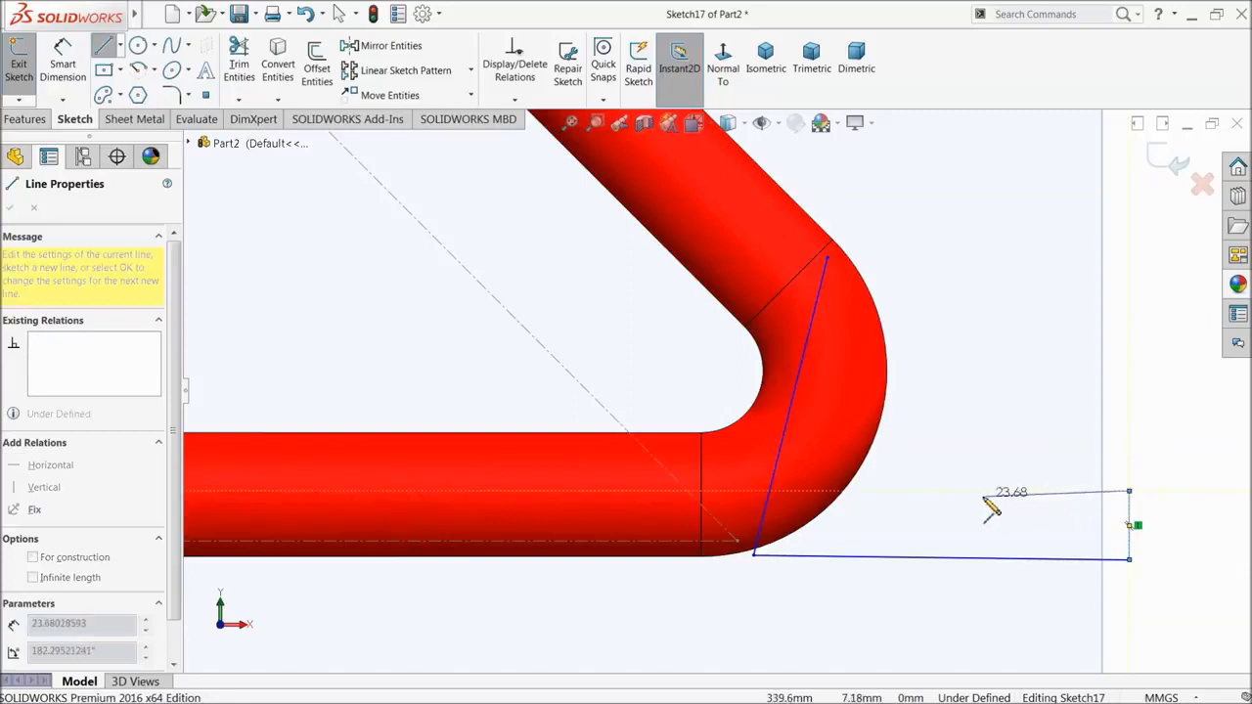
click(941, 492)
click(941, 425)
click(1129, 425)
click(1129, 353)
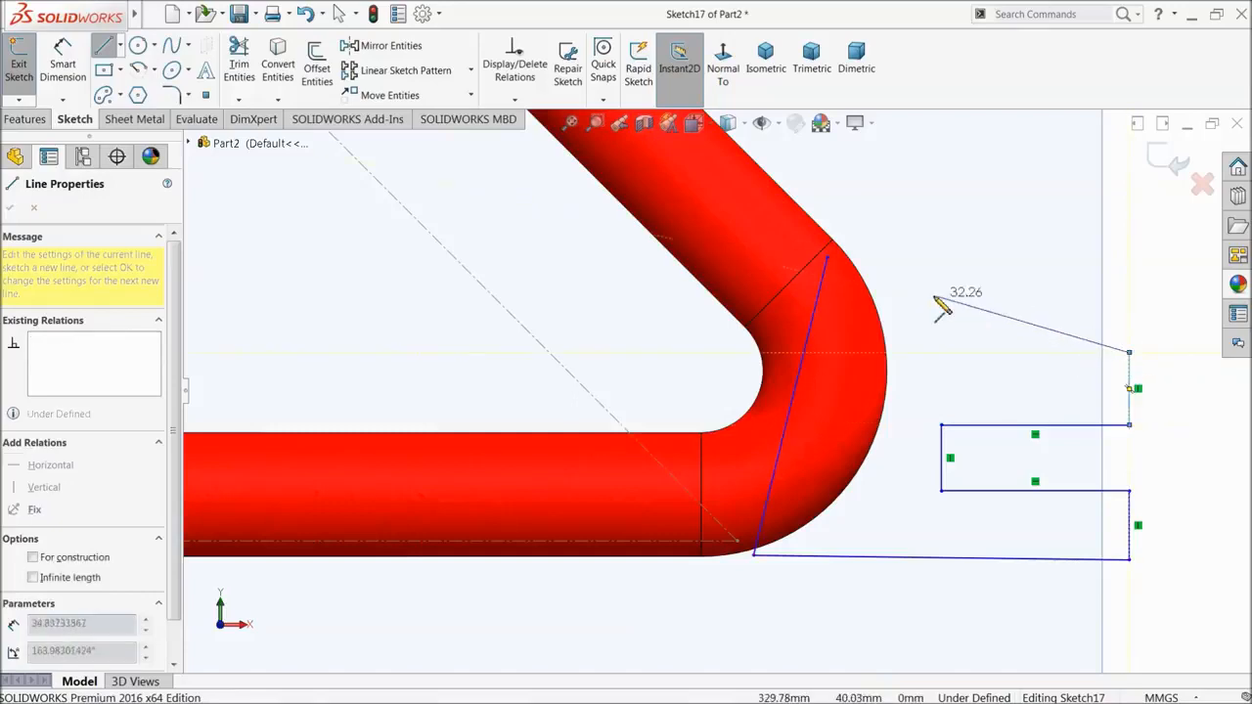
double_click(826, 259)
right_click(908, 230)
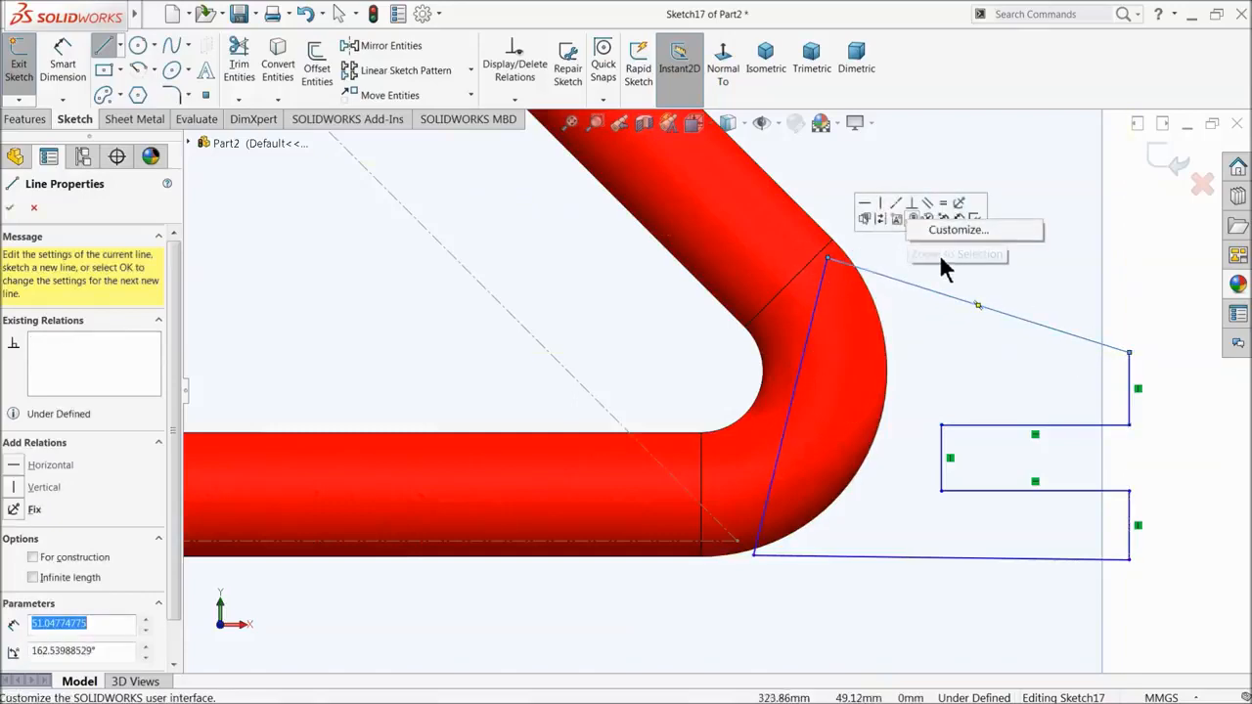
right_click(1129, 254)
click(1144, 253)
- Move the outline's upper corner onto the seam endpoint at the tube bend and adjust its lower corner near the bend's outer edge
click(829, 259)
drag(828, 259, 838, 246)
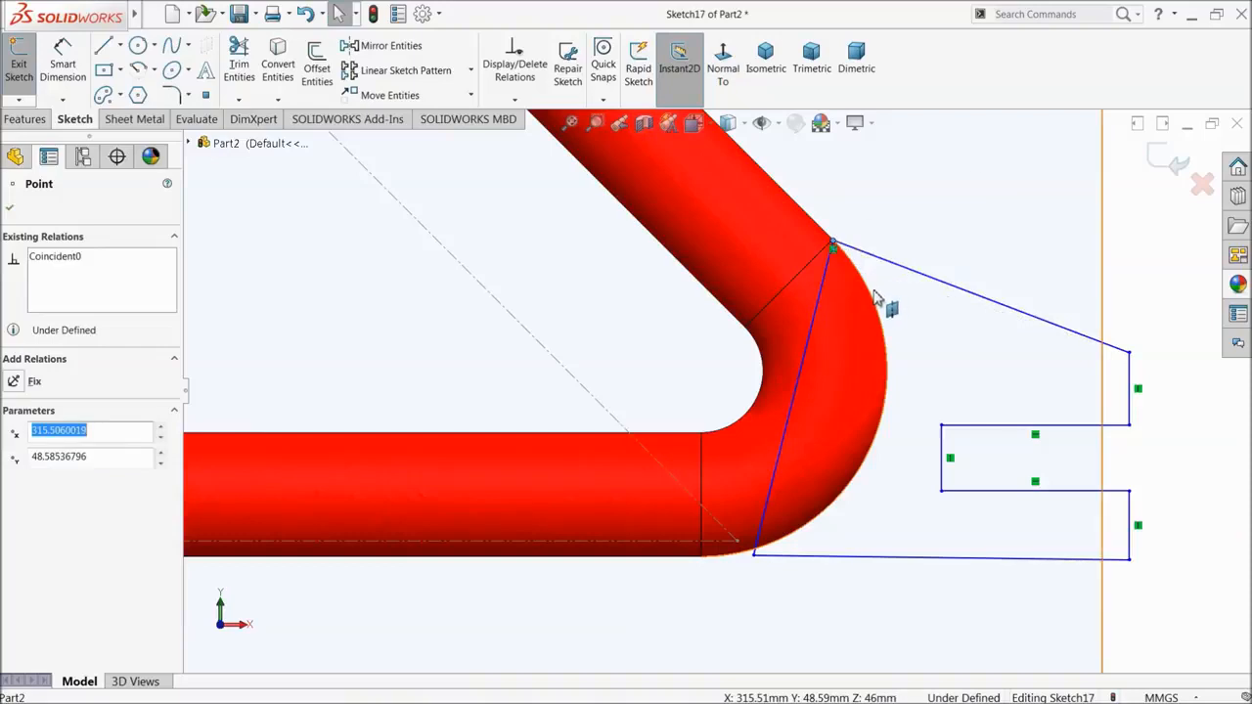
scroll(773, 509, down, 2)
scroll(777, 551, up, 2)
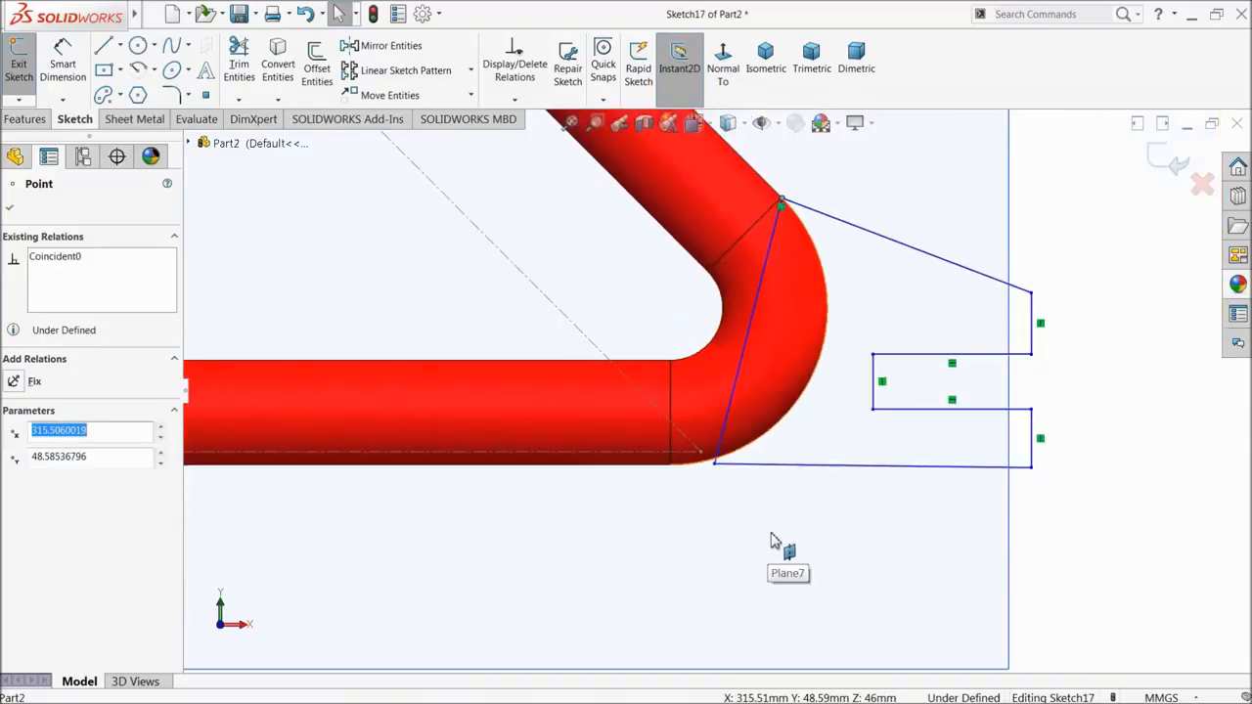
scroll(870, 480, down, 1)
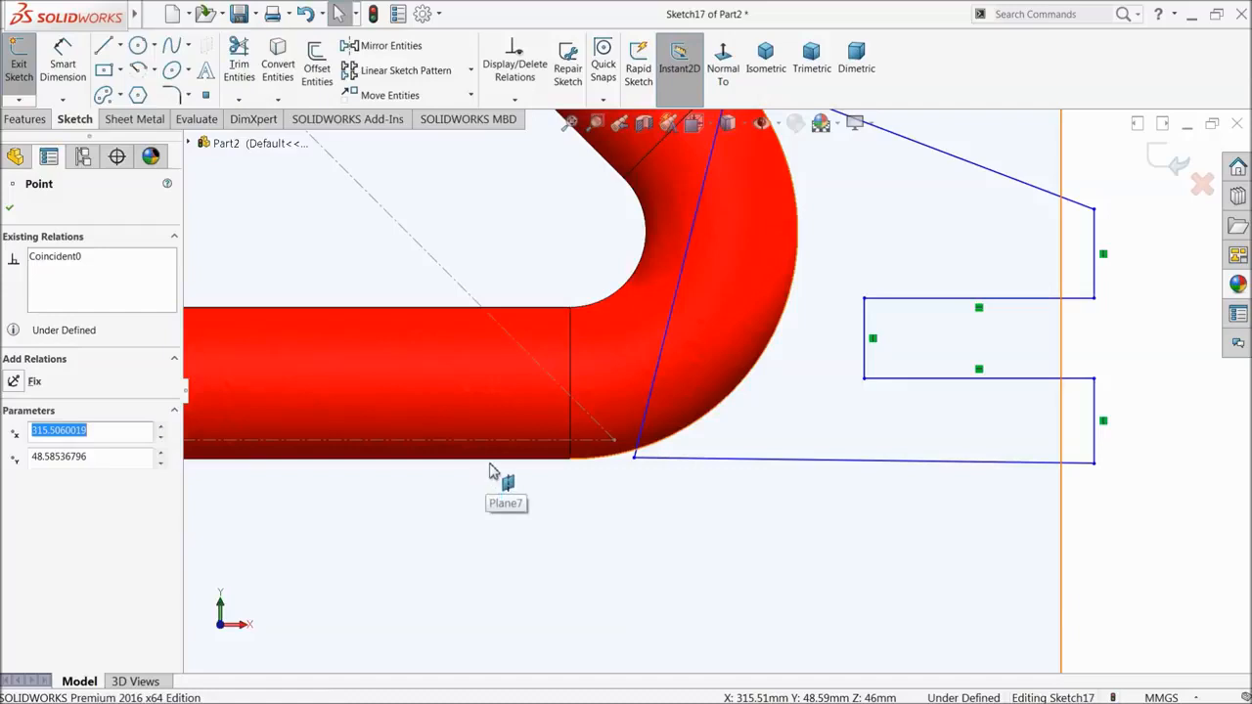
scroll(634, 457, down, 3)
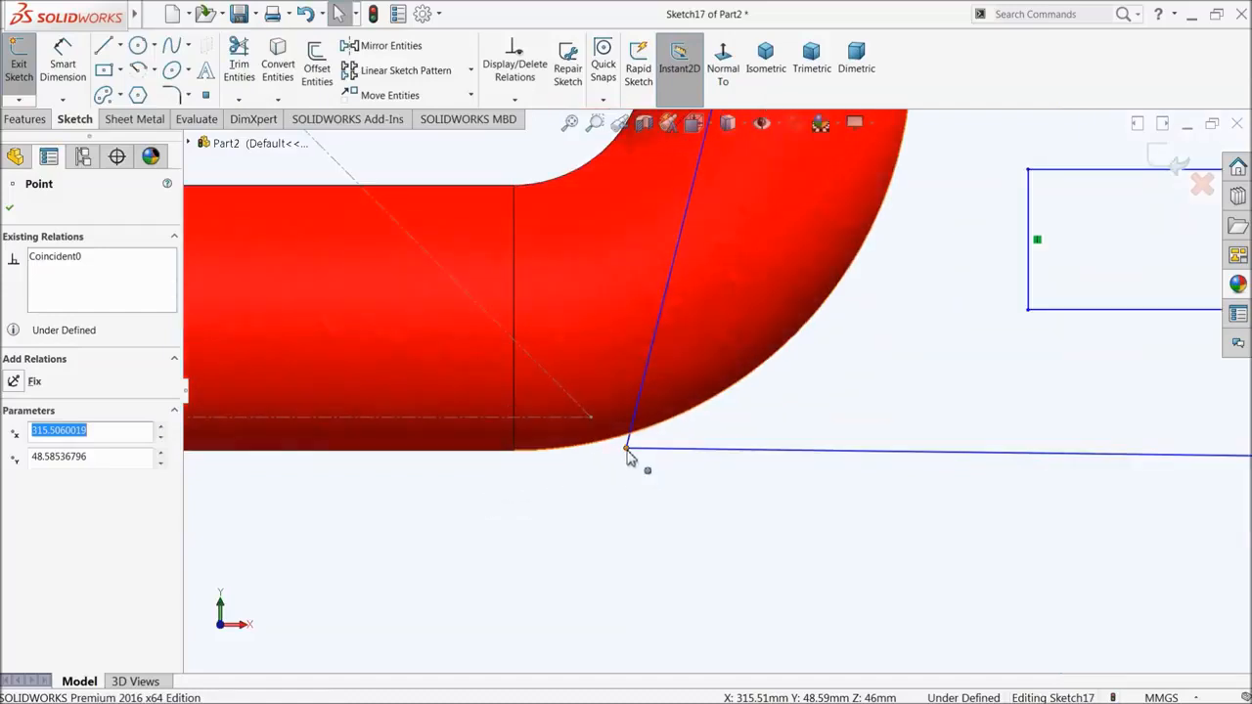
click(627, 449)
drag(629, 445, 649, 456)
scroll(710, 470, up, 3)
- Make the outline's bottom edge horizontal and the two outer vertical edges above and below the notch collinear
click(861, 421)
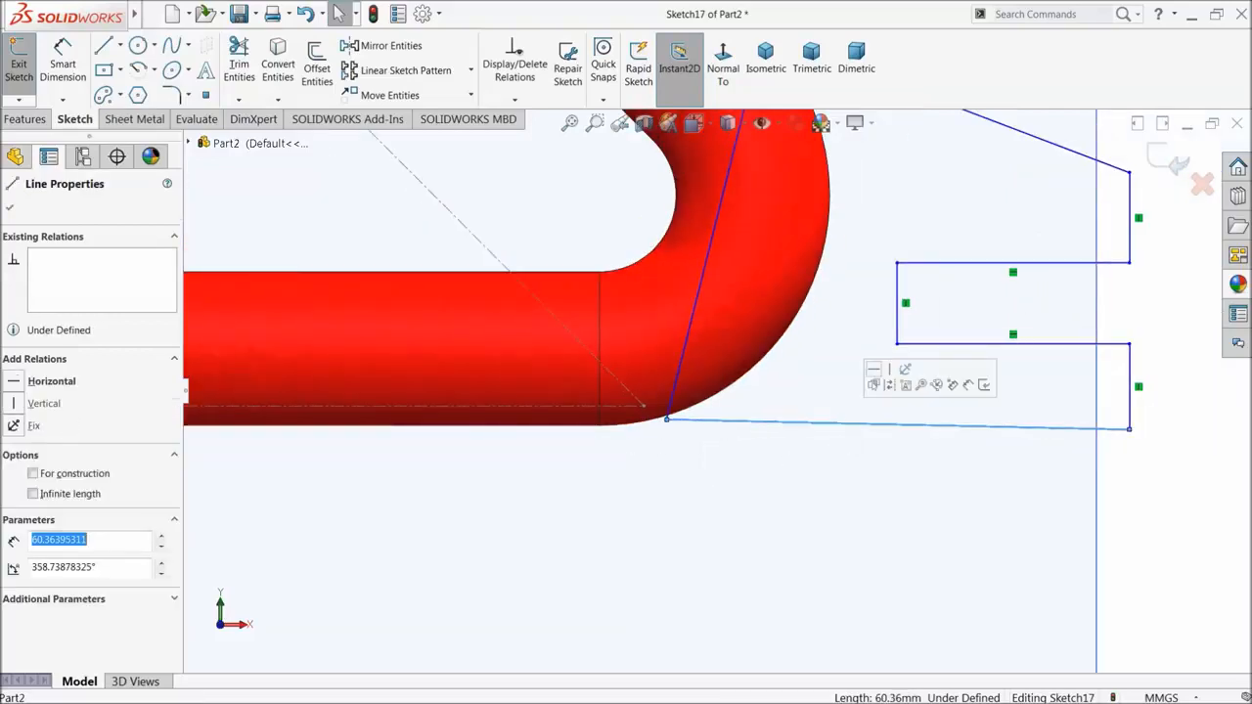
click(1123, 469)
click(1132, 237)
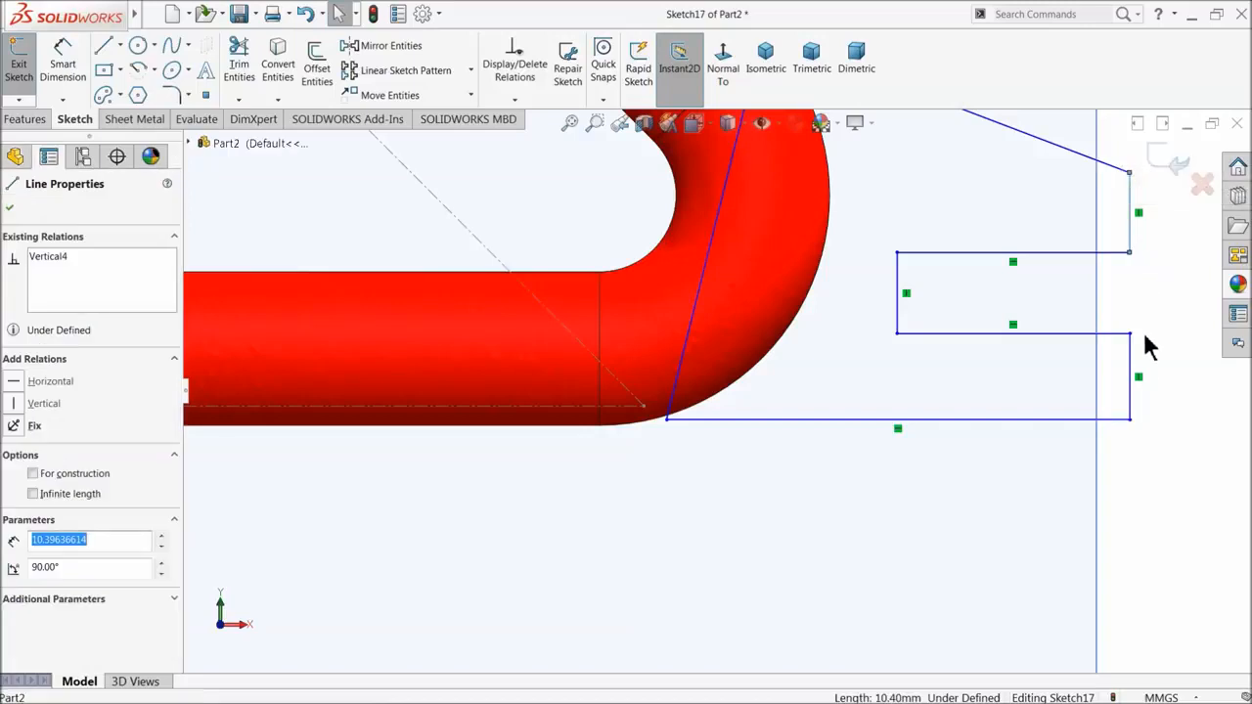
ctrl+click(1134, 367)
click(1143, 313)
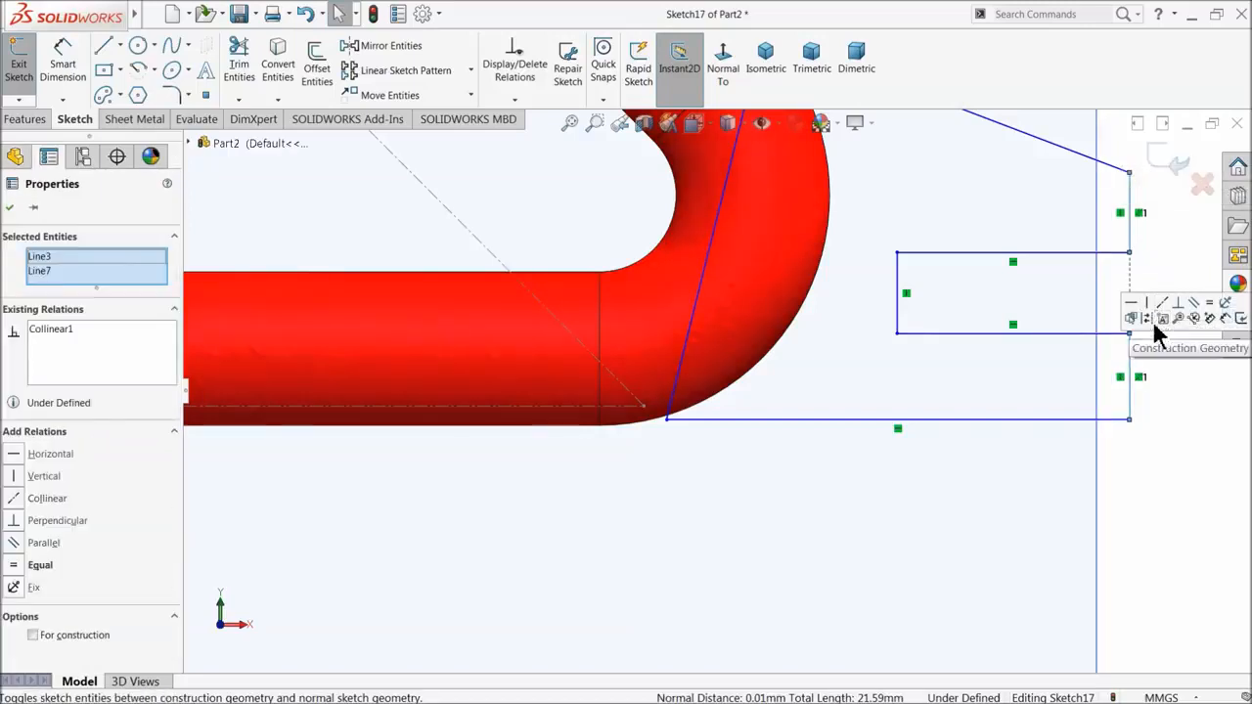
- Shorten the notch to a depth of about 29 mm and dimension the outer vertical edge below it to 10 mm
click(1150, 473)
mouse_move(897, 335)
mouse_down()
mouse_move(921, 340)
mouse_move(905, 335)
mouse_up()
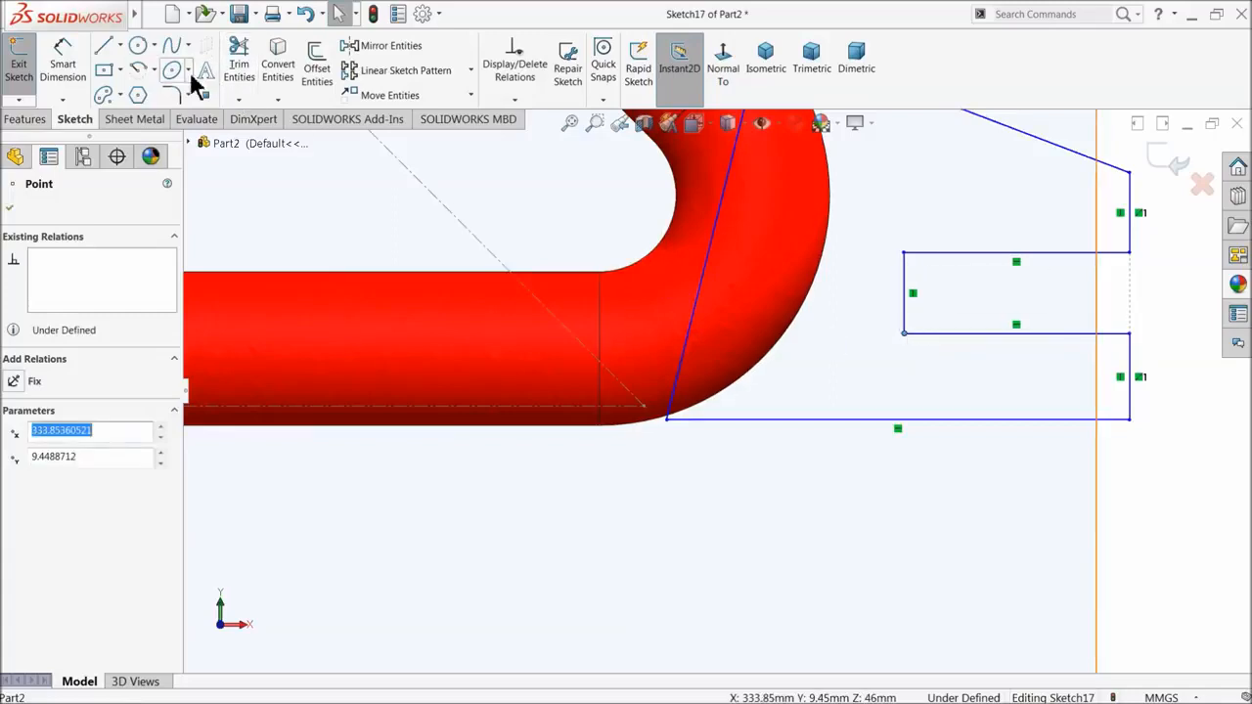
click(64, 70)
click(1130, 370)
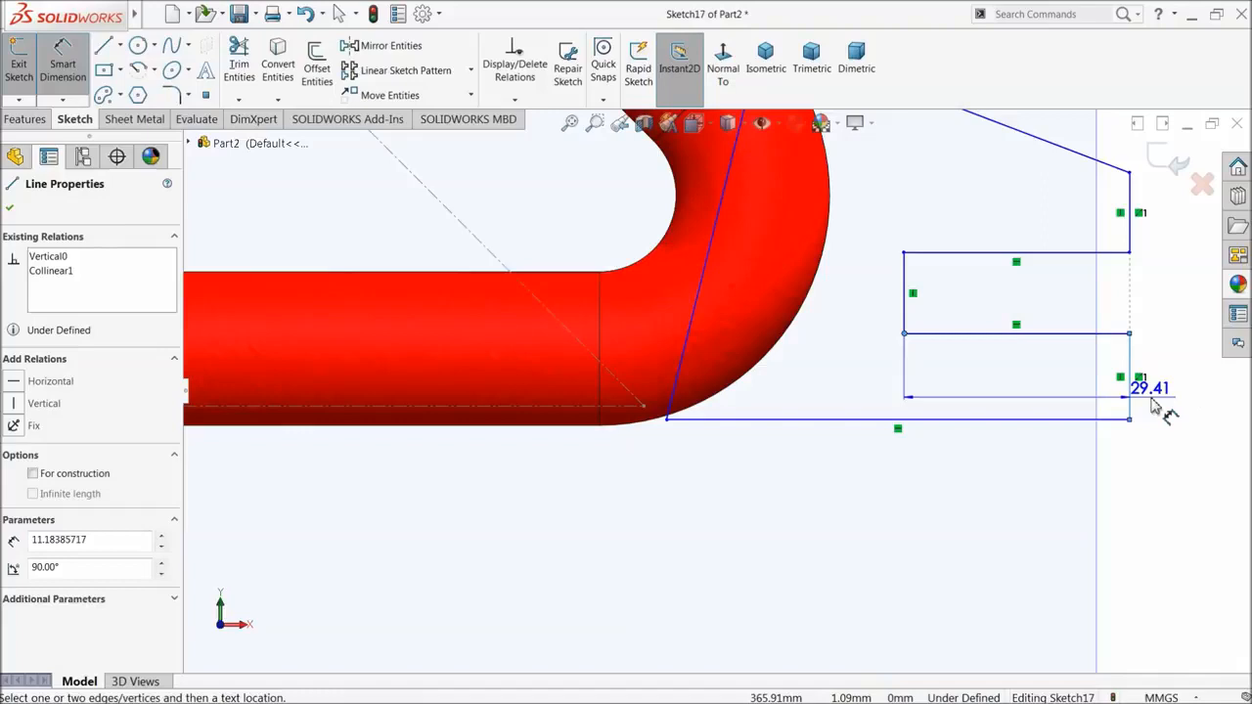
key(Escape)
click(1132, 374)
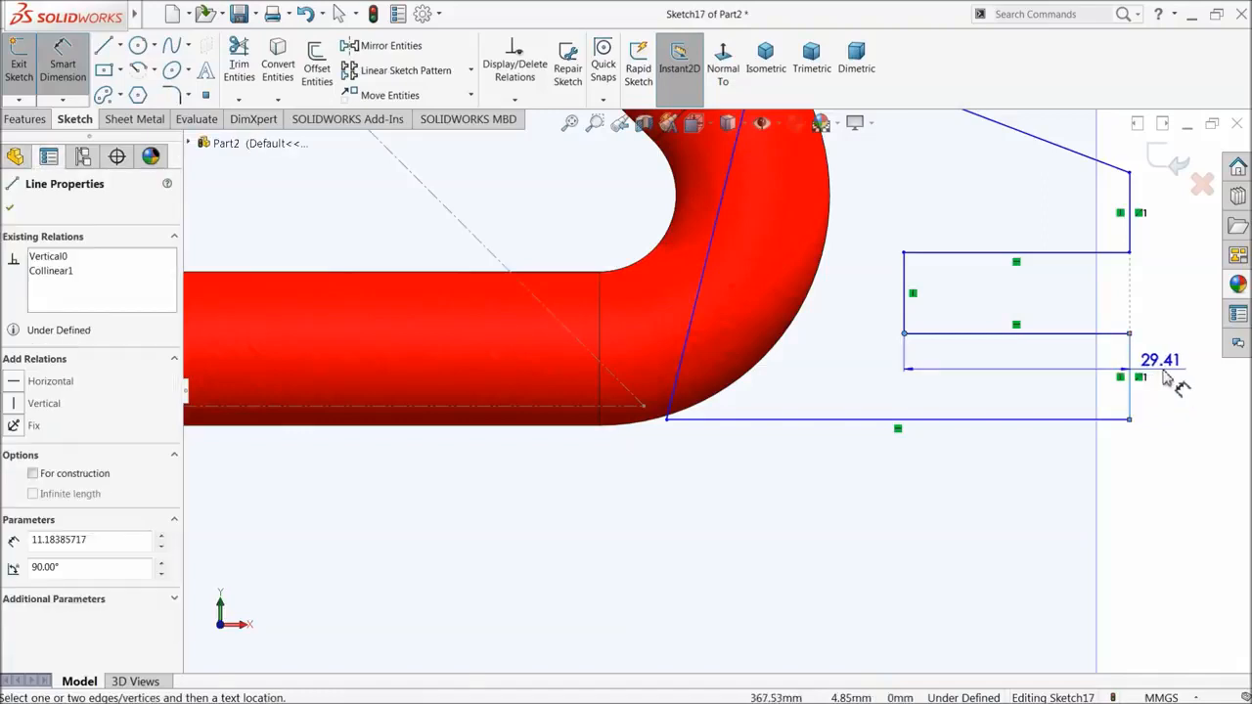
key(Escape)
click(1134, 377)
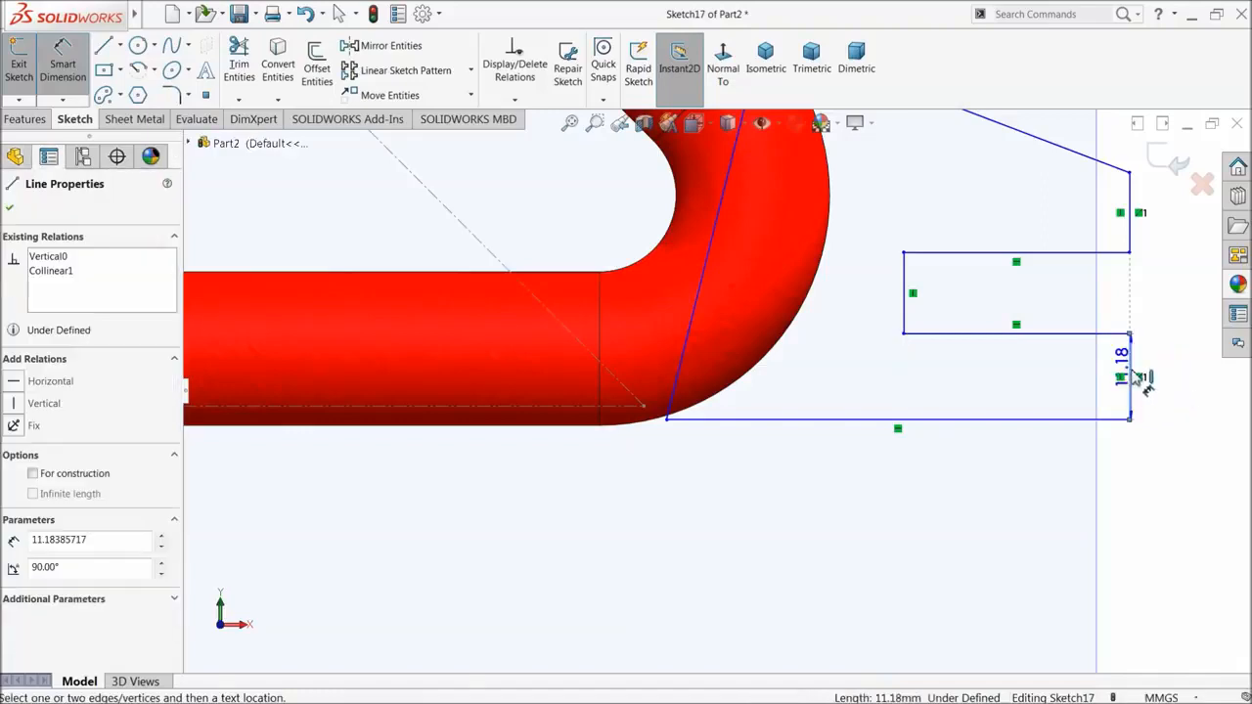
click(1167, 389)
text(10)
key(Return)
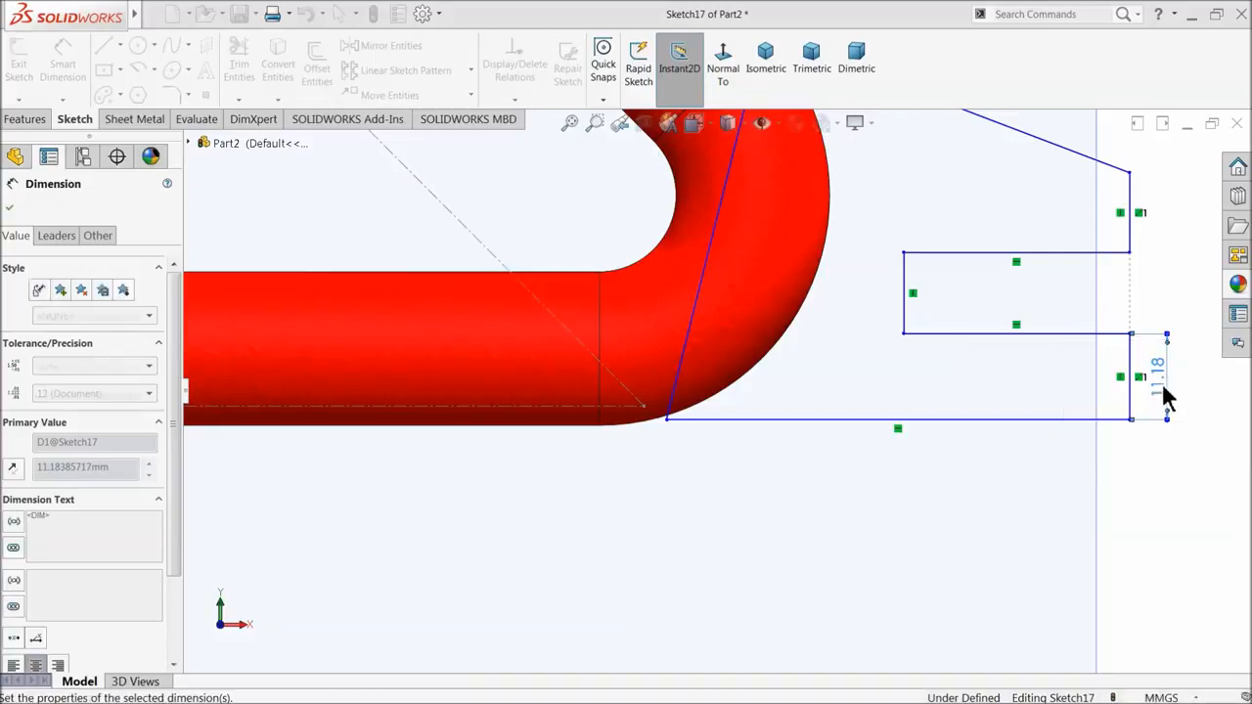
- Dimension the notch height between its two horizontal edges to 10 mm
scroll(1125, 386, down, 3)
click(841, 318)
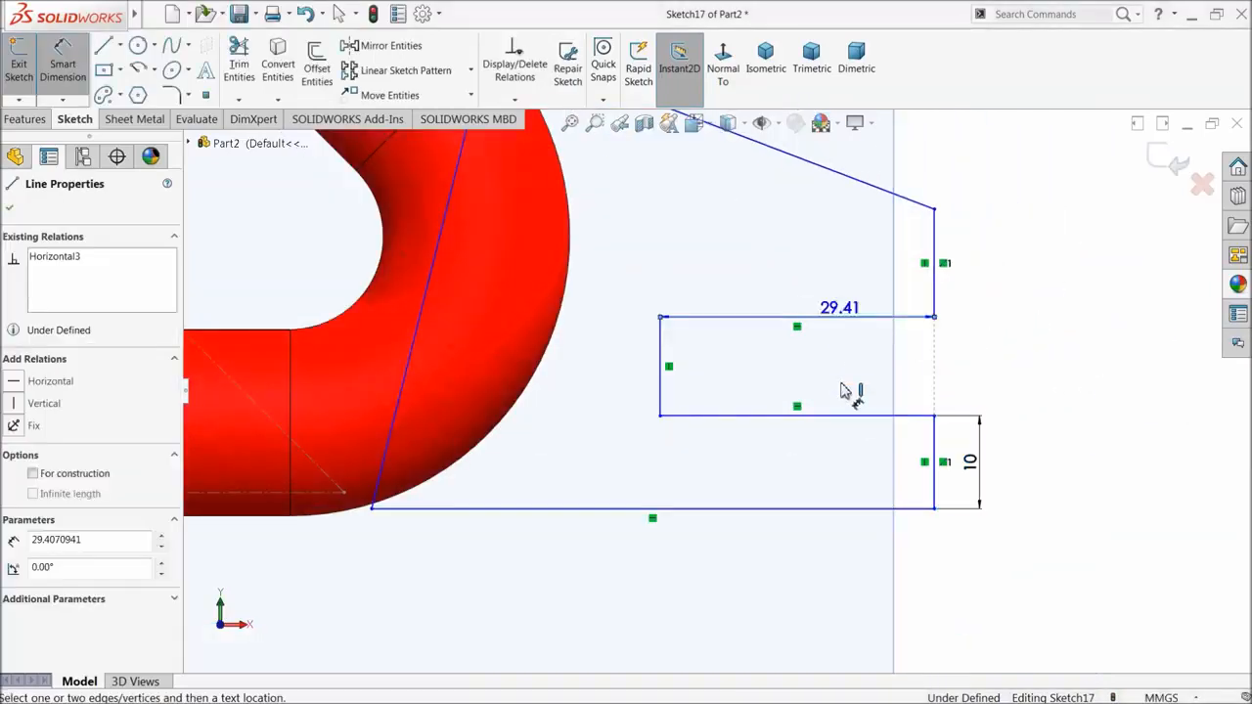
click(857, 415)
click(985, 377)
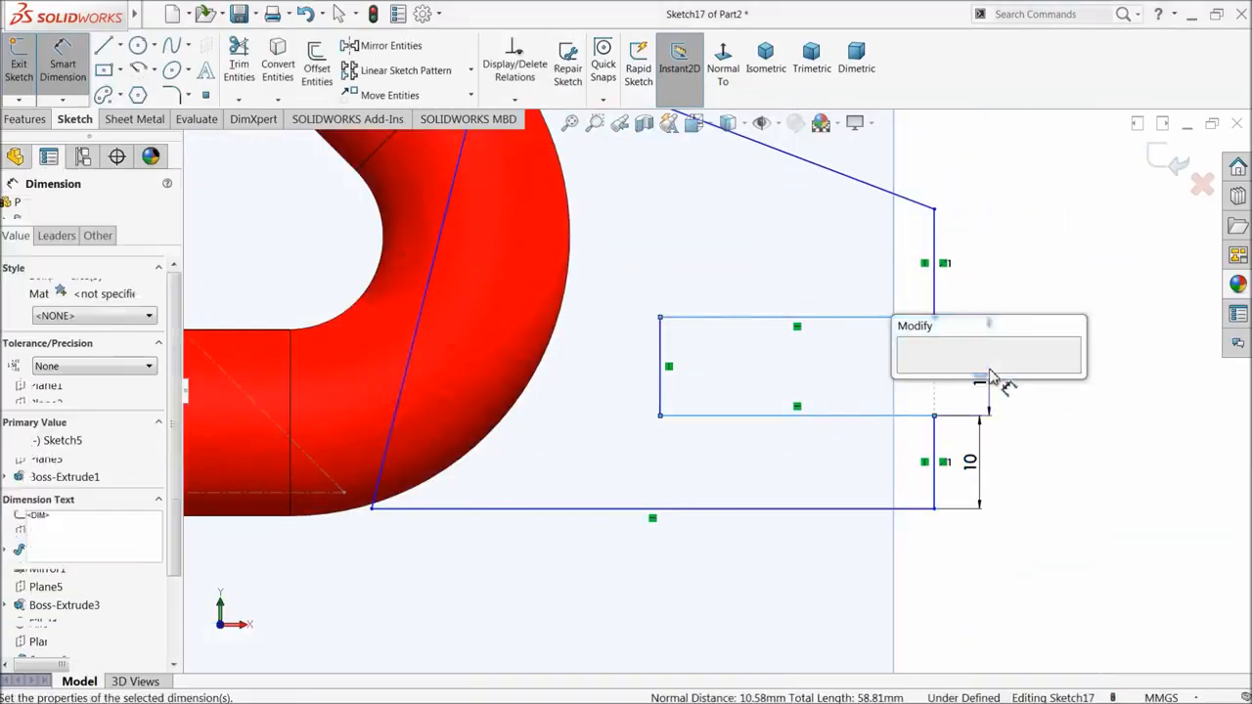
text(10)
key(Return)
scroll(804, 403, up, 3)
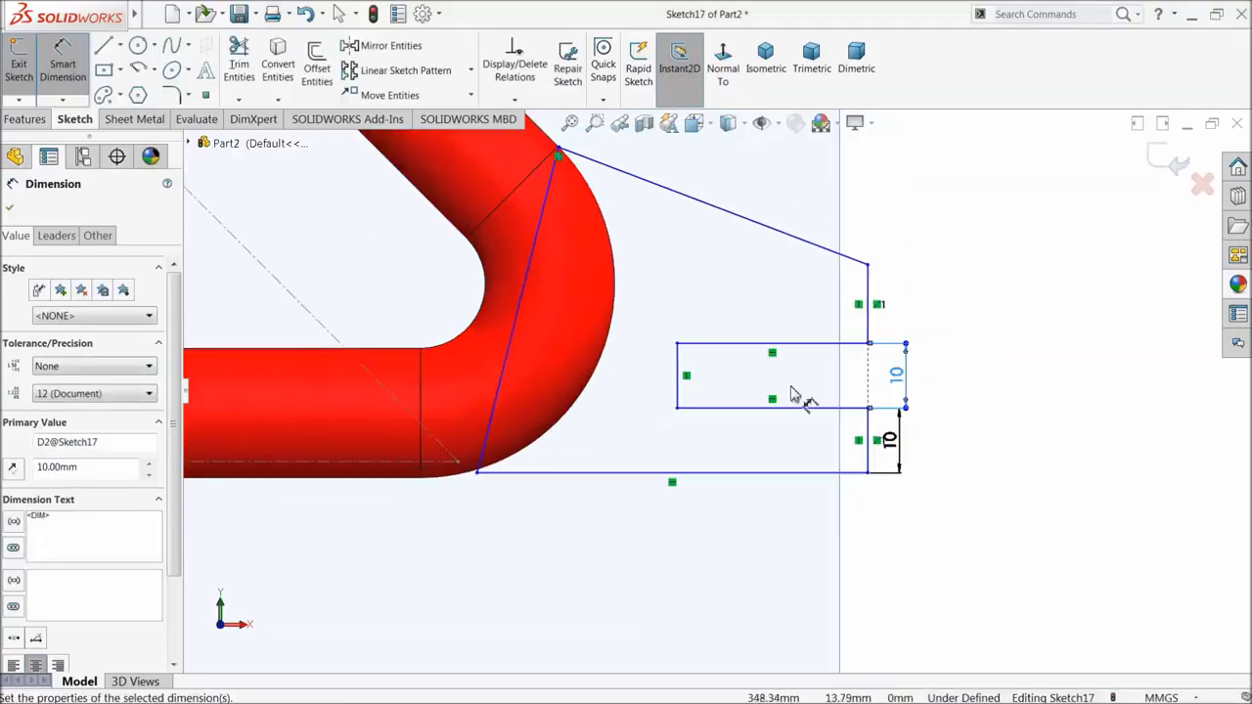
- Fillet the four outer corners of the dropout outline, above and below the notch opening, with a 4 mm radius
scroll(811, 427, down, 3)
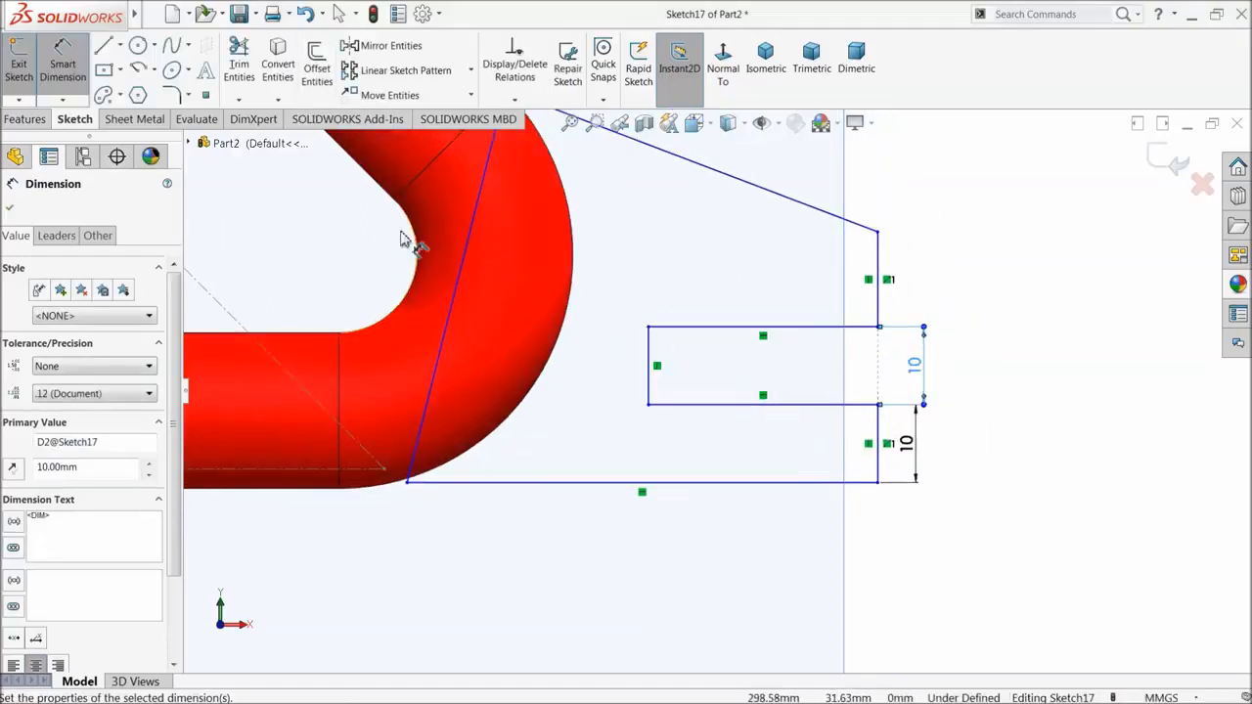
click(173, 95)
scroll(811, 456, down, 2)
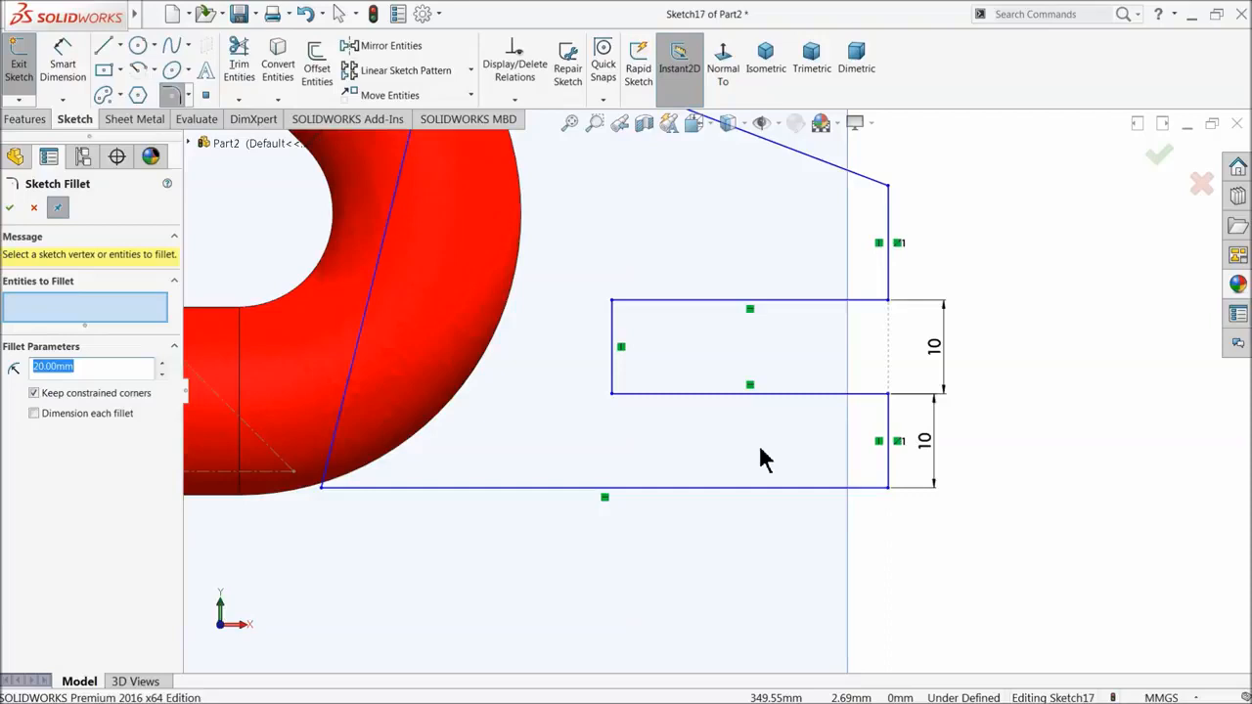
click(890, 395)
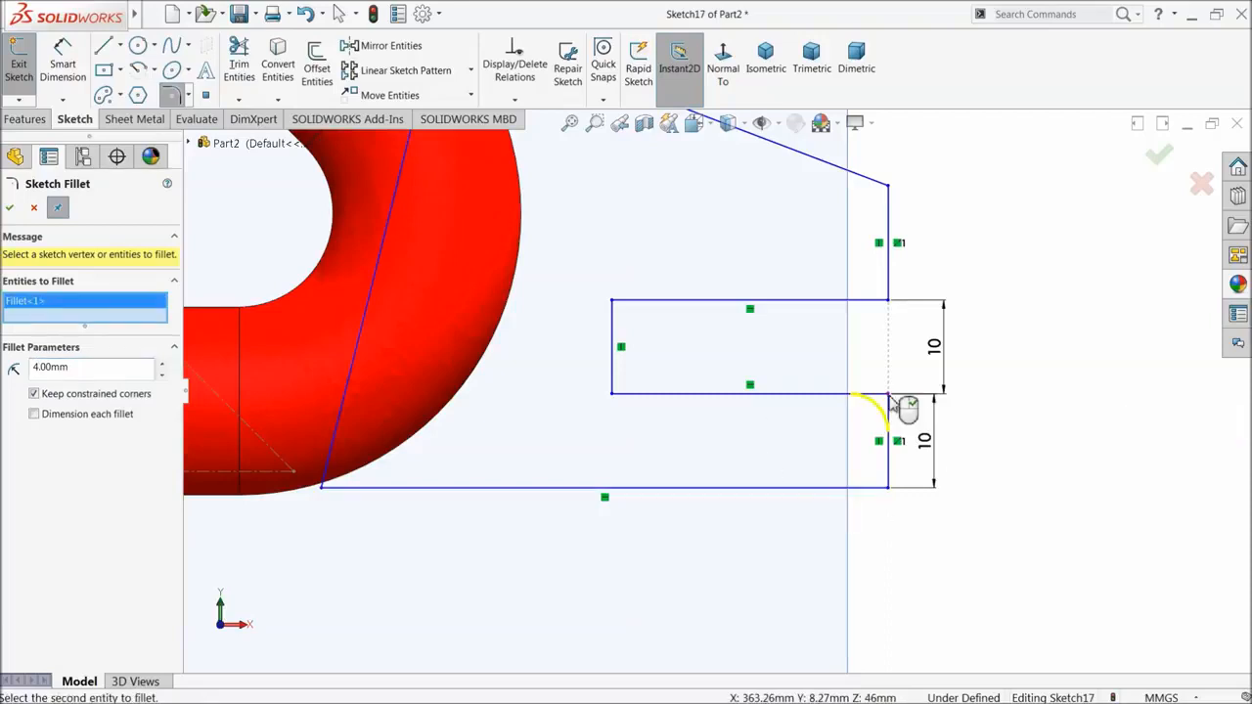
click(888, 489)
click(889, 303)
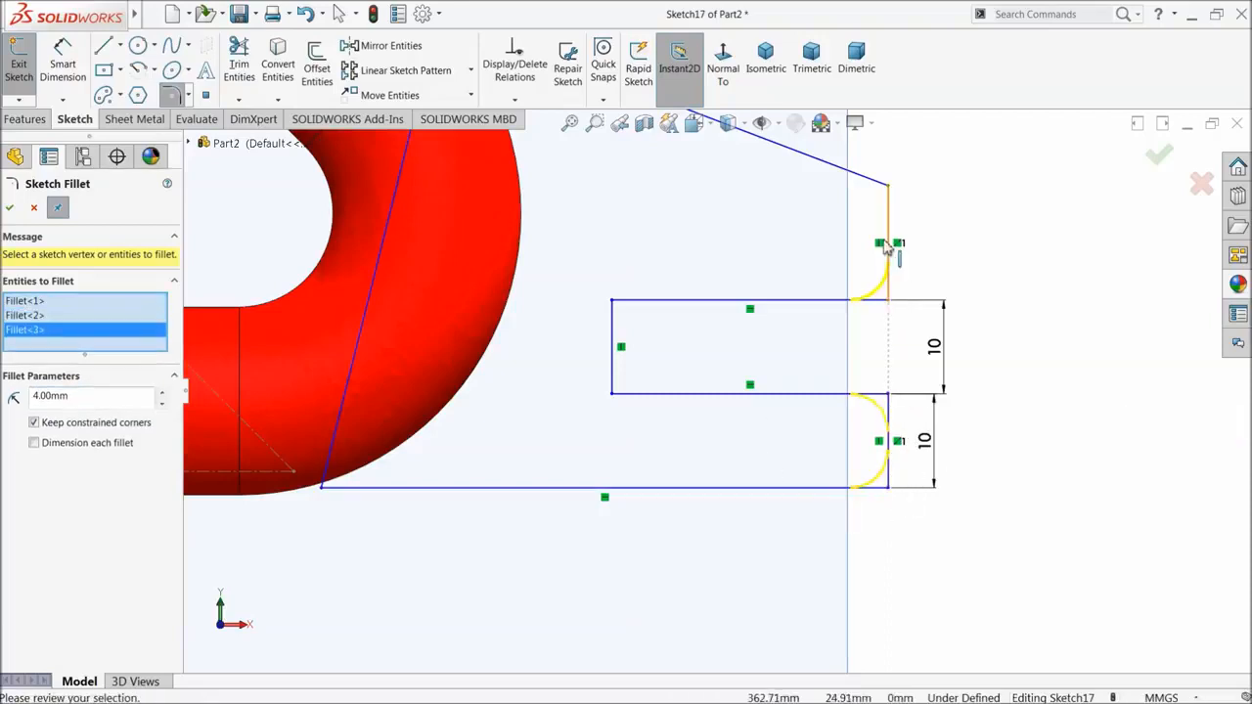
click(888, 188)
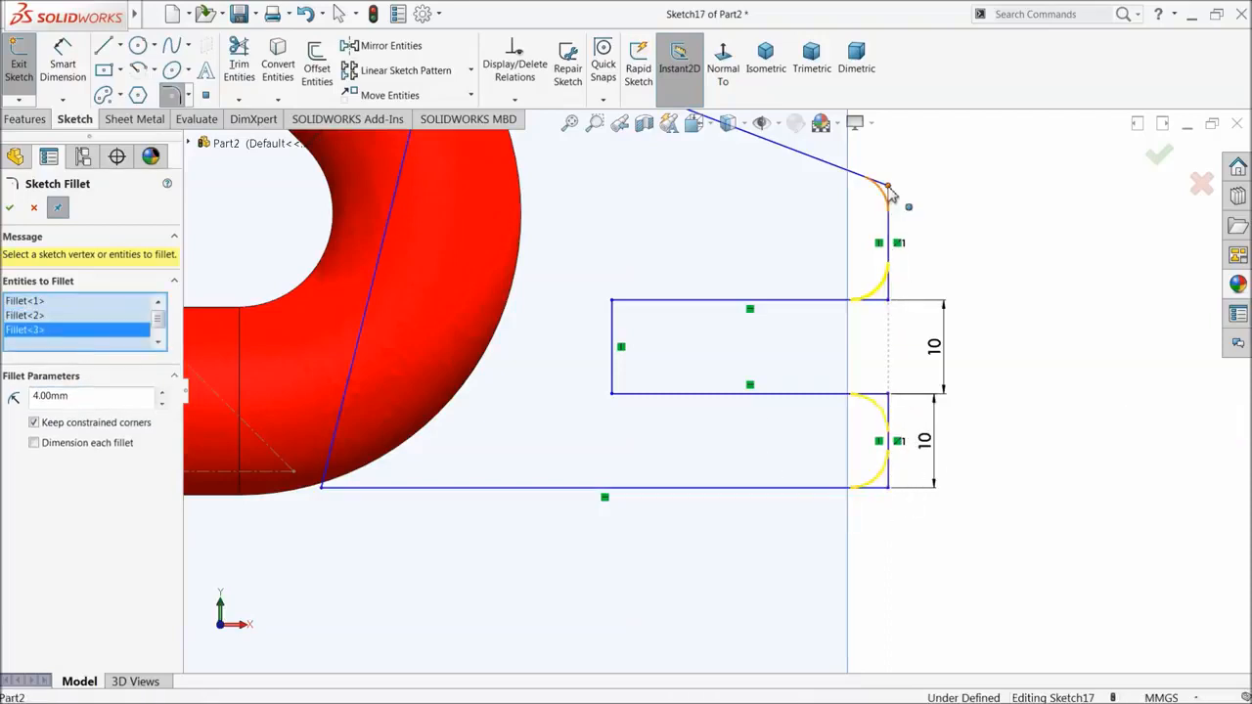
click(9, 209)
click(10, 208)
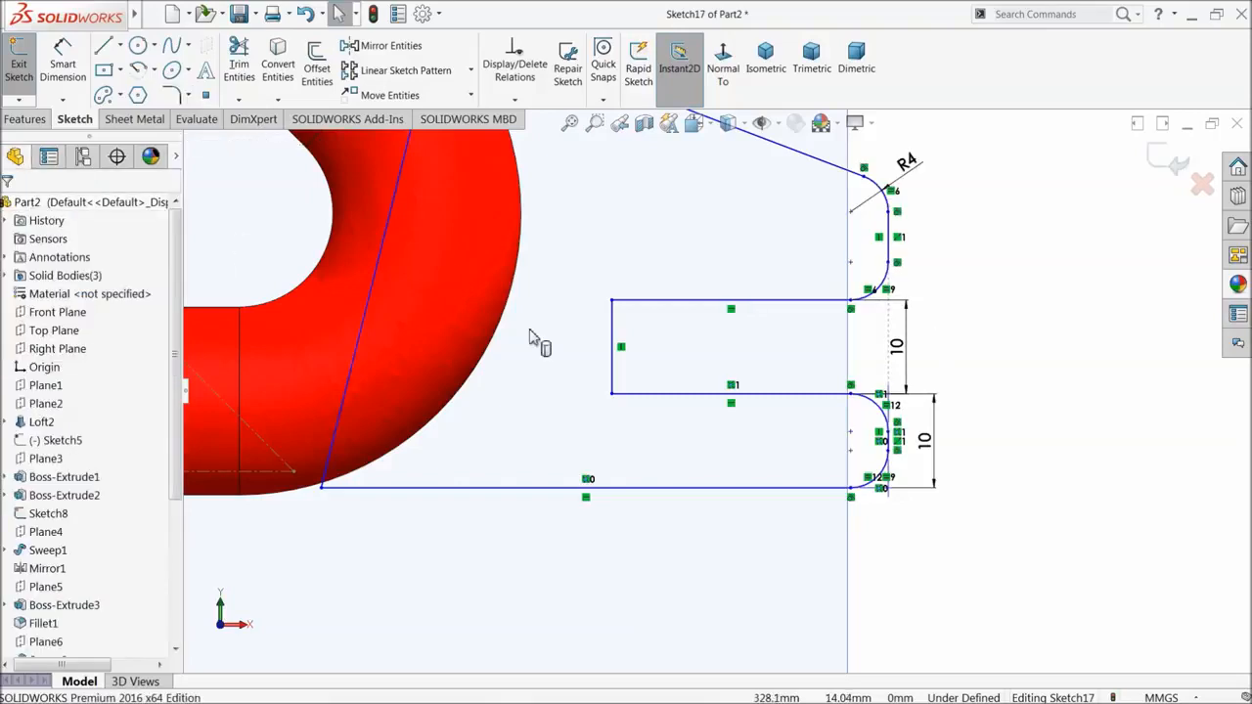
- Dimension the notch's lower straight edge, from the fillet's end to the notch's inner corner, to 18.9 mm
click(61, 58)
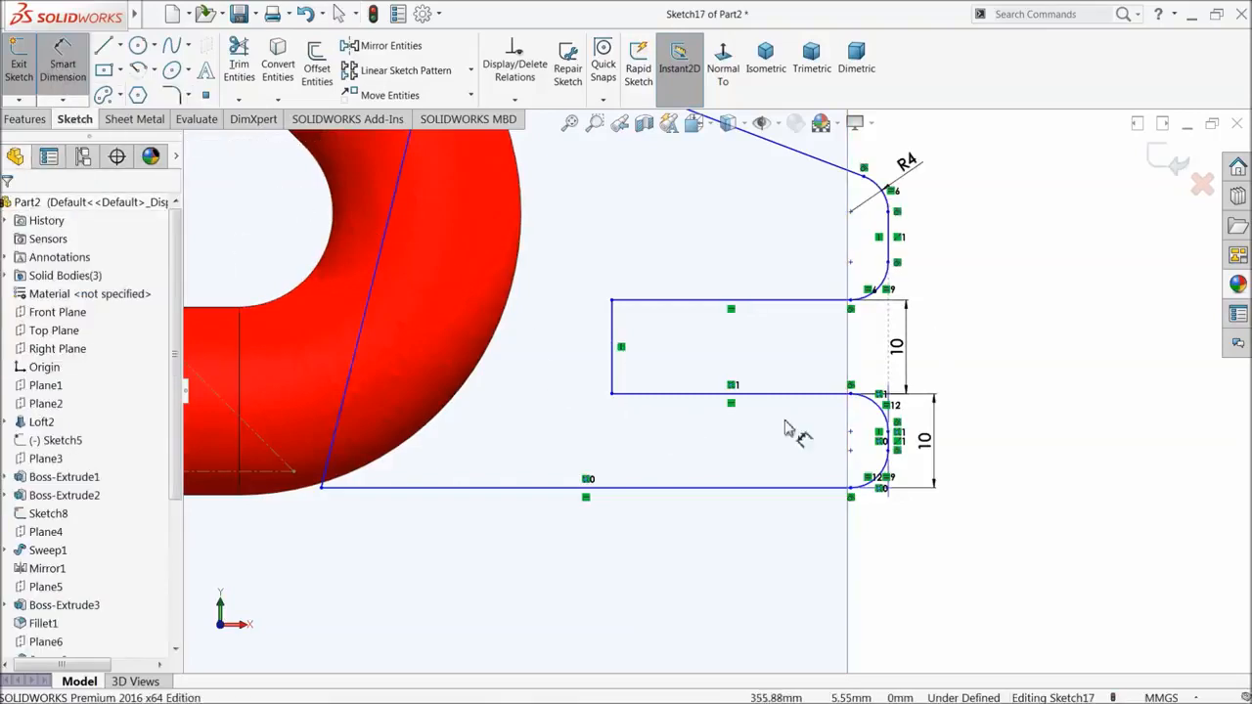
click(851, 394)
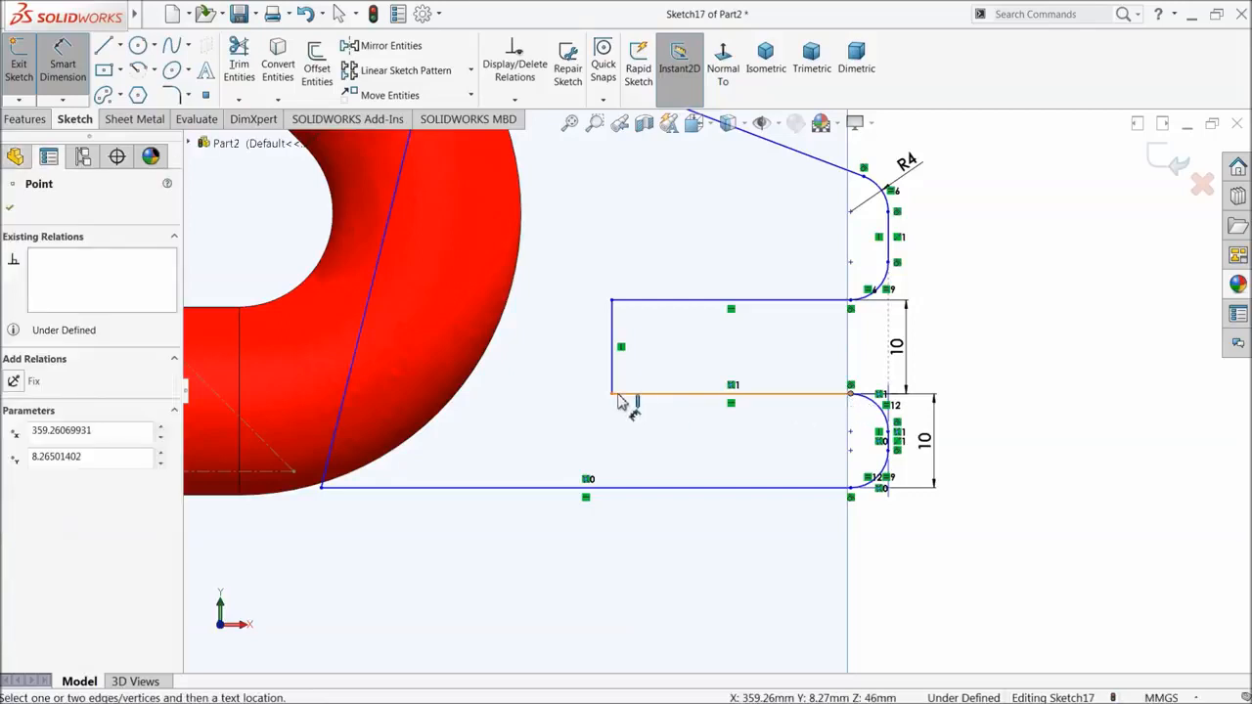
click(613, 395)
click(734, 431)
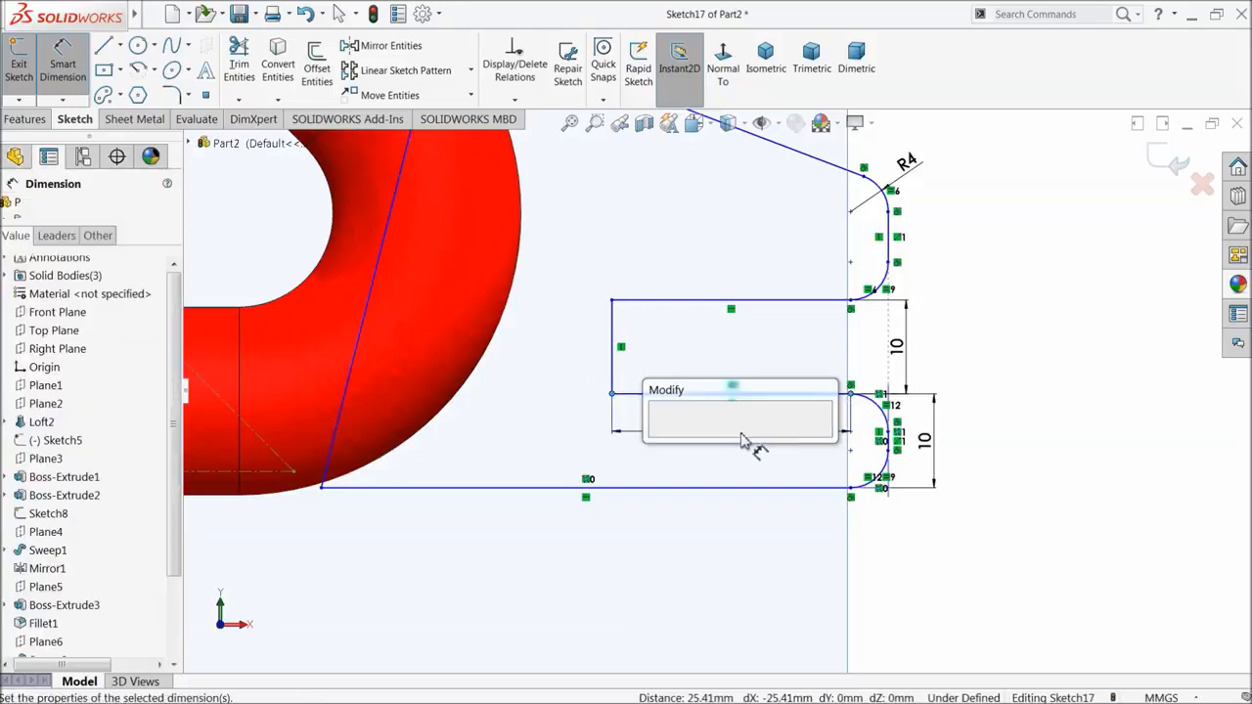
text(18.9)
key(Return)
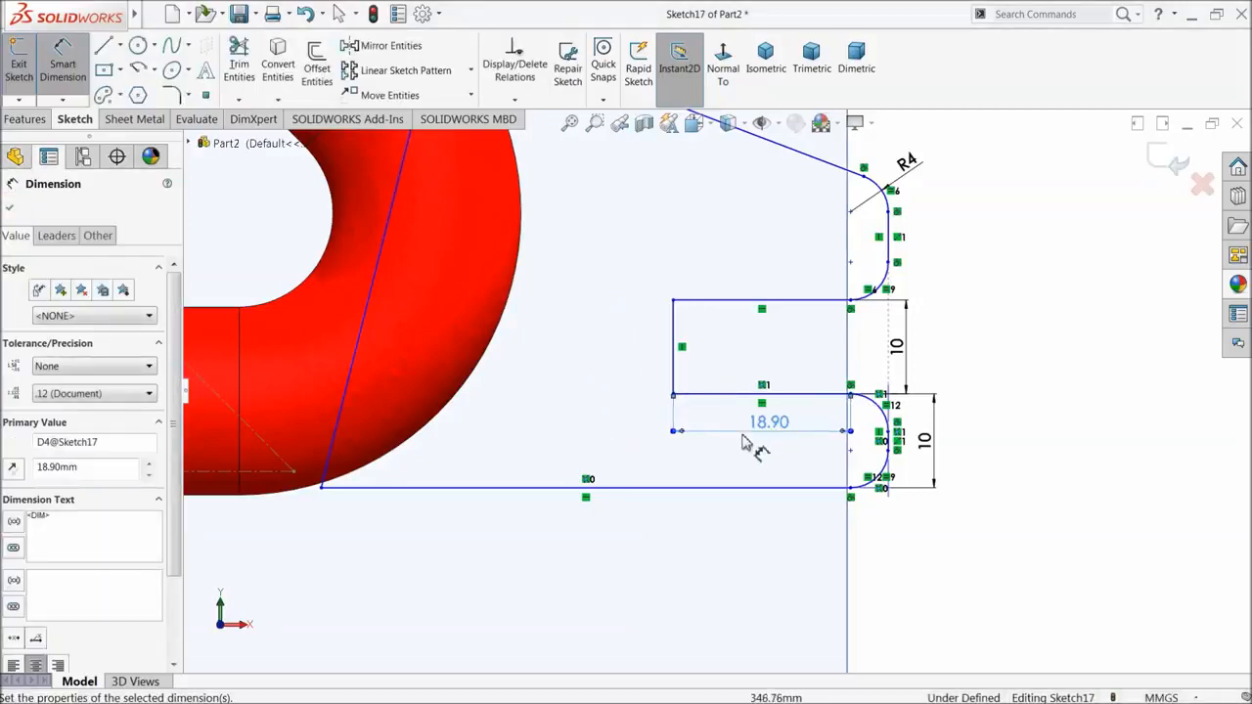
- Round the notch's closed end with a 5 mm radius circle centred on its vertical edge, trimming away that edge and the inner half-circle
click(138, 46)
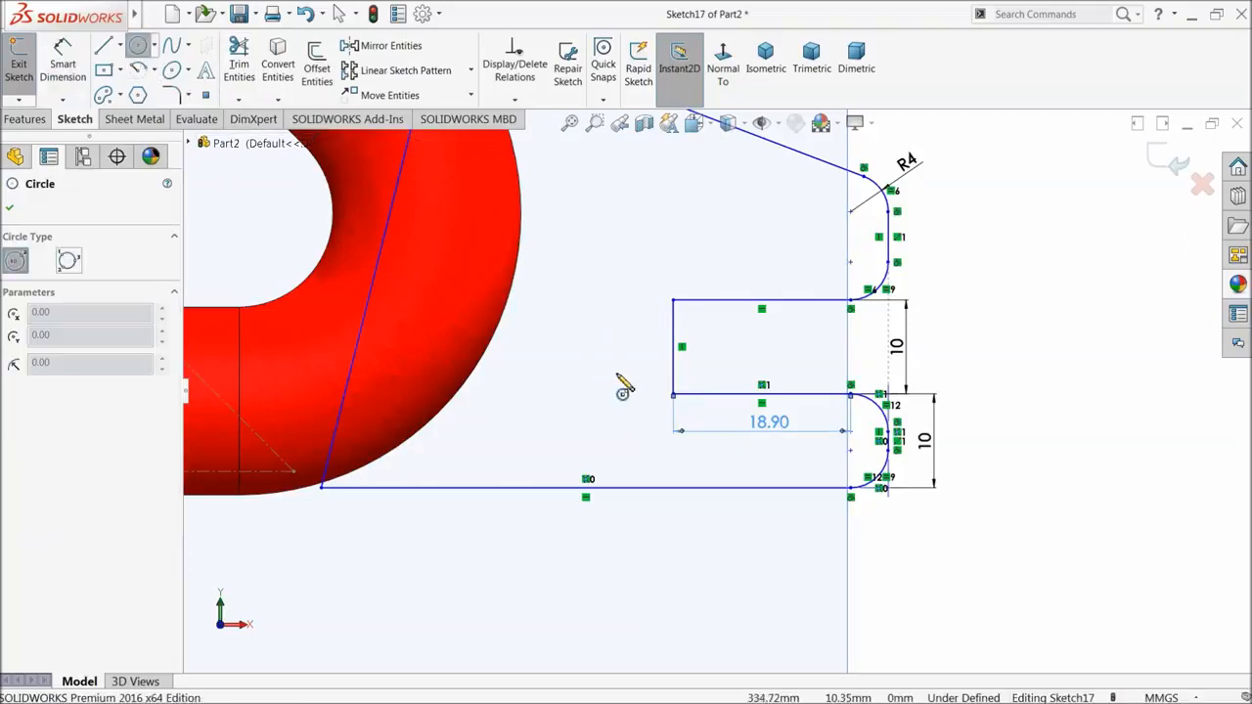
click(673, 347)
click(673, 300)
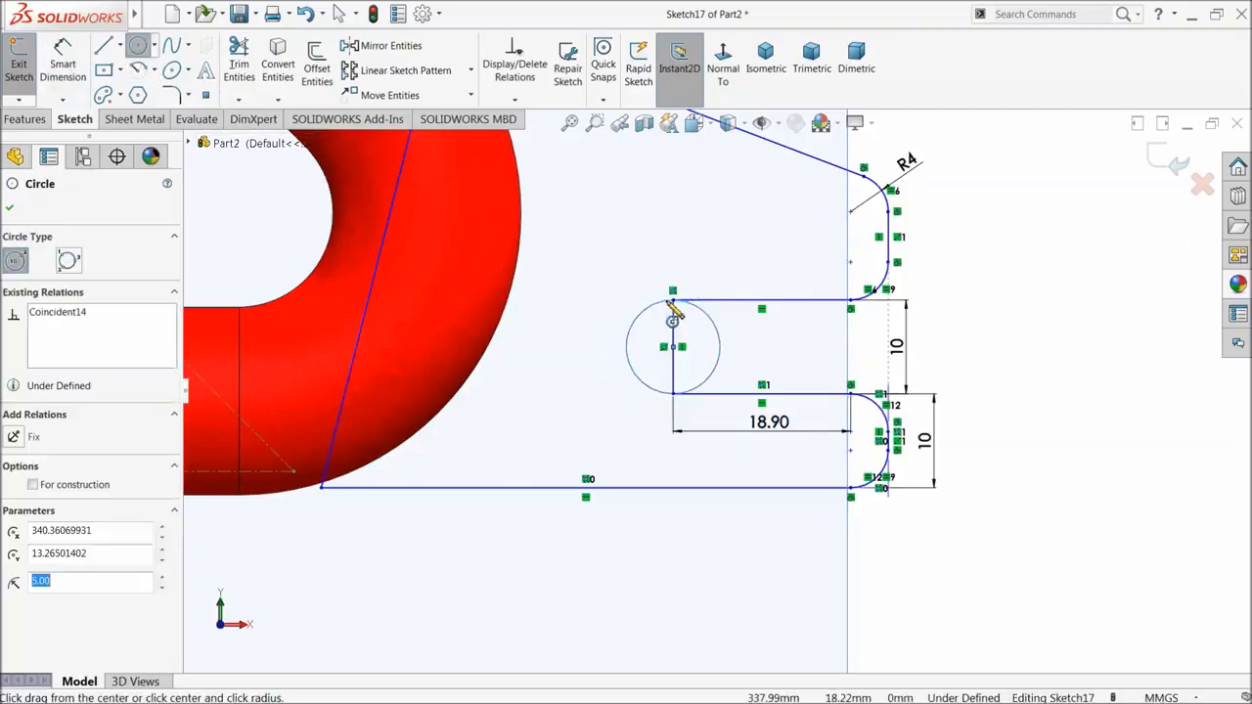
click(239, 60)
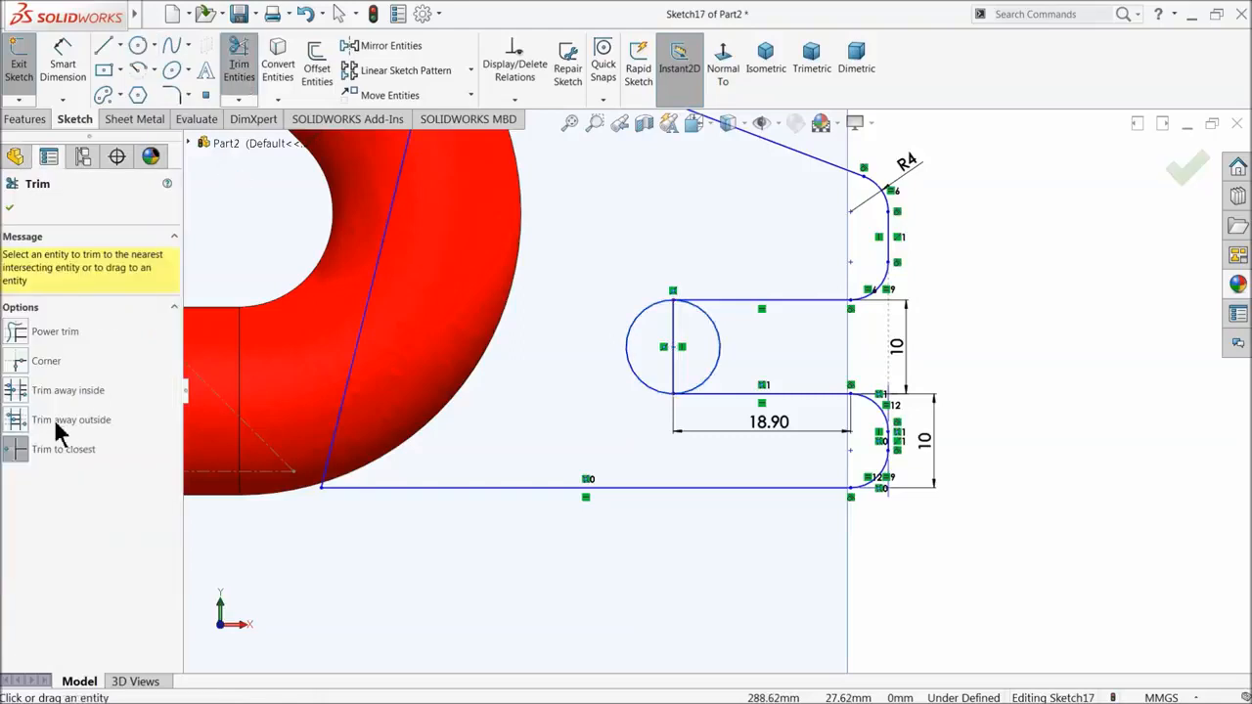
click(672, 370)
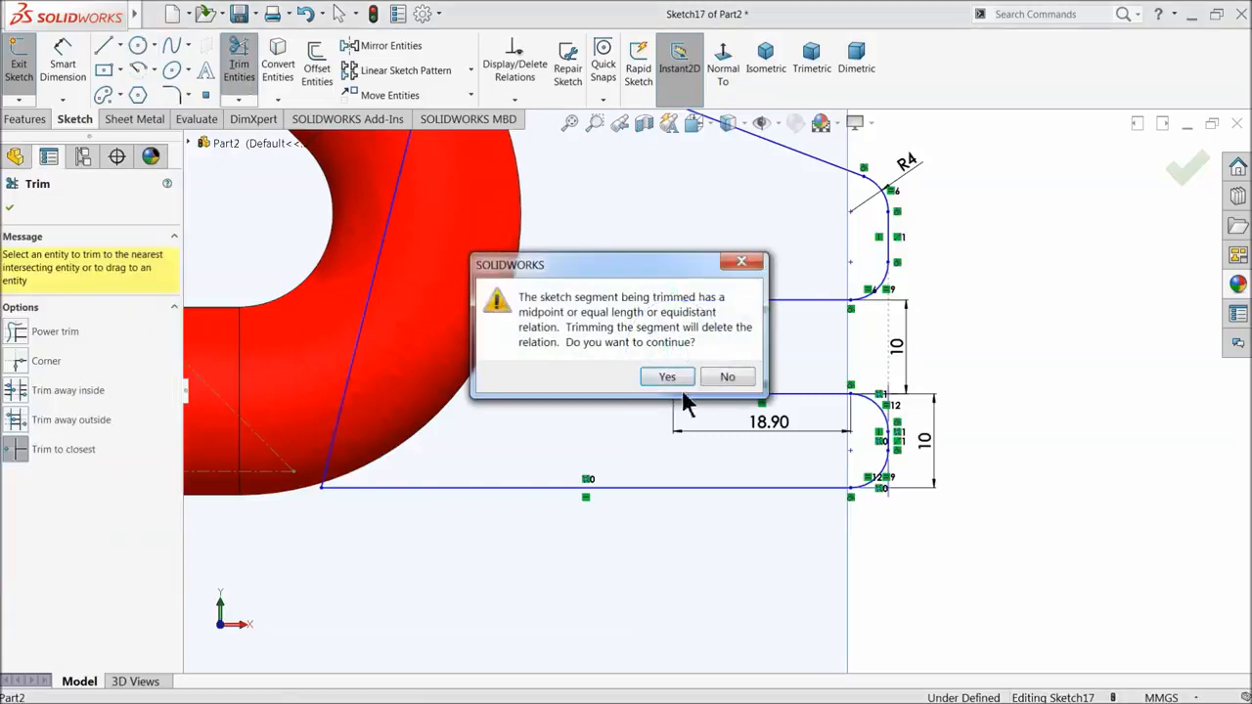
click(668, 375)
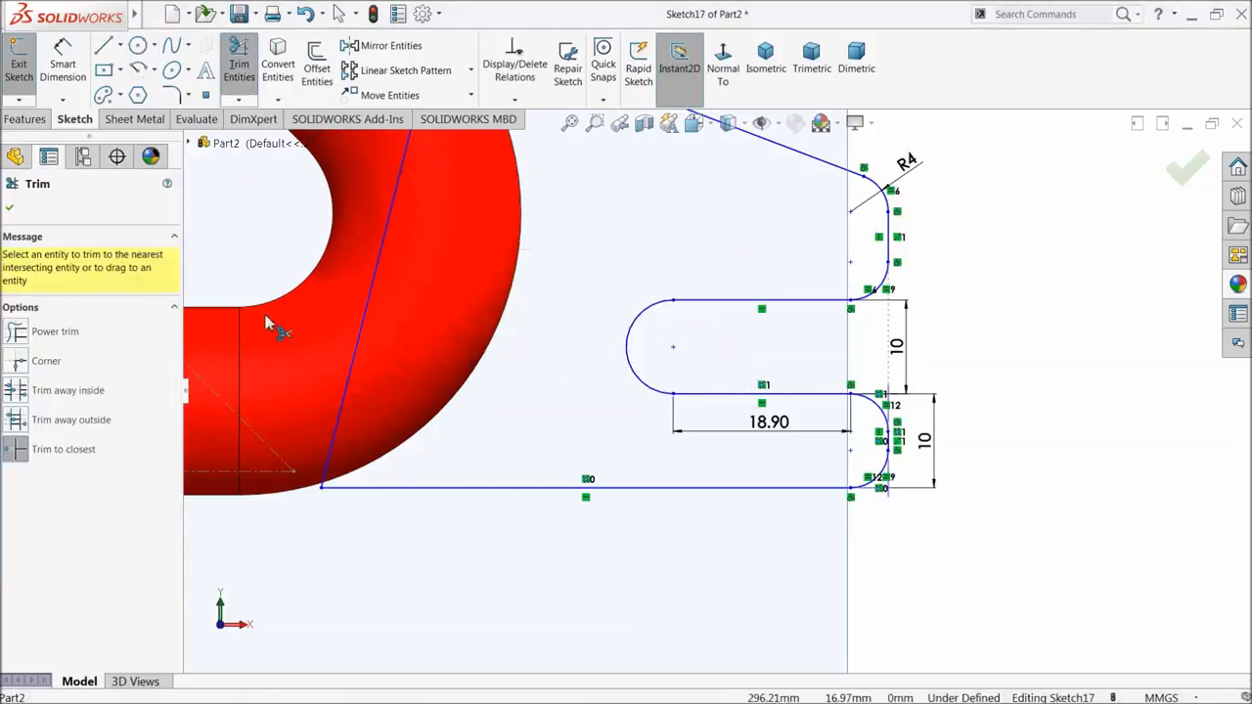
click(14, 210)
- Dimension the vertical offset between the horizontal tube's lower edge and the outline's bottom line to 0.84 mm
scroll(724, 393, up, 4)
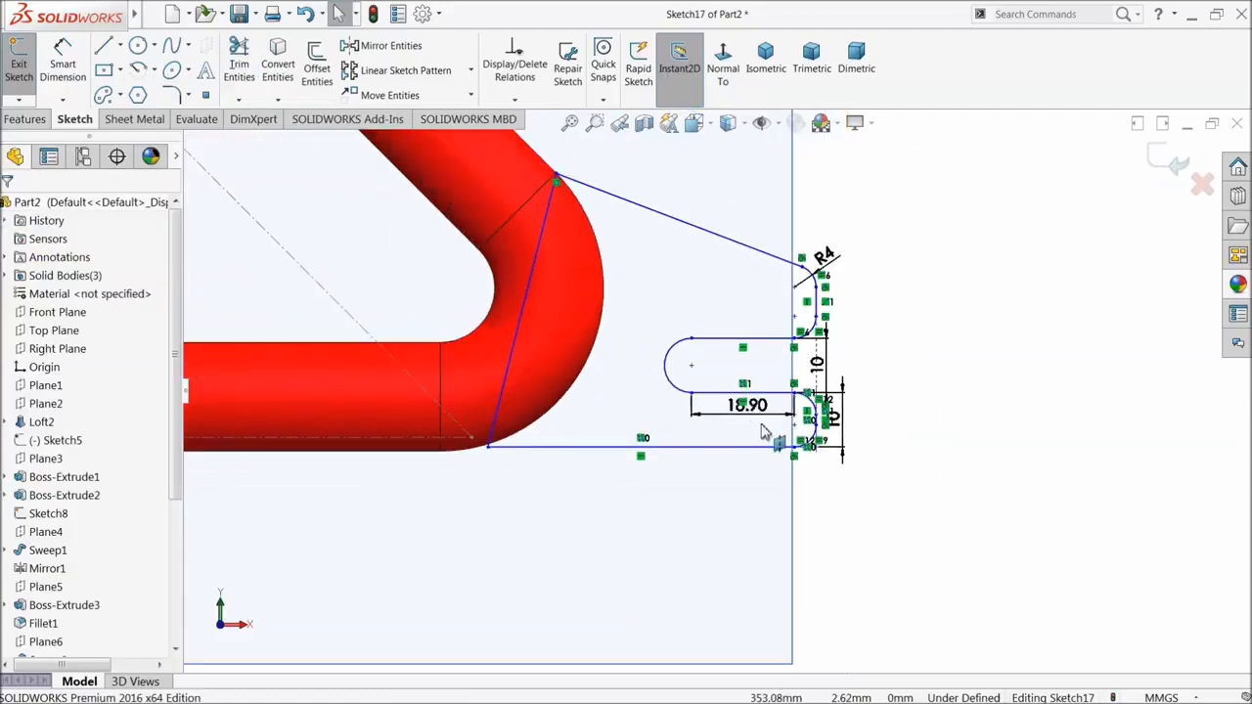
scroll(634, 480, down, 1)
scroll(613, 448, down, 3)
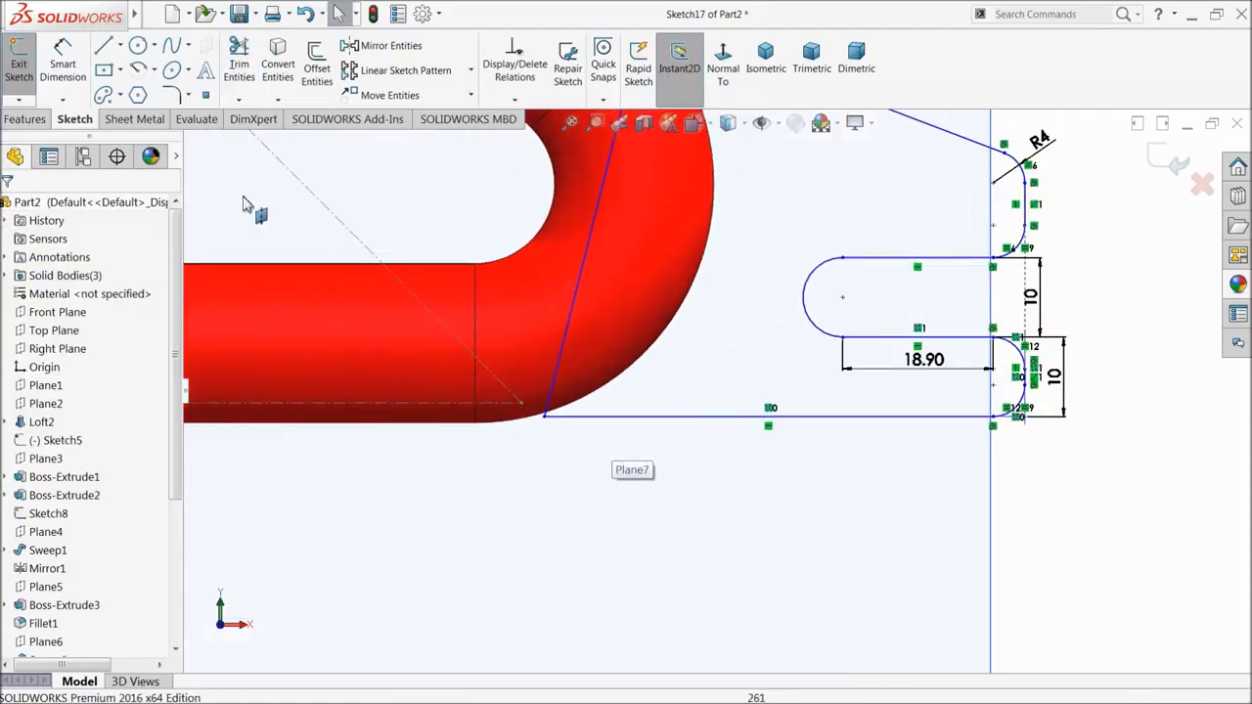
click(76, 93)
scroll(626, 479, down, 2)
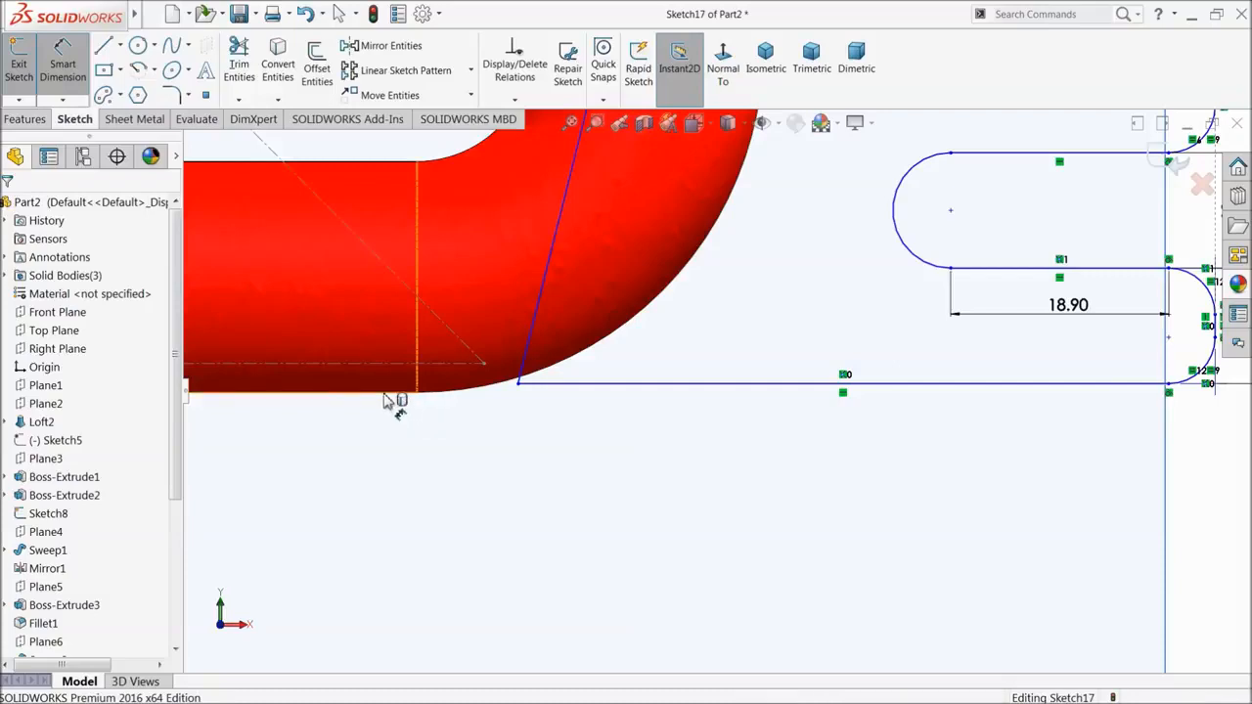
click(571, 387)
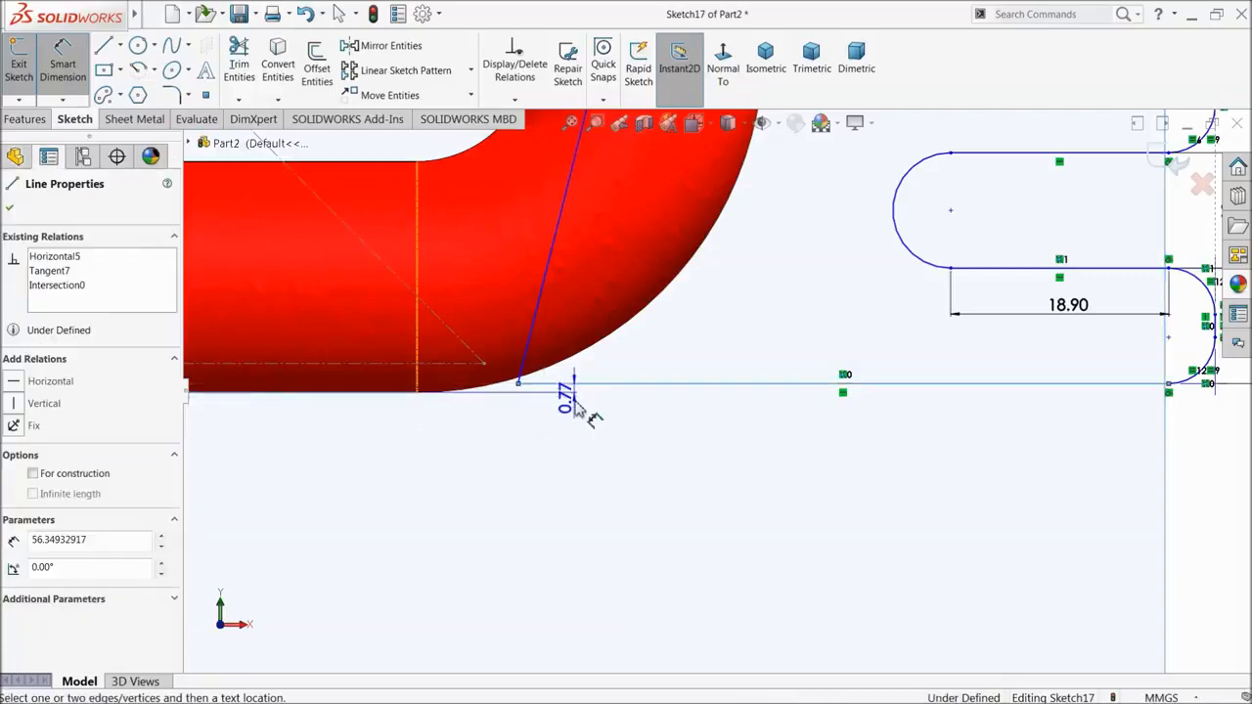
click(579, 448)
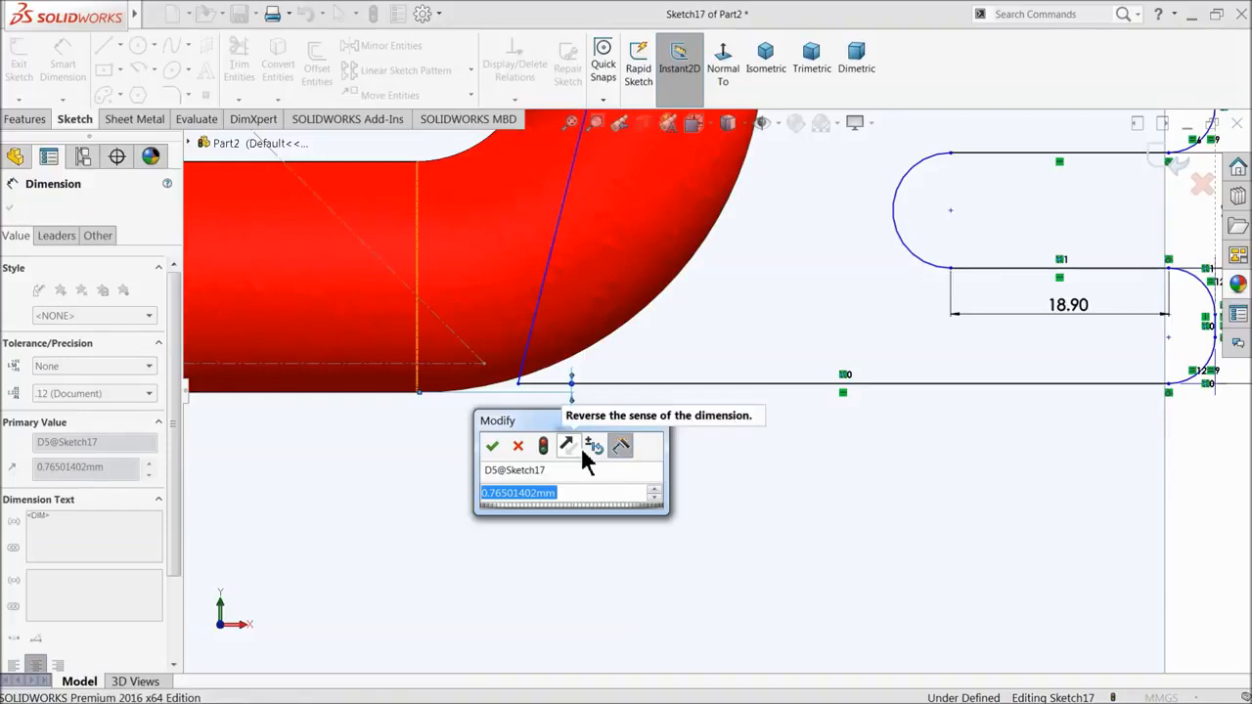
text(0.84)
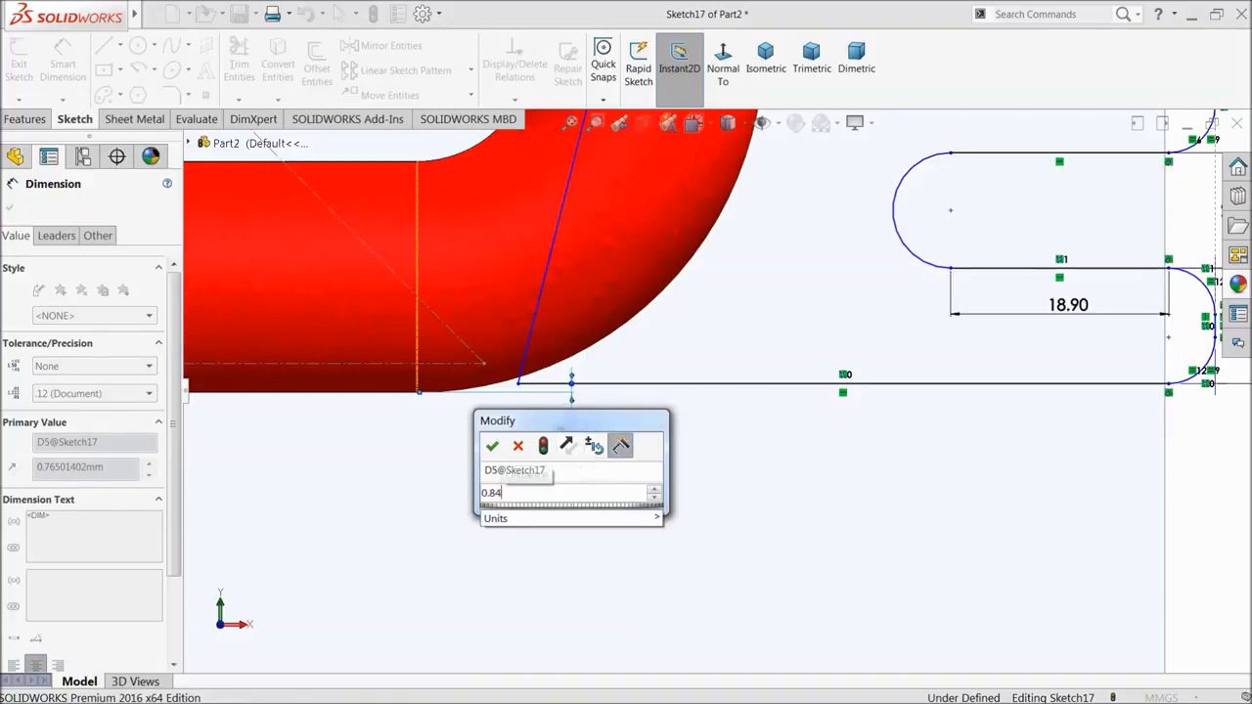
click(491, 448)
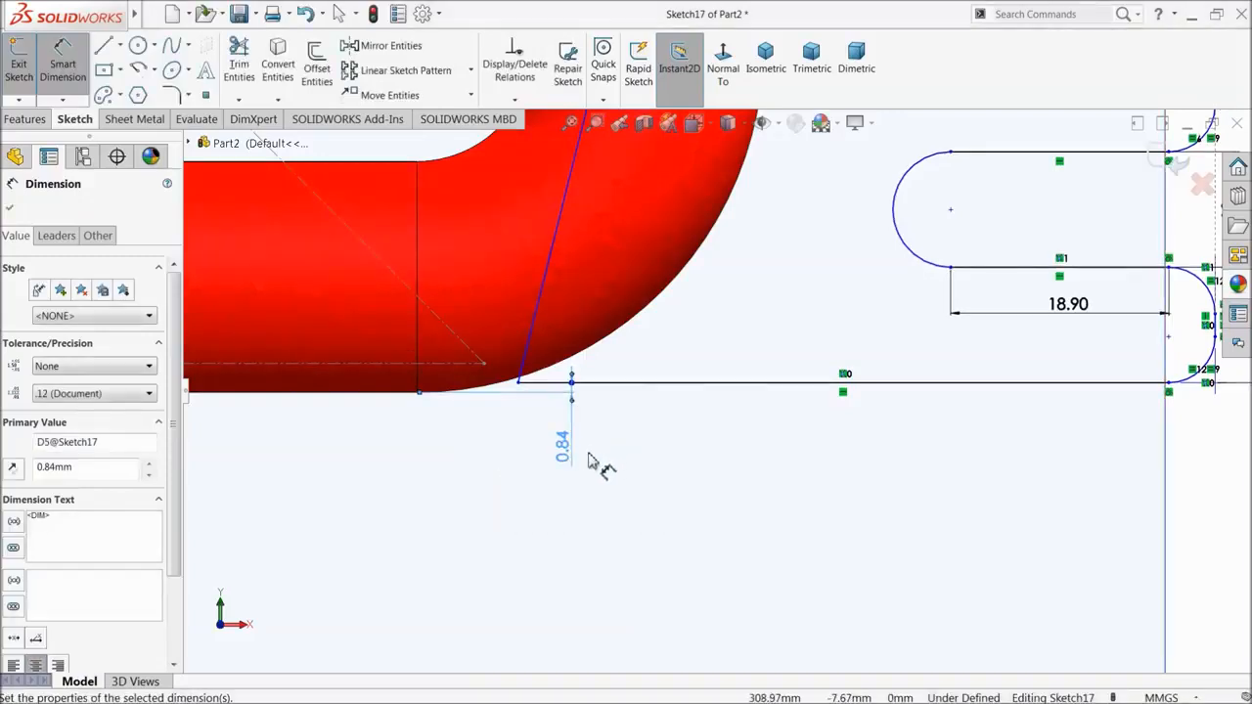
click(9, 208)
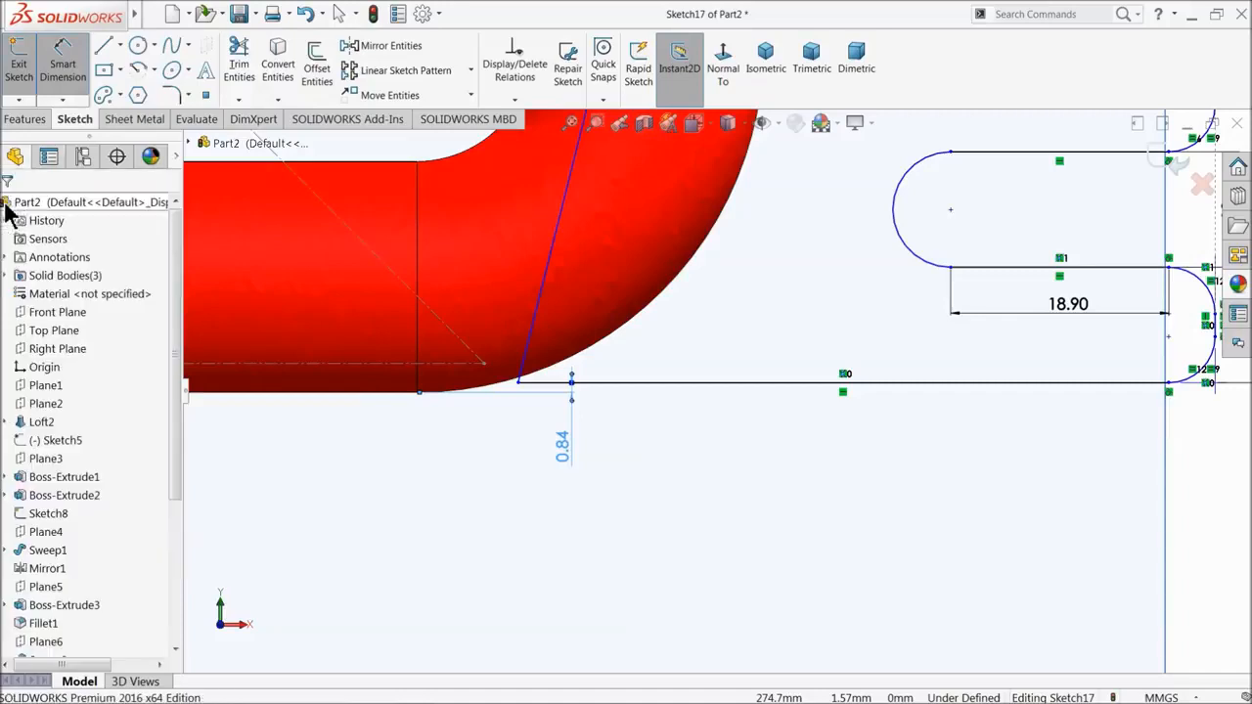
- Fillet the outline's two corners at the tube bend, at both ends of the slanted edge, with a 5 mm radius
click(171, 94)
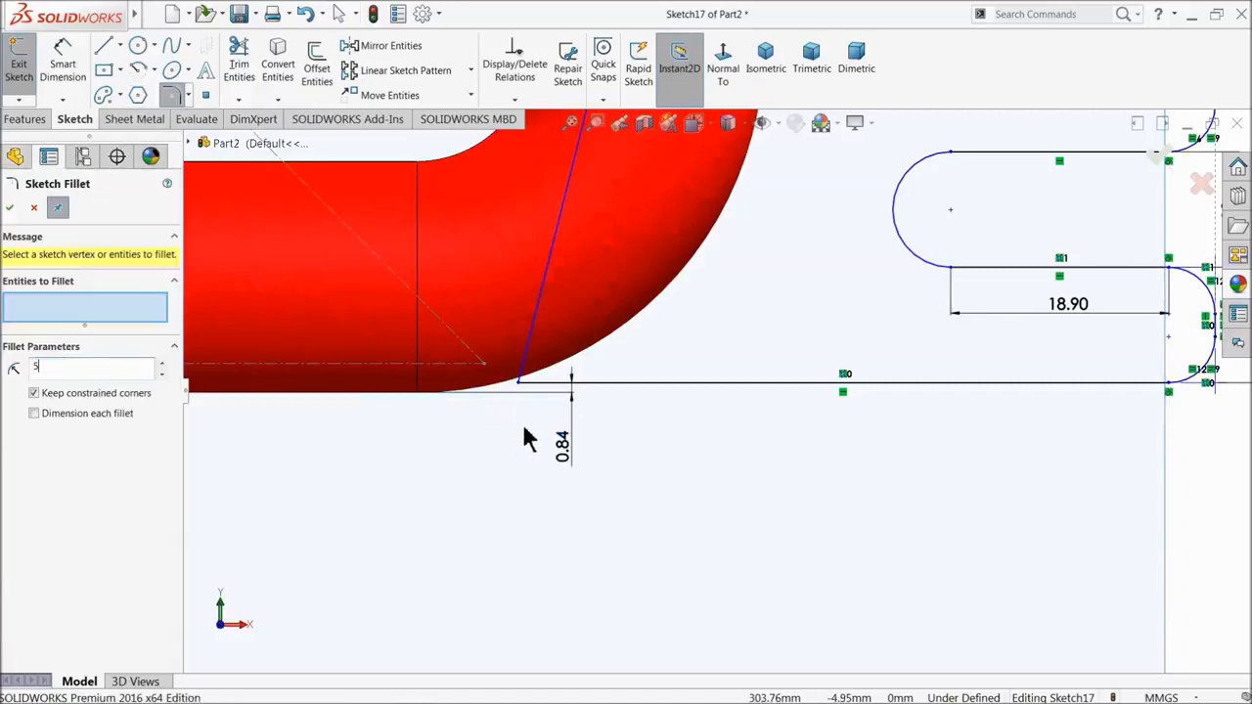
click(518, 384)
scroll(729, 254, up, 4)
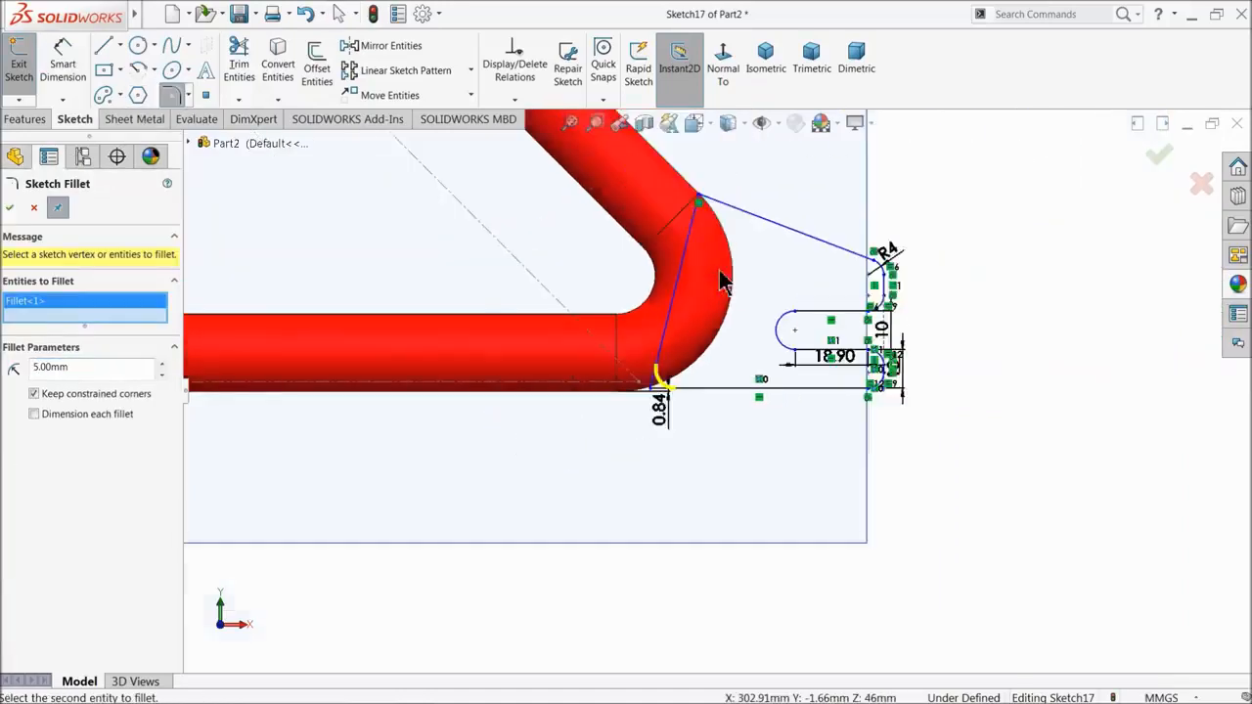
scroll(735, 257, down, 2)
click(667, 186)
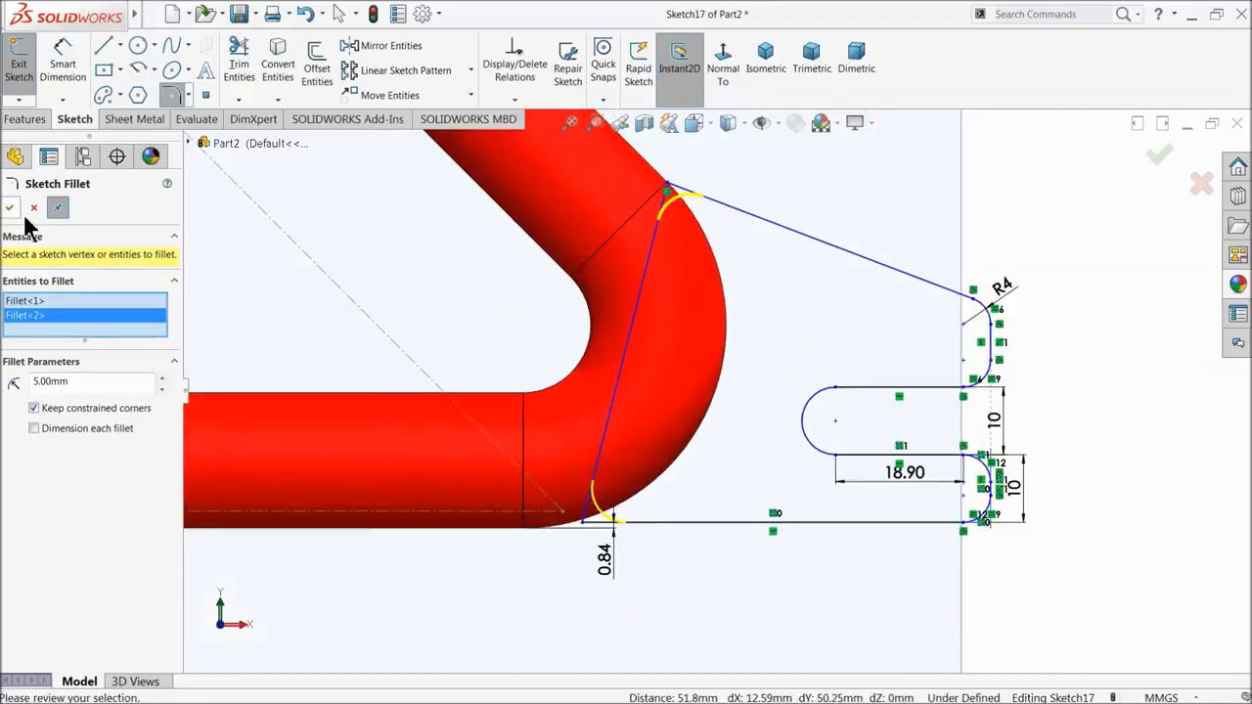
click(12, 209)
click(11, 209)
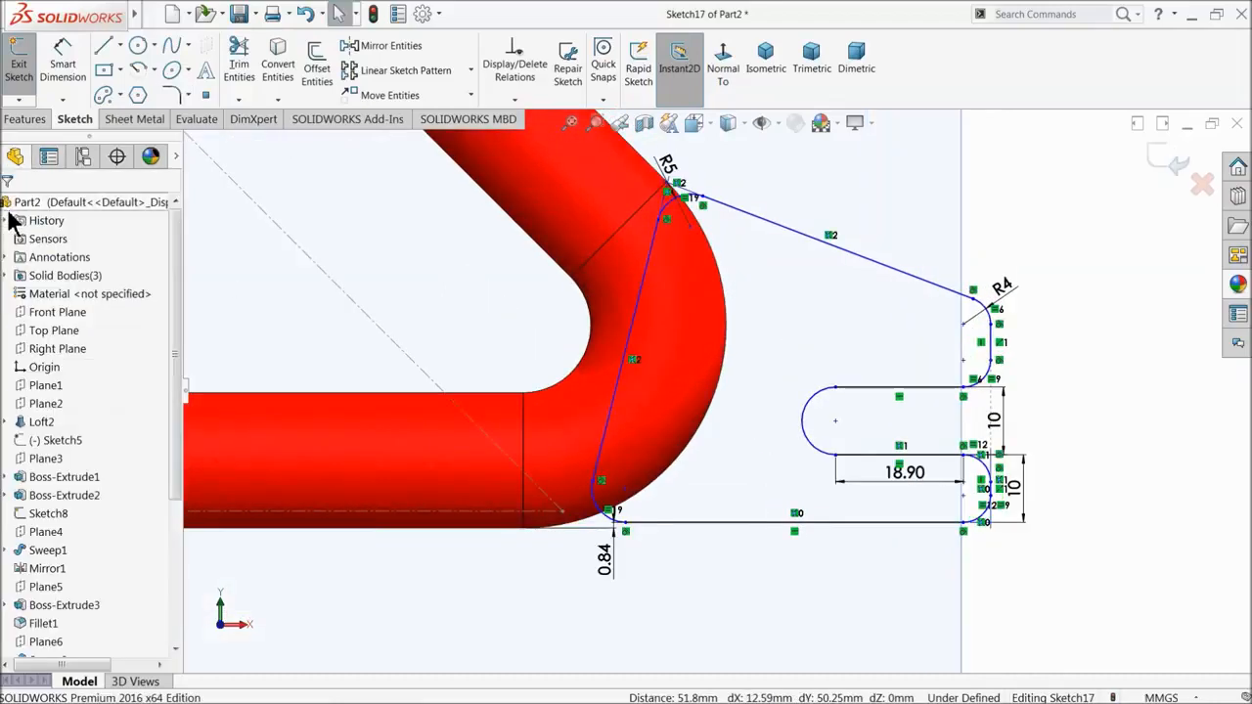
- Dimension the straight length of the outline's bottom edge to 46.35 mm
scroll(755, 577, down, 3)
click(62, 61)
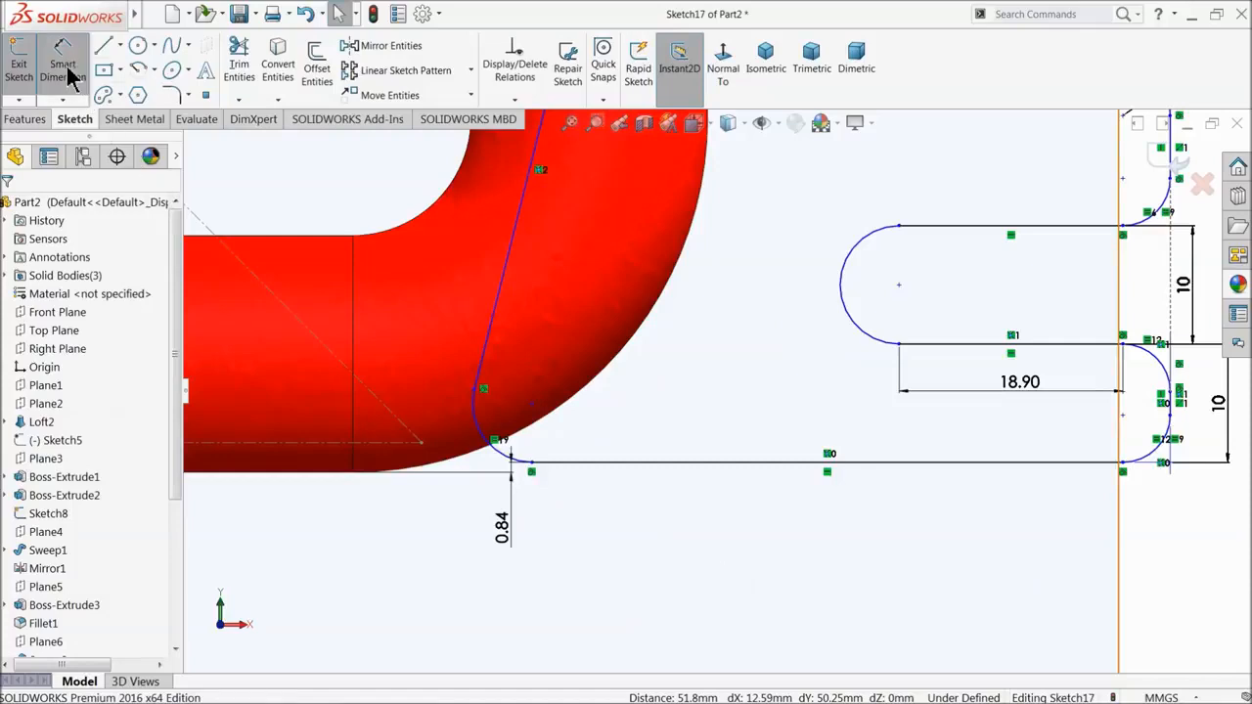
scroll(900, 415, up, 2)
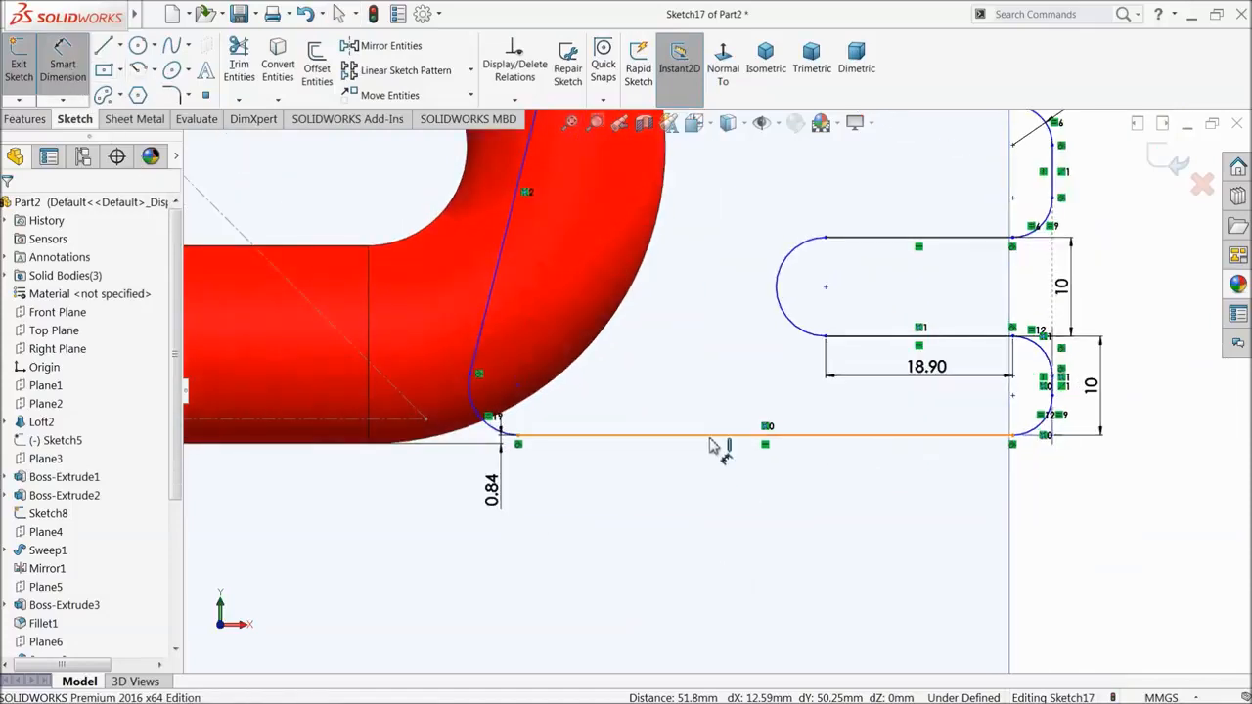
click(721, 438)
click(753, 528)
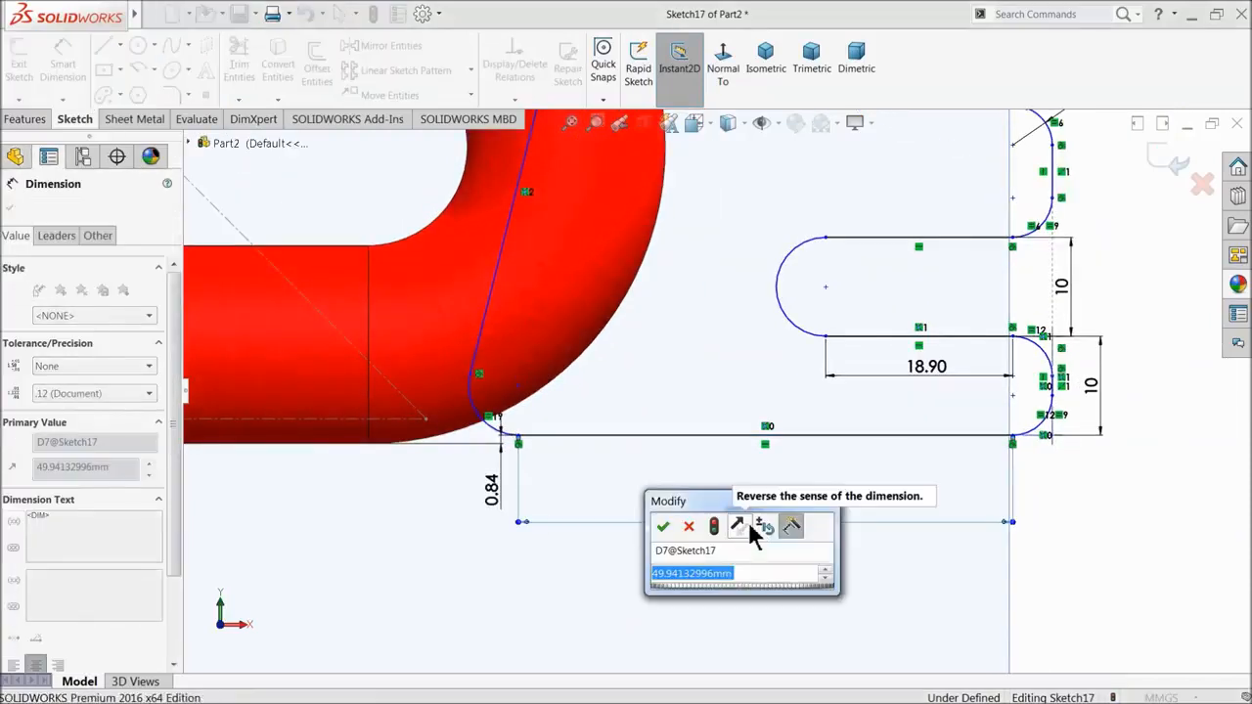
text(456.35)
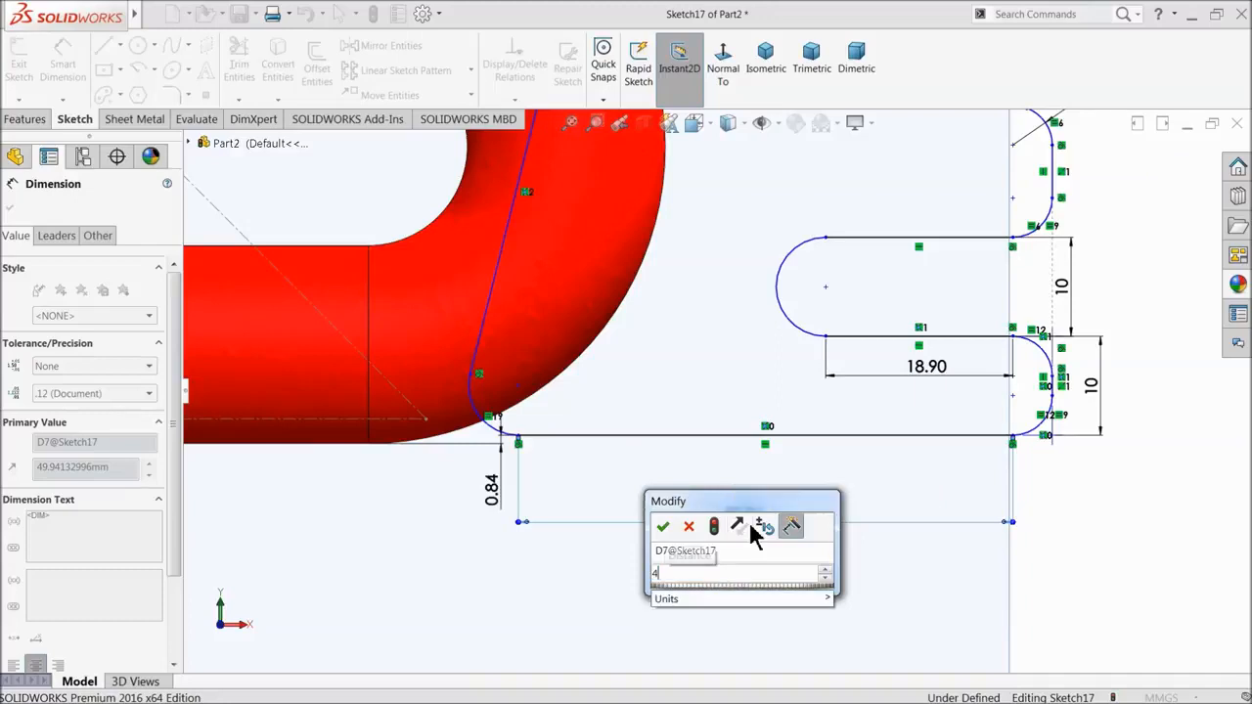
key(BackSpace)
key(BackSpace)
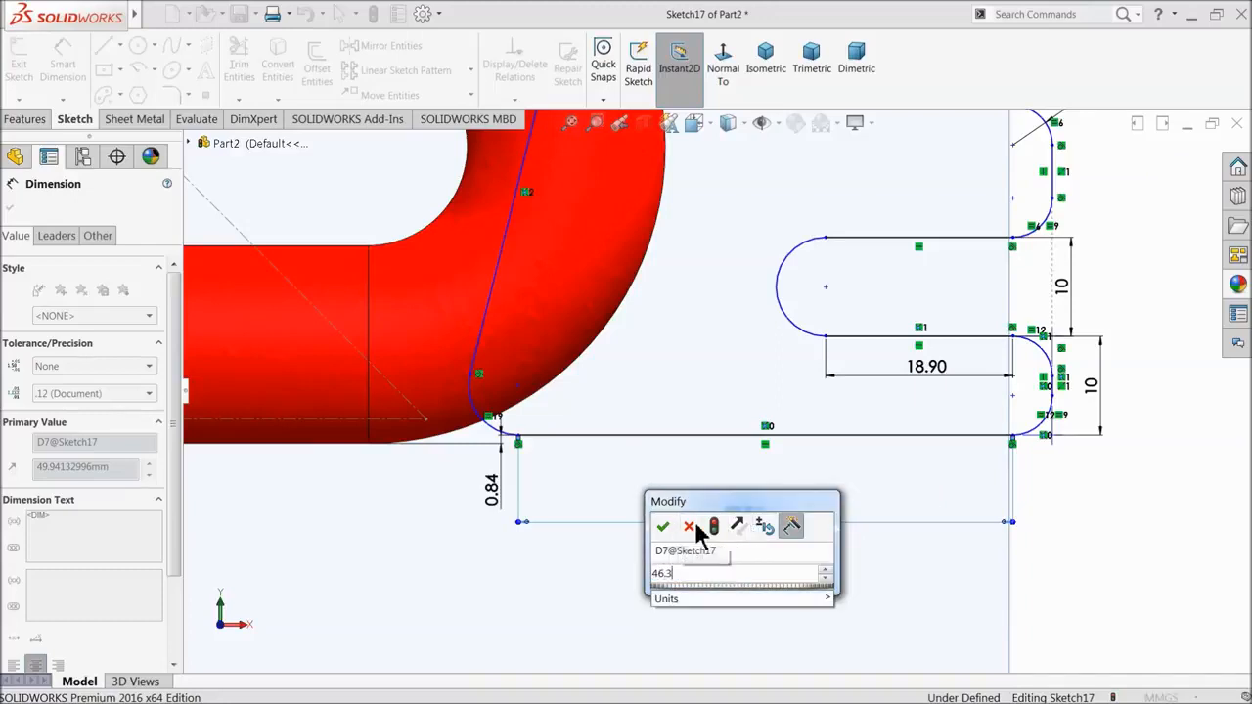
click(662, 526)
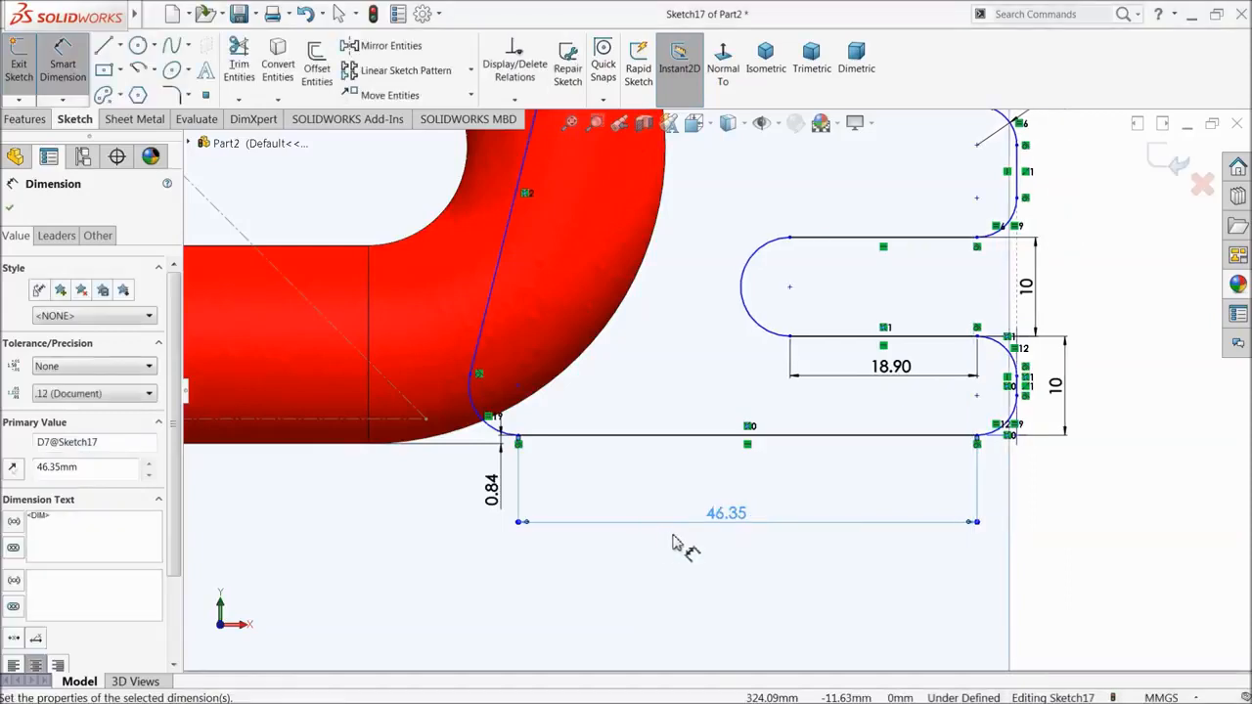
- Dimension the angle between the outline's long slanted edge at the tube bend and its bottom edge to 80°
scroll(691, 445, up, 2)
scroll(712, 434, up, 1)
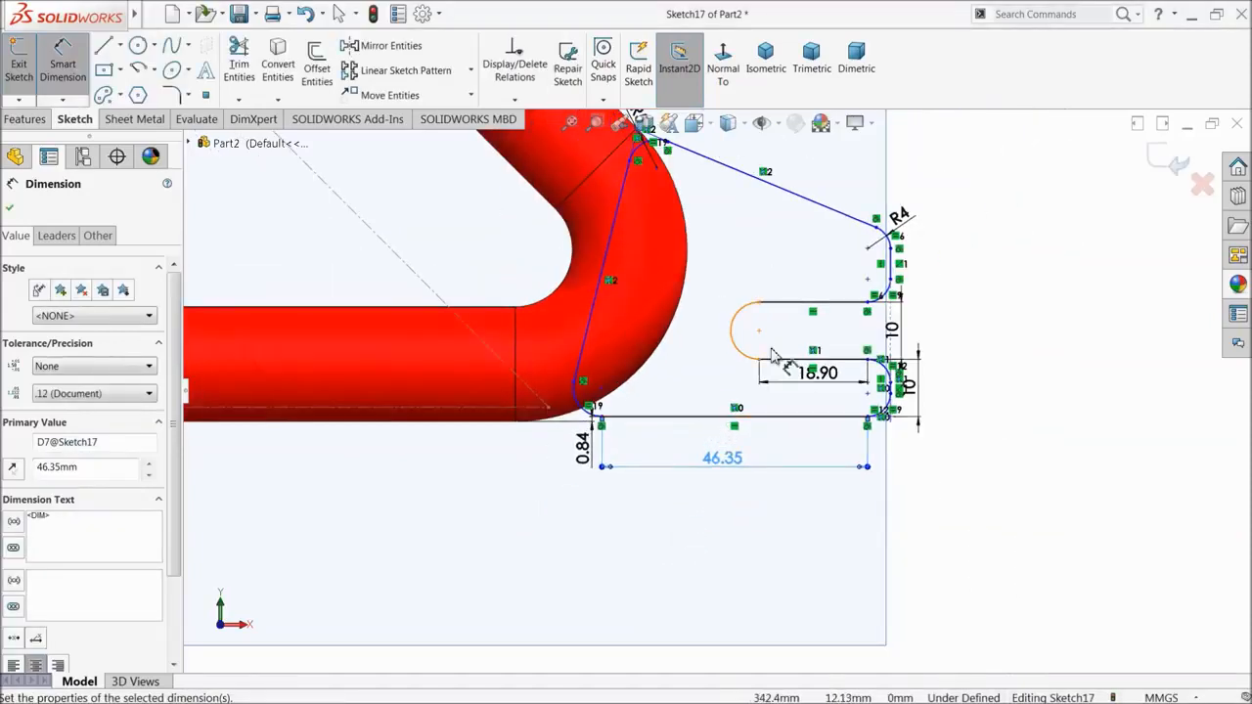
scroll(827, 330, down, 3)
click(529, 370)
click(608, 457)
click(631, 411)
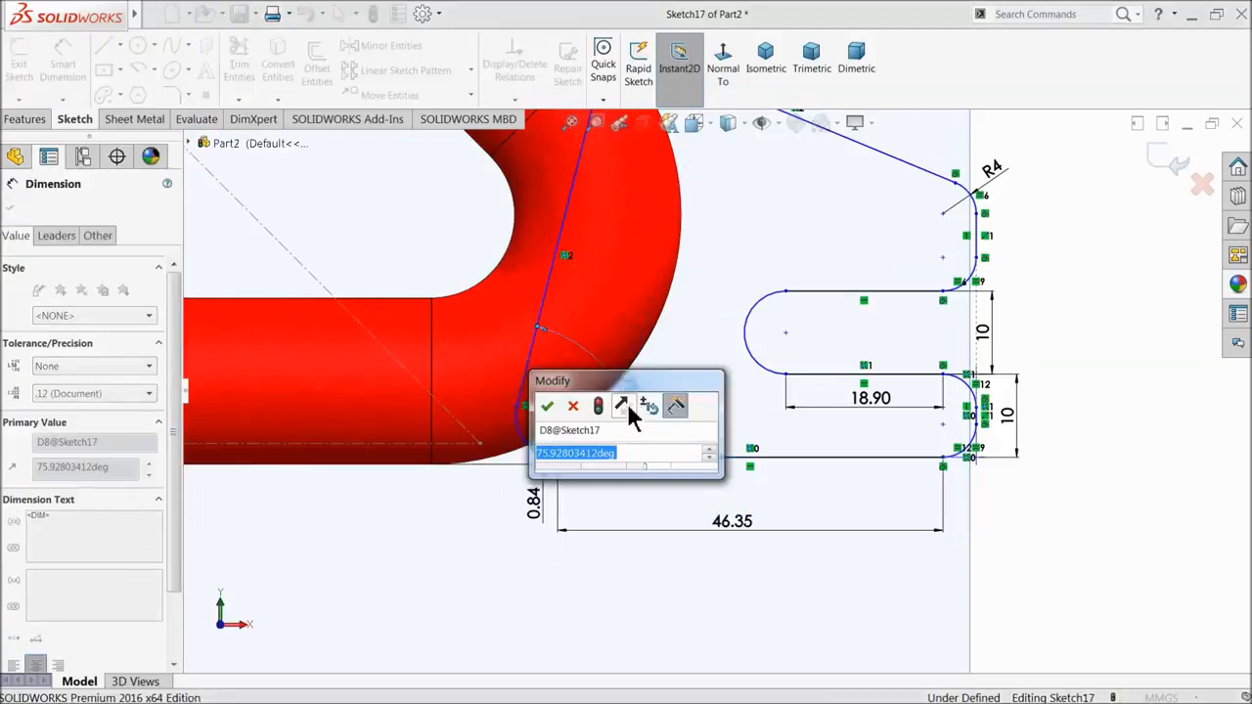
text(80)
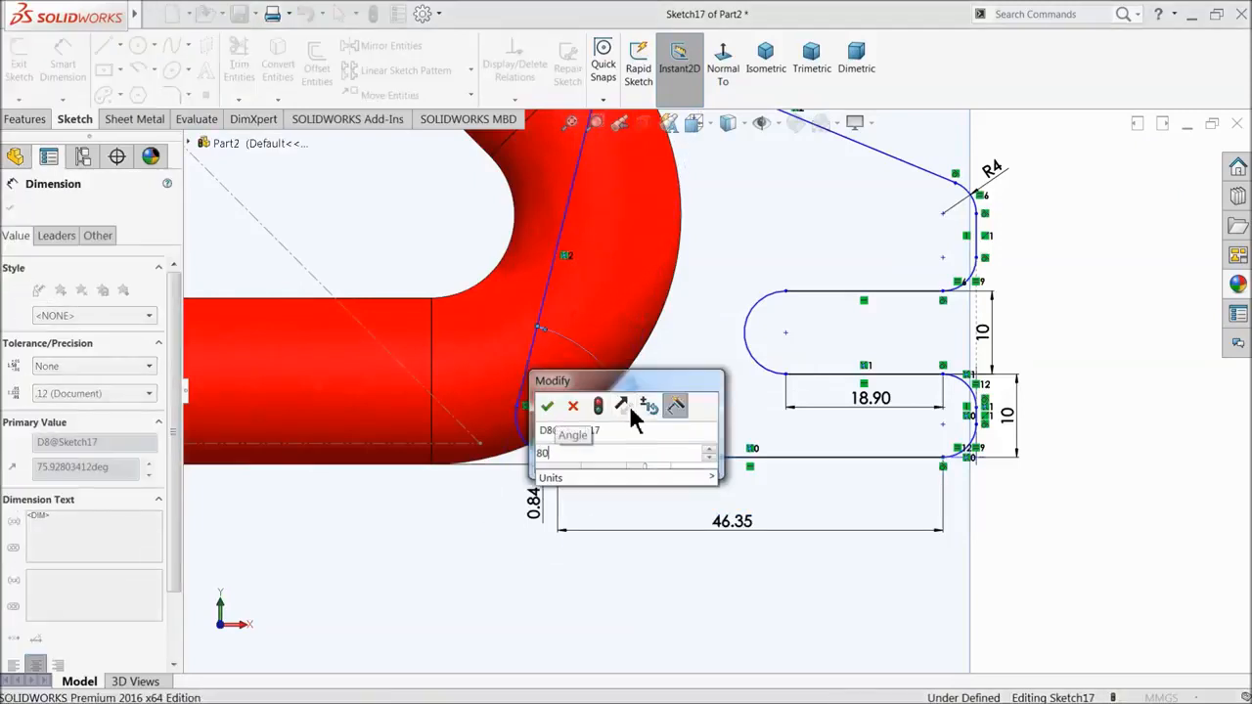
key(Return)
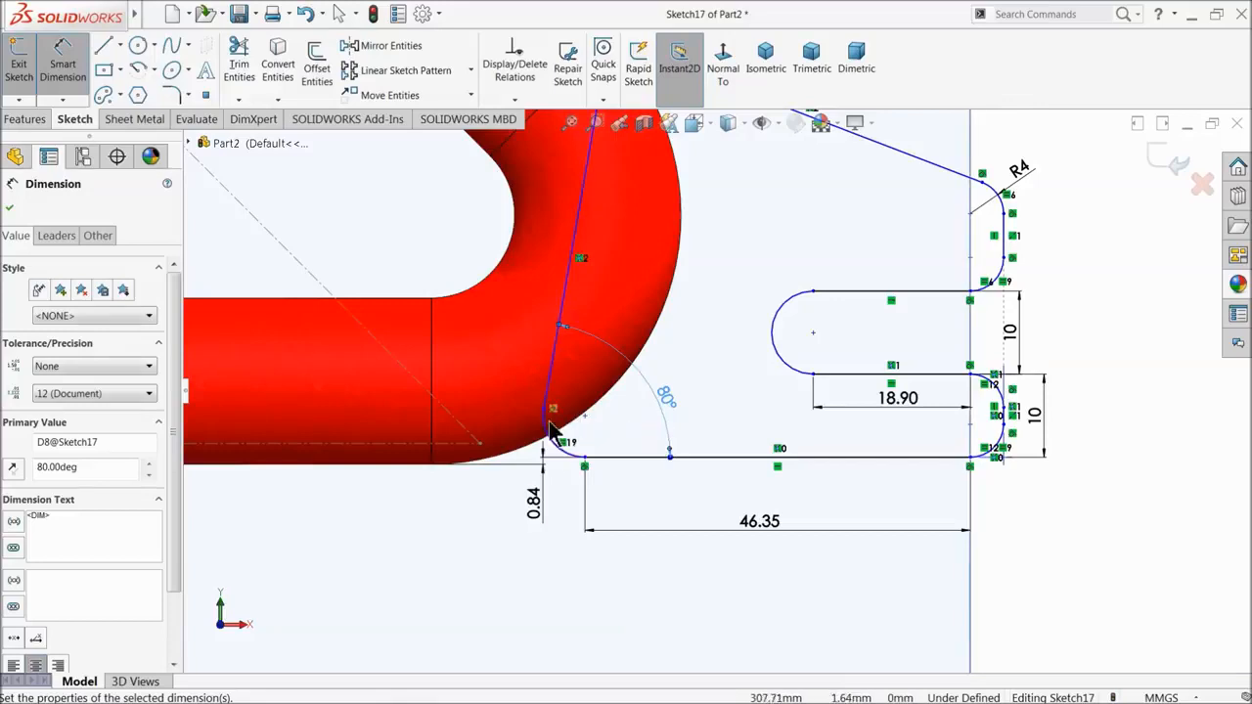
- Dimension the horizontal distance from the tube bend's vertical seam to the start of the outline's straight bottom edge to 13.5 mm
scroll(541, 452, up, 1)
scroll(525, 458, down, 2)
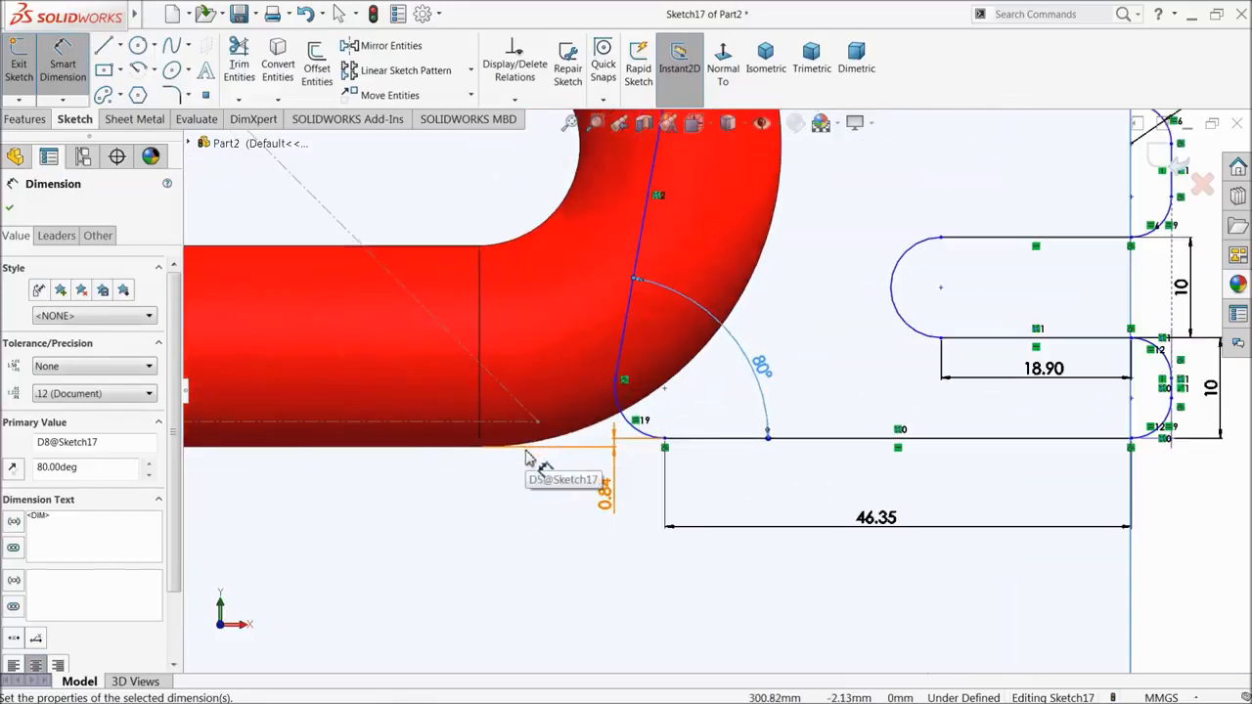
click(480, 411)
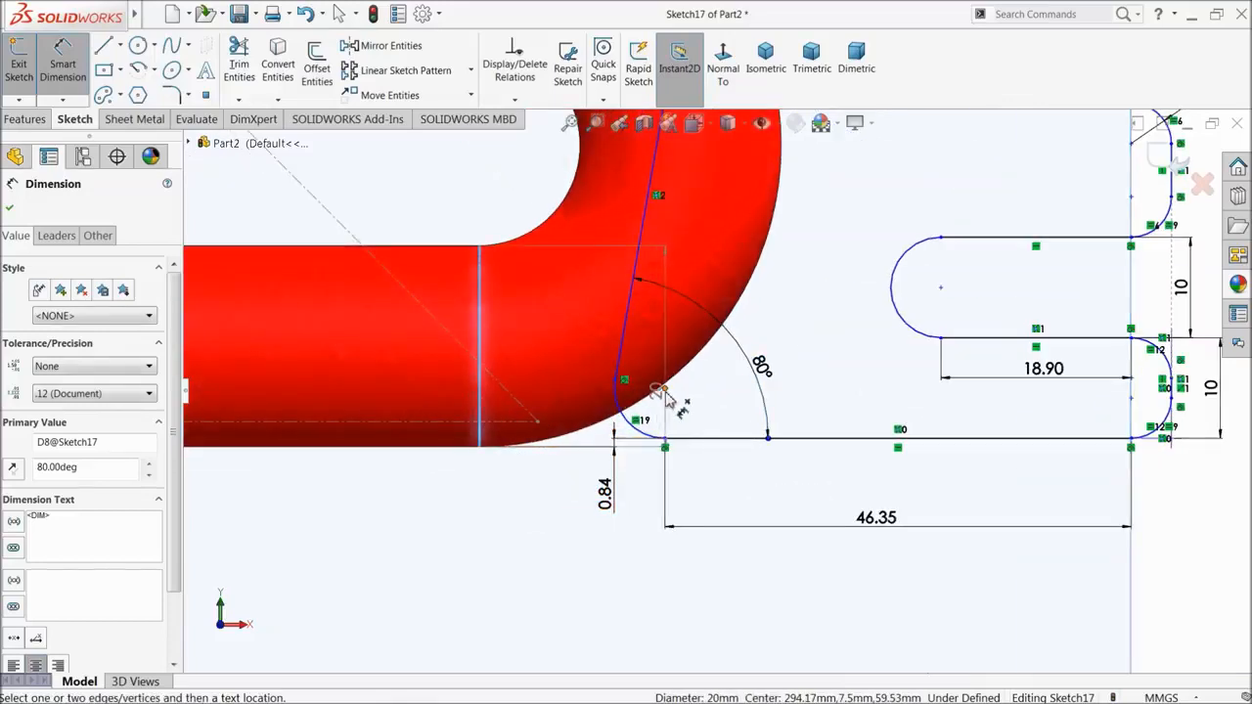
click(662, 448)
click(576, 559)
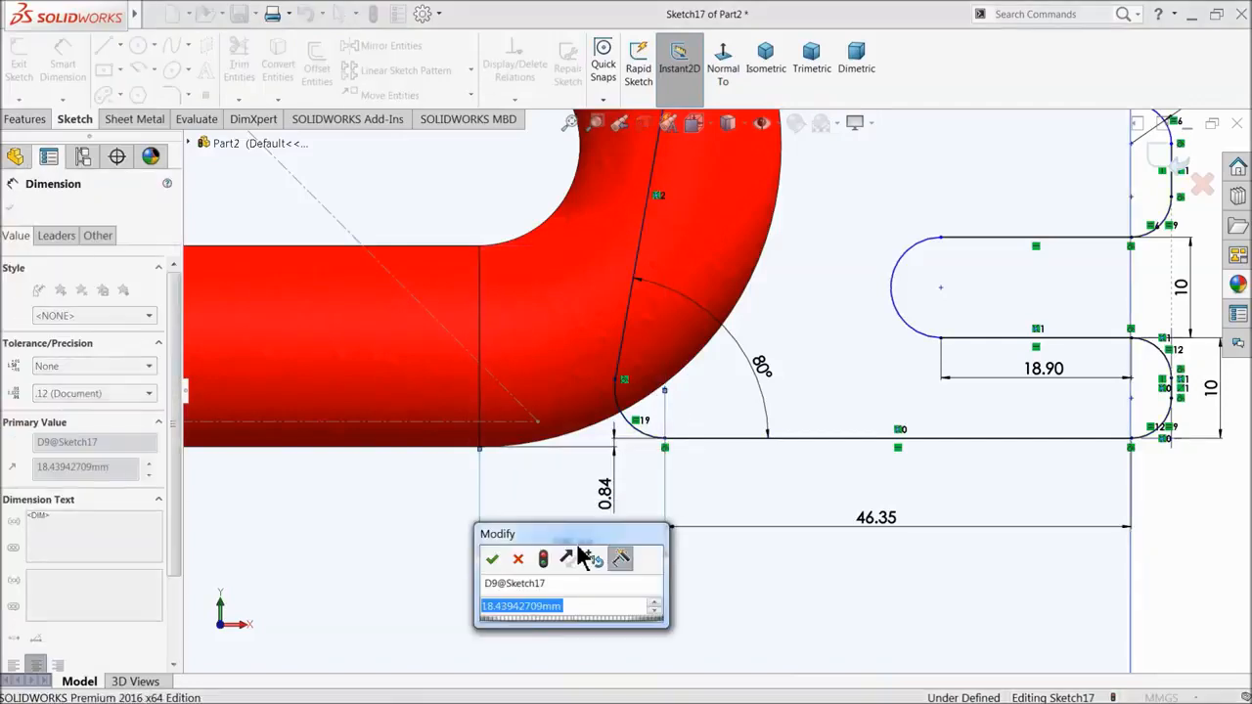
text(13.5)
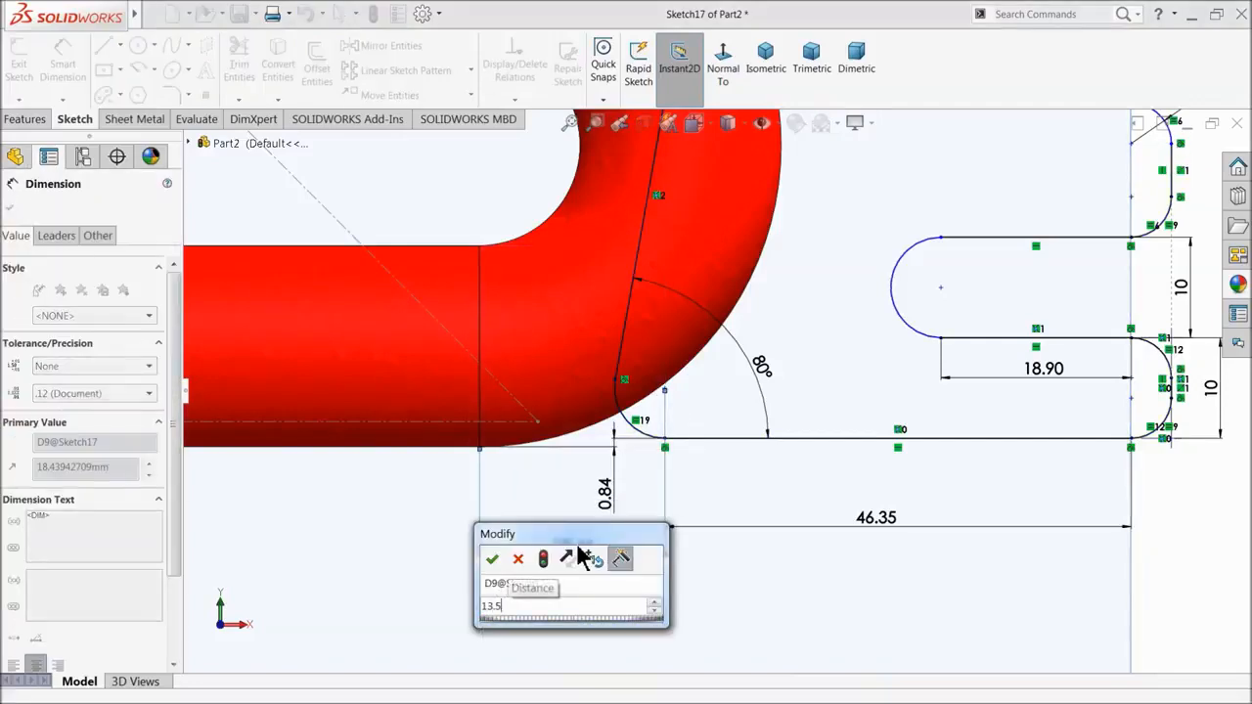
key(Return)
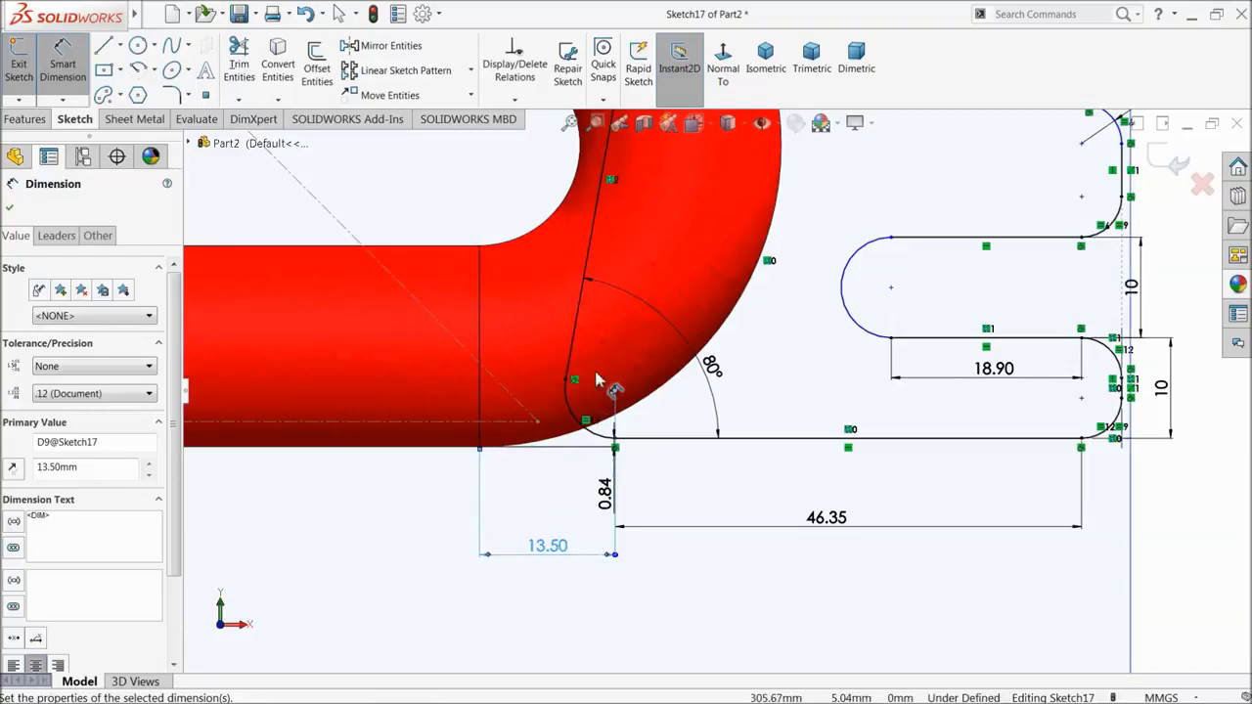
- Dimension the angle between the long slanted edge and the outline's sloping upper edge to 75°
scroll(478, 374, up, 4)
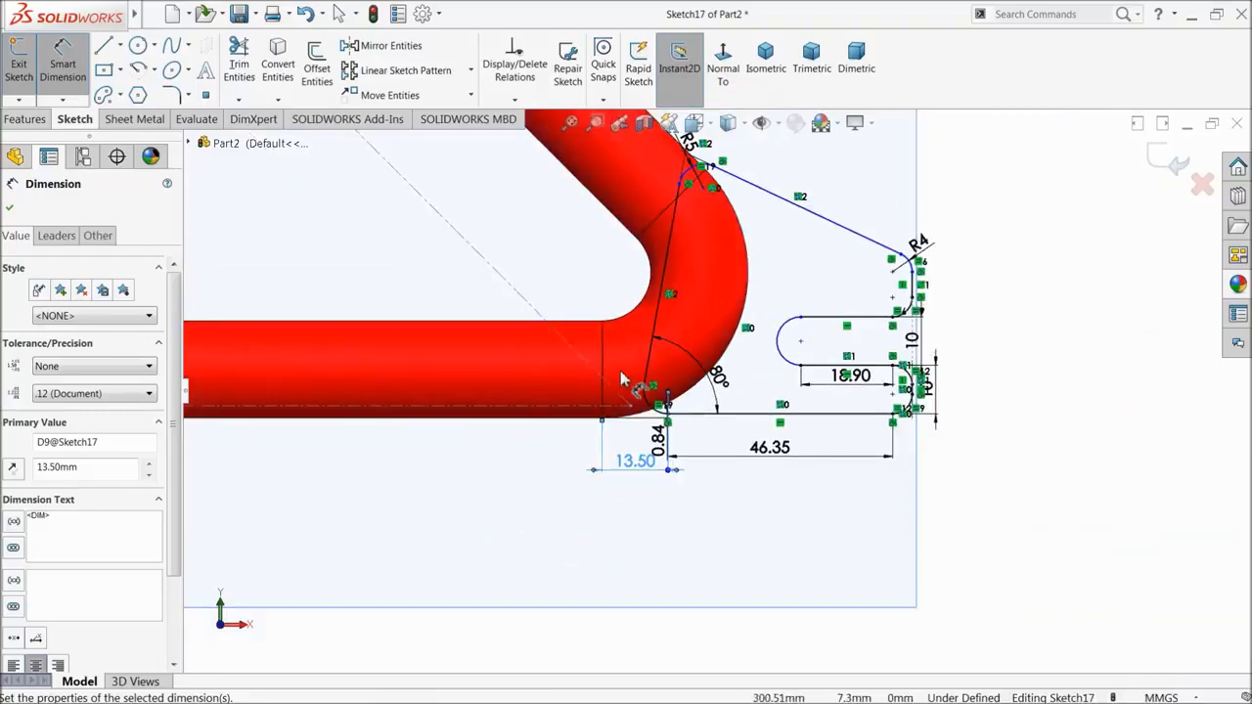
scroll(729, 331, up, 2)
scroll(761, 278, down, 4)
scroll(721, 329, down, 2)
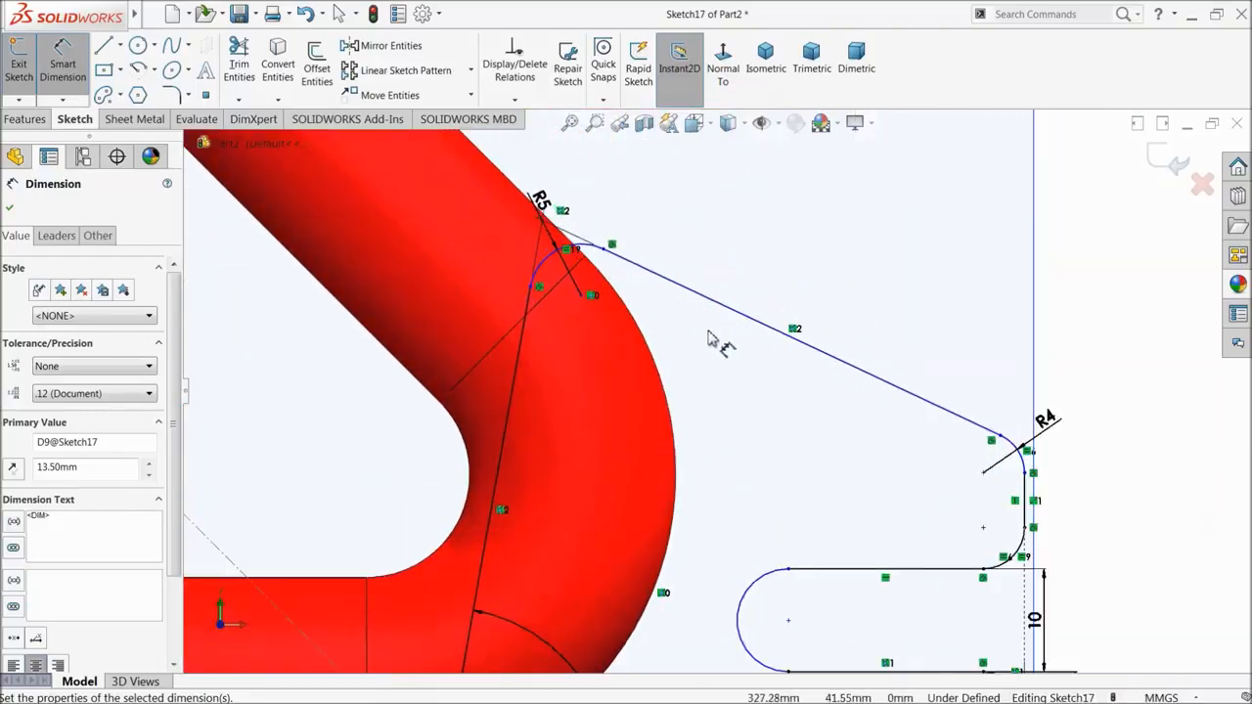
click(669, 283)
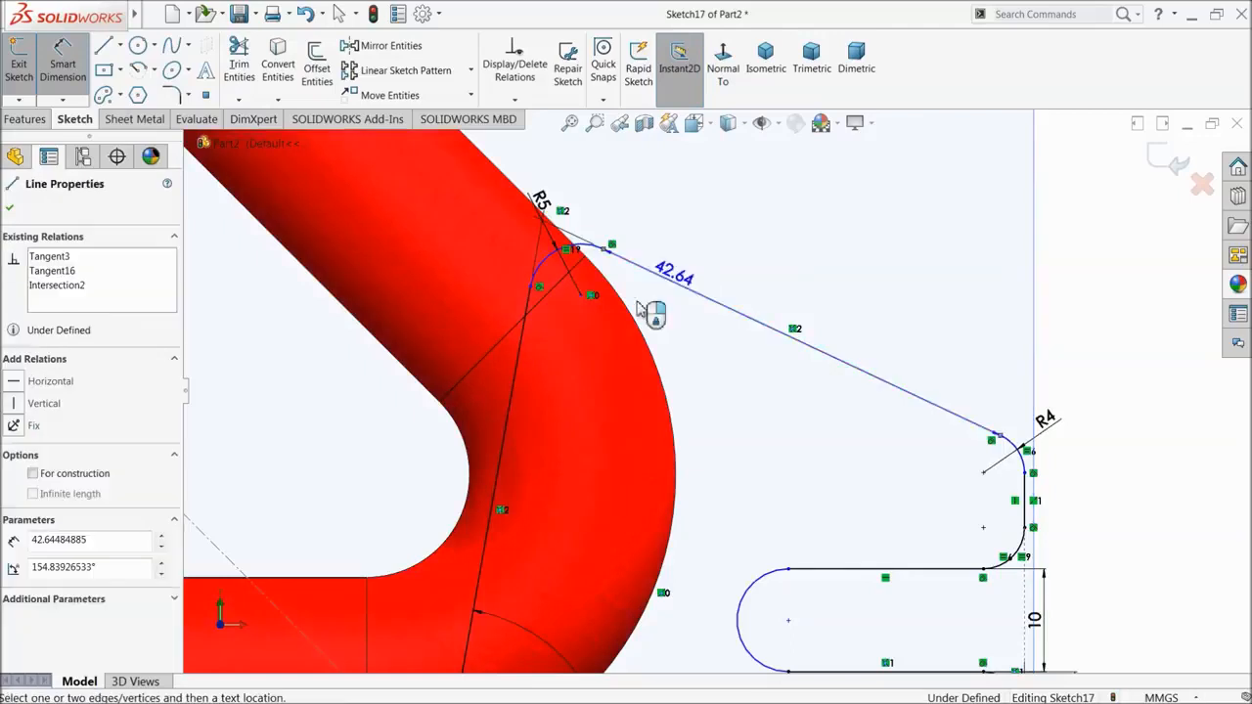
click(523, 342)
click(686, 415)
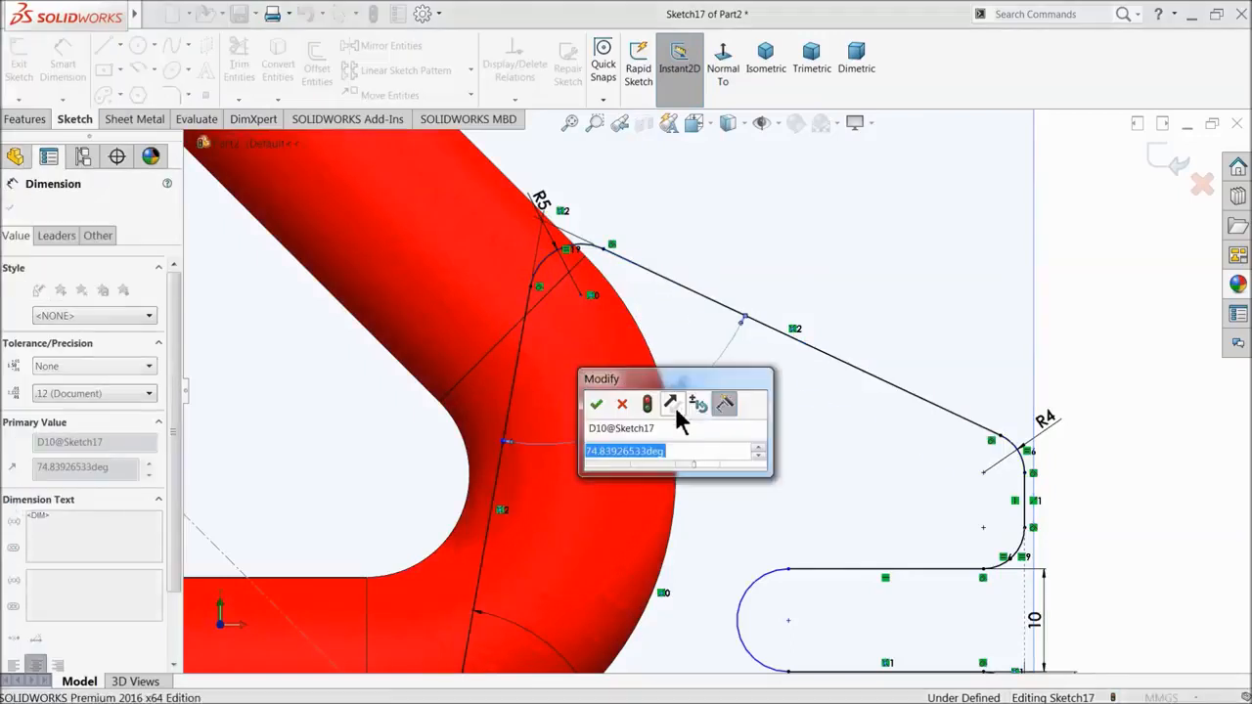
text(75)
key(Return)
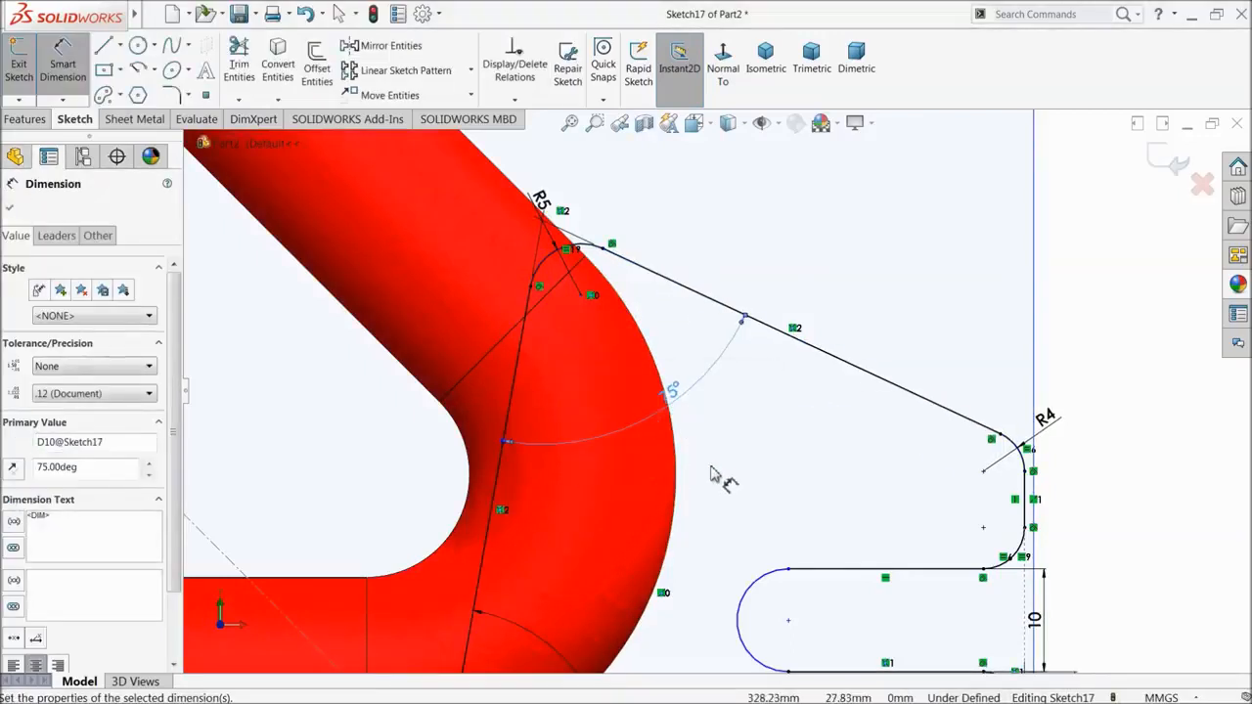
- Add a Vertical relation between the notch arc's centre and the inner endpoint of the notch's lower edge
scroll(740, 482, up, 2)
scroll(900, 543, down, 3)
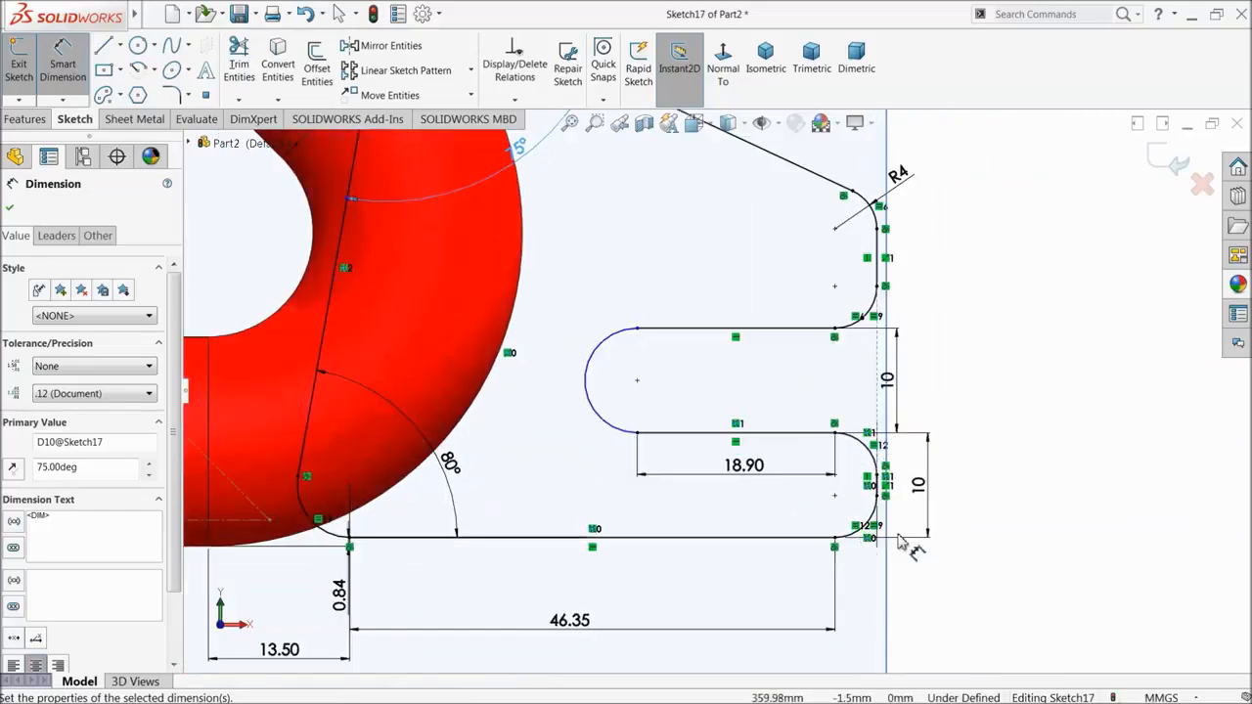
scroll(892, 504, up, 2)
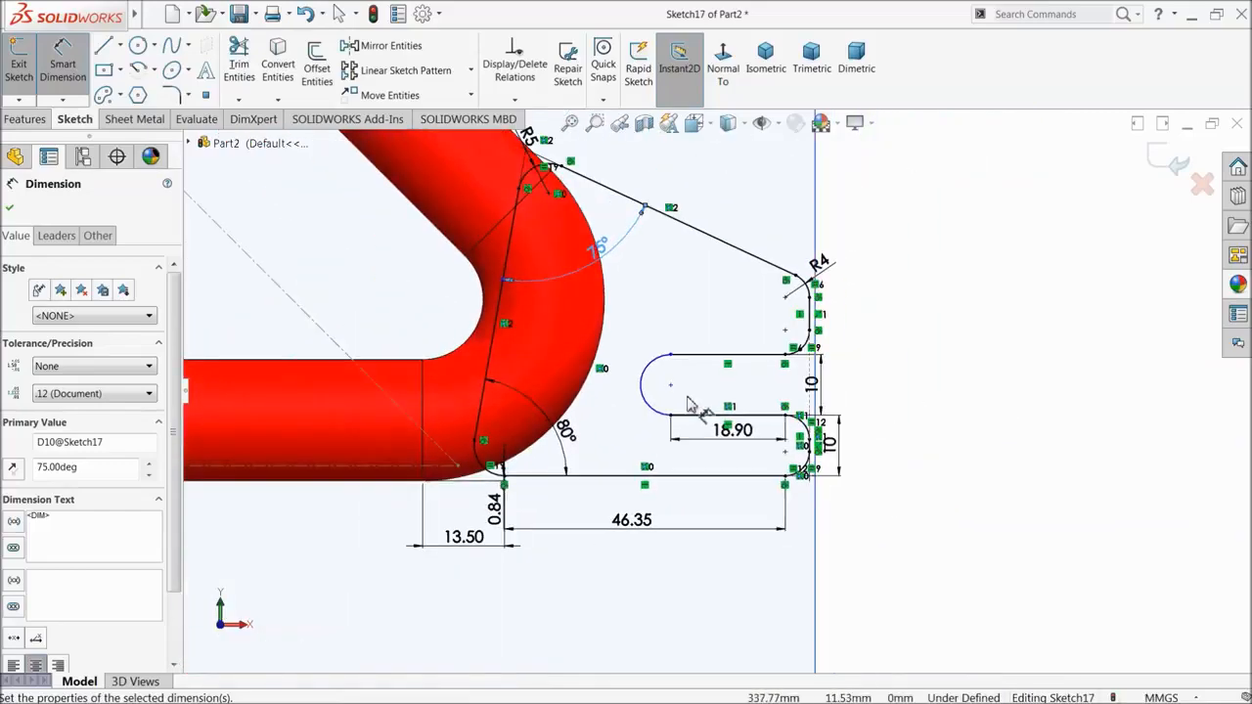
scroll(704, 431, down, 3)
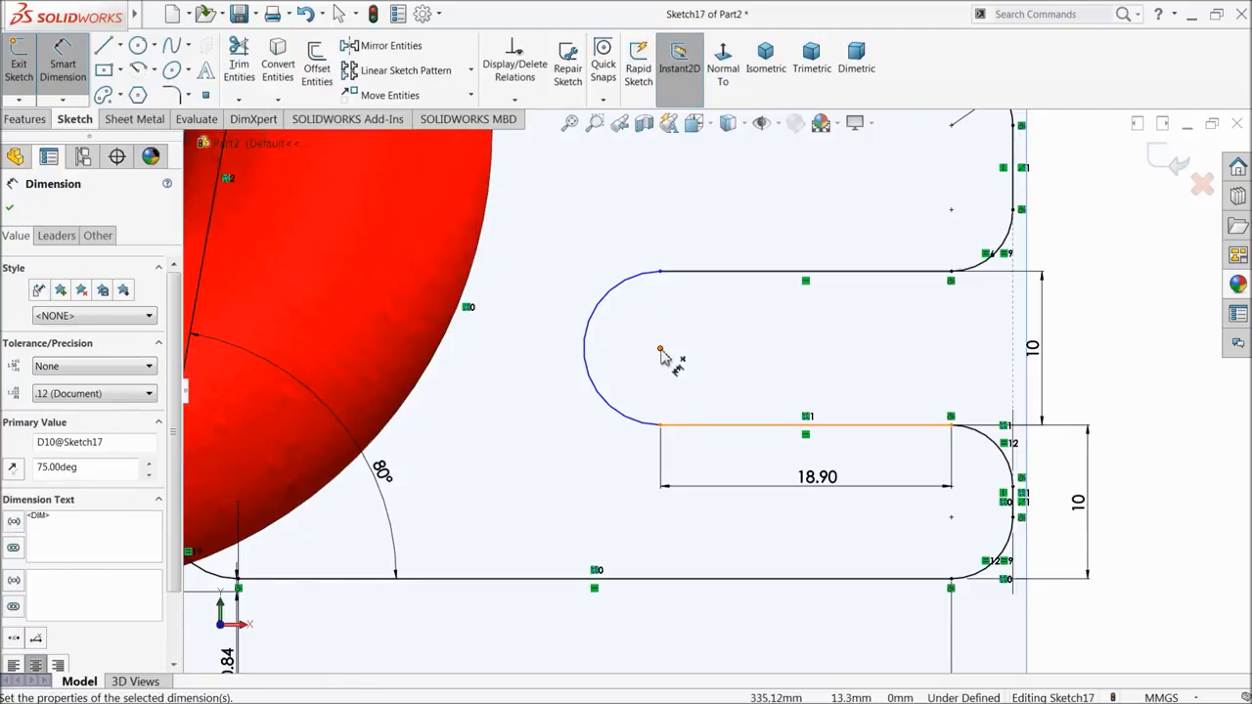
right_click(1073, 283)
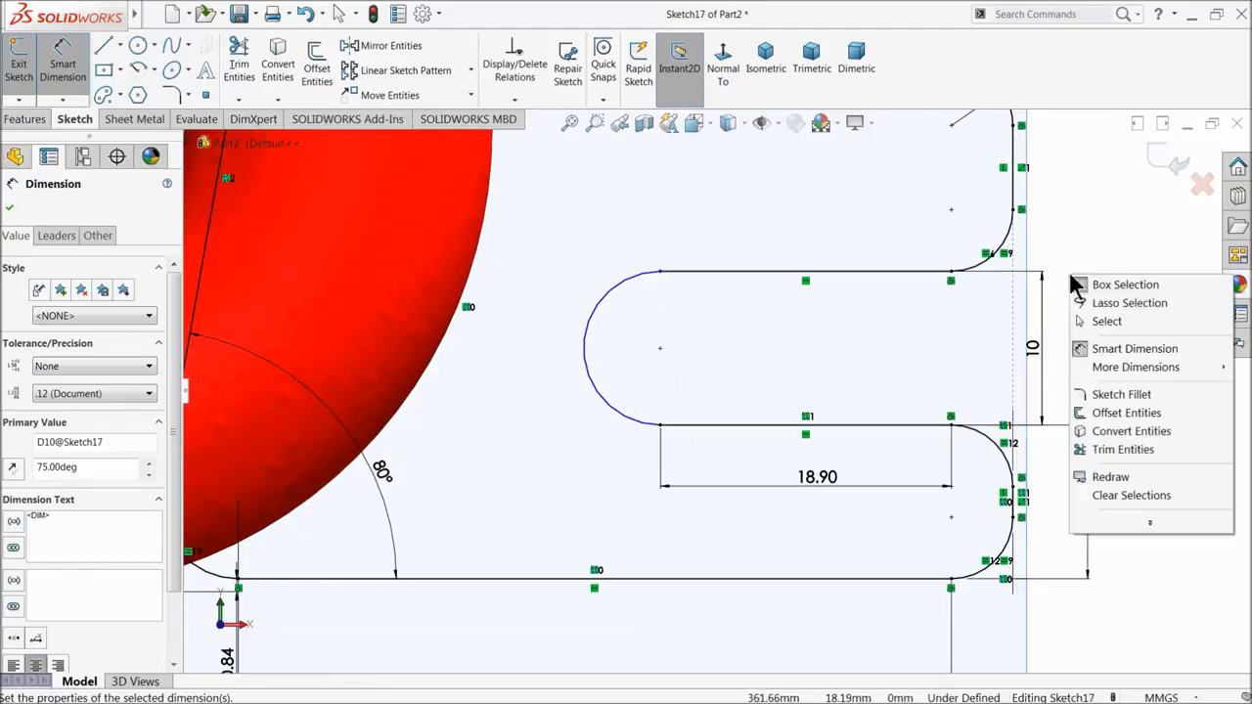
click(1107, 323)
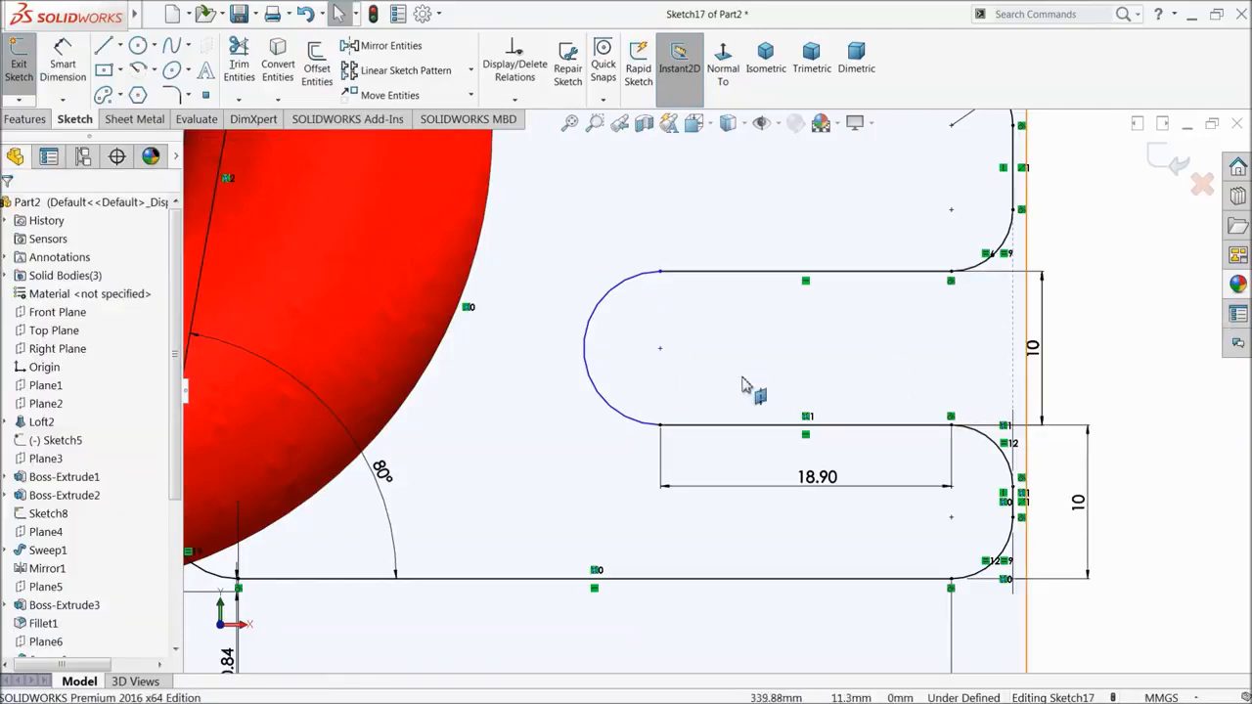
click(661, 350)
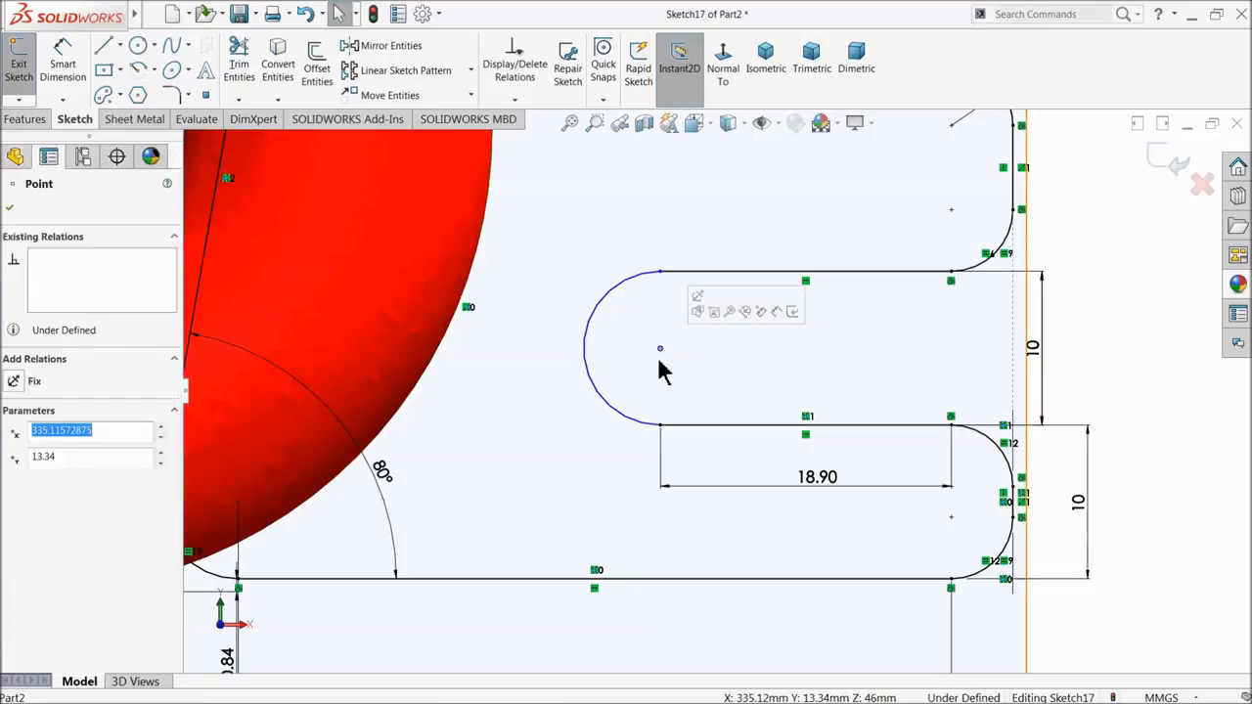
ctrl+click(662, 430)
click(718, 375)
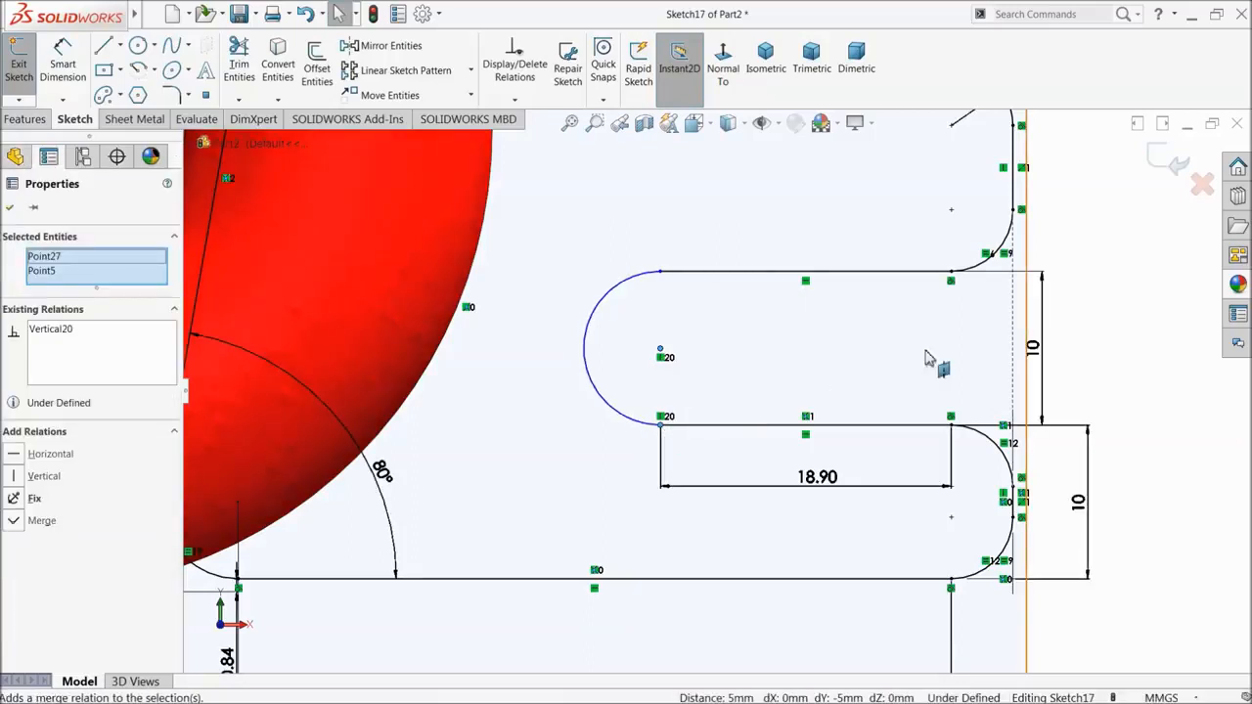
click(1095, 330)
- Dimension the notch's end arc with a 5 mm radius
click(59, 79)
click(599, 315)
click(581, 284)
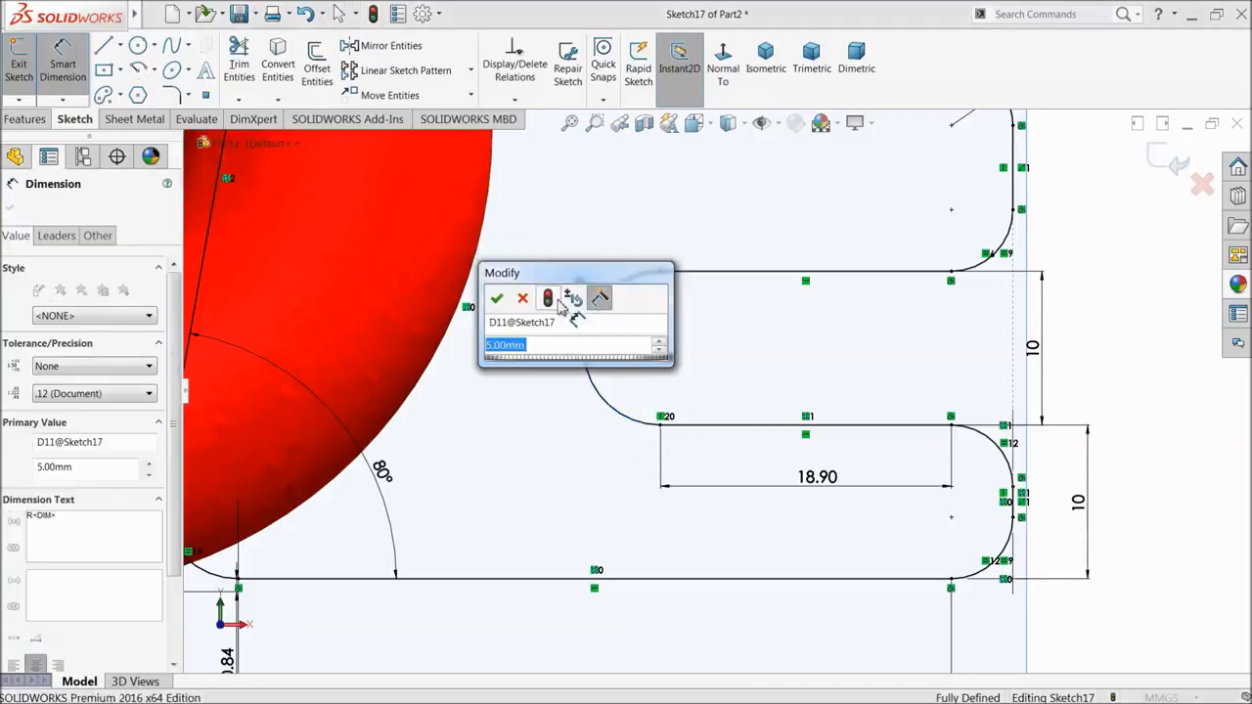
click(503, 305)
- Extrude the dropout outline as a blind 3 mm boss, with Merge result turned off
scroll(649, 323, down, 4)
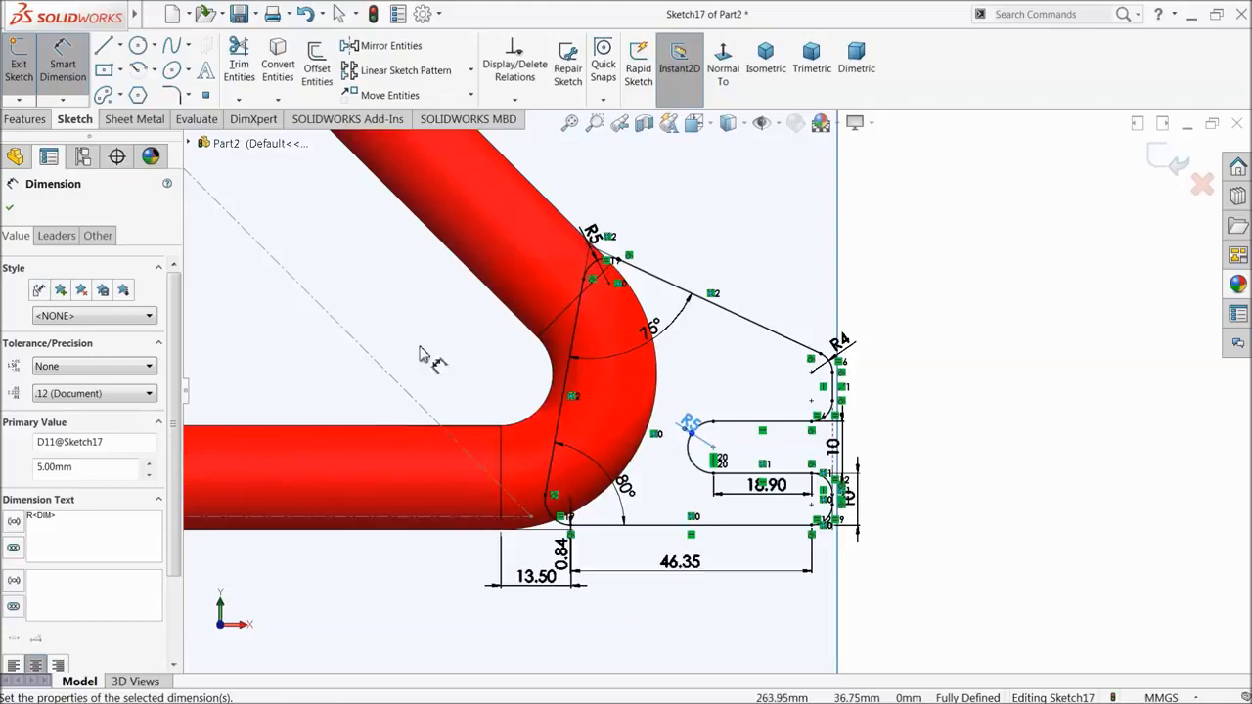
click(24, 118)
click(28, 63)
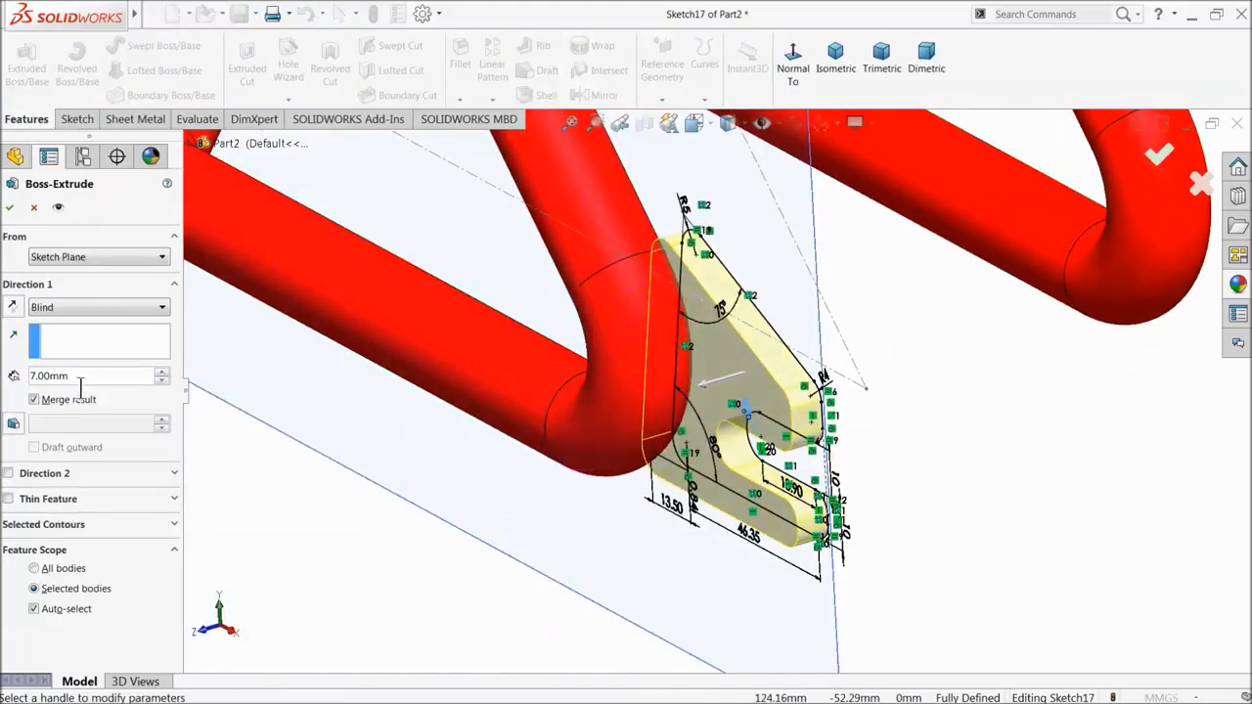
text(3)
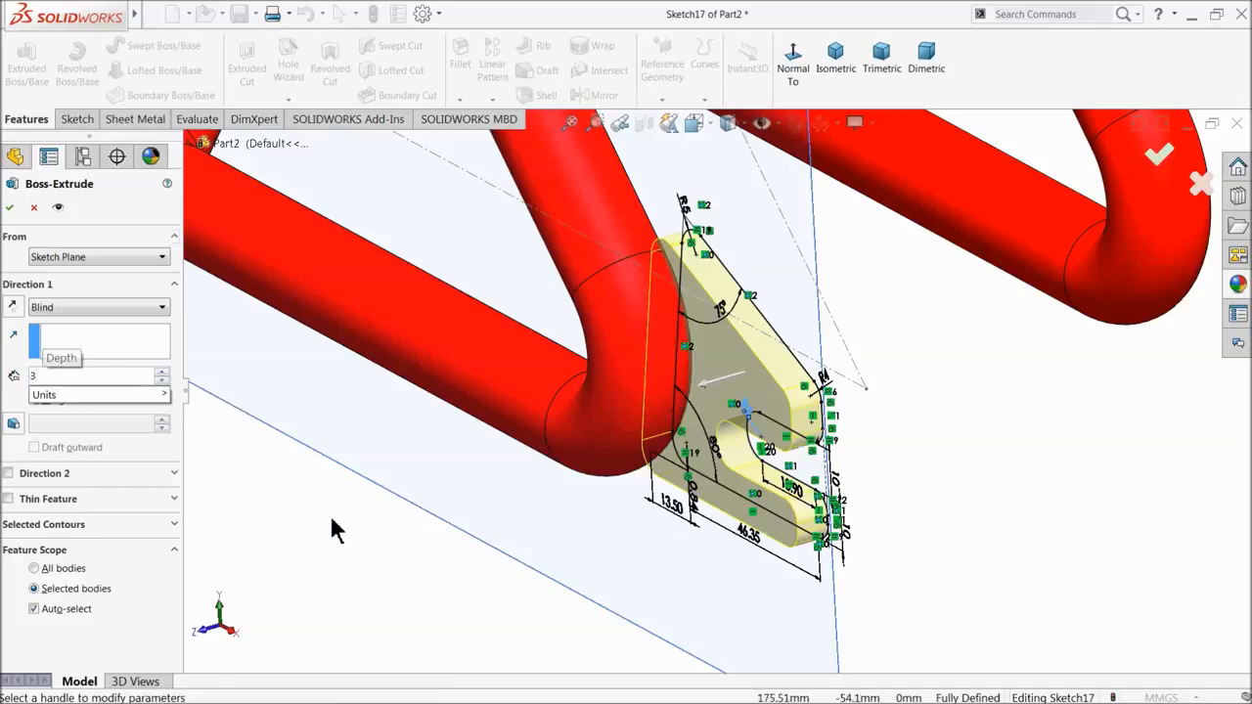
key(Return)
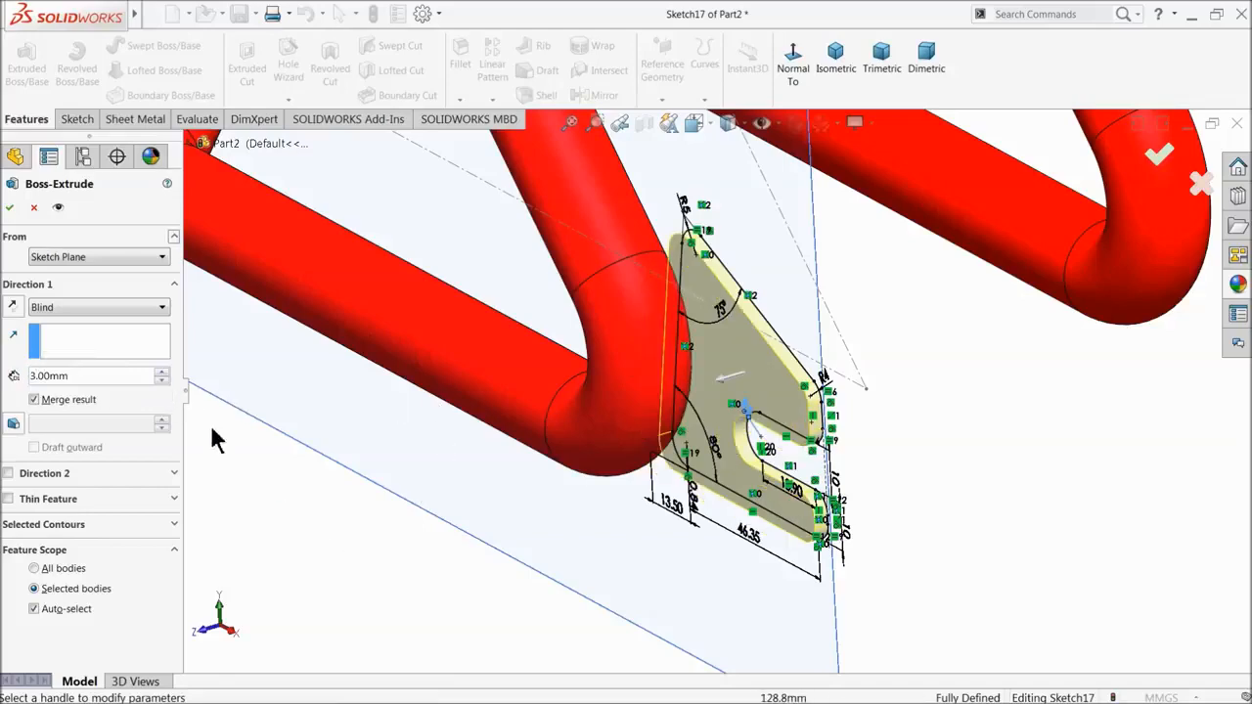
click(10, 208)
- Edit the dropout plate's extrusion and set its Direction 1 depth to 5 mm
middle_drag(646, 471, 591, 437)
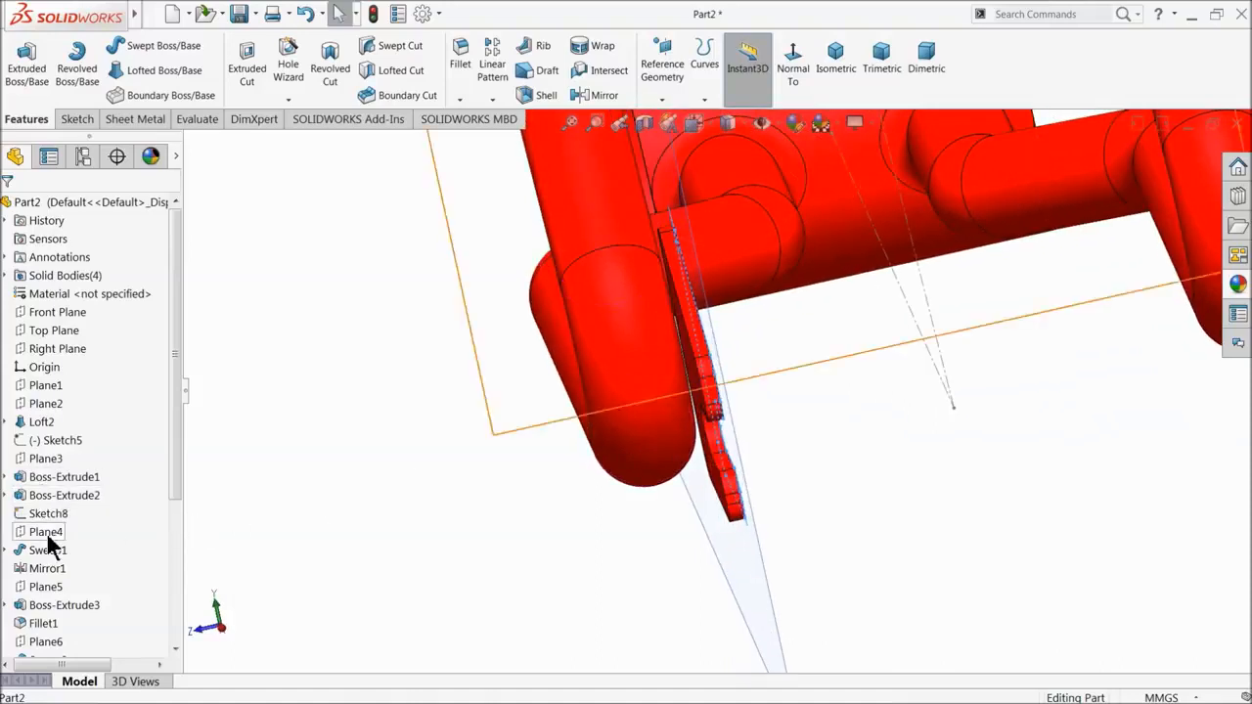
drag(173, 475, 173, 635)
click(24, 642)
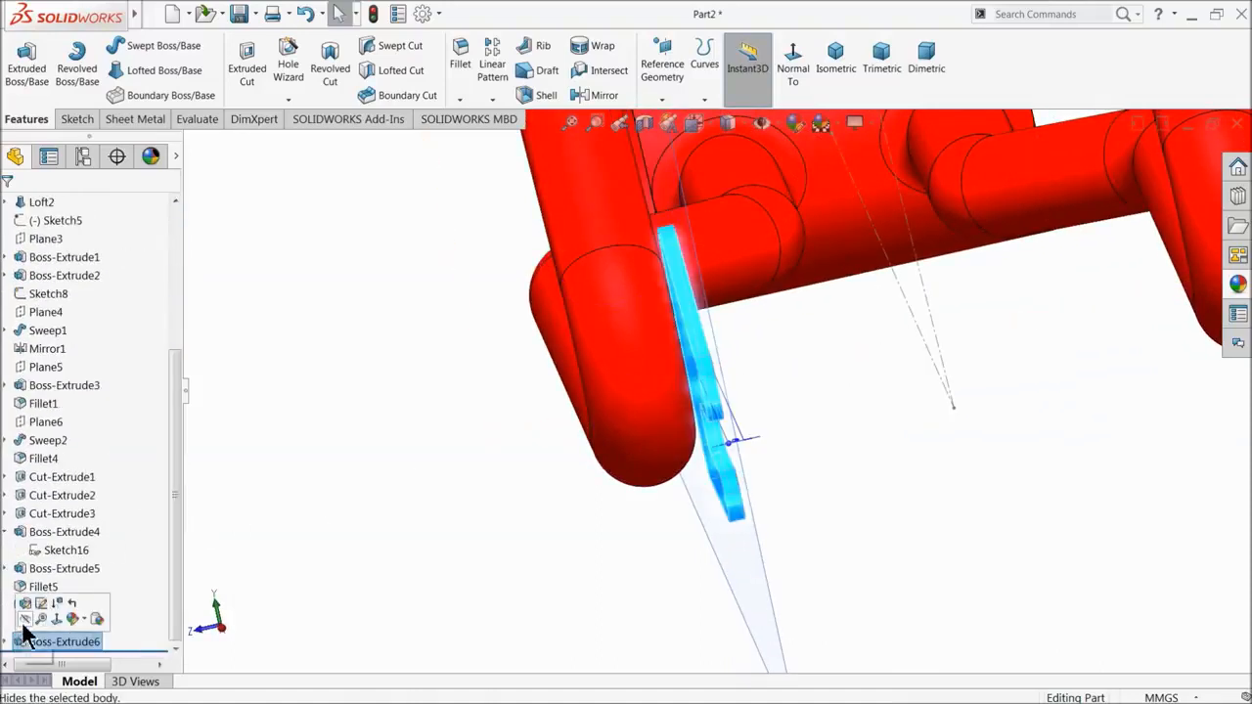
click(29, 602)
middle_drag(493, 472, 507, 483)
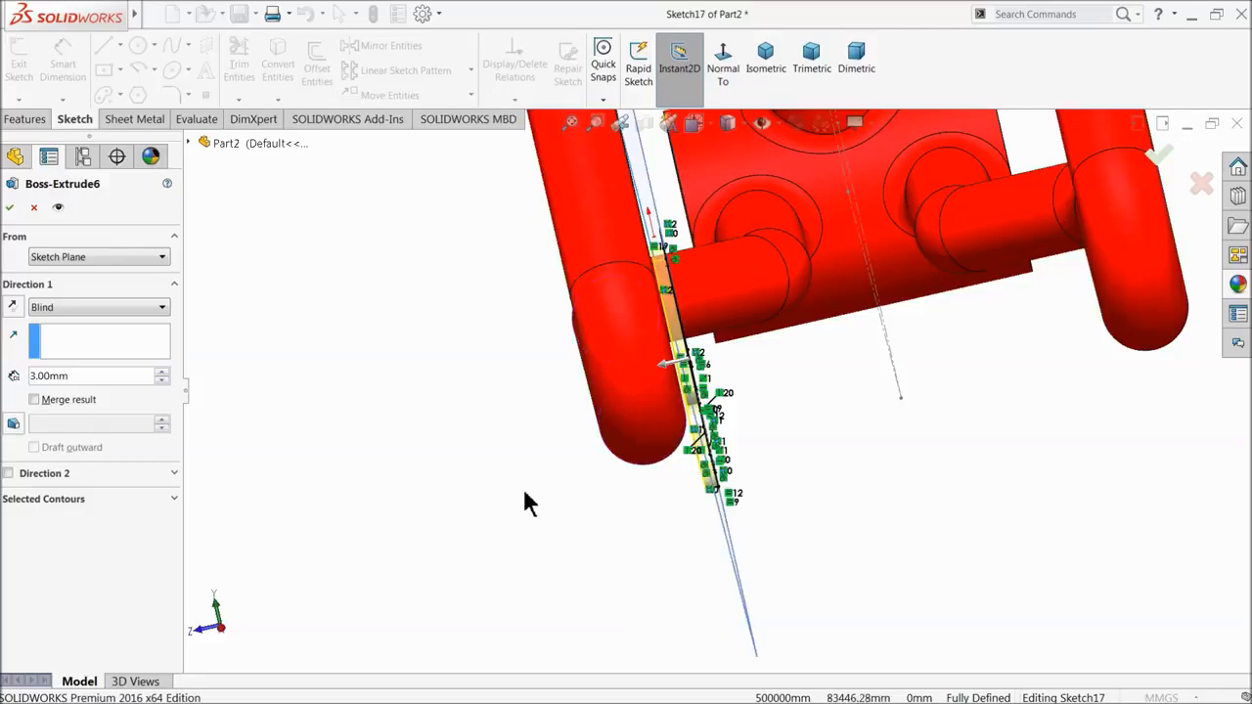
scroll(520, 487, up, 3)
scroll(740, 396, down, 1)
scroll(728, 389, down, 1)
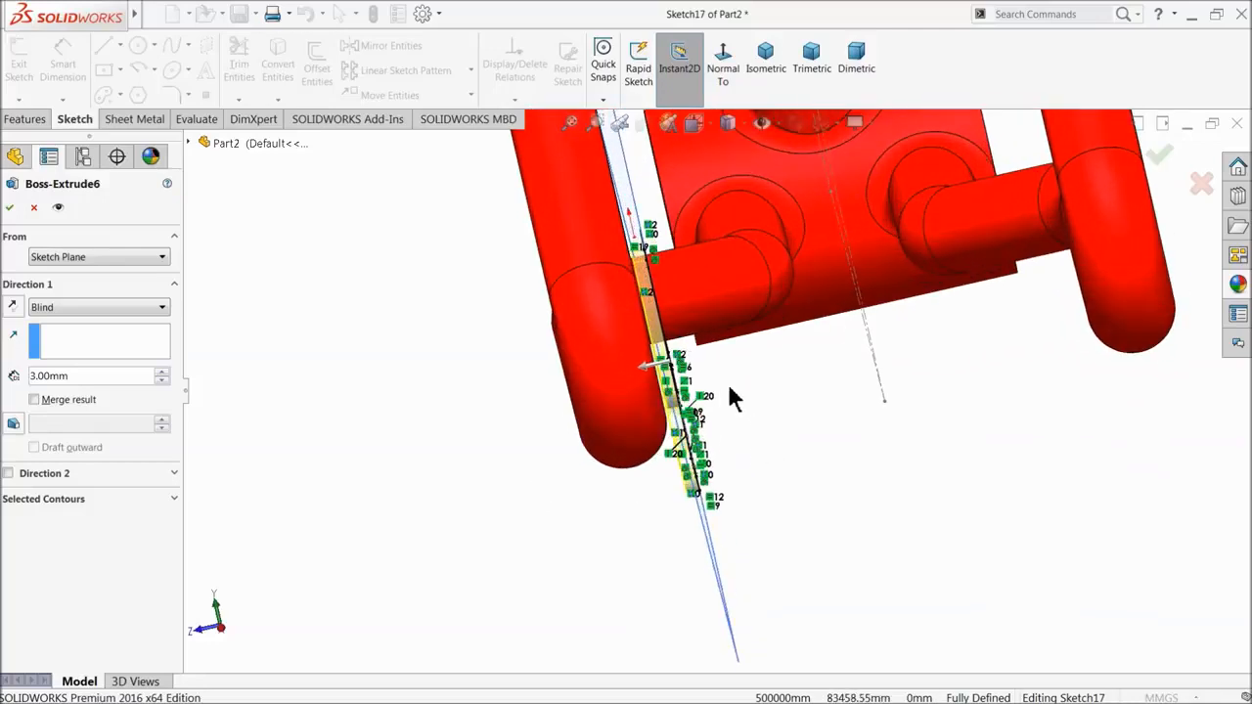
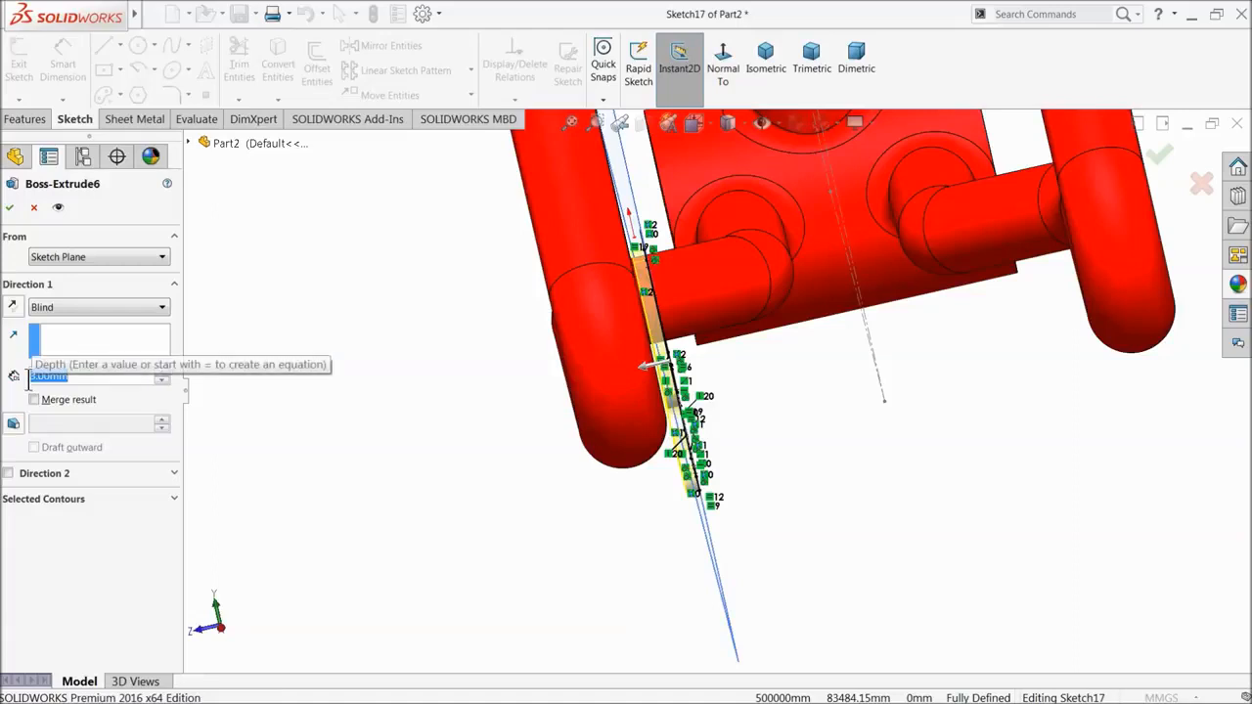
text(5)
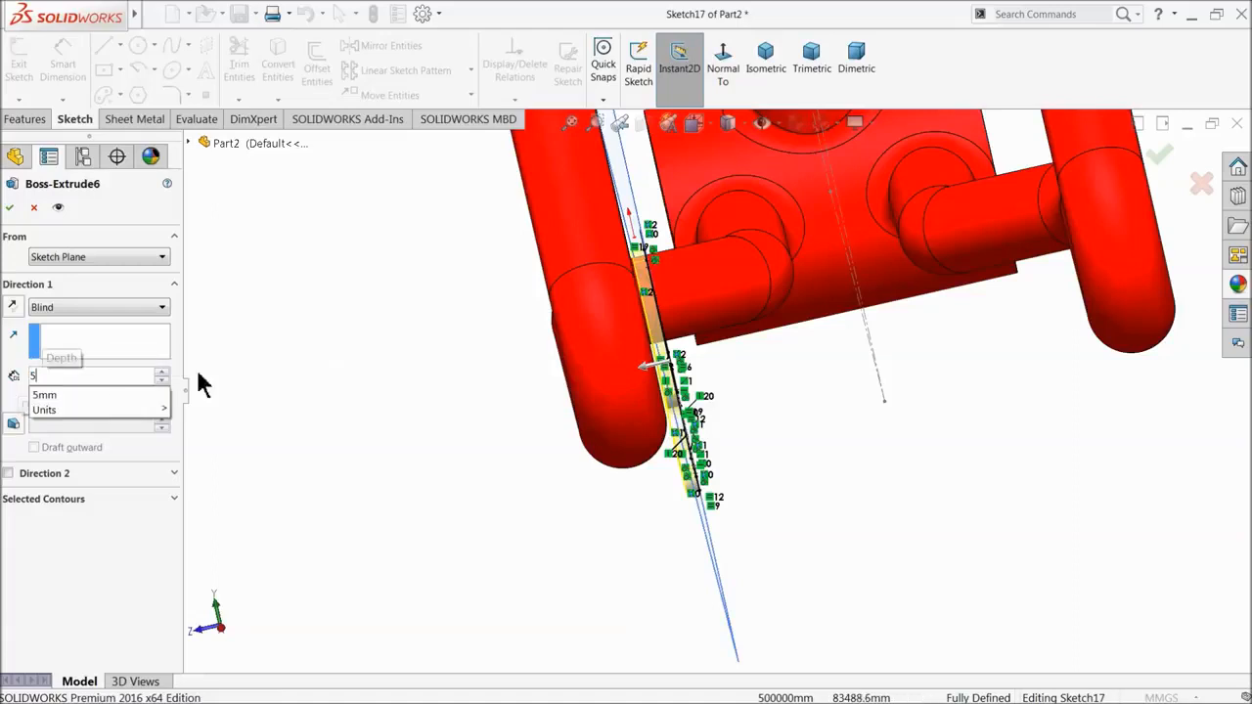
key(Return)
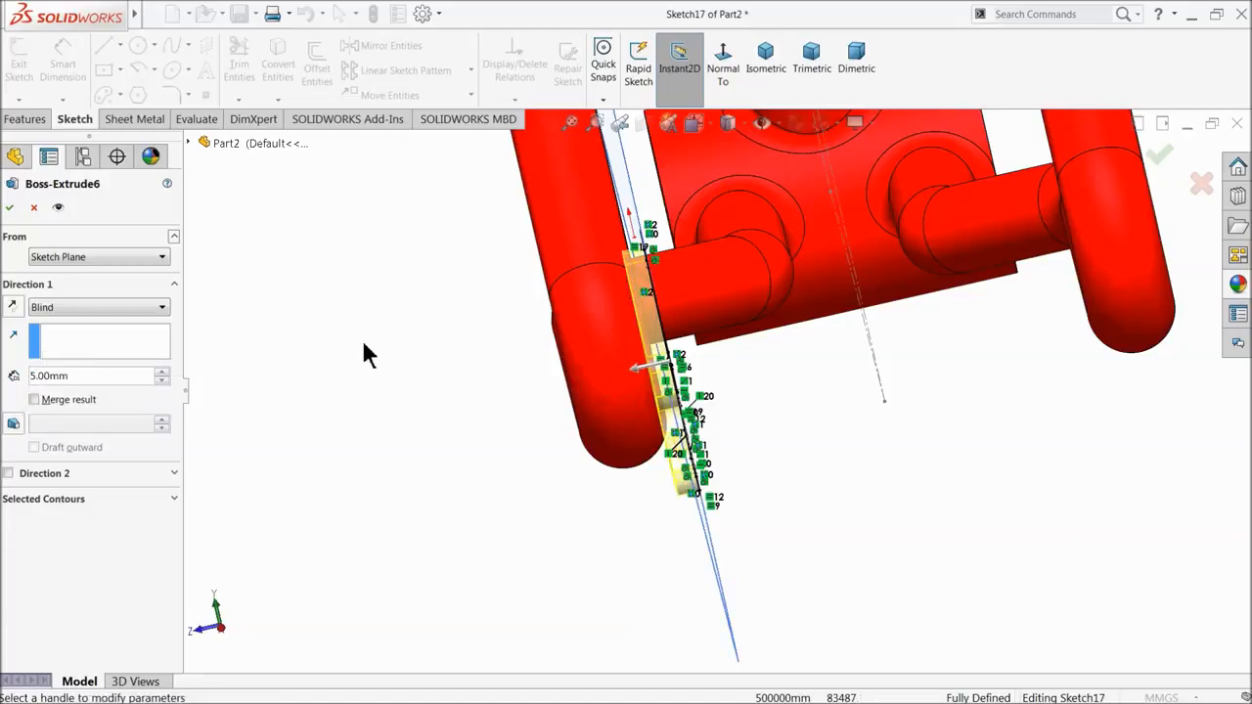
- Add a blind 3 mm second direction to the dropout plate's extrusion and apply the edit
click(10, 474)
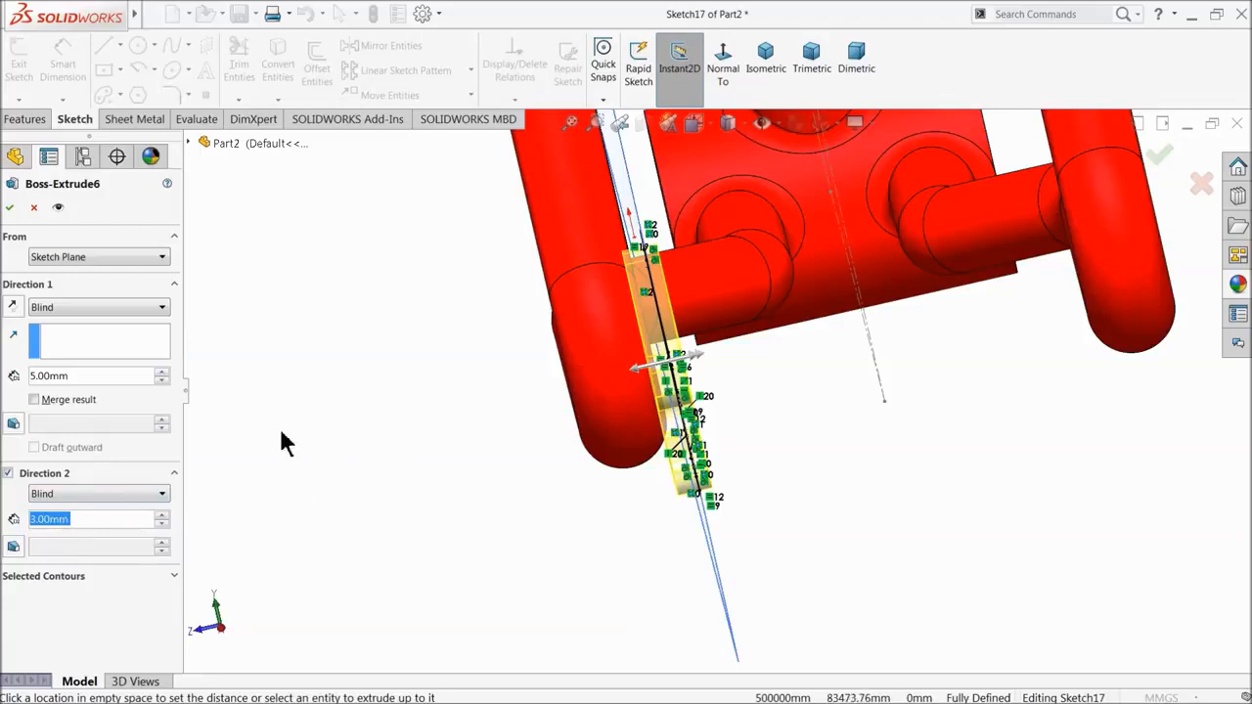
click(10, 209)
middle_drag(414, 400, 509, 439)
scroll(690, 389, up, 3)
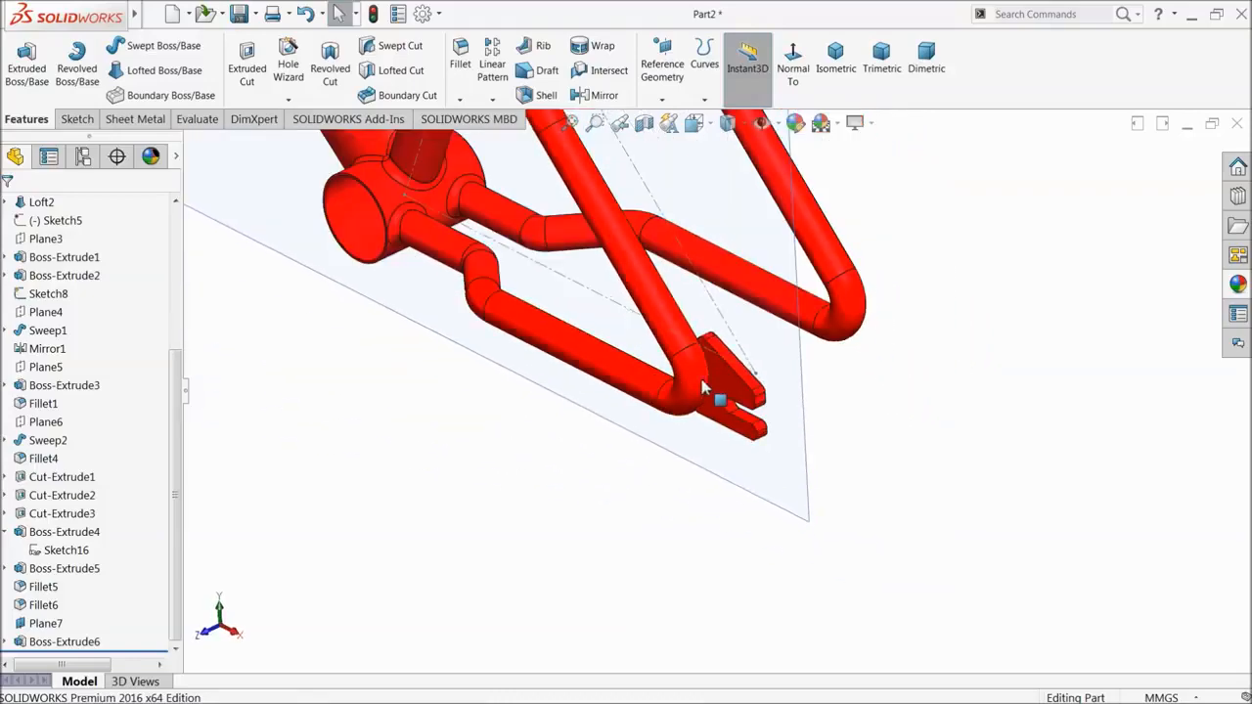
- Mirror the dropout plate as a solid body about the Front Plane, leaving Merge solids off
scroll(724, 396, up, 3)
scroll(658, 279, down, 2)
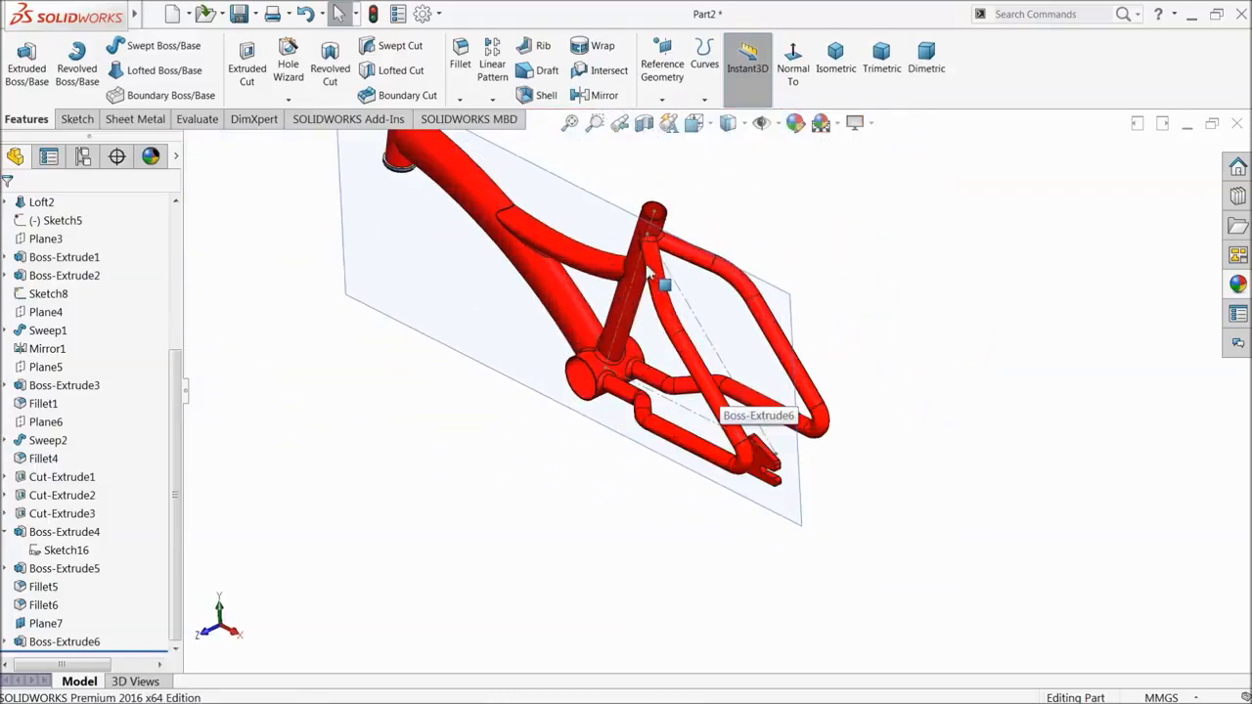
drag(182, 382, 176, 232)
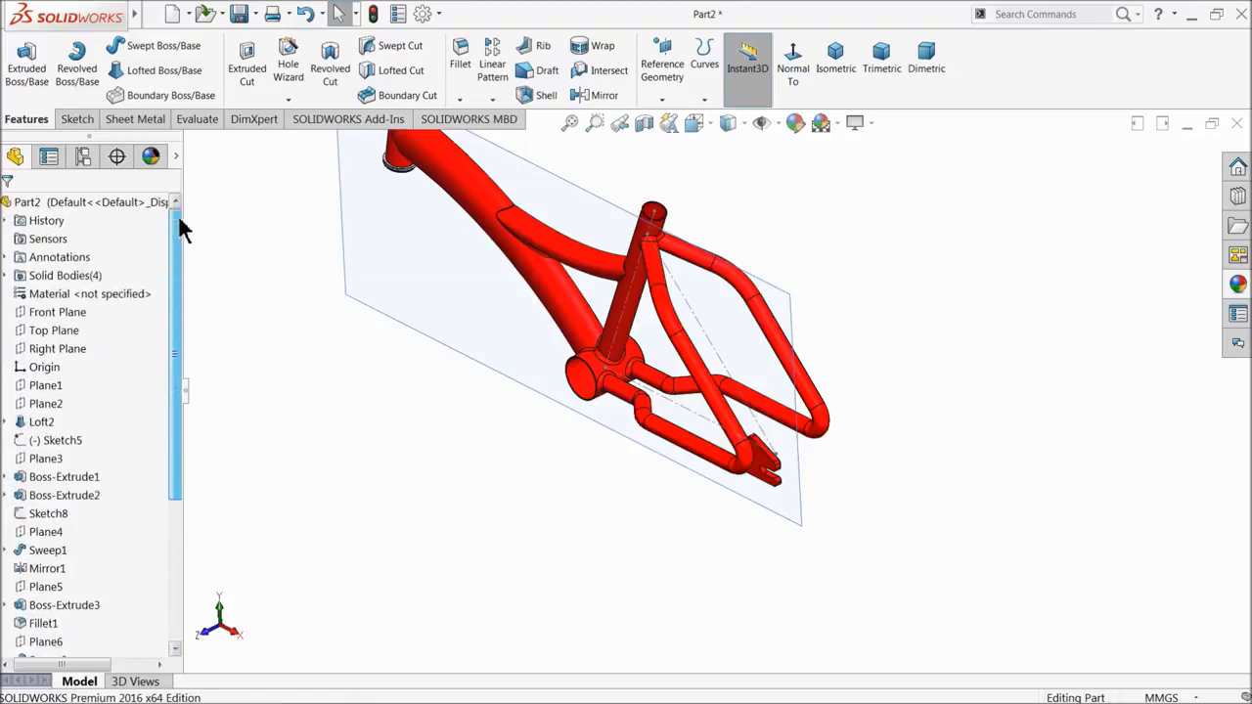
click(54, 312)
click(598, 95)
scroll(779, 498, down, 3)
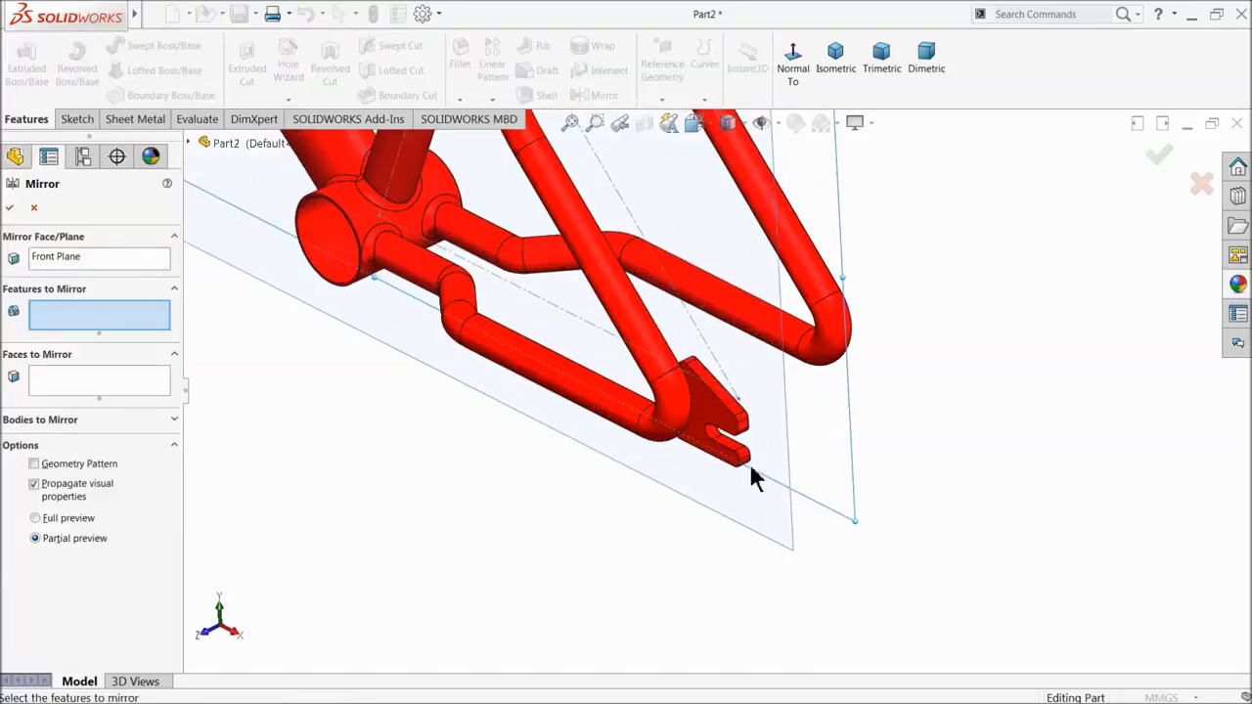
click(704, 421)
click(9, 208)
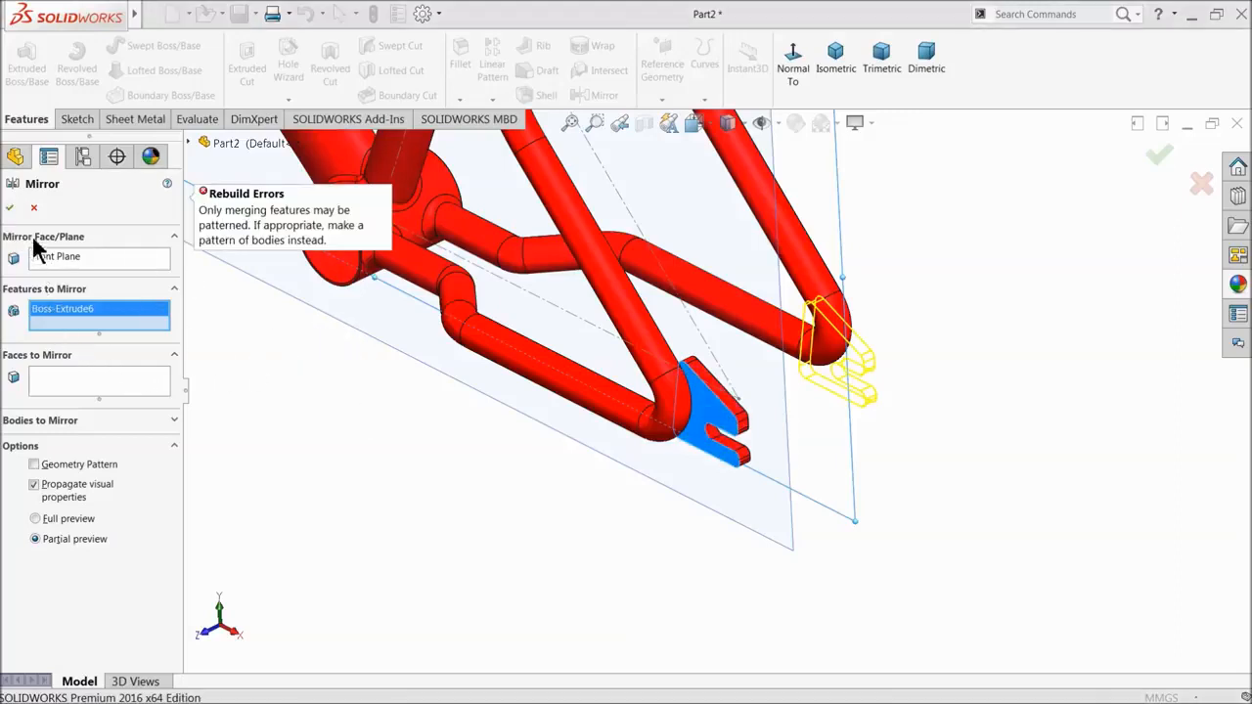
click(48, 420)
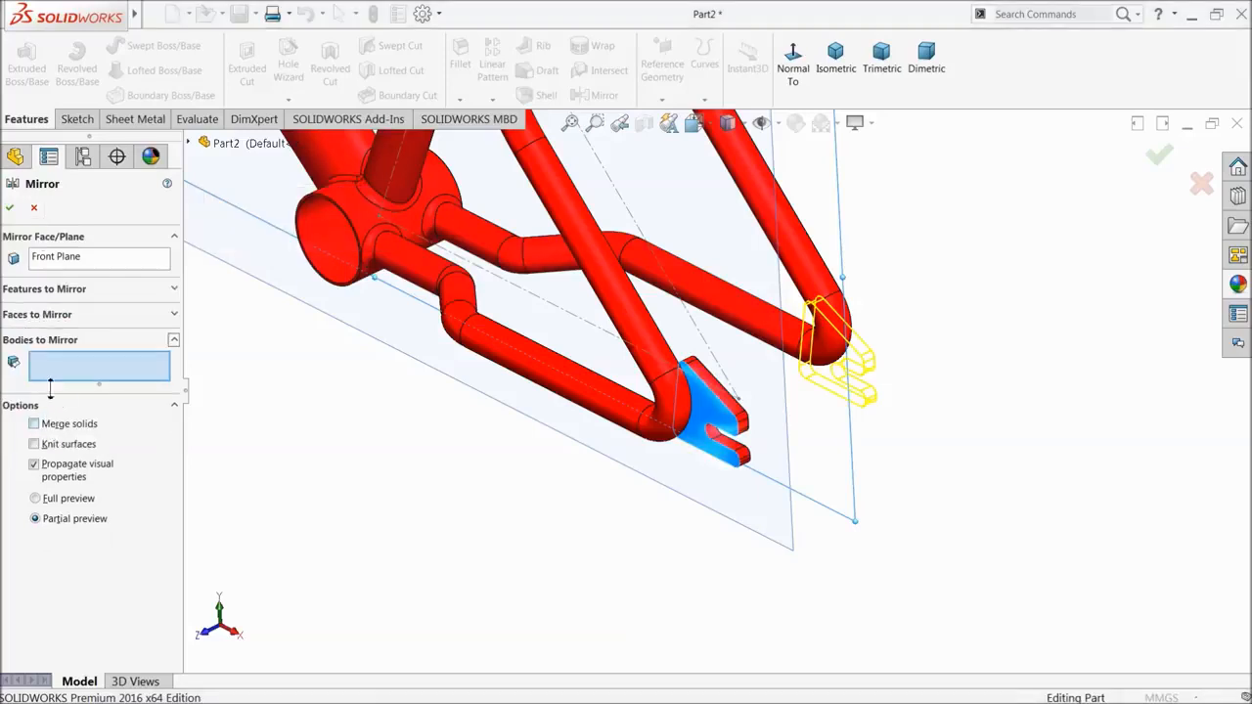
click(723, 420)
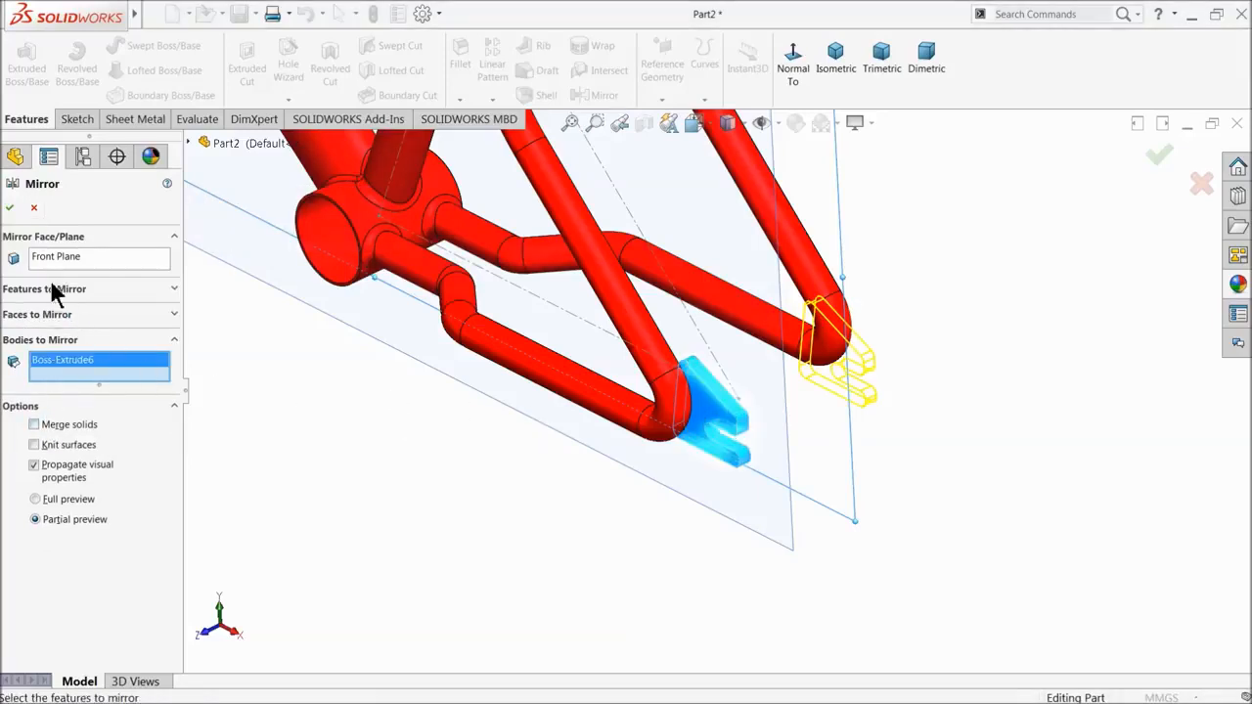
click(10, 208)
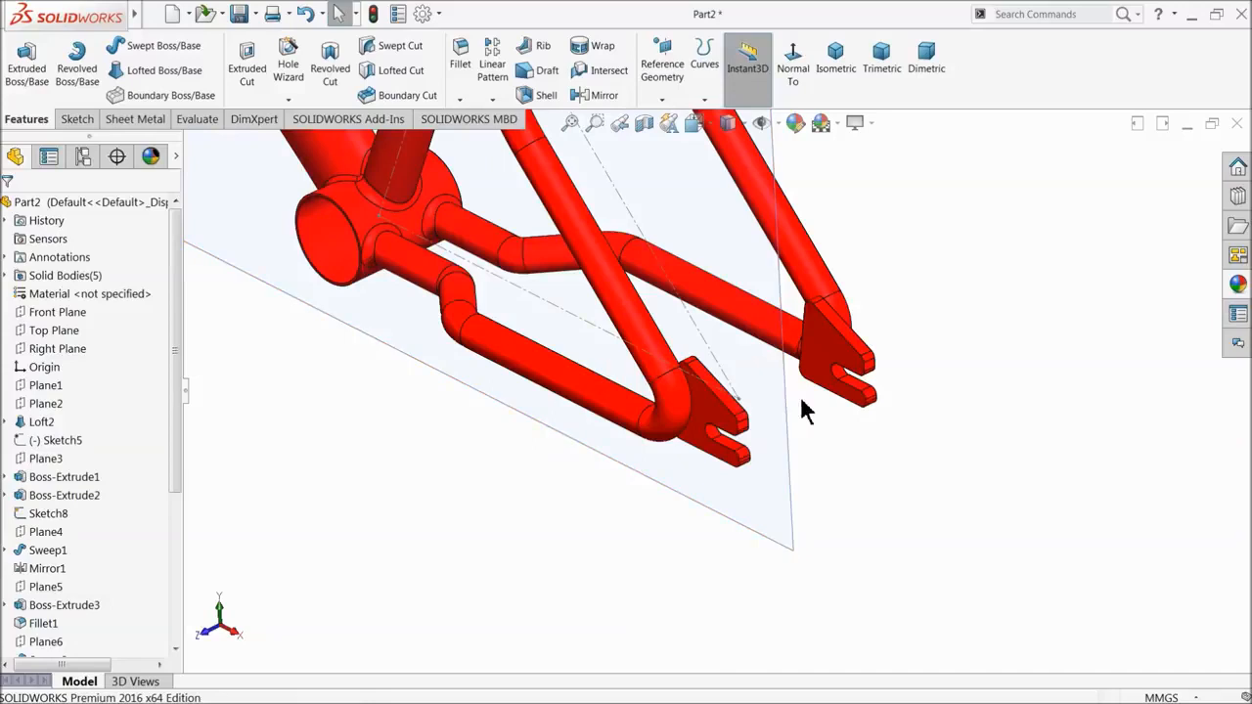
- Hide Plane7 and the construction sketch Sketch8 between the rear tubes
middle_drag(805, 411, 767, 415)
click(751, 423)
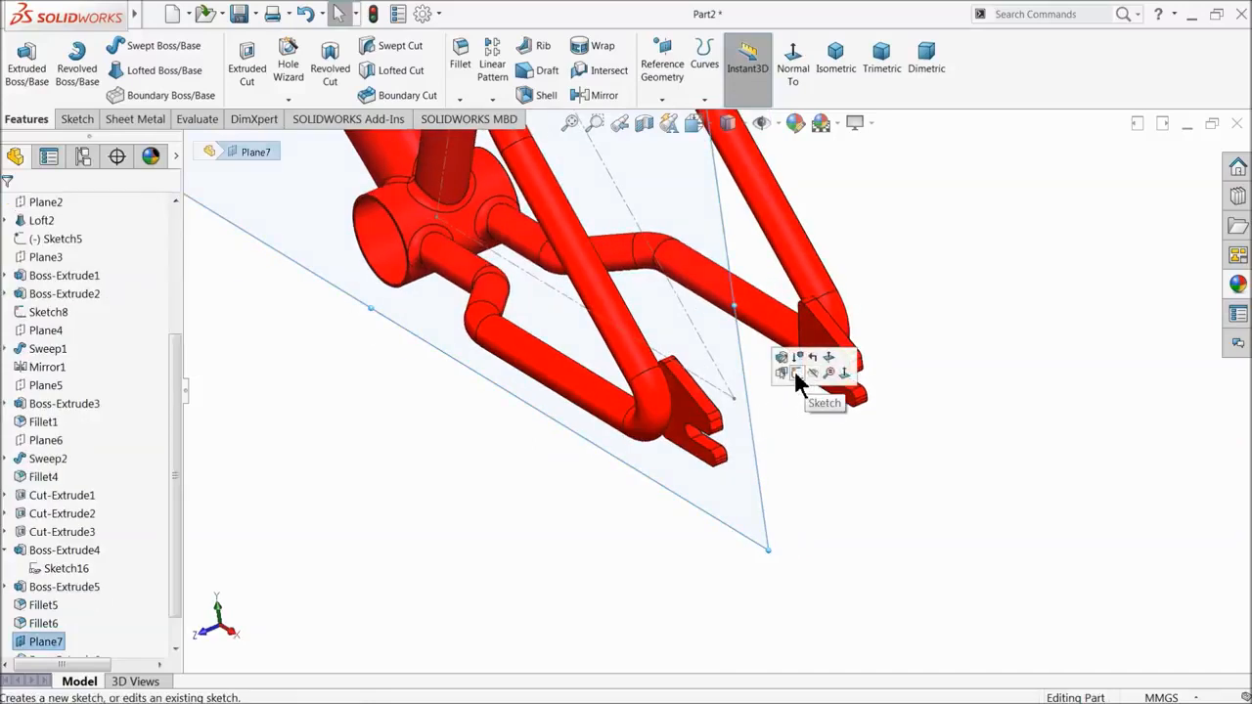
click(813, 372)
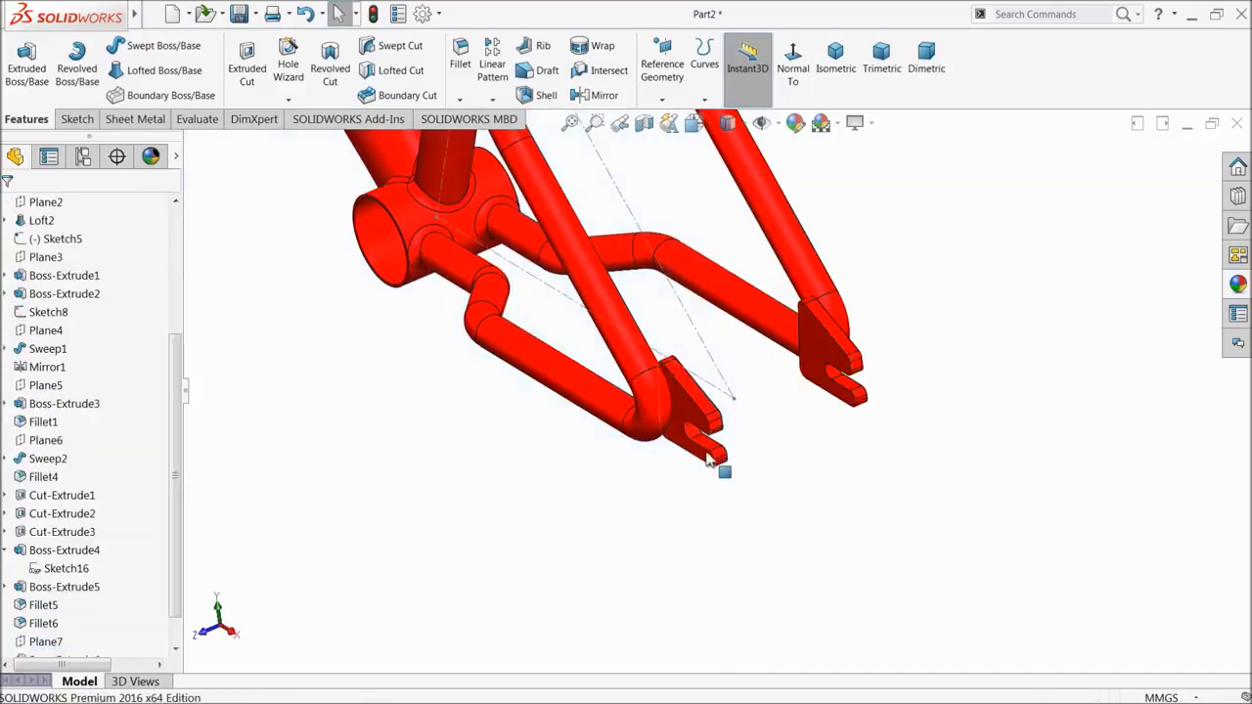
click(736, 402)
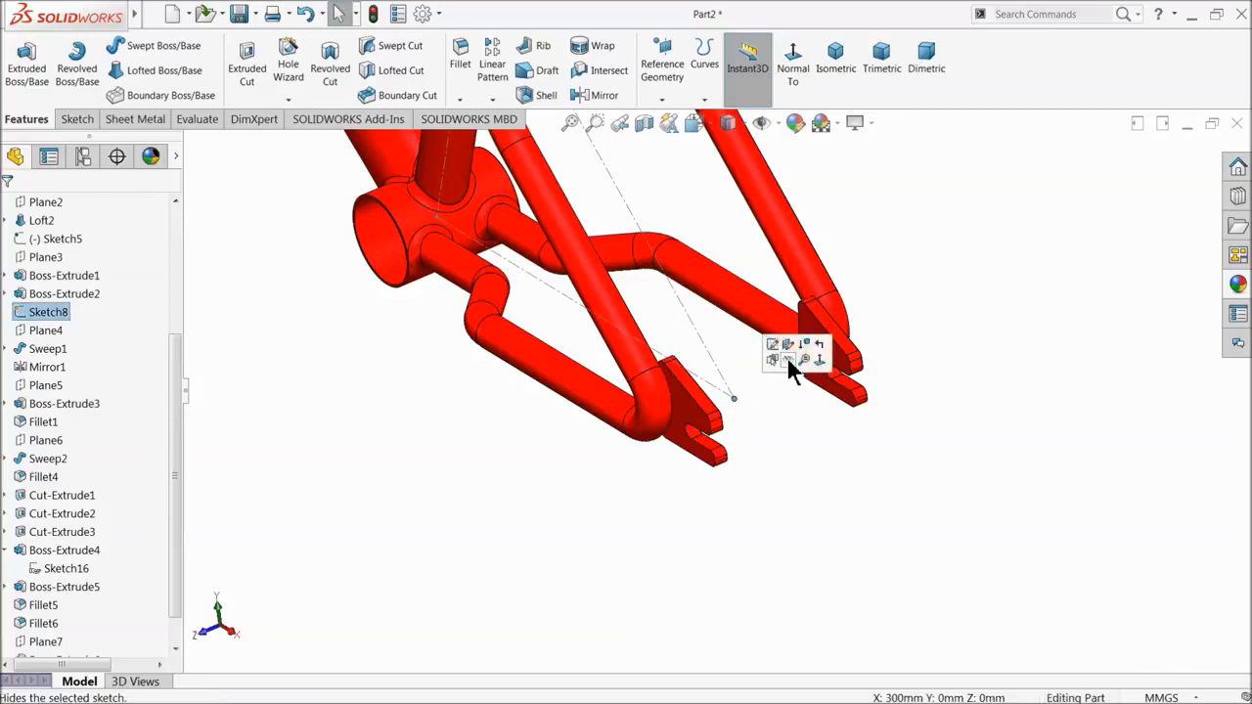
click(787, 356)
- Save the part as 2.Frame in the Bicycle folder
mouse_move(744, 408)
middle_down()
mouse_move(684, 435)
mouse_move(713, 335)
mouse_move(735, 372)
middle_up()
scroll(653, 318, down, 4)
scroll(654, 319, down, 1)
scroll(733, 389, up, 1)
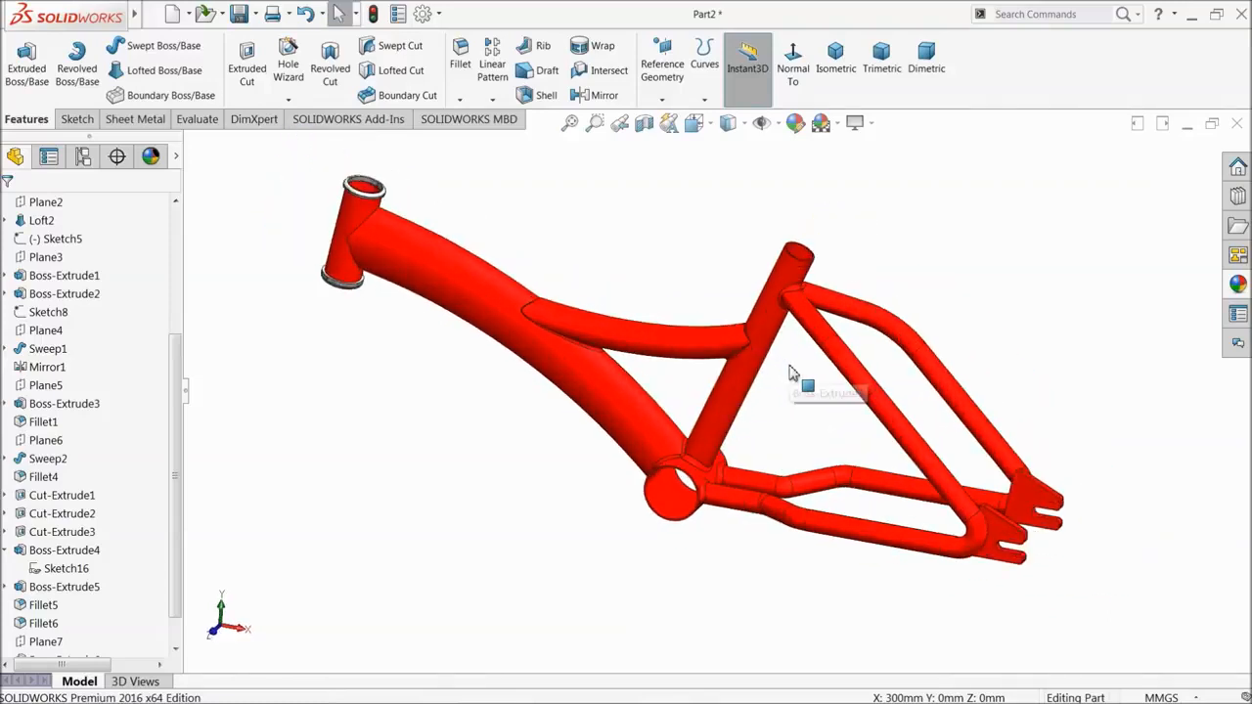
scroll(778, 391, down, 1)
middle_drag(763, 405, 712, 401)
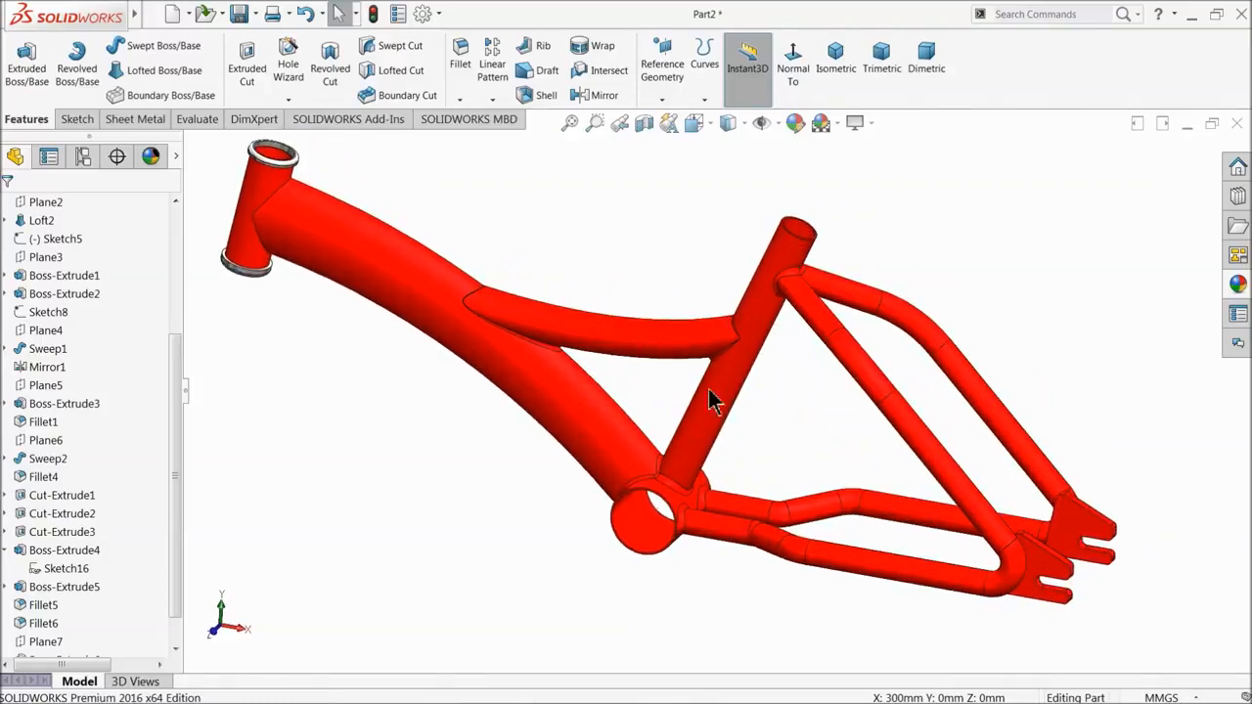
click(240, 16)
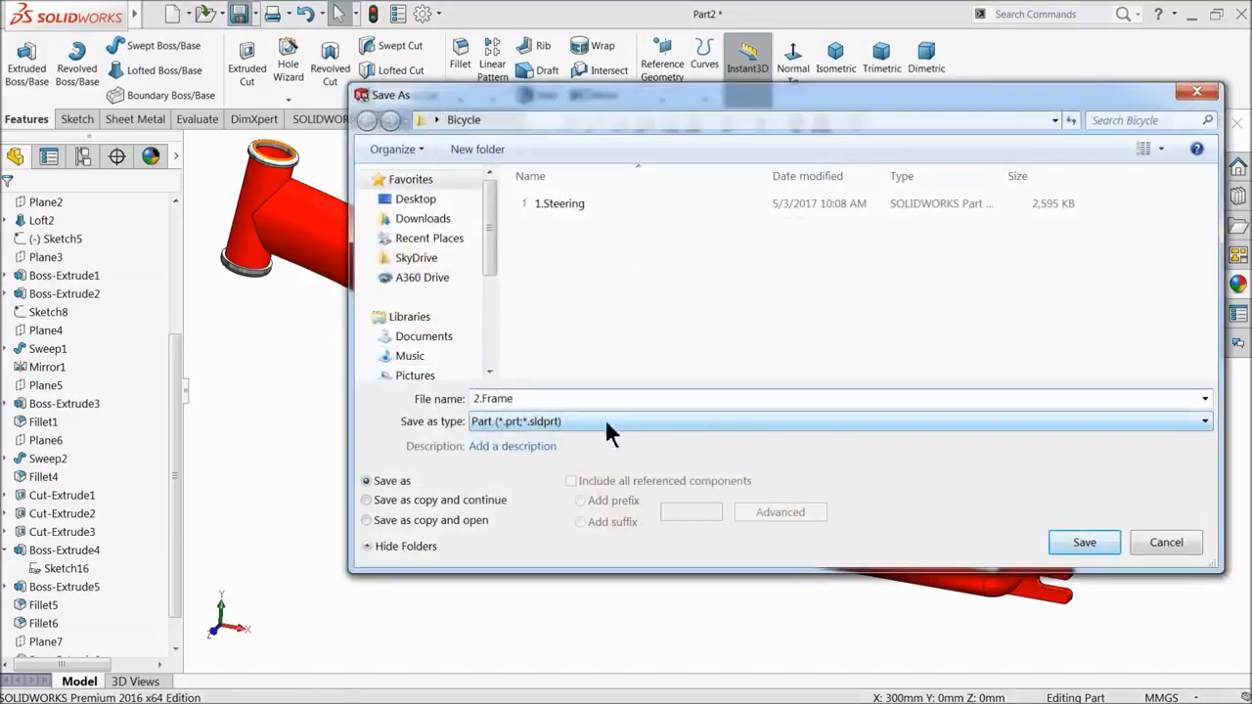
click(1085, 543)
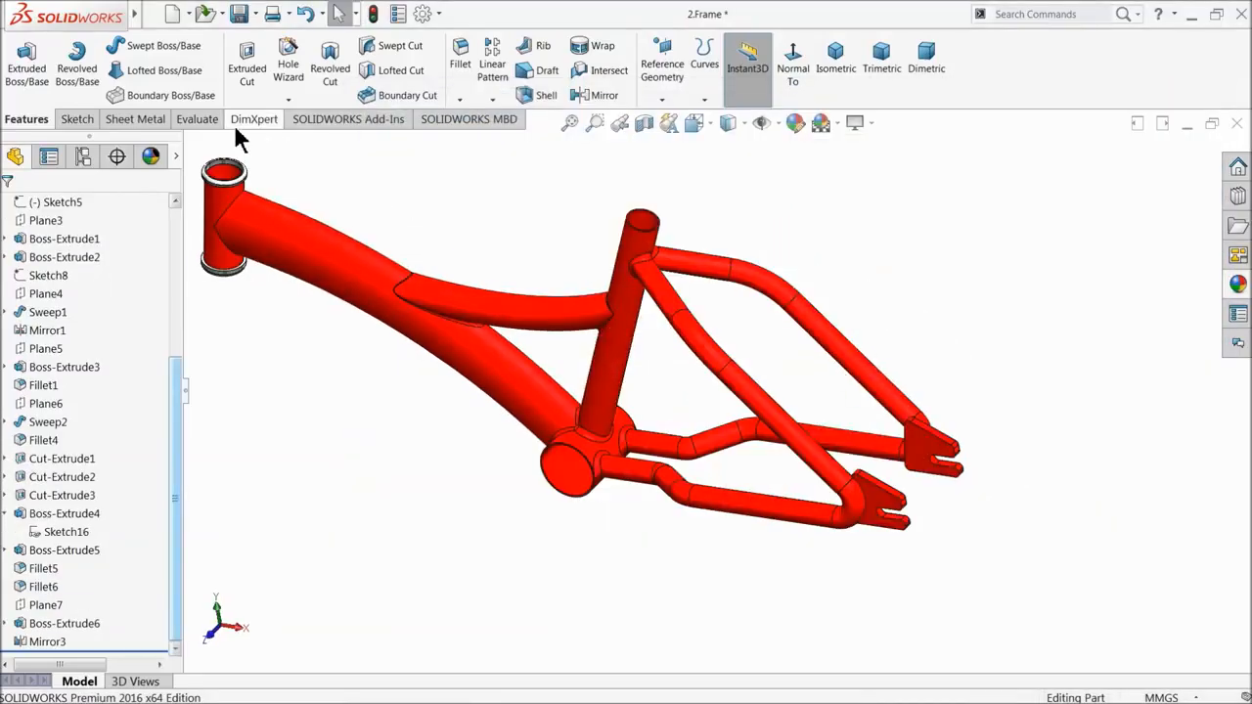
- Measure the distance between the facing inner faces of the two dropout plates
click(196, 118)
click(66, 60)
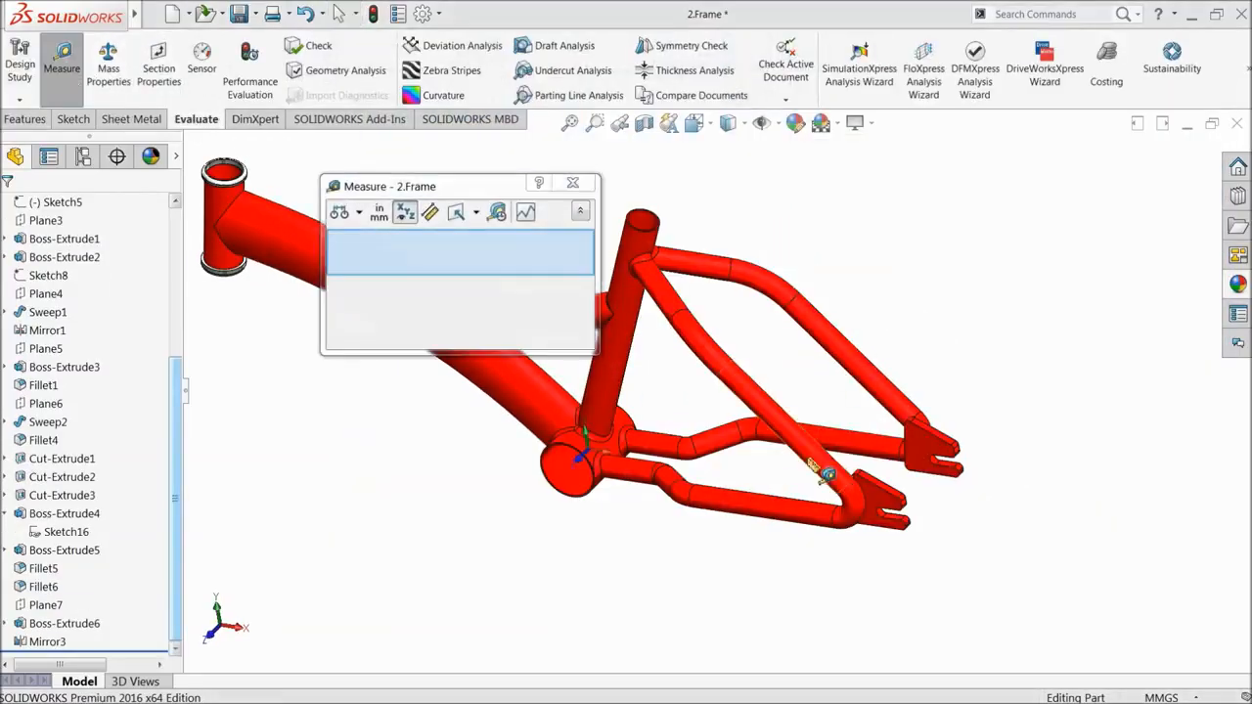
scroll(897, 476, down, 5)
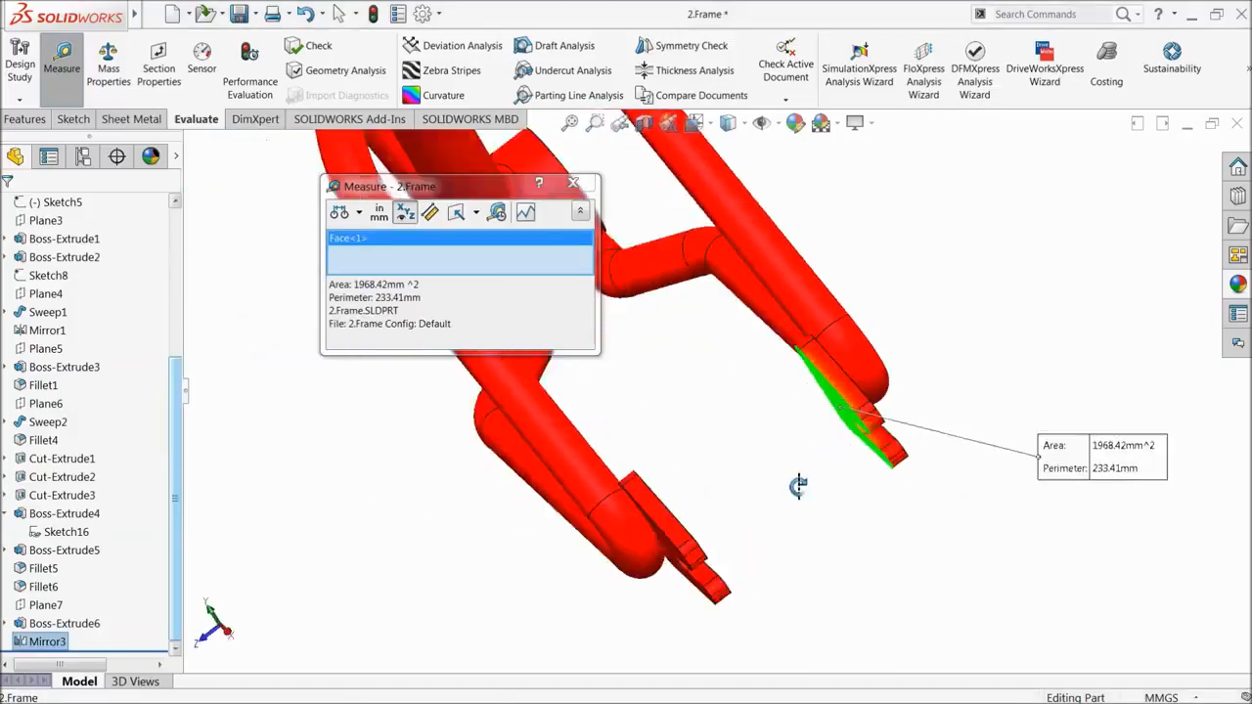
middle_drag(798, 485, 749, 537)
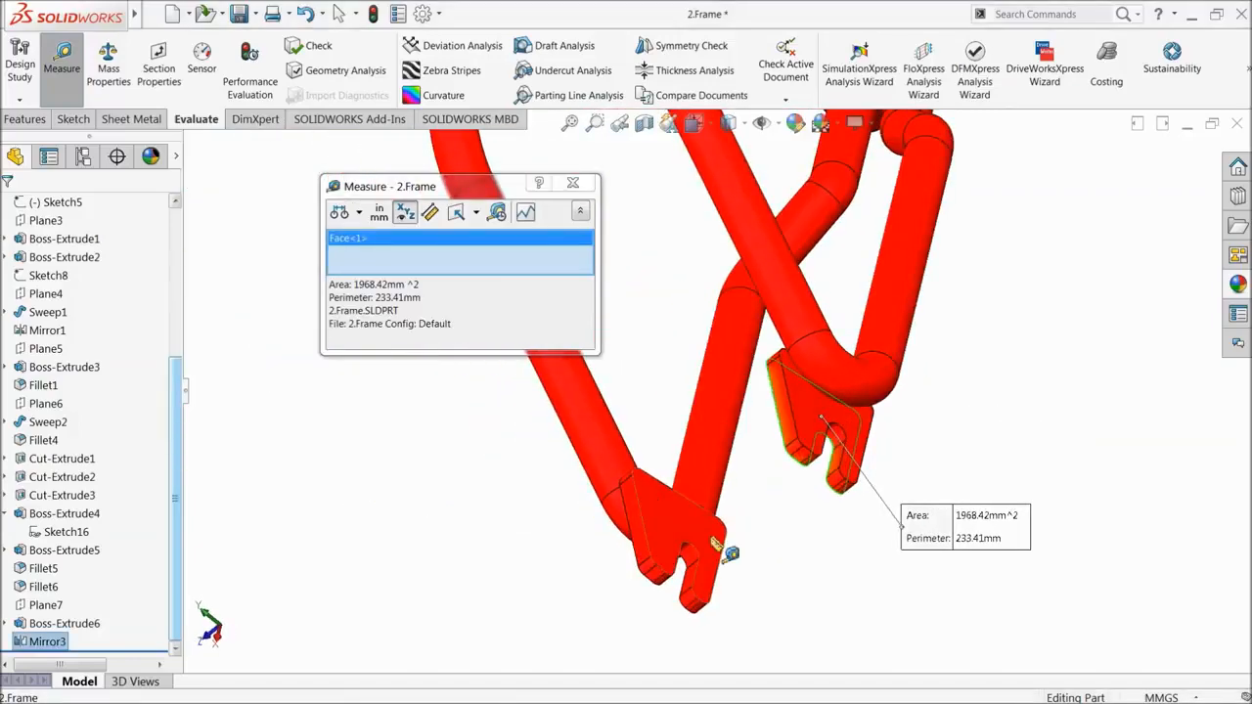
click(687, 534)
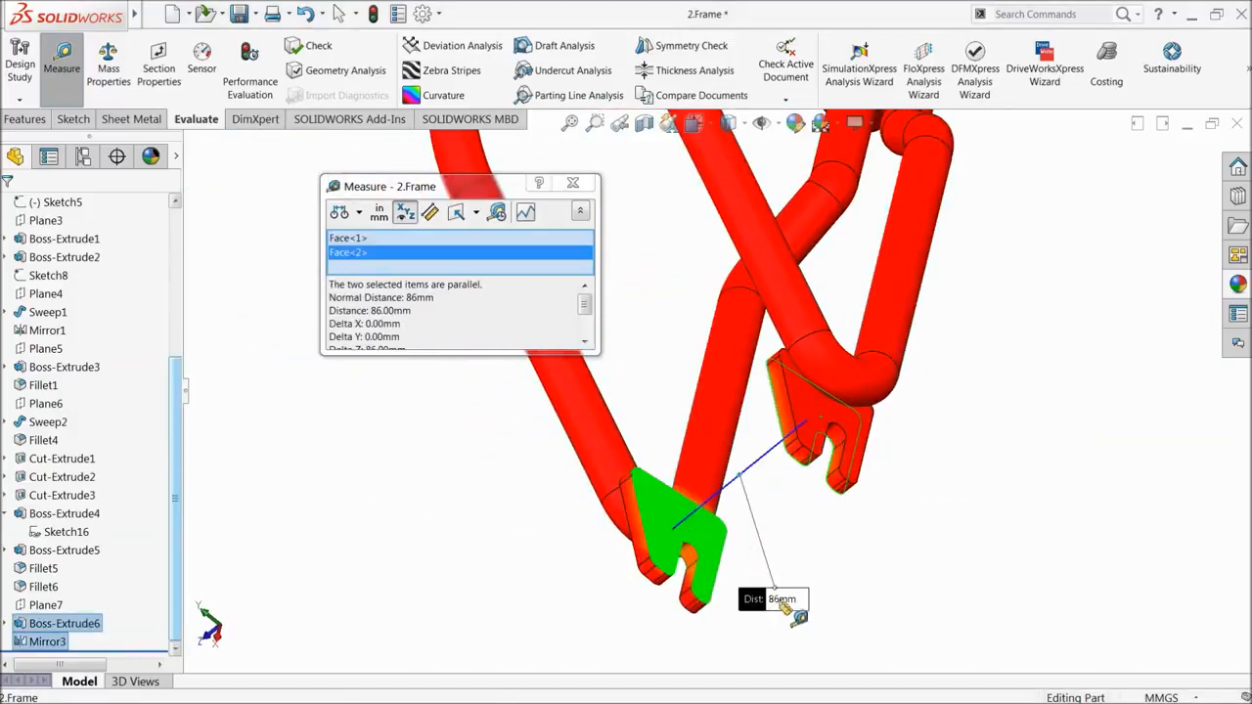
click(783, 601)
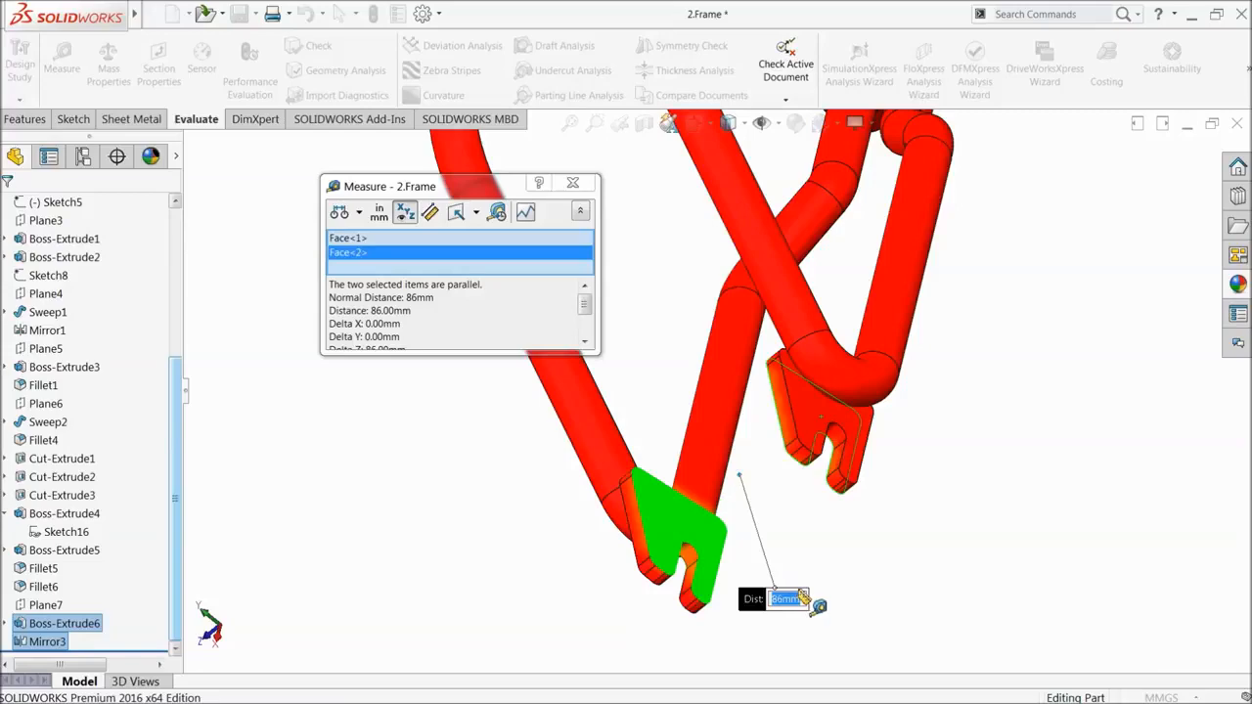
click(572, 183)
- Edit the original dropout plate's extrusion and set its Direction 2 depth to 1 mm
middle_drag(658, 330, 808, 373)
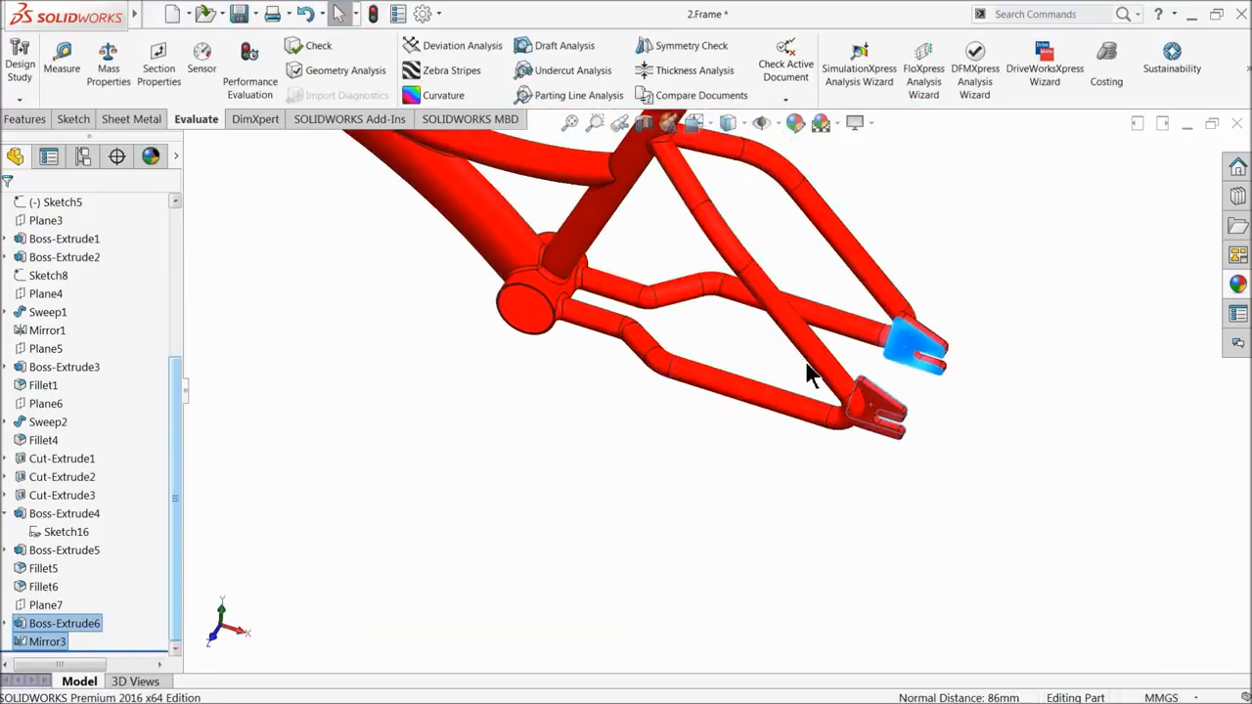
click(44, 623)
click(37, 587)
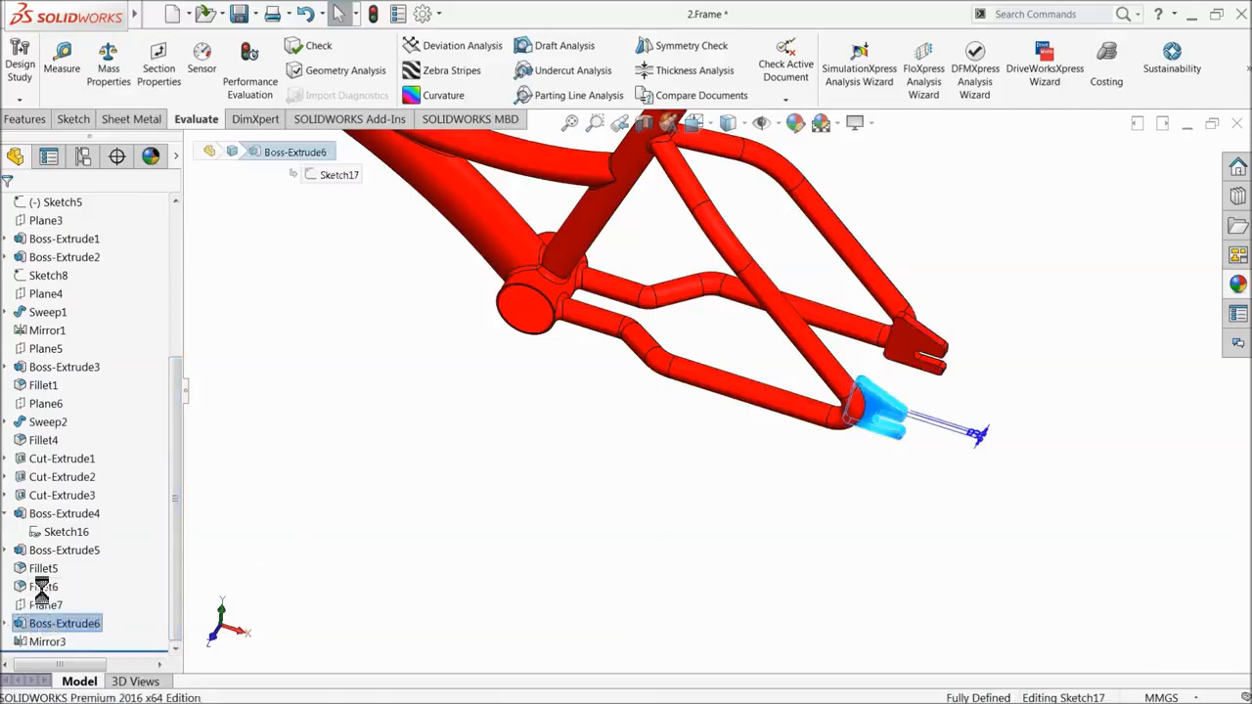
click(80, 519)
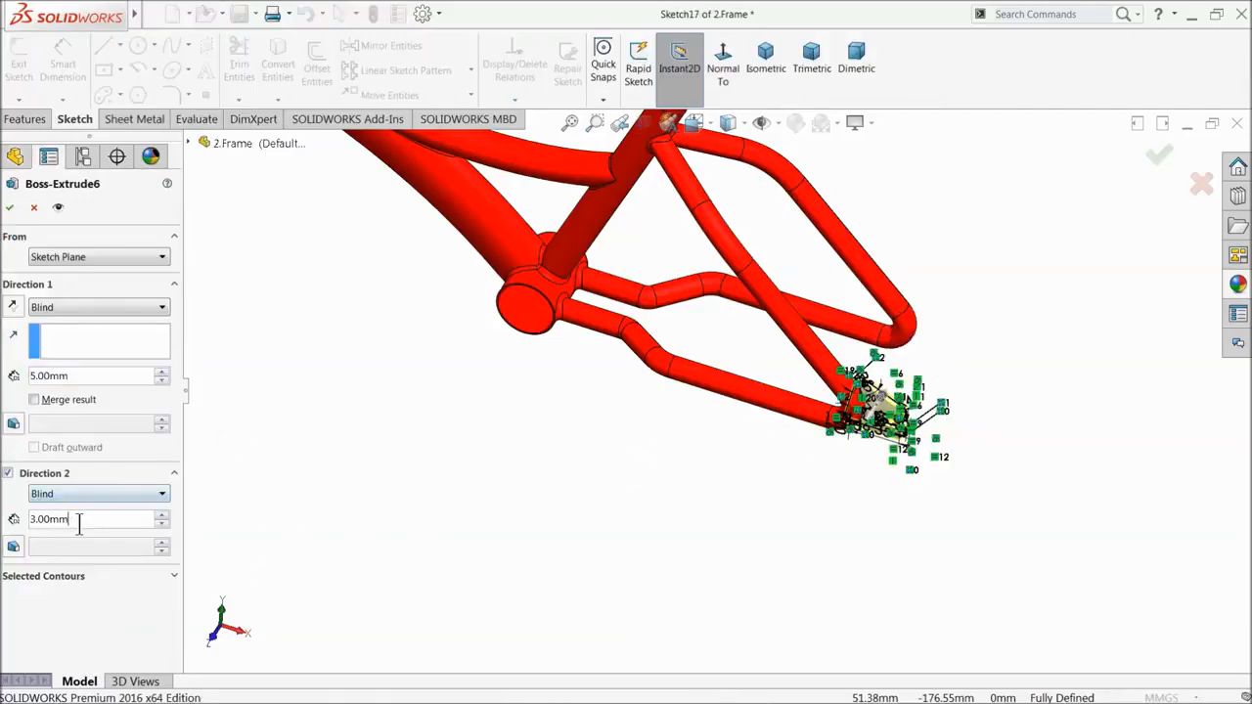
text(1)
key(Return)
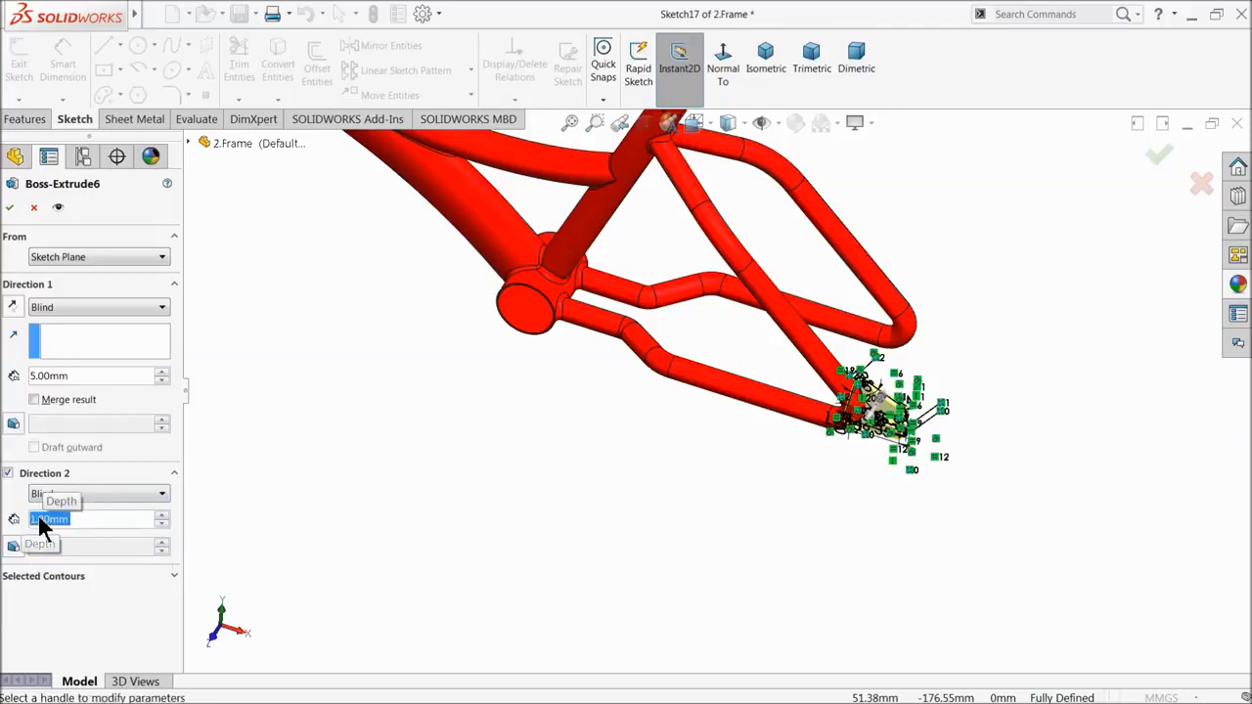
click(9, 207)
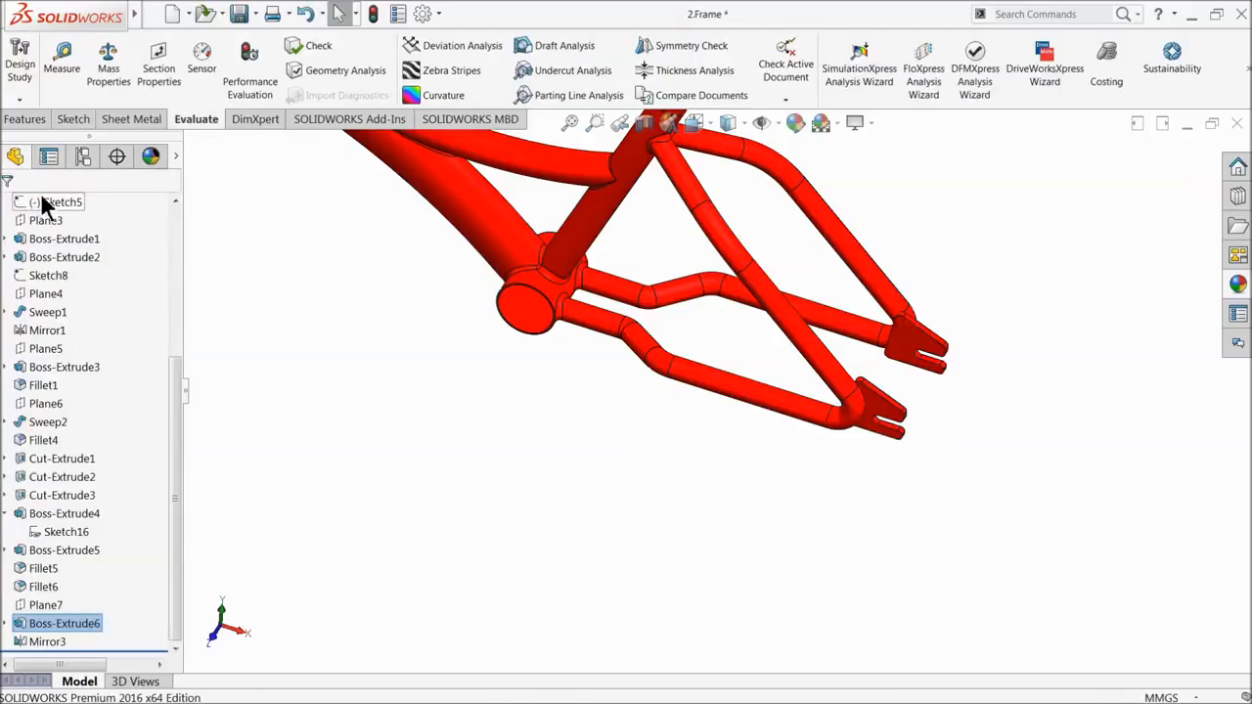
- Measure the gap between the dropout plates' inner faces again to check the edited thickness
middle_drag(849, 443, 950, 358)
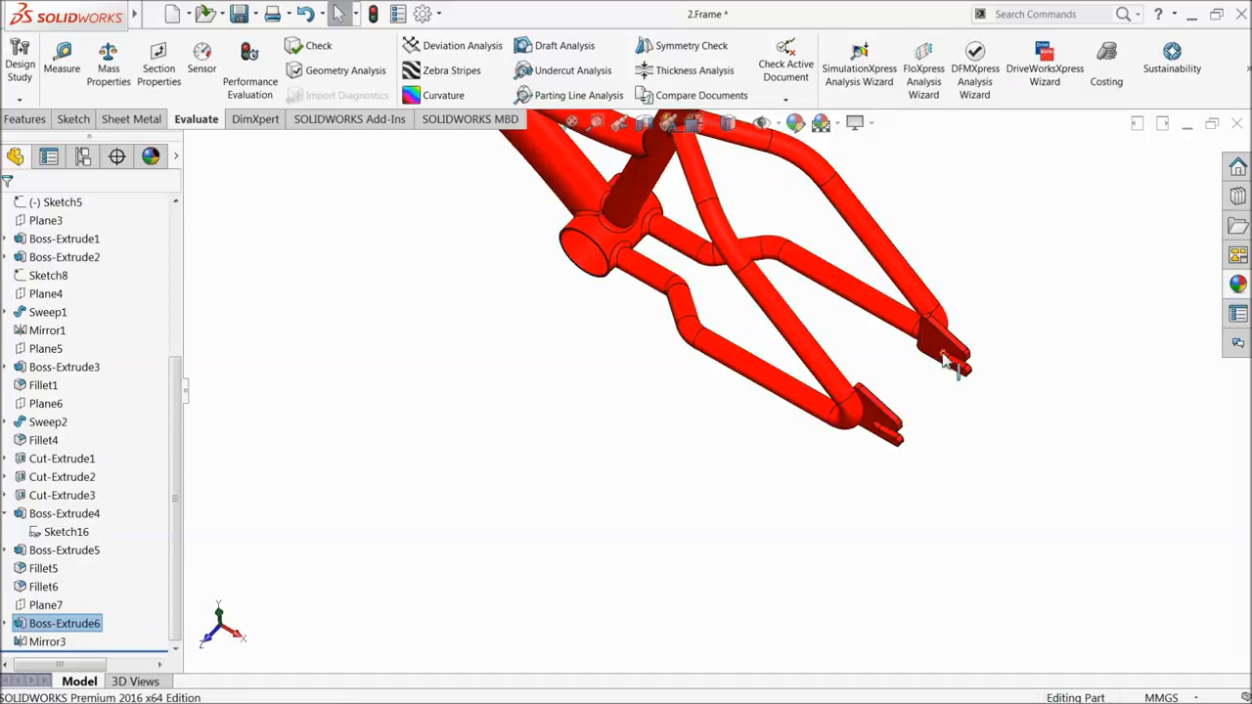
scroll(950, 358, down, 3)
click(62, 57)
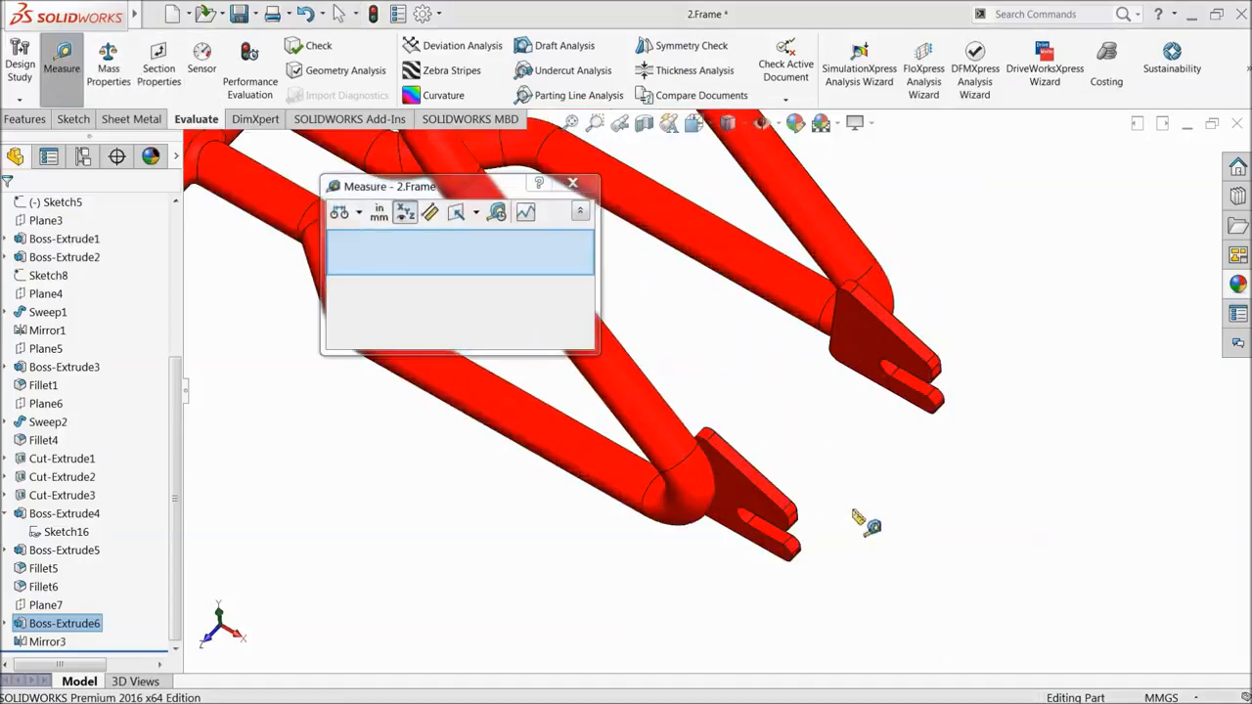
click(861, 358)
middle_drag(861, 358, 685, 470)
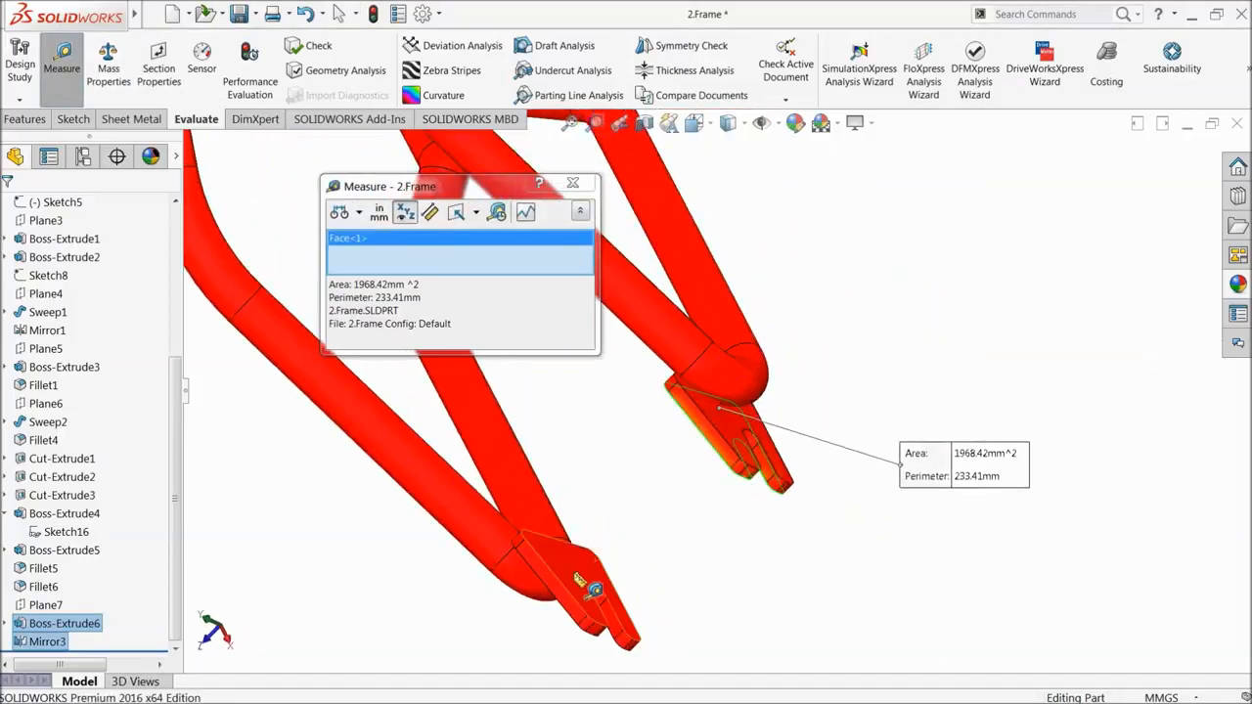
click(592, 585)
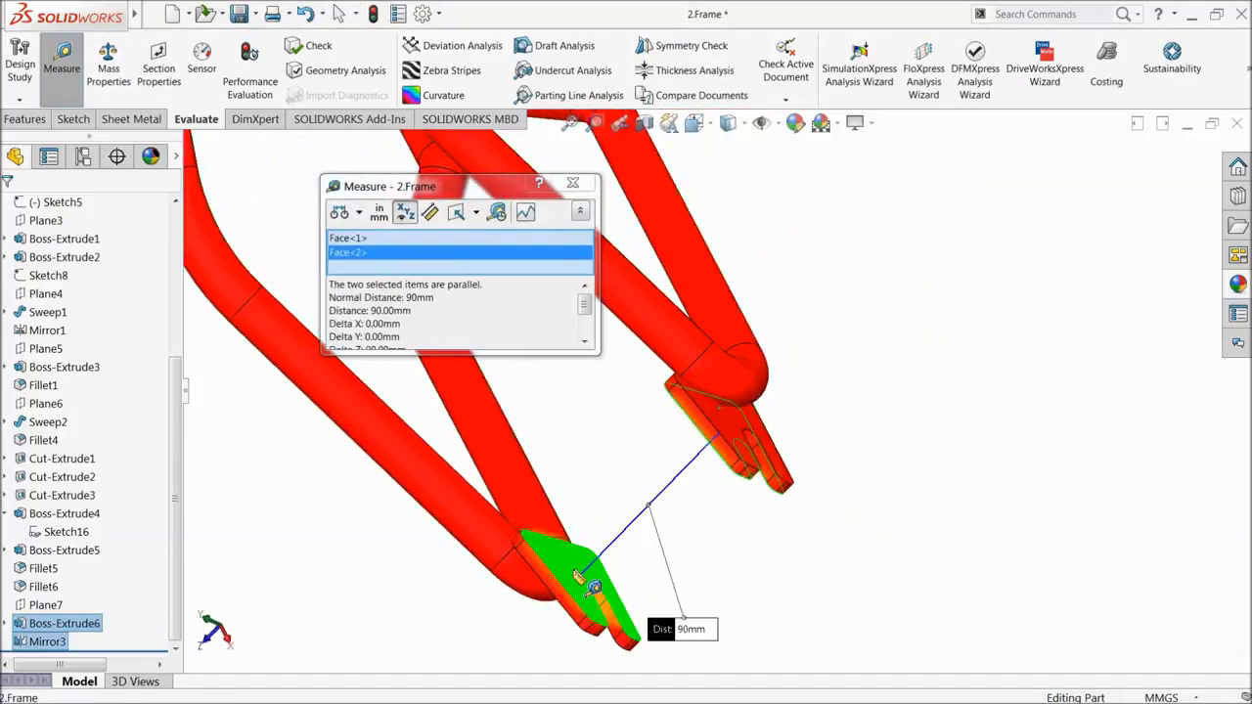
click(572, 183)
- Show the whole frame from an angled view, save the updated part and clear the face selection
scroll(656, 385, up, 3)
click(25, 119)
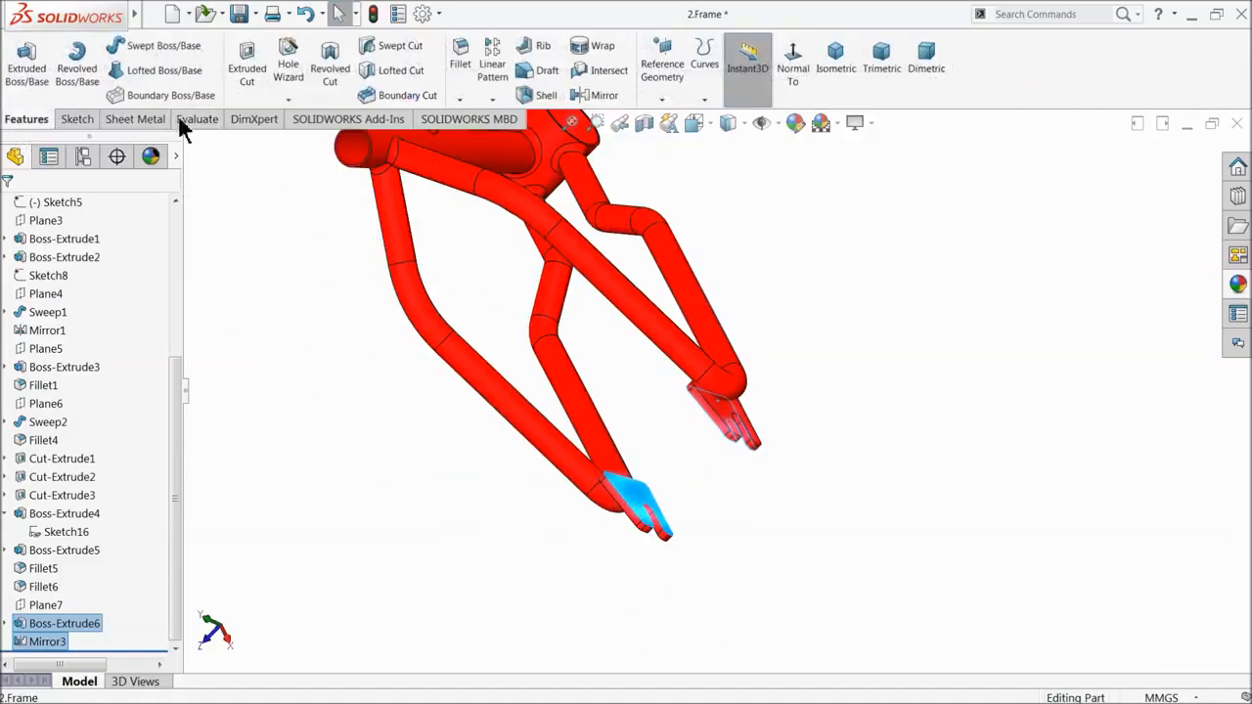
click(838, 61)
middle_drag(850, 458, 875, 467)
scroll(861, 455, down, 3)
scroll(698, 355, up, 2)
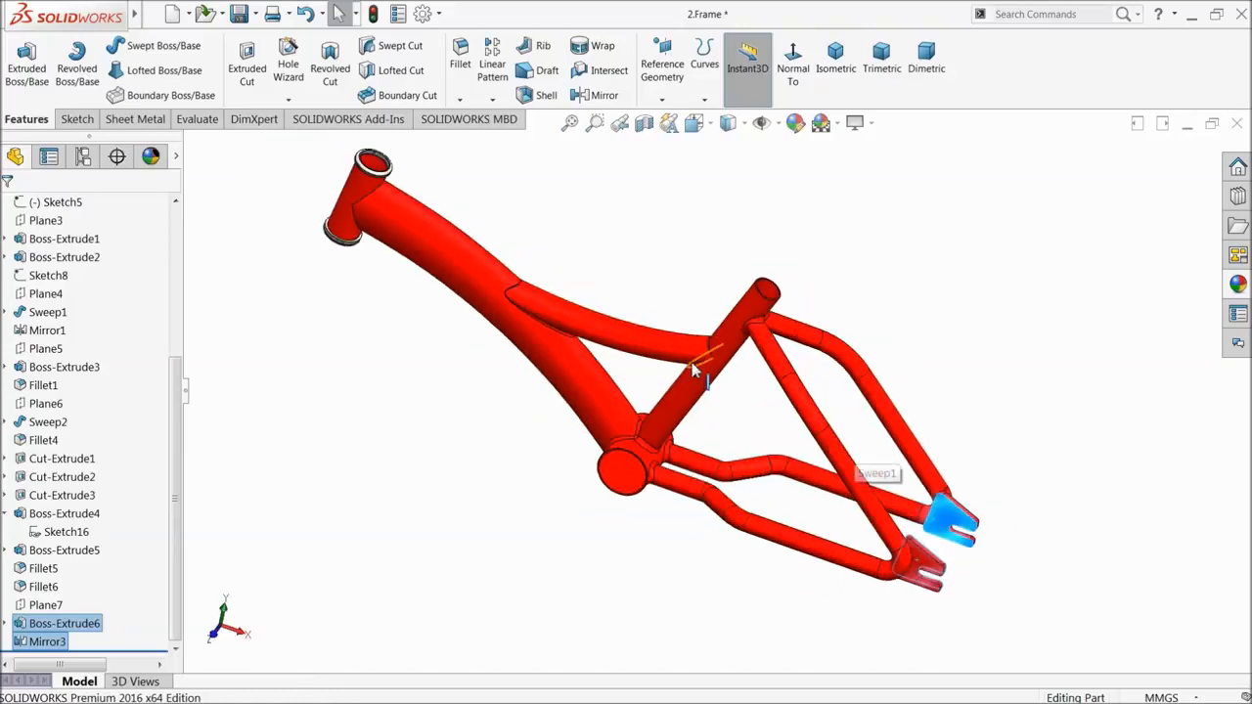
click(240, 13)
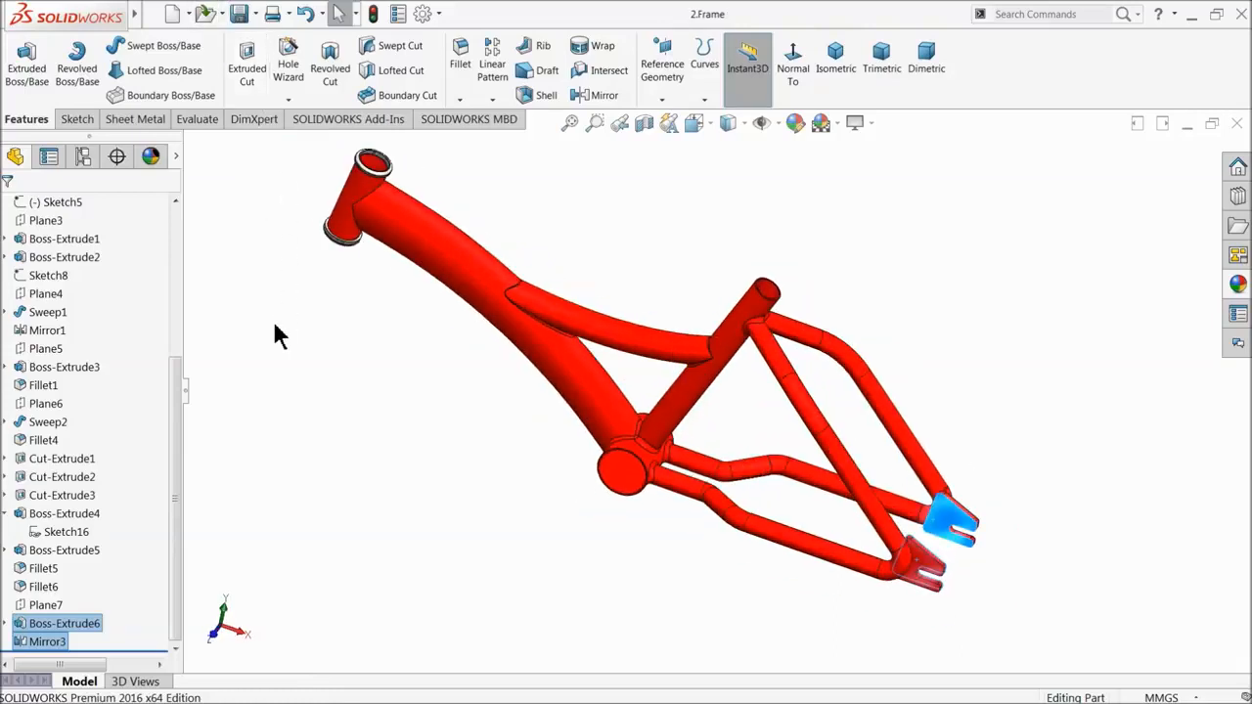
click(315, 369)
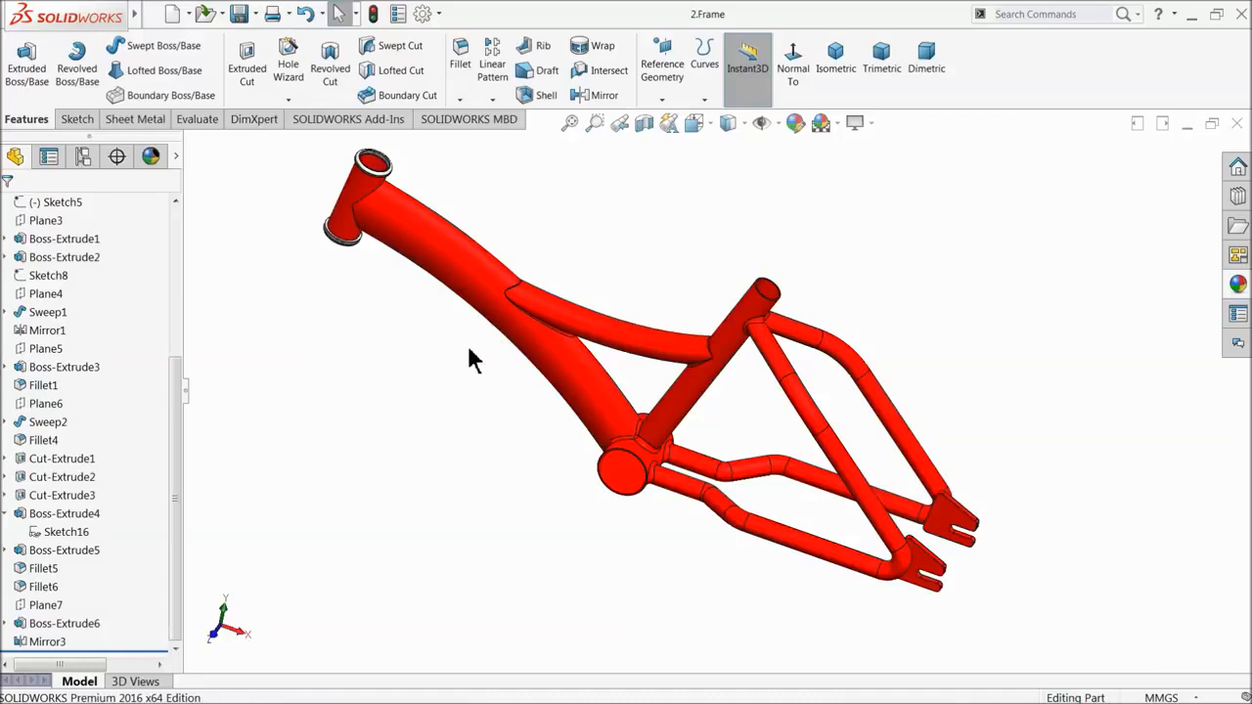
scroll(608, 279, down, 2)
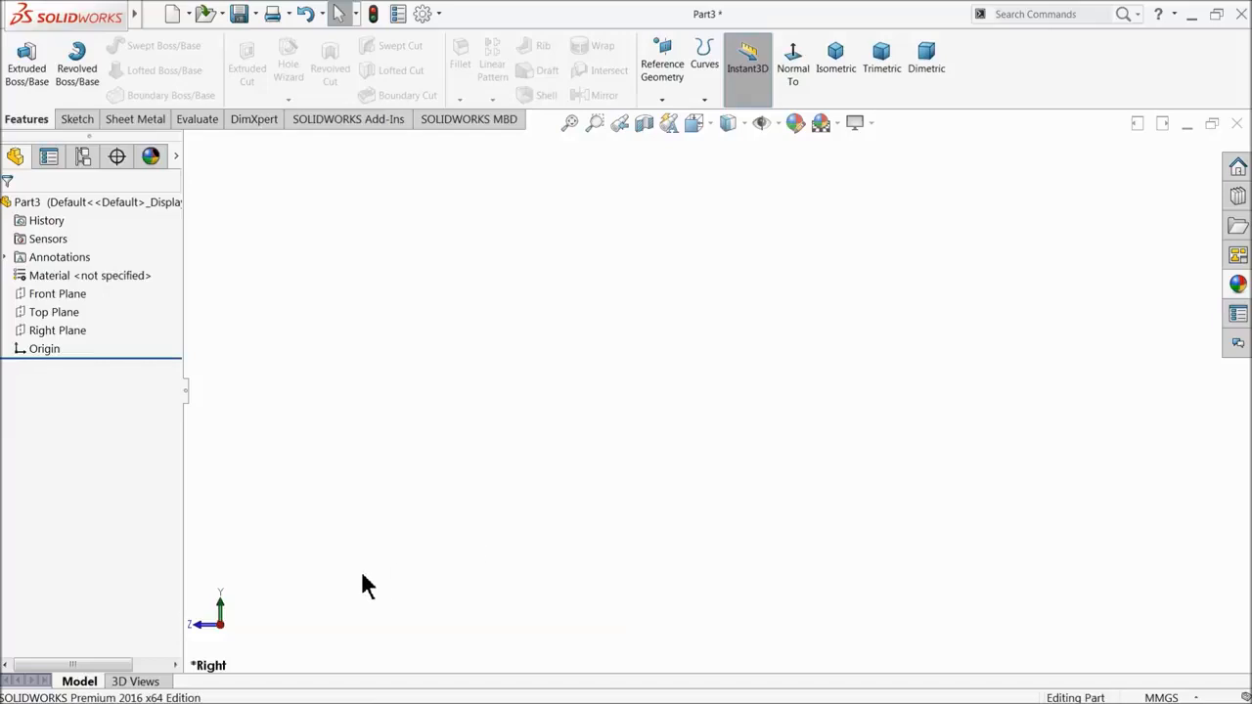
- Start a sketch on the Right Plane with a vertical centerline about 75 mm tall and a horizontal centerline, both meeting at the origin
click(23, 332)
click(30, 311)
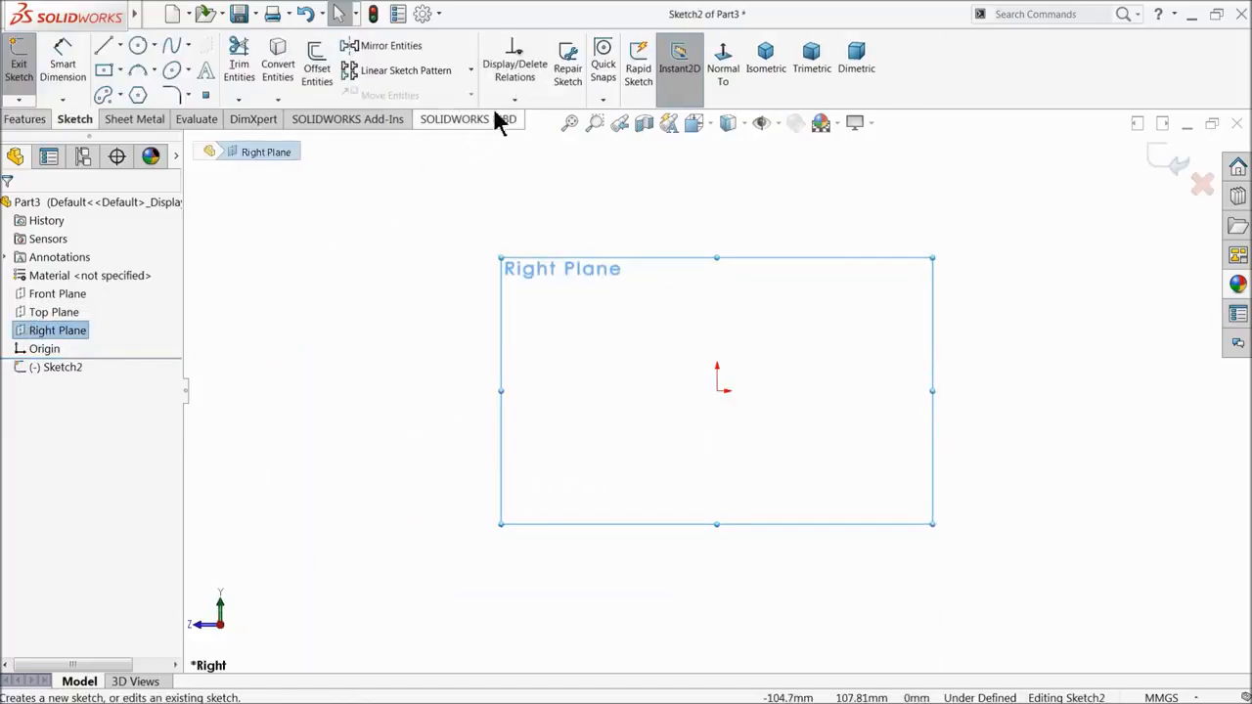
click(119, 46)
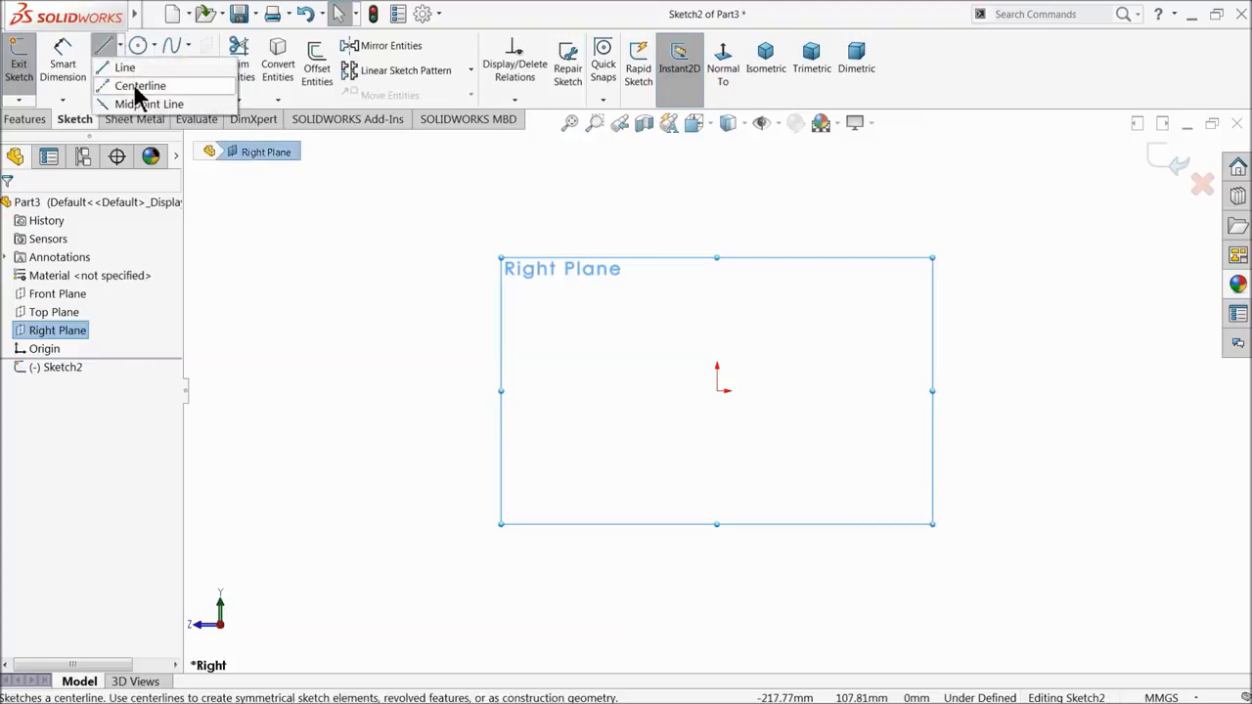
click(138, 84)
click(718, 211)
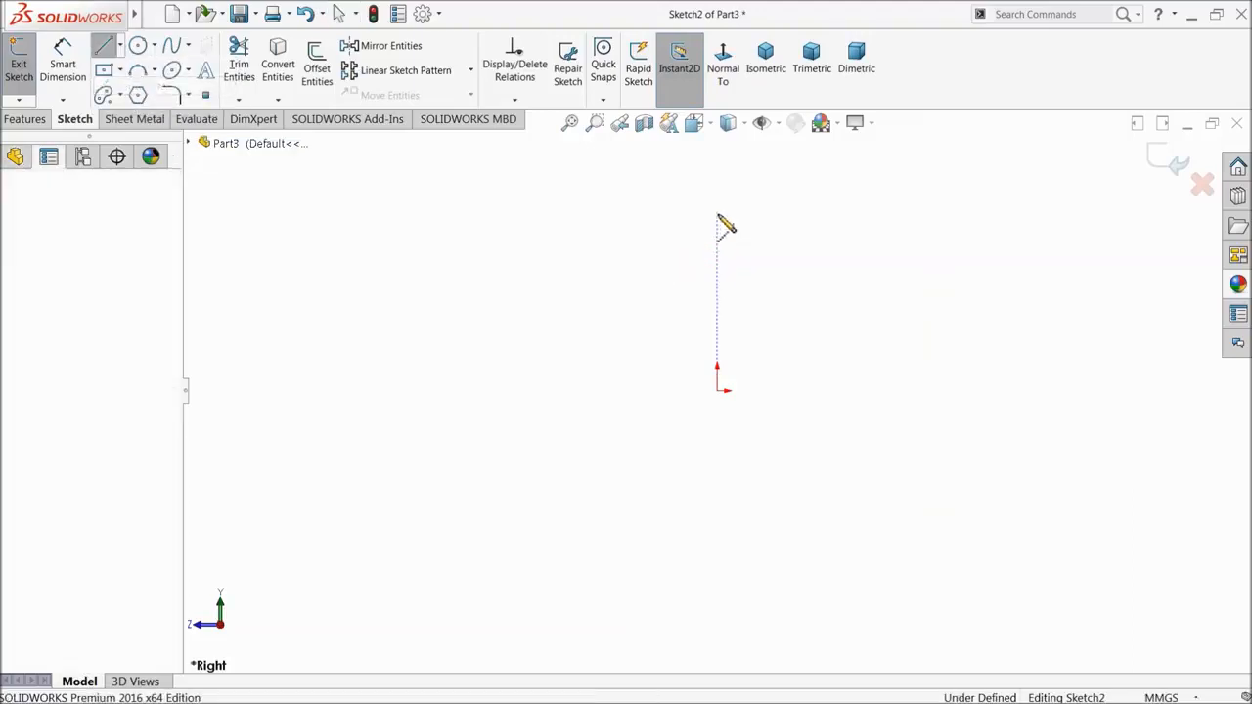
click(717, 391)
click(843, 391)
right_click(847, 378)
click(924, 377)
scroll(811, 248, down, 5)
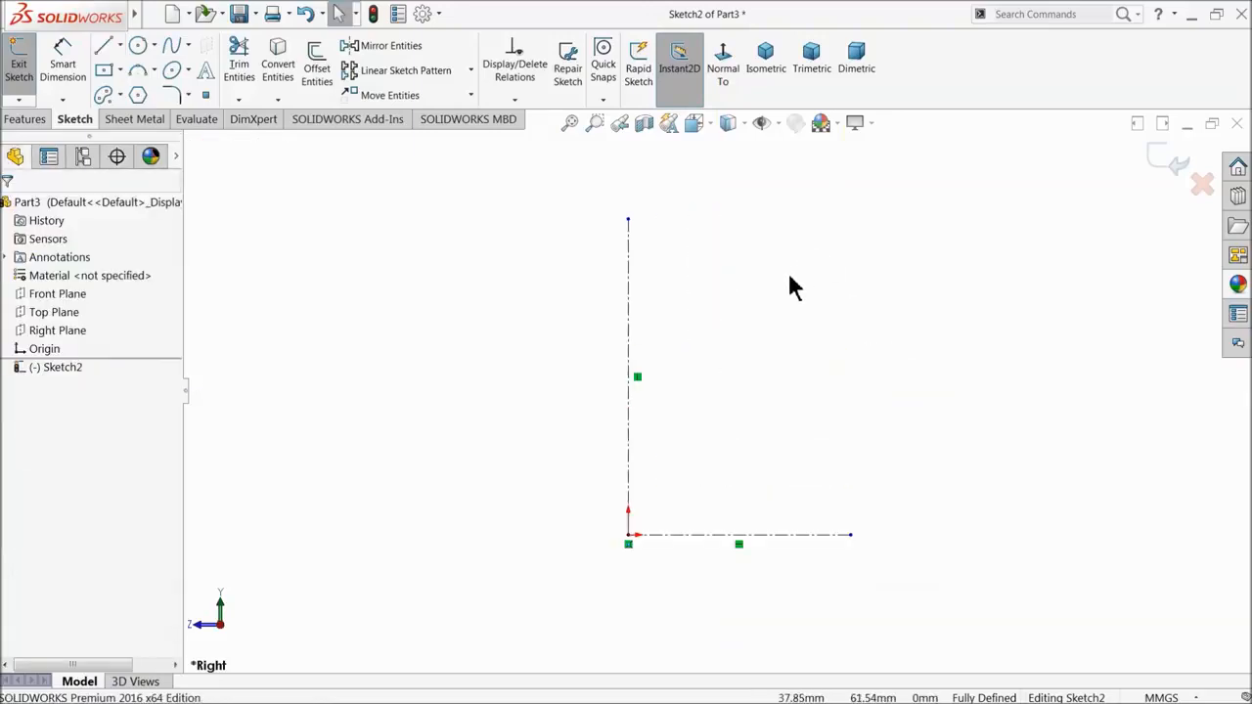
- Dimension the vertical centerline's length as 145.255 mm
click(65, 77)
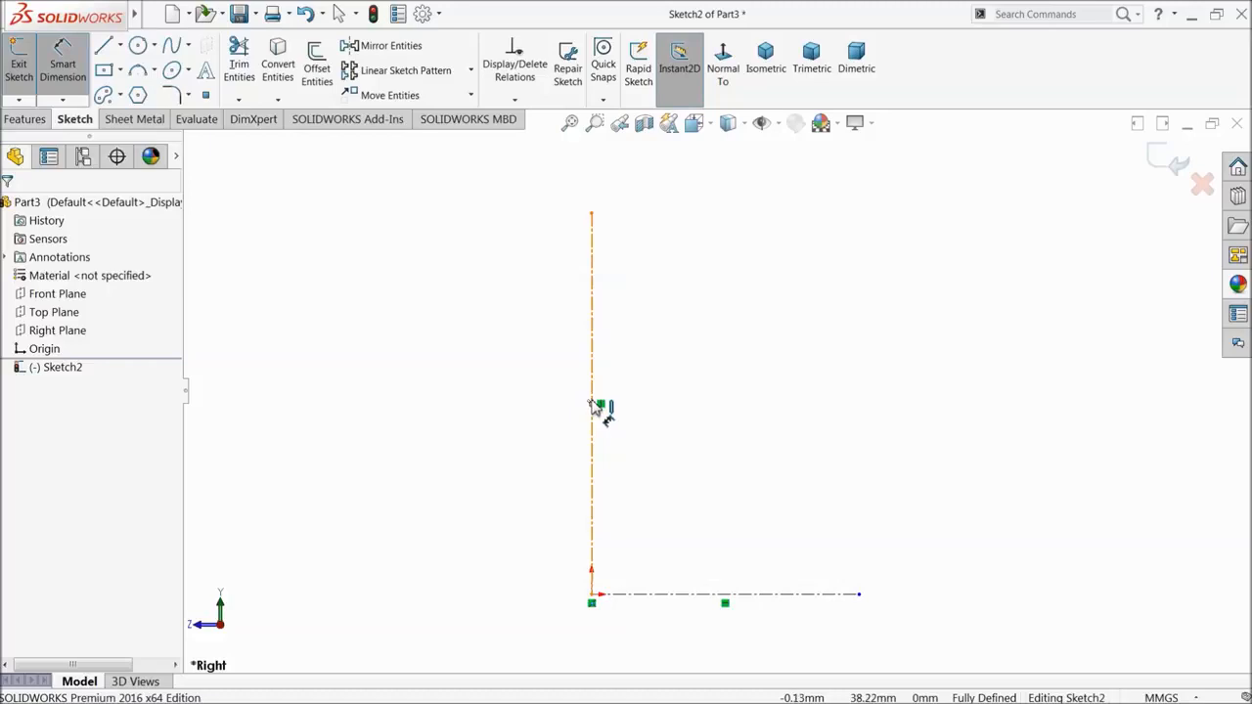
click(591, 405)
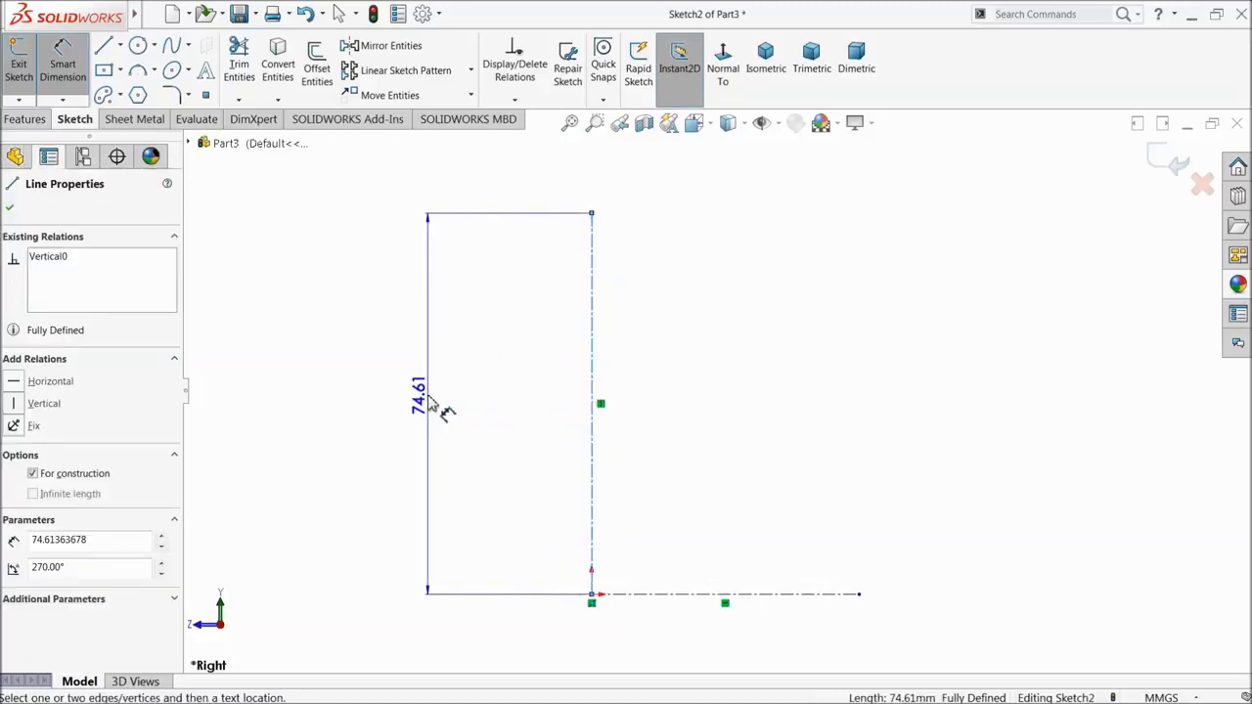
click(432, 404)
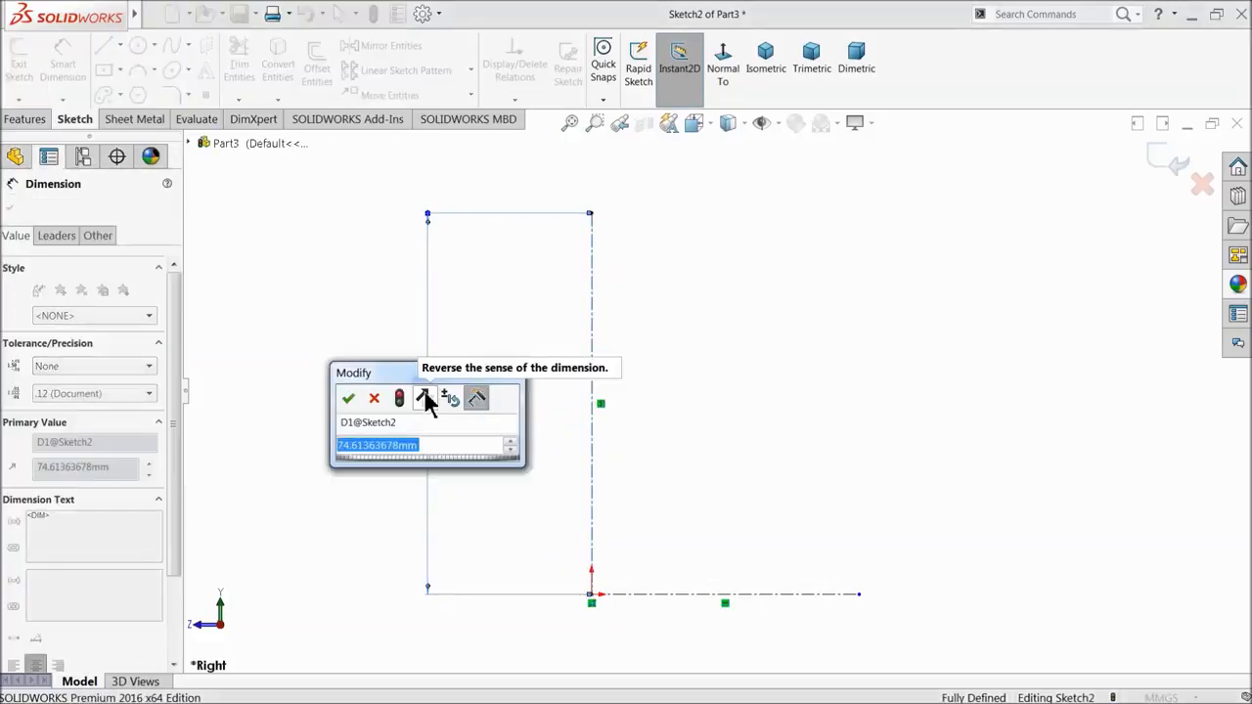
text(145.)
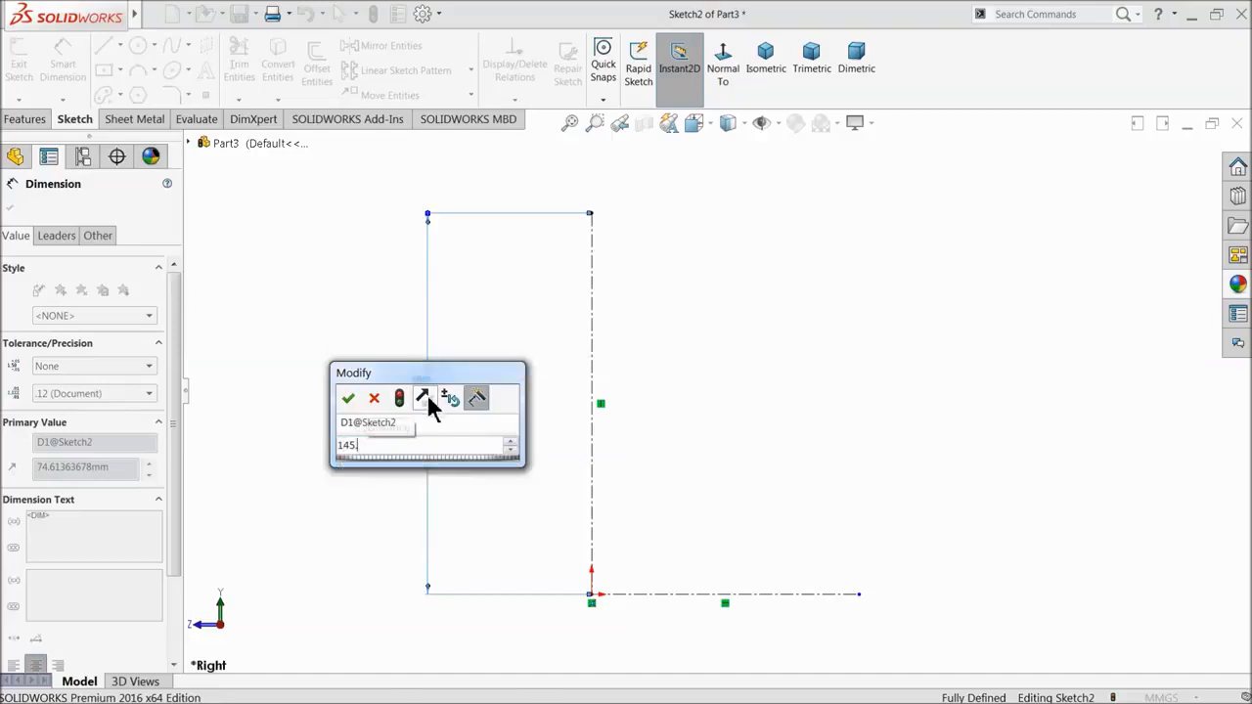
text(255)
key(Return)
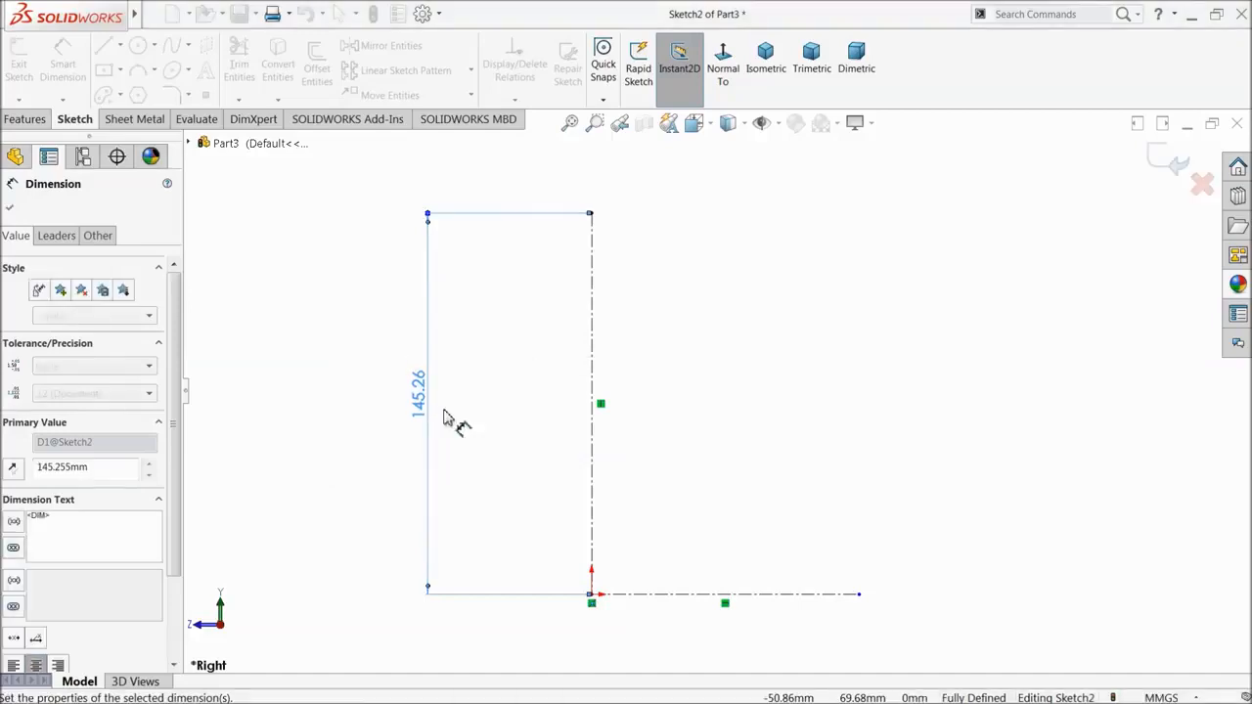
- Extend the vertical axis with a second vertical centerline about 13 mm long from its upper endpoint
click(120, 46)
click(125, 82)
scroll(602, 225, down, 4)
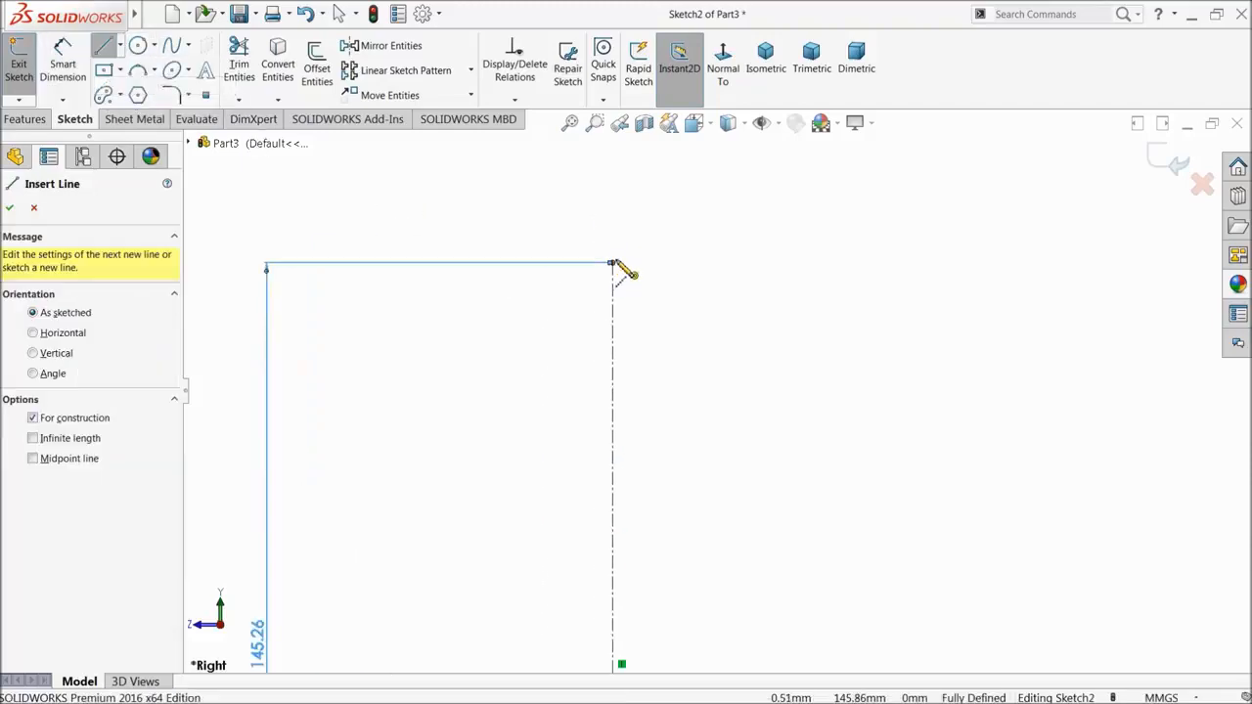
click(614, 263)
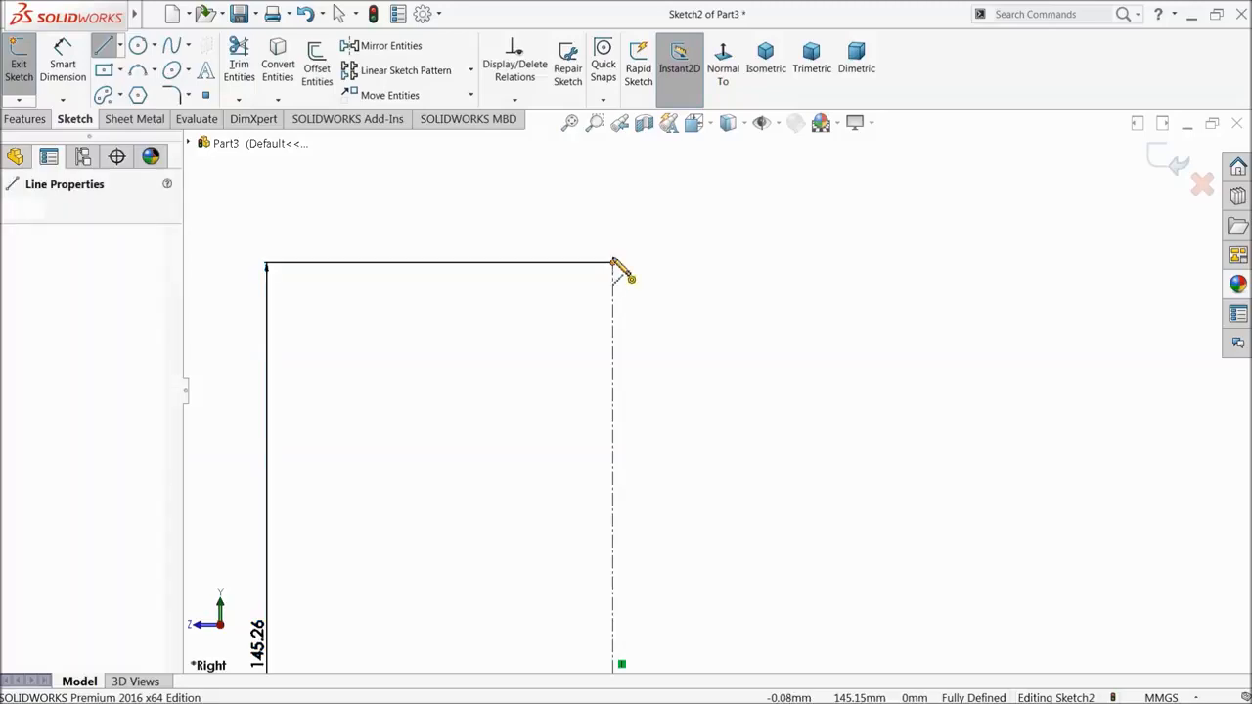
click(613, 192)
right_click(450, 192)
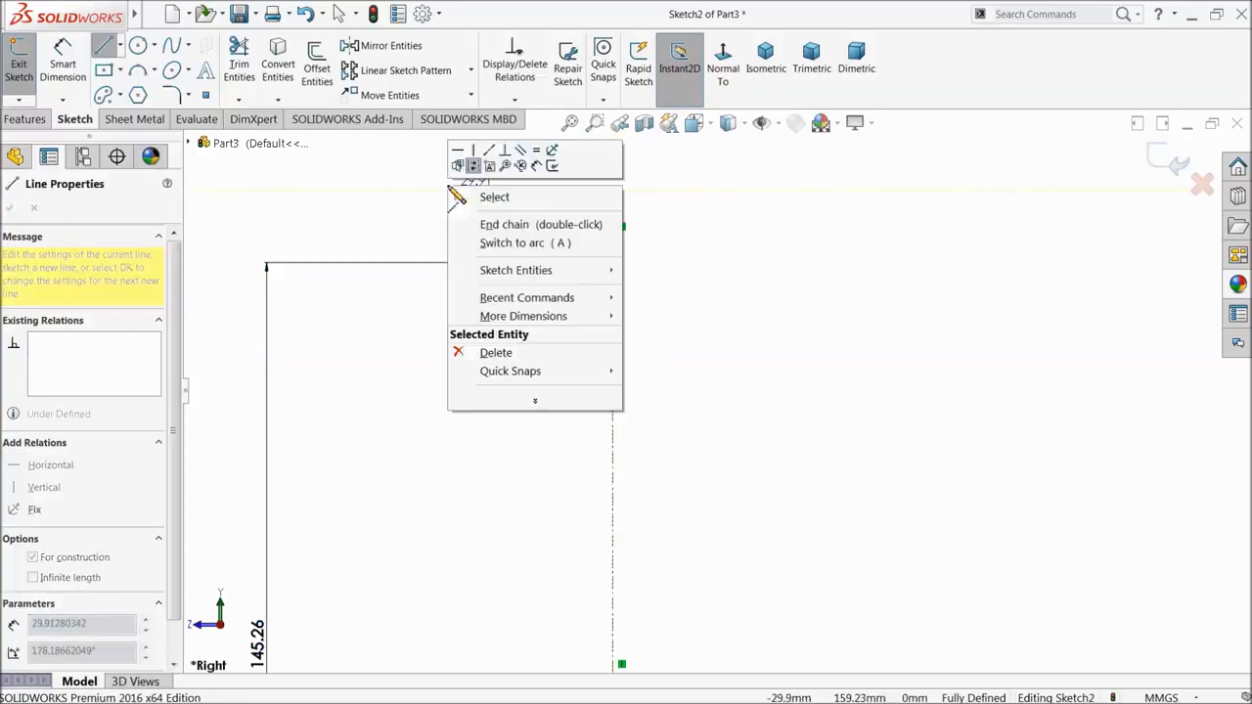
click(494, 198)
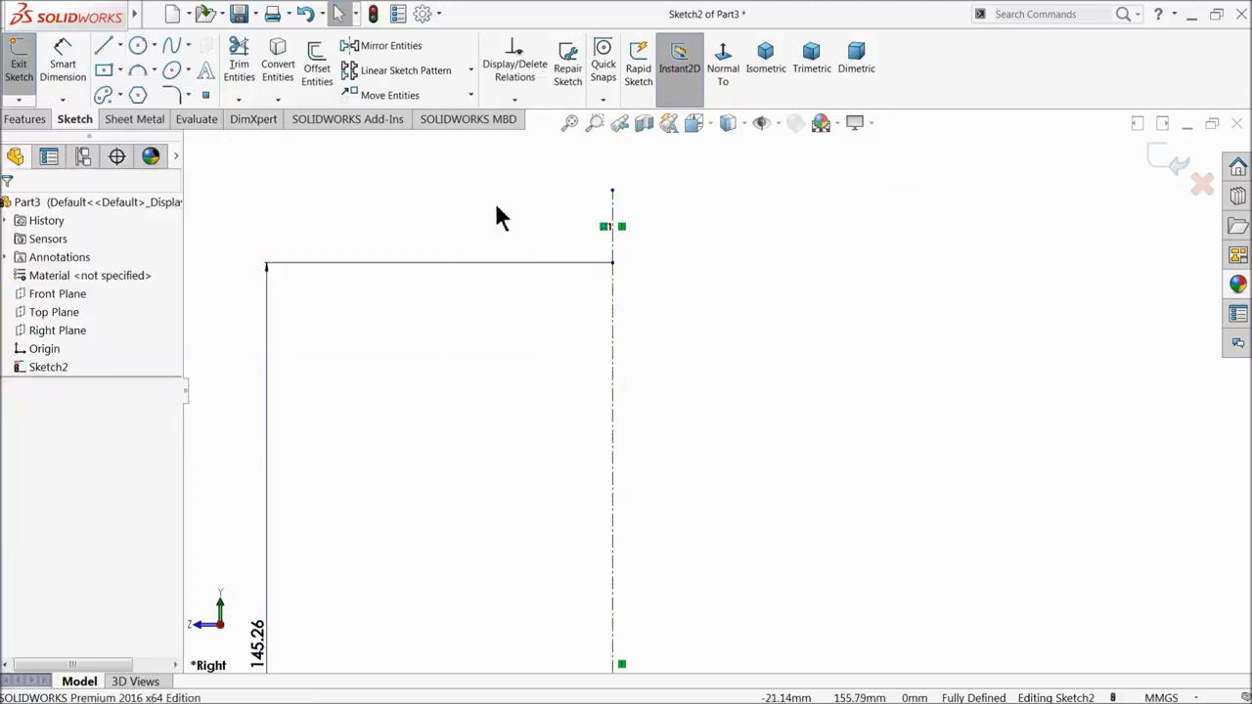
- Dimension the short upper centerline's length as 25 mm
click(61, 63)
click(613, 241)
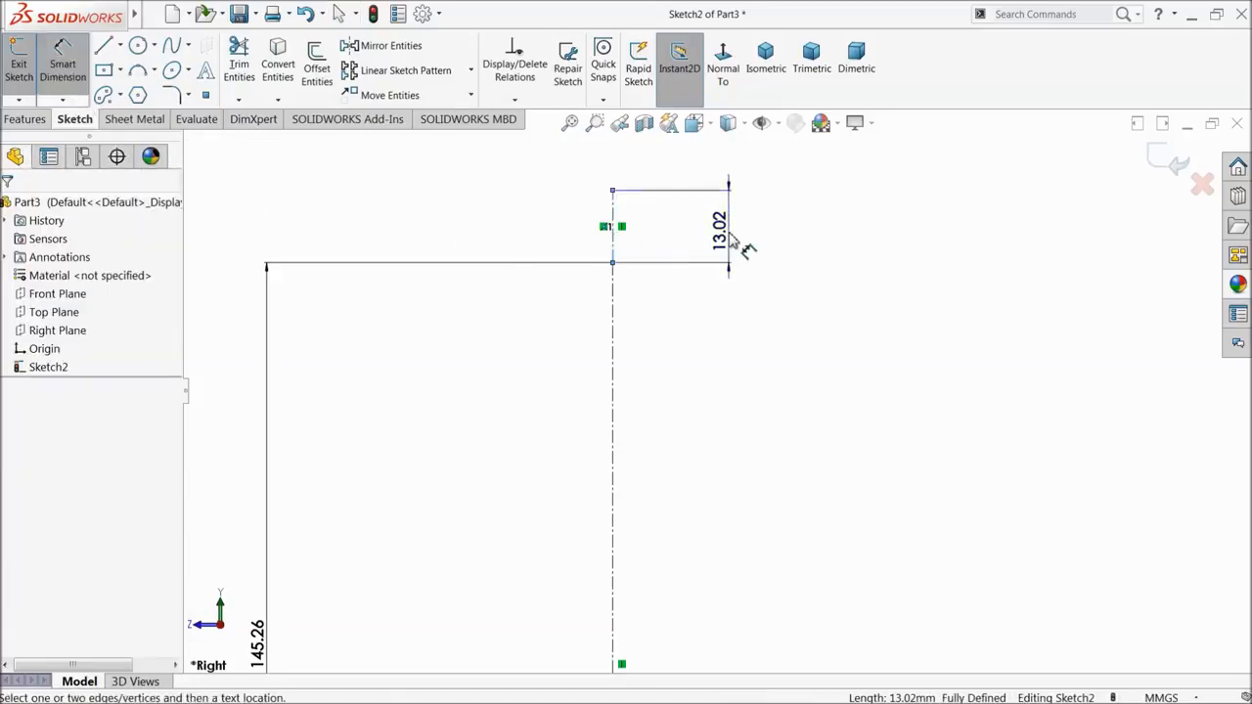
click(721, 249)
key(Return)
scroll(716, 294, up, 4)
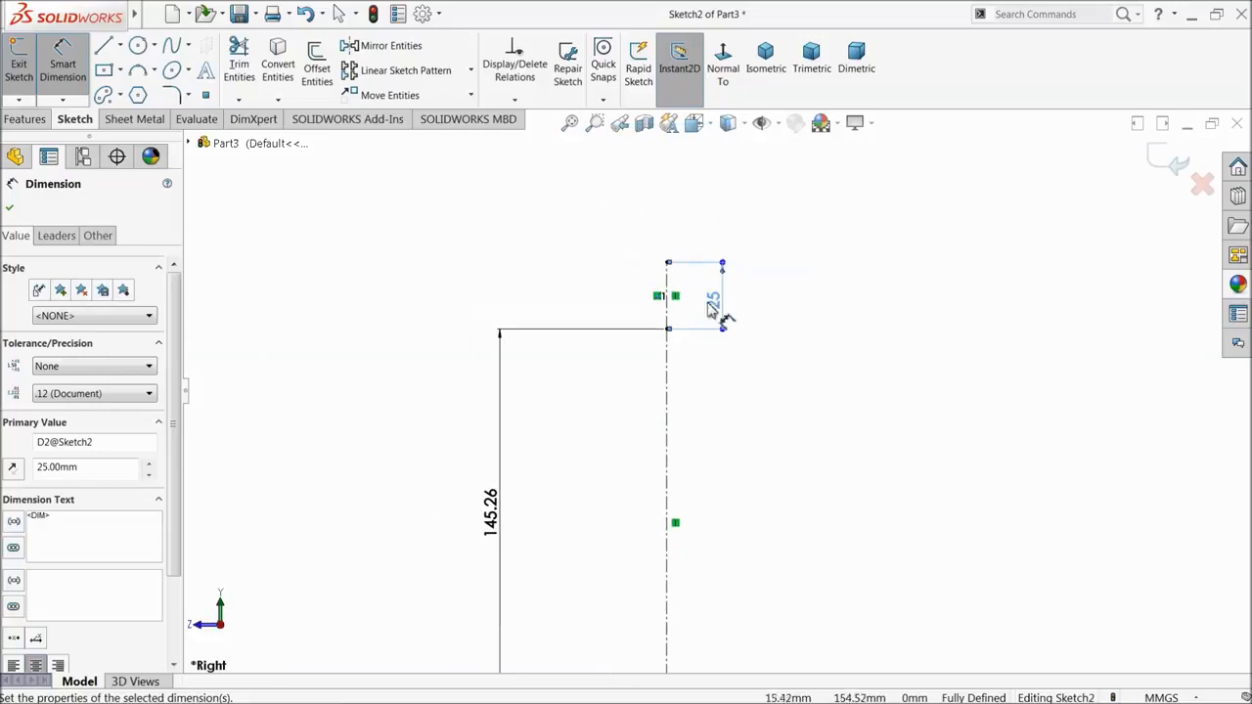
click(790, 287)
scroll(736, 267, down, 3)
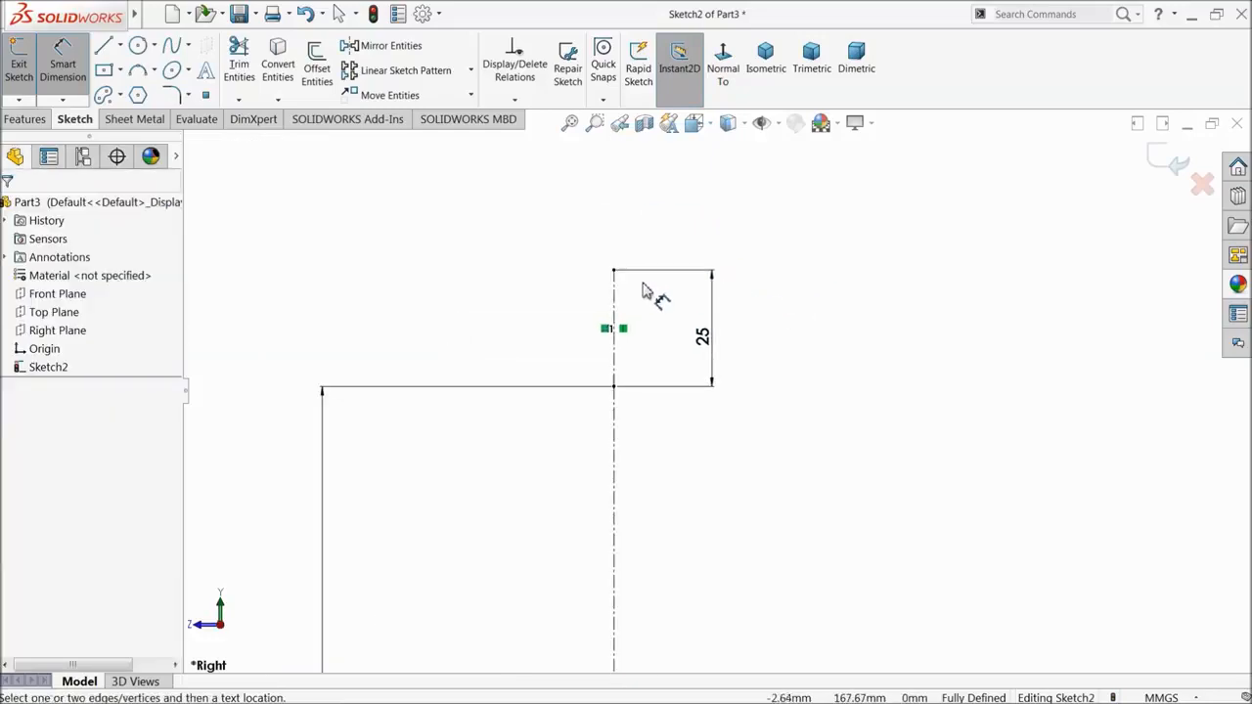
- Draw an upper semicircular centerpoint arc of about 35 mm radius, centred on the top endpoint of the short centerline
click(153, 69)
click(167, 93)
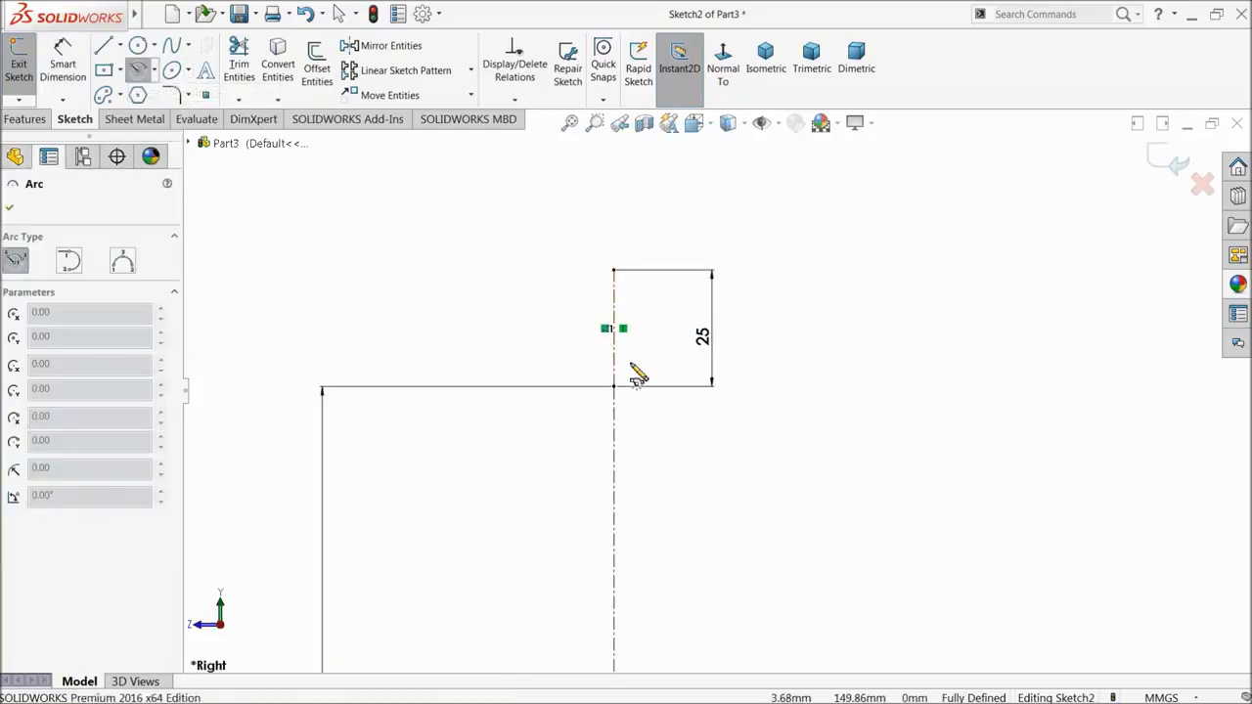
click(615, 271)
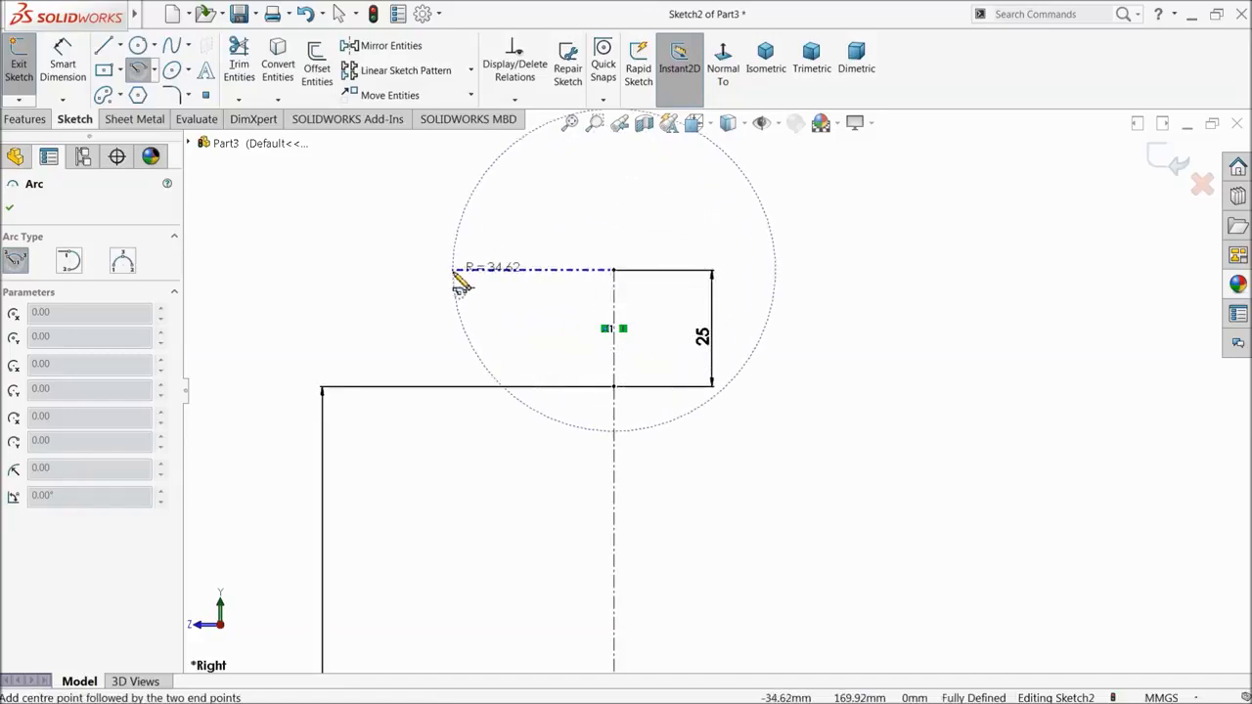
click(451, 270)
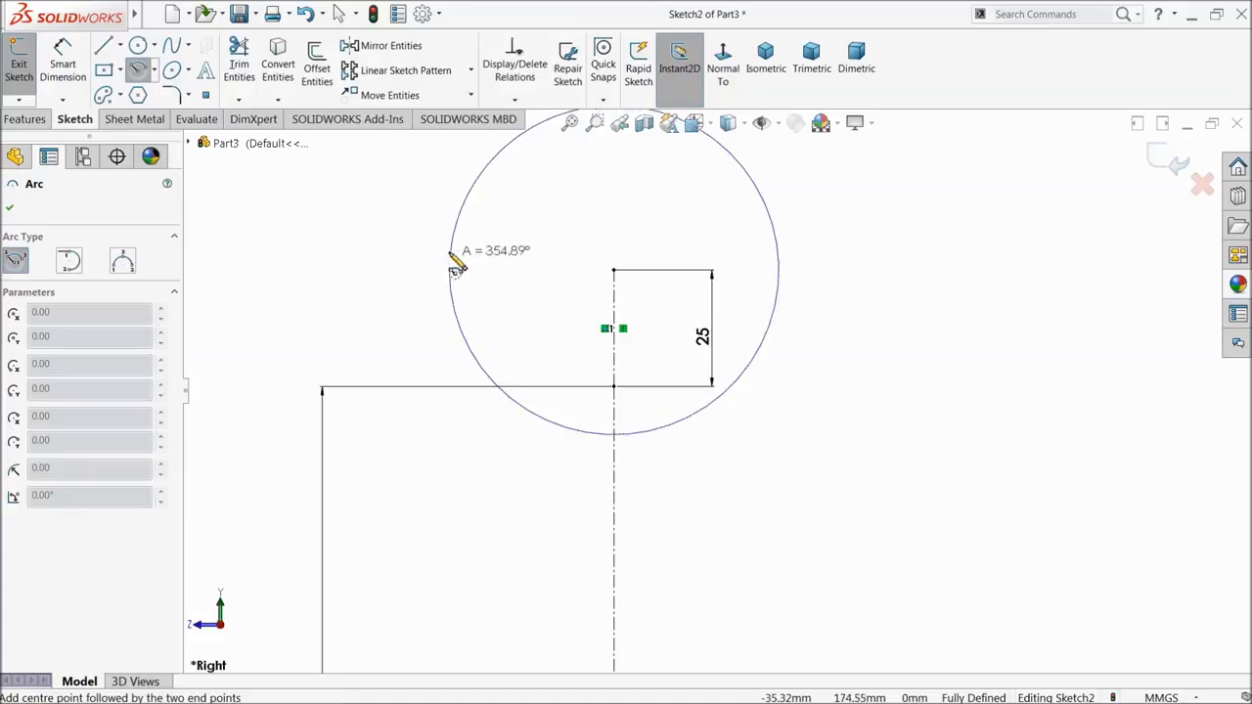
click(779, 271)
right_click(835, 258)
click(868, 269)
scroll(609, 278, up, 2)
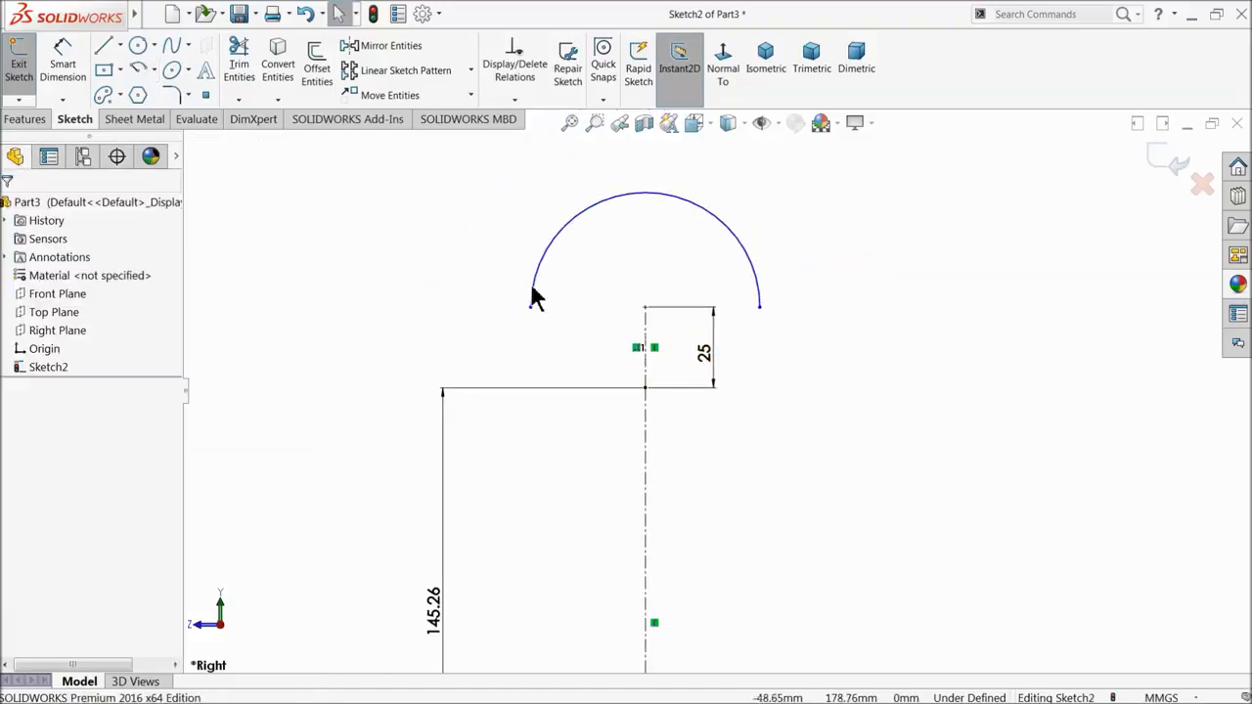
- Dimension the semicircular arc's radius as 22.5 mm
click(63, 65)
click(703, 216)
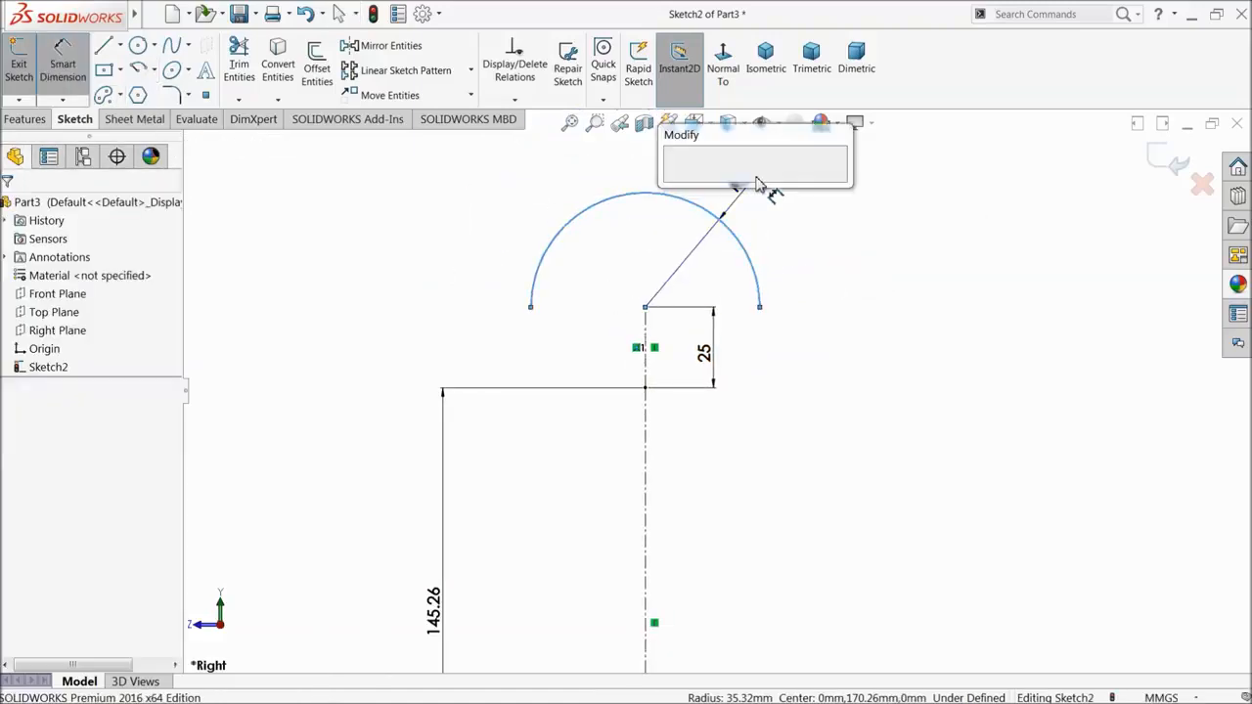
click(766, 188)
text(22.5)
key(Return)
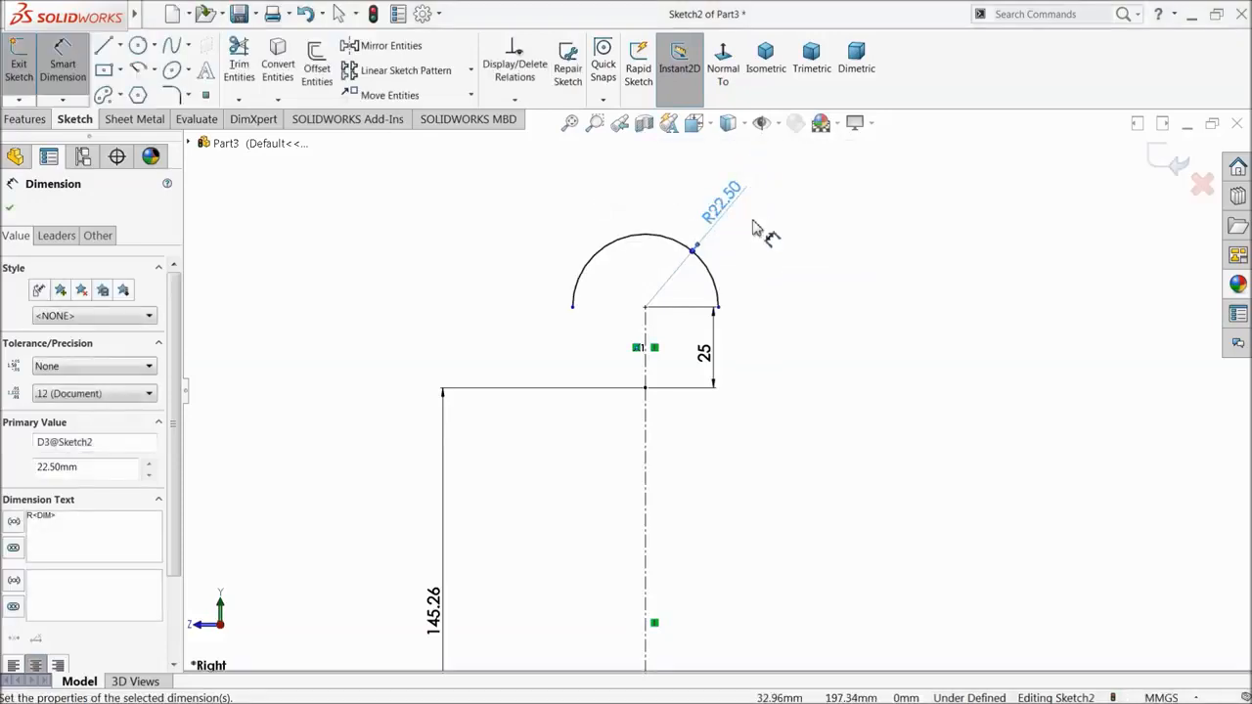
scroll(714, 370, down, 3)
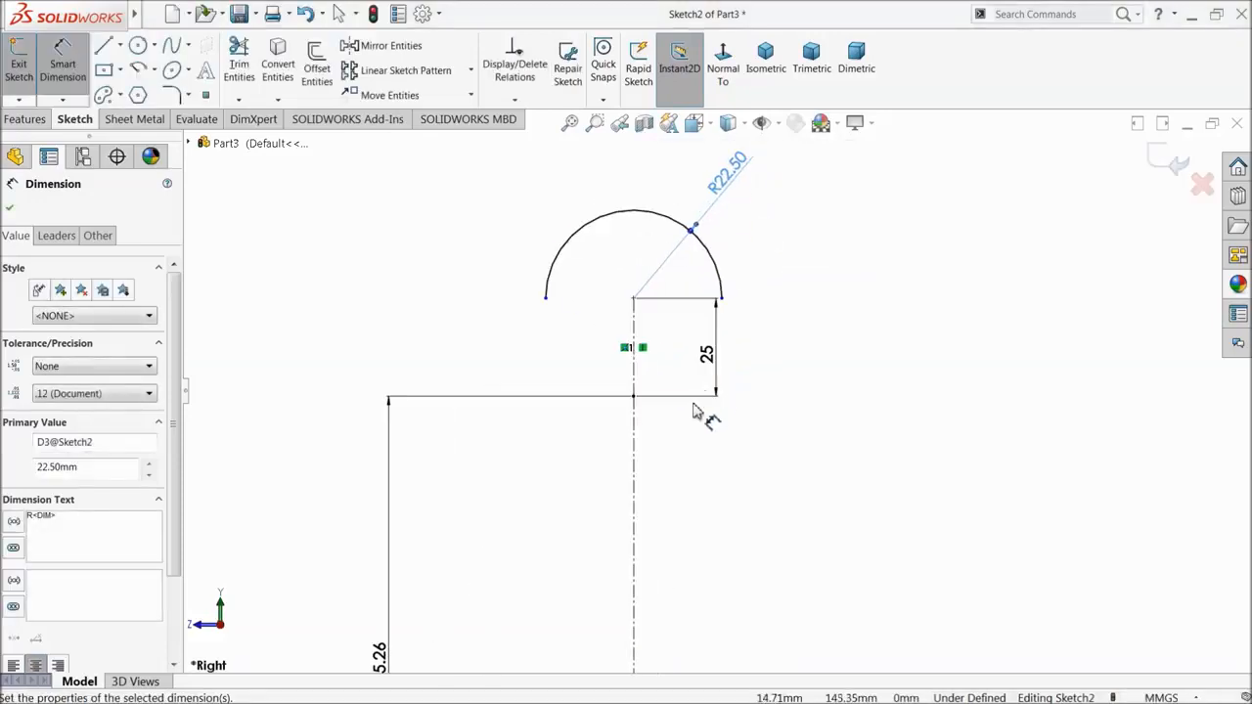
scroll(655, 377, down, 5)
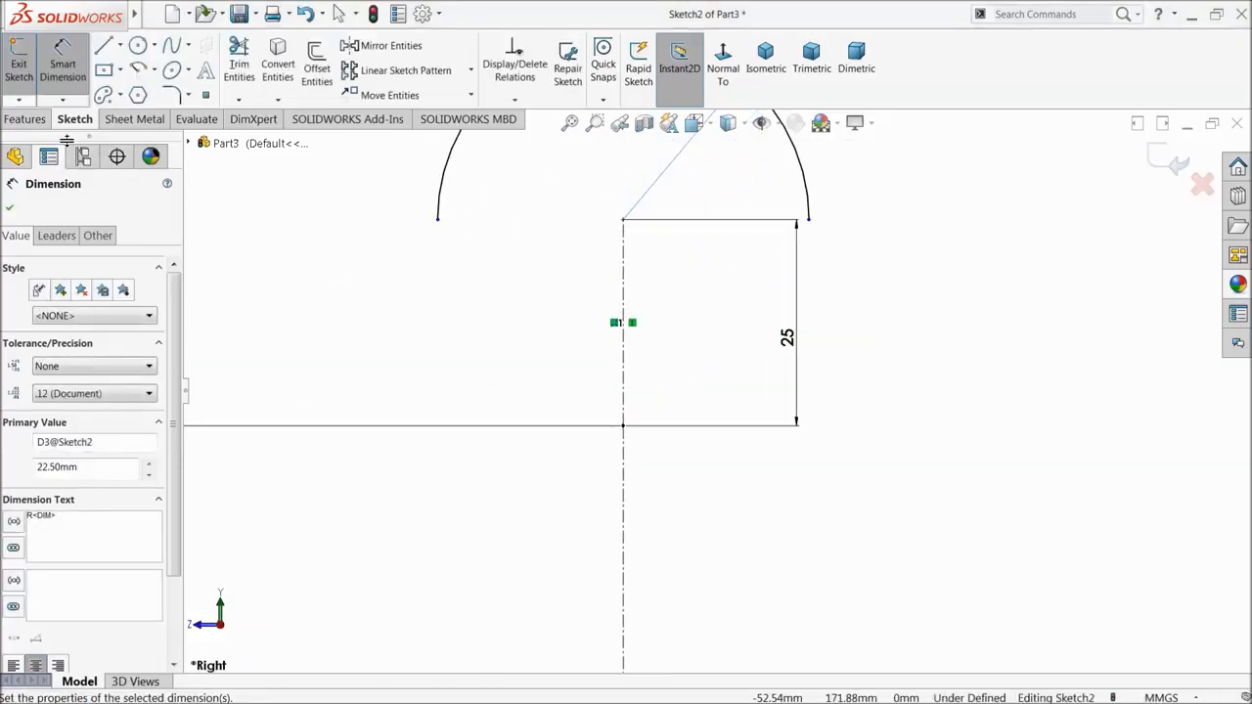
click(12, 209)
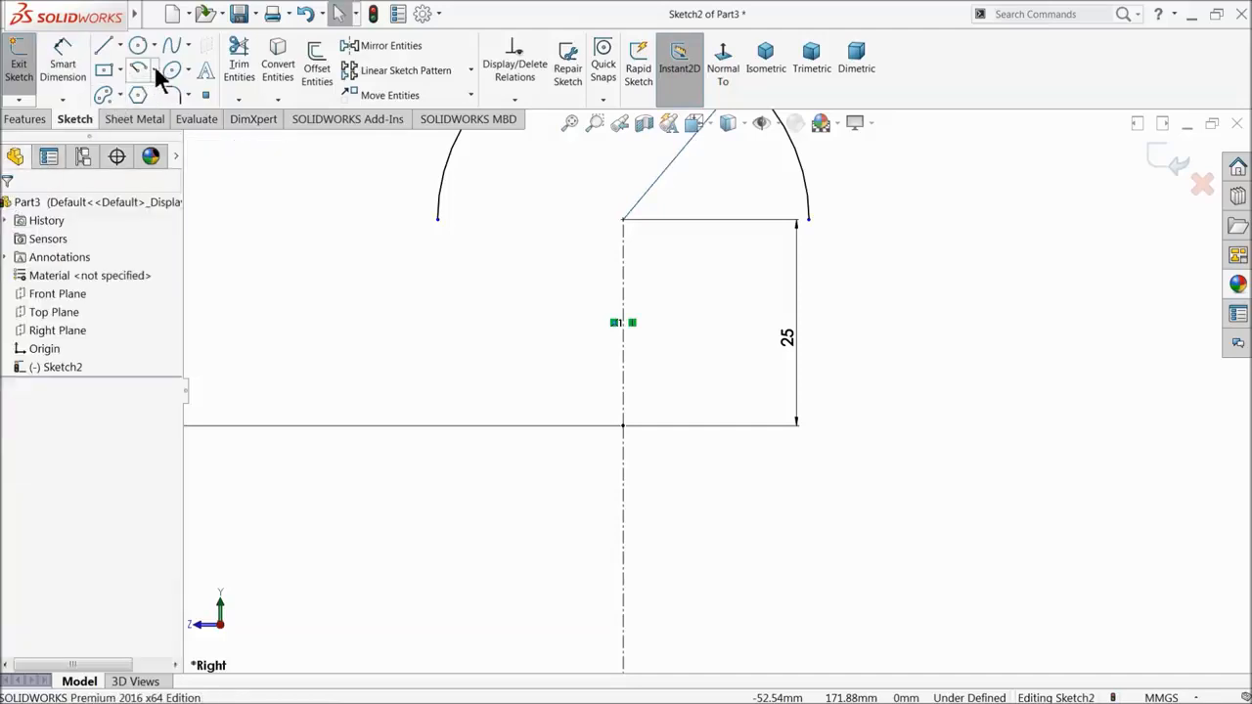
- Draw a small upward-bulging 3-point arc of about 1.7 mm radius outward from the semicircle's left endpoint
click(155, 72)
click(174, 129)
scroll(460, 253, down, 4)
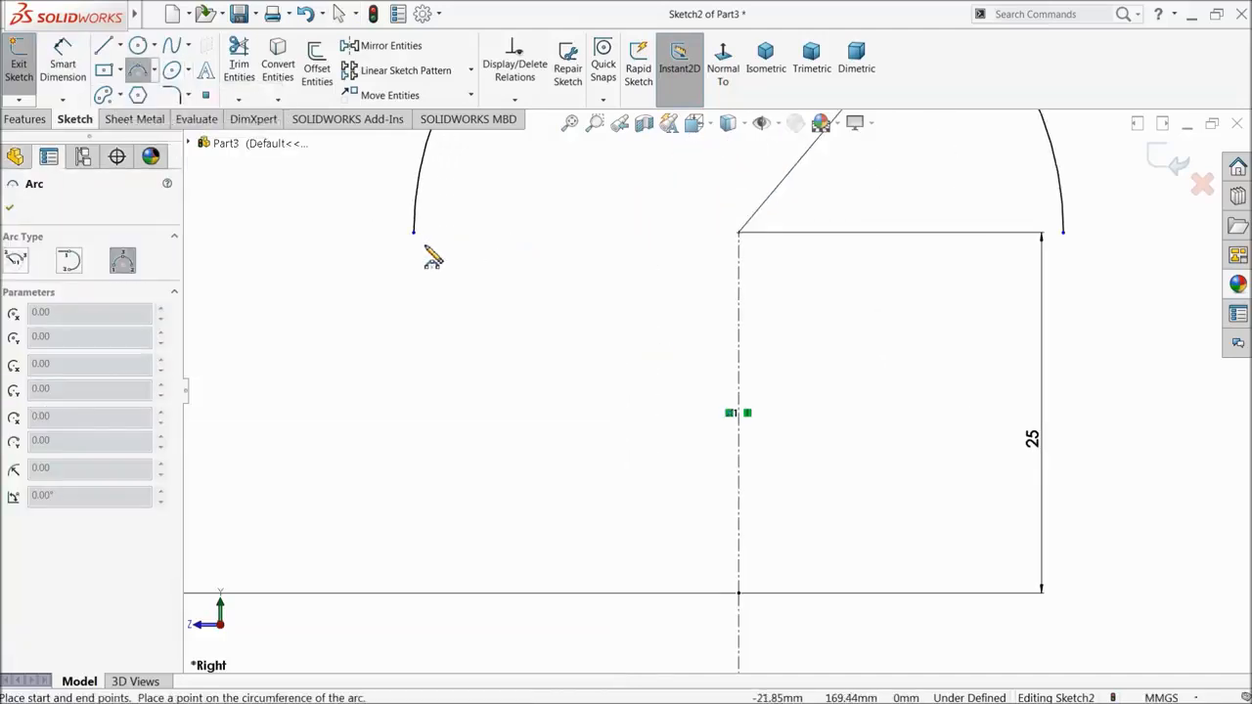
scroll(408, 257, down, 2)
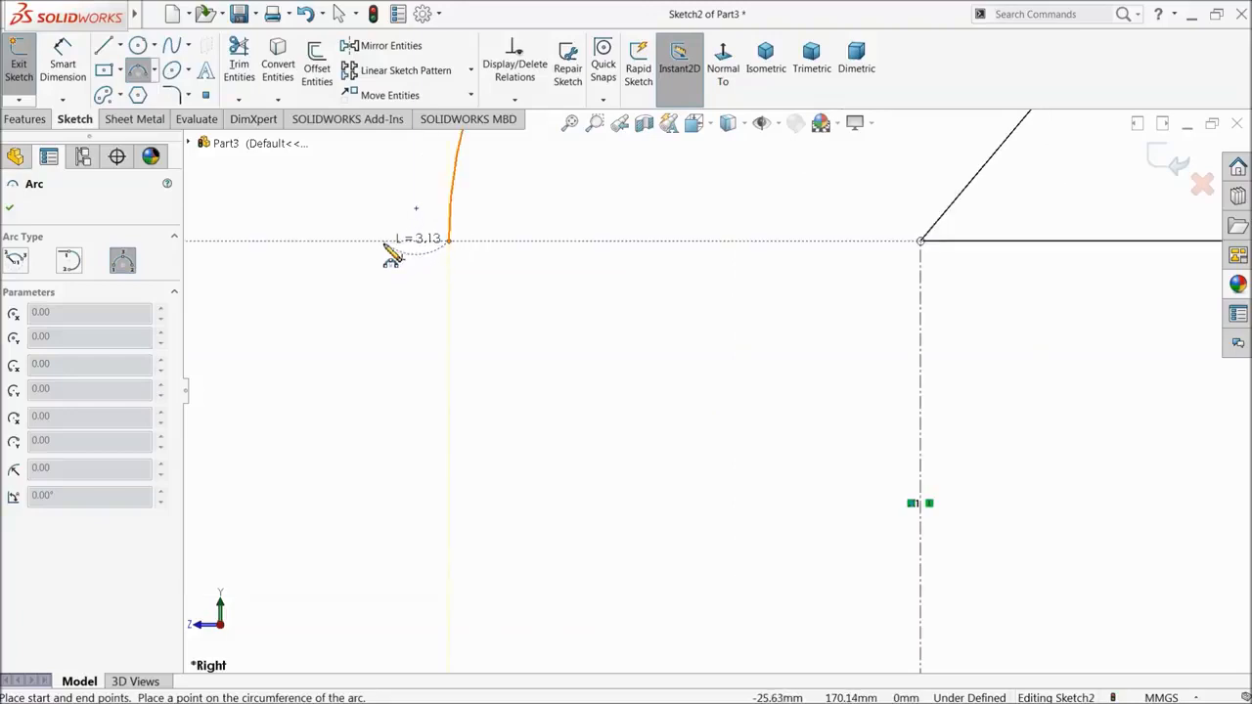
click(389, 241)
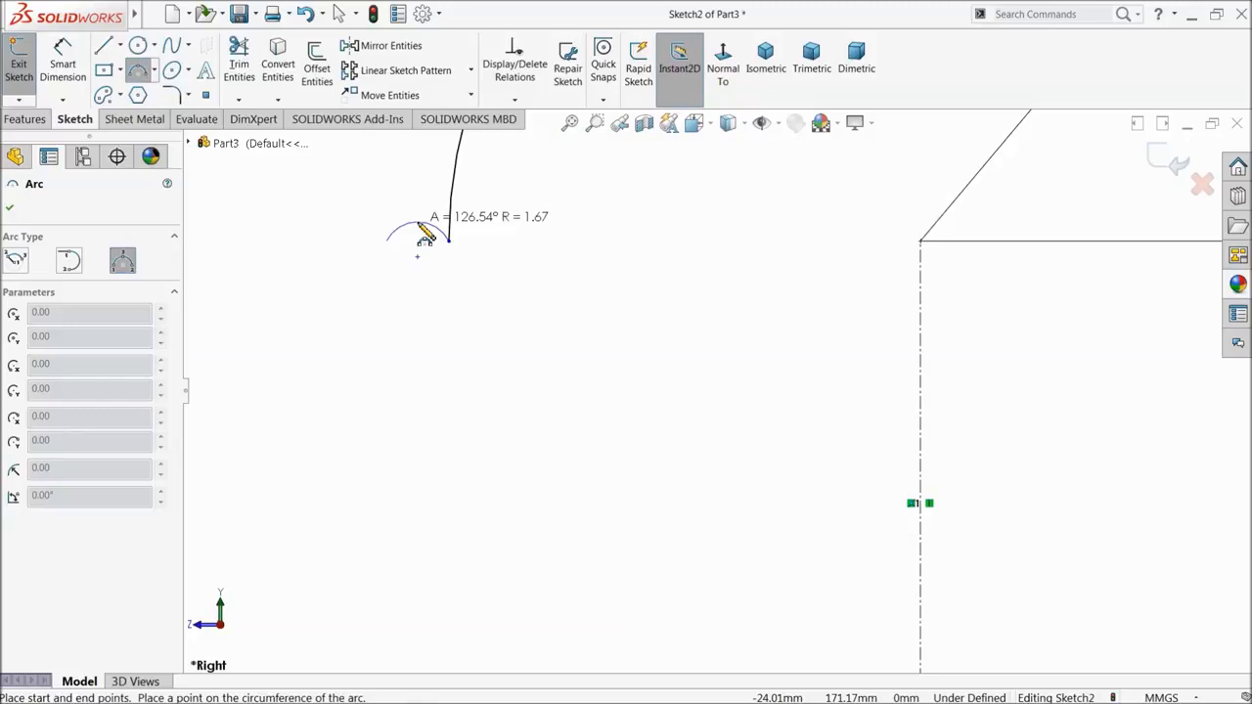
click(426, 235)
- Dimension the small arc's radius as 1 mm and pull its free endpoint slightly downward
click(78, 62)
click(401, 234)
click(396, 200)
text(4)
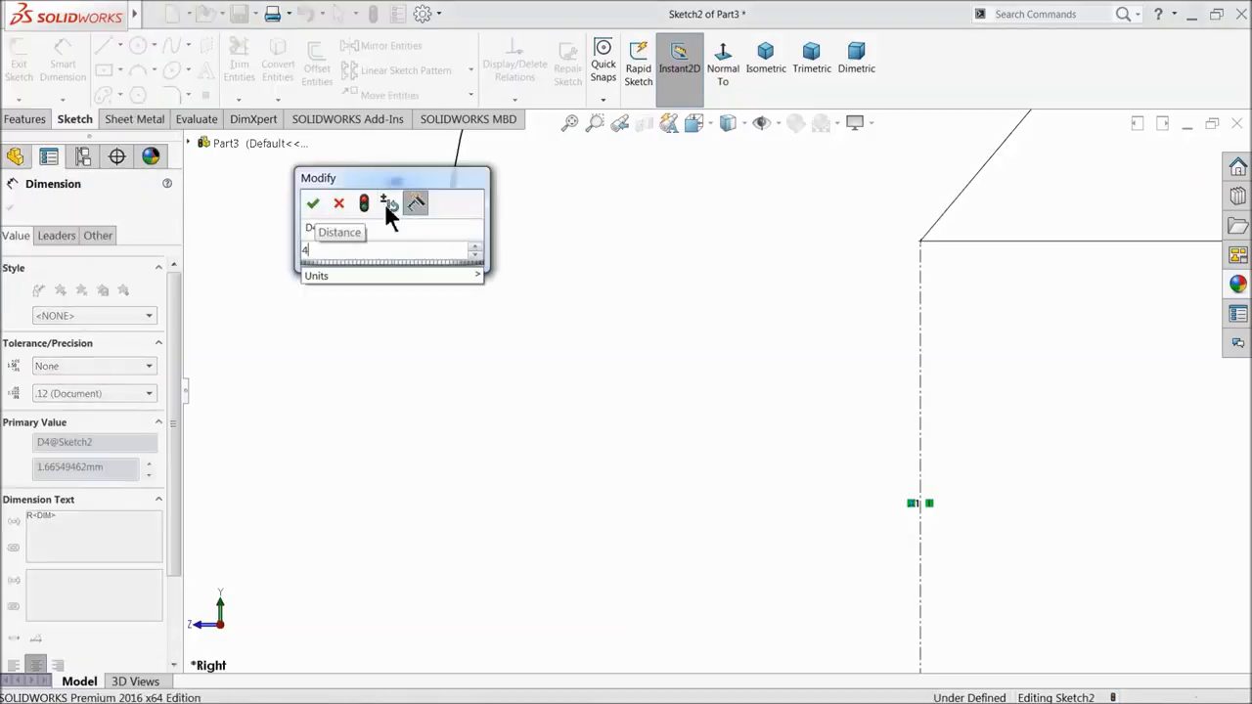
key(Return)
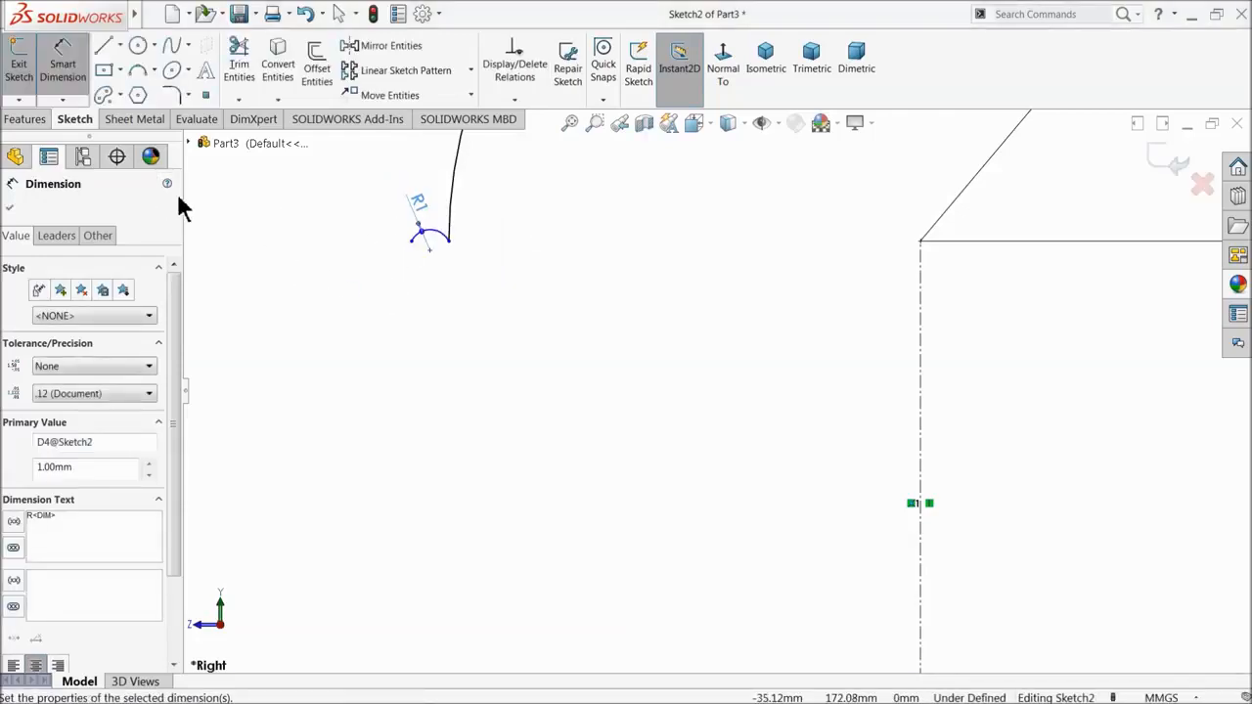
click(10, 208)
scroll(440, 208, down, 3)
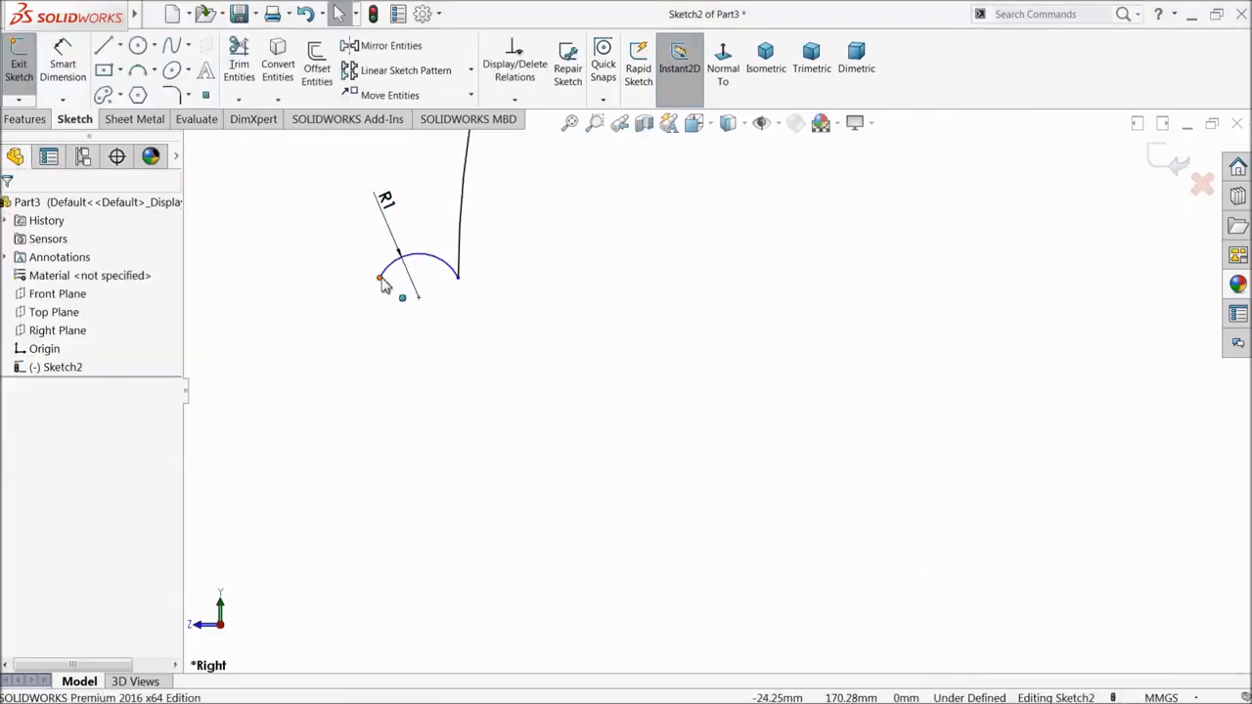
drag(383, 279, 378, 299)
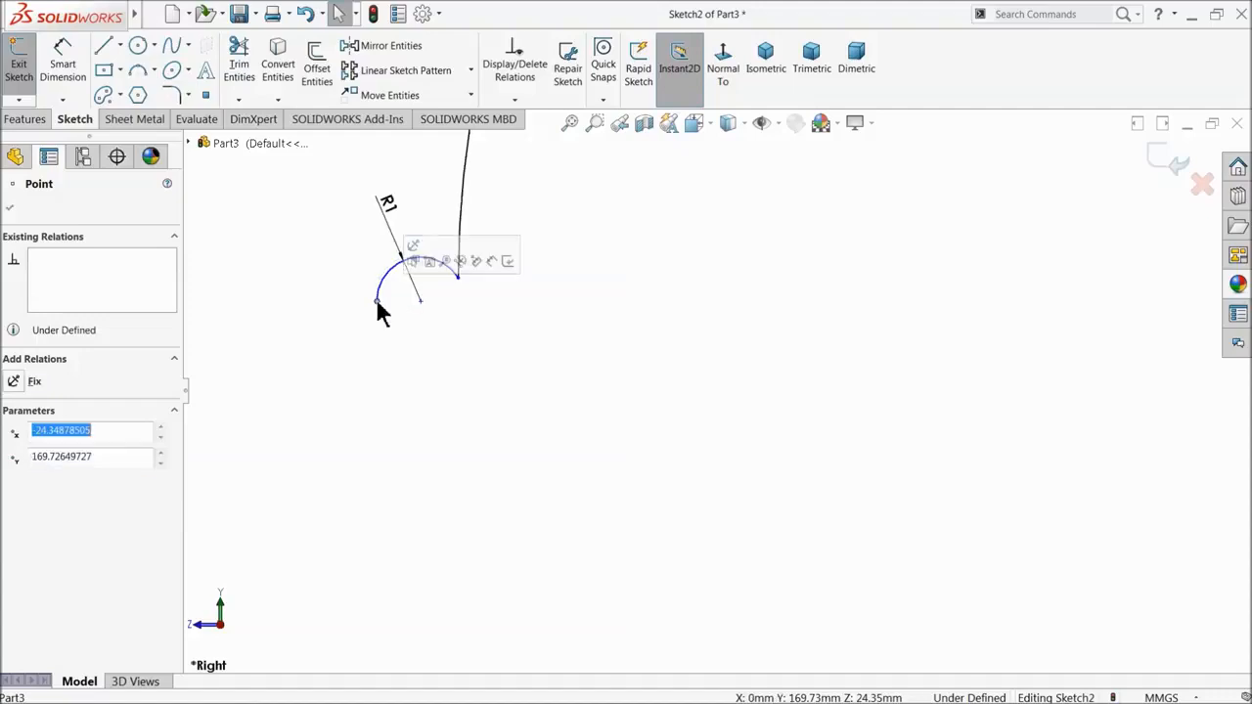
- Draw a three-point spline from the small arc's free endpoint, curving down and inward toward the vertical centerline
click(173, 46)
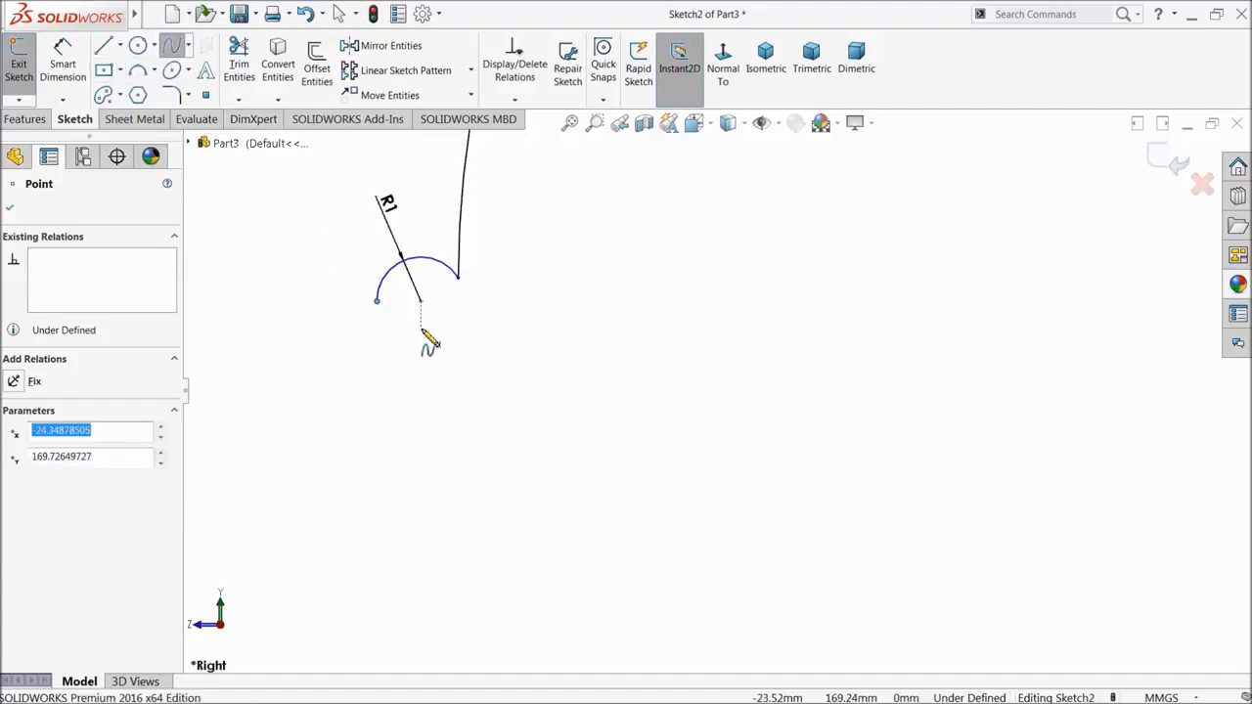
click(378, 302)
scroll(512, 421, up, 8)
scroll(626, 470, up, 3)
scroll(726, 463, down, 5)
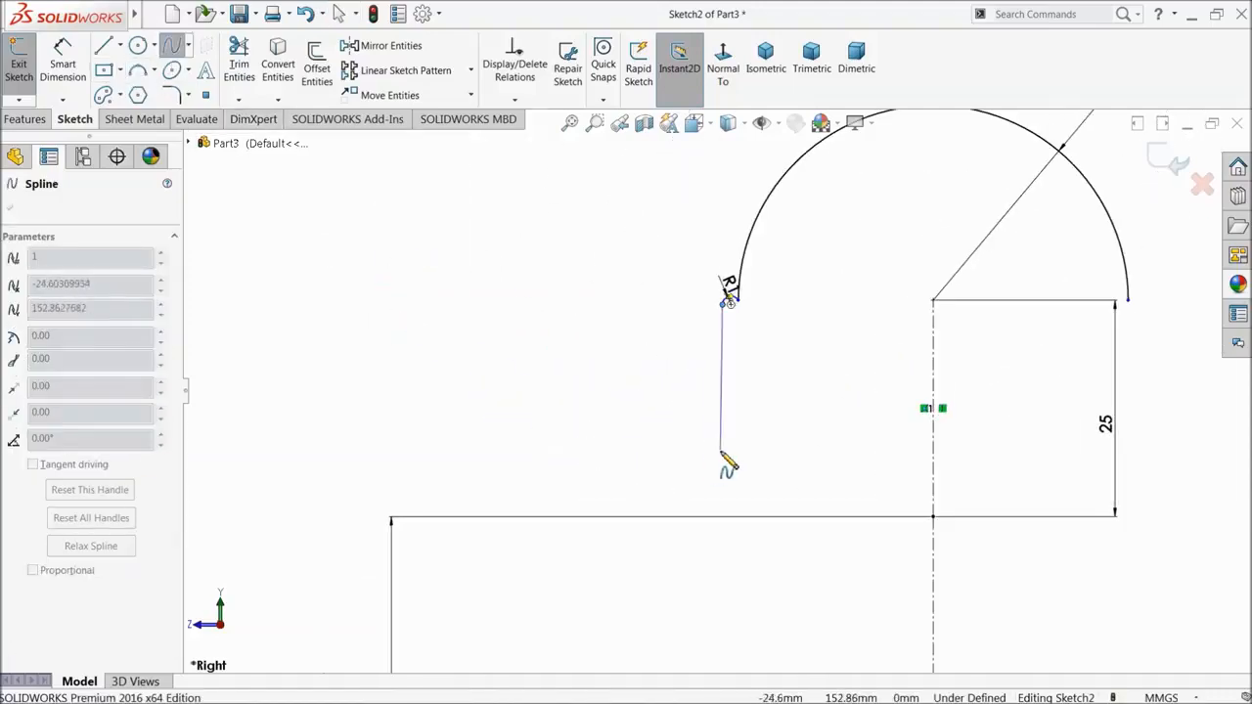
click(753, 372)
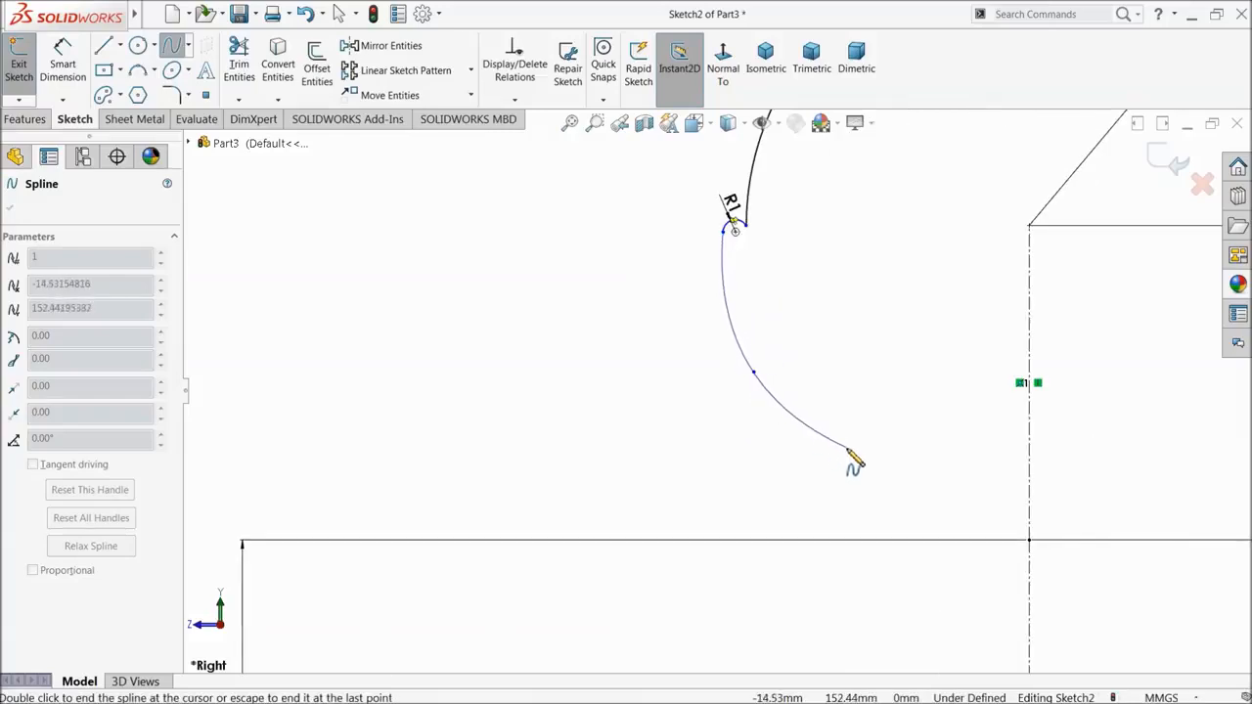
click(875, 483)
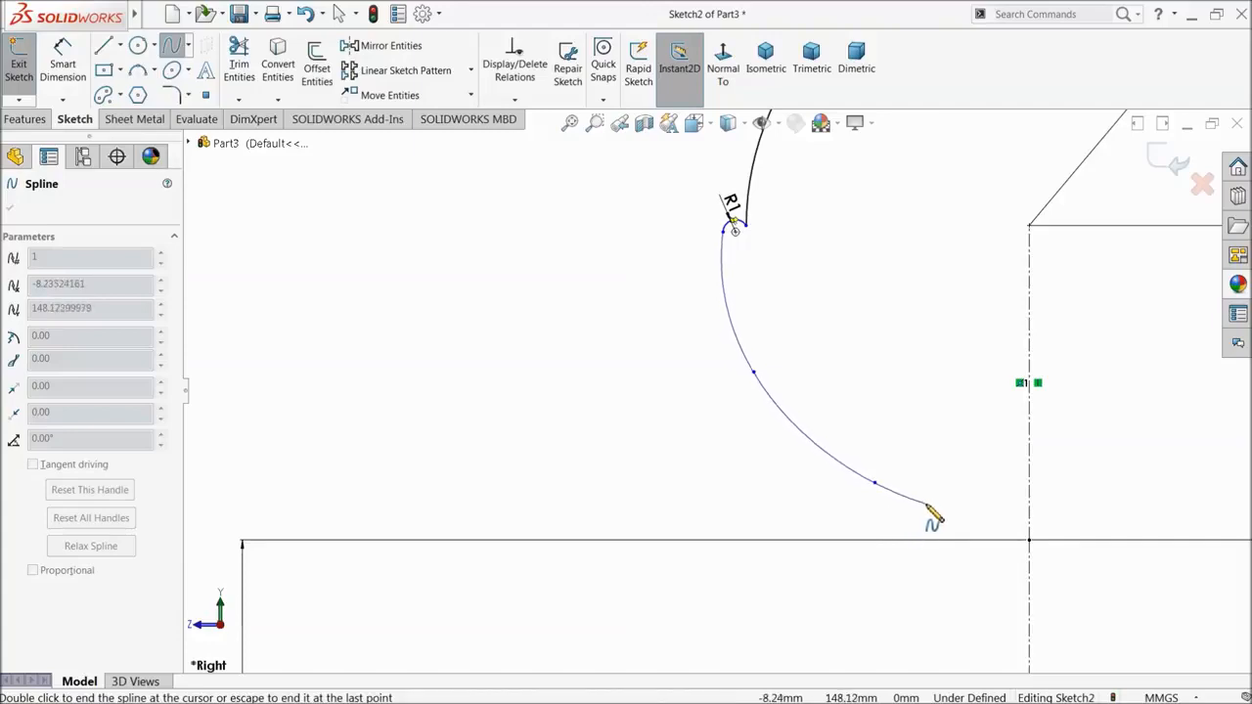
right_click(930, 510)
click(959, 512)
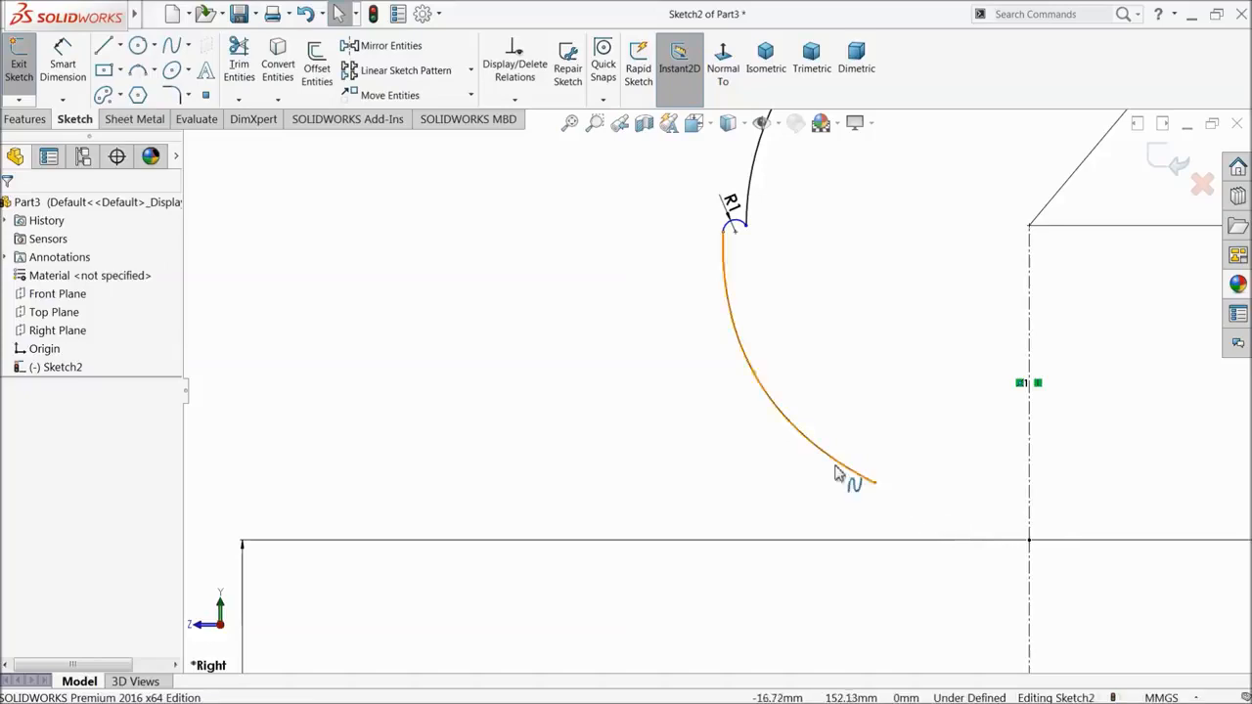
- Pull the spline's middle point and lower endpoint slightly downward, leaving the endpoint about 12 mm from the vertical centerline
drag(755, 376, 762, 393)
drag(879, 494, 881, 511)
key(z)
scroll(986, 379, down, 2)
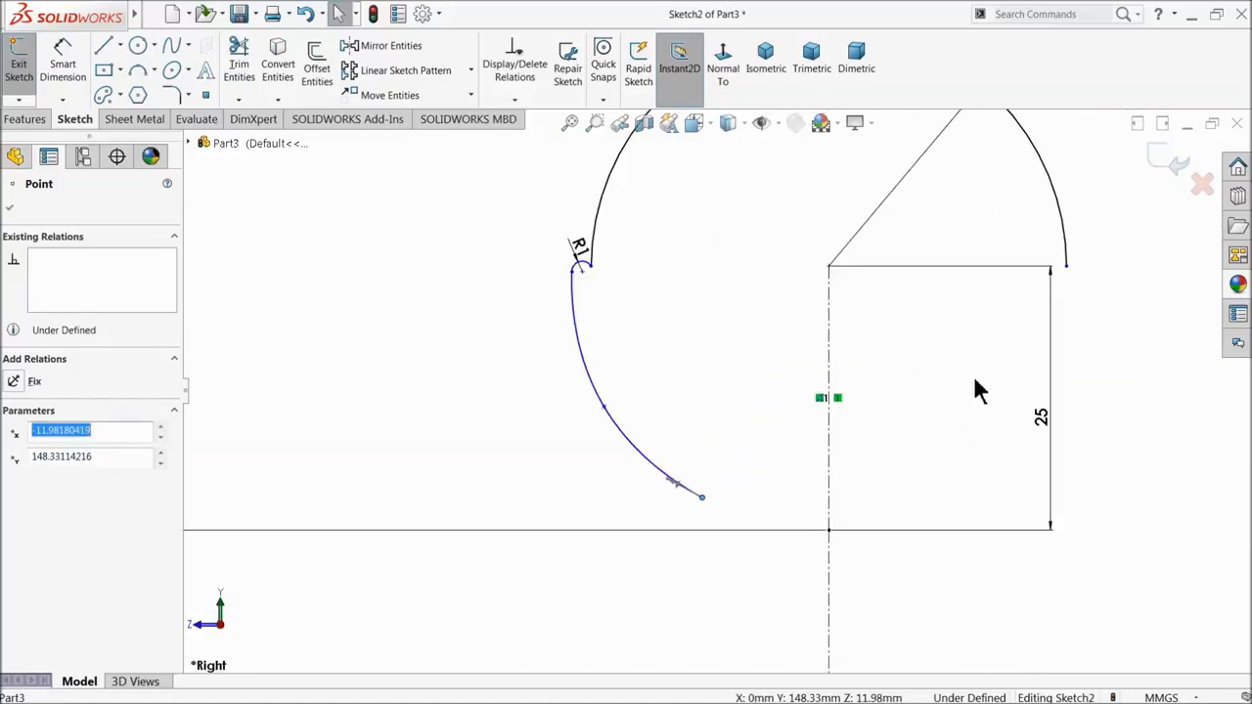
- Mirror the side spline and the small 1 mm arc about the short vertical centerline, keeping the originals
click(431, 45)
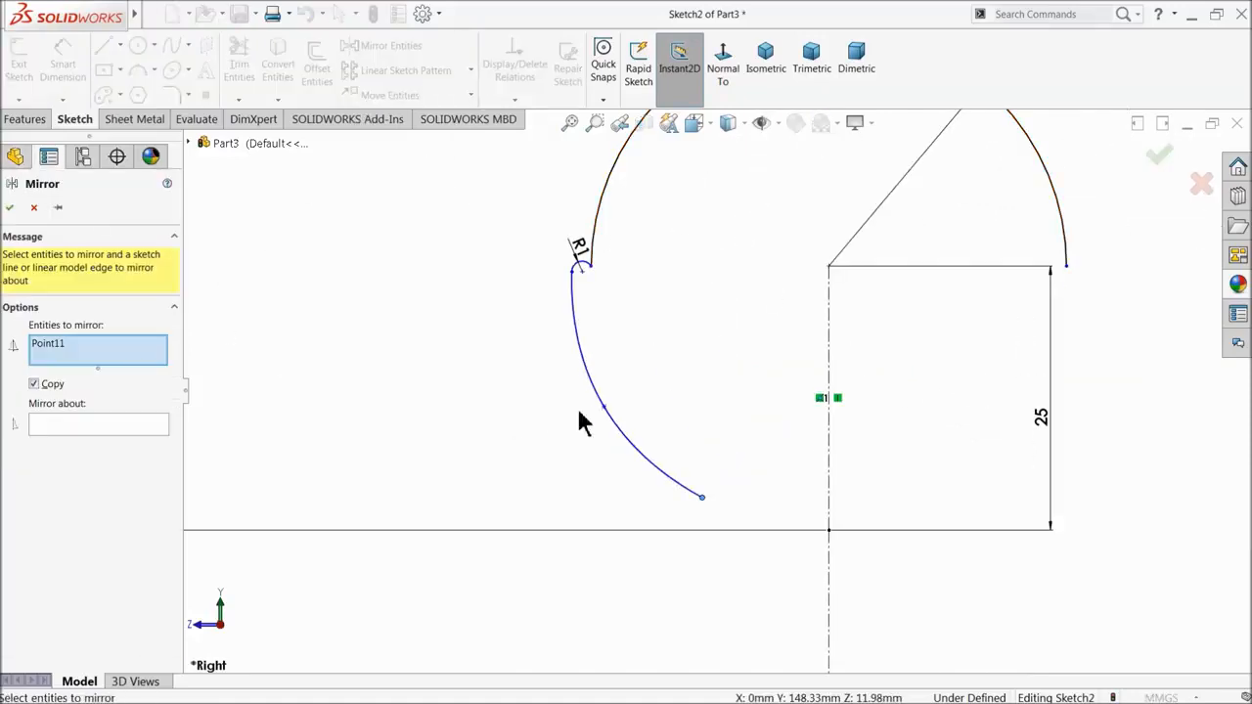
click(608, 422)
right_click(88, 358)
click(148, 358)
click(591, 381)
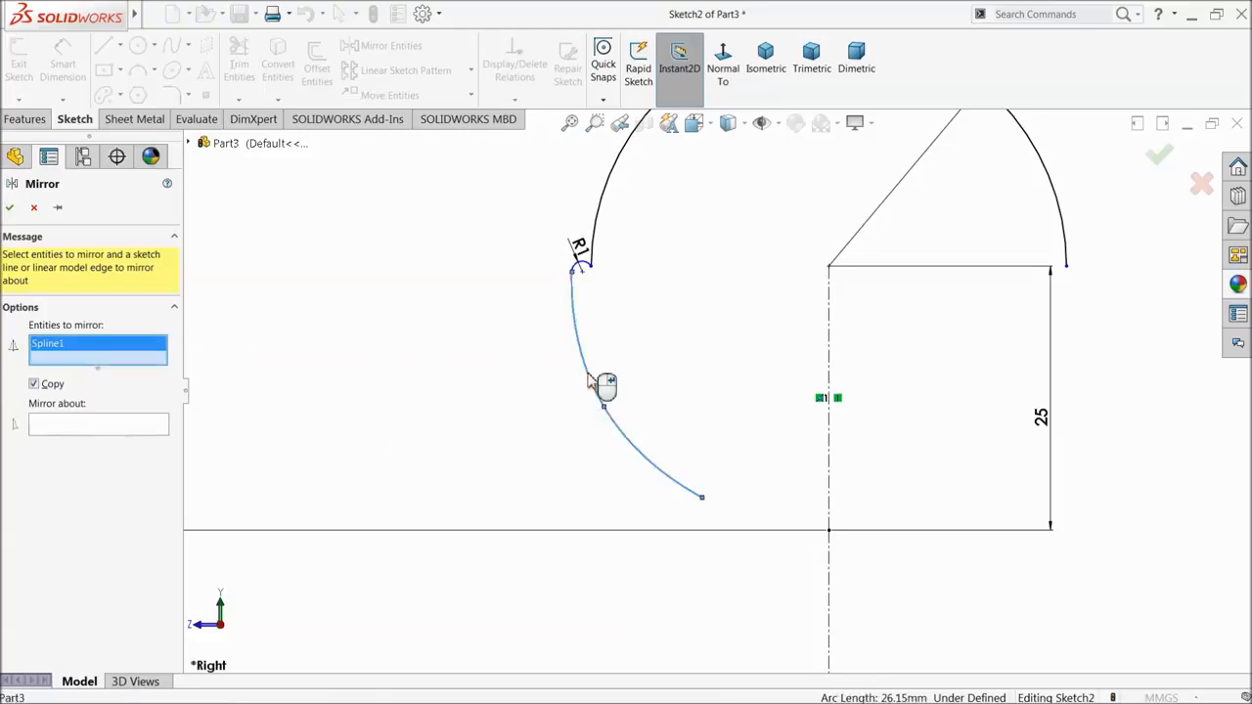
click(581, 266)
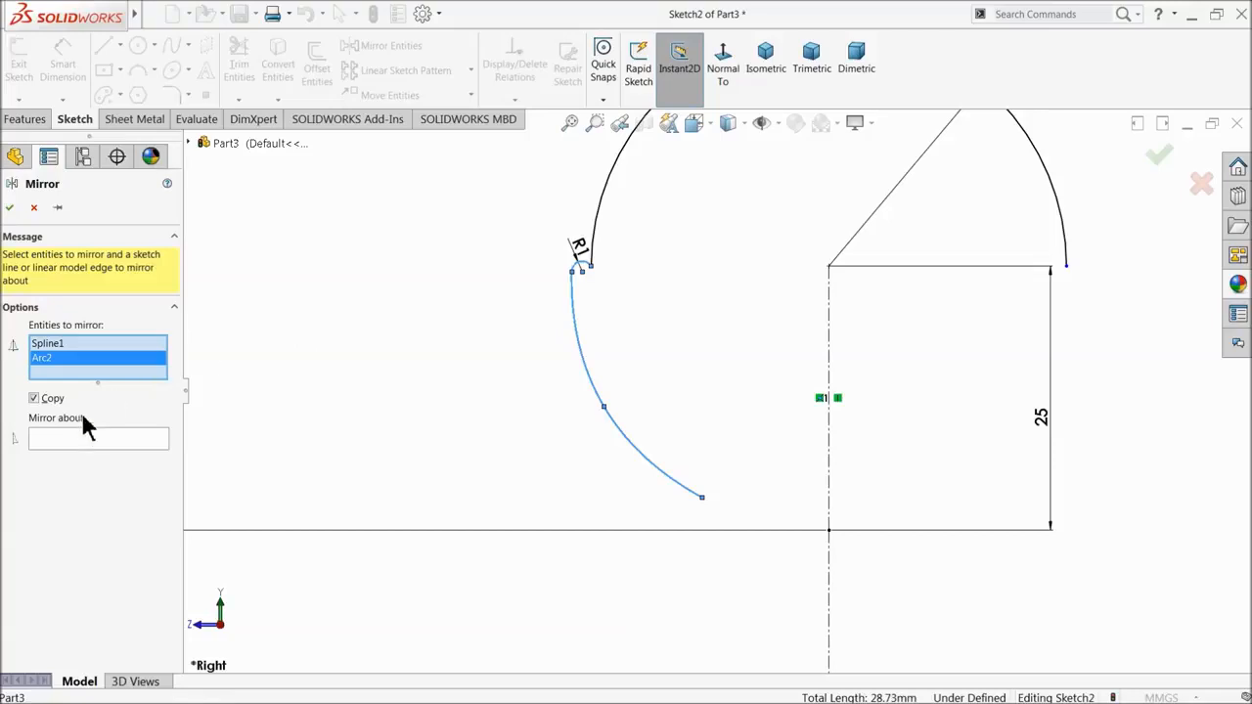
click(139, 443)
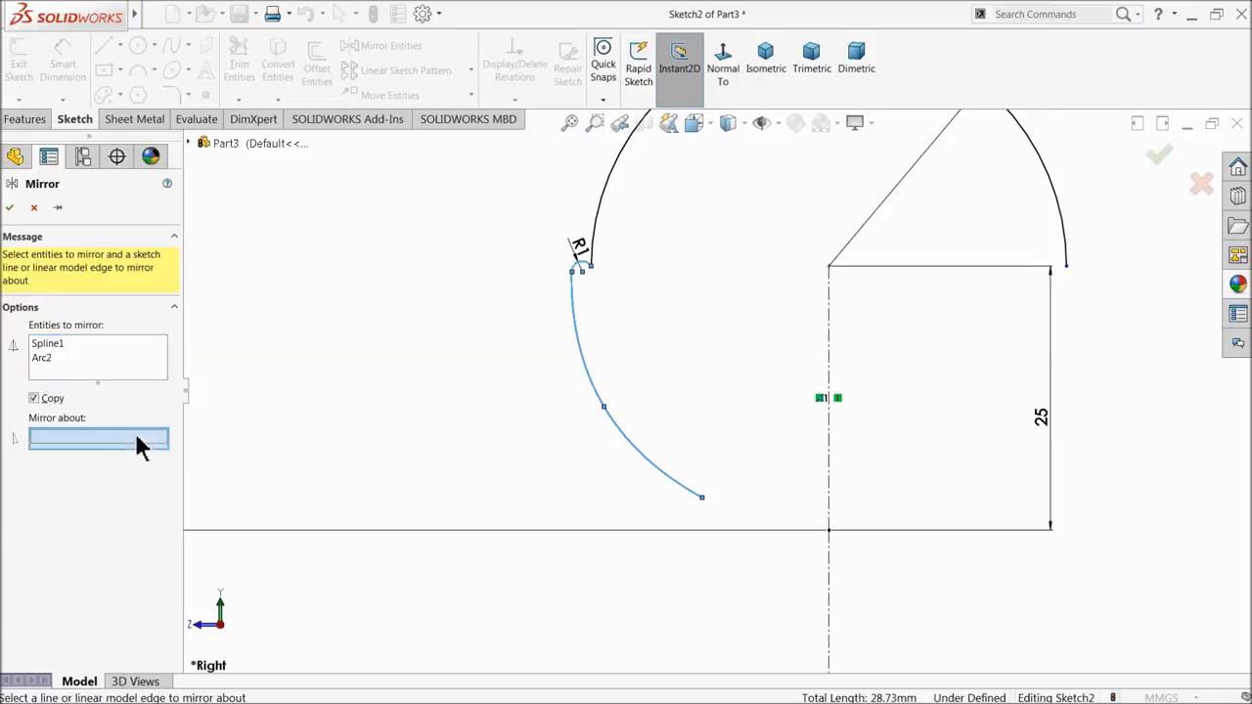
click(830, 344)
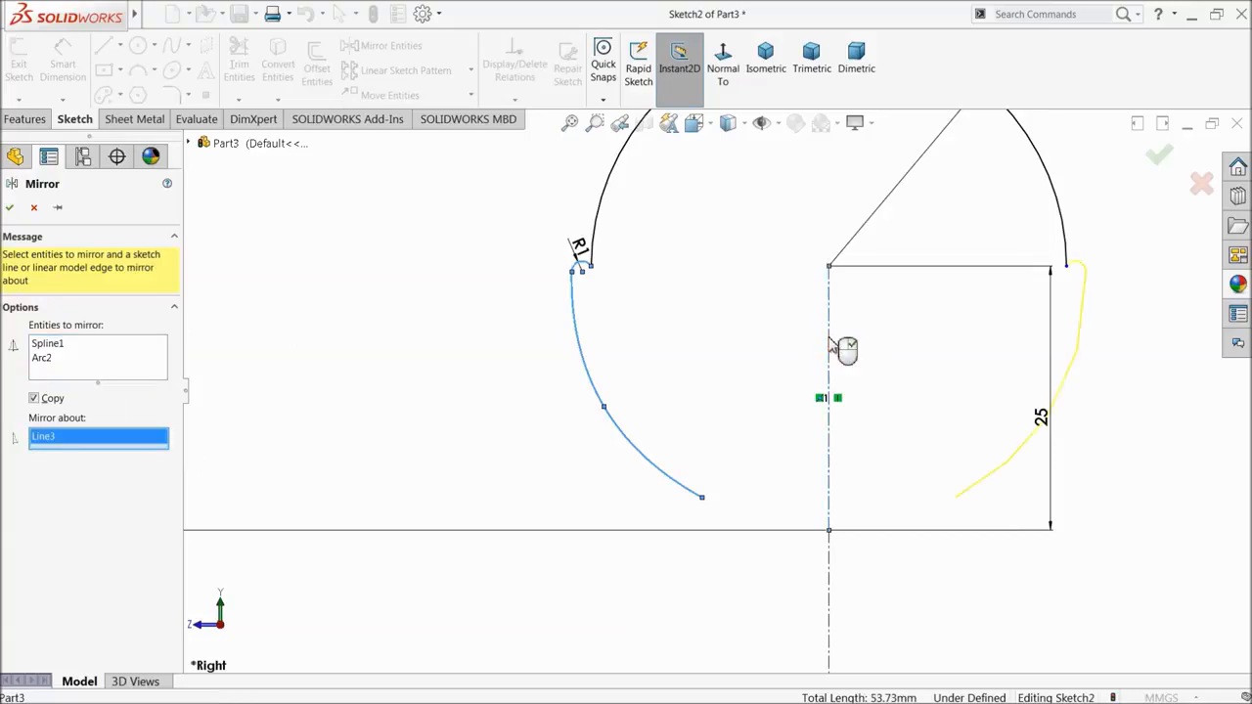
click(9, 209)
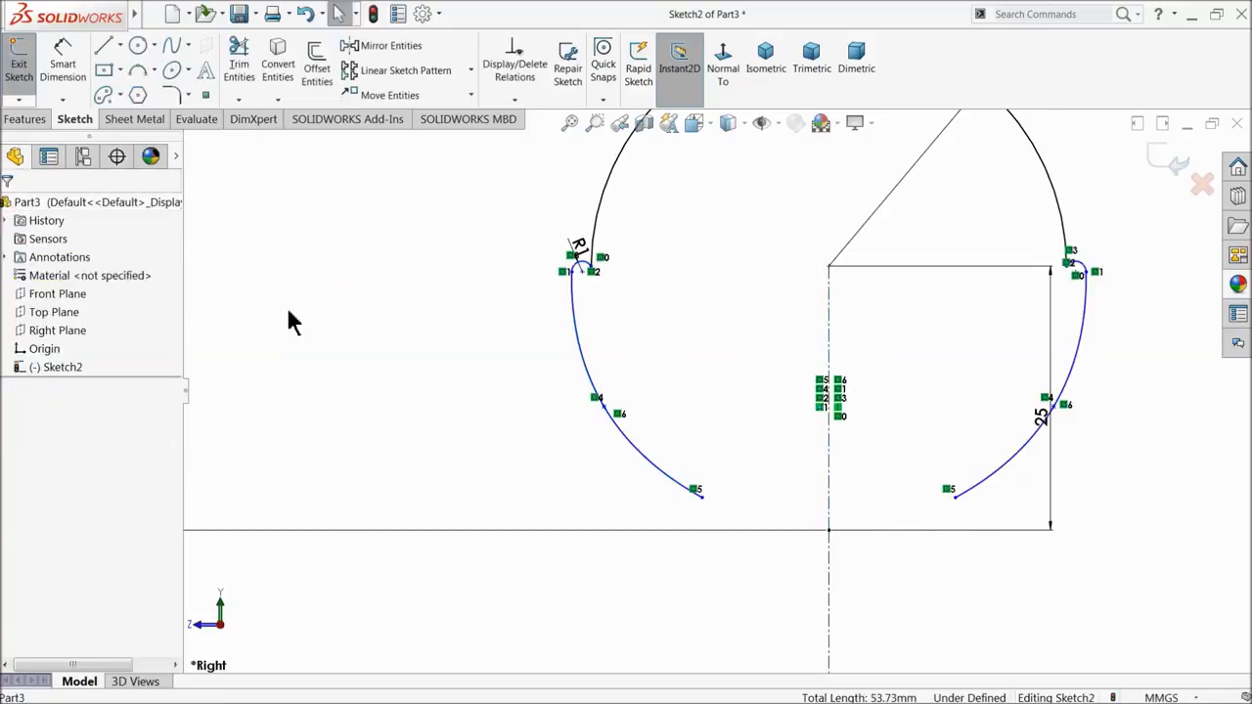
- Connect the lower endpoints of the two side splines with a two-point spline
click(172, 51)
click(698, 493)
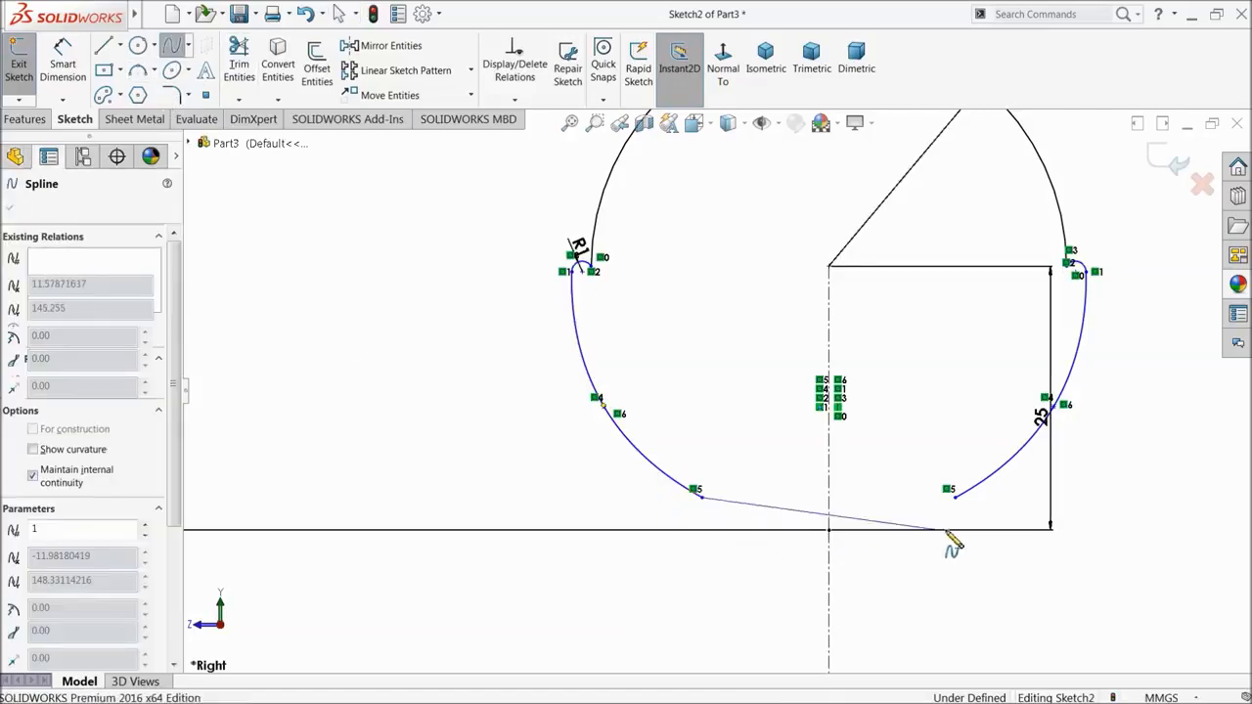
click(934, 538)
right_click(892, 434)
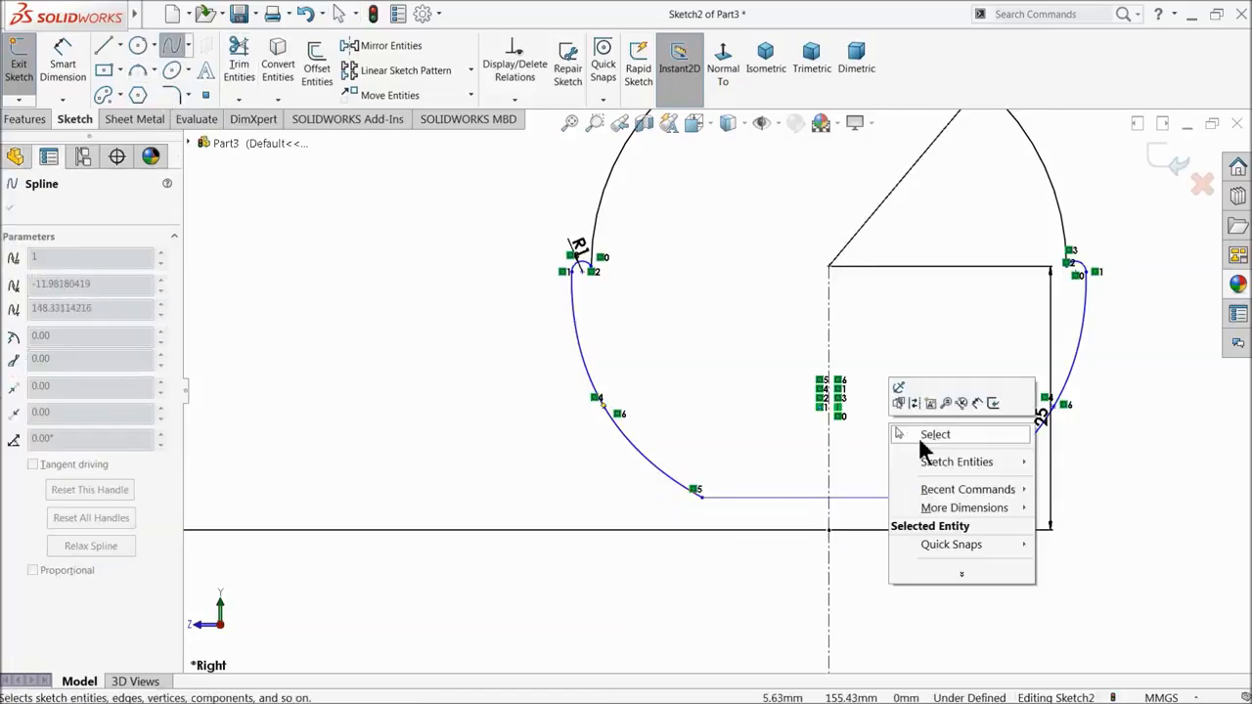
click(923, 438)
- Bulge the connecting spline downward by pulling on it between its endpoints
click(827, 503)
drag(804, 498, 806, 561)
scroll(808, 570, down, 4)
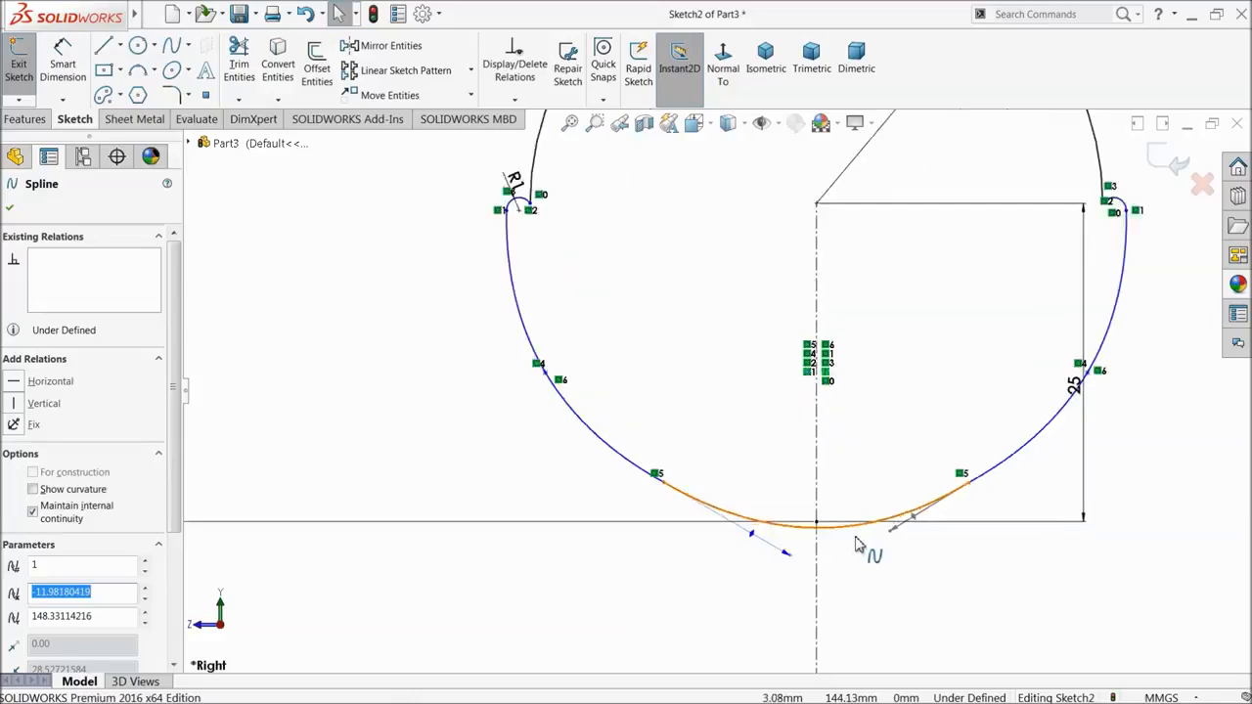
click(10, 207)
scroll(587, 445, down, 3)
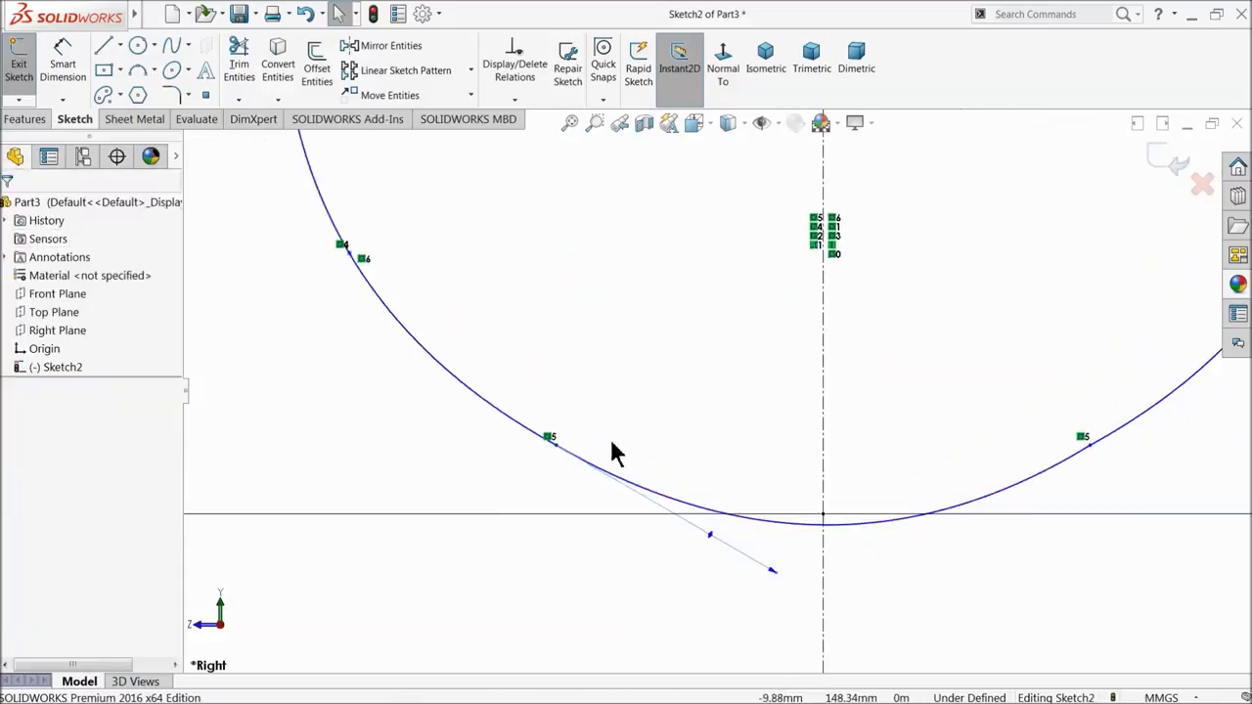
- Lower the left joint between the splines to about 12.4 mm from the centerline and flatten the bottom spline with its left tangent handle
click(554, 455)
mouse_move(554, 455)
mouse_down()
mouse_move(559, 481)
mouse_move(544, 492)
mouse_up()
key(f)
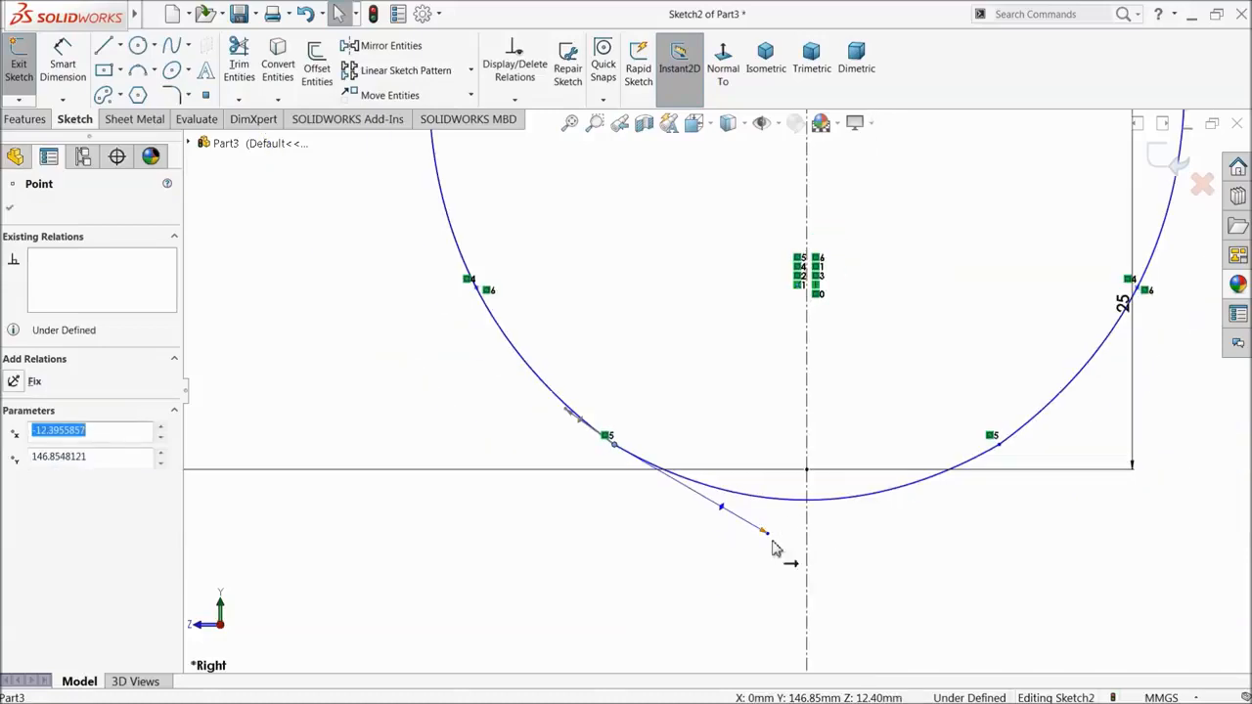
drag(773, 546, 779, 508)
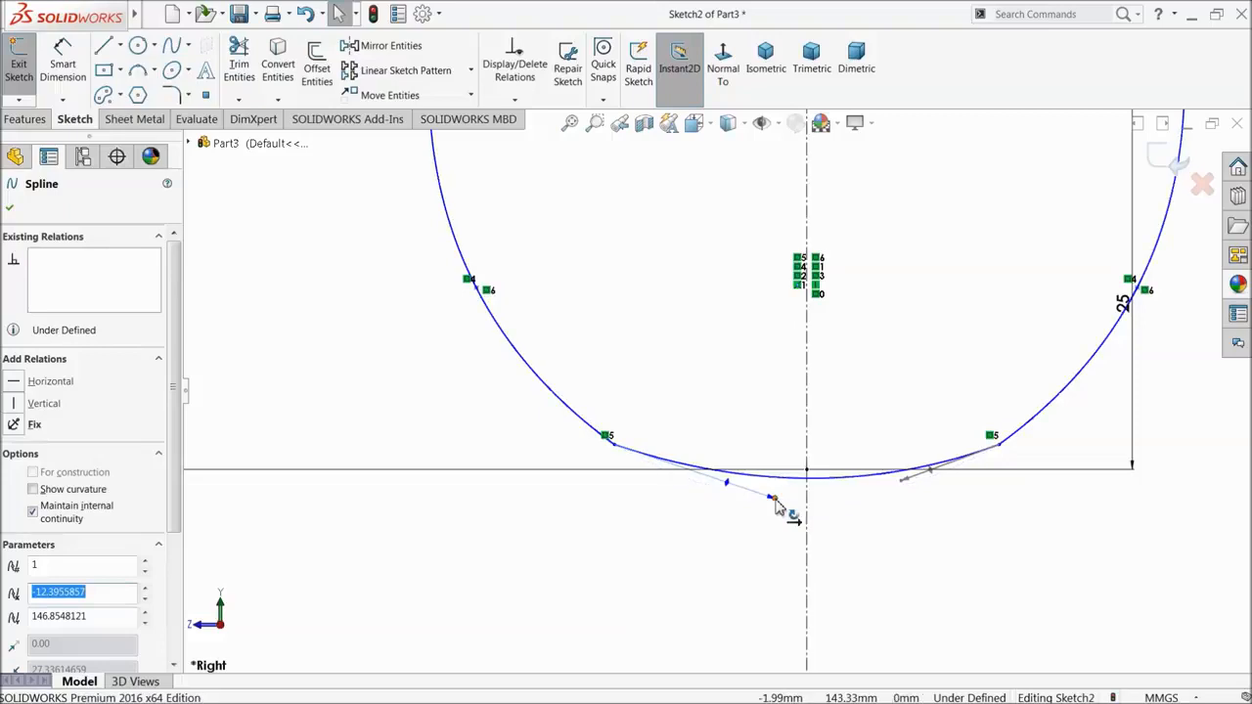
click(1028, 491)
scroll(638, 450, down, 3)
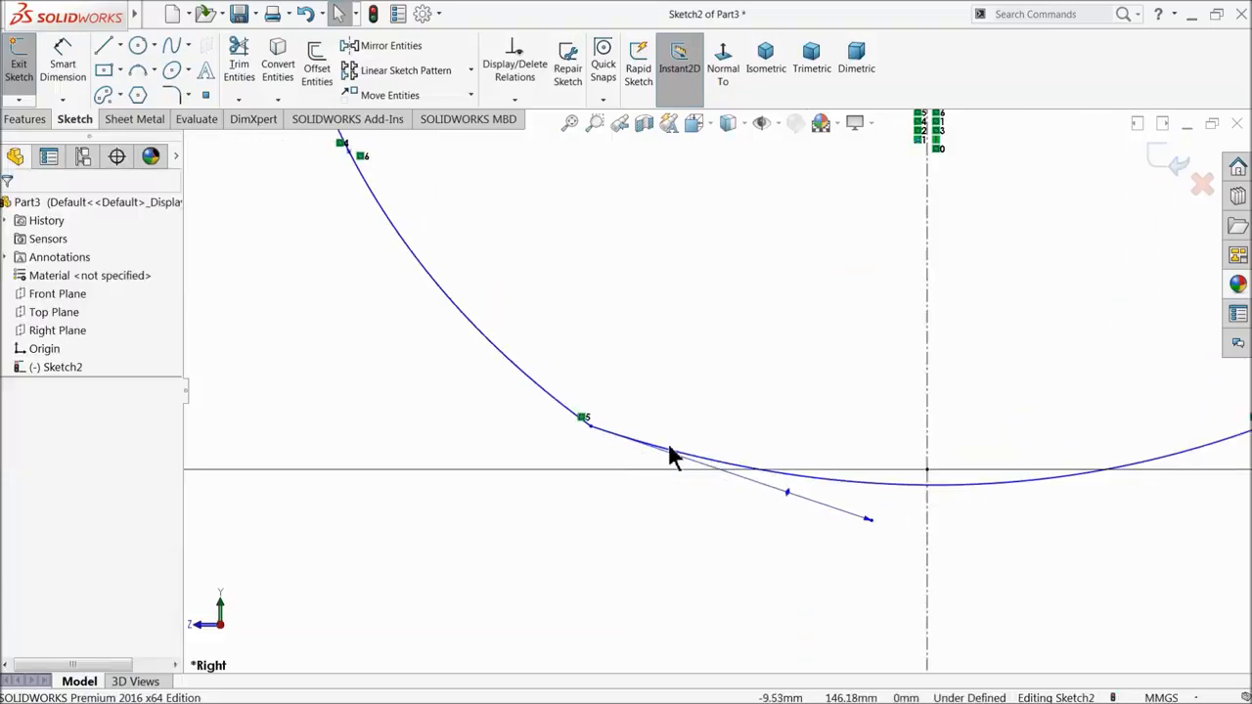
- Make the bottom spline tangent to the left side spline and shorten its left tangent handle to flatten the curve
click(673, 455)
ctrl+click(572, 409)
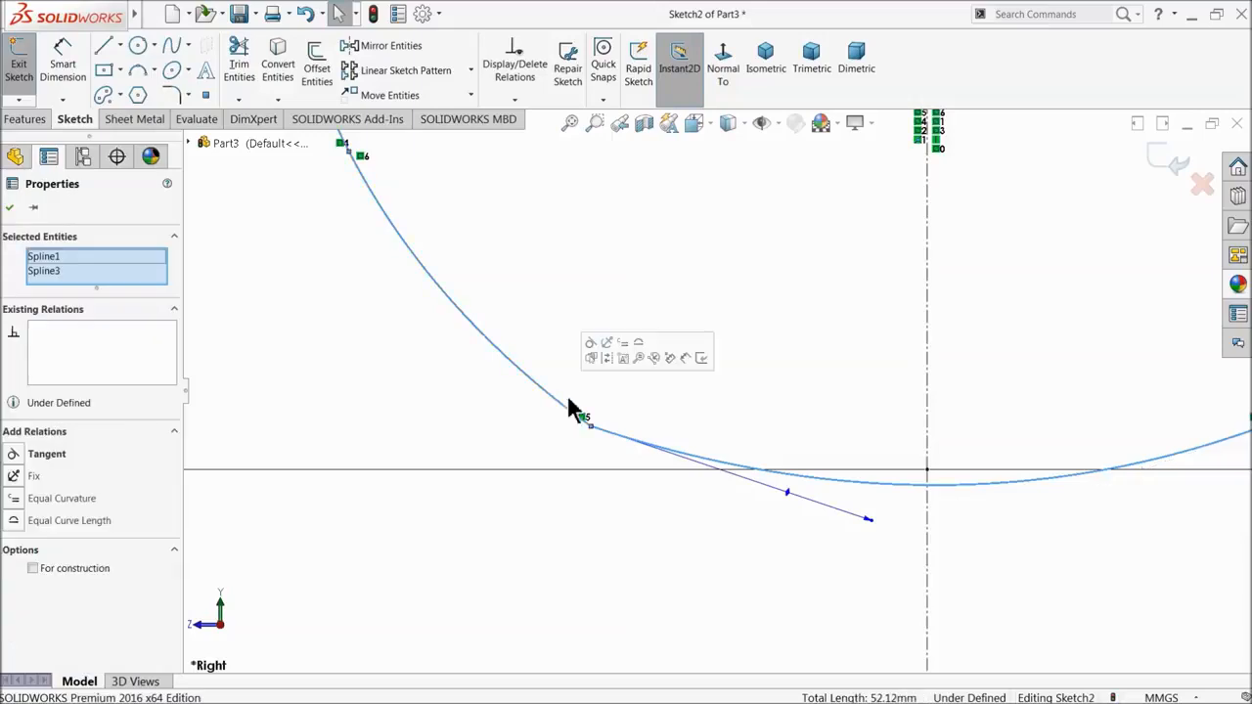
click(593, 356)
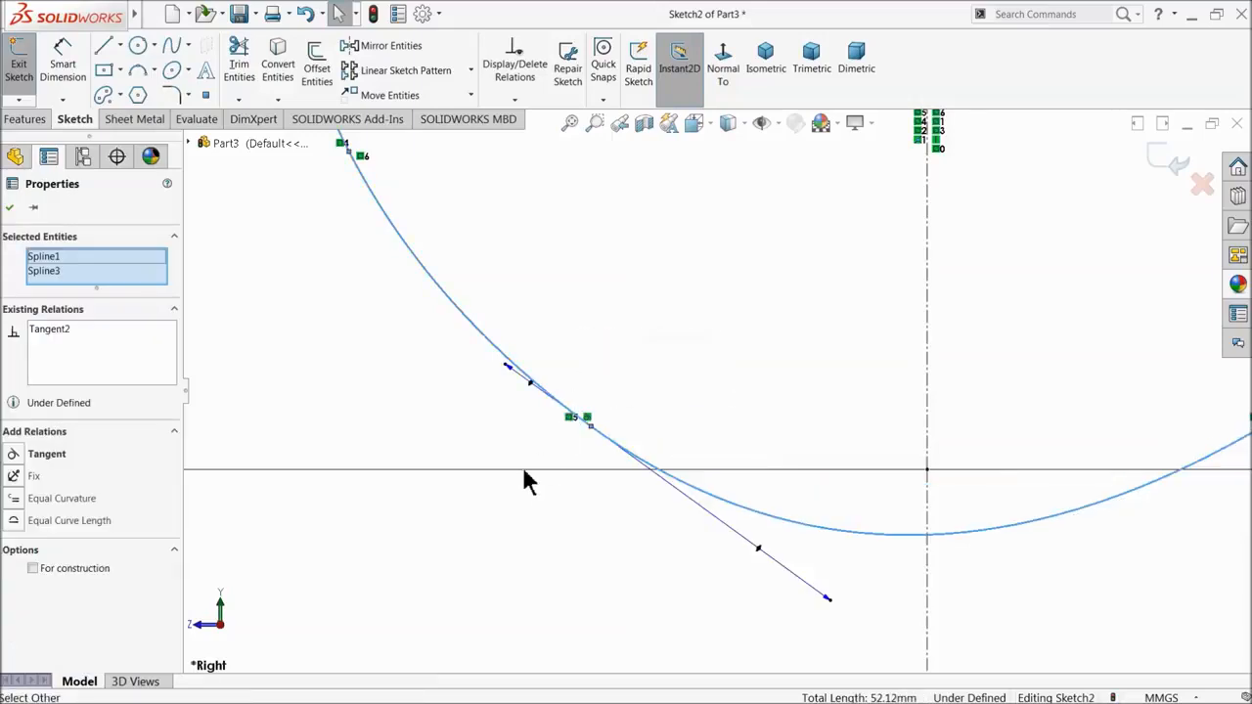
click(518, 427)
scroll(675, 499, up, 2)
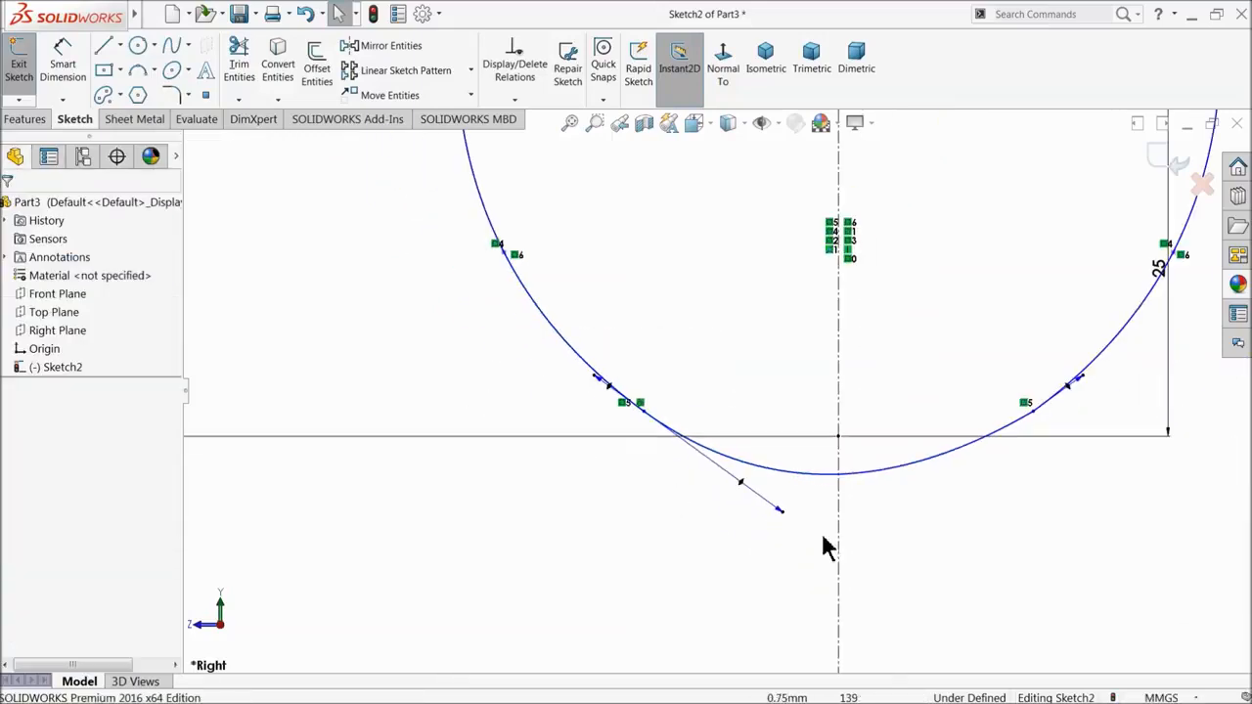
drag(782, 519, 727, 471)
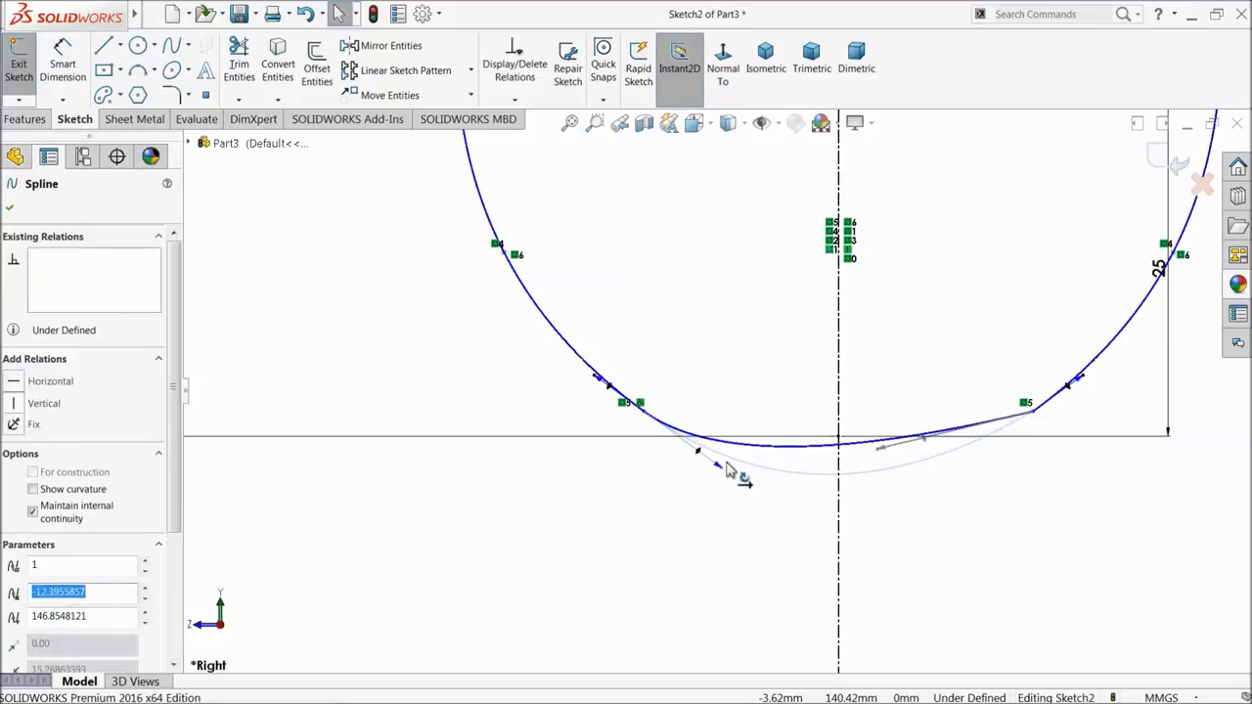
click(1006, 503)
- Make the bottom spline tangent to the right side spline and shorten its right tangent handle to even out the curve
click(1021, 415)
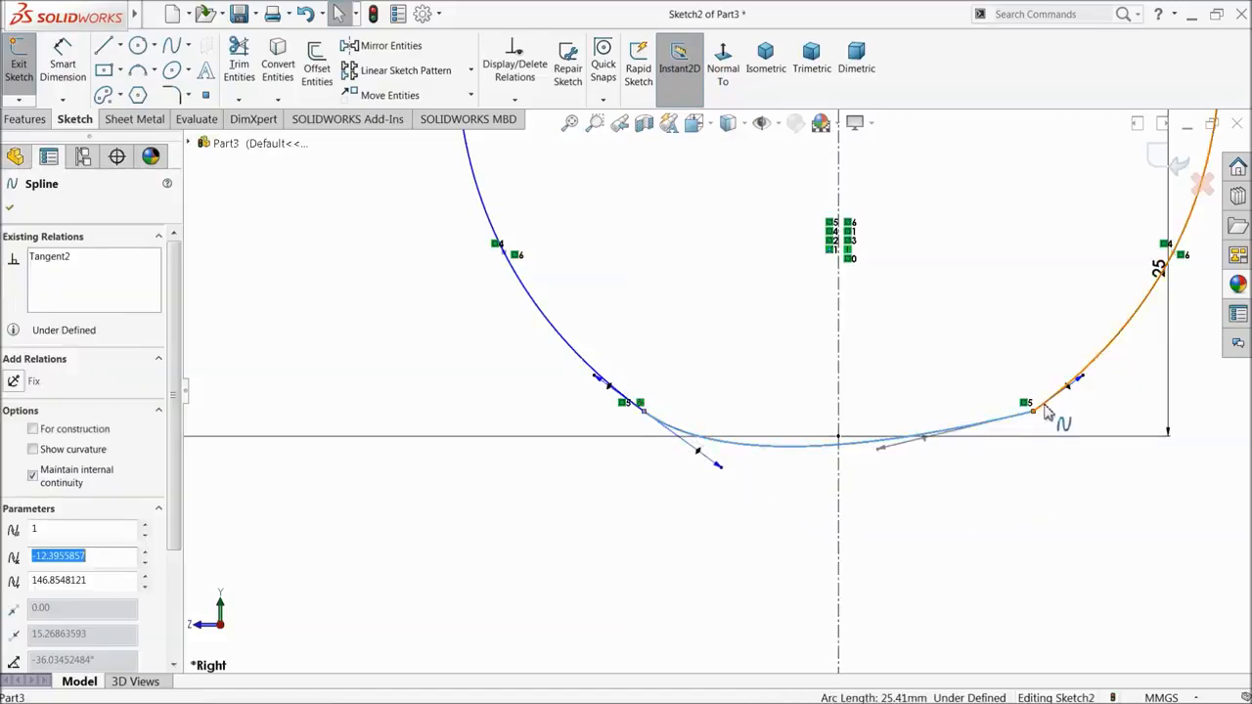
ctrl+click(1045, 413)
click(1082, 355)
click(1018, 509)
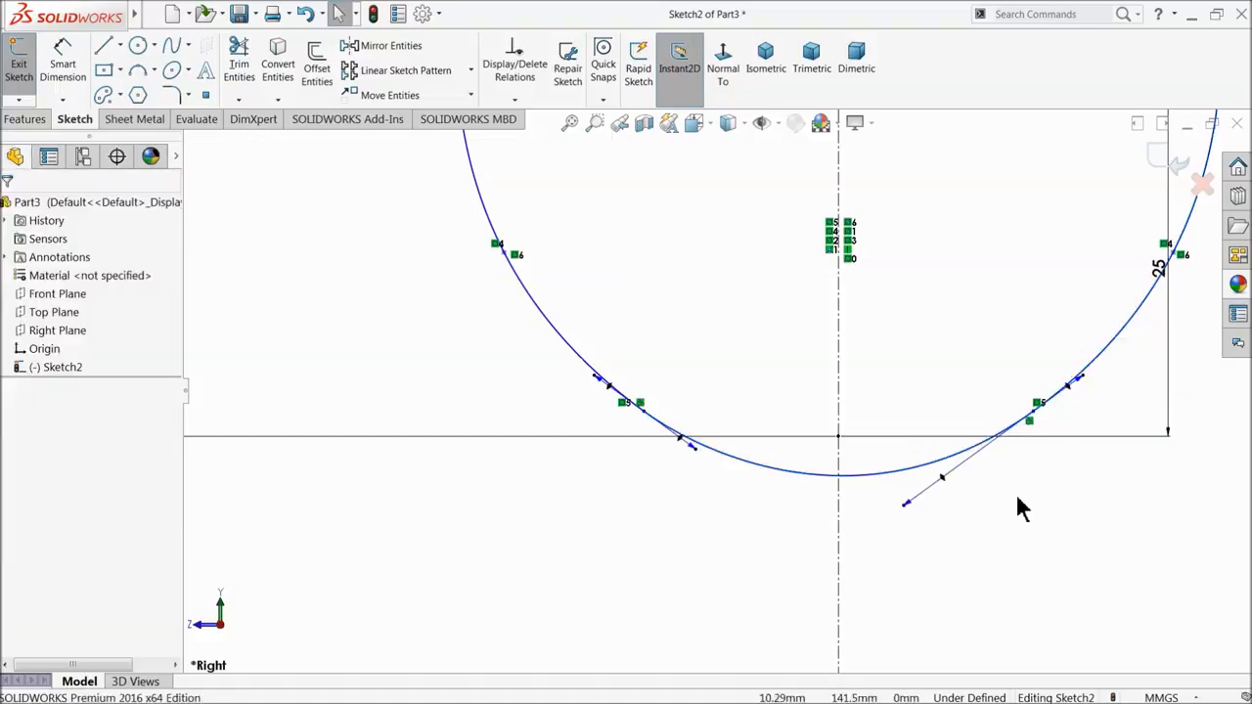
drag(905, 509, 972, 464)
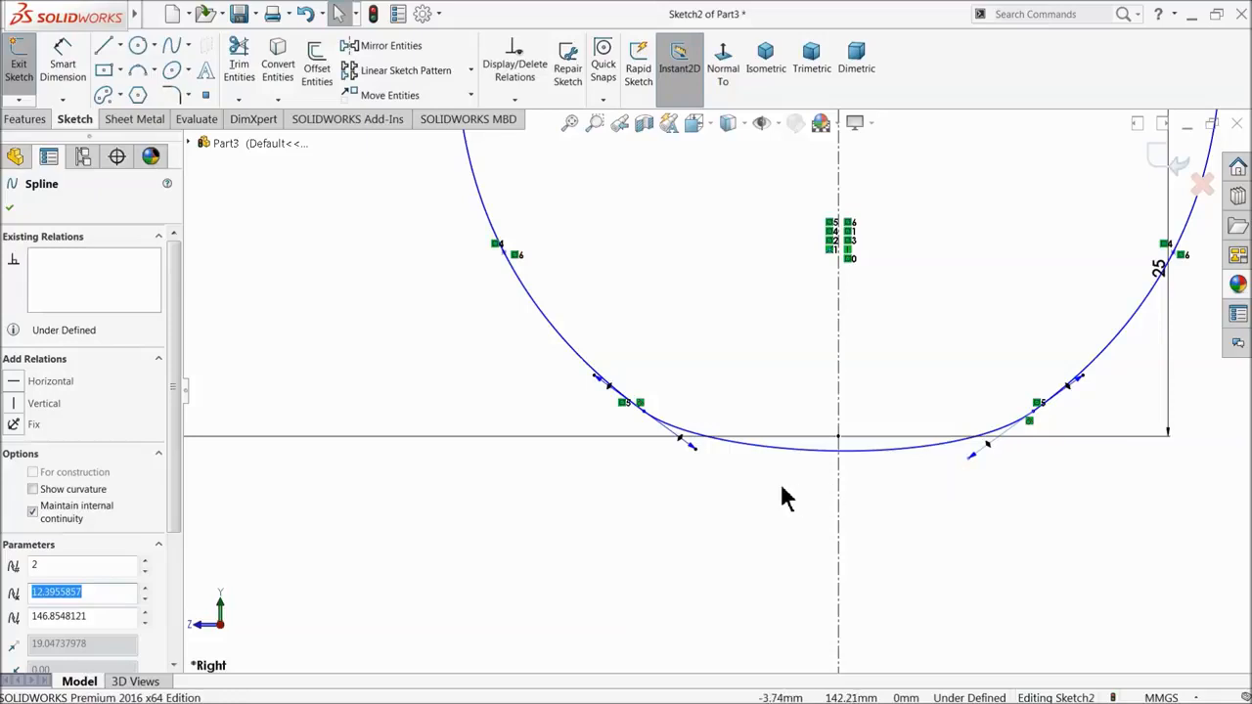
click(78, 80)
scroll(900, 439, down, 3)
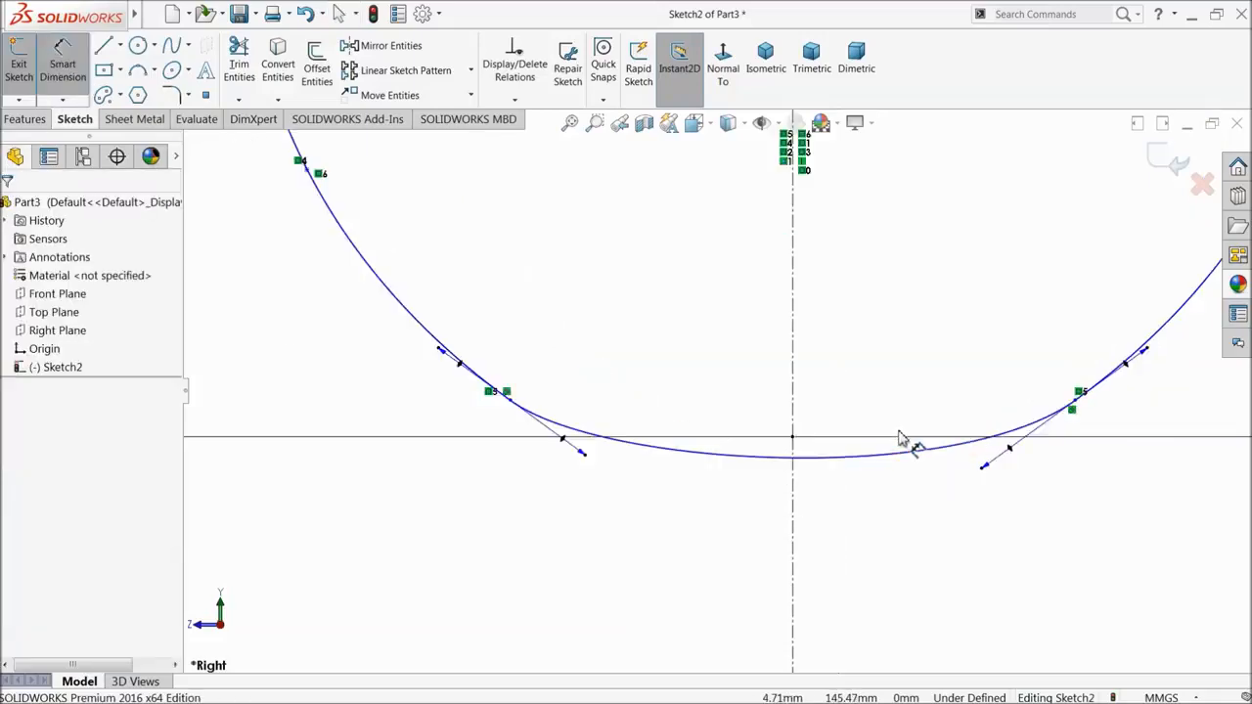
click(763, 438)
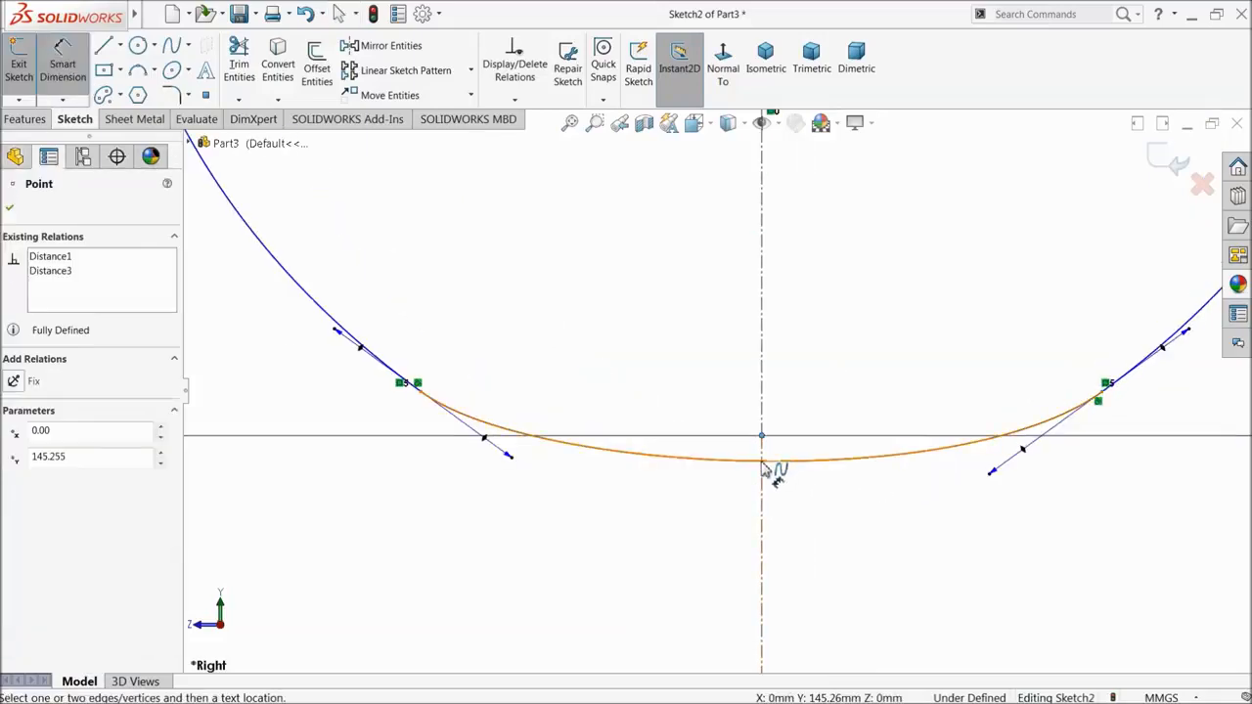
click(781, 462)
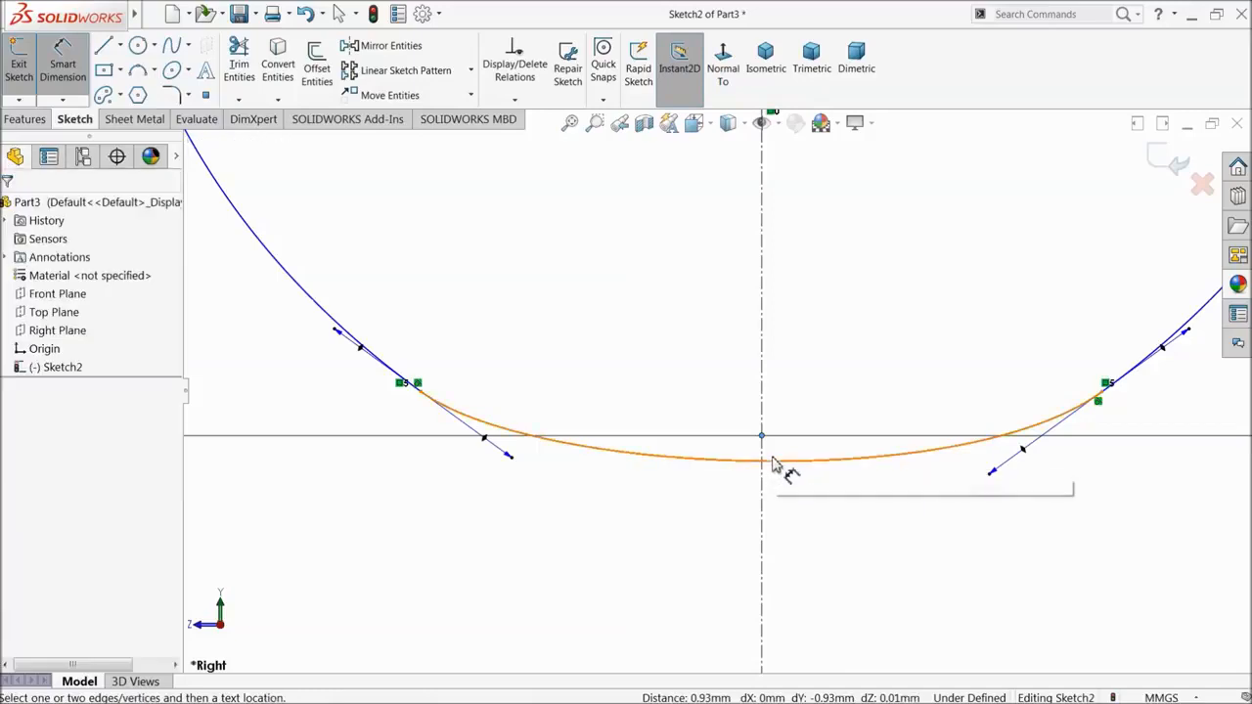
click(762, 466)
- Place a point where the bottom spline crosses the vertical centerline and dimension it 0.75 mm below the short centerline's lower endpoint
click(205, 95)
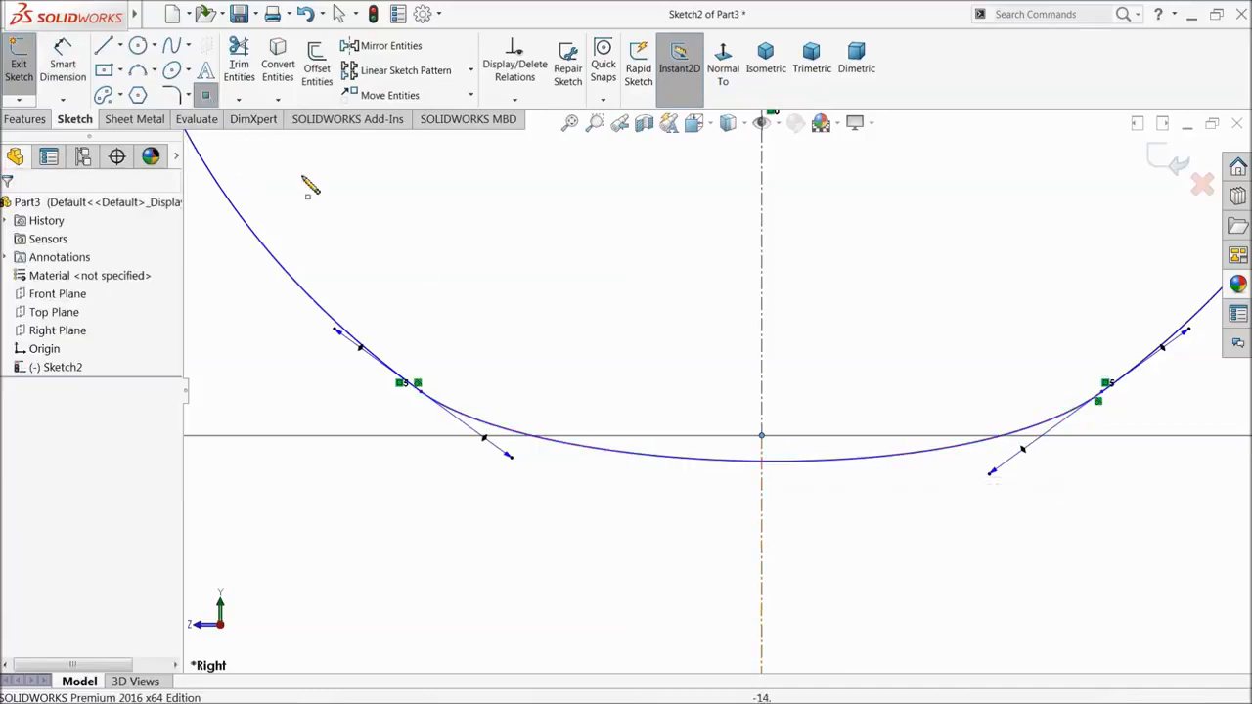
click(763, 461)
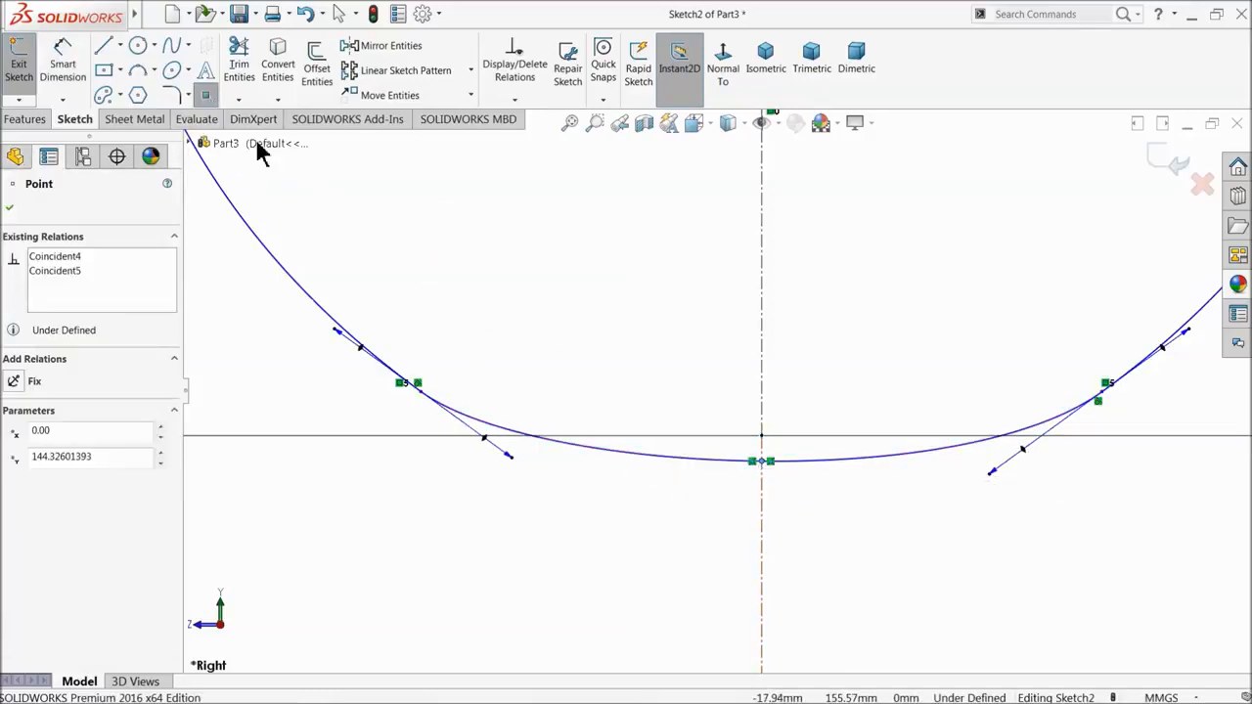
click(60, 61)
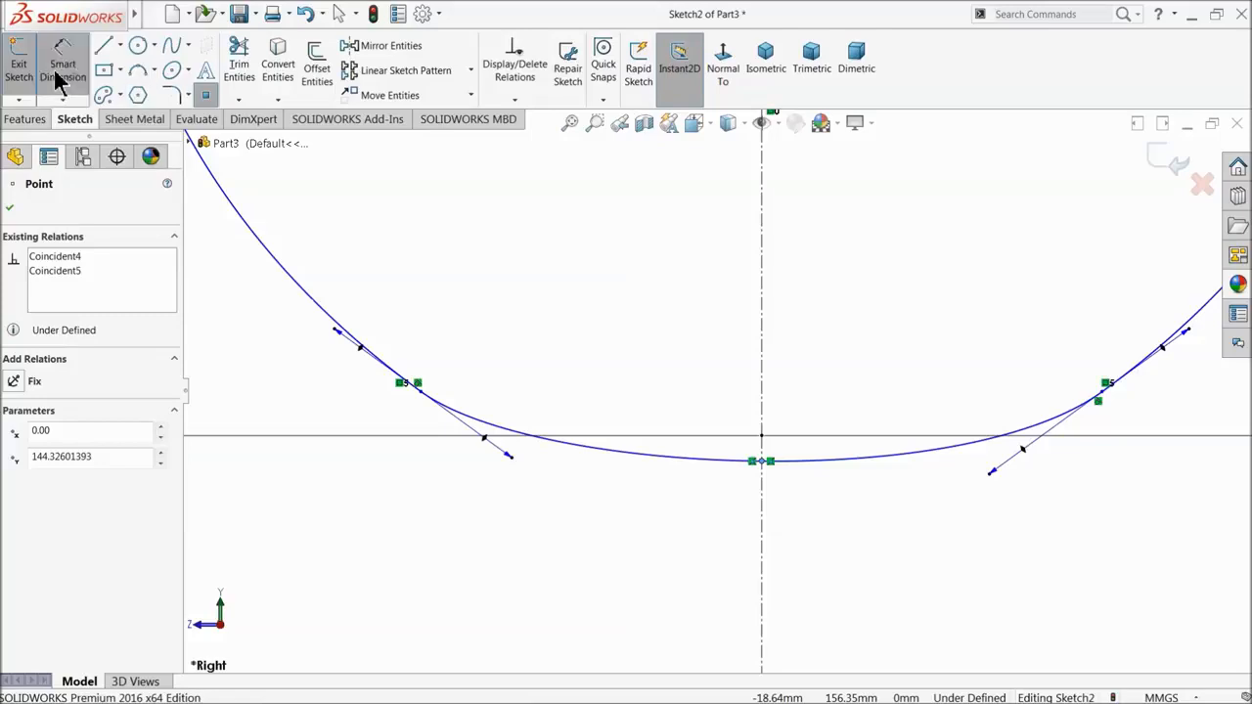
click(763, 460)
click(763, 436)
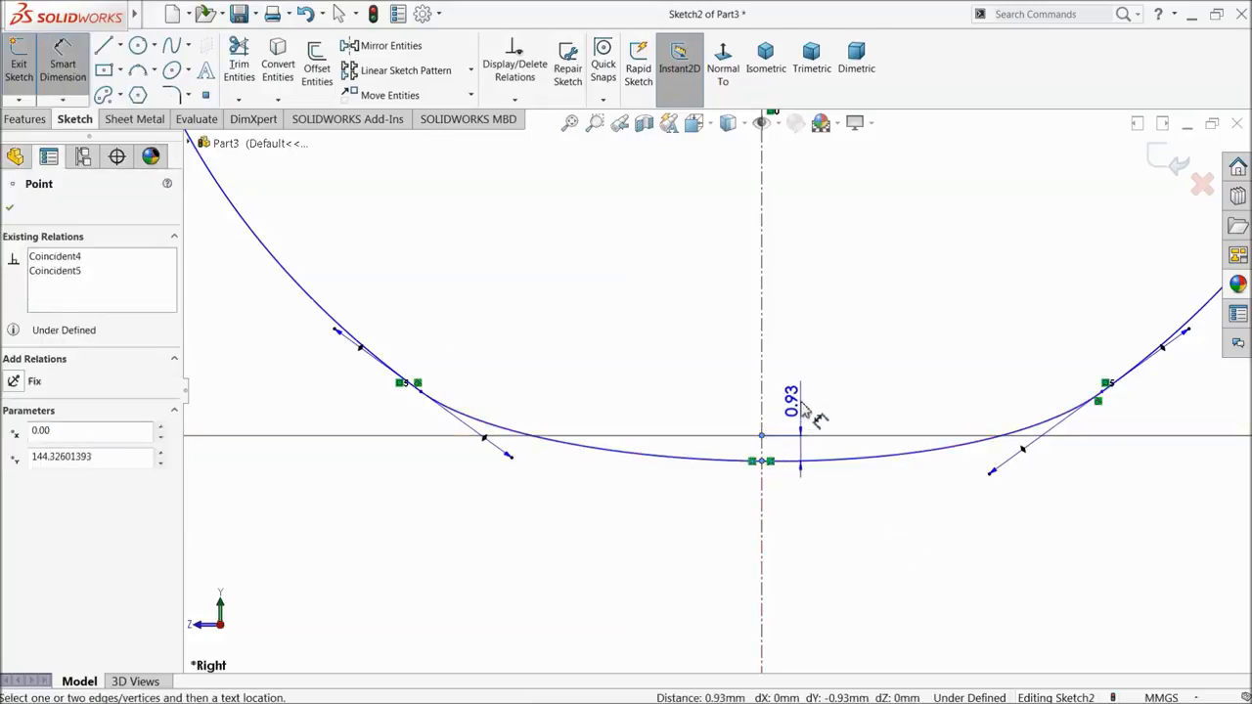
click(804, 409)
text(0.75)
key(Return)
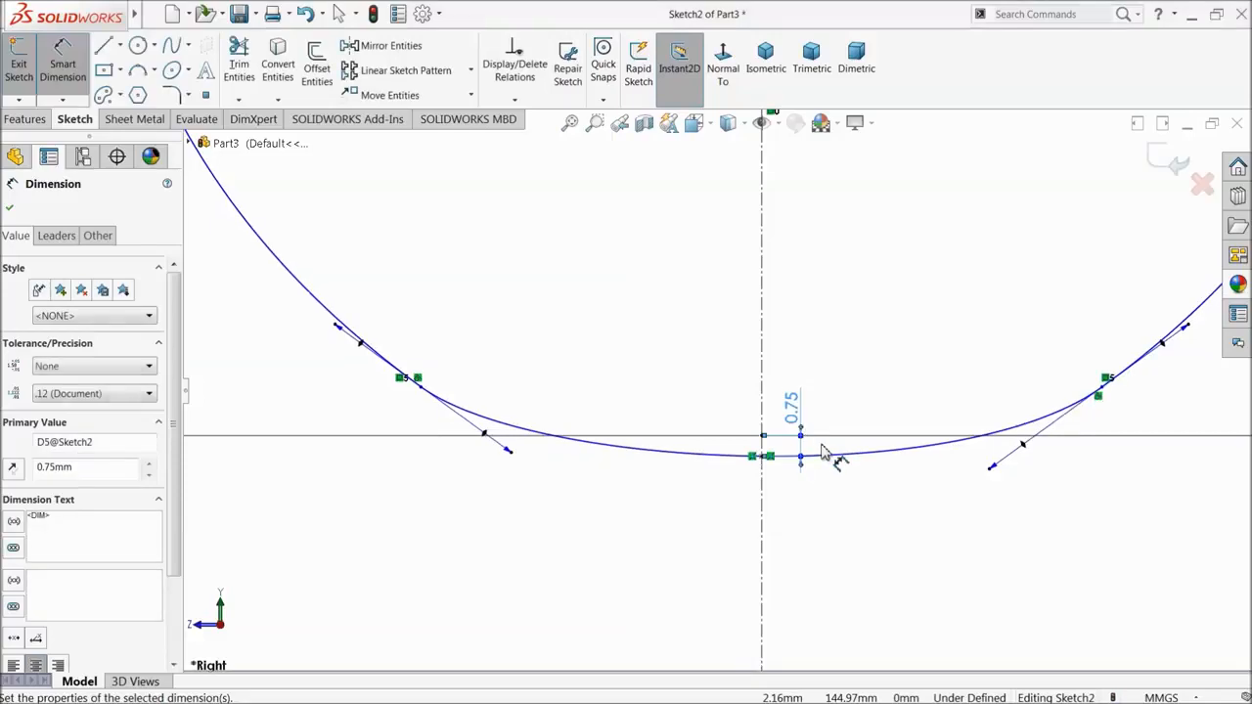
scroll(741, 475, down, 8)
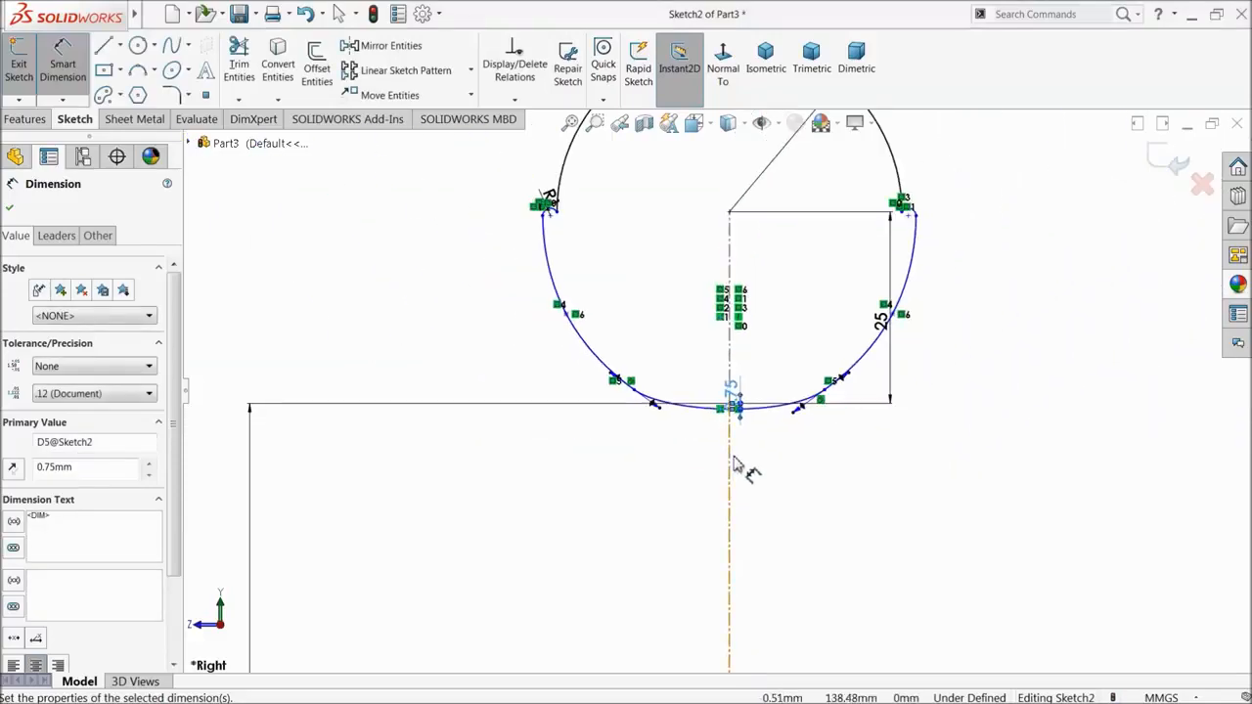
- Move the 25 mm vertical dimension outward so it sits clear of the profile's side spline
scroll(780, 337, down, 2)
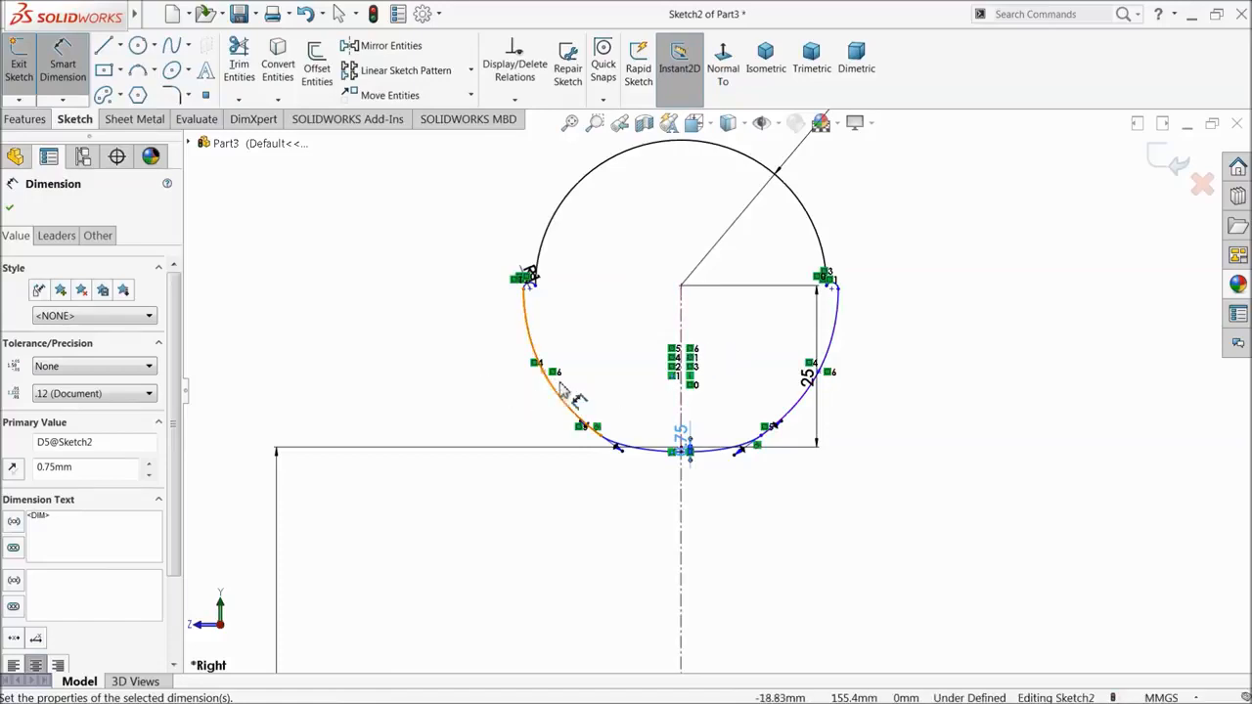
scroll(557, 386, down, 3)
scroll(749, 475, up, 2)
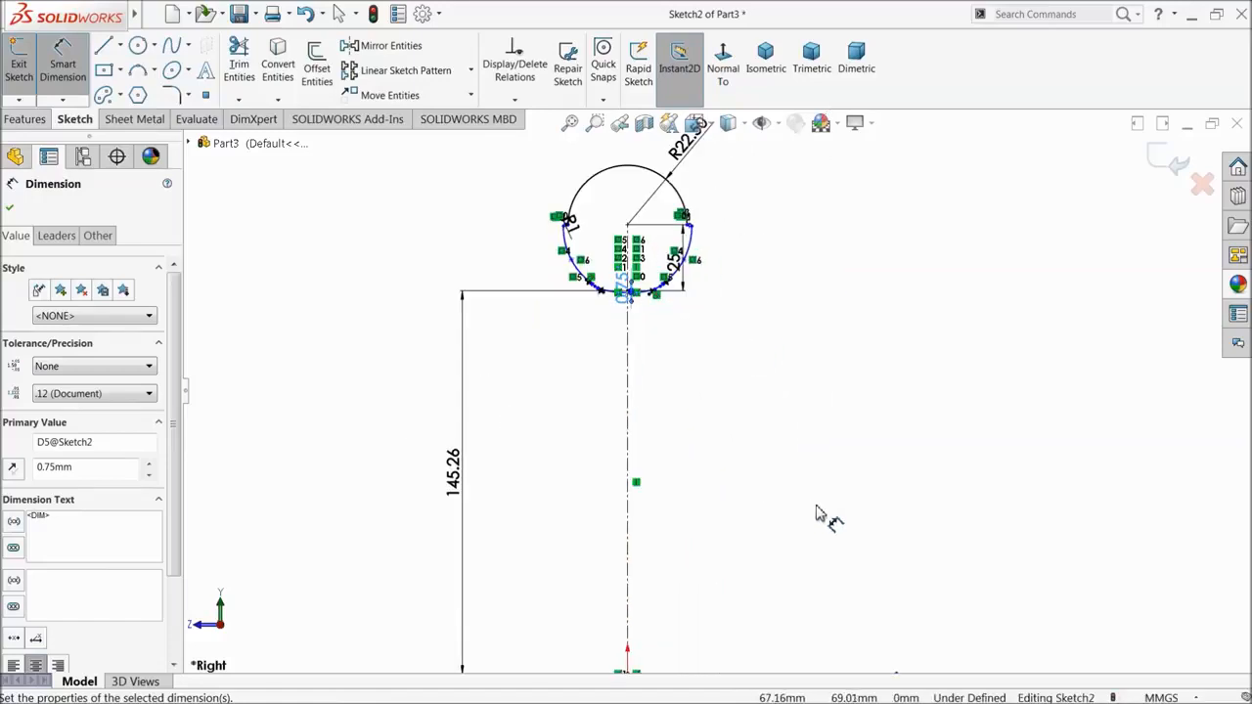
drag(696, 272, 769, 283)
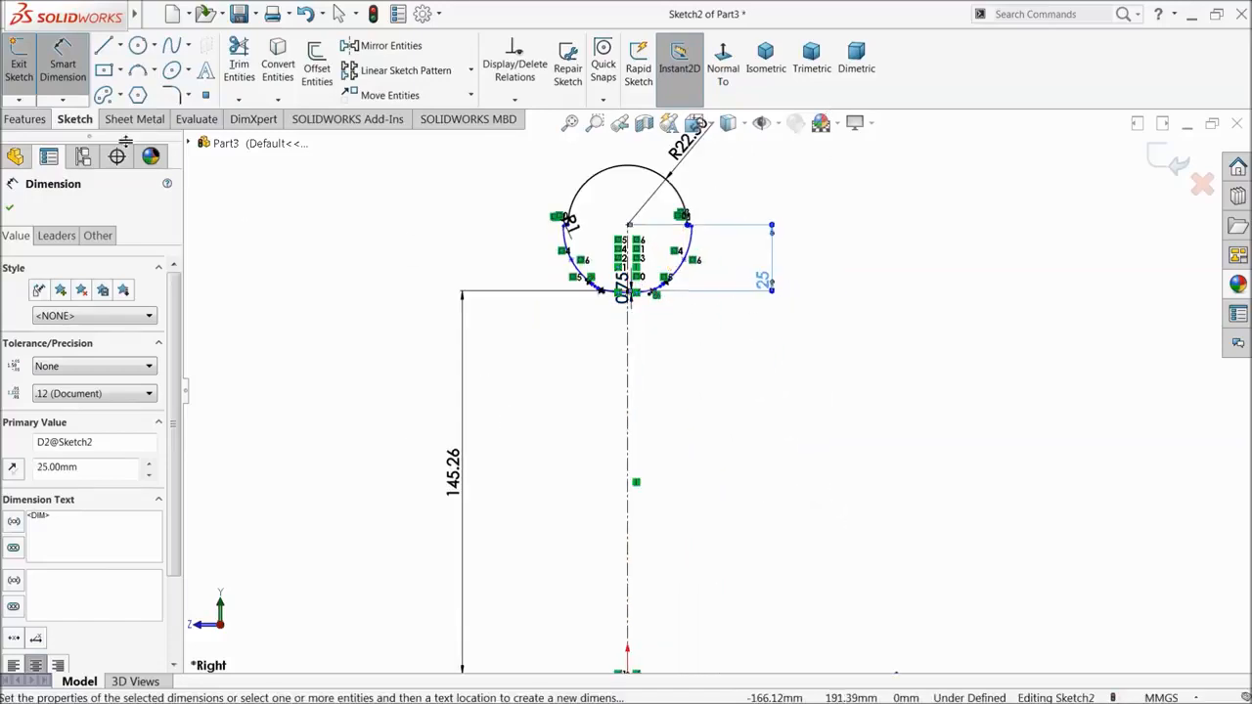
- Revolve the closed profile 360 degrees about the horizontal centerline through the origin to form the wheel ring
click(24, 118)
click(77, 65)
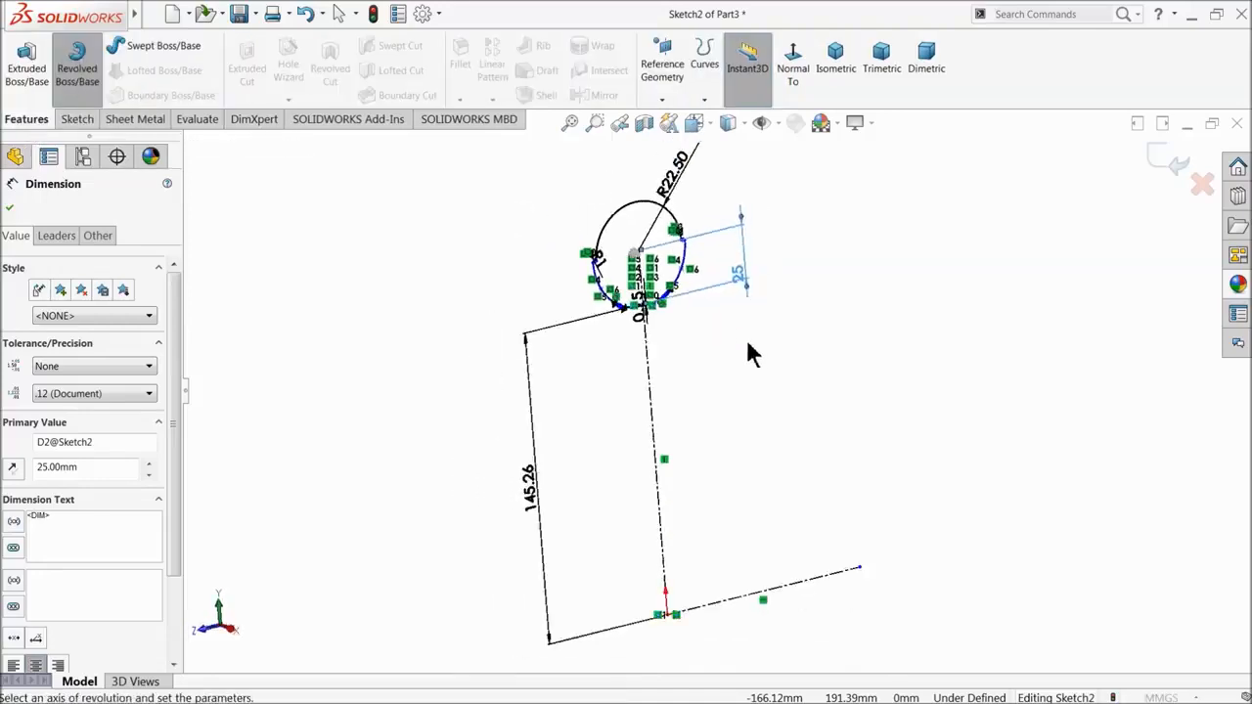
click(776, 498)
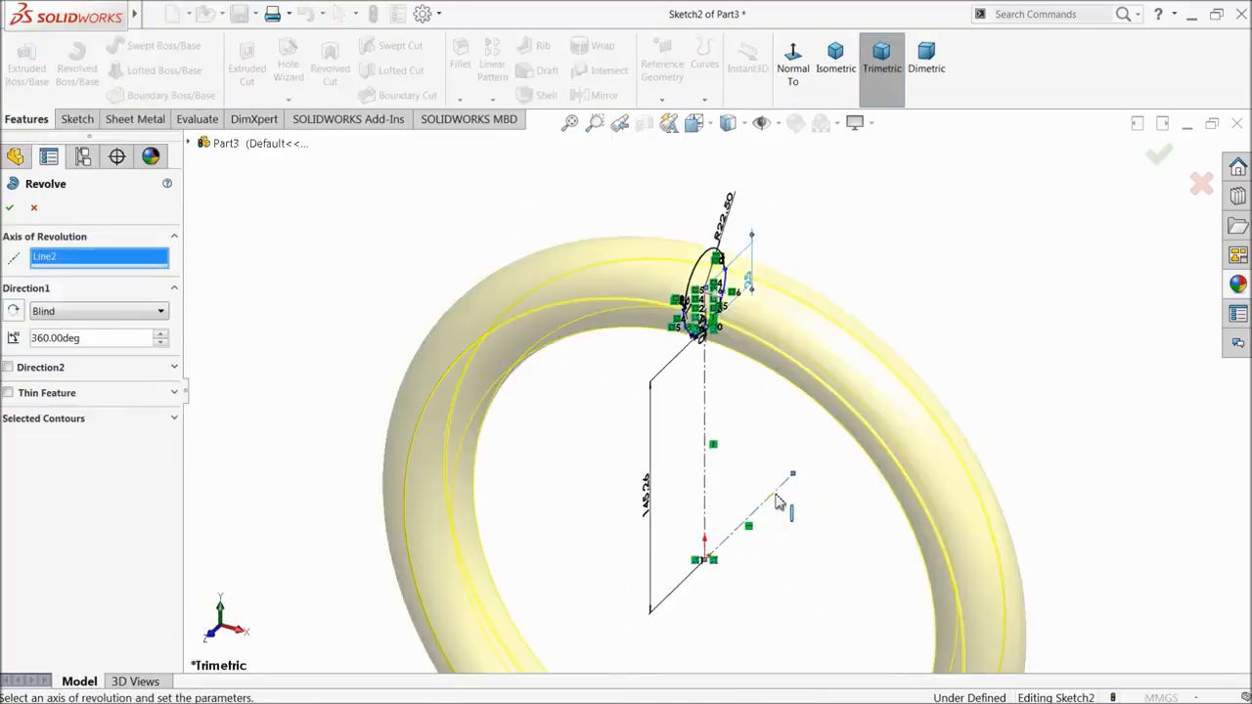
click(8, 207)
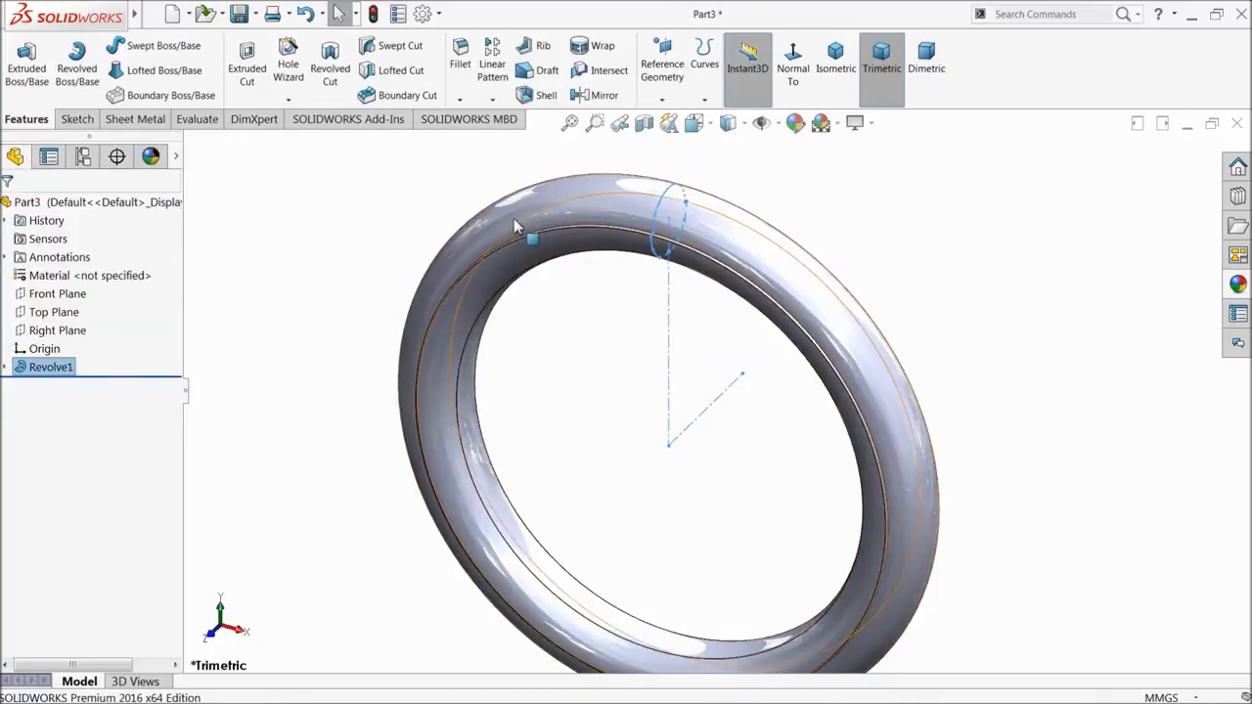
- Apply the matte rubber appearance to the outer tire surface of the ring, including the narrow rounded faces beside the rim
click(545, 223)
scroll(545, 223, down, 5)
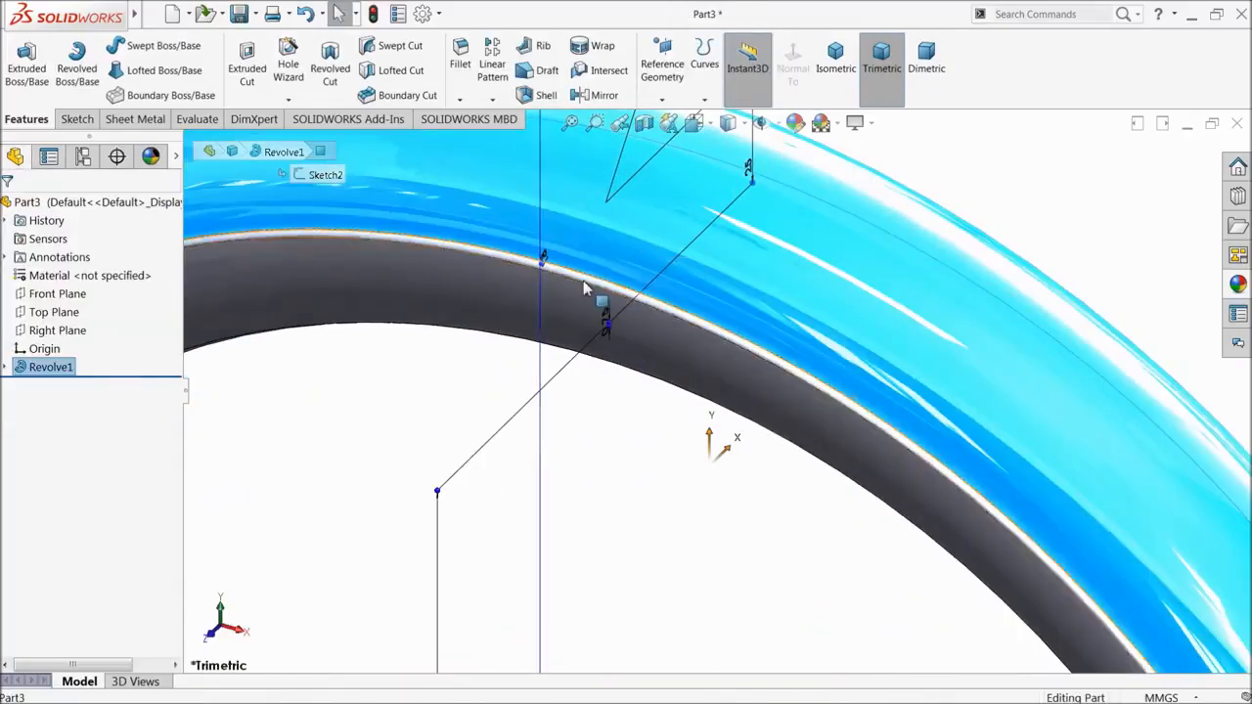
scroll(800, 416, up, 3)
middle_drag(808, 418, 621, 321)
scroll(827, 290, down, 4)
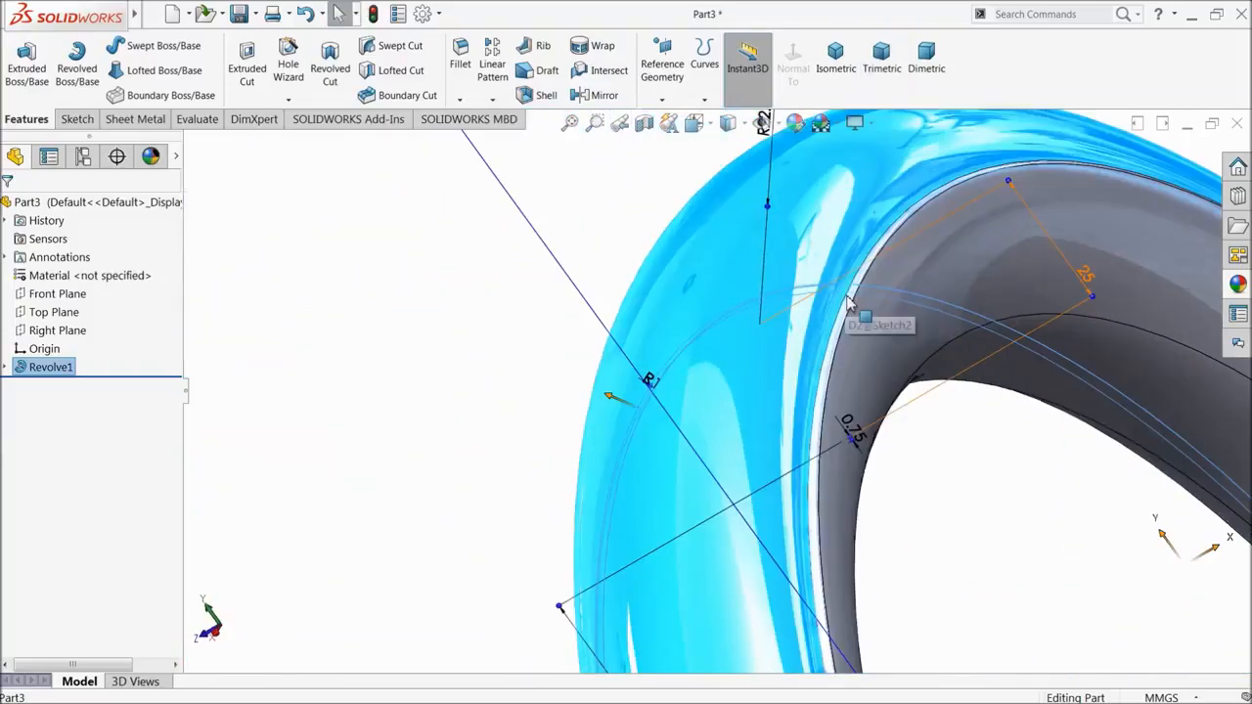
click(846, 299)
click(1236, 284)
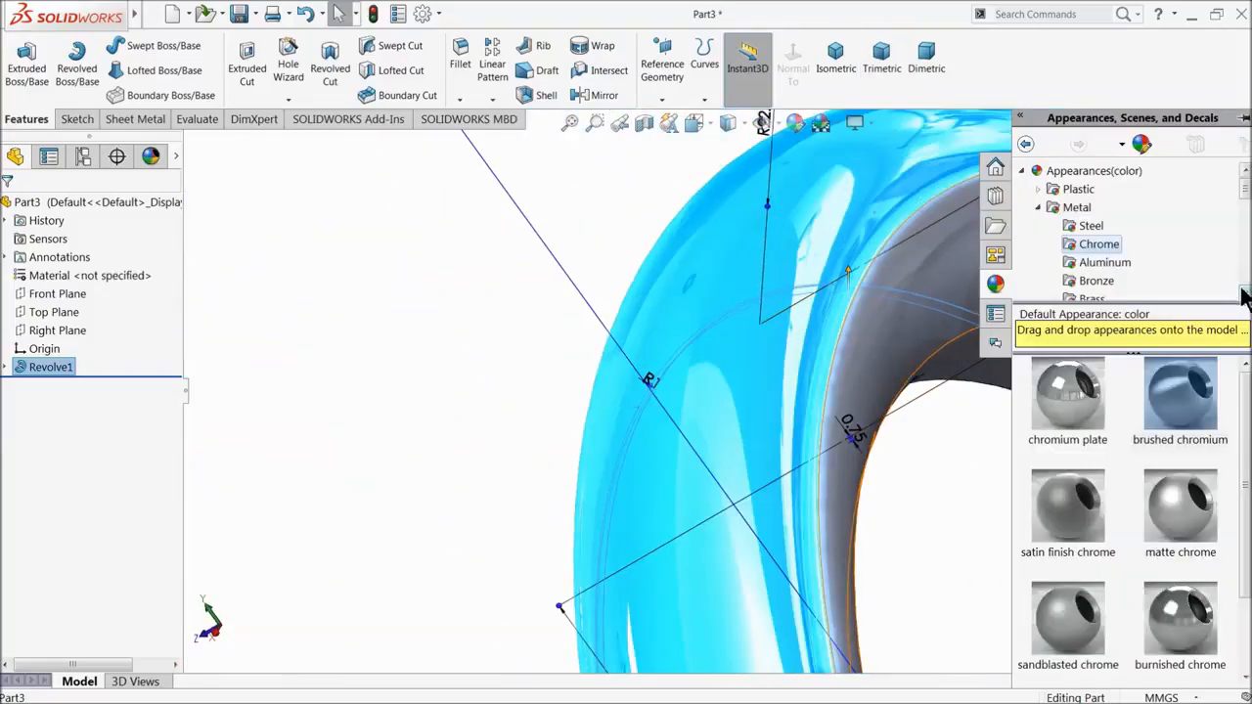
scroll(1125, 269, down, 7)
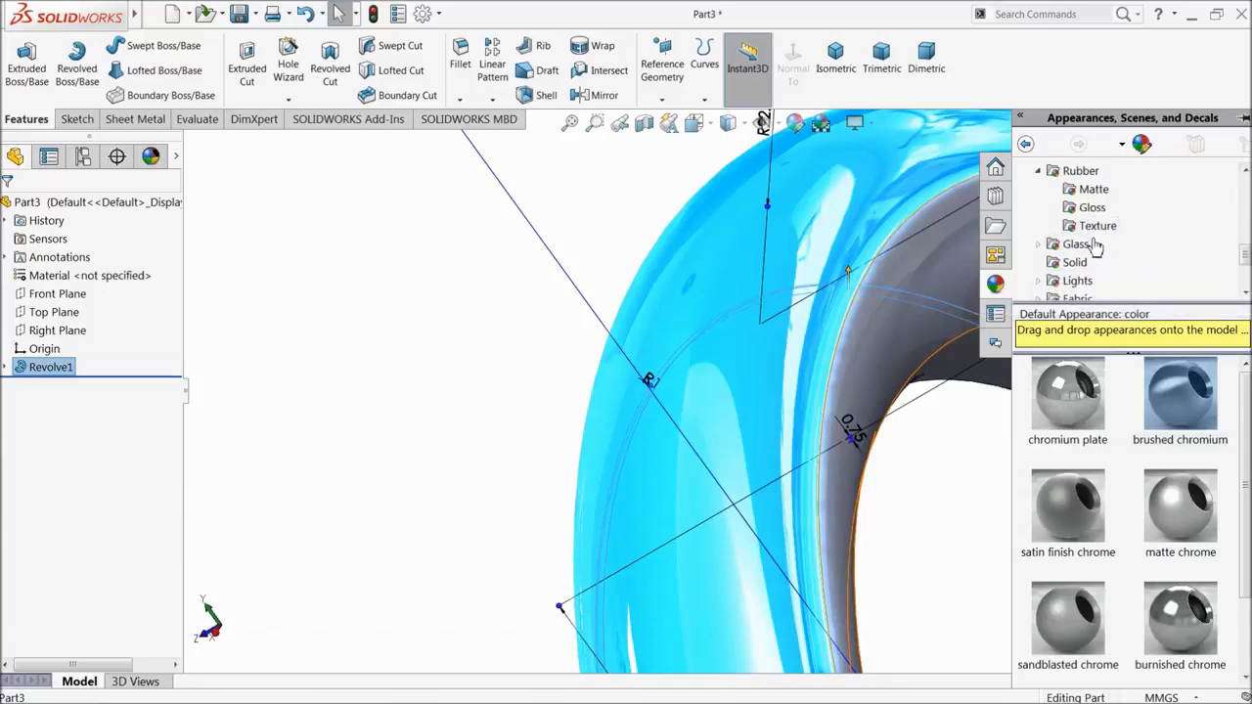
click(1094, 190)
drag(1067, 394, 691, 431)
- Apply the brushed chromium appearance to the curved side faces of the rim inside the tire
scroll(691, 430, up, 3)
middle_drag(621, 480, 729, 424)
scroll(592, 485, up, 3)
scroll(588, 486, down, 4)
click(503, 452)
middle_drag(641, 436, 518, 440)
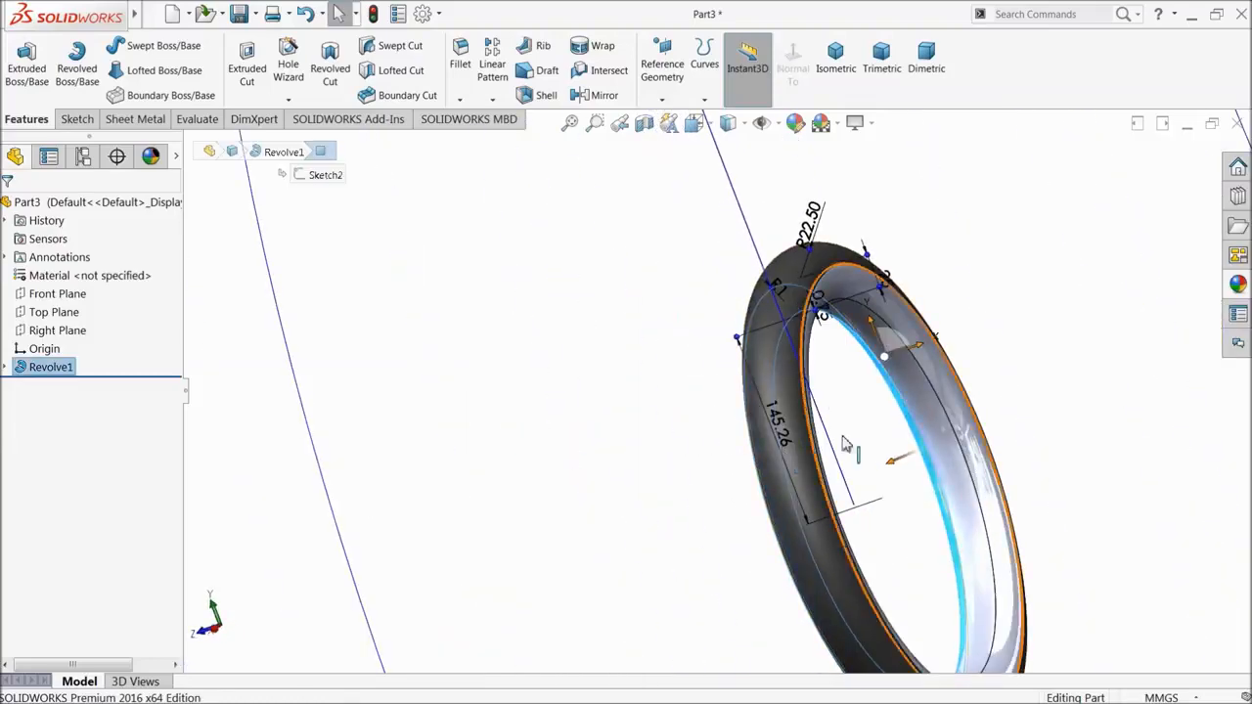
click(954, 376)
click(1238, 286)
scroll(1093, 243, up, 5)
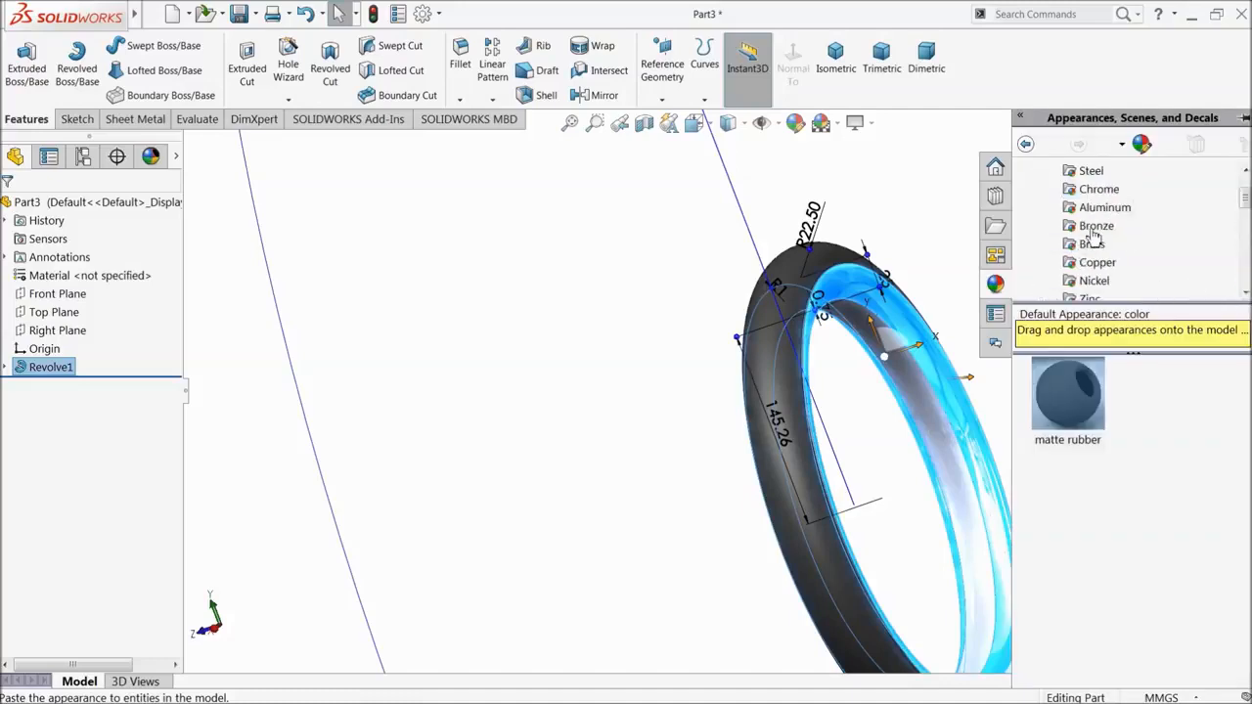
click(1100, 245)
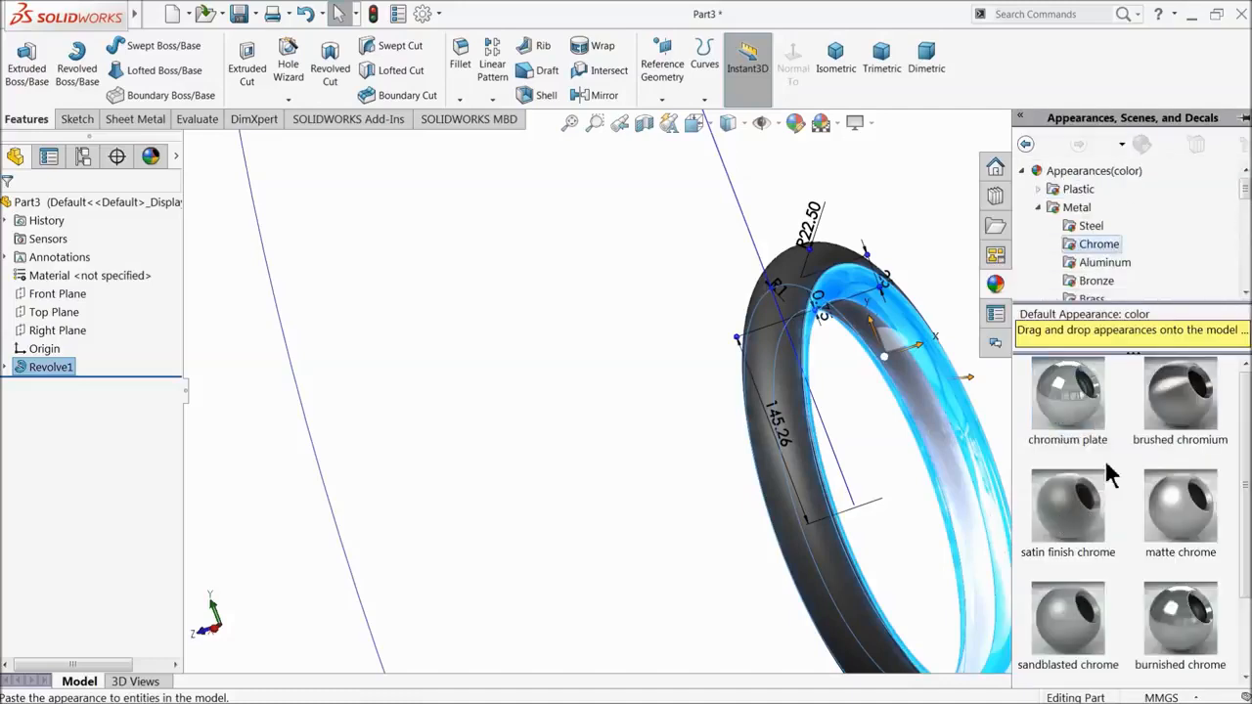
double_click(1181, 408)
mouse_move(940, 473)
middle_down()
mouse_move(1048, 431)
mouse_move(969, 480)
middle_up()
key(f)
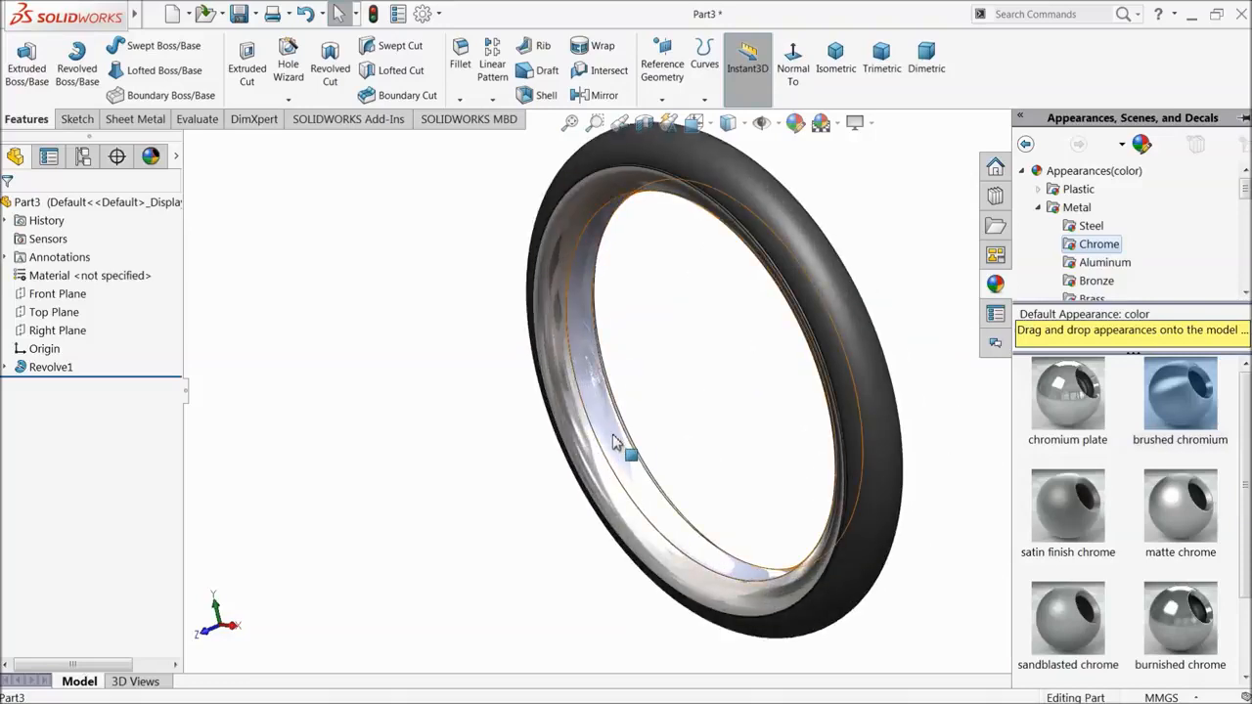
- Color the innermost face of the rim orange using the standard swatches
click(615, 442)
click(796, 123)
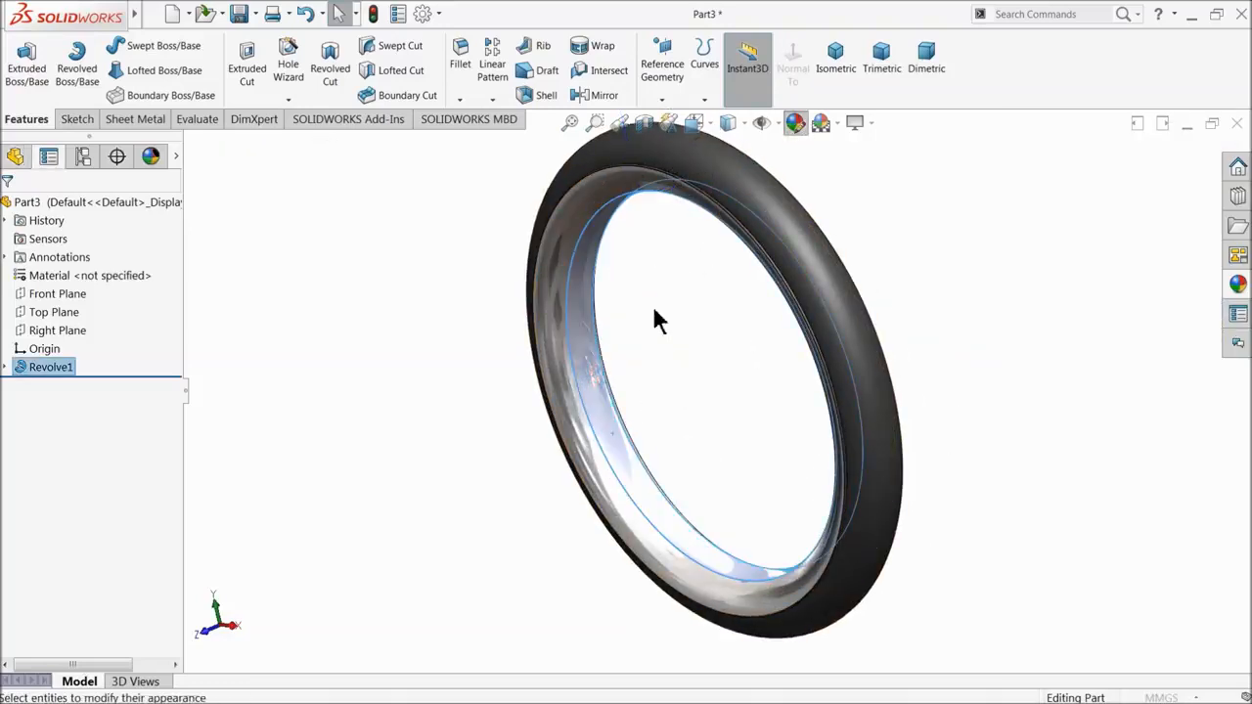
click(56, 587)
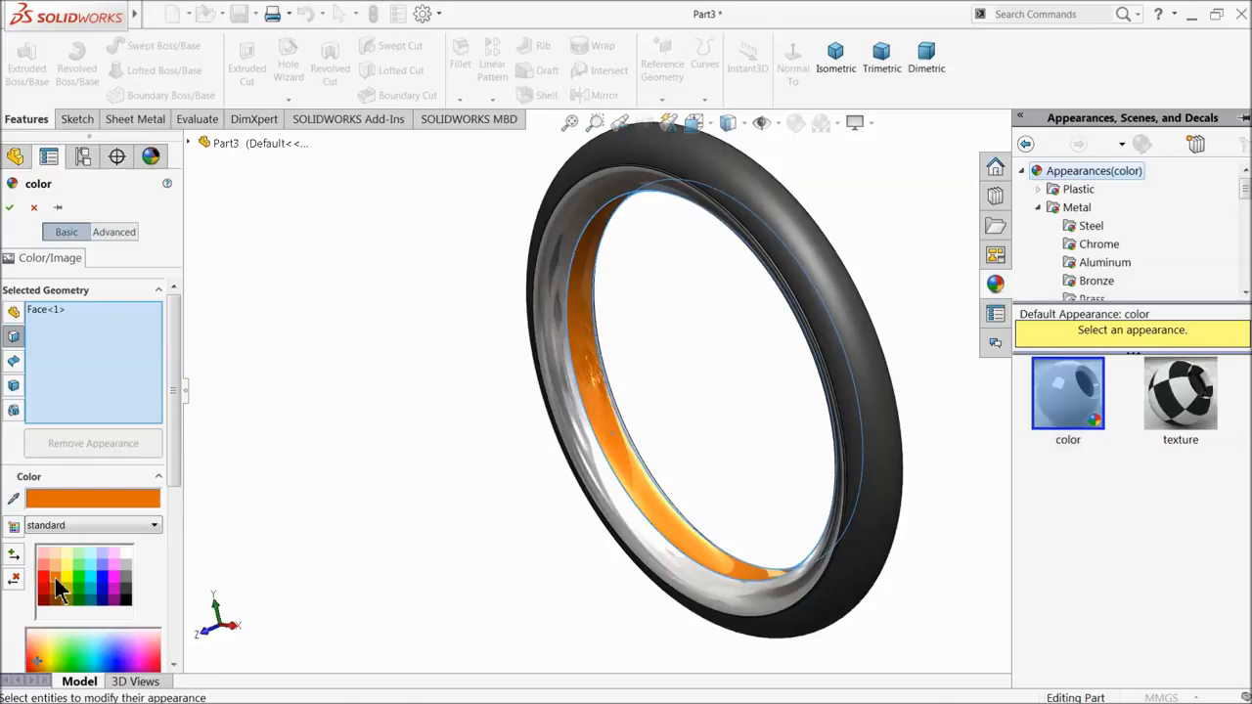
click(9, 208)
middle_drag(327, 414, 361, 372)
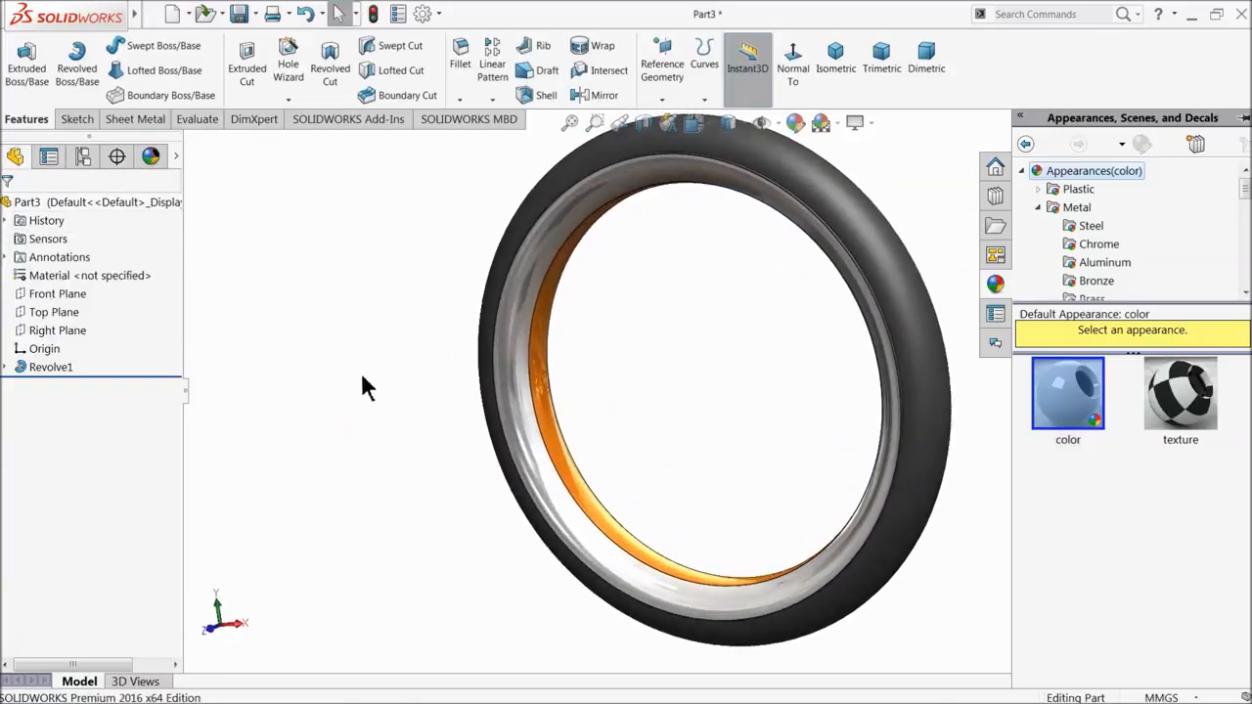
- Sketch two concentric circles centred on the origin of the Front Plane, the outer one about 32.6 mm in radius
scroll(388, 479, up, 3)
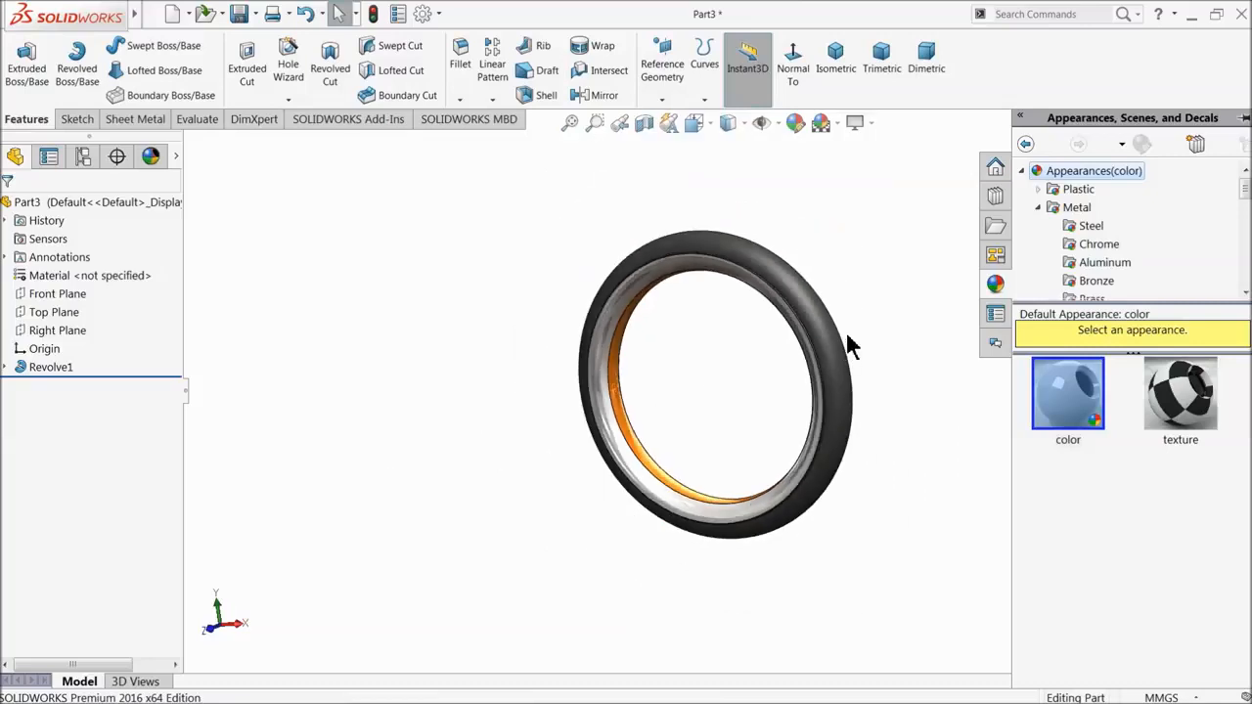
scroll(851, 345, down, 3)
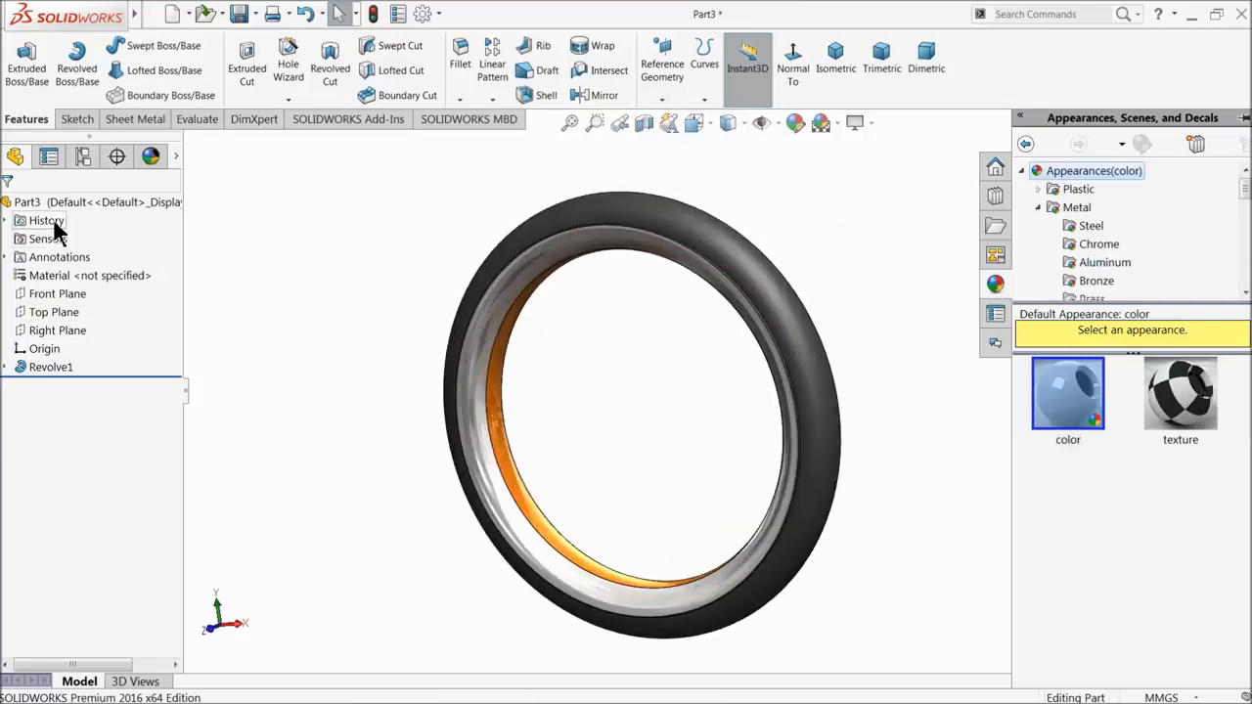
click(37, 294)
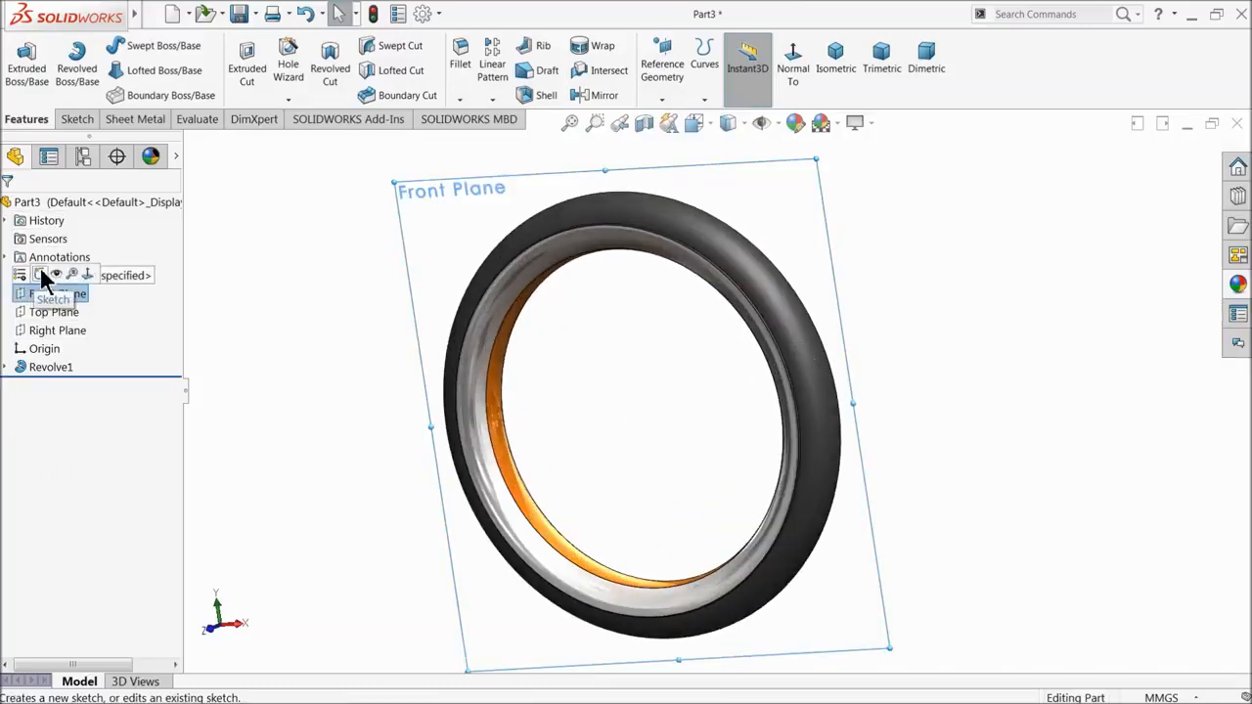
click(39, 275)
click(725, 70)
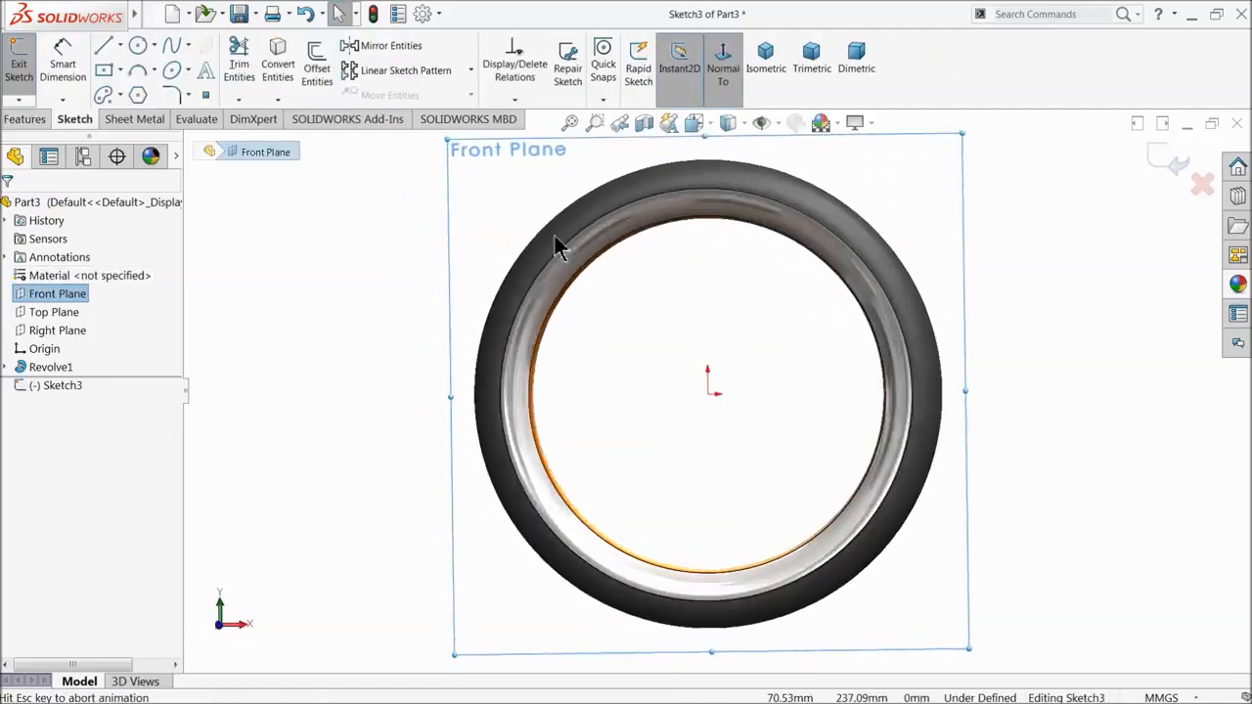
click(138, 46)
scroll(690, 338, down, 5)
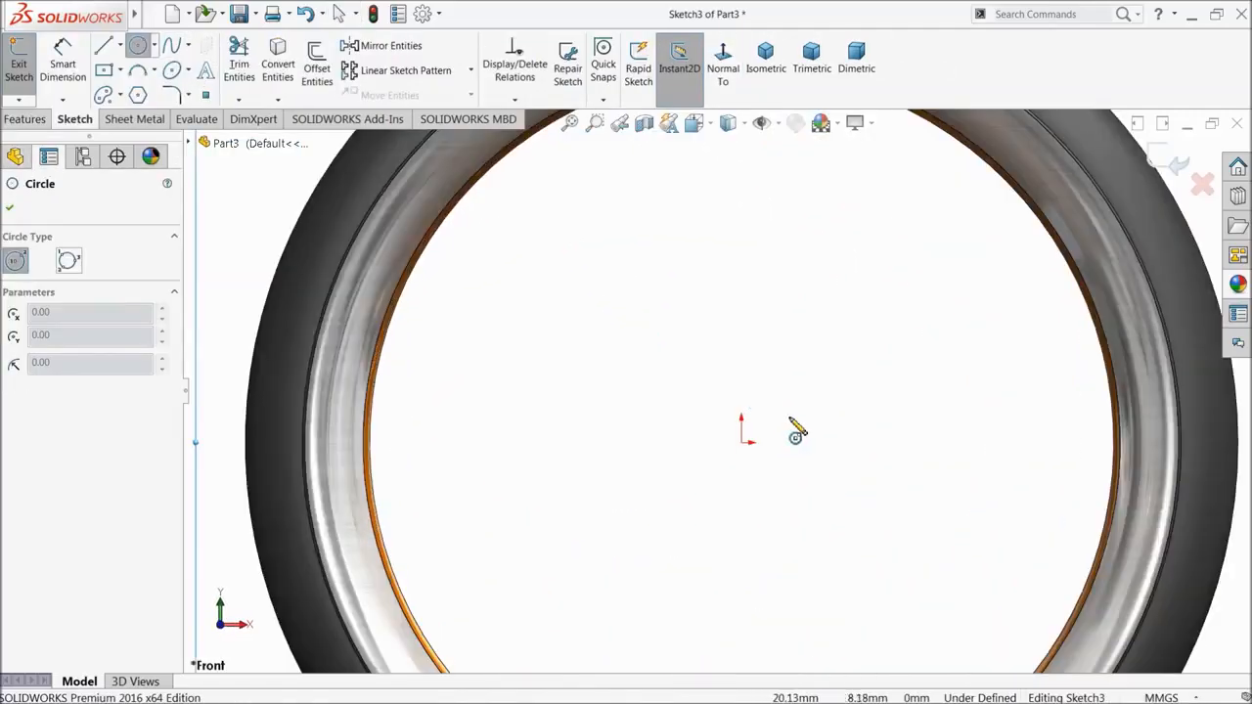
click(743, 443)
click(741, 359)
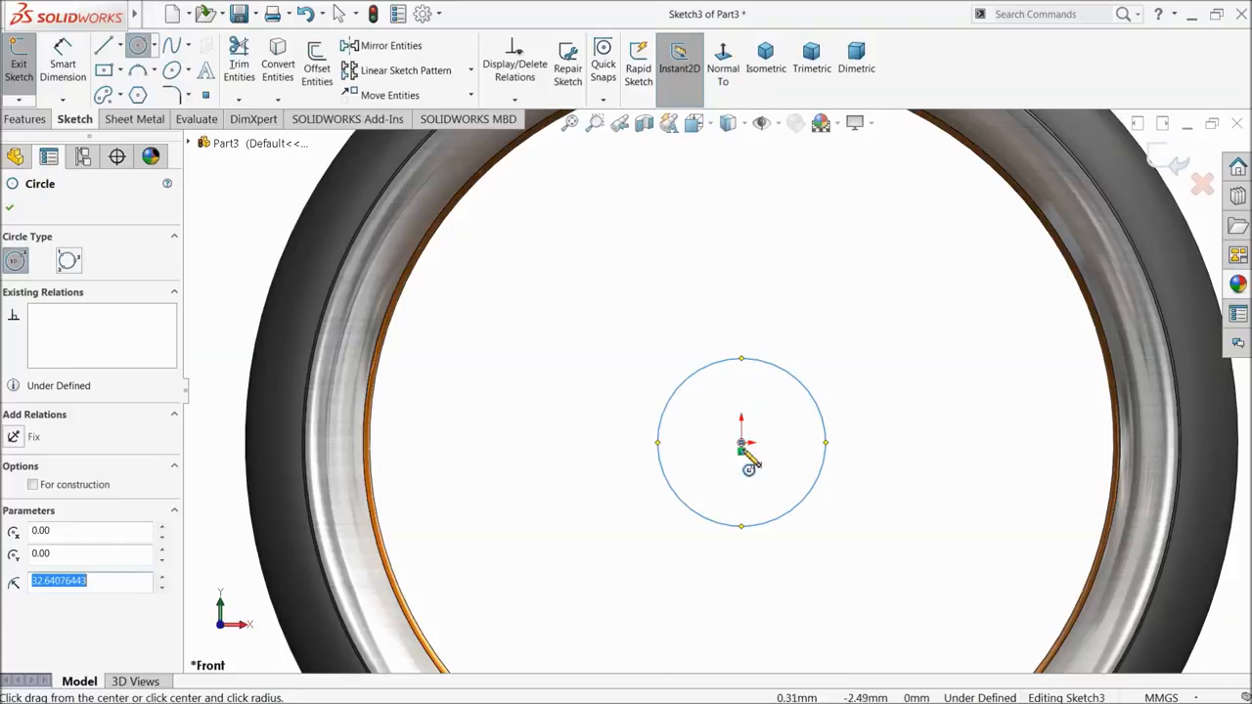
click(741, 442)
click(741, 412)
- Dimension the inner circle's diameter as 10 mm
click(61, 65)
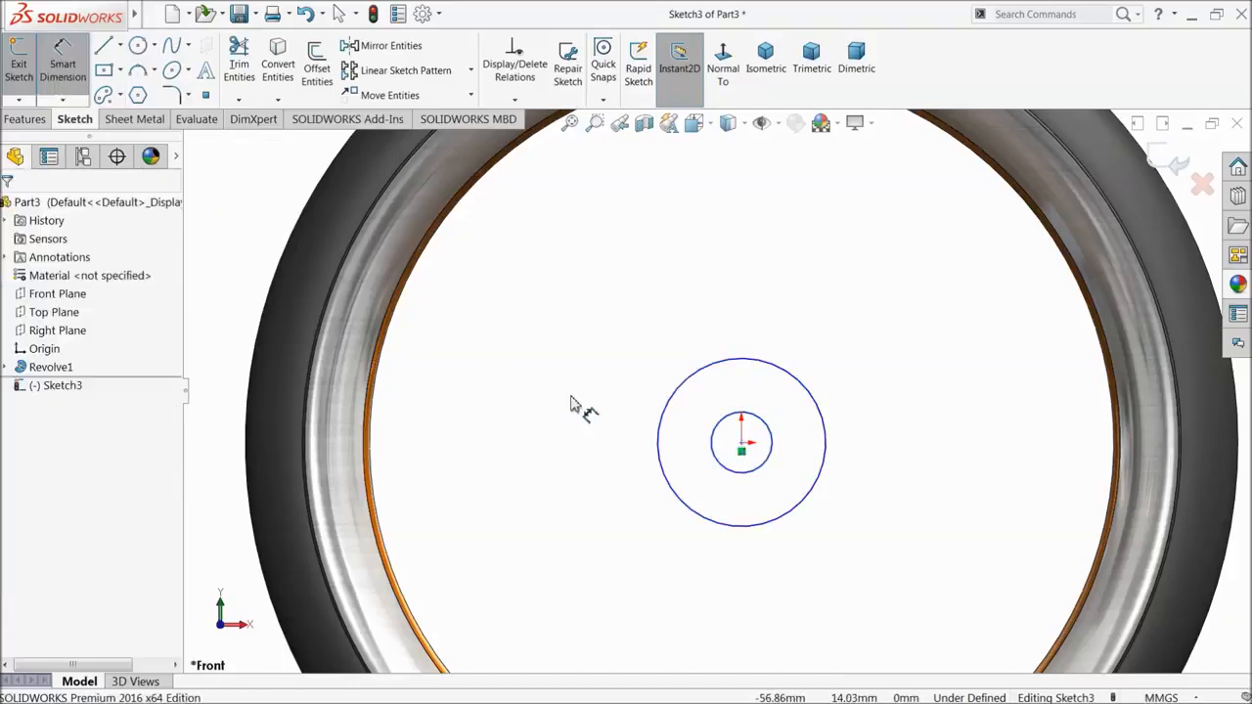
click(717, 438)
click(608, 430)
text(10)
key(Return)
- Dimension the outer circle's diameter as 17.6 mm
scroll(776, 460, down, 2)
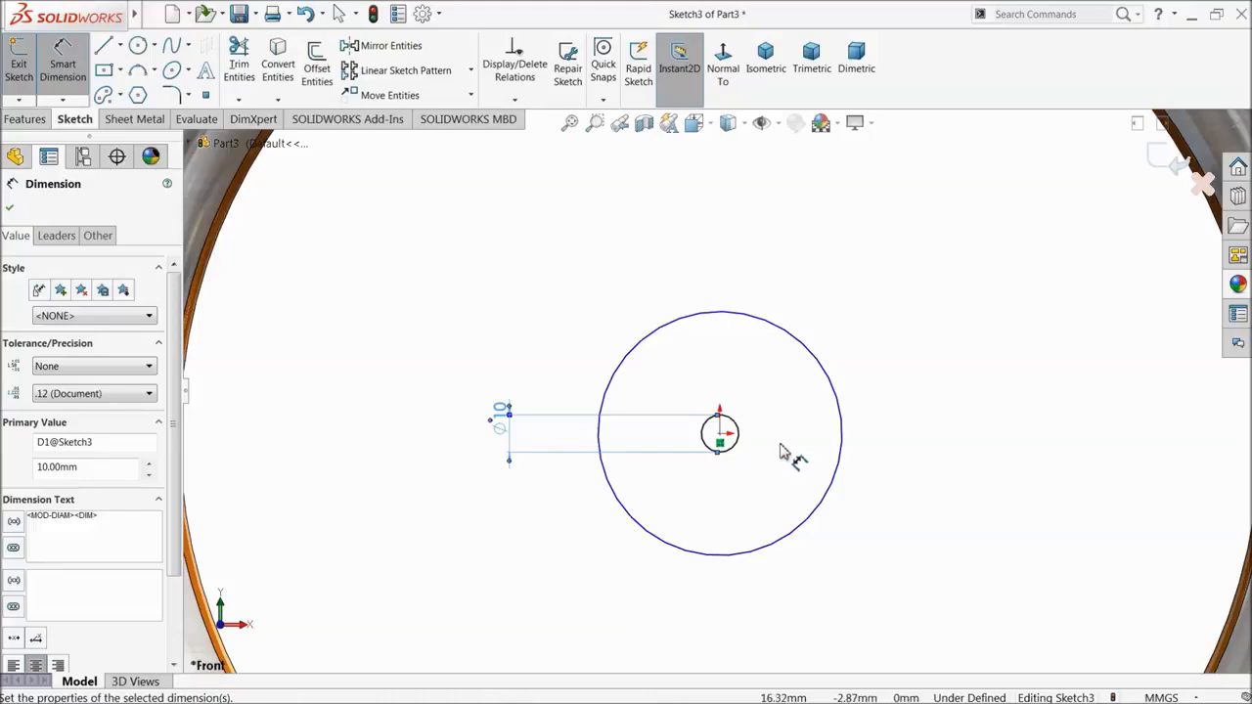
scroll(790, 461, up, 3)
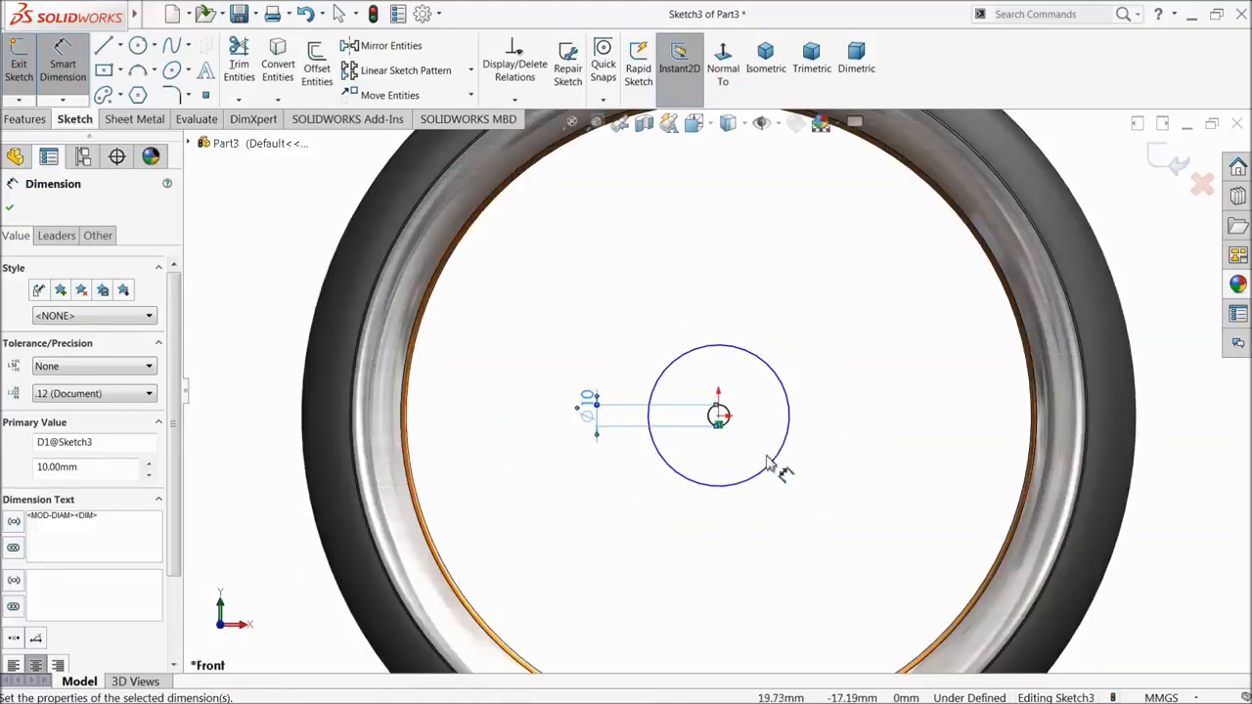
scroll(665, 421, down, 3)
click(596, 367)
click(579, 364)
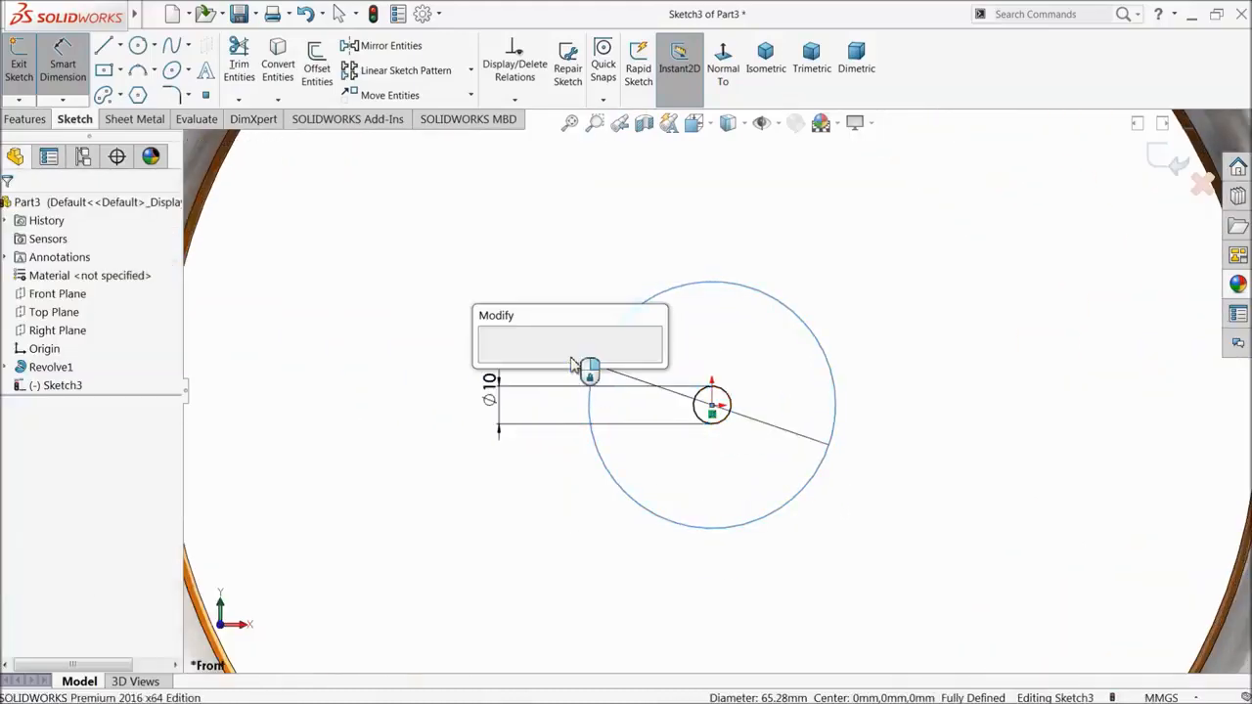
text(17)
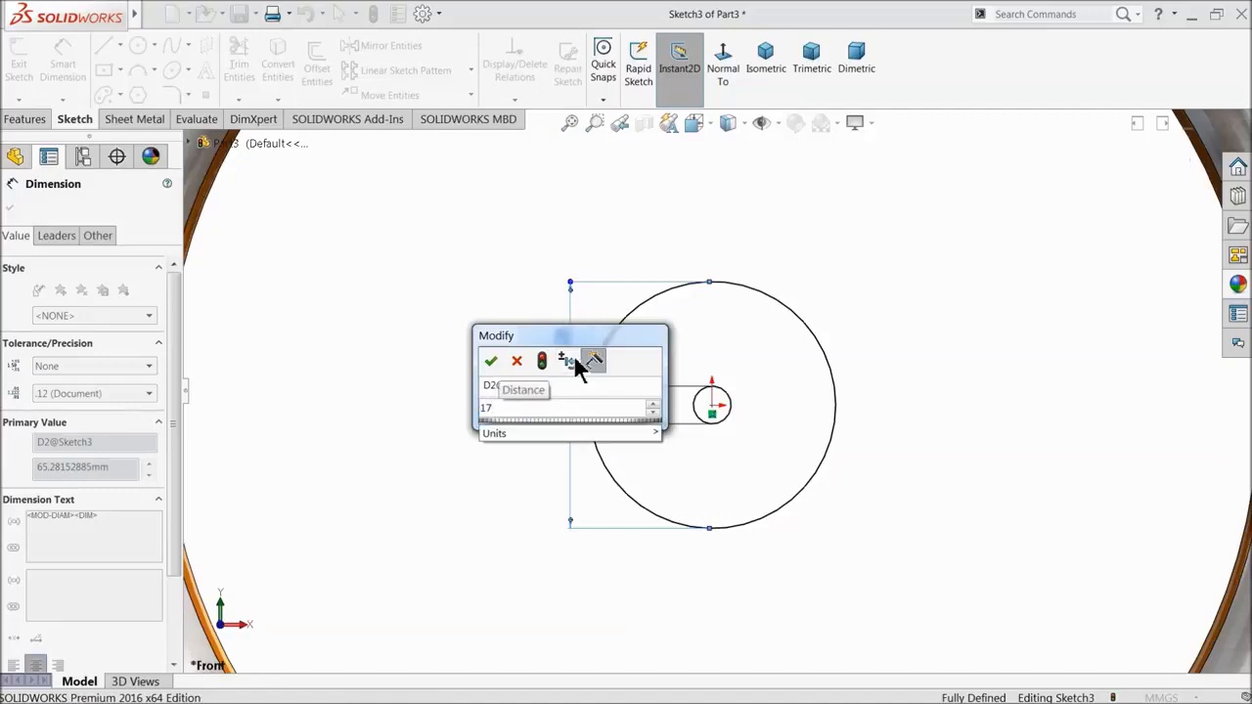
text(.6)
key(Return)
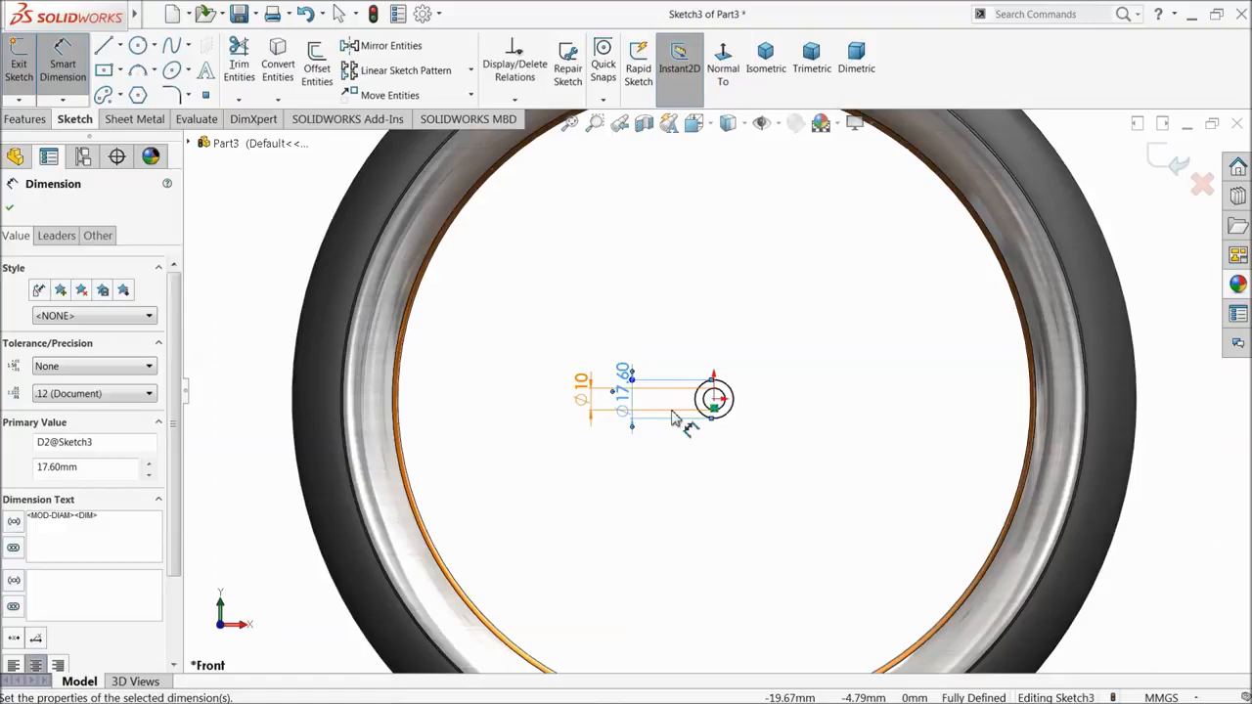
- Extrude the ring profile as a boss with a blind depth of 38.5 mm in both directions
middle_drag(672, 418, 638, 453)
click(27, 120)
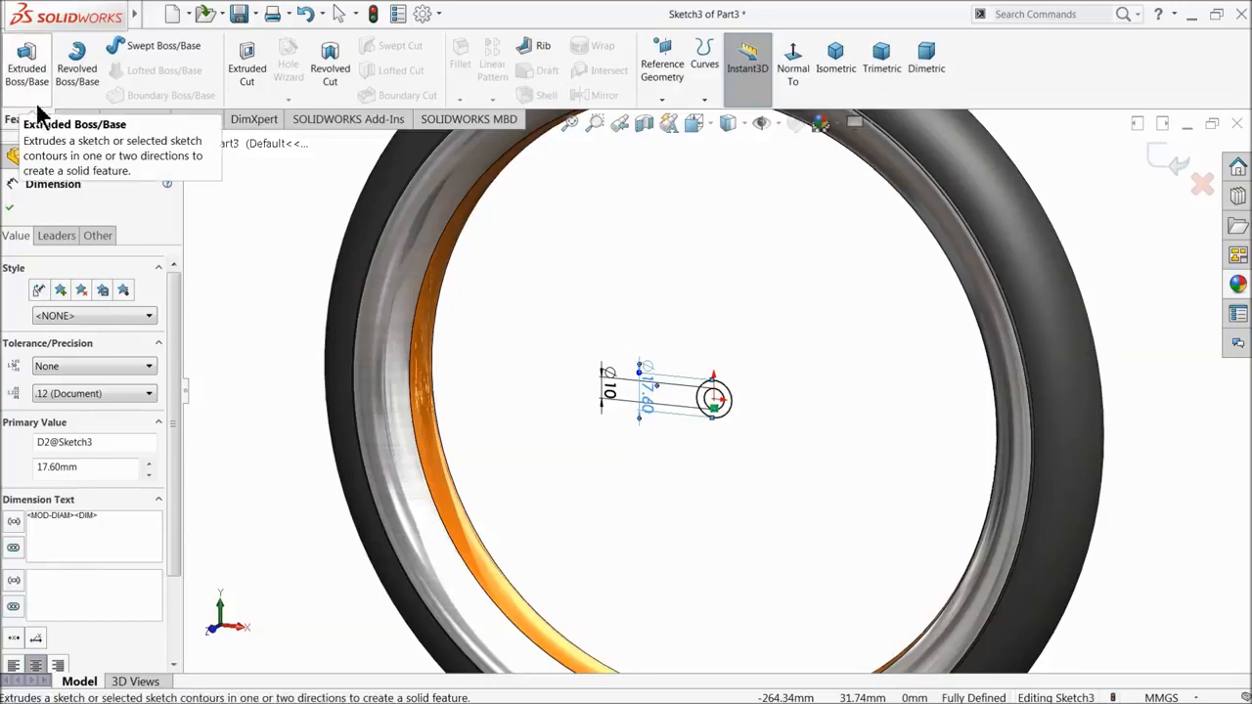
click(37, 83)
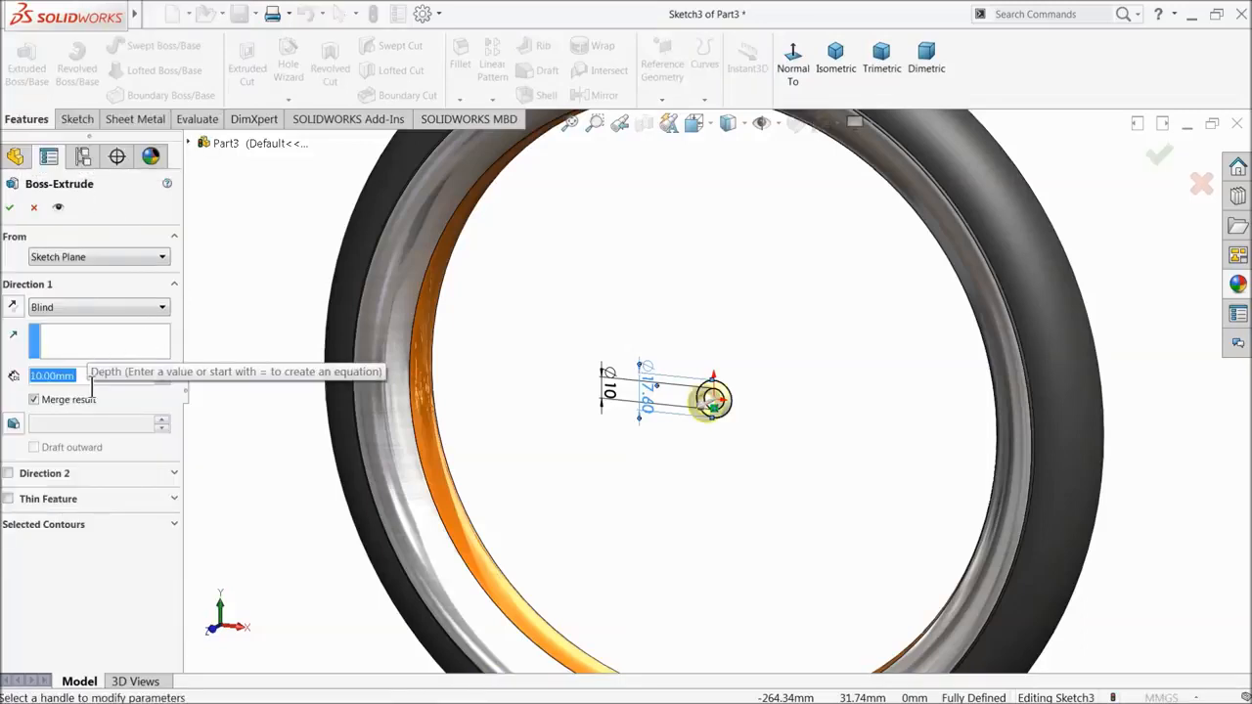
text(38.5)
key(Return)
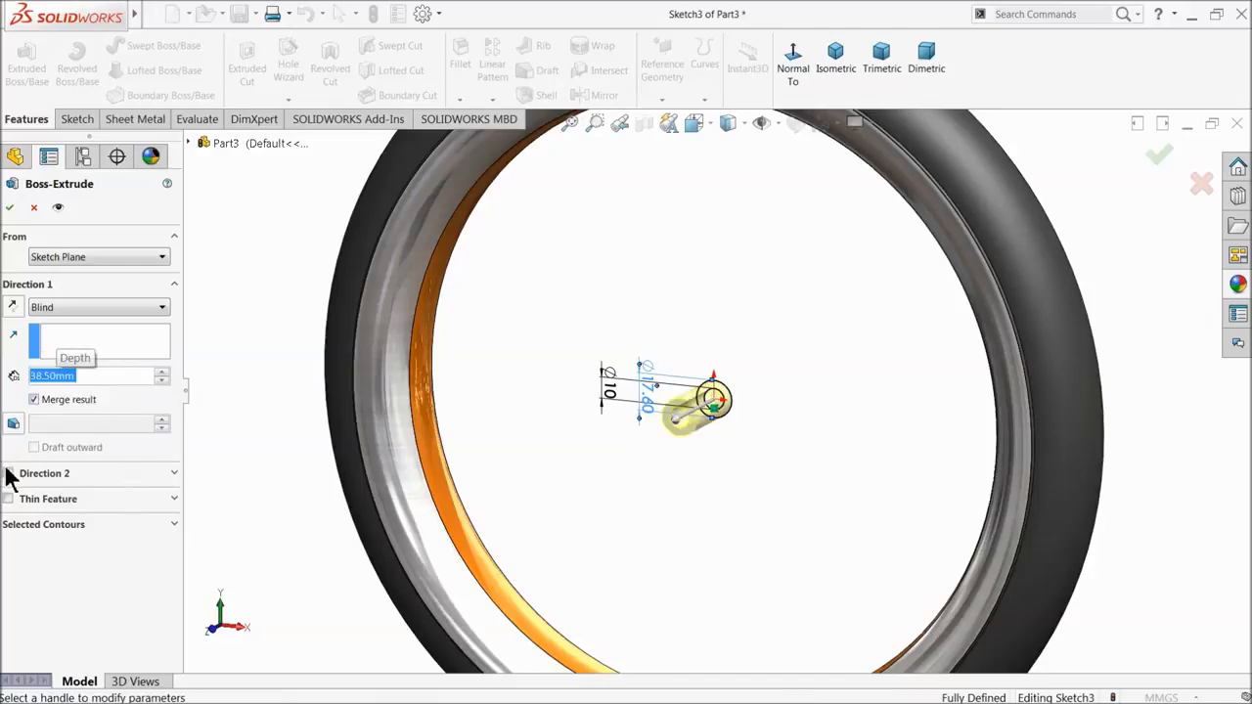
click(7, 474)
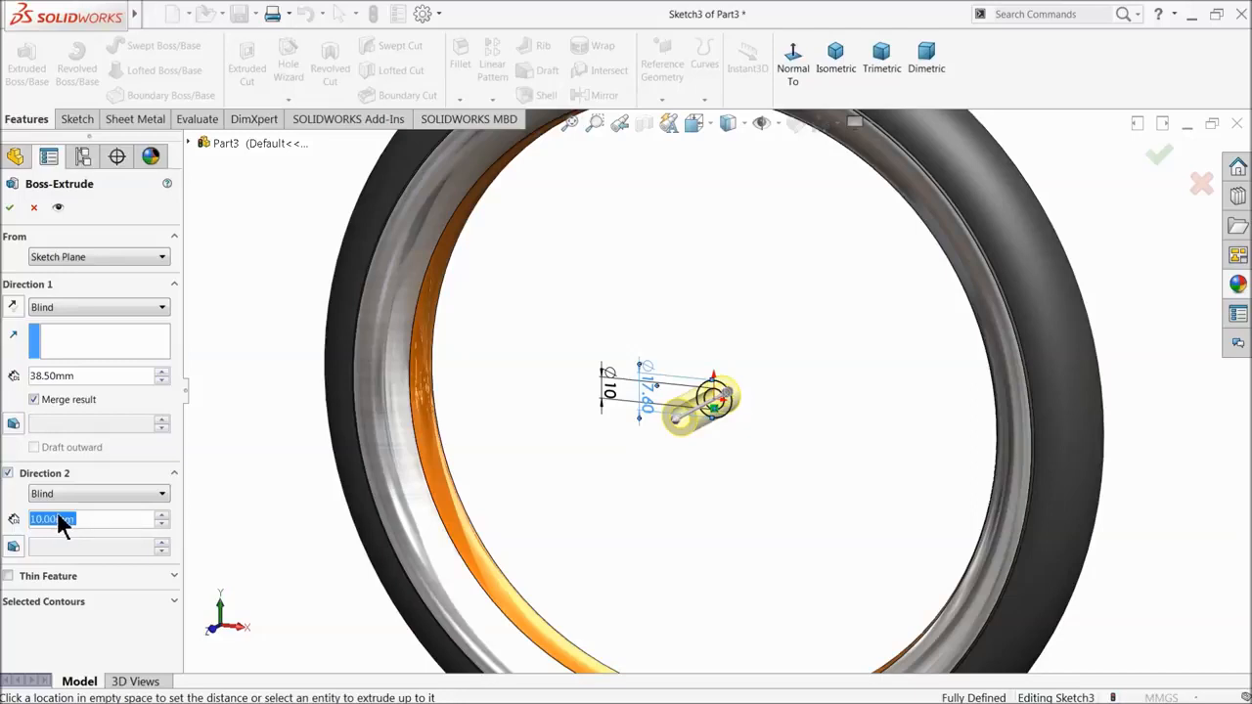
text(38.5)
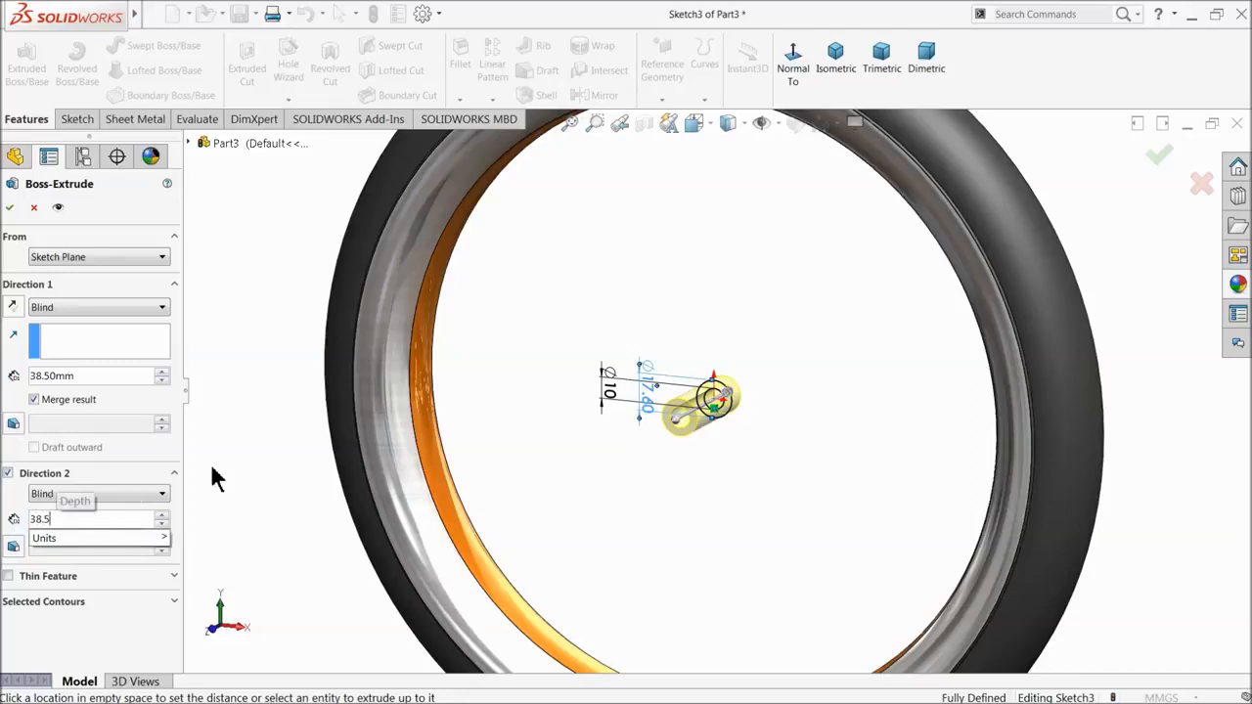
key(Return)
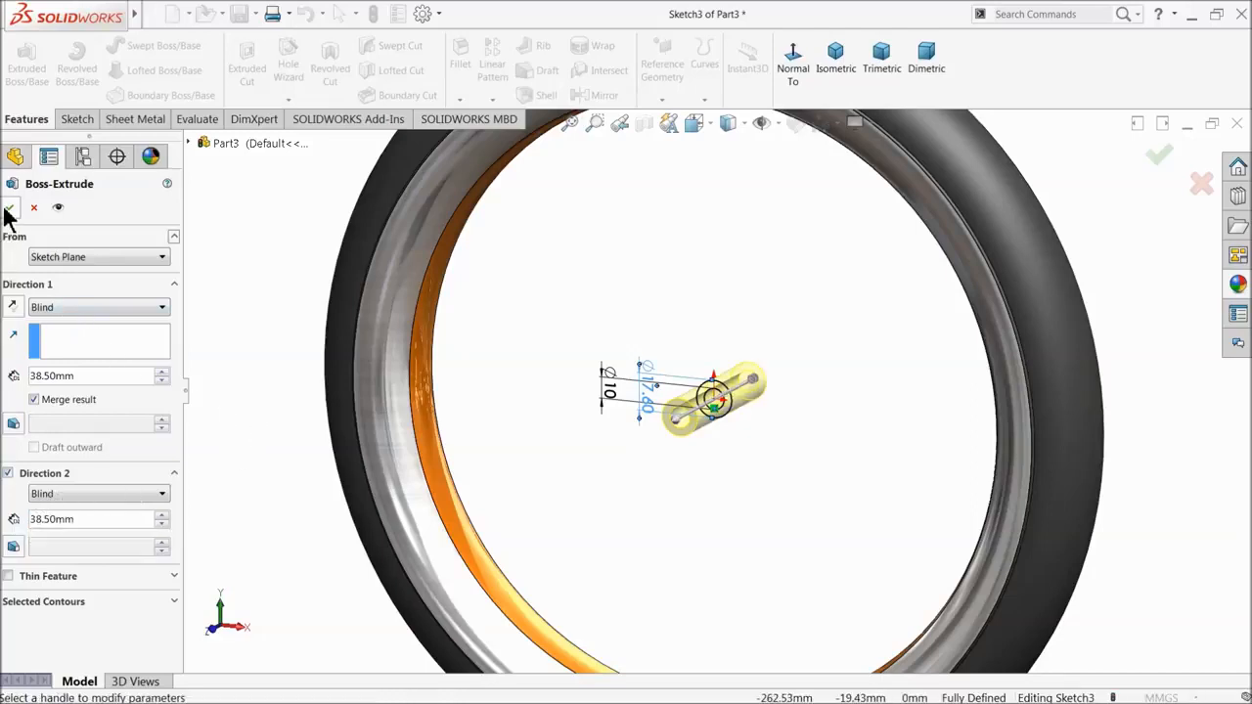
click(9, 210)
mouse_move(221, 366)
middle_down()
mouse_move(205, 358)
mouse_move(219, 390)
middle_up()
click(252, 366)
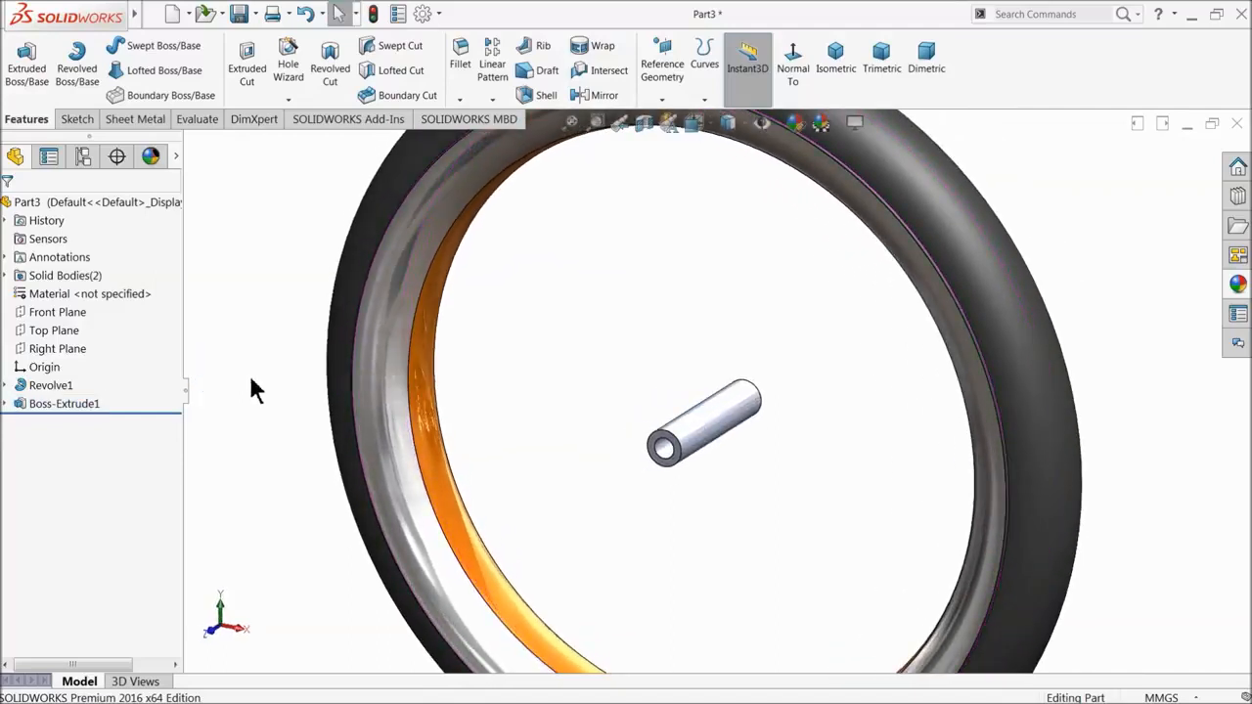
- Apply the standard orange colour to the extruded hub tube feature
click(61, 409)
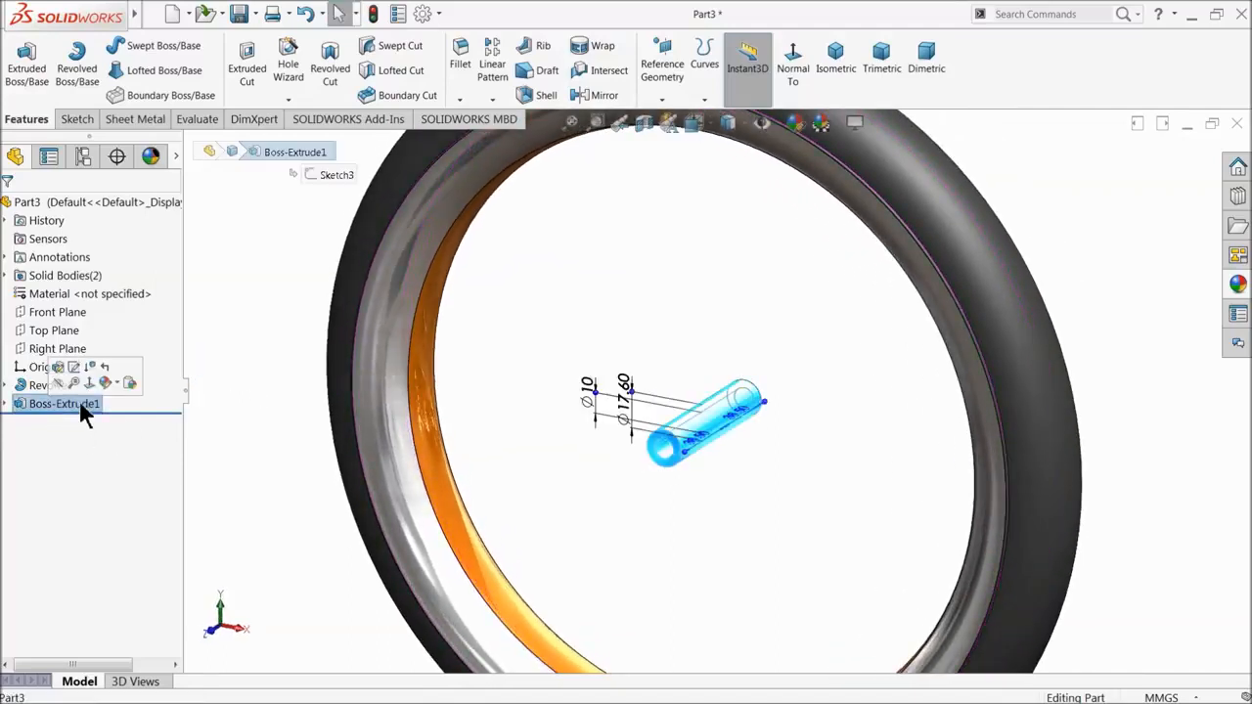
click(797, 125)
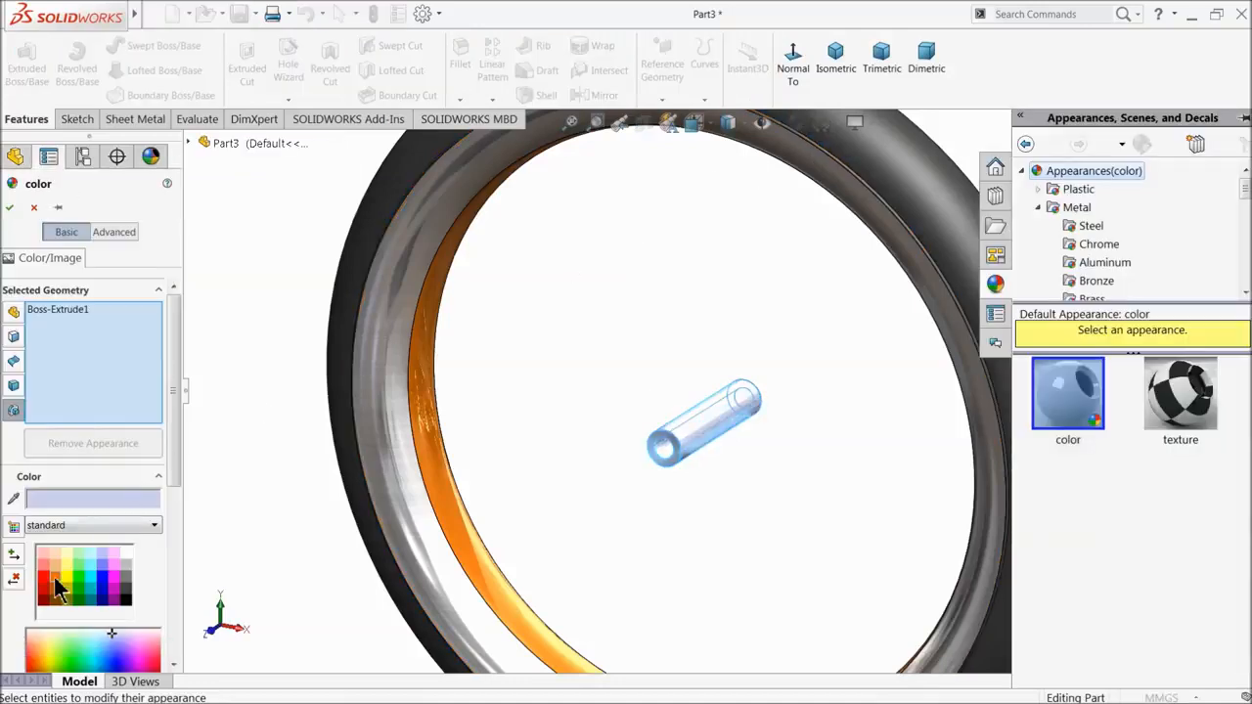
click(56, 584)
click(13, 208)
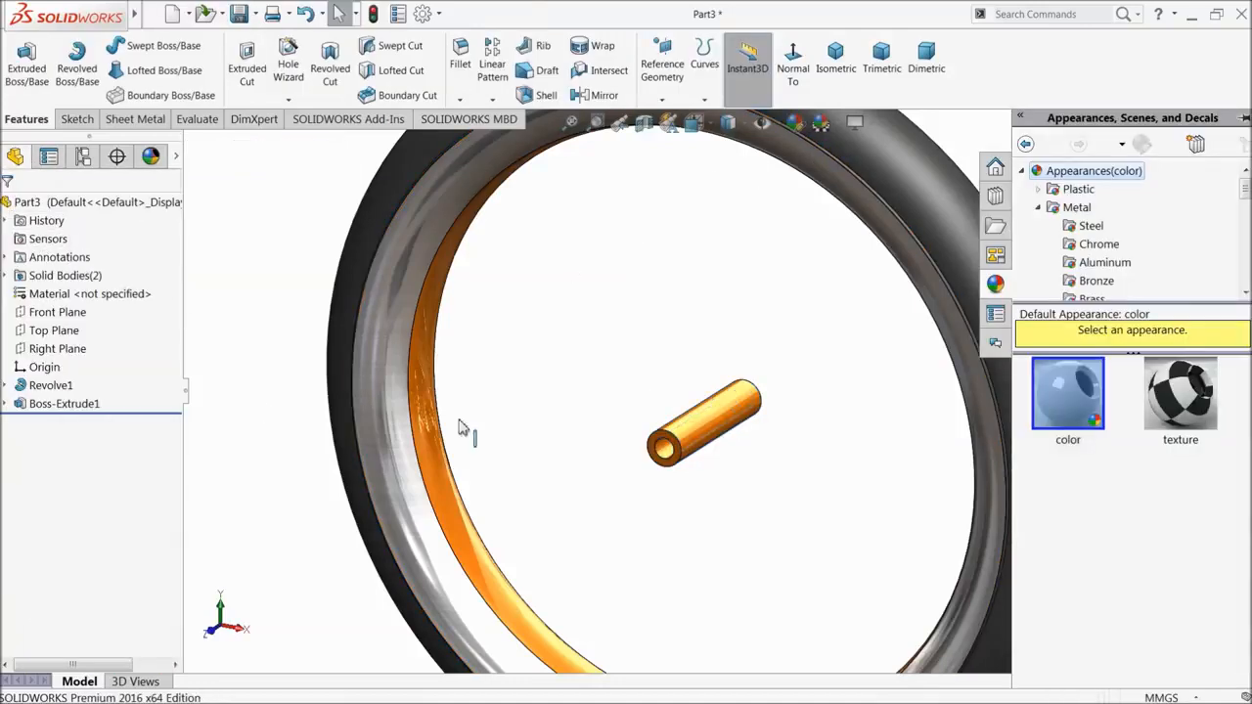
- Start a sketch on the ring-shaped rear end face of the hub tube, viewed normal to it
scroll(729, 431, down, 3)
scroll(659, 439, up, 2)
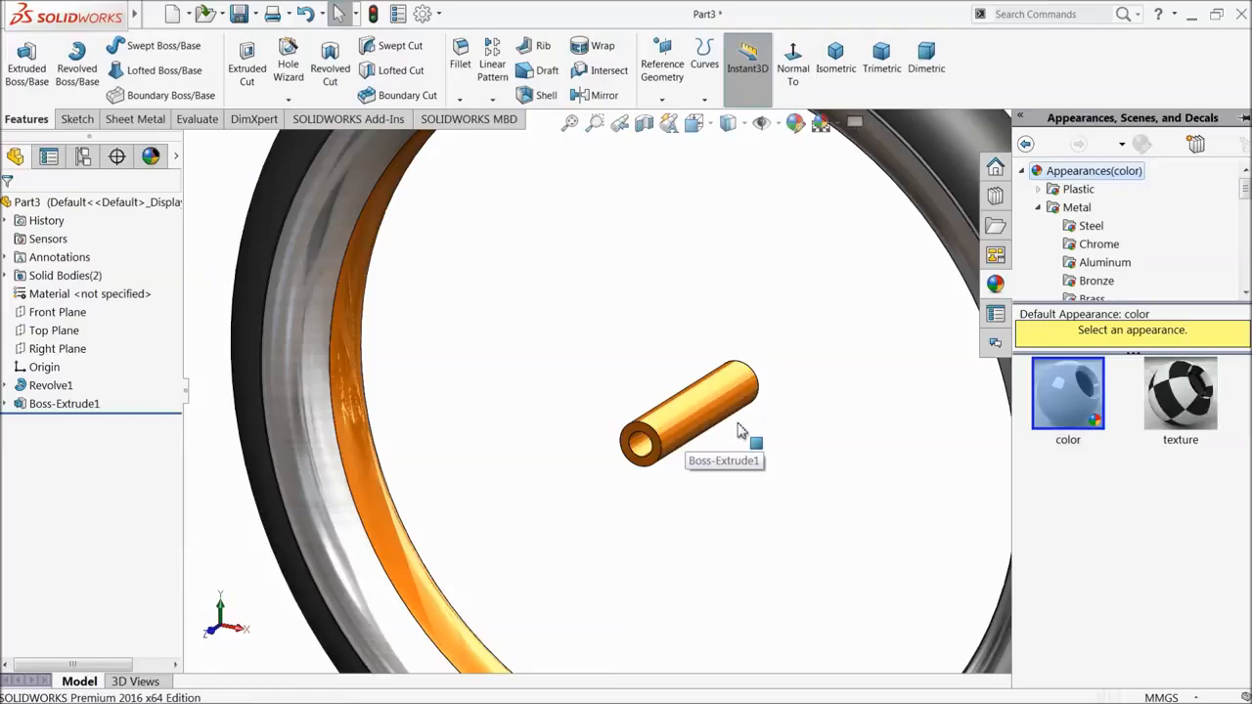
middle_drag(739, 424, 596, 441)
scroll(802, 426, down, 3)
click(788, 382)
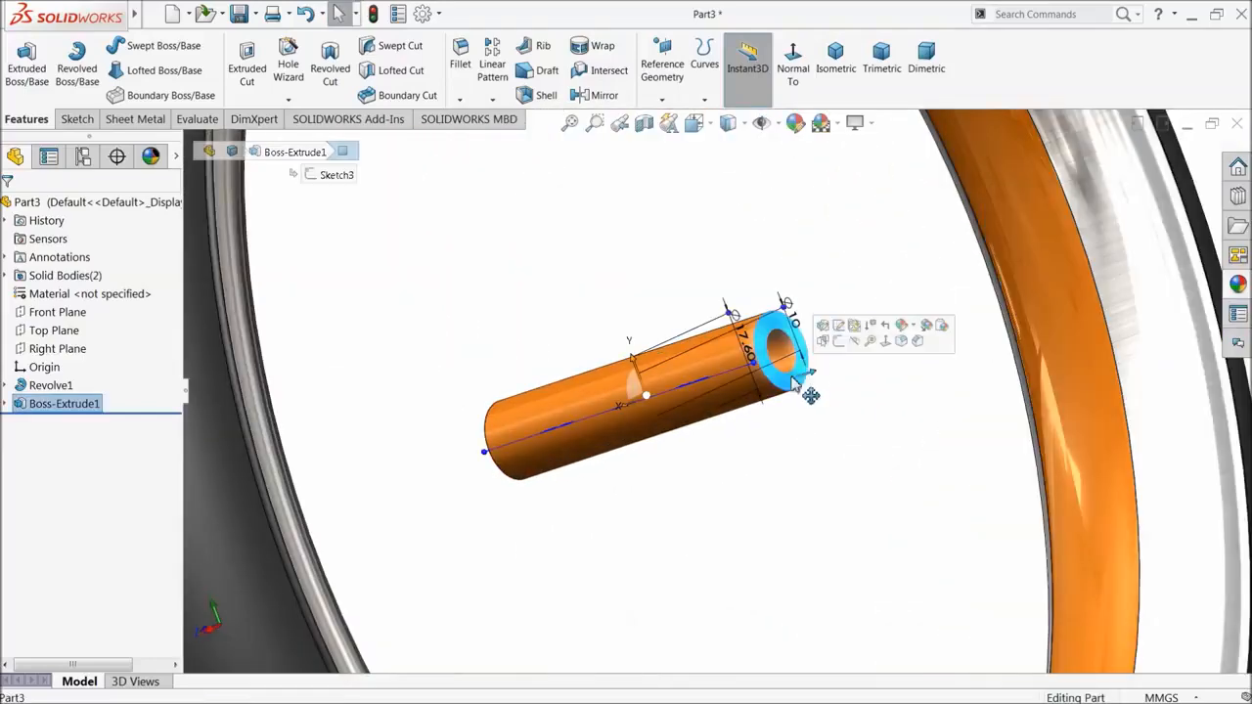
click(833, 346)
click(741, 78)
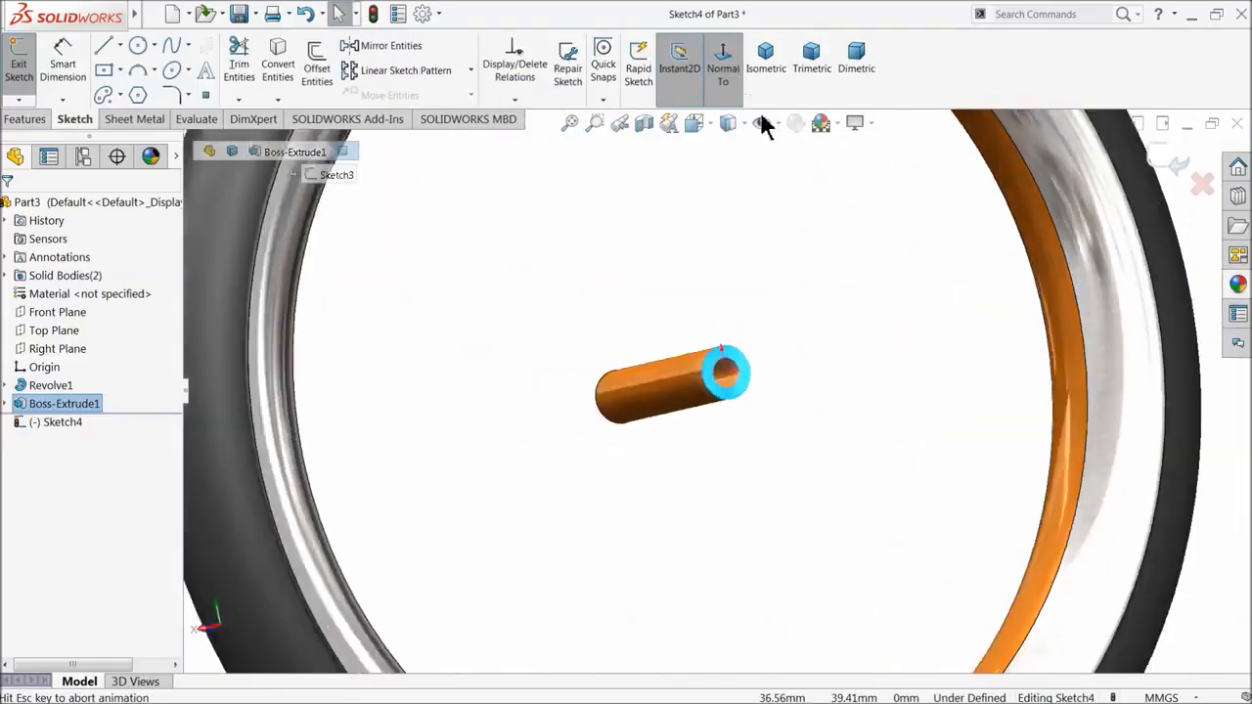
scroll(733, 397, down, 5)
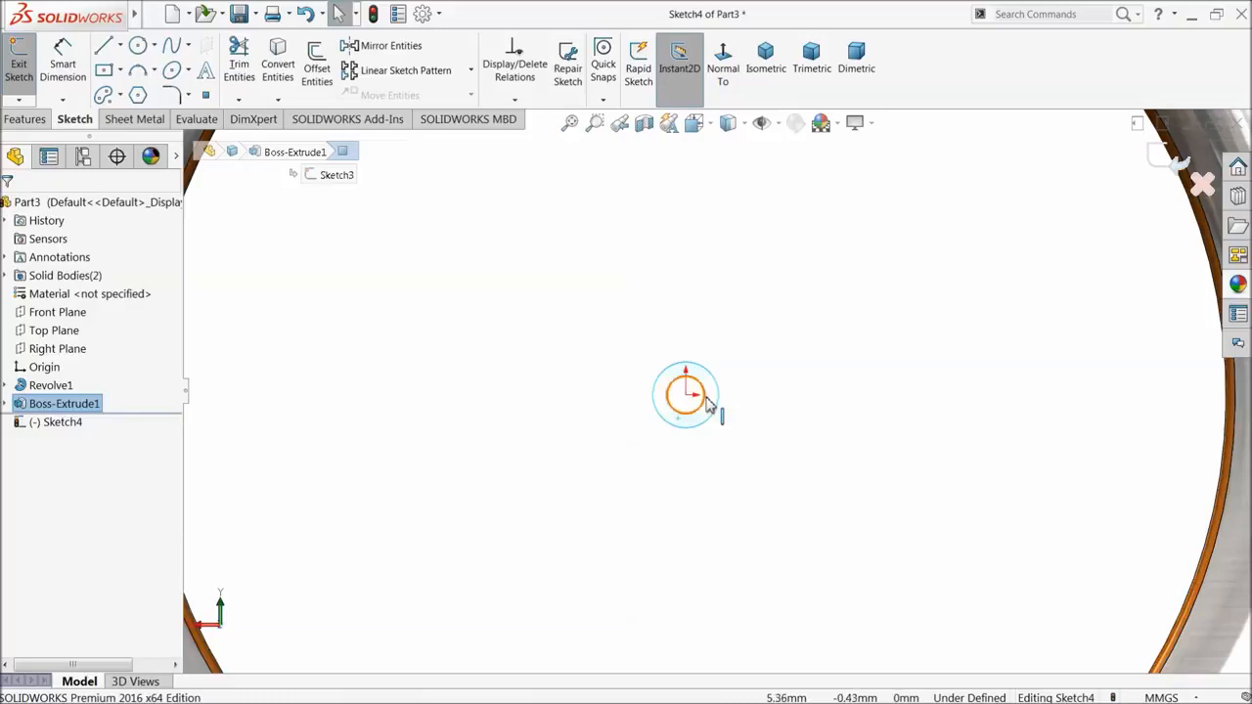
click(711, 407)
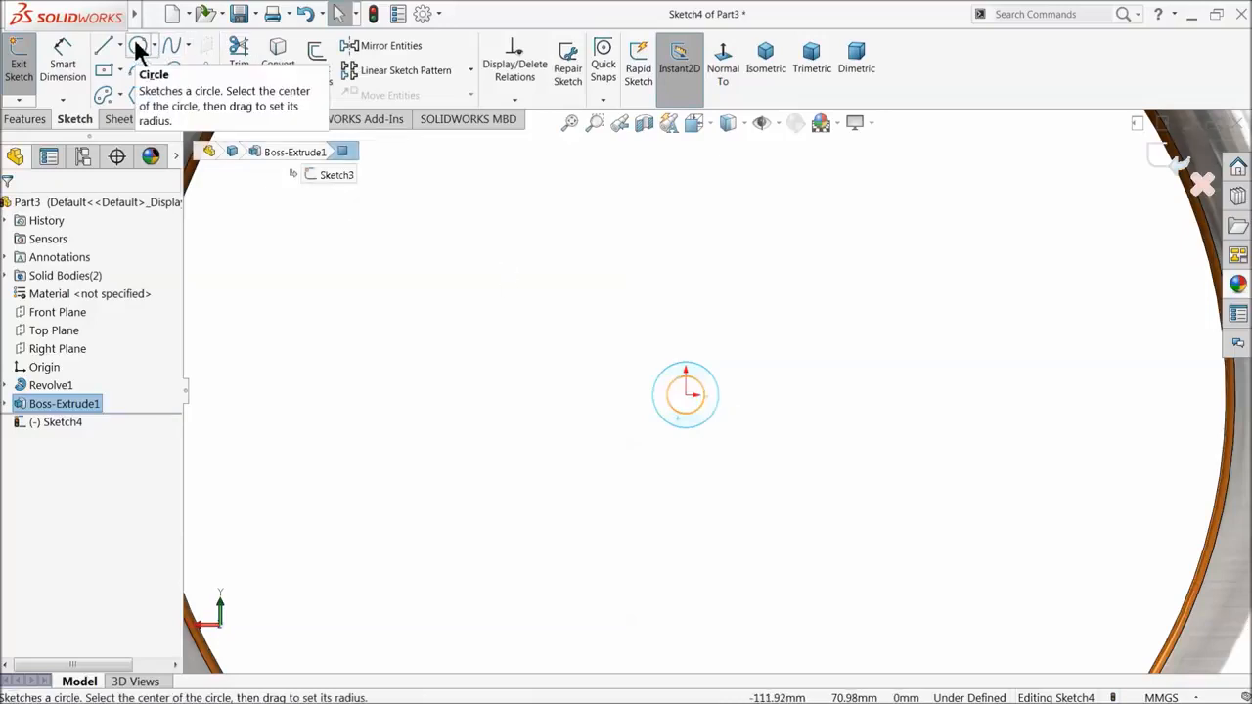
- Draw a construction circle of about 41 mm radius centred on the origin around the hub tube
click(137, 49)
scroll(626, 338, down, 2)
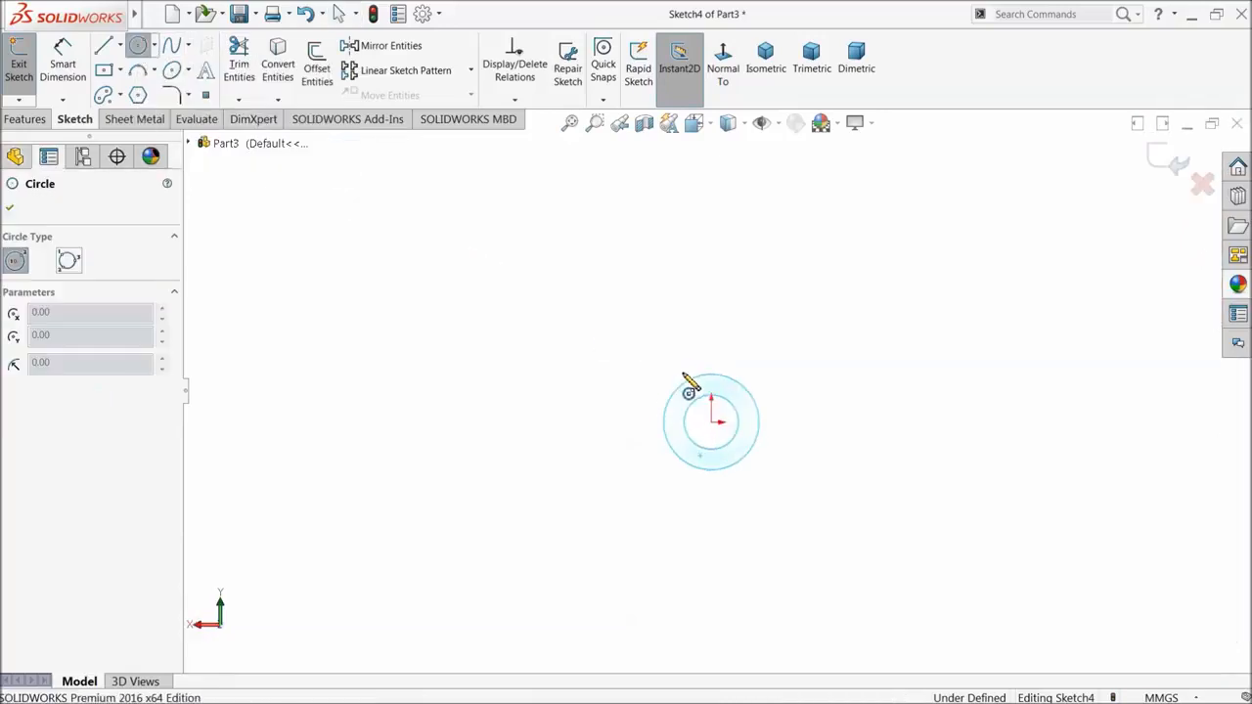
click(711, 421)
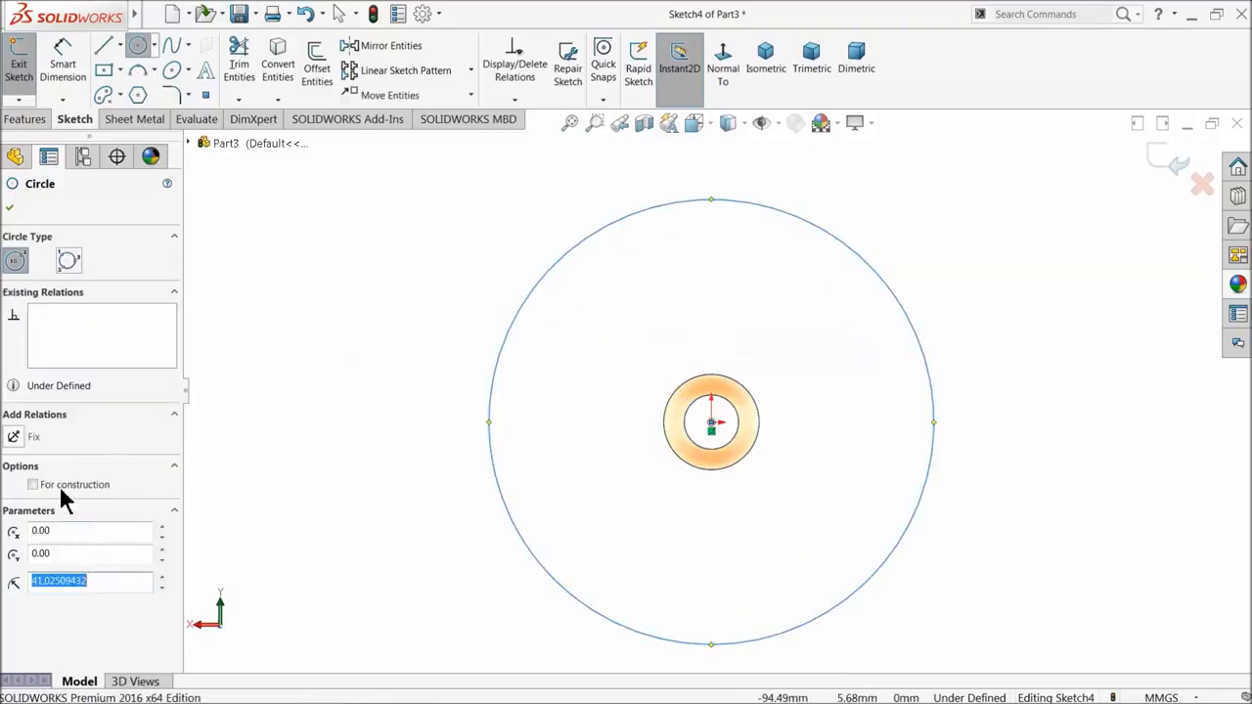
click(61, 487)
click(12, 210)
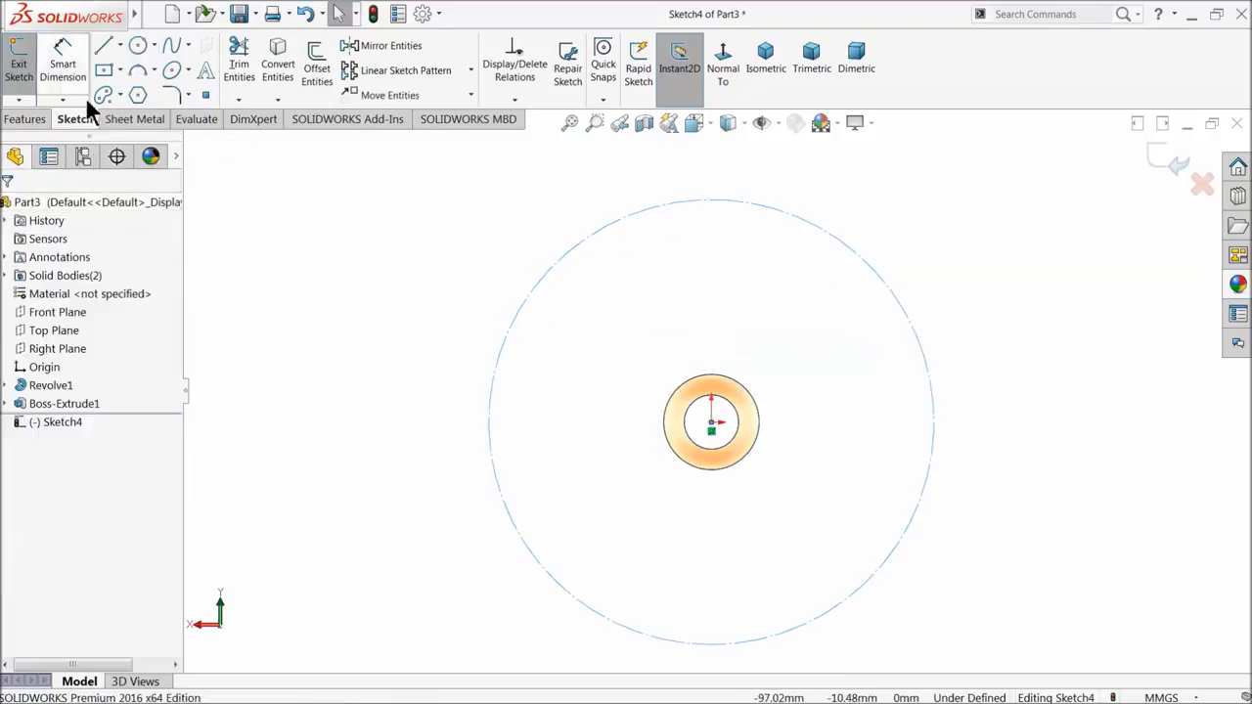
- Dimension the construction circle's diameter as 29.09 mm
click(63, 64)
click(554, 265)
click(438, 401)
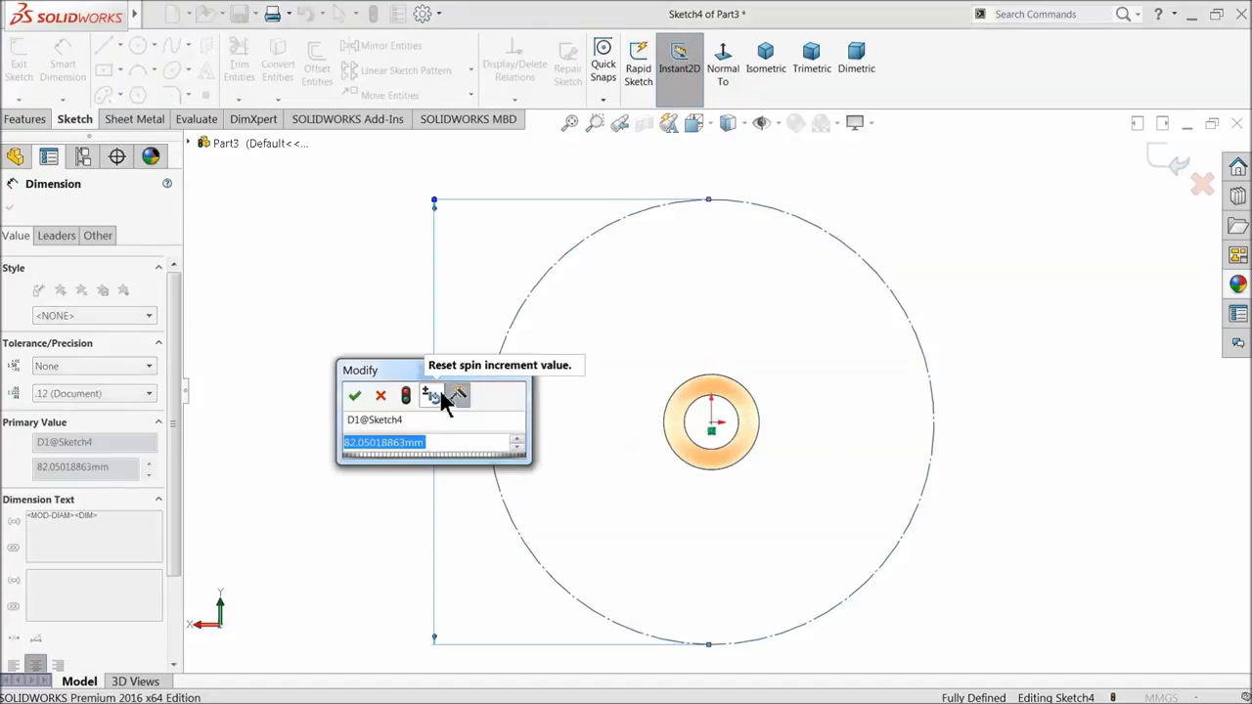
text(29.09)
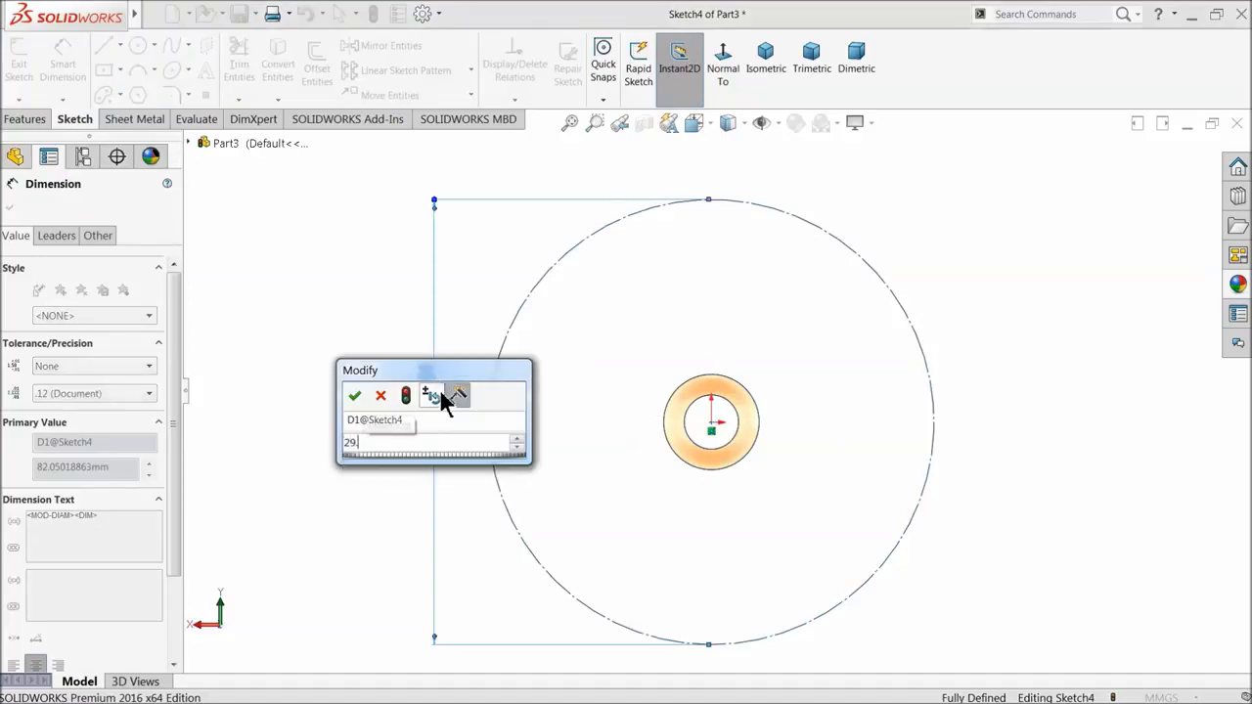
key(Return)
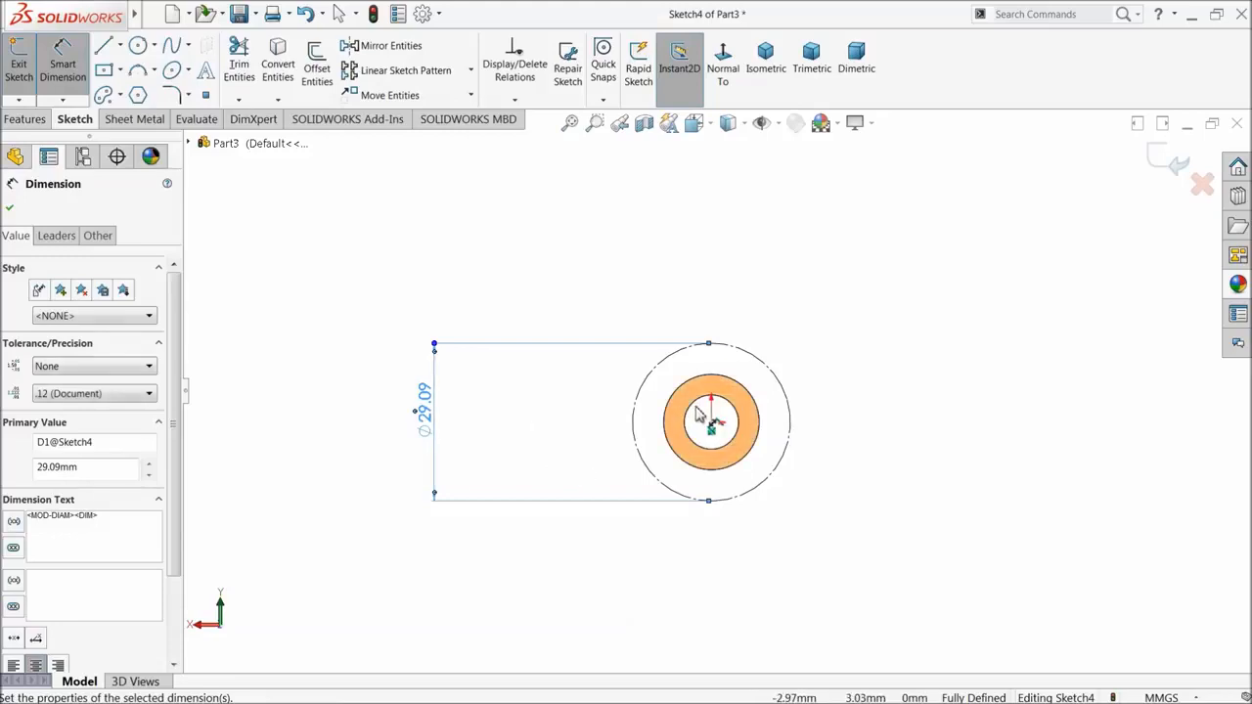
- Draw a circle of about 3.8 mm radius centred on the uppermost point of the construction circle
scroll(714, 421, down, 3)
click(138, 45)
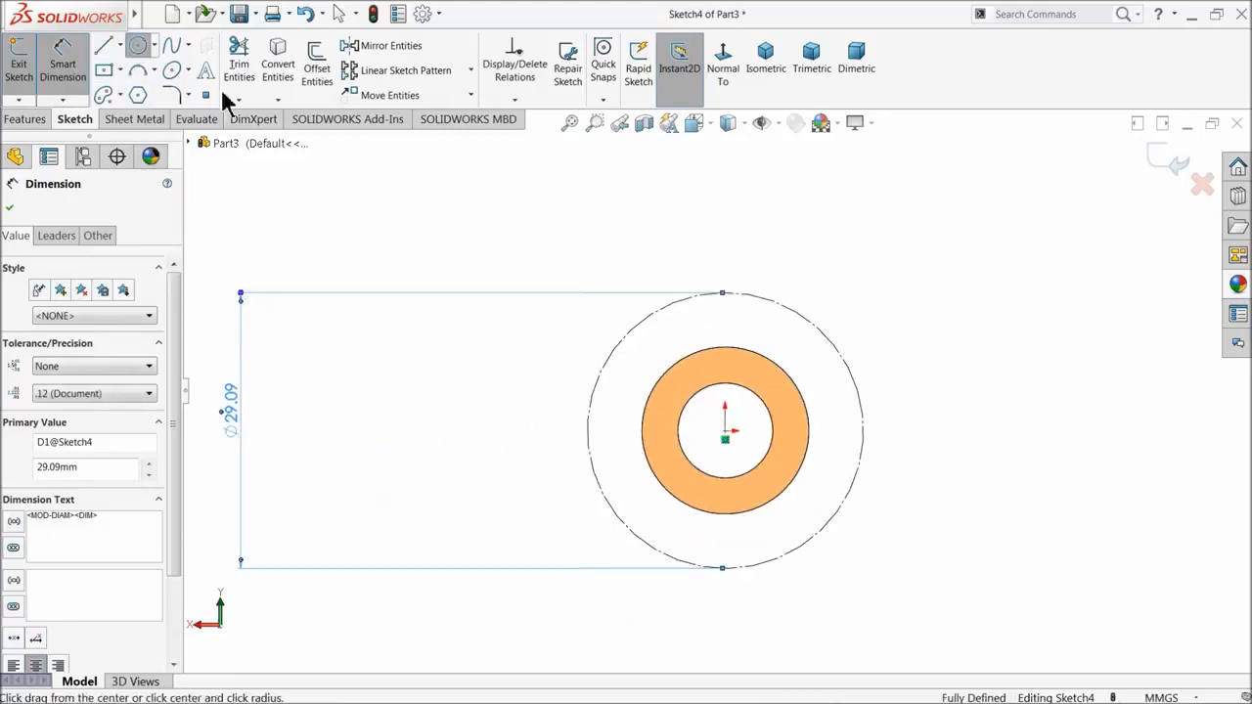
scroll(765, 357, down, 3)
click(691, 253)
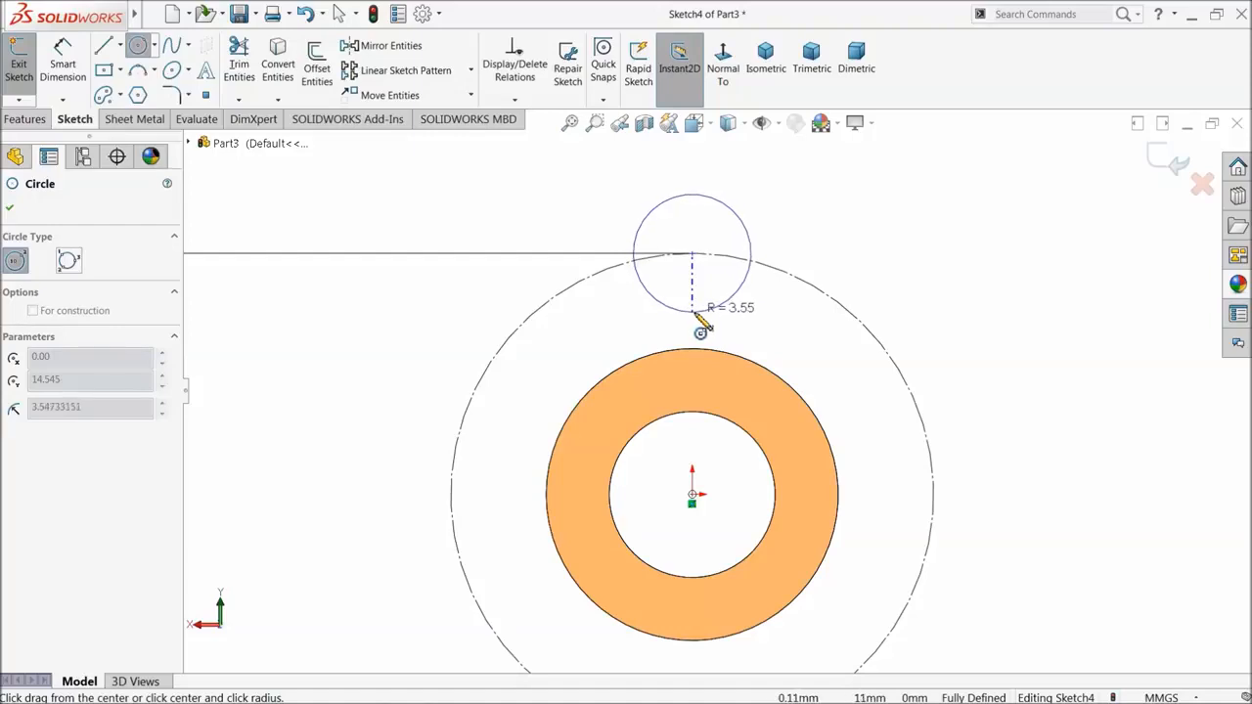
scroll(697, 315, up, 3)
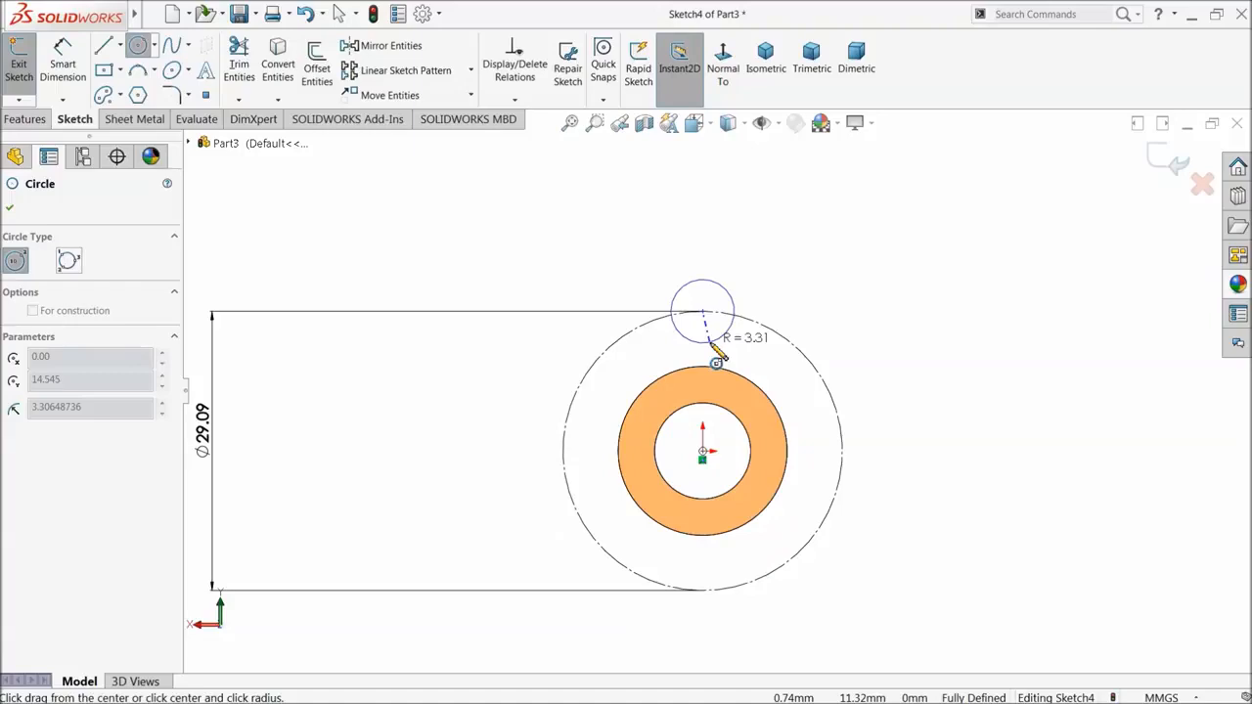
scroll(717, 357, up, 3)
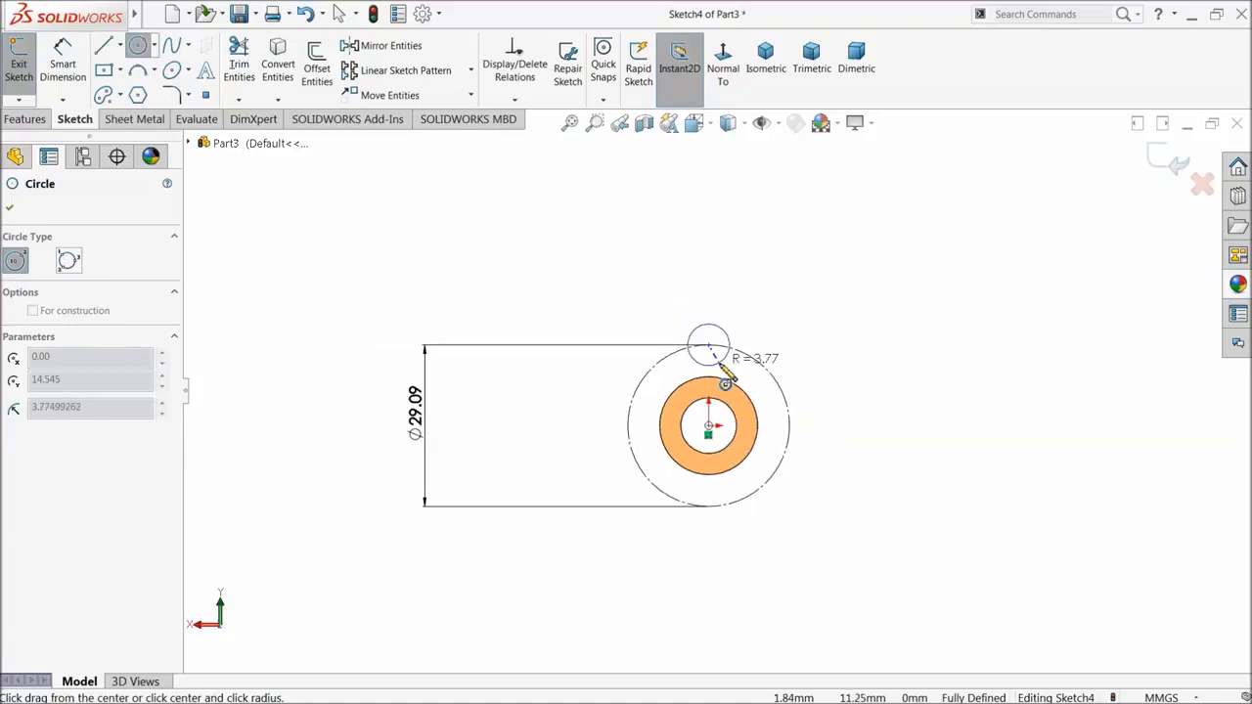
click(729, 355)
scroll(722, 418, up, 4)
scroll(723, 422, down, 4)
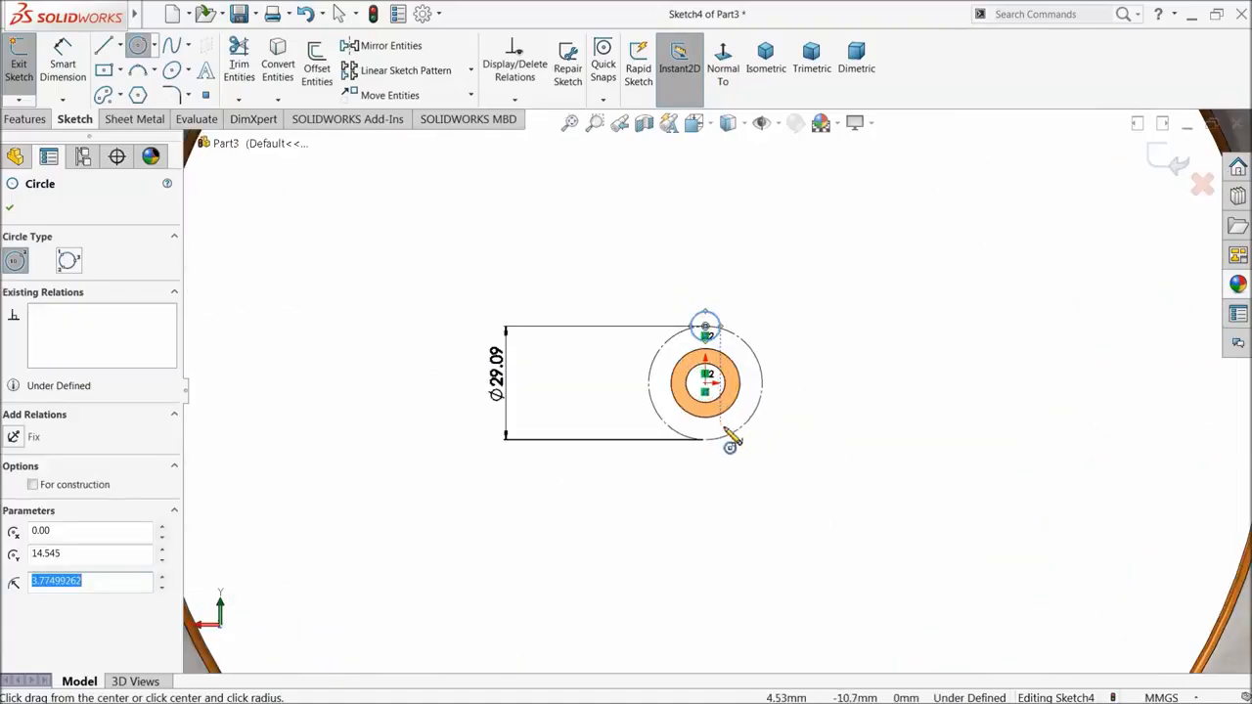
scroll(577, 416, down, 1)
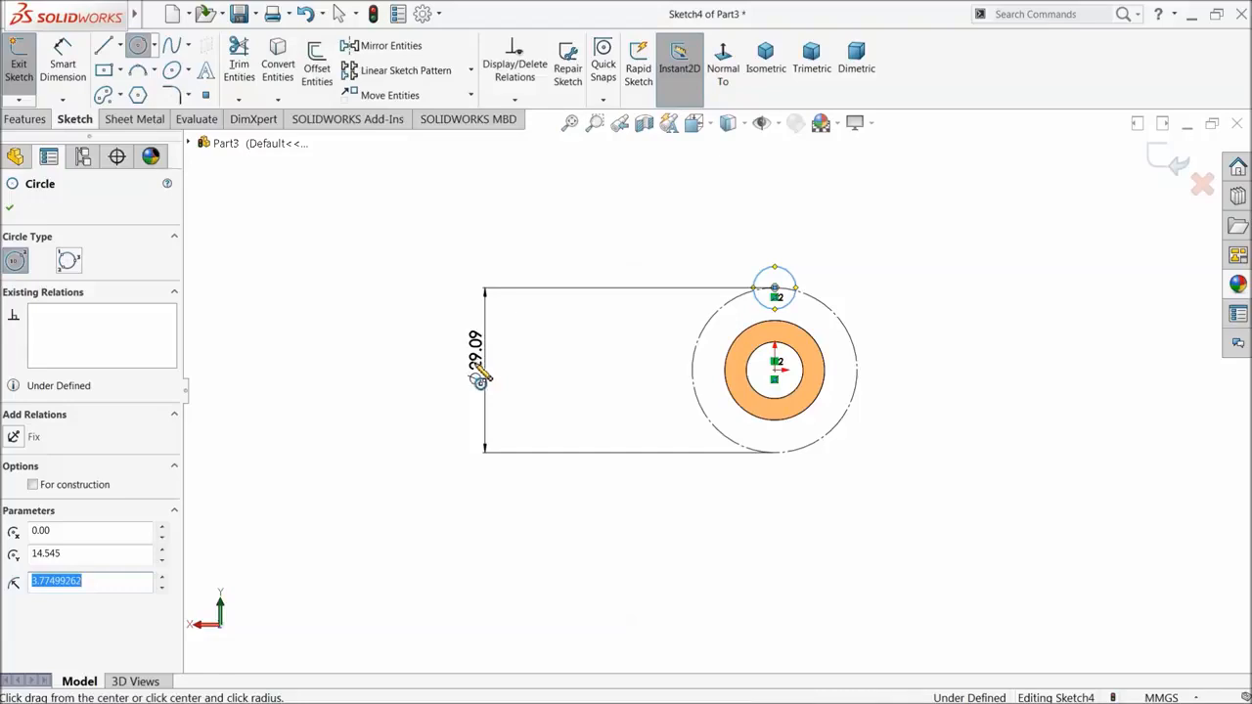
- Set the construction circle's diameter to 58.18 mm
click(476, 372)
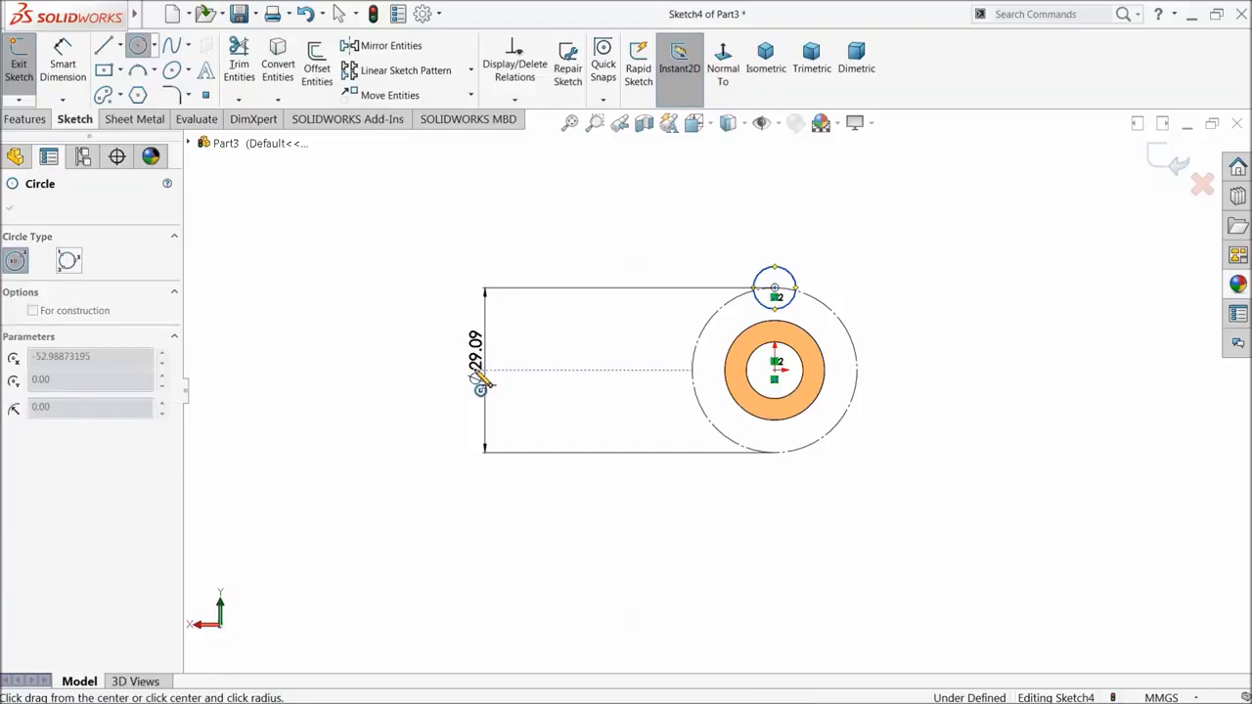
key(Escape)
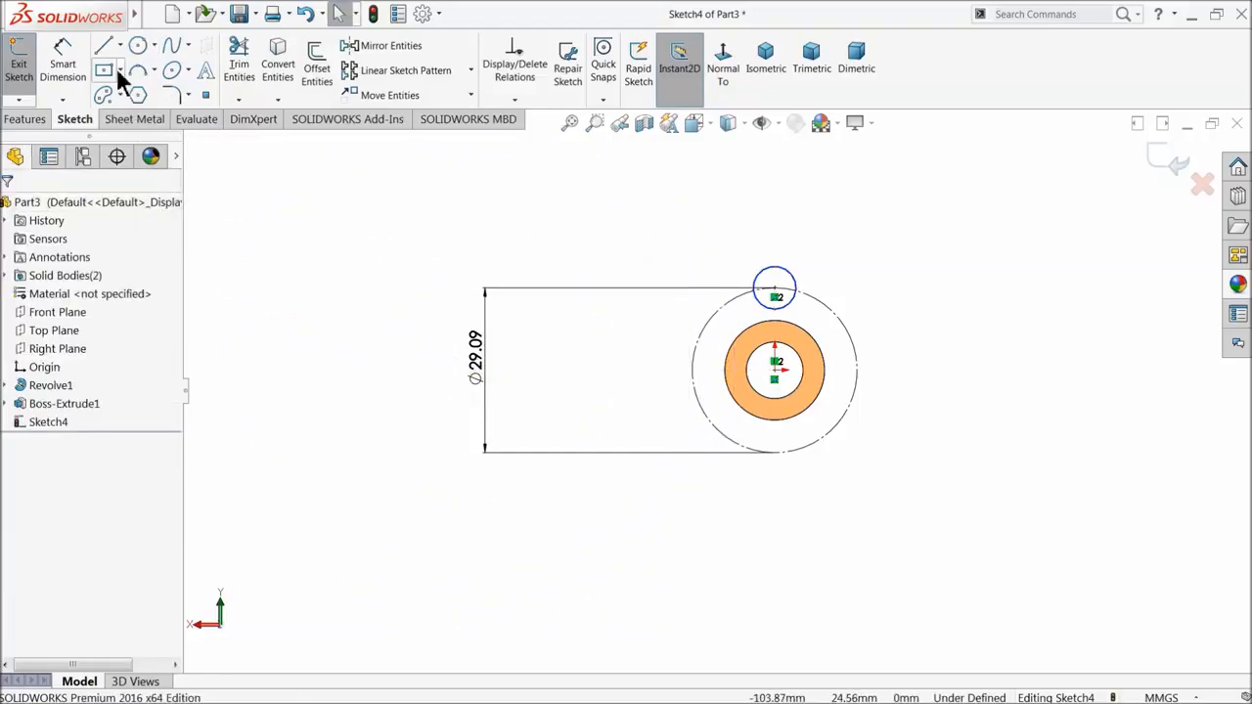
double_click(473, 364)
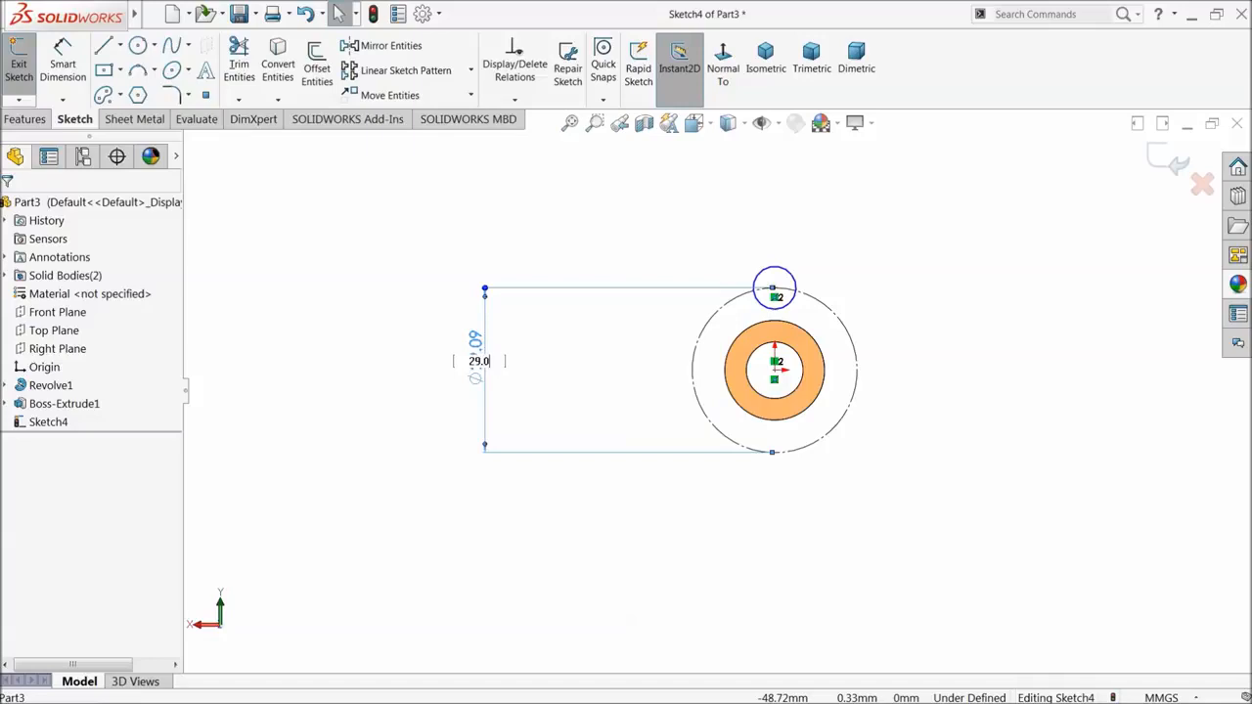
key(Return)
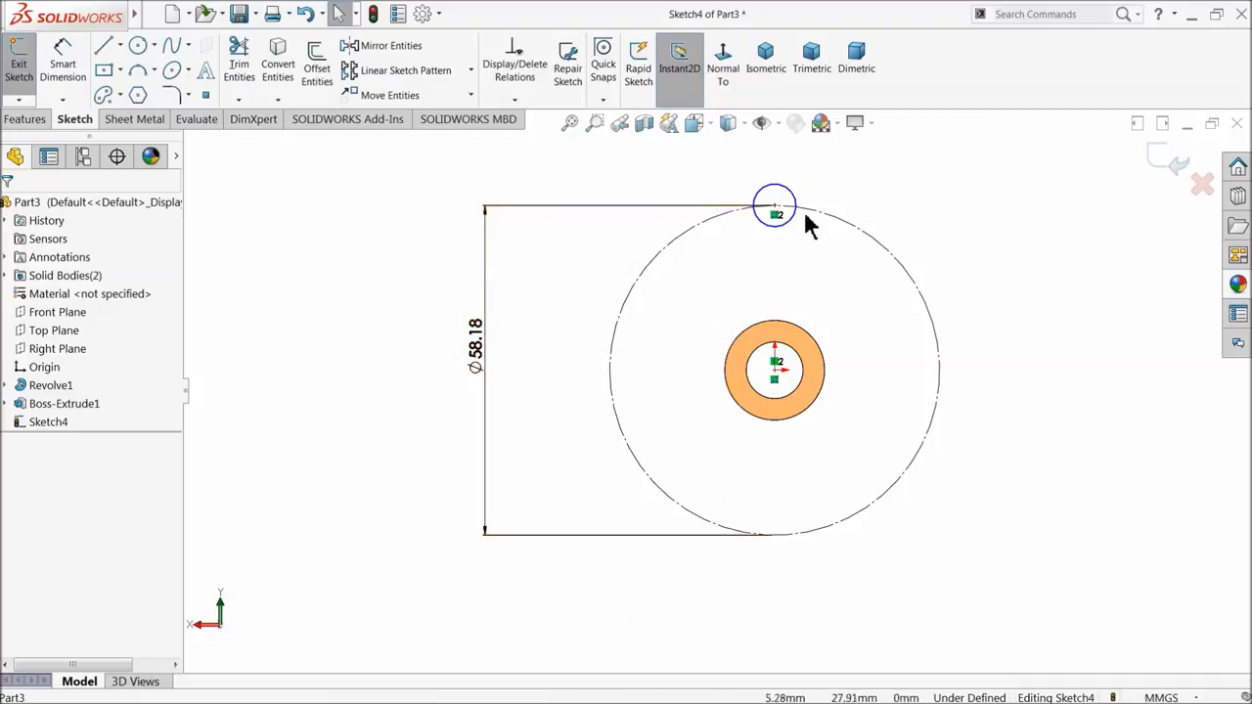
- Dimension the small circle's diameter as 10 mm
click(68, 70)
click(794, 204)
click(834, 192)
text(10)
key(Return)
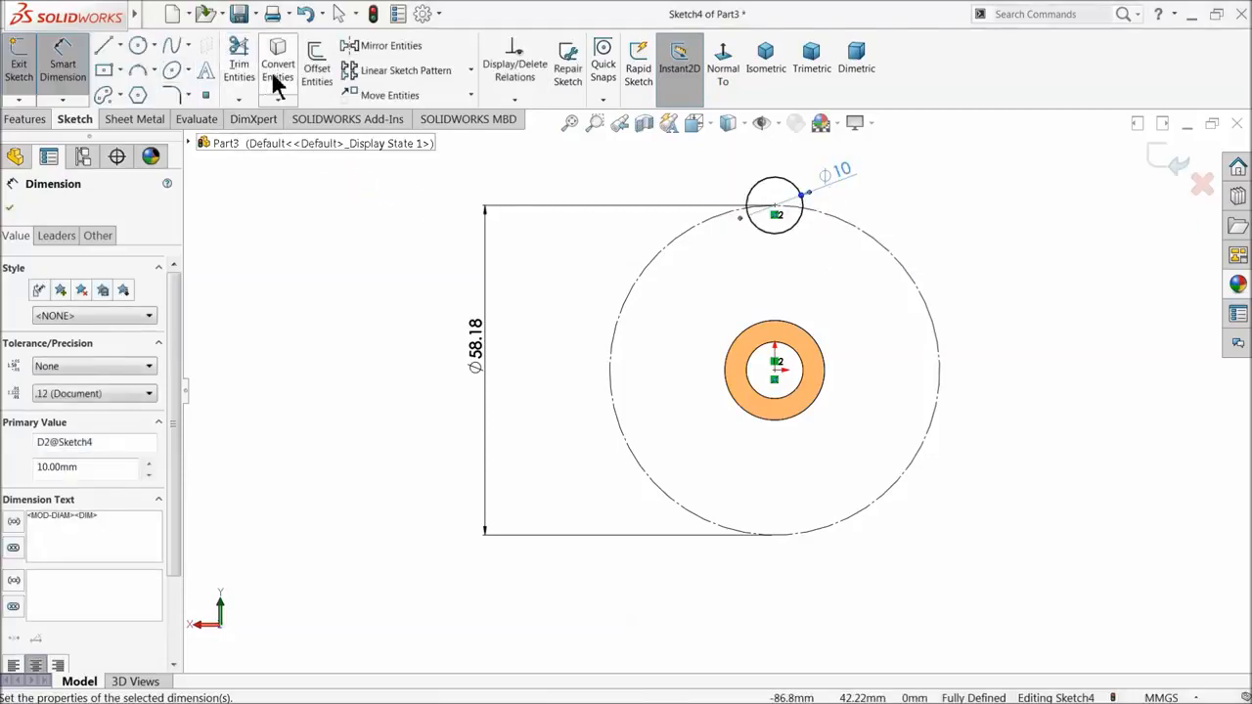
- Trim away the part of the 10 mm circle outside the construction circle, leaving the inner arc
click(239, 68)
scroll(819, 255, down, 4)
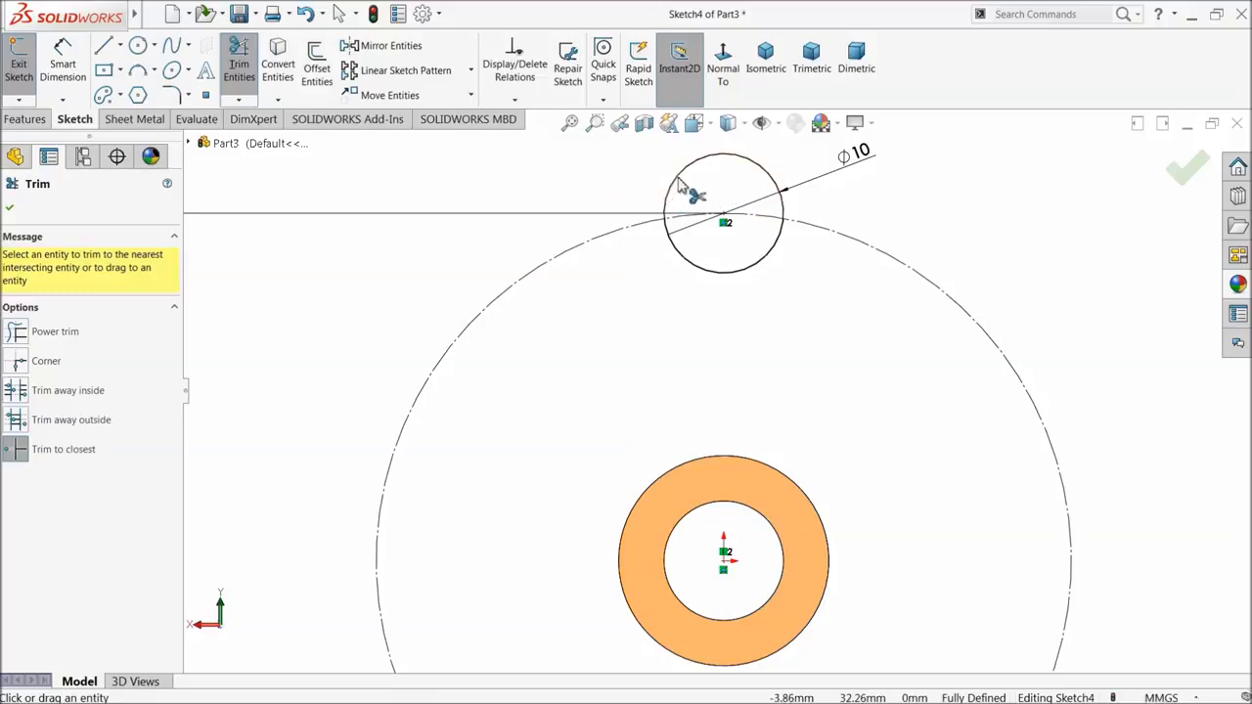
click(680, 180)
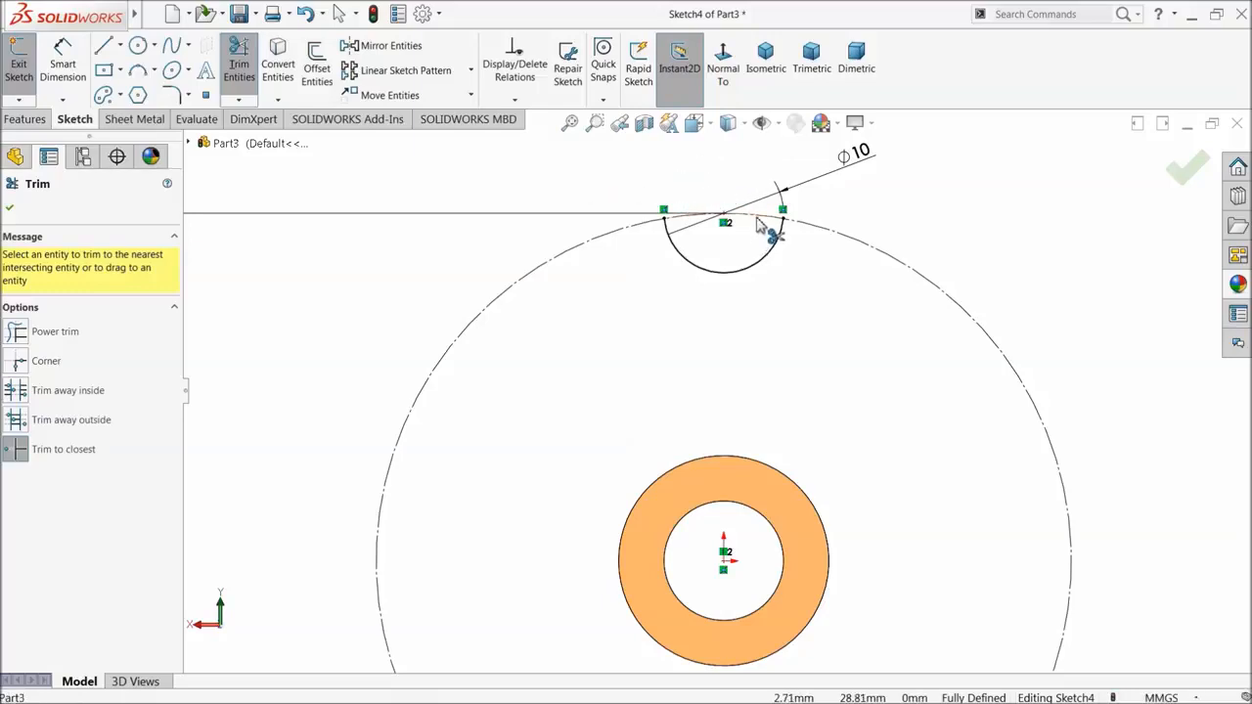
click(9, 210)
- Convert the large construction circle into regular sketch geometry
scroll(626, 333, up, 5)
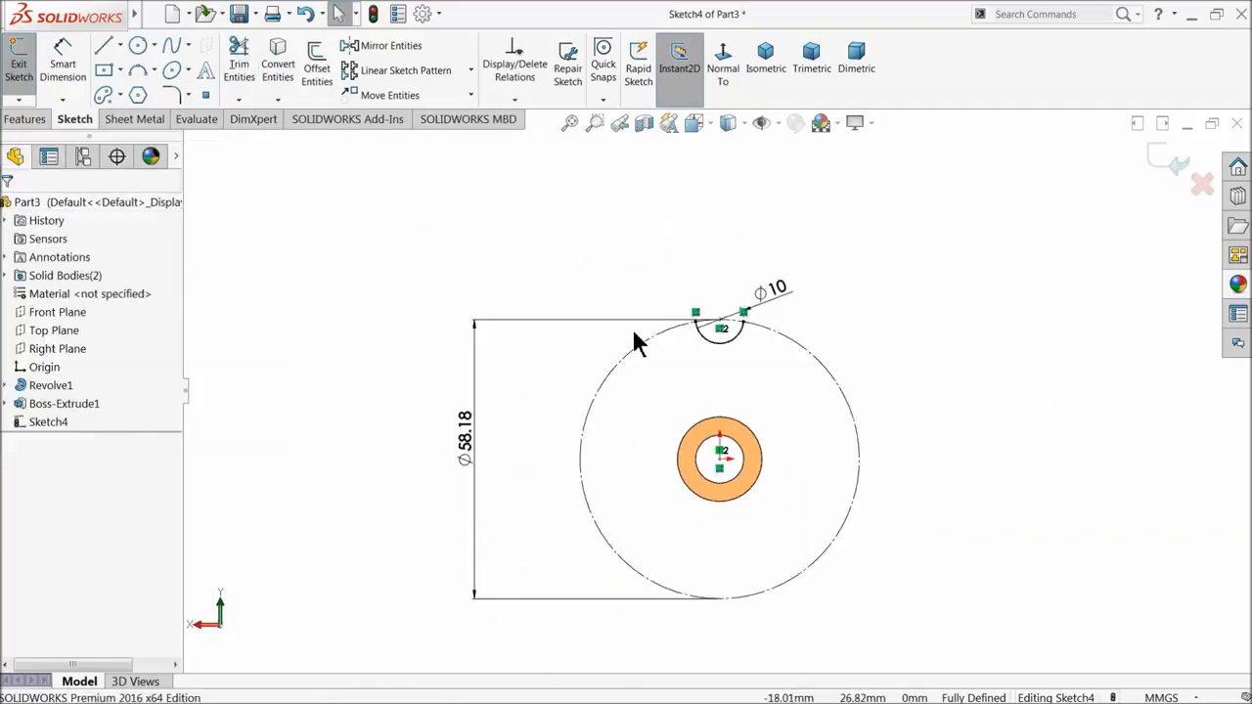
scroll(777, 453, down, 2)
click(520, 283)
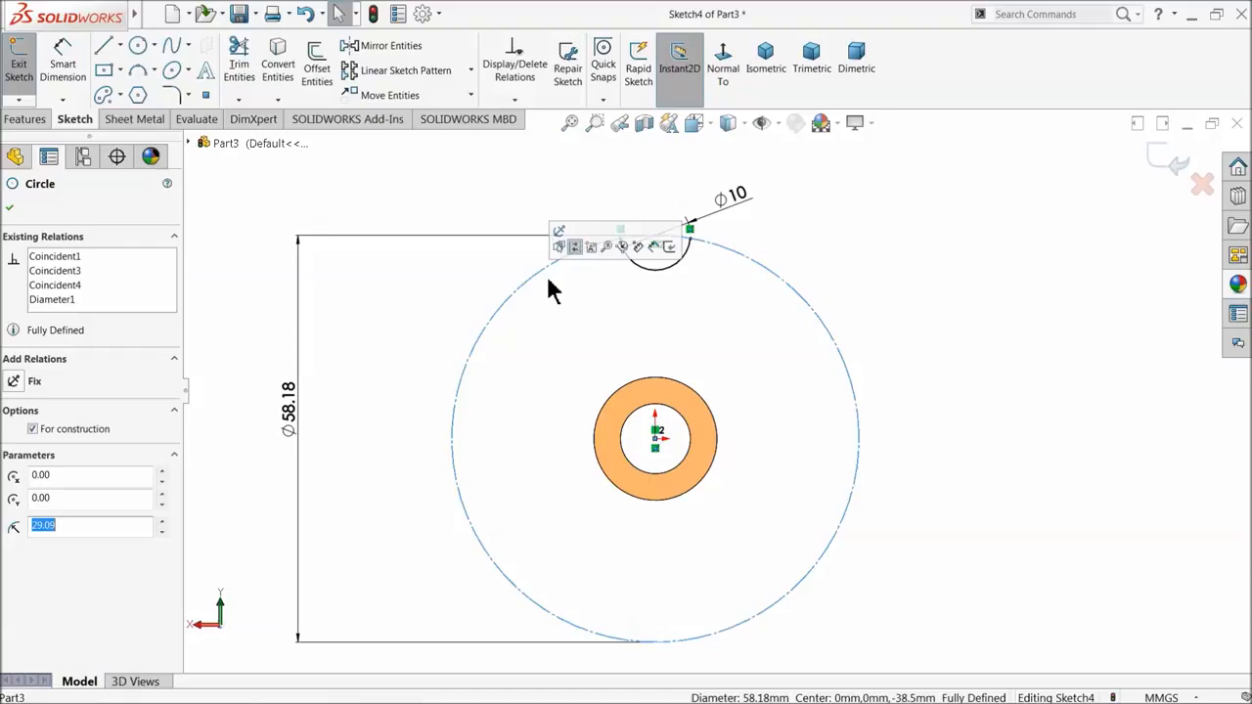
click(574, 248)
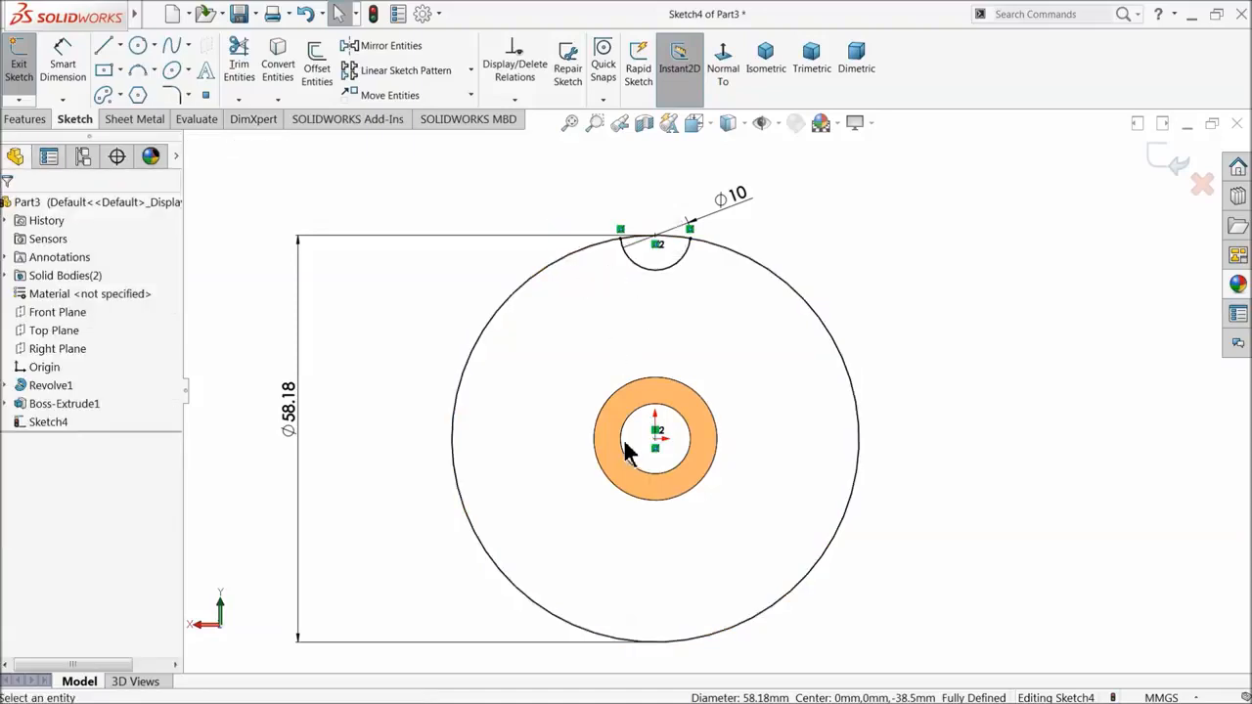
- Circular-pattern the small arc around the origin with 14 equally spaced instances over 360 degrees
scroll(629, 450, down, 2)
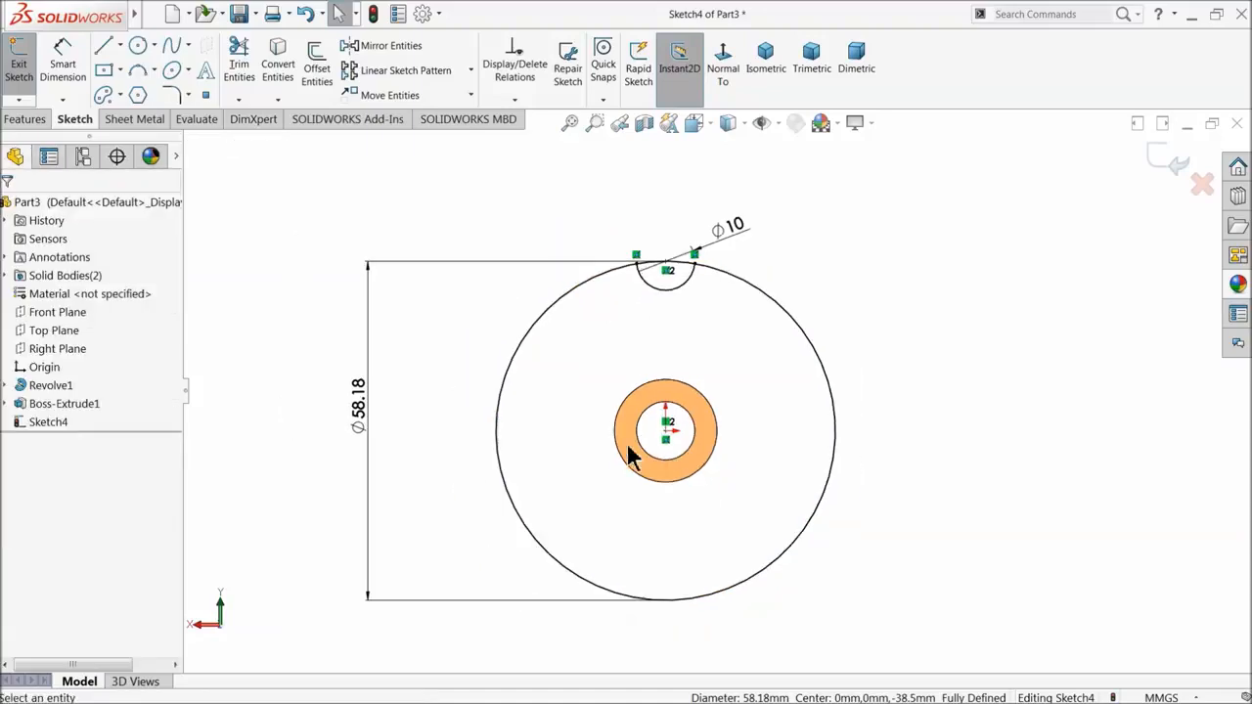
click(471, 70)
click(449, 108)
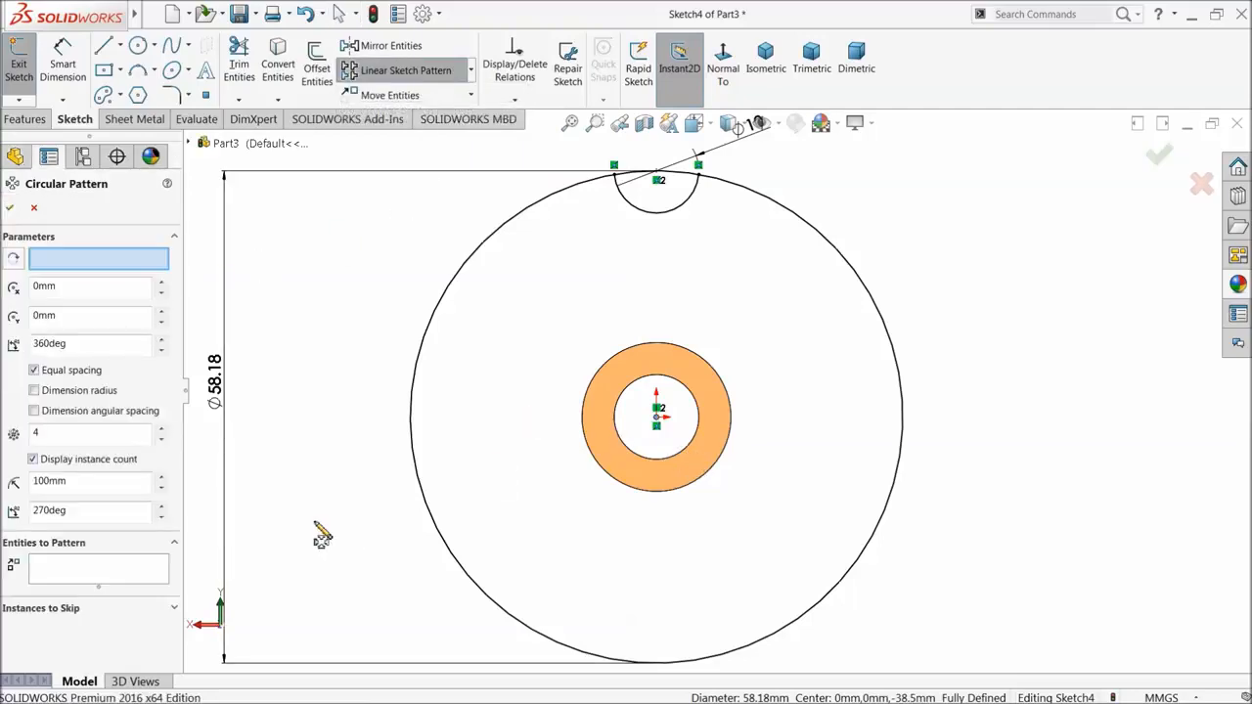
click(103, 572)
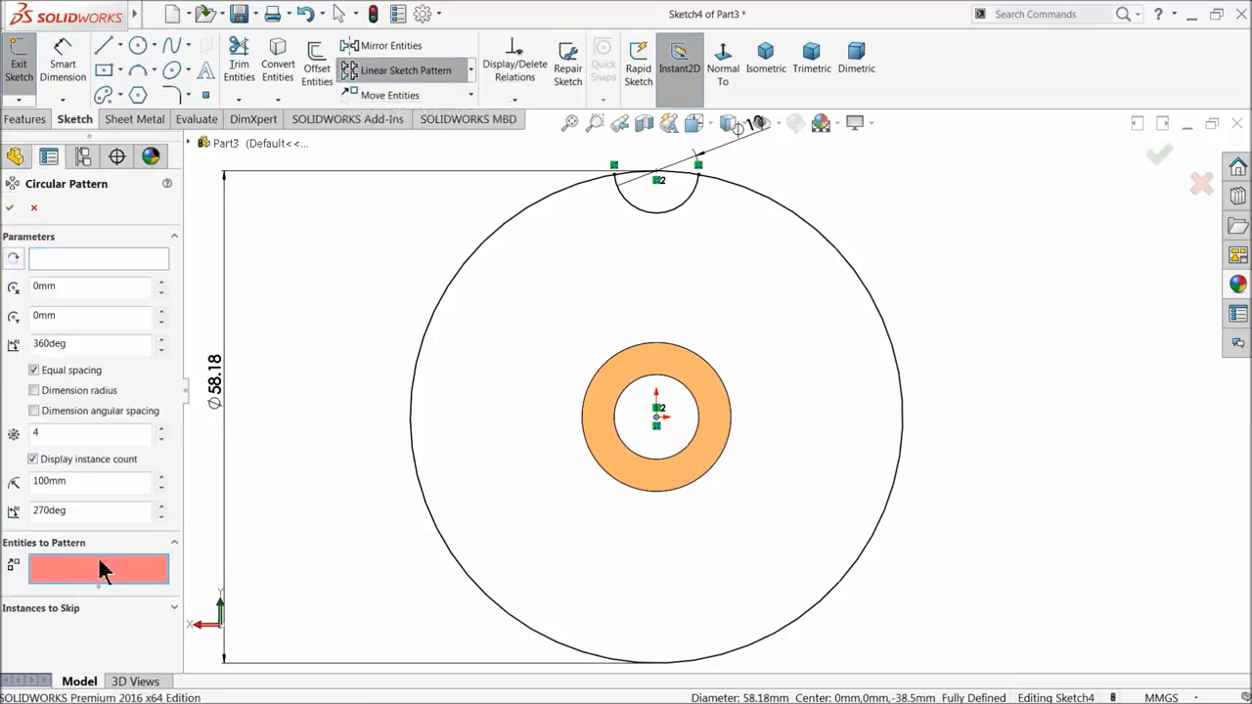
click(675, 209)
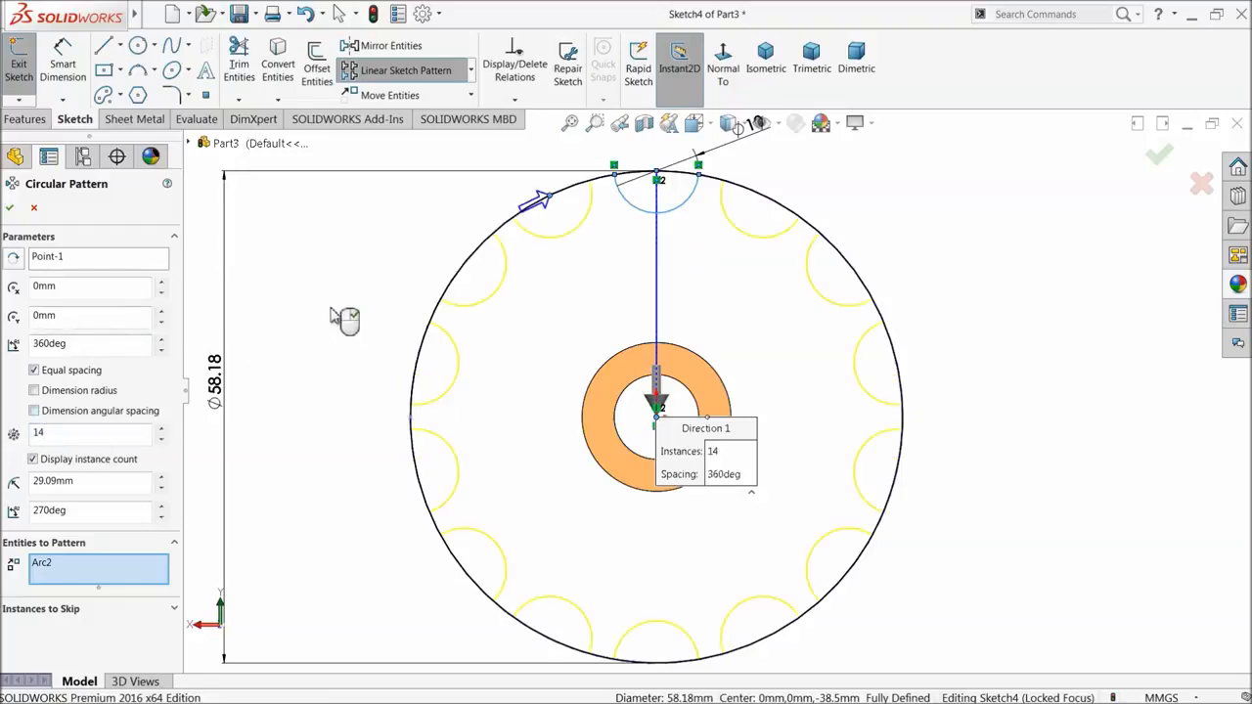
click(9, 213)
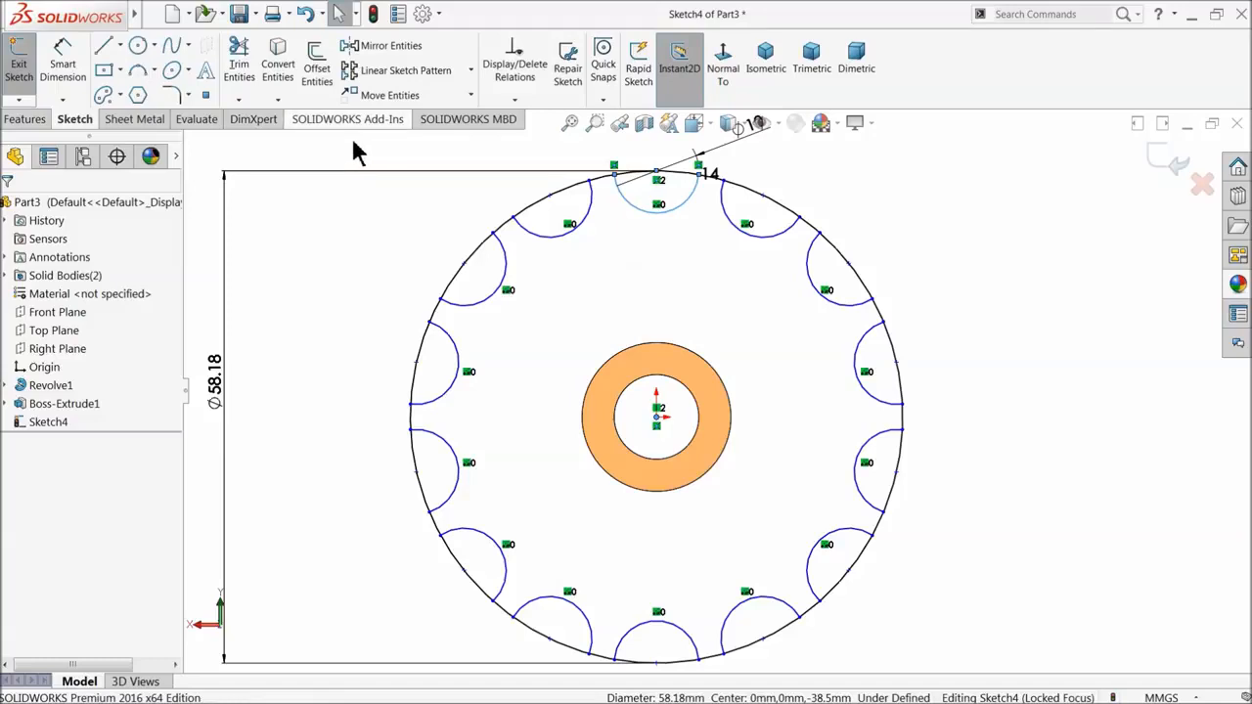
- Power trim the large circle's segments across all 14 arc openings to form a closed scalloped flange outline
click(237, 66)
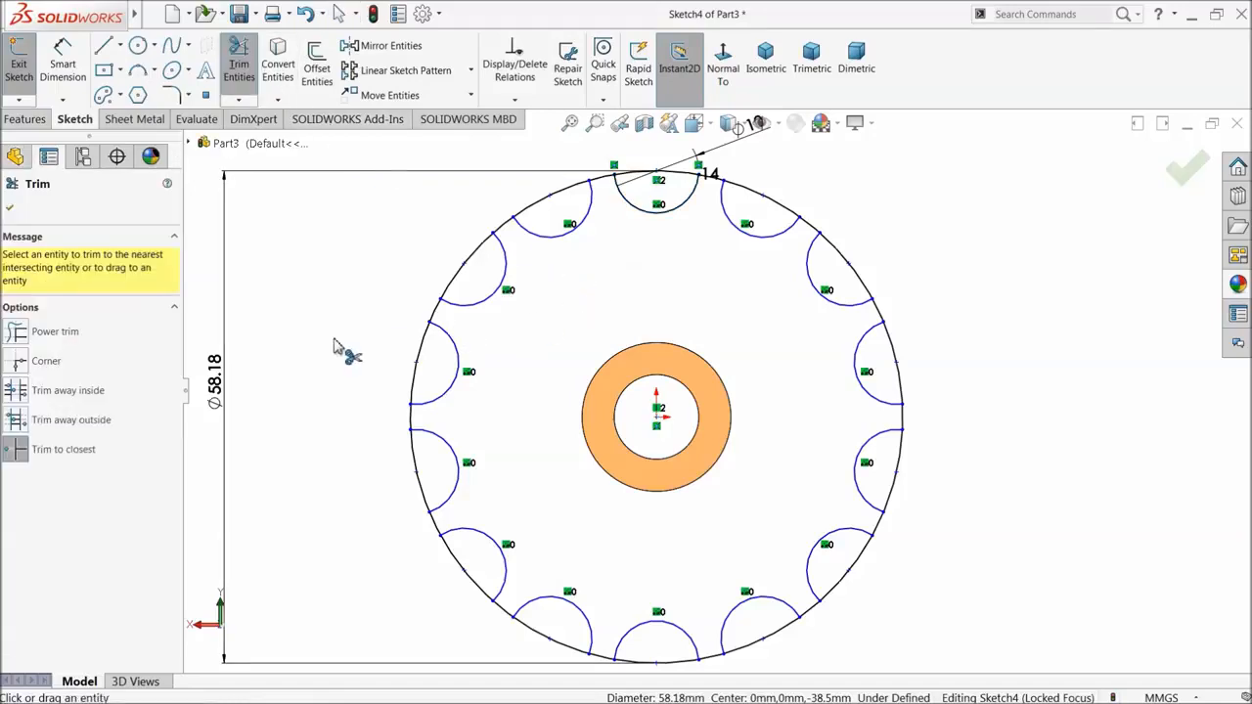
click(74, 333)
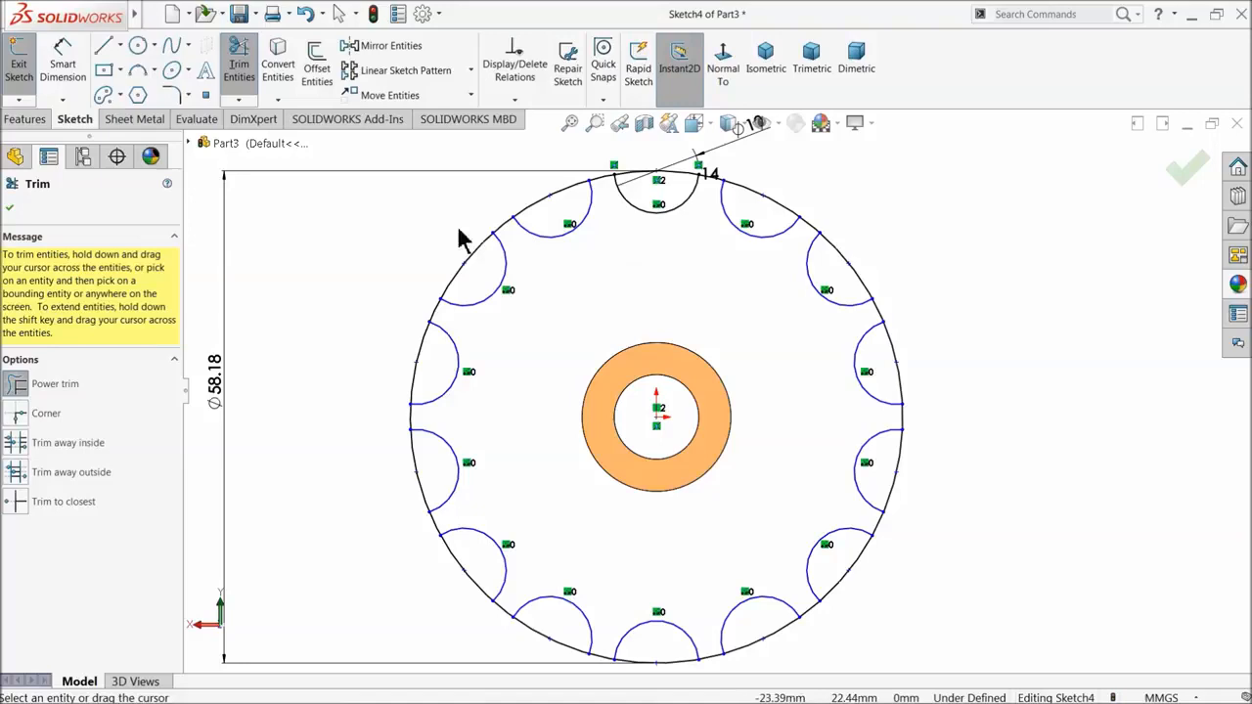
mouse_move(486, 262)
mouse_down()
mouse_move(483, 201)
mouse_move(549, 223)
mouse_up()
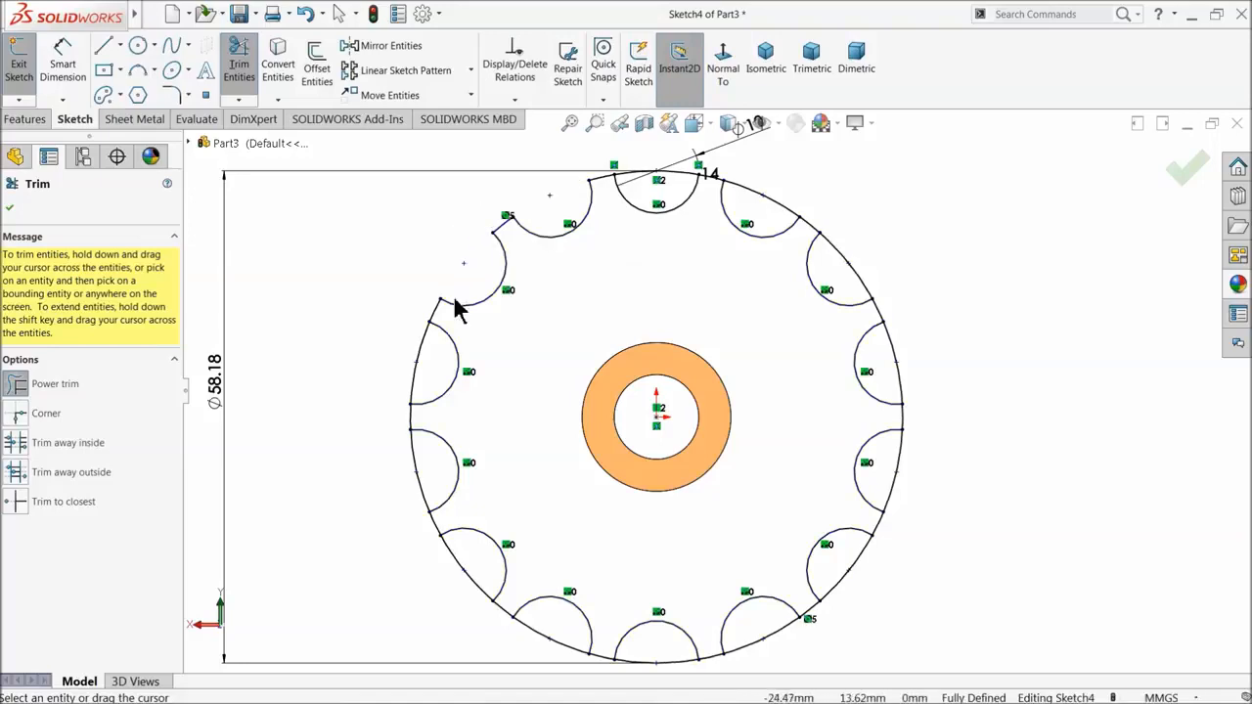
drag(402, 352, 437, 369)
drag(386, 486, 426, 486)
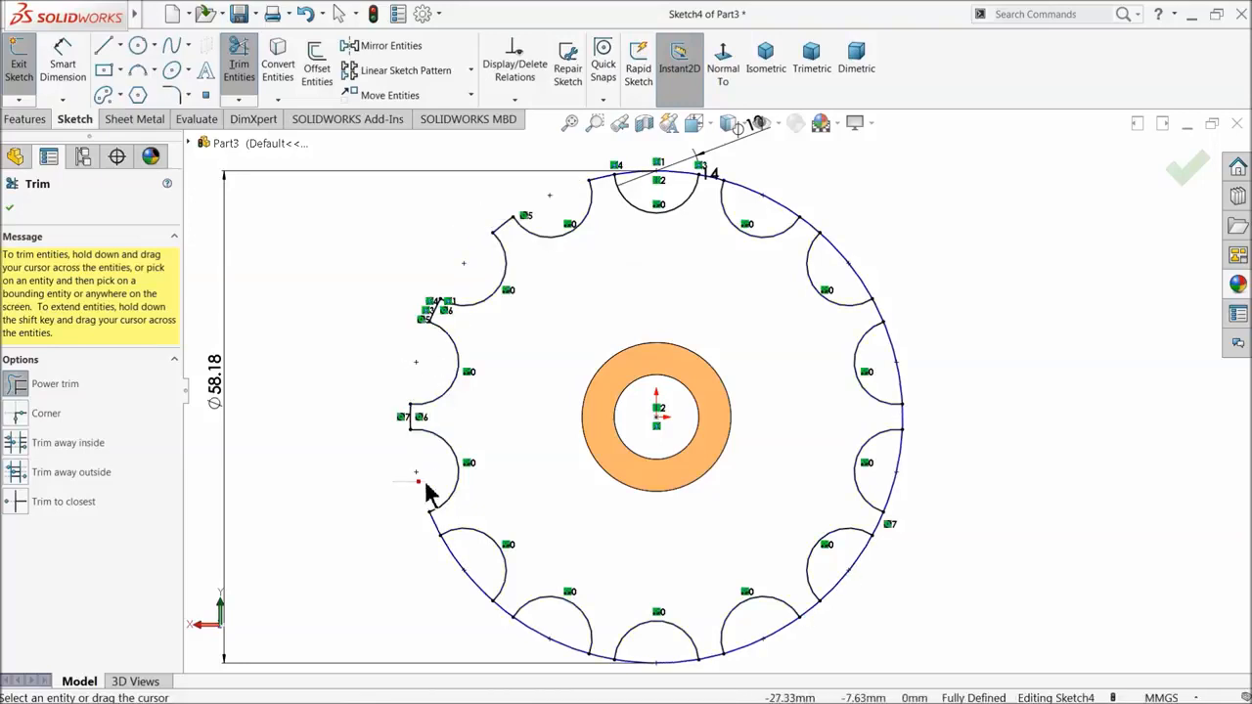
mouse_move(442, 585)
mouse_down()
mouse_move(463, 567)
mouse_move(542, 651)
mouse_move(773, 658)
mouse_move(772, 635)
mouse_up()
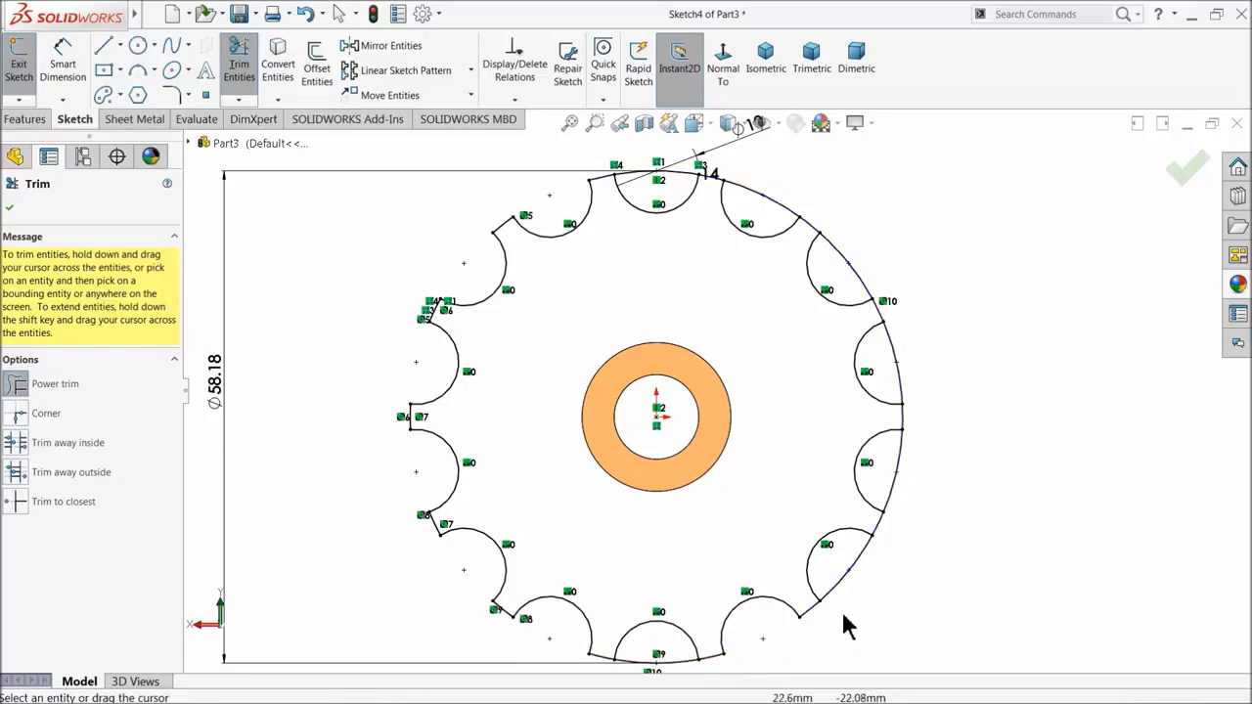
mouse_move(860, 575)
mouse_down()
mouse_move(930, 505)
mouse_move(898, 473)
mouse_up()
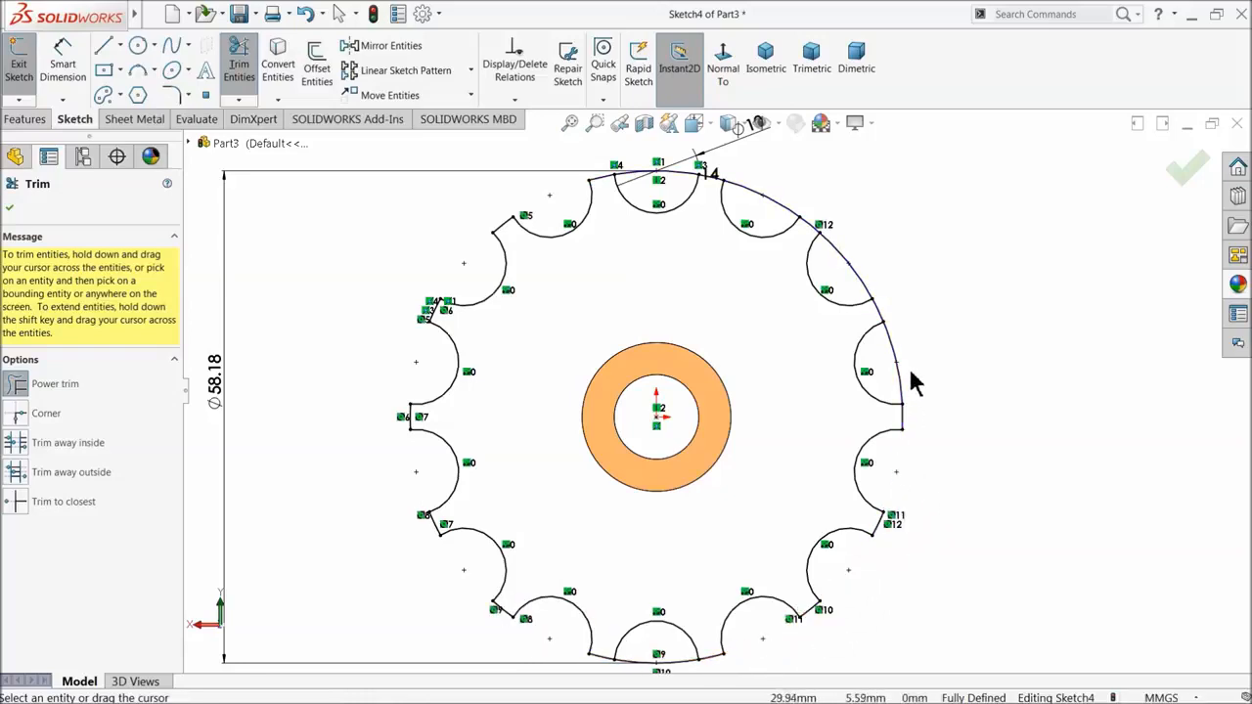
drag(912, 387, 895, 382)
mouse_move(875, 286)
mouse_down()
mouse_move(857, 284)
mouse_move(805, 210)
mouse_move(697, 174)
mouse_move(578, 196)
mouse_move(652, 168)
mouse_move(645, 193)
mouse_up()
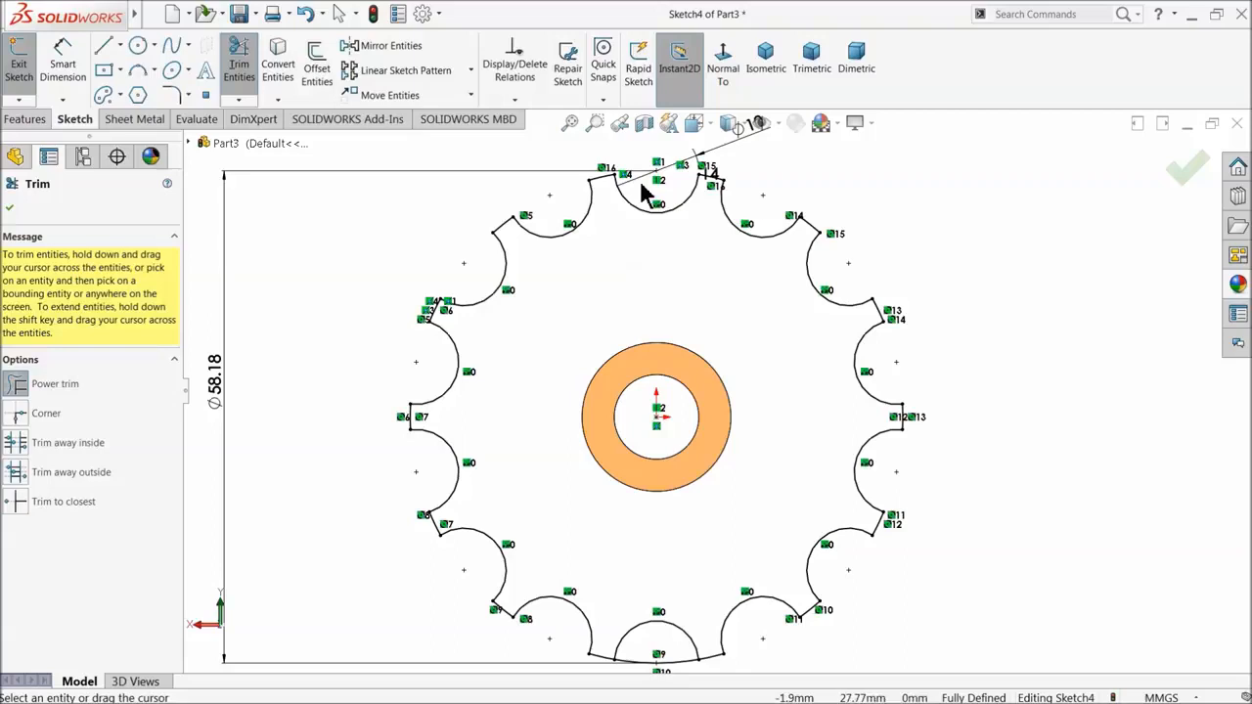
scroll(766, 279, up, 3)
scroll(716, 526, down, 3)
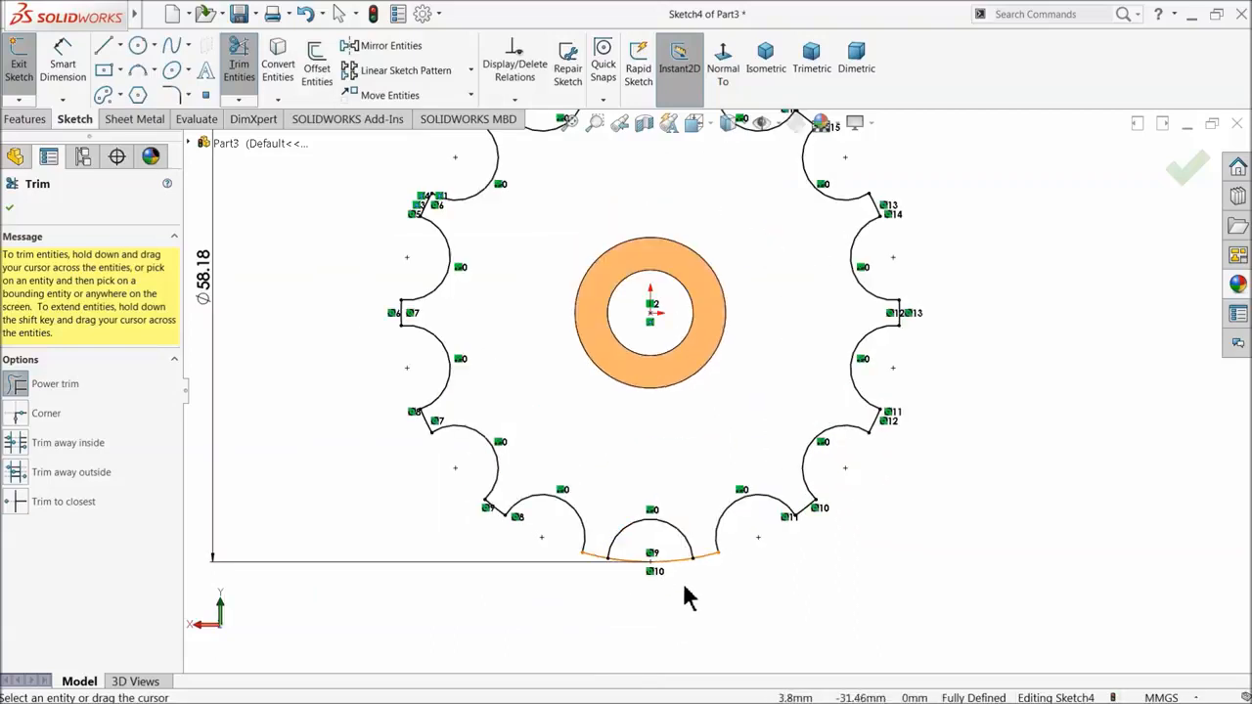
drag(688, 599, 671, 553)
scroll(713, 494, up, 3)
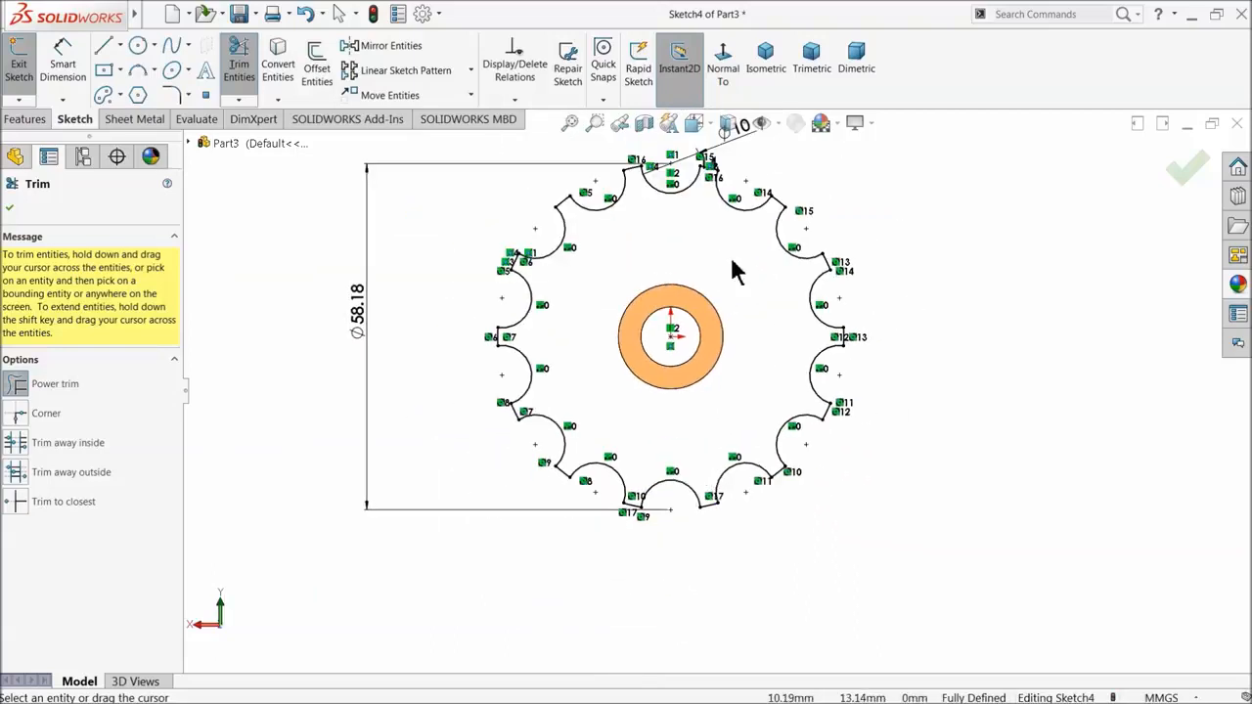
click(9, 208)
click(22, 118)
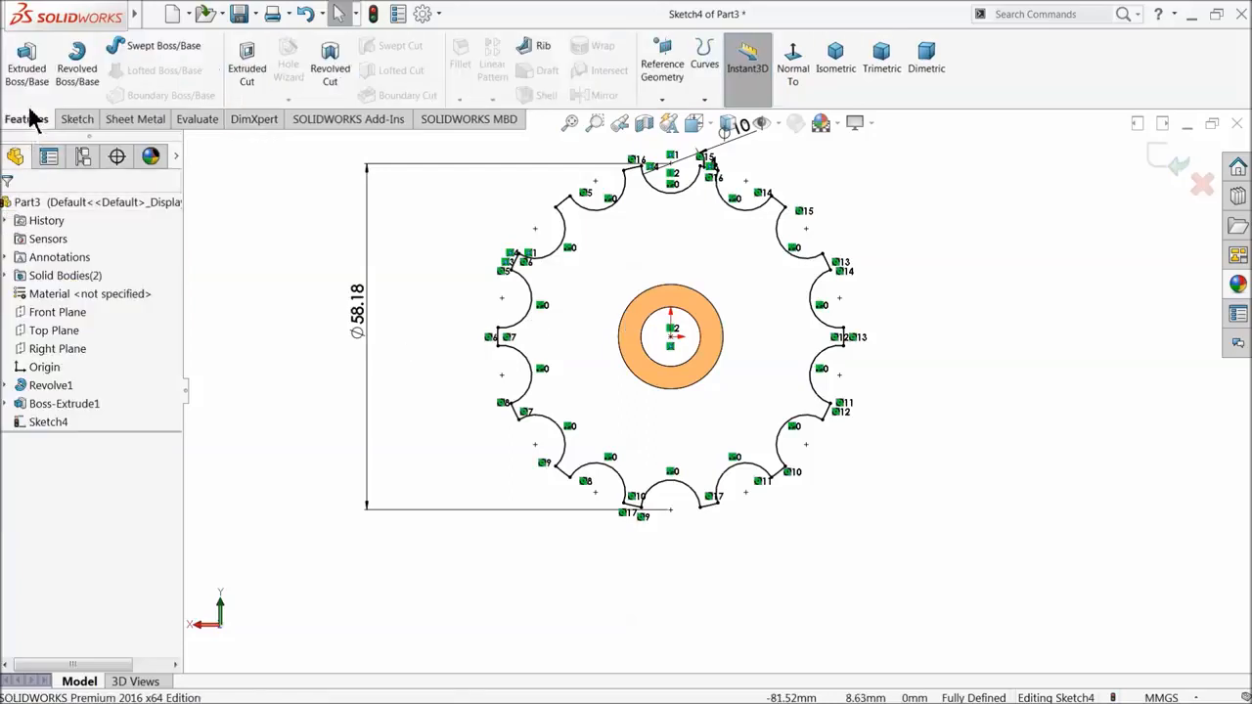
click(30, 70)
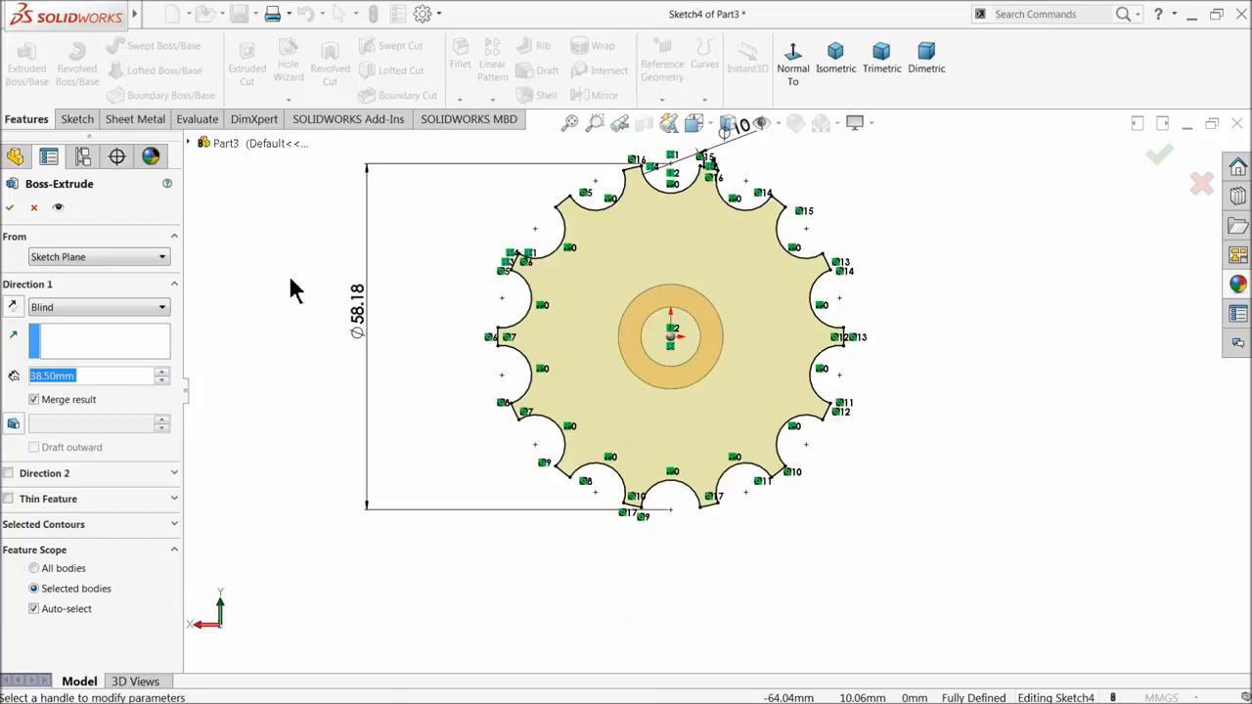
text(4)
key(Return)
middle_drag(330, 313, 400, 381)
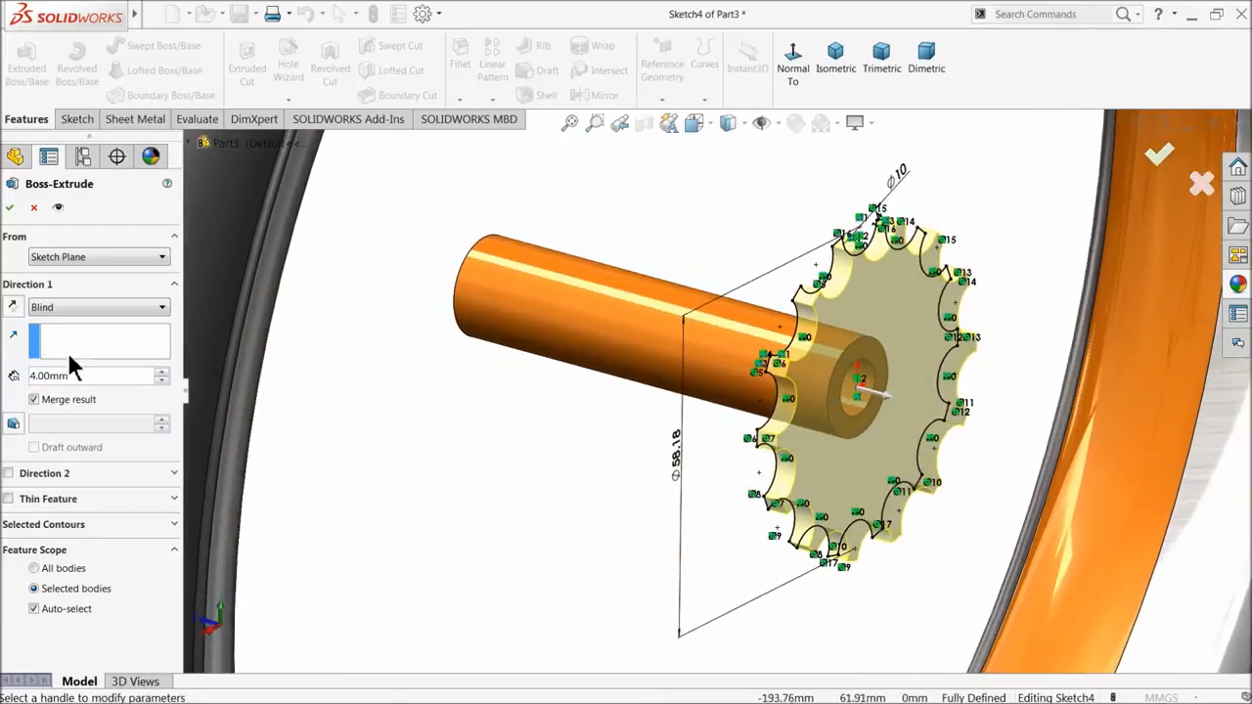
middle_drag(241, 394, 367, 450)
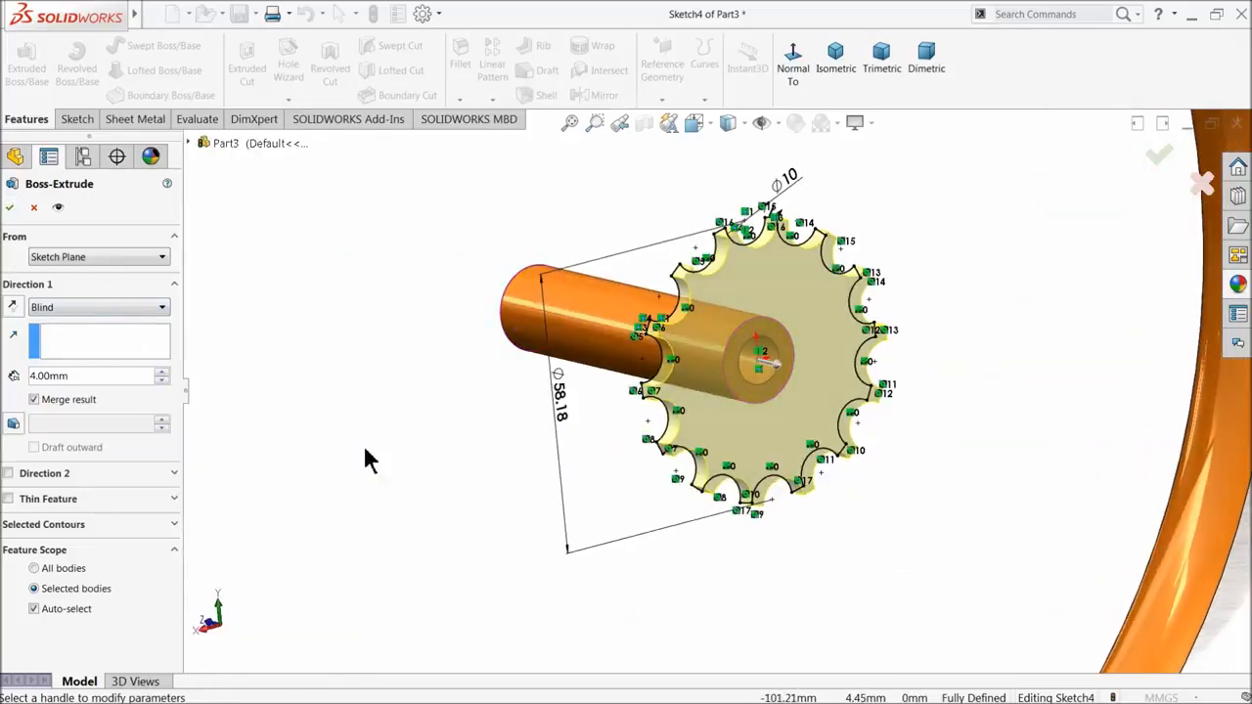
click(35, 210)
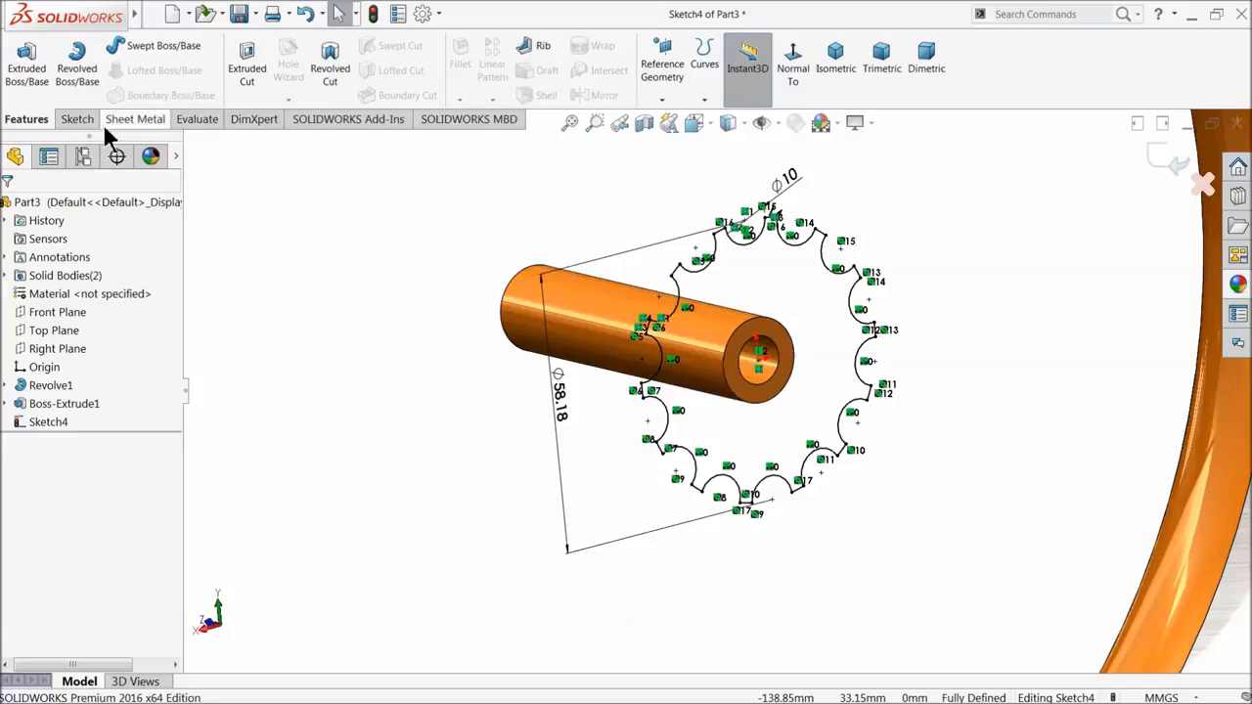
- Sketch a circle centred on the origin with a 5 mm radius, matching the hub tube's bore
click(78, 120)
click(723, 54)
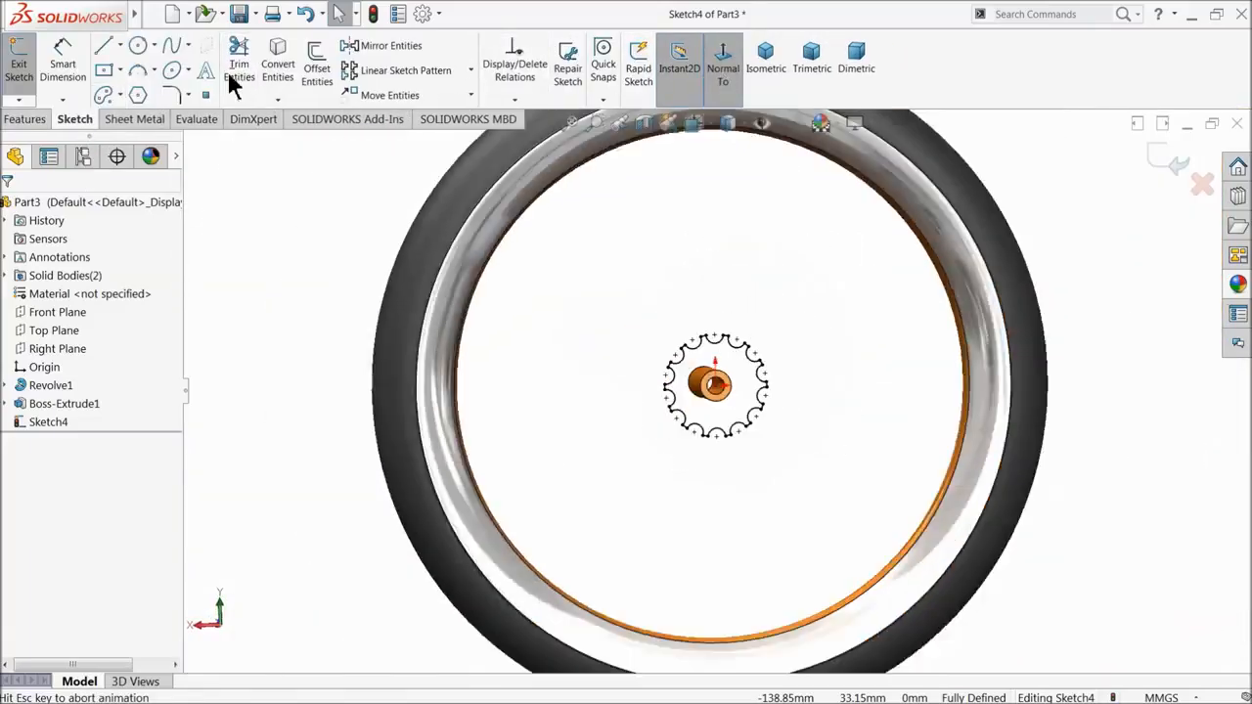
click(138, 45)
scroll(729, 422, down, 10)
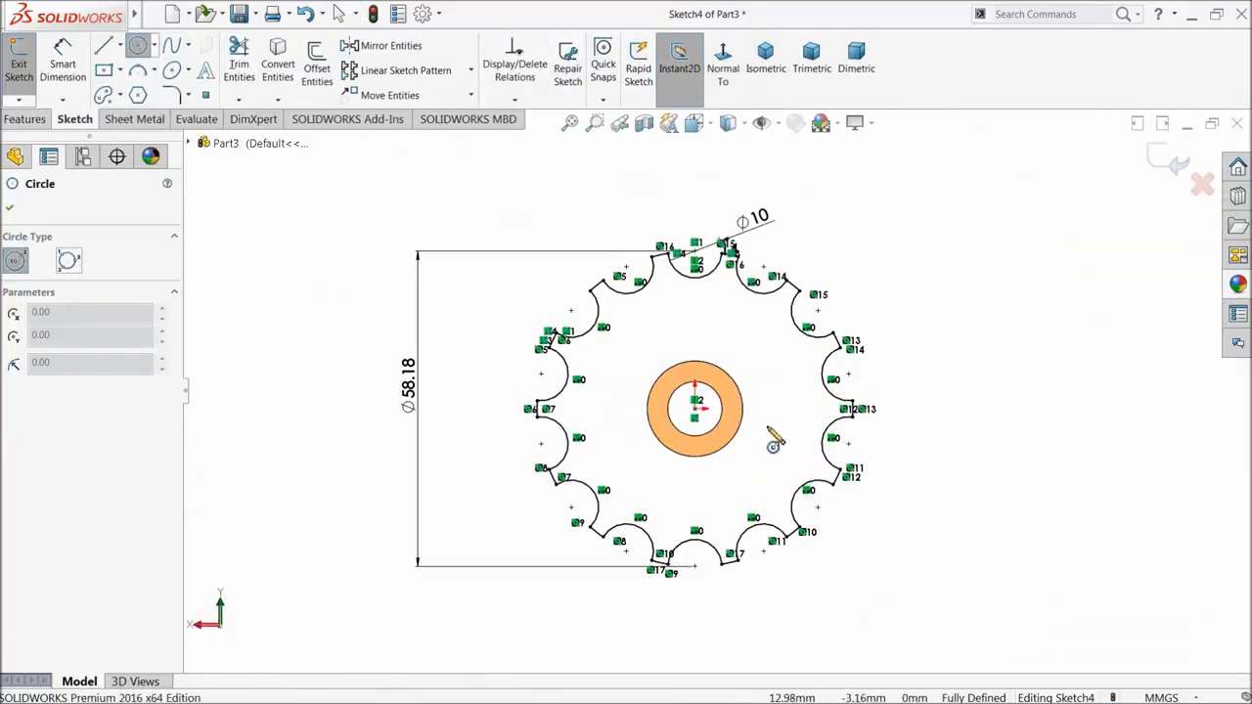
click(654, 395)
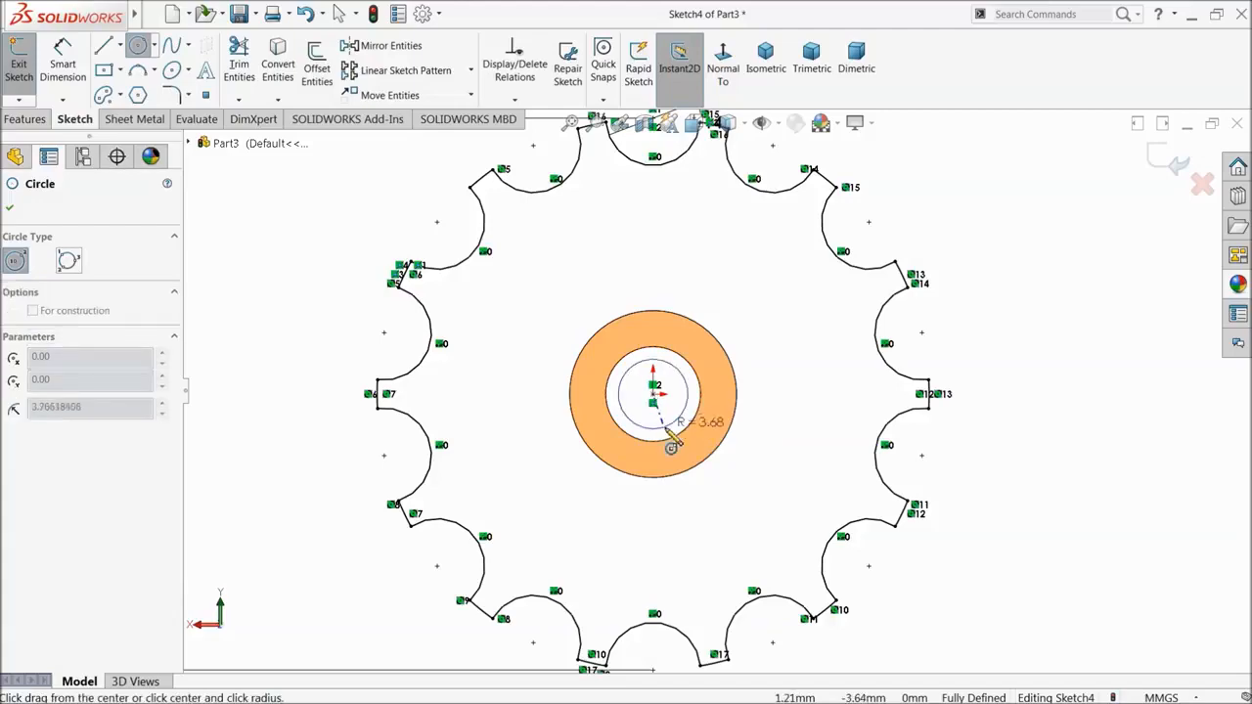
click(668, 443)
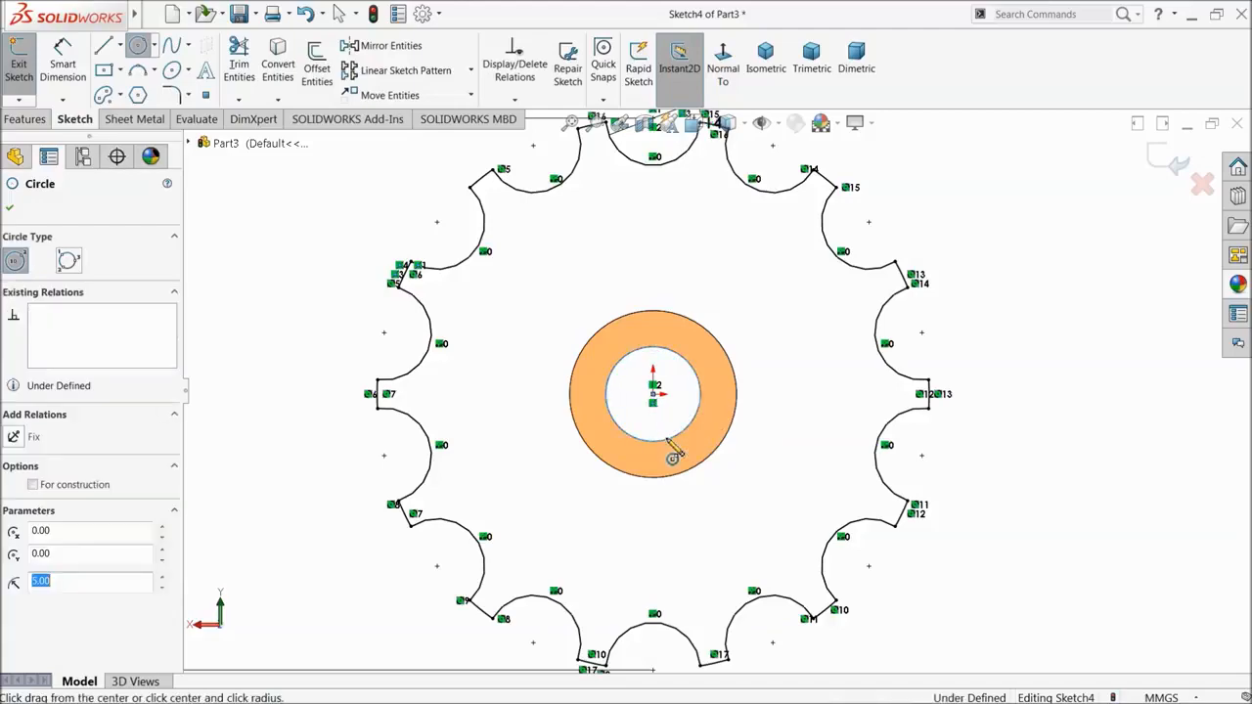
- Extrude the scalloped flange profile with its centre hole as a 4 mm blind boss
click(25, 118)
click(30, 66)
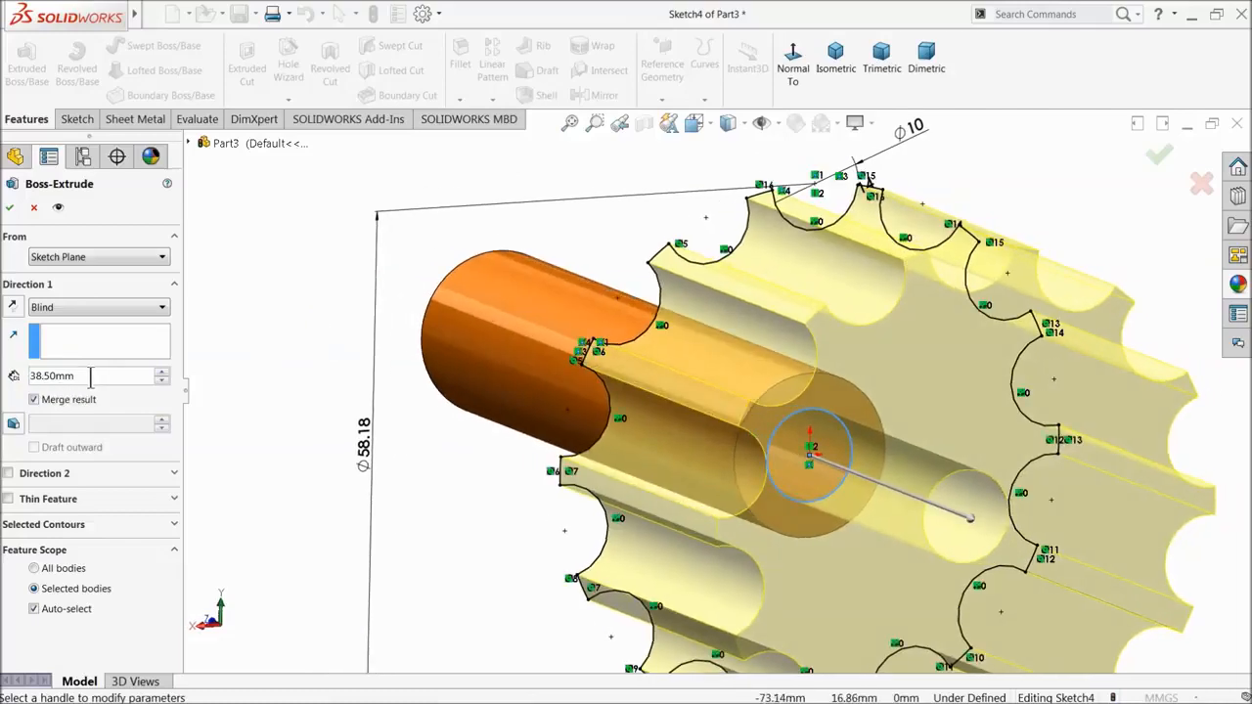
double_click(90, 375)
text(4)
key(Return)
click(8, 207)
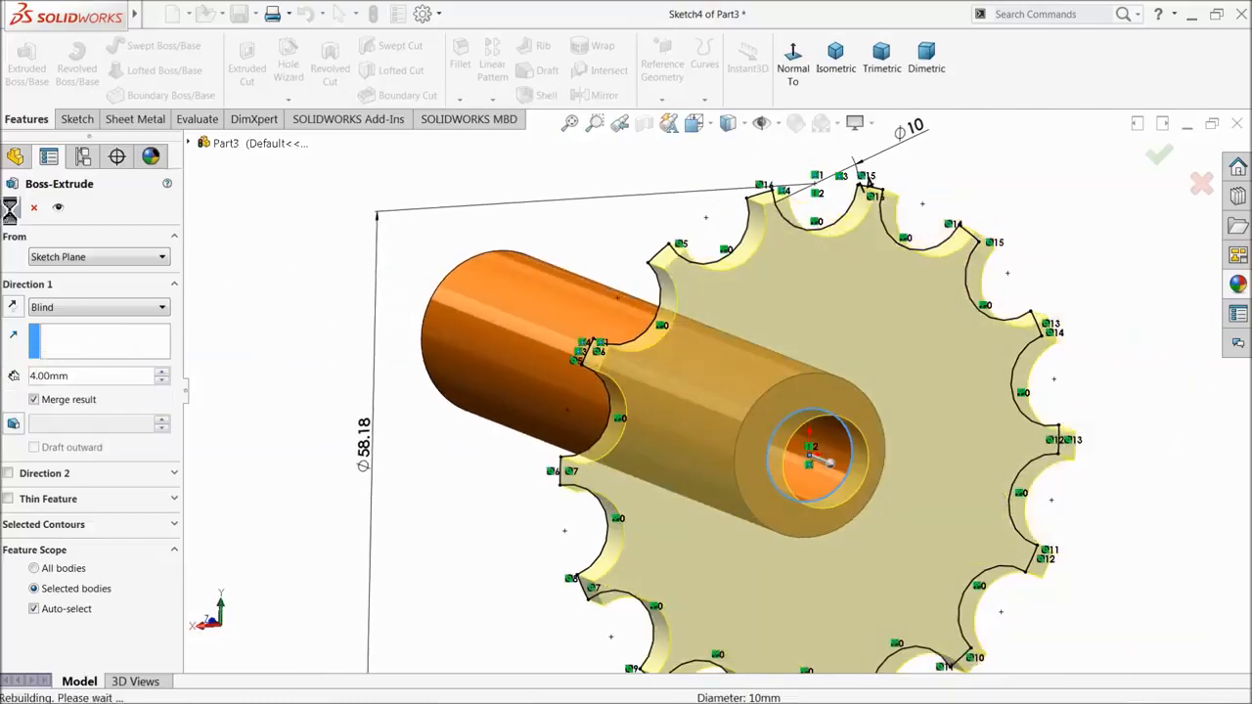
scroll(409, 333, up, 2)
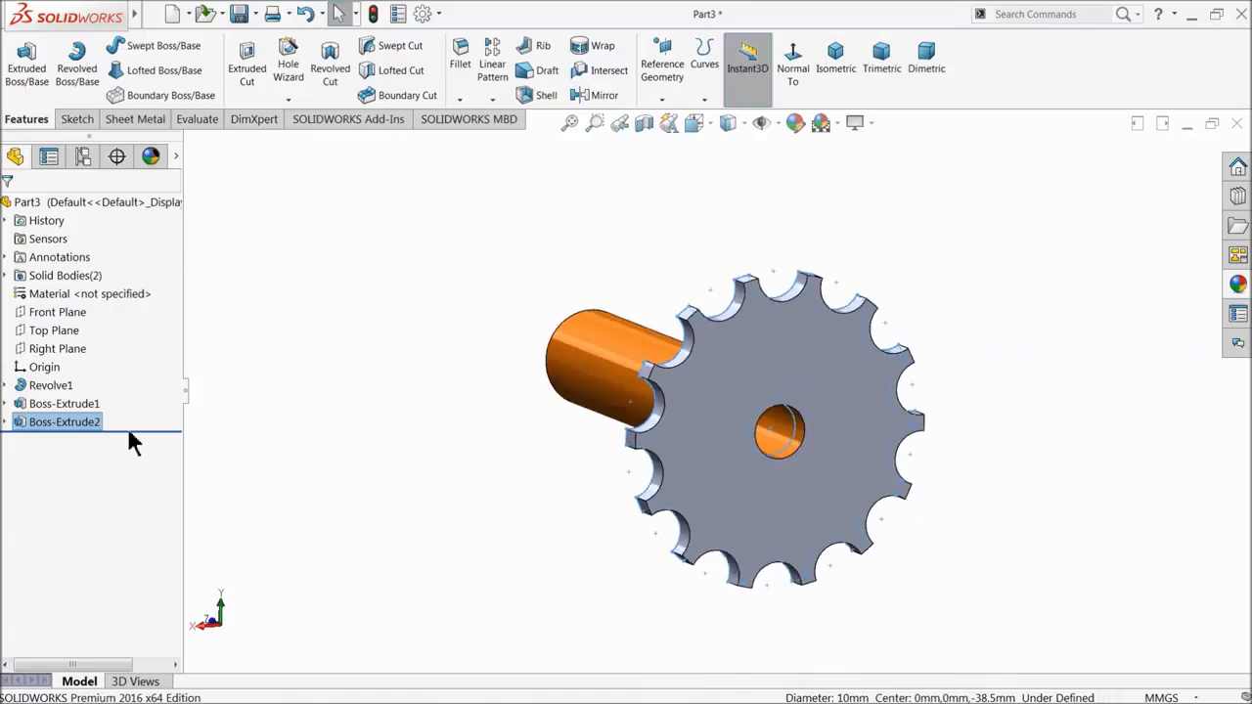
- Apply the brushed chromium appearance to the scalloped flange
click(1238, 284)
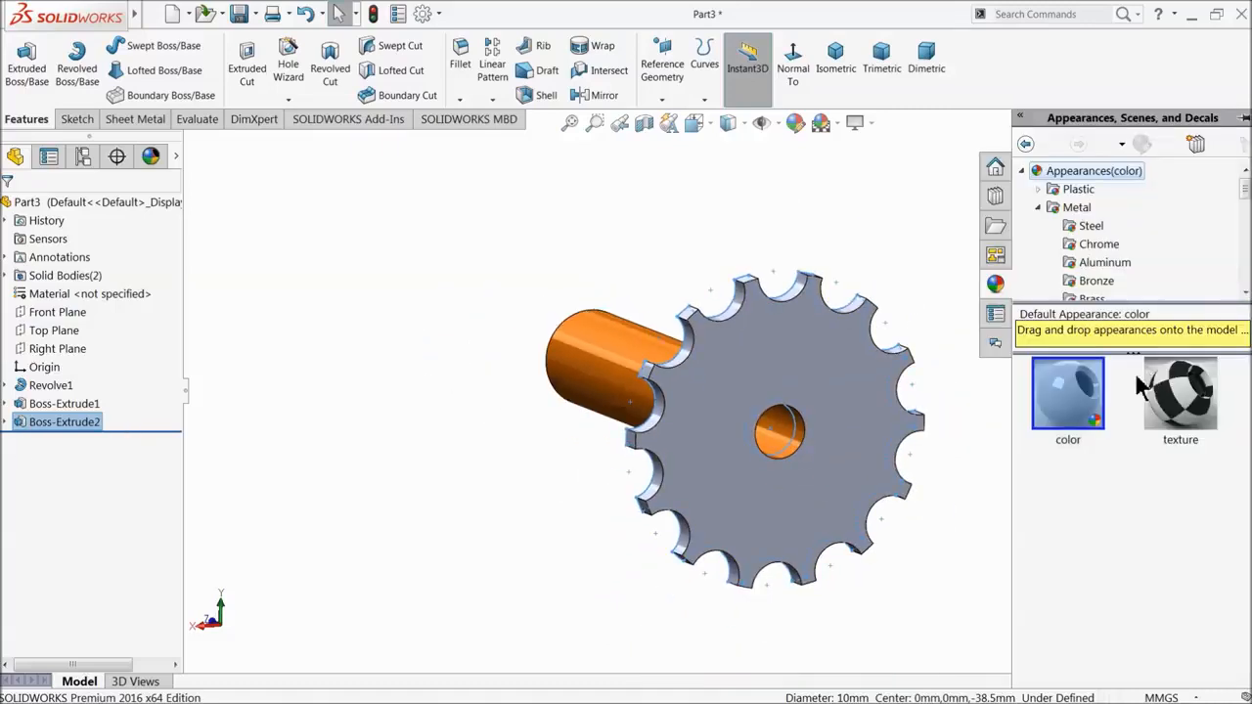
click(1099, 245)
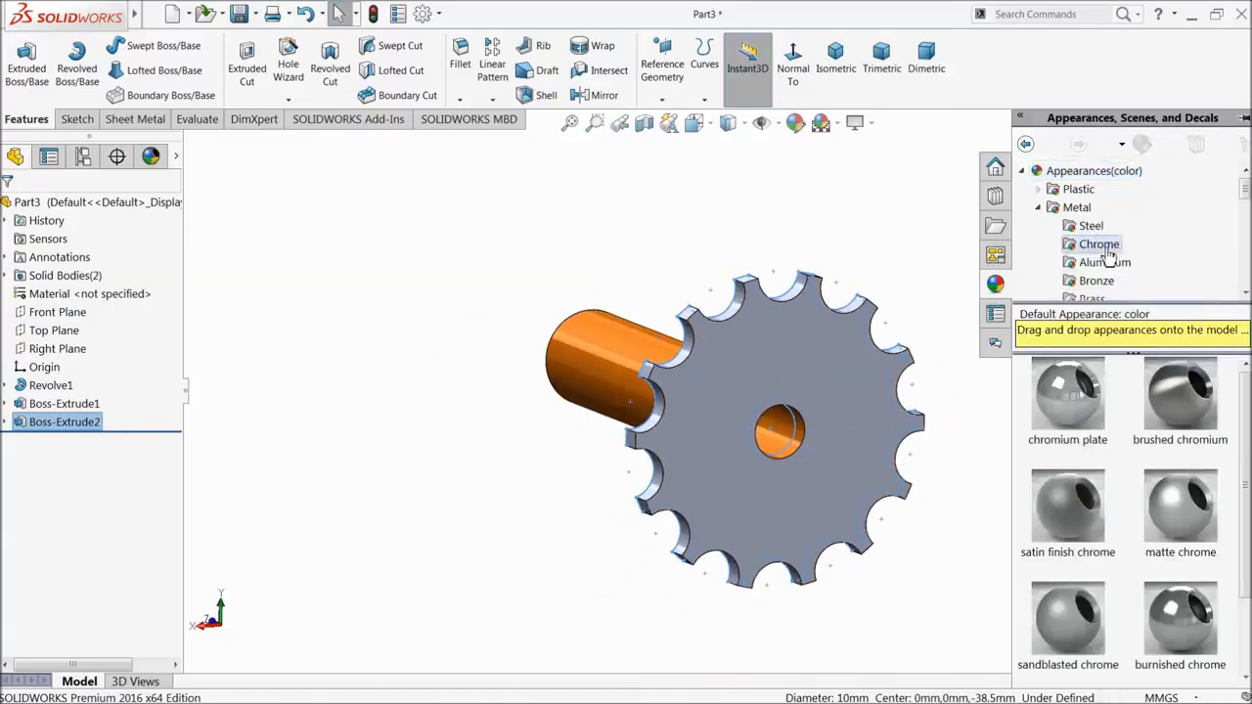
double_click(1181, 418)
- Start a sketch on the flange's tube-side face and draw a circle about 22 mm in diameter centred on the origin
mouse_move(812, 452)
middle_down()
mouse_move(945, 534)
mouse_move(950, 595)
middle_up()
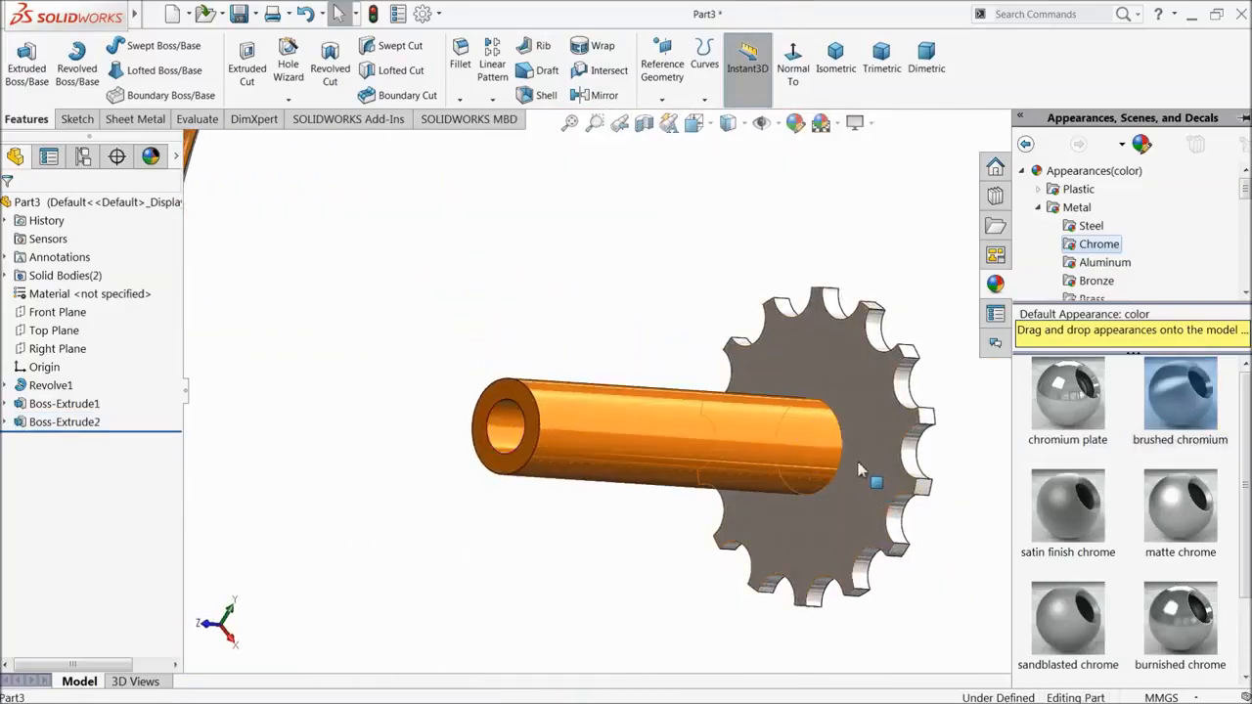
middle_drag(861, 475, 890, 540)
scroll(888, 533, down, 4)
click(802, 352)
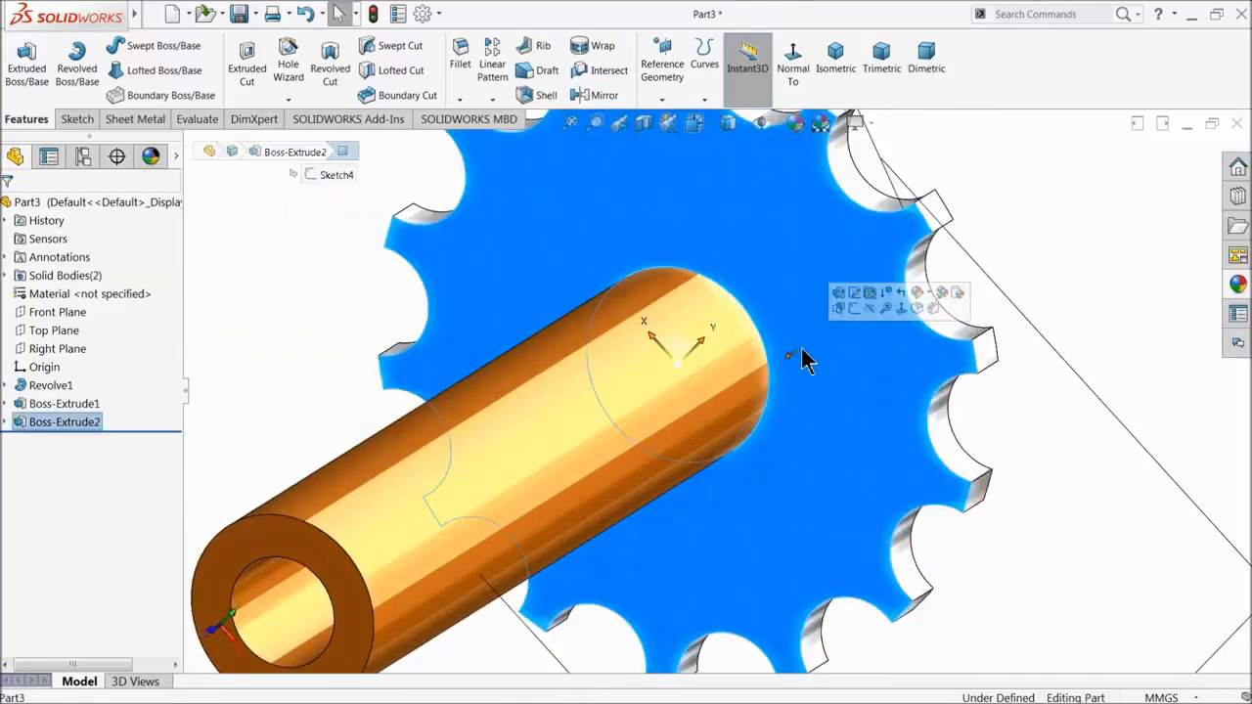
click(855, 309)
click(138, 45)
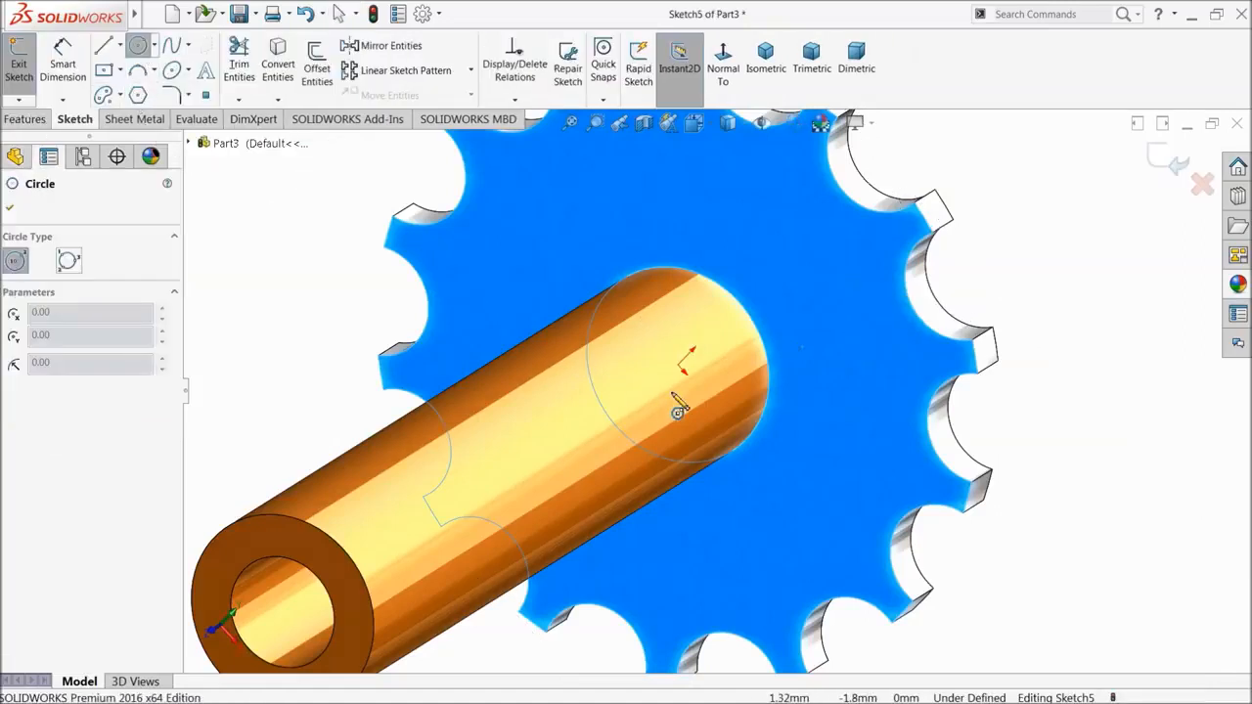
click(680, 368)
click(675, 242)
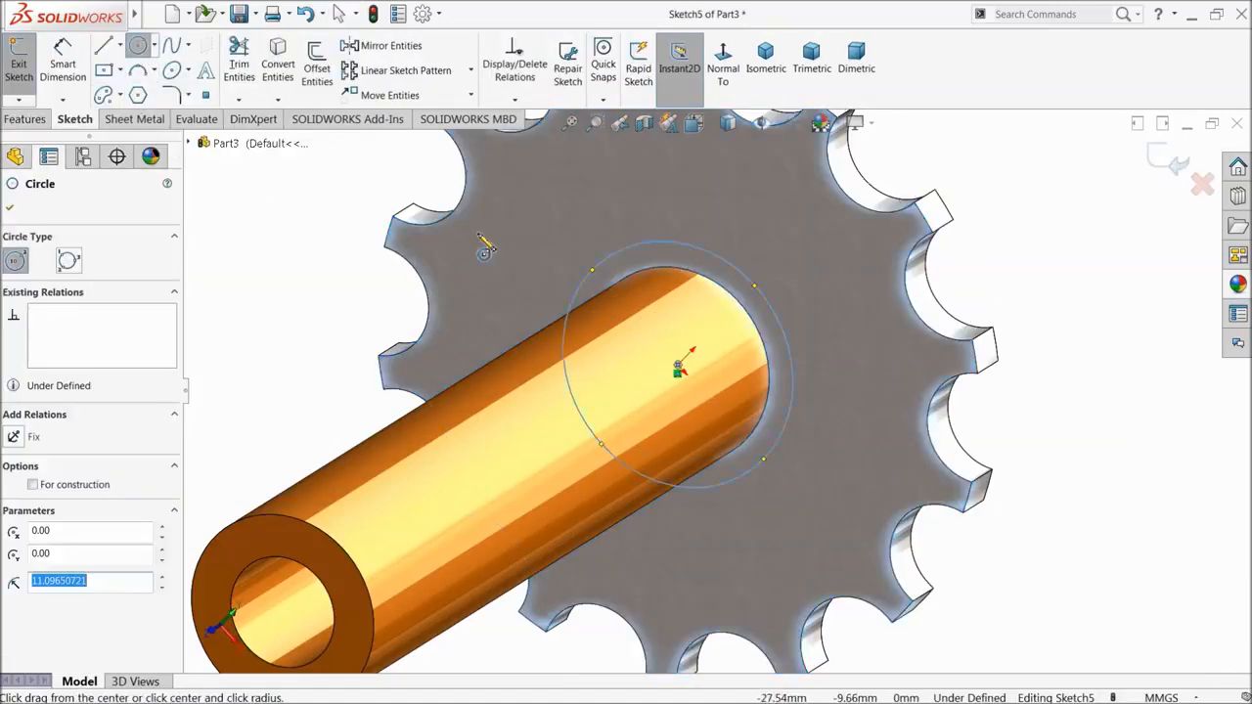
- Dimension the circle around the tube to a diameter of 23 mm
click(65, 63)
click(698, 245)
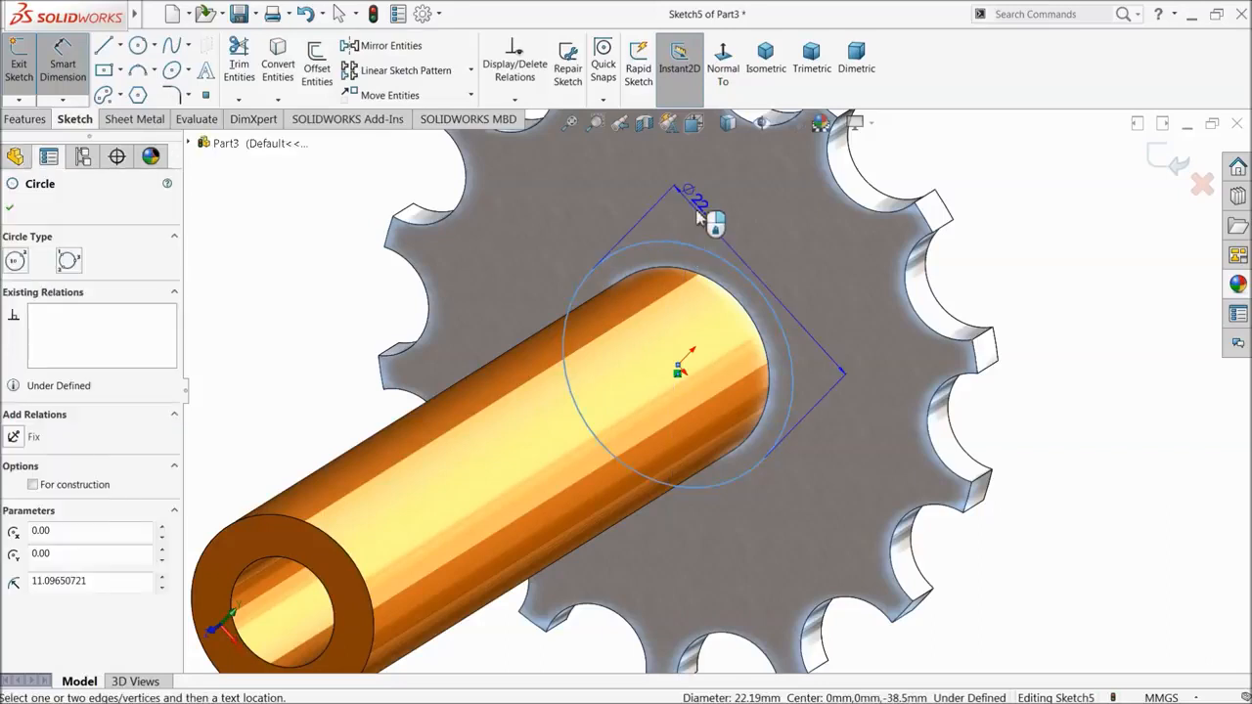
click(698, 216)
text(23)
key(Return)
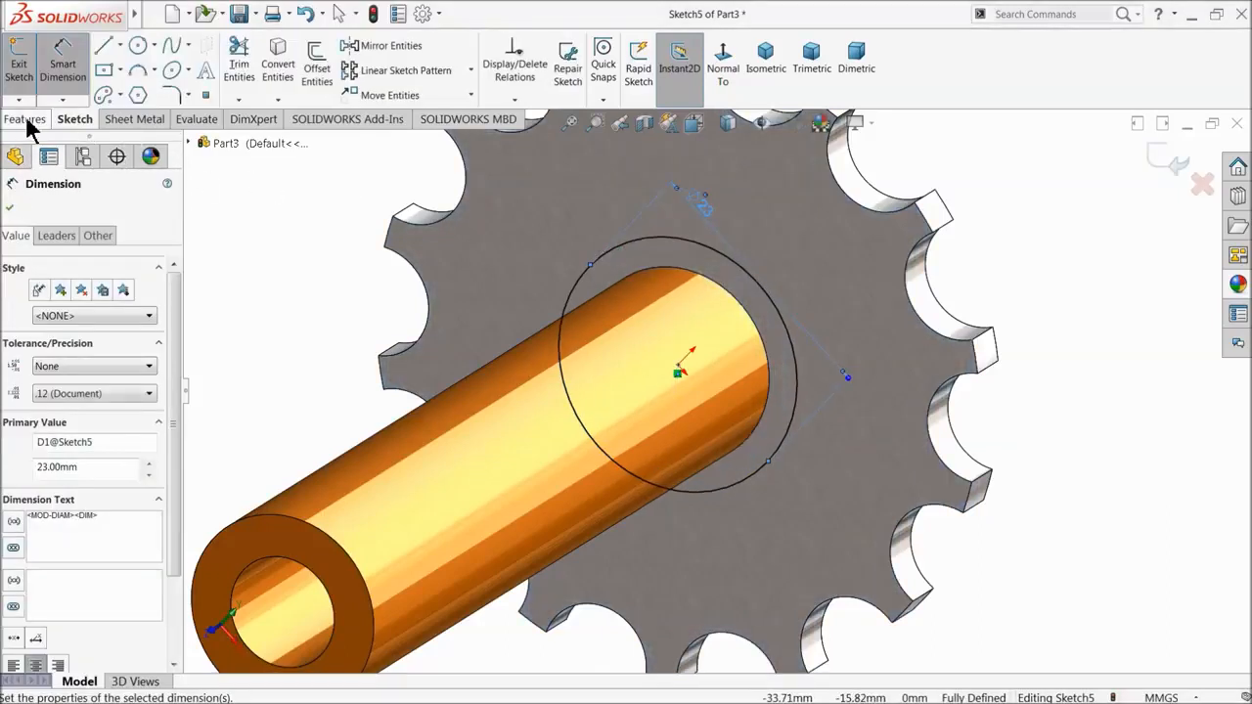
click(27, 120)
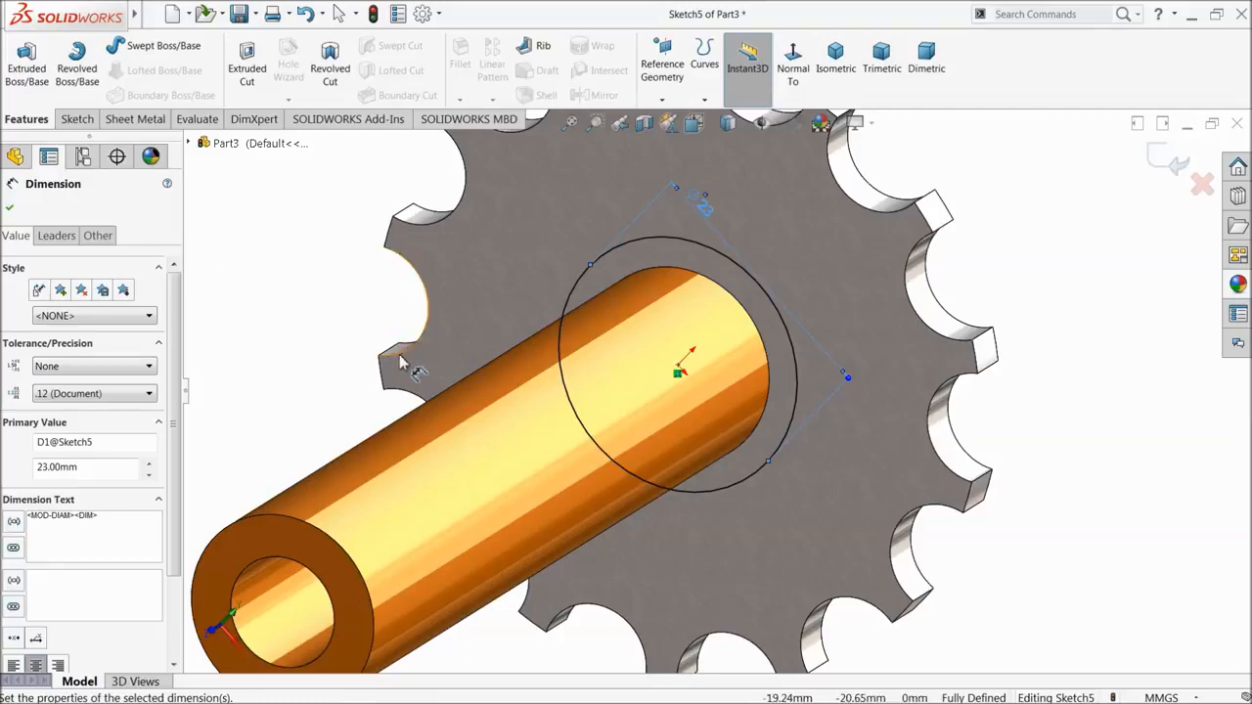
click(10, 207)
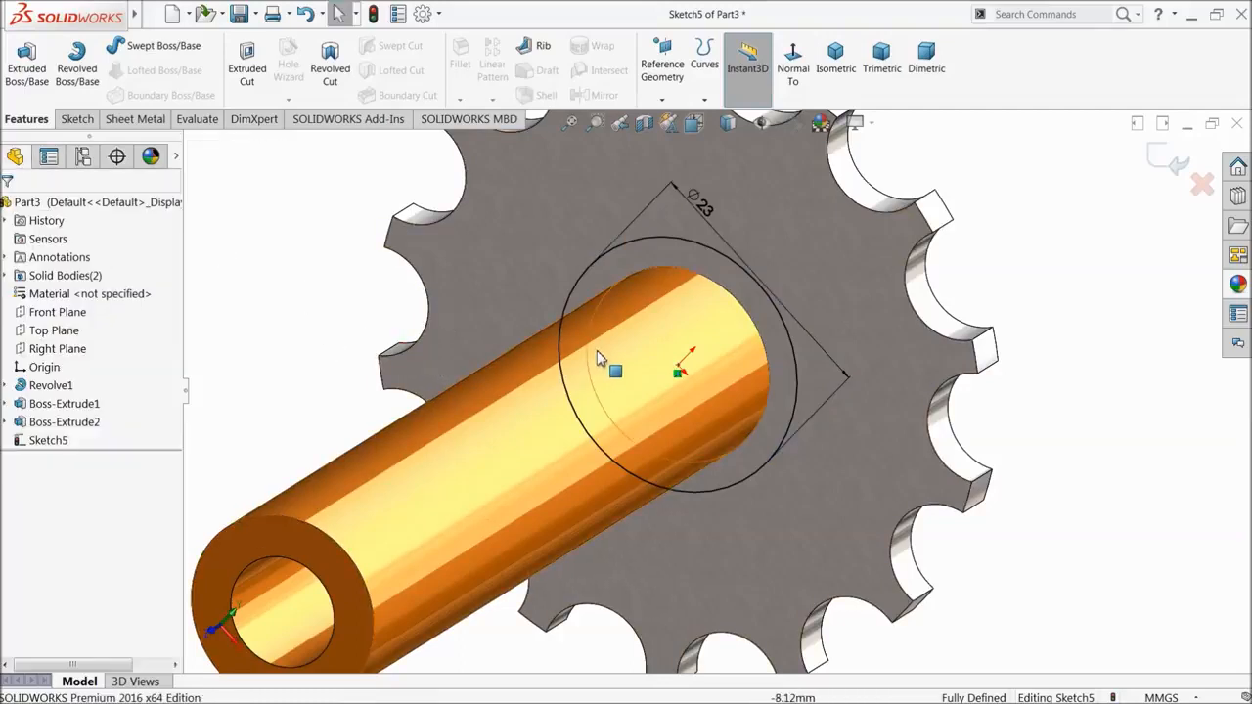
- Convert the circular edge of the hub tube's bore into the collar sketch
key(f)
scroll(566, 515, down, 2)
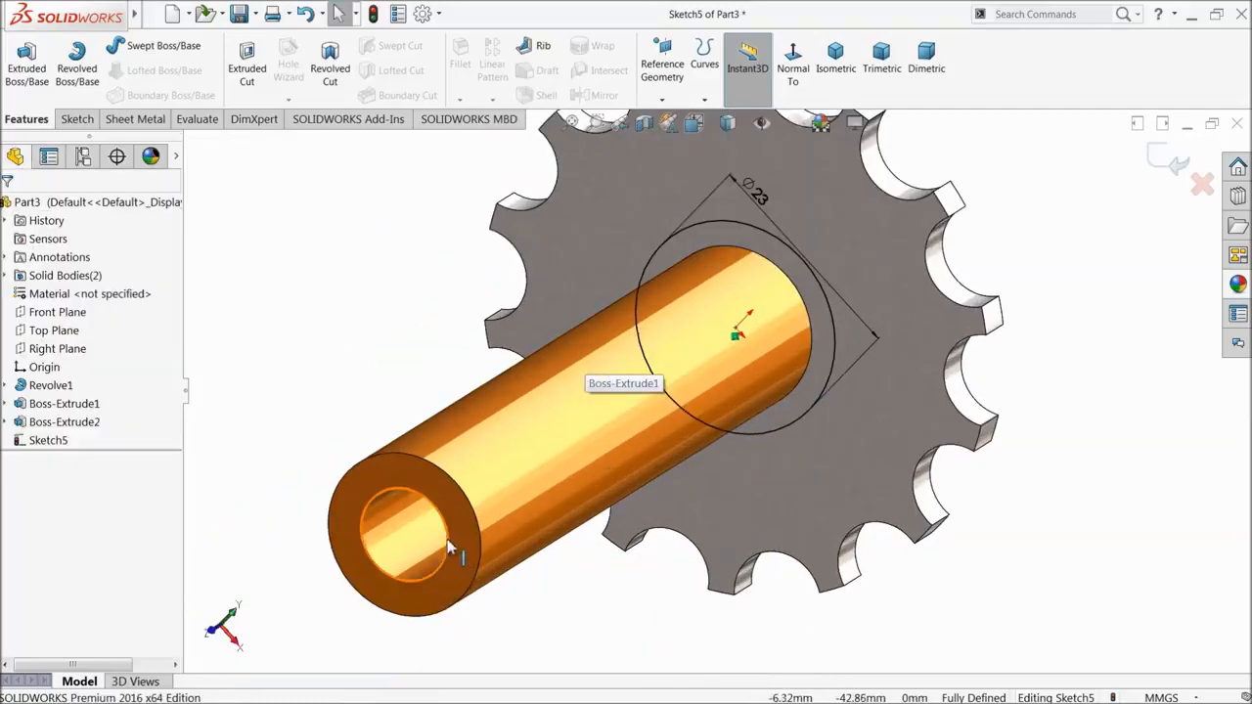
click(88, 120)
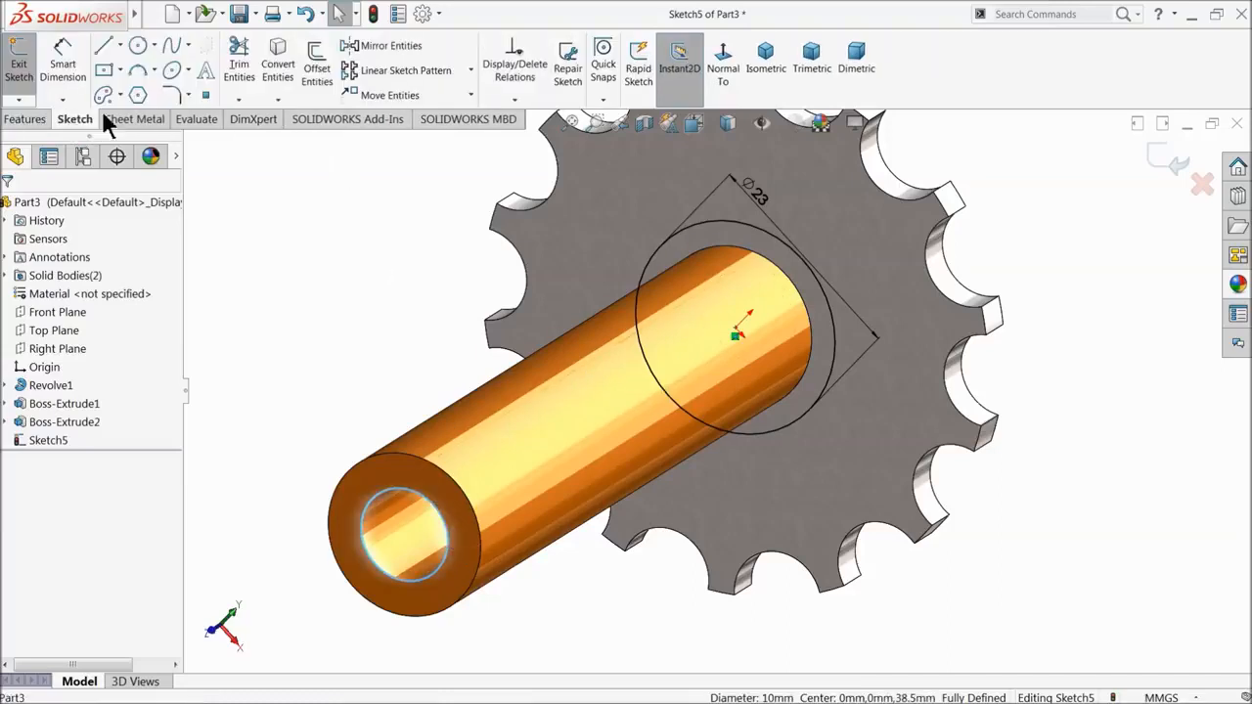
click(278, 66)
- Extrude the 23 mm ring profile 4 mm along the tube as a merged collar
click(25, 118)
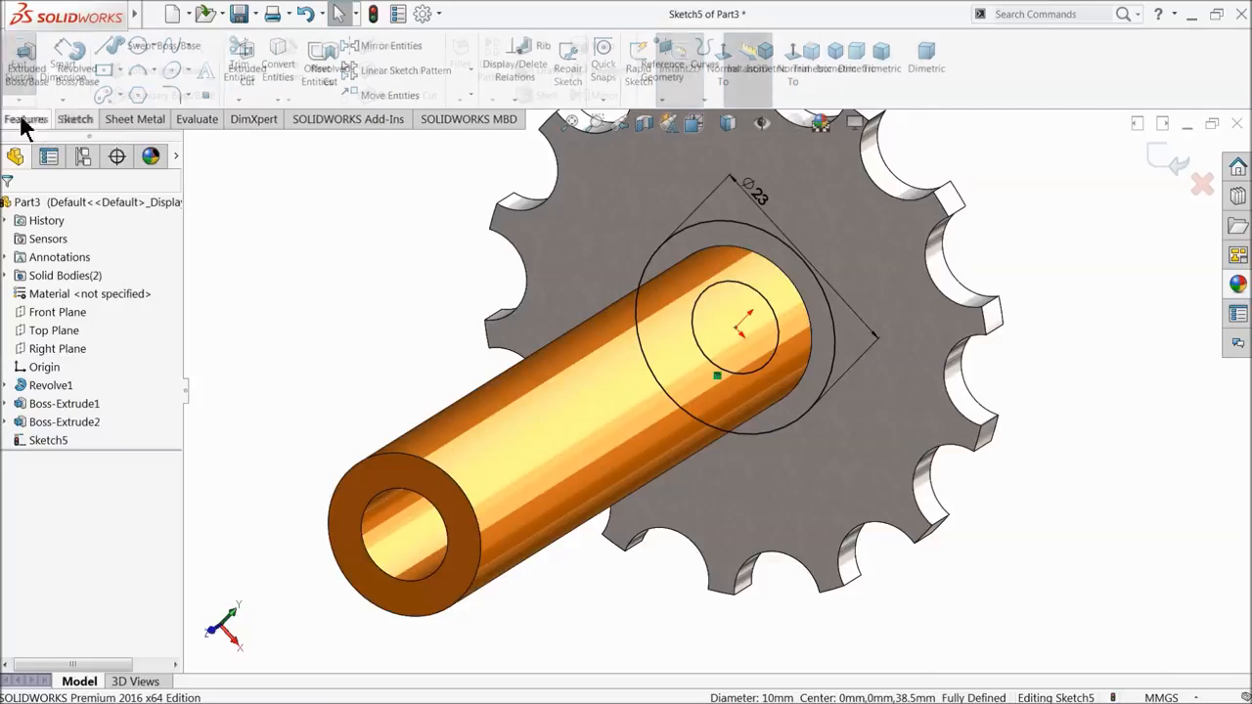
click(29, 73)
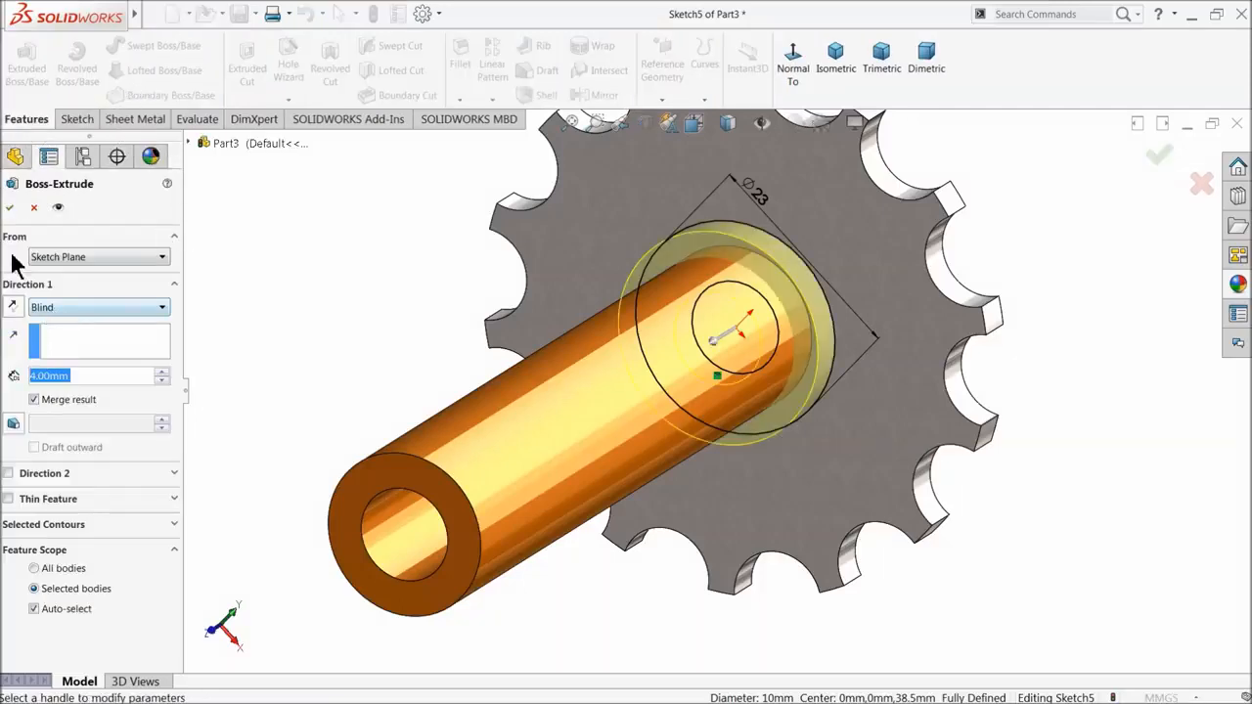
click(10, 207)
scroll(734, 377, down, 2)
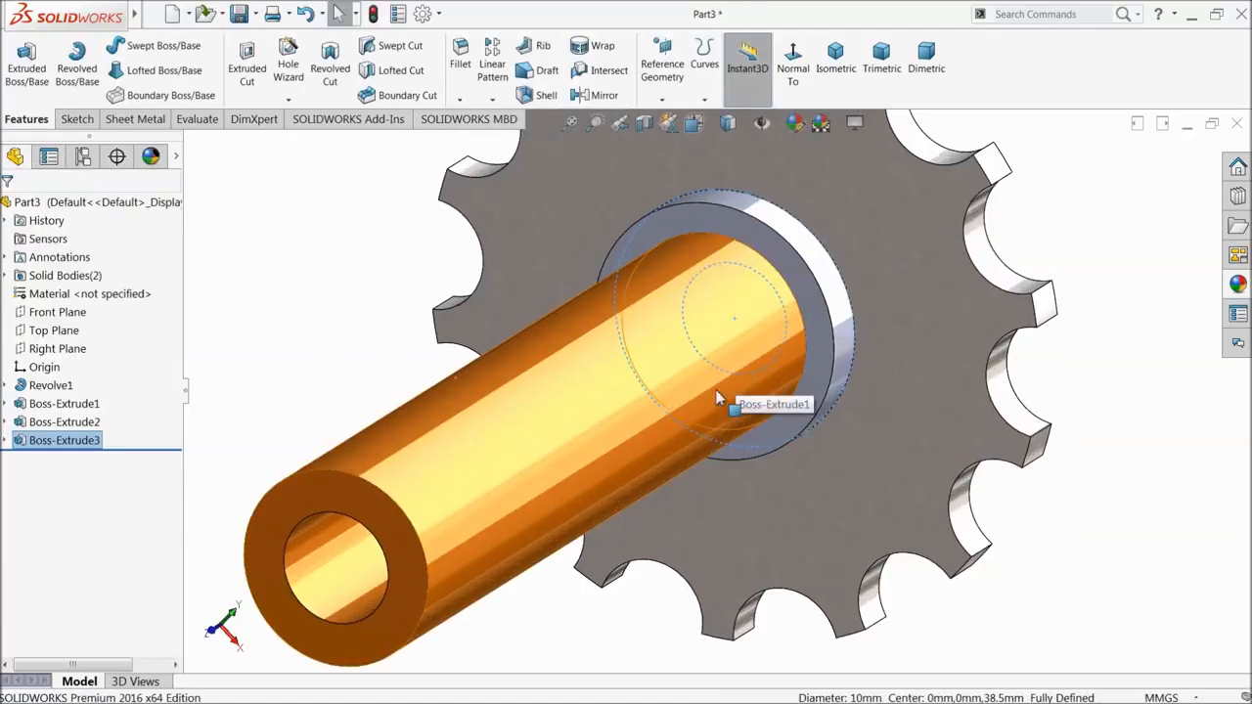
- Sketch a circle centred on the origin on the 23 mm collar's end face and set its diameter to 20 mm
click(779, 254)
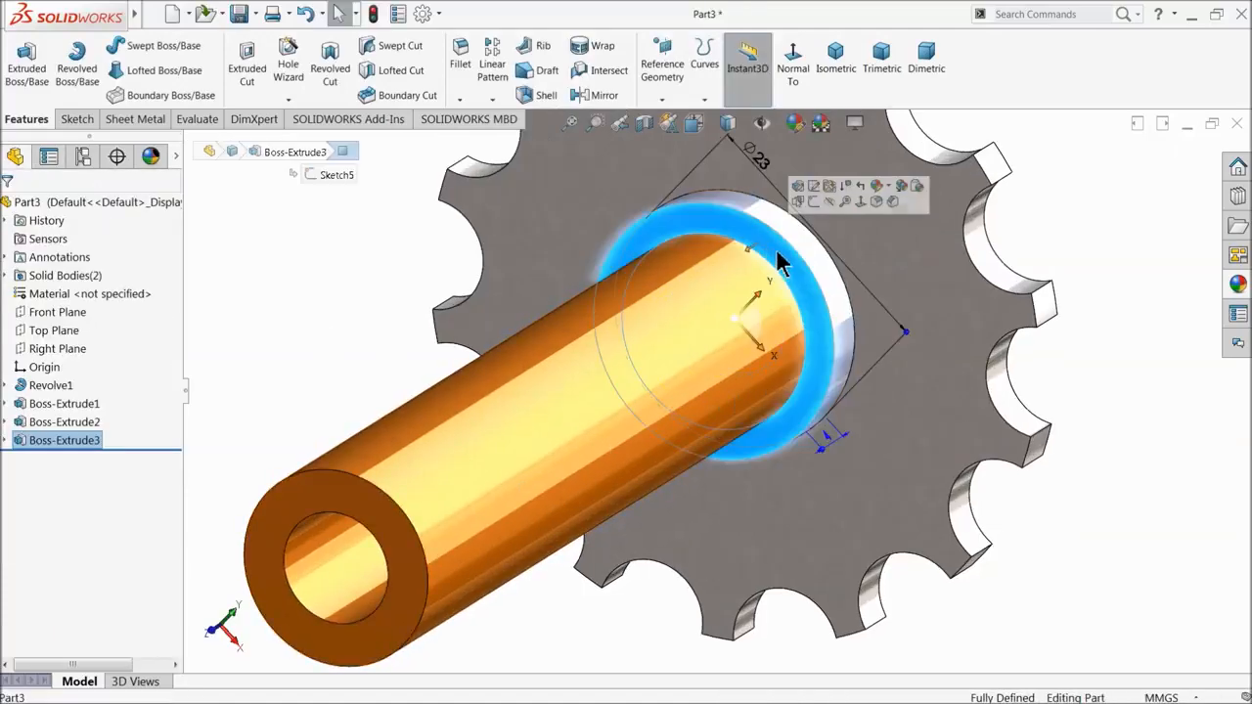
click(813, 203)
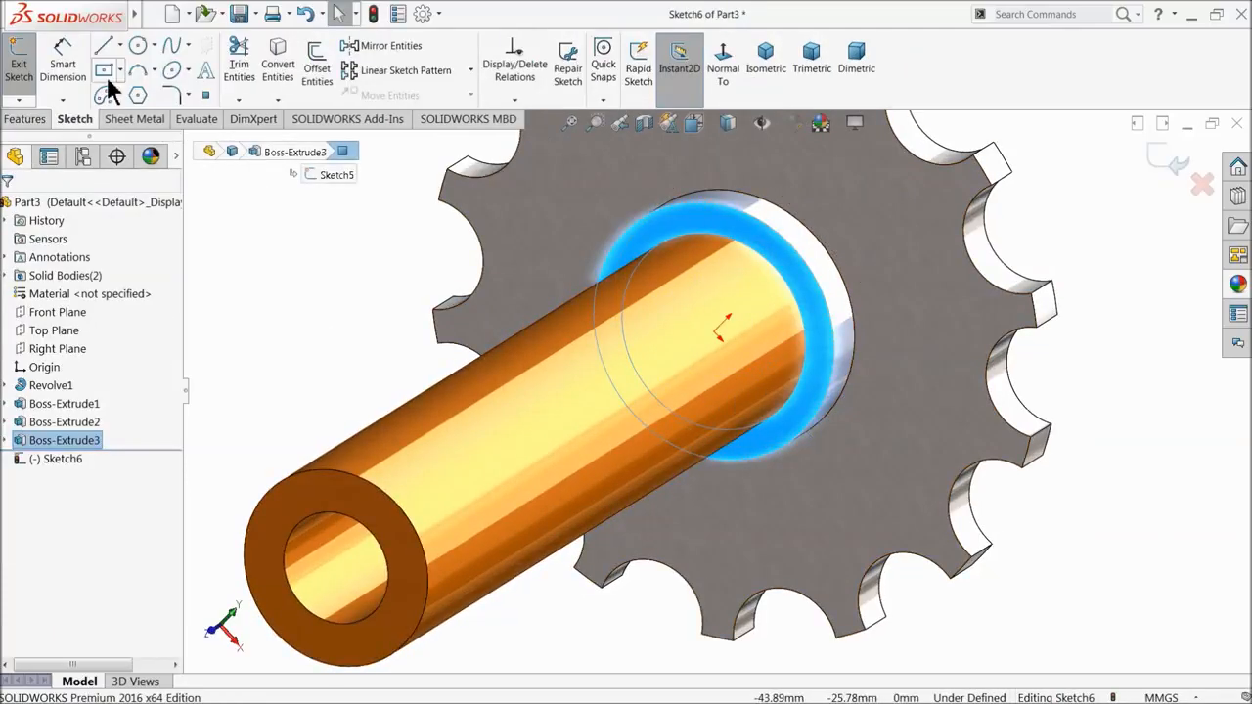
click(137, 48)
click(720, 330)
click(708, 235)
click(62, 64)
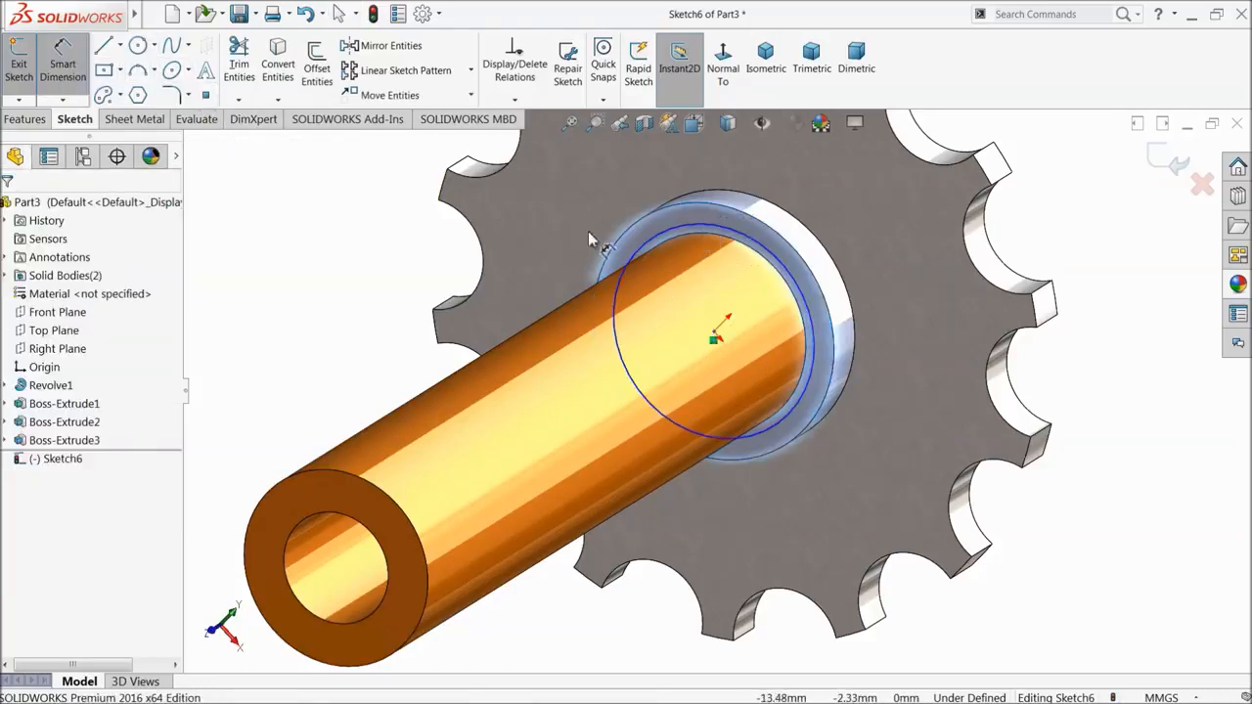
click(637, 256)
click(573, 210)
text(20)
key(Return)
click(9, 211)
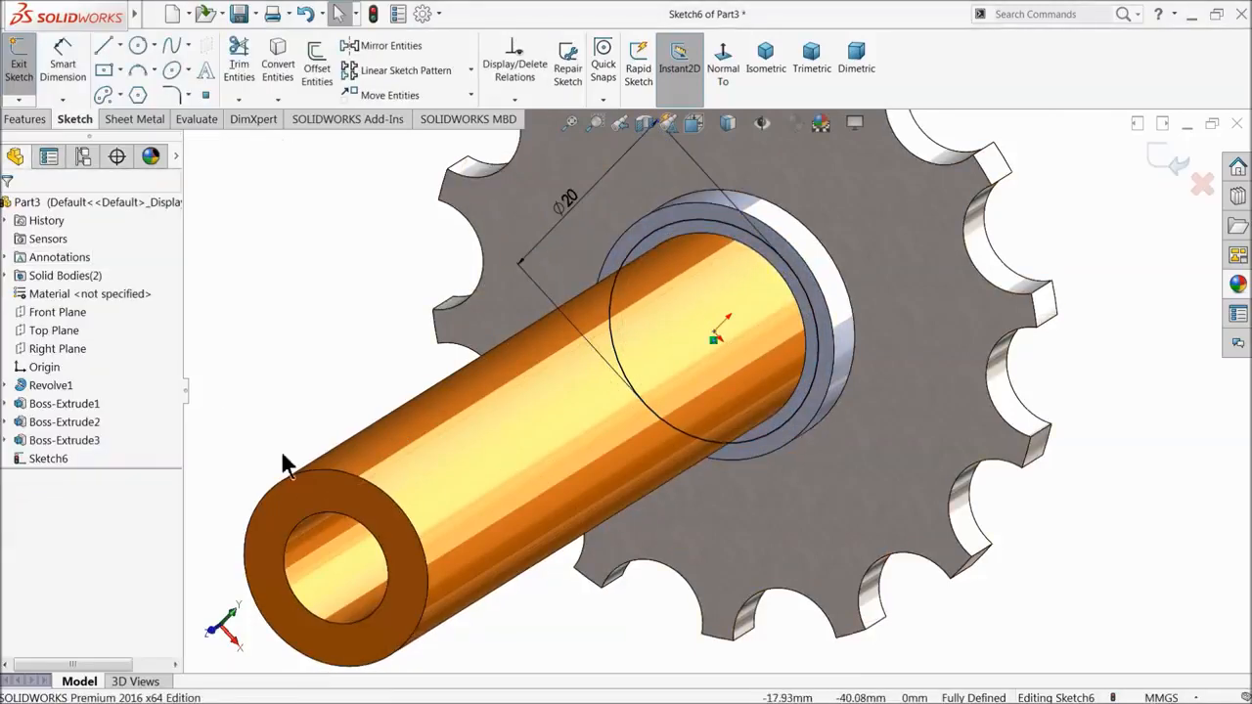
- Convert the tube's bore edge into the sketch and extrude the 20 mm ring 4 mm as a second collar
click(278, 63)
click(24, 119)
click(42, 72)
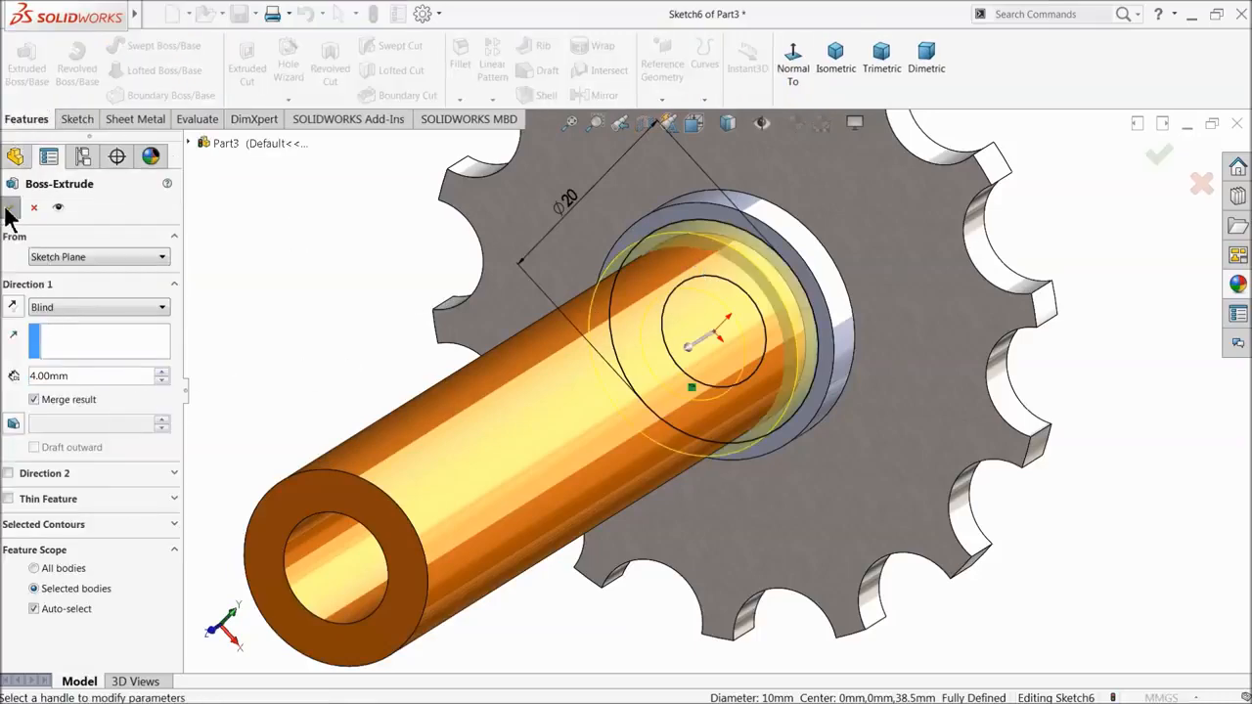
click(11, 208)
- Start a Mirror feature with the Front Plane as the mirror plane
scroll(596, 425, up, 3)
middle_drag(616, 494, 558, 448)
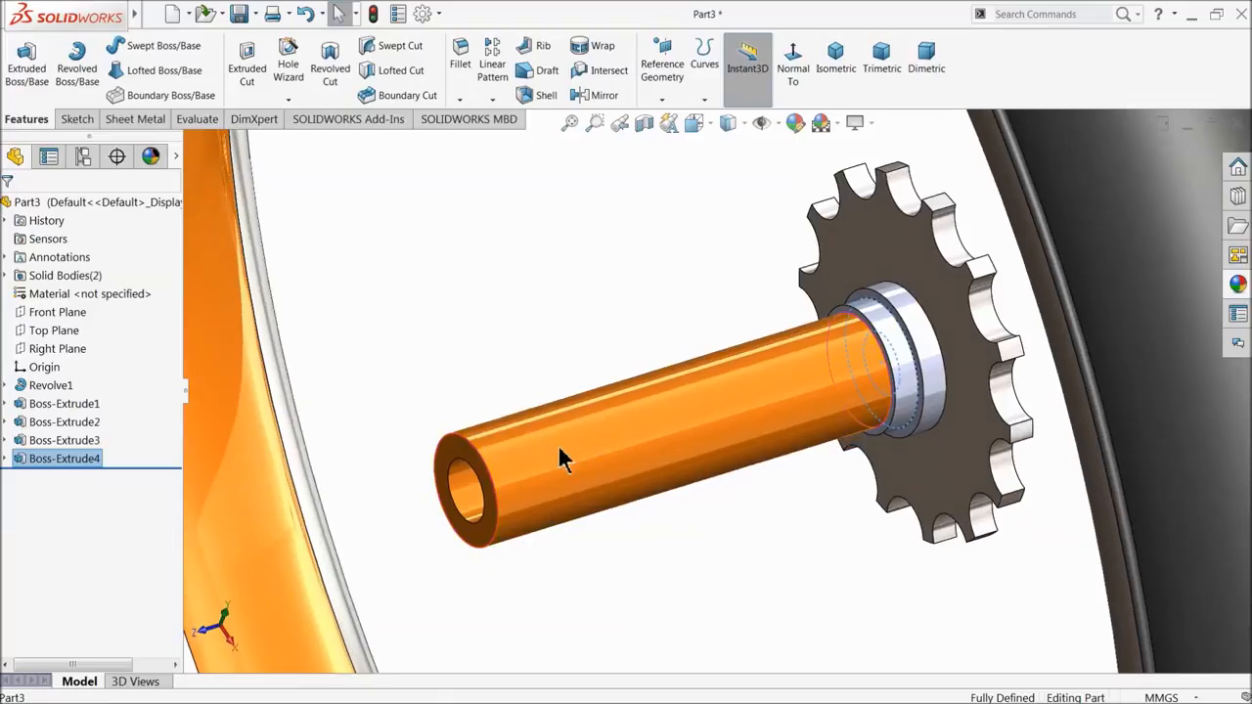
click(54, 313)
scroll(693, 476, up, 4)
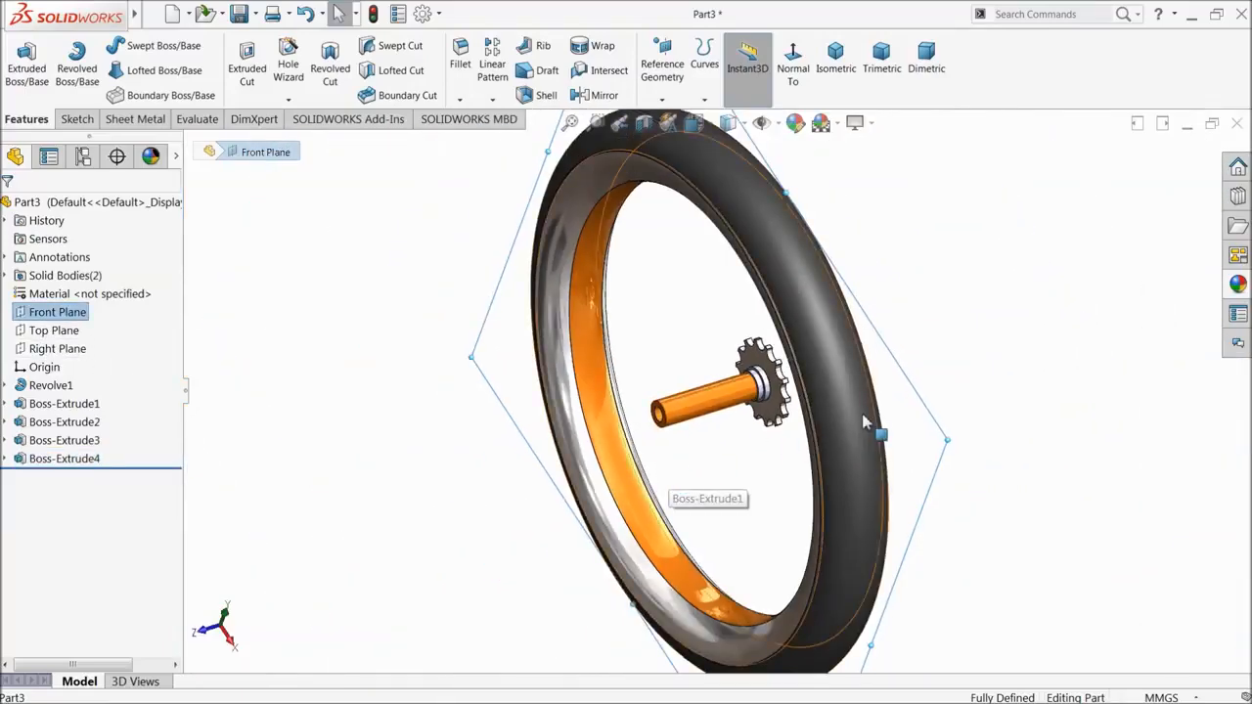
scroll(669, 440, down, 5)
click(597, 95)
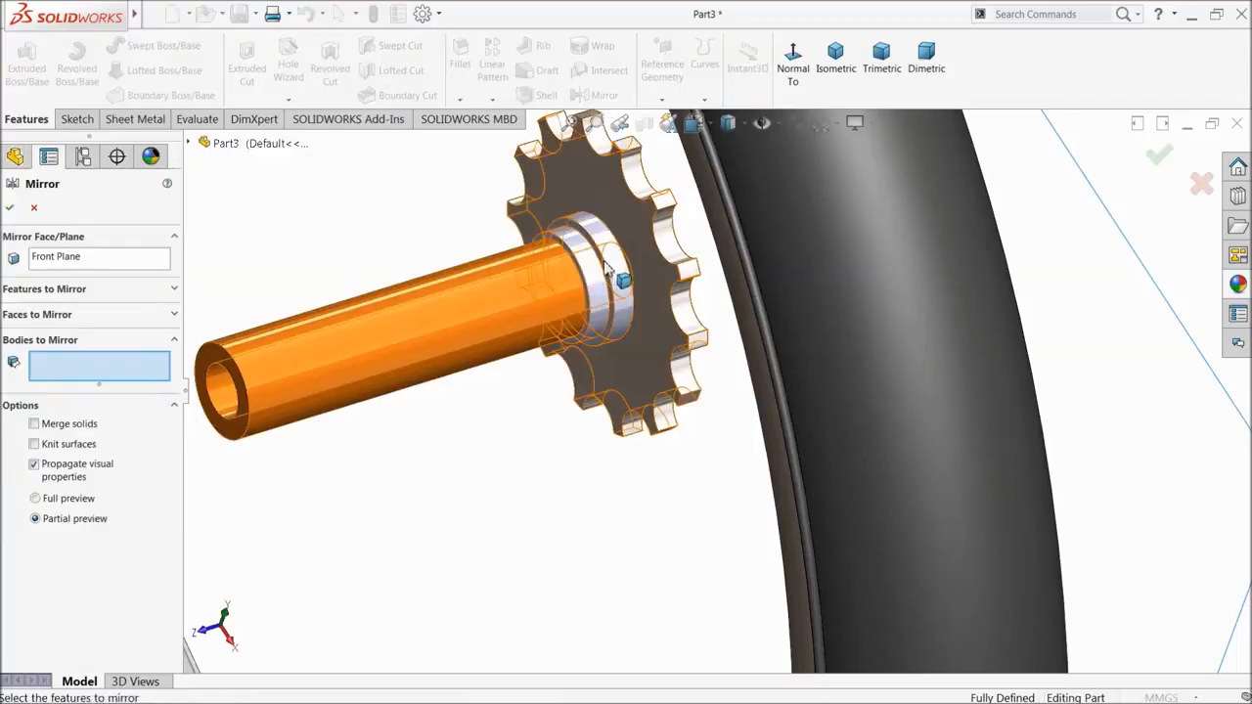
- Try choosing the whole hub body as the body to mirror
click(614, 283)
click(612, 287)
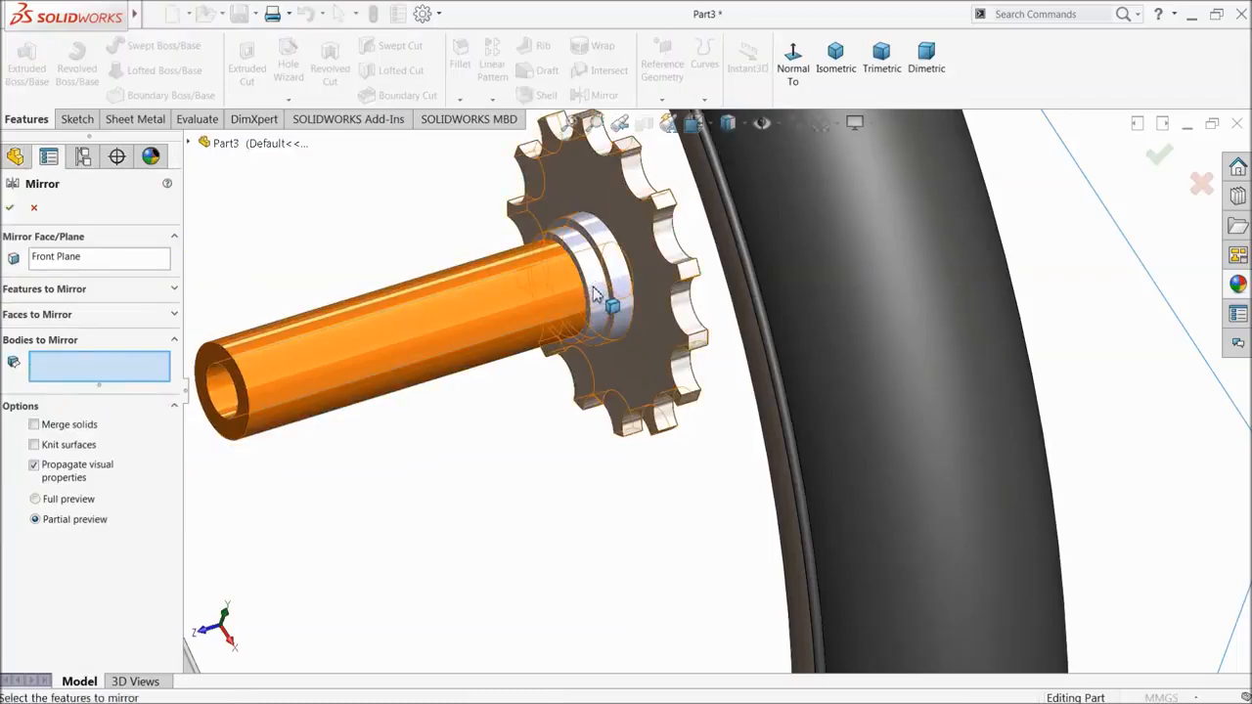
click(609, 291)
scroll(574, 404, up, 2)
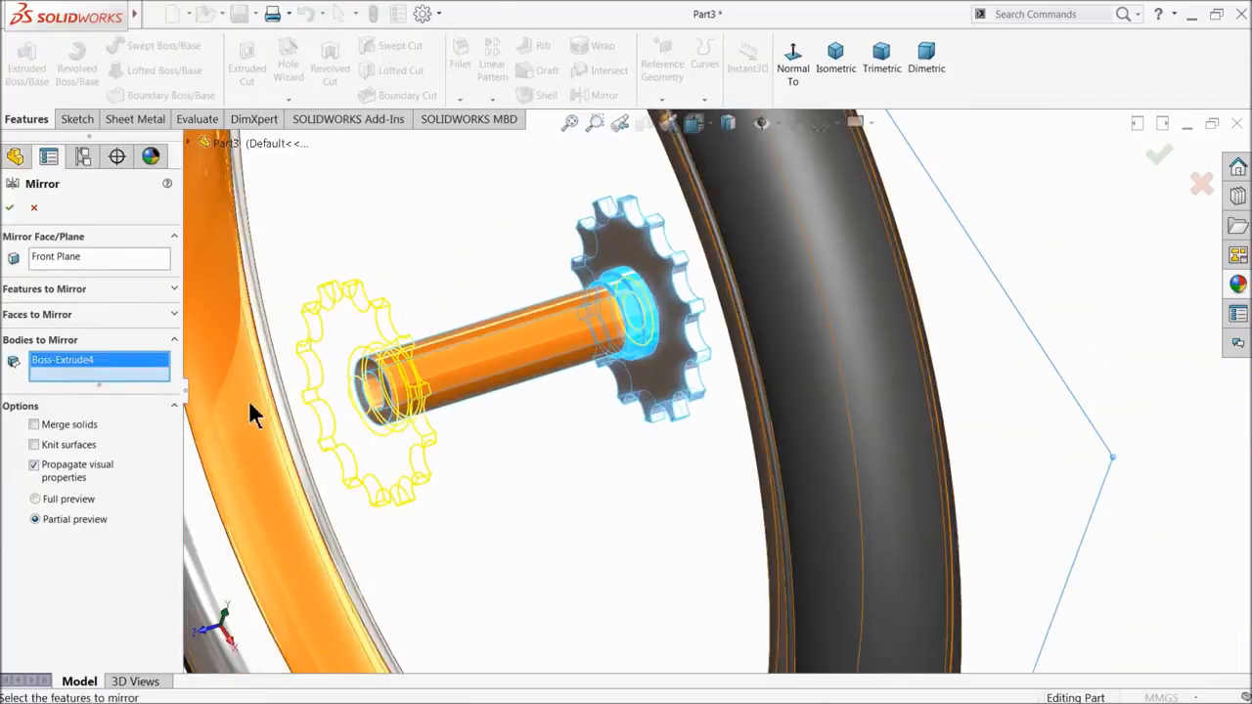
- Mirror both stepped collar extrusions as features about the Front Plane to the opposite end of the hub tube
click(70, 287)
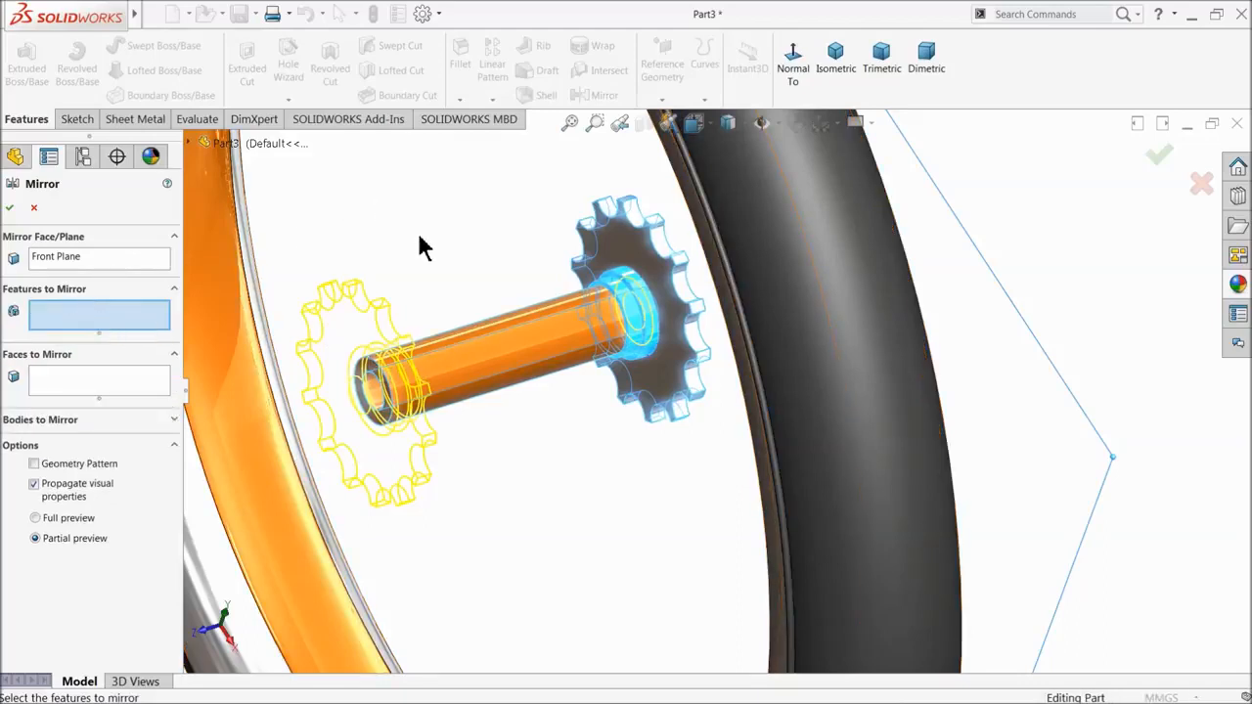
click(634, 326)
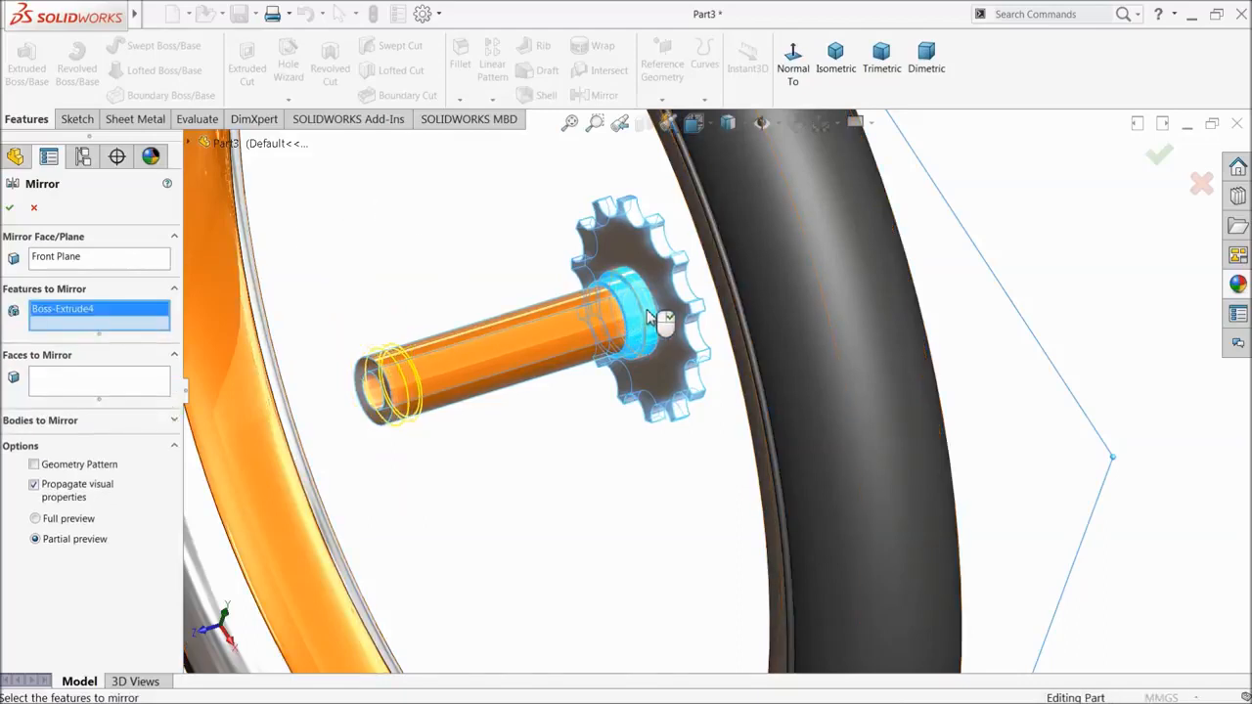
scroll(651, 323, down, 2)
click(673, 323)
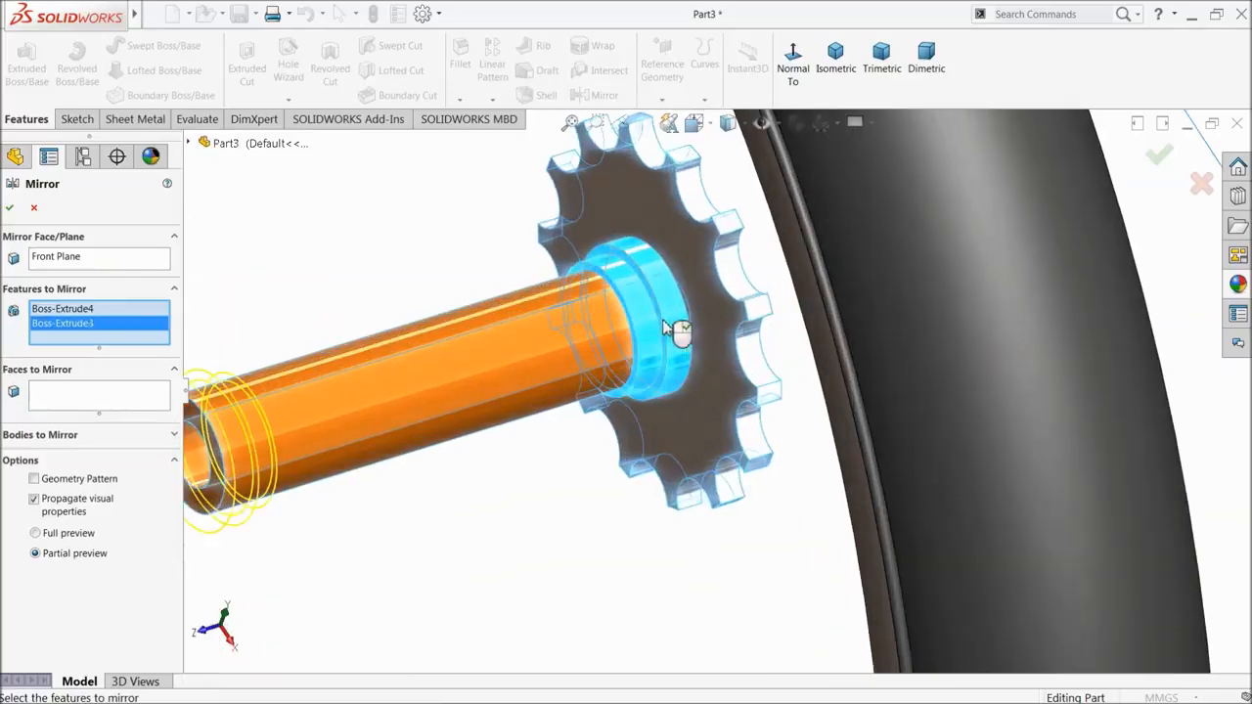
scroll(646, 349, up, 2)
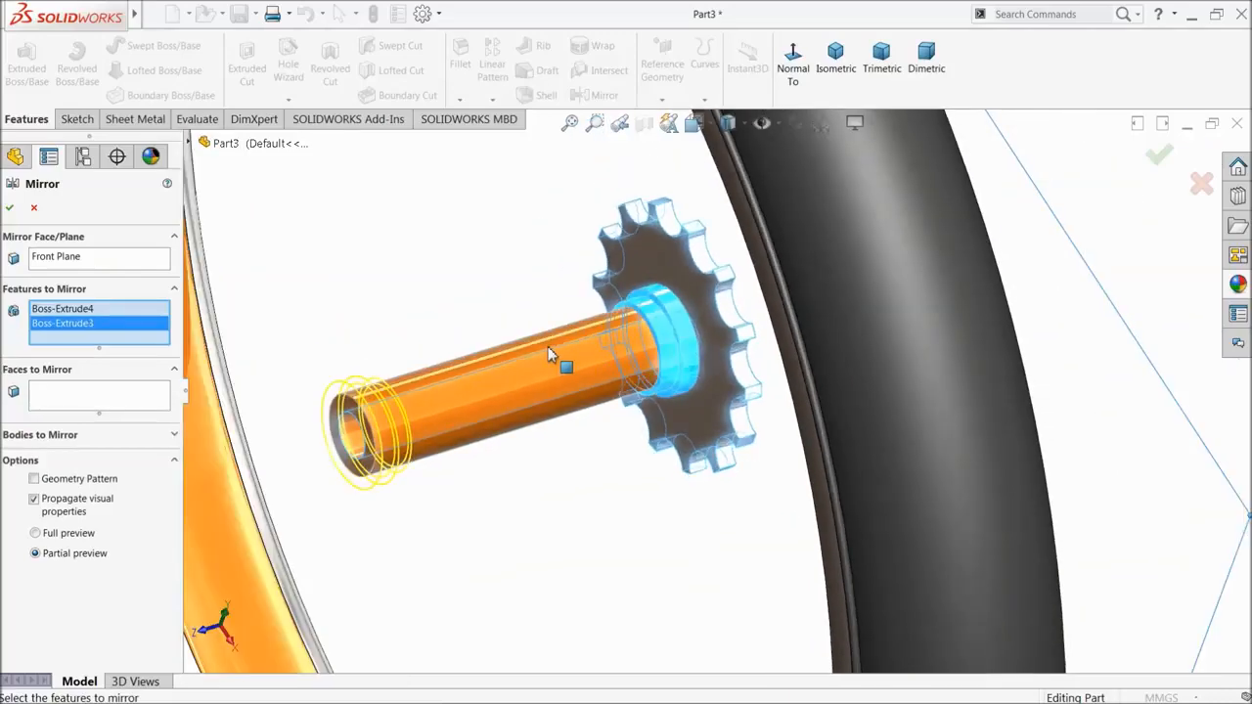
click(9, 208)
middle_drag(372, 377, 474, 421)
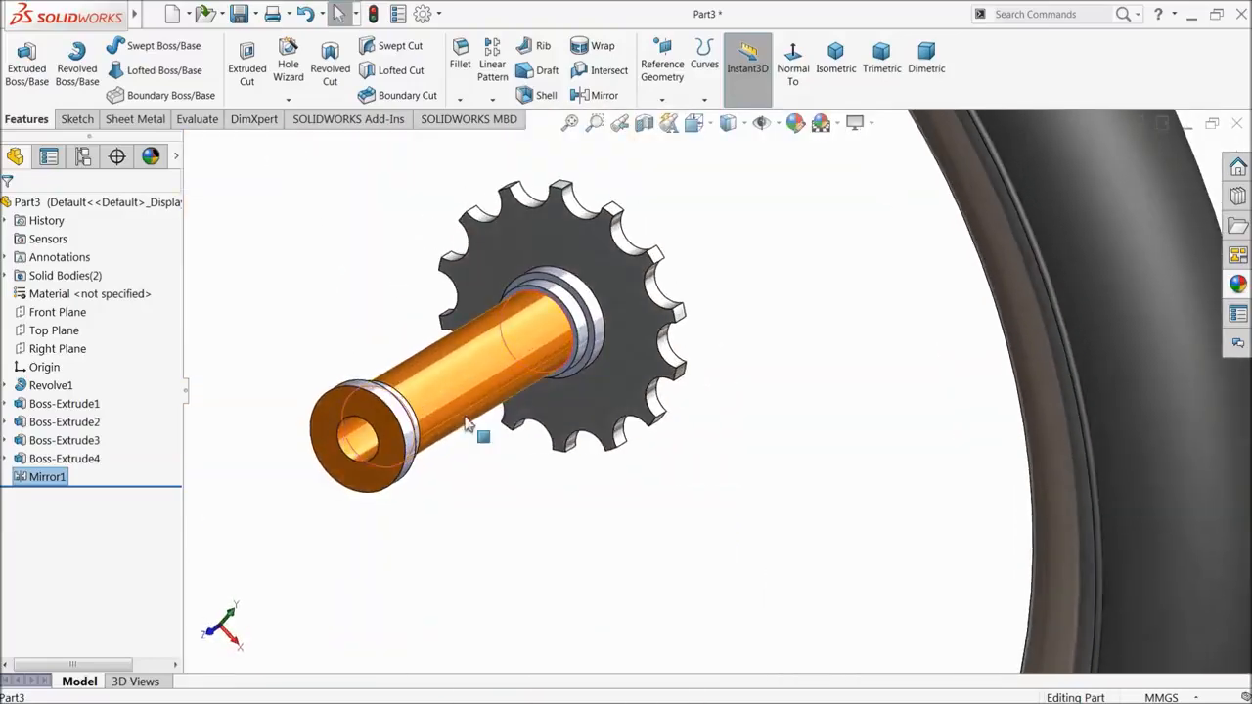
click(26, 462)
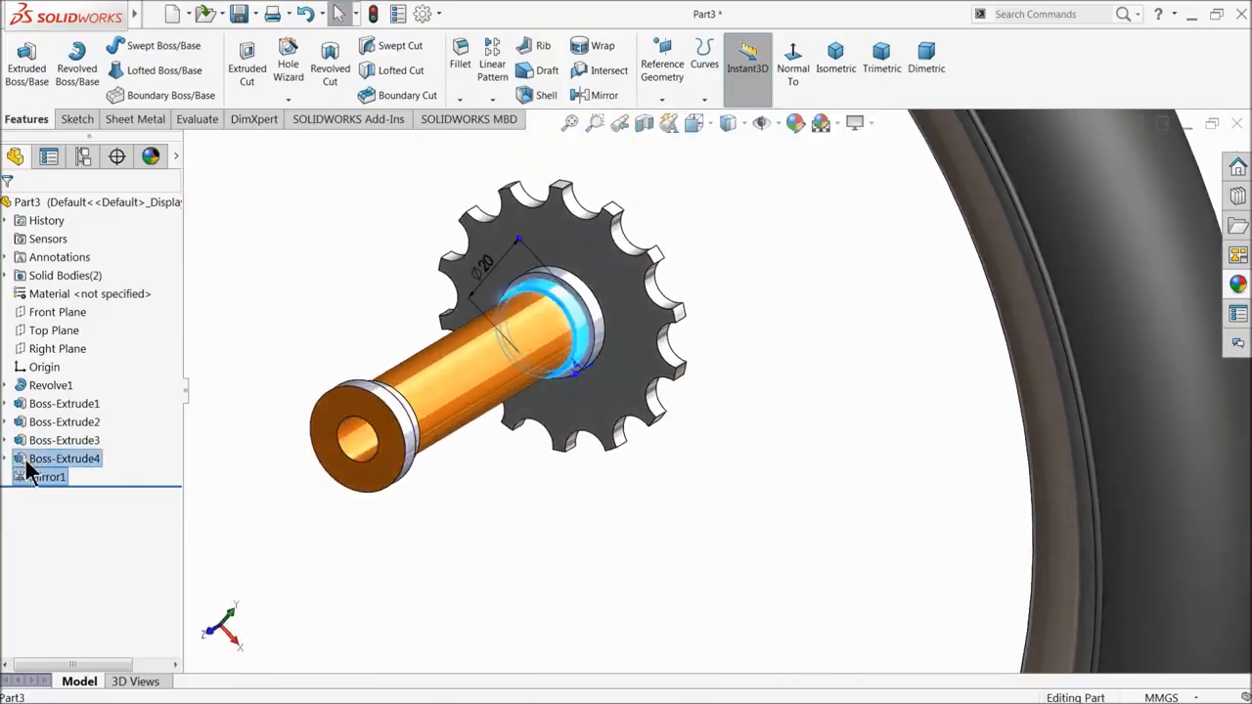
click(244, 323)
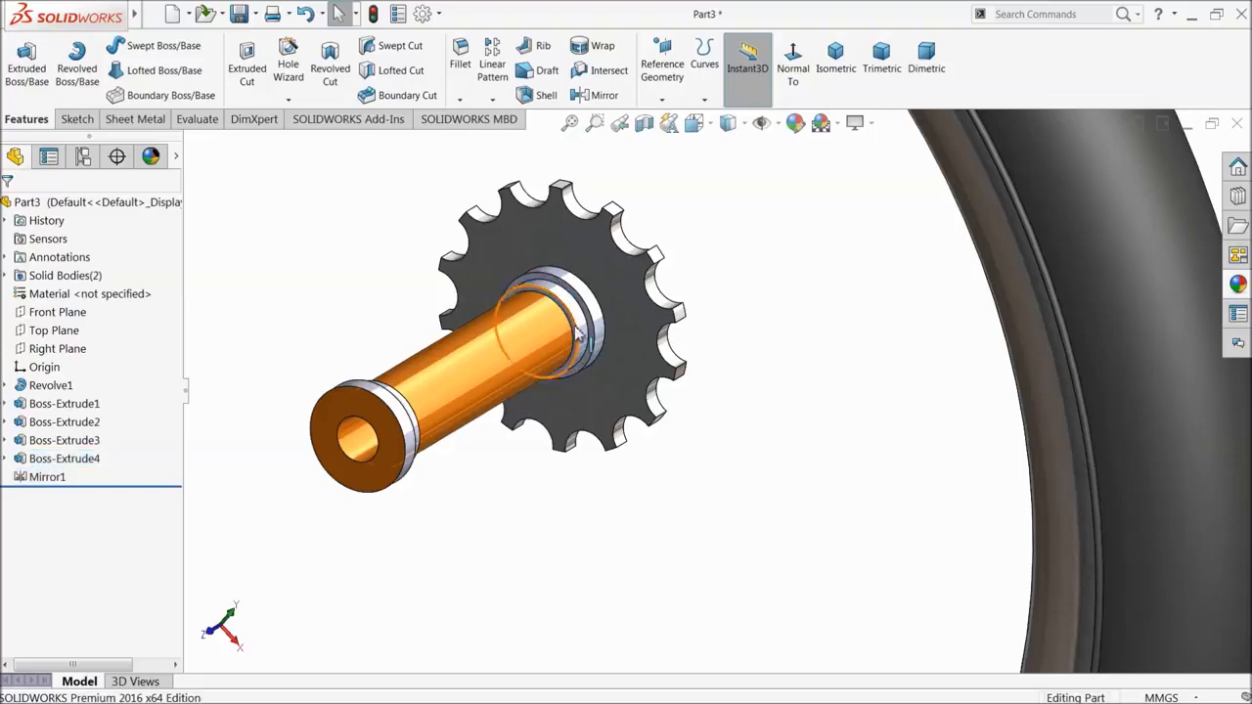
- Fillet the step edges between the 20 mm and 23 mm collars at both hub ends with a 2 mm radius
click(466, 62)
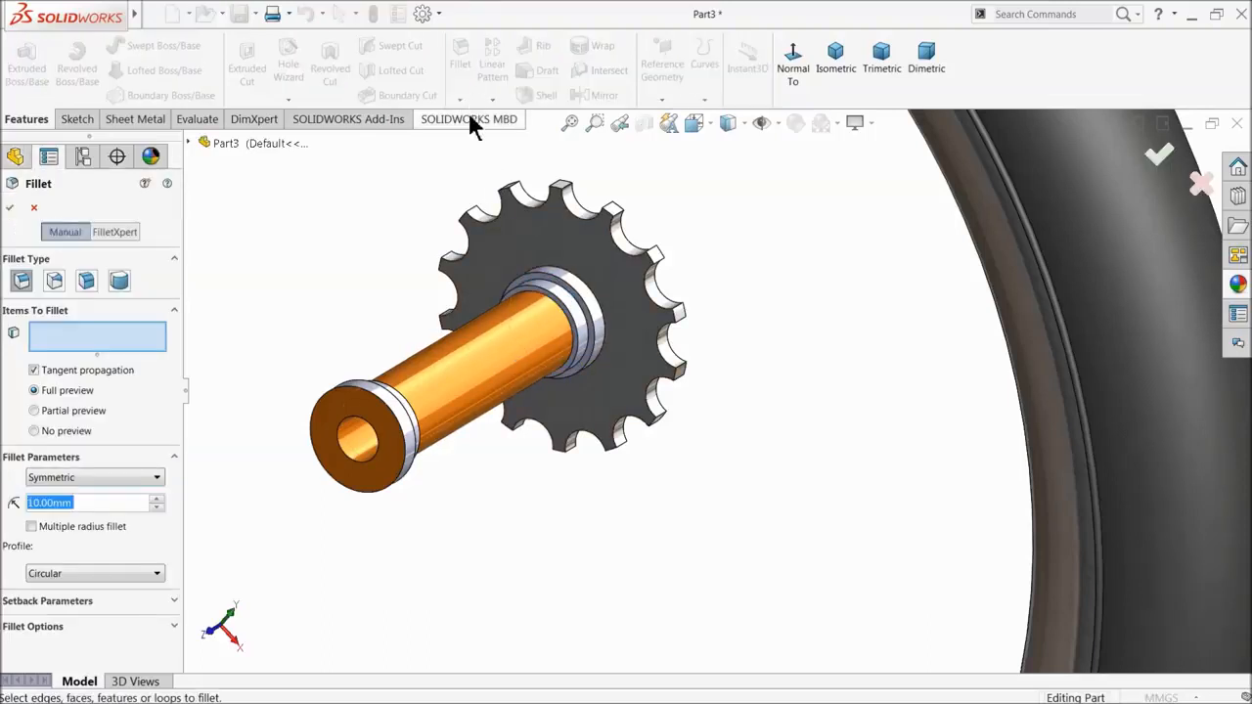
text(2)
scroll(589, 312, down, 5)
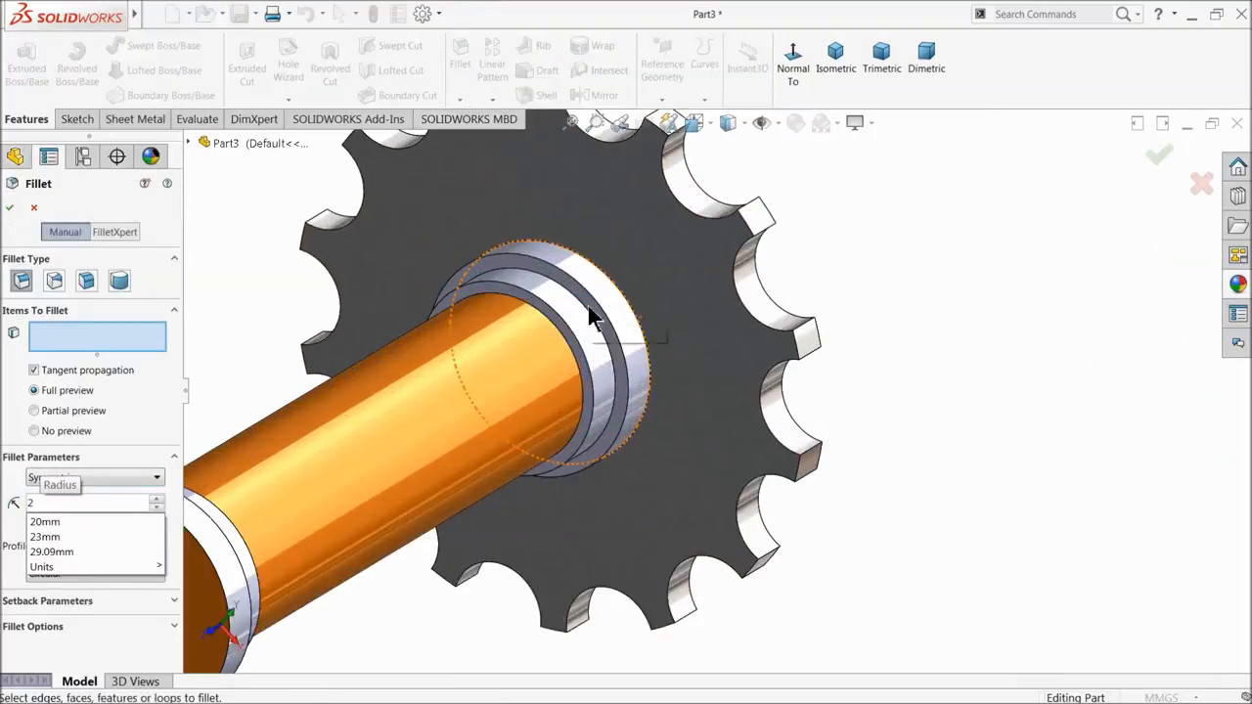
click(581, 308)
scroll(450, 421, up, 3)
middle_drag(447, 422, 276, 551)
scroll(447, 521, down, 4)
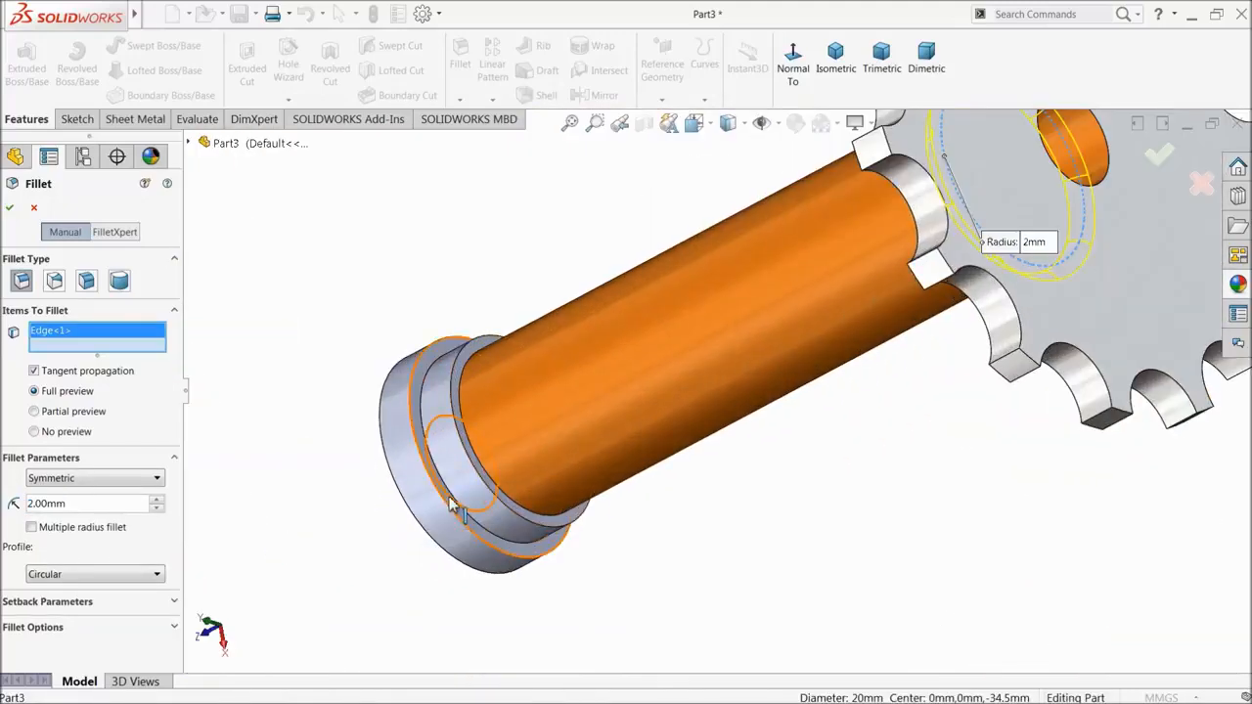
click(450, 506)
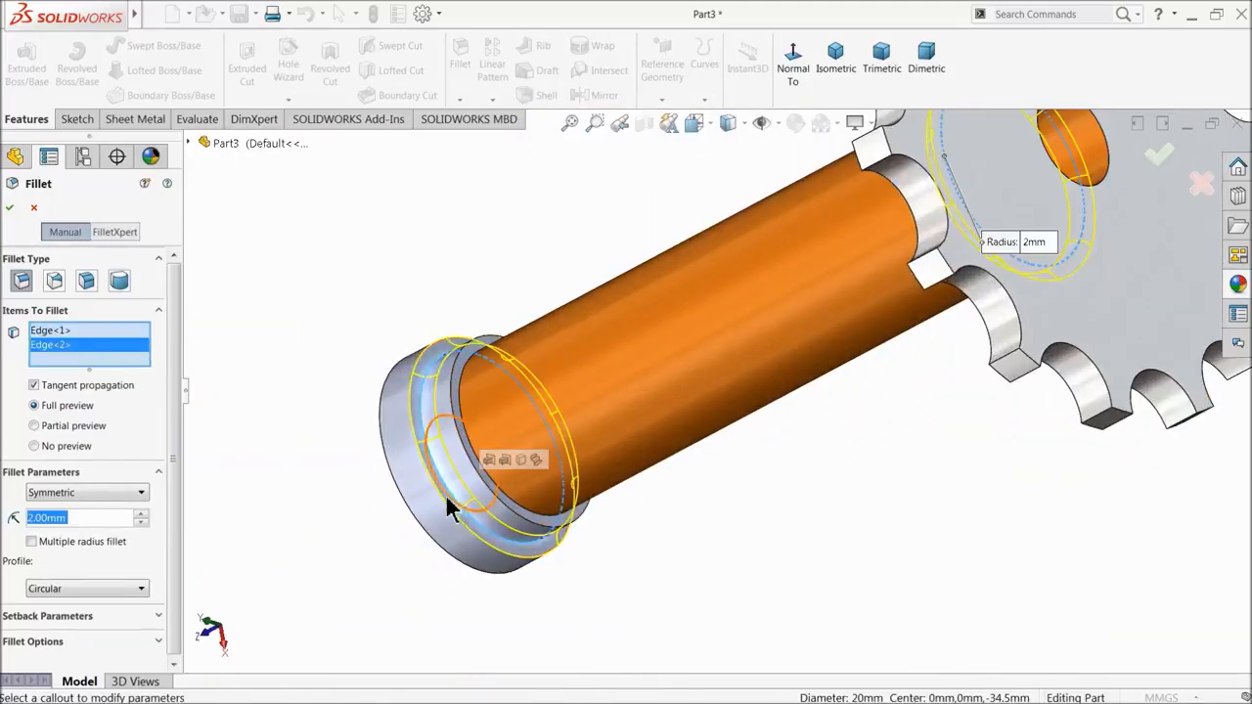
click(11, 208)
- Colour the two collar extrusions, their mirrored copies and the fillet dark grey
scroll(383, 397, up, 3)
scroll(414, 424, down, 5)
middle_drag(530, 398, 568, 388)
scroll(528, 406, up, 3)
scroll(411, 440, down, 5)
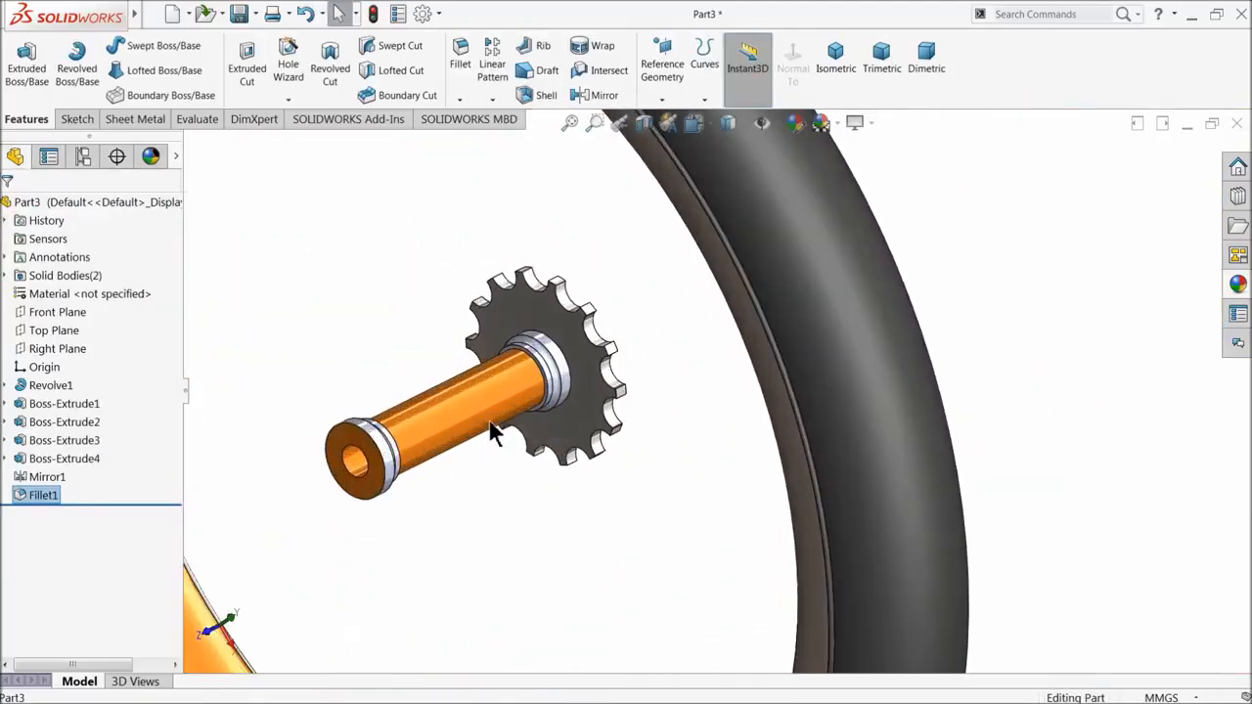
scroll(421, 440, down, 1)
click(39, 495)
shift+click(44, 462)
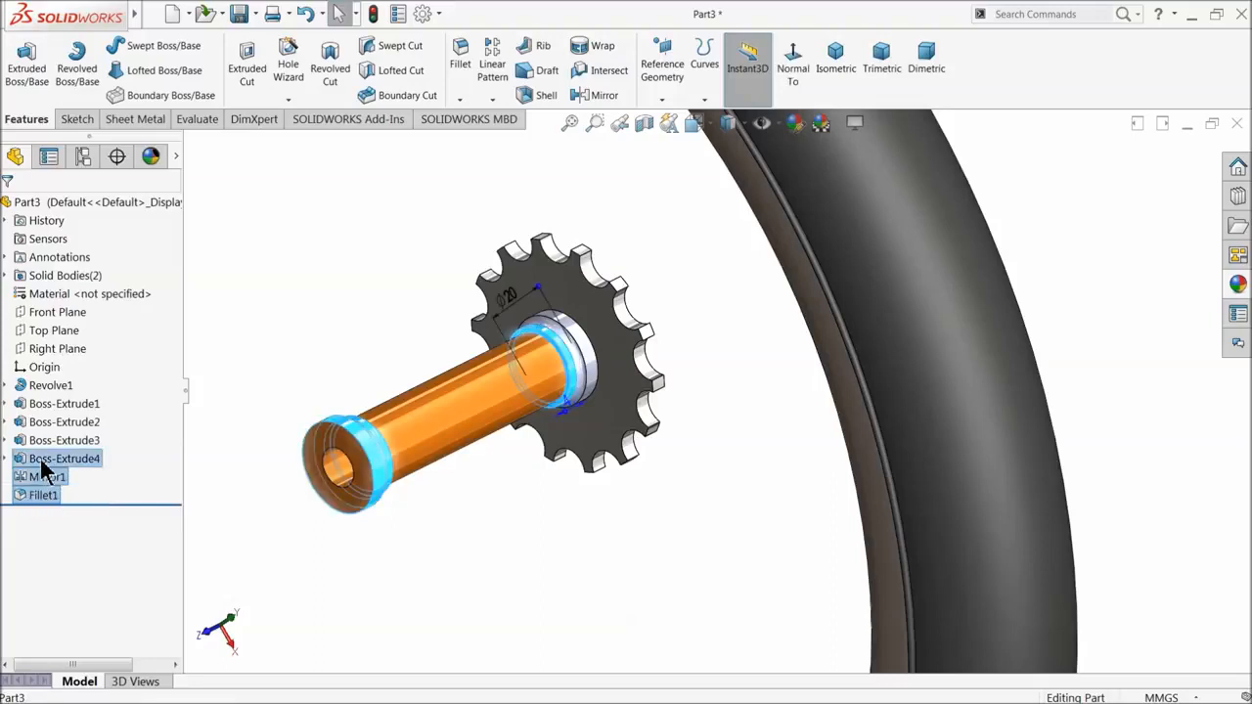
shift+click(44, 442)
shift+click(52, 419)
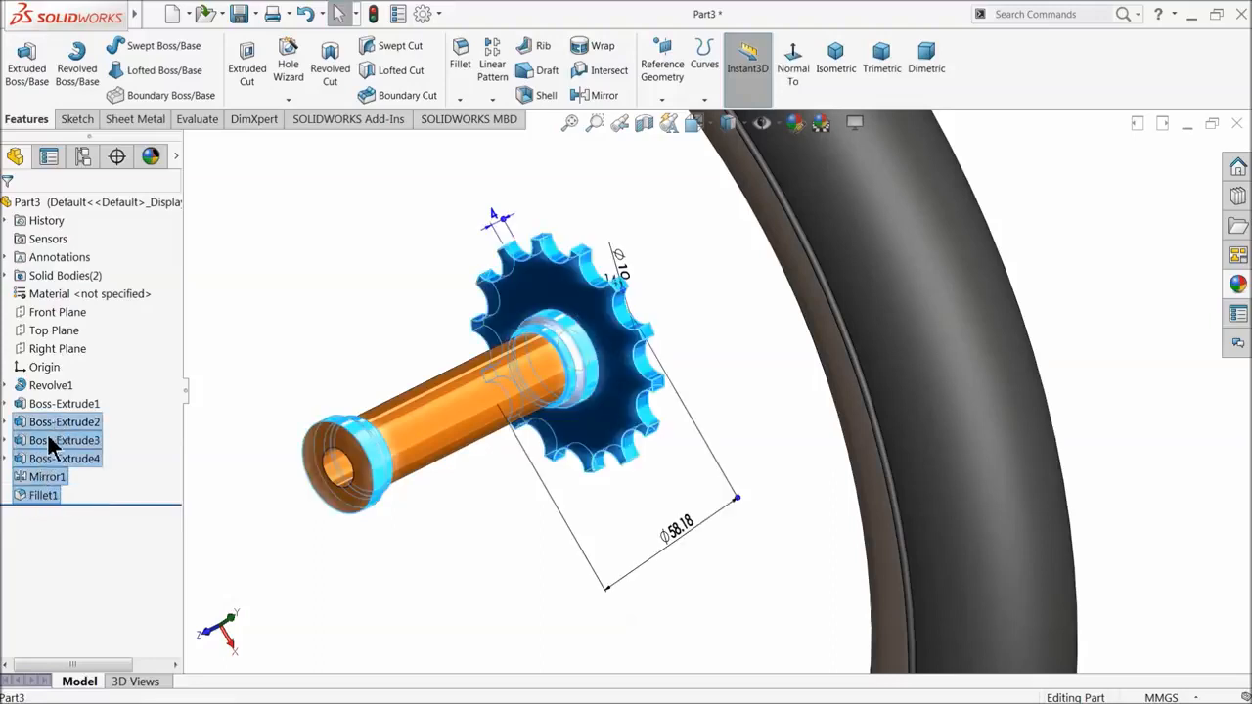
shift+click(53, 443)
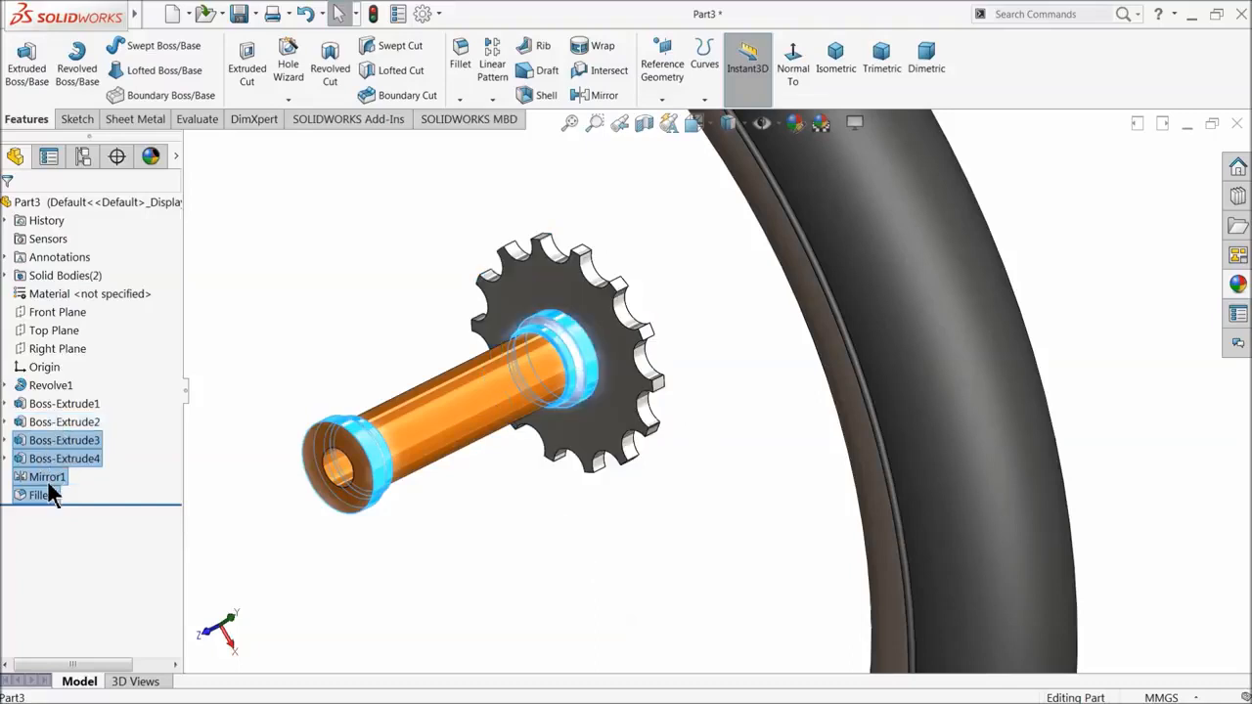
click(1239, 284)
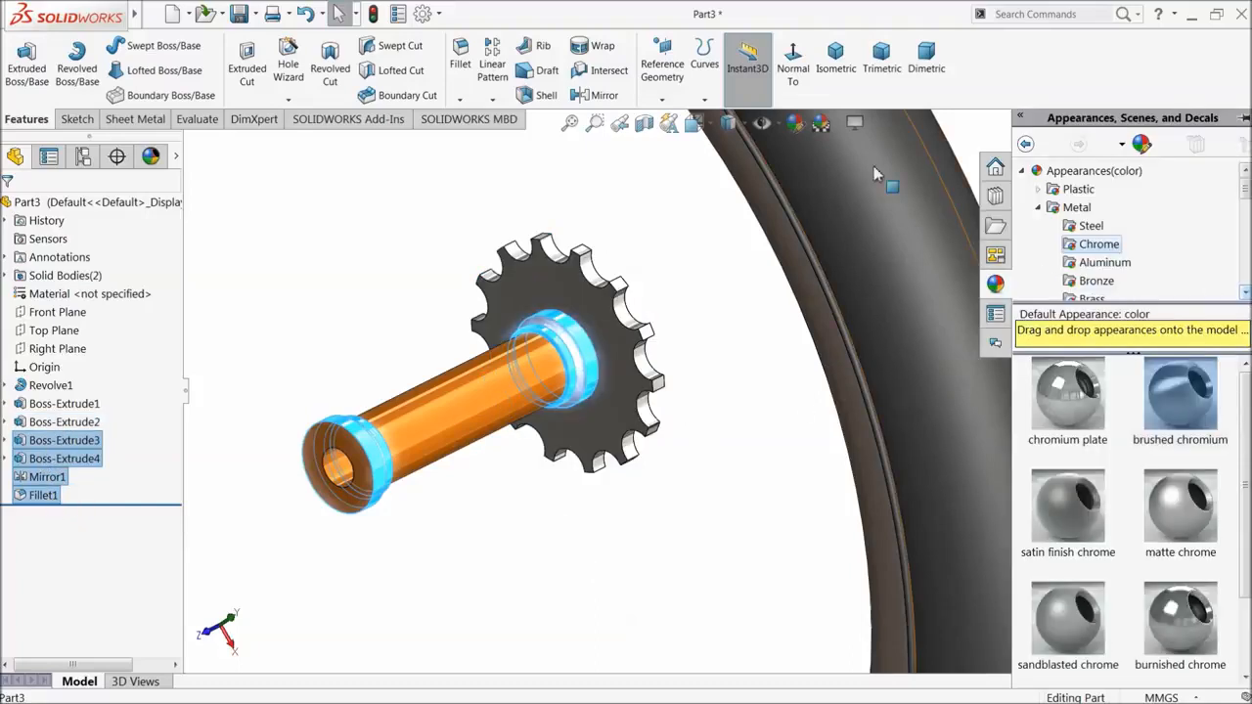
click(793, 126)
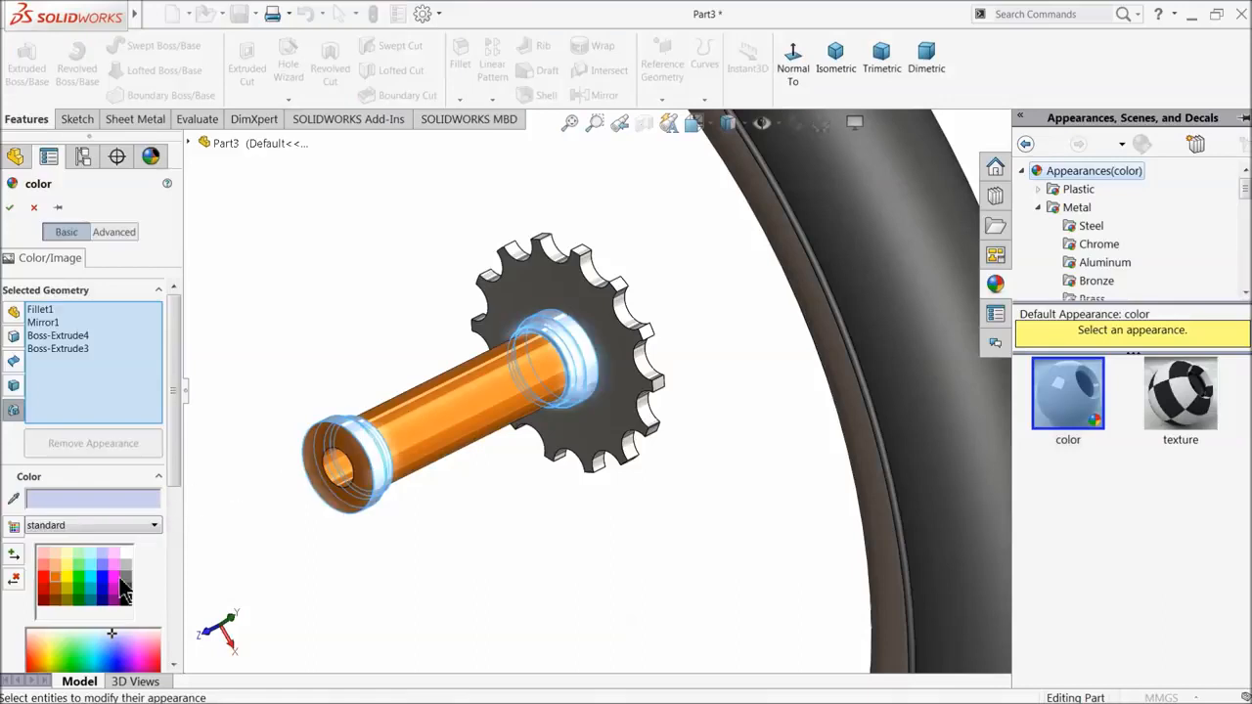
click(125, 591)
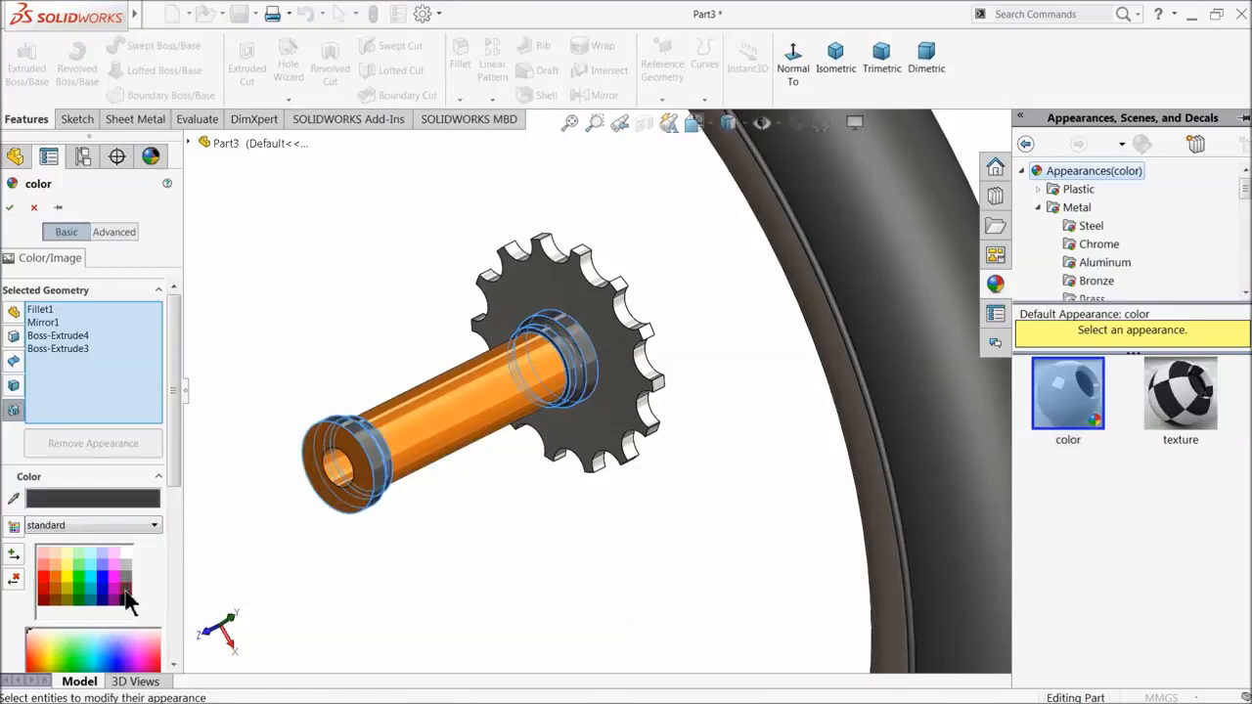
click(12, 208)
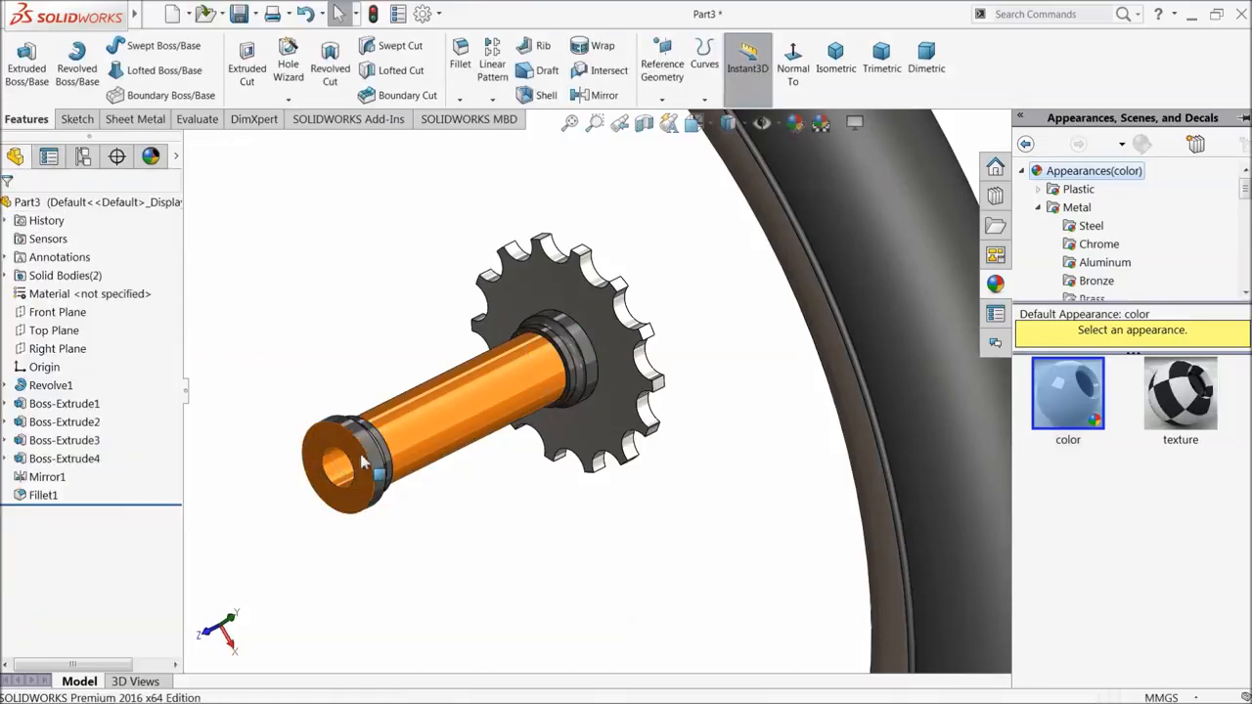
- Apply the same dark grey colour to the tube's annular end face on the side without the flange
middle_drag(361, 471, 379, 452)
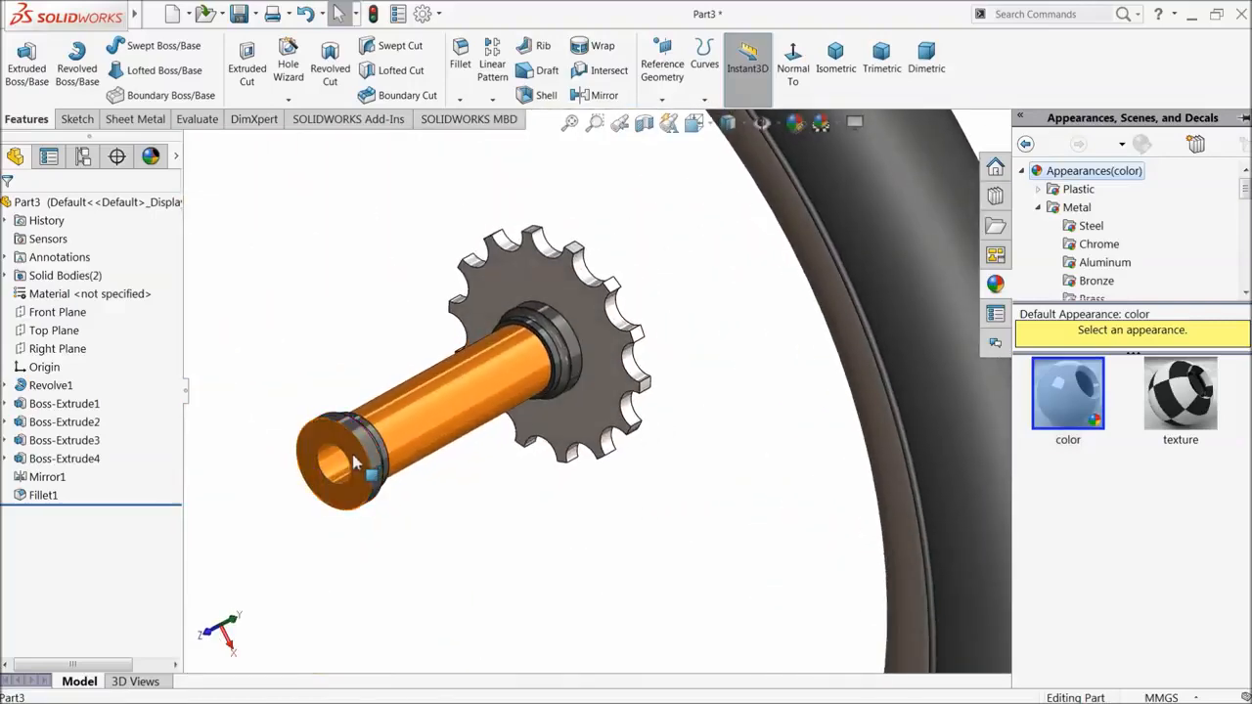
click(365, 460)
click(796, 125)
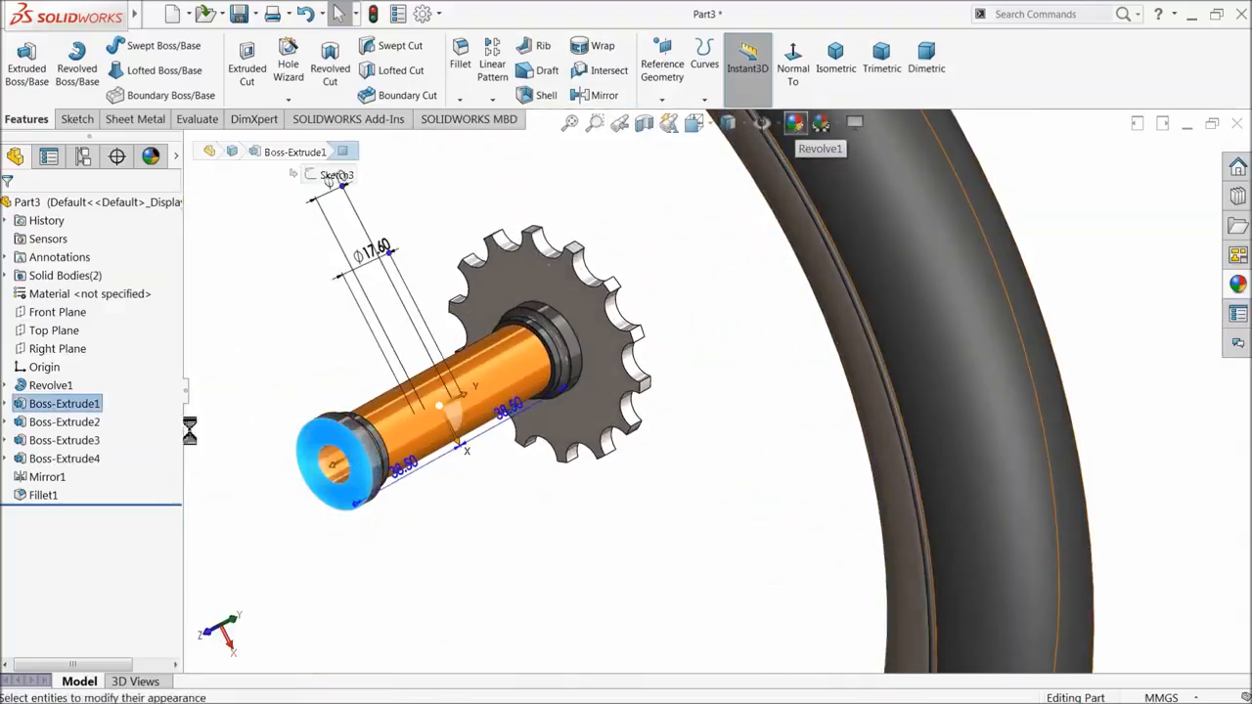
click(125, 595)
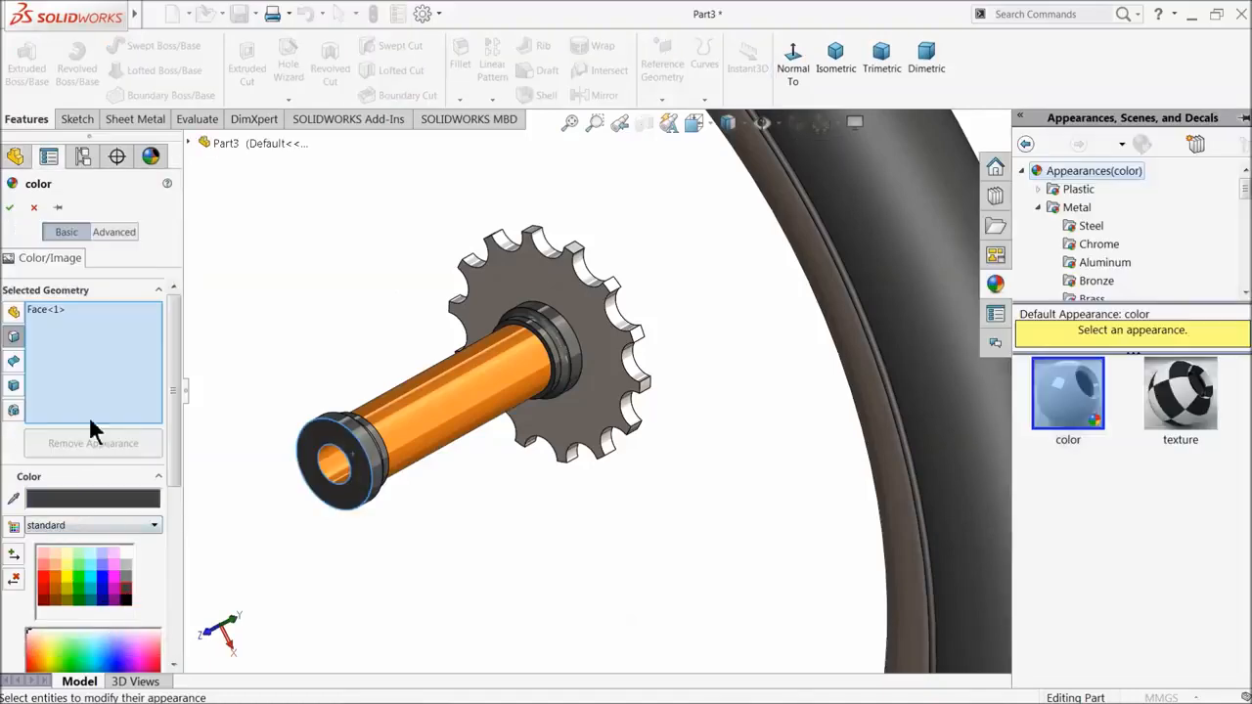
click(10, 208)
- Change the colour of the hub tube's extrude feature to red
key(f)
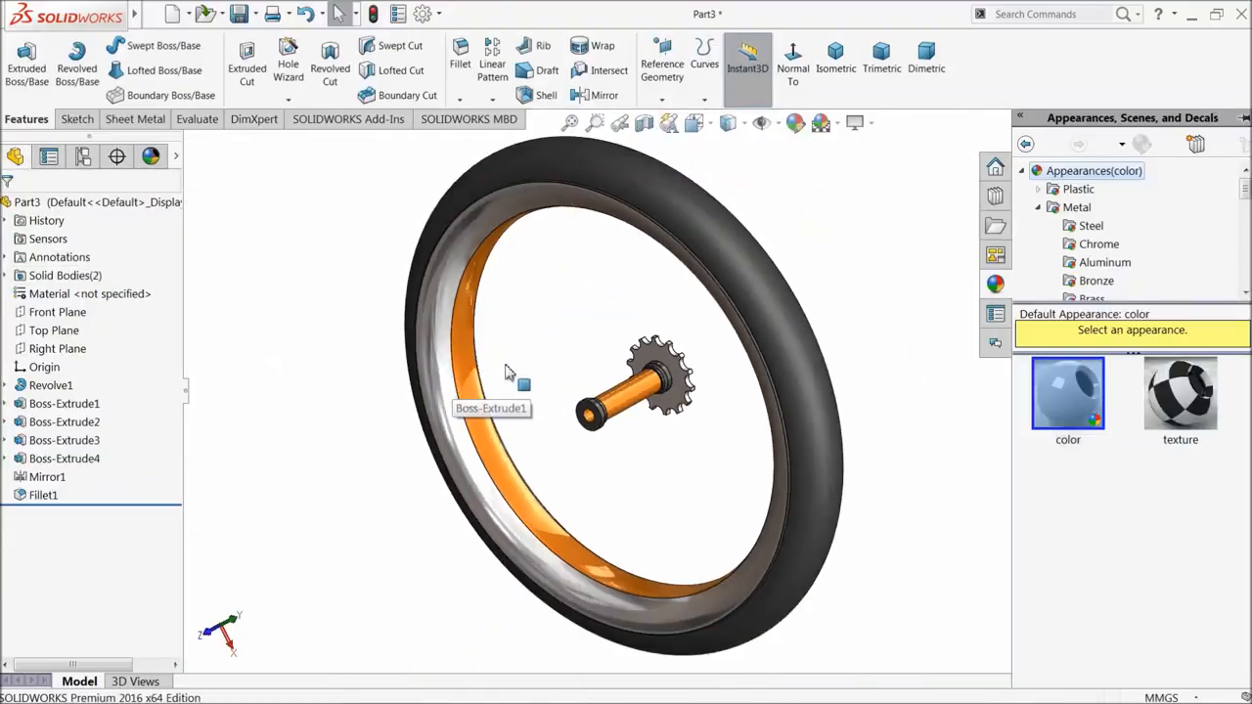
scroll(472, 469, down, 3)
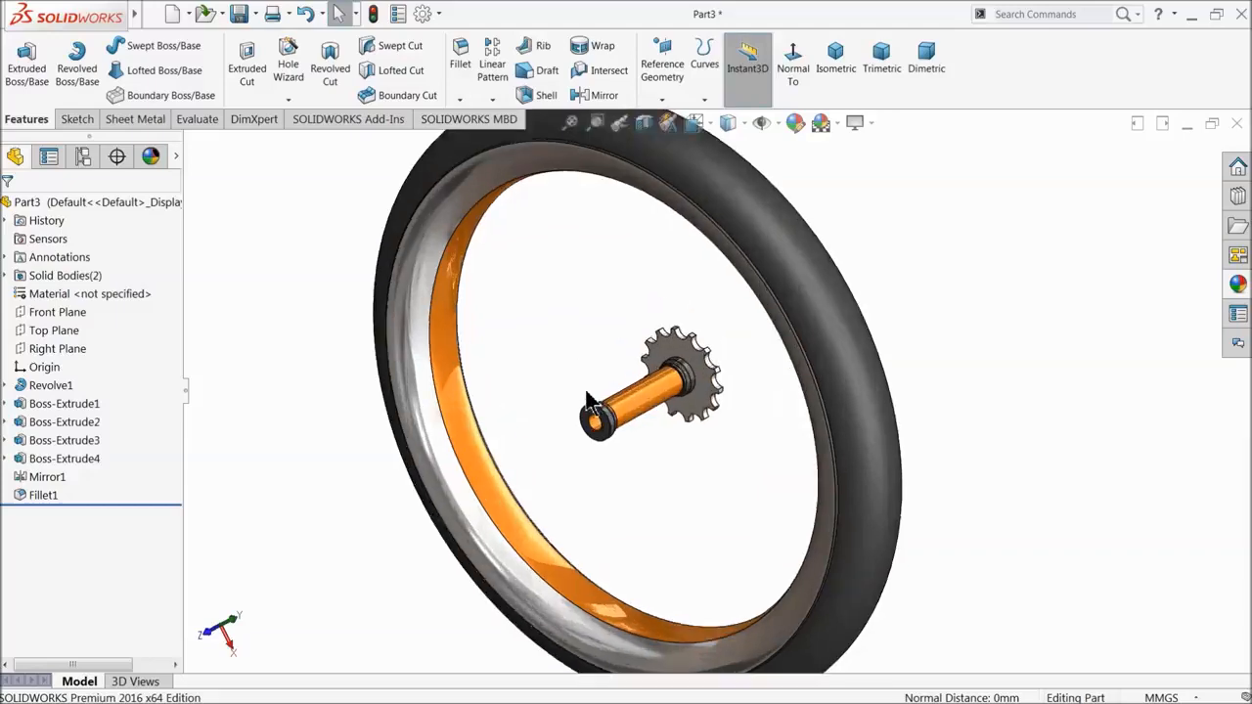
mouse_move(471, 470)
middle_down()
mouse_move(420, 476)
mouse_move(442, 485)
mouse_move(461, 469)
mouse_move(489, 472)
middle_up()
scroll(741, 388, down, 2)
click(741, 387)
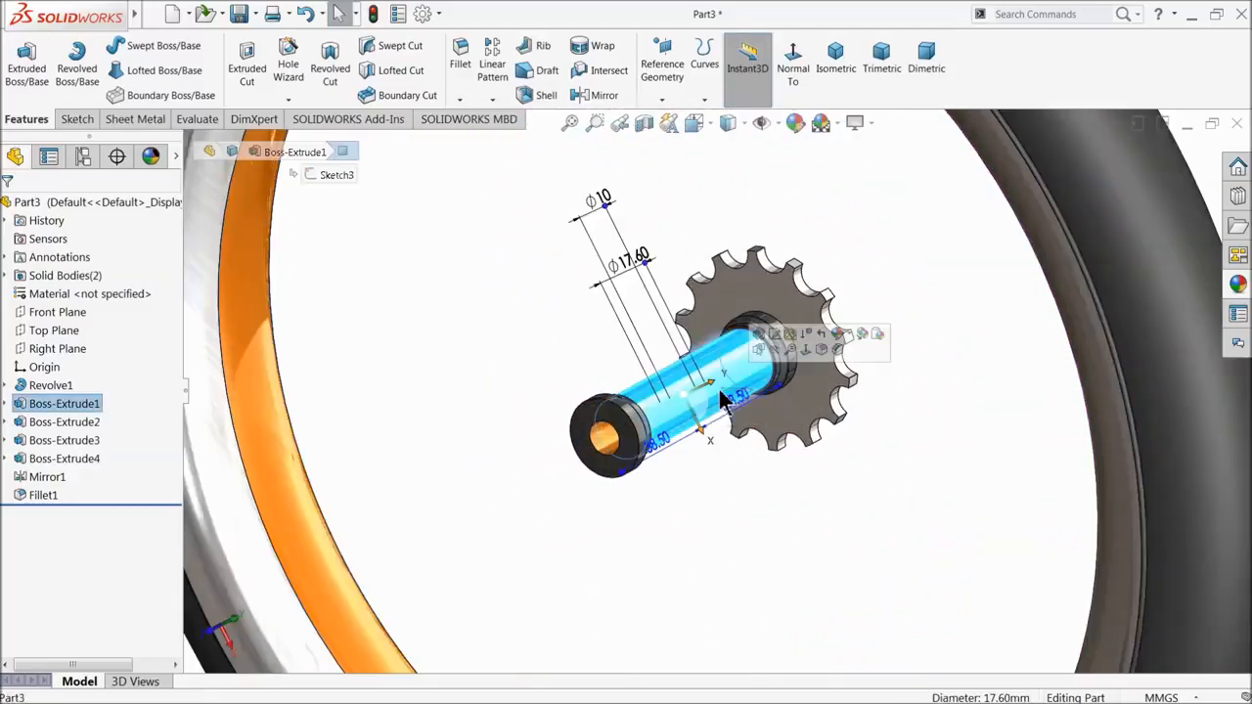
click(63, 403)
click(797, 122)
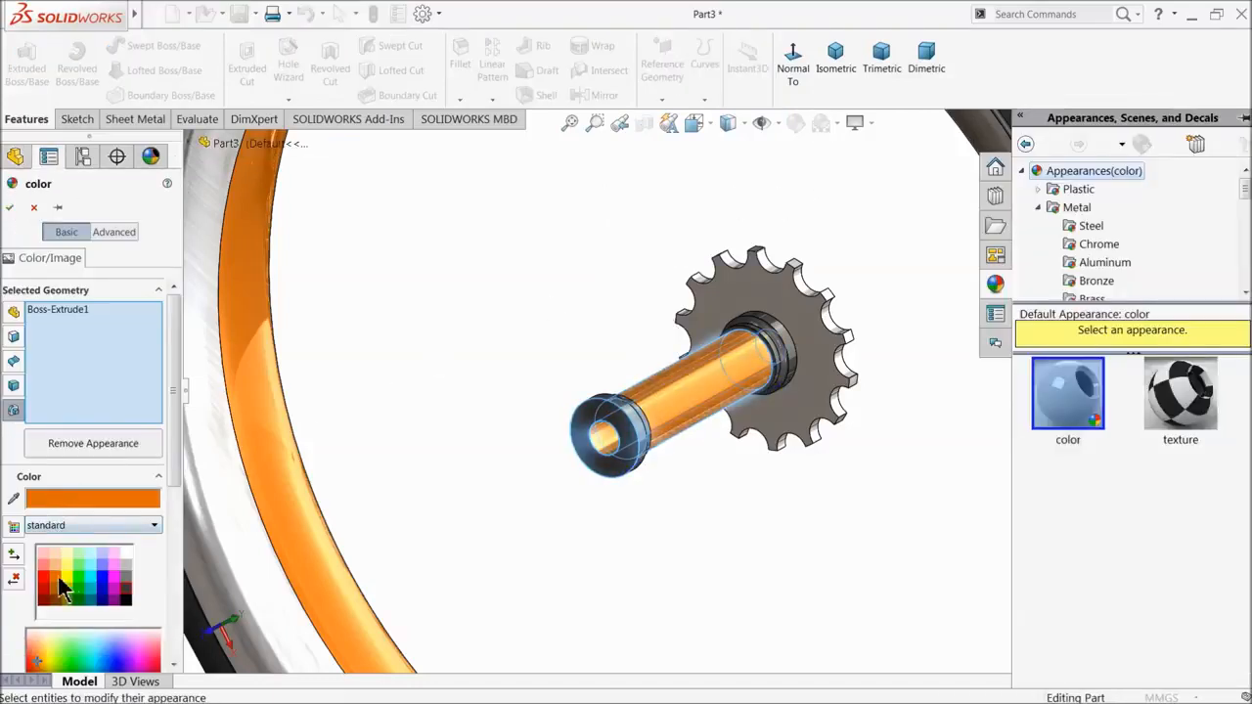
click(45, 581)
click(9, 207)
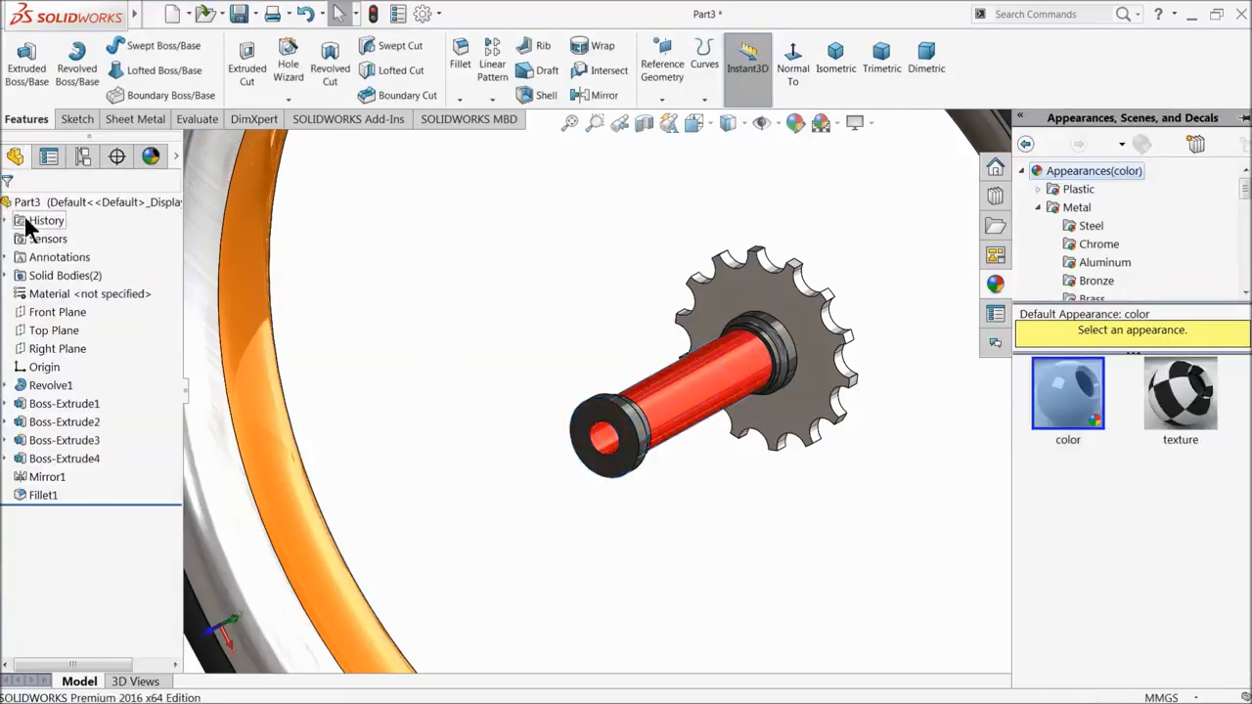
- Open a new sketch on the Top Plane and view it face-on
scroll(475, 397, up, 5)
middle_drag(698, 420, 735, 424)
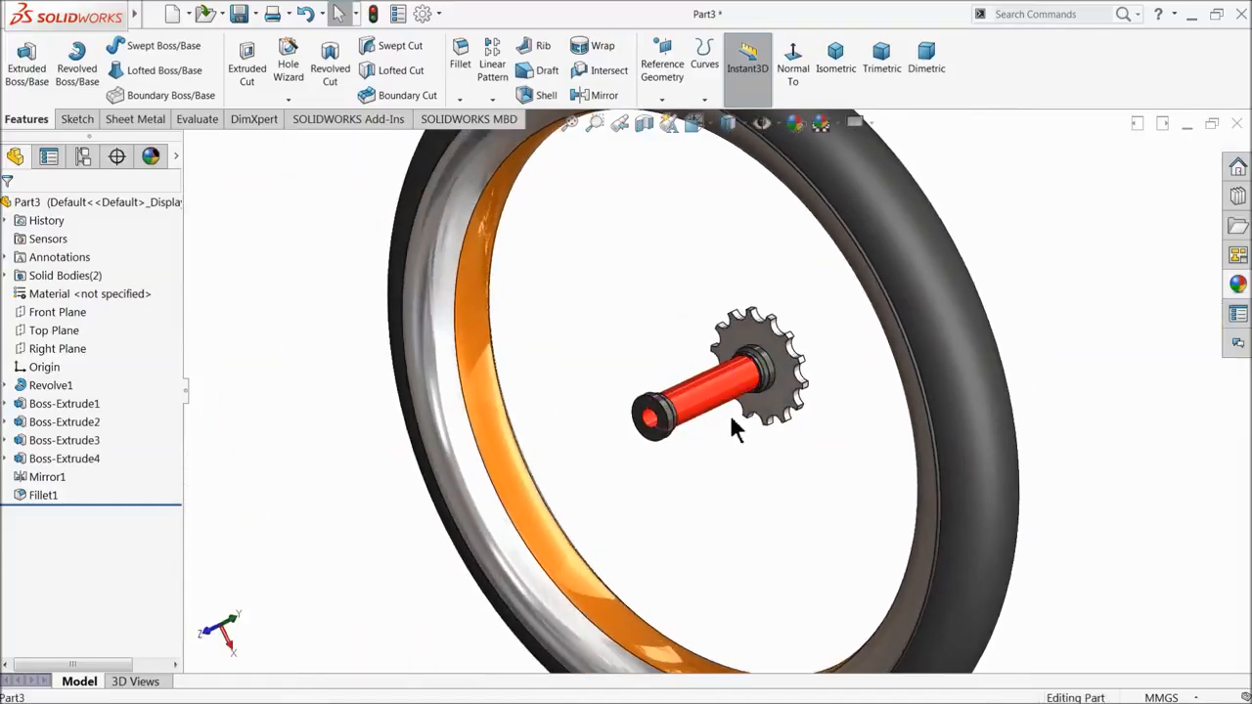
click(26, 341)
key(f)
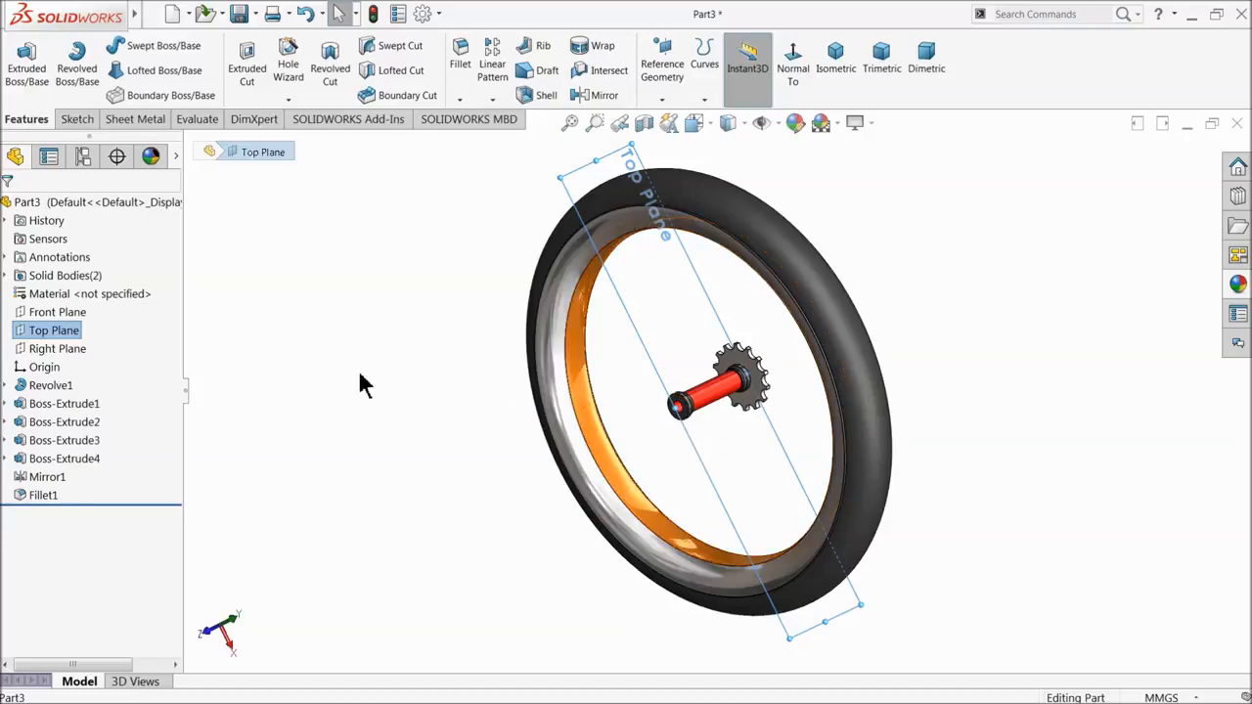
click(77, 119)
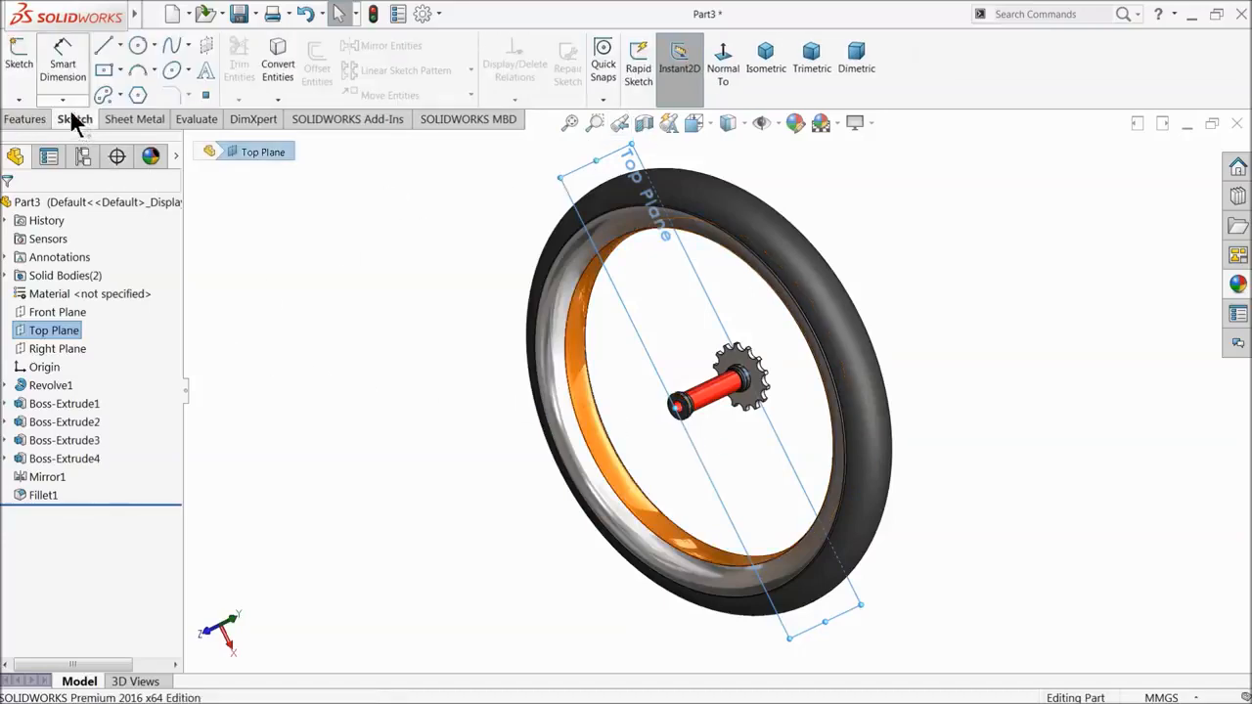
click(18, 61)
click(723, 65)
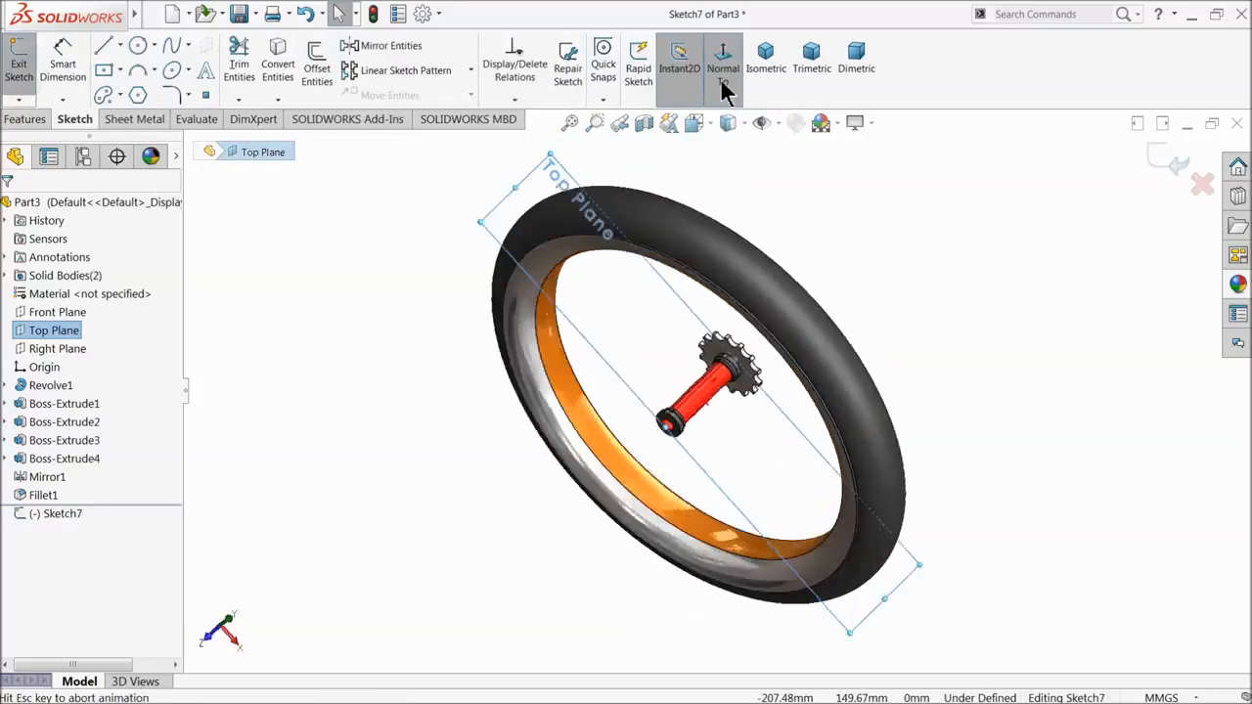
- Draw a vertical centerline about 38.5 mm long from the sprocket's inner edge to the sketch origin
click(119, 70)
click(142, 89)
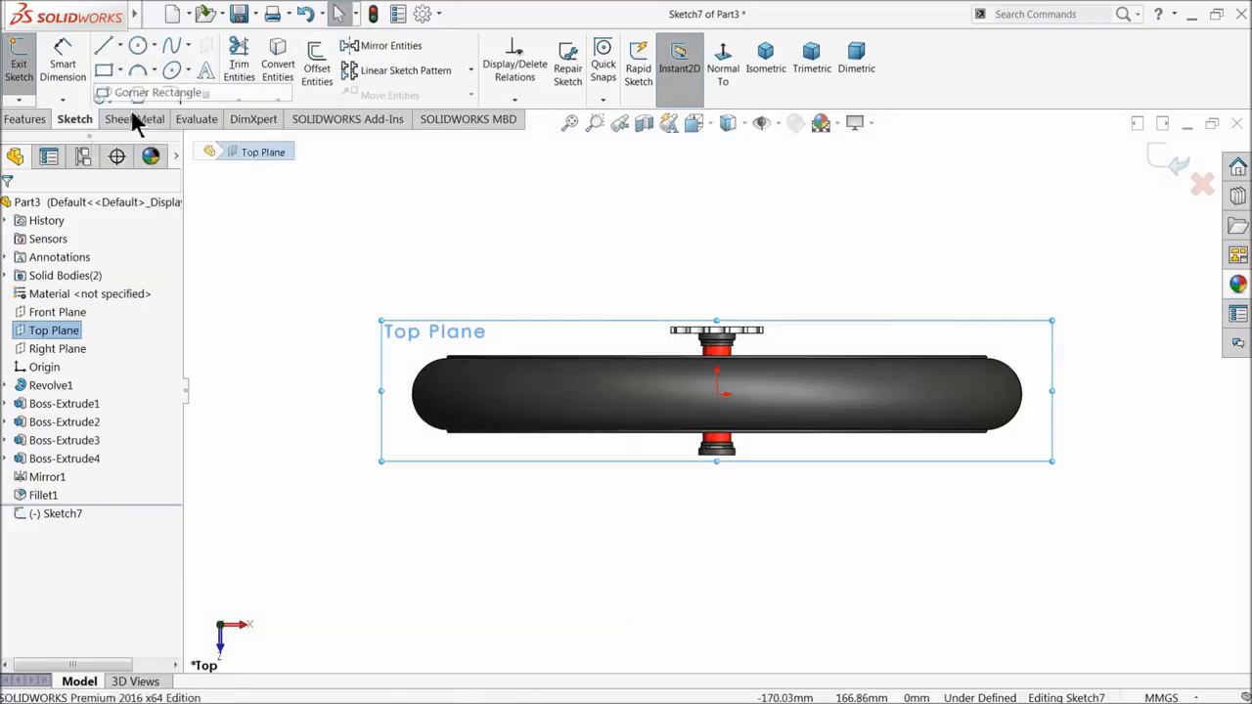
scroll(738, 396, down, 3)
scroll(684, 360, down, 4)
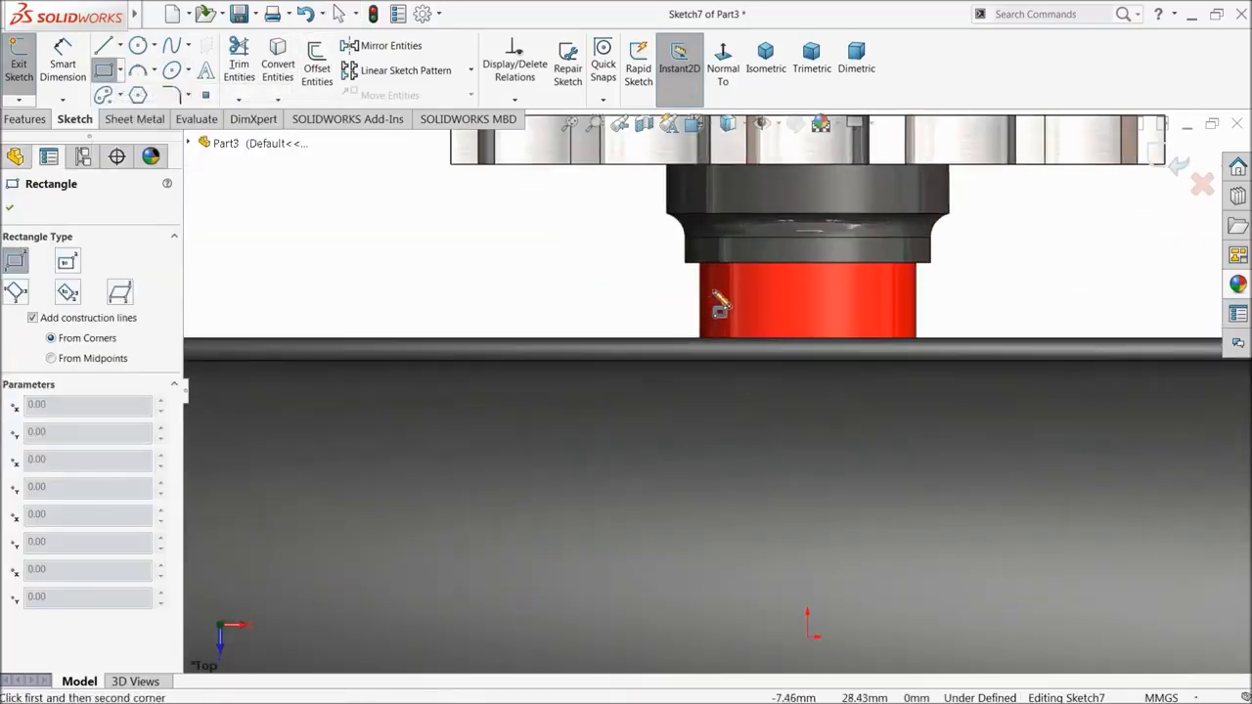
click(119, 45)
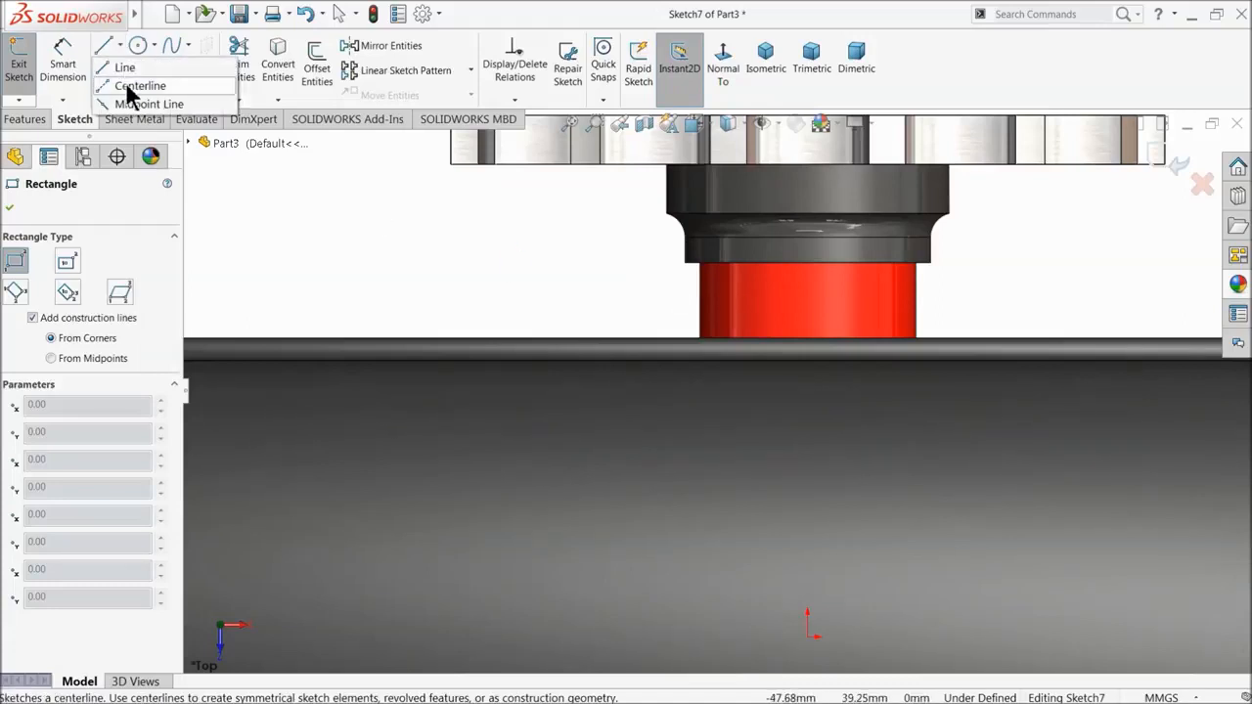
click(129, 85)
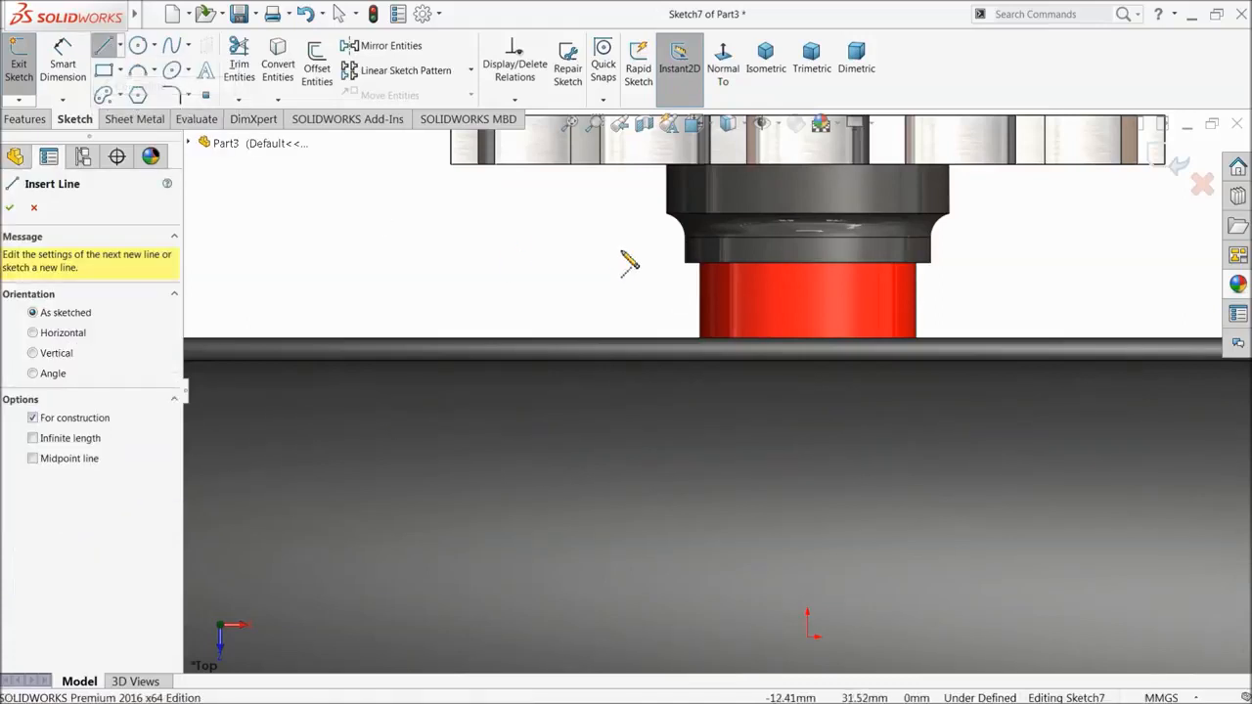
click(808, 165)
click(807, 637)
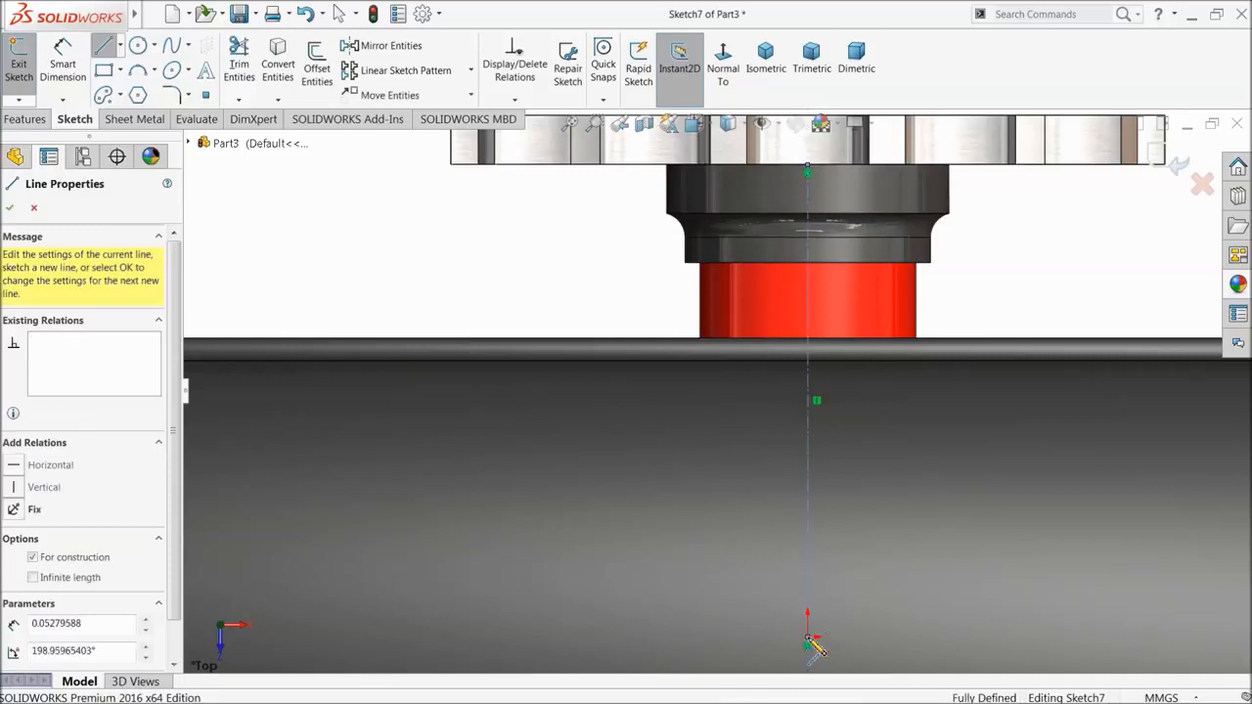
right_click(454, 233)
click(473, 235)
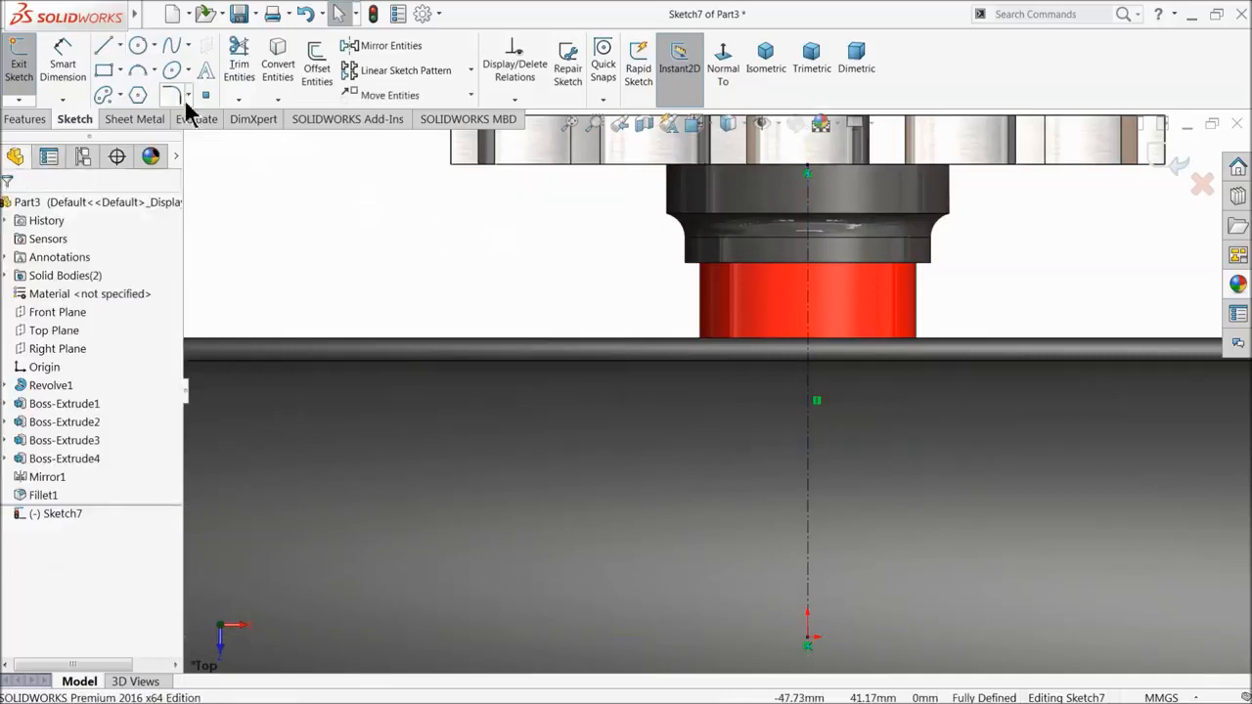
- Draw a rectangle outward from the red tube's edge just below the collar and dimension its outer side 20 mm from the centerline
click(101, 70)
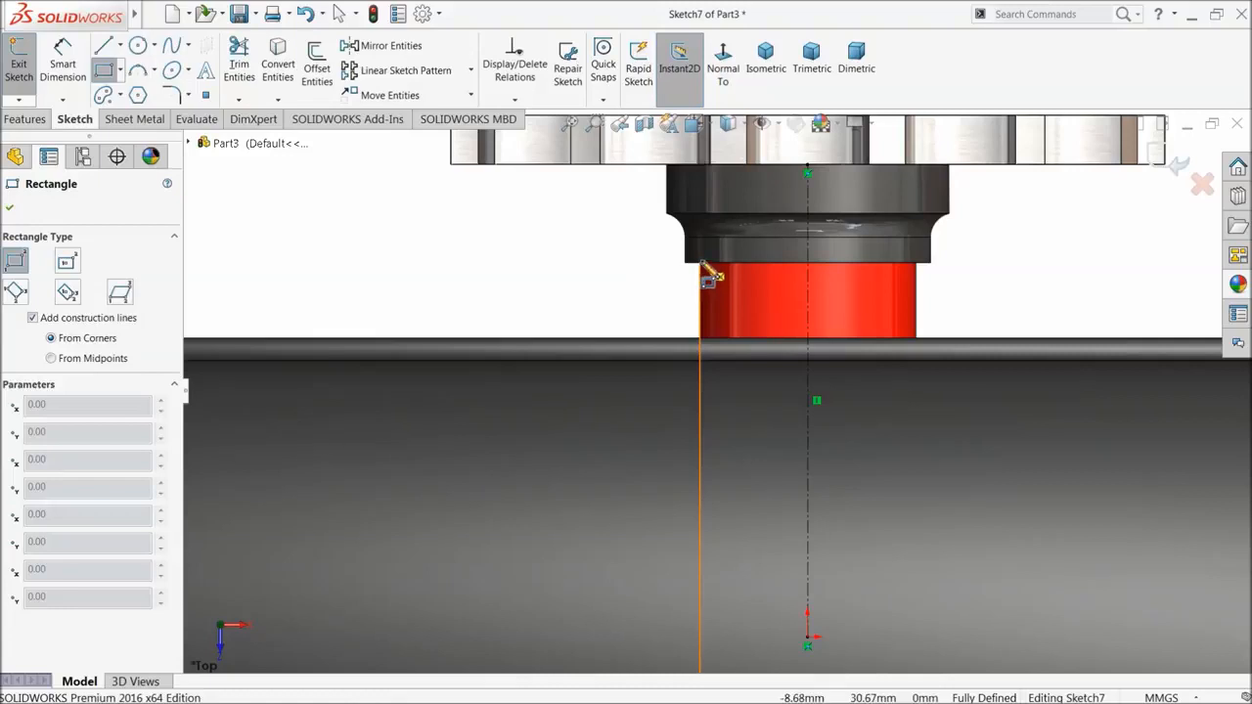
drag(700, 264, 446, 301)
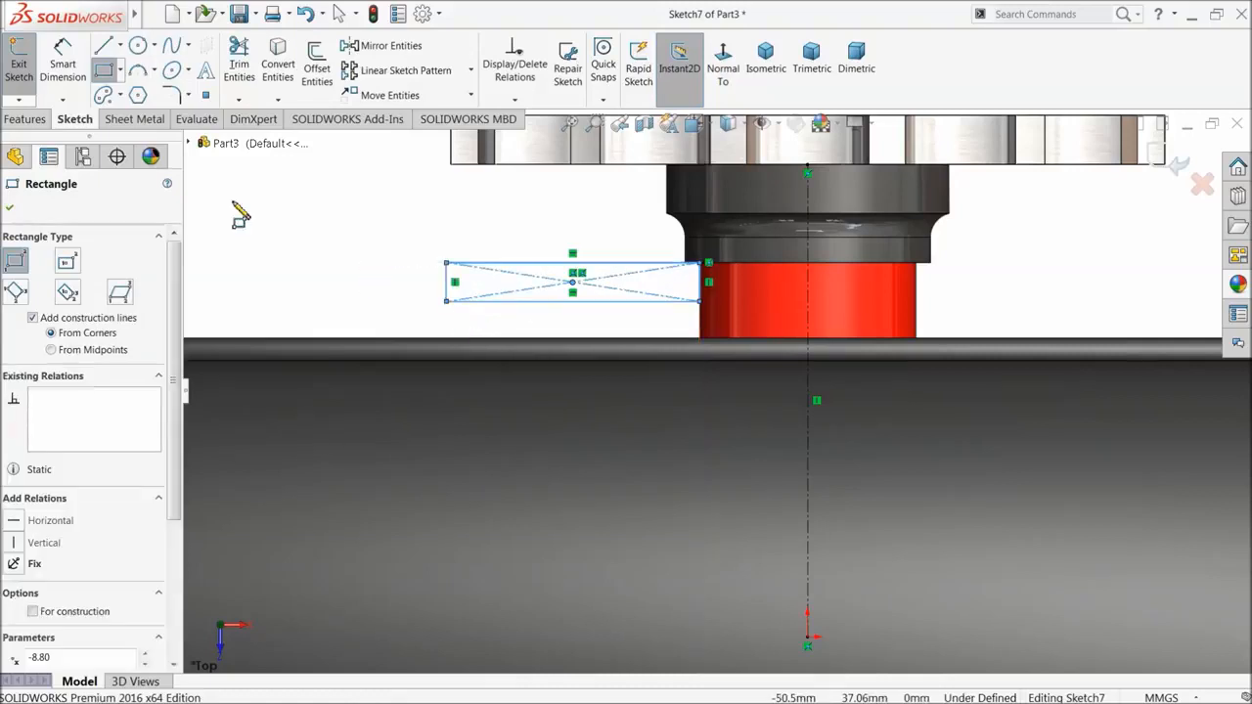
click(57, 87)
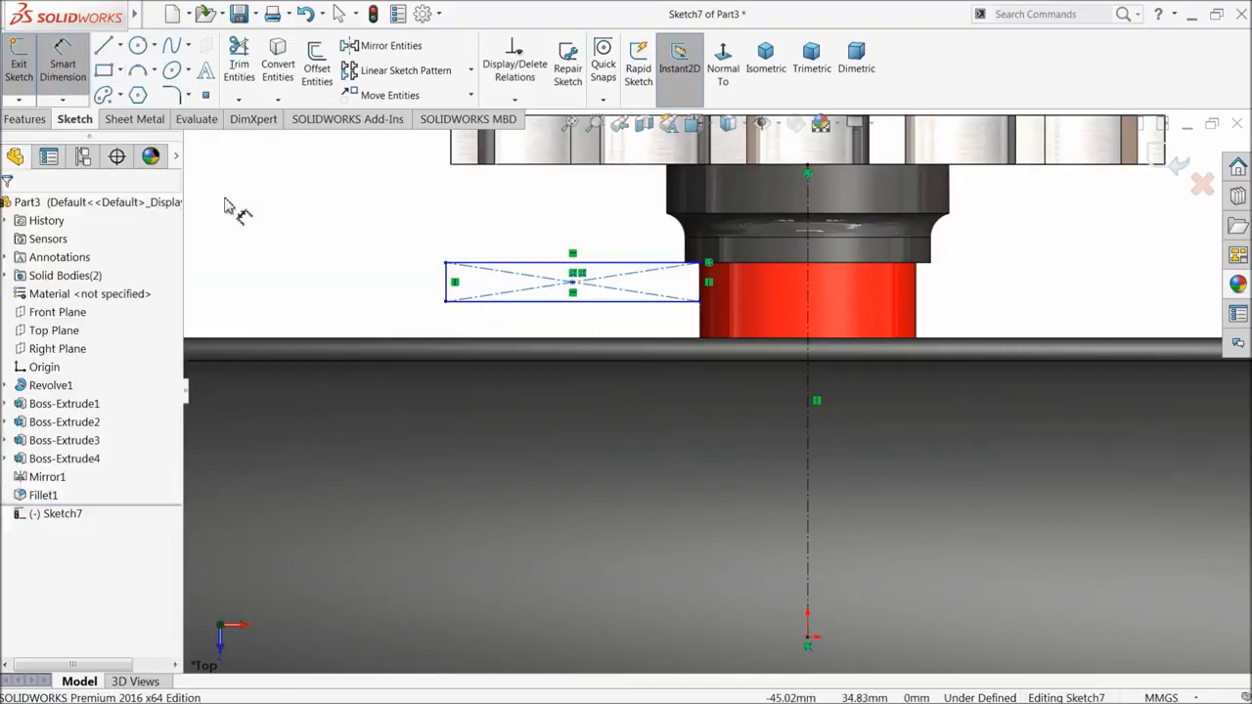
click(447, 285)
click(807, 362)
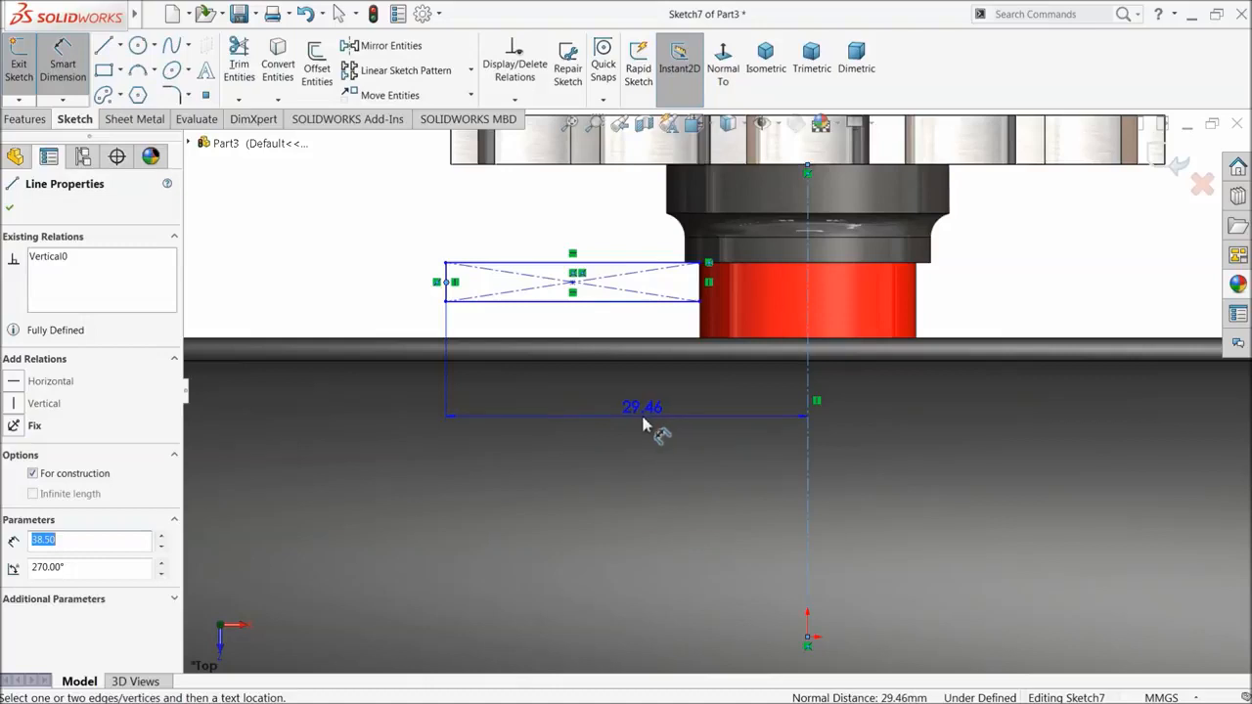
click(646, 417)
text(20)
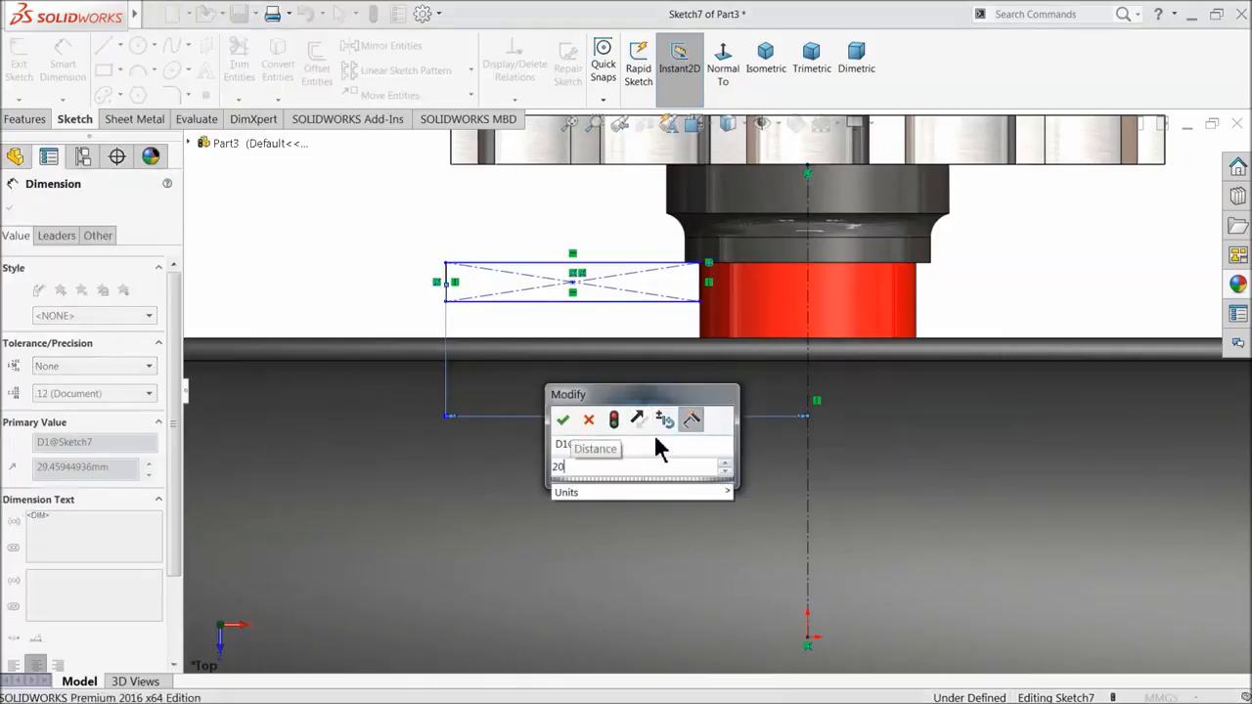
key(Return)
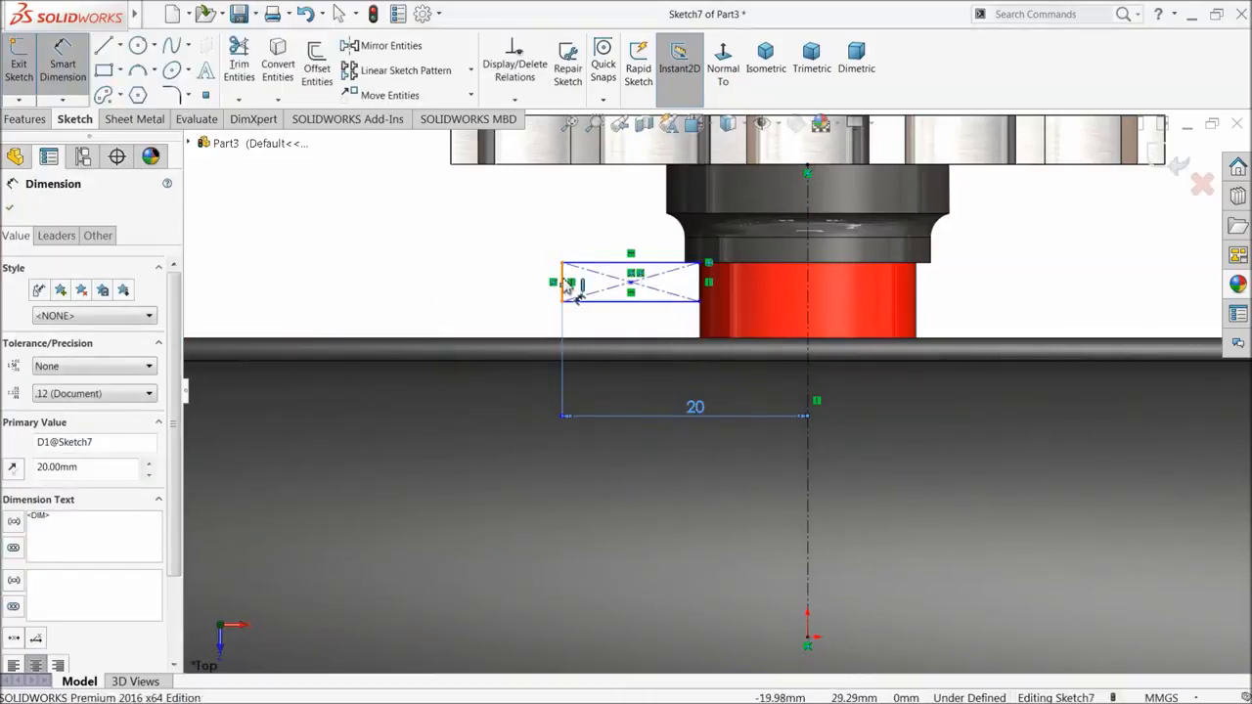
- Dimension the rectangle's outer vertical side to 3 mm
click(564, 286)
click(496, 294)
key(Return)
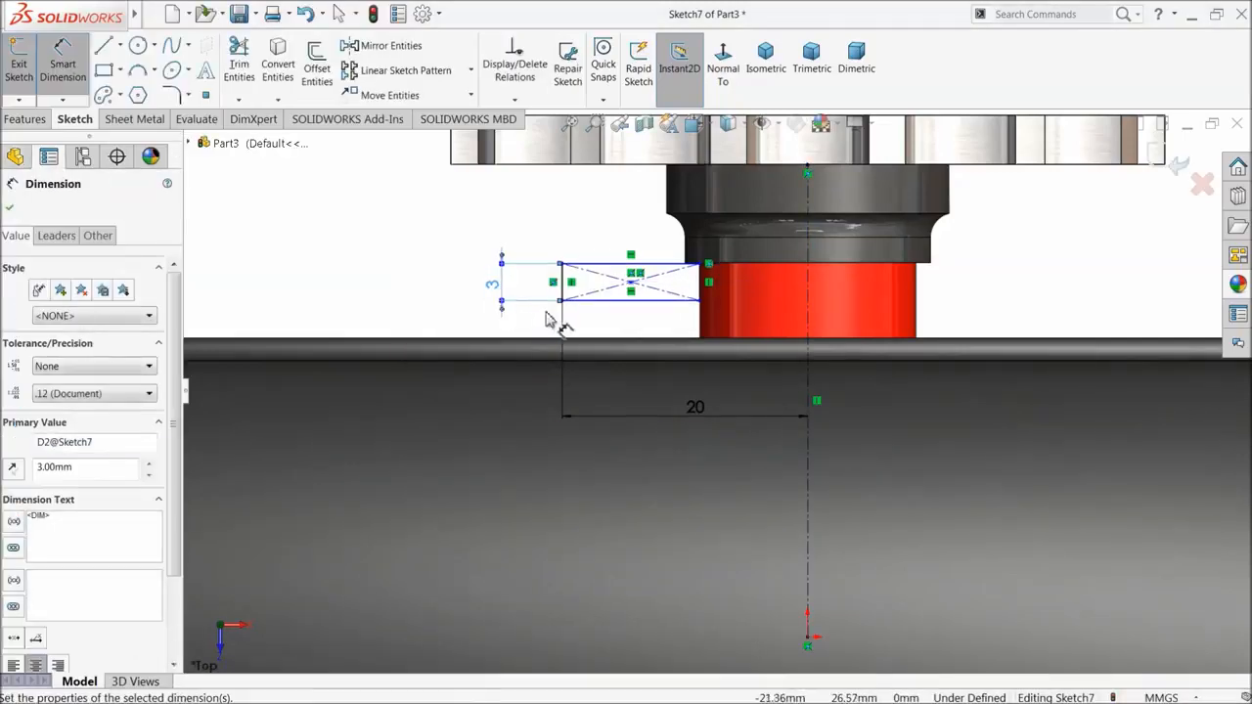
- Make the rectangle's upper side collinear with the collar's lower edge
scroll(709, 276, down, 6)
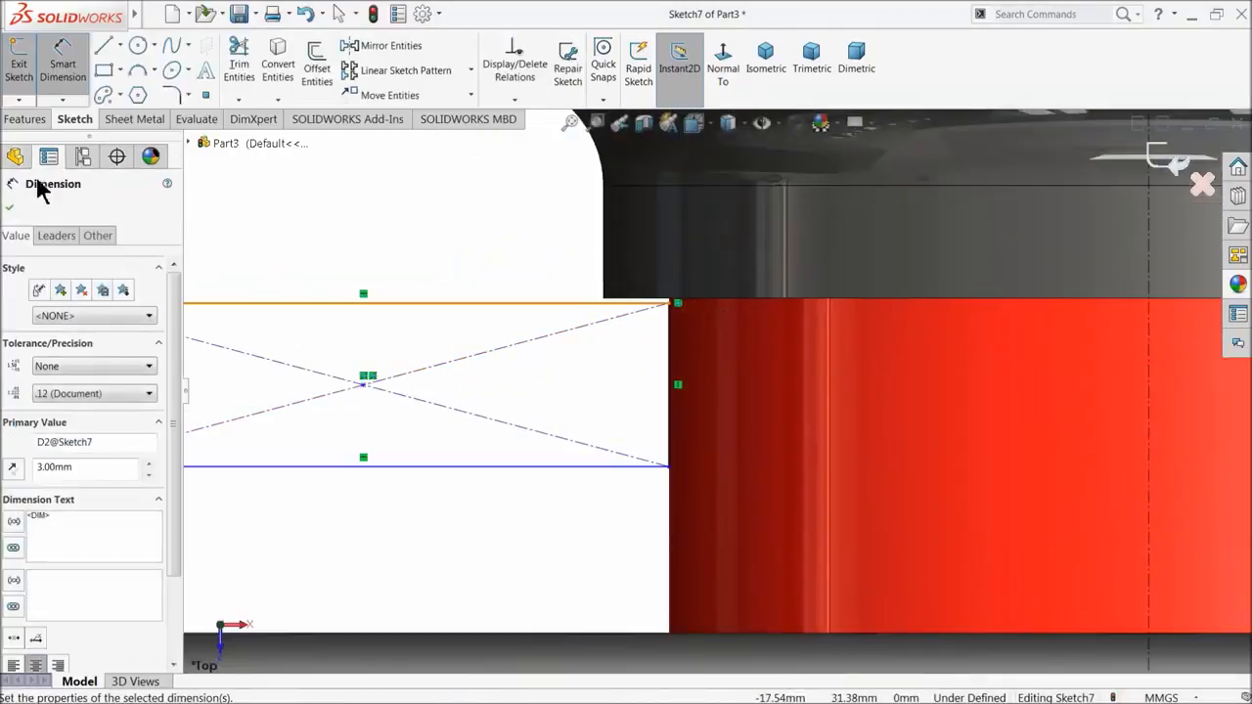
click(11, 205)
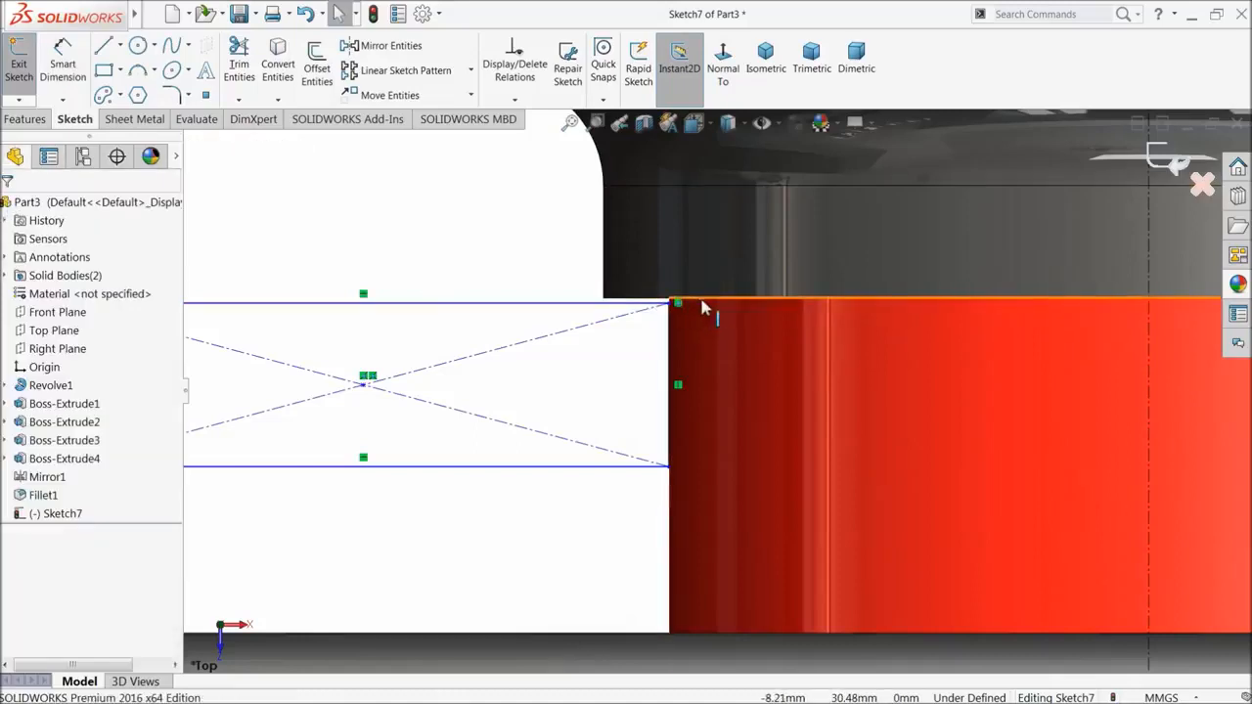
click(616, 308)
ctrl+click(631, 297)
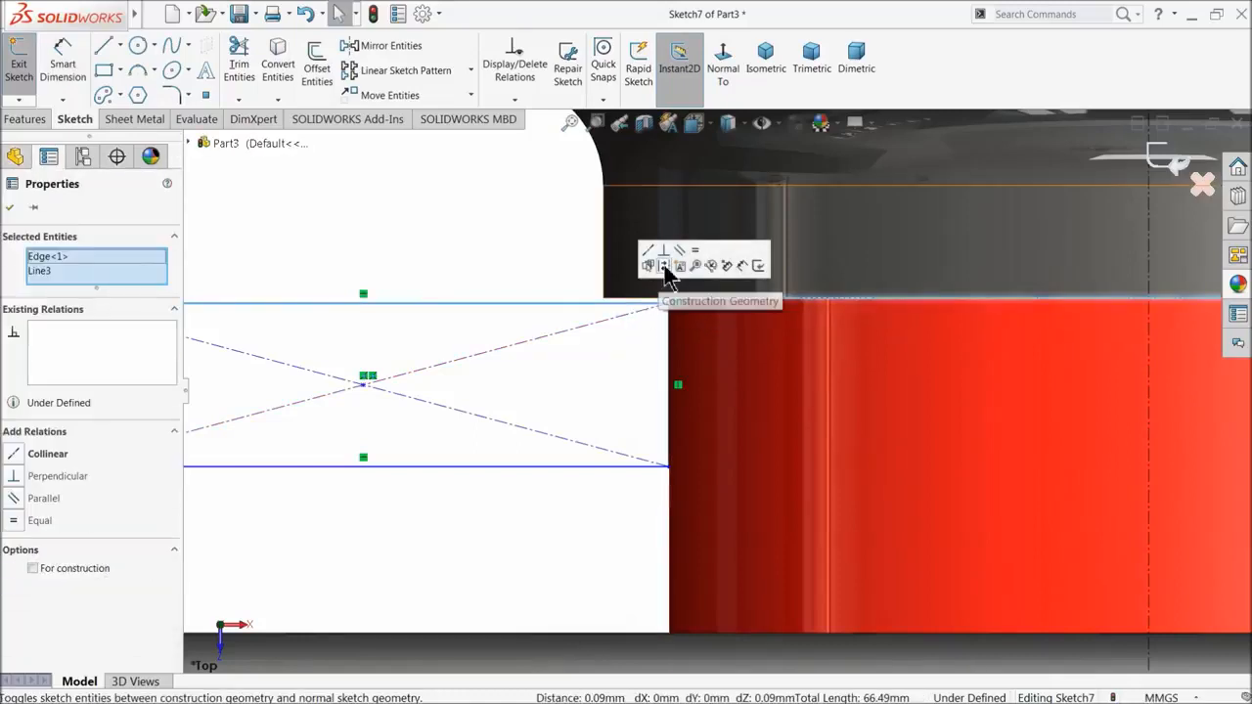
click(645, 252)
click(531, 251)
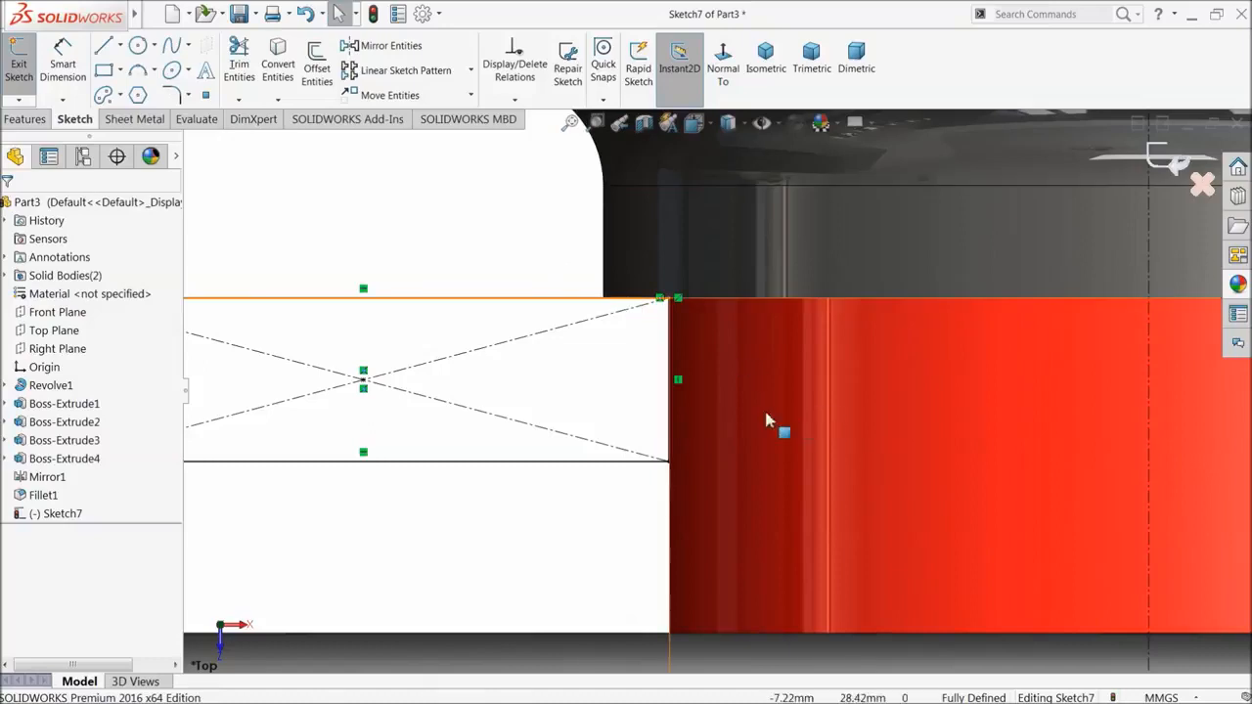
- Add a driven dimension between the rectangle's inner side and the centerline, and try to edit its value
scroll(773, 430, up, 2)
scroll(654, 427, down, 5)
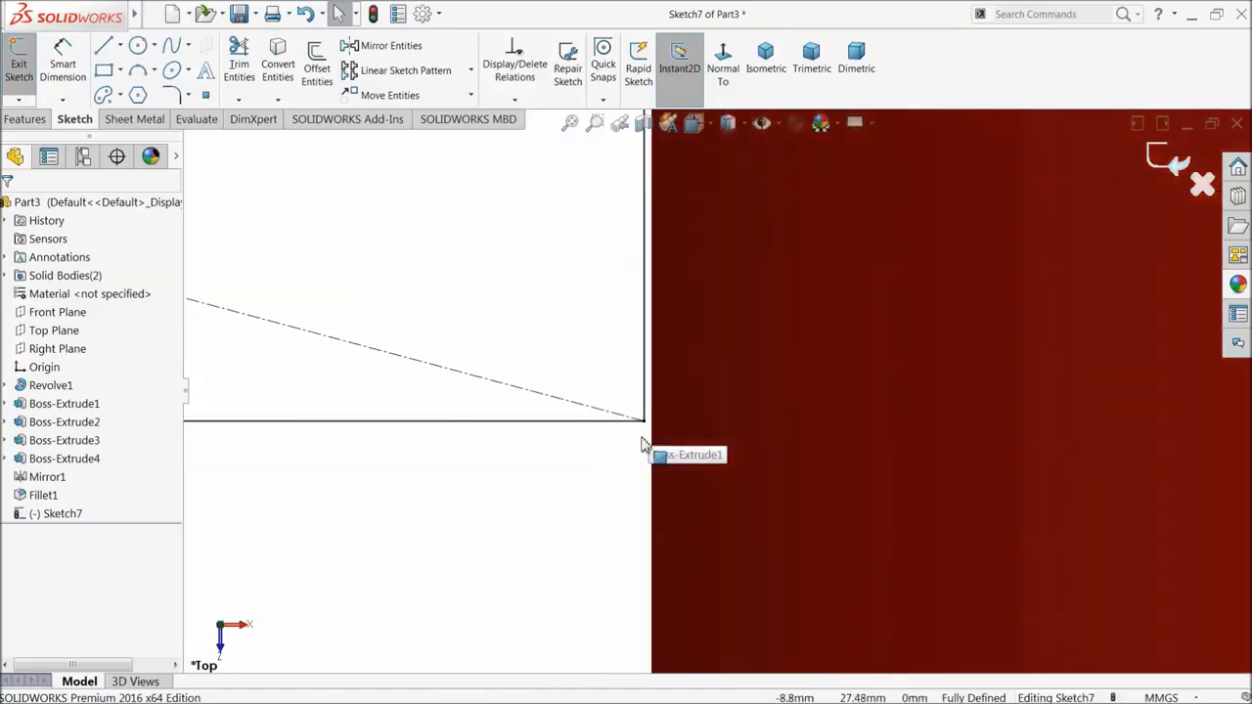
scroll(675, 469, up, 4)
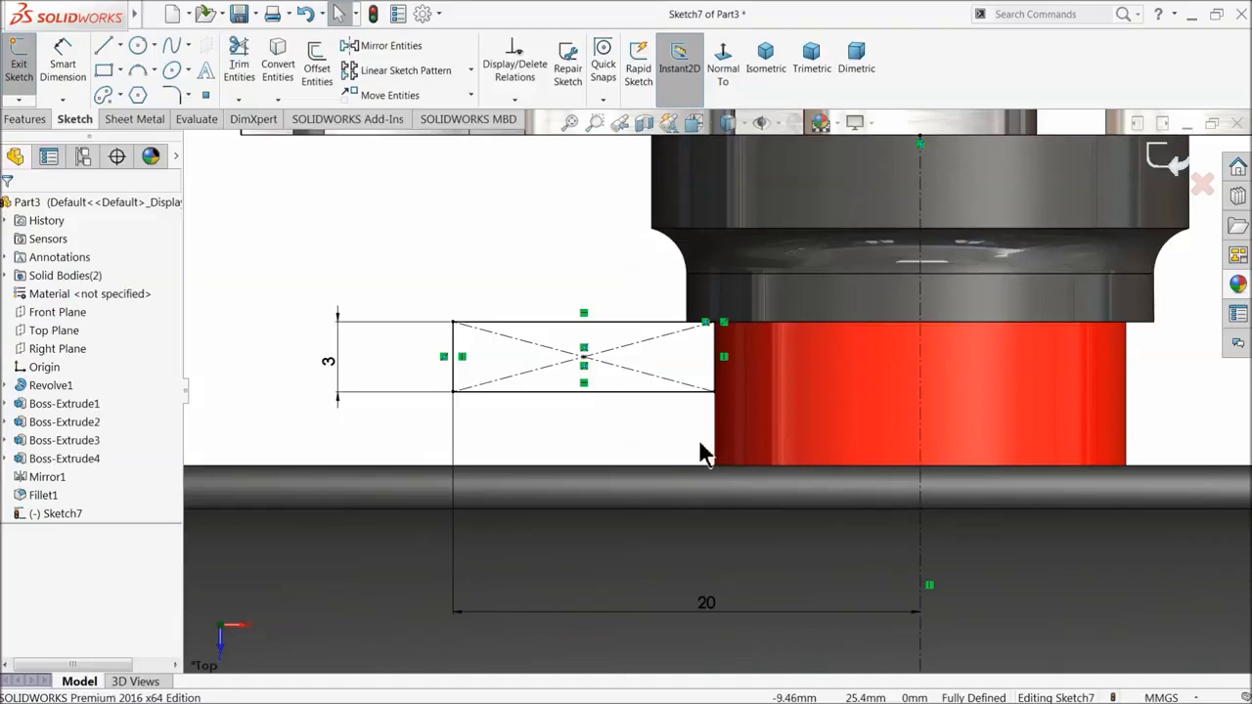
click(59, 68)
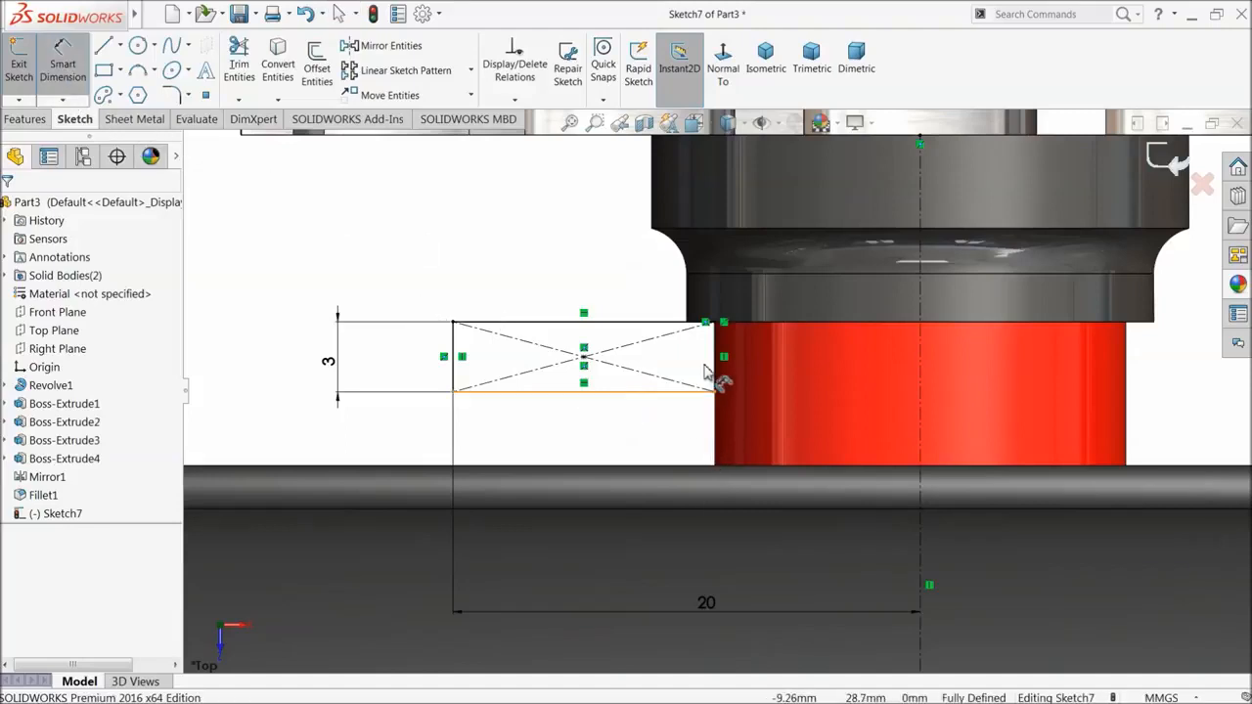
click(716, 375)
click(921, 401)
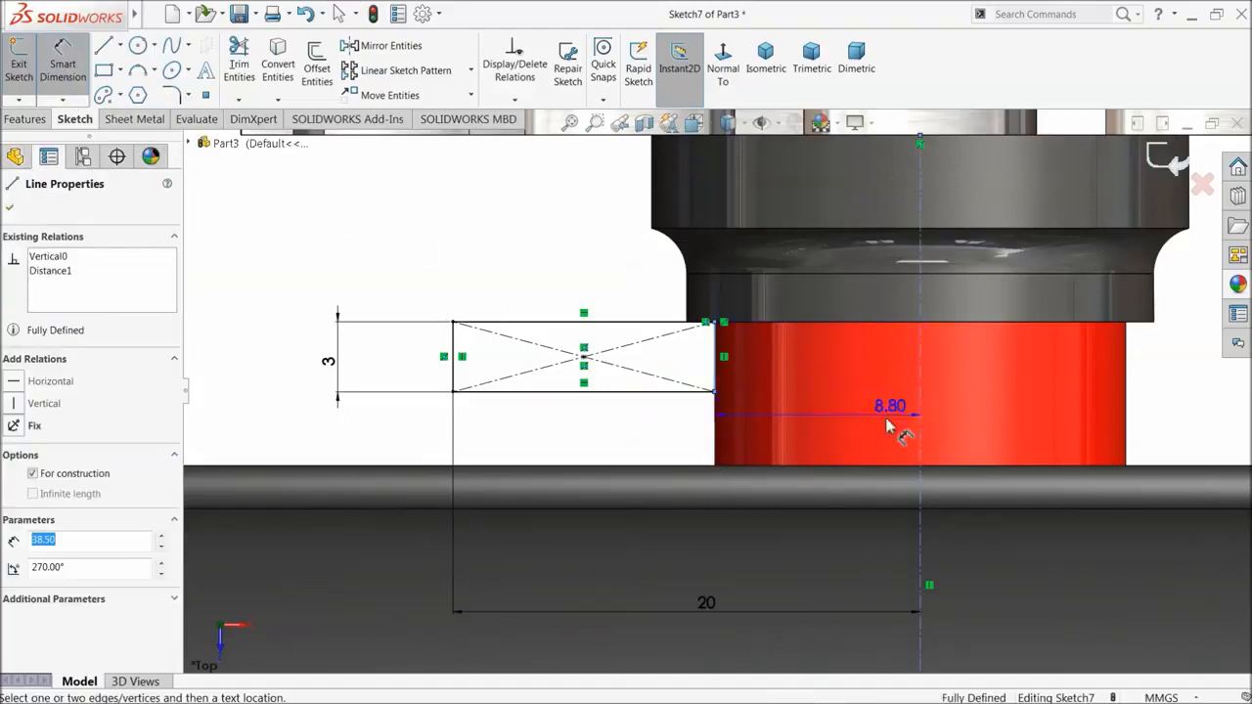
click(818, 440)
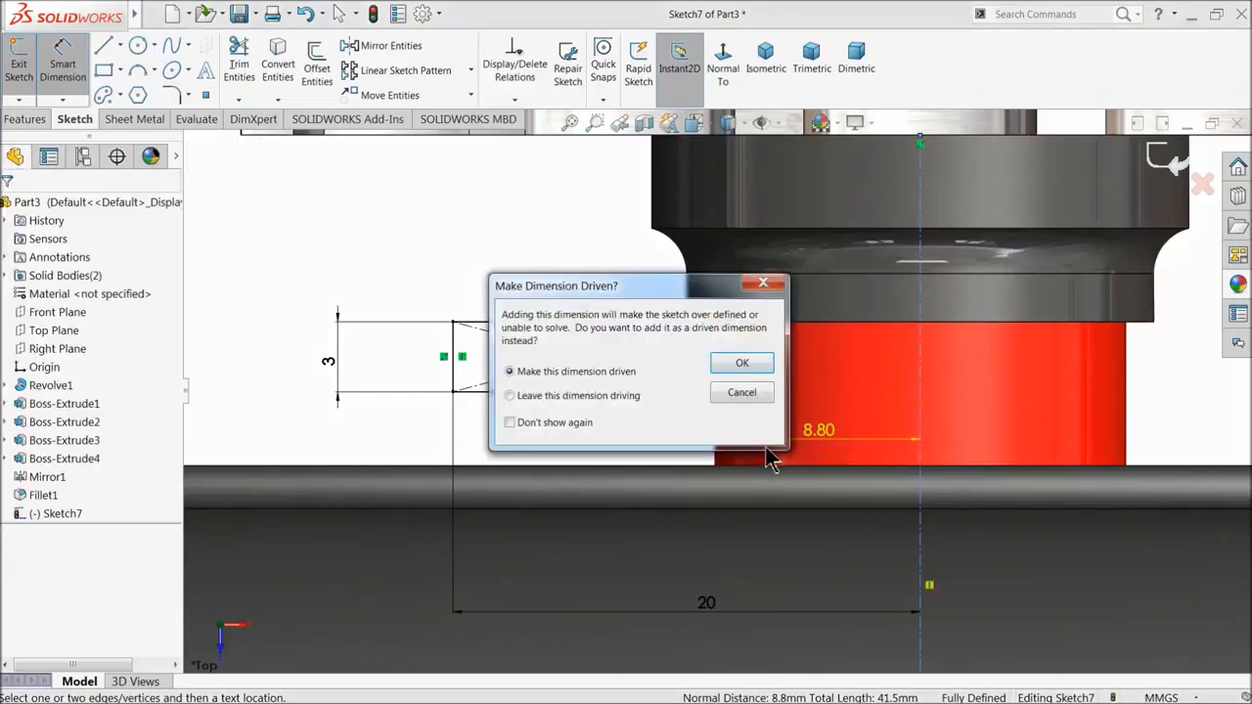
click(743, 364)
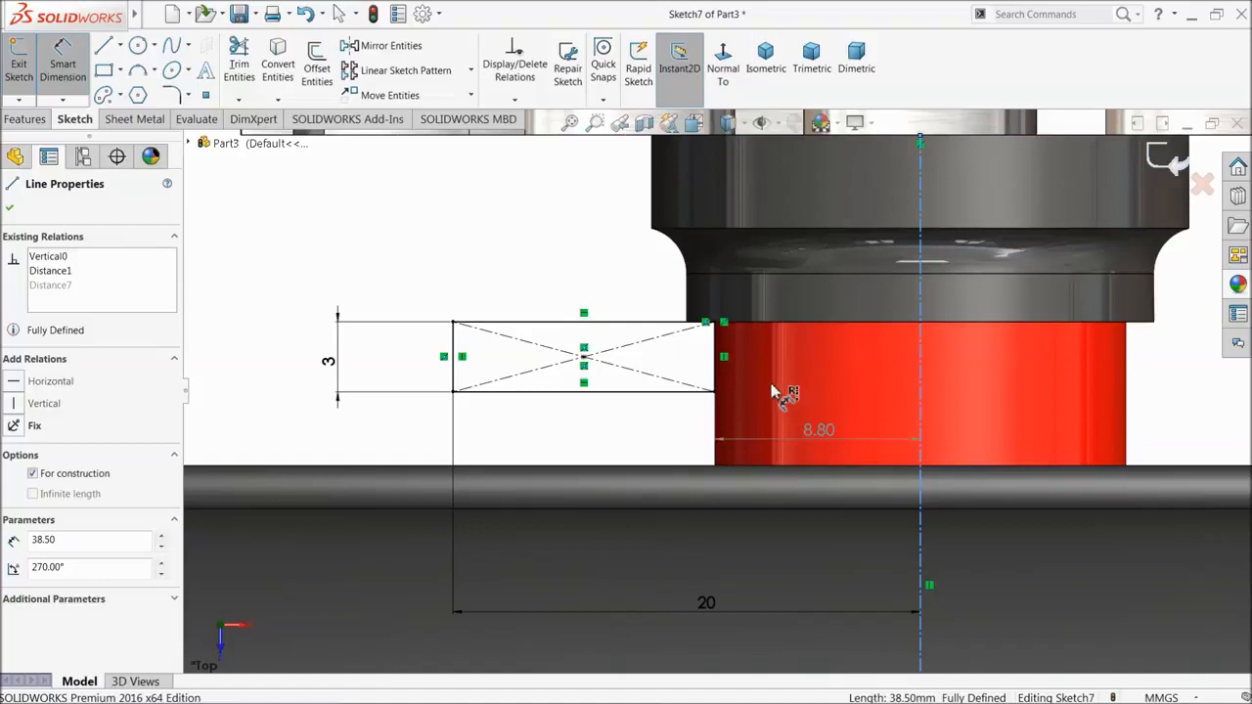
double_click(831, 443)
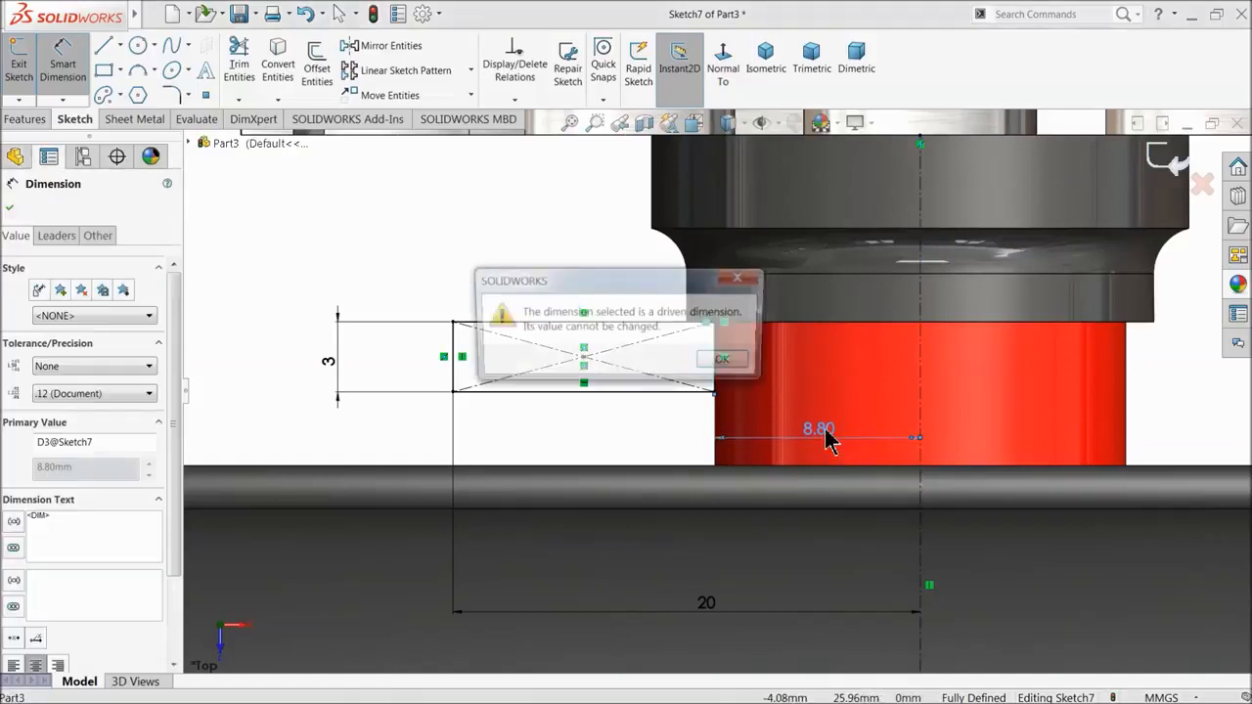
click(728, 362)
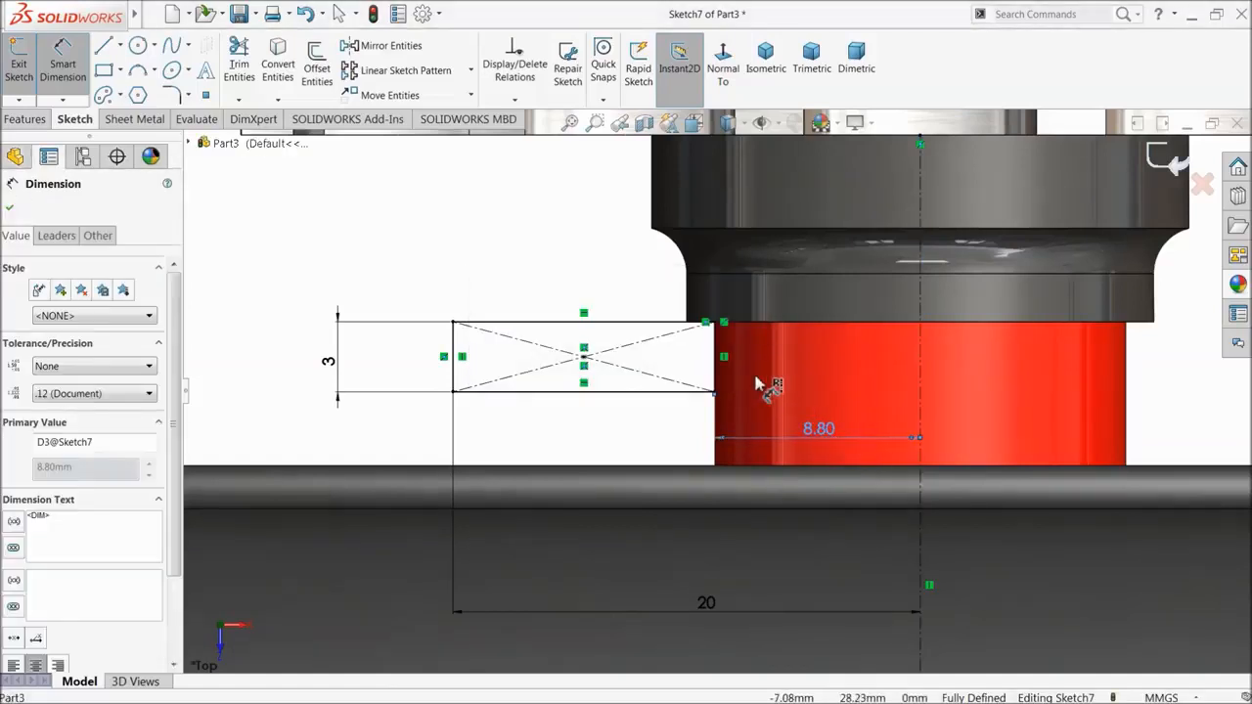
- Delete the driven dimension and place it again between the rectangle's inner side and the centerline
scroll(834, 429, down, 2)
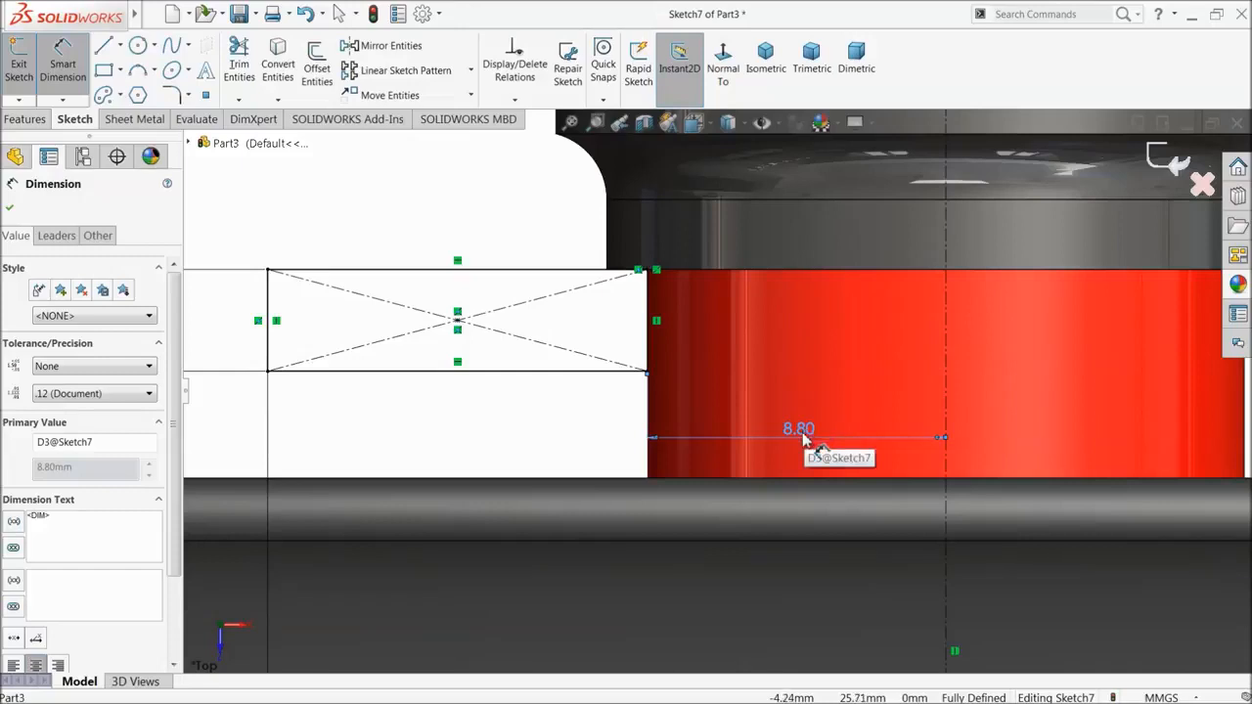
key(Delete)
click(652, 350)
click(944, 380)
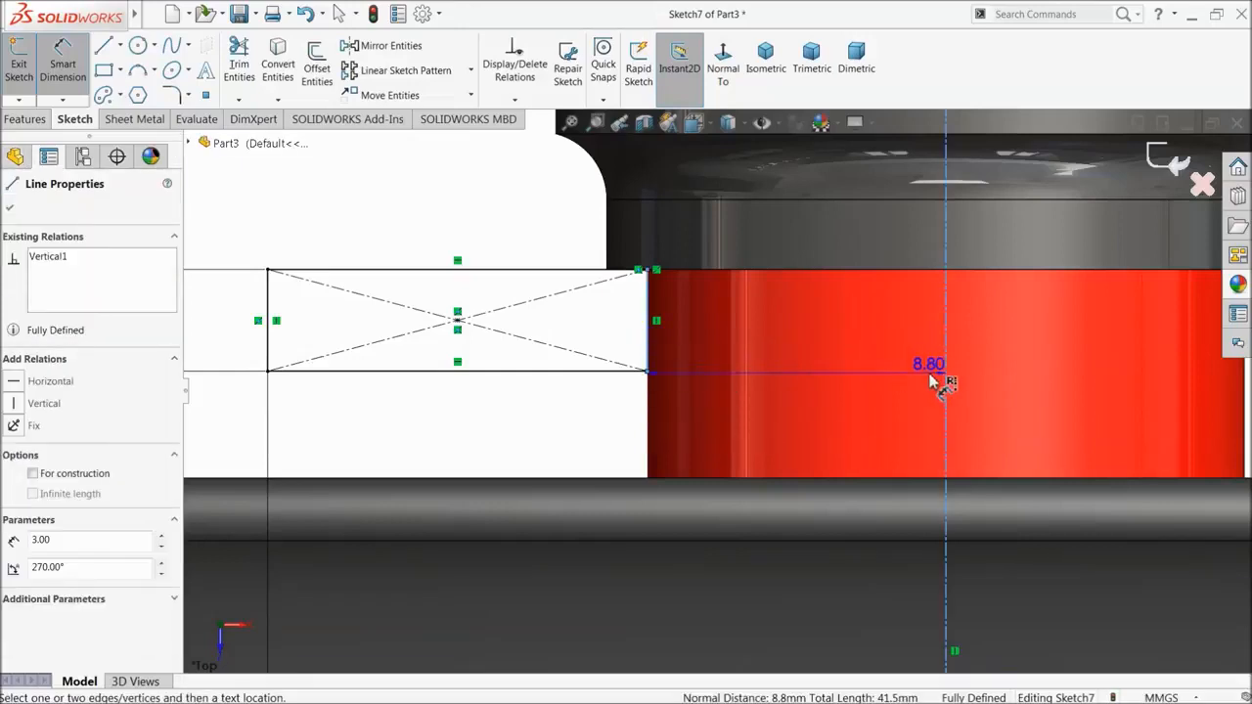
click(865, 418)
click(740, 363)
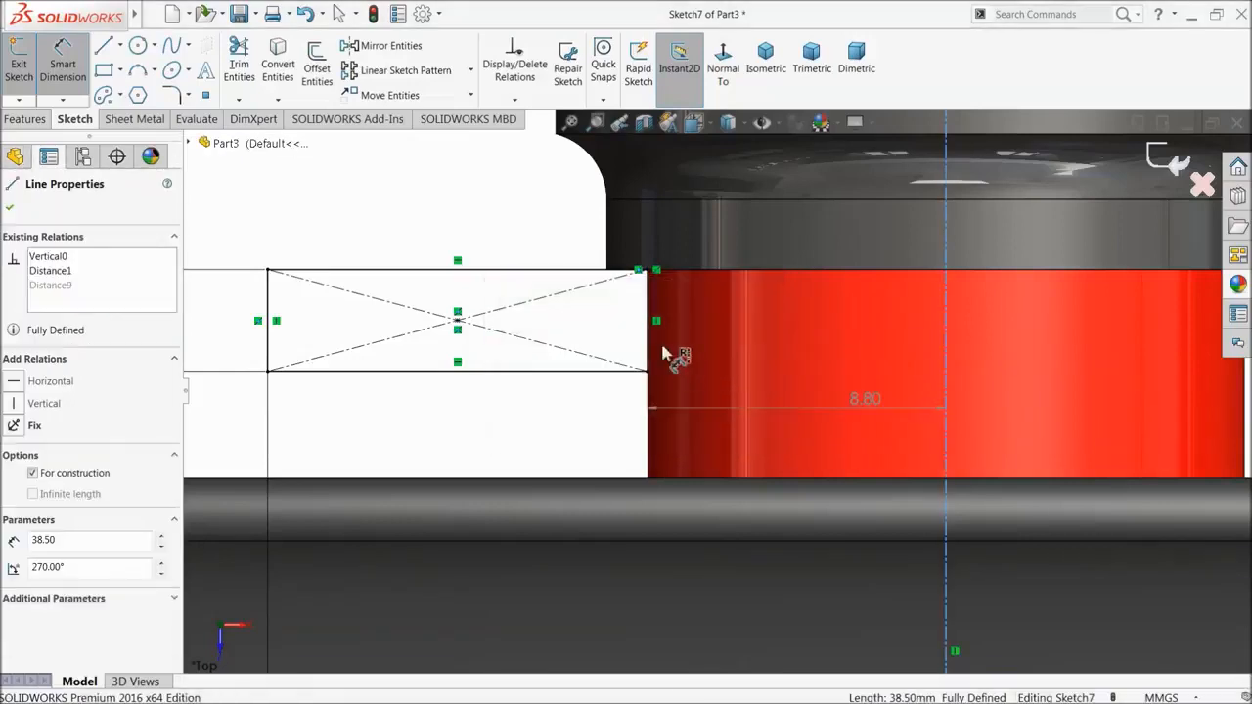
- Delete the vertical centerline together with the dimensions attached to it
click(11, 212)
scroll(643, 260, down, 3)
click(636, 256)
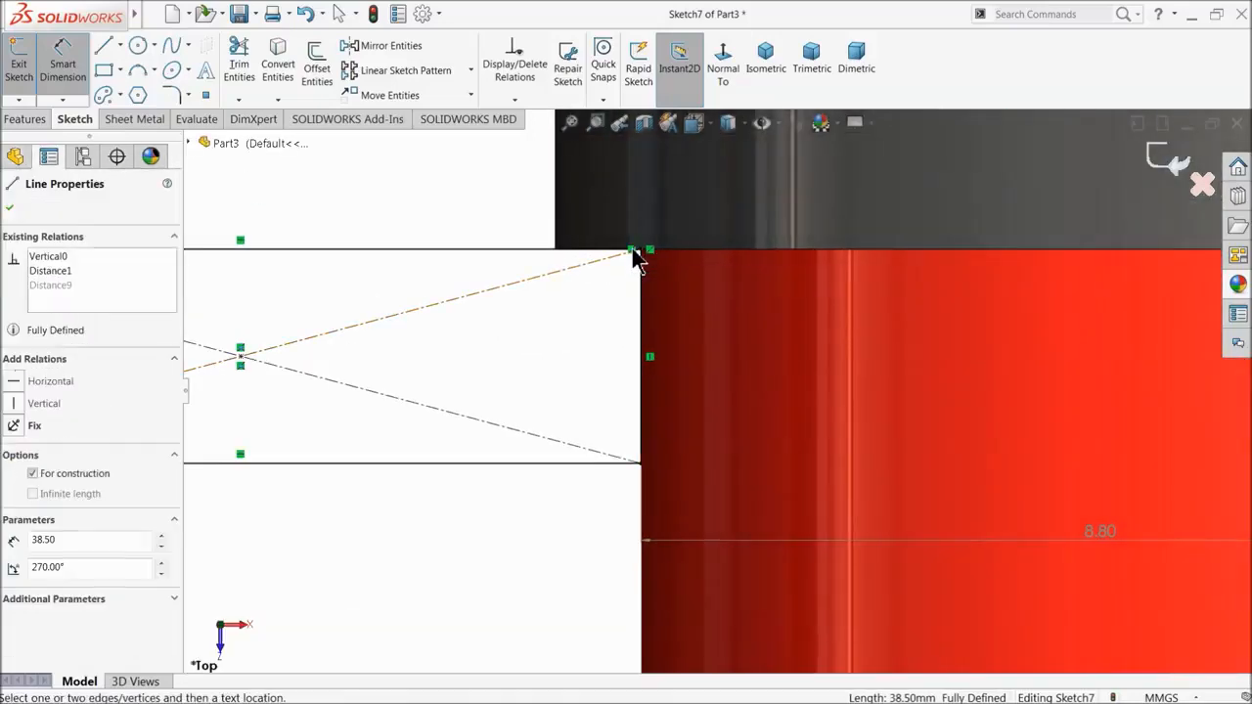
key(Delete)
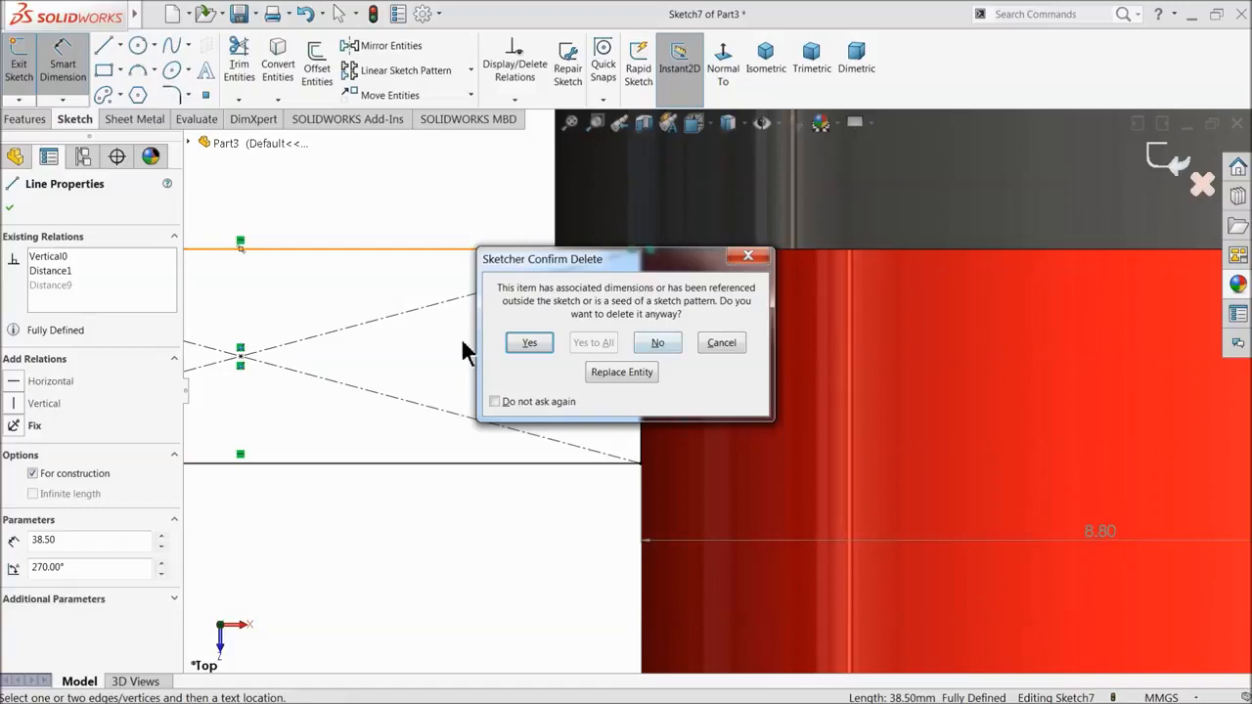
click(528, 343)
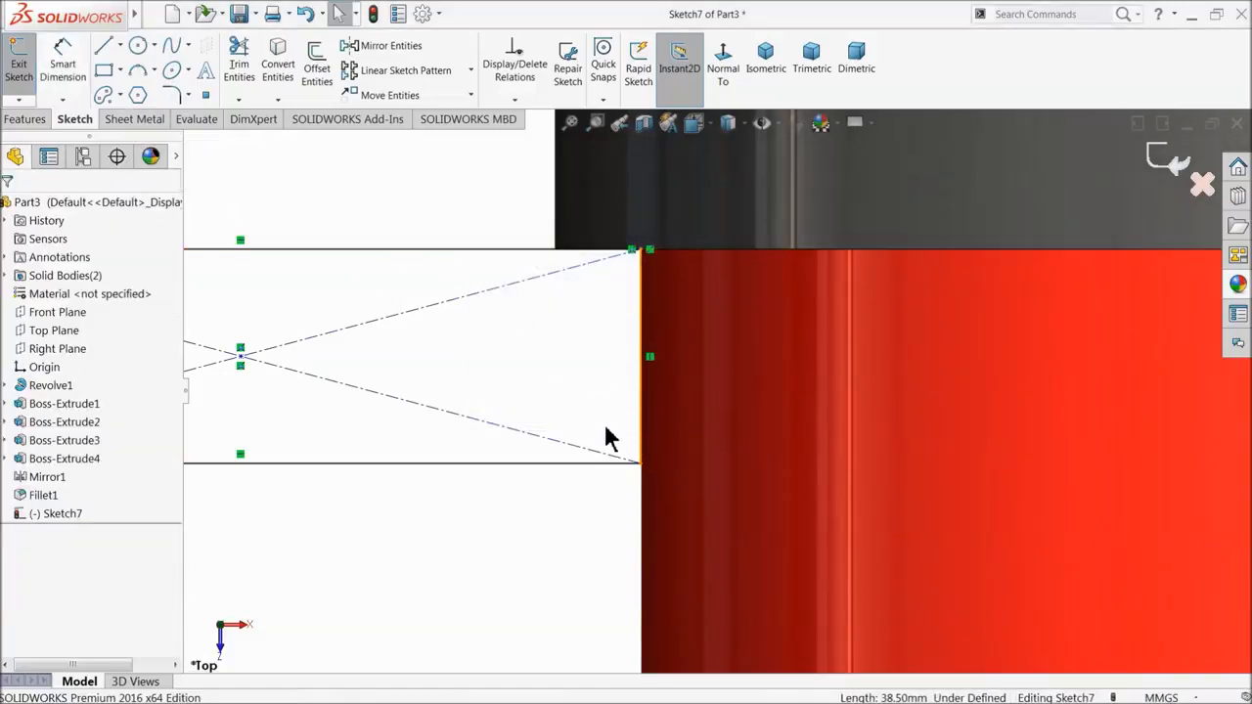
- Add a driven dimension between the rectangle's inner side and the origin
scroll(626, 438, up, 3)
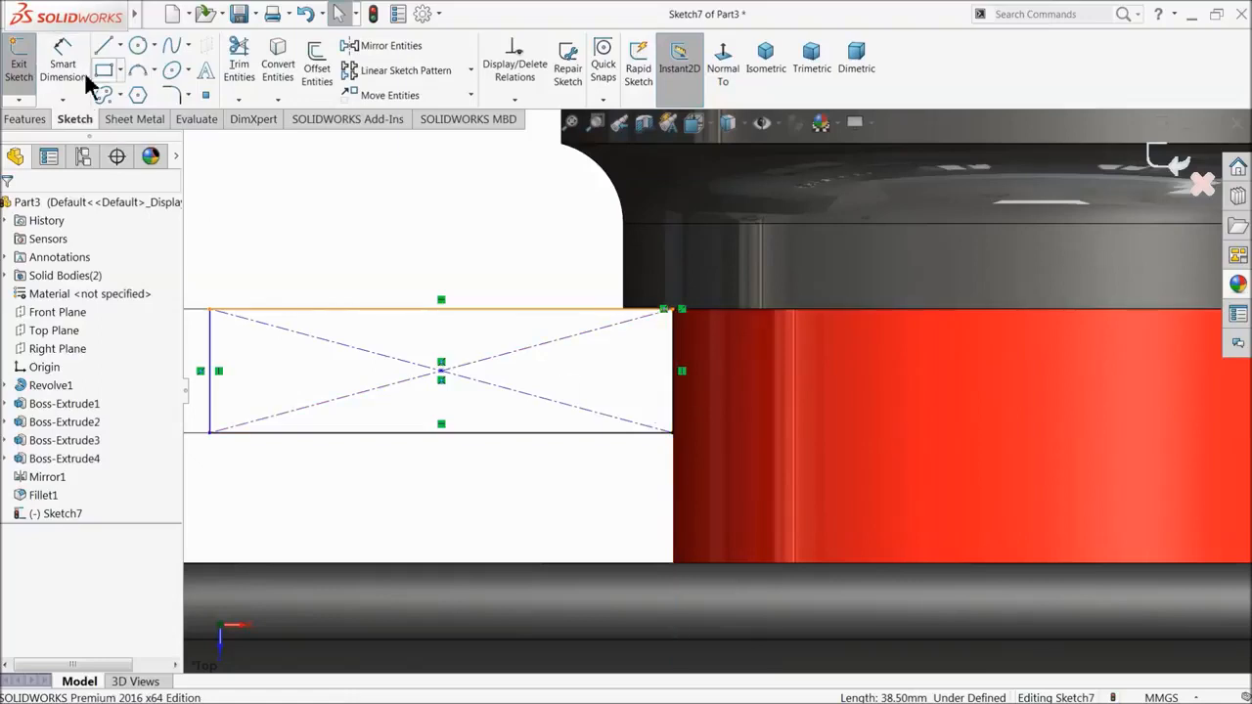
click(105, 49)
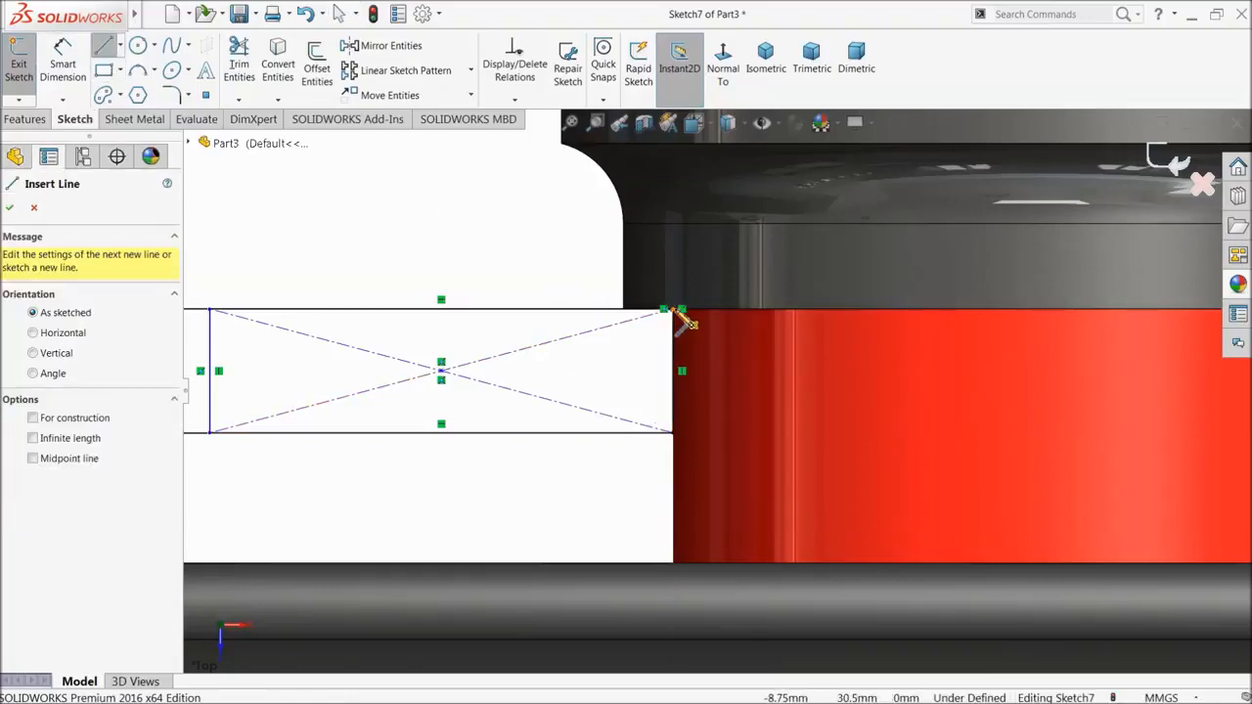
click(35, 209)
click(62, 64)
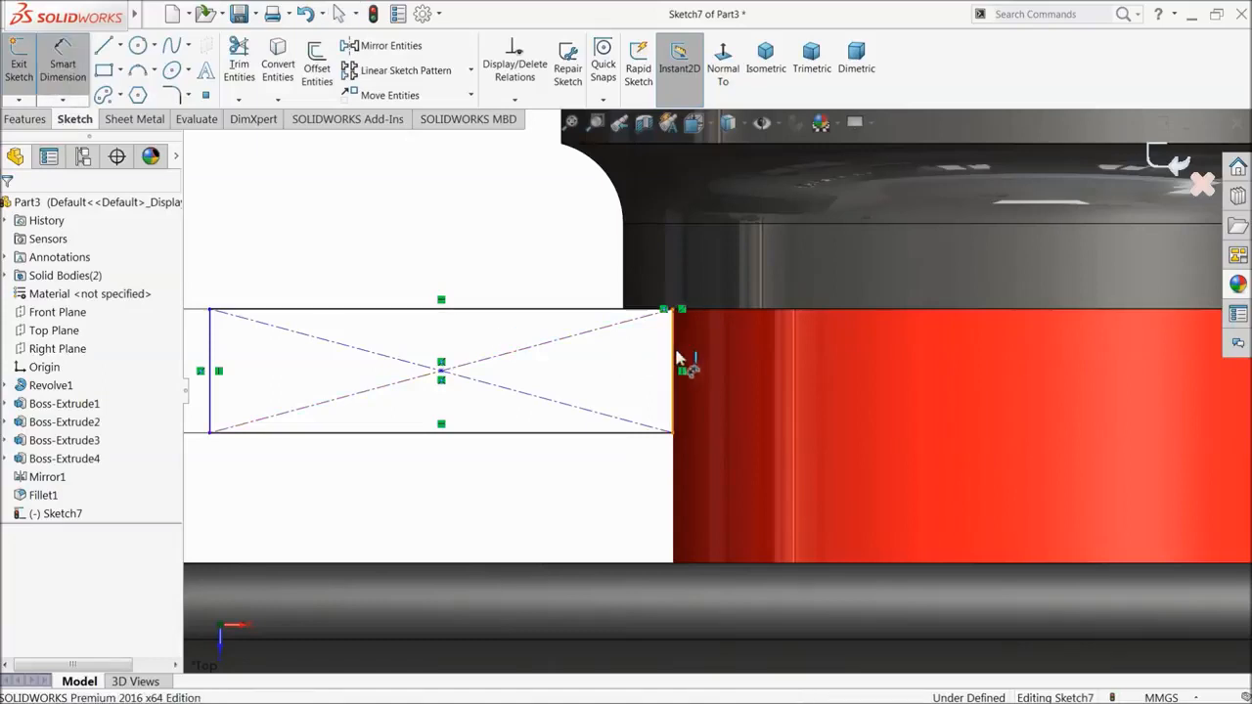
click(681, 361)
scroll(881, 373, up, 4)
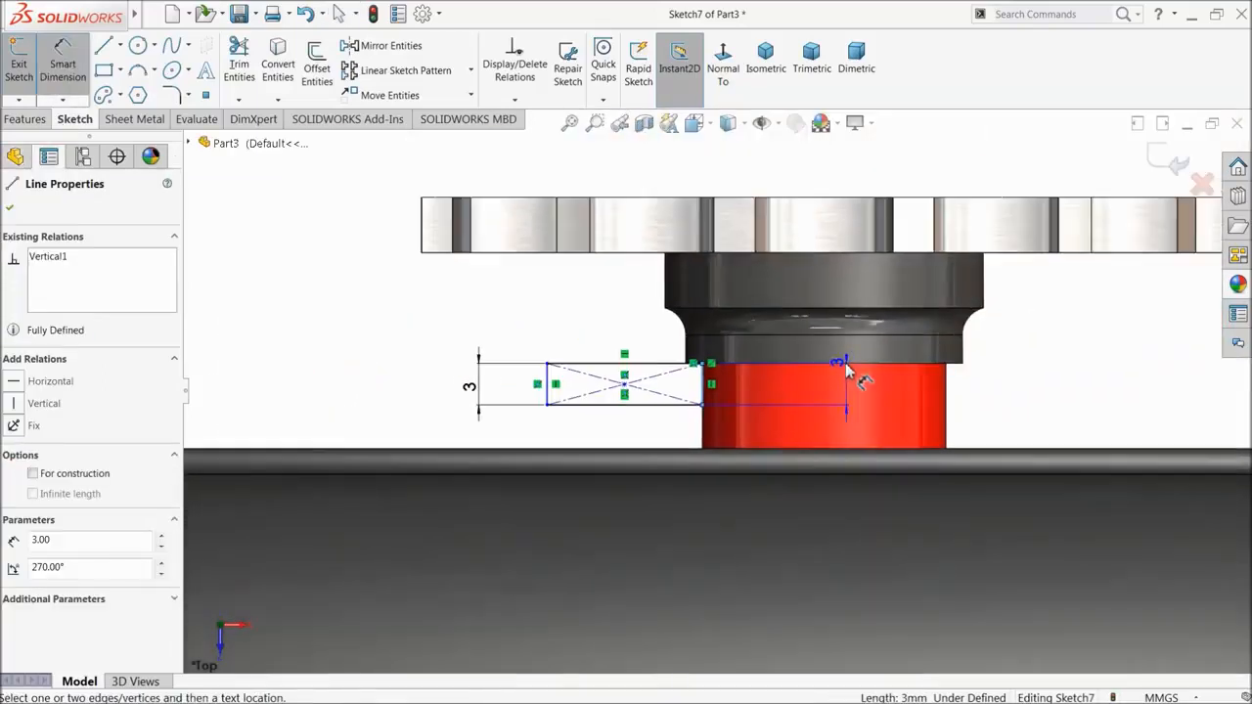
scroll(773, 391, up, 3)
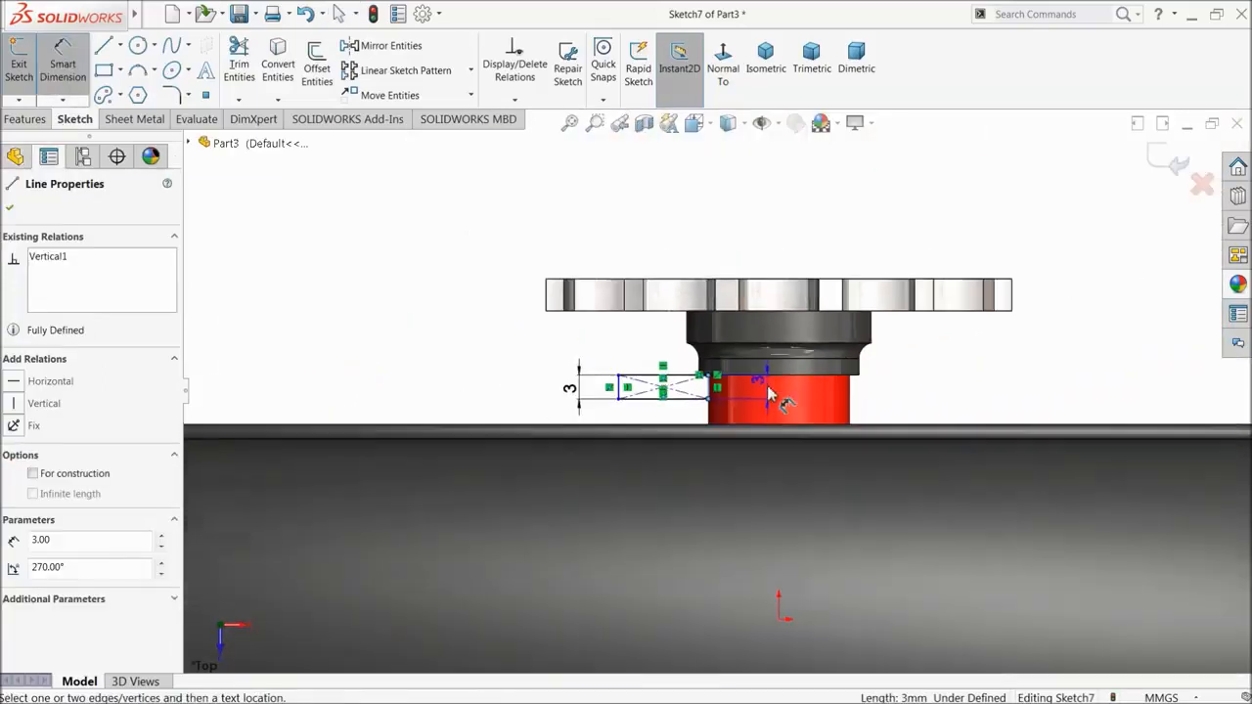
click(780, 620)
scroll(760, 431, down, 3)
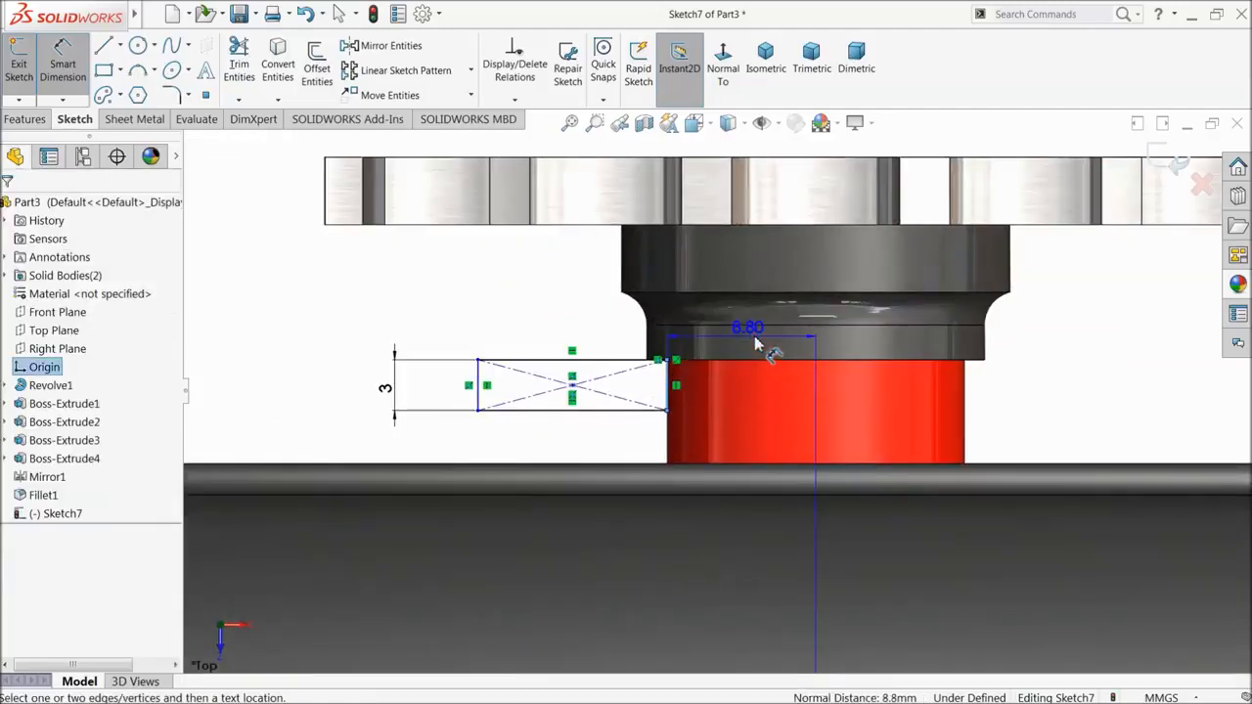
click(754, 340)
click(742, 362)
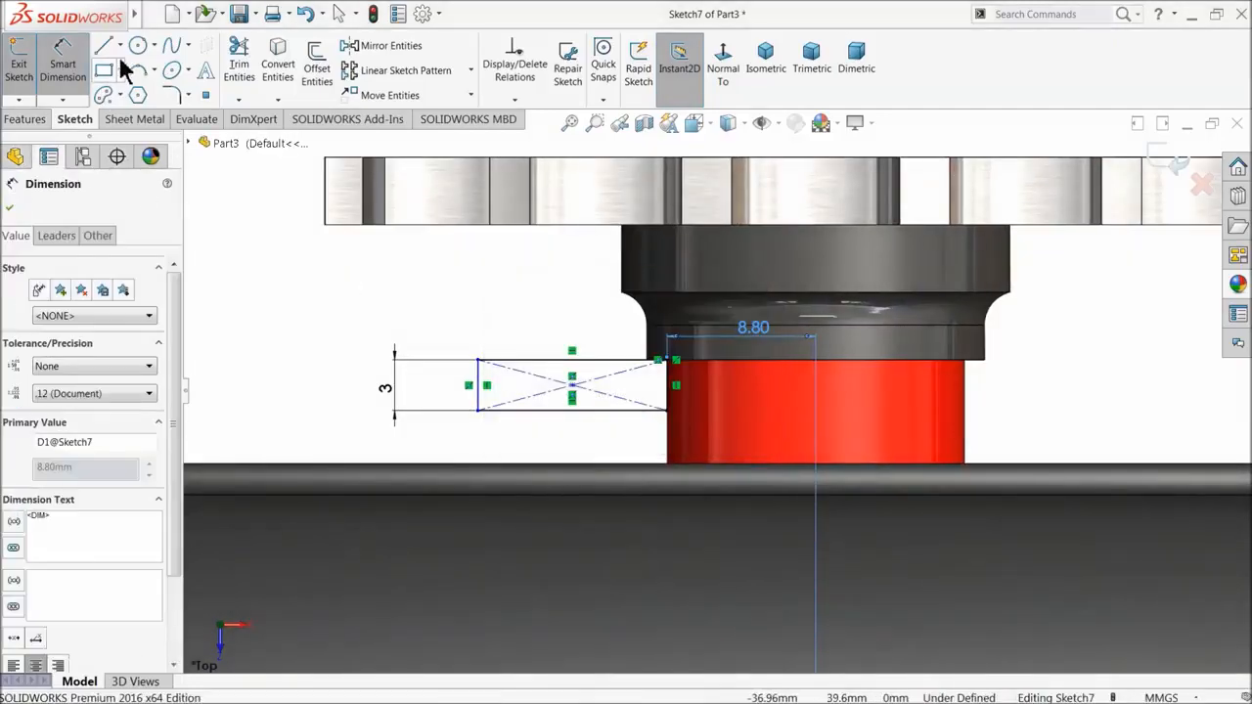
- Sketch a vertical centerline about 48 mm long from the origin up past the toothed disc
click(154, 45)
click(130, 90)
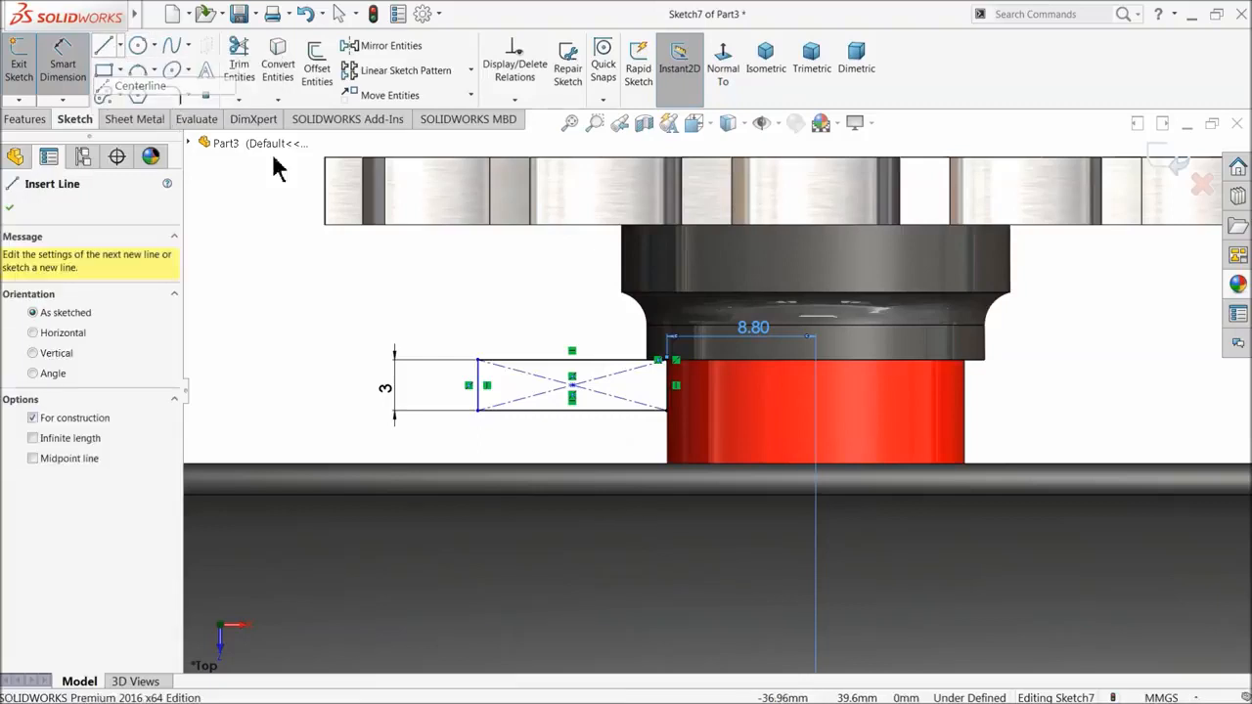
scroll(716, 381, up, 5)
click(756, 585)
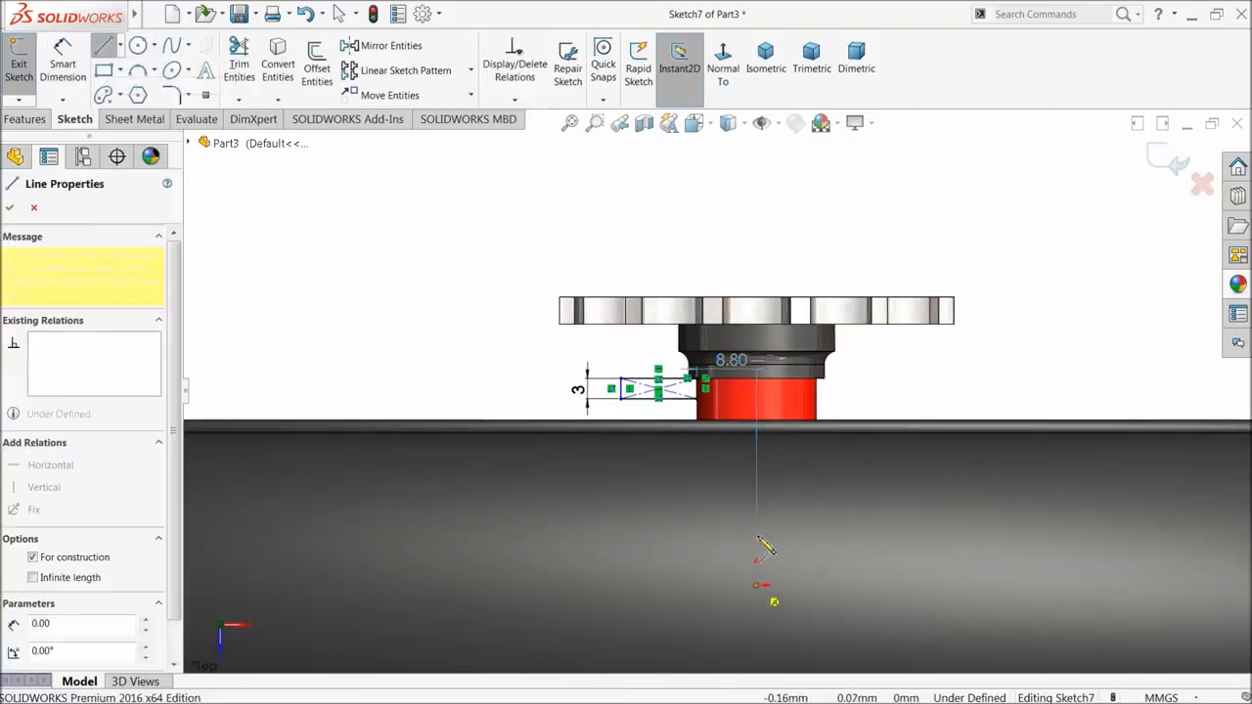
click(756, 259)
right_click(786, 257)
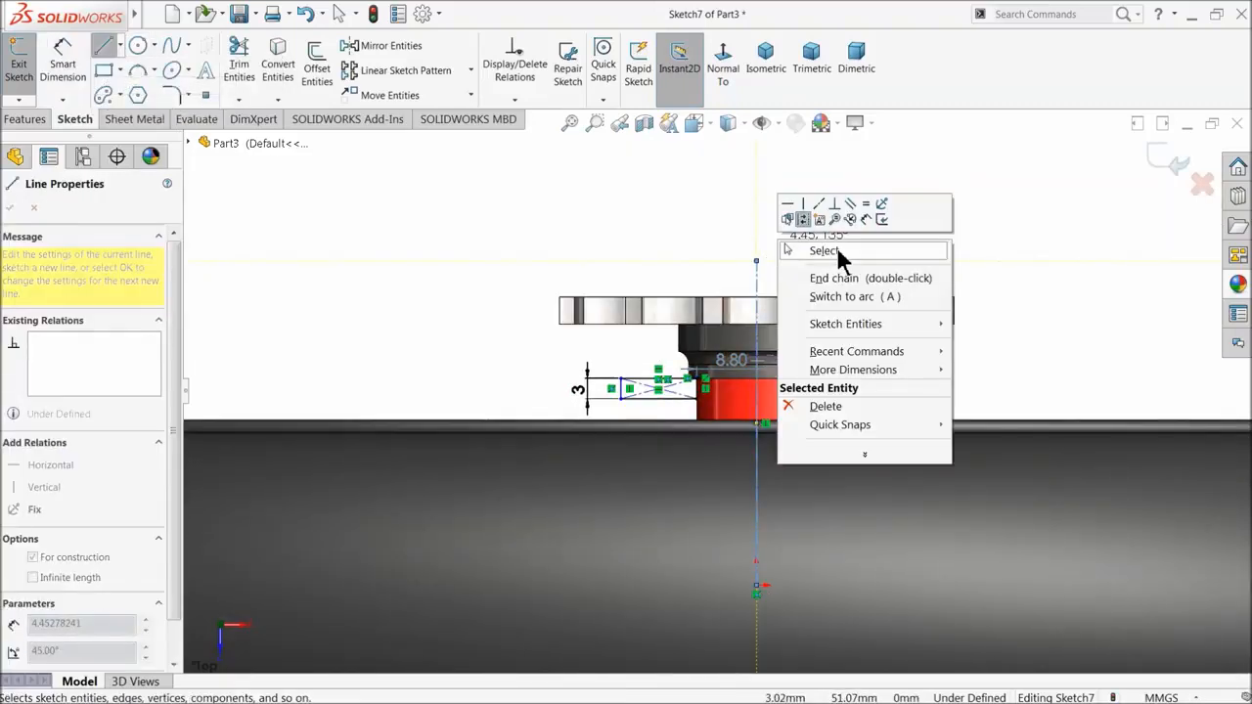
click(783, 250)
- Delete the driven dimension and the relation holding the rectangle's inner upper corner to the tube
scroll(719, 405, down, 8)
drag(796, 398, 798, 415)
key(Delete)
scroll(631, 512, down, 4)
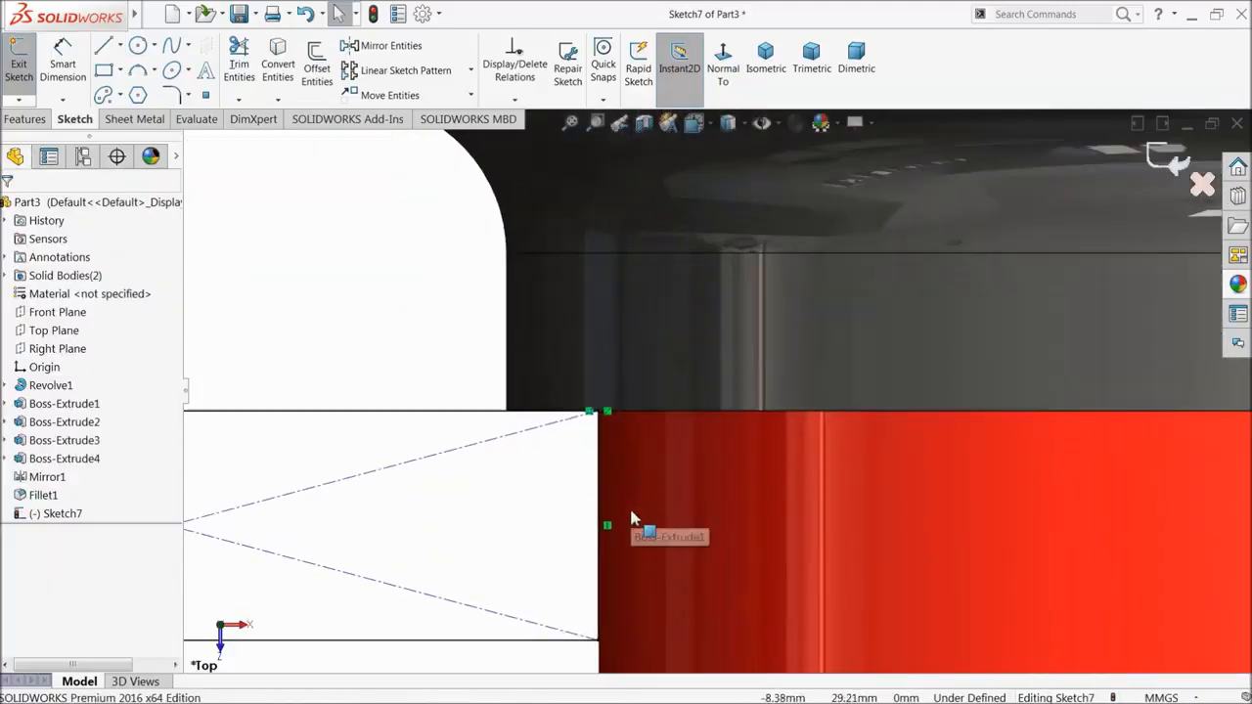
scroll(631, 518, down, 2)
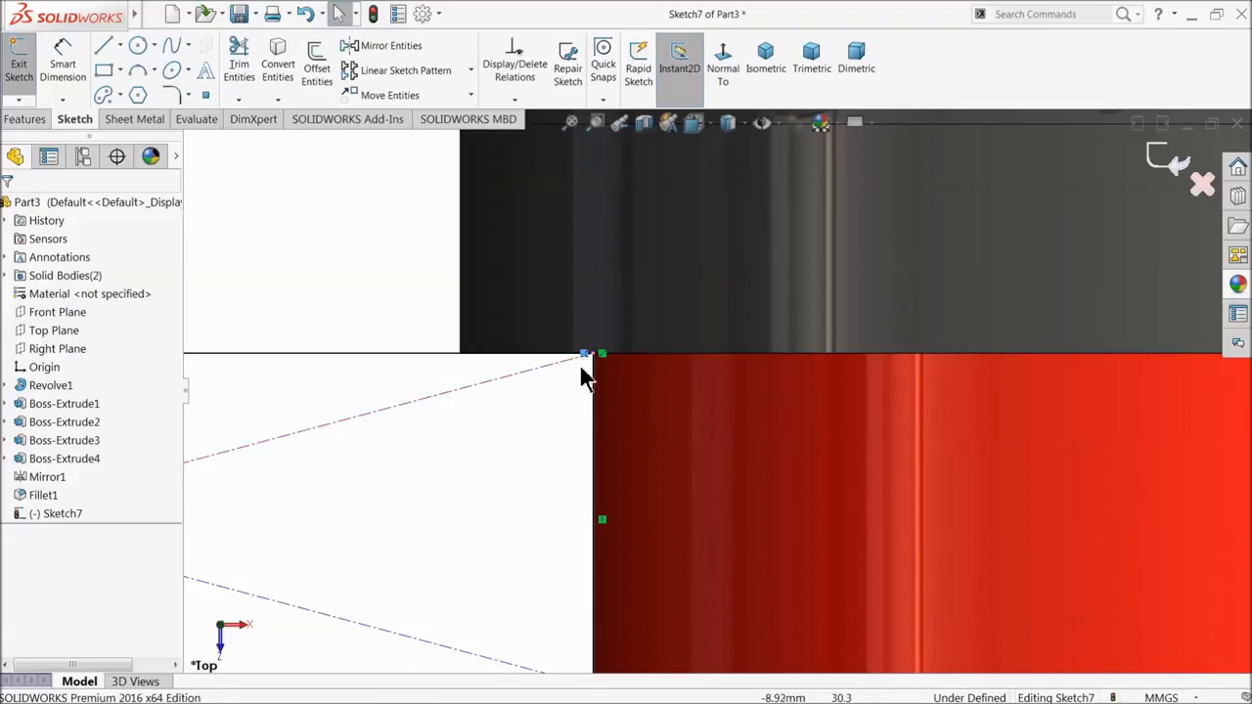
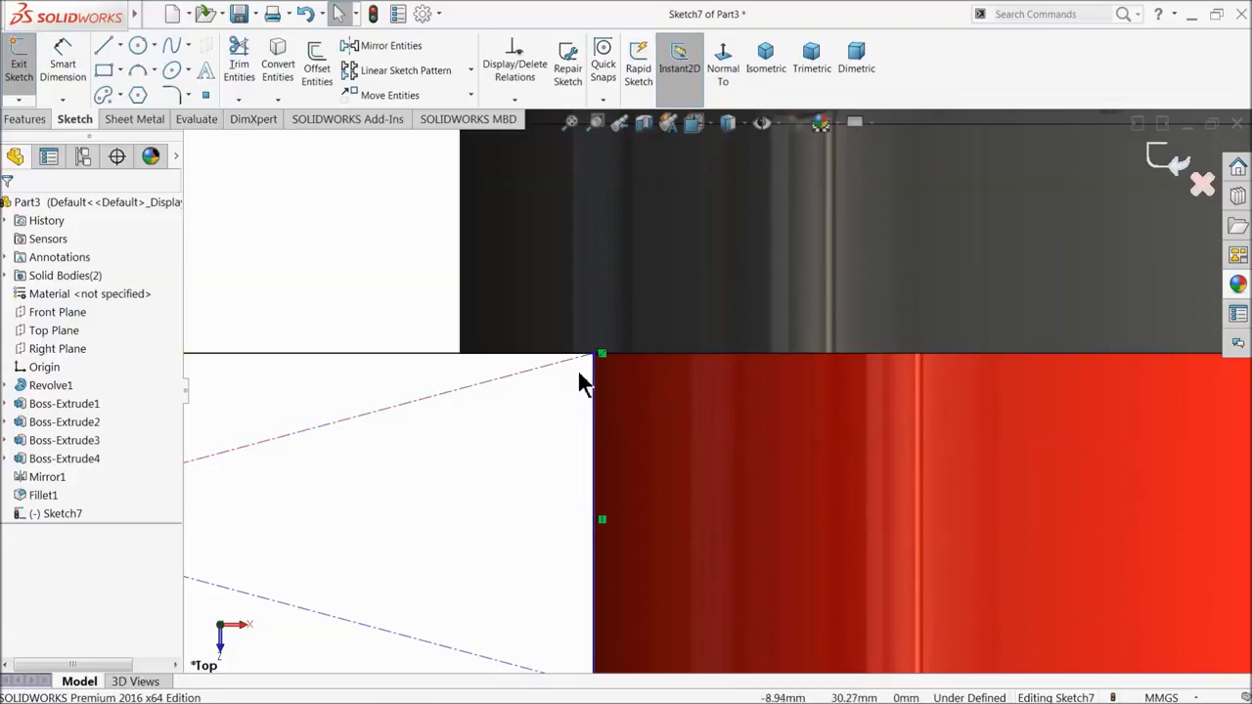
- Pull the rectangle's inner side into the red hub tube and dimension it 5 mm from the vertical centerline
click(599, 403)
drag(609, 414, 637, 413)
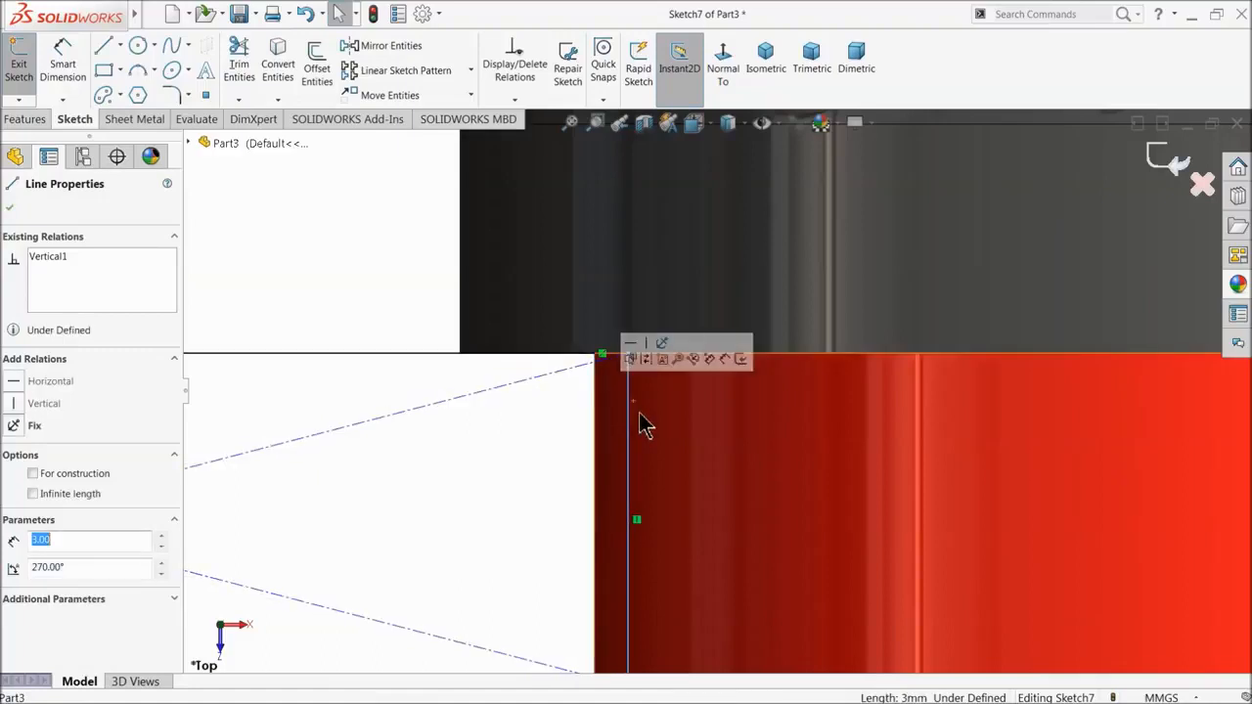
click(74, 73)
scroll(654, 393, up, 3)
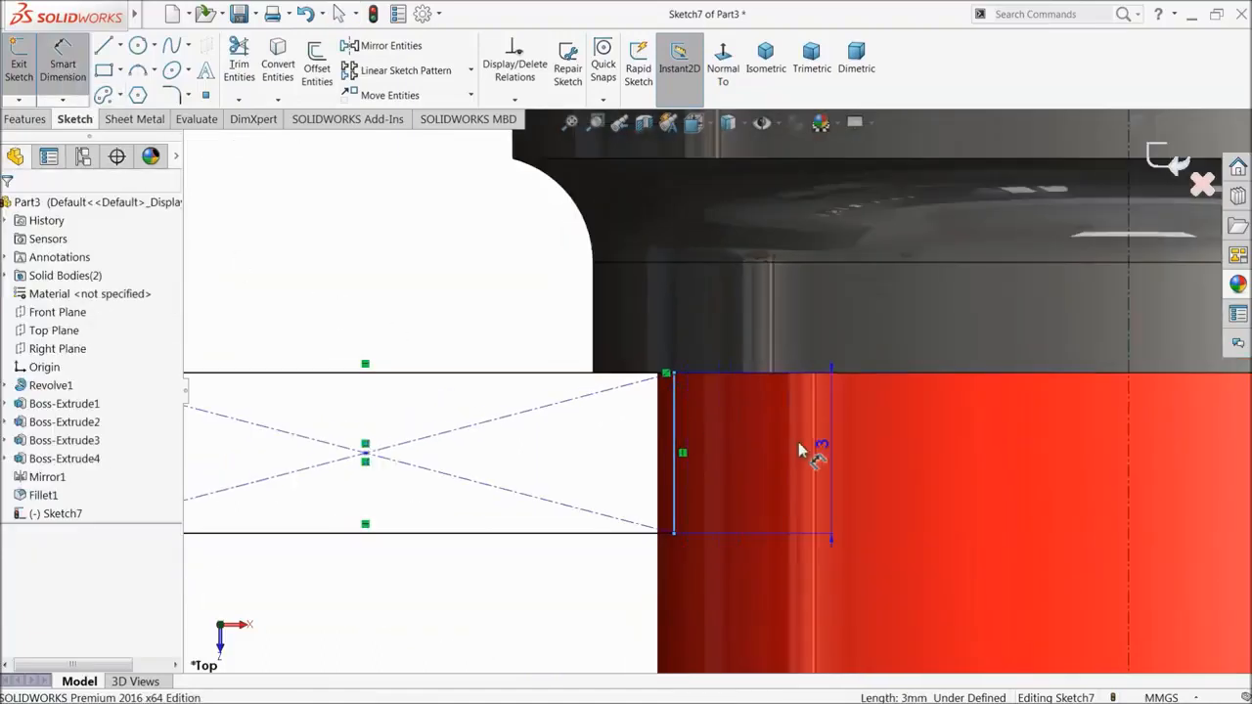
click(1127, 446)
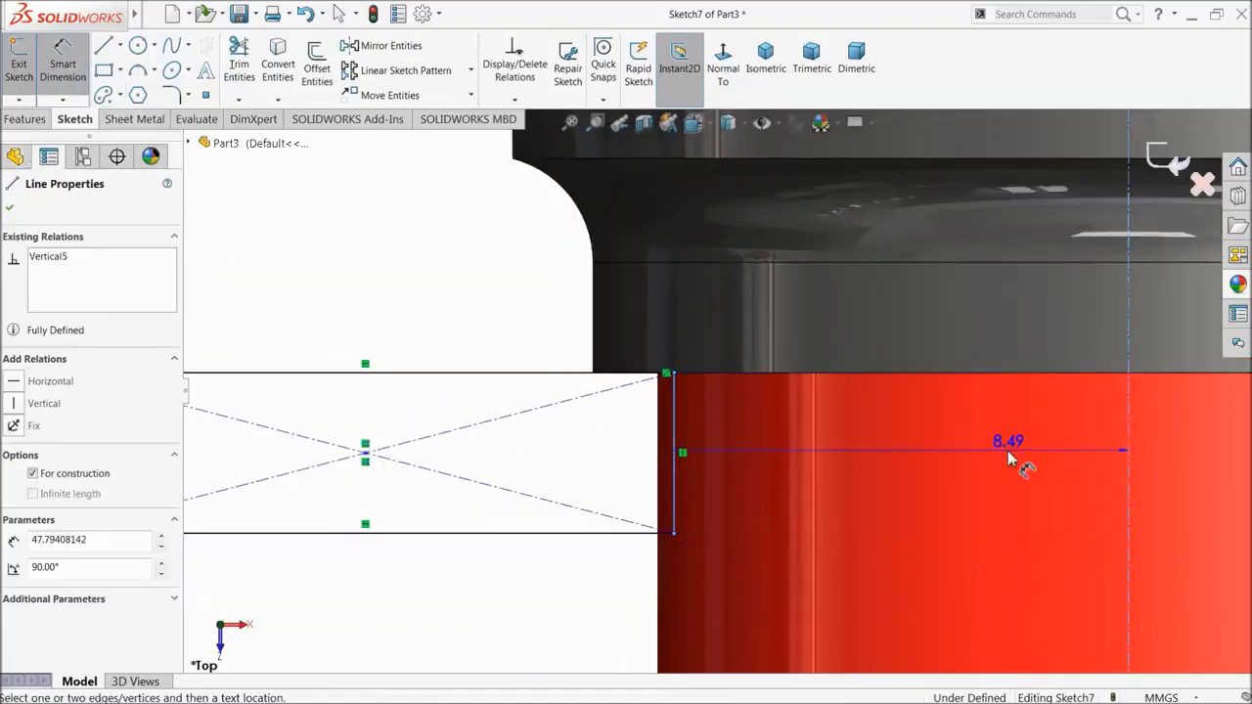
click(930, 448)
text(5)
key(Return)
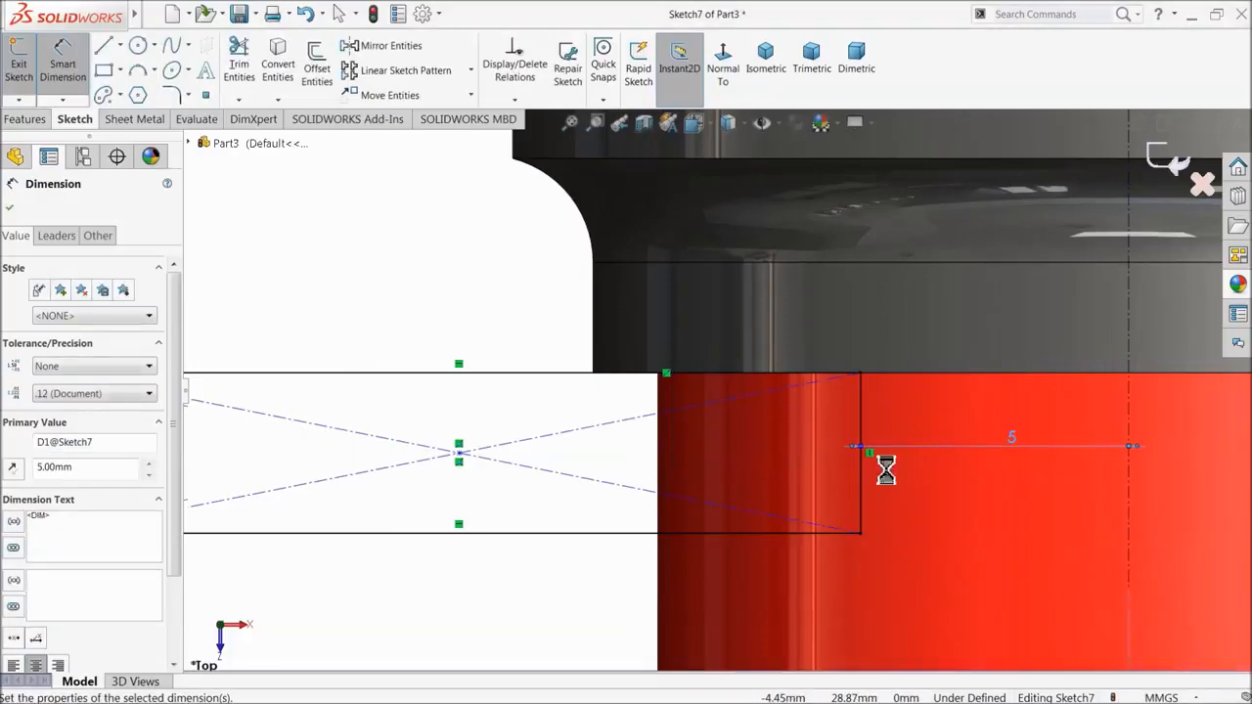
- Sketch a short horizontal centerline from the origin outward along the wheel's middle
scroll(720, 516, up, 3)
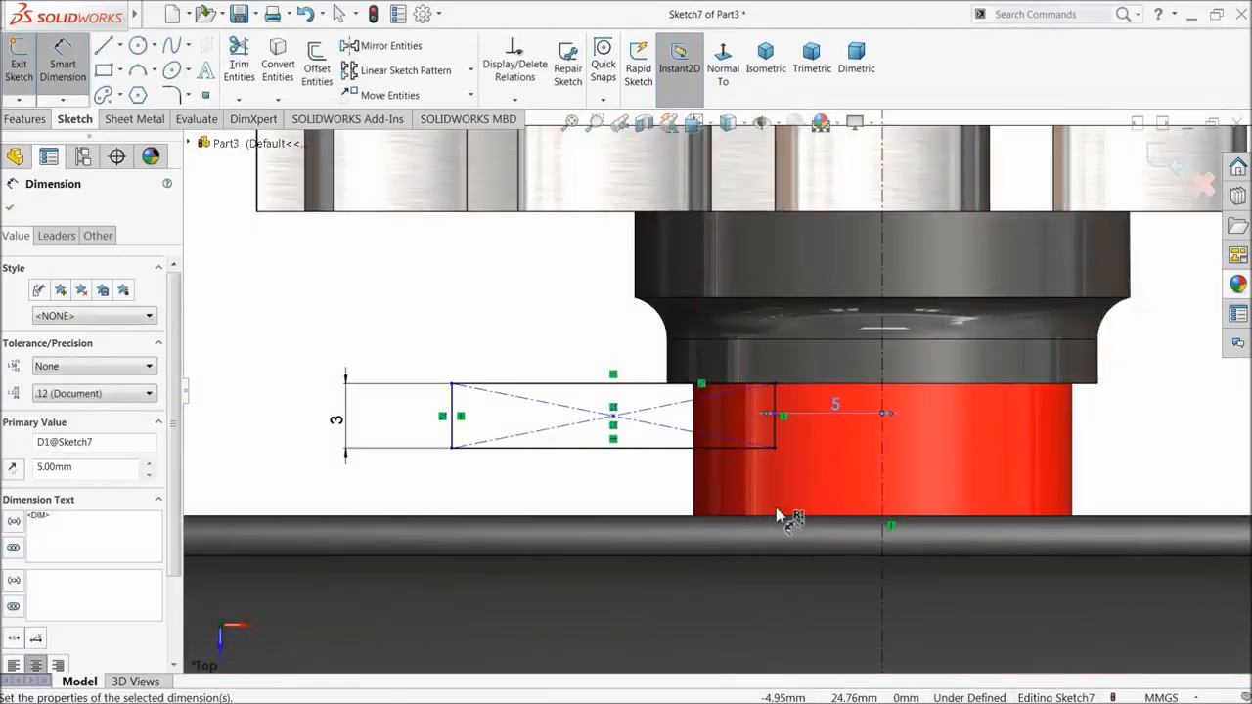
scroll(779, 516, up, 2)
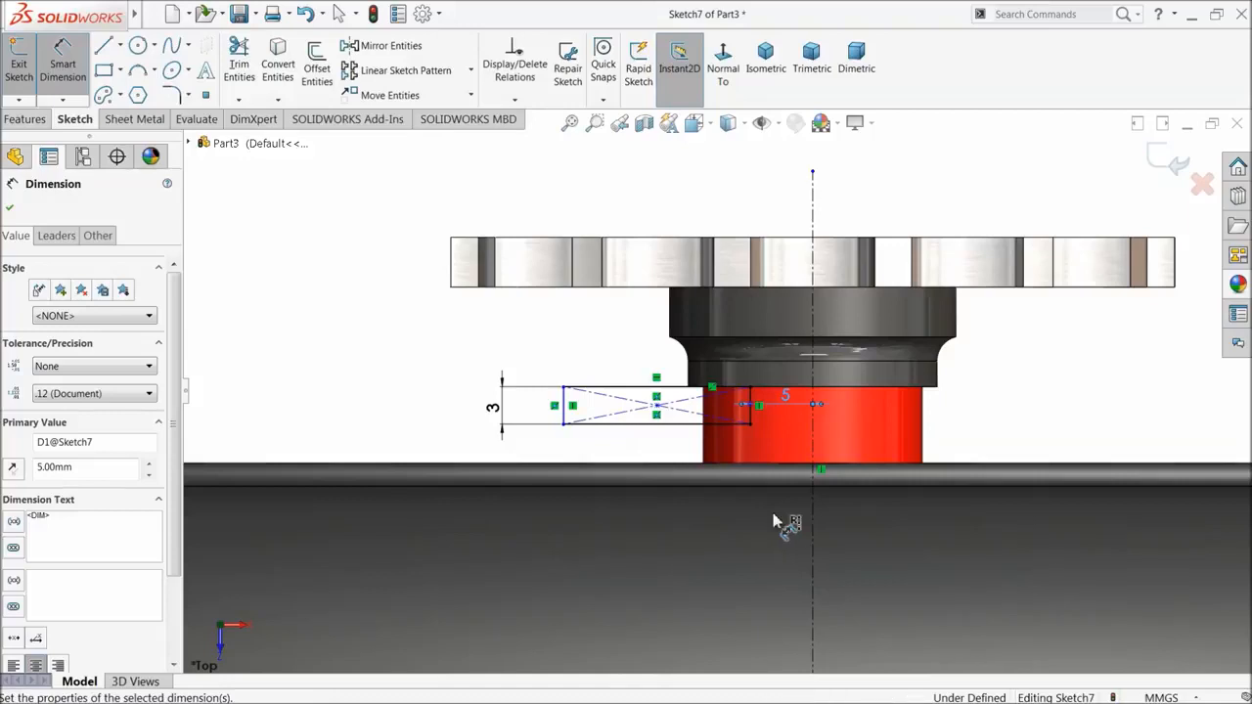
scroll(783, 427, down, 2)
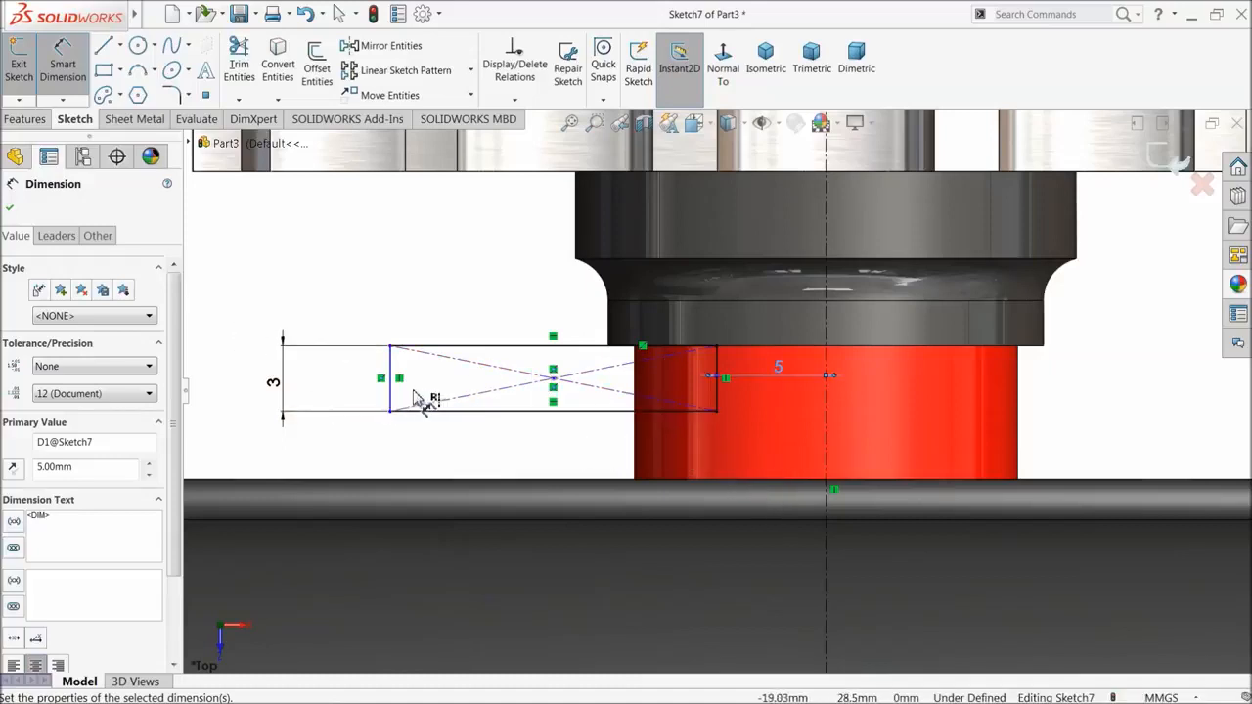
scroll(697, 452, up, 5)
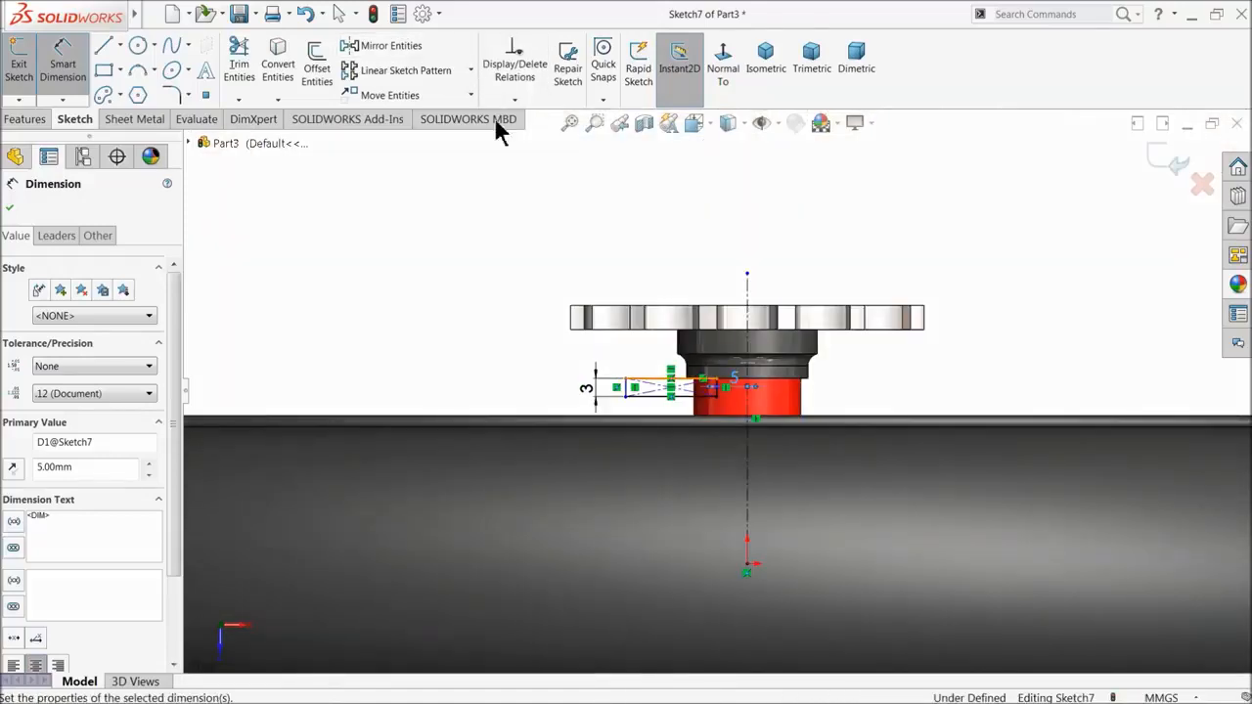
scroll(545, 221, up, 1)
click(120, 46)
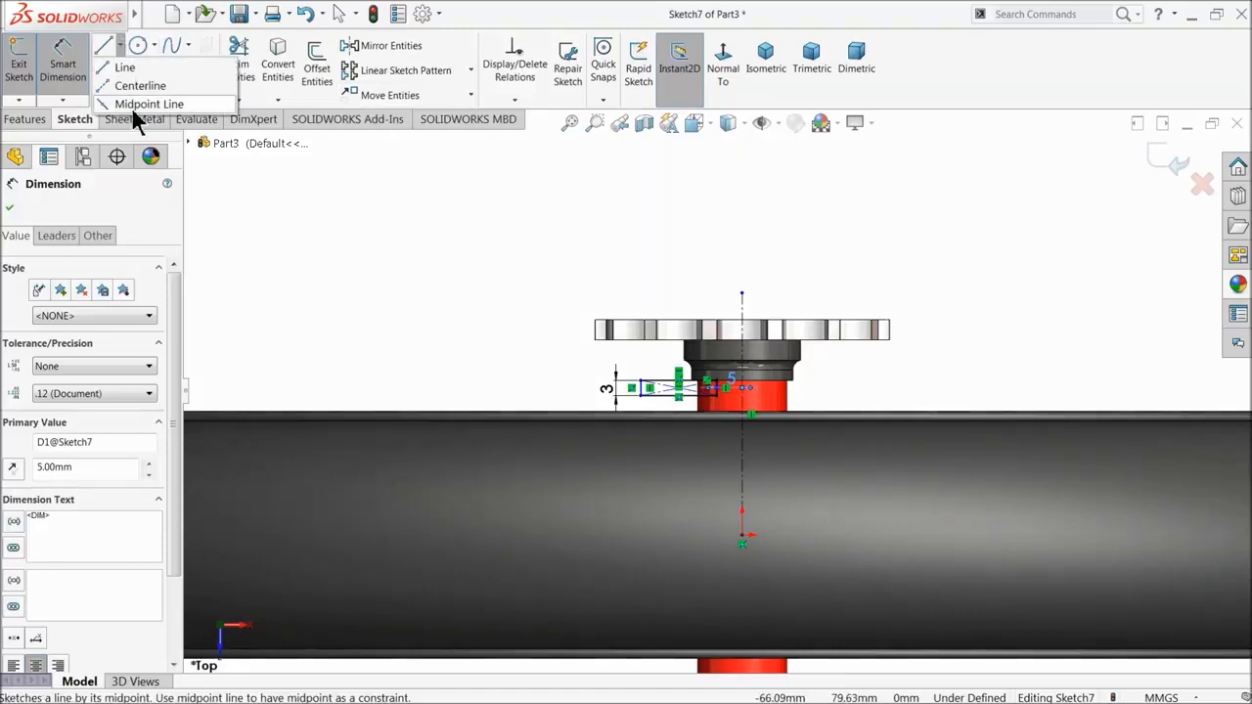
click(132, 82)
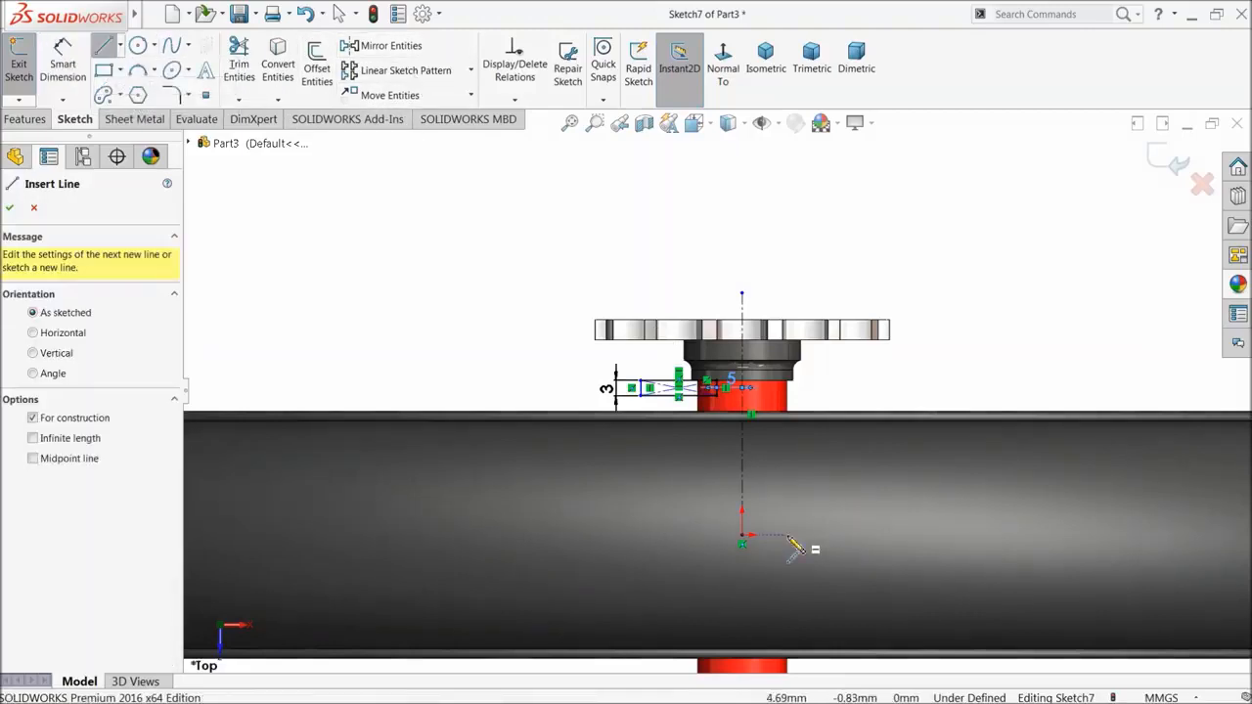
click(742, 537)
click(895, 536)
right_click(971, 335)
click(1008, 349)
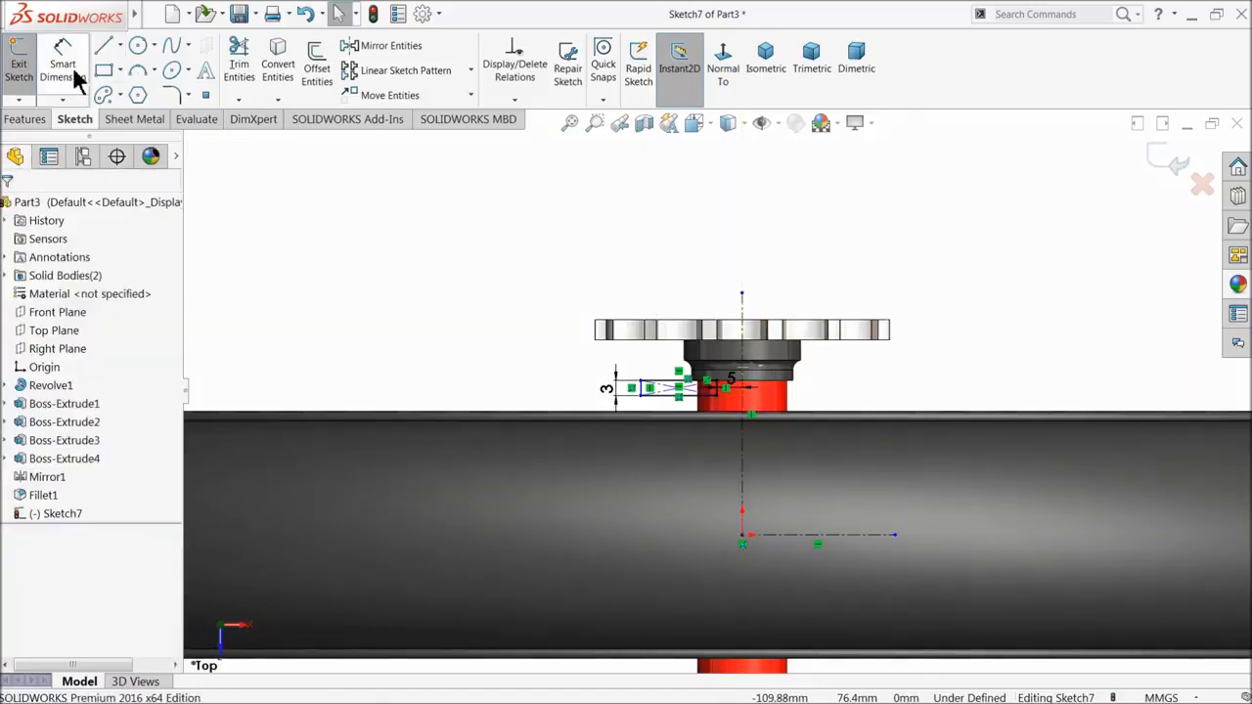
- Mirror the whole rectangle, including its diagonals, about the horizontal centerline to the opposite end of the hub
click(389, 46)
drag(710, 356, 589, 426)
click(142, 513)
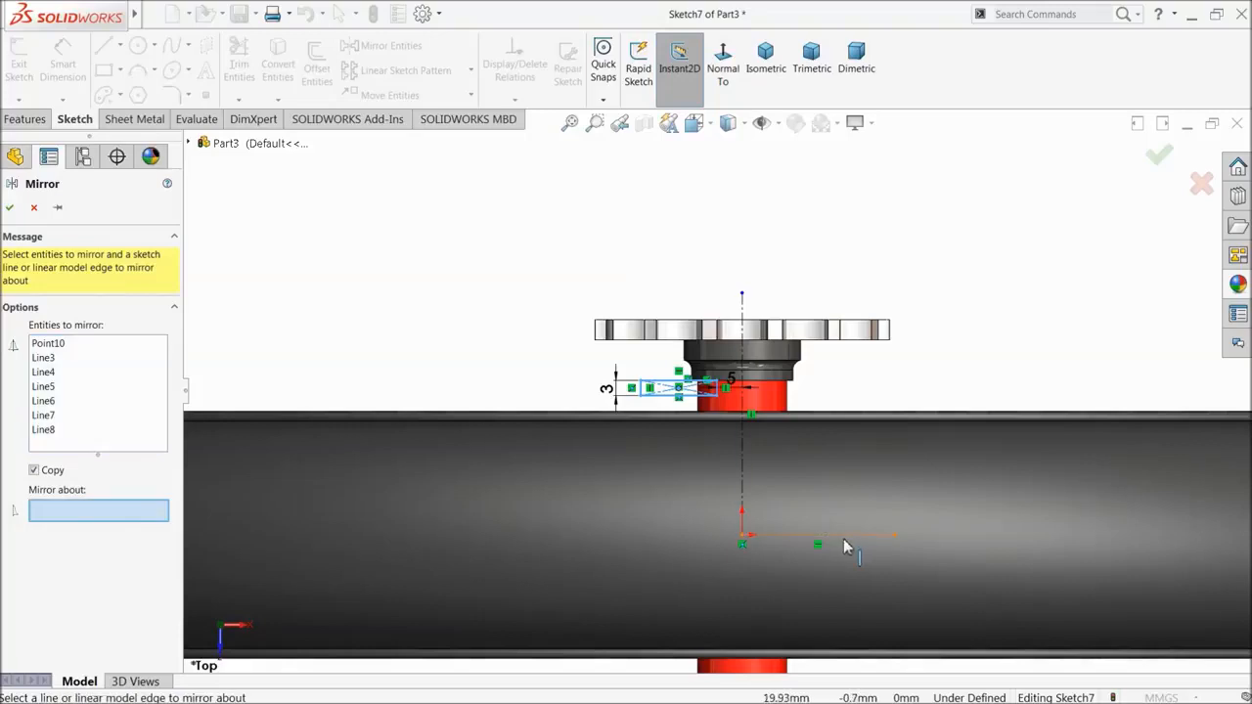
click(844, 540)
scroll(713, 401, up, 3)
scroll(808, 562, down, 2)
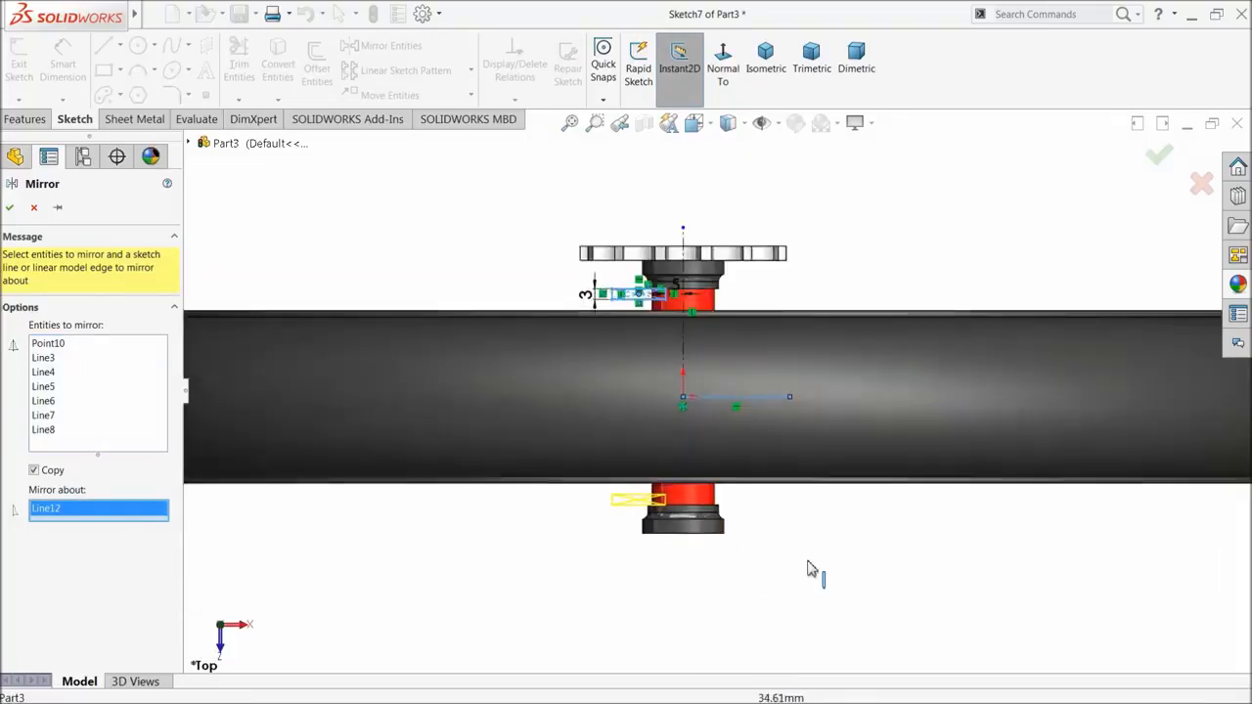
scroll(808, 571, down, 1)
click(12, 208)
- Revolve-cut both rectangles 360 degrees about the vertical centerline, keeping all resulting bodies
click(29, 118)
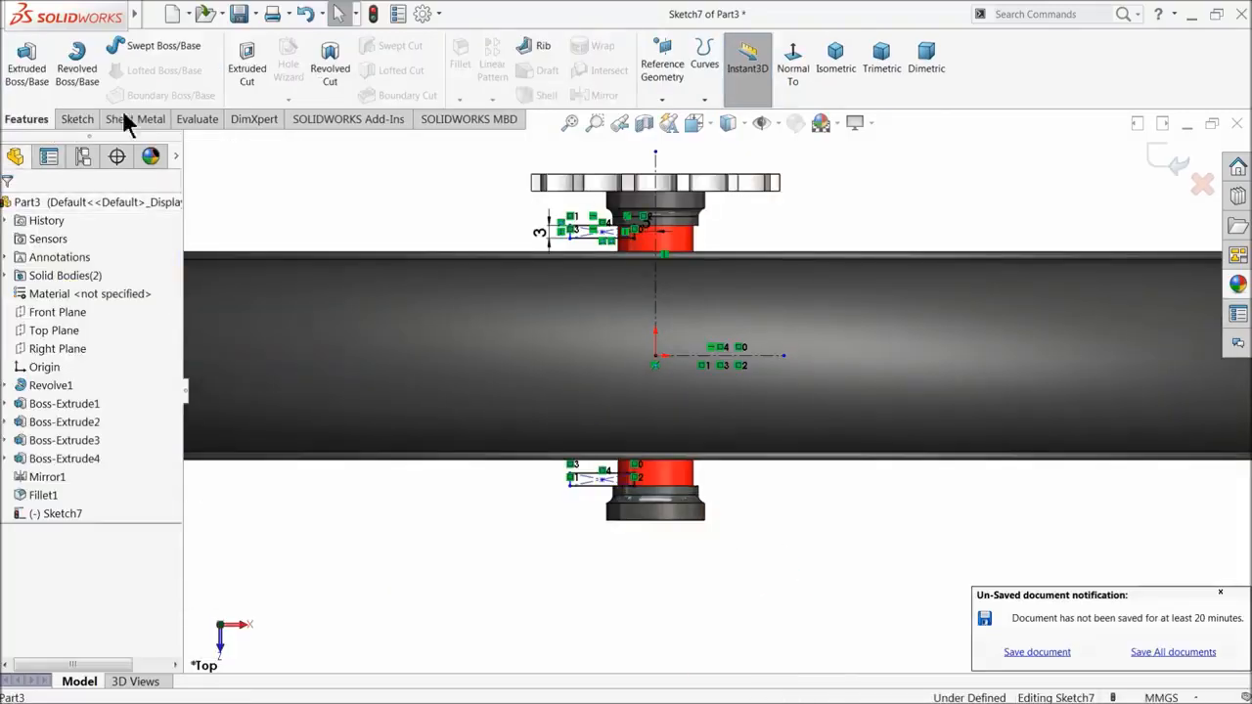
click(330, 73)
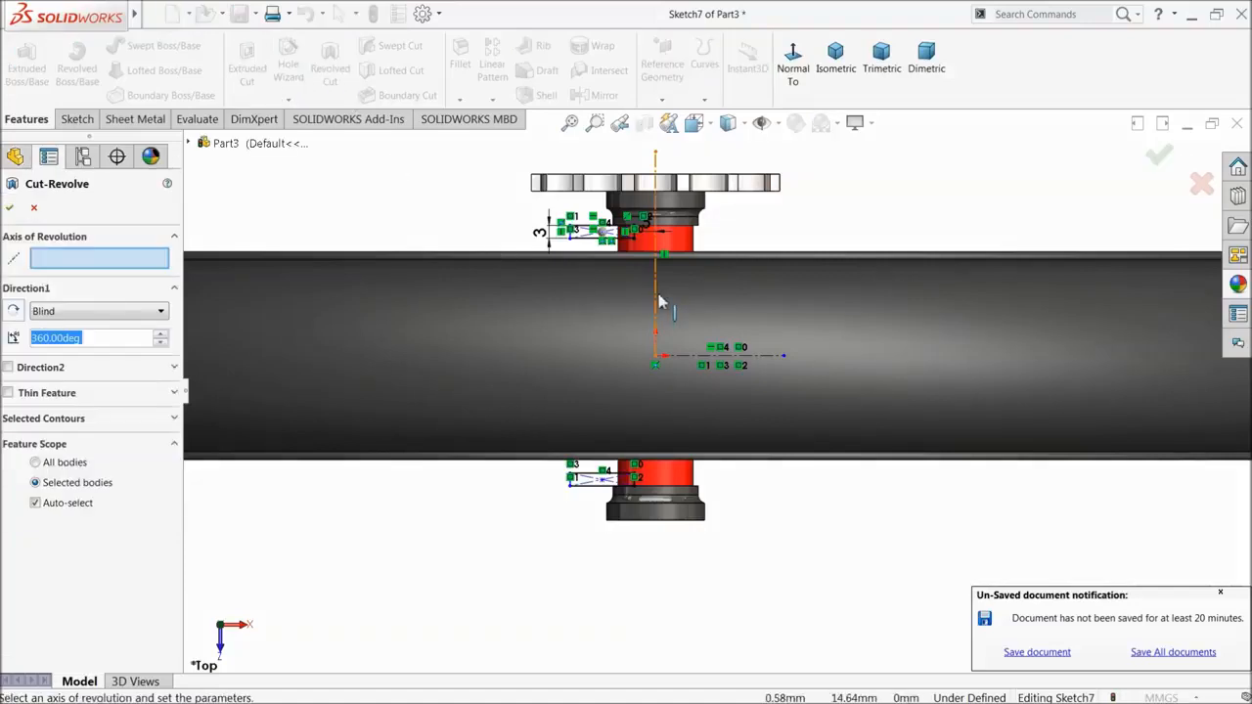
click(656, 304)
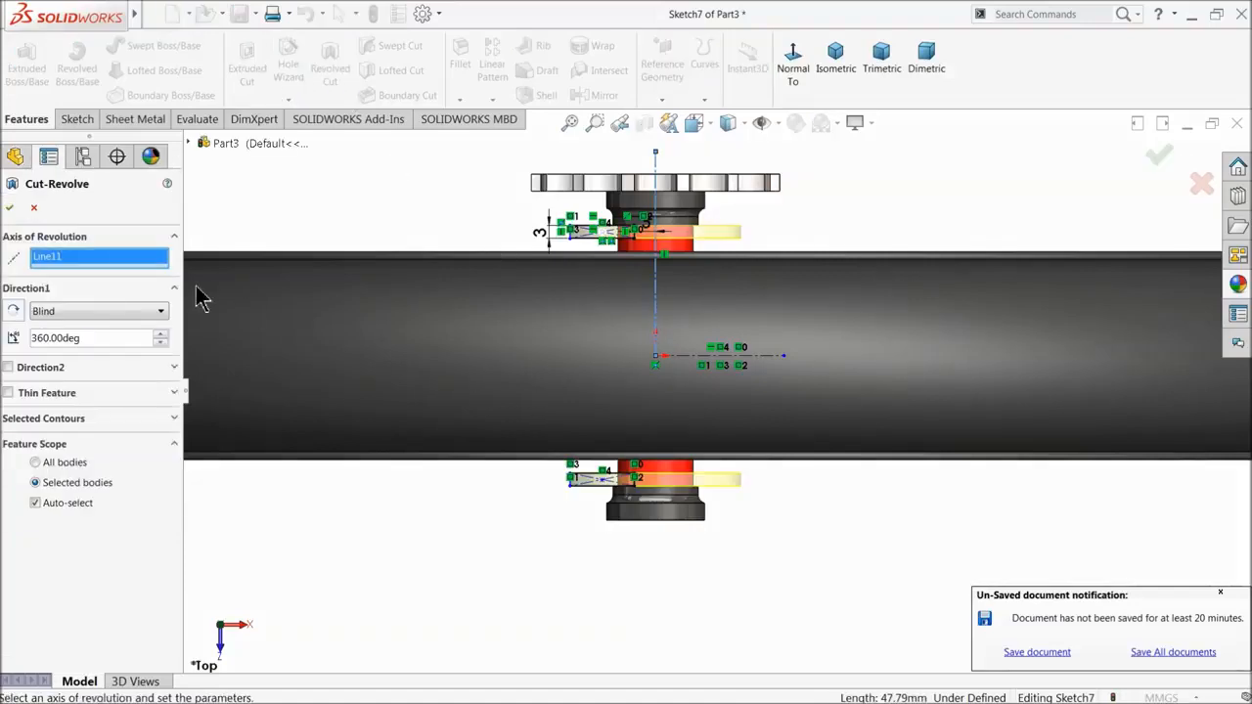
click(10, 208)
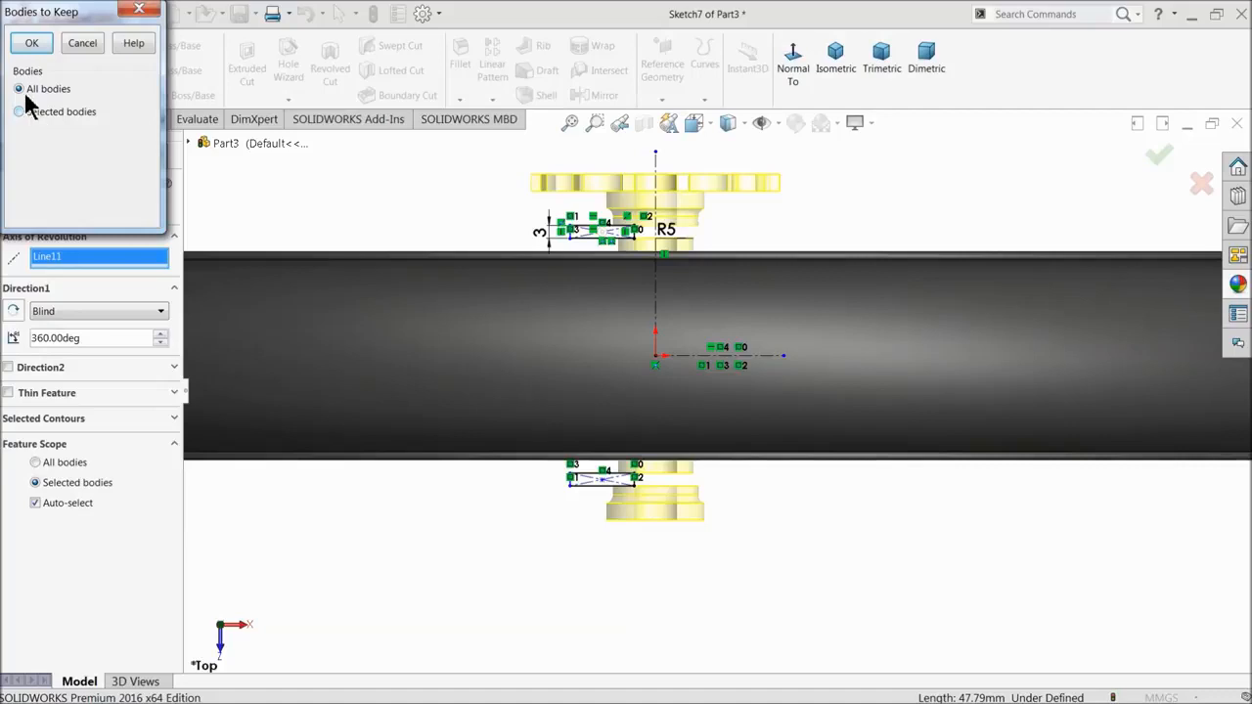
click(30, 46)
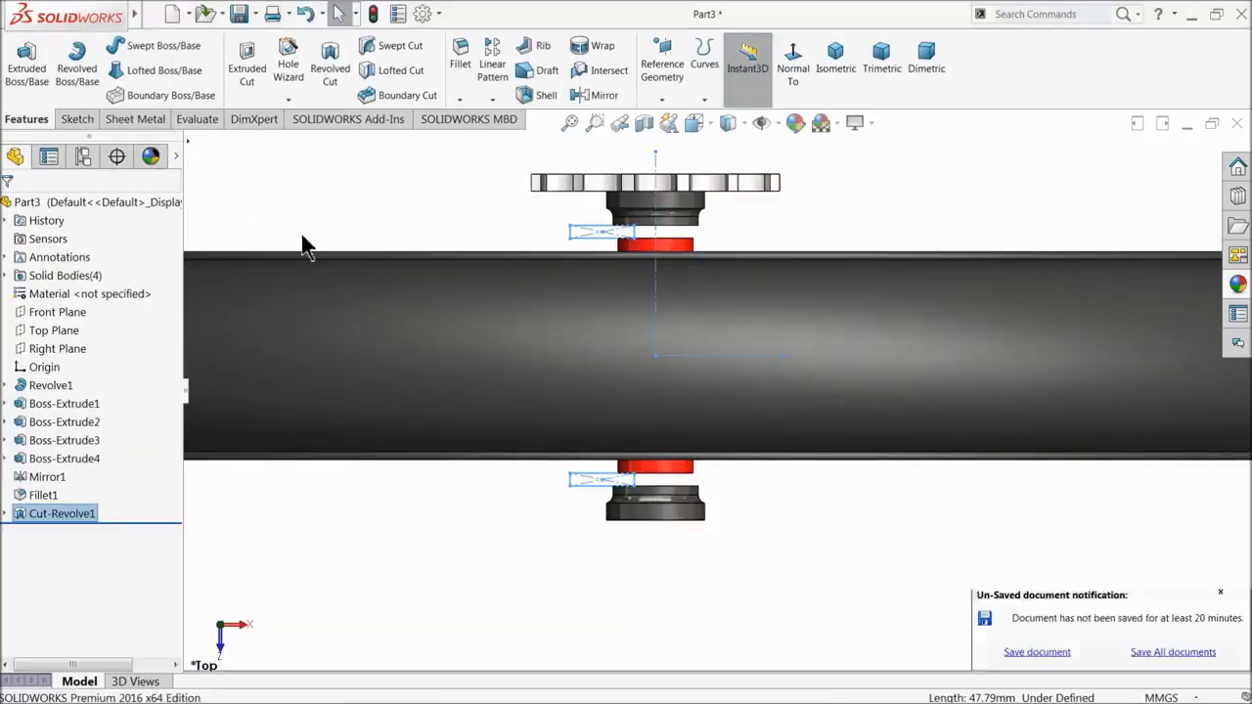
- Check the revolved cut's settings without changing them, and delete the feature while keeping its sketch
click(23, 516)
click(30, 479)
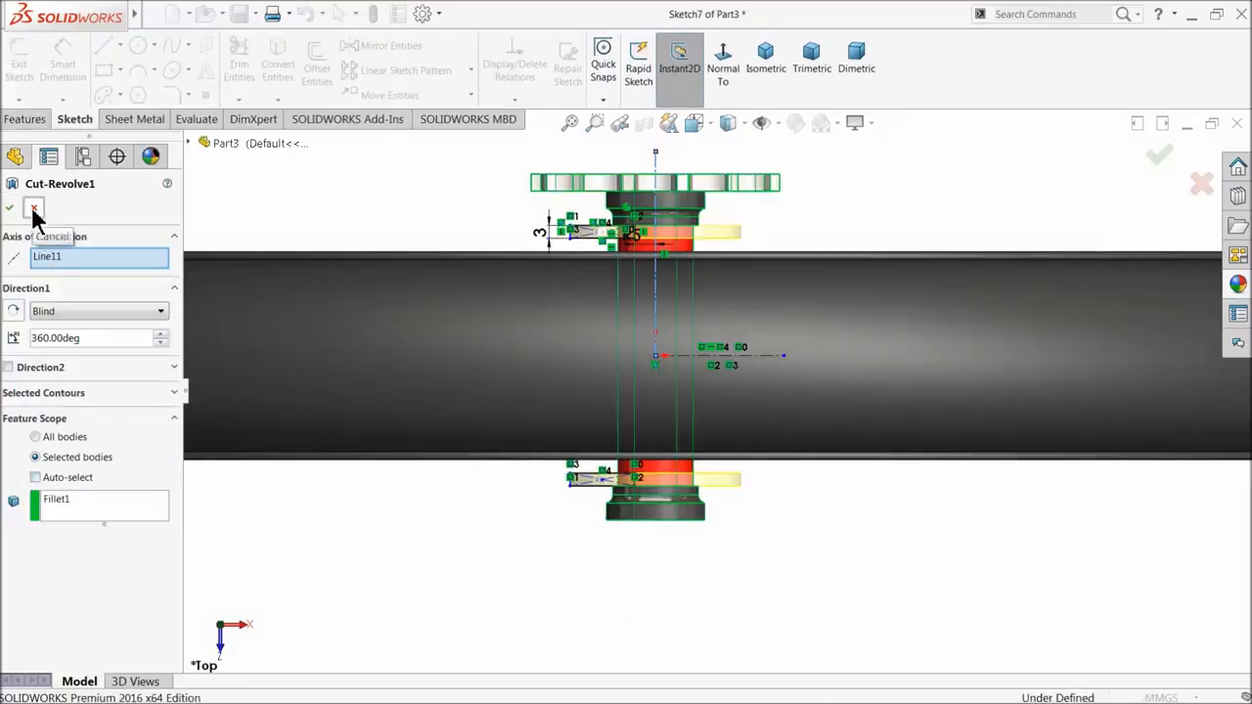
click(34, 209)
right_click(24, 515)
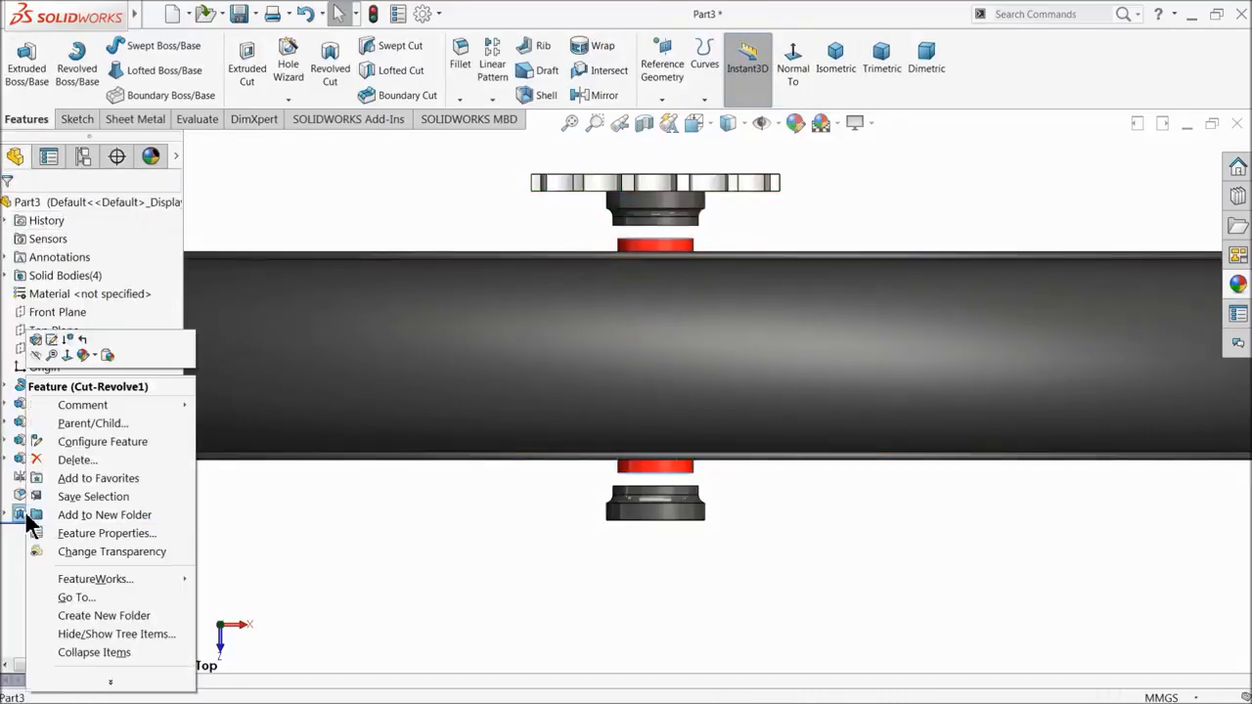
click(70, 459)
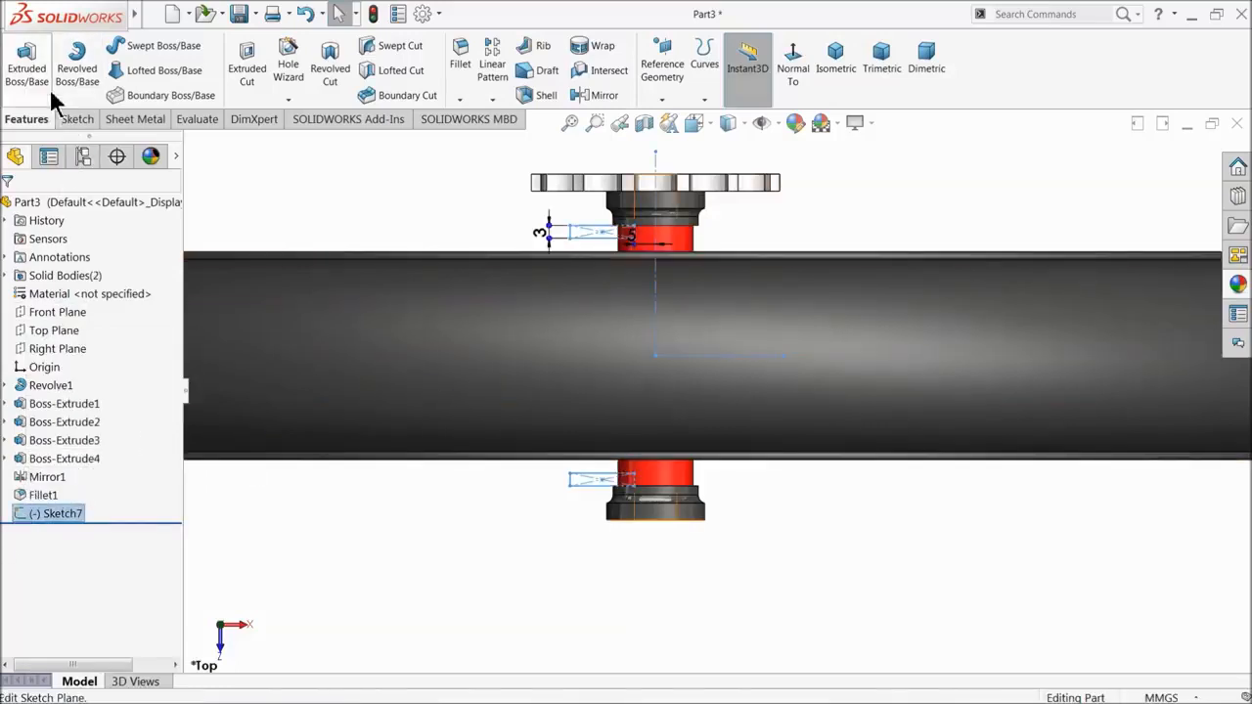
- Revolve both mirrored rectangles 360 degrees about the vertical centerline as a solid boss with merged result
click(27, 61)
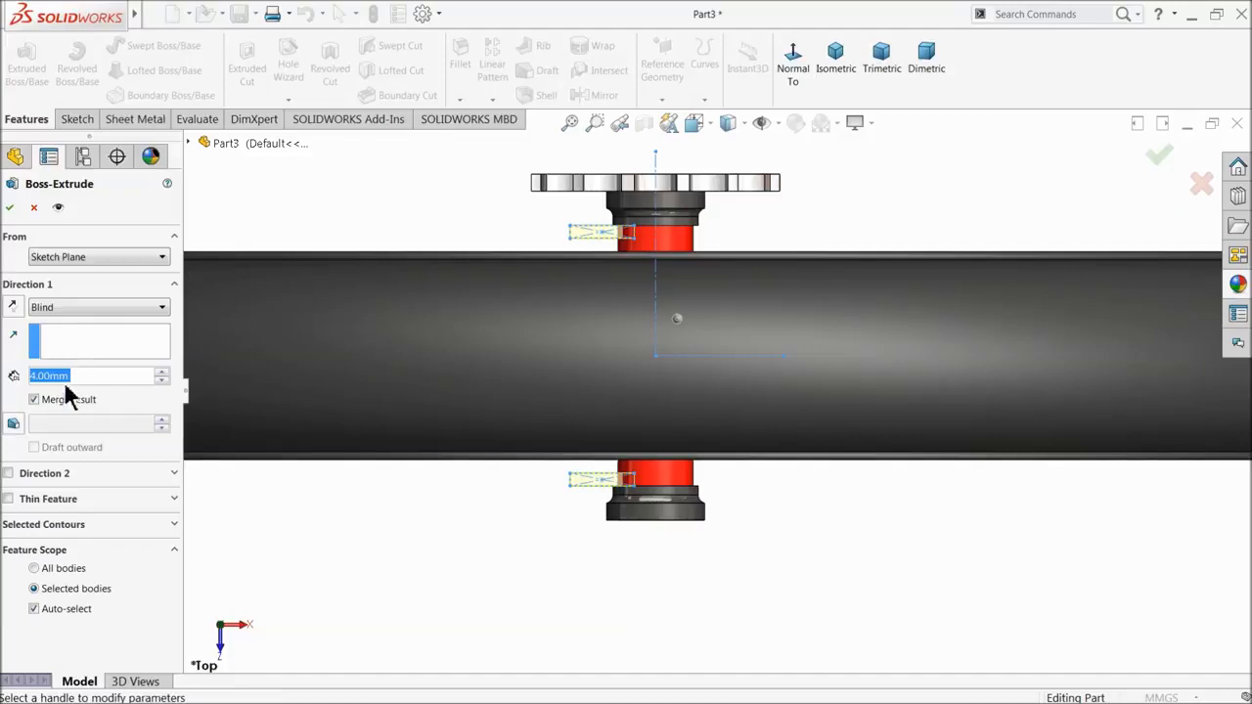
click(34, 208)
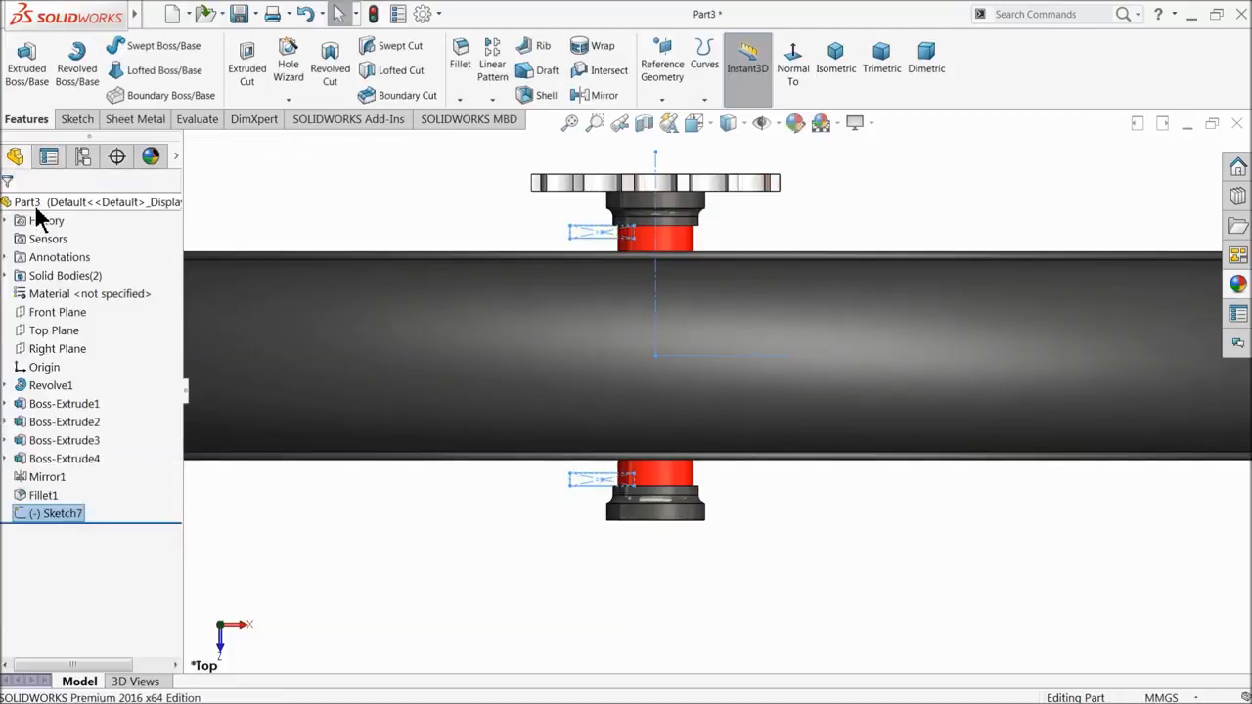
click(75, 82)
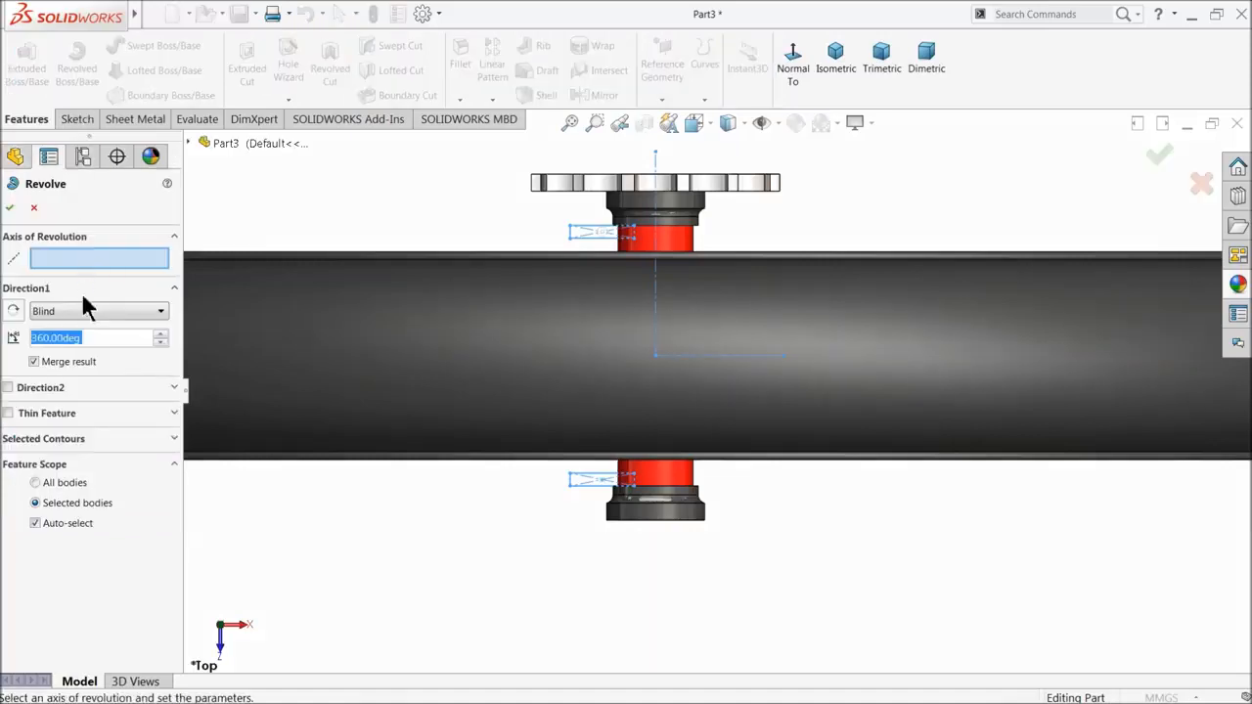
click(655, 318)
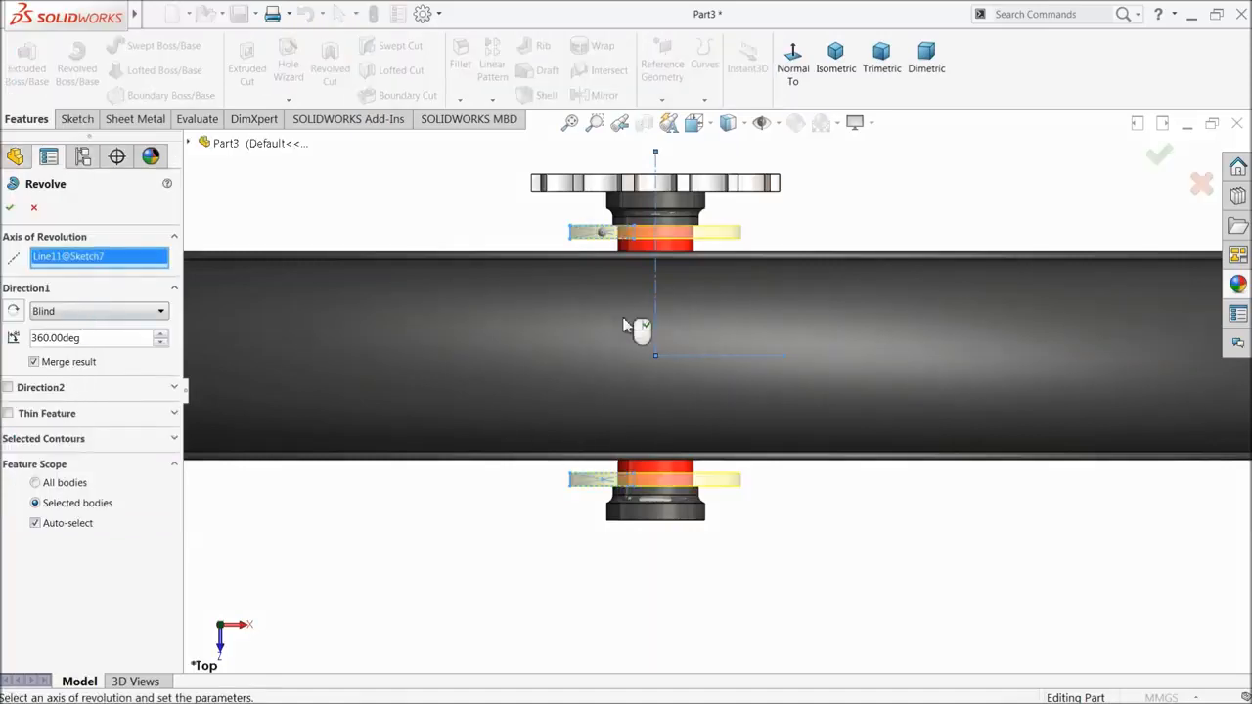
click(12, 208)
- Apply a red color appearance to the two revolved flanges on the hub tube
middle_drag(346, 393, 527, 448)
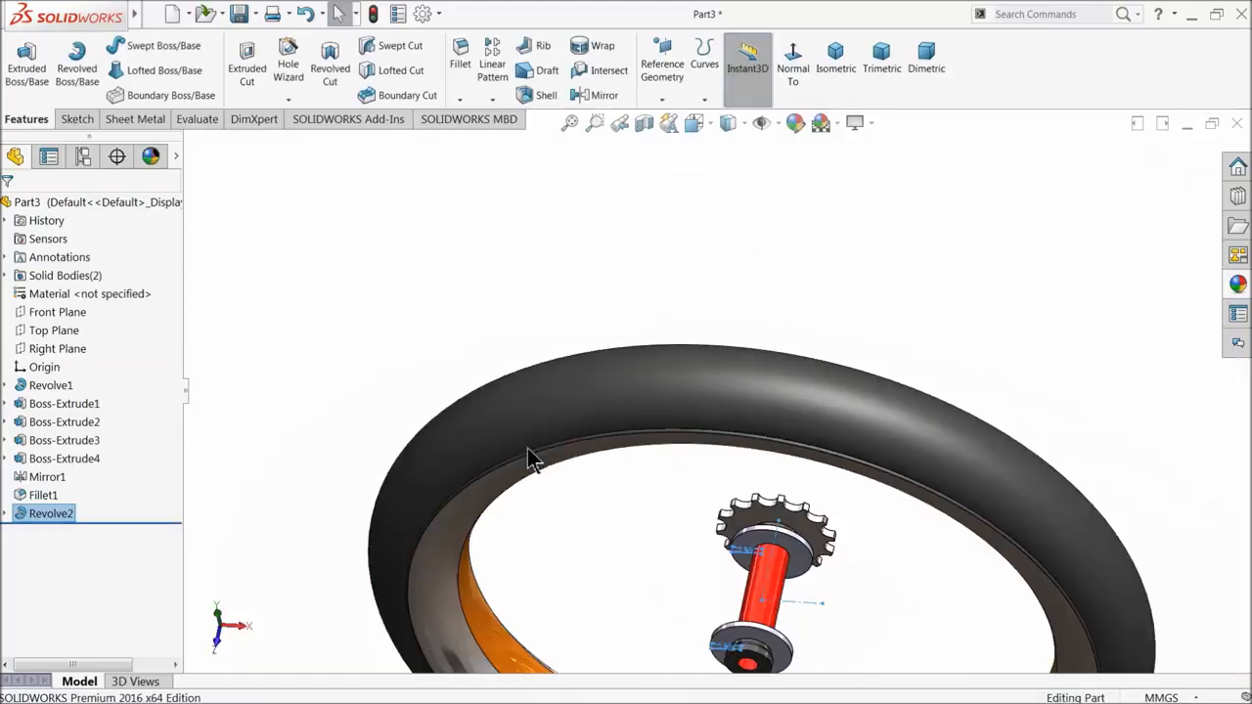
scroll(751, 609, up, 2)
scroll(761, 538, down, 3)
click(791, 505)
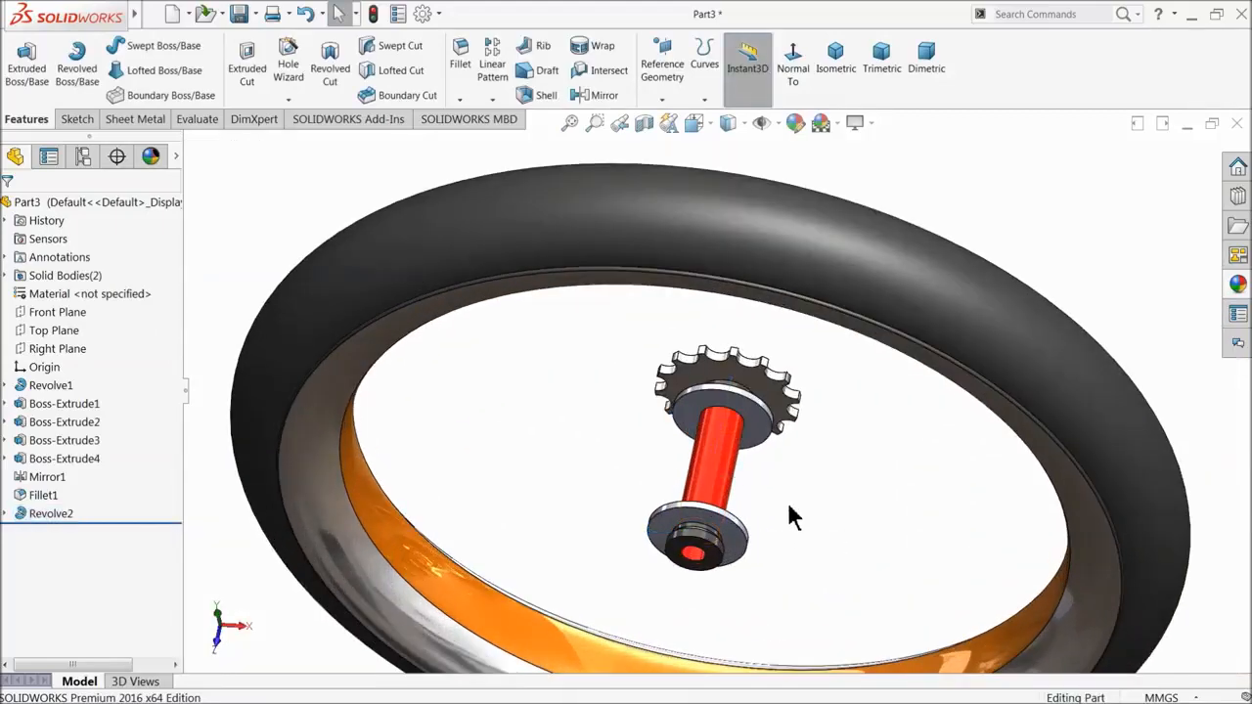
middle_drag(788, 502, 773, 419)
scroll(768, 430, down, 4)
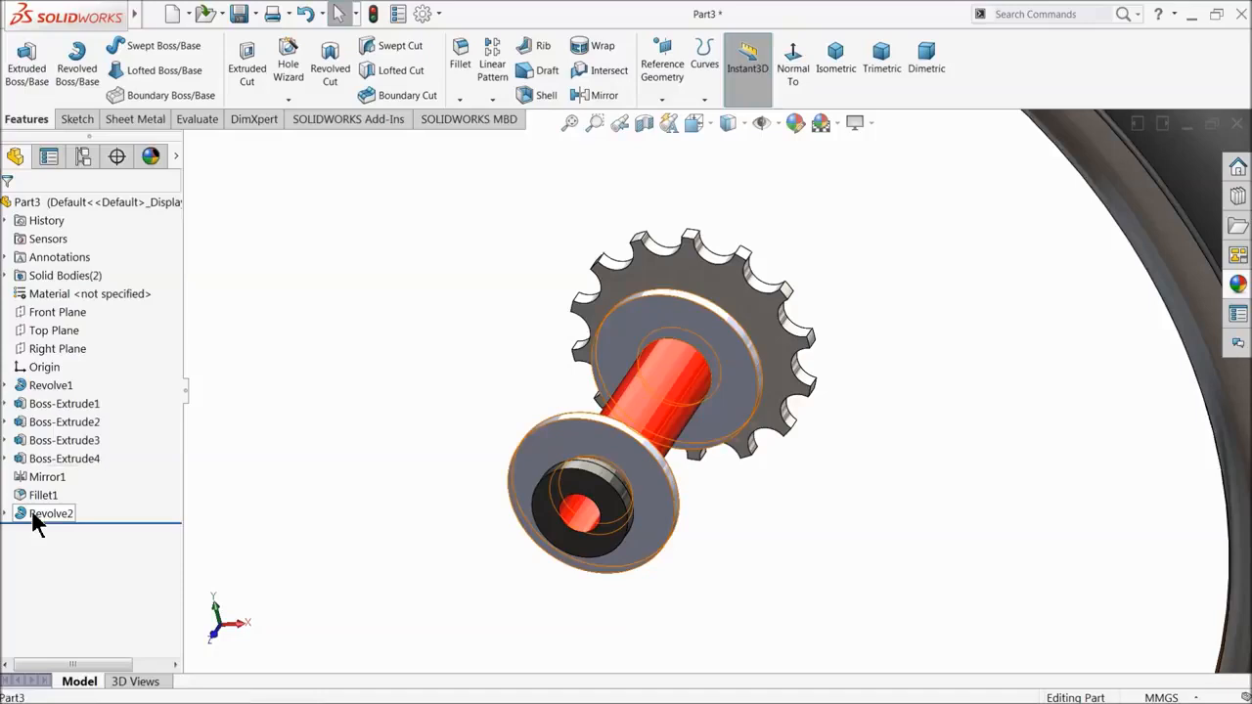
click(44, 513)
click(794, 123)
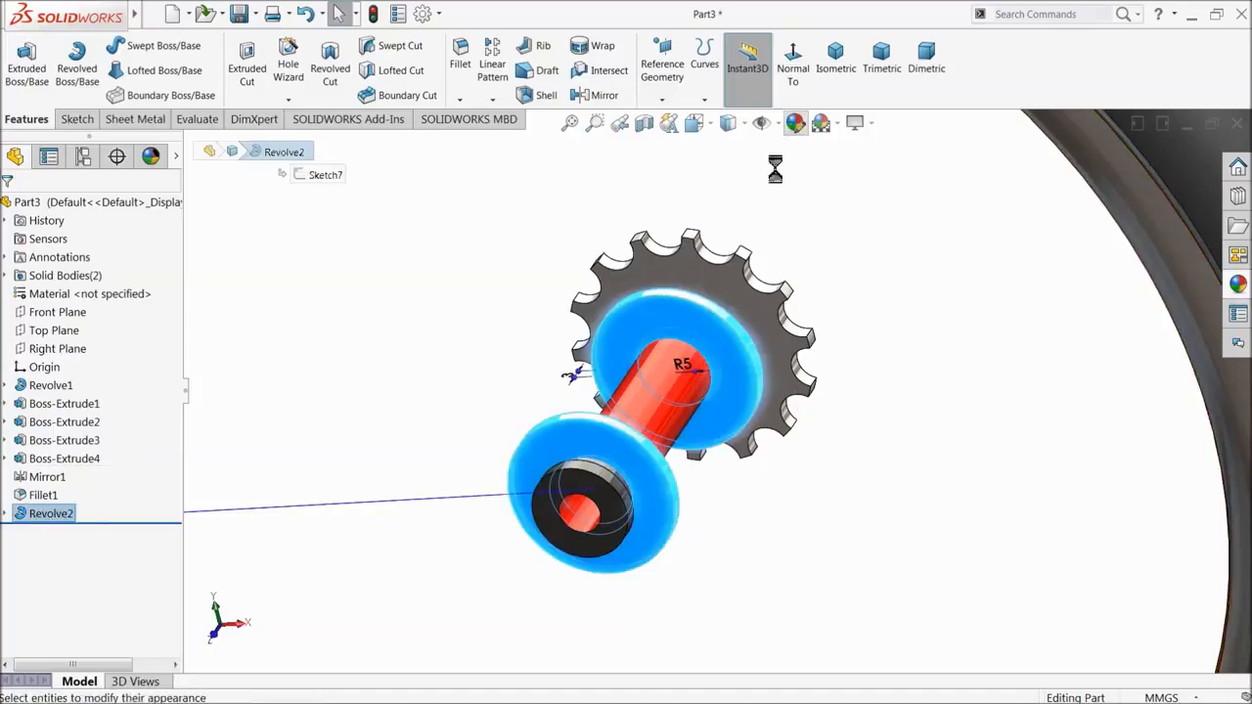
click(44, 582)
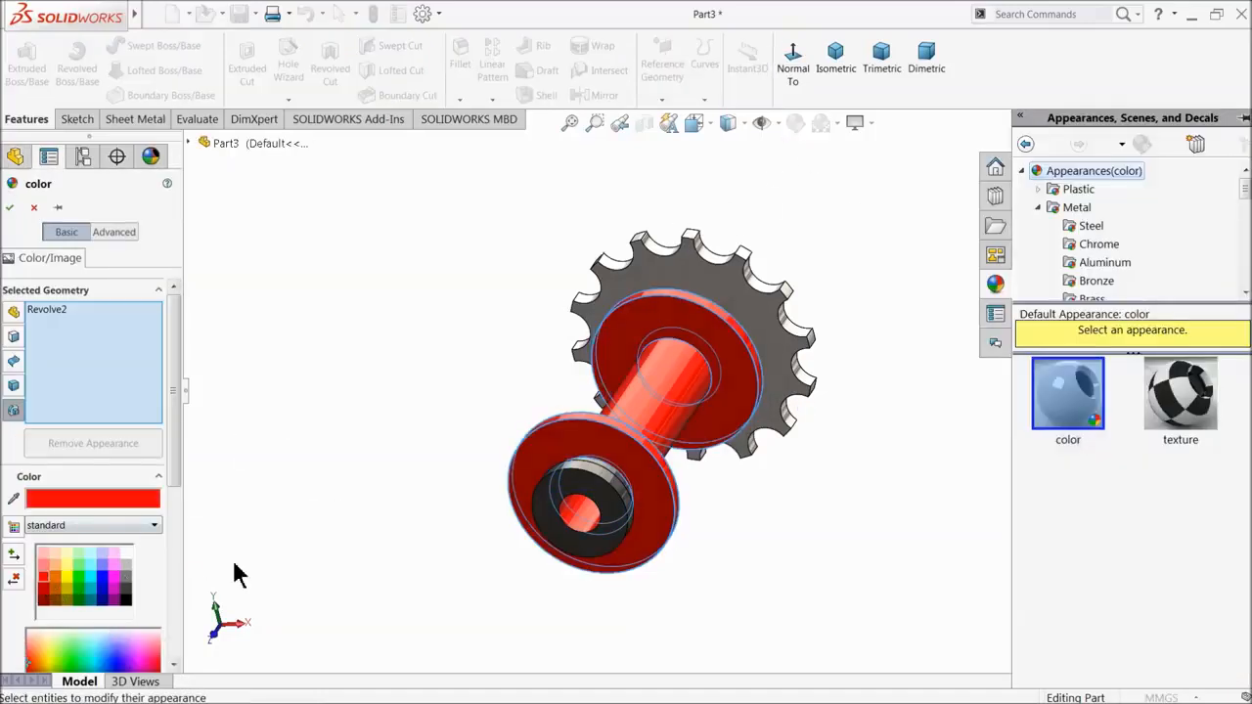
click(11, 209)
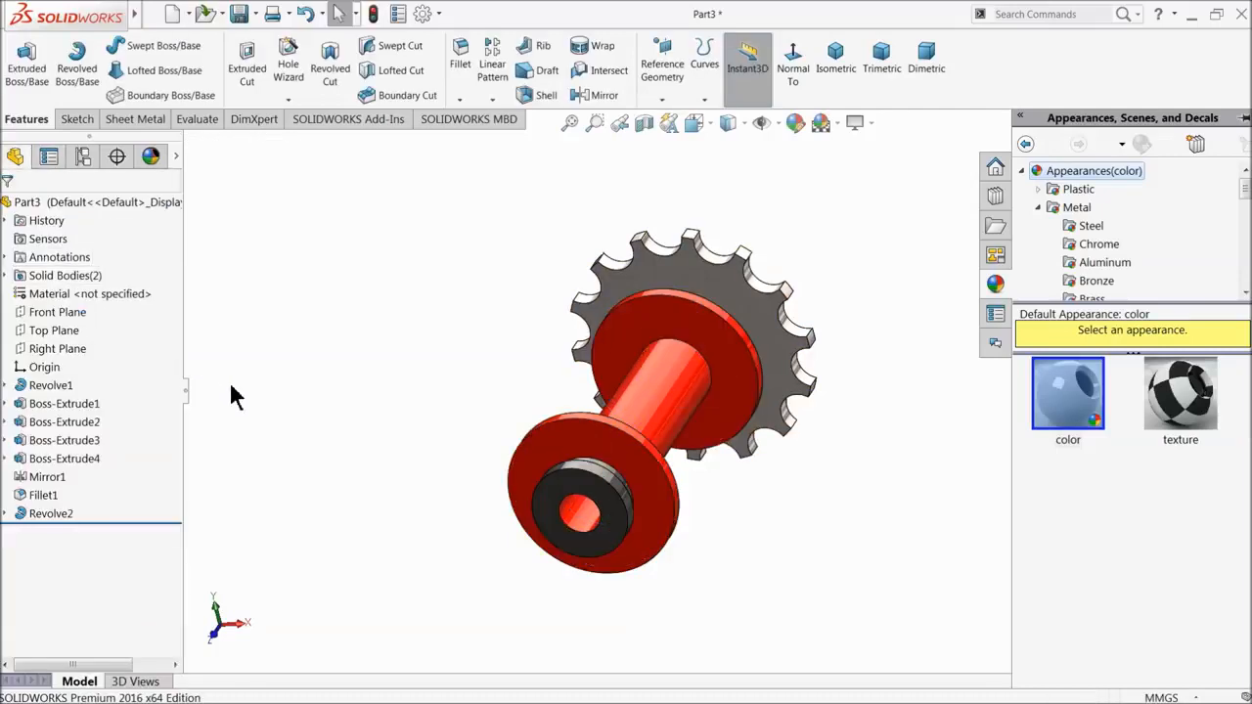
- Fillet the hub tube's cylindrical face with a 4 mm radius where it meets both flanges
click(461, 88)
text(4)
key(Return)
click(652, 416)
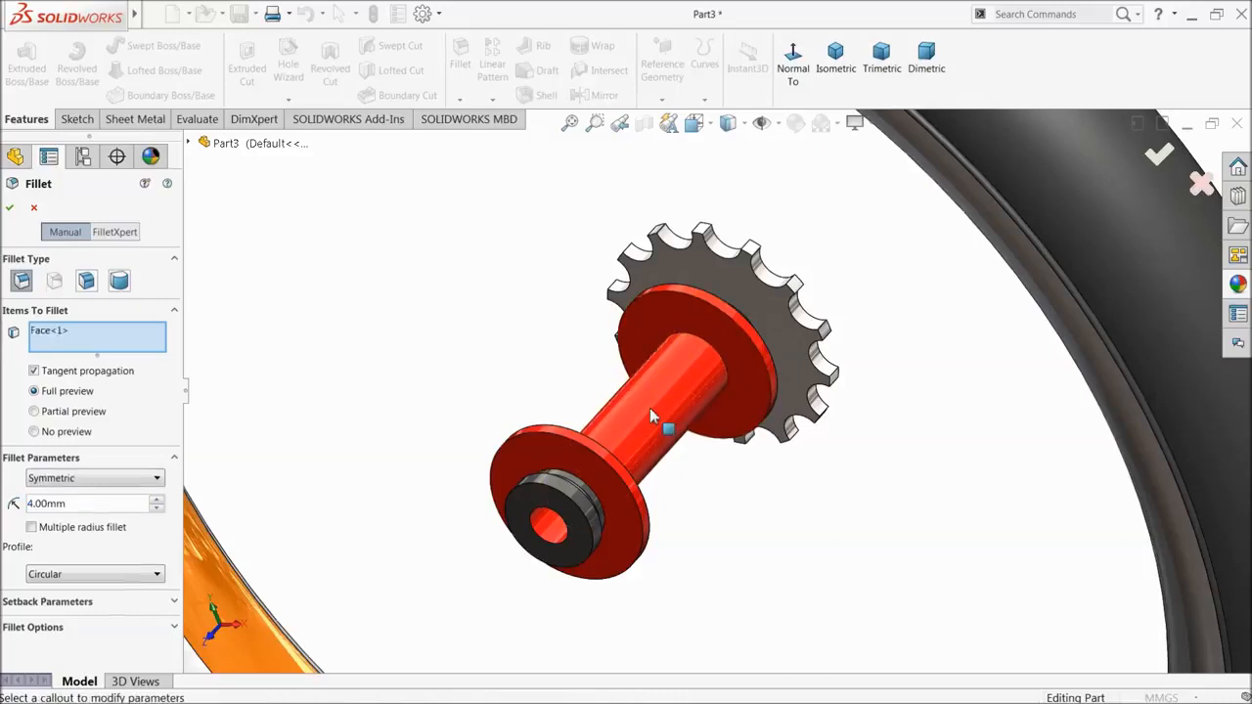
click(10, 209)
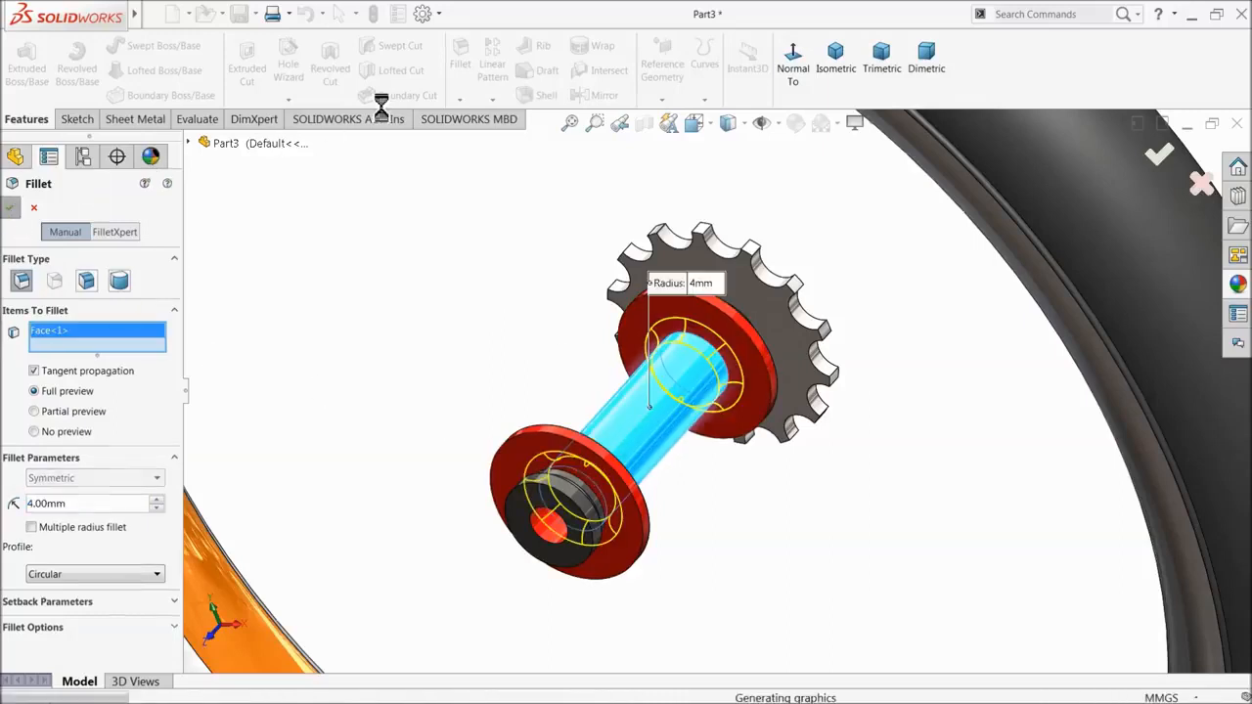
- Fillet the outer rim faces of both hub flanges with a 1 mm radius
click(460, 61)
scroll(701, 342, down, 3)
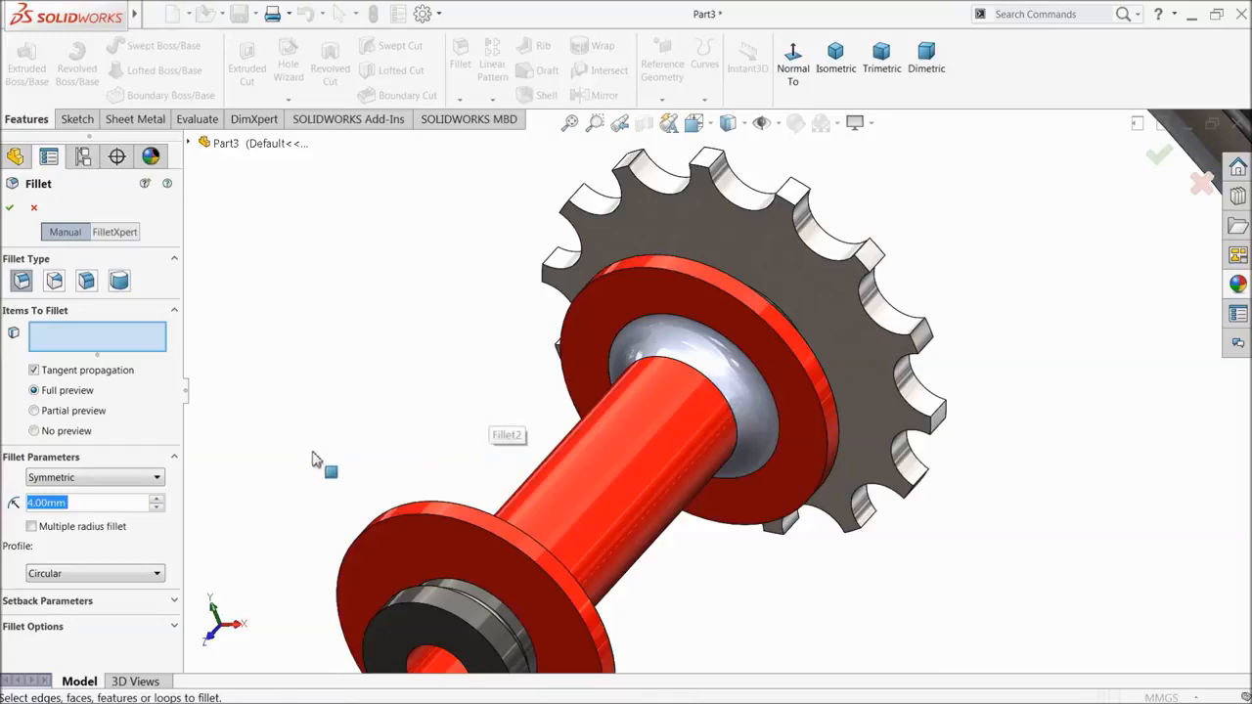
text(1)
key(Return)
click(528, 544)
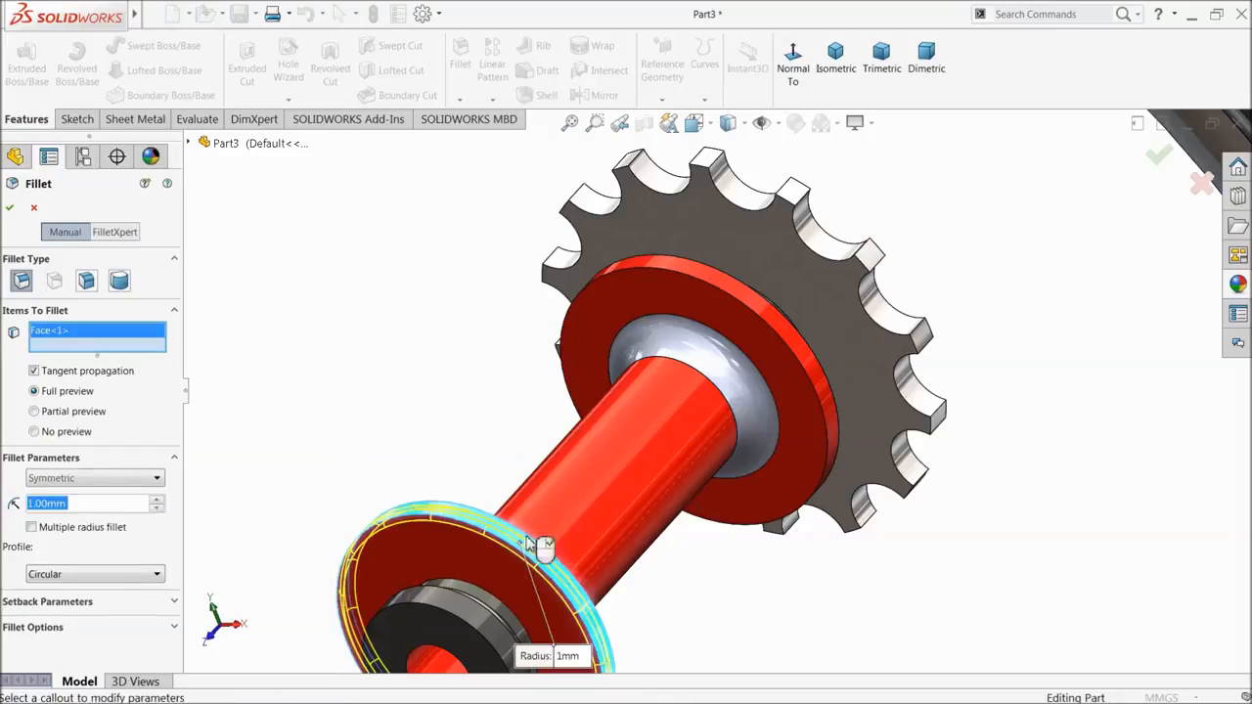
click(759, 315)
click(12, 207)
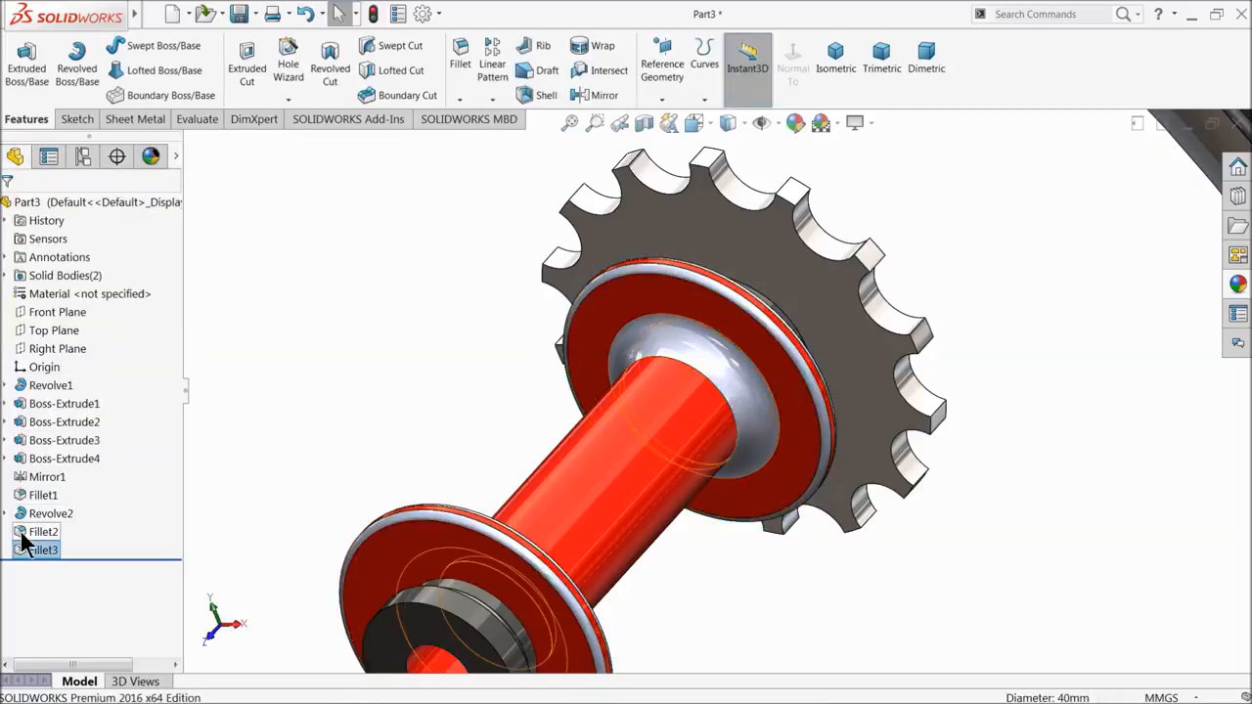
- Apply the red color appearance to both the 4 mm and 1 mm hub fillets
ctrl+click(25, 533)
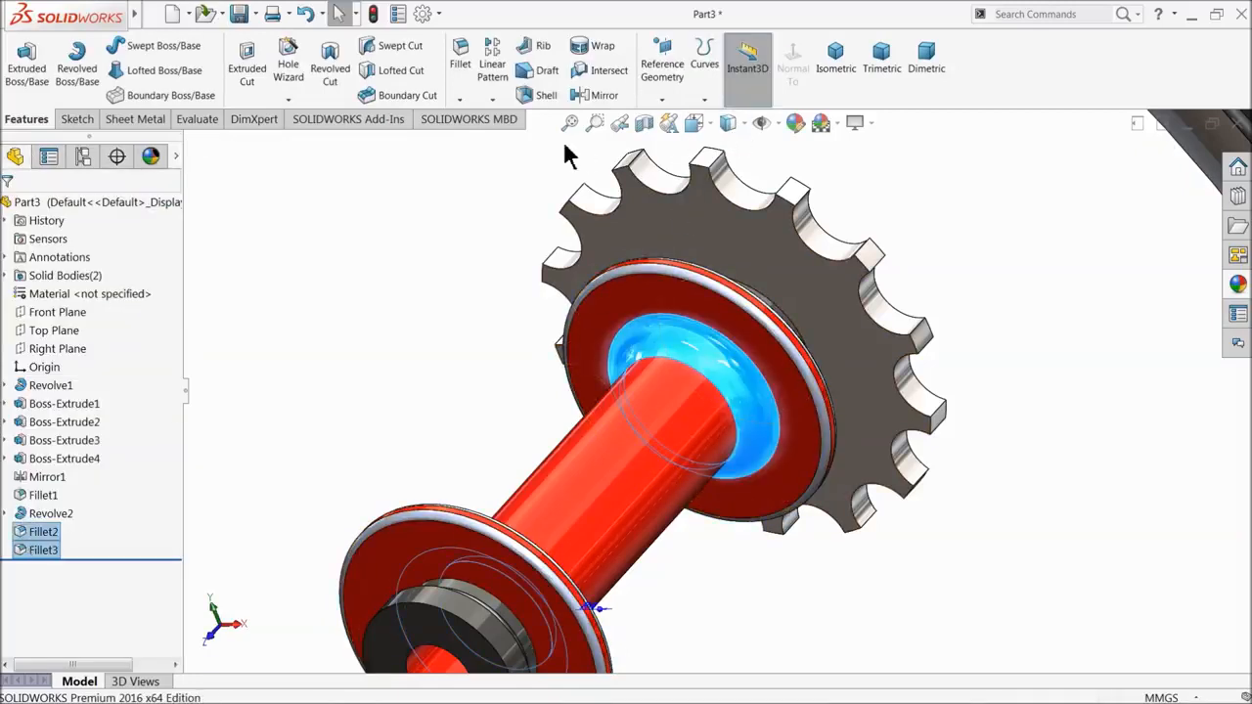
click(795, 122)
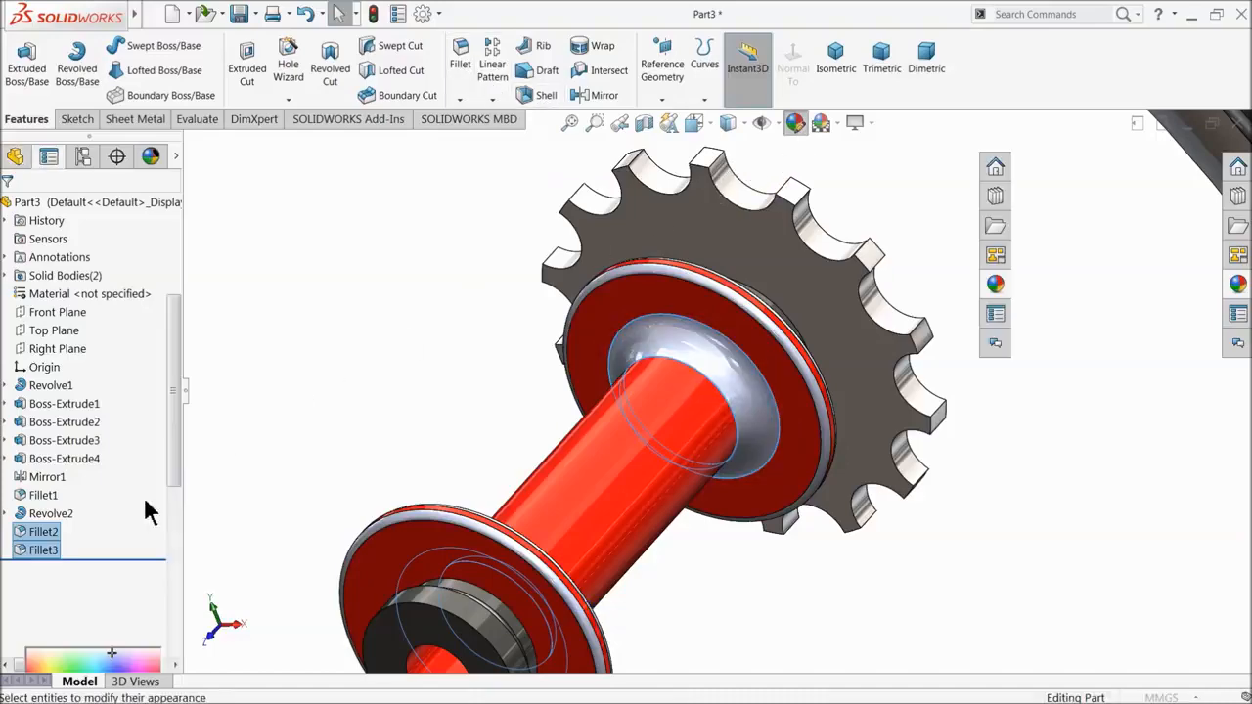
click(43, 583)
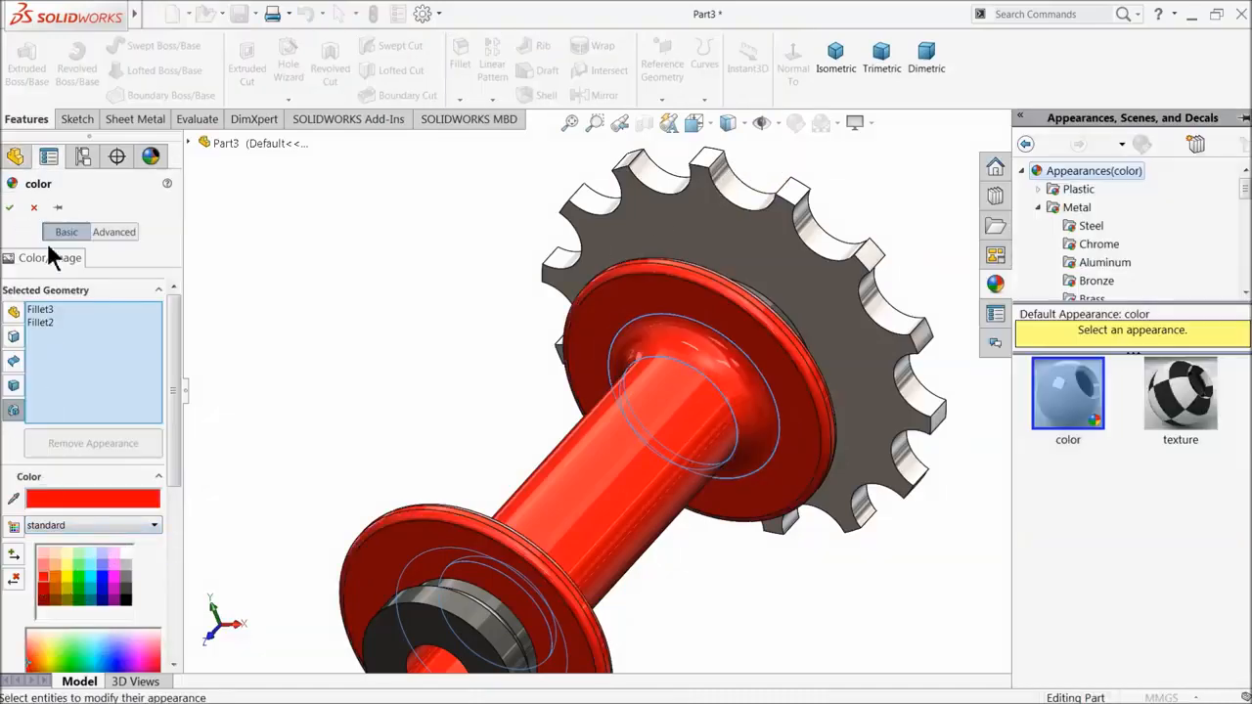
click(13, 209)
- Sketch two concentric circles on the sprocket's outer face, one about 8.08 mm in radius and one 5 mm in radius at the bore edge
scroll(539, 407, up, 10)
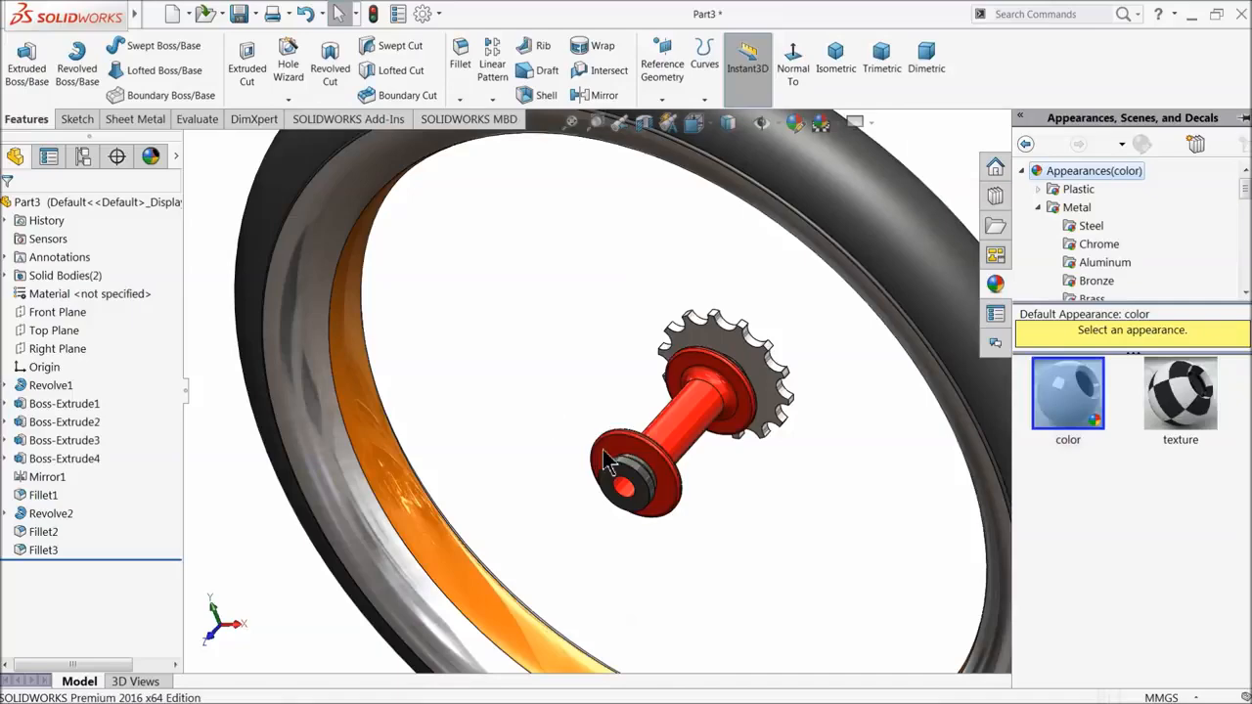
middle_drag(634, 414, 464, 506)
scroll(738, 487, down, 4)
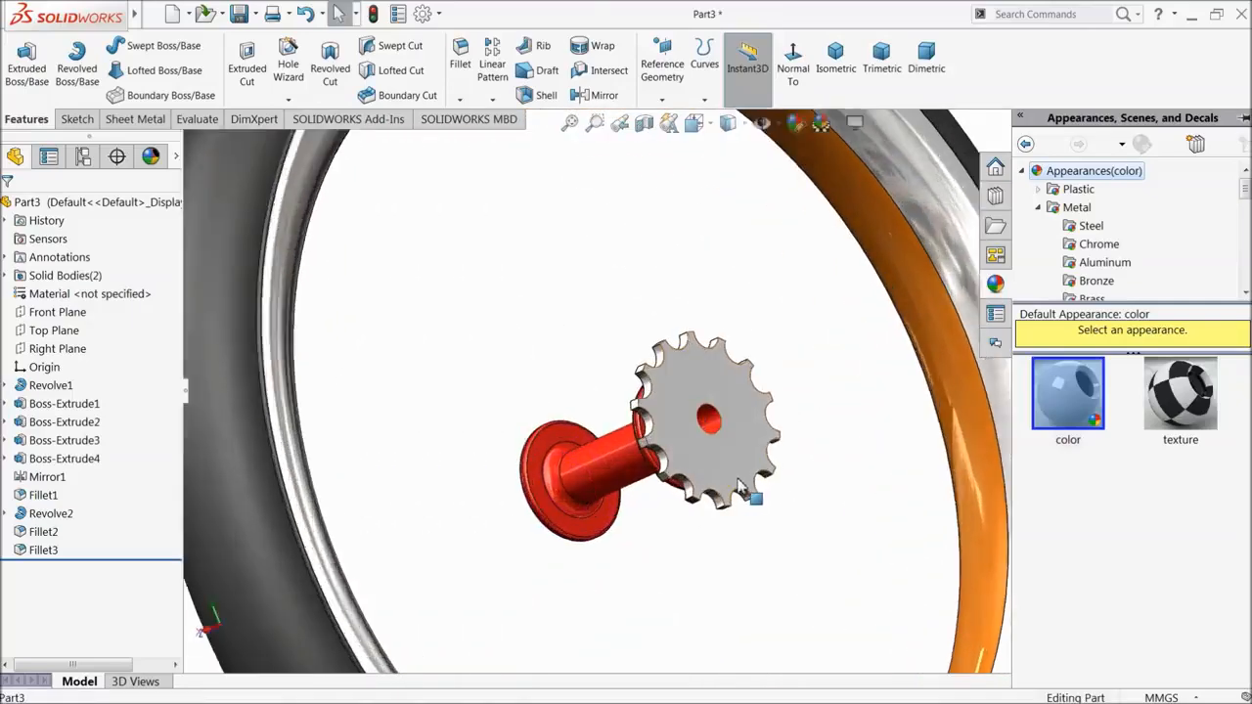
click(670, 415)
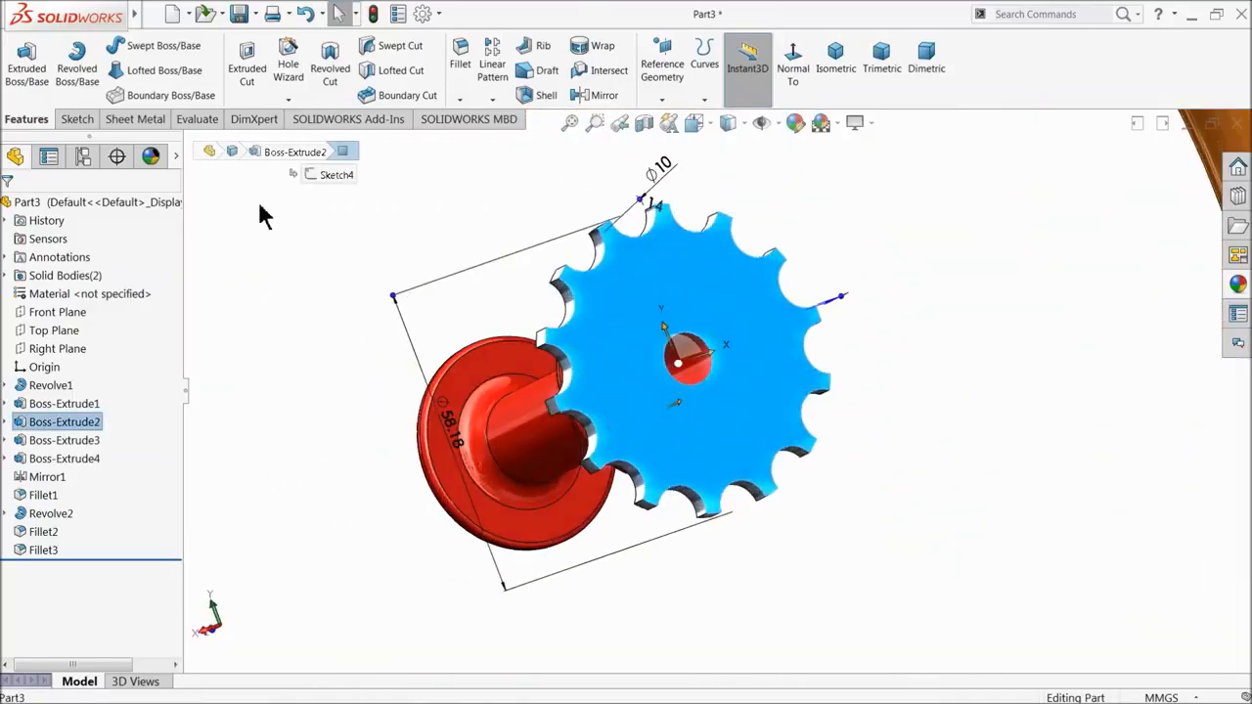
click(75, 119)
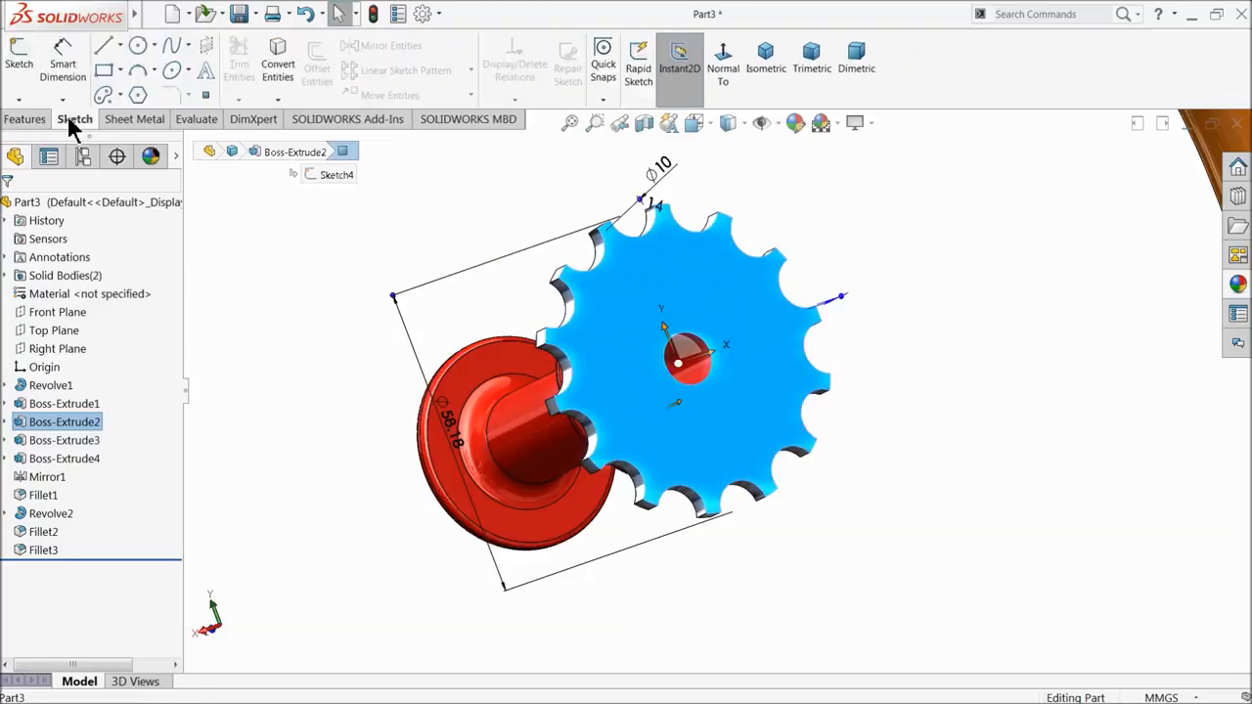
click(18, 61)
click(148, 56)
scroll(753, 362, down, 3)
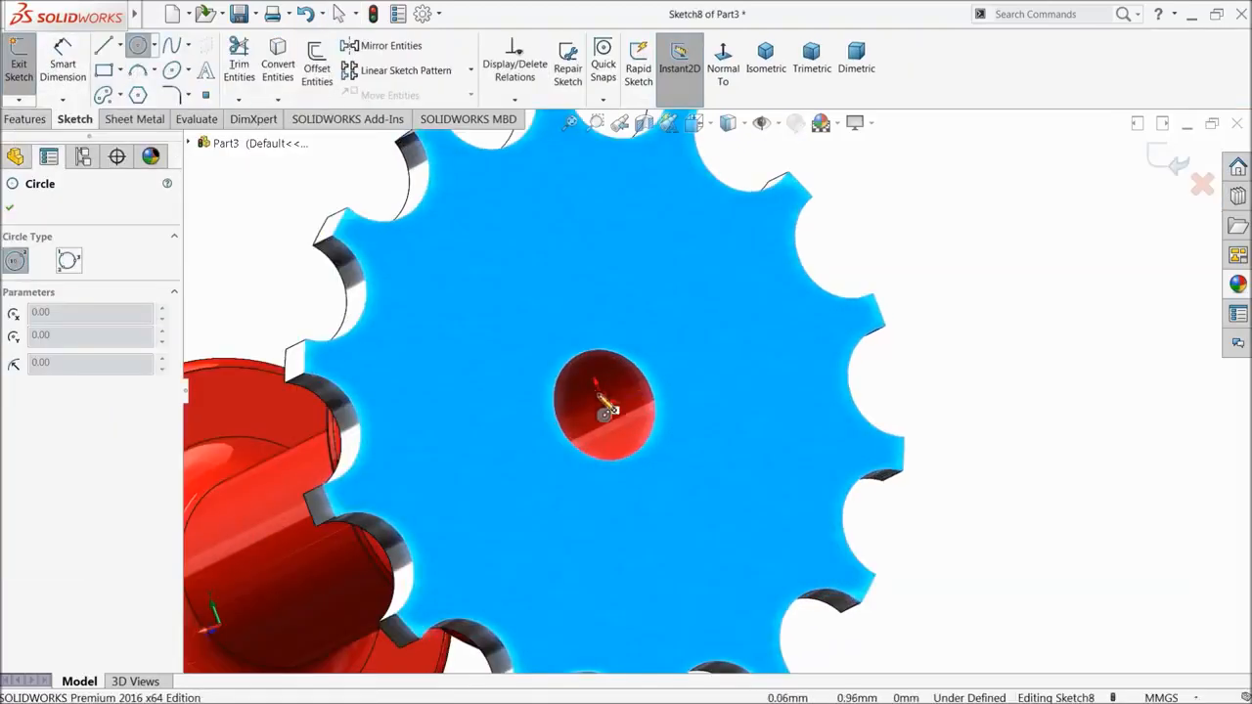
click(603, 409)
click(572, 320)
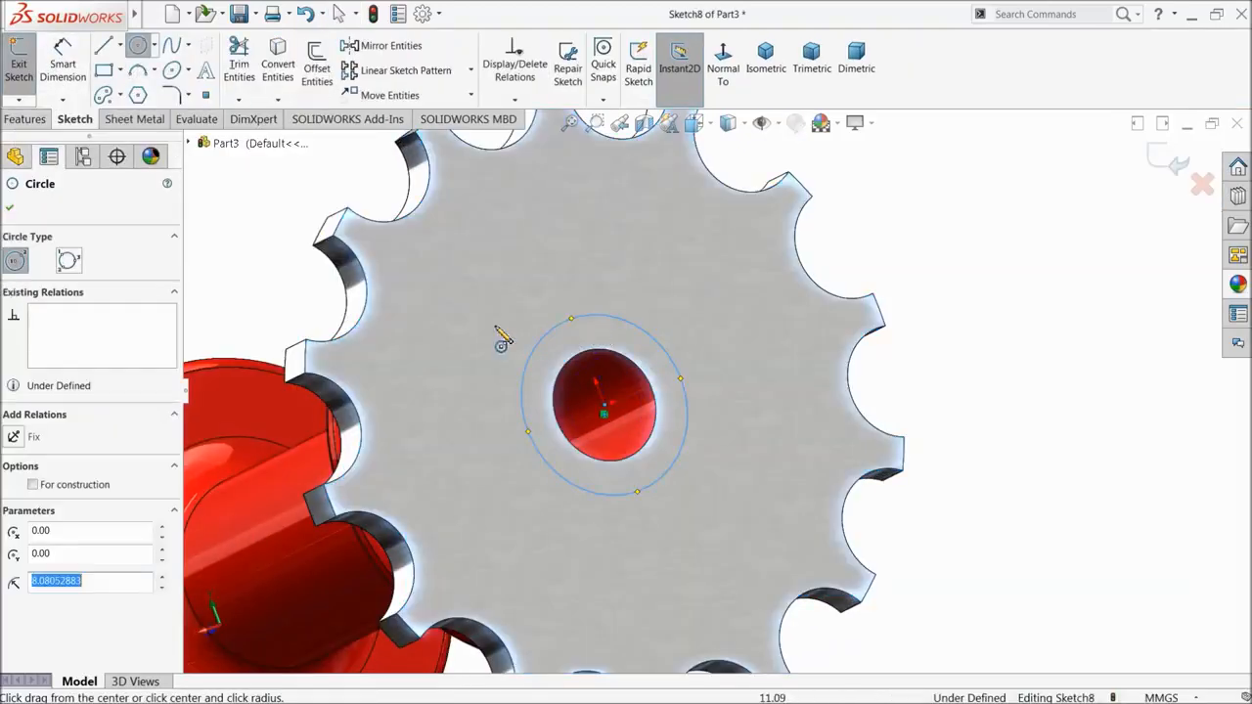
text(5)
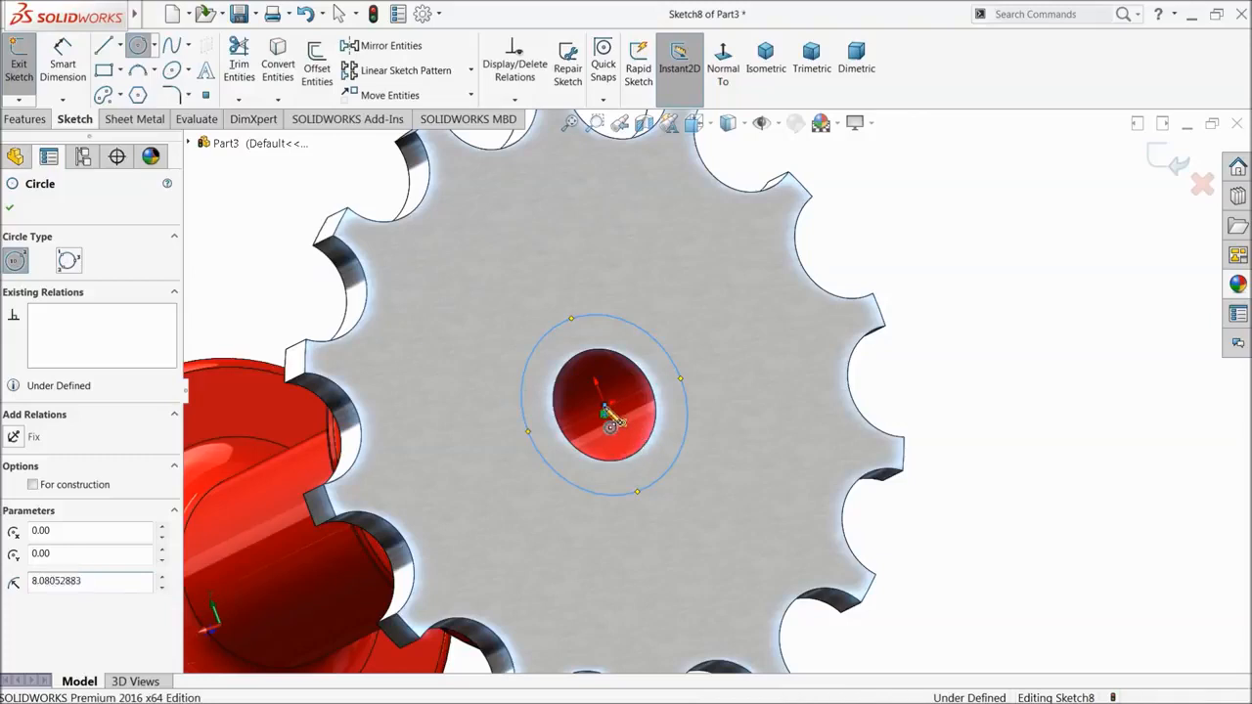
key(Return)
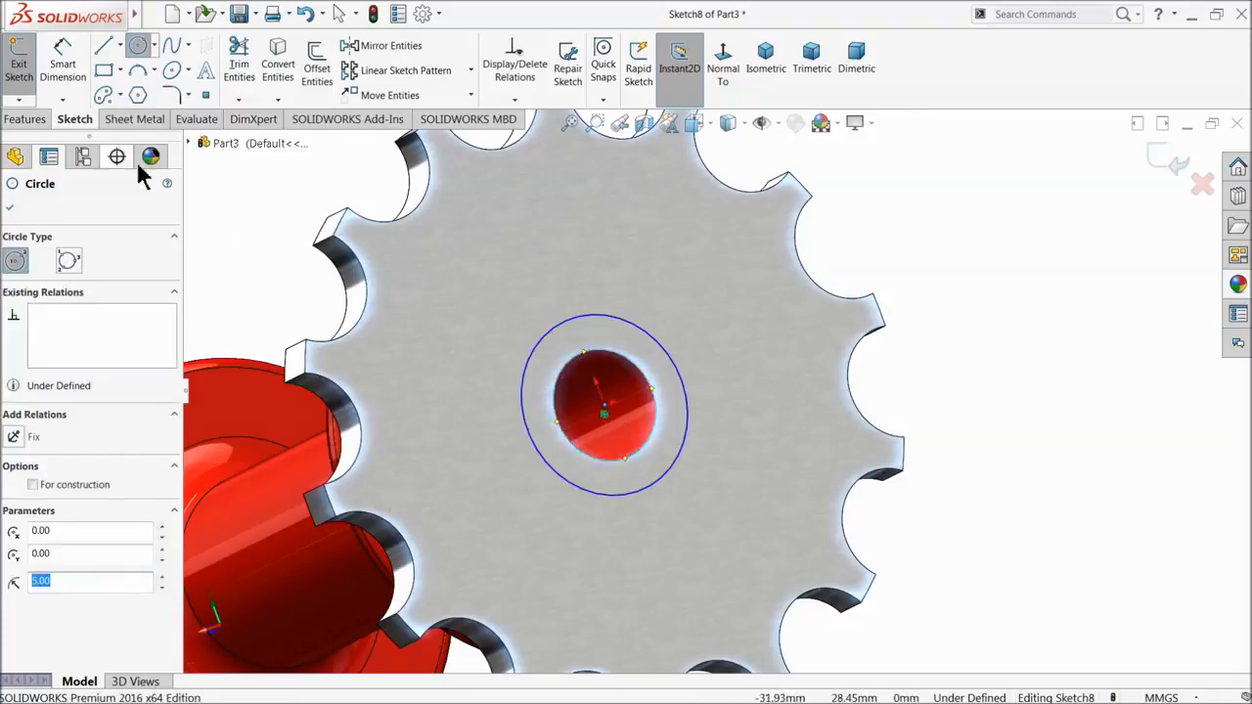
- Dimension the outer circle around the sprocket bore to a 14 mm diameter
click(63, 61)
click(536, 354)
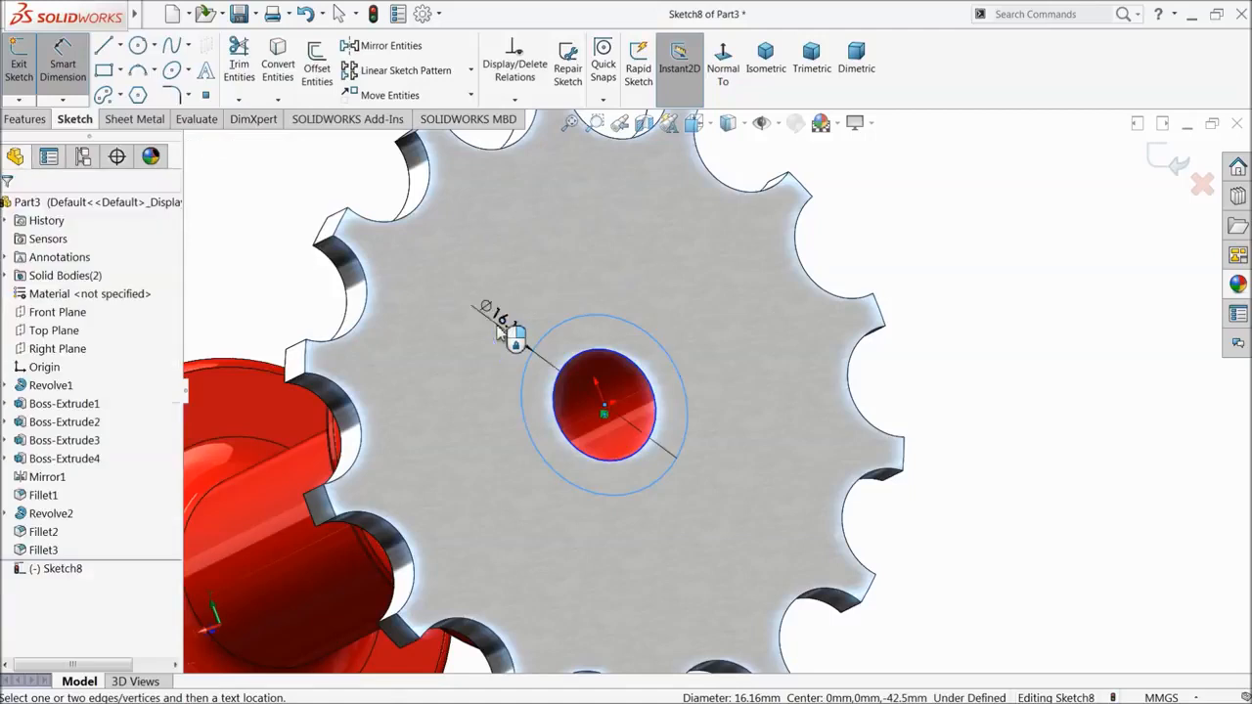
click(499, 328)
text(14)
key(Return)
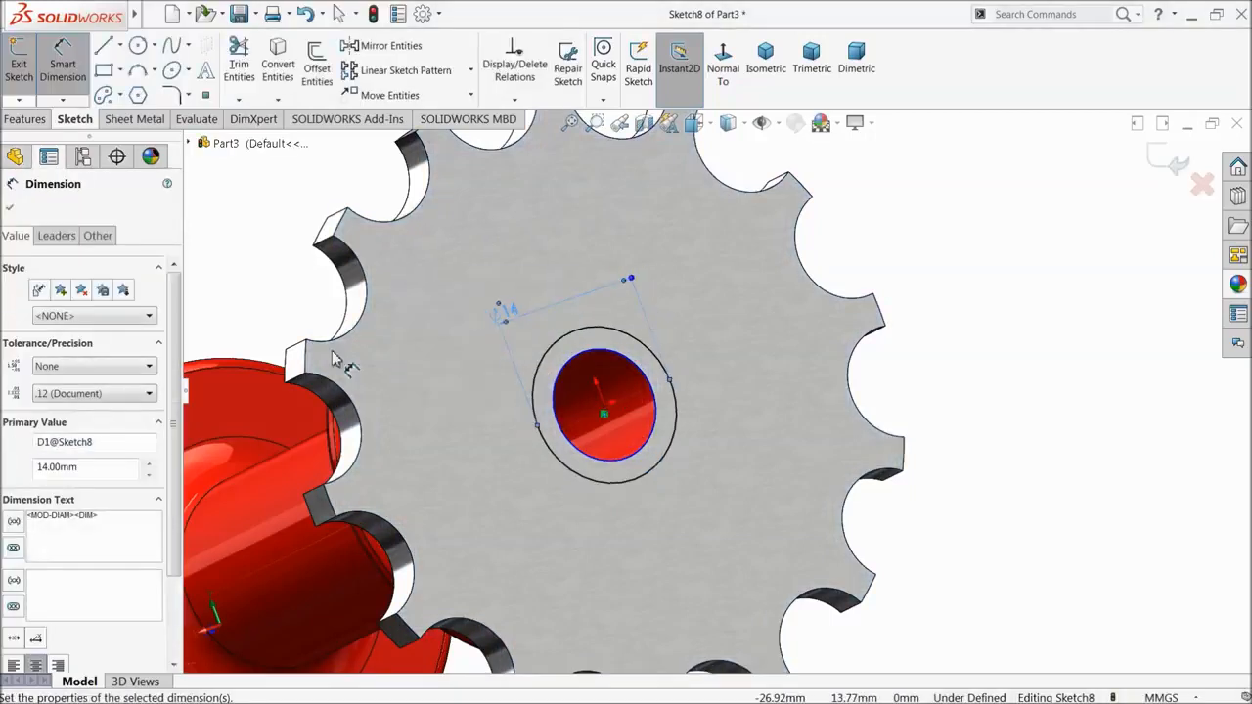
- Extrude the ring profile 2 mm outward from the sprocket face as a separate body, without merging the result
click(25, 119)
click(22, 69)
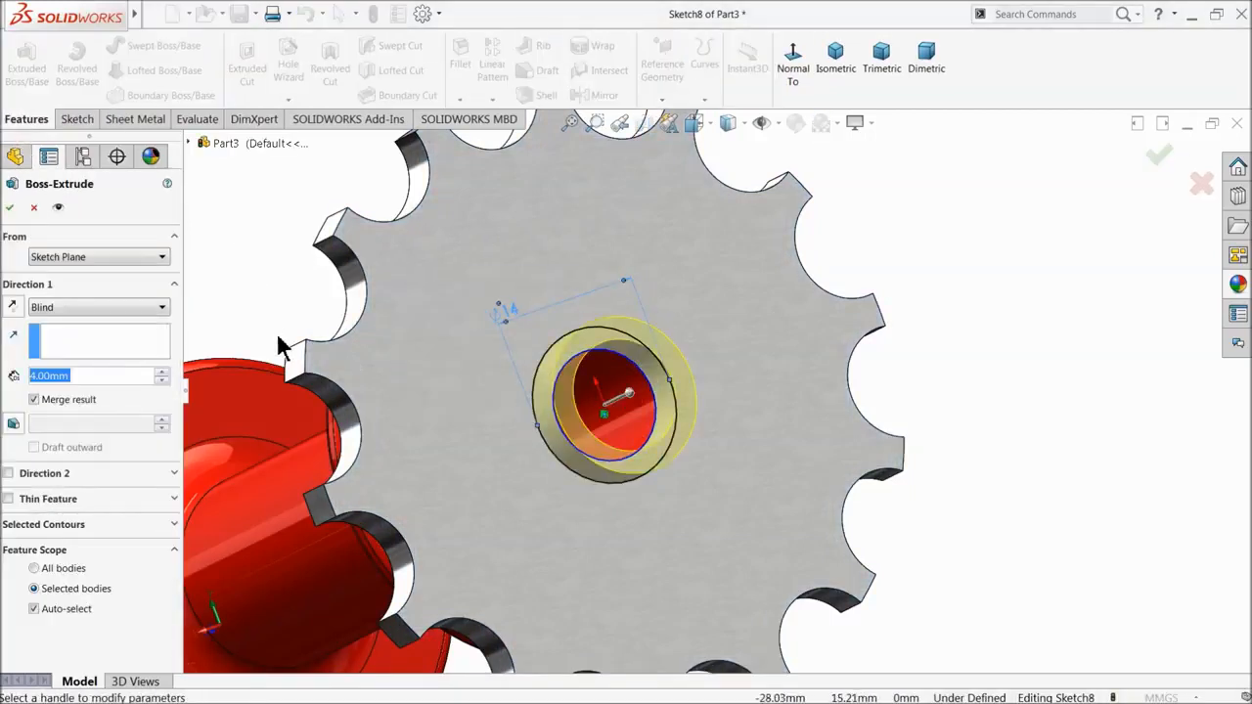
text(2)
key(Return)
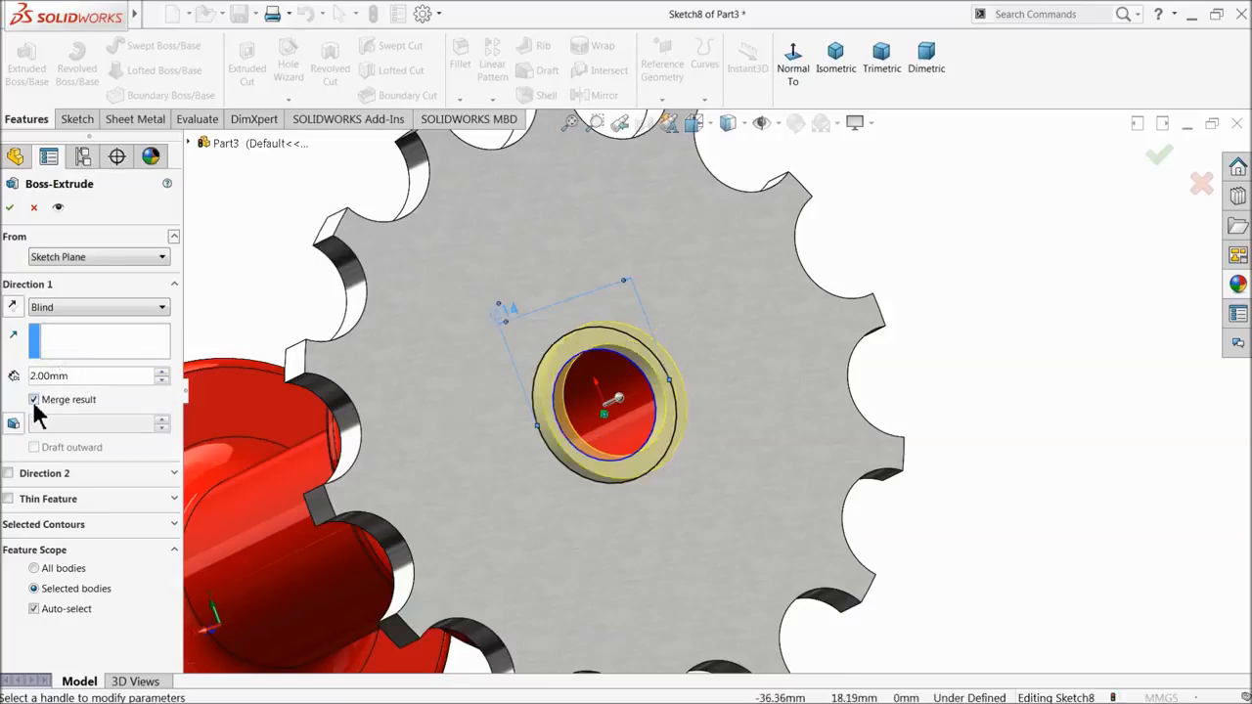
click(9, 207)
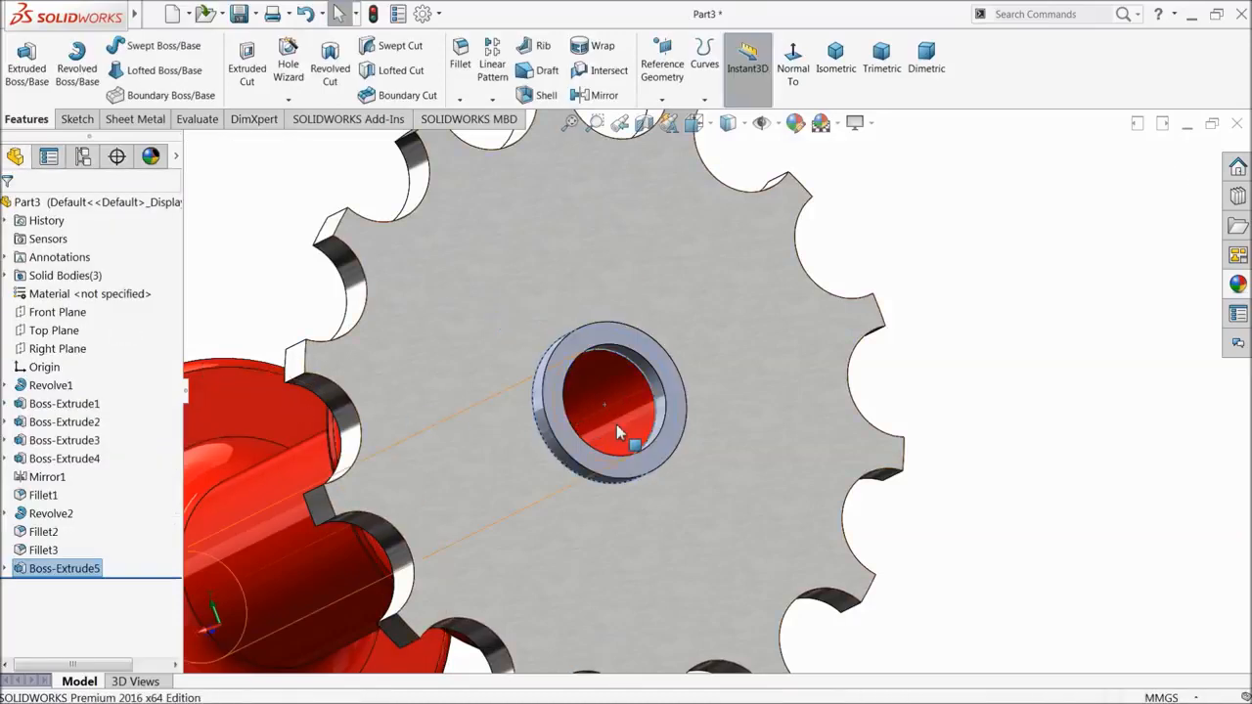
click(794, 122)
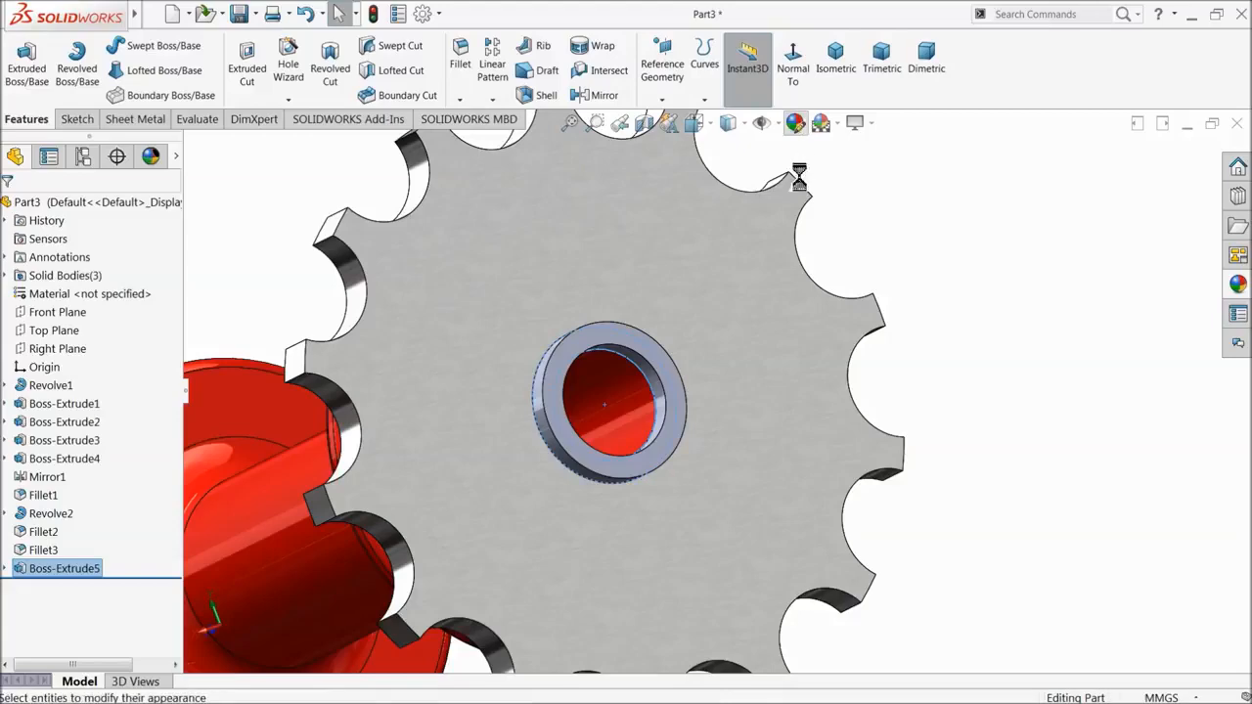
click(41, 583)
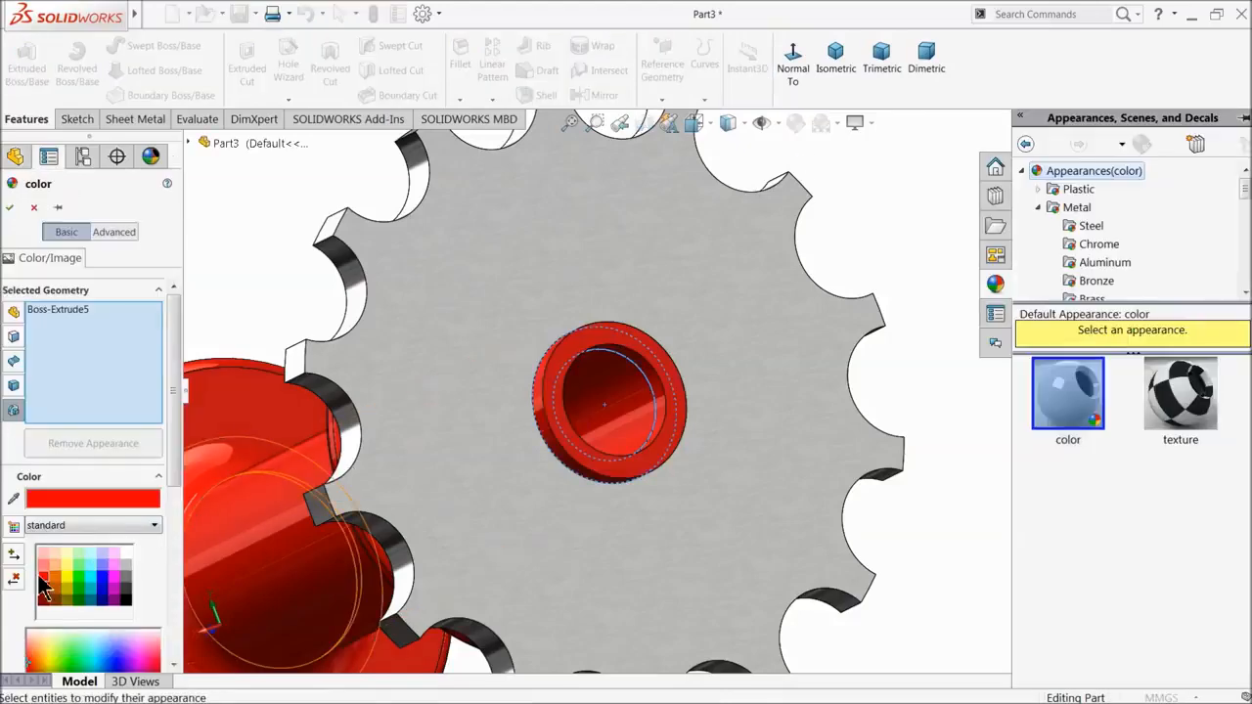
scroll(564, 371, up, 3)
middle_drag(497, 393, 663, 387)
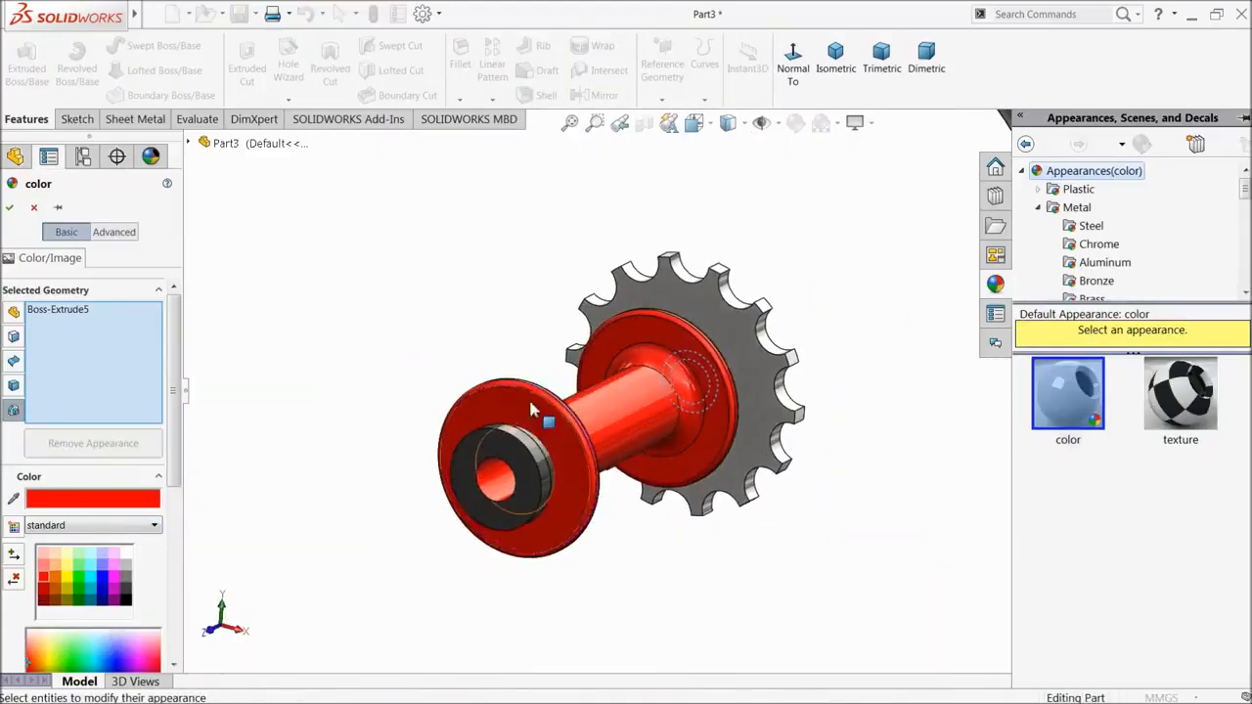
click(510, 375)
scroll(510, 379, down, 2)
scroll(528, 472, down, 3)
mouse_move(551, 519)
middle_down()
mouse_move(489, 494)
mouse_move(525, 492)
mouse_move(558, 506)
mouse_move(463, 492)
mouse_move(541, 503)
middle_up()
scroll(541, 503, down, 2)
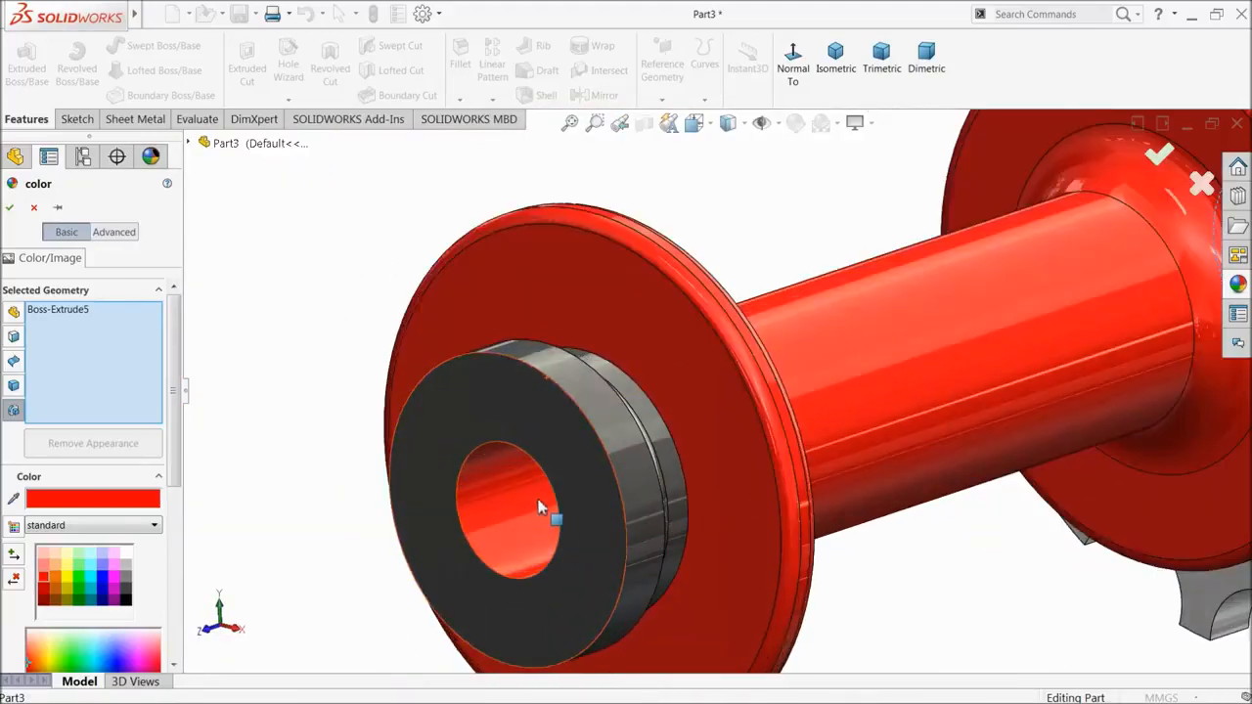
click(555, 452)
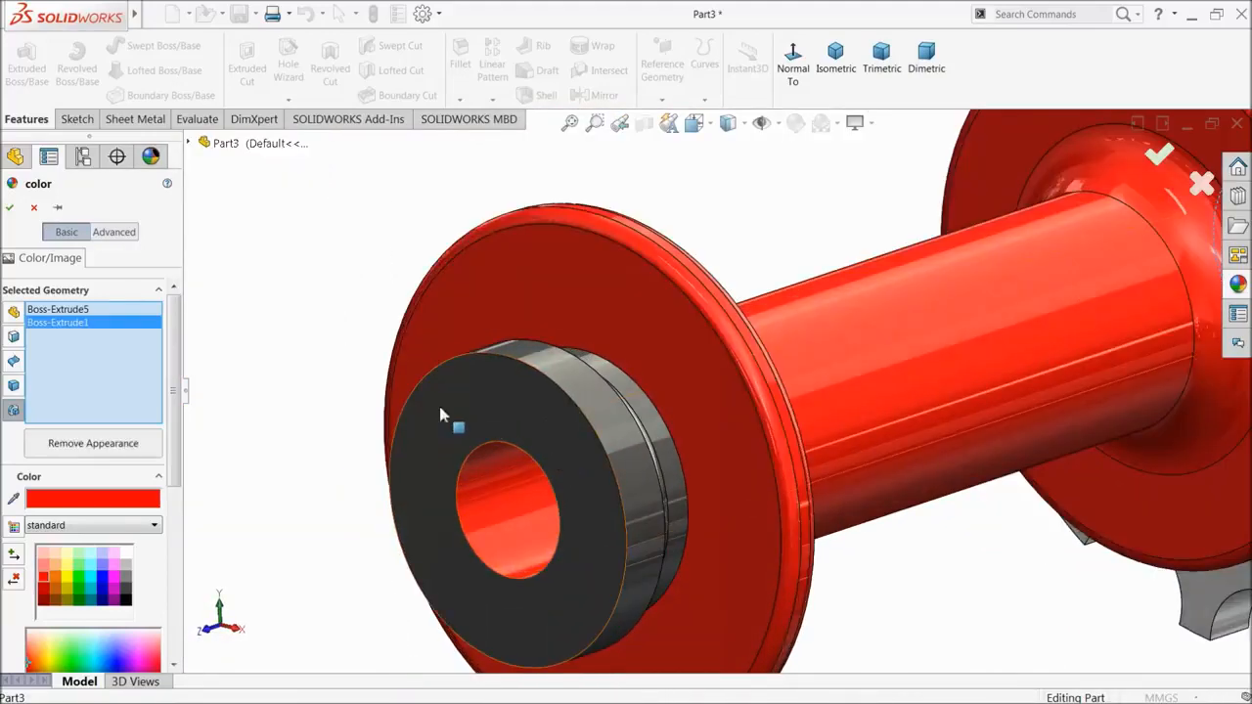
click(35, 207)
- Sketch on the black end face opposite the sprocket, adding the bore edge and a concentric circle about 6.49 mm in radius
click(532, 428)
click(580, 389)
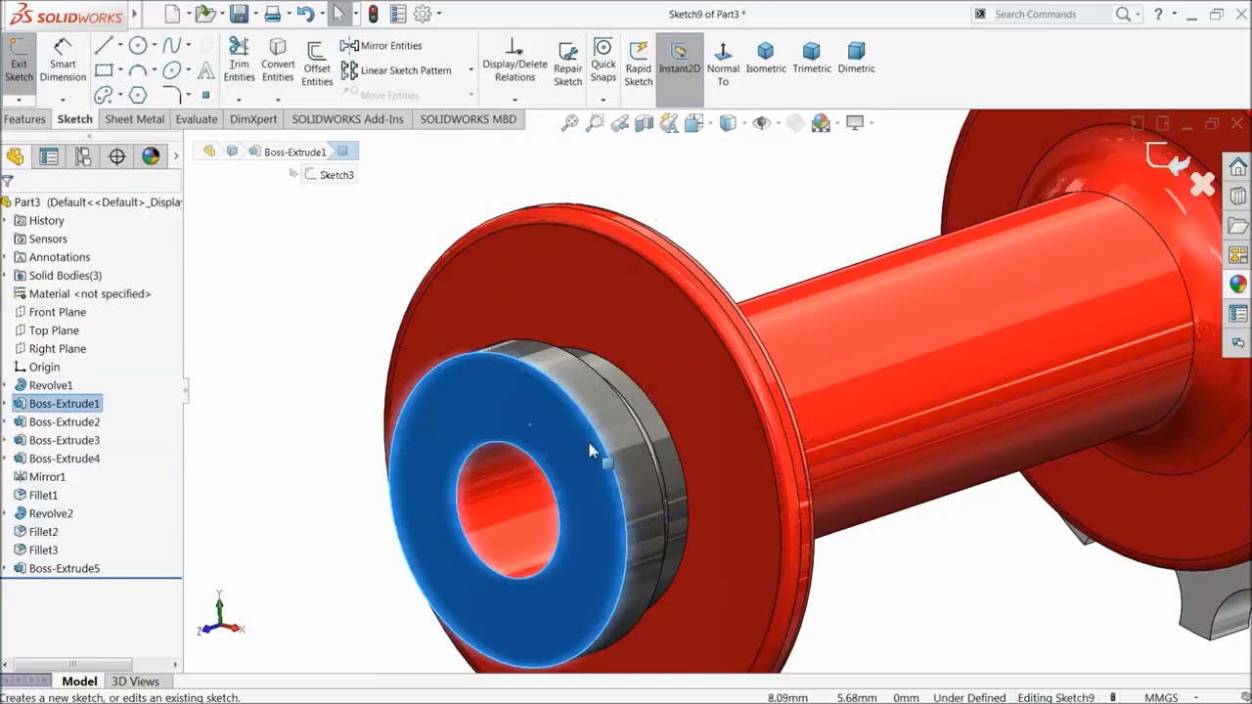
key(Escape)
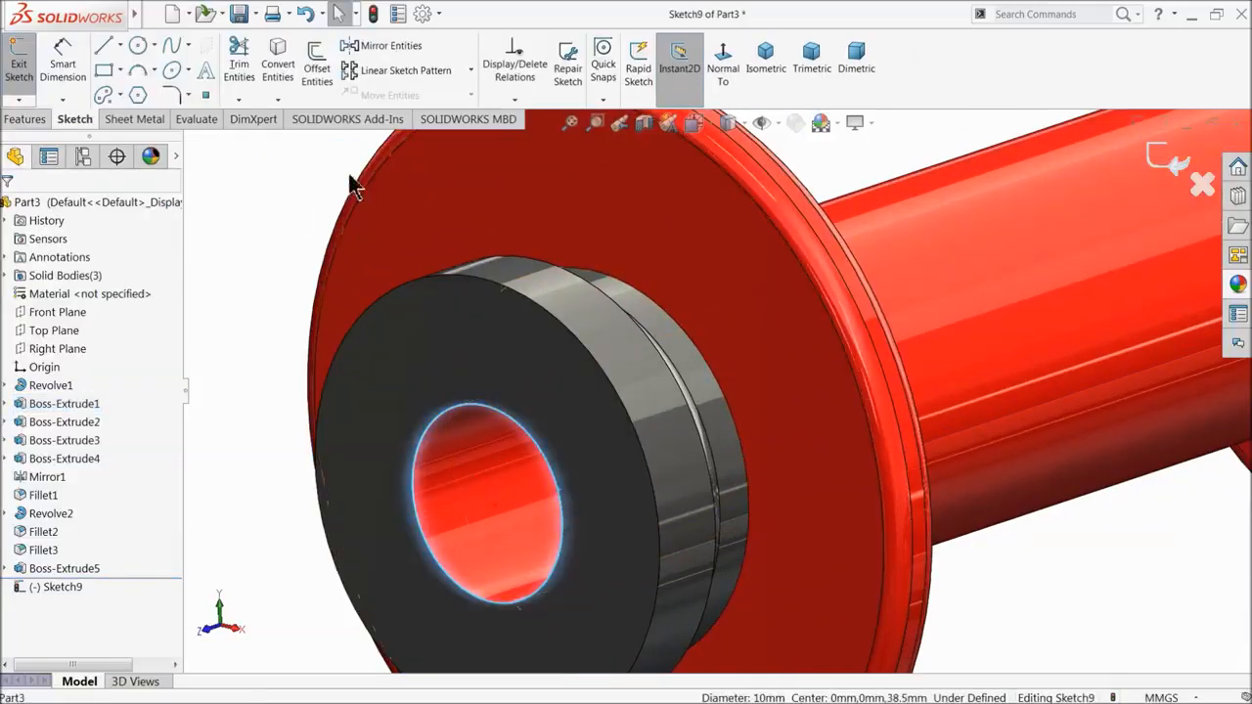
click(138, 45)
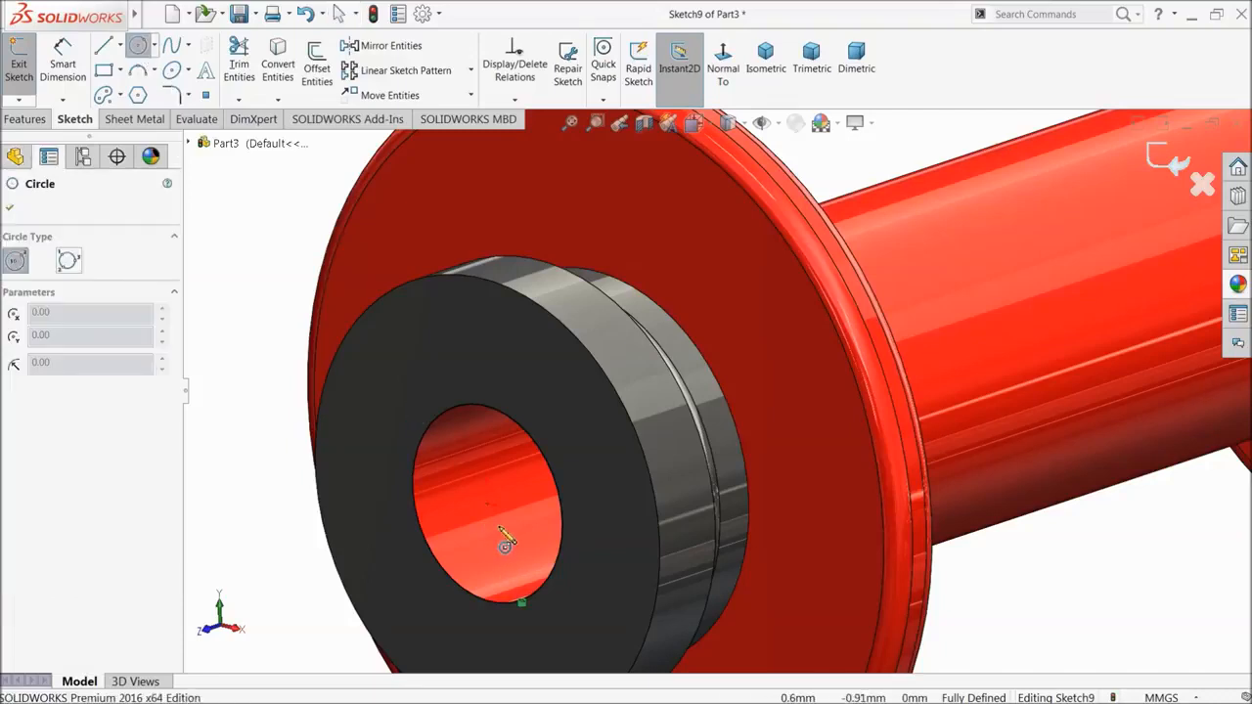
click(488, 505)
click(475, 380)
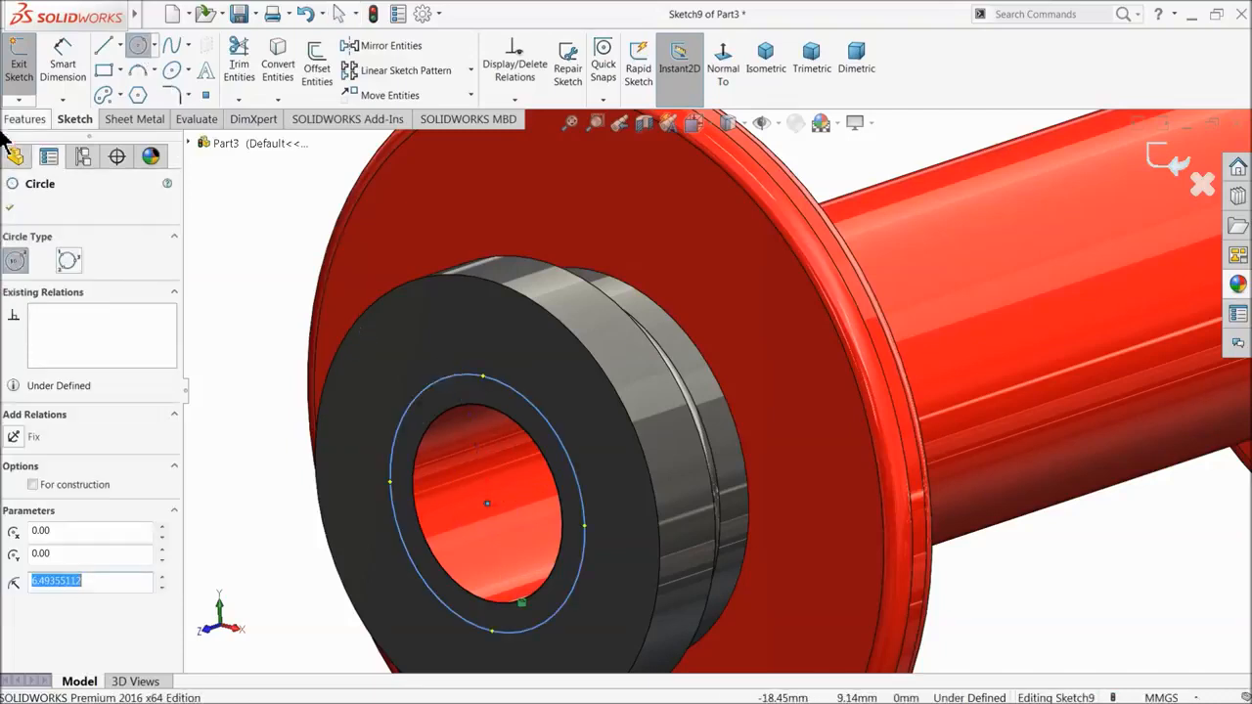
- Dimension the circle around the bore on the black end face to a 14 mm diameter
click(69, 69)
click(428, 407)
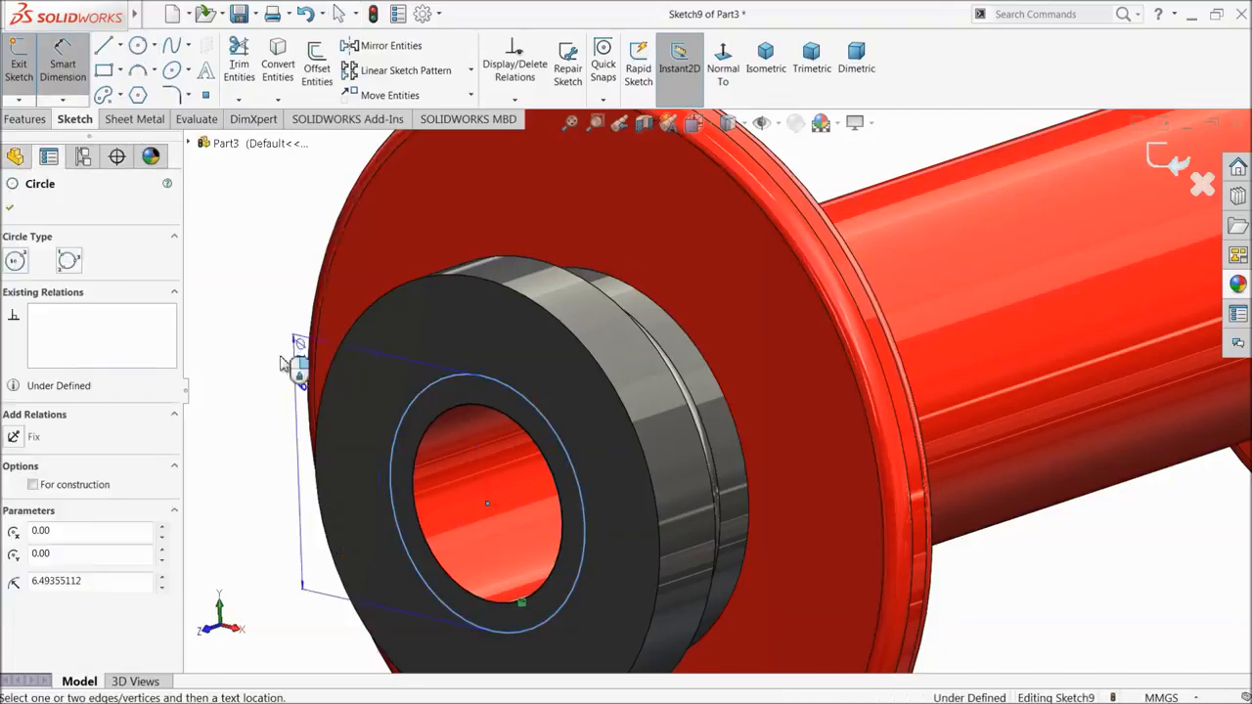
click(266, 344)
text(14)
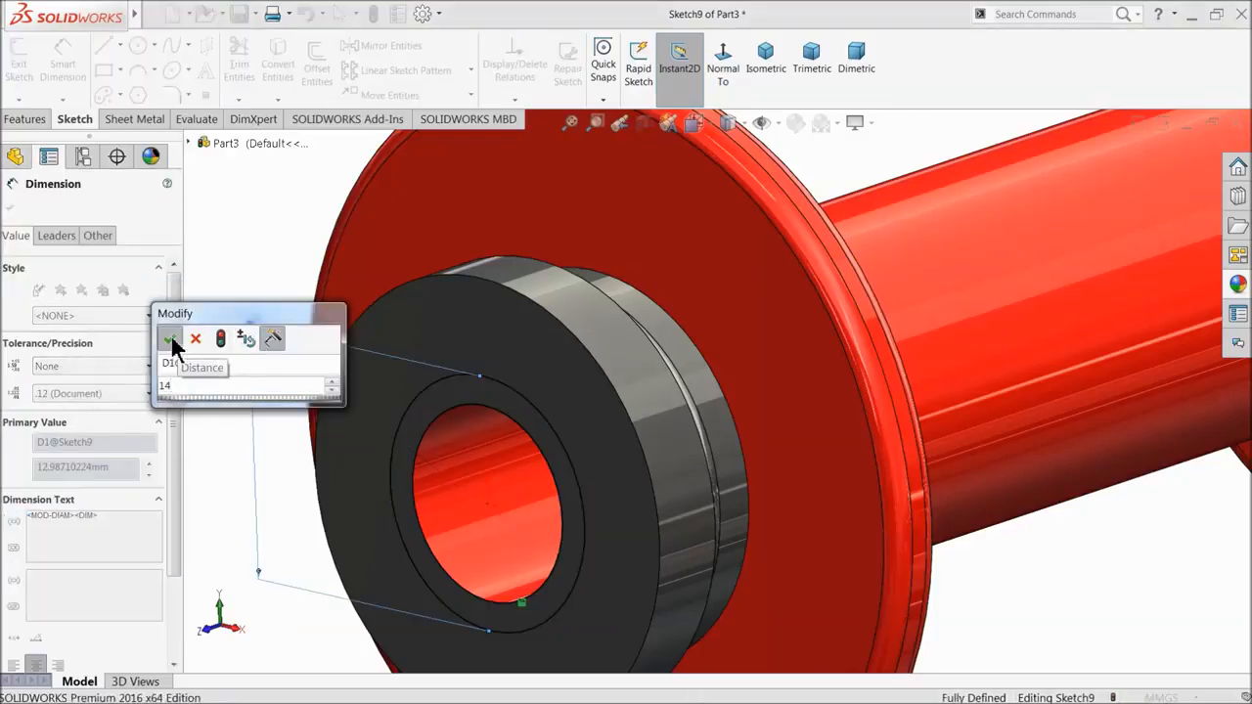
click(171, 339)
- Extrude the ring profile 6 mm outward from the black end face as a separate body, without merging the result
click(25, 118)
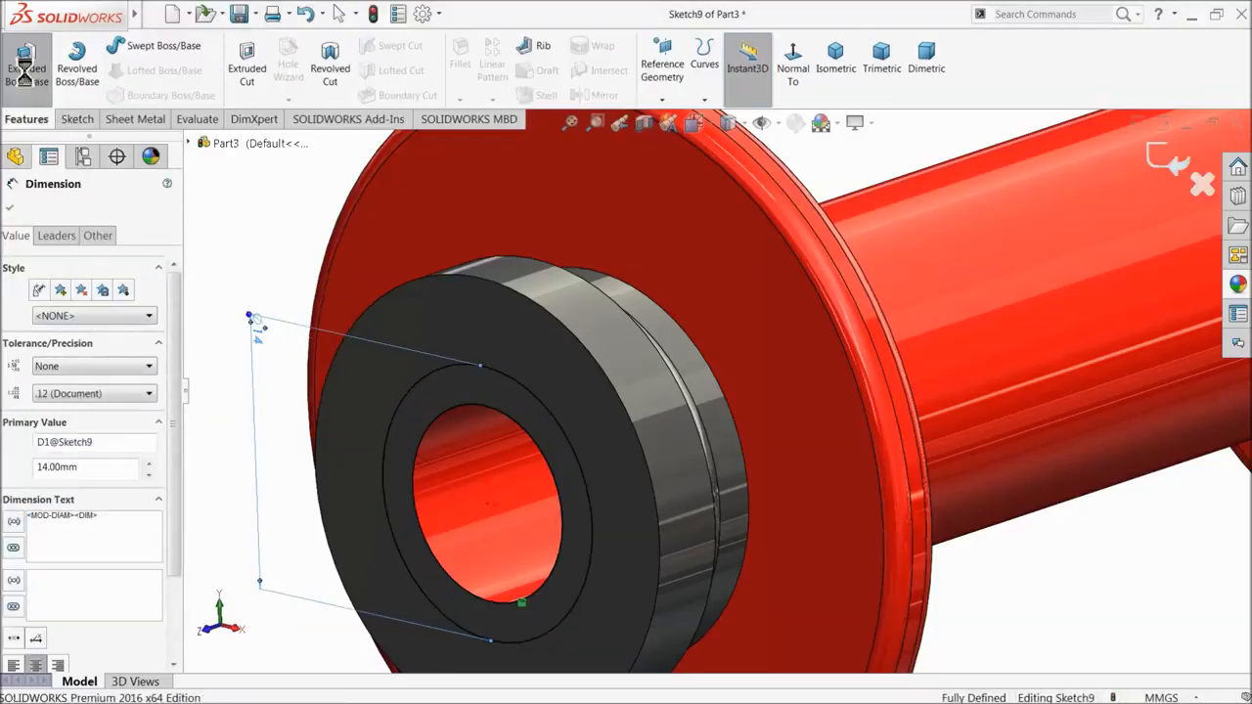
click(25, 66)
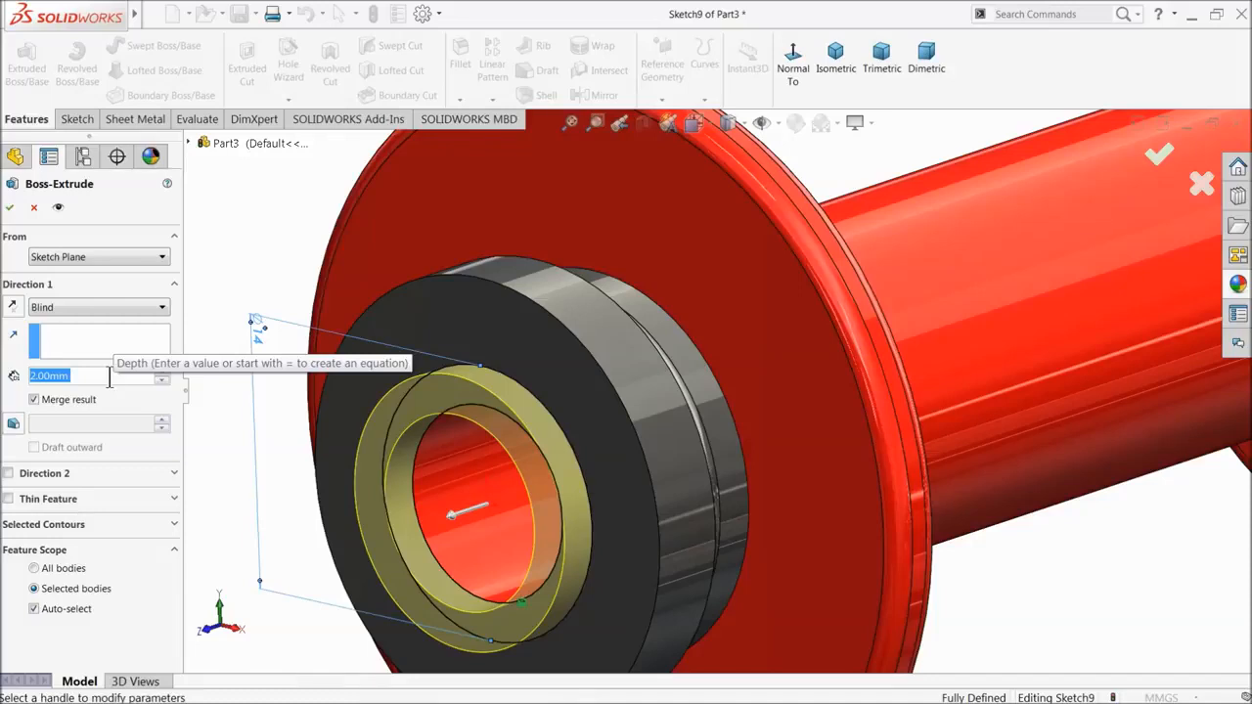
text(6)
key(Return)
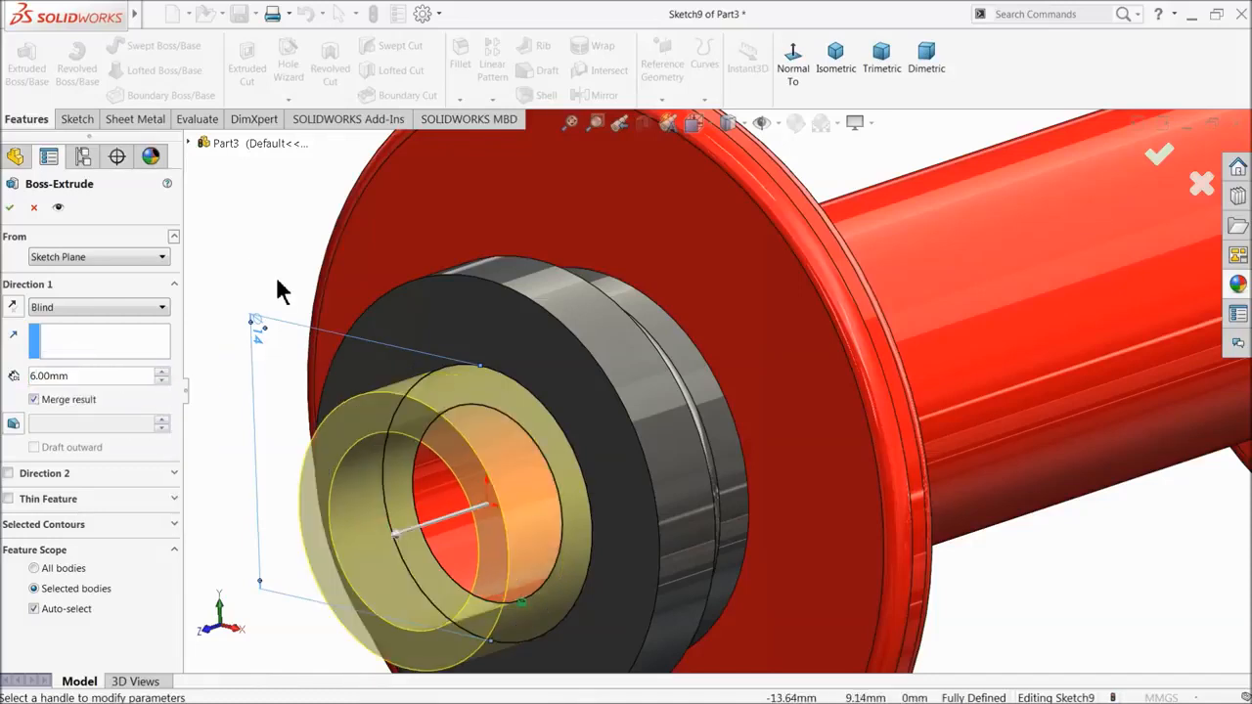
click(36, 399)
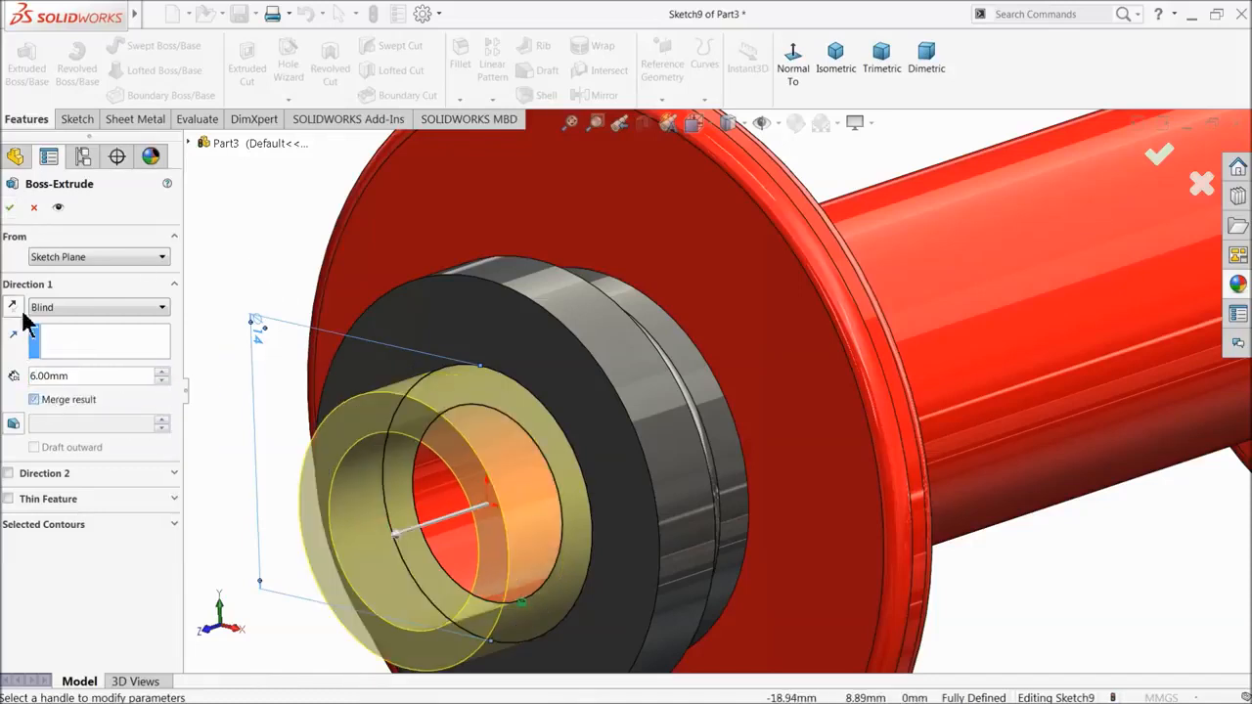
click(11, 209)
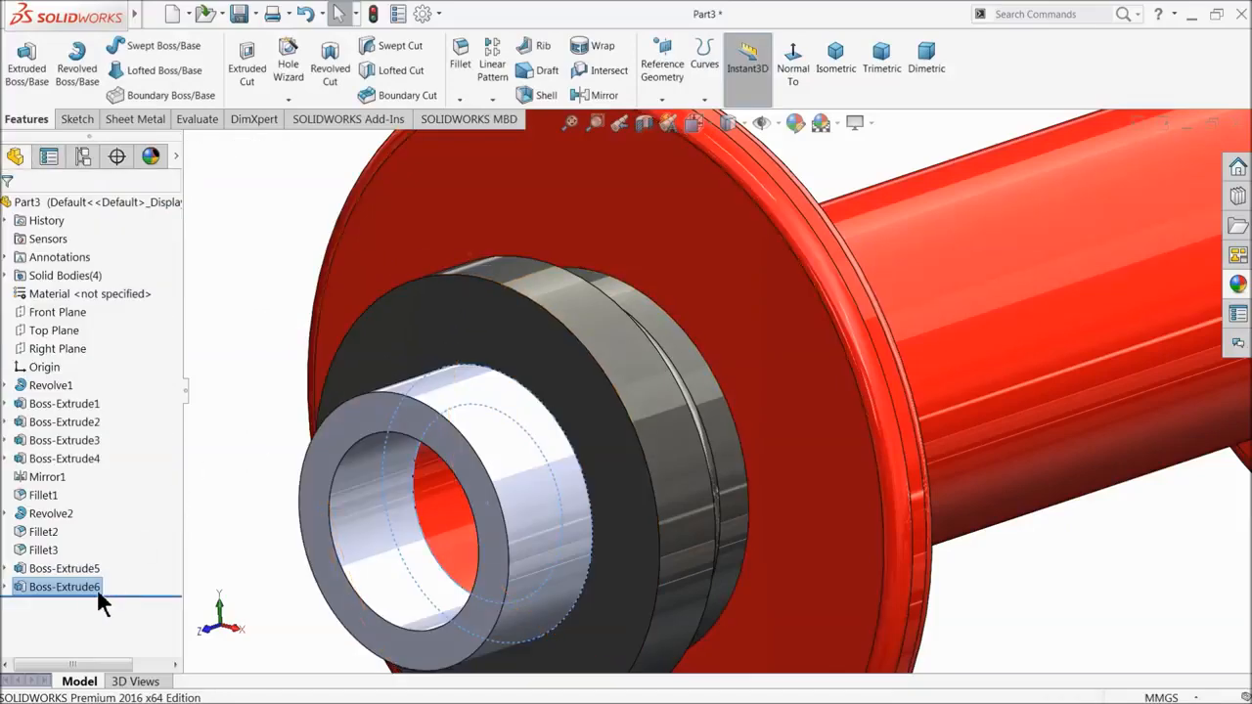
- Apply the red color appearance to the 6 mm end ring
click(795, 122)
click(43, 585)
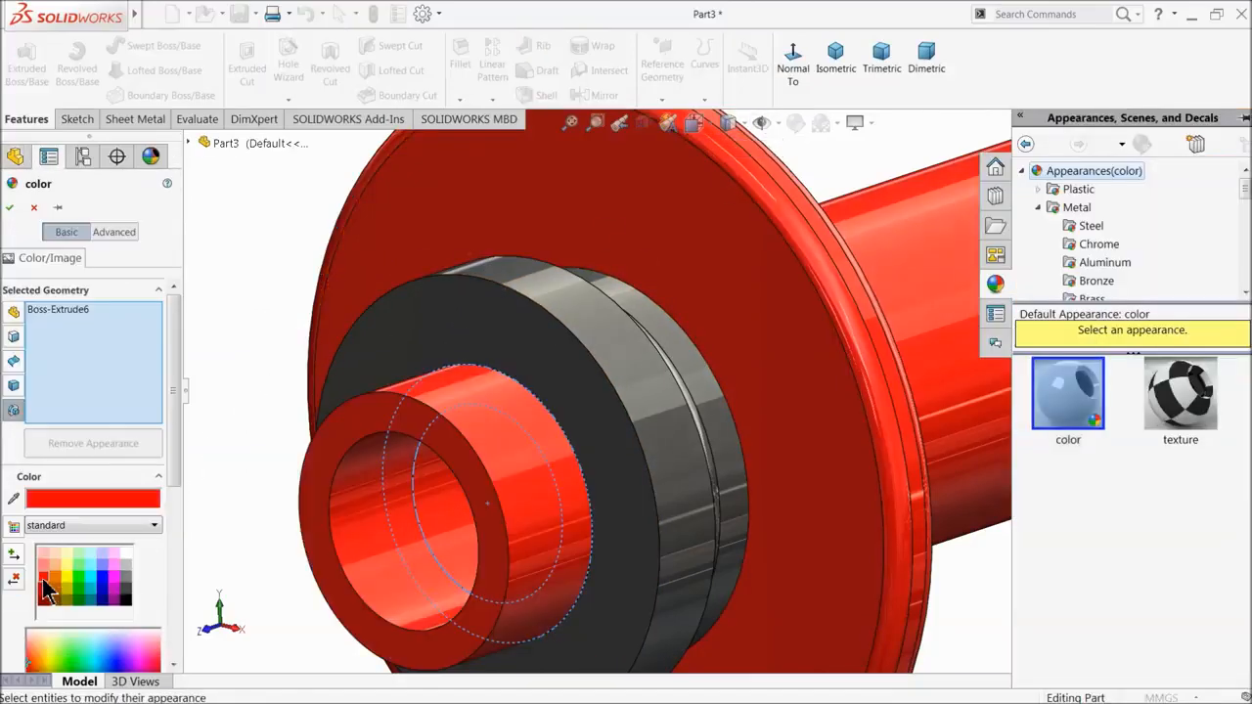
click(10, 208)
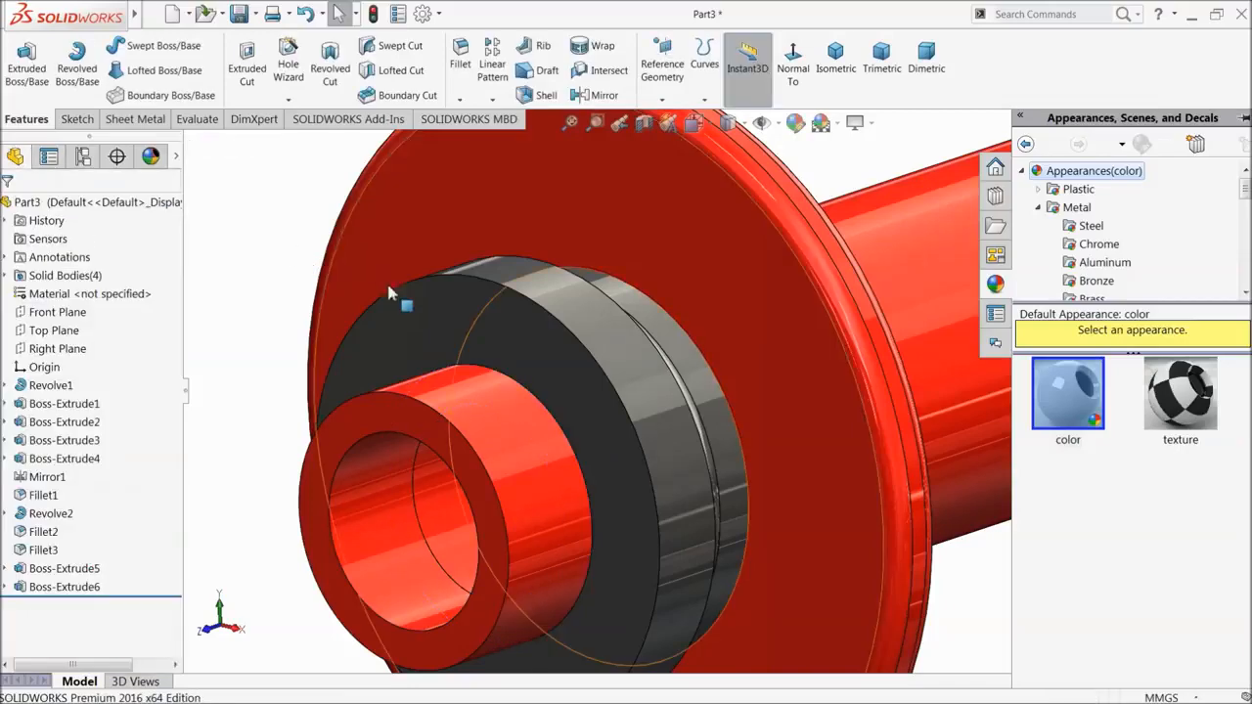
- Inspect the hub within the whole wheel from both the ring end and the sprocket side
scroll(383, 313, up, 5)
click(225, 286)
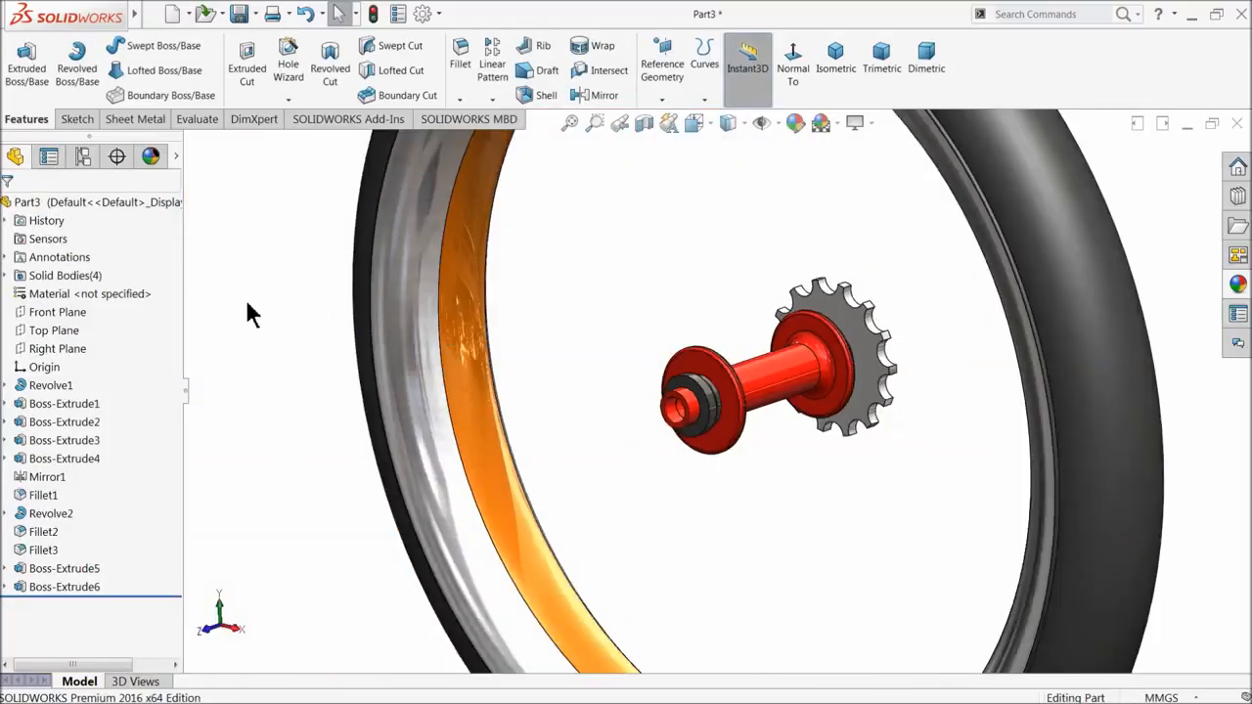
scroll(249, 301, up, 2)
middle_drag(278, 319, 293, 344)
scroll(293, 344, up, 2)
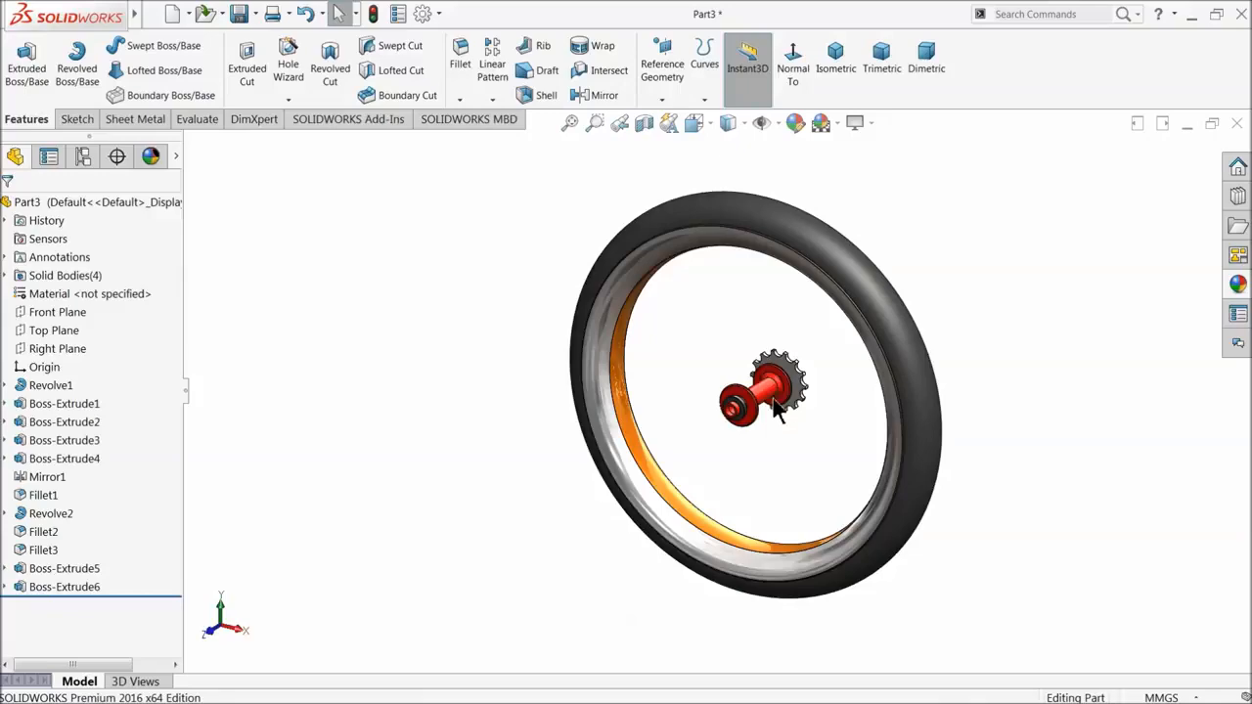
scroll(788, 399, down, 2)
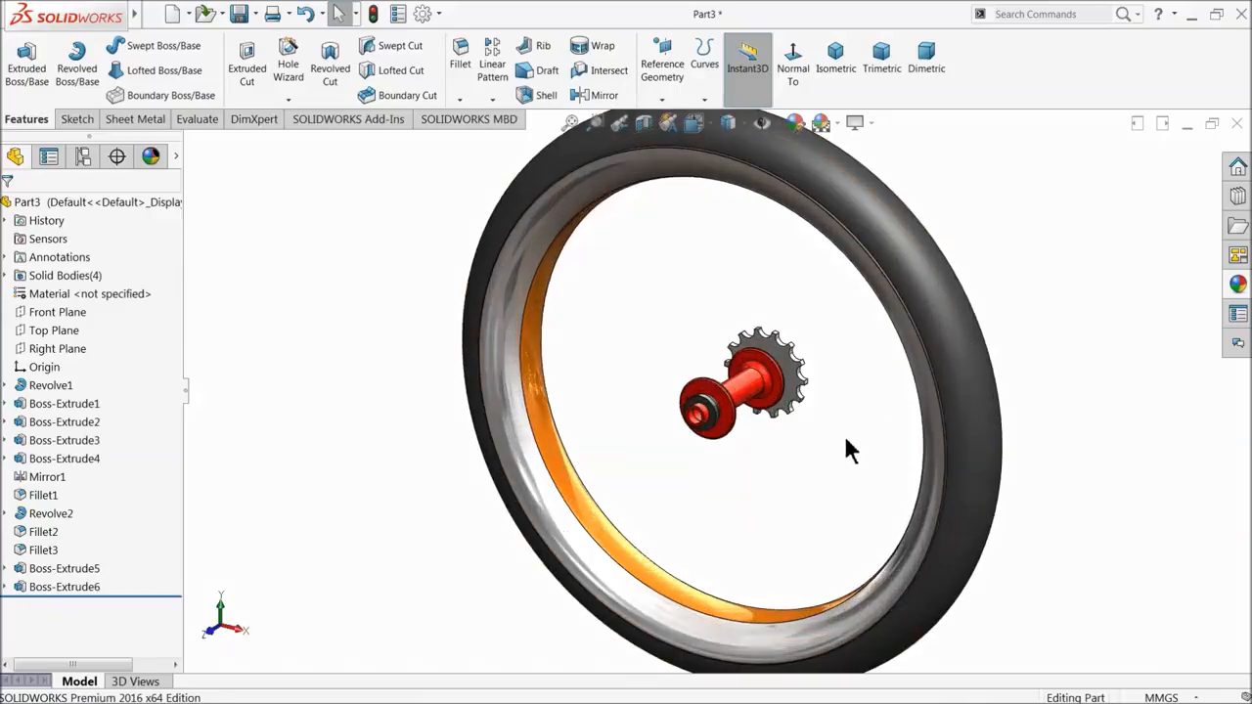
middle_drag(847, 447, 705, 415)
scroll(689, 428, down, 3)
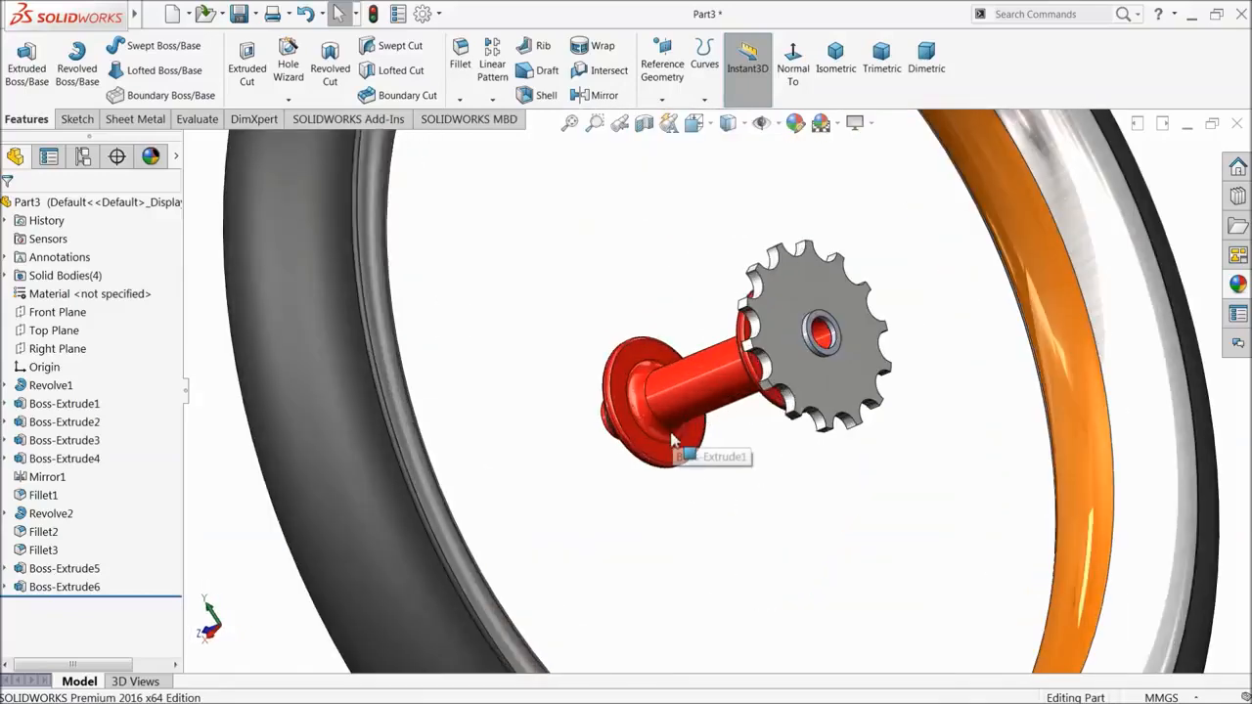
- Start a 3D sketch and place a point on the flange's sprocket-facing surface at about X 8.01, Y 13.78, Z 27.50 mm
scroll(641, 443, down, 3)
middle_drag(638, 452, 578, 492)
scroll(617, 406, down, 3)
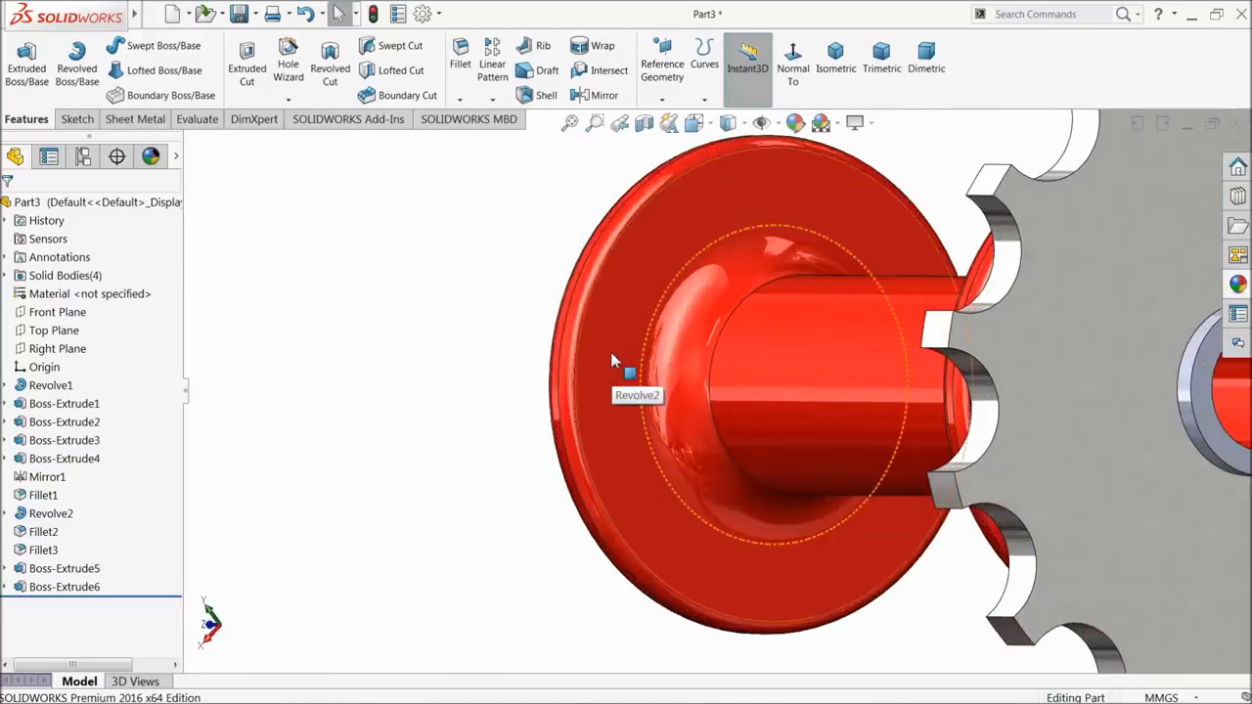
click(615, 354)
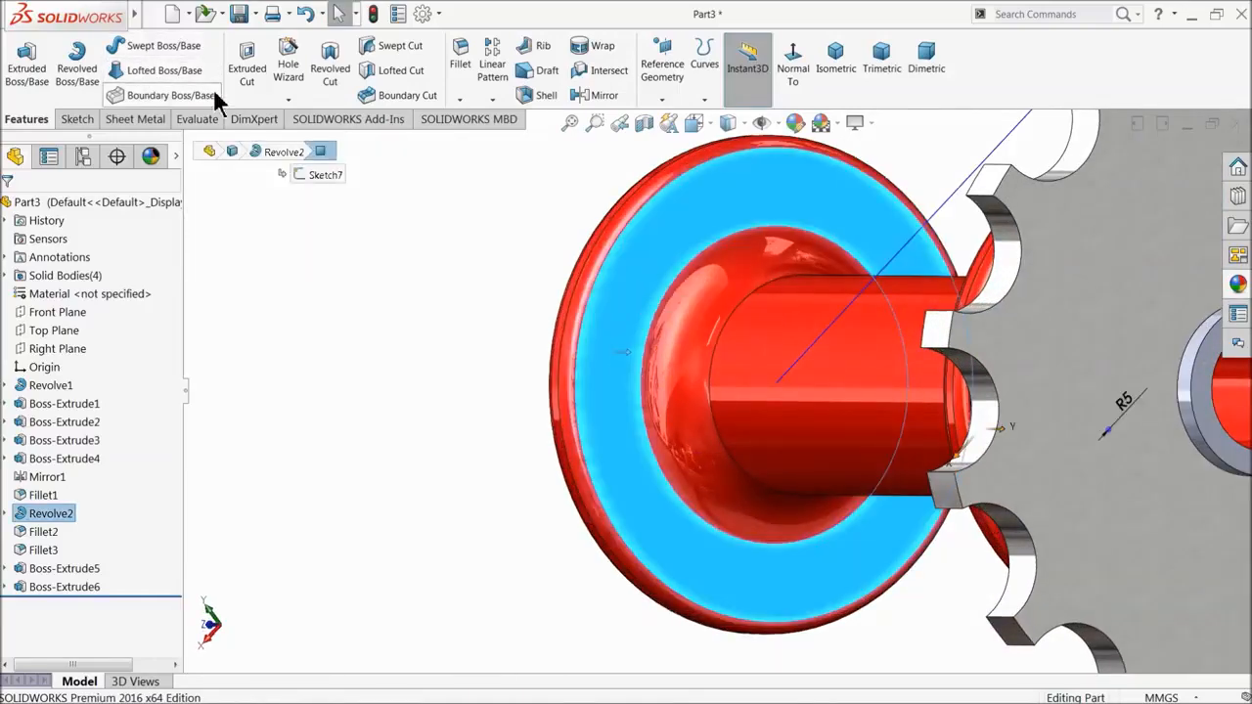
click(77, 119)
click(19, 99)
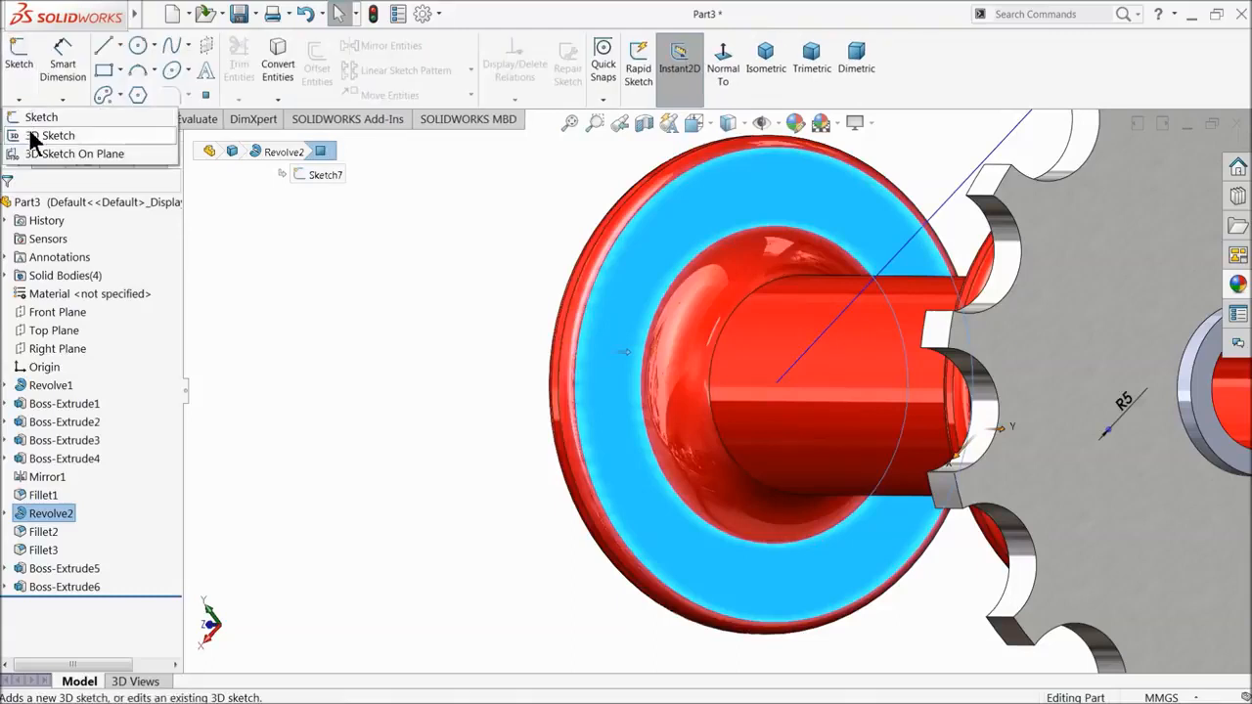
click(49, 136)
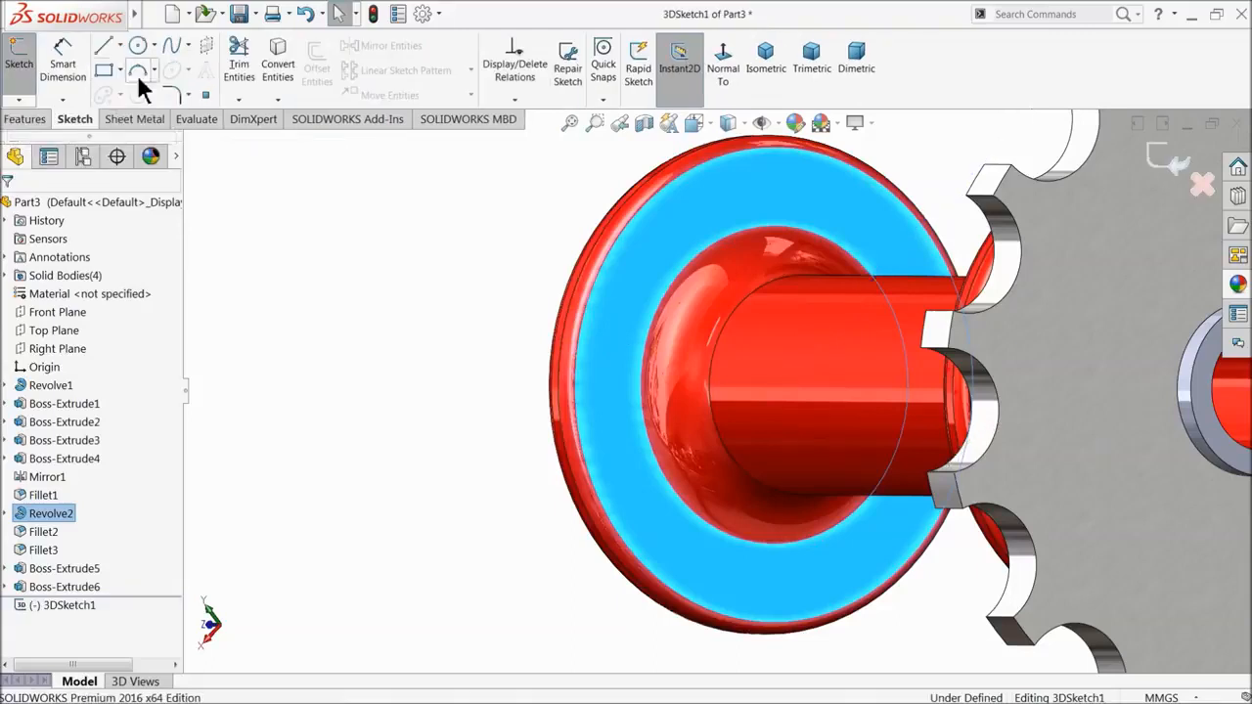
click(209, 95)
click(617, 327)
- Place a second 3D sketch point on the rim's orange inner surface at about X 144.59, Y 4.56, Z 3.38 mm
mouse_move(539, 363)
middle_down()
mouse_move(484, 330)
mouse_move(596, 351)
middle_up()
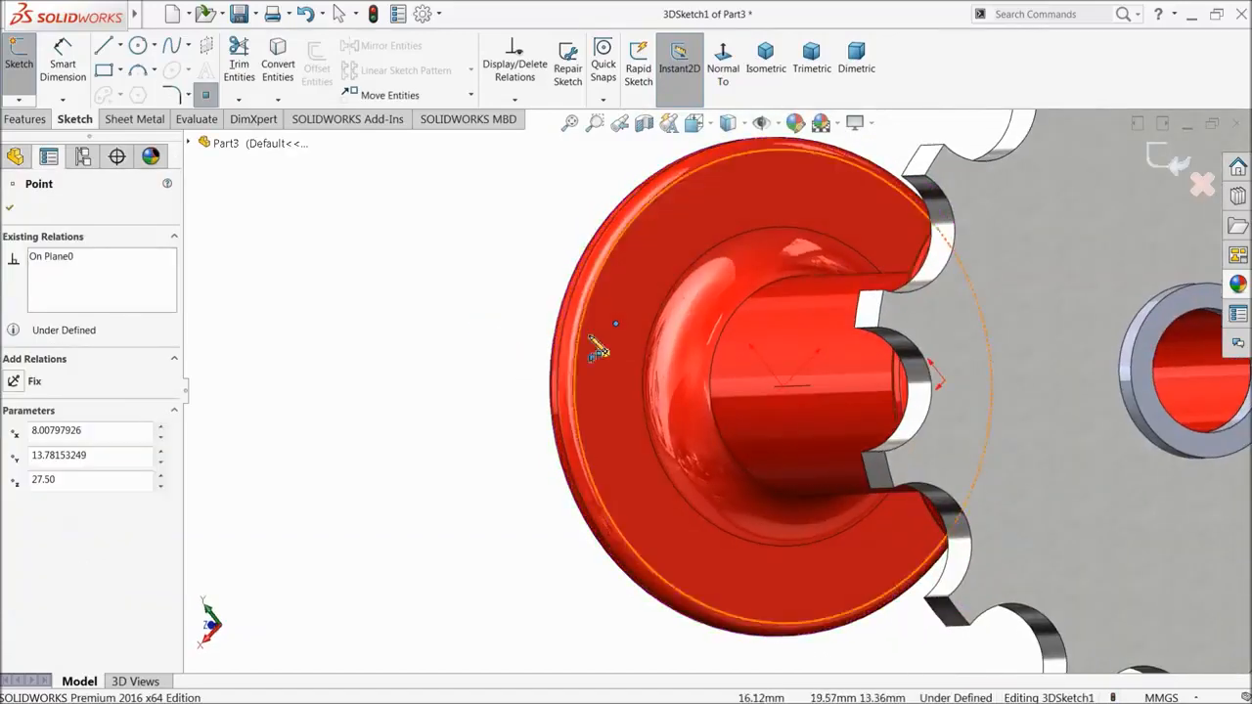
scroll(596, 360, up, 10)
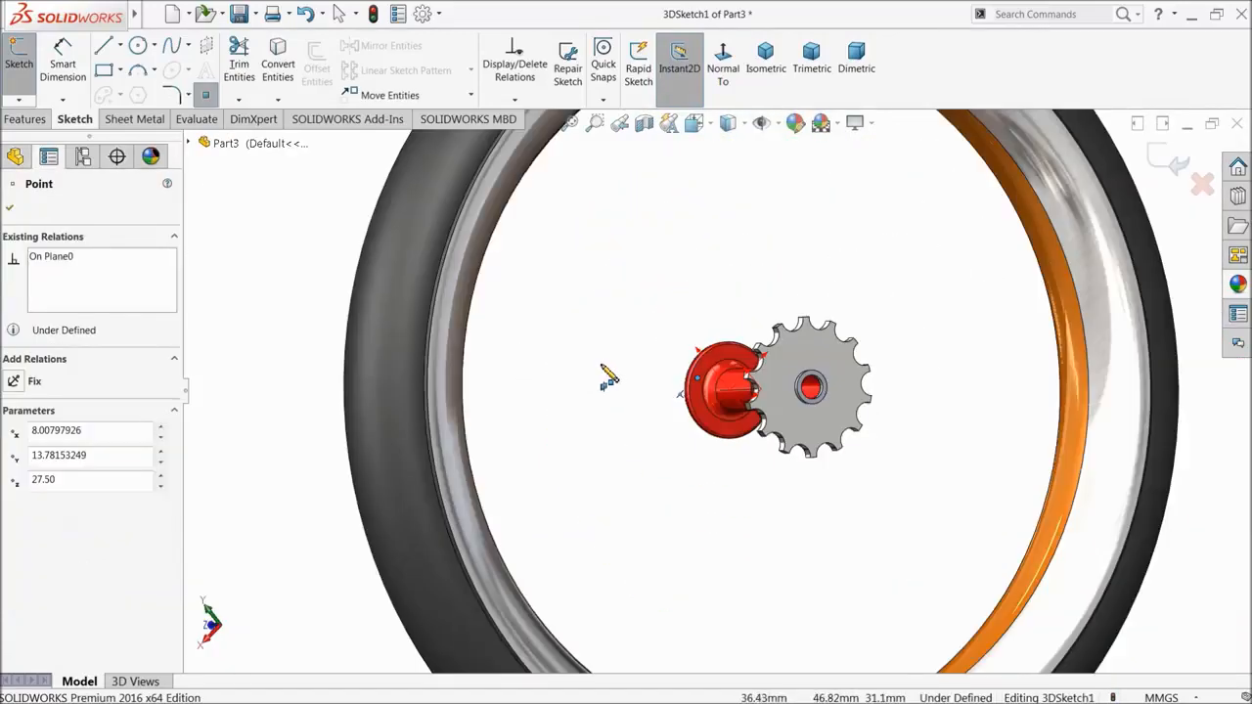
middle_drag(679, 428, 802, 476)
scroll(802, 476, down, 5)
scroll(802, 495, down, 6)
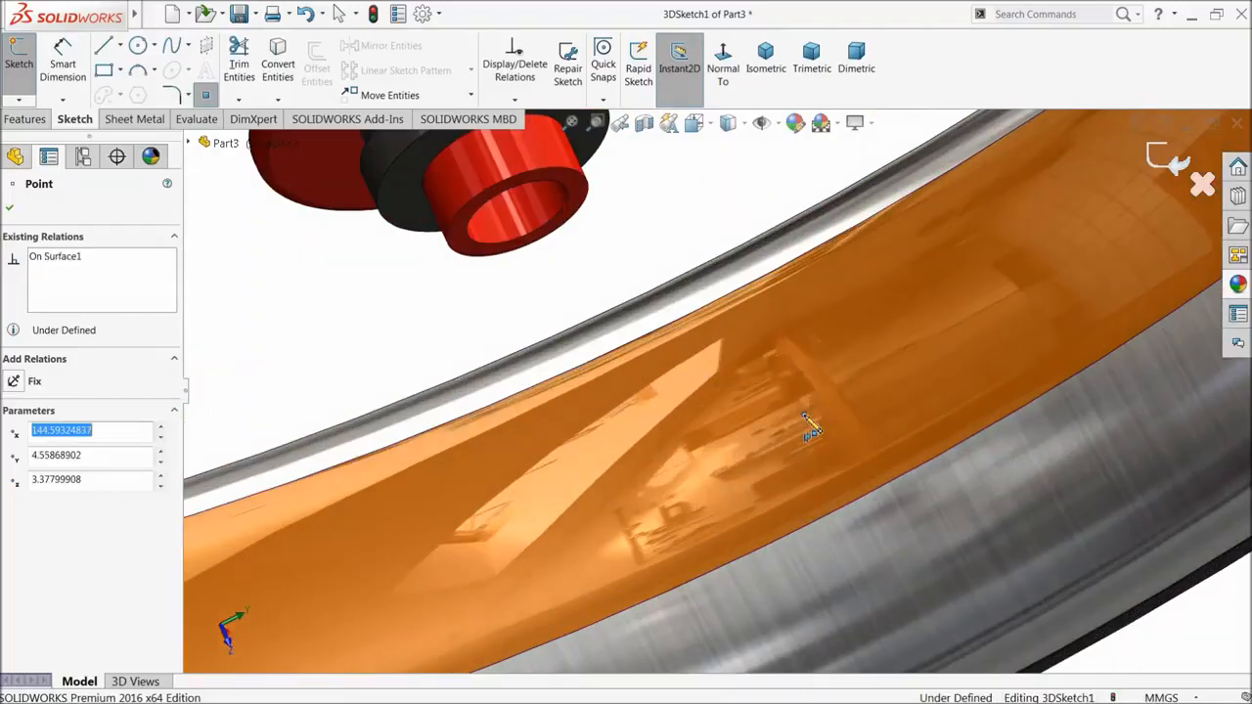
middle_drag(769, 414, 676, 375)
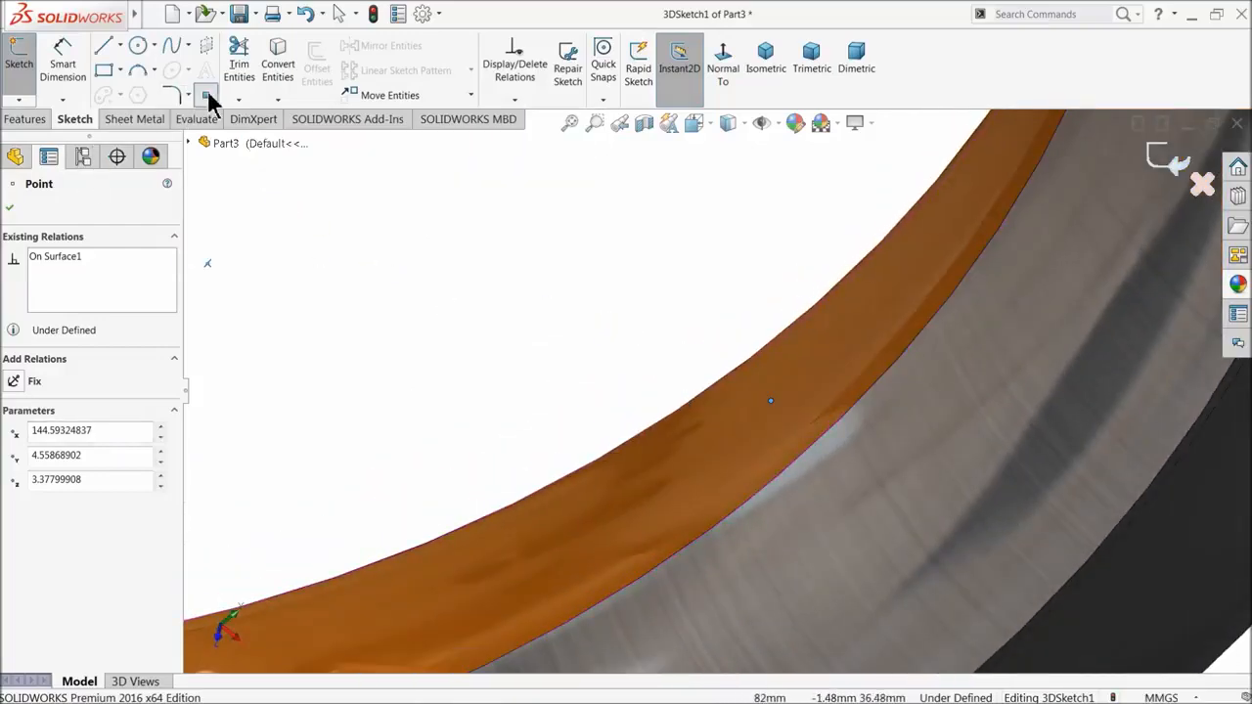
- Draw a line about 5.3 mm long along Z from the flange's sketch point outward through the flange
scroll(235, 225, up, 3)
click(104, 46)
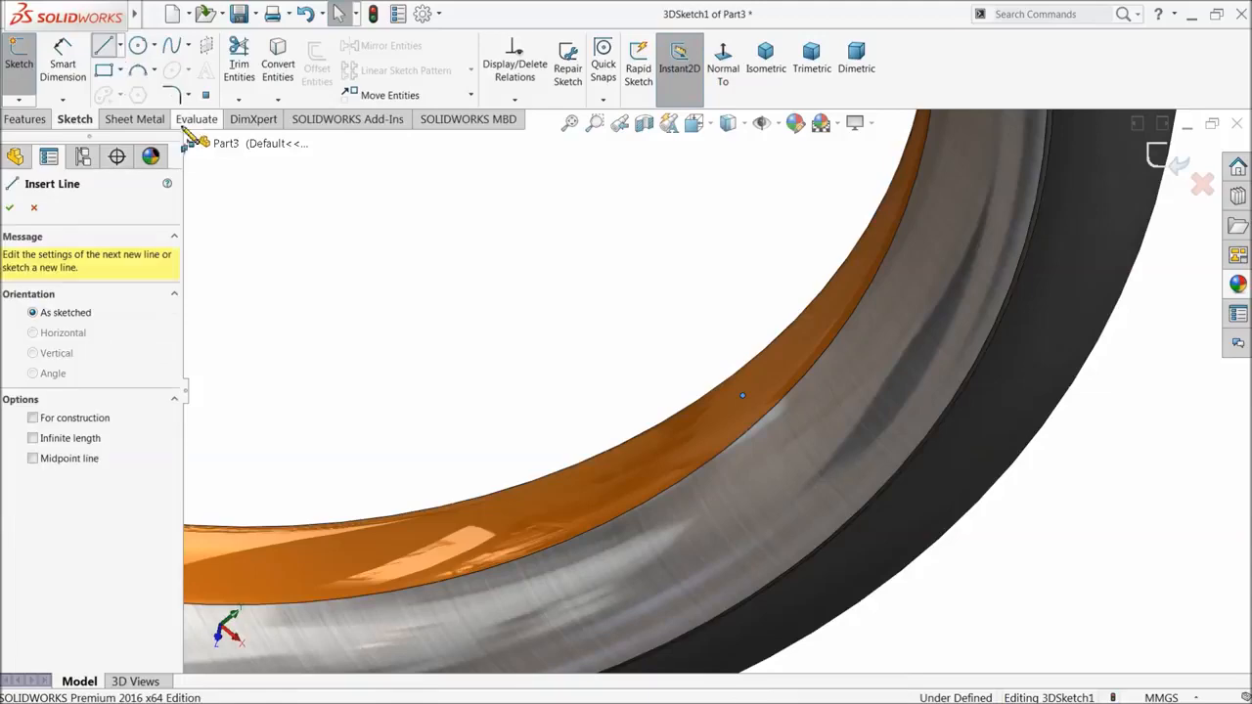
scroll(486, 304, up, 6)
middle_drag(589, 294, 612, 362)
scroll(586, 285, down, 4)
scroll(561, 304, down, 3)
scroll(596, 313, down, 5)
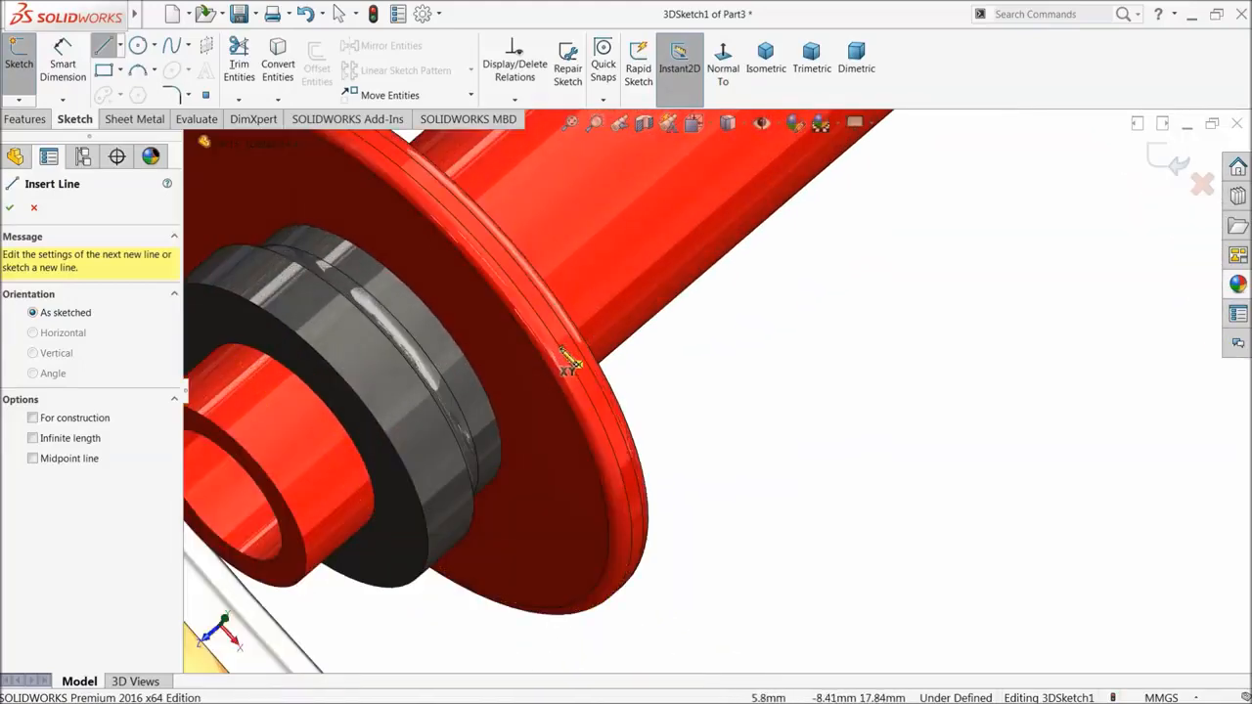
click(573, 363)
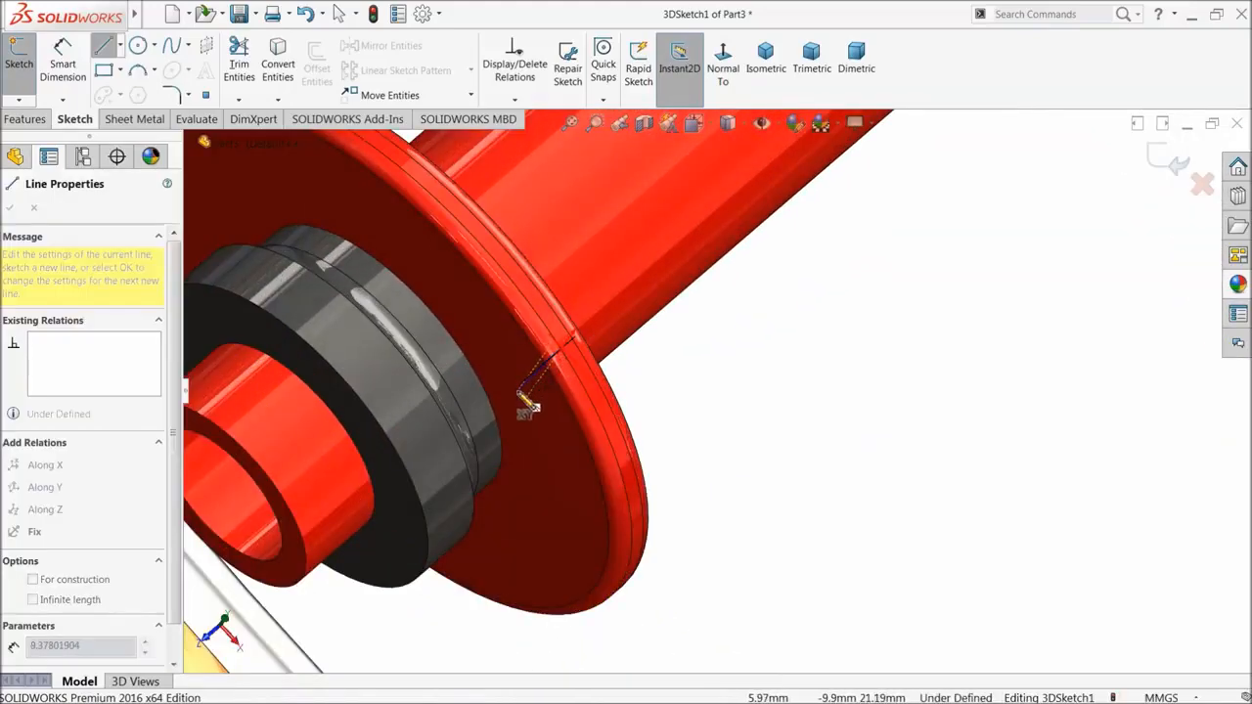
middle_drag(519, 393, 543, 367)
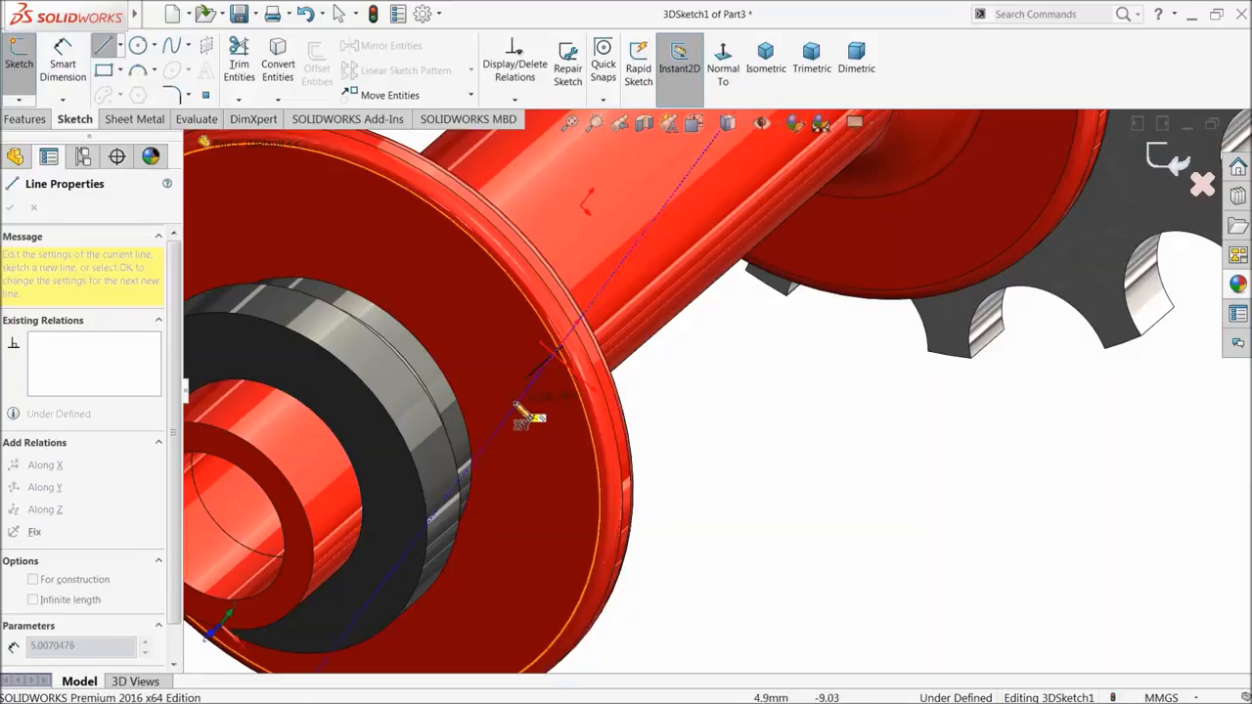
mouse_move(589, 405)
middle_down()
mouse_move(519, 374)
mouse_move(535, 388)
middle_up()
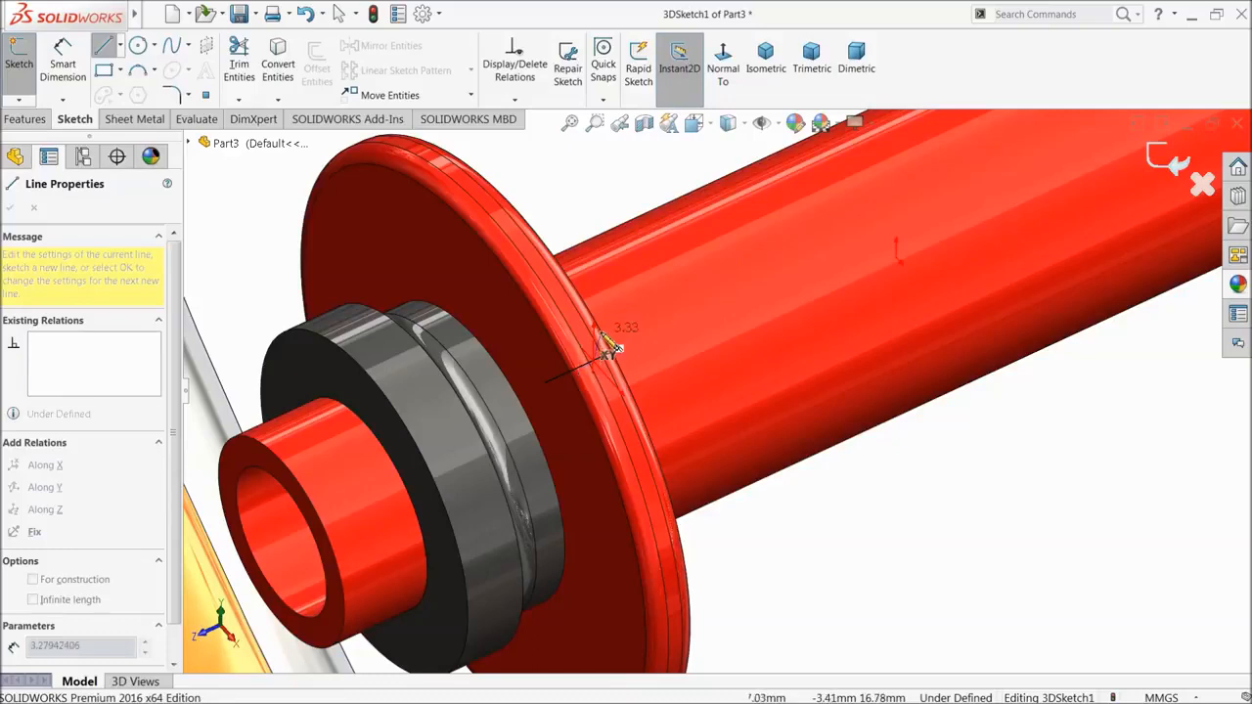
key(Tab)
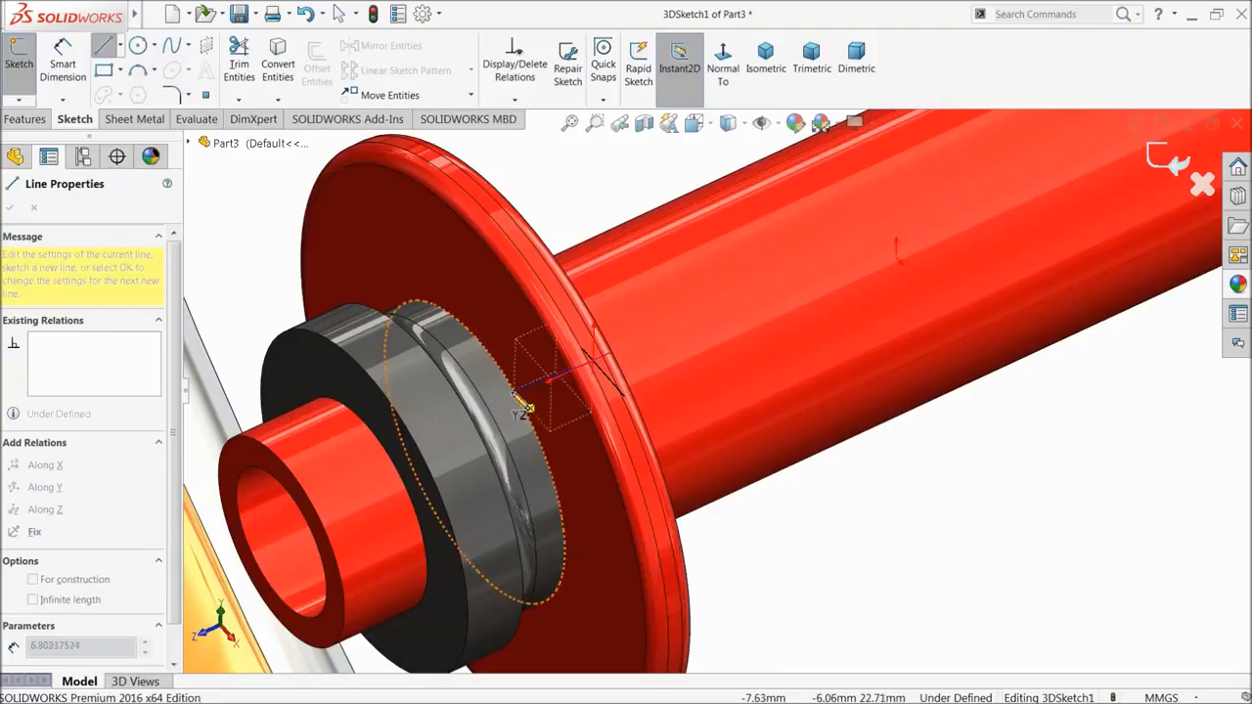
- Continue with a line from the short segment's outer end to the sketch point on the rim's orange surface, ending the chain there
scroll(596, 456, up, 5)
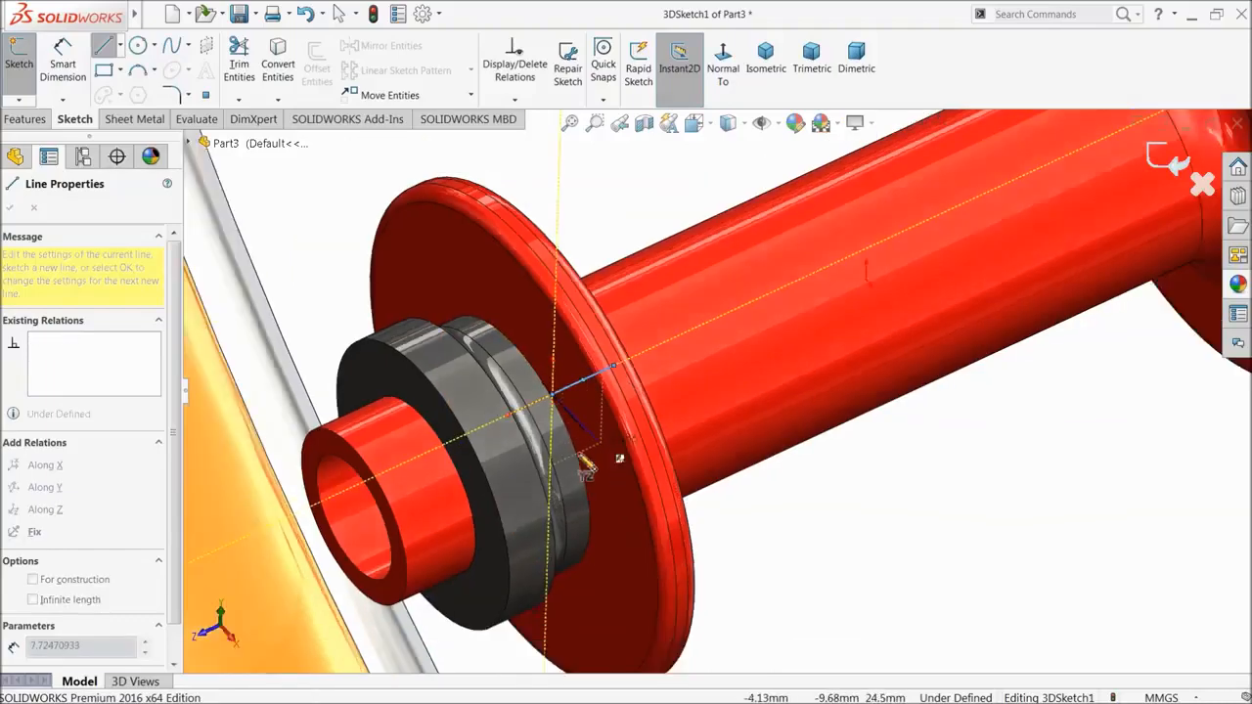
scroll(692, 483, up, 5)
middle_drag(760, 539, 803, 526)
middle_drag(886, 511, 906, 531)
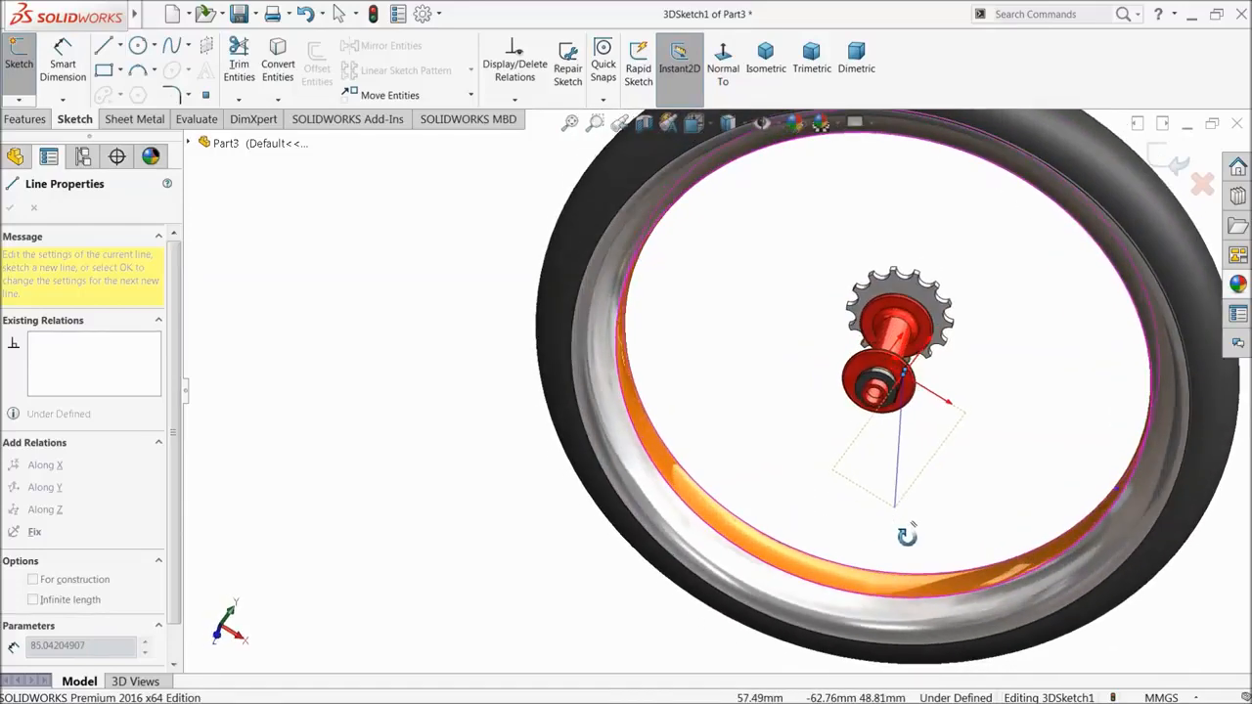
scroll(1095, 480, down, 5)
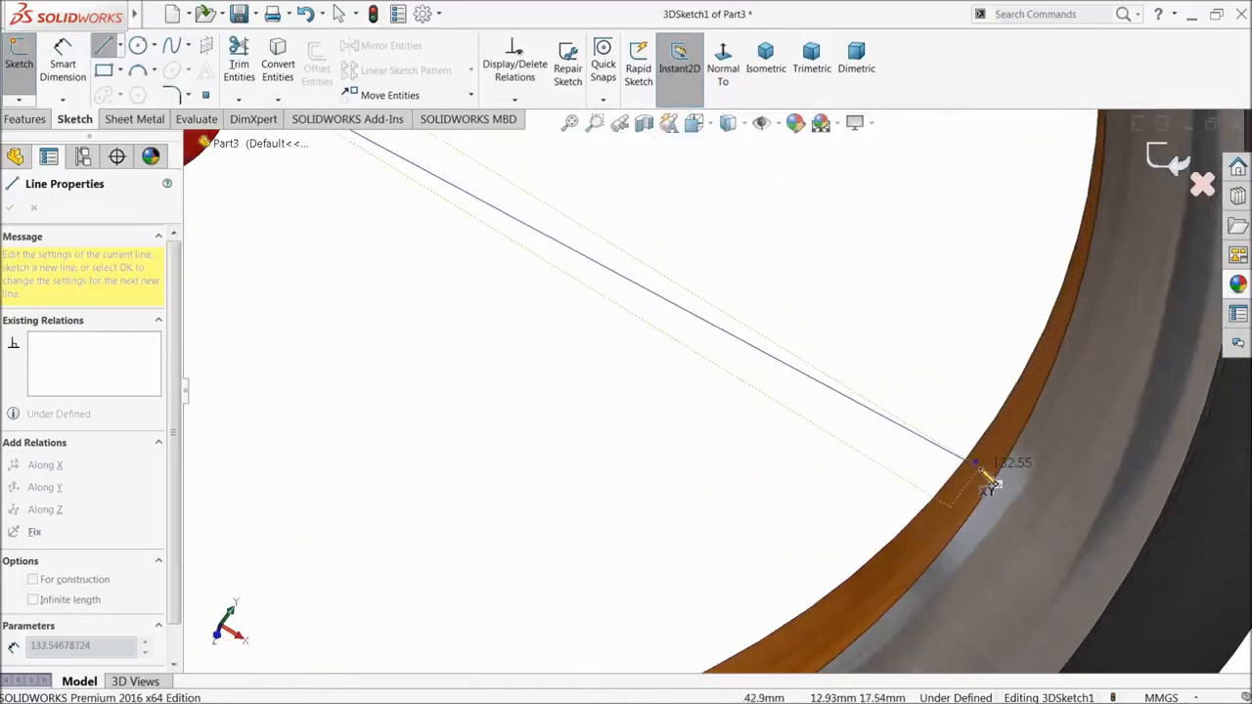
click(978, 462)
right_click(740, 443)
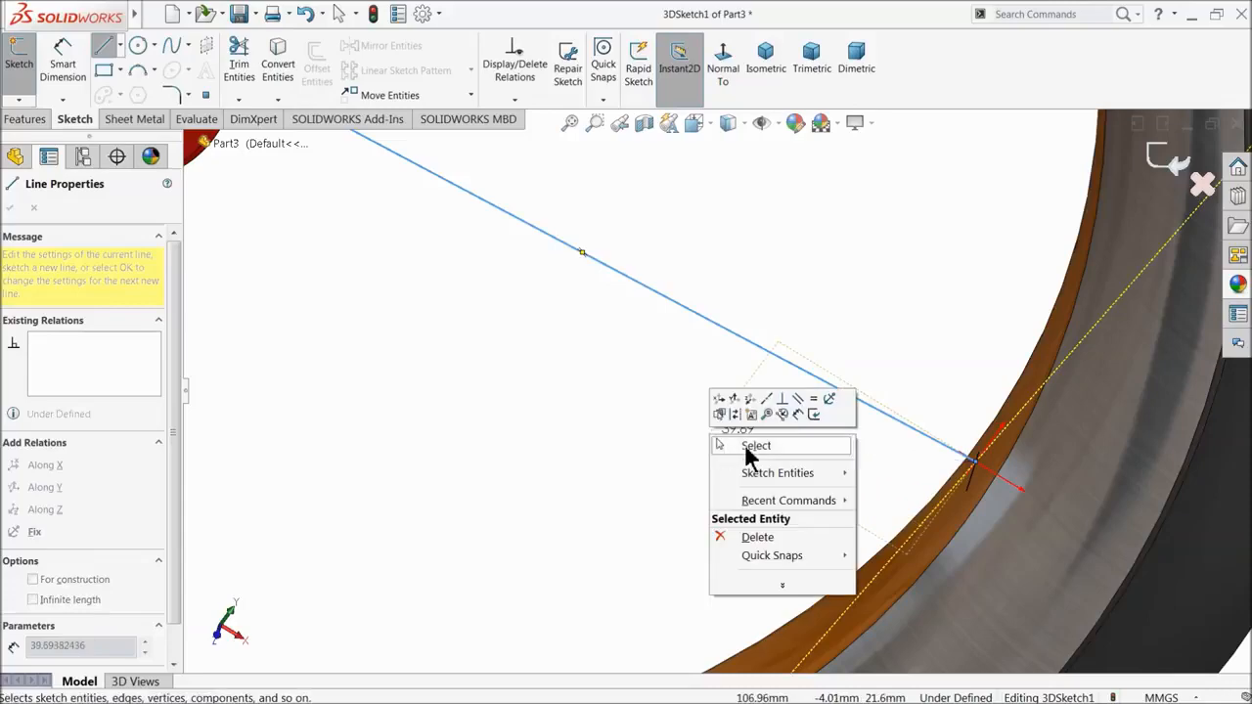
click(745, 446)
- Dimension the short line through the hub flange and set its length to 8 mm
scroll(747, 450, up, 5)
mouse_move(570, 405)
middle_down()
mouse_move(544, 371)
mouse_move(495, 400)
mouse_move(529, 238)
middle_up()
scroll(529, 239, down, 5)
mouse_move(548, 341)
middle_down()
mouse_move(539, 410)
mouse_move(551, 490)
middle_up()
scroll(552, 323, down, 3)
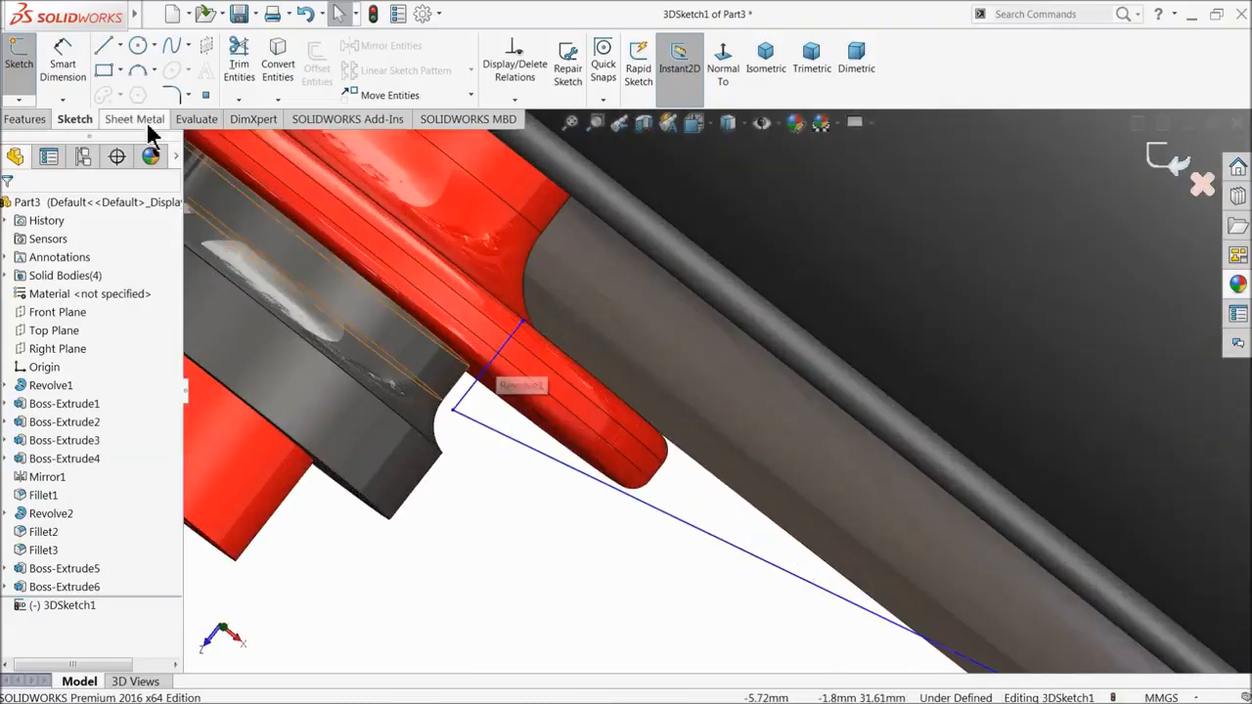
click(71, 77)
click(497, 368)
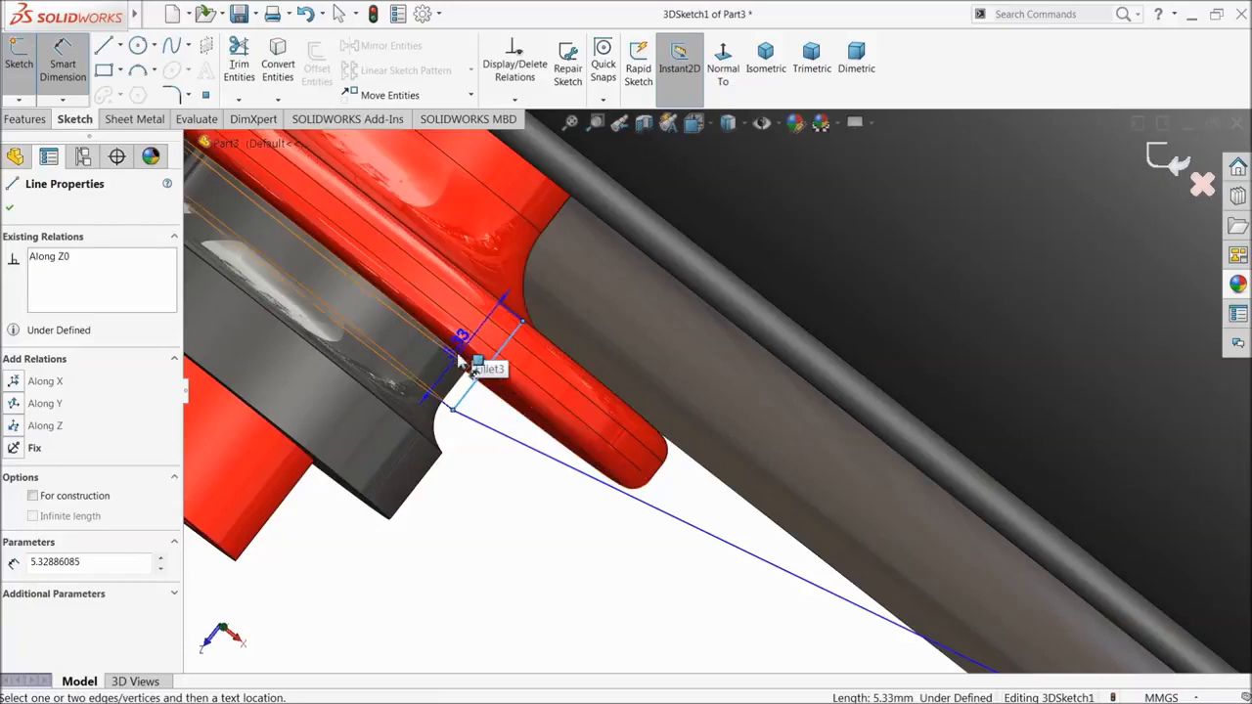
click(426, 356)
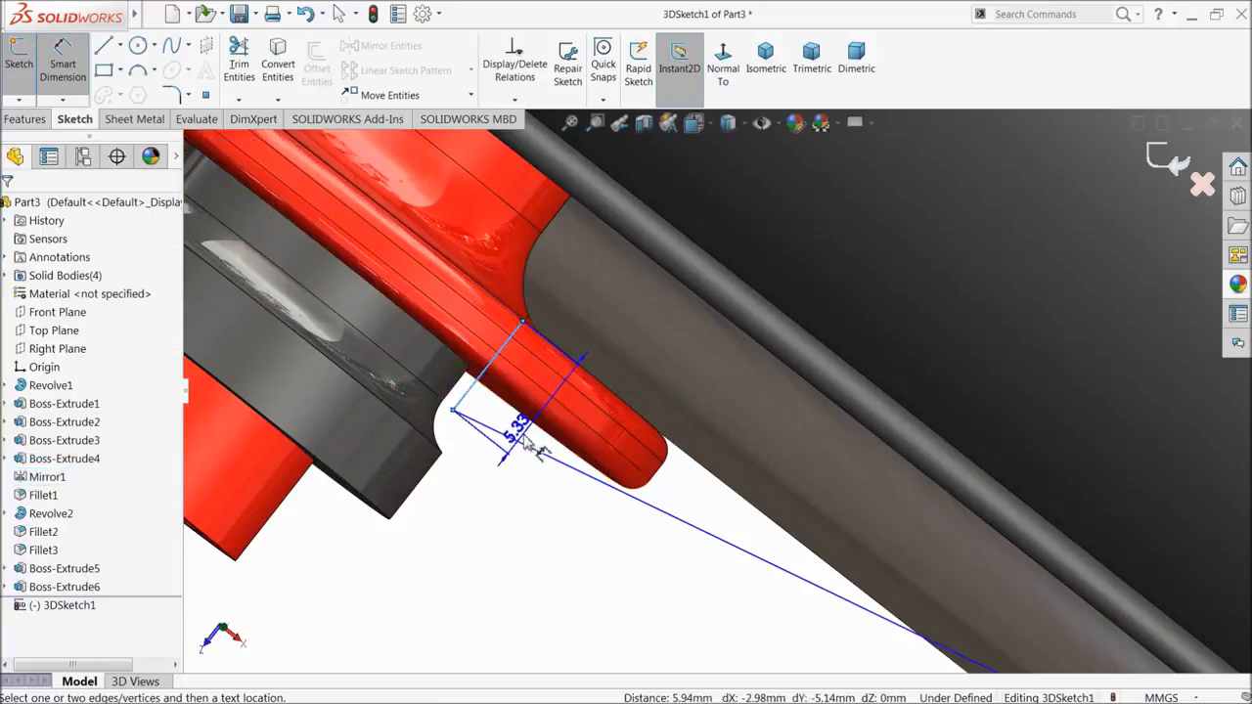
click(533, 445)
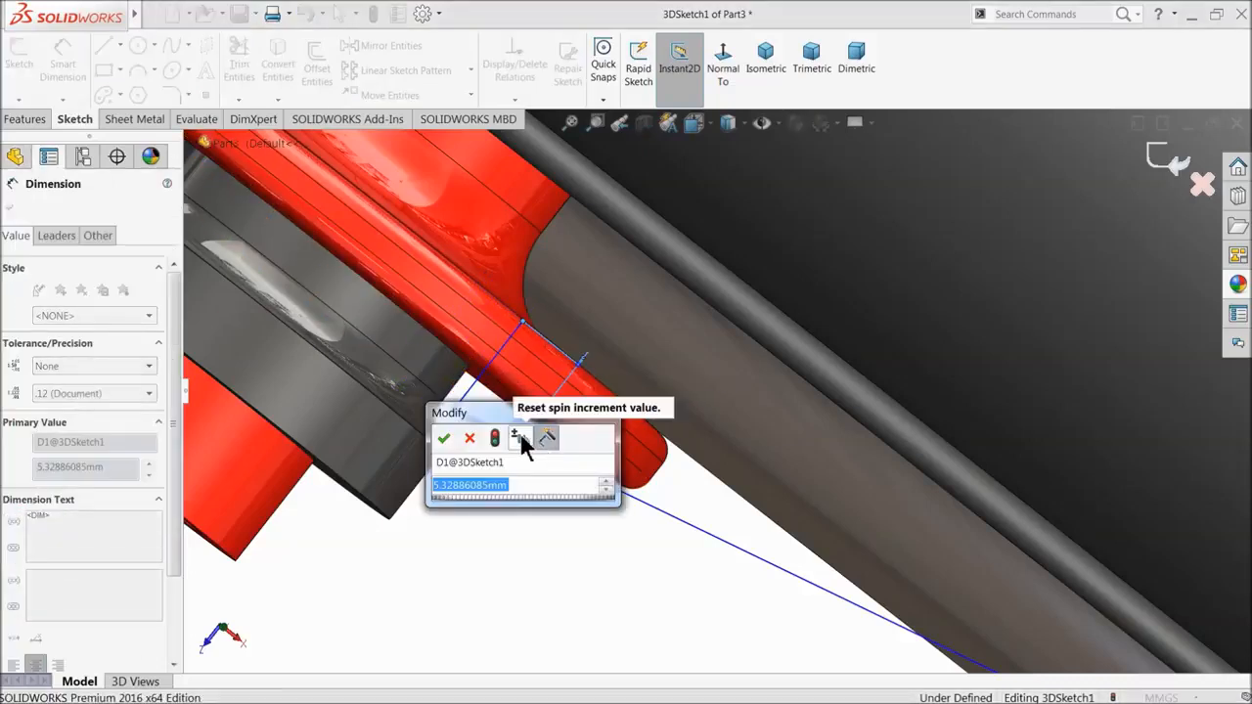
text(8)
key(Return)
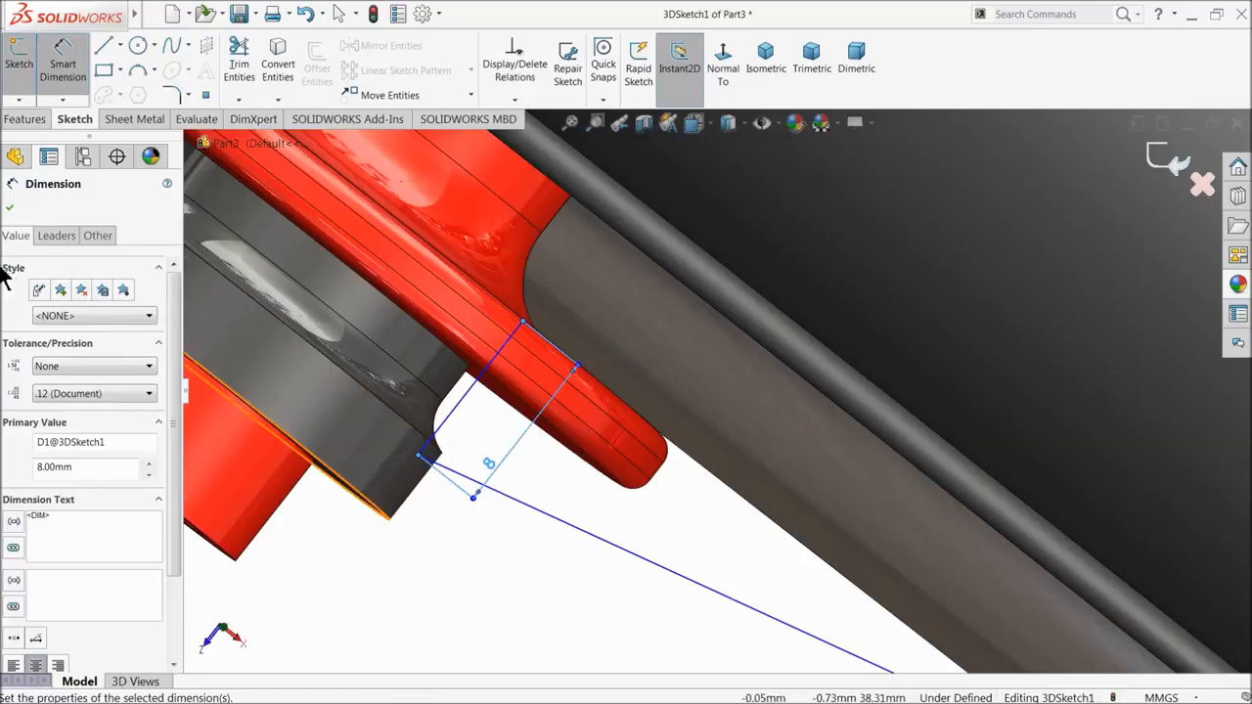
click(9, 208)
- Try to fillet the corner between the 8 mm line and the long spoke line with a 10 mm radius
click(171, 94)
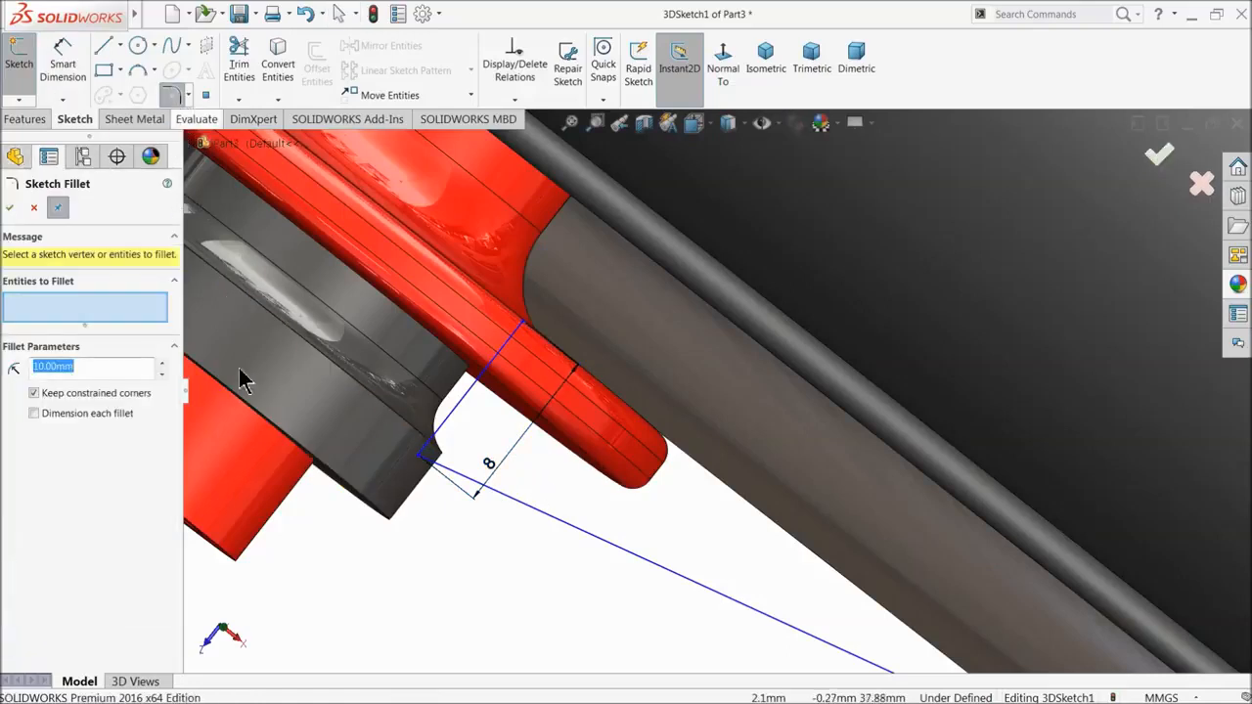
click(445, 475)
click(438, 452)
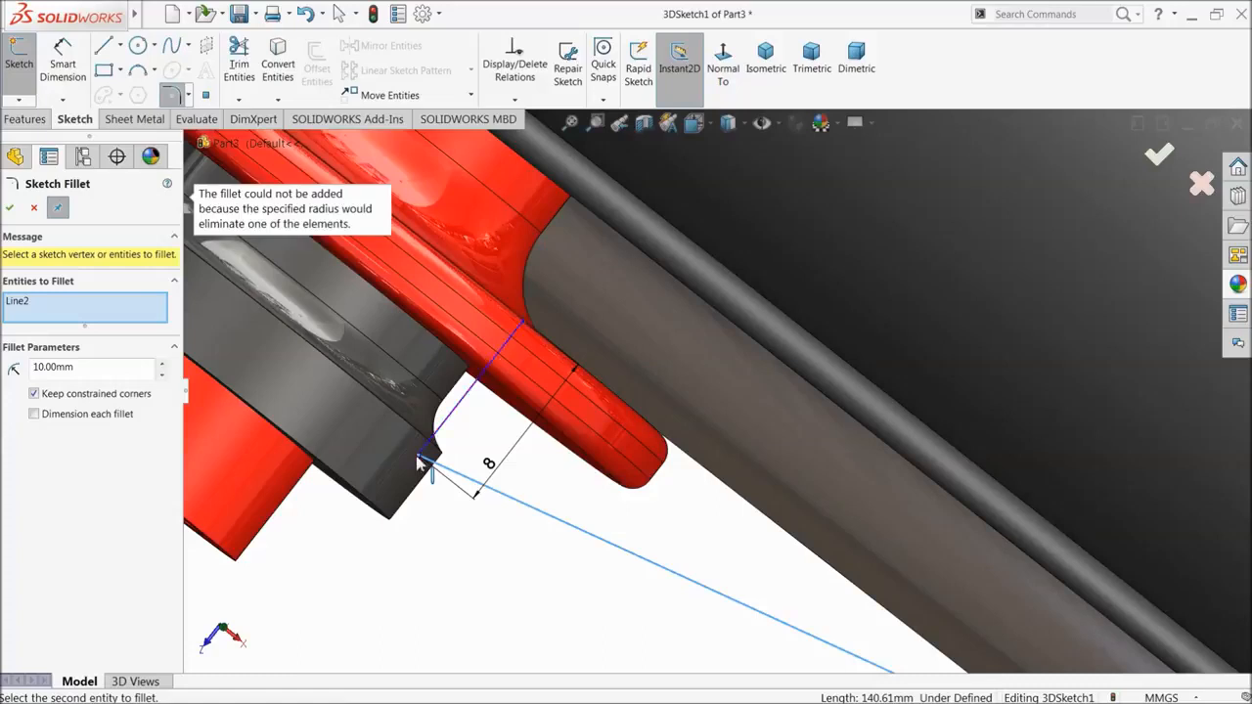
right_click(107, 307)
click(156, 320)
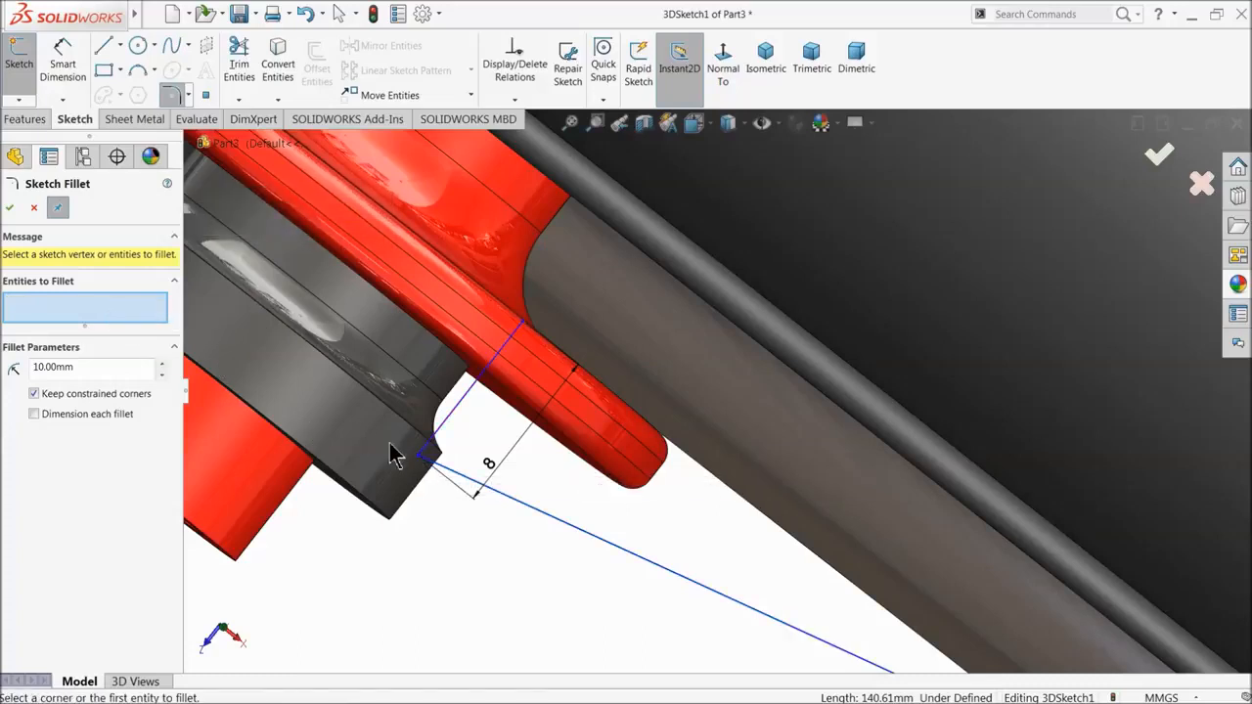
click(419, 458)
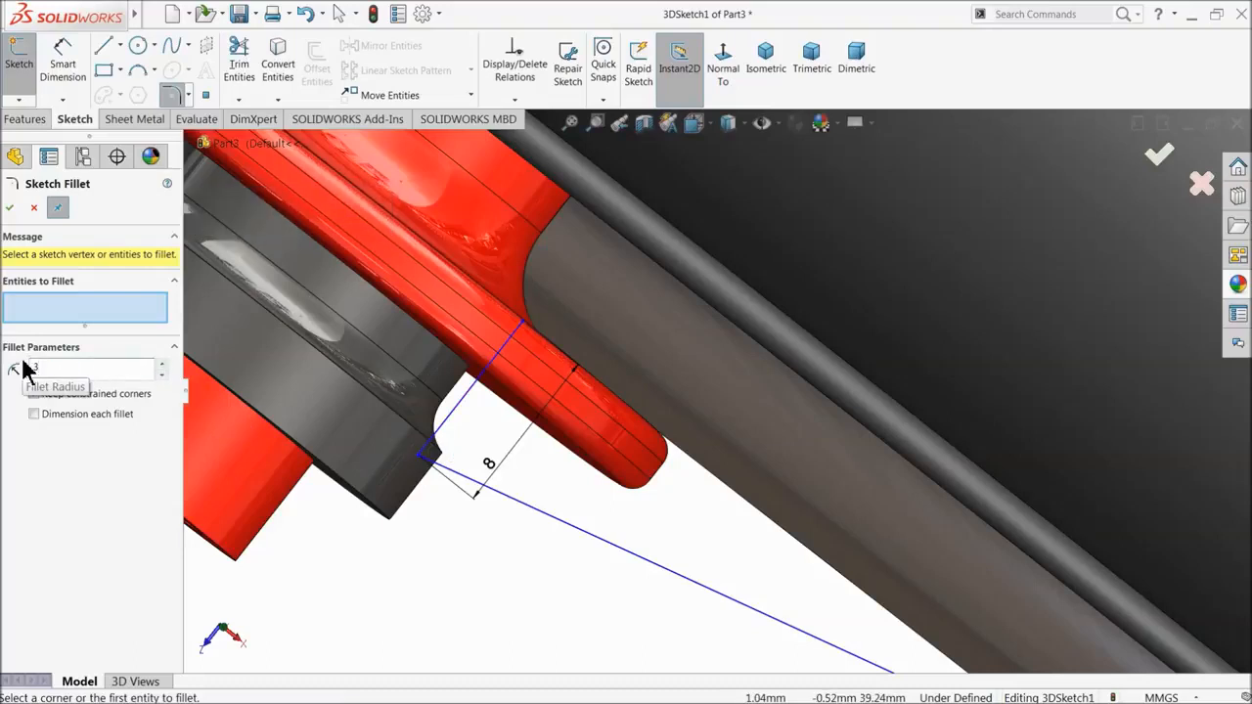
- Fillet the corner between the 8 mm line and the long spoke line with a 3 mm radius
click(453, 475)
click(440, 430)
click(10, 209)
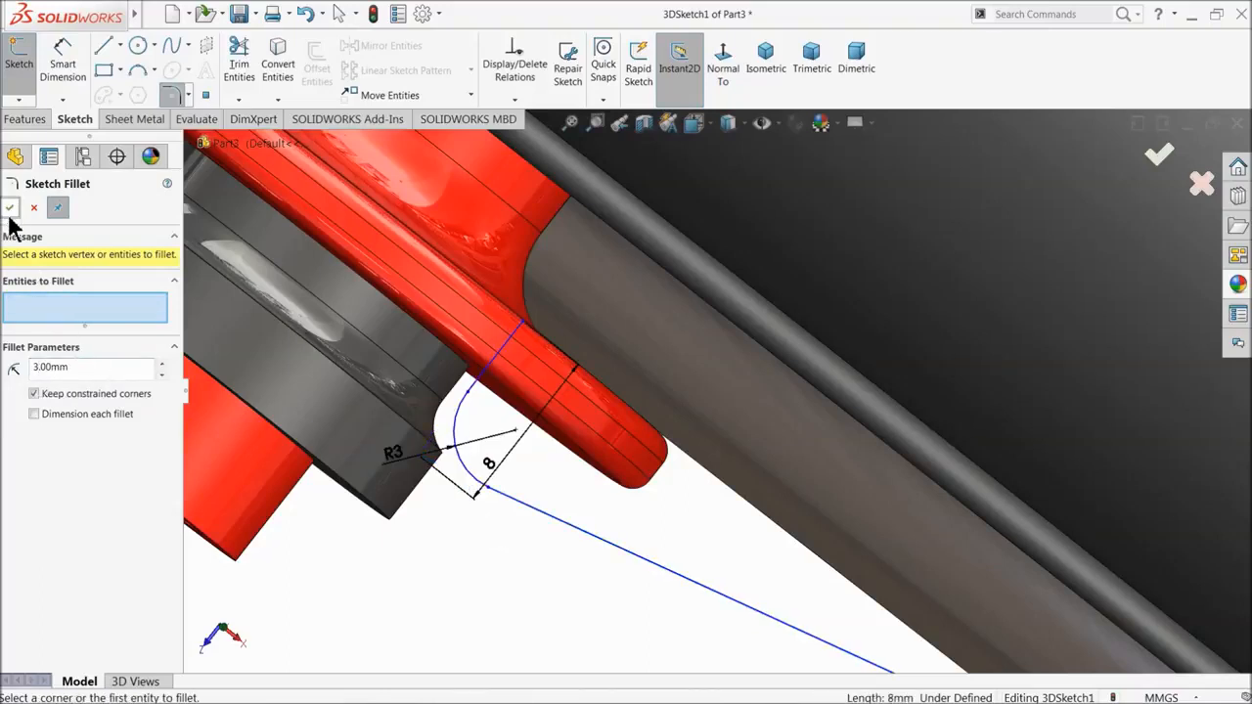
middle_drag(540, 484, 600, 437)
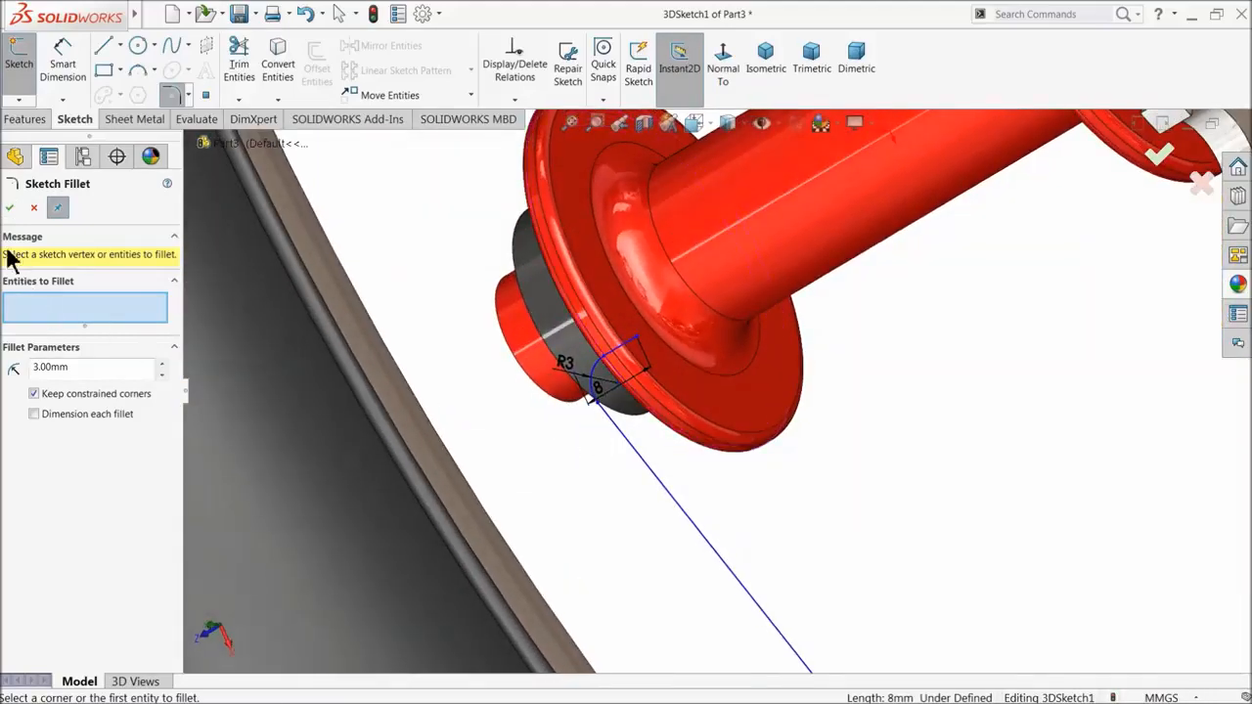
click(10, 208)
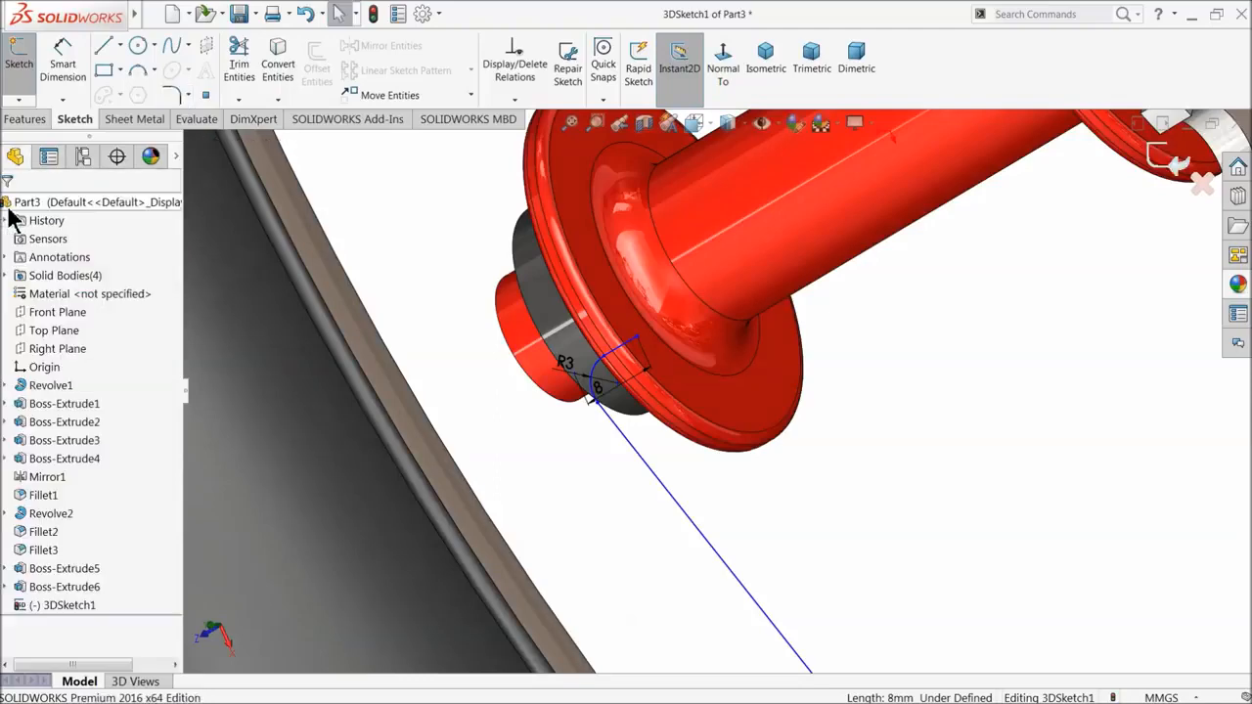
- Draw a line about 2.7 mm long along Z from the flange's sketch point toward the sprocket side
click(104, 47)
scroll(641, 347, down, 5)
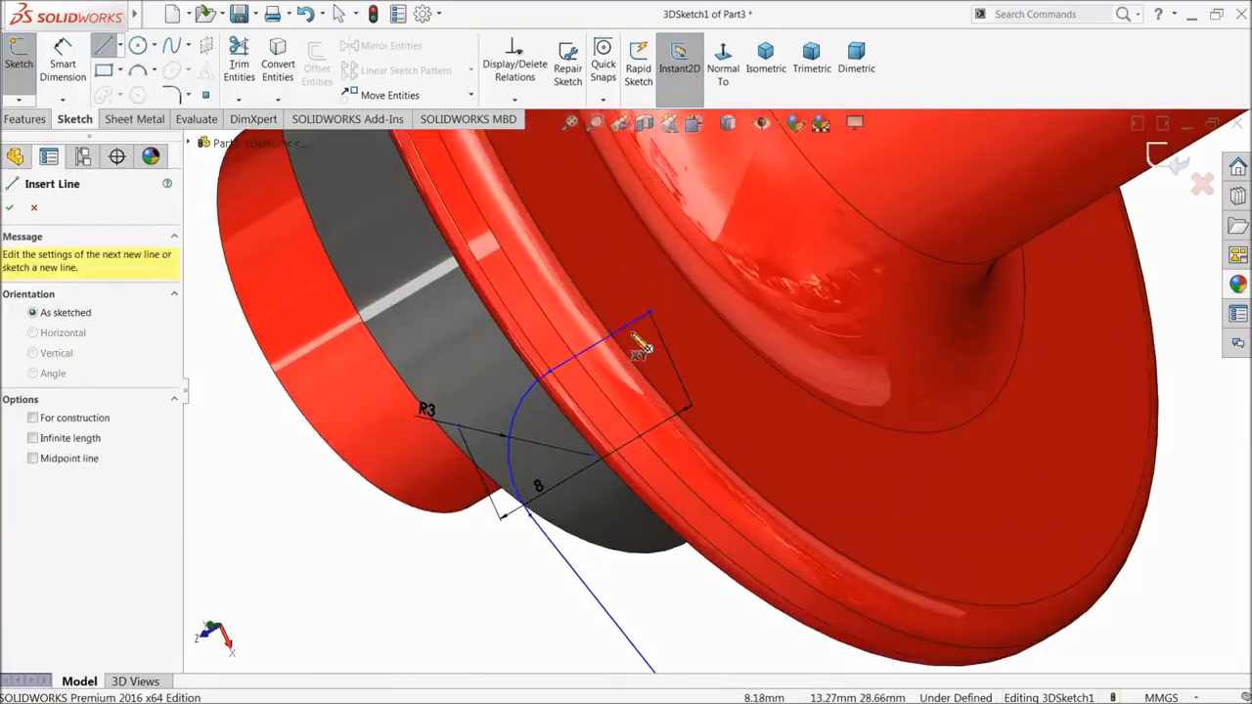
click(651, 316)
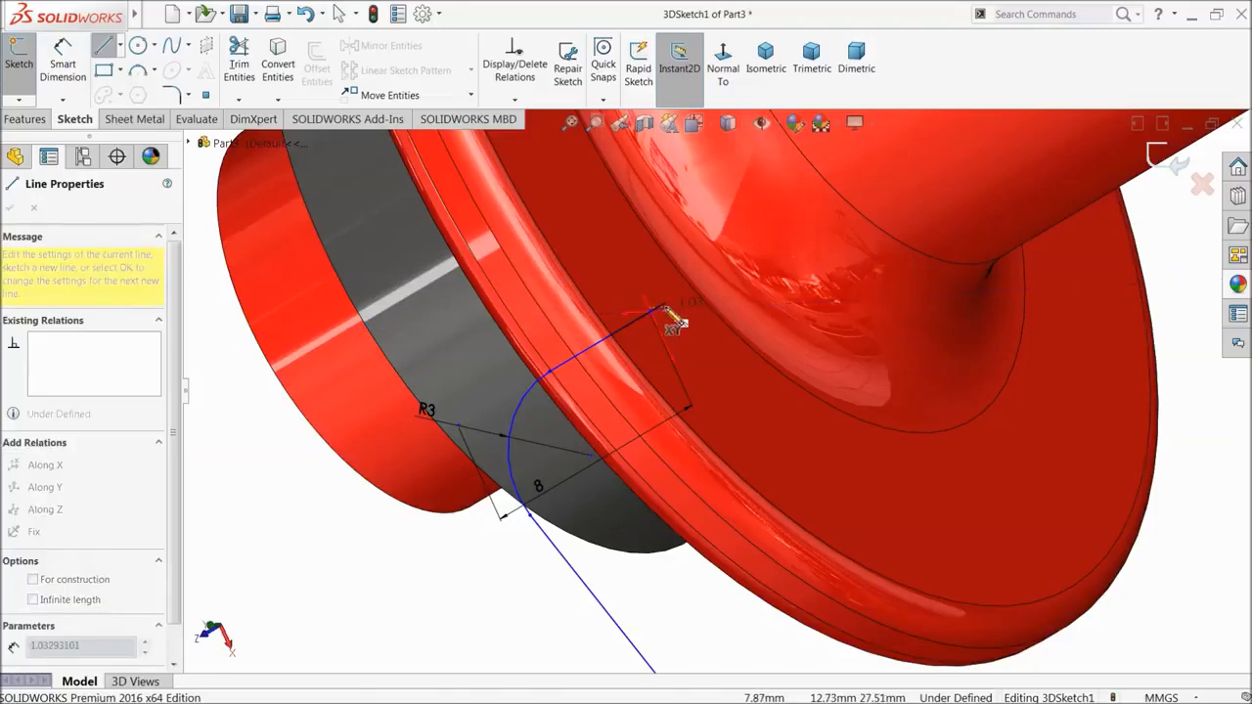
click(717, 274)
middle_drag(736, 342, 771, 358)
key(Tab)
right_click(847, 377)
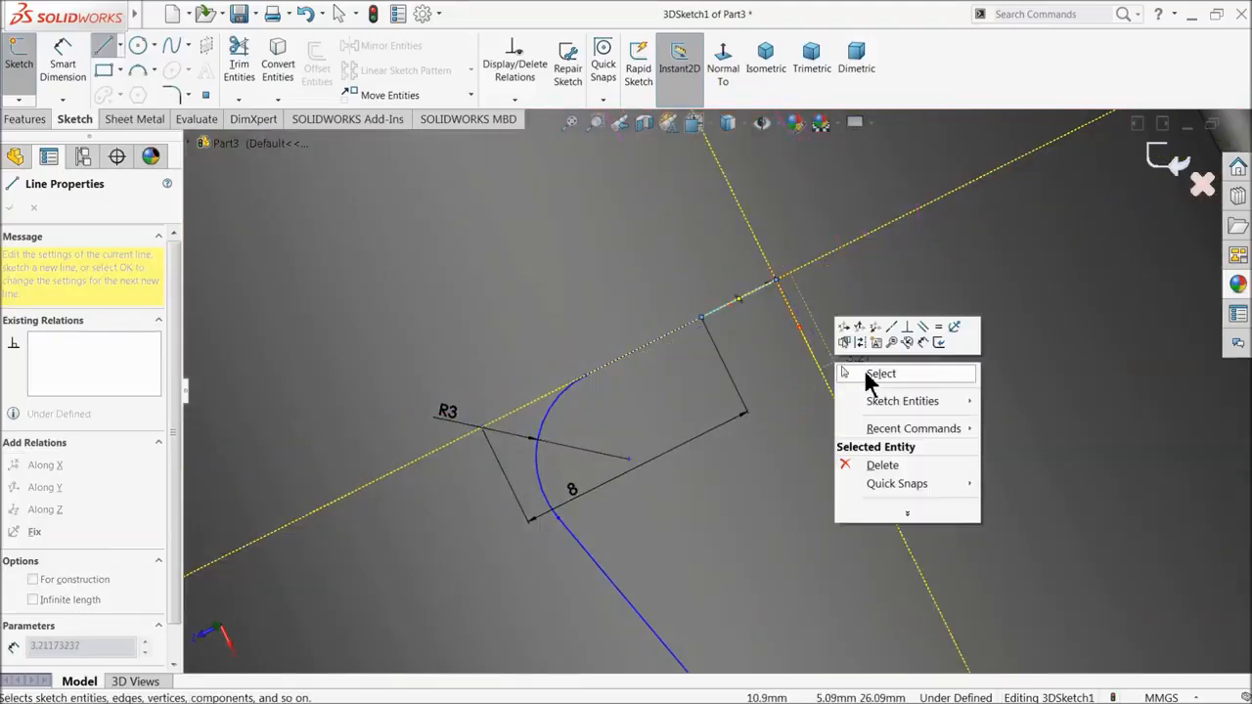
click(864, 370)
- Dimension the short line on the flange's sprocket side and set its length to 3 mm
scroll(864, 400, up, 5)
middle_drag(794, 431, 816, 419)
scroll(348, 415, down, 7)
mouse_move(377, 430)
middle_down()
mouse_move(470, 428)
mouse_move(441, 422)
mouse_move(369, 308)
middle_up()
click(78, 70)
click(551, 382)
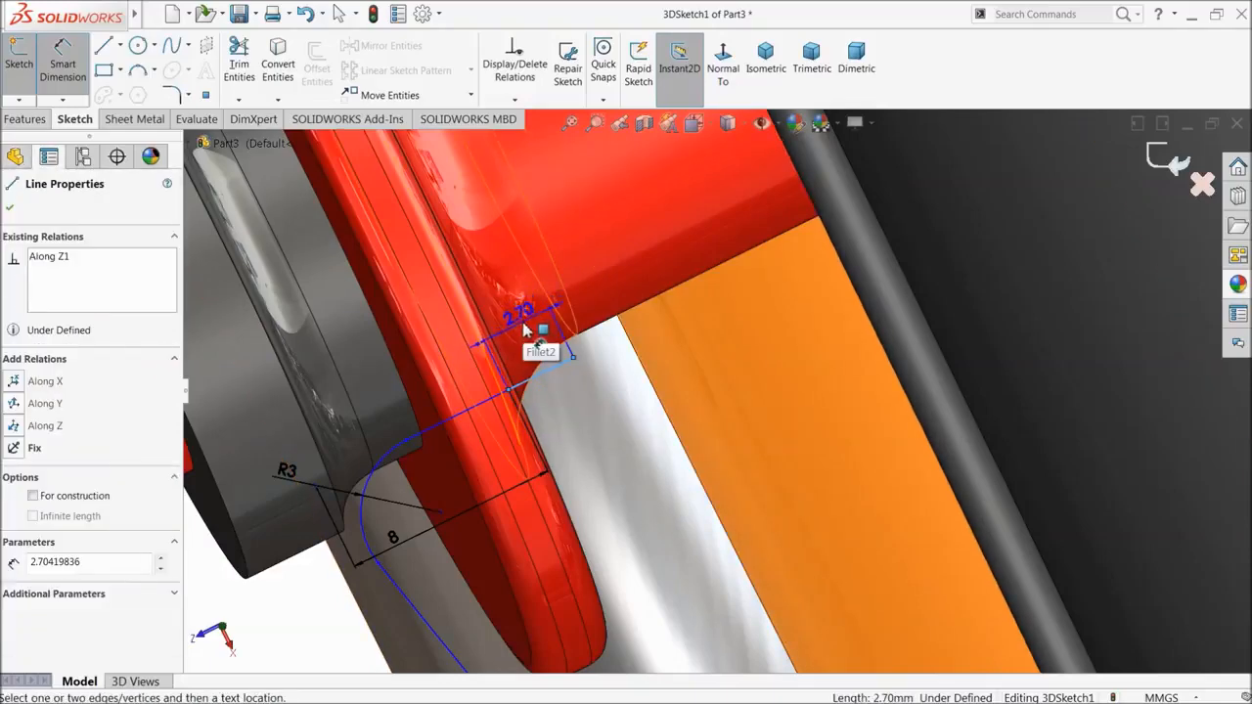
scroll(525, 331, up, 3)
click(458, 532)
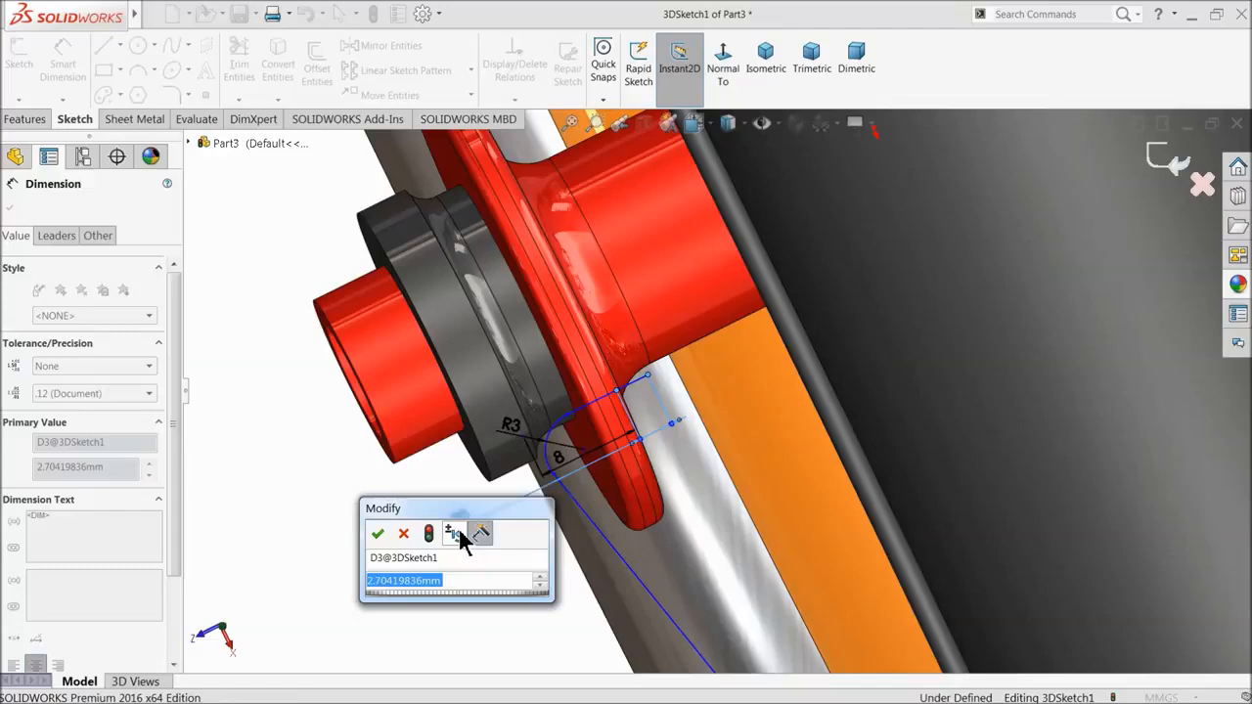
text(3)
key(Return)
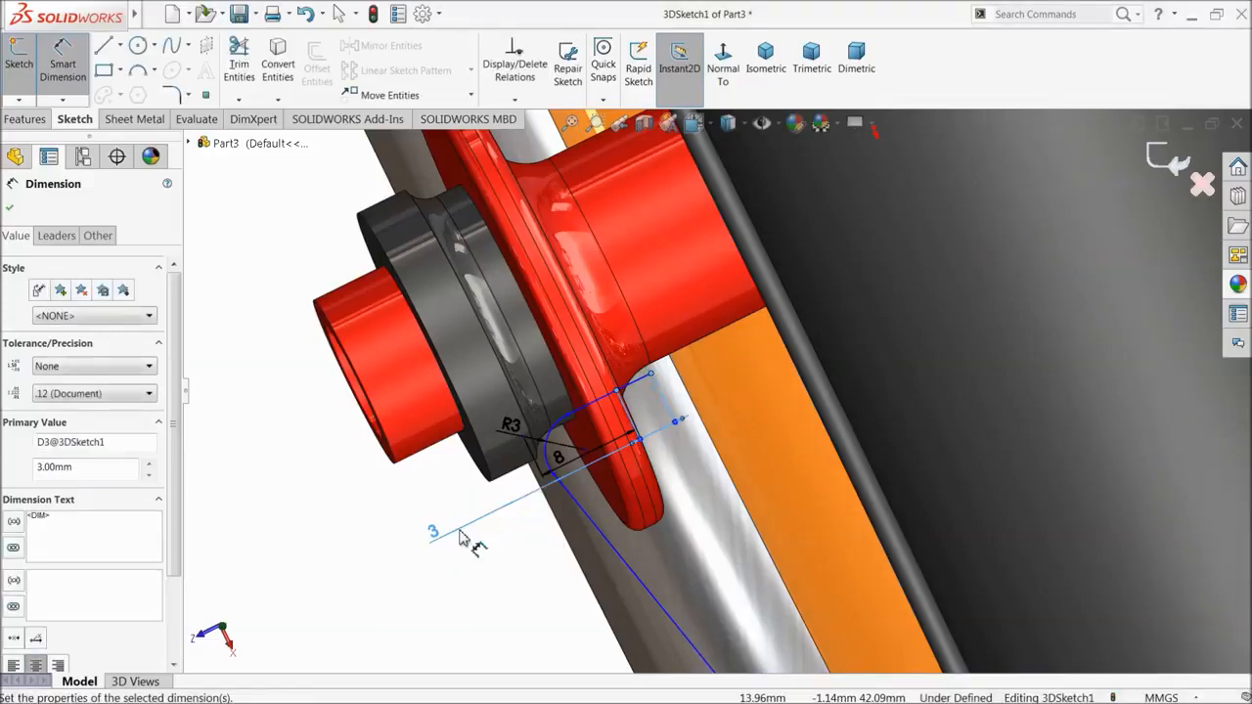
click(12, 212)
- Check the spoke line's end point on the rim's orange surface and finish the 3D sketch
scroll(531, 427, up, 6)
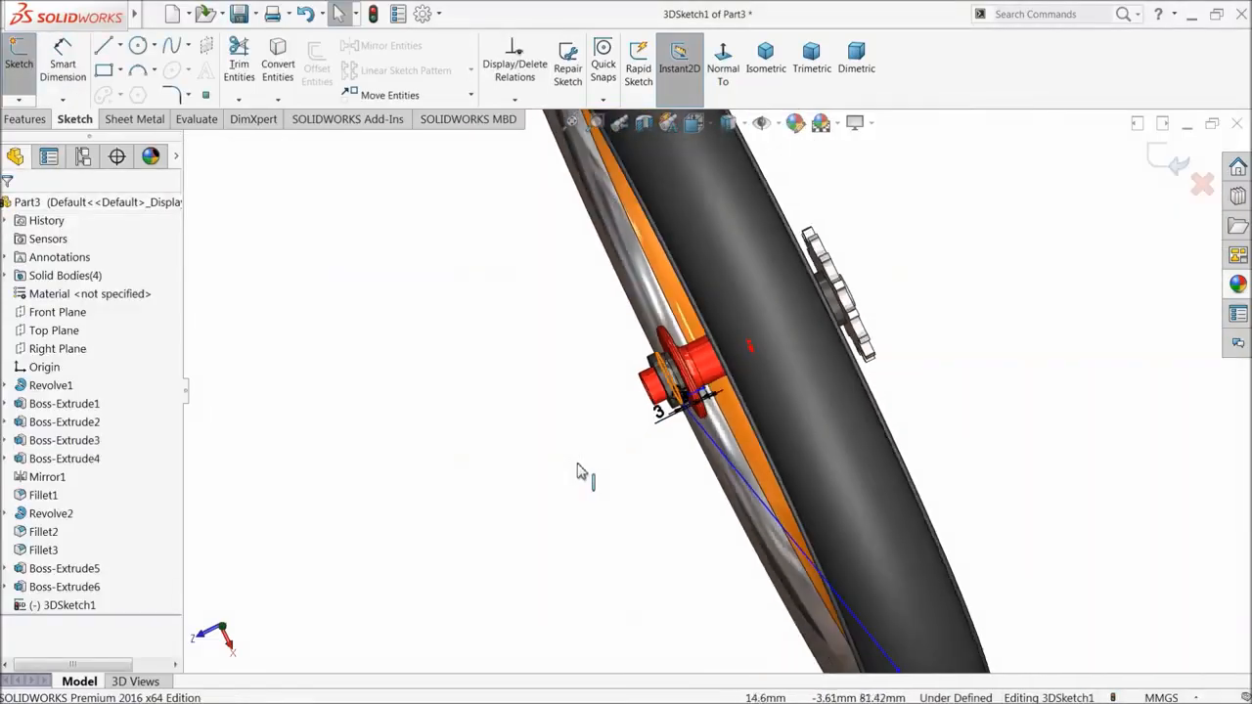
middle_drag(676, 462, 672, 480)
scroll(707, 511, up, 3)
scroll(905, 527, down, 4)
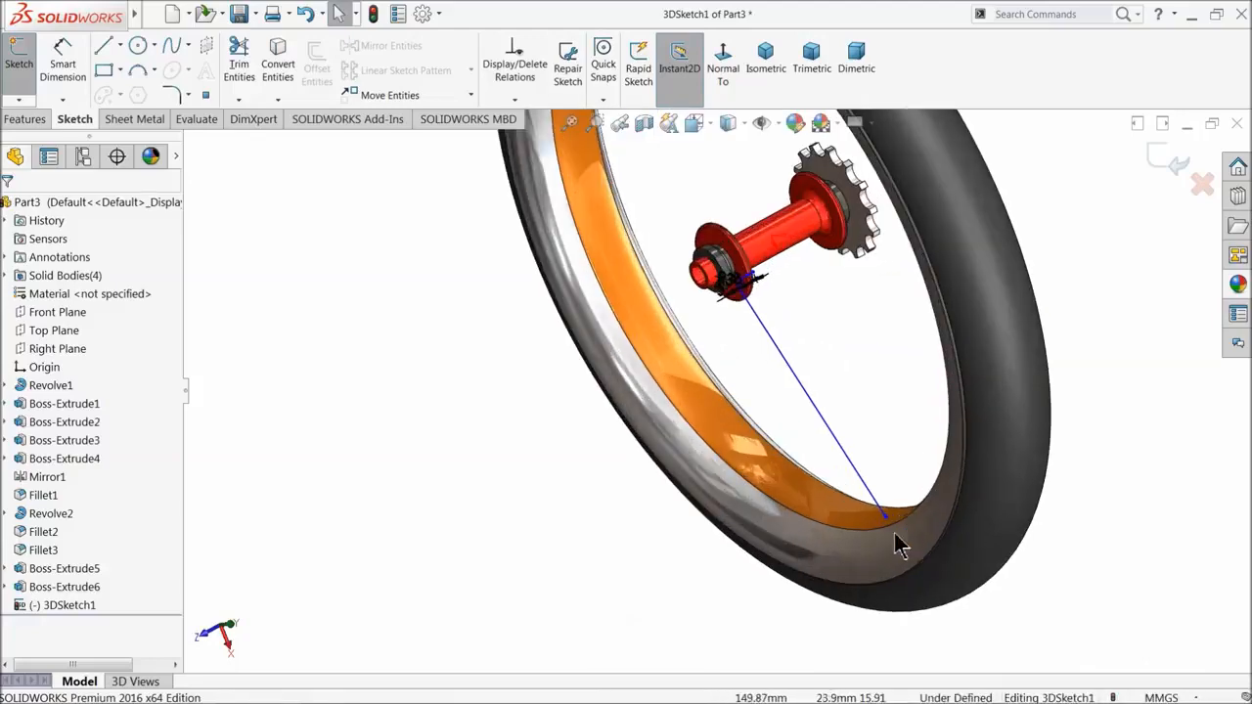
scroll(876, 531, down, 2)
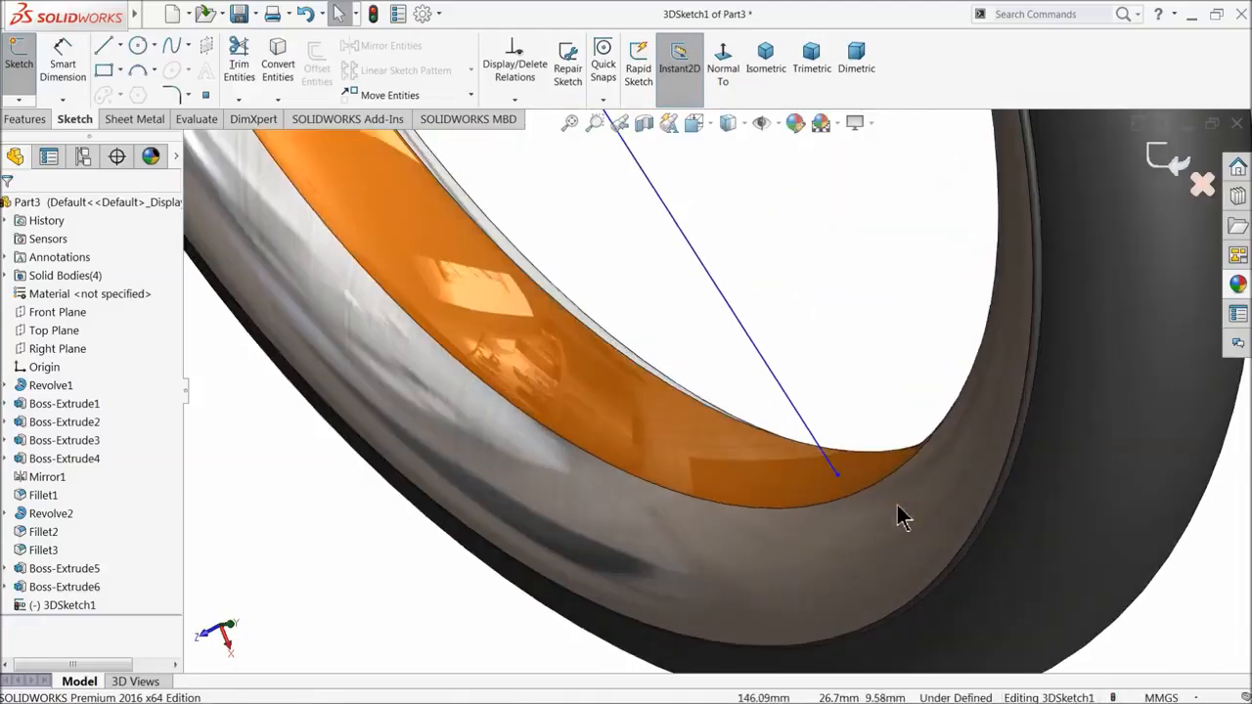
click(1174, 165)
- Examine both ends of the finished spoke path, at the hub flange and at the rim's inner surface
scroll(1112, 204, up, 2)
scroll(790, 406, up, 2)
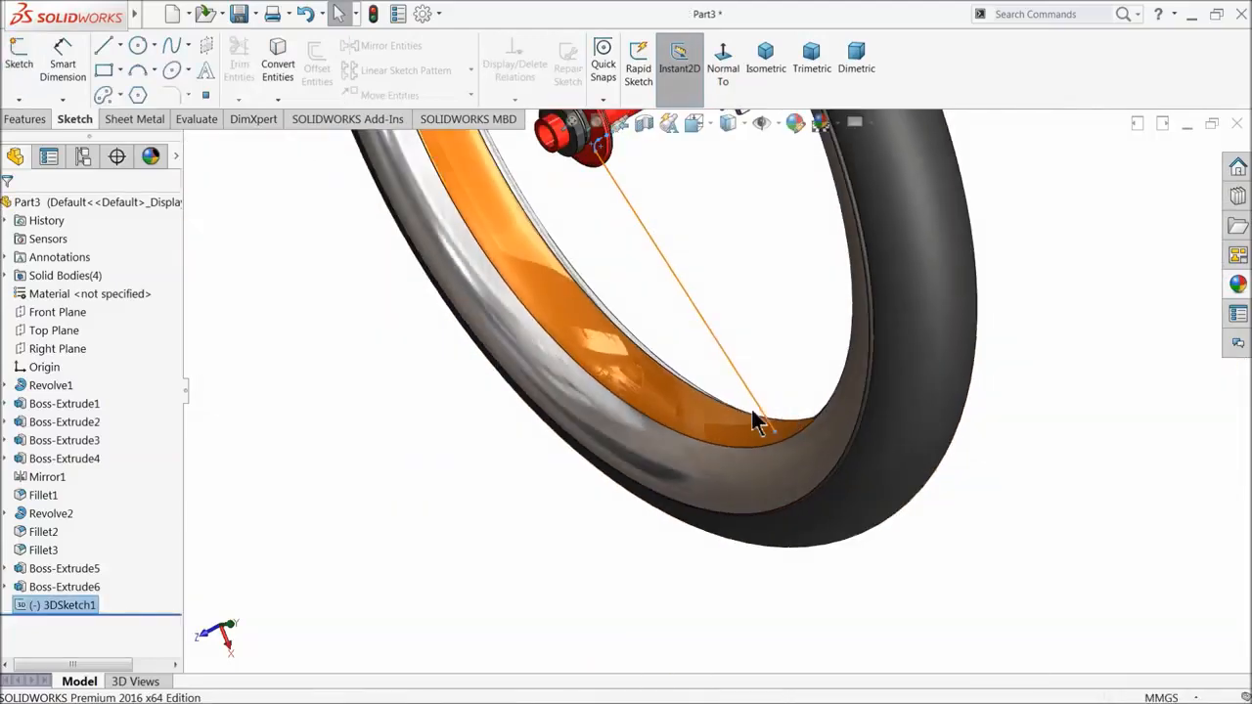
middle_drag(760, 420, 639, 219)
scroll(639, 220, down, 4)
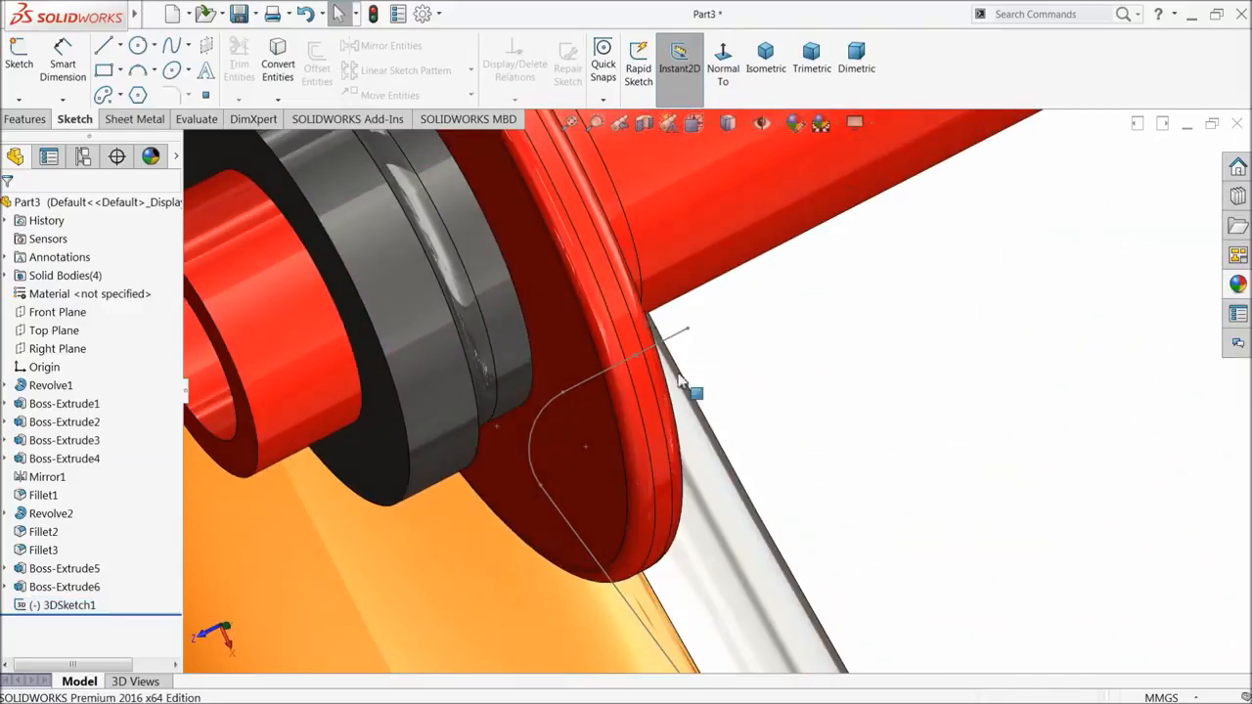
scroll(639, 366, up, 8)
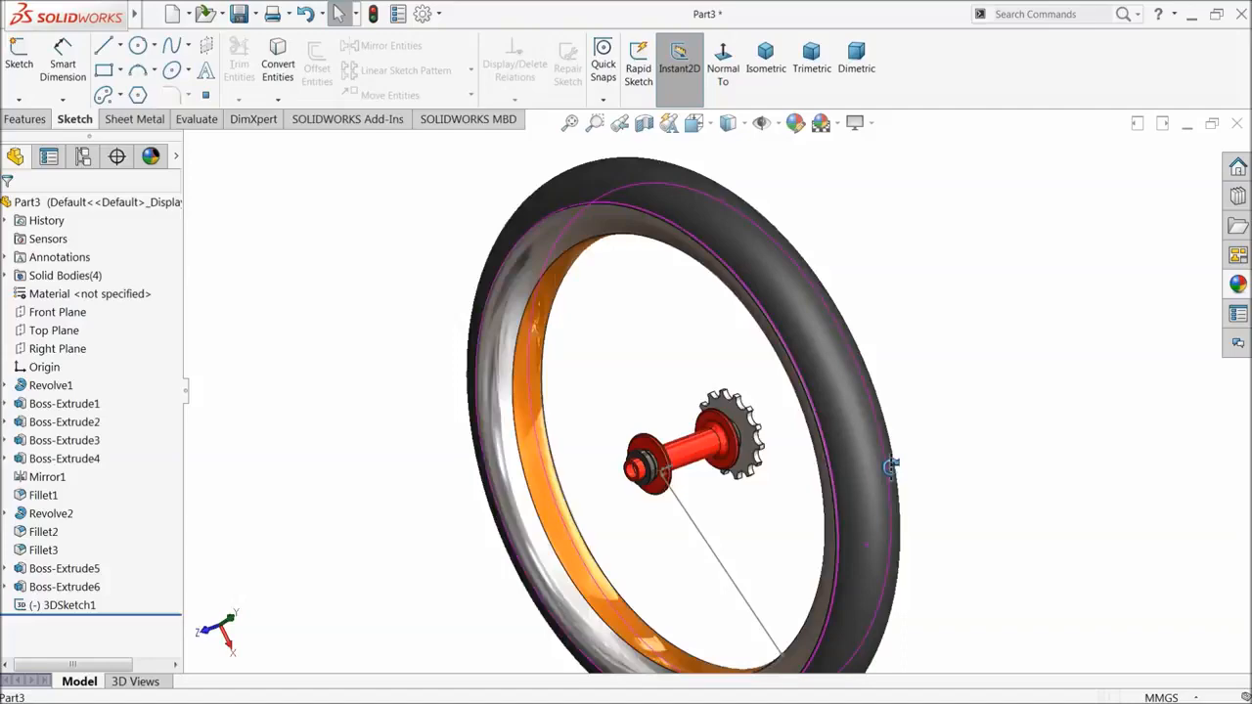
scroll(724, 607, down, 6)
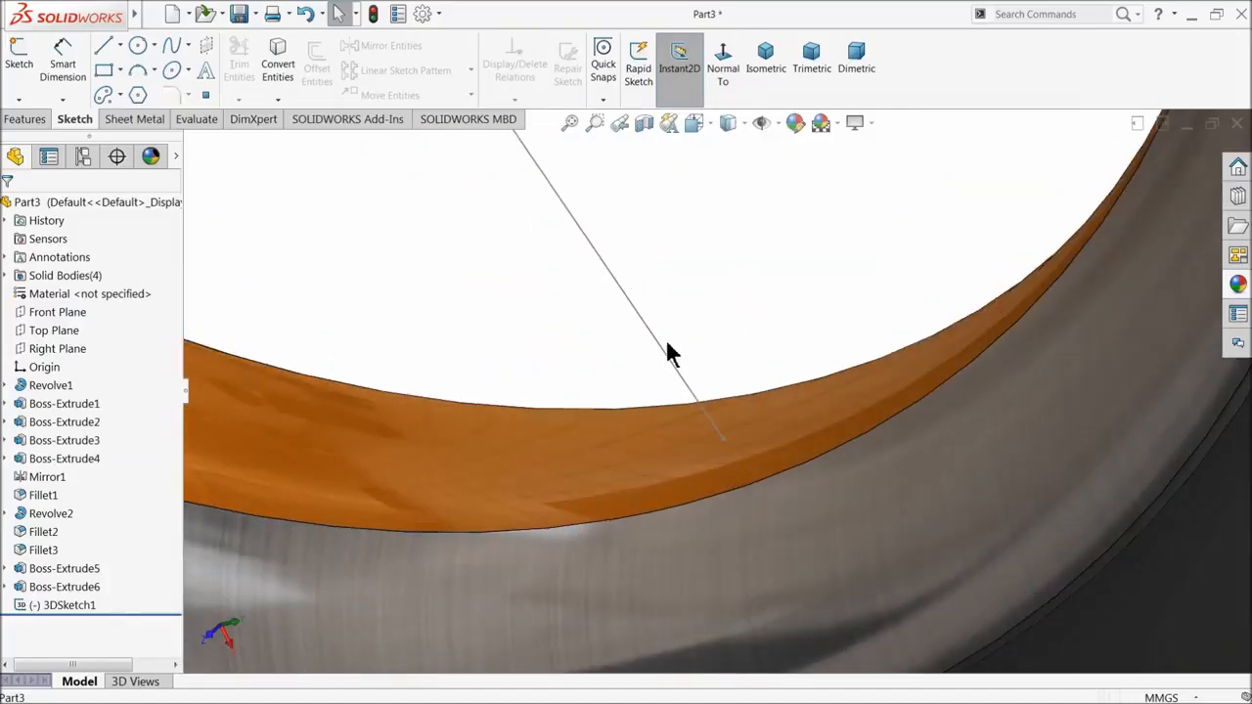
- Create a reference plane perpendicular to the long spoke line and coincident with its end point on the rim
click(666, 357)
click(26, 119)
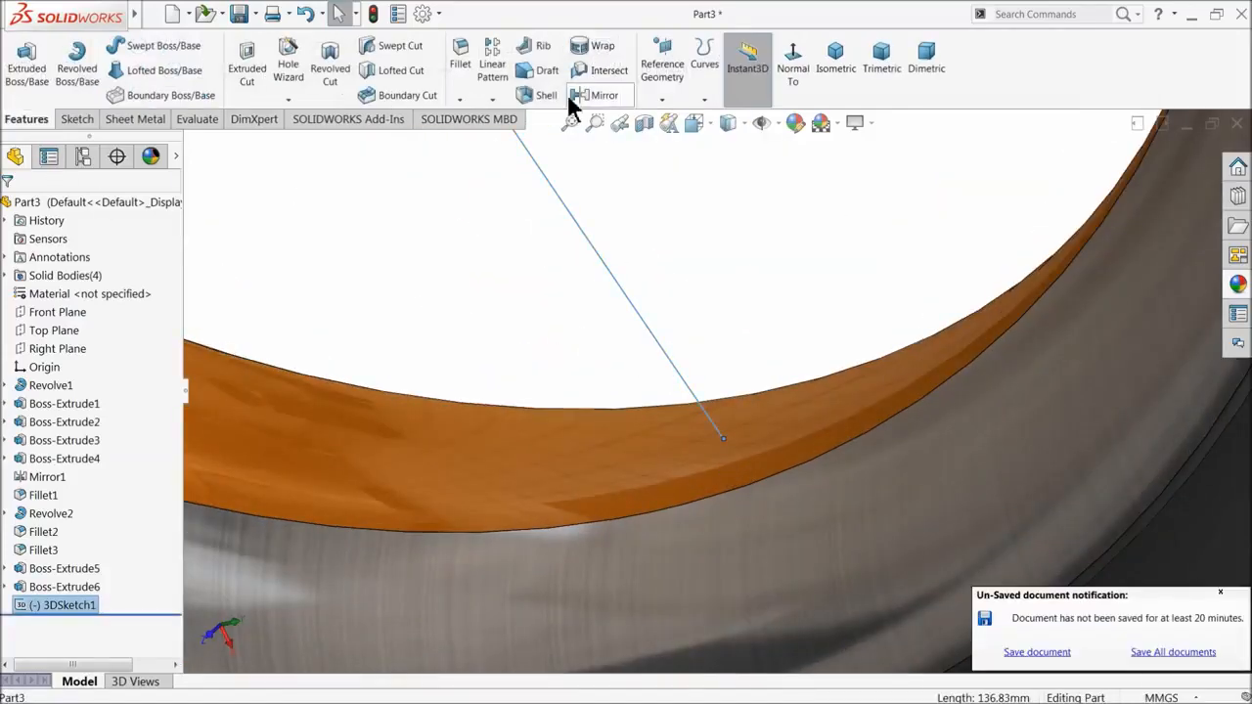
click(662, 98)
click(675, 119)
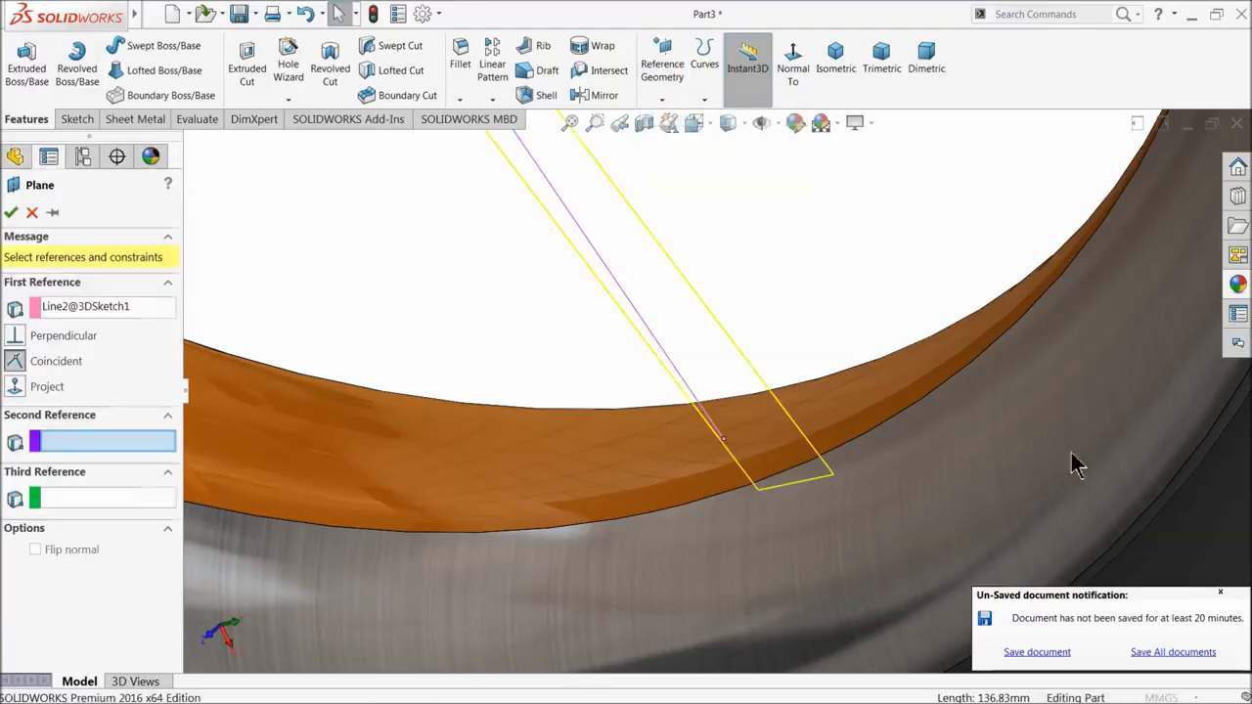
click(1221, 595)
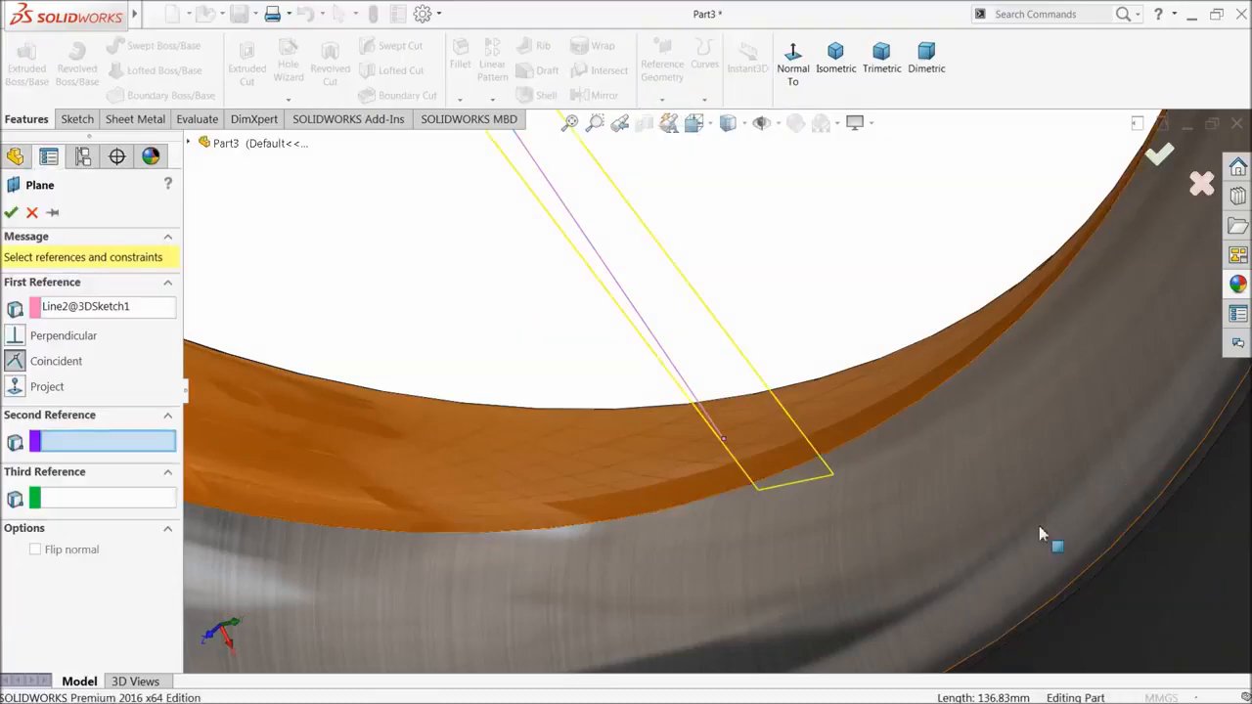
click(724, 442)
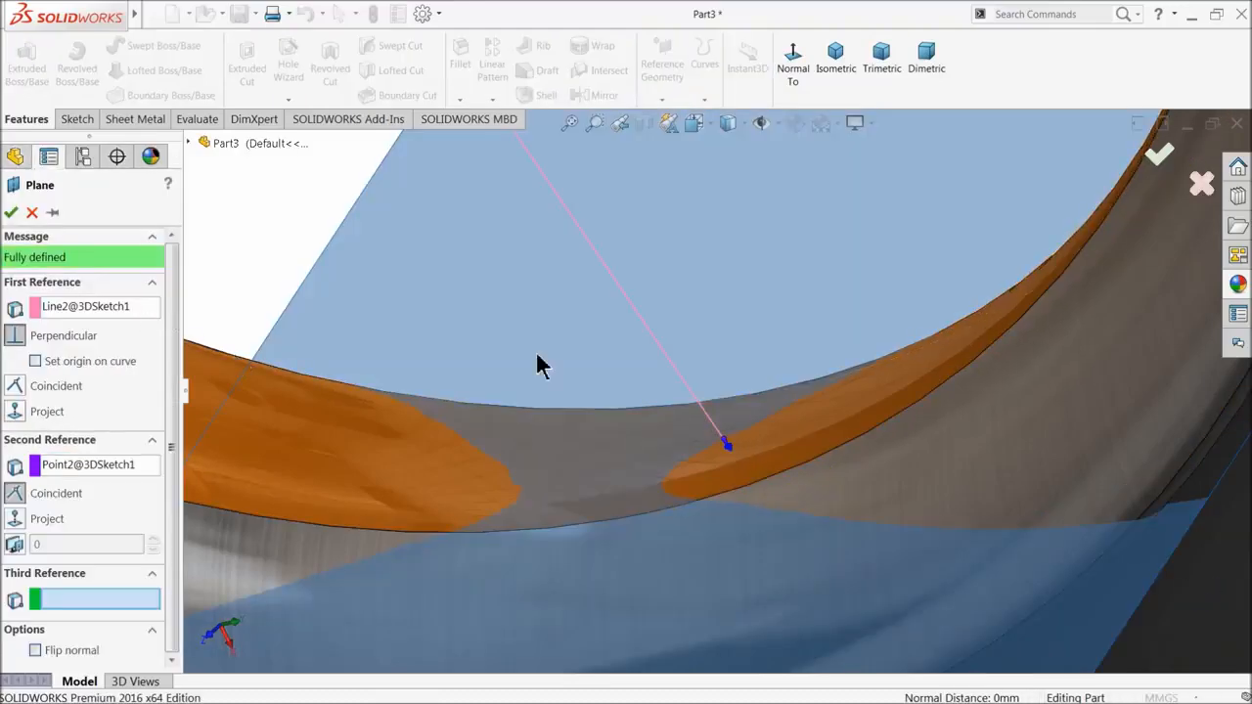
scroll(687, 381, up, 6)
middle_drag(689, 381, 734, 420)
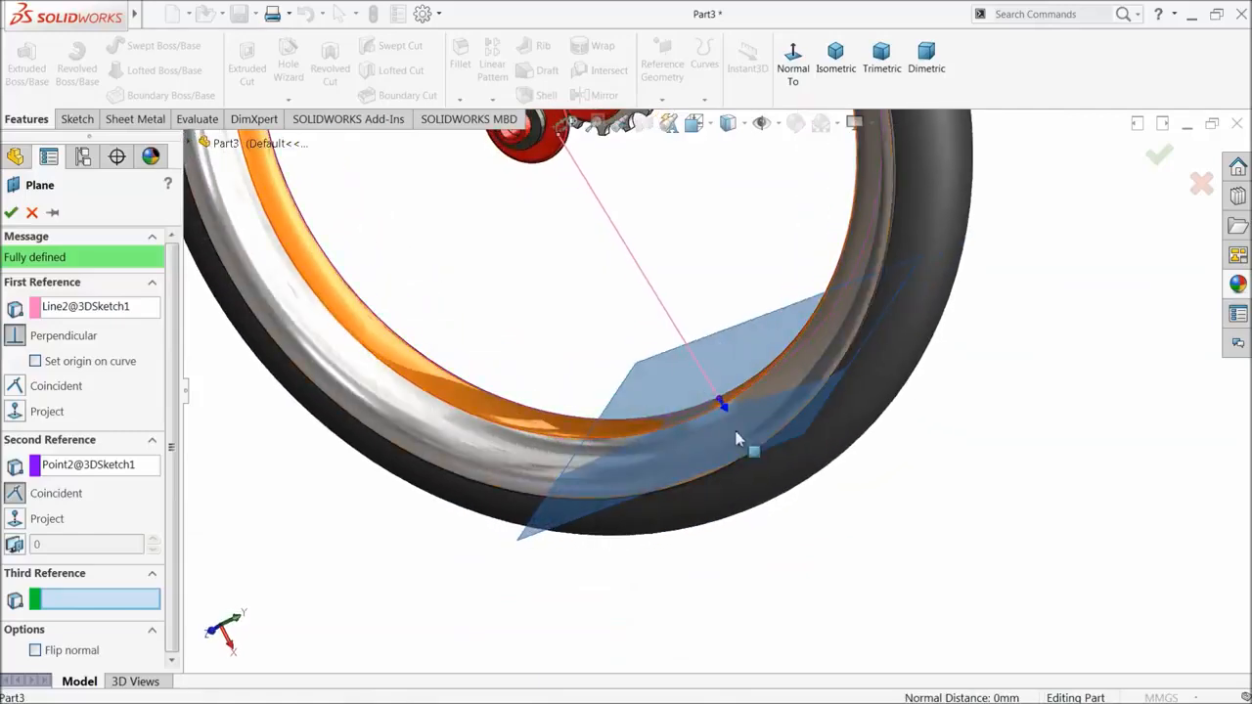
click(12, 212)
- Start a sketch on the new plane and draw a circle of about 1 mm radius centred on the spoke line's end point
click(77, 119)
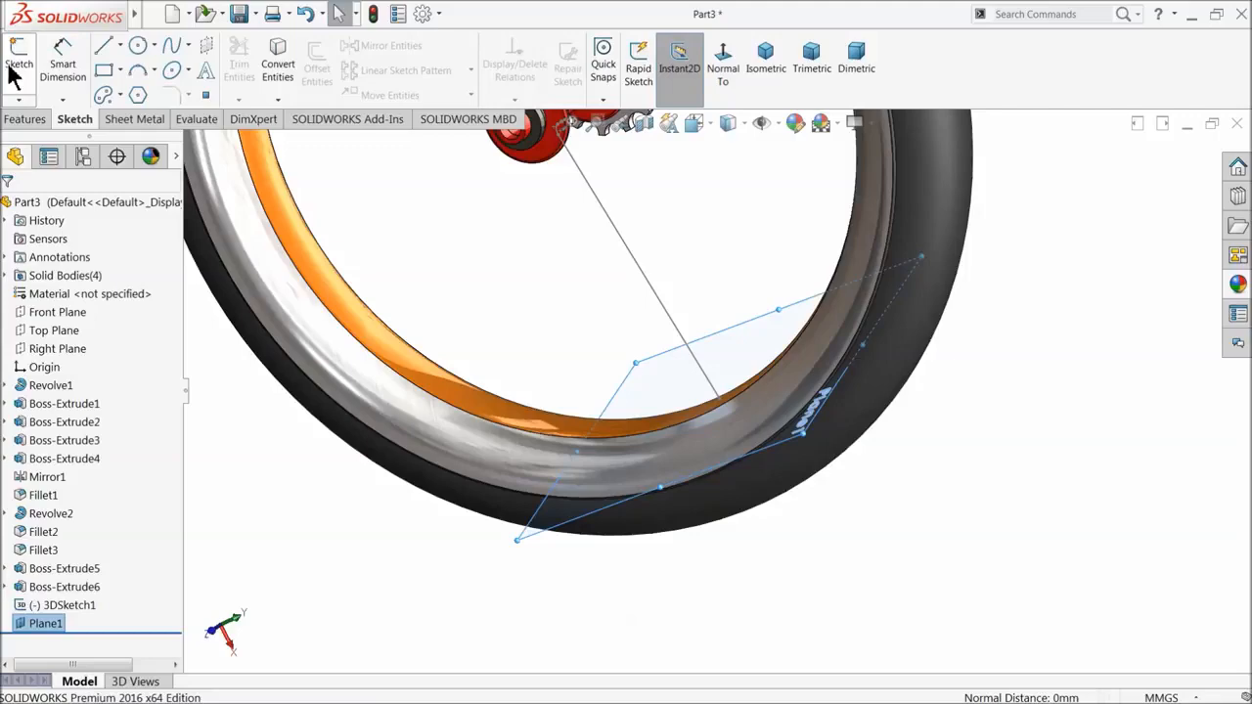
click(12, 71)
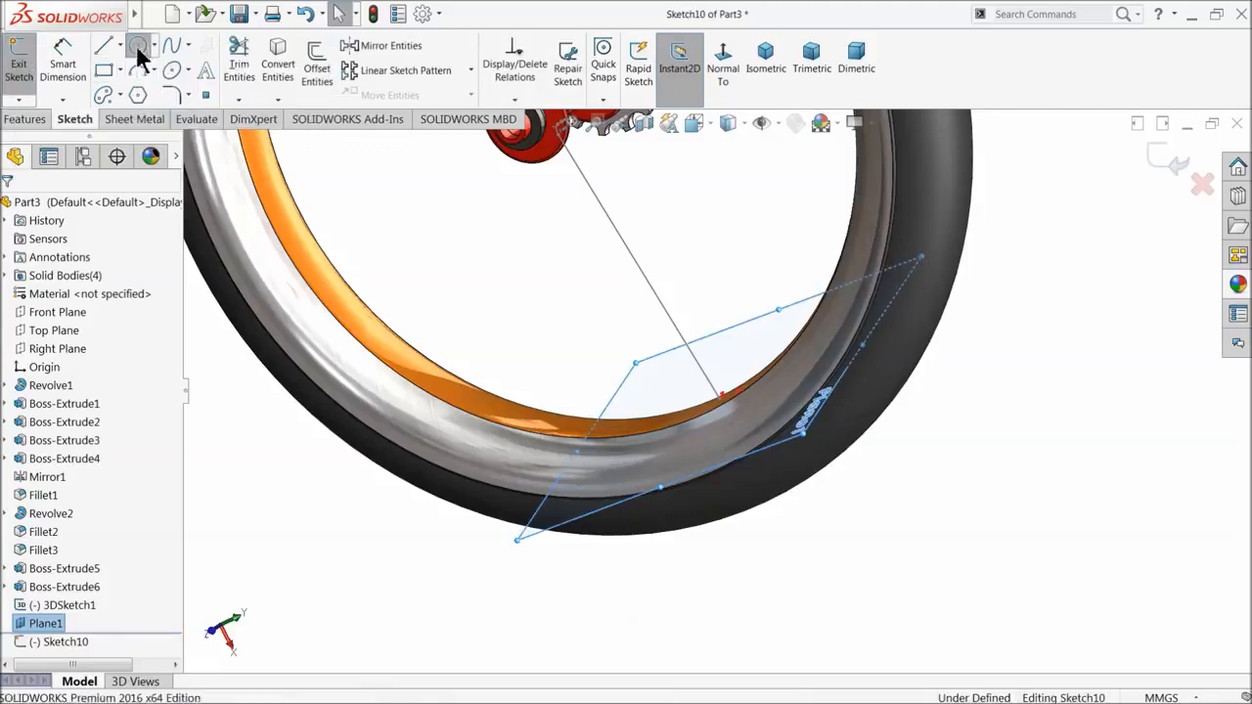
click(138, 45)
scroll(742, 415, down, 10)
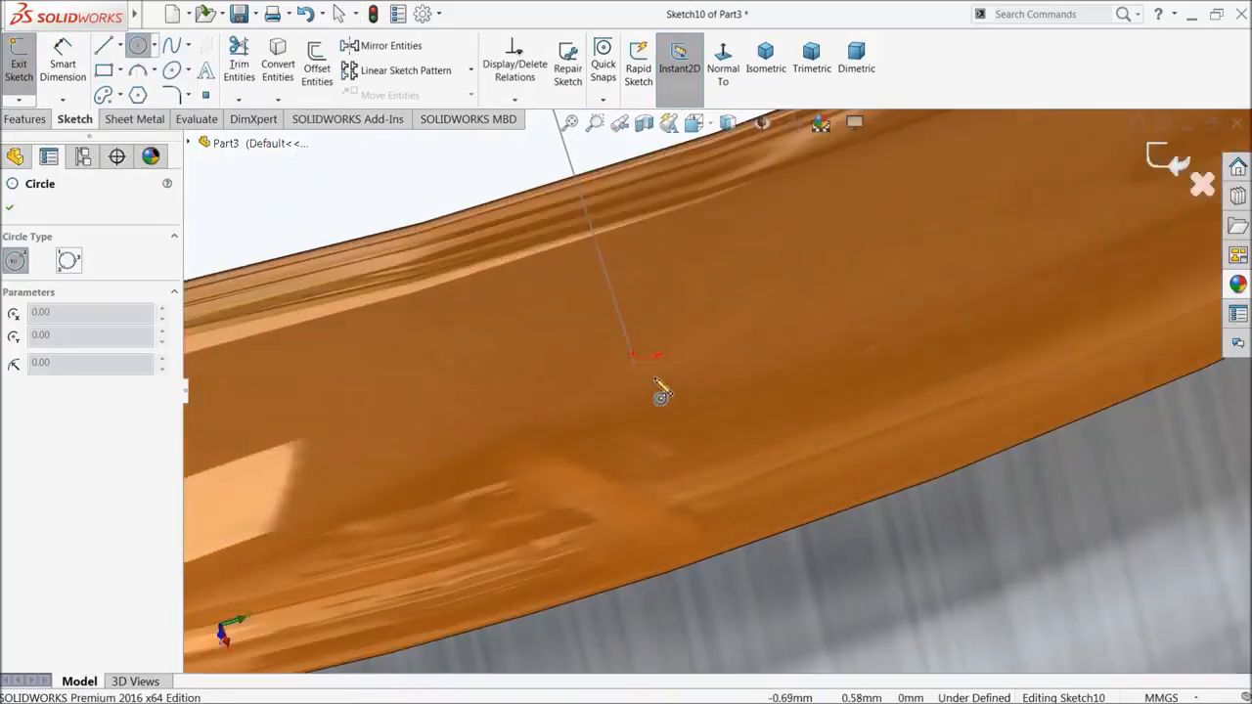
scroll(653, 391, down, 3)
click(627, 372)
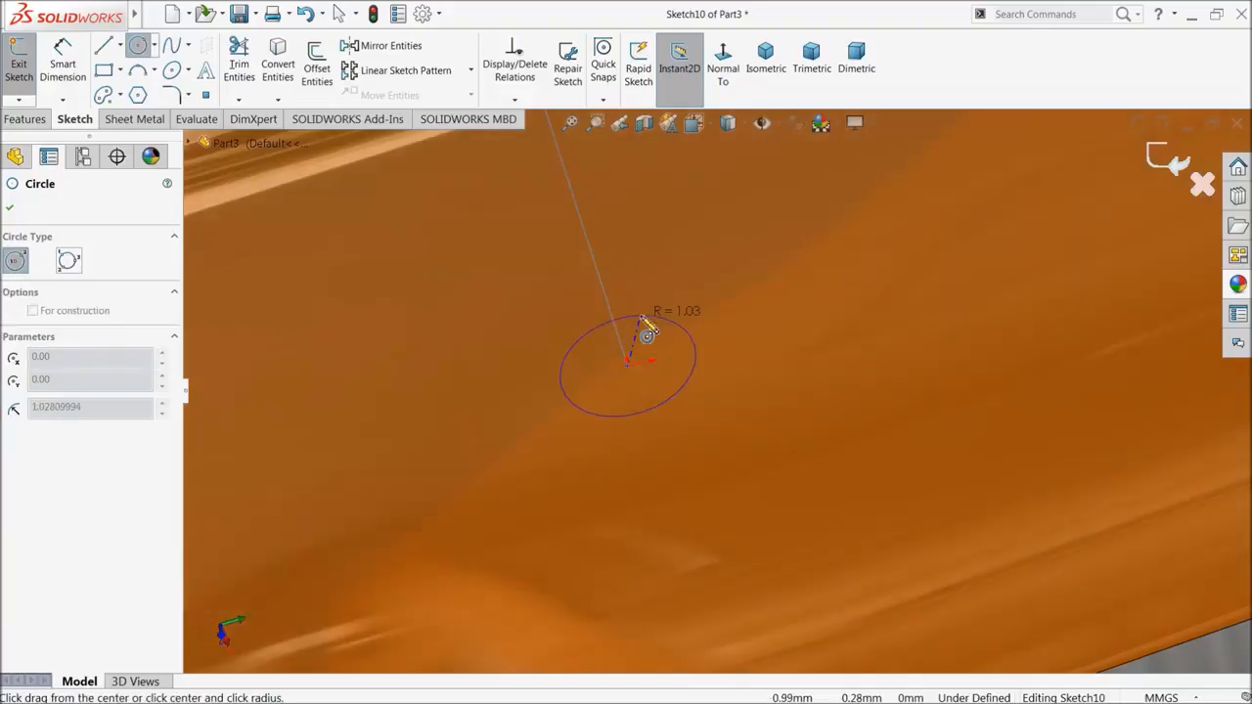
click(641, 317)
- Set the circle's diameter to 3 mm and finish the sketch
click(62, 57)
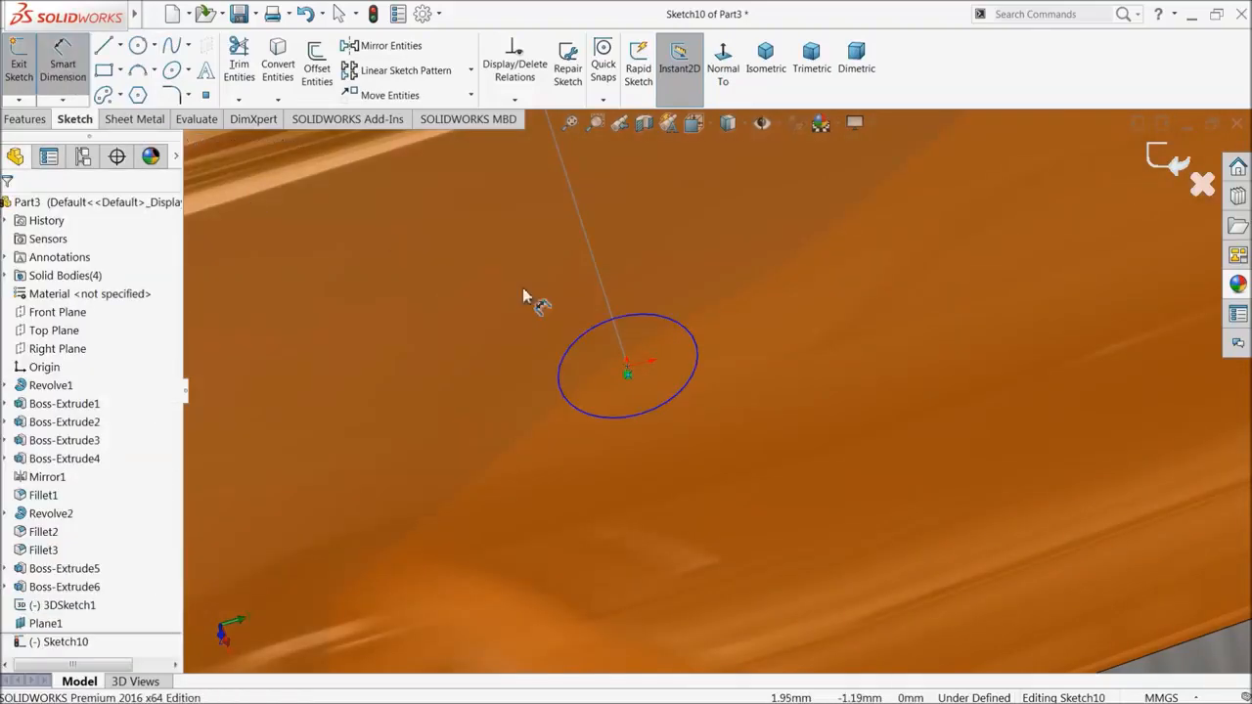
click(632, 320)
click(731, 315)
text(3)
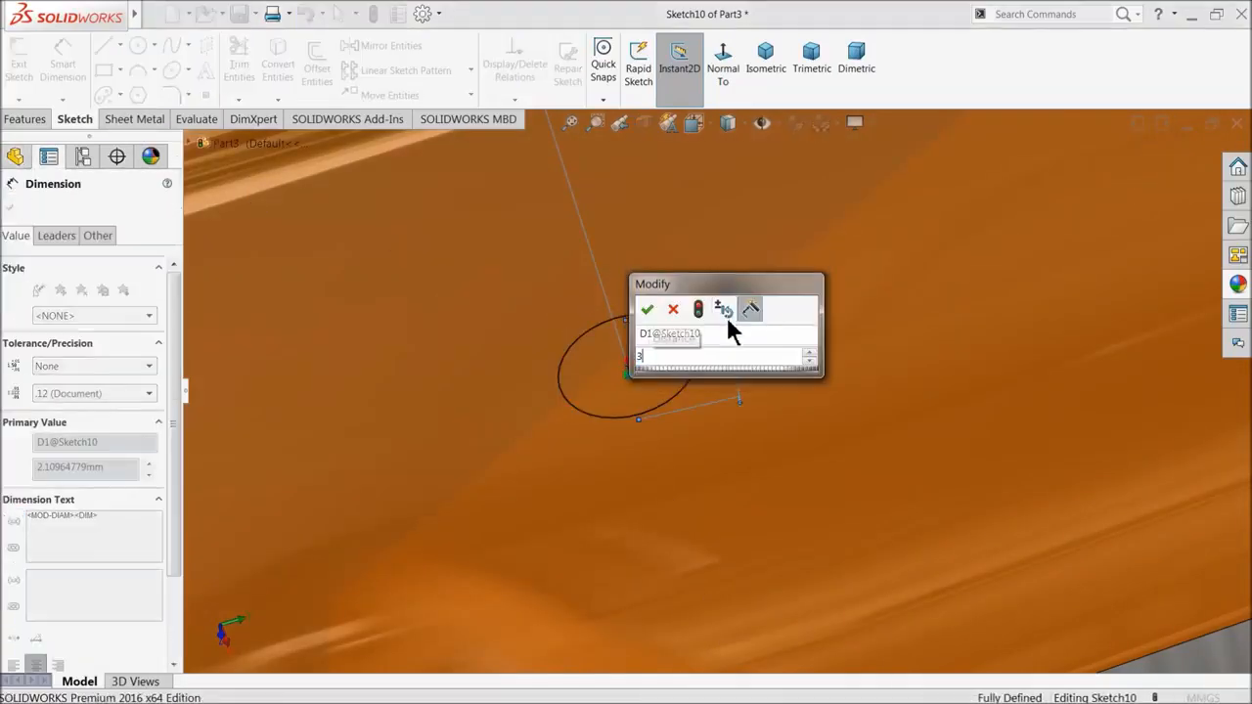
key(Return)
click(10, 207)
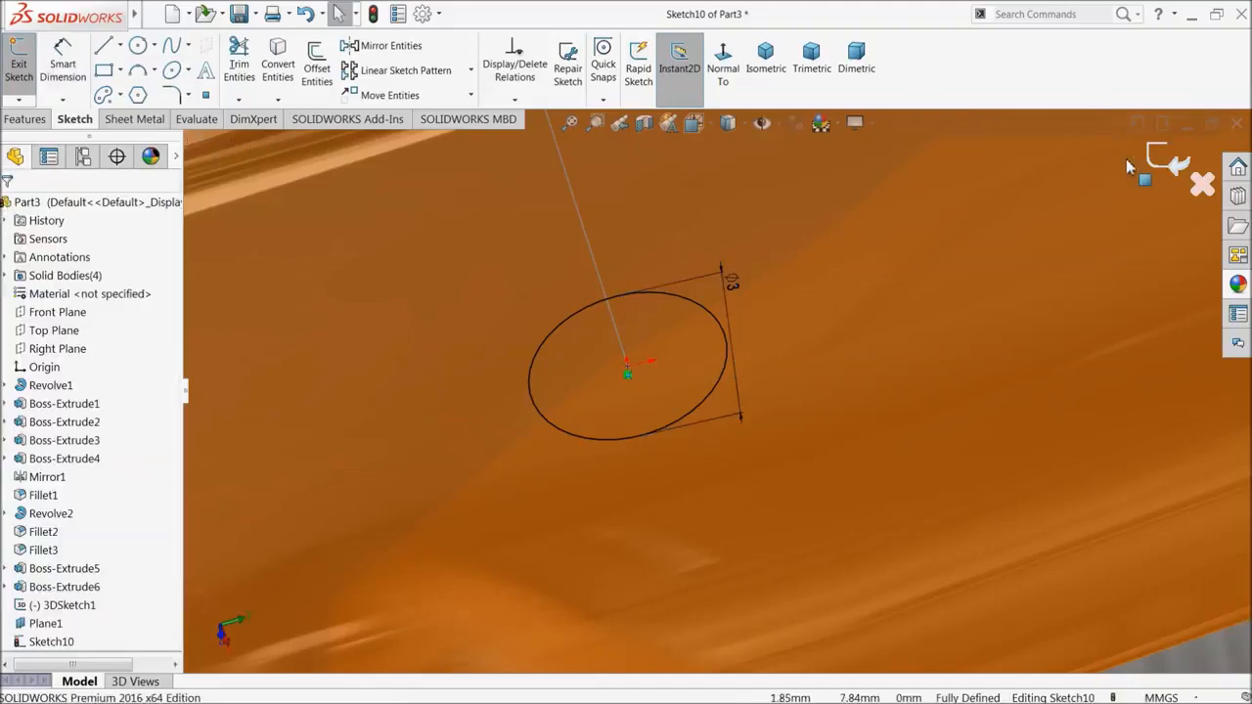
click(1158, 161)
- Sweep the 3 mm circle along the 3D sketch path to form the solid spoke from rim to hub flange
click(26, 118)
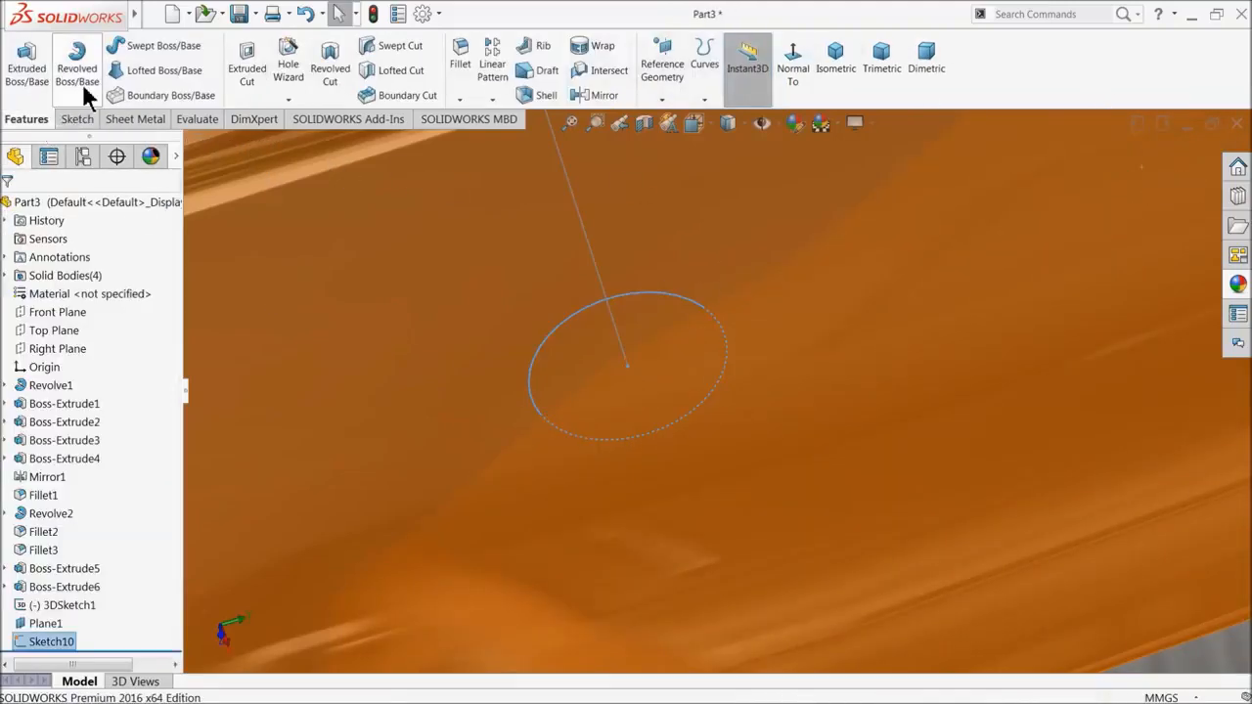
click(166, 49)
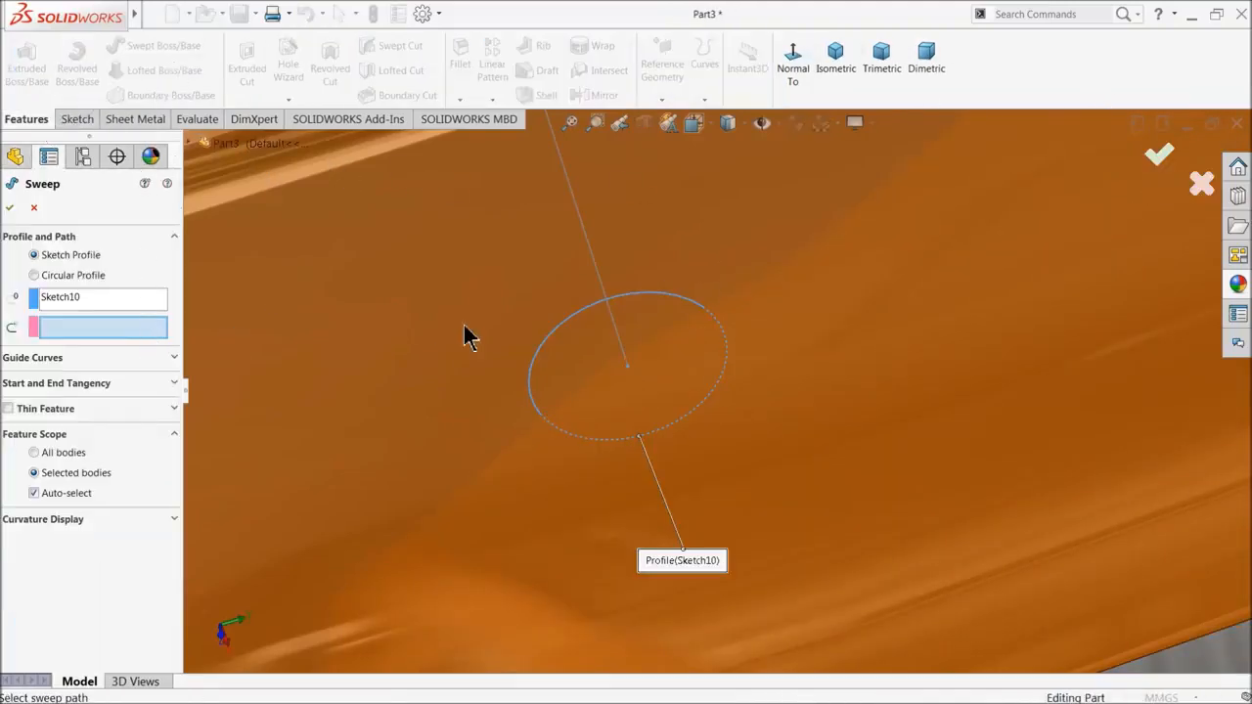
click(614, 332)
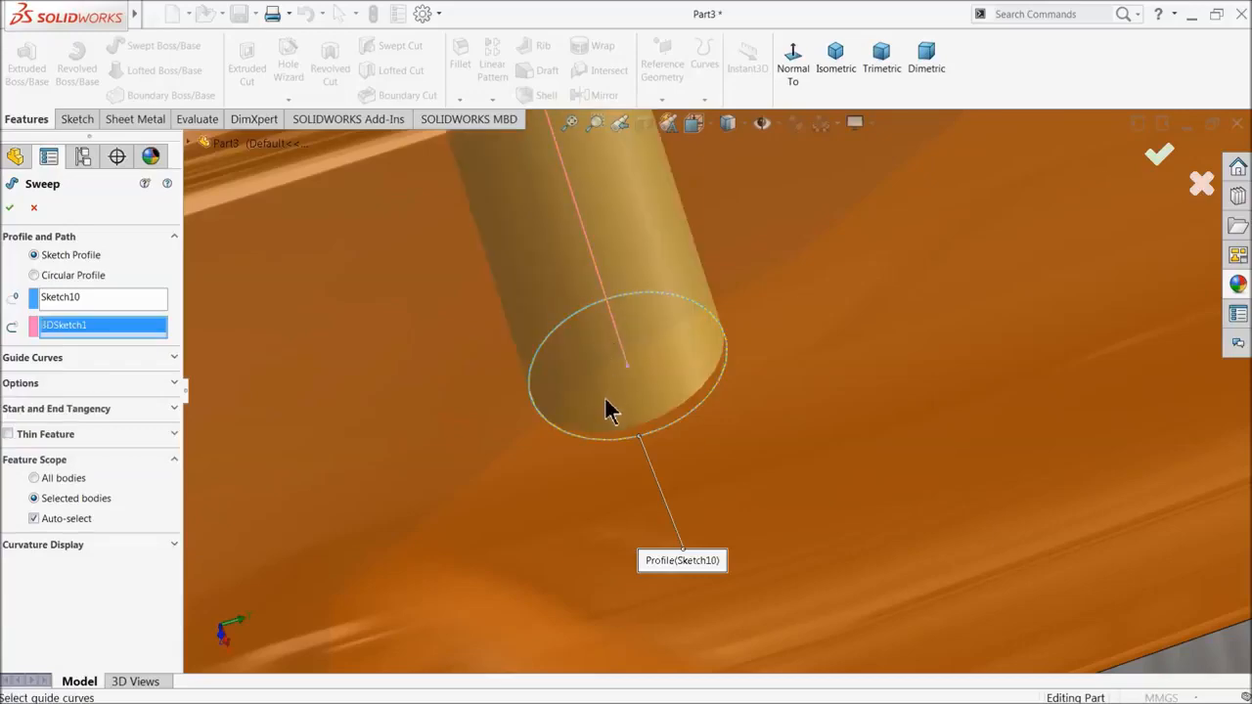
scroll(606, 410, up, 10)
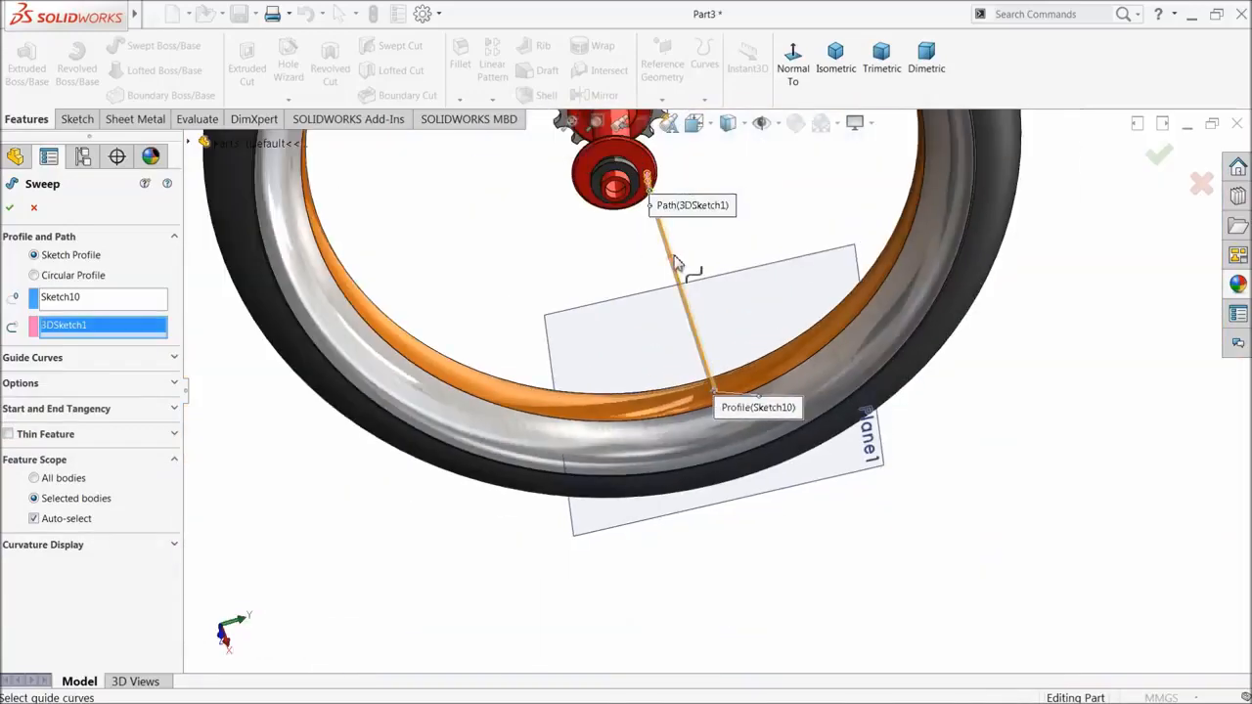
middle_drag(675, 262, 609, 228)
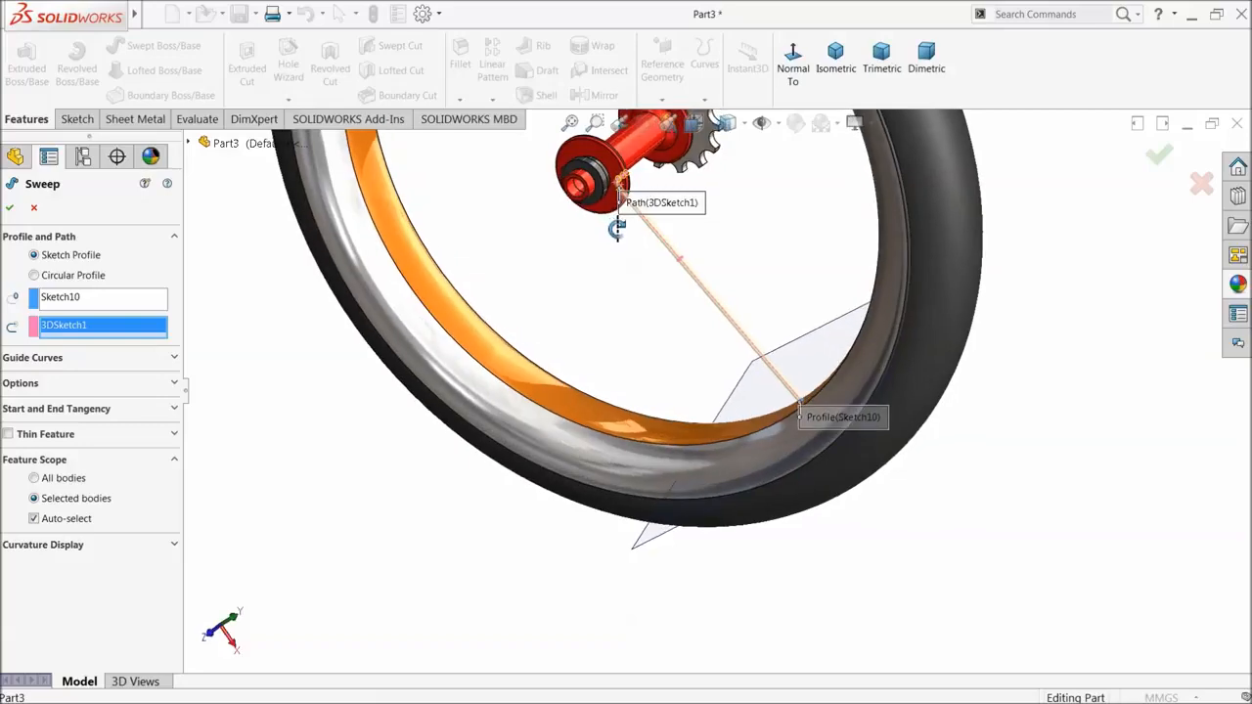
scroll(636, 213, down, 3)
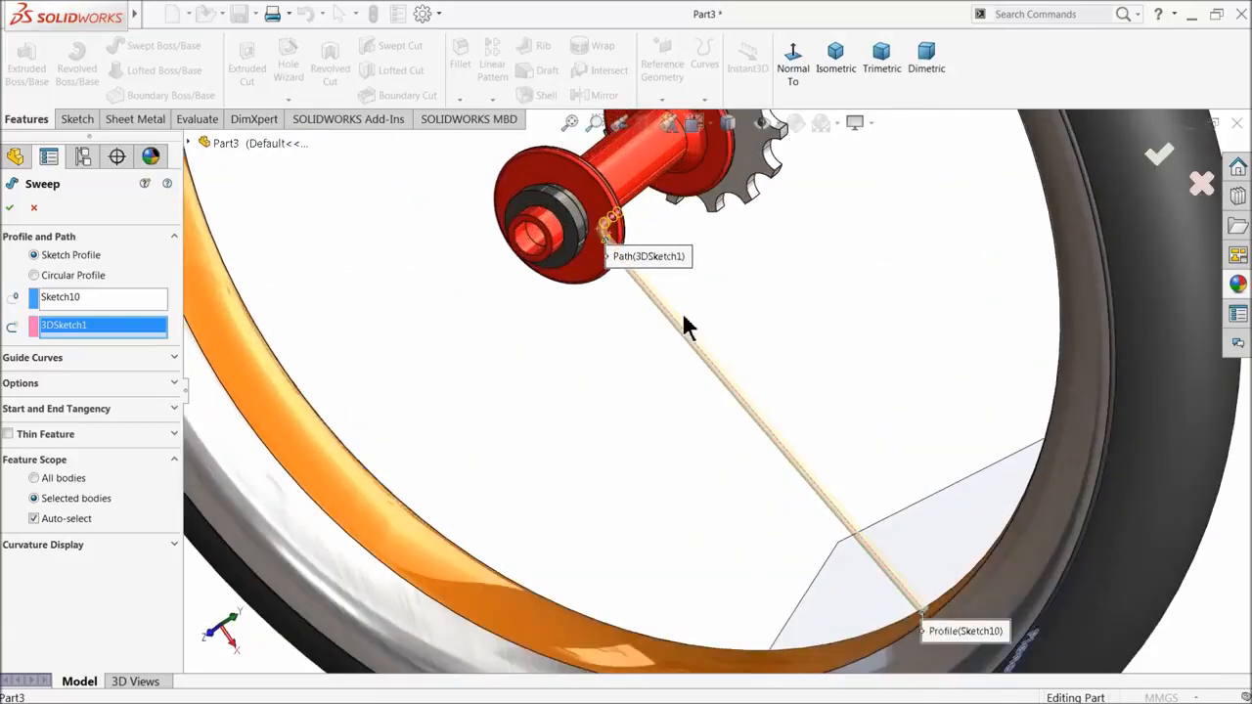
scroll(645, 264, down, 4)
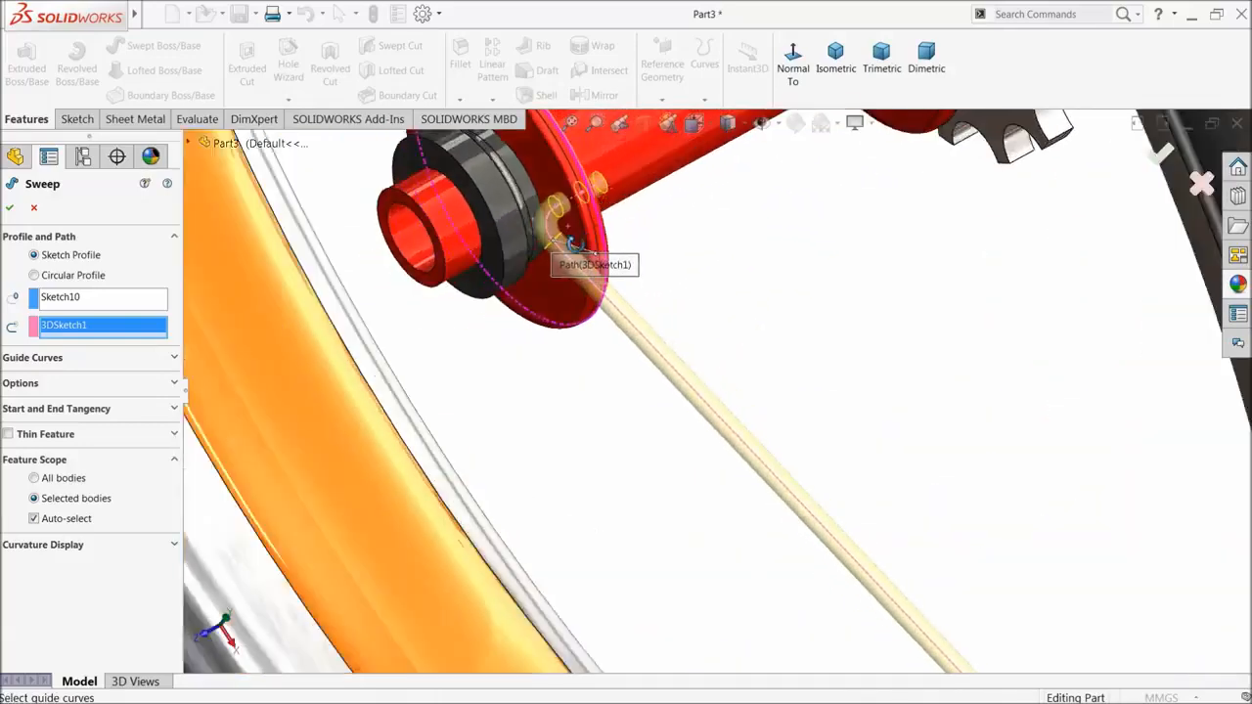
middle_drag(575, 244, 564, 268)
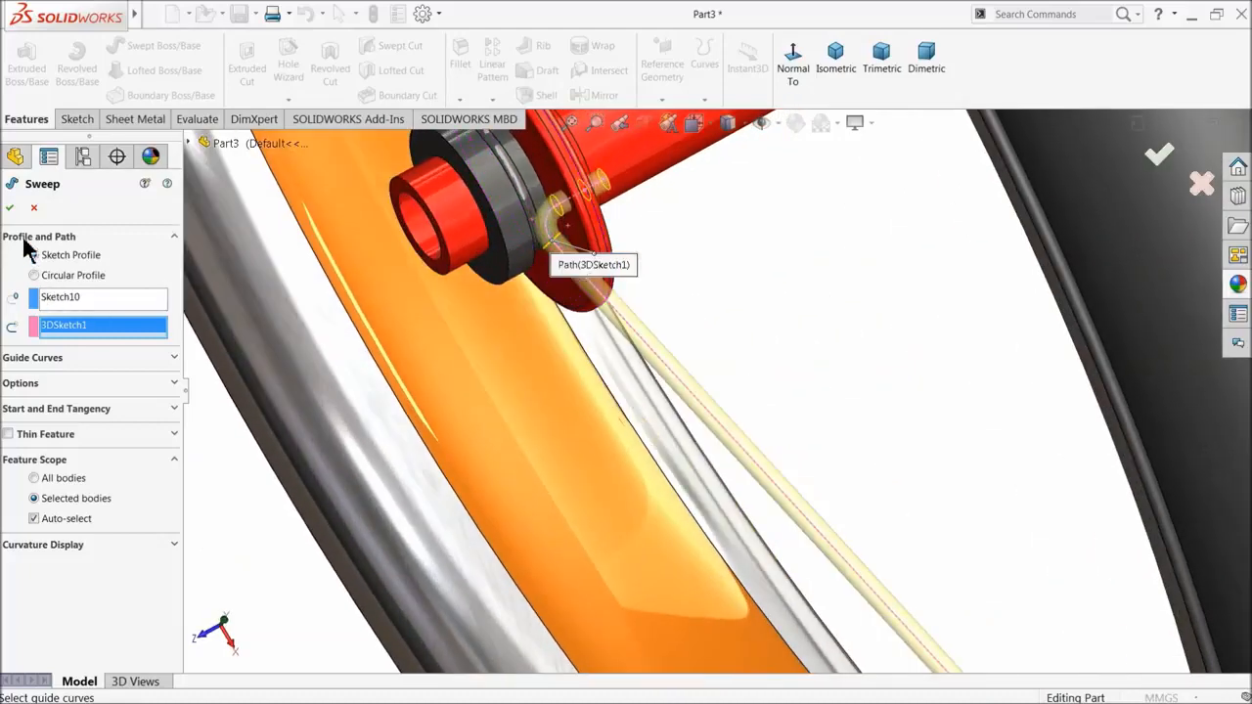
click(9, 209)
- Start a sketch on the spoke's flat end face at the flange and draw a concentric circle of about 2.5 mm radius
middle_drag(631, 274, 573, 391)
scroll(587, 284, down, 6)
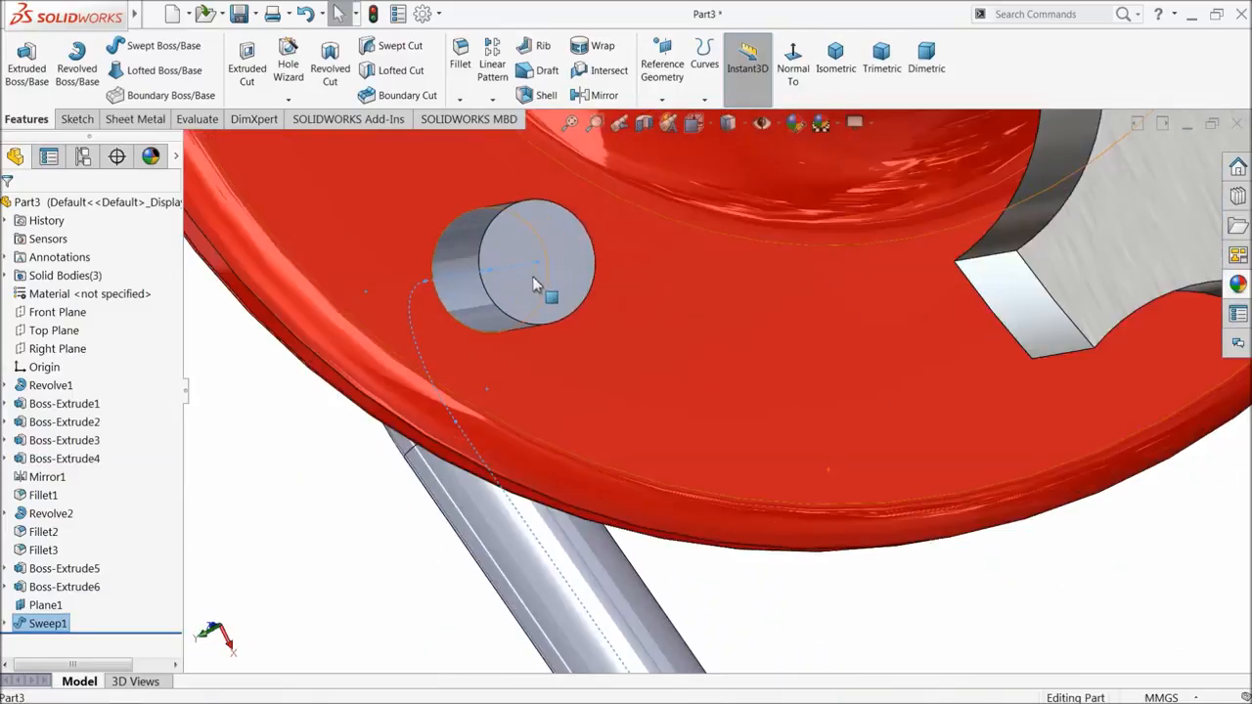
click(534, 284)
click(587, 233)
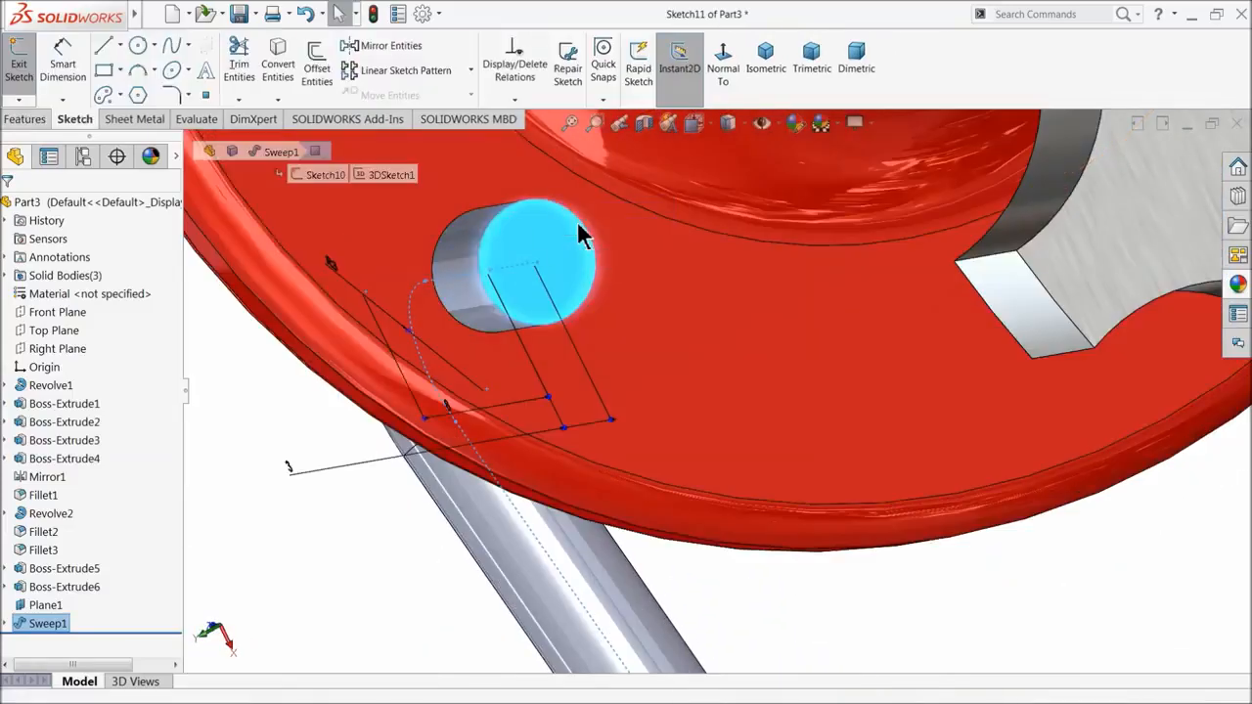
click(138, 49)
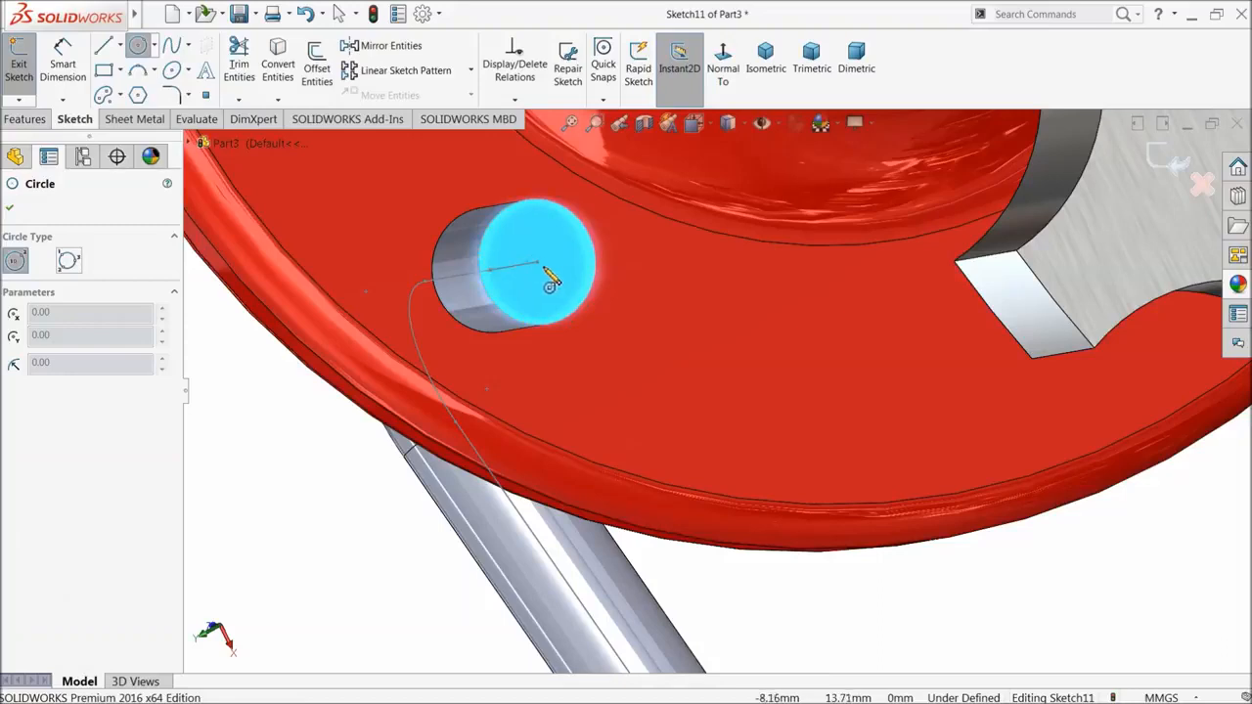
click(537, 265)
click(491, 168)
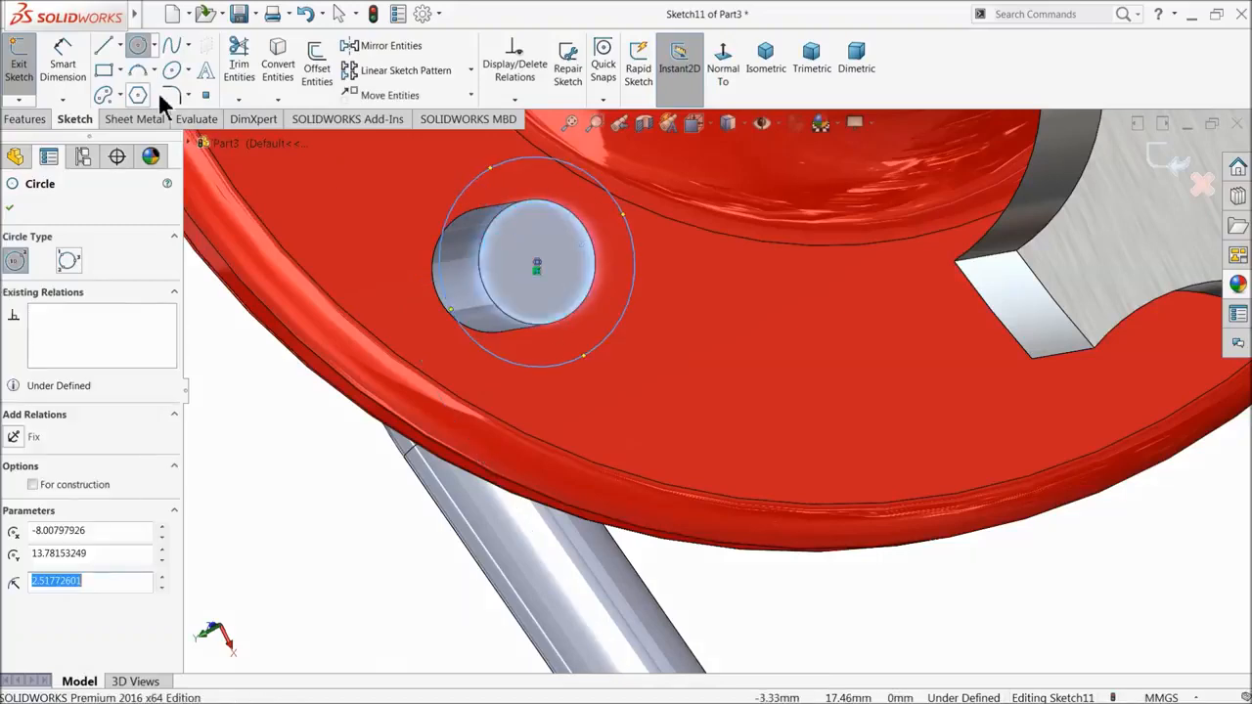
- Set the diameter of the circle on the spoke's end face to 5 mm
click(68, 80)
click(608, 334)
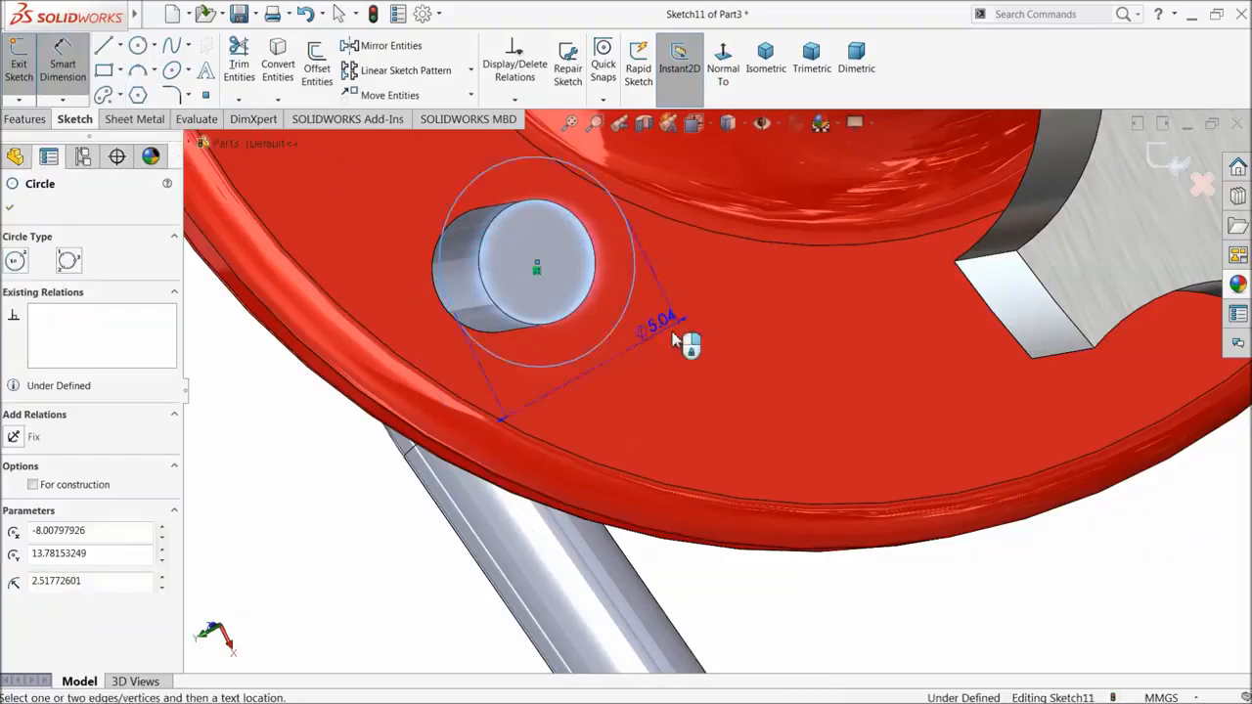
click(700, 335)
text(5.00mm)
key(Return)
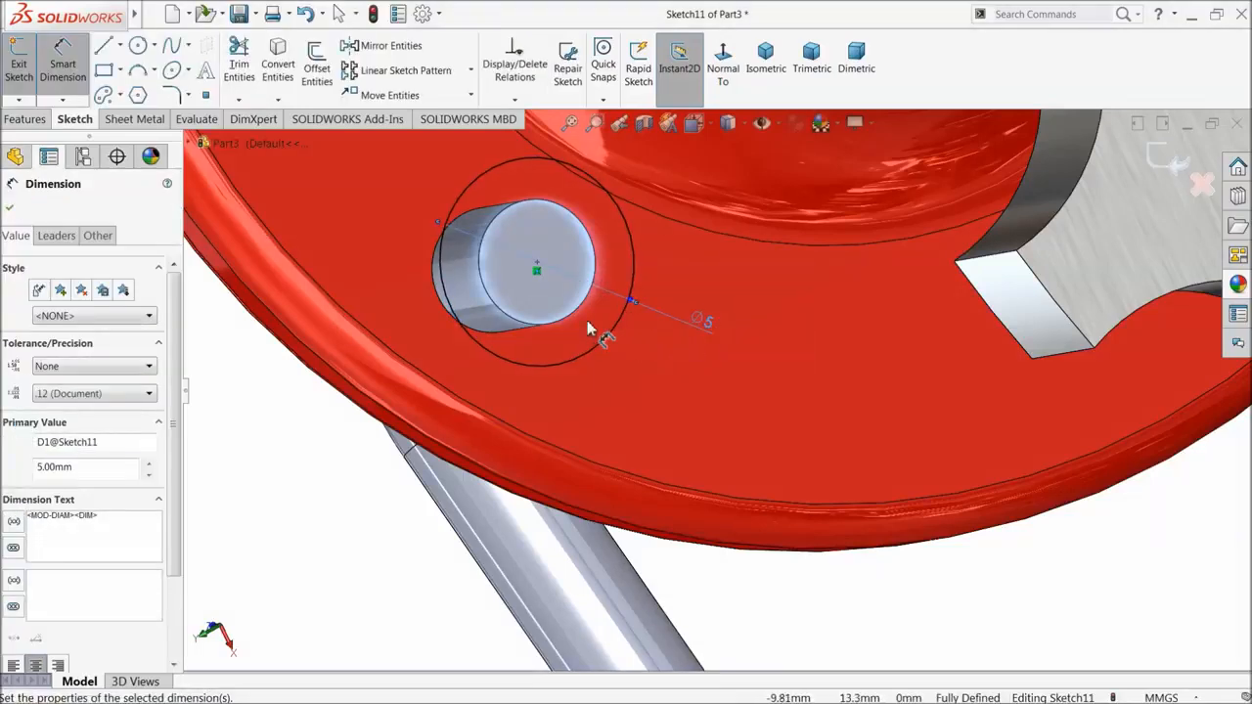
- Extrude the 5 mm circle Up To Next in the reversed direction, toward the flange, with Merge result on
click(24, 119)
click(27, 67)
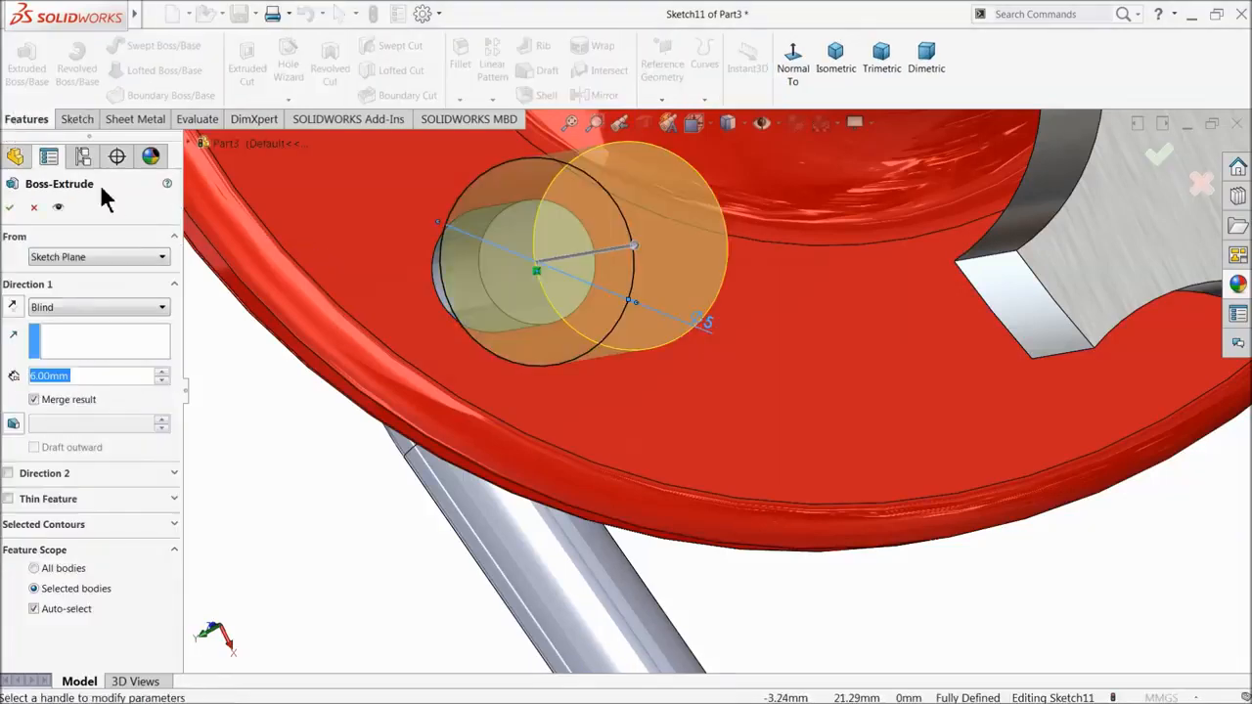
click(120, 306)
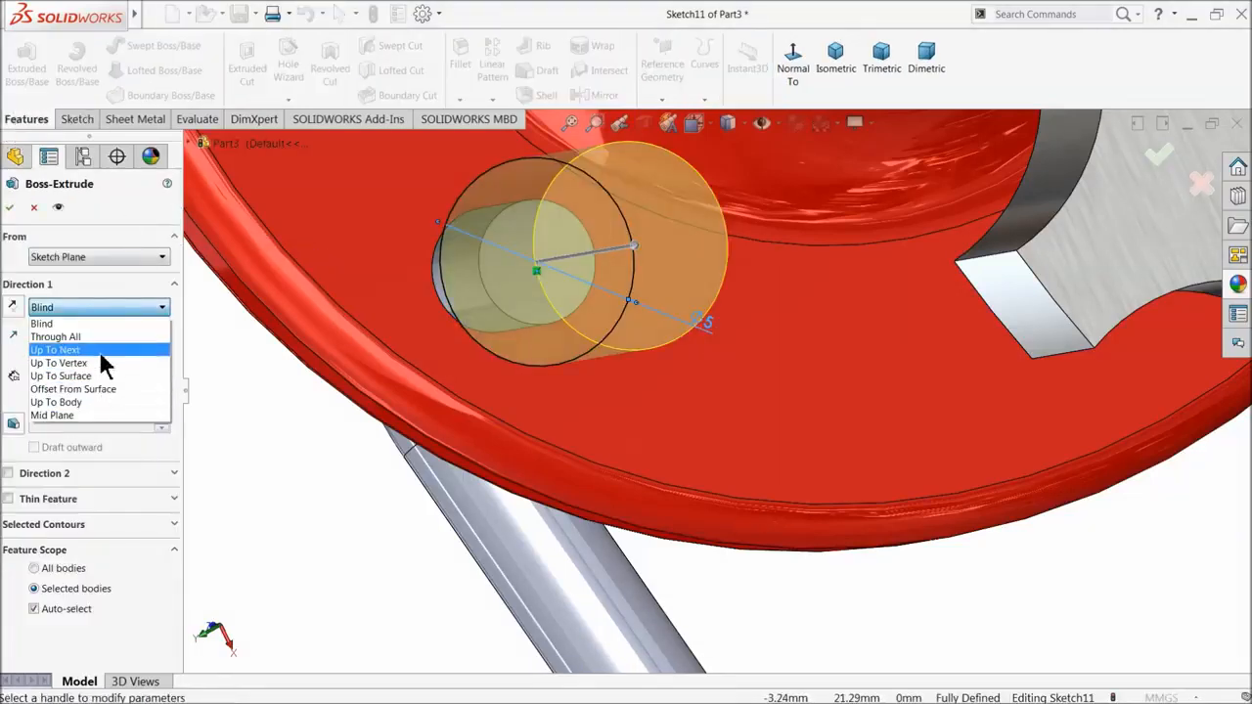
click(130, 350)
click(13, 306)
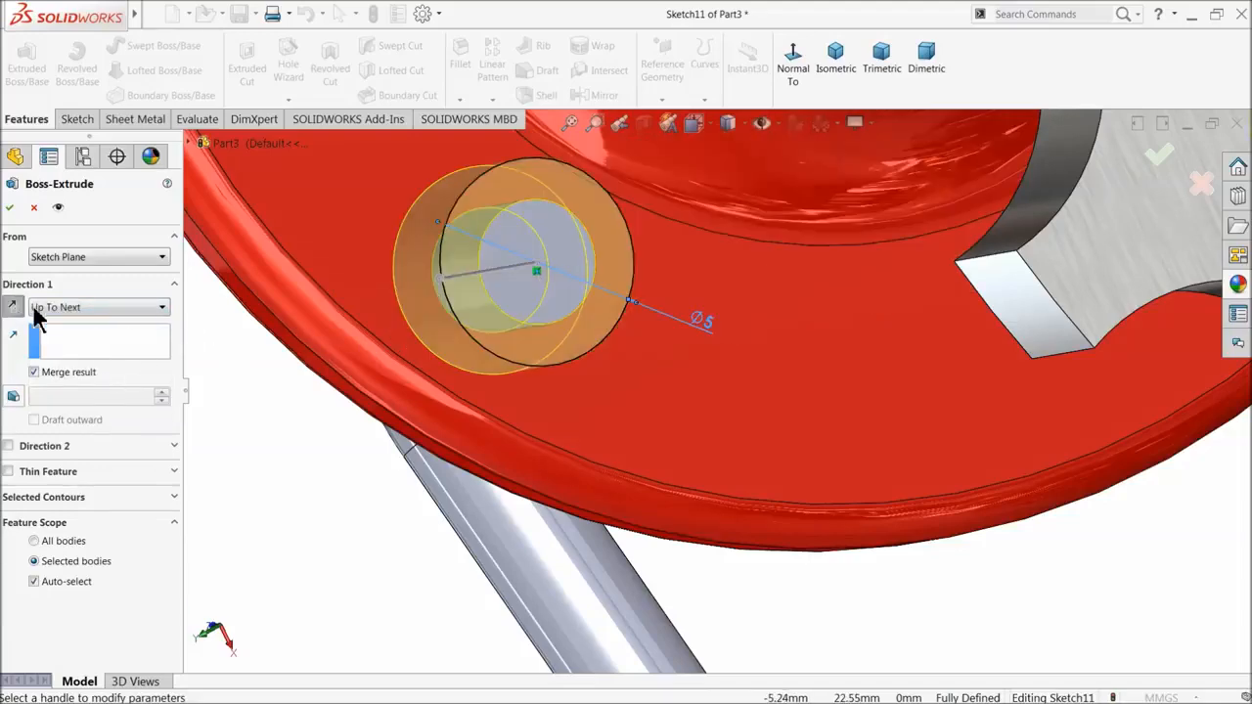
middle_drag(334, 309, 391, 321)
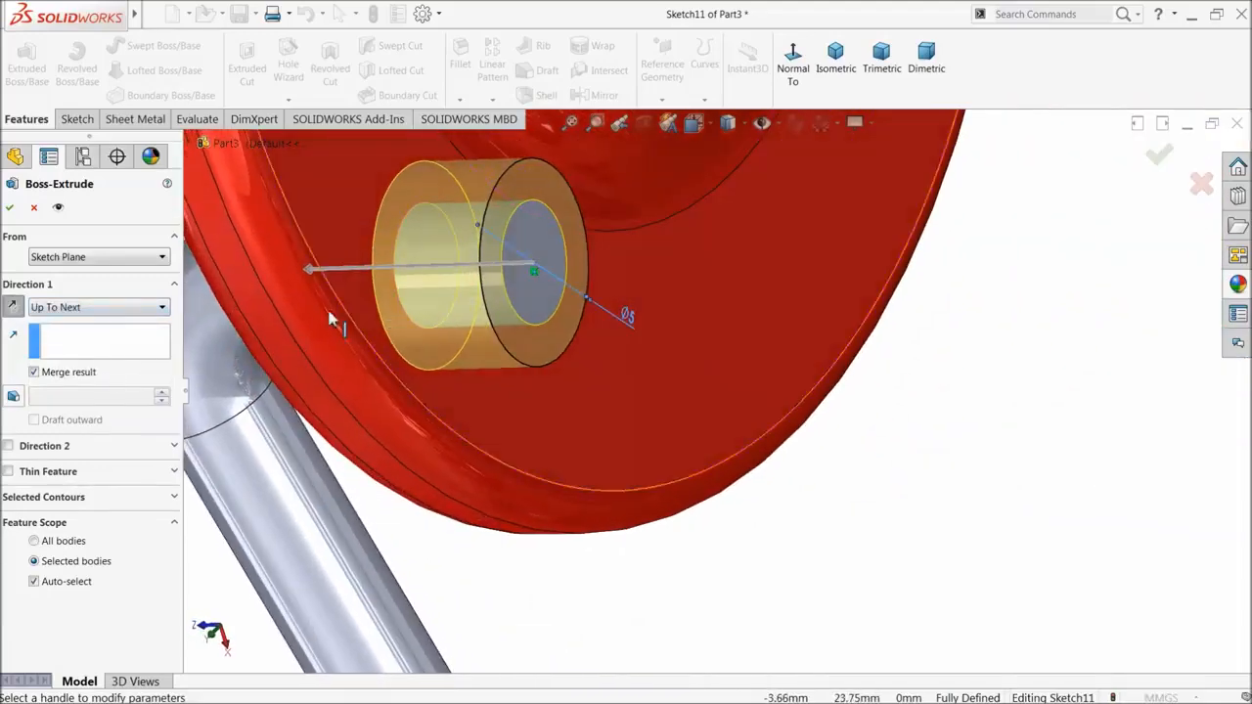
click(9, 209)
- Edit the spoke head's extrusion and turn off Merge result
scroll(419, 353, up, 7)
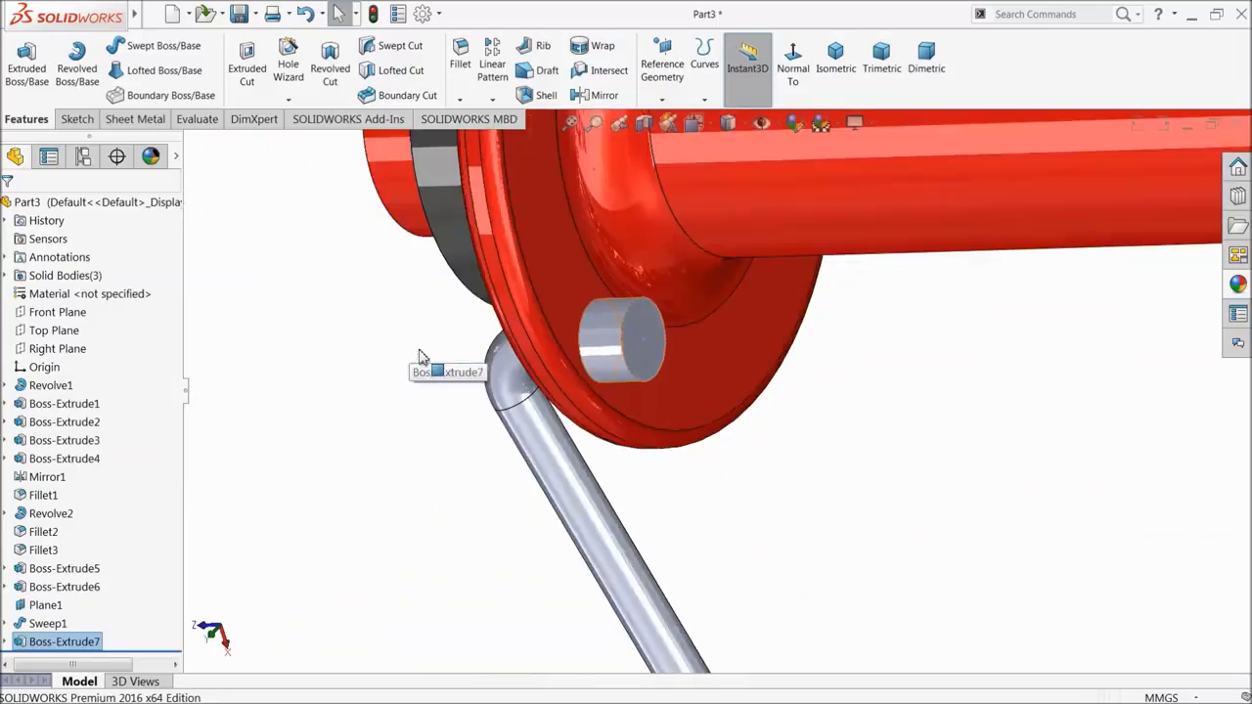
click(19, 644)
click(25, 601)
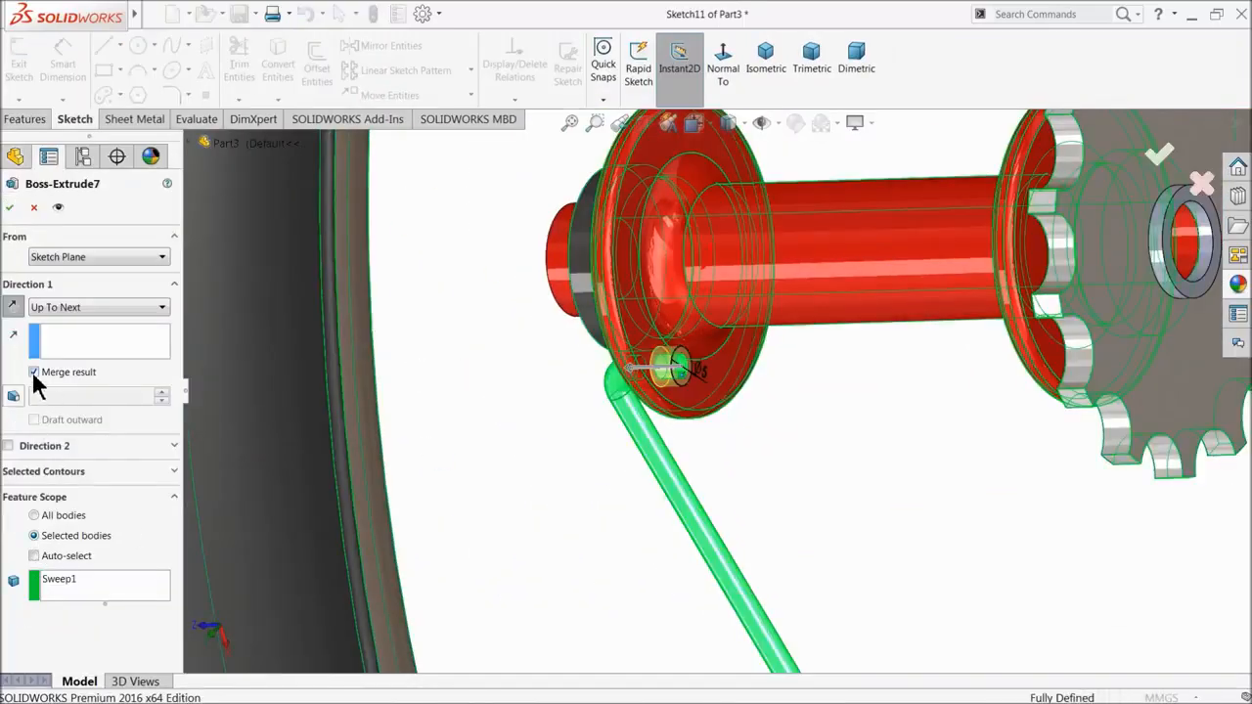
click(37, 372)
click(10, 209)
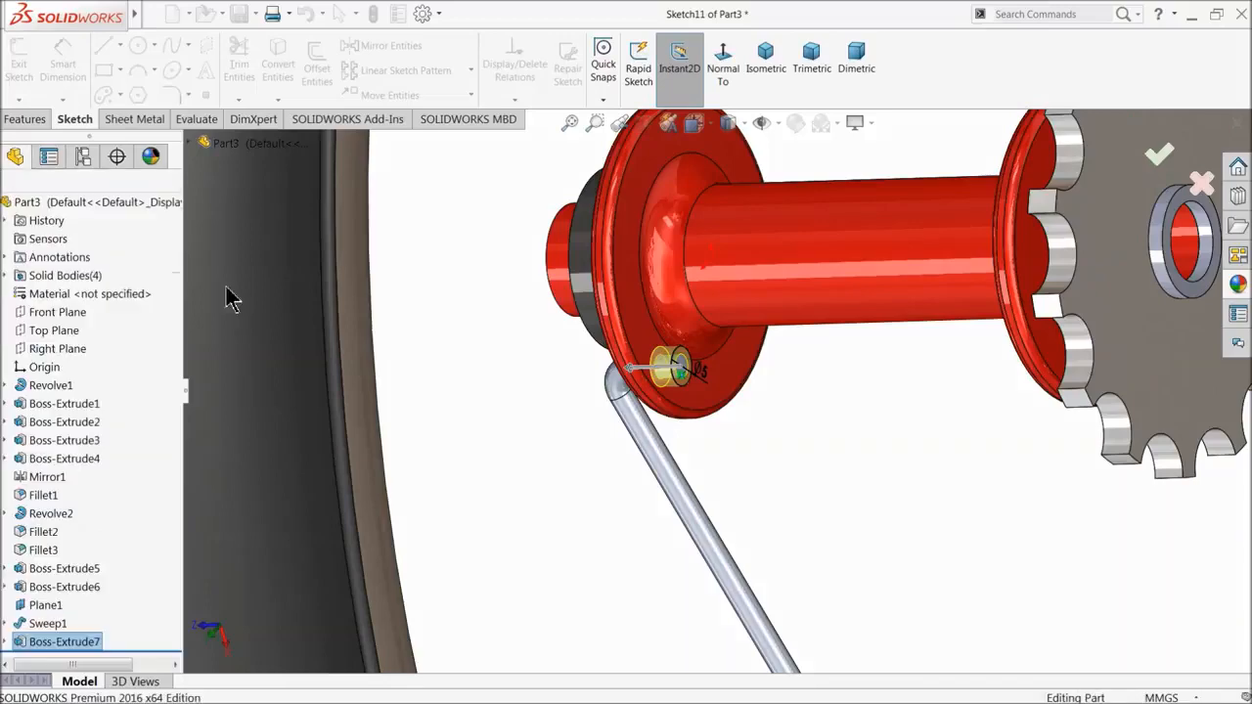
- Edit the extrusion of the spoke head at the hub flange and turn Merge result back on
scroll(637, 480, up, 3)
scroll(678, 400, down, 5)
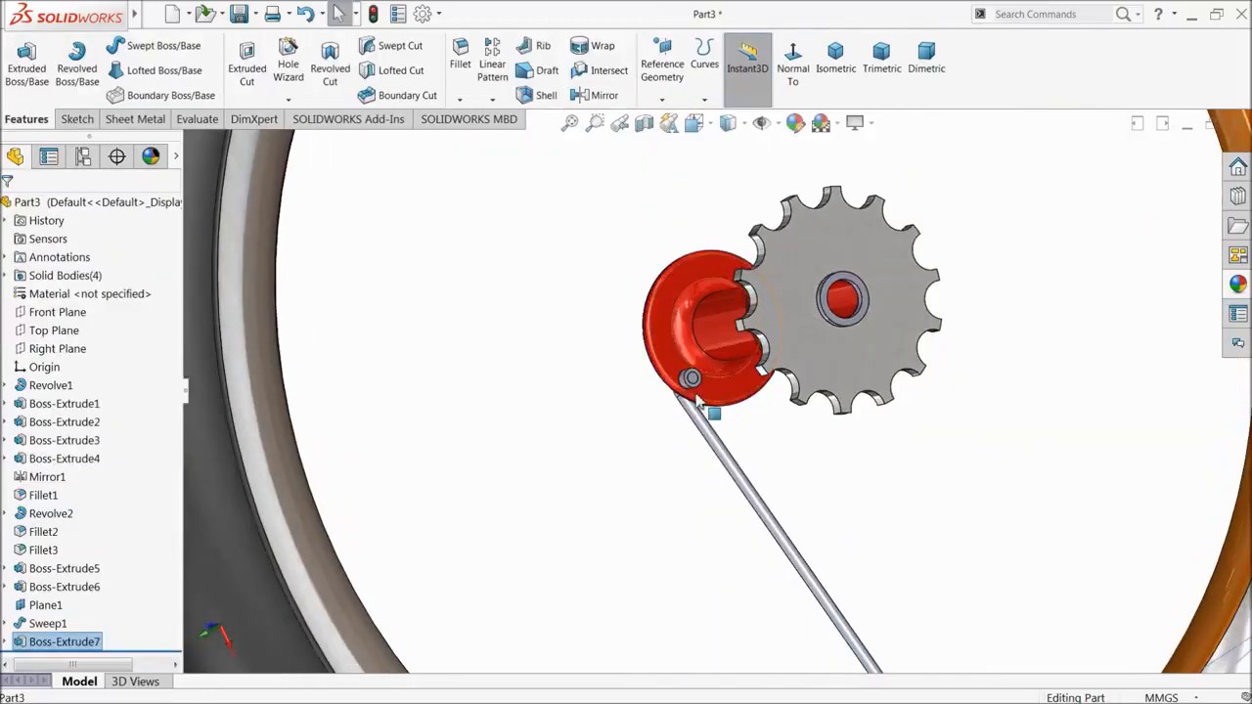
click(20, 654)
click(25, 606)
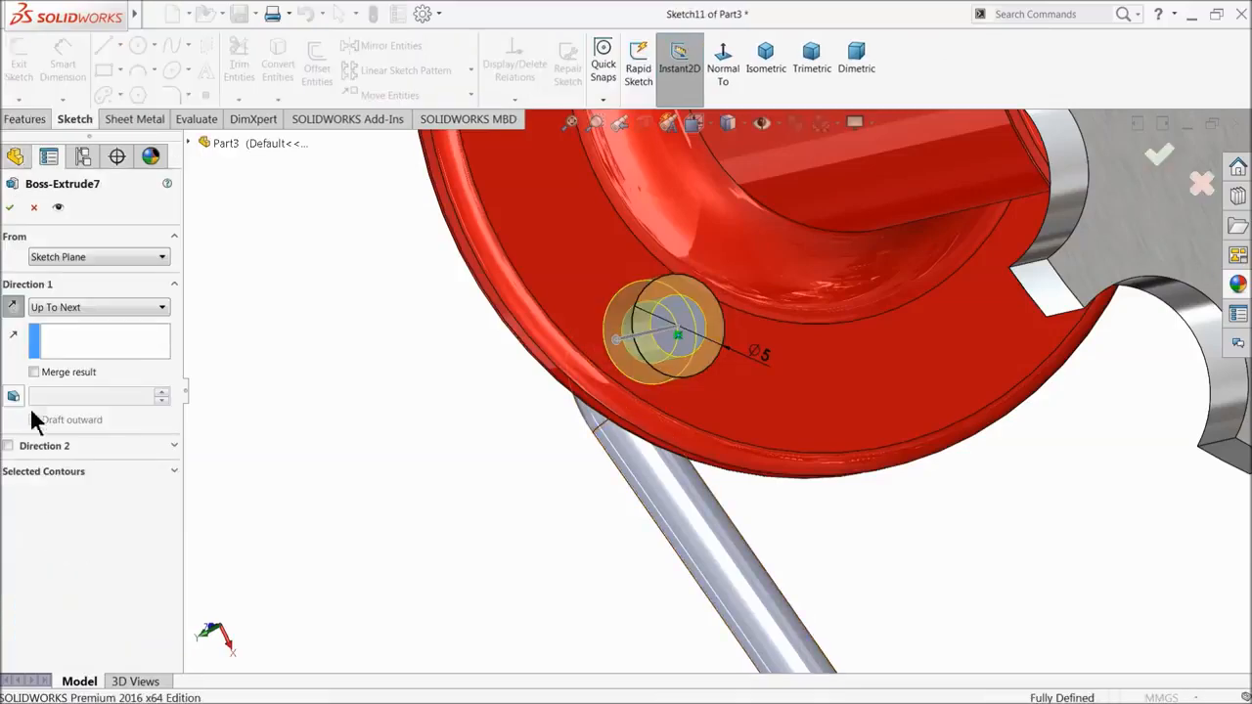
click(11, 207)
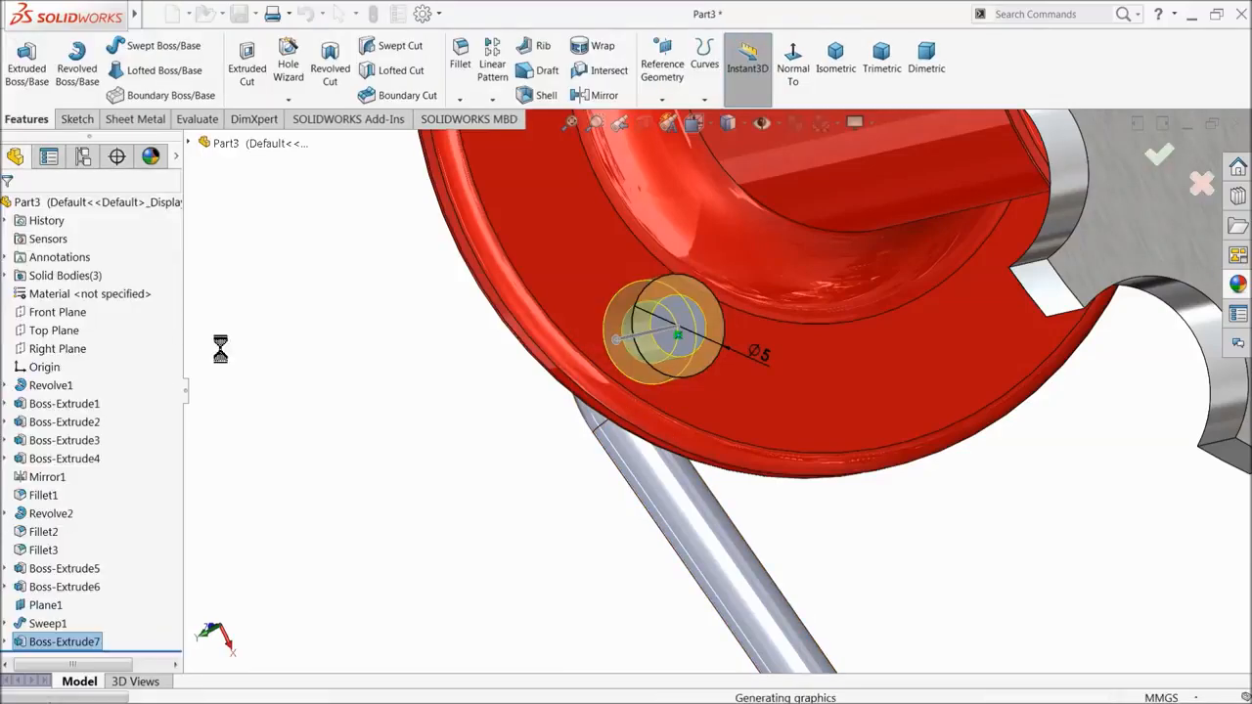
- Start a sketch on Plane1 and draw a hexagon with sides about 2.7 mm, centred on the spoke's rim end, using the inscribed circle option
mouse_move(663, 358)
middle_down()
mouse_move(690, 447)
mouse_move(756, 380)
mouse_move(814, 393)
middle_up()
scroll(780, 433, up, 7)
scroll(790, 497, up, 2)
middle_drag(790, 497, 825, 523)
scroll(810, 542, down, 8)
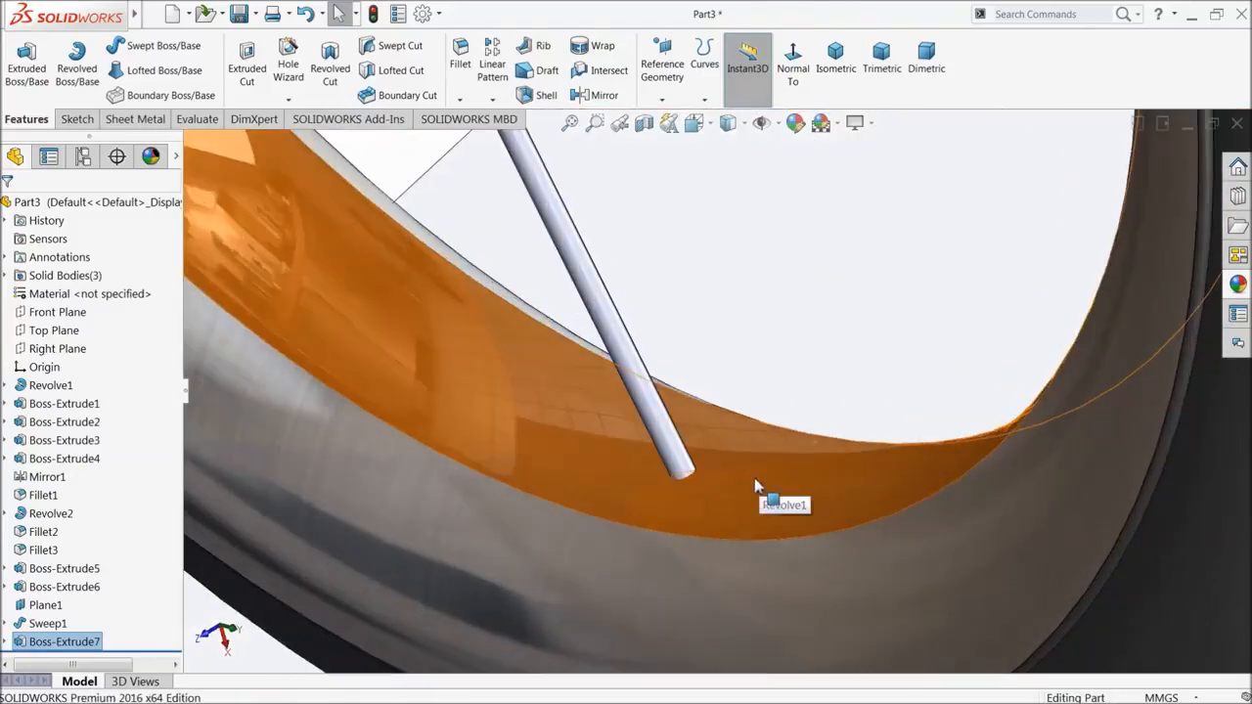
scroll(690, 519, up, 5)
click(669, 593)
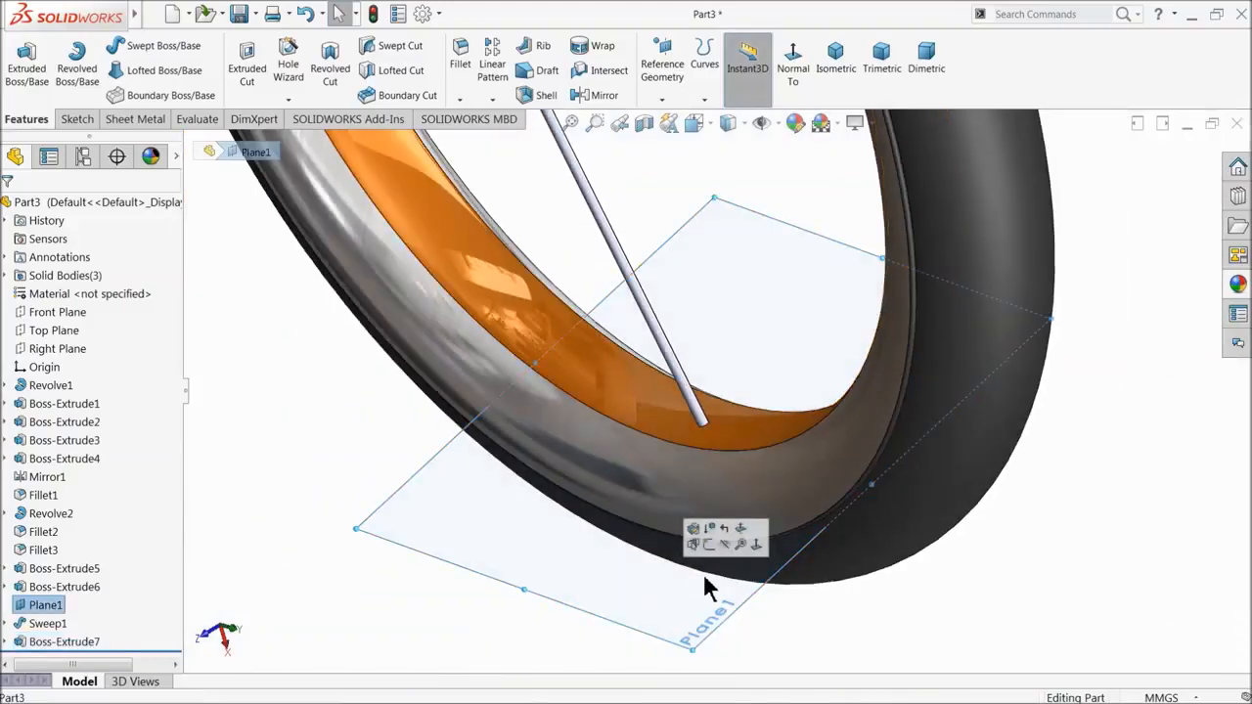
click(709, 544)
scroll(717, 443, down, 6)
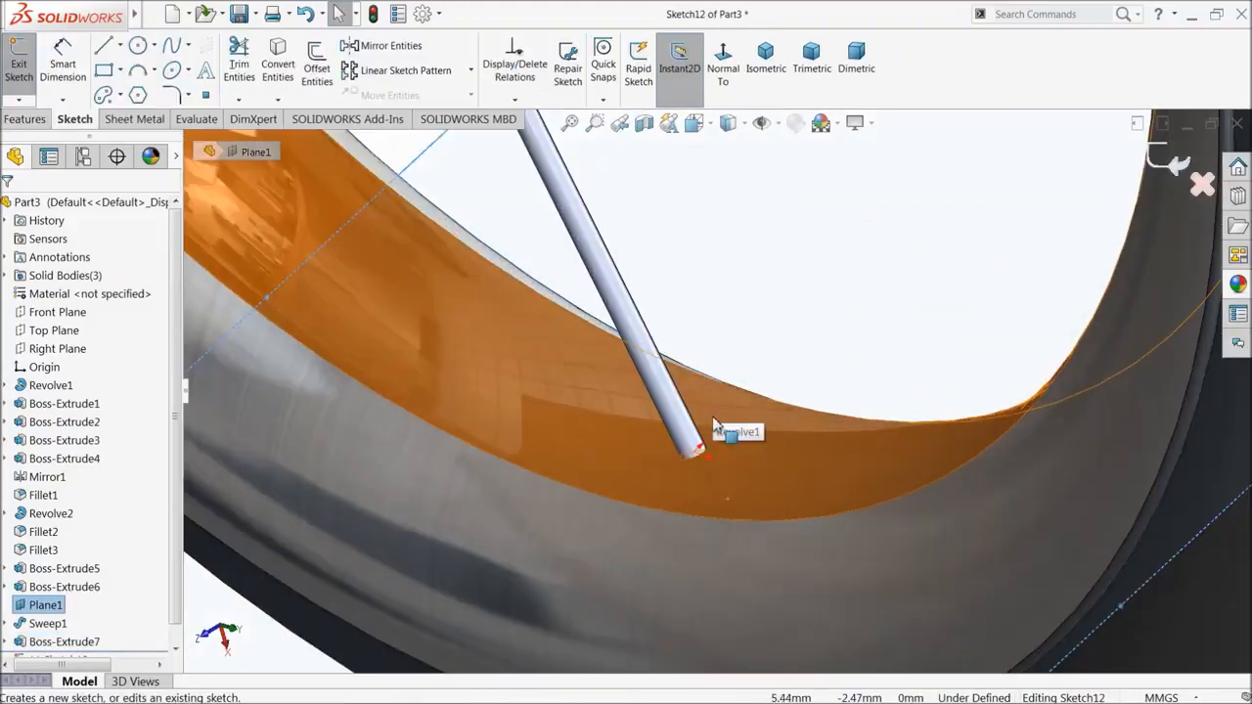
click(137, 95)
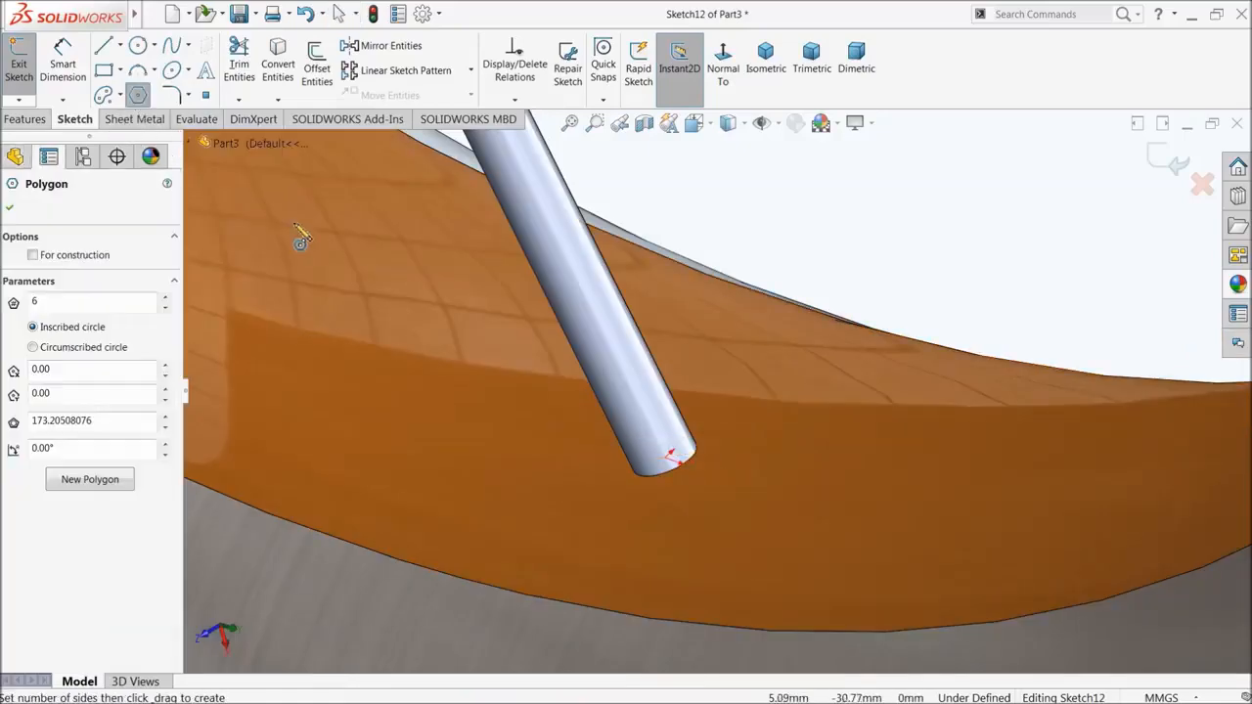
middle_drag(524, 356, 565, 424)
scroll(765, 551, down, 5)
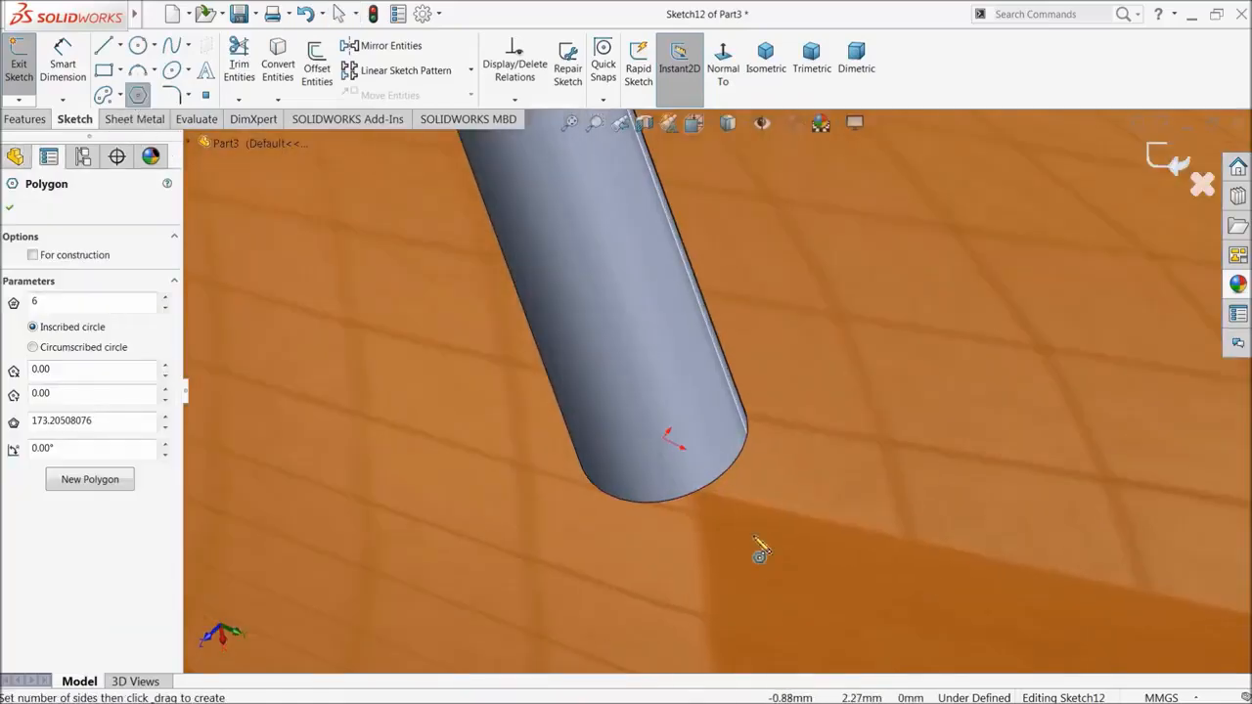
click(669, 448)
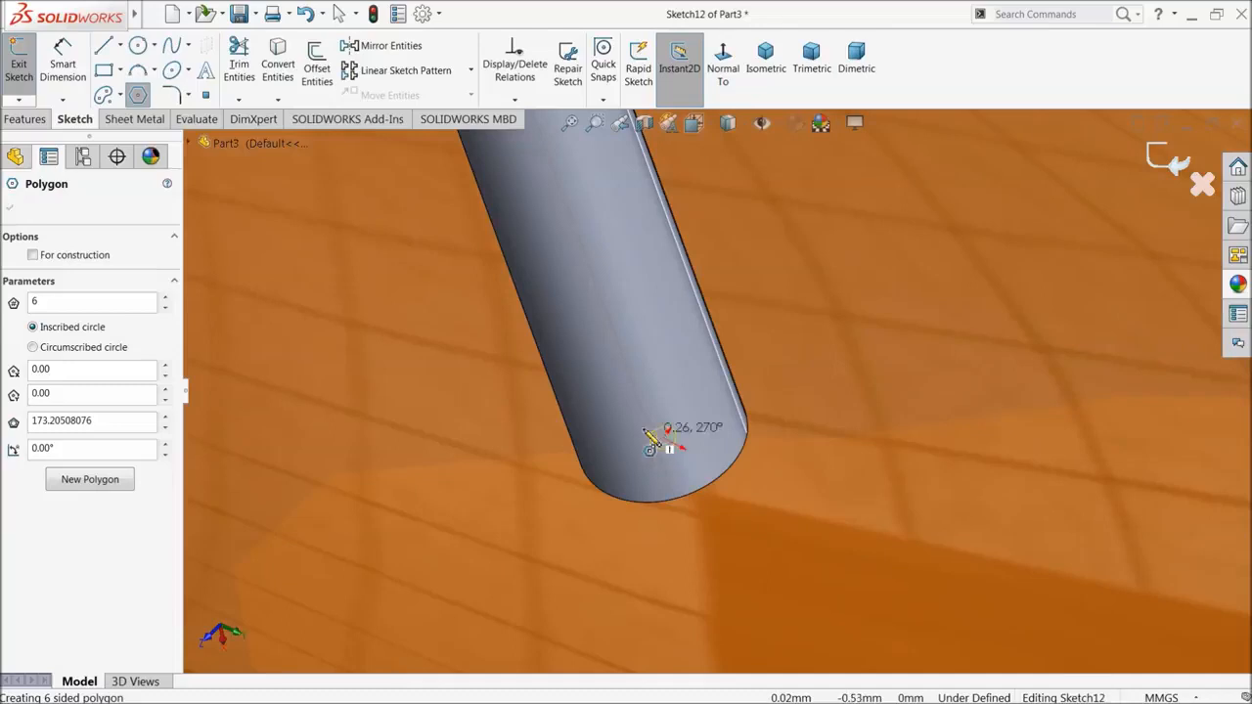
click(553, 384)
click(62, 56)
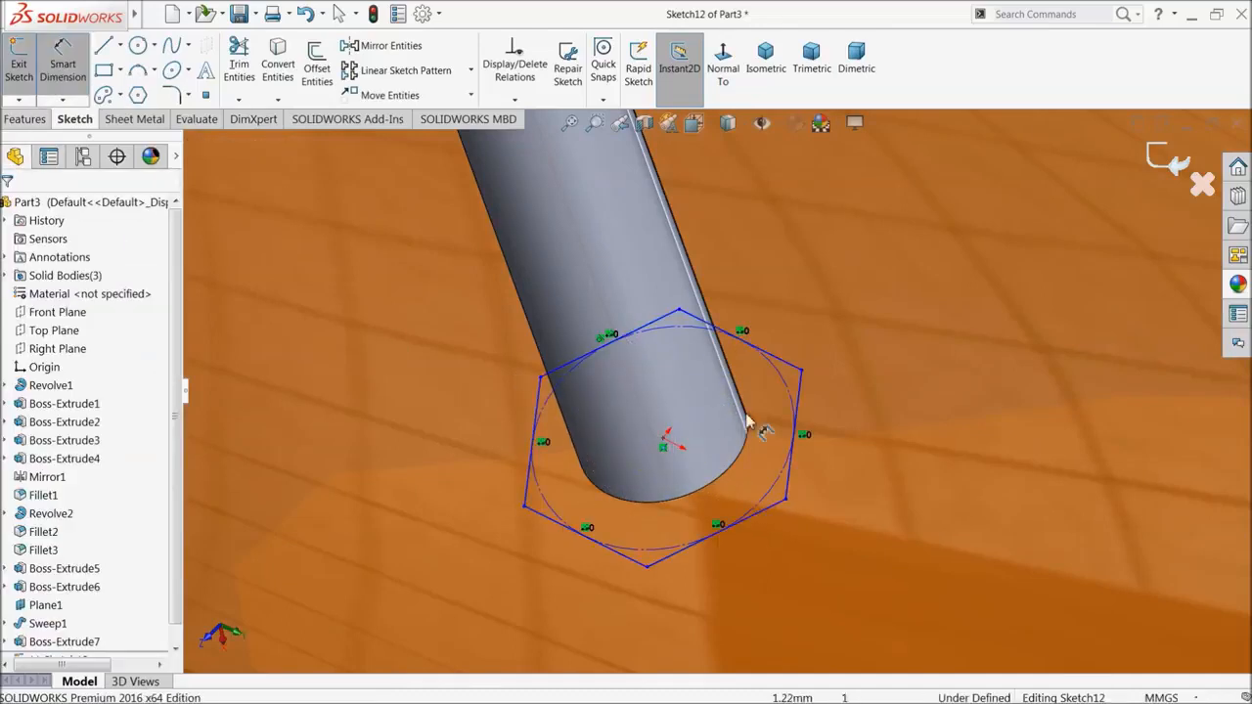
click(802, 412)
click(856, 448)
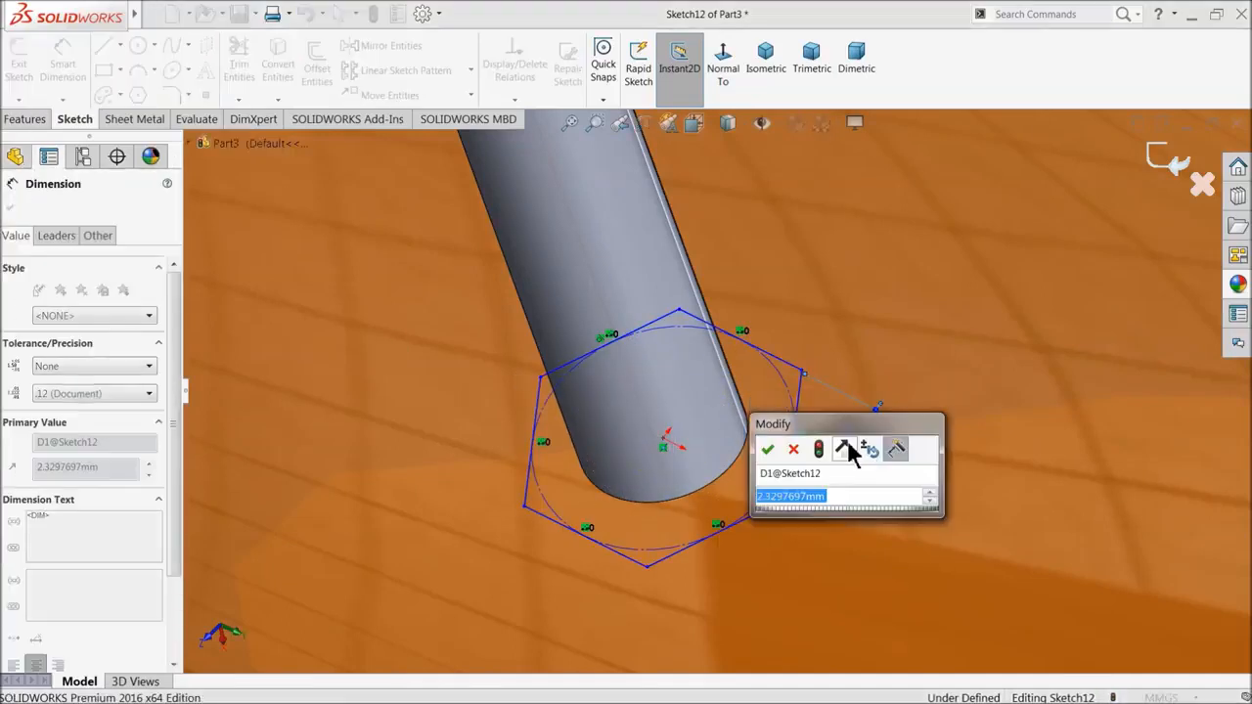
click(796, 450)
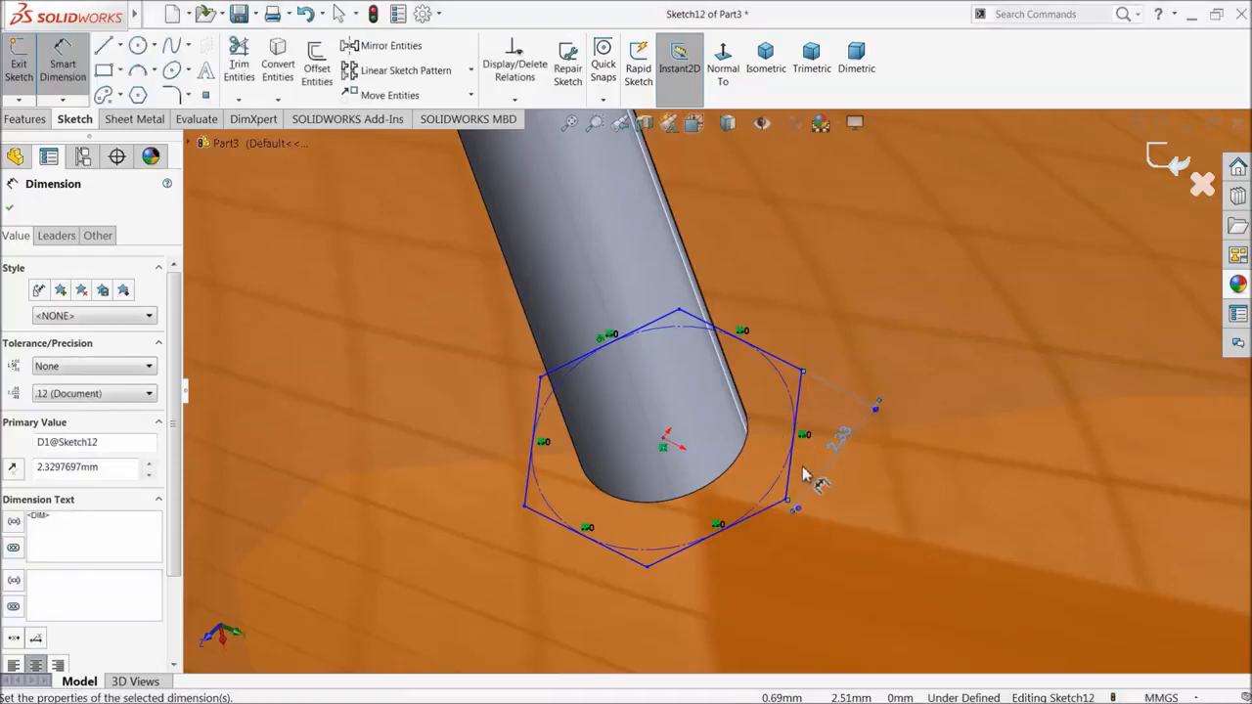
key(Delete)
- Dimension one side of the hexagon and set its length to 2 mm
click(801, 401)
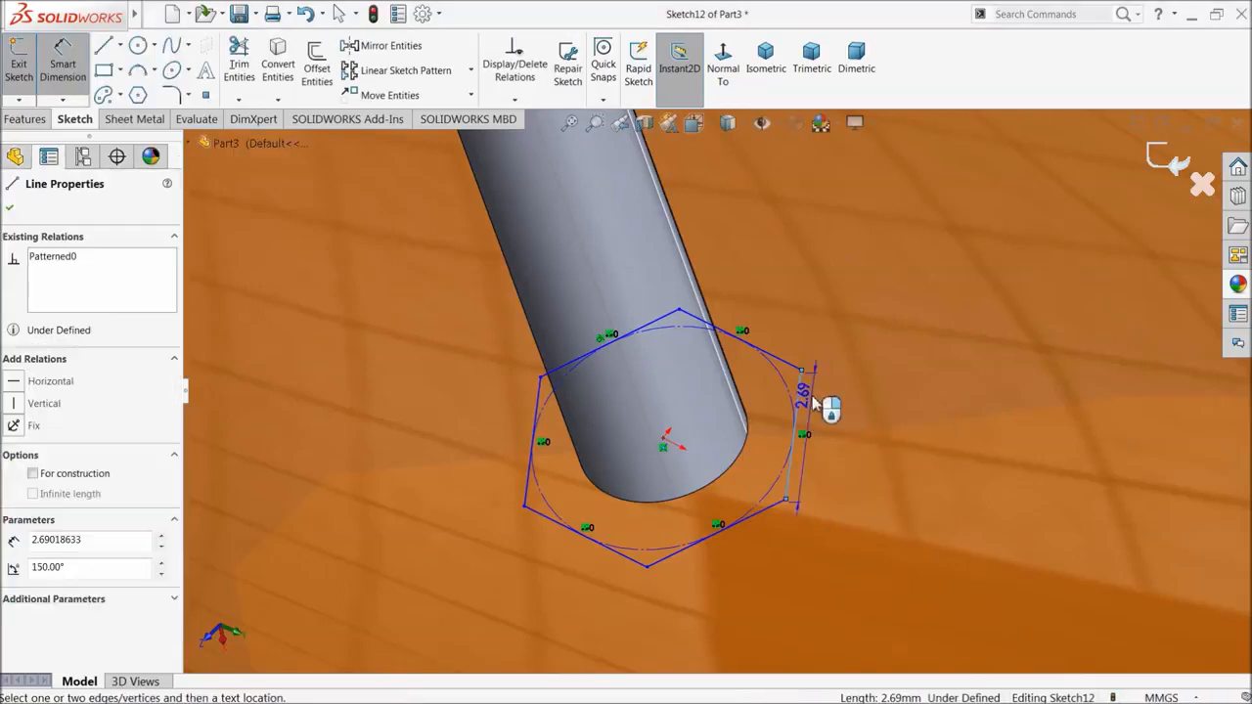
click(818, 420)
text(2)
key(Return)
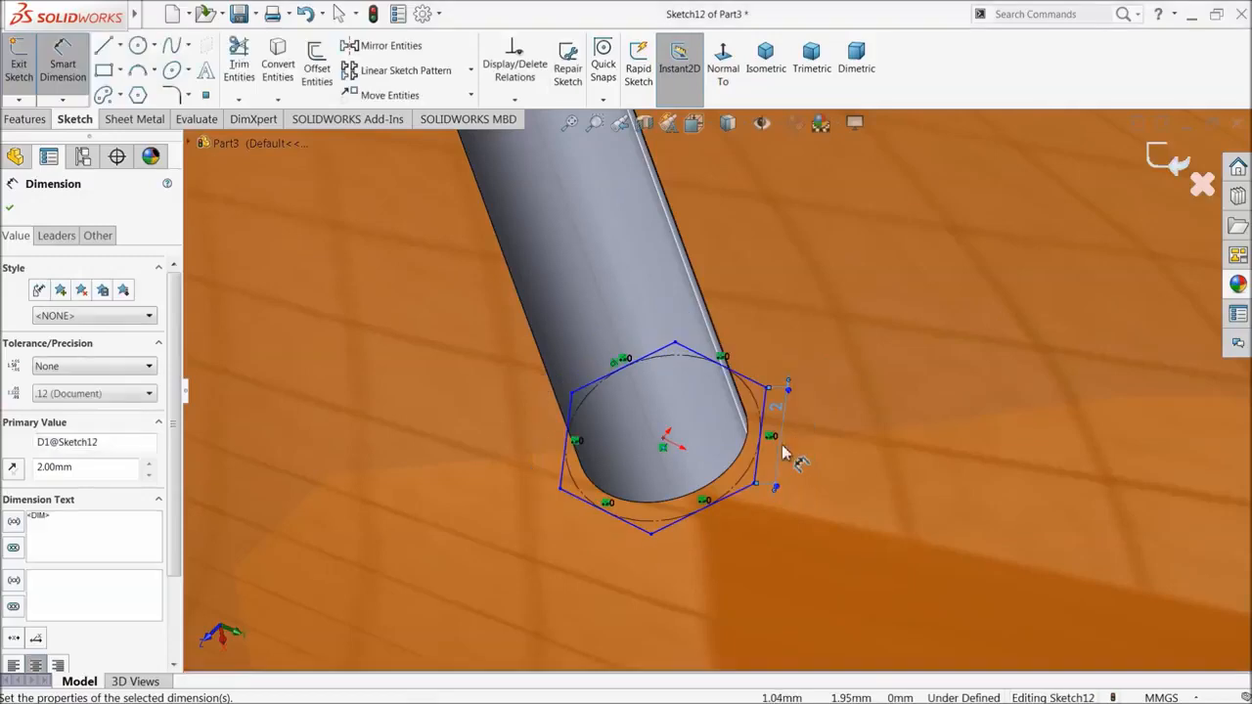
click(11, 210)
- Extrude the hexagon Blind 6 mm in the reversed direction, along the spoke toward the hub, with Merge result off
click(27, 120)
click(26, 63)
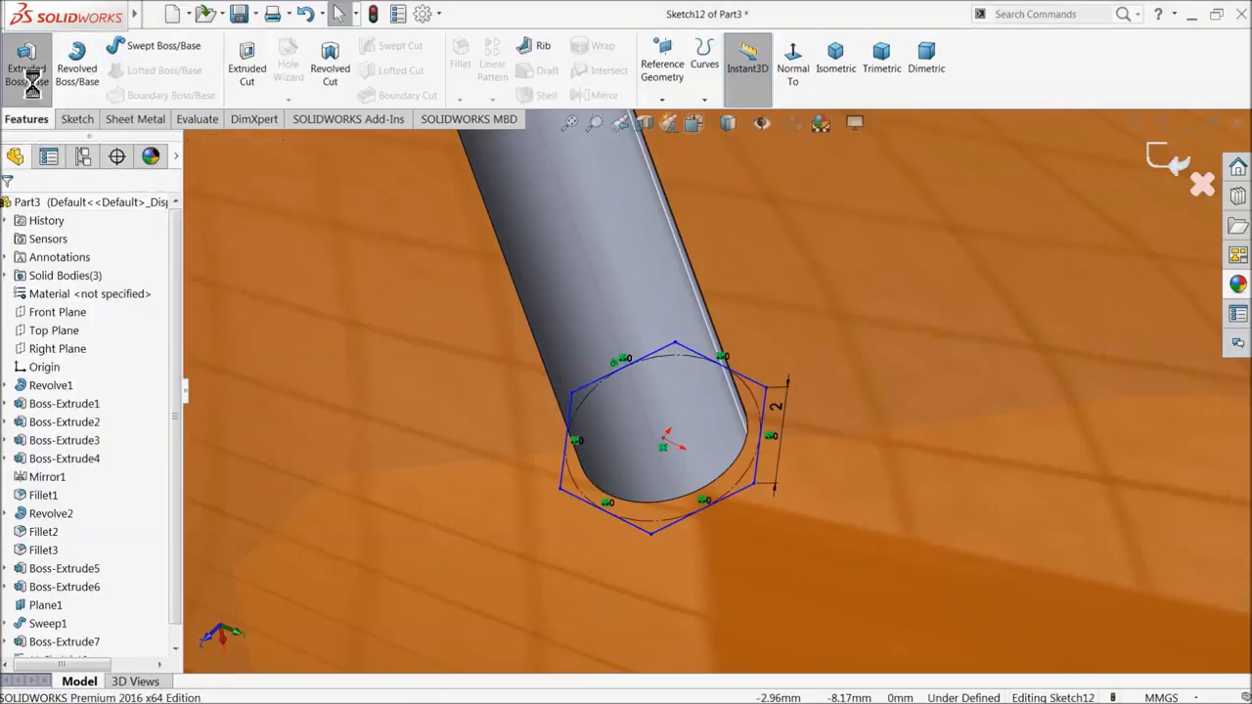
click(13, 307)
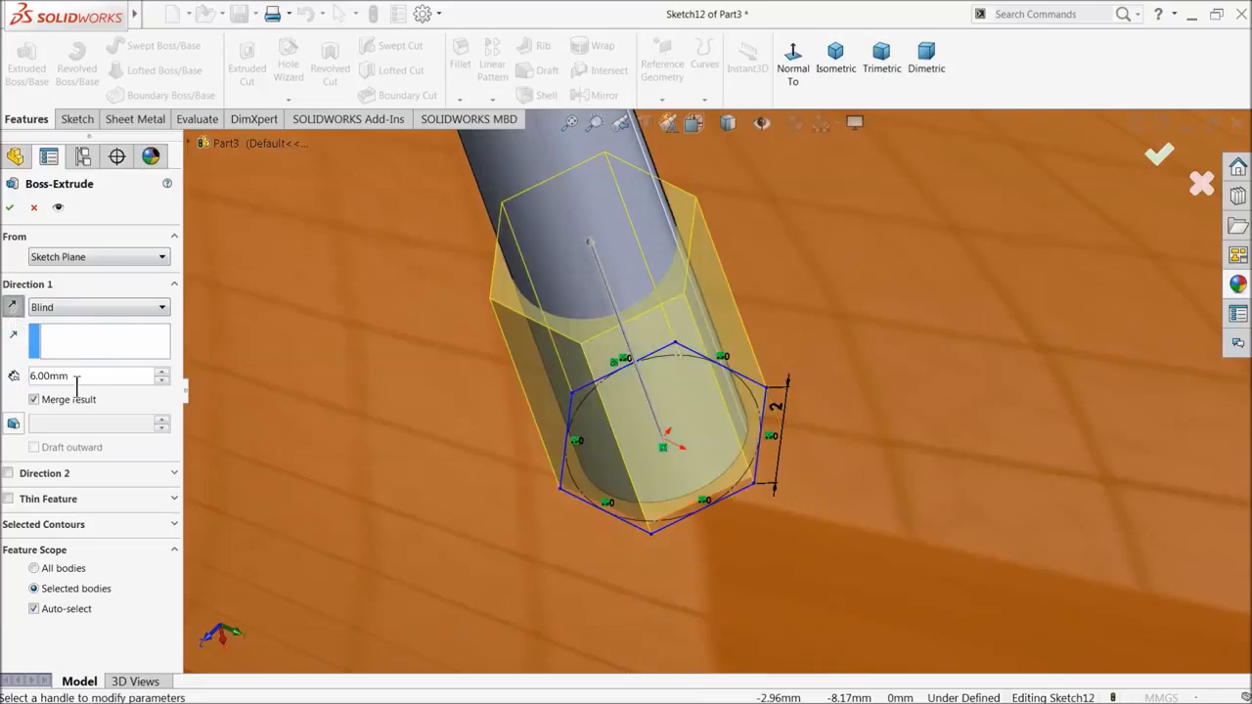
scroll(581, 442, up, 10)
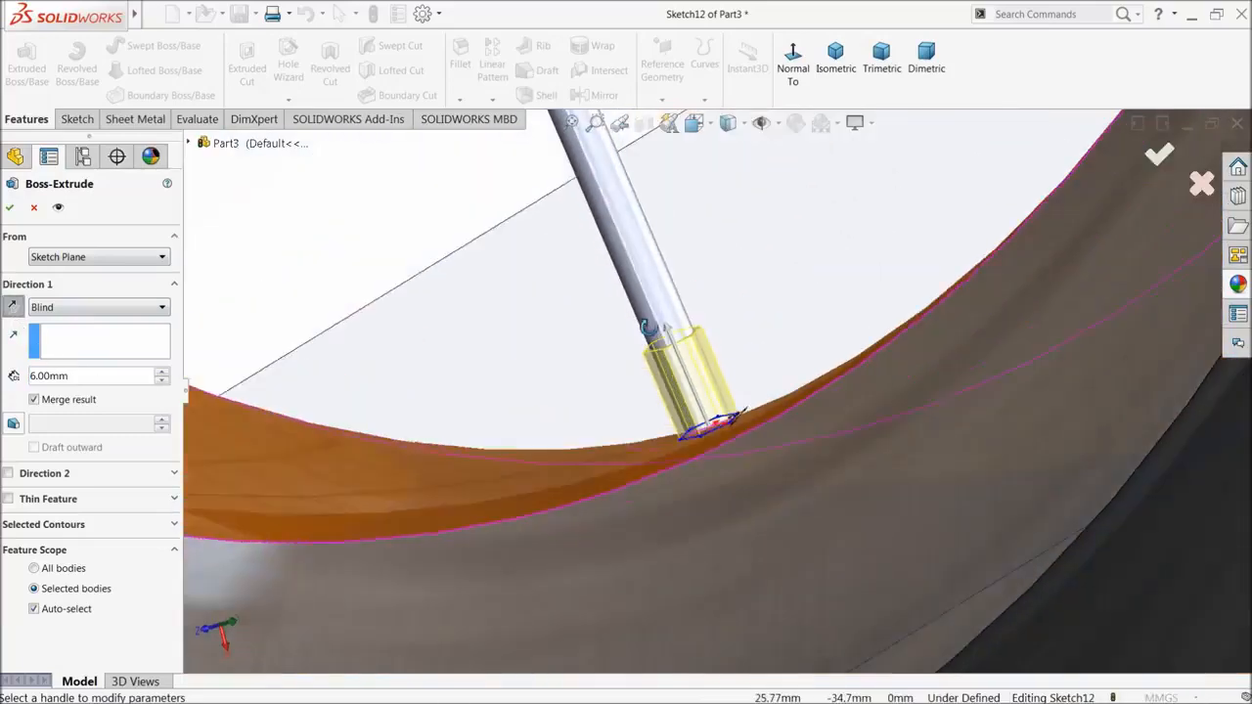
middle_drag(648, 328, 671, 360)
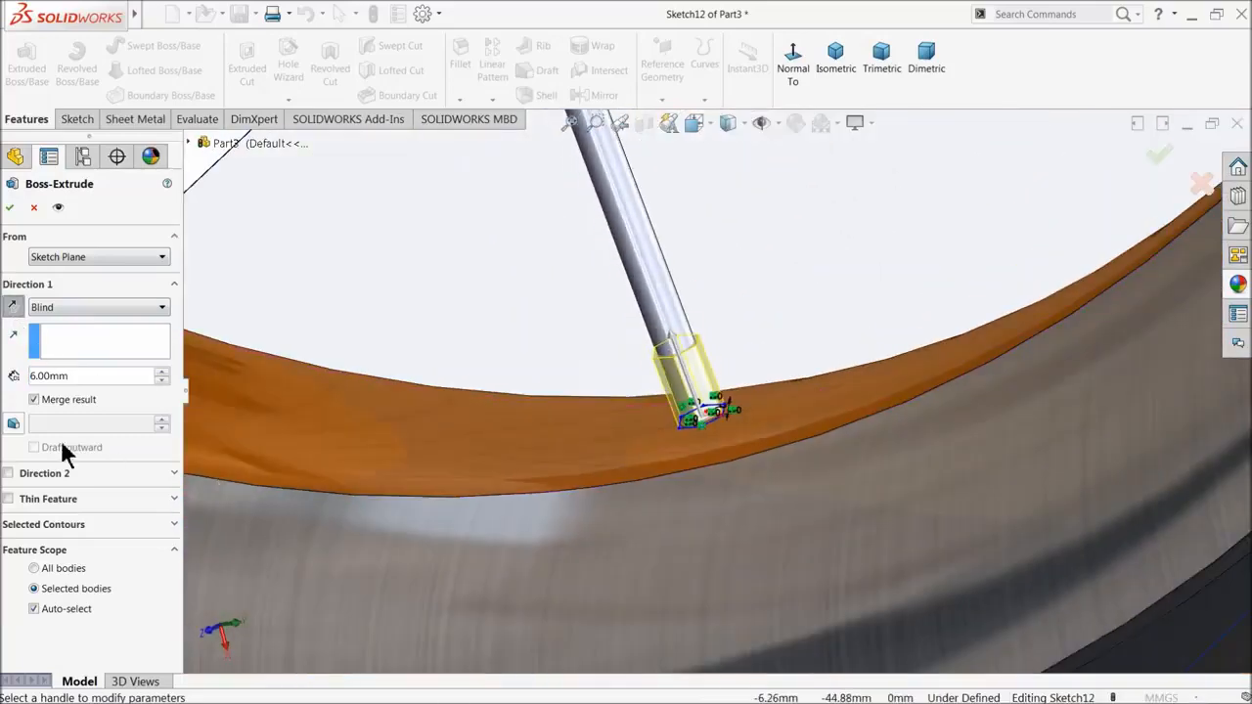
click(34, 401)
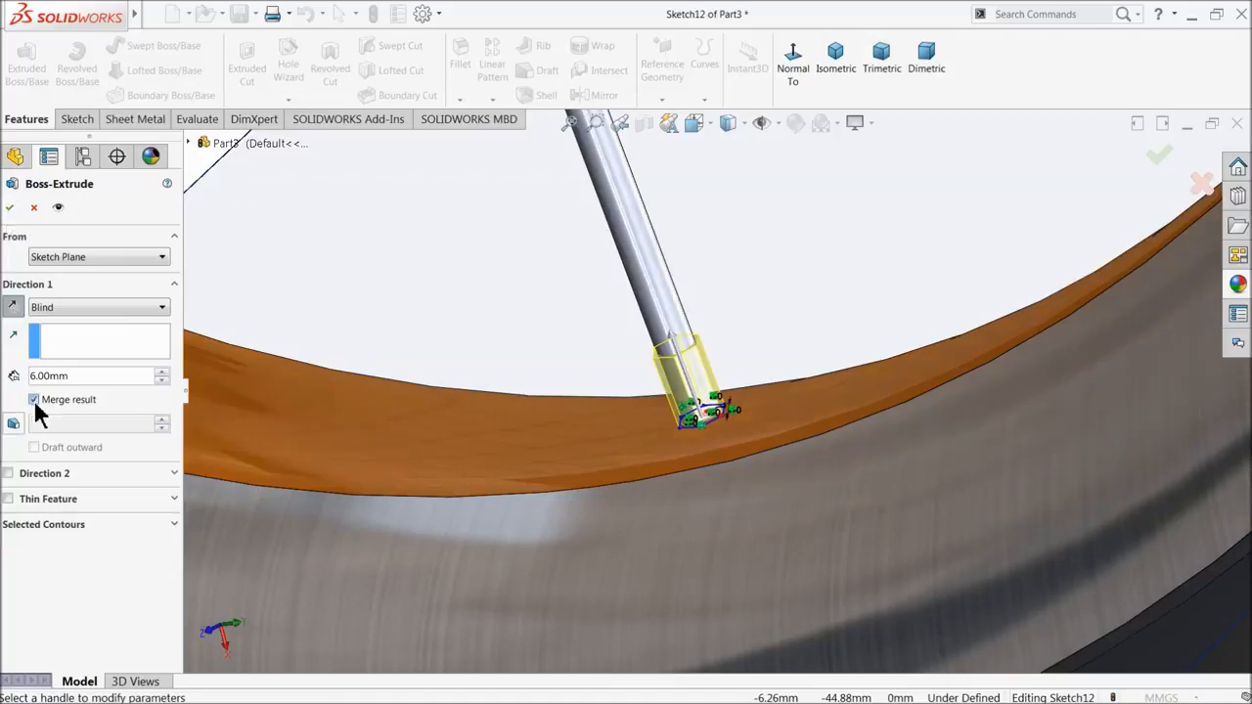
click(9, 206)
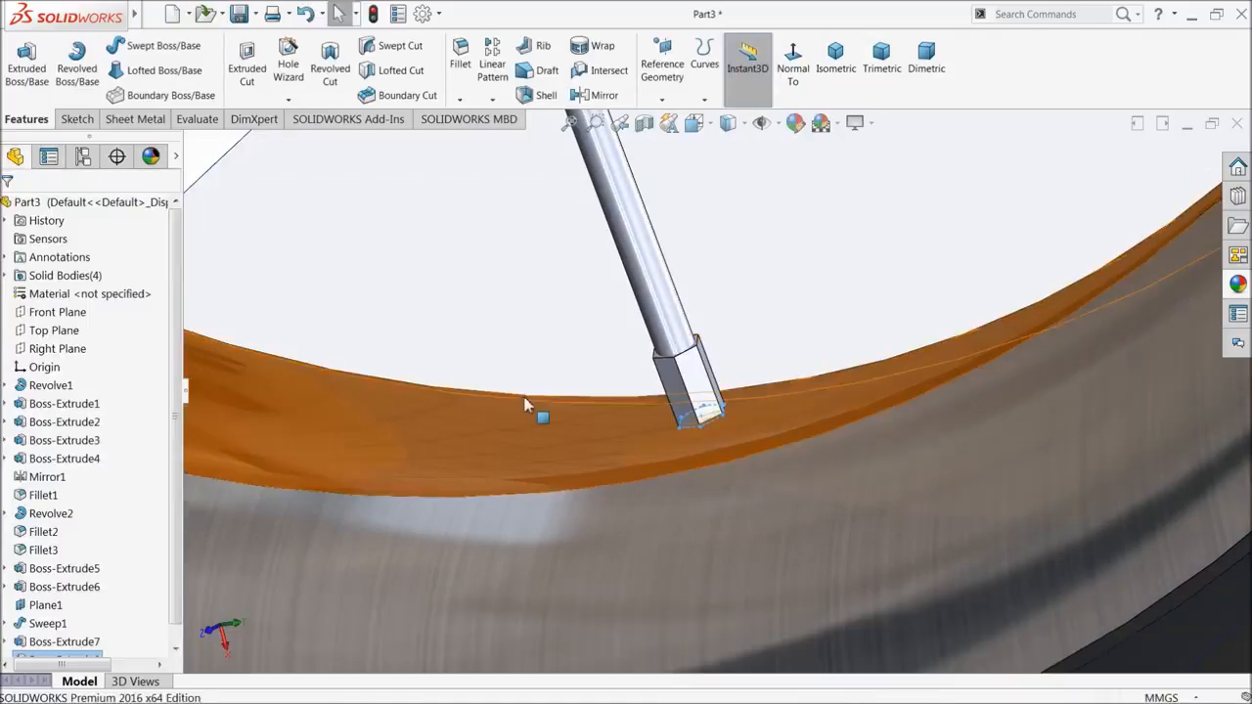
scroll(558, 409, up, 10)
scroll(684, 329, up, 3)
scroll(706, 289, down, 3)
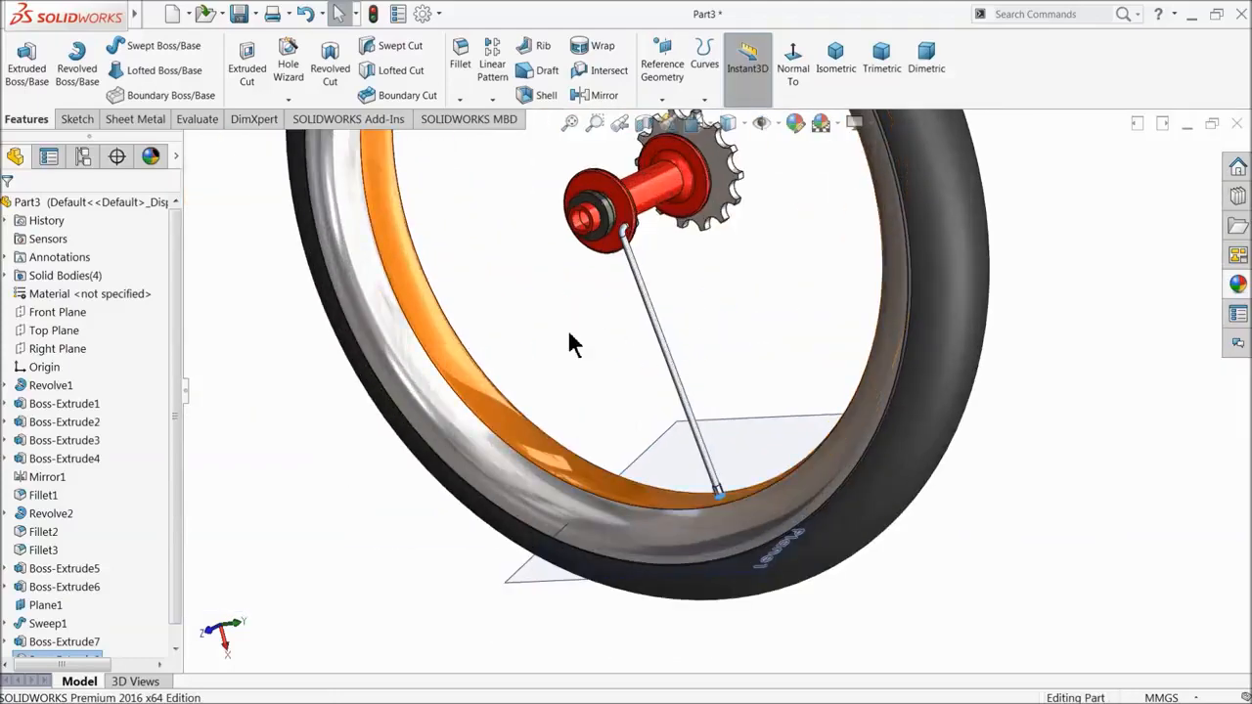
middle_drag(570, 333, 556, 339)
click(796, 124)
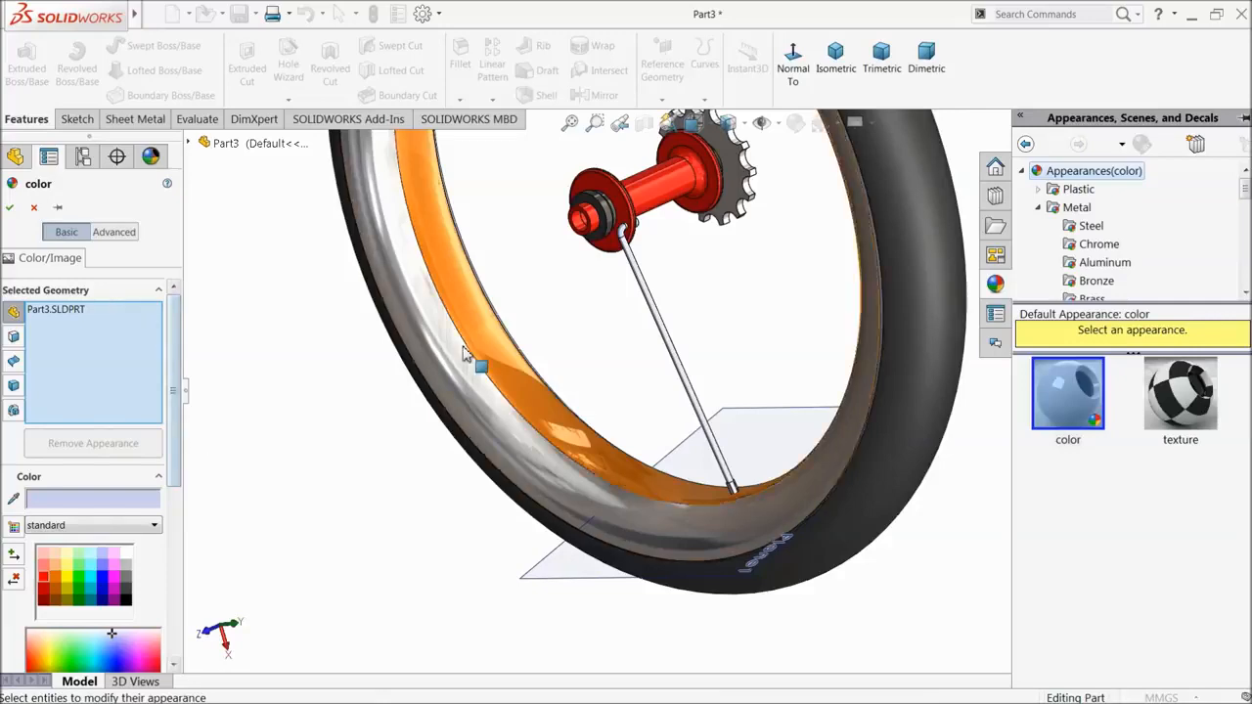
click(713, 427)
scroll(729, 465, down, 3)
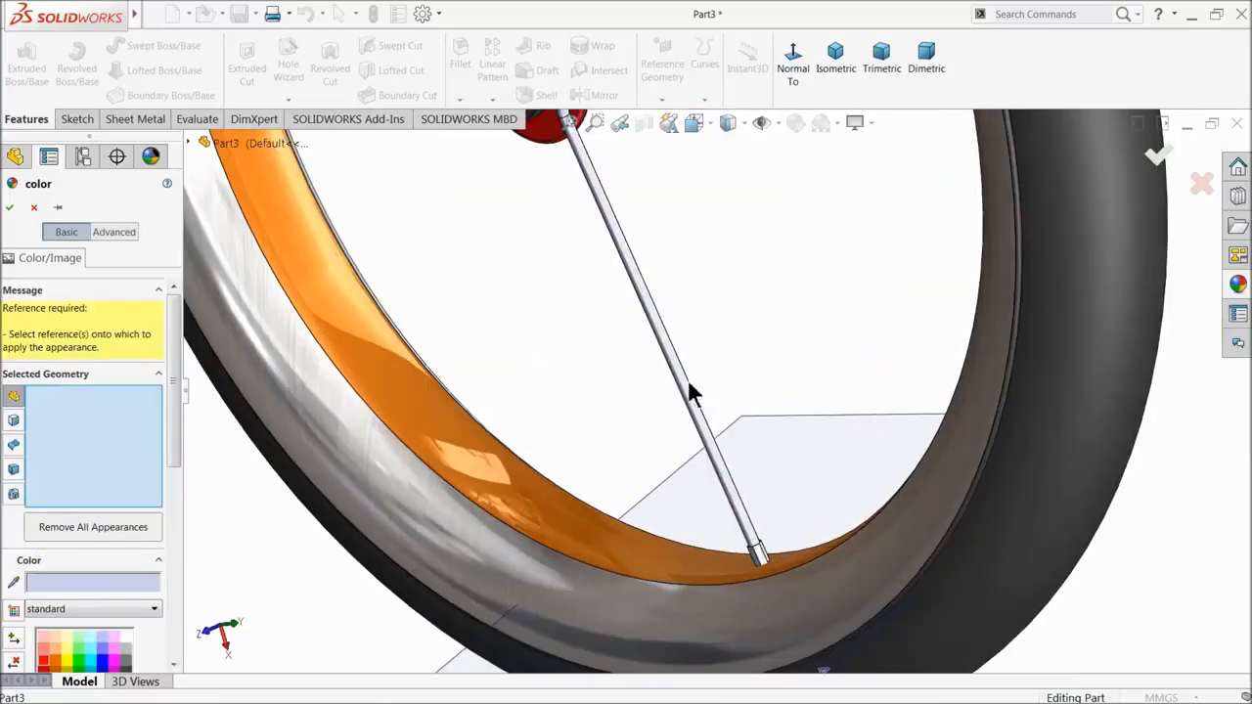
click(676, 358)
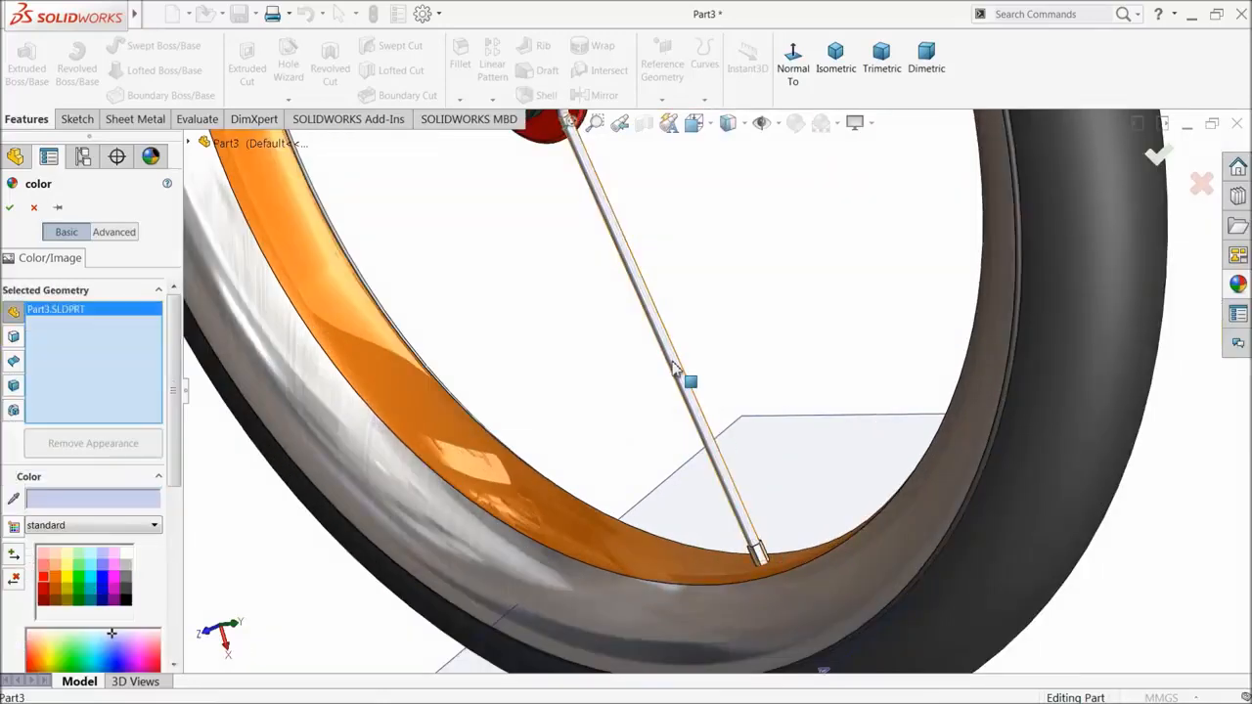
click(34, 208)
- Apply a black color appearance to the spoke features Sweep1, Boss-Extrude7 and Boss-Extrude8
drag(173, 613, 179, 643)
click(128, 595)
click(34, 622)
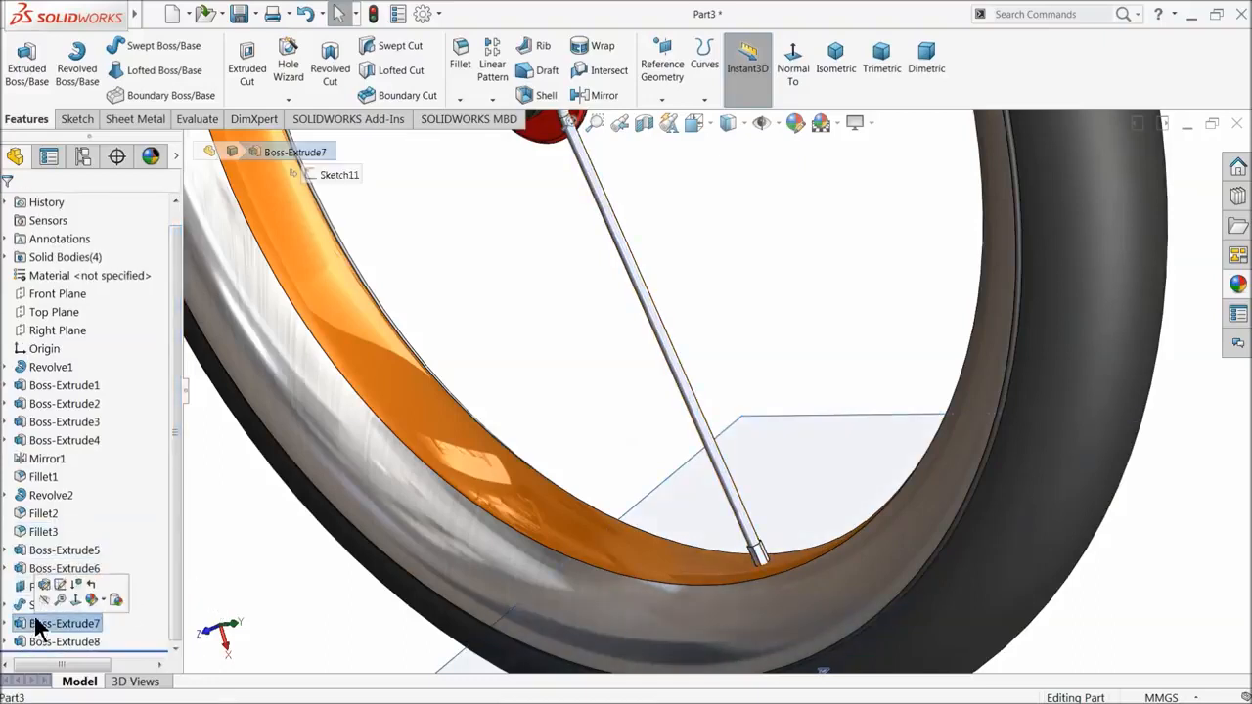
click(32, 608)
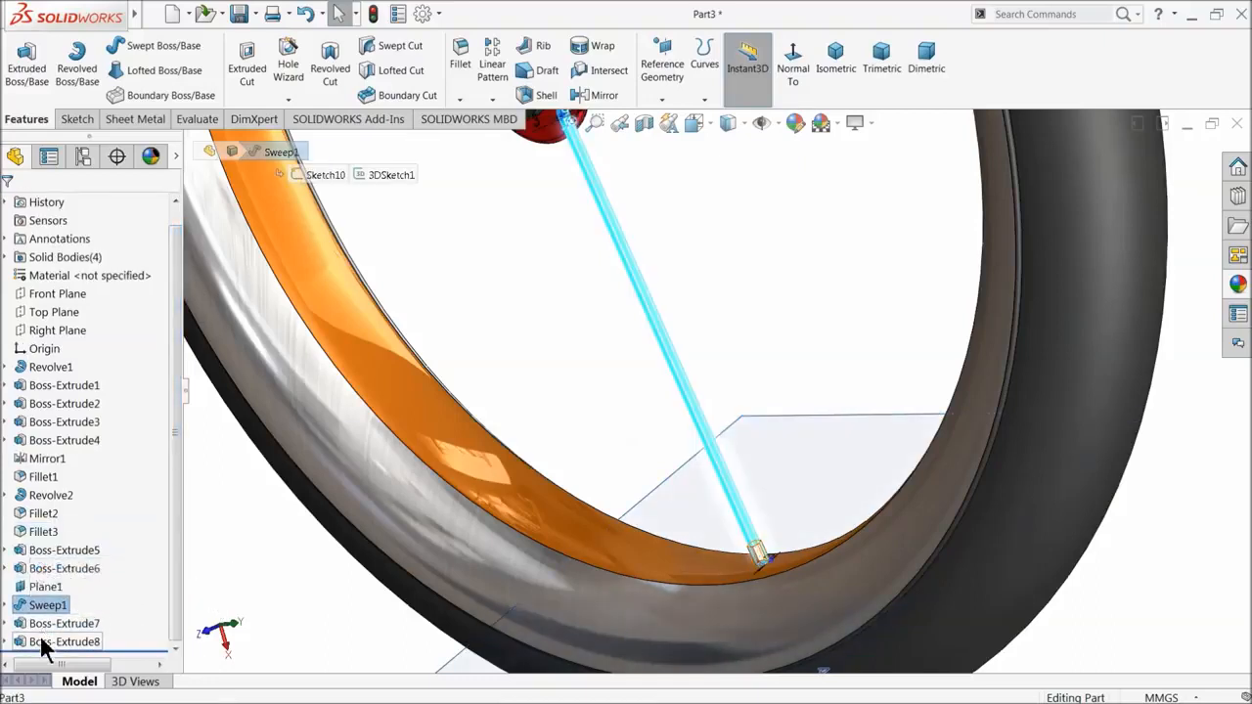
shift+click(41, 642)
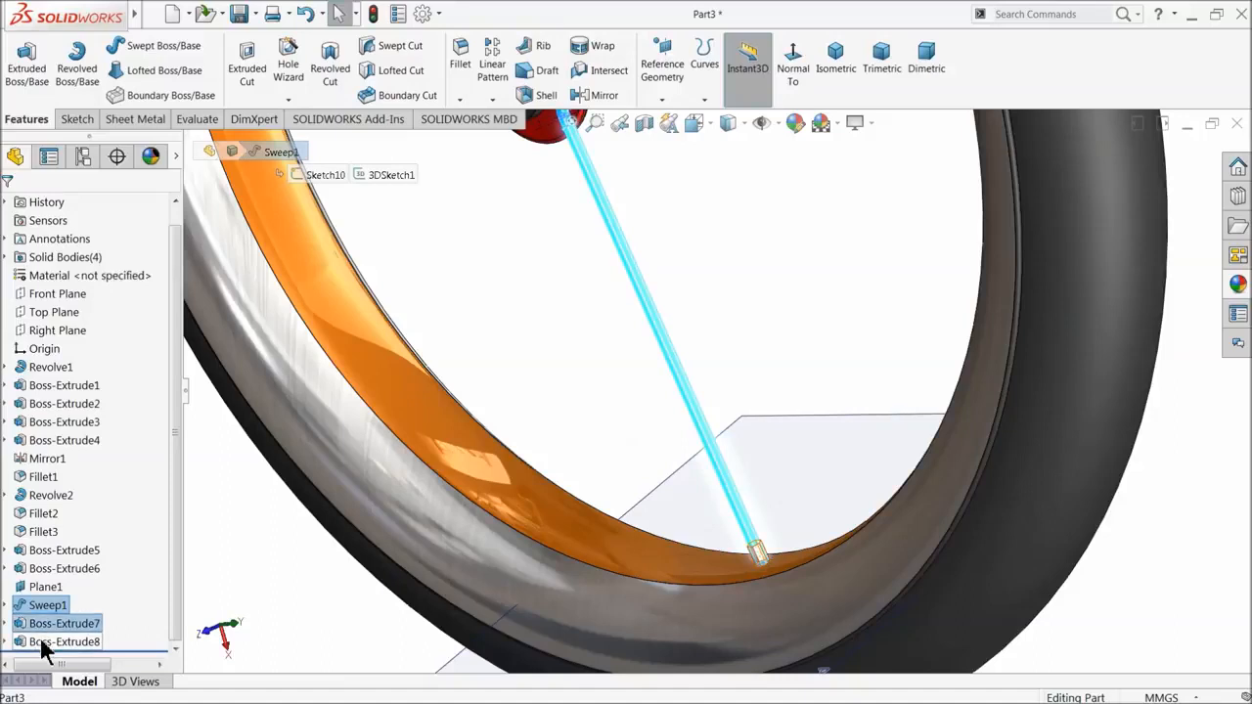
click(794, 123)
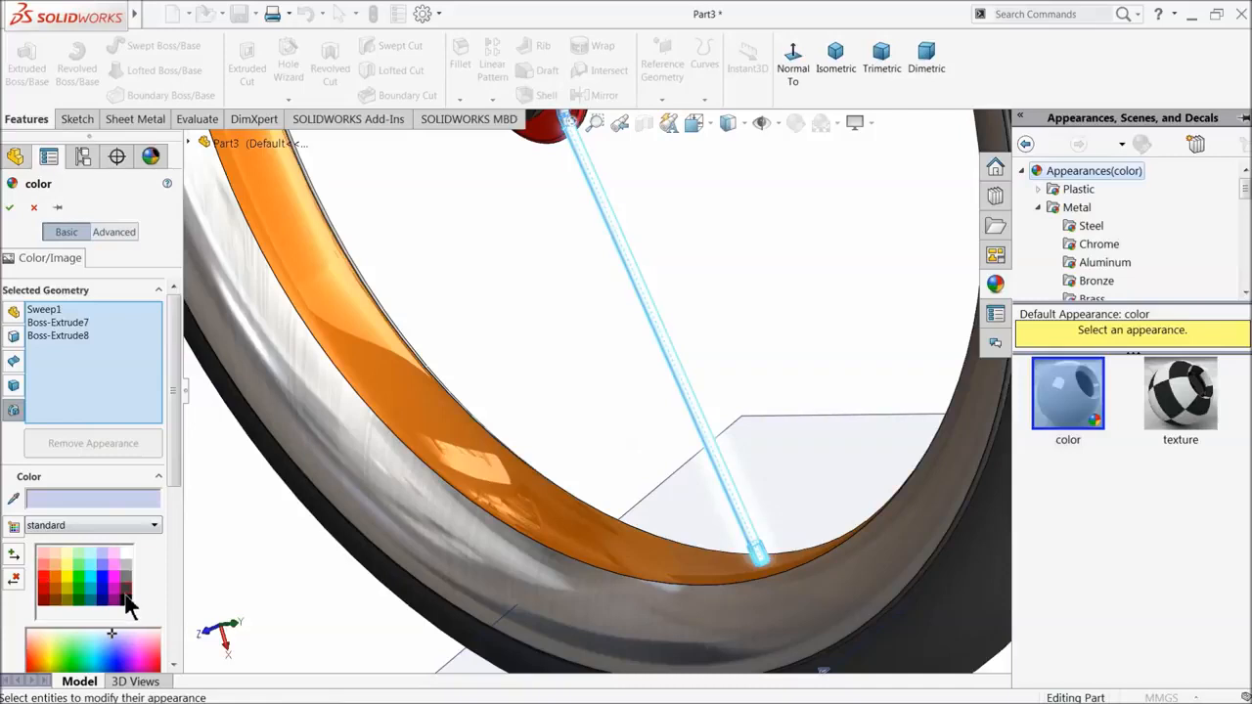
click(126, 598)
click(12, 213)
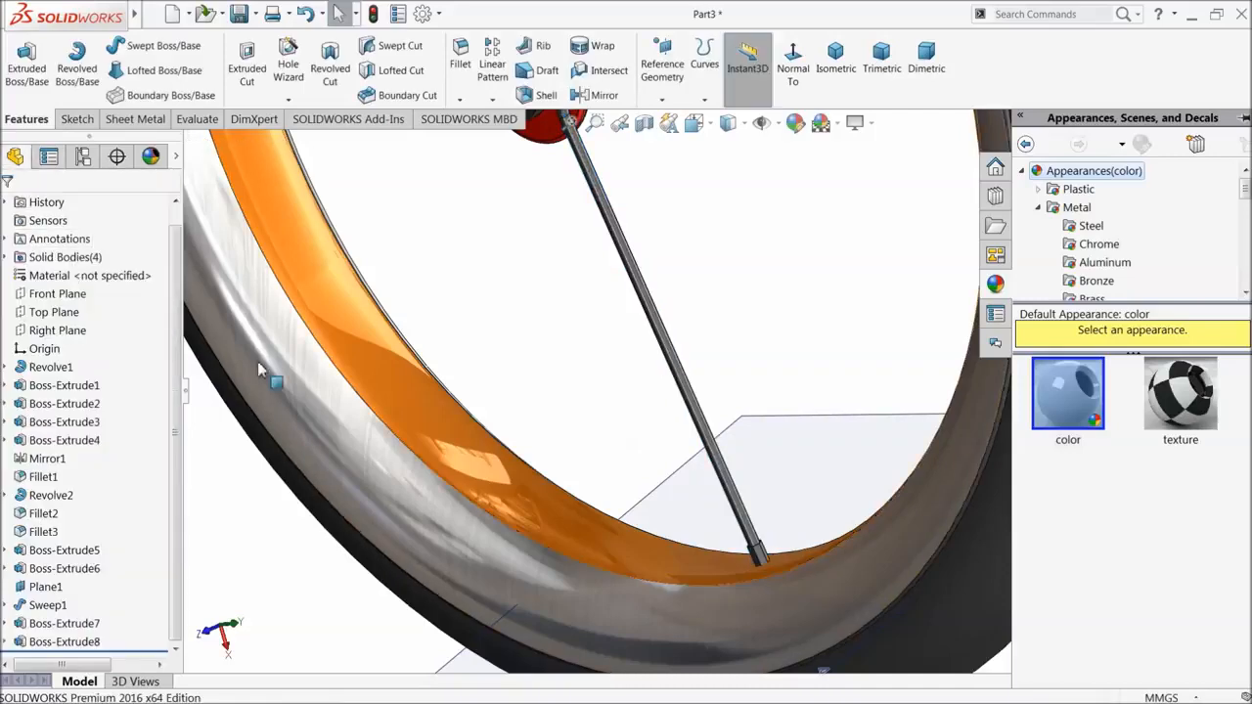
- Hide the reference plane Plane1 at the rim
scroll(749, 508, down, 3)
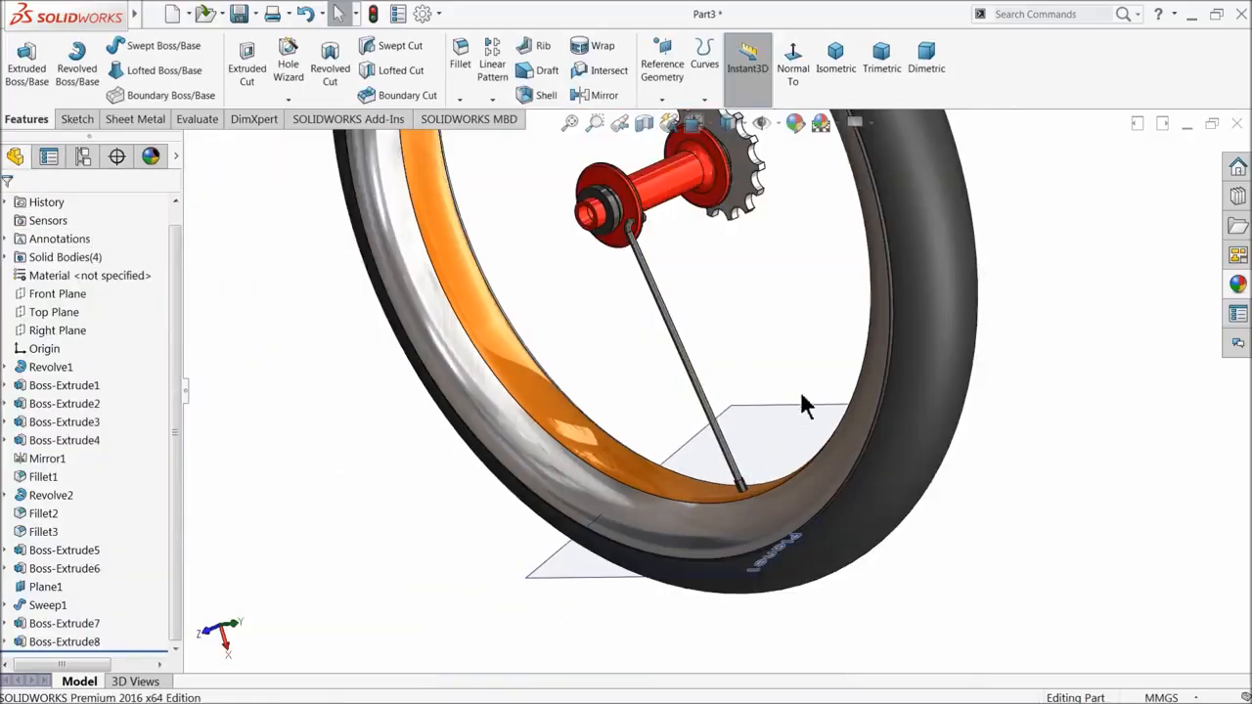
click(770, 420)
click(837, 368)
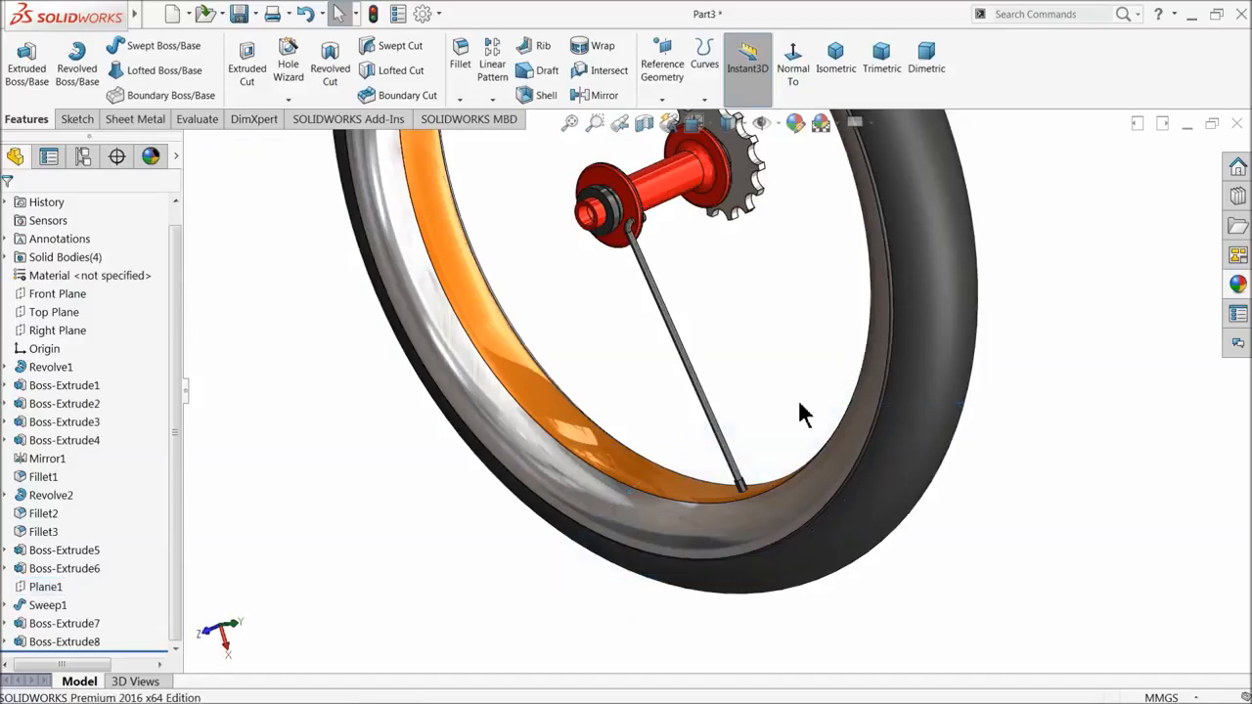
scroll(782, 411, down, 2)
mouse_move(746, 424)
middle_down()
mouse_move(761, 414)
mouse_move(738, 401)
middle_up()
scroll(694, 343, up, 2)
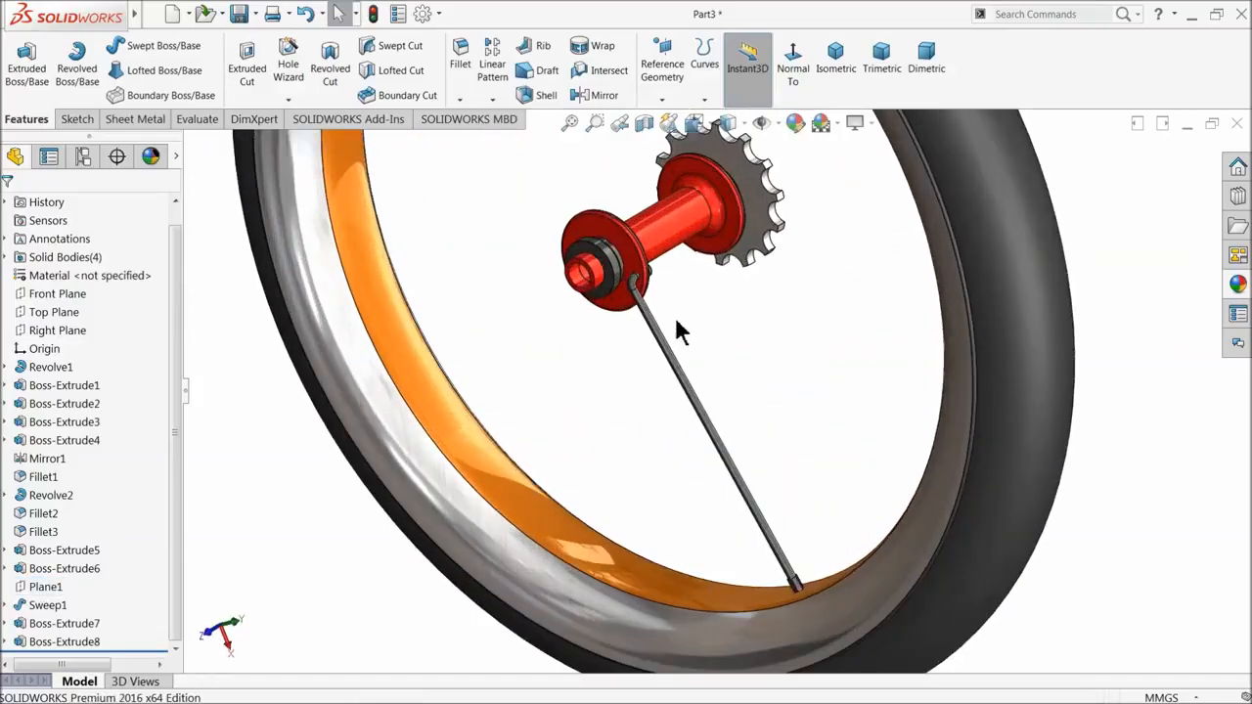
click(489, 100)
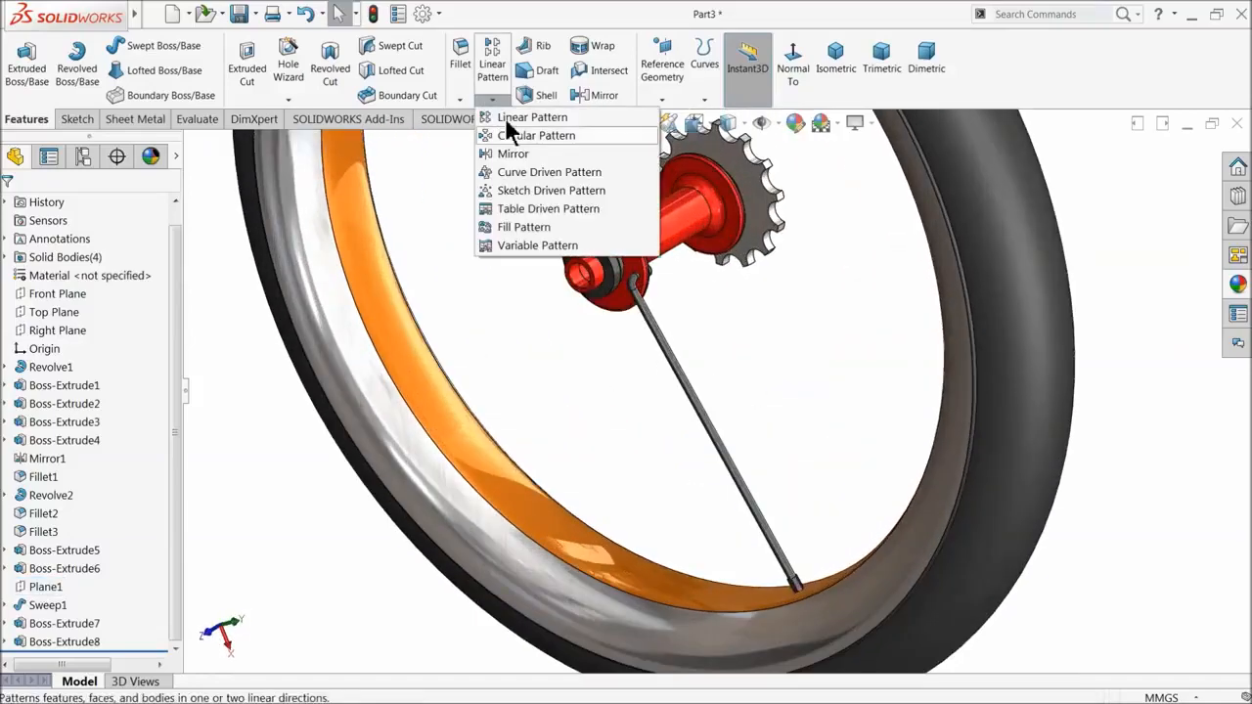
click(519, 117)
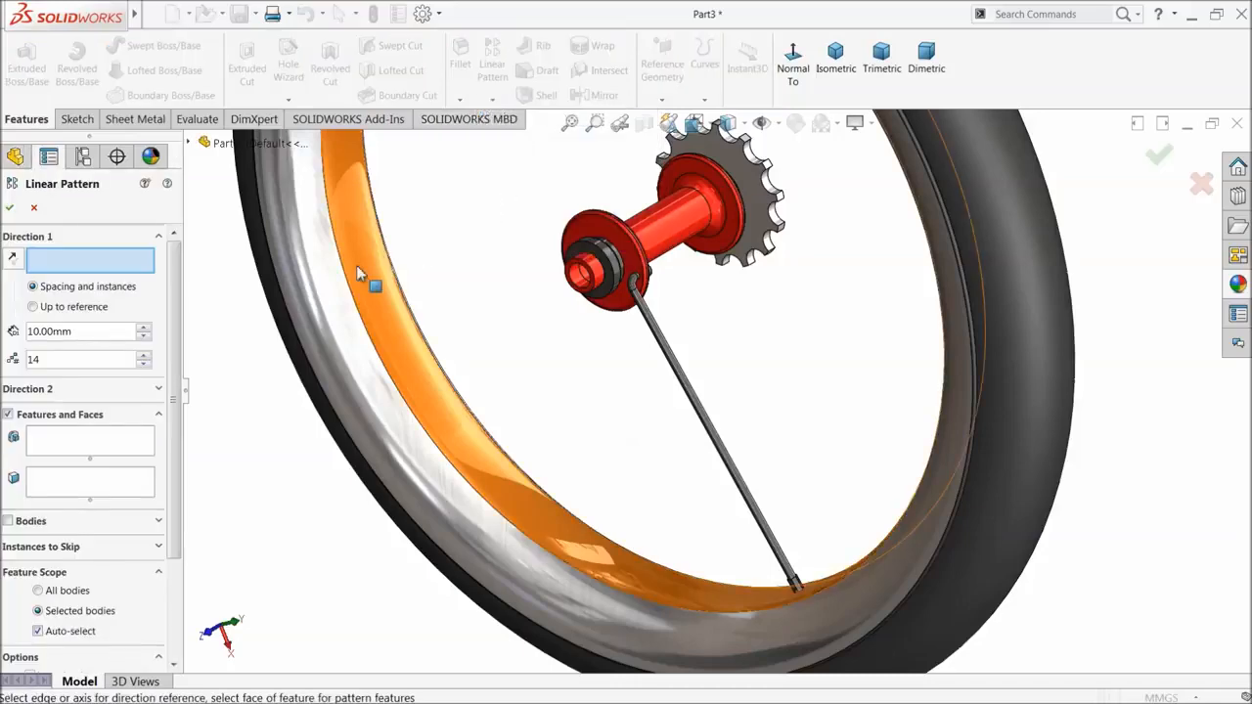
click(79, 442)
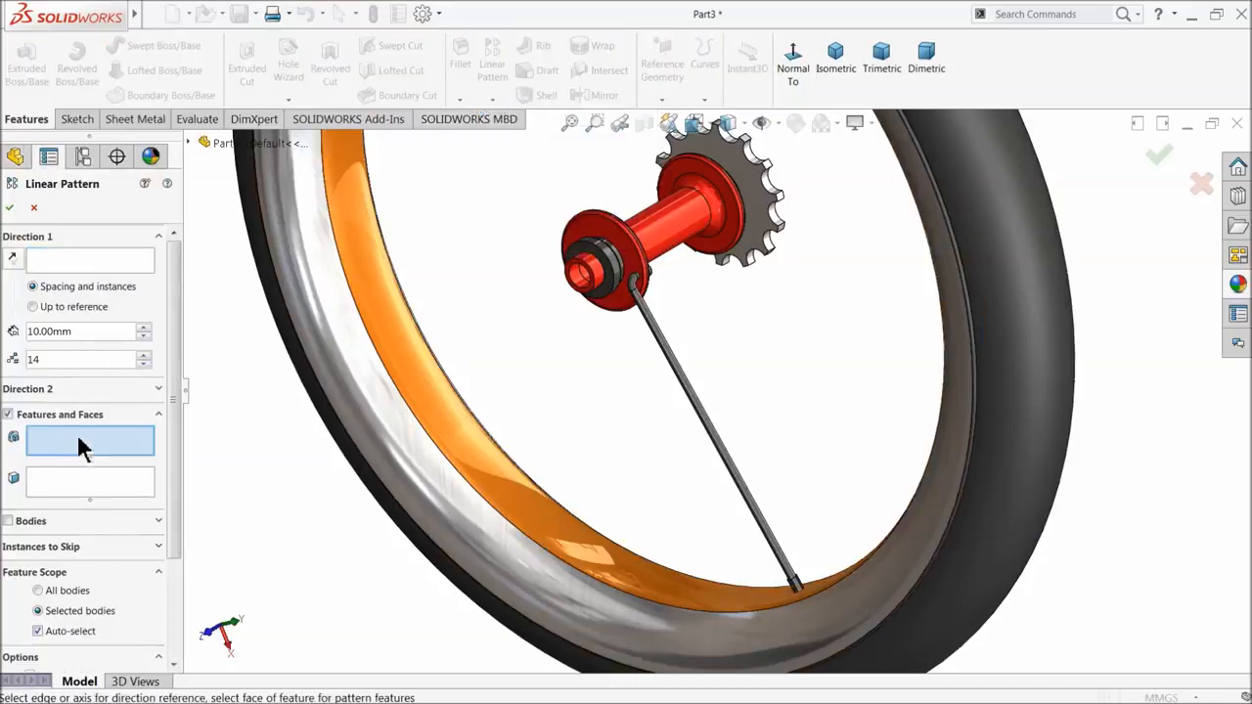
click(670, 352)
scroll(704, 295, up, 3)
scroll(704, 293, up, 5)
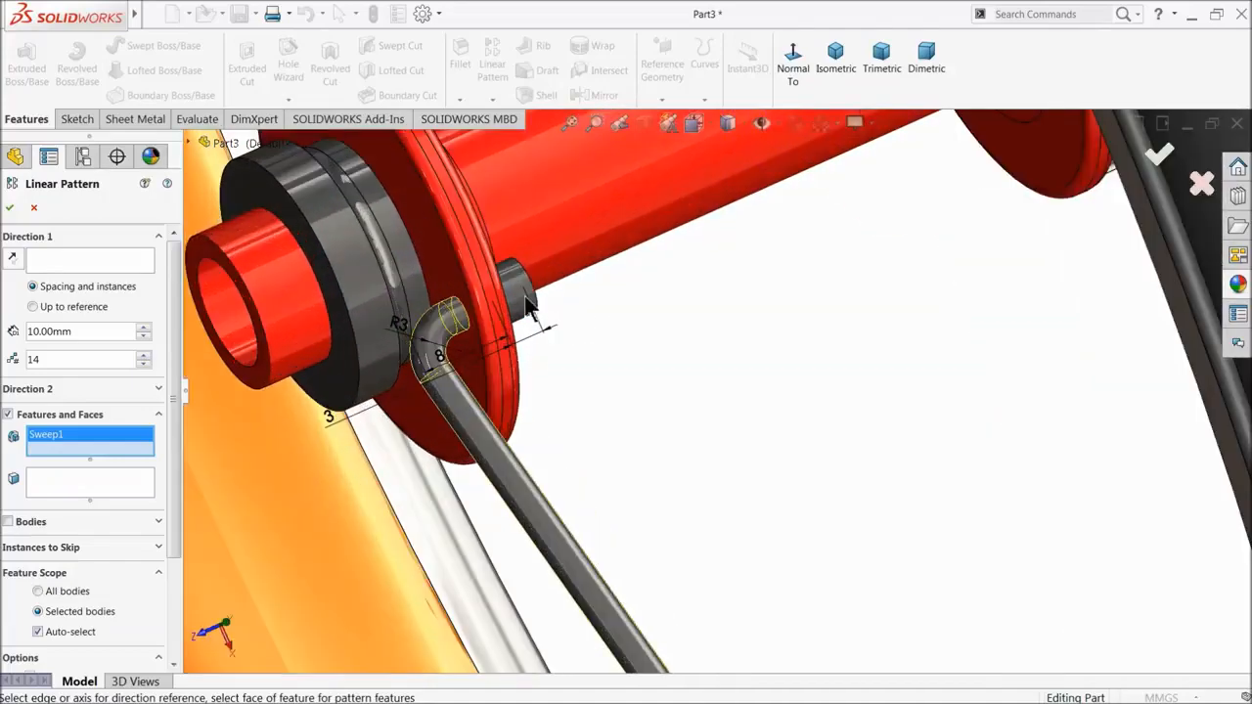
click(521, 299)
scroll(694, 397, down, 8)
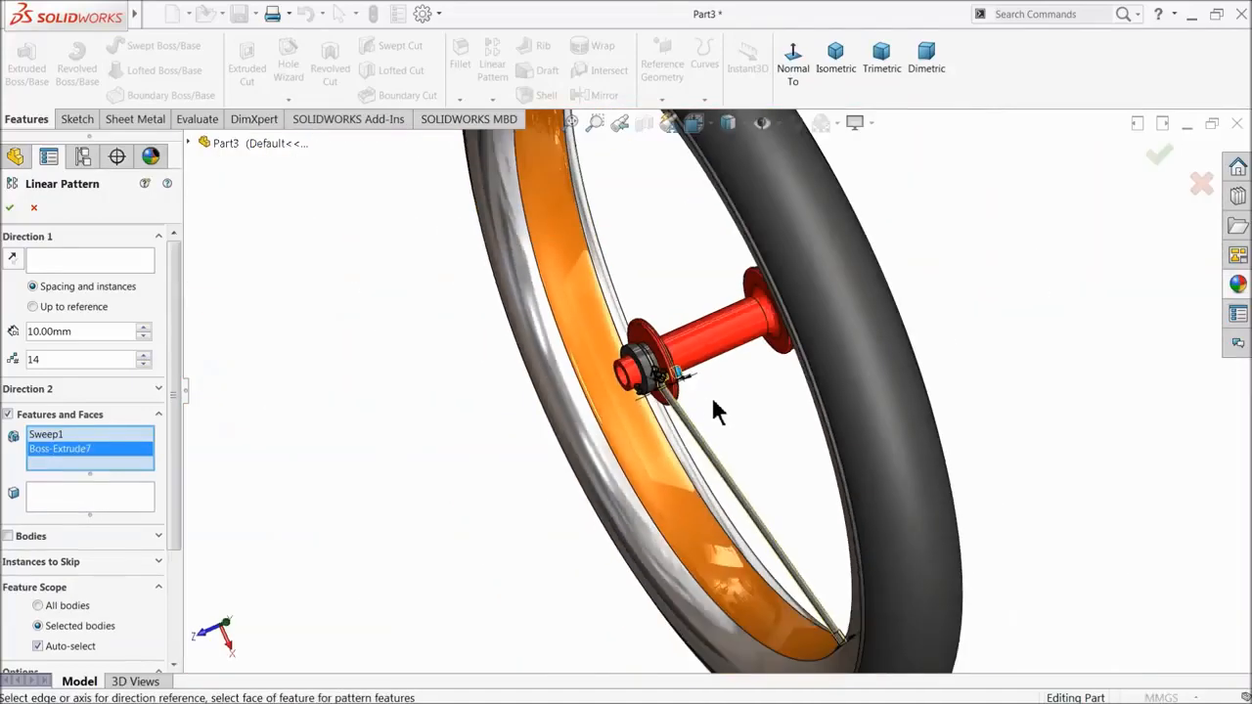
scroll(773, 533, up, 8)
scroll(729, 518, up, 5)
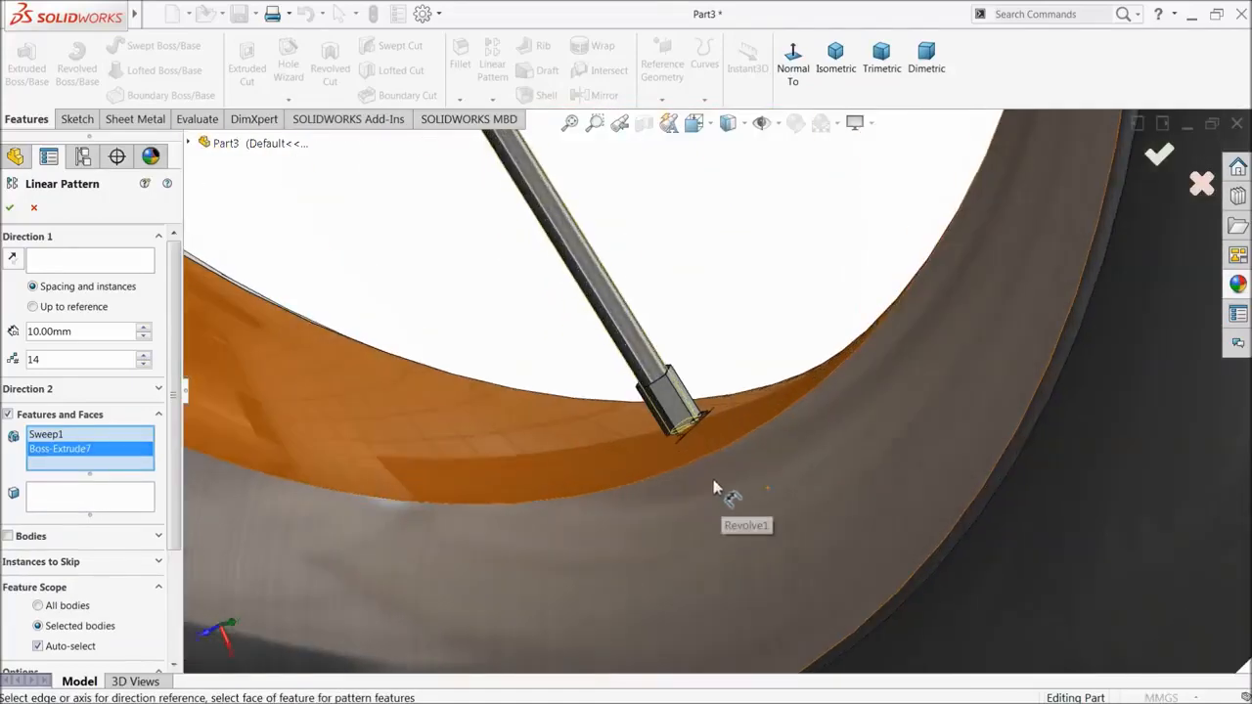
click(649, 332)
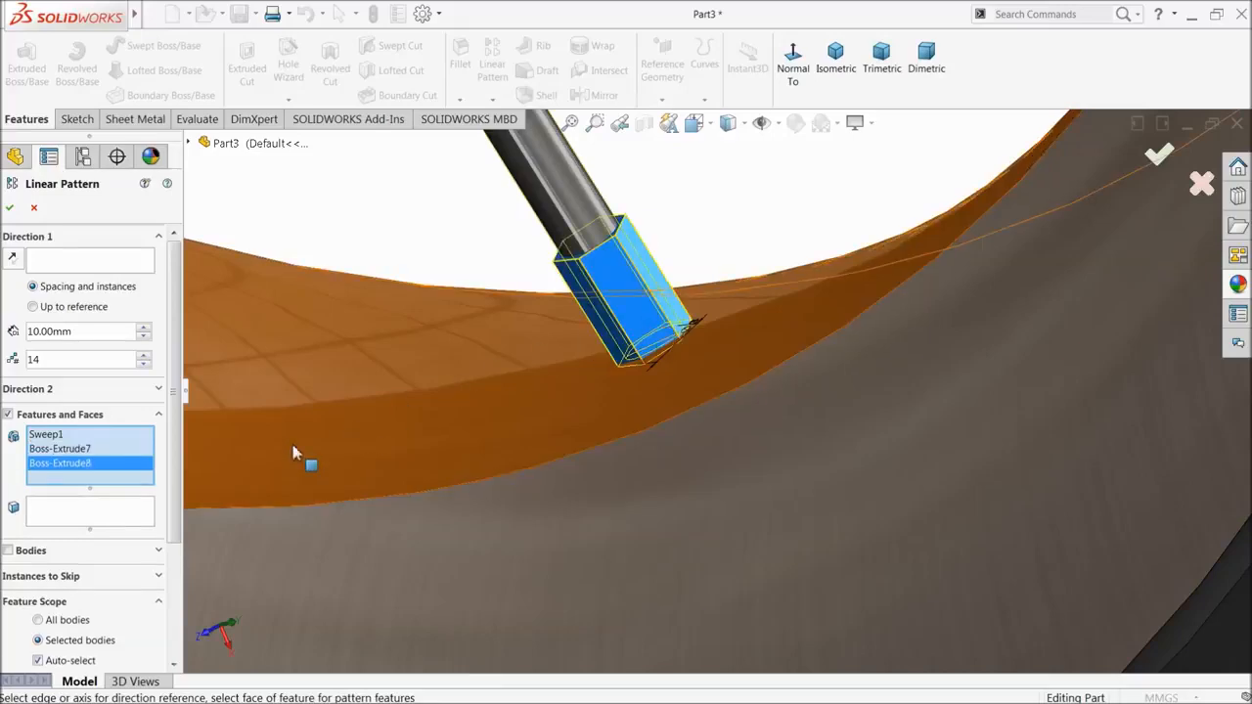
click(62, 266)
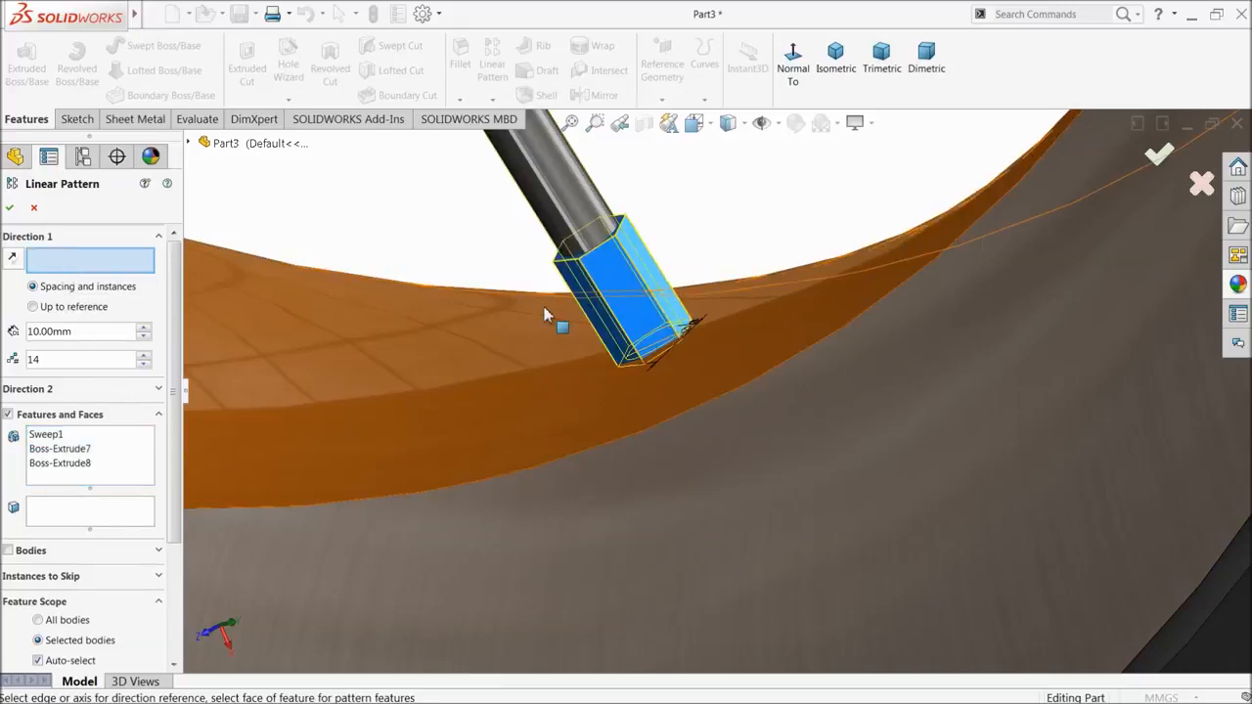
scroll(552, 323, down, 10)
scroll(623, 323, up, 4)
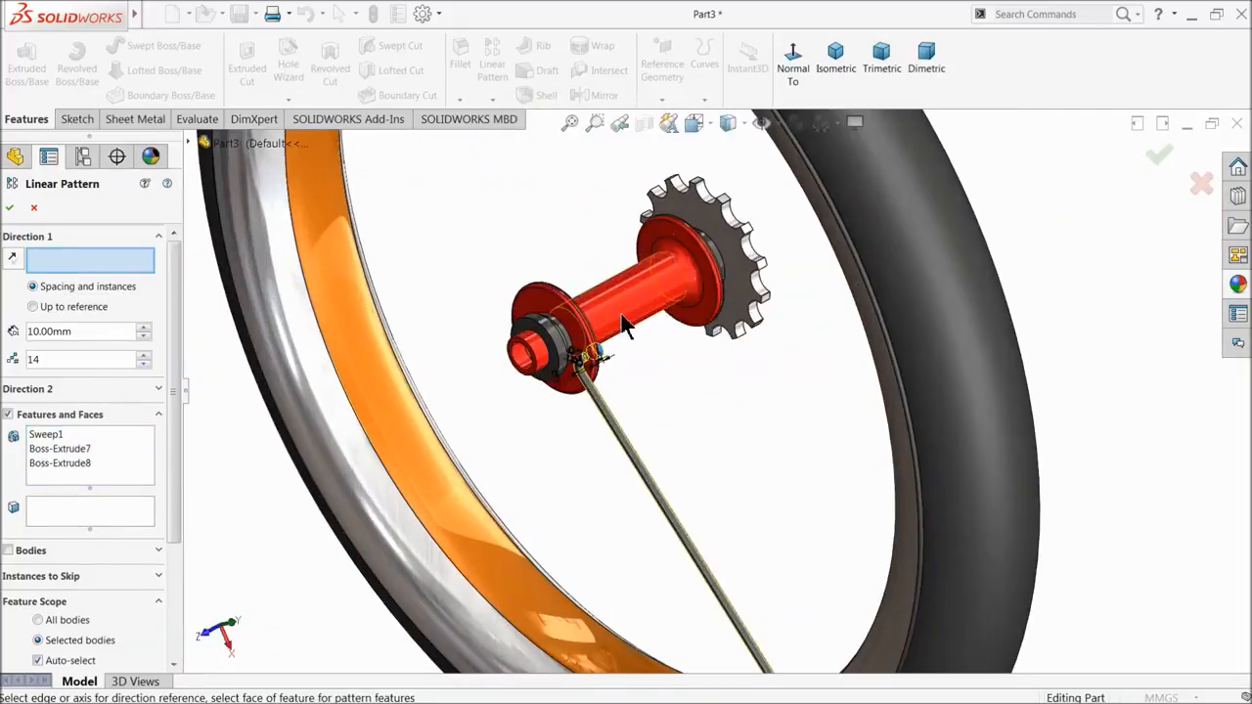
click(645, 318)
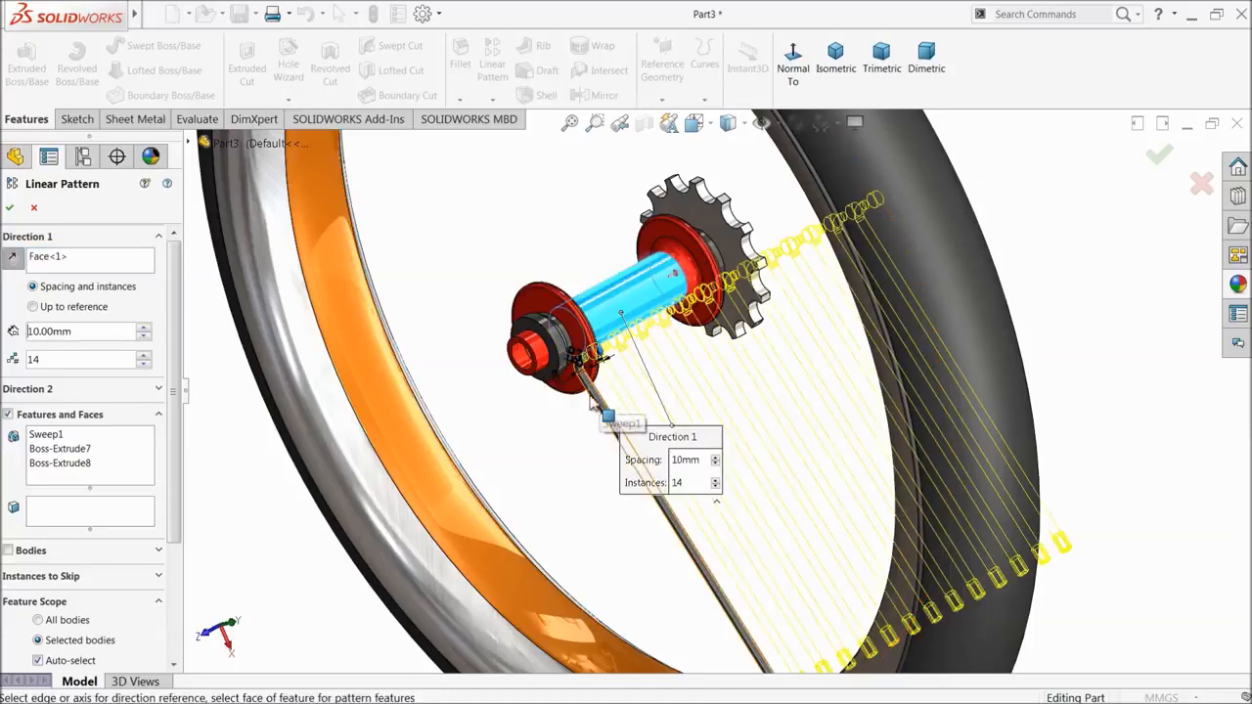
click(34, 210)
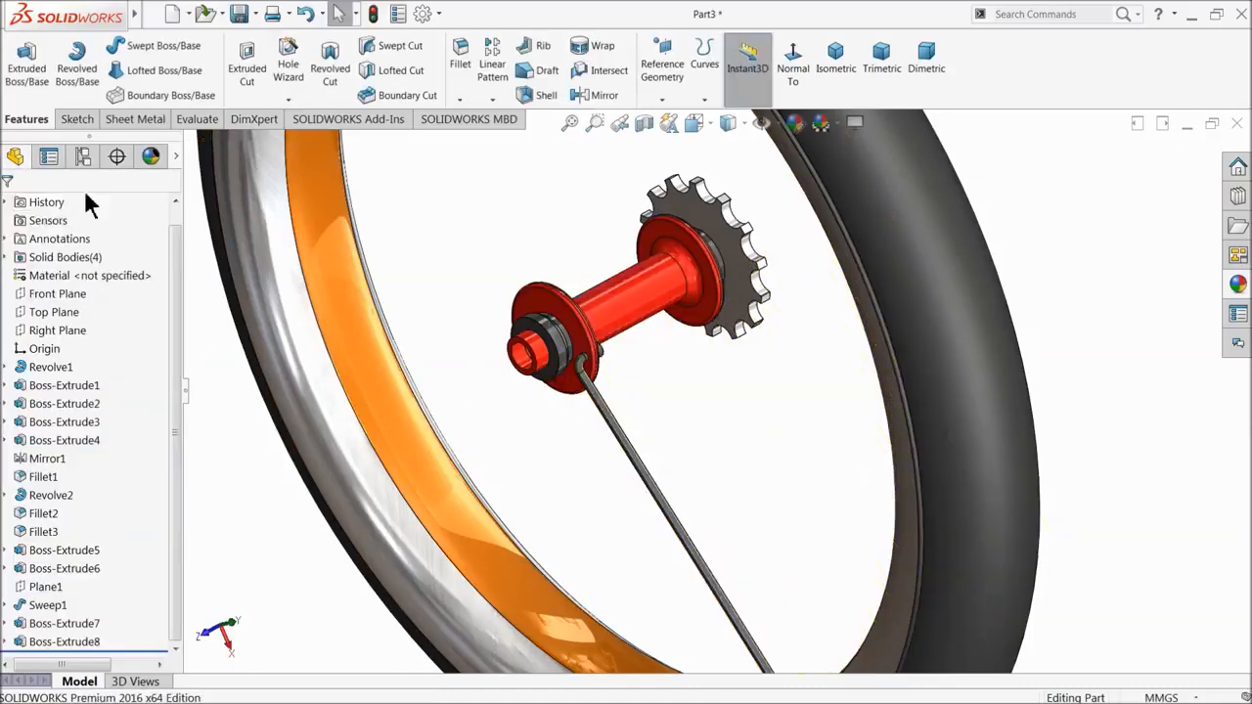
- Start a circular pattern with the spoke features Sweep1, Boss-Extrude7 and Boss-Extrude8 as the features to pattern
click(493, 99)
click(509, 137)
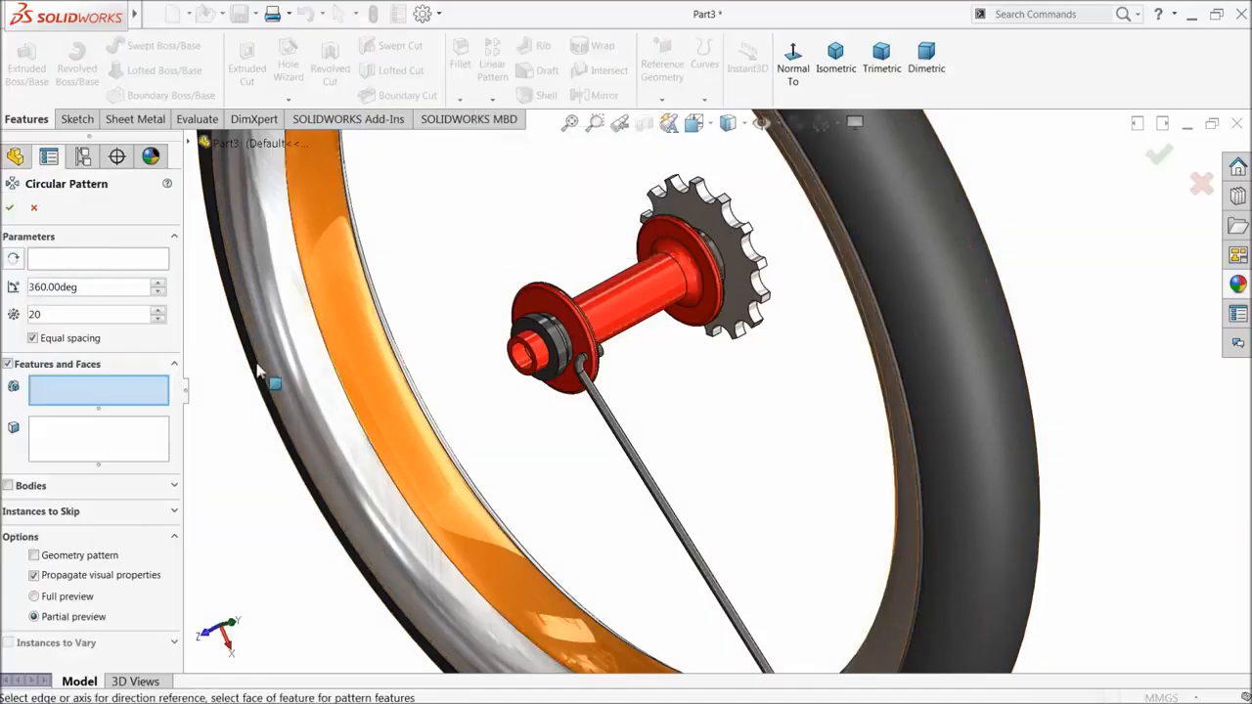
click(622, 439)
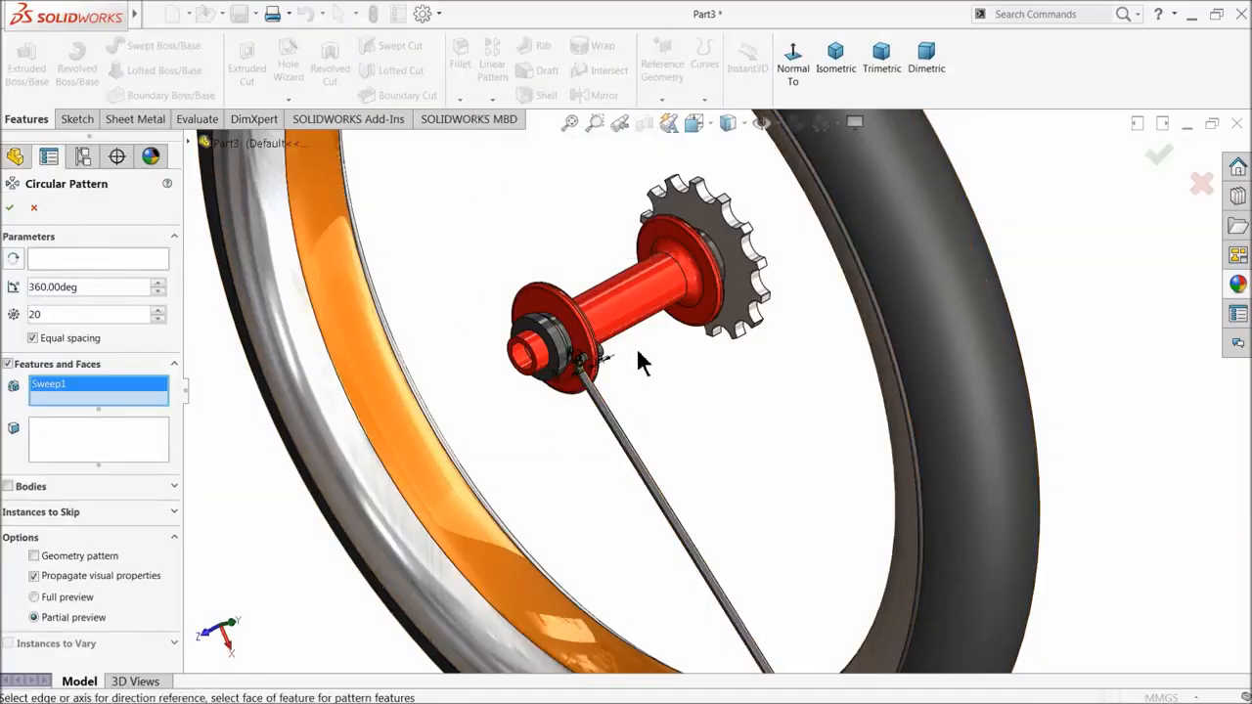
scroll(636, 349, down, 3)
scroll(599, 415, down, 3)
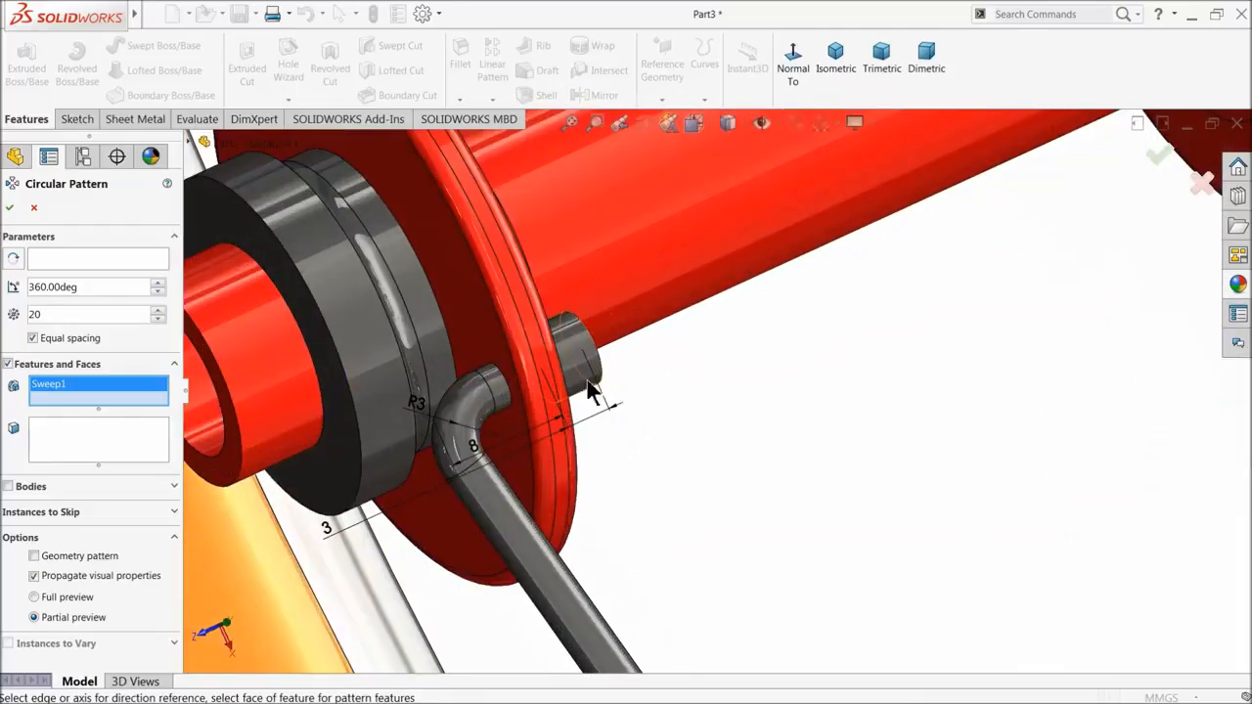
click(578, 358)
scroll(587, 372, up, 6)
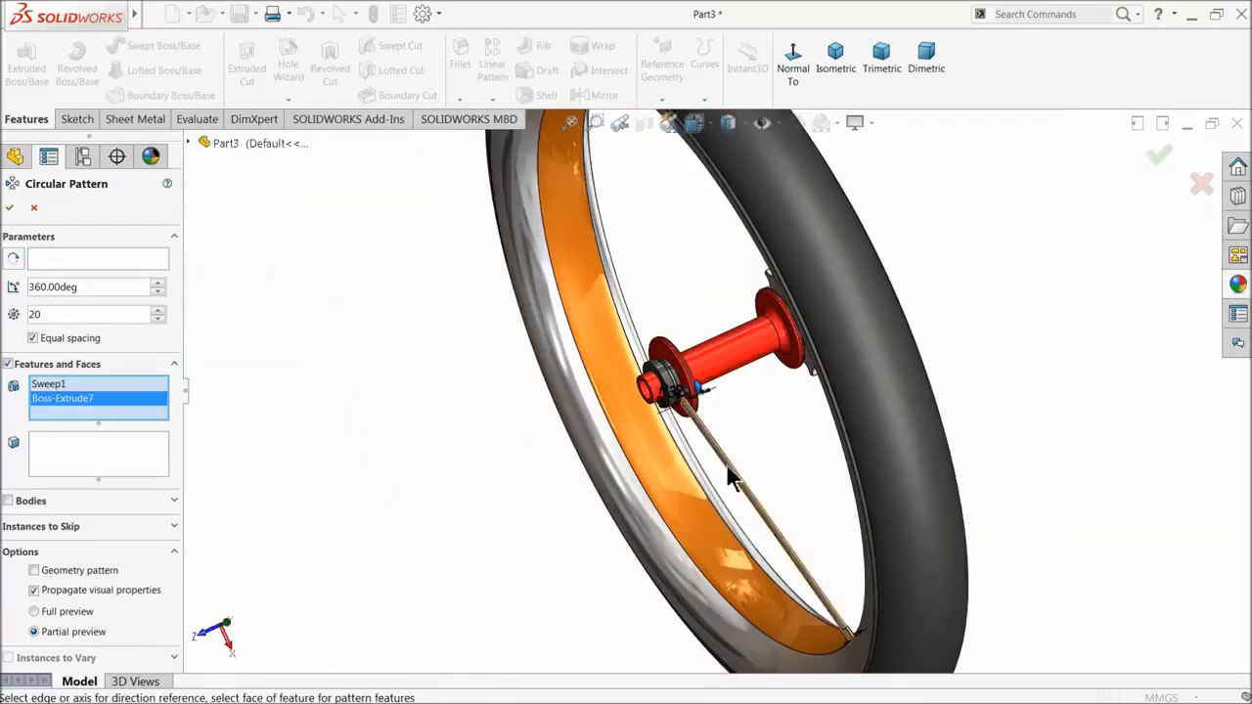
scroll(744, 460, down, 5)
click(665, 343)
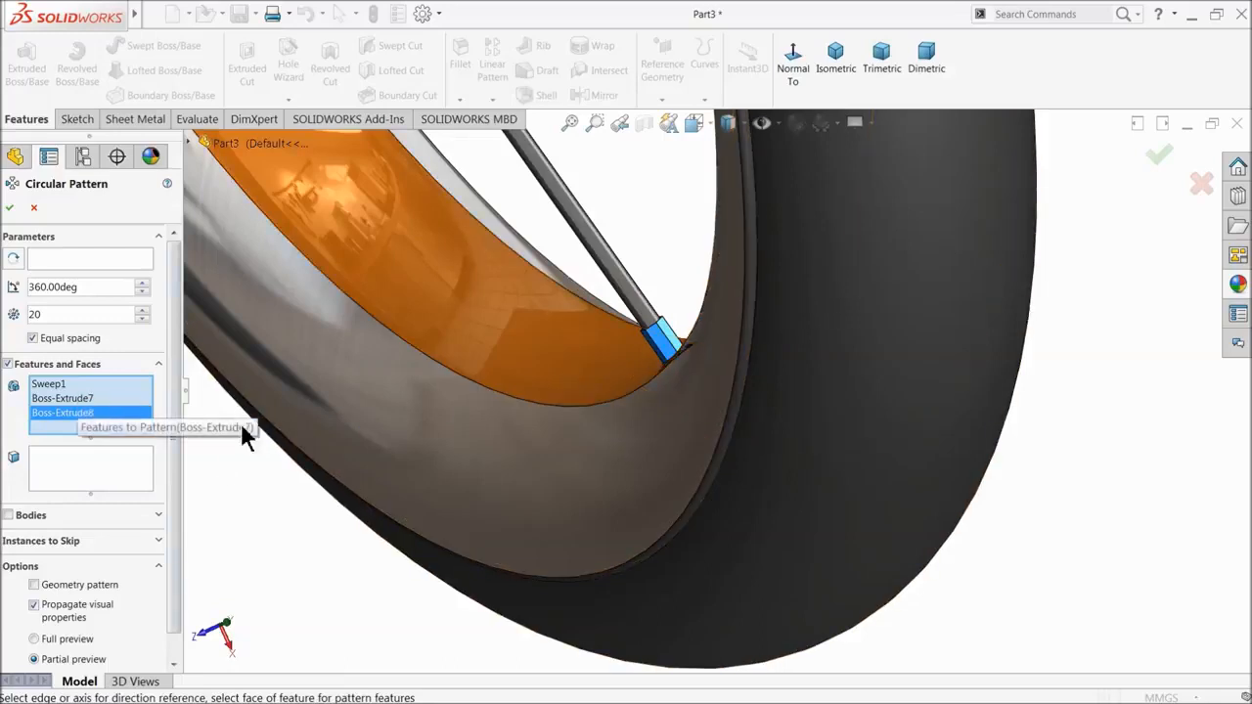
- Use the cylindrical face of the hub's central tube as the circular pattern's rotation axis
click(189, 141)
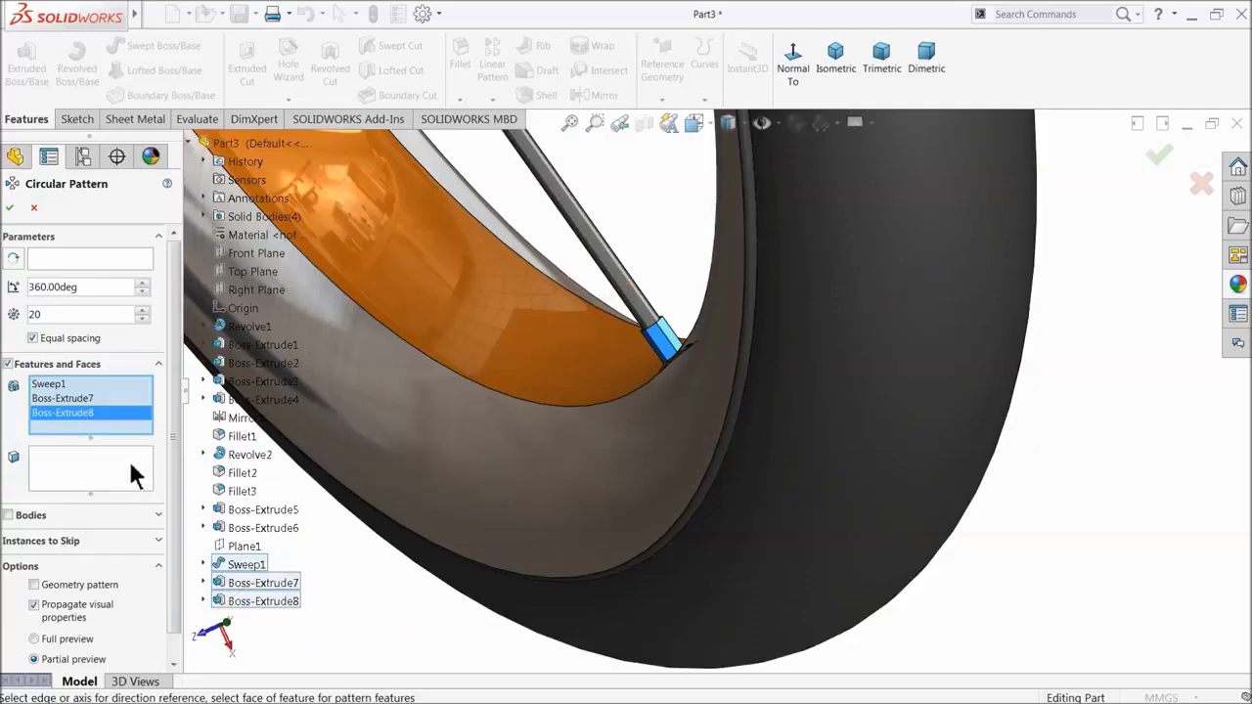
click(114, 260)
scroll(562, 259, up, 5)
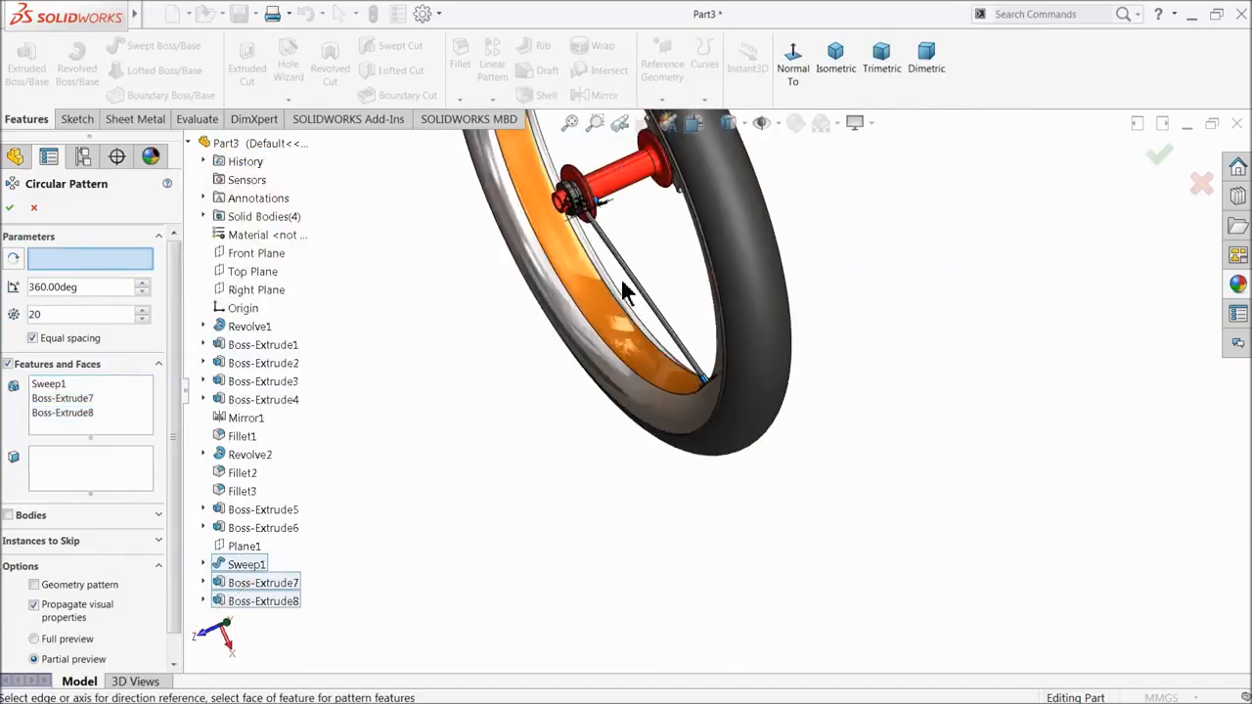
click(622, 182)
middle_drag(635, 198, 685, 236)
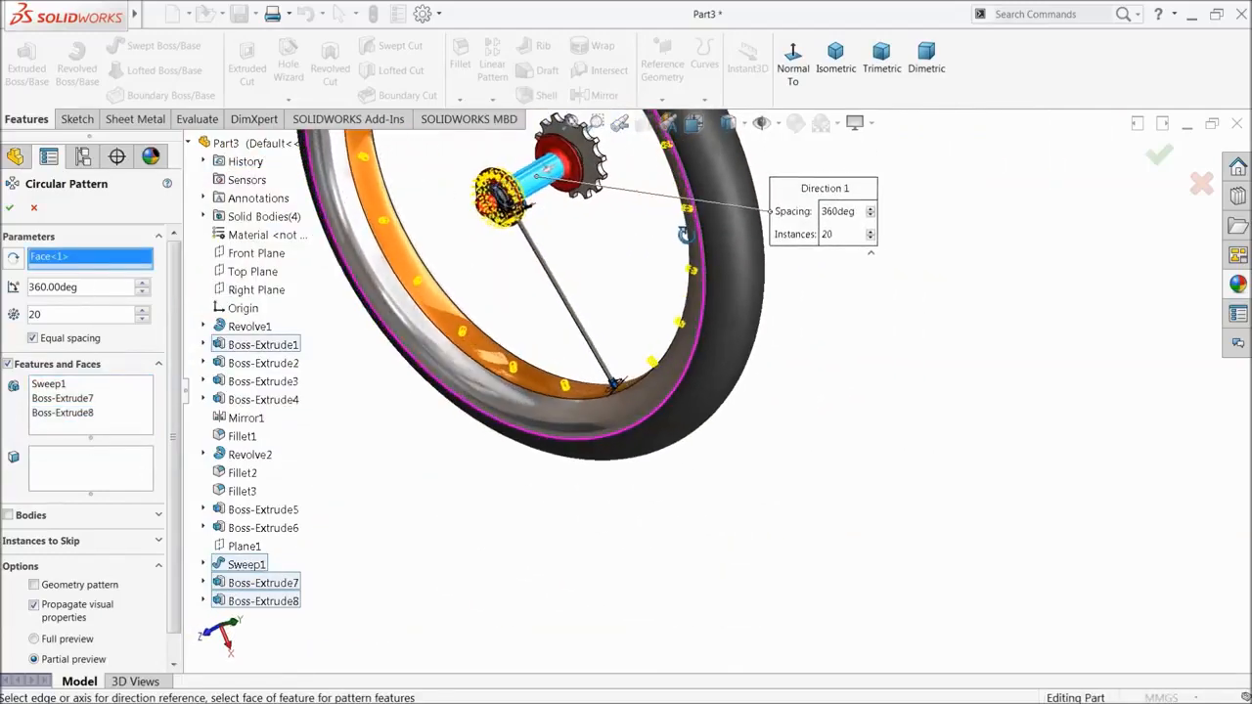
scroll(624, 262, up, 3)
scroll(619, 294, down, 3)
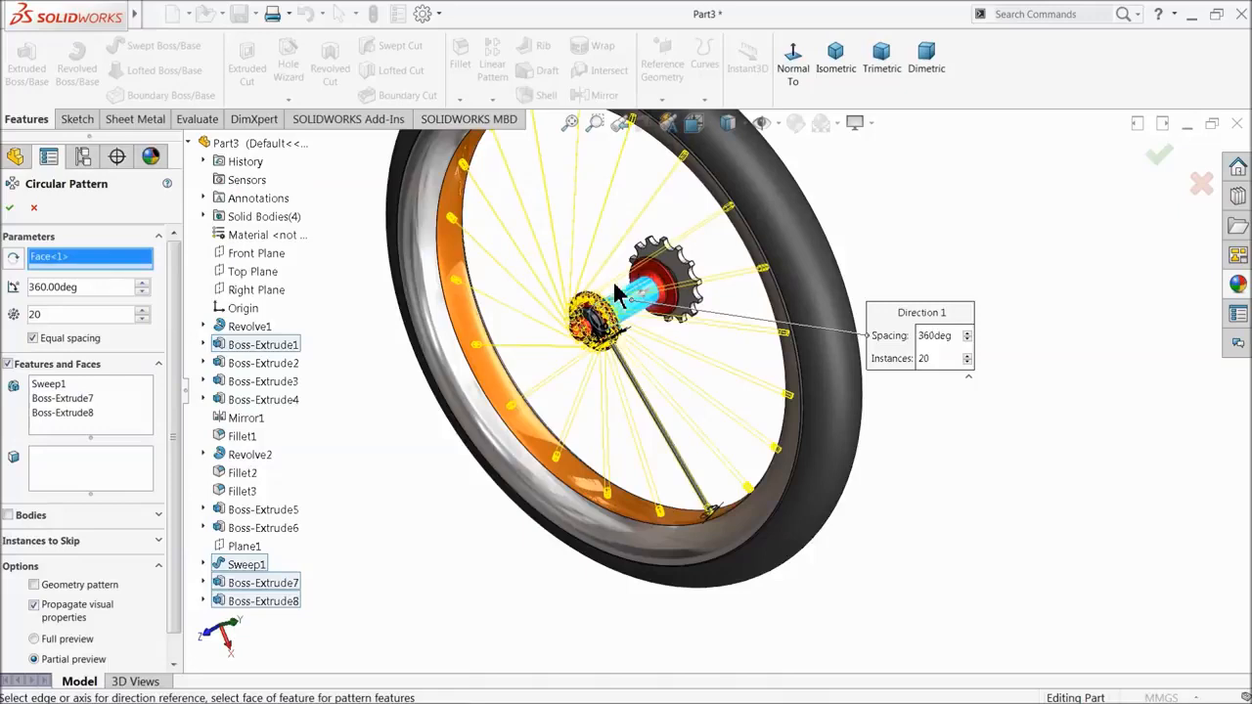
- Set the circular pattern of the spoke features to 14 instances and try to apply it
click(142, 317)
click(142, 318)
click(142, 318)
click(142, 318)
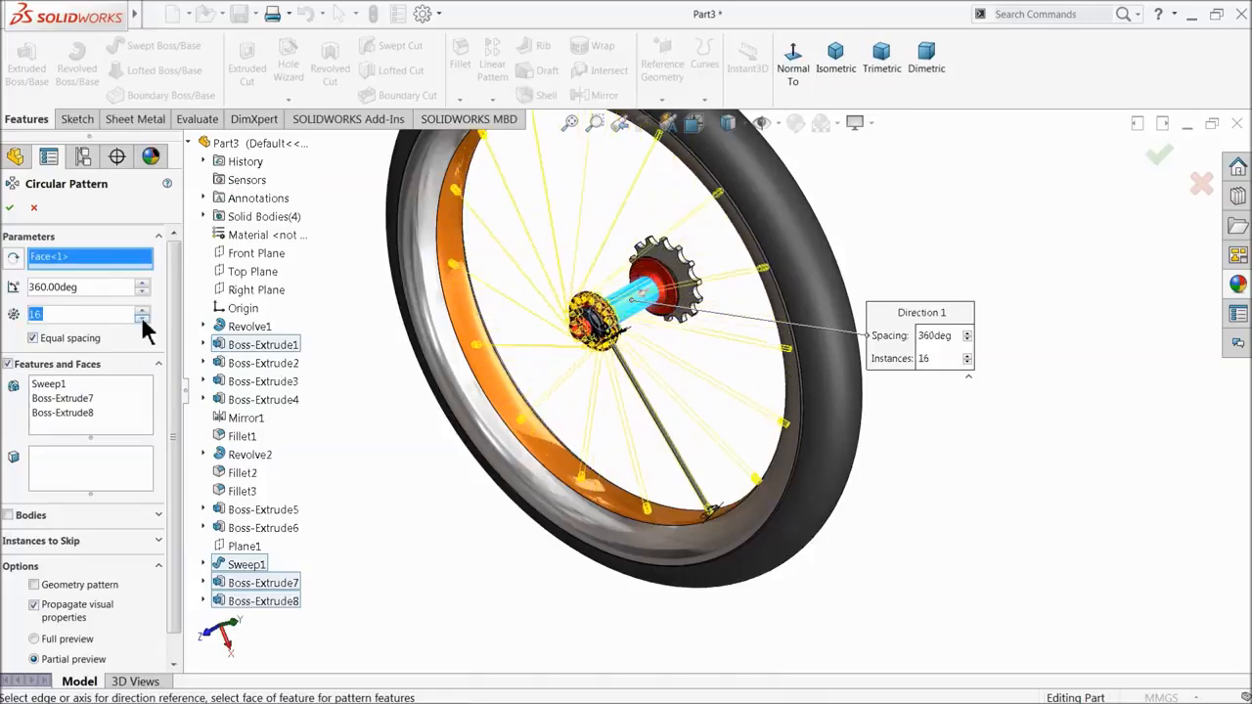
click(140, 316)
click(141, 316)
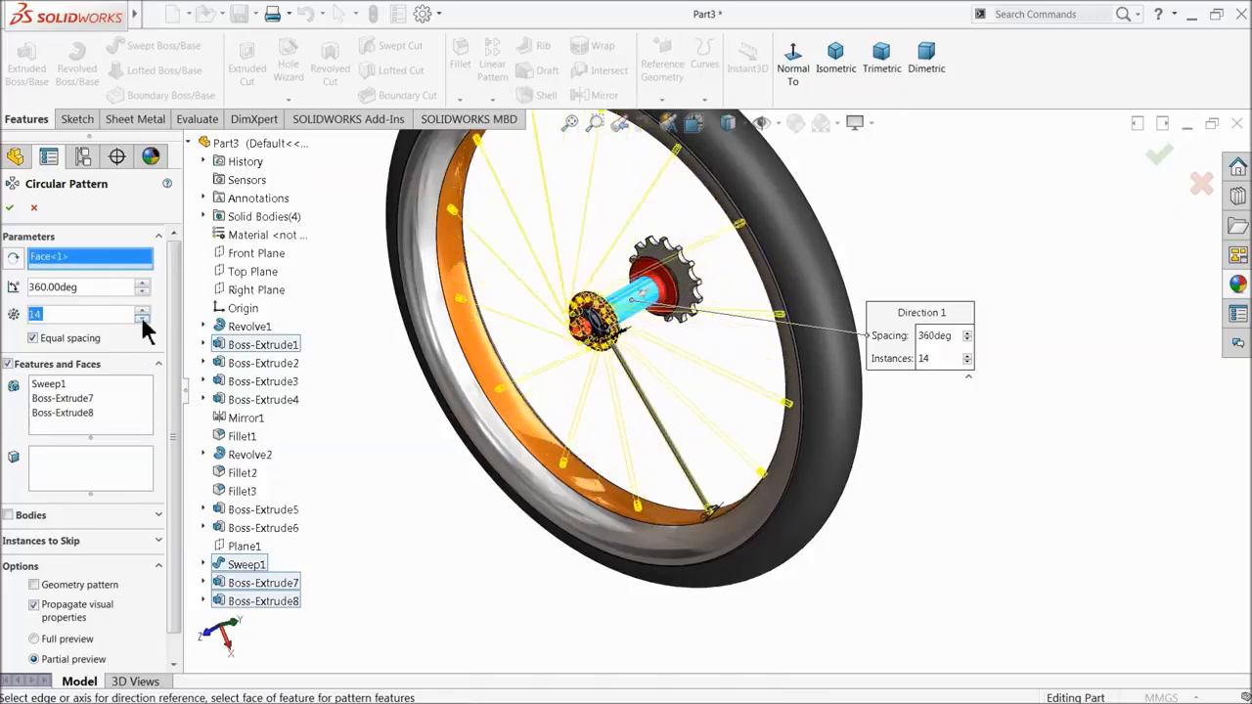
middle_drag(418, 339, 439, 341)
scroll(462, 393, up, 3)
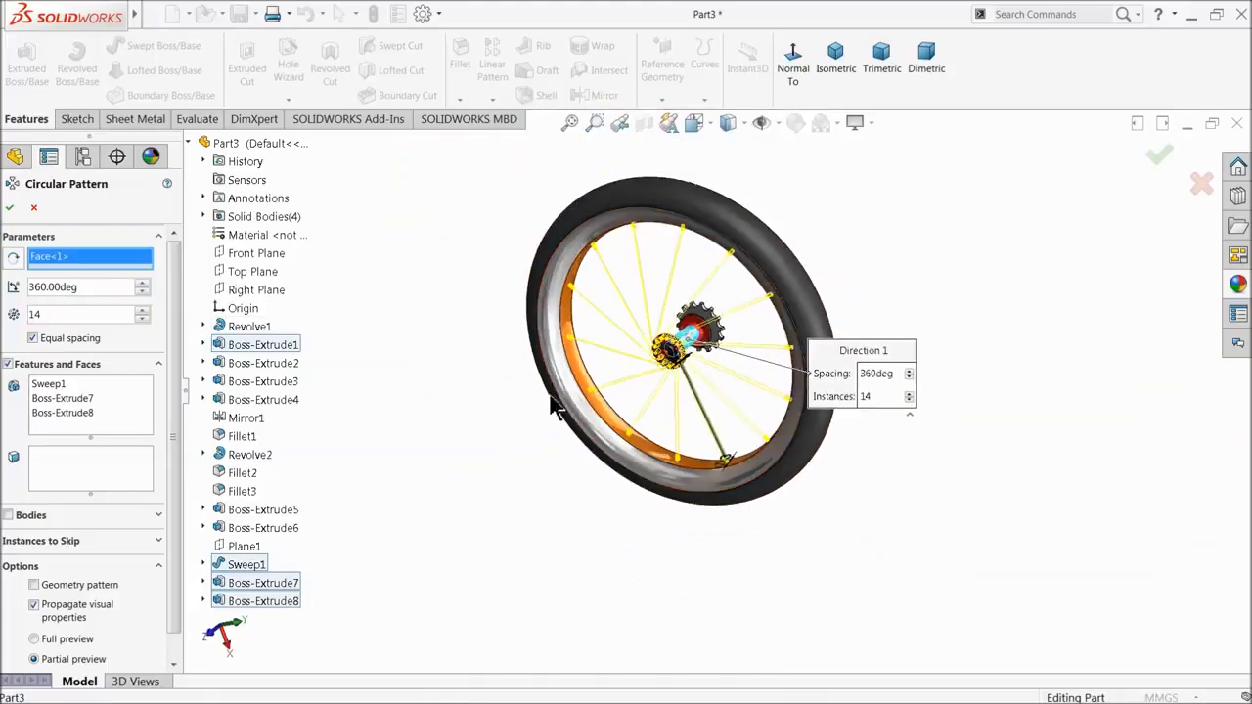
scroll(697, 334, down, 3)
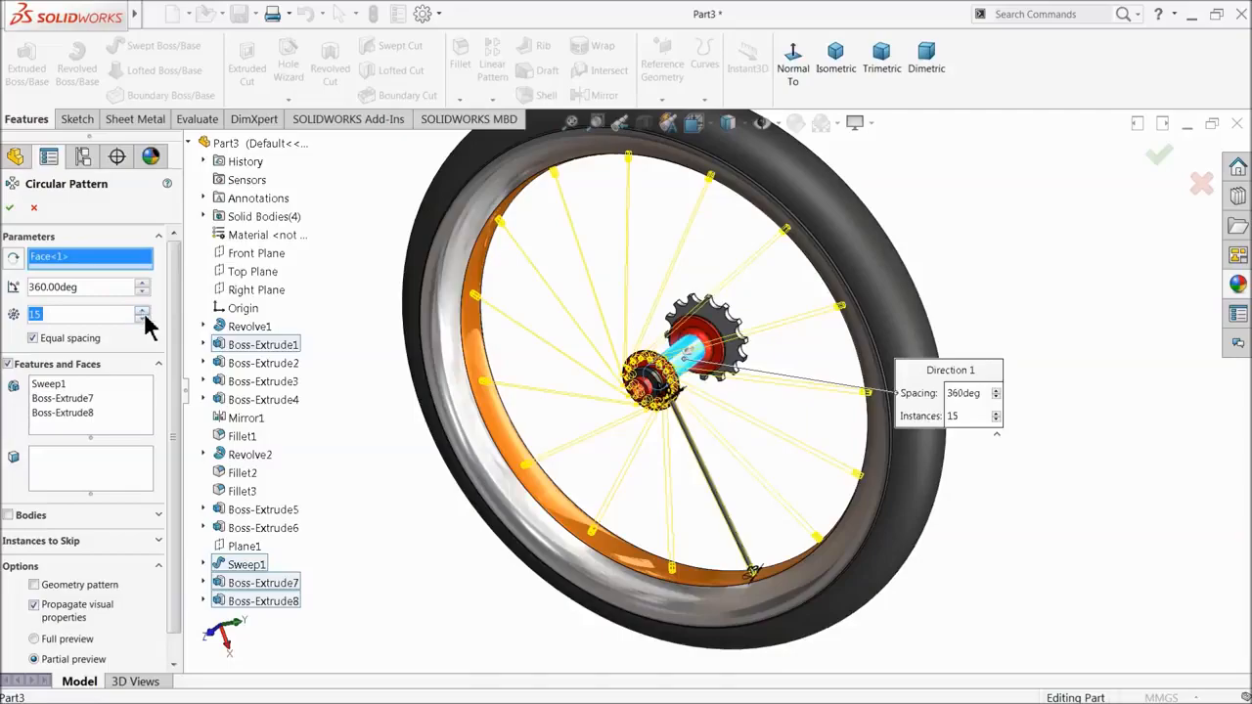
scroll(729, 391, down, 6)
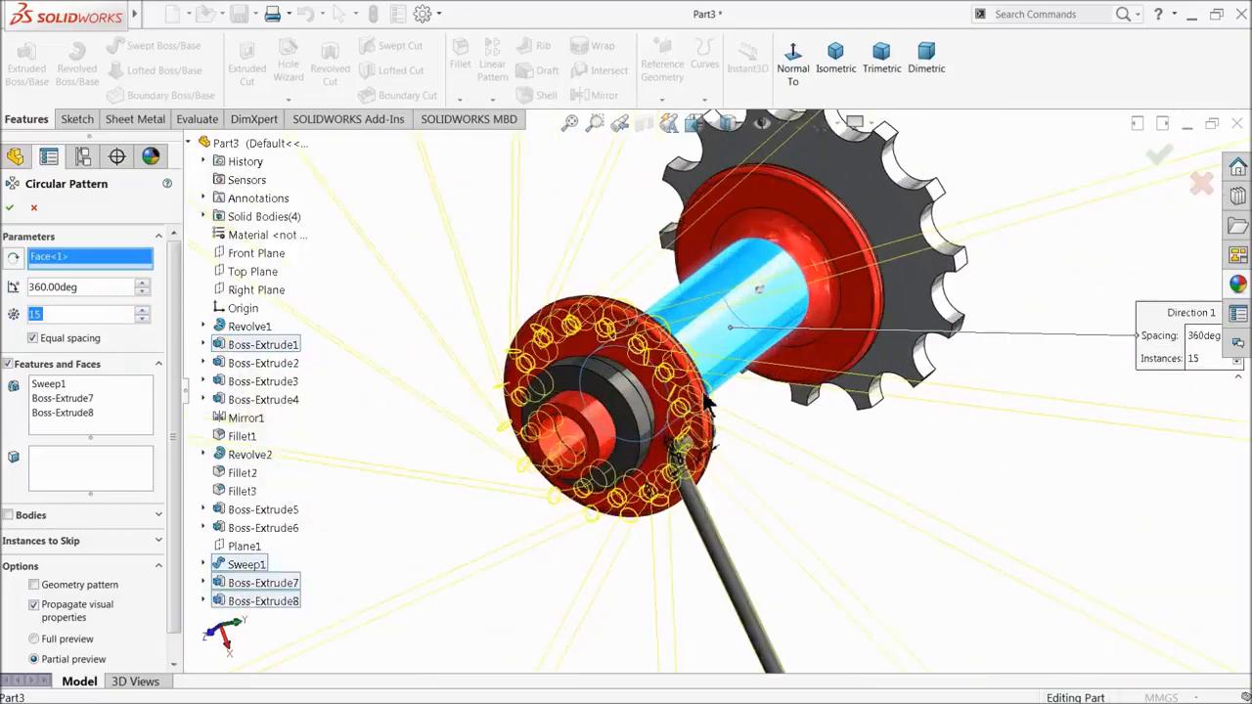
middle_drag(660, 390, 585, 413)
click(142, 319)
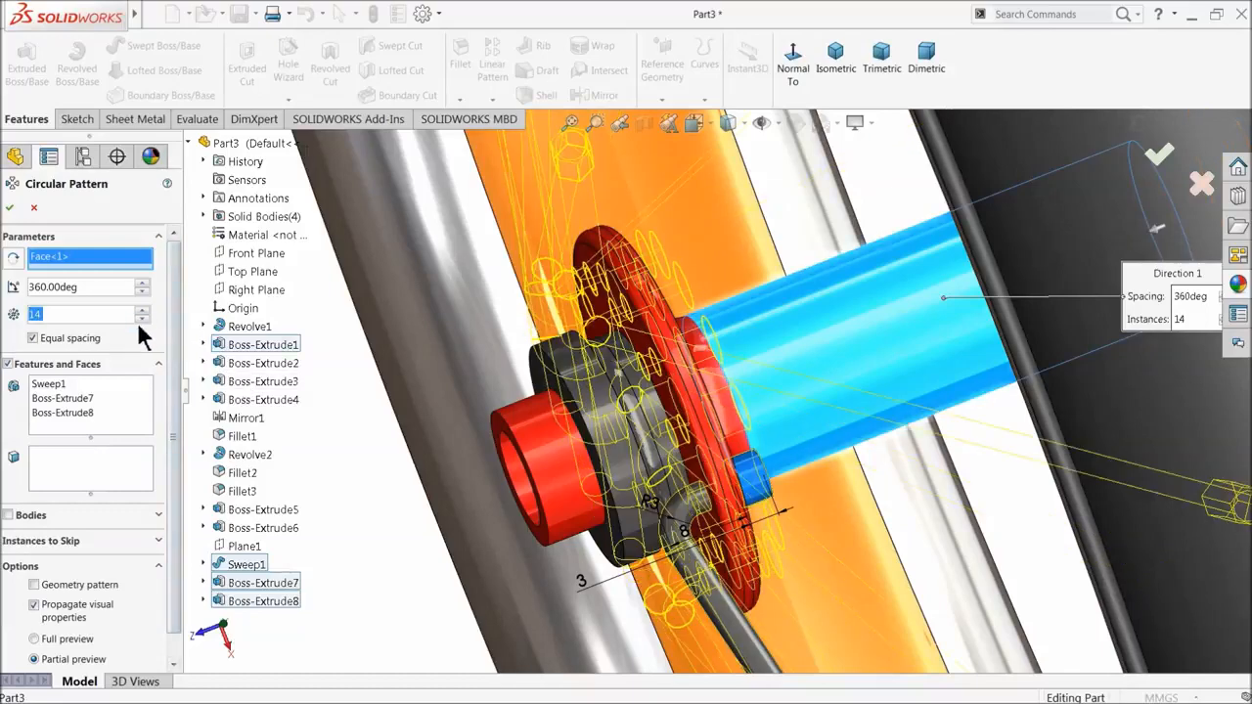
click(10, 207)
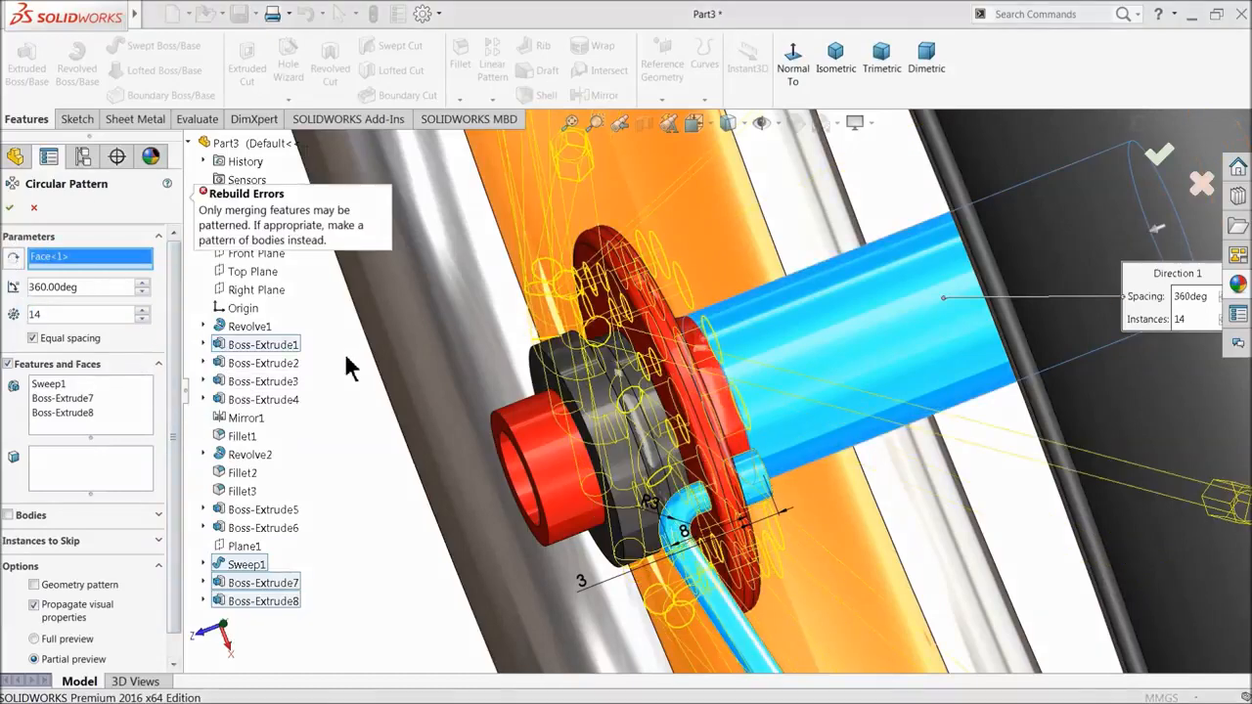
- Enable geometry pattern and create the 14-instance circular pattern of the spoke sweep and its two end extrusions
click(35, 585)
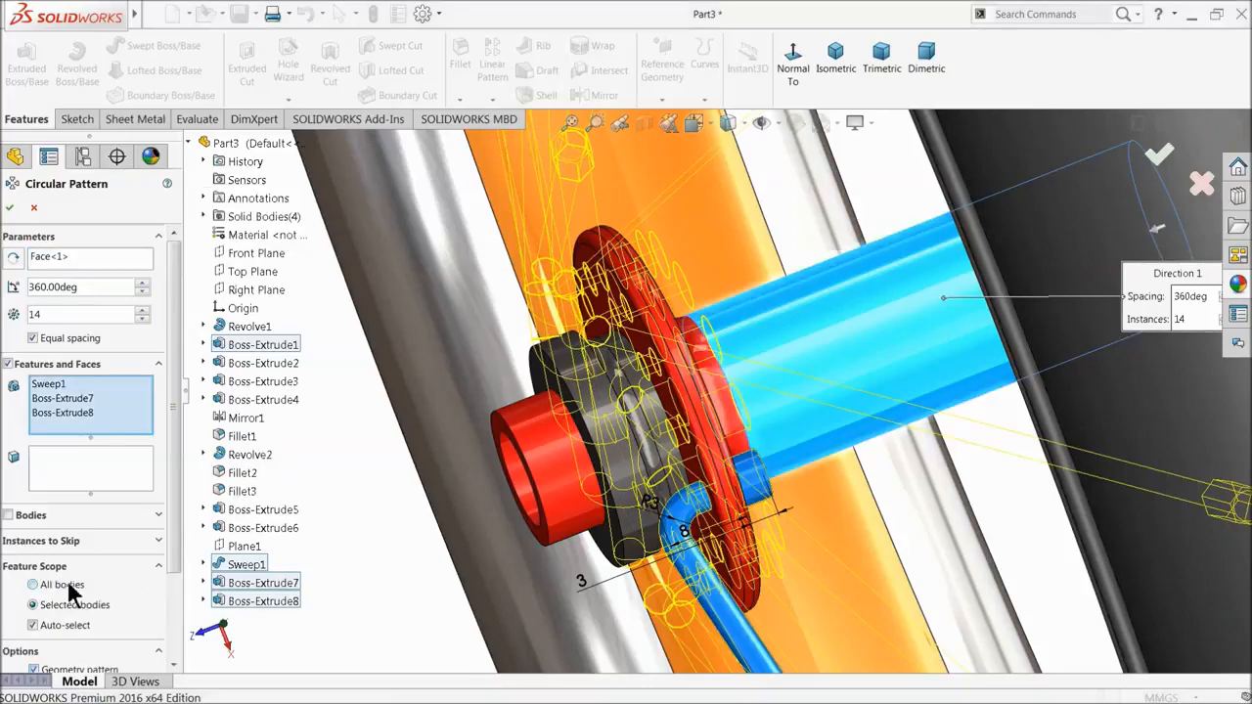
click(11, 208)
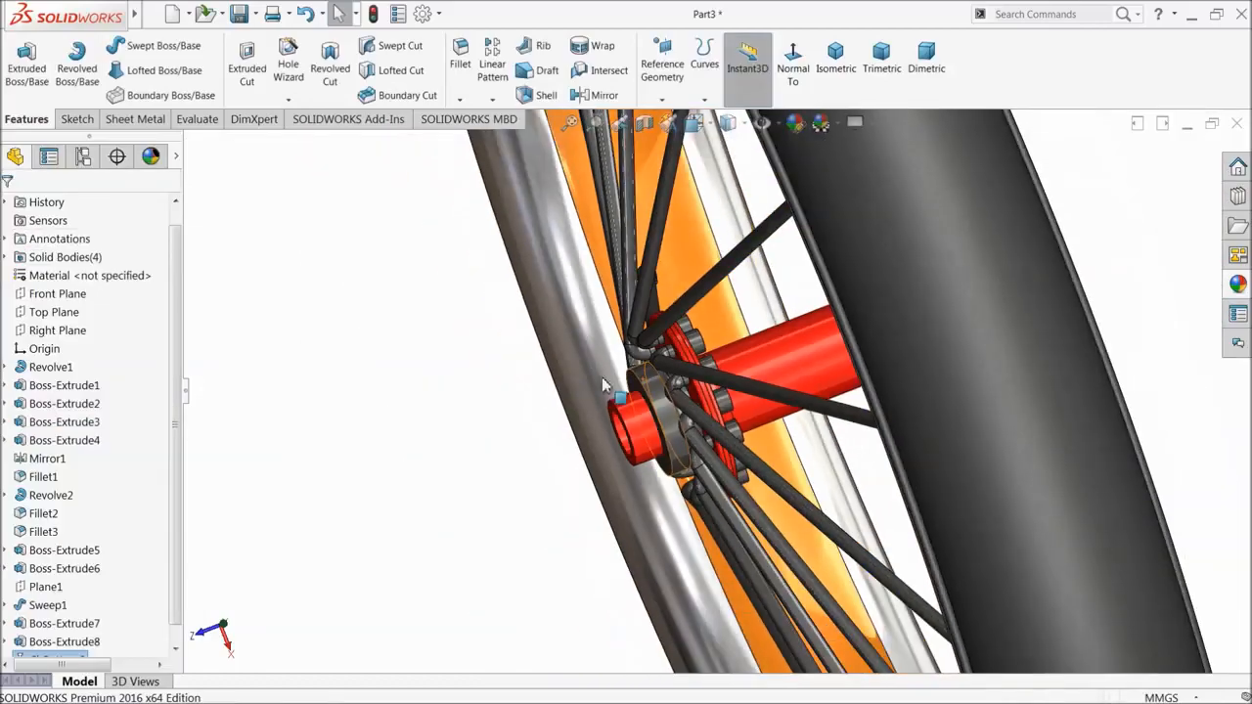
- Start a 0.5 mm constant-size fillet and select the end faces of six adjacent spoke heads on the hub flange opposite the sprocket
scroll(602, 376, up, 3)
middle_drag(629, 400, 537, 425)
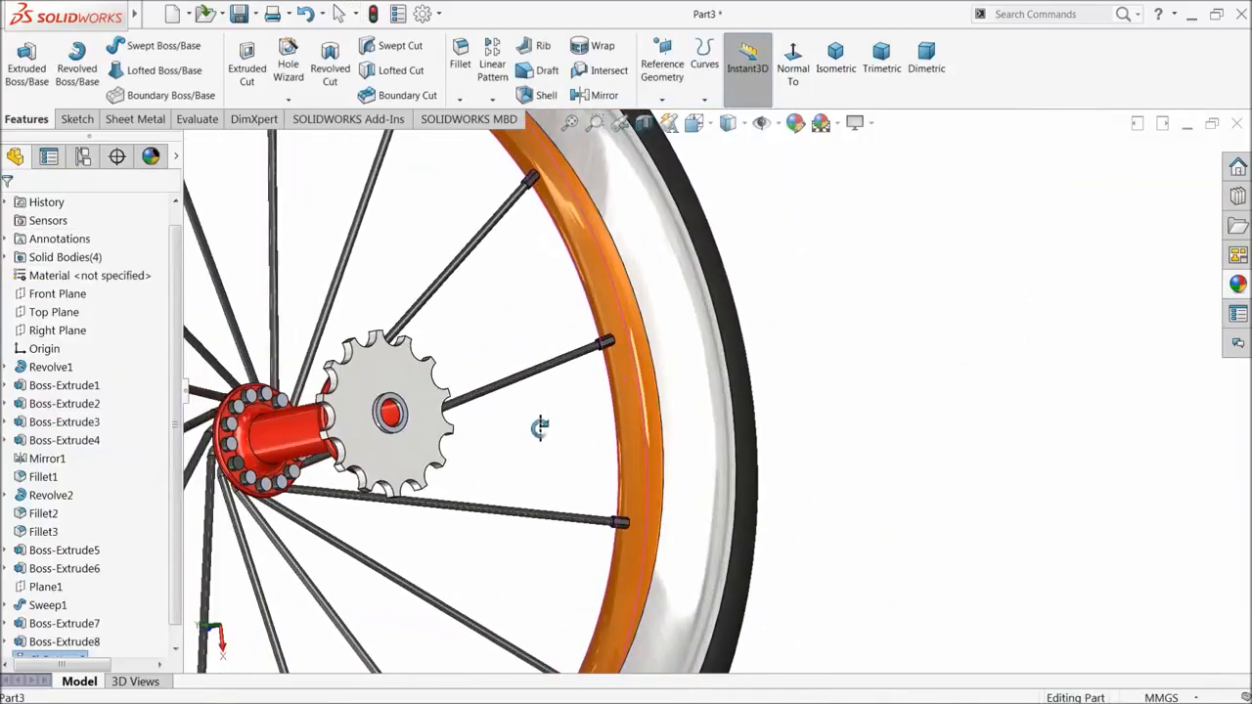
scroll(342, 442, up, 2)
middle_drag(342, 442, 342, 514)
scroll(391, 393, down, 6)
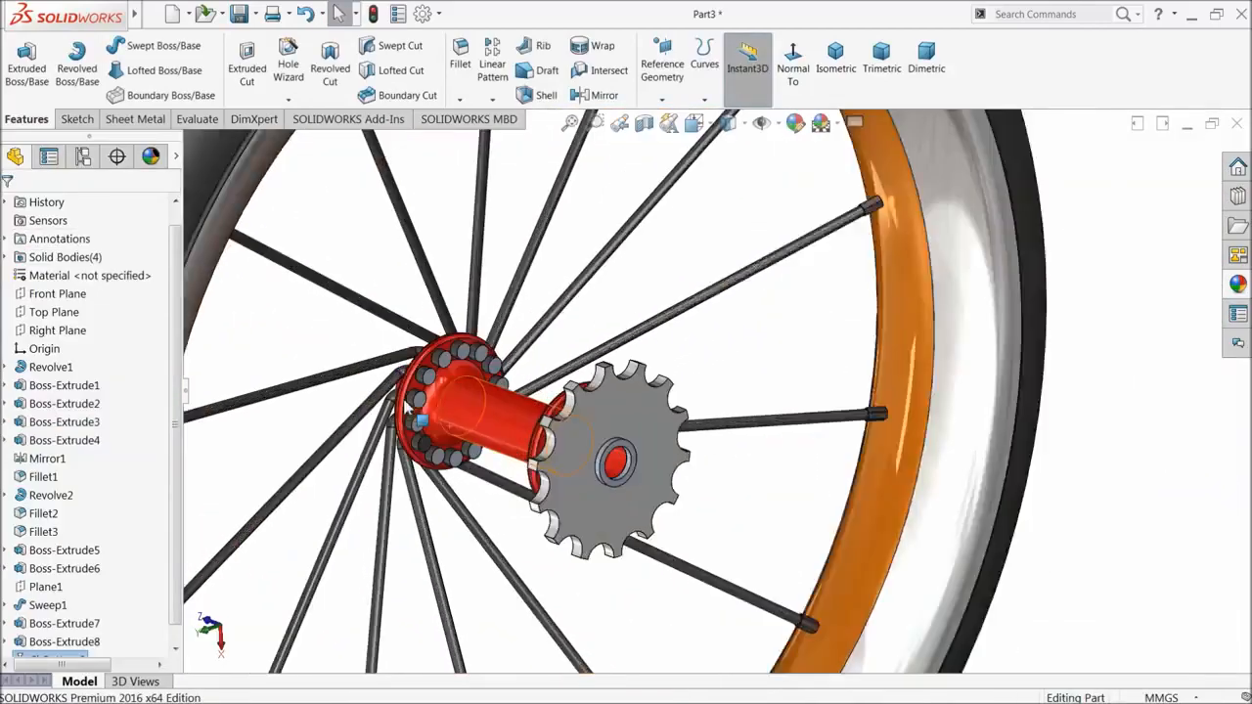
click(460, 58)
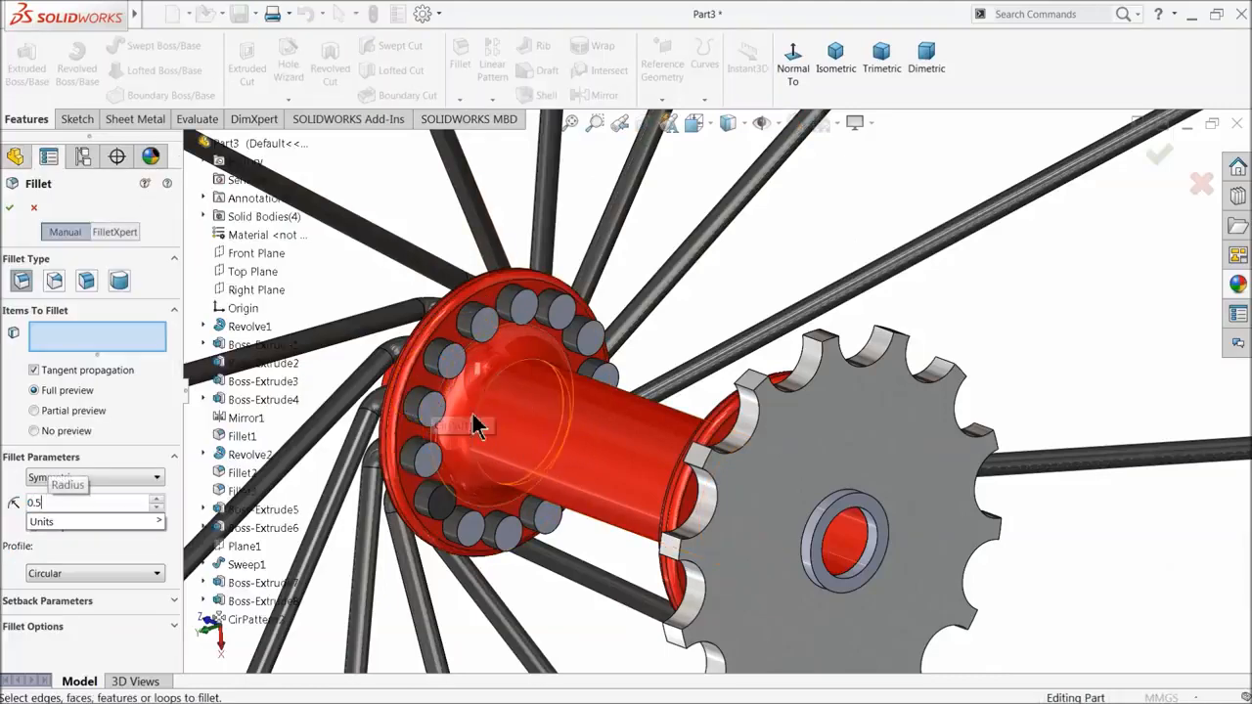
scroll(467, 392, down, 3)
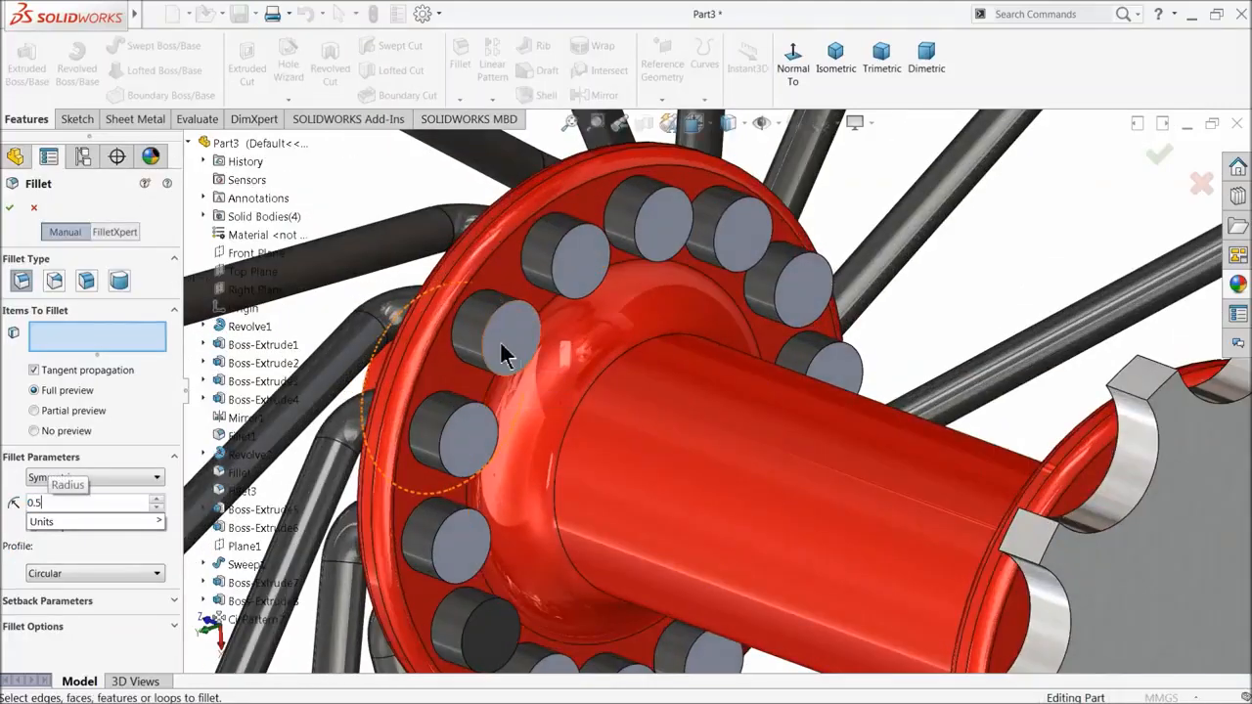
click(502, 347)
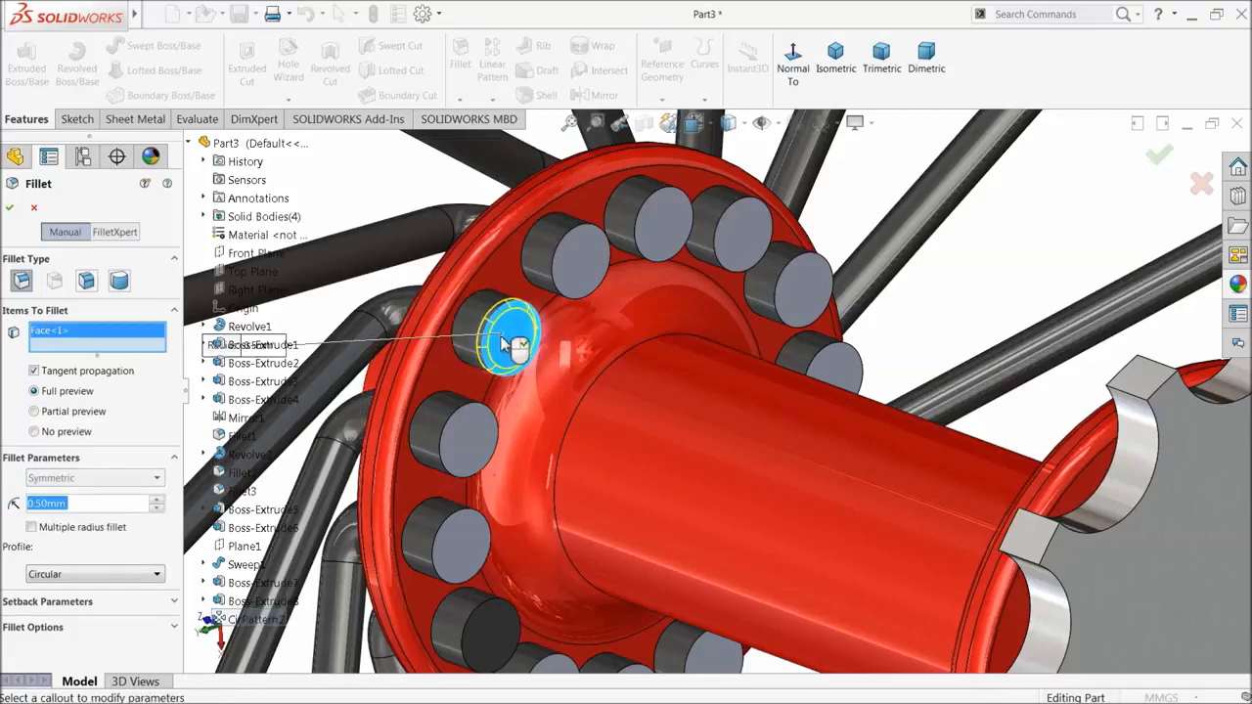
click(573, 269)
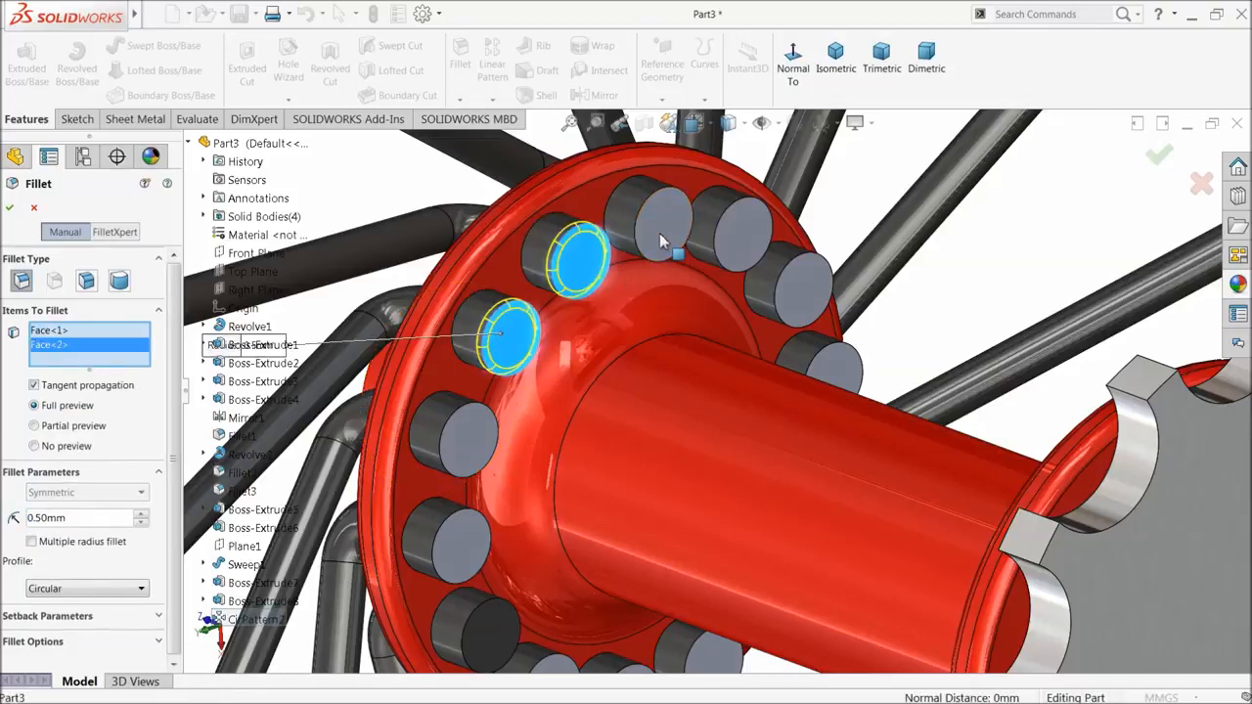
click(659, 233)
click(742, 231)
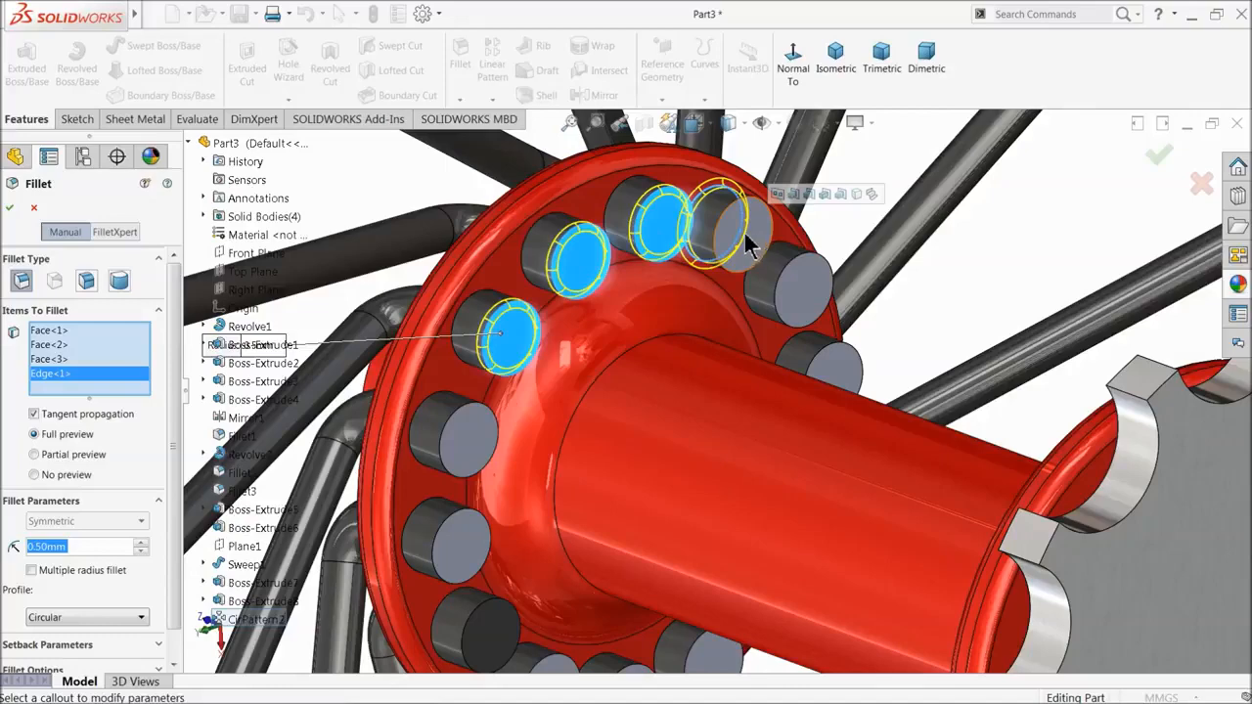
click(748, 241)
click(762, 244)
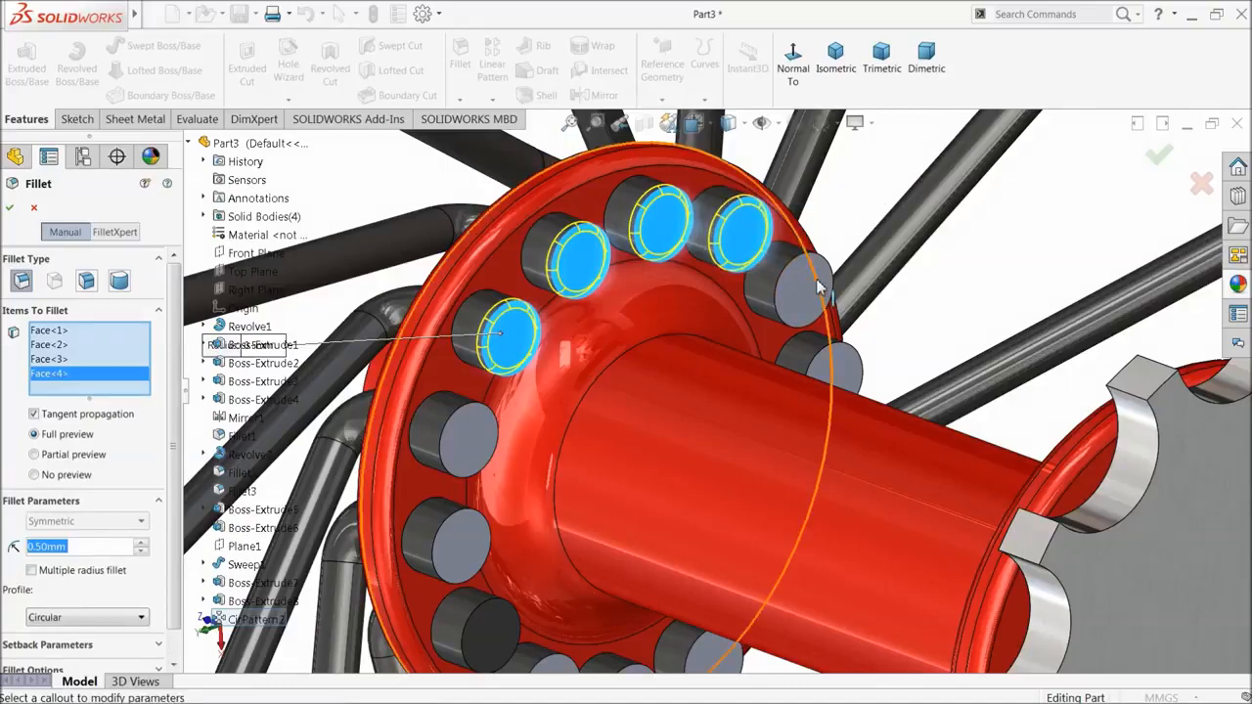
click(807, 295)
click(828, 368)
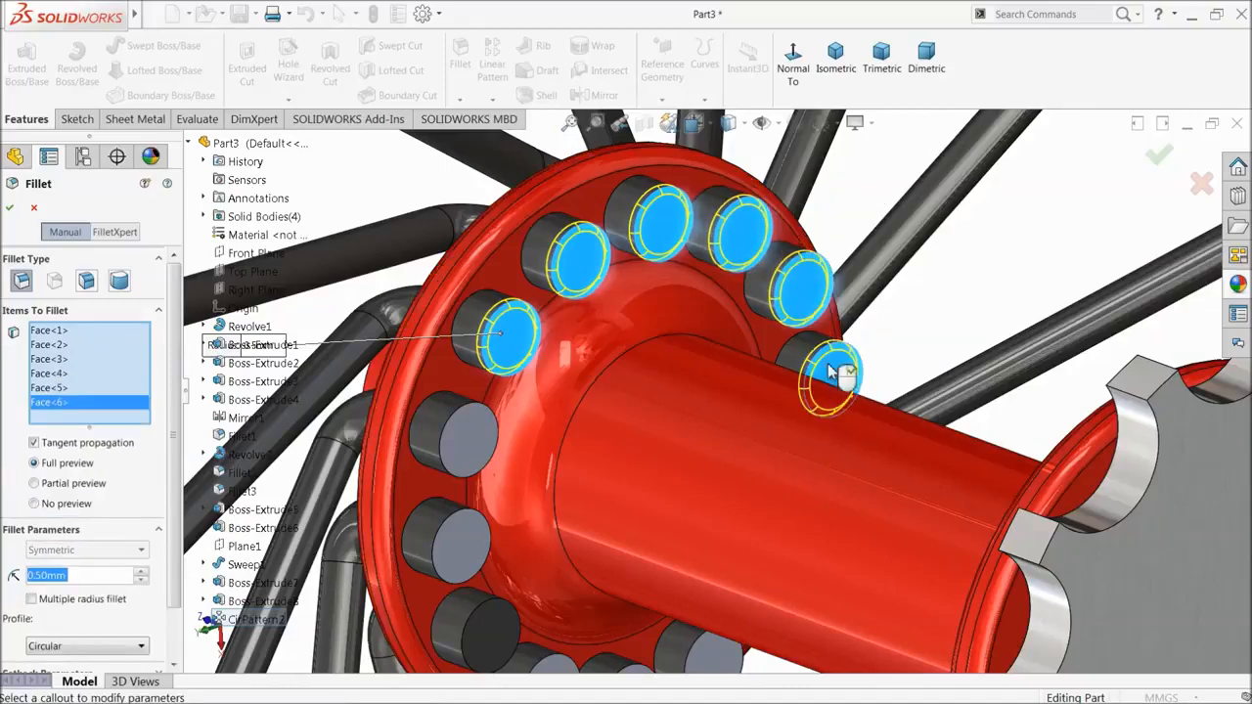
- Add the end faces of the remaining eight spoke heads around the hub flange to the fillet selection
scroll(722, 473, up, 2)
scroll(706, 554, down, 3)
click(449, 276)
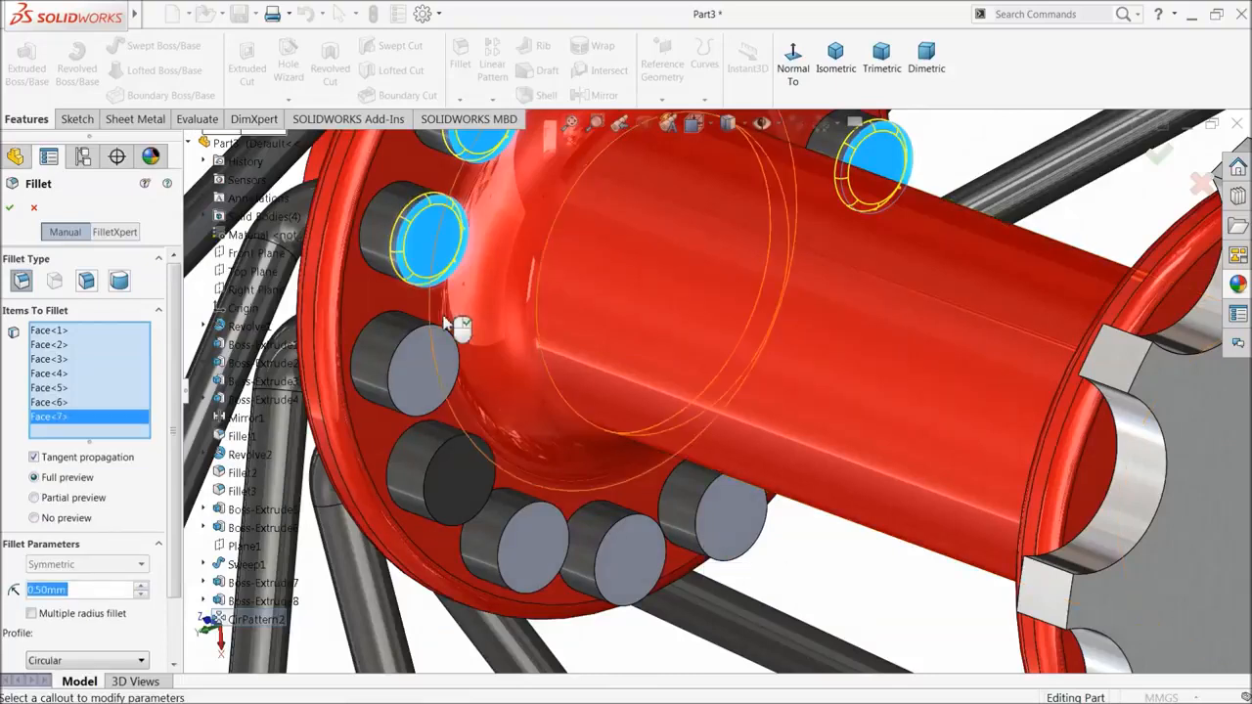
click(418, 391)
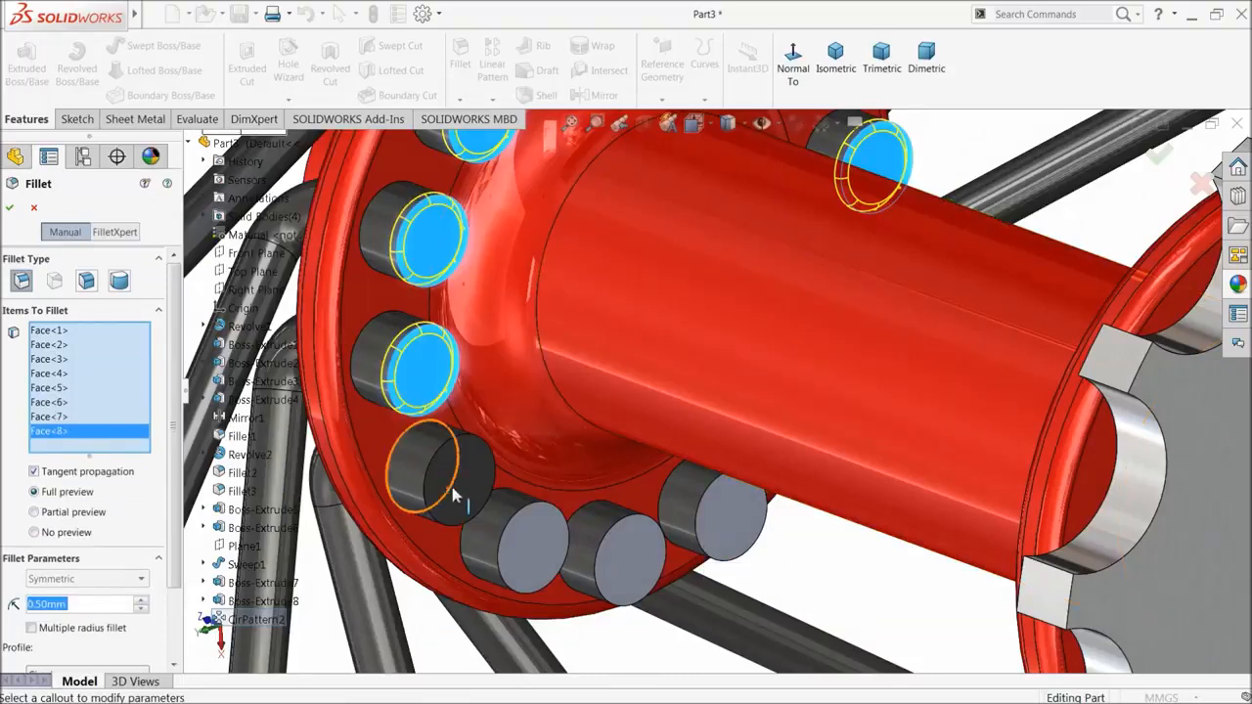
click(458, 486)
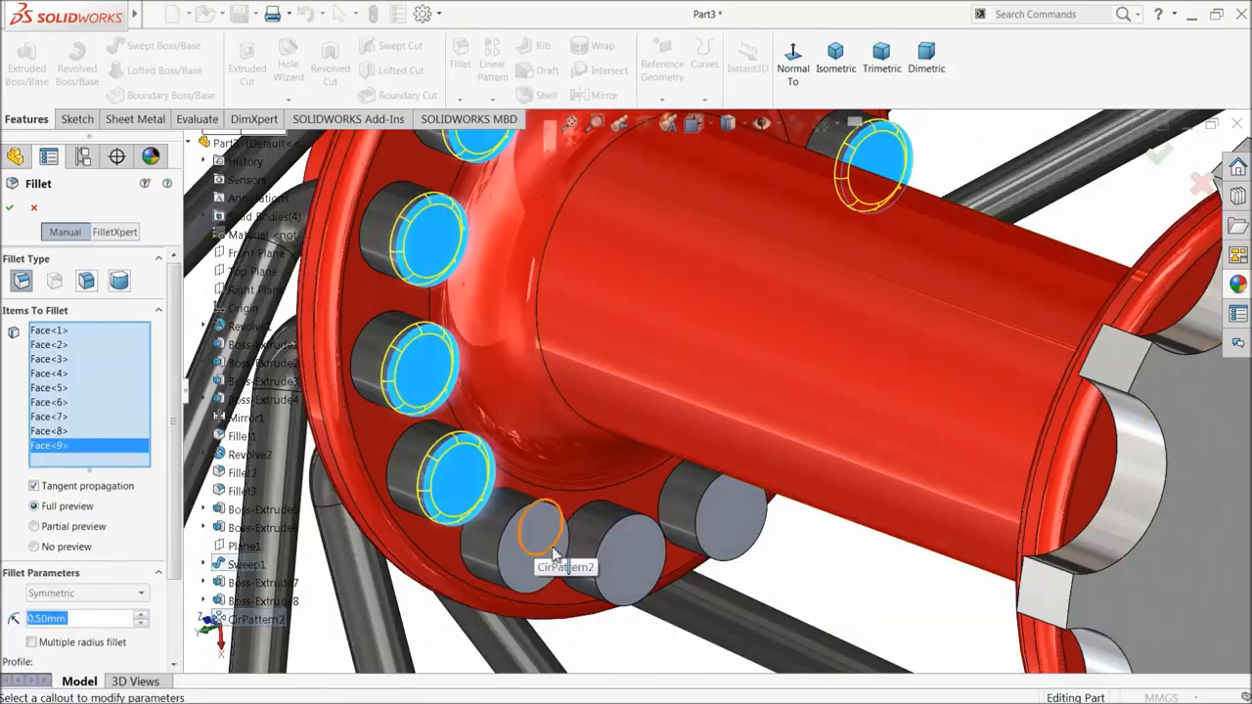
click(548, 541)
click(624, 546)
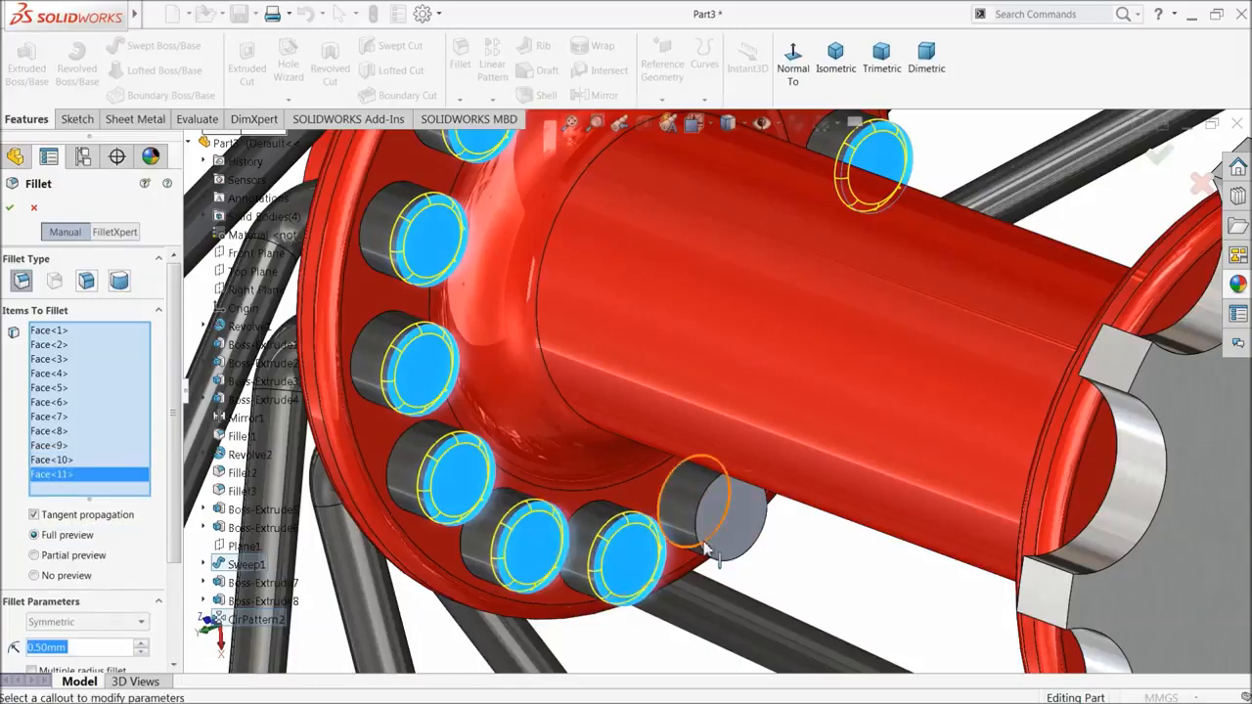
click(750, 535)
scroll(825, 513, up, 4)
middle_drag(863, 512, 709, 515)
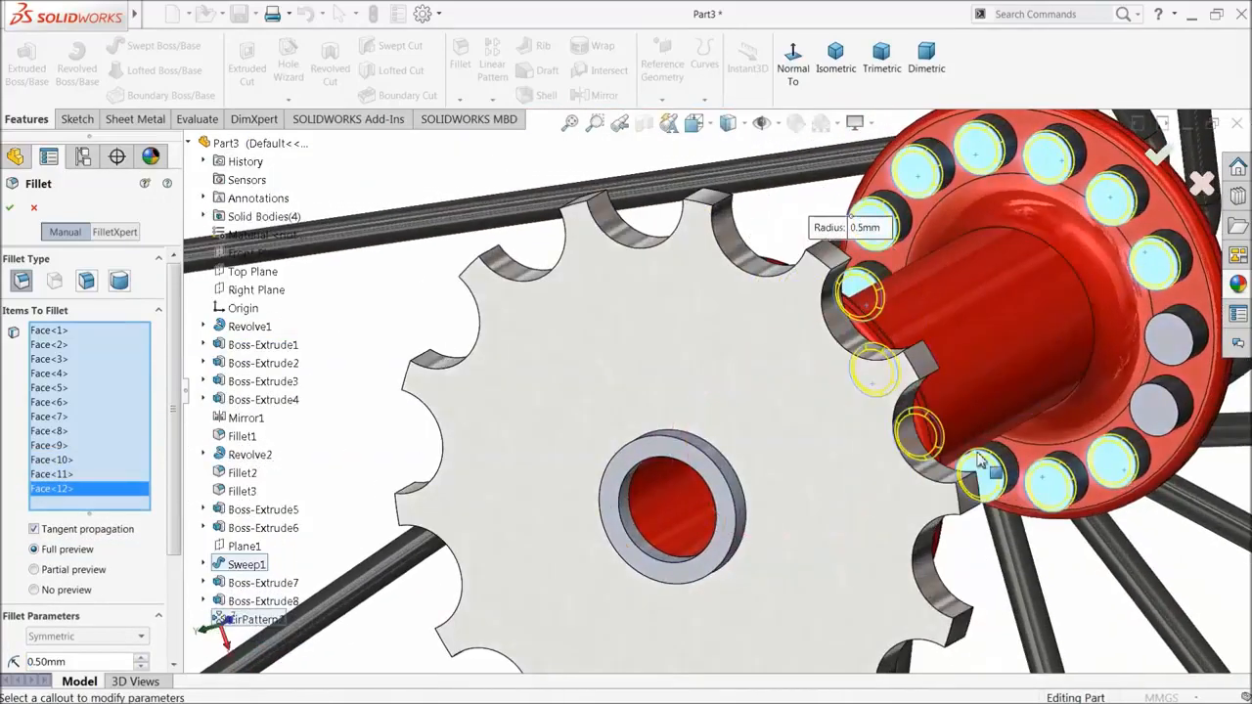
click(1162, 418)
click(1179, 344)
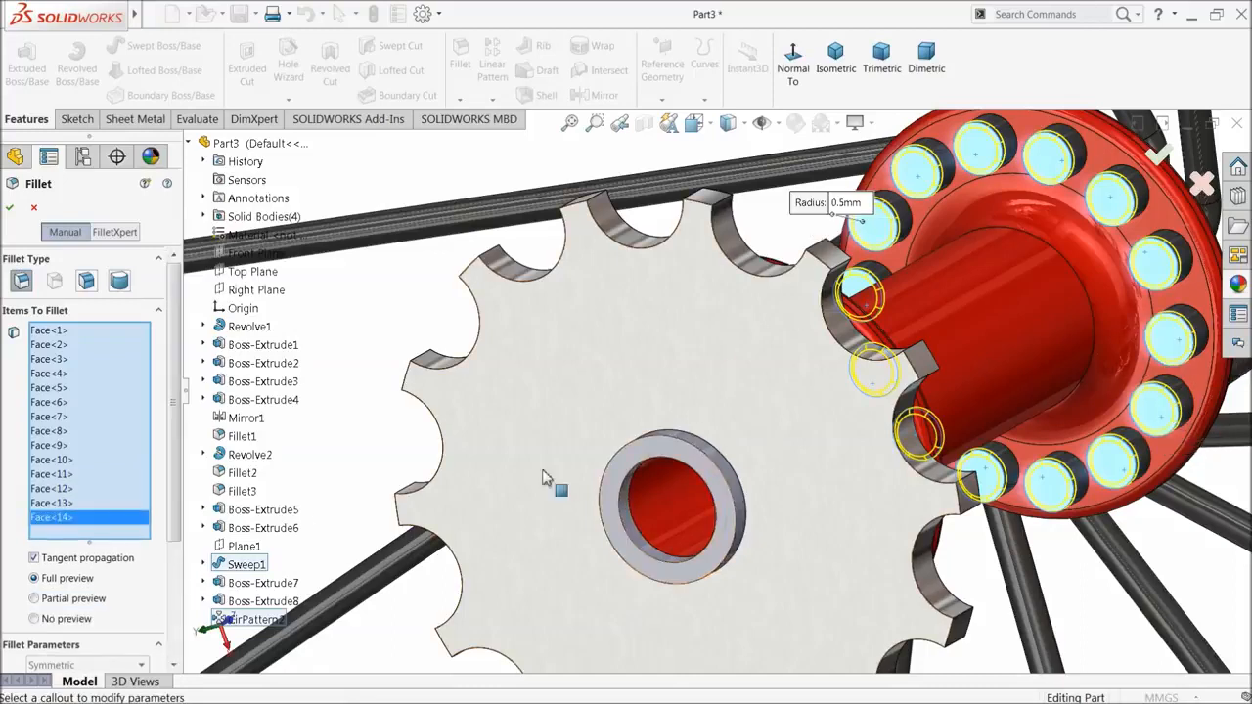
- Set the fillet radius to 2 mm and create the fillet on all 14 spoke heads
drag(176, 526, 172, 614)
drag(73, 542, 54, 541)
text(2)
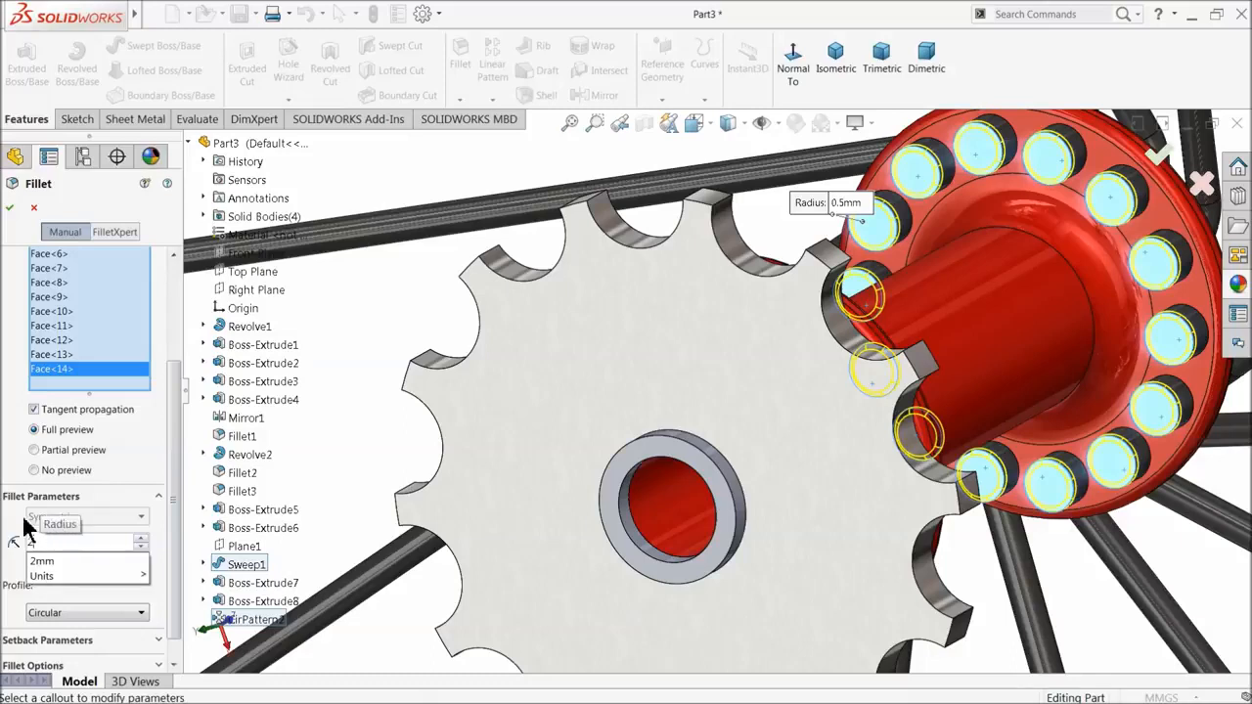
click(6, 520)
key(Return)
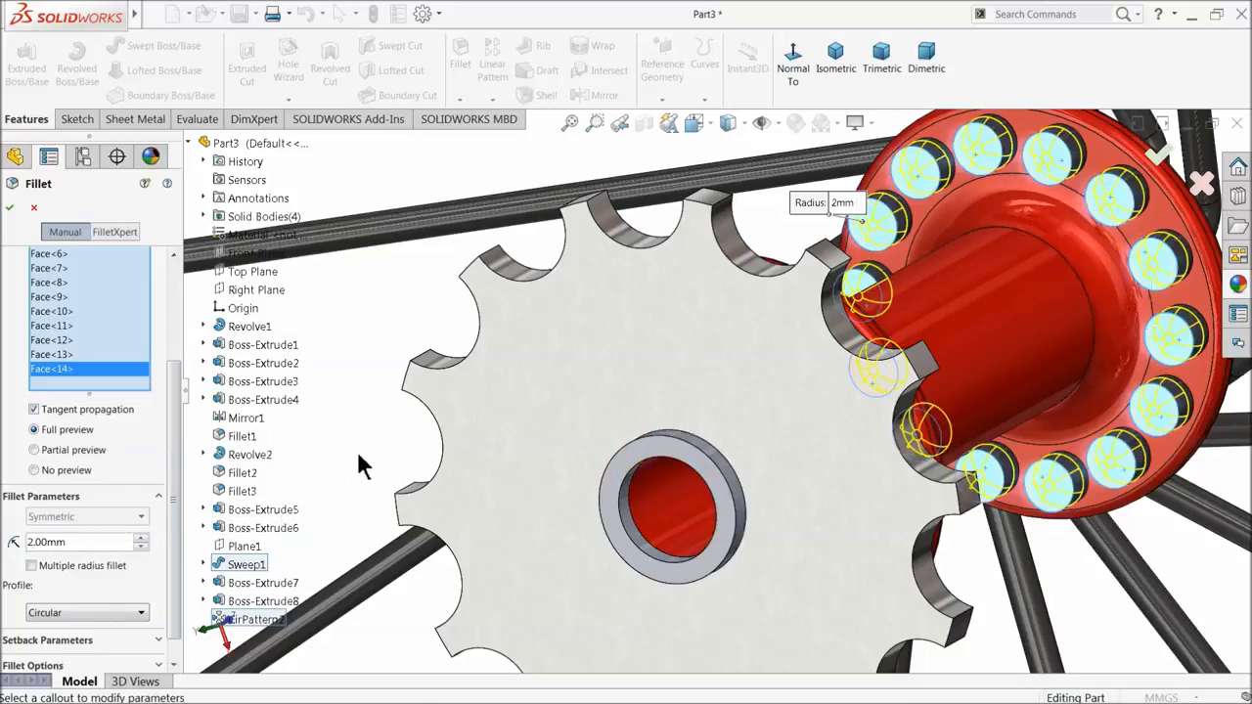
click(10, 209)
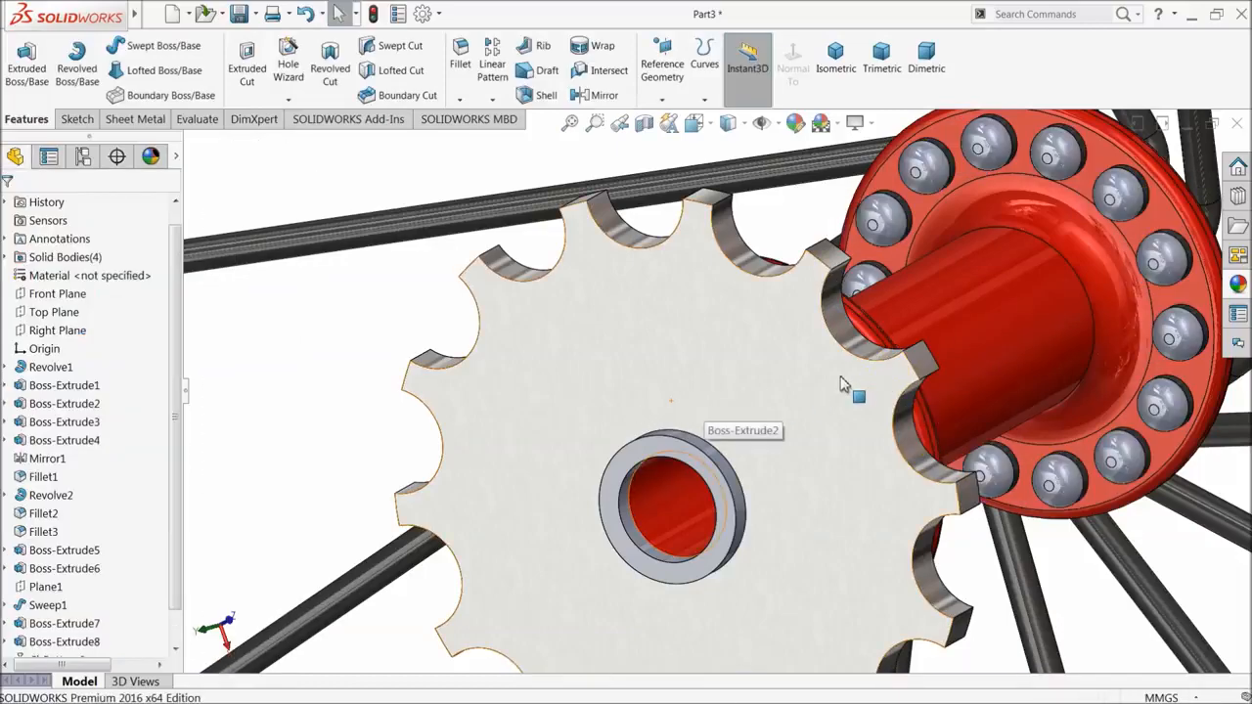
- Examine the whole wheel from both sides, checking the spoke pattern and the rounded spoke heads at the hub
scroll(868, 339, up, 4)
middle_drag(833, 335, 1087, 495)
scroll(908, 472, up, 3)
scroll(880, 458, up, 5)
scroll(851, 411, down, 2)
scroll(821, 384, up, 2)
scroll(747, 344, down, 1)
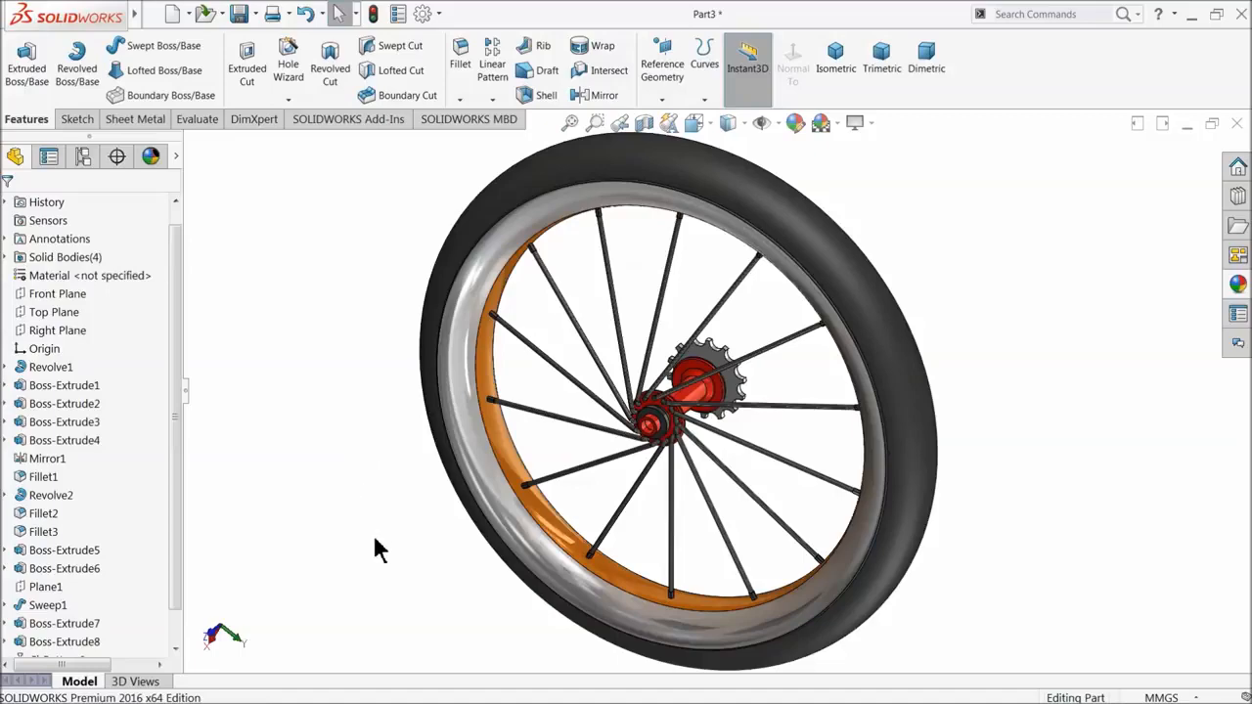
middle_drag(376, 555, 800, 399)
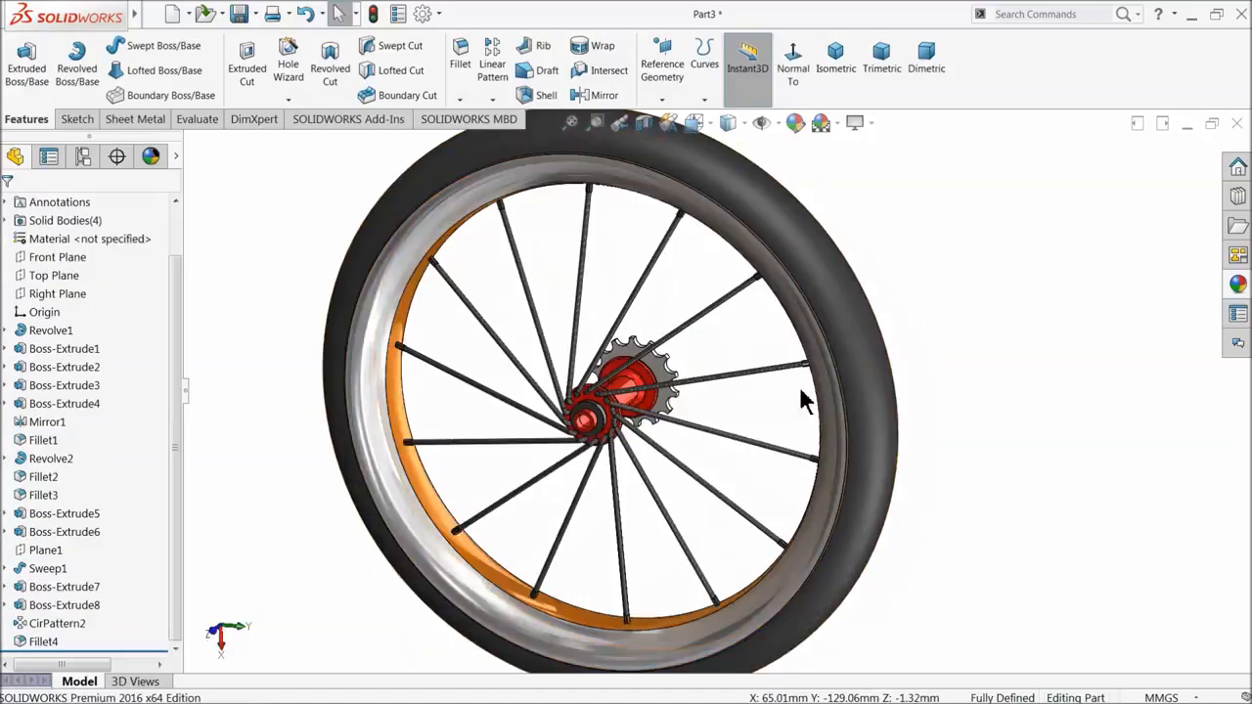
middle_drag(643, 393, 445, 476)
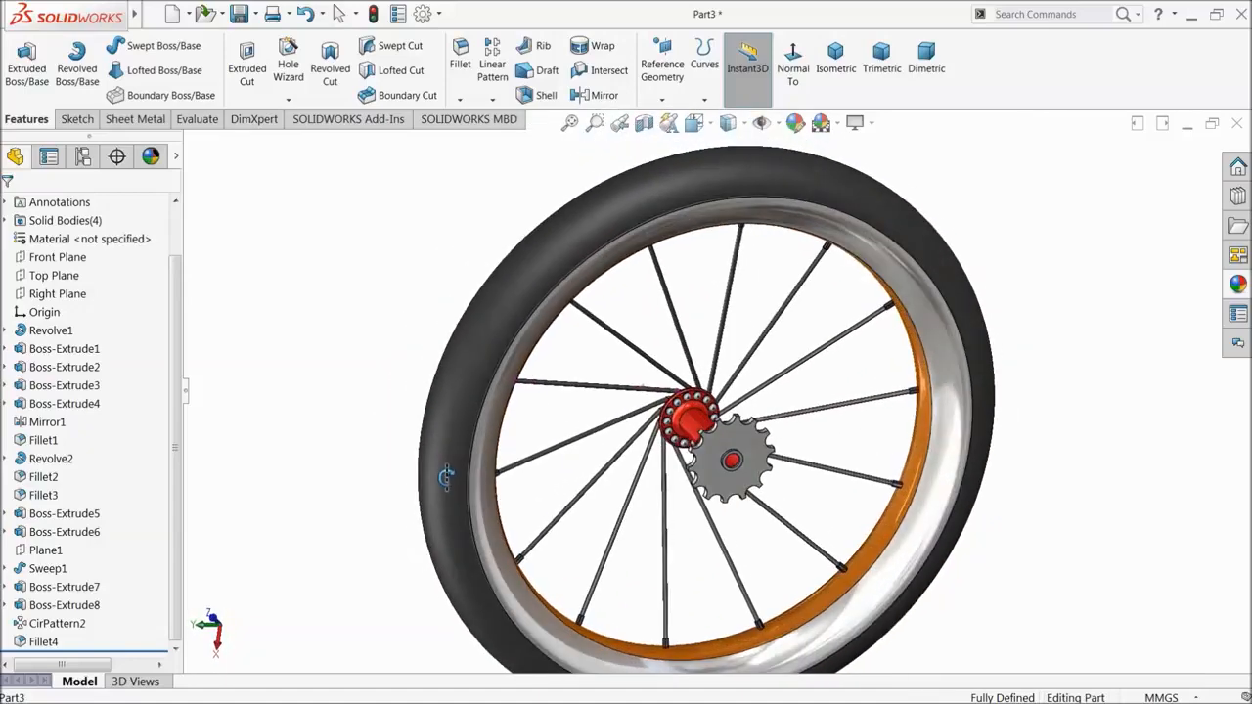
scroll(911, 453, down, 4)
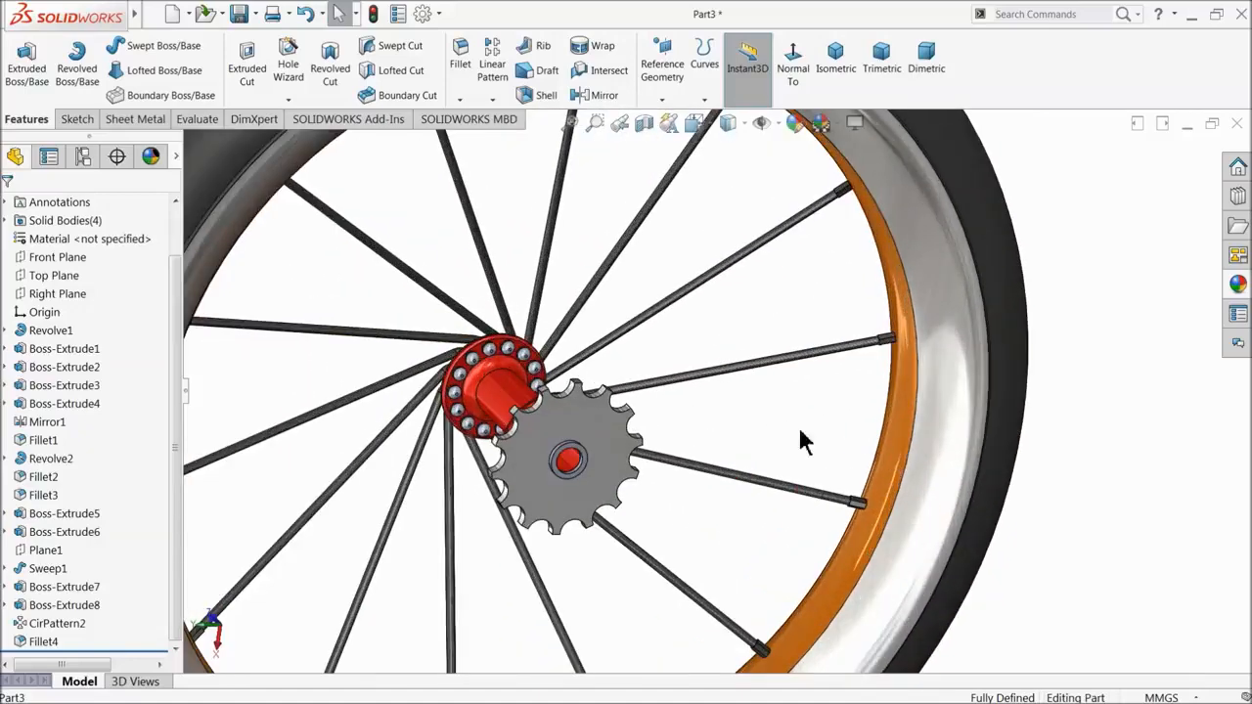
- Start a new 3D sketch with the rim's inner face selected
click(77, 119)
click(19, 99)
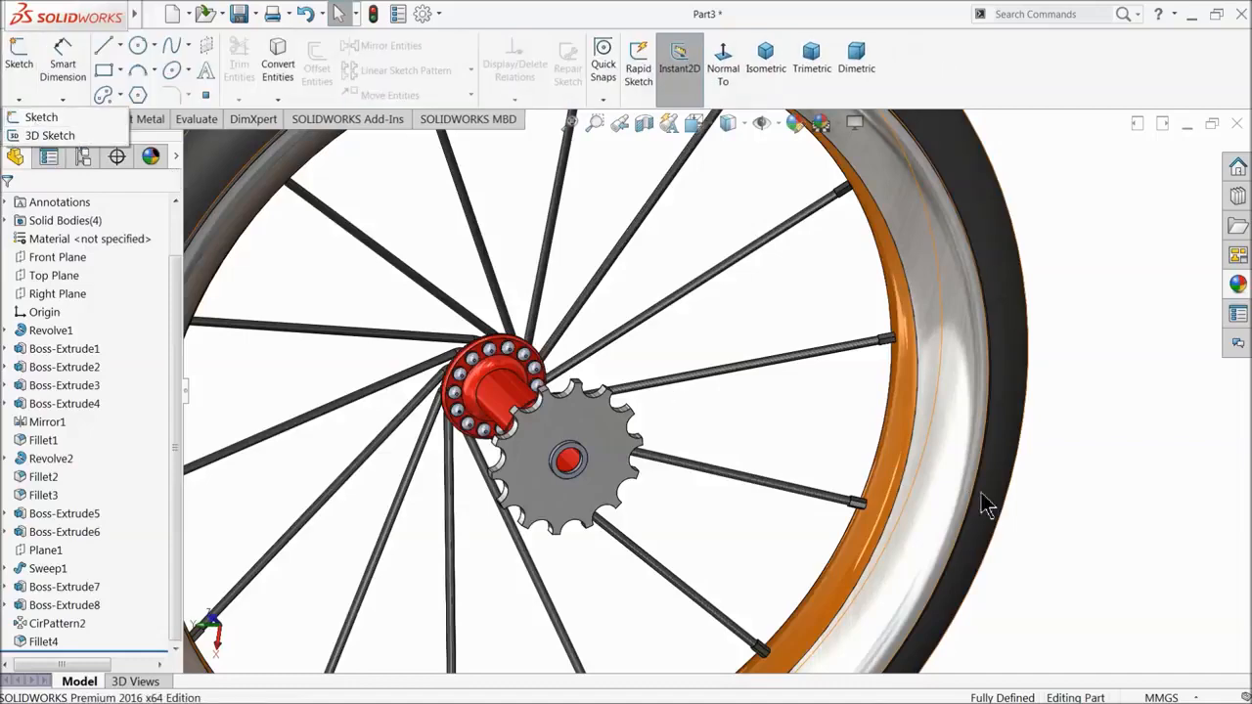
mouse_move(1137, 348)
middle_down()
mouse_move(1073, 355)
mouse_move(1001, 427)
mouse_move(842, 413)
middle_up()
click(844, 415)
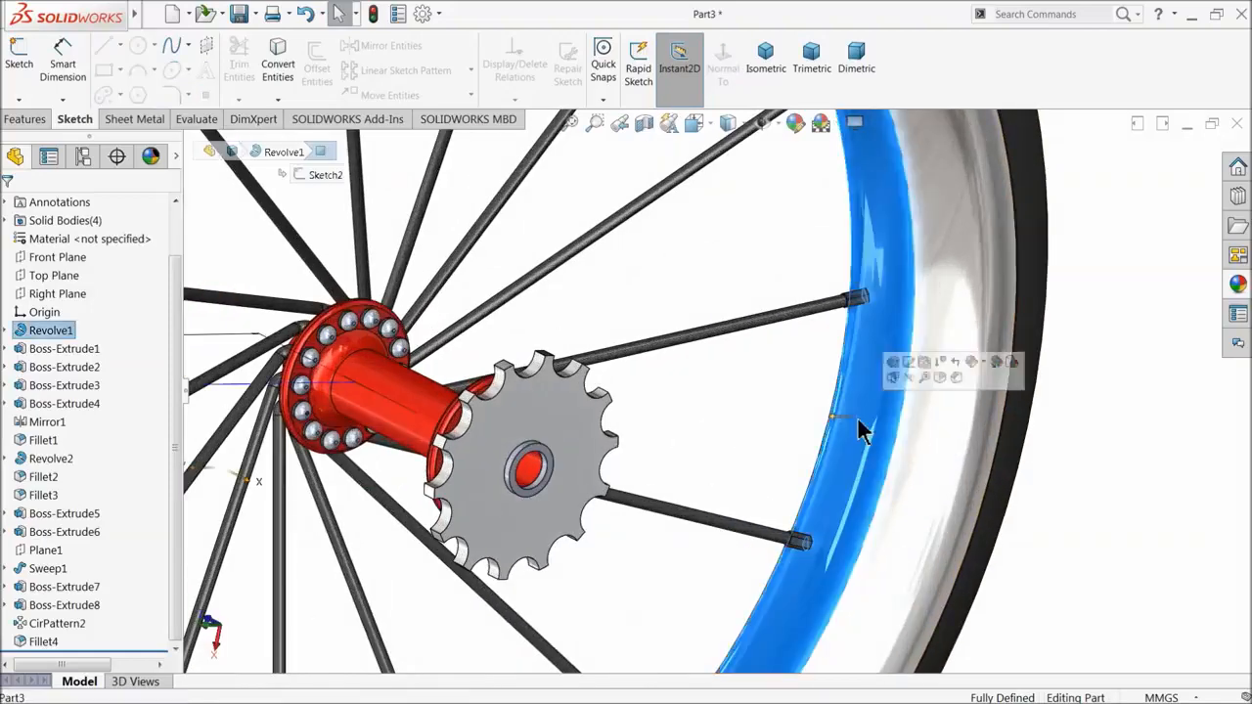
click(18, 100)
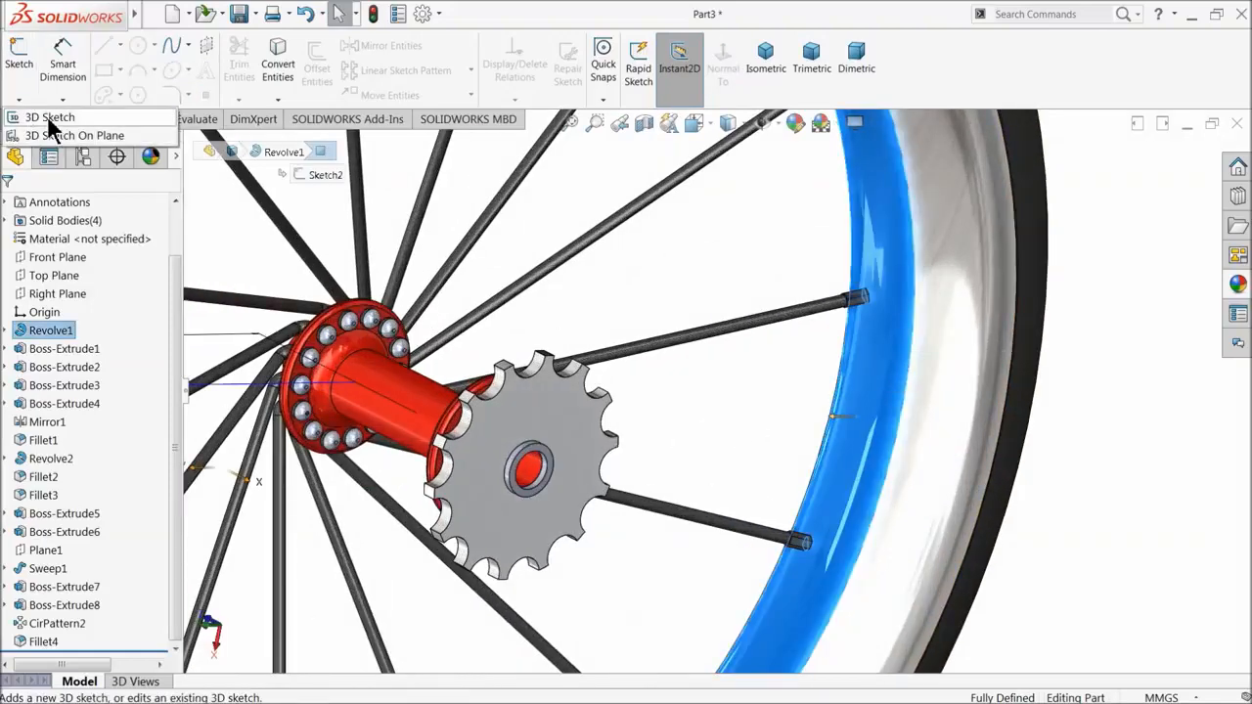
click(47, 115)
- Place a sketch point on the rim's inner face between two spokes, at about X 5.75, Y -144.39, Z 0.22
click(205, 95)
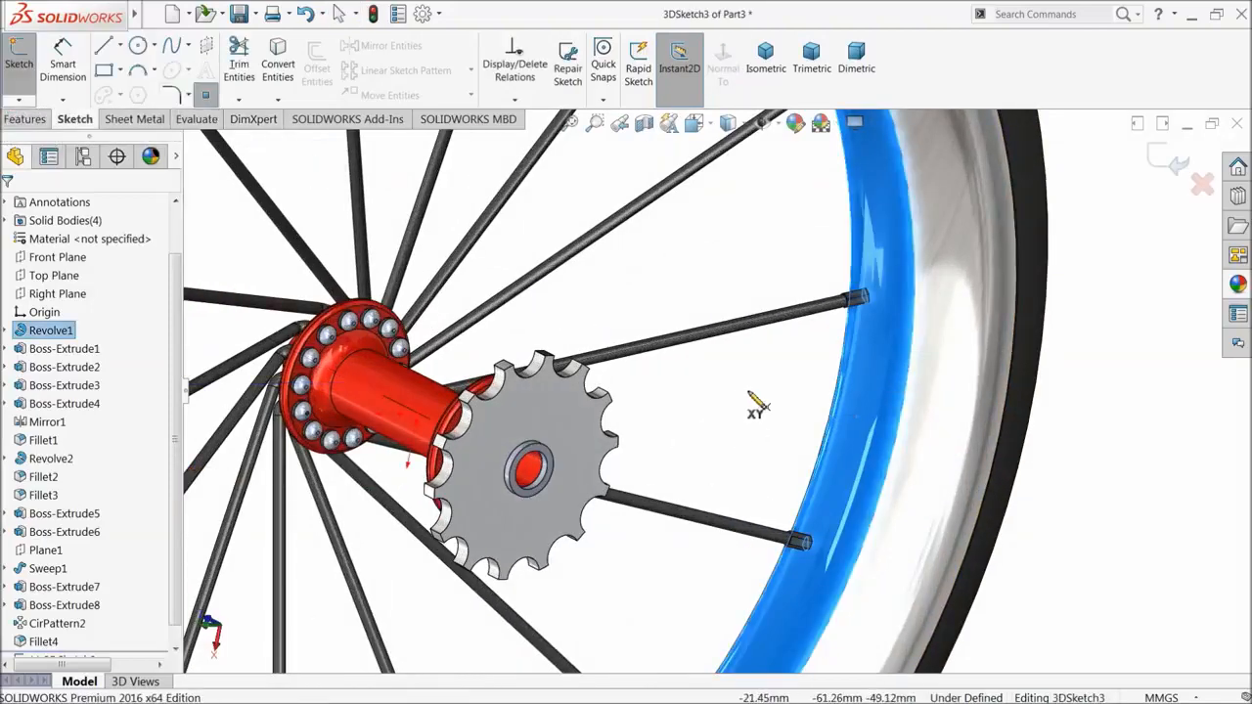
scroll(751, 382, up, 2)
scroll(782, 411, down, 5)
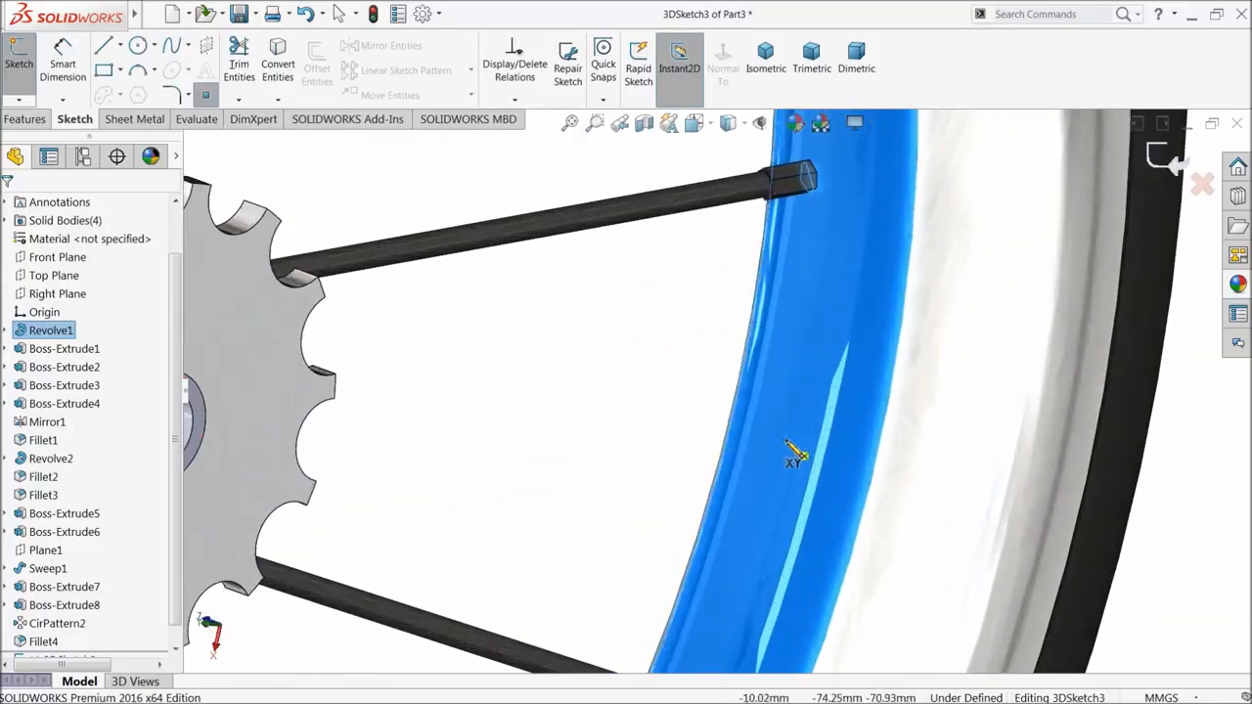
scroll(782, 440, up, 2)
middle_drag(770, 437, 787, 446)
scroll(782, 436, up, 1)
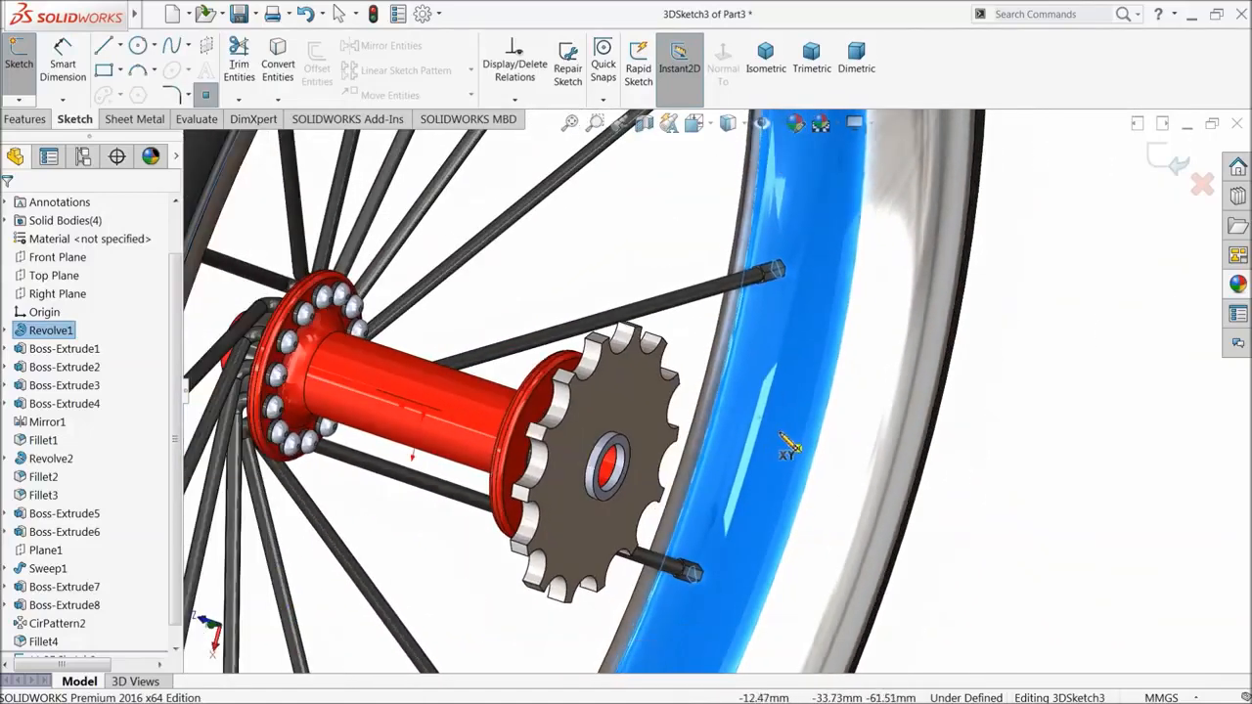
click(756, 431)
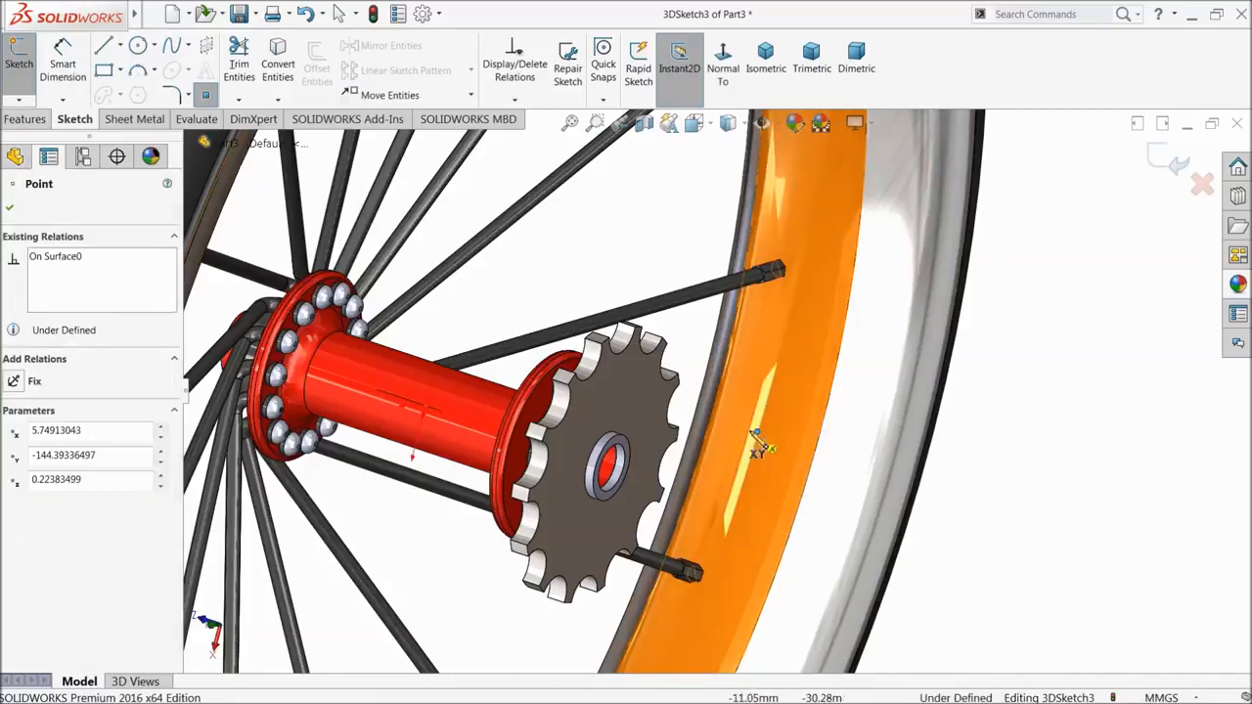
click(10, 207)
scroll(875, 405, up, 3)
mouse_move(875, 405)
middle_down()
mouse_move(923, 452)
mouse_move(632, 478)
mouse_move(682, 507)
mouse_move(686, 497)
middle_up()
click(667, 457)
scroll(670, 448, up, 2)
mouse_move(670, 448)
middle_down()
mouse_move(575, 441)
mouse_move(599, 473)
middle_up()
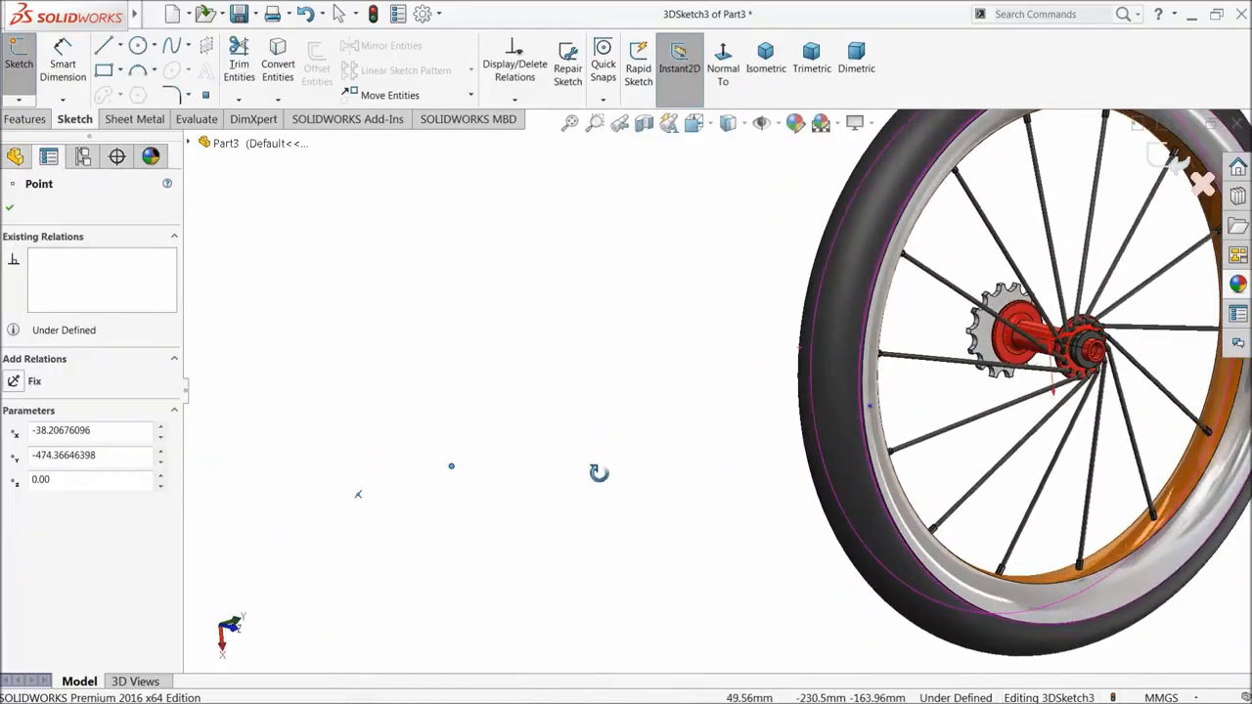
click(206, 97)
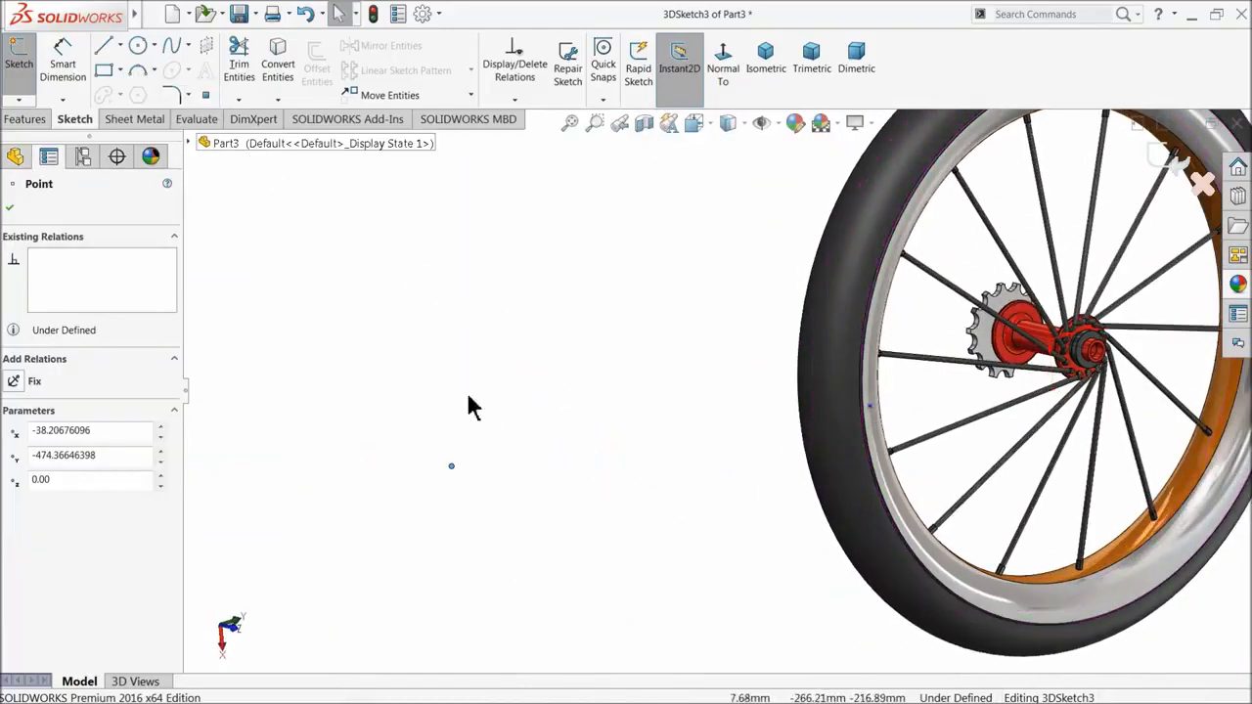
click(521, 393)
click(452, 469)
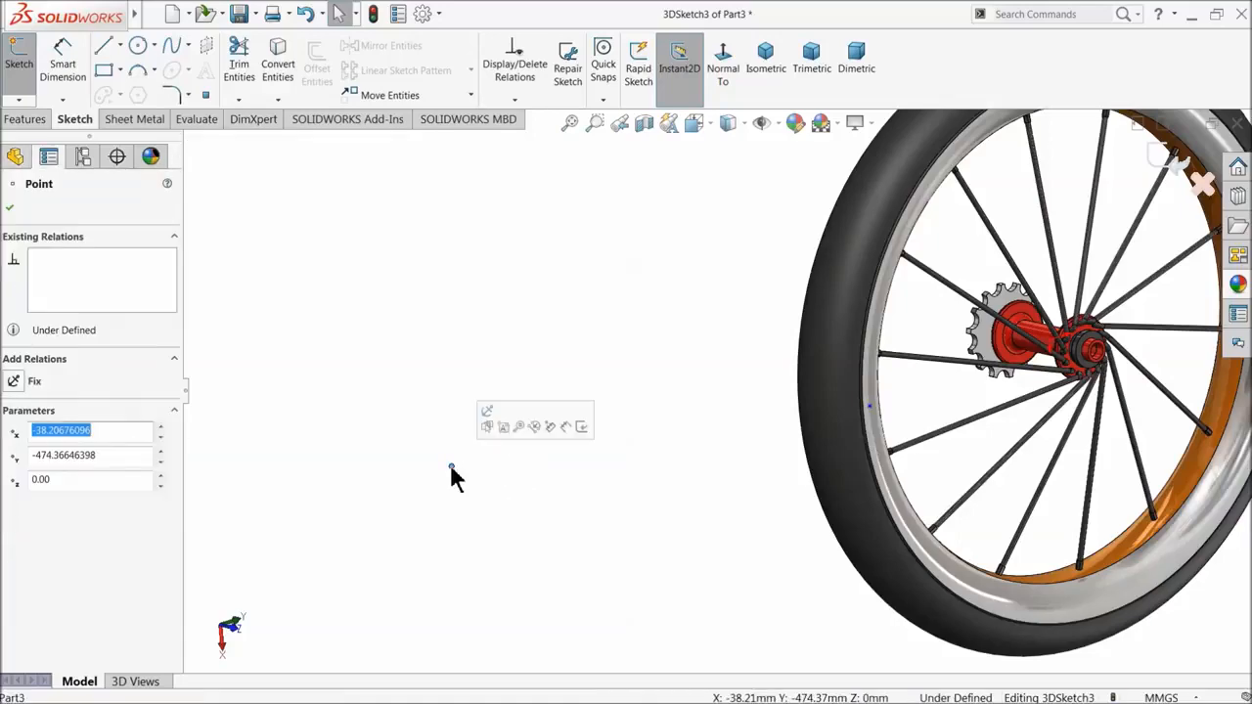
click(470, 475)
scroll(870, 356, down, 4)
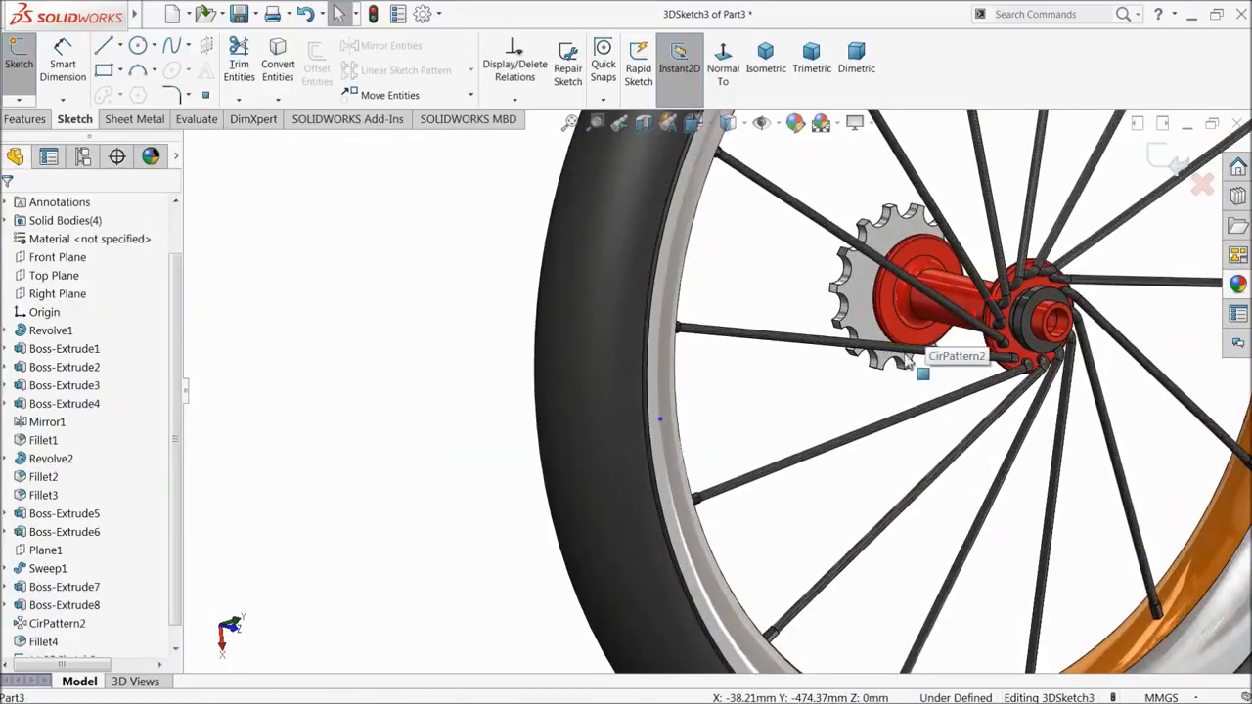
- Place a sketch point on the sprocket-side hub flange's inner face, at about X -15.45, Y -3.70, Z -27.50
scroll(850, 353, down, 8)
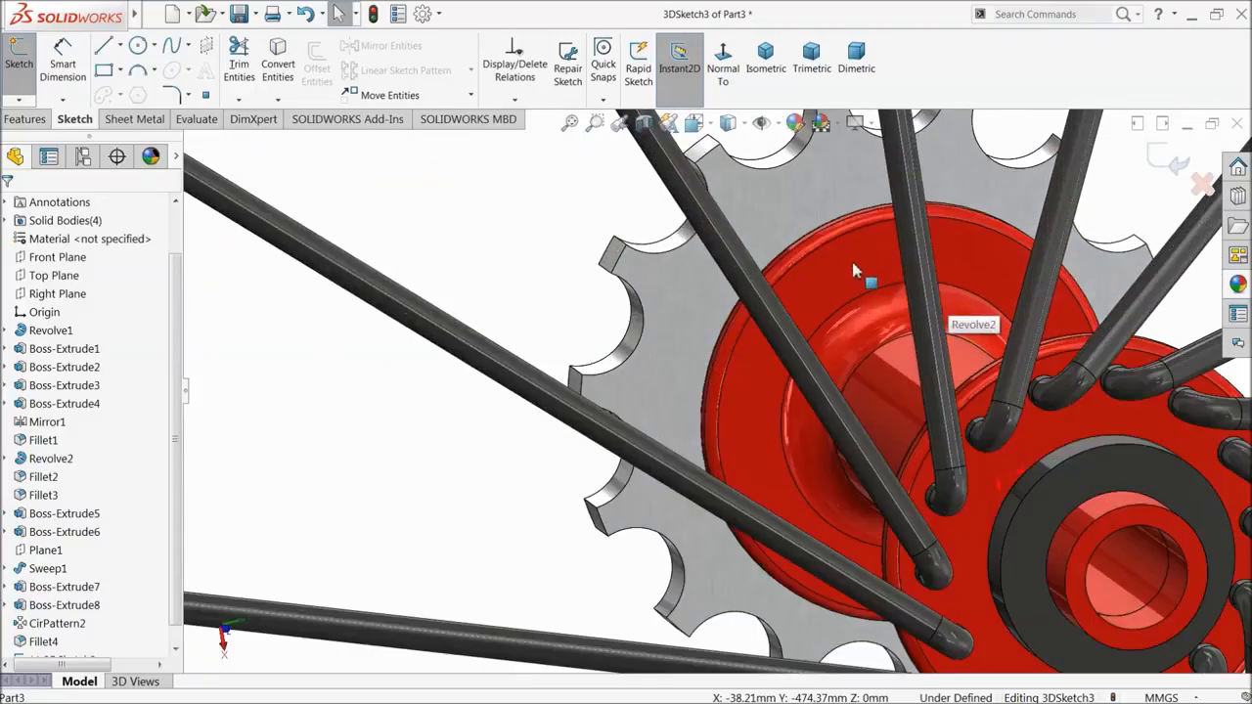
click(856, 269)
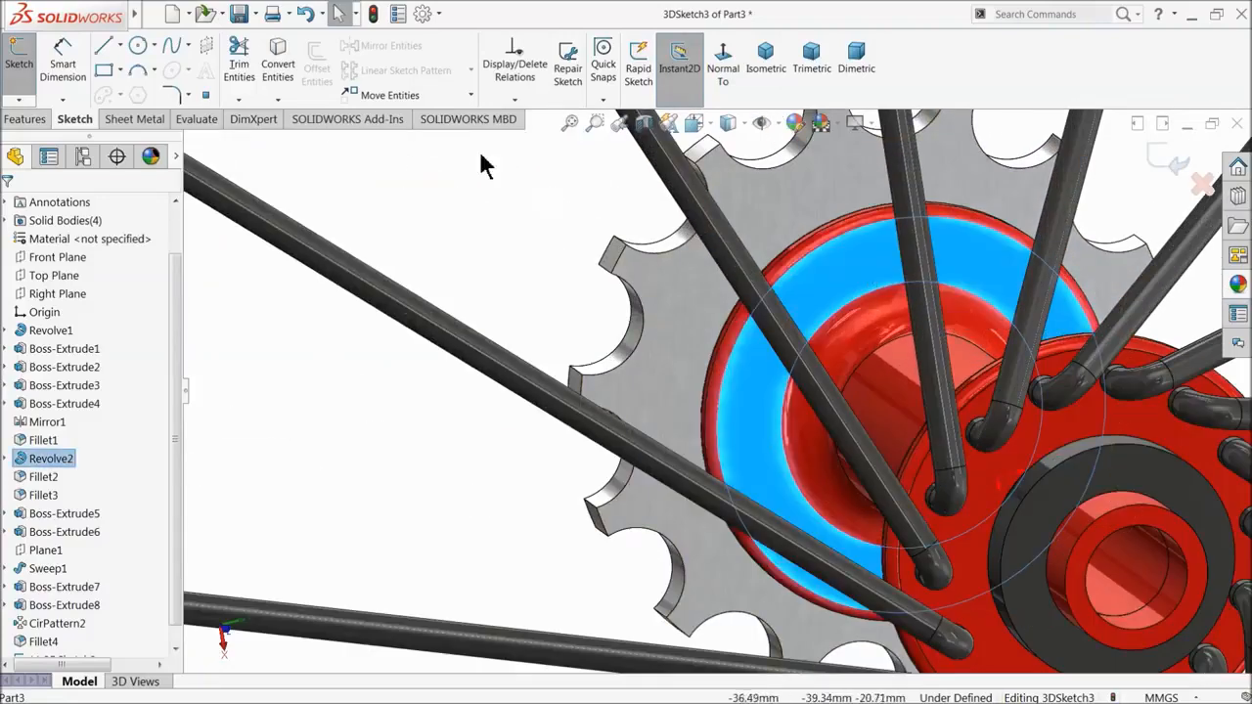
click(205, 95)
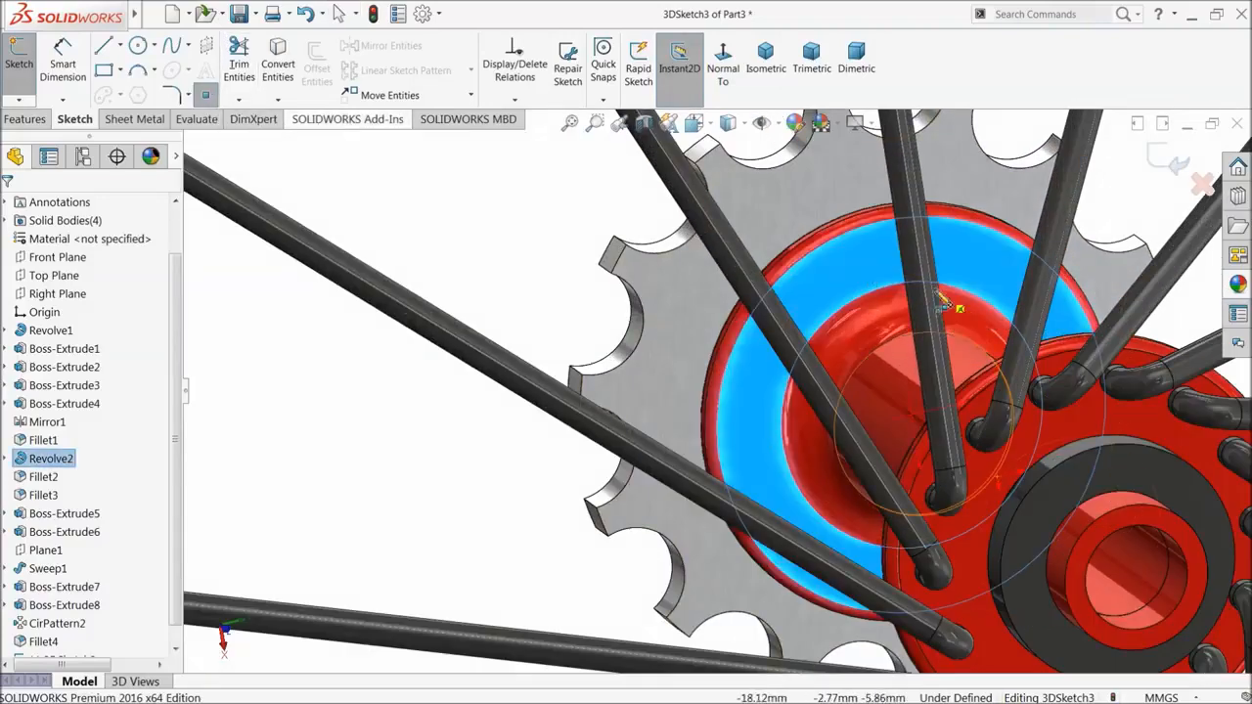
click(849, 266)
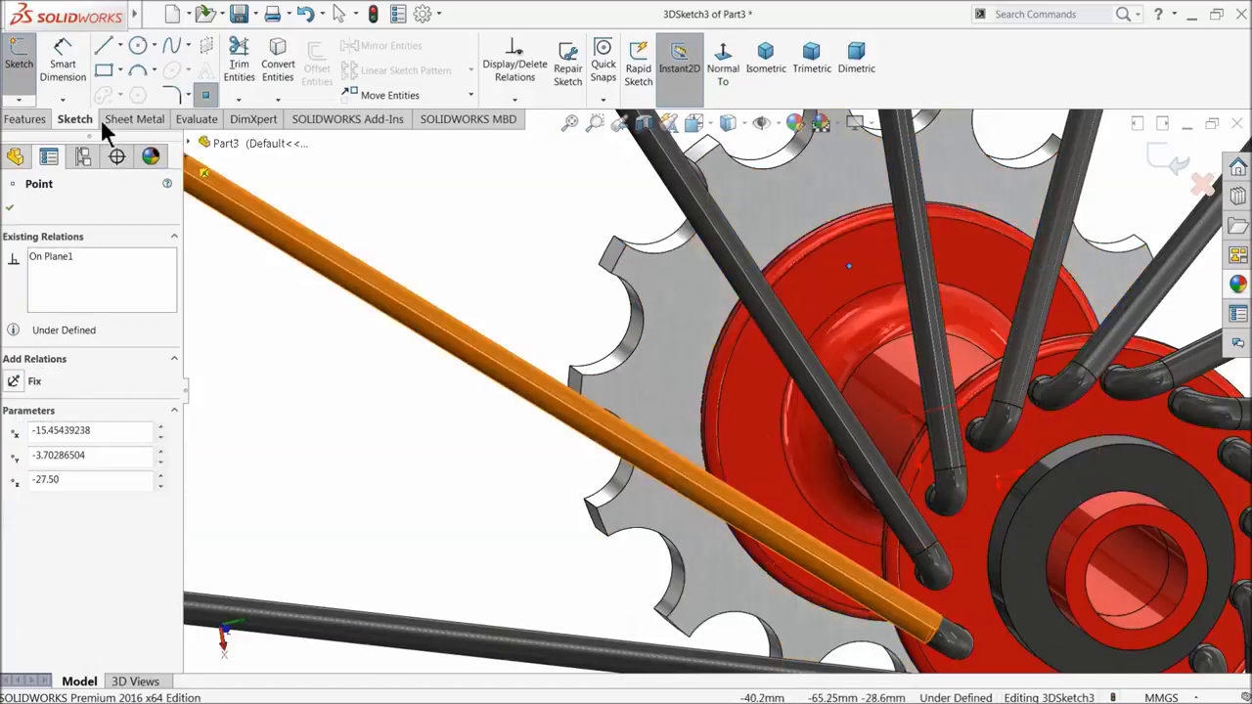
- Sketch a line about 5.94 mm long along Z from the hub flange point outward toward the sprocket
click(106, 57)
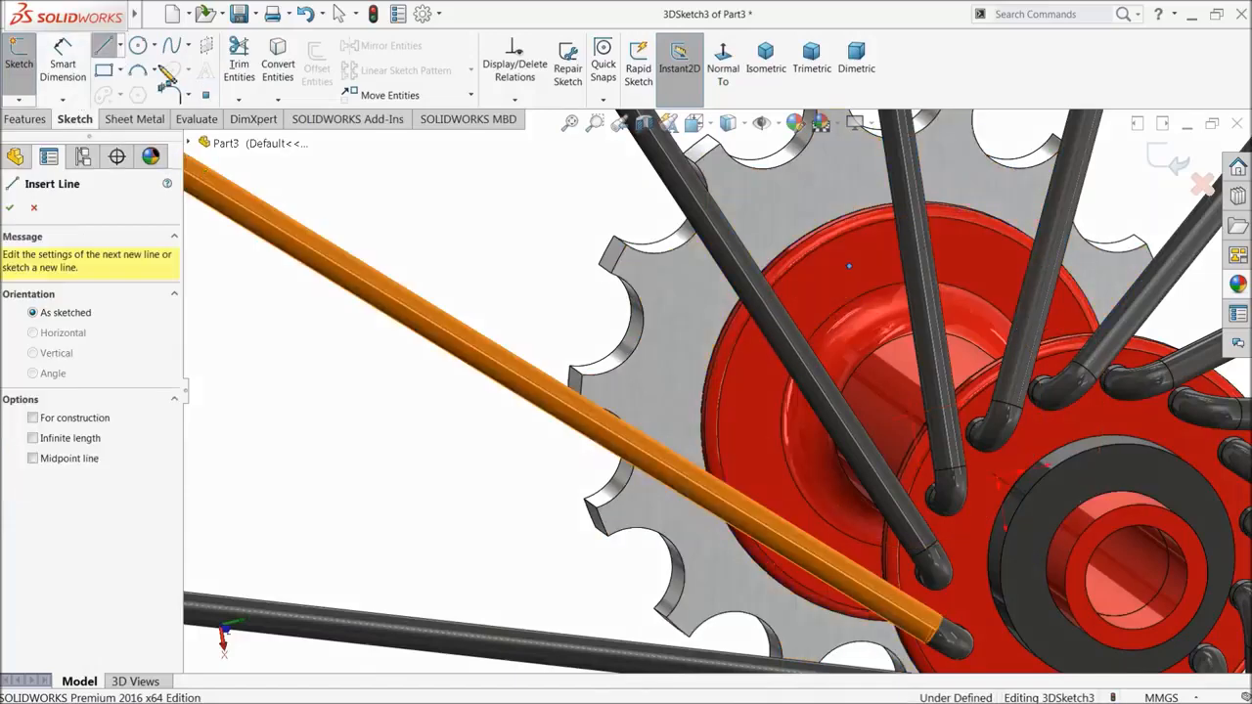
scroll(882, 302, up, 3)
middle_drag(692, 328, 769, 337)
scroll(783, 303, down, 5)
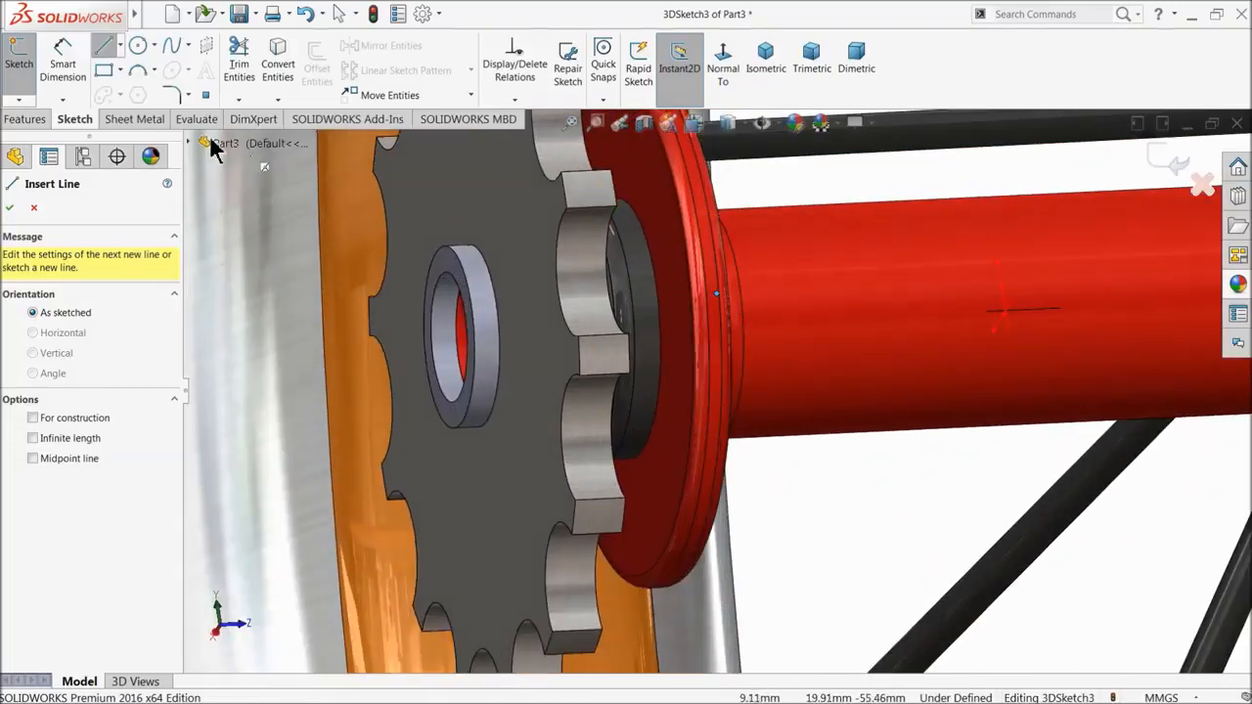
click(717, 293)
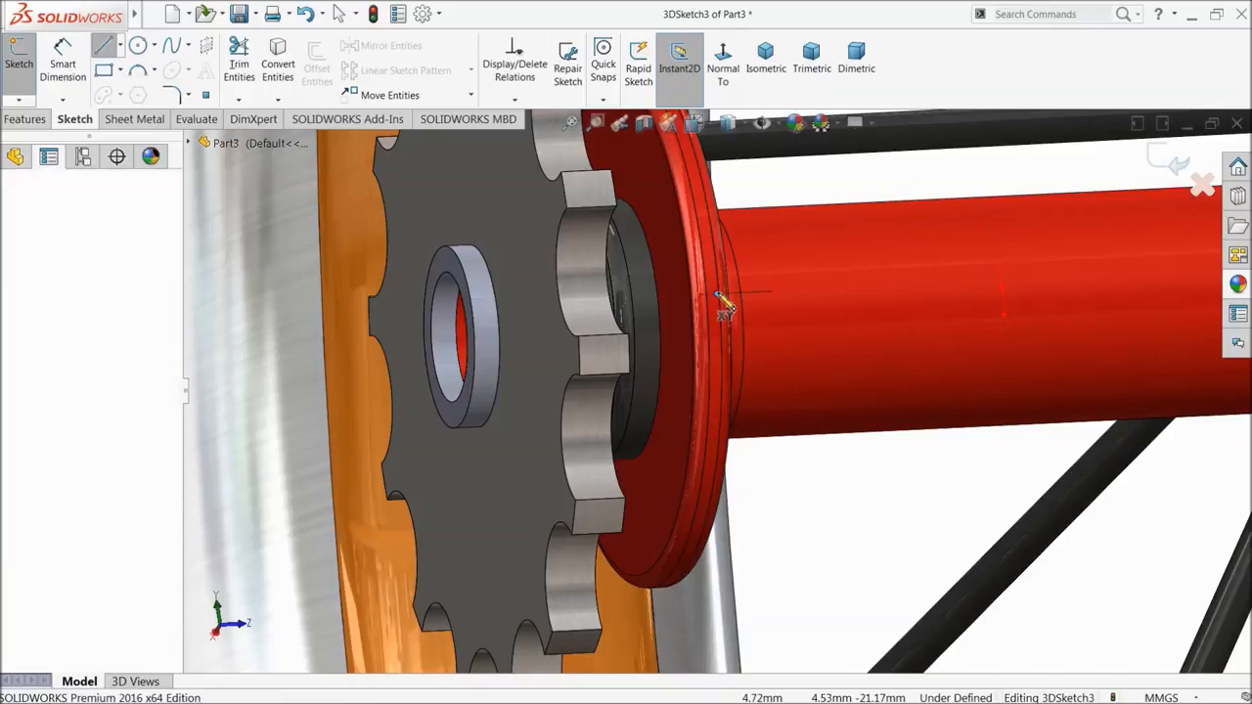
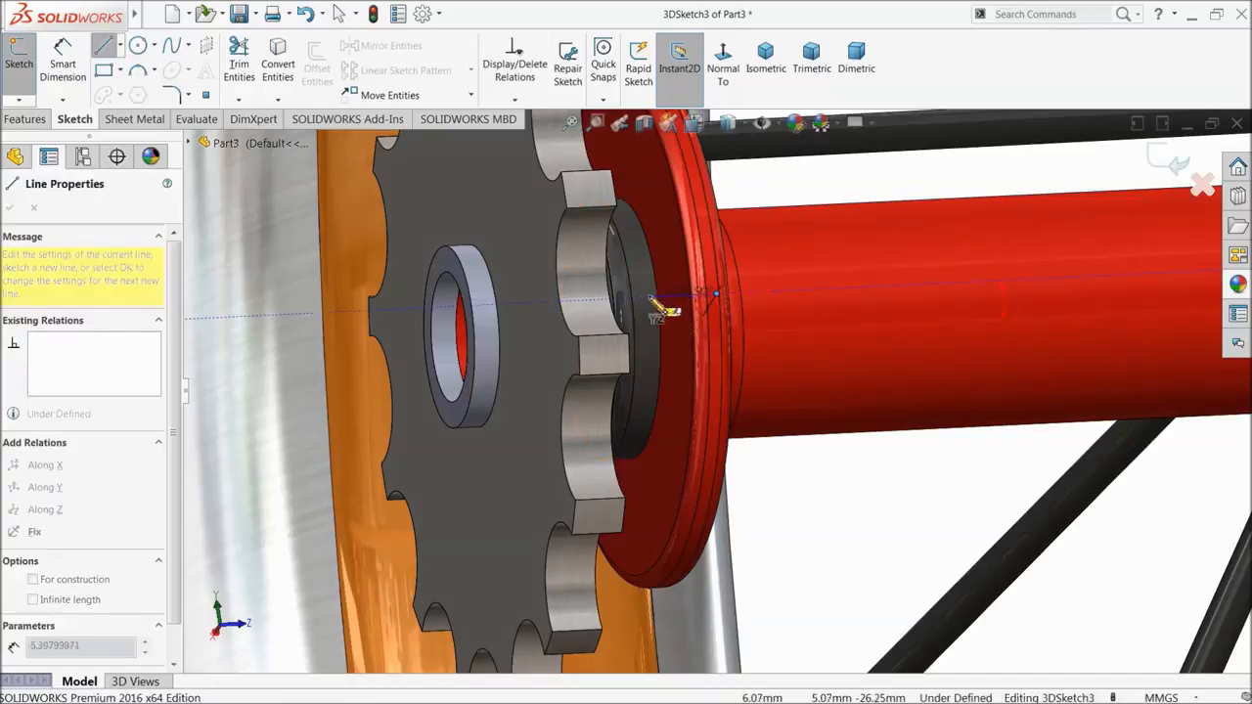
- Continue the line from its outer end to the sketch point on the rim and end the line chain
scroll(783, 469, up, 5)
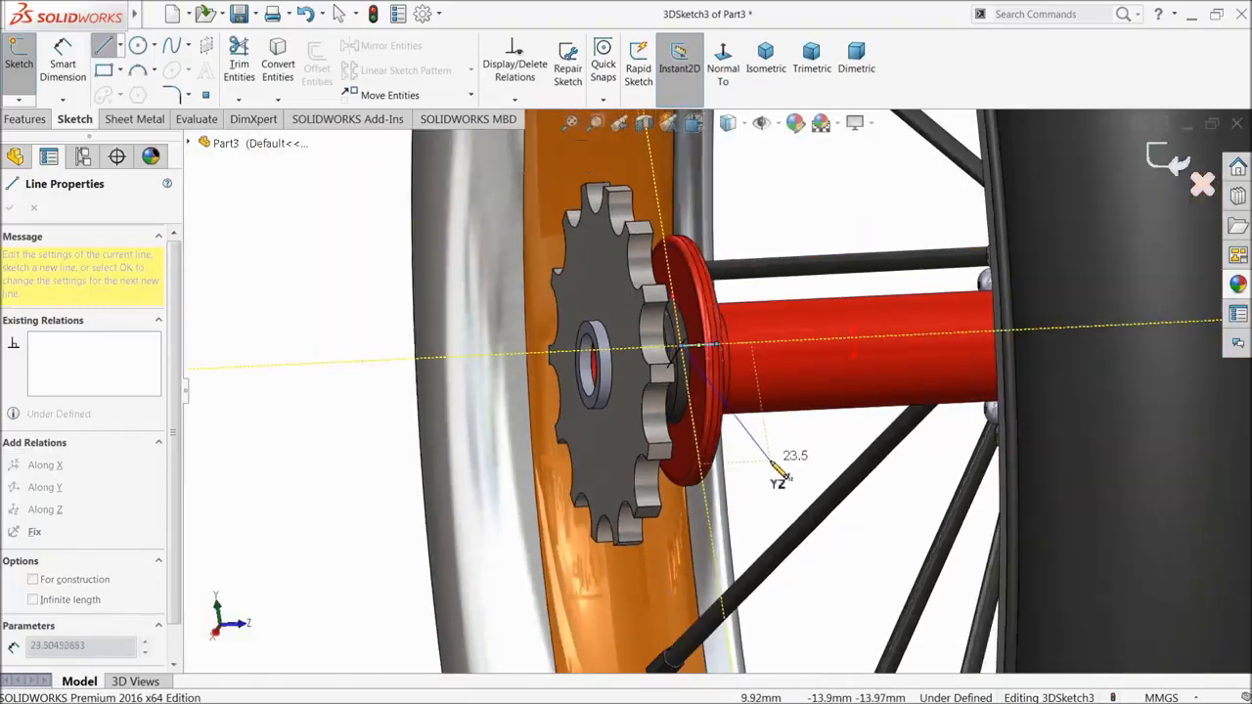
scroll(777, 489, up, 3)
middle_drag(765, 505, 836, 535)
scroll(841, 548, up, 2)
scroll(902, 567, down, 1)
scroll(906, 577, down, 3)
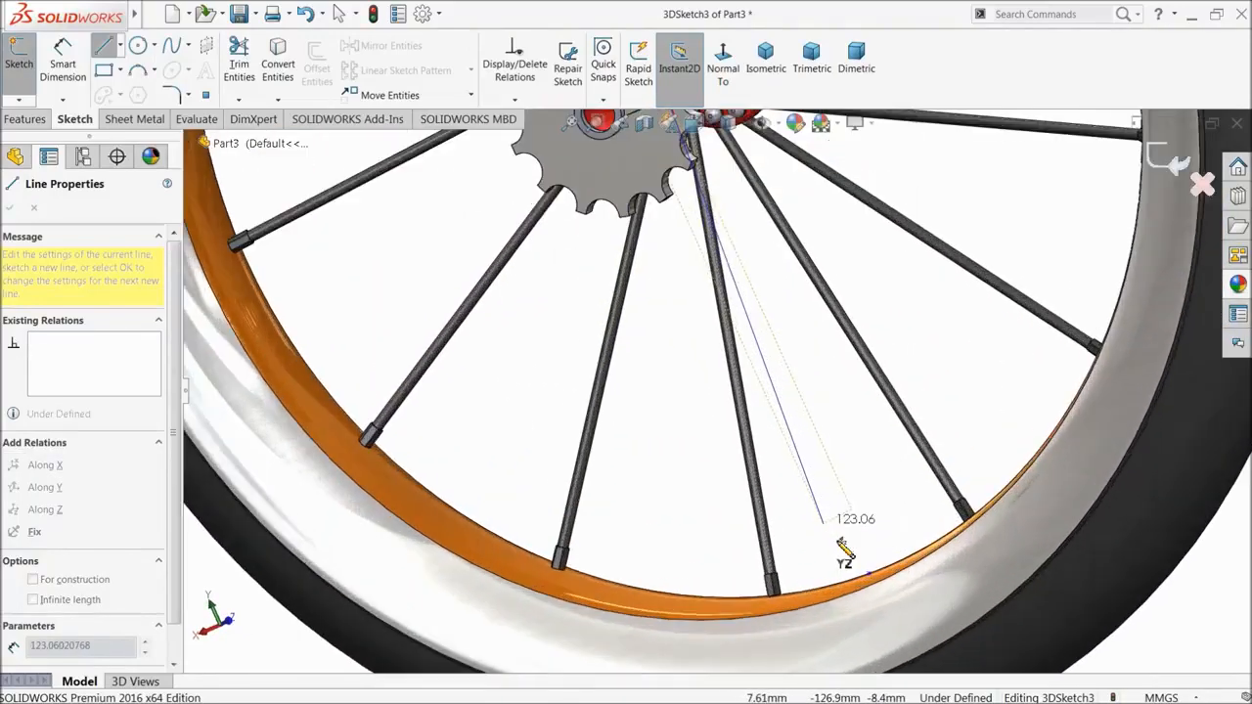
click(871, 577)
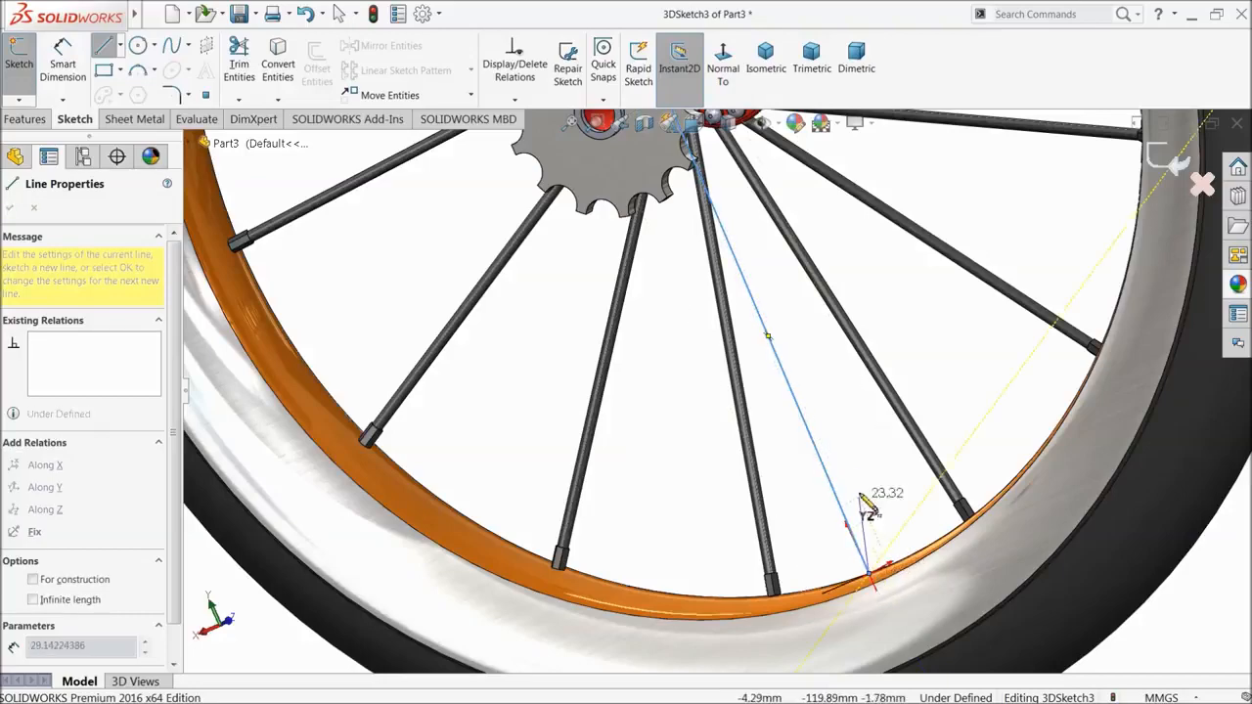
right_click(860, 446)
click(903, 455)
- Move the spoke path's rim endpoint along the rim's inner face to about X 3.30, Y -144.47, Z -0.39
mouse_move(904, 468)
middle_down()
mouse_move(881, 559)
mouse_move(867, 497)
mouse_move(896, 542)
mouse_move(769, 466)
mouse_move(663, 520)
middle_up()
click(645, 499)
drag(655, 502, 679, 502)
mouse_move(679, 503)
middle_down()
mouse_move(687, 447)
mouse_move(562, 480)
mouse_move(609, 483)
mouse_move(604, 429)
middle_up()
scroll(615, 381, up, 3)
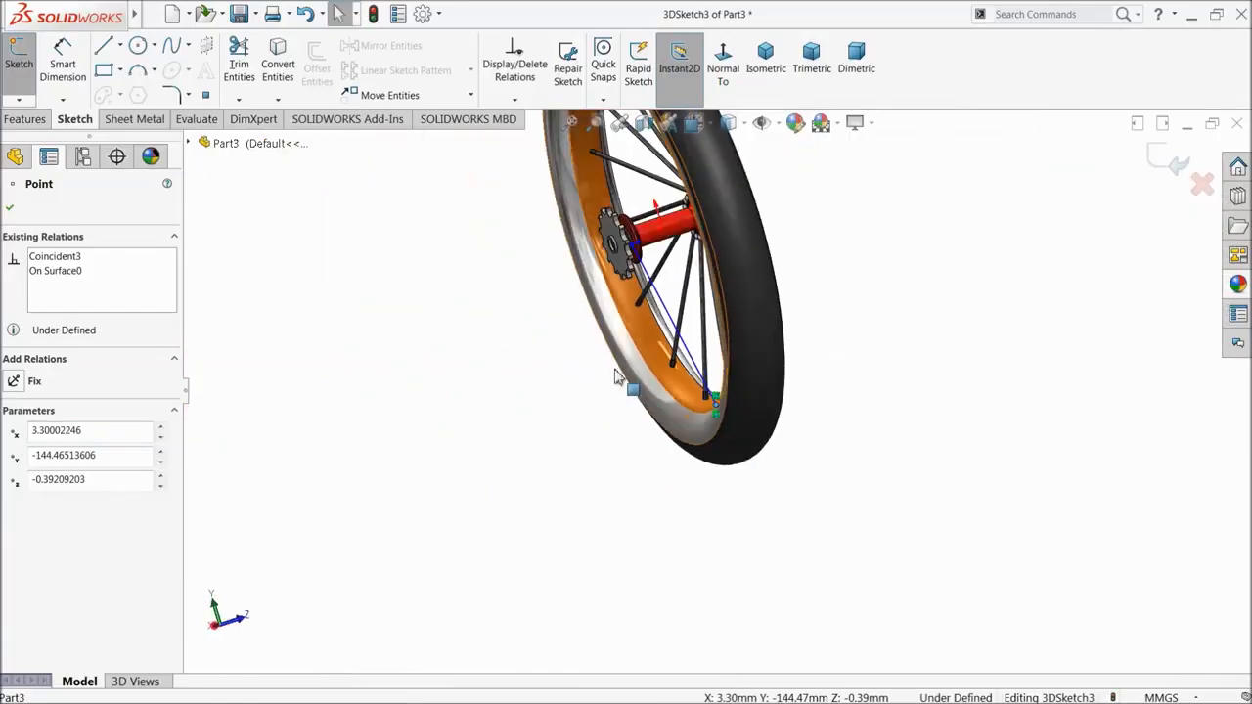
- Dimension the short line running outward along Z from the hub flange point and set its length to 8 mm
scroll(675, 230, down, 7)
middle_drag(615, 310, 599, 336)
scroll(612, 328, down, 6)
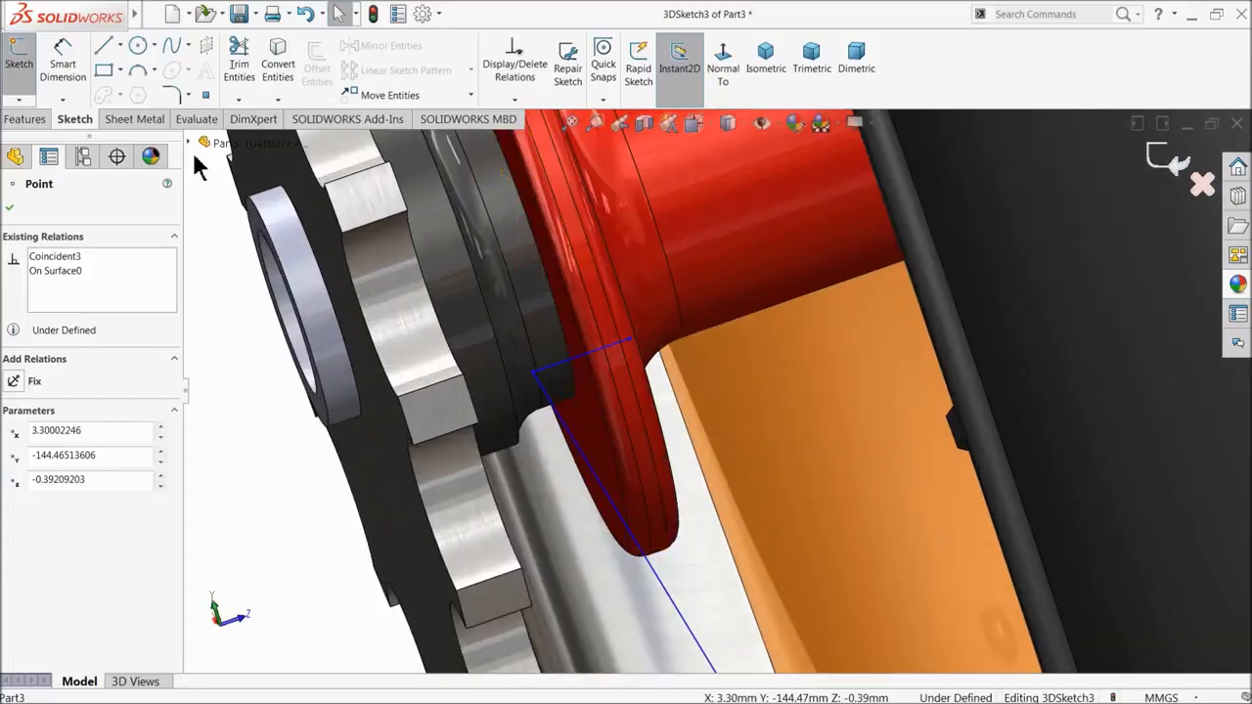
click(63, 59)
click(583, 366)
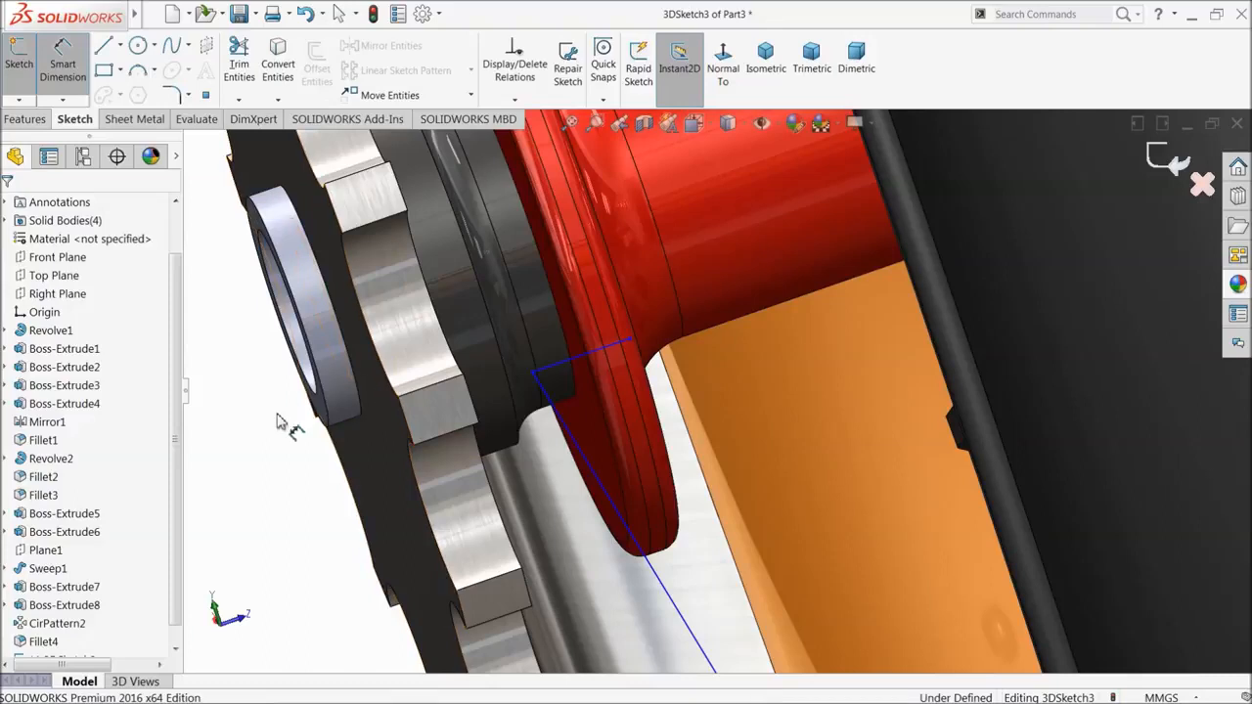
click(68, 93)
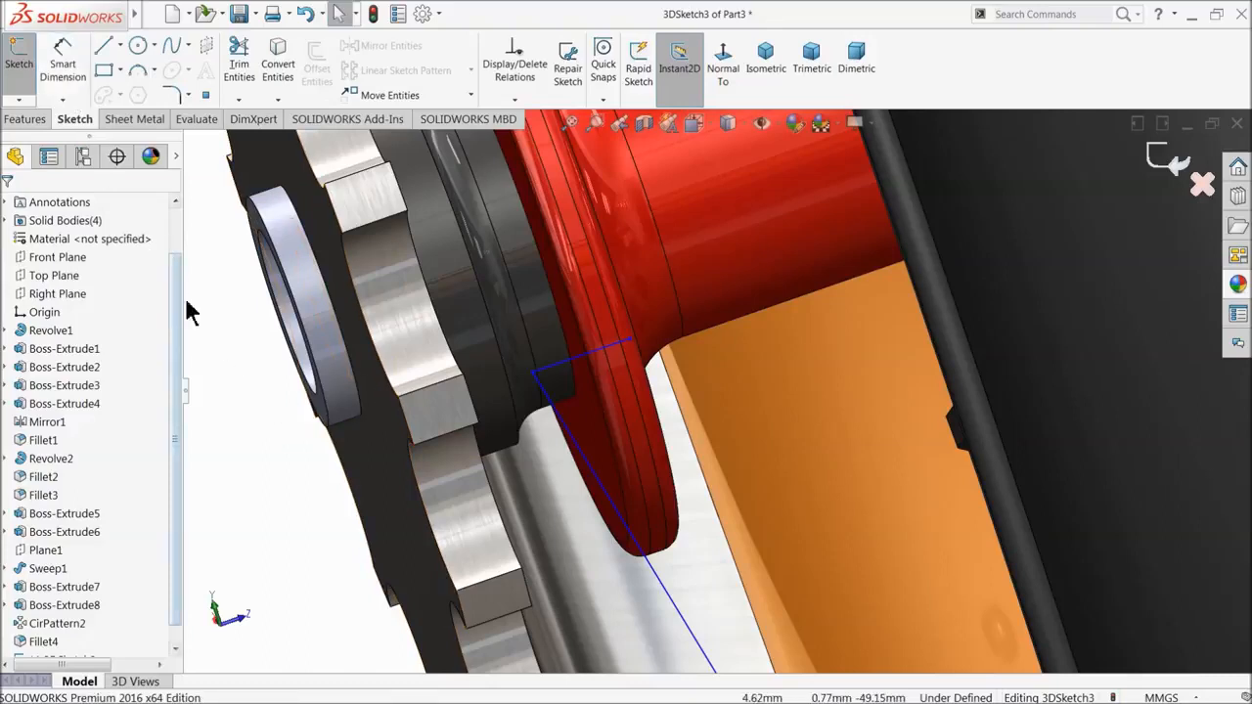
click(70, 73)
click(565, 365)
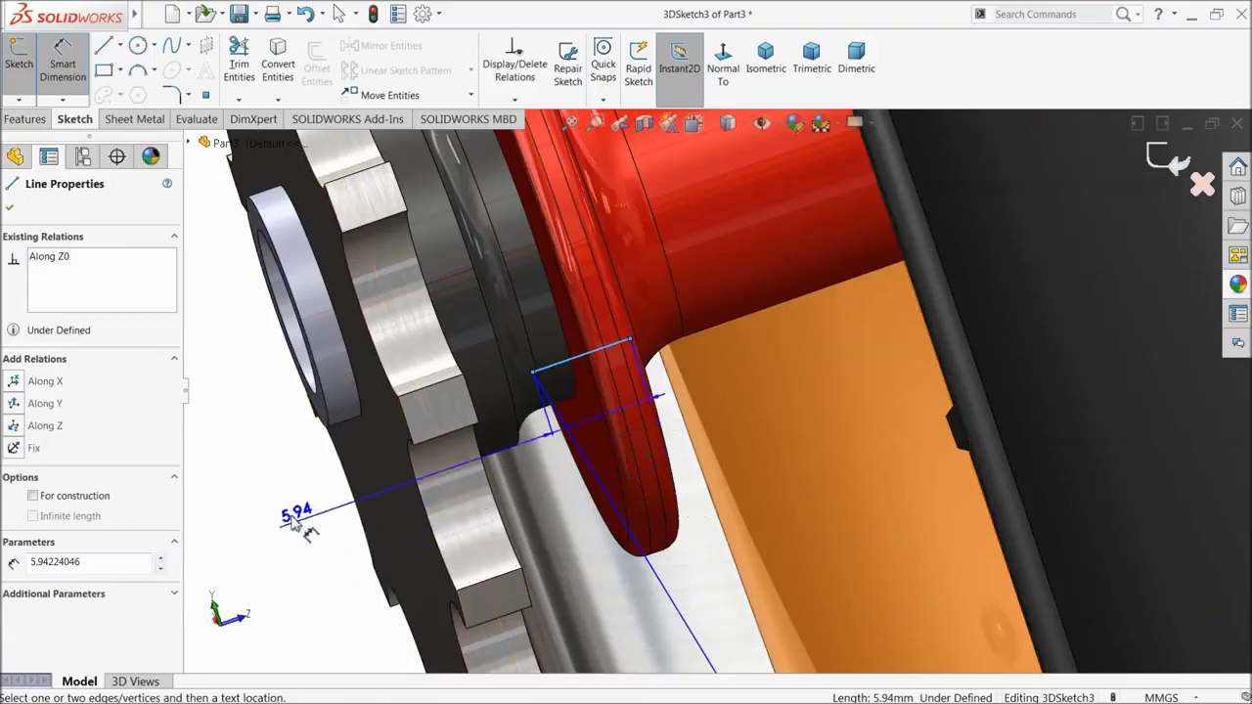
click(289, 514)
key(Return)
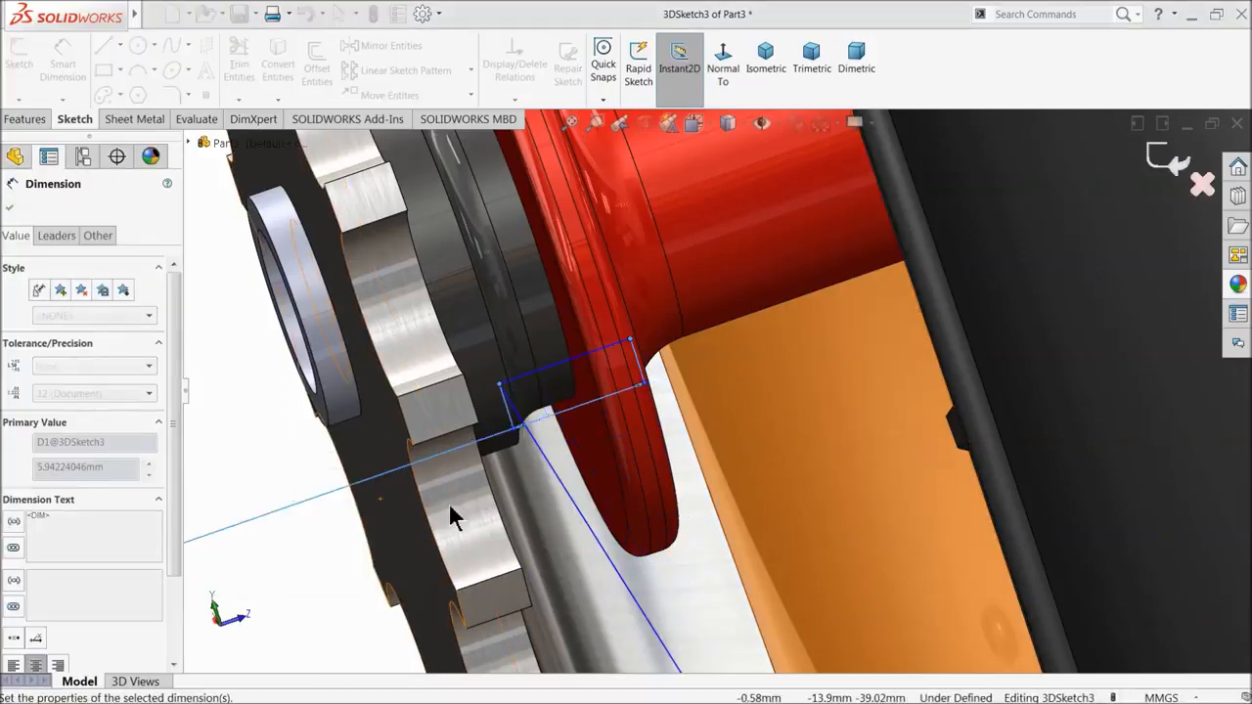
click(8, 211)
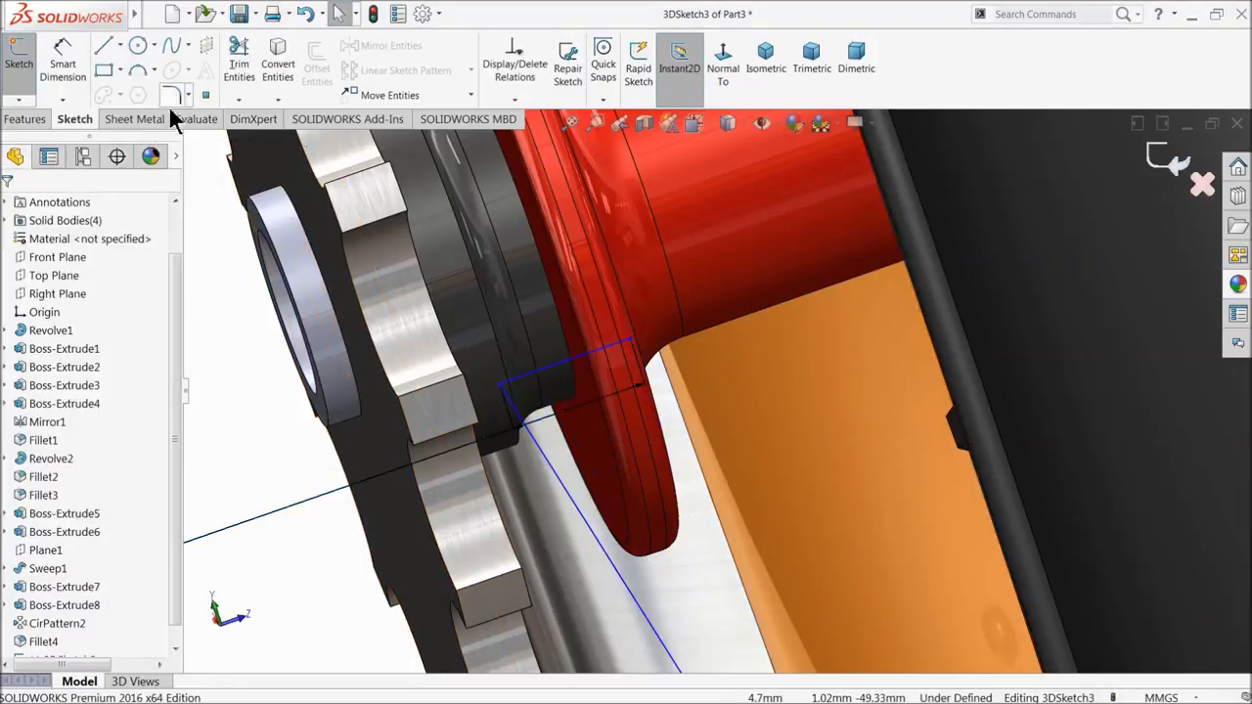
- Round the corner between the short line and the long spoke line with a 3 mm sketch fillet
click(173, 96)
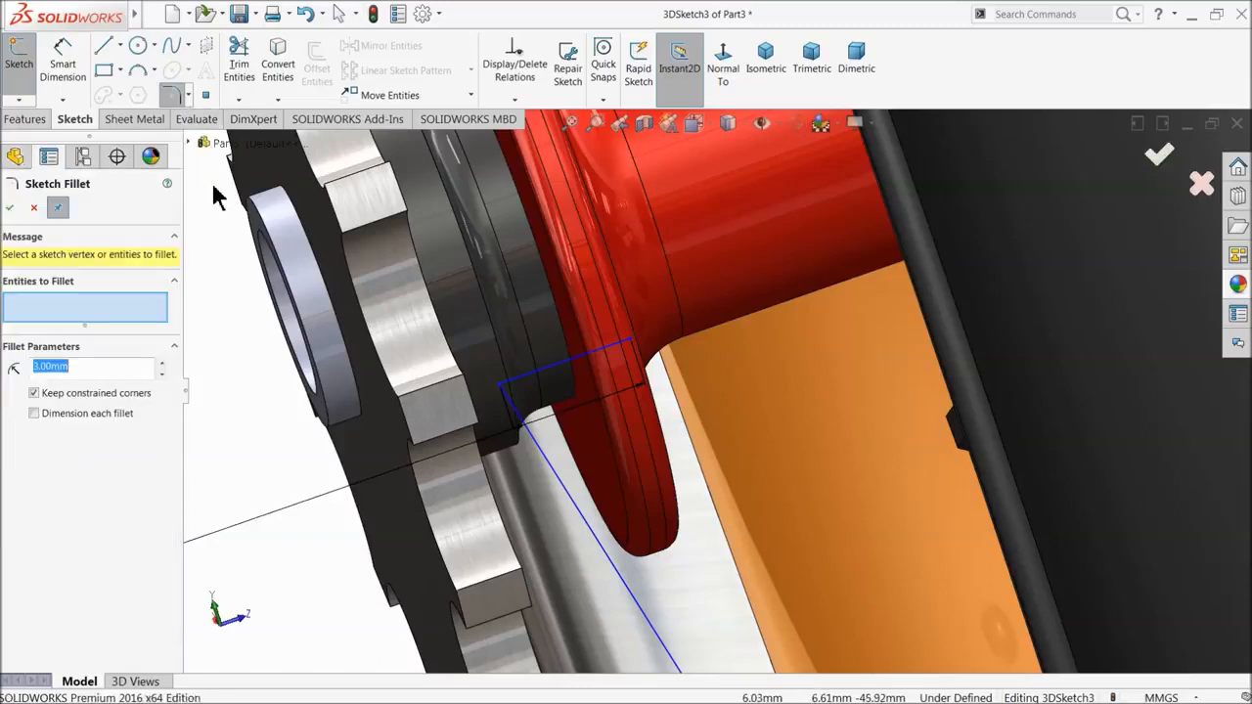
click(499, 393)
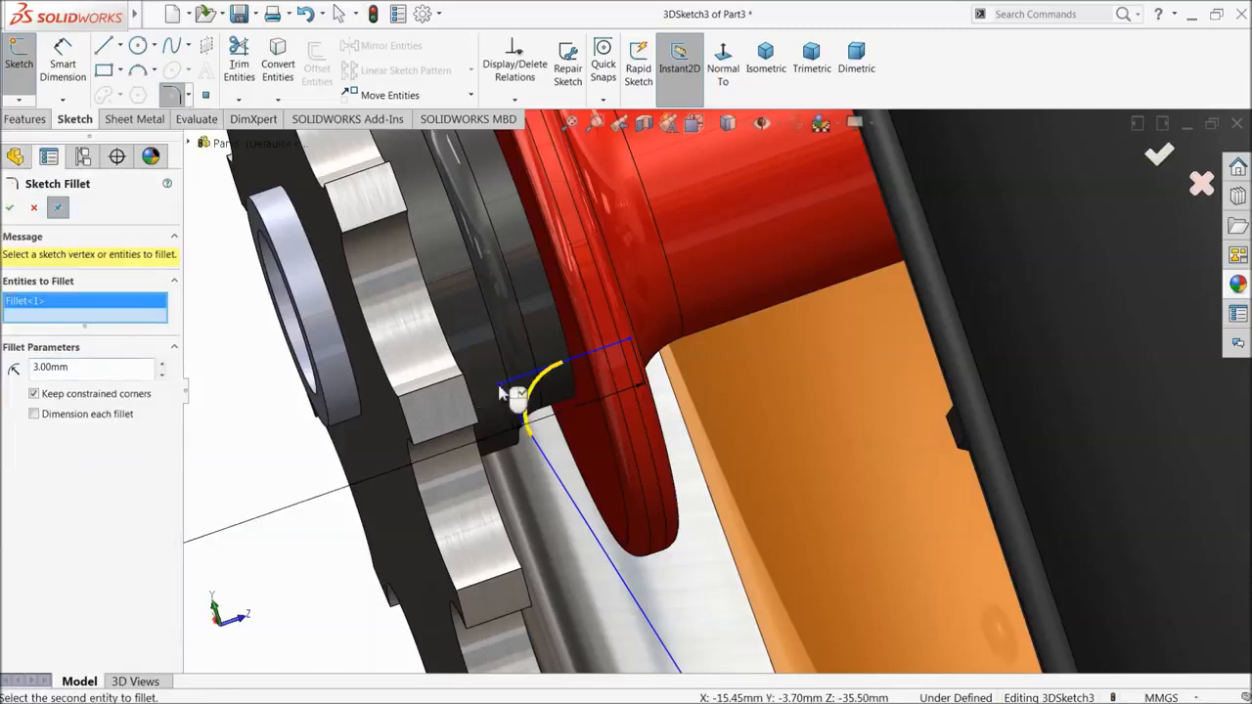
click(10, 208)
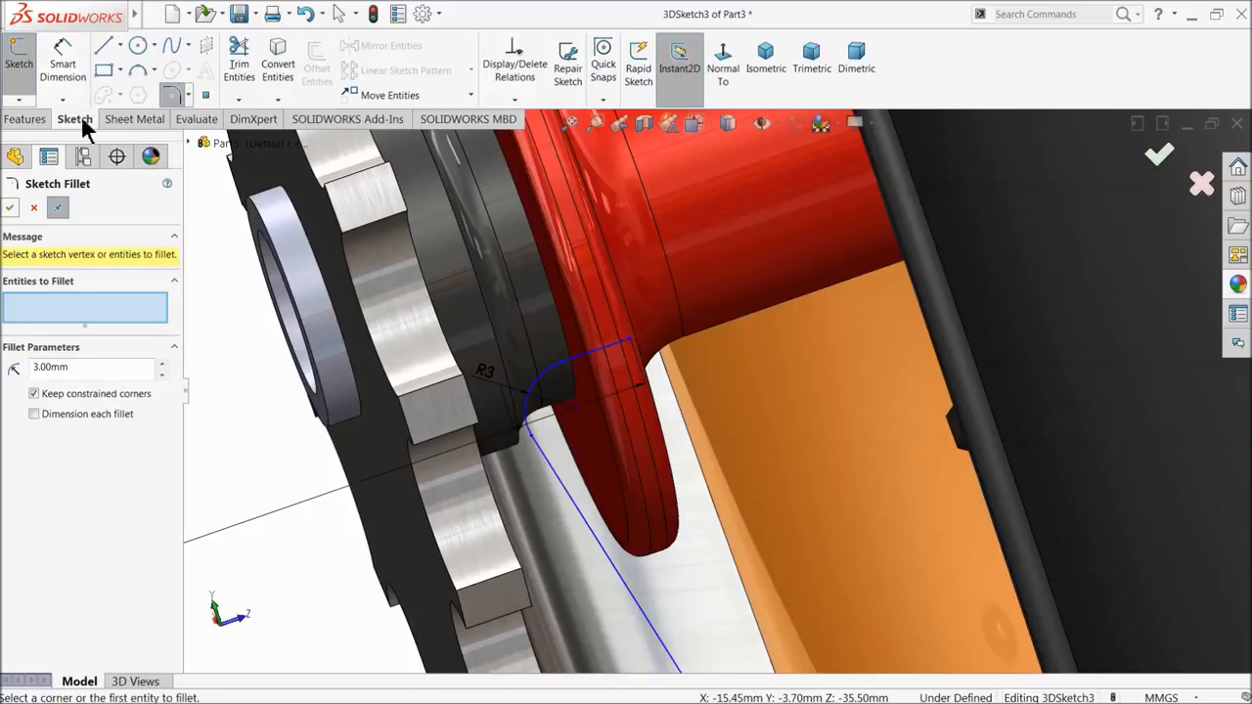
click(8, 209)
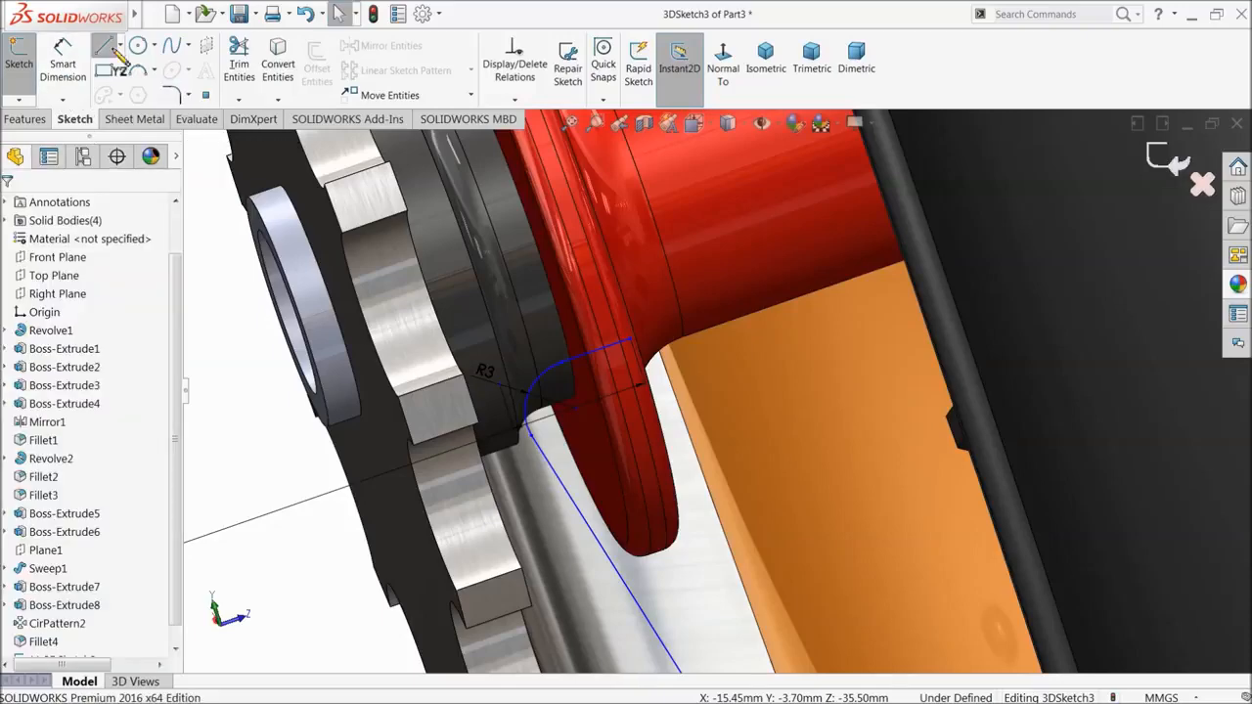
- Sketch a line about 3.88 mm long along Z from the hub flange point inward toward the hub's middle
click(106, 48)
scroll(618, 358, down, 3)
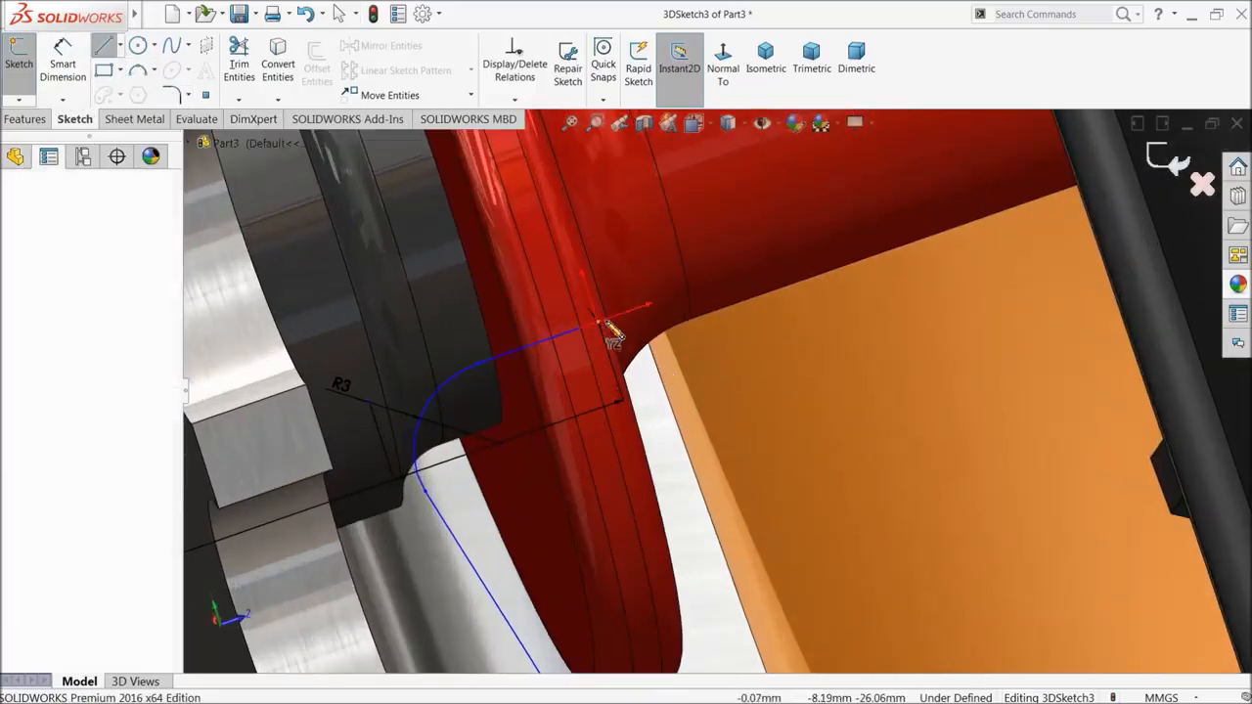
click(601, 328)
click(710, 285)
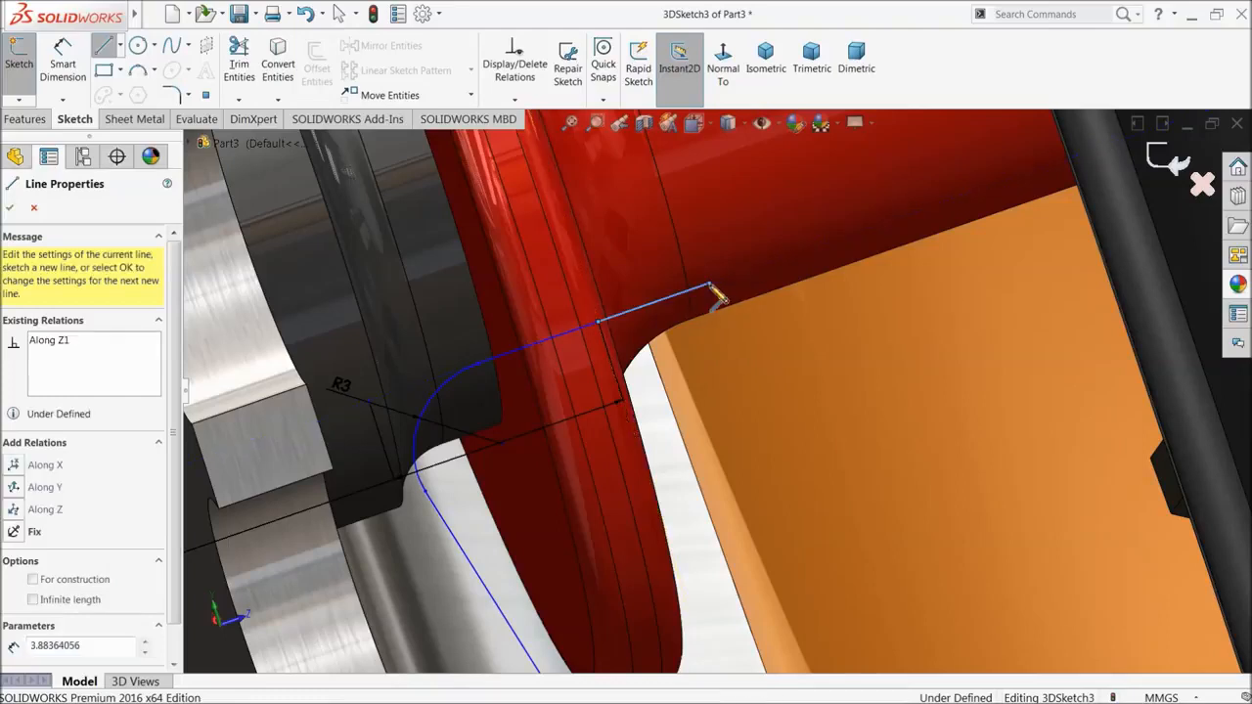
- Dimension the short line on the inner side of the hub flange and set its length to 3 mm
click(63, 61)
click(650, 306)
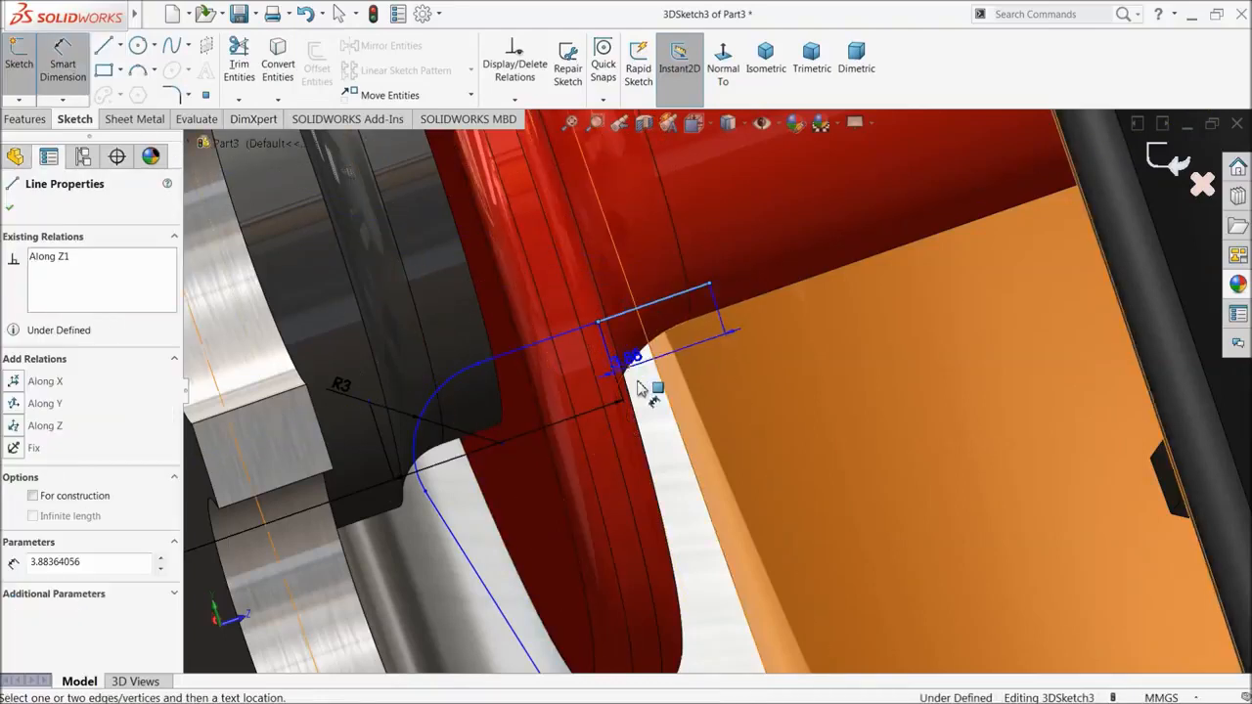
scroll(616, 414, up, 2)
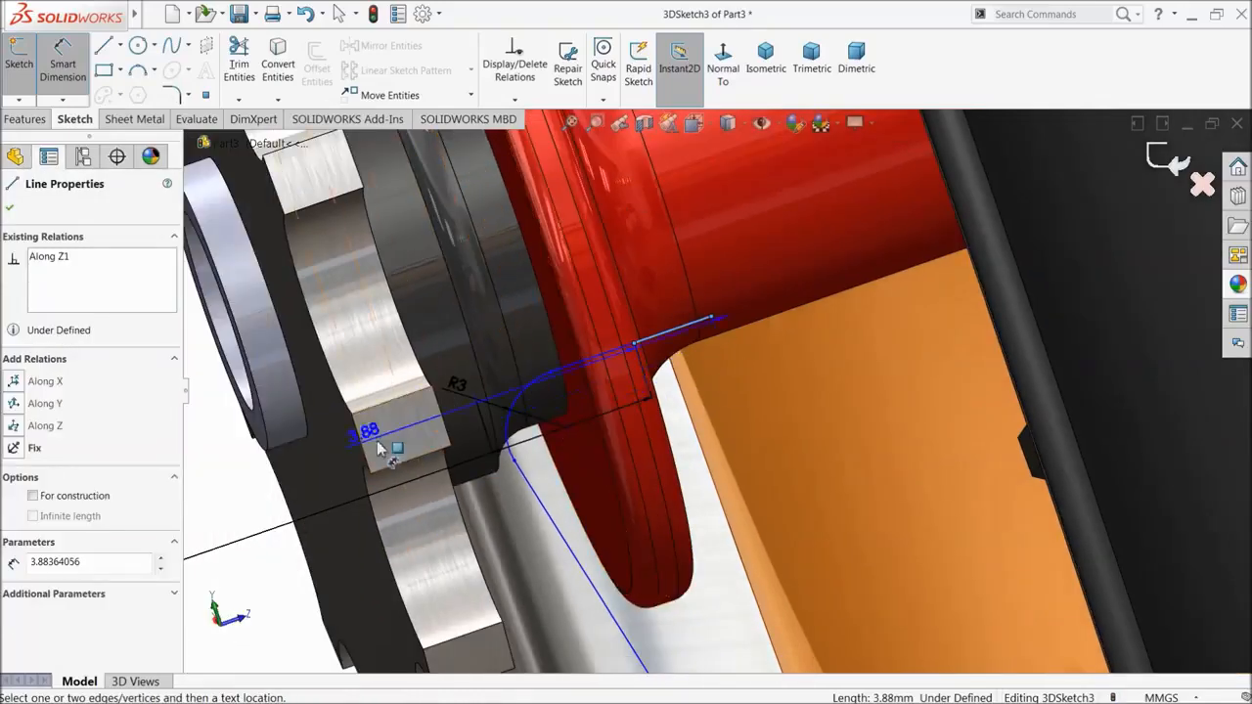
click(240, 503)
text(3.88364056mm)
key(Return)
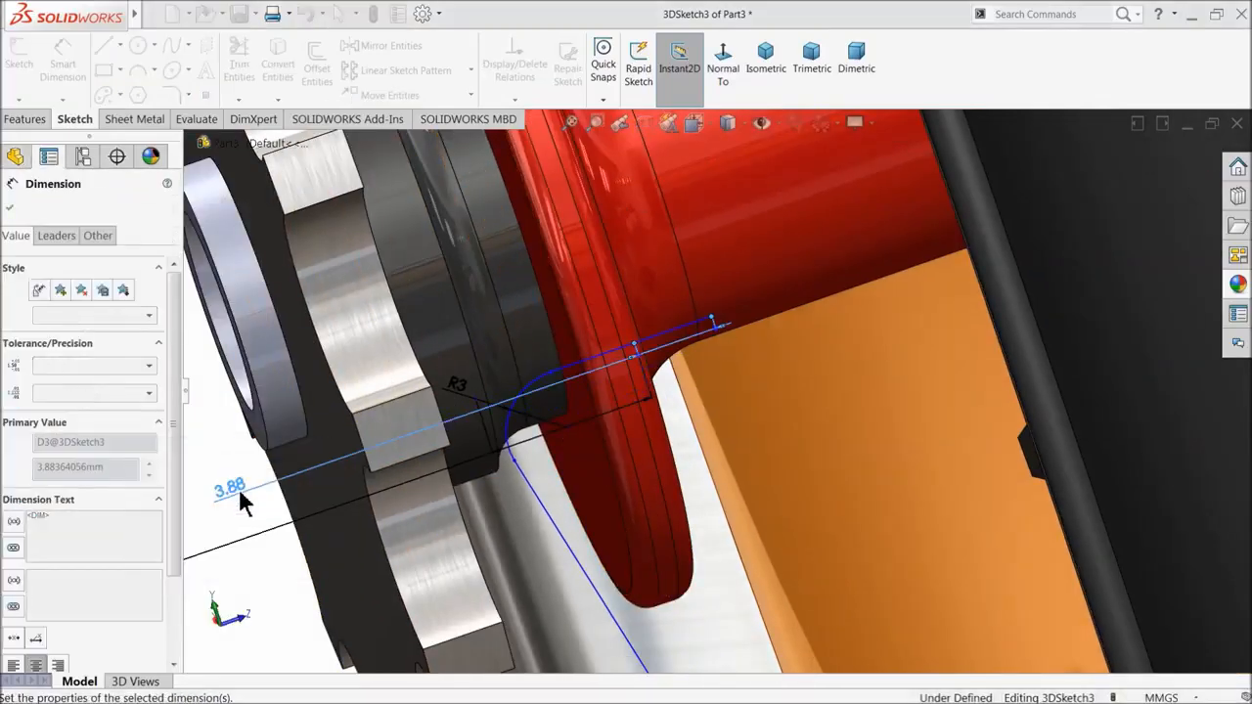
click(10, 209)
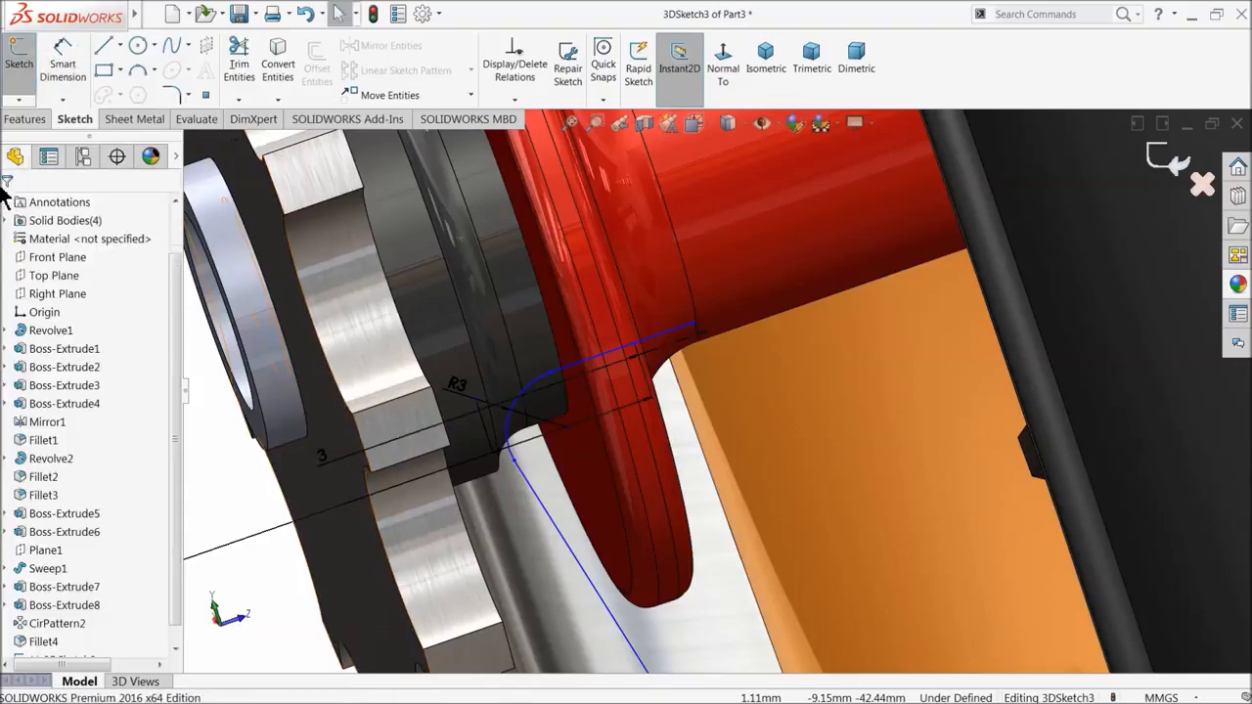
- Check the complete spoke path from hub to rim and exit the 3D sketch
scroll(735, 452, up, 5)
middle_drag(736, 452, 717, 354)
scroll(744, 339, down, 5)
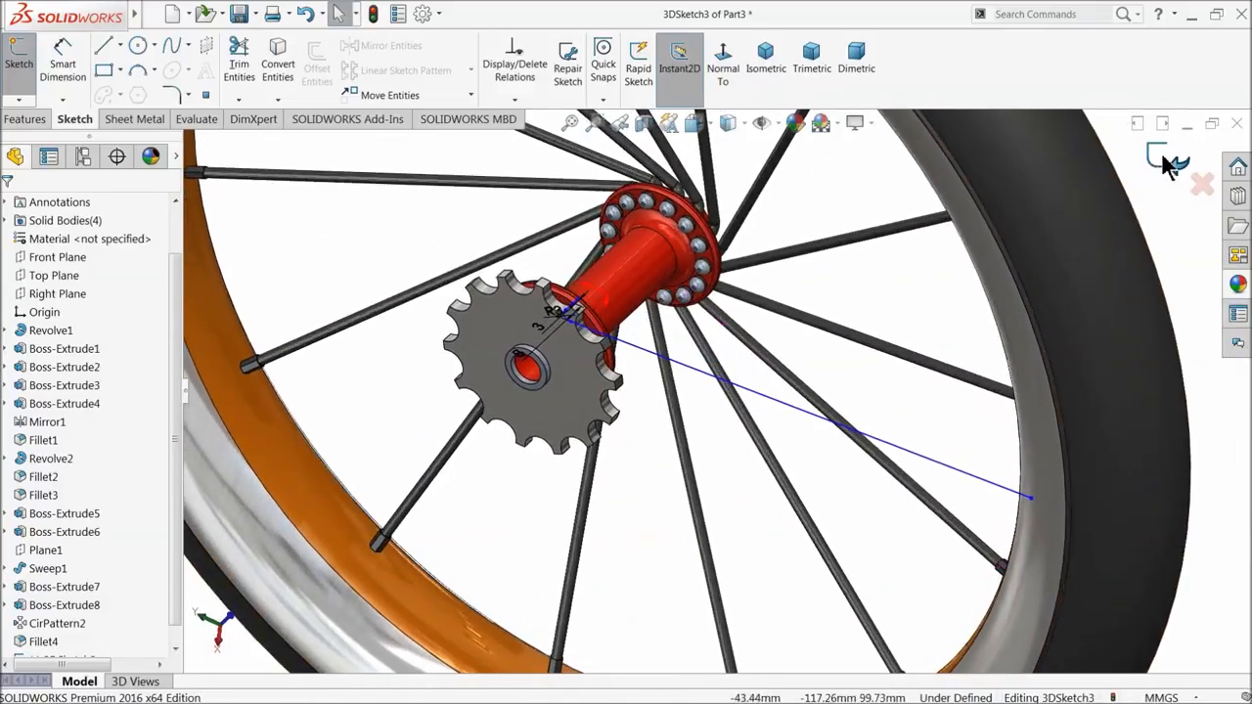
click(1162, 163)
- Create a reference plane from the long spoke line and its endpoint on the rim
click(35, 118)
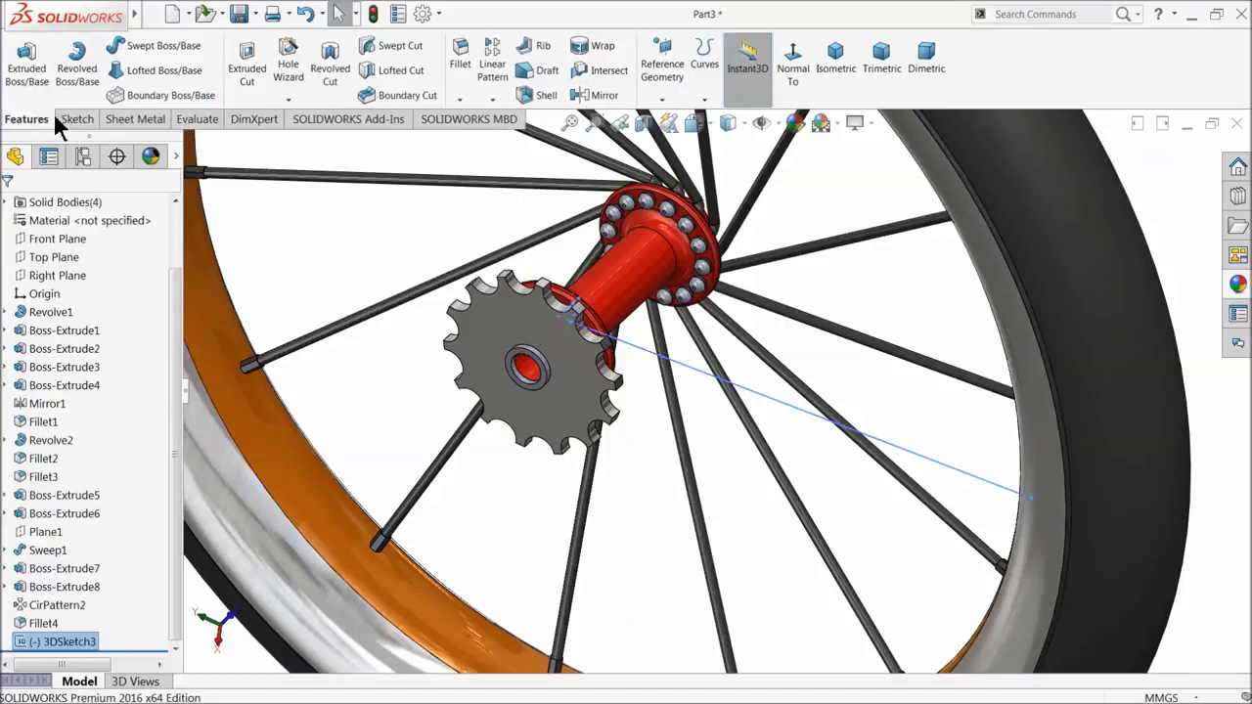
click(662, 68)
click(671, 115)
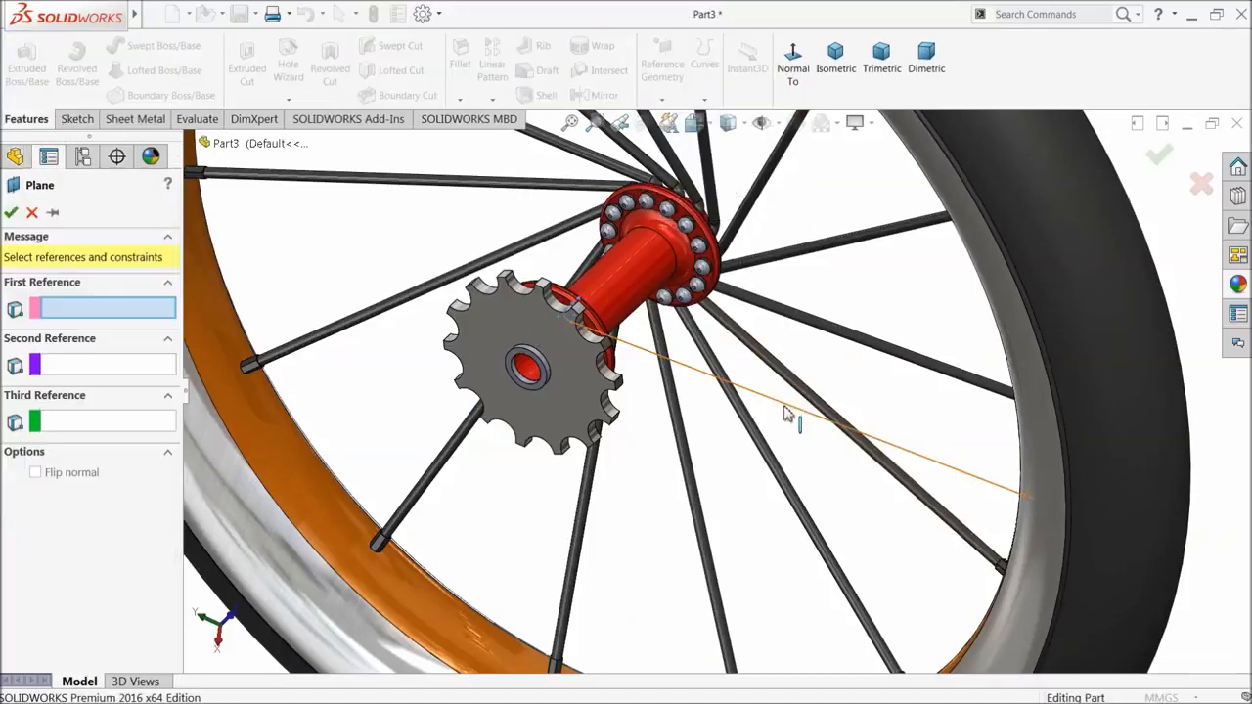
click(790, 412)
scroll(1018, 505, down, 3)
click(1016, 494)
click(11, 212)
- Sketch a circle of about 2.84 mm radius on the new plane, centred on the spoke line's endpoint at the rim
middle_drag(855, 518, 976, 474)
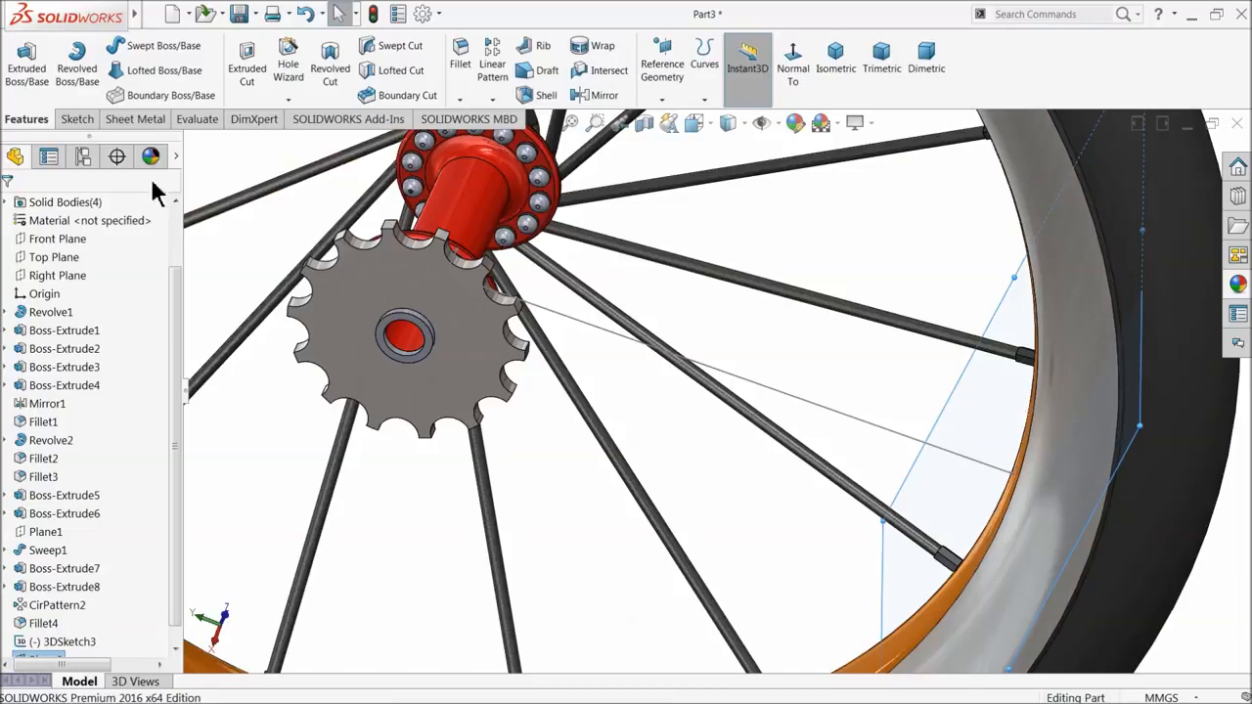
click(74, 119)
click(29, 71)
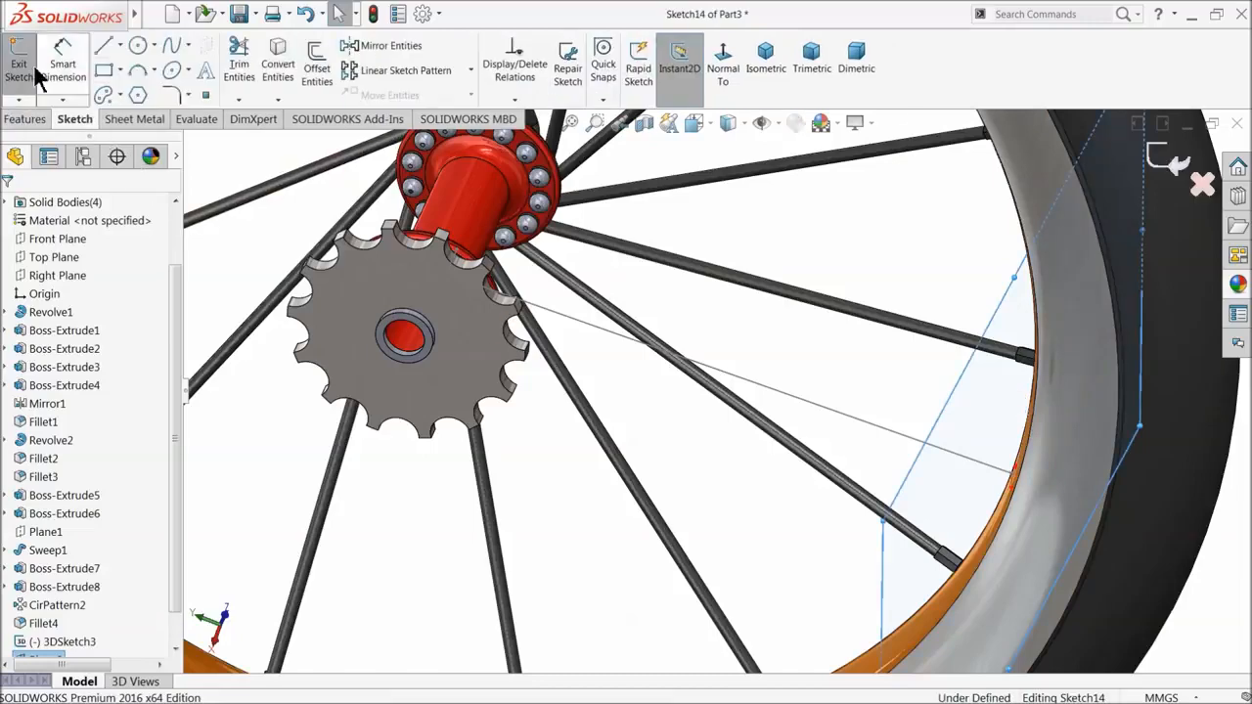
click(138, 46)
middle_drag(1057, 502, 1100, 529)
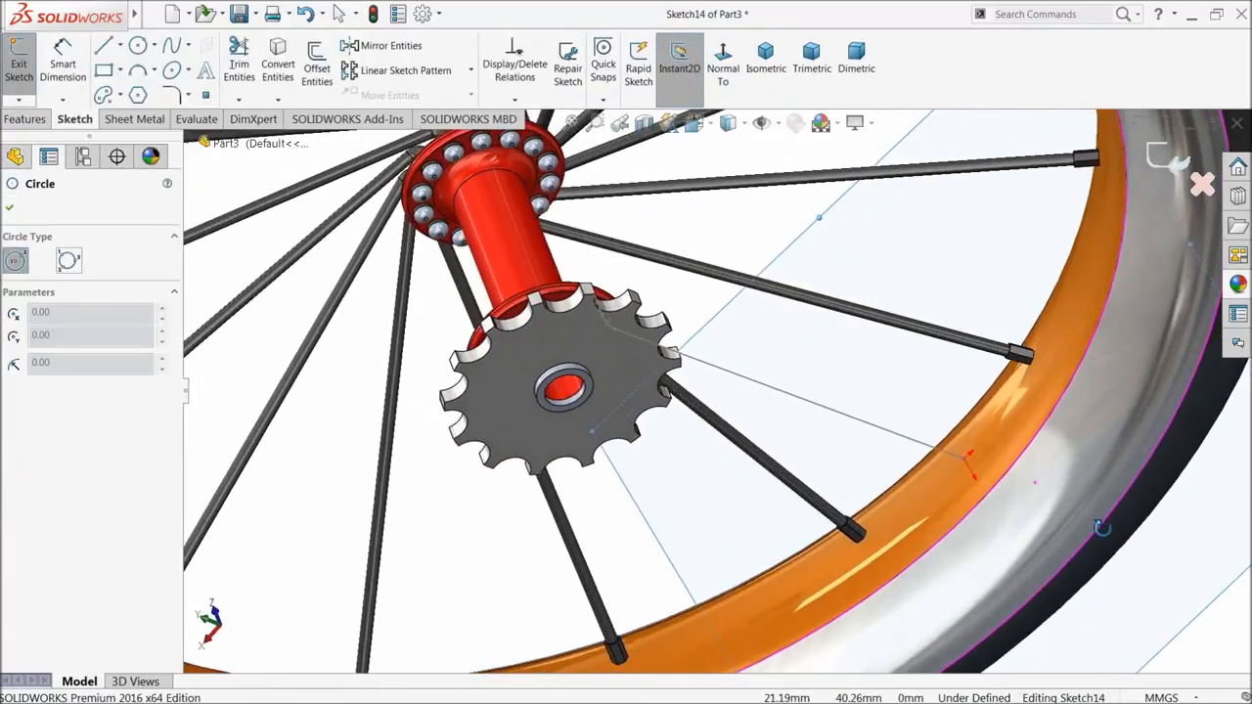
scroll(1101, 528, down, 8)
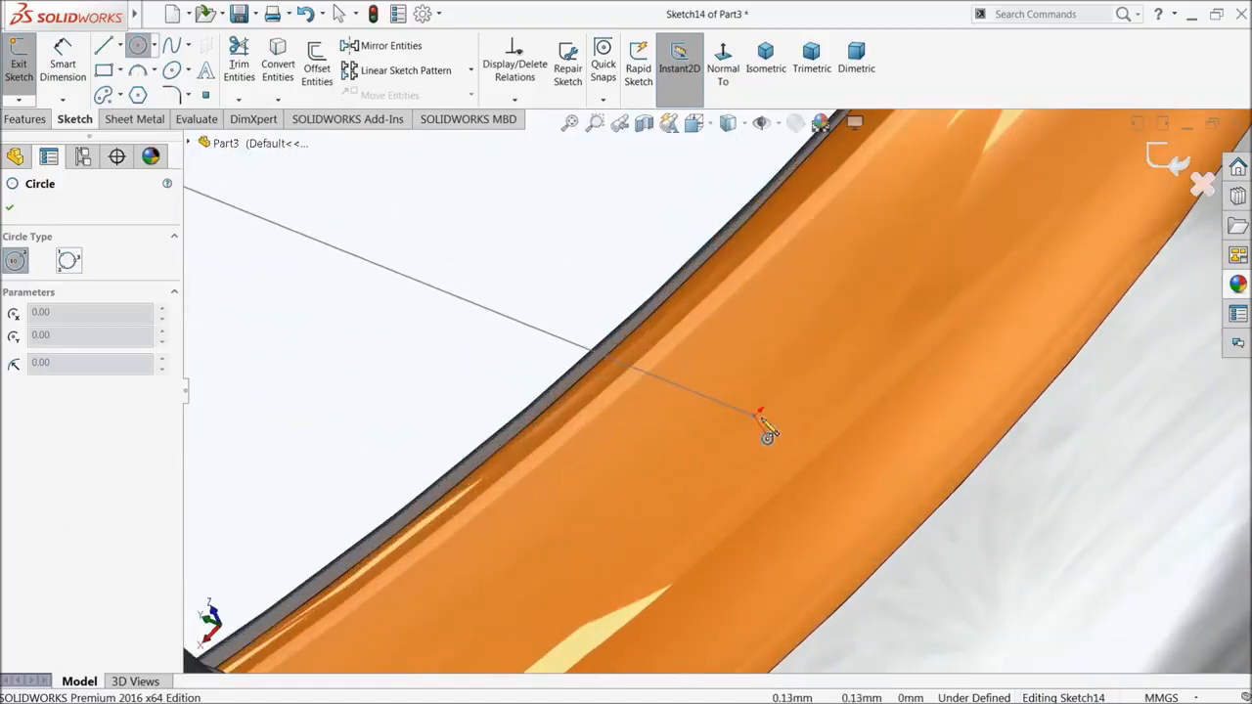
click(759, 413)
click(775, 381)
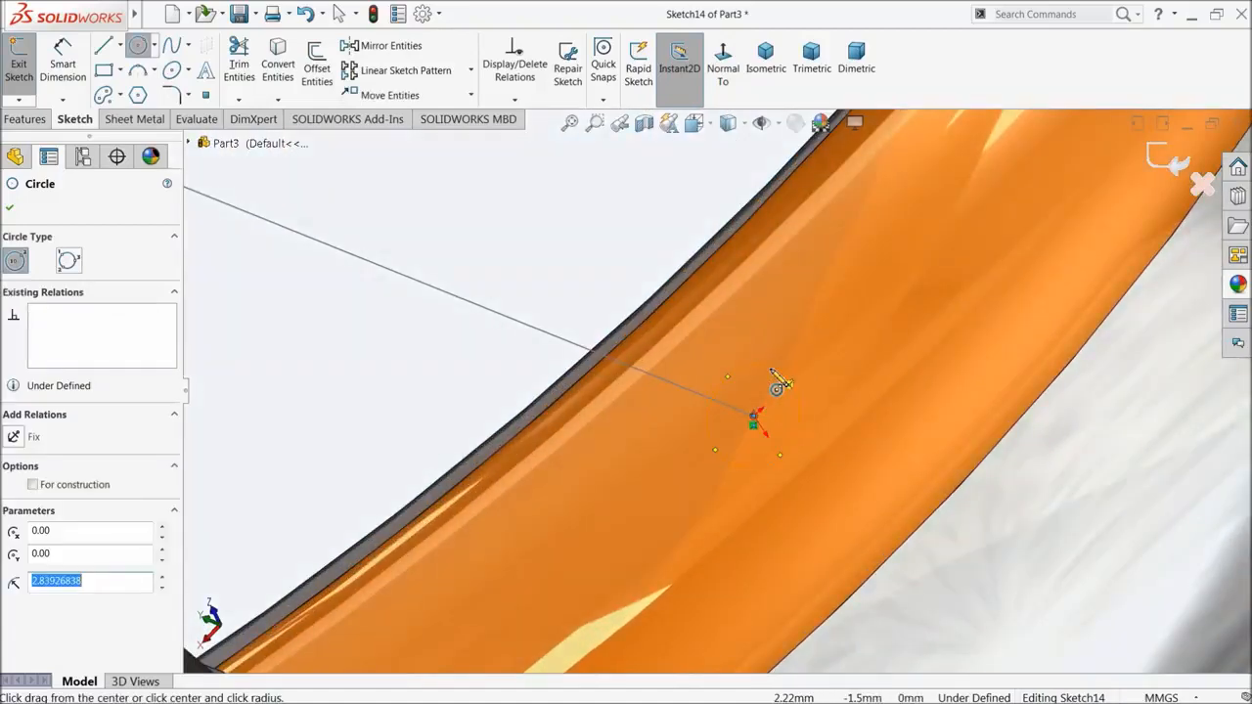
- Dimension the spoke profile circle, set its diameter to 3 mm, and exit the sketch
scroll(768, 401, down, 4)
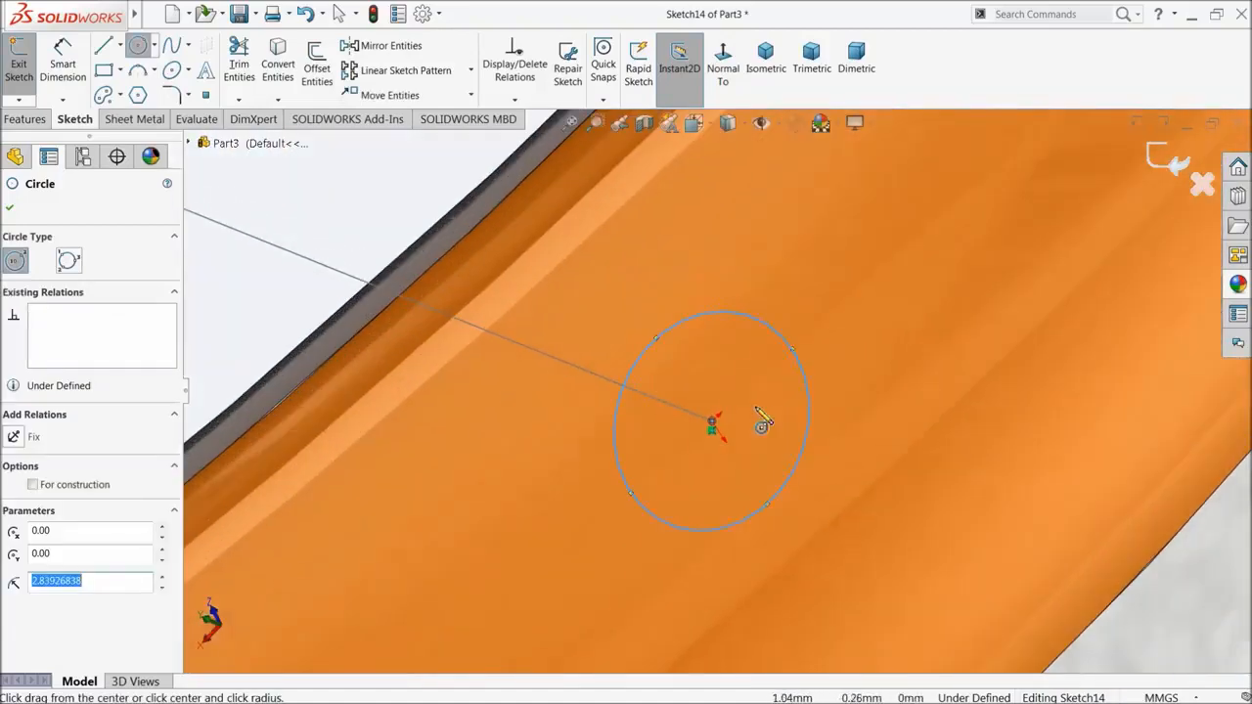
click(648, 358)
click(620, 316)
text(3)
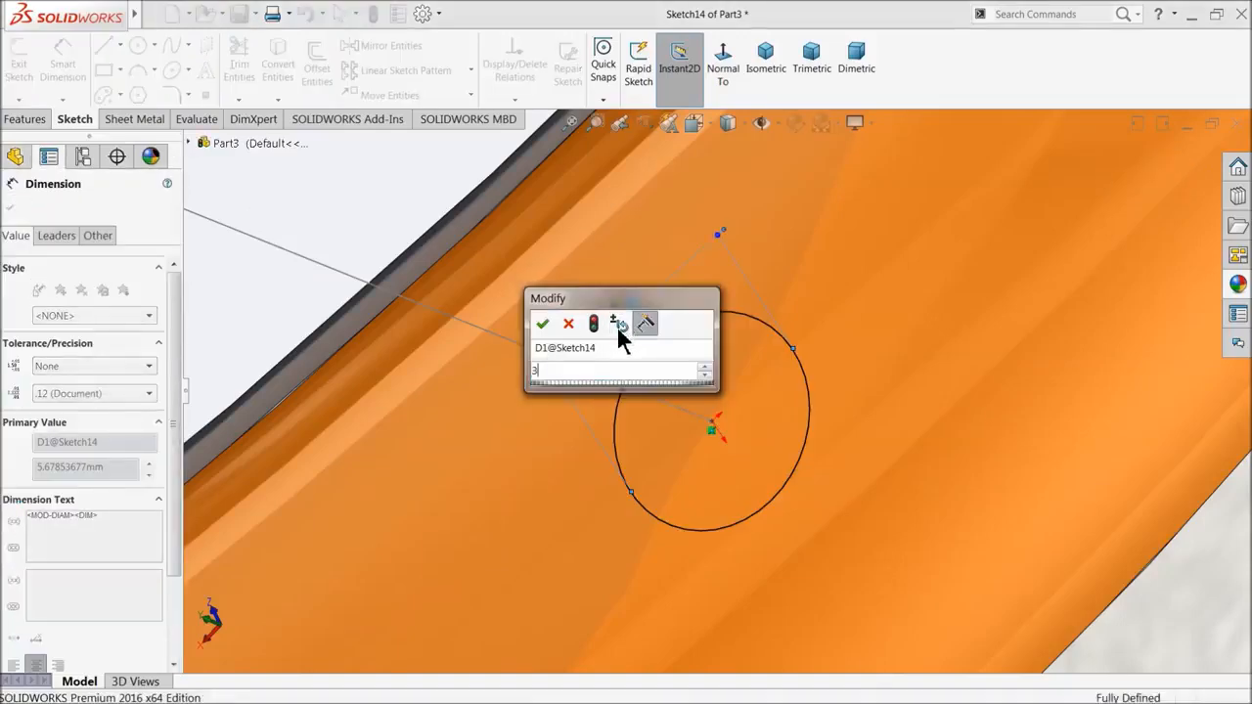
key(Return)
click(1174, 164)
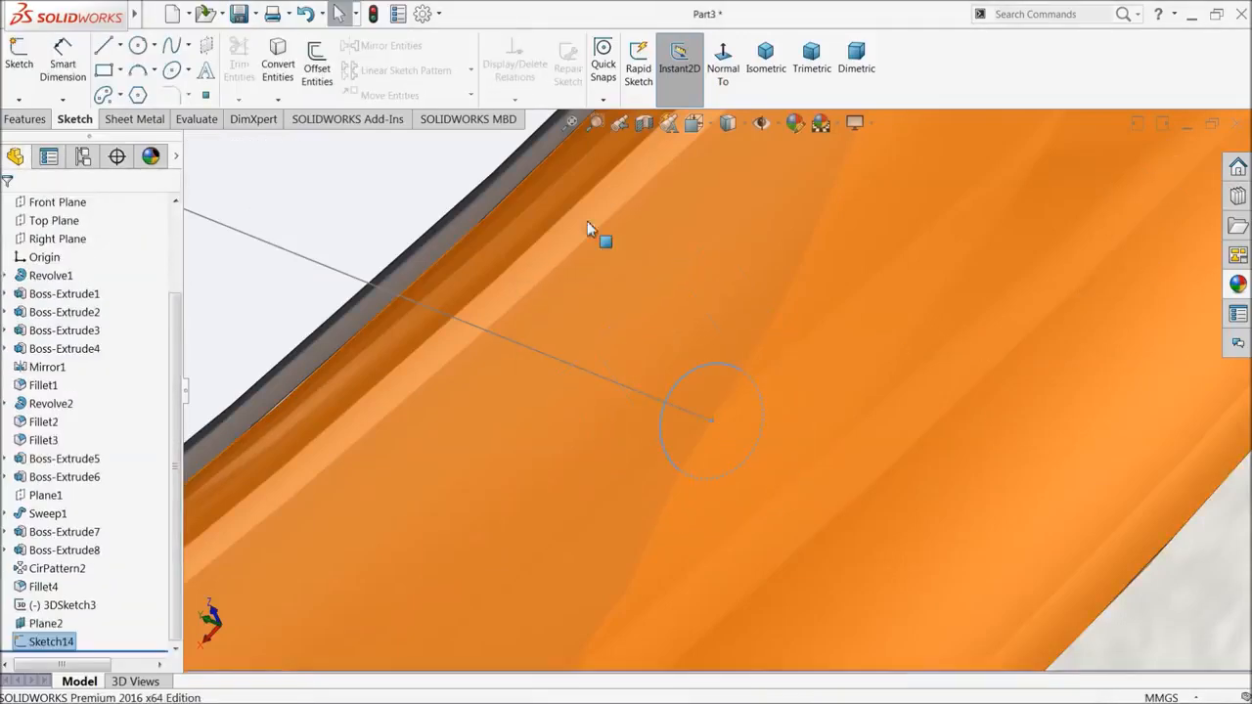
- Sweep the 3 mm circle along the 3D sketch path to form the solid spoke from rim to hub flange
click(159, 46)
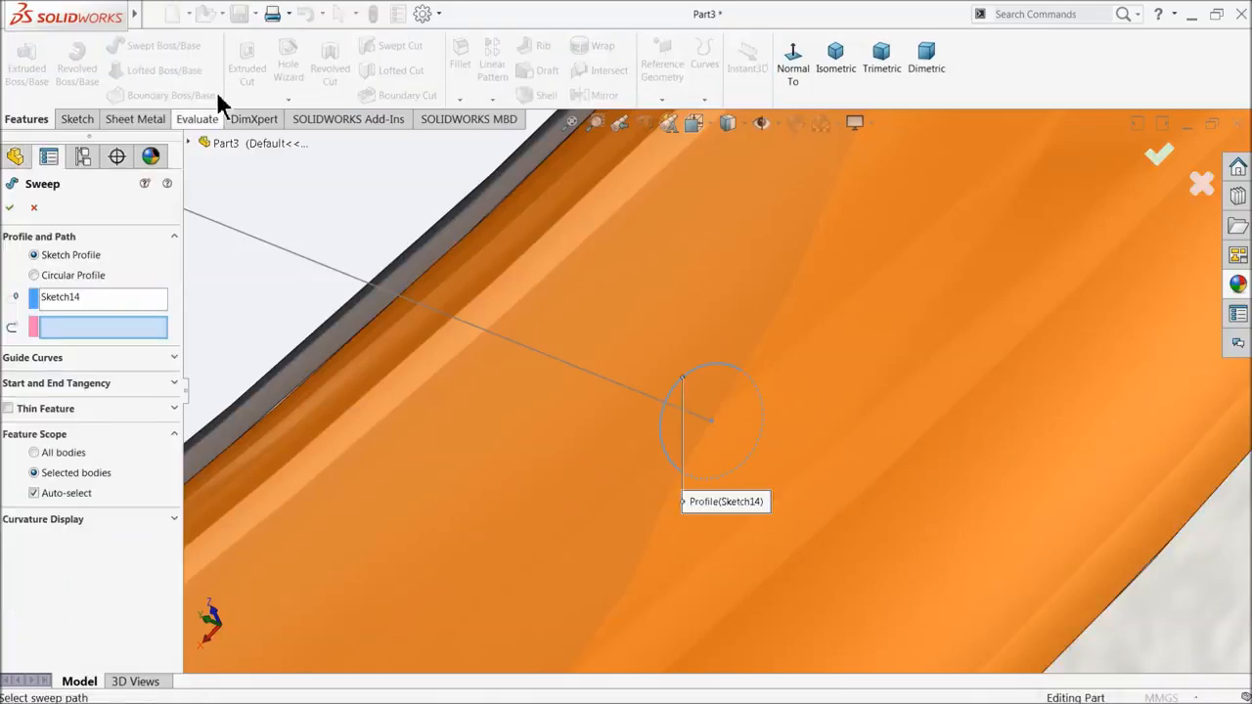
click(639, 389)
scroll(452, 360, up, 8)
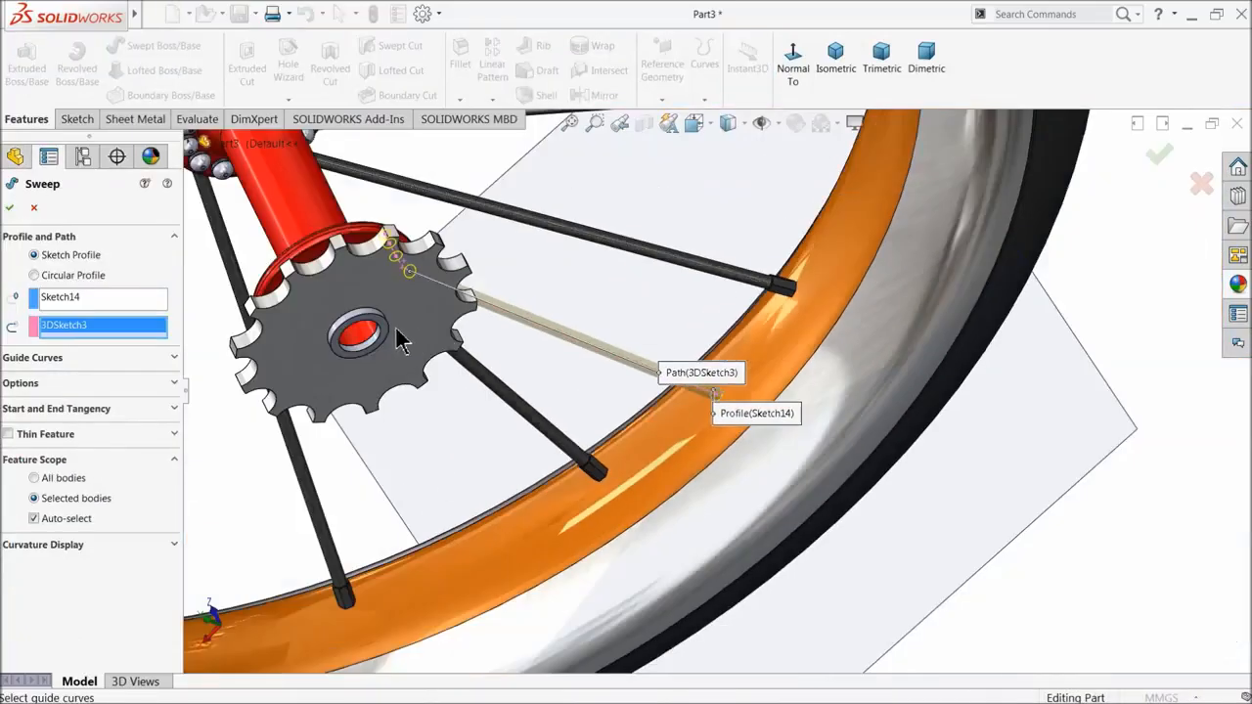
middle_drag(413, 258, 376, 363)
scroll(453, 252, down, 4)
middle_drag(453, 253, 384, 305)
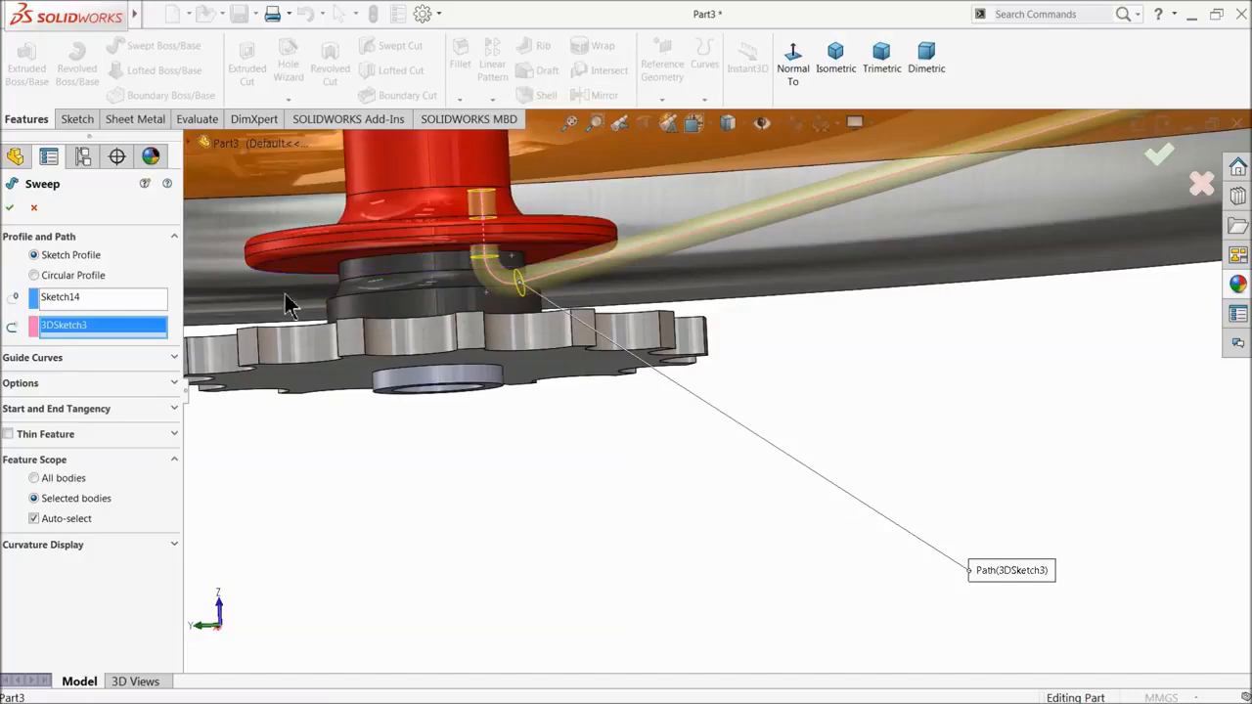
click(9, 210)
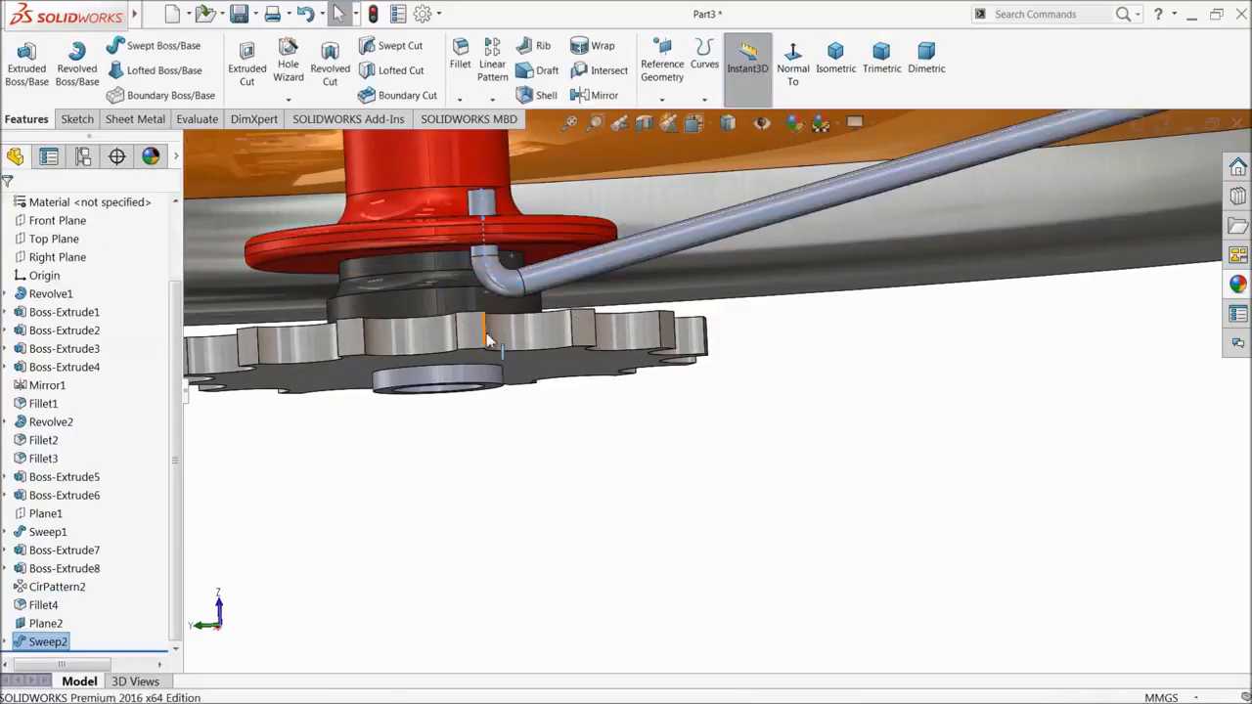
- Sketch a circle of about 2.63 mm radius on the spoke's end face inside the hub flange, concentric with the spoke
scroll(505, 346, up, 5)
middle_drag(626, 354, 626, 475)
scroll(631, 341, down, 4)
middle_drag(640, 375, 653, 405)
scroll(654, 405, down, 5)
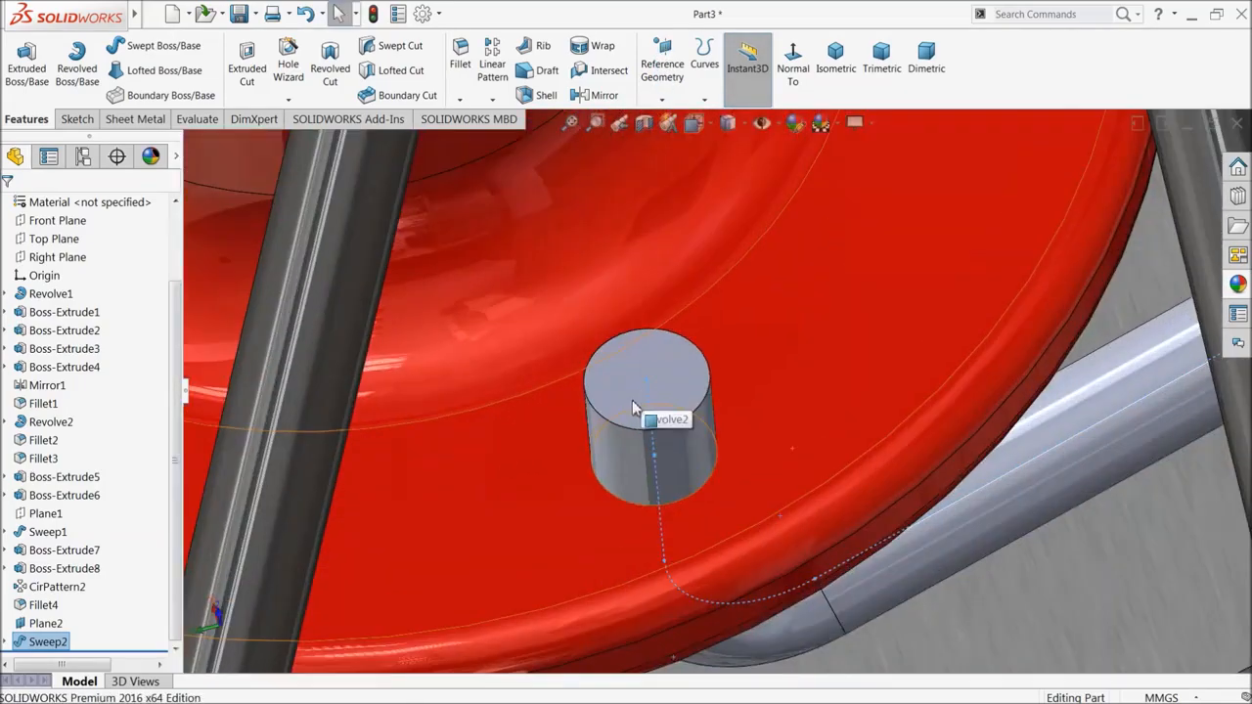
click(677, 382)
click(699, 334)
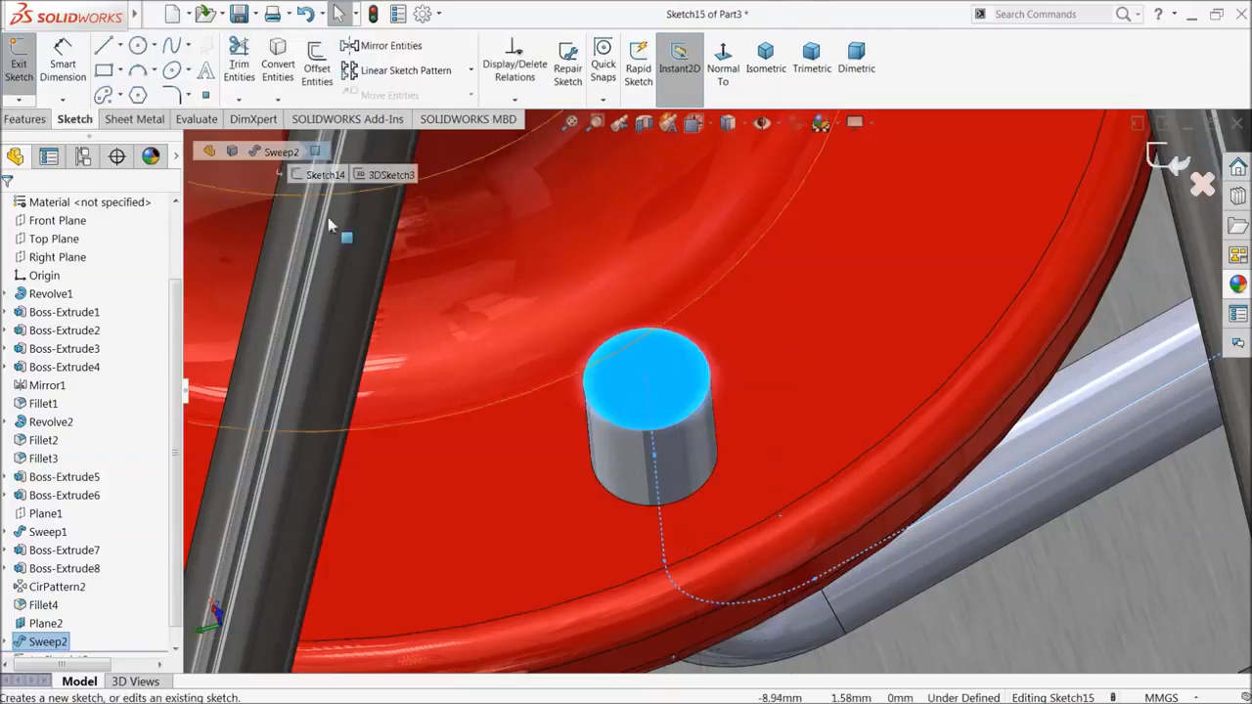
click(138, 45)
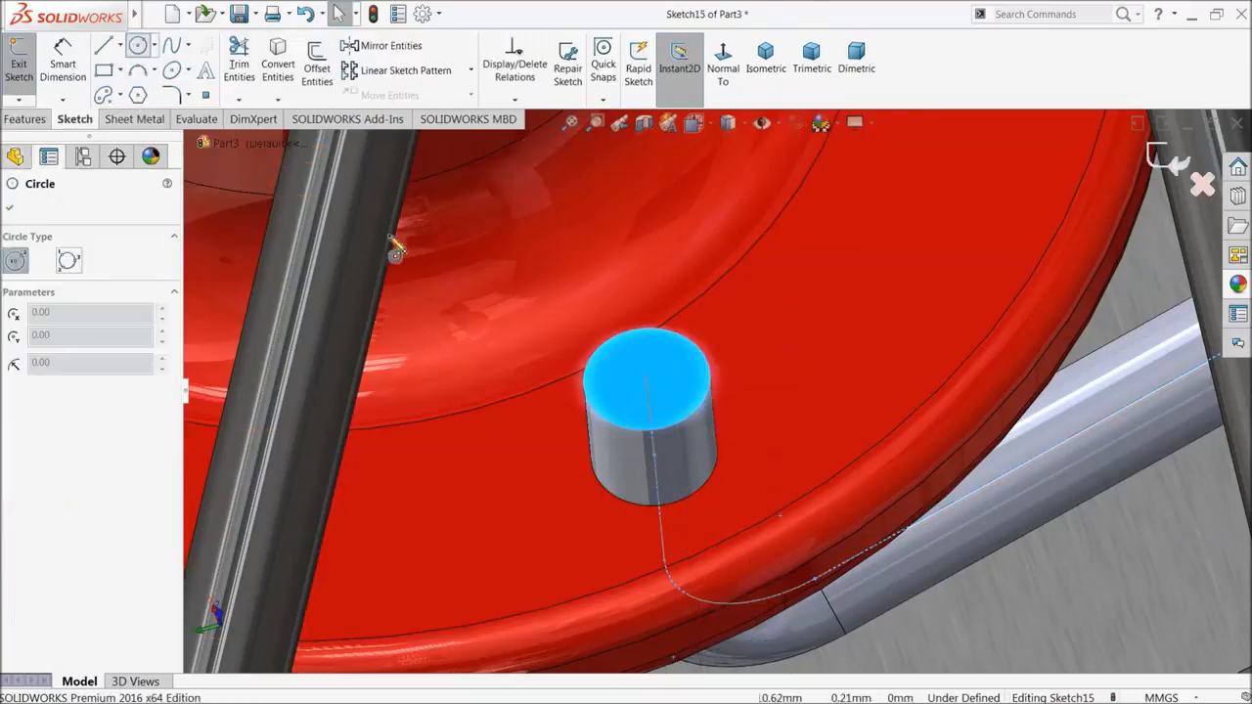
click(647, 384)
click(617, 293)
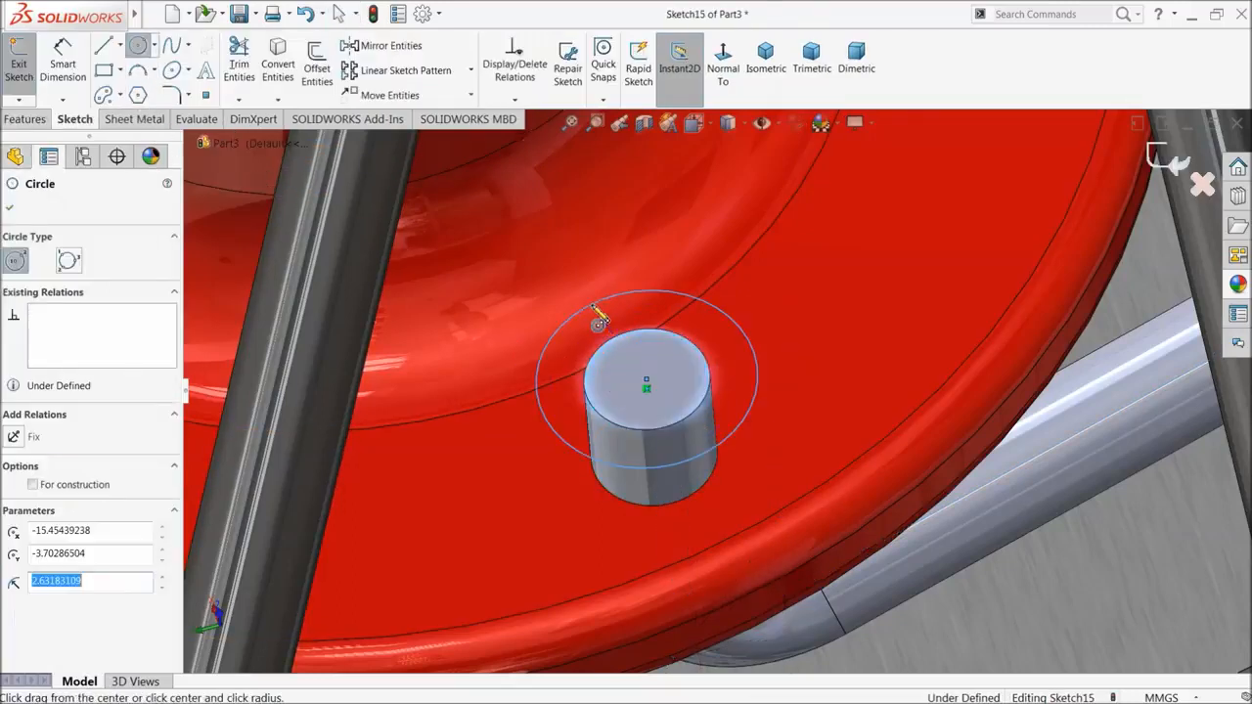
- Dimension the circle on the spoke's end face and set its diameter to 5 mm
click(55, 83)
click(773, 358)
click(789, 339)
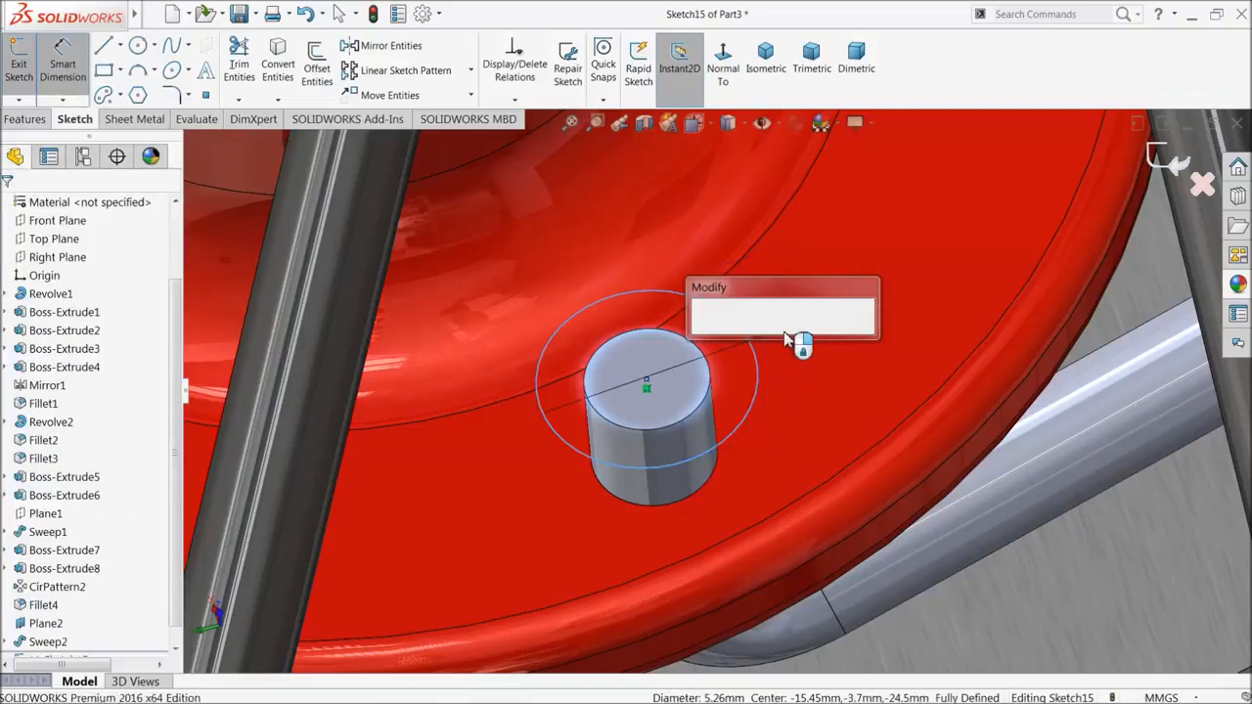
text(5.00mm)
key(Return)
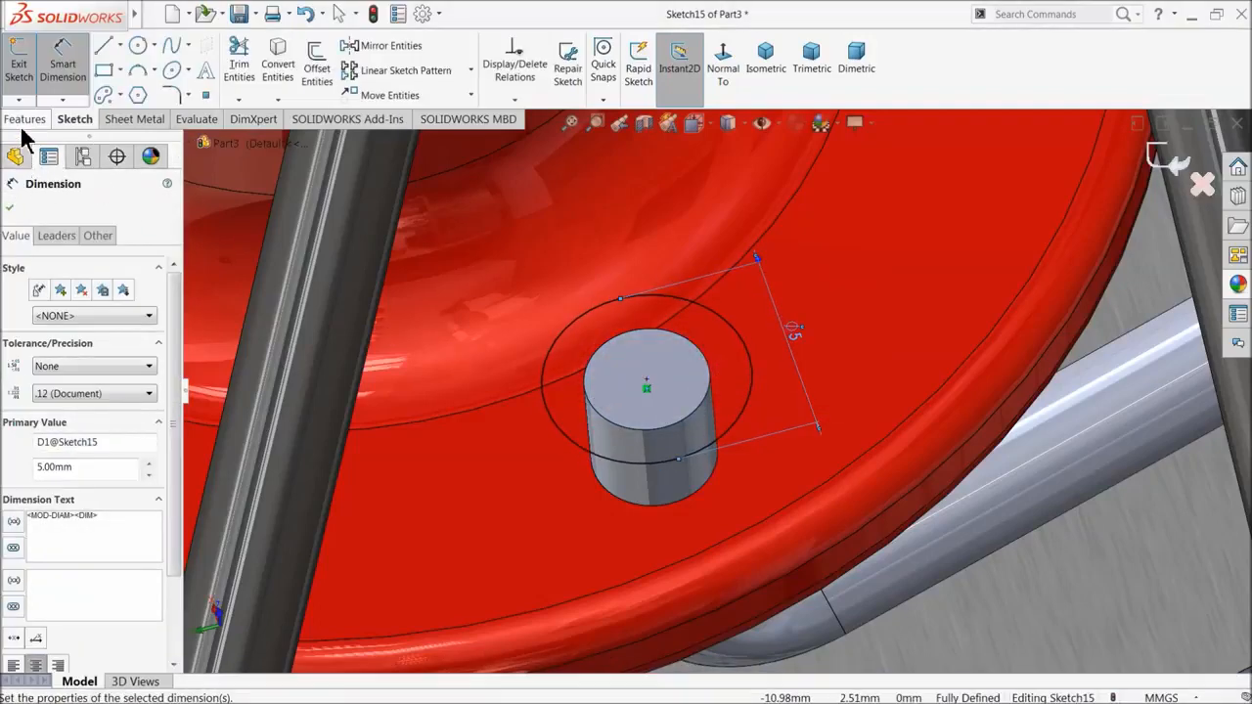
- Extrude the 5 mm circle with the Up To Next end condition, reversed toward the hub flange, to form the spoke head
click(24, 120)
click(26, 63)
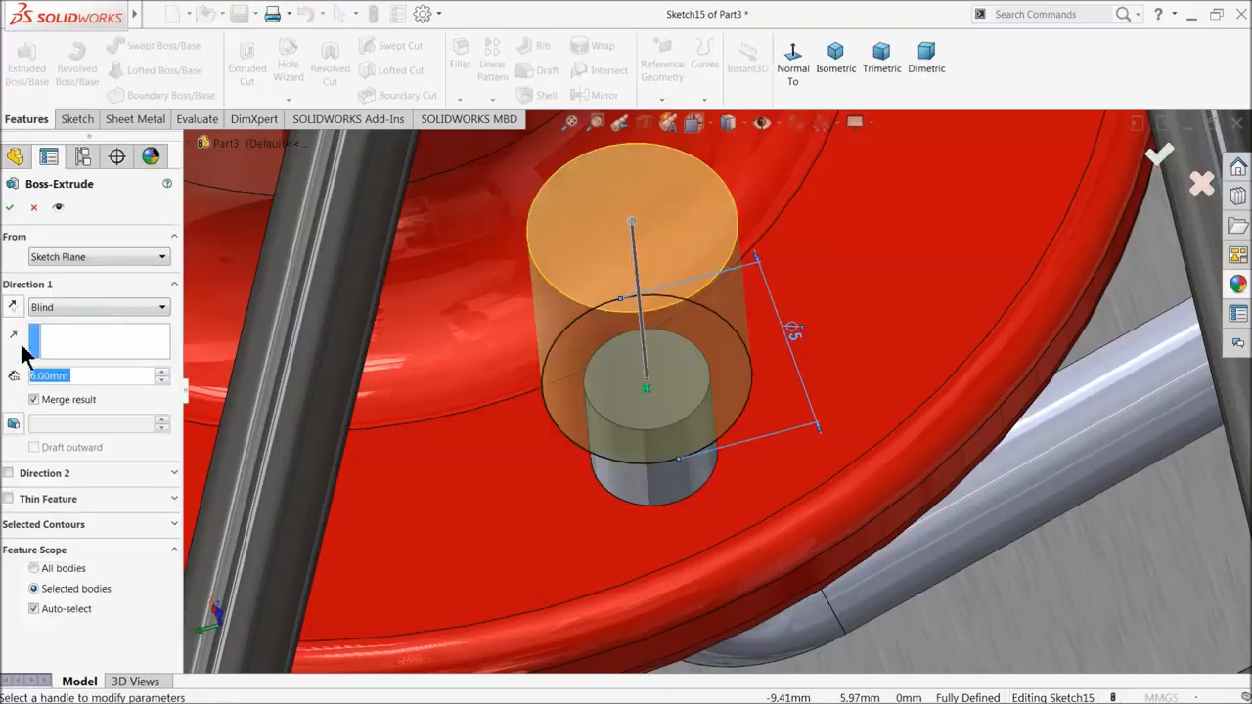
click(48, 311)
click(70, 354)
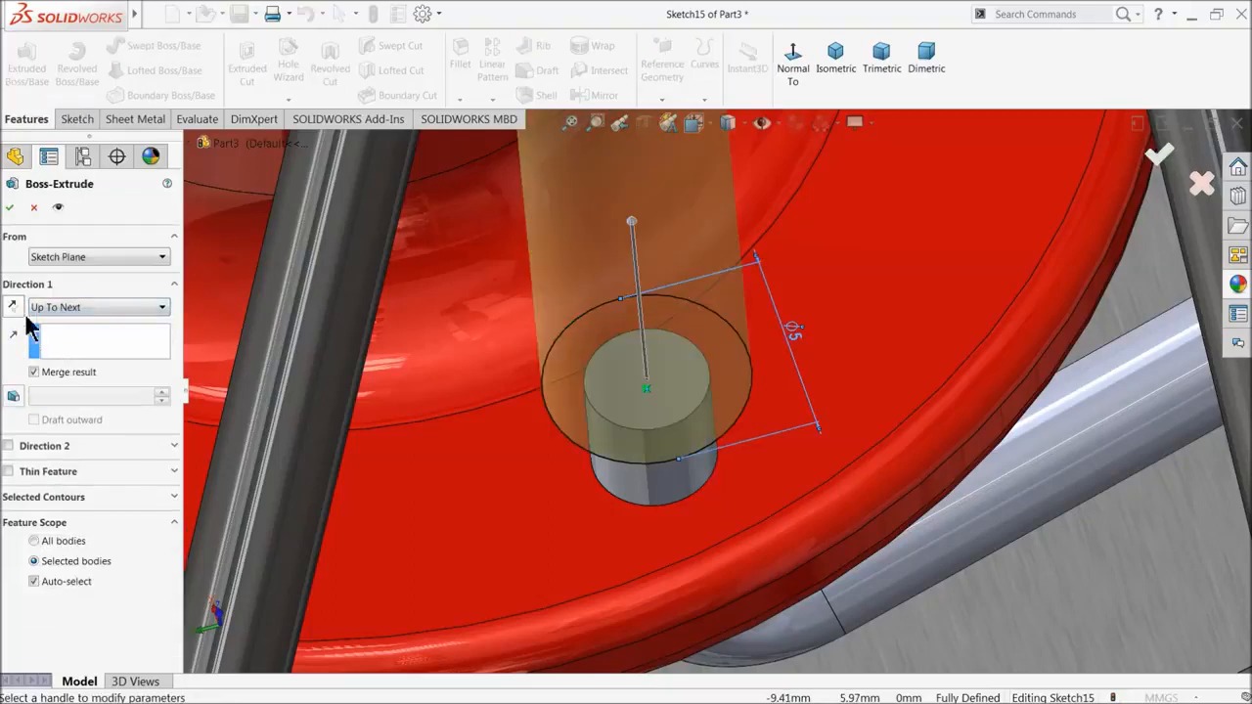
click(9, 207)
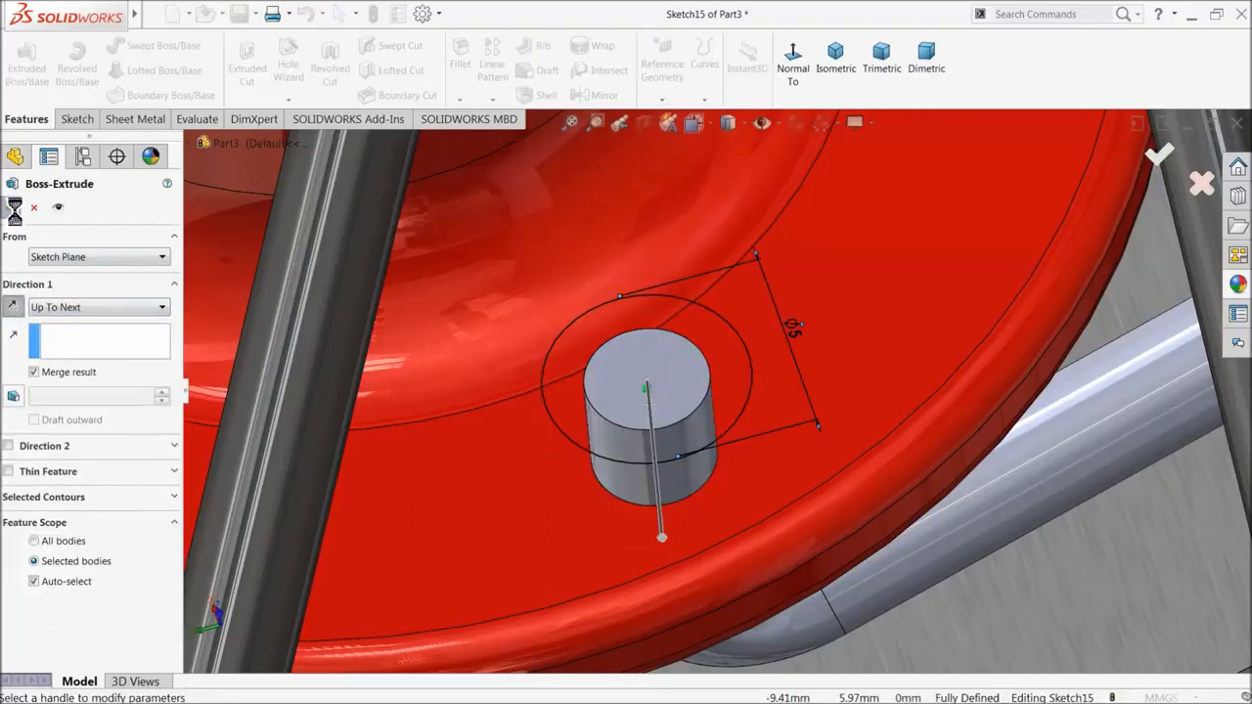
- Fillet the end face of the spoke head with a 2 mm radius
click(631, 409)
click(458, 69)
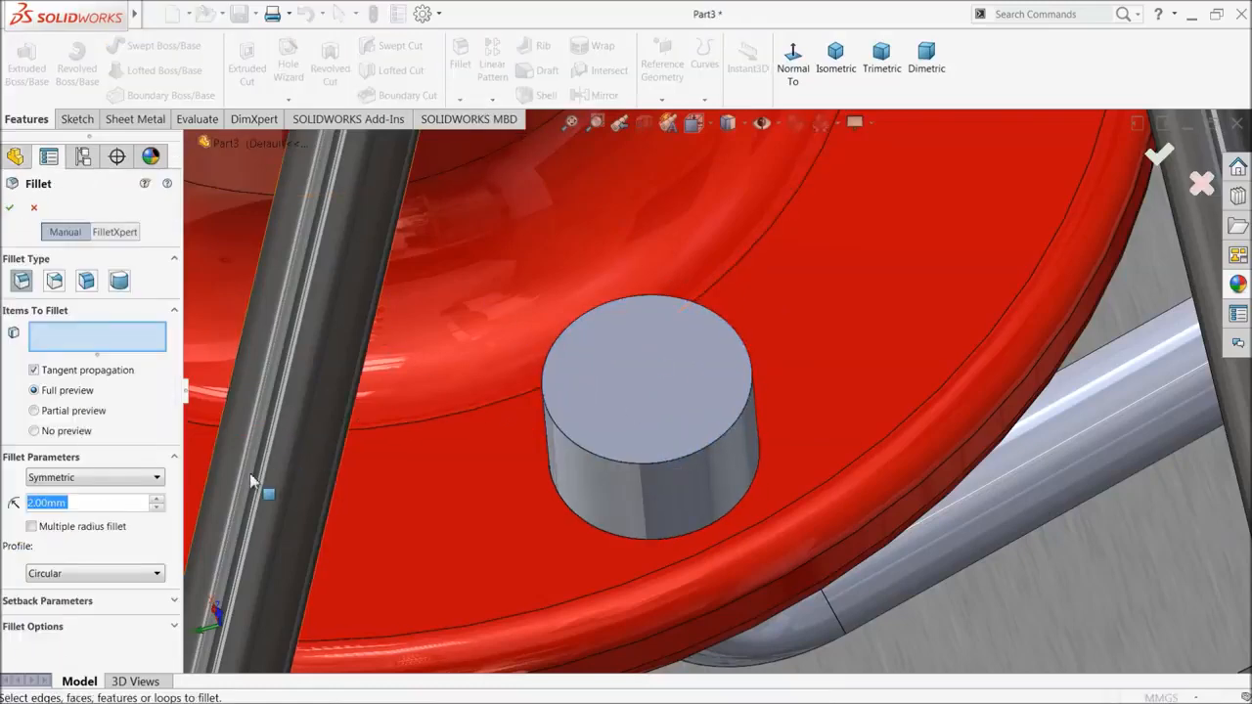
click(634, 430)
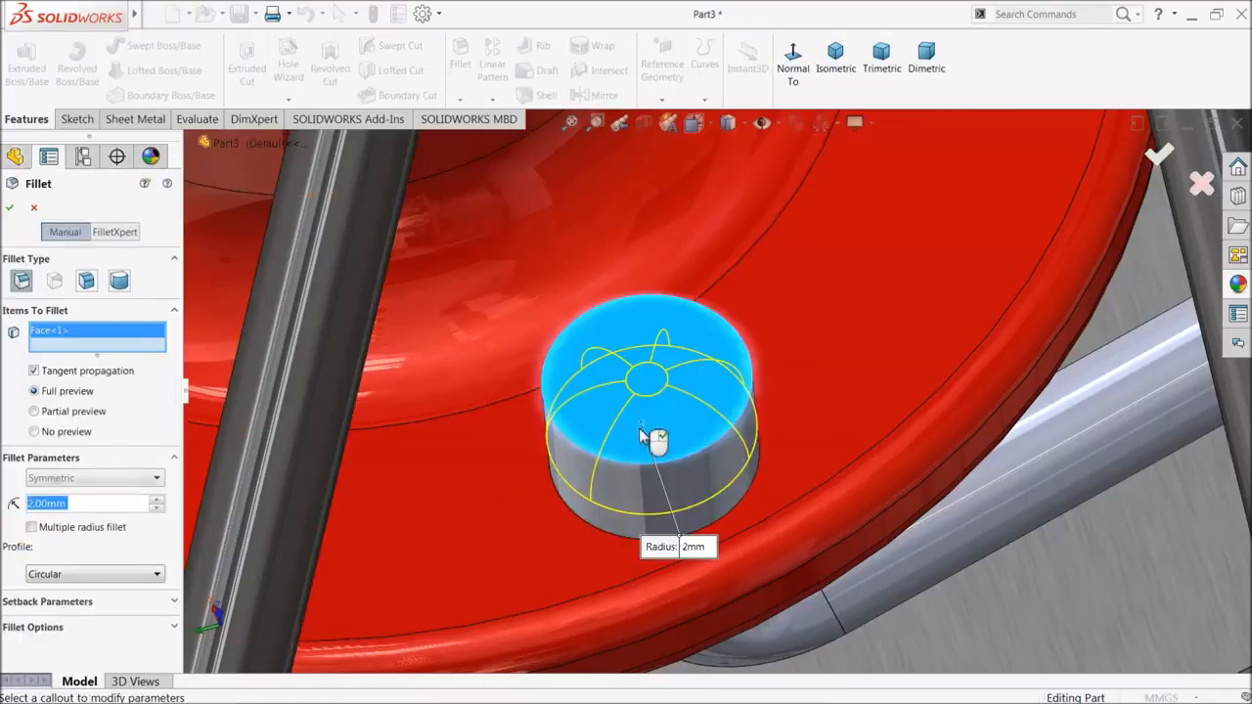
click(10, 207)
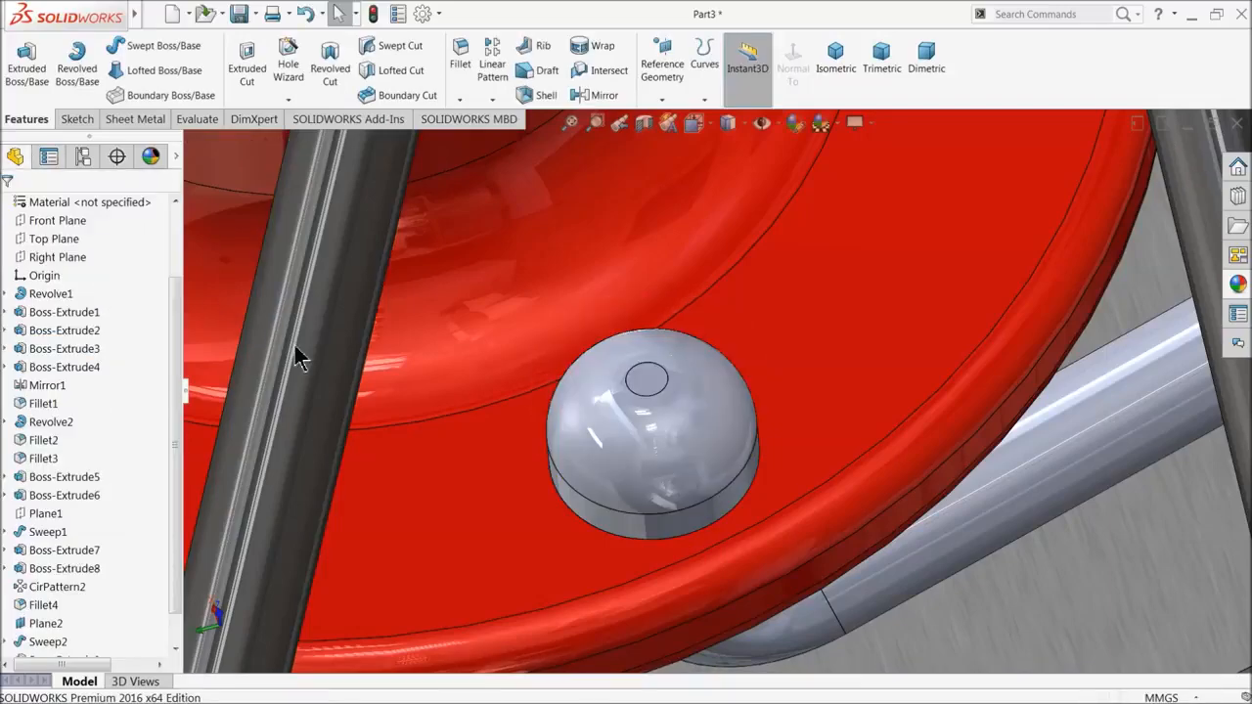
- Sketch a six-sided inscribed-circle polygon with sides about 2.53 mm long on Plane2, centred on the spoke's rim end
scroll(578, 443, up, 5)
scroll(655, 465, up, 6)
middle_drag(656, 465, 746, 149)
scroll(839, 428, up, 5)
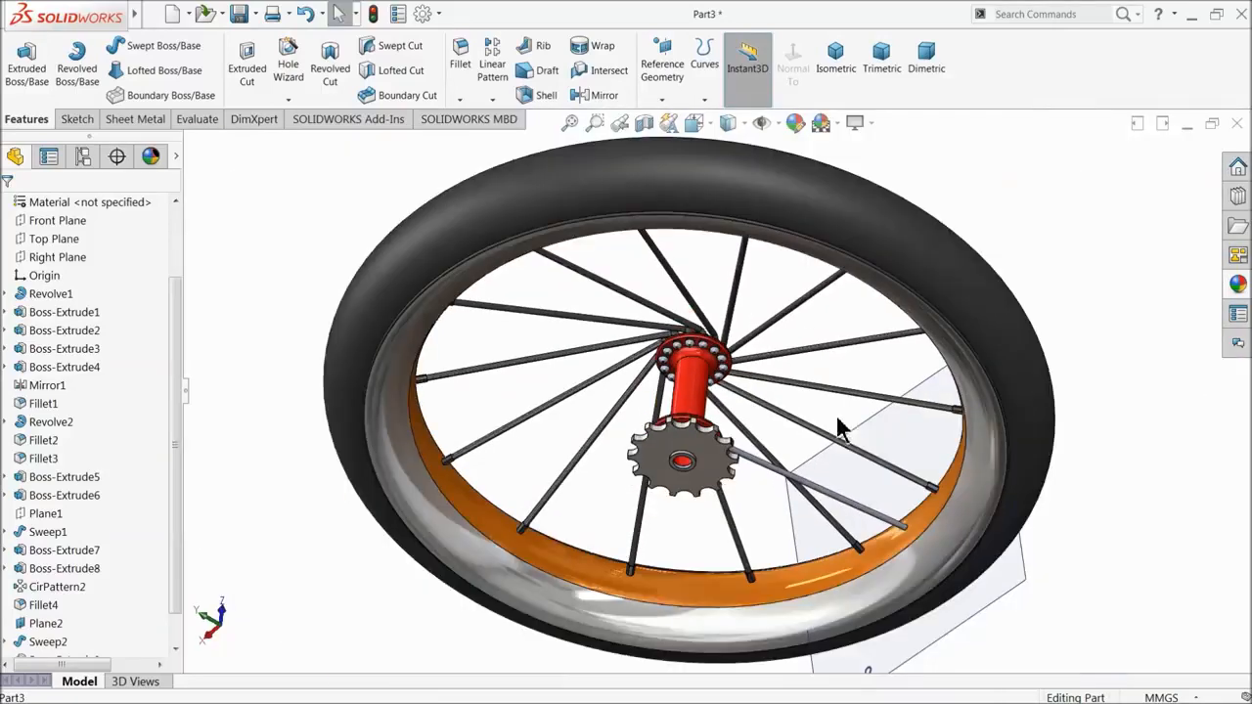
scroll(895, 484, down, 5)
scroll(825, 521, up, 5)
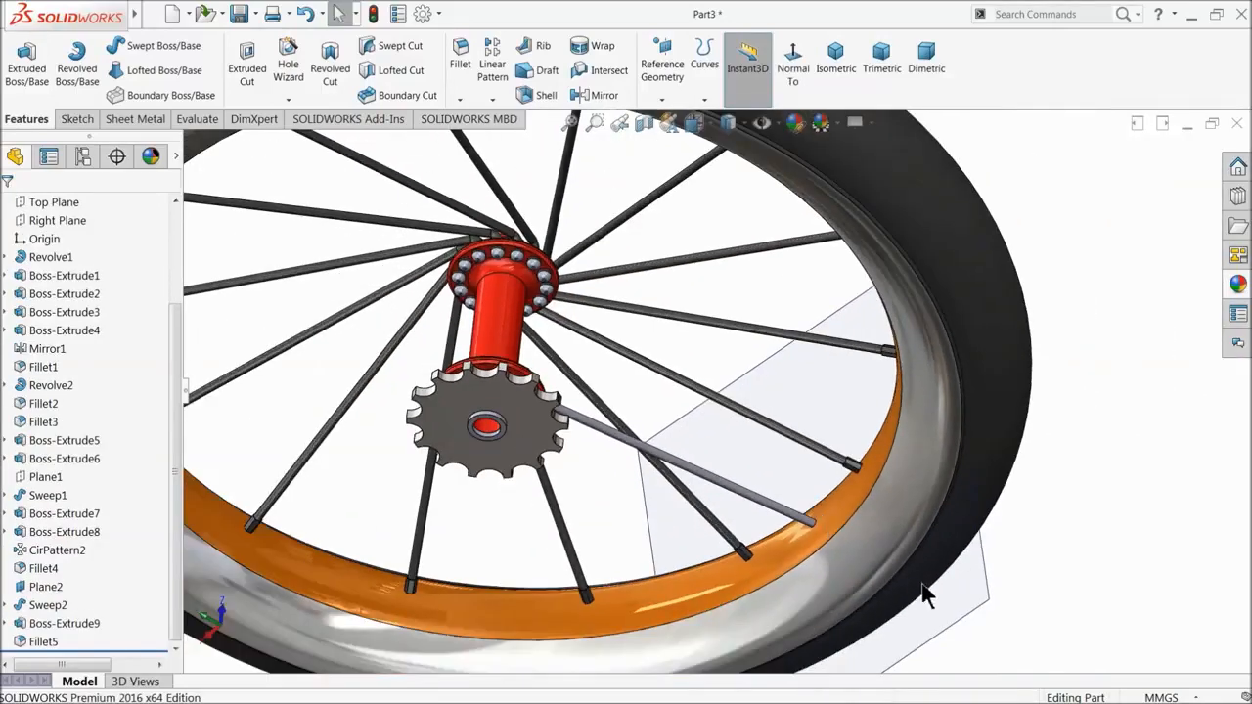
scroll(829, 542, down, 3)
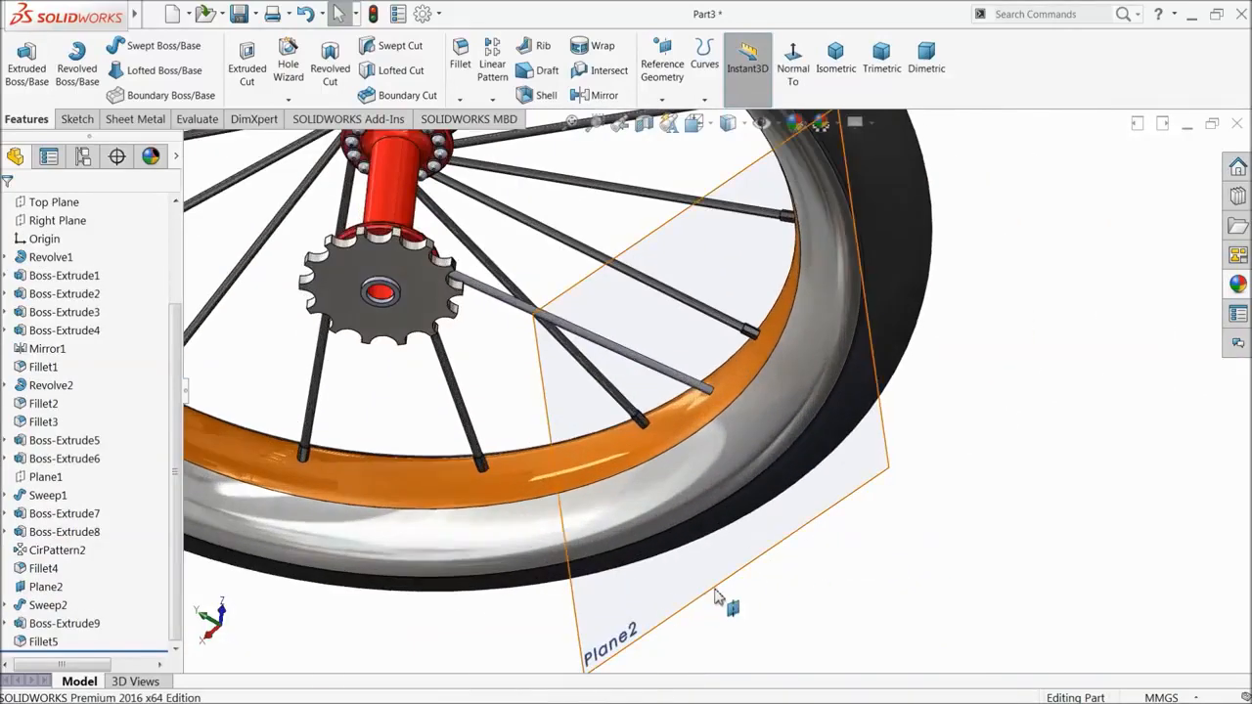
click(717, 598)
click(766, 549)
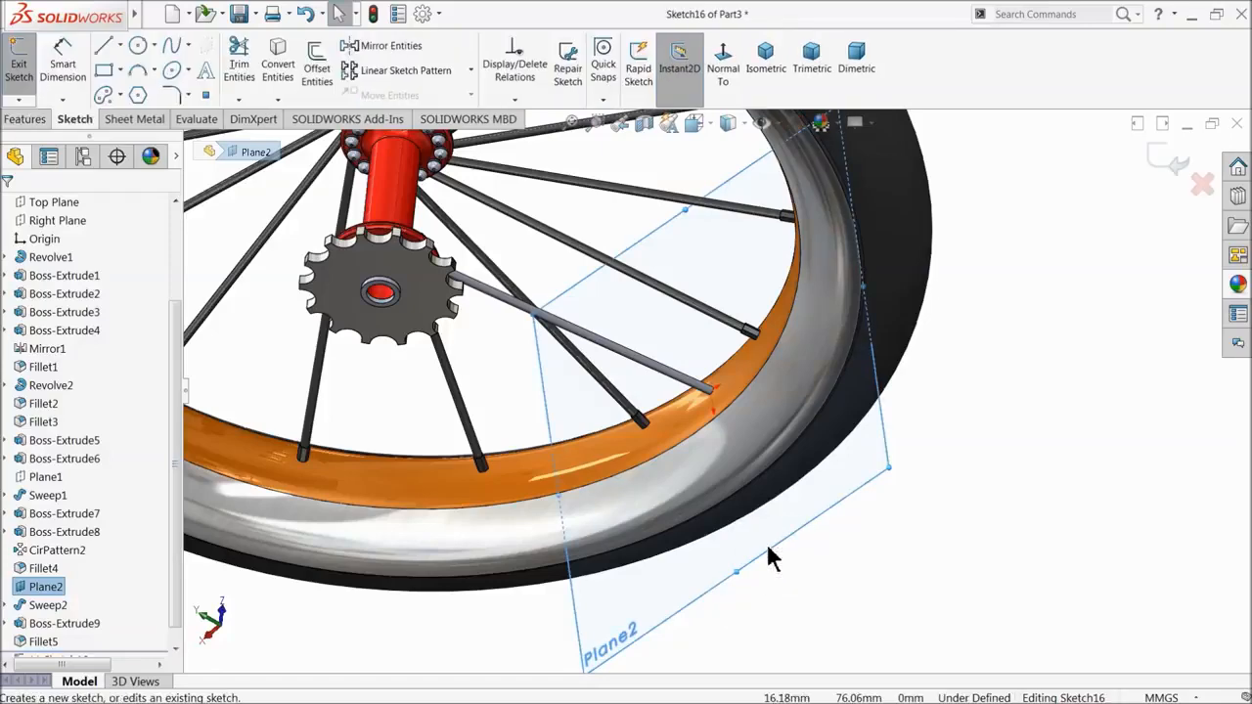
scroll(729, 406, down, 8)
scroll(685, 386, down, 5)
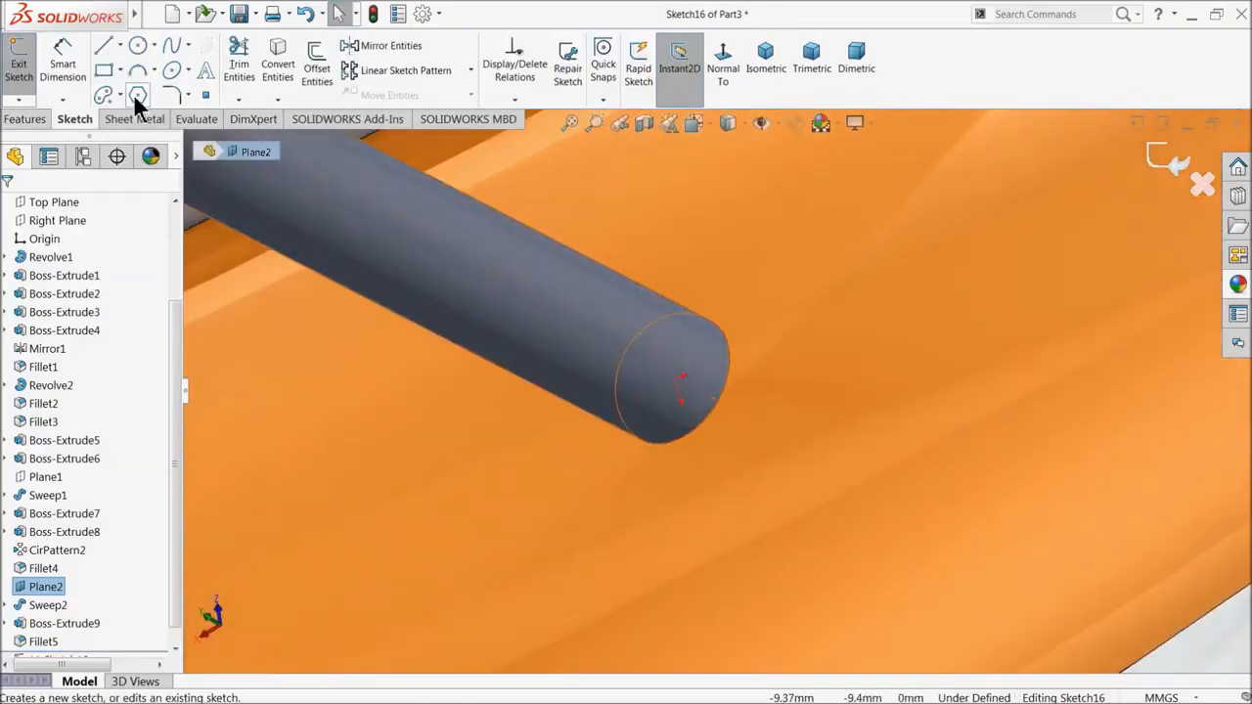
click(137, 95)
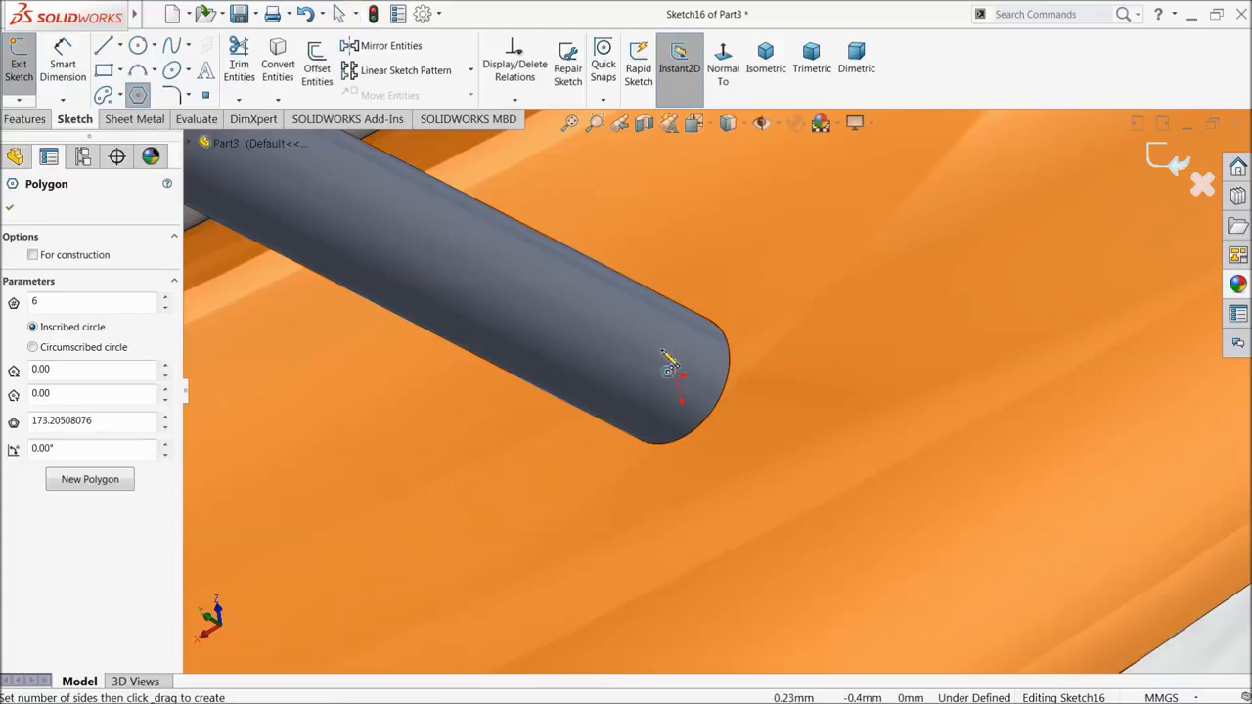
scroll(698, 396, down, 2)
drag(658, 376, 746, 227)
- Dimension one side of the hexagon at the spoke's rim end and set its length to 2 mm
click(59, 69)
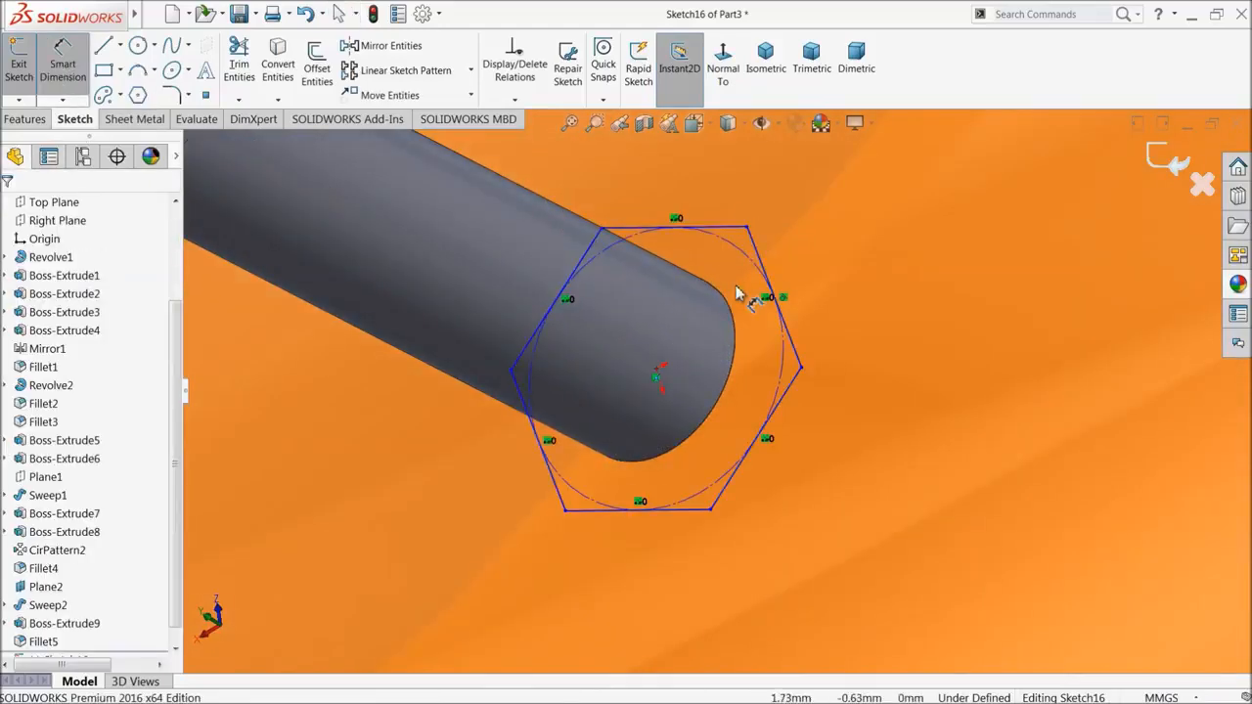
click(764, 270)
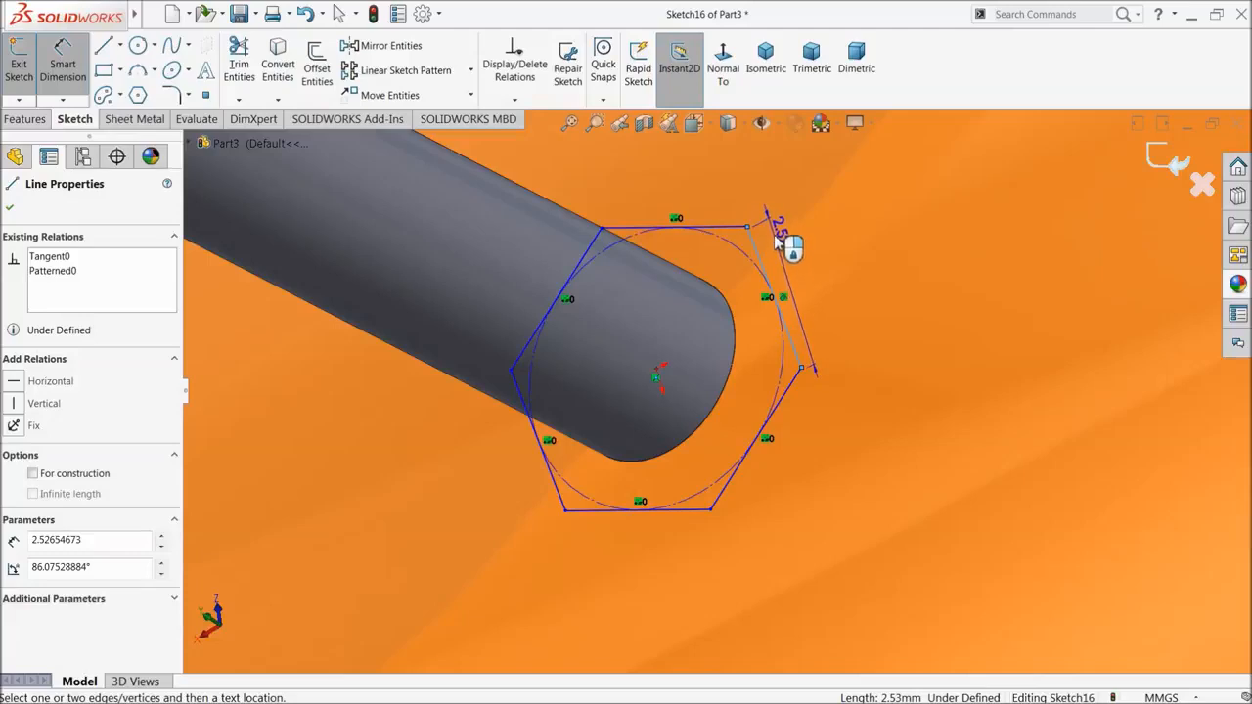
click(765, 211)
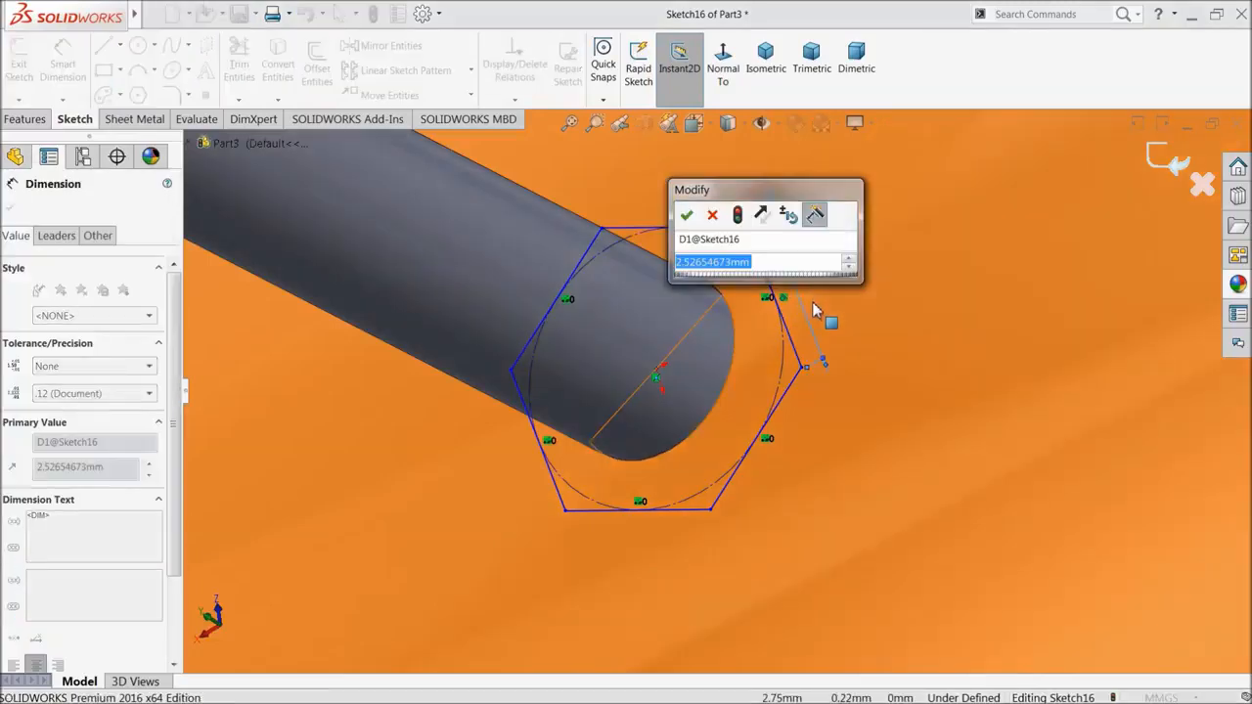
key(Return)
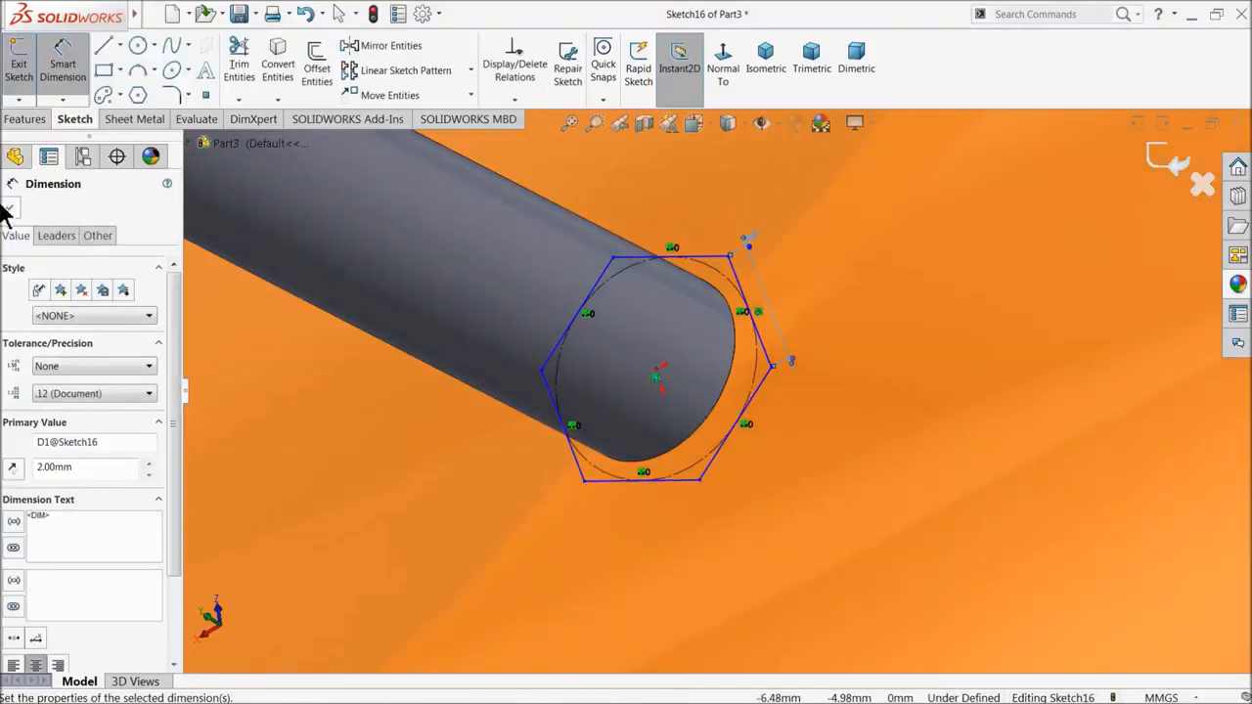
click(10, 209)
click(27, 118)
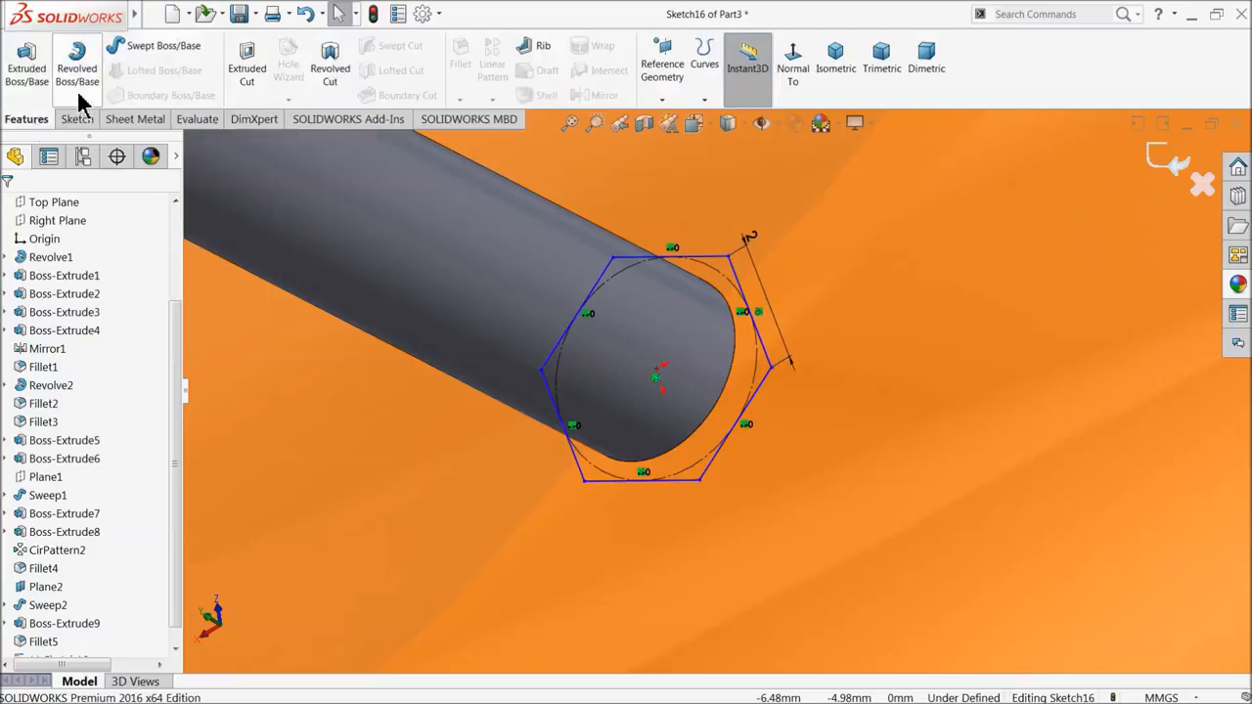
- Extrude the hexagon at the spoke's rim end 6 mm with a Blind end condition, reversed along the spoke, to form the nipple
click(24, 70)
click(12, 307)
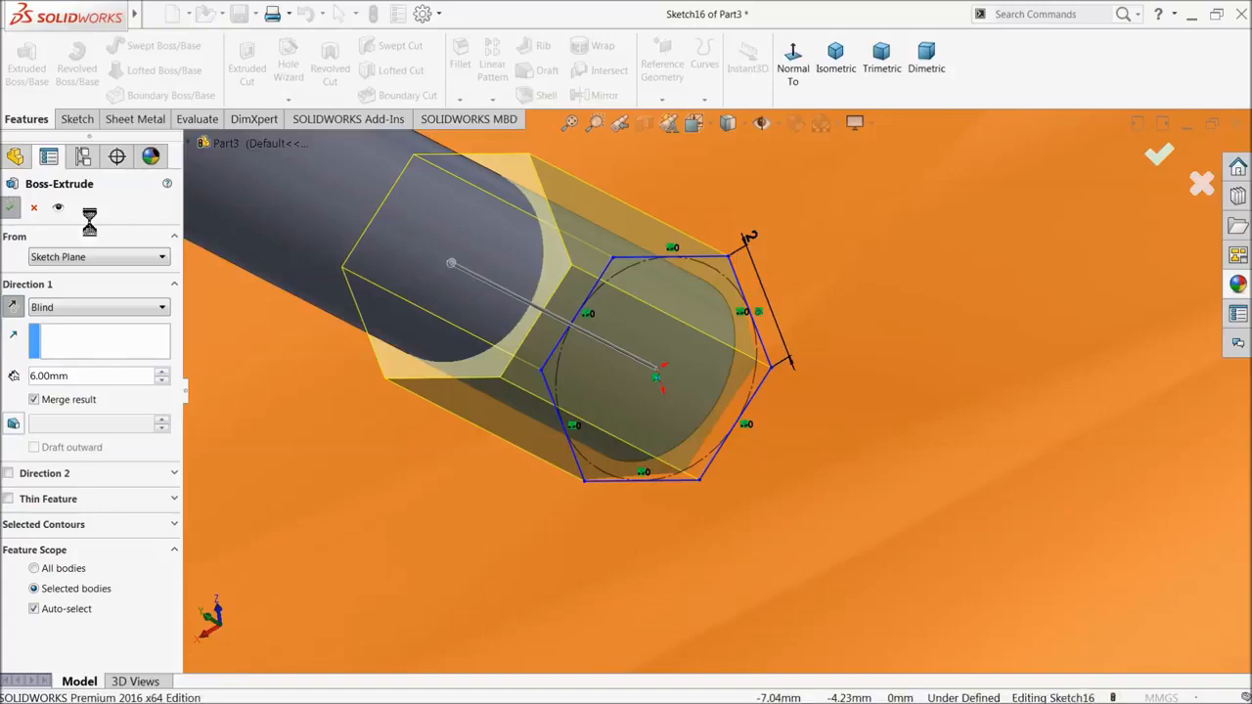
scroll(592, 393, up, 10)
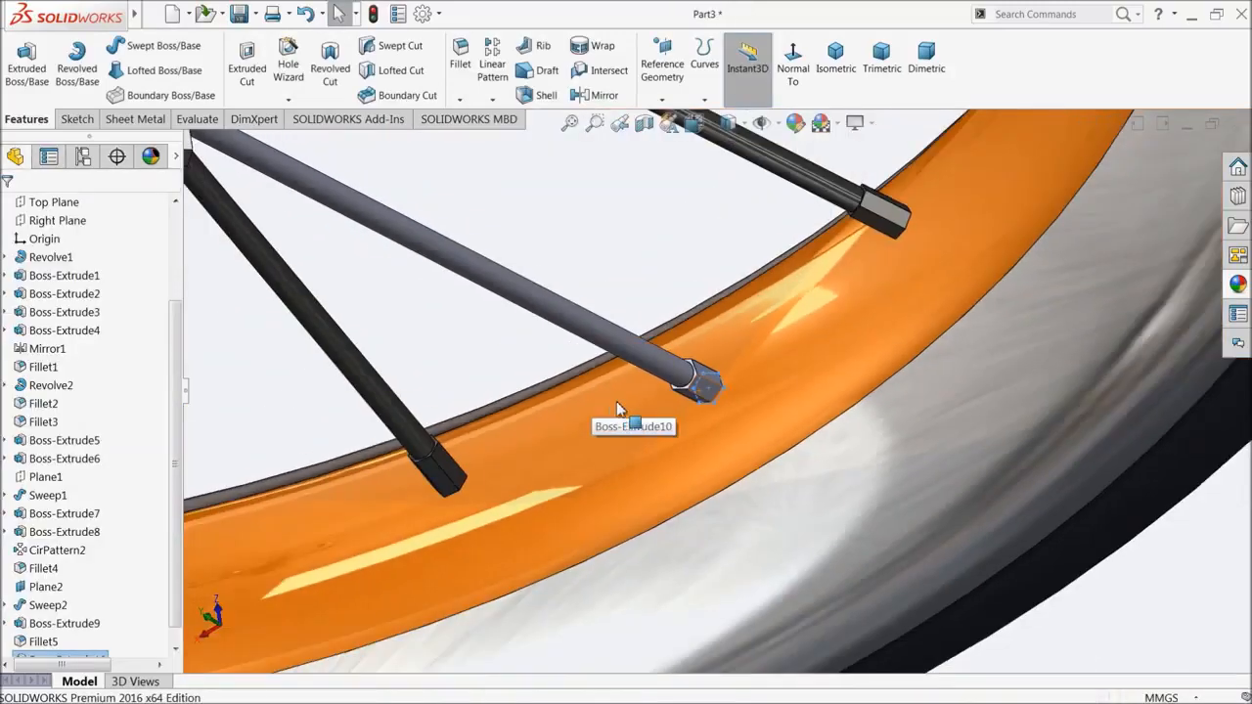
scroll(729, 329, up, 5)
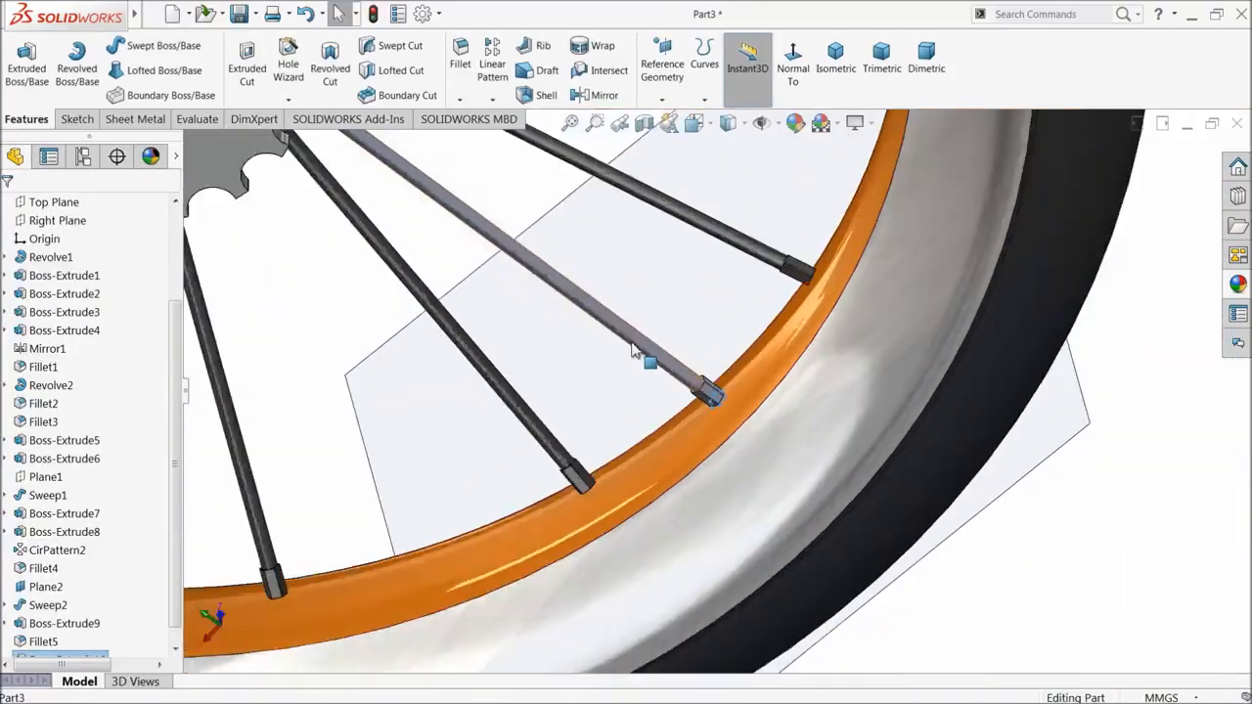
- Apply the standard dark grey colour to the sprocket-side spoke's head, head fillet, hexagonal nipple and swept body
scroll(632, 332, up, 4)
scroll(623, 320, down, 4)
middle_drag(620, 317, 593, 450)
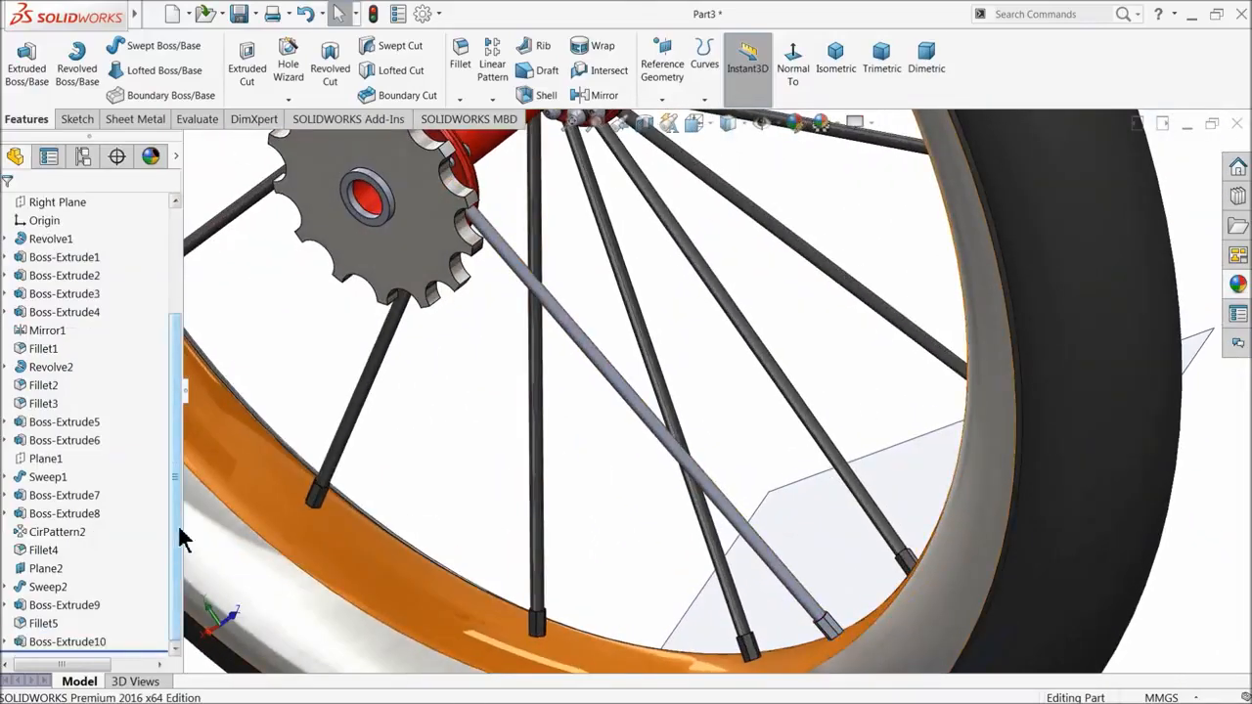
click(40, 606)
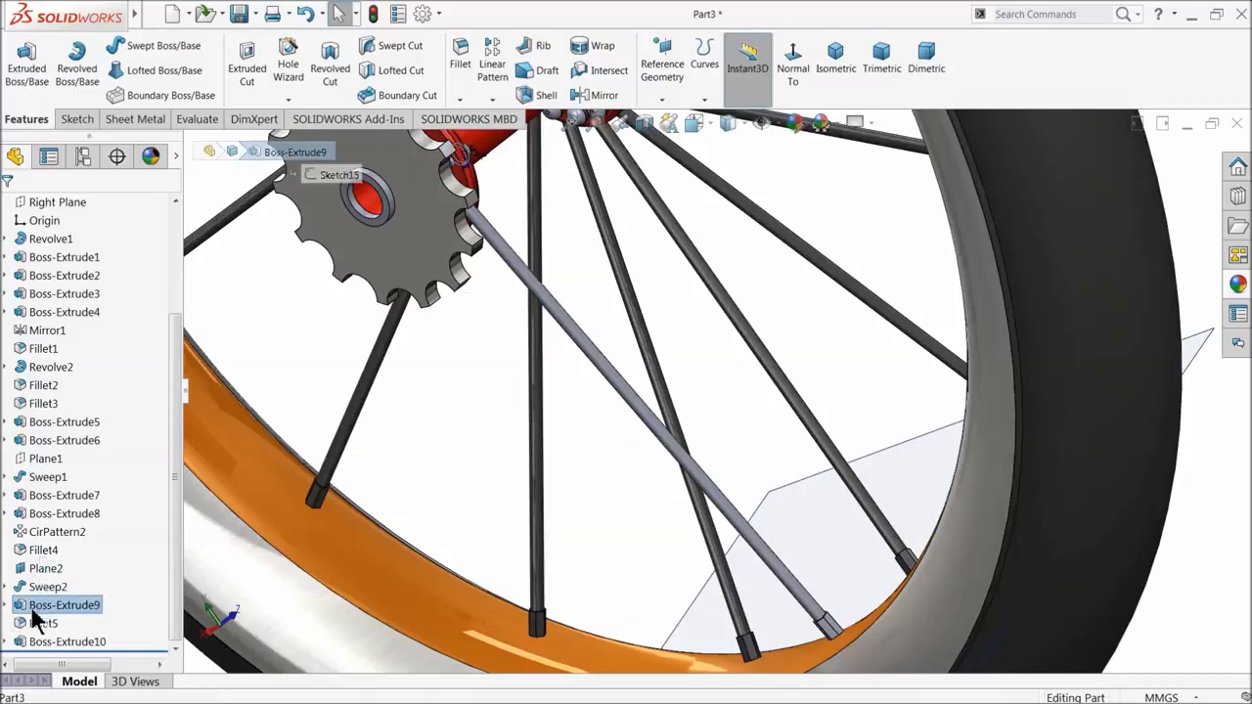
shift+click(35, 644)
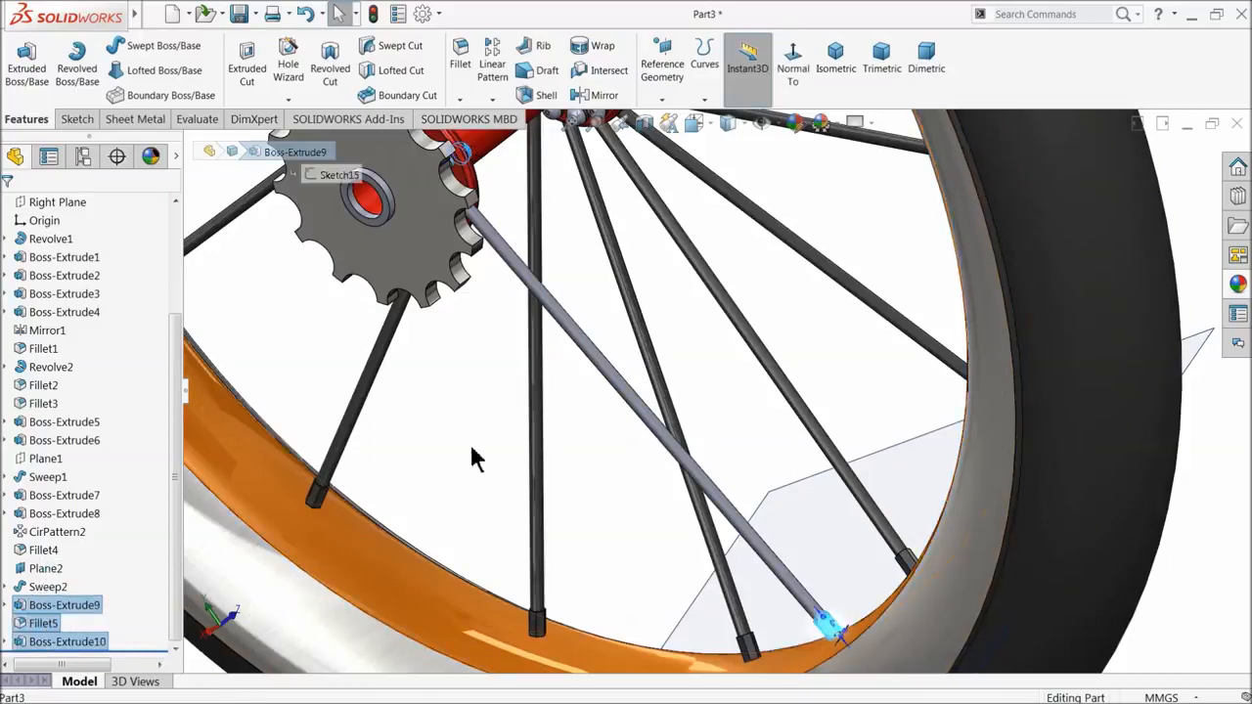
click(795, 126)
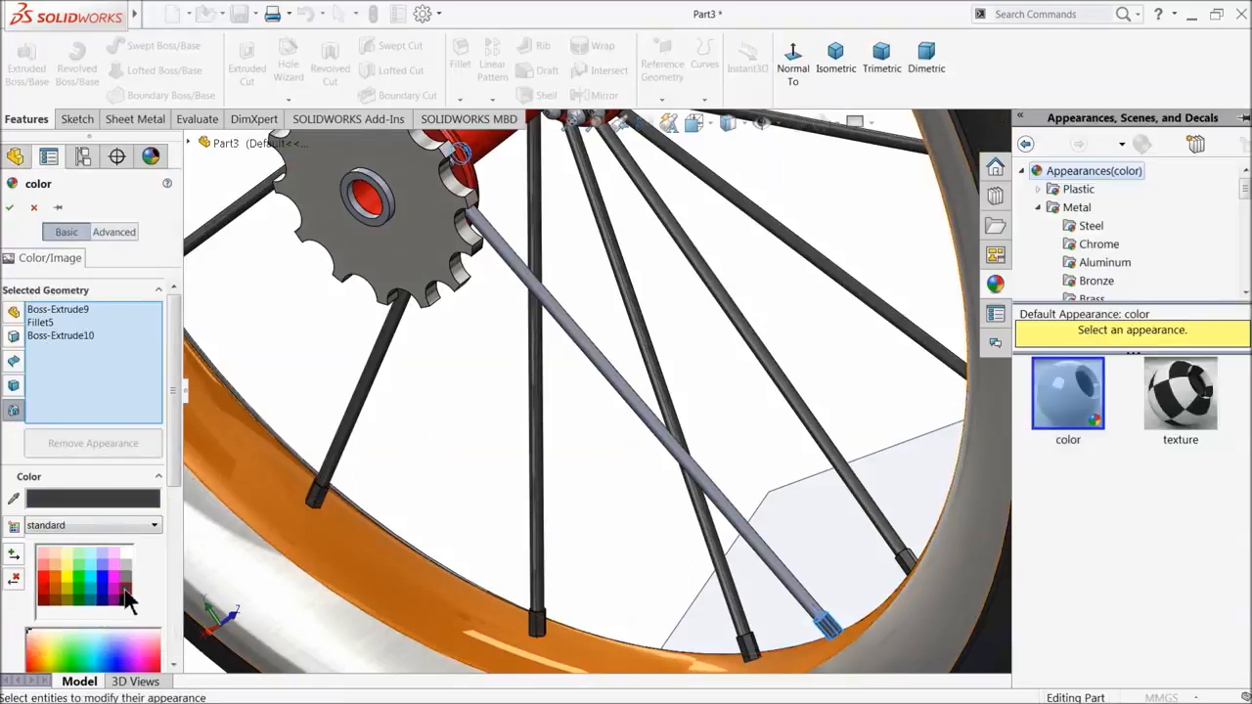
click(599, 376)
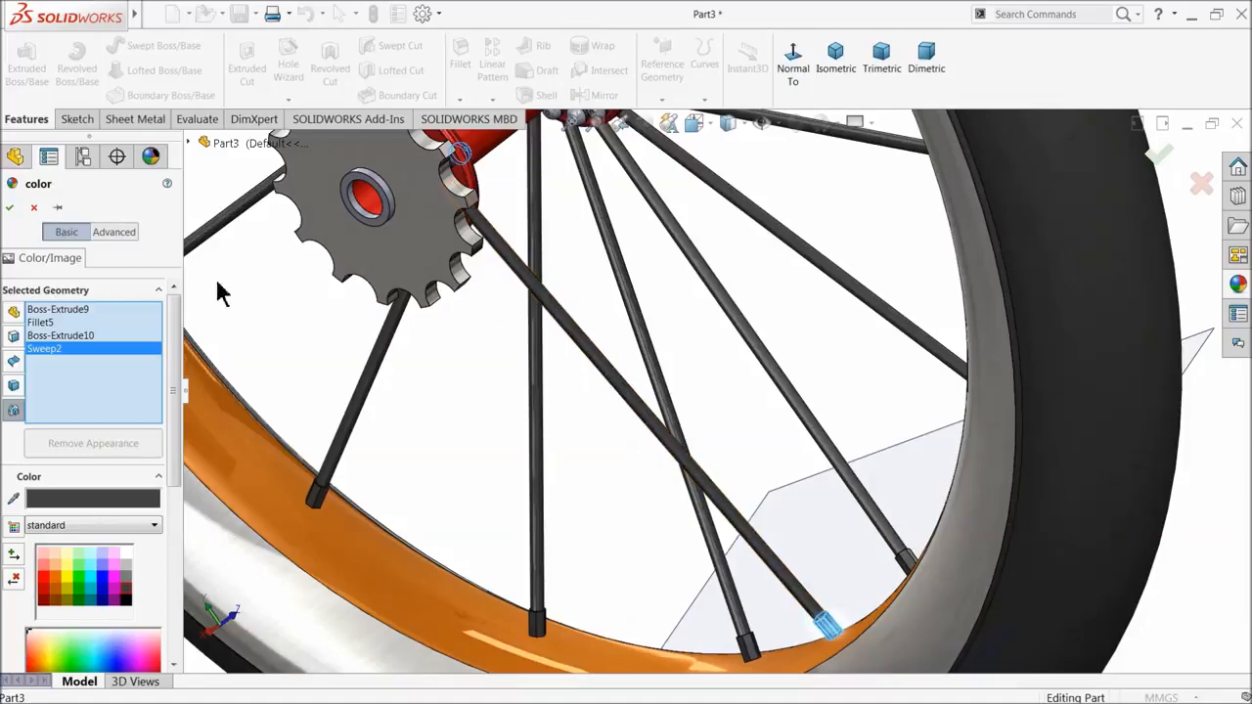
click(9, 208)
- Start a circular pattern and select the sprocket-side spoke's hexagonal nipple and swept body as features to pattern
middle_drag(293, 254, 495, 335)
scroll(495, 334, up, 5)
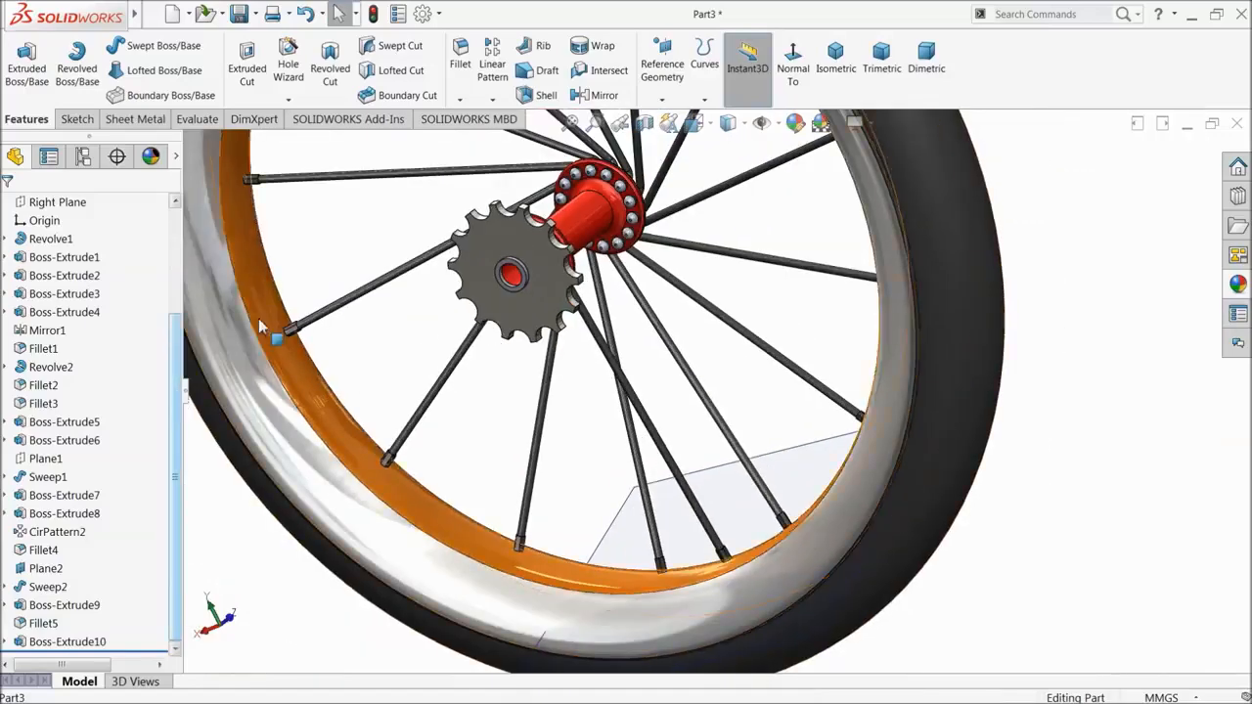
click(491, 100)
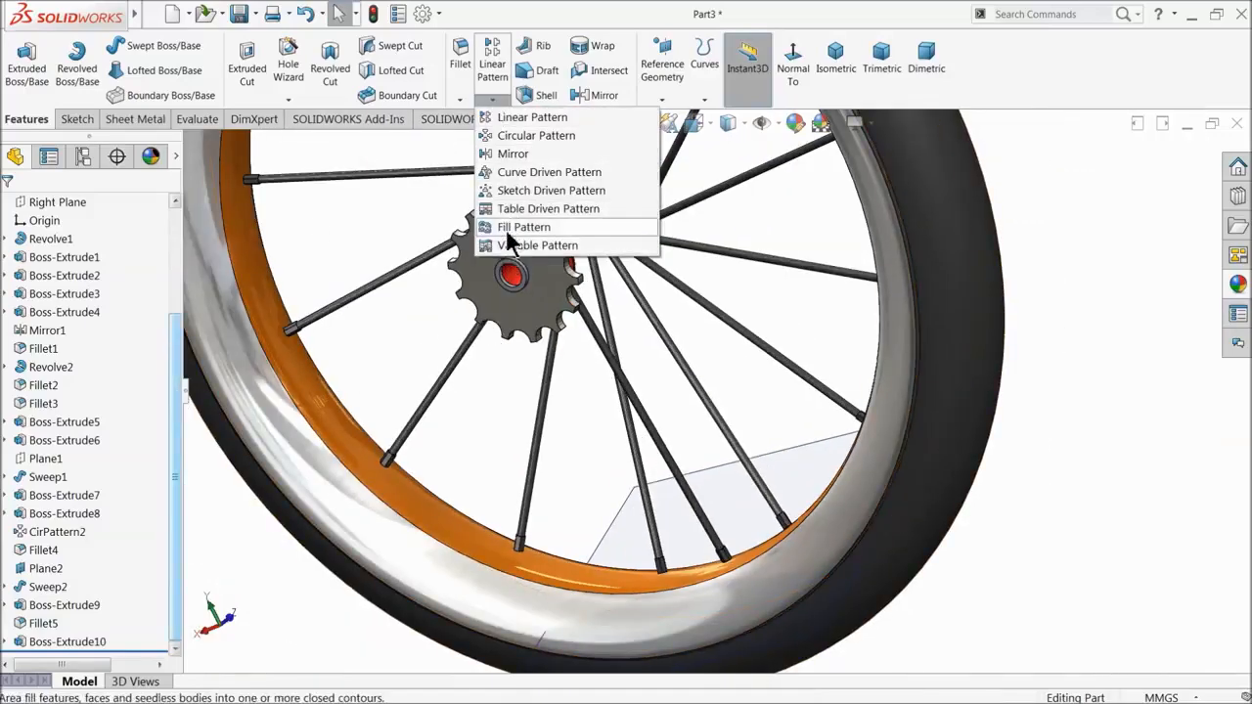
click(518, 137)
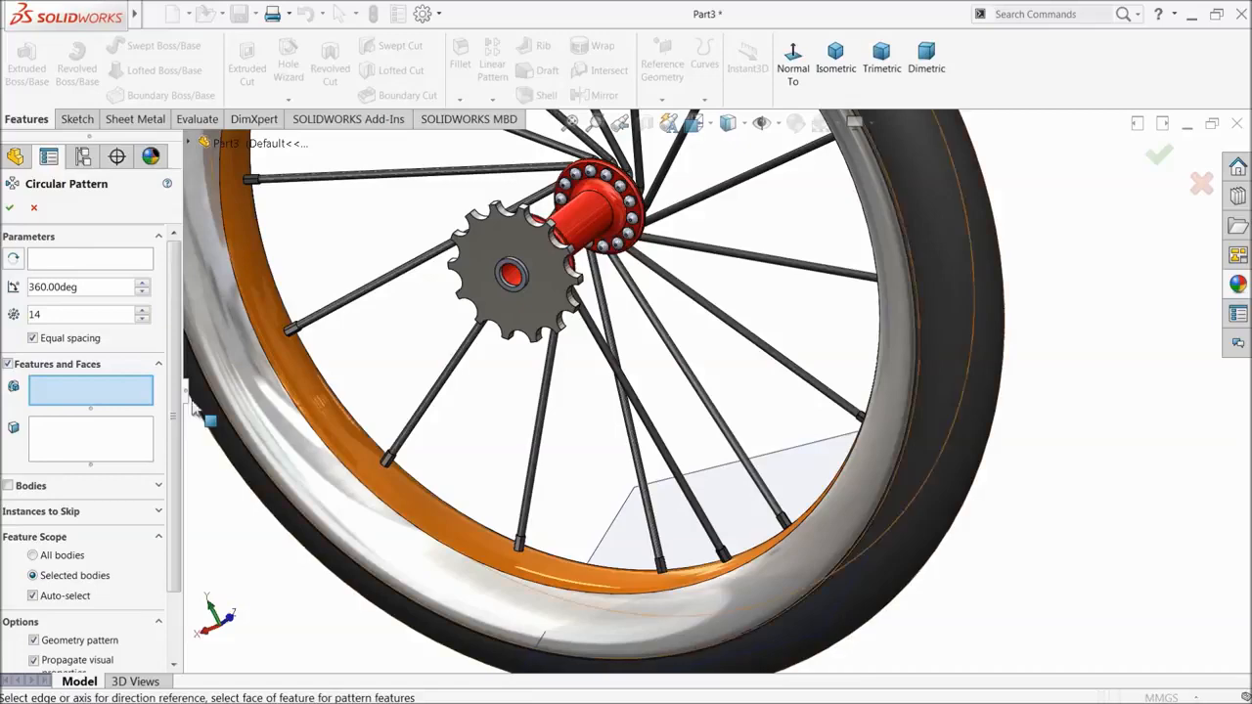
scroll(791, 464, down, 3)
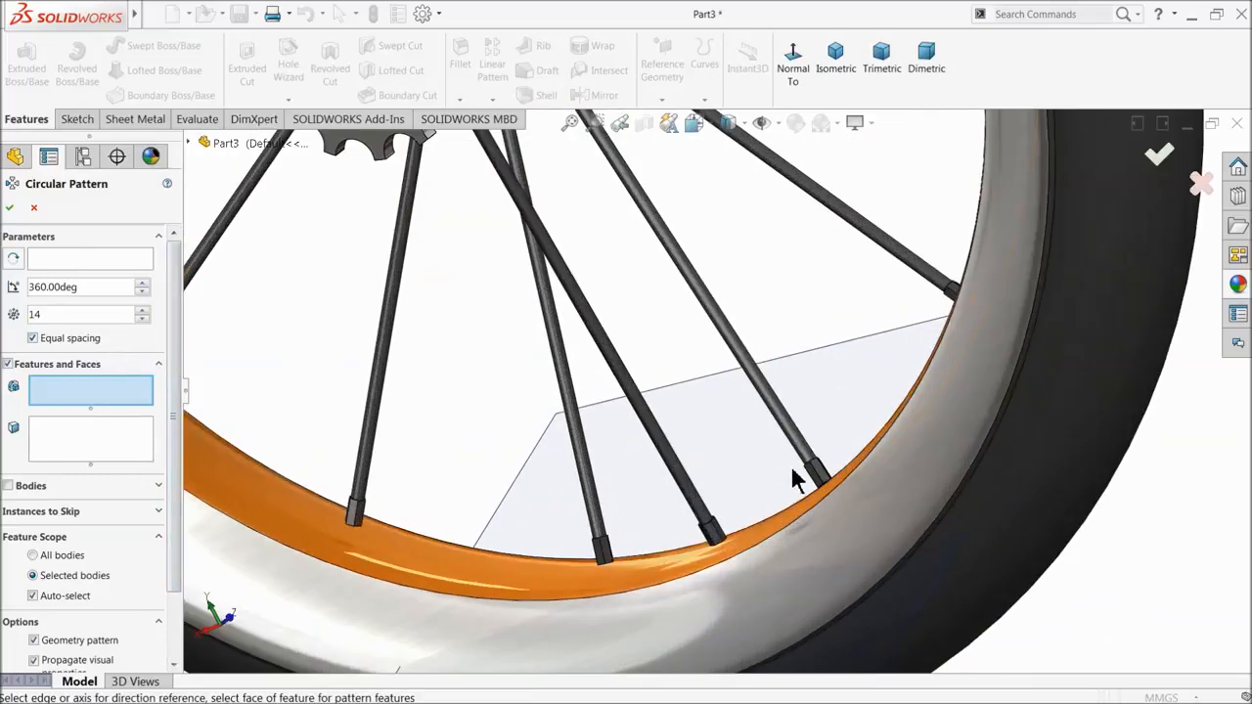
scroll(723, 434, up, 5)
mouse_move(723, 435)
middle_down()
mouse_move(675, 396)
mouse_move(724, 440)
middle_up()
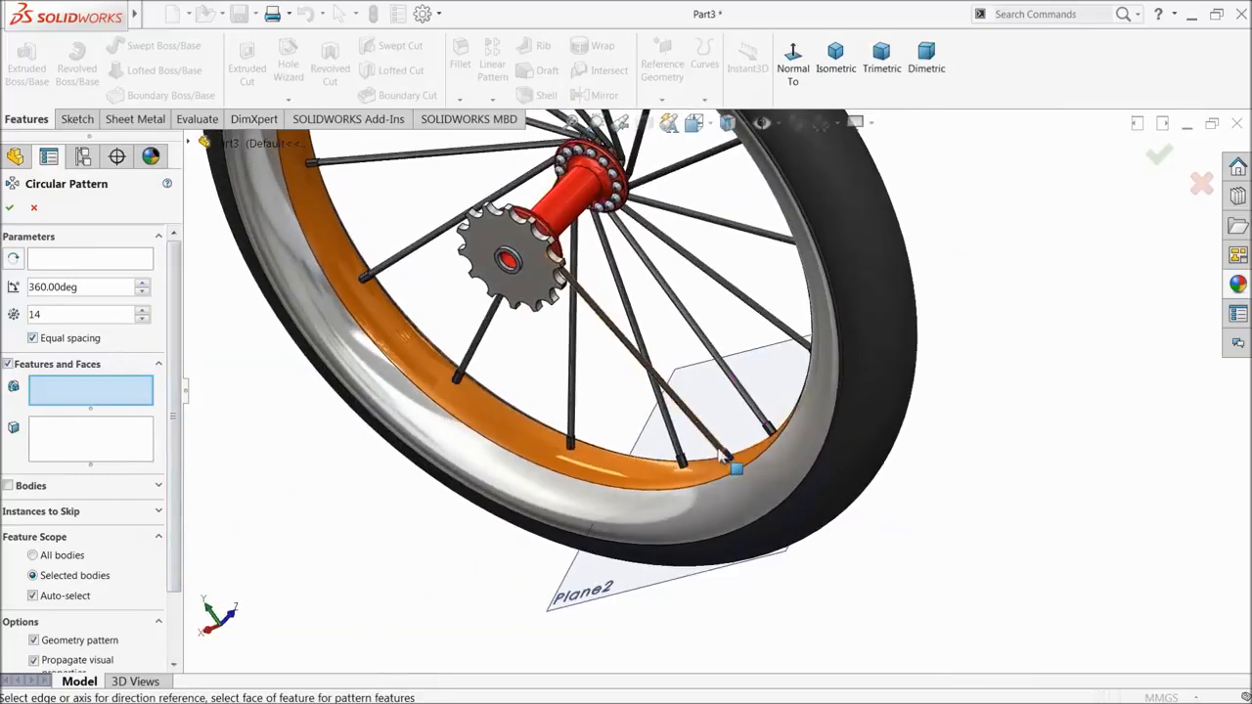
scroll(734, 447, down, 6)
click(741, 449)
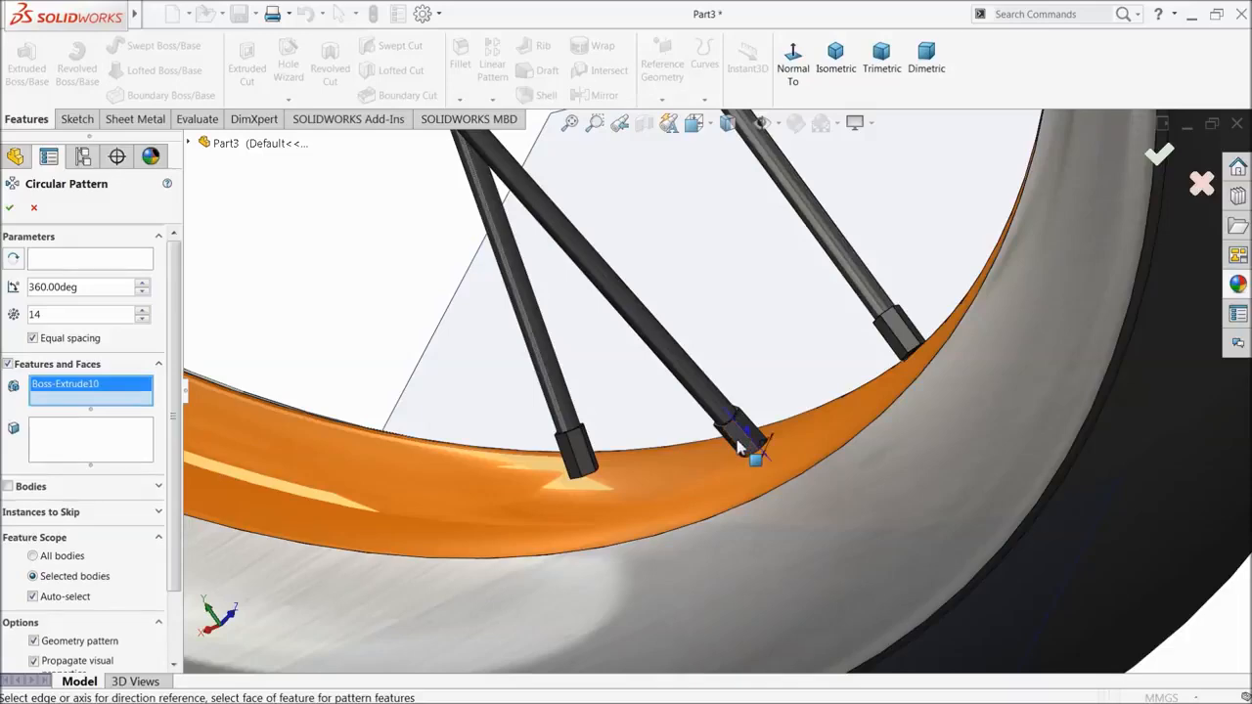
click(692, 392)
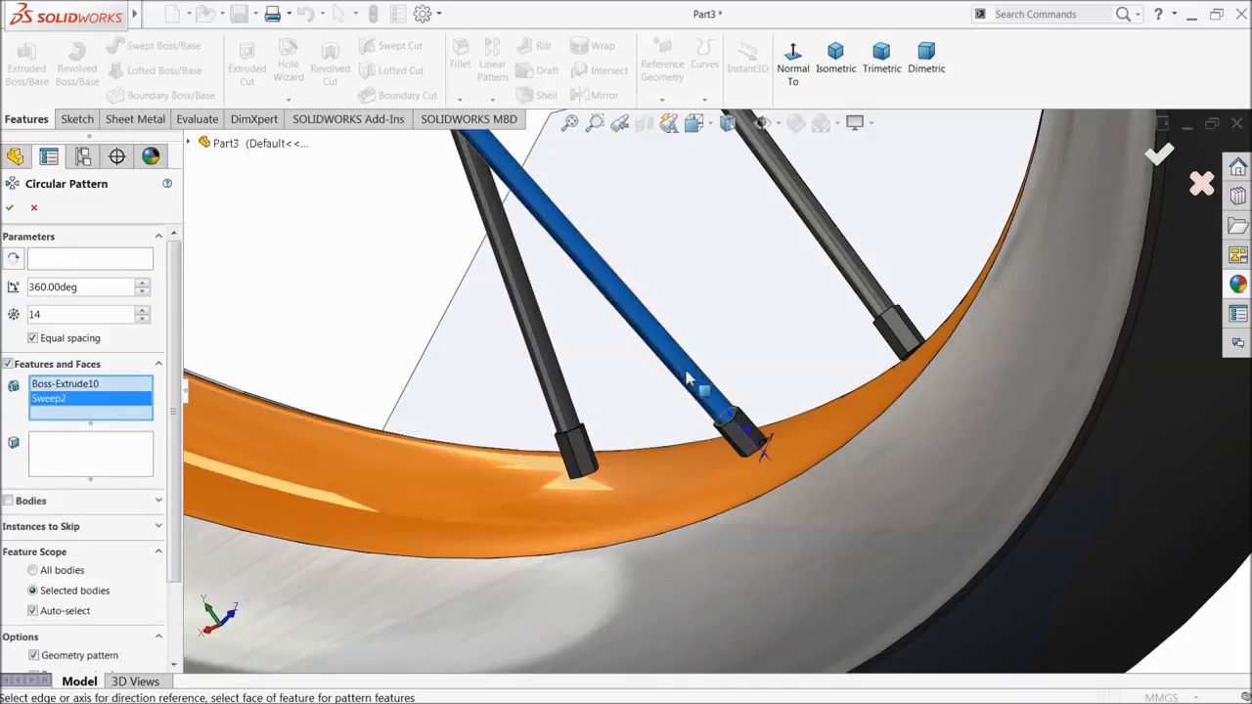
- Add the spoke's head extrusion and its rounding fillet at the hub flange to the circular pattern's features
scroll(573, 341, up, 6)
scroll(574, 304, down, 8)
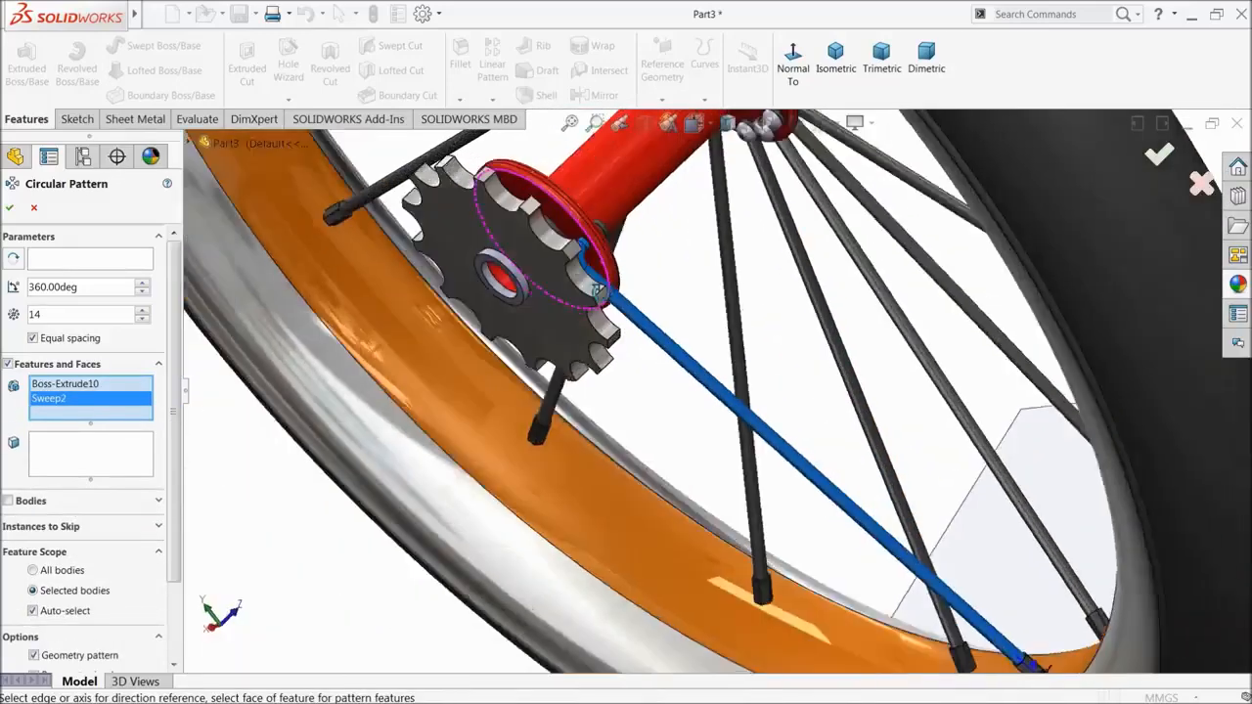
scroll(651, 269, down, 5)
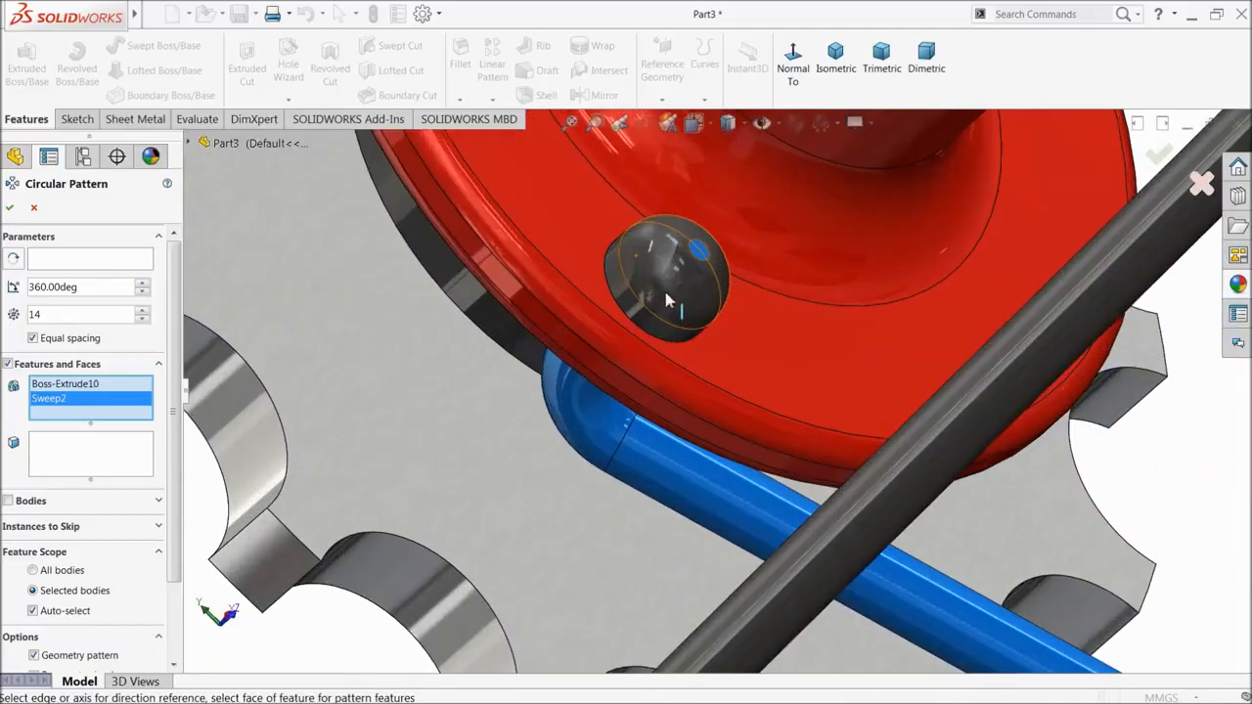
click(629, 303)
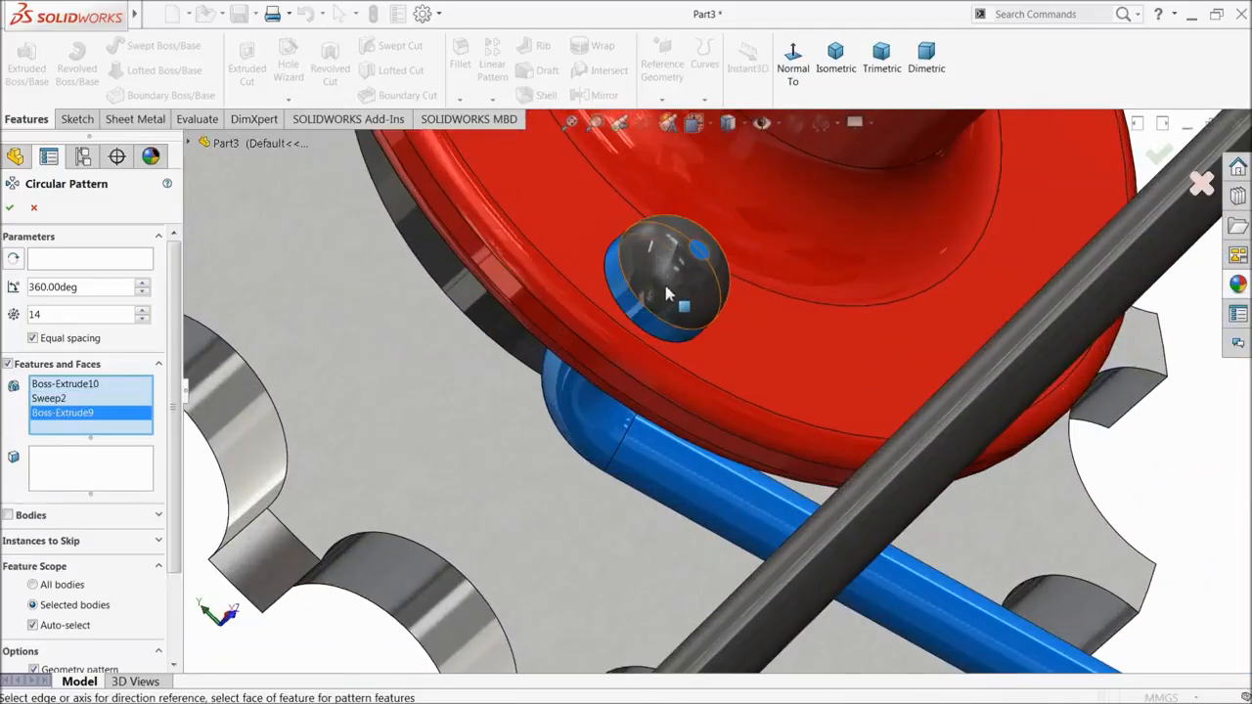
click(667, 293)
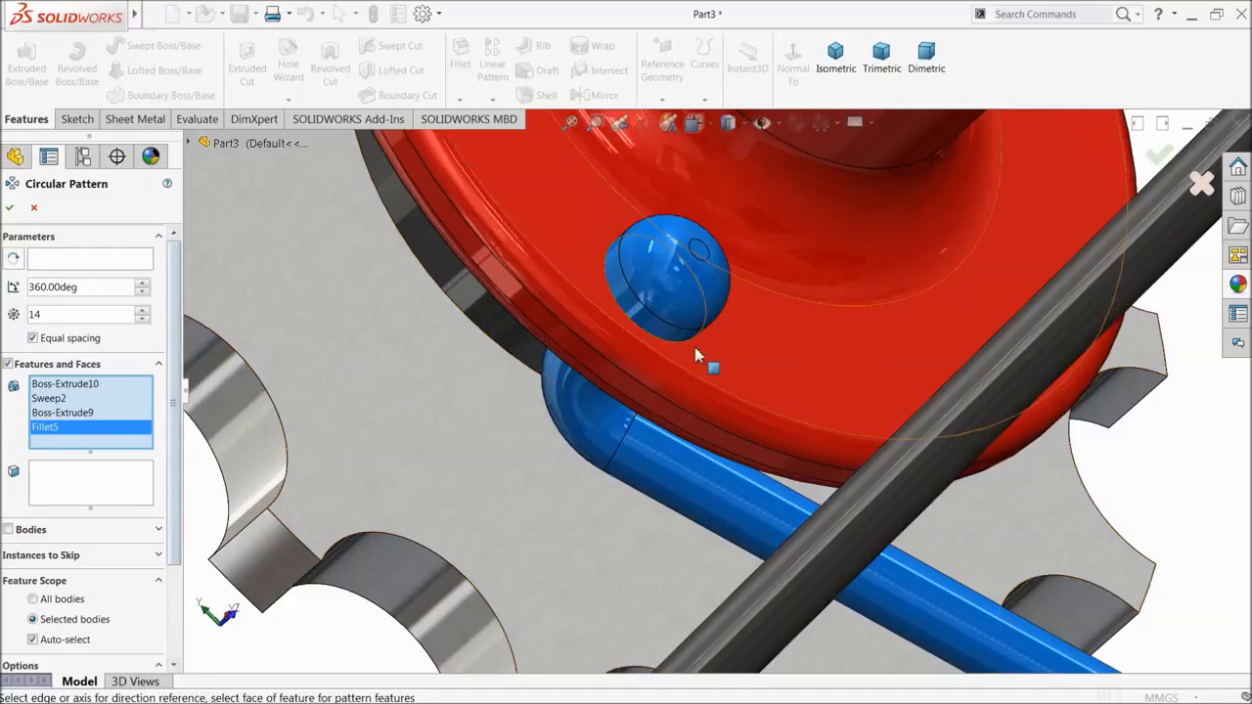
- Use the hub's cylindrical face as the pattern axis, with 14 equally spaced instances over 360 degrees
scroll(698, 357, up, 4)
scroll(793, 454, up, 6)
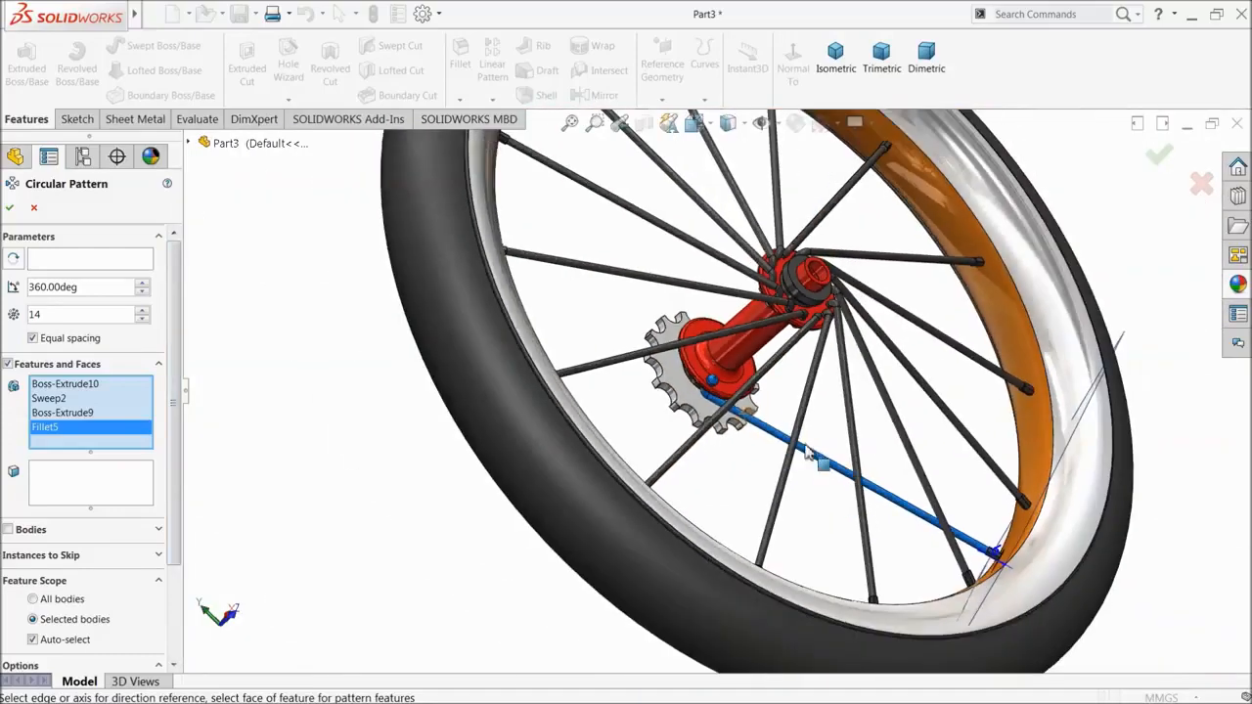
scroll(899, 502, down, 2)
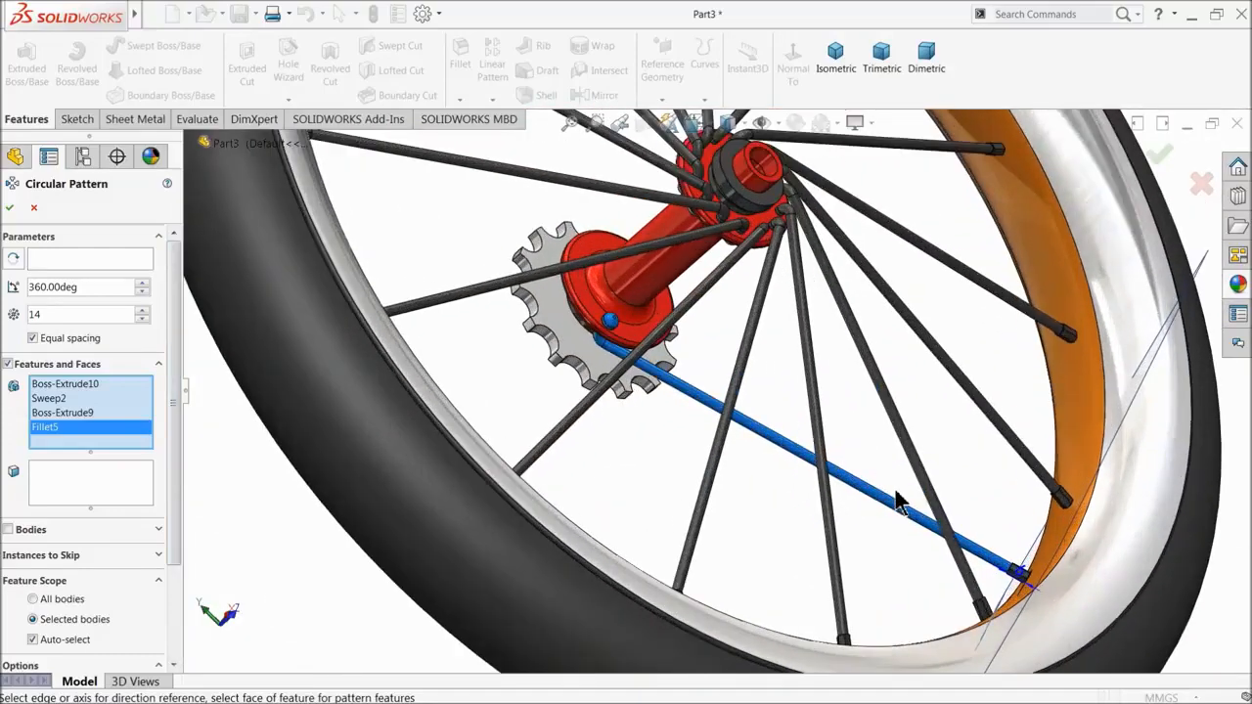
click(89, 260)
click(690, 253)
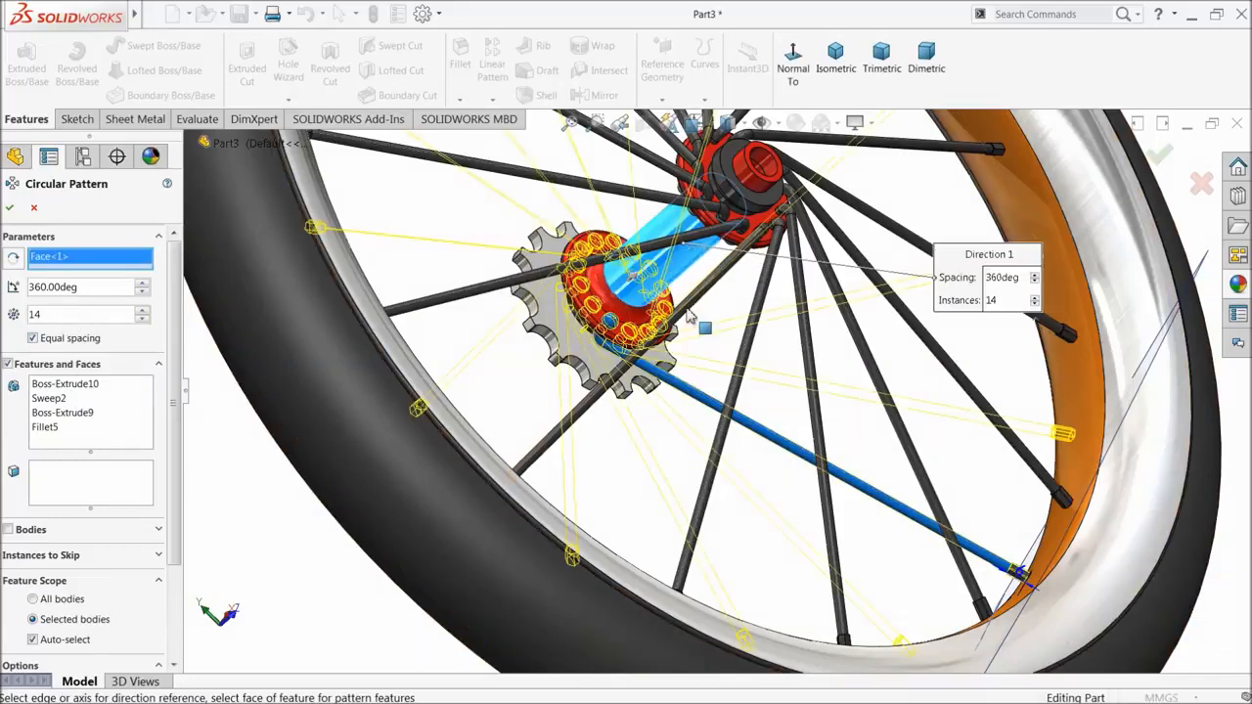
middle_drag(687, 315, 812, 260)
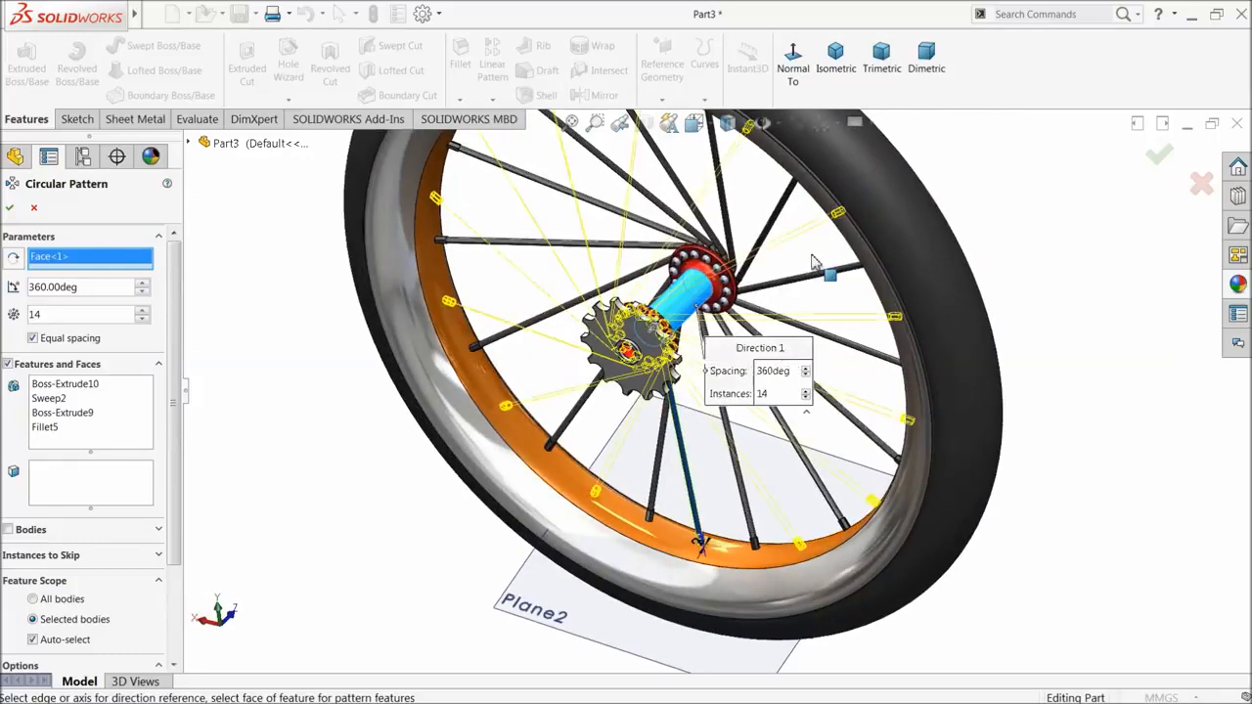
scroll(735, 305, up, 2)
scroll(735, 306, down, 2)
middle_drag(724, 304, 736, 289)
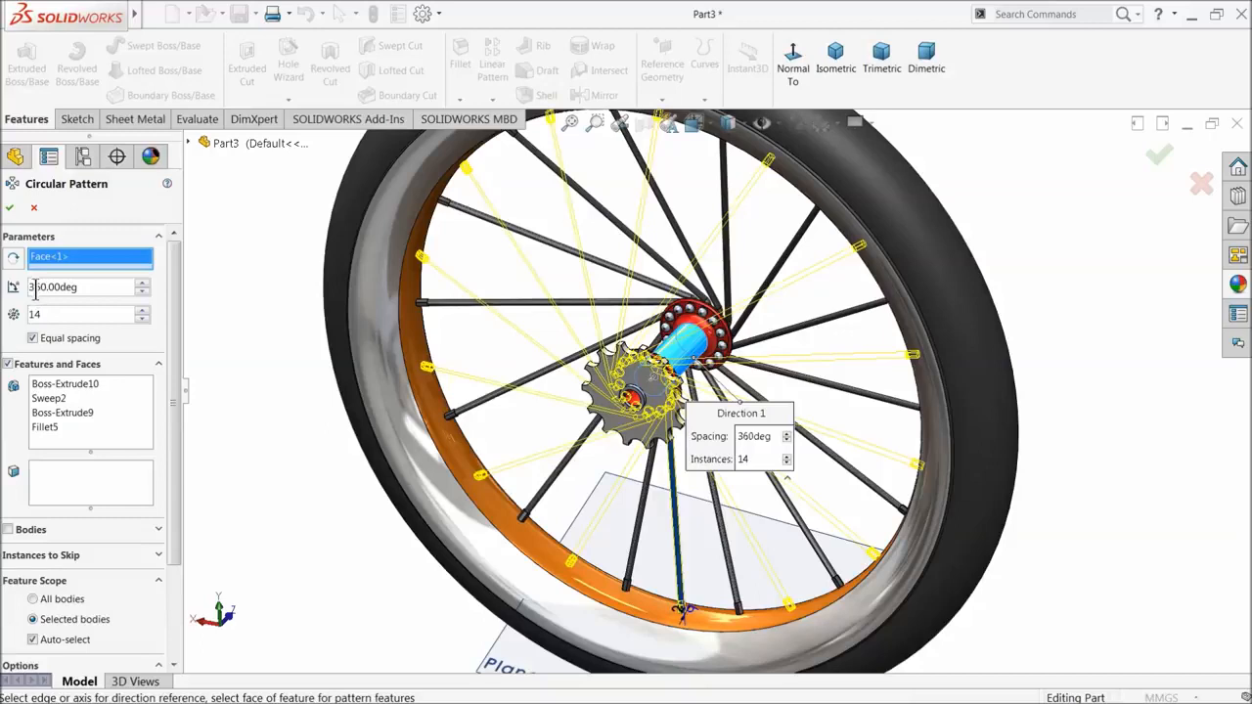
- Turn off the Geometry pattern option and create the circular pattern of the sprocket-side spokes
click(10, 210)
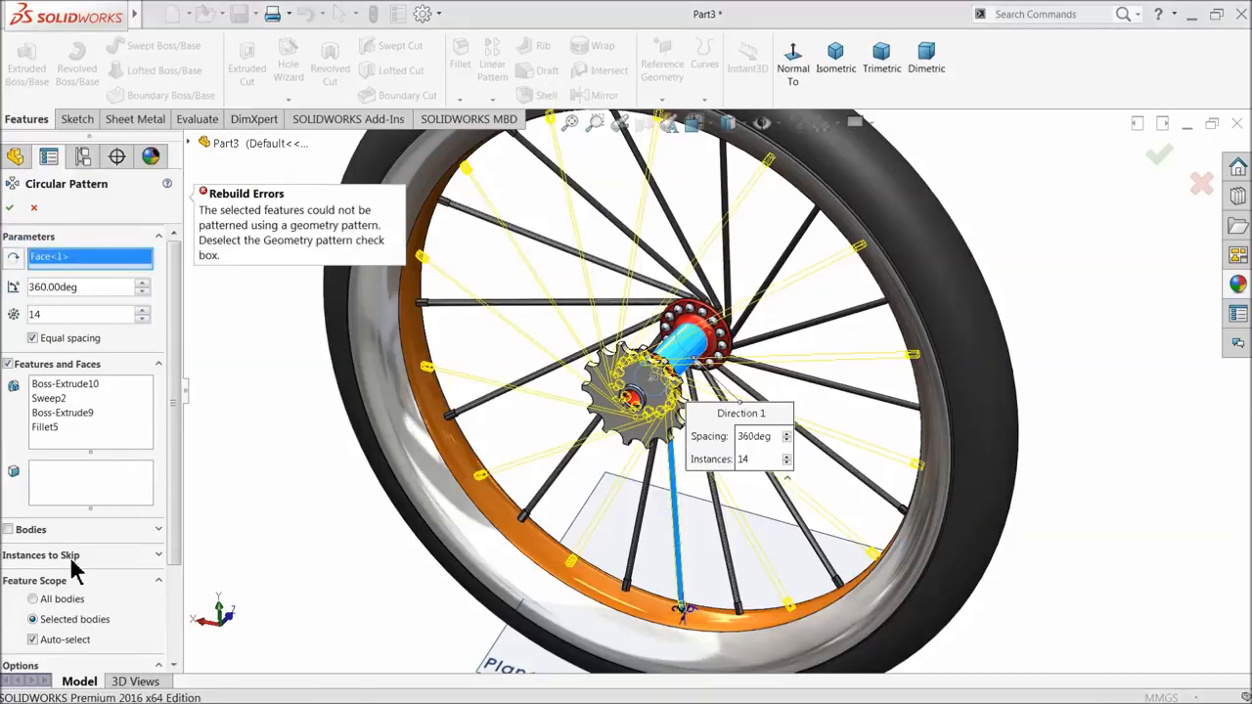
drag(171, 547, 173, 594)
click(35, 602)
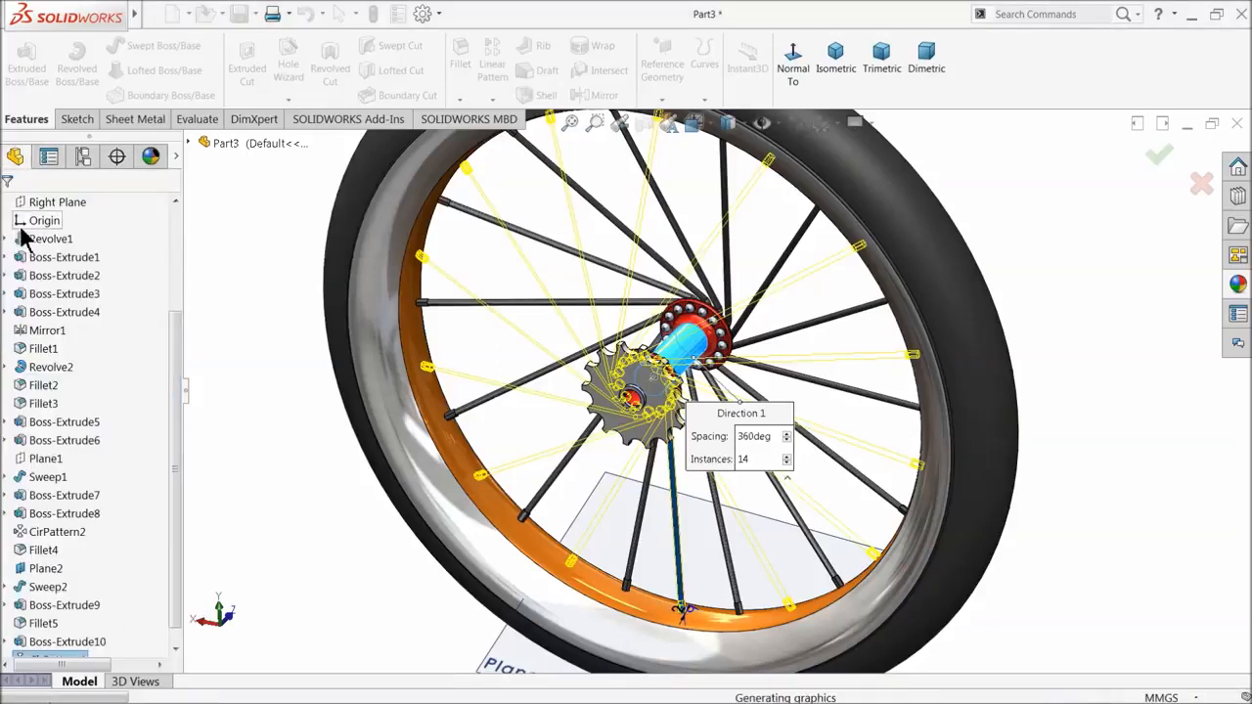
- Hide Plane2 near the wheel's rim
scroll(313, 372, up, 5)
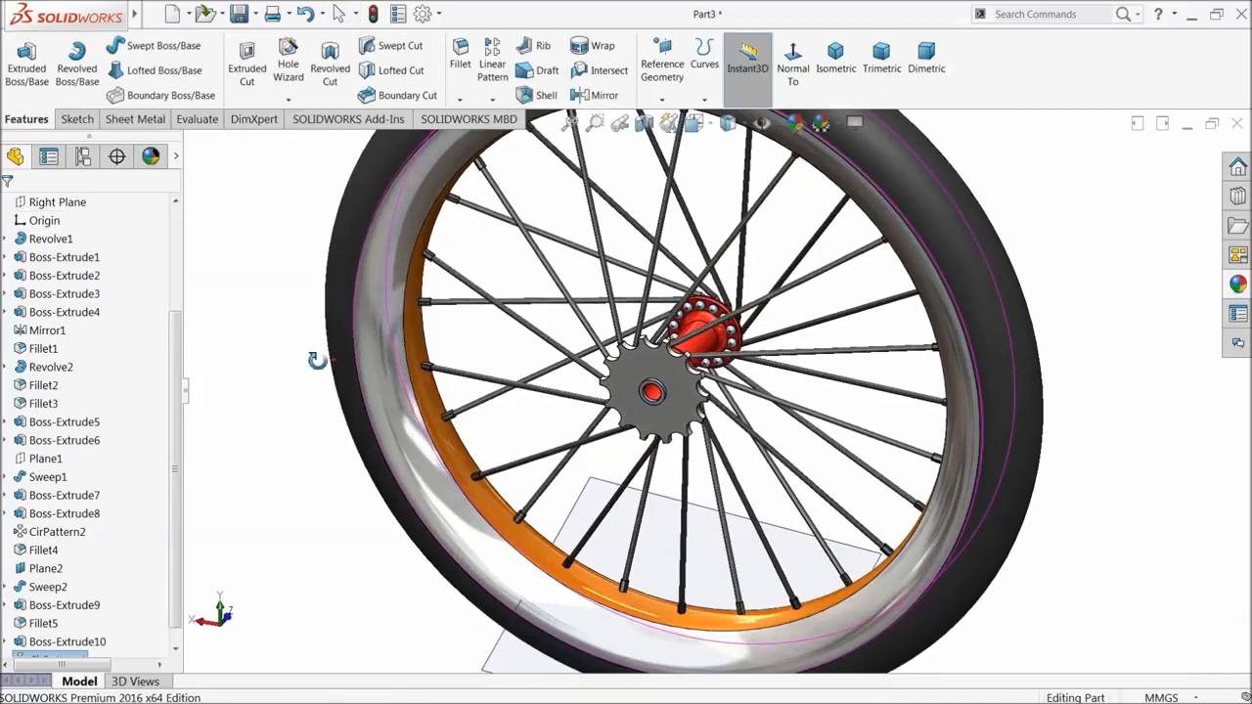
scroll(626, 552, down, 6)
click(685, 573)
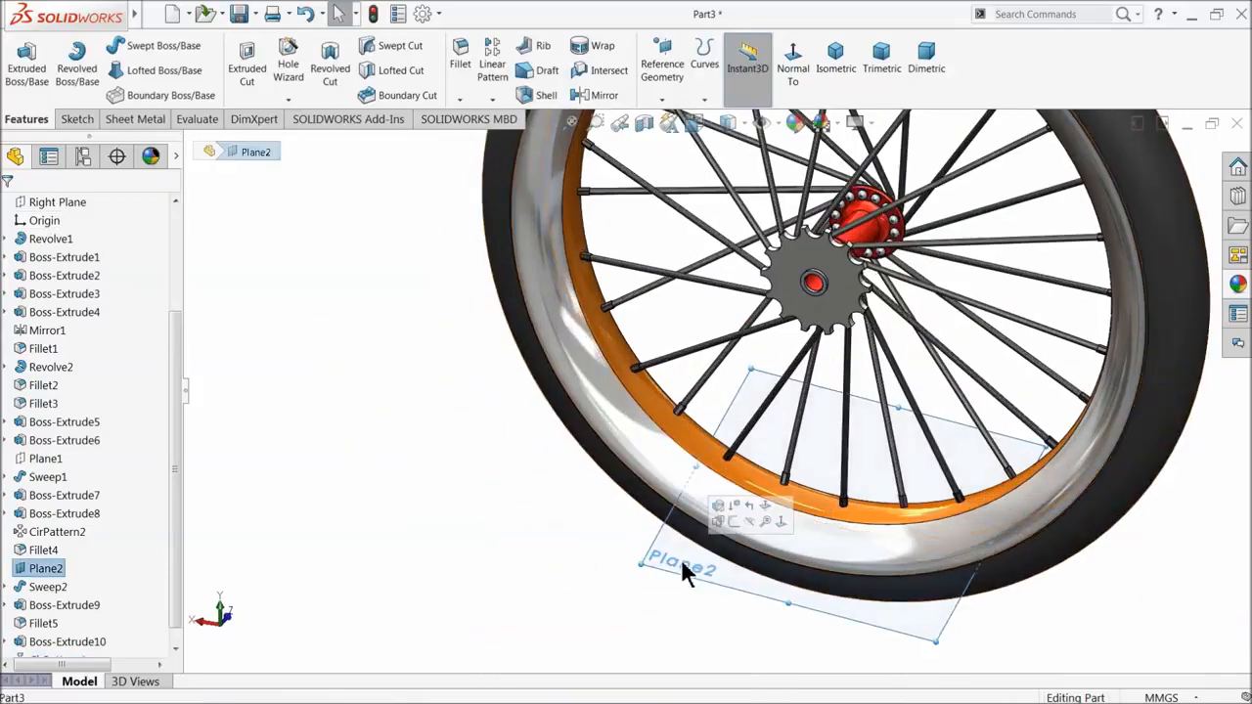
click(751, 524)
scroll(520, 519, up, 3)
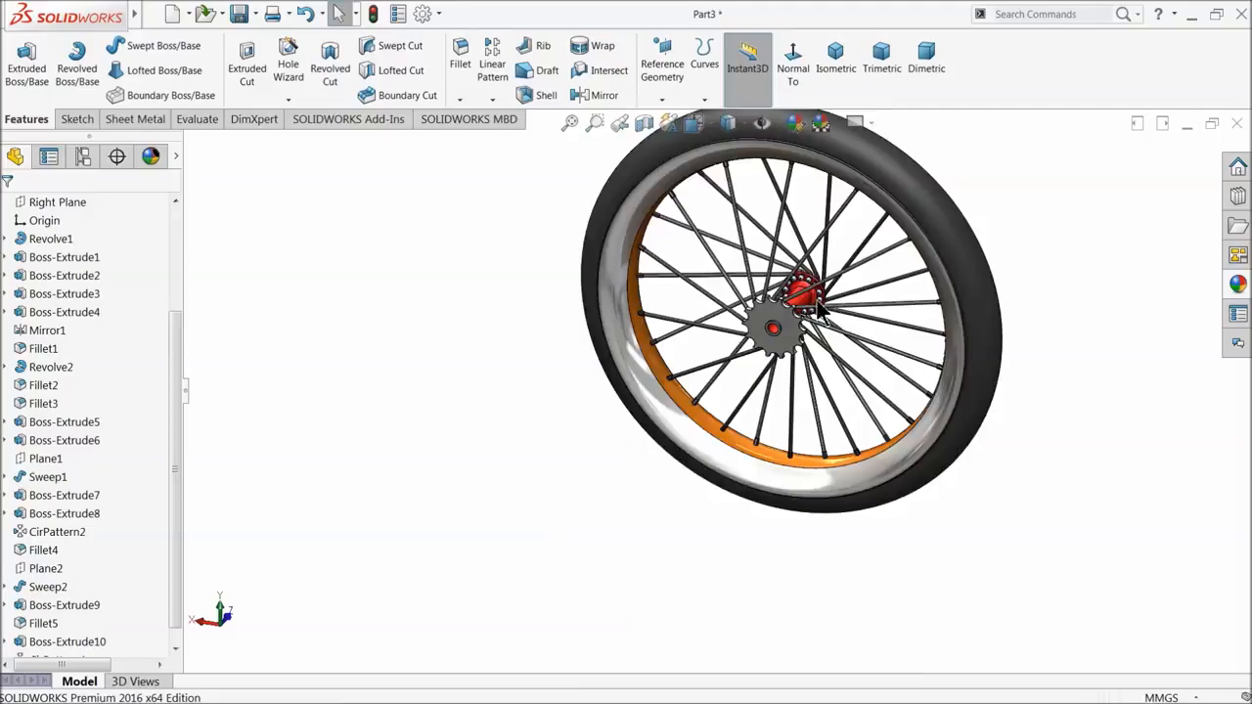
- Apply the standard dark grey colour to Fillet4, the rounded spoke heads on the hub flange opposite the sprocket
scroll(816, 302, down, 4)
mouse_move(798, 339)
middle_down()
mouse_move(649, 352)
mouse_move(646, 384)
mouse_move(802, 330)
middle_up()
scroll(822, 332, down, 3)
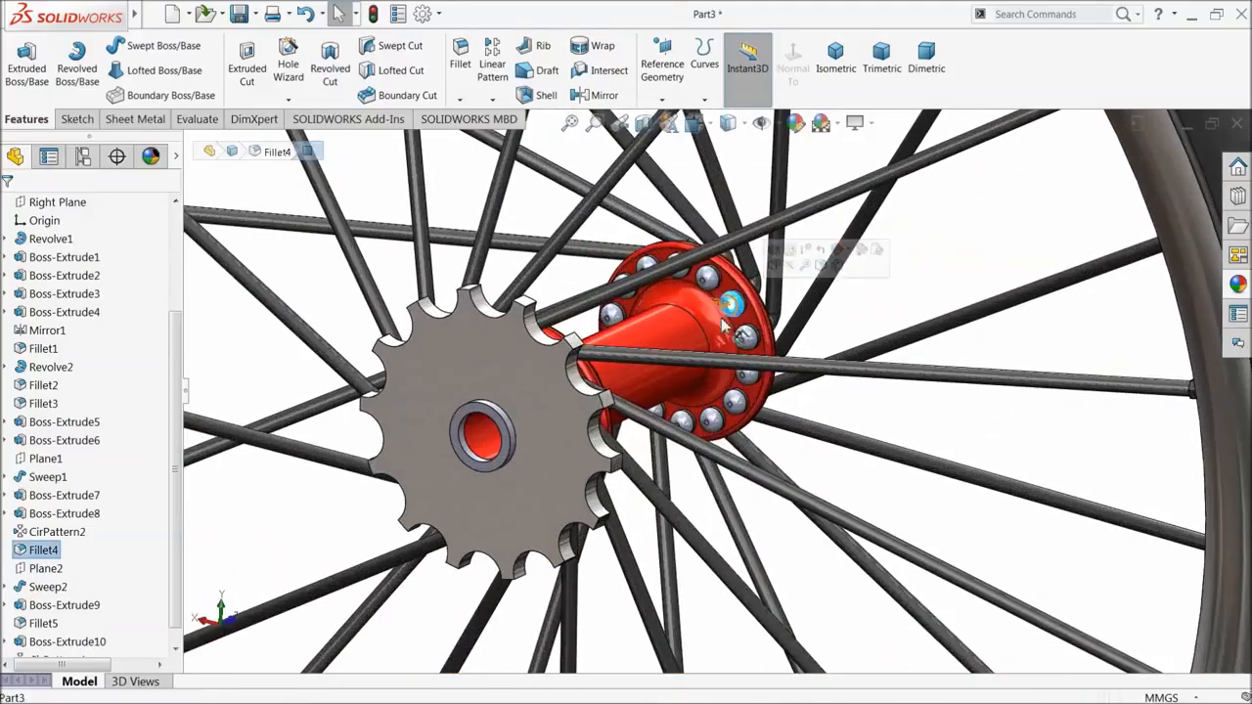
click(38, 550)
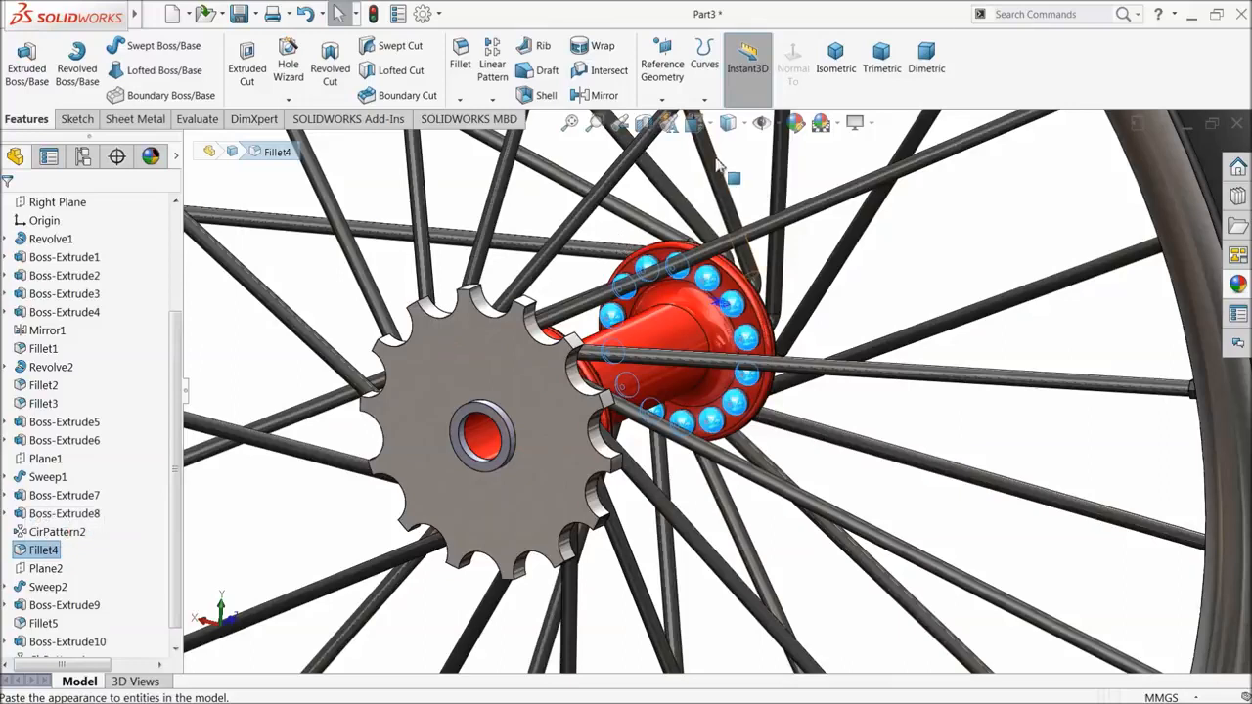
click(794, 121)
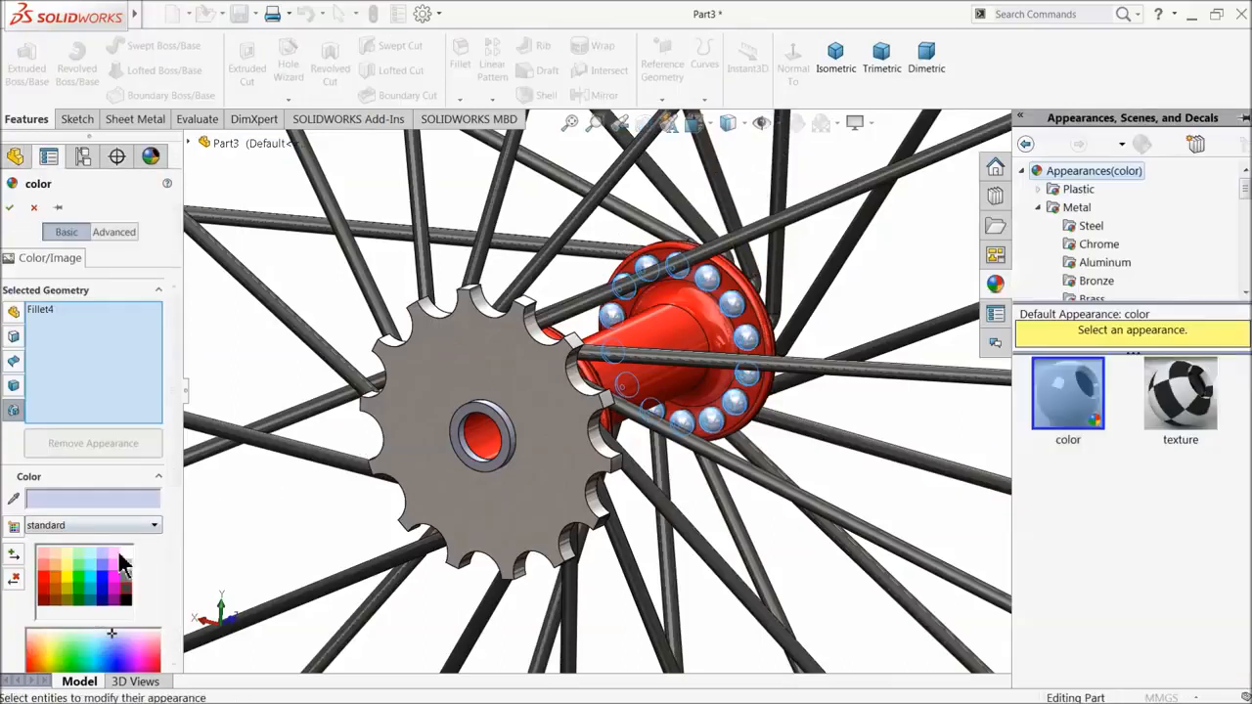
click(129, 590)
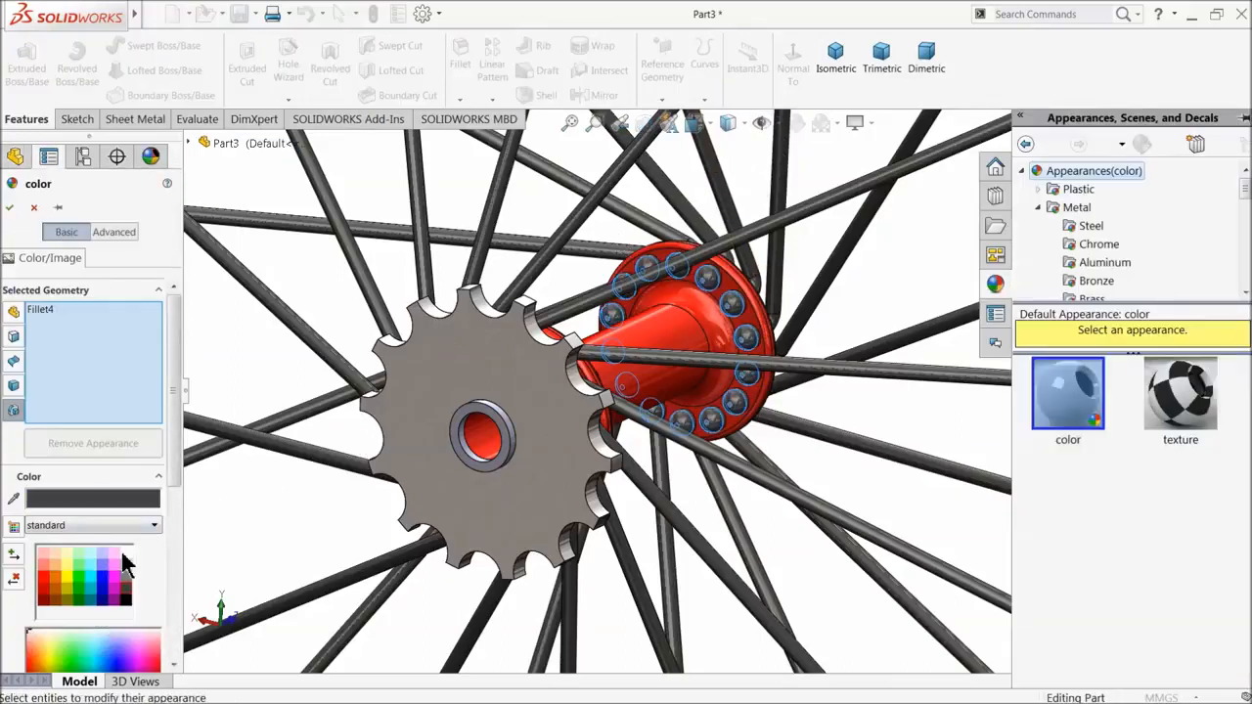
click(13, 208)
key(f)
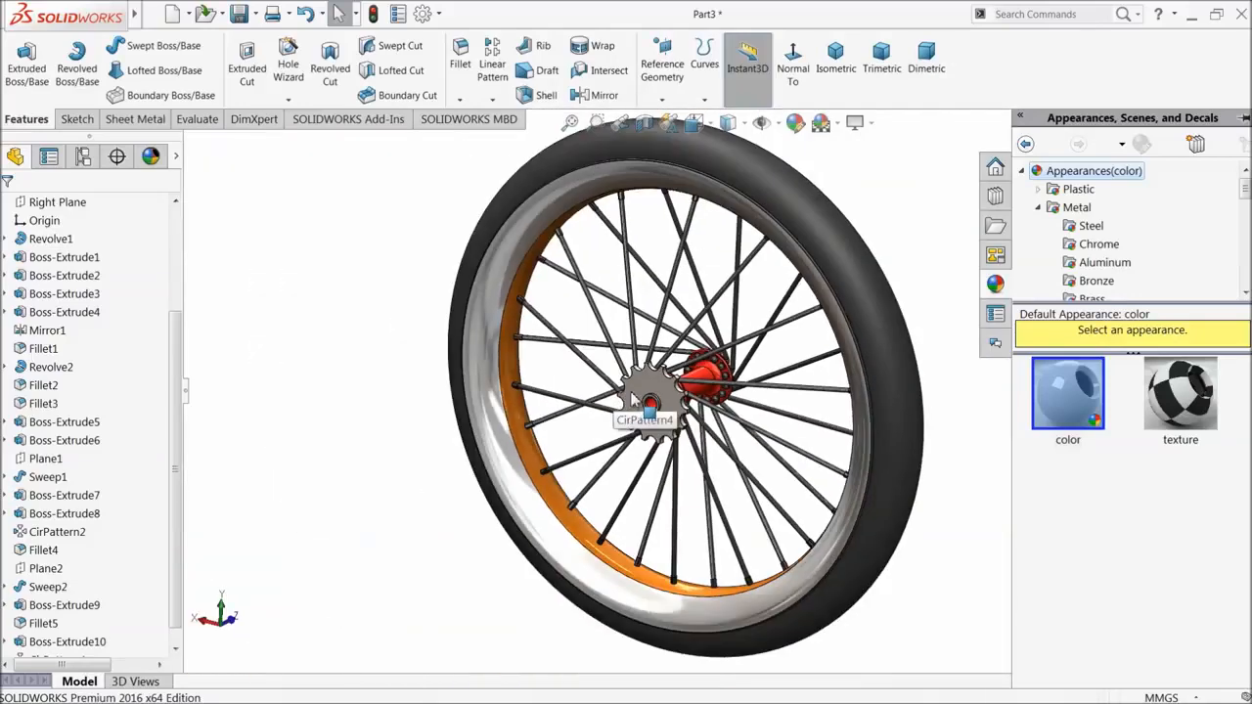
middle_drag(654, 409, 760, 385)
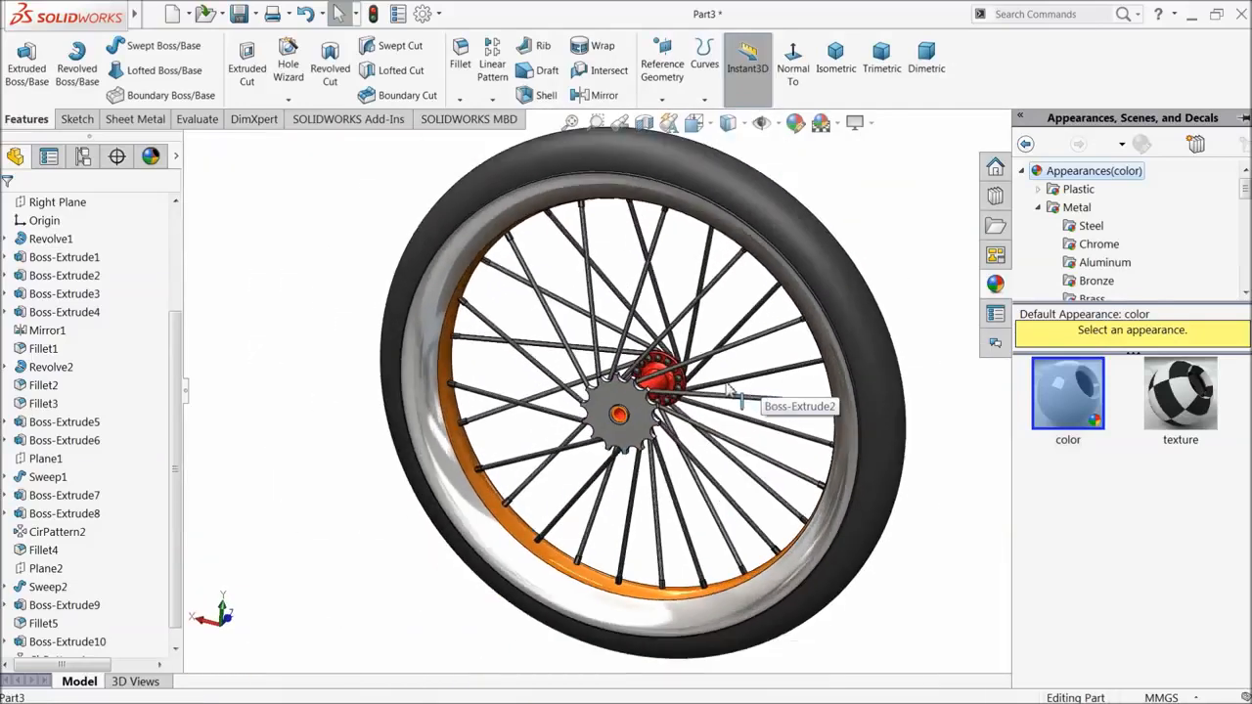
- Start a sketch on the sprocket's outer face and draw a circle about 38 mm in diameter centred on the hub axis
middle_drag(689, 317, 689, 262)
scroll(684, 256, down, 2)
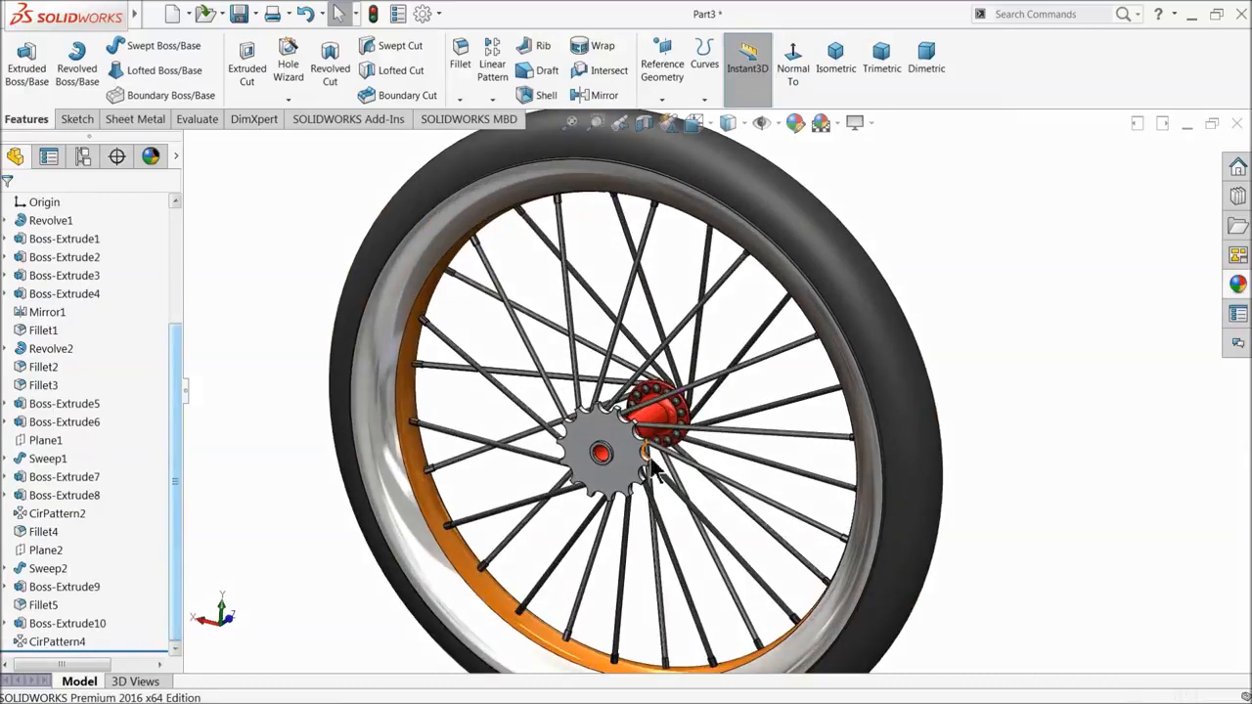
scroll(653, 471, down, 5)
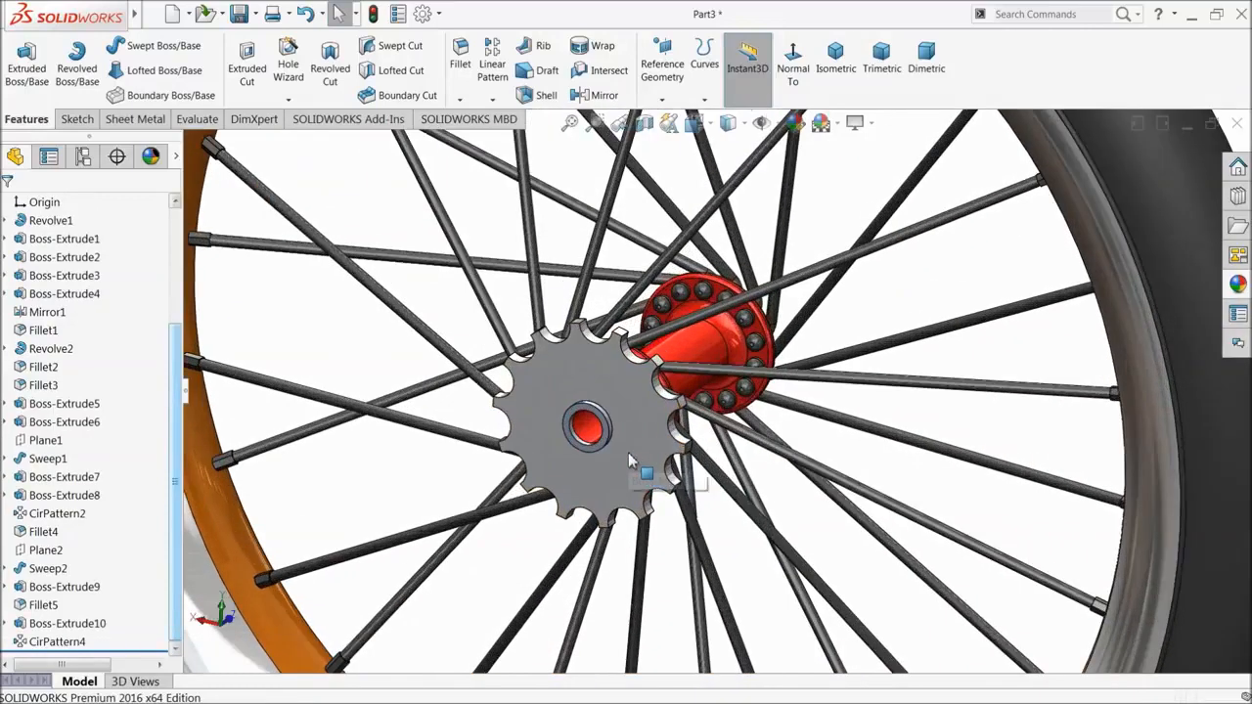
click(652, 418)
click(691, 369)
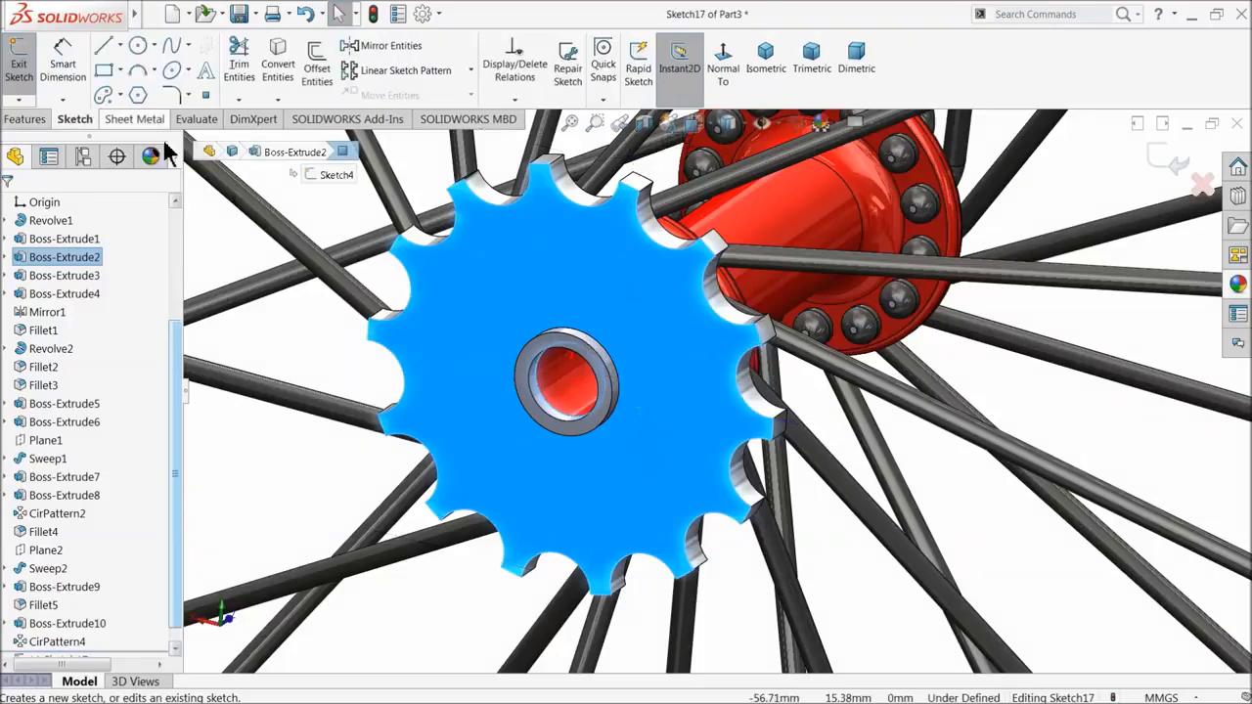
click(137, 49)
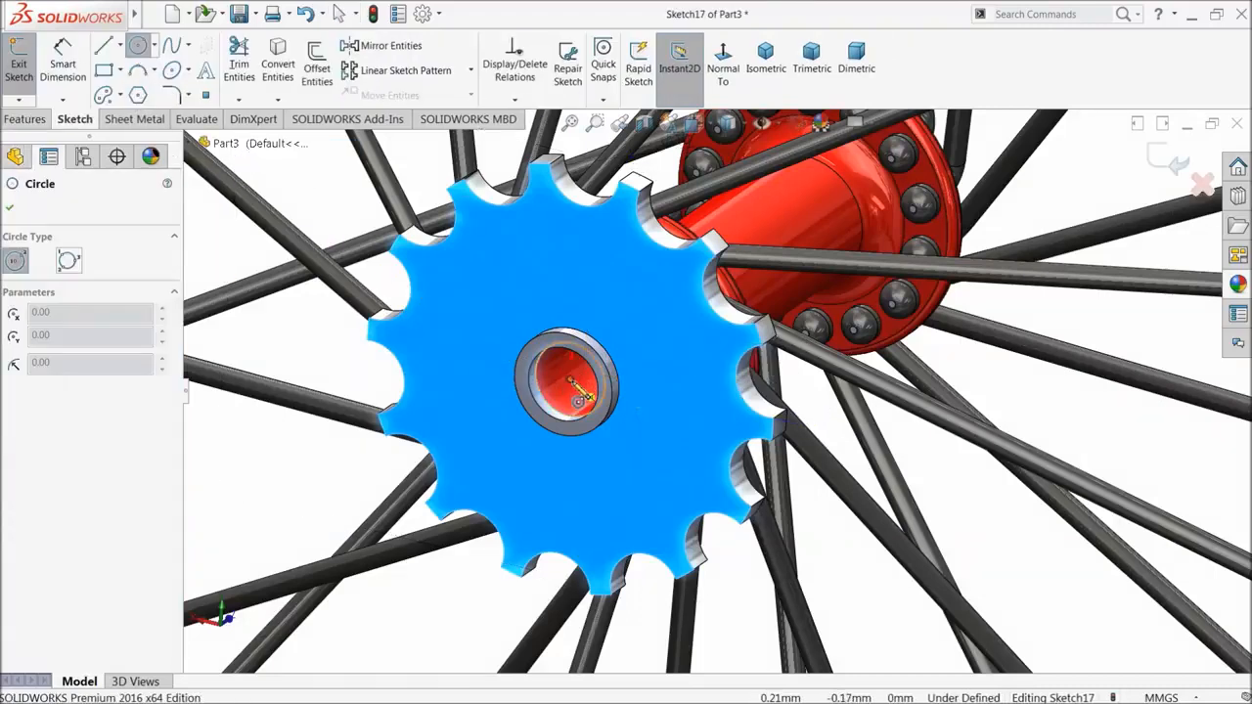
click(569, 380)
click(567, 242)
- Set the sprocket circle's diameter to 40 mm
click(63, 60)
click(452, 315)
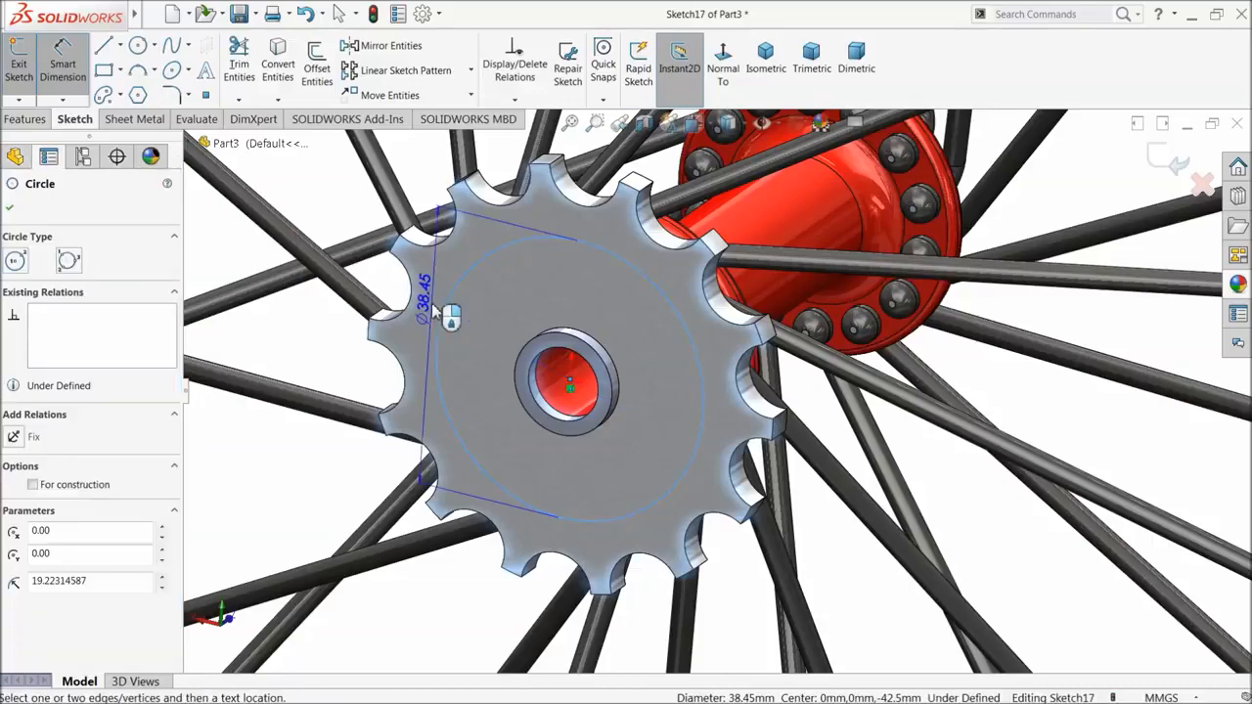
click(436, 313)
text(40)
key(Return)
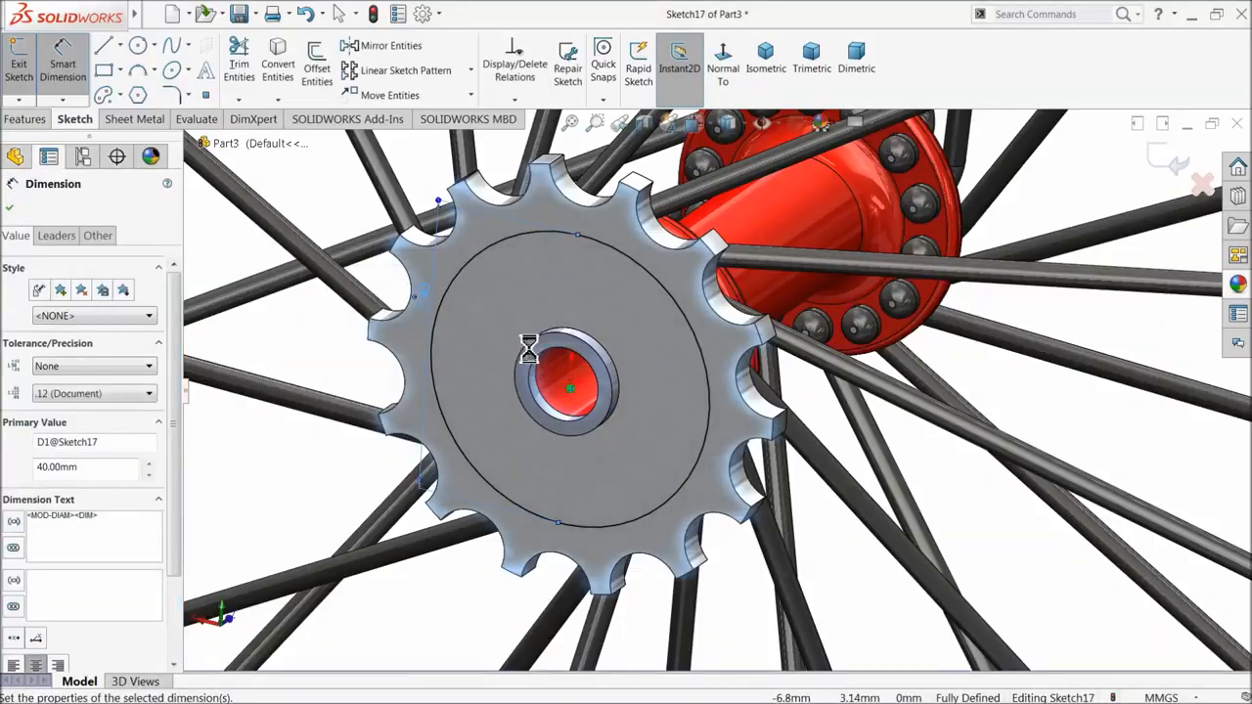
click(10, 209)
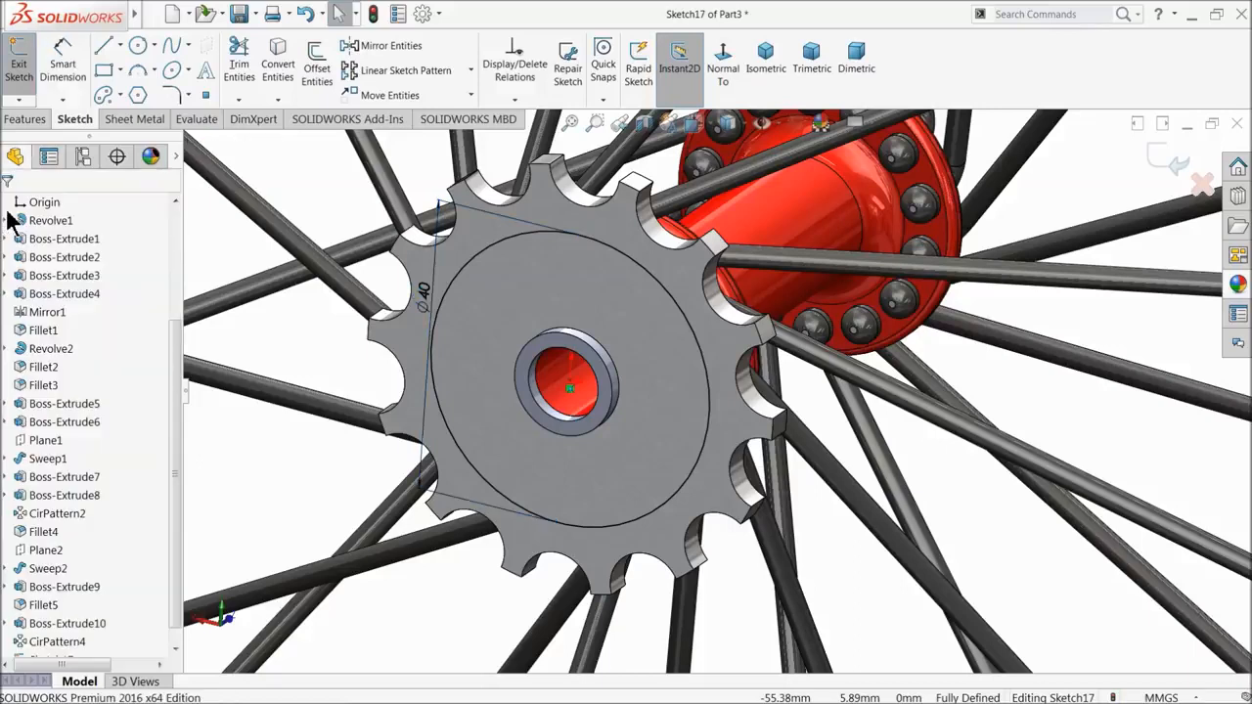
- Sketch a concentric circle about 67 mm in diameter that encloses the sprocket teeth
click(138, 47)
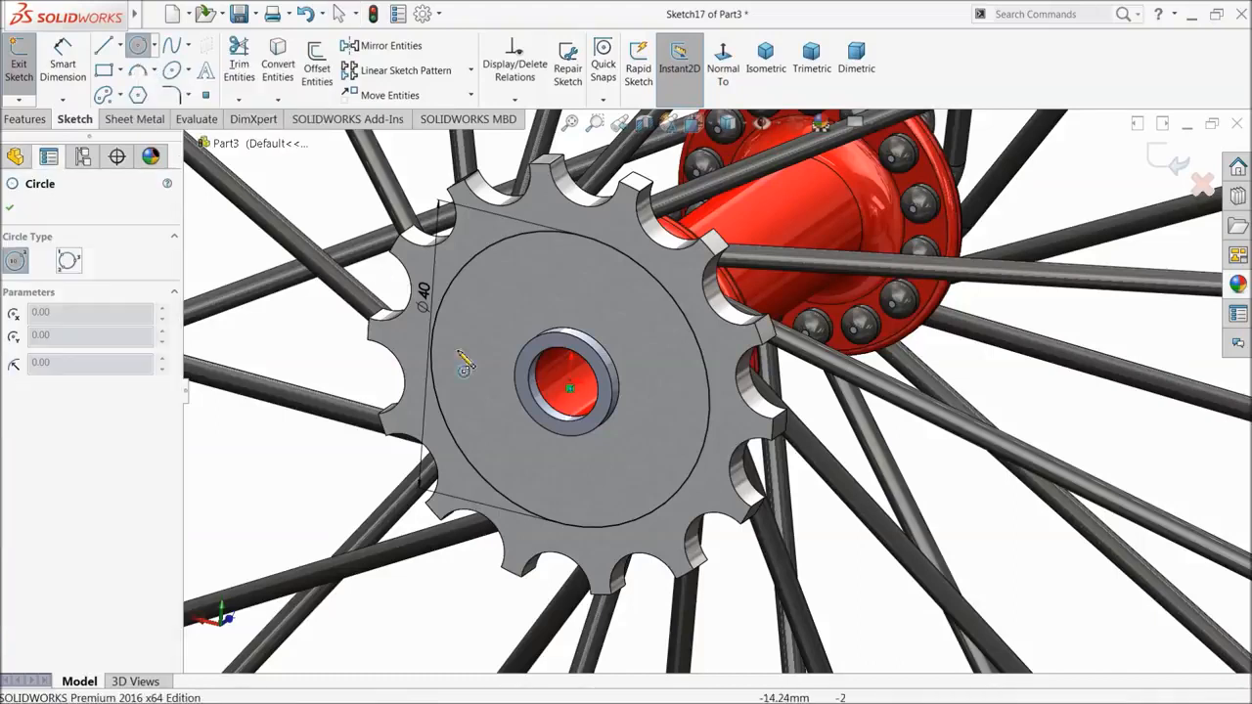
click(575, 396)
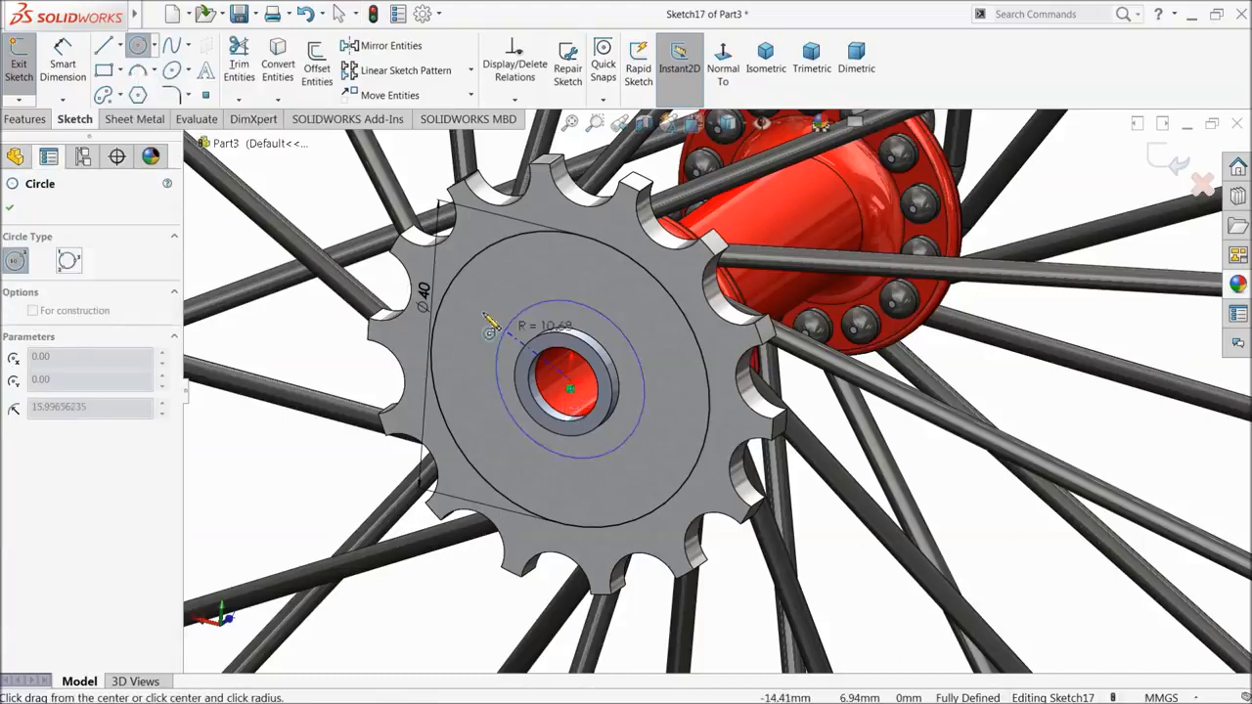
click(337, 320)
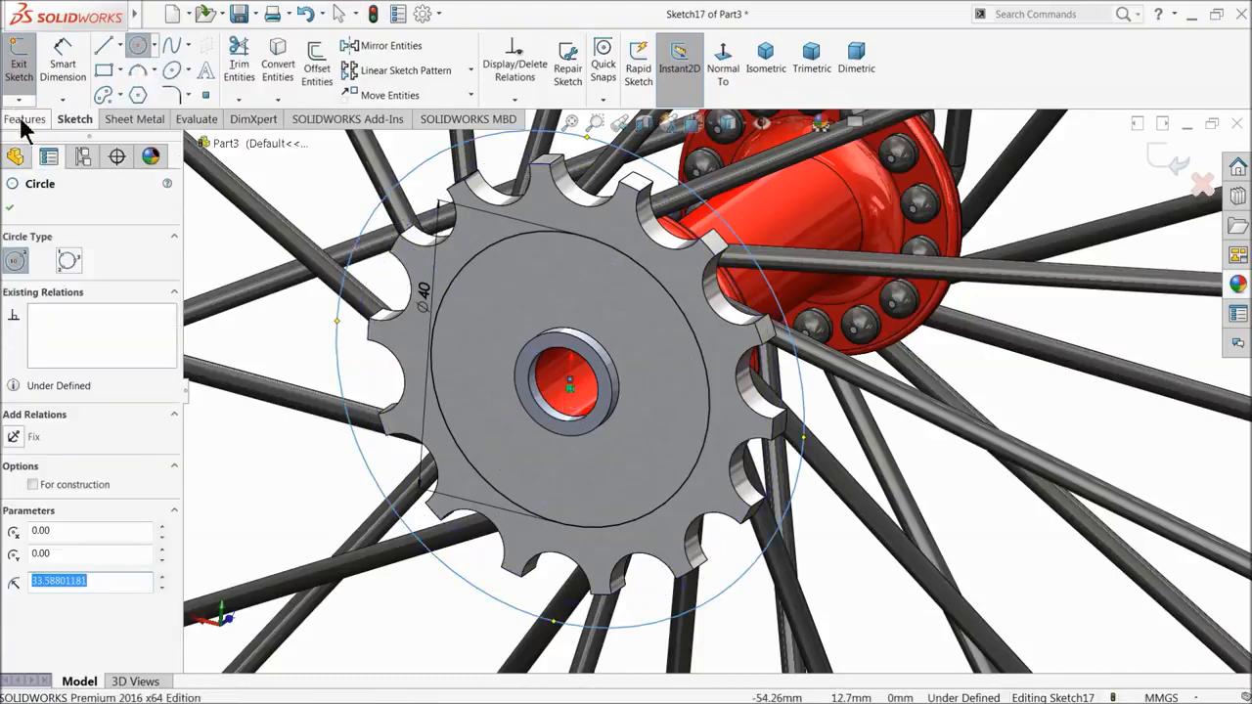
- Extrude-cut the ring between the two circles 1 mm deep into the sprocket's outer face
click(23, 120)
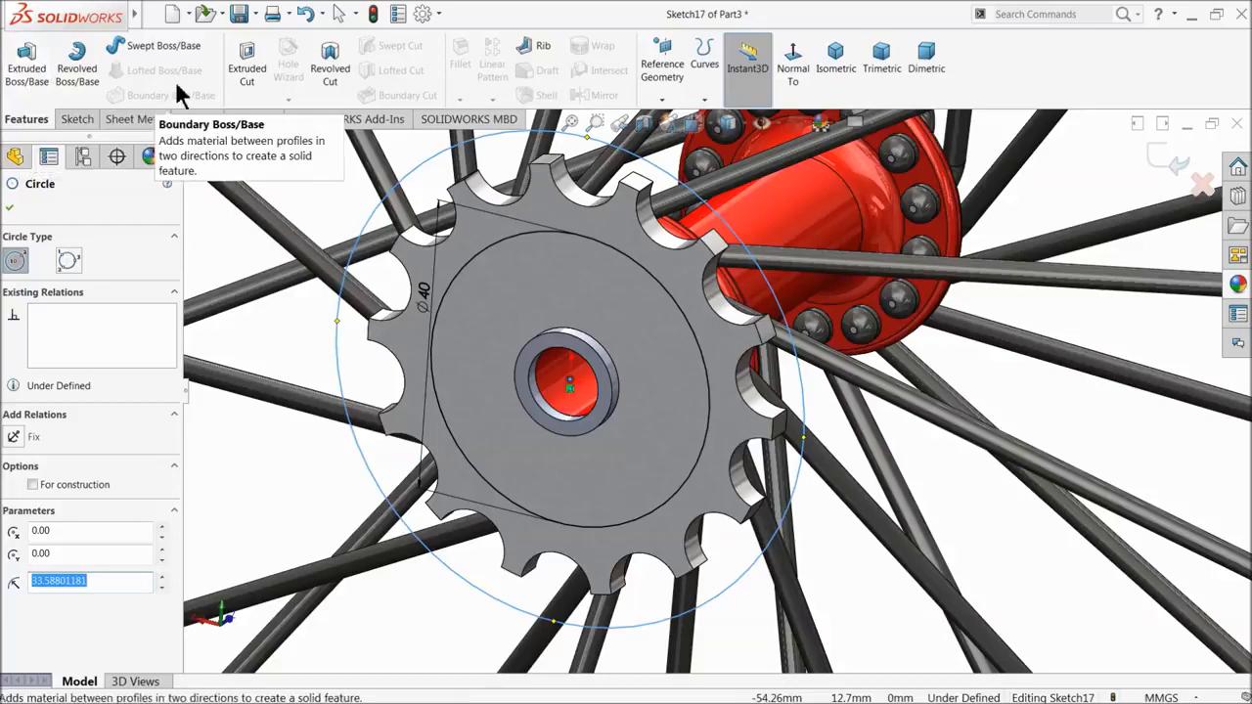
click(247, 66)
text(1)
key(Return)
click(12, 209)
mouse_move(458, 338)
middle_down()
mouse_move(362, 358)
mouse_move(470, 347)
middle_up()
mouse_move(552, 320)
middle_down()
mouse_move(587, 289)
mouse_move(535, 316)
mouse_move(522, 355)
mouse_move(645, 298)
middle_up()
click(246, 195)
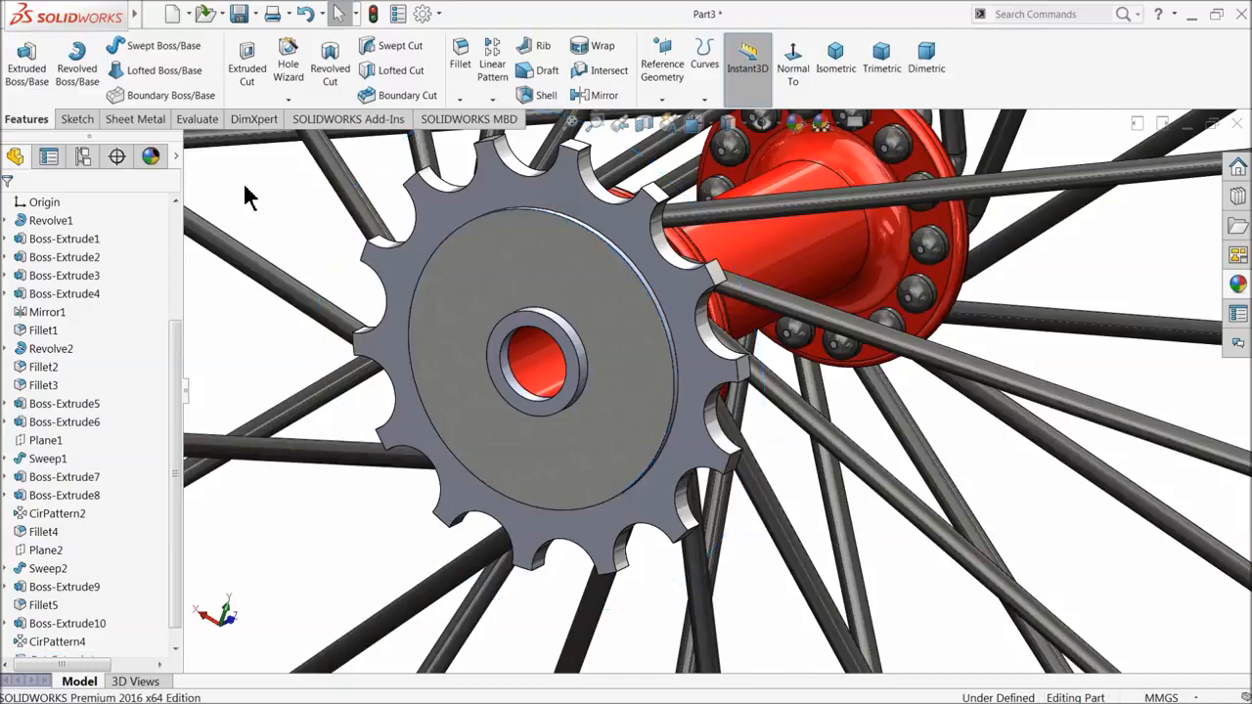
- Fillet the circular step edge on the sprocket's outer face with a 2 mm radius
click(460, 56)
middle_drag(497, 243, 483, 270)
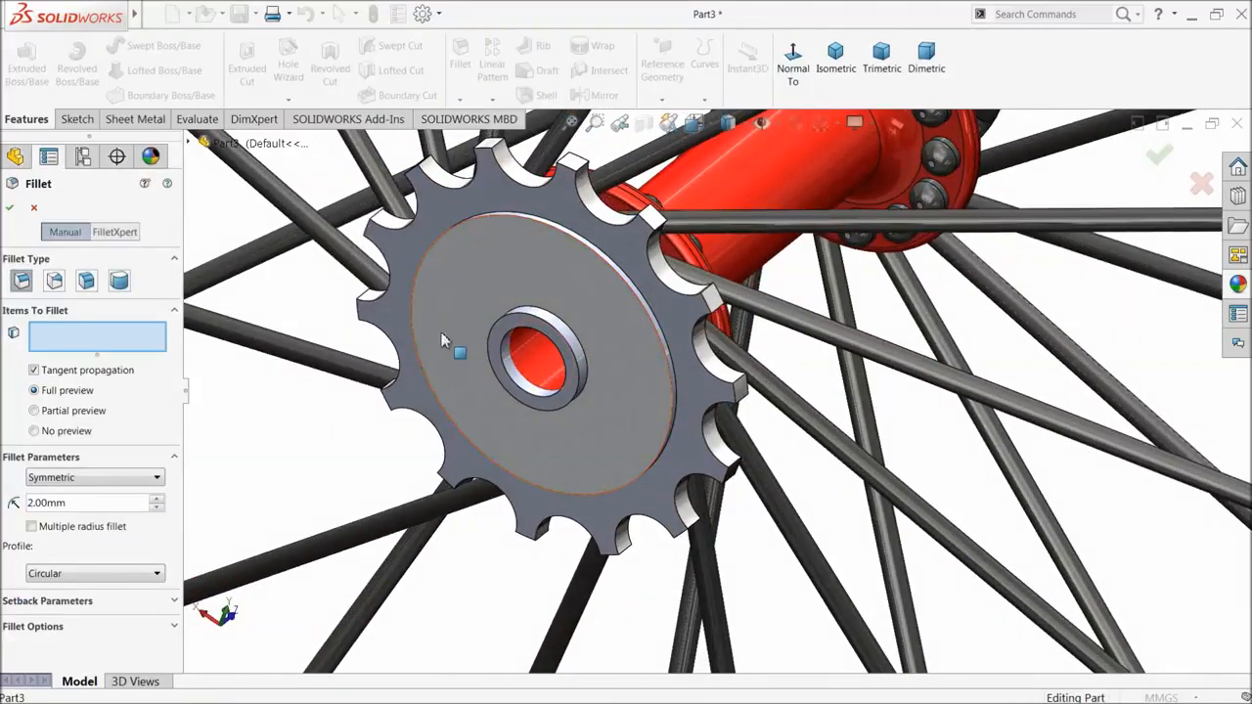
scroll(572, 272, down, 2)
click(605, 267)
click(12, 210)
- Start a sketch on the sprocket's hub-side face and convert both circles of Sketch17 into it
scroll(619, 289, up, 1)
middle_drag(623, 291, 495, 271)
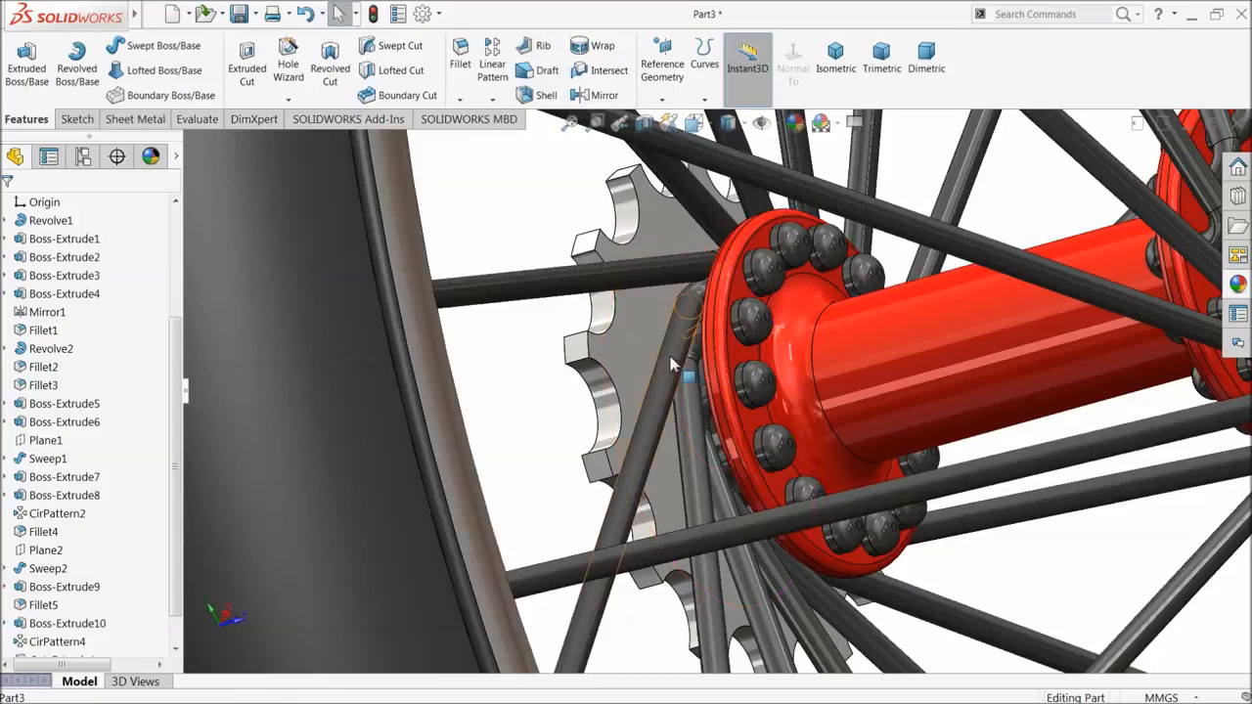
click(640, 348)
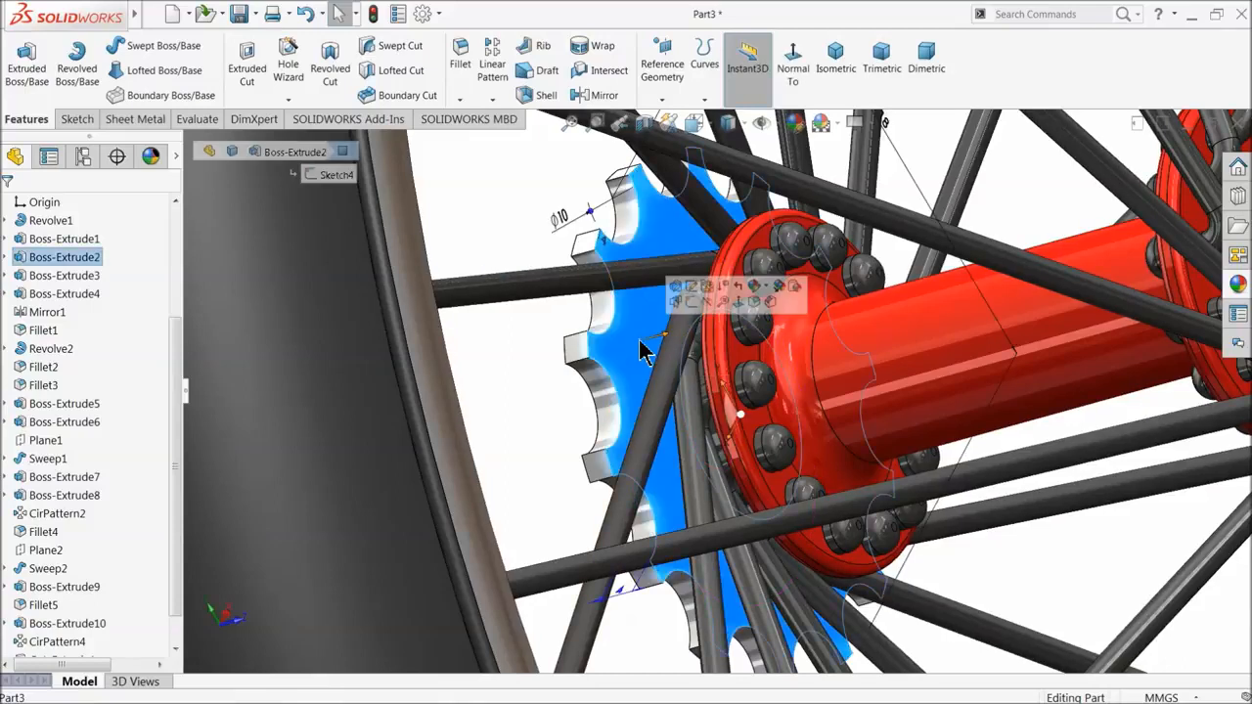
click(692, 304)
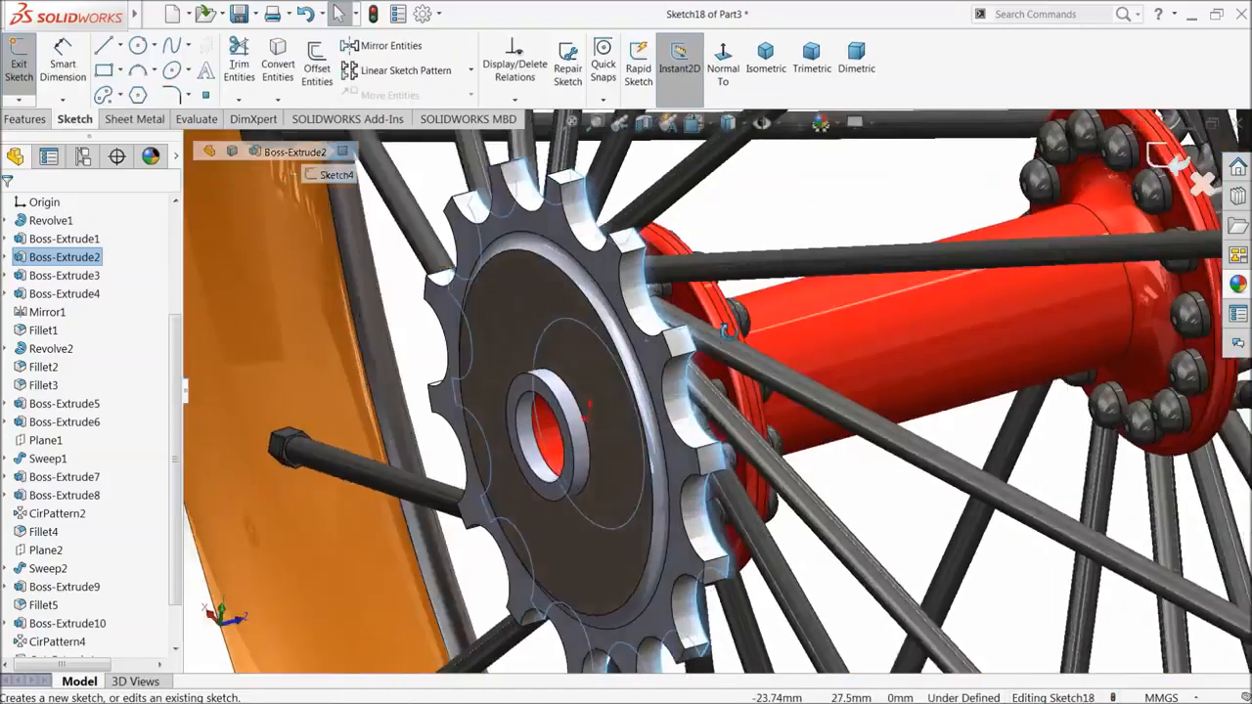
scroll(175, 425, down, 1)
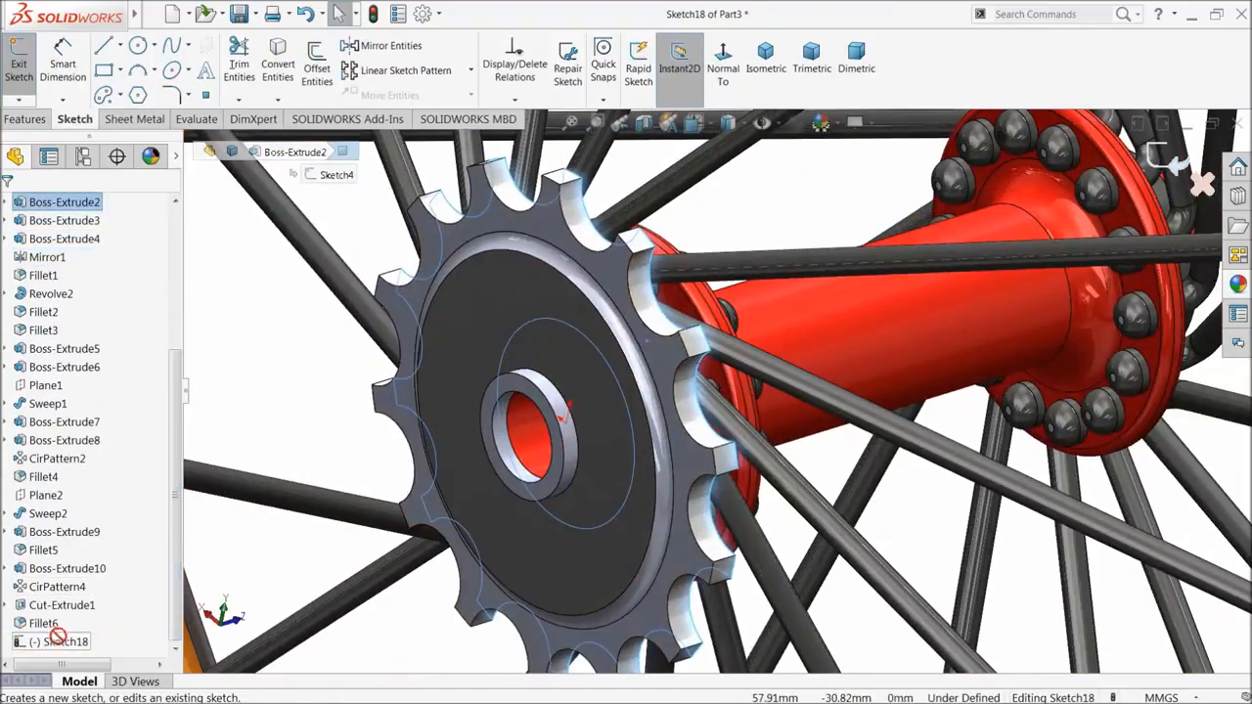
click(7, 605)
click(58, 623)
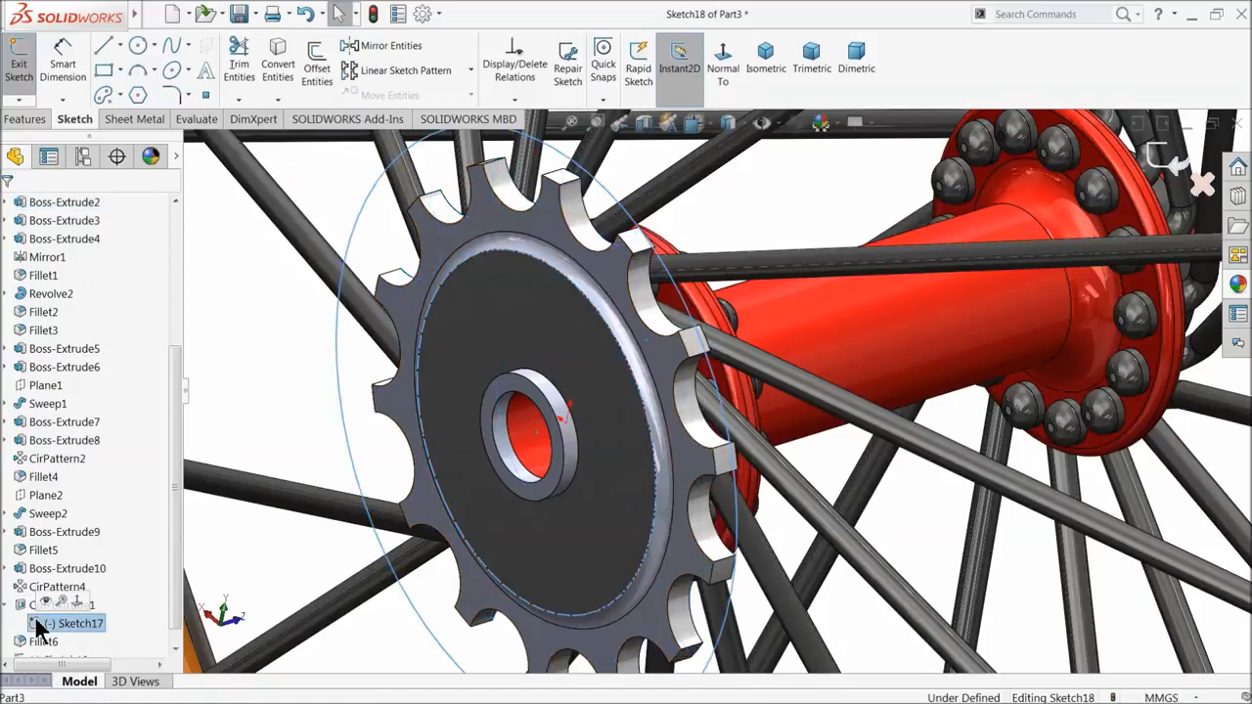
click(278, 61)
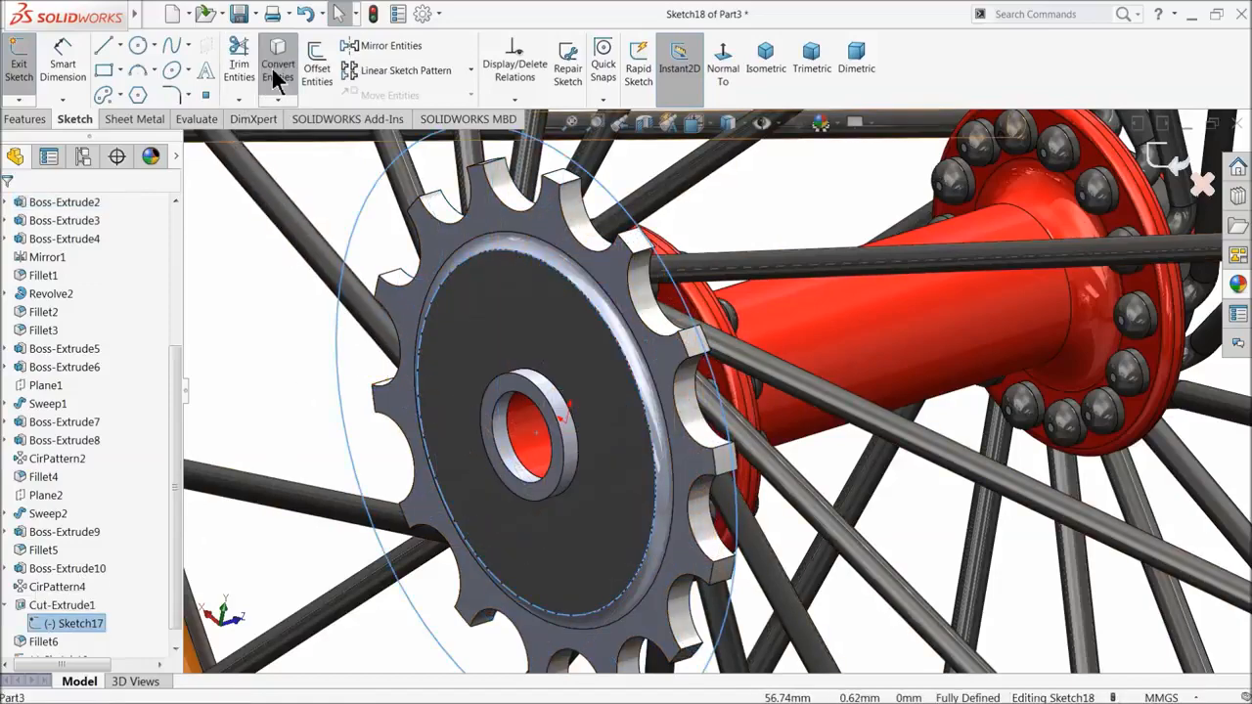
- Extrude-cut the converted ring 1 mm deep into the sprocket's hub-side face
middle_drag(446, 238, 358, 281)
click(26, 119)
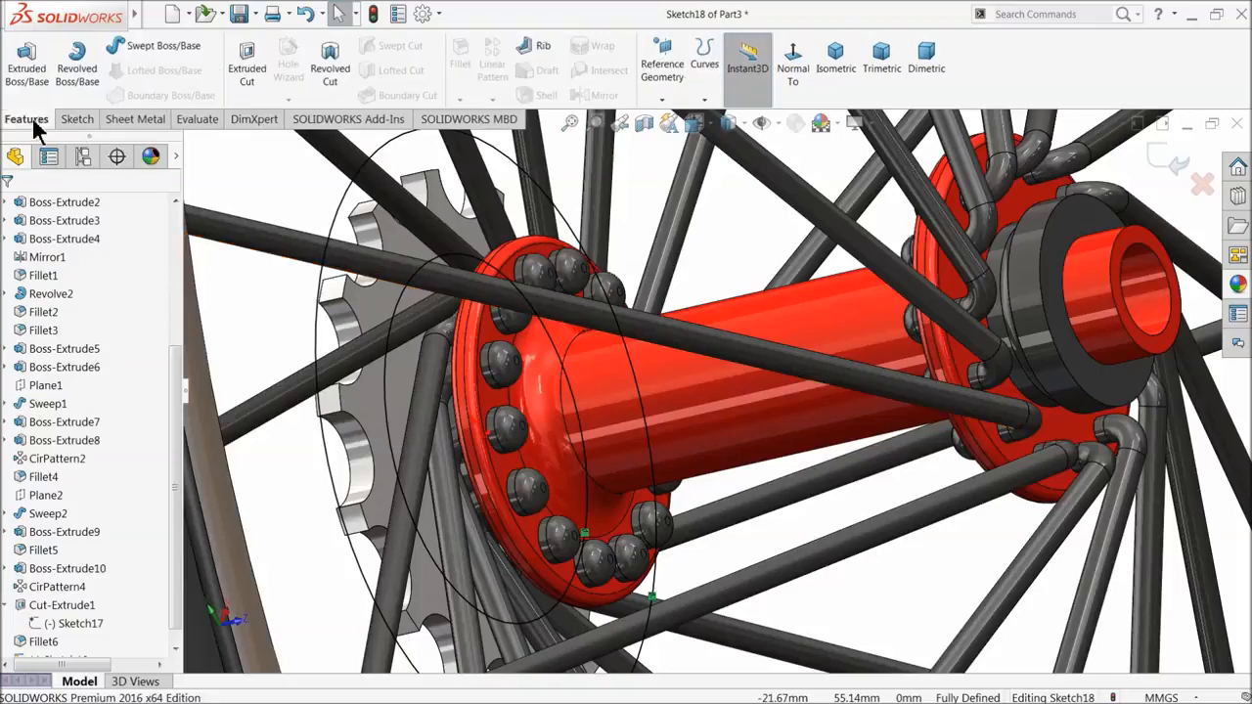
click(255, 86)
scroll(322, 313, down, 5)
middle_drag(363, 317, 379, 315)
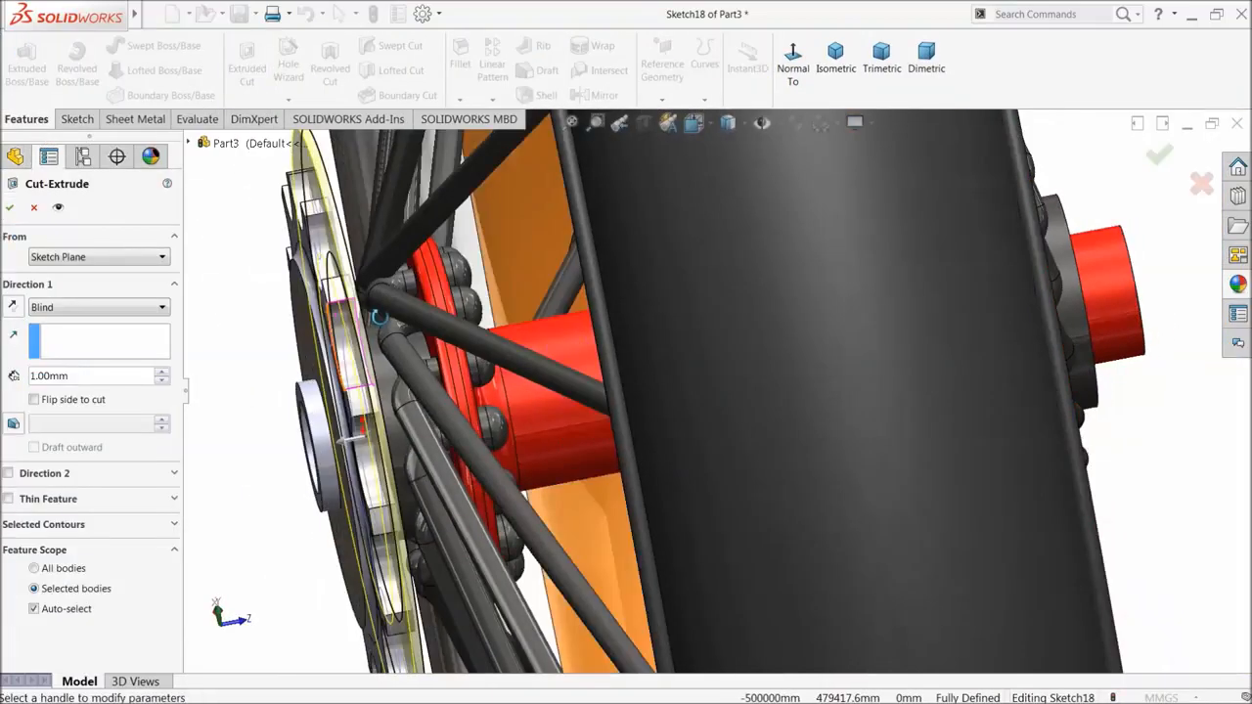
click(11, 207)
middle_drag(401, 377, 341, 395)
click(241, 236)
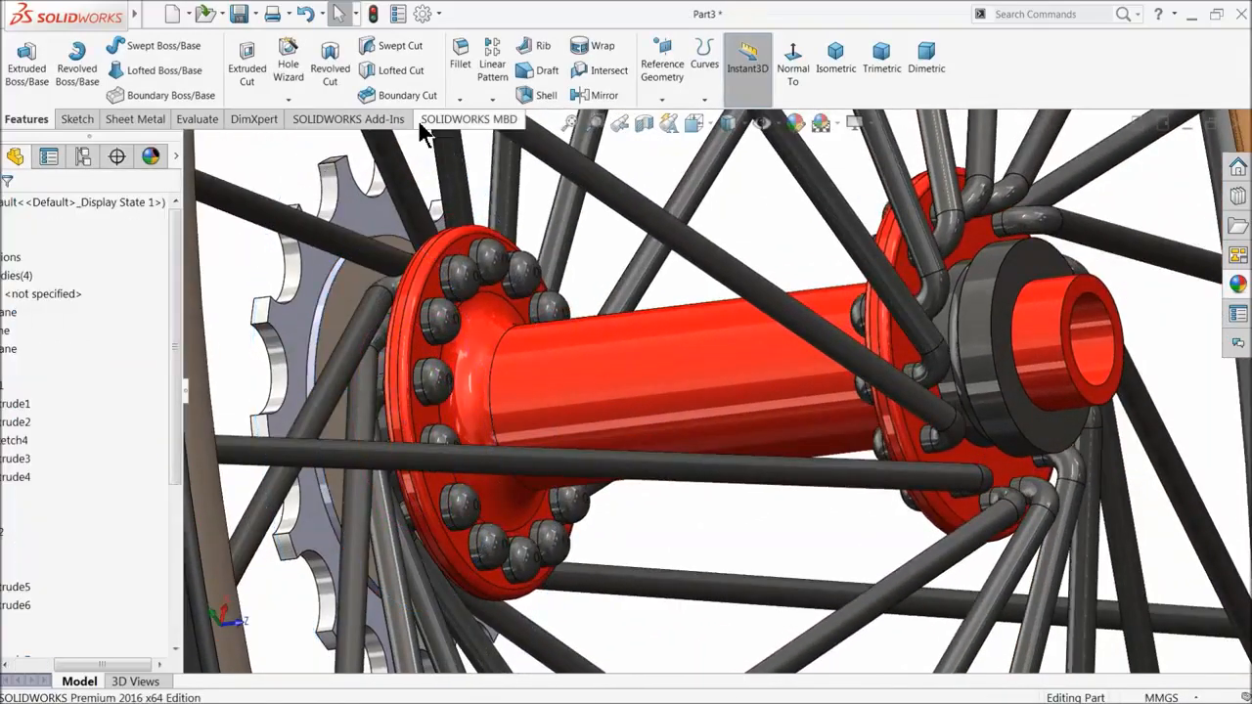
- Fillet the circular step edge on the sprocket's hub-side face with a 10 mm radius
click(460, 54)
click(330, 269)
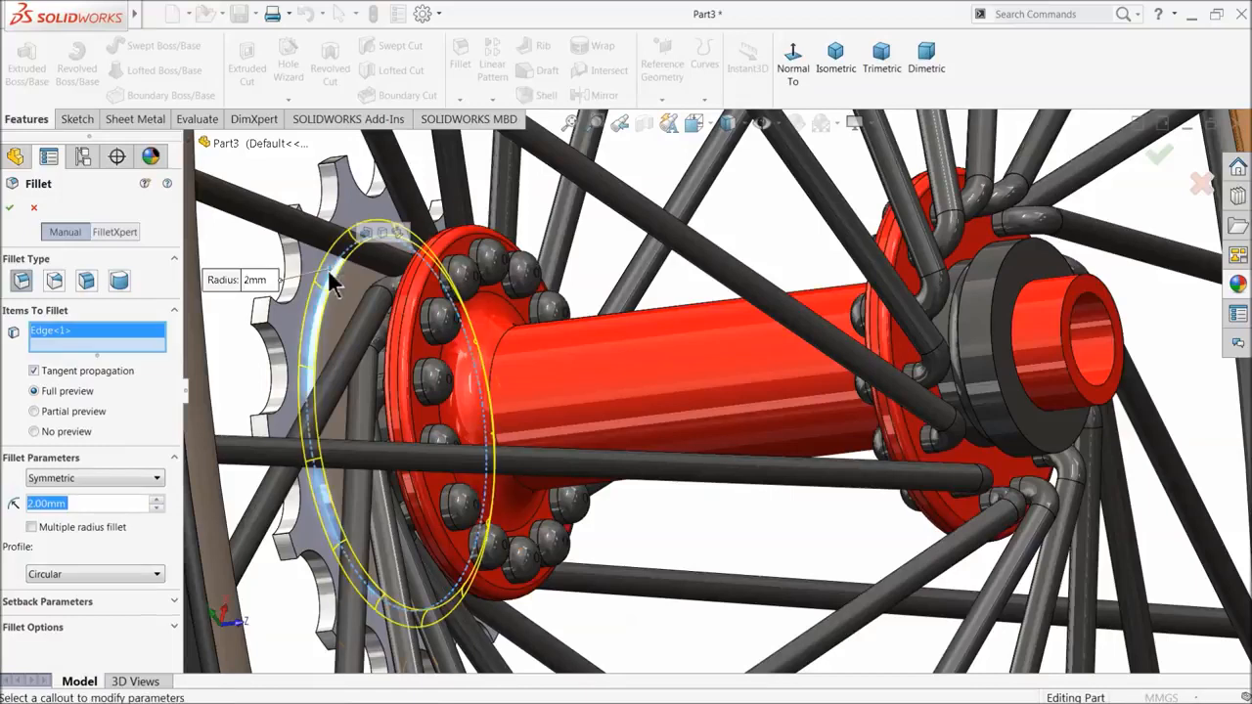
text(10)
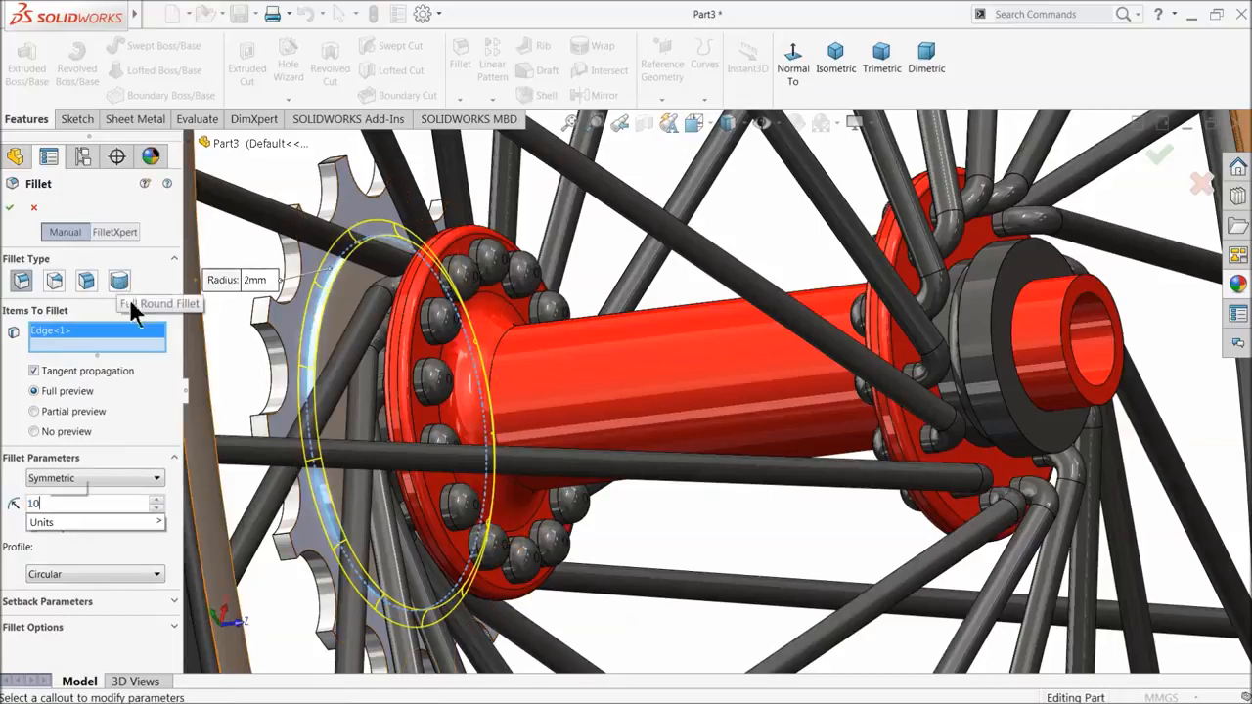
key(Return)
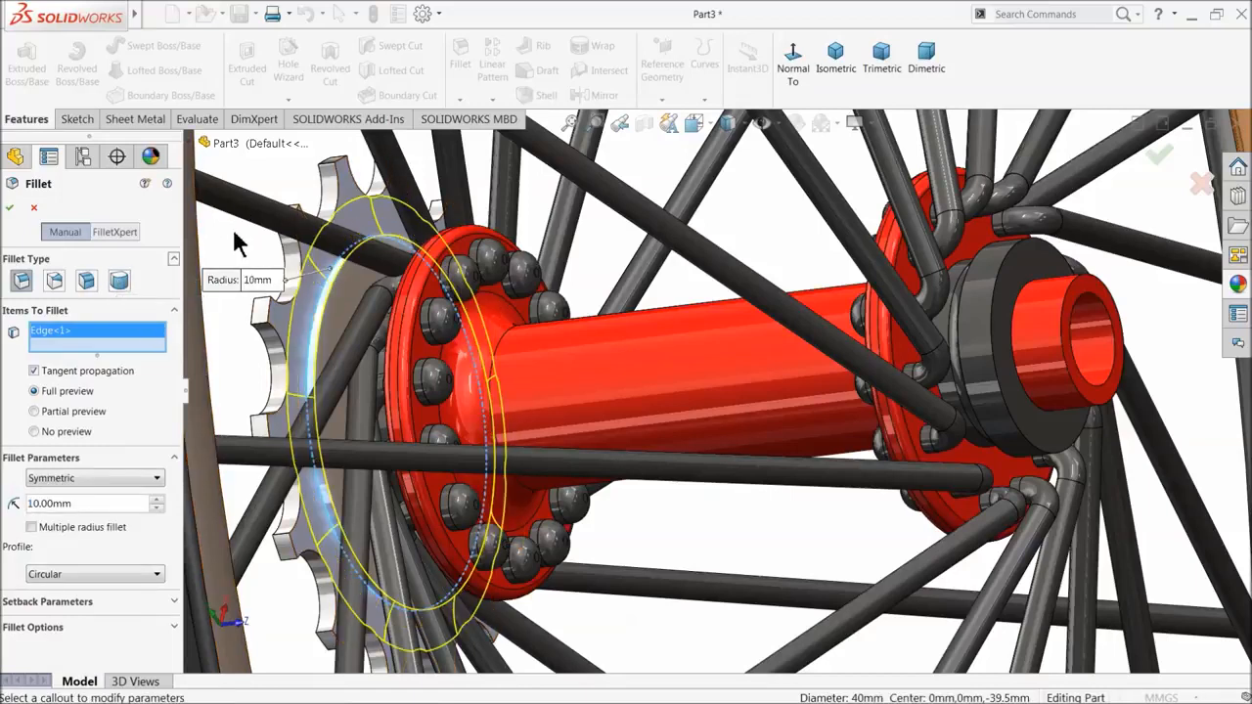
click(10, 207)
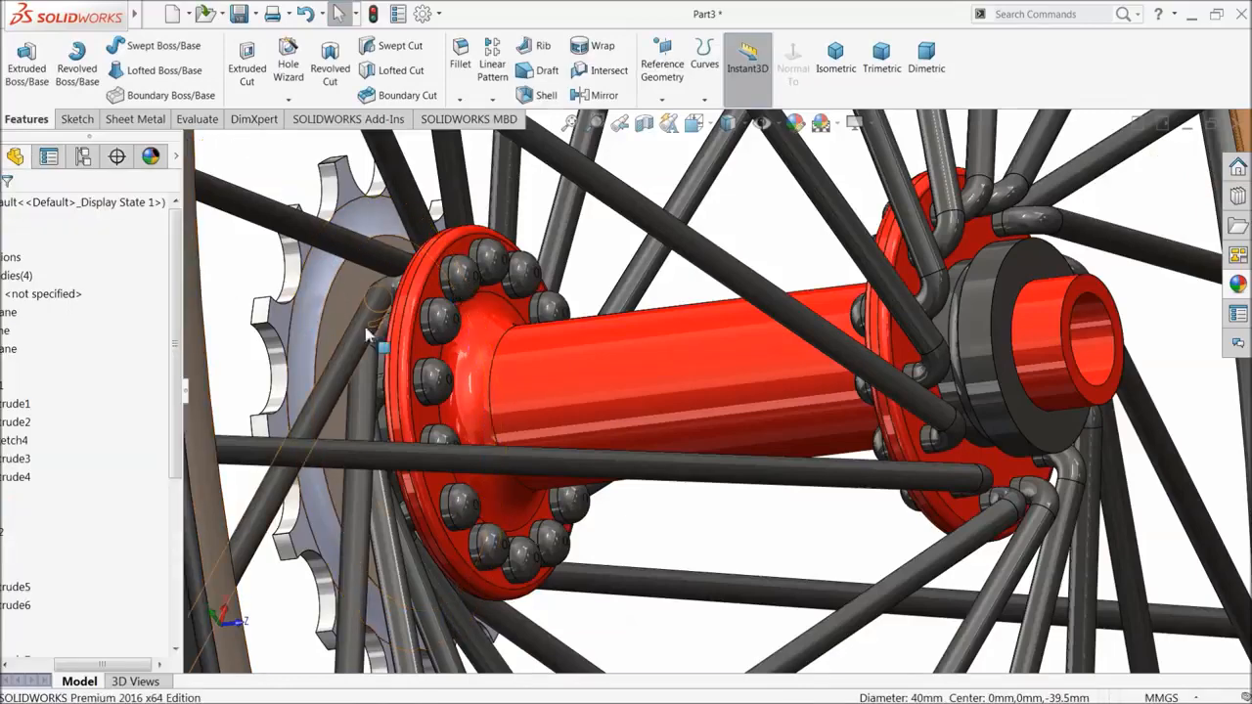
- Edit Fillet6 on the sprocket's outer face and set its radius to 10 mm
scroll(374, 327, up, 2)
middle_drag(435, 364, 540, 363)
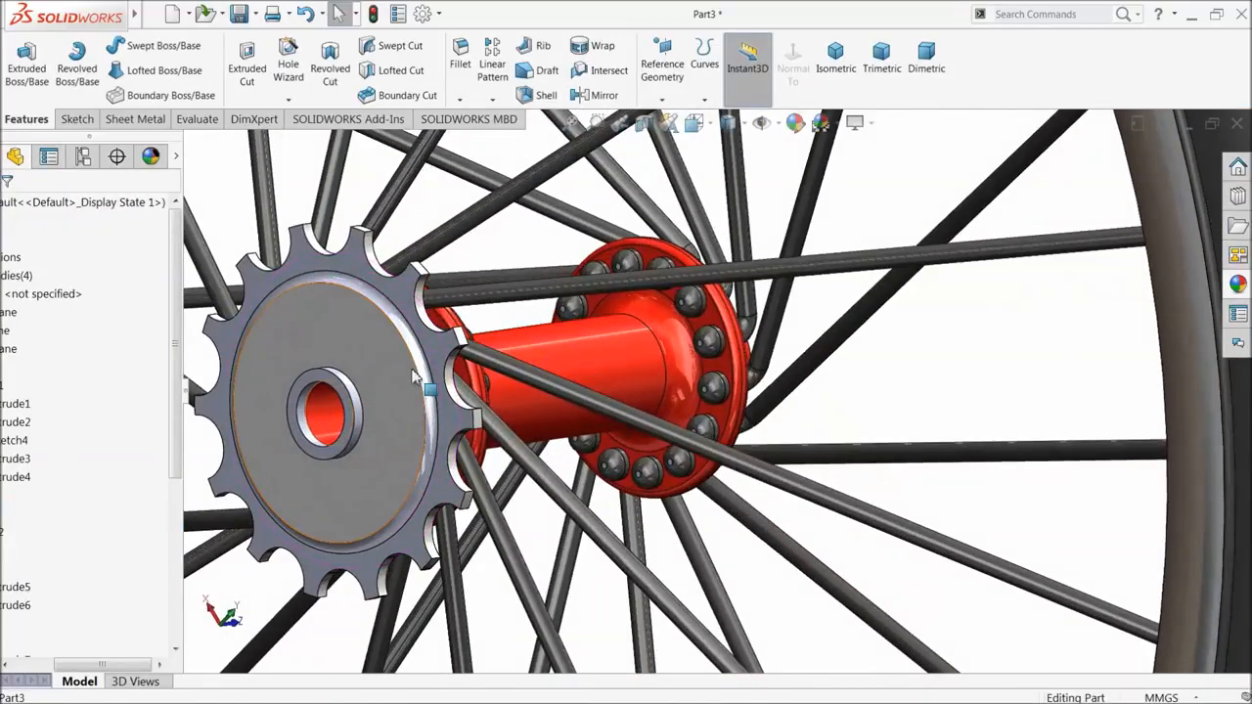
click(417, 375)
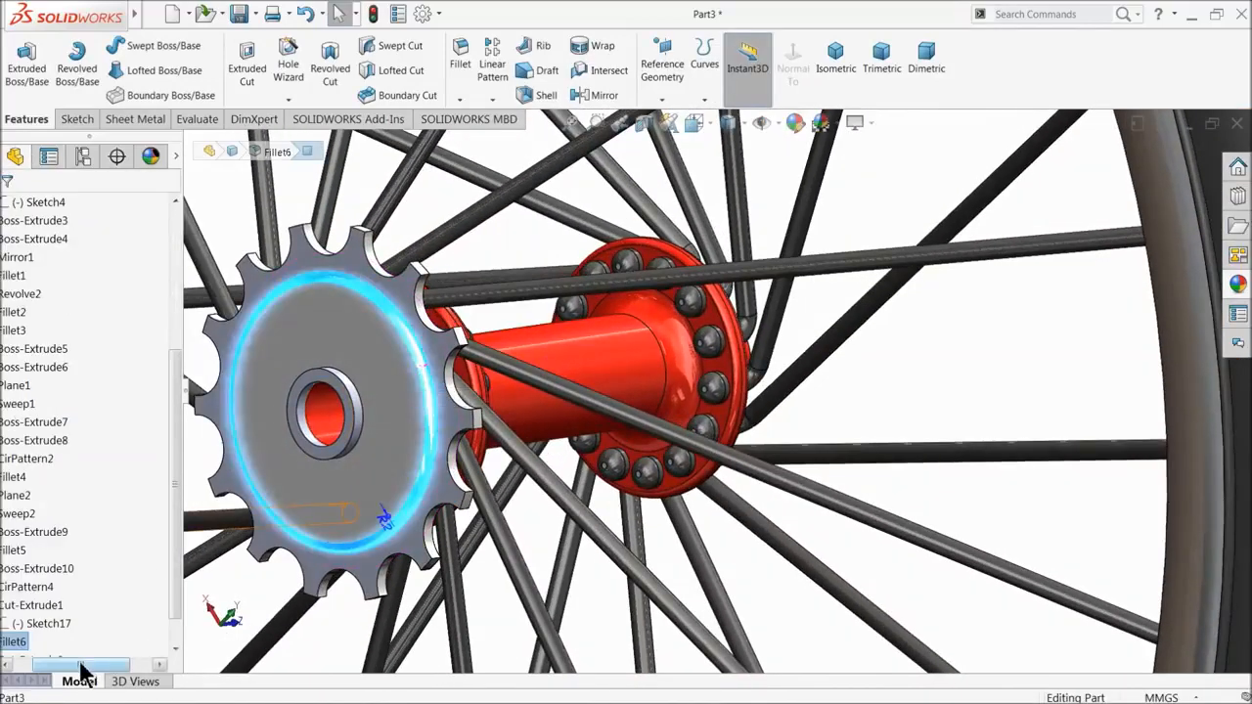
drag(81, 668, 29, 670)
click(24, 642)
click(34, 608)
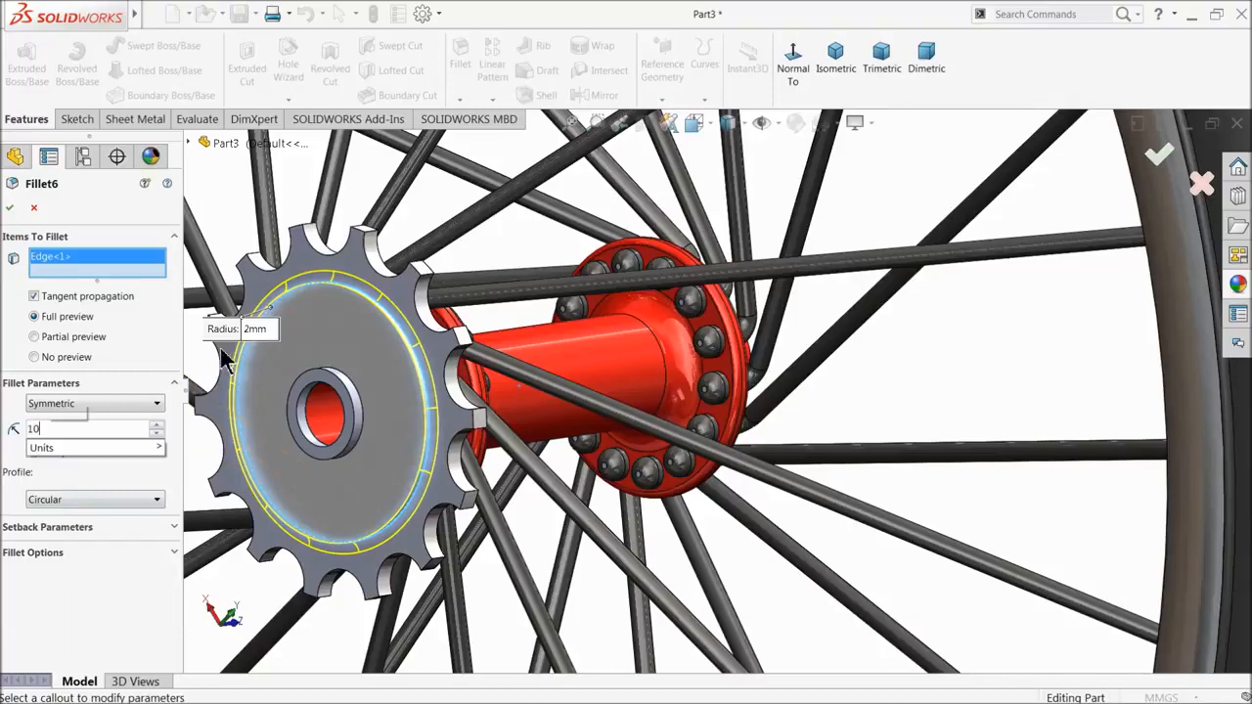
text(10)
key(Return)
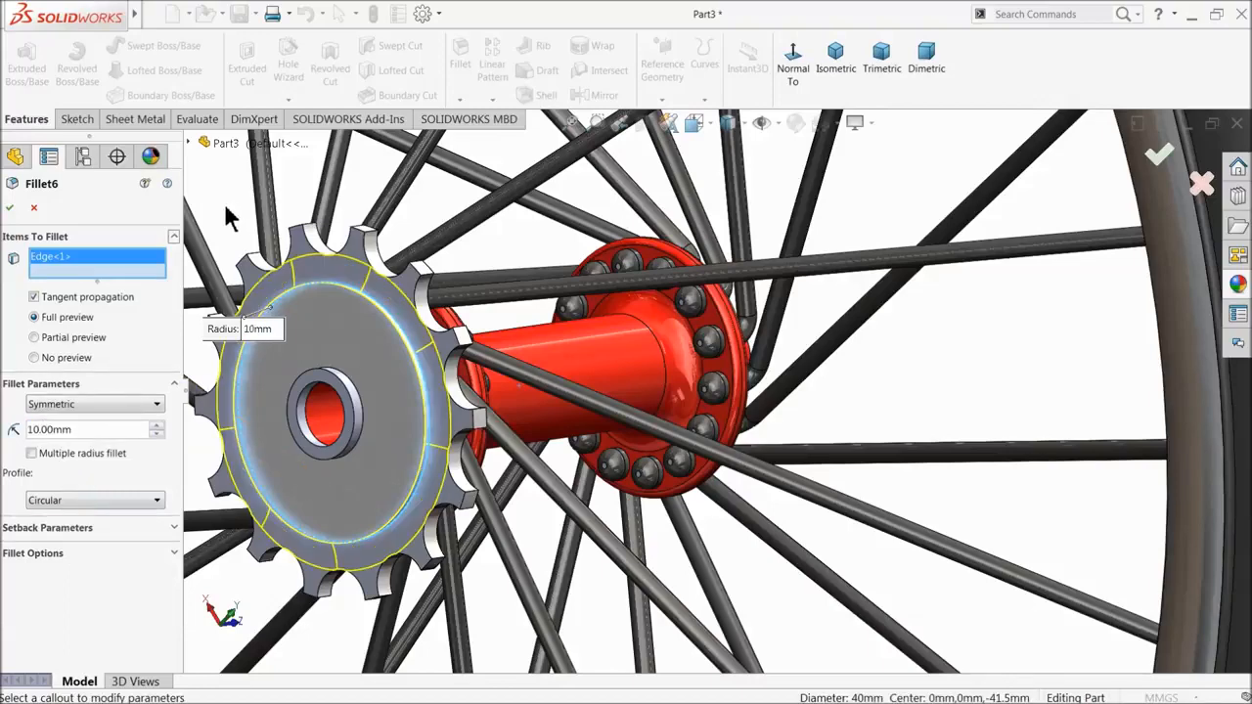
click(9, 209)
- Create a reference plane offset 180 mm from the Right Plane, near the wheel's rim
scroll(437, 392, up, 2)
middle_drag(454, 390, 467, 417)
key(f)
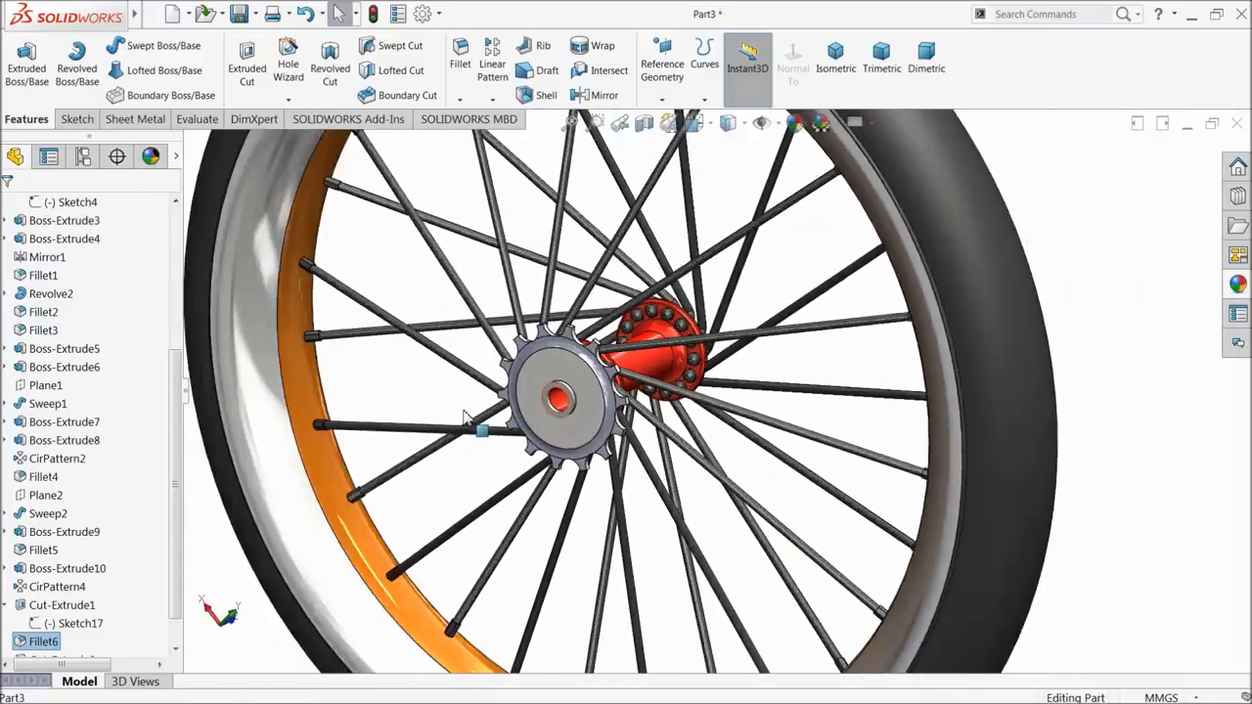
drag(176, 426, 196, 237)
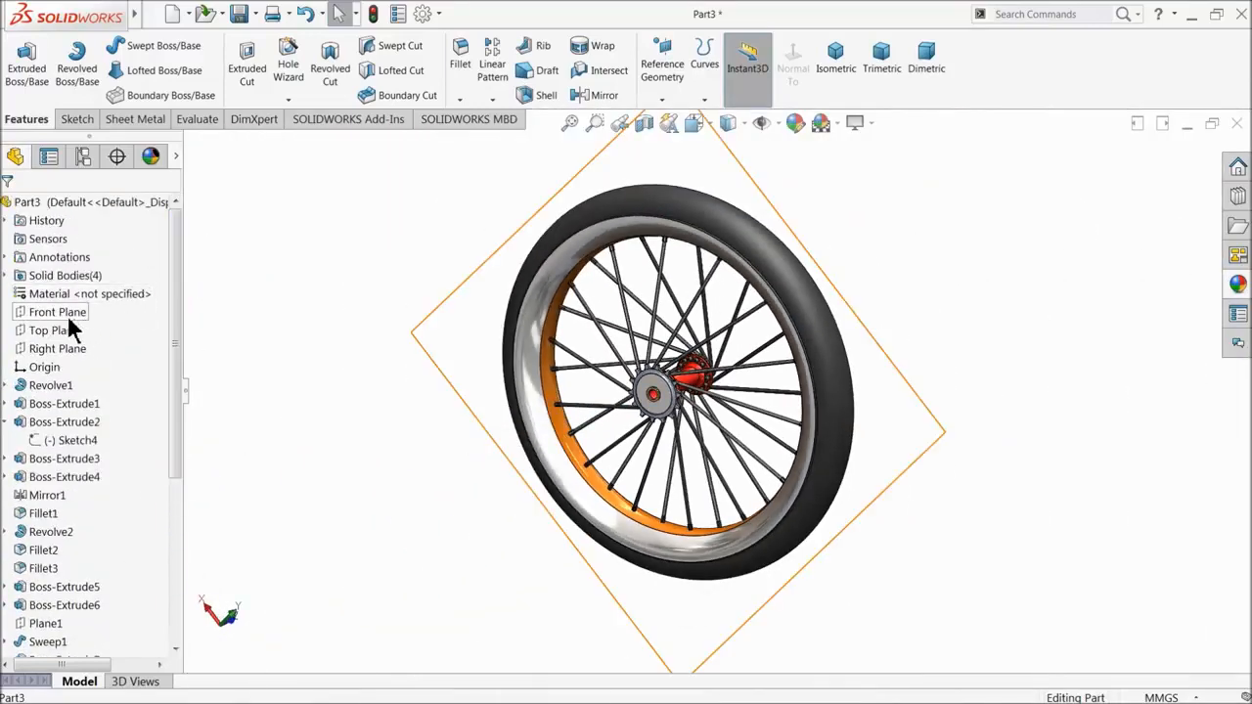
click(29, 351)
click(662, 98)
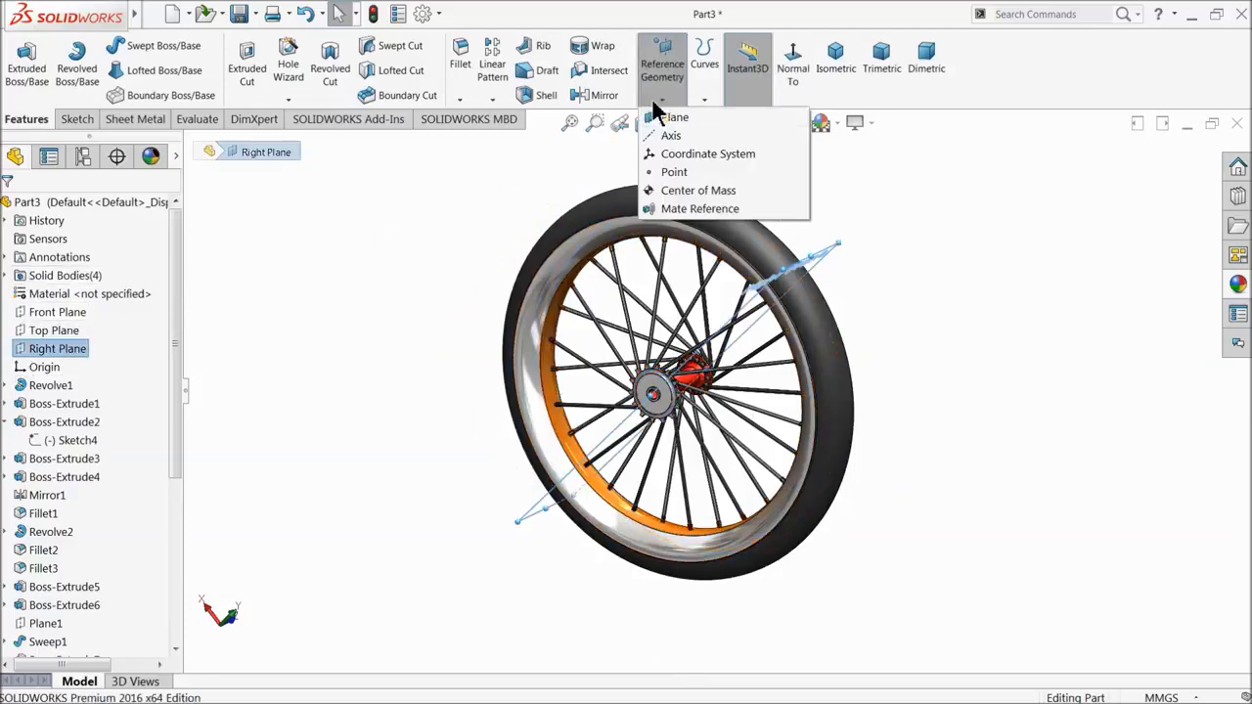
click(658, 119)
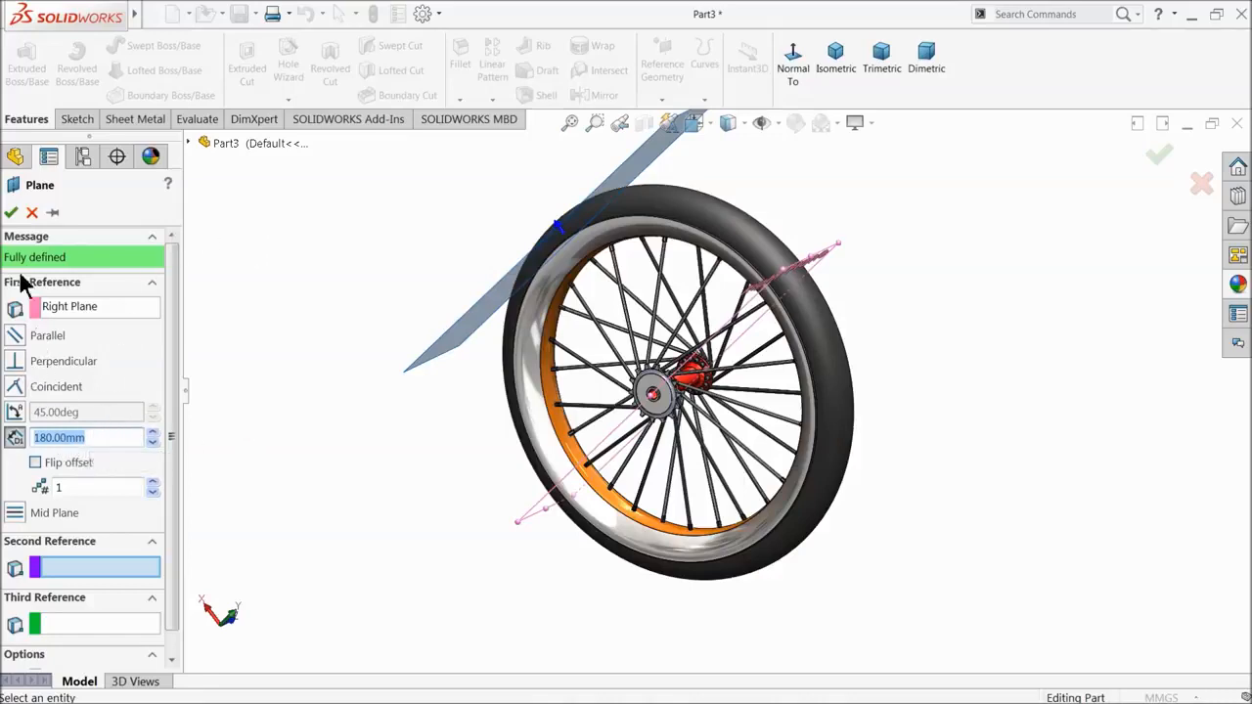
click(12, 212)
middle_drag(341, 307, 467, 372)
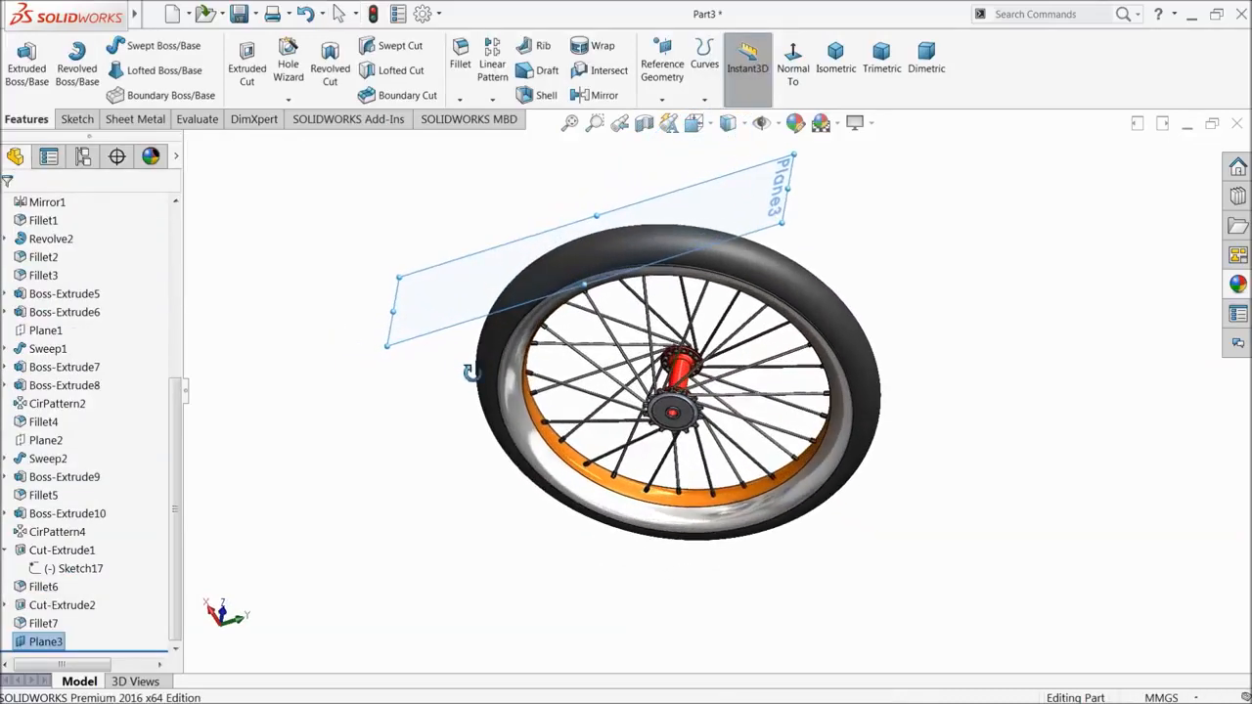
- Start a sketch on the new offset plane and draw a horizontal construction line through the origin across the wheel's width
click(79, 119)
click(27, 67)
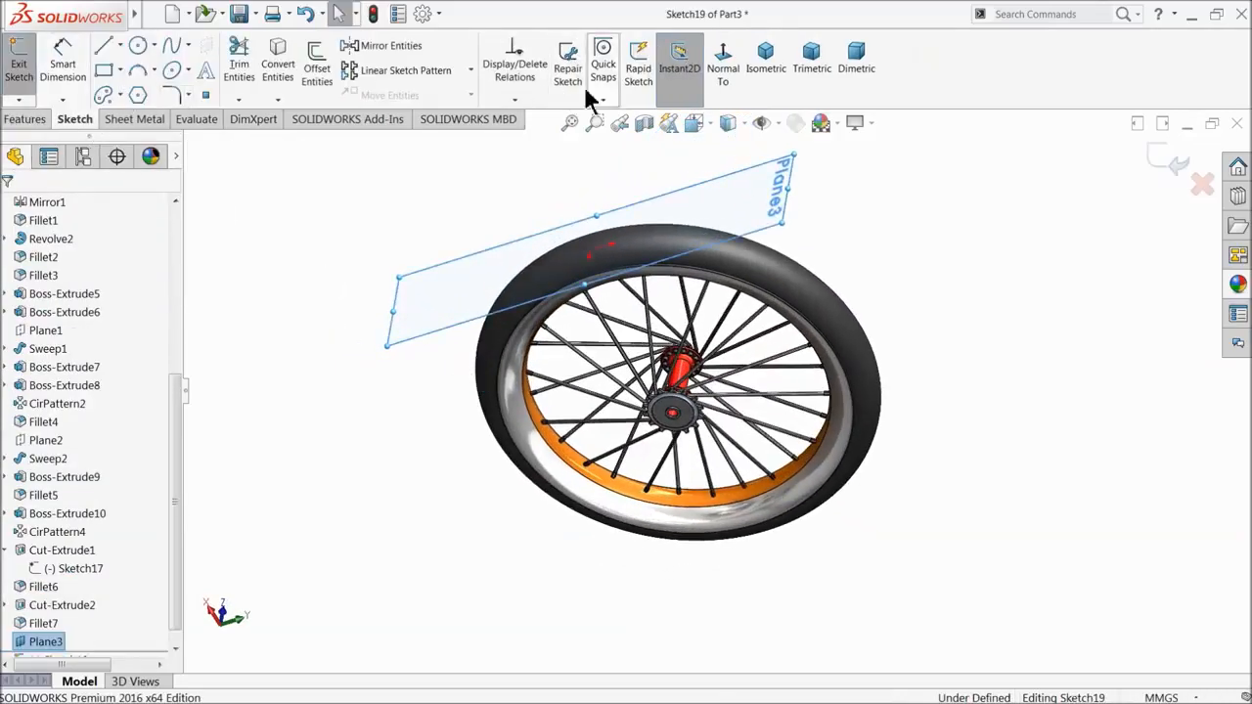
click(722, 60)
click(722, 61)
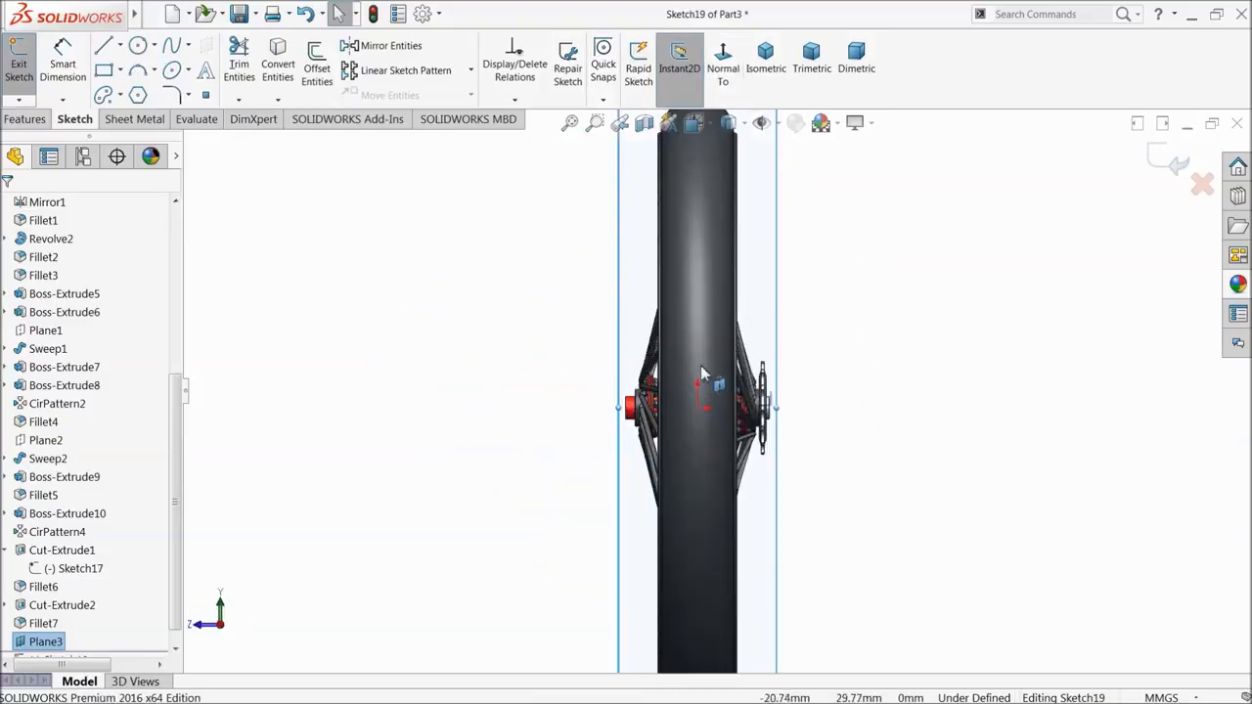
click(120, 46)
click(125, 85)
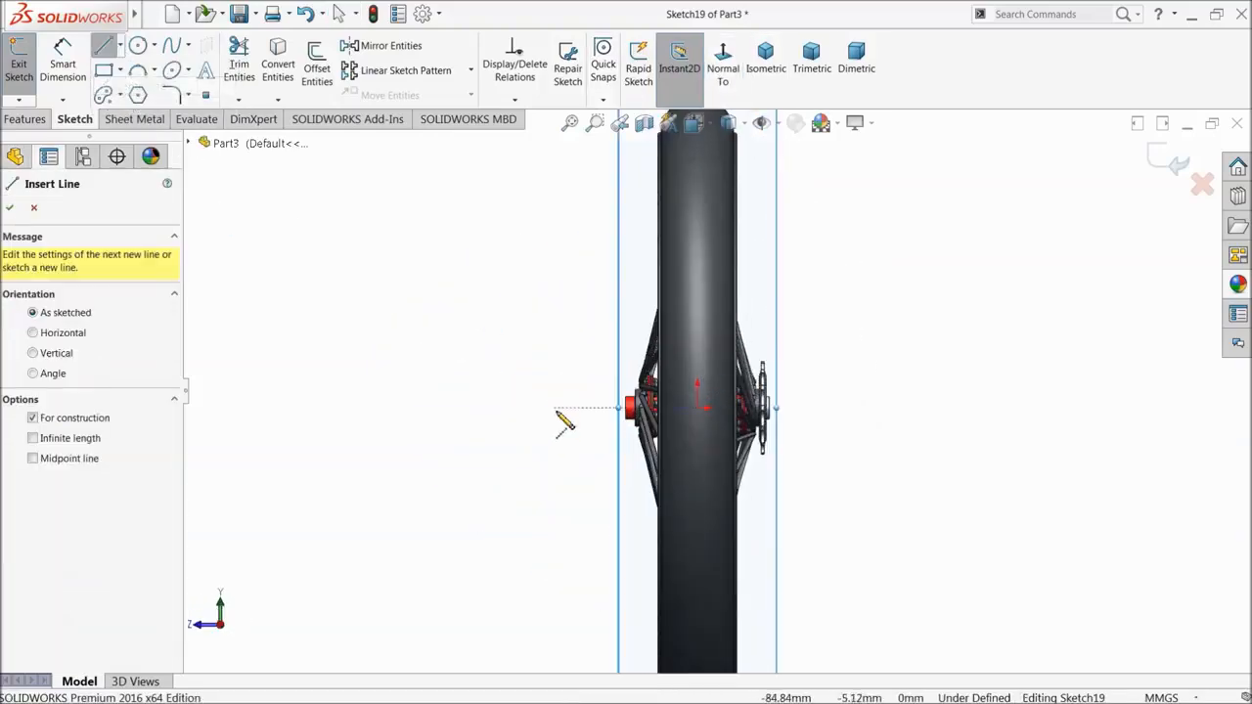
click(580, 408)
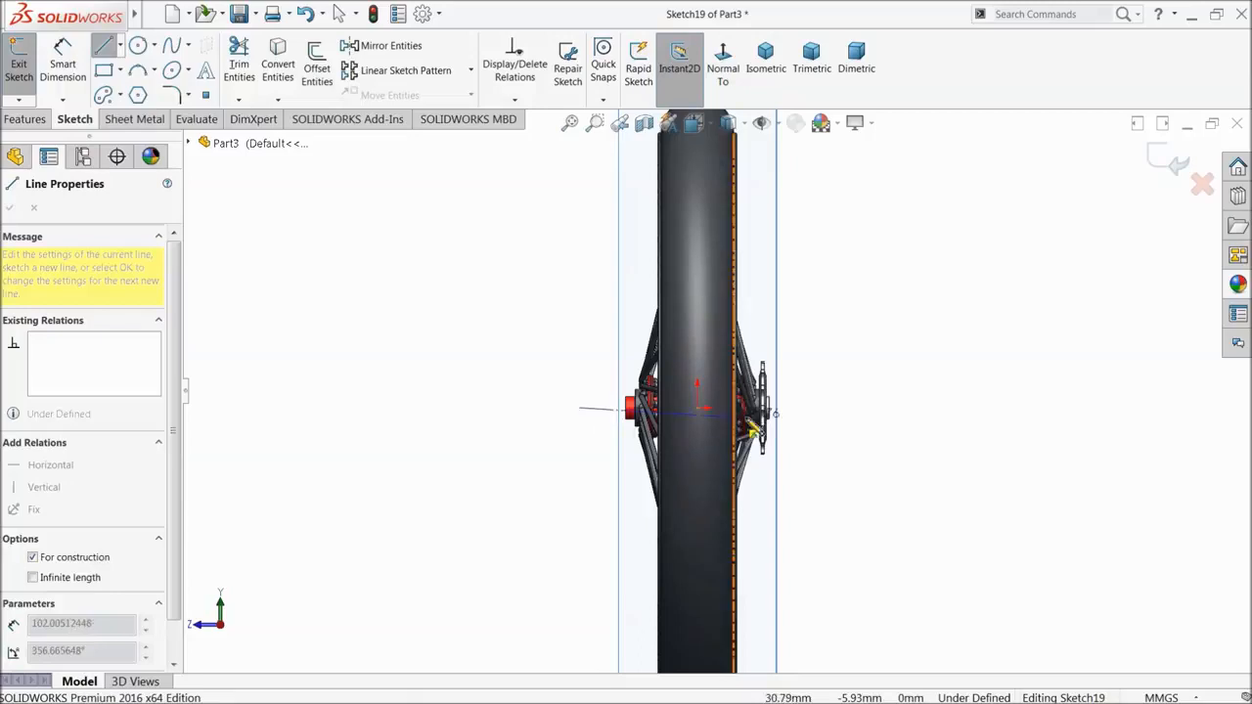
click(796, 408)
right_click(885, 337)
click(929, 348)
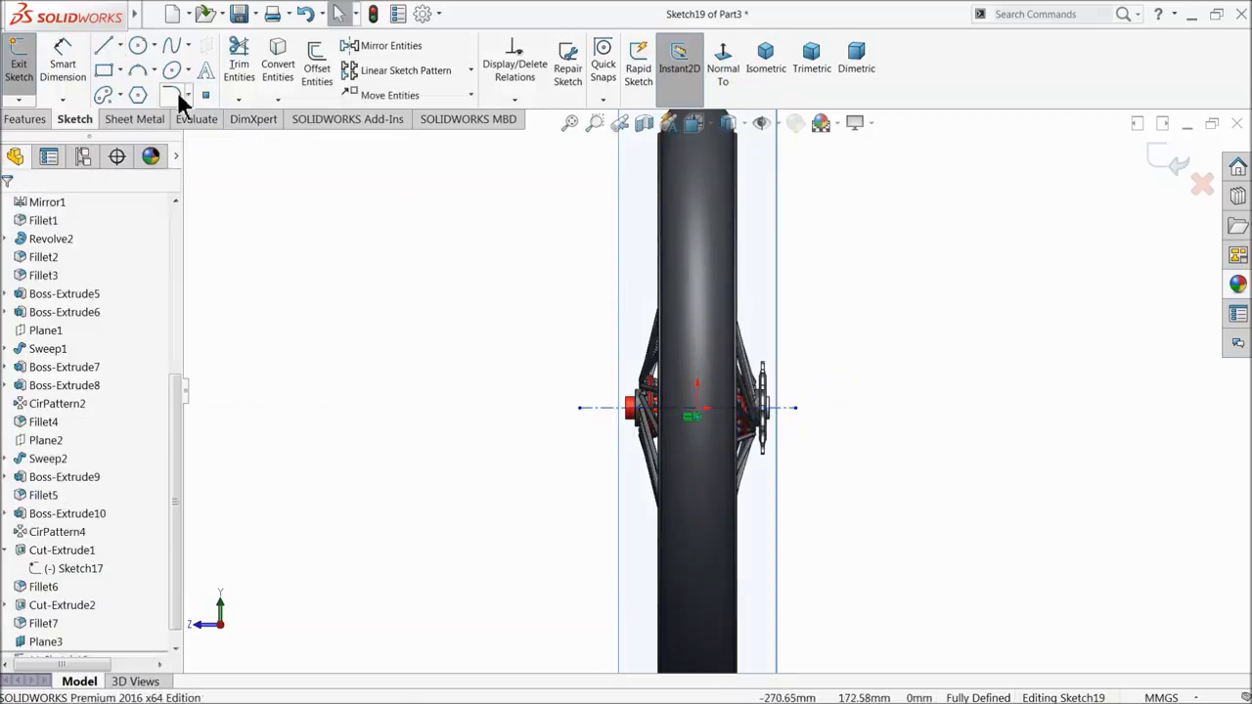
- Sketch a vertical line about 9 mm long directly above the origin on the tyre's centre
click(106, 48)
scroll(675, 372, down, 5)
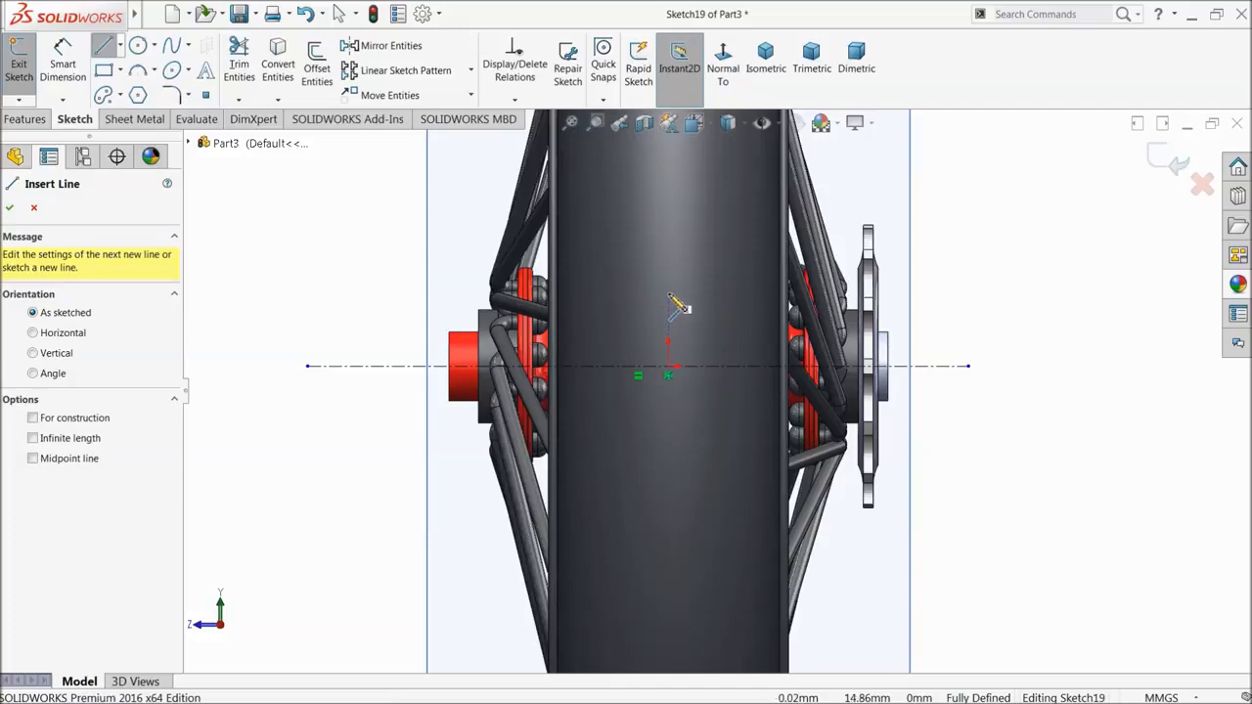
click(671, 290)
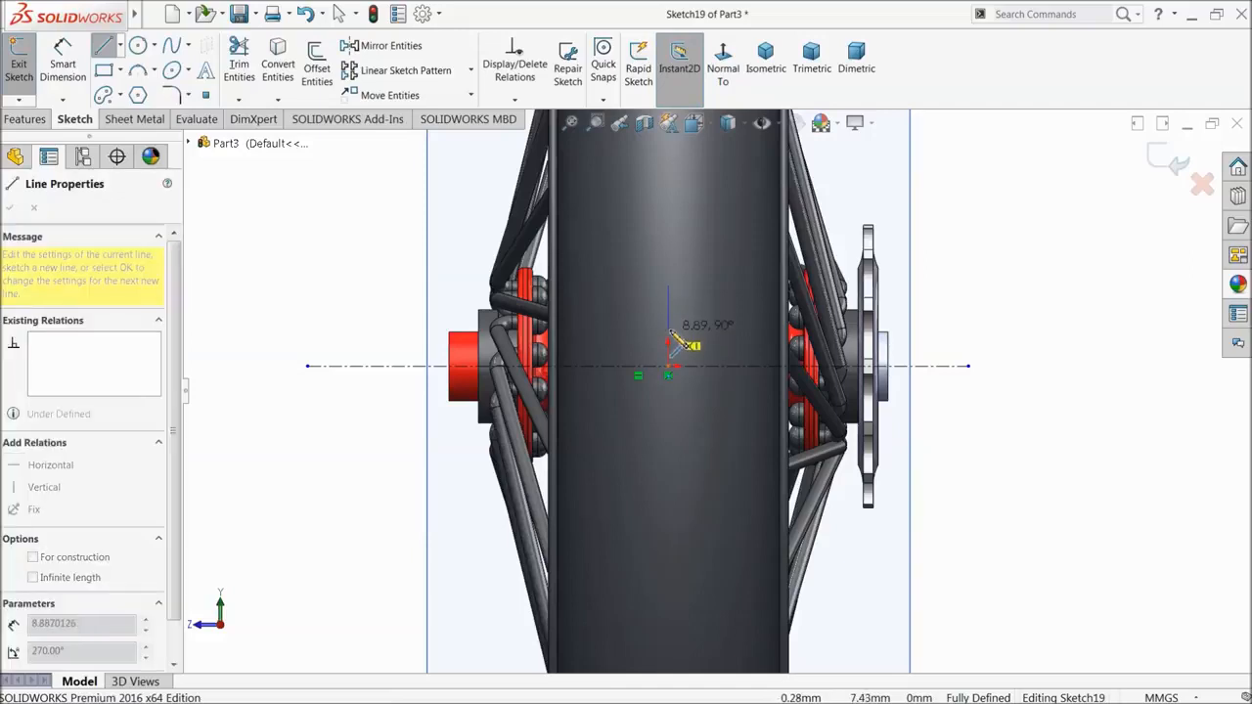
right_click(613, 351)
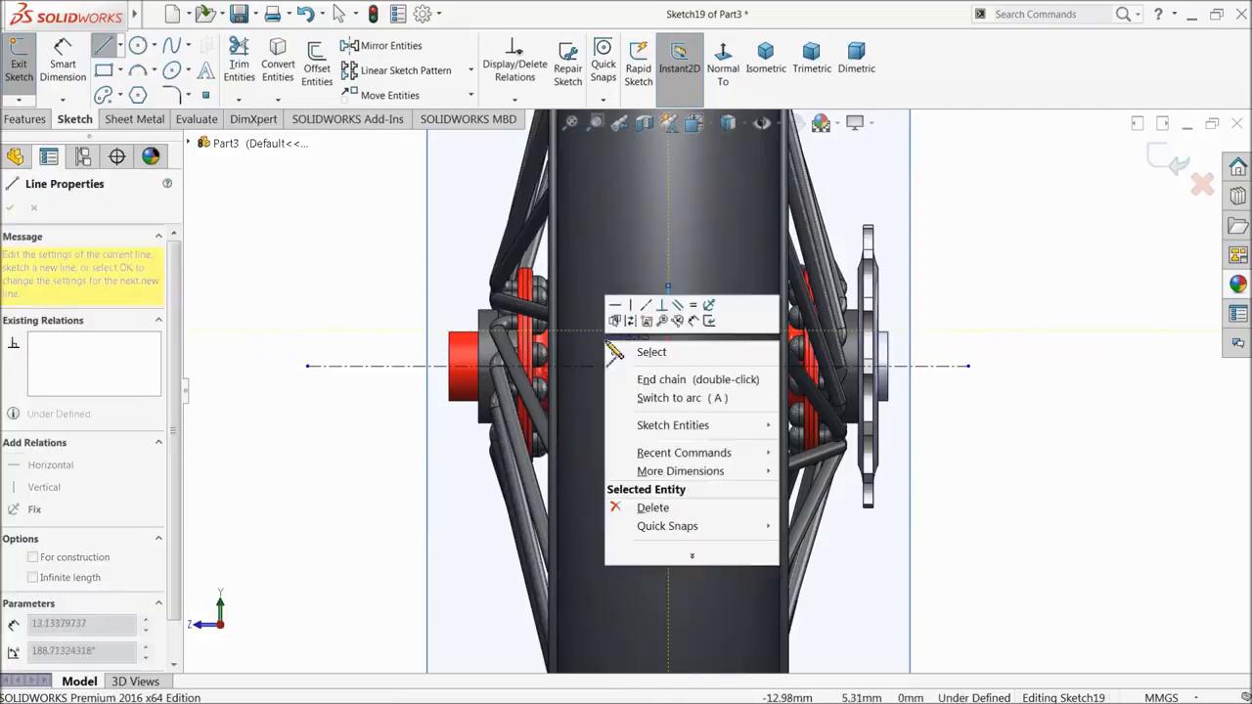
click(648, 352)
- Sketch a vertical line about 9 mm long down from the construction line, near the tyre edge opposite the sprocket
click(102, 47)
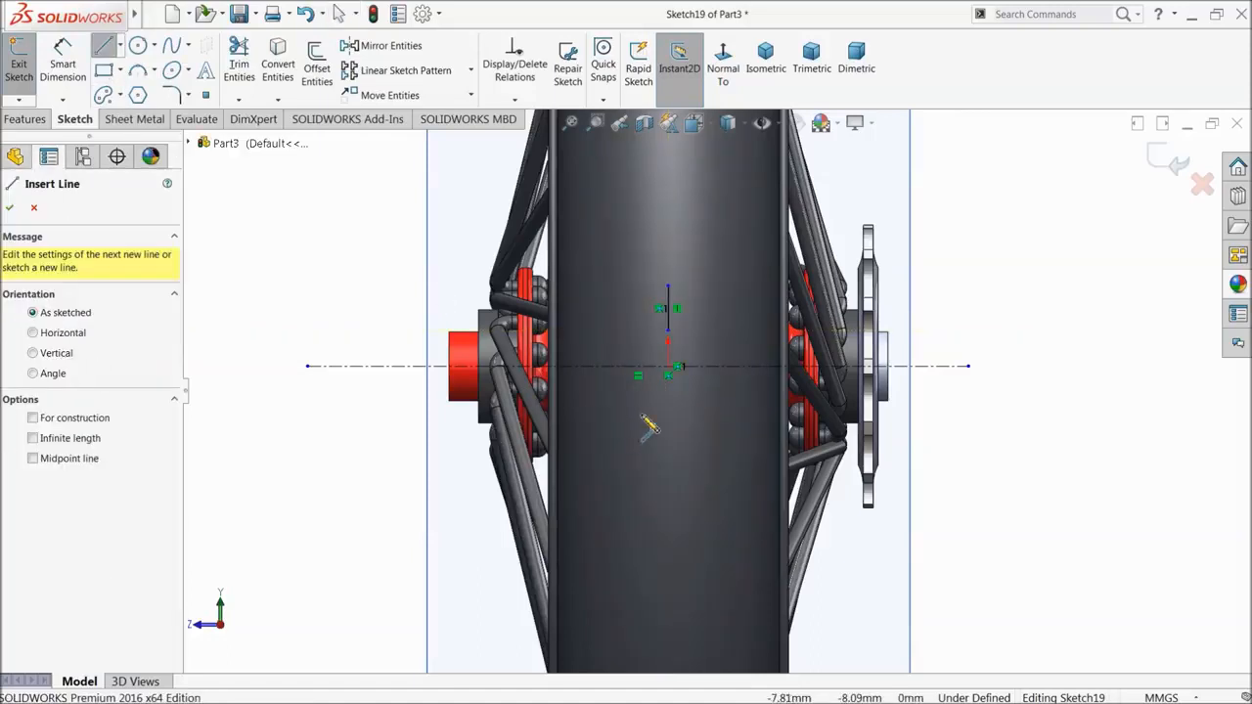
click(566, 367)
click(566, 412)
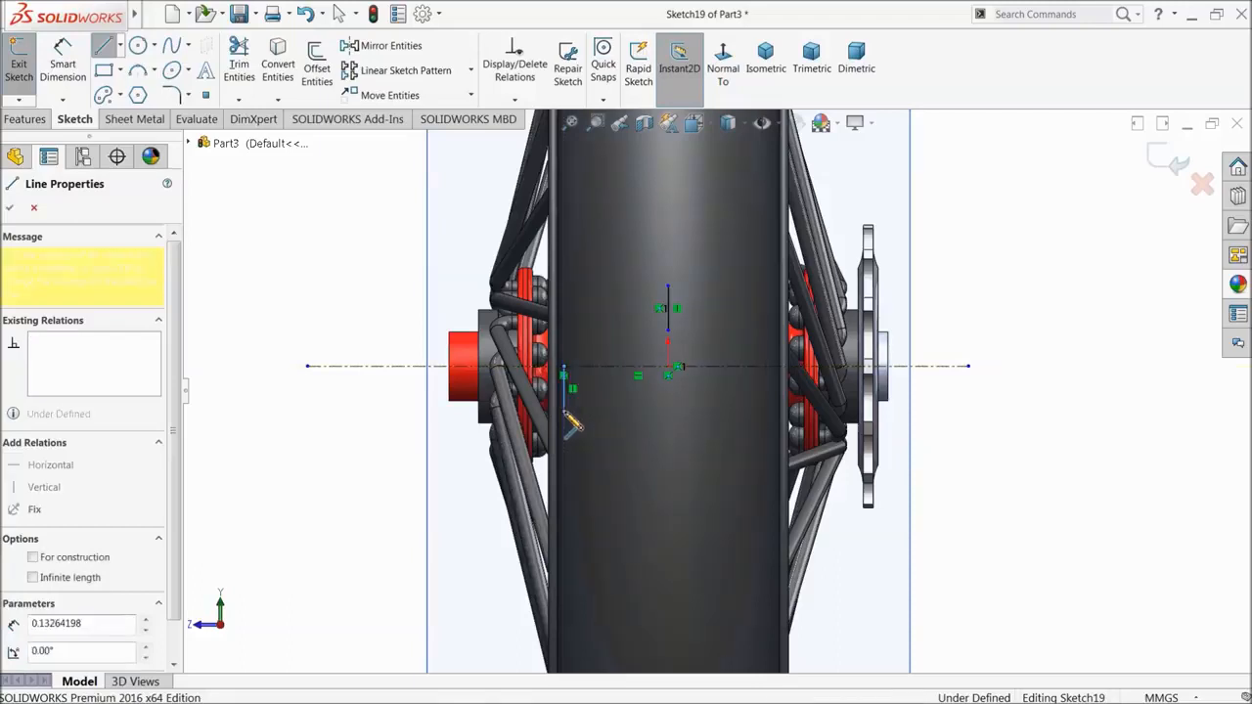
right_click(391, 406)
click(403, 405)
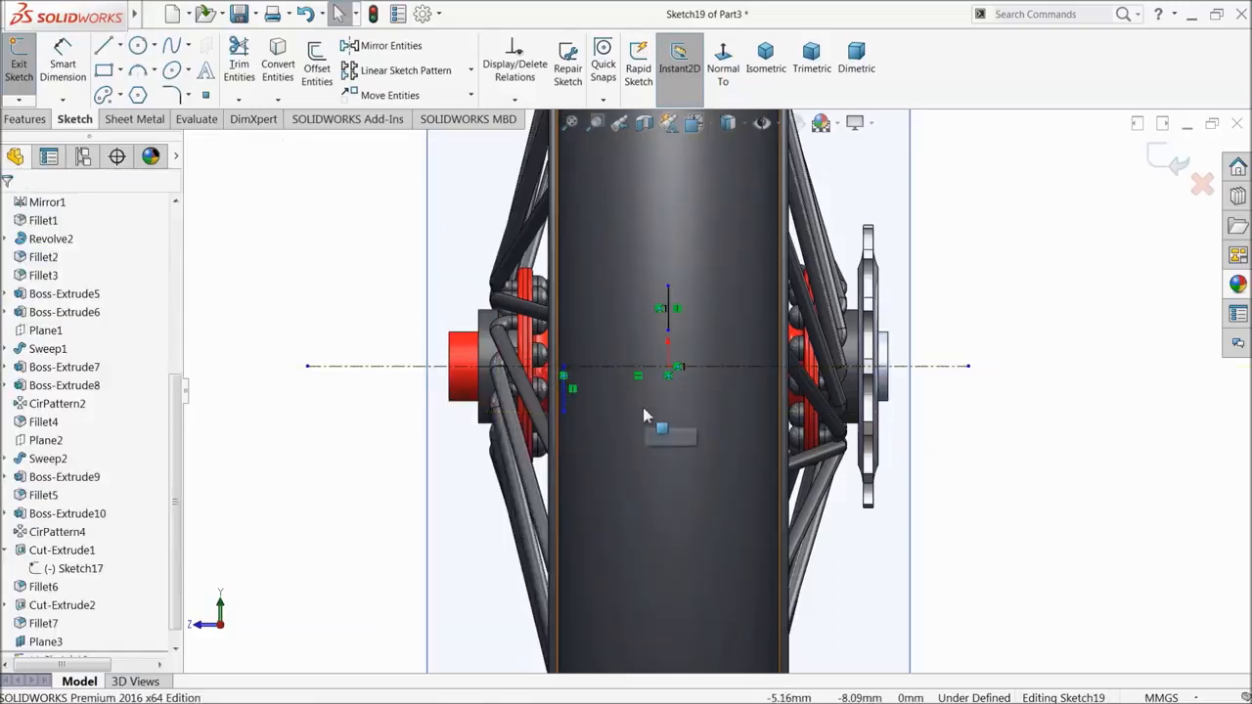
- Dimension the vertical line above the origin to 9 mm
scroll(668, 379, down, 3)
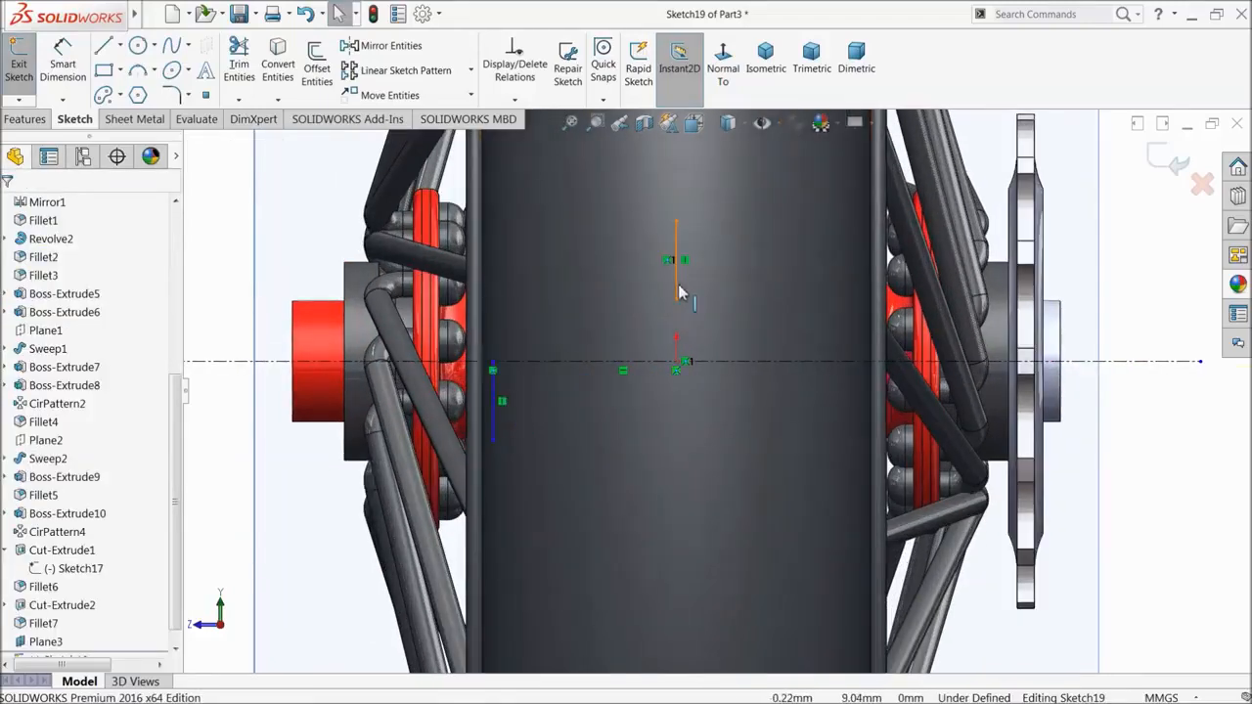
click(63, 60)
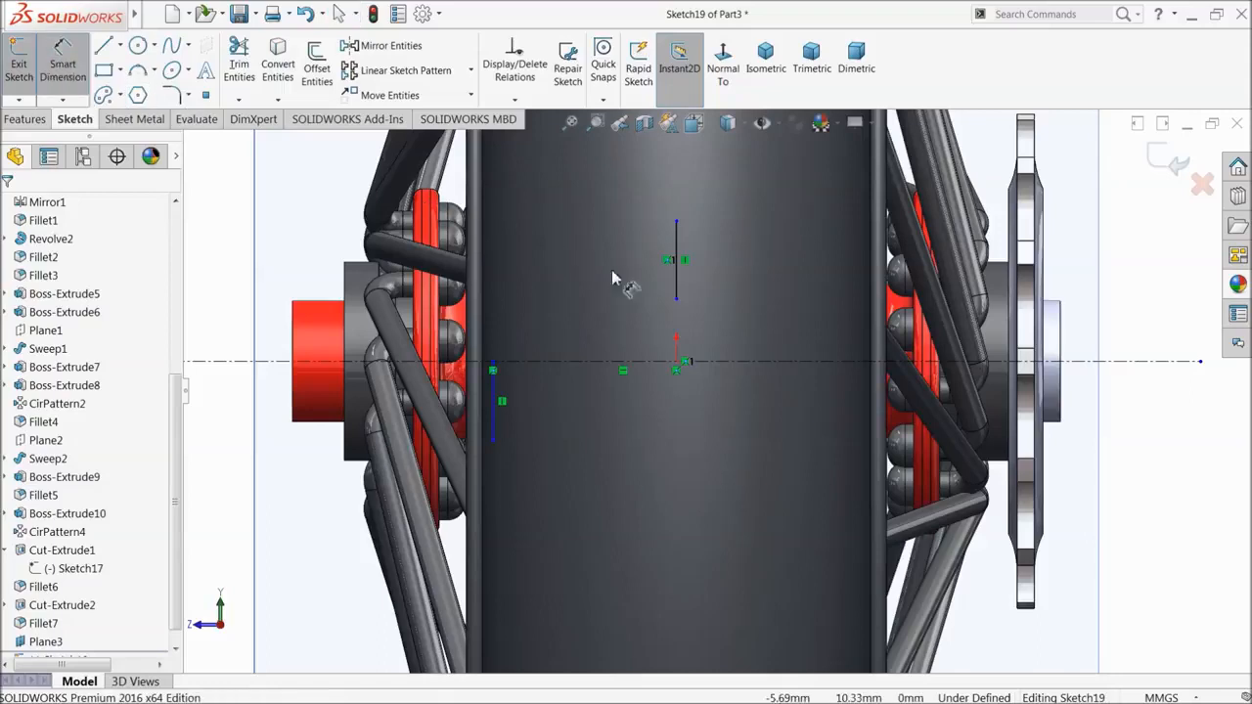
click(678, 274)
click(712, 271)
text(9)
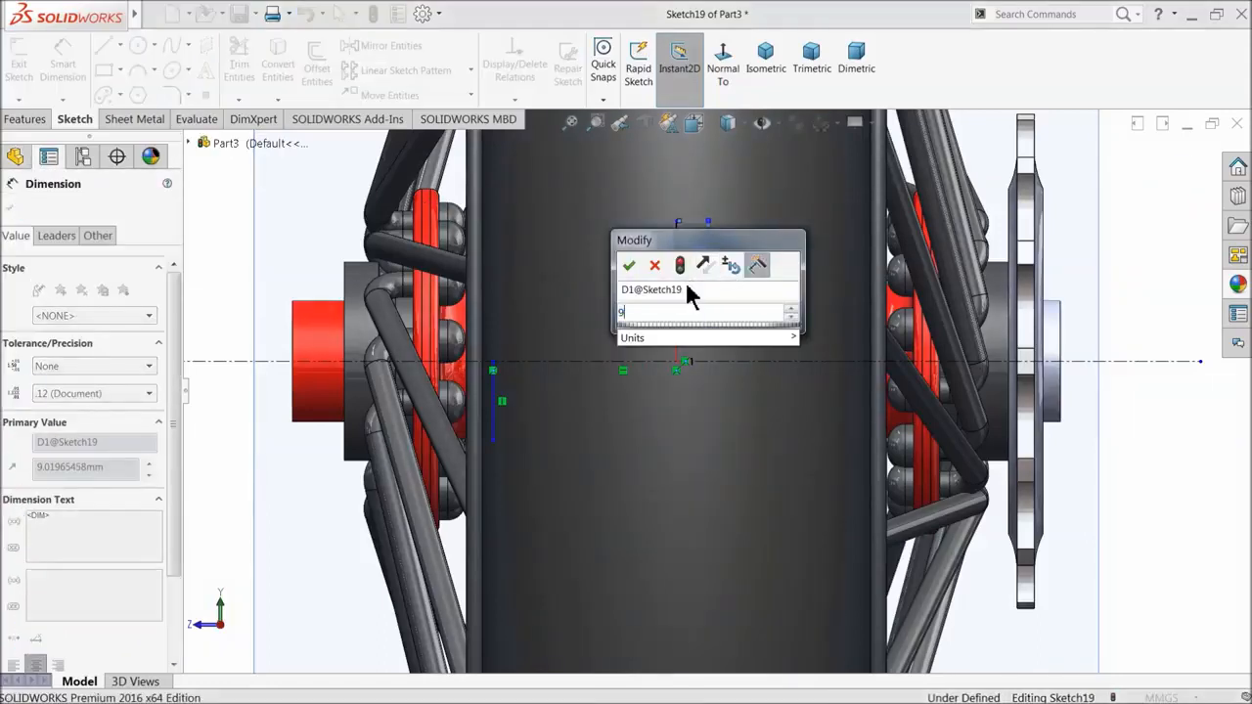
key(Return)
- Dimension the short vertical line near the tyre edge opposite the sprocket to 4.5 mm
click(496, 396)
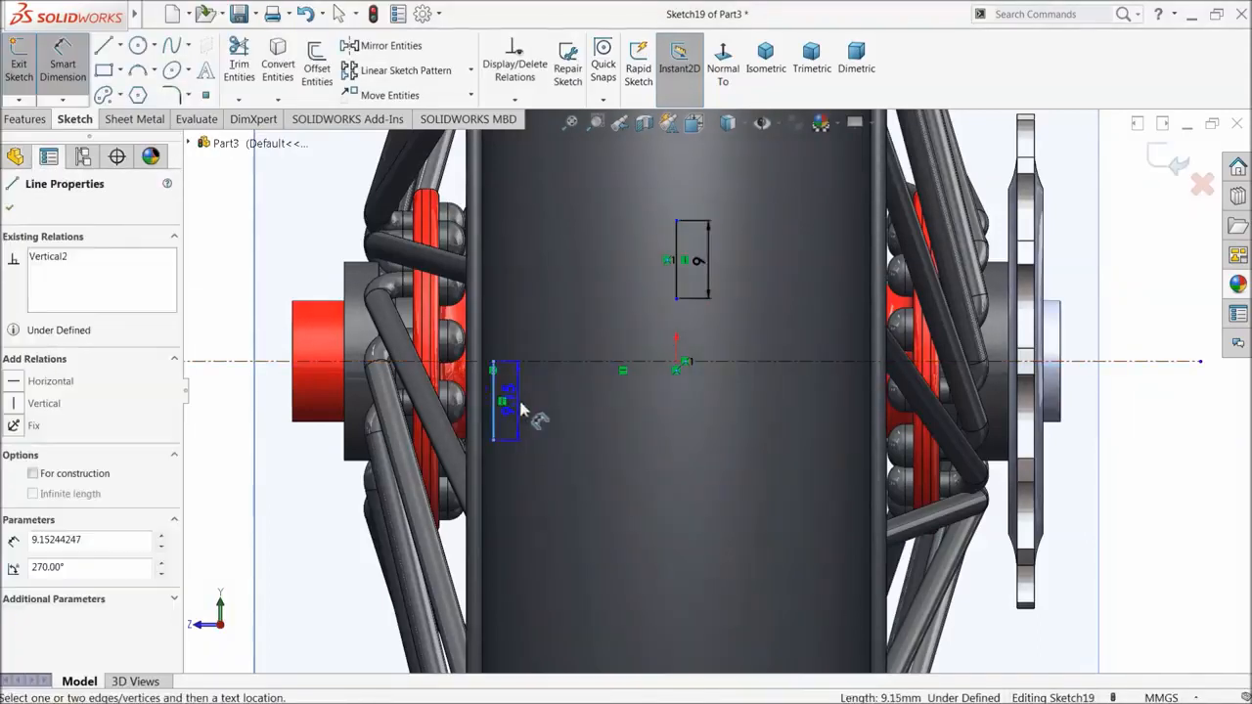
click(522, 401)
text(4.5)
key(Return)
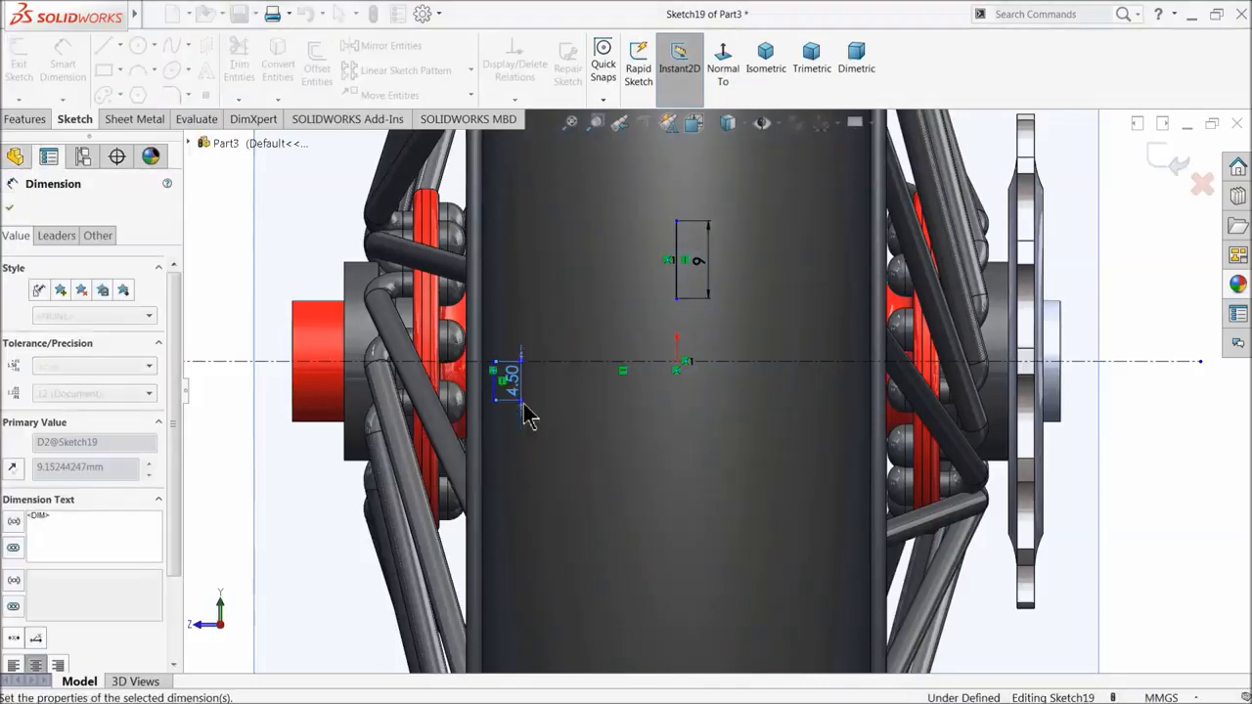
- Connect the matching lower and upper endpoints of the two vertical lines with two straight two-point splines
click(171, 47)
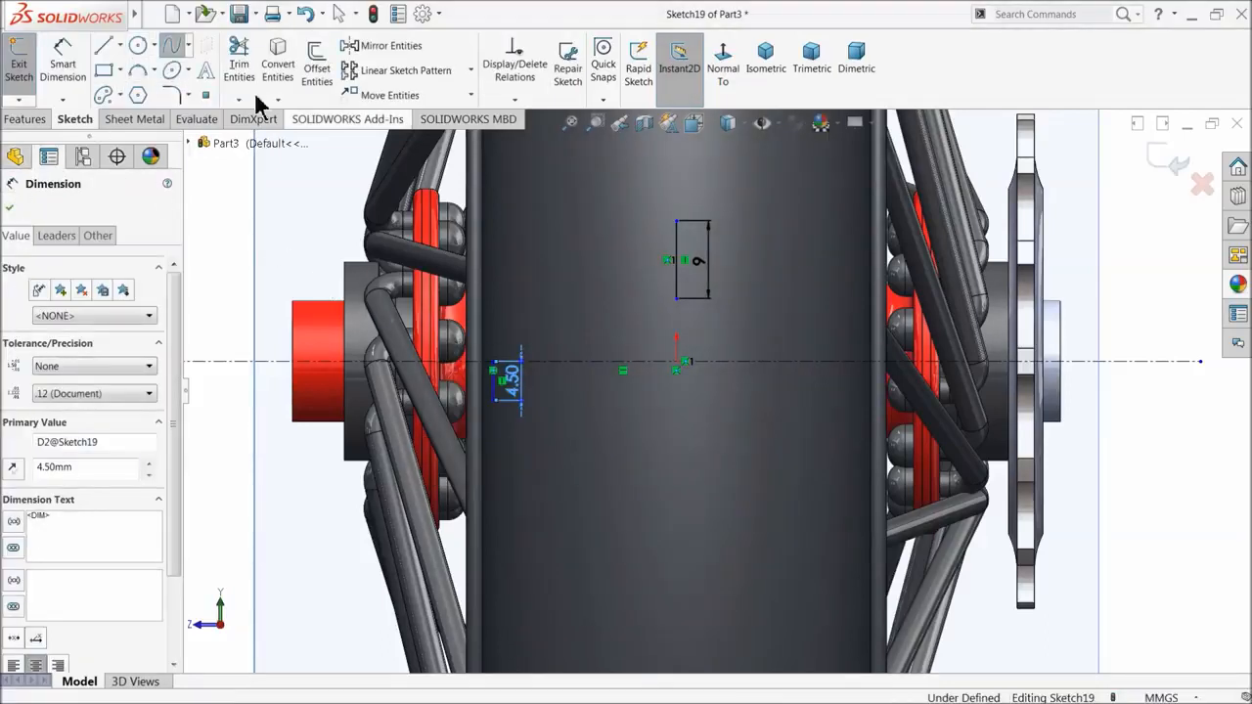
scroll(565, 279, down, 2)
click(699, 300)
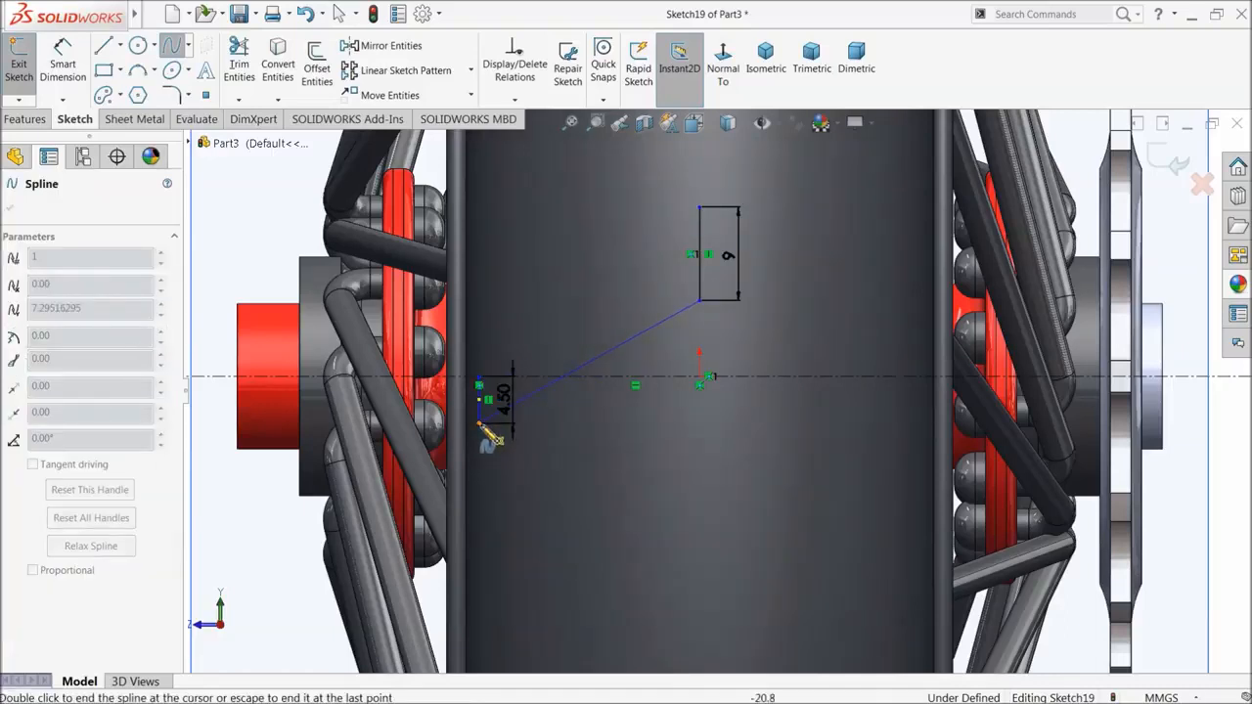
double_click(479, 422)
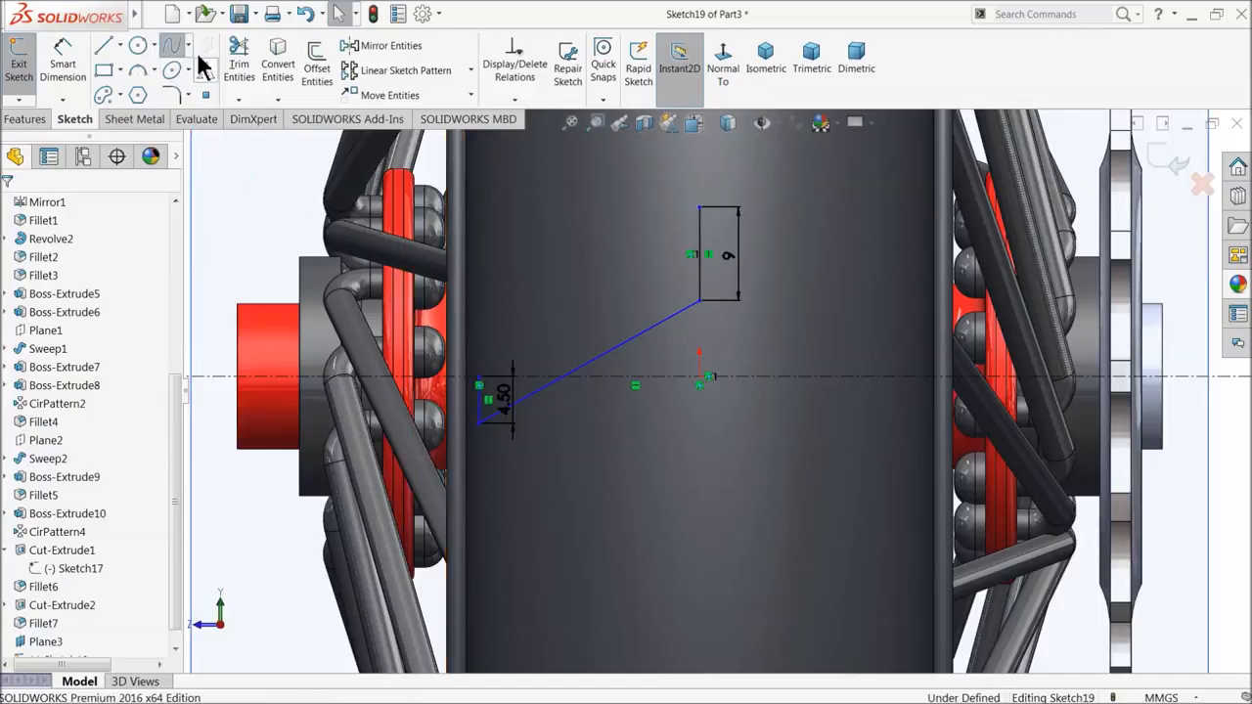
click(700, 207)
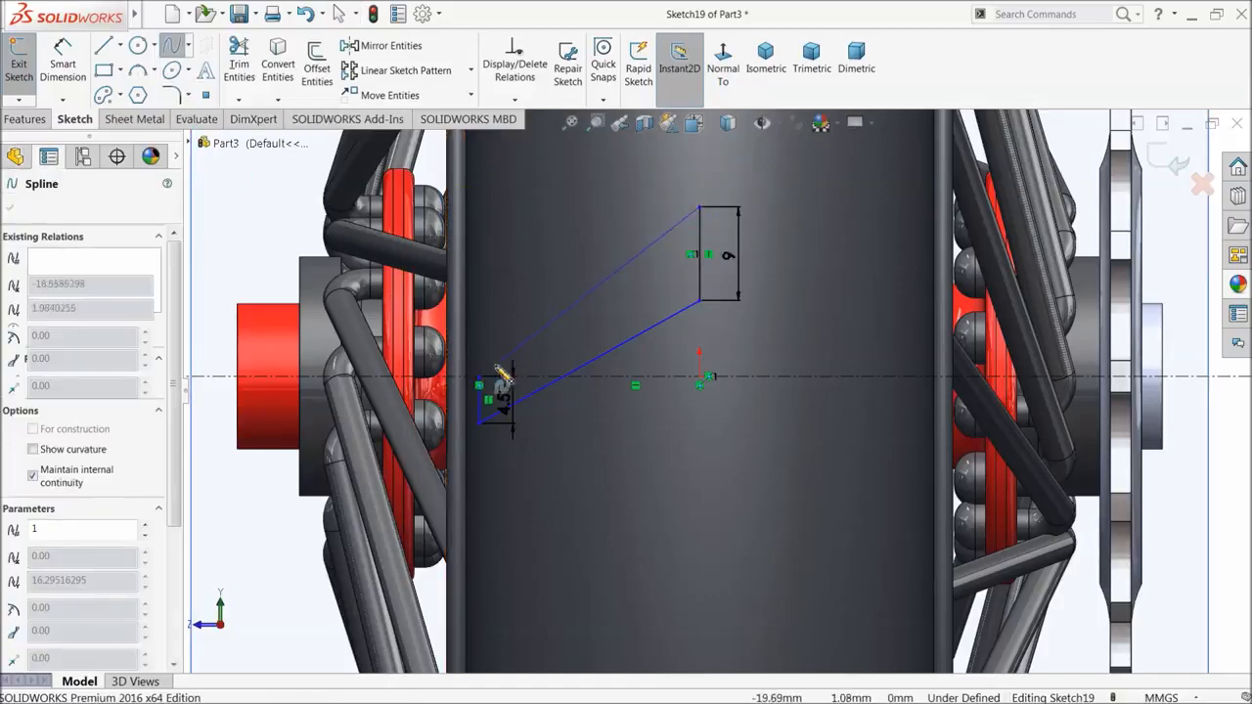
double_click(479, 378)
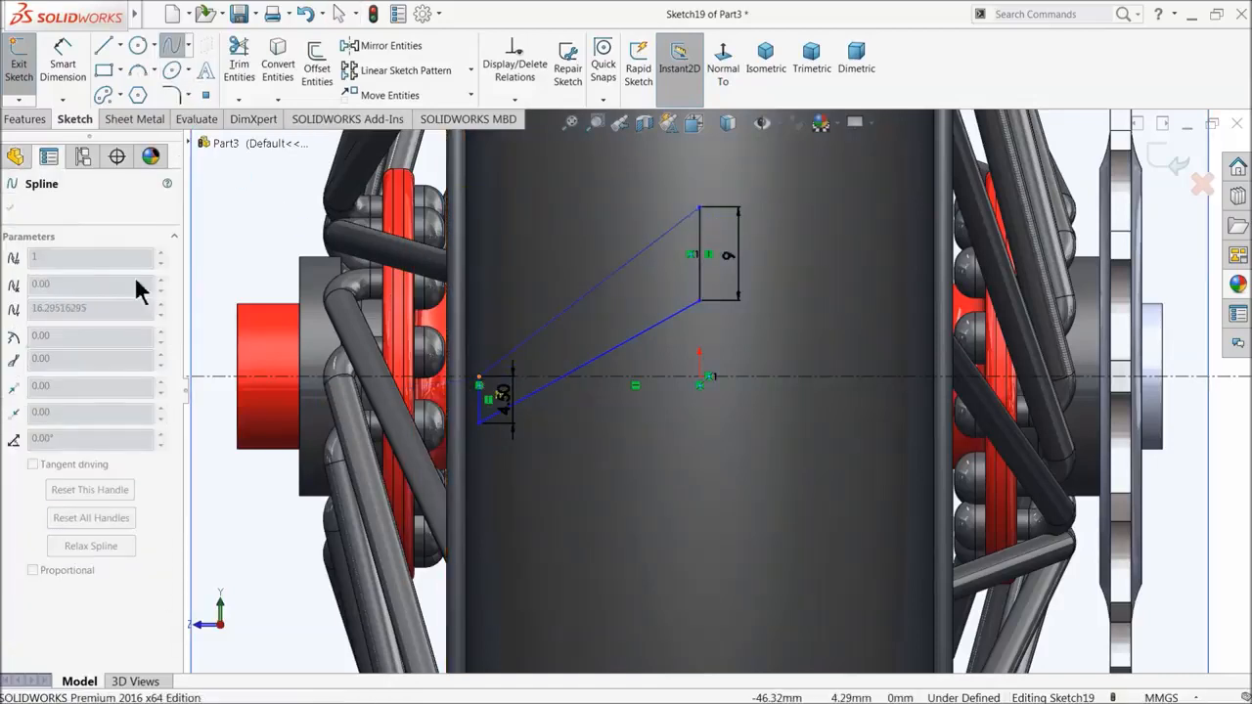
right_click(225, 211)
click(262, 219)
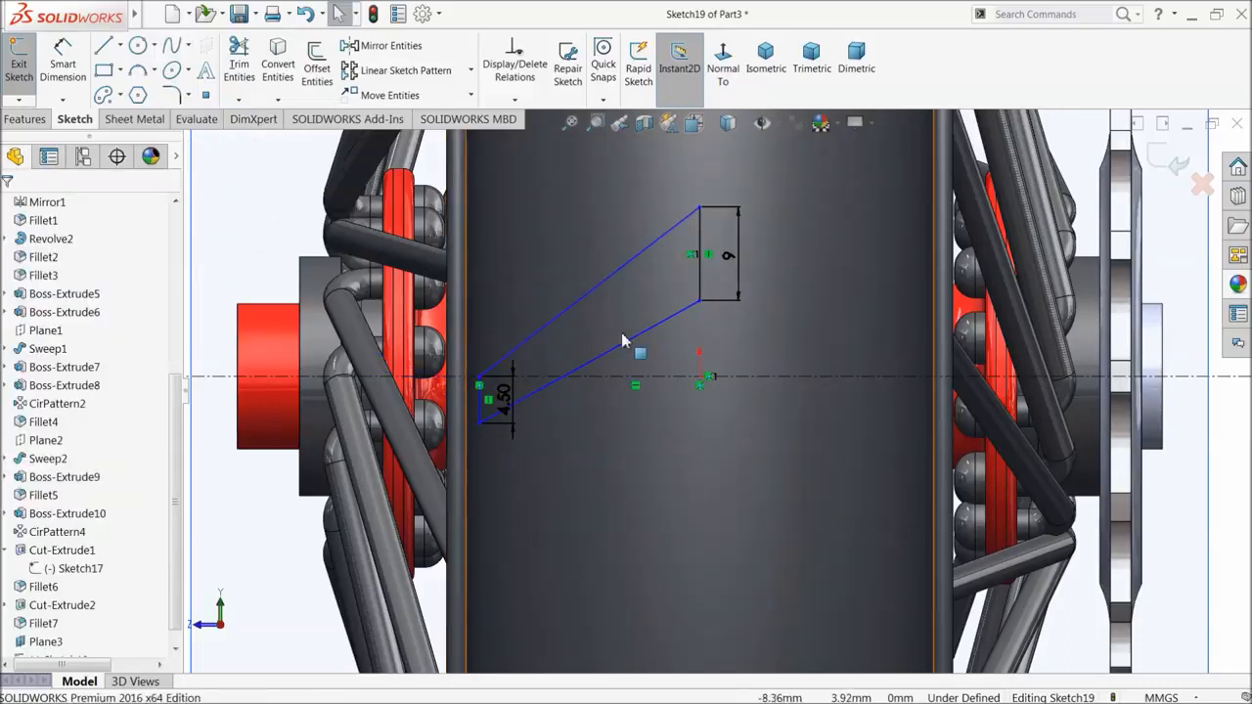
- Bend both splines upward with their handles so they form a curved, tapering tread profile
click(585, 298)
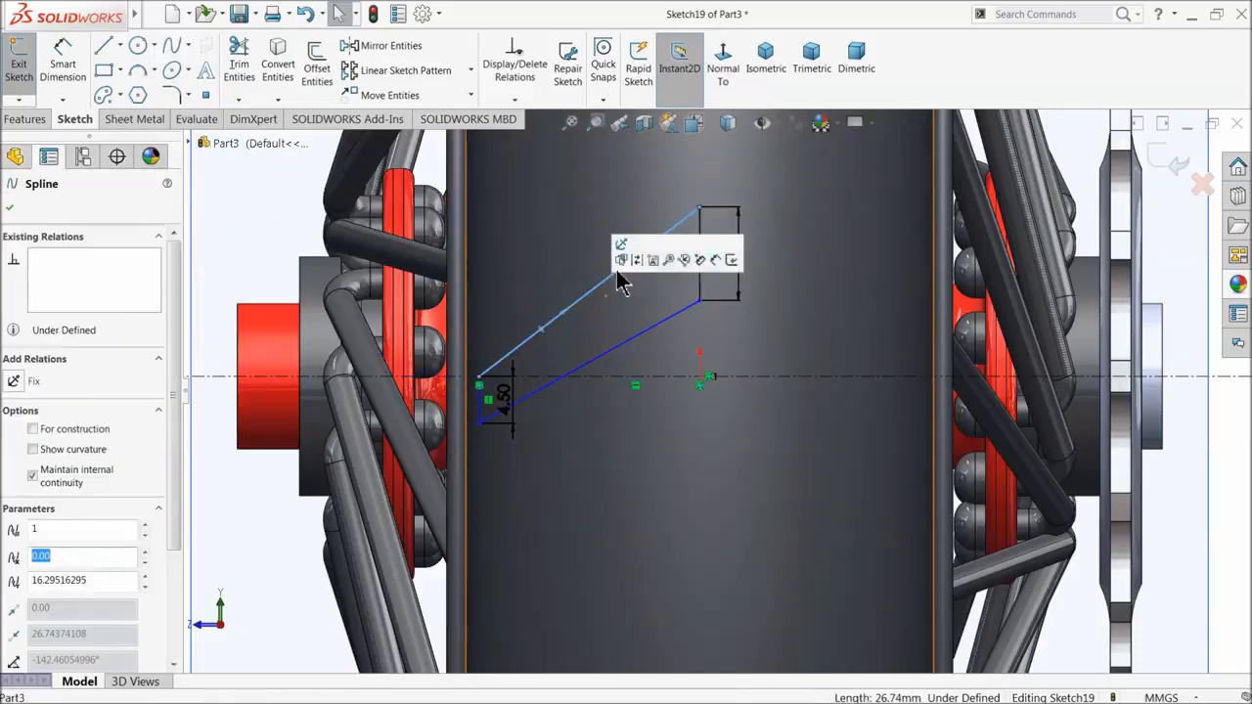
drag(570, 315, 558, 275)
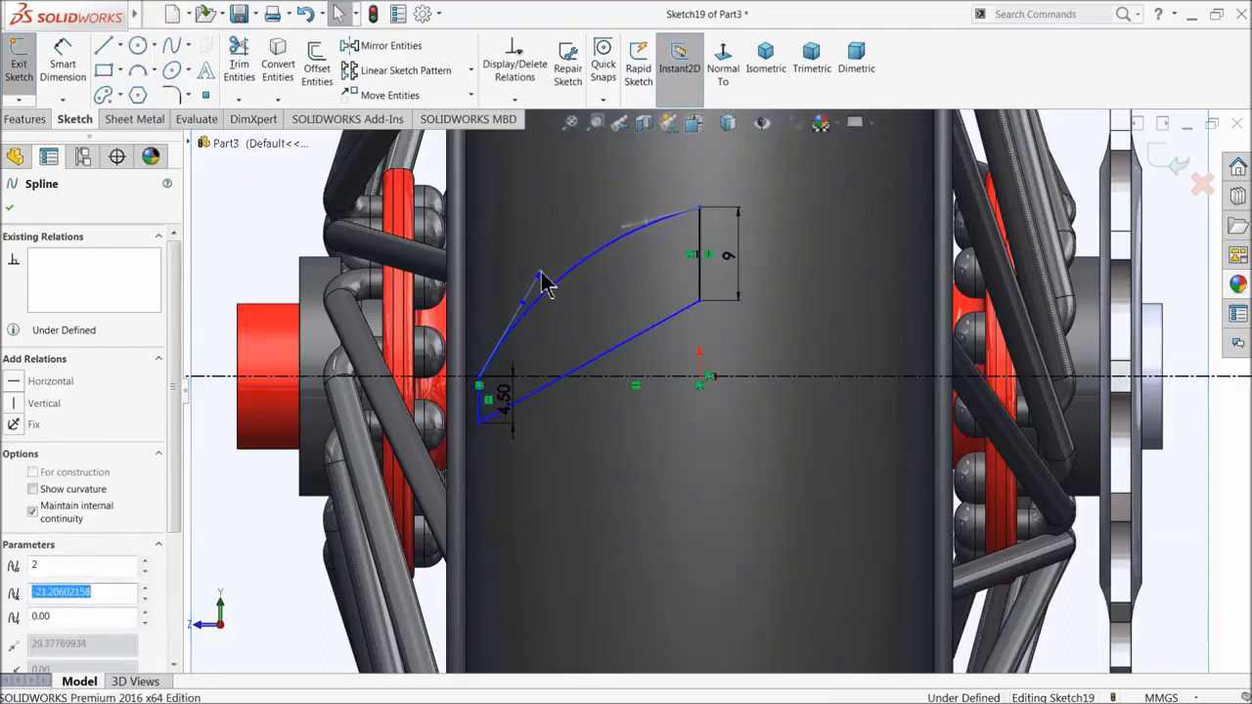
click(631, 336)
drag(571, 380, 554, 344)
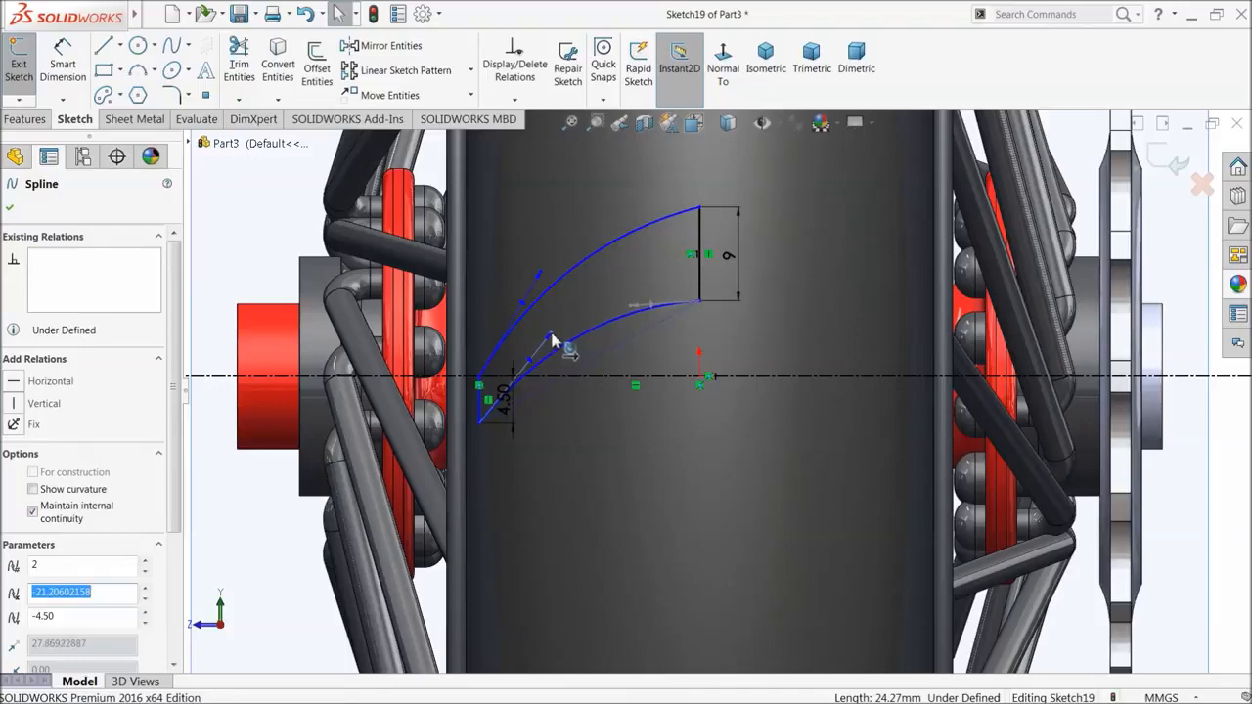
- Sketch a vertical line about 7.7 mm long crossing the origin, just below the curved tread profile
scroll(690, 377, up, 2)
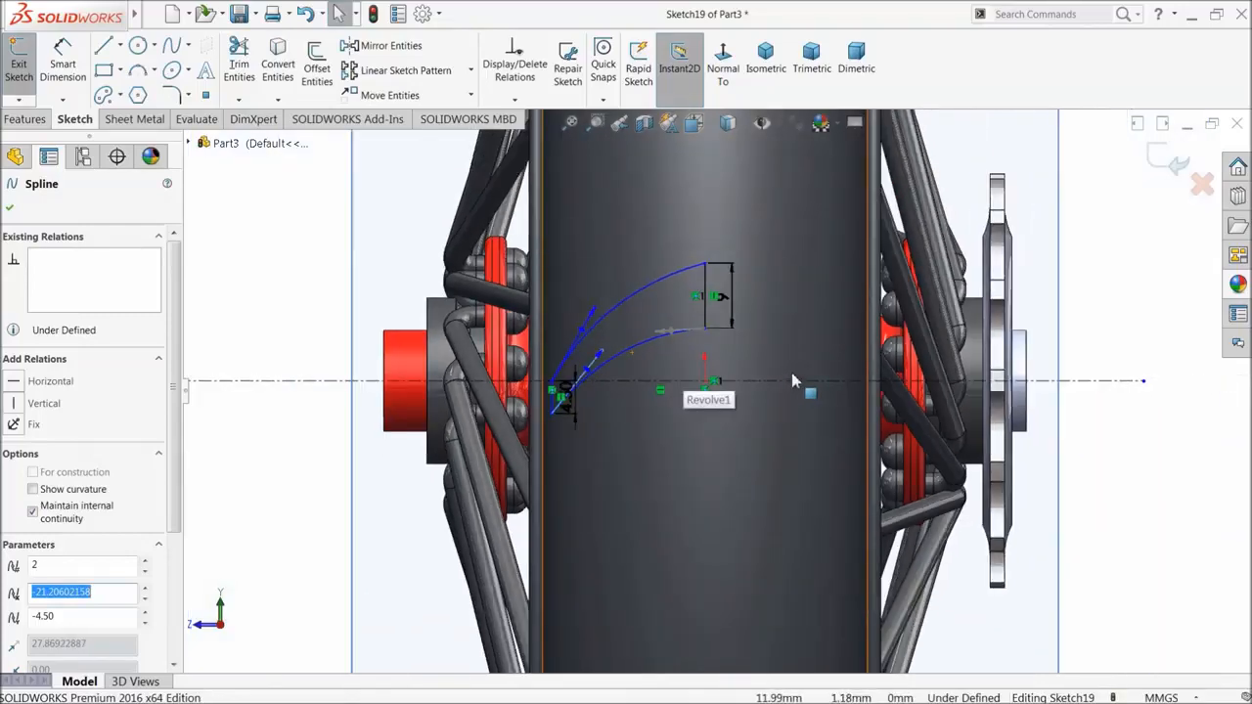
scroll(791, 378, down, 2)
click(103, 46)
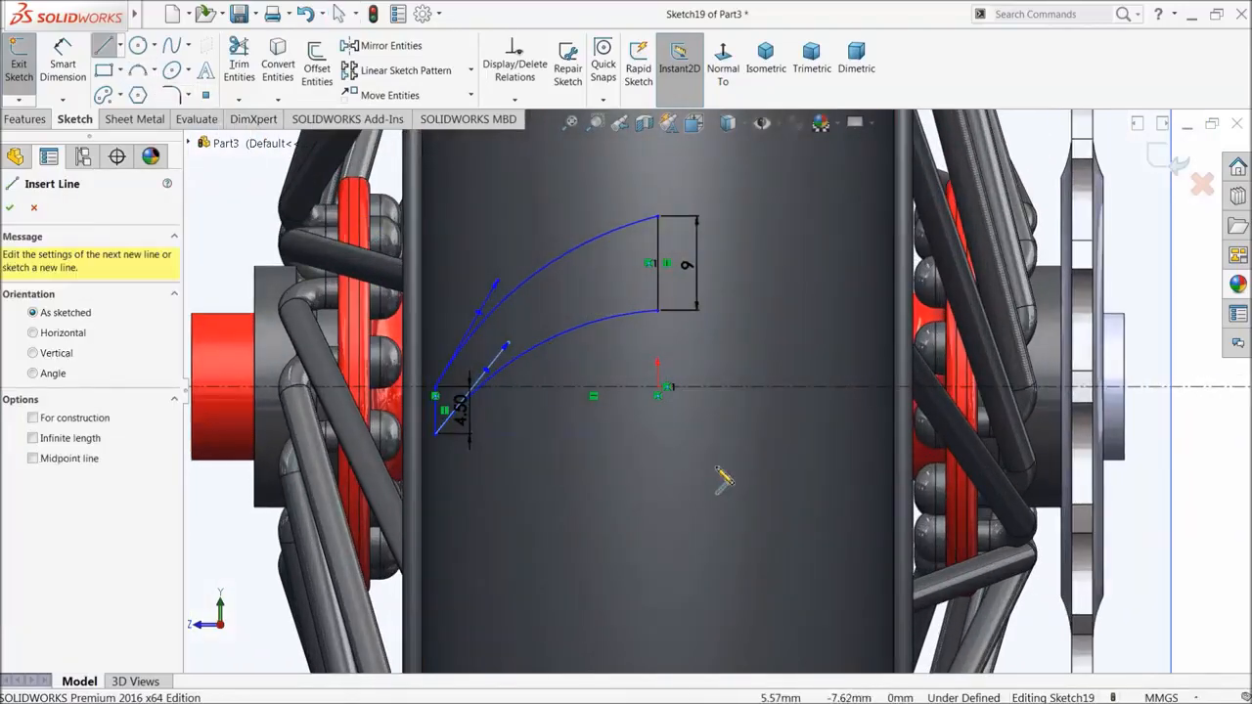
scroll(685, 416, up, 2)
scroll(692, 335, down, 3)
click(679, 320)
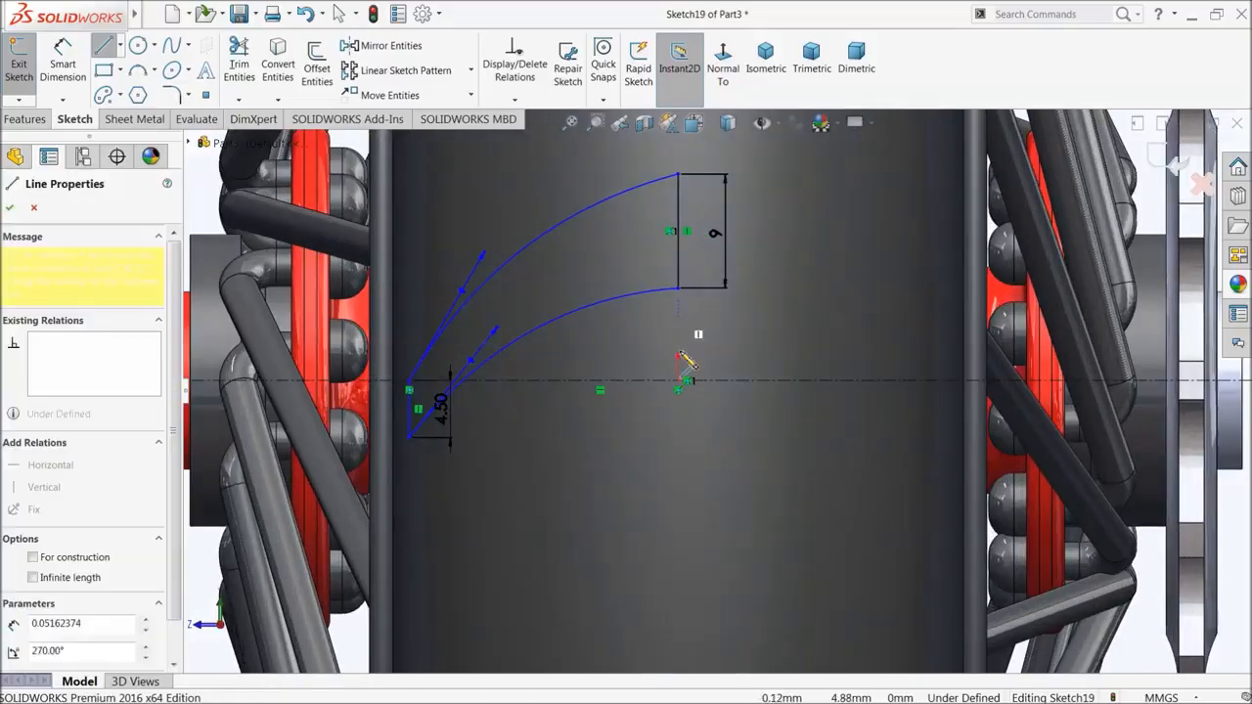
click(679, 416)
right_click(718, 406)
click(758, 425)
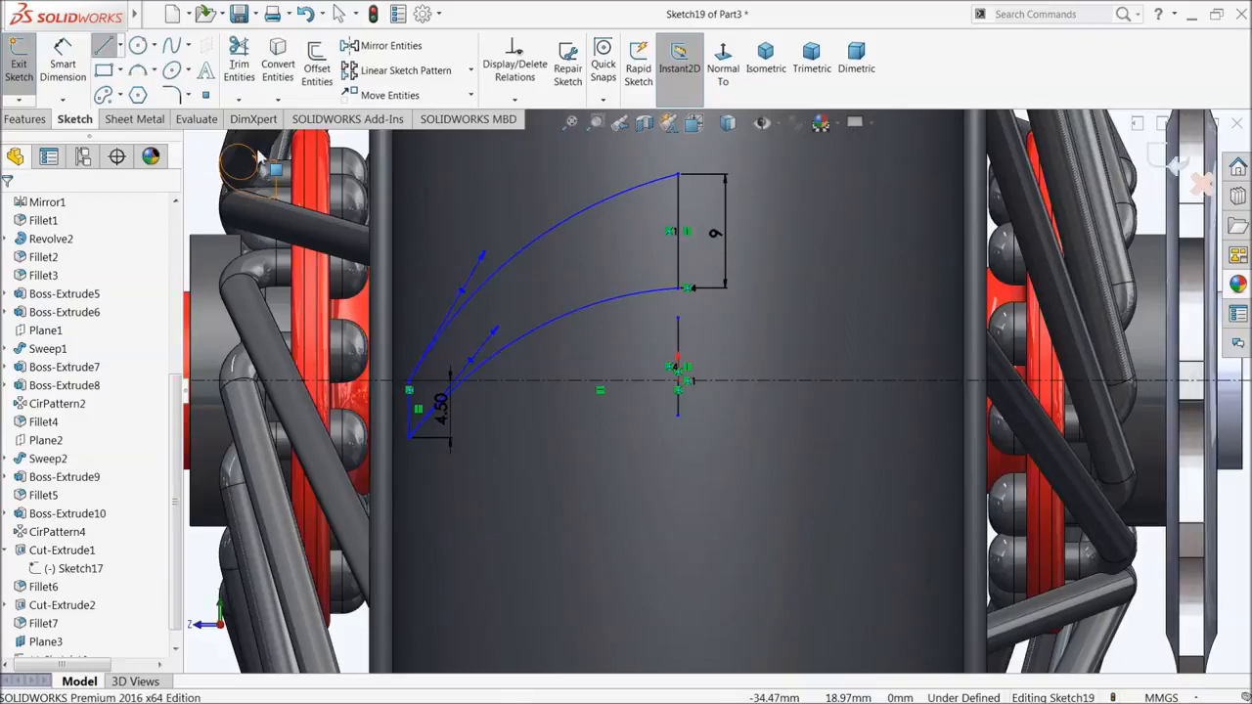
- Sketch a short vertical line below the construction line, near the tyre edge on the sprocket side
click(108, 49)
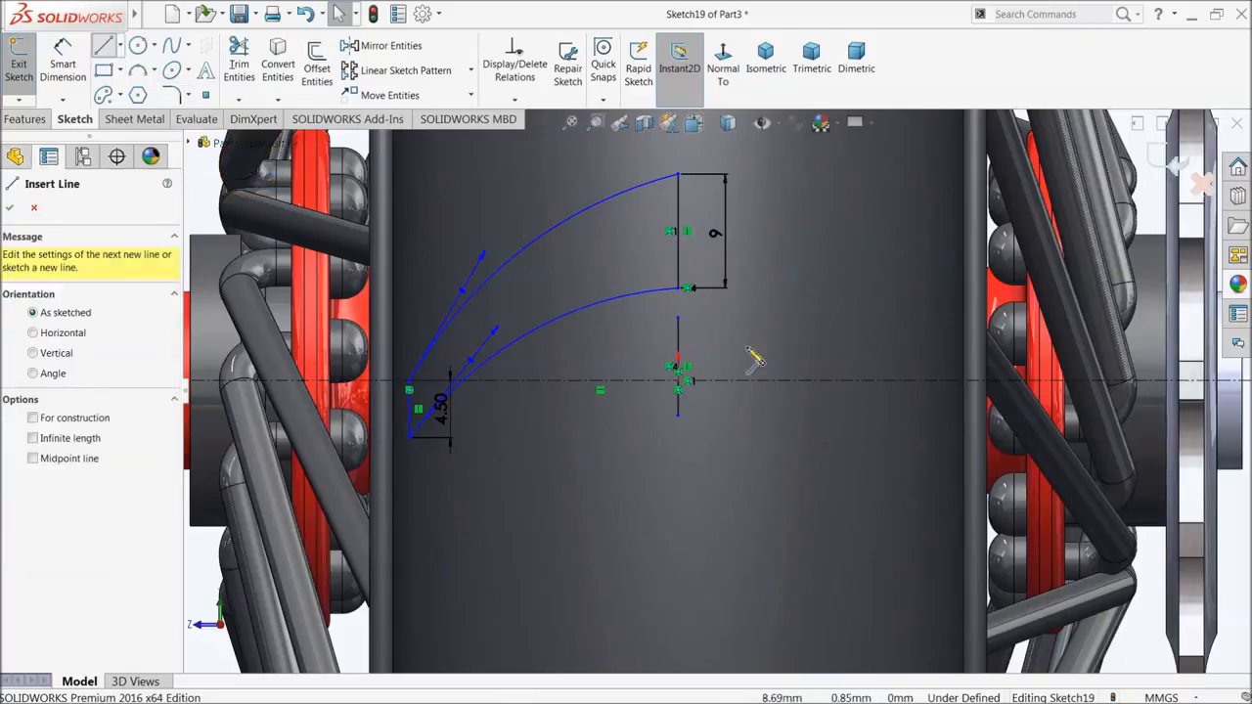
click(948, 483)
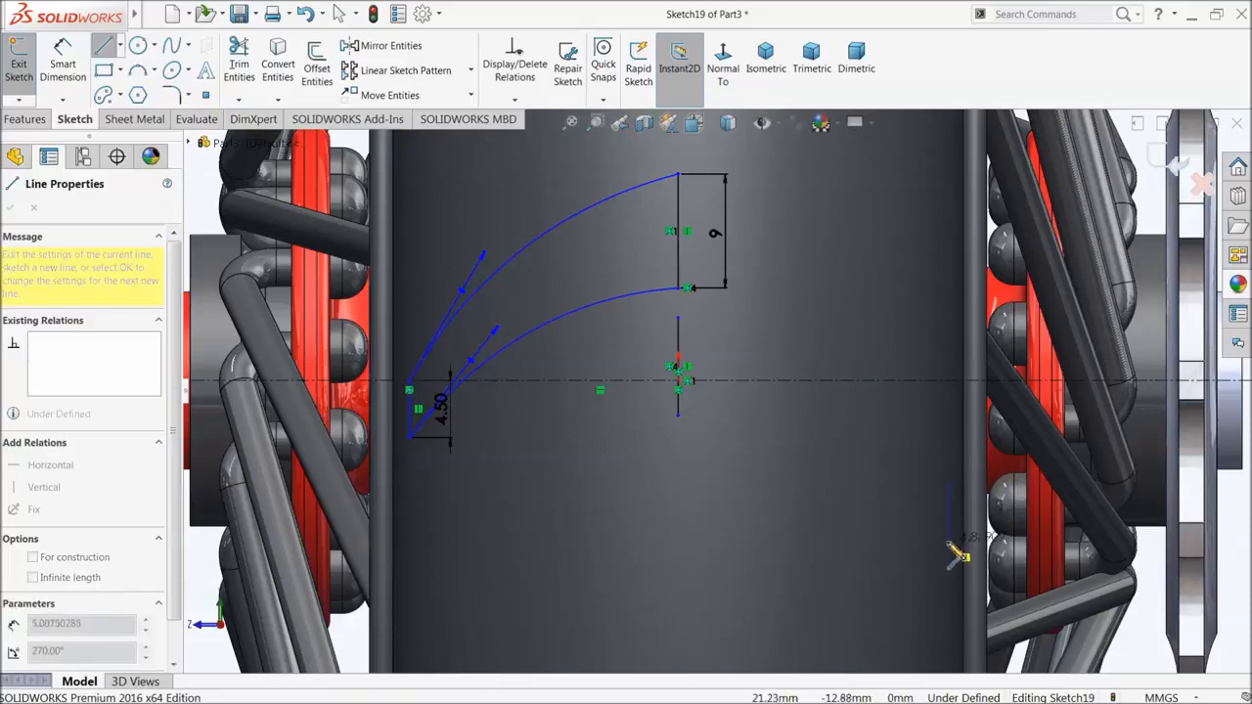
right_click(913, 553)
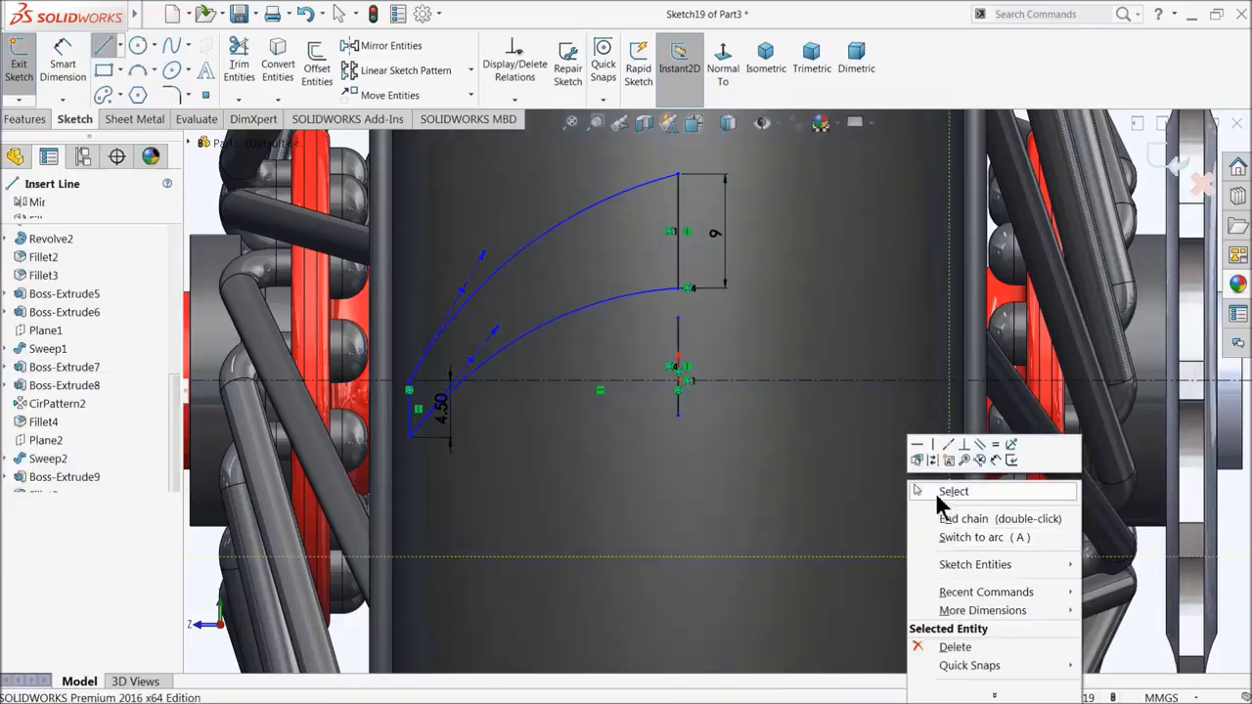
click(937, 496)
- Dimension the vertical line crossing the origin to 9 mm
scroll(894, 501, up, 2)
scroll(920, 487, down, 2)
click(47, 64)
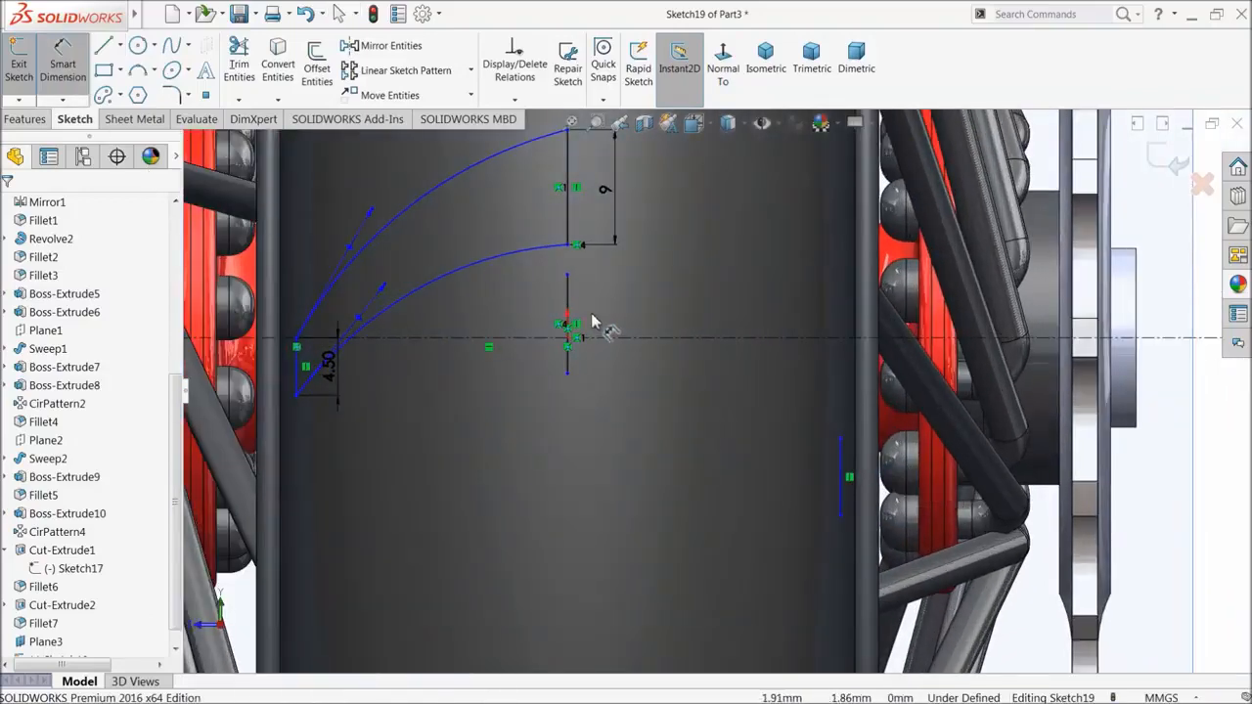
click(568, 307)
click(525, 292)
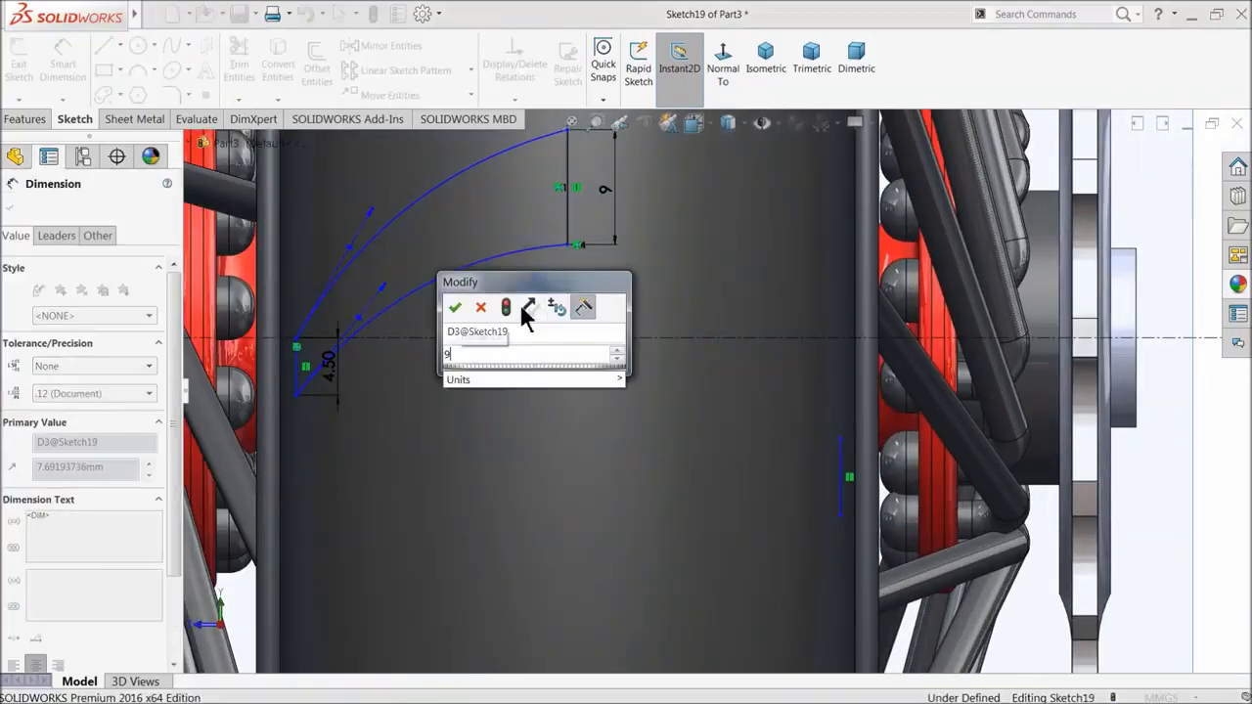
key(Return)
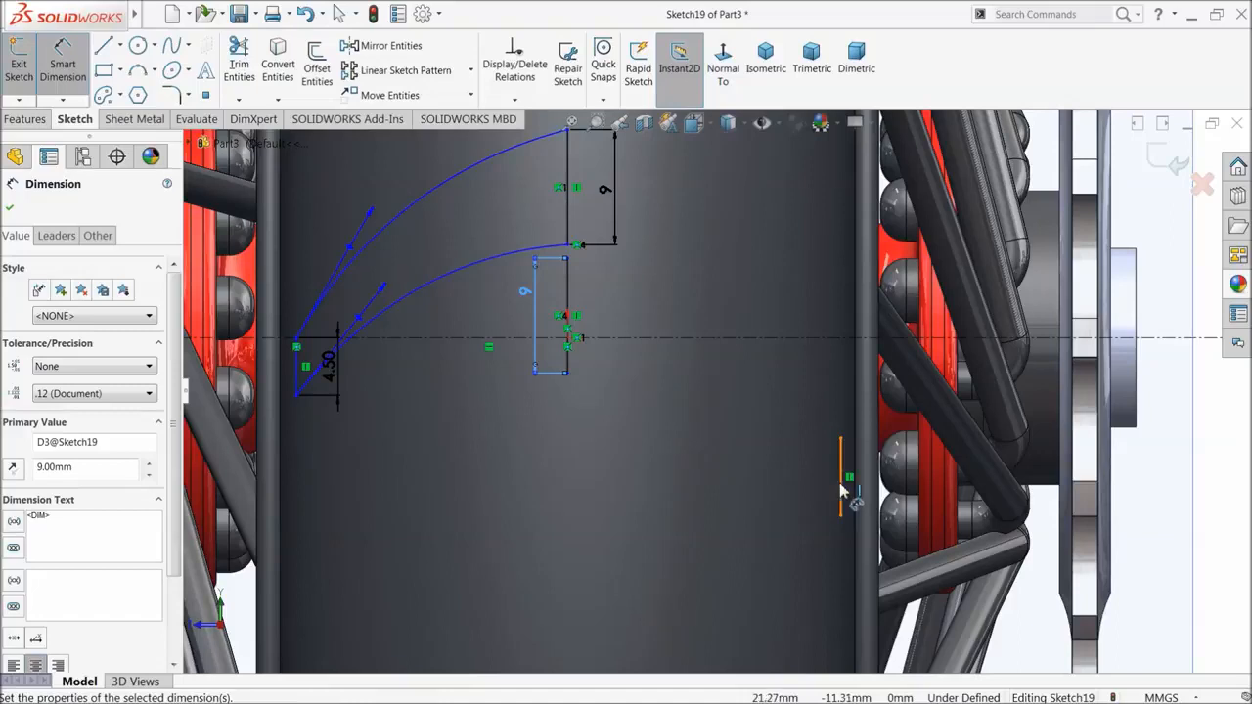
- Dimension the short vertical line near the tyre edge on the sprocket side to 4.5 mm
click(841, 489)
click(778, 494)
text(4.5)
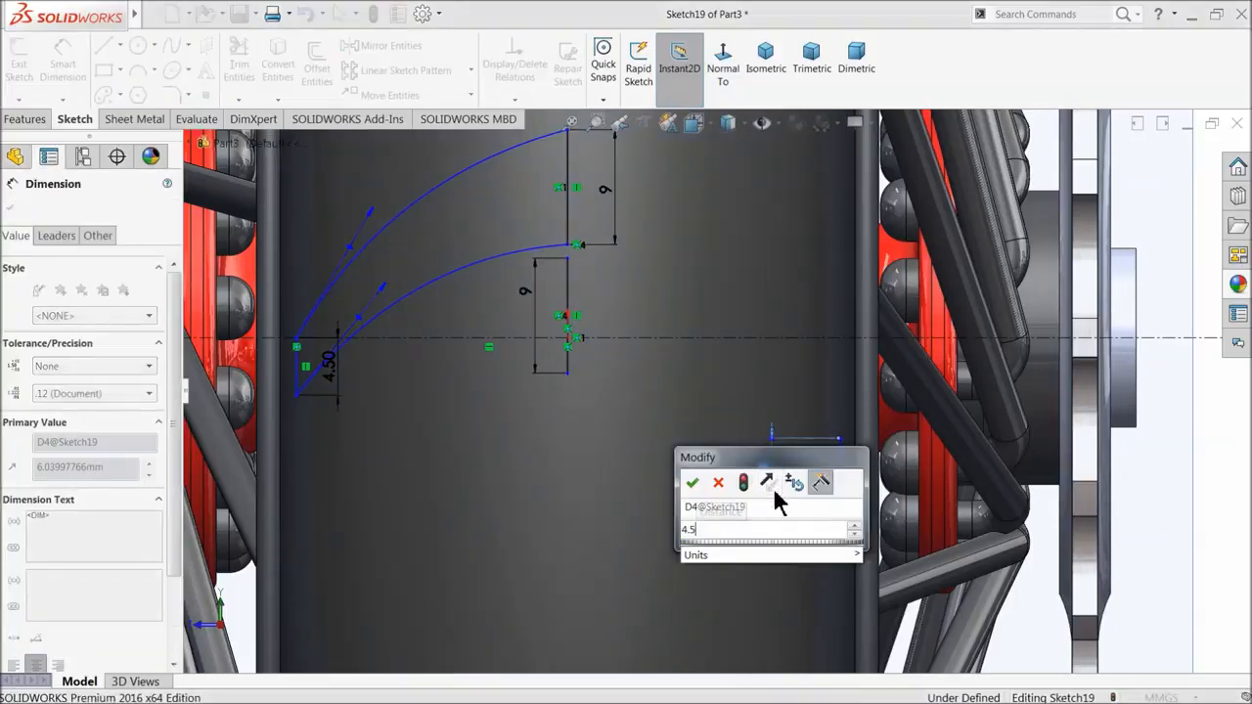
key(Return)
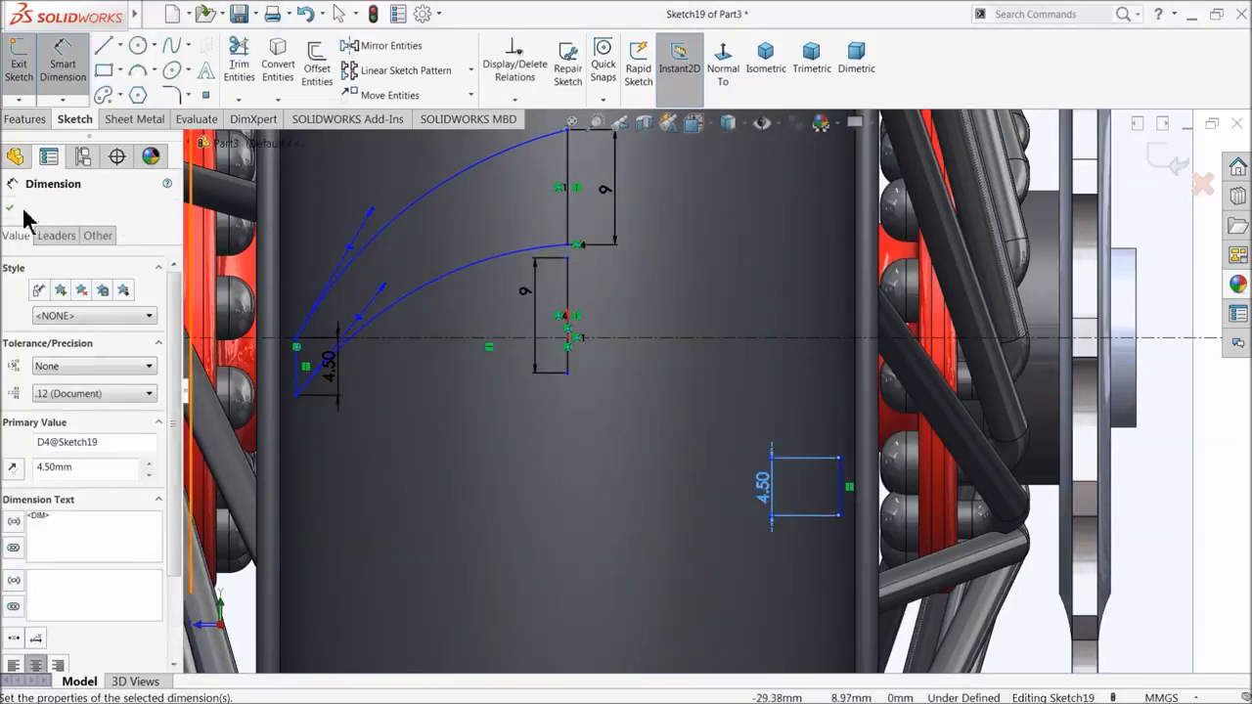
click(12, 208)
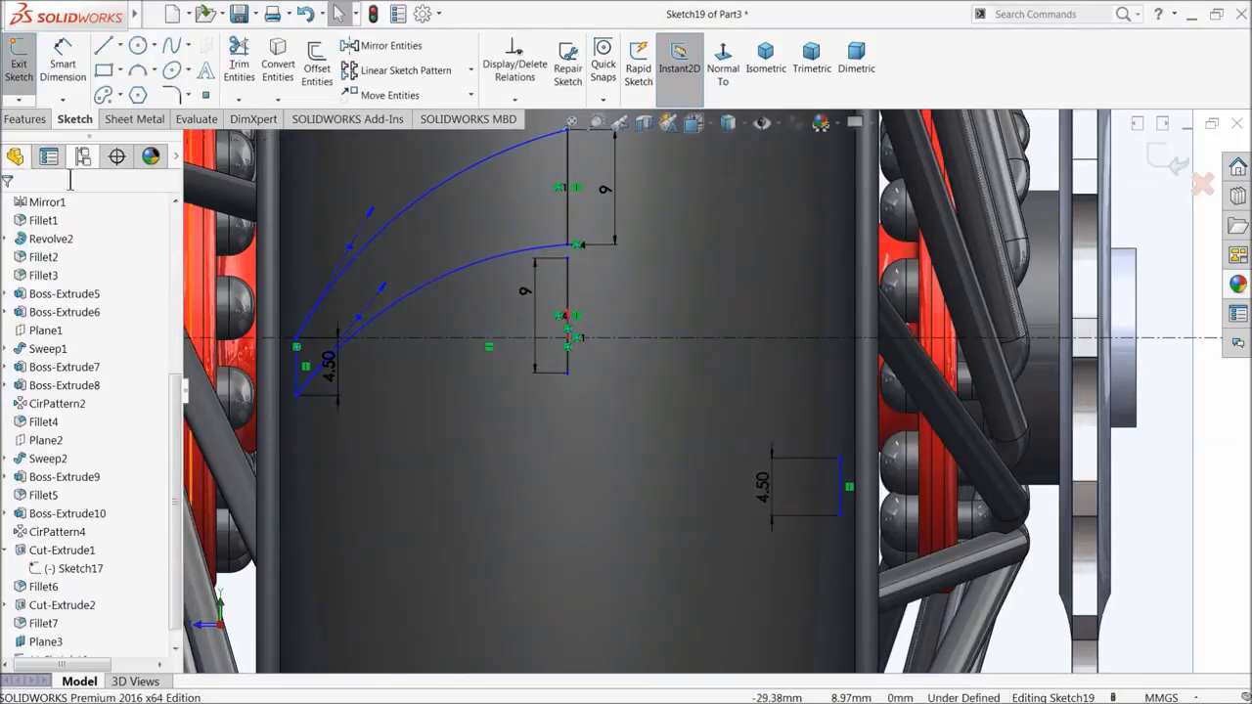
- Connect the upper and lower ends of the 9 mm central line and the 4.5 mm edge line with two splines
click(170, 48)
click(567, 260)
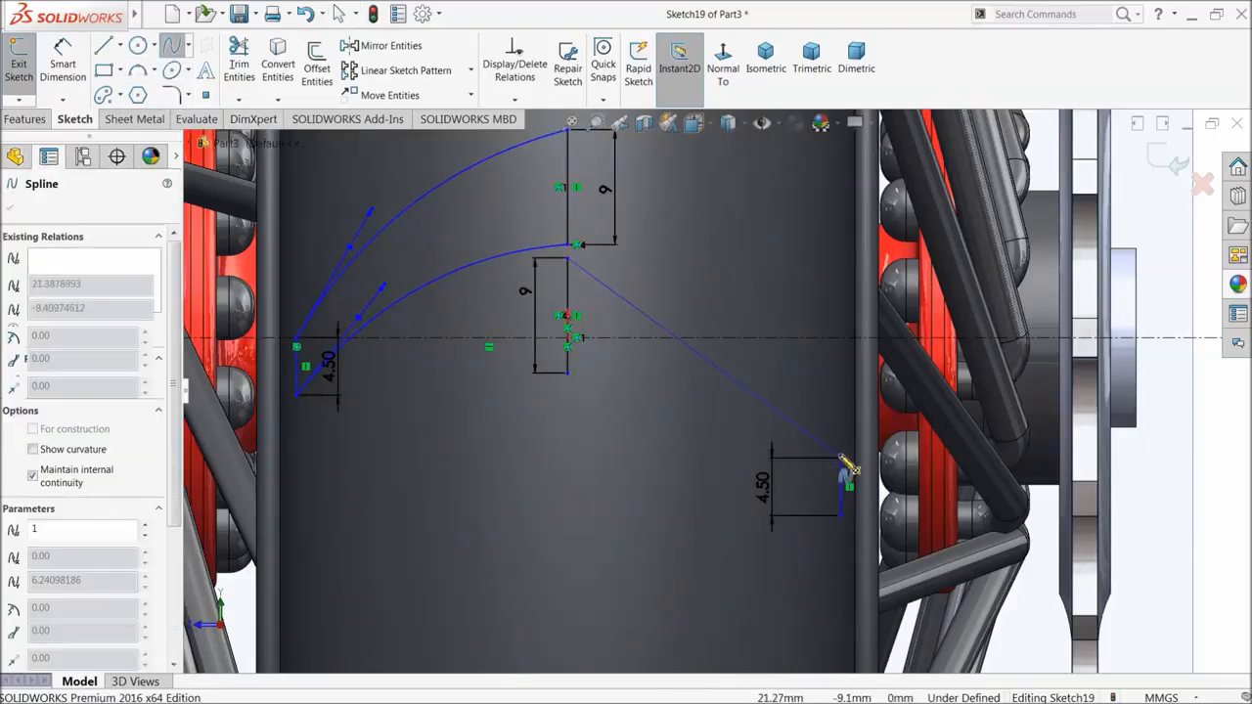
key(Escape)
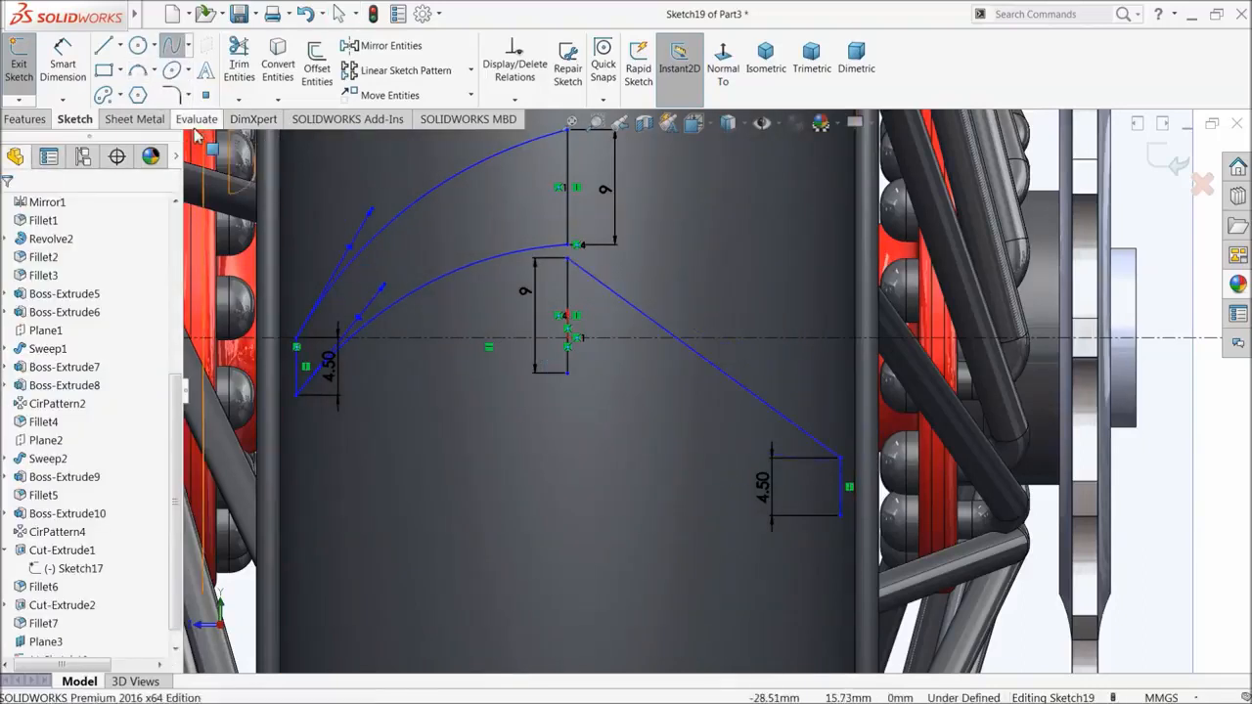
click(568, 375)
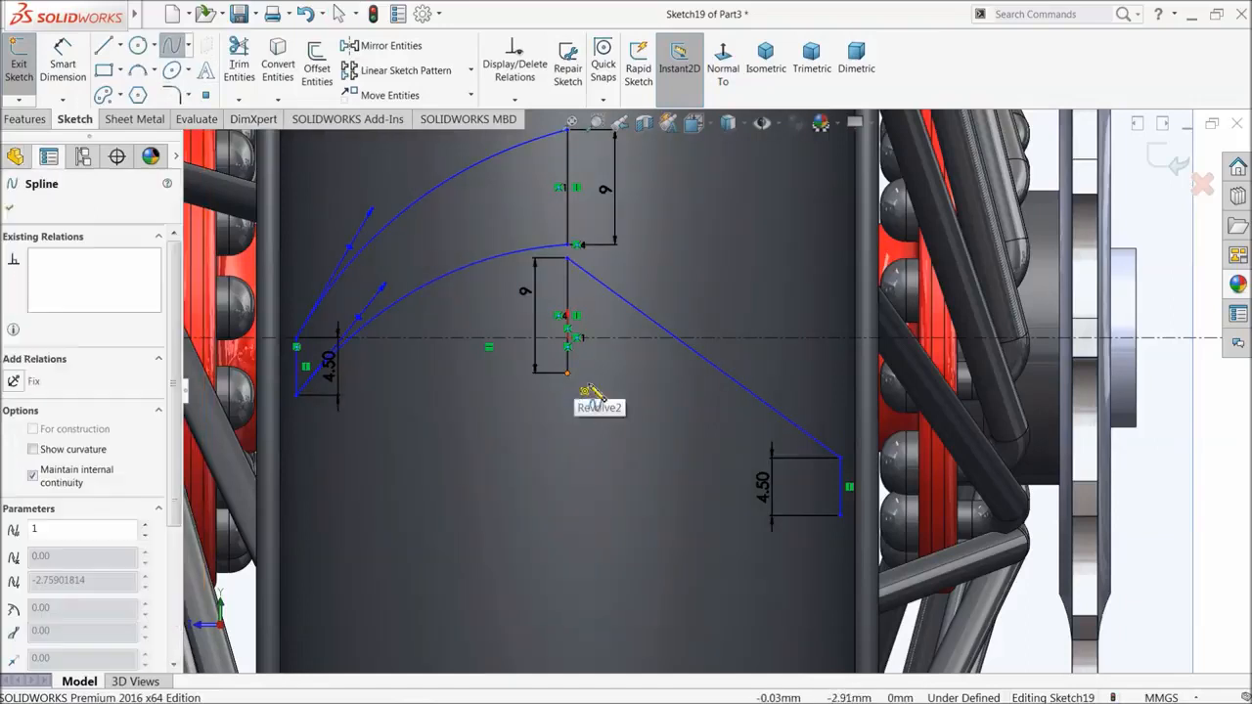
right_click(572, 474)
click(631, 484)
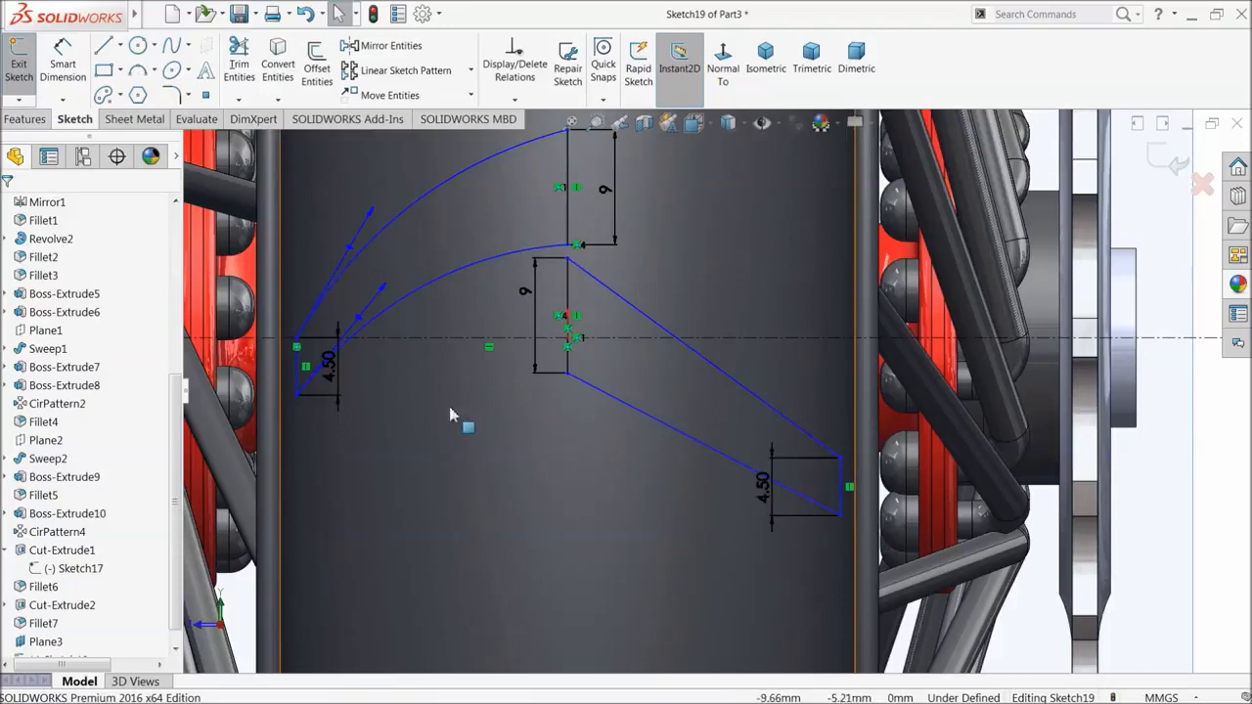
- Dimension the upper profile's lower central endpoint 7.5 mm from the horizontal construction line
click(62, 57)
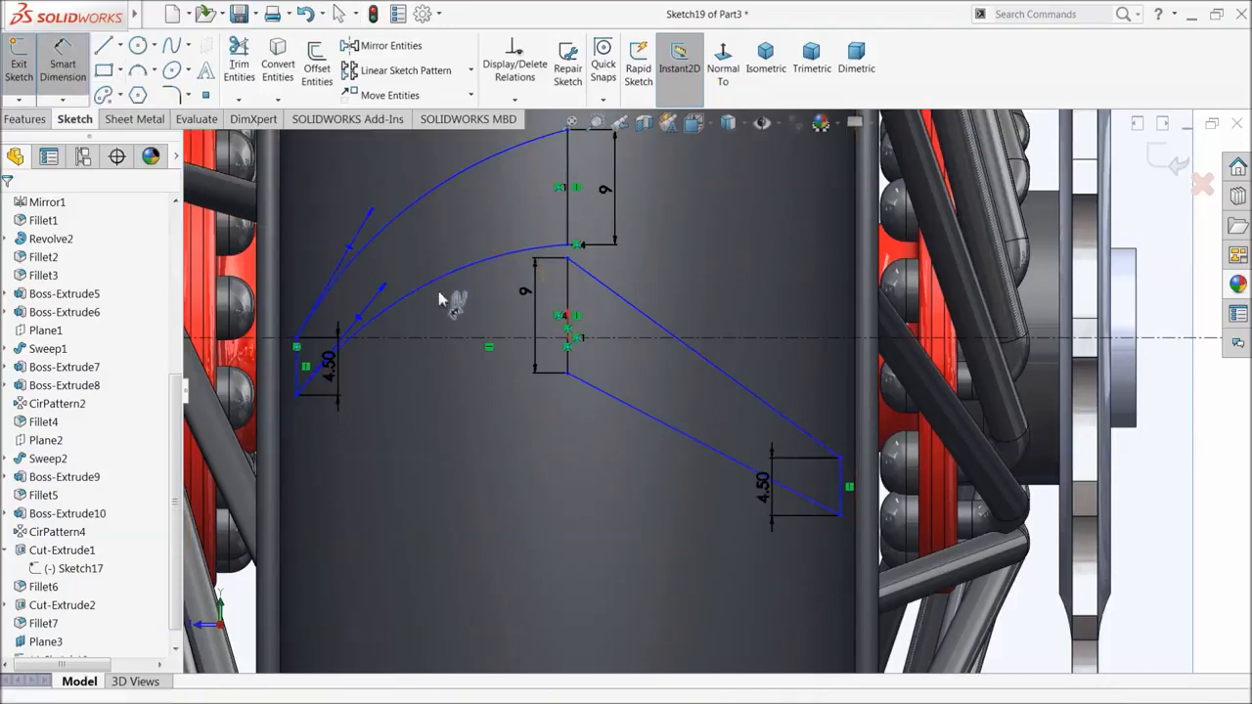
click(570, 246)
click(706, 339)
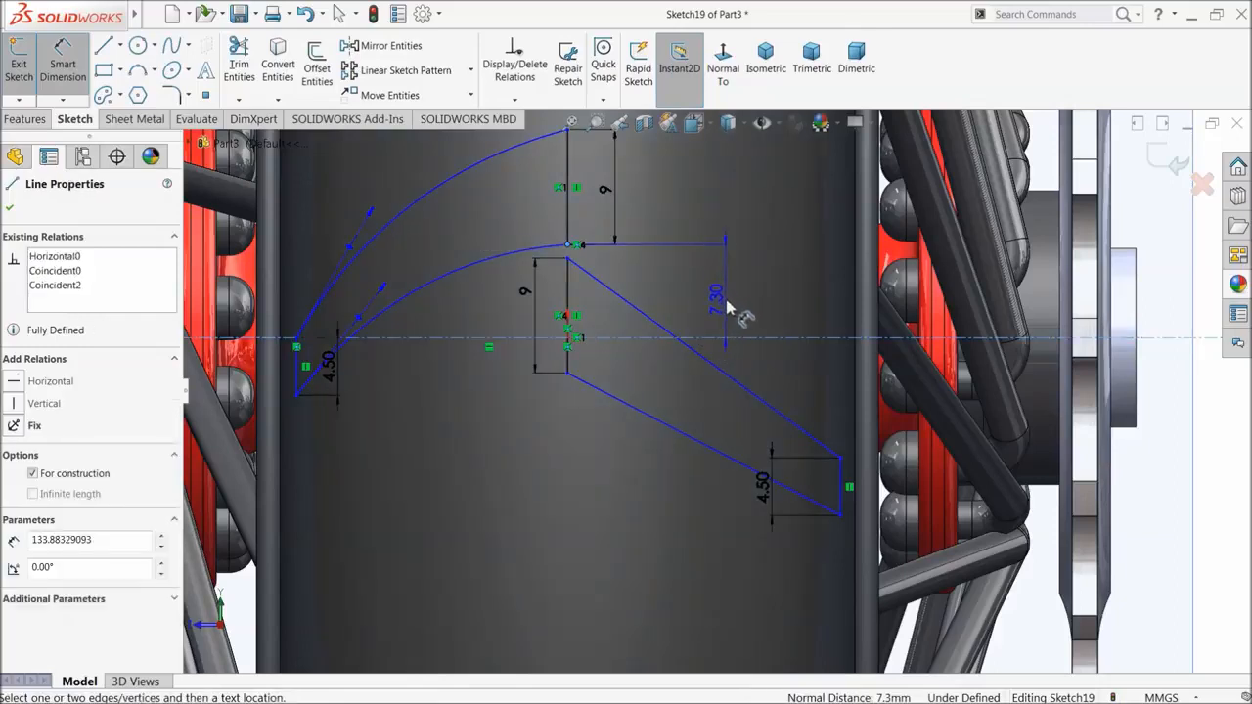
click(730, 293)
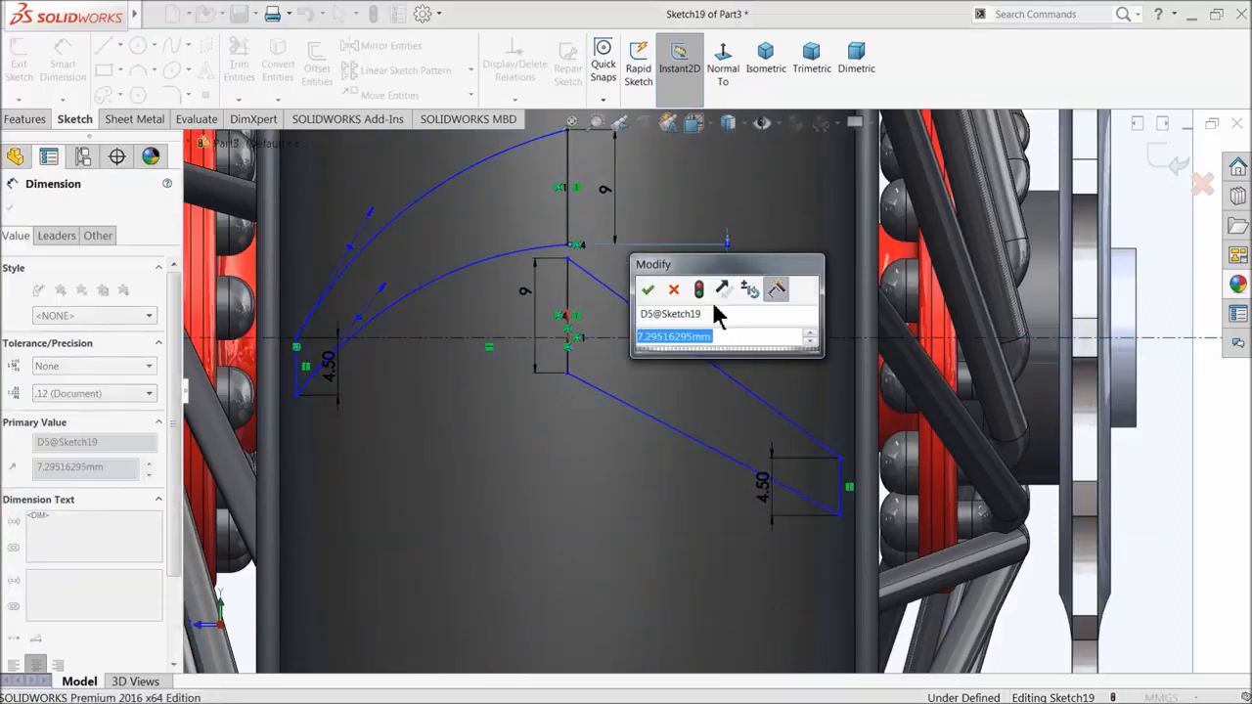
text(7.5)
key(Return)
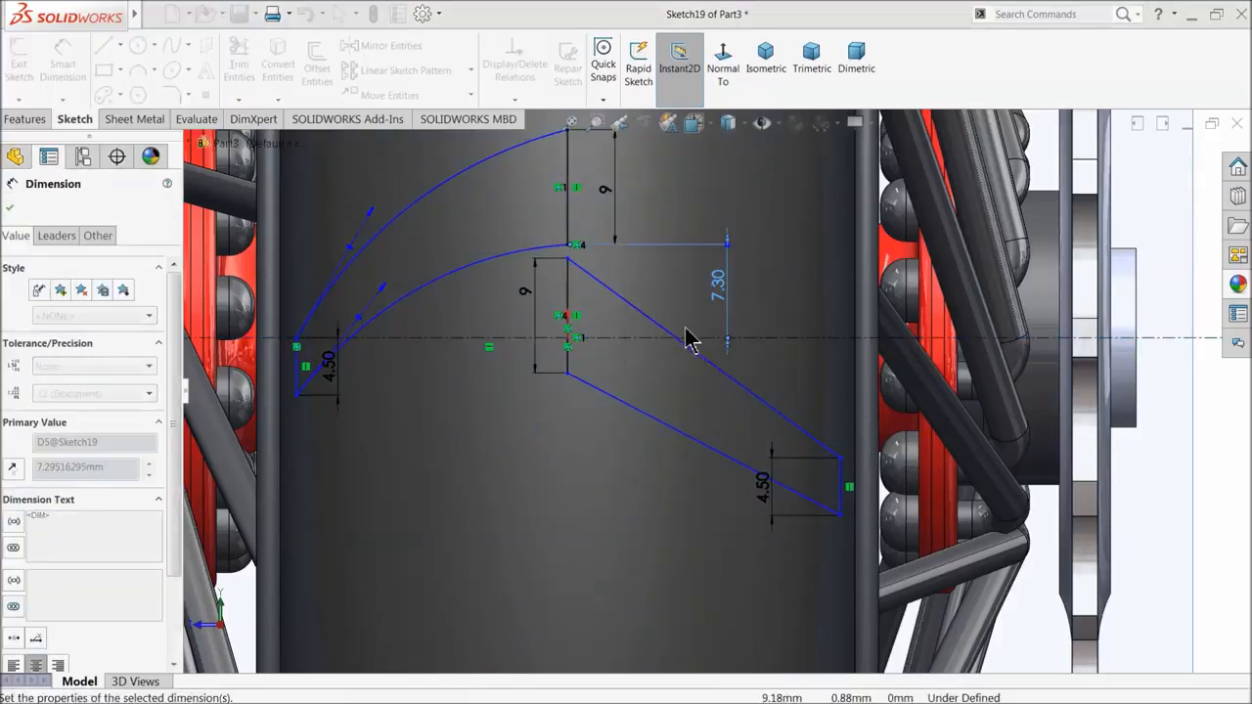
- Dimension the upper endpoint of the sprocket-side edge line 7.5 mm from the horizontal construction line
click(843, 466)
click(818, 339)
click(808, 403)
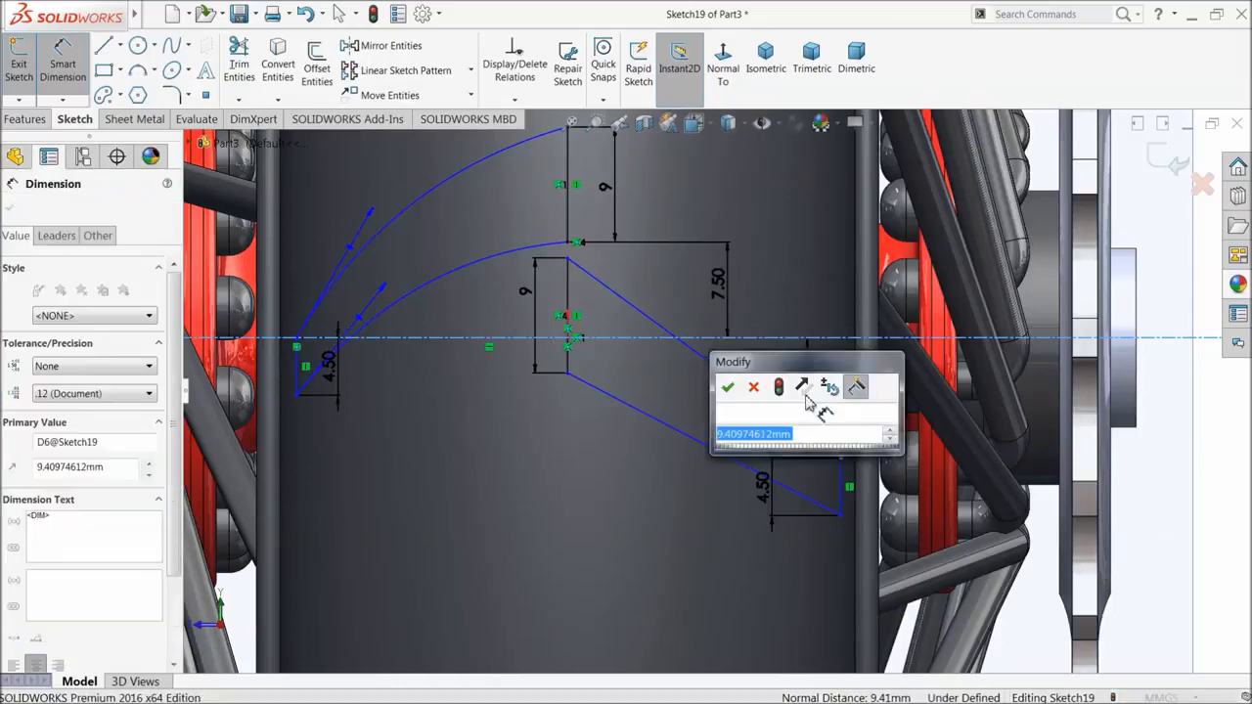
text(7.5)
key(Return)
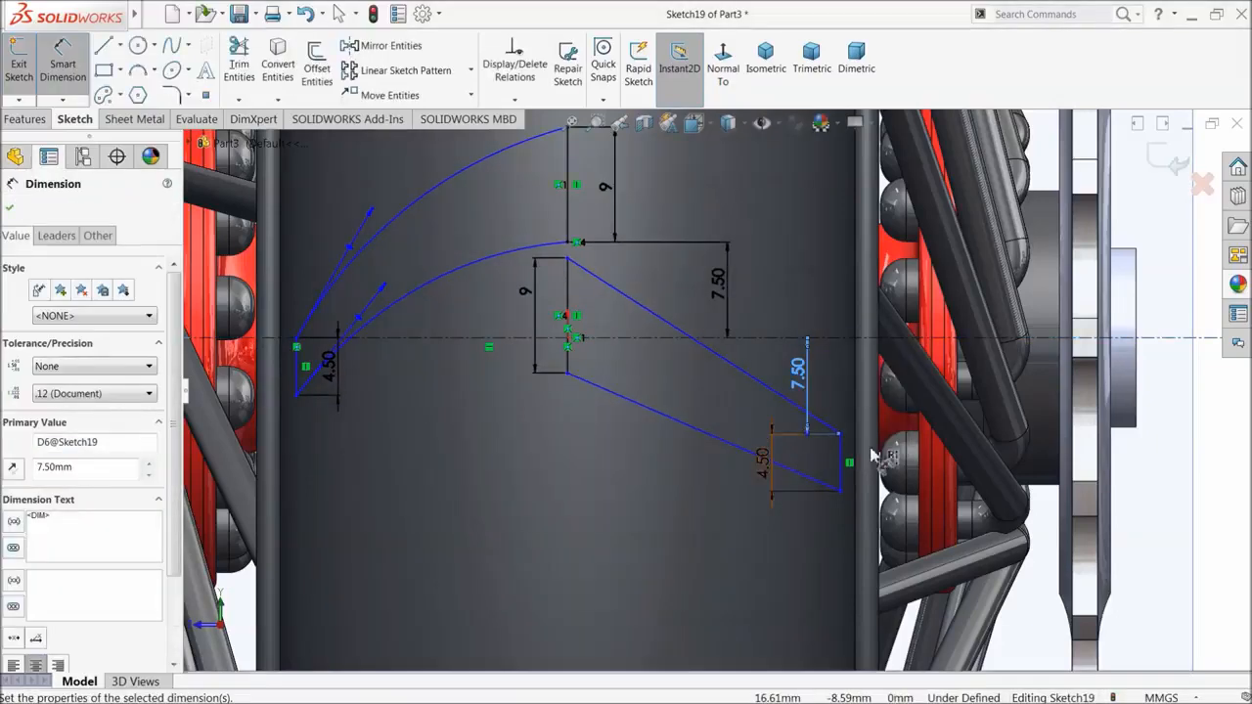
click(11, 208)
- Bend the second profile's two splines upward with their handles into a curved, tapering tread shape
scroll(607, 347, down, 2)
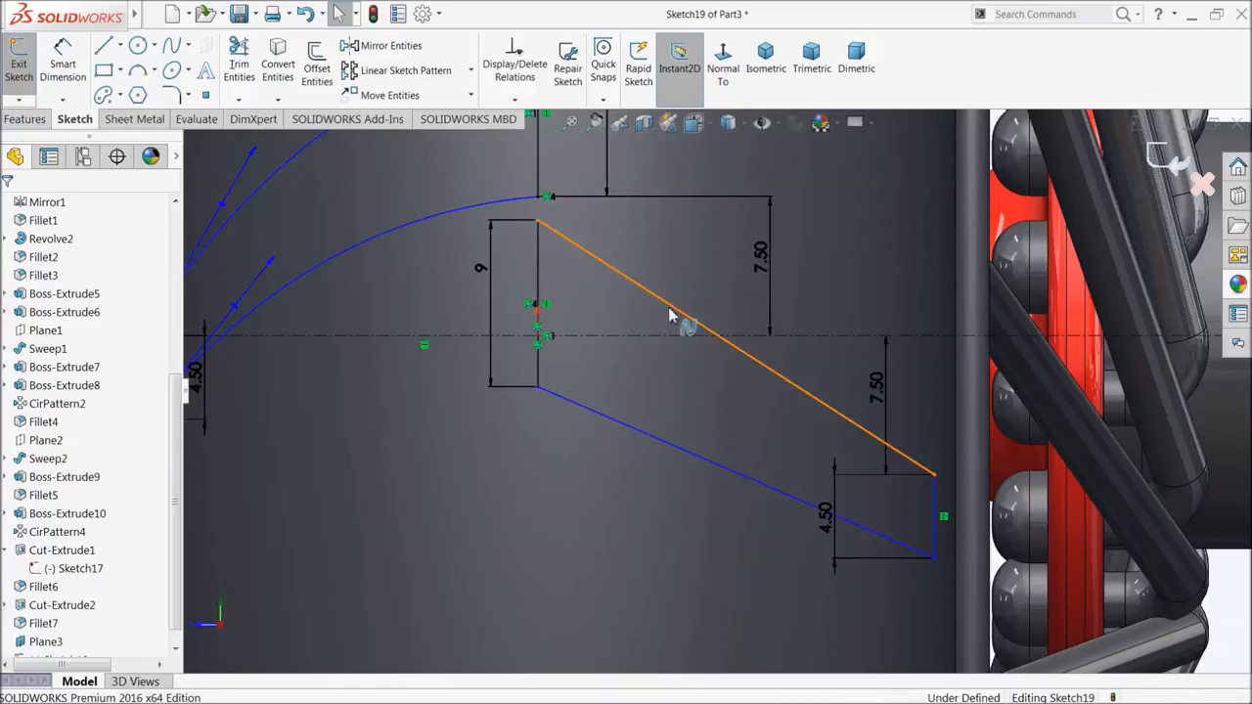
click(679, 313)
drag(698, 324, 737, 279)
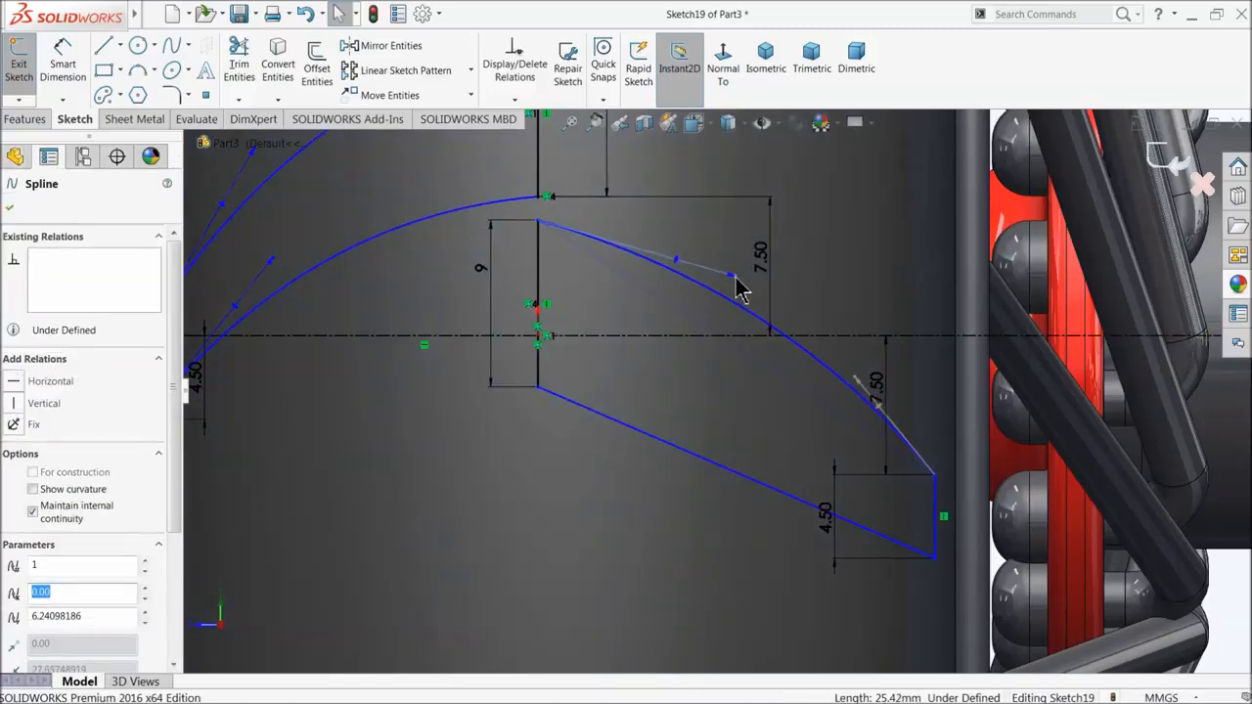
click(665, 449)
drag(696, 458, 715, 403)
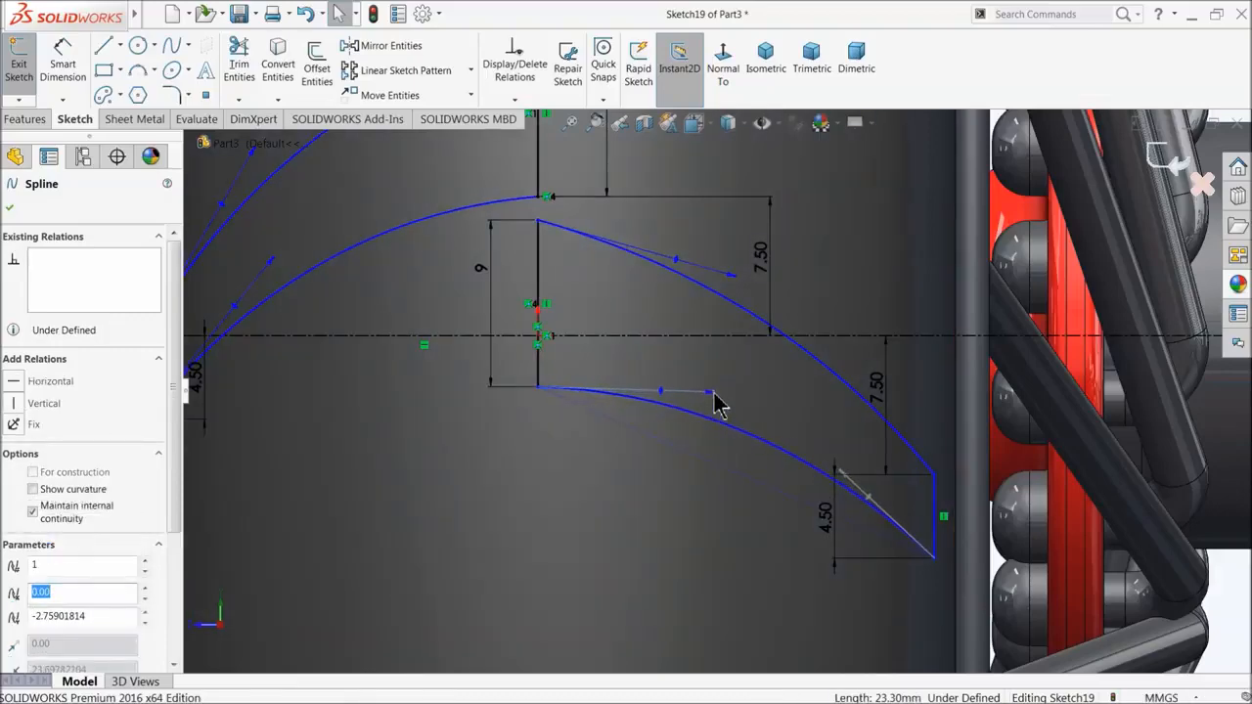
scroll(719, 407, up, 3)
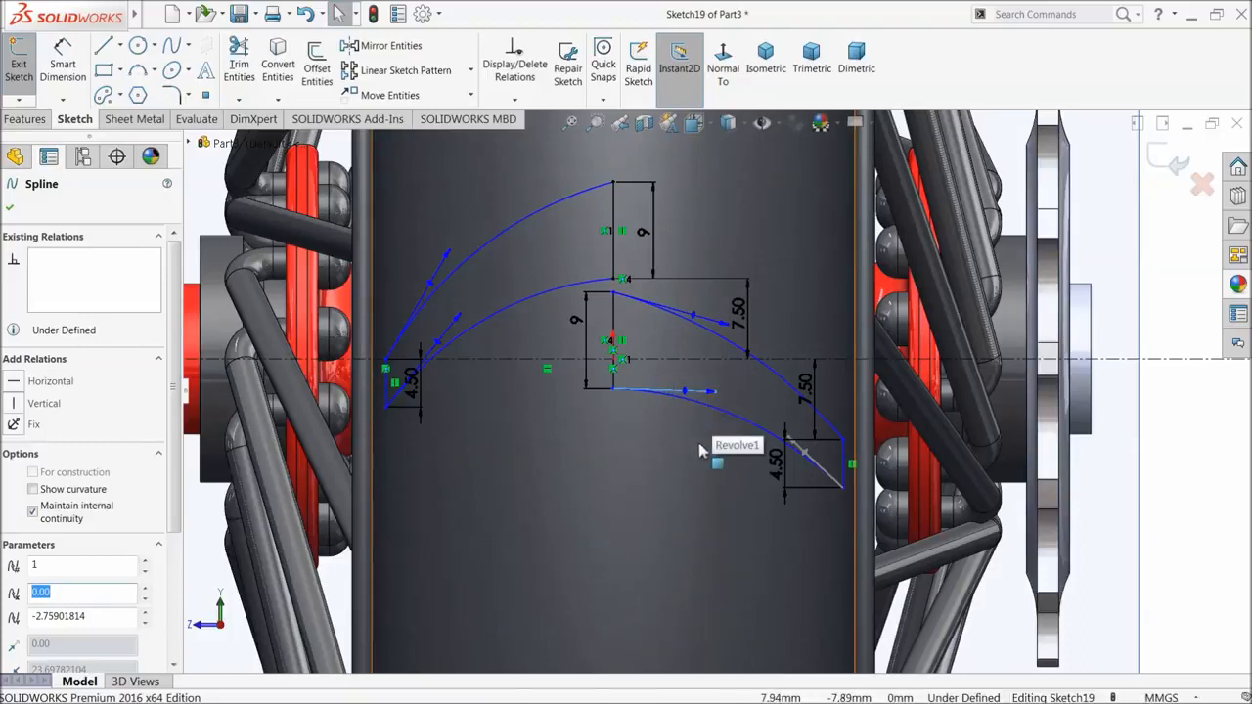
- Extrude both curved tread profiles 21 mm outward from the tyre and hide the offset plane they were sketched on
click(25, 118)
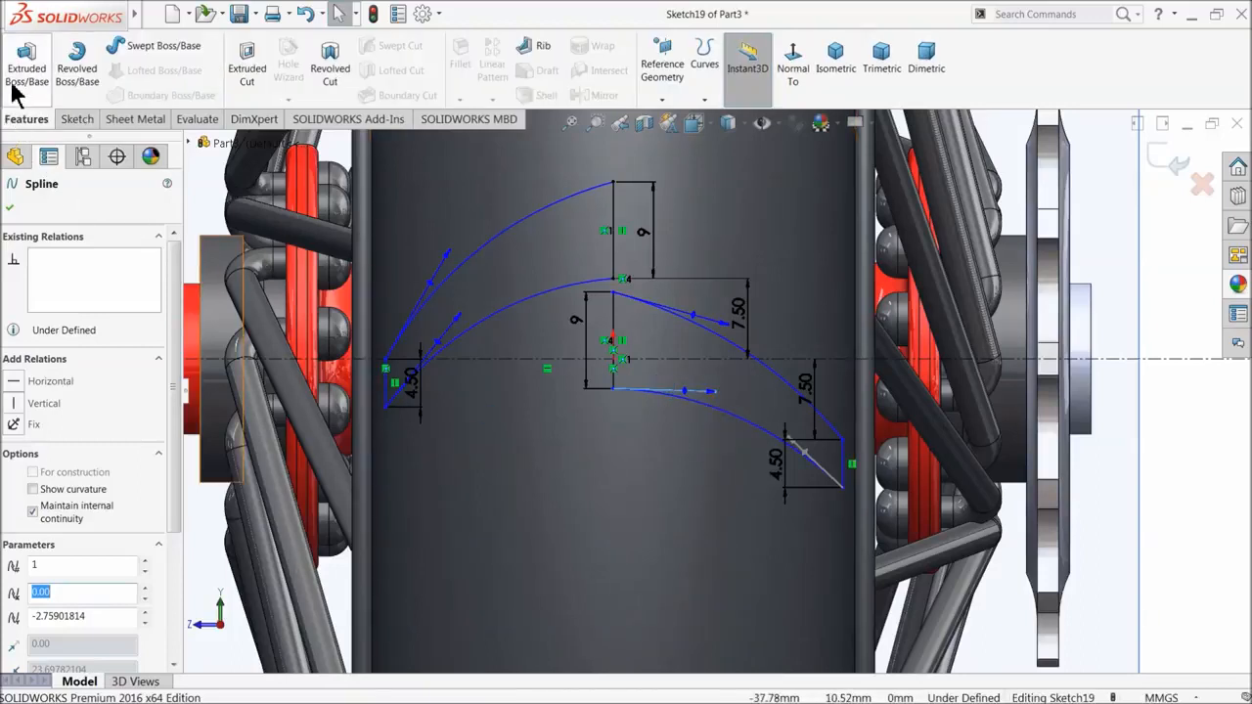
click(26, 65)
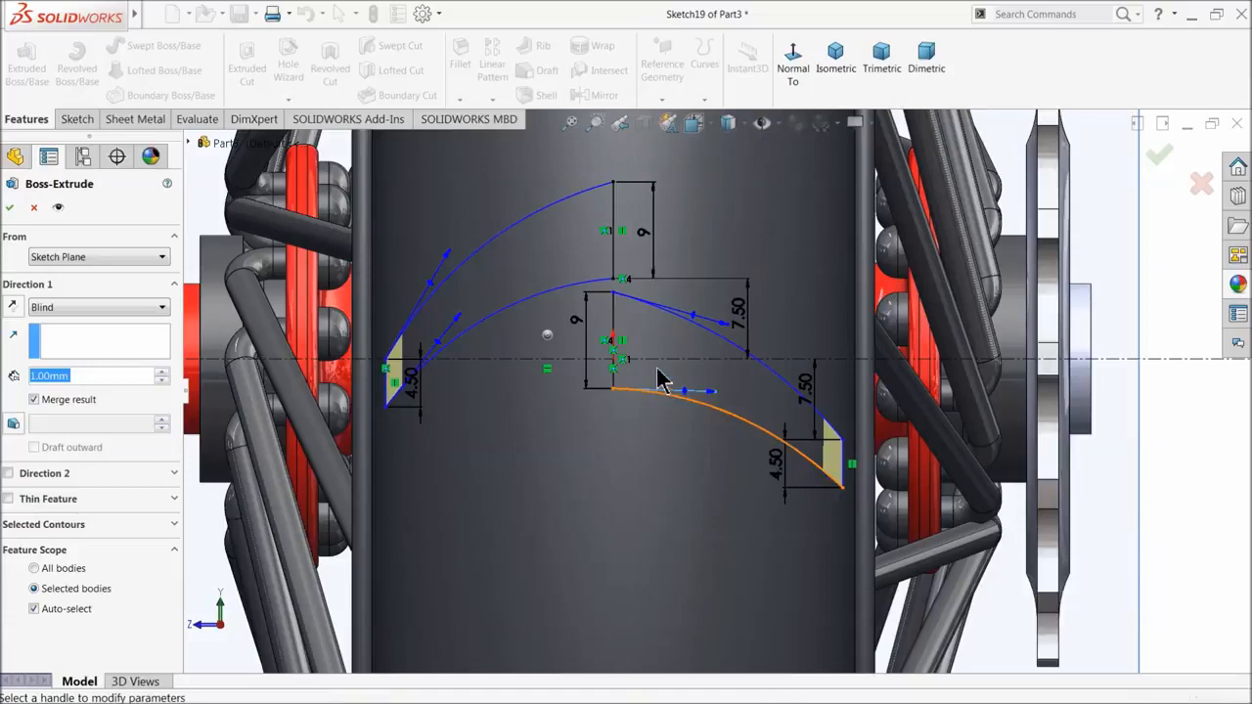
mouse_move(662, 427)
middle_down()
mouse_move(654, 245)
mouse_move(624, 360)
middle_up()
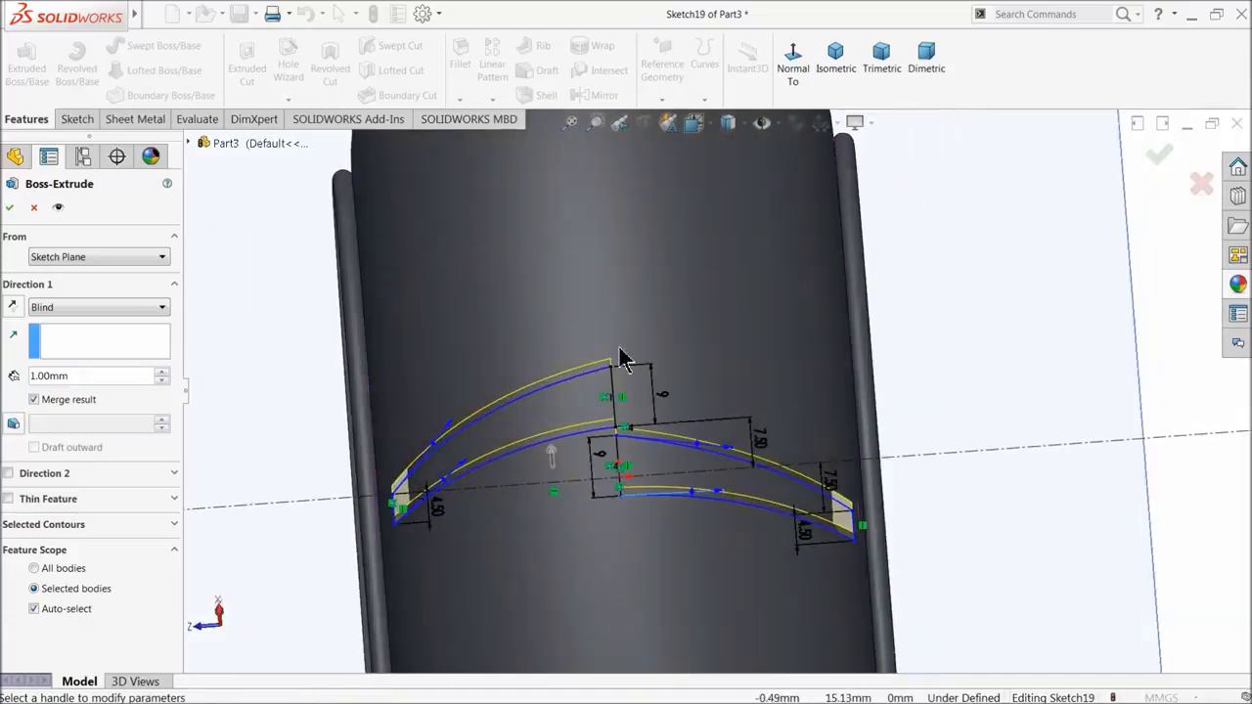
click(163, 373)
click(163, 373)
scroll(694, 472, up, 3)
middle_drag(708, 458, 738, 402)
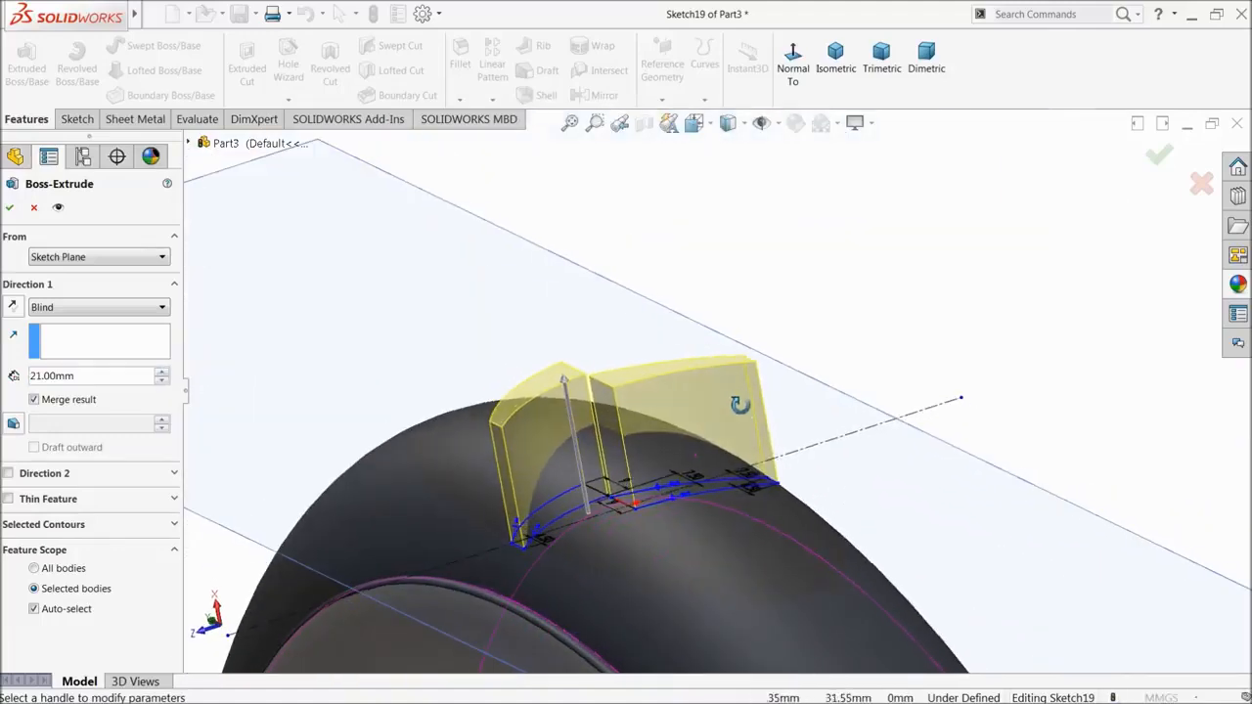
click(12, 207)
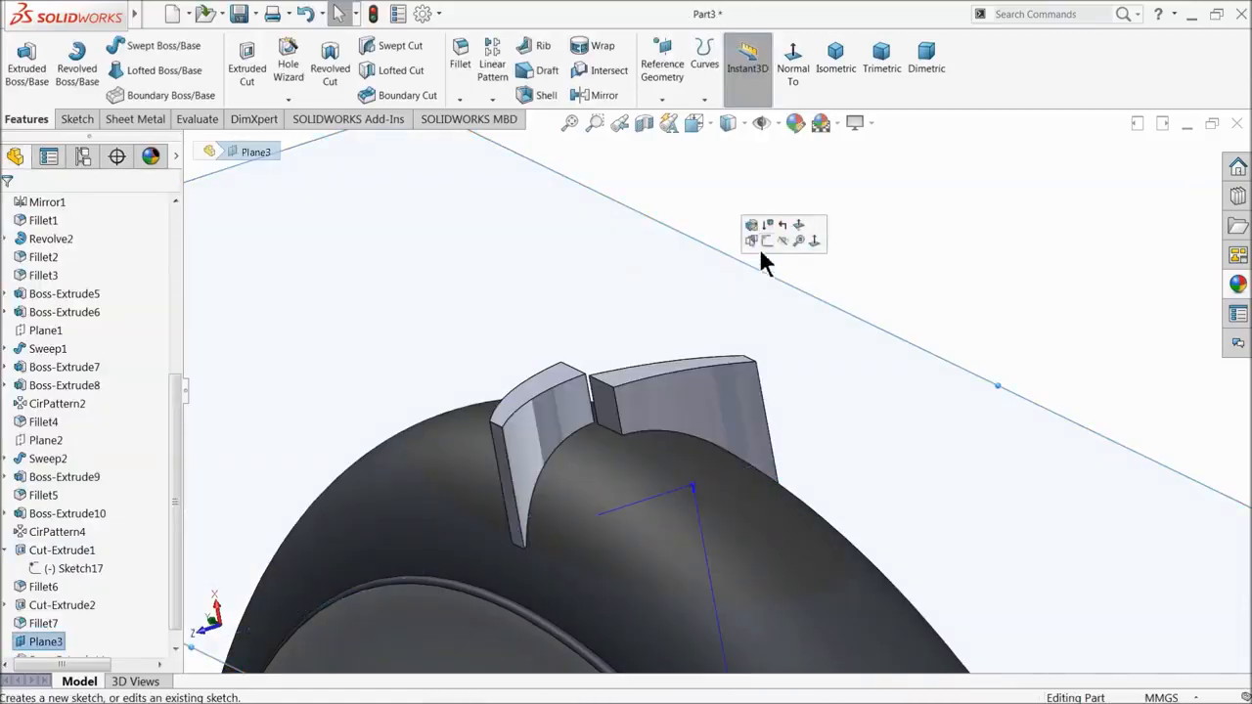
click(784, 242)
scroll(741, 475, up, 6)
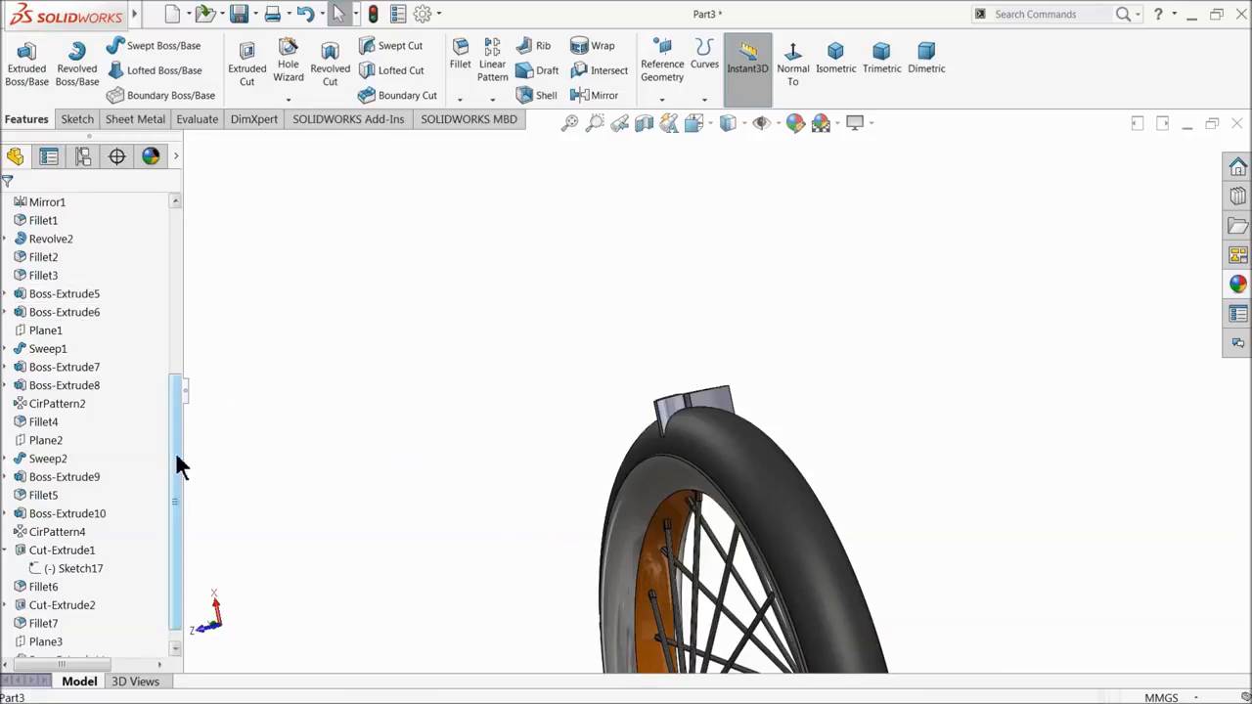
drag(179, 464, 189, 355)
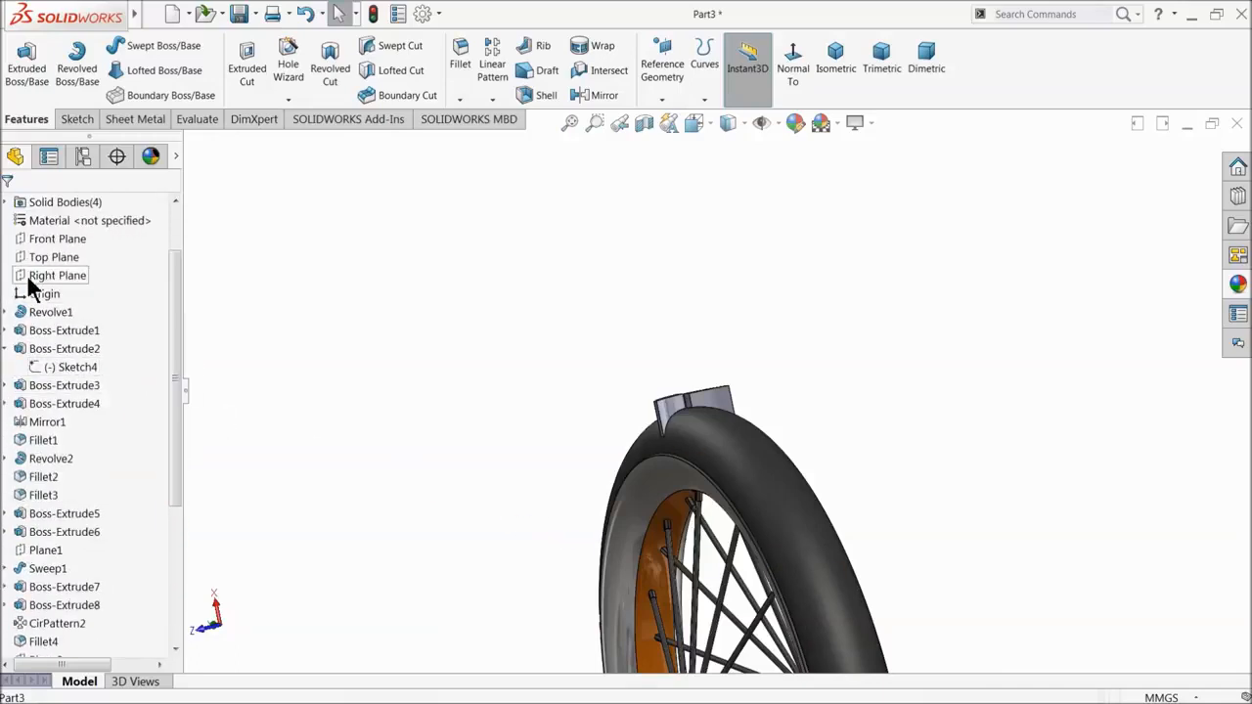
click(29, 279)
scroll(683, 512, up, 4)
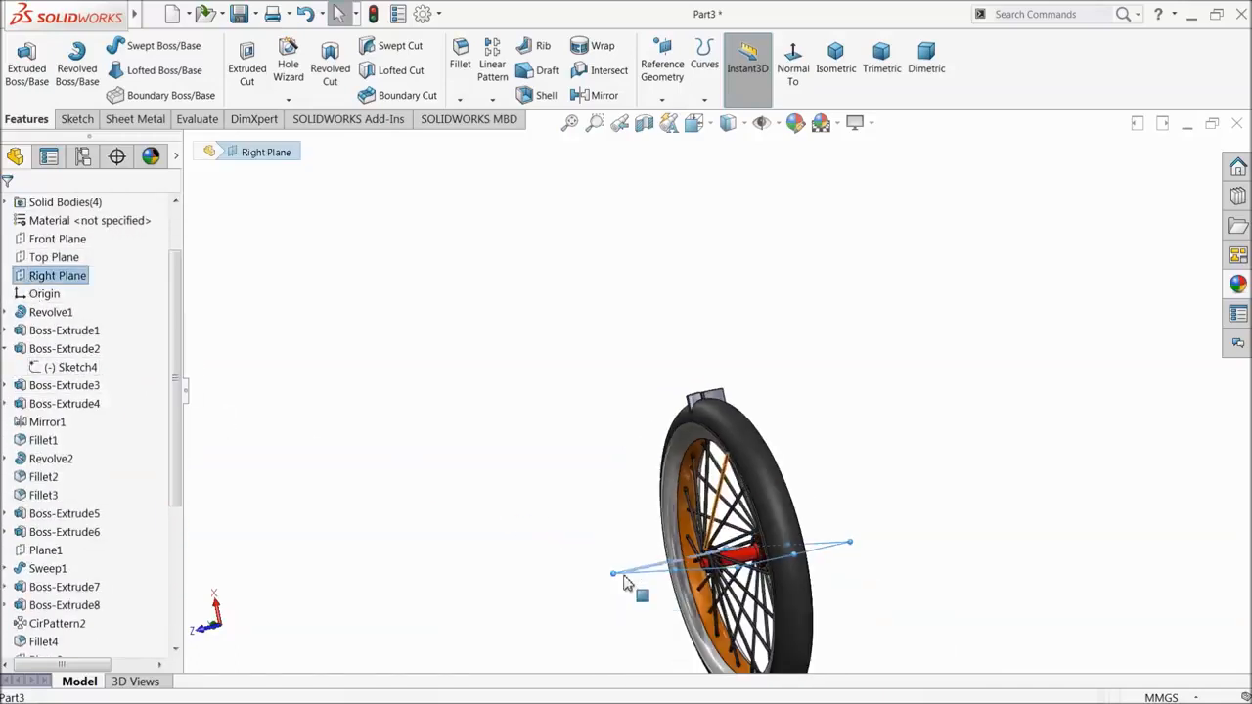
click(42, 241)
click(47, 216)
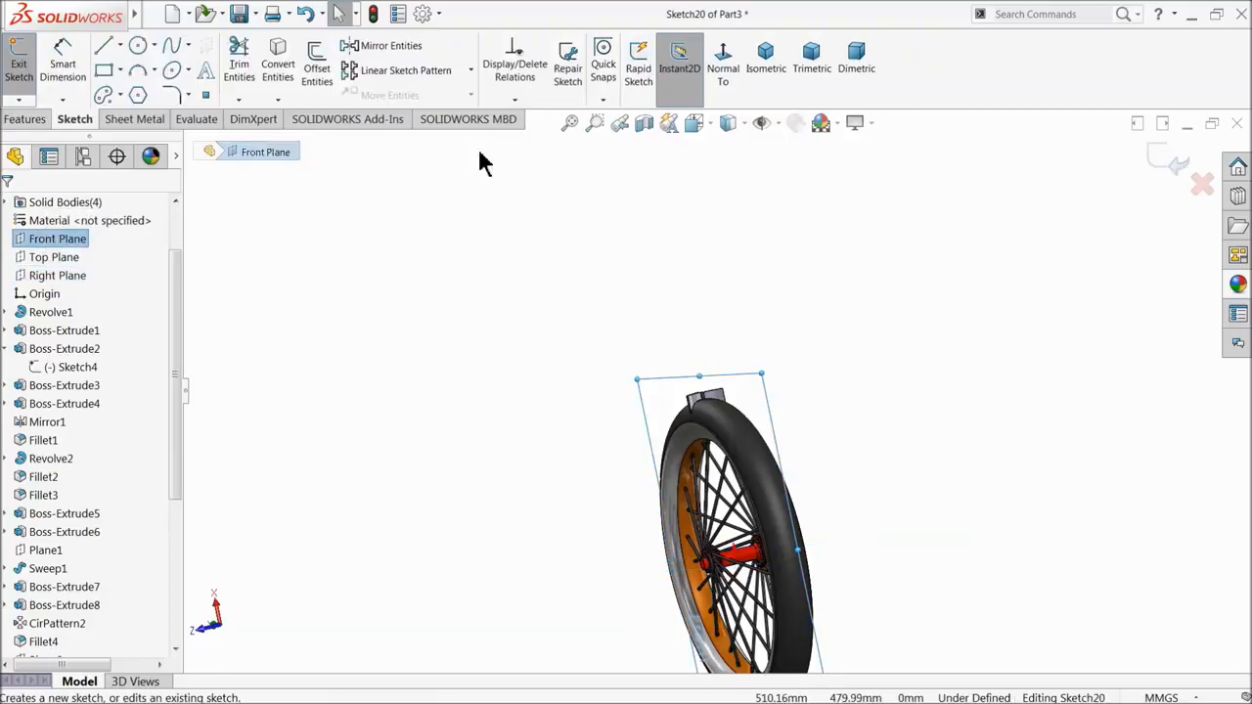
click(722, 70)
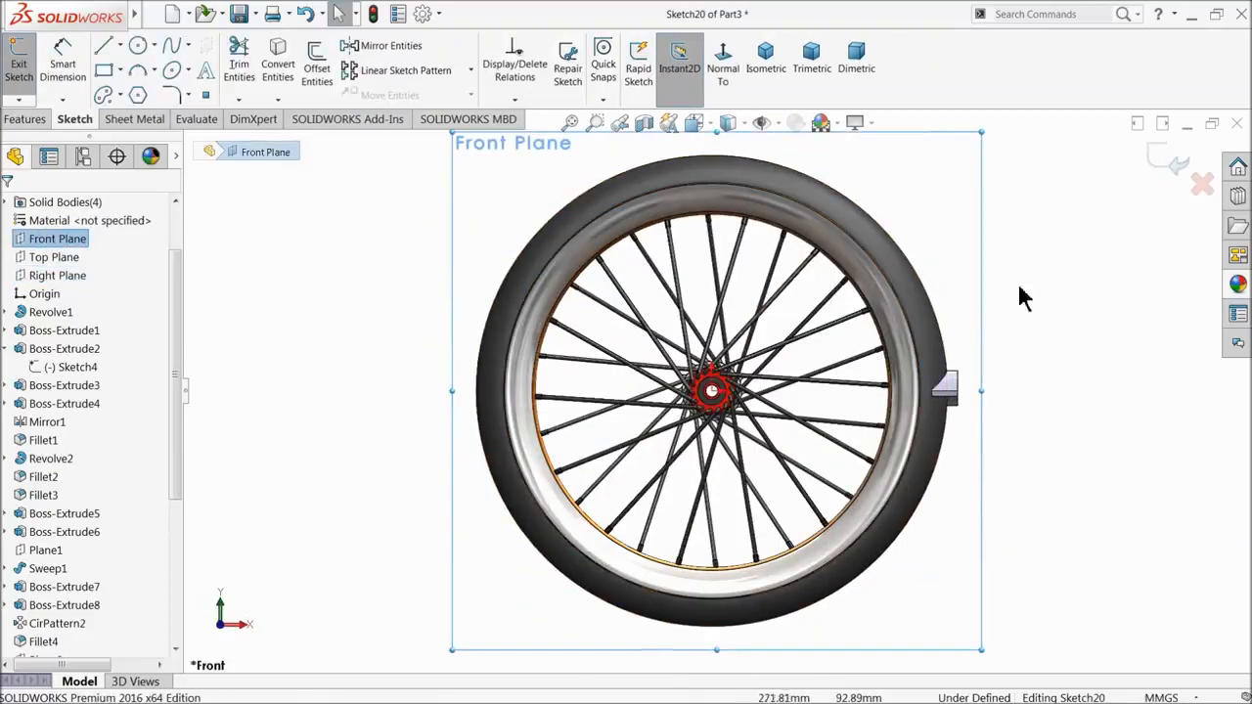
click(1173, 165)
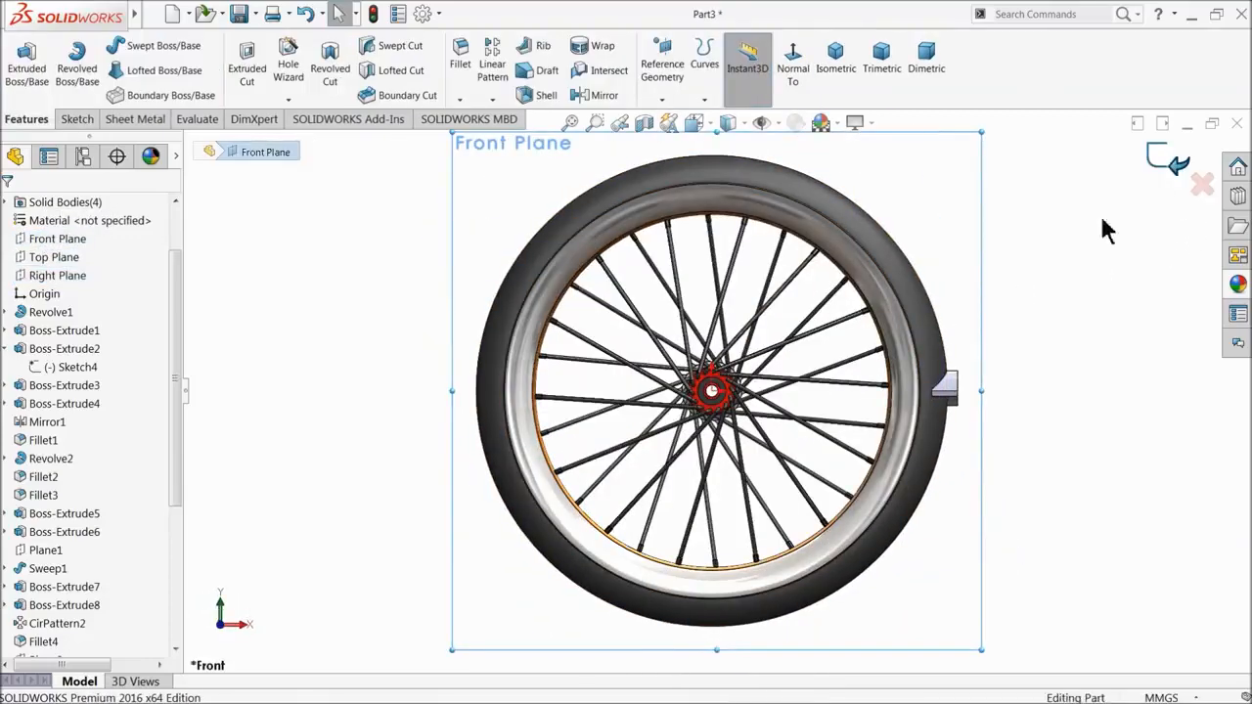
click(44, 256)
click(792, 79)
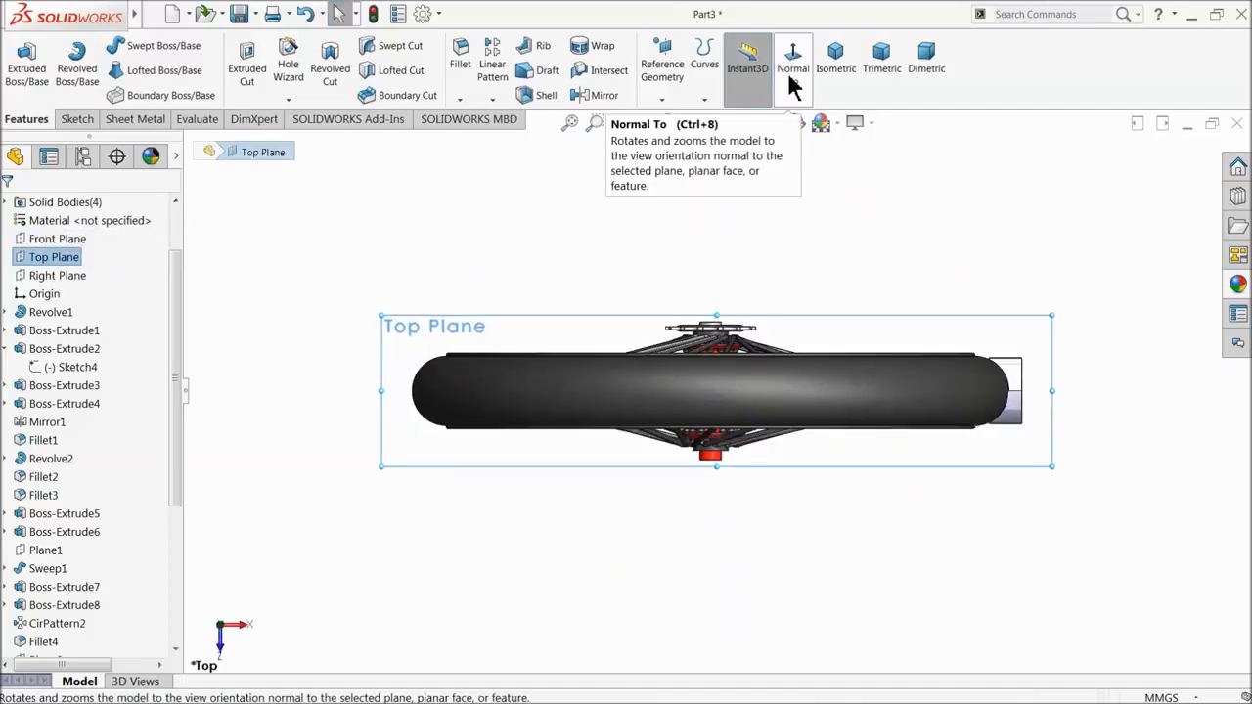
click(76, 118)
click(16, 70)
scroll(1042, 381, down, 4)
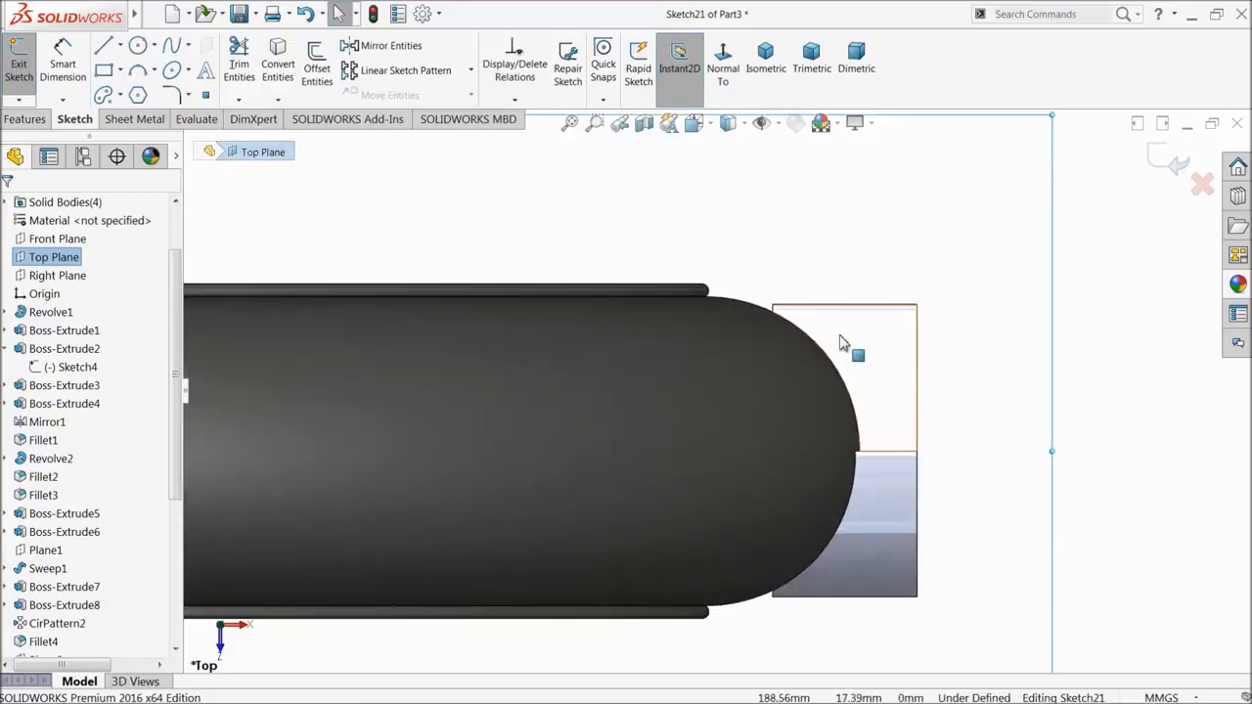
click(103, 51)
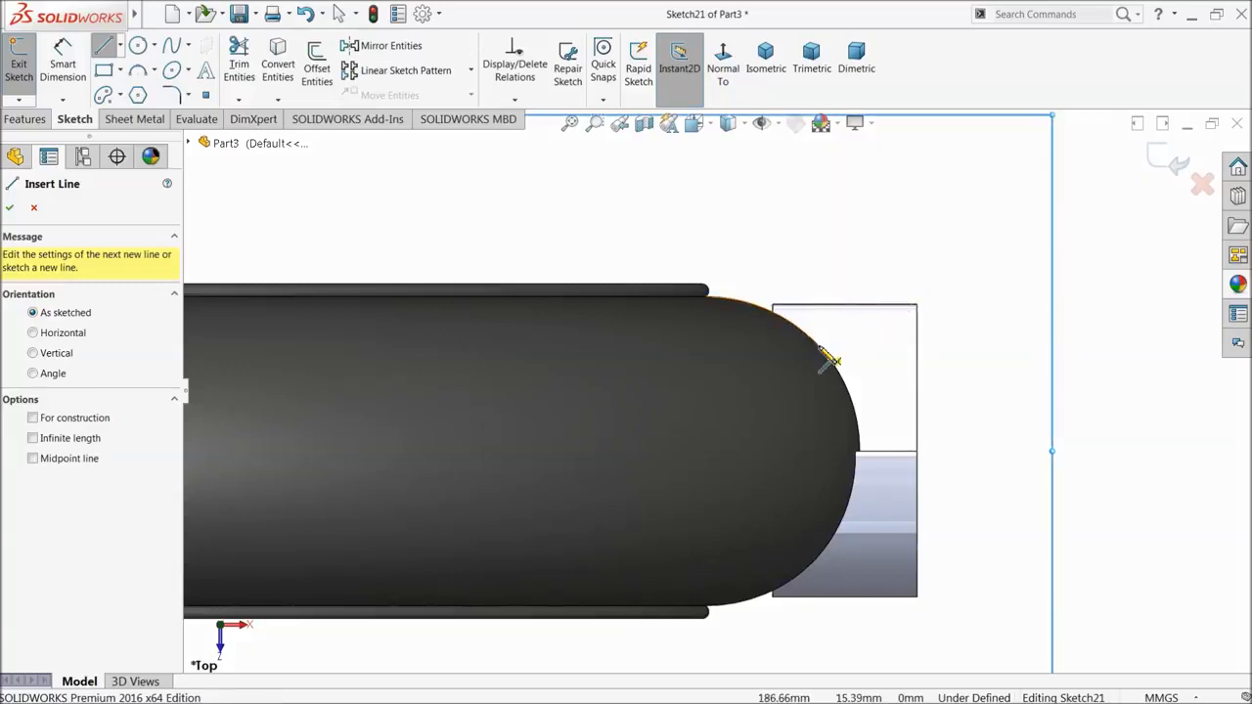
scroll(820, 350, down, 3)
mouse_move(753, 315)
middle_down()
mouse_move(808, 202)
mouse_move(707, 307)
mouse_move(744, 294)
middle_up()
click(1166, 160)
- Edit the tread blocks' extrusion to add a second blind direction of 5 mm into the tyre
middle_drag(901, 279, 805, 341)
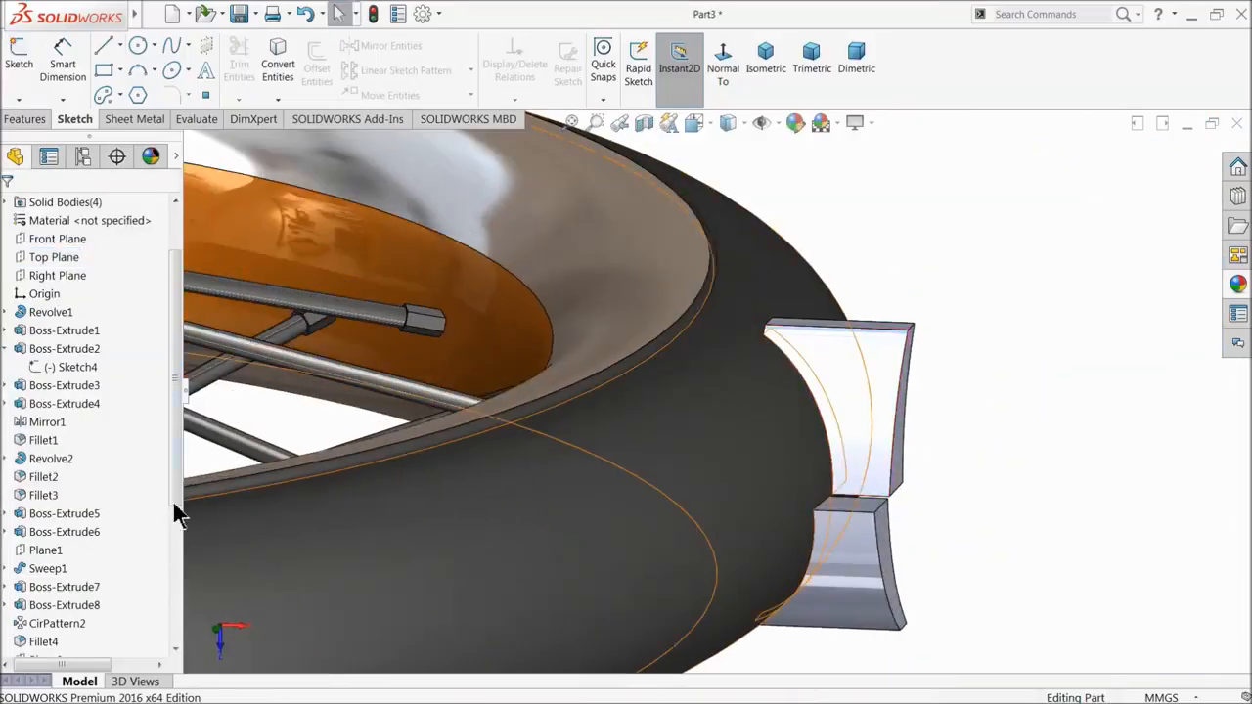
drag(176, 486, 173, 640)
click(24, 645)
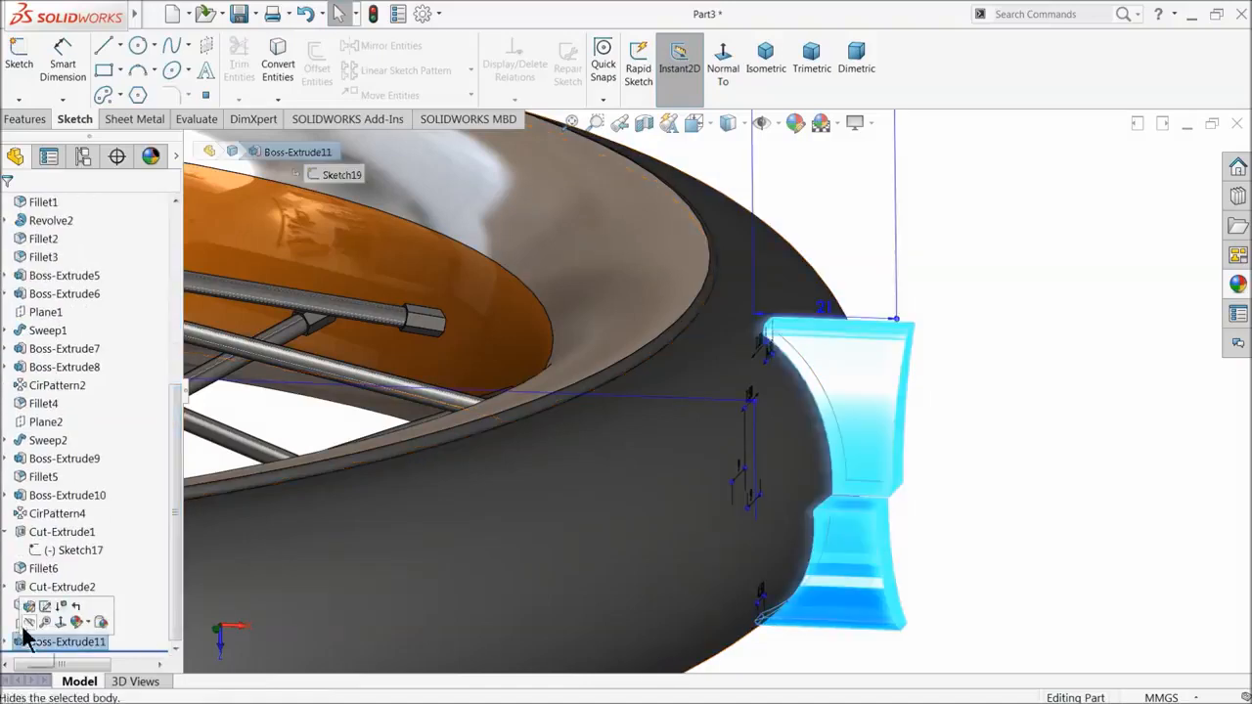
click(29, 609)
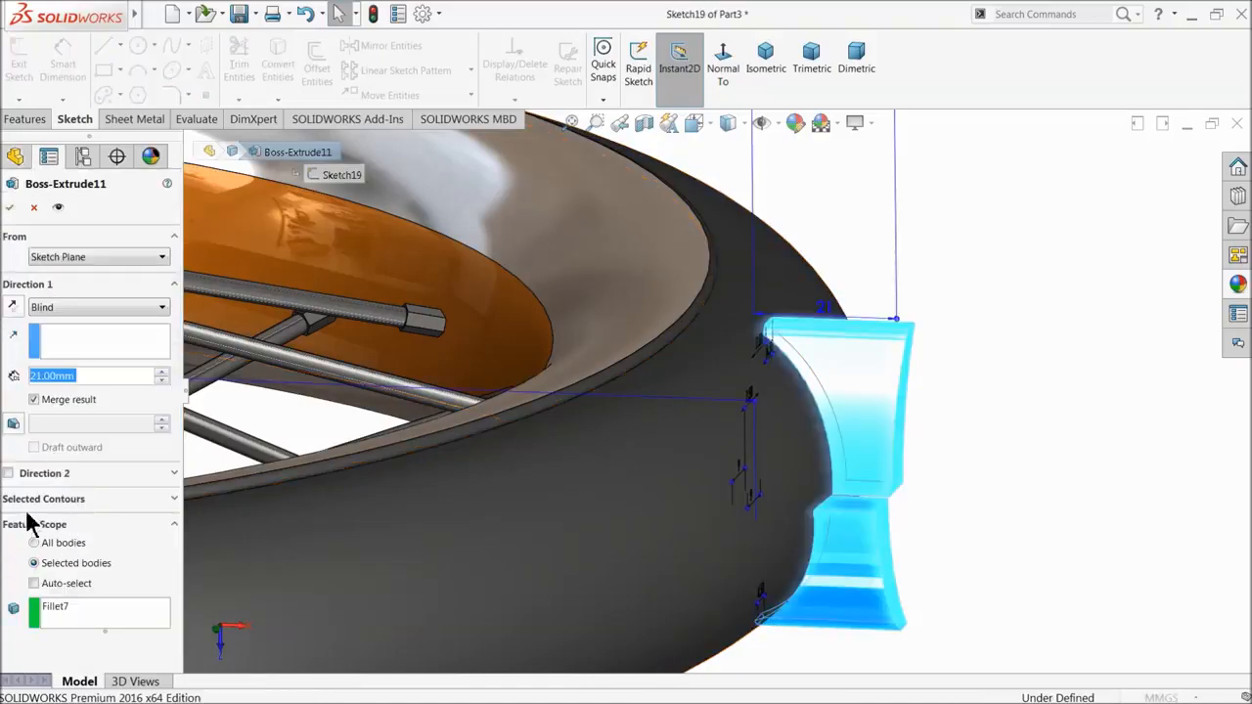
click(8, 473)
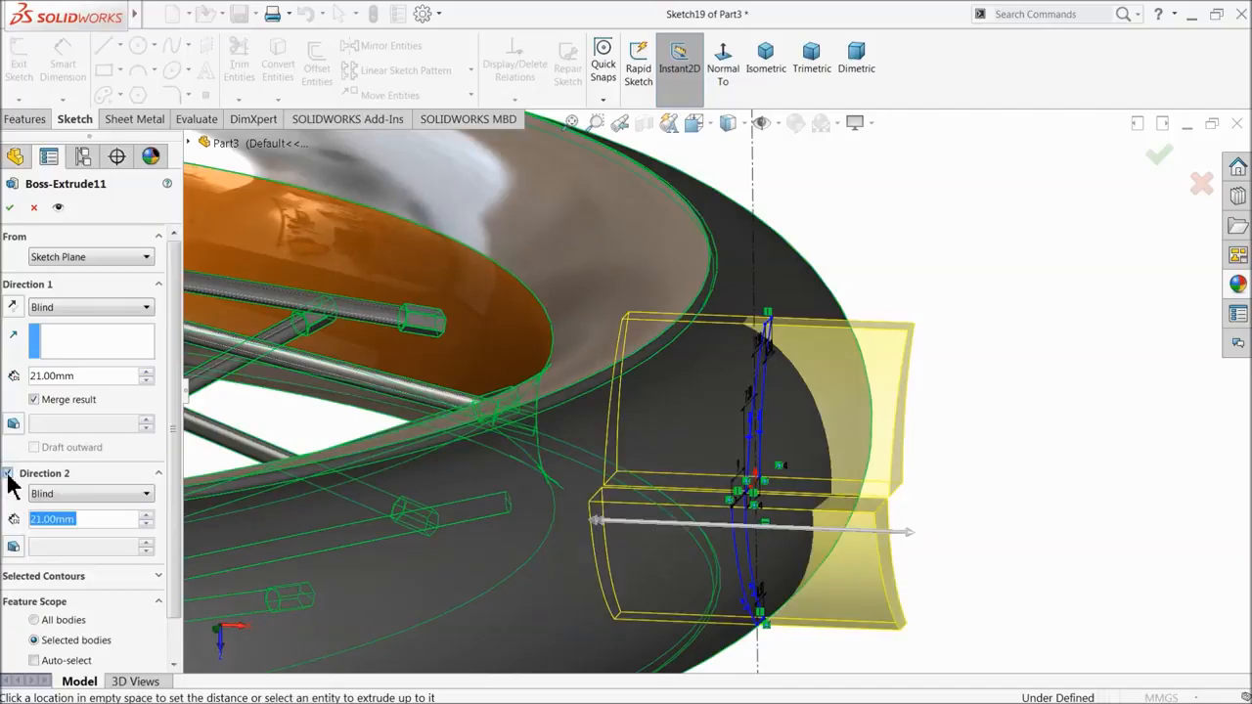
text(5)
key(Return)
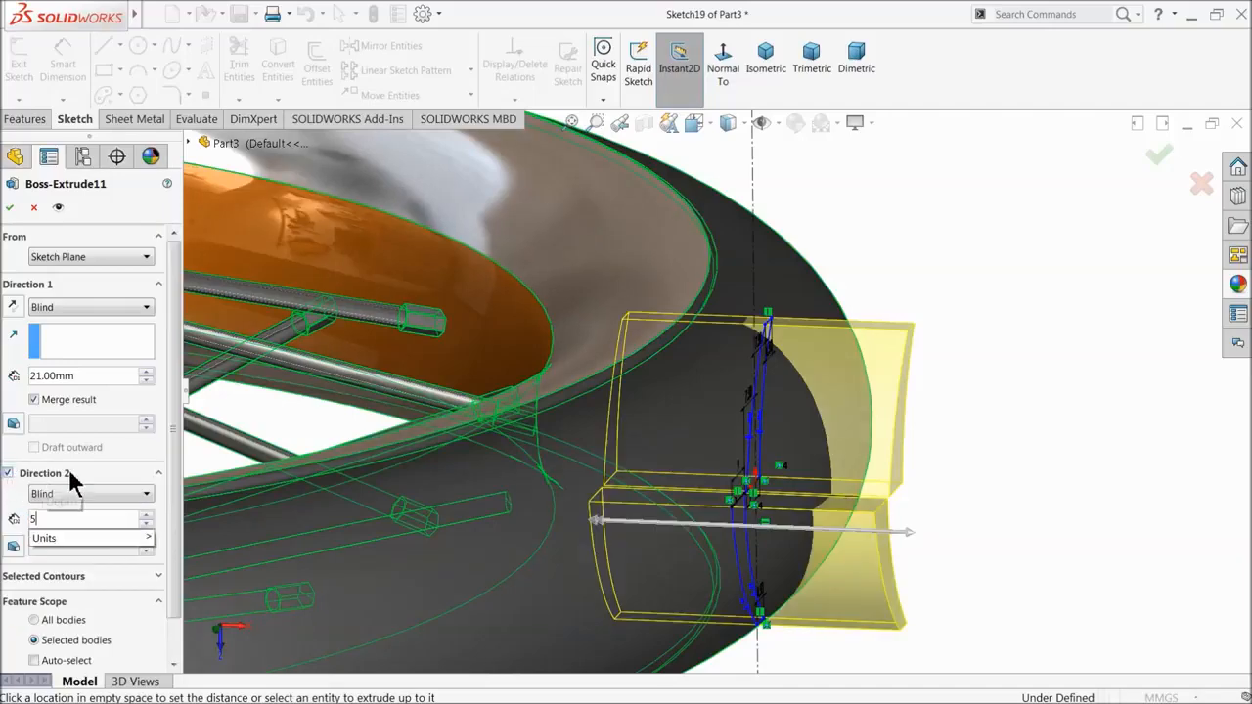
scroll(900, 291, up, 2)
middle_drag(904, 348, 923, 309)
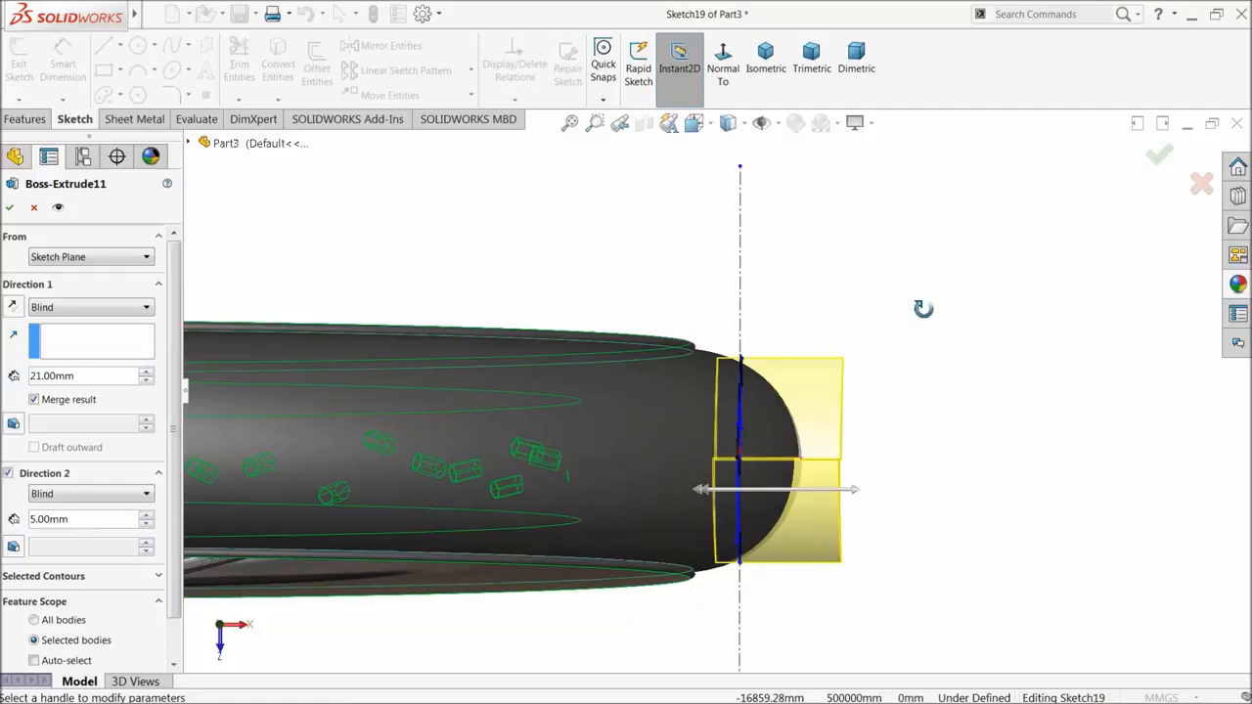
click(1160, 158)
- Start a new sketch on the Top Plane and view the tread block end of the tyre face-on
middle_drag(850, 381, 859, 402)
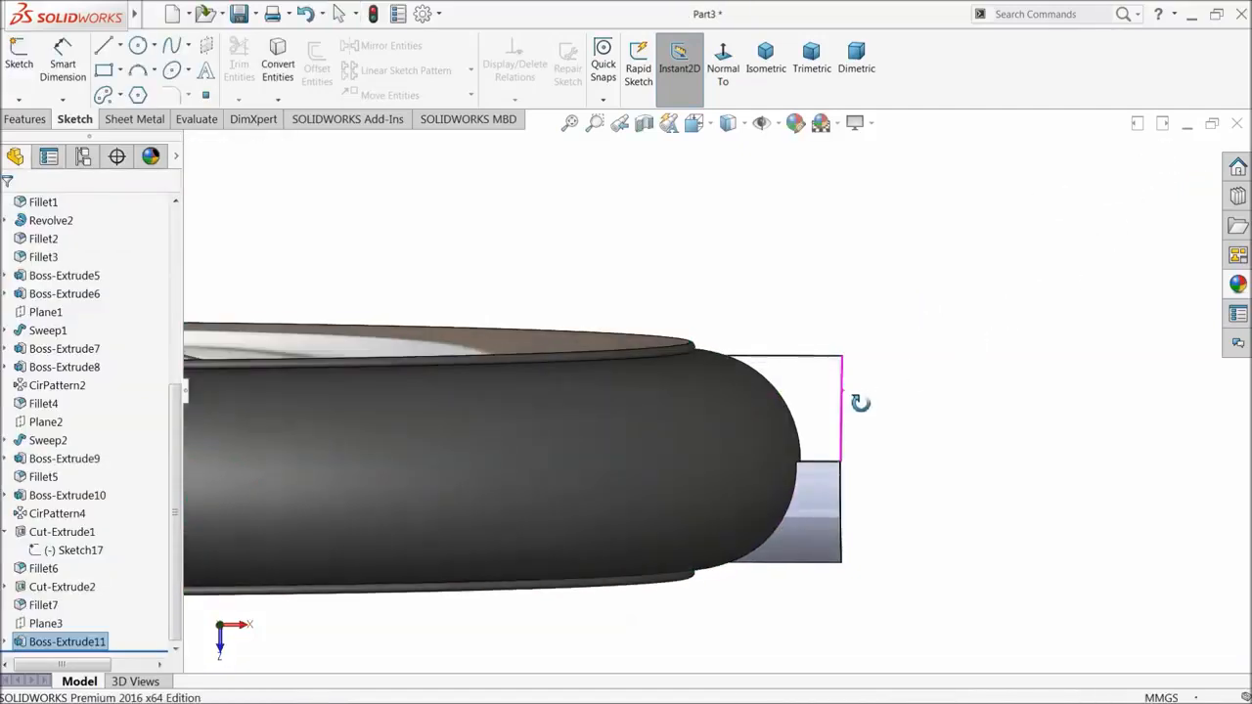
scroll(714, 401, up, 2)
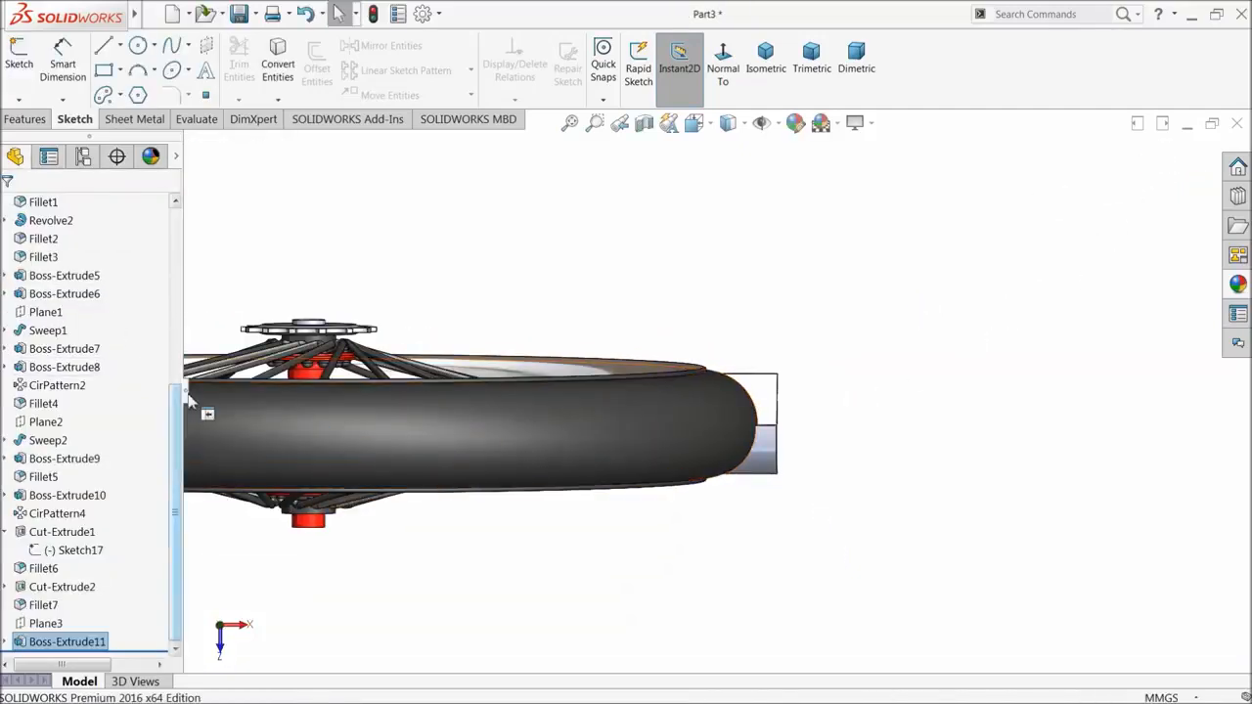
drag(174, 408, 173, 224)
click(49, 330)
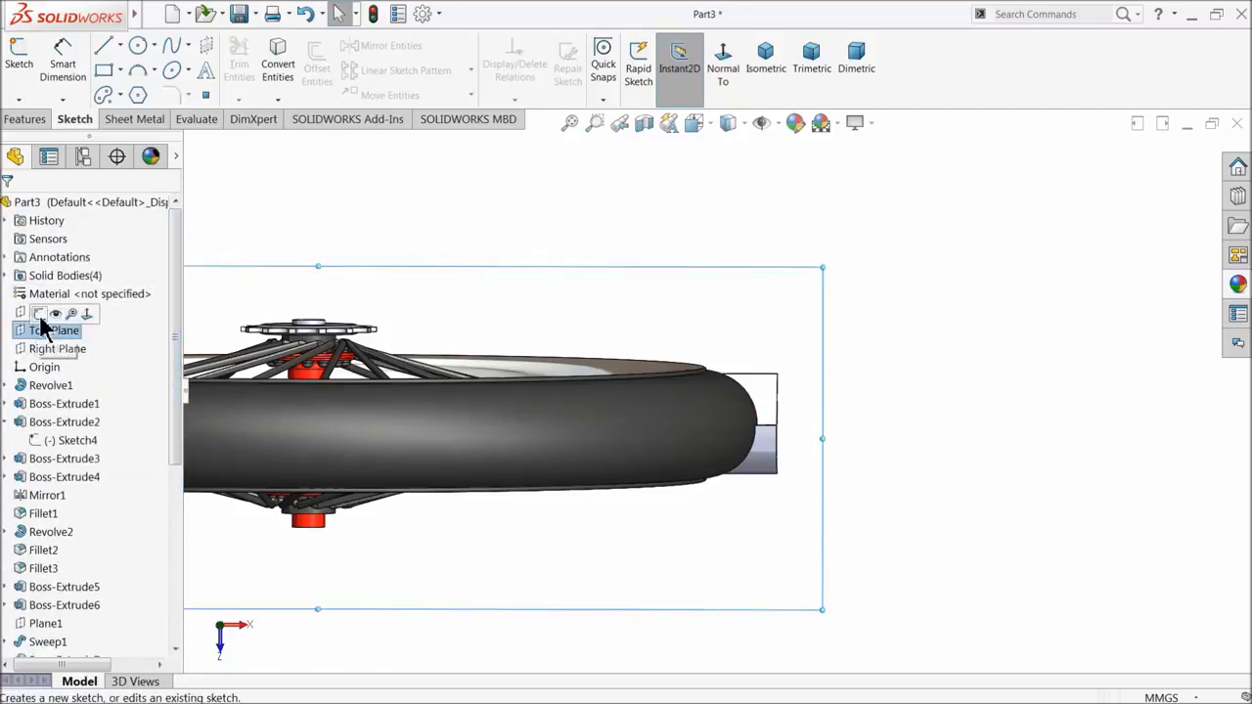
click(35, 313)
click(722, 68)
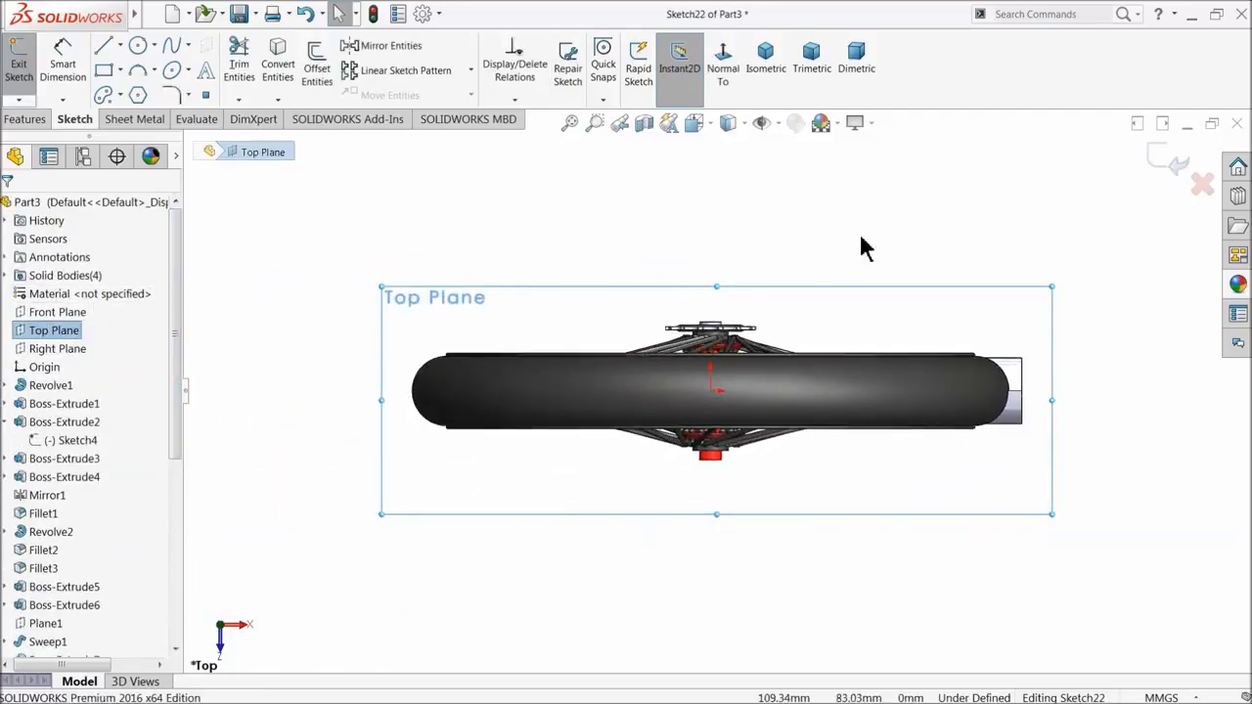
scroll(910, 390, down, 3)
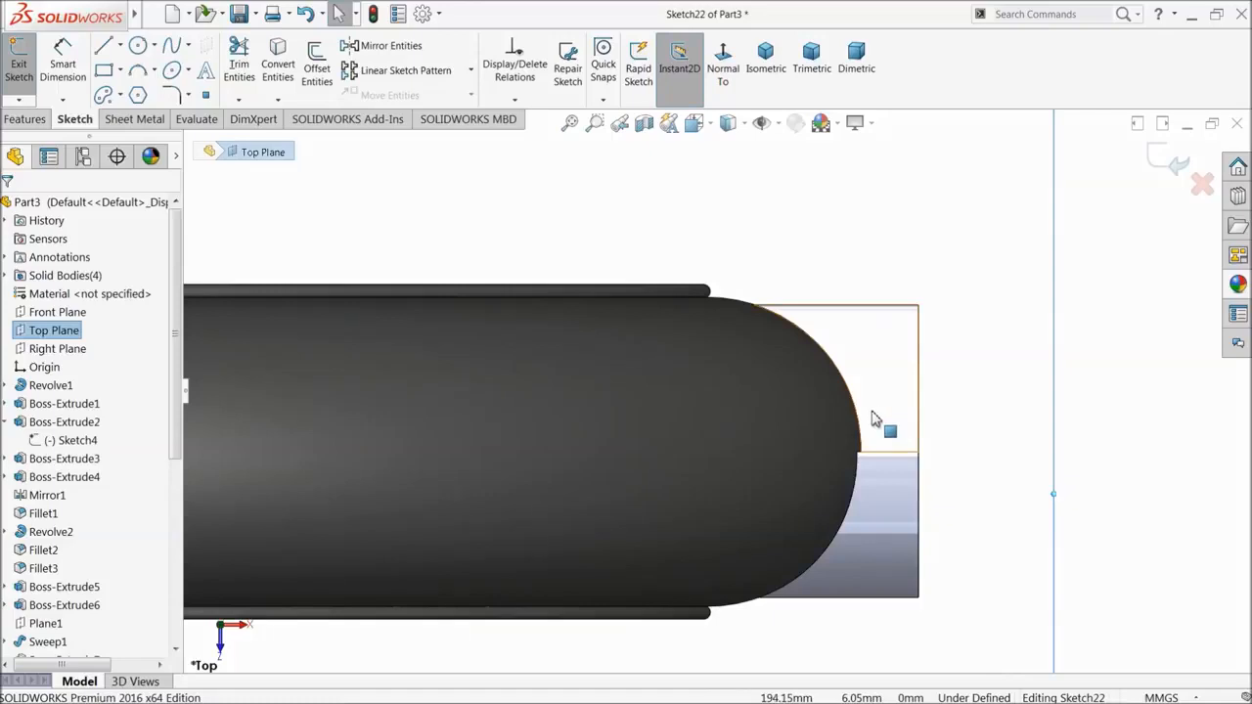
scroll(866, 419, down, 3)
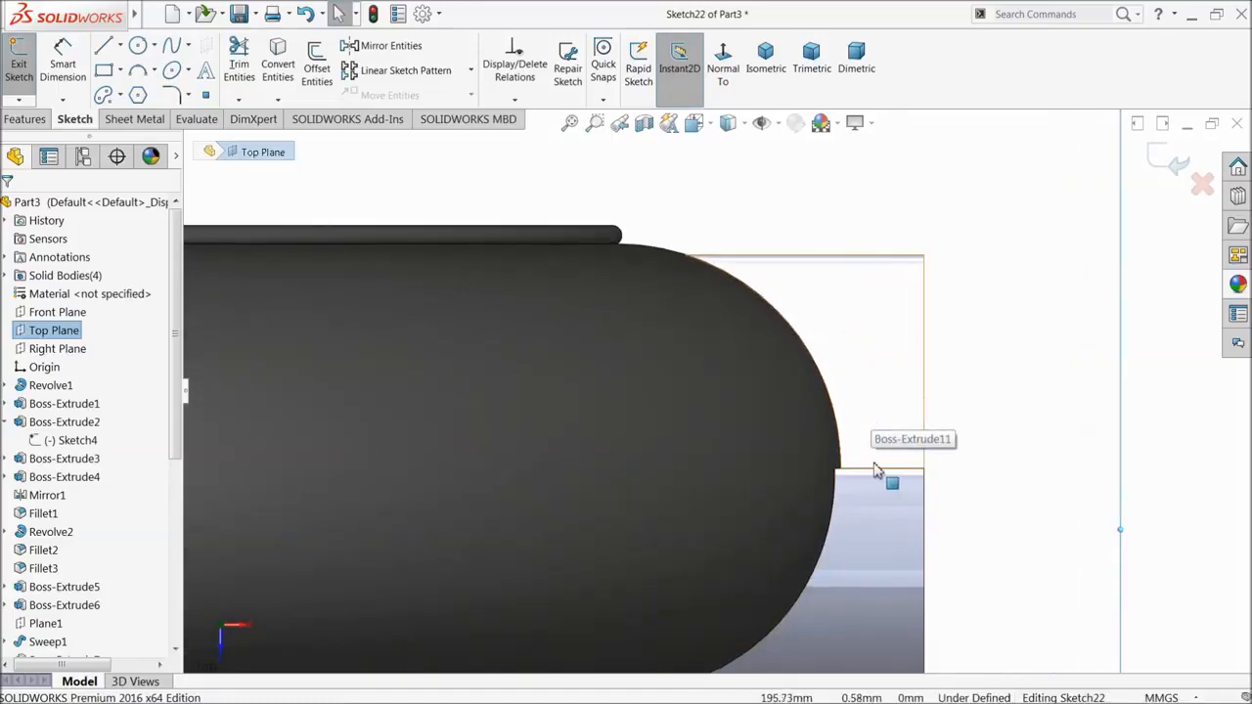
scroll(890, 435, up, 2)
middle_drag(785, 433, 757, 385)
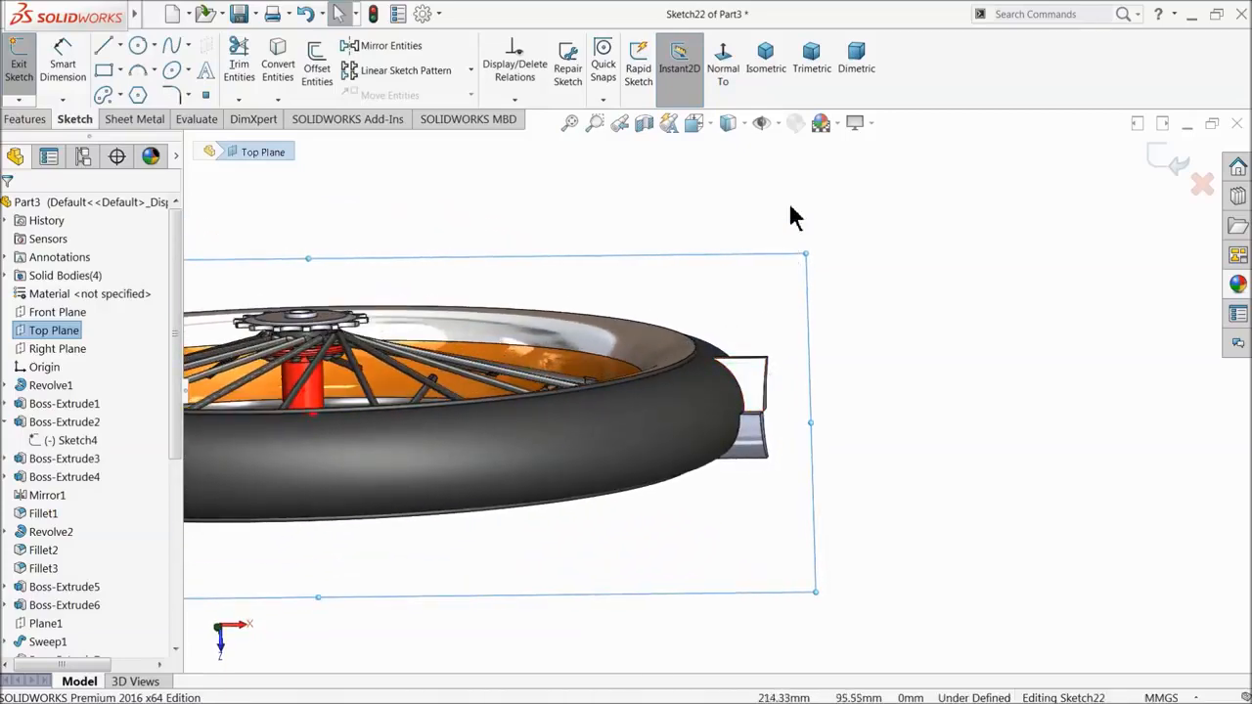
click(722, 63)
scroll(918, 416, down, 5)
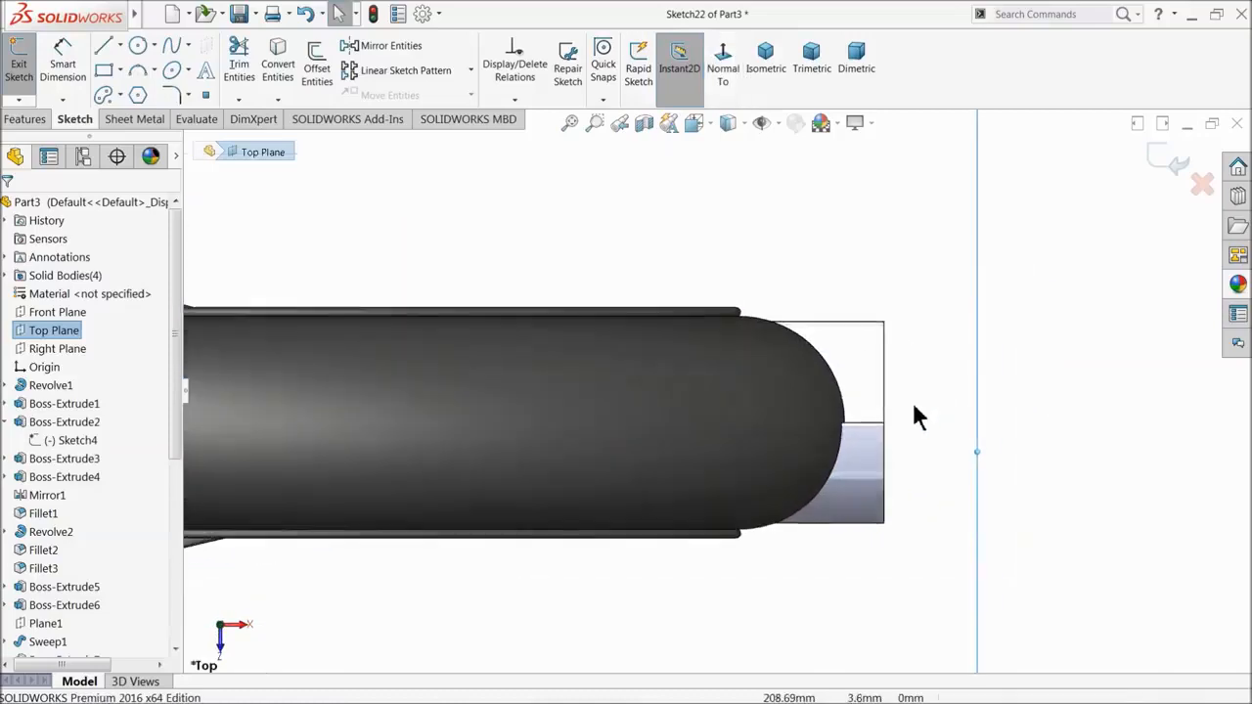
scroll(910, 426, down, 3)
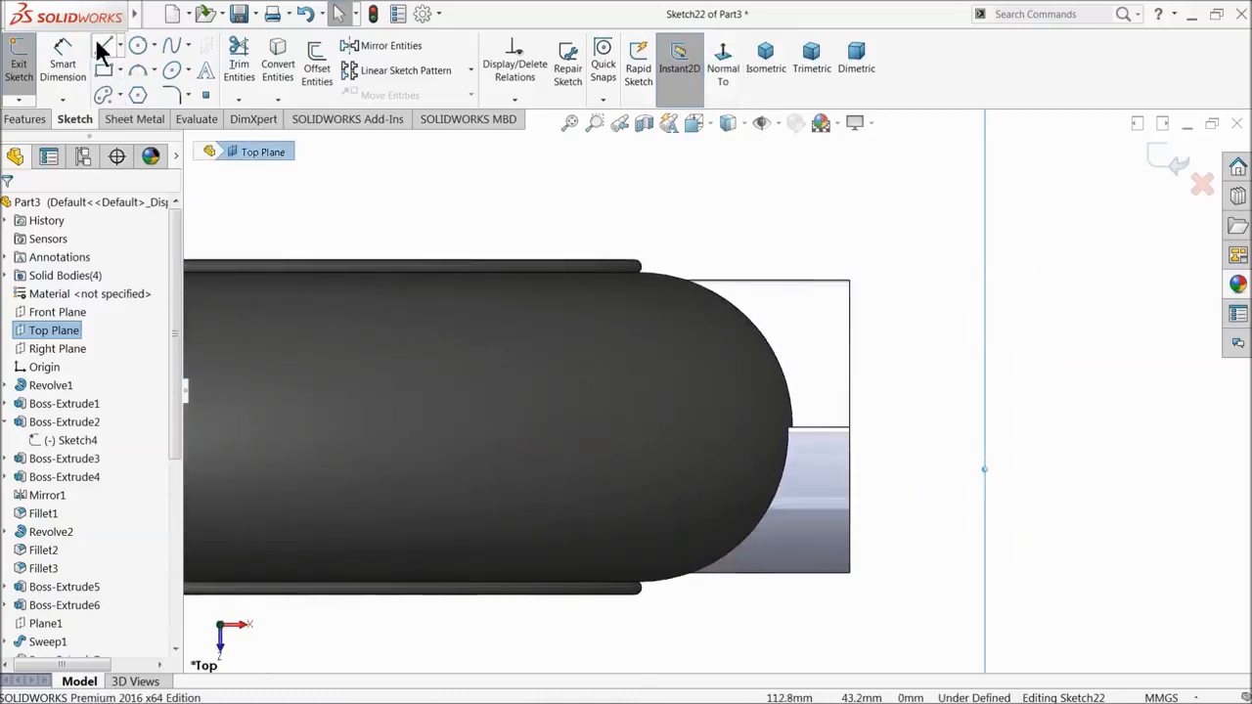
- Sketch a rectangular outline about 30 by 59 mm around the tread blocks, left open between the blocks' two outer corners on the tyre
click(104, 48)
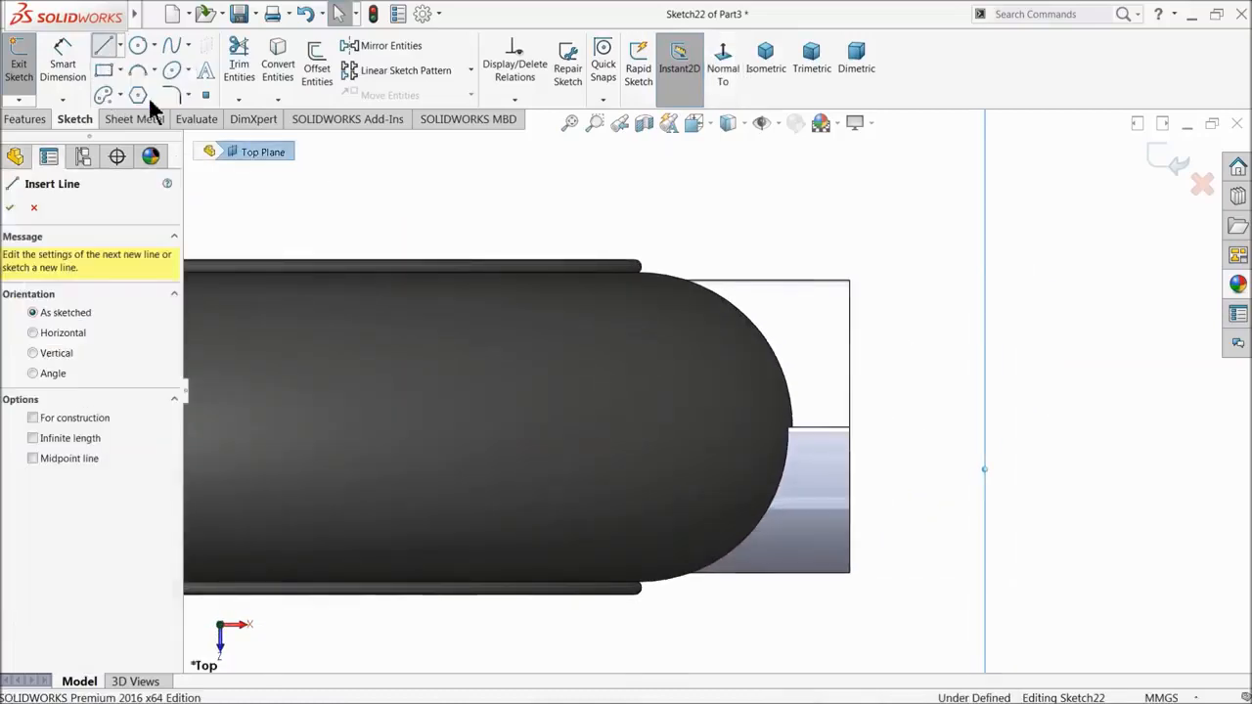
click(684, 286)
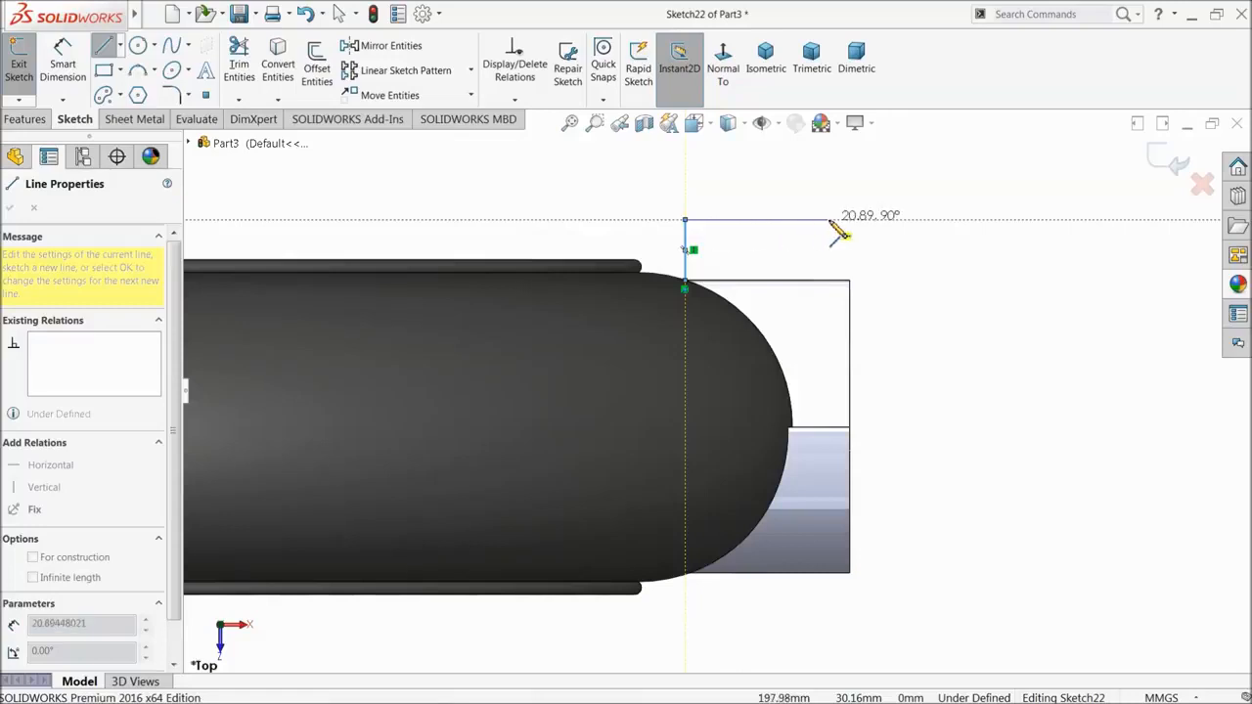
click(891, 219)
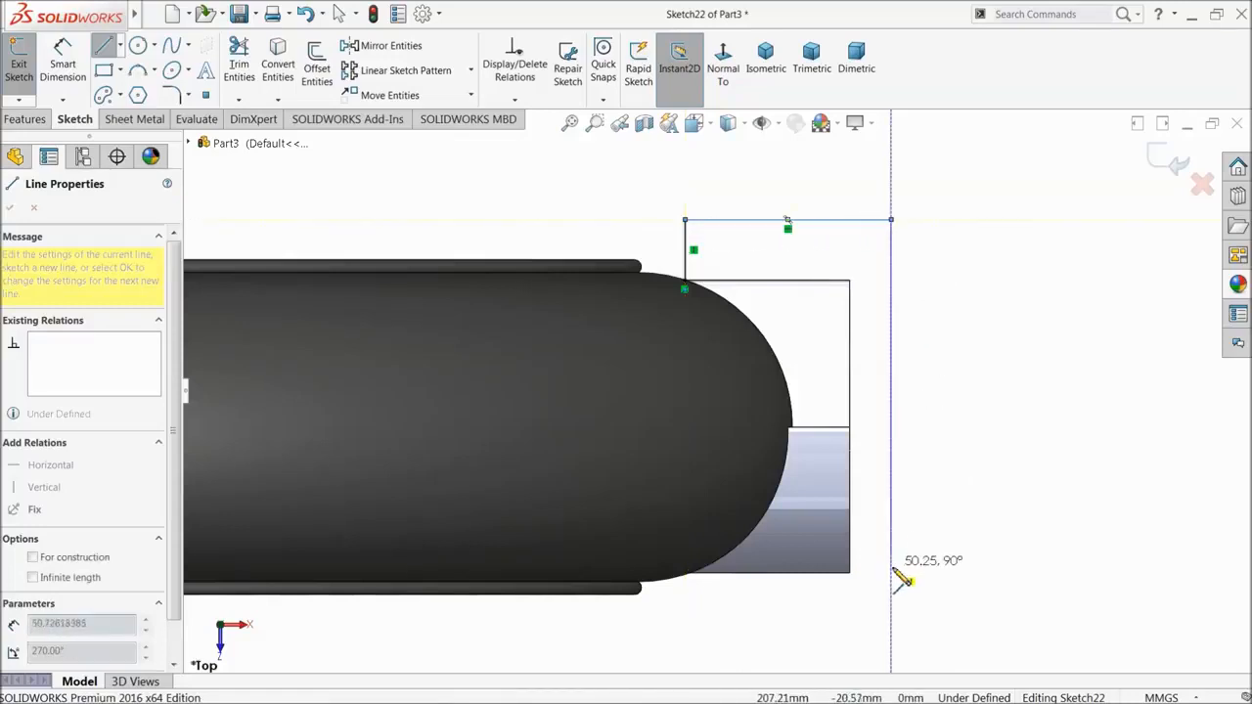
click(890, 624)
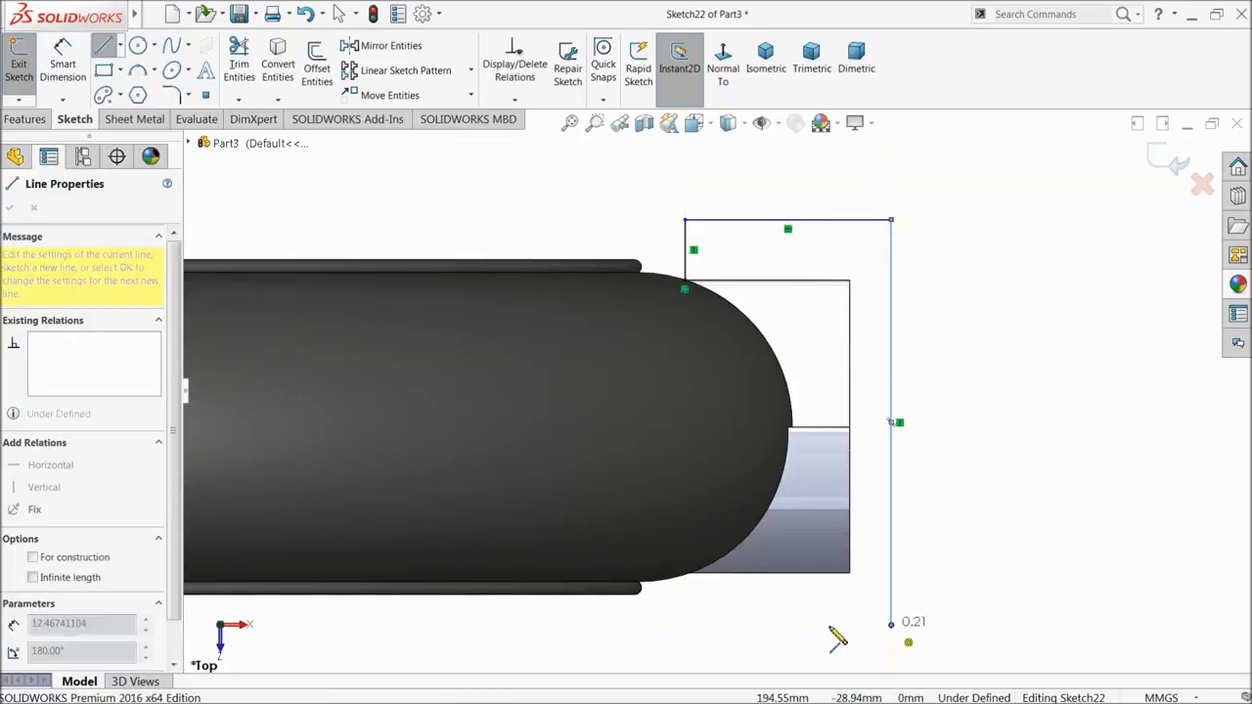
click(685, 627)
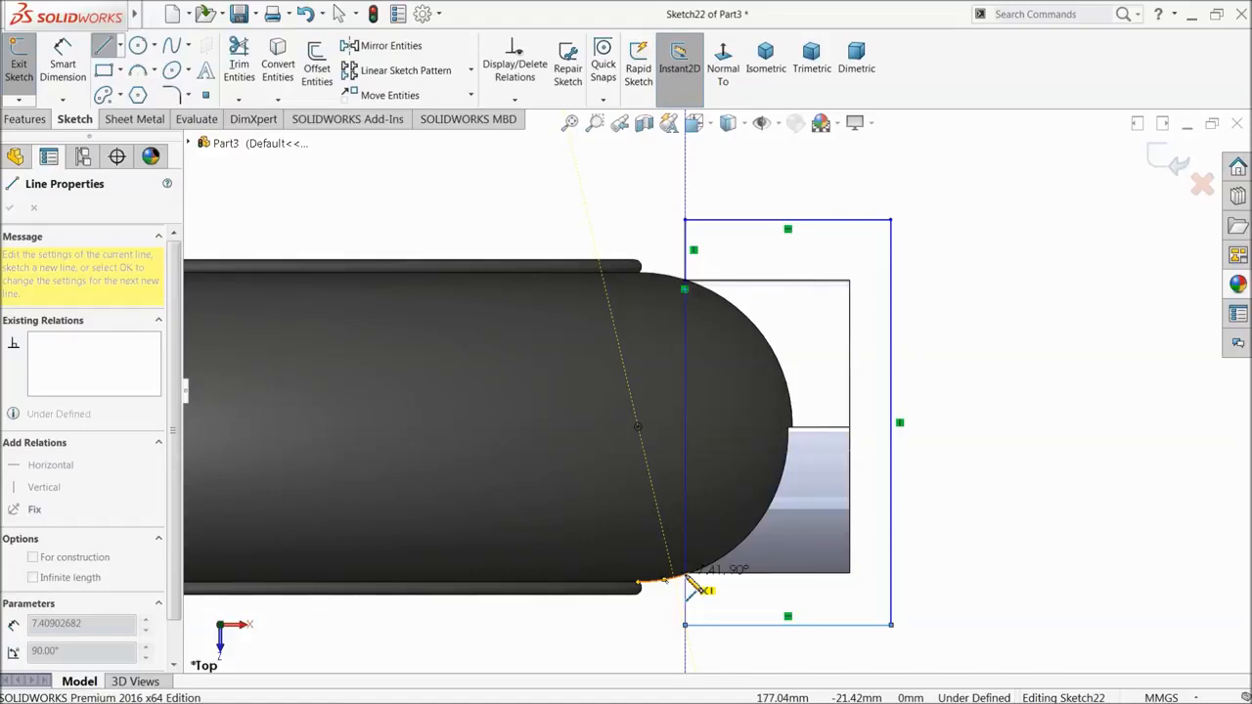
click(685, 577)
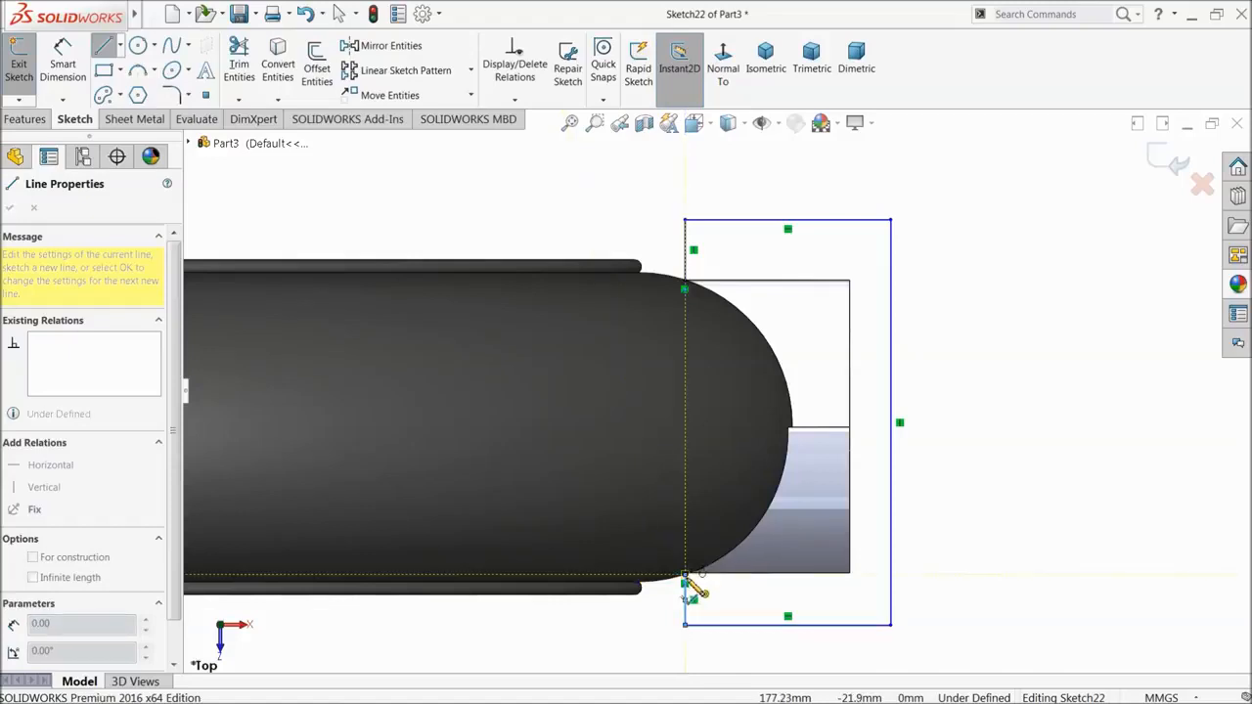
- Add a line about 8 mm long from each open end of the outline outward along the tread blocks' outer edges
click(746, 577)
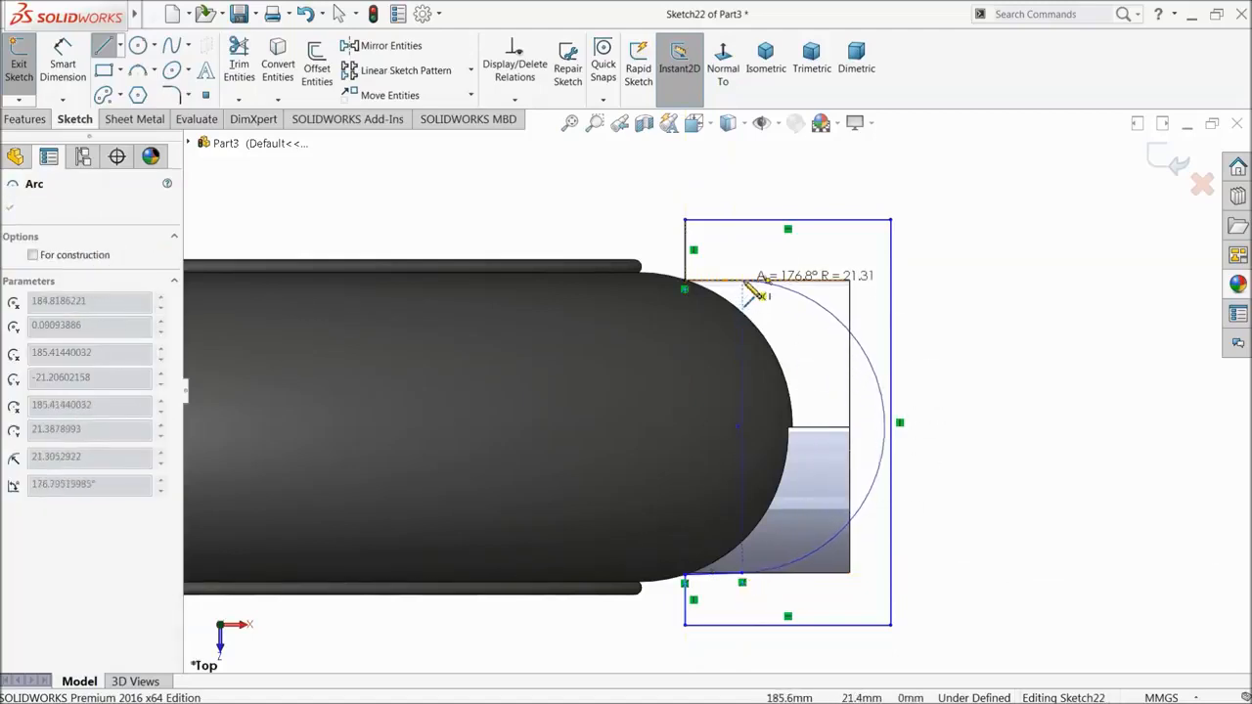
right_click(975, 286)
click(978, 285)
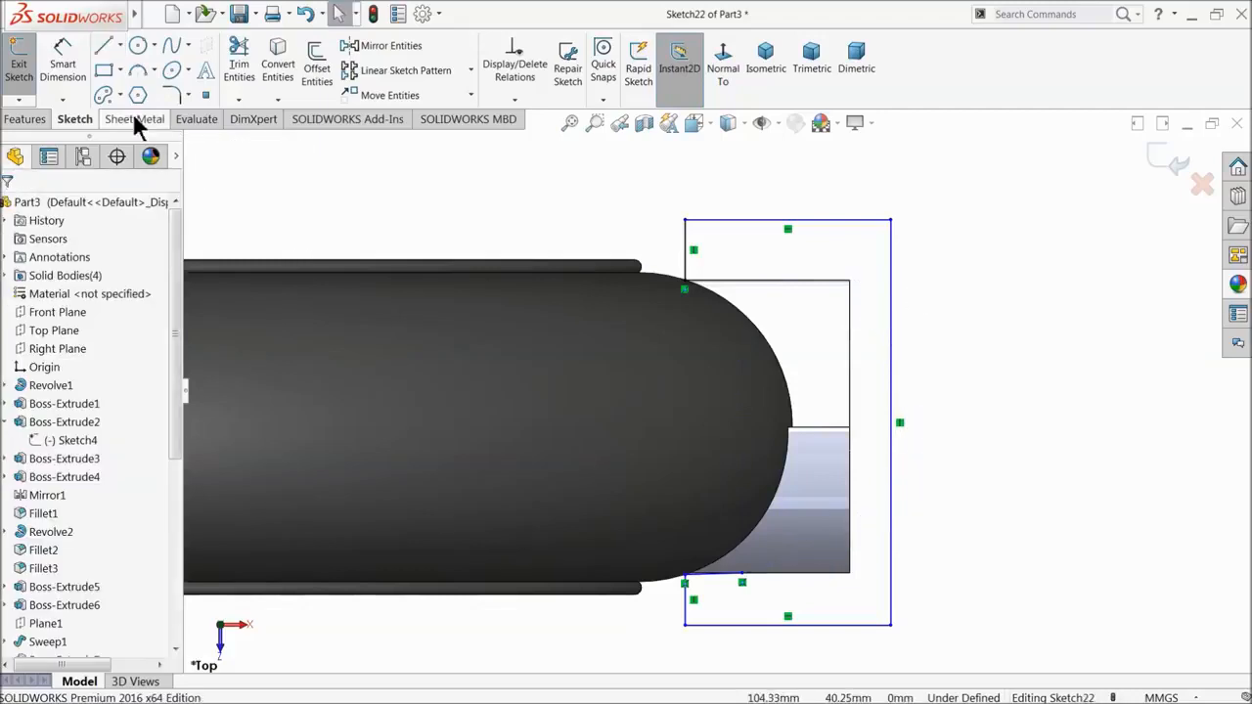
click(102, 47)
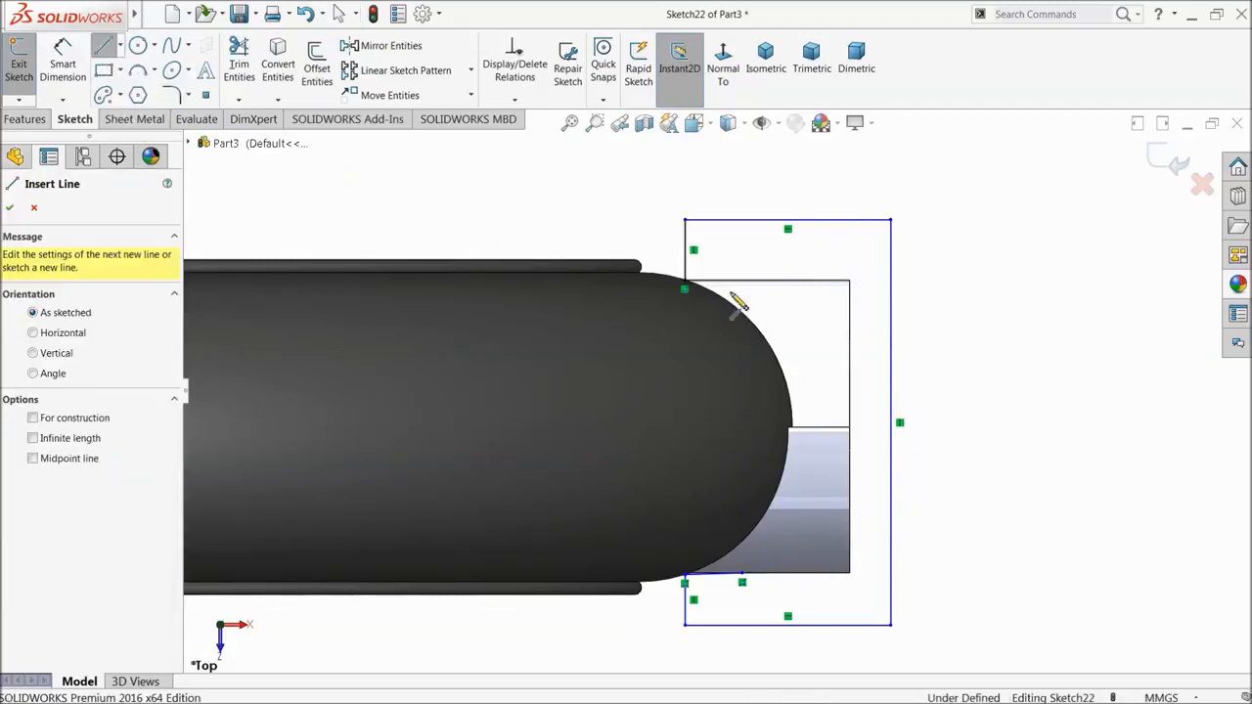
click(685, 287)
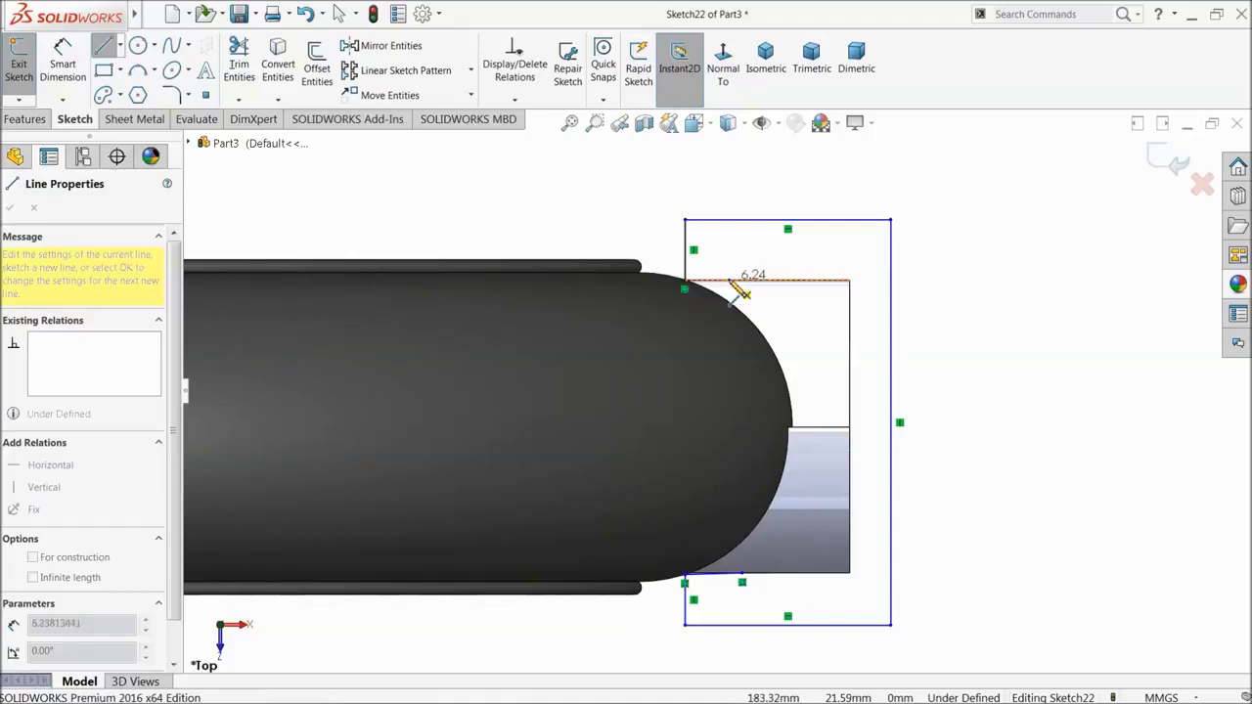
click(742, 282)
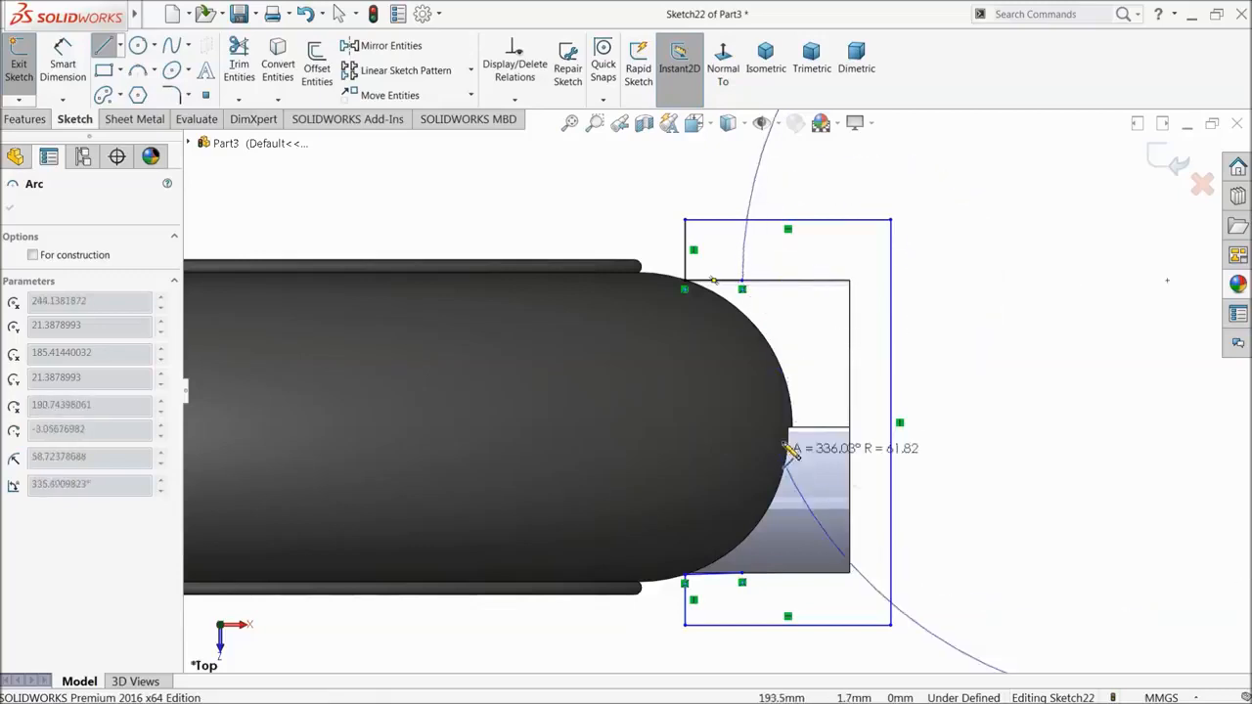
right_click(920, 270)
click(964, 322)
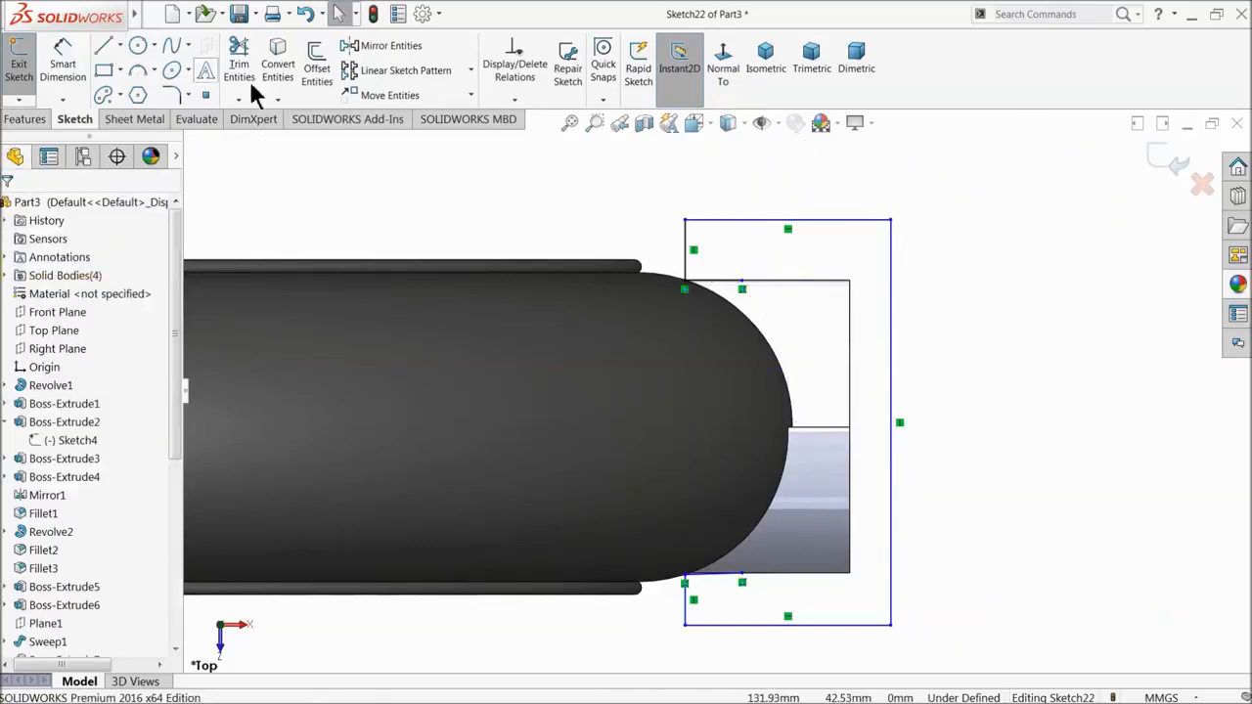
- Close the outline with a three-point arc of about 26 mm radius joining the two short lines and bulging beyond the tyre
click(139, 75)
drag(743, 289, 743, 576)
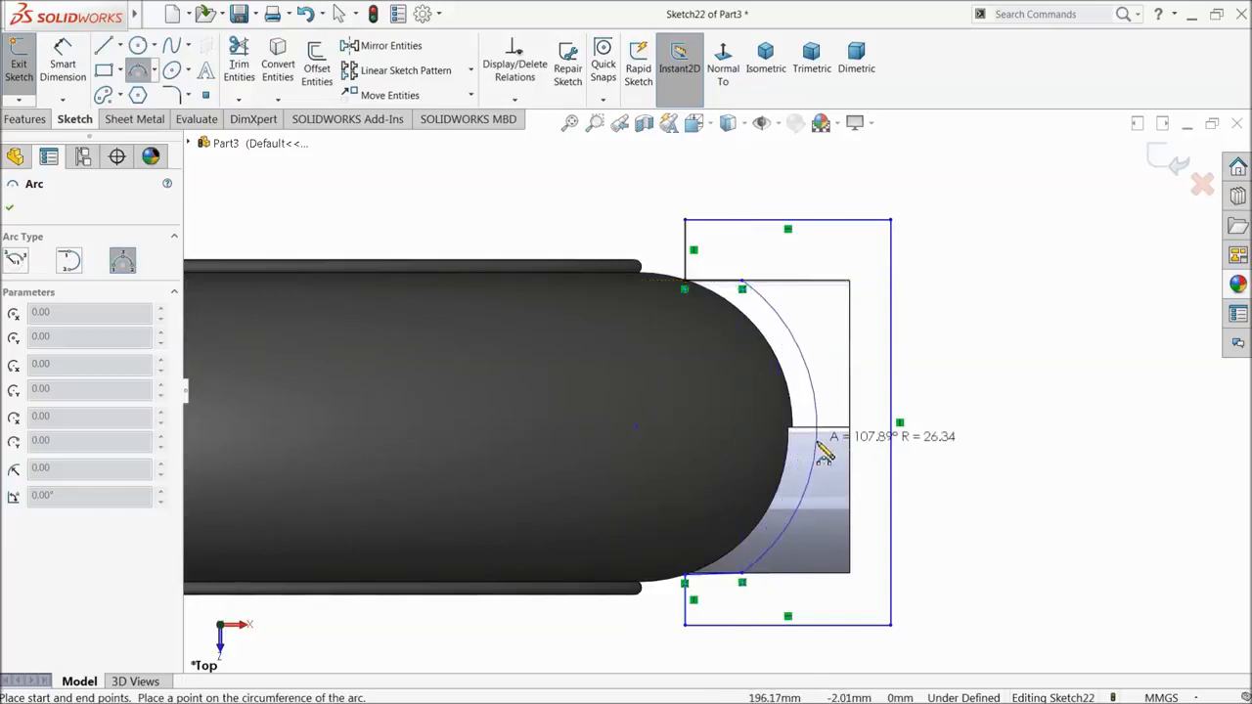
click(816, 443)
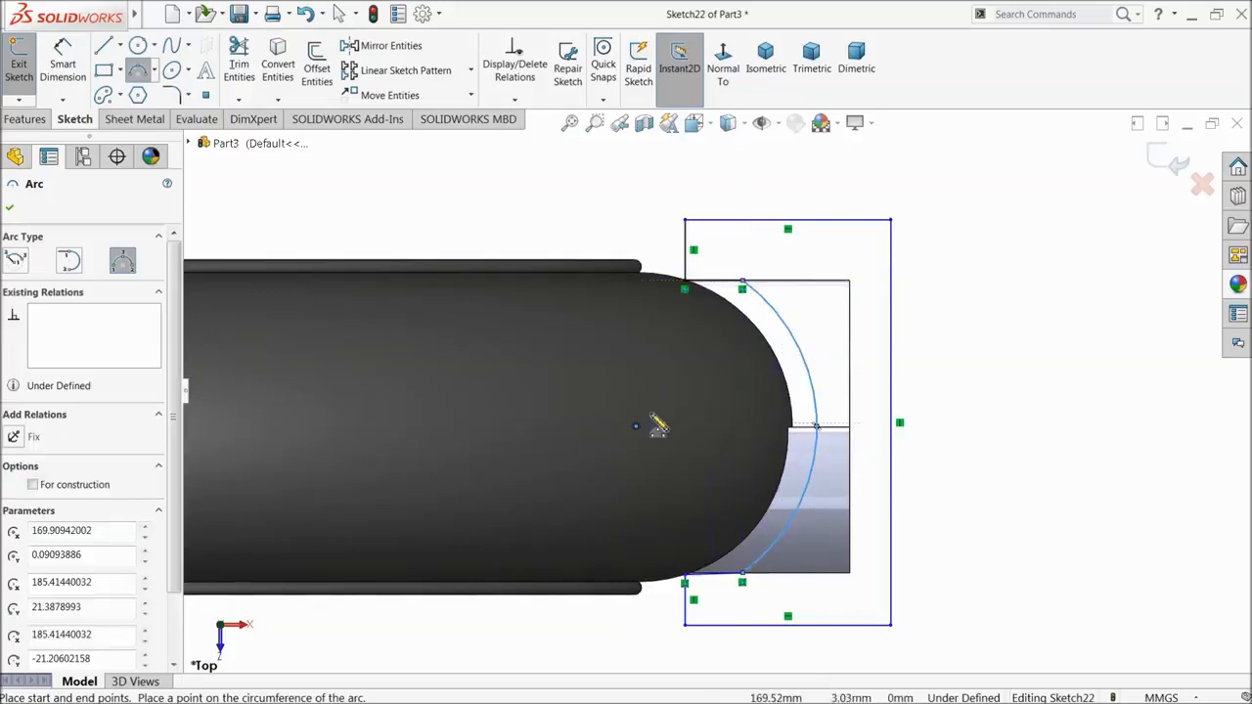
click(14, 206)
scroll(707, 580, down, 3)
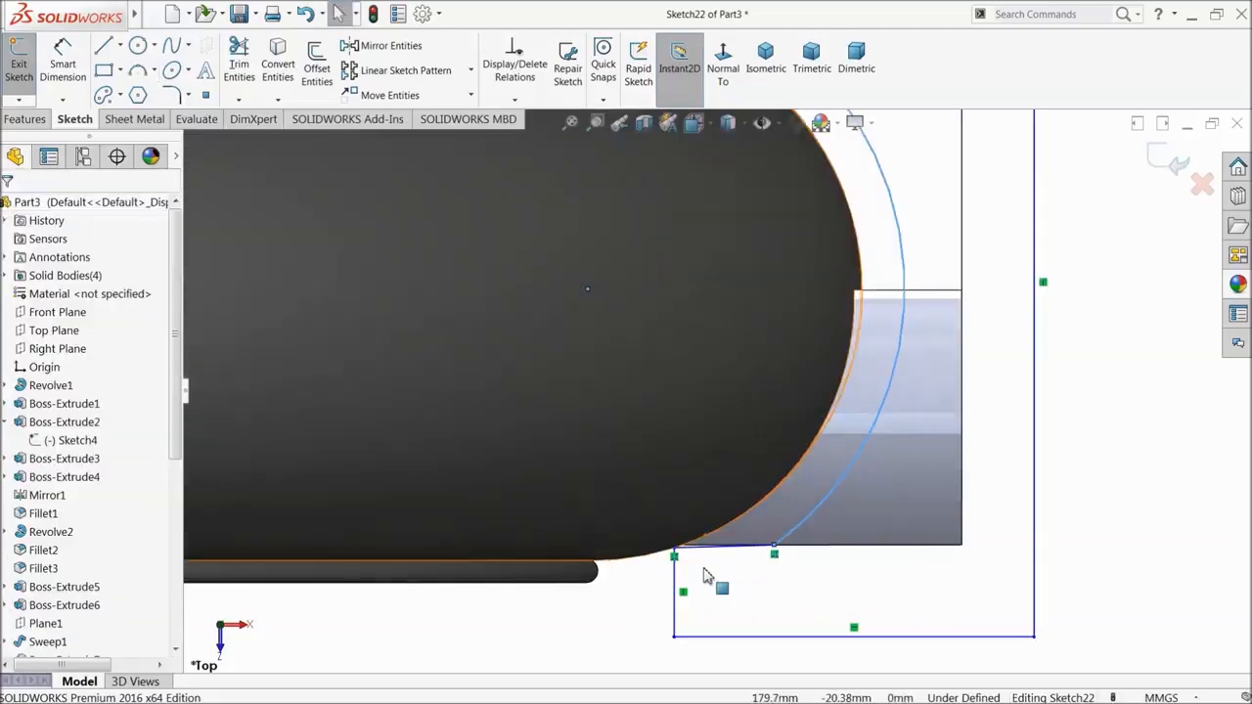
scroll(741, 545, up, 5)
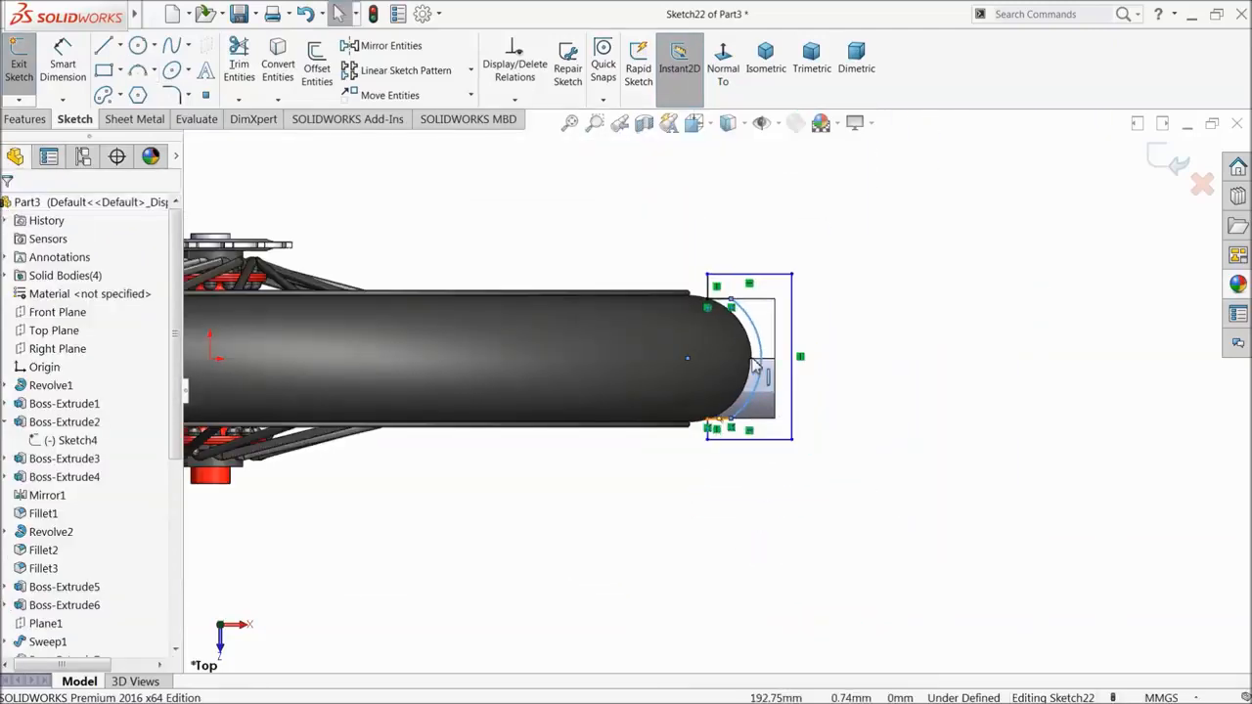
scroll(756, 365, down, 2)
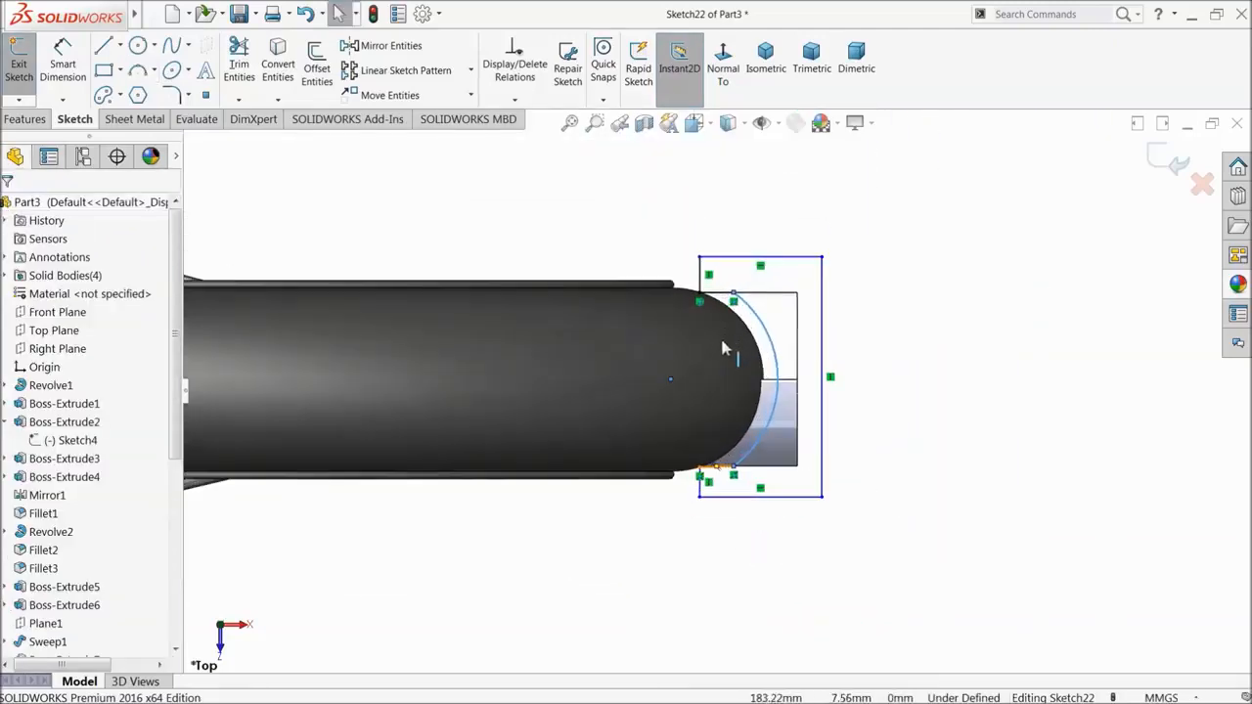
click(24, 119)
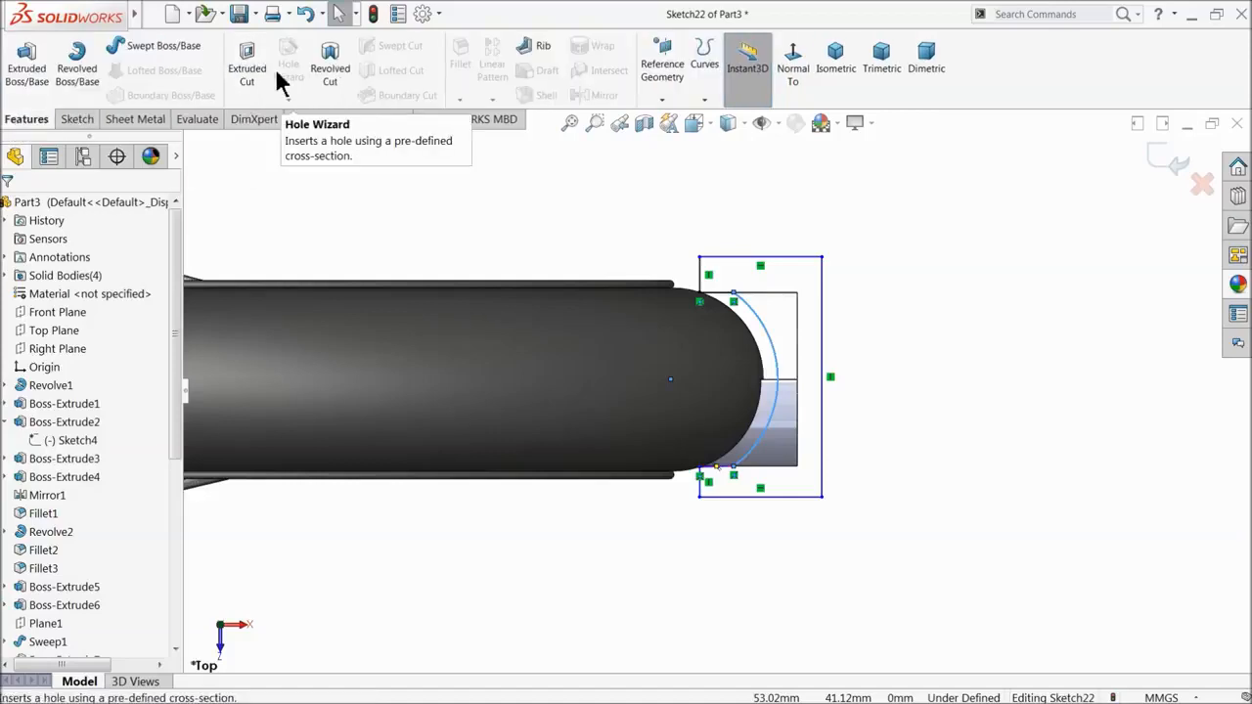
click(329, 73)
scroll(650, 352, up, 4)
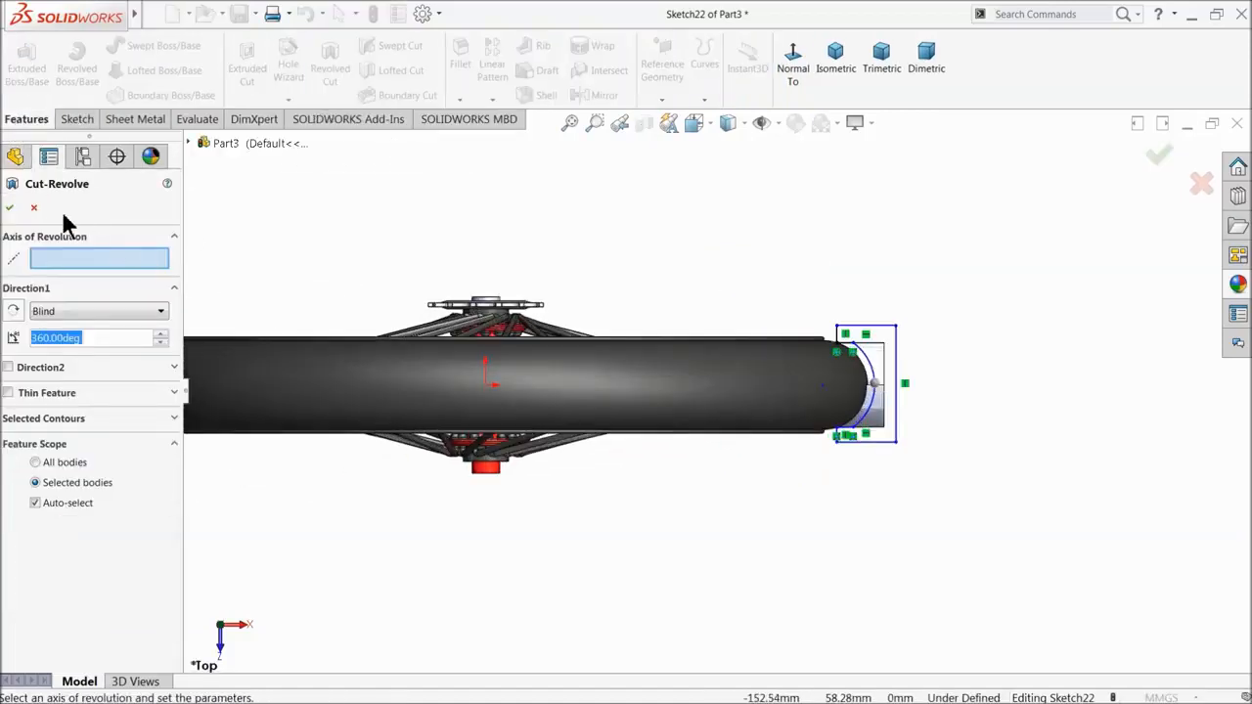
click(34, 209)
- Return to the tread-cut sketch and draw a vertical centerline upward from the origin past the hub
click(77, 119)
click(124, 47)
click(137, 83)
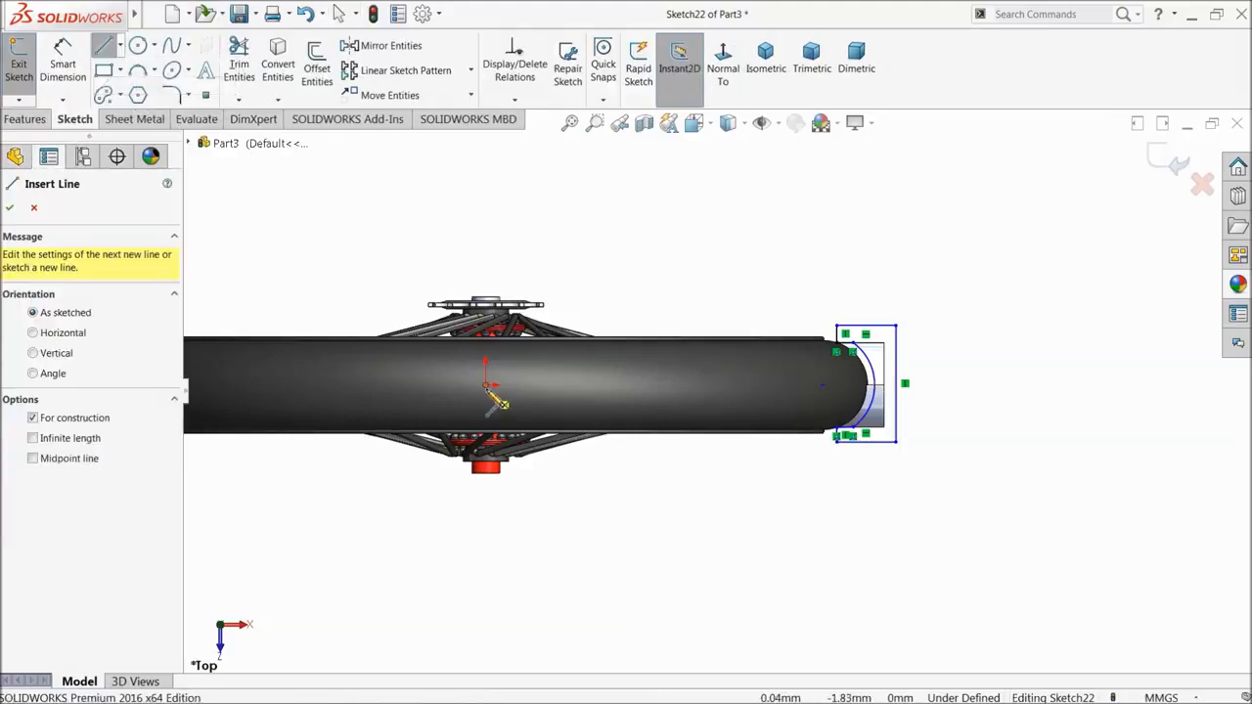
click(485, 387)
right_click(551, 184)
click(592, 196)
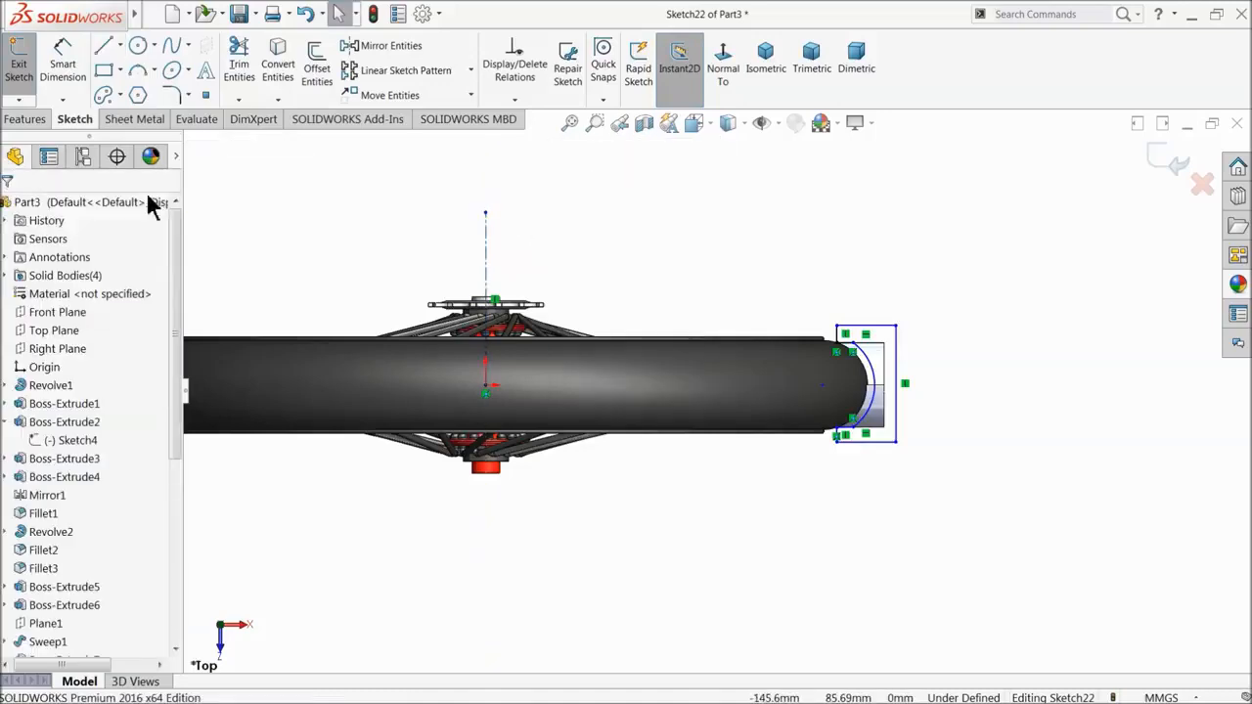
- Revolve-cut the closed profile 360 degrees about the vertical centerline to trim the tread blocks
click(25, 119)
click(330, 70)
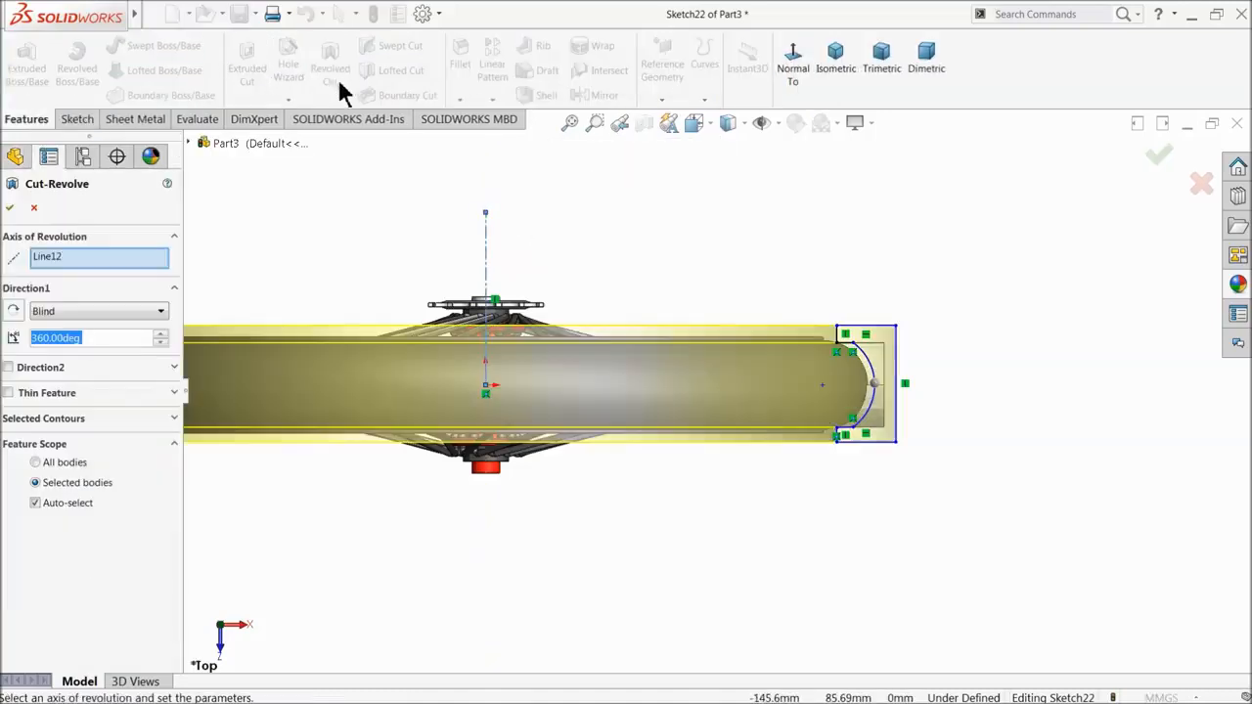
scroll(489, 372, up, 3)
middle_drag(583, 394, 553, 210)
scroll(633, 315, down, 1)
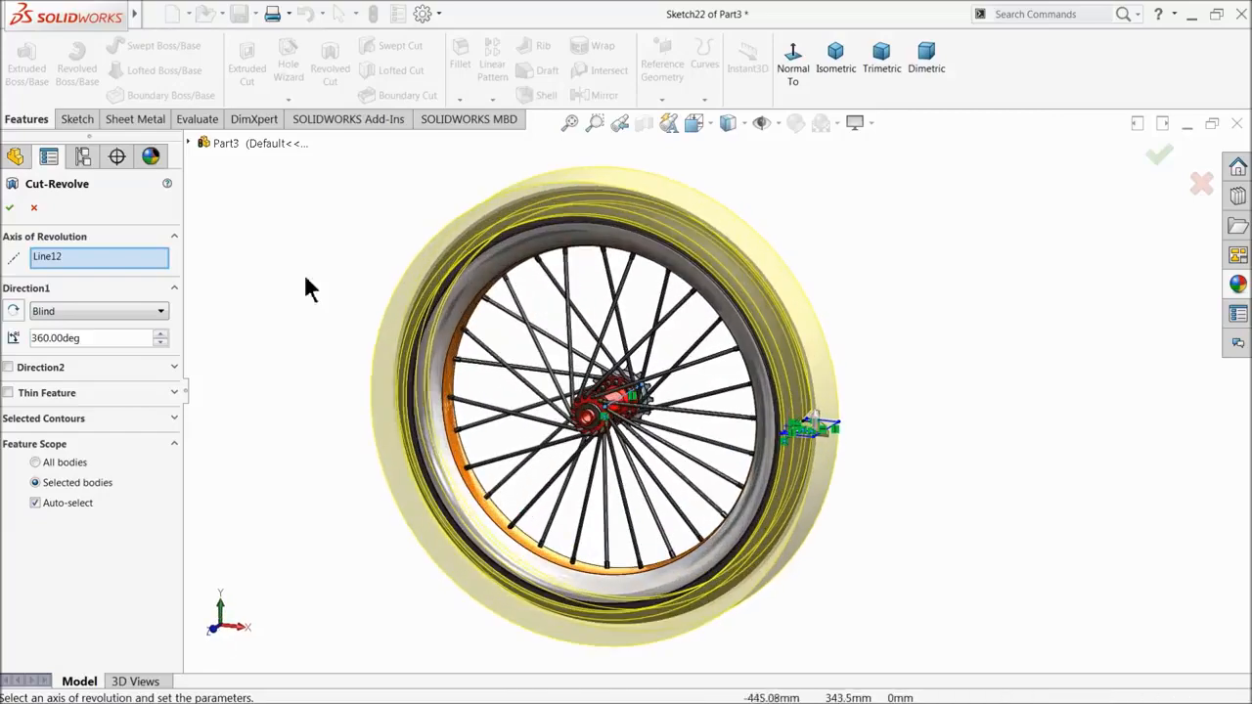
click(11, 208)
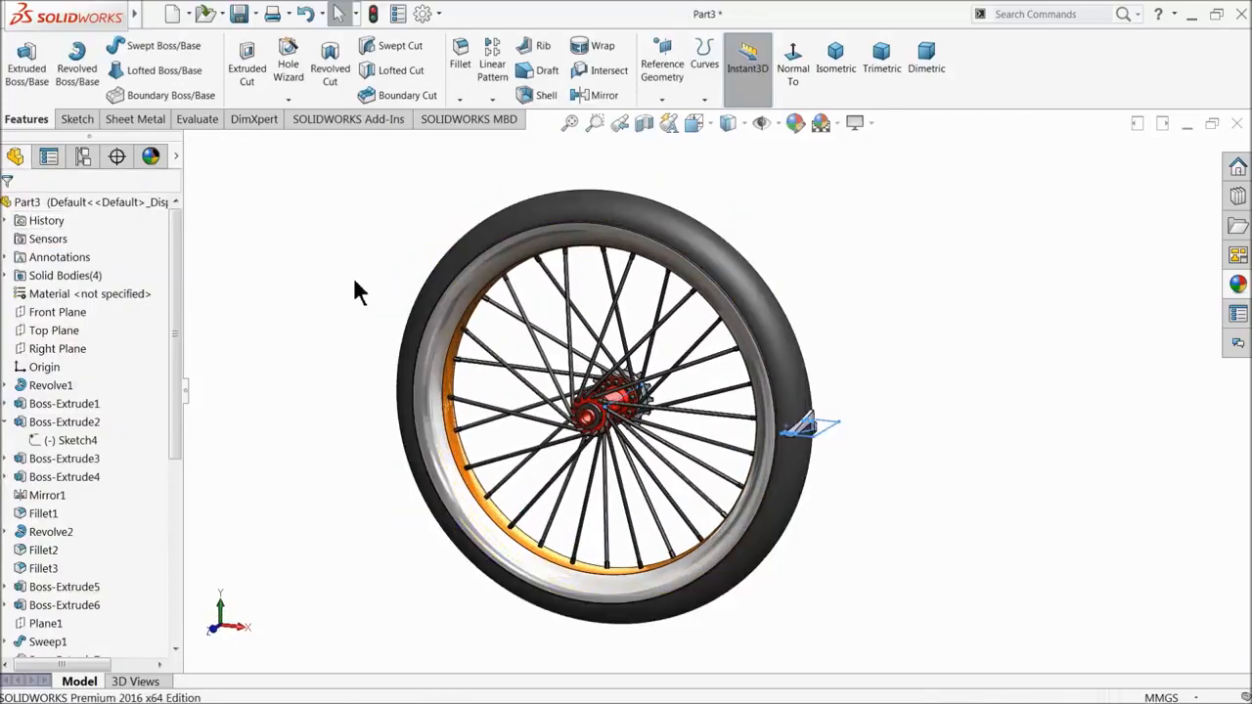
- Start a fillet with a 1 mm radius on the two short corner edges at the first tread block's inner end
scroll(838, 463, down, 4)
middle_drag(702, 410, 766, 423)
scroll(746, 348, down, 8)
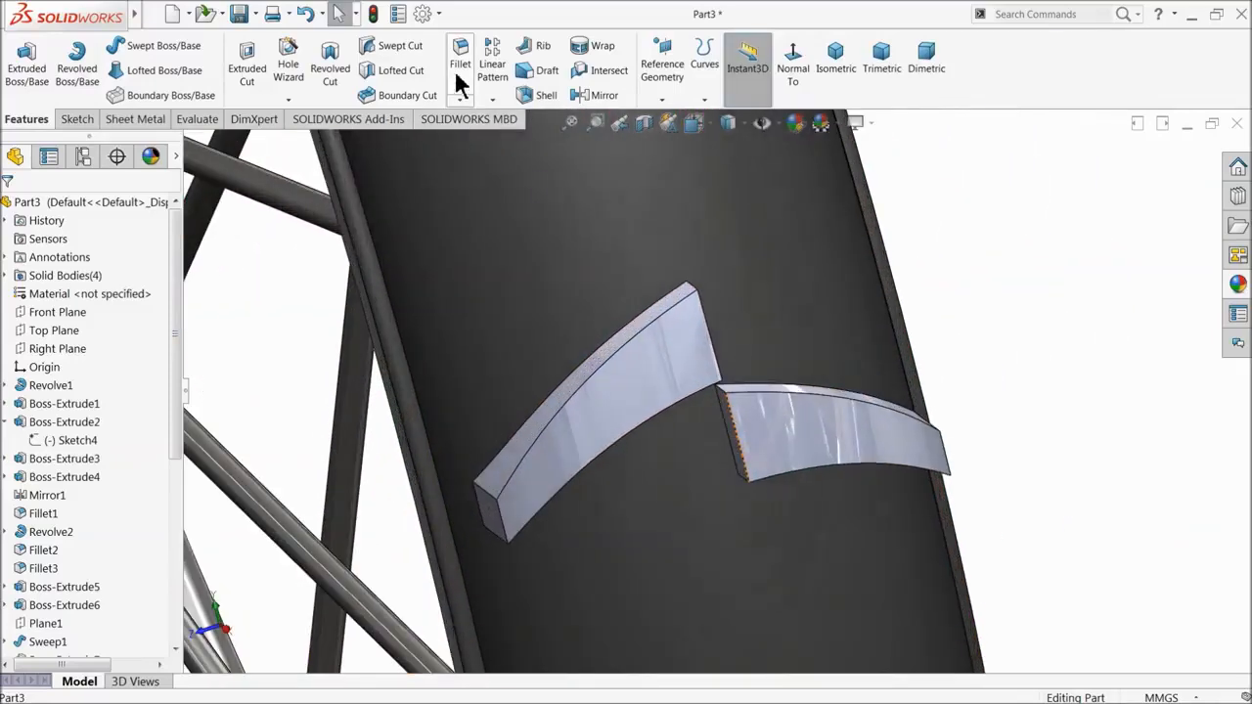
click(459, 71)
middle_drag(746, 303, 680, 305)
scroll(681, 305, down, 5)
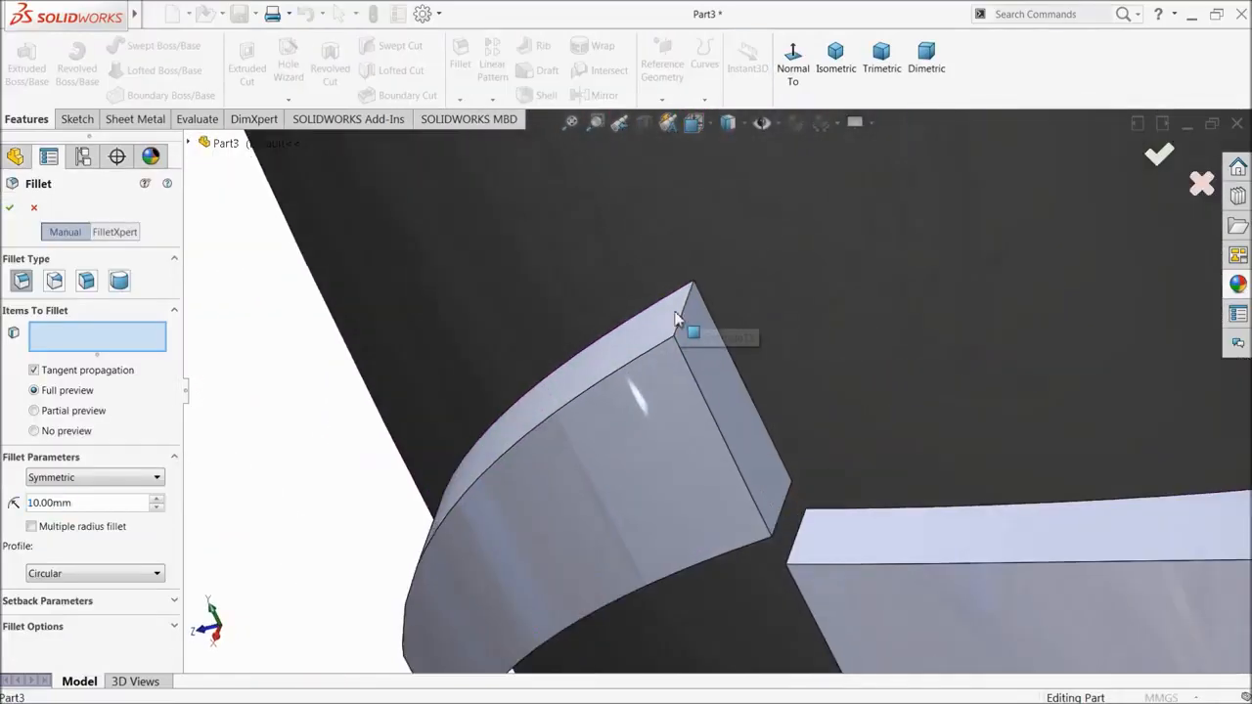
click(679, 319)
click(92, 505)
text(1)
key(Return)
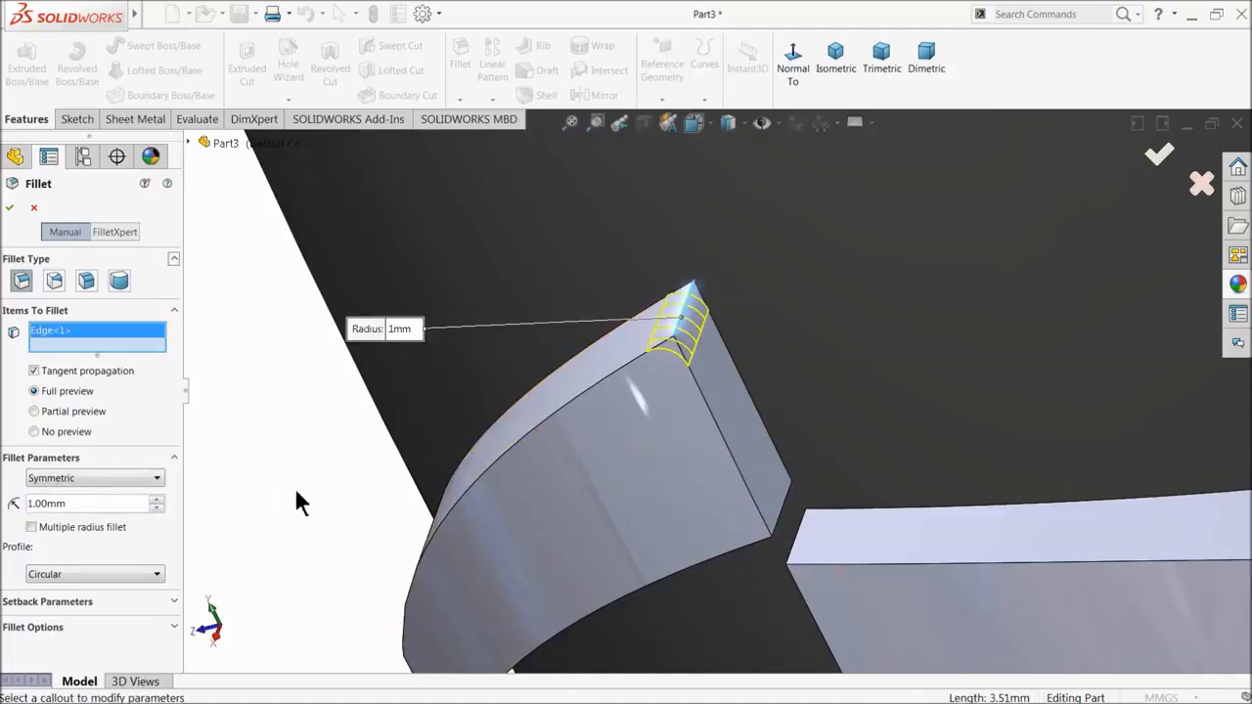
click(788, 528)
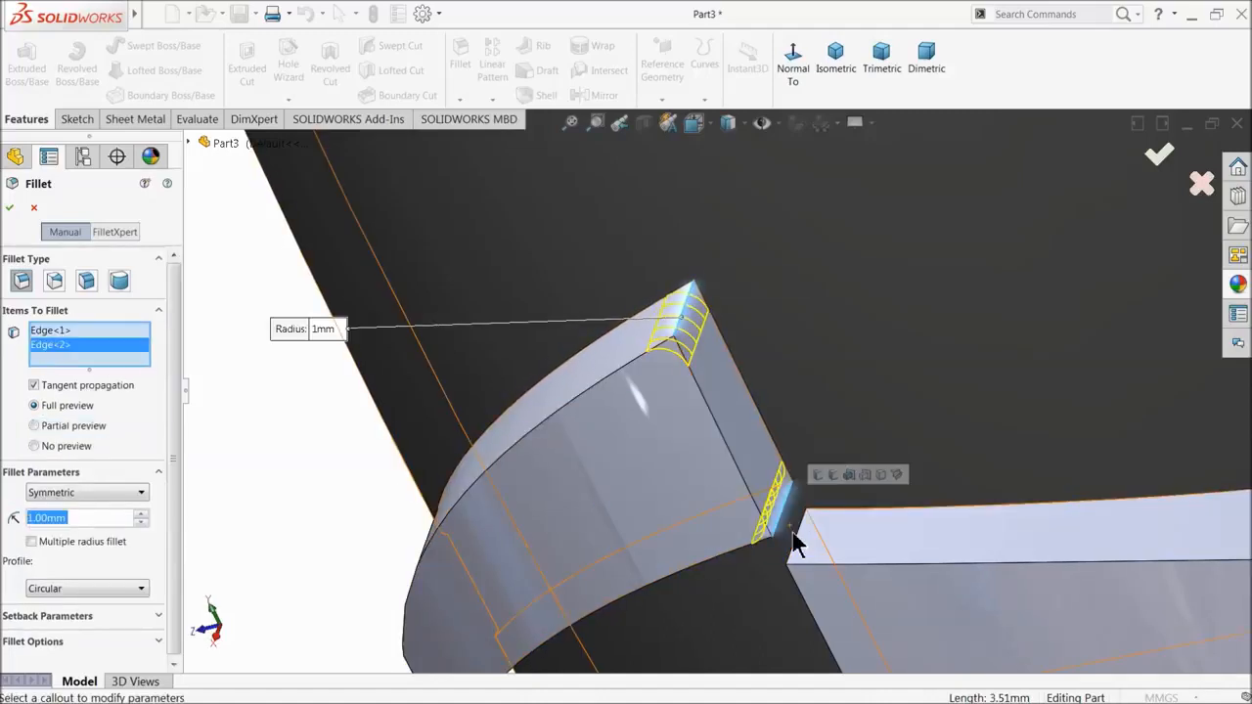
- Add the two short corner edges at the second tread block's inner end to the fillet
click(827, 551)
scroll(849, 558, up, 4)
middle_drag(850, 559, 892, 391)
click(792, 568)
scroll(734, 582, up, 3)
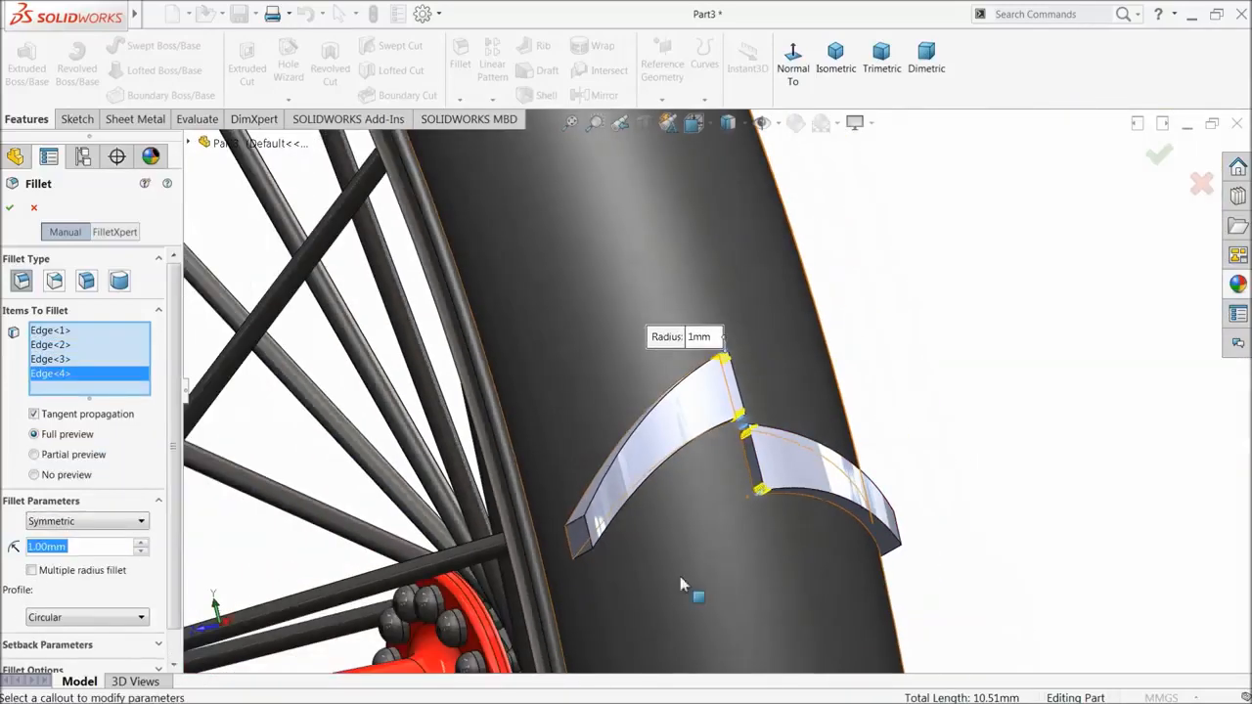
- Try to add the first tread block's outer end face to the items to fillet
scroll(636, 553, down, 4)
click(558, 465)
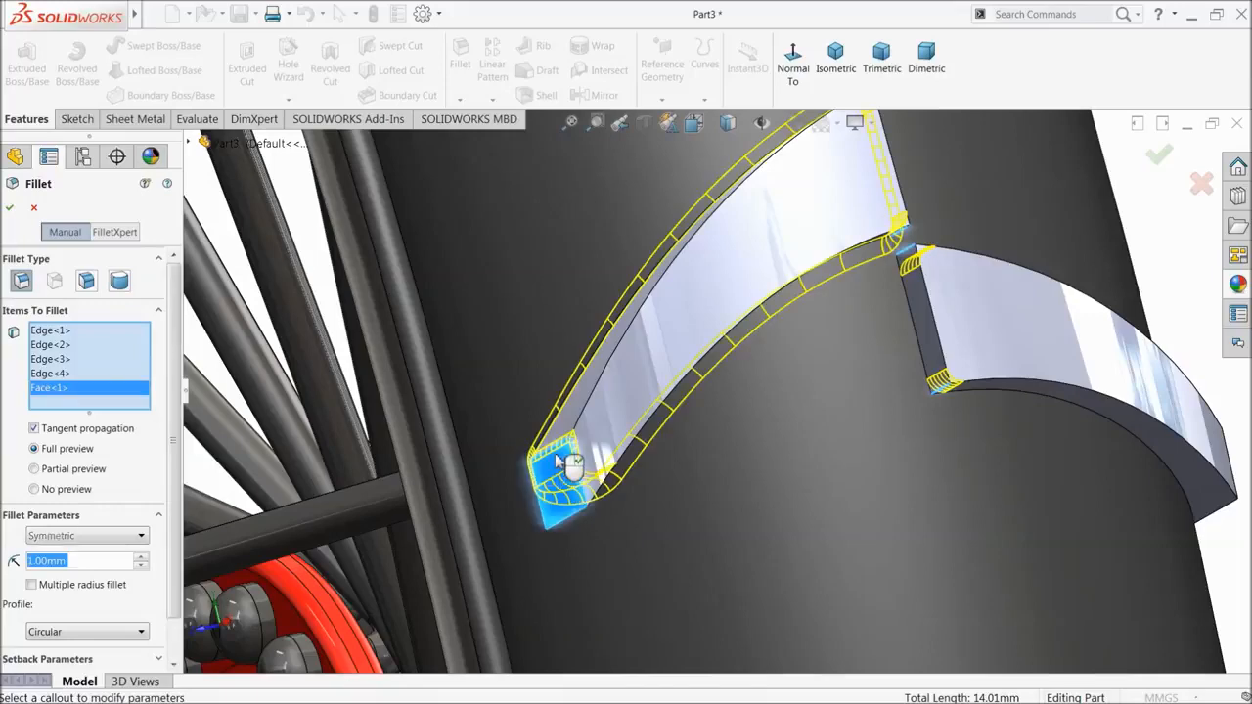
middle_drag(633, 486, 609, 346)
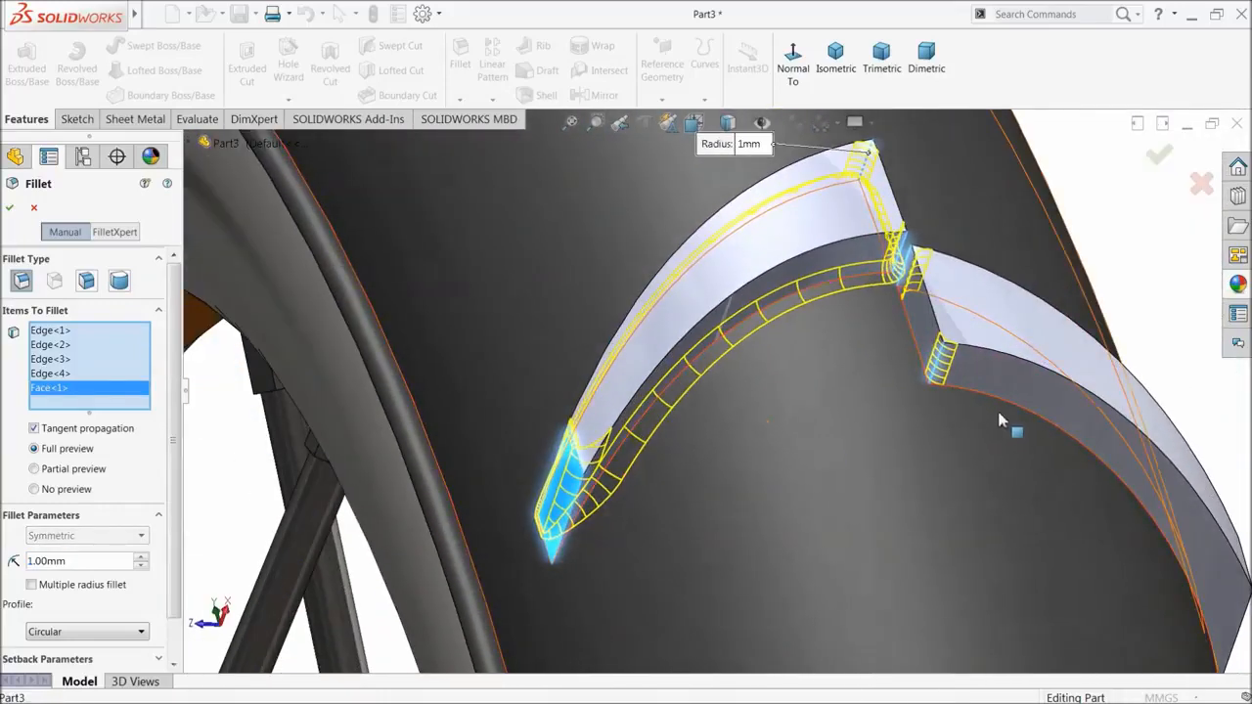
- Add the two short corner edges at the second tread block's outer end to the fillet
scroll(1076, 499, up, 3)
scroll(1076, 557, down, 5)
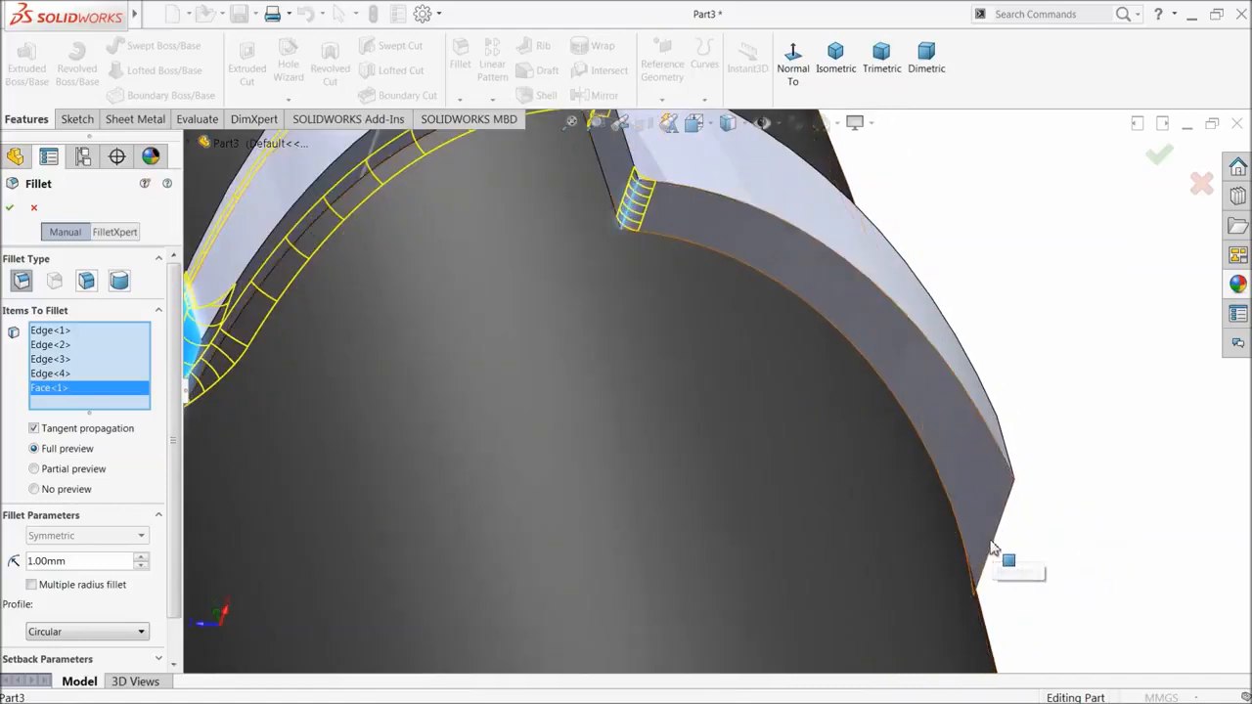
click(998, 551)
scroll(925, 544, up, 3)
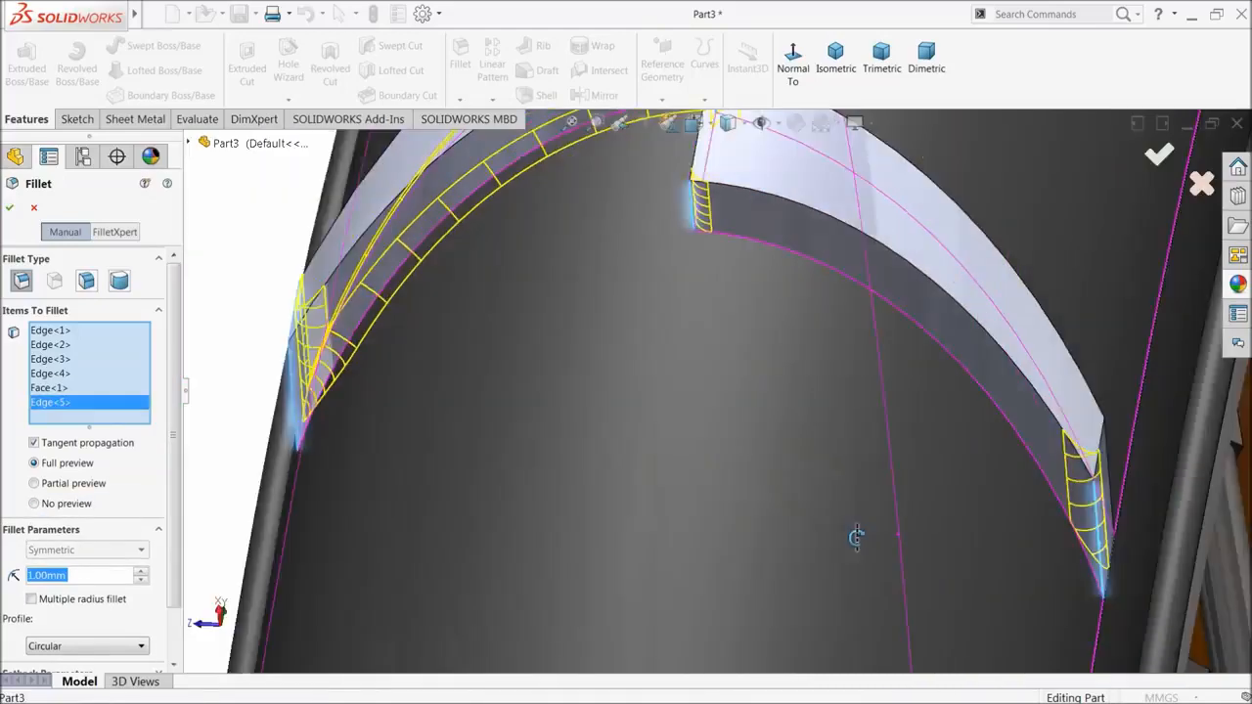
scroll(829, 542, down, 2)
scroll(979, 508, up, 3)
scroll(950, 433, down, 4)
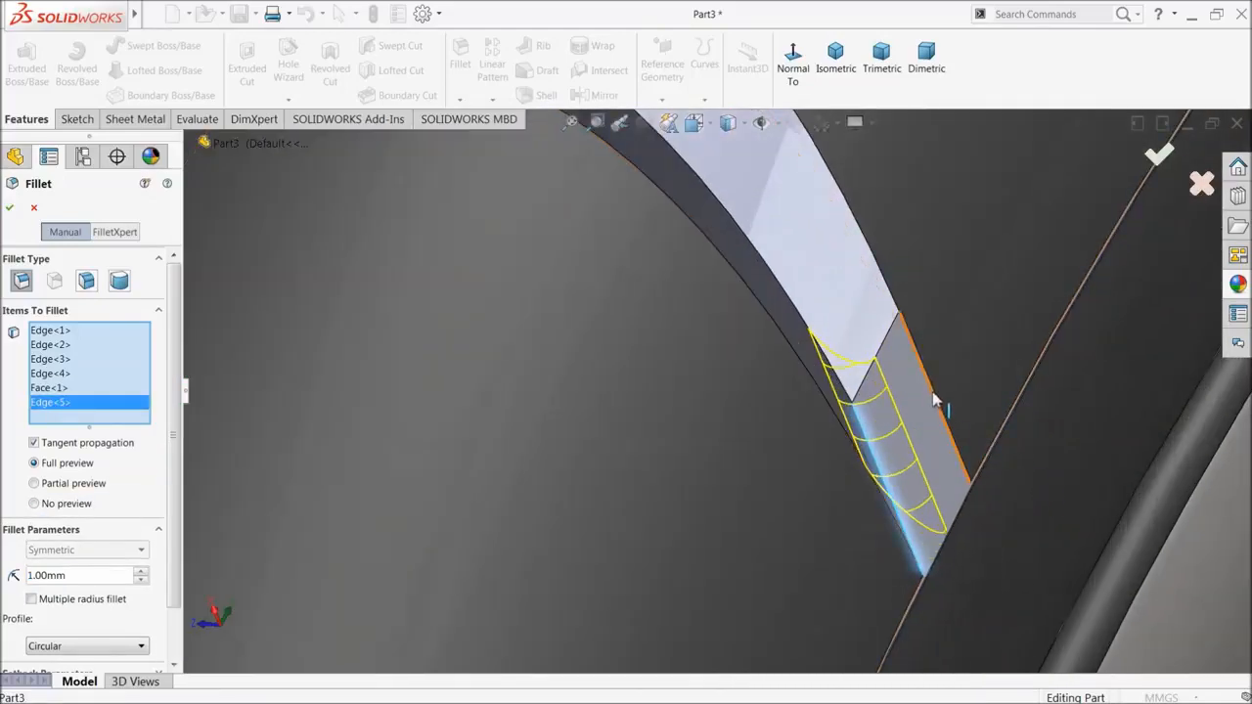
click(934, 399)
- Remove the first tread block's outer end face from the items to fillet
scroll(905, 402, up, 4)
middle_drag(528, 354, 581, 346)
scroll(322, 339, down, 5)
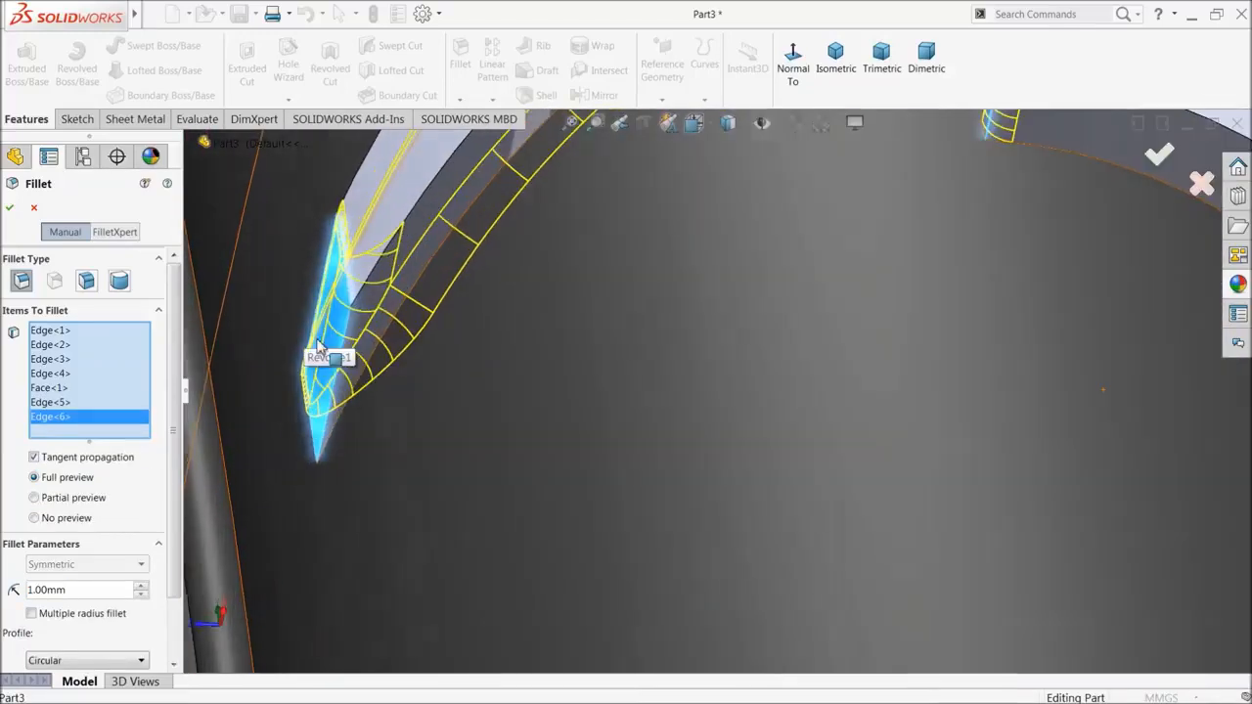
middle_drag(362, 337, 344, 357)
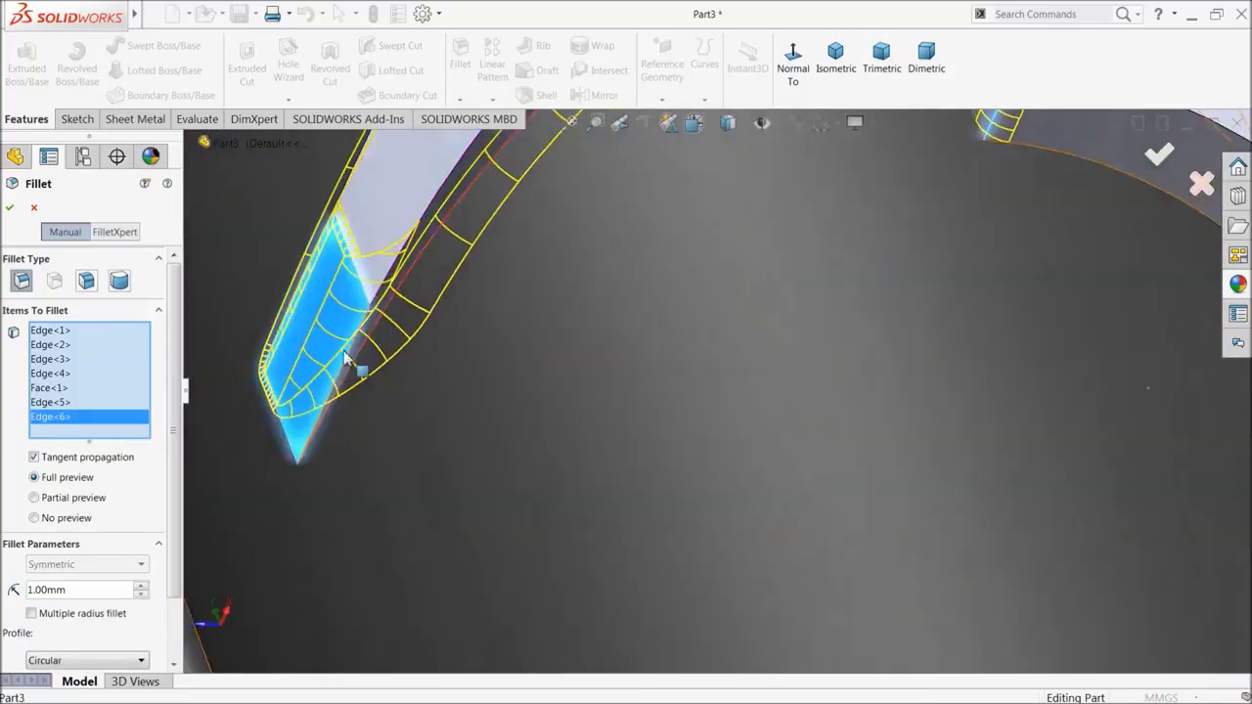
click(49, 390)
right_click(49, 398)
click(88, 416)
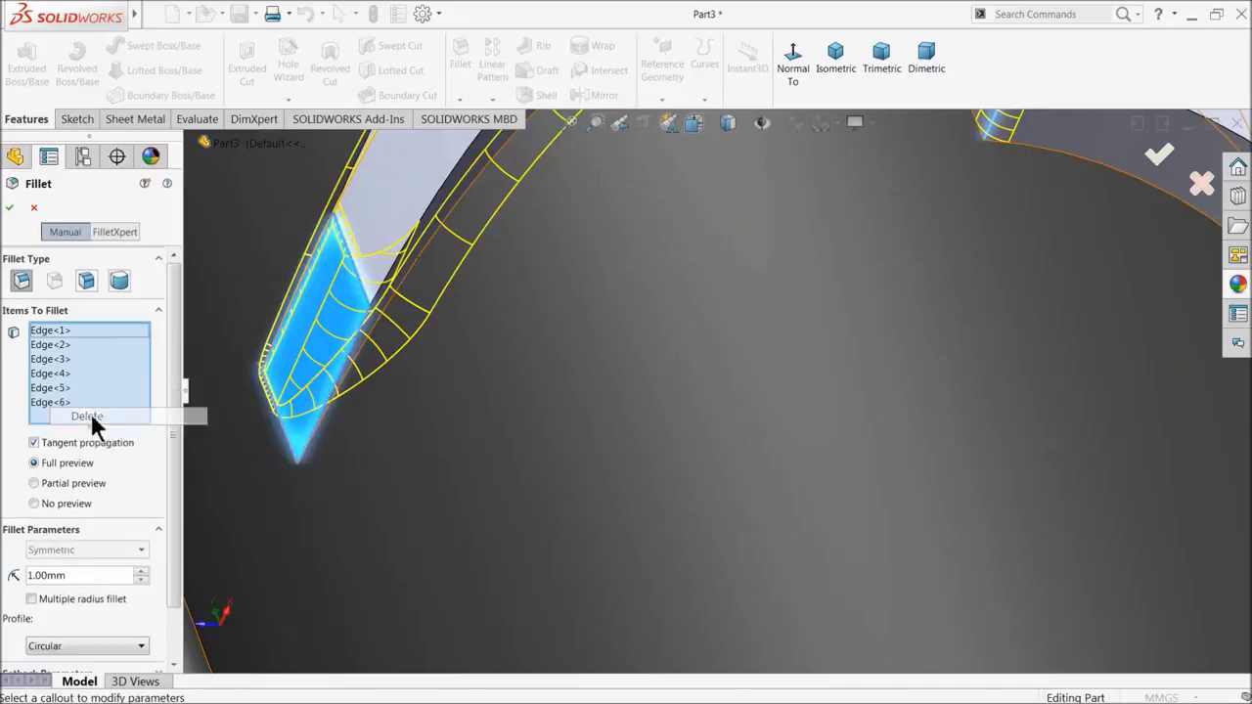
- Add the two short corner edges at the first tread block's outer end and apply the 1 mm fillet
click(352, 360)
middle_drag(358, 371, 500, 367)
scroll(509, 367, down, 3)
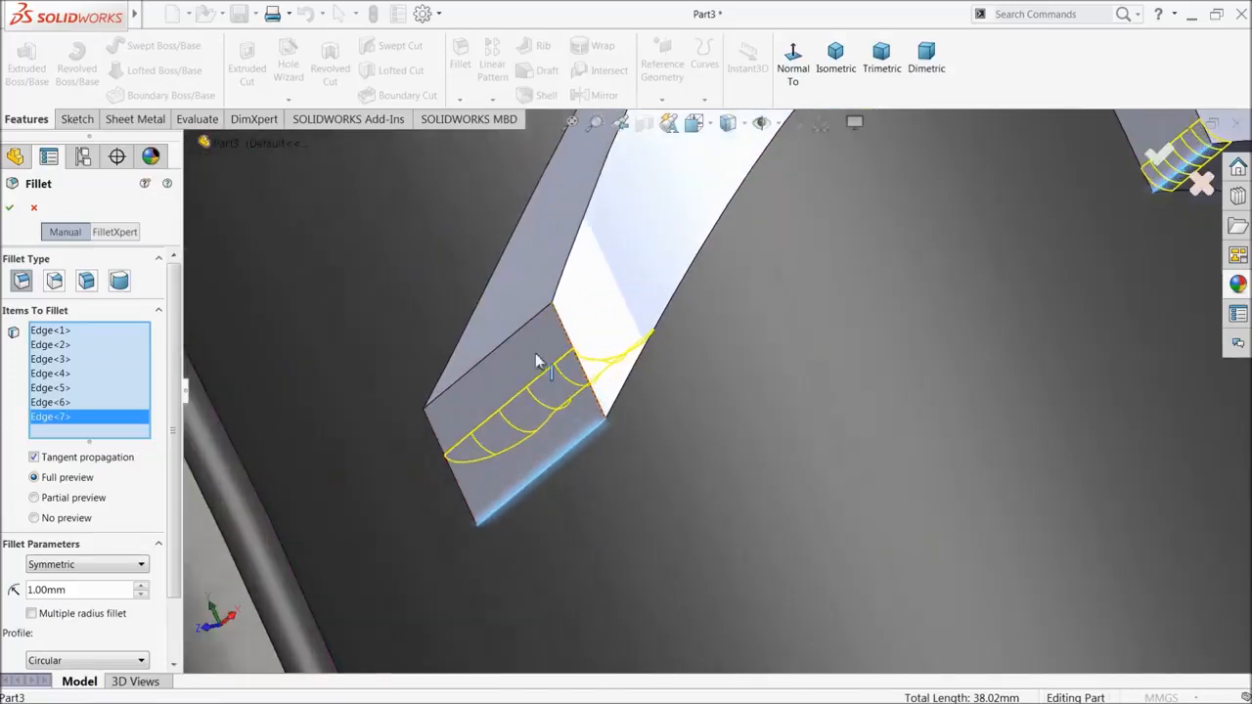
click(509, 347)
scroll(508, 335, up, 3)
middle_drag(509, 407, 612, 428)
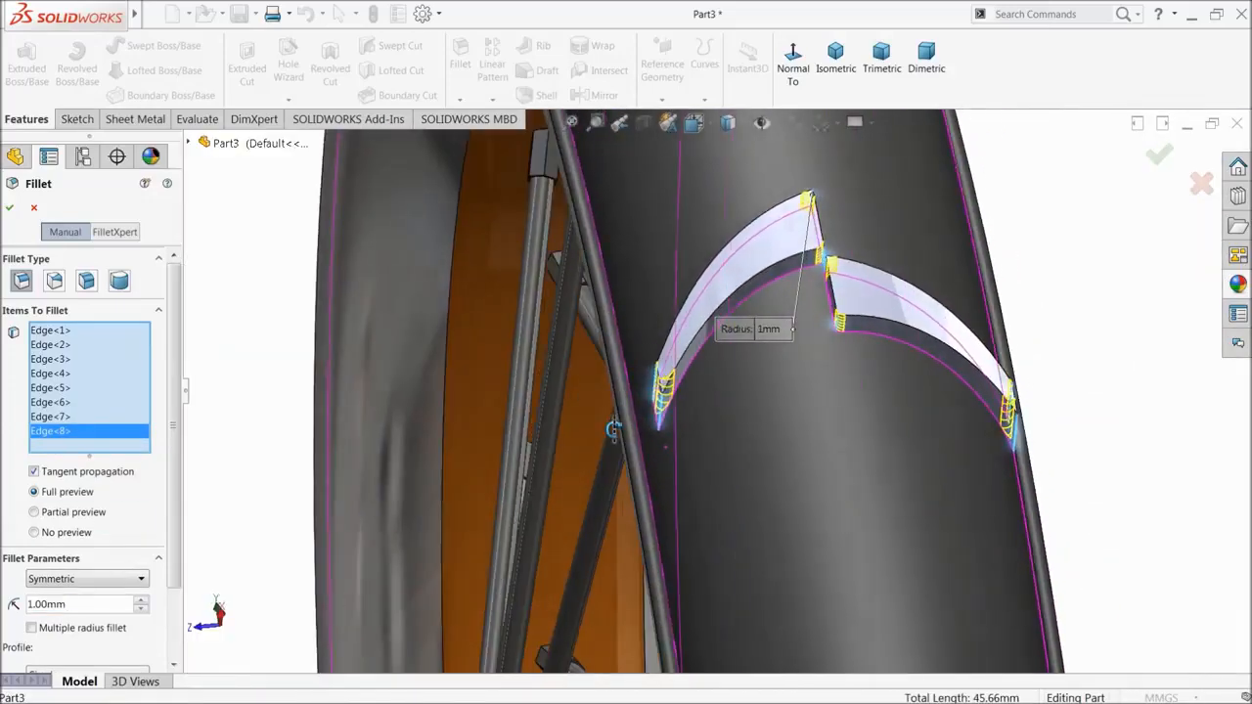
scroll(665, 441, up, 3)
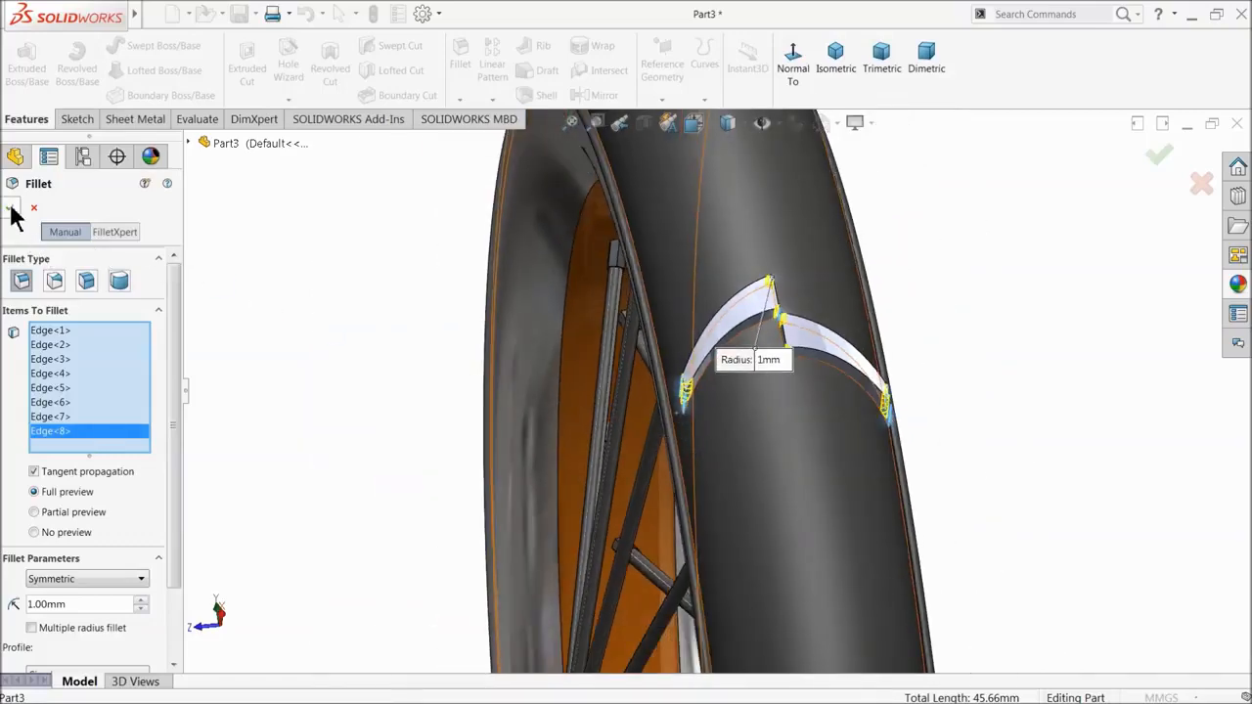
click(12, 208)
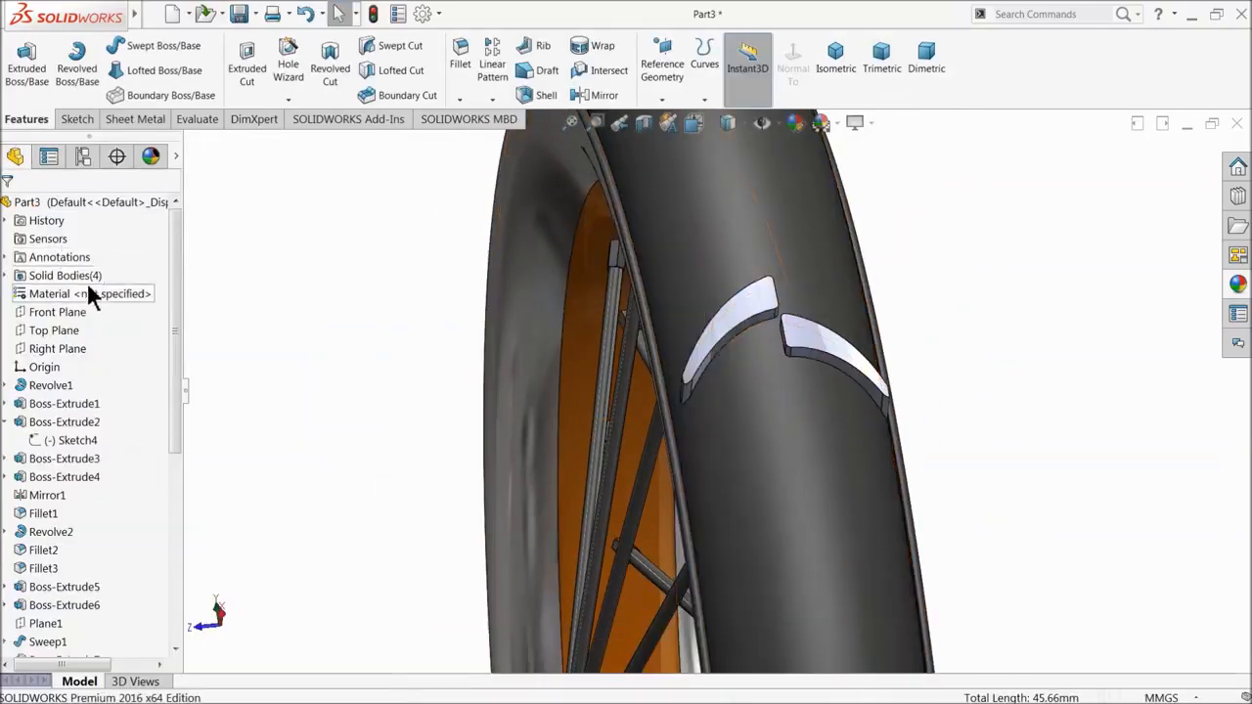
- Start a circular pattern of the tread blocks' corner fillet, revolved cut and extrusion
scroll(597, 419, up, 6)
middle_drag(600, 434, 658, 520)
scroll(893, 423, down, 4)
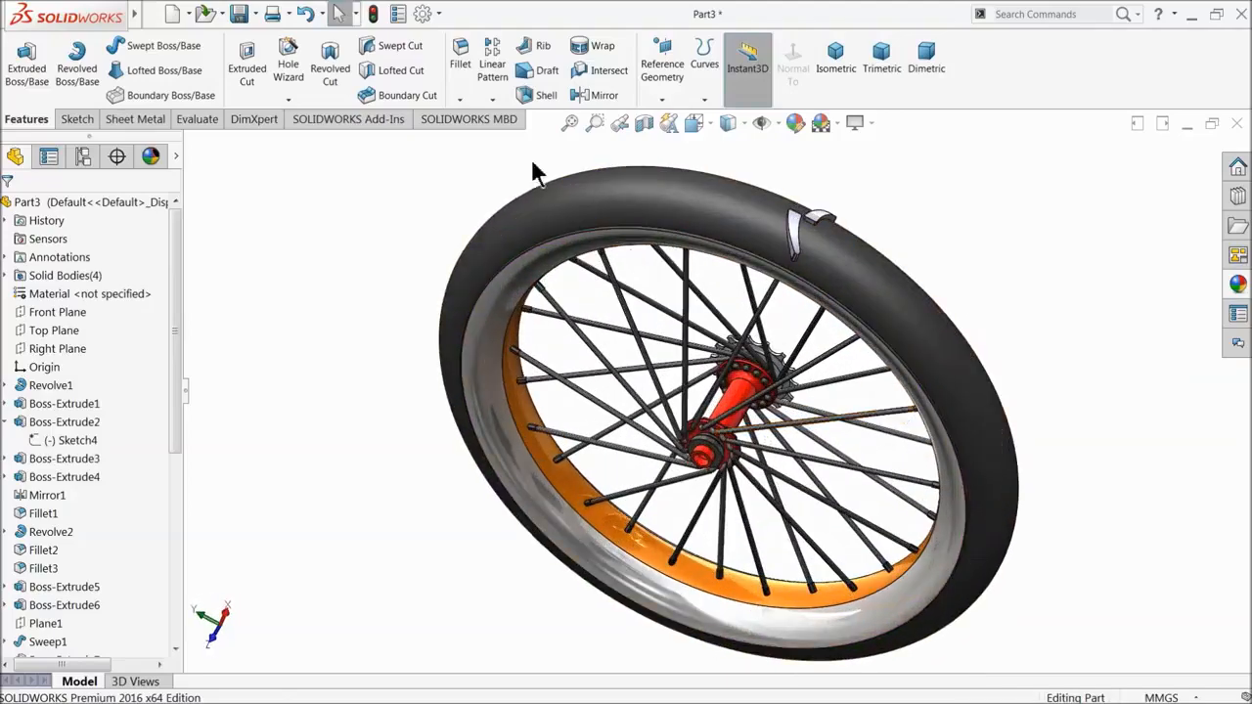
click(492, 103)
click(513, 135)
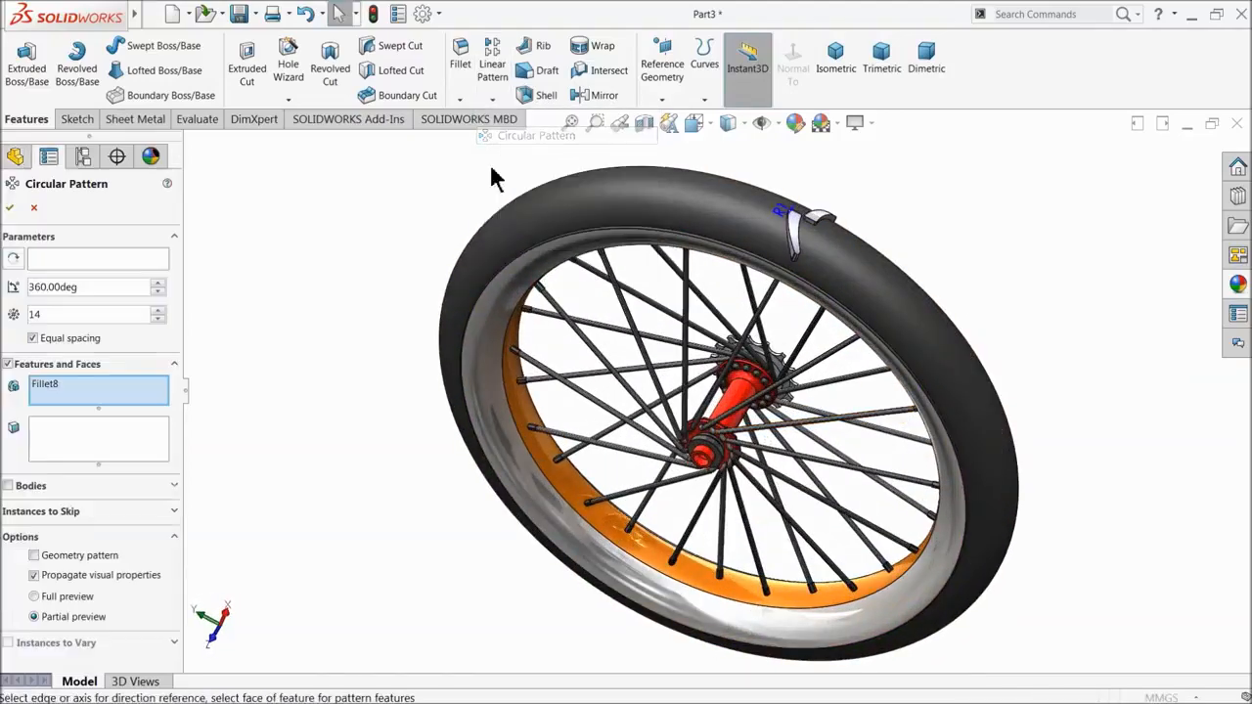
scroll(792, 235, down, 8)
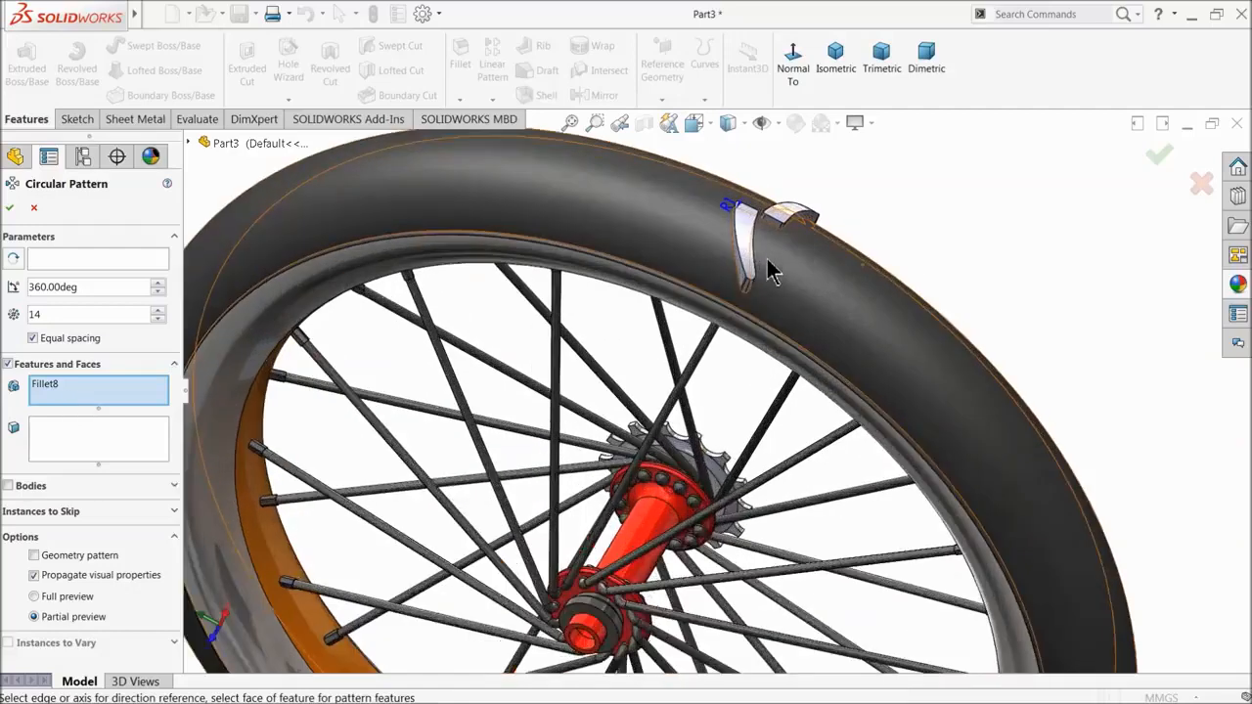
click(740, 274)
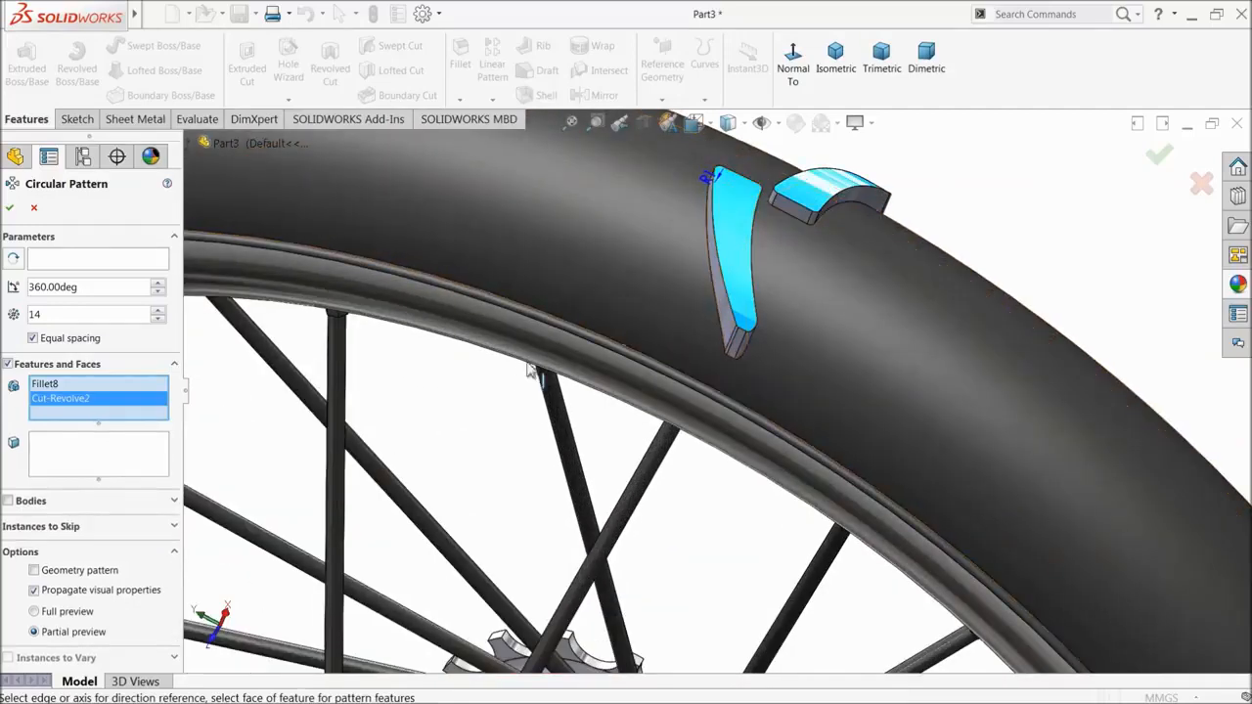
click(204, 143)
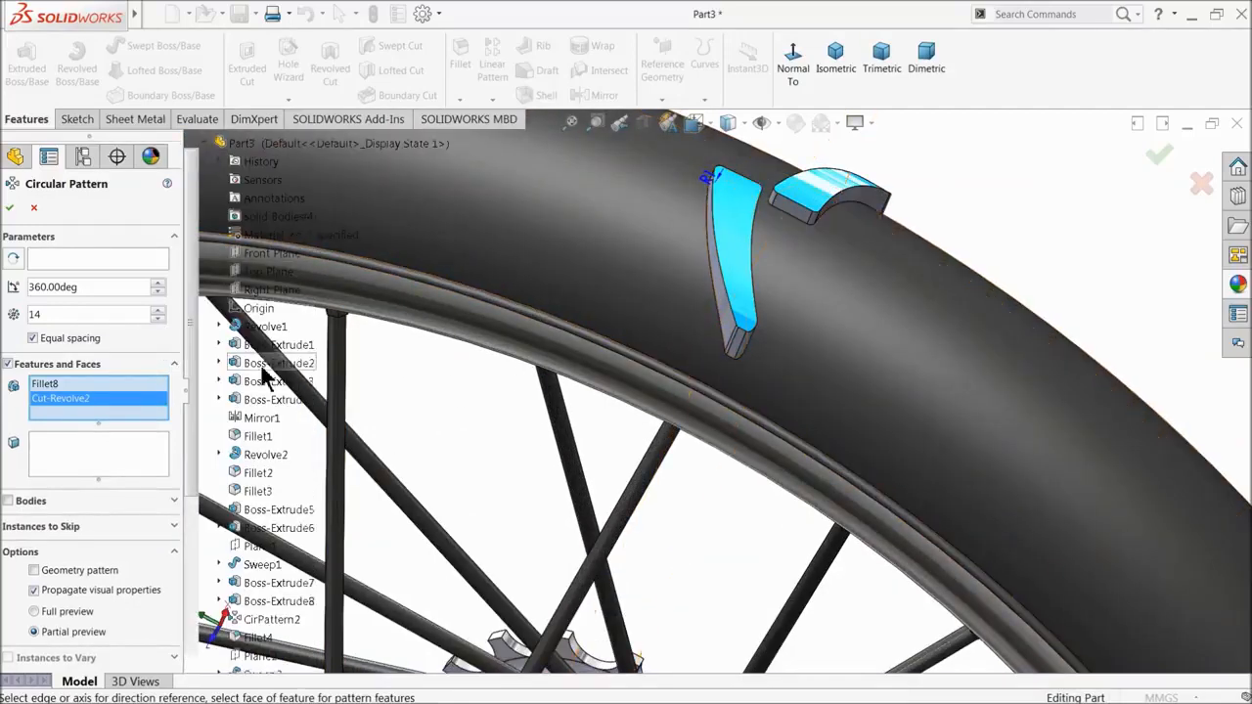
scroll(293, 629, down, 4)
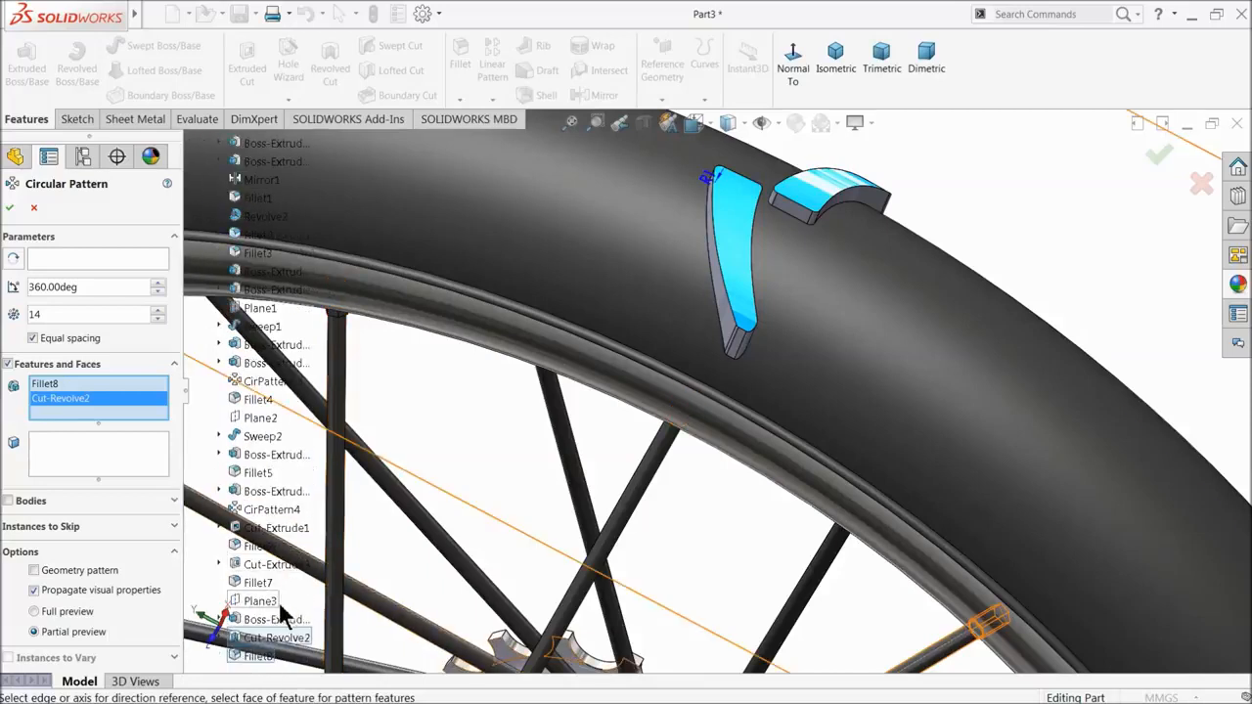
click(261, 624)
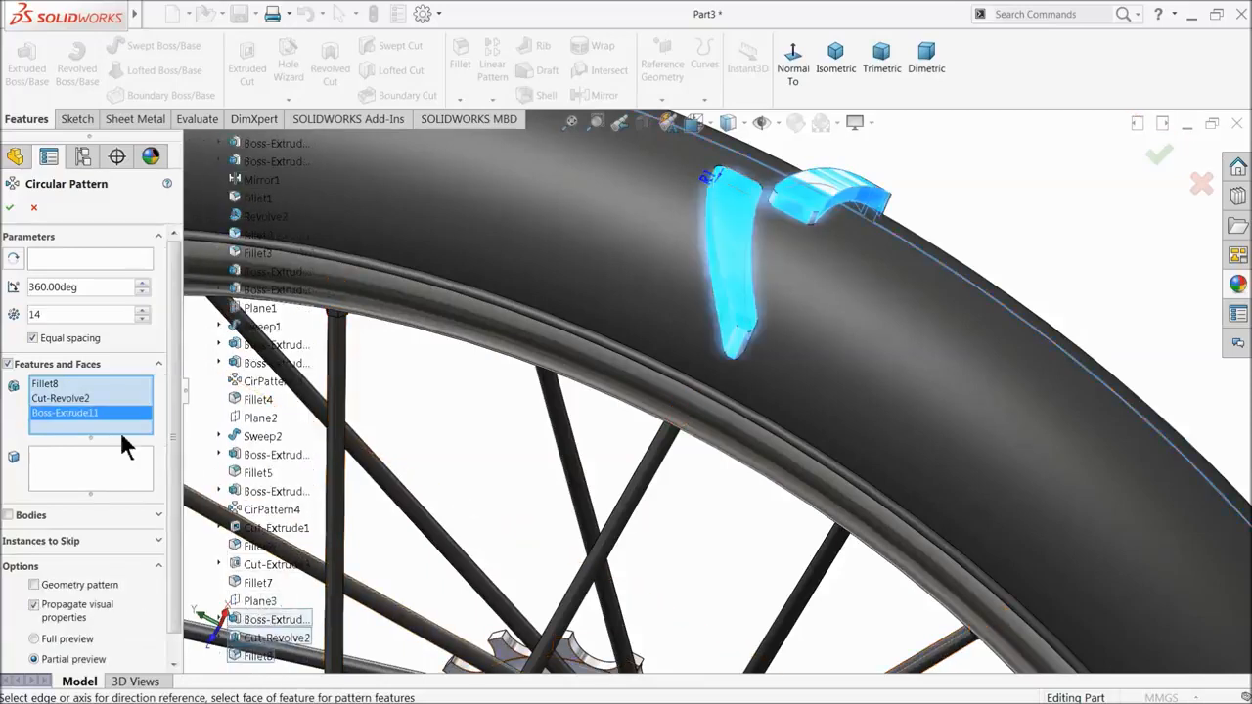
- Use the hub's cylindrical face as the rotation axis of the tread block pattern
click(84, 262)
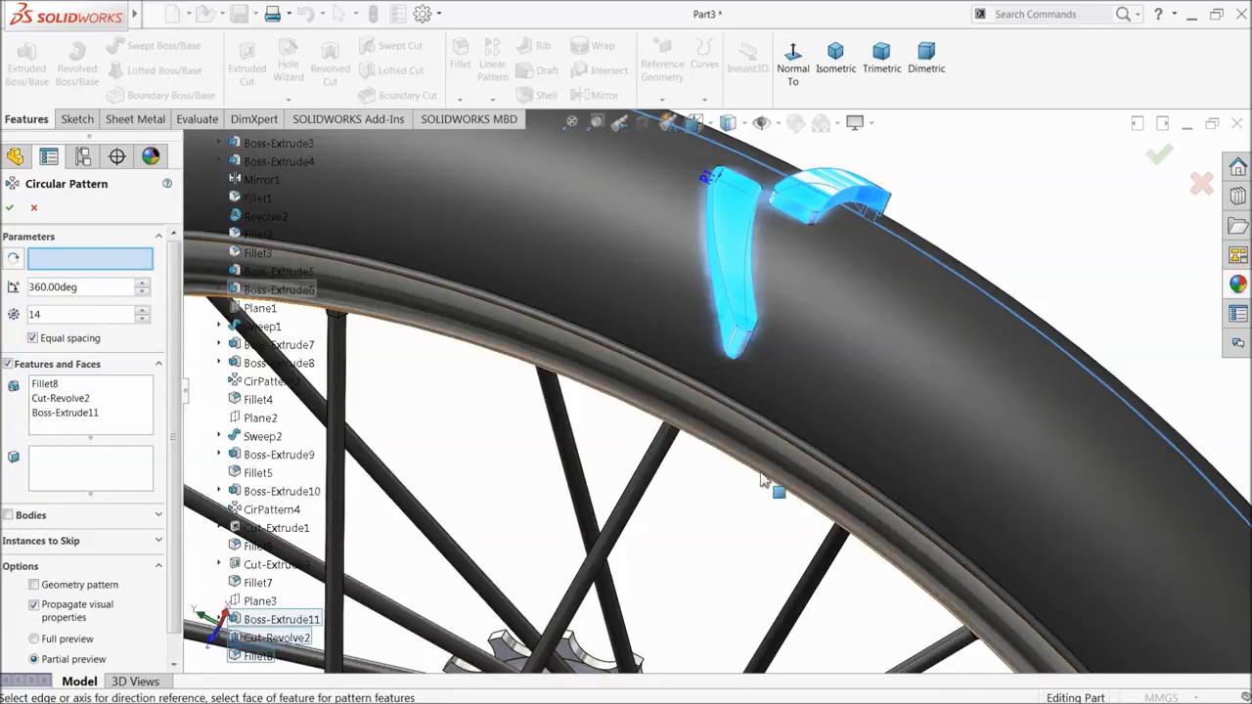
scroll(751, 480, up, 5)
click(671, 509)
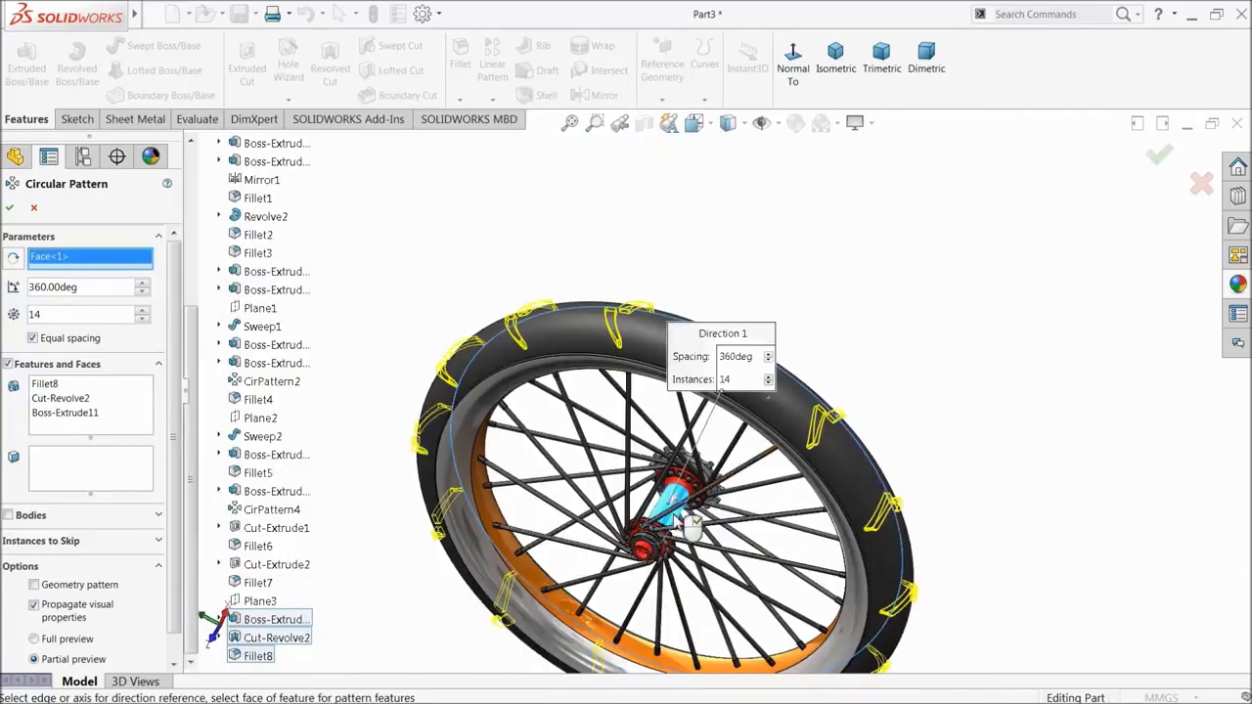
scroll(710, 497, up, 3)
scroll(706, 493, down, 3)
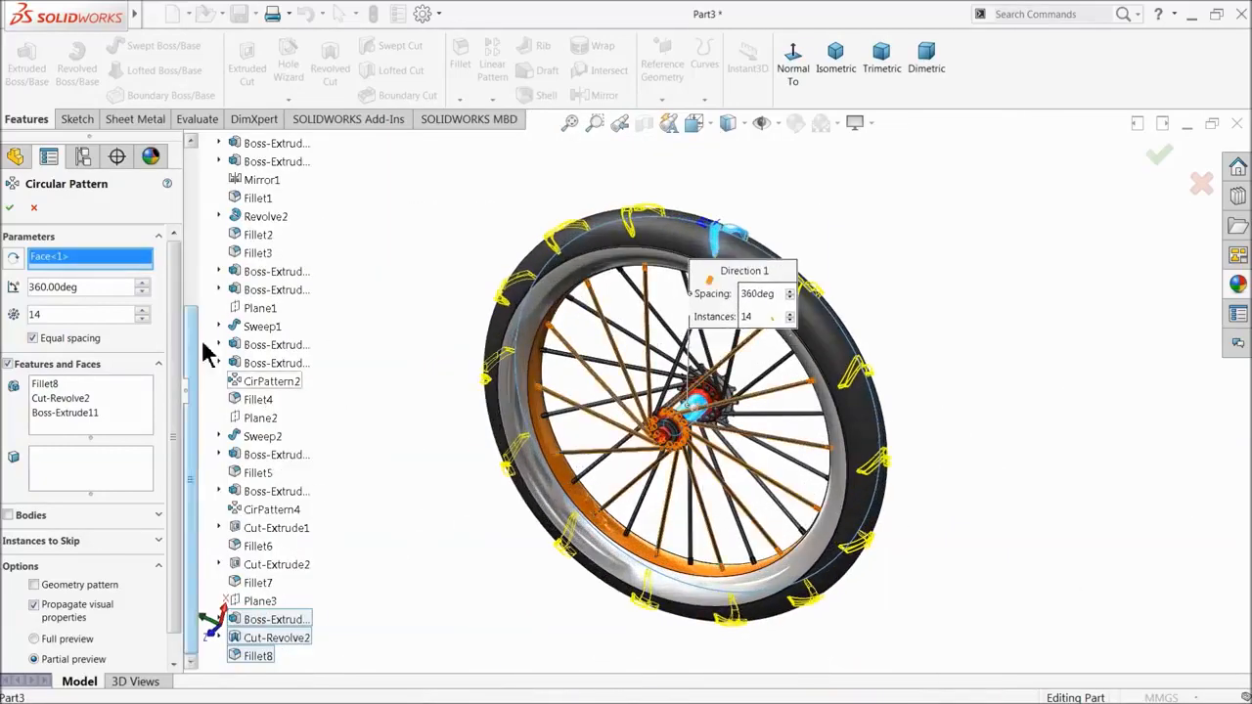
- Set the tread pattern to 40 instances equally spaced over 360 degrees and apply it
drag(56, 314, 14, 318)
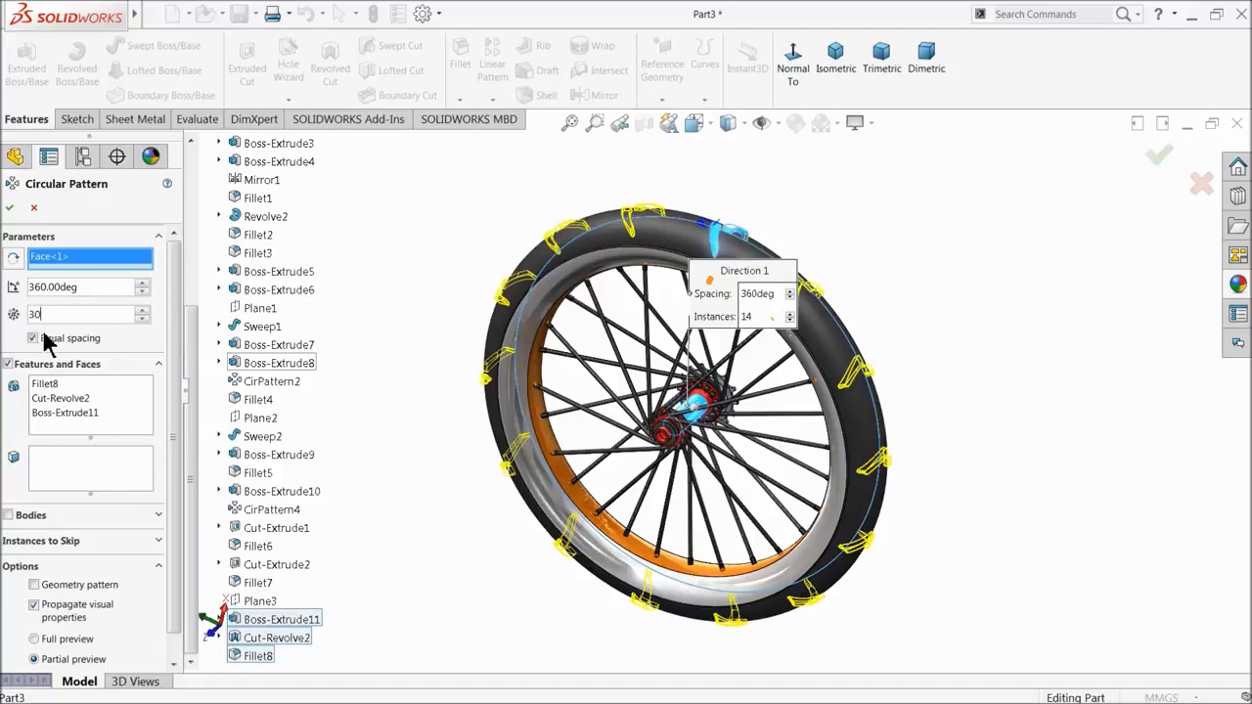
middle_drag(615, 269, 585, 312)
text(40)
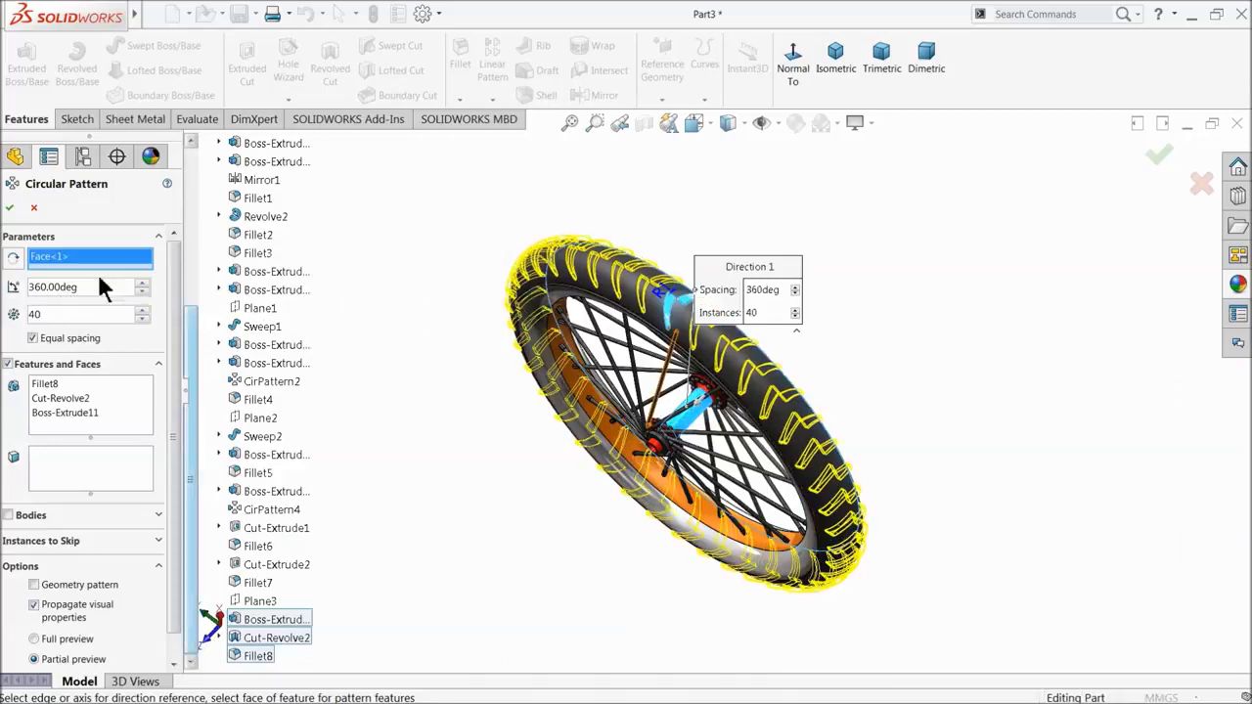
click(10, 208)
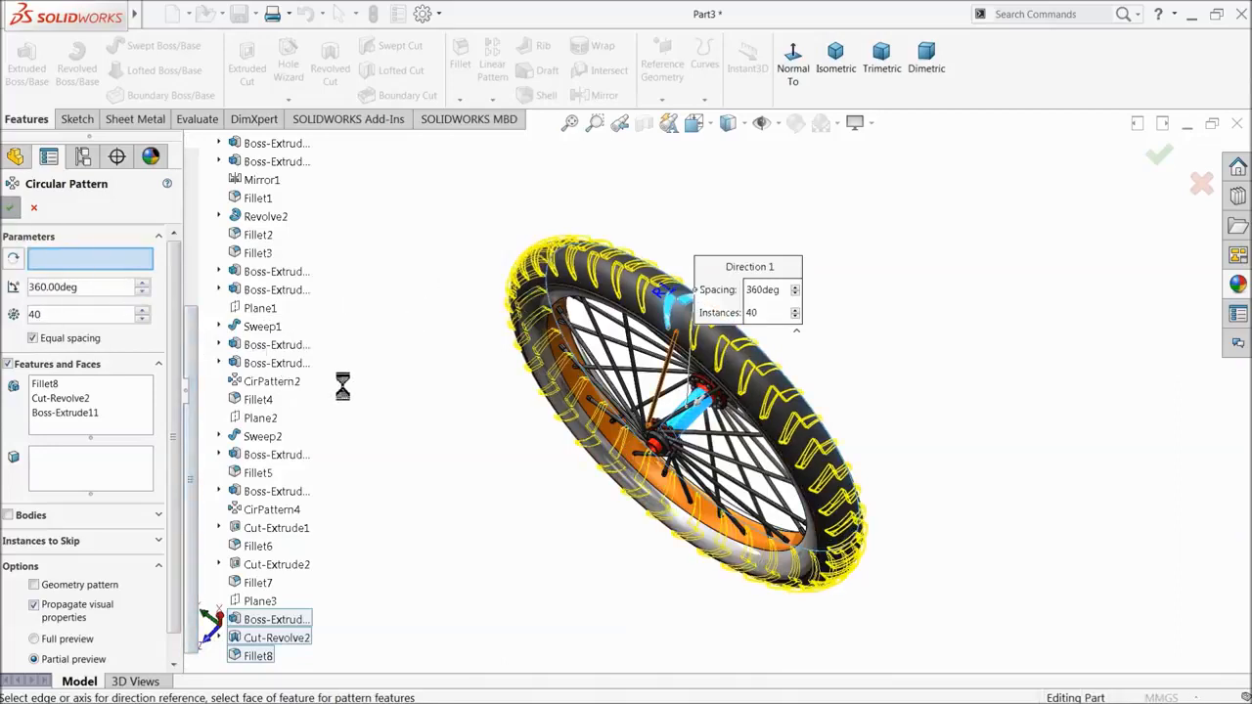
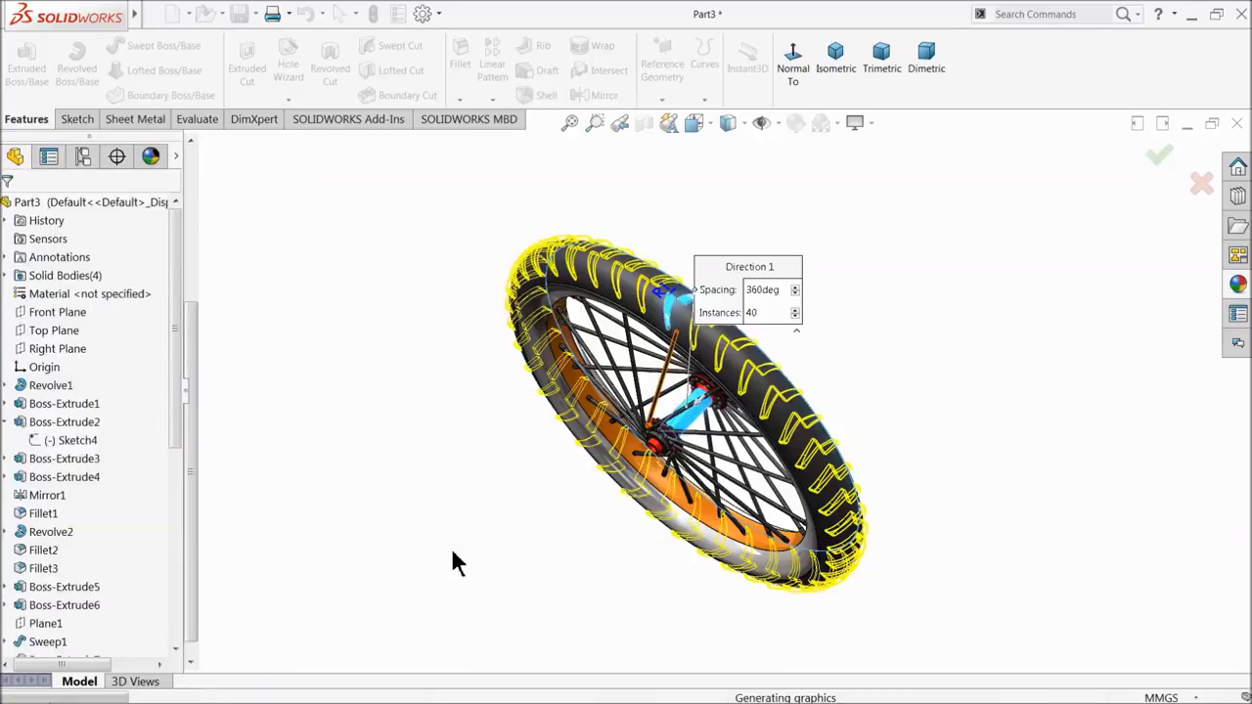
- Open the appearance settings for the tread features from Boss-Extrude11 through CirPattern5
middle_drag(515, 494, 551, 427)
scroll(558, 440, up, 2)
scroll(820, 400, down, 3)
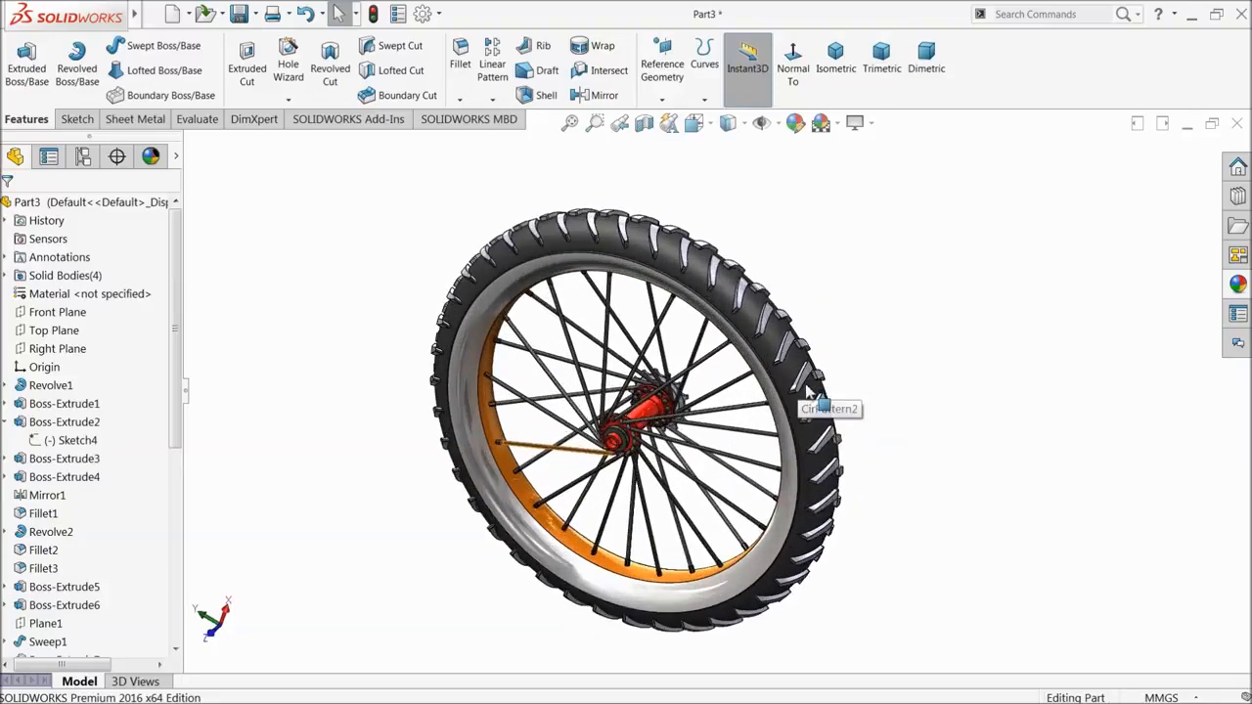
drag(175, 401, 167, 649)
click(58, 587)
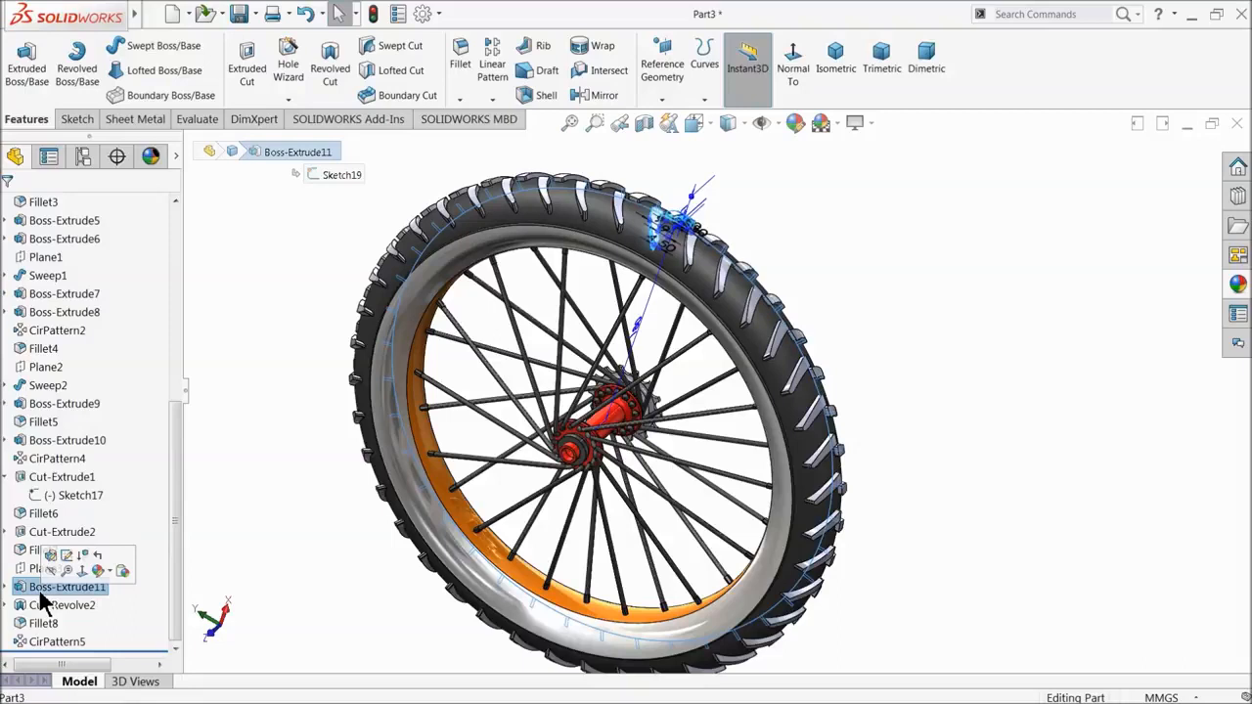
shift+click(49, 643)
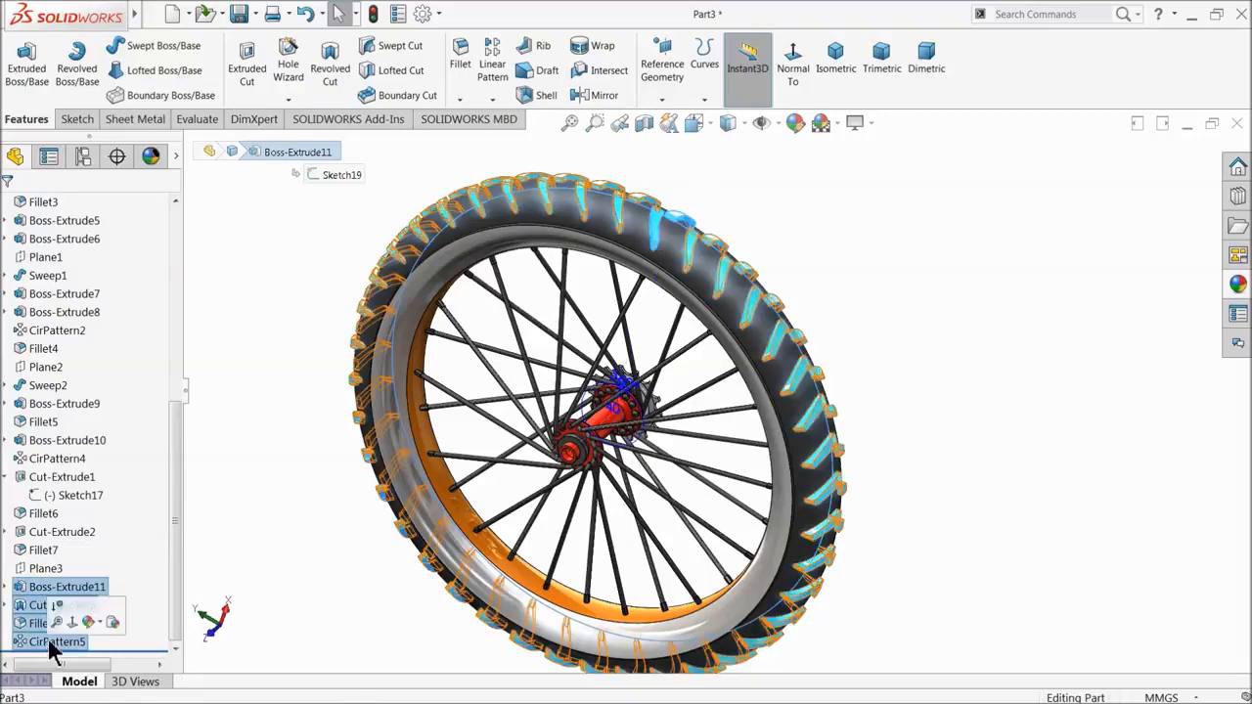
click(795, 122)
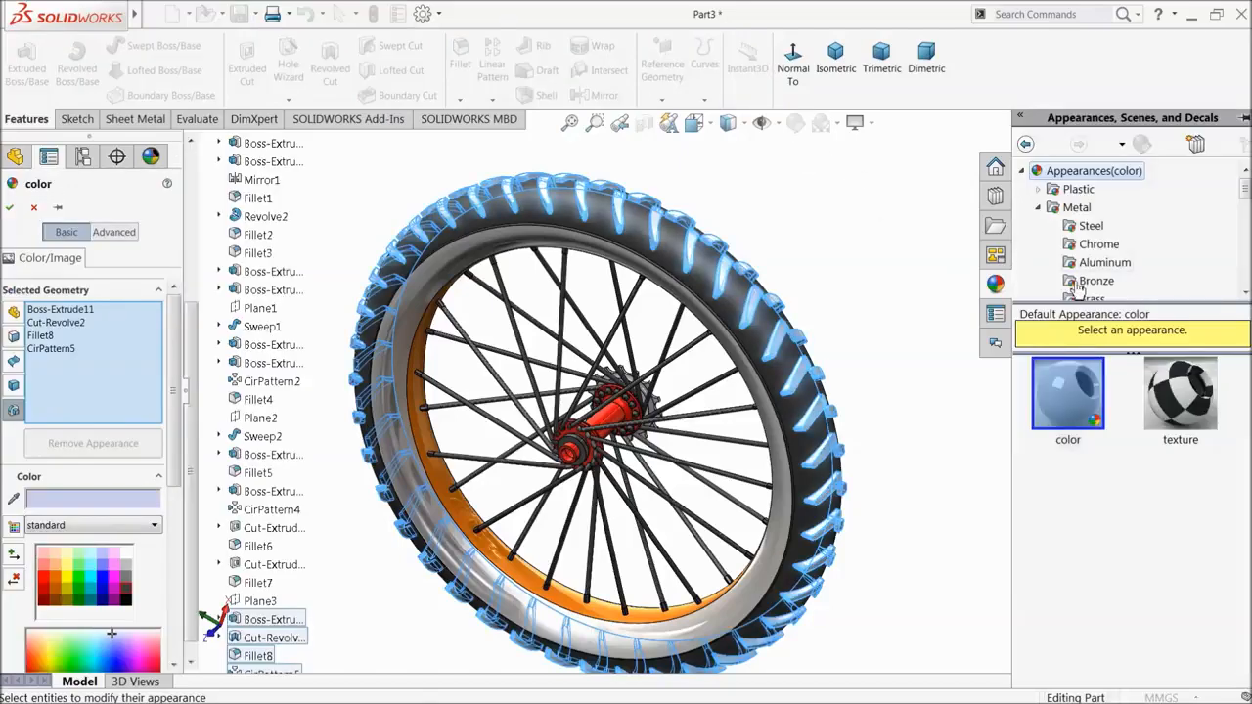
- Assign the matte rubber appearance to the selected tread features and accept it
scroll(1081, 259, down, 6)
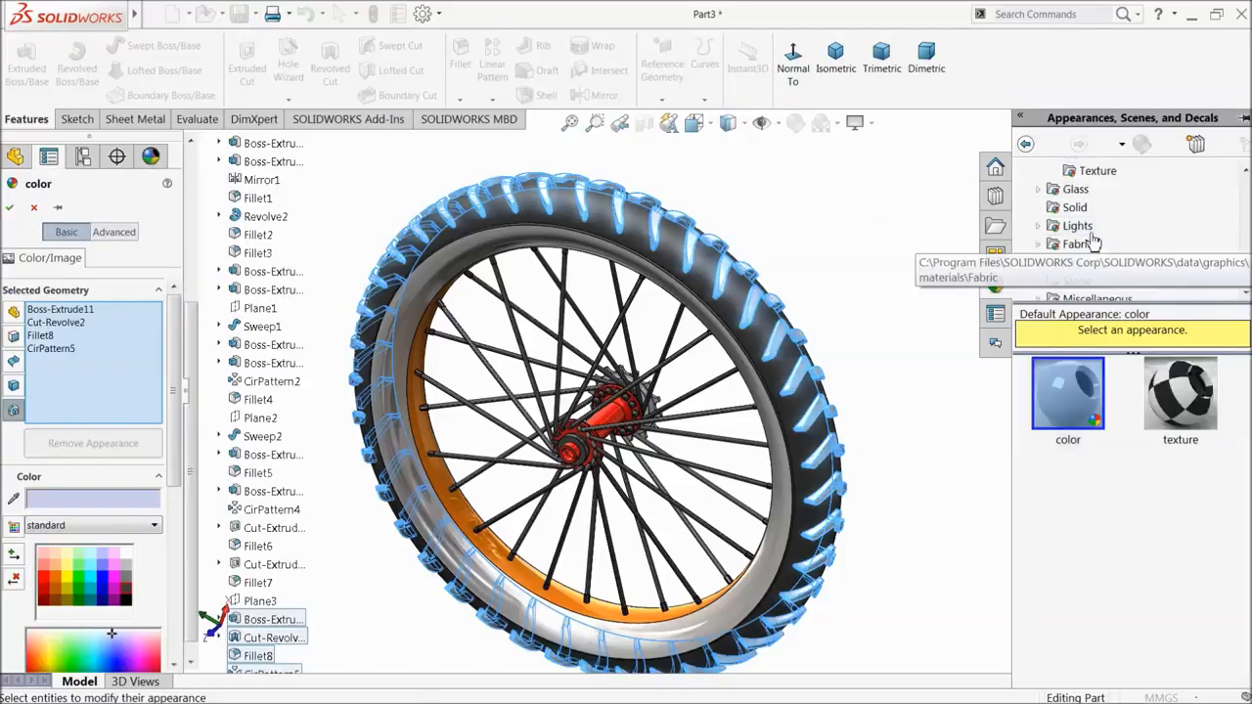
scroll(1086, 264, down, 3)
scroll(1081, 266, up, 3)
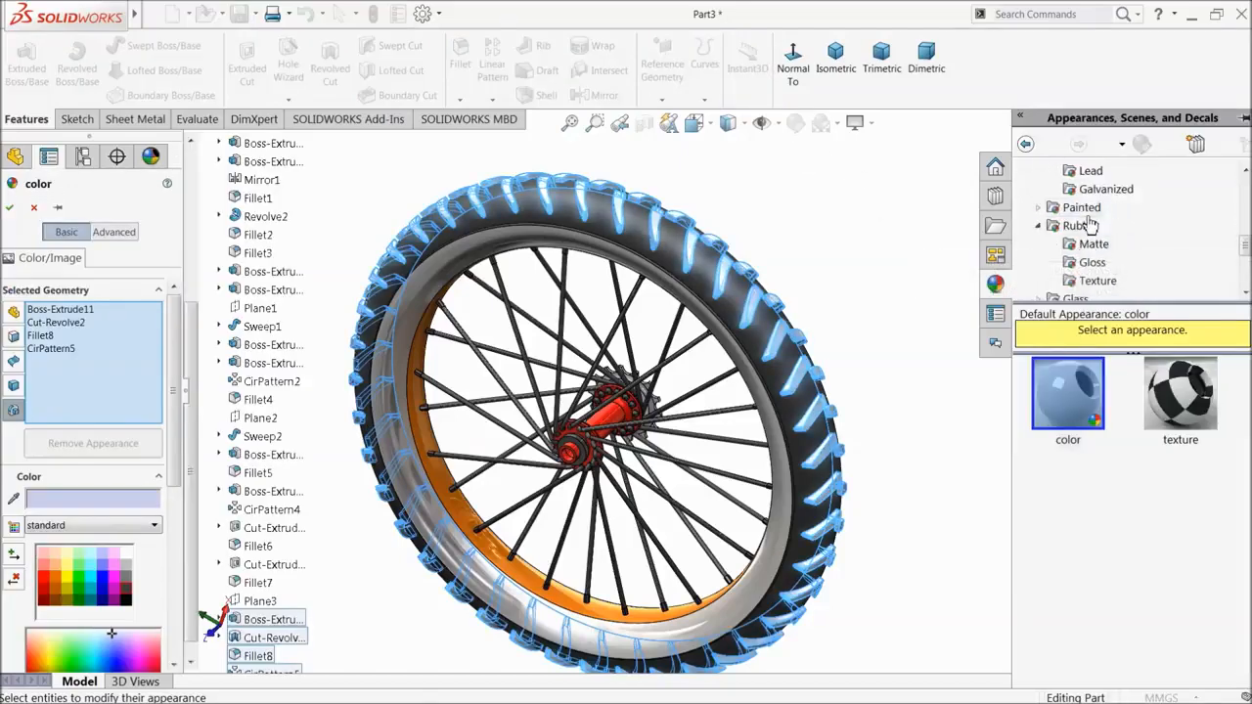
click(1088, 247)
click(1073, 413)
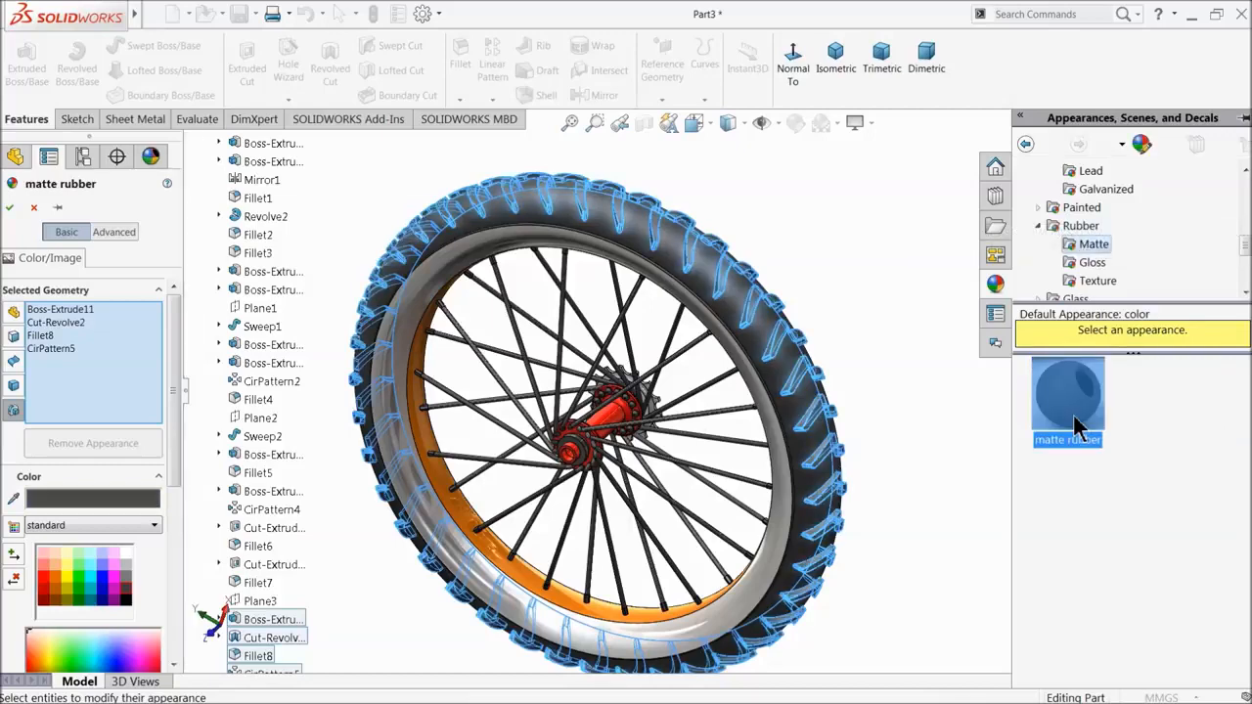
middle_drag(864, 404, 812, 411)
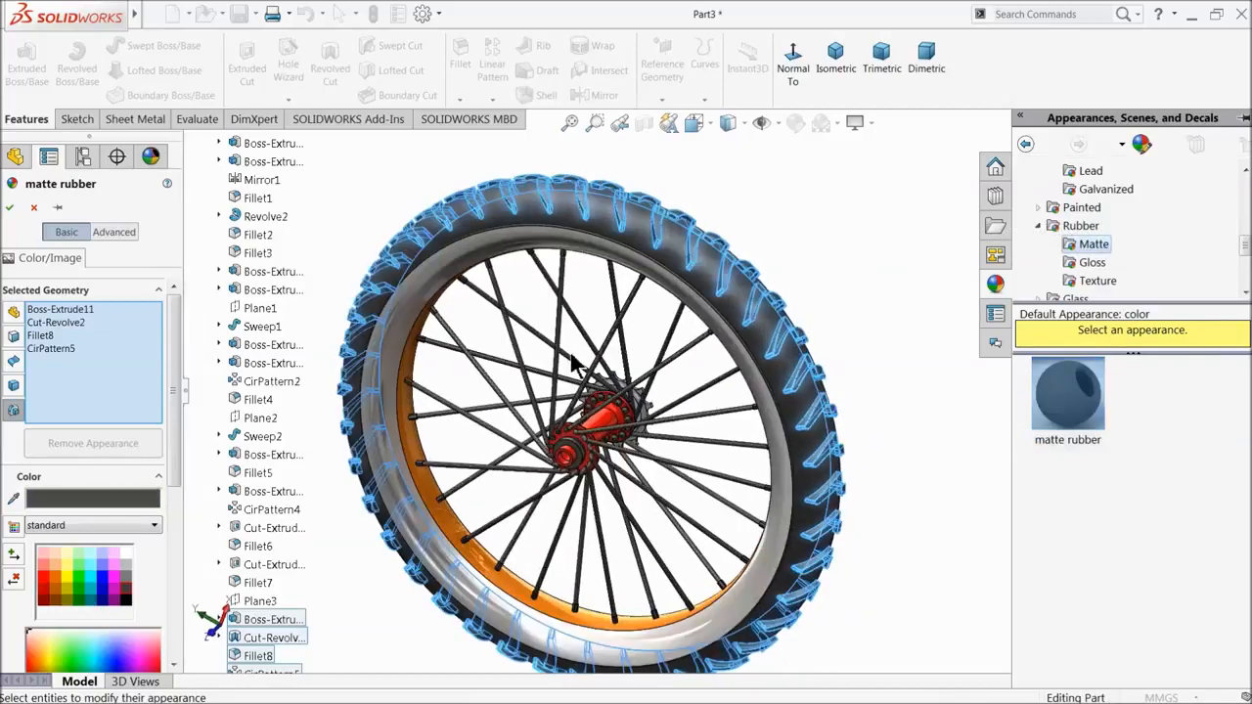
click(11, 208)
scroll(690, 414, up, 2)
middle_drag(667, 417, 697, 419)
- Save the part as 3.Tyre in the Bicycle folder on the Desktop
click(240, 16)
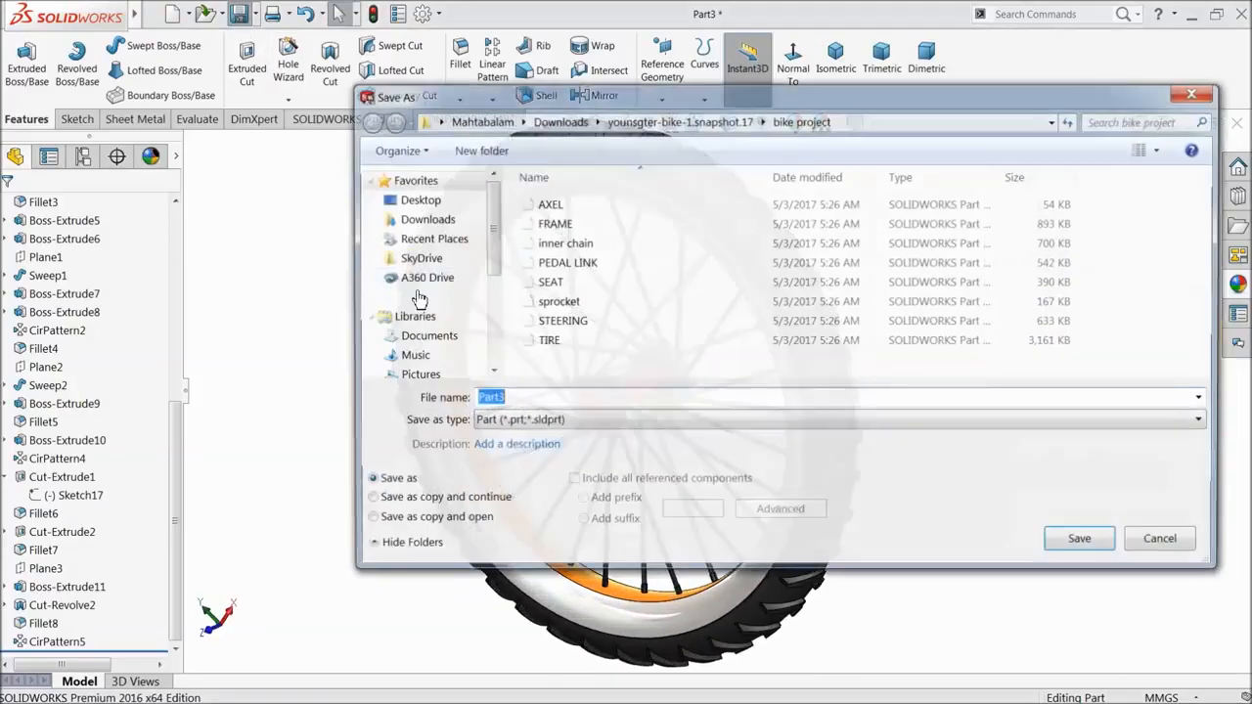
click(454, 202)
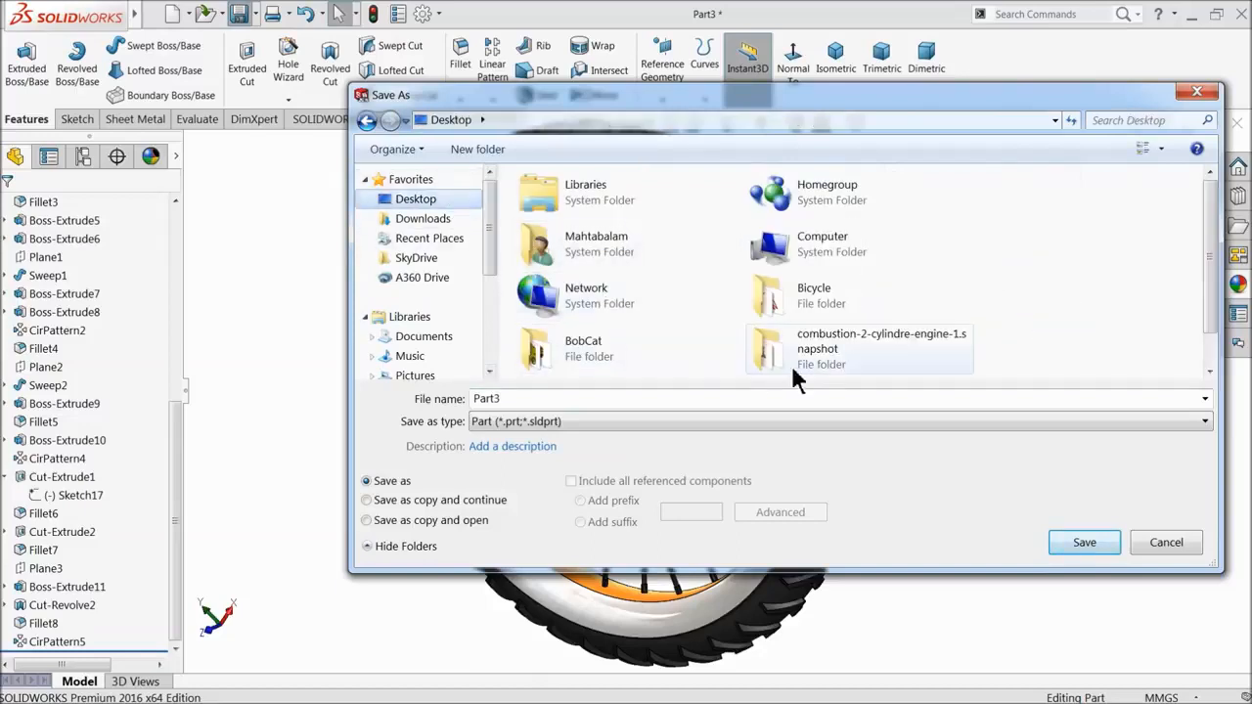
click(806, 309)
double_click(806, 309)
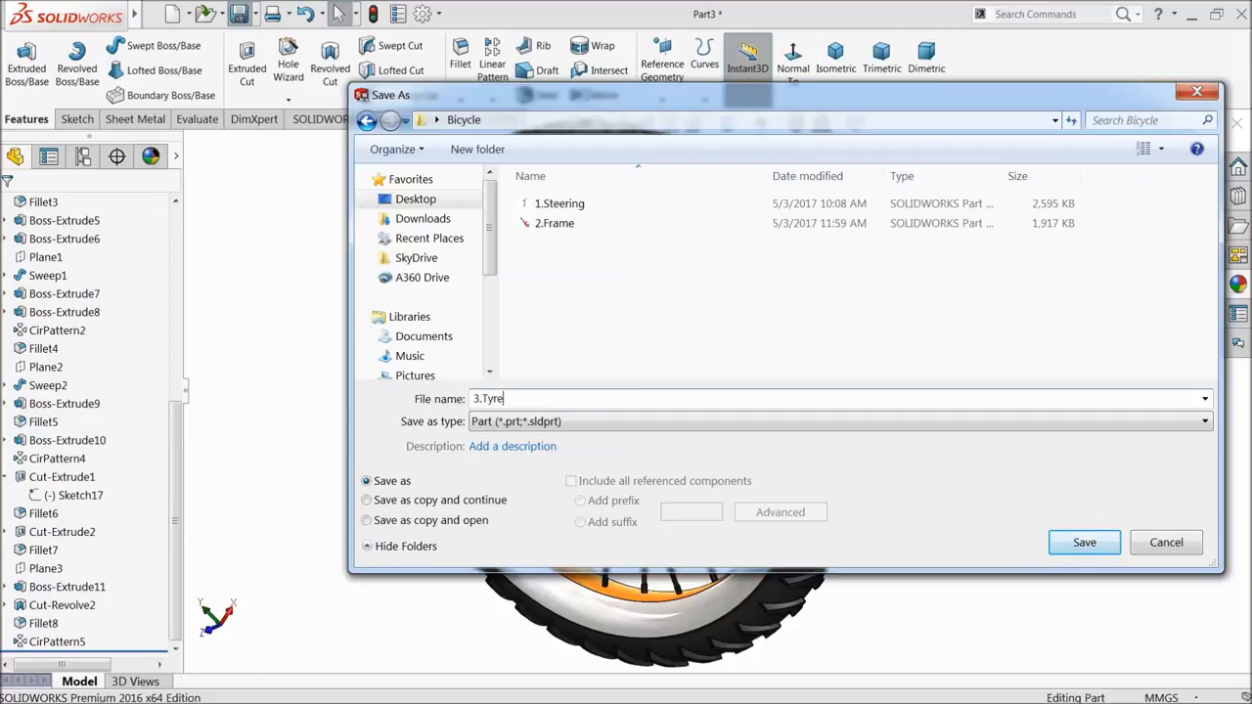
click(1081, 542)
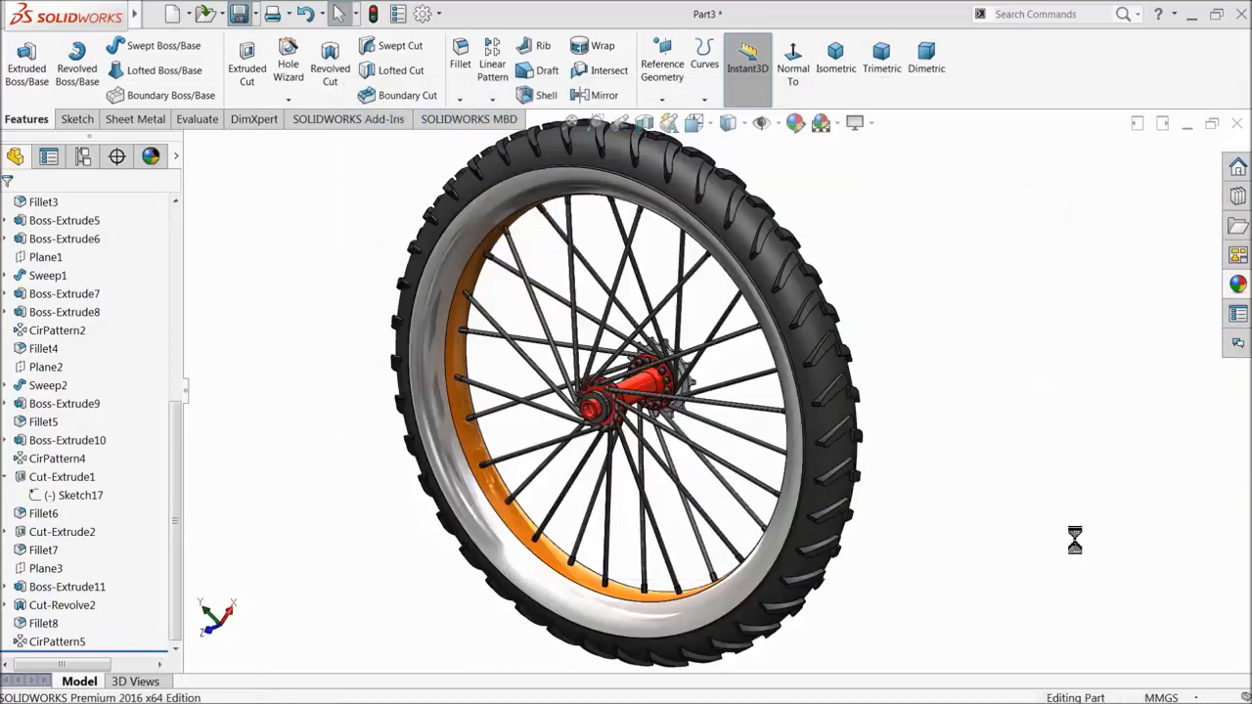
- Start a sketch on the flat outer face of the hub's sprocket
middle_drag(909, 410, 682, 371)
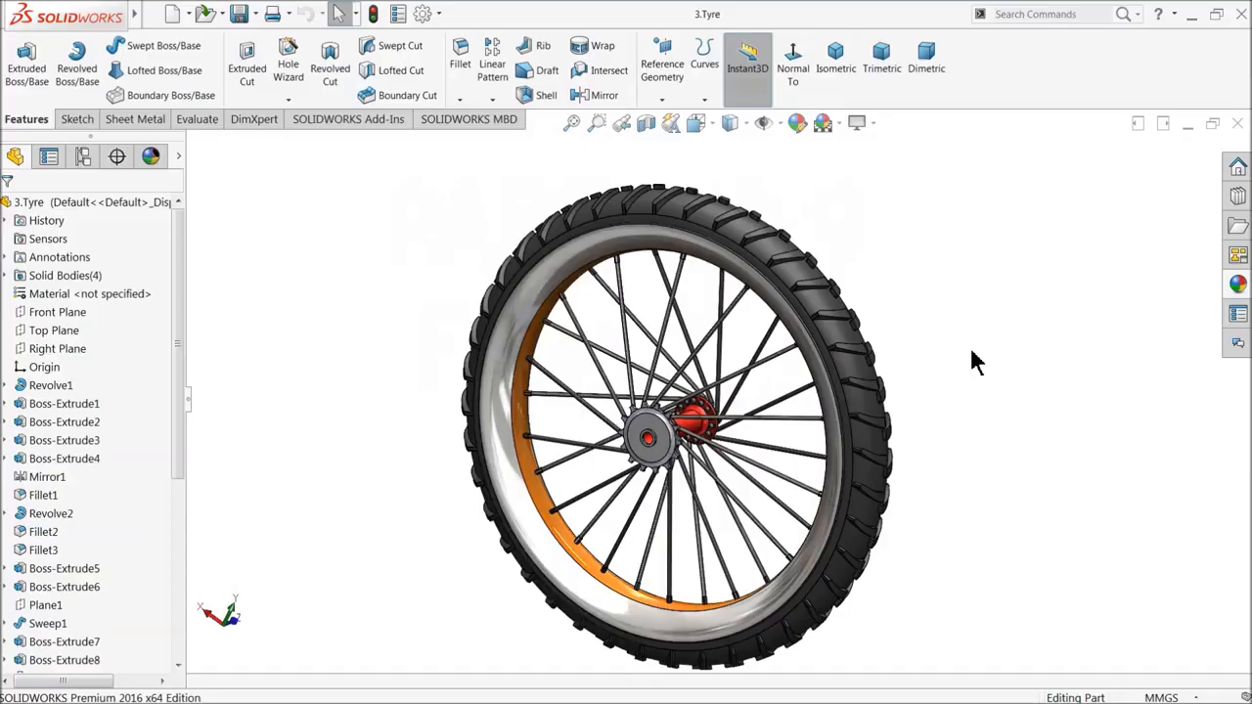
middle_drag(689, 476, 673, 437)
scroll(677, 464, down, 2)
scroll(677, 464, down, 2)
scroll(673, 427, down, 1)
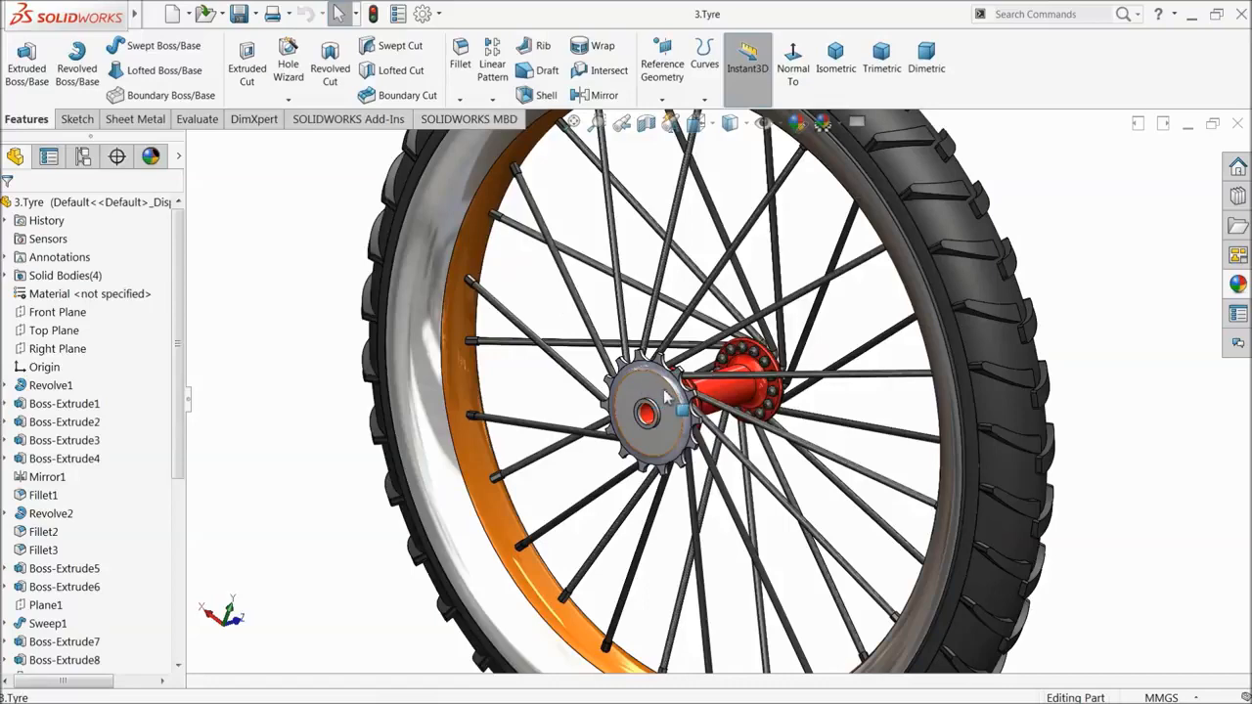
scroll(660, 429, down, 2)
scroll(609, 426, down, 5)
scroll(711, 414, down, 1)
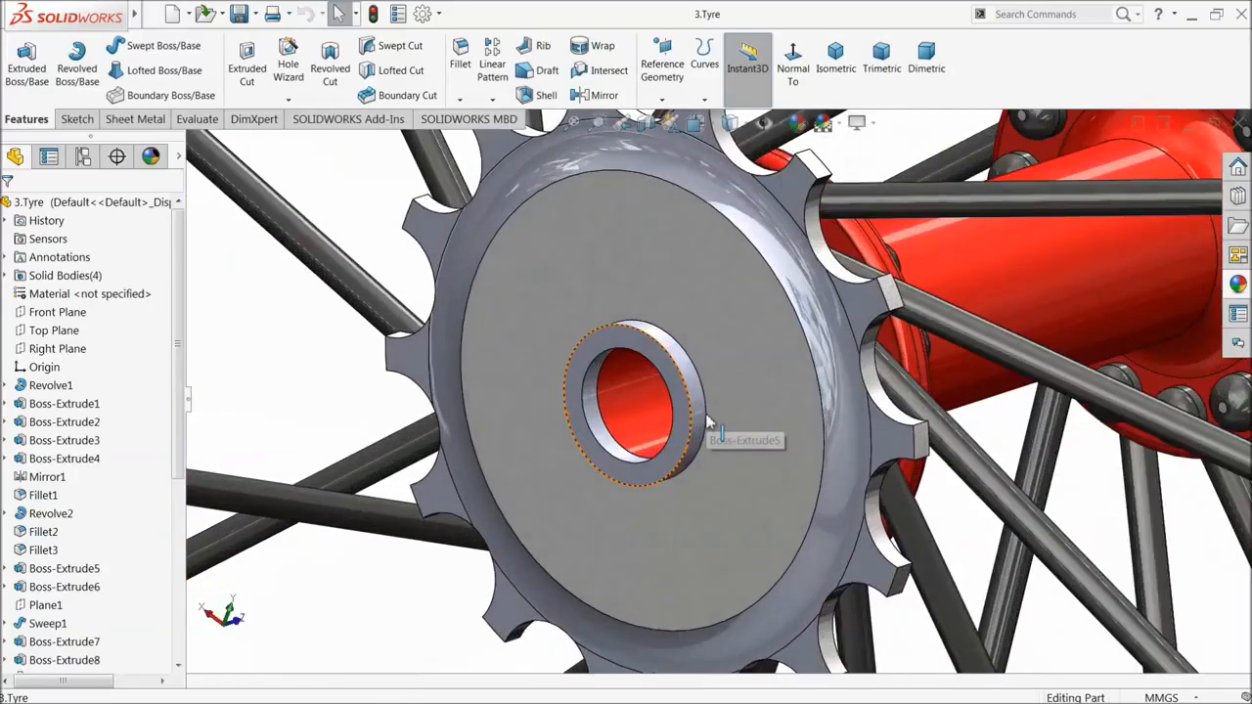
middle_drag(727, 413, 721, 382)
click(721, 383)
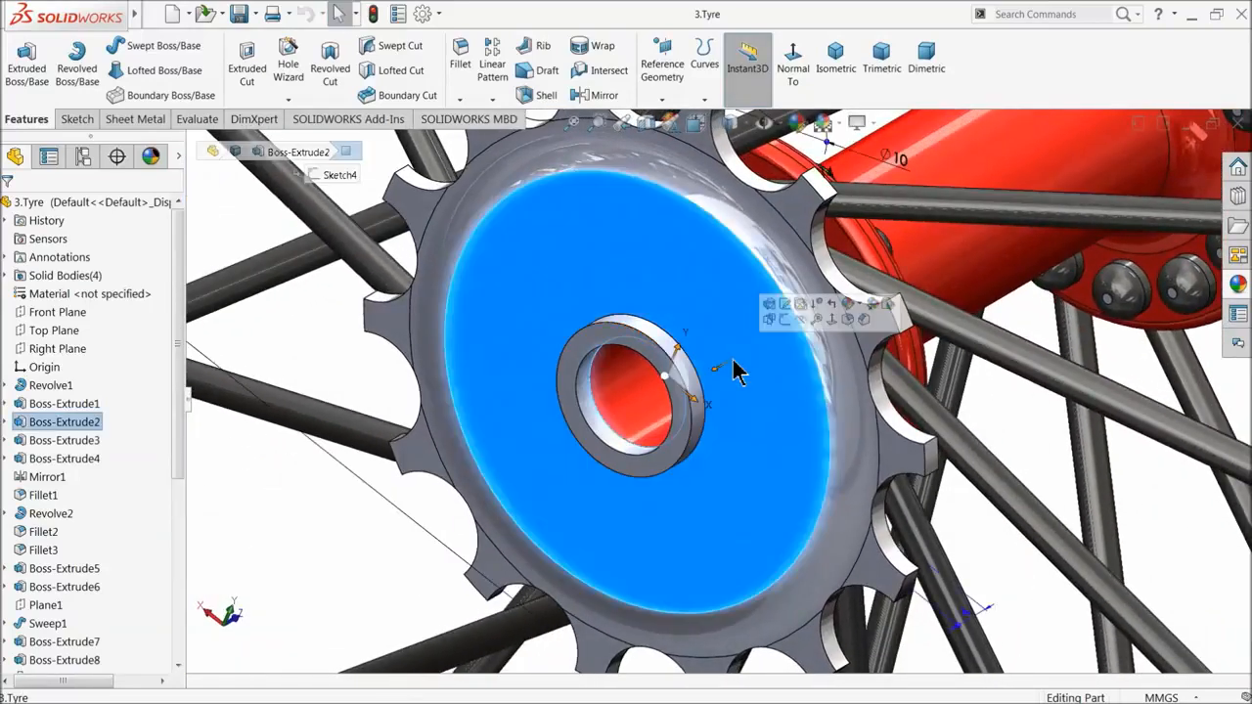
click(771, 311)
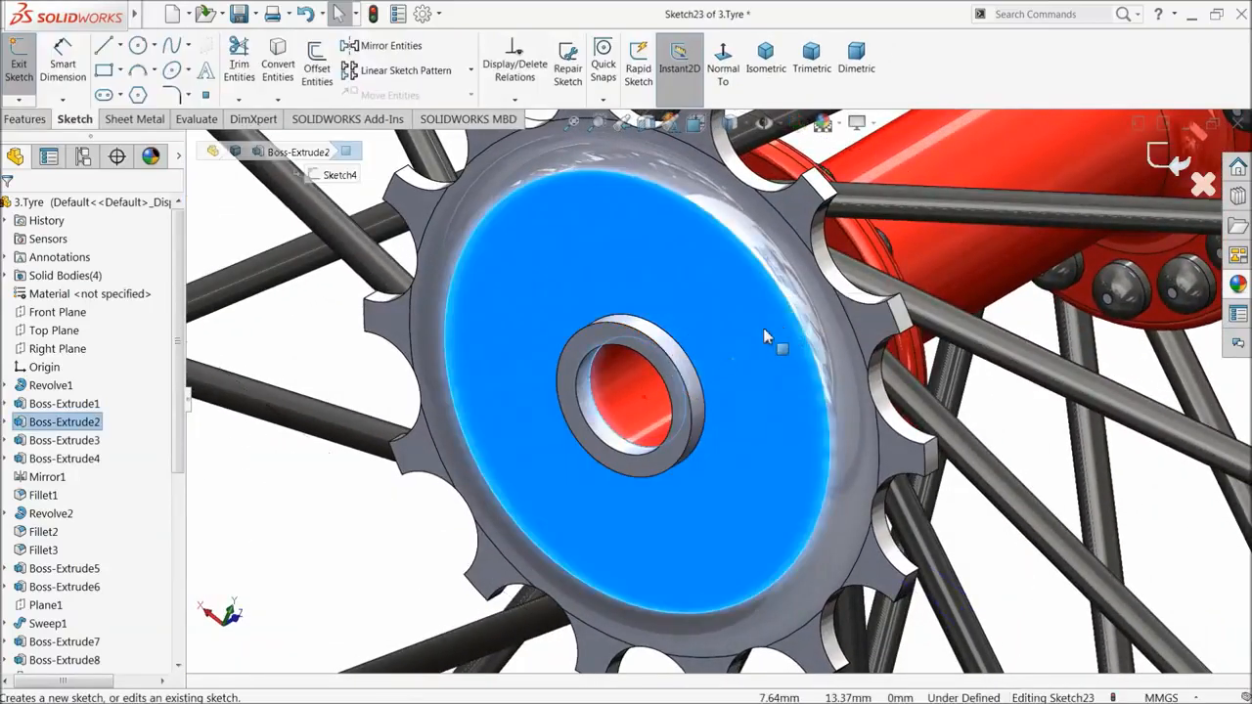
- Sketch two circles centred on the hub axis, one of 7 mm radius around the collar and one of about 34 mm radius enclosing the sprocket teeth
click(138, 45)
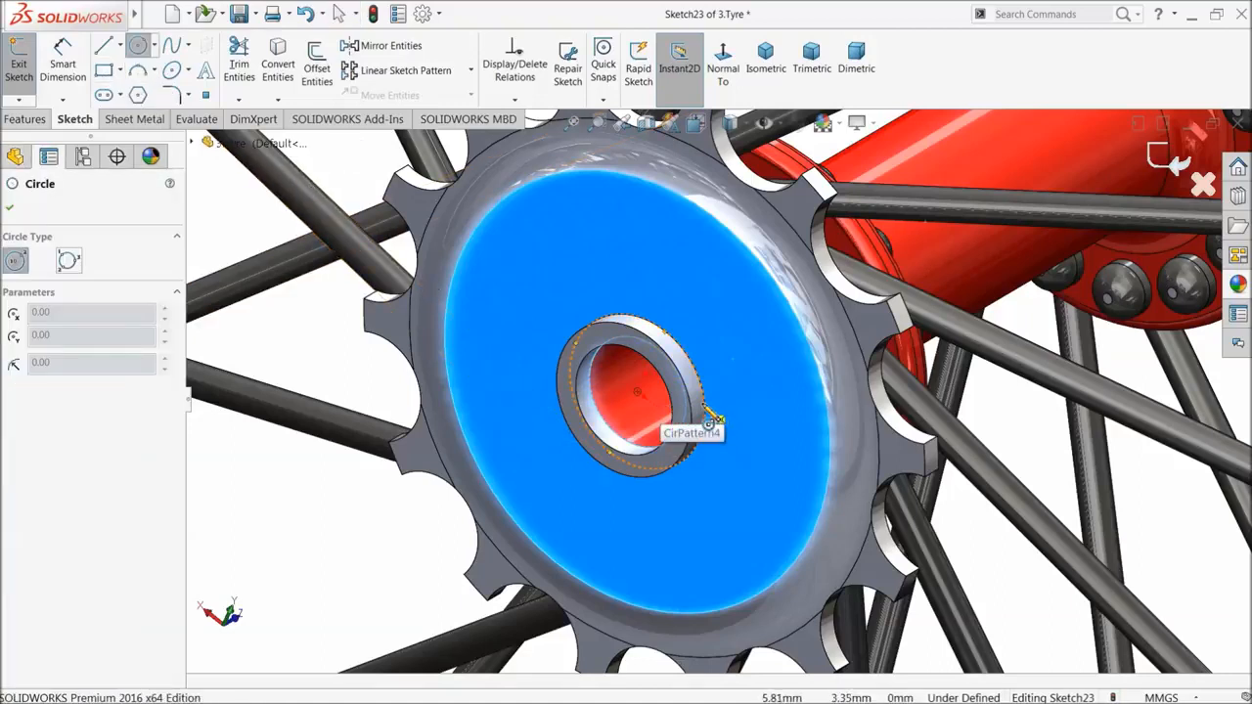
click(637, 393)
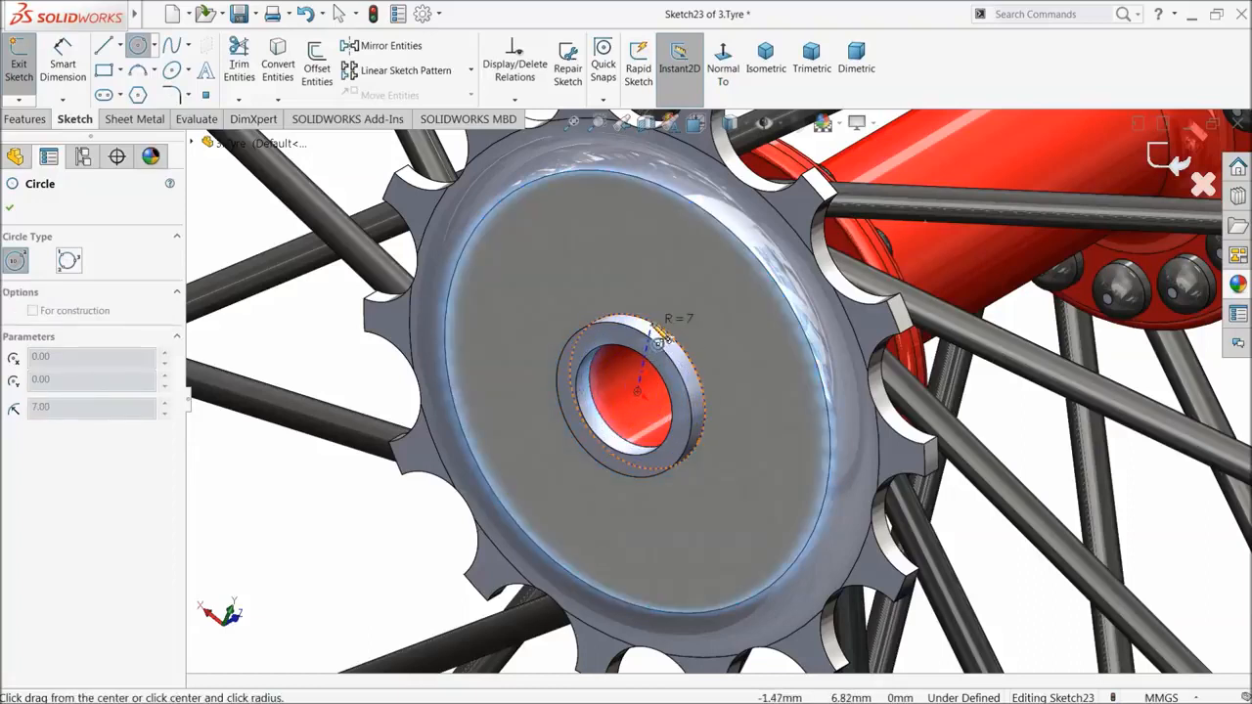
click(658, 336)
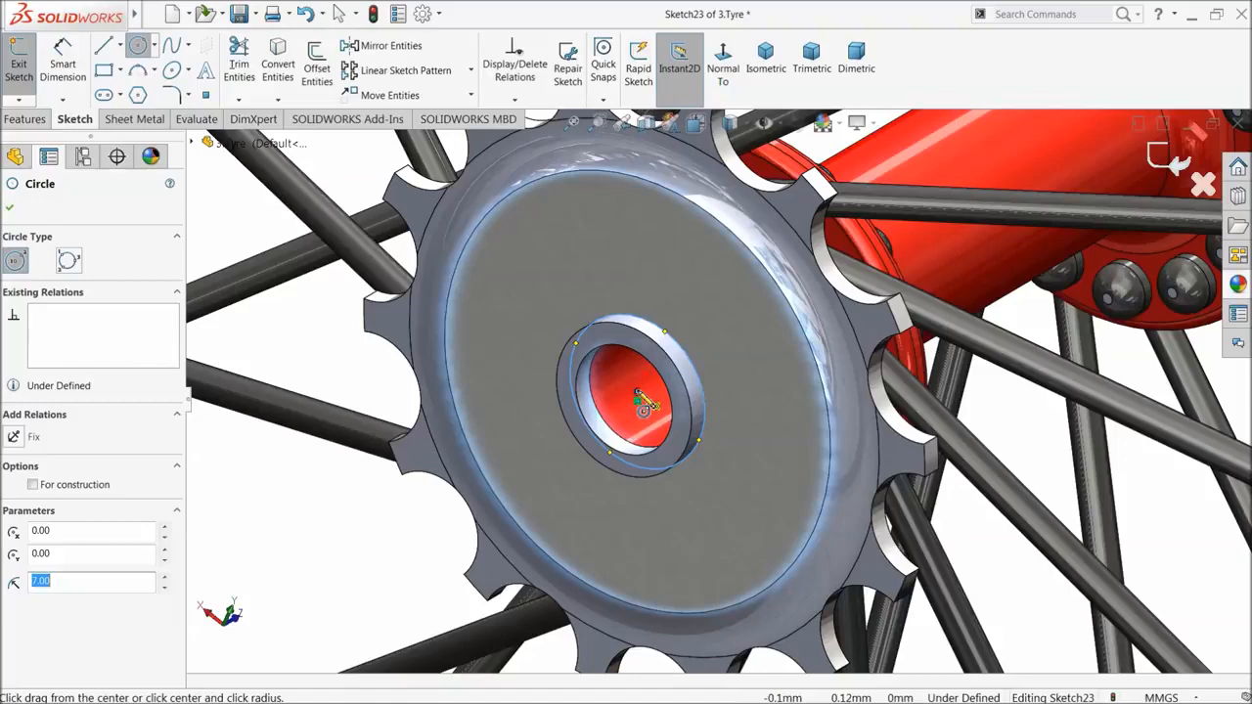
click(637, 394)
scroll(717, 401, up, 3)
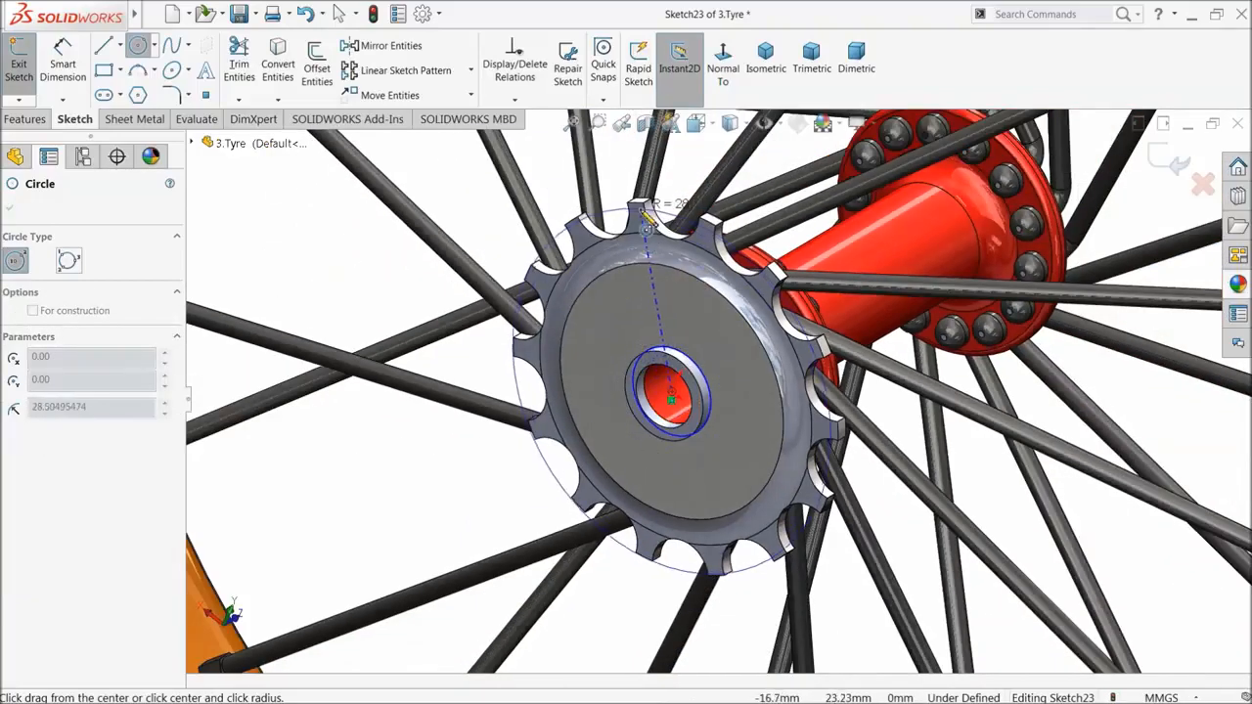
click(637, 176)
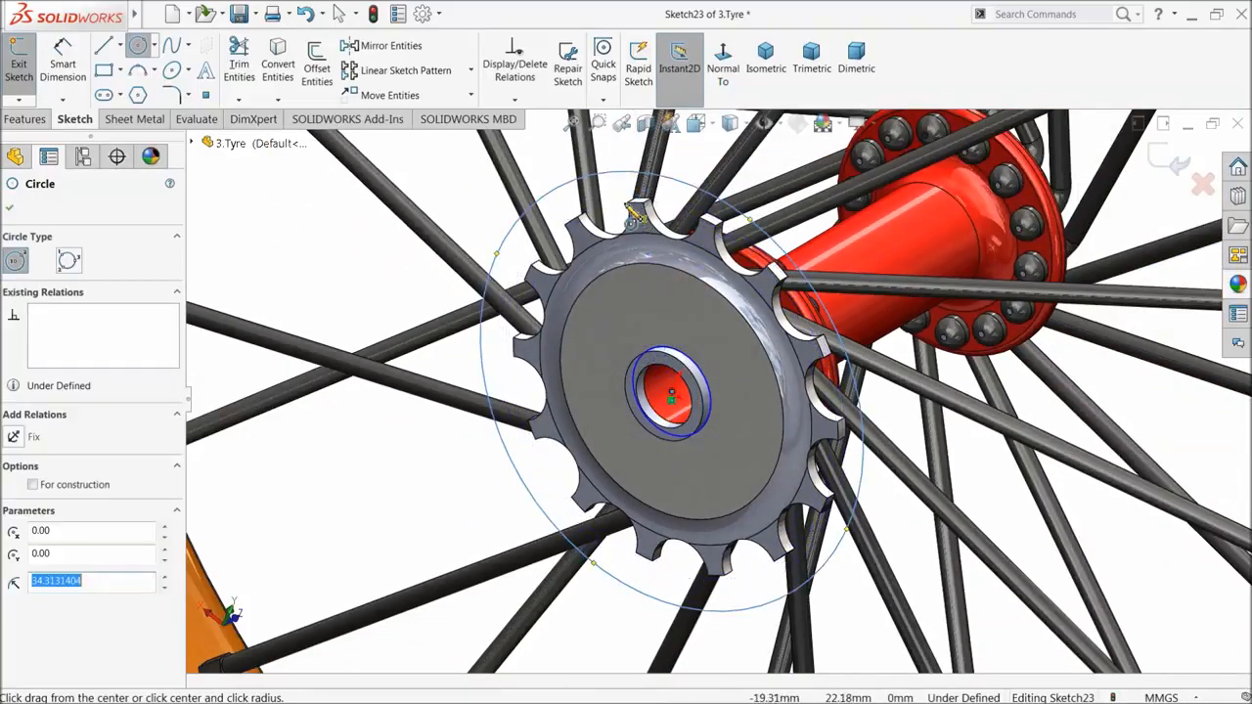
click(10, 209)
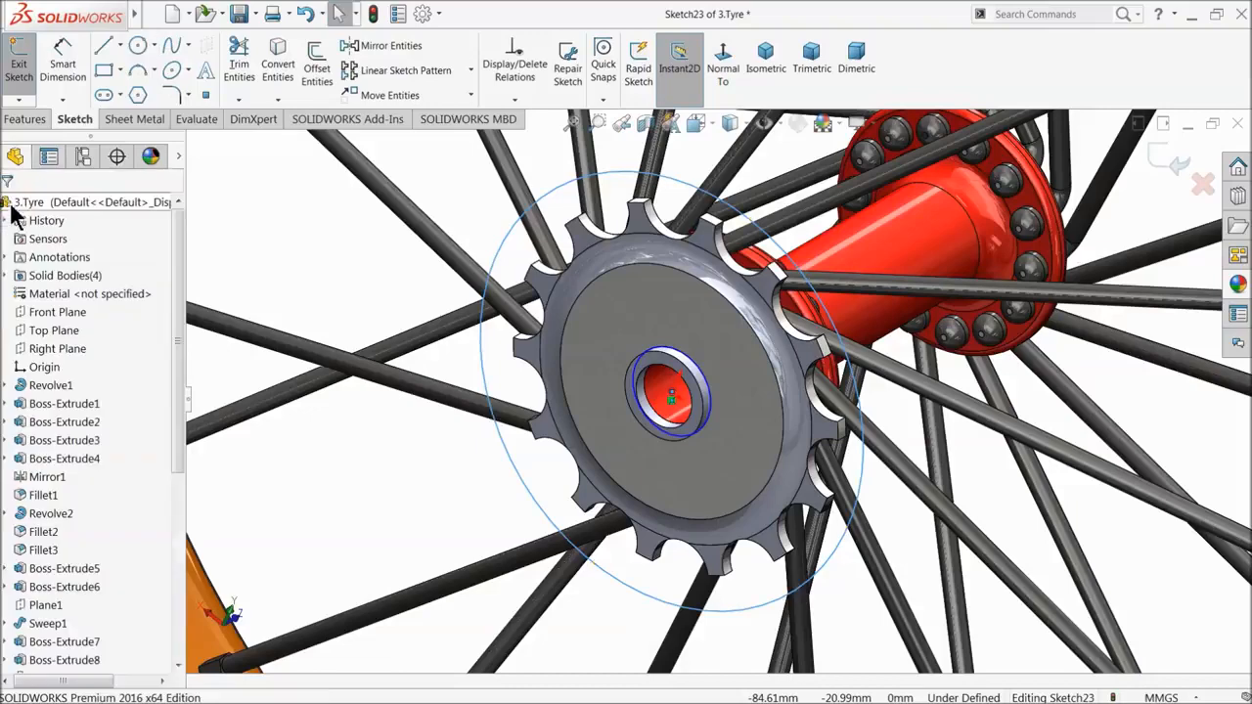
- Cut the sprocket away between the two circles with a 4 mm blind Extruded Cut
click(27, 119)
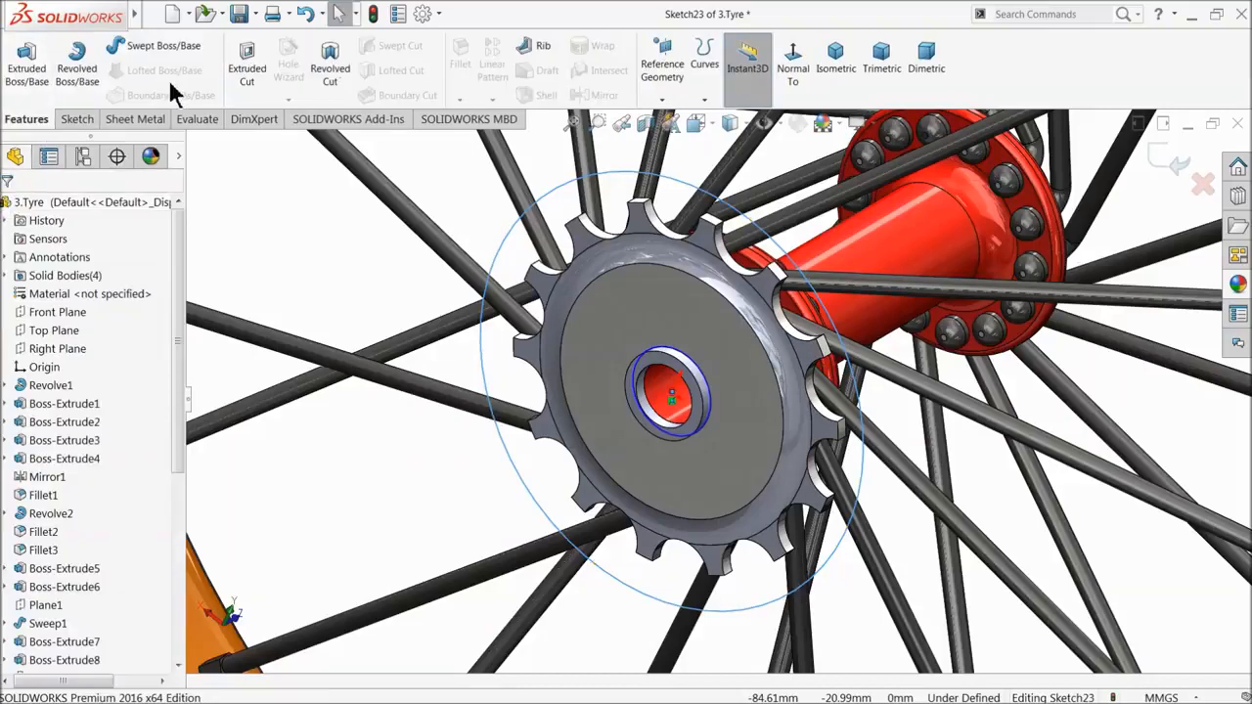
click(247, 68)
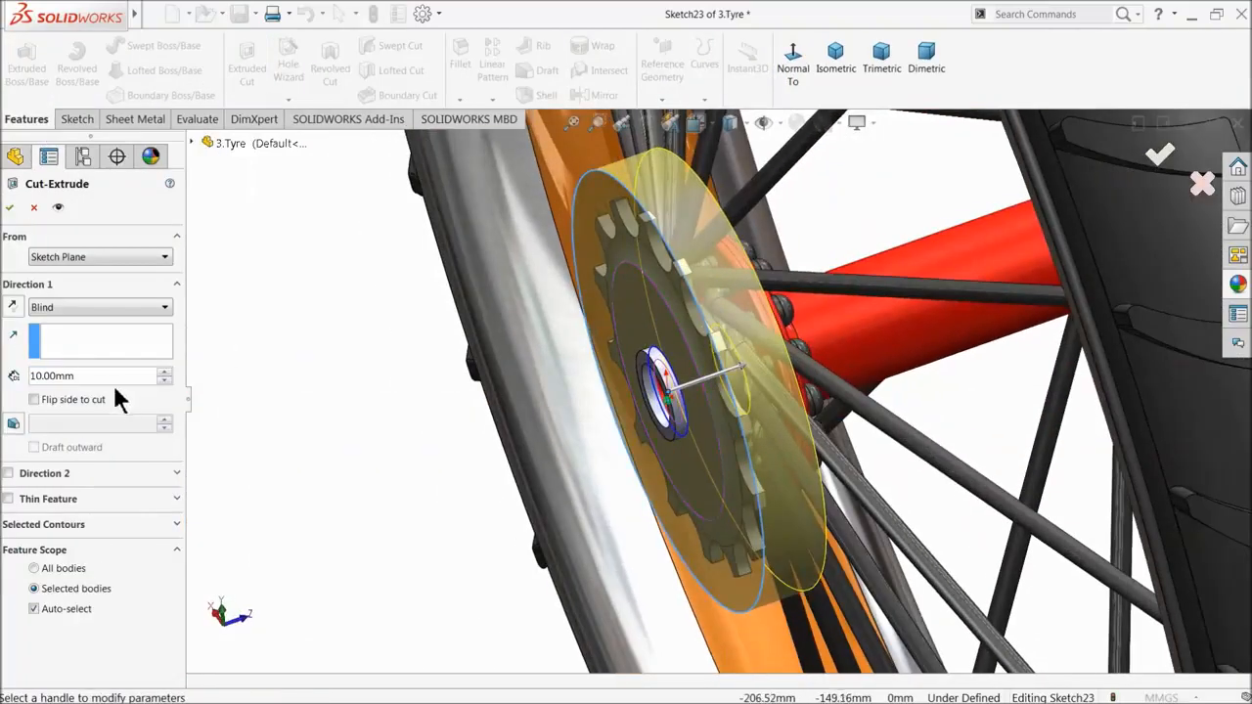
text(4)
key(Return)
middle_drag(370, 421, 352, 433)
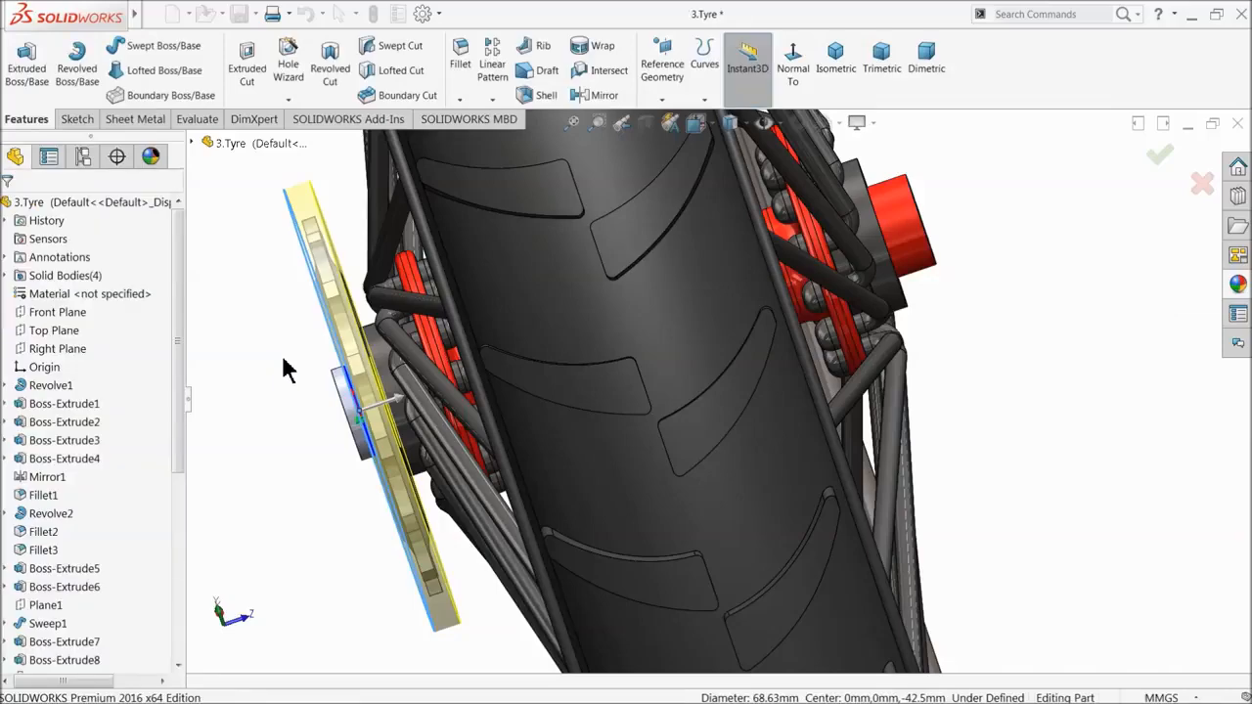
middle_drag(301, 391, 380, 391)
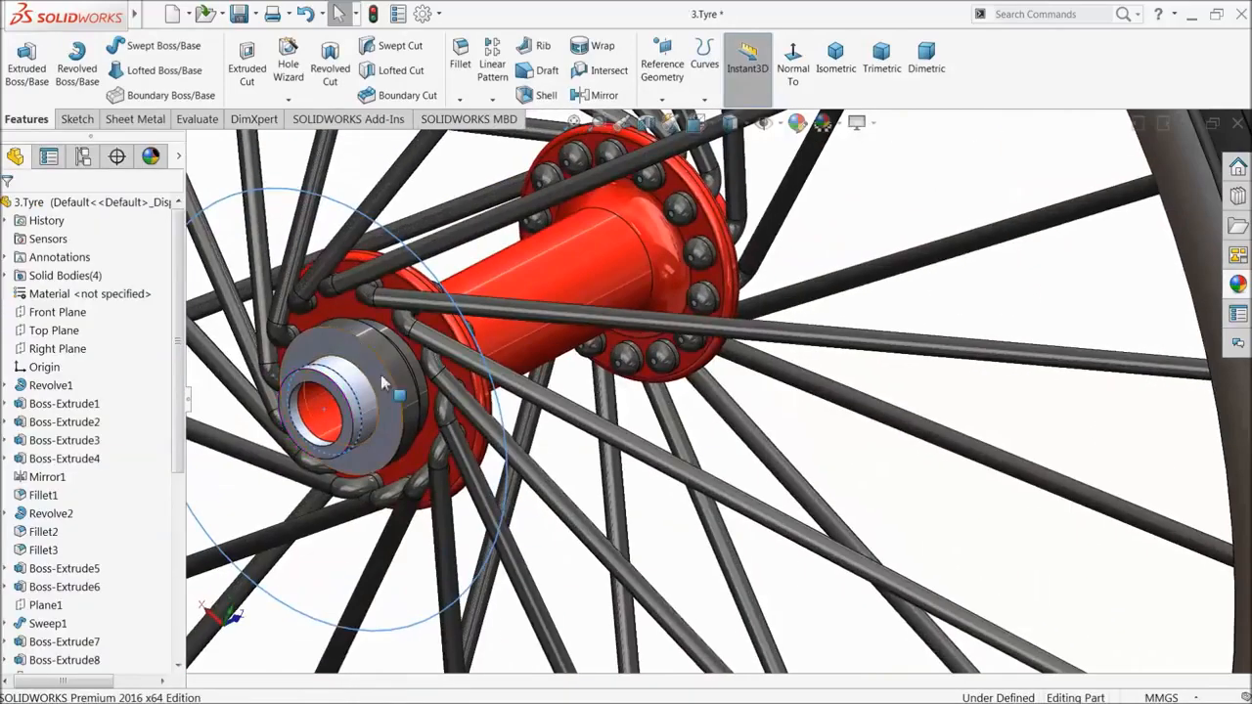
click(460, 253)
scroll(453, 315, up, 3)
mouse_move(529, 412)
middle_down()
mouse_move(560, 430)
mouse_move(551, 421)
middle_up()
scroll(551, 420, up, 4)
scroll(551, 421, up, 4)
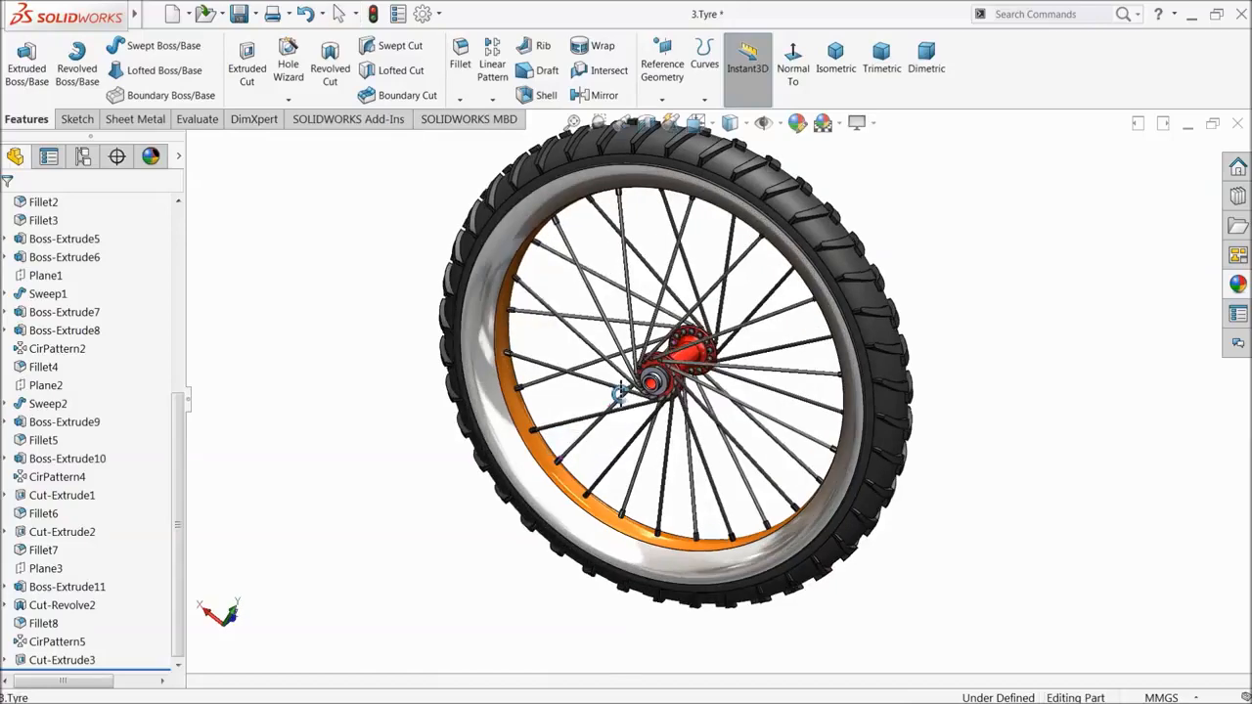
- Save the modified wheel and save it again as 9.front tyre in the Bicycle folder
click(238, 14)
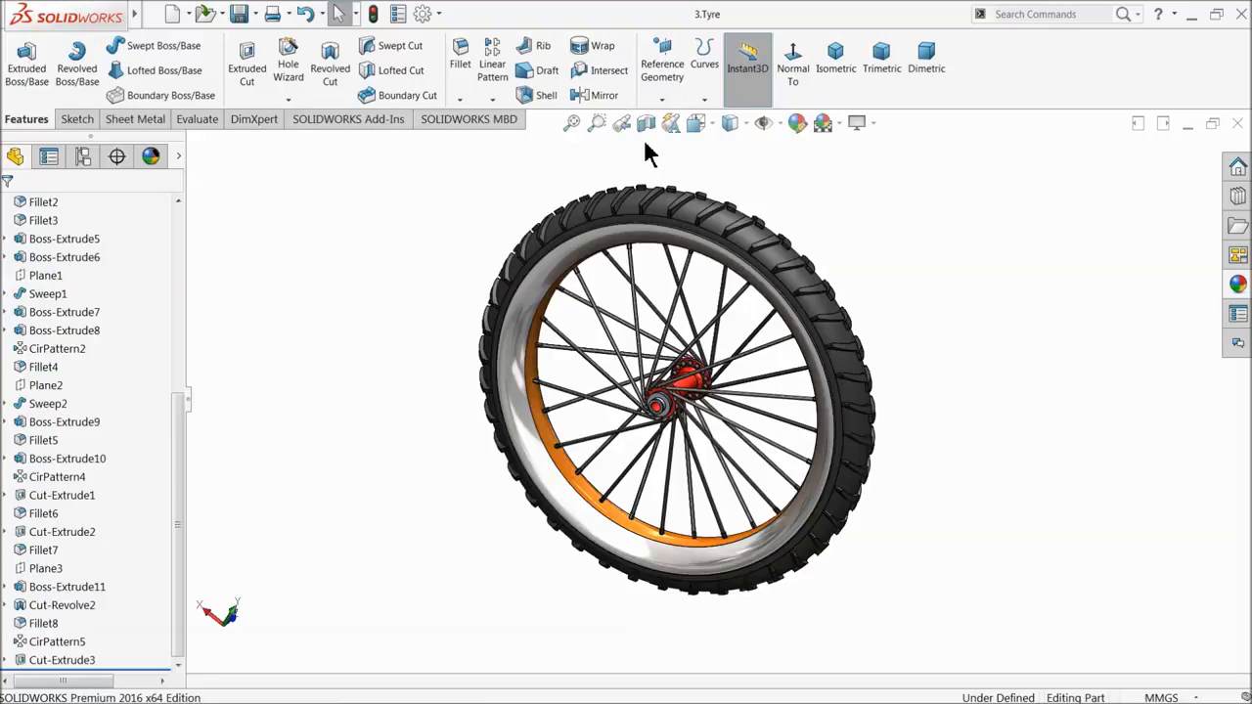
click(256, 14)
click(265, 54)
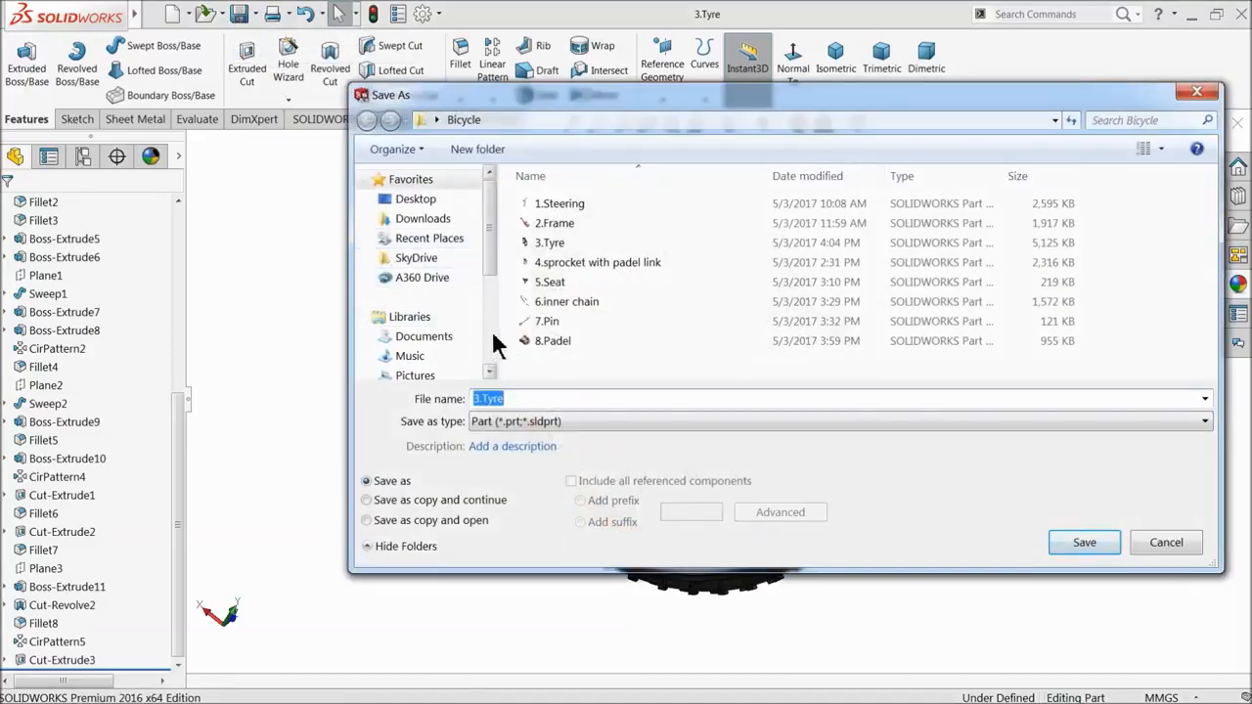
text(9.)
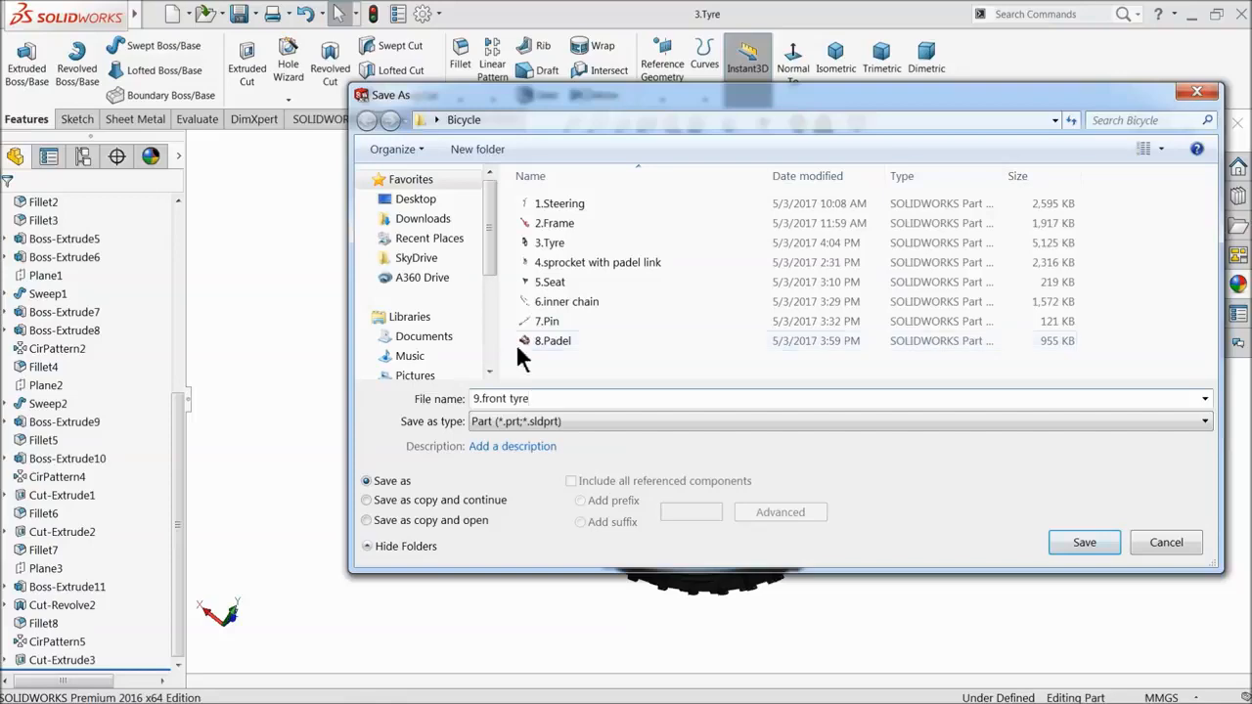
click(1081, 546)
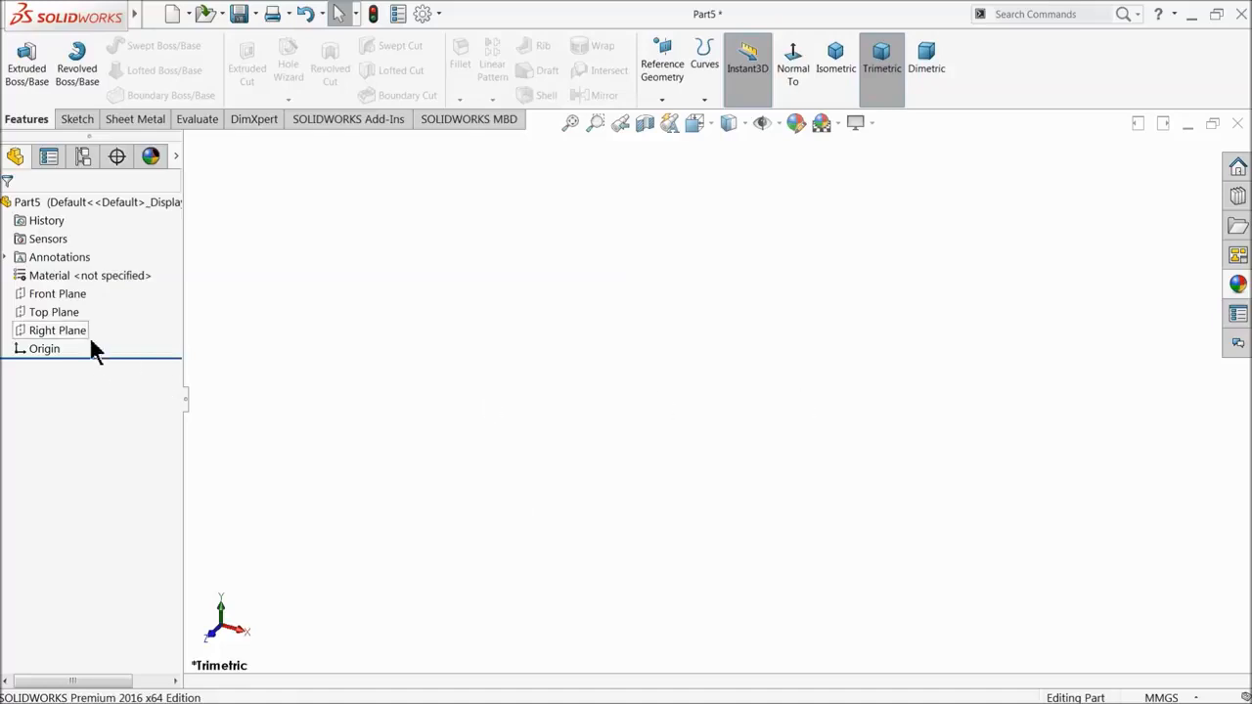
- Sketch a circle of 25 mm diameter centred on the origin of the Front Plane
click(30, 296)
click(40, 280)
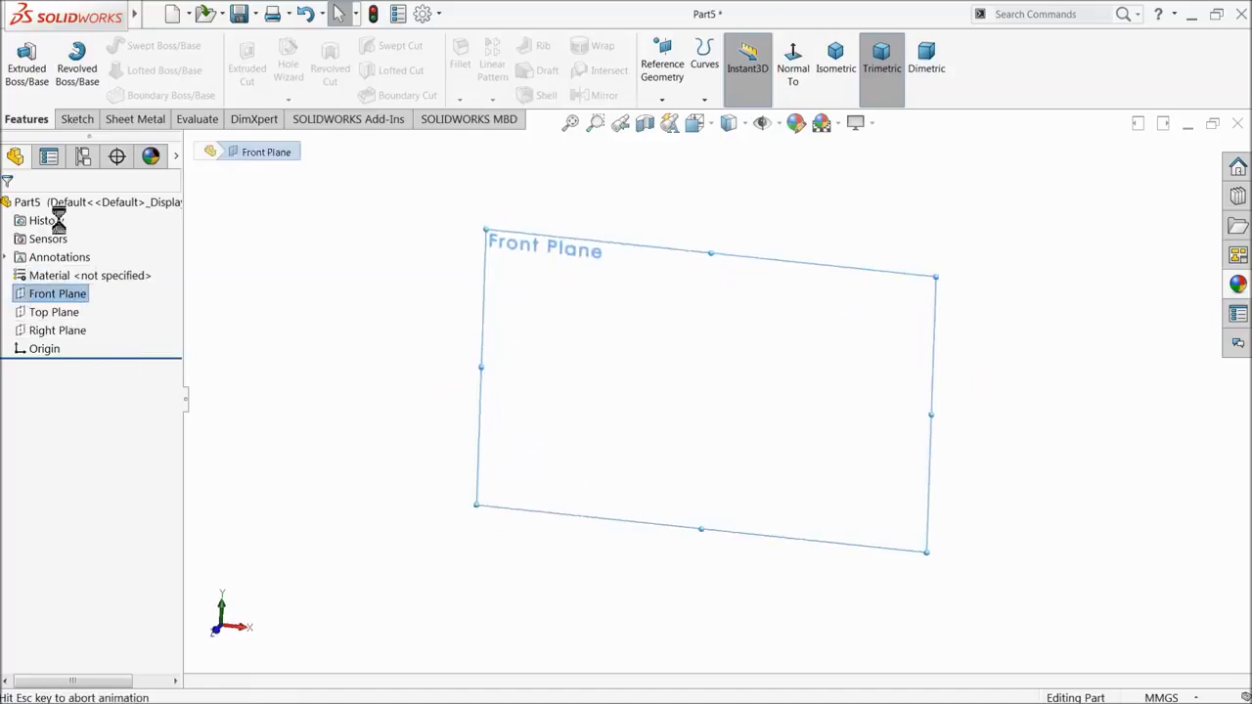
click(138, 46)
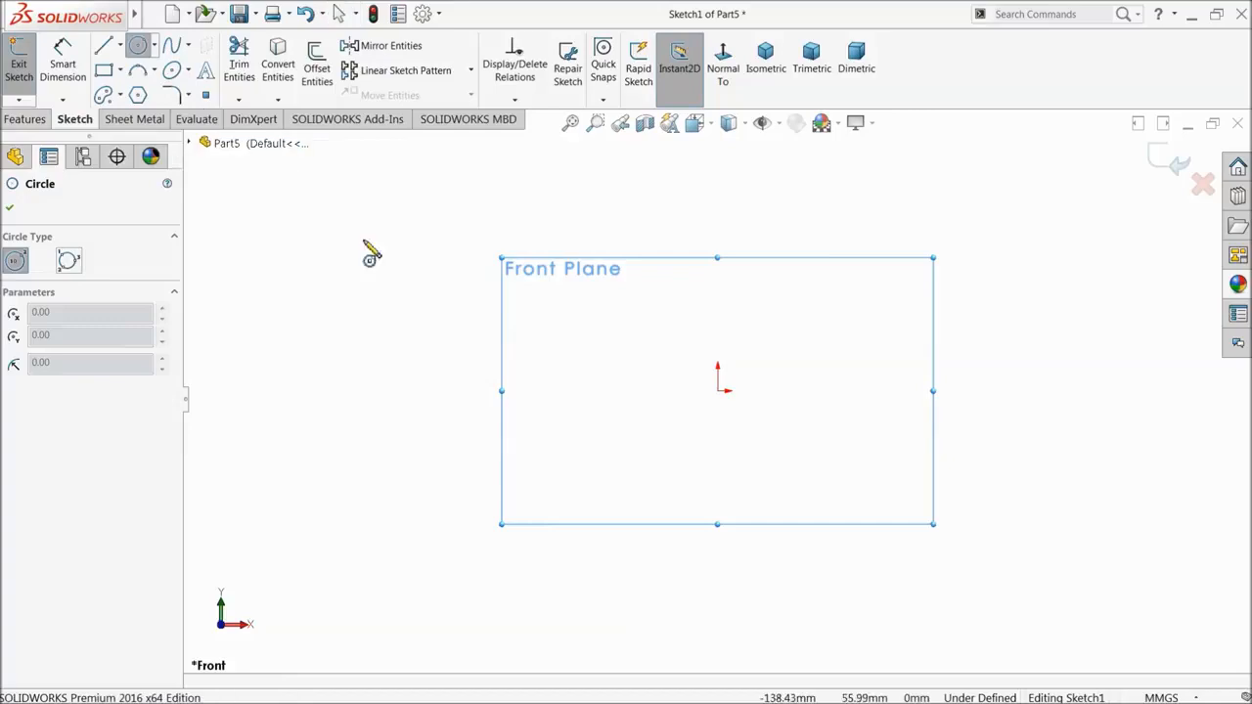
click(722, 401)
click(492, 344)
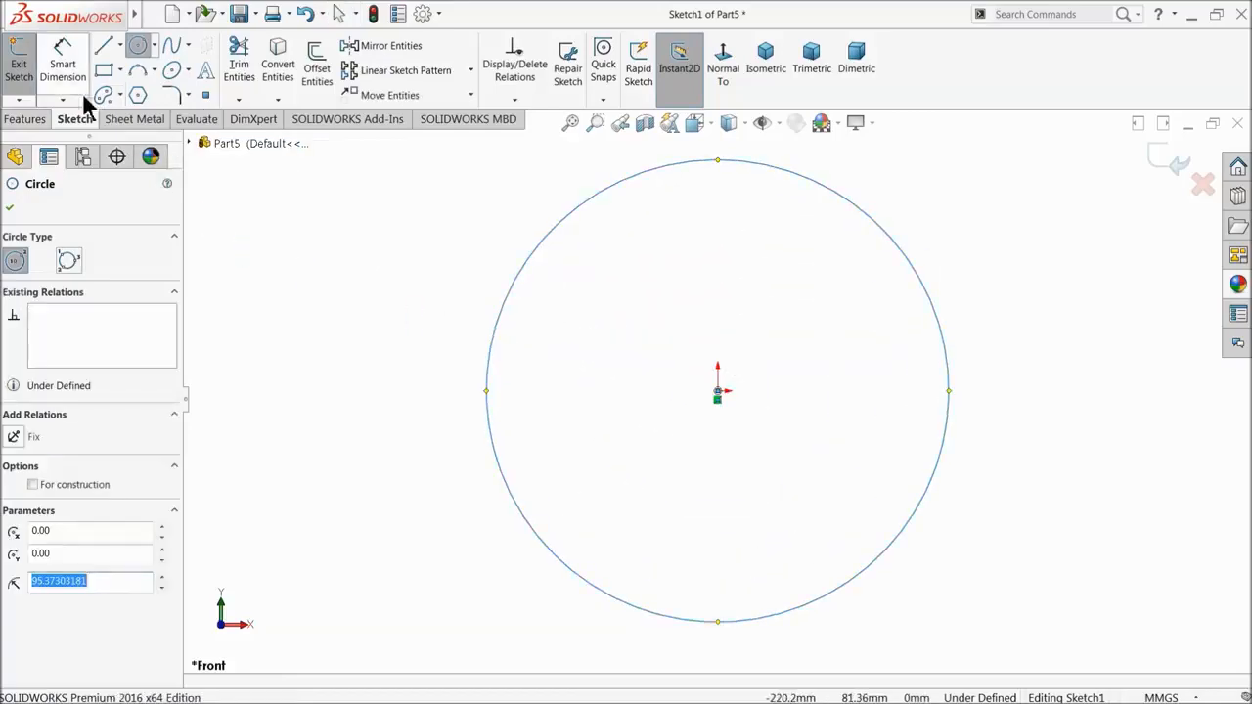
click(63, 61)
click(492, 370)
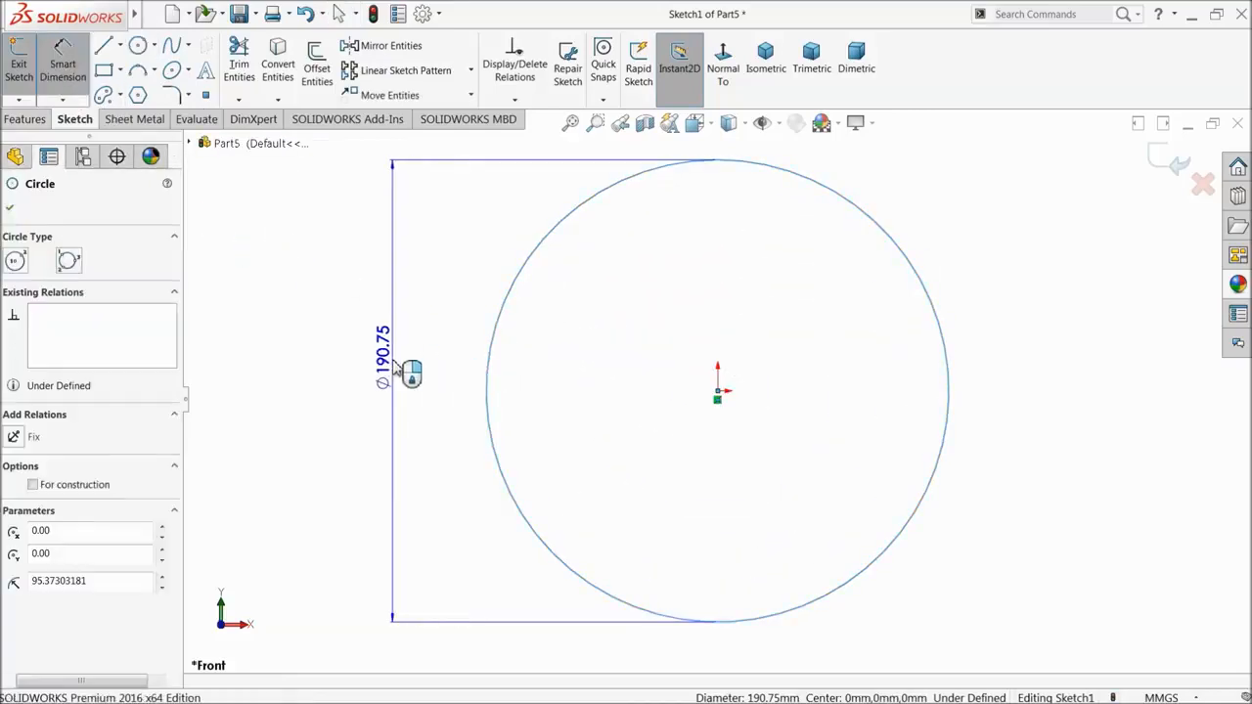
click(392, 368)
text(25)
key(Return)
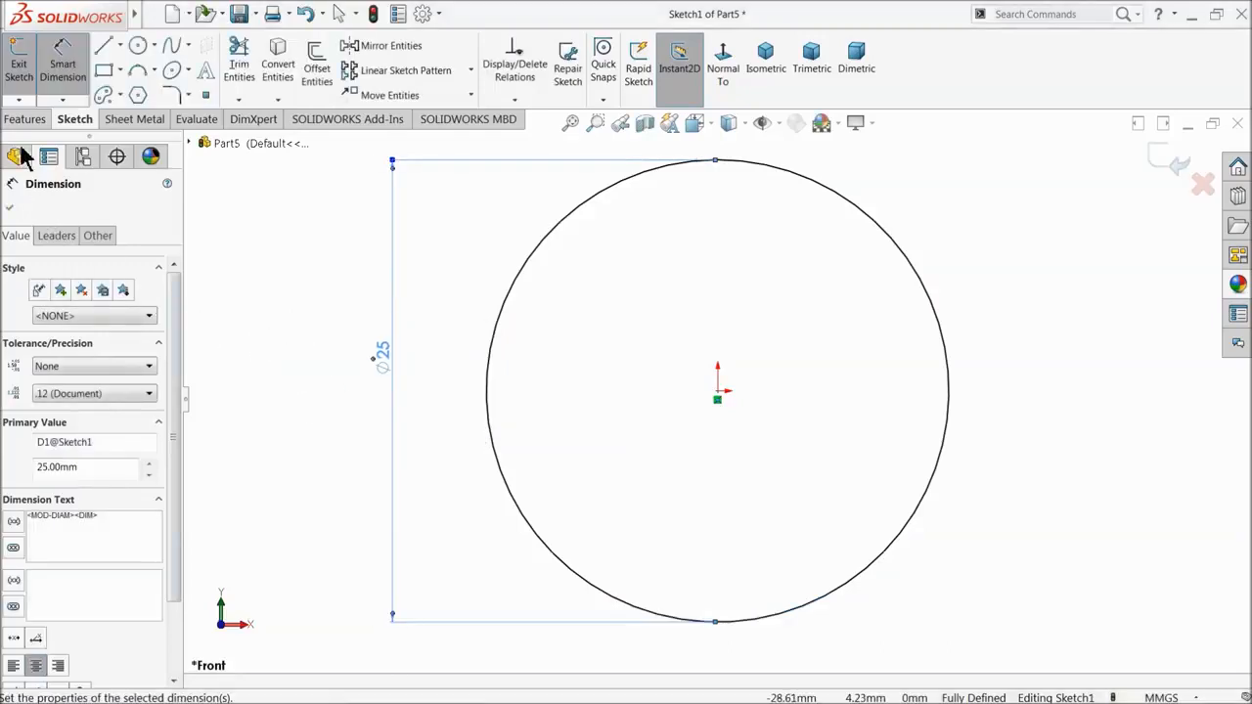
- Extrude the circle as a boss 85 mm long with the Mid Plane end condition
click(23, 119)
click(26, 60)
text(85)
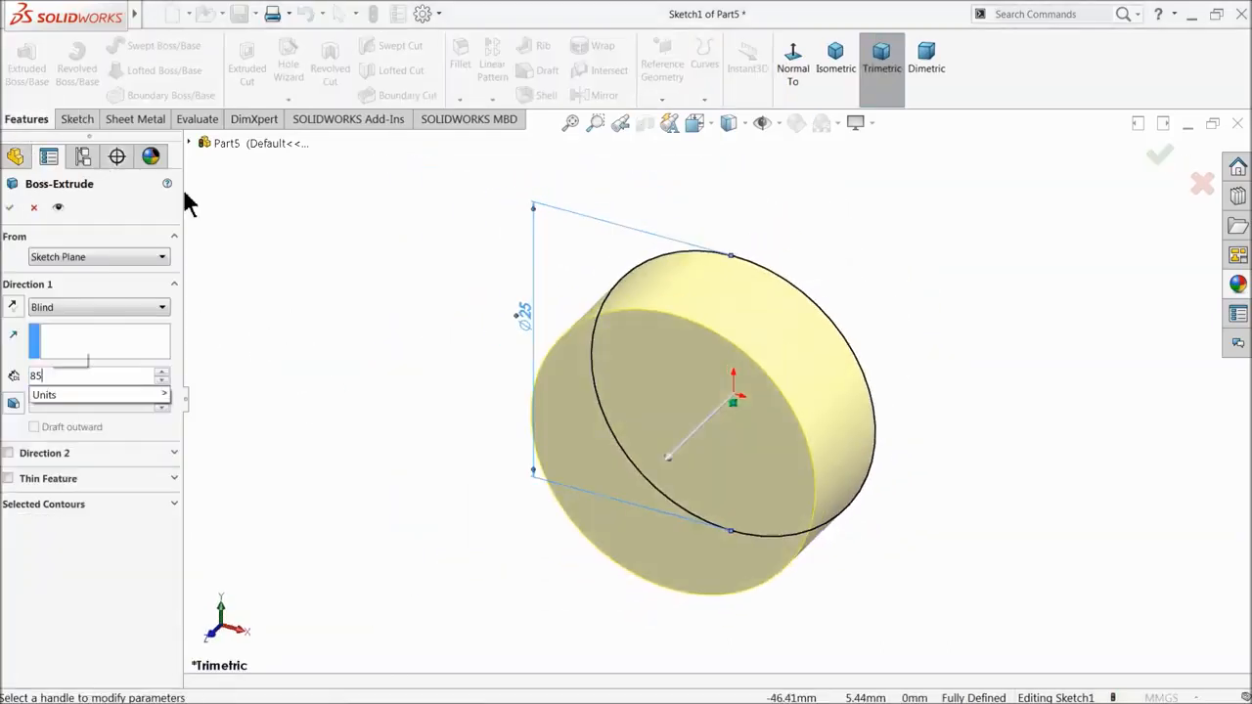
key(Return)
click(101, 306)
click(56, 393)
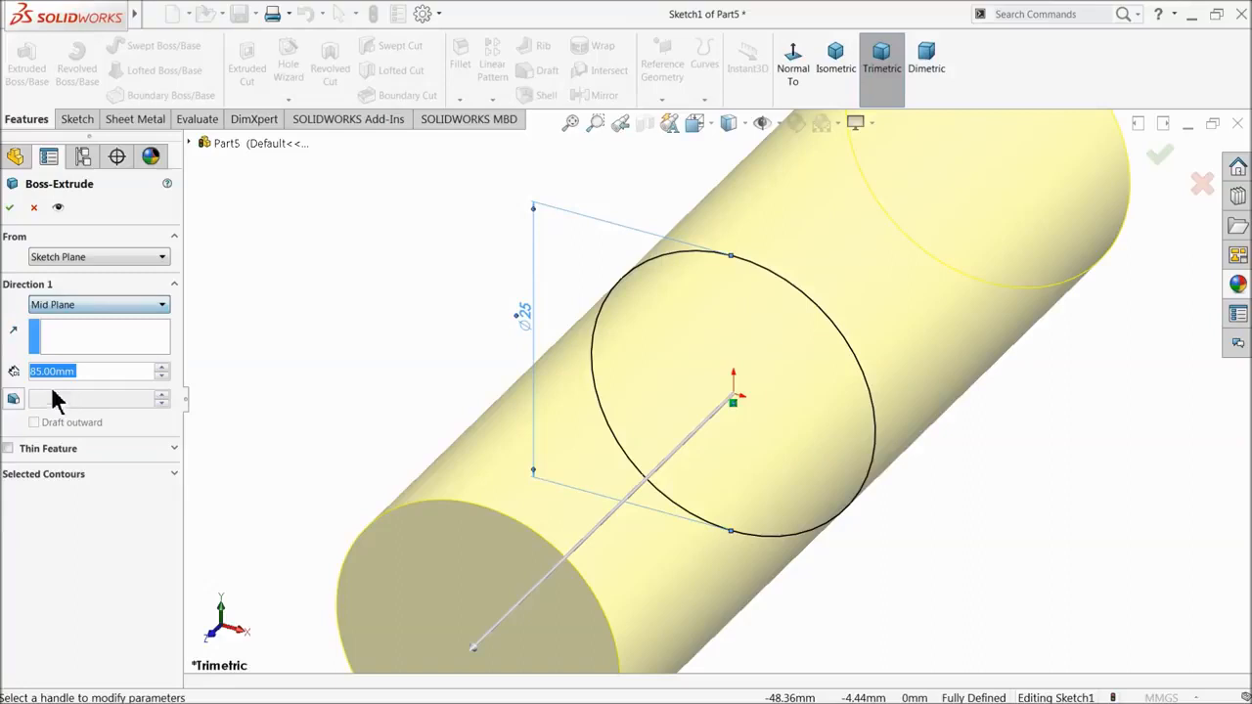
click(11, 208)
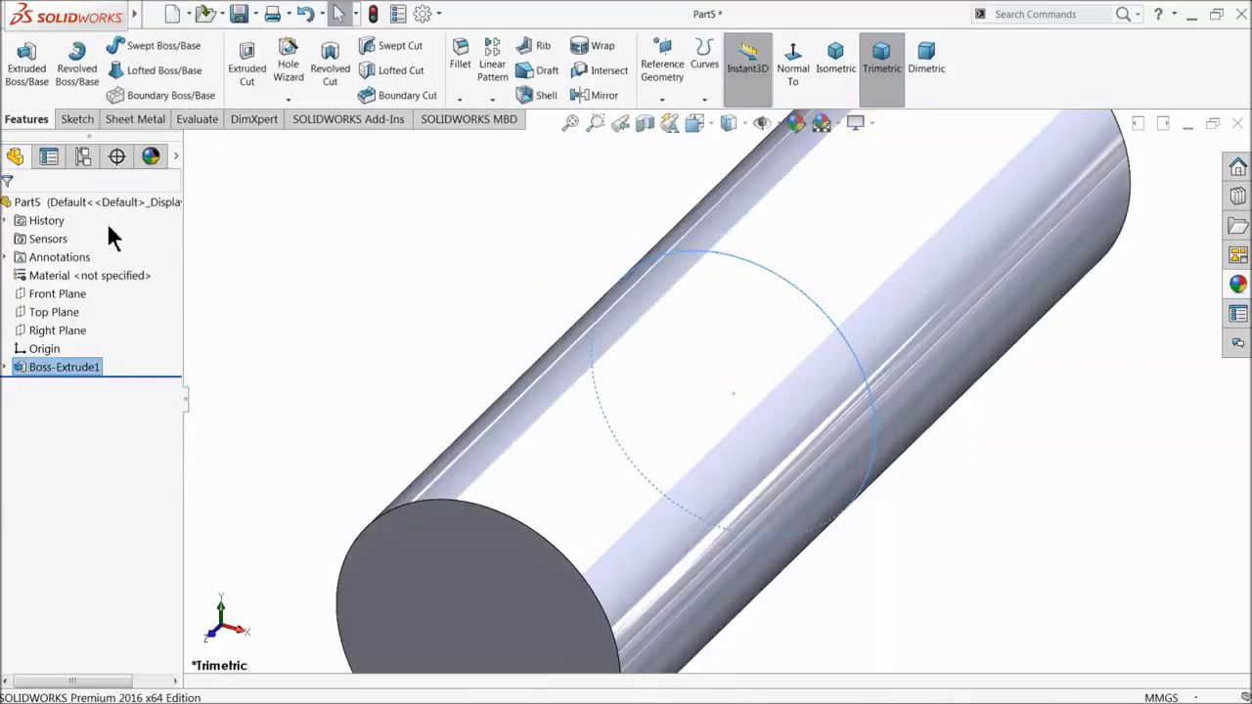
- Apply the satin finish chrome appearance from the Metal chrome library to the whole cylinder
key(f)
click(1238, 283)
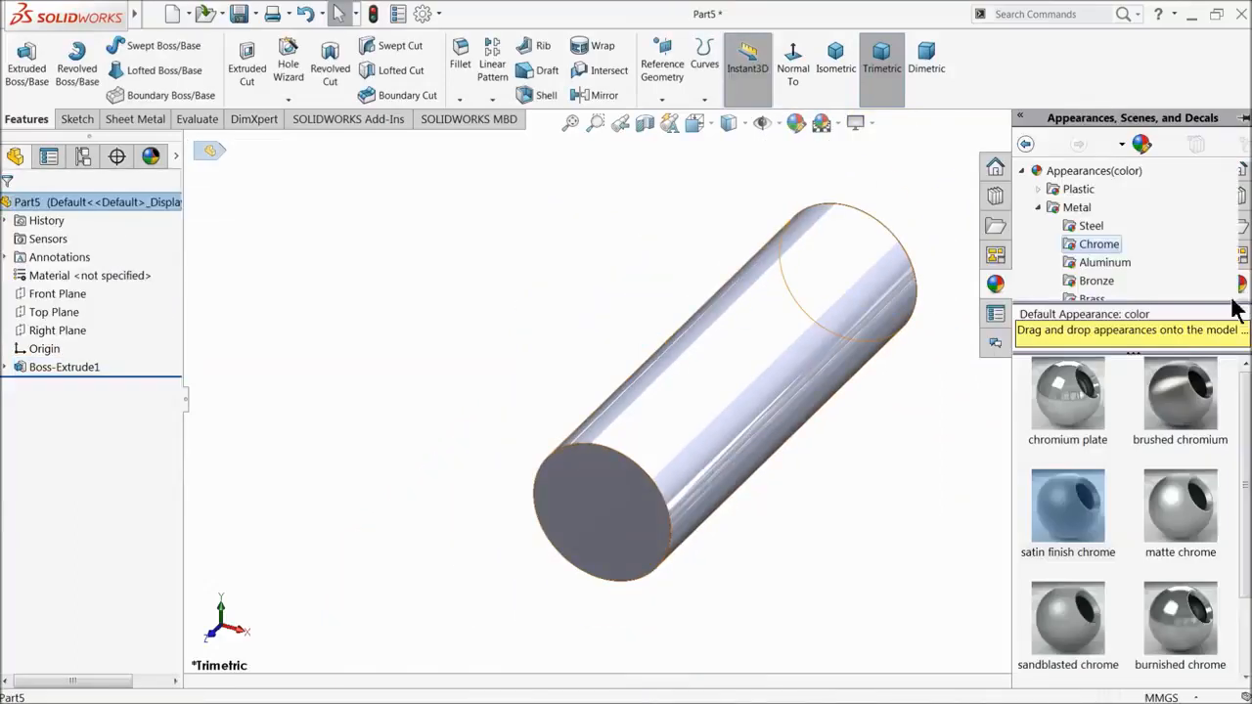
mouse_move(1069, 409)
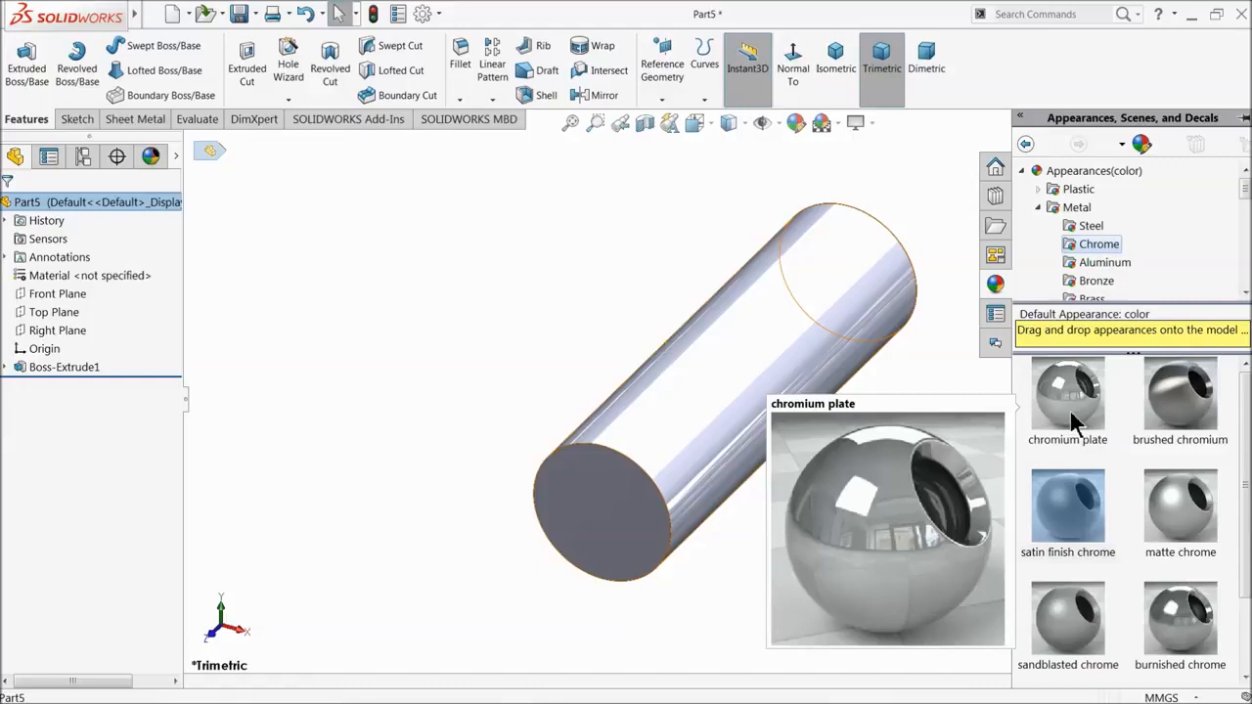
double_click(1170, 411)
middle_drag(939, 479, 985, 465)
double_click(1083, 523)
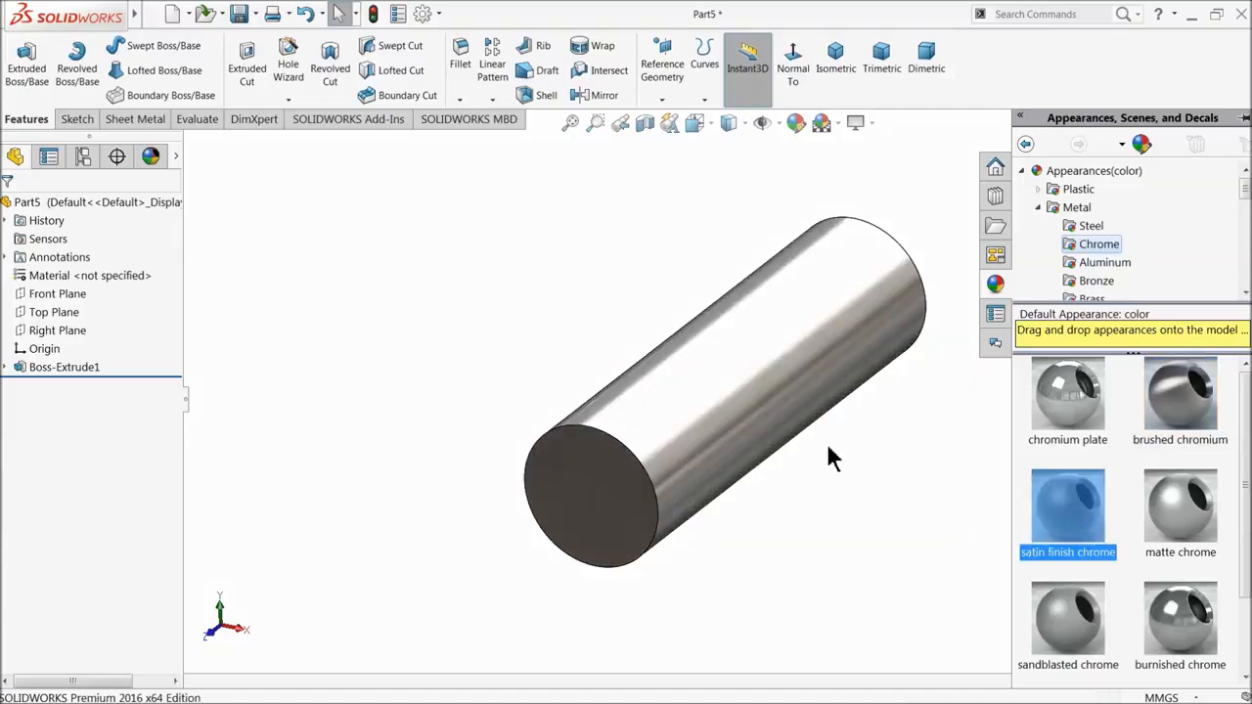
scroll(826, 456, down, 2)
middle_drag(780, 465, 745, 489)
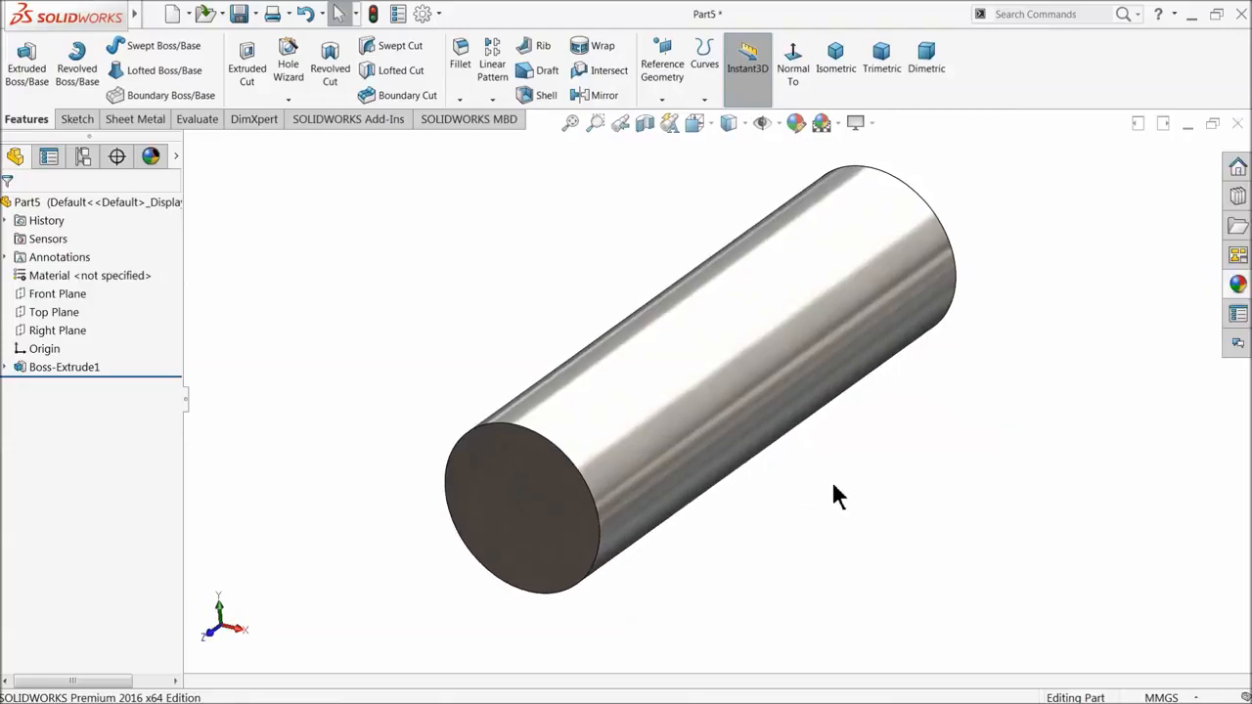
scroll(802, 477, up, 3)
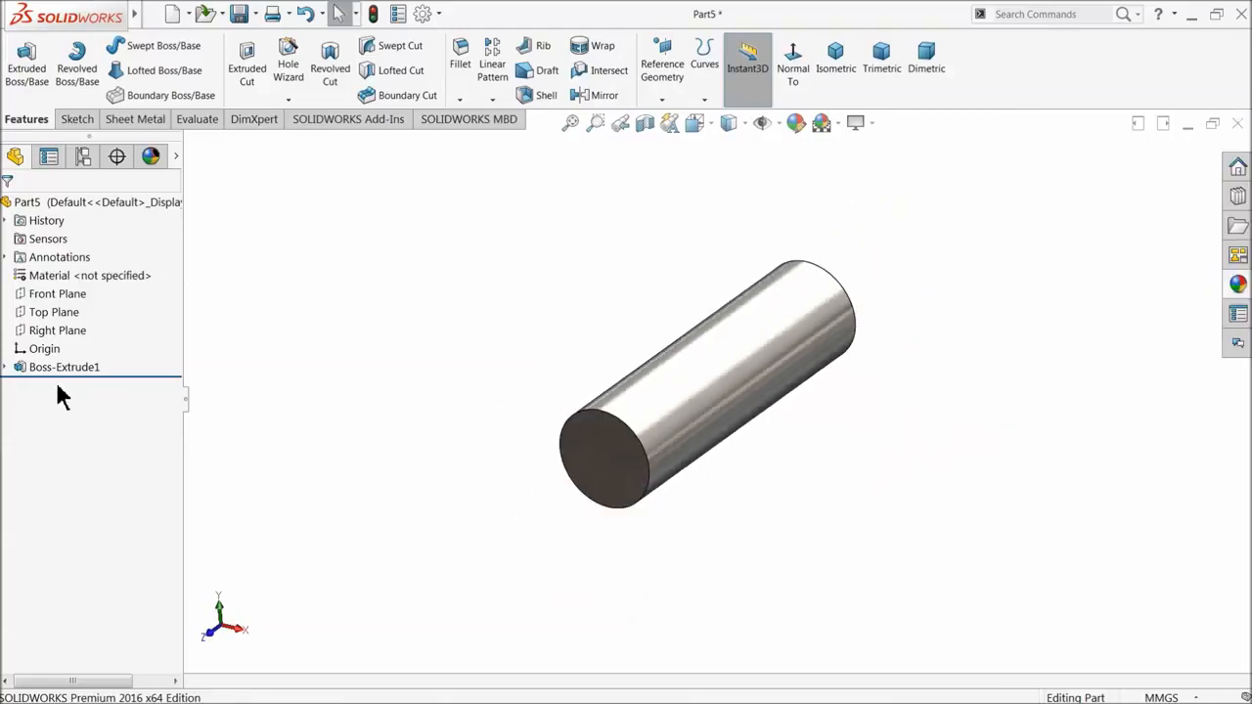
- Sketch a Z-shaped line chain on the Top Plane, with horizontal arms about 92 mm and 71 mm long joined by a vertical line through the origin
click(39, 314)
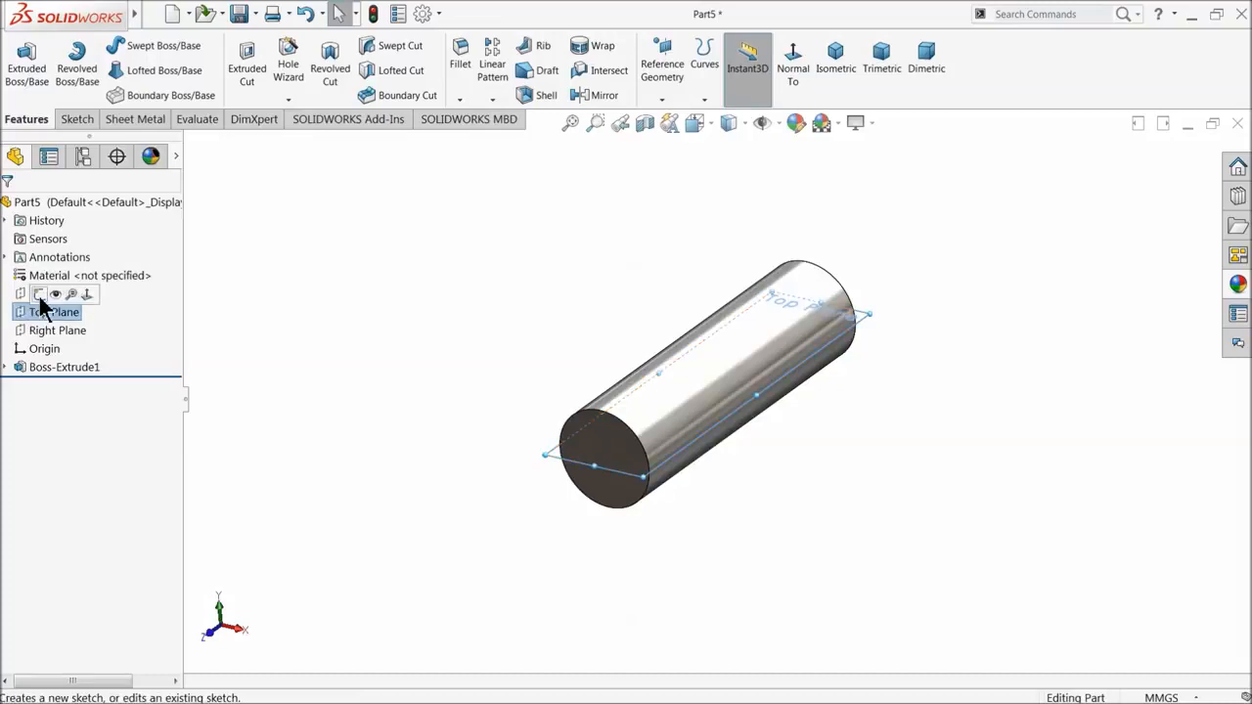
click(24, 292)
click(728, 84)
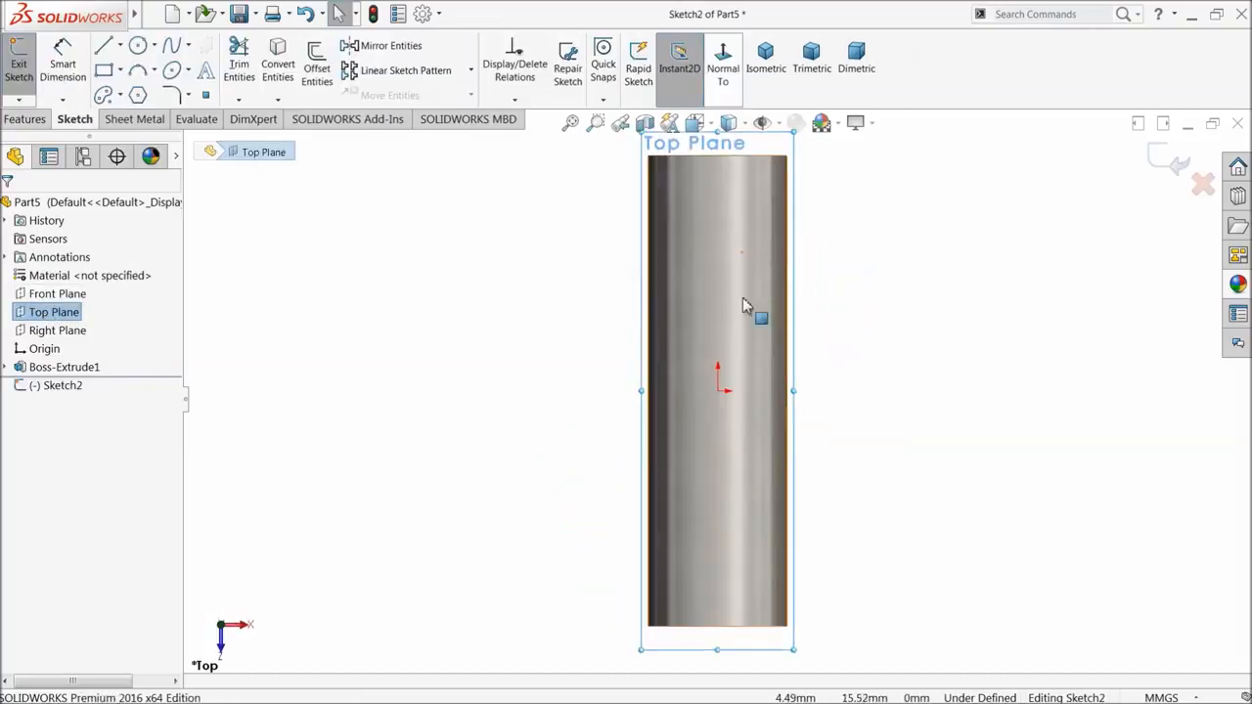
click(103, 47)
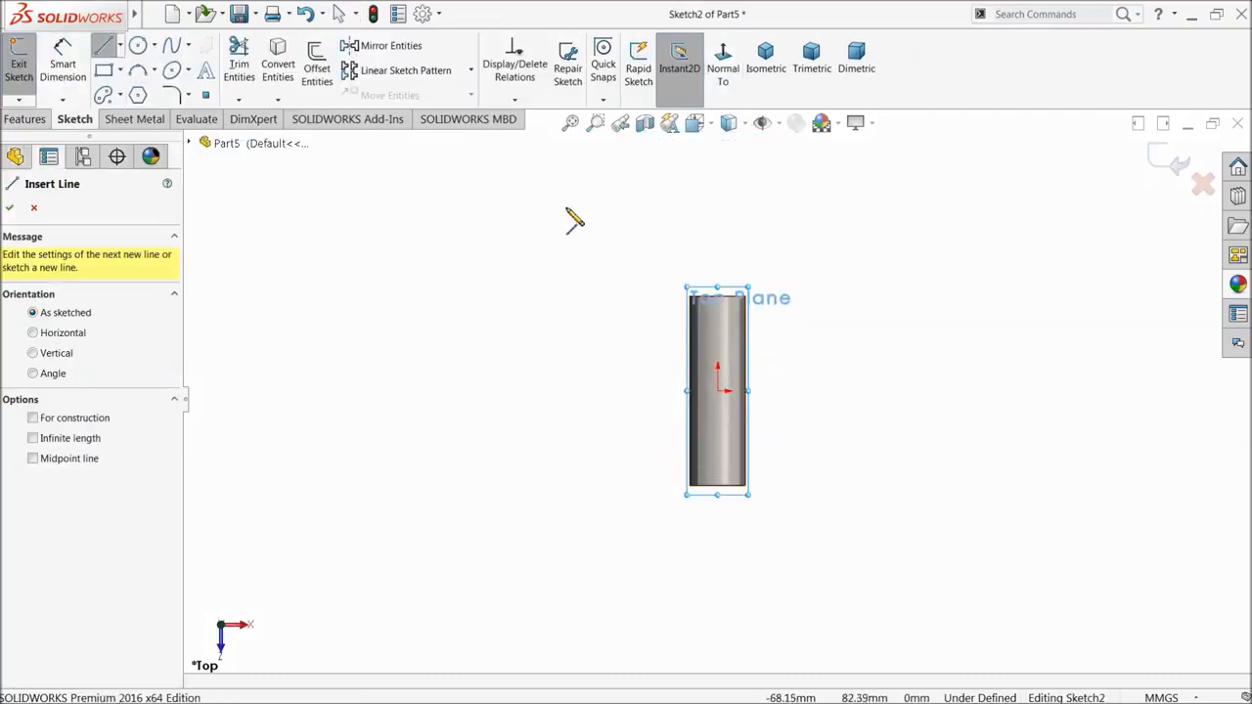
click(512, 192)
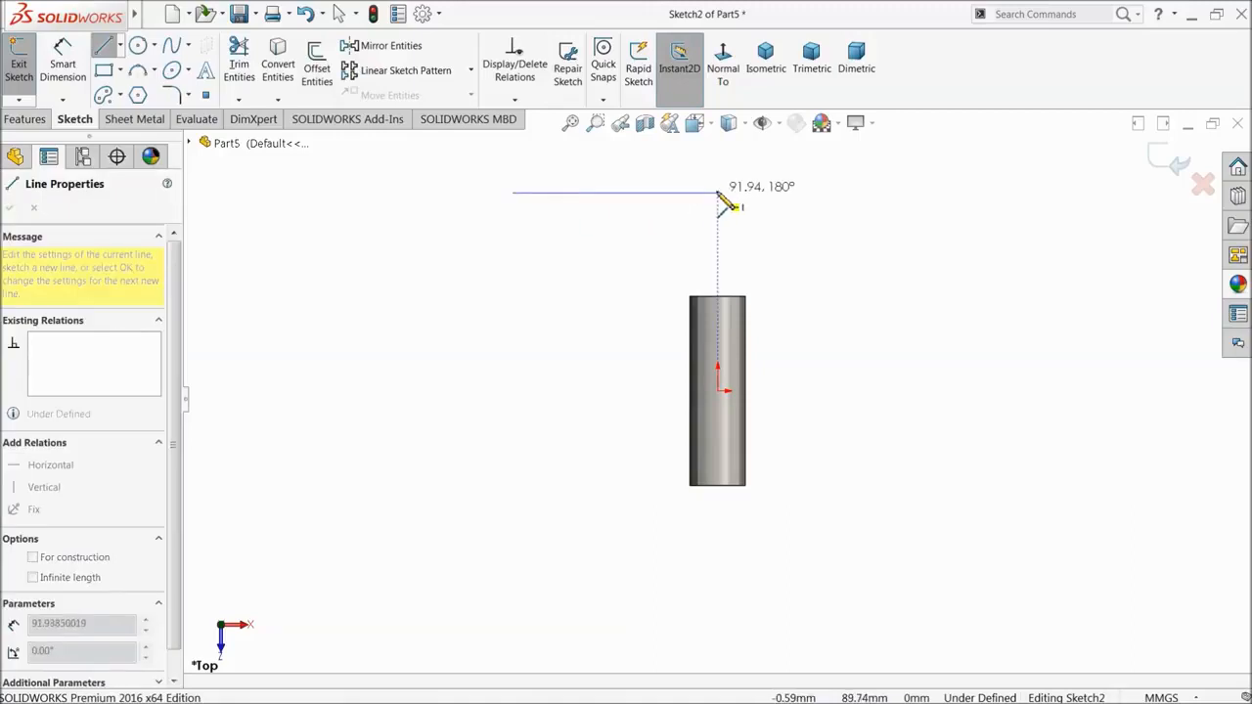
click(718, 193)
click(718, 544)
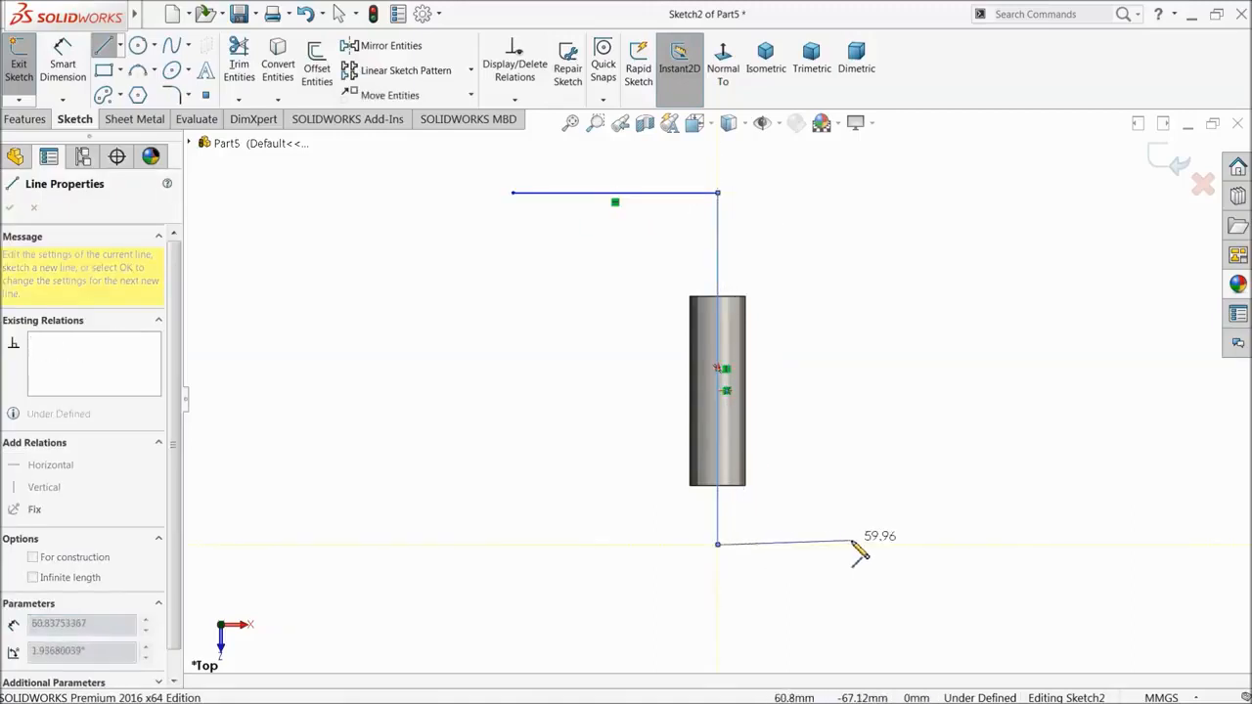
click(876, 544)
right_click(902, 456)
click(951, 469)
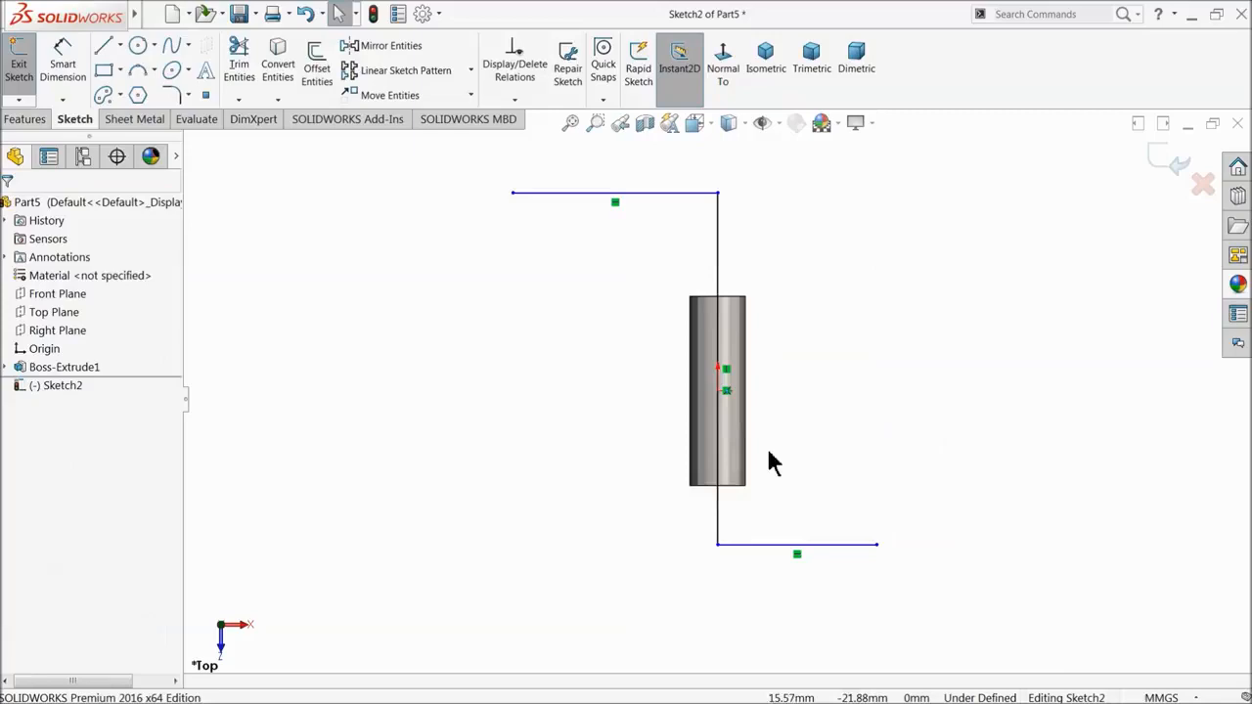
- Add a midpoint relation between the vertical line and the origin
click(719, 392)
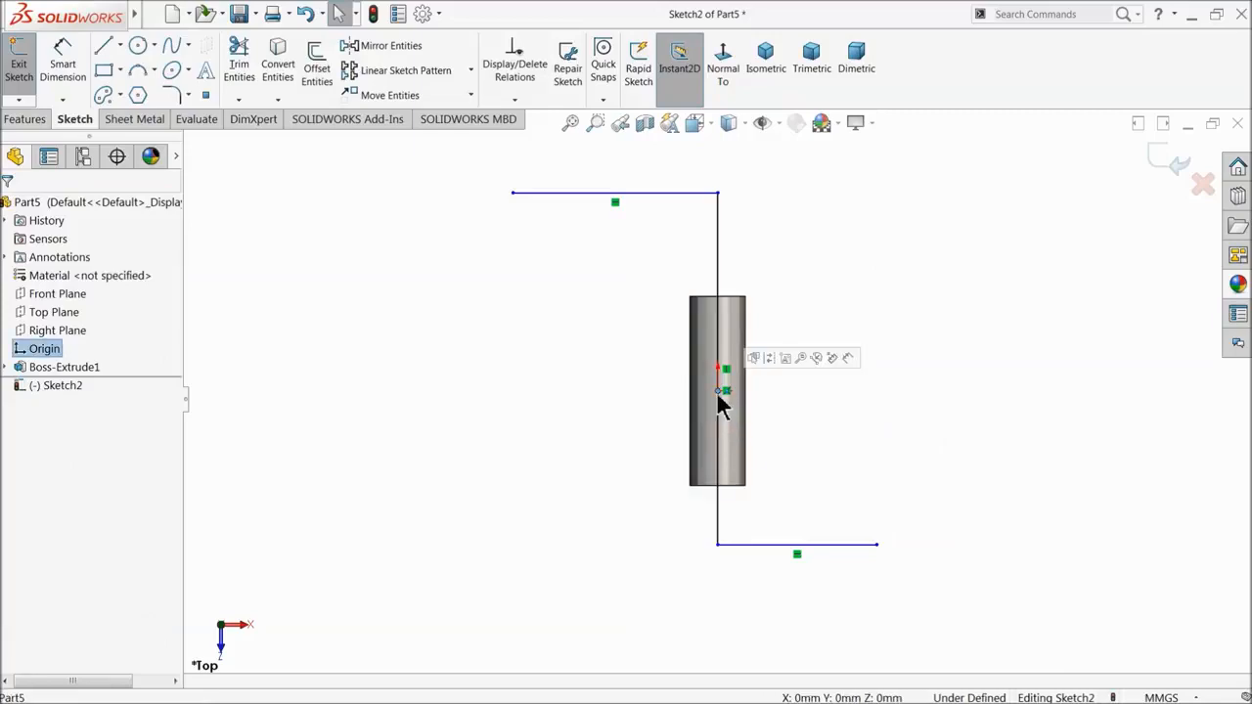
ctrl+click(721, 288)
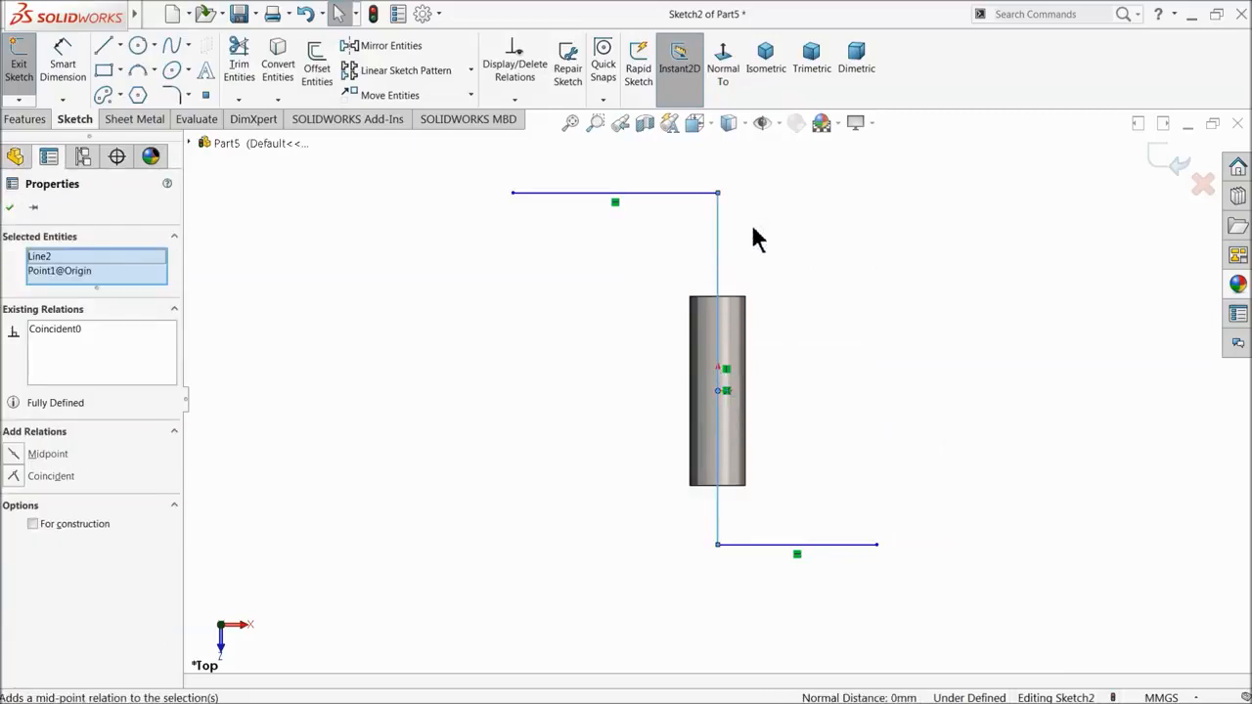
click(51, 455)
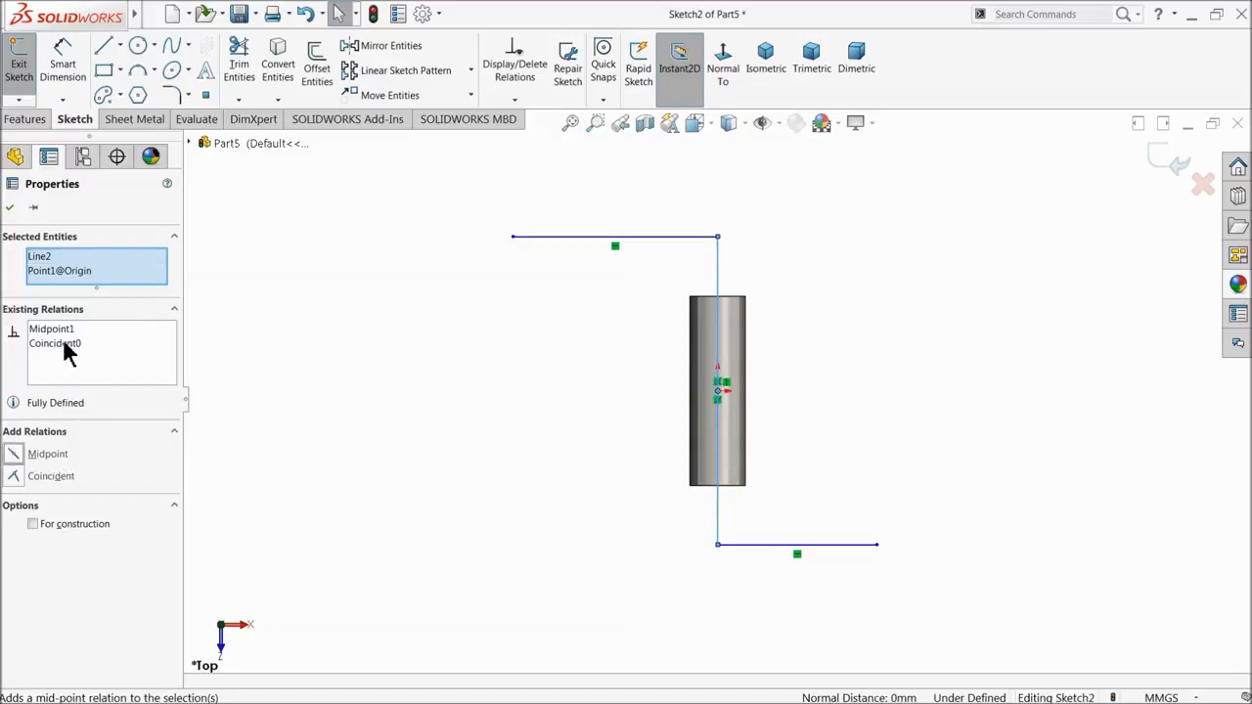
click(10, 207)
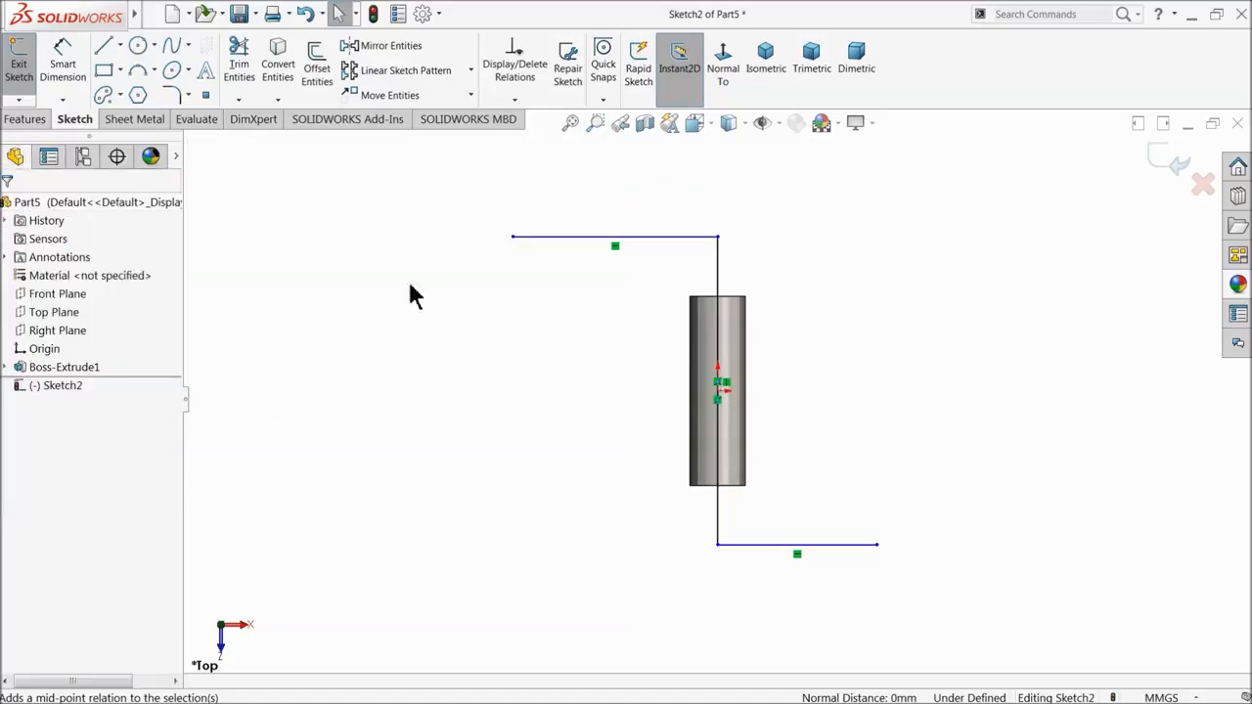
- Dimension both horizontal arms of the Z-shaped sketch to 135 mm
click(63, 96)
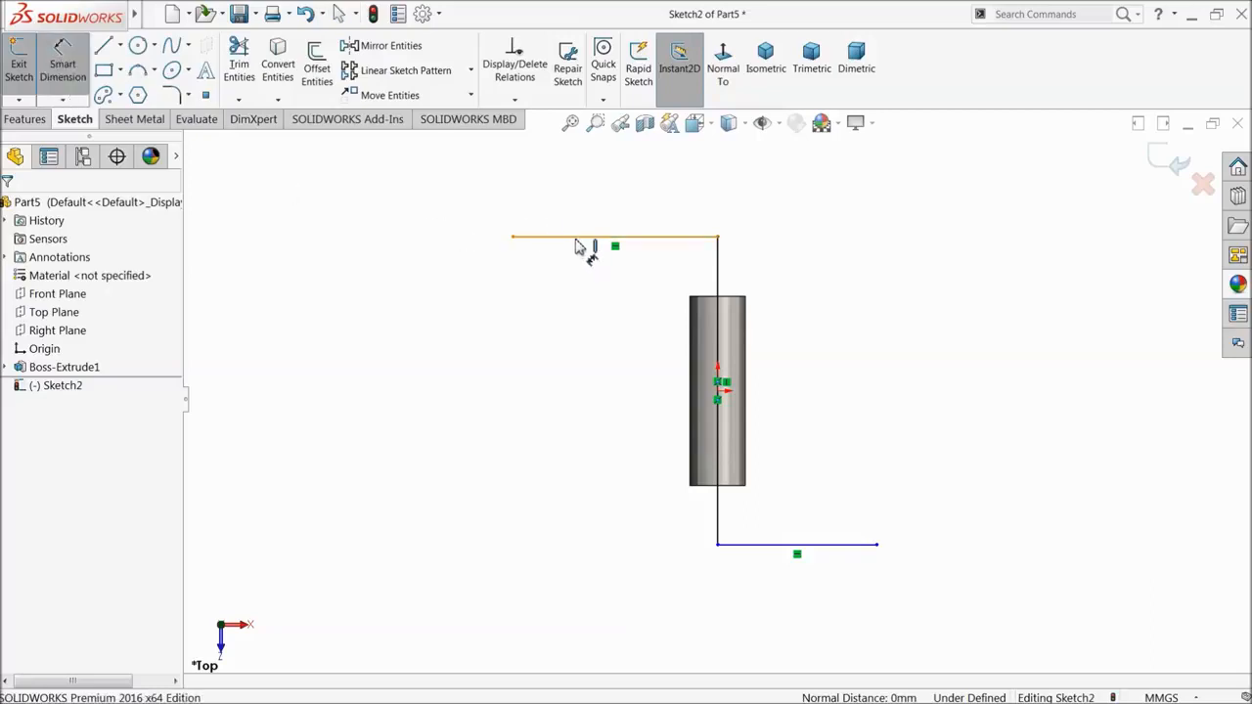
click(580, 244)
click(582, 206)
key(Return)
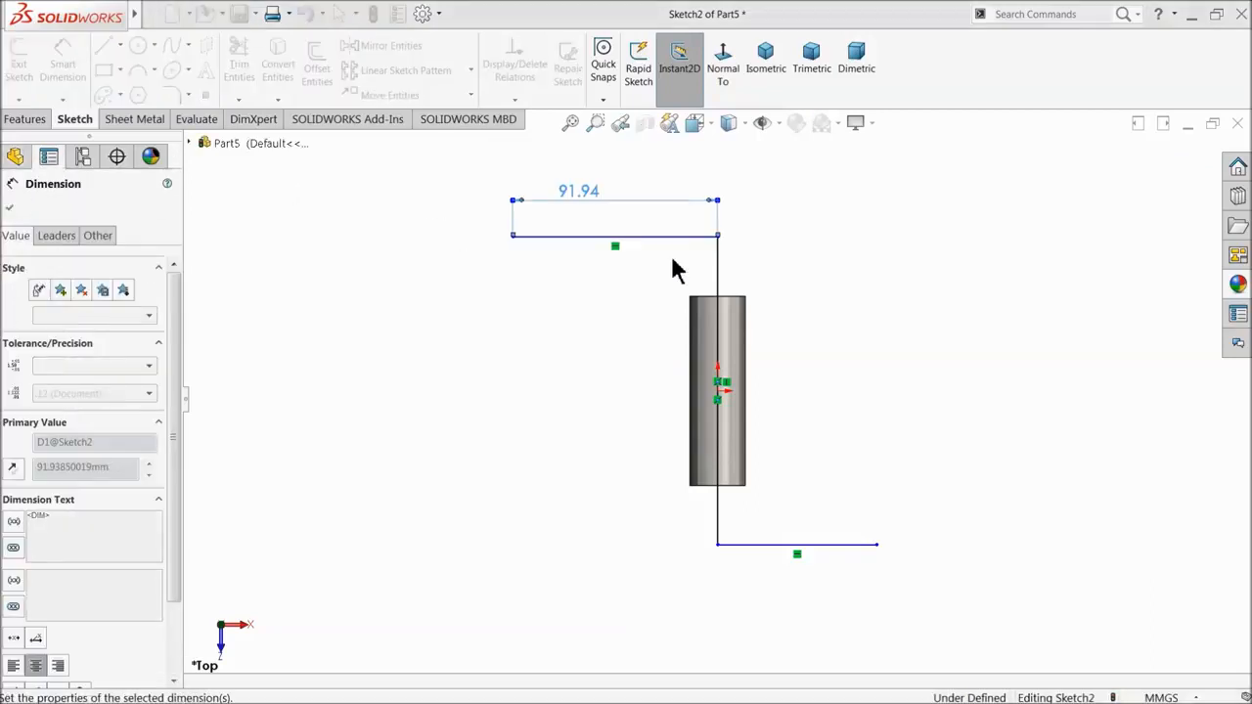
click(789, 548)
click(782, 593)
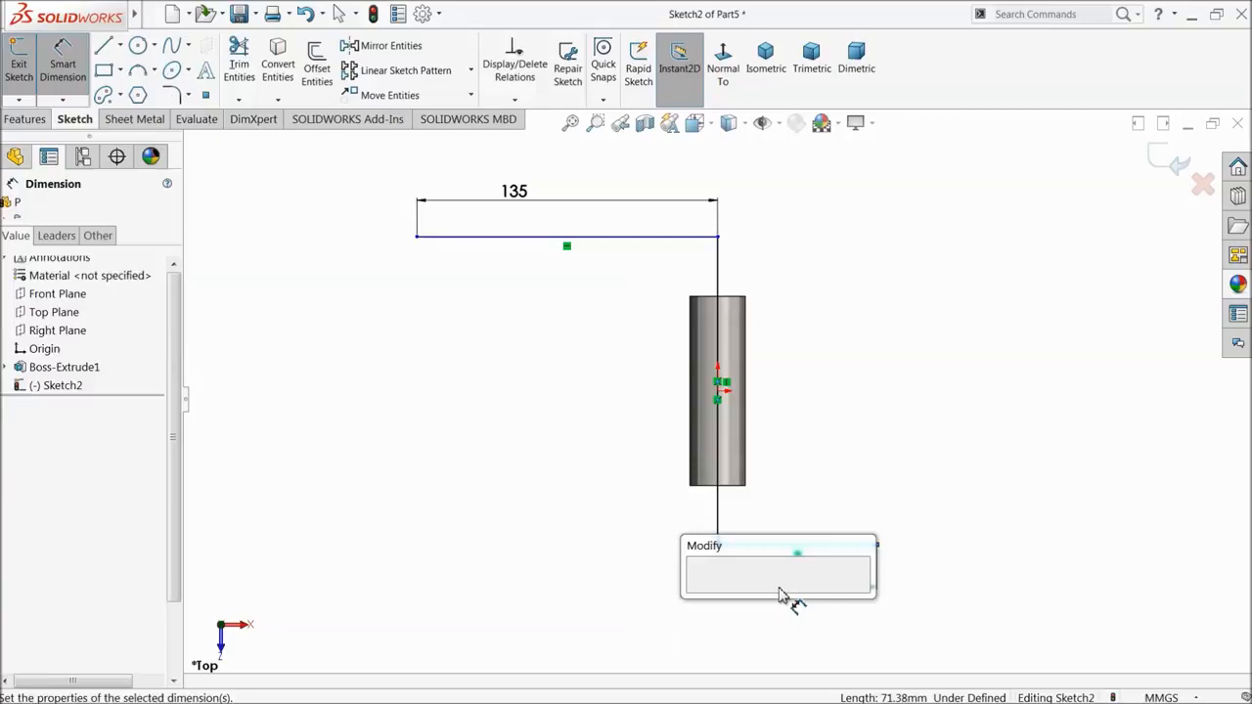
text(135)
key(Return)
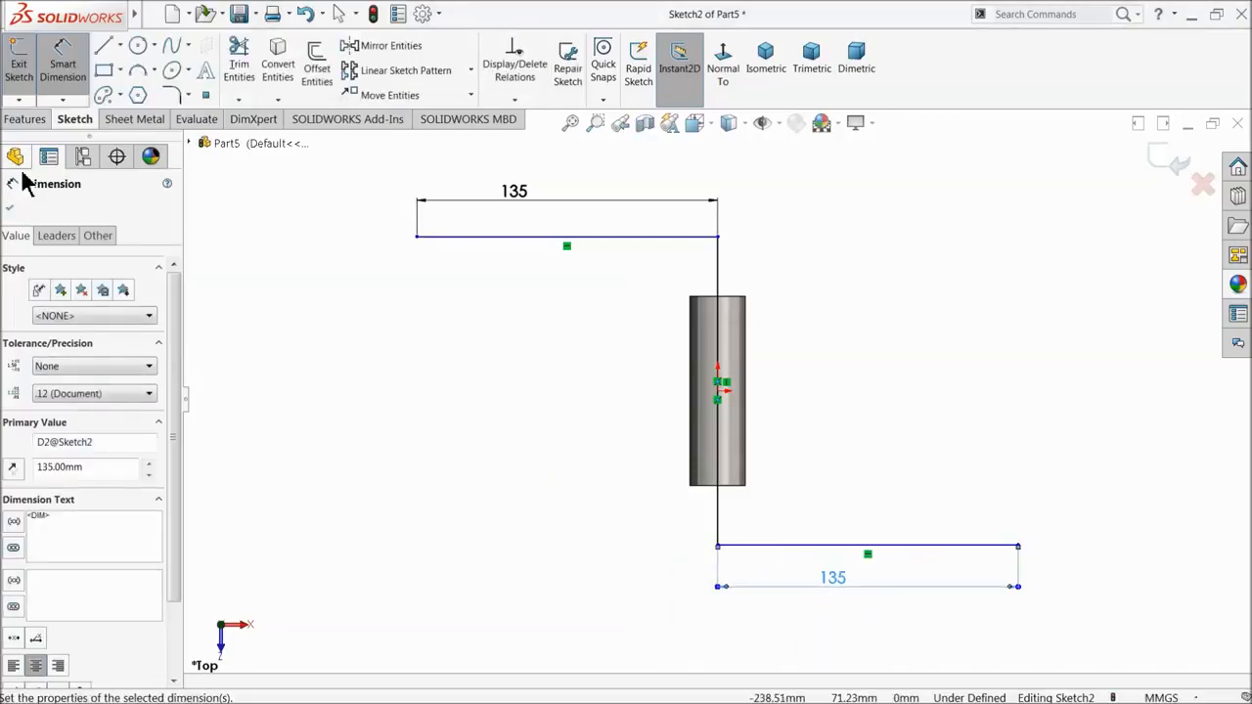
click(10, 207)
- Dimension the vertical line of the sketch to 150 mm
click(62, 61)
click(719, 288)
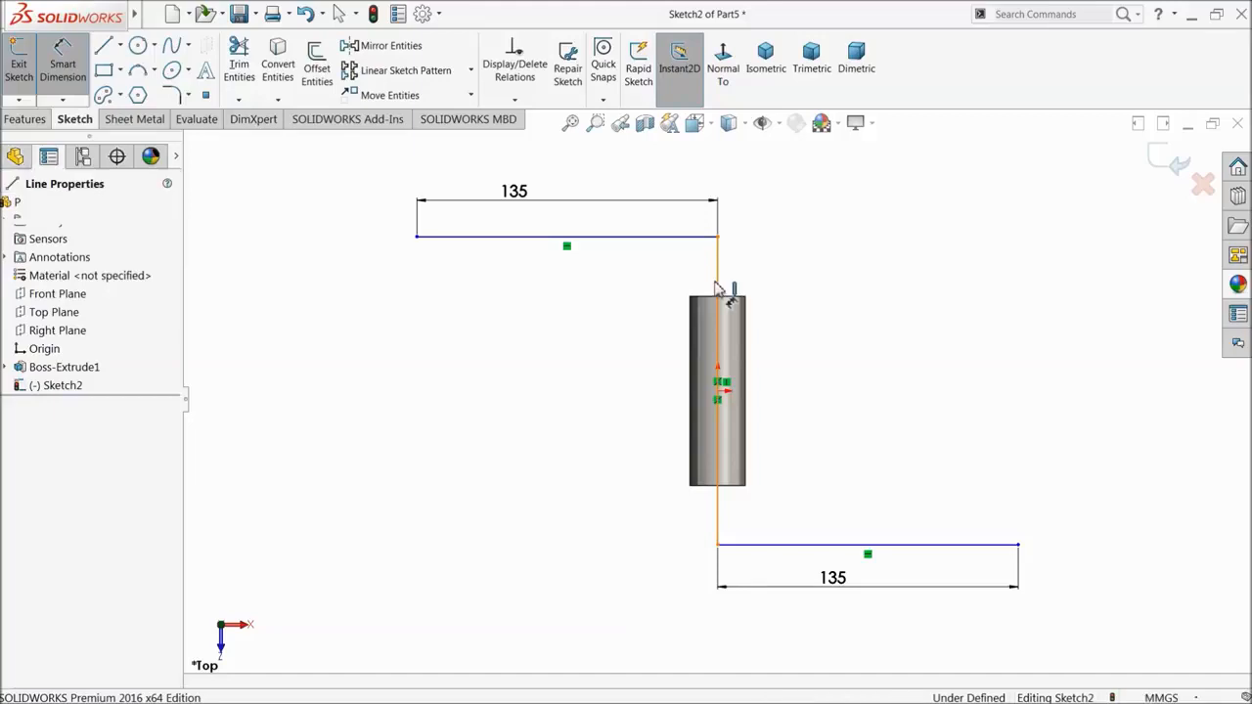
click(384, 357)
text(150)
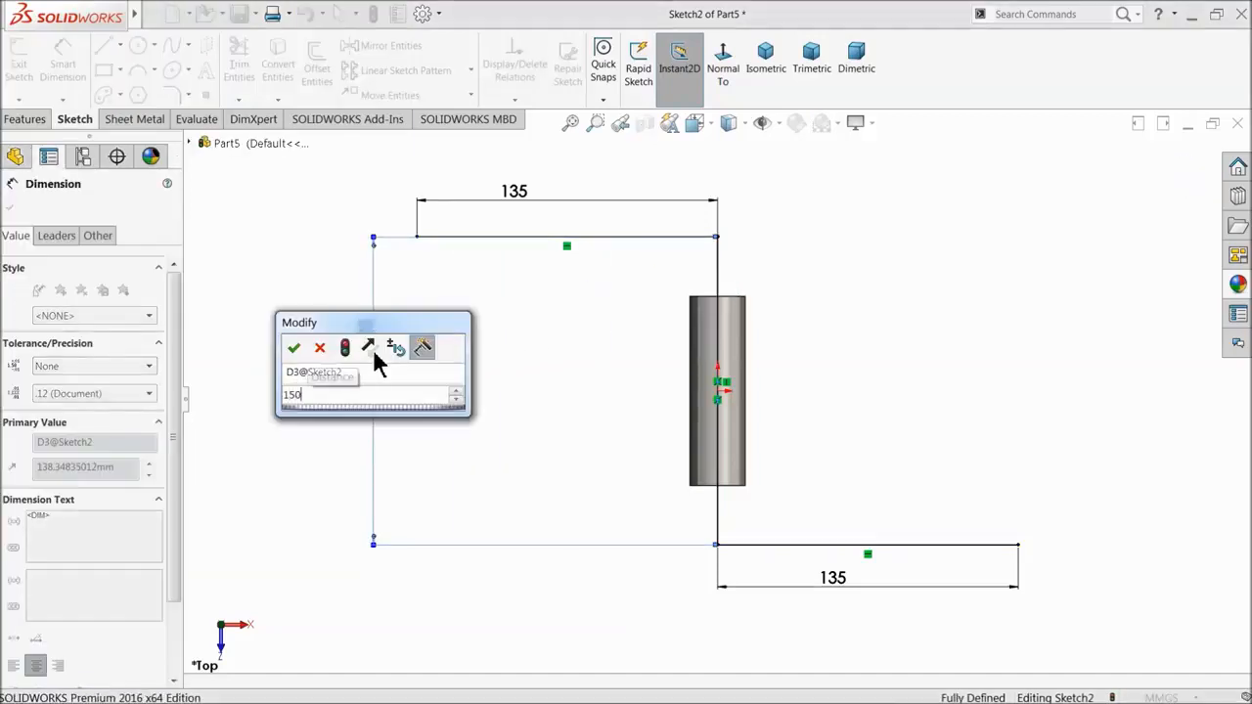
key(Return)
click(11, 208)
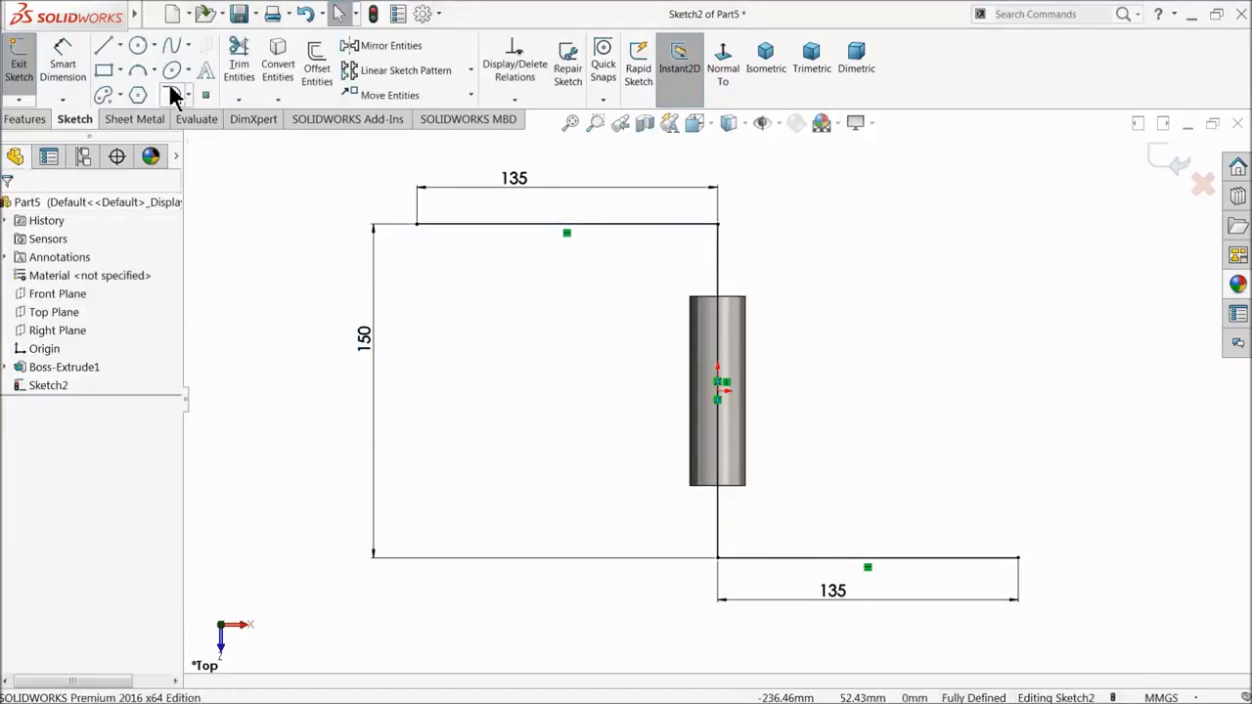
- Round both corners of the Z-shaped path with 15 mm sketch fillets and exit the sketch
click(172, 95)
click(718, 509)
click(667, 384)
click(667, 384)
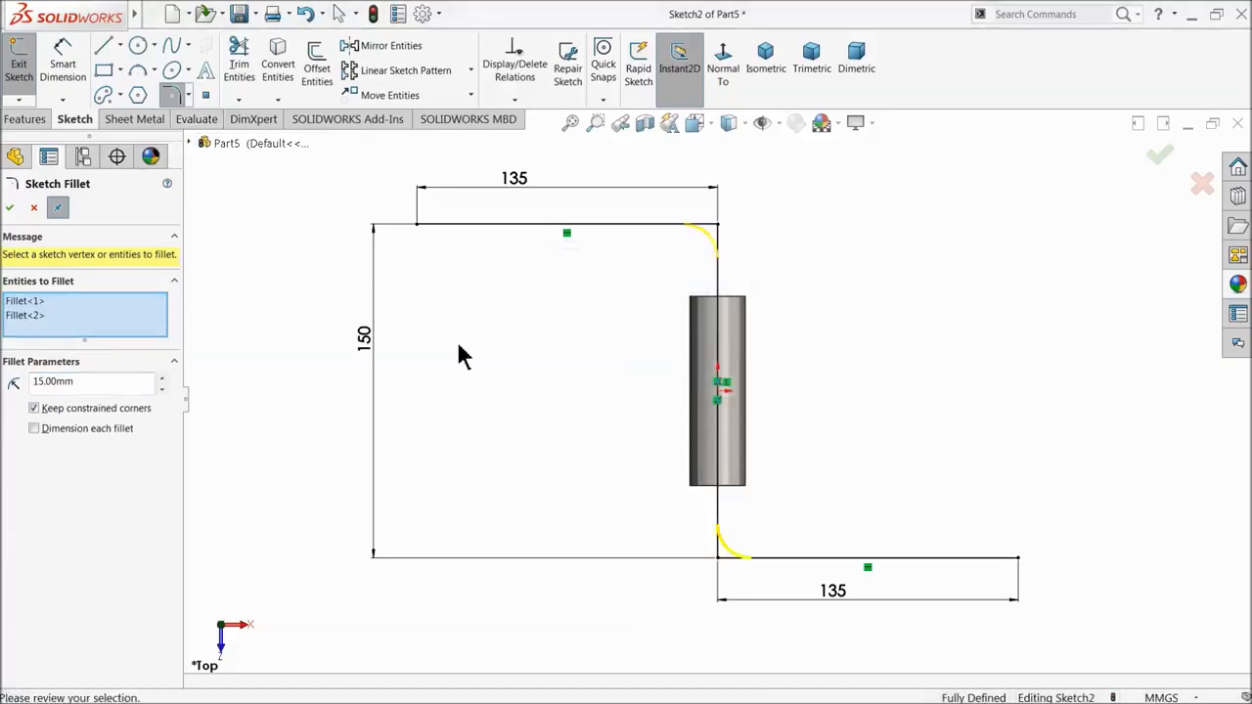
click(11, 209)
click(34, 209)
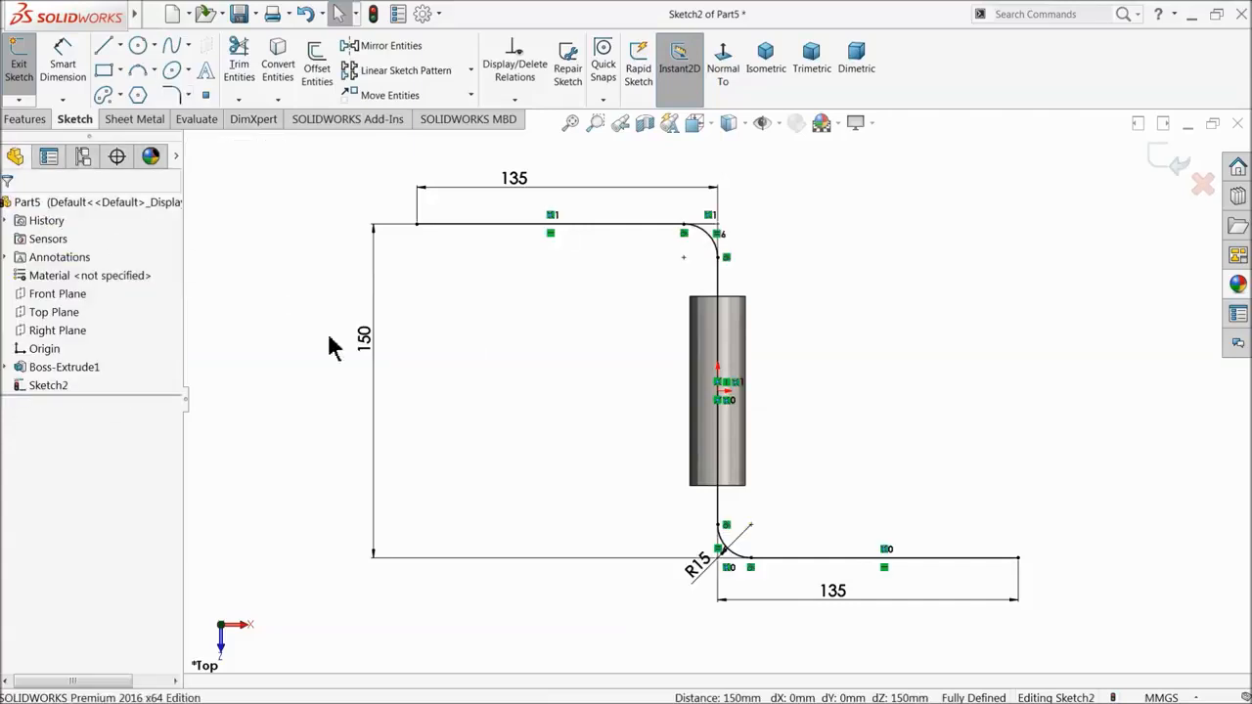
scroll(551, 435, up, 3)
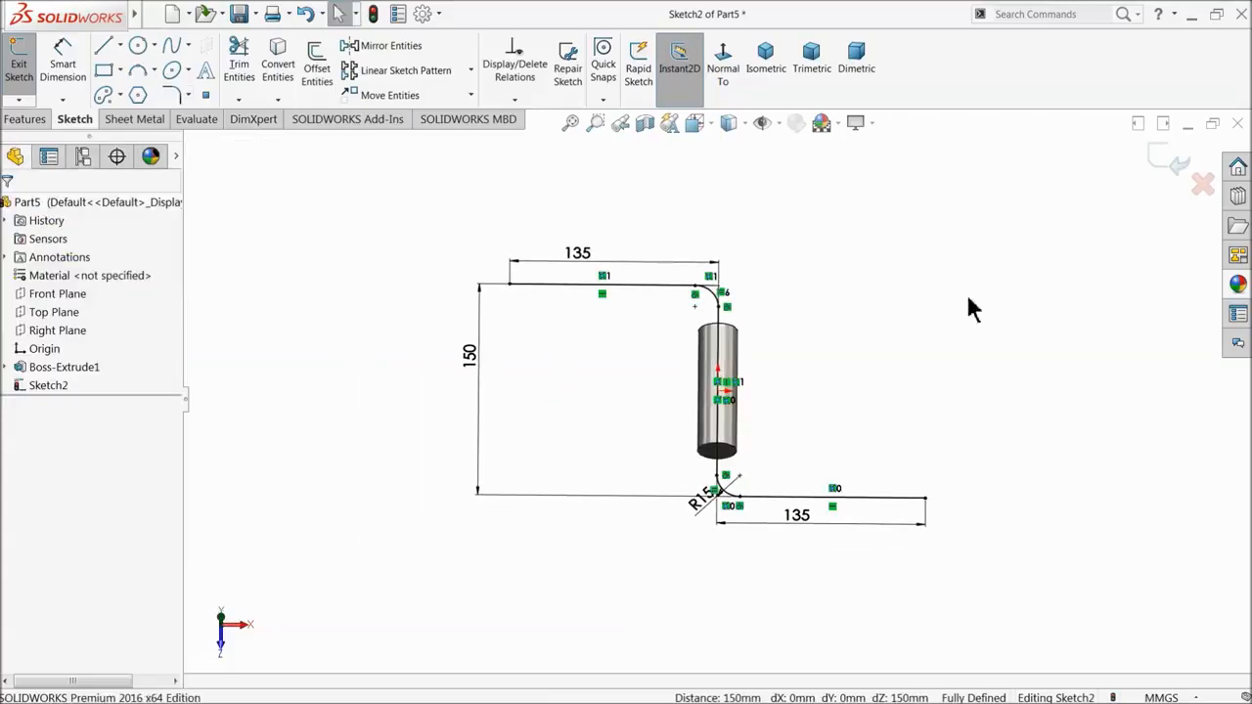
click(1174, 165)
- Start a sketch on the cylinder's front end face, convert the face's circular edge into it, and exit the sketch
scroll(833, 412, down, 2)
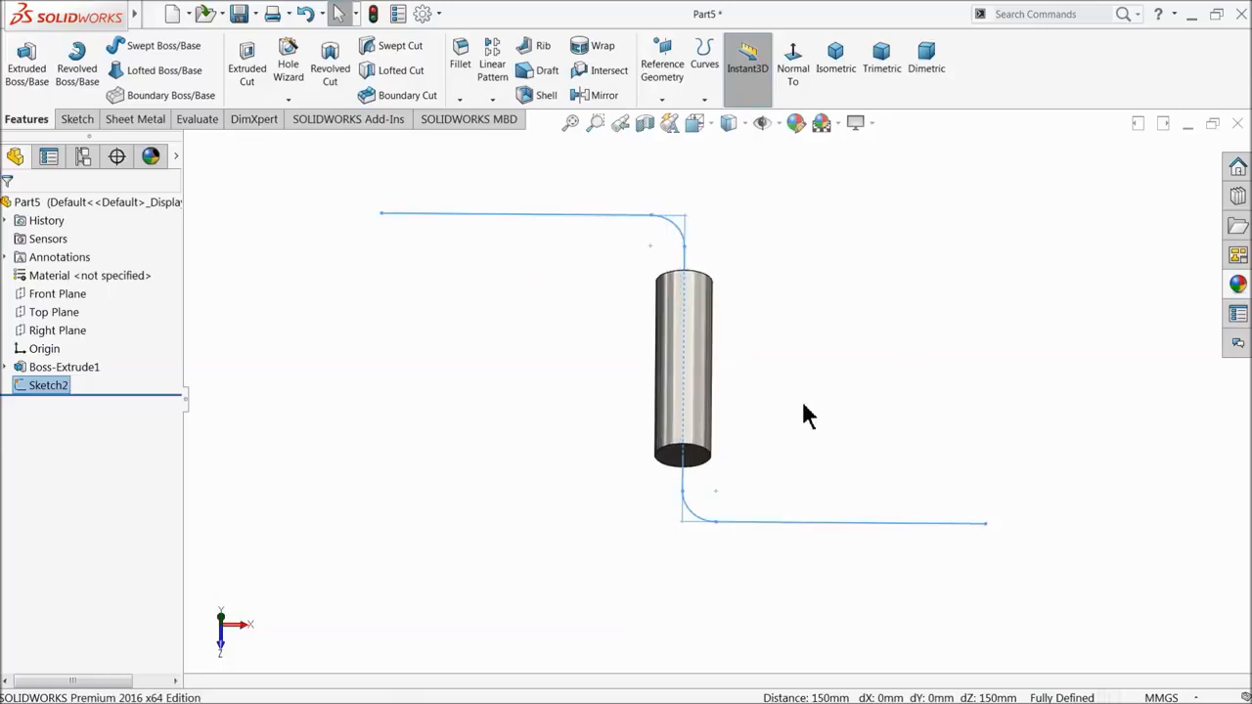
mouse_move(671, 480)
middle_down()
mouse_move(615, 316)
mouse_move(693, 439)
mouse_move(720, 419)
mouse_move(635, 442)
middle_up()
click(636, 442)
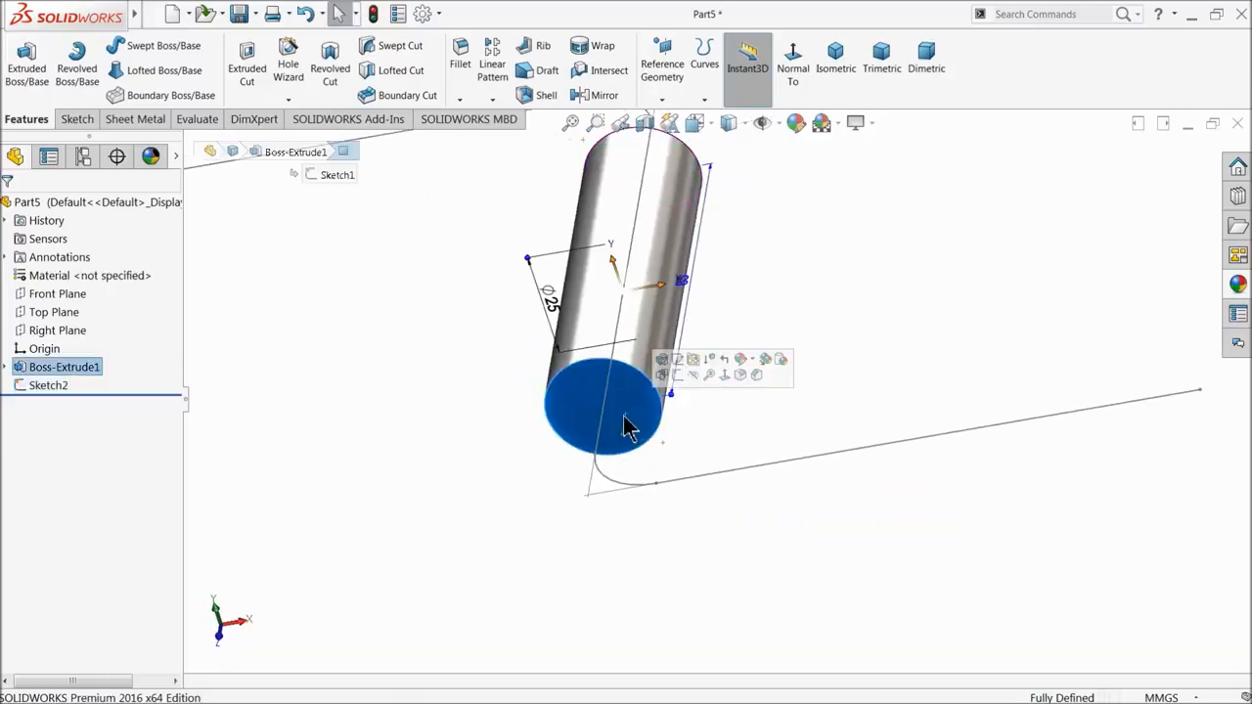
click(692, 374)
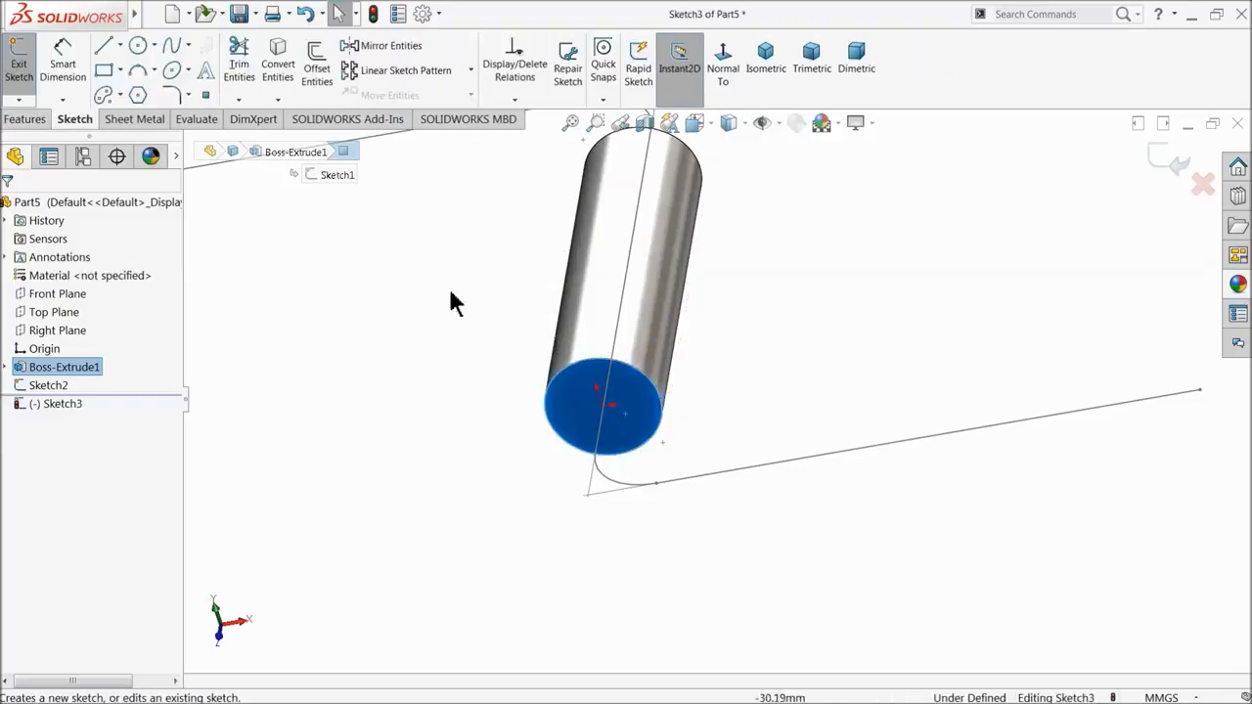
click(279, 70)
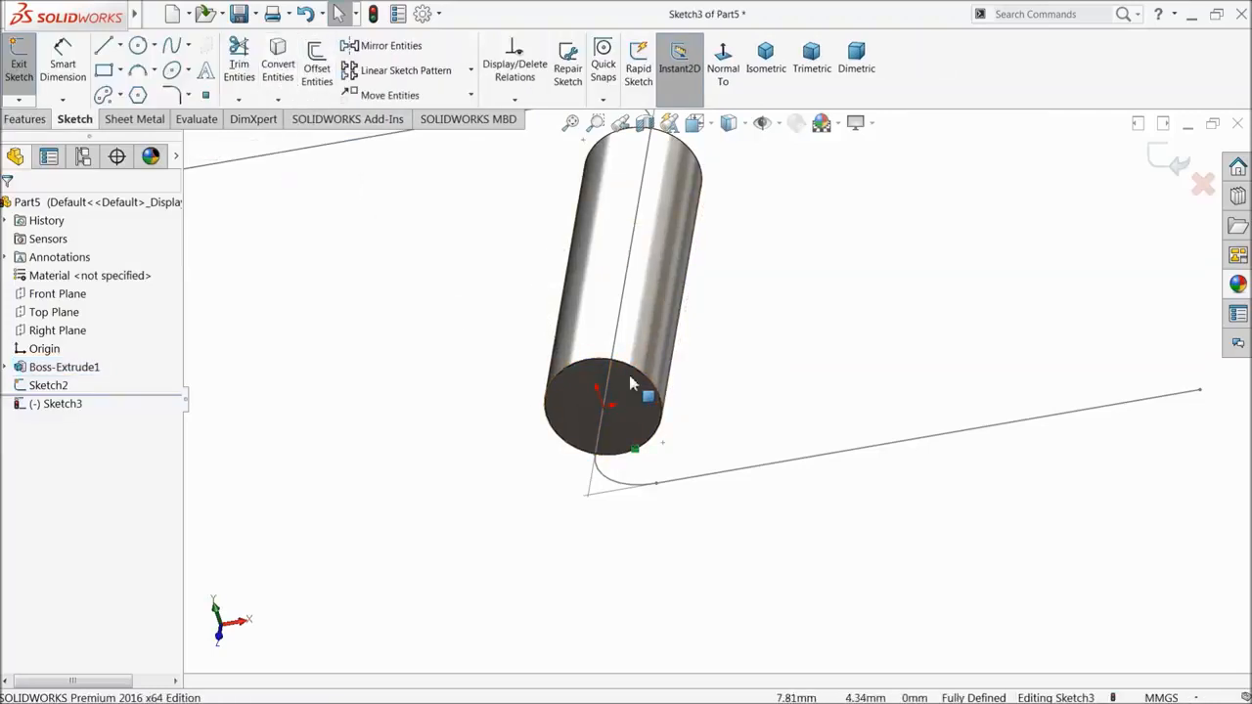
click(1174, 161)
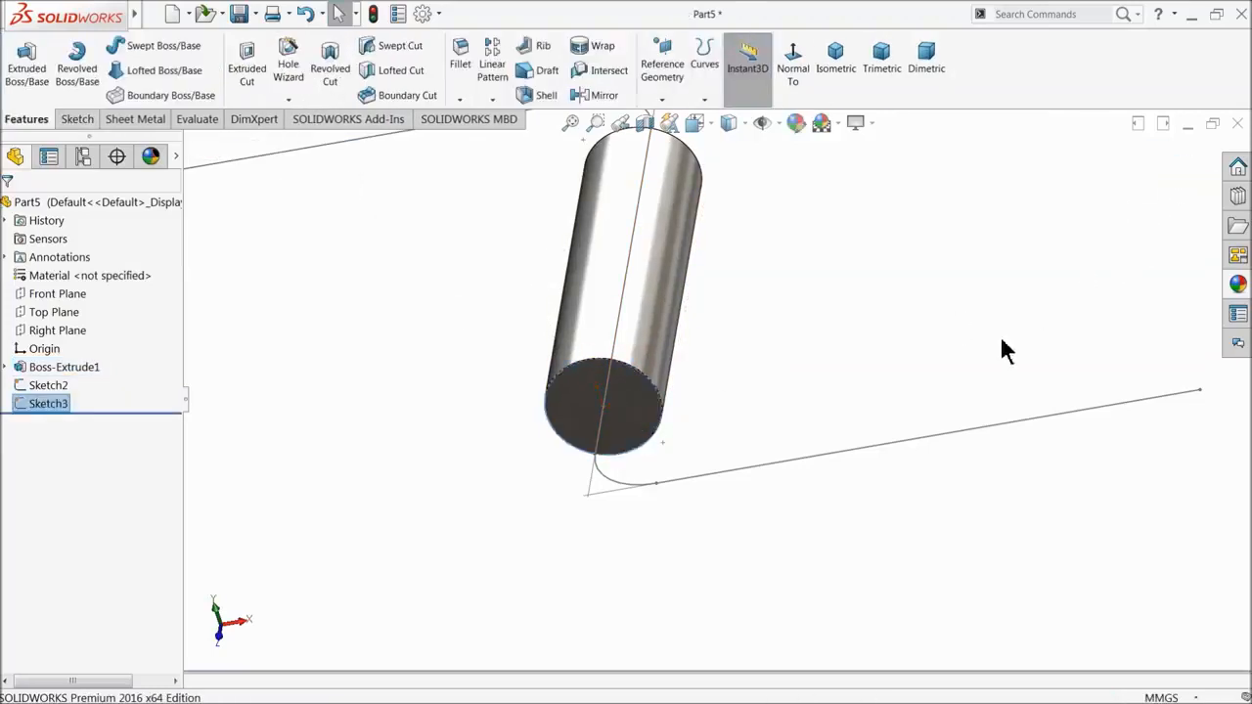
- Create a reference plane perpendicular to the Z-path's lower horizontal arm and coincident with that arm's free end point
key(f)
mouse_move(998, 394)
middle_down()
mouse_move(891, 380)
mouse_move(922, 363)
mouse_move(1020, 462)
middle_up()
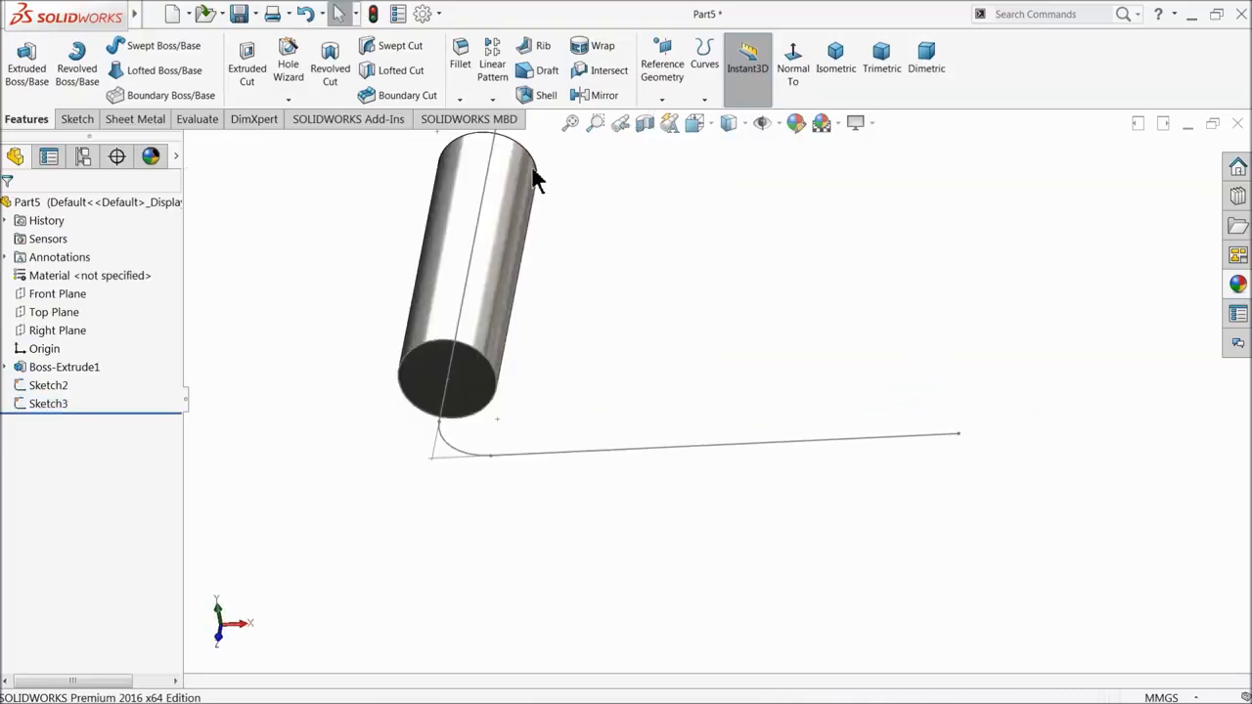
click(663, 73)
click(673, 117)
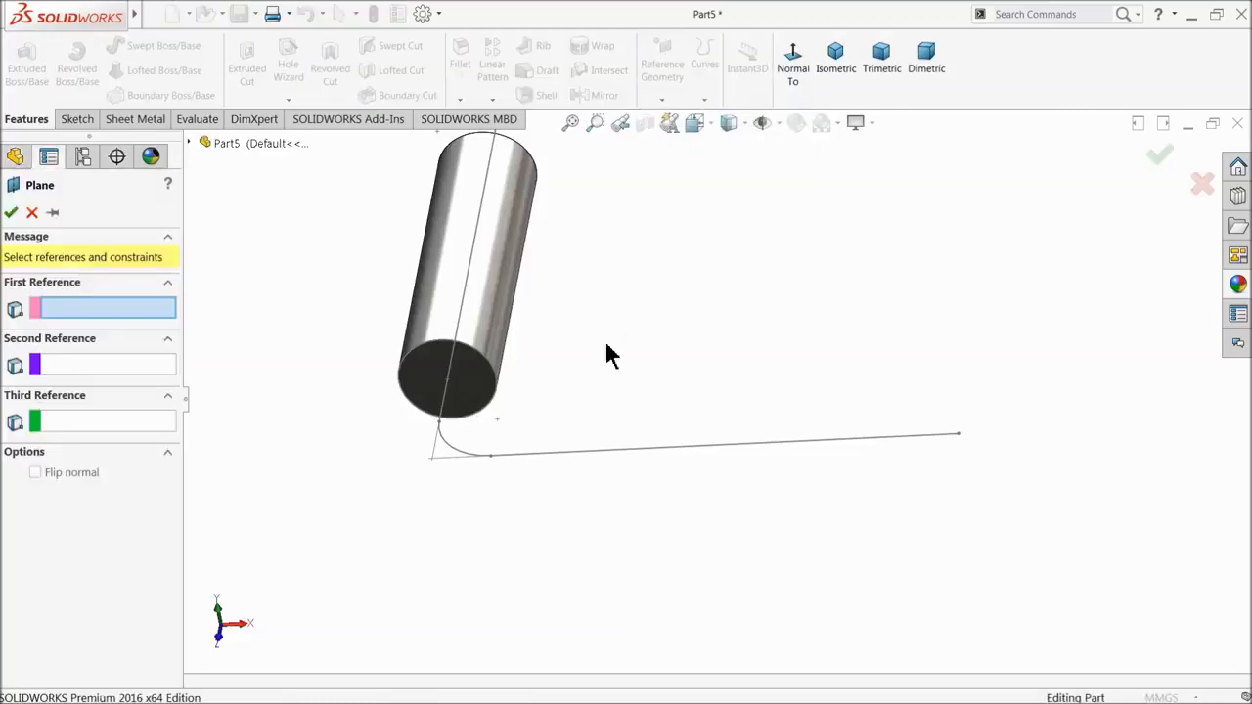
click(729, 452)
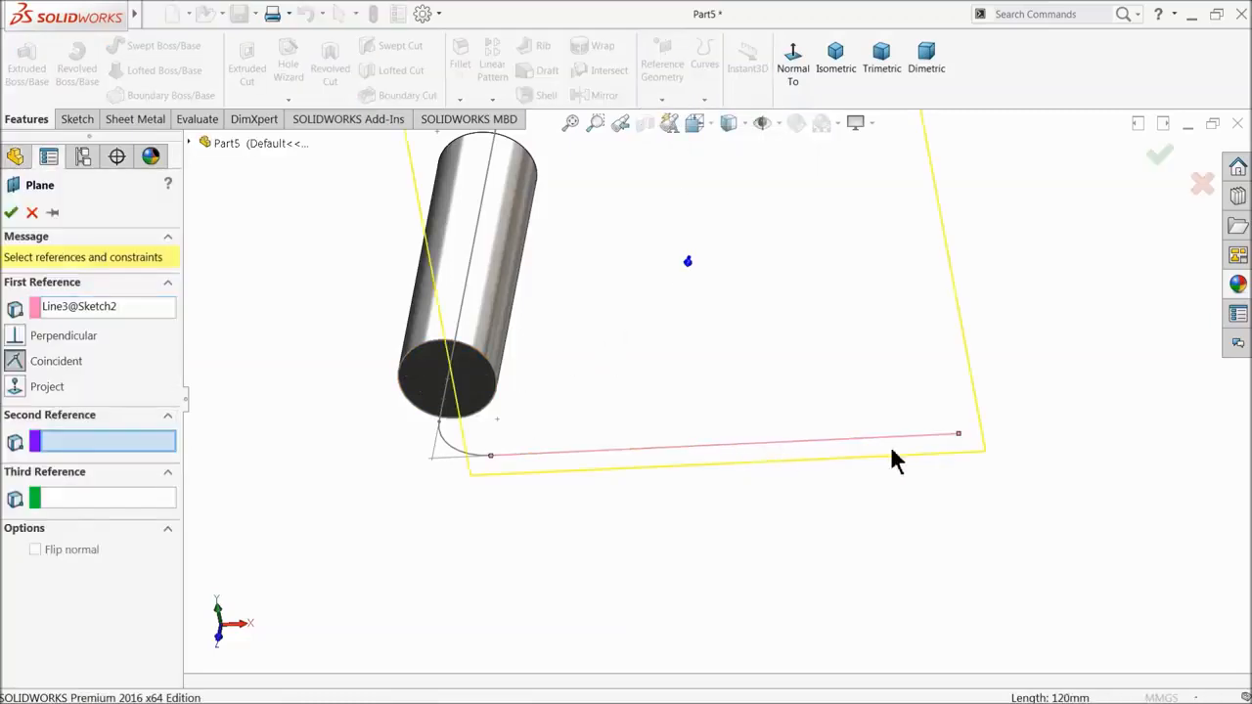
click(960, 436)
middle_drag(905, 479, 866, 468)
scroll(880, 435, up, 2)
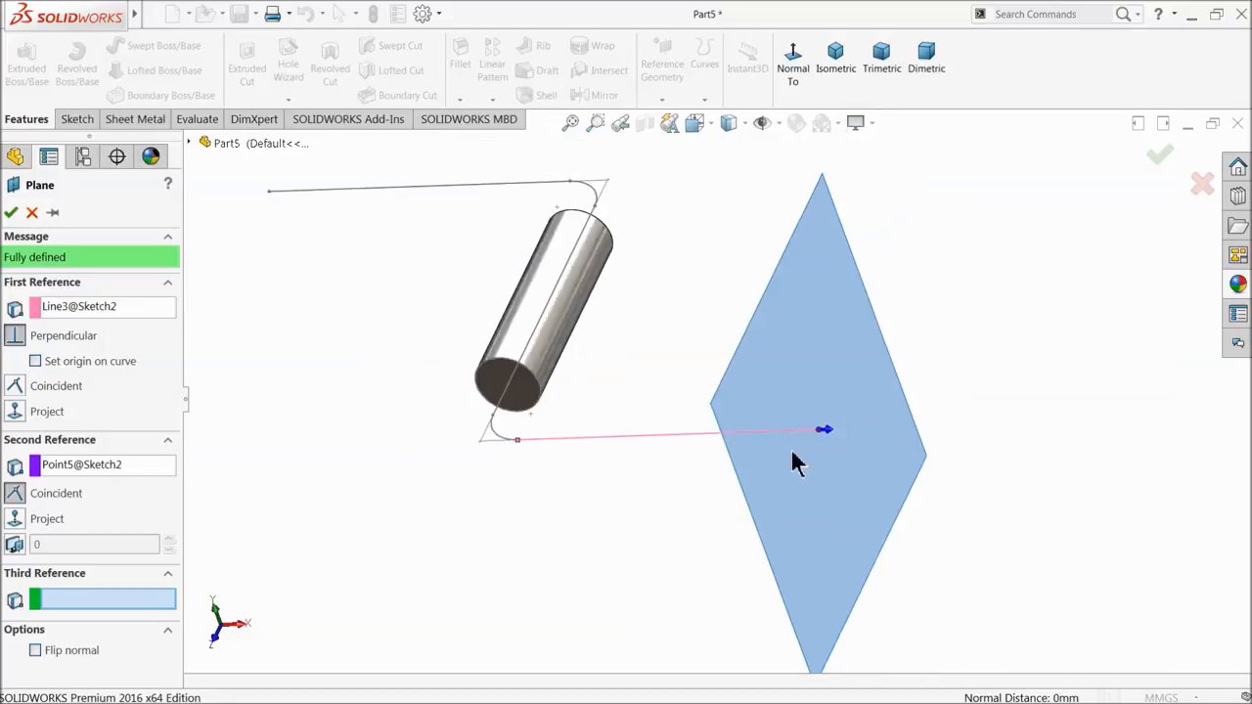
click(12, 214)
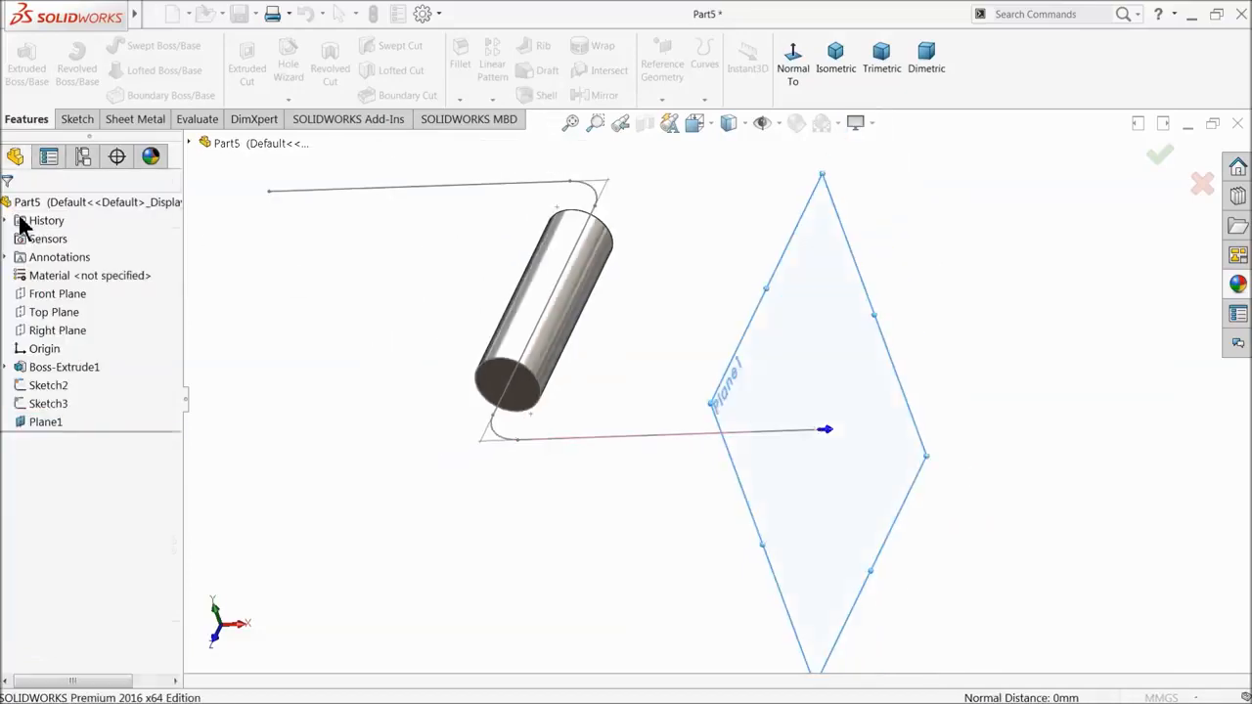
- Sketch a circle about 23 mm in diameter on the new plane, centred on the end point of the path
click(77, 120)
click(140, 49)
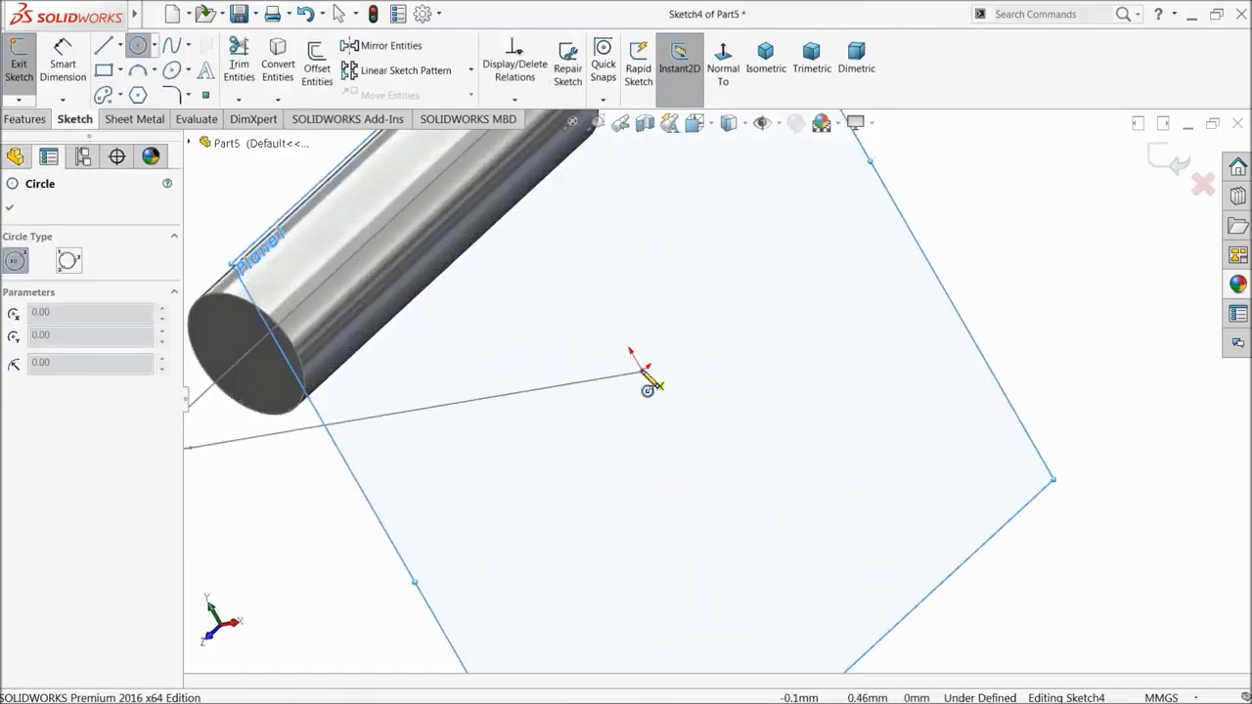
click(642, 372)
click(675, 333)
- Dimension the diameter of the circle at the end of the path
scroll(675, 335, down, 3)
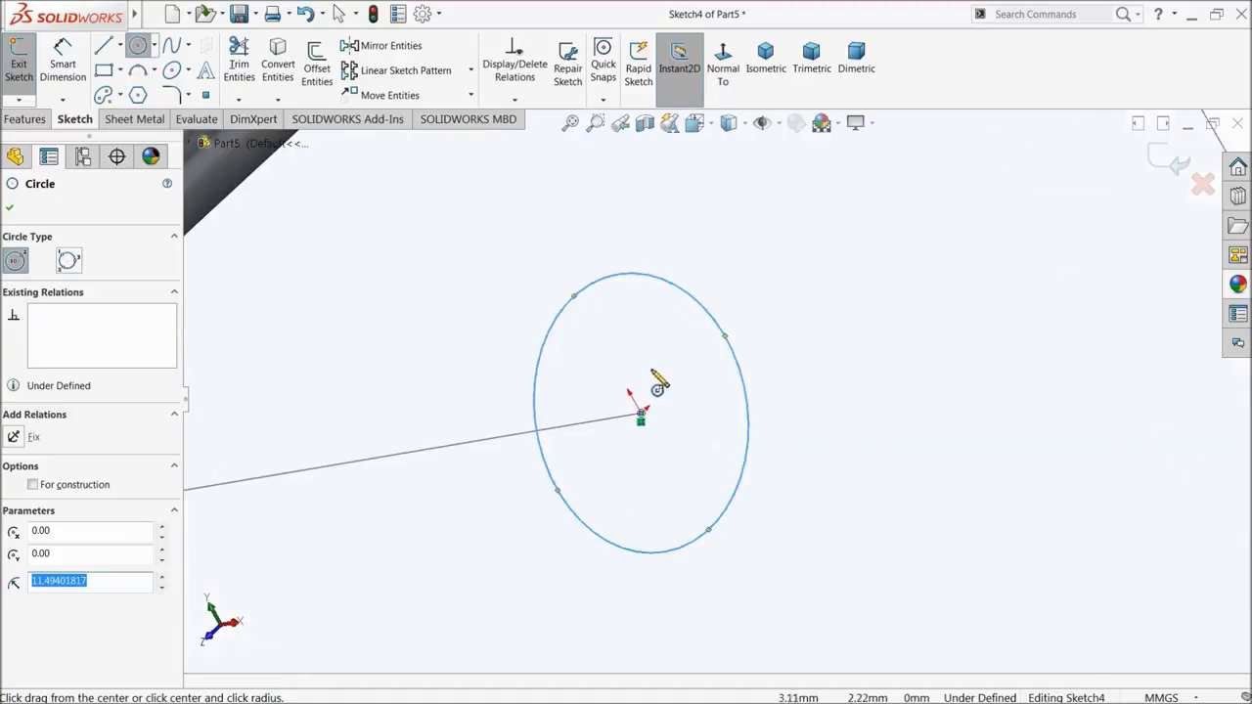
click(63, 60)
click(603, 287)
click(578, 259)
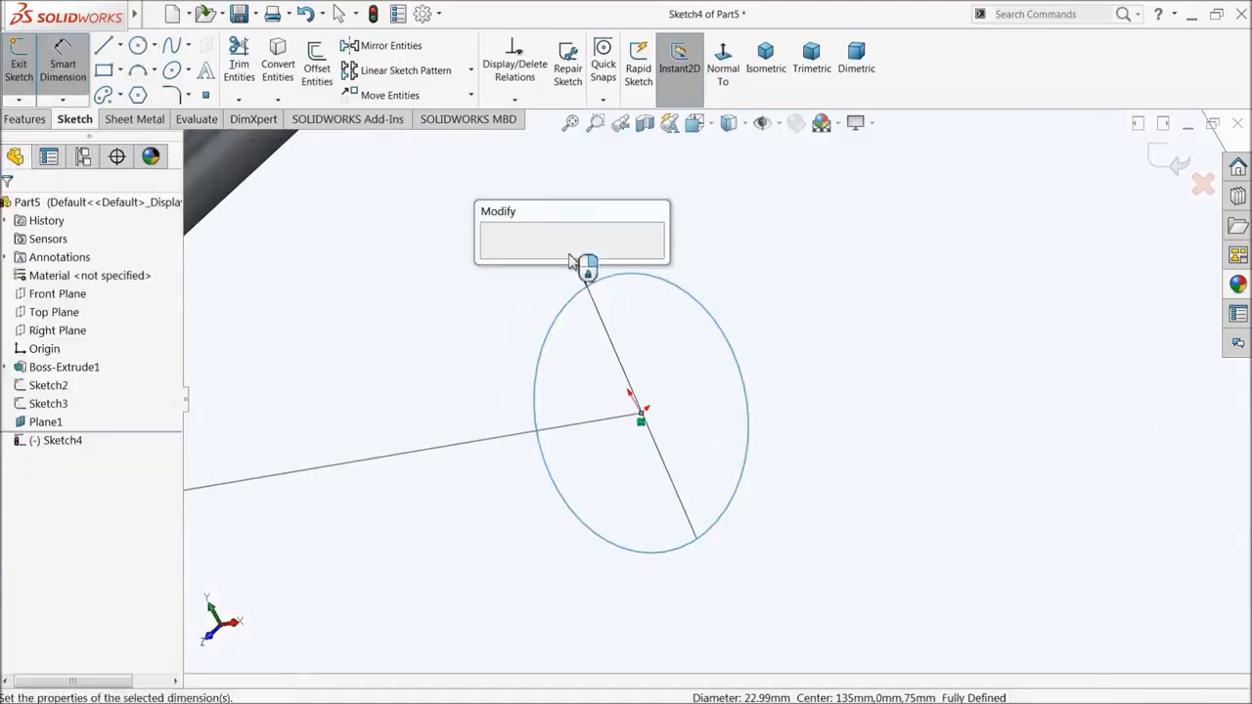
- Set the end circle's diameter to 18 mm and exit the sketch
key(Return)
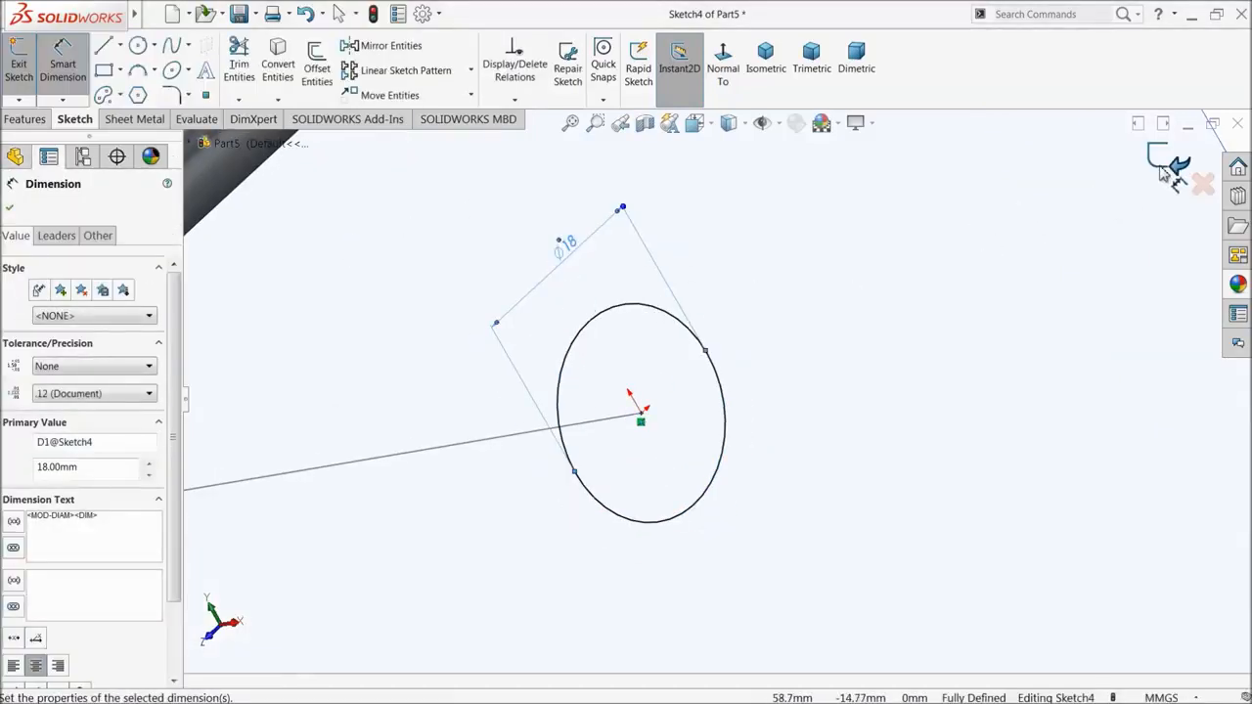
click(1167, 169)
- Start a Lofted Boss/Base with the cylinder's end circle Sketch3 and the circle Sketch4 on Plane1 as profiles
scroll(502, 416, up, 3)
scroll(548, 430, up, 4)
middle_drag(603, 439, 734, 461)
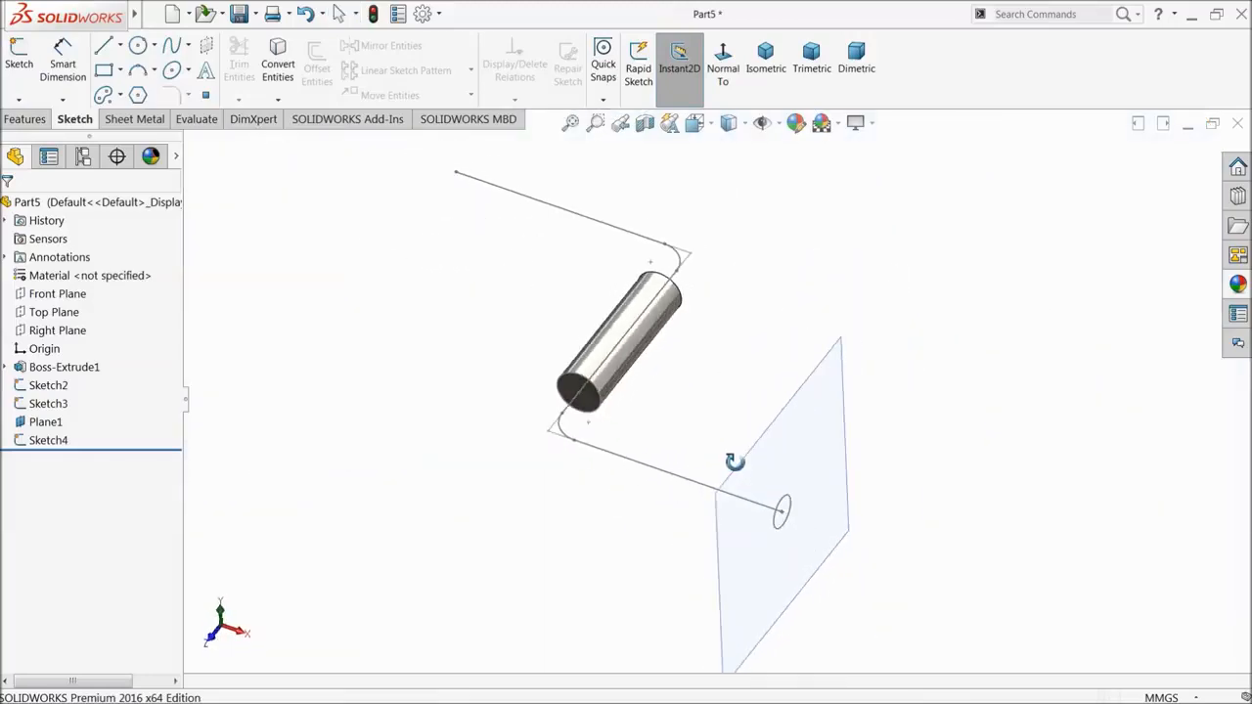
scroll(699, 489, down, 5)
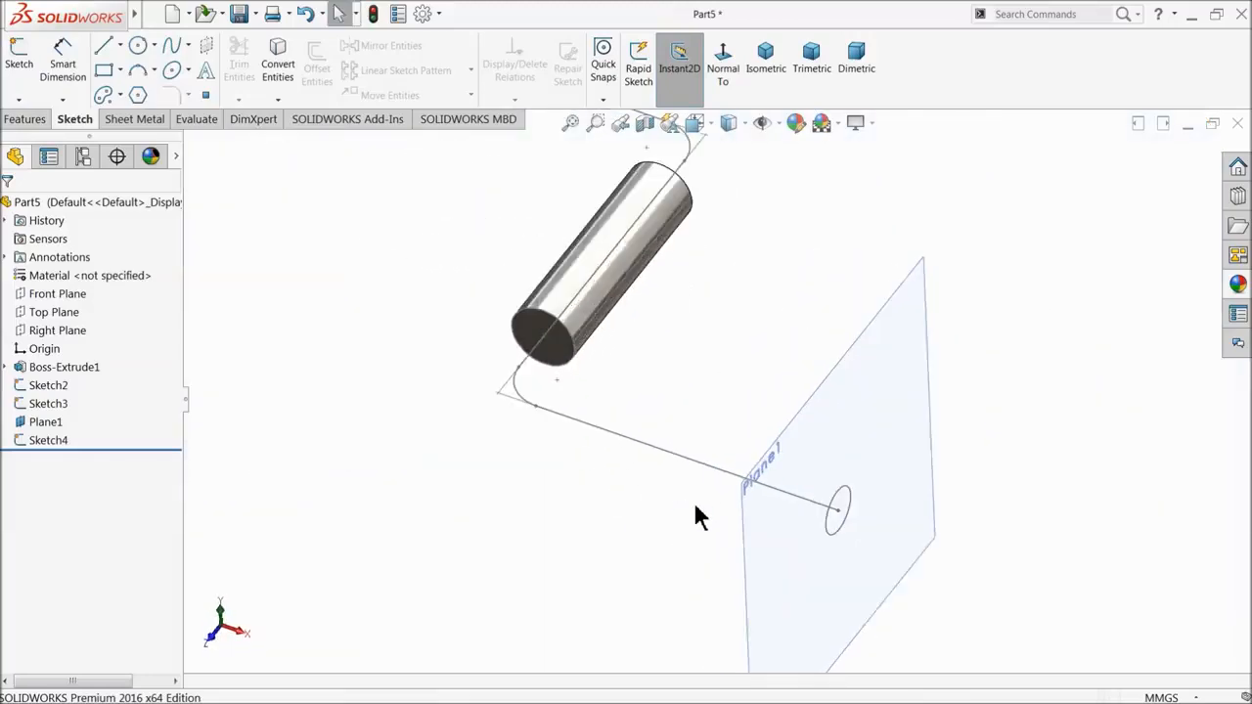
click(37, 119)
click(142, 72)
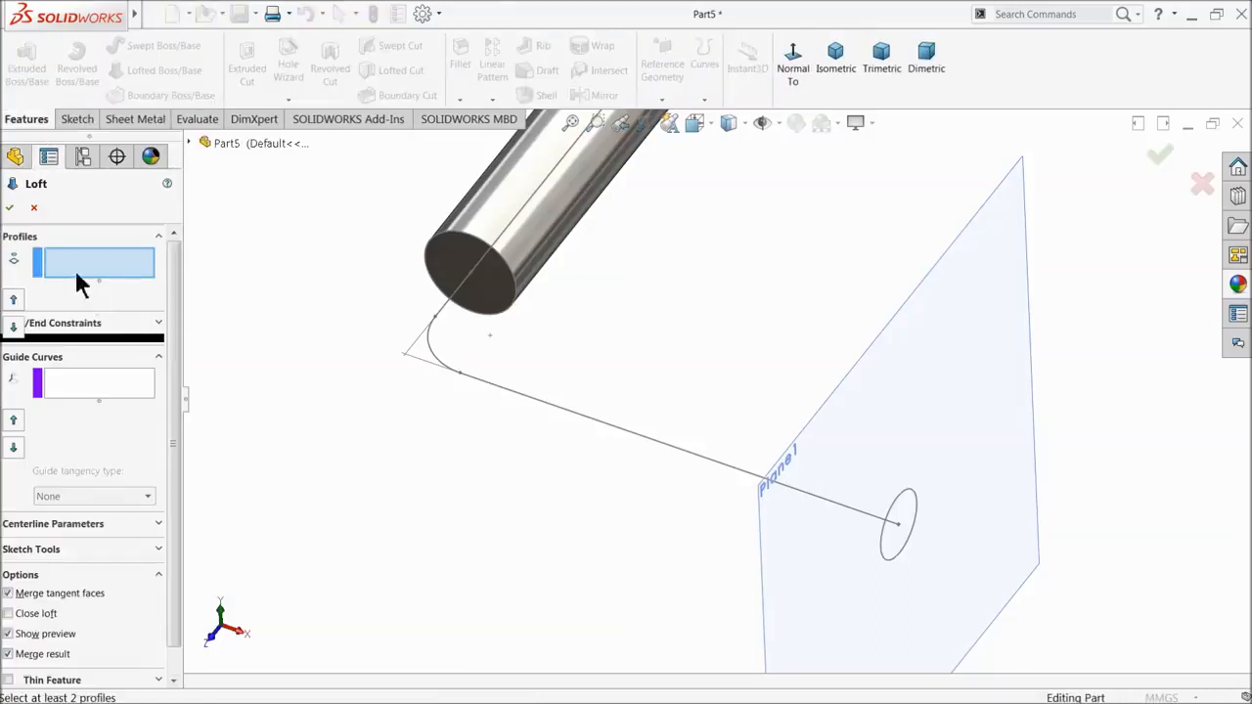
click(446, 239)
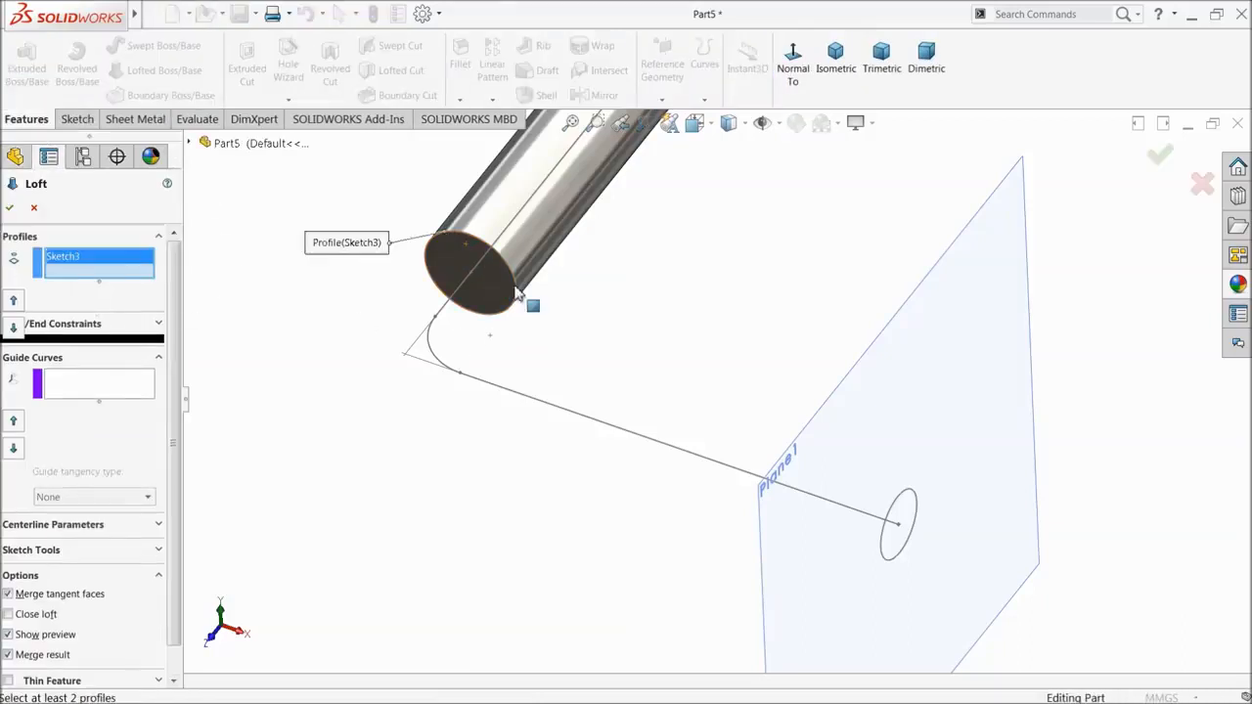
click(893, 511)
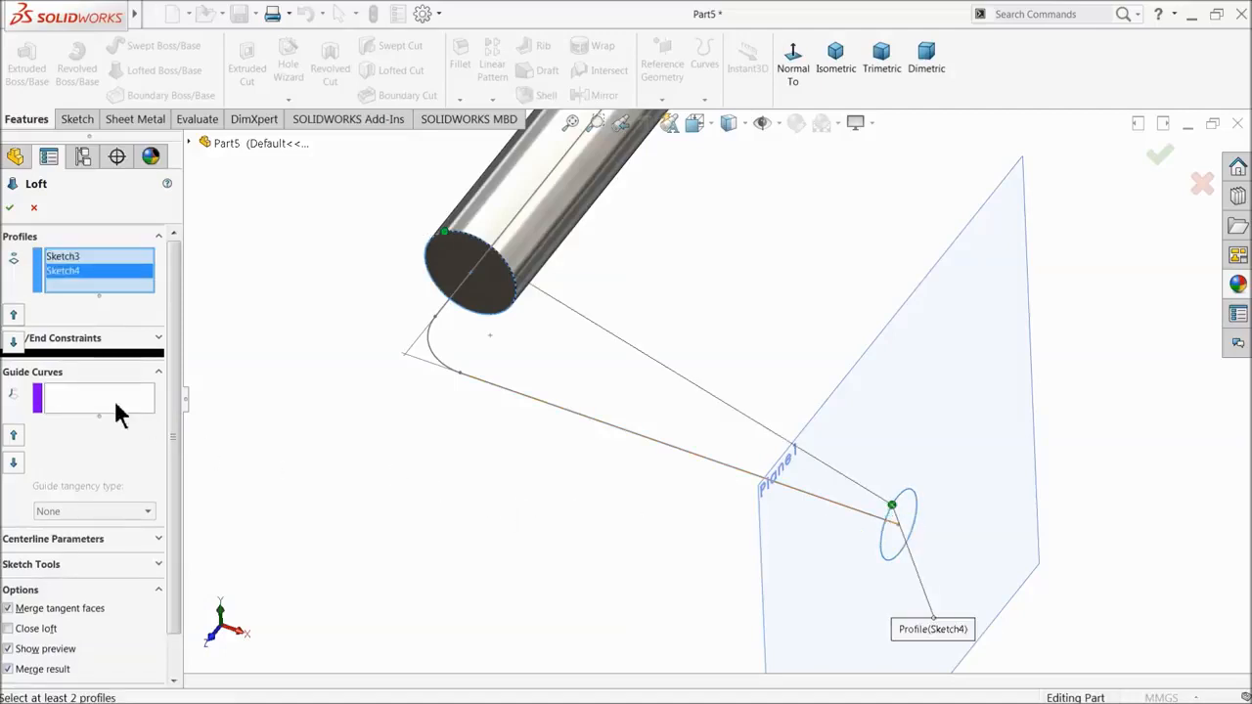
- Use the bent path of Sketch2 as an open-loop centerline for the loft and create the feature
click(66, 538)
right_click(70, 562)
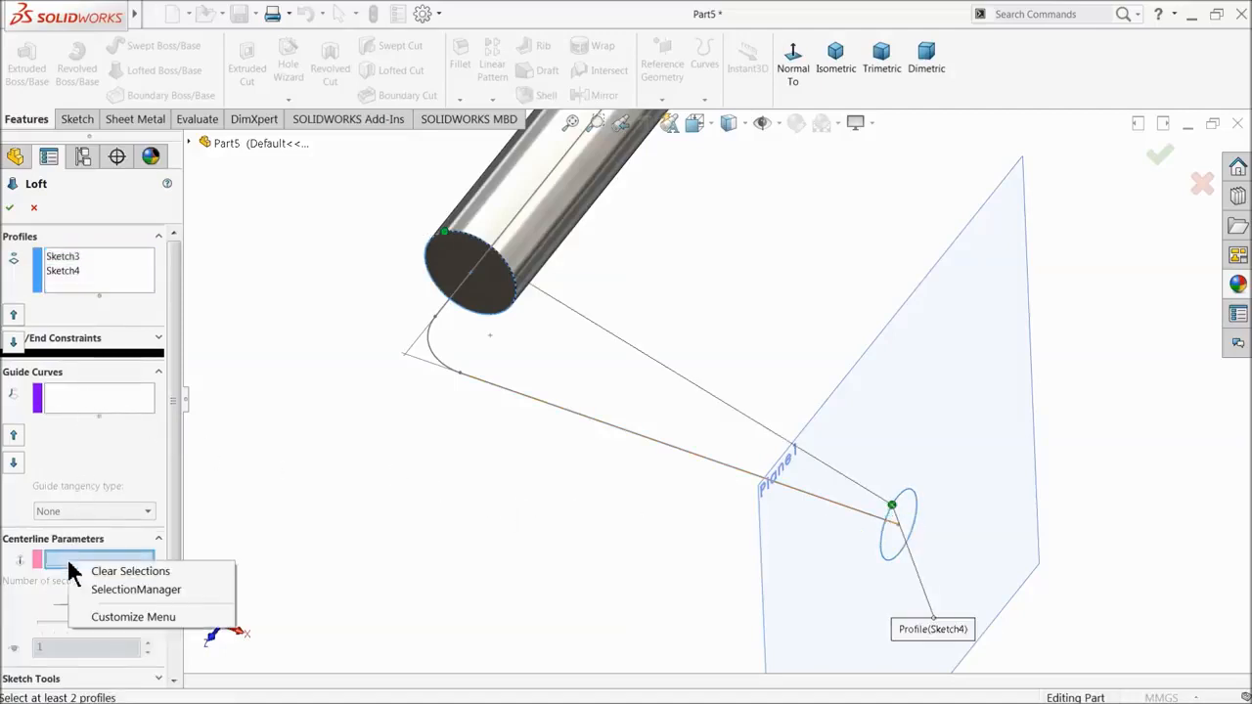
click(113, 590)
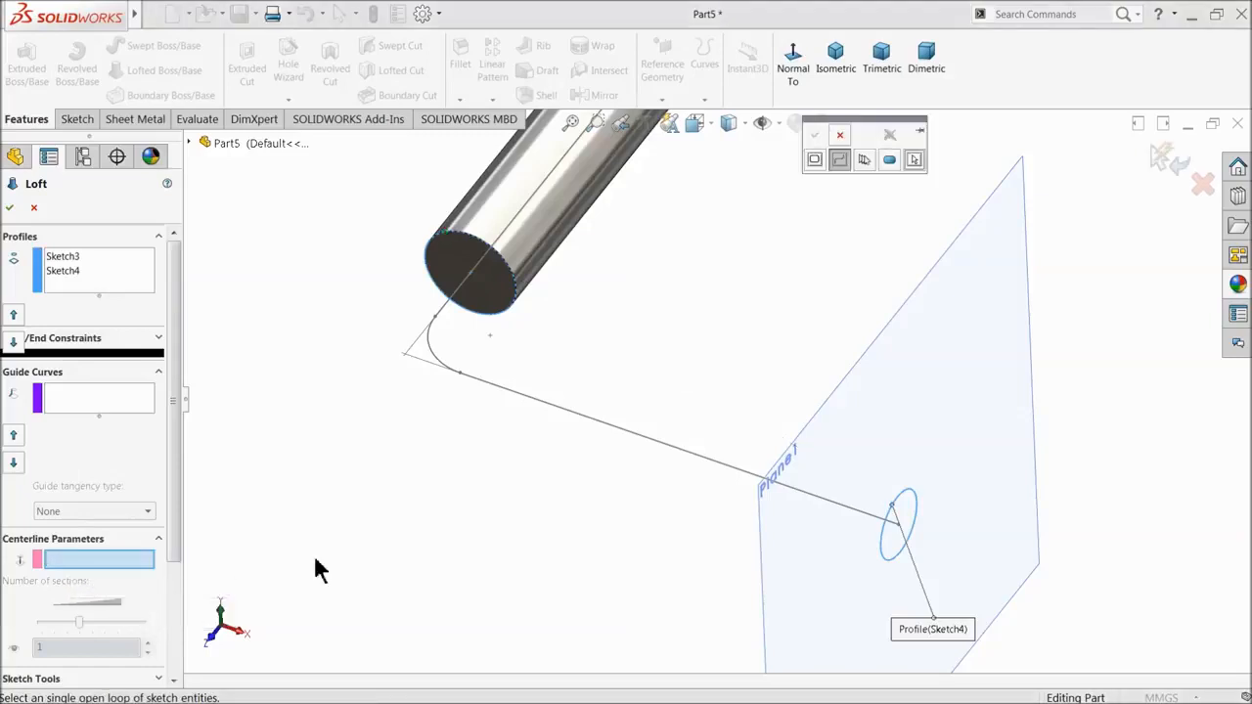
click(661, 452)
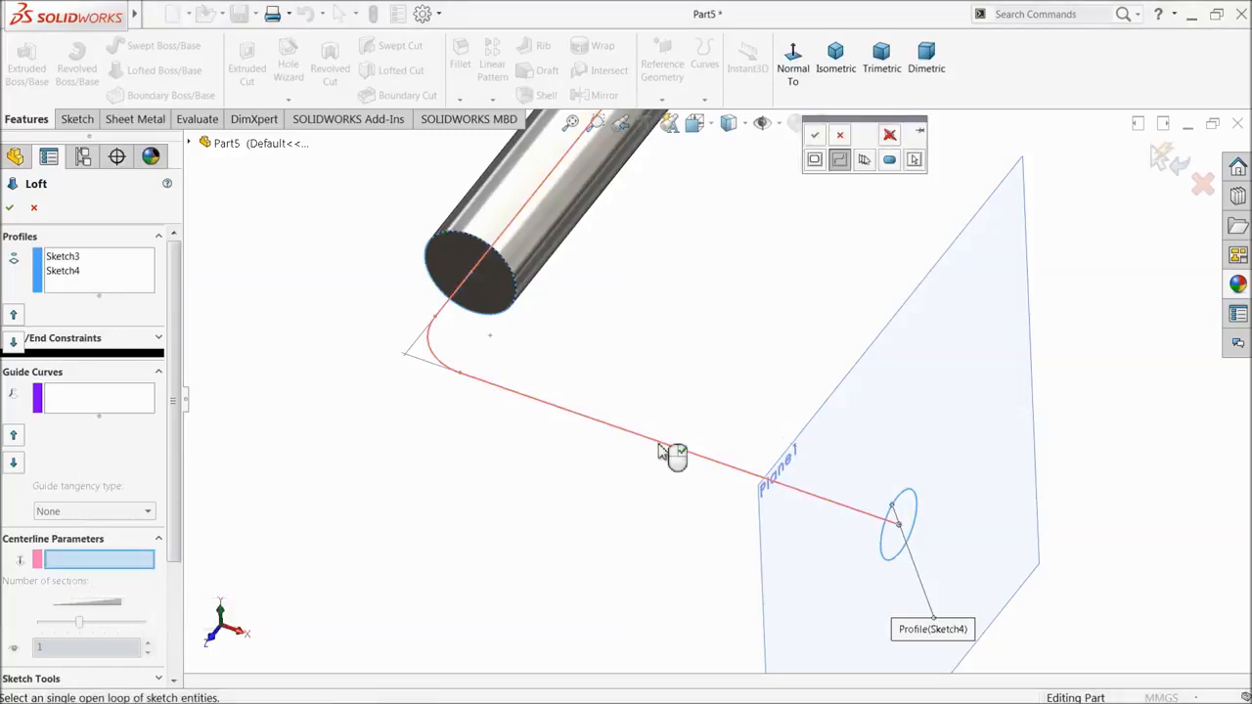
click(815, 136)
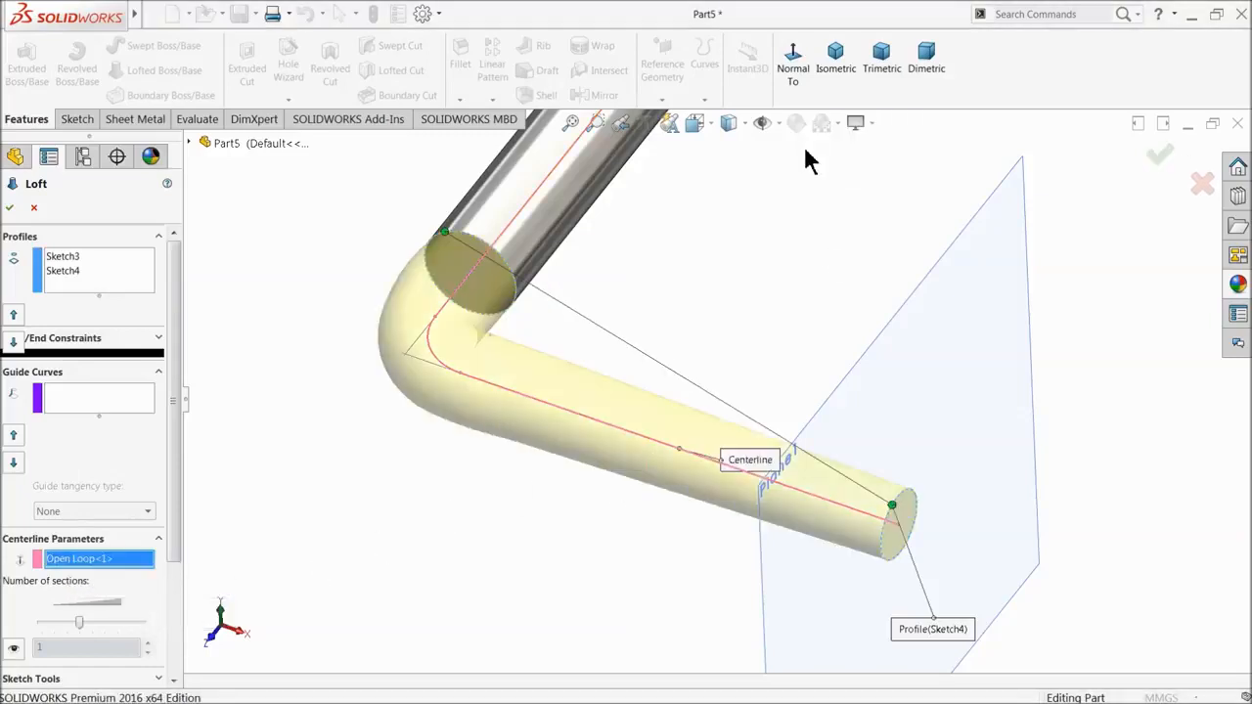
click(9, 208)
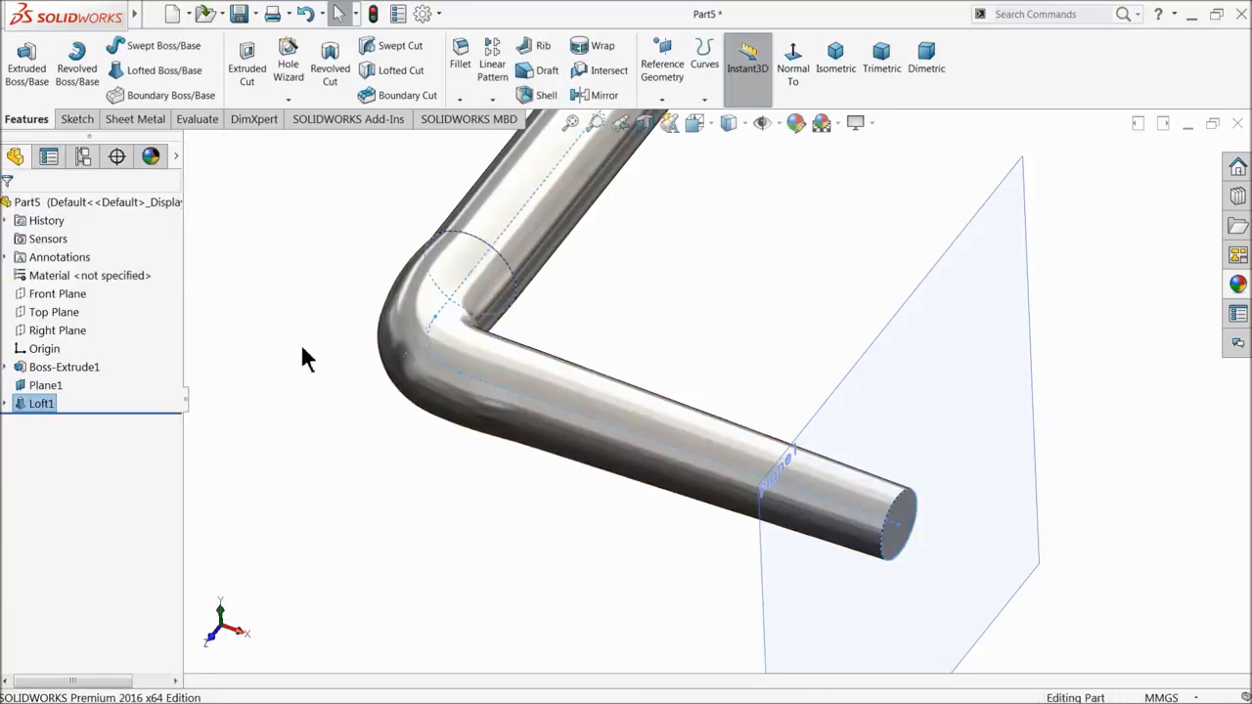
- Show the path sketch Sketch2 from inside Loft1 and hide Plane1
scroll(541, 441, up, 5)
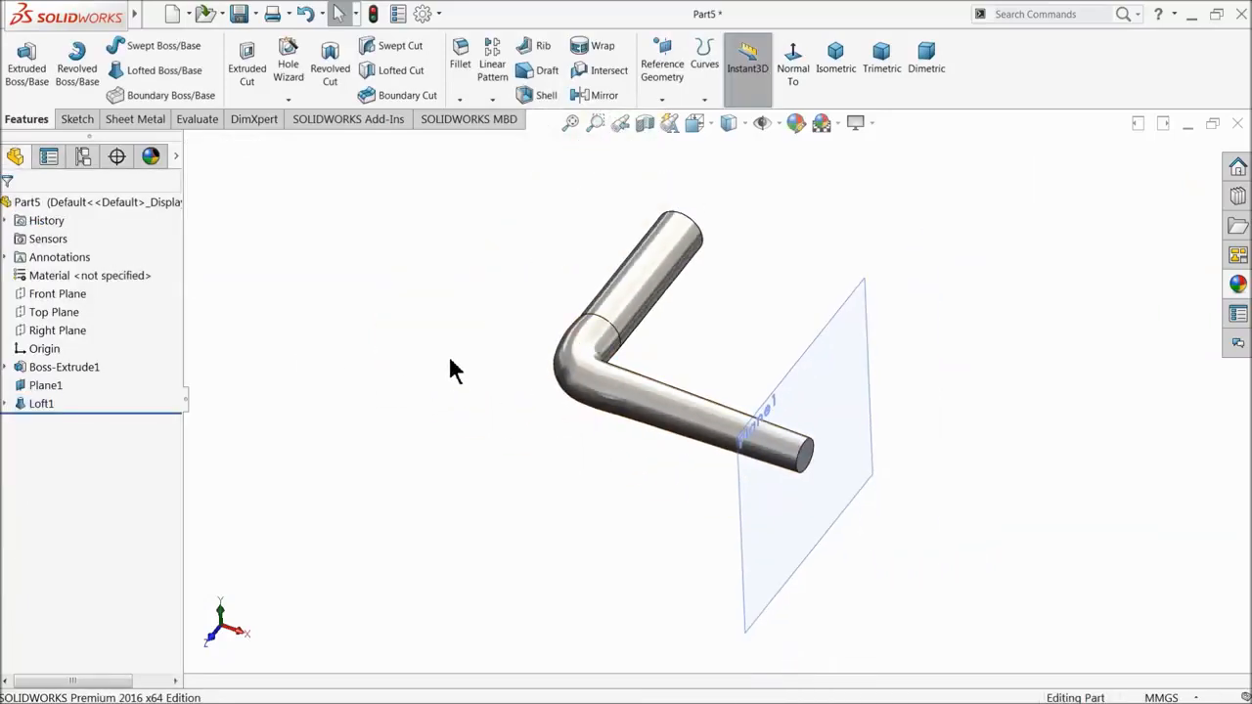
click(5, 404)
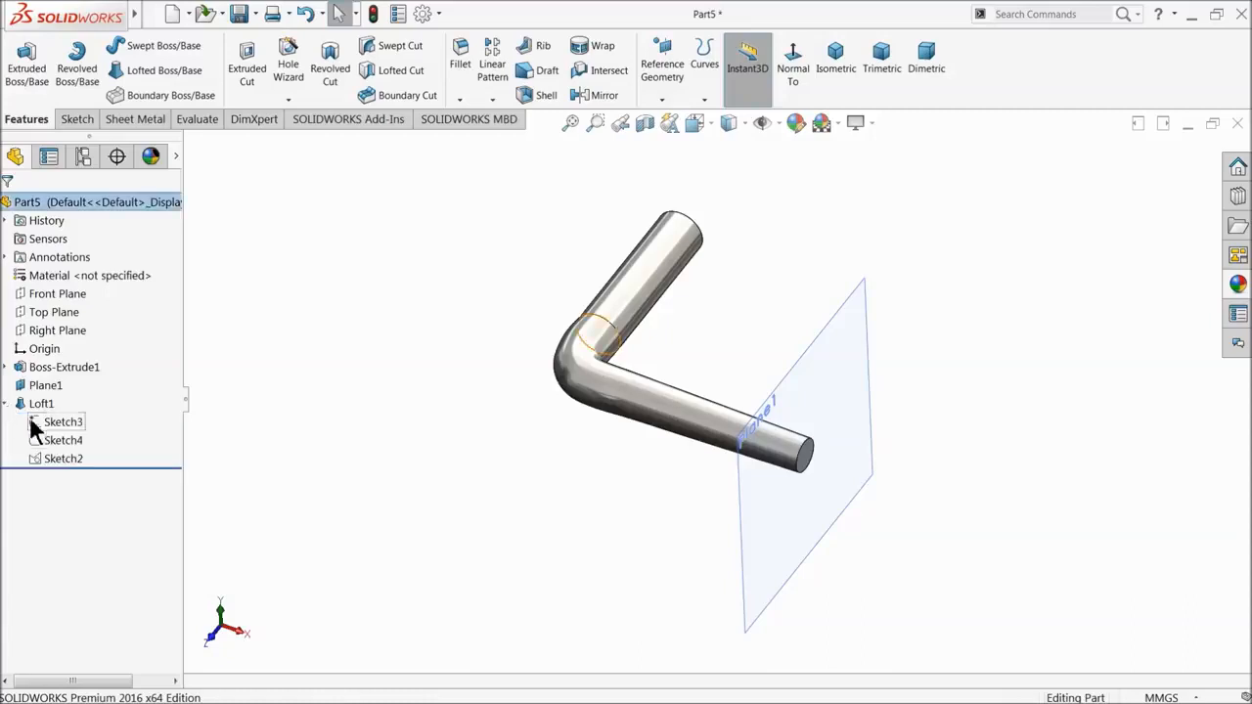
click(58, 459)
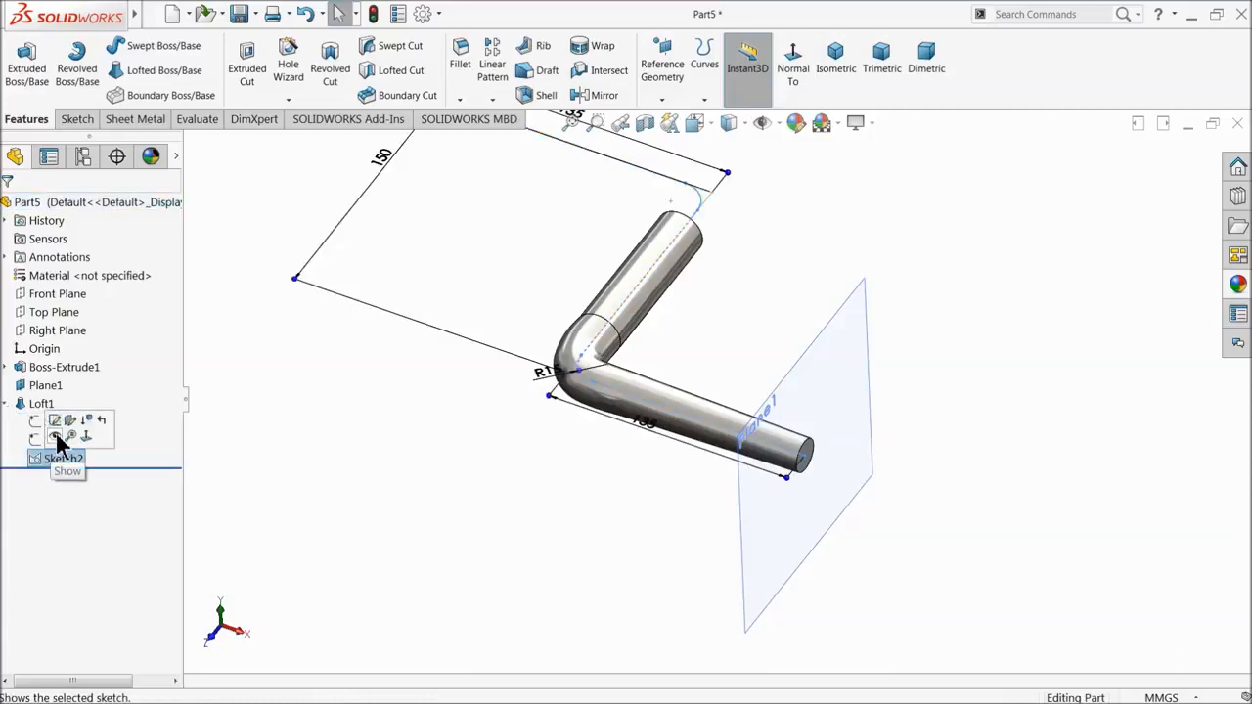
click(851, 373)
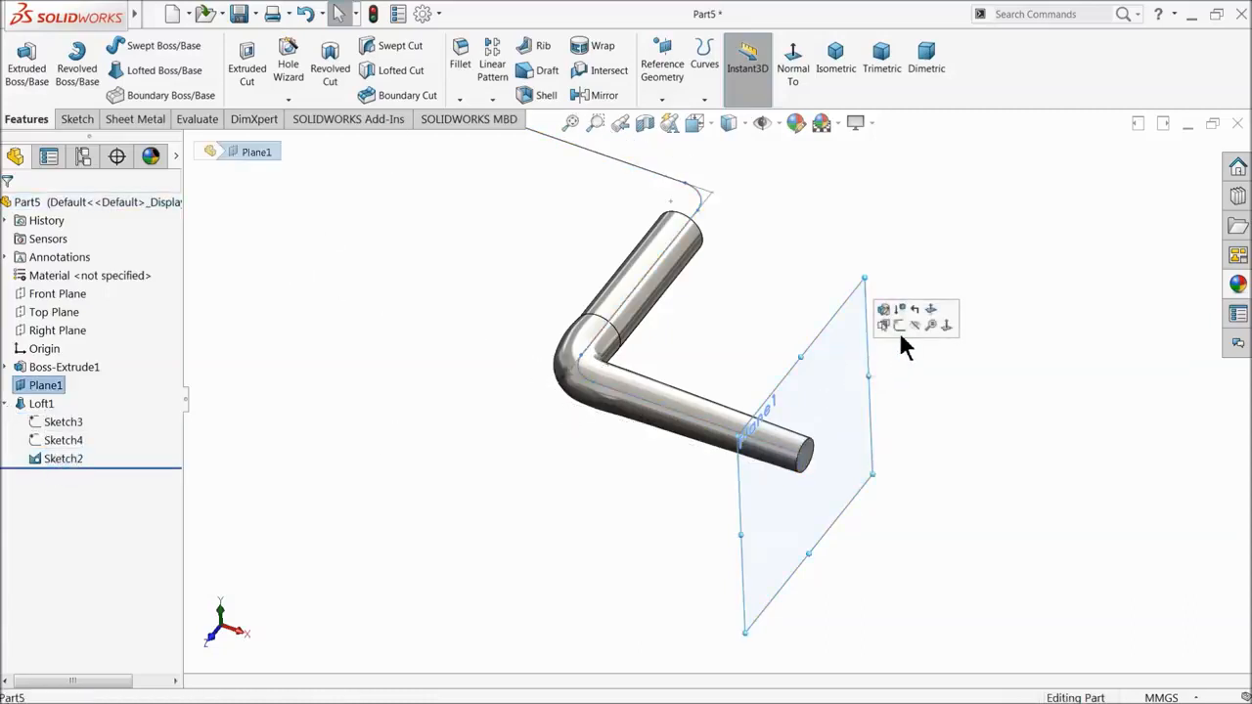
click(914, 326)
- Create a reference plane perpendicular to Sketch2's other straight arm, passing through that line's free endpoint
scroll(769, 388, up, 3)
scroll(668, 302, down, 2)
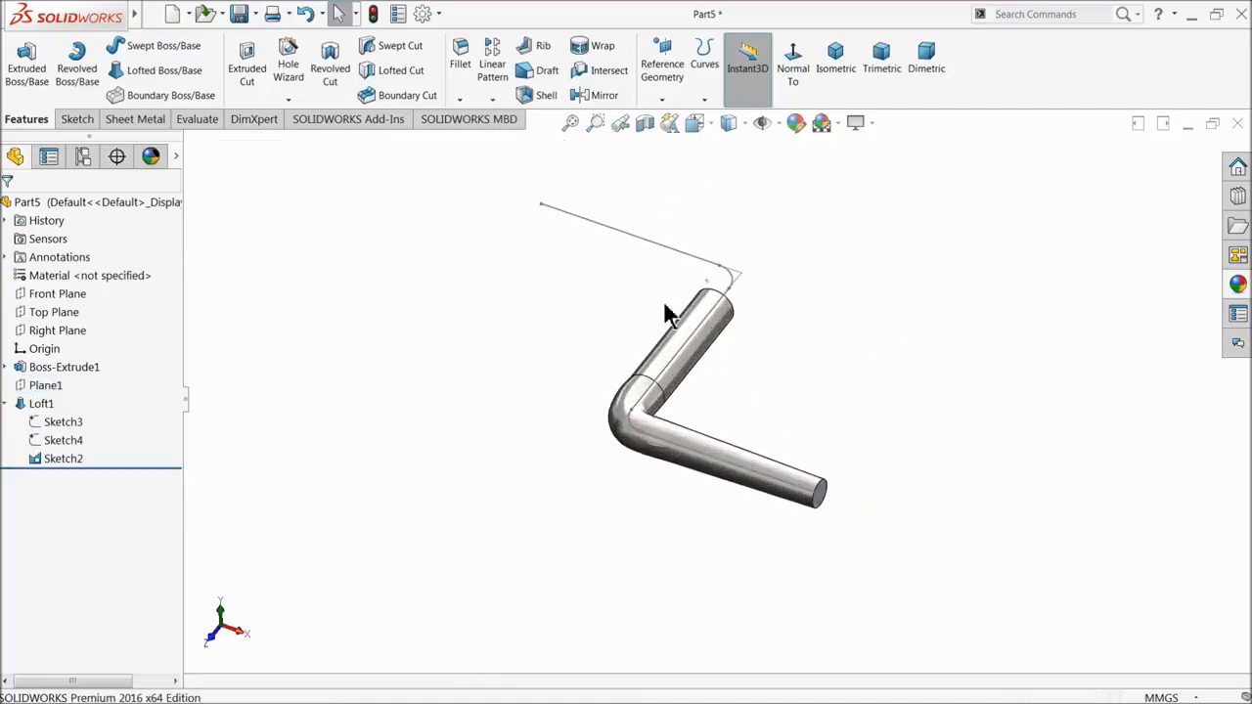
click(662, 68)
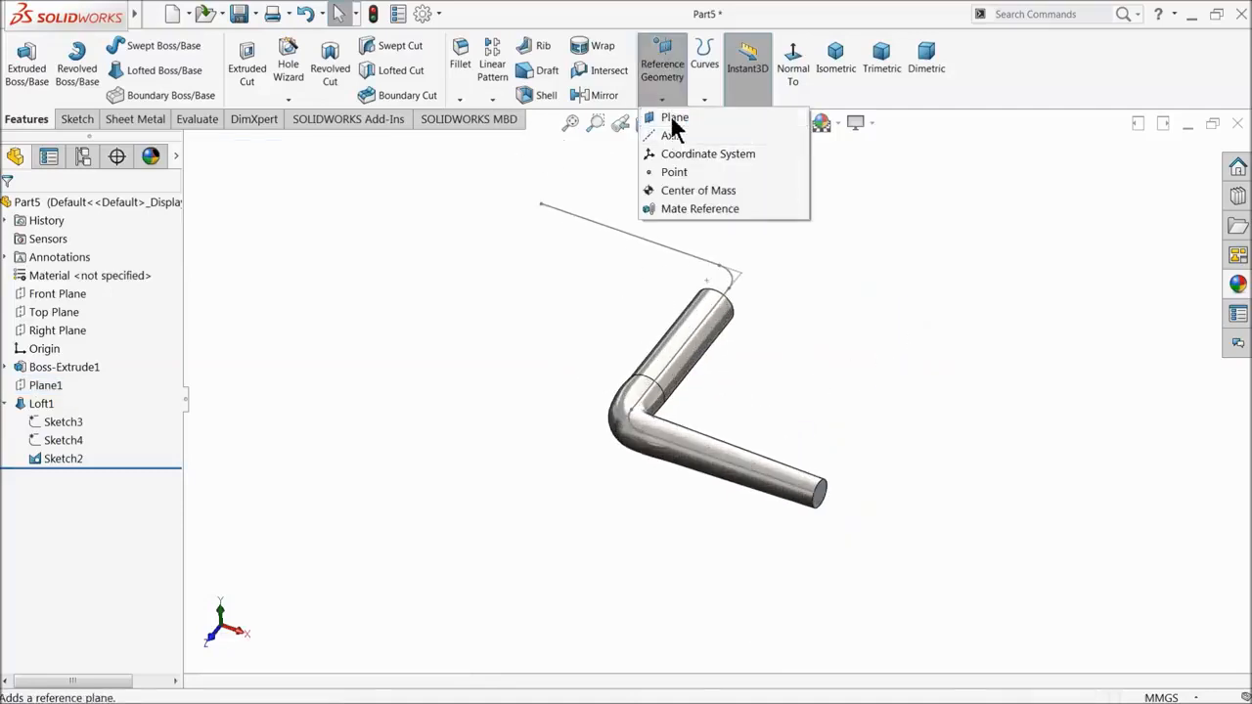
click(675, 117)
click(605, 233)
scroll(557, 236, down, 2)
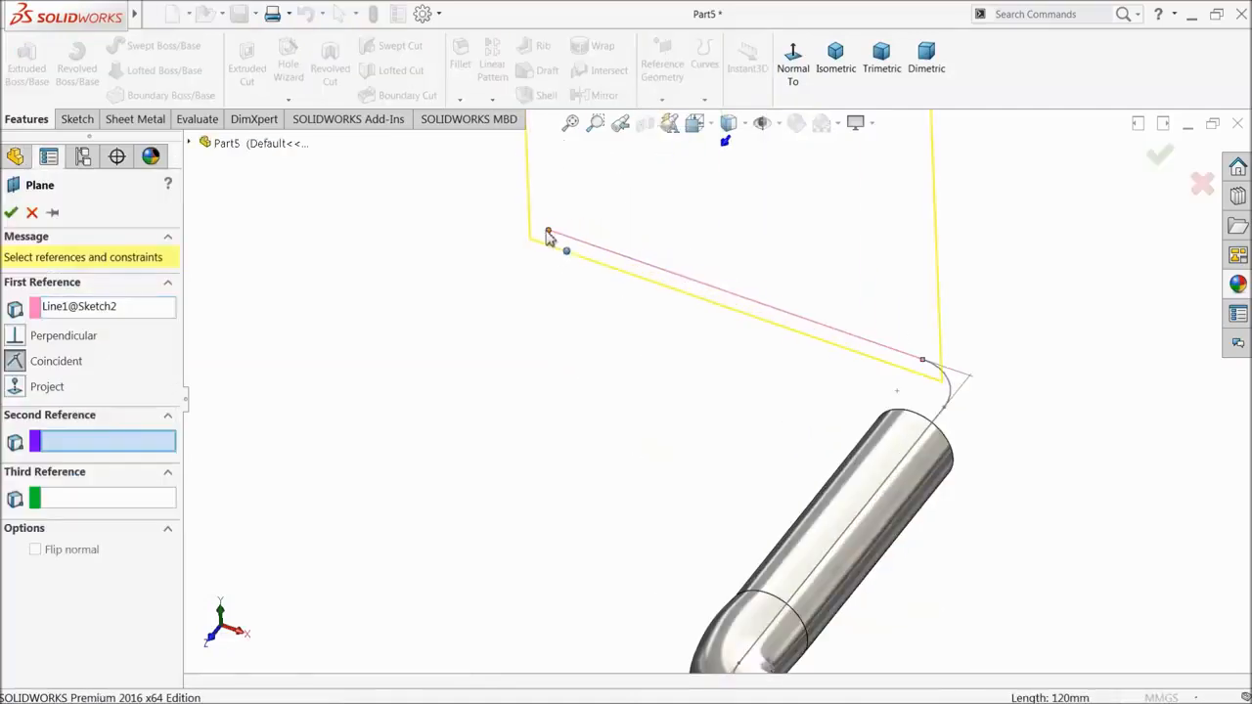
click(552, 235)
click(12, 214)
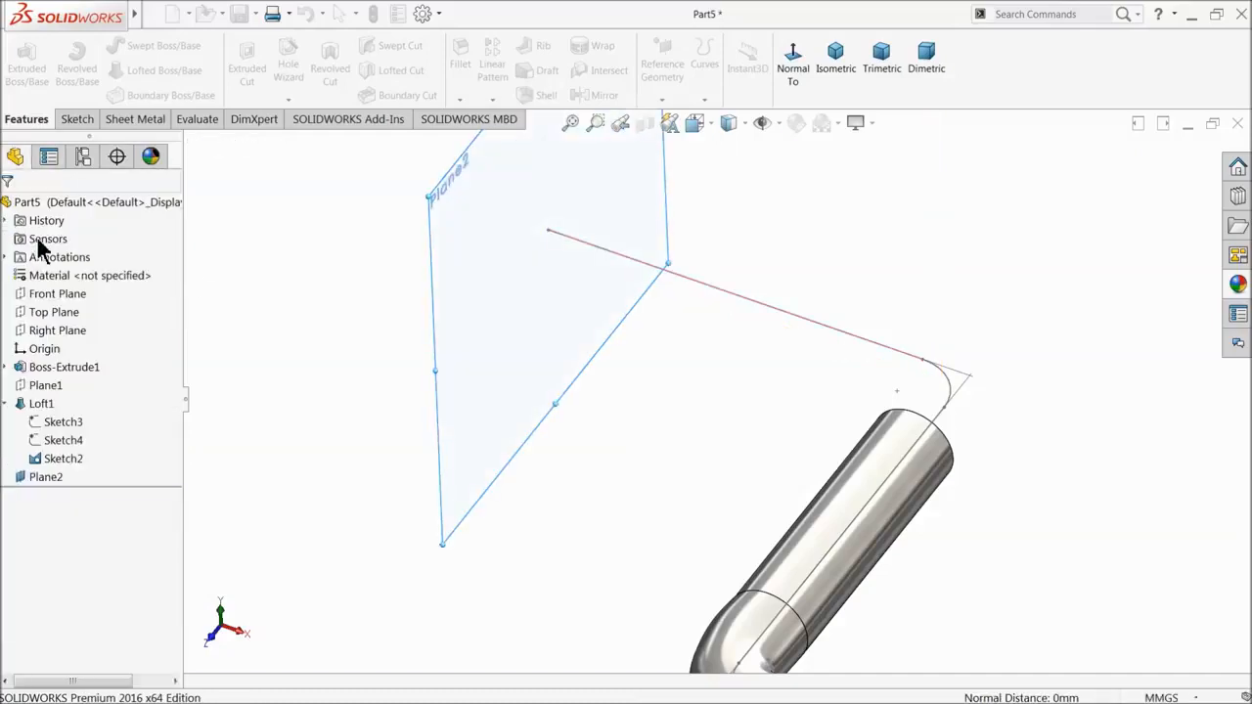
- Sketch a circle about 16.6 mm in diameter on Plane2, centred on the path line's endpoint
click(78, 119)
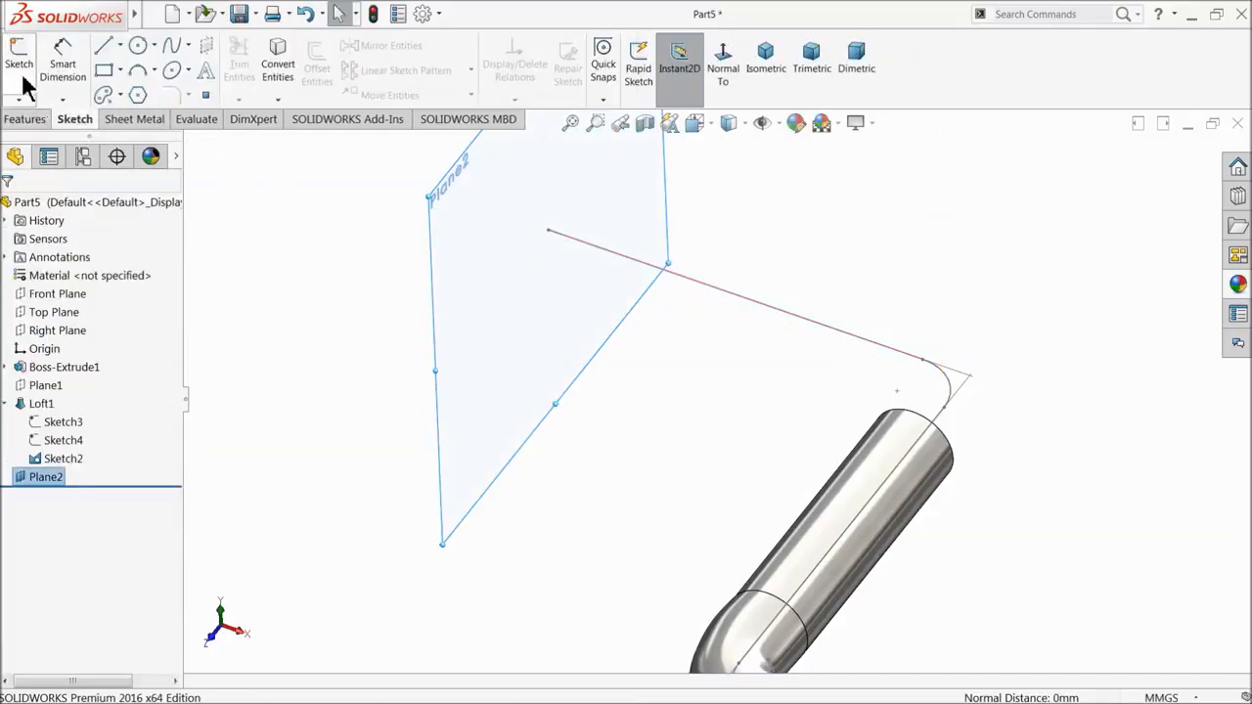
click(23, 78)
click(137, 49)
scroll(587, 244, down, 4)
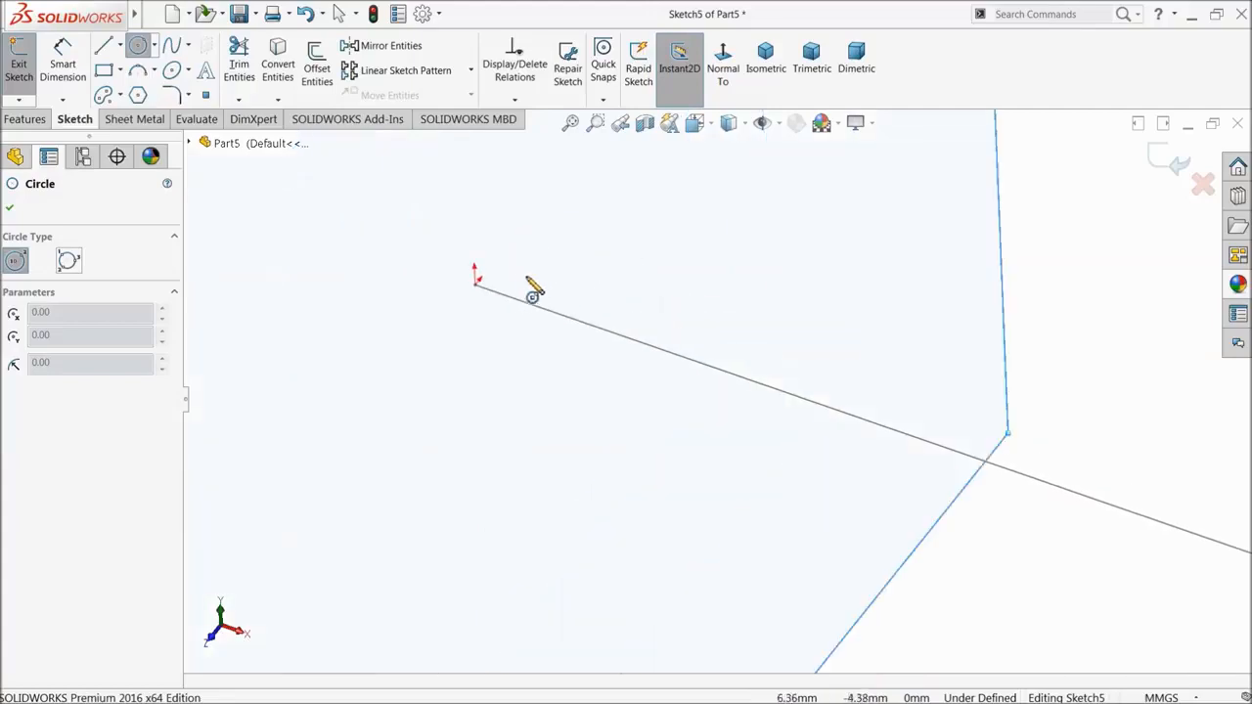
drag(477, 287, 517, 173)
- Dimension the circle on Plane2 to a diameter of 18 mm and exit the sketch
middle_drag(518, 173, 858, 456)
scroll(858, 456, down, 3)
click(62, 58)
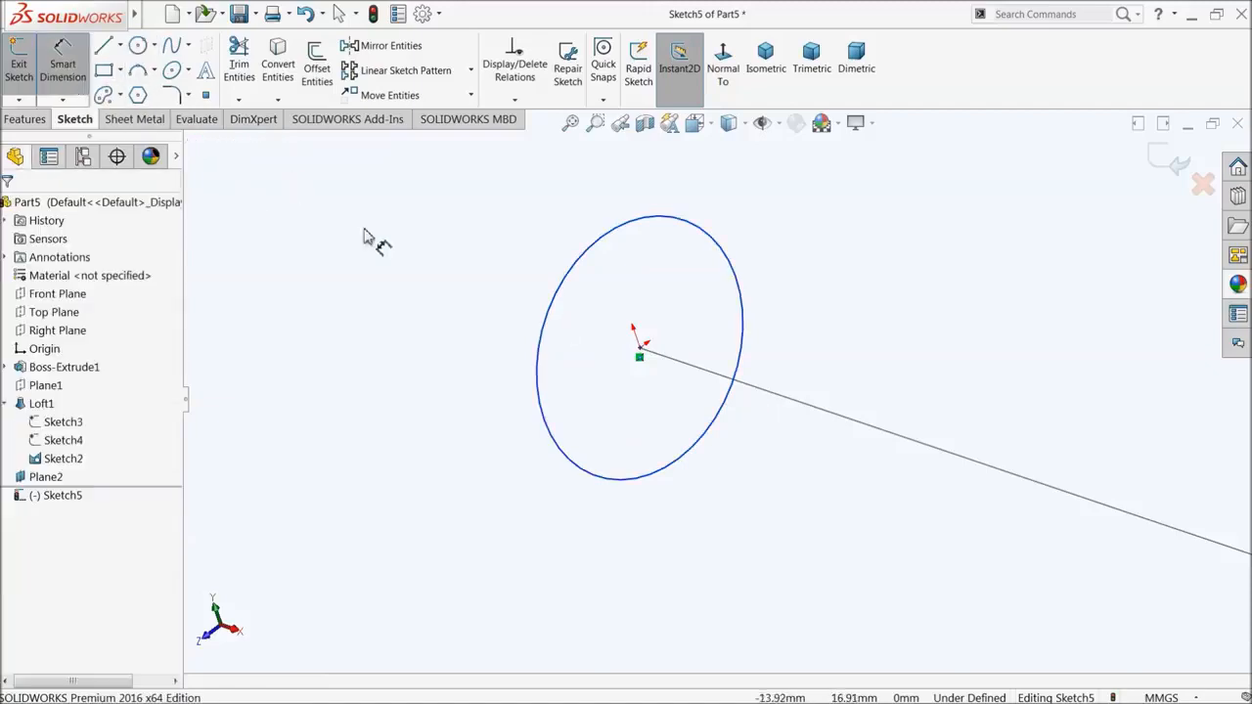
click(536, 333)
click(483, 326)
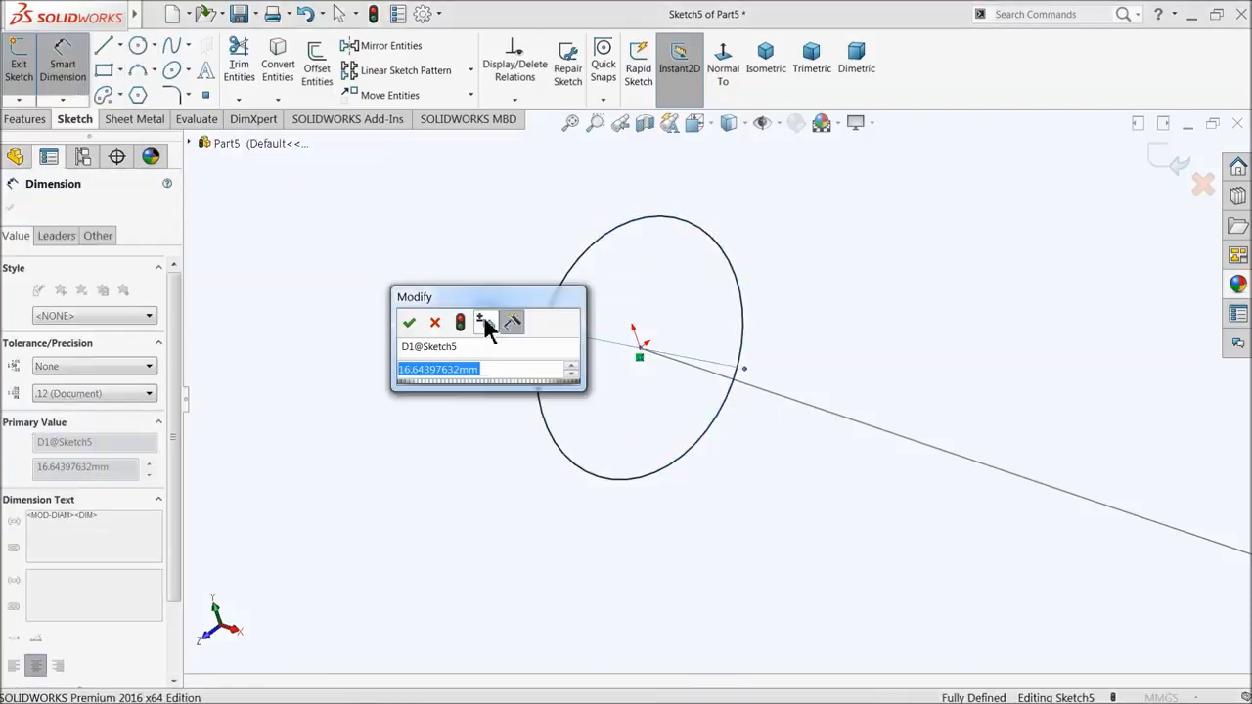
text(4)
key(BackSpace)
text(18)
key(Return)
scroll(537, 407, up, 4)
scroll(685, 373, up, 3)
click(1174, 162)
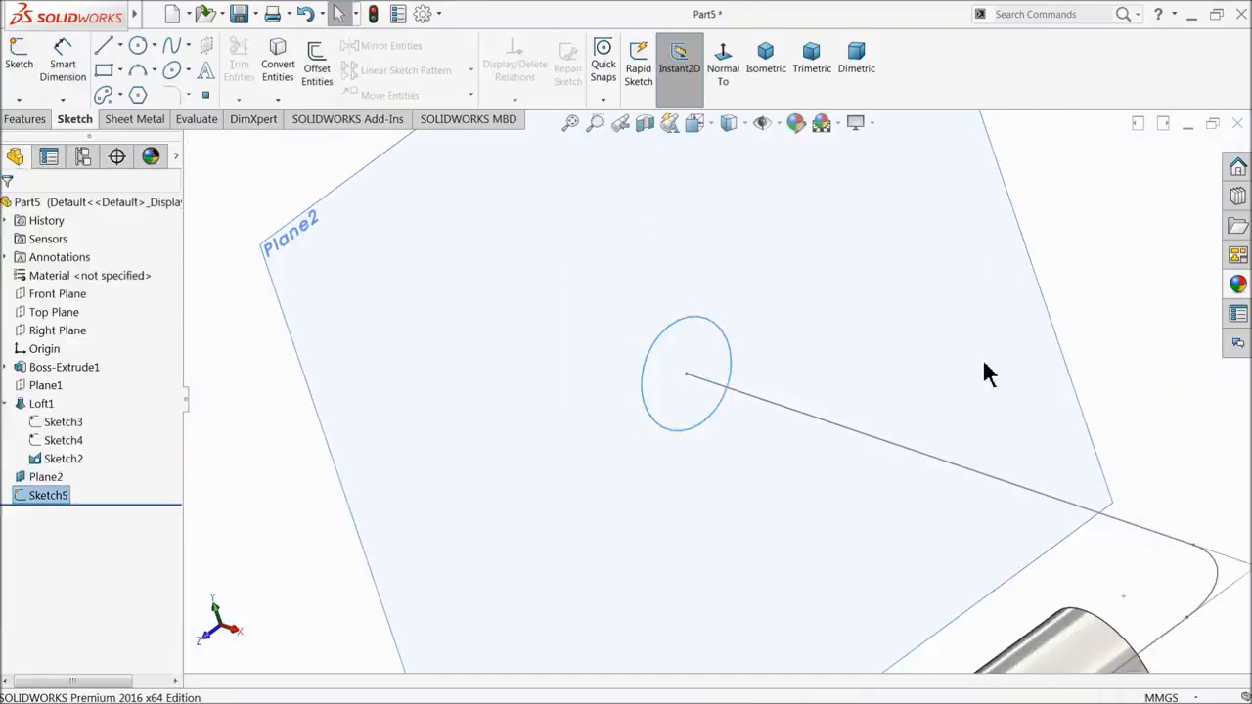
- Sketch on the cylinder's free end face, convert its circular edge into a sketch entity, and exit the sketch
middle_drag(965, 430, 930, 522)
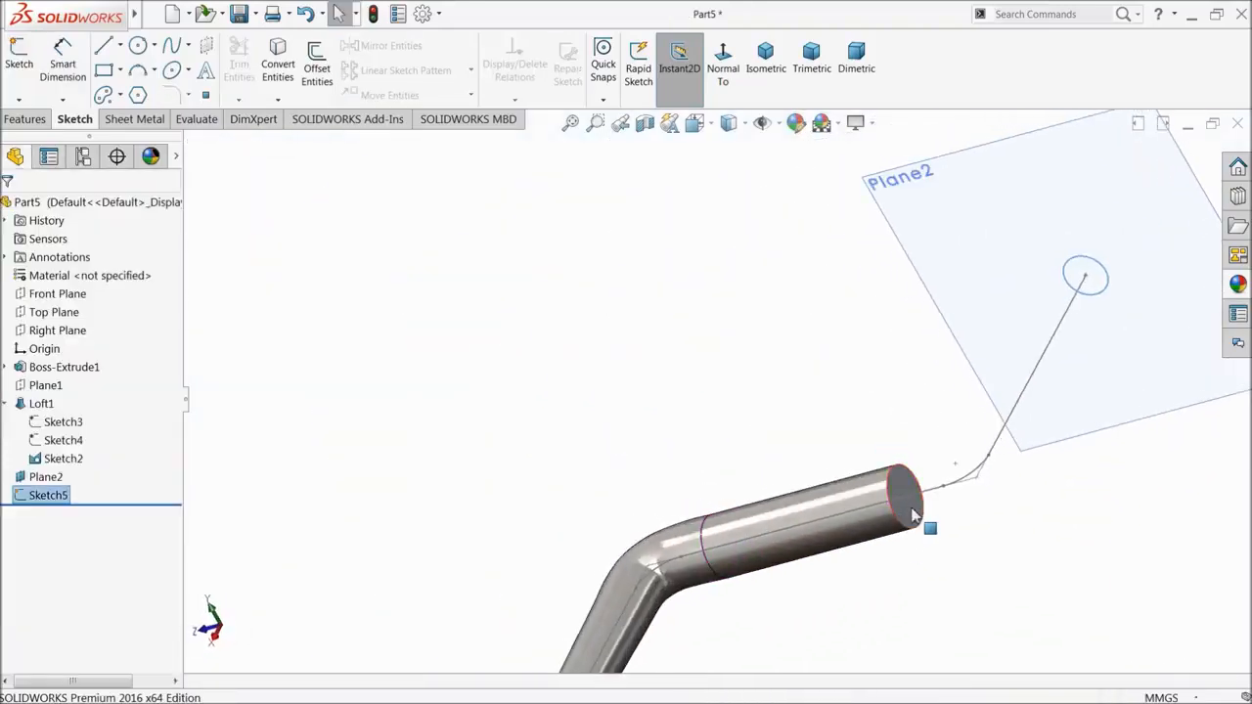
scroll(861, 499, down, 3)
click(840, 478)
click(893, 438)
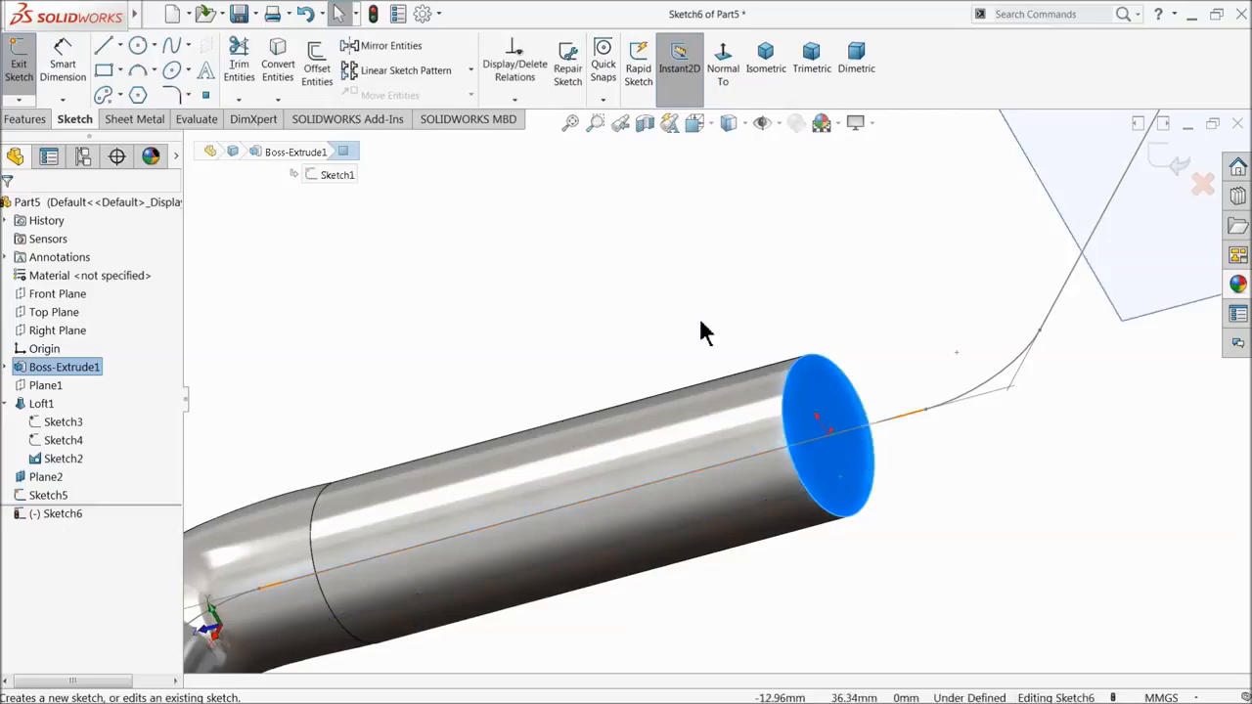
click(277, 71)
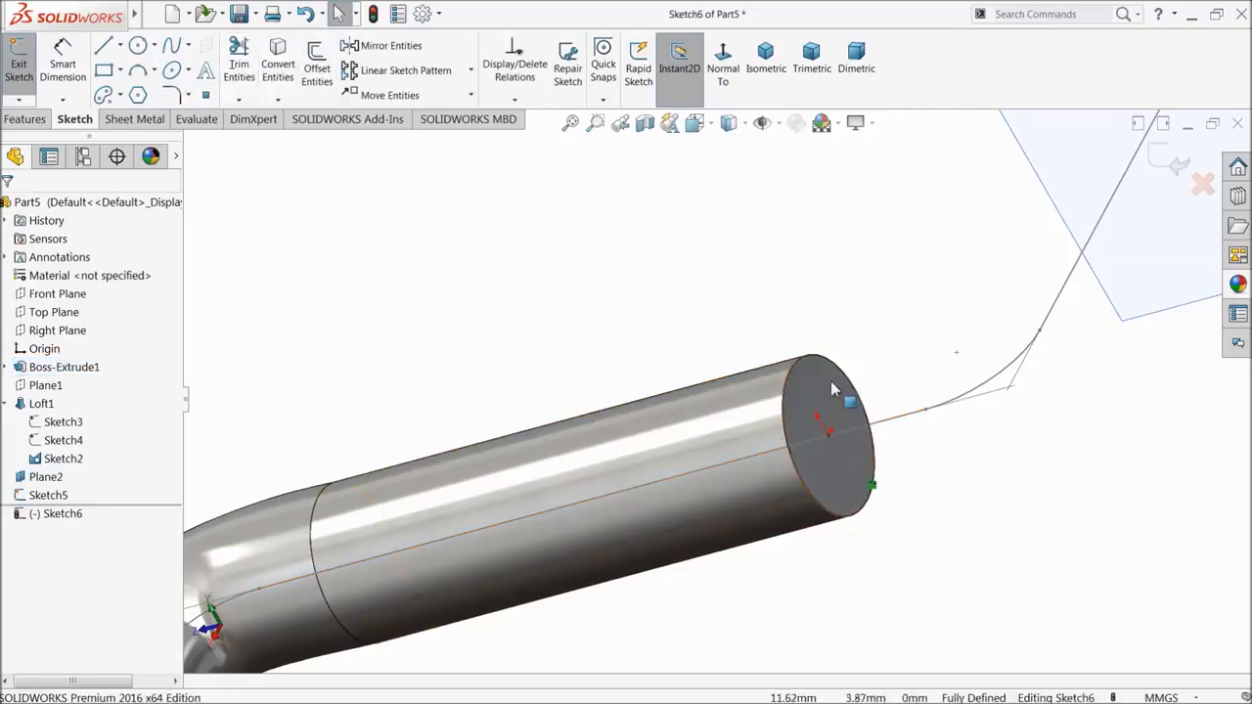
click(1174, 163)
- Start a second Lofted Boss/Base with the end-face circle Sketch6 and the Plane2 circle Sketch5 as profiles
scroll(766, 408, up, 5)
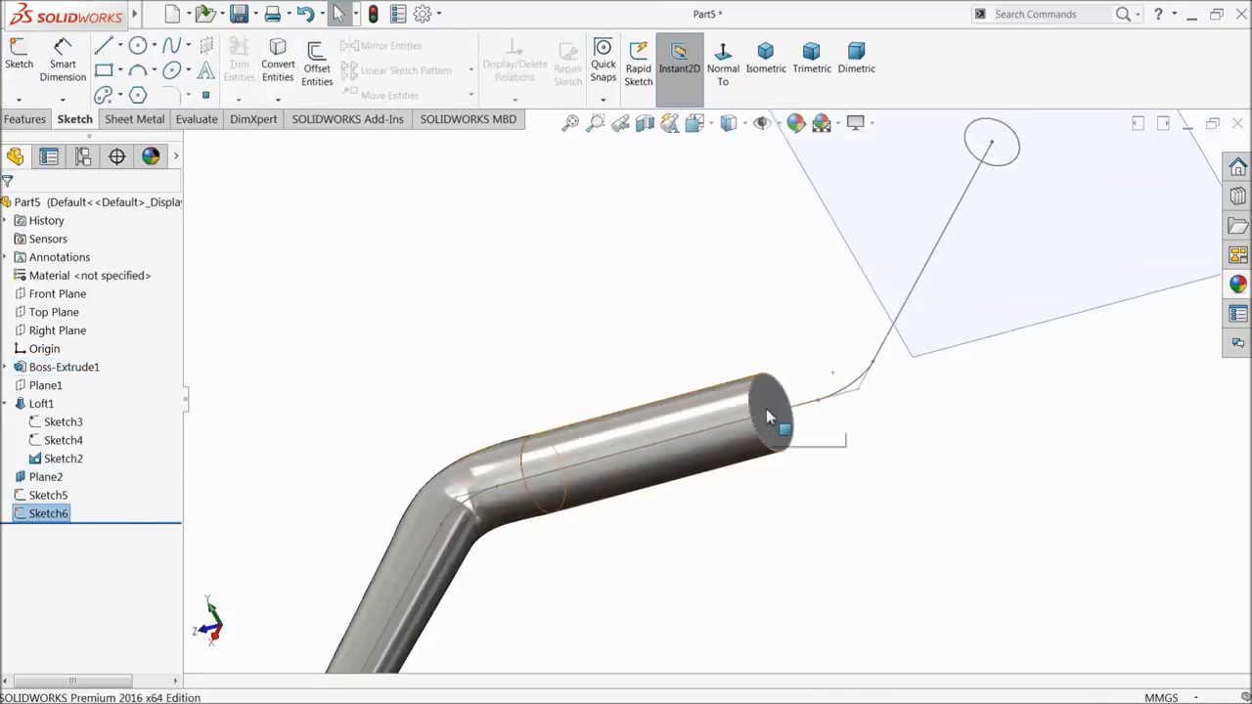
middle_drag(823, 377, 875, 420)
scroll(817, 423, down, 5)
click(25, 118)
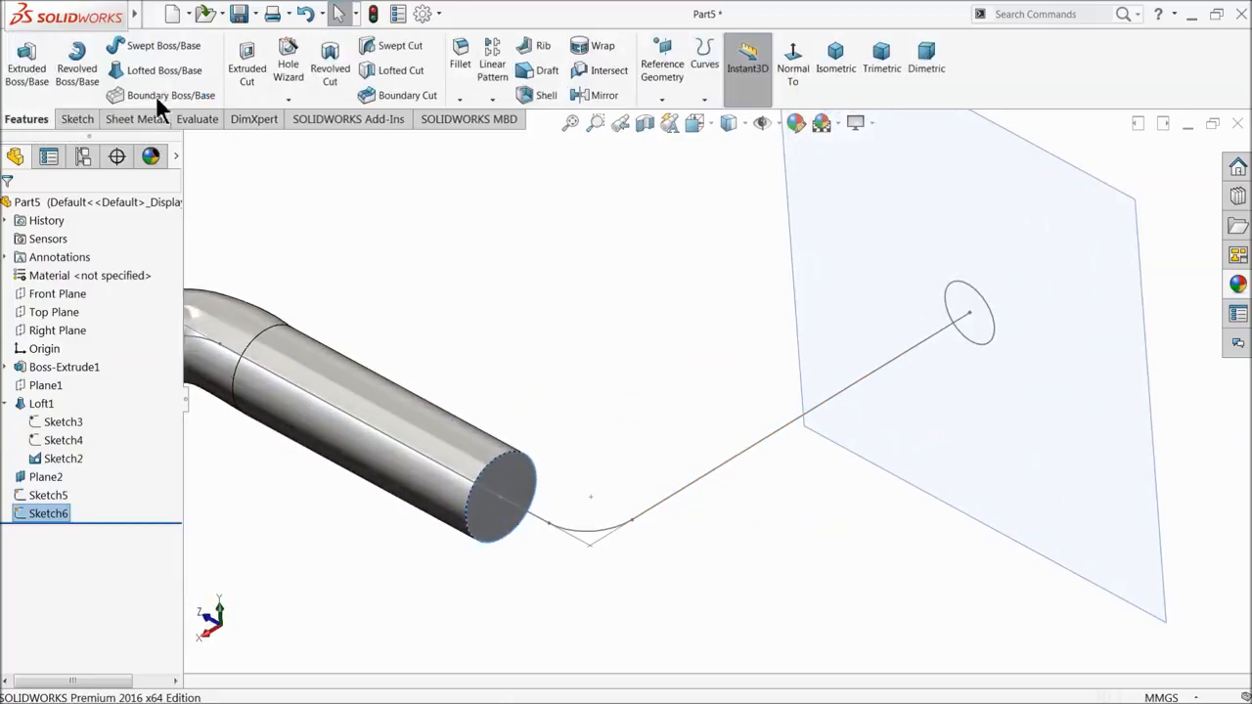
click(159, 70)
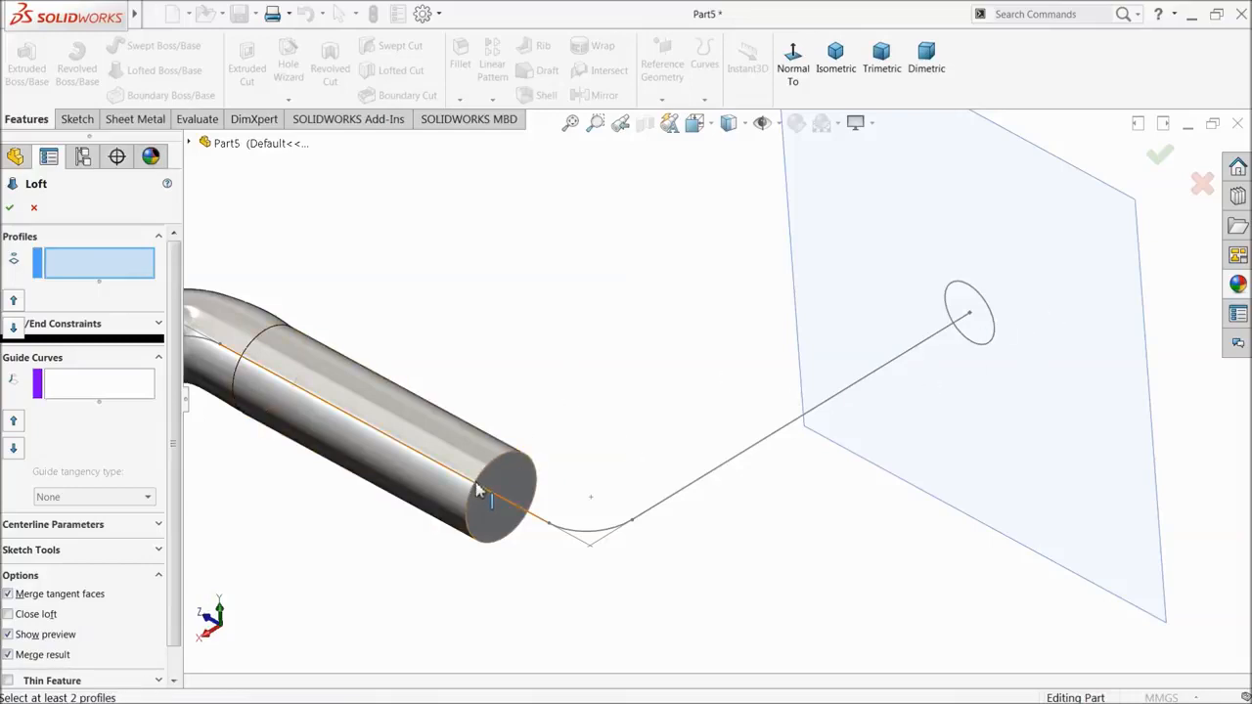
click(487, 480)
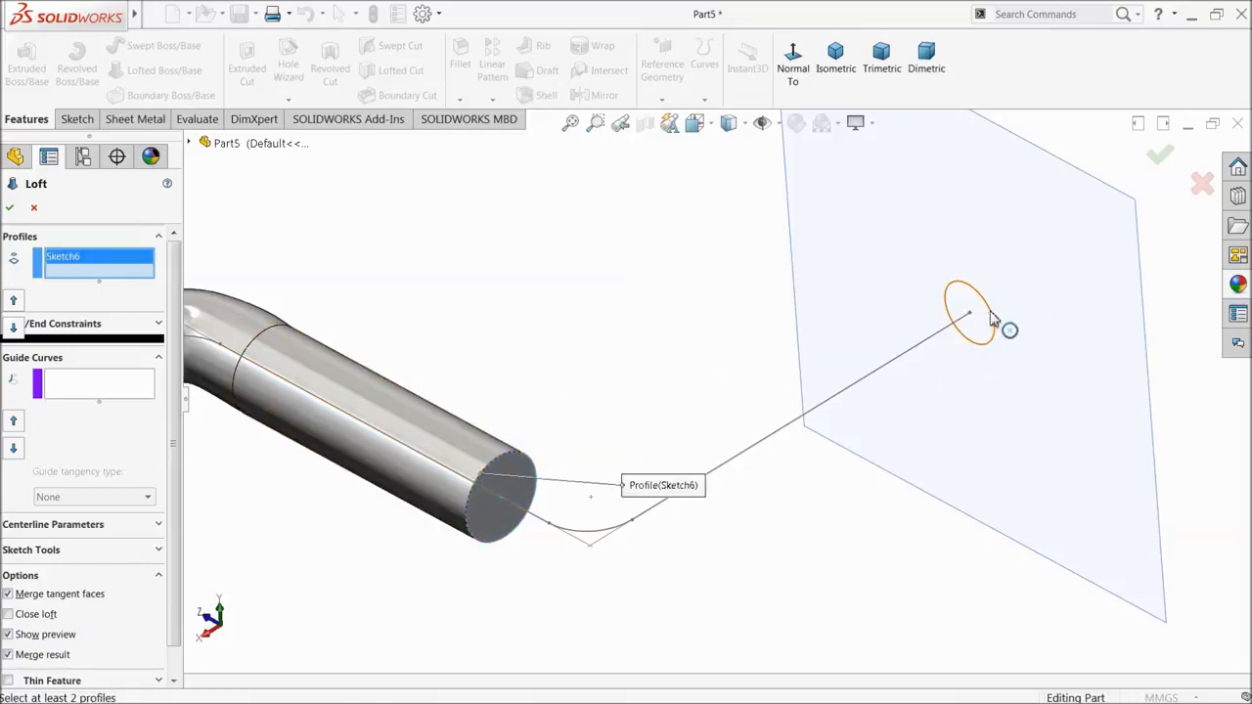
click(989, 318)
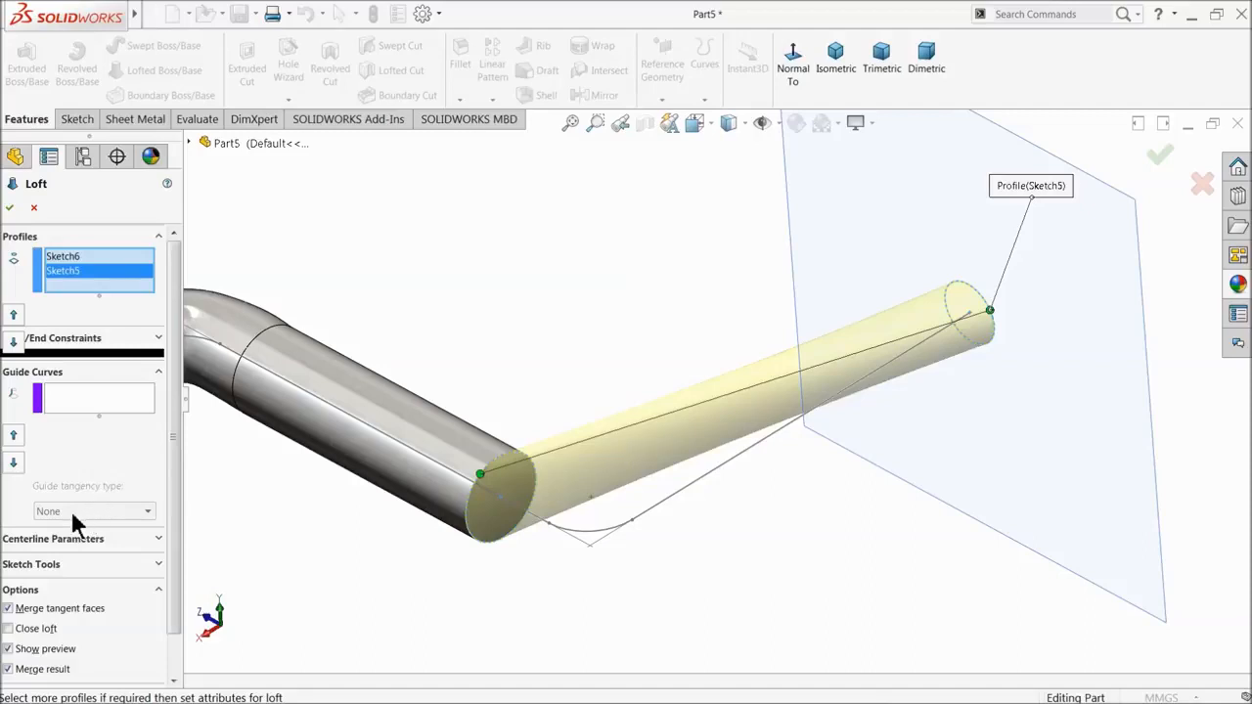
- Use the filleted path's open loop as the second loft's centerline and complete the loft
click(52, 539)
right_click(58, 556)
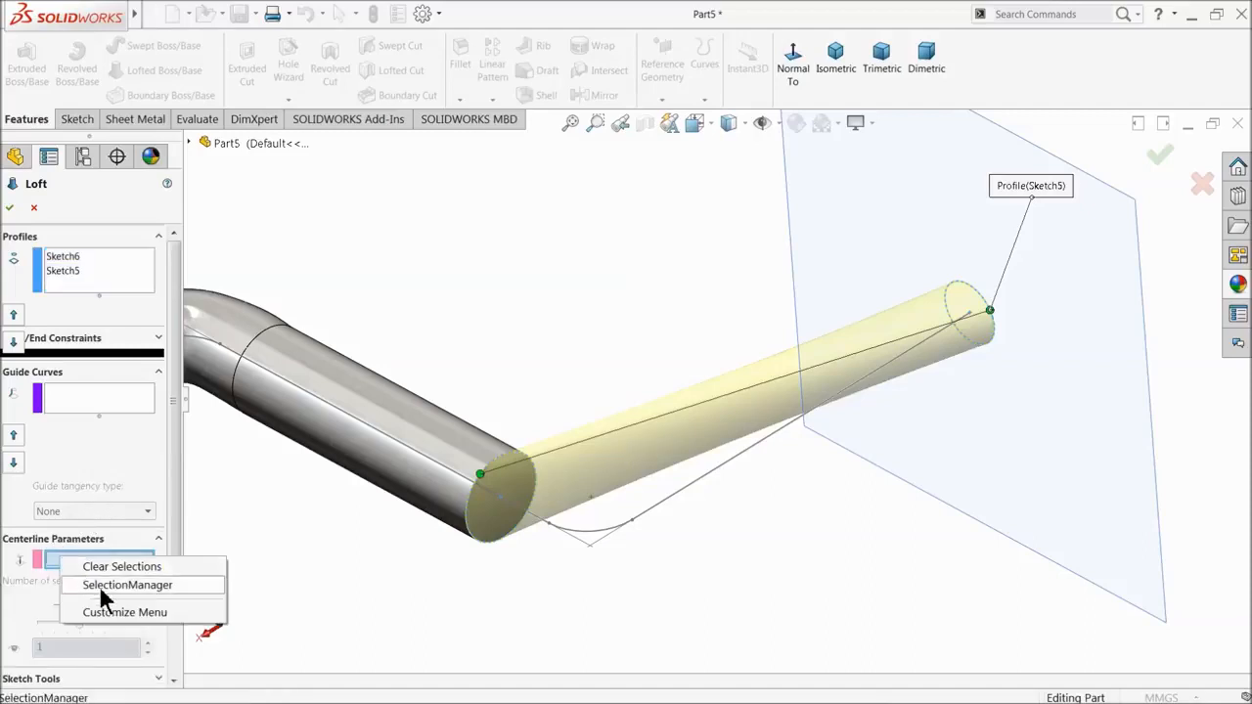
click(104, 585)
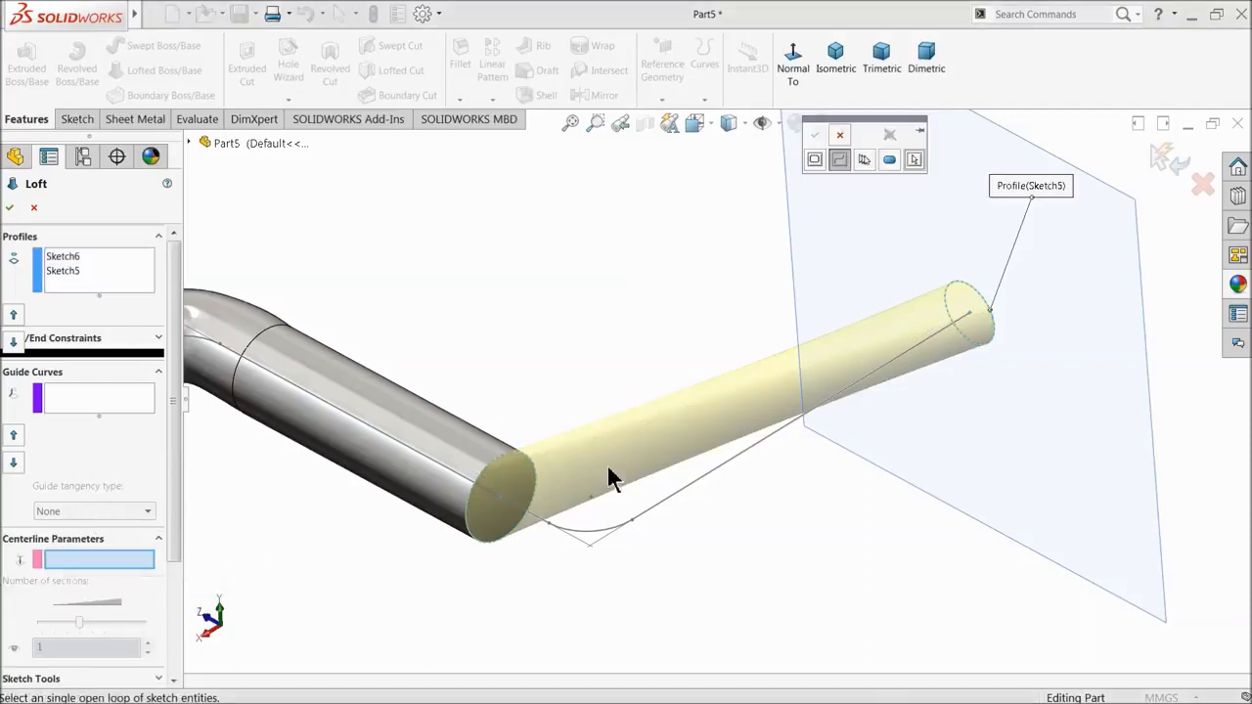
click(838, 158)
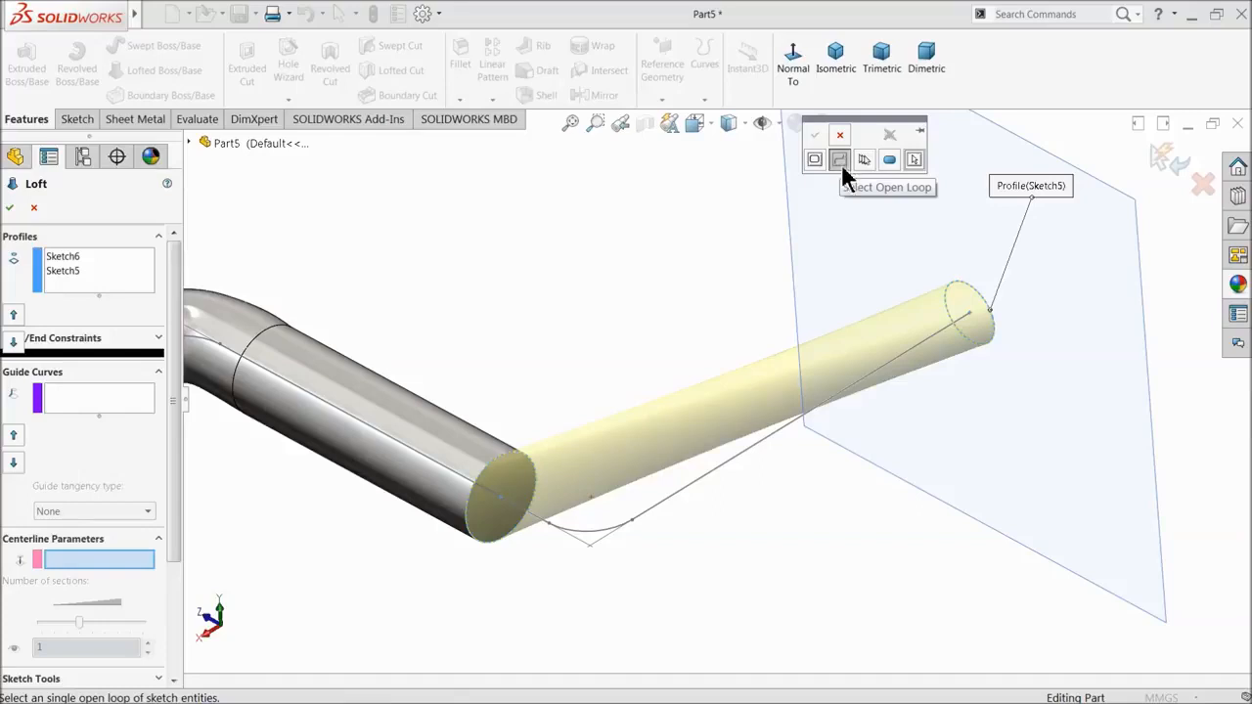
click(753, 451)
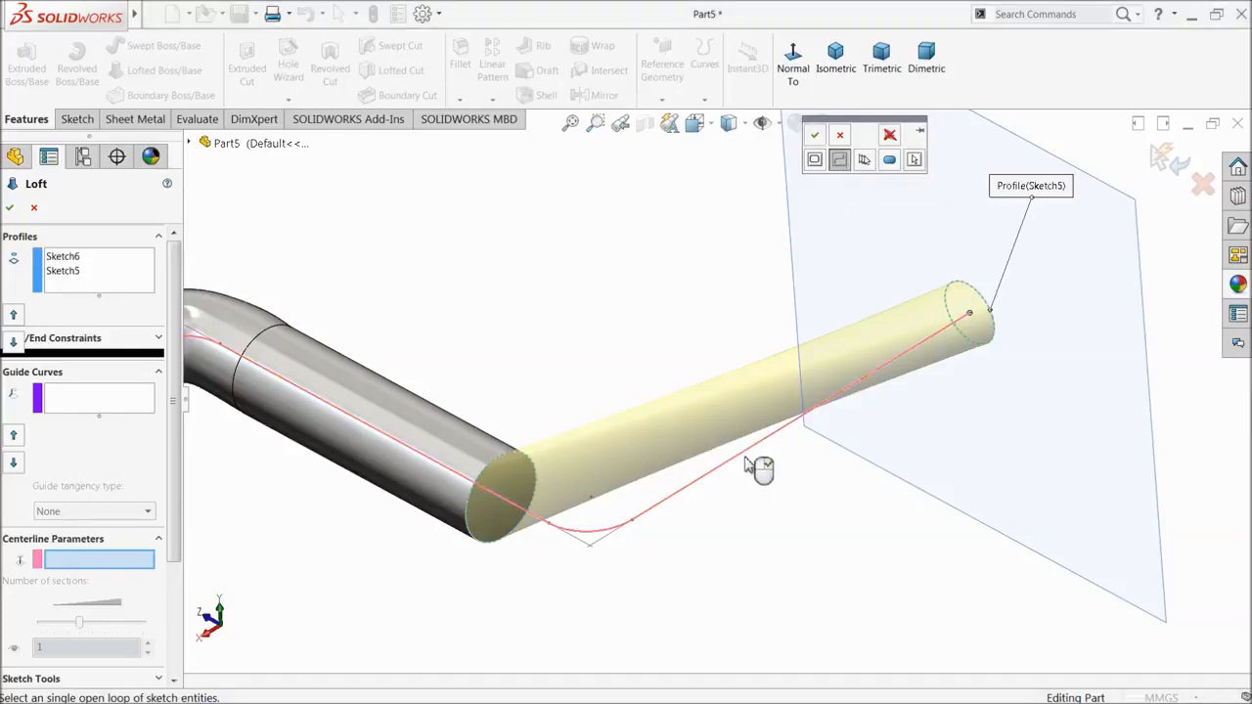
click(813, 136)
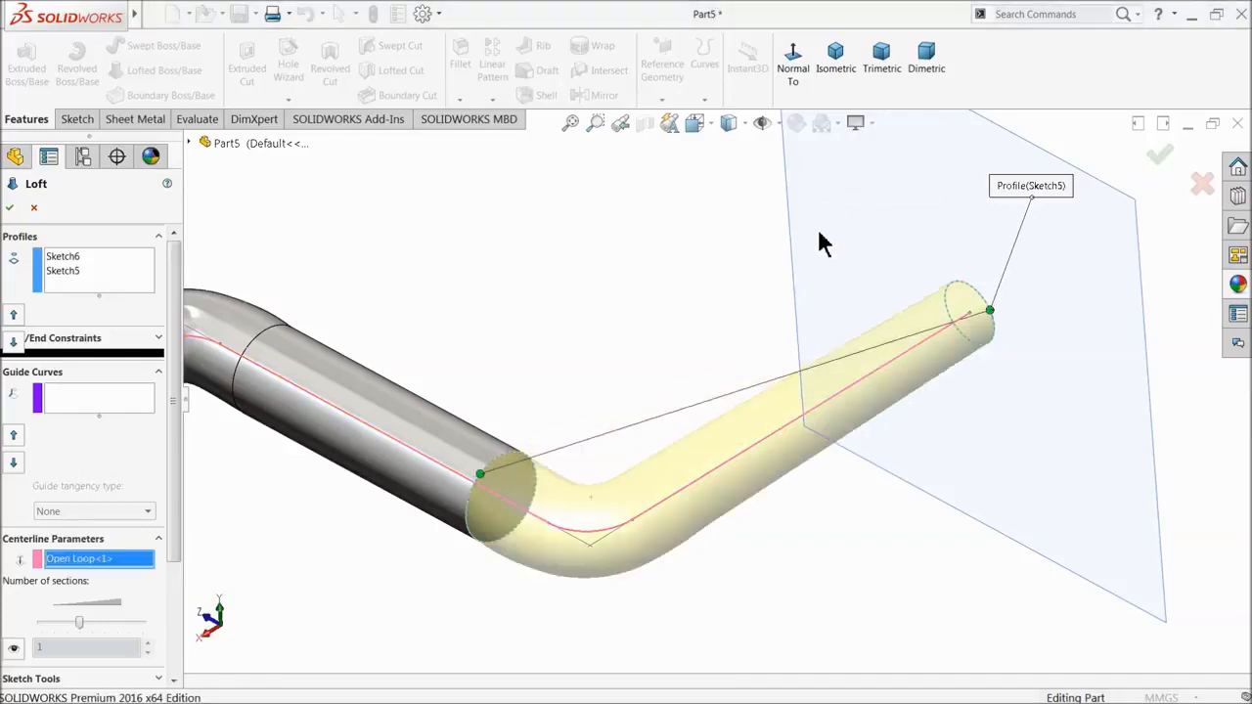
click(12, 209)
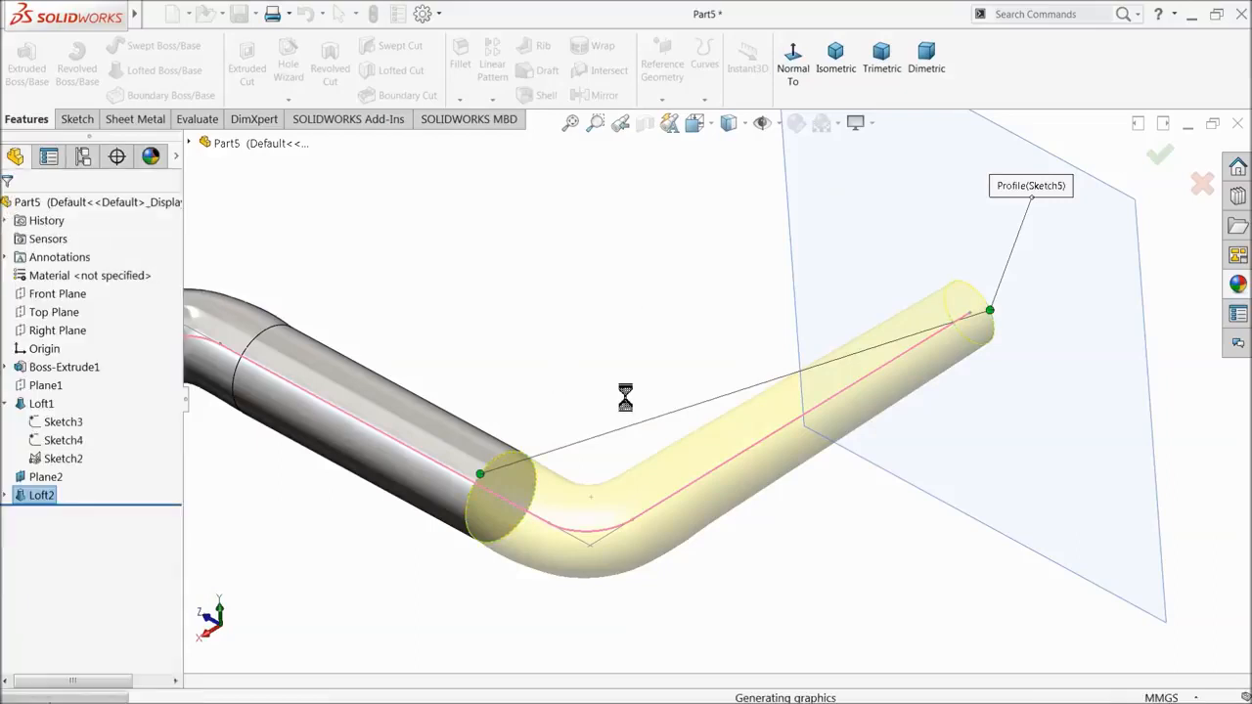
- Hide Plane2 and the centerline path sketch running through the bar
middle_drag(618, 340, 684, 328)
click(808, 234)
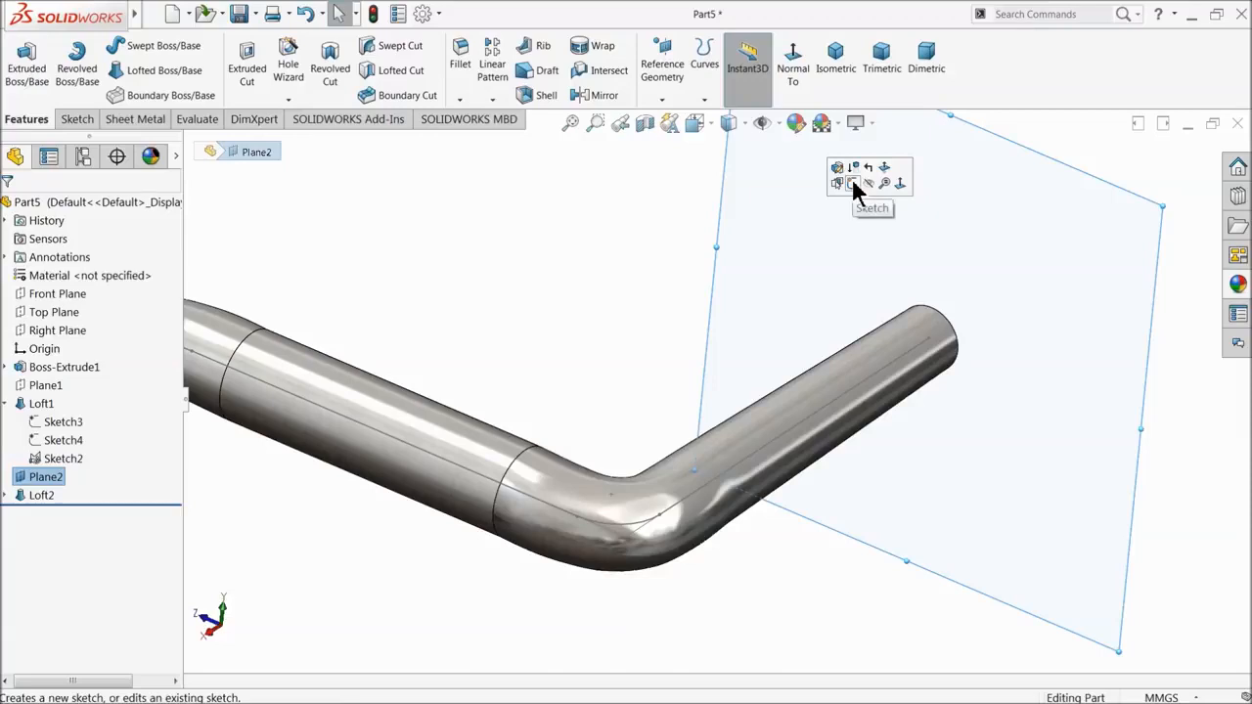
click(866, 183)
scroll(712, 298, up, 3)
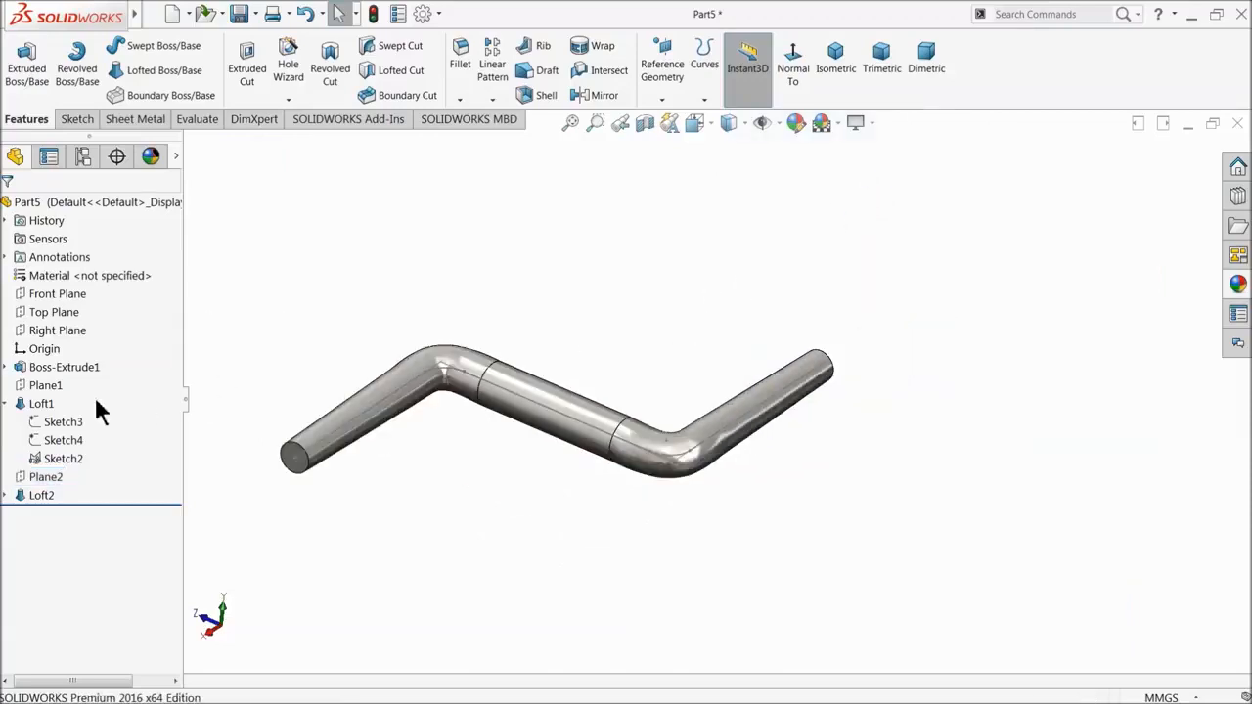
scroll(409, 401, down, 3)
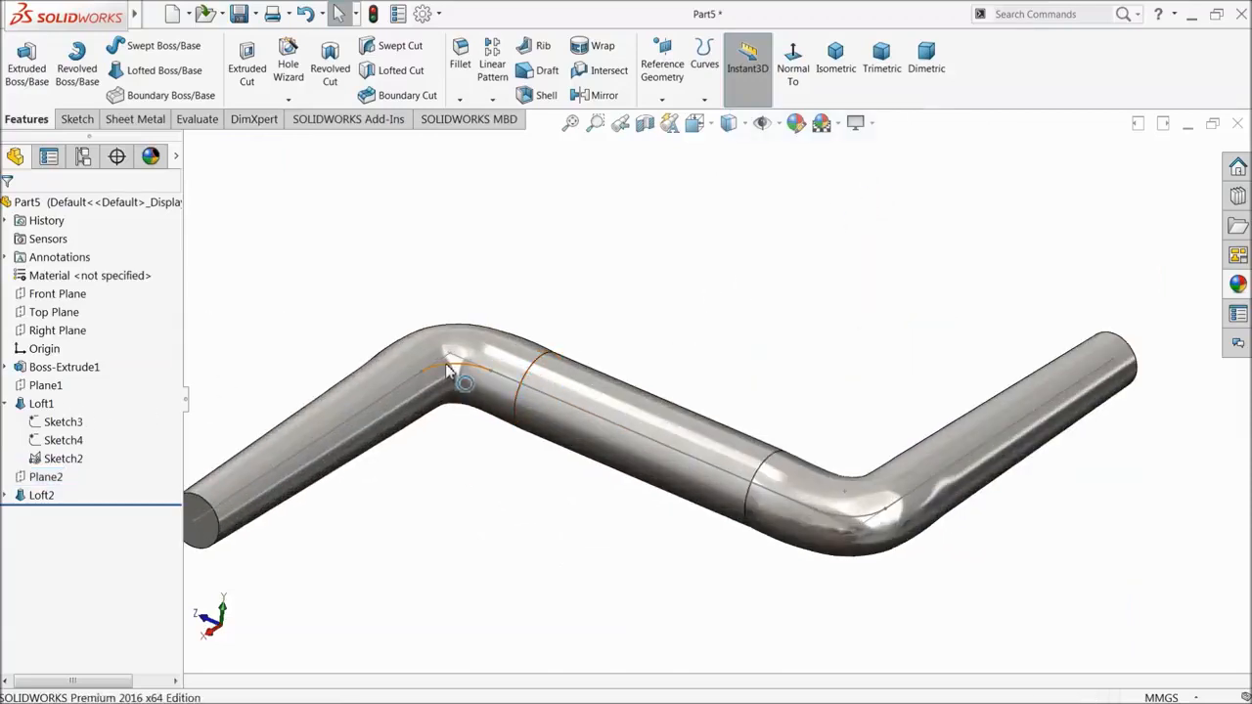
click(453, 368)
click(498, 325)
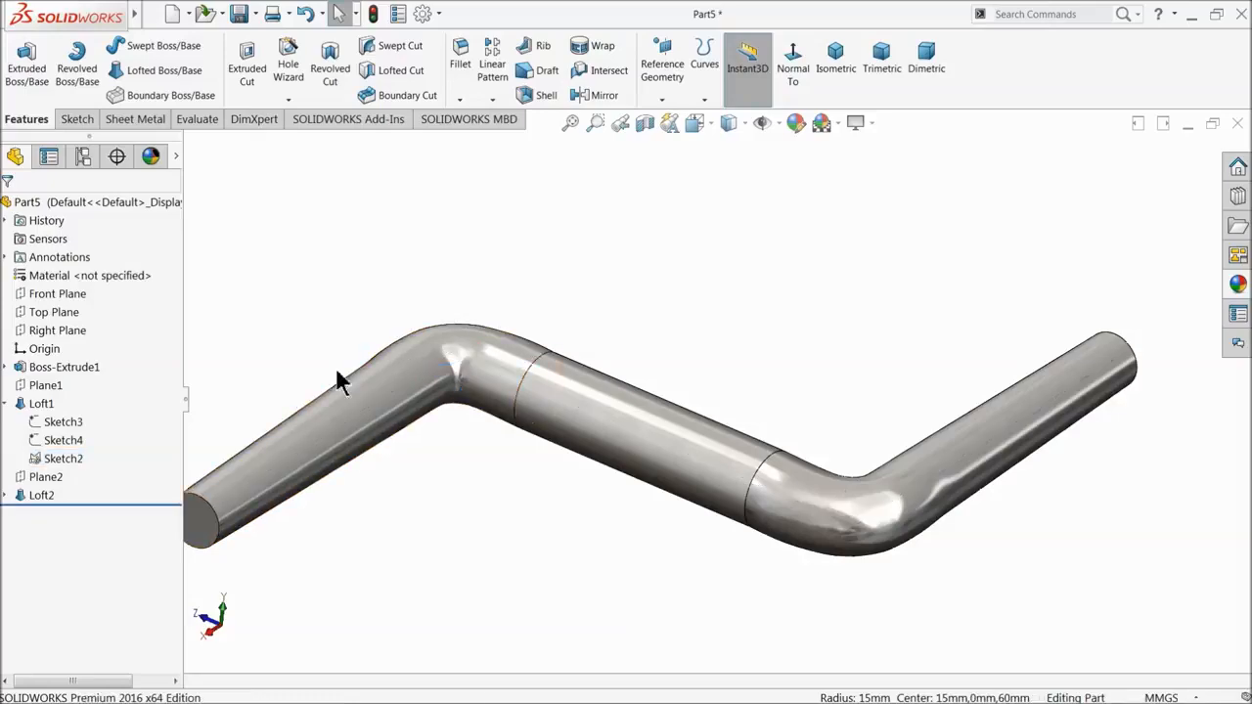
- Sketch a corner rectangle about 72.9 mm by 13.3 mm on the Top Plane, across the cylinder near its junction with Loft1
click(54, 312)
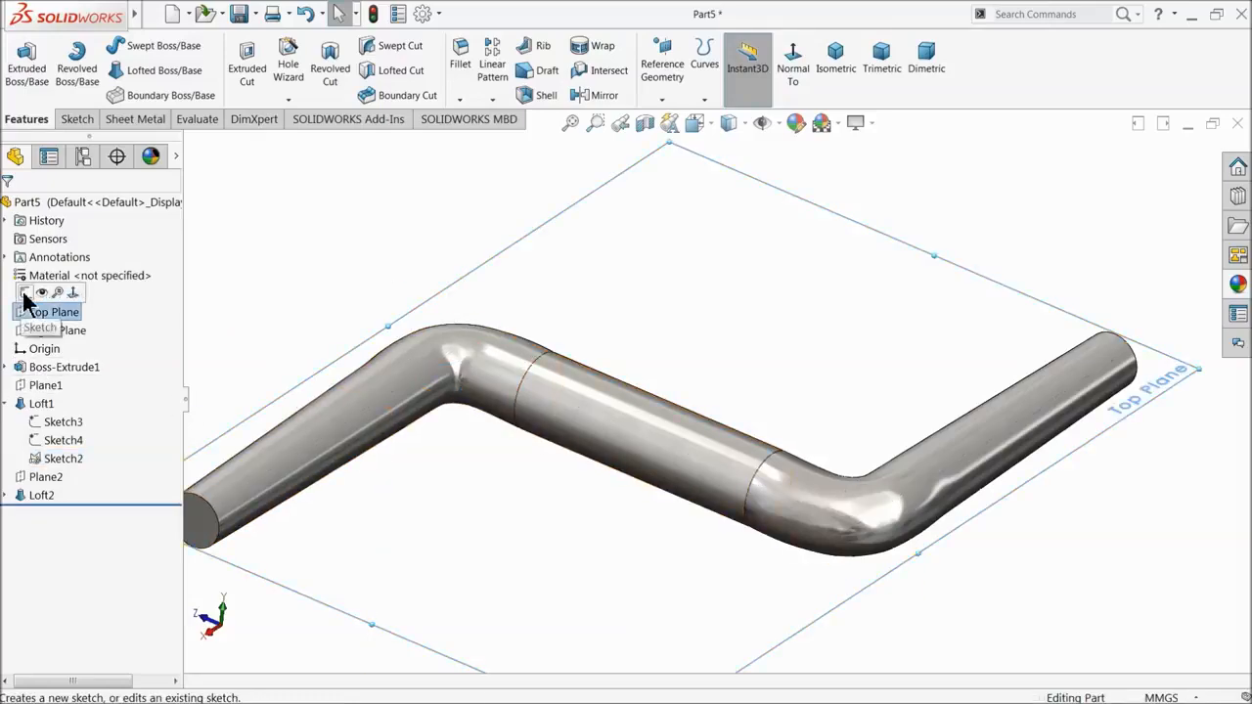
click(25, 290)
click(726, 74)
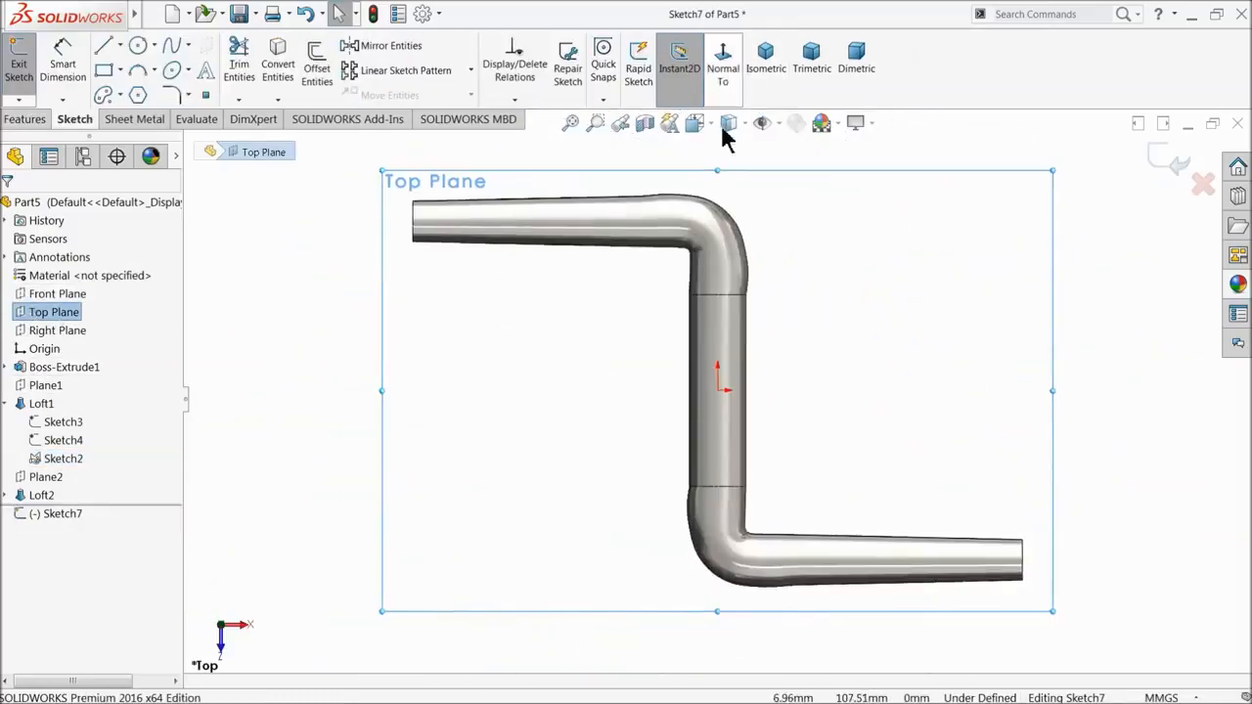
scroll(736, 311, down, 5)
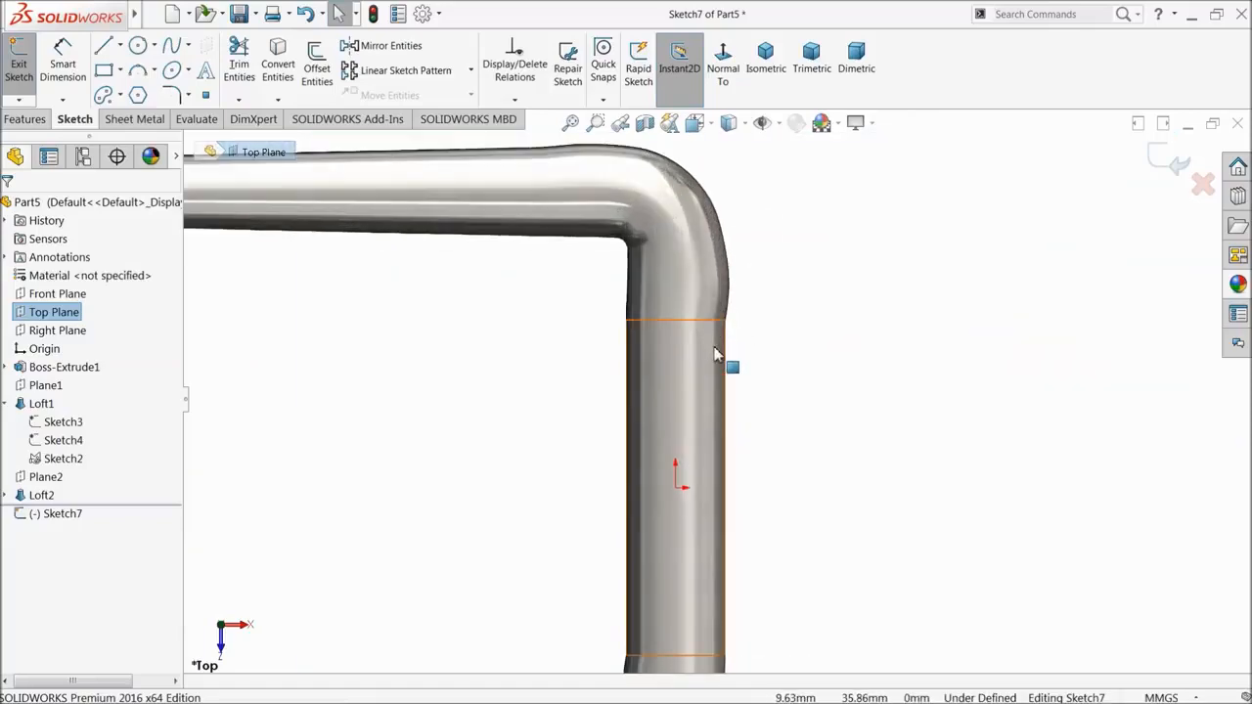
scroll(717, 357, up, 5)
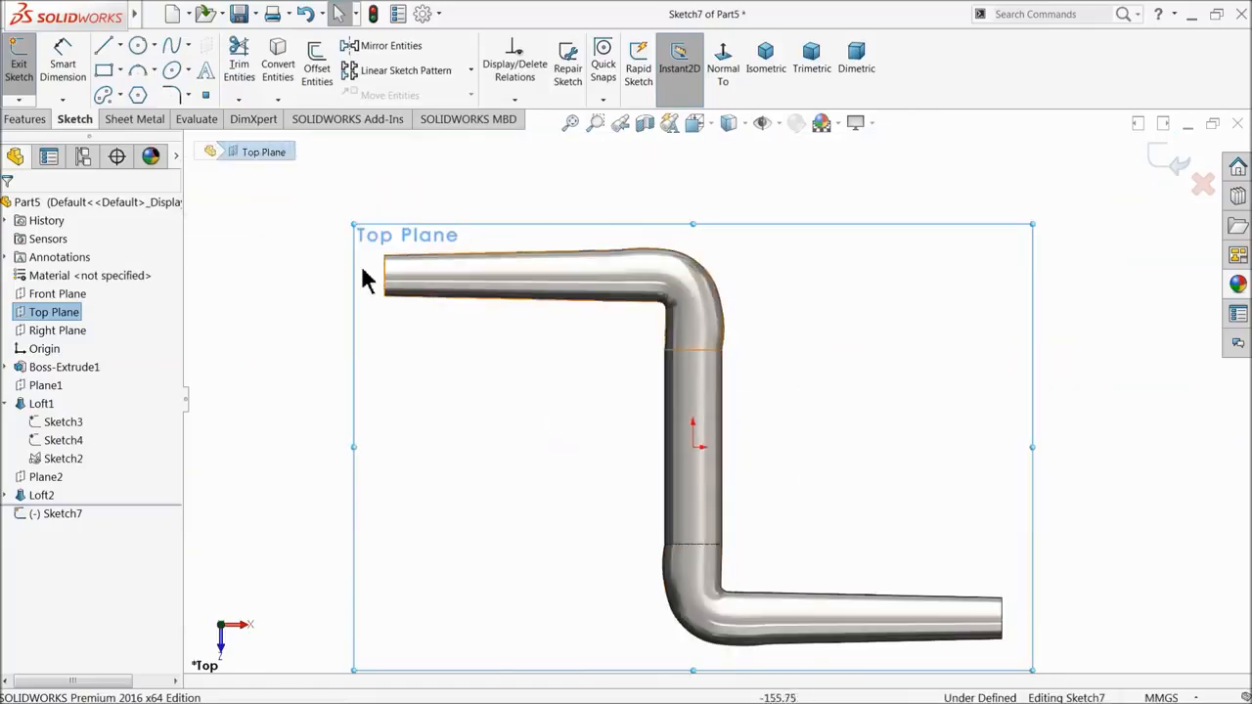
click(103, 74)
scroll(642, 354, down, 3)
click(814, 350)
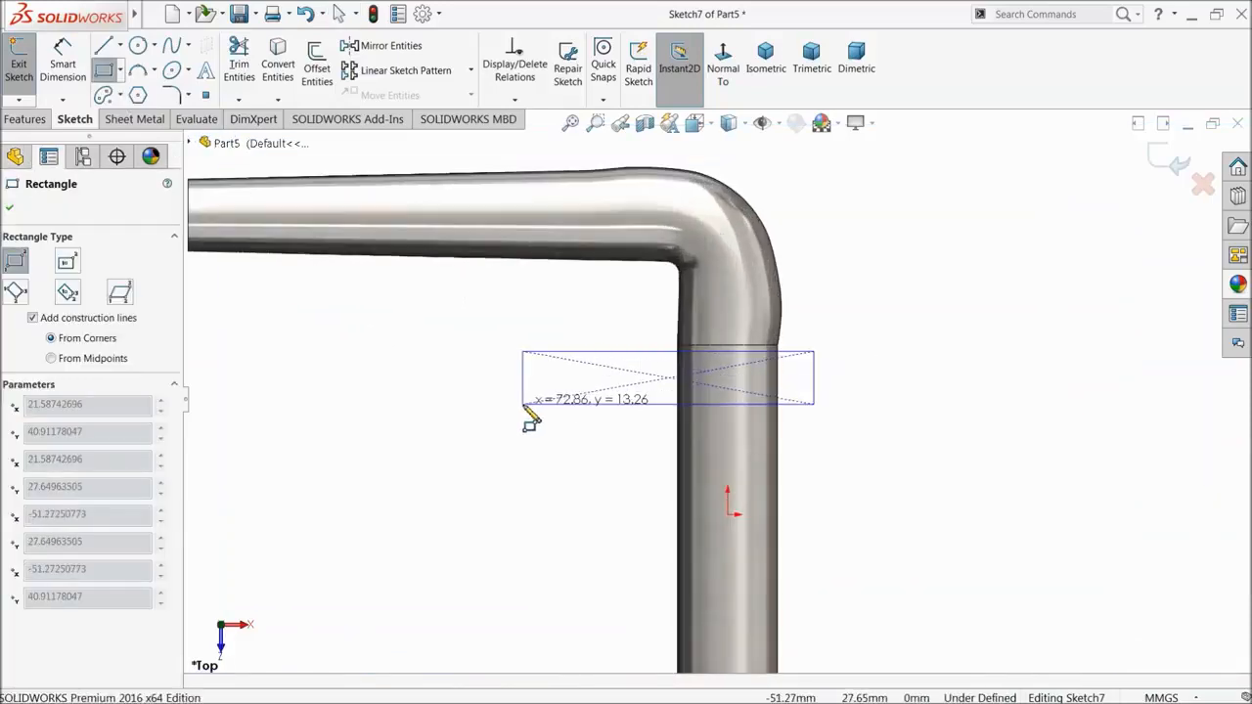
click(522, 403)
- Dimension the rectangle's short side to 4 mm
click(62, 60)
scroll(526, 394, down, 2)
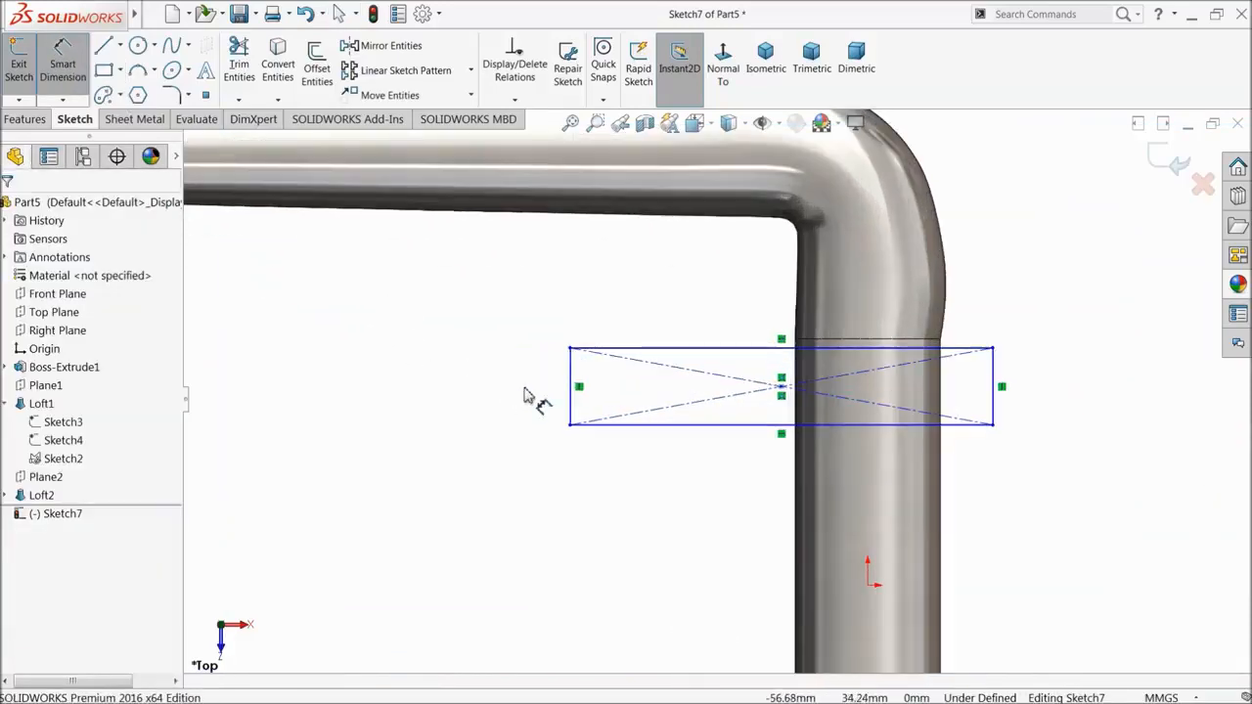
click(573, 396)
click(513, 391)
text(4)
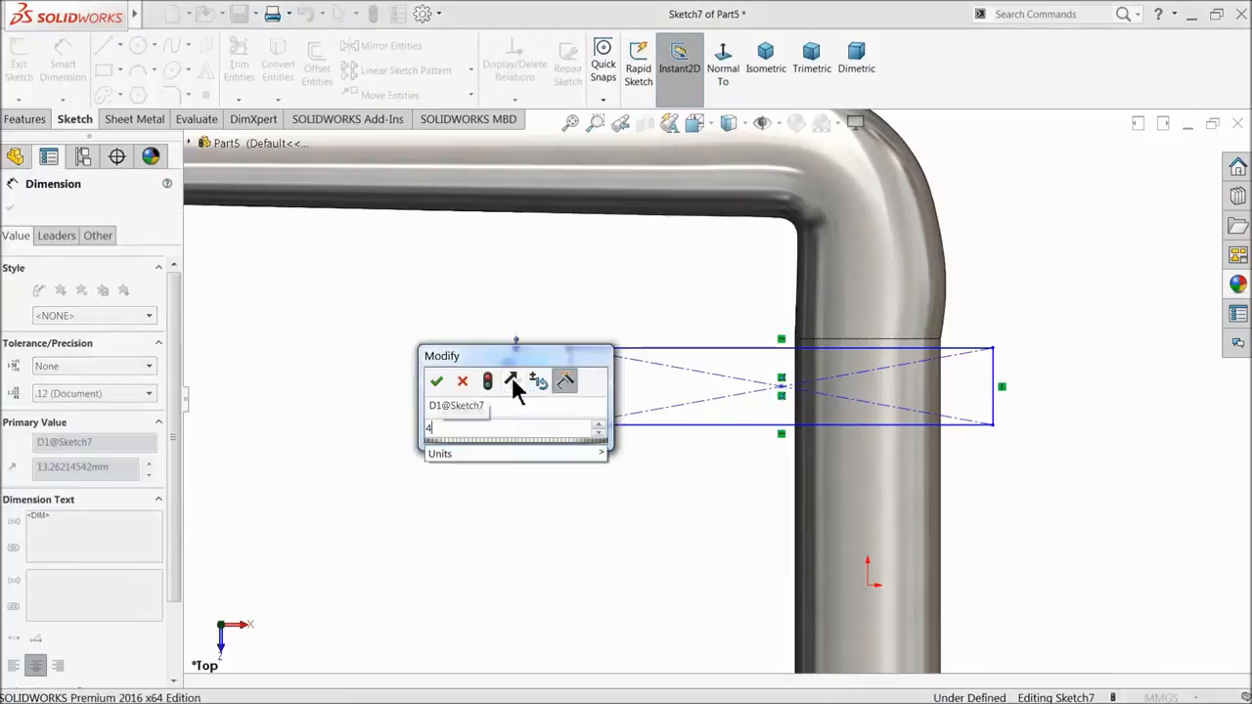
key(Return)
- Dimension the distance from the rectangle's long edge nearest the origin to the origin as 38.5 mm
scroll(690, 470, up, 2)
scroll(820, 506, down, 4)
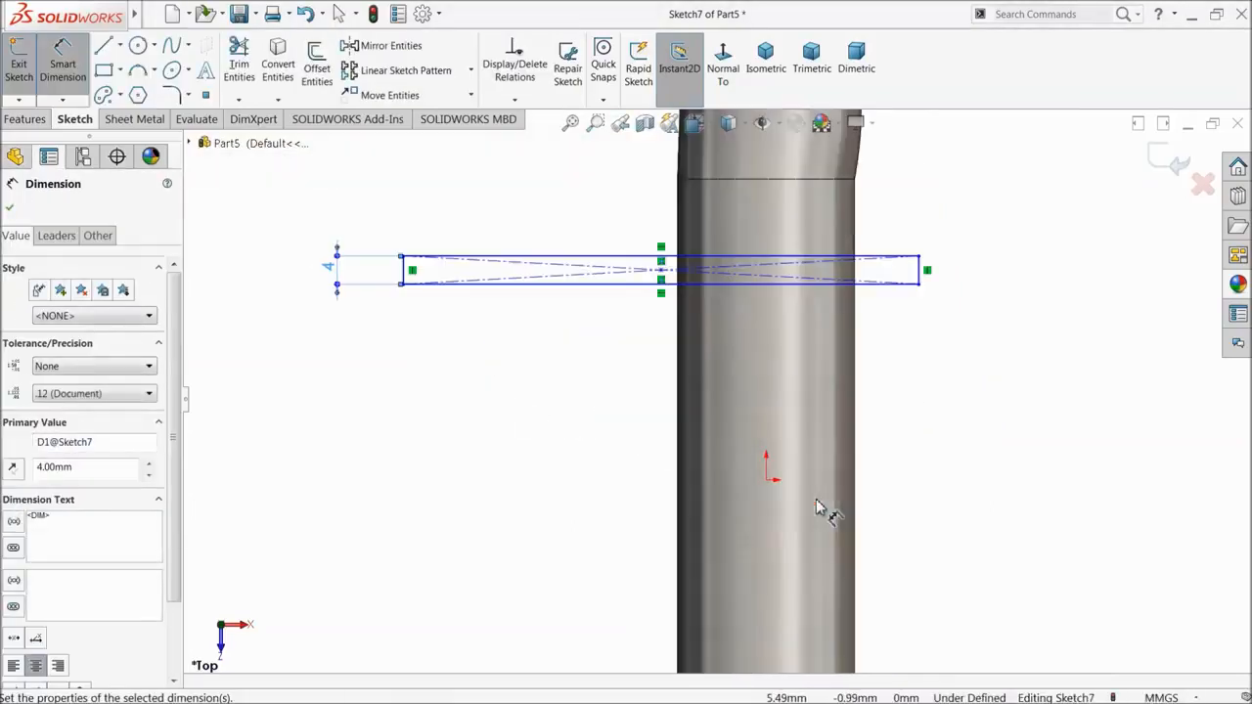
click(773, 287)
click(766, 479)
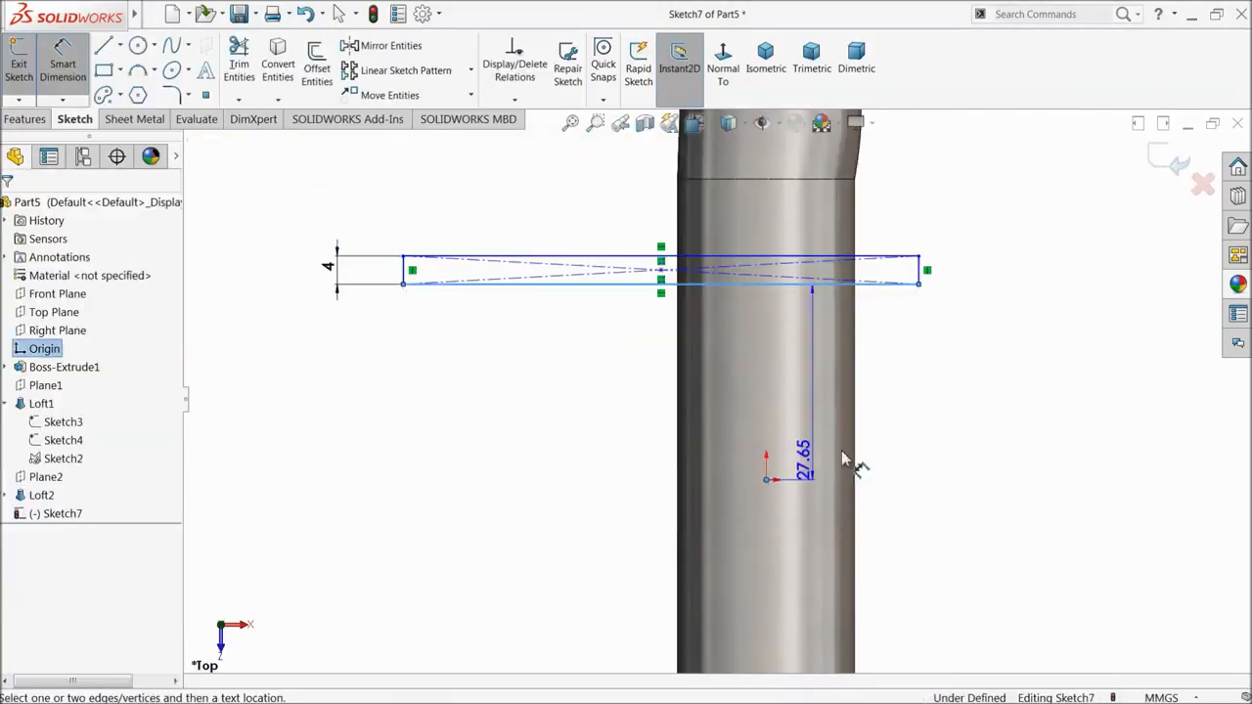
click(990, 411)
text(38.5)
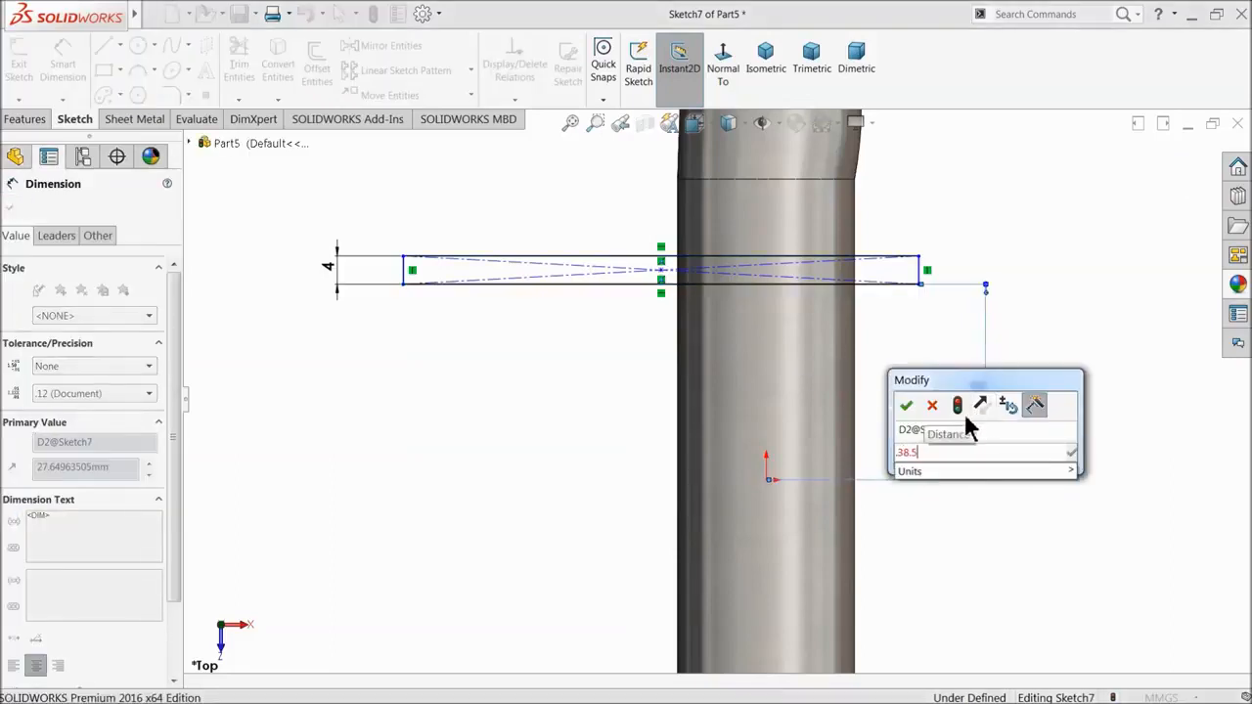
key(BackSpace)
key(BackSpace)
key(BackSpace)
key(BackSpace)
text(38.5)
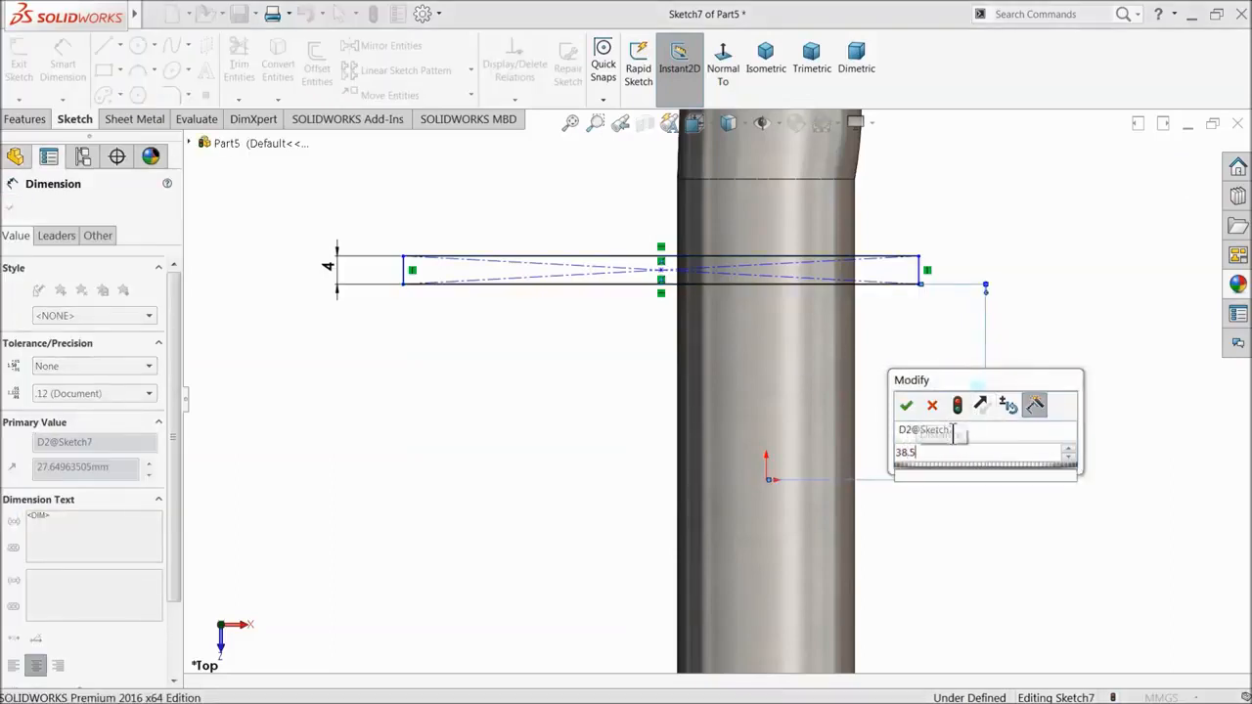
click(906, 405)
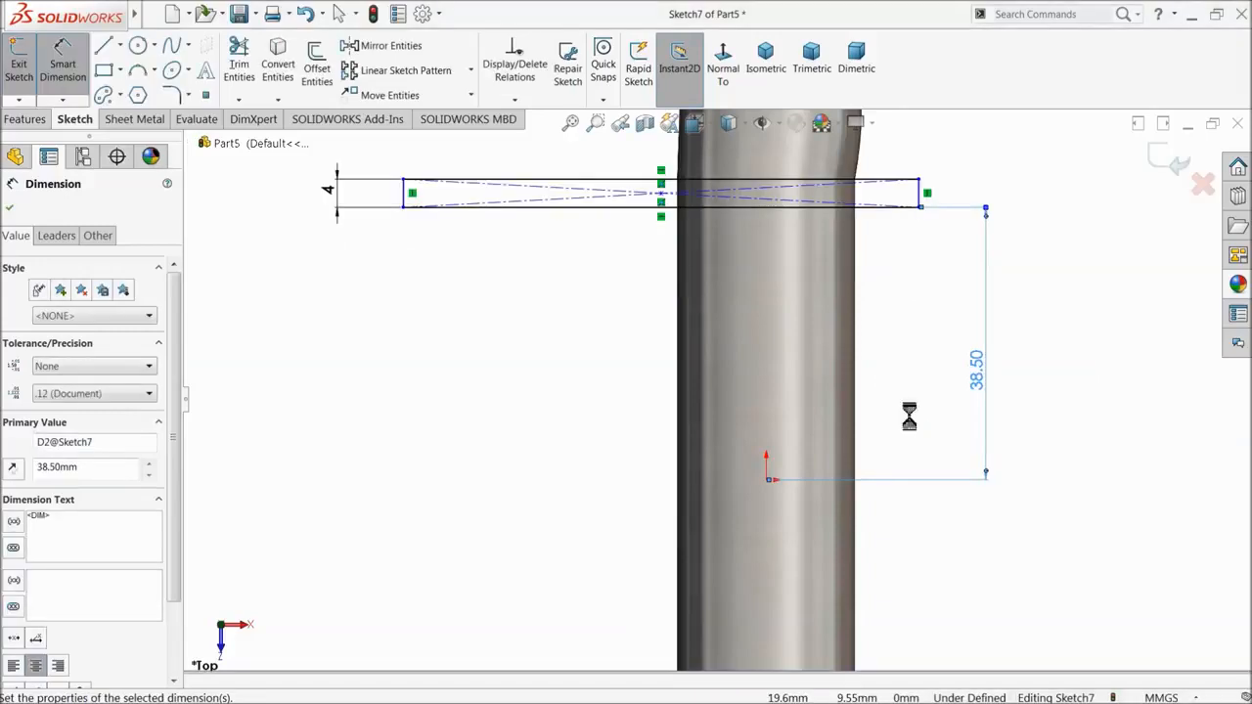
- Extrude-cut the rectangle through the bar with a Mid Plane end condition at 85 mm depth, keeping all bodies
click(26, 120)
click(248, 87)
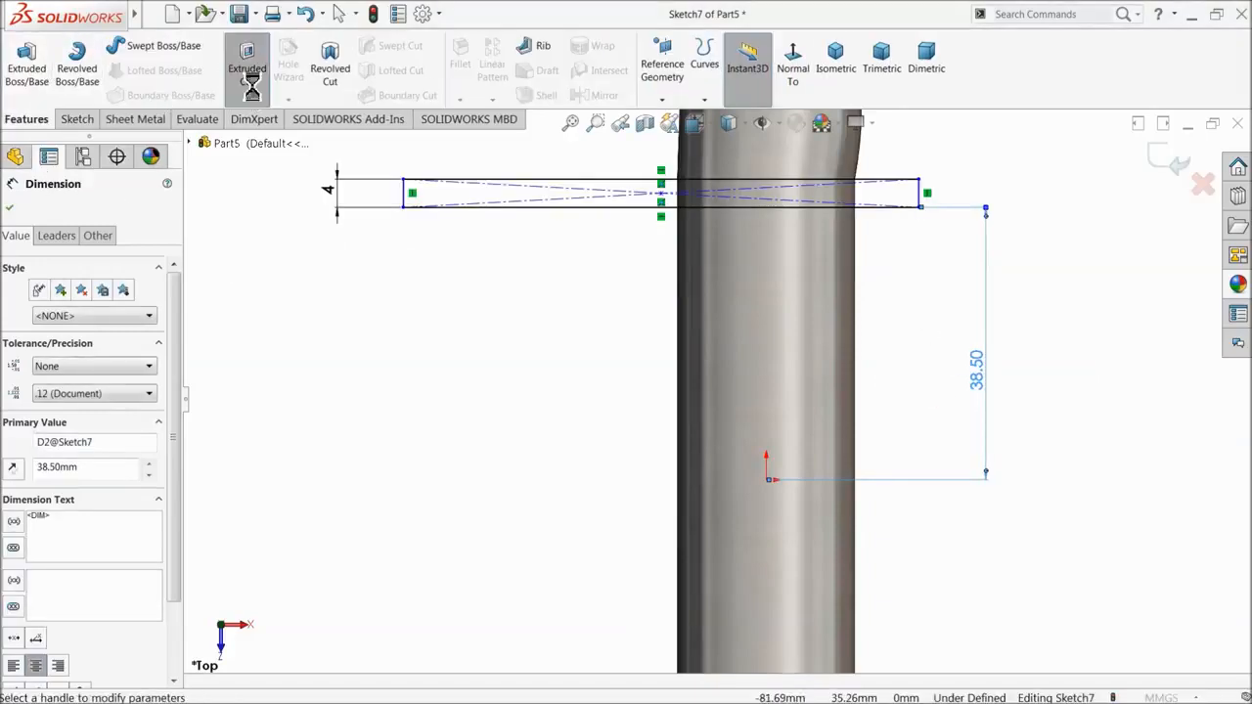
key(f)
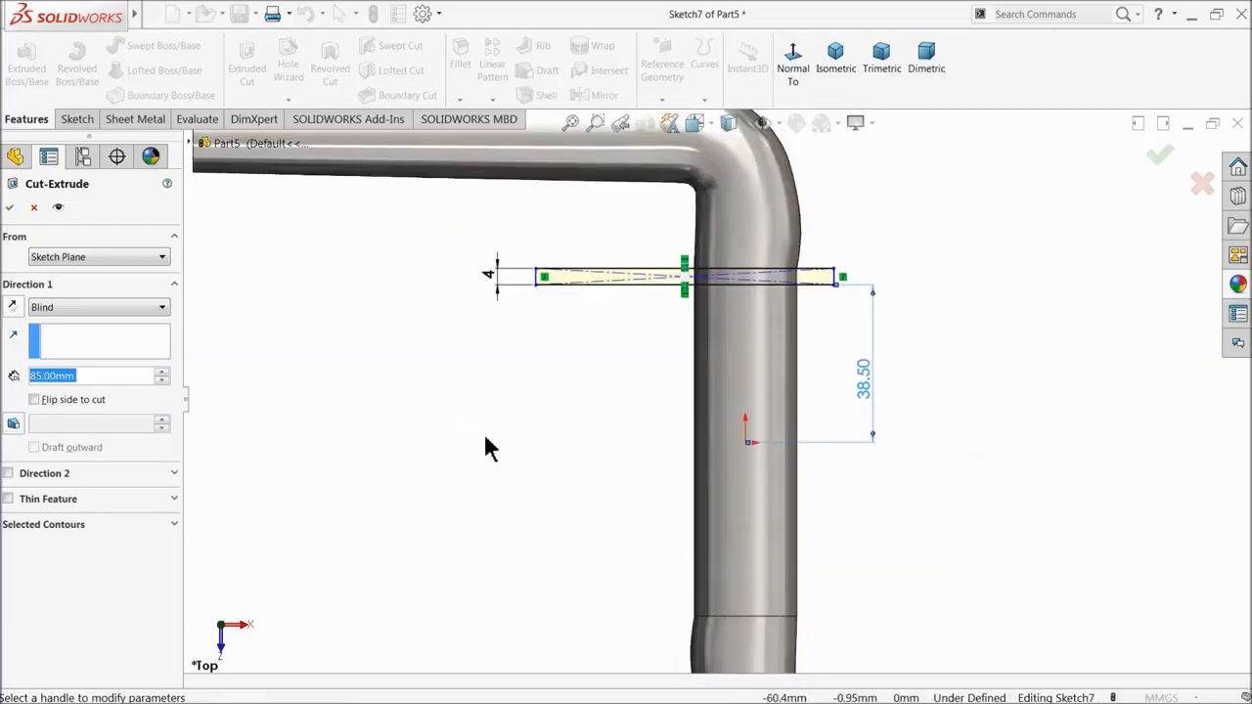
click(80, 309)
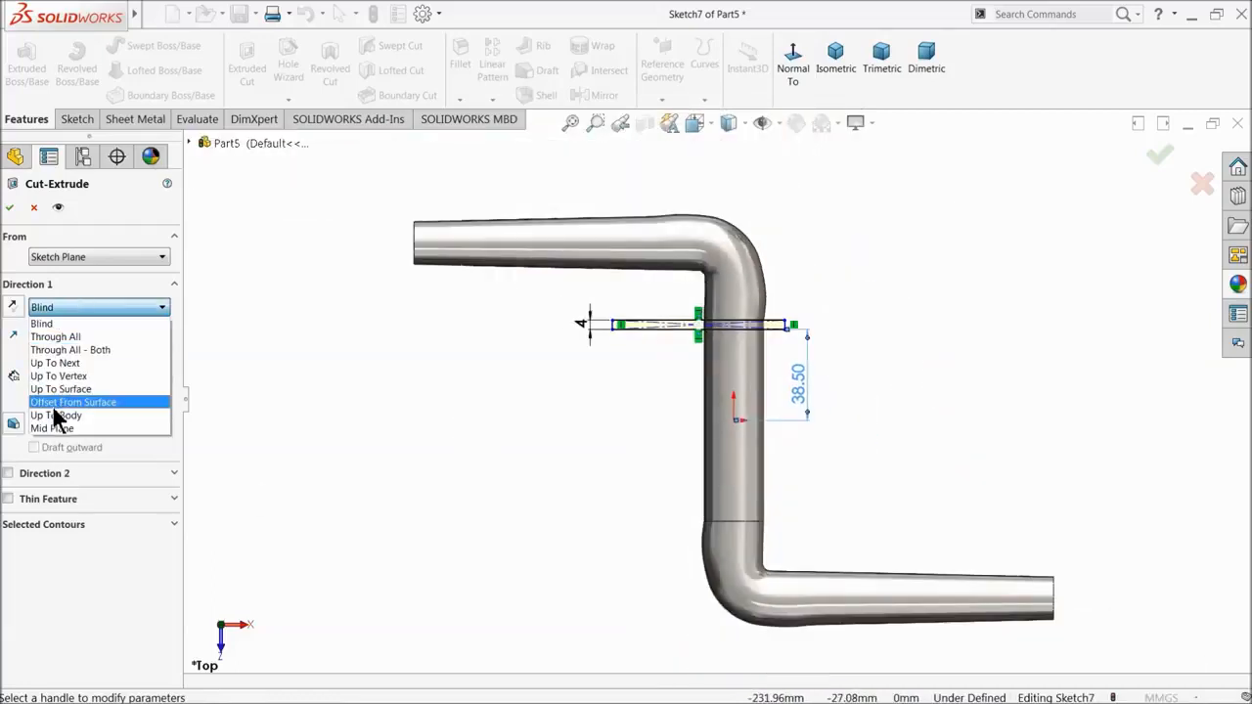
click(56, 429)
middle_drag(553, 411, 562, 341)
scroll(701, 362, down, 5)
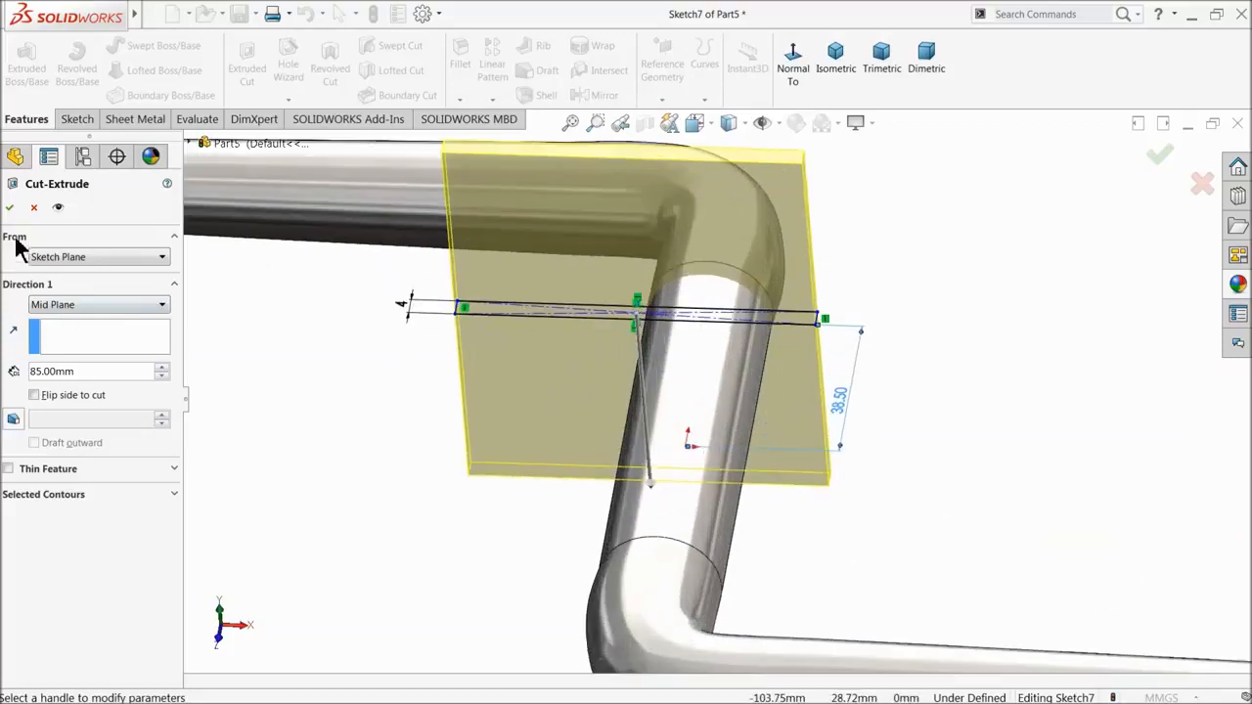
click(9, 208)
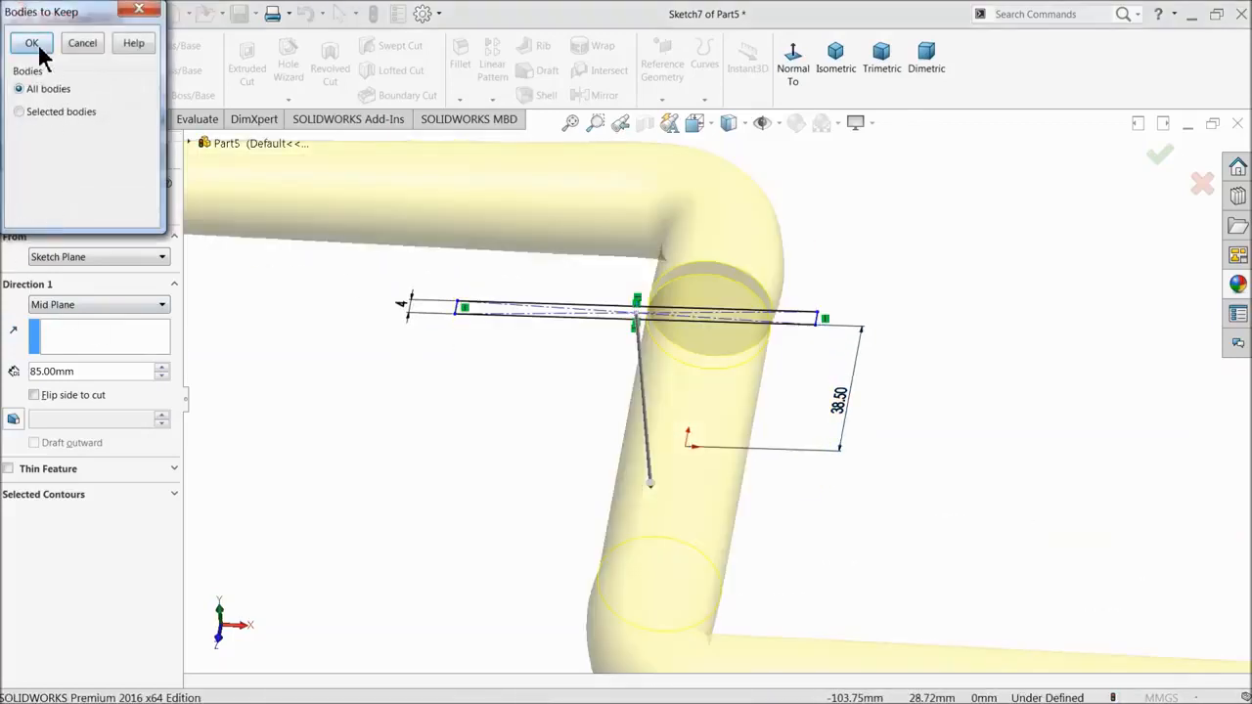
click(33, 44)
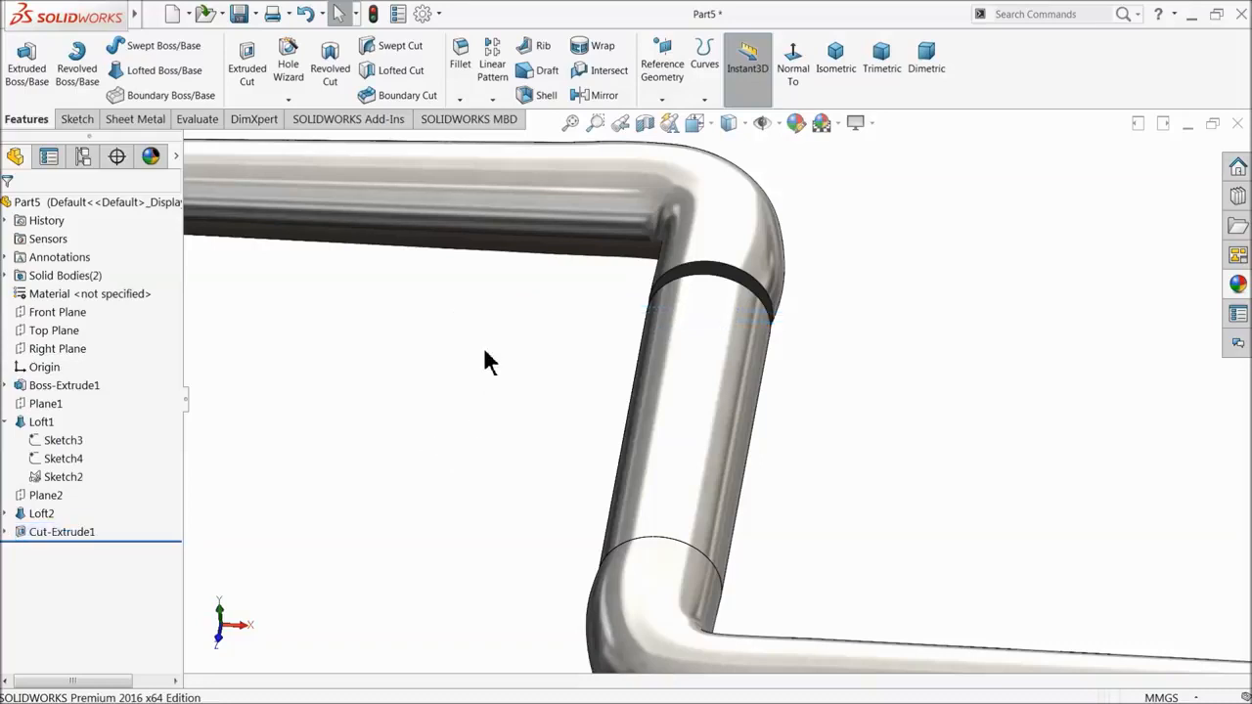
- Sketch a circle about 10 mm in diameter on the Front Plane, centred about 9 mm from the end of the negative-X arm
middle_drag(492, 386, 497, 439)
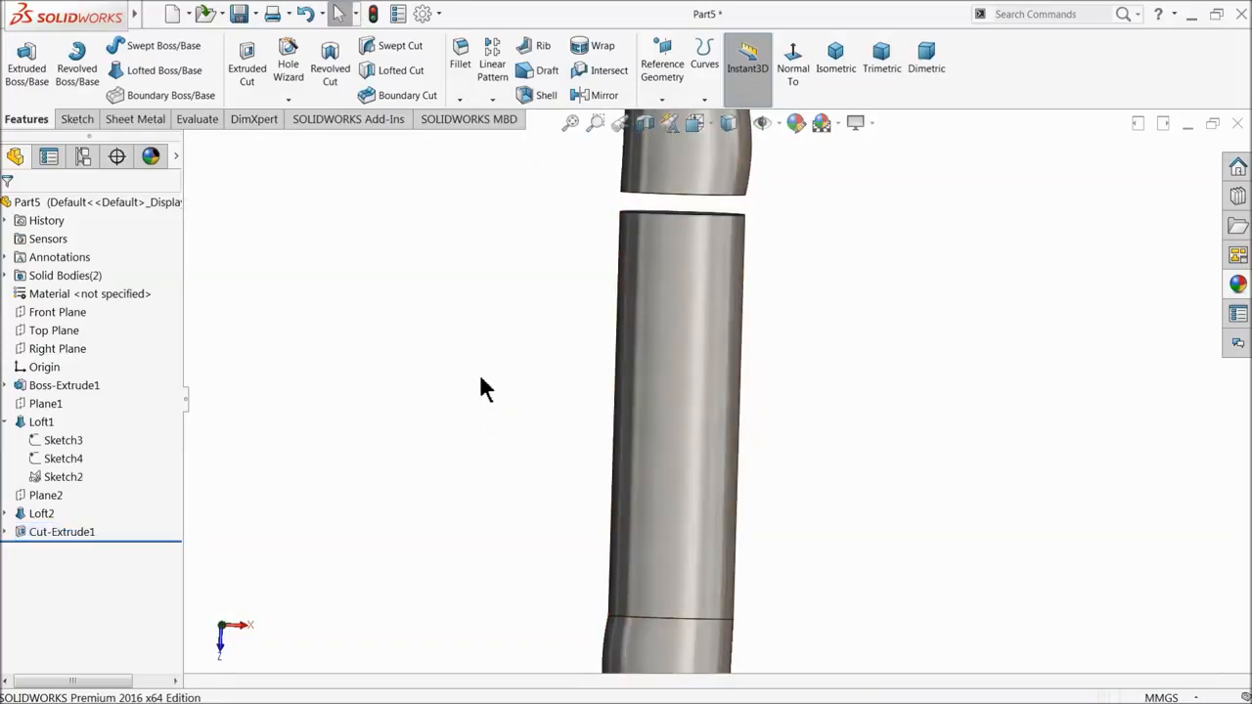
key(f)
middle_drag(508, 450, 502, 271)
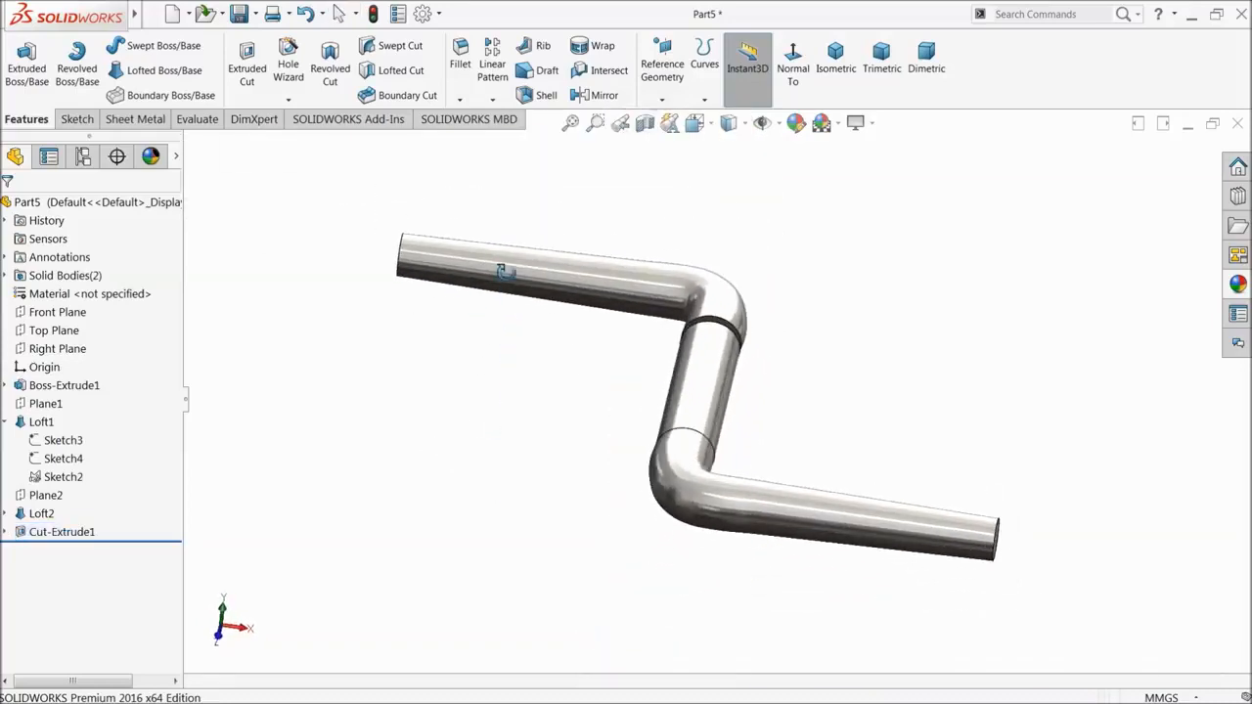
click(44, 312)
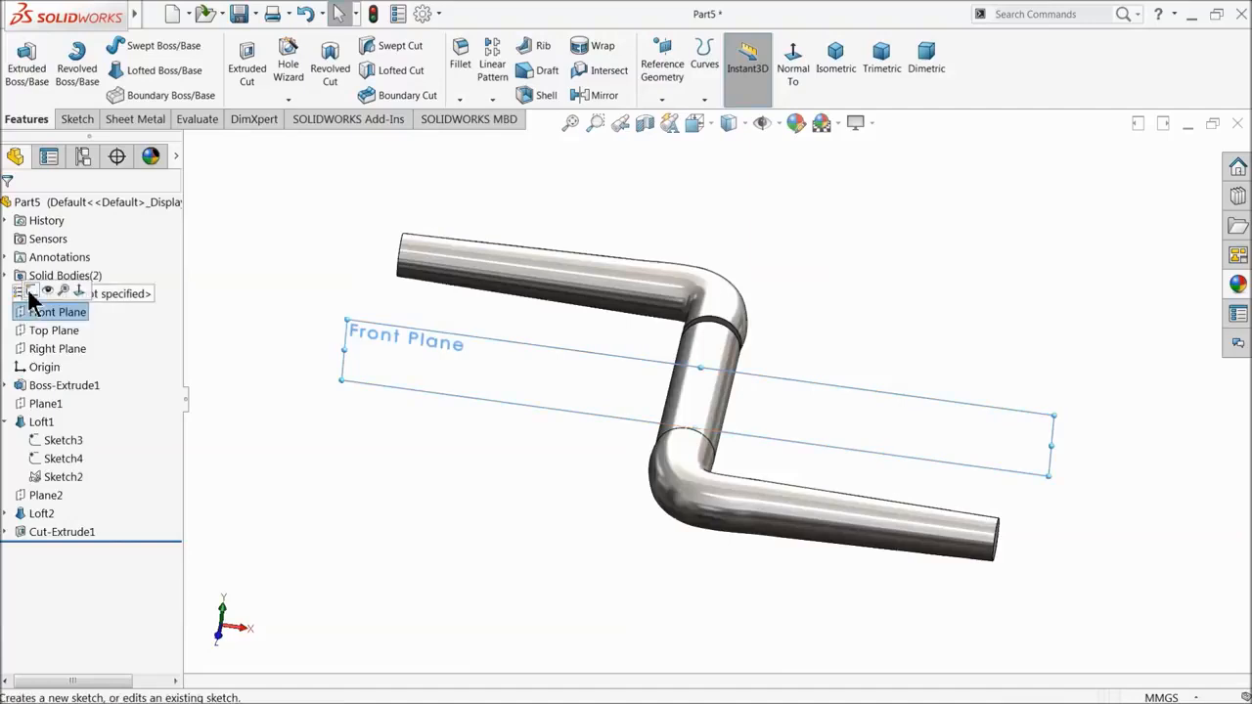
click(31, 291)
click(734, 134)
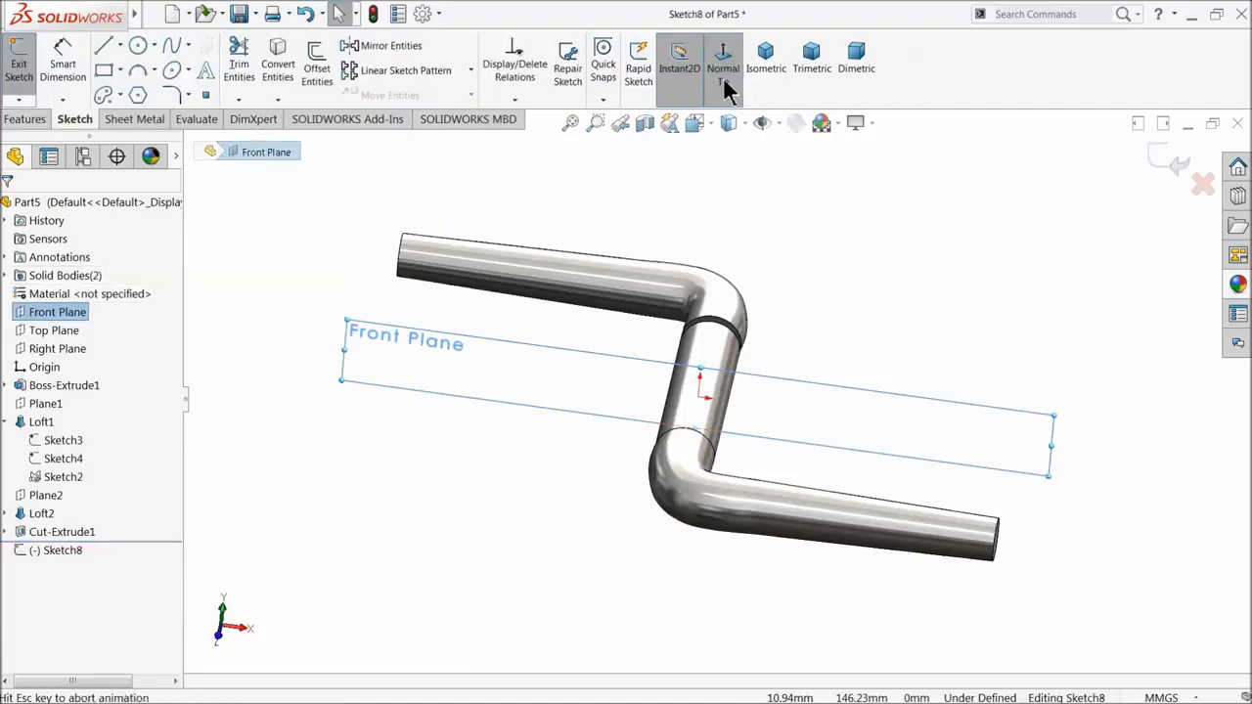
click(138, 48)
scroll(487, 391, down, 8)
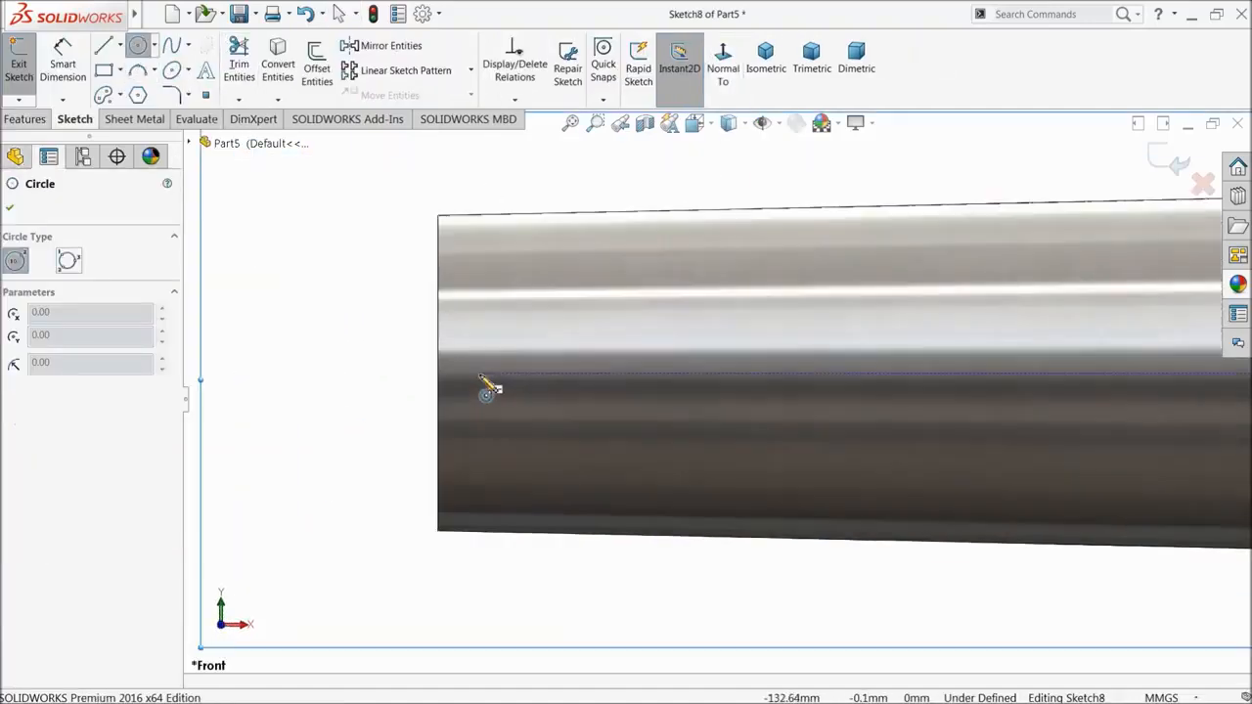
click(599, 372)
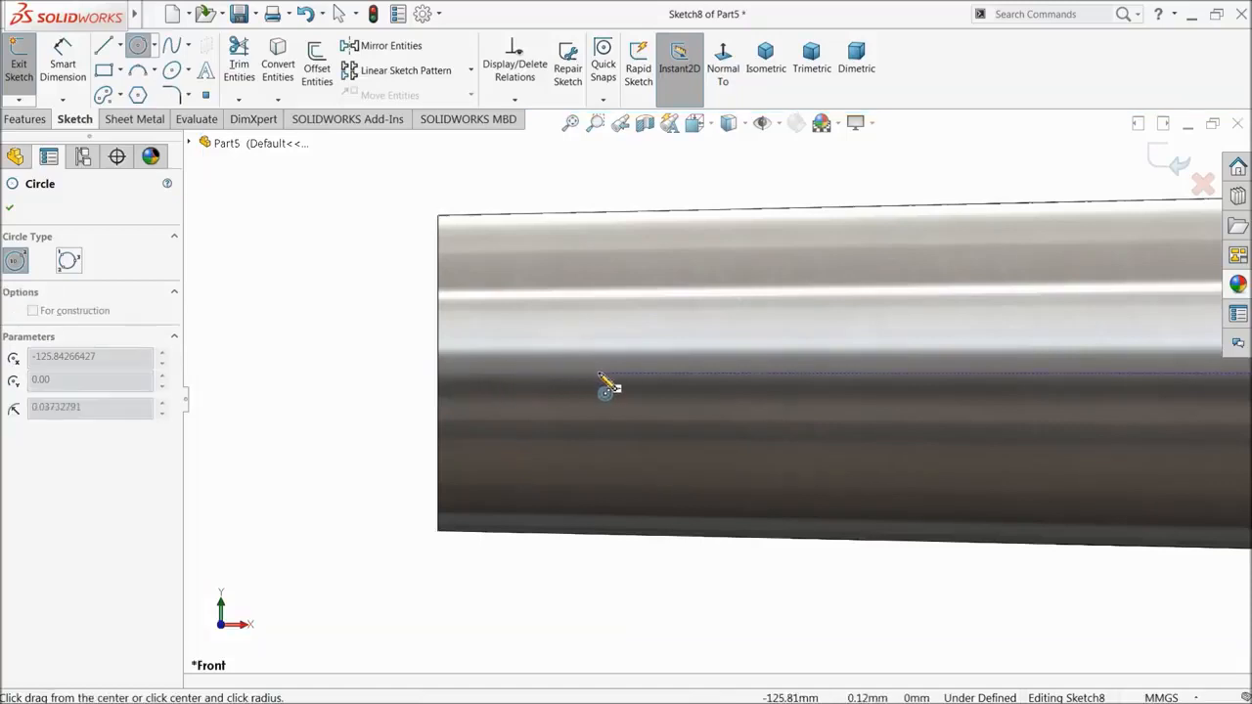
click(598, 285)
- Dimension the circle's diameter to 10 mm
click(86, 84)
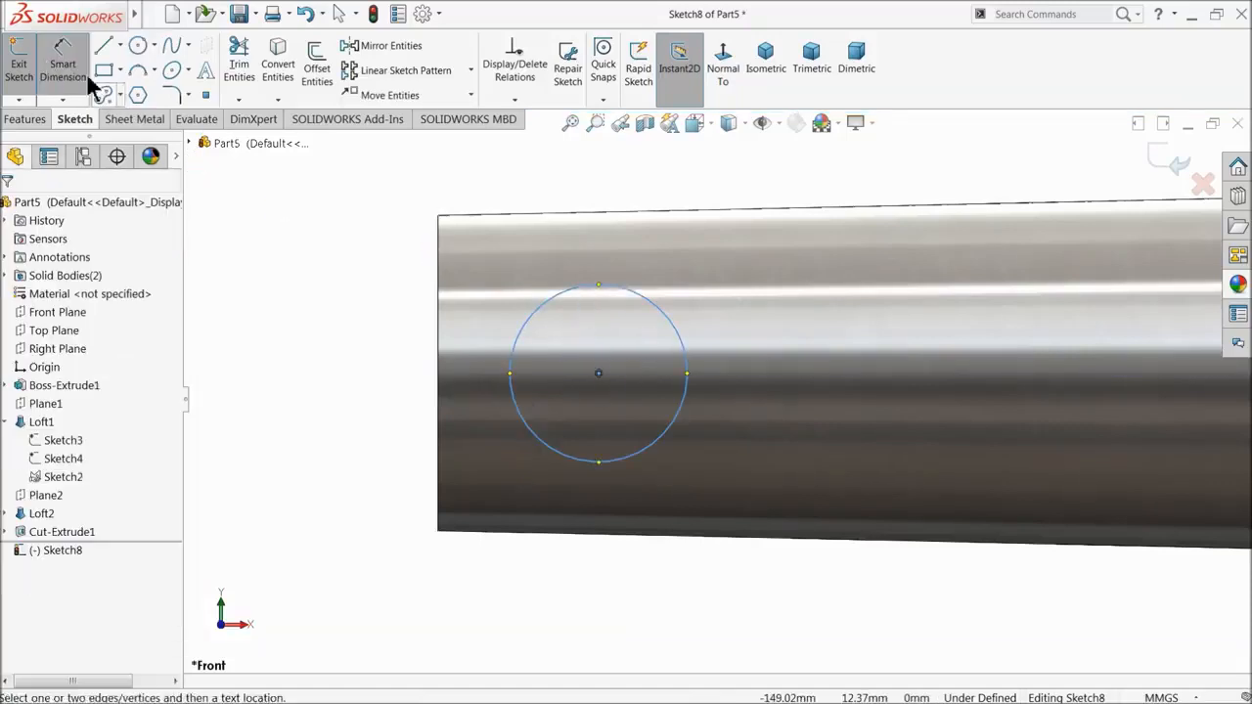
click(560, 297)
click(565, 200)
text(10)
key(Return)
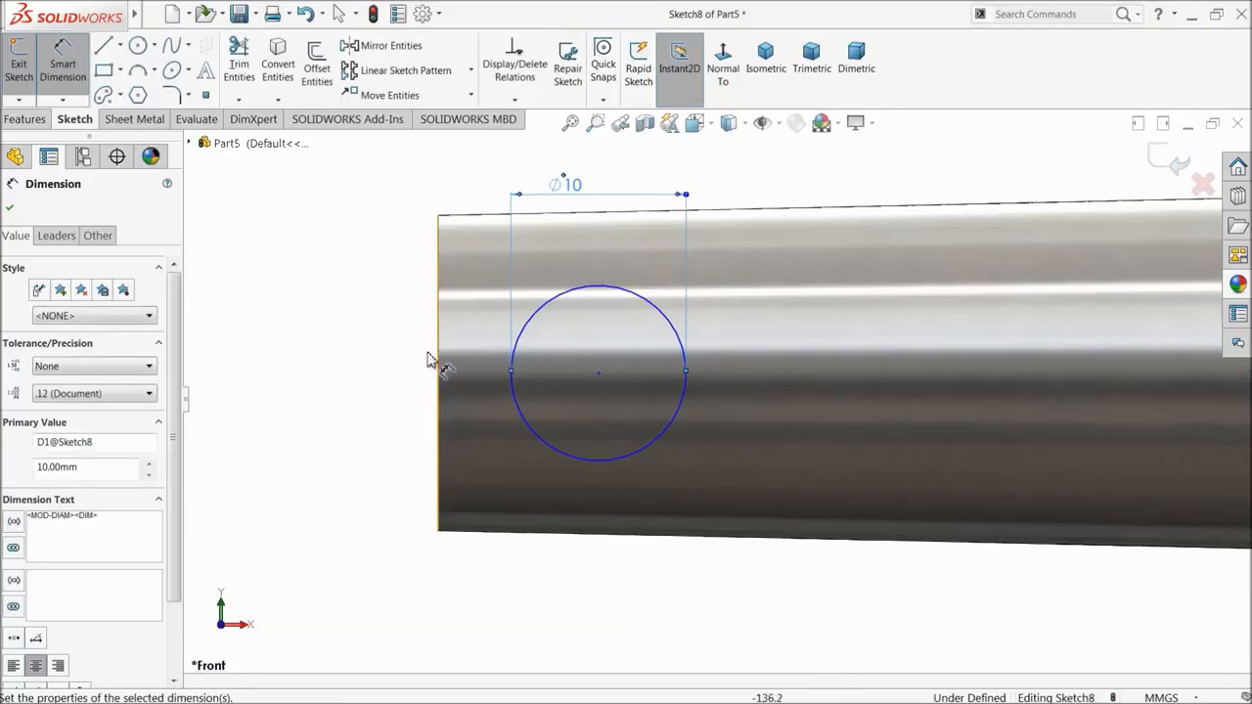
- Dimension the distance from the negative-X arm's end edge to the circle's centre as 10 mm
click(436, 358)
click(518, 335)
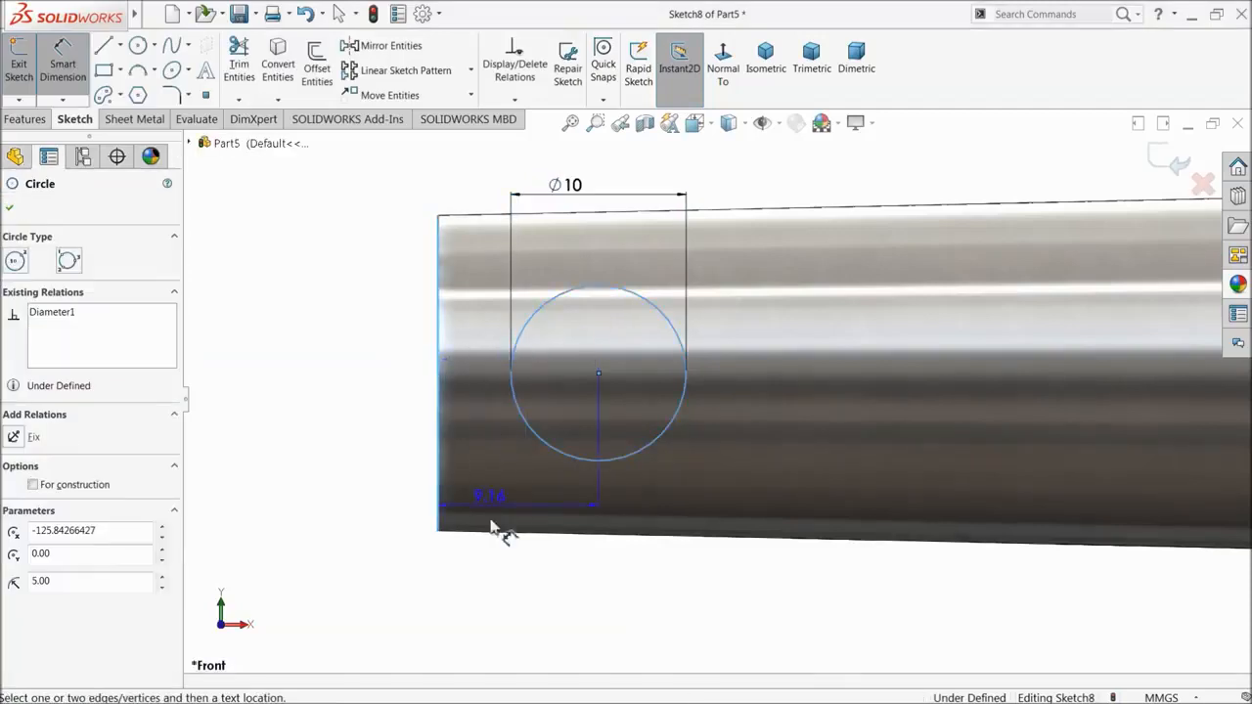
click(505, 603)
text(10)
key(Return)
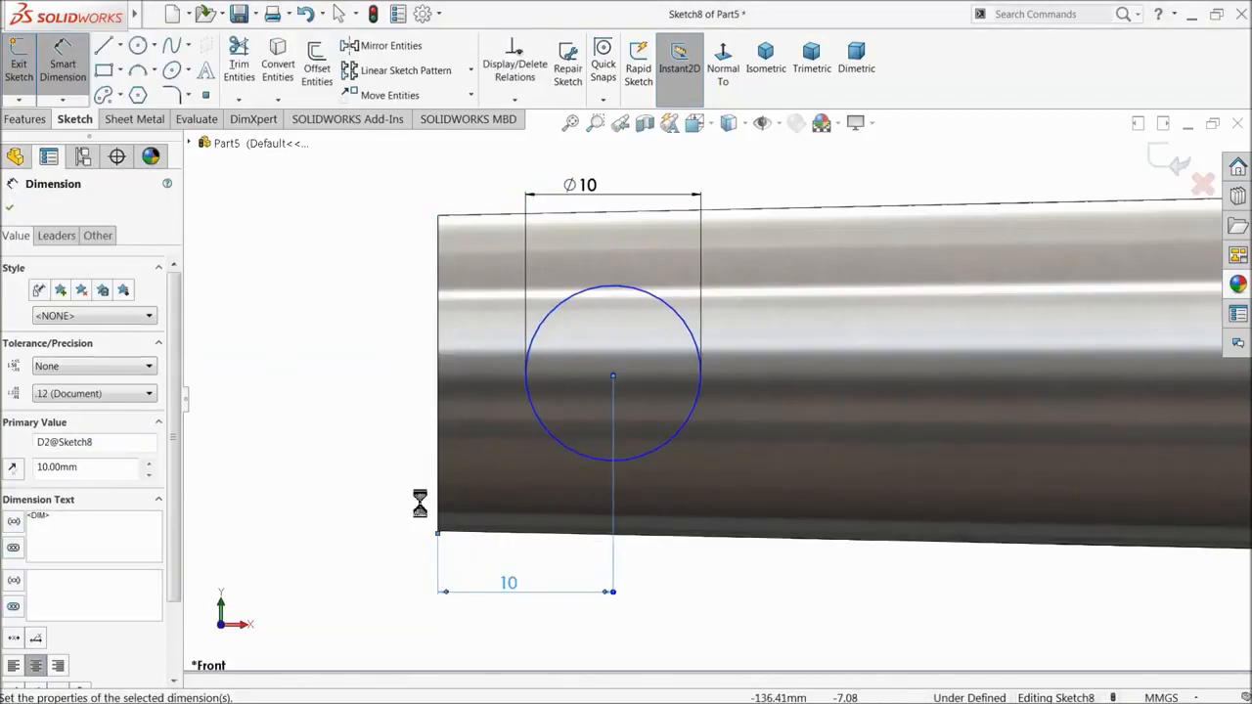
- Sketch a second circle about 12.3 mm in diameter on the opposite arm, centred about 14.1 mm from its end
scroll(396, 494, up, 3)
scroll(406, 477, up, 7)
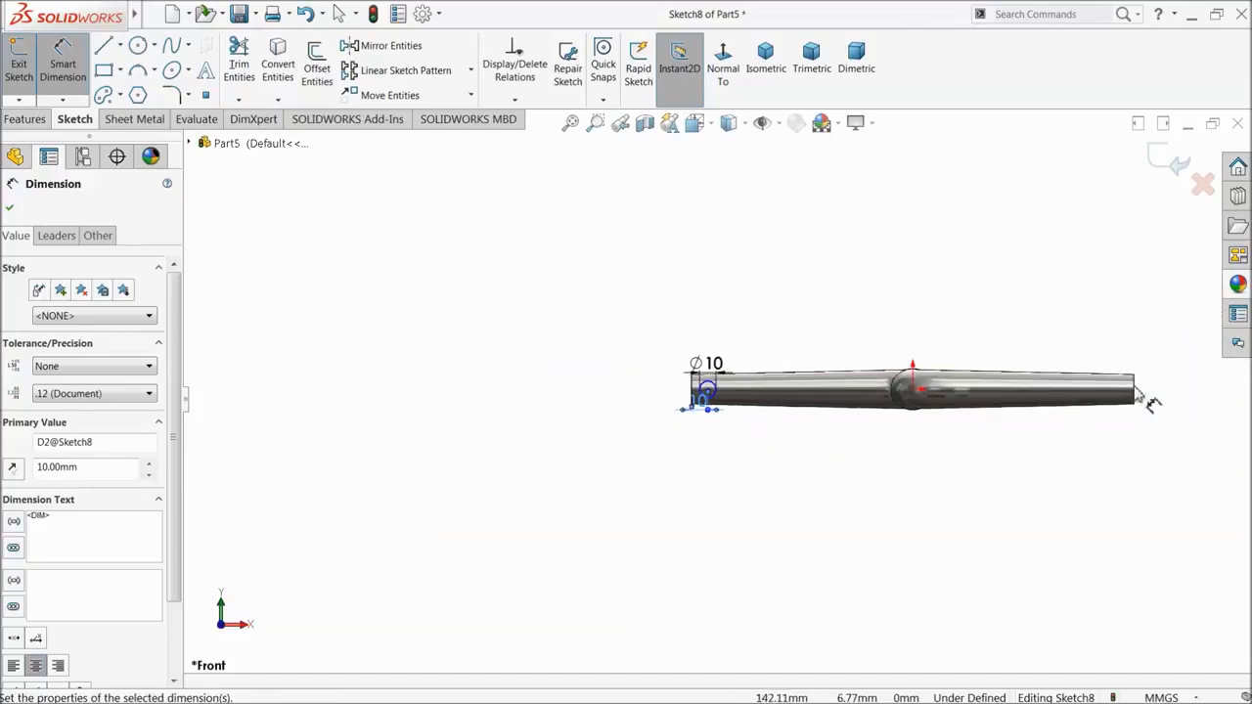
scroll(1150, 383, down, 7)
click(138, 46)
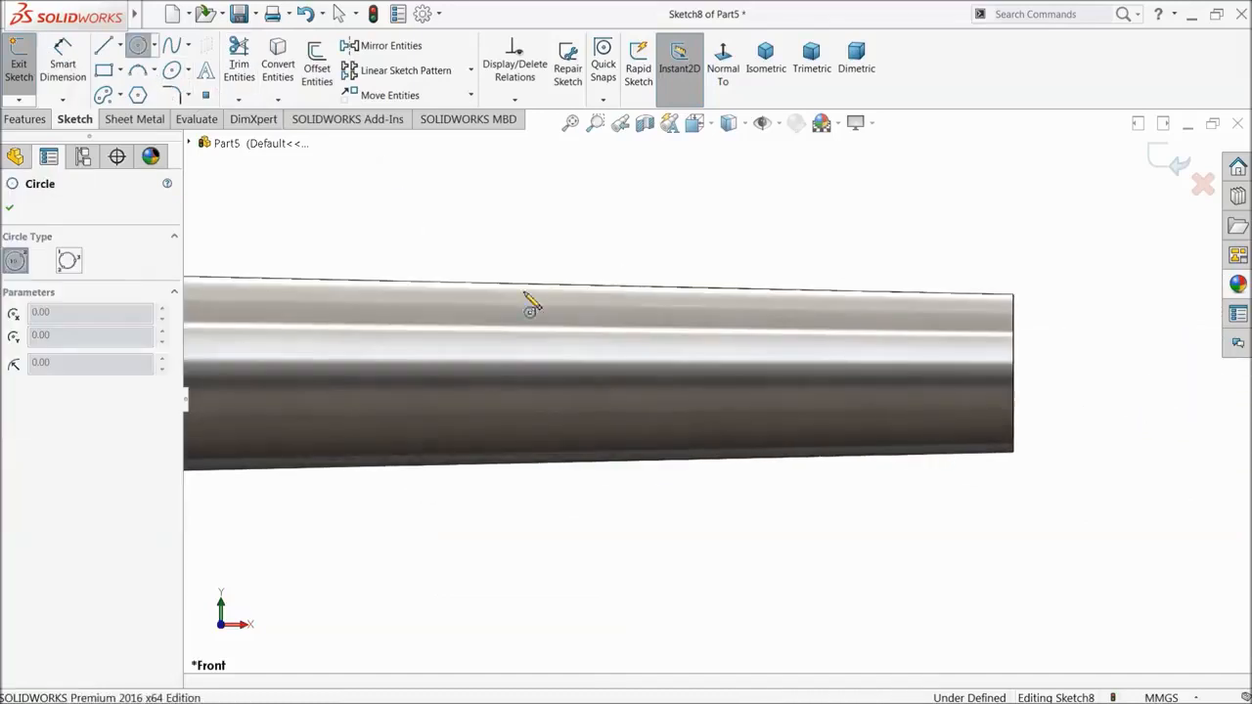
scroll(930, 392, down, 2)
click(847, 374)
click(902, 318)
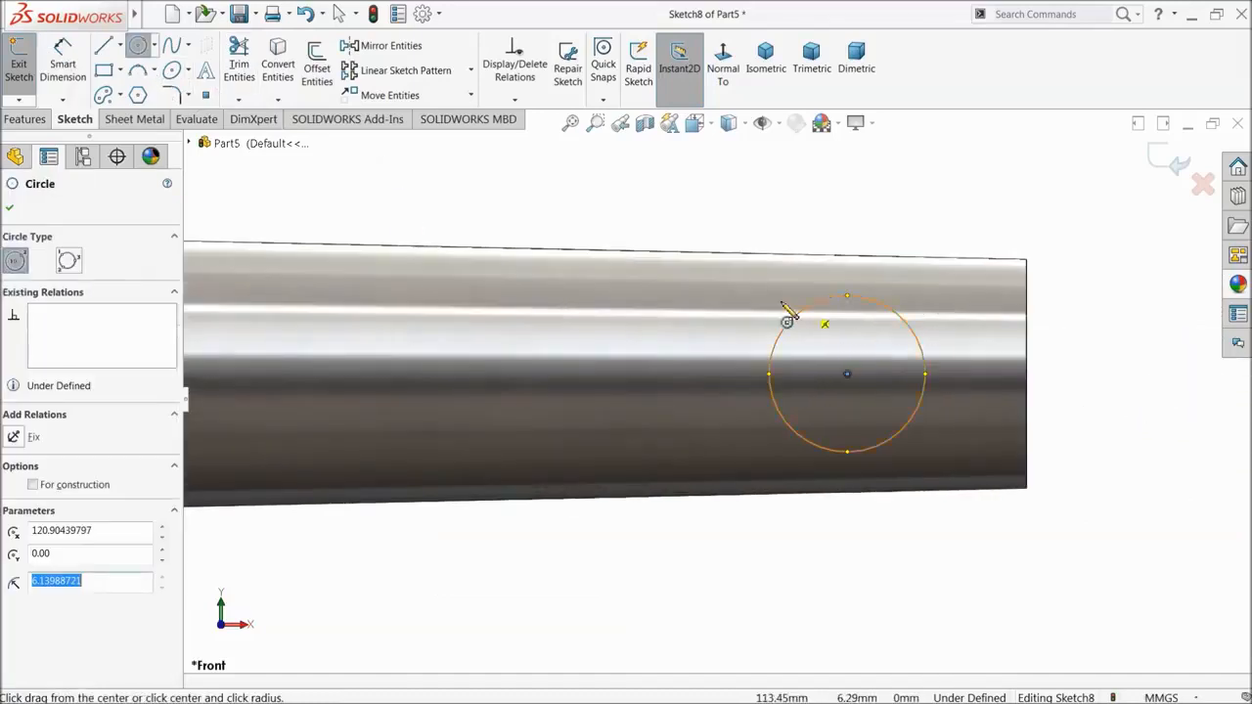
- Dimension the distance from the second circle's centre to the positive-X arm's end edge as 10 mm
click(64, 68)
scroll(871, 379, down, 3)
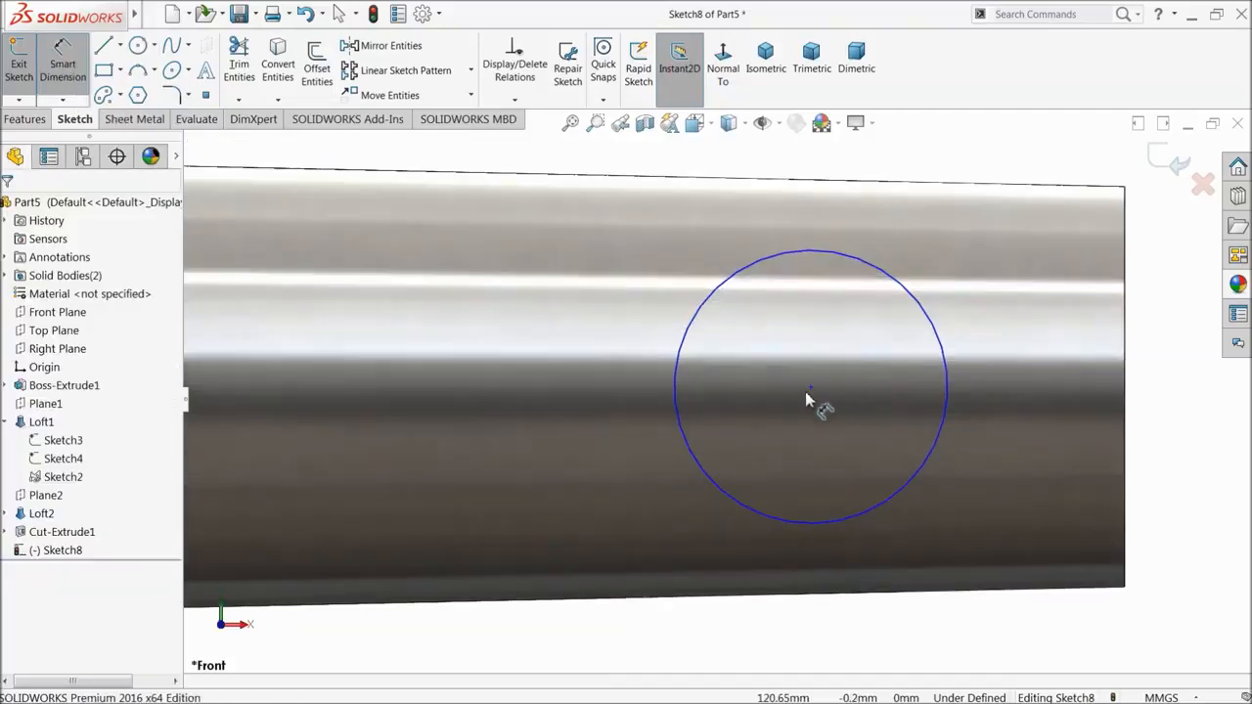
click(810, 387)
click(1125, 352)
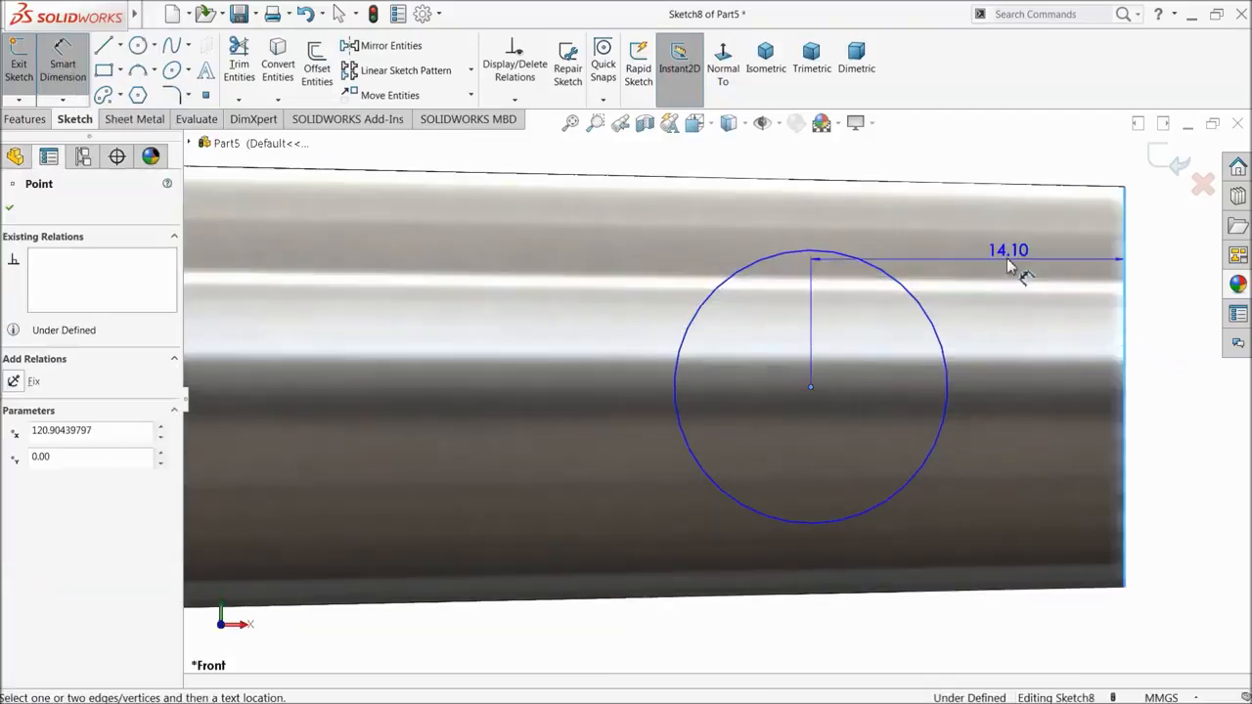
click(965, 178)
text(10)
key(Return)
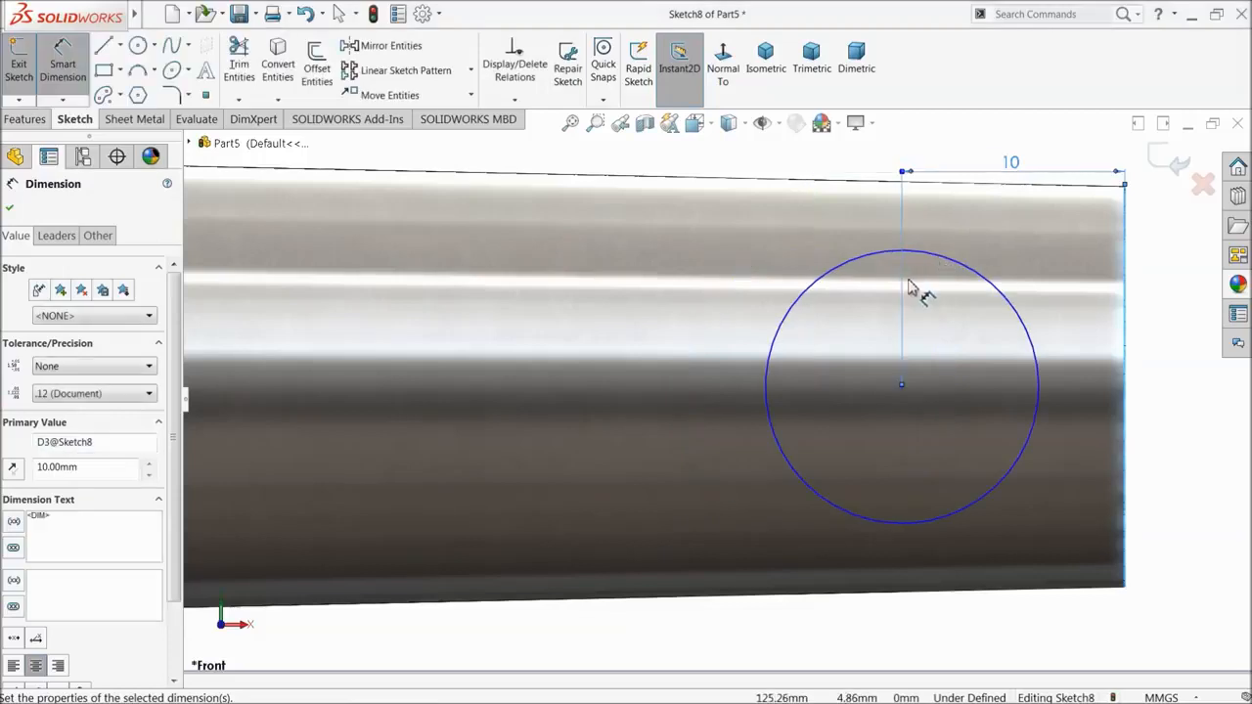
- Dimension the second circle's diameter to 10 mm and finish dimensioning
click(838, 274)
click(654, 324)
text(10)
key(Return)
scroll(659, 352, up, 3)
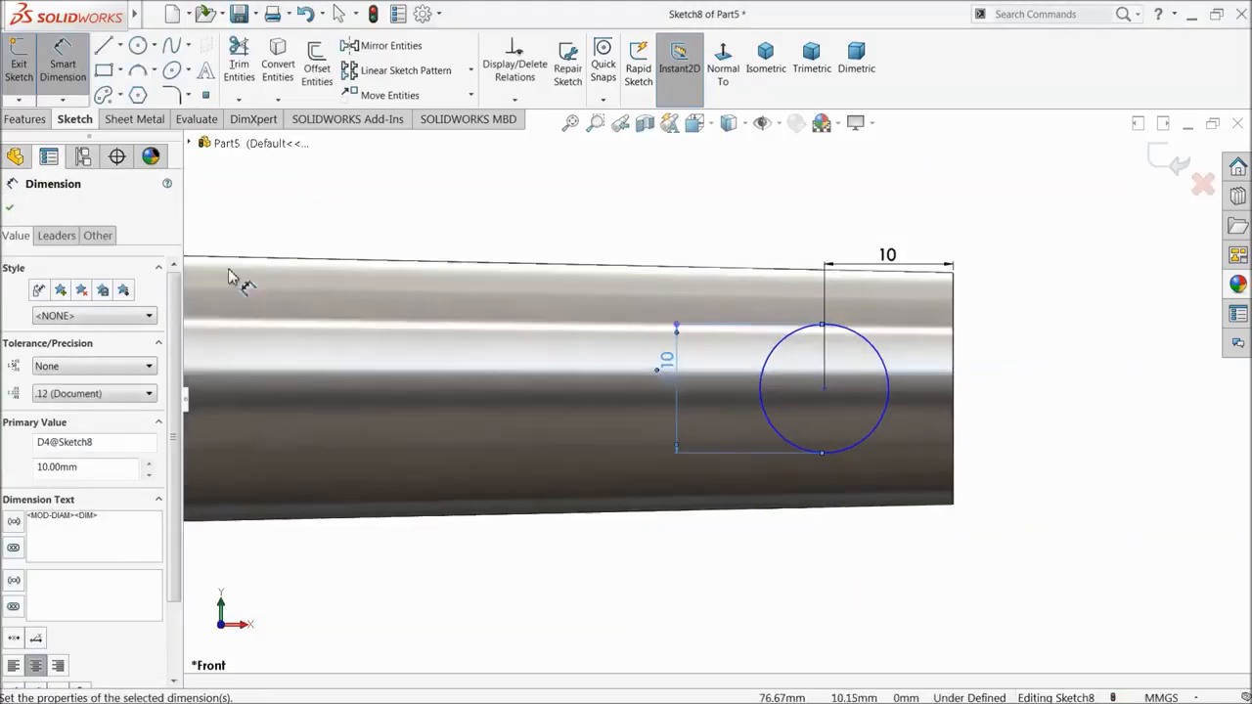
click(6, 208)
- Add a Horizontal relation between the origin and the centre of the circle on the positive-X arm
scroll(531, 416, up, 5)
scroll(421, 406, down, 3)
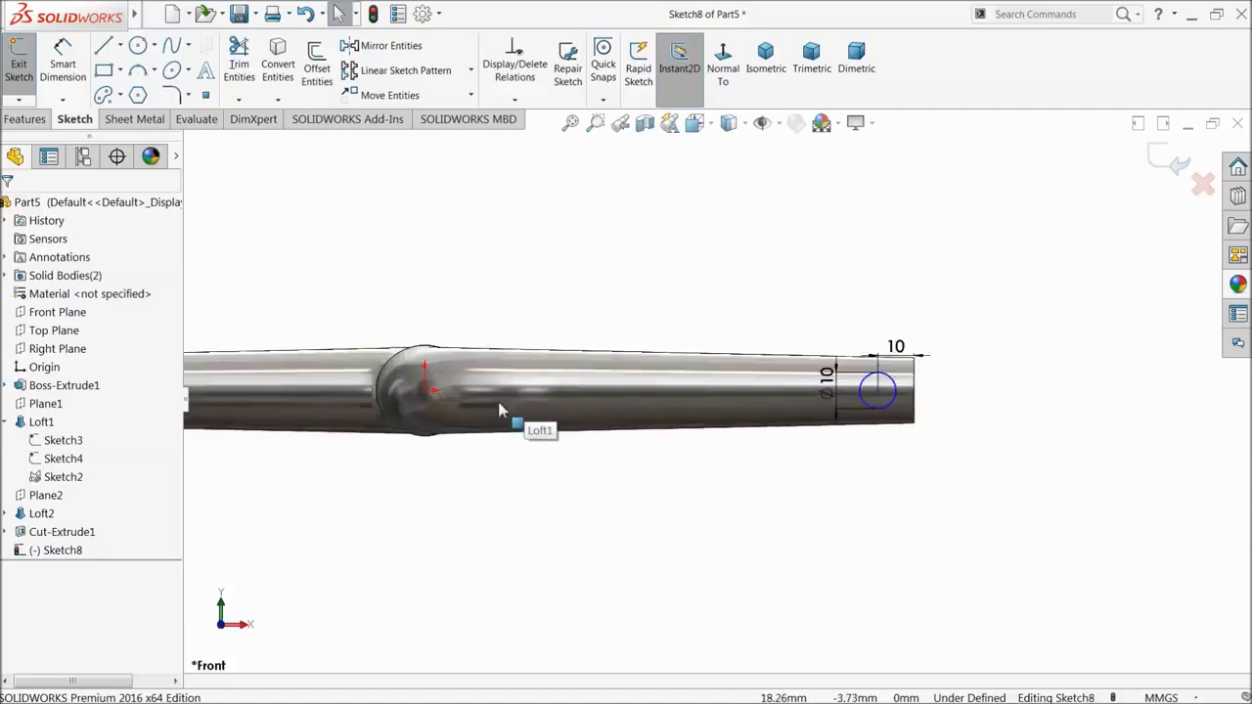
click(422, 389)
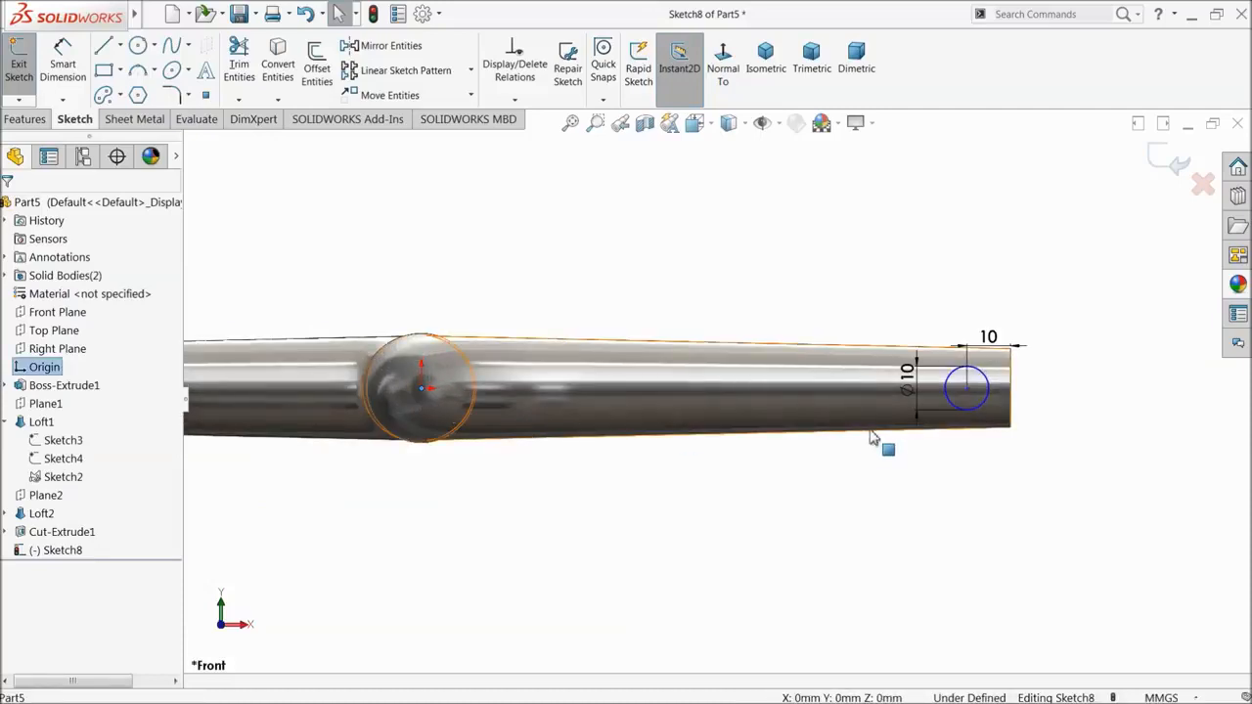
ctrl+click(964, 390)
click(1008, 347)
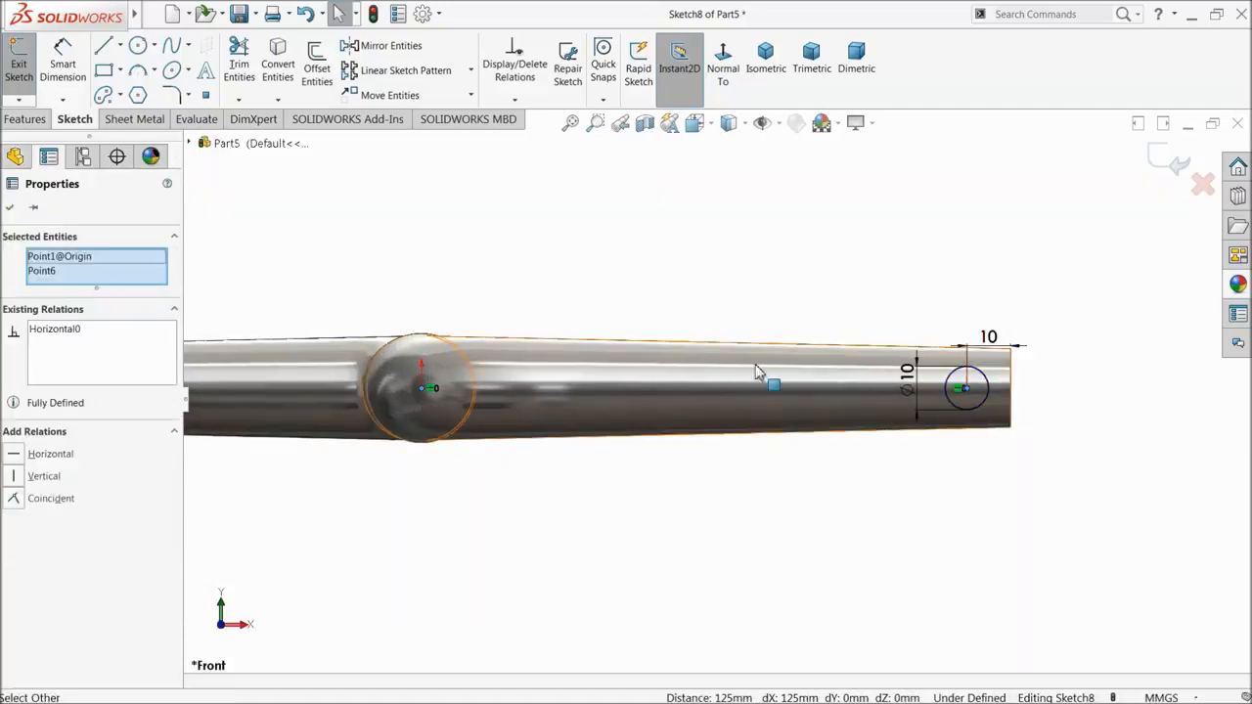
key(Escape)
- Add a Horizontal relation between the origin and the centre of the circle on the negative-X arm
scroll(469, 411, up, 4)
scroll(352, 406, down, 4)
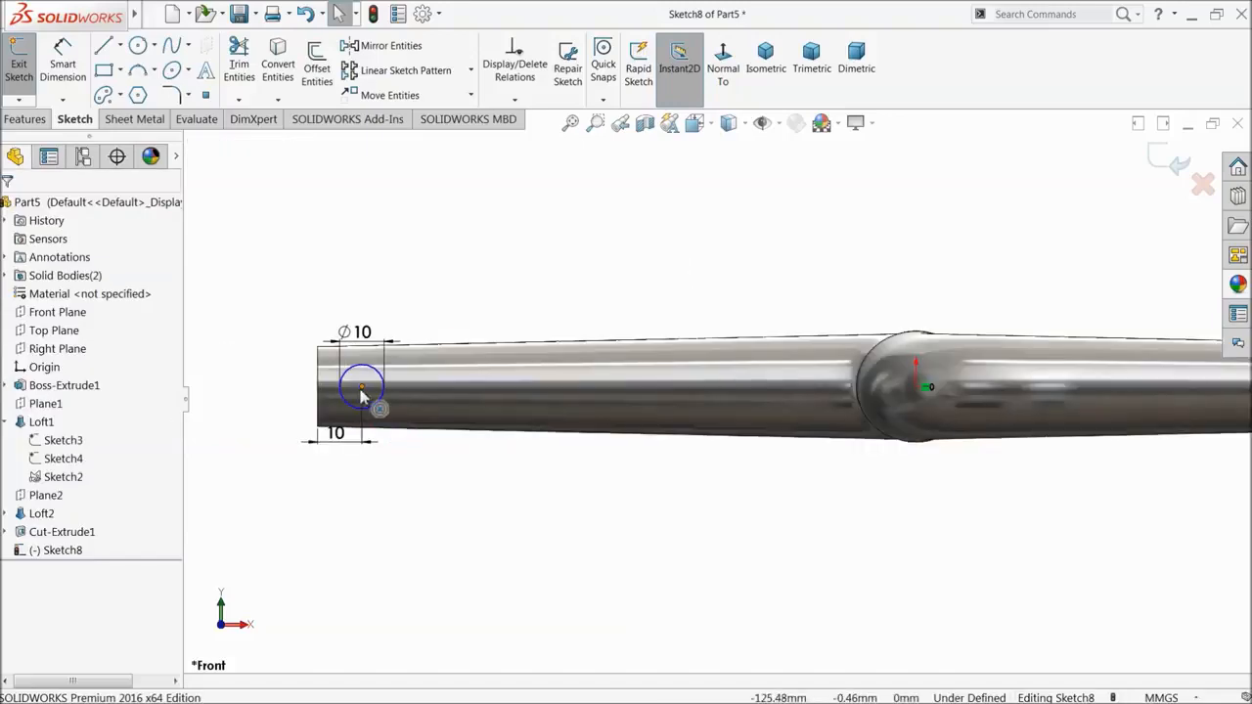
click(361, 389)
ctrl+click(917, 387)
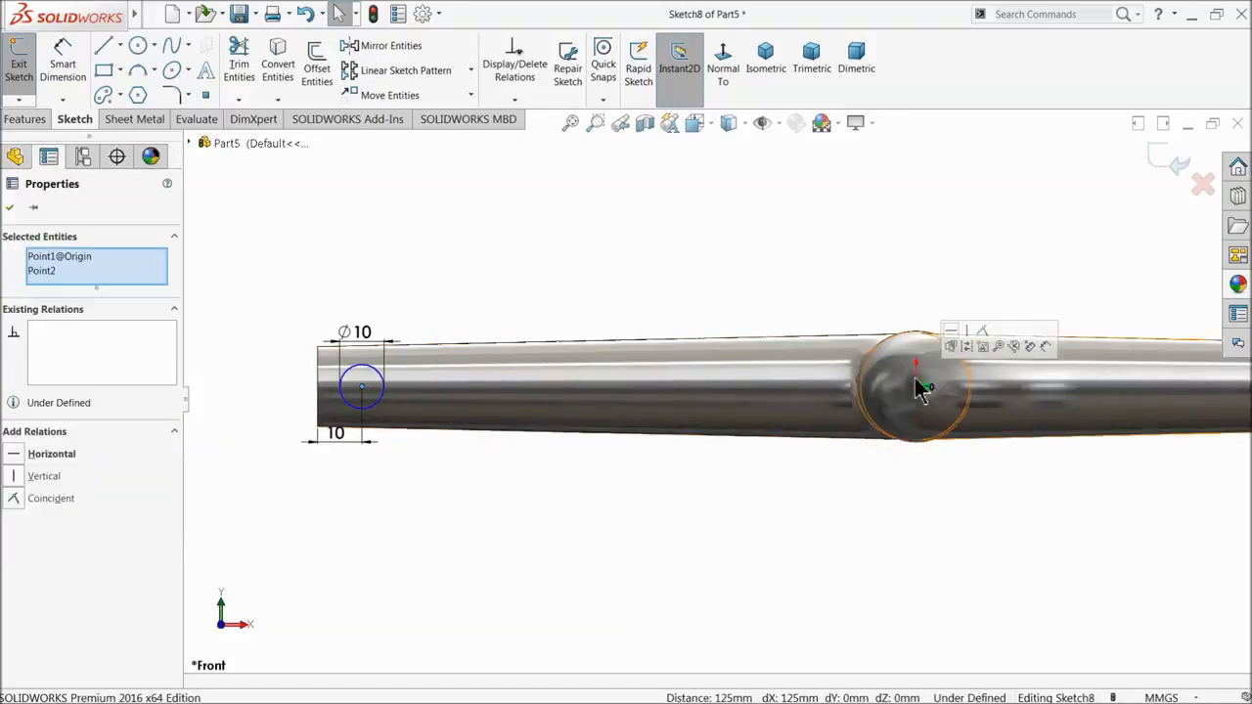
click(951, 347)
key(Escape)
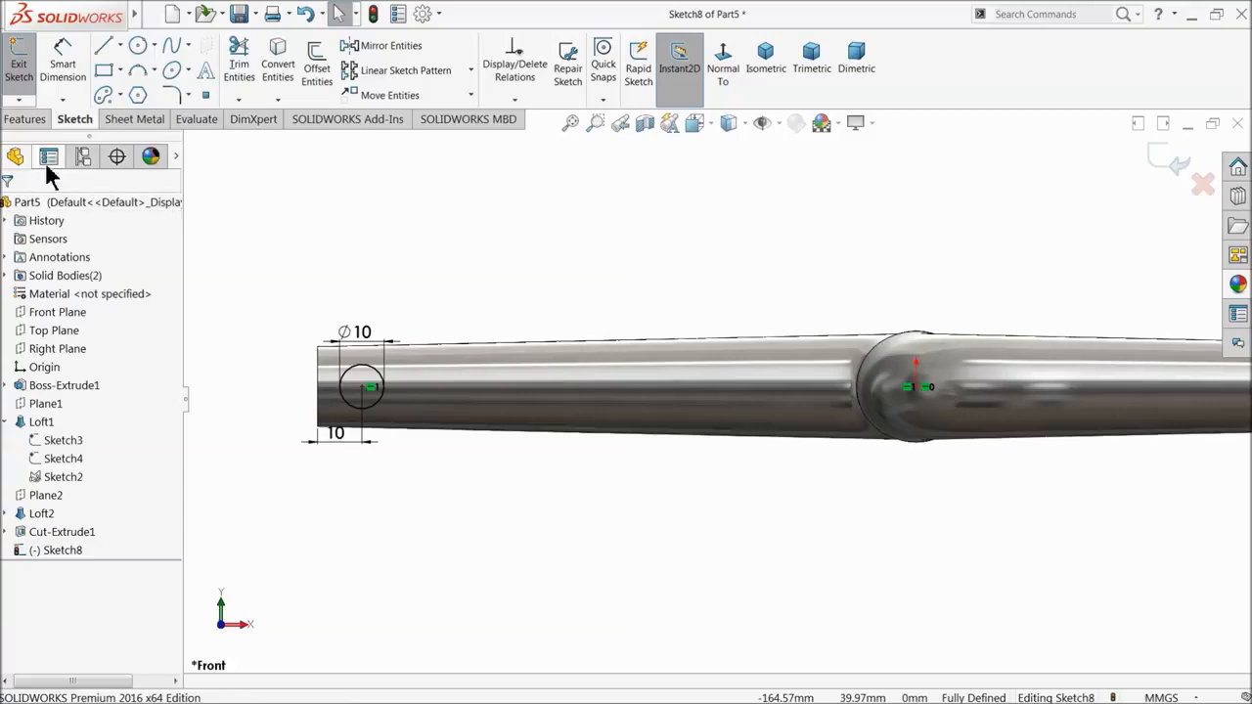
- Extrude-cut both circles through the arms with a Mid Plane end condition at 300 mm depth
click(26, 120)
click(256, 69)
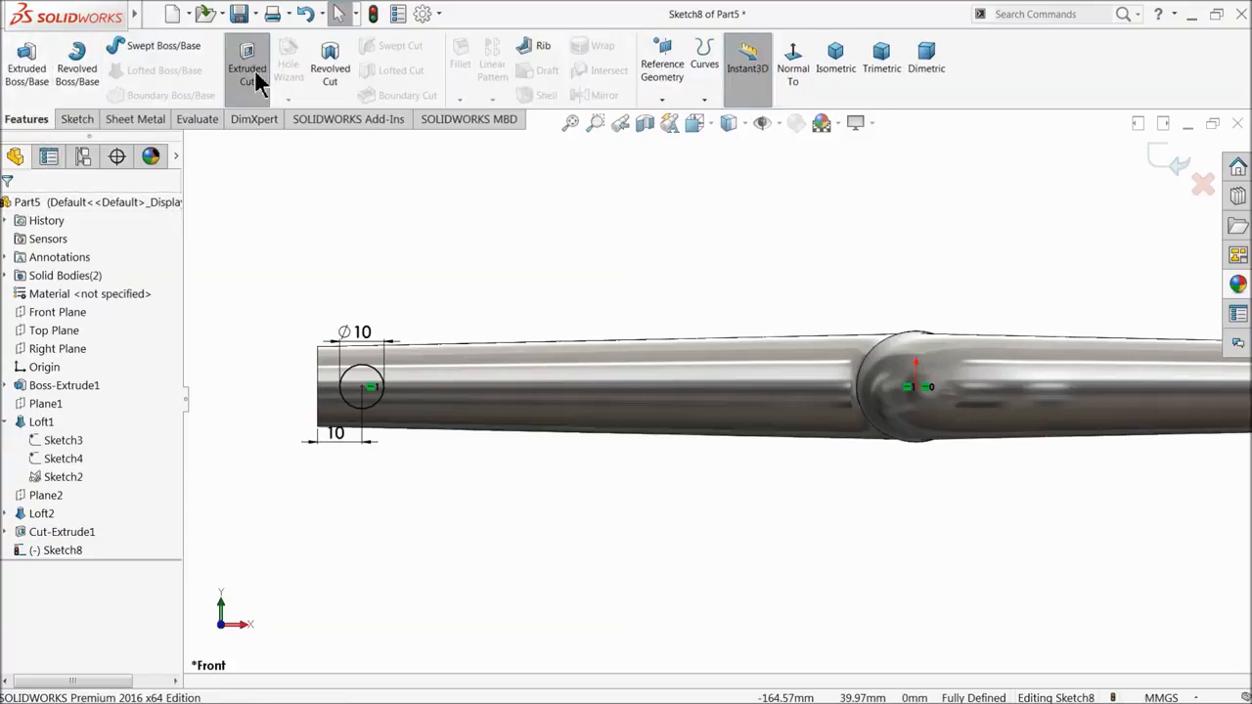
middle_drag(671, 390, 716, 450)
scroll(804, 425, down, 4)
click(92, 306)
click(54, 425)
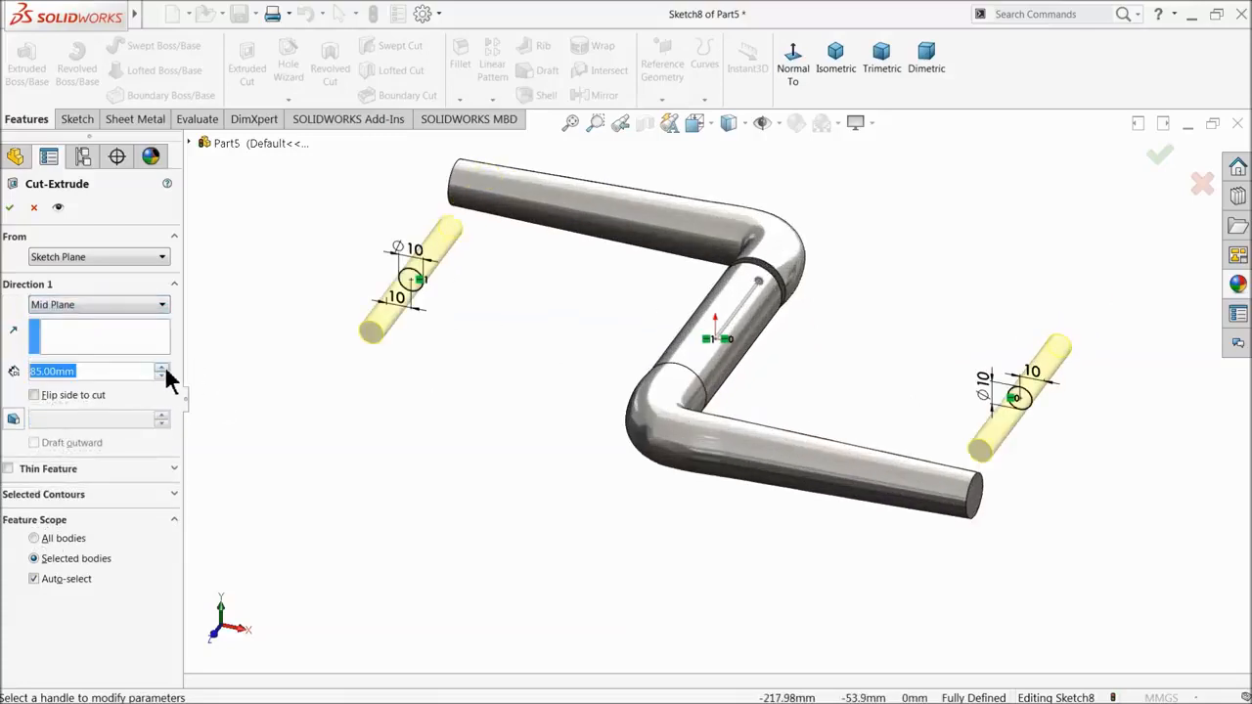
text(300)
key(Return)
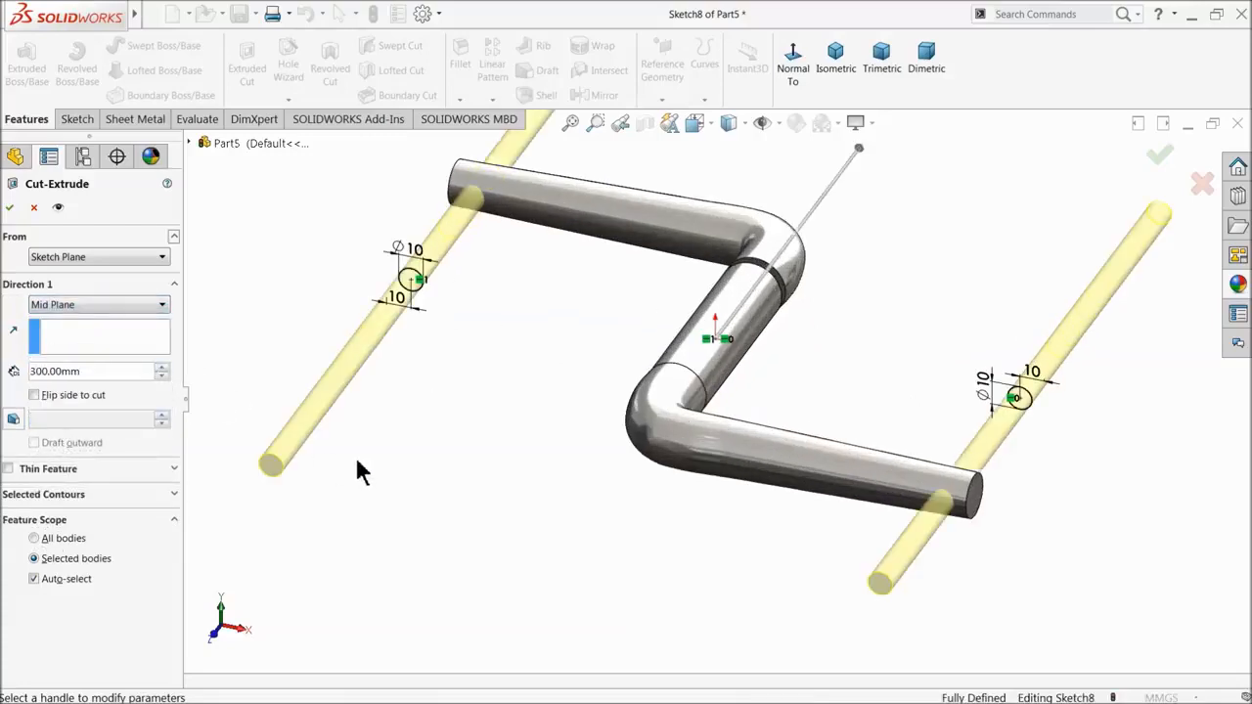
click(8, 209)
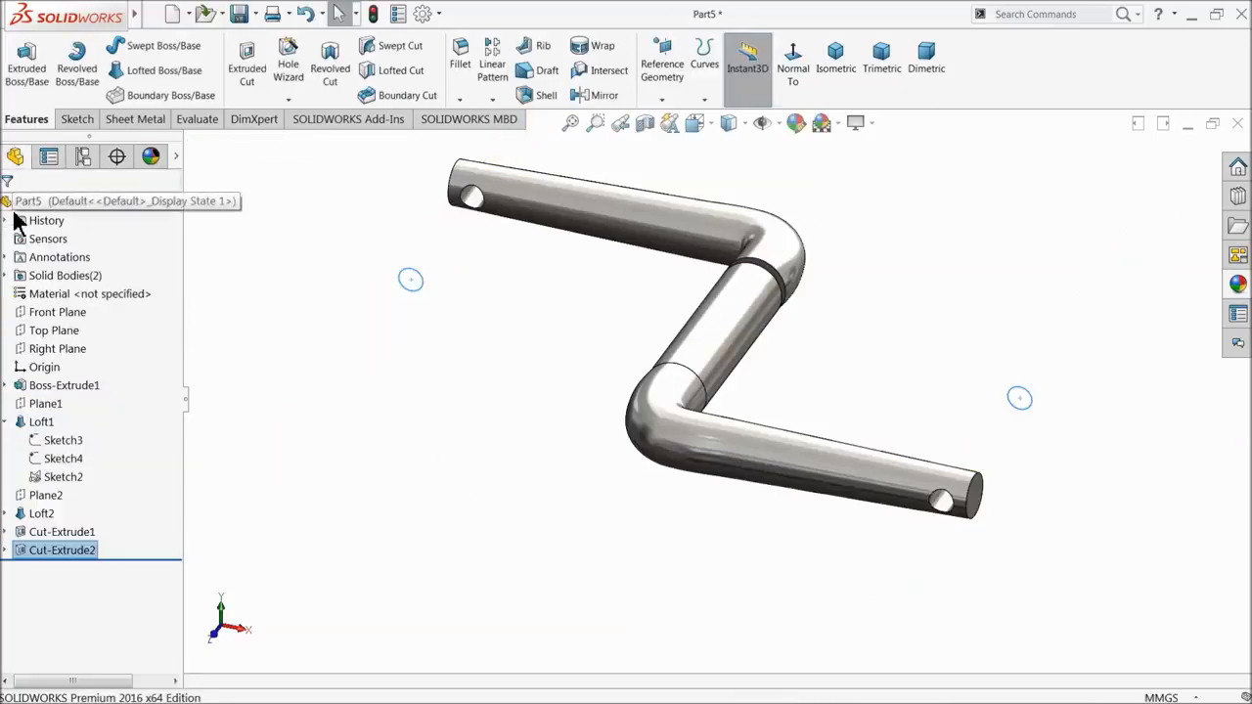
- Sketch a corner rectangle about 21.35 mm by 5.55 mm on the Top Plane, from the negative-X arm's end edge over its outer long side
middle_drag(409, 356, 968, 377)
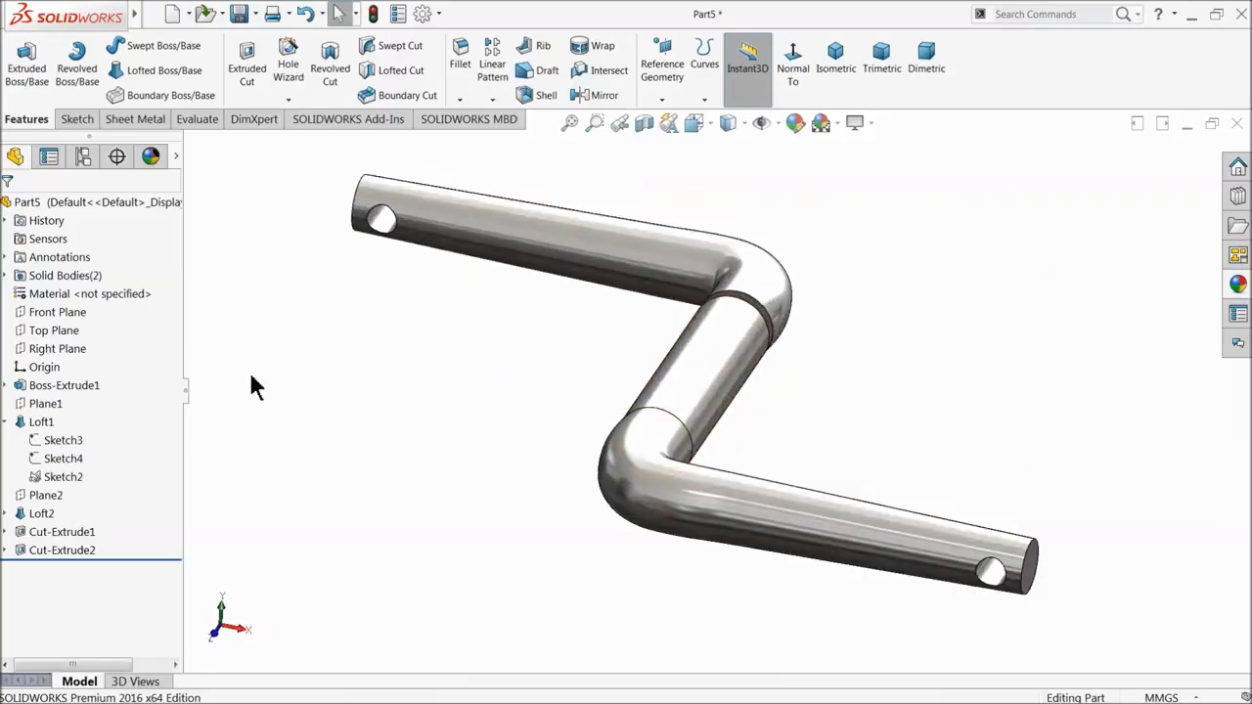
click(49, 331)
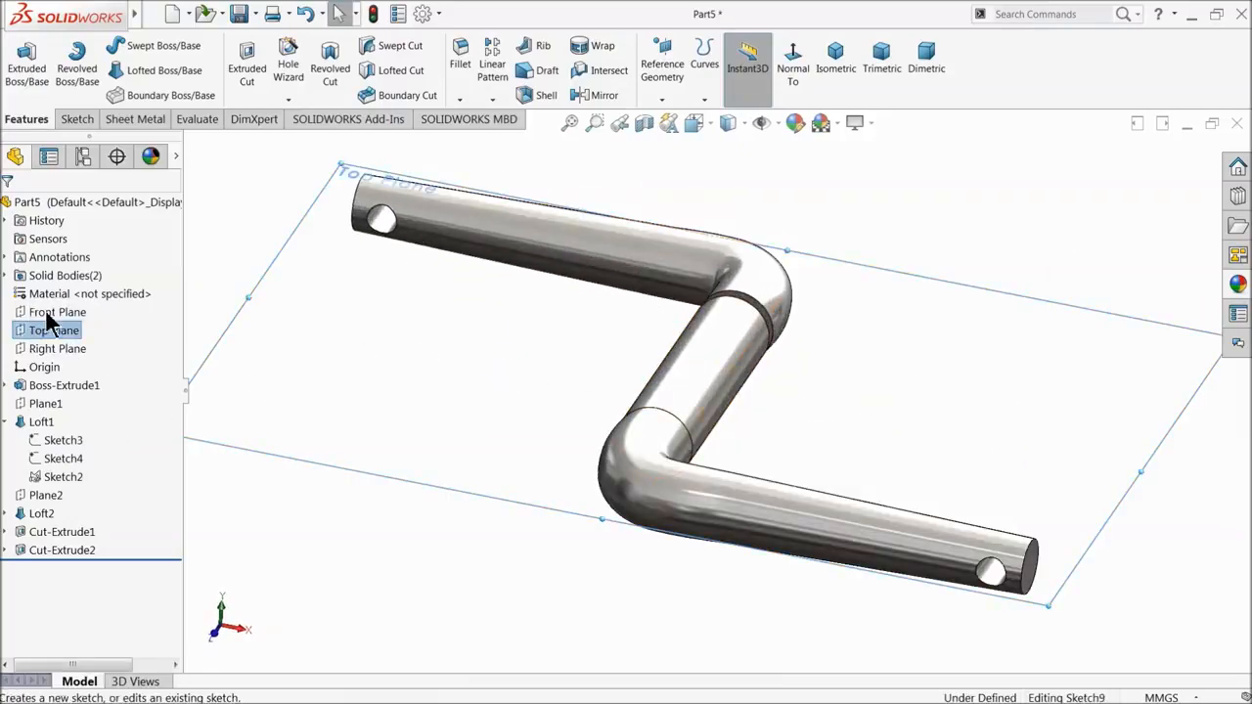
click(37, 311)
click(723, 58)
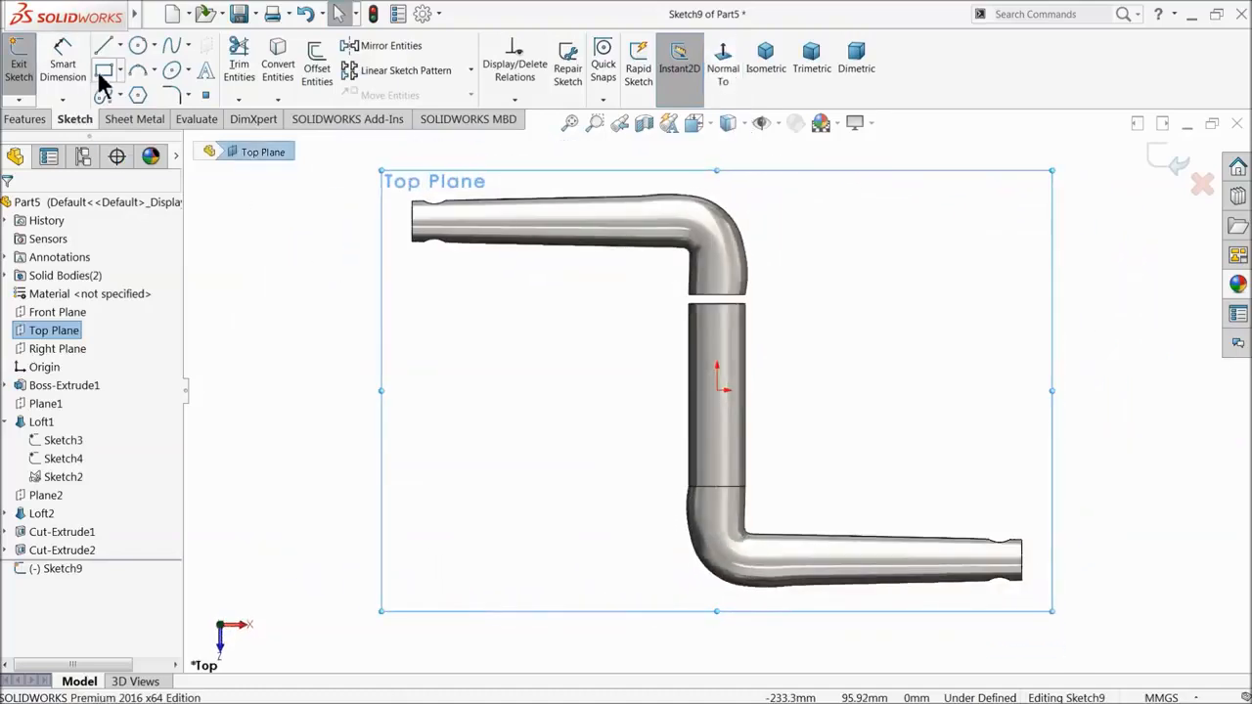
click(103, 72)
scroll(489, 265, down, 6)
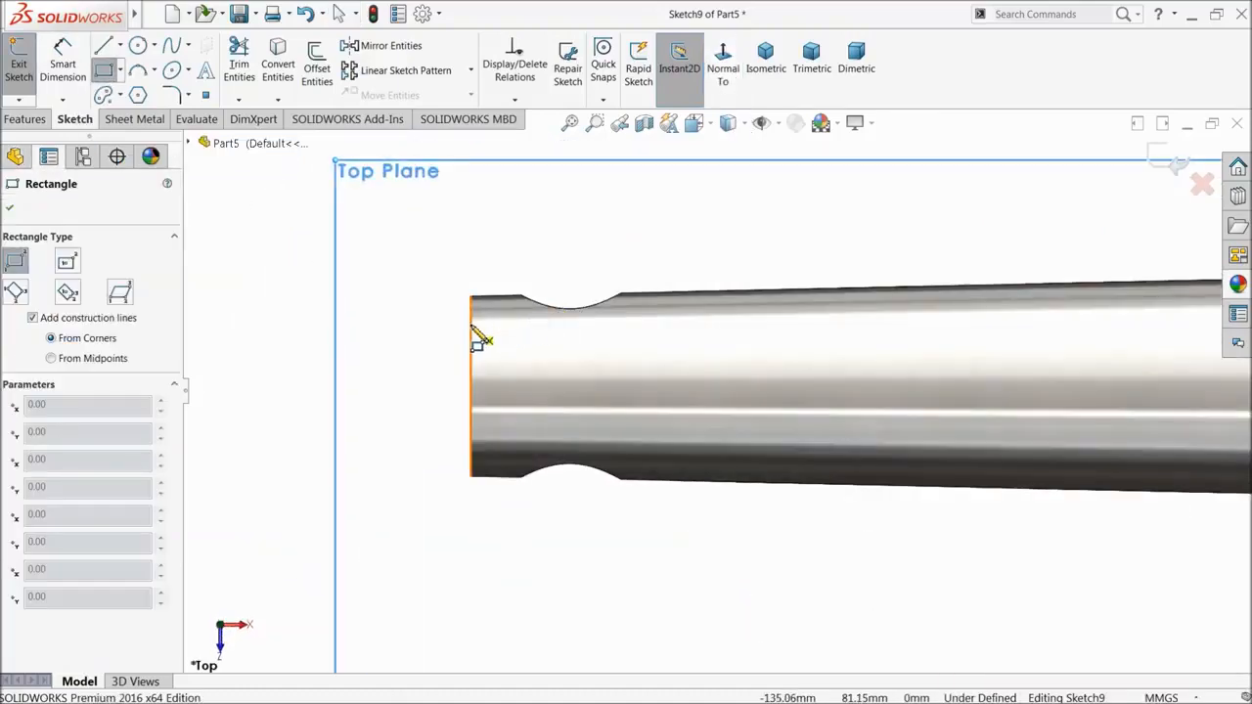
click(472, 325)
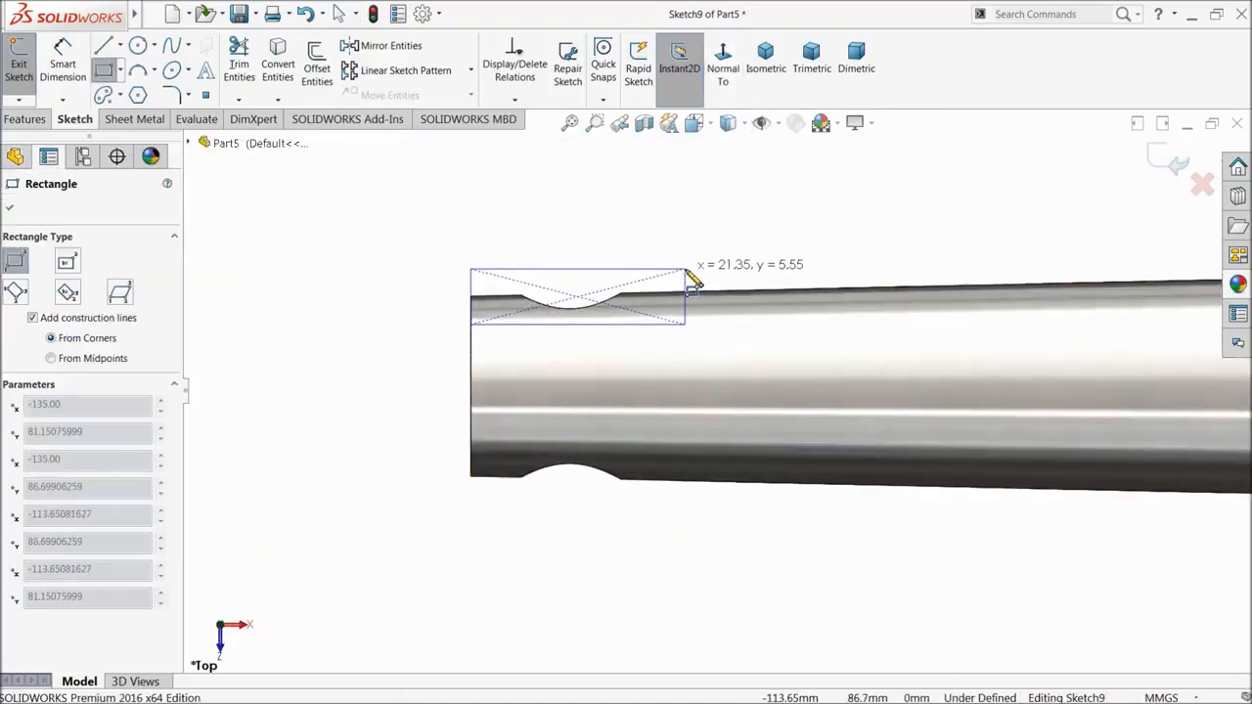
click(687, 270)
- Dimension the rectangle's long side to 20 mm
click(67, 76)
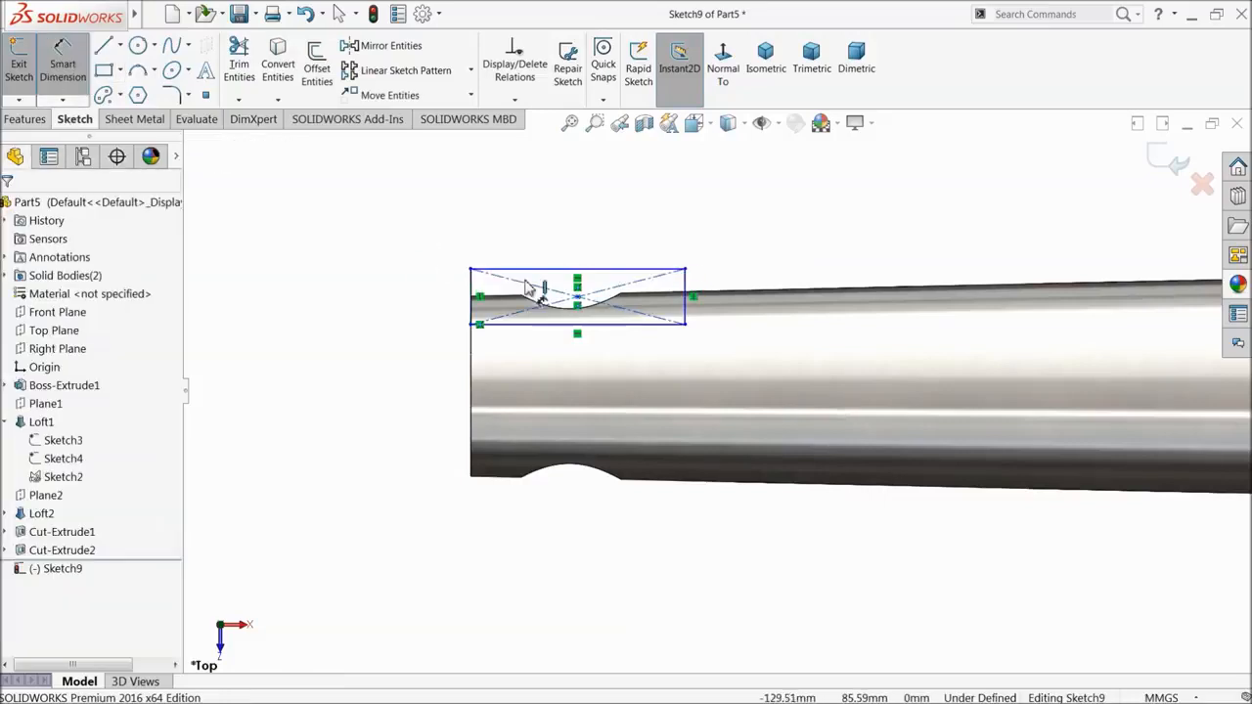
click(547, 270)
click(551, 237)
text(20)
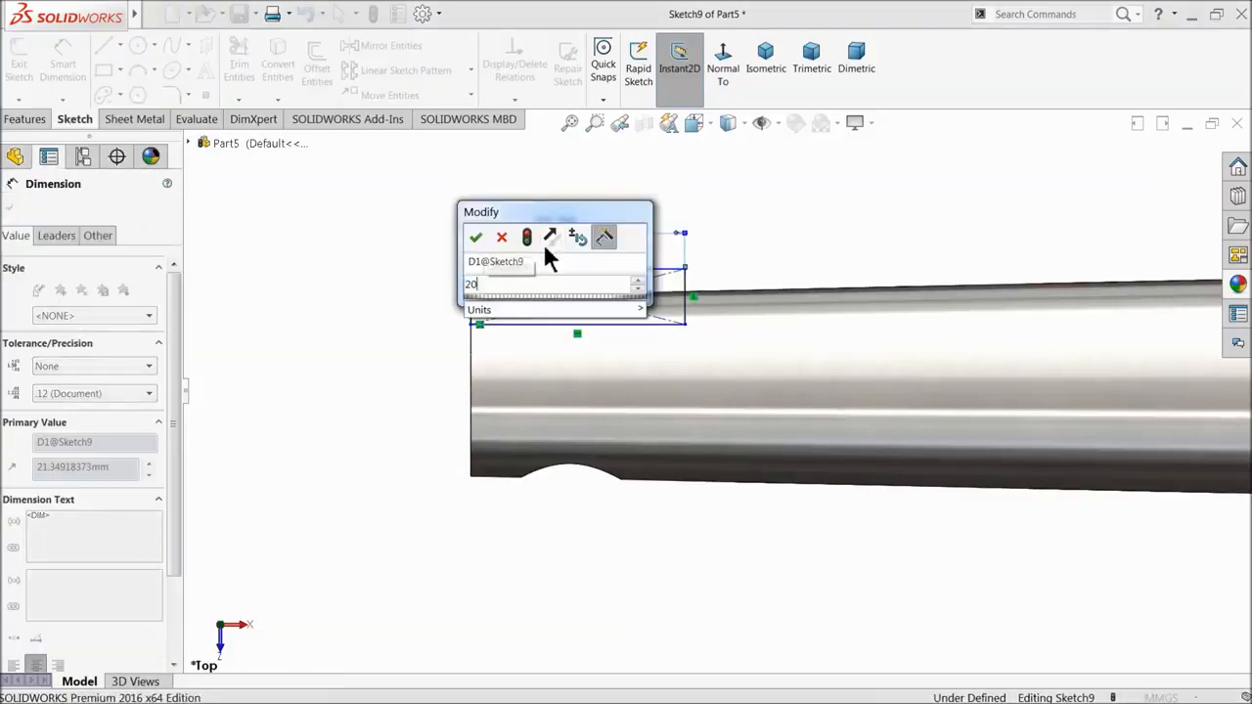
key(Return)
- Draw a short horizontal centerline inward from the midpoint of the negative-X arm's end edge
click(122, 47)
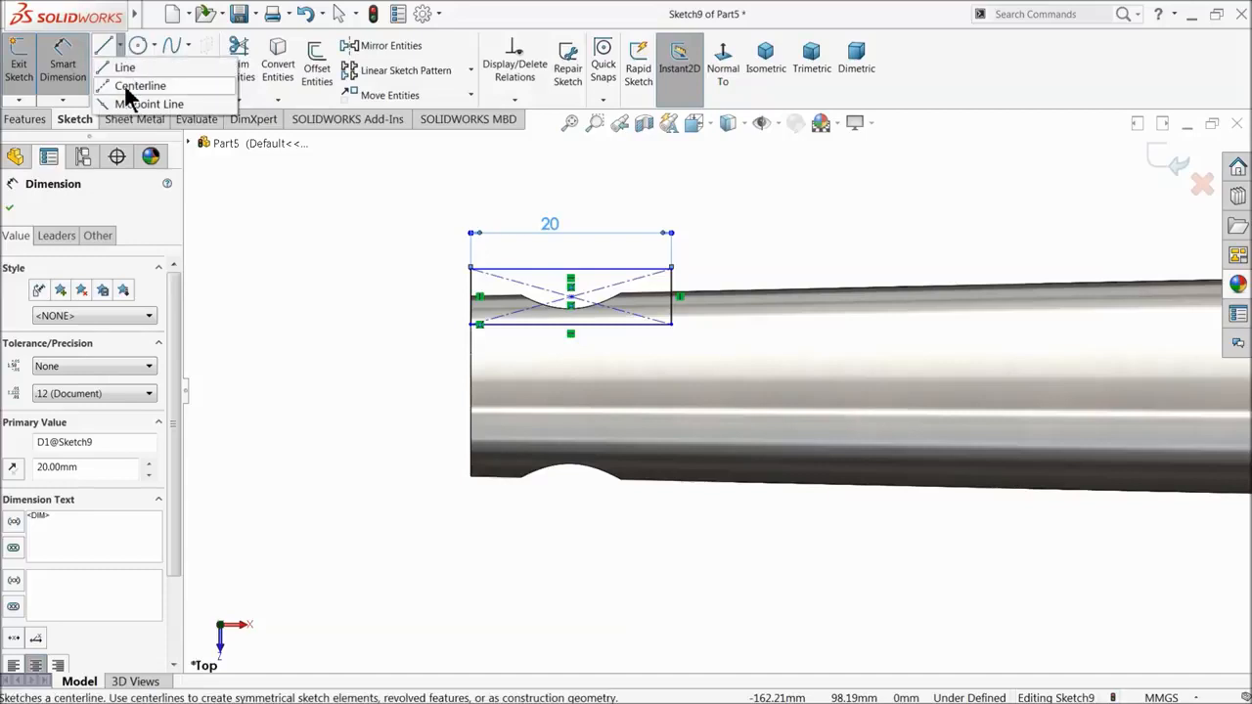
click(127, 83)
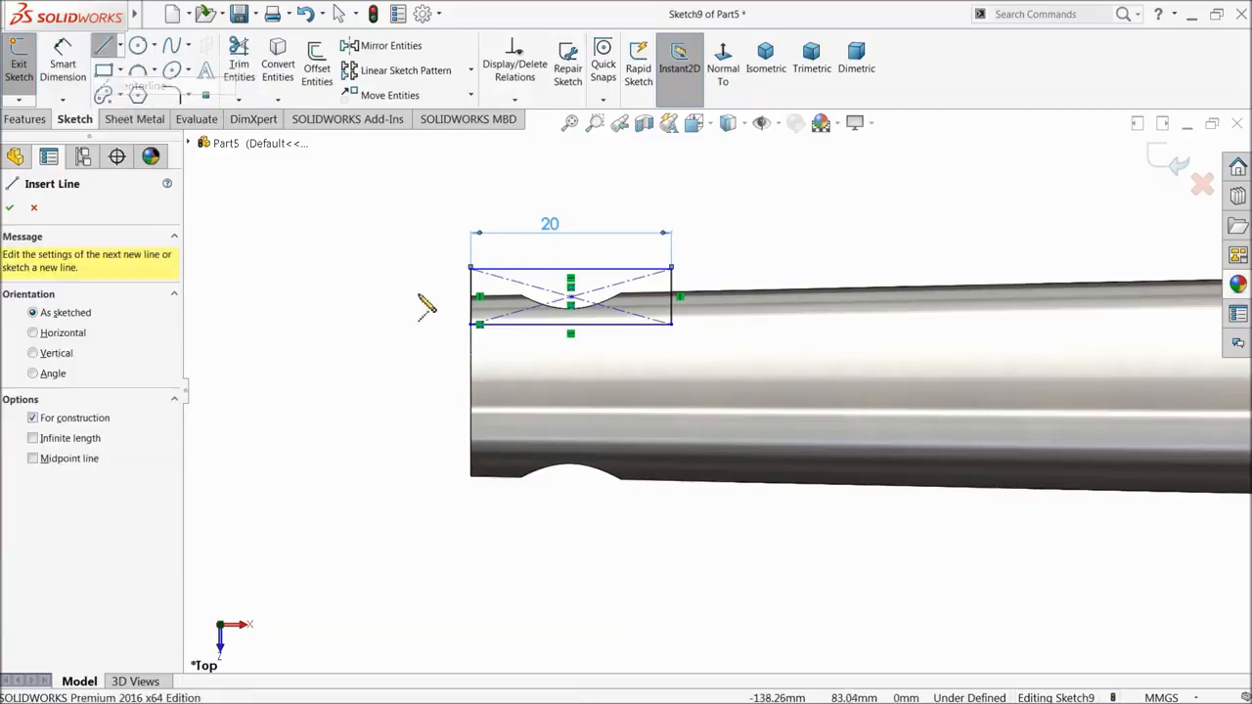
click(470, 385)
right_click(352, 234)
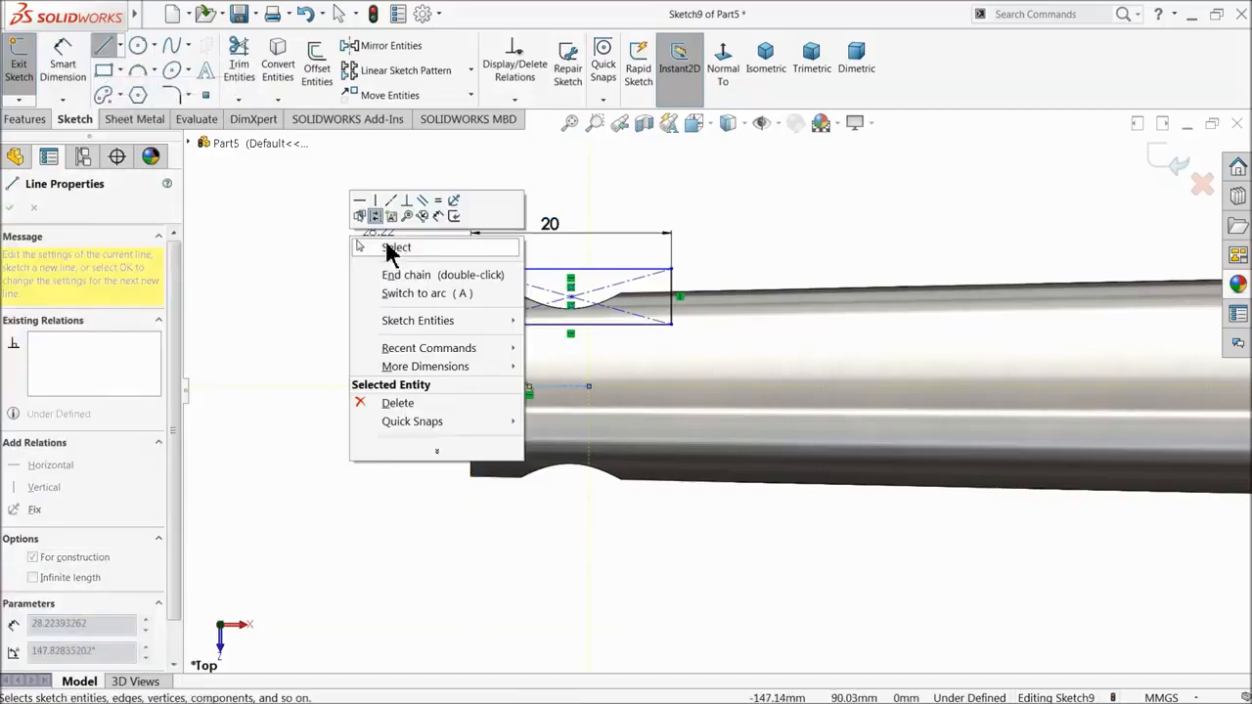
click(358, 246)
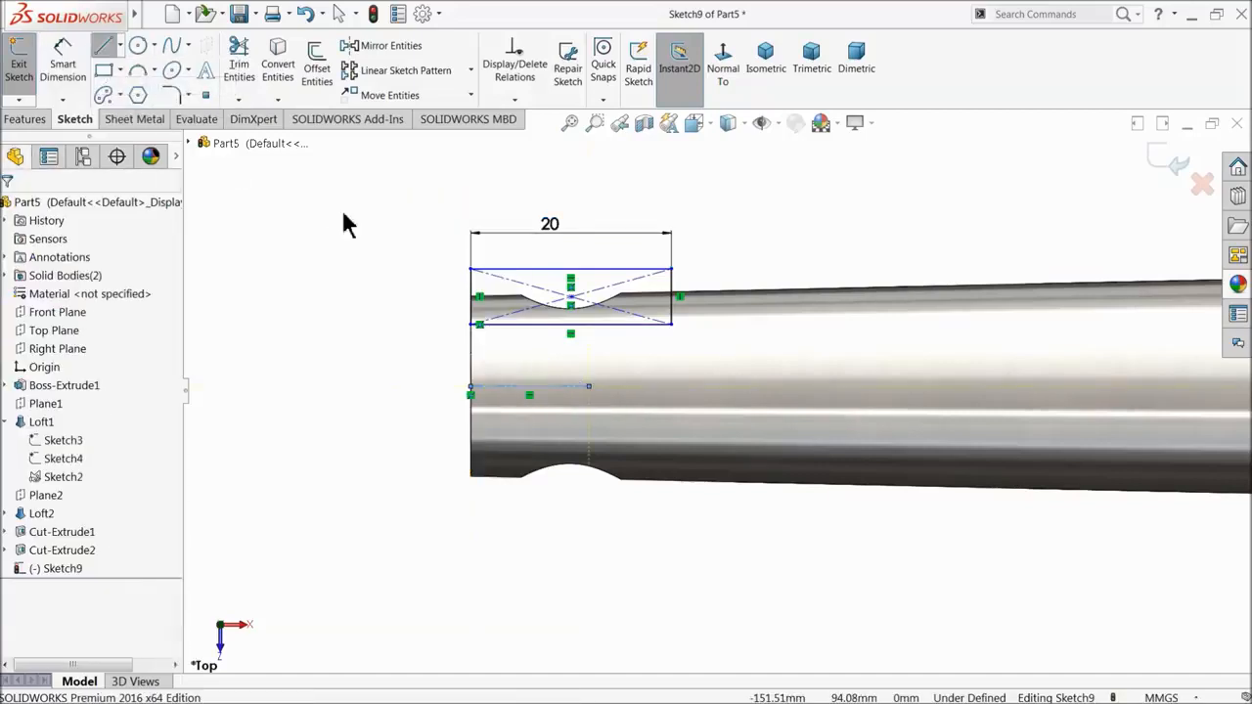
- Dimension the distance between the rectangle's inner long side and the centerline on the negative-X arm to 7 mm
click(489, 323)
click(514, 386)
click(407, 352)
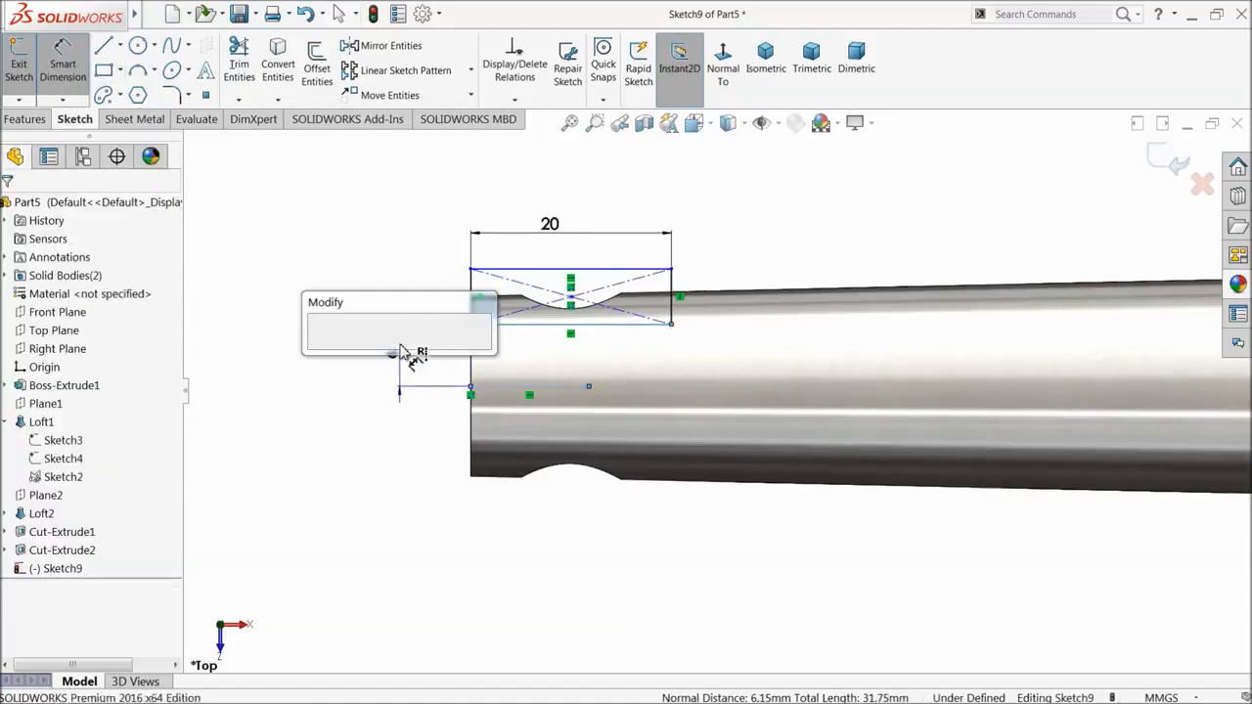
text(7)
key(Return)
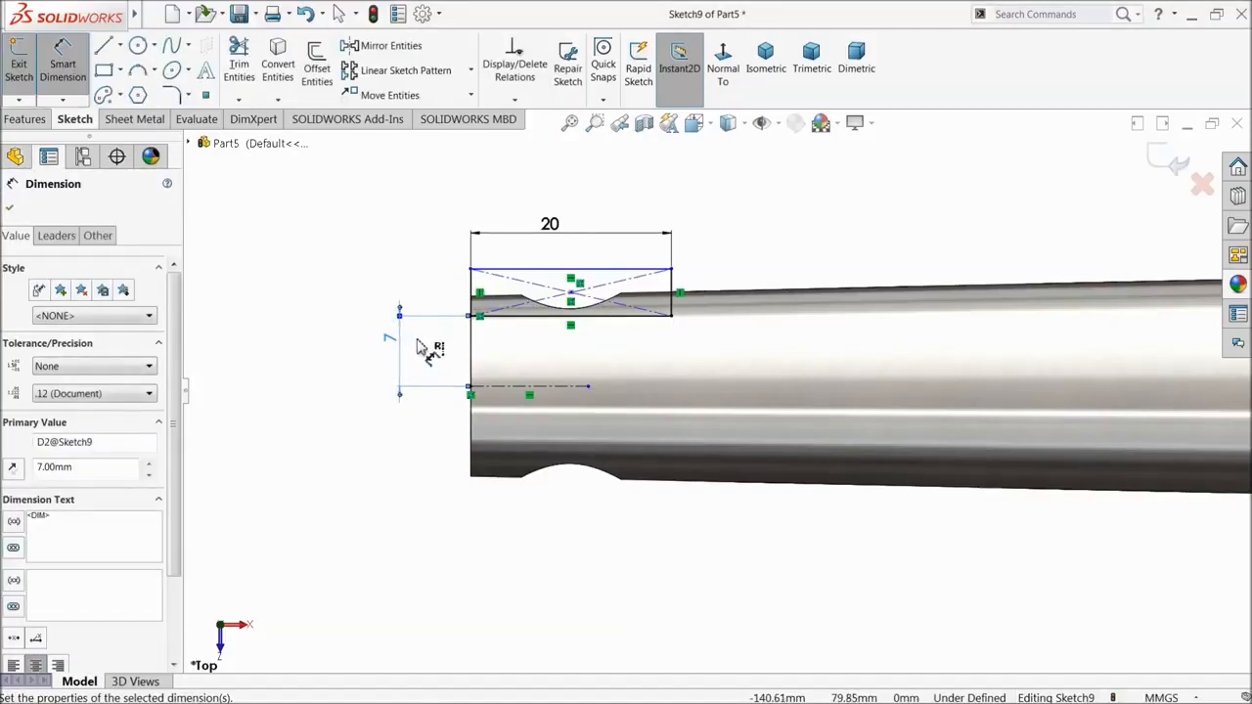
- Sketch a corner rectangle about 23.8 mm long from the positive-X arm's end edge over its outer long side
click(105, 73)
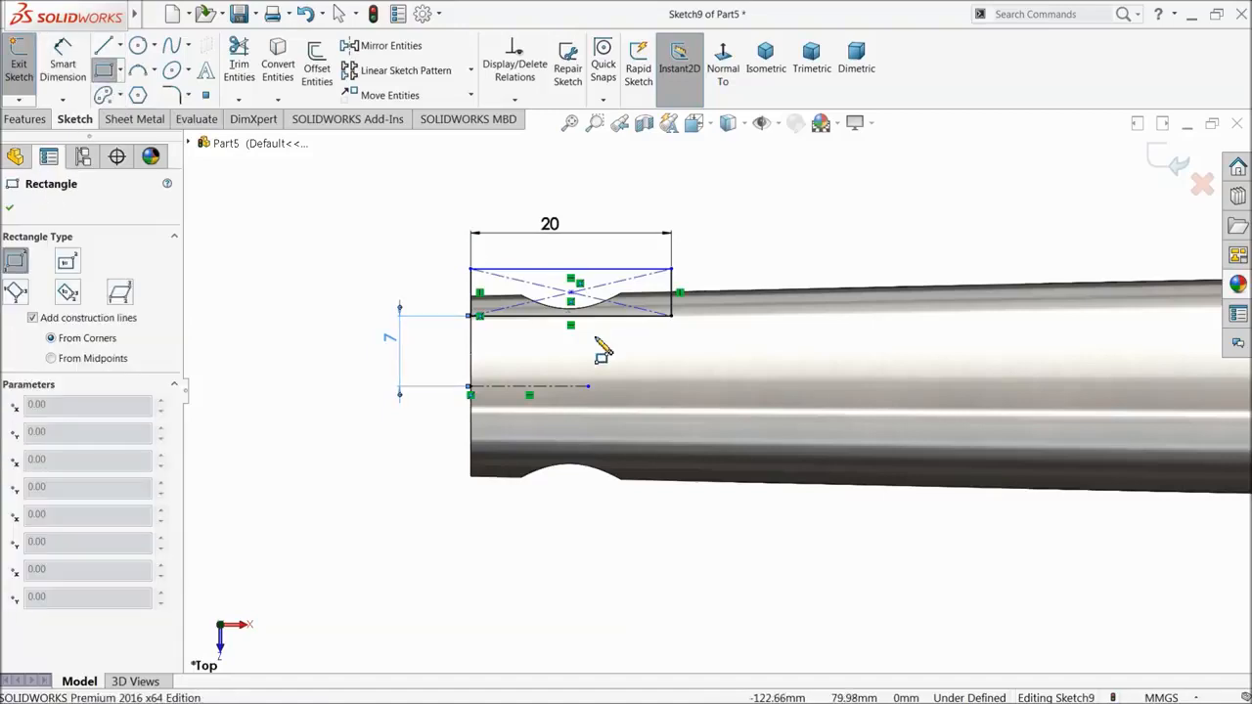
scroll(584, 330, up, 6)
scroll(797, 475, down, 3)
scroll(797, 475, down, 5)
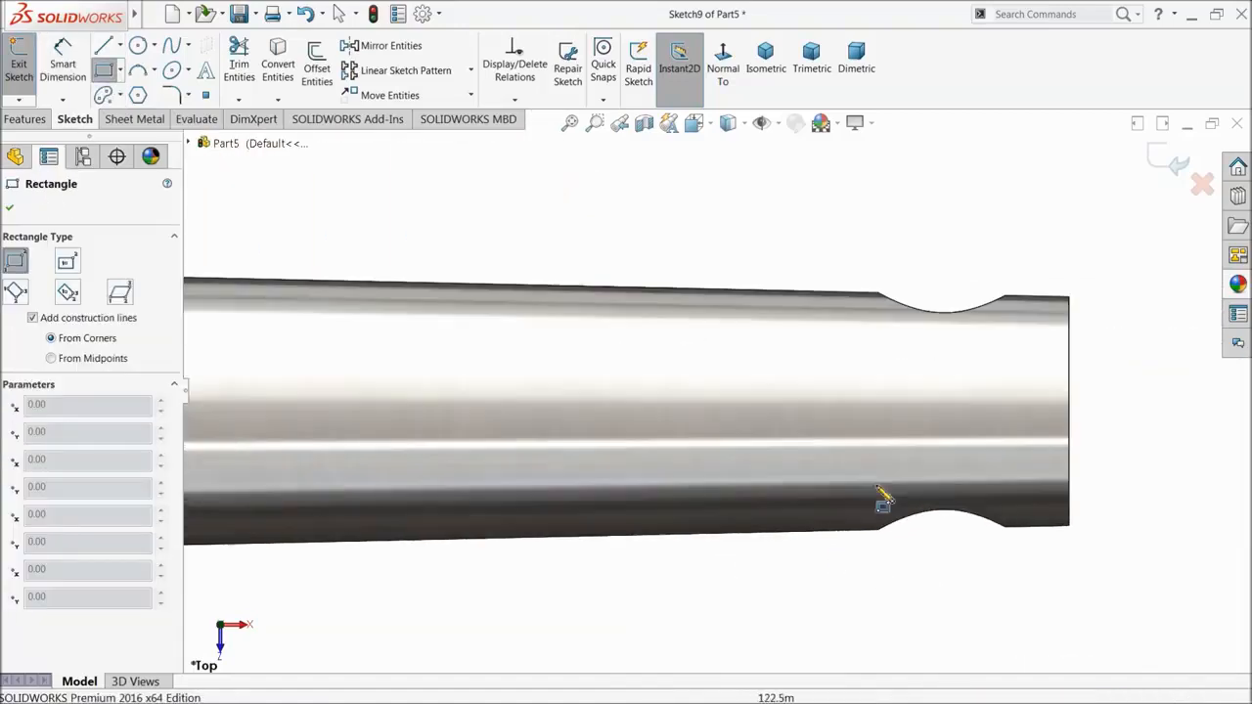
click(1070, 472)
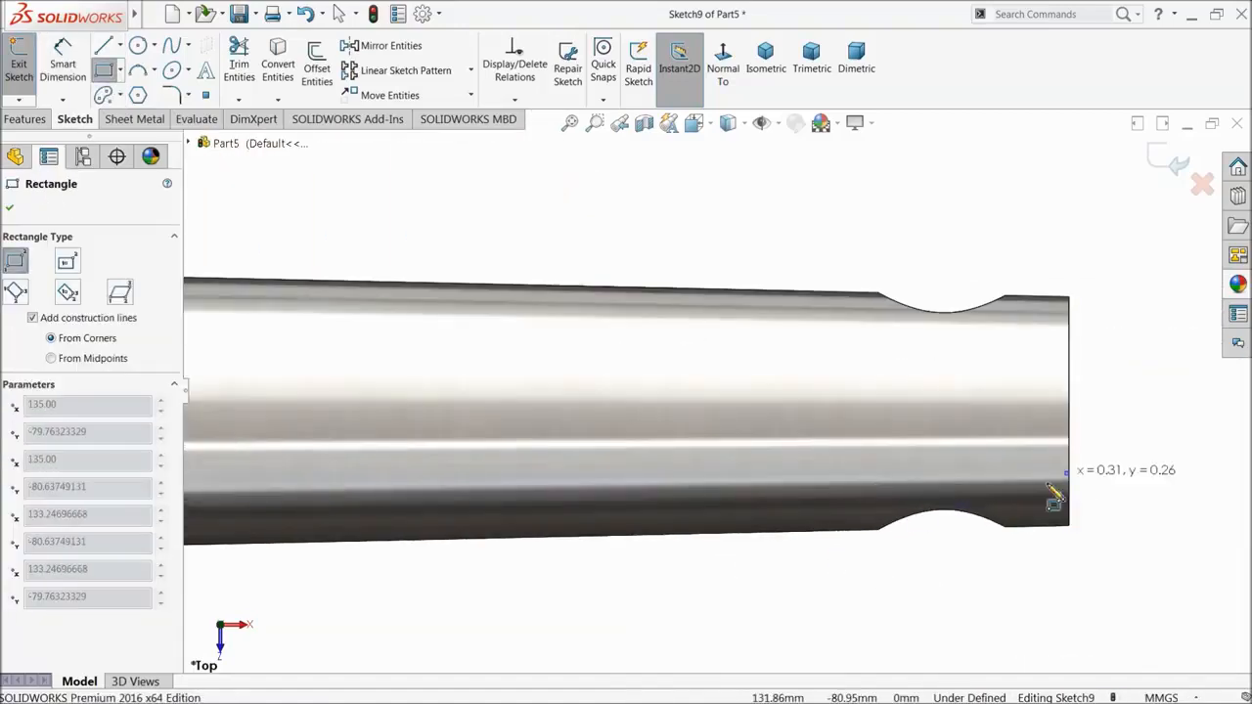
click(766, 564)
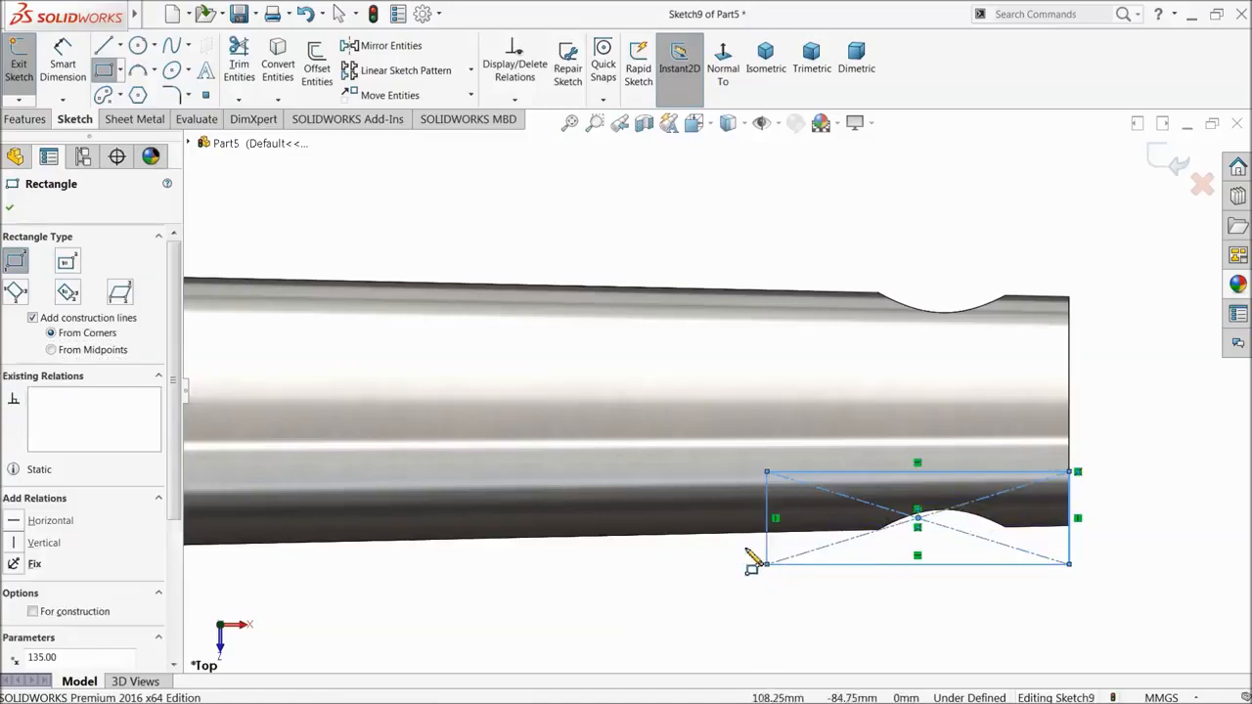
- Draw a horizontal centerline about 23.8 mm long from the midpoint of the positive-X arm's end edge
click(121, 46)
click(137, 82)
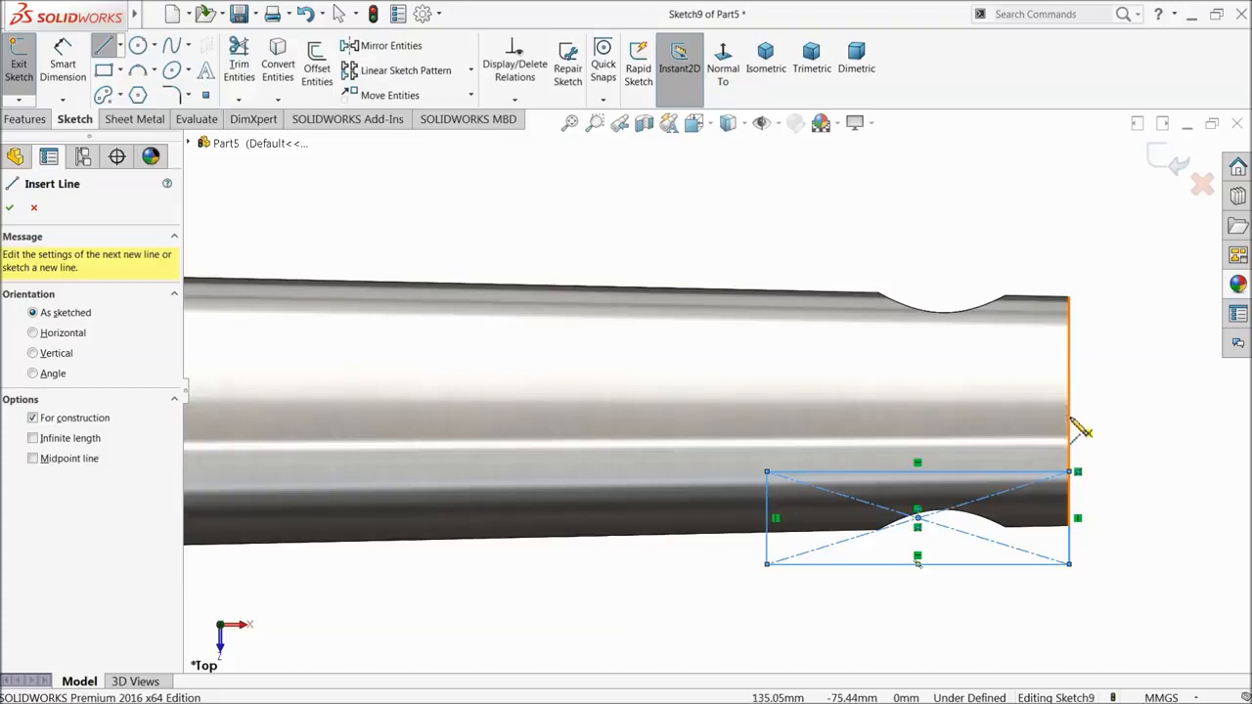
click(1069, 411)
click(766, 411)
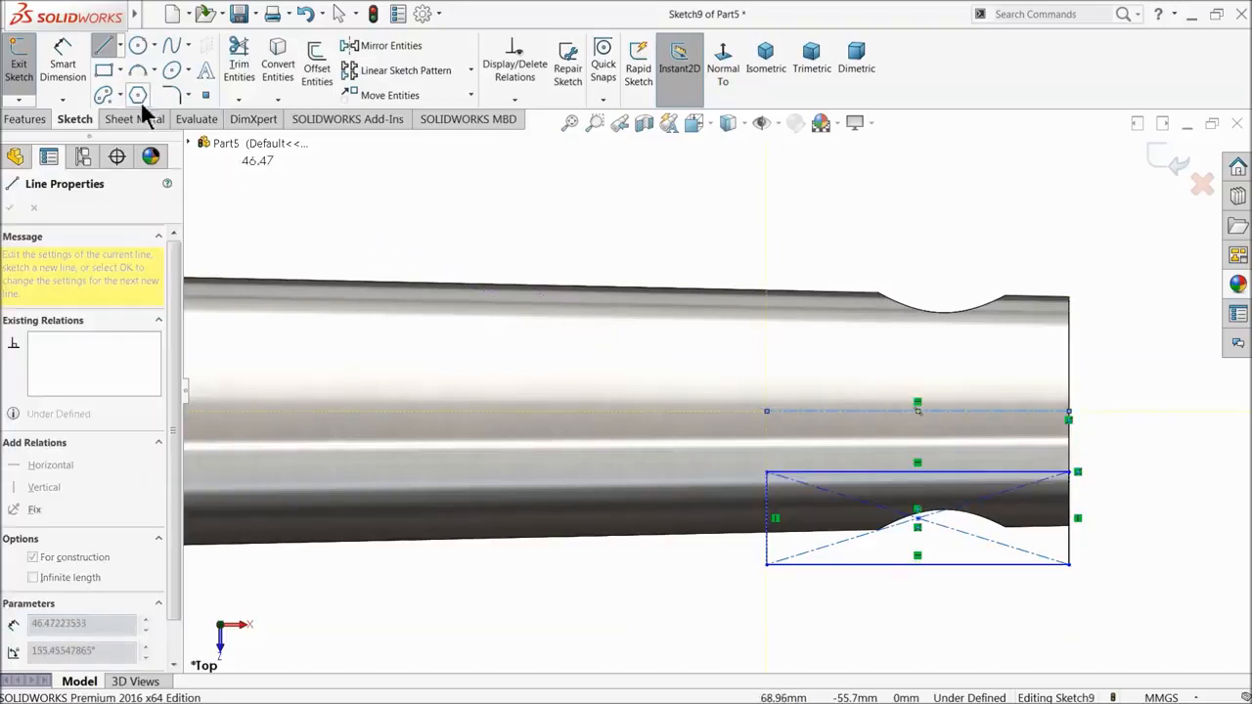
- Dimension the distance between the centerline and the rectangle's inner long side on the positive-X arm to 7 mm
click(74, 68)
click(1020, 412)
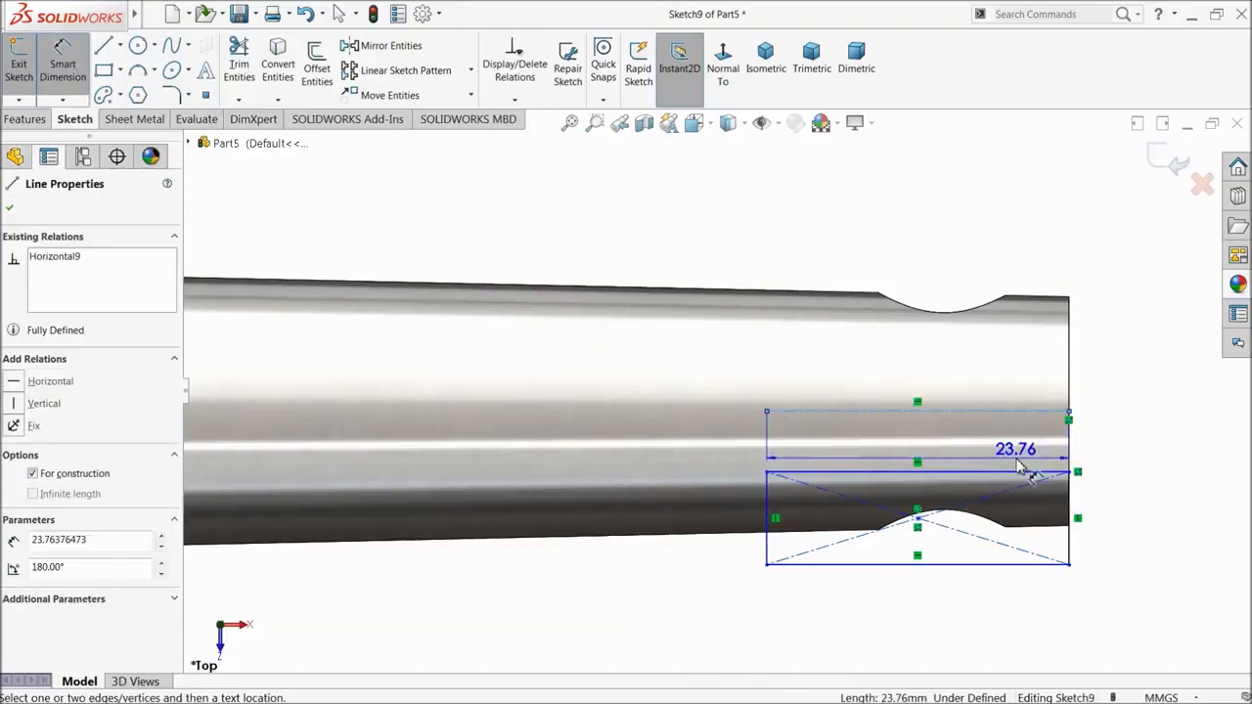
click(1026, 473)
click(1122, 459)
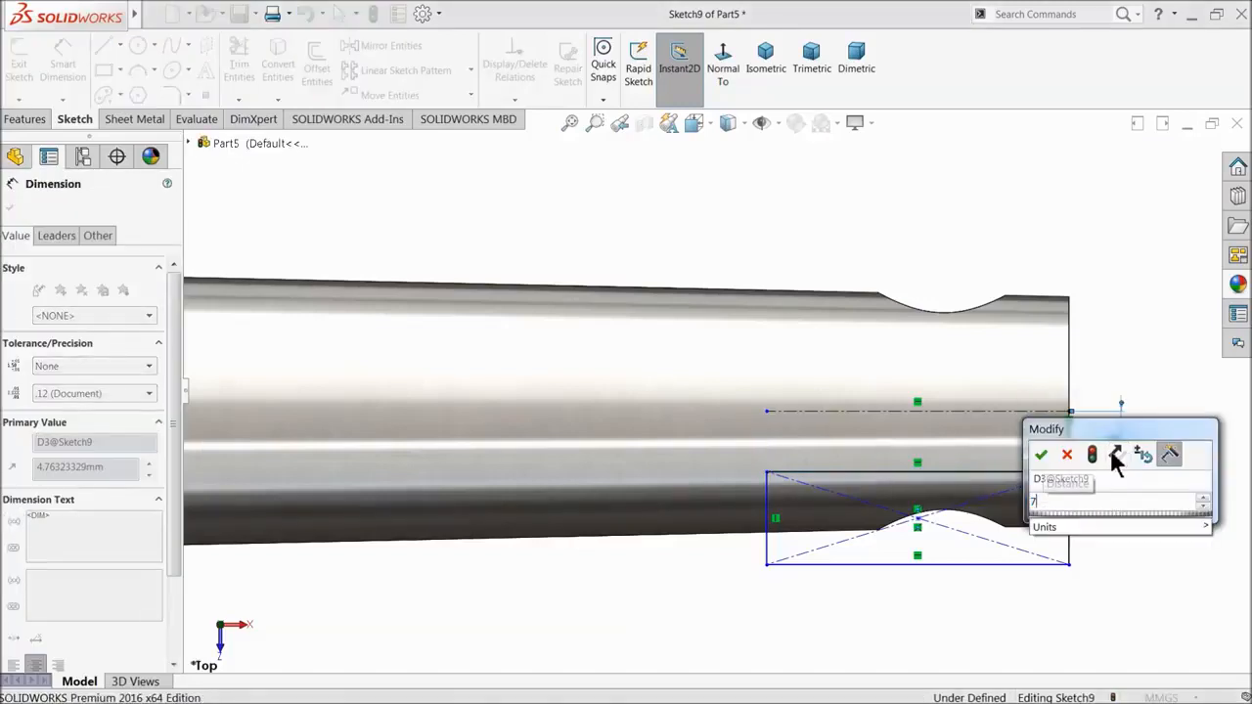
text(7)
key(Return)
- Dimension the long side of the positive-X arm's rectangle to 20 mm
click(851, 566)
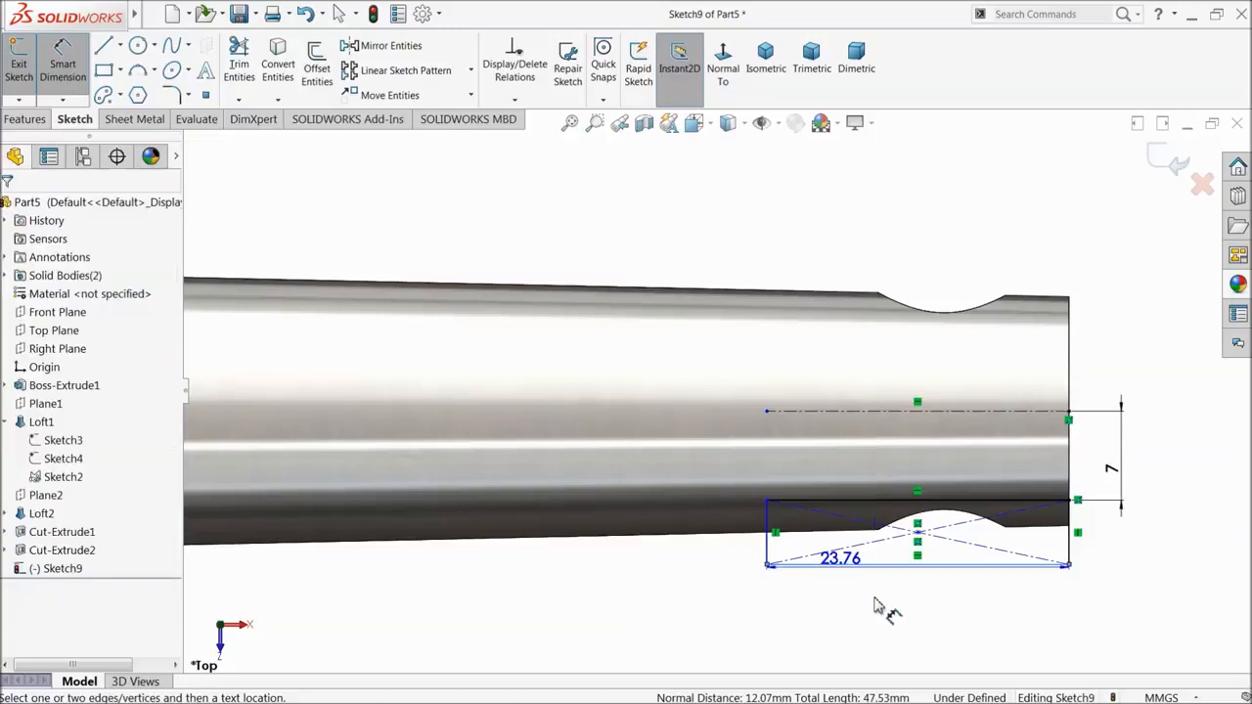
click(880, 607)
text(20)
key(Return)
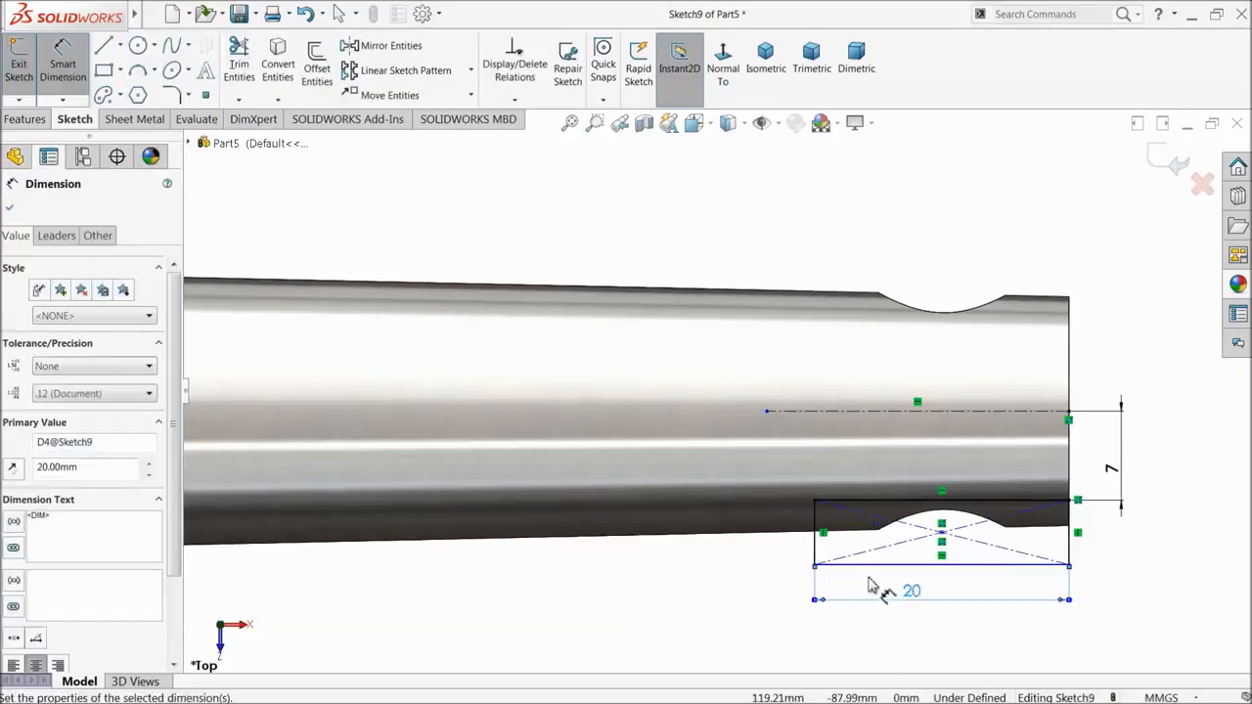
click(12, 209)
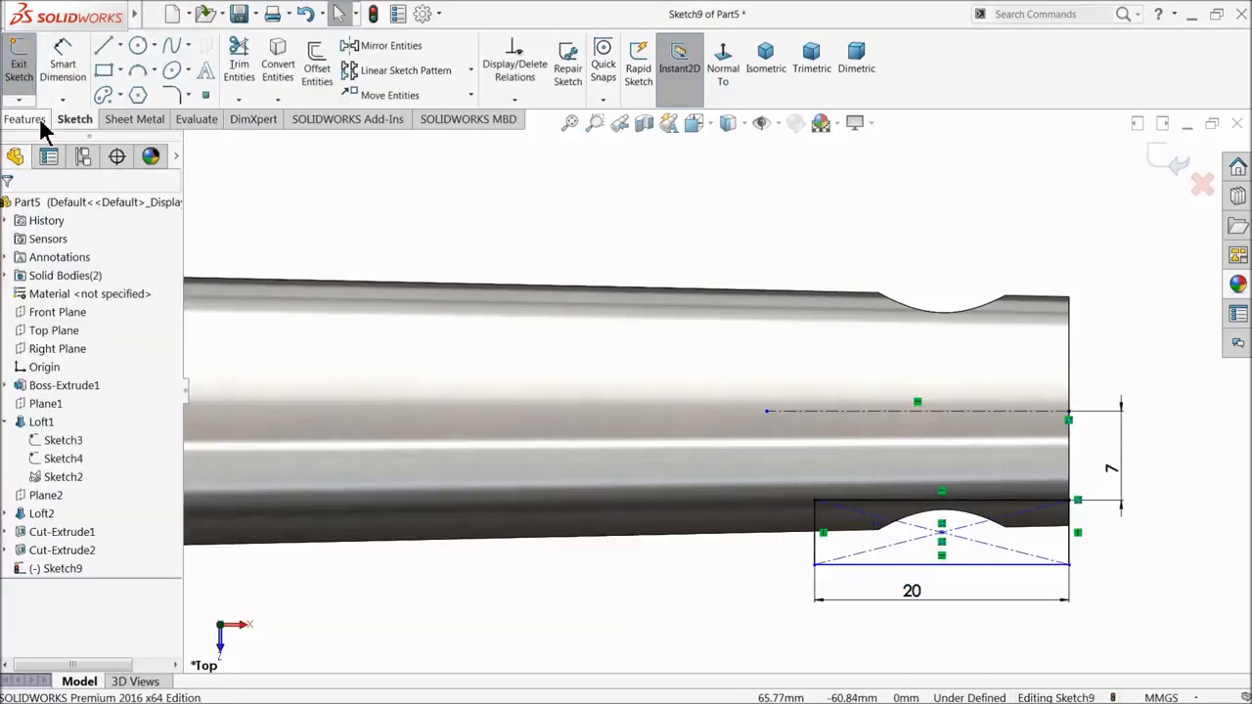
- Boss-extrude both rectangles with a Mid Plane end condition at 300 mm depth
click(29, 120)
click(27, 84)
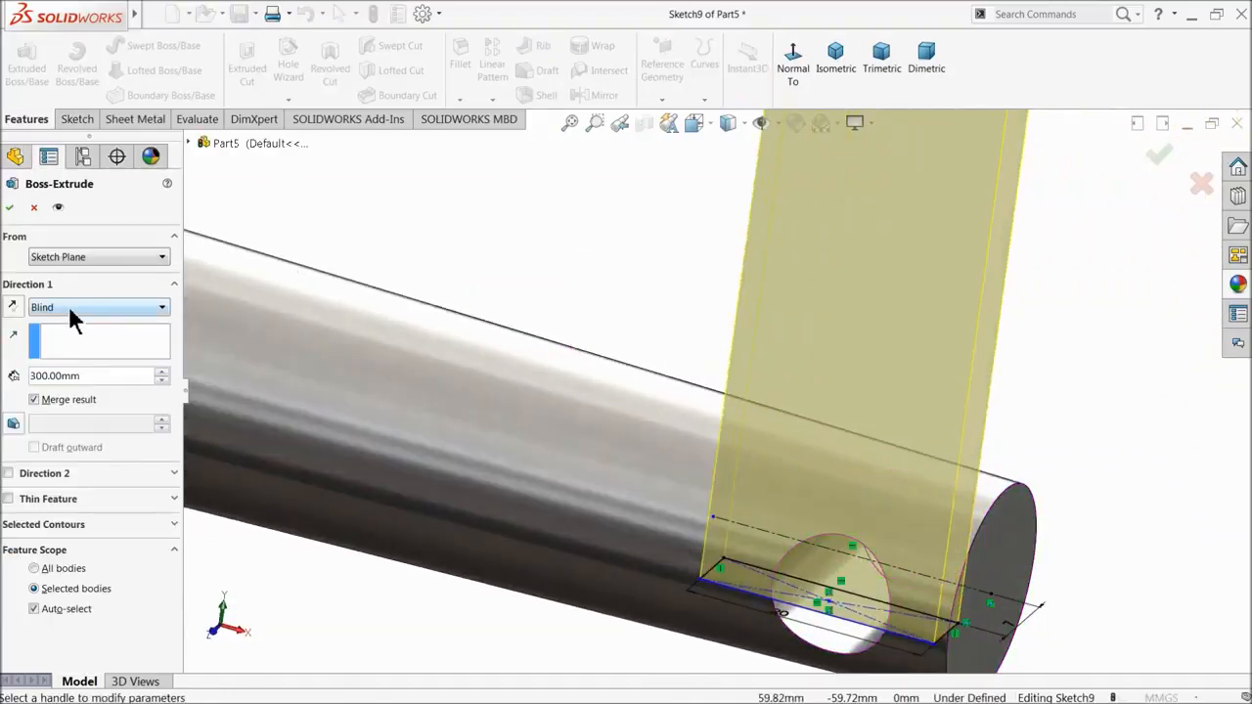
click(73, 307)
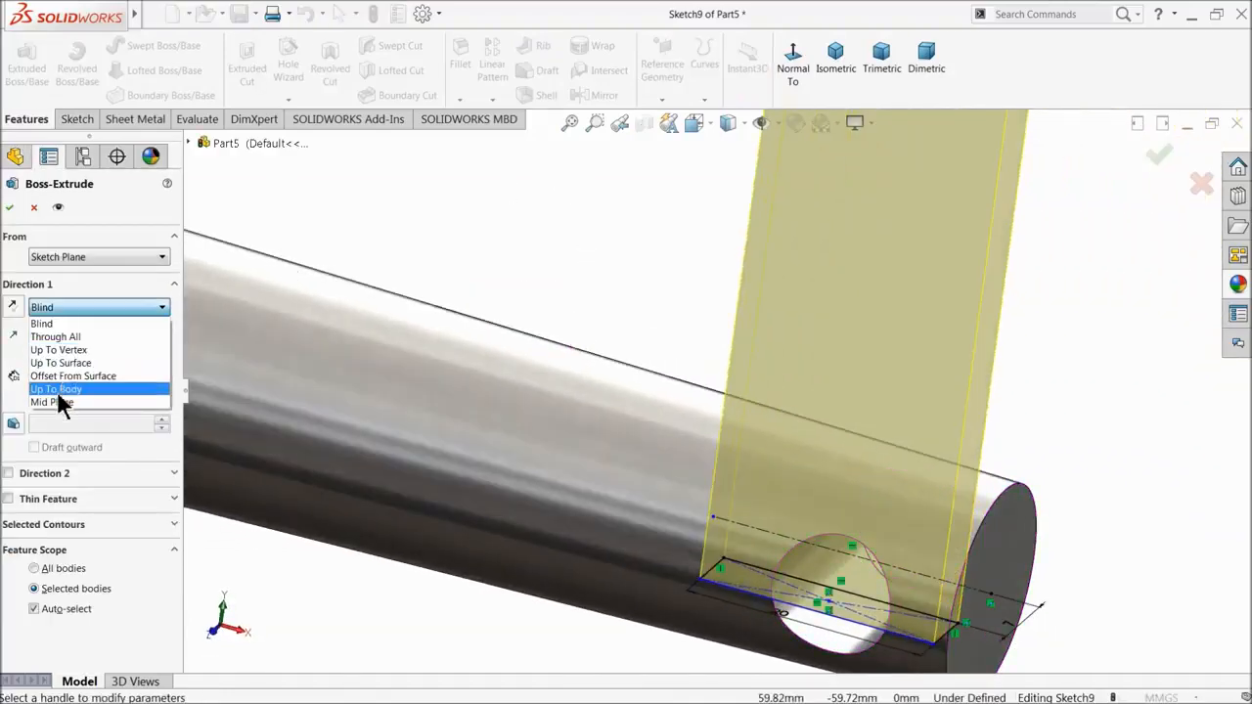
click(61, 401)
scroll(528, 411, up, 5)
scroll(509, 425, up, 2)
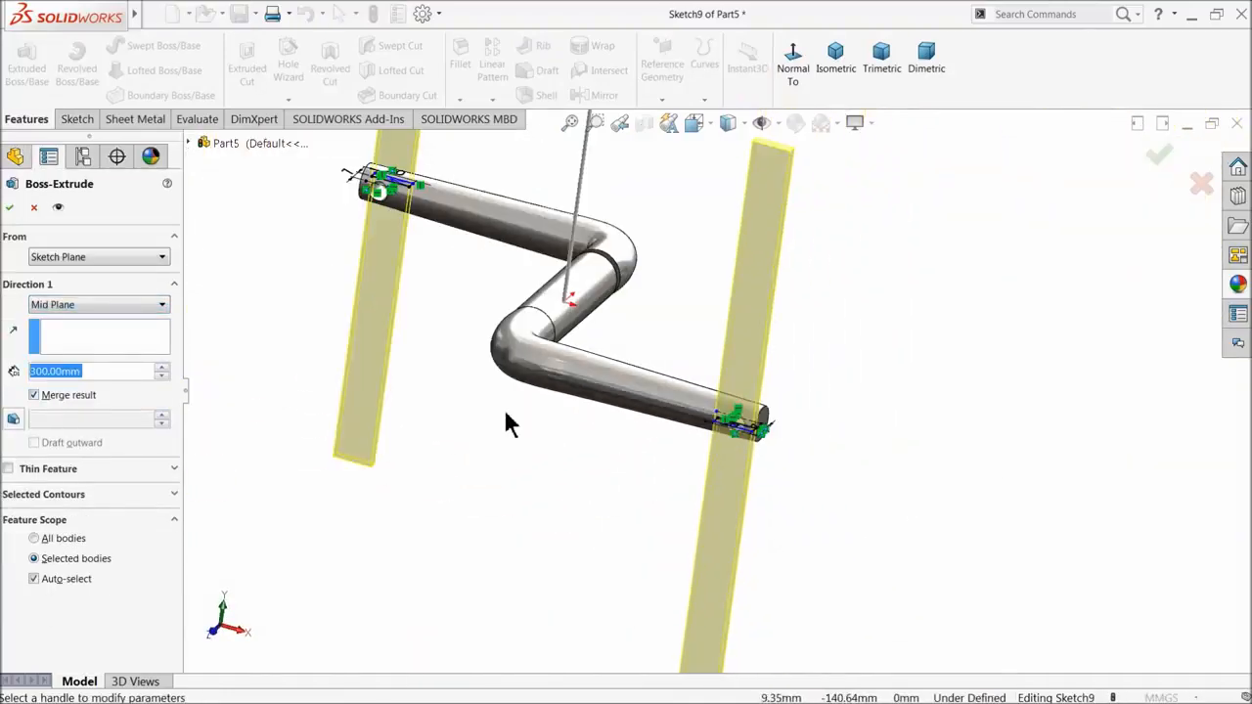
click(10, 208)
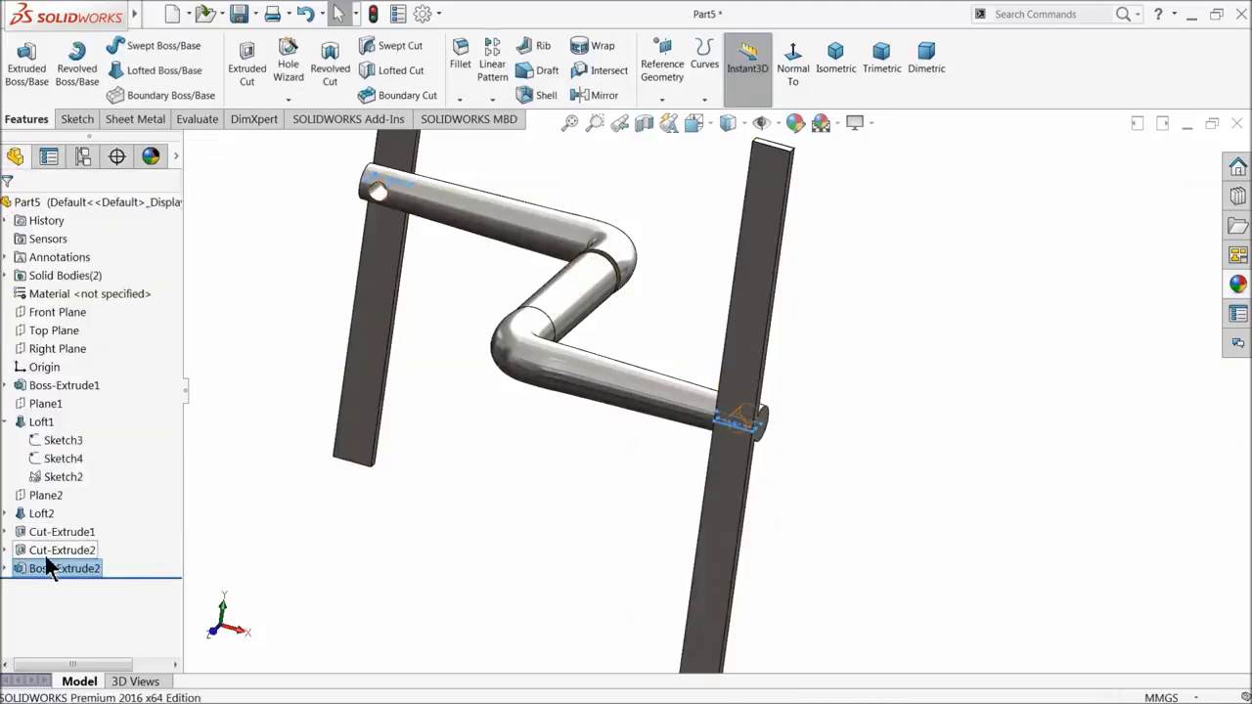
- Delete the boss extrusion of the two rectangles while keeping its sketch
right_click(27, 577)
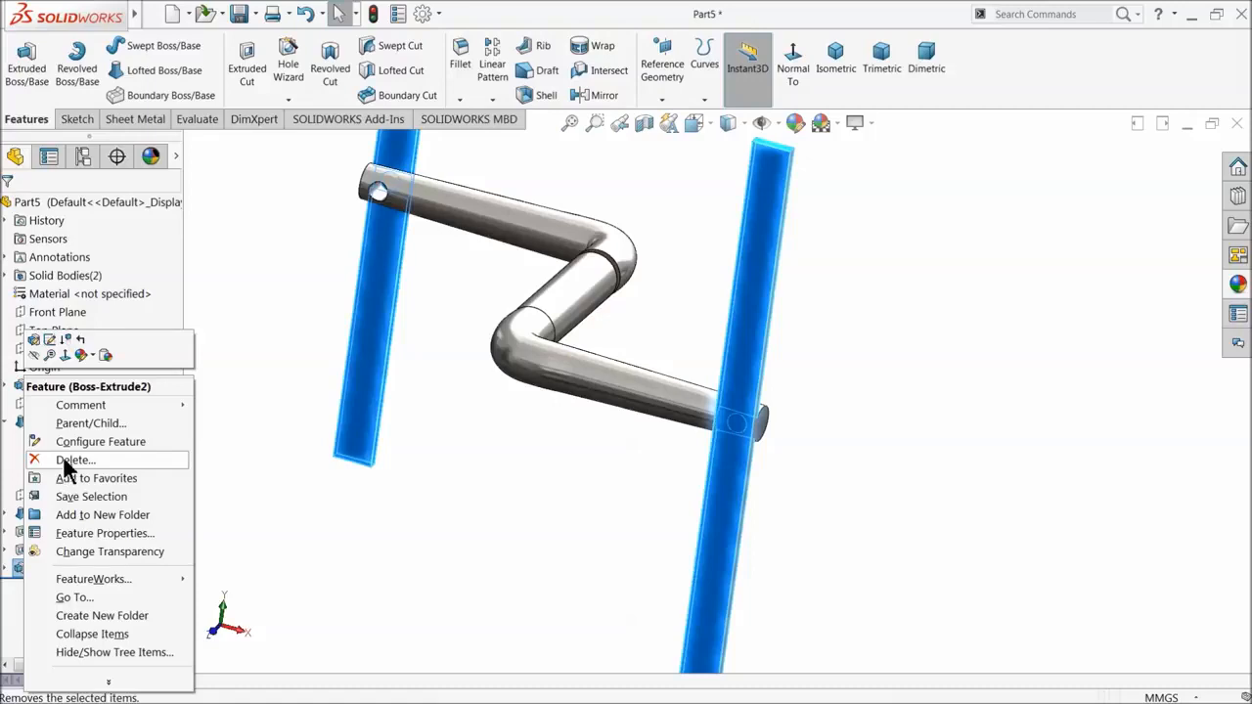
click(65, 459)
- Extrude-cut both rectangles of Sketch9 through the arm ends with a Mid Plane end condition at 30 mm depth
click(39, 568)
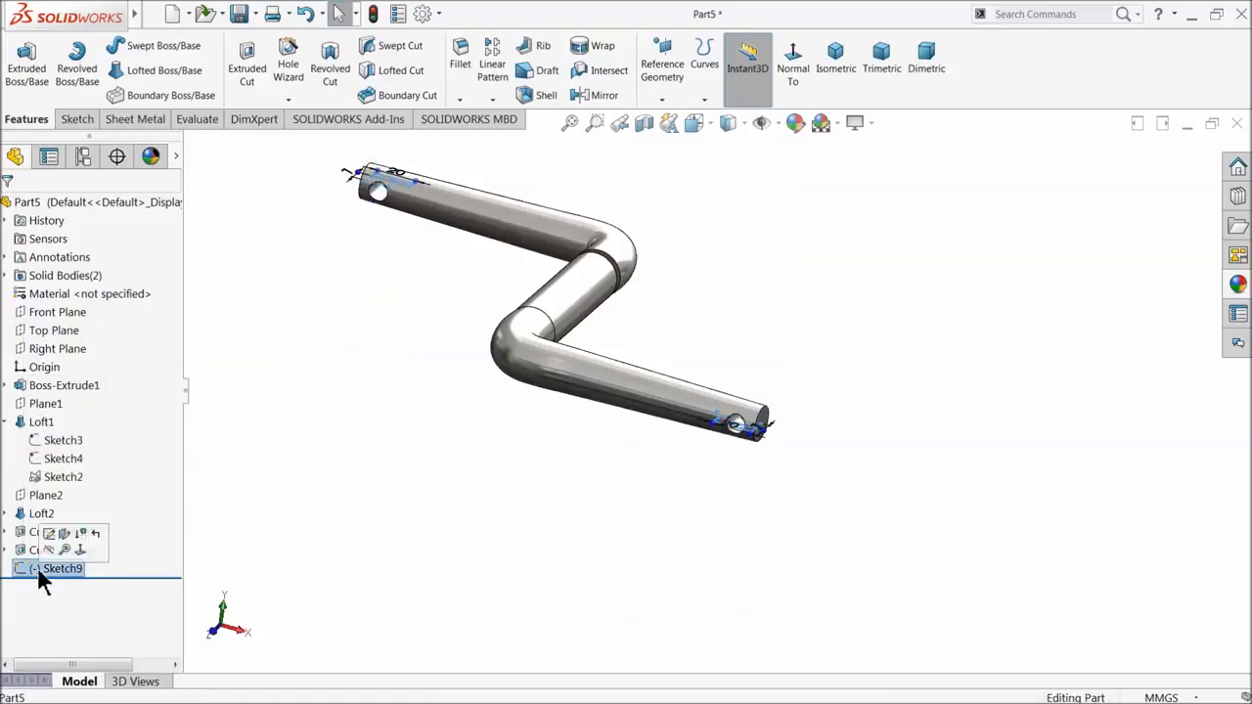
click(77, 119)
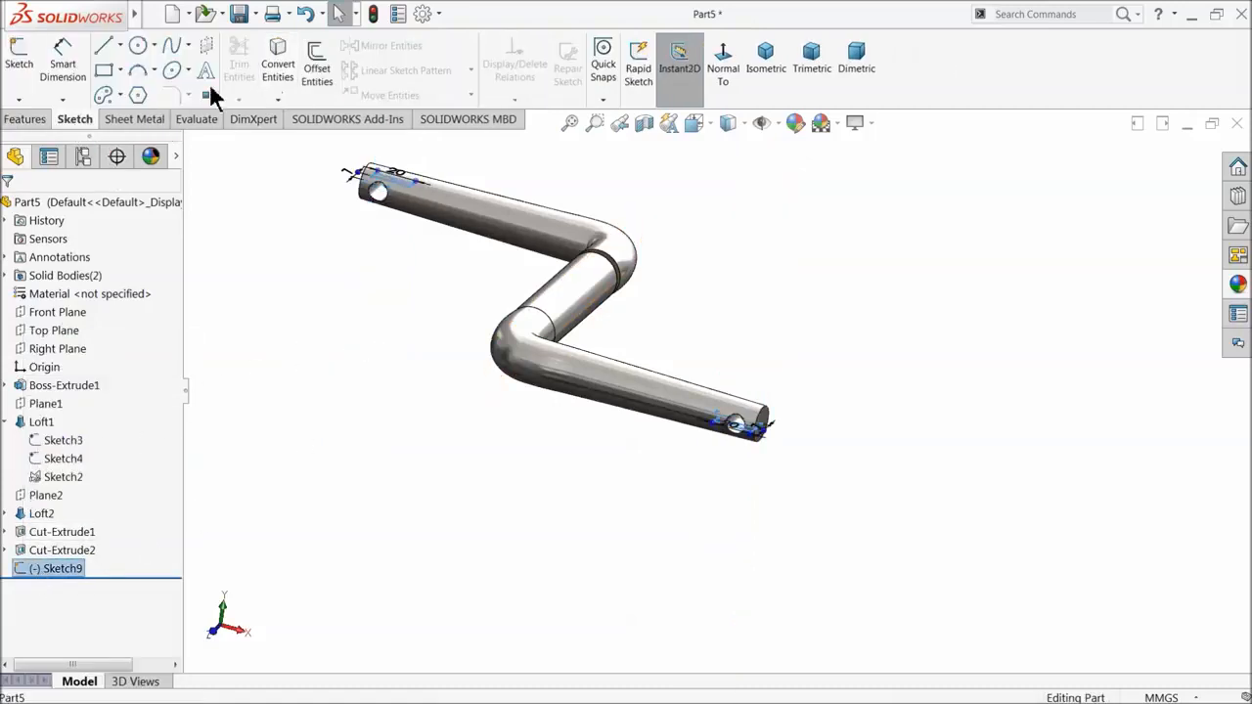
click(26, 120)
click(250, 71)
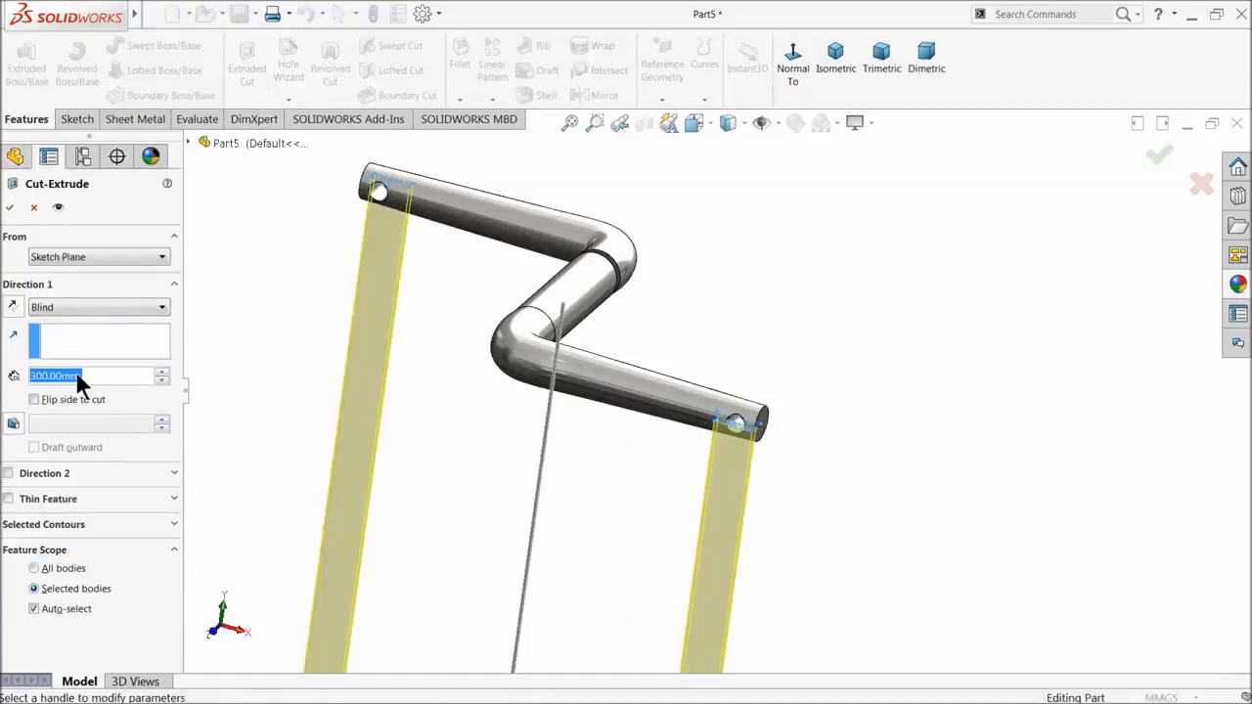
text(30)
key(Return)
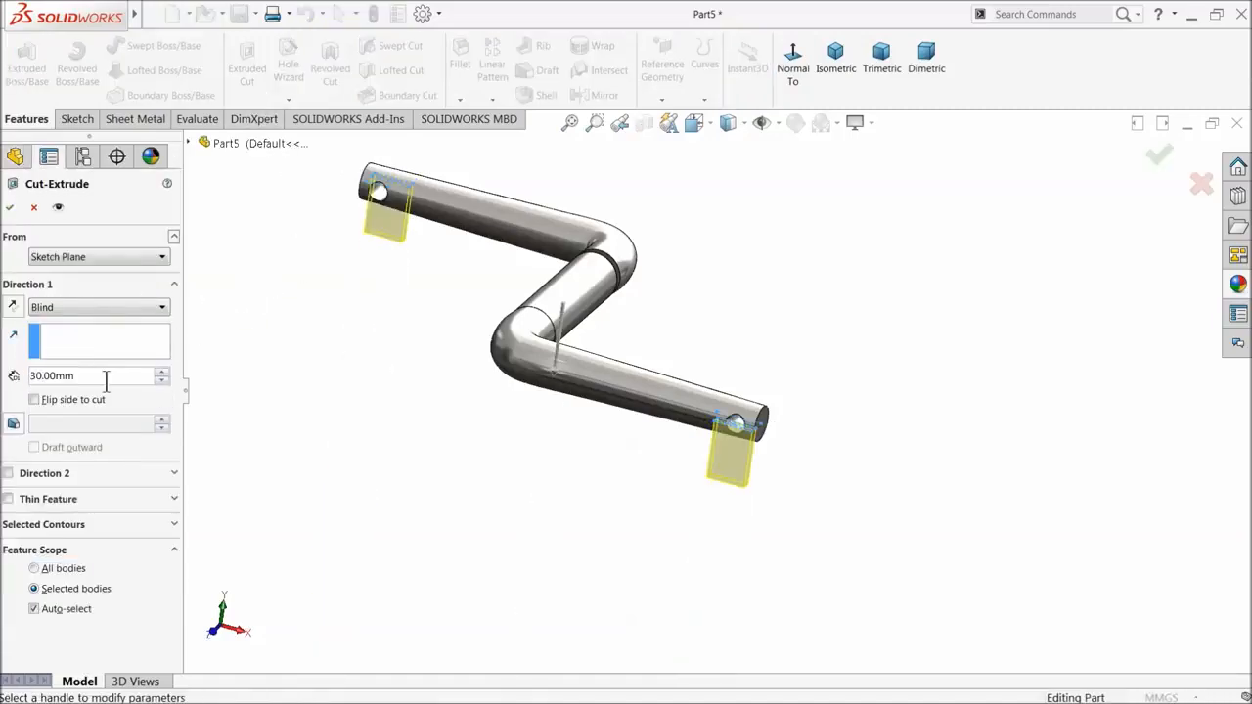
click(103, 307)
click(62, 423)
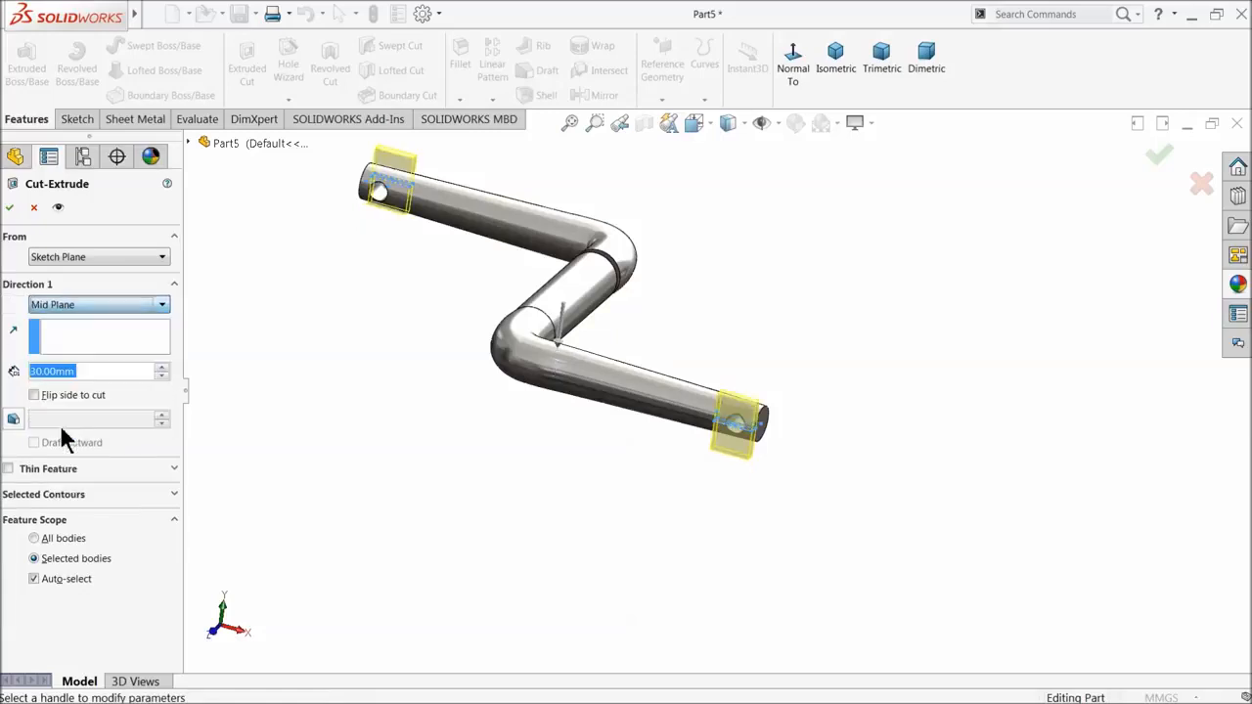
mouse_move(300, 412)
middle_down()
mouse_move(346, 363)
mouse_move(327, 416)
mouse_move(305, 419)
middle_up()
click(9, 209)
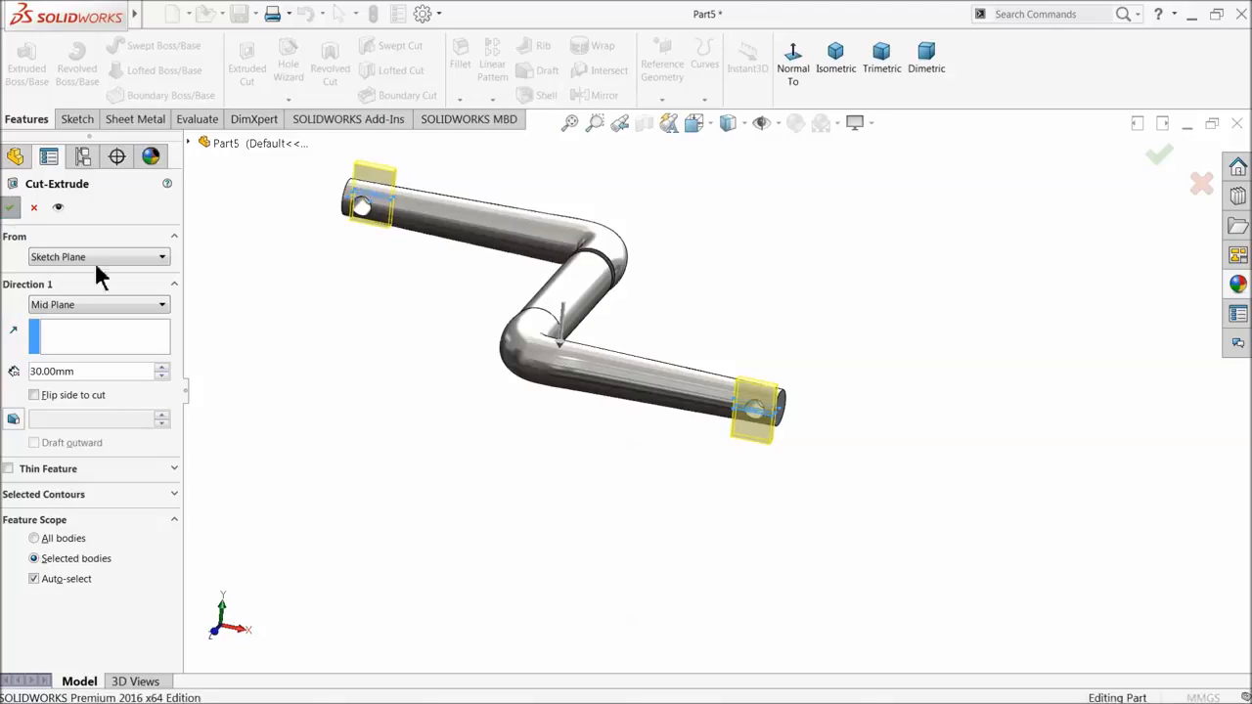
- On the flat face exposed by the 4 mm cut, sketch a circle about 239 mm in diameter centred on the origin
middle_drag(369, 347, 294, 421)
scroll(648, 274, down, 5)
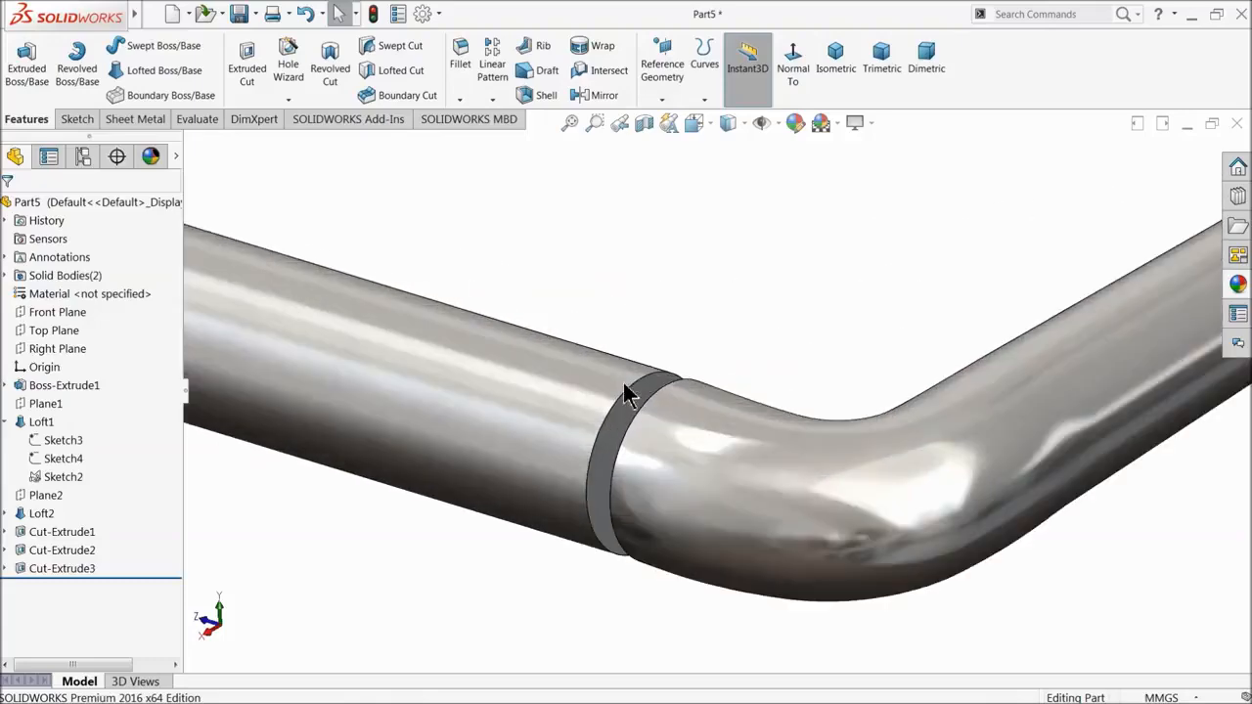
click(625, 399)
click(675, 371)
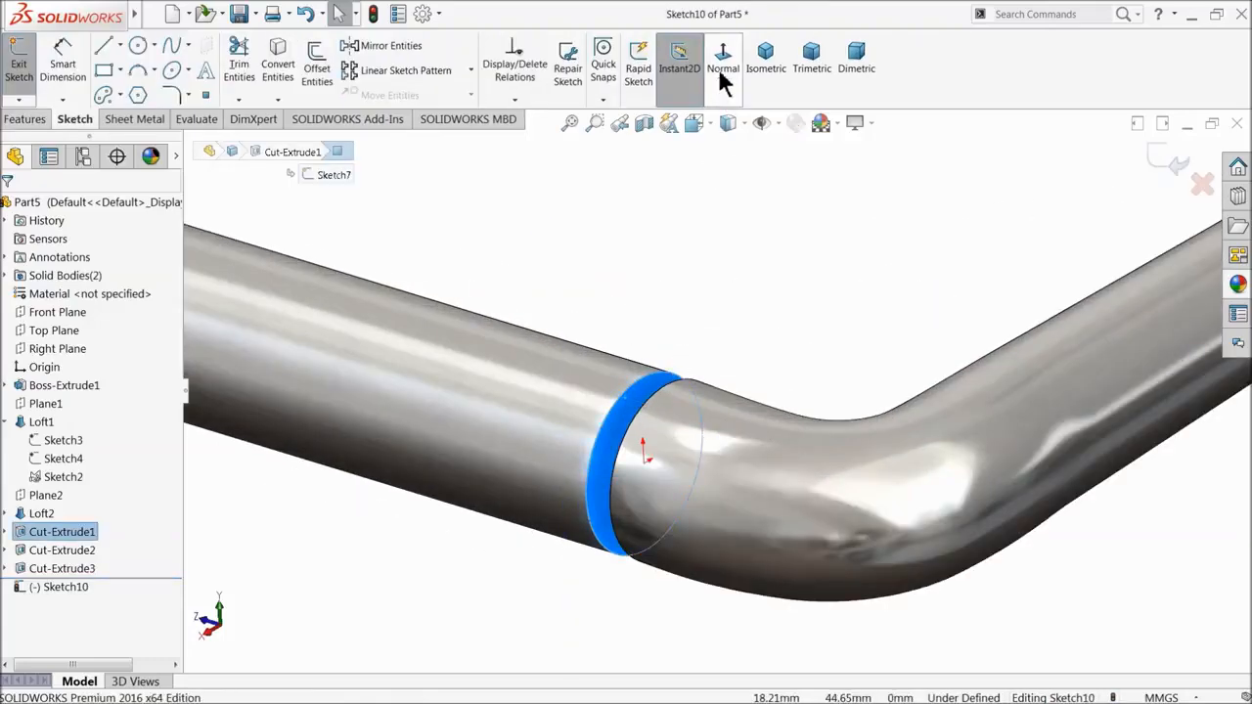
click(721, 70)
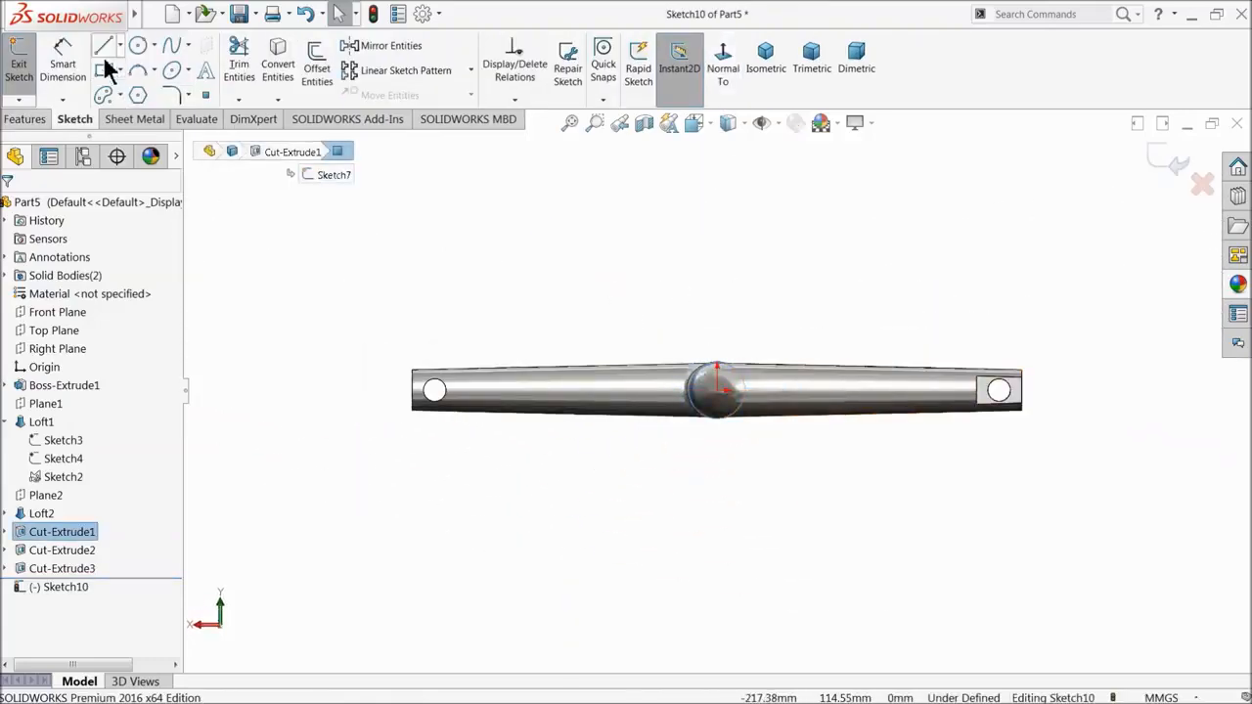
click(138, 49)
click(717, 392)
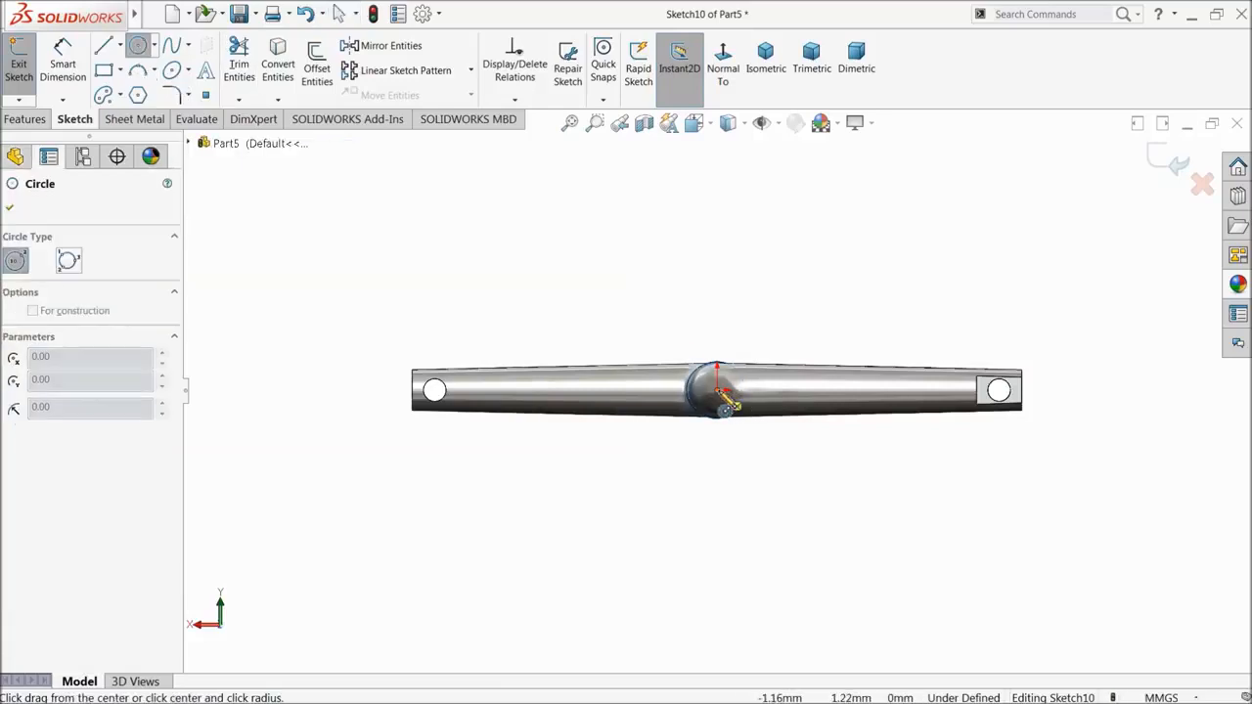
click(561, 173)
- Dimension the circle's diameter to 151 mm
click(62, 59)
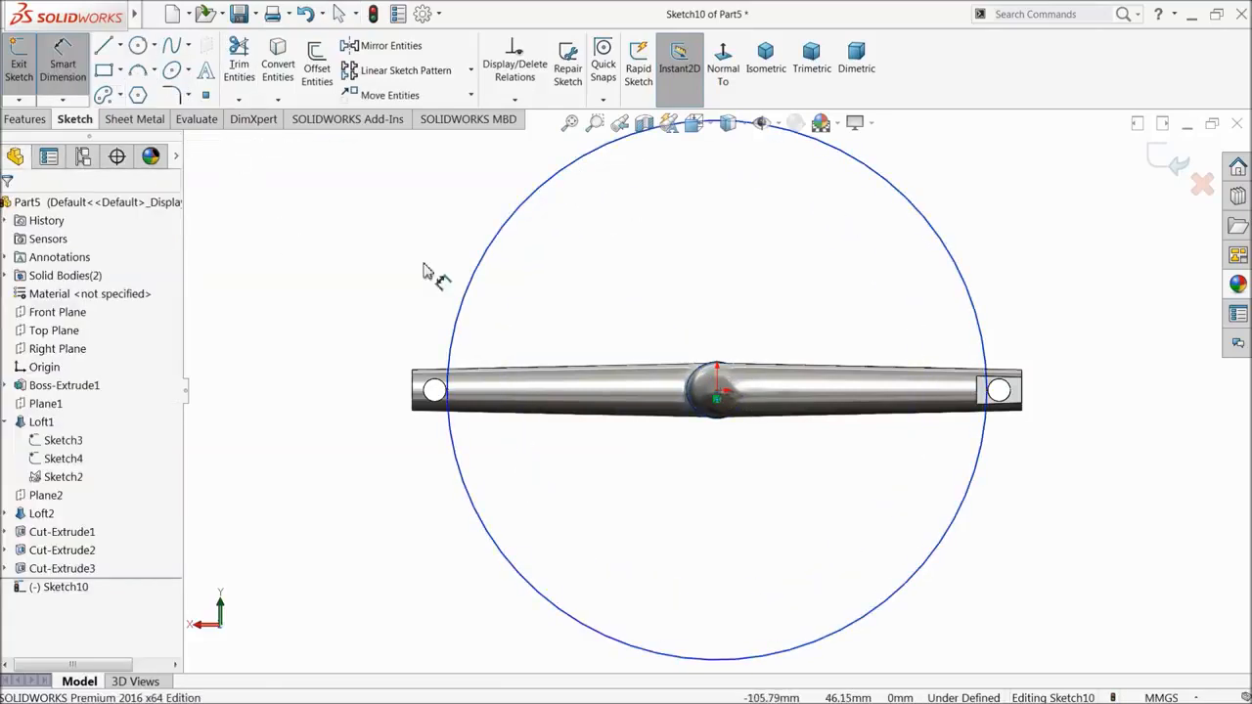
click(470, 303)
click(347, 319)
text(151)
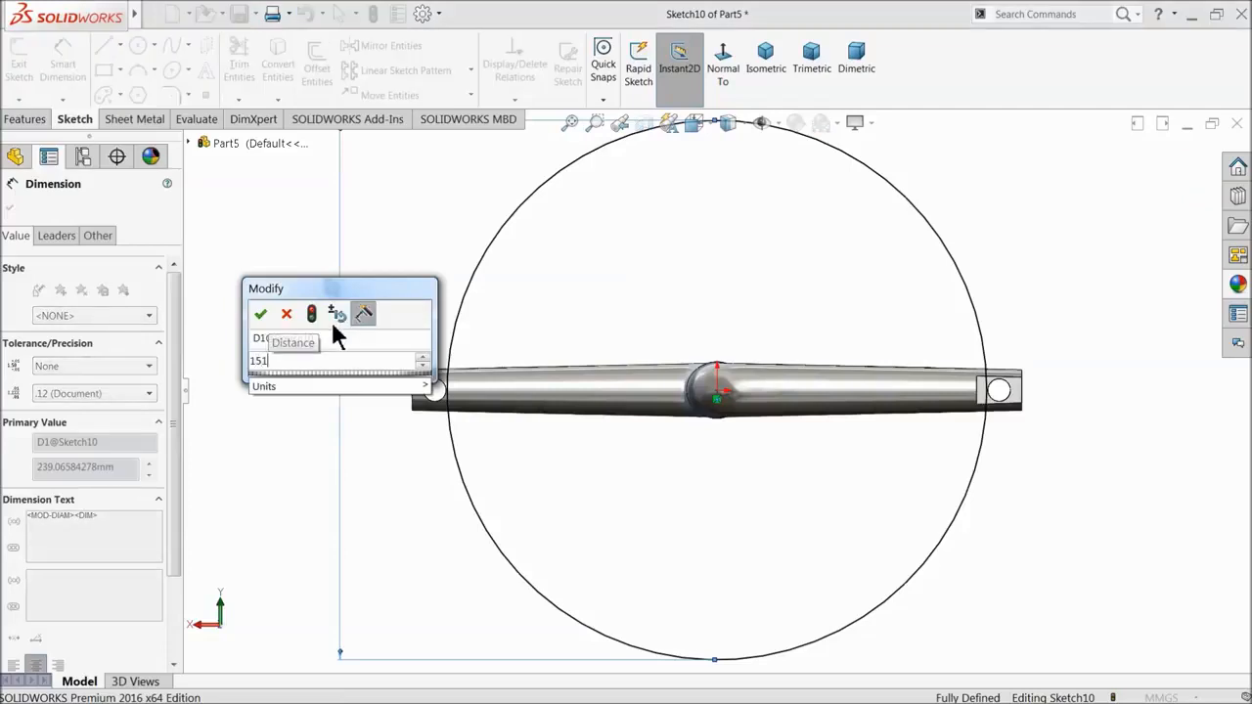
key(Return)
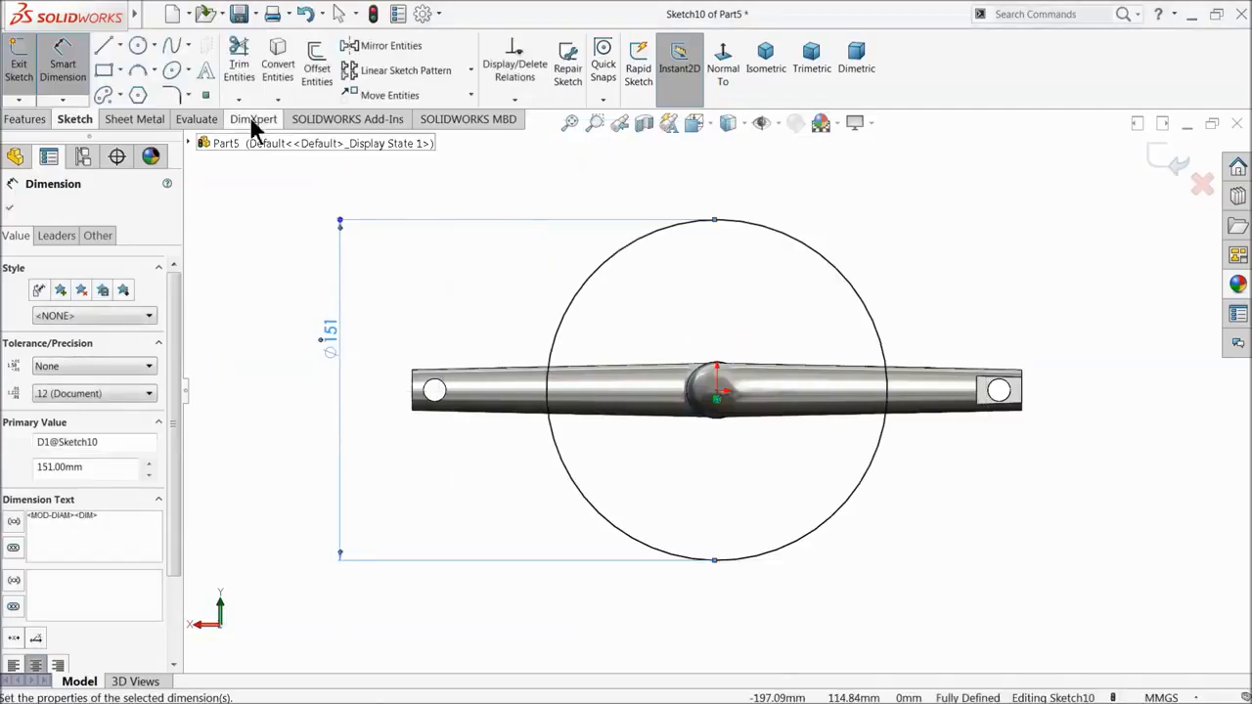
- Sketch a small circle centred on the top quadrant of the 151 mm circle and dimension its diameter to 10 mm
click(137, 49)
scroll(760, 234, down, 4)
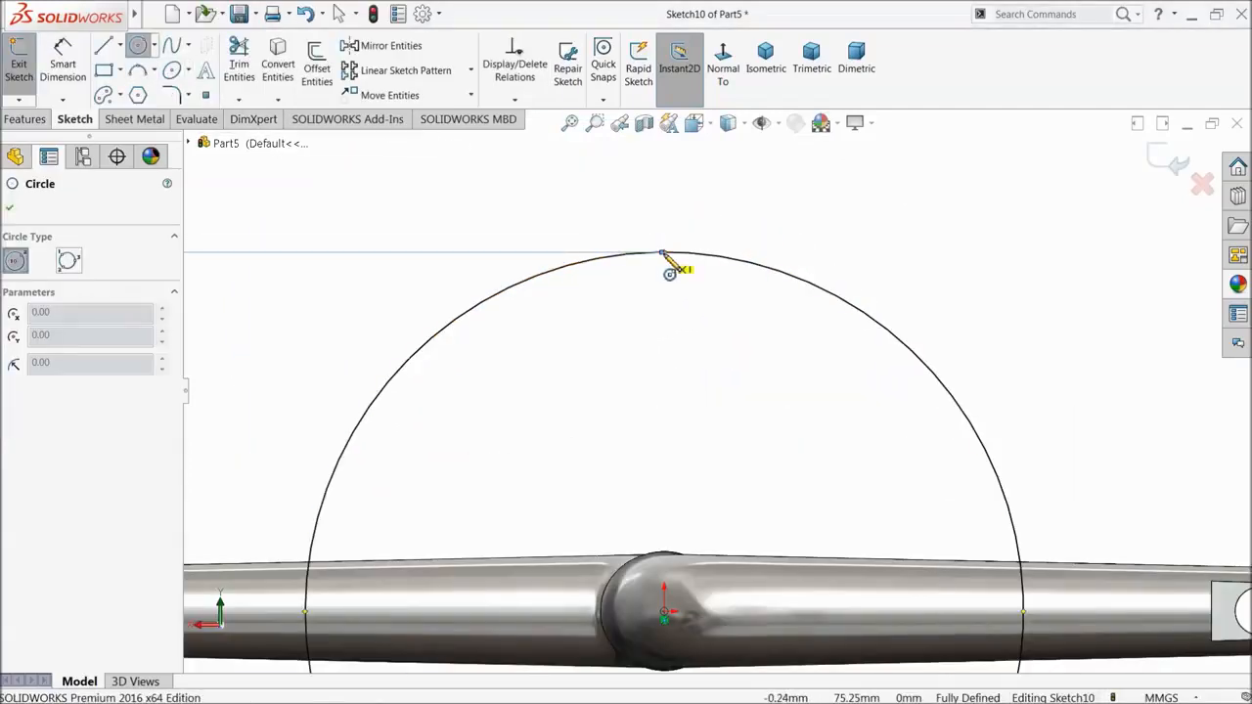
click(663, 252)
click(673, 216)
click(84, 75)
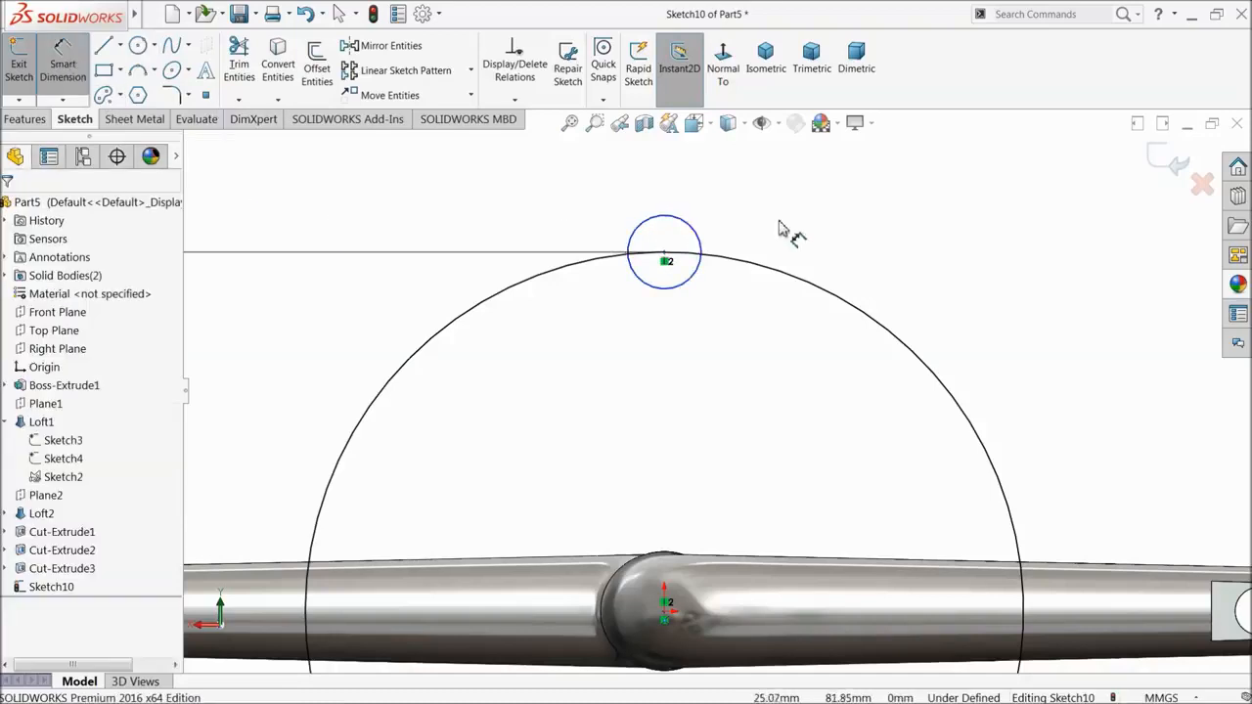
click(682, 225)
click(674, 196)
key(Return)
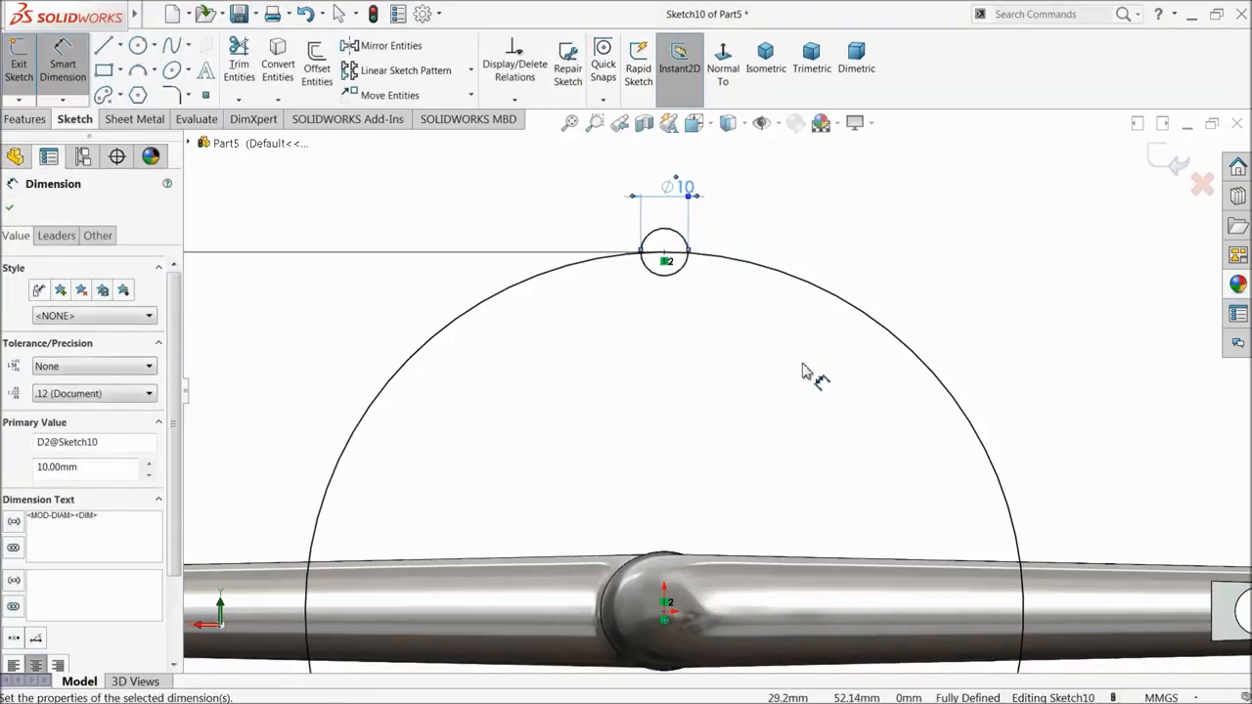
click(239, 64)
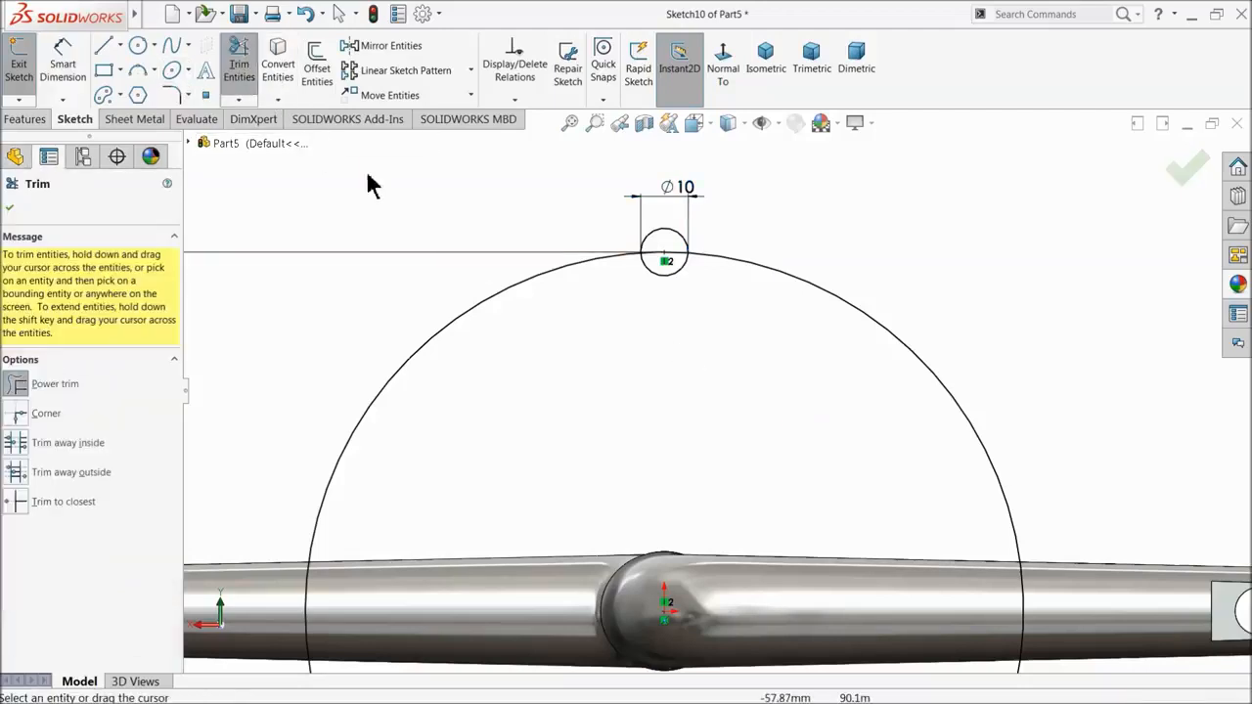
scroll(650, 288, down, 3)
scroll(654, 293, down, 2)
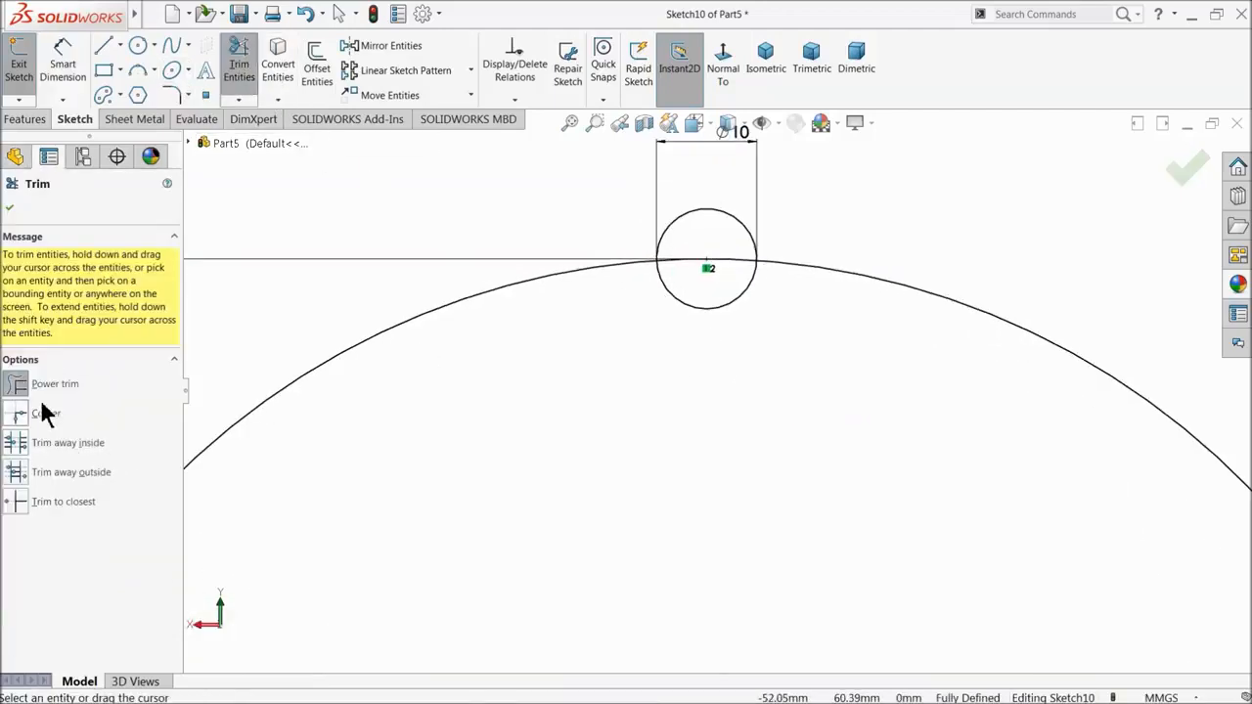
drag(702, 344, 701, 318)
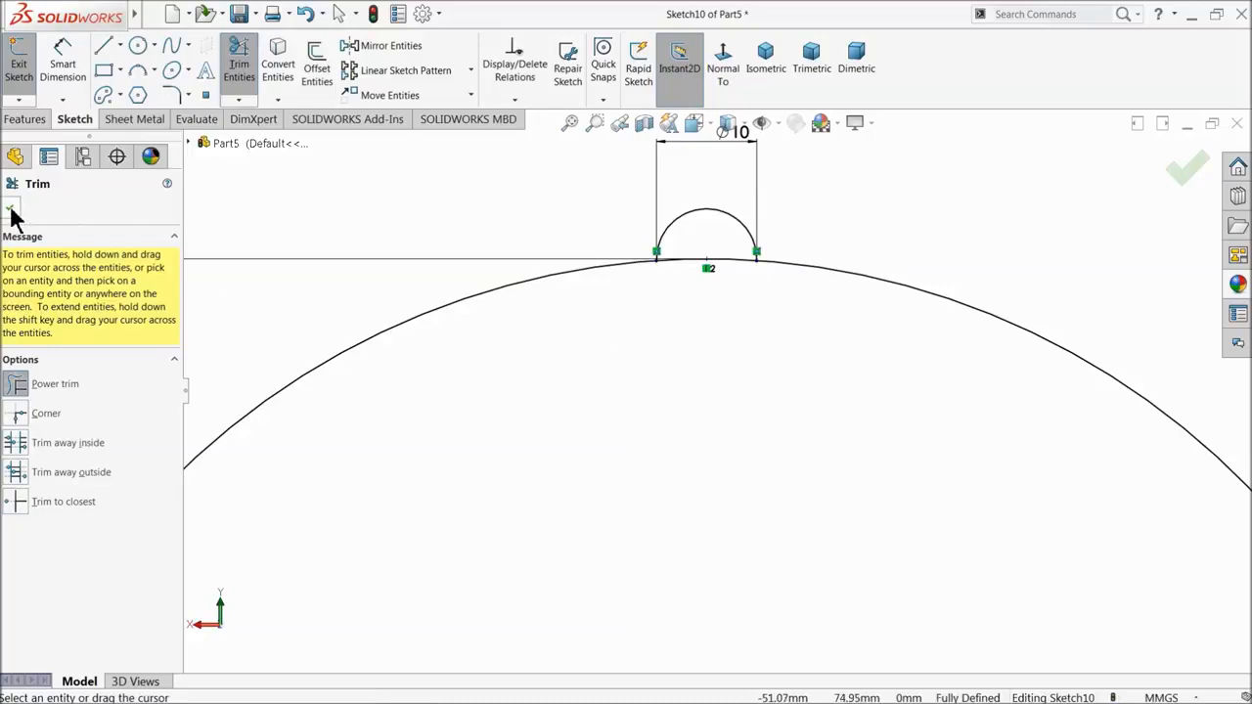
click(305, 16)
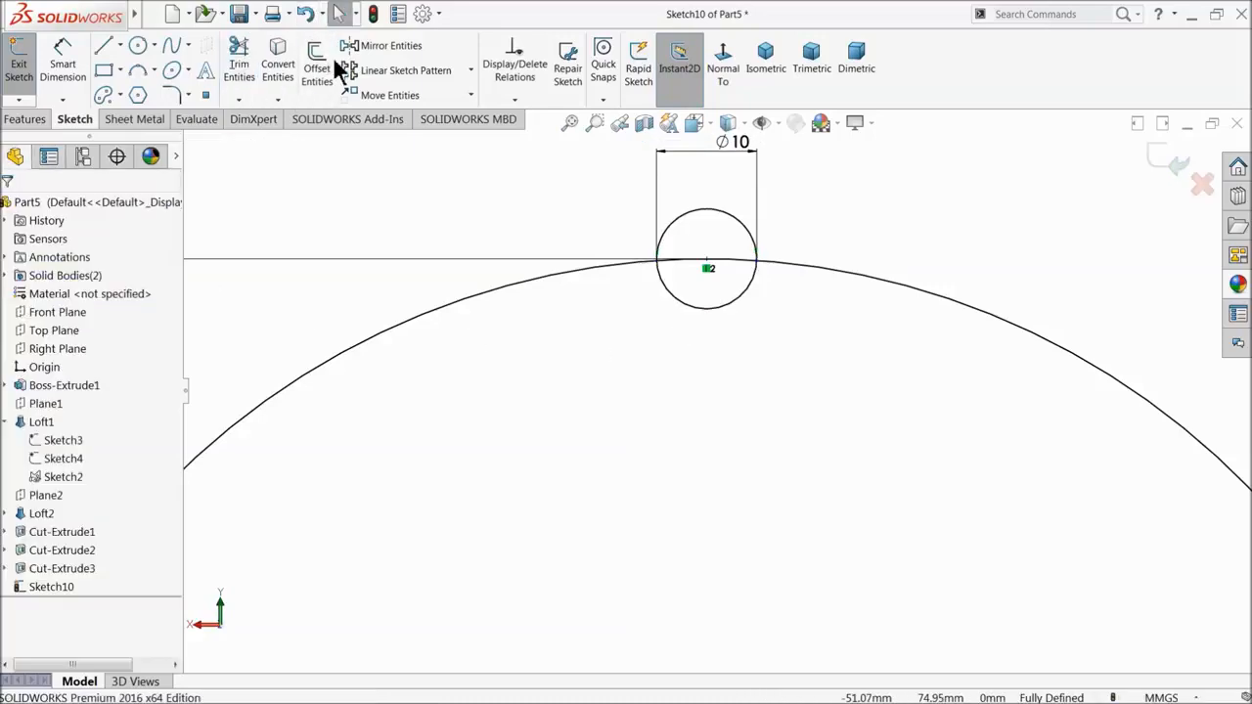
- Trim away the half of the 10 mm circle that lies outside the 151 mm circle
click(240, 65)
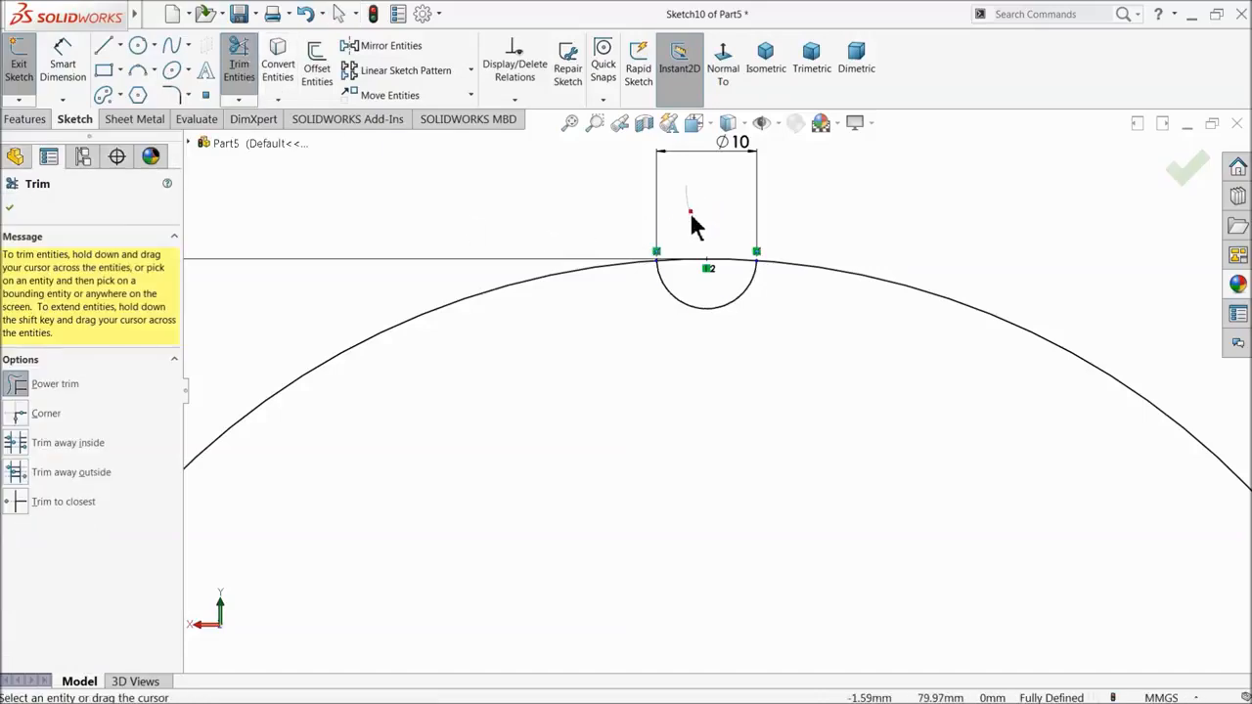
click(9, 210)
- Circular-pattern the remaining half arc around the origin as 38 equally spaced instances over 360 degrees
click(469, 67)
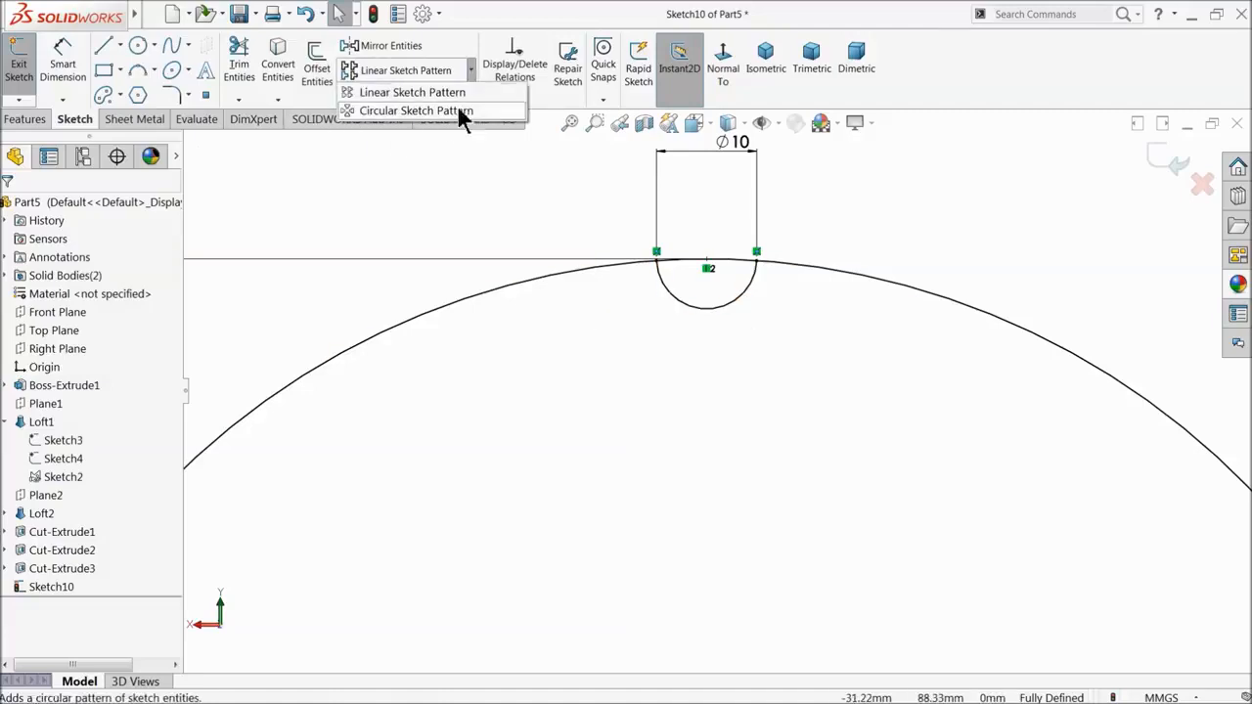
click(430, 107)
click(132, 579)
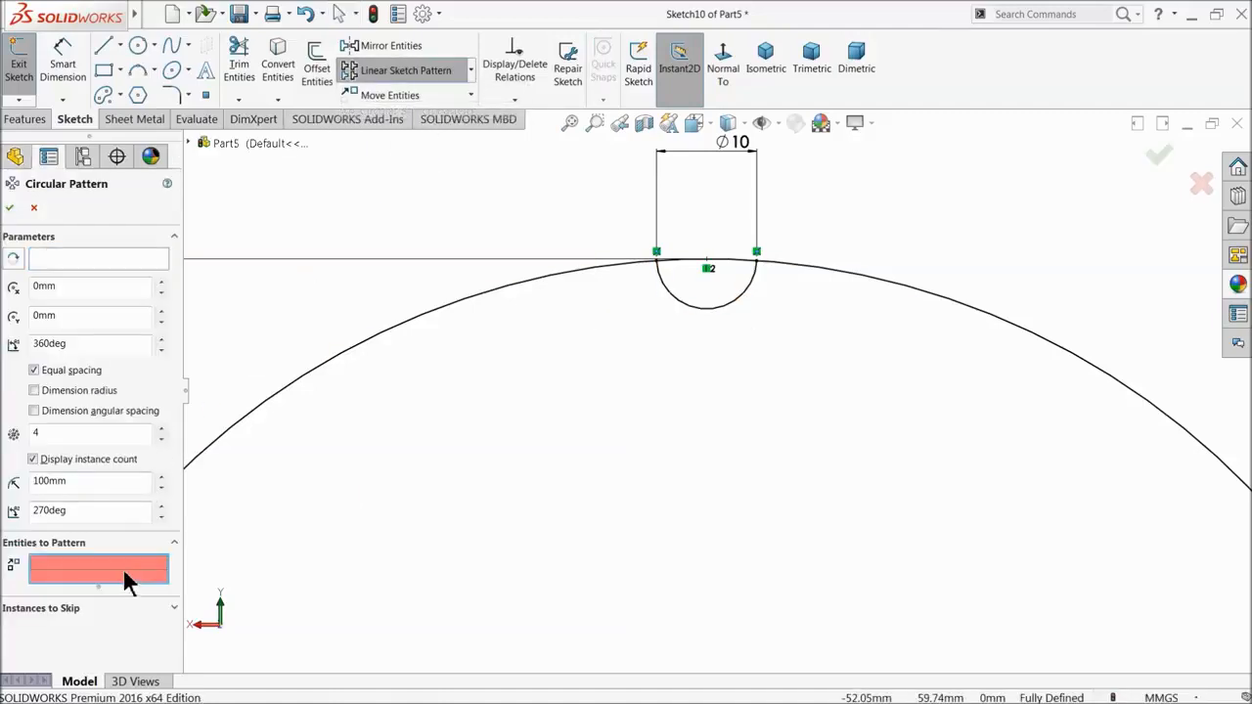
click(721, 312)
scroll(652, 369, up, 6)
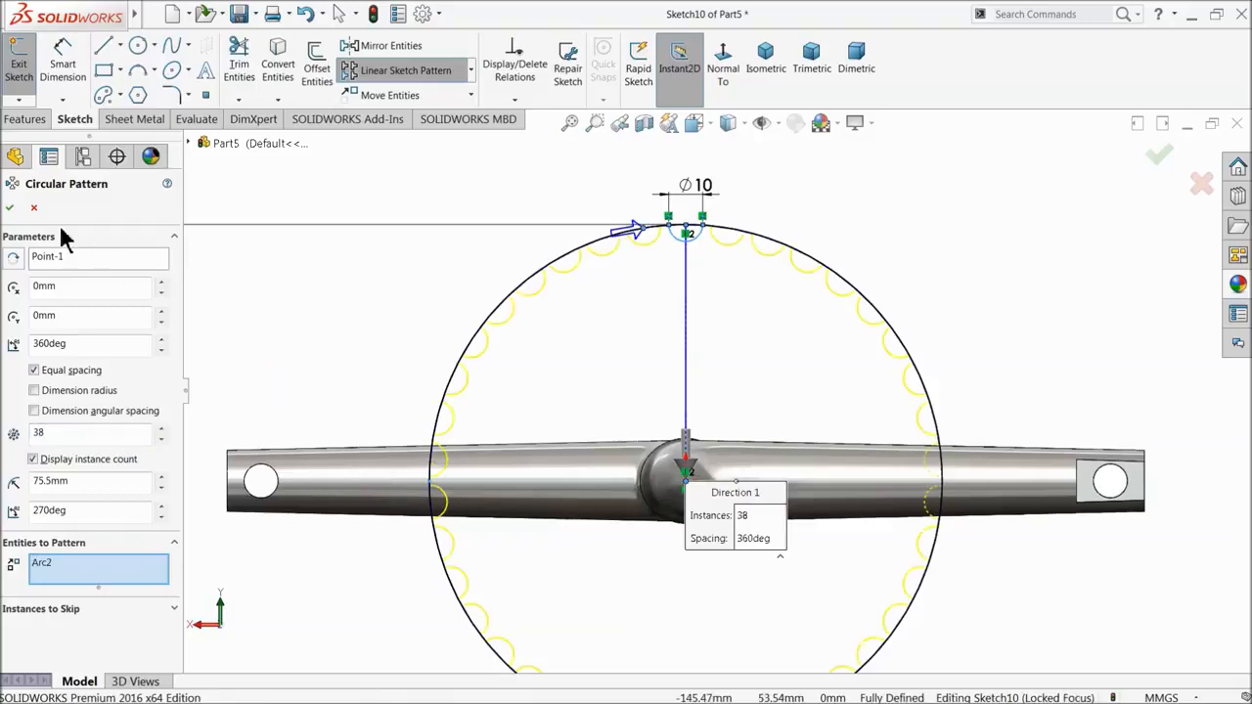
click(11, 209)
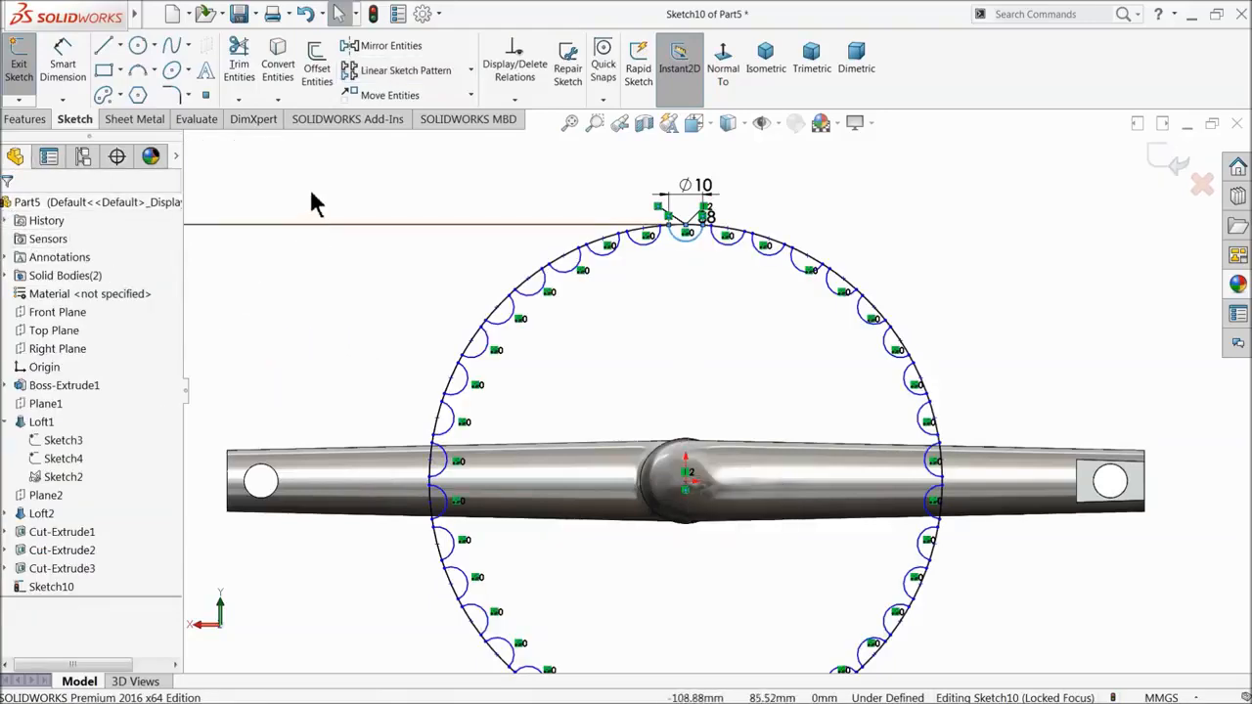
- Power-trim the 151 mm circle's segments that close off the notches around the top of the pattern
click(239, 68)
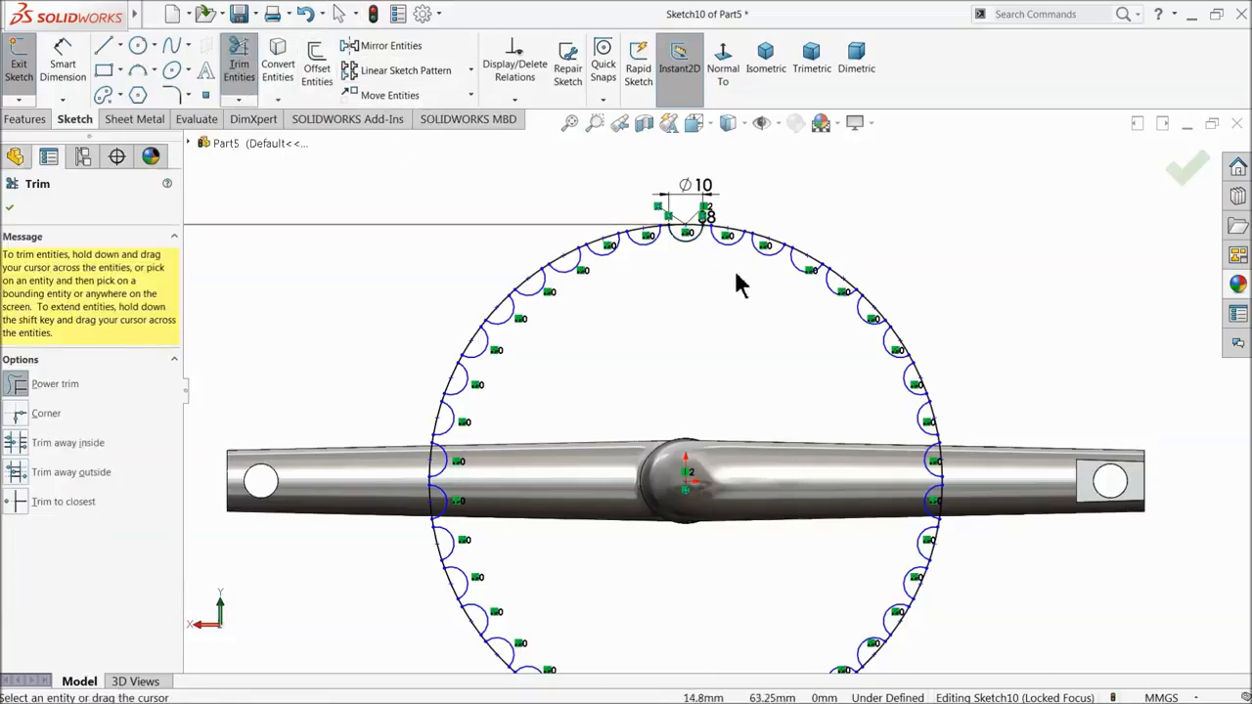
scroll(740, 280, up, 6)
drag(637, 214, 626, 245)
mouse_move(769, 221)
mouse_down()
mouse_move(772, 246)
mouse_move(989, 270)
mouse_move(1133, 331)
mouse_up()
mouse_move(1177, 372)
mouse_down()
mouse_move(285, 303)
mouse_move(303, 231)
mouse_move(223, 283)
mouse_up()
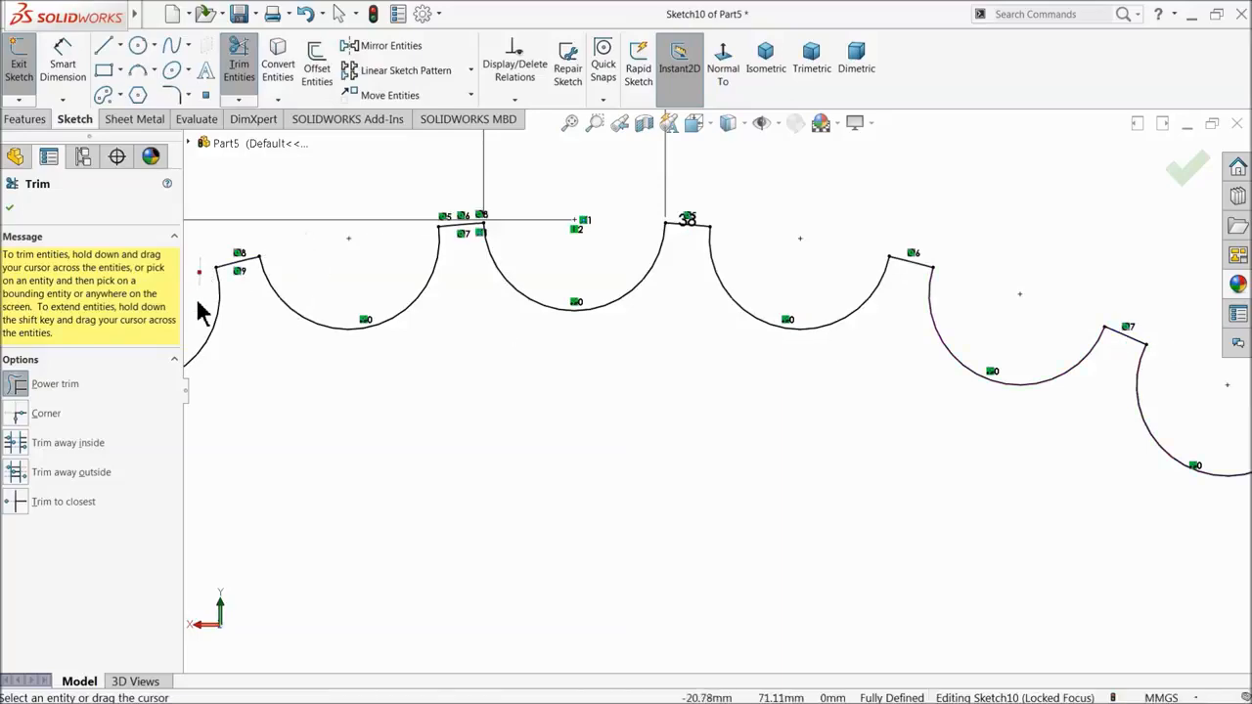
- Power-trim the large circle's segments across the notches down the upper-left side, as far as the arm
scroll(461, 440, up, 8)
scroll(615, 531, down, 3)
scroll(600, 446, down, 2)
drag(662, 193, 584, 234)
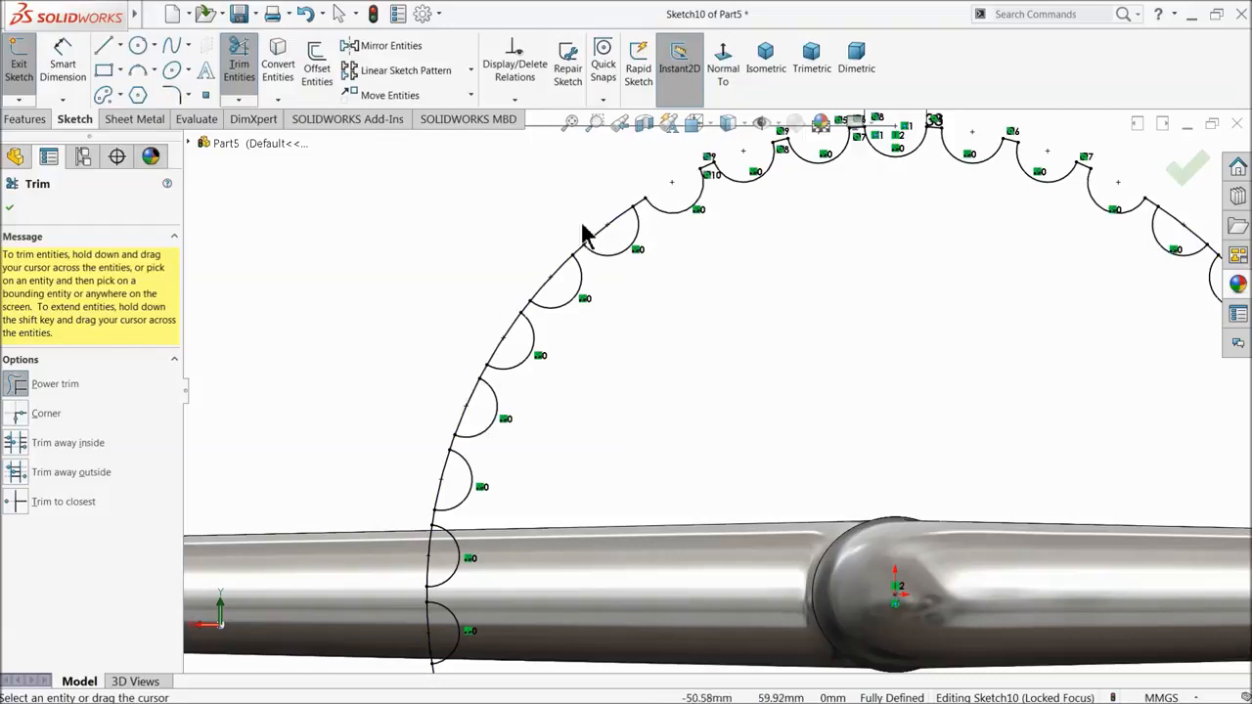
drag(515, 343, 457, 479)
drag(433, 555, 439, 557)
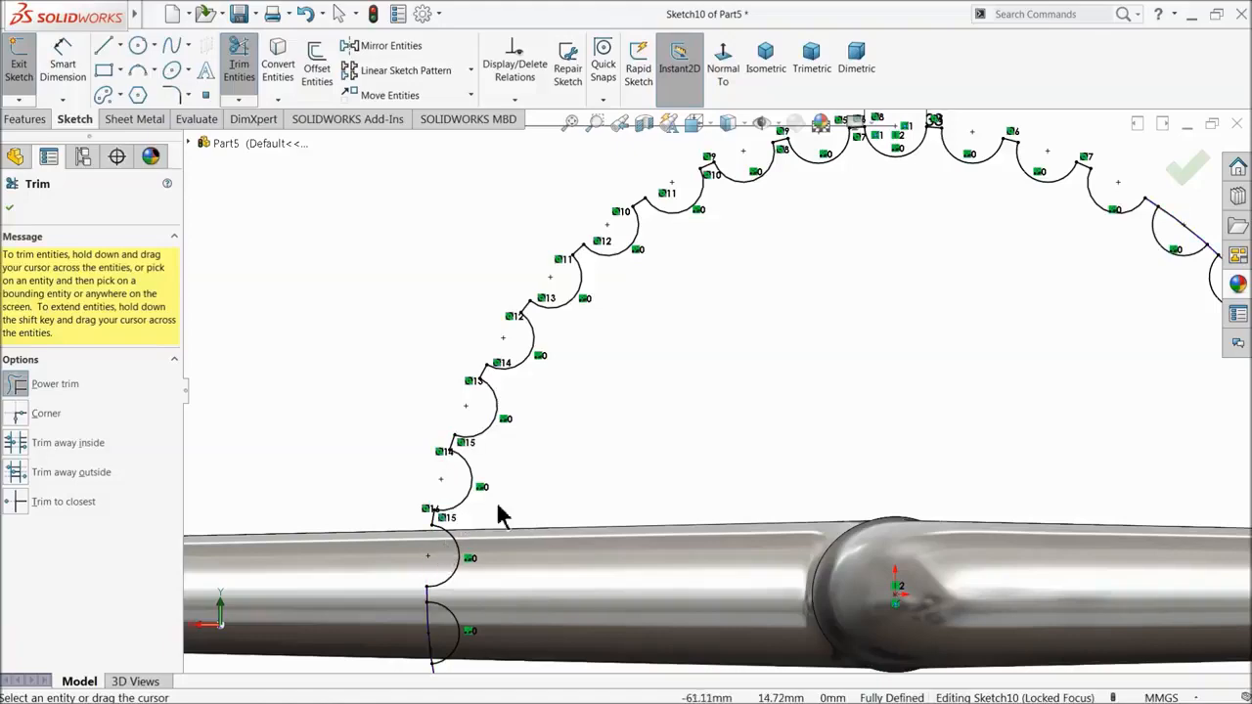
- Power-trim the large circle's segments across the notches over the left arm and along the lower-left side
scroll(499, 517, up, 5)
scroll(587, 528, down, 5)
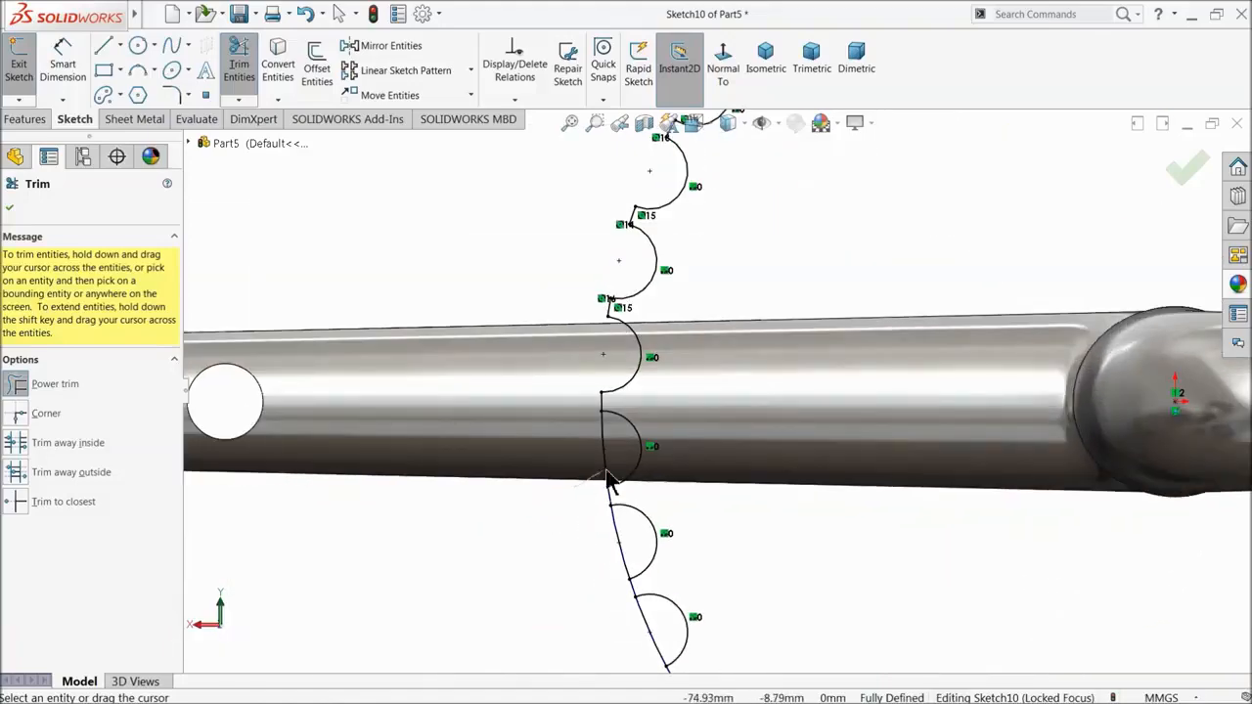
drag(595, 540, 625, 536)
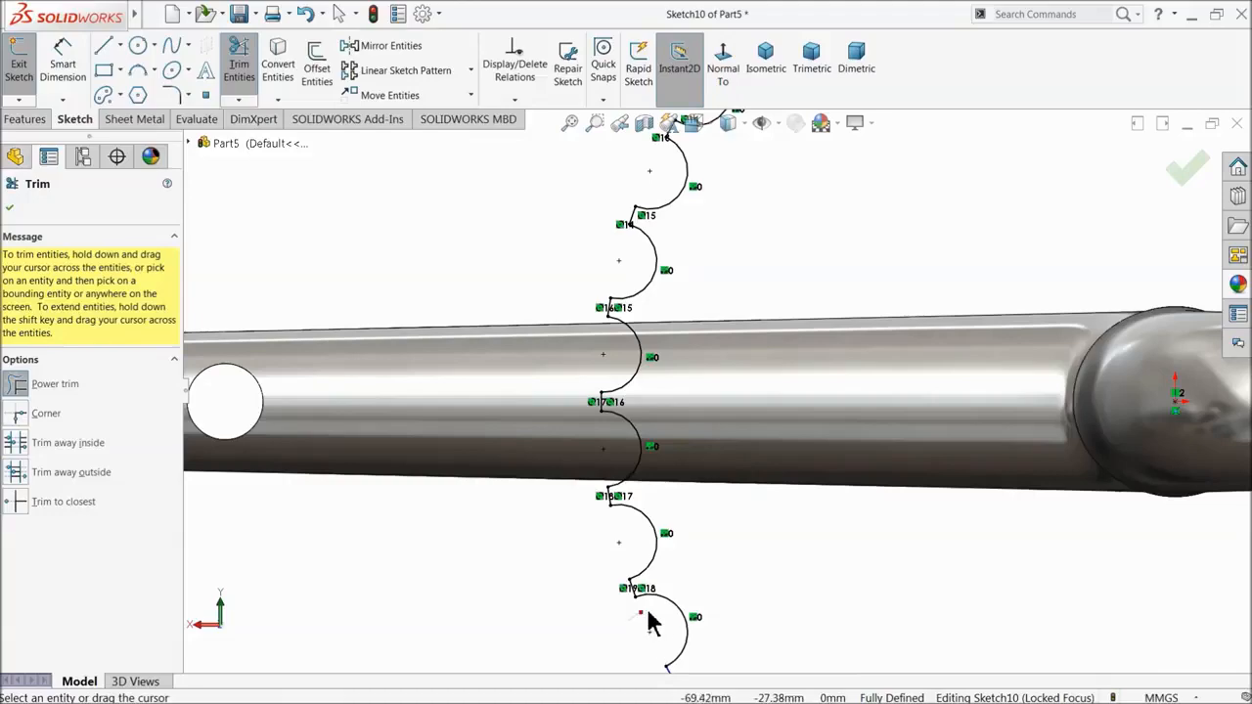
scroll(626, 614, up, 5)
scroll(662, 517, down, 5)
drag(623, 453, 653, 458)
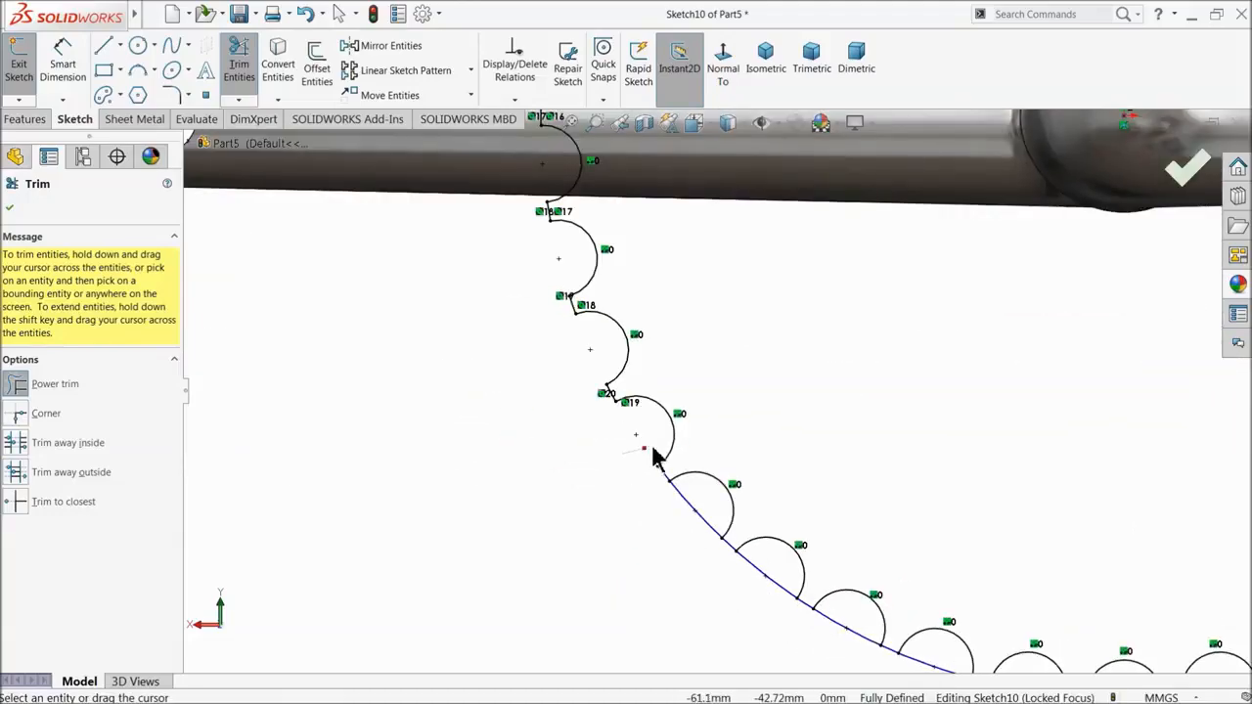
drag(680, 505, 697, 510)
drag(745, 586, 833, 617)
- Power-trim the large circle's segments across the notches along the bottom and up the lower-right side
scroll(908, 574, up, 5)
scroll(979, 511, down, 5)
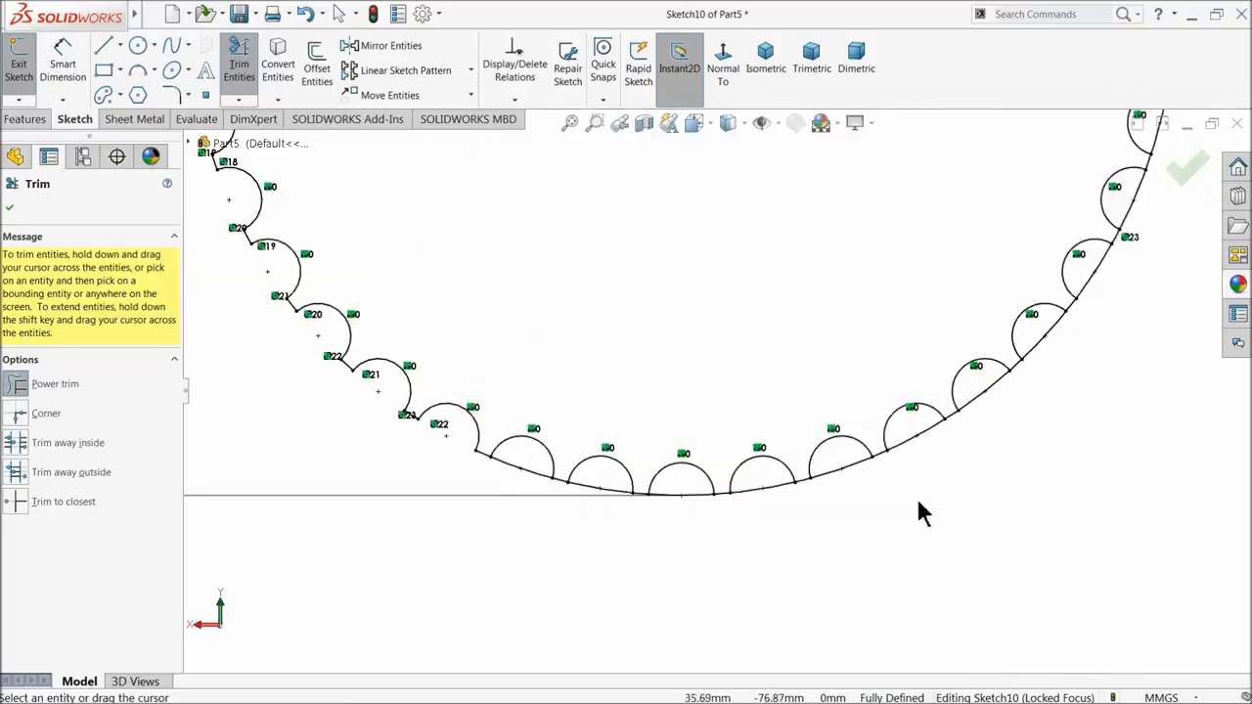
drag(428, 483, 477, 495)
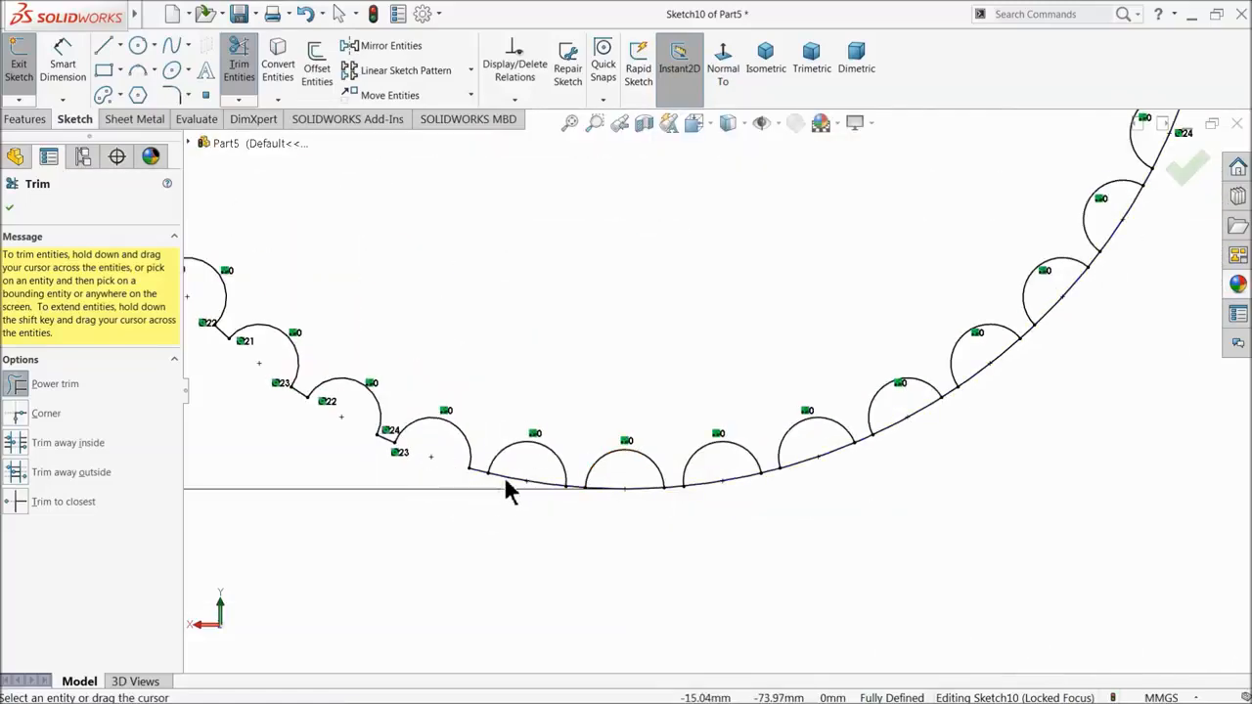
drag(598, 522, 620, 497)
mouse_move(702, 510)
mouse_down()
mouse_move(704, 480)
mouse_move(874, 469)
mouse_up()
mouse_move(892, 426)
mouse_down()
mouse_move(1004, 391)
mouse_move(1126, 268)
mouse_move(1106, 232)
mouse_move(1172, 148)
mouse_up()
- Power-trim the large circle's segments across the notches up the right side, past the right arm
scroll(1056, 279, up, 3)
scroll(930, 303, down, 5)
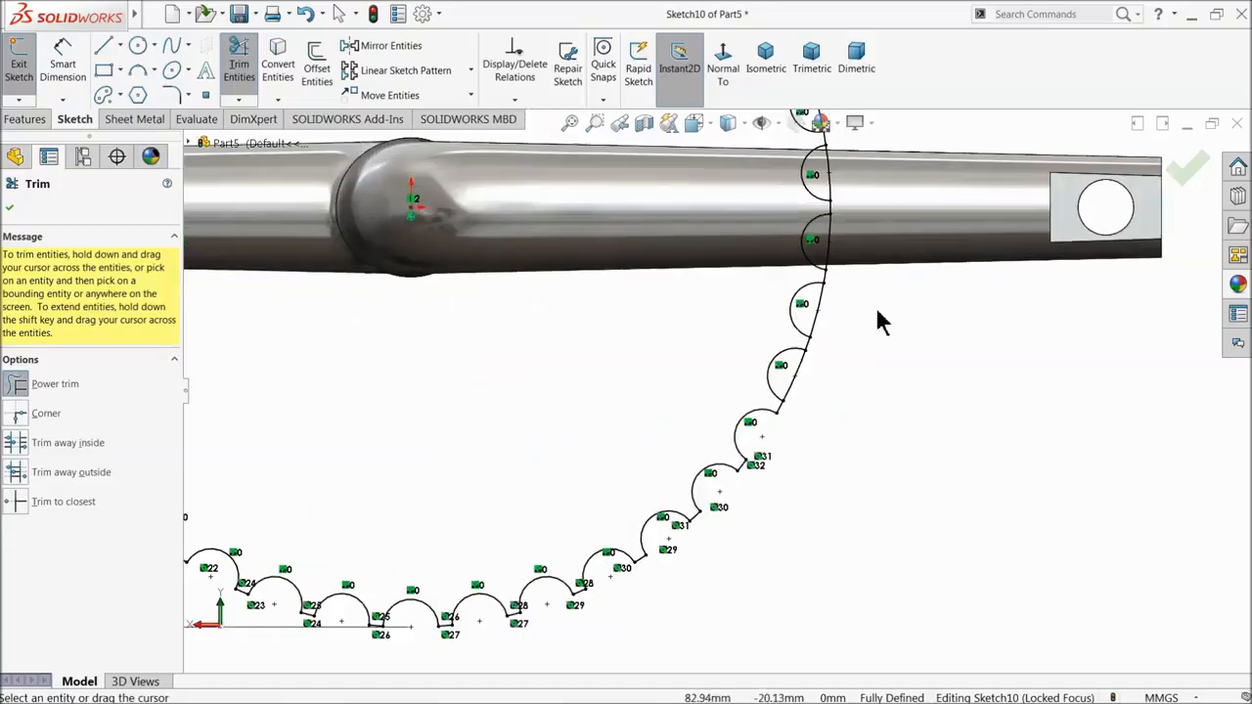
drag(822, 401, 793, 383)
drag(825, 323, 814, 308)
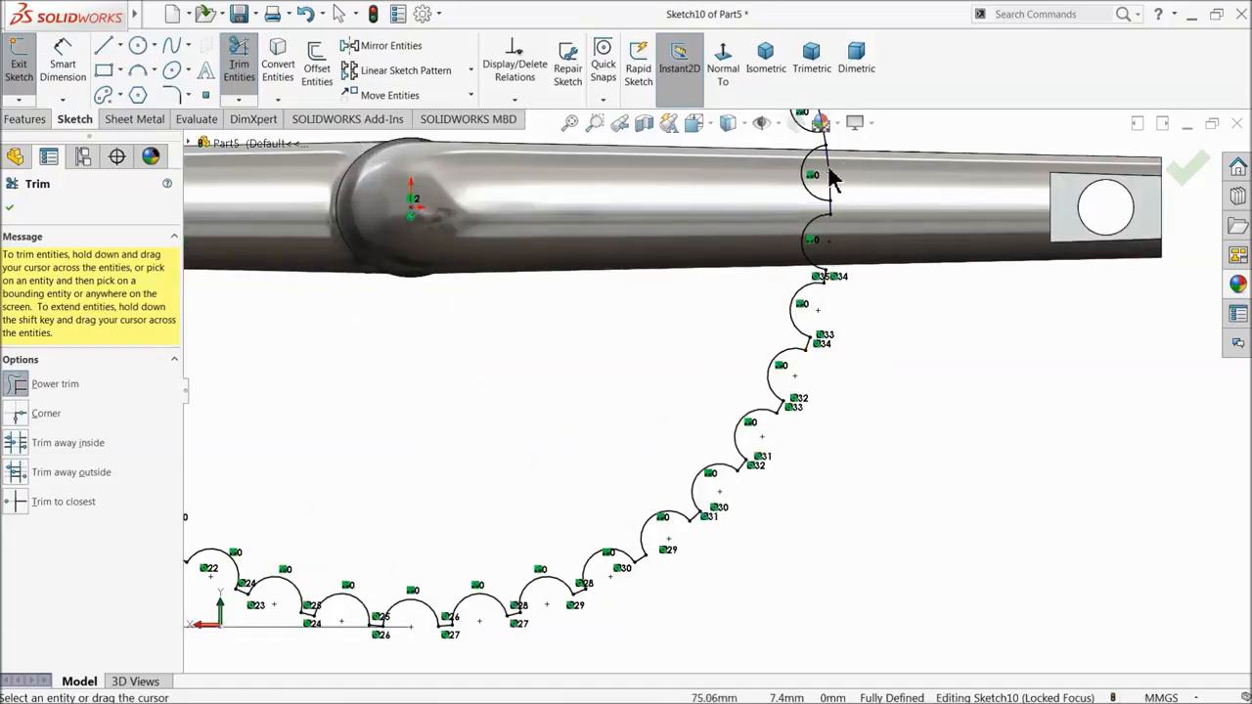
scroll(769, 202, up, 5)
scroll(769, 210, down, 6)
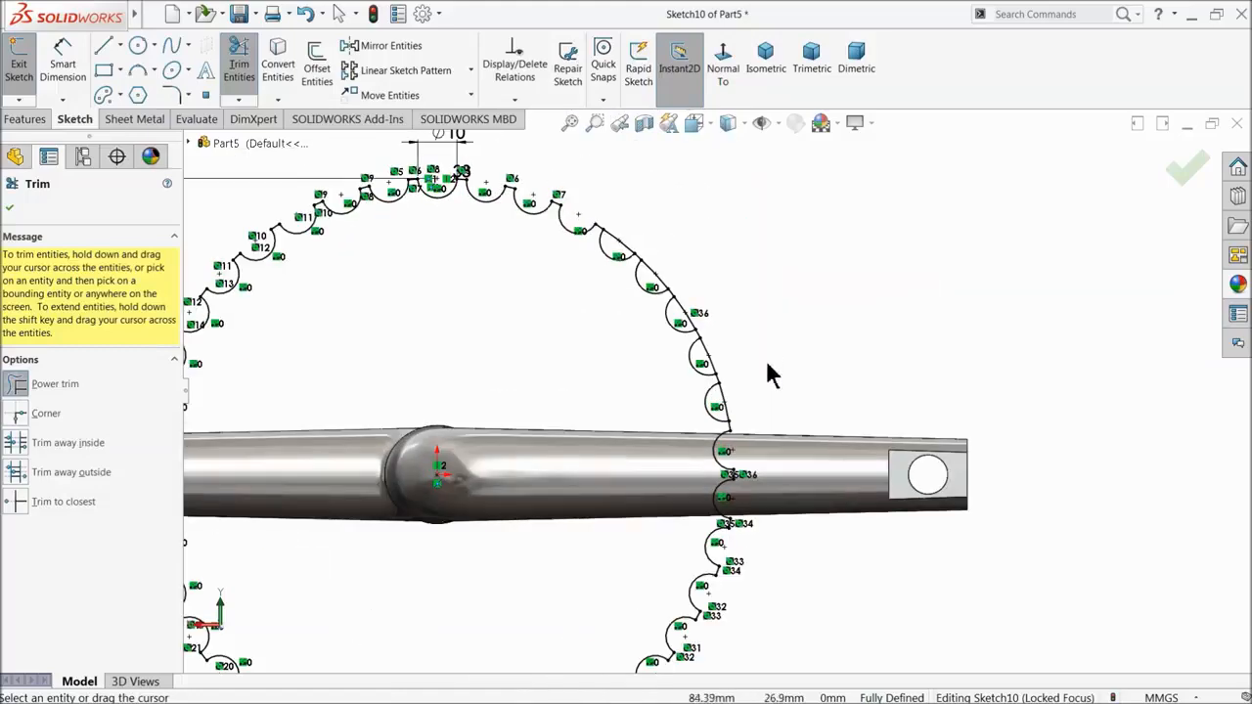
drag(711, 396, 698, 393)
mouse_move(685, 300)
mouse_down()
mouse_move(652, 288)
mouse_move(635, 238)
mouse_up()
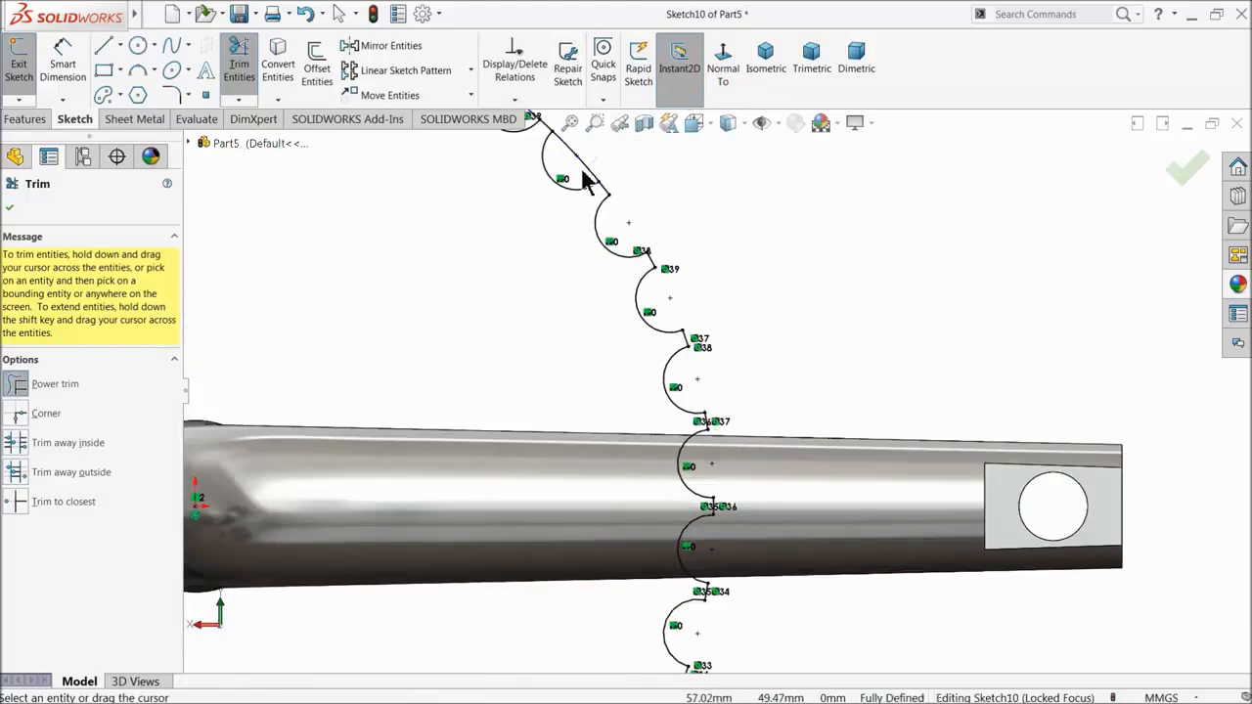
- Trim the last closing segments on the upper-right side to complete the open toothed outline
scroll(603, 207, up, 4)
scroll(577, 244, down, 8)
drag(853, 395, 835, 426)
scroll(834, 436, up, 8)
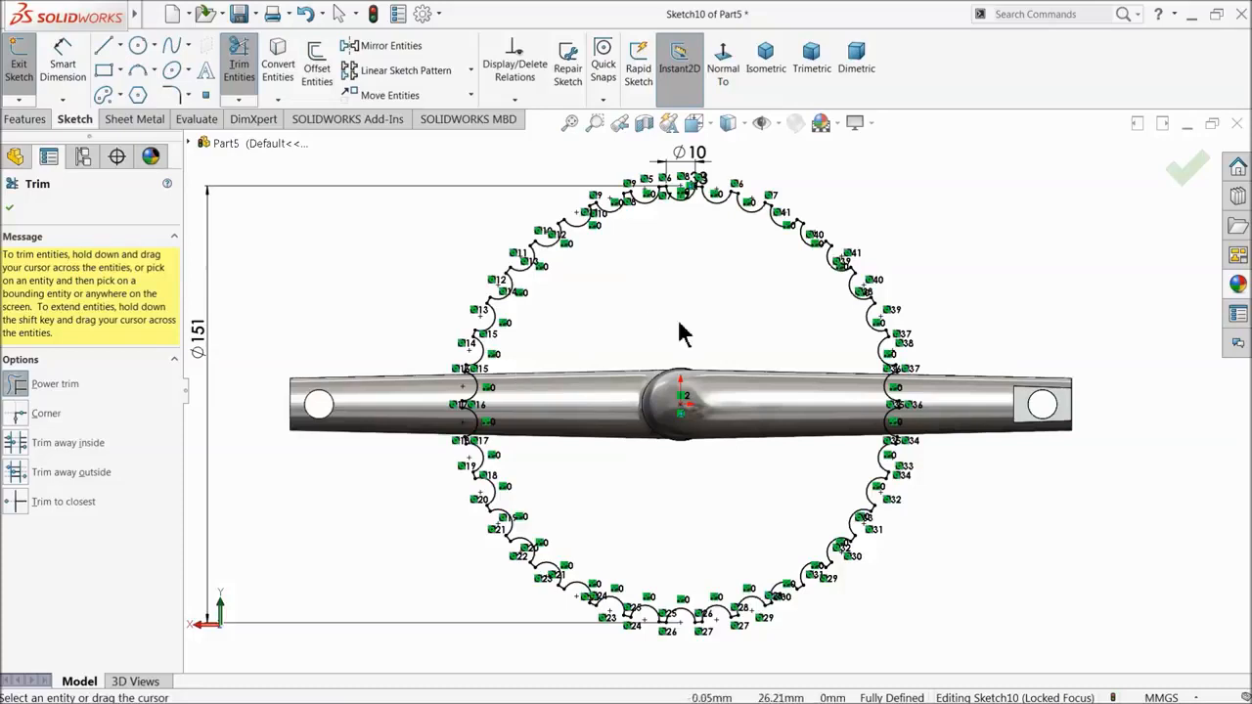
click(6, 209)
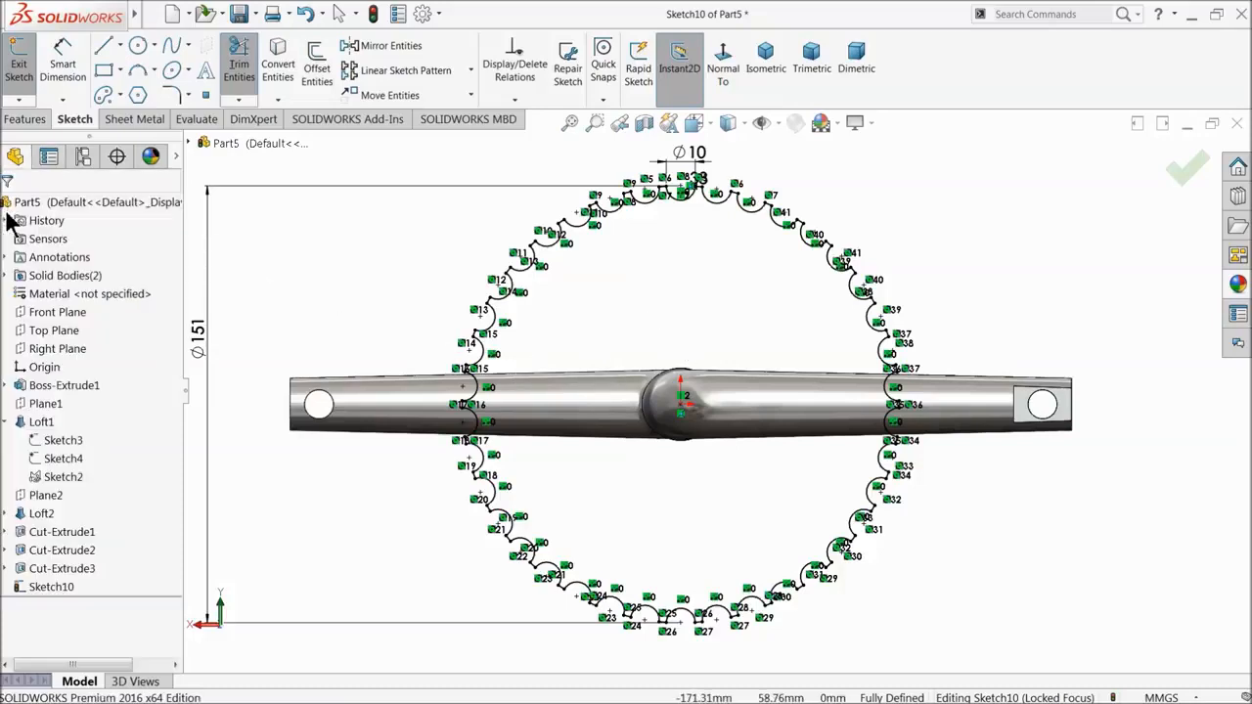
- Boss-extrude the toothed outline as a Blind extrusion 4 mm deep with the result merged
click(37, 116)
click(27, 88)
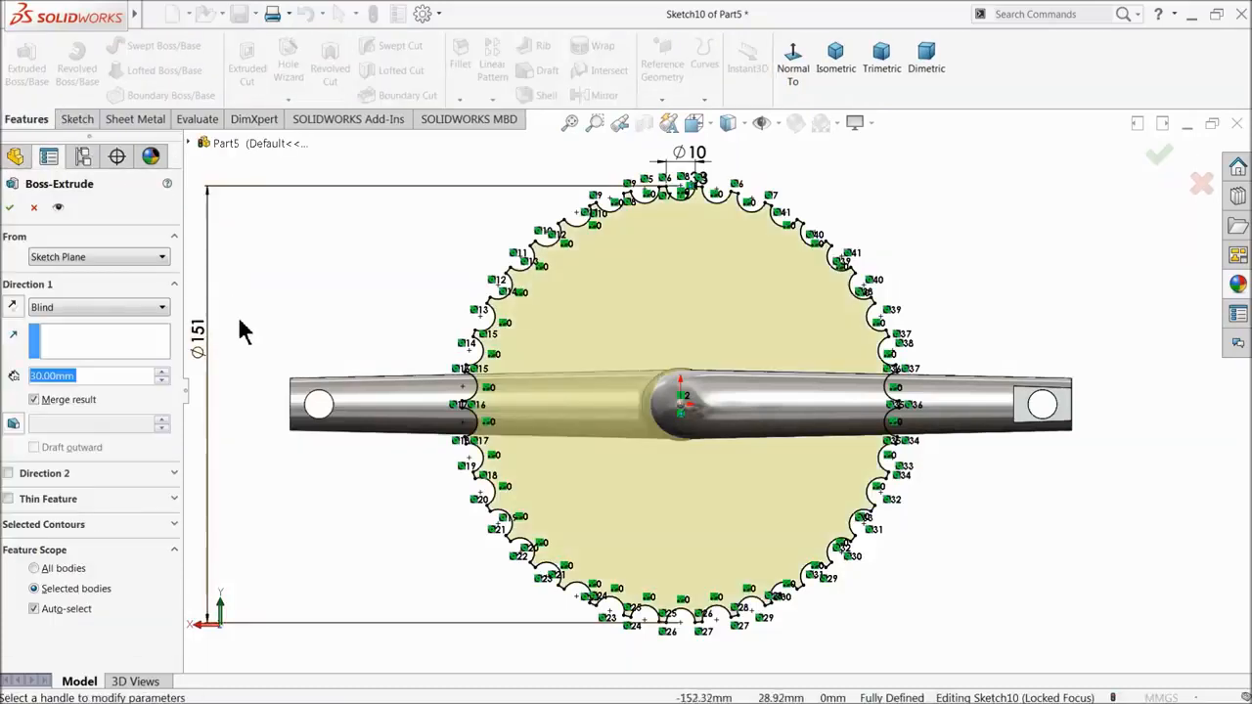
text(4)
key(Return)
mouse_move(335, 288)
middle_down()
mouse_move(307, 391)
mouse_move(577, 475)
mouse_move(587, 453)
mouse_move(559, 469)
mouse_move(597, 473)
mouse_move(609, 448)
middle_up()
scroll(577, 475, down, 5)
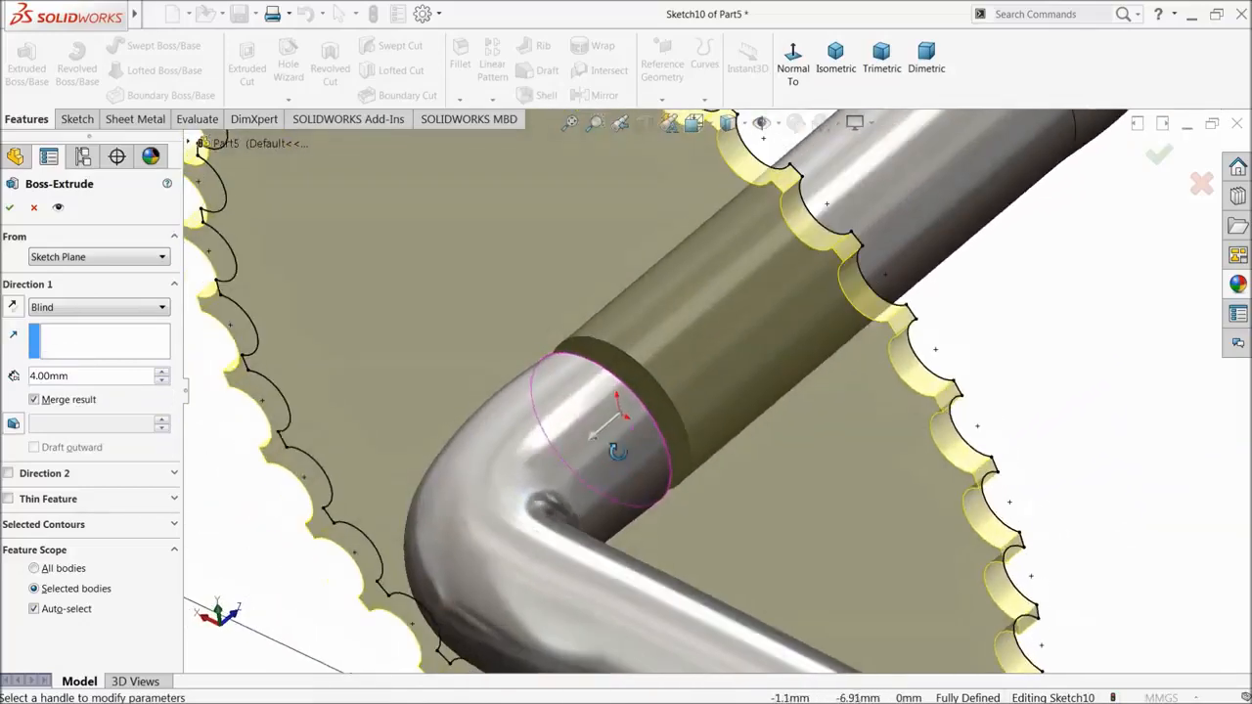
click(10, 208)
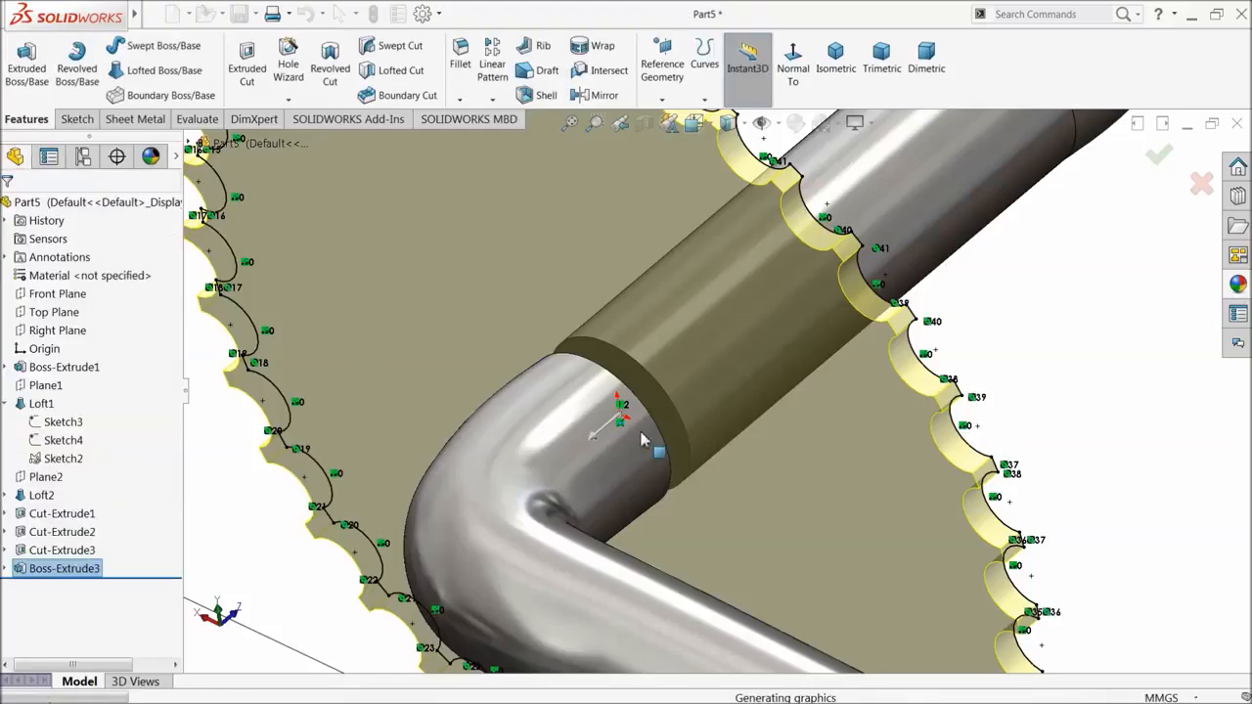
- Start a sketch on the toothed disc's flat face on the side of the slotted arm, viewed normal to it
scroll(643, 440, up, 5)
click(912, 380)
scroll(923, 378, up, 3)
middle_drag(922, 377, 935, 336)
scroll(847, 305, down, 2)
click(736, 319)
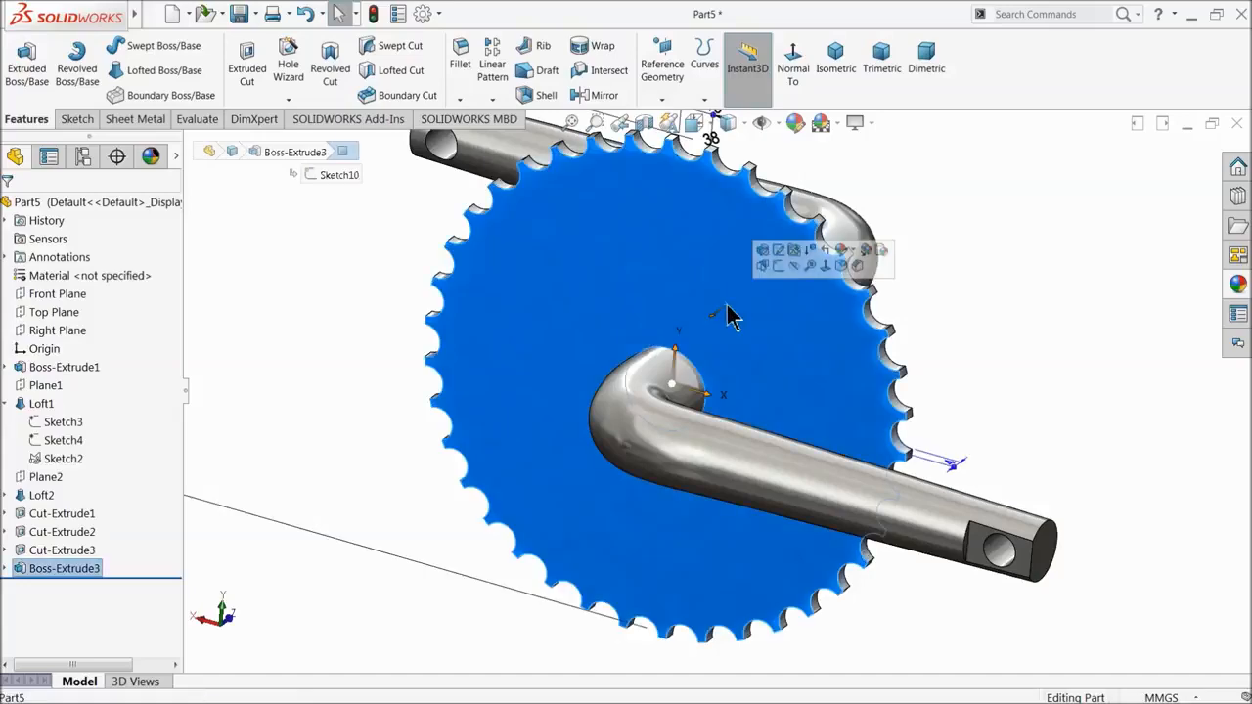
click(789, 270)
click(724, 68)
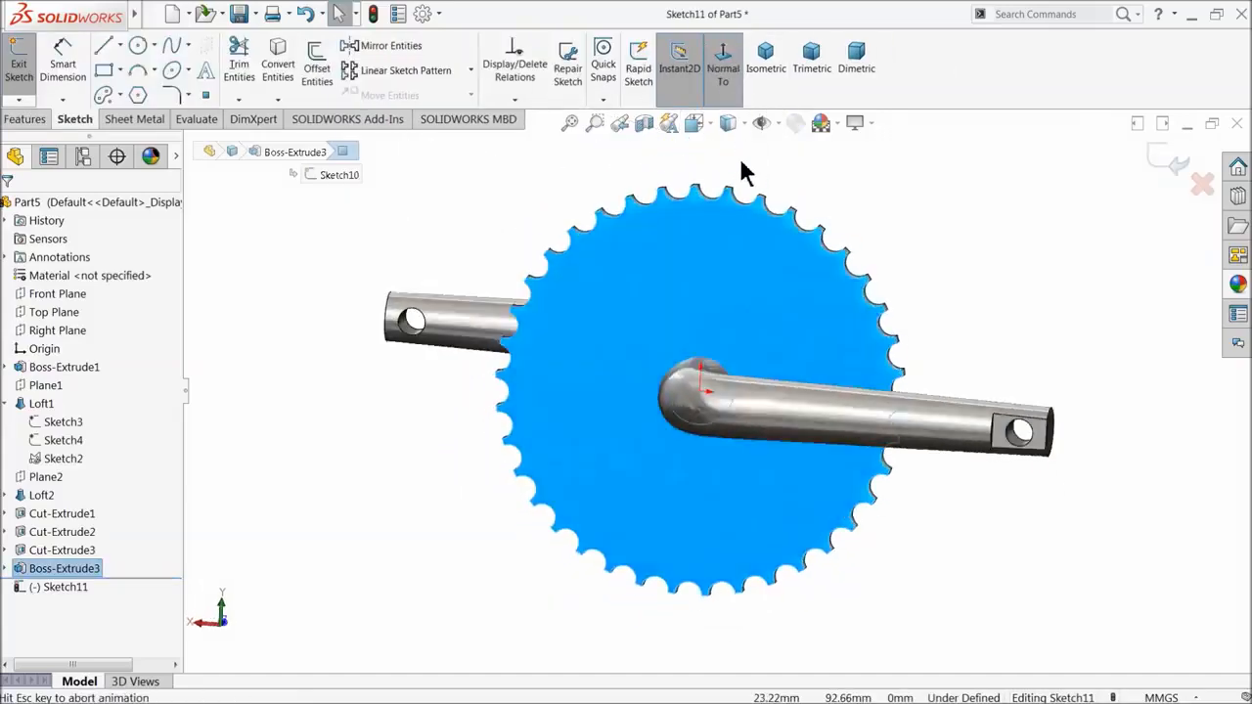
- Sketch two concentric circles centred on the origin, with radii of about 63 mm and about 41.5 mm
click(137, 47)
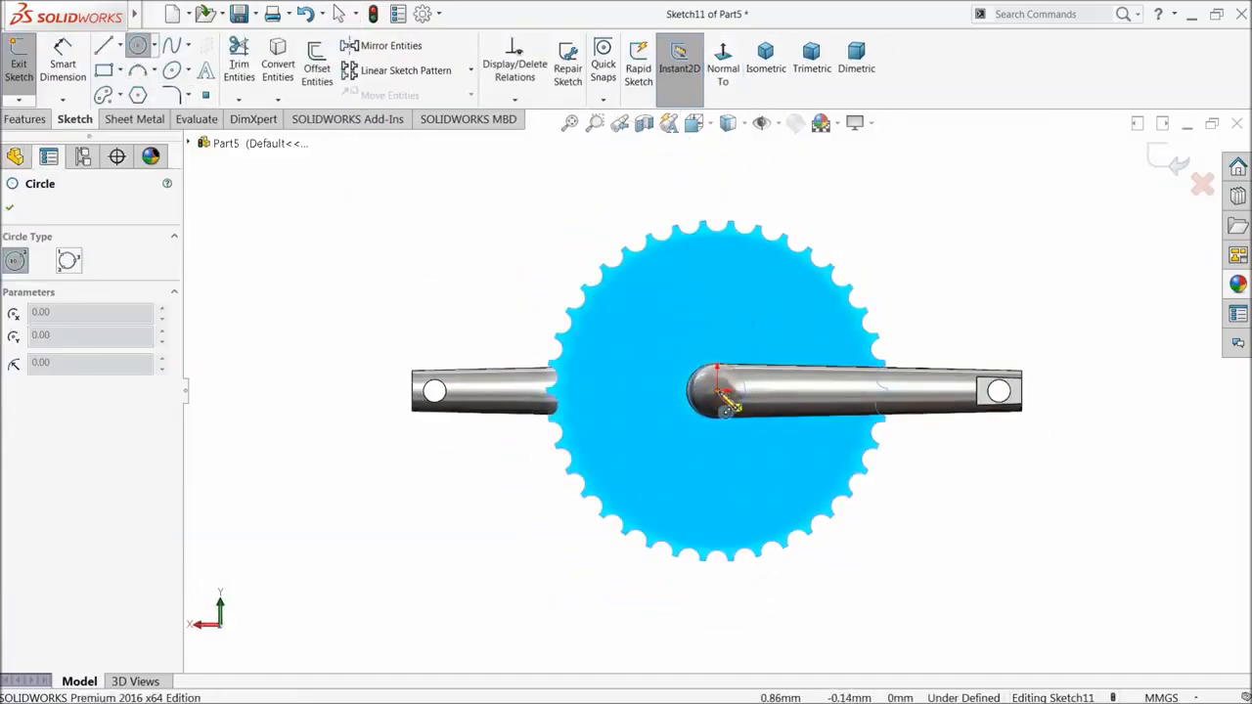
click(718, 390)
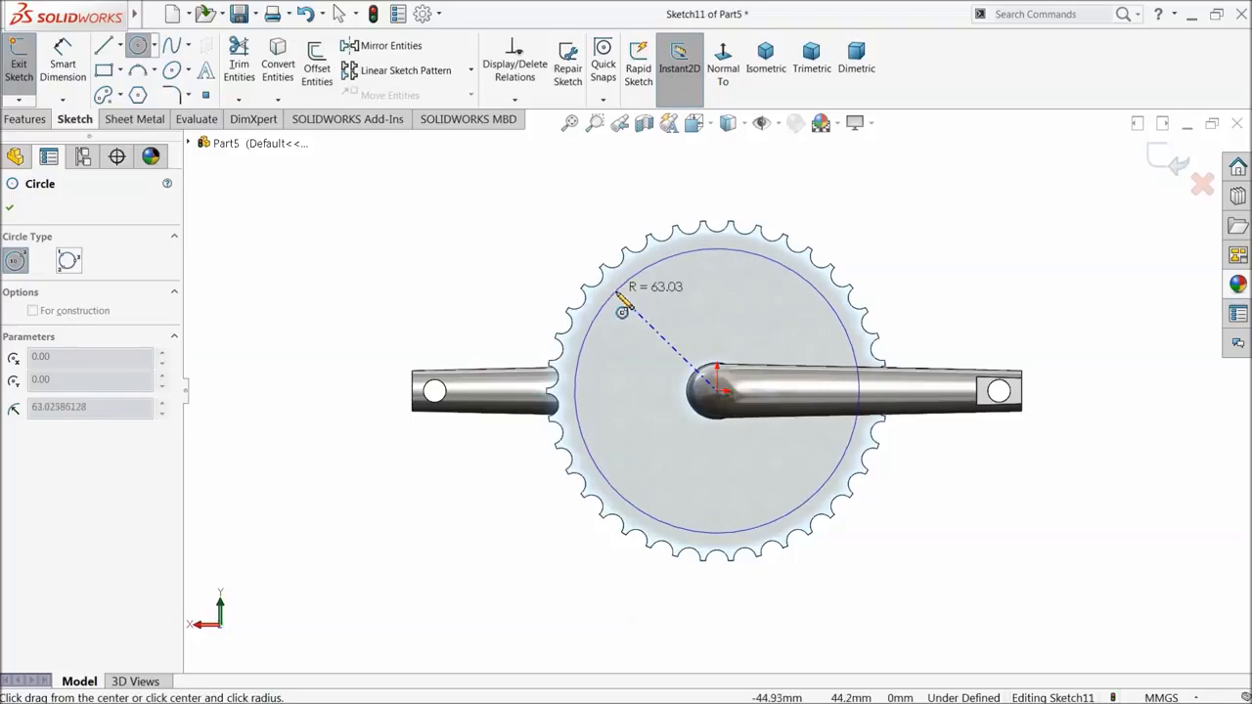
click(620, 296)
click(719, 392)
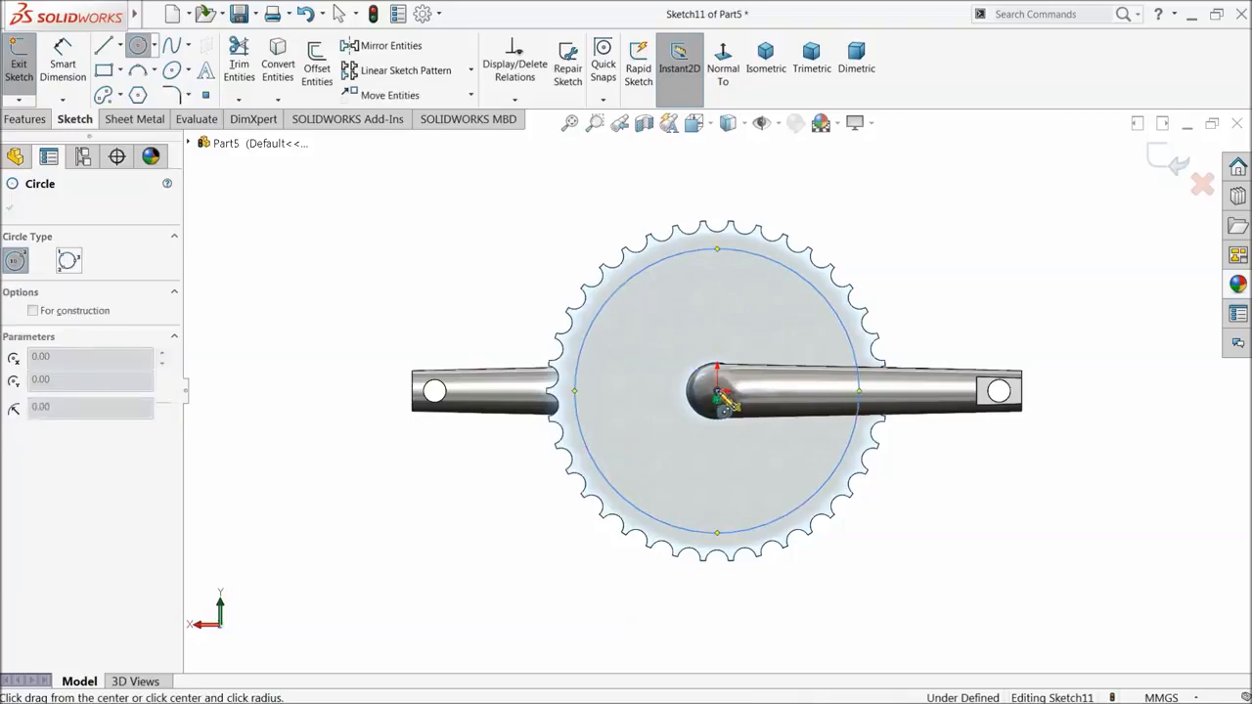
click(636, 355)
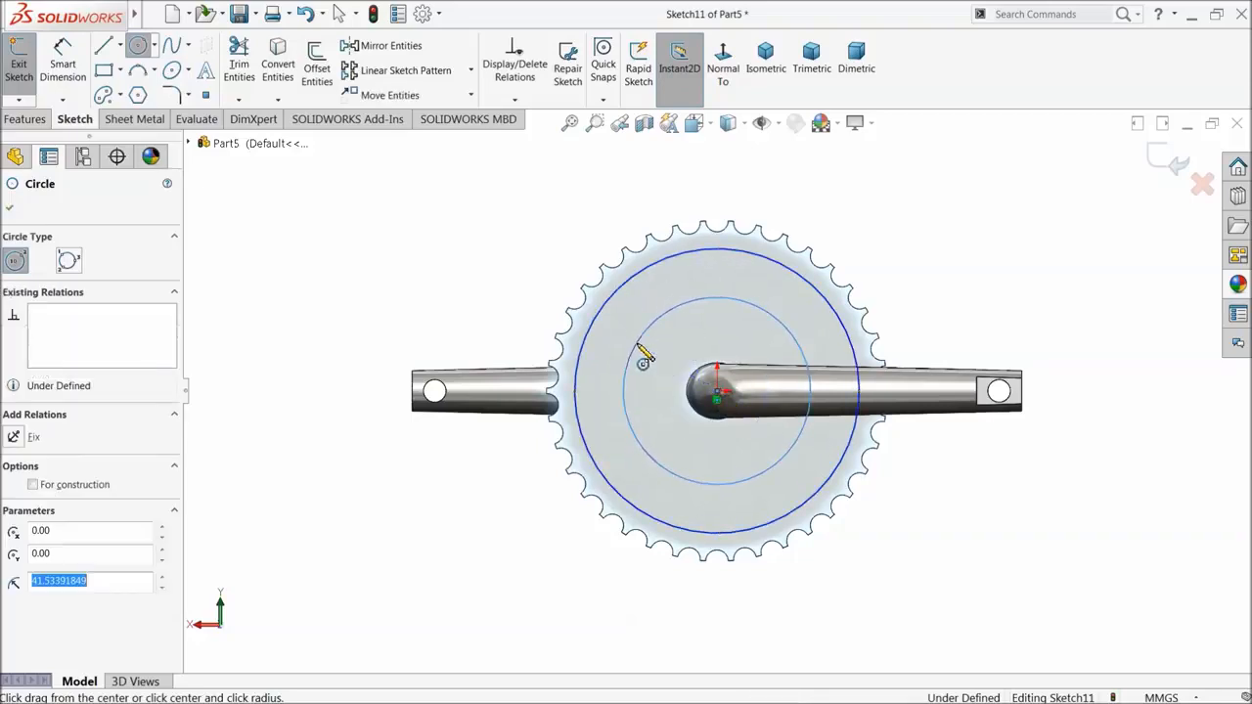
- Dimension the outer circle's diameter as 126 mm and the inner circle's diameter as 83 mm
click(66, 78)
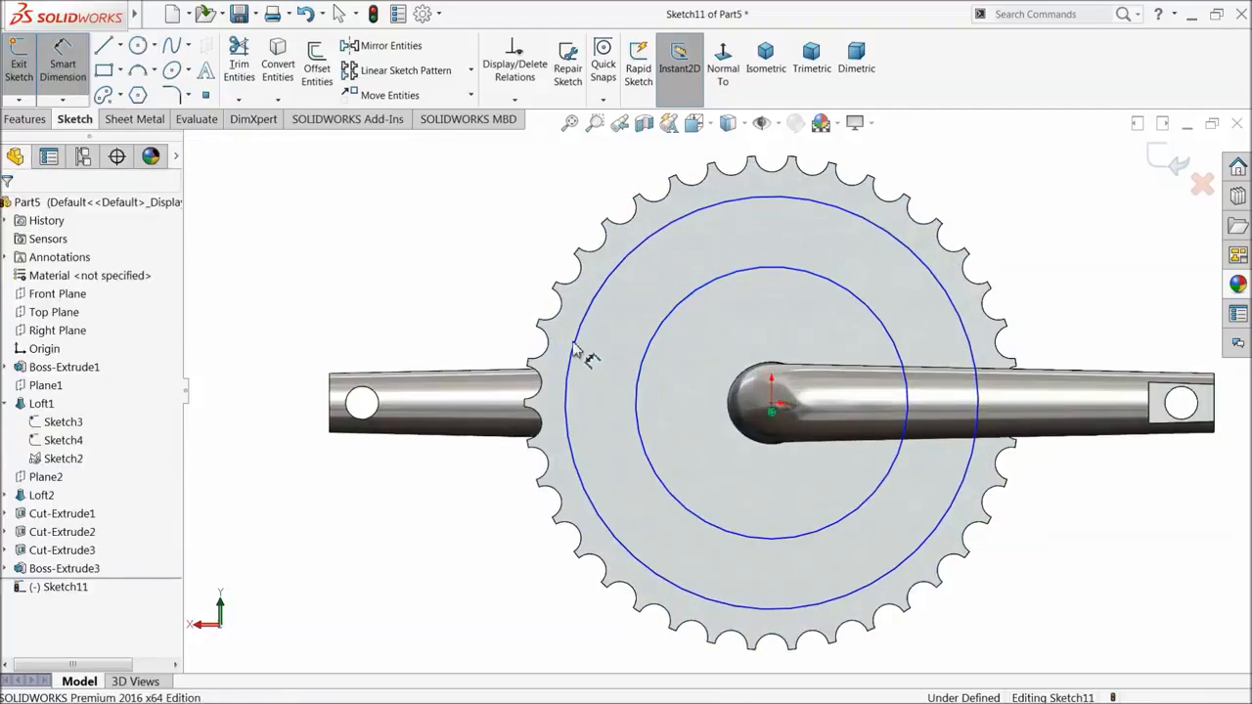
click(575, 351)
click(475, 325)
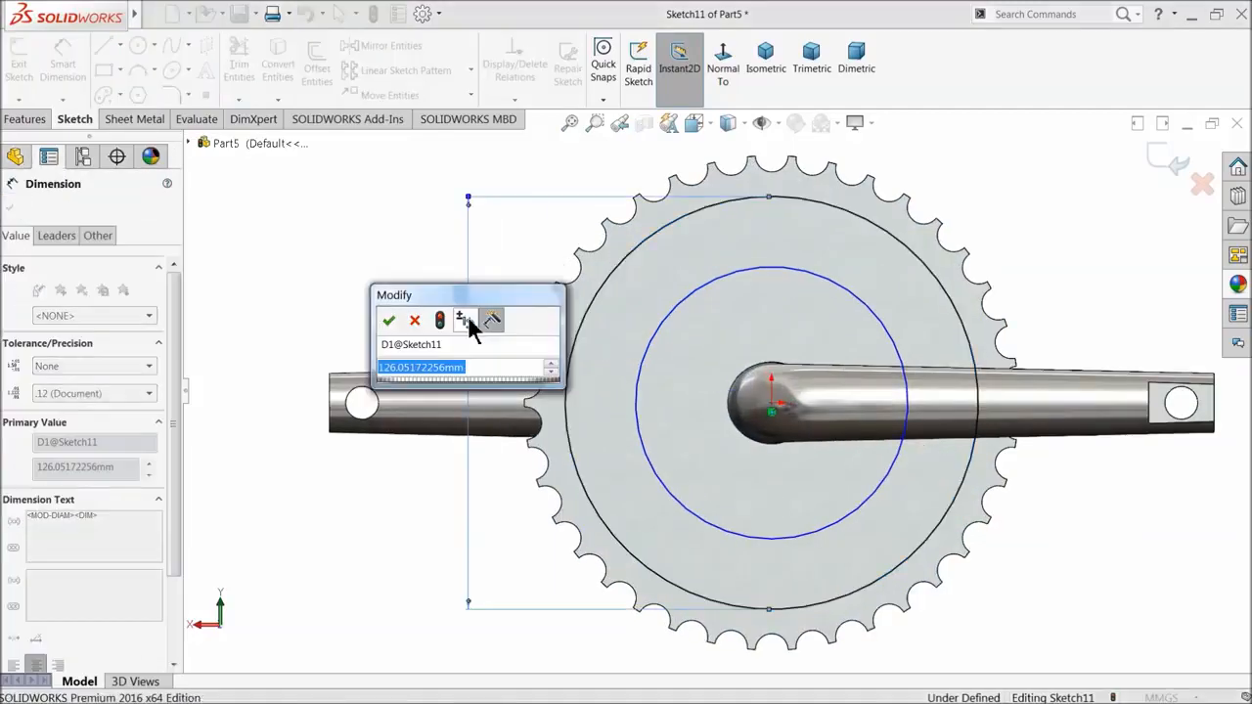
text(126)
key(Return)
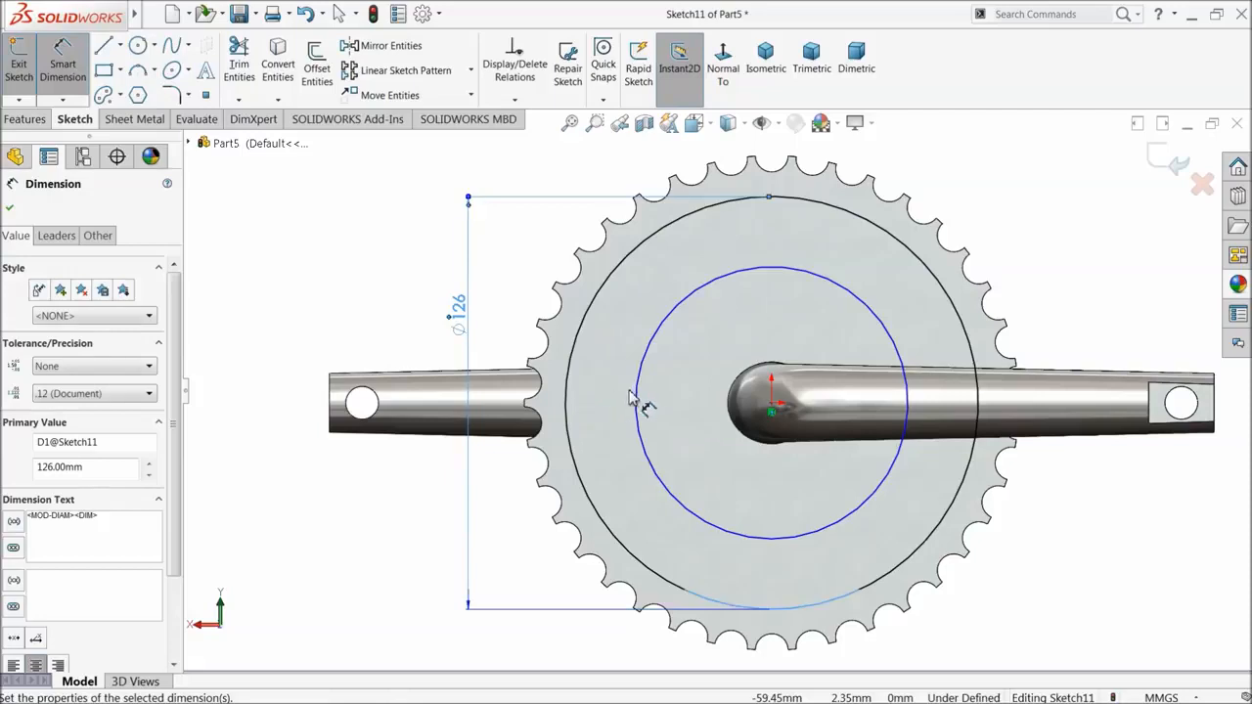
click(637, 401)
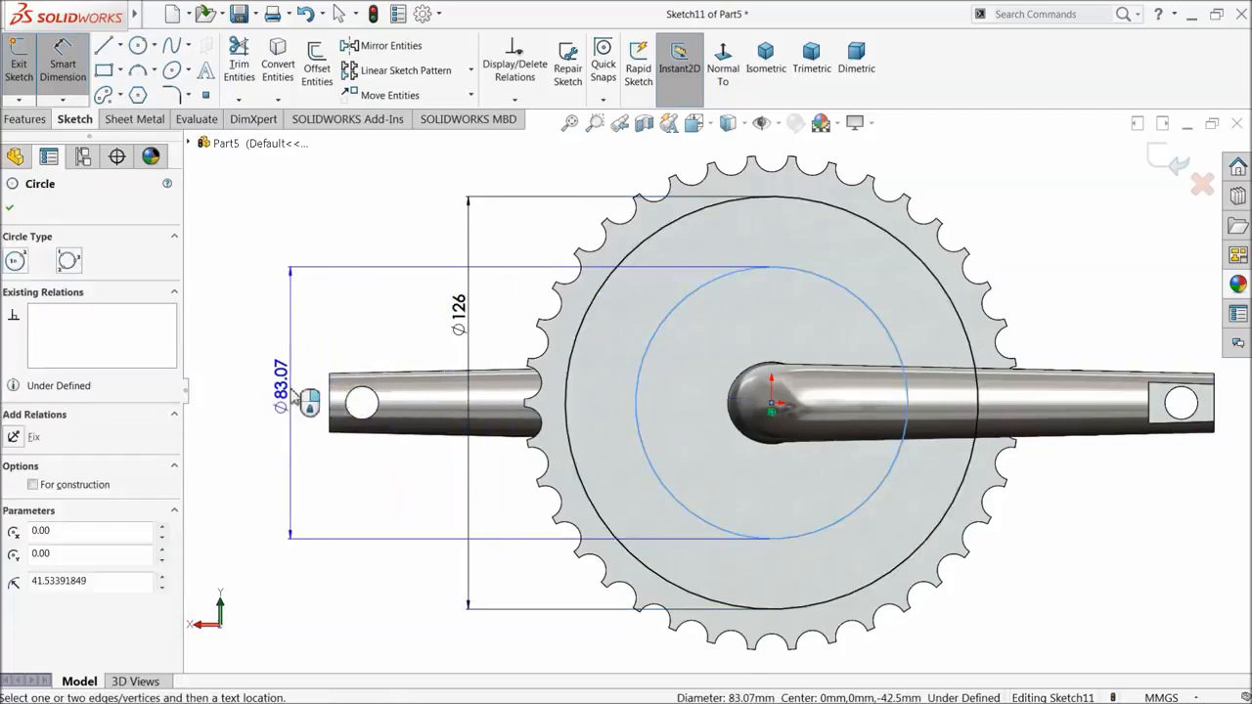
click(291, 391)
text(83)
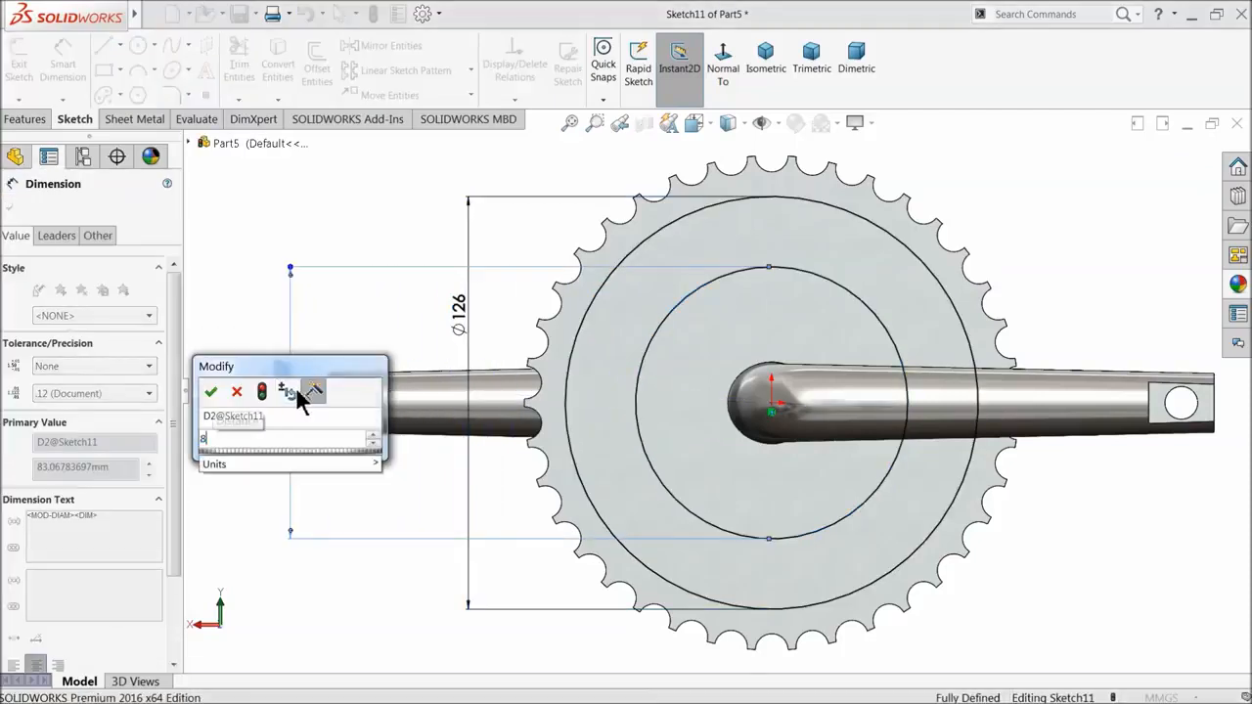
key(Return)
click(9, 208)
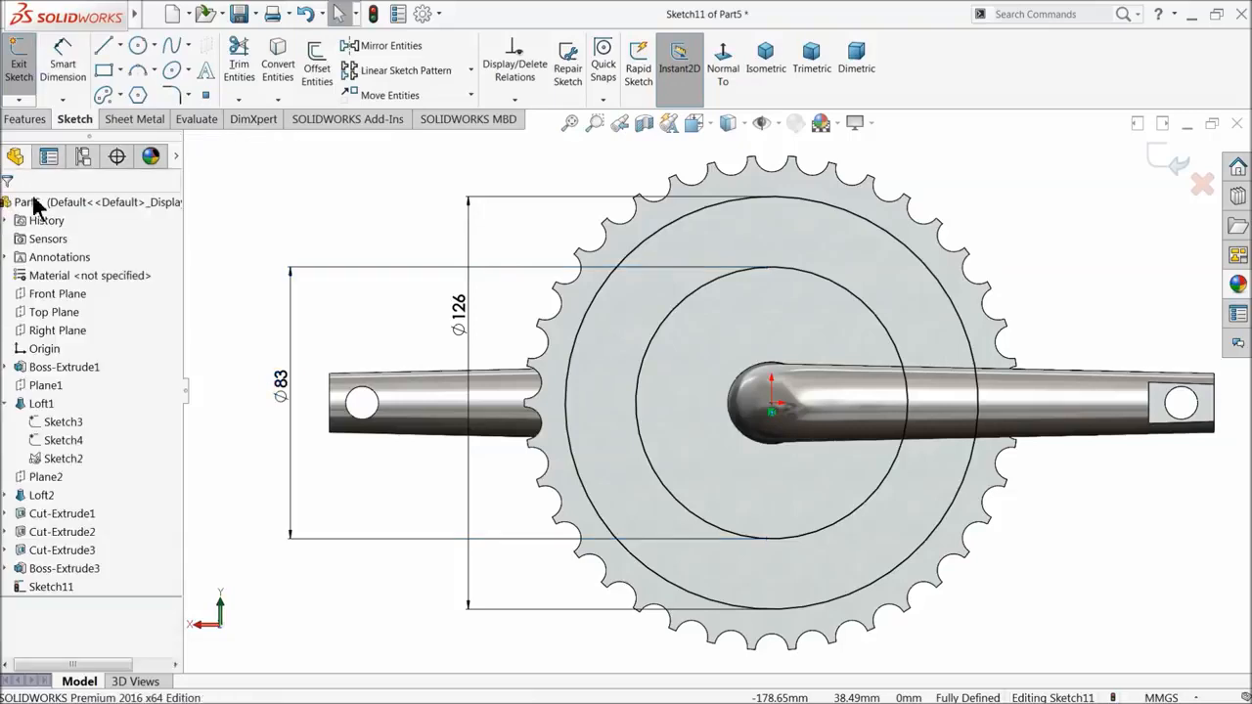
- Draw a vertical construction line from the outer circle's top point down to the origin
click(120, 46)
click(142, 89)
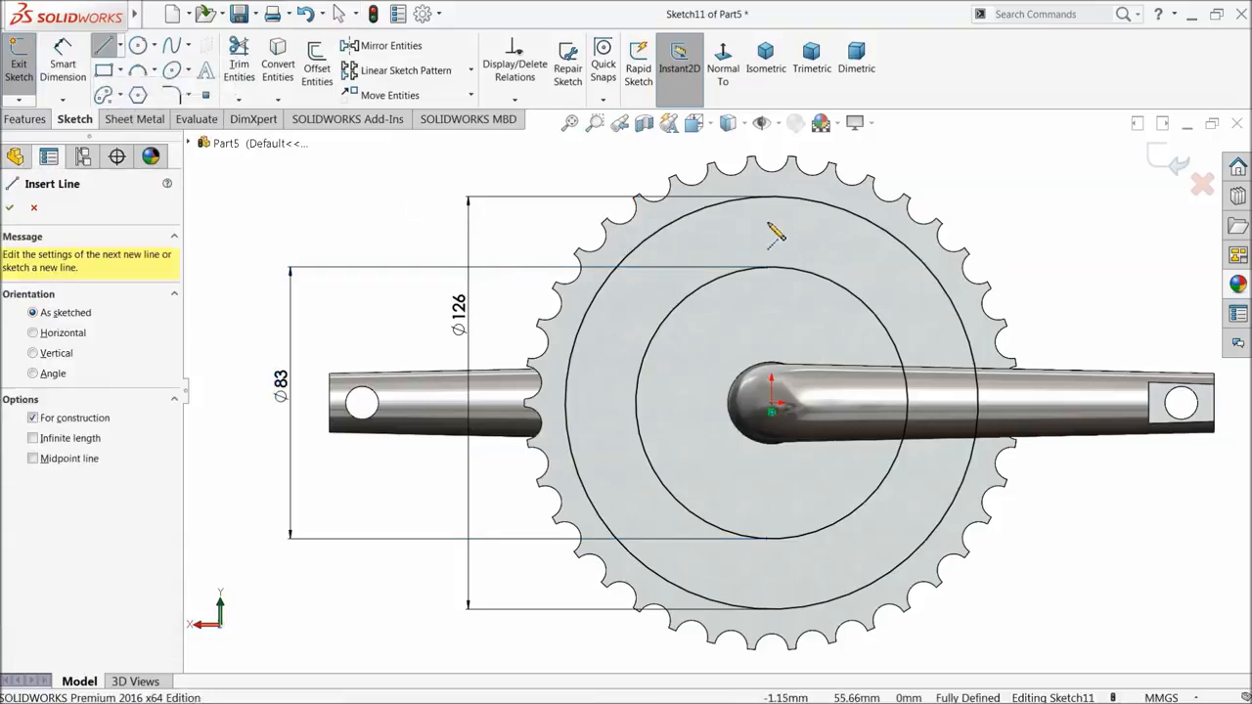
click(772, 197)
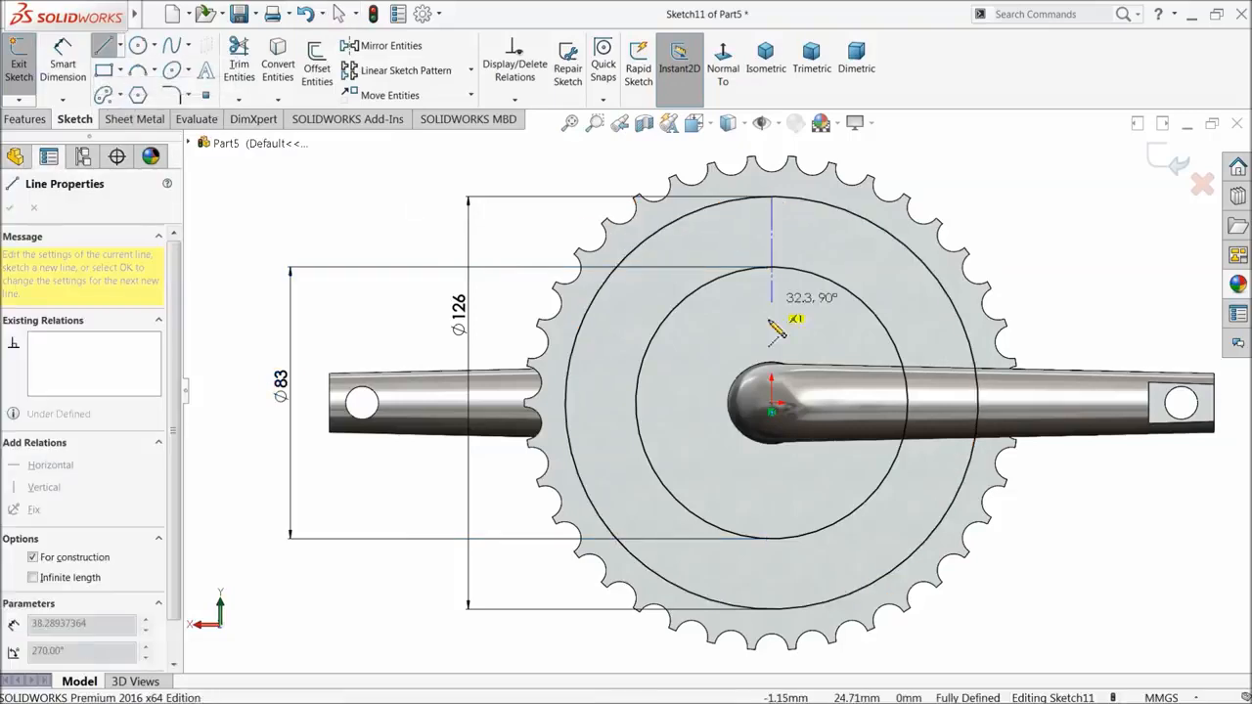
click(772, 403)
right_click(492, 233)
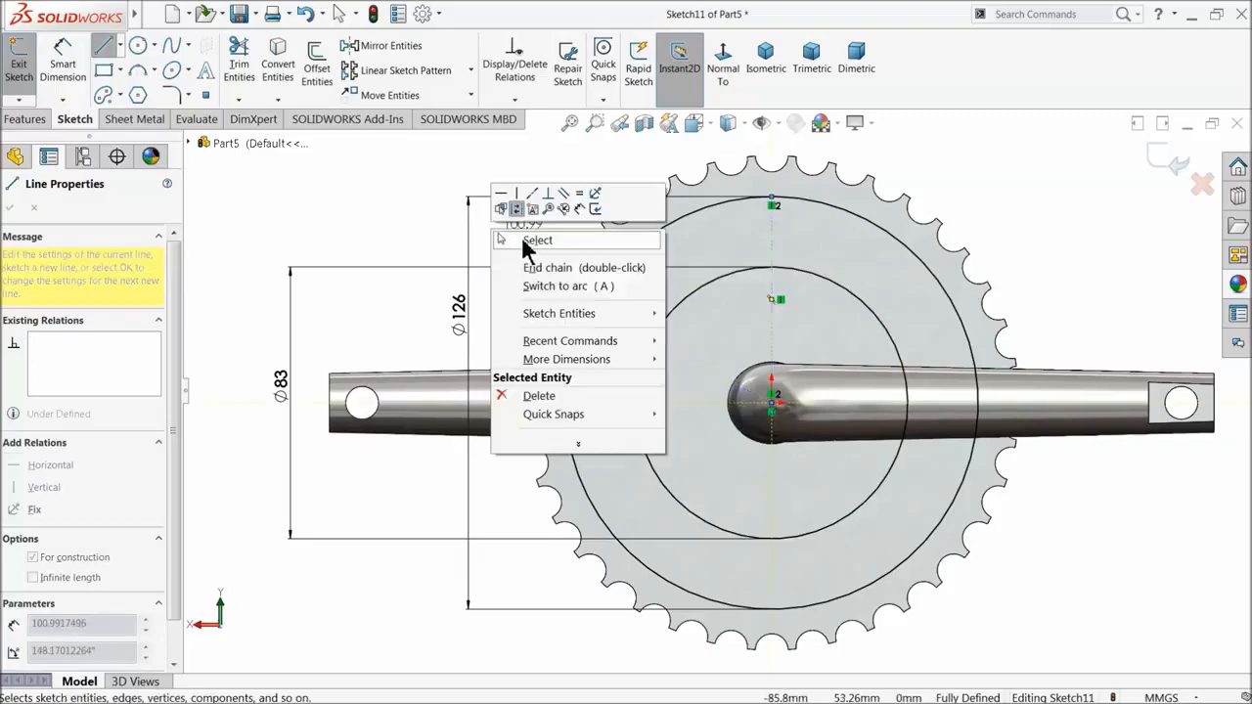
click(521, 240)
- Sketch a vertical line about 27 mm long just right of the centerline, crossing both circles
click(103, 46)
scroll(844, 245, down, 4)
click(710, 174)
click(710, 357)
right_click(736, 387)
click(780, 398)
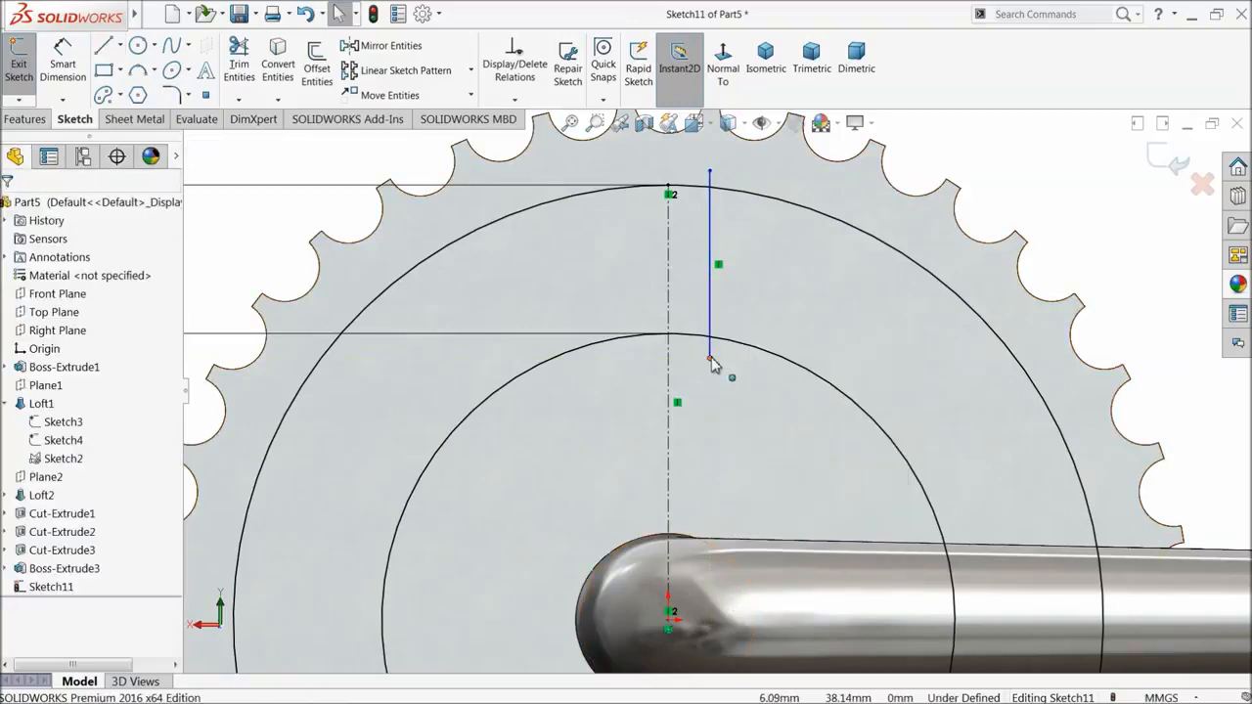
- Sketch a slanted line across both circles in the upper-right part of the chainring face
click(104, 46)
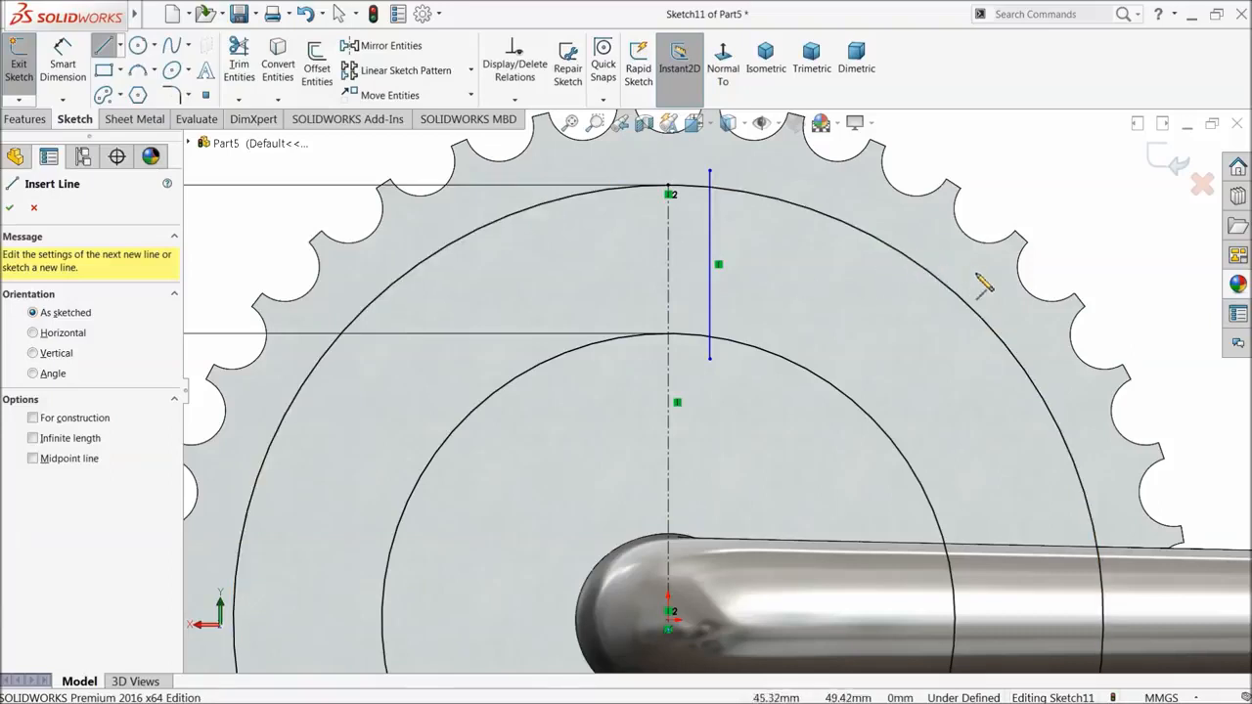
click(1006, 306)
click(856, 434)
right_click(774, 434)
click(814, 445)
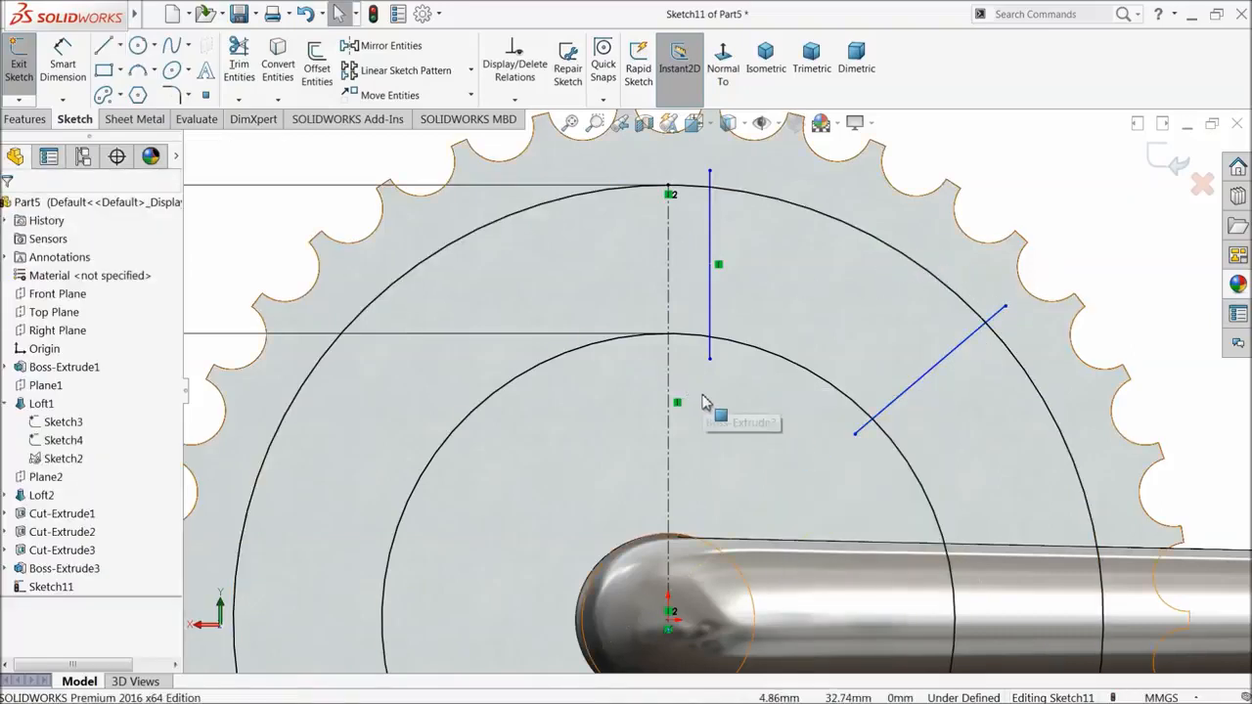
scroll(714, 416, up, 4)
scroll(791, 456, down, 3)
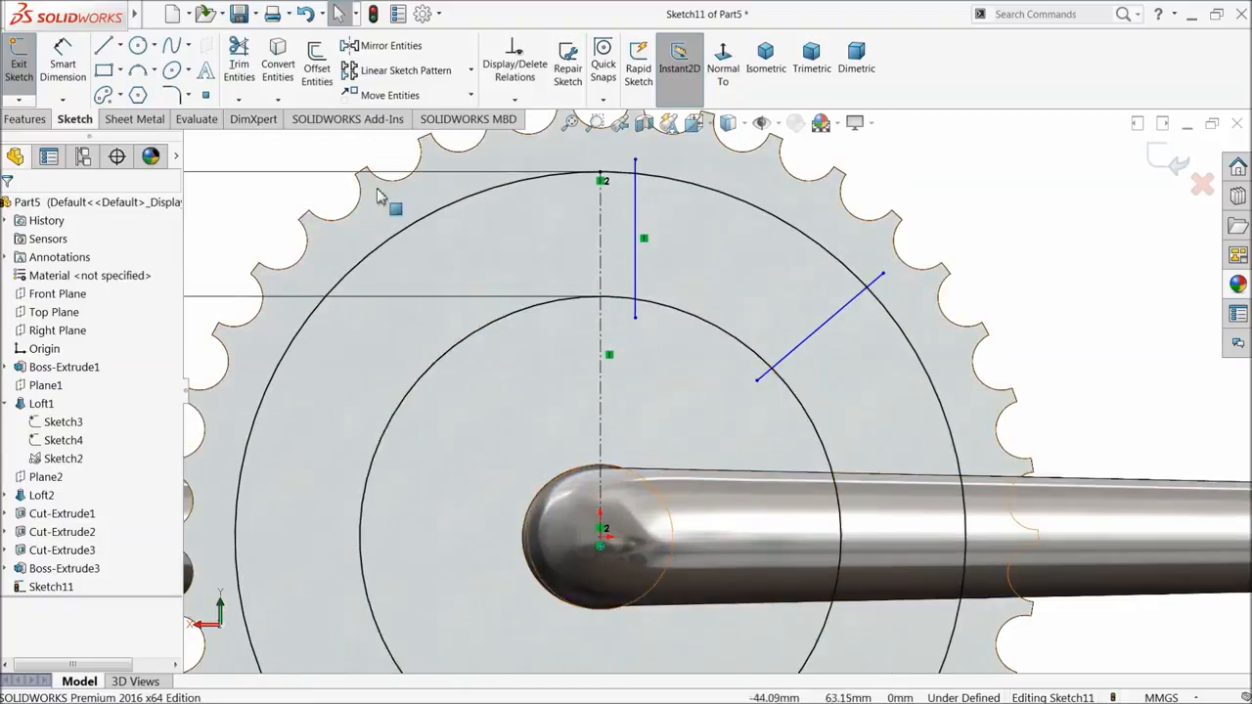
- Dimension the distance between the short vertical line and the vertical centerline as 5 mm
click(72, 69)
click(638, 245)
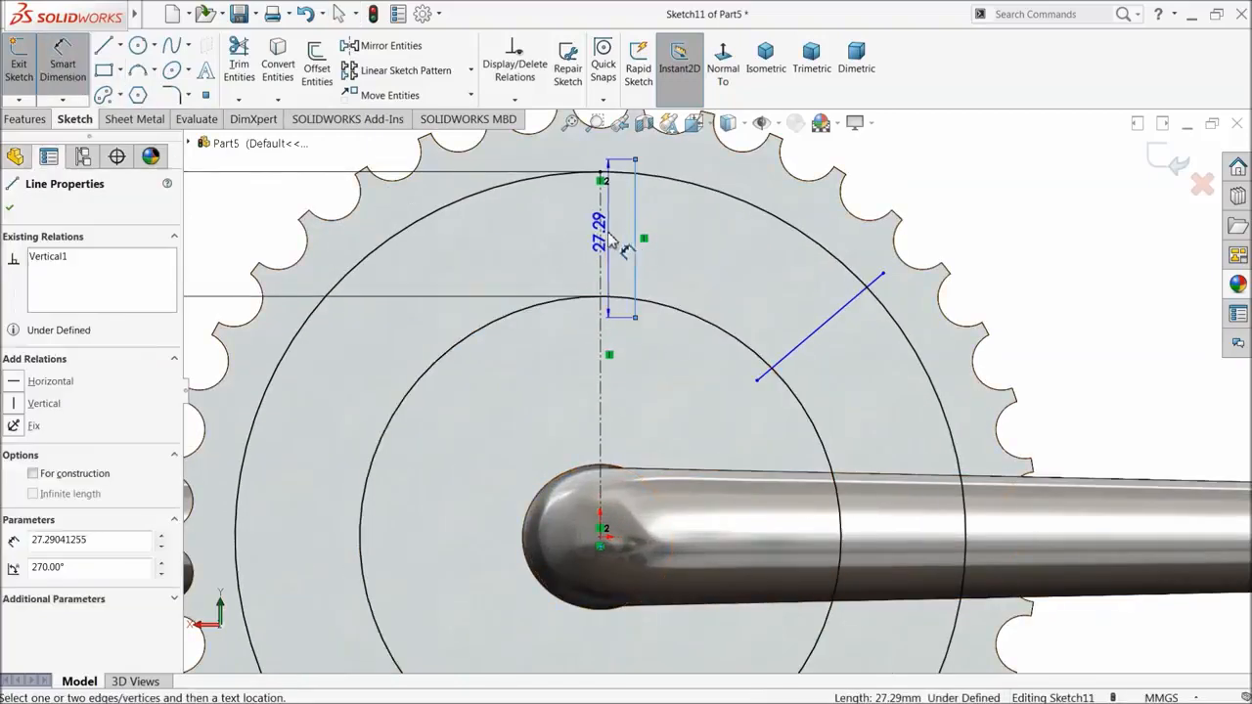
click(600, 237)
click(616, 240)
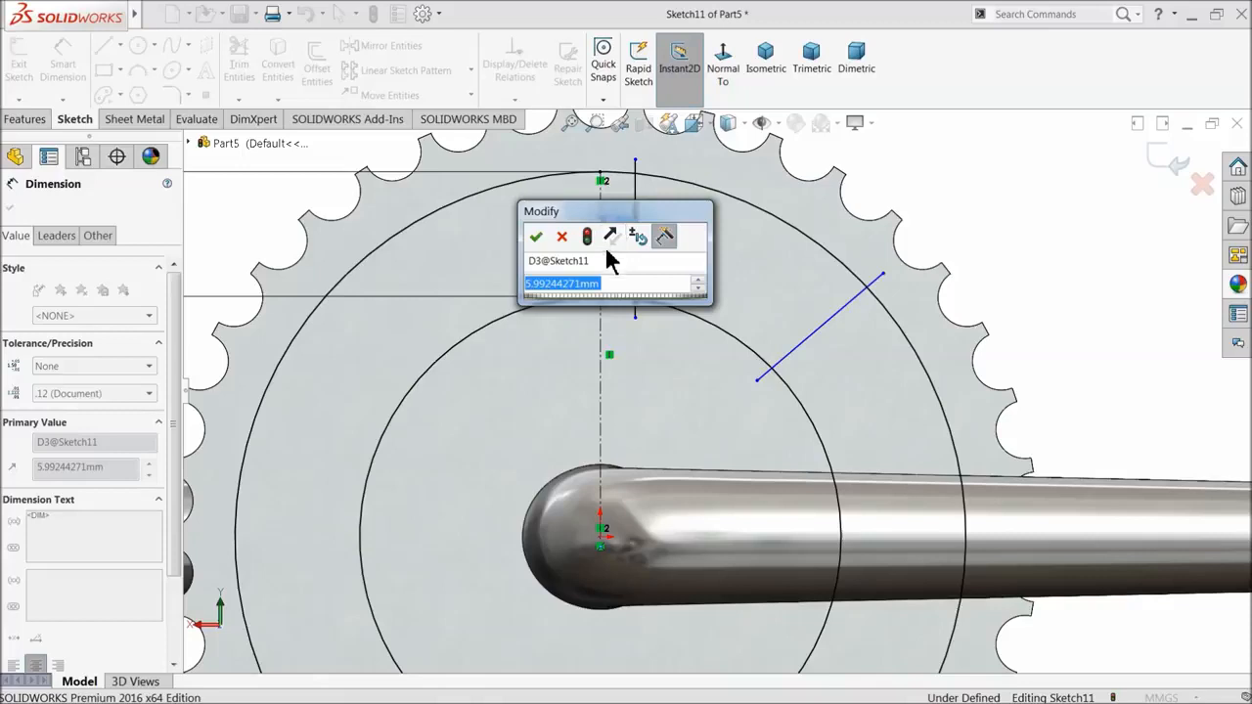
text(5)
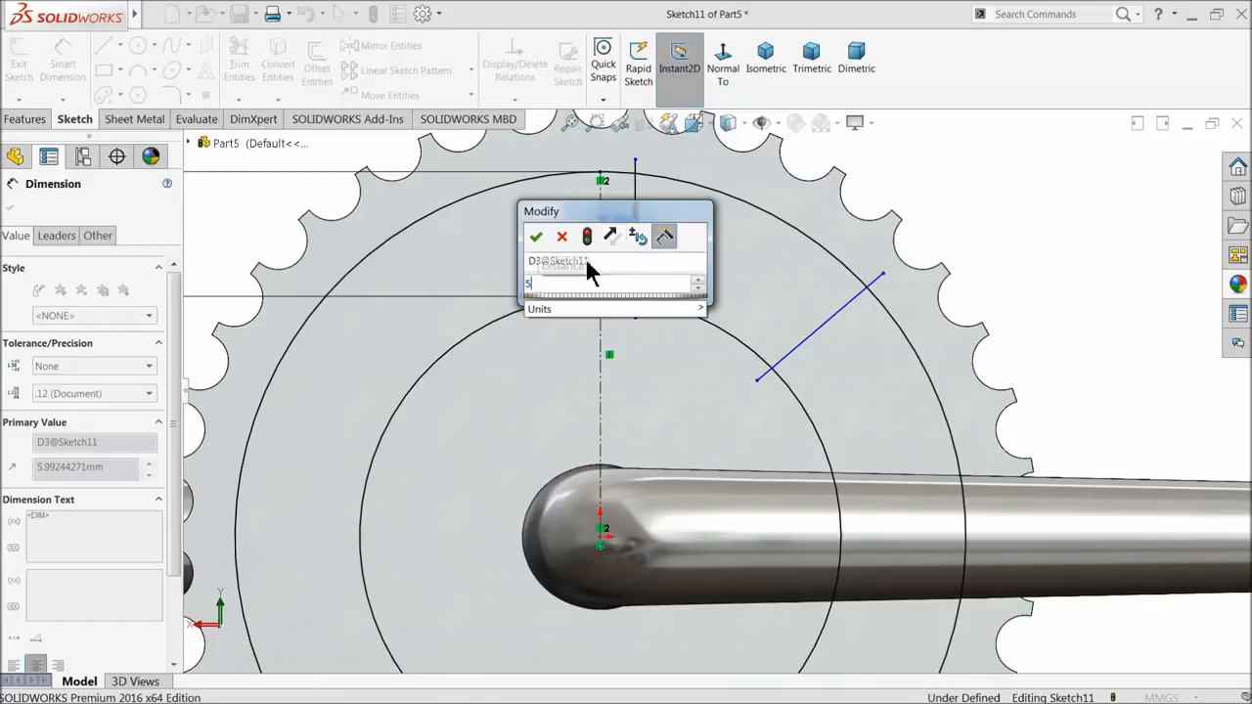
key(Return)
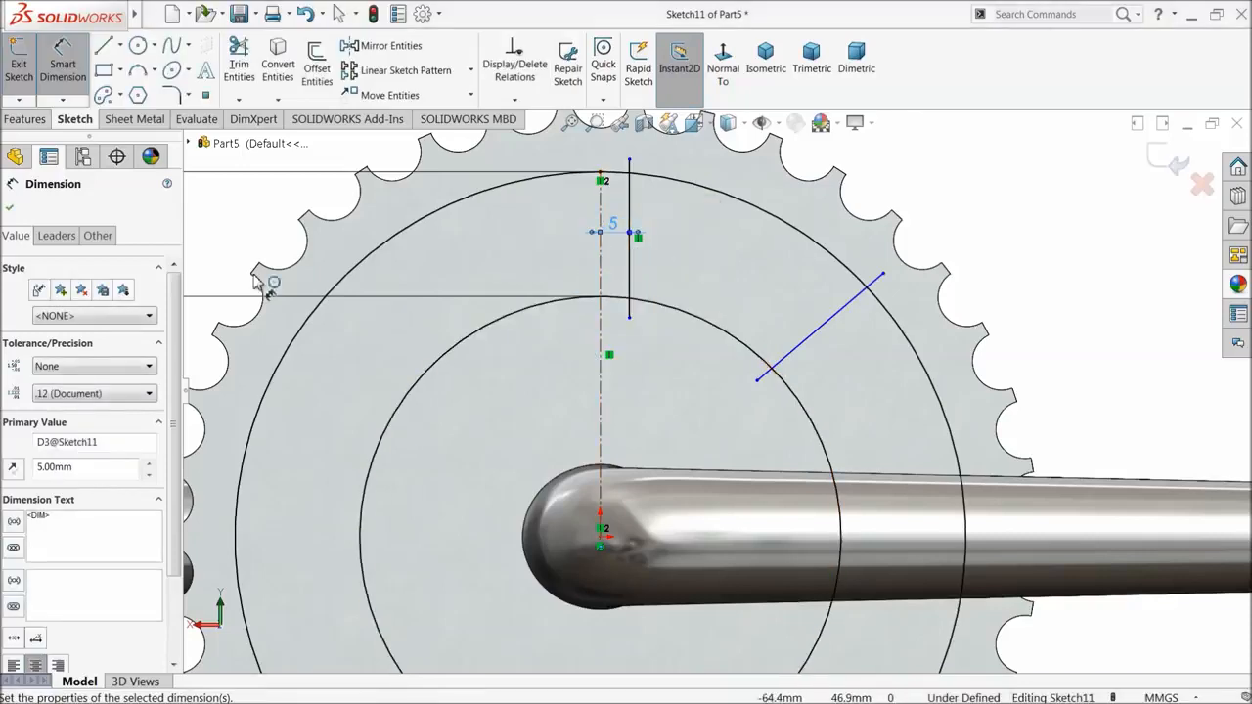
- Set the angle between the short vertical line and the slanted line to 60 degrees
click(631, 281)
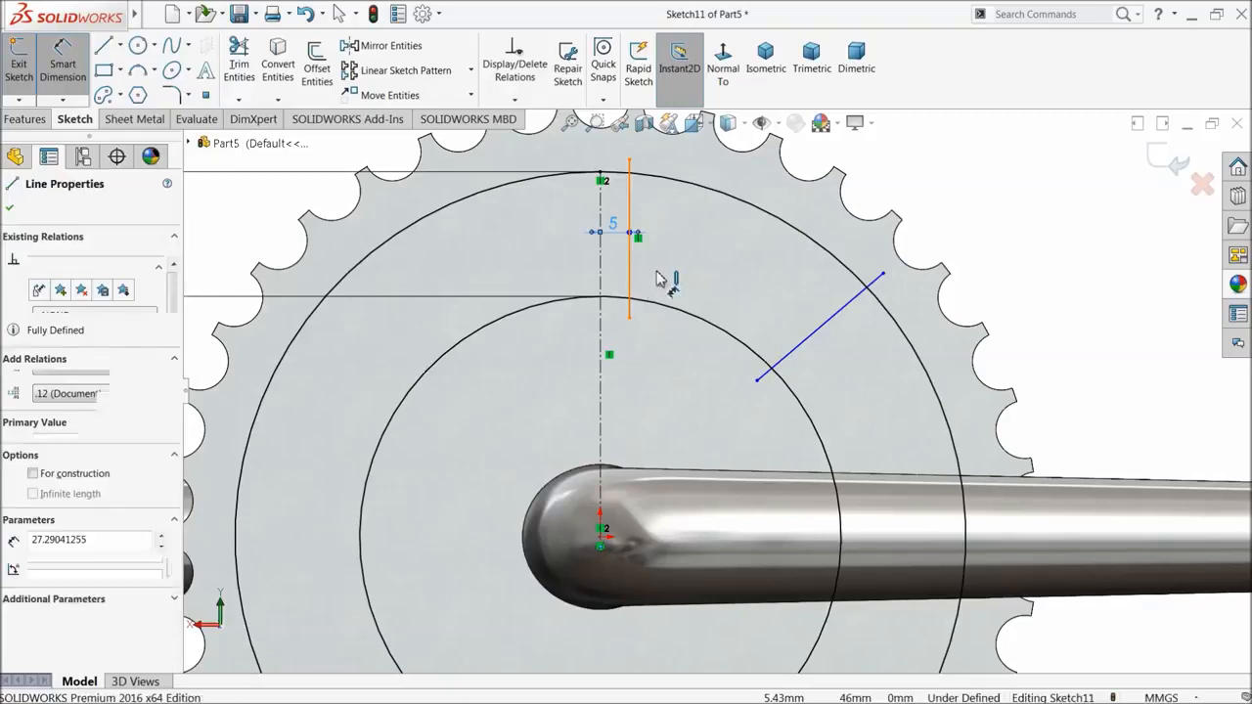
click(802, 342)
click(735, 266)
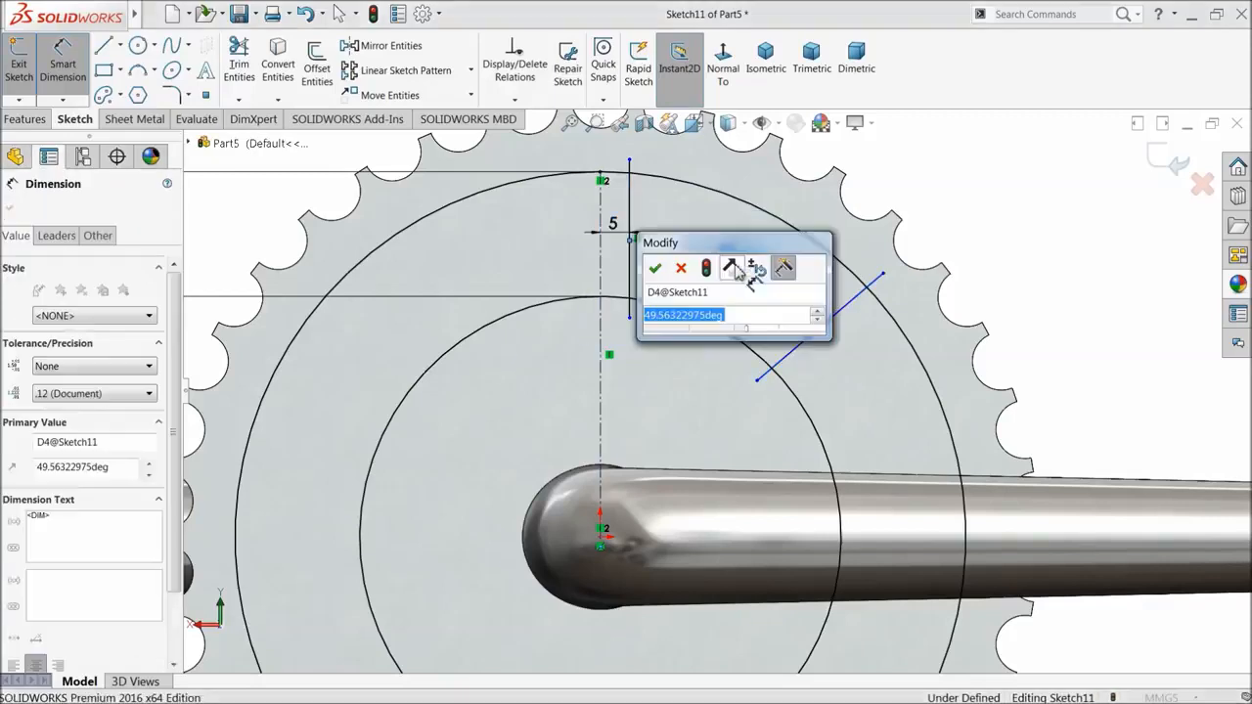
key(Return)
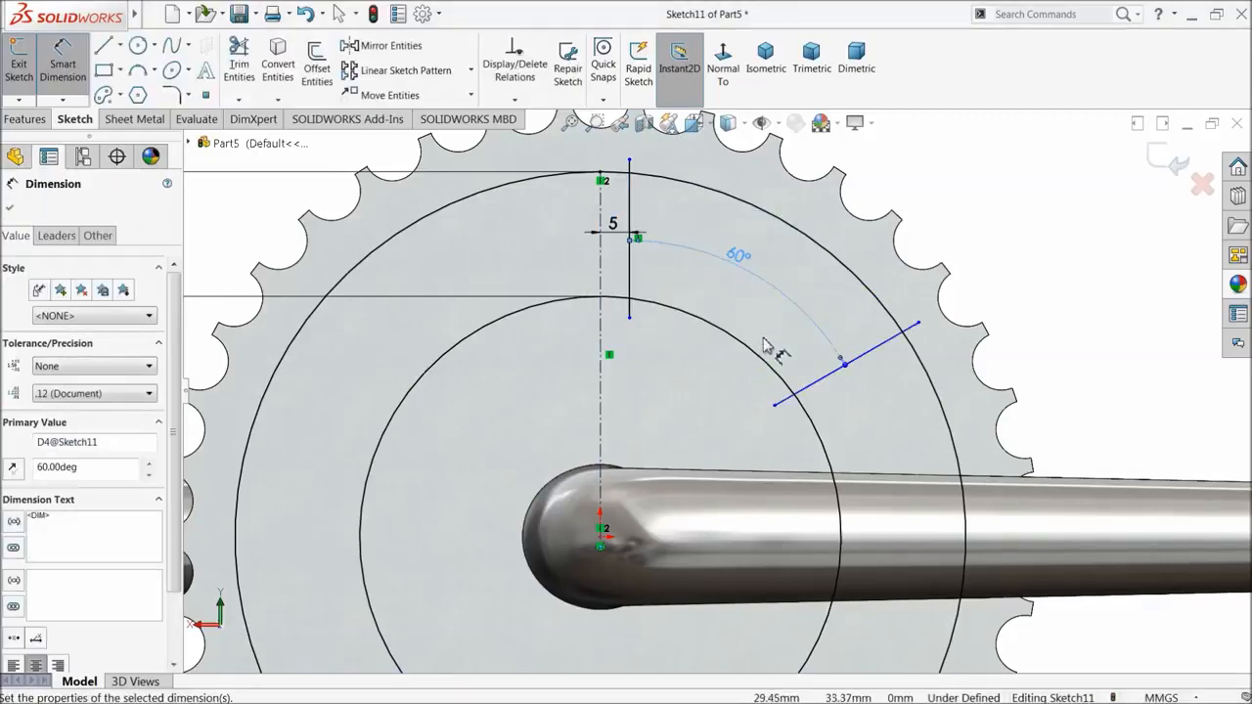
scroll(782, 364, up, 5)
scroll(760, 381, down, 3)
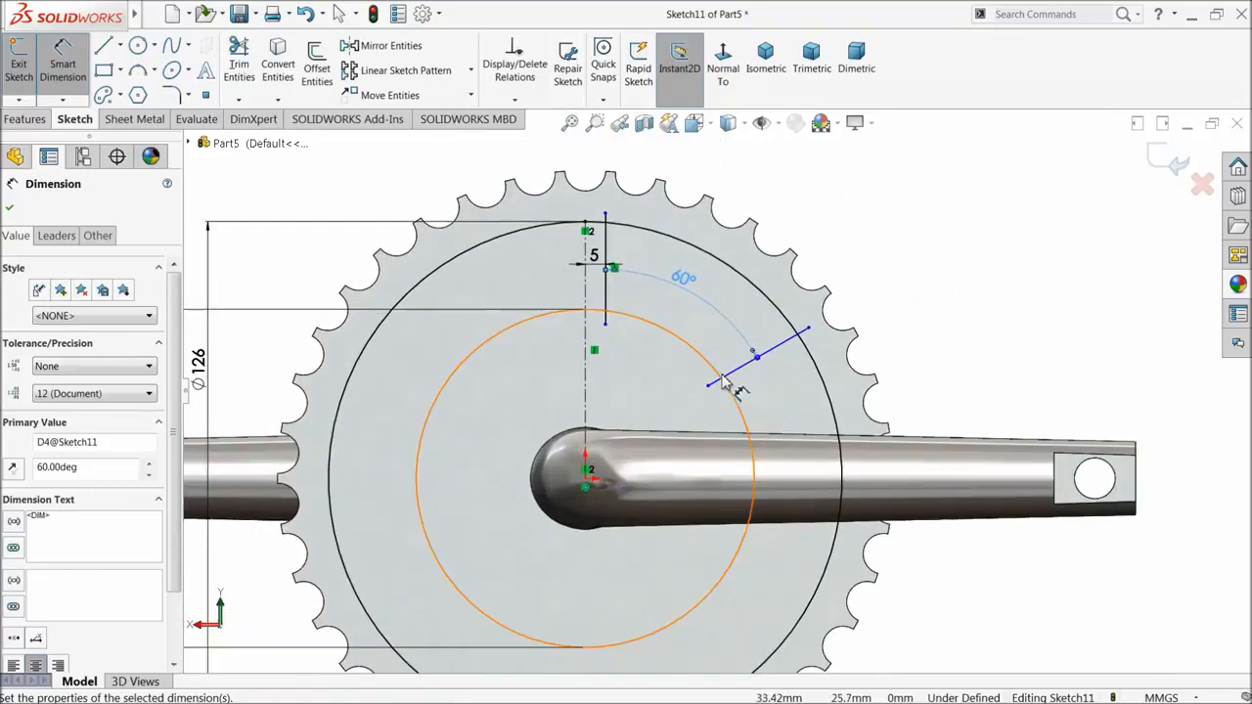
click(11, 211)
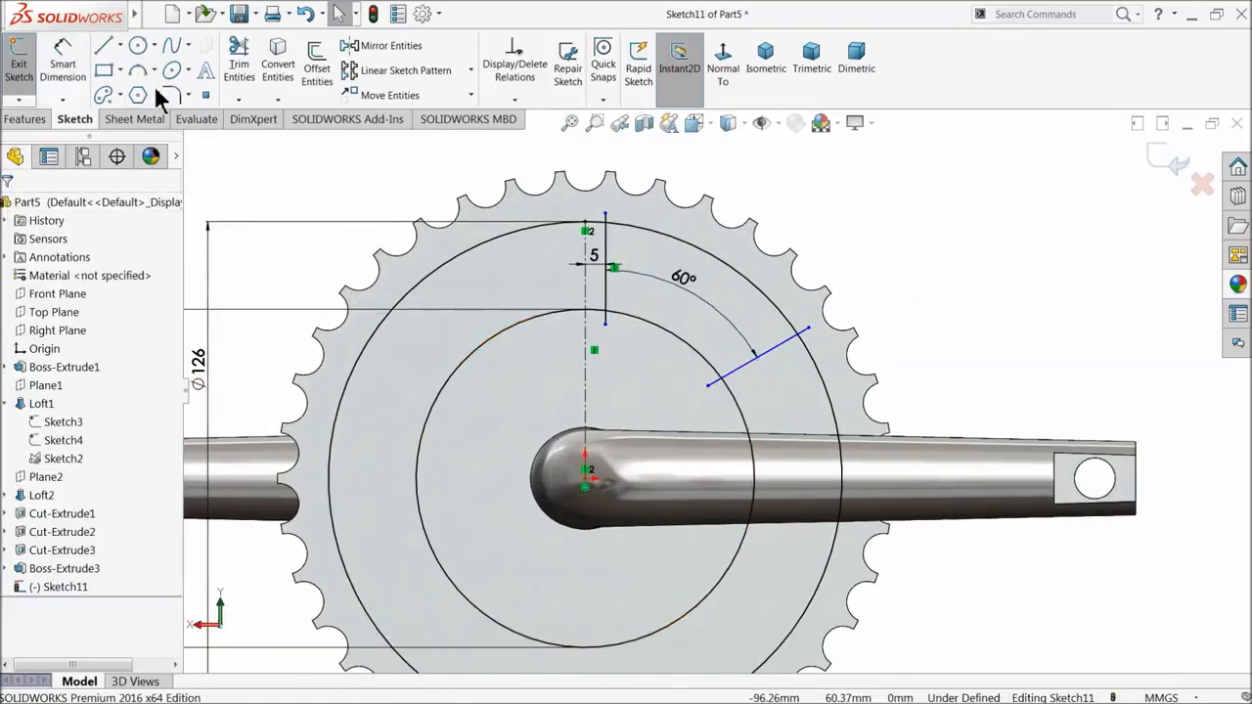
- Power-trim the circles and line overhangs, leaving a closed ring segment between the vertical and slanted lines
click(237, 61)
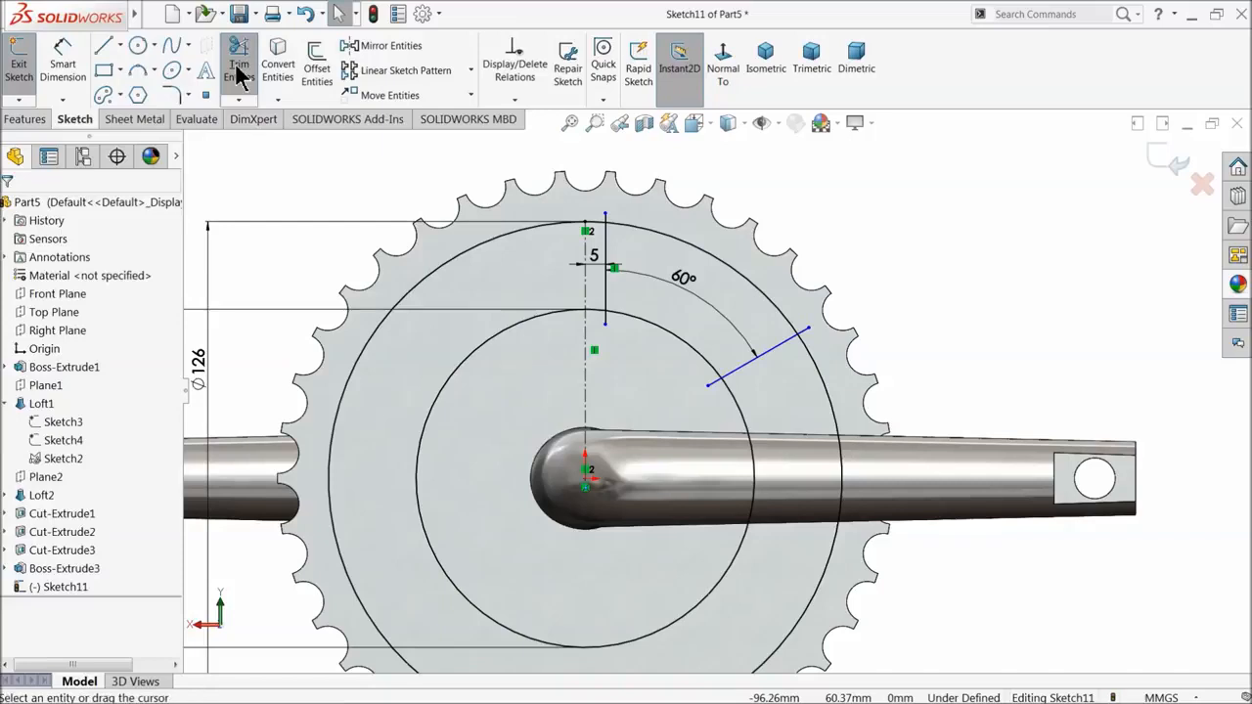
drag(468, 250, 523, 345)
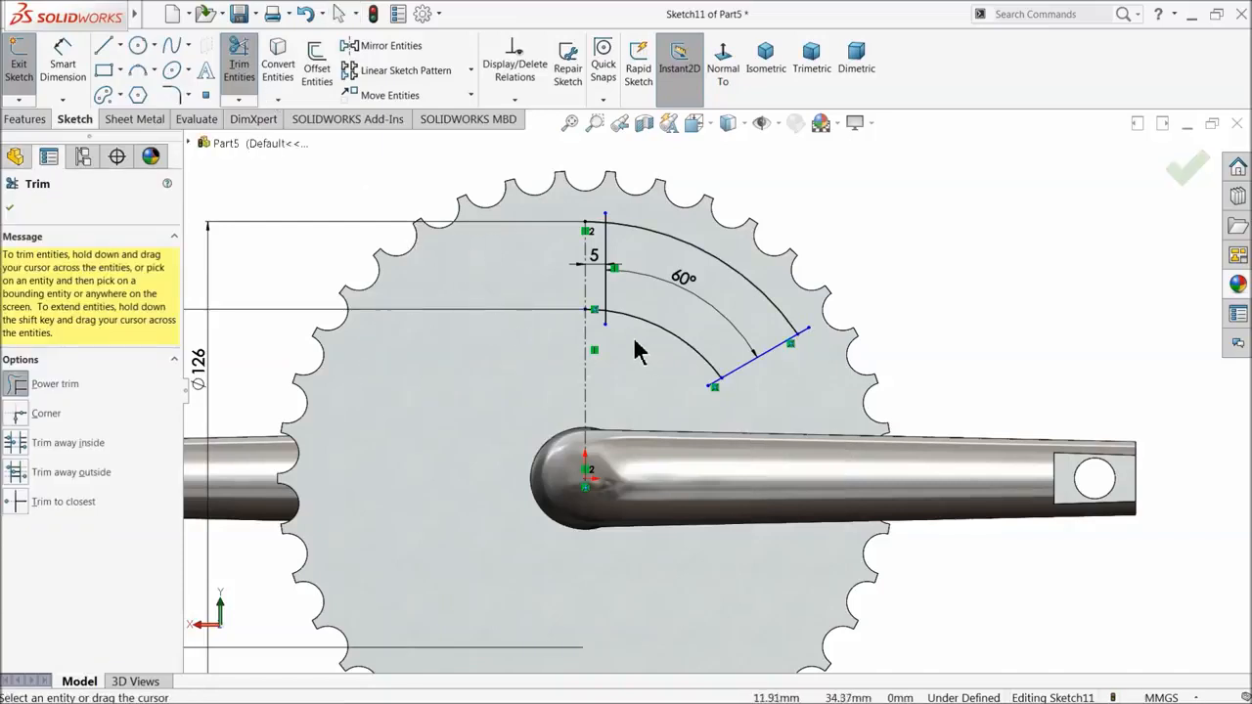
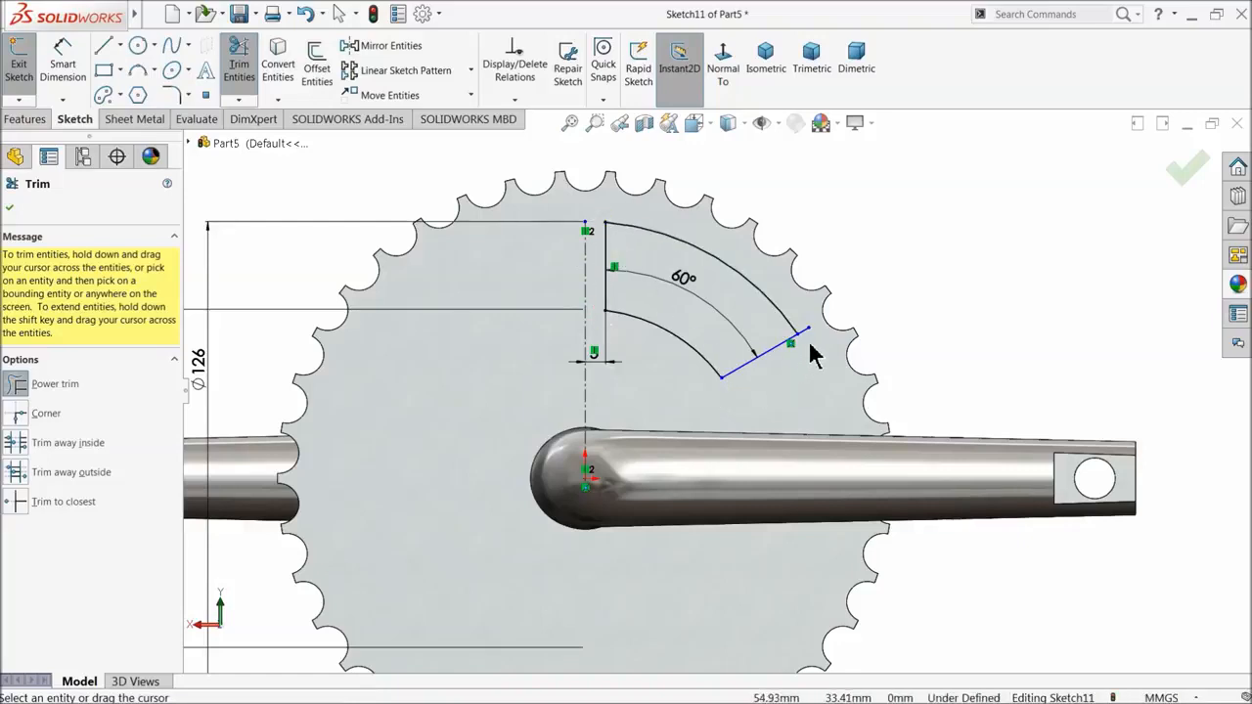
scroll(749, 369, down, 3)
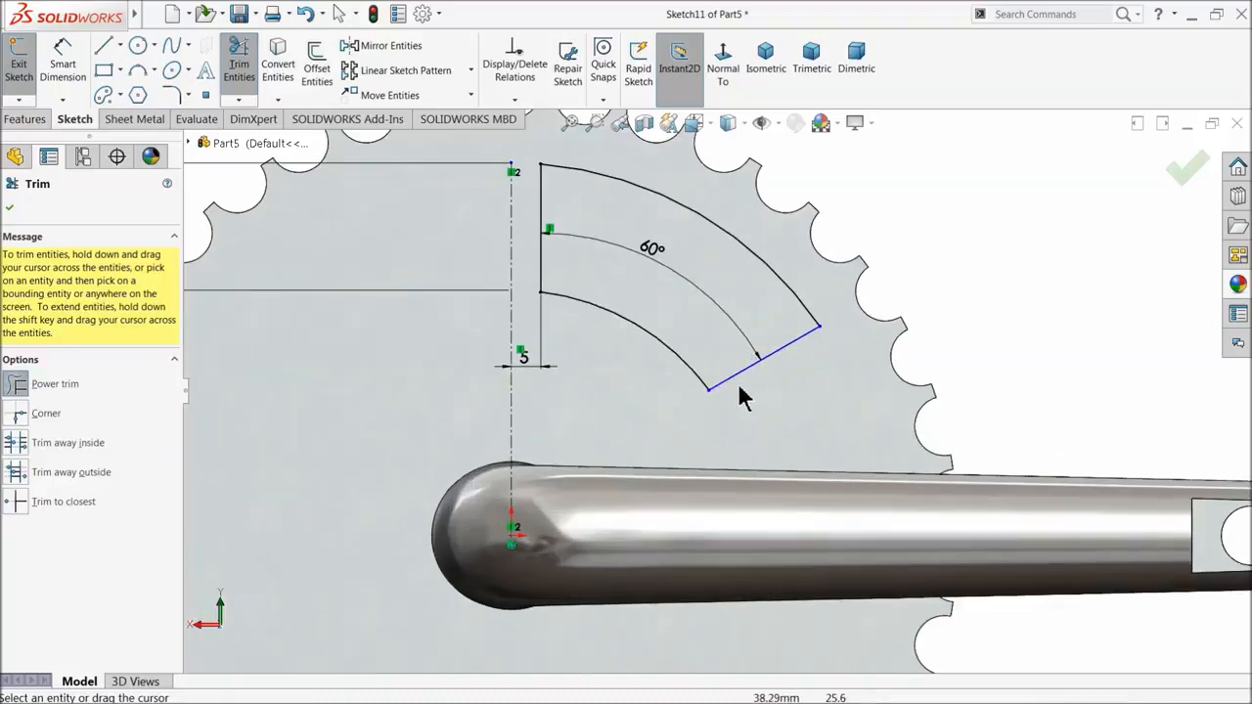
- Draw a construction line from the origin to just beyond the slanted line's outer end, on its lower side
click(121, 49)
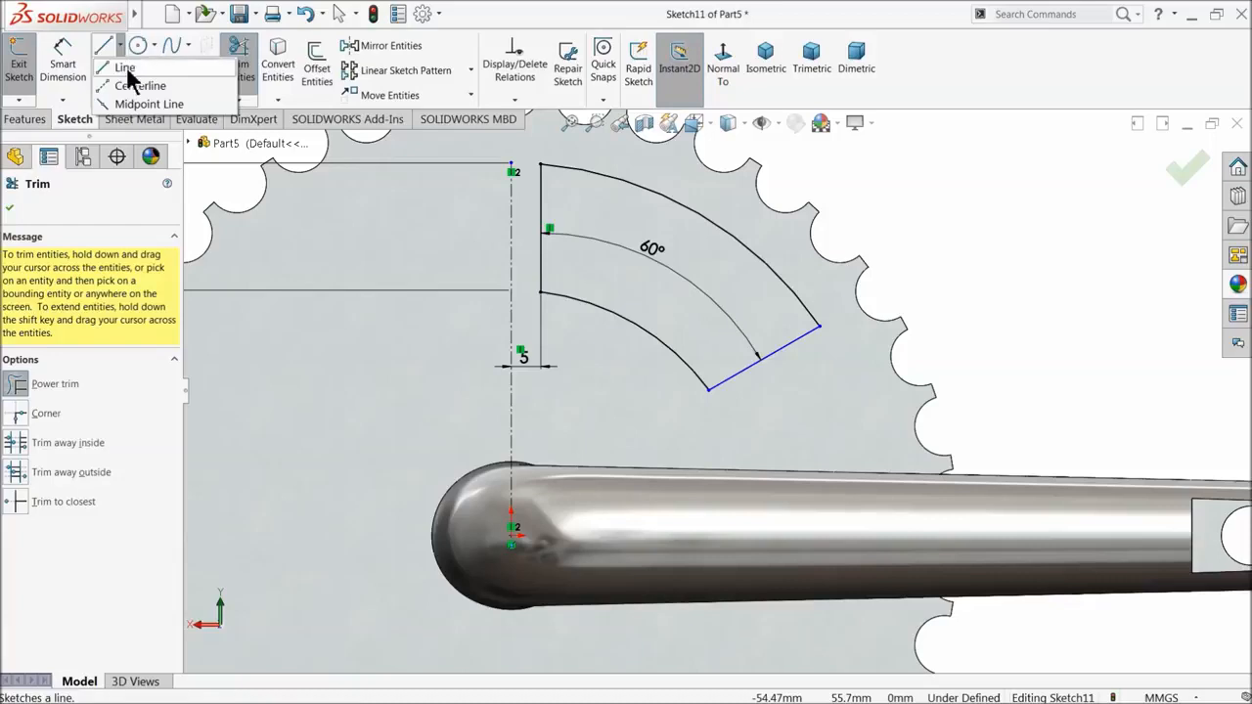
click(135, 85)
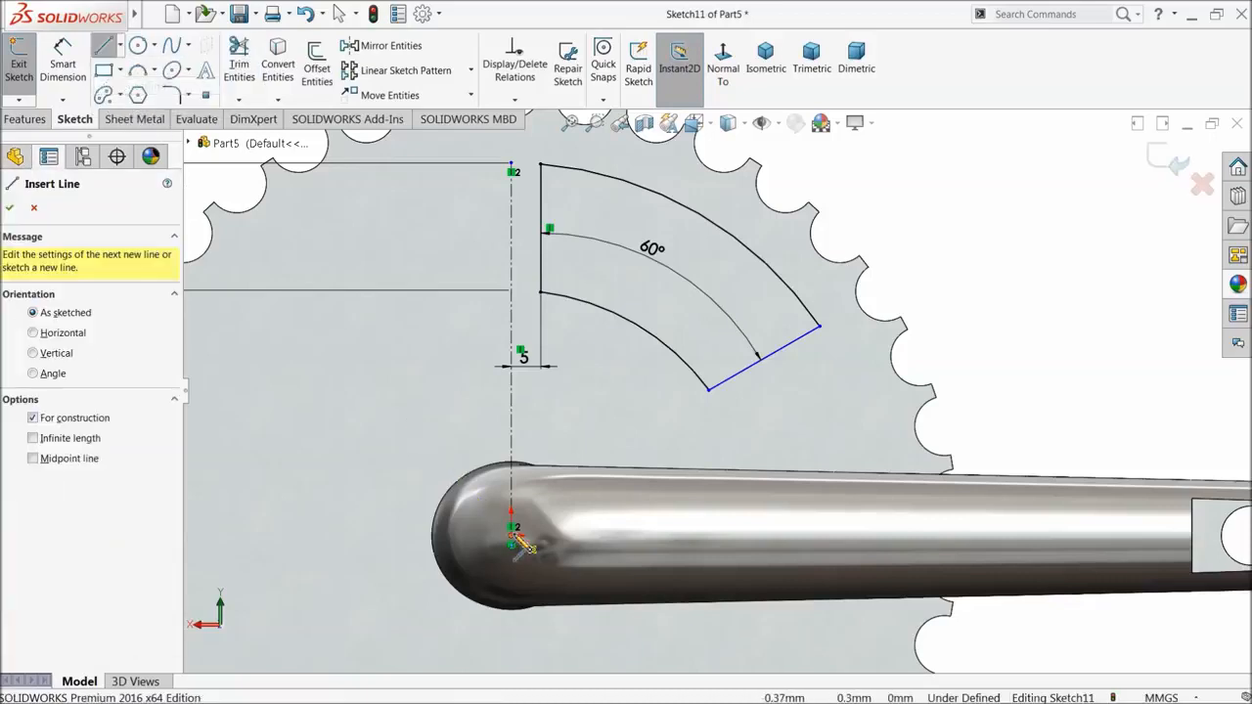
click(512, 537)
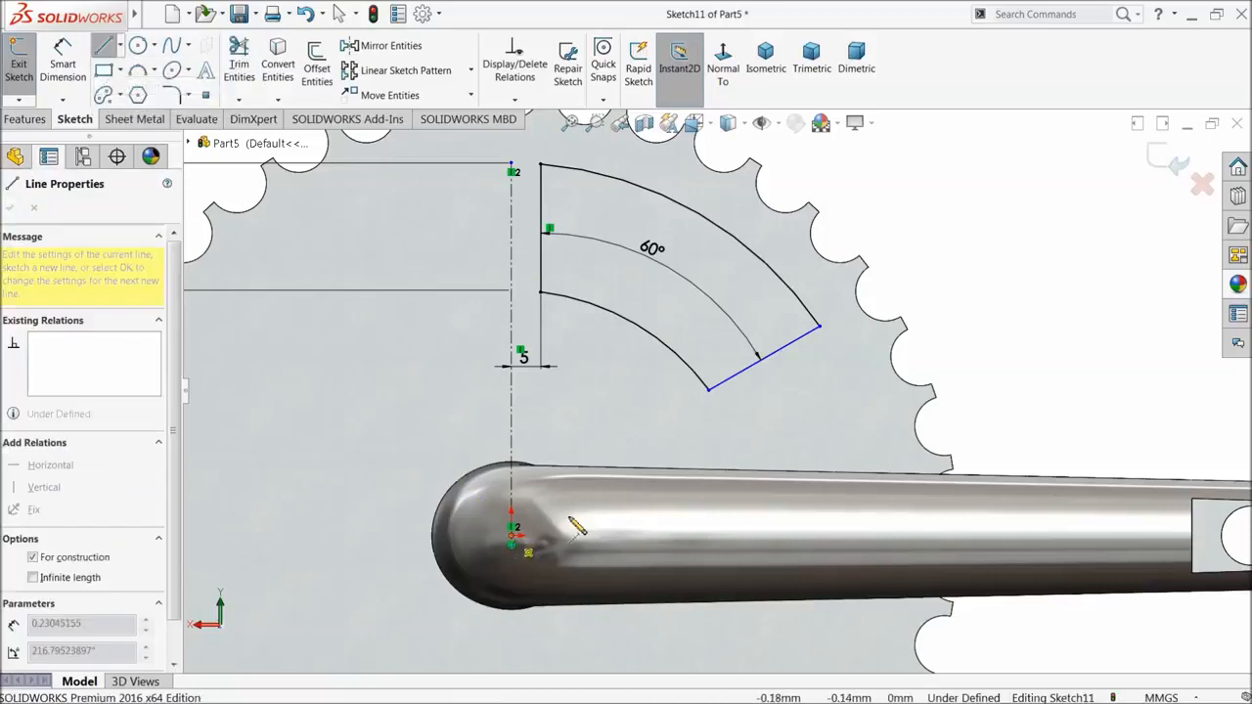
click(840, 338)
right_click(926, 267)
click(959, 279)
- Set the angle between the vertical centerline and the slanted centerline to 60 degrees
click(49, 74)
click(631, 473)
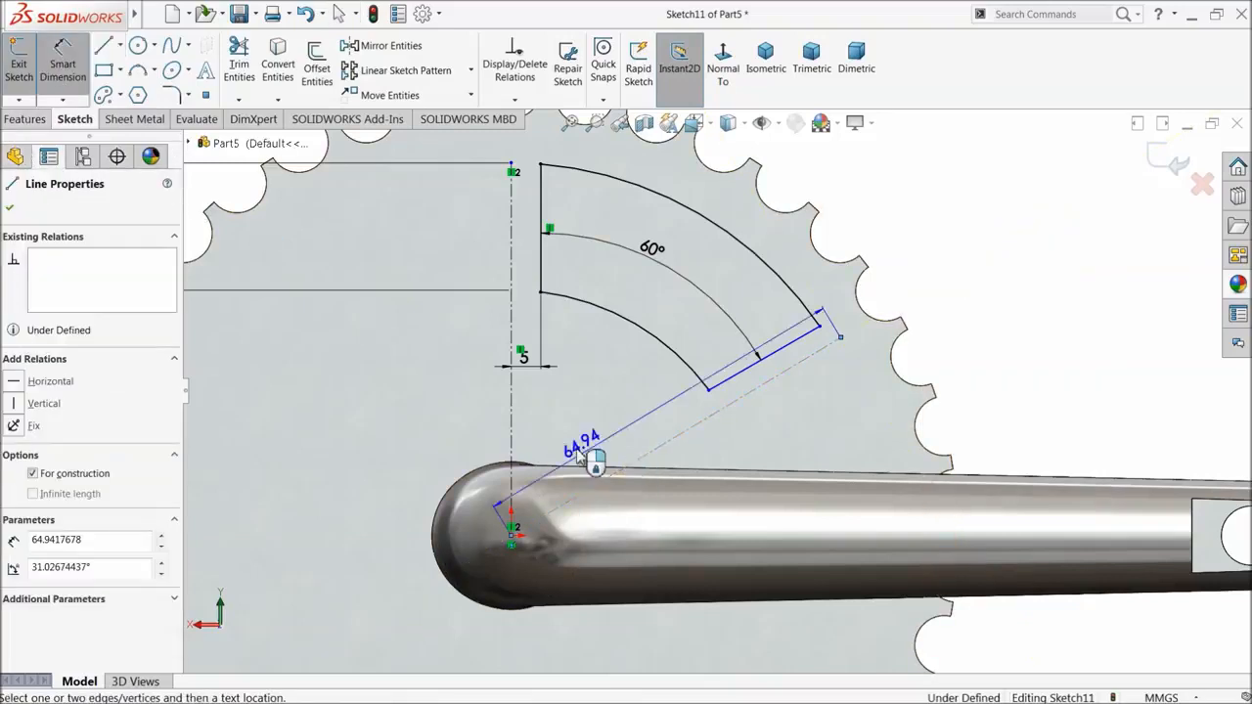
click(512, 519)
click(577, 435)
text(60)
key(Return)
right_click(957, 237)
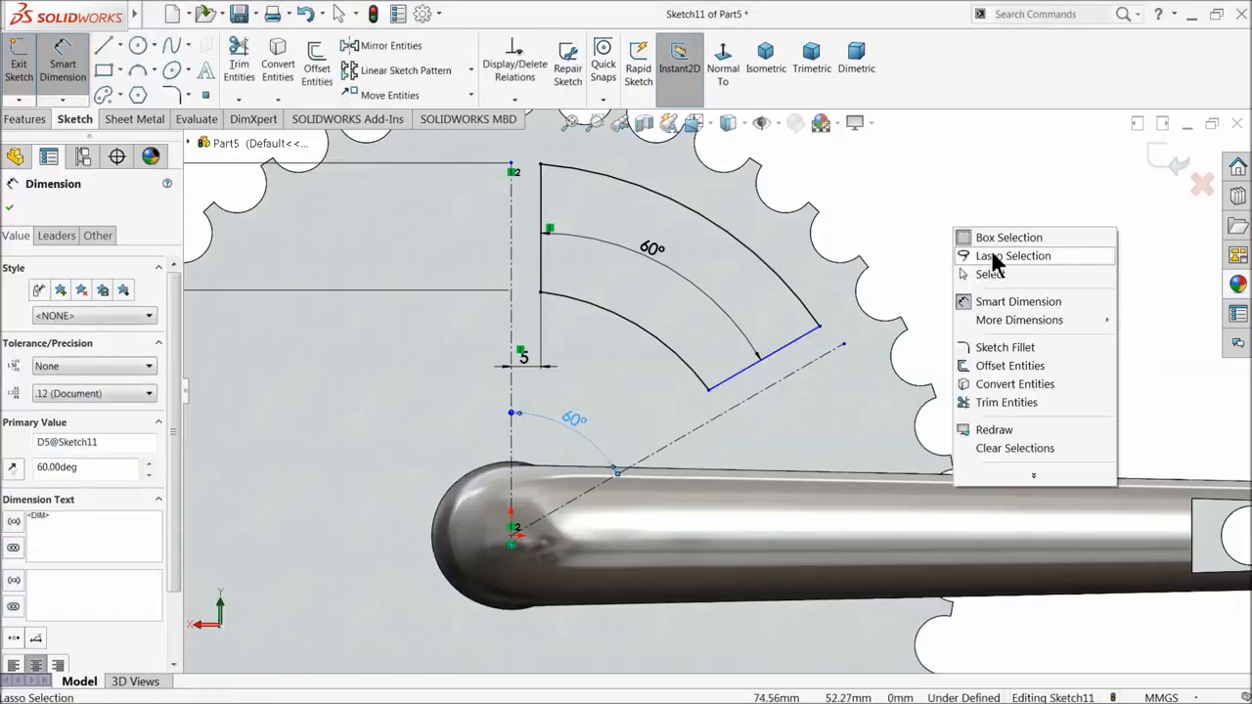
- Try to make the segment's slanted edge parallel to the slanted centerline, and delete the conflicting relation
click(967, 274)
scroll(849, 368, down, 2)
scroll(849, 368, down, 1)
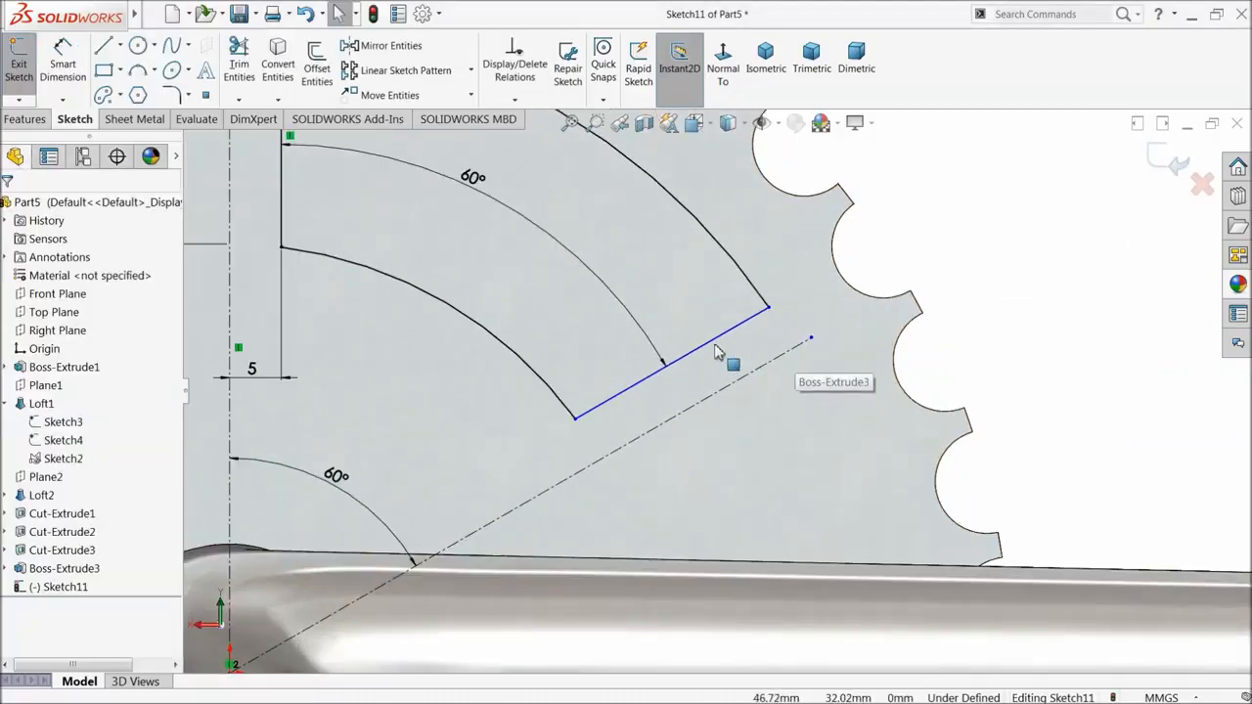
click(720, 338)
ctrl+click(739, 389)
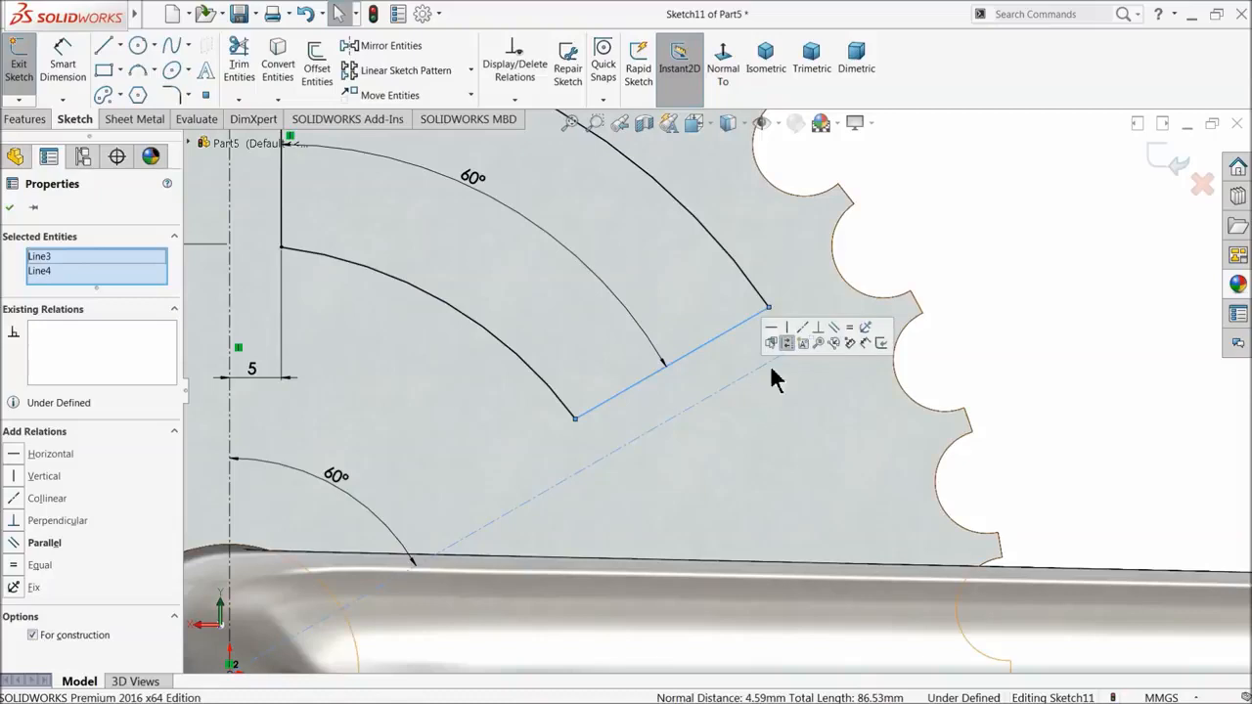
click(835, 330)
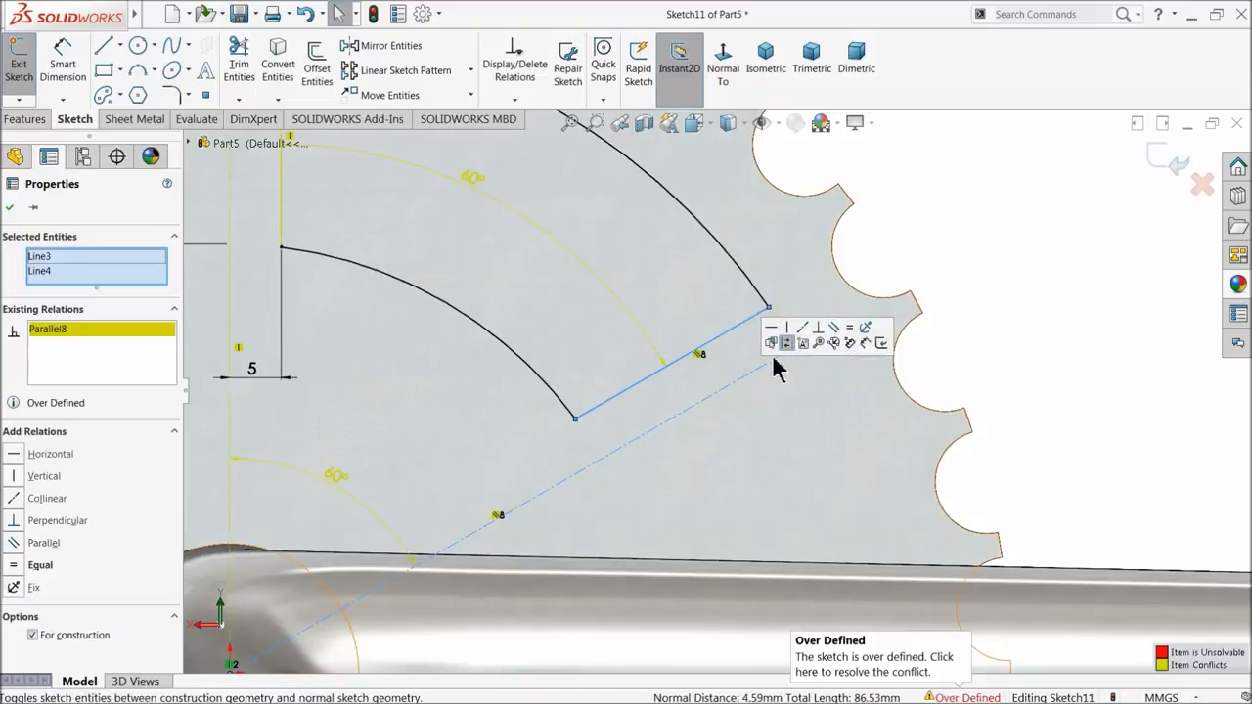
right_click(61, 330)
click(108, 345)
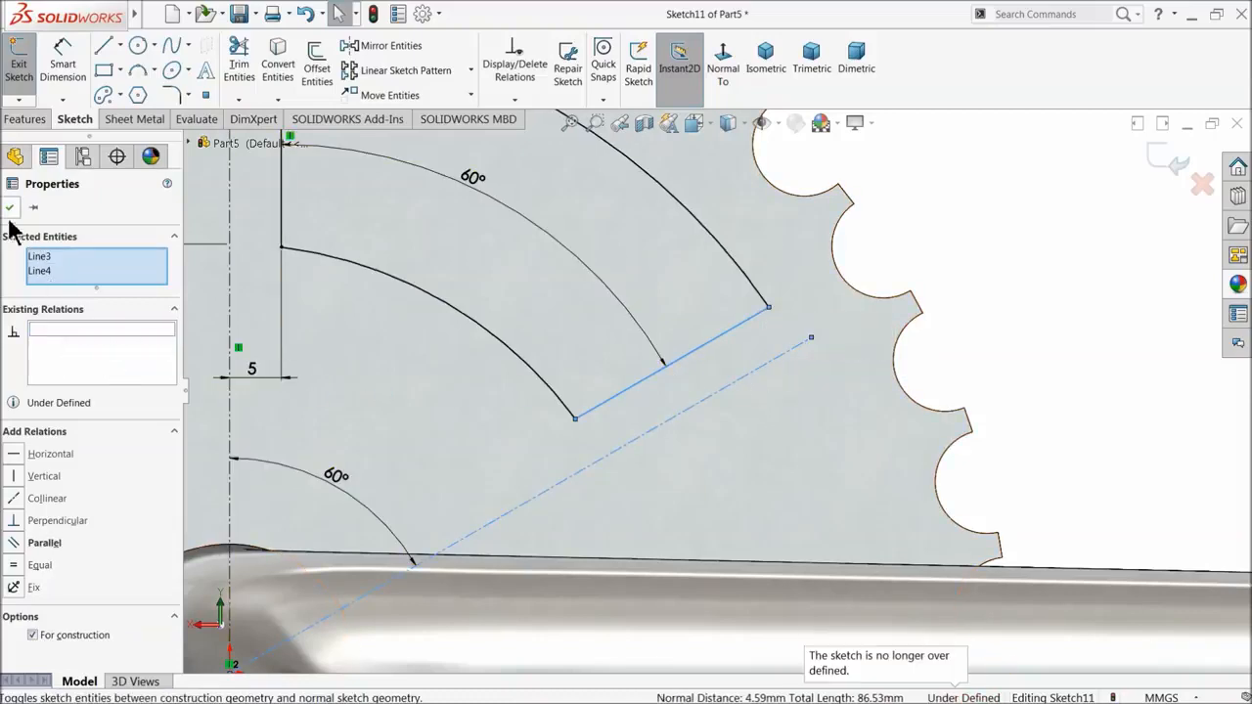
click(8, 208)
scroll(861, 379, up, 3)
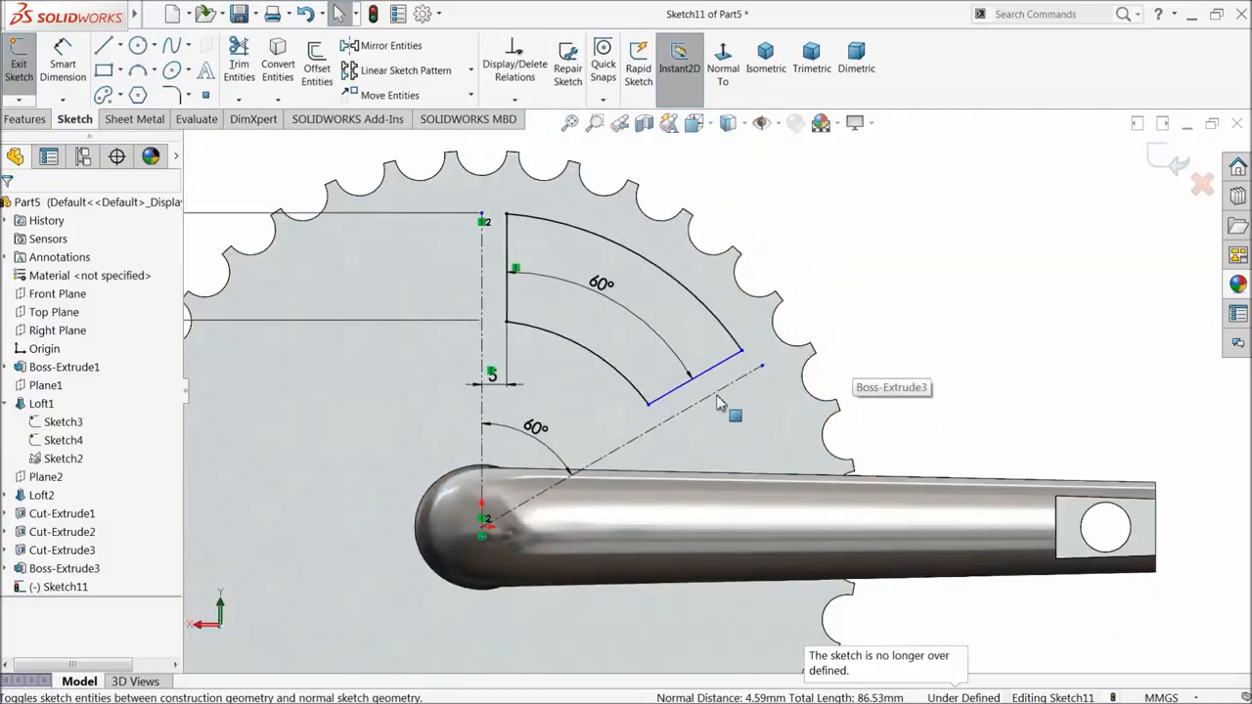
- Try to dimension the distance between the segment's slanted edge and the slanted centerline
click(62, 65)
scroll(753, 390, down, 3)
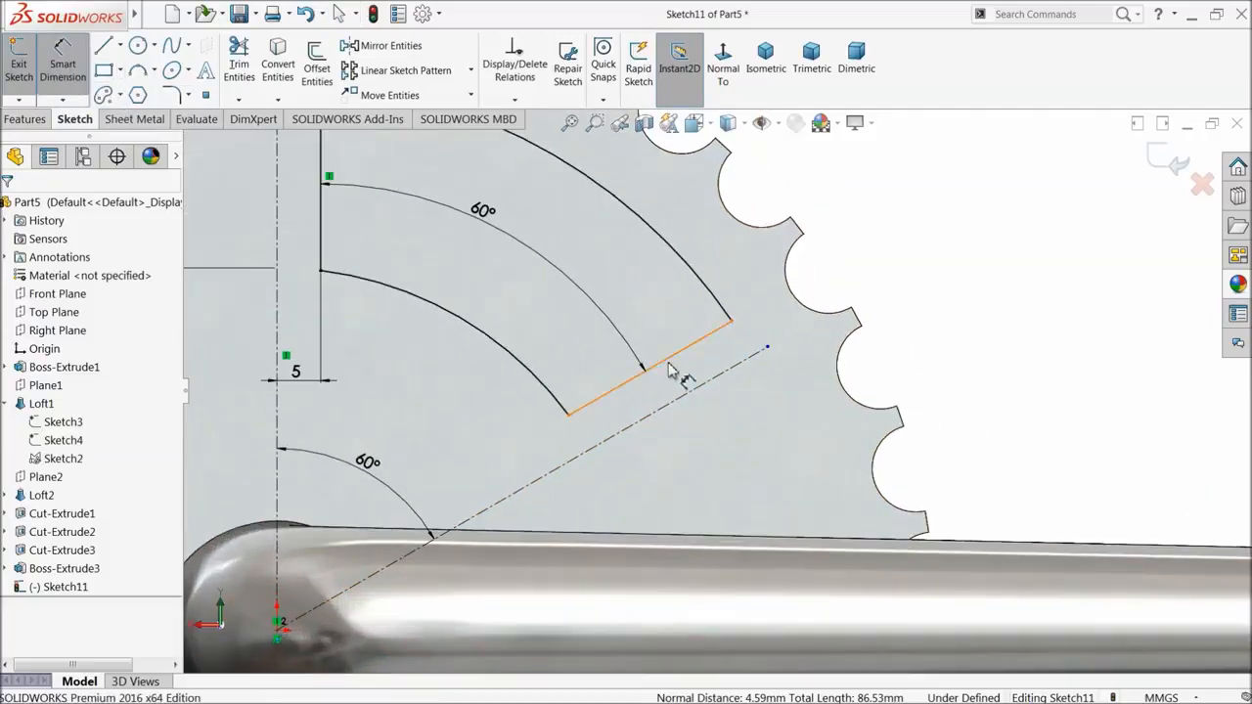
click(671, 358)
click(698, 386)
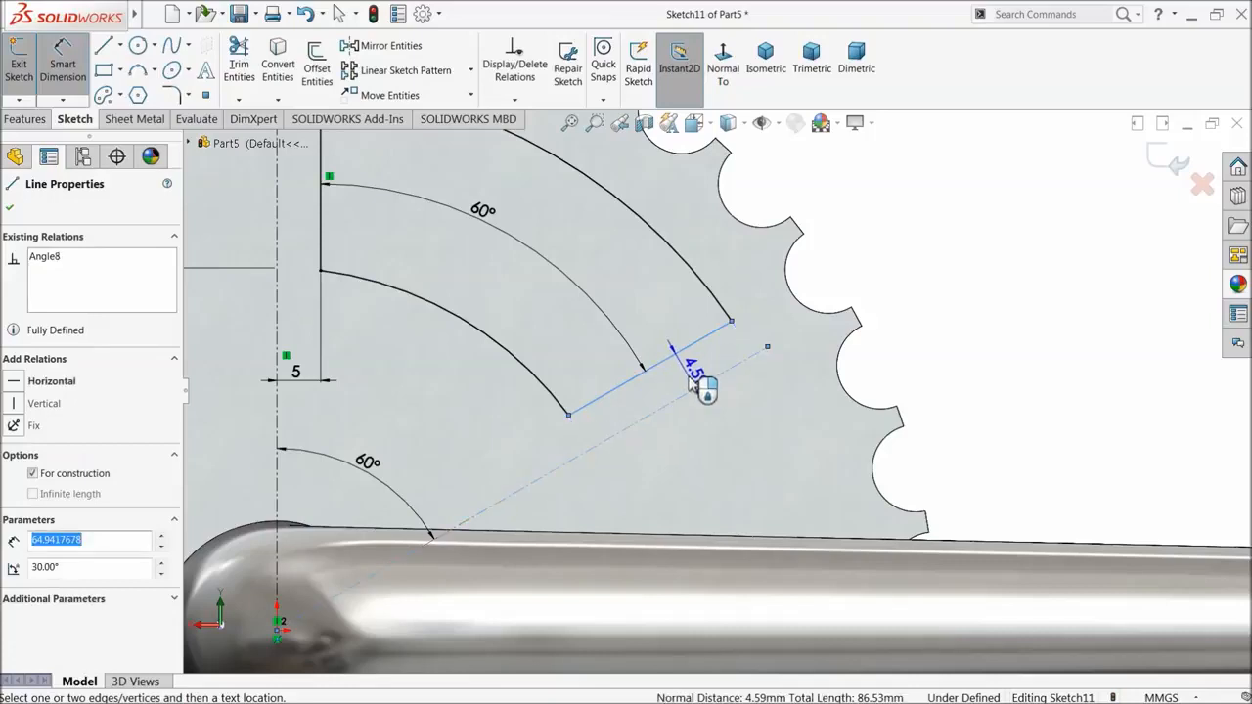
click(690, 377)
click(745, 367)
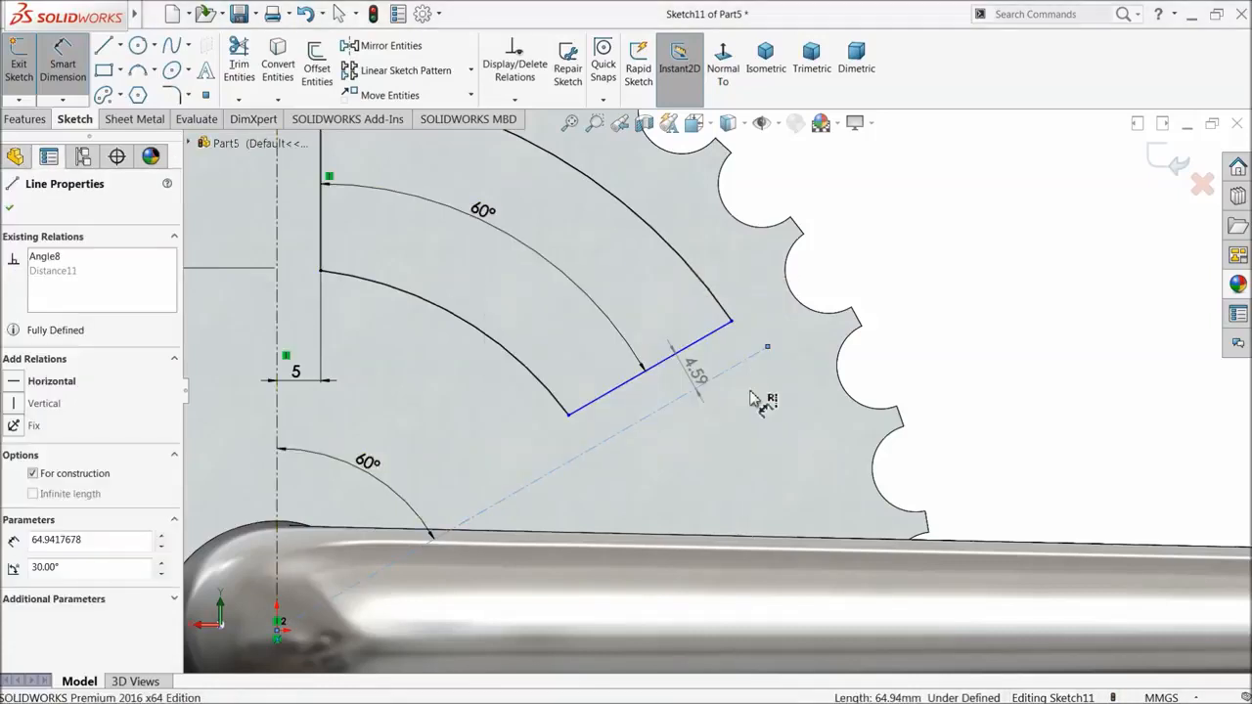
- Delete the slanted construction line together with its associated dimensions
scroll(645, 416, up, 2)
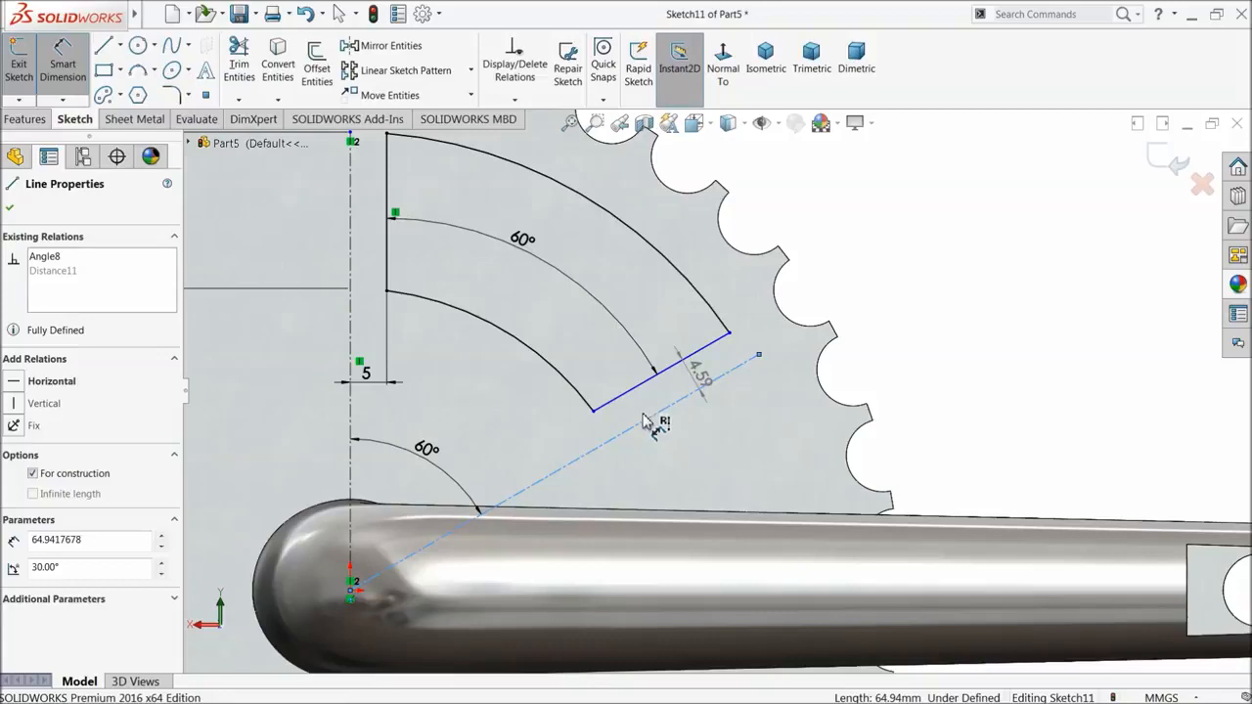
key(Delete)
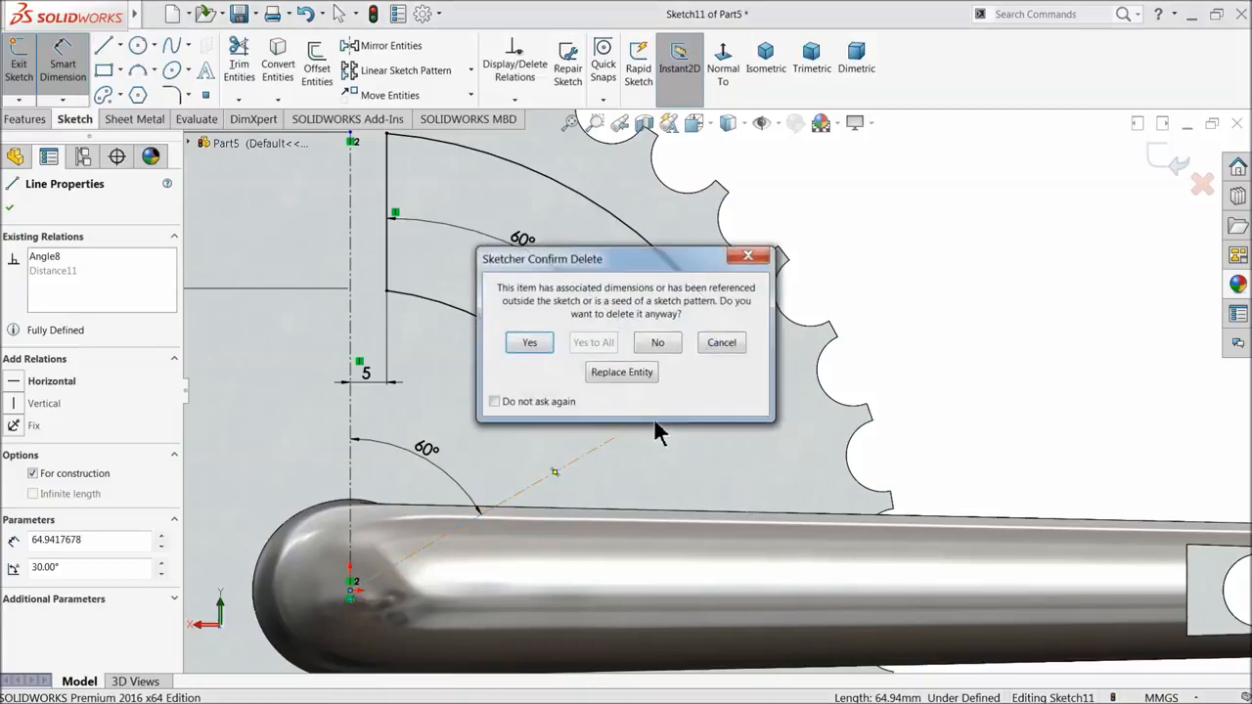
click(528, 341)
scroll(715, 391, up, 2)
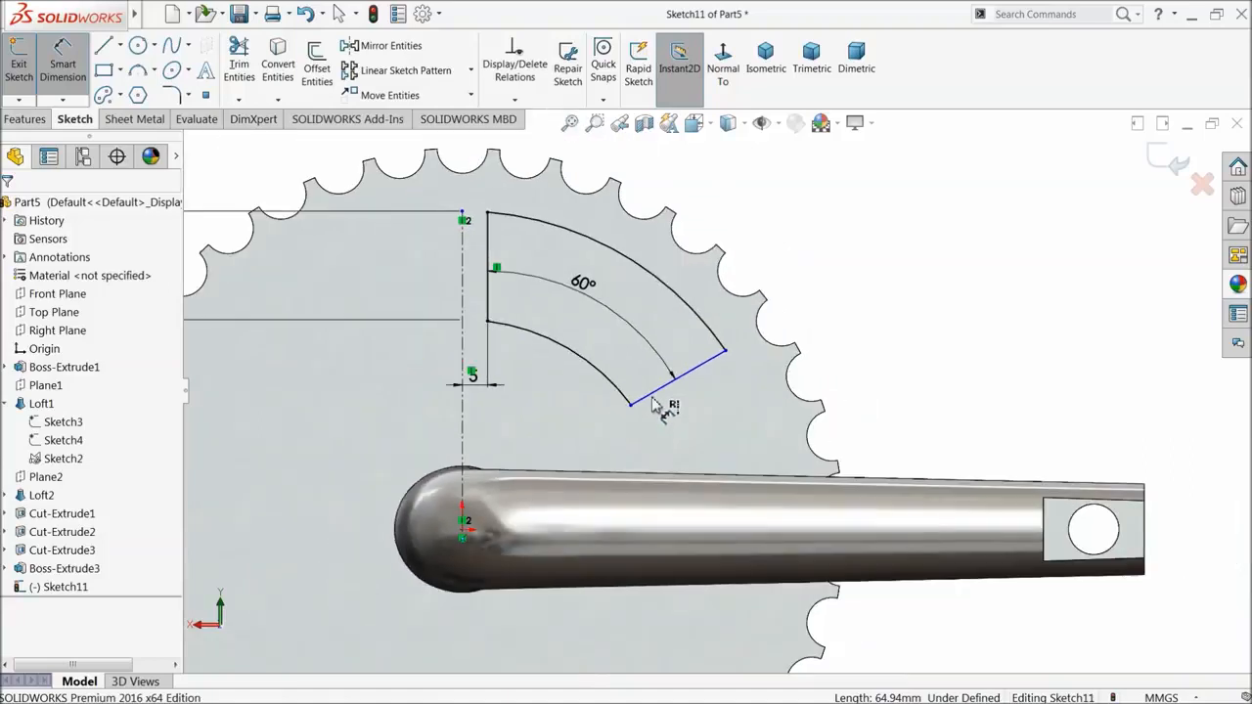
- Fully define the sketch by calculating relations and dimensions for all its entities
scroll(640, 418, down, 1)
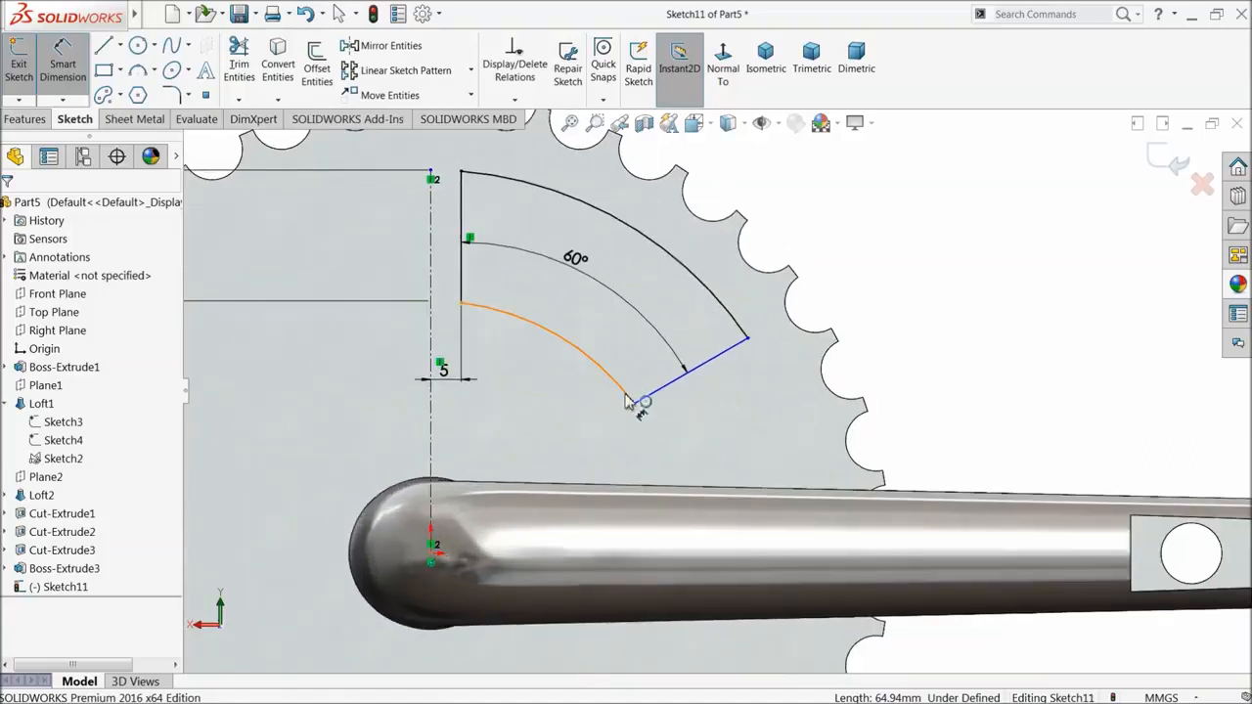
click(62, 76)
click(514, 99)
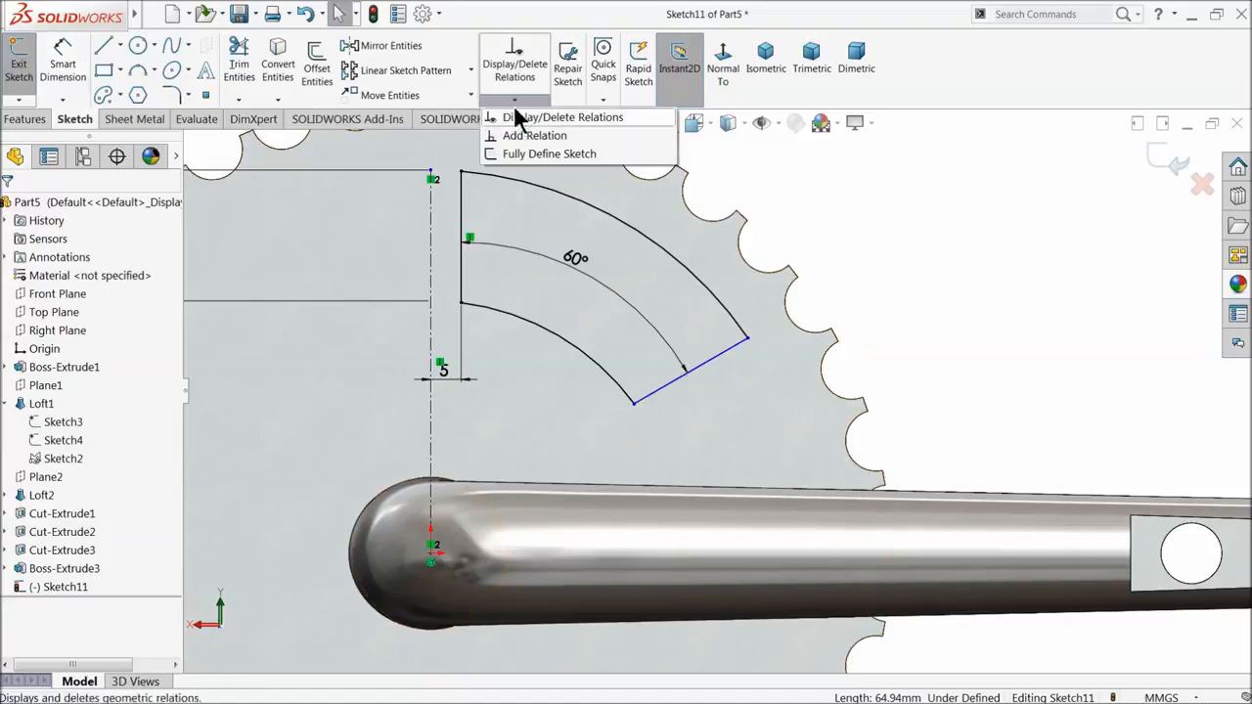
click(525, 155)
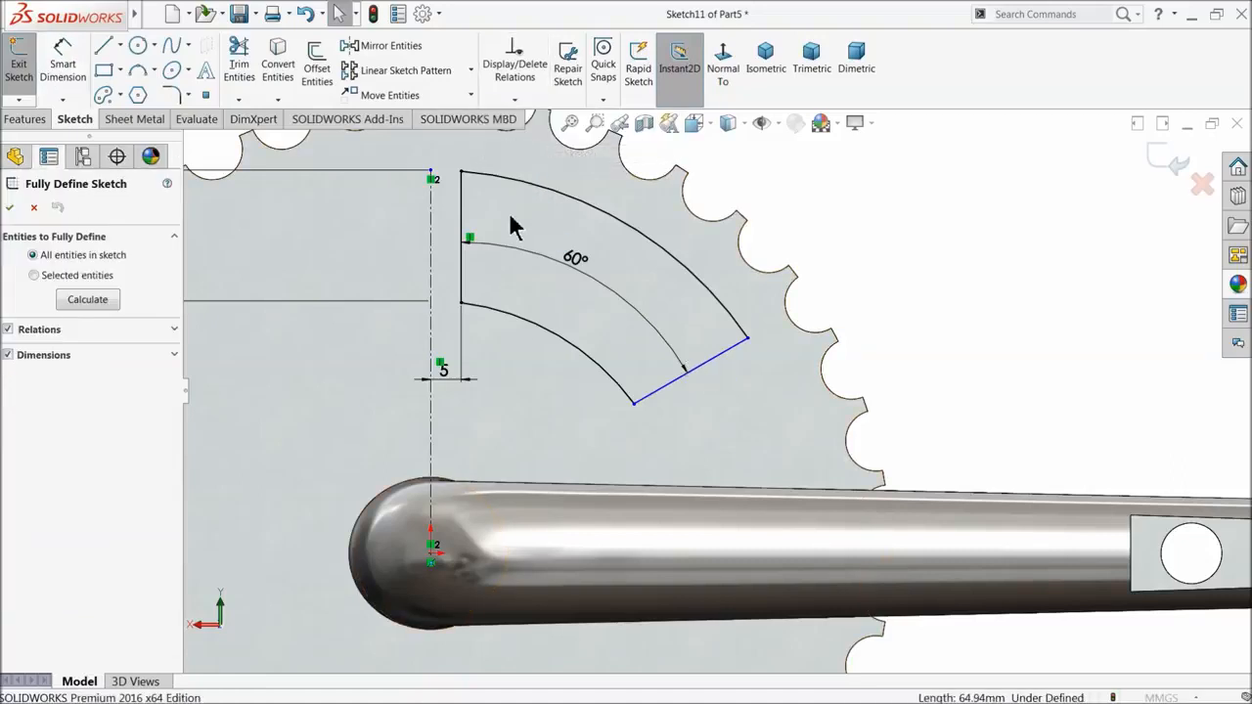
click(86, 301)
click(10, 208)
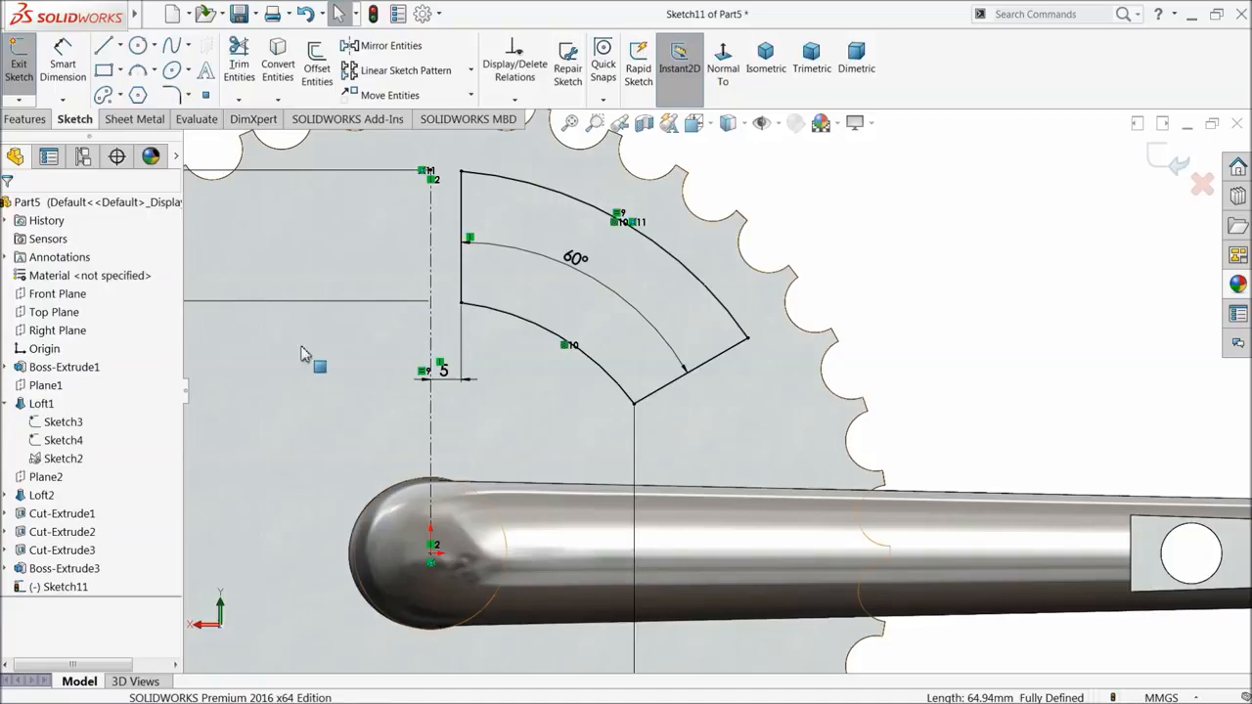
- Round all four corners of the ring segment with 5 mm sketch fillets, allowing the conflicting equal-distance relation to be removed
scroll(549, 419, up, 6)
scroll(713, 420, down, 3)
scroll(721, 326, down, 2)
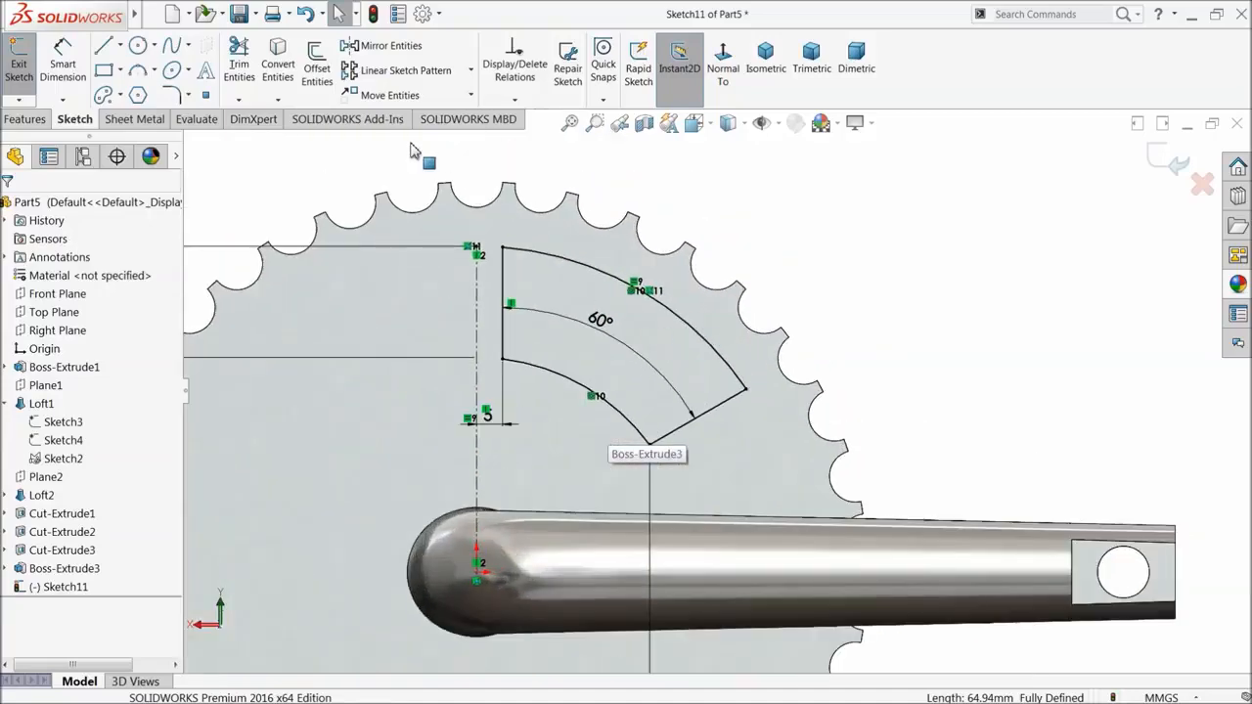
click(170, 95)
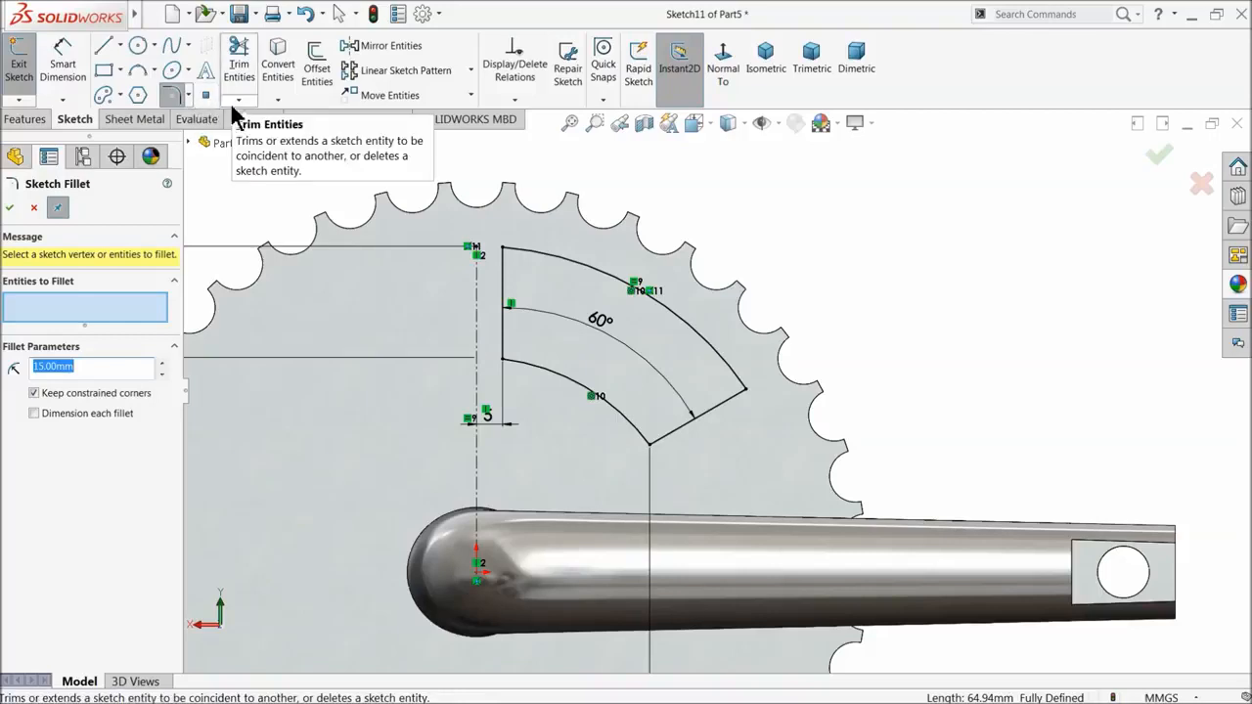
click(504, 250)
click(665, 385)
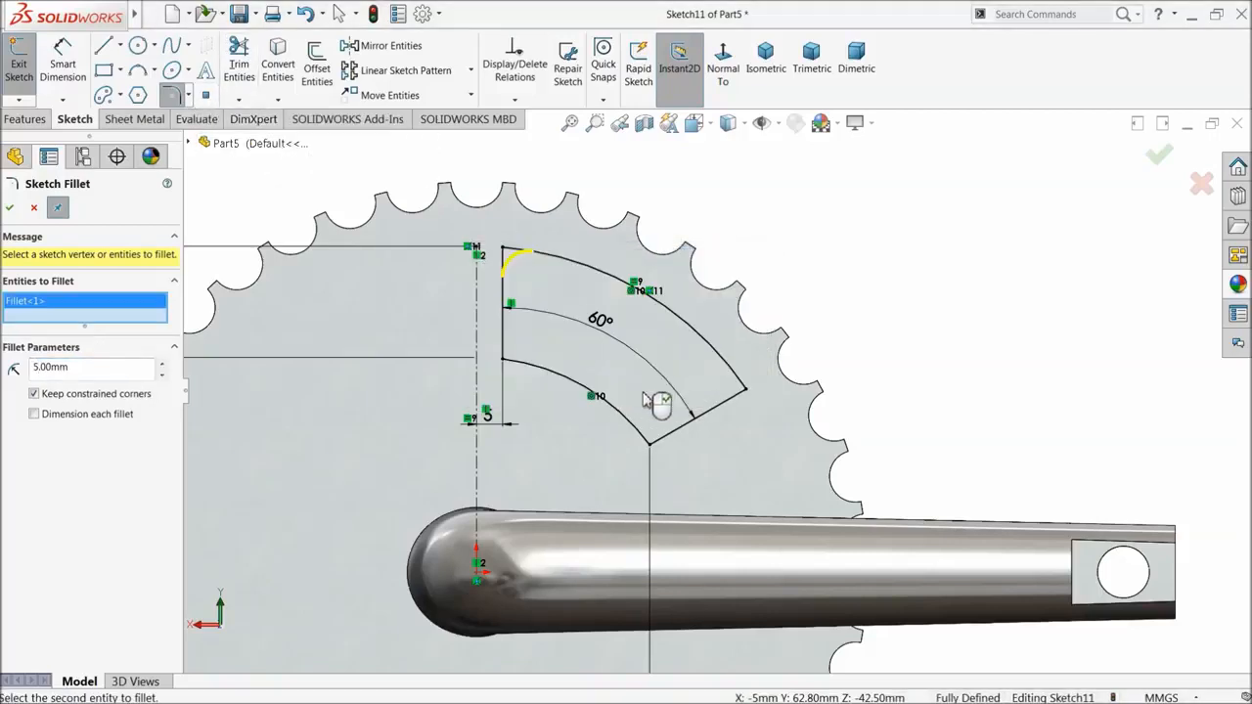
click(505, 361)
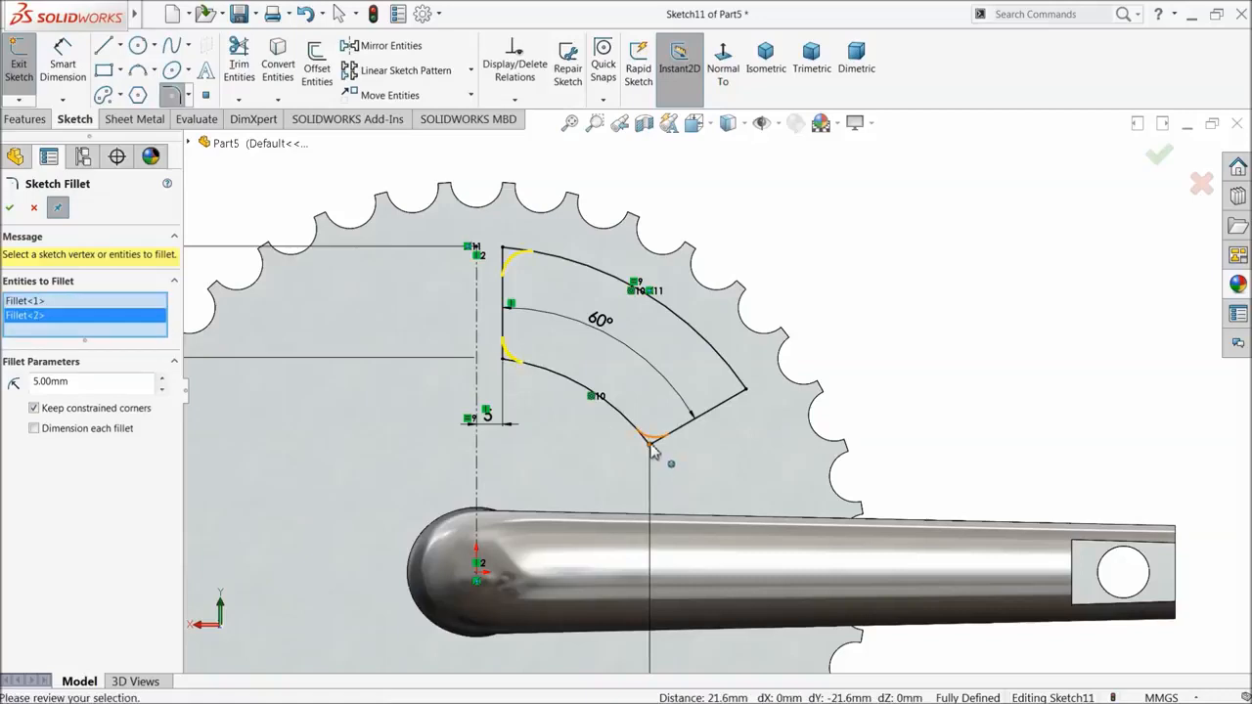
click(651, 445)
click(745, 392)
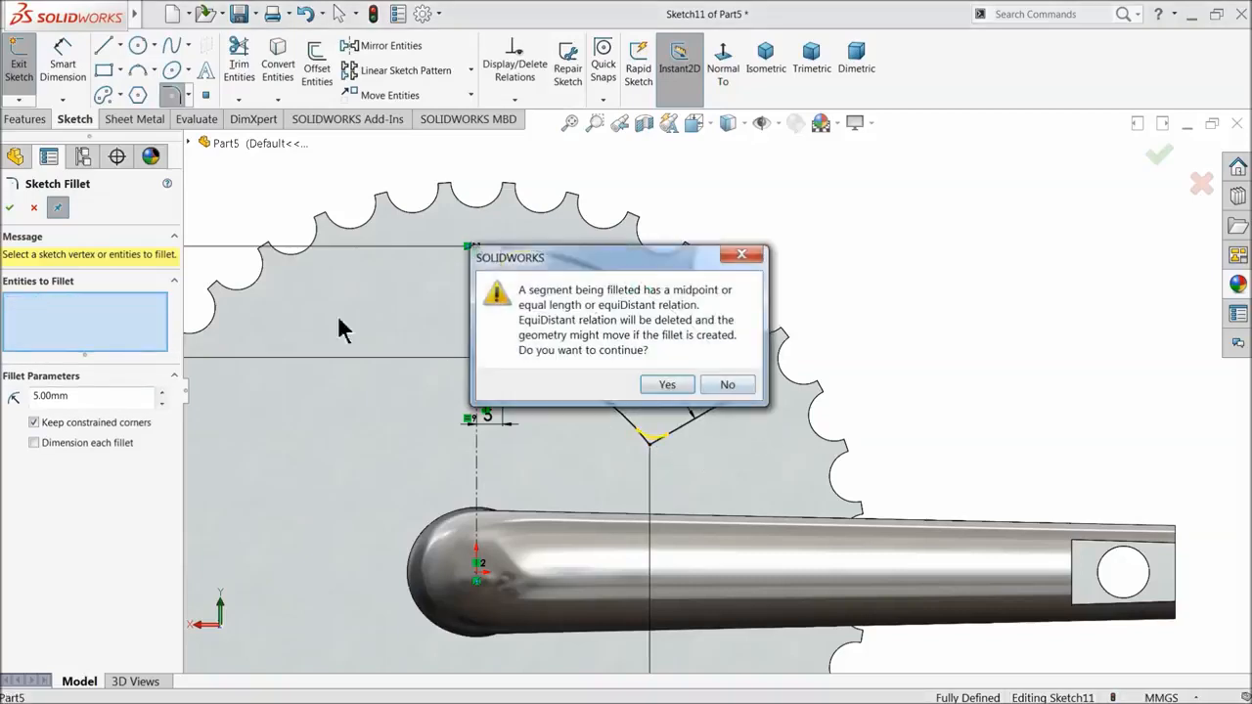
click(668, 386)
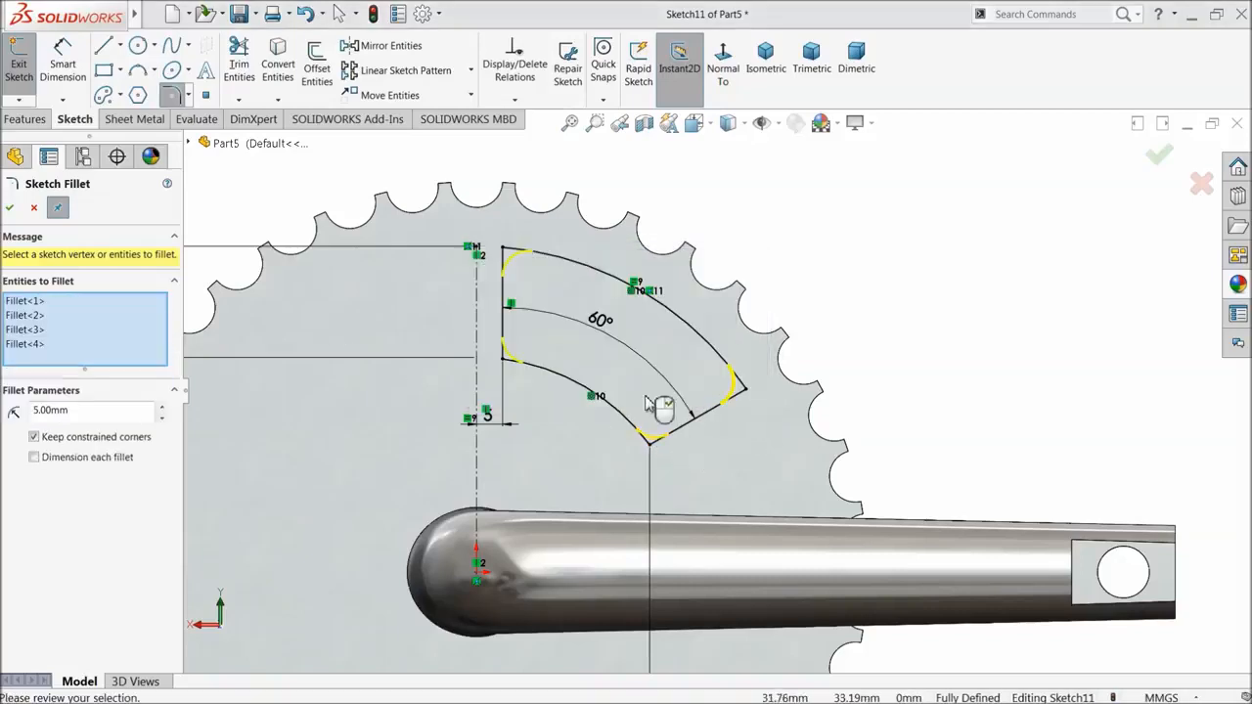
click(11, 208)
- Set up a circular sketch pattern about the origin with all lines, arcs and fillets of the ring segment
click(470, 70)
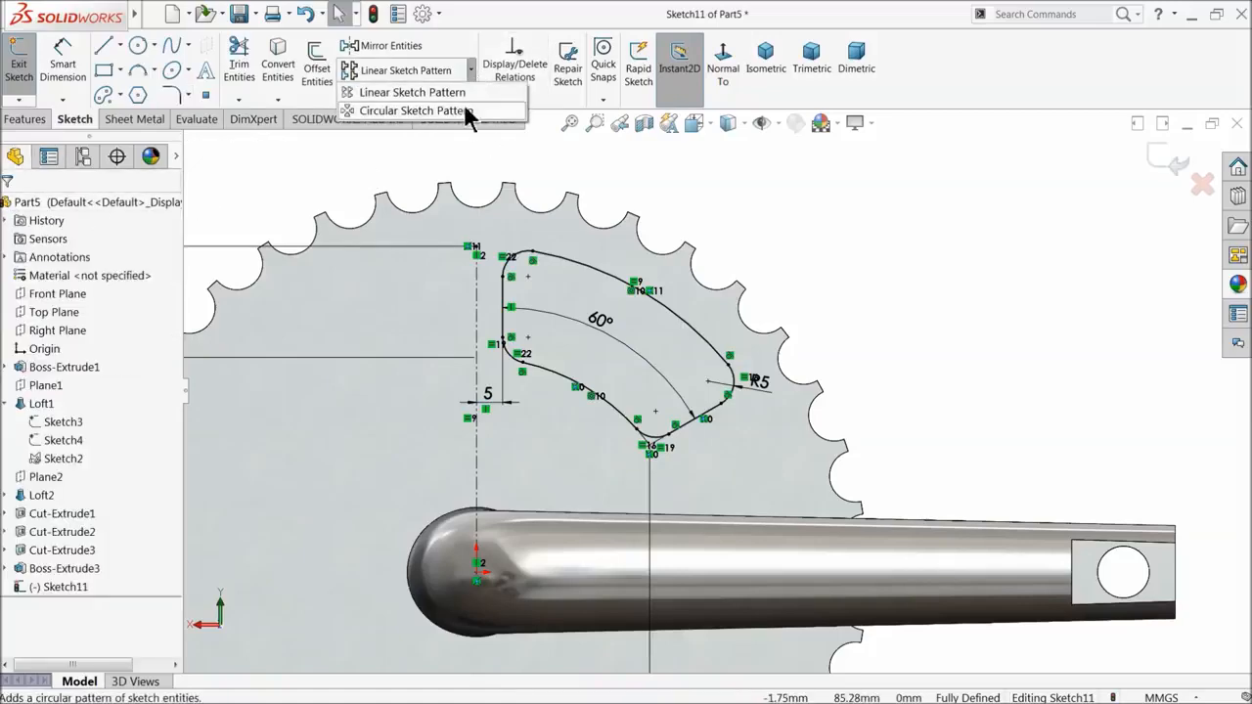
click(416, 111)
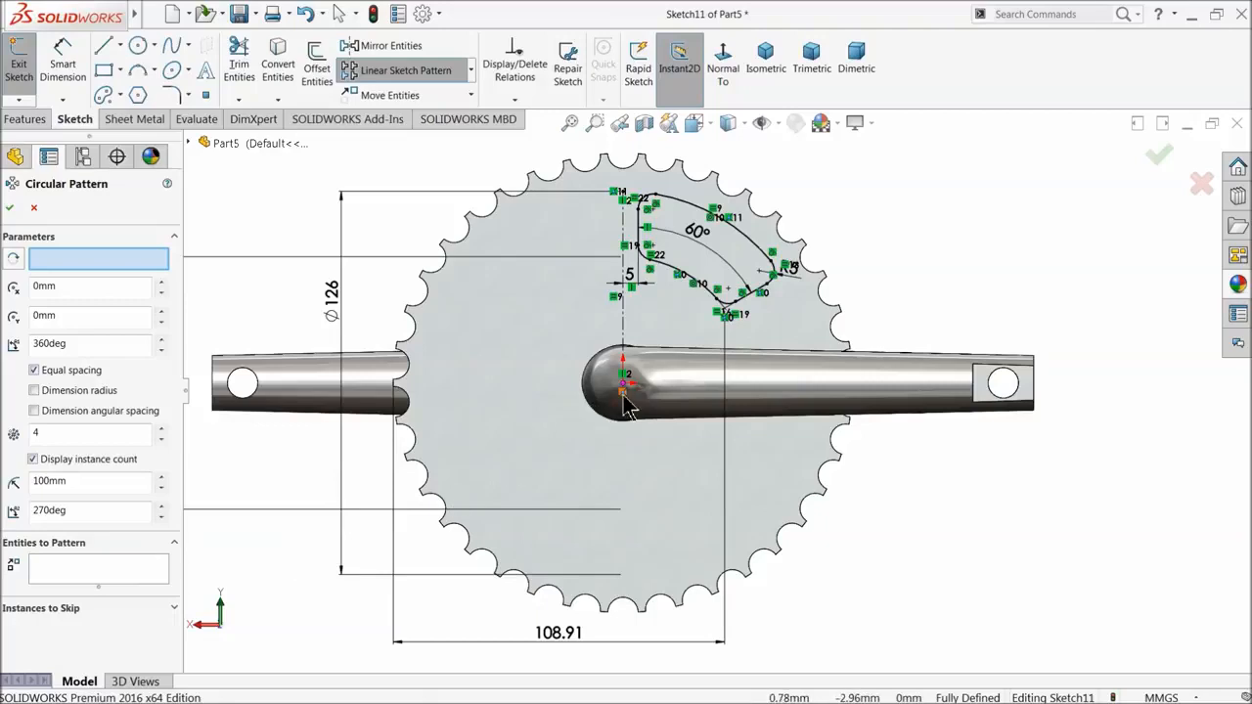
click(130, 572)
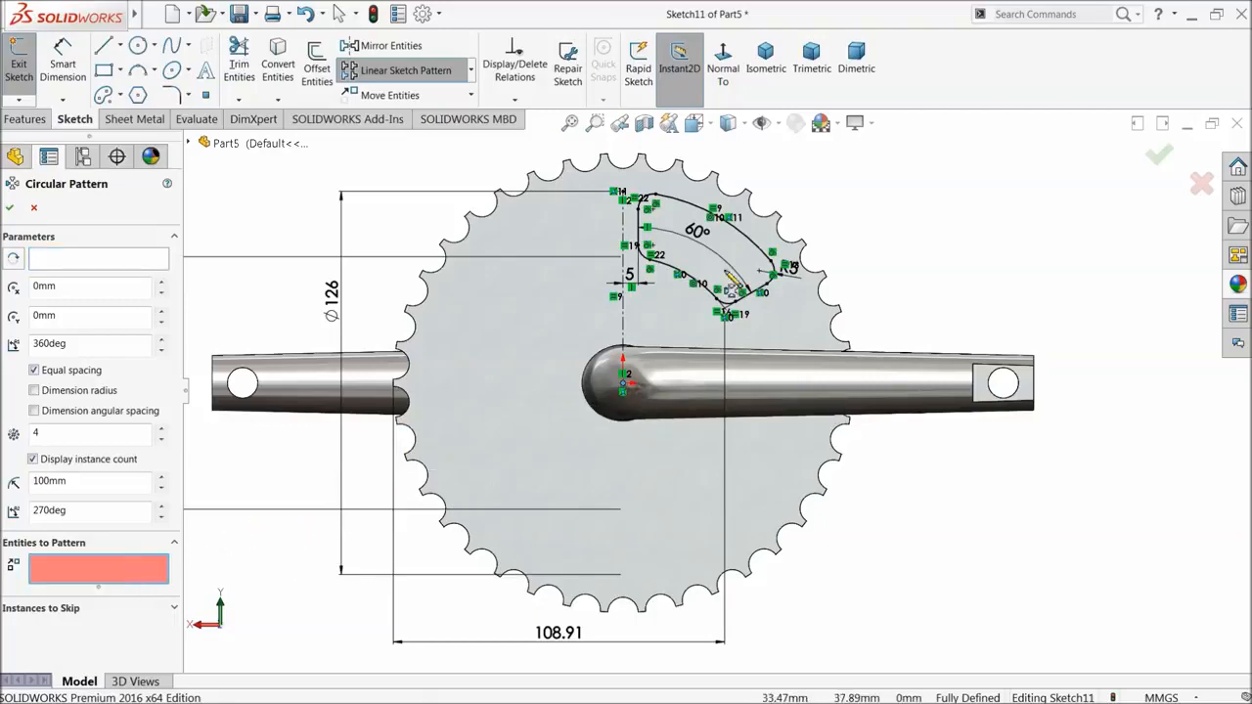
scroll(734, 283, down, 2)
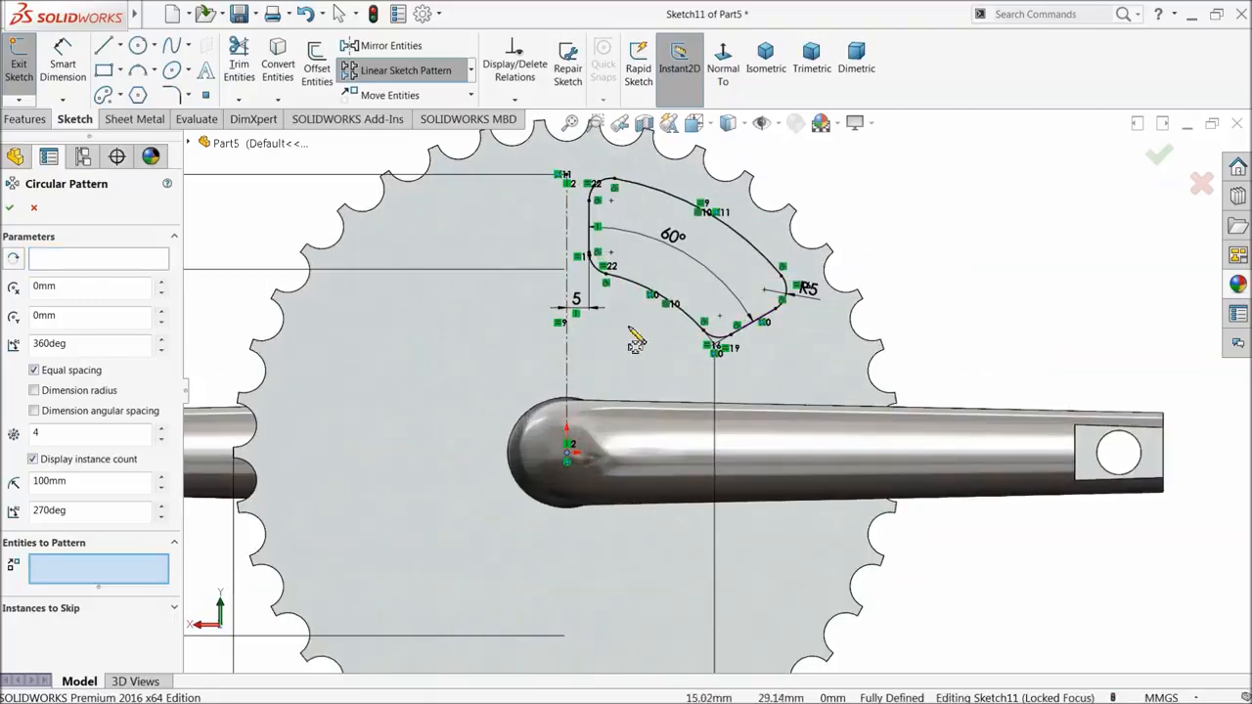
click(673, 304)
click(598, 260)
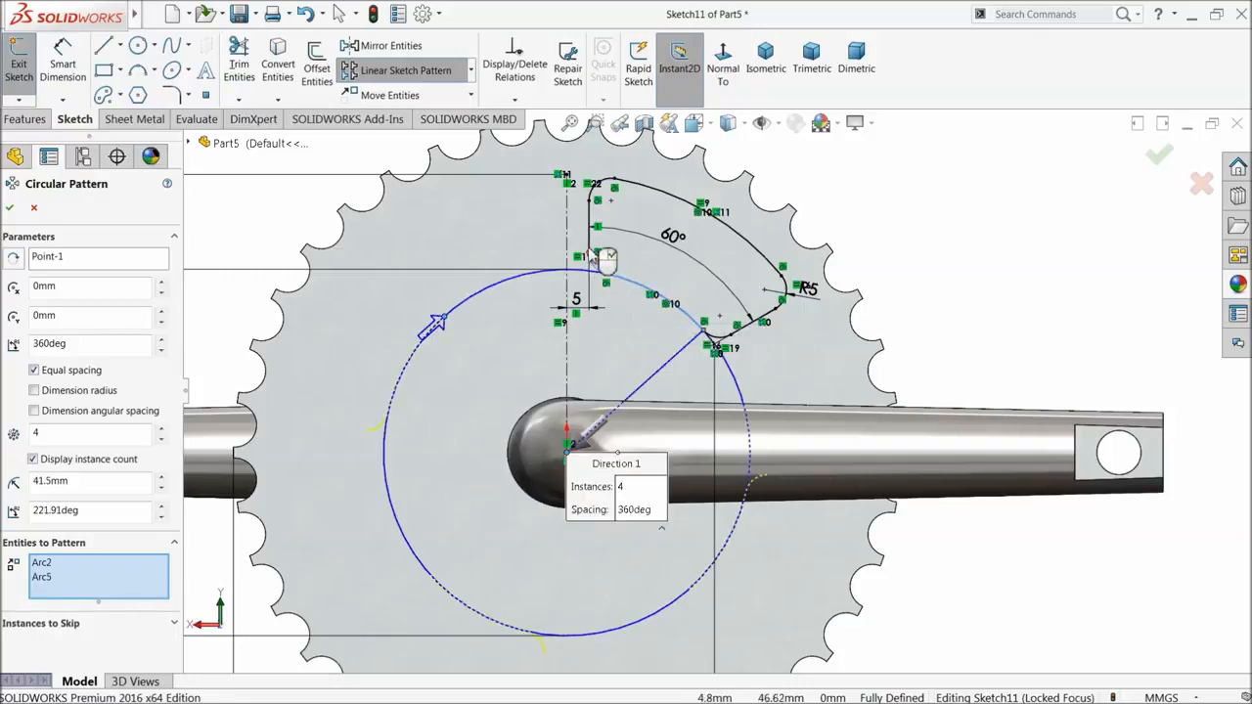
click(593, 233)
click(599, 194)
click(634, 190)
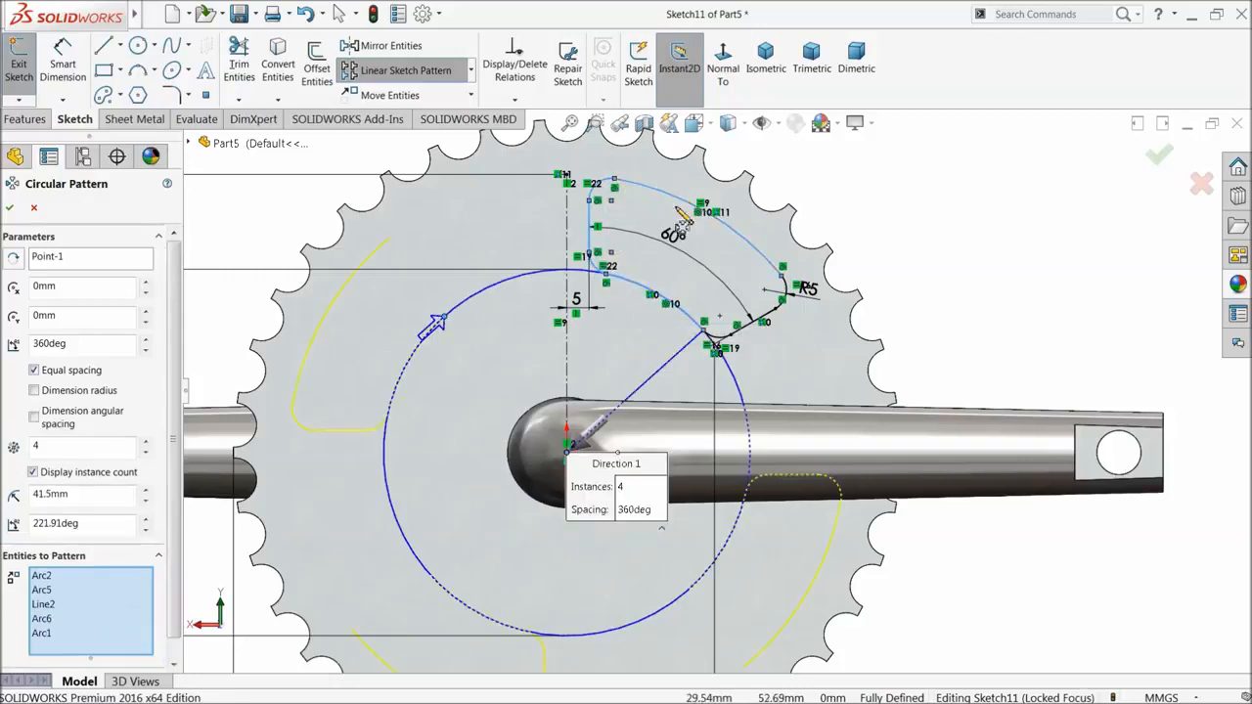
click(788, 292)
click(765, 313)
click(716, 342)
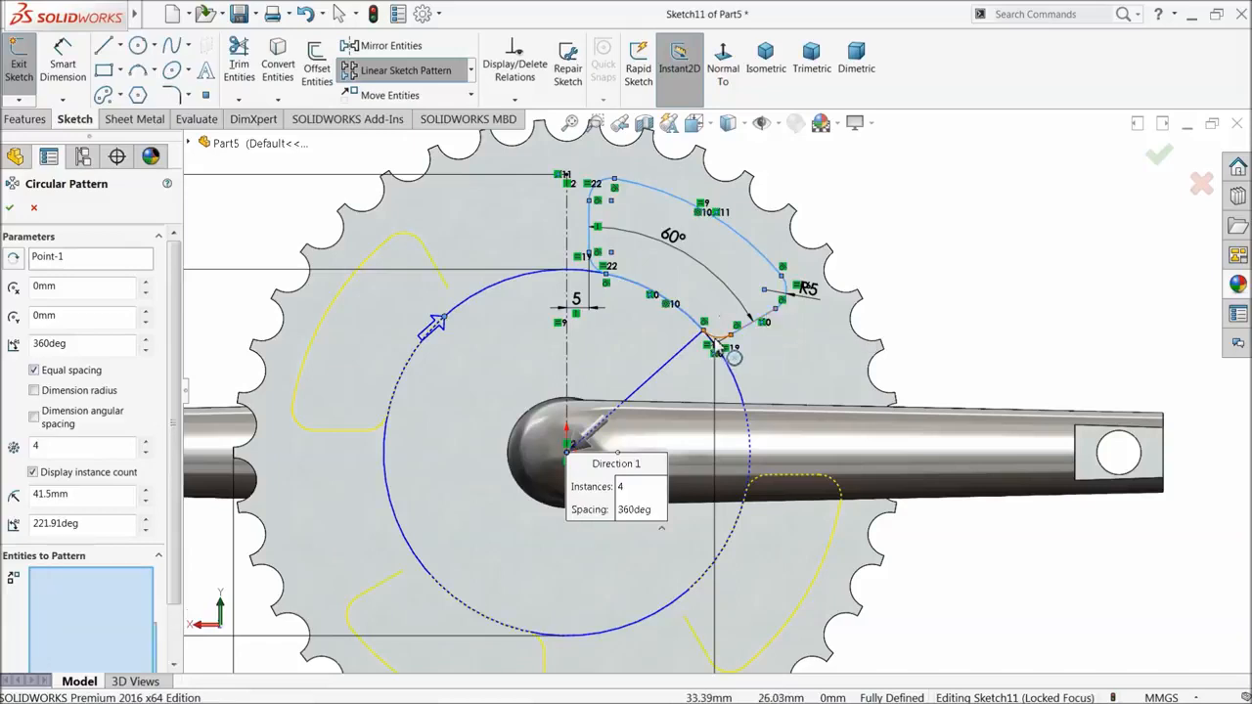
- Set the circular pattern to 6 equally spaced instances over 360 degrees and create it
click(145, 443)
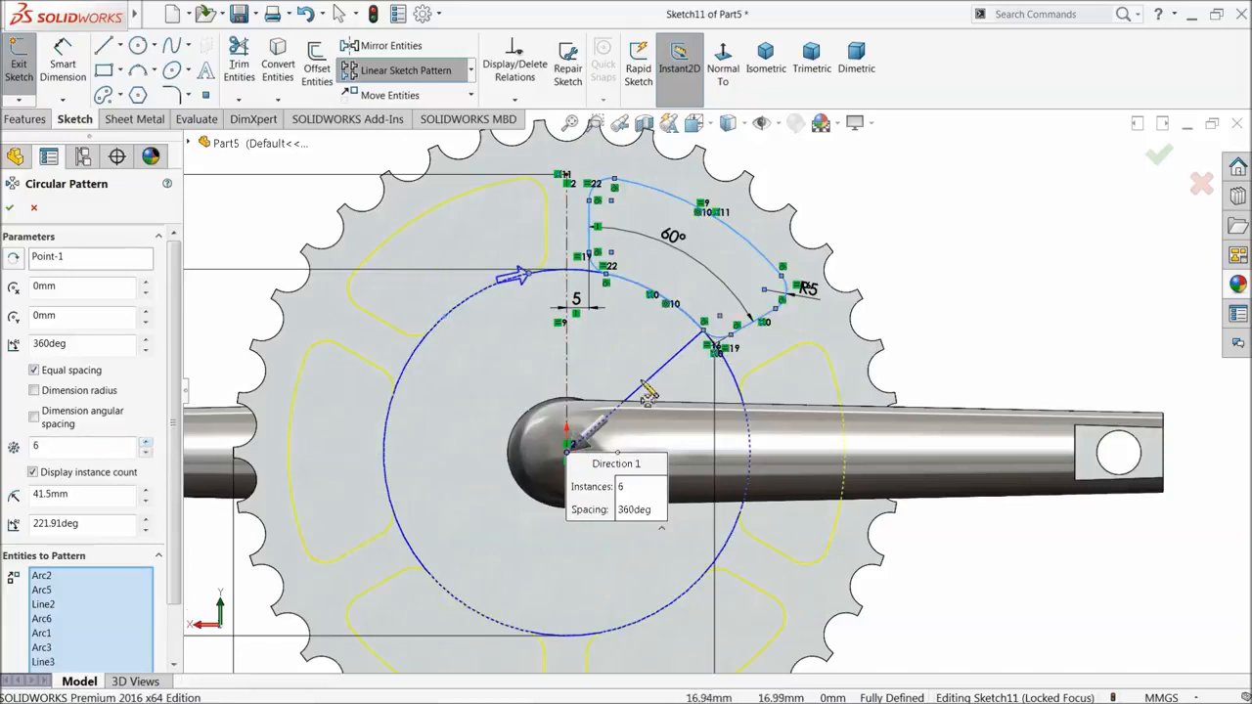
scroll(721, 428, up, 2)
scroll(741, 492, down, 1)
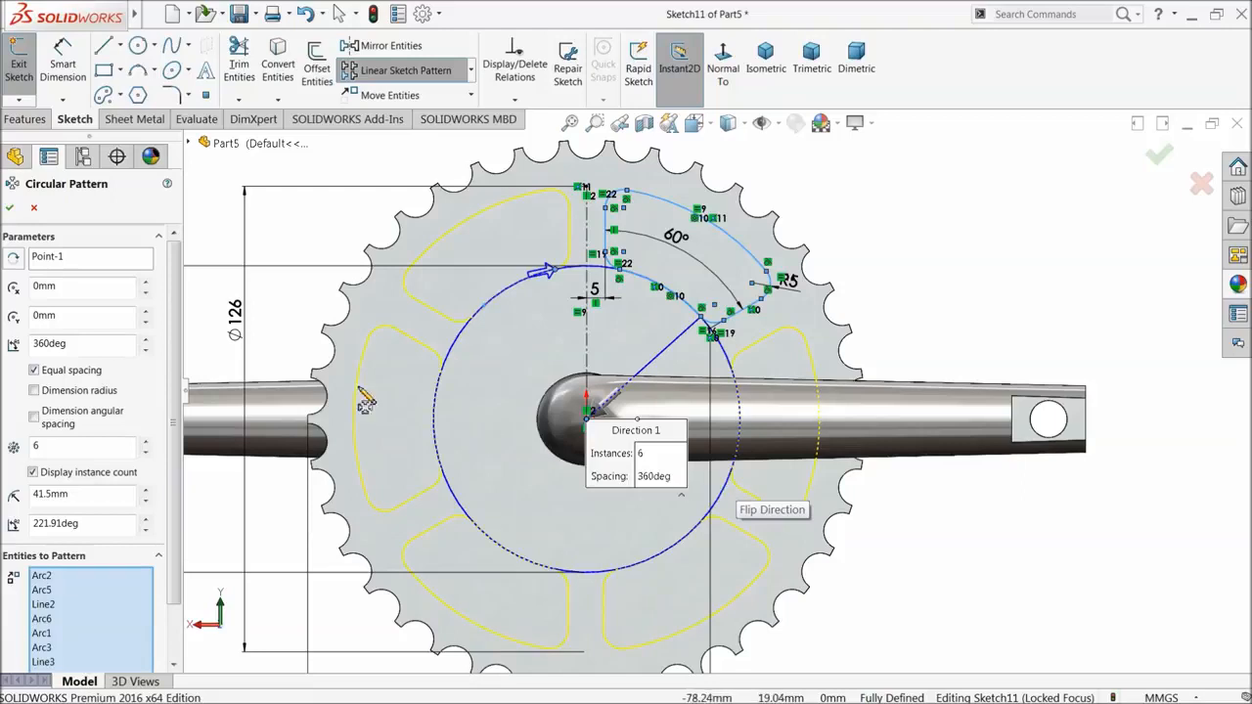
click(11, 209)
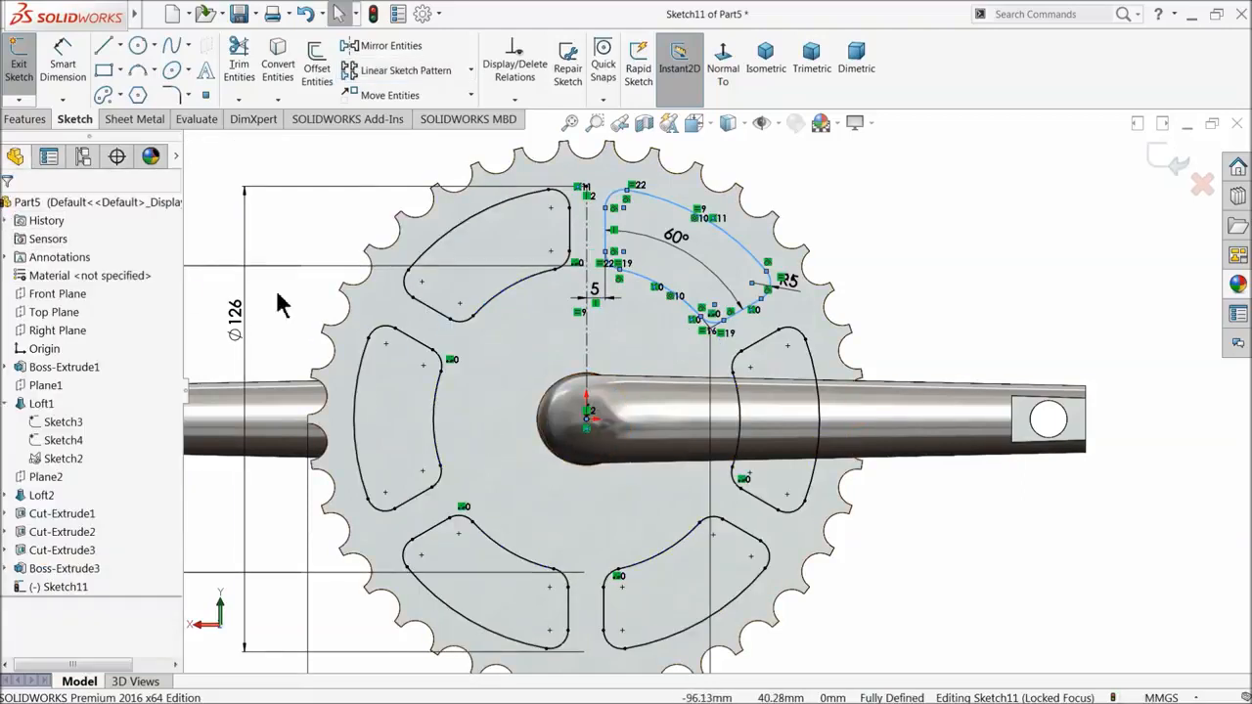
- Cut the six rounded ring segments through the chainring with an Extruded Cut using the Up To Next end condition
click(28, 120)
click(246, 60)
click(59, 309)
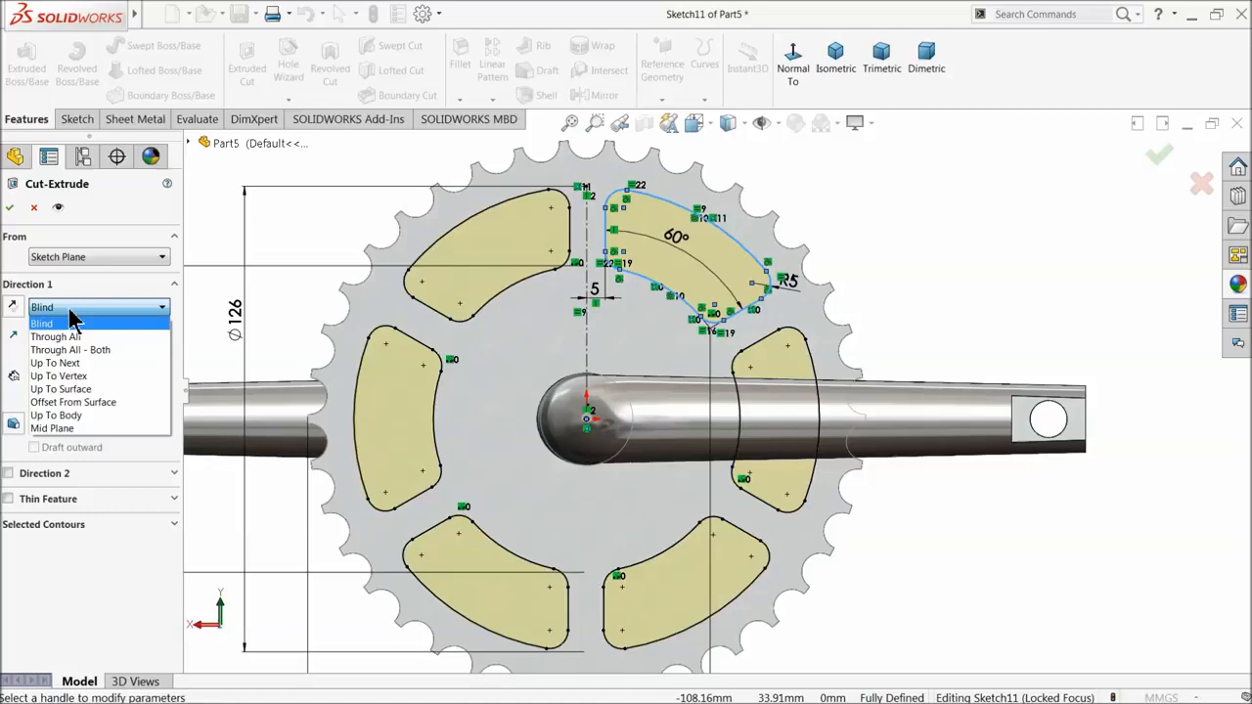
click(55, 363)
middle_drag(467, 382, 442, 424)
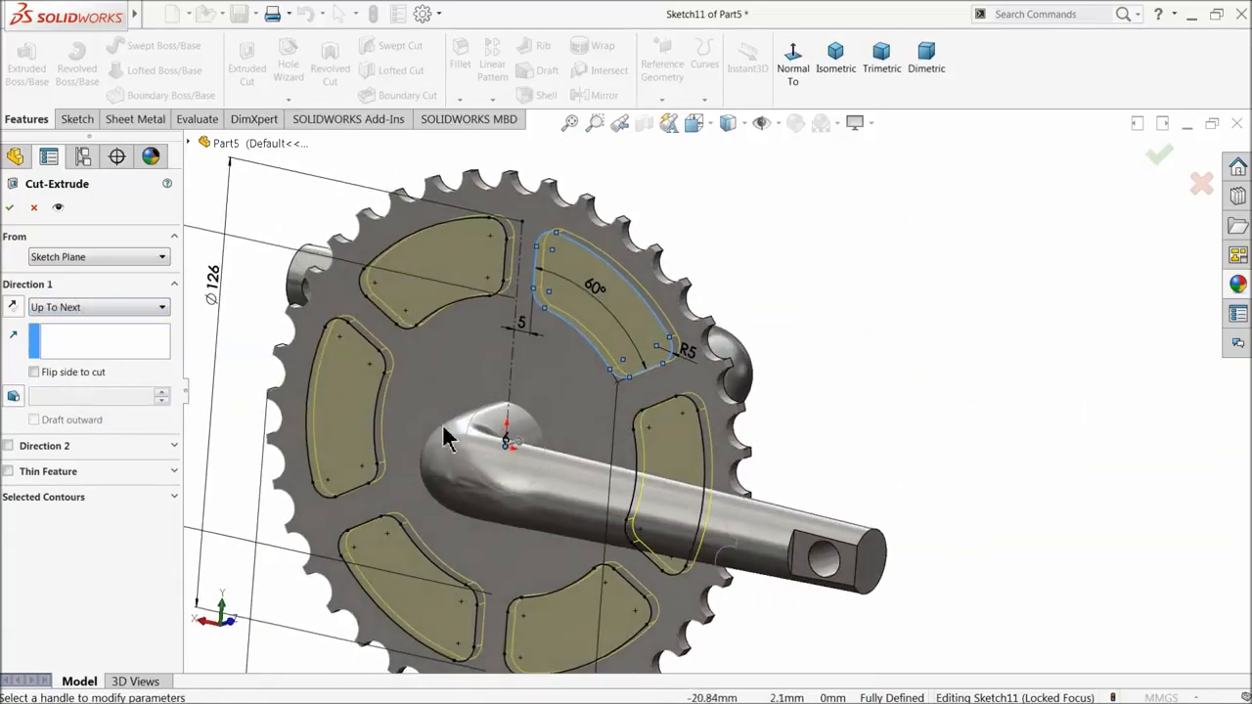
click(11, 208)
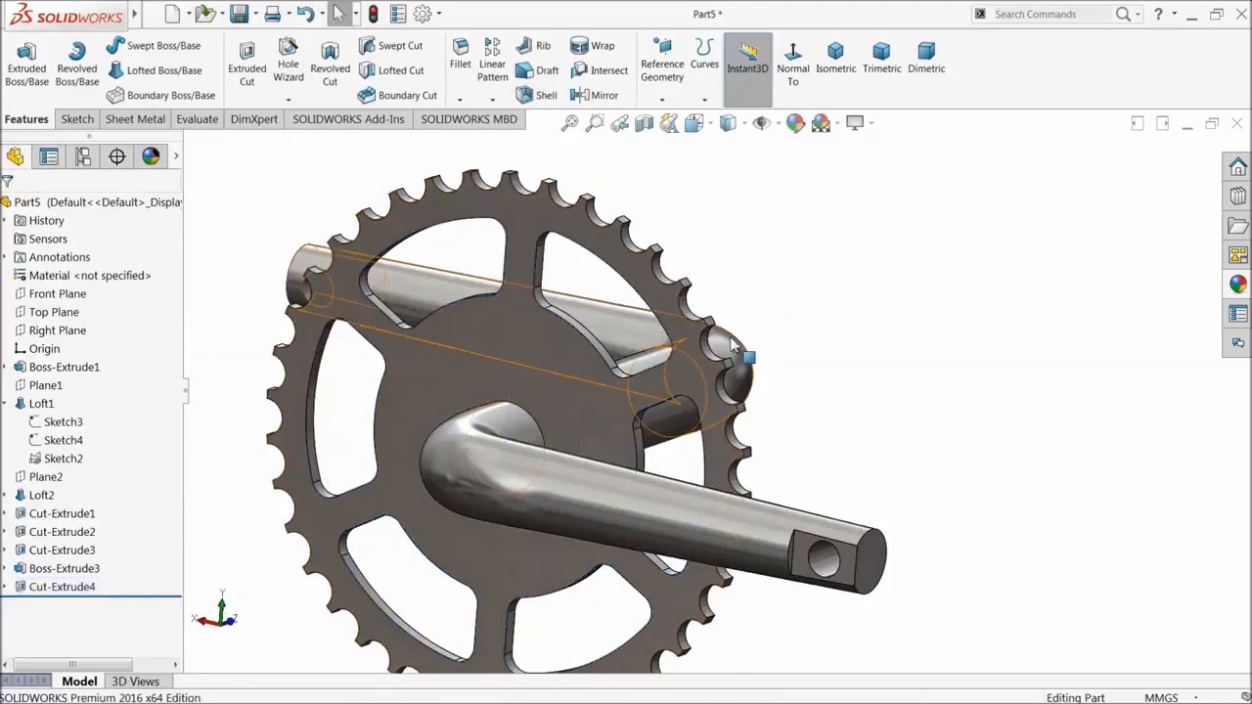
scroll(635, 440, up, 5)
middle_drag(631, 445, 665, 454)
scroll(655, 450, down, 3)
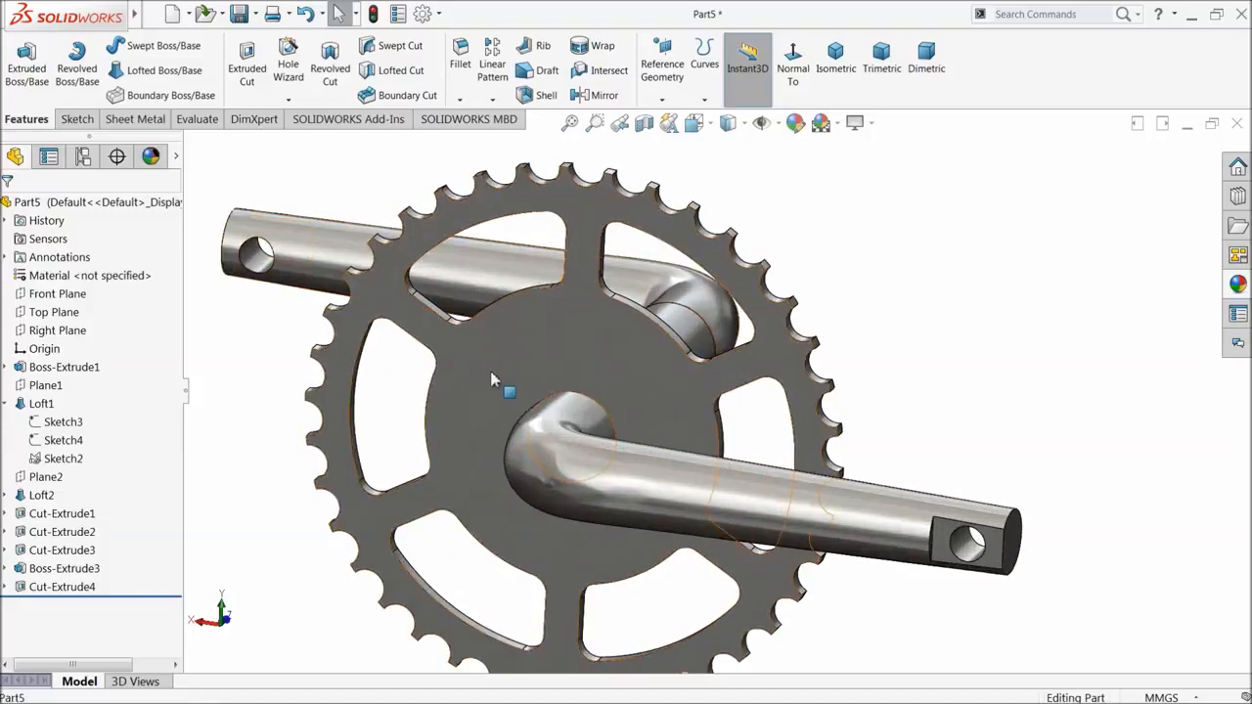
- Sketch a circle about 131 mm in diameter centred on the origin on the chainring's flat face
click(534, 334)
click(546, 332)
click(729, 83)
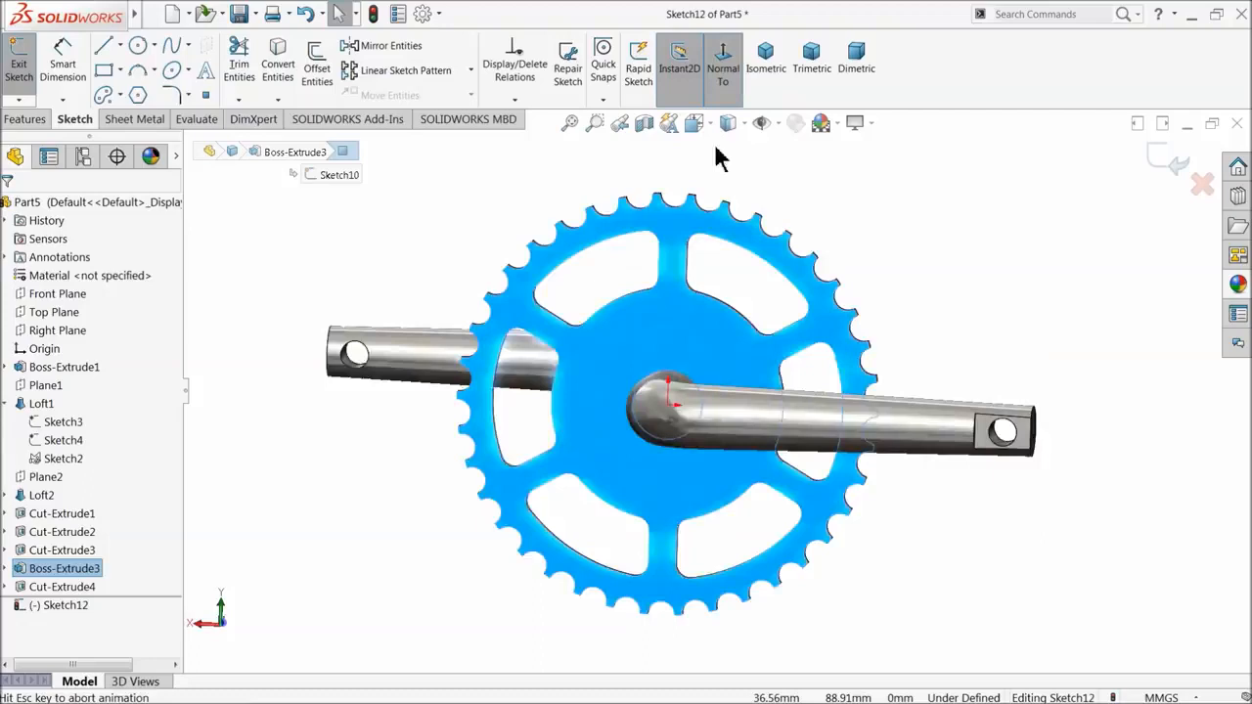
click(140, 49)
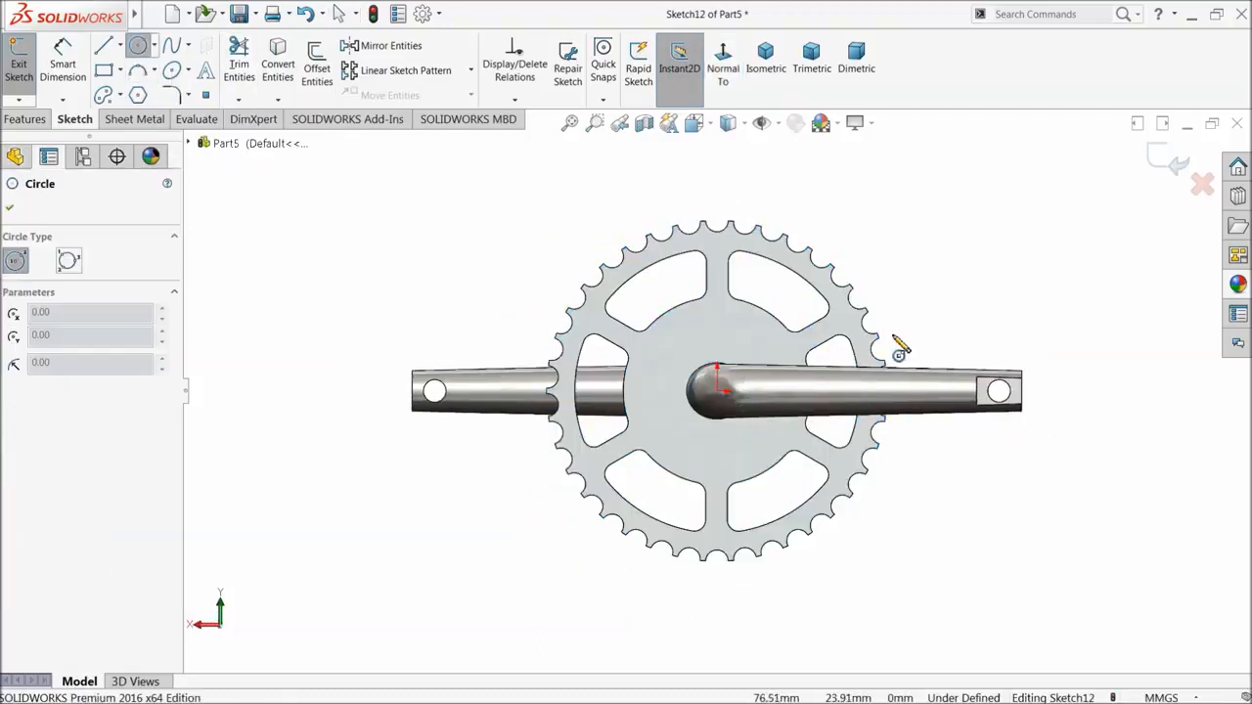
scroll(894, 349, down, 3)
click(629, 418)
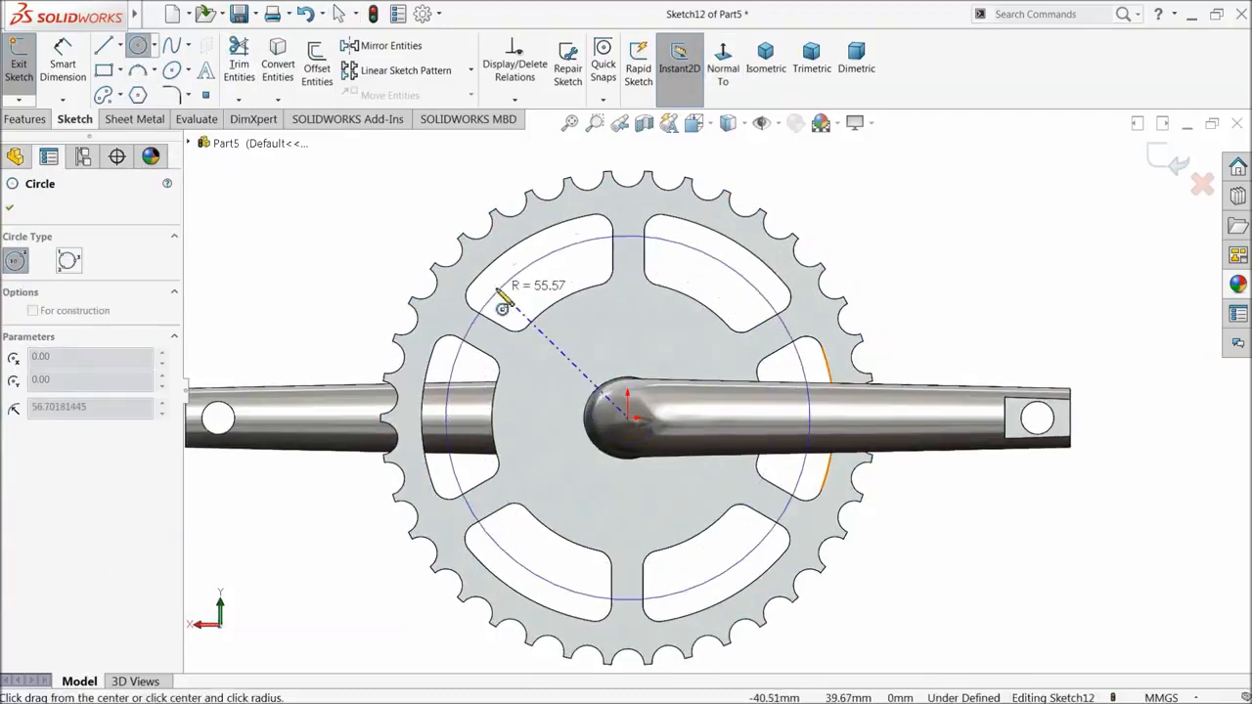
click(480, 278)
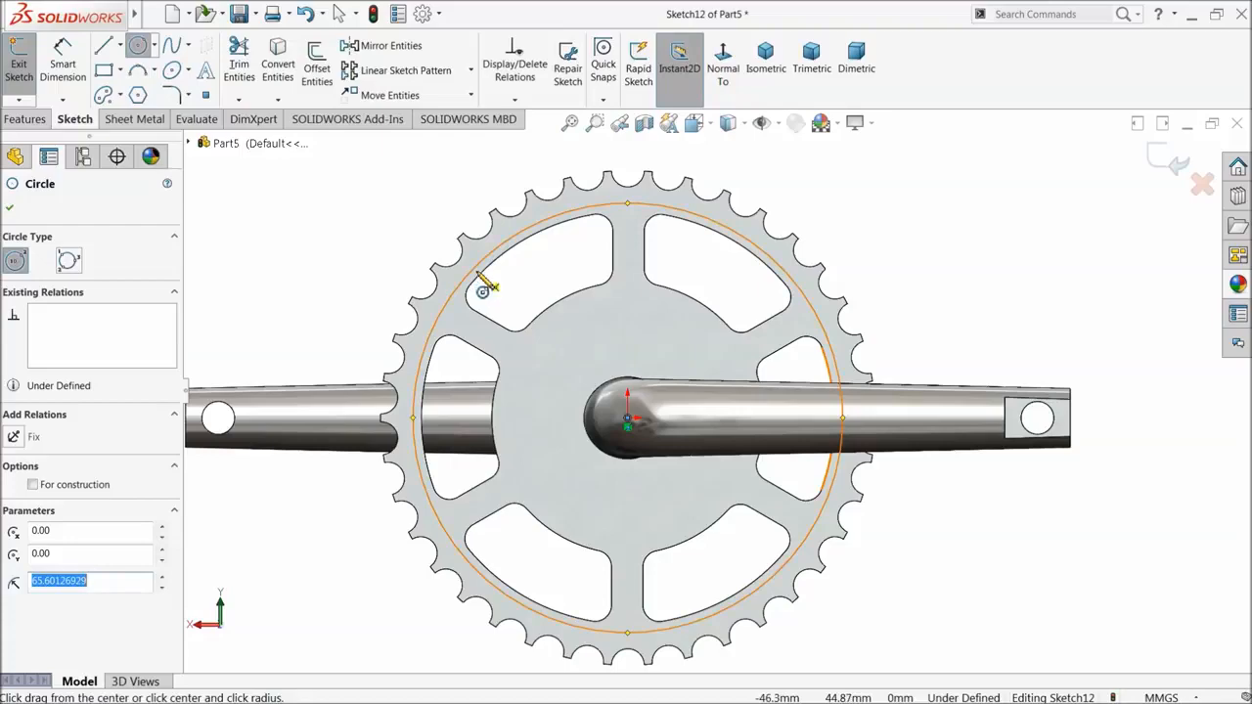
- Dimension the circle with a diameter of 130 mm
click(62, 57)
click(437, 326)
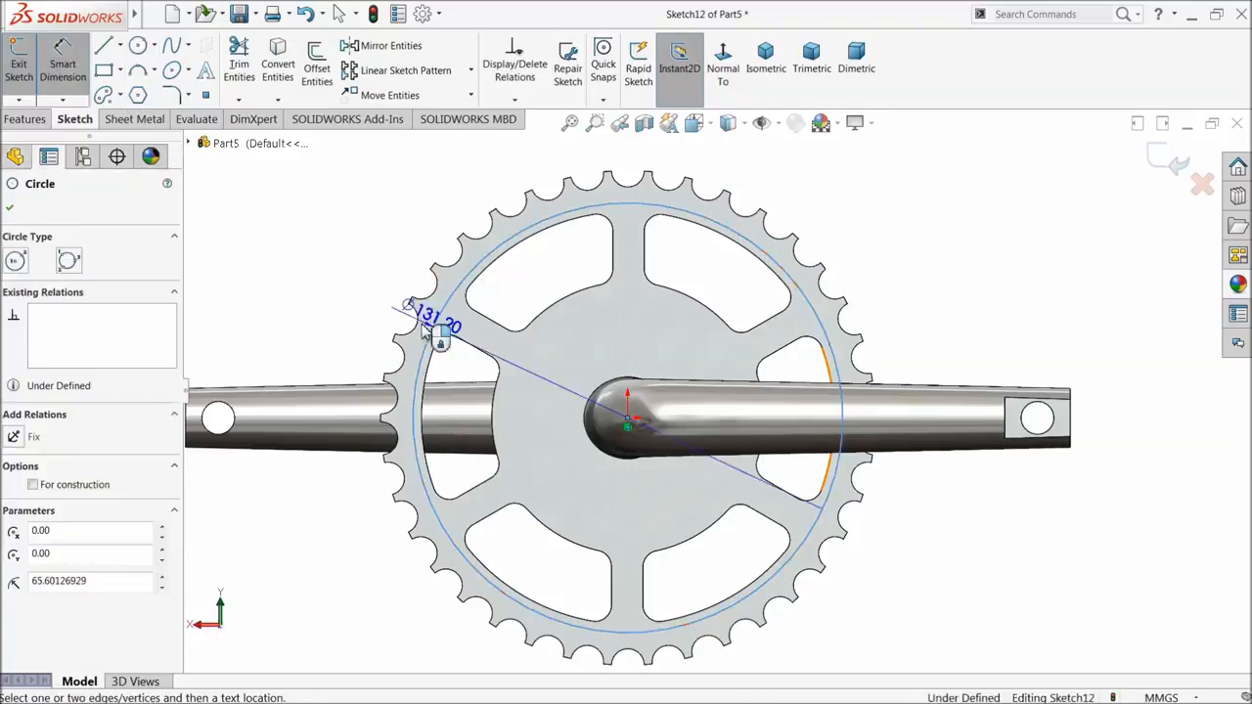
click(348, 347)
text(1)
key(Return)
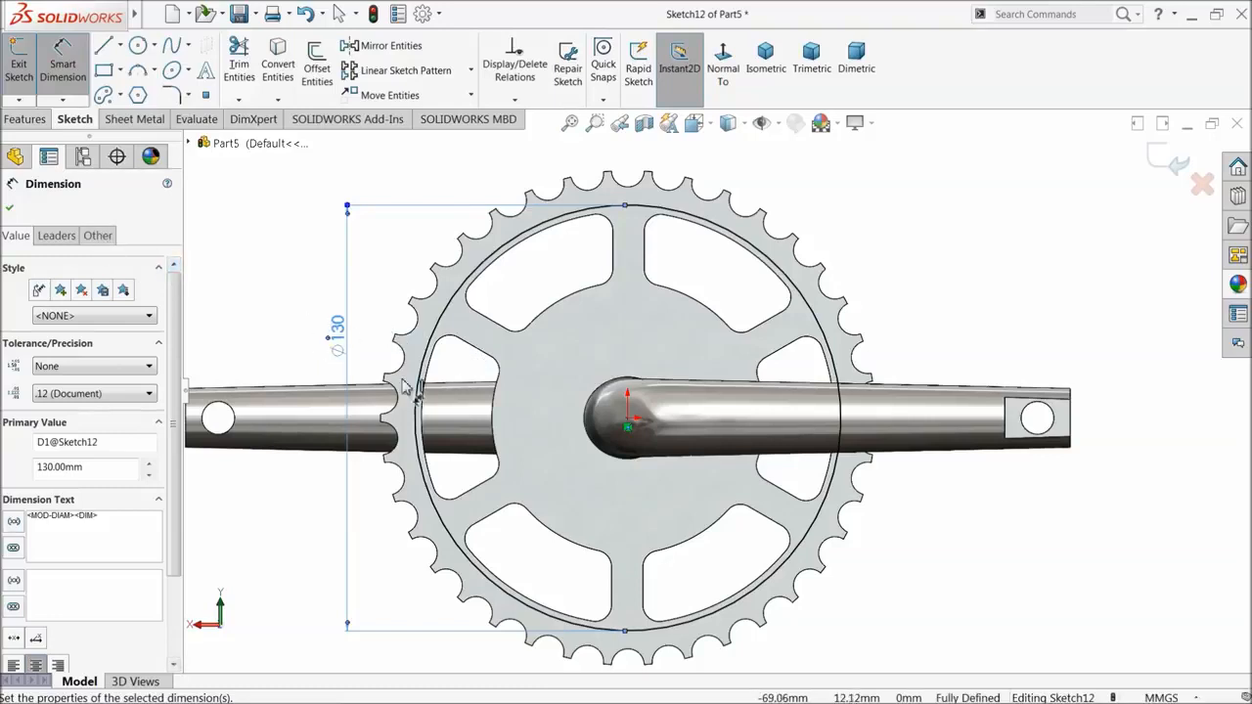
- Add a concentric circle about 157 mm in diameter outside the teeth and cut the ring between both circles 1 mm deep
click(138, 46)
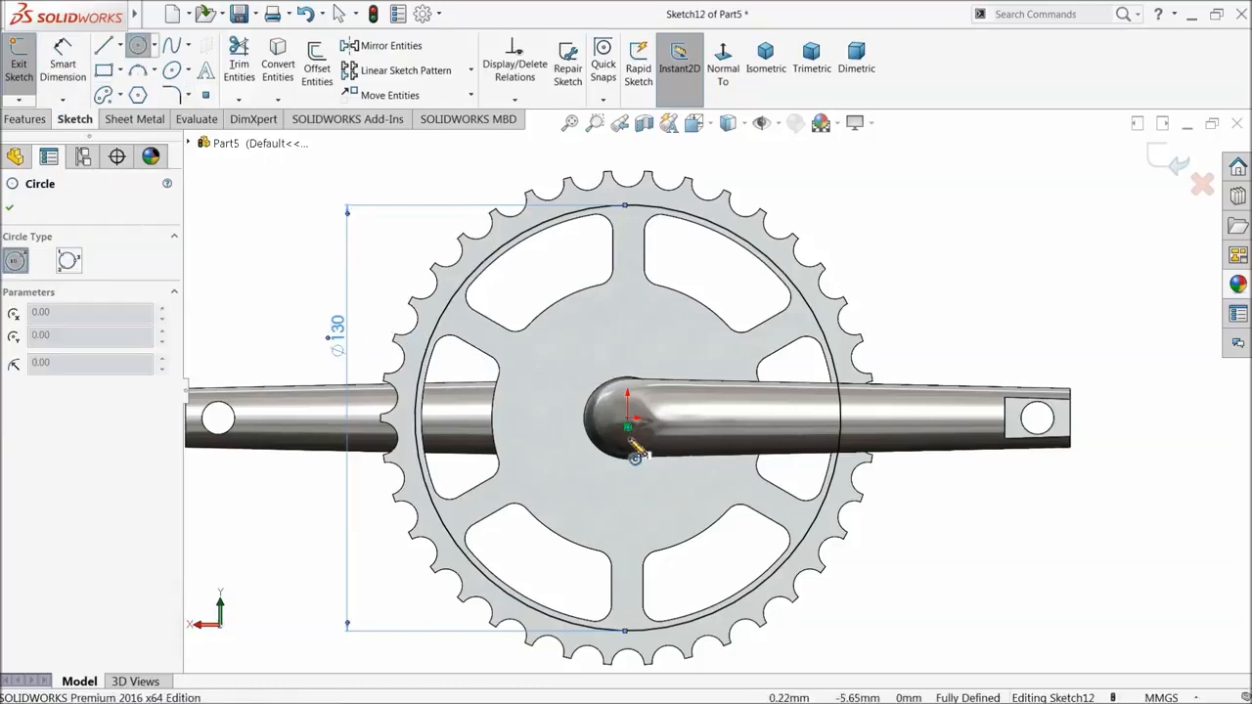
click(627, 420)
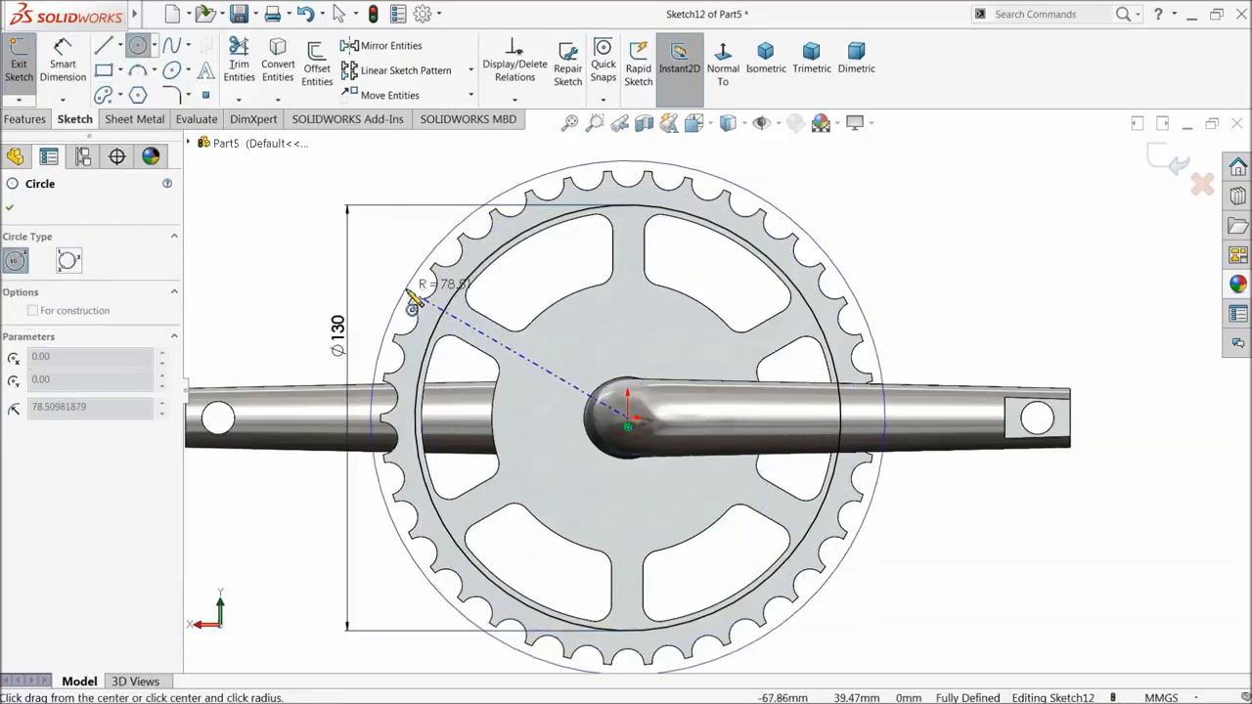
click(415, 277)
click(25, 120)
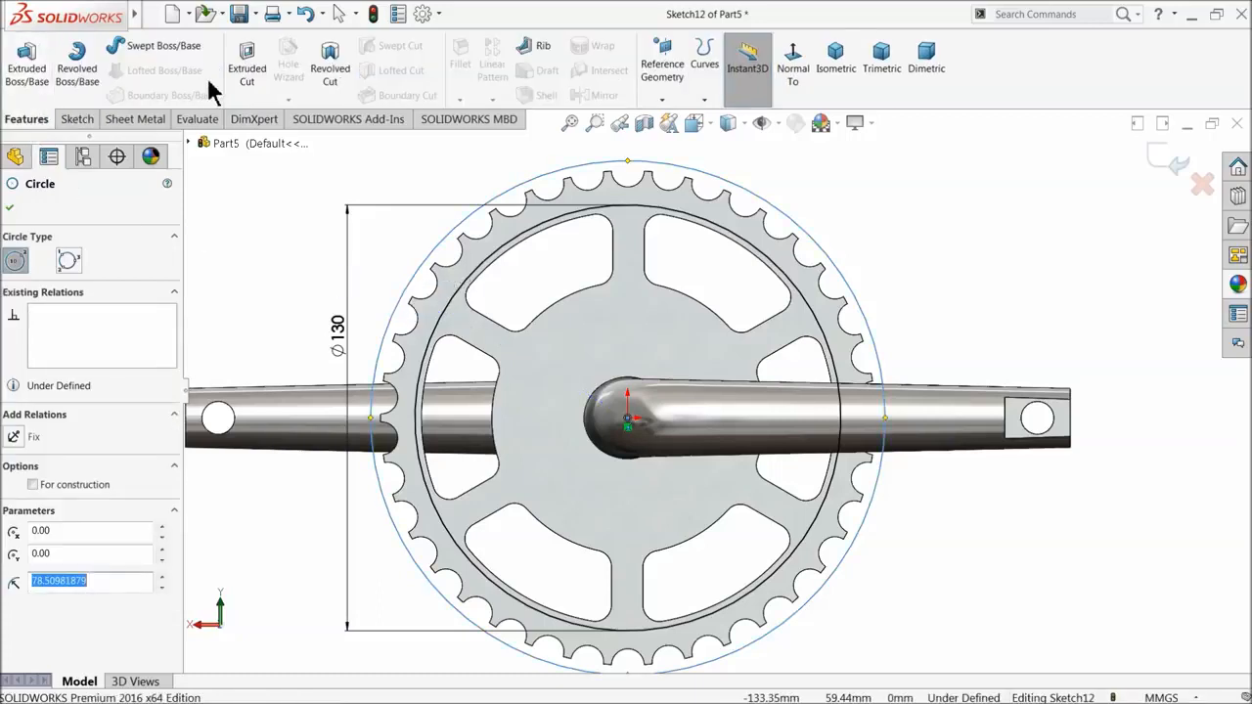
click(247, 68)
text(1.00mm)
click(10, 207)
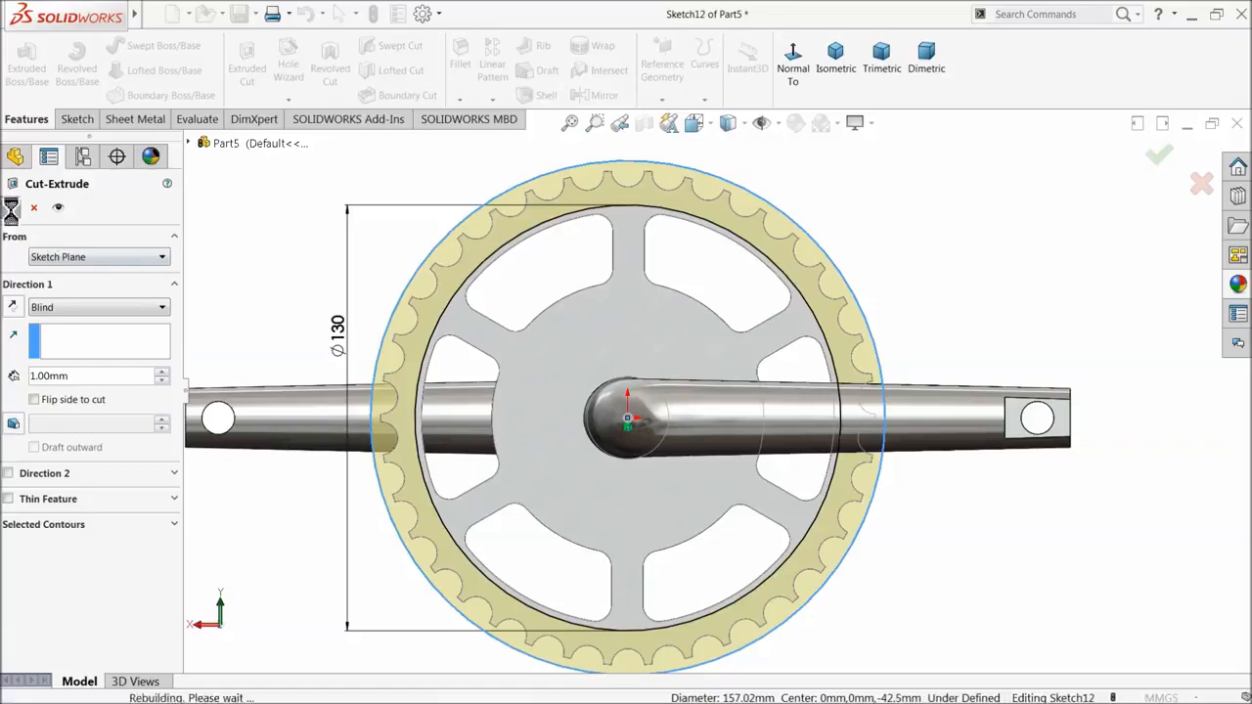
- Sketch two origin-centred circles, about 130 mm and 176 mm in diameter, on the opposite face of the chainring
click(372, 266)
middle_drag(388, 257, 322, 430)
scroll(573, 467, down, 3)
click(629, 442)
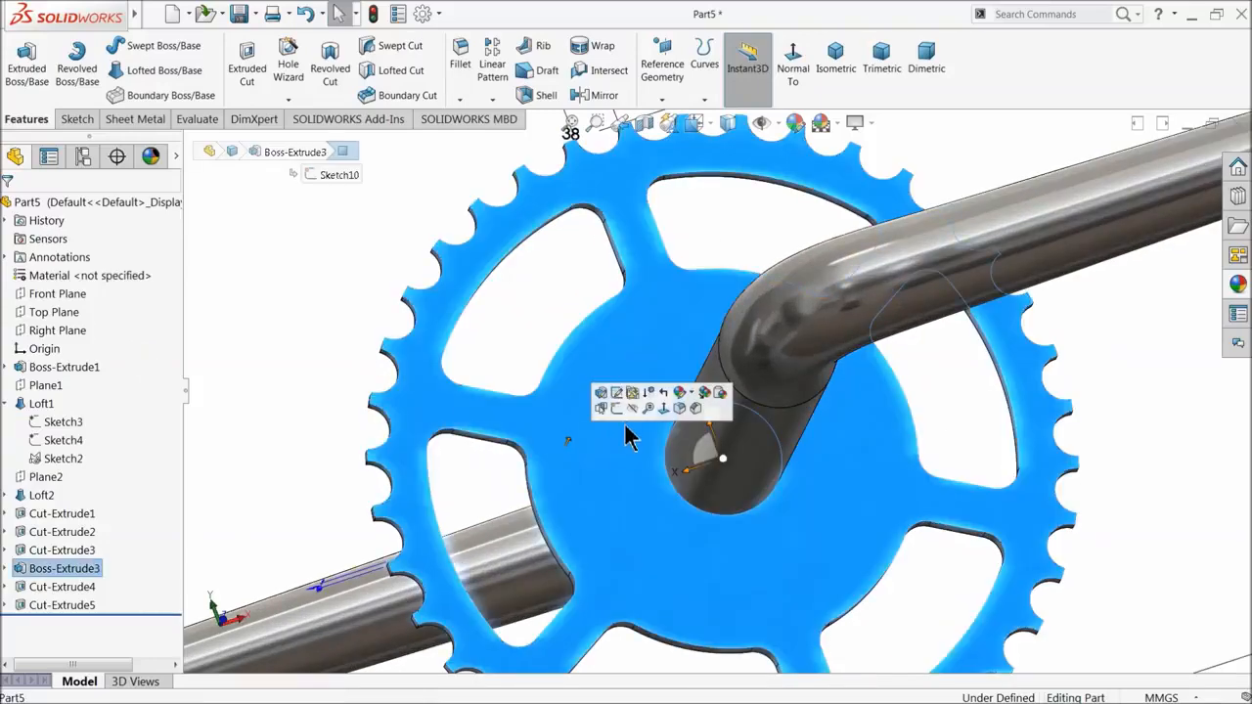
click(617, 408)
click(138, 45)
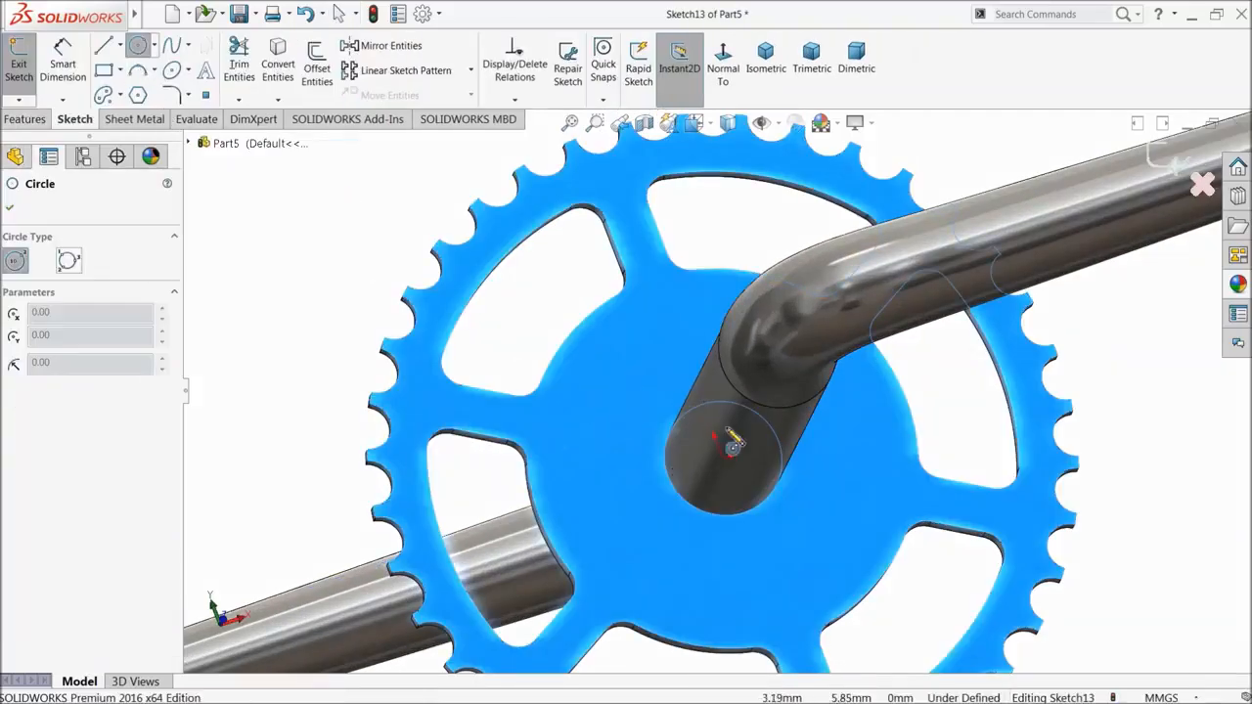
click(724, 458)
click(481, 279)
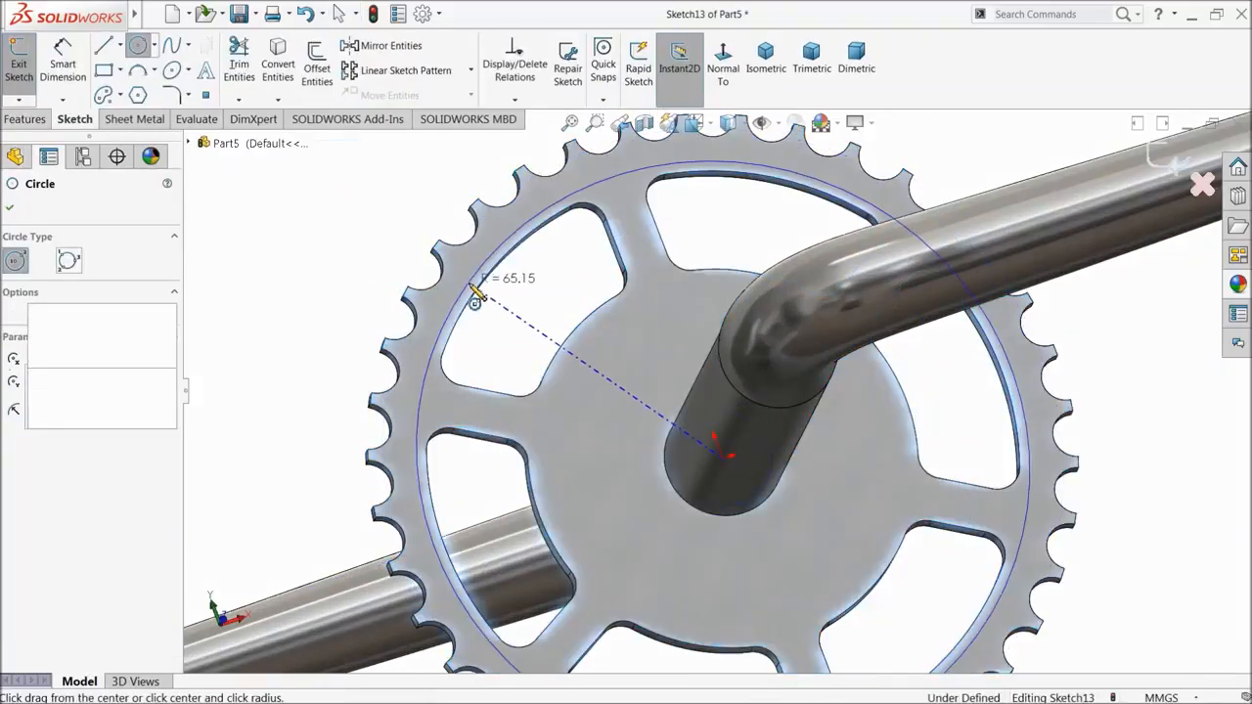
click(724, 458)
click(362, 271)
- Dimension the inner circle to 130 mm and the outer circle to 180 mm in diameter
click(61, 60)
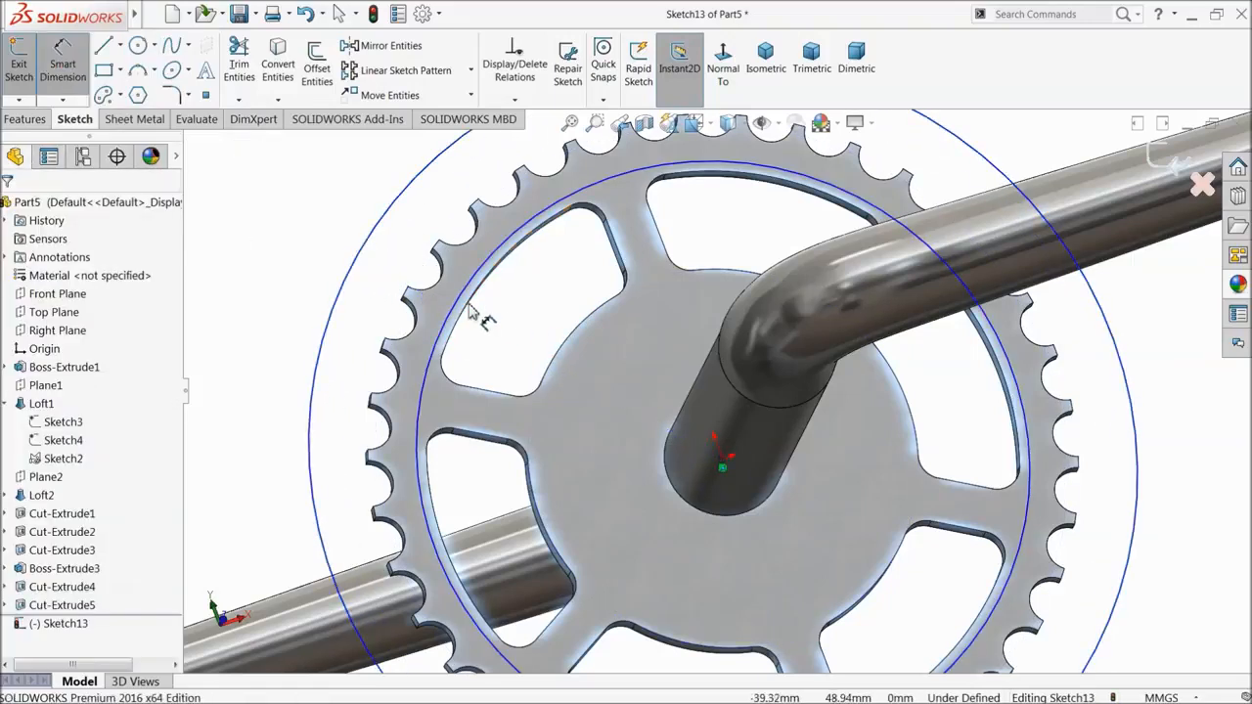
click(470, 302)
click(404, 262)
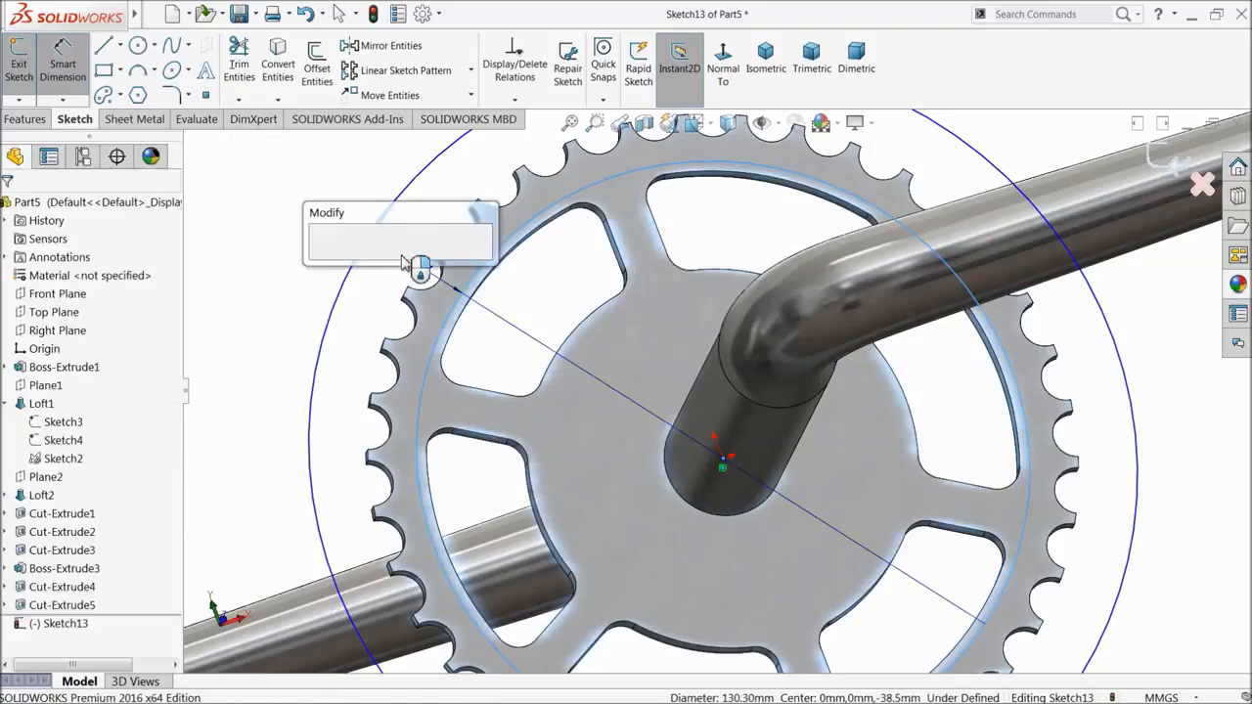
text(130)
key(Return)
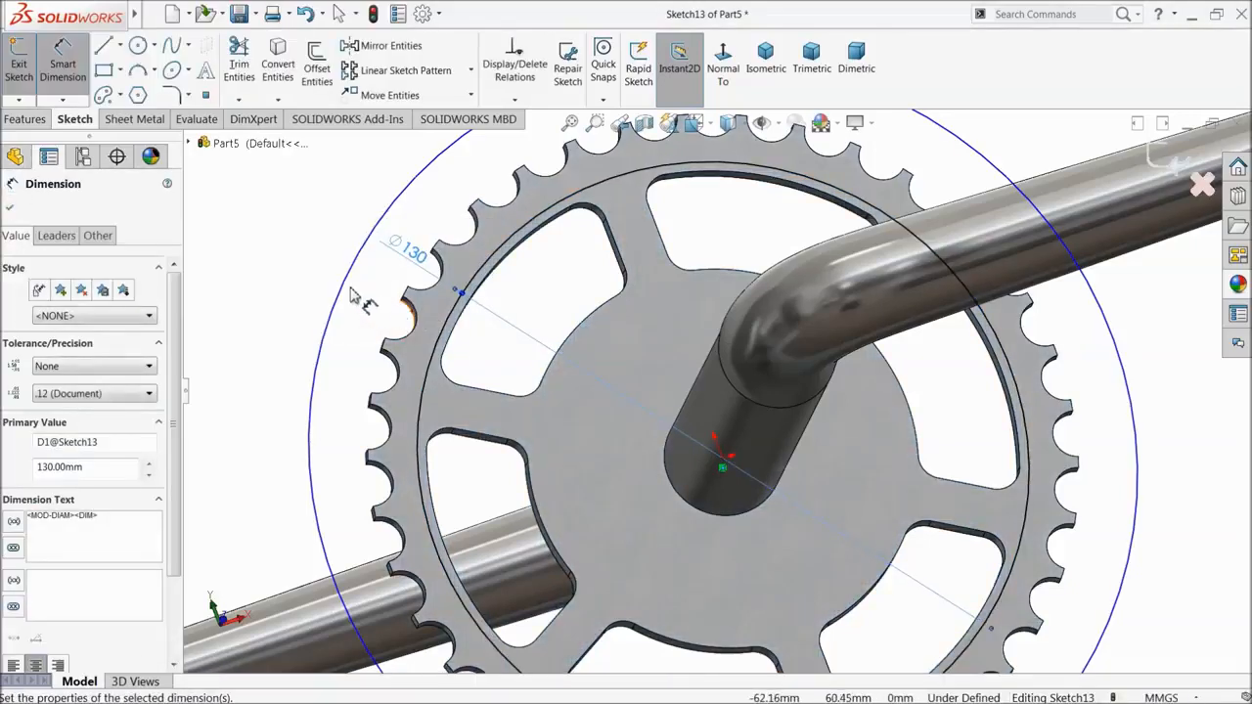
click(345, 276)
click(328, 281)
text(180)
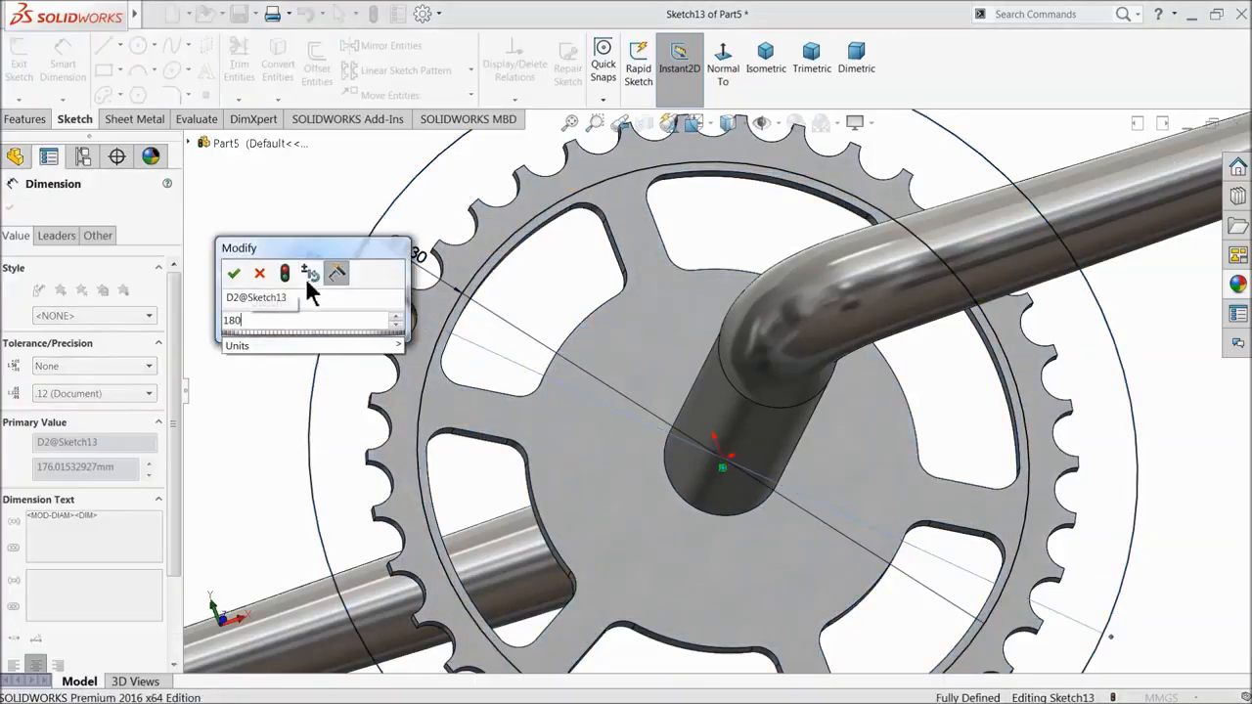
key(Return)
- Cut the ring between the two circles 1 mm deep with a blind Extruded Cut
click(25, 120)
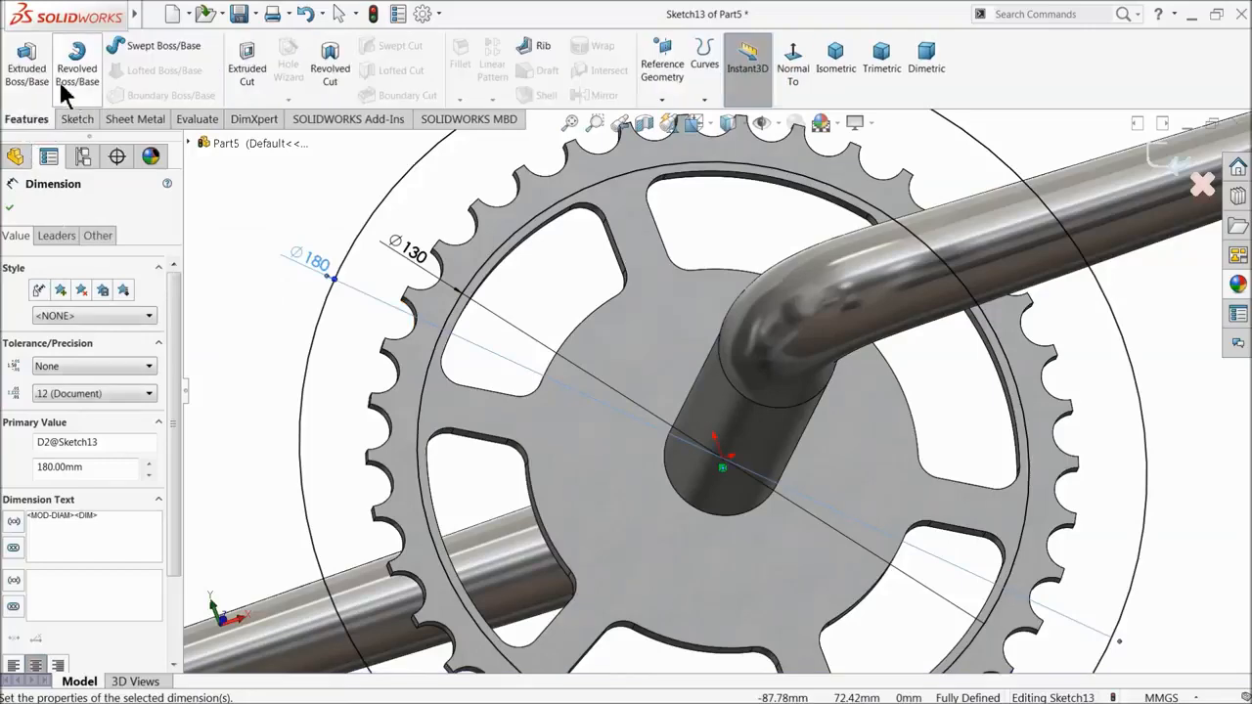
click(246, 66)
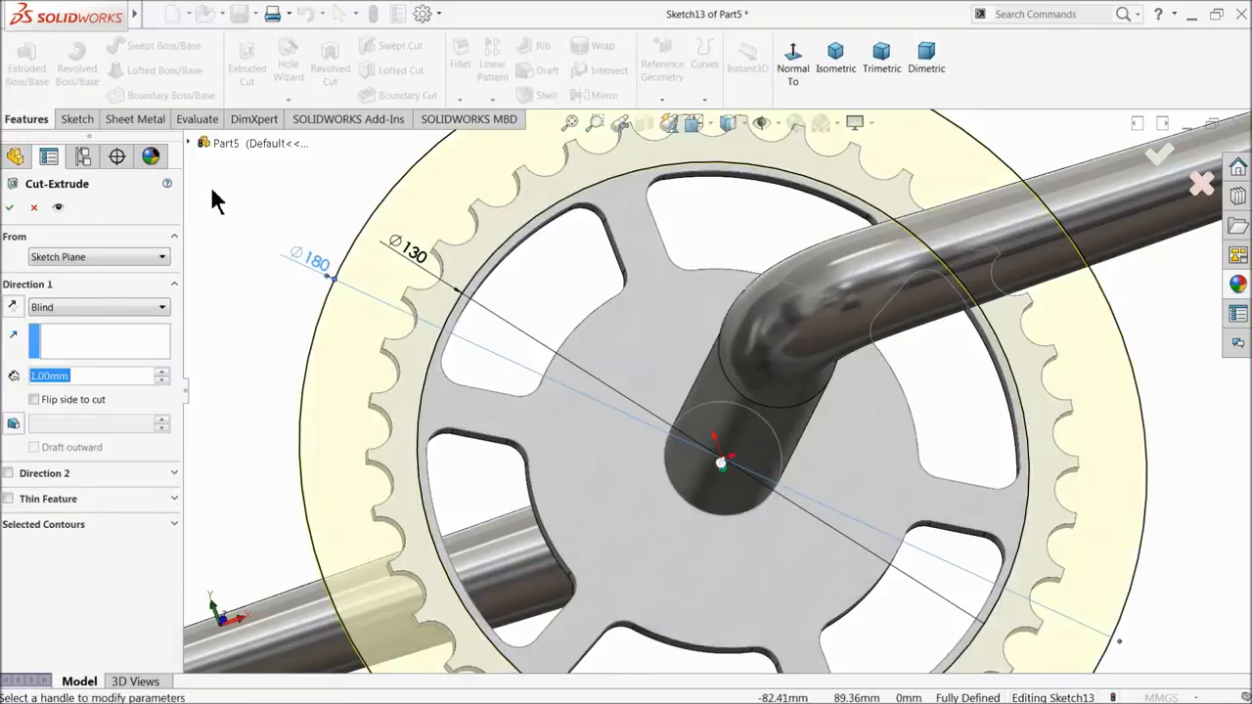
click(10, 206)
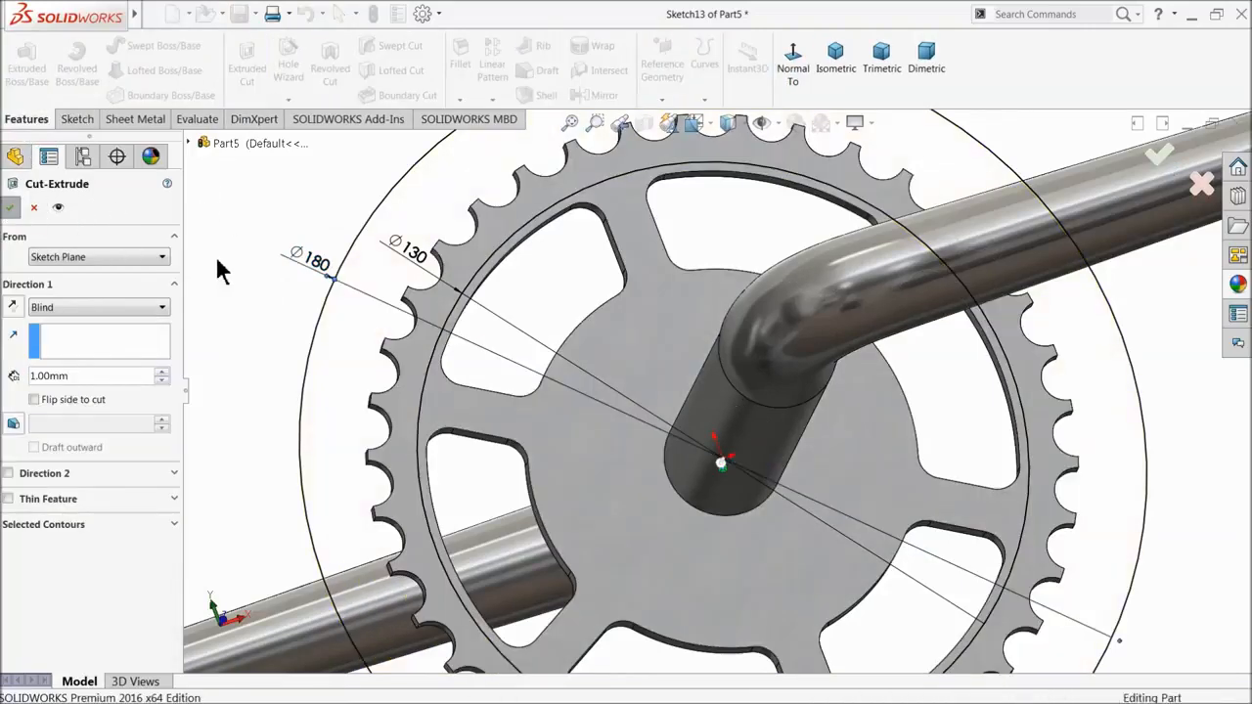
- Fillet the 130 mm circular step edges on both faces of the chainring with a 10 mm radius
middle_drag(288, 251, 337, 285)
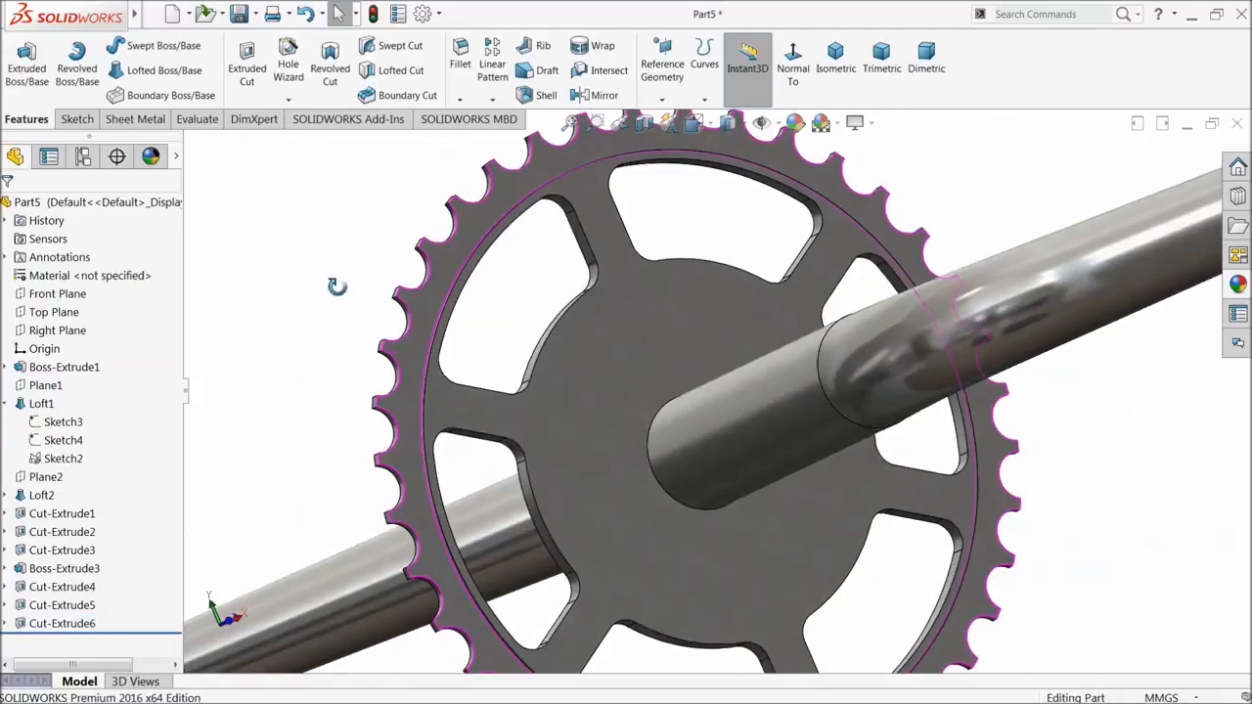
scroll(447, 265, down, 5)
click(460, 64)
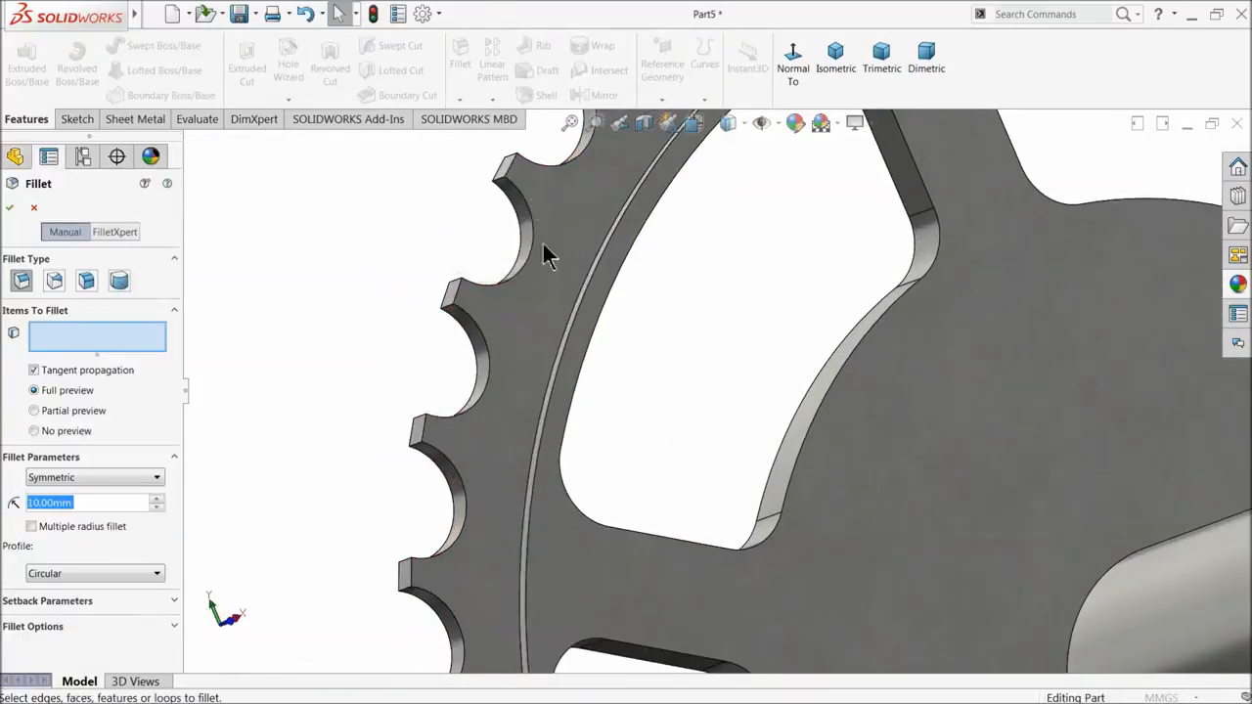
scroll(599, 377, down, 3)
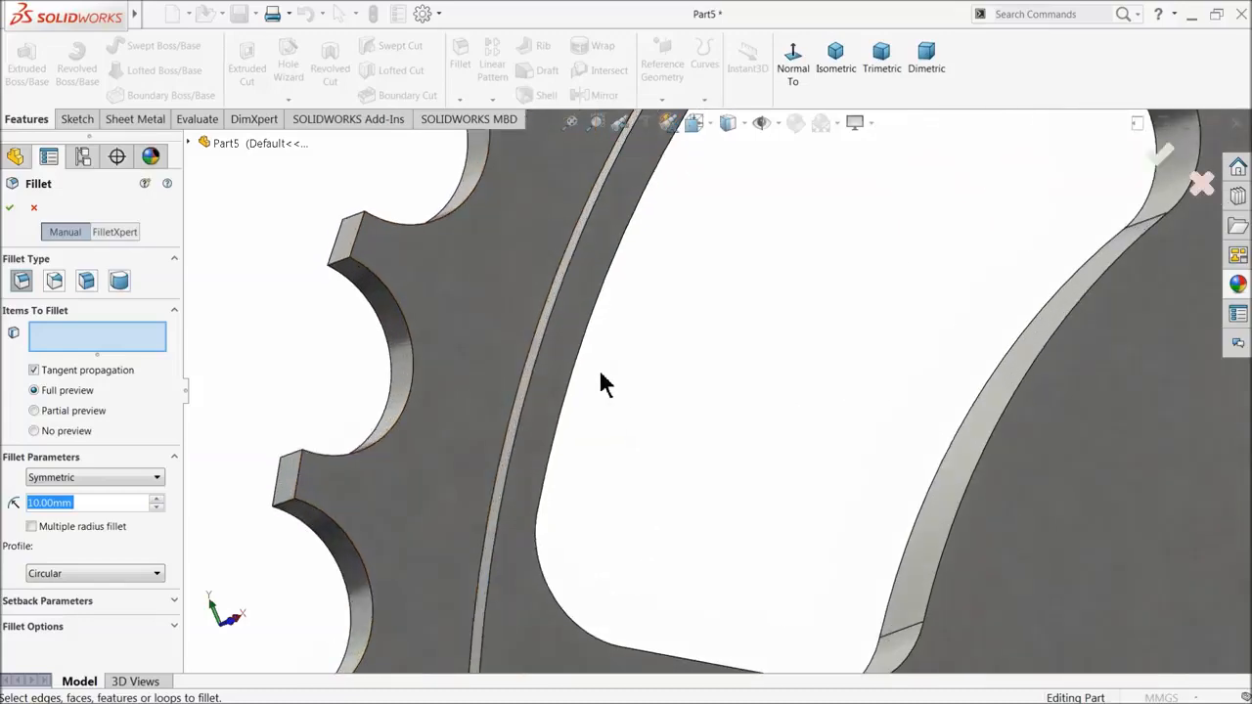
click(532, 361)
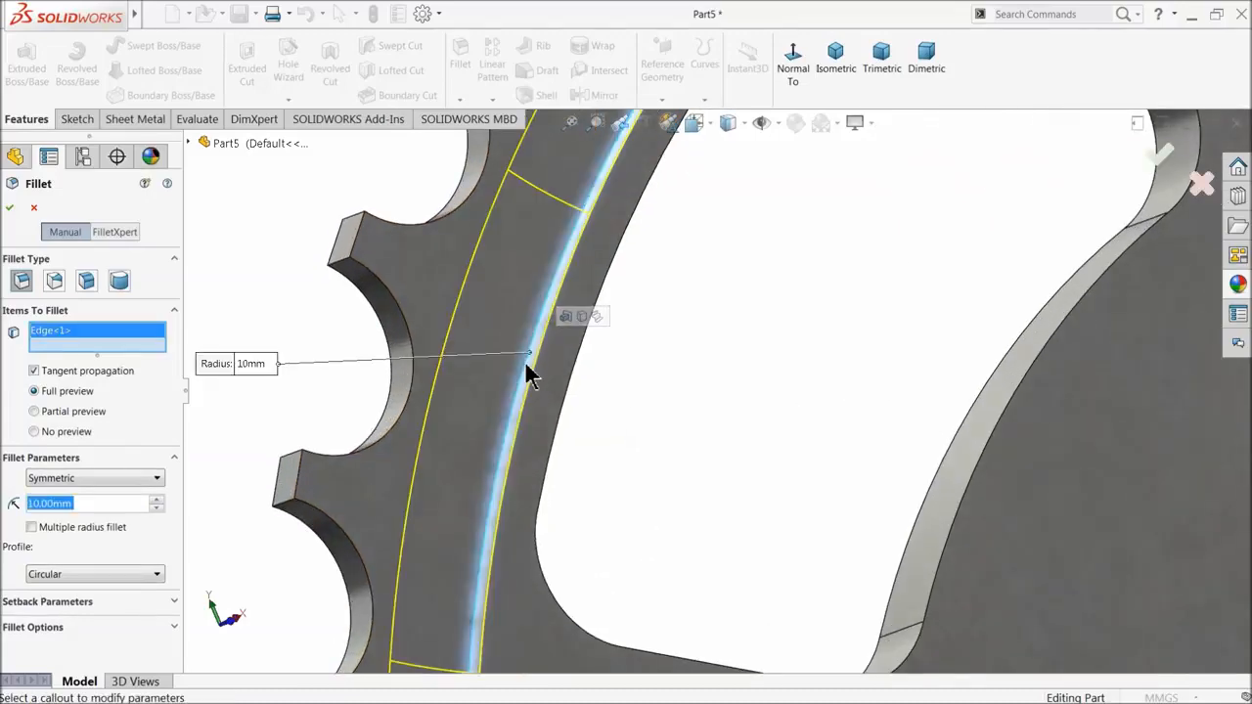
scroll(529, 365, up, 7)
middle_drag(728, 394, 871, 393)
scroll(683, 369, down, 4)
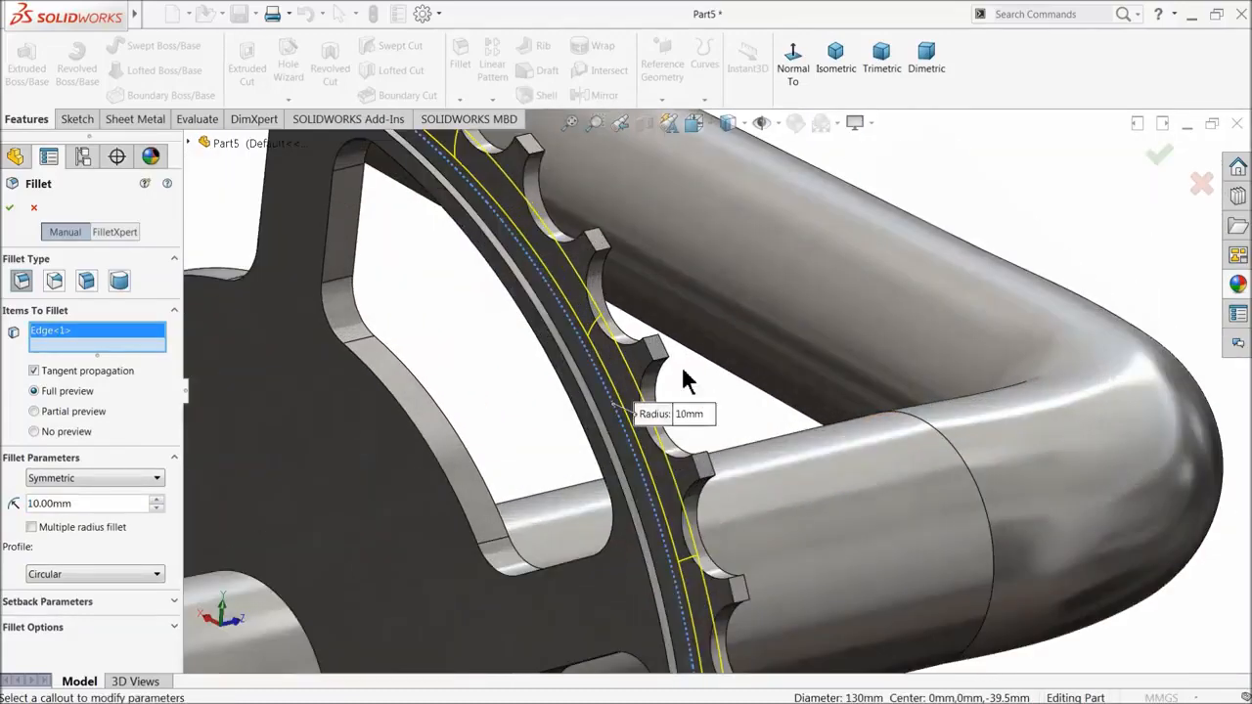
scroll(561, 337, down, 3)
click(553, 343)
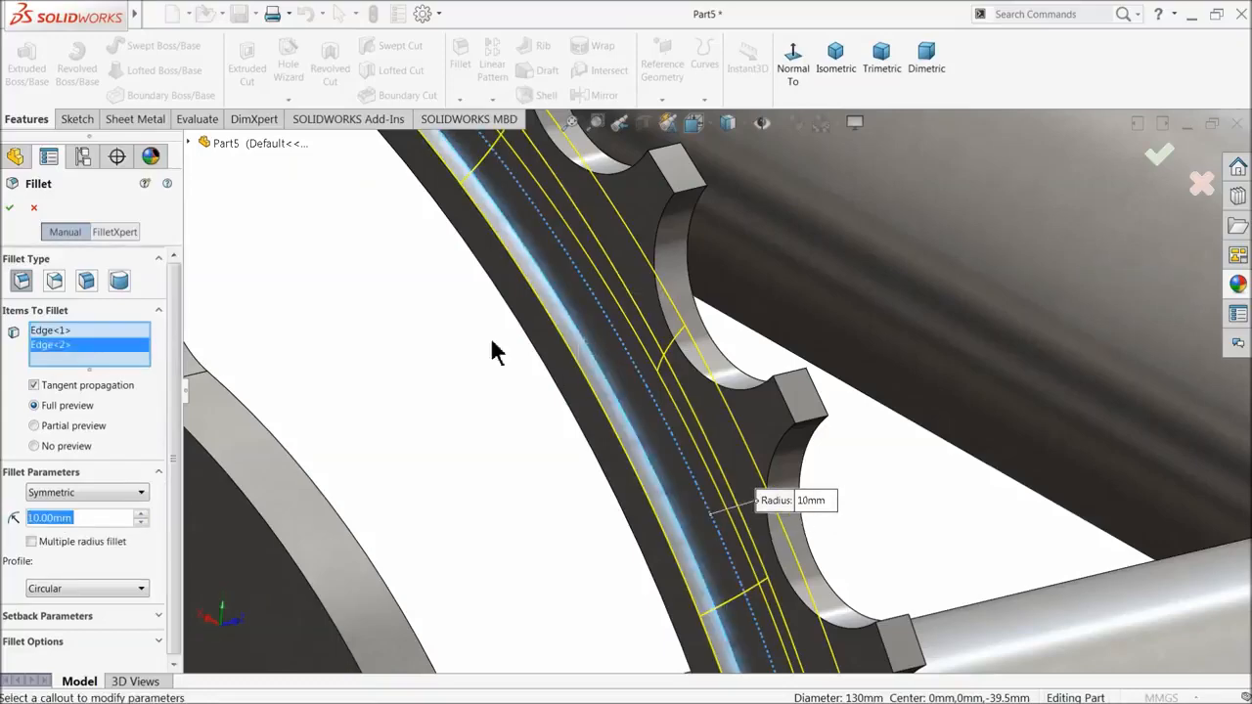
click(10, 207)
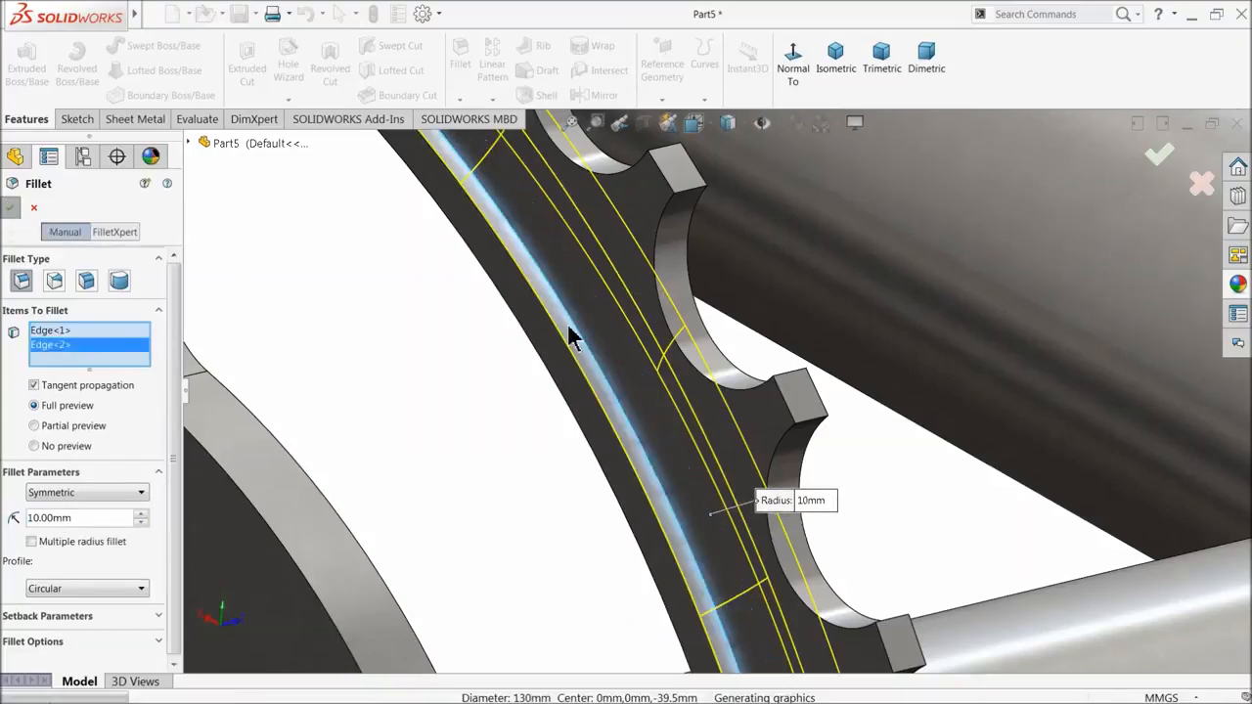
- Examine the finished crank and chainring from several angles, dismissing the unsaved-document notification
scroll(587, 342, up, 3)
scroll(599, 343, up, 5)
middle_drag(623, 366, 674, 459)
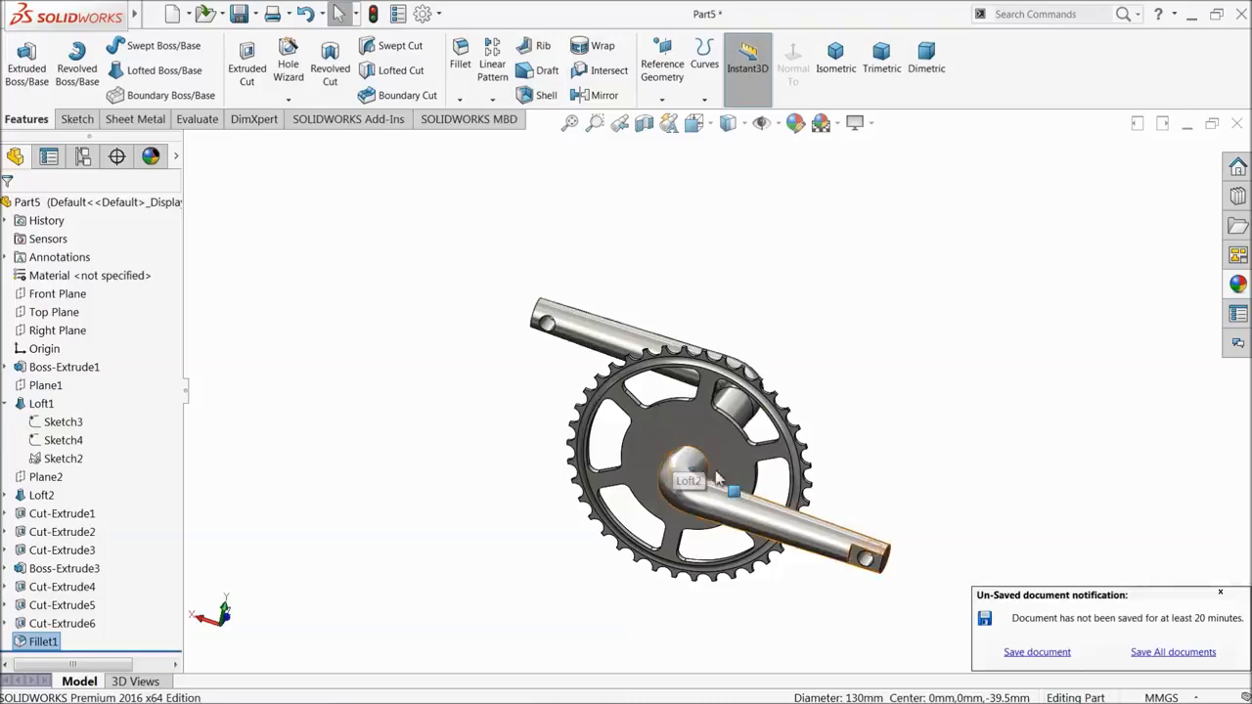
click(1219, 593)
middle_drag(906, 507, 874, 496)
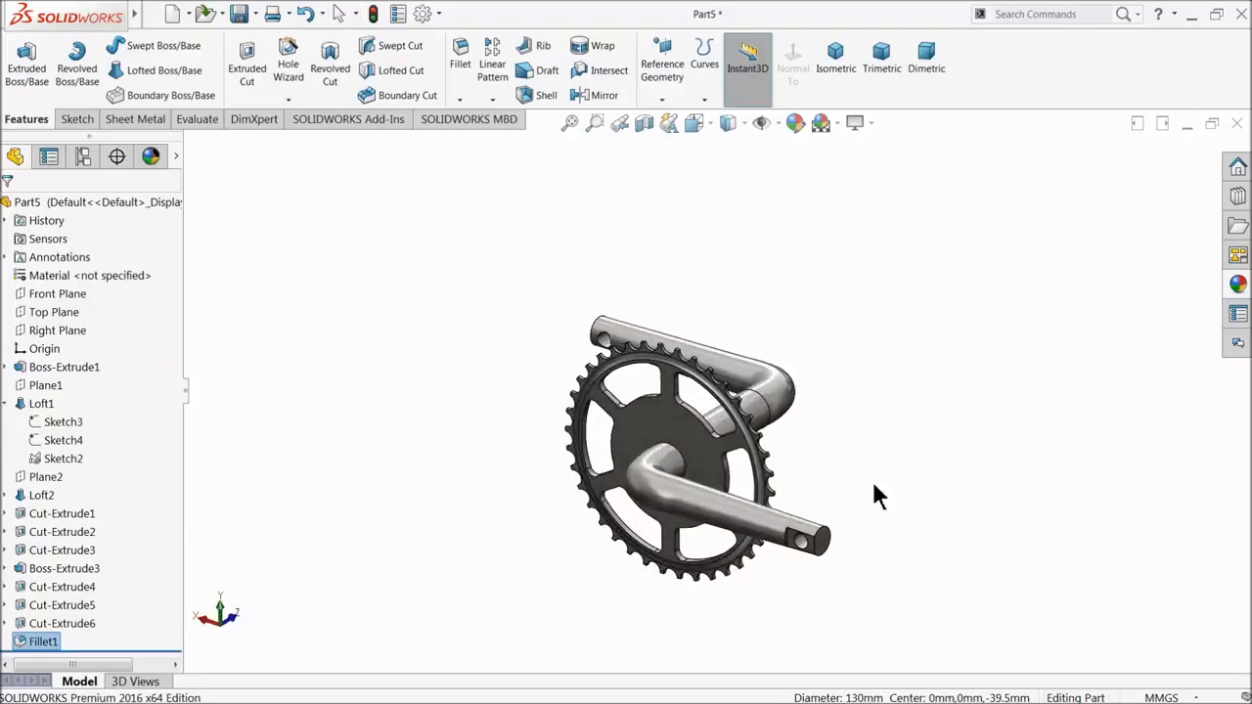
click(830, 71)
middle_drag(853, 388, 811, 394)
middle_drag(686, 396, 558, 496)
scroll(731, 404, up, 1)
scroll(753, 415, down, 2)
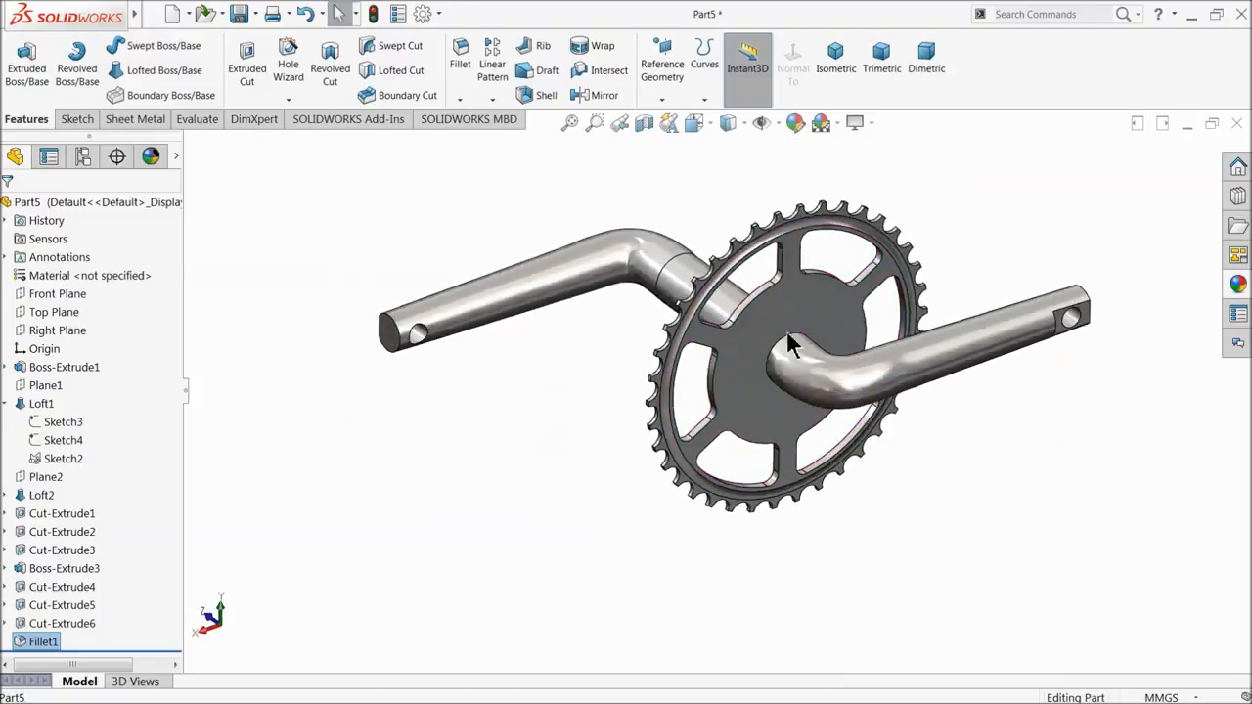
scroll(792, 342, down, 1)
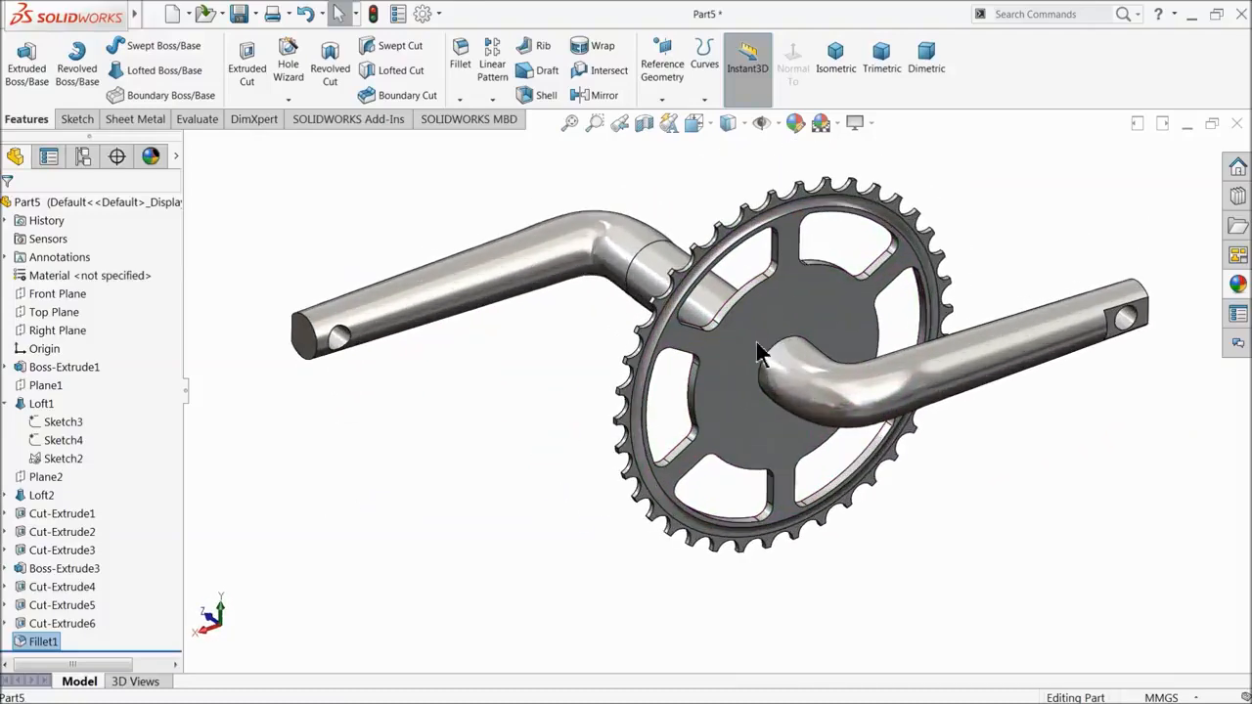
- Save the part in the Bicycle folder as "4.sprocket with padel link"
click(240, 18)
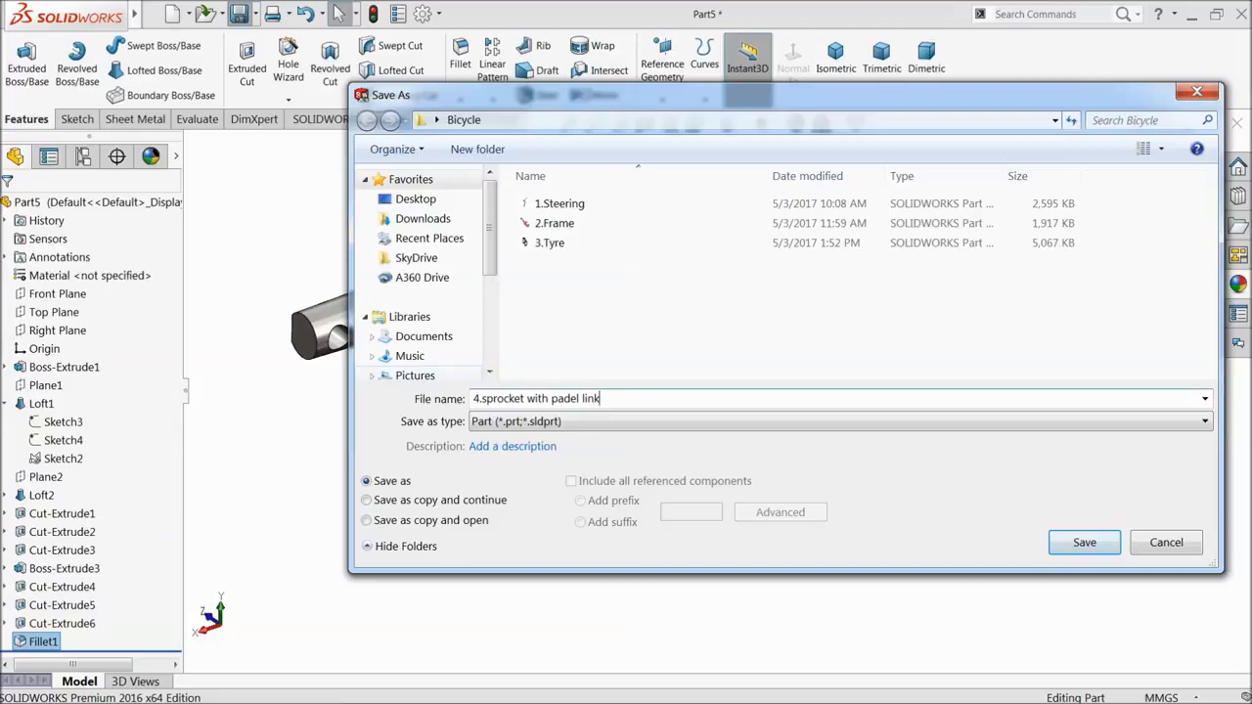
click(1087, 545)
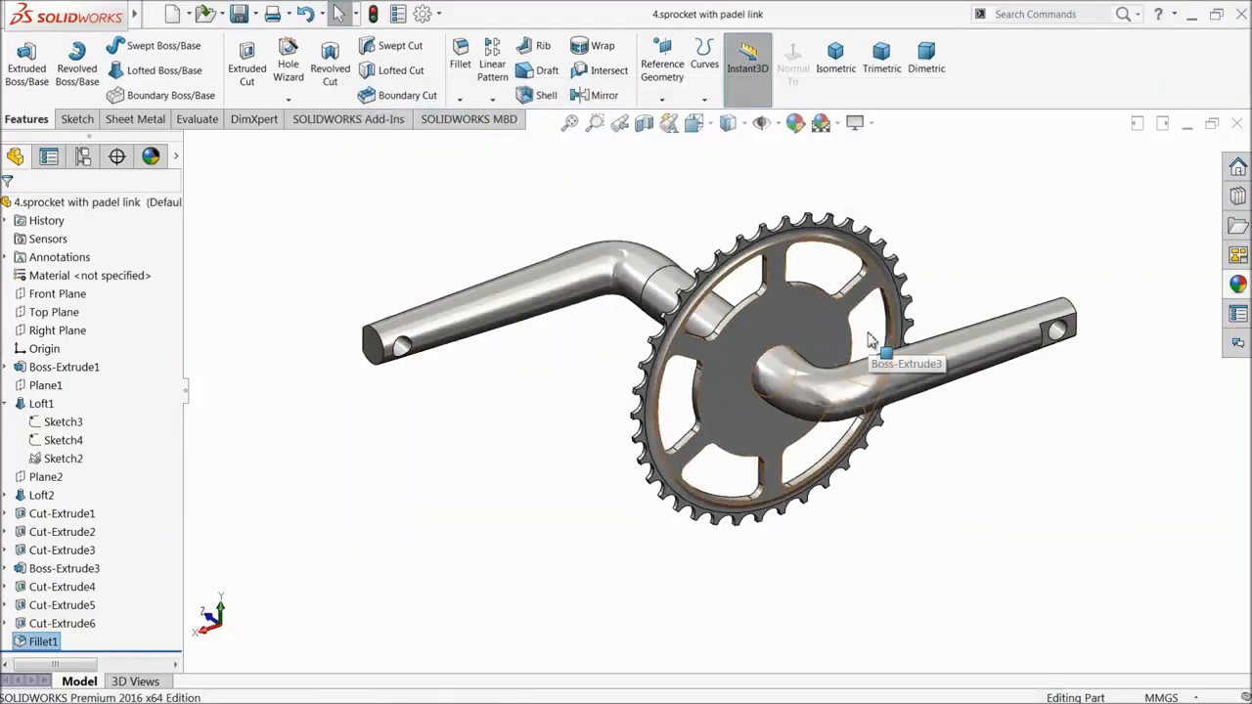
scroll(865, 313, down, 3)
scroll(861, 326, up, 3)
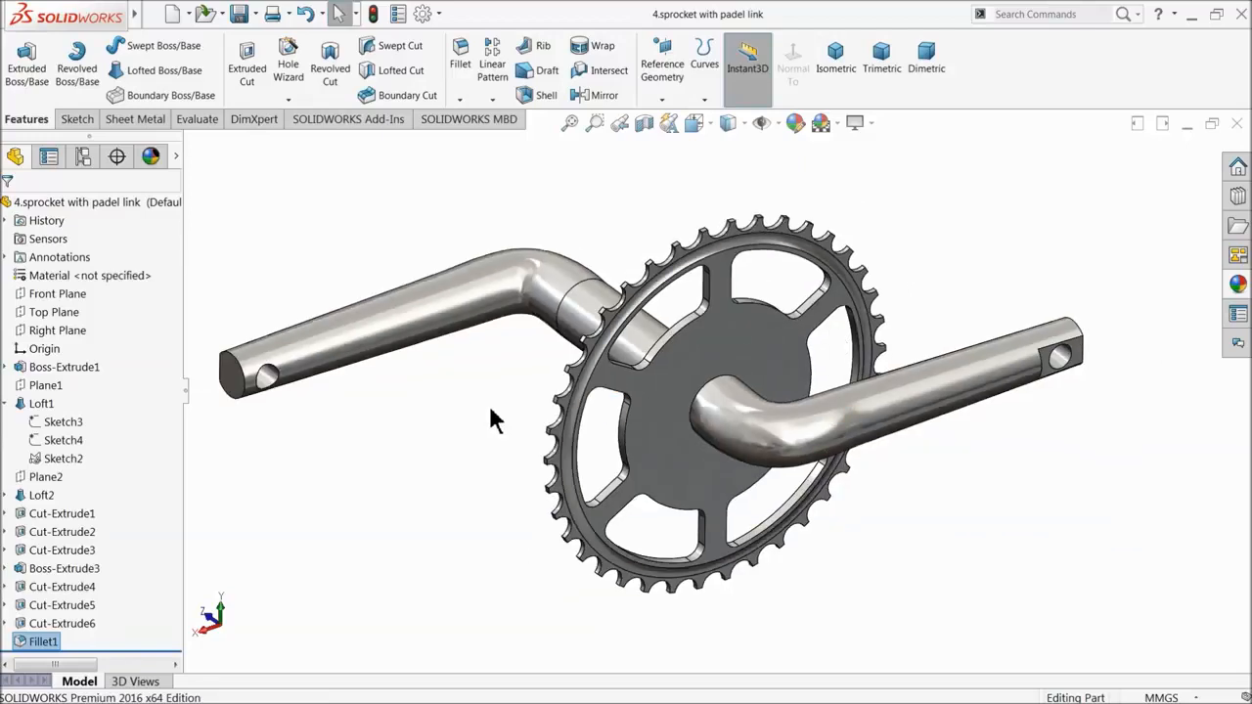
middle_drag(492, 419, 498, 408)
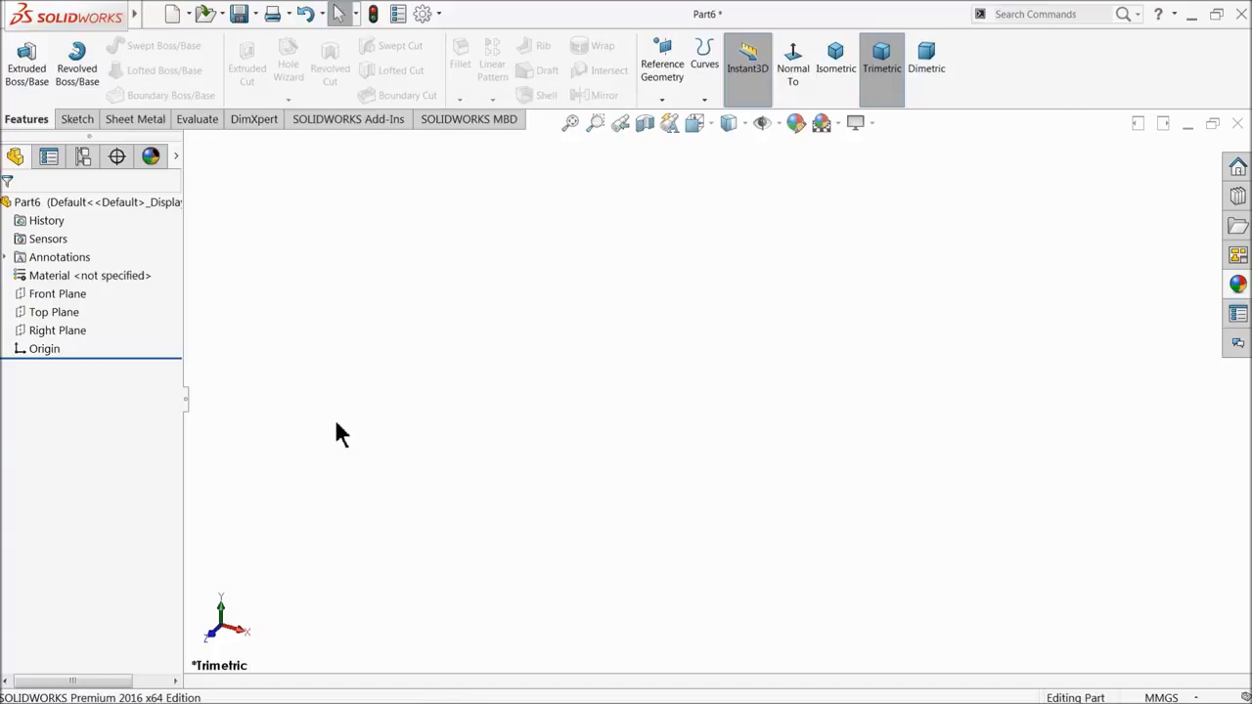
- Sketch a construction center rectangle on the Top Plane, centred on the origin, about 262 mm wide and 154 mm high
click(32, 313)
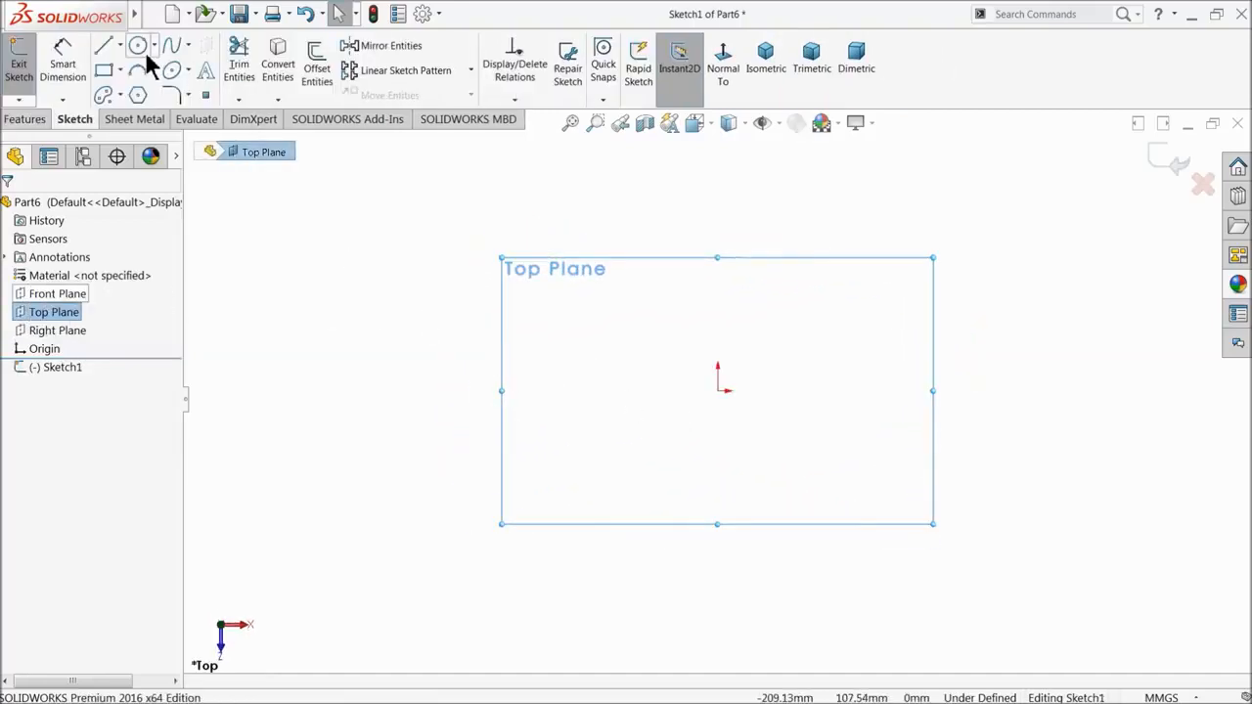
click(119, 70)
click(115, 116)
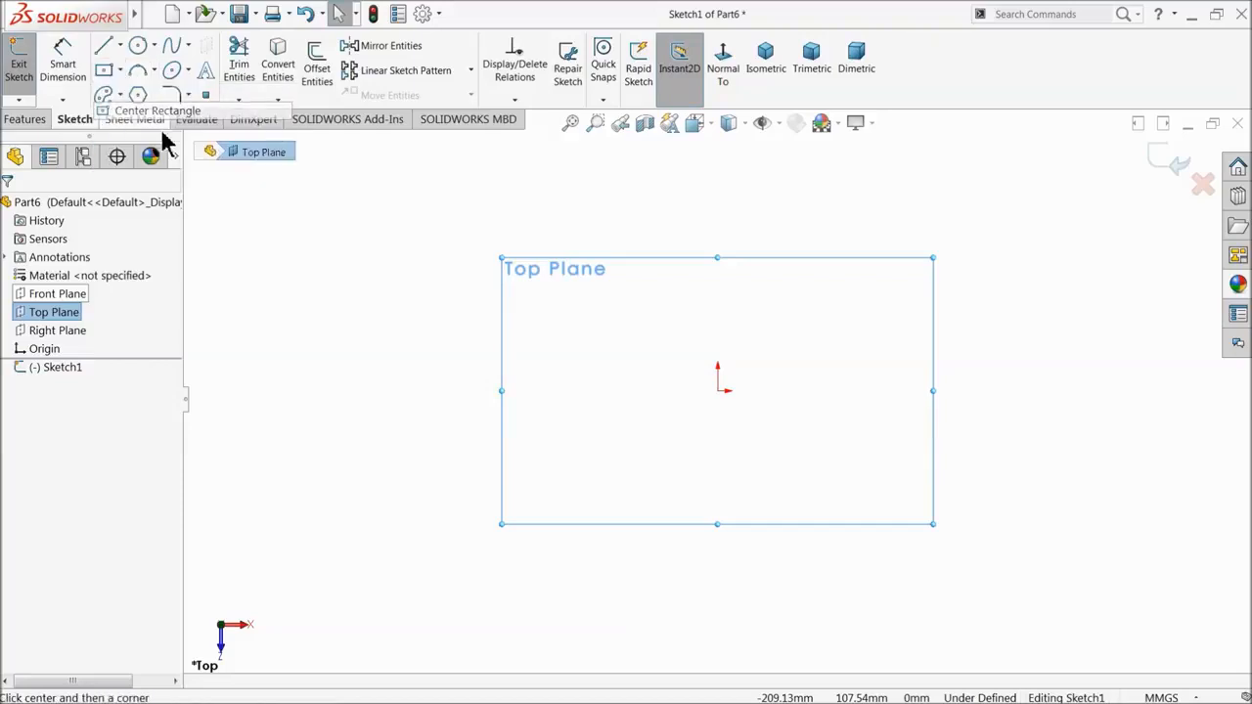
click(719, 391)
click(399, 204)
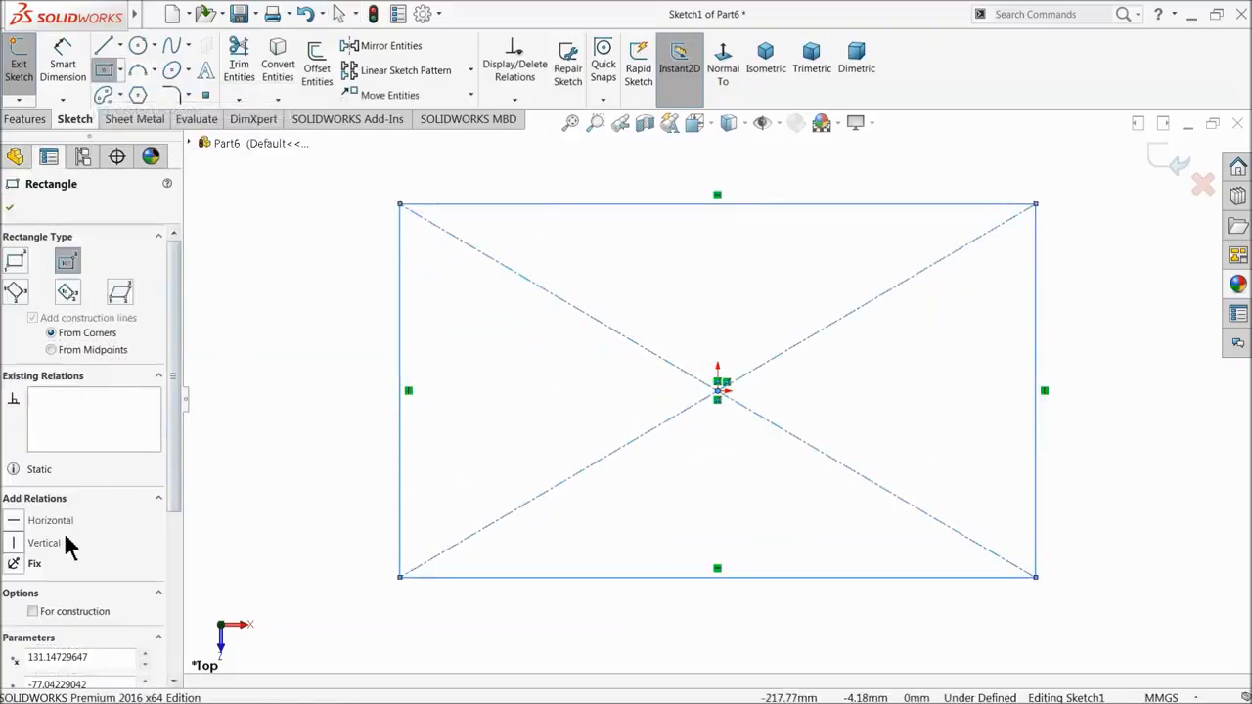
- Dimension the construction rectangle to 230 mm wide and 170 mm high
click(69, 83)
click(596, 204)
click(660, 174)
text(230)
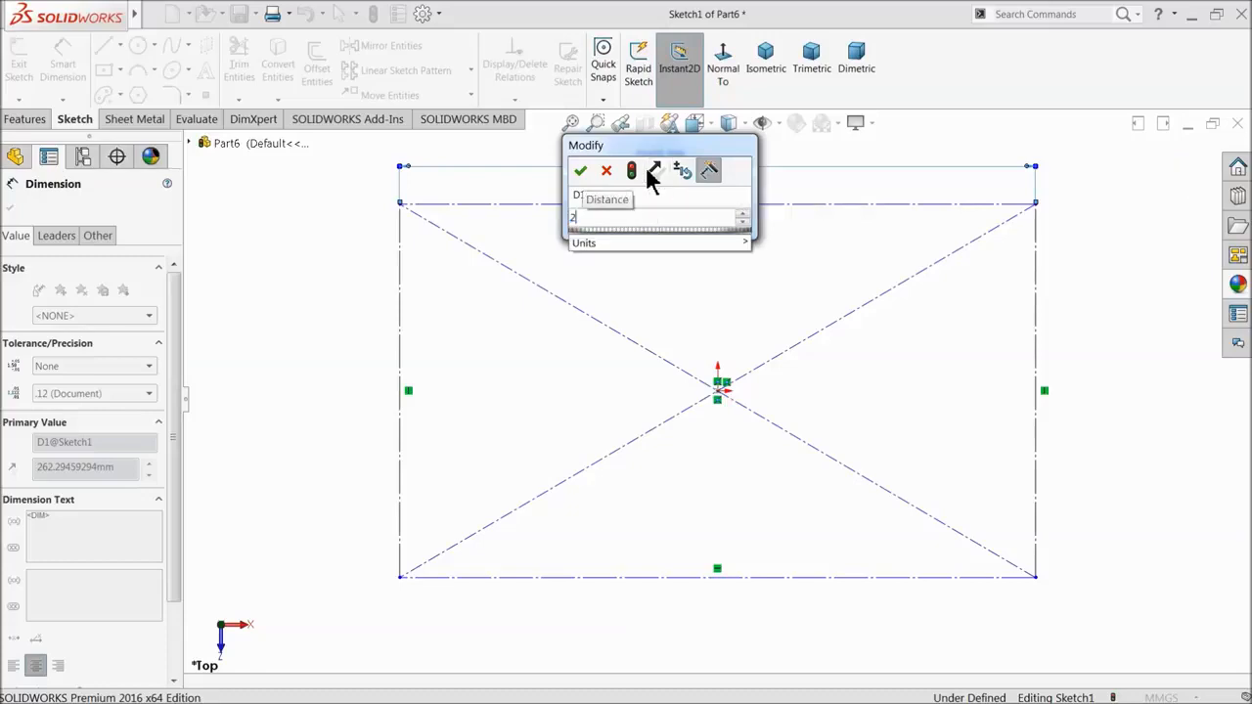
key(Return)
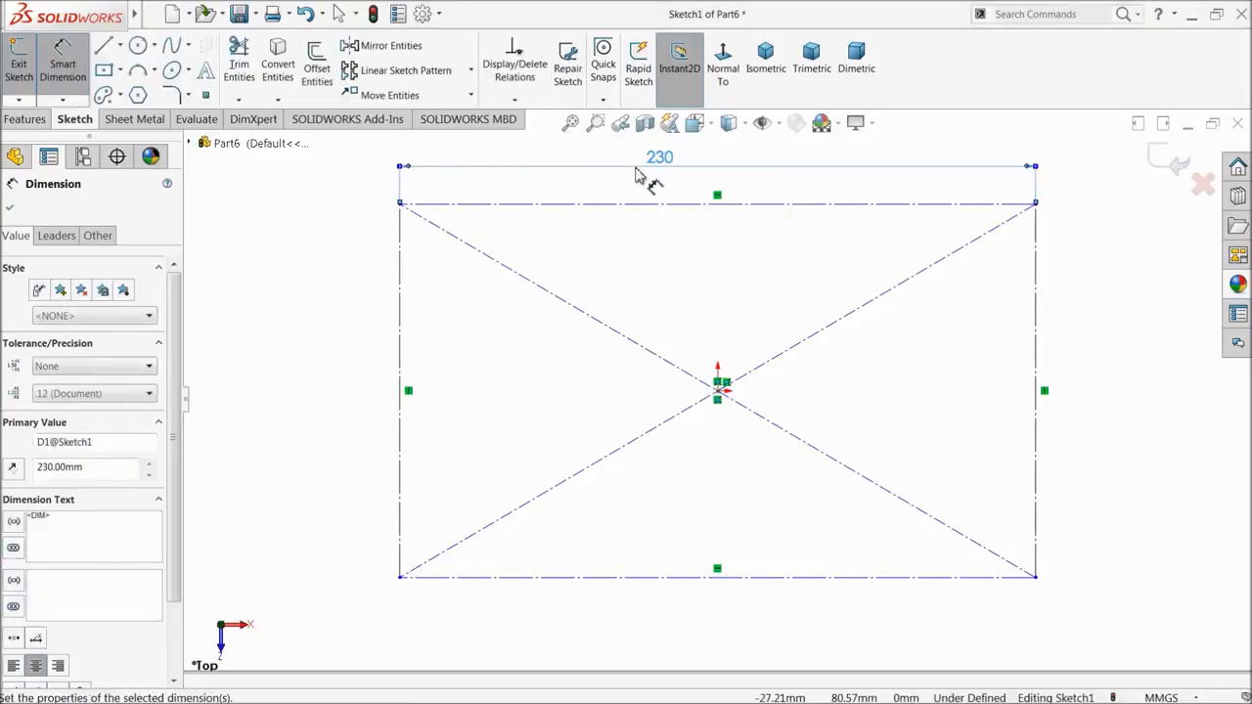
click(400, 314)
click(316, 334)
text(170)
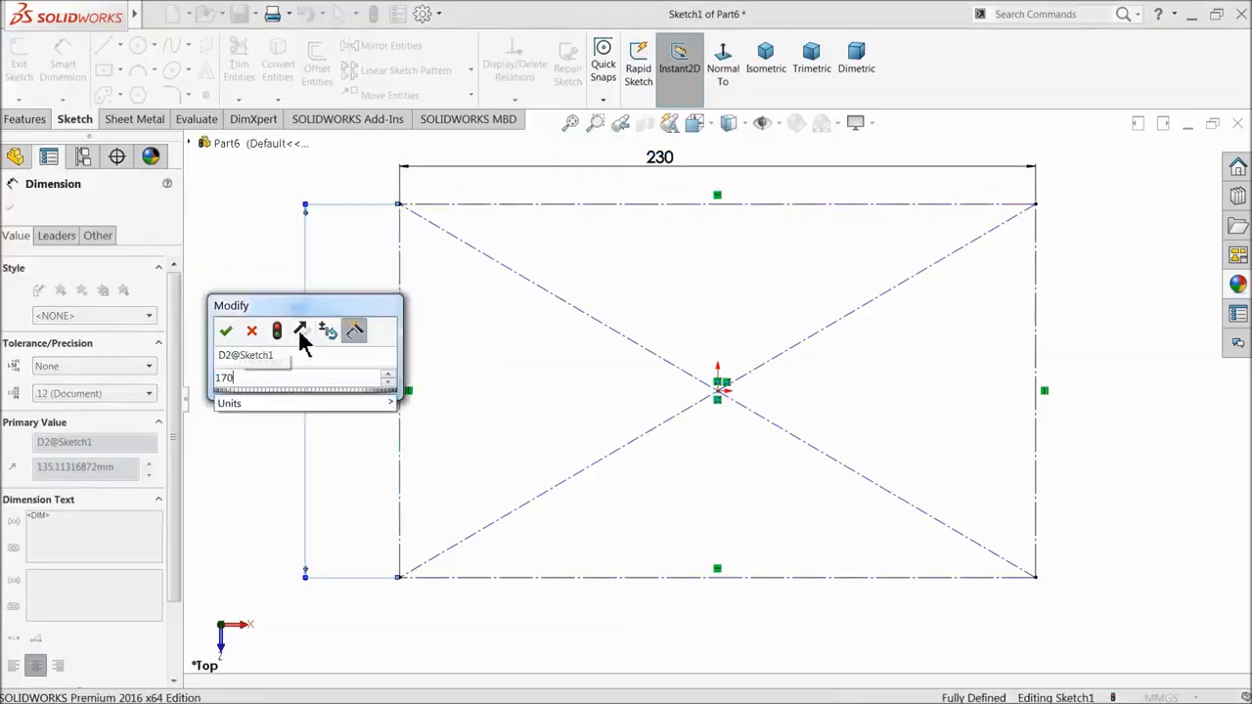
key(Return)
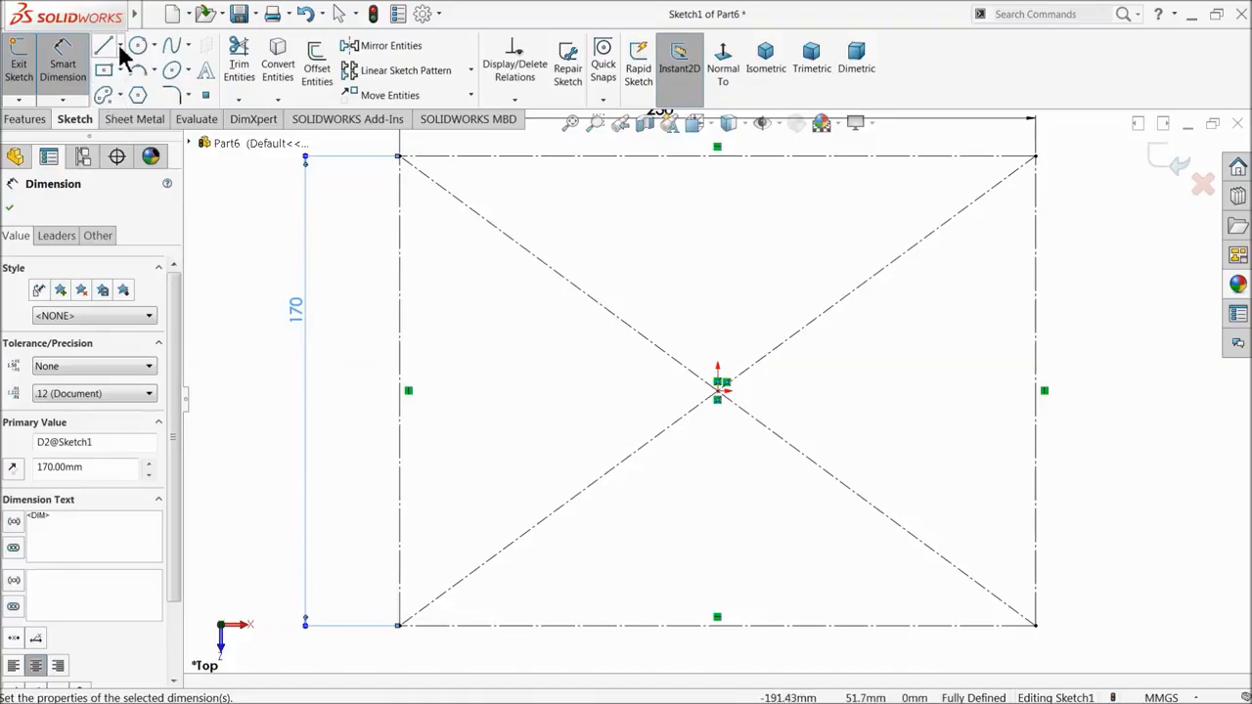
- Draw a horizontal centerline through the origin, joining the midpoints of the rectangle's two vertical sides
click(119, 46)
click(127, 86)
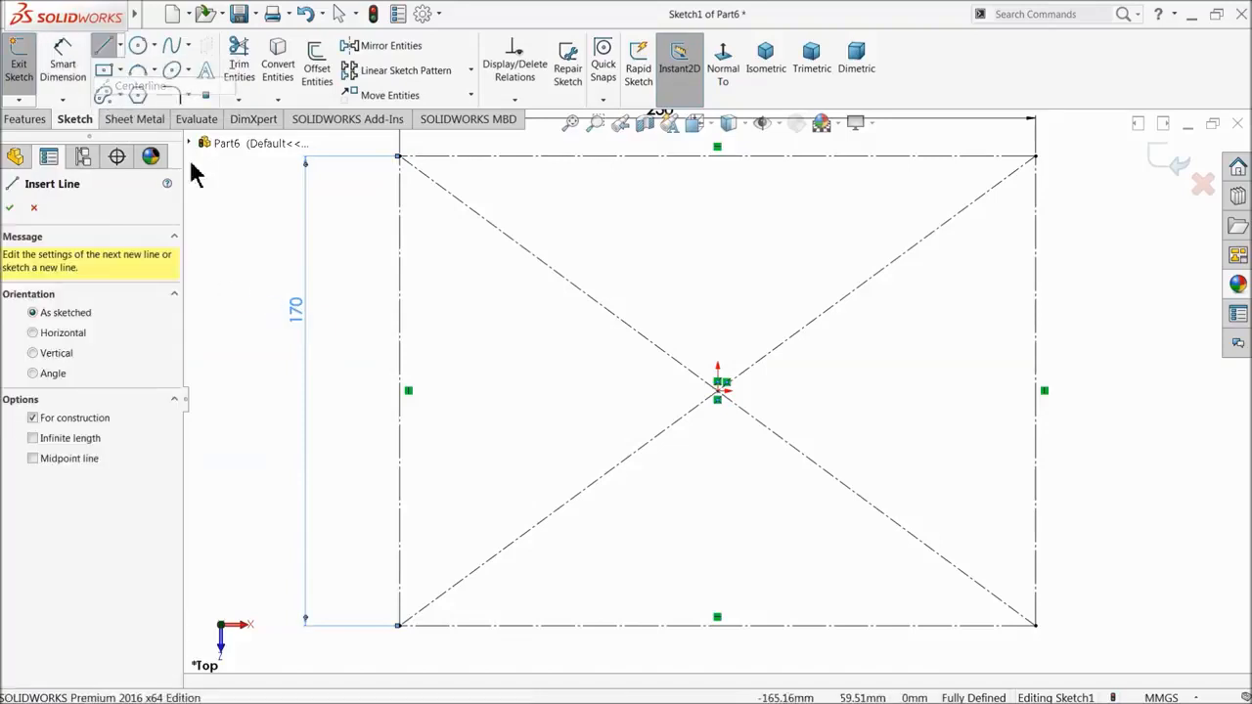
click(400, 391)
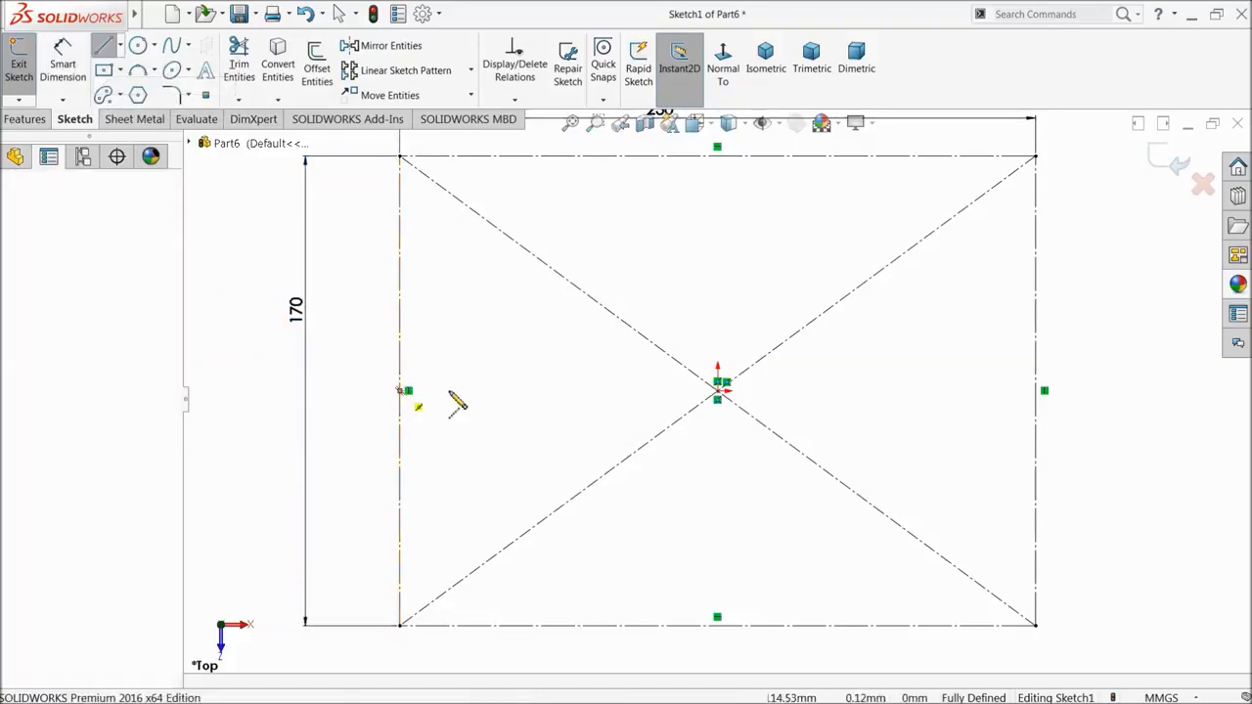
click(1039, 391)
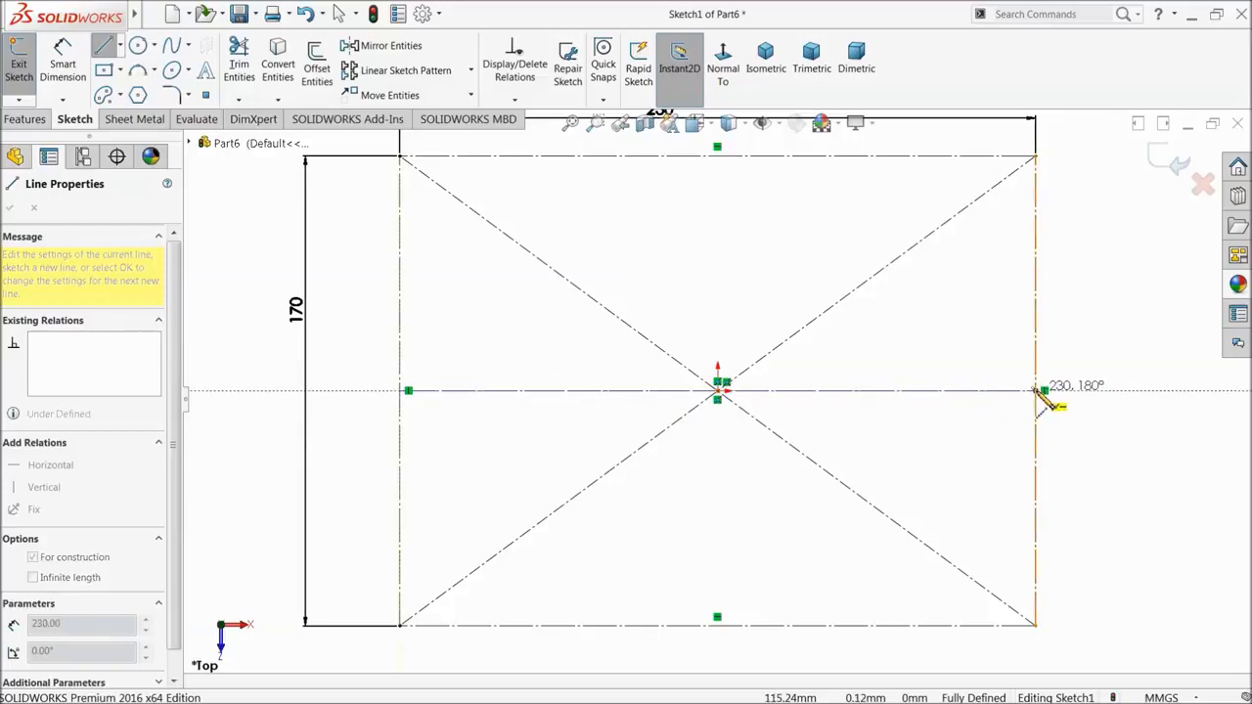
right_click(828, 280)
click(822, 298)
key(Escape)
scroll(820, 350, up, 3)
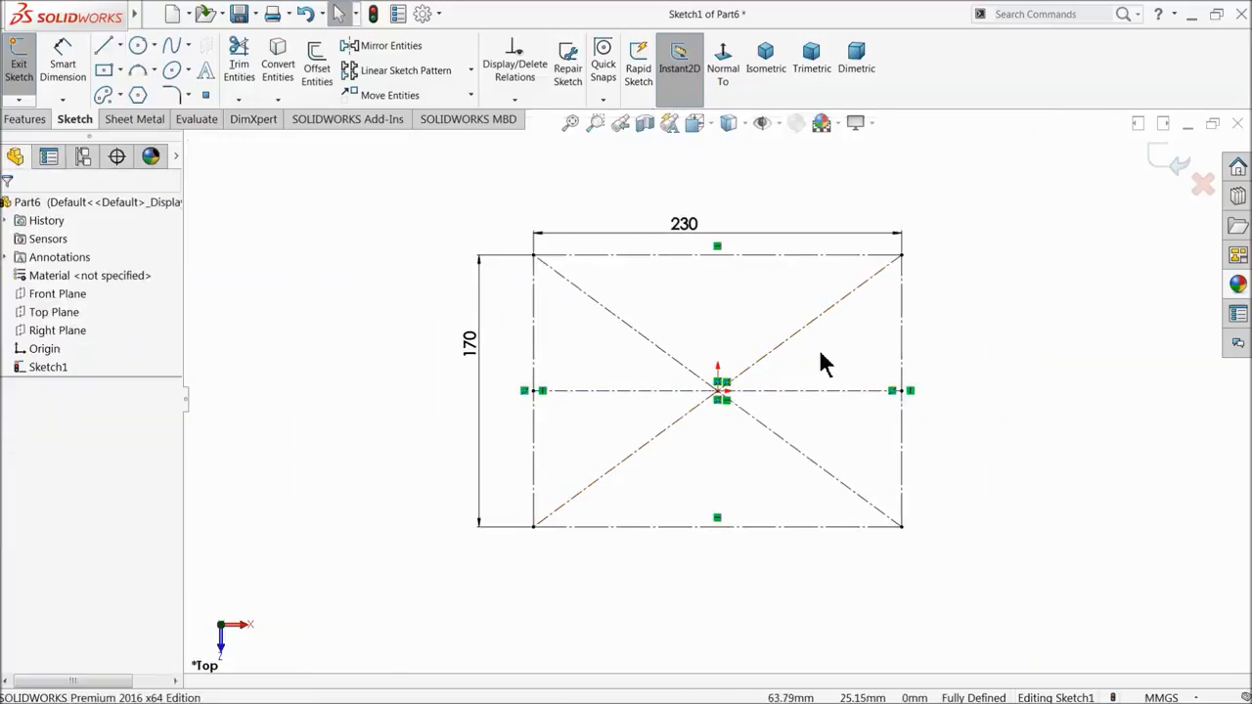
- Draw a spline through the rectangle's lower half from the left side's midpoint, touching the bottom edge, to the right side's midpoint
scroll(820, 418, down, 2)
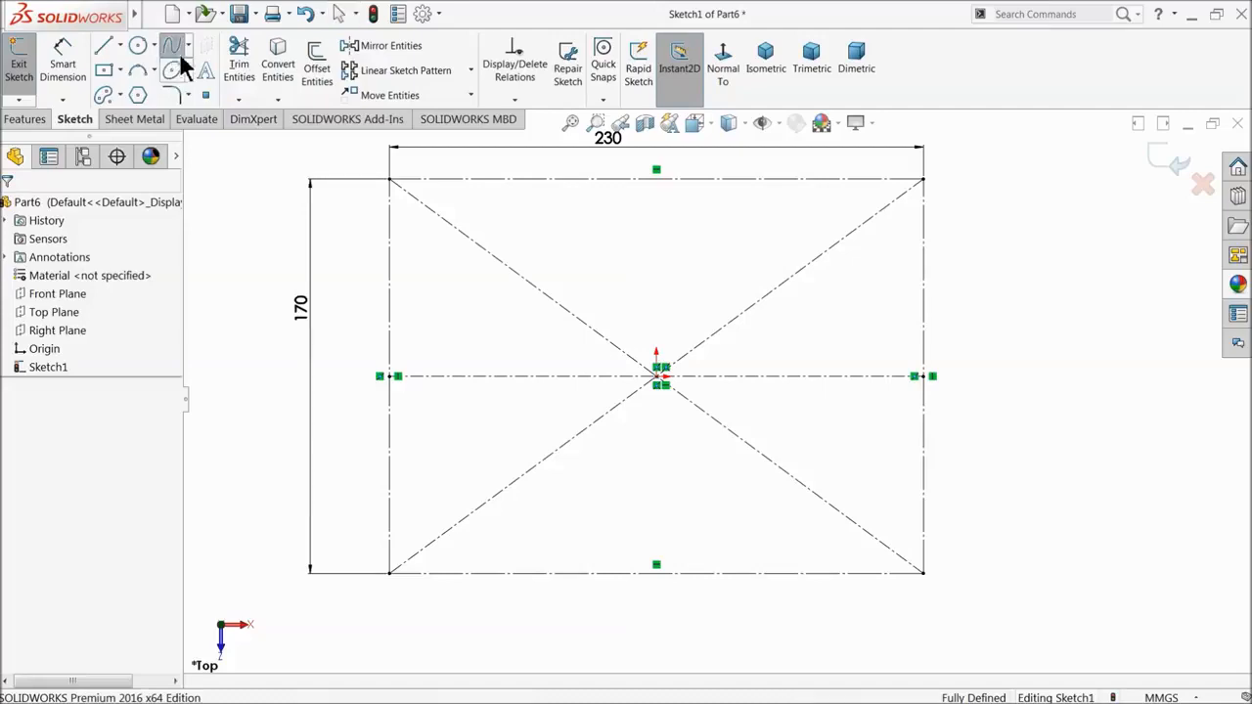
click(390, 377)
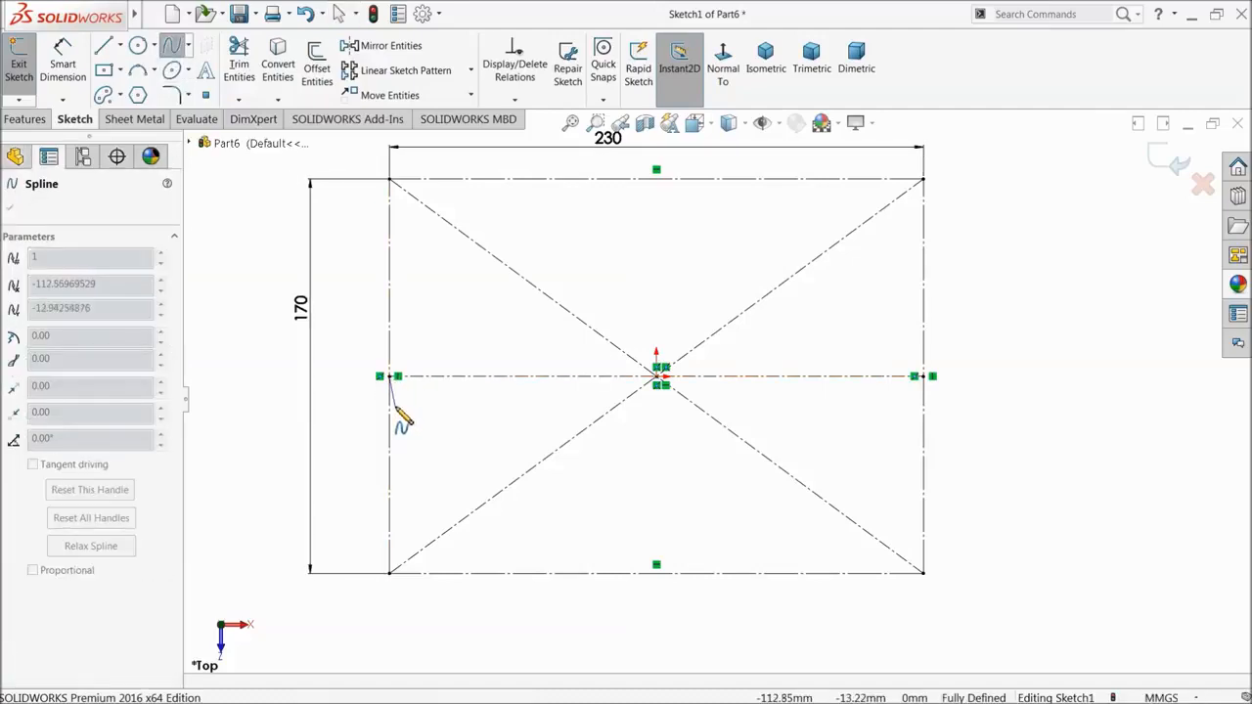
click(395, 407)
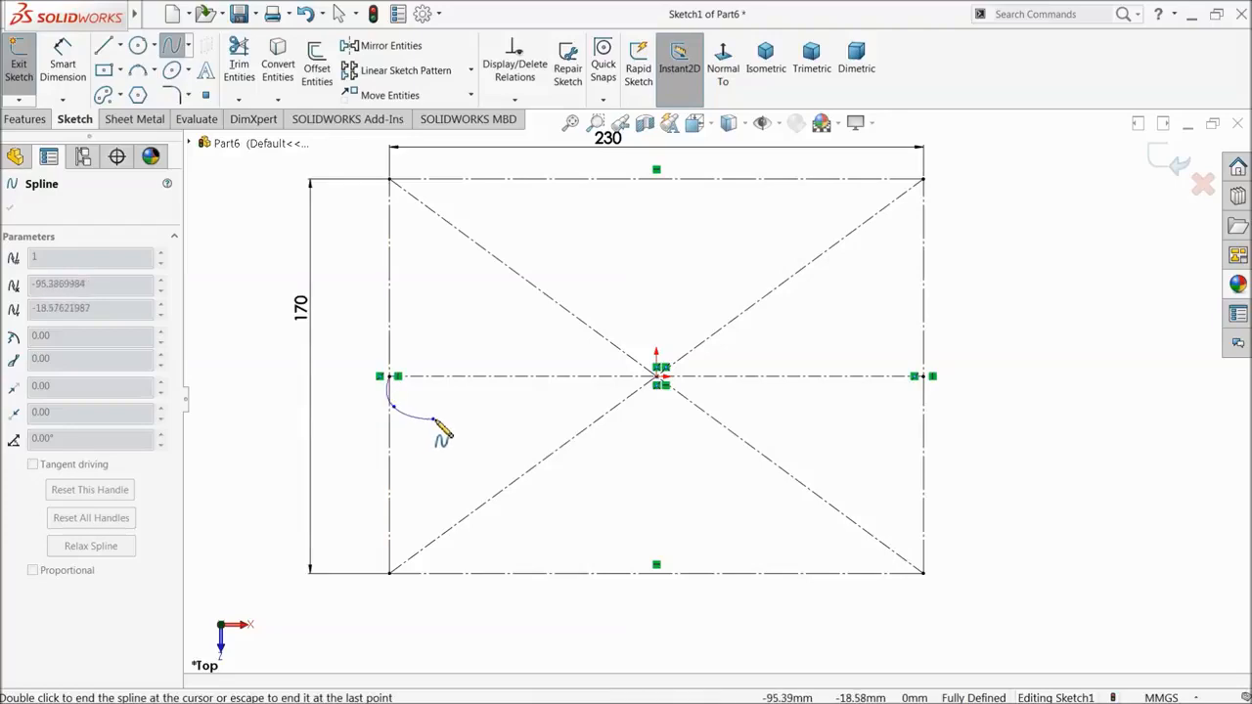
click(505, 424)
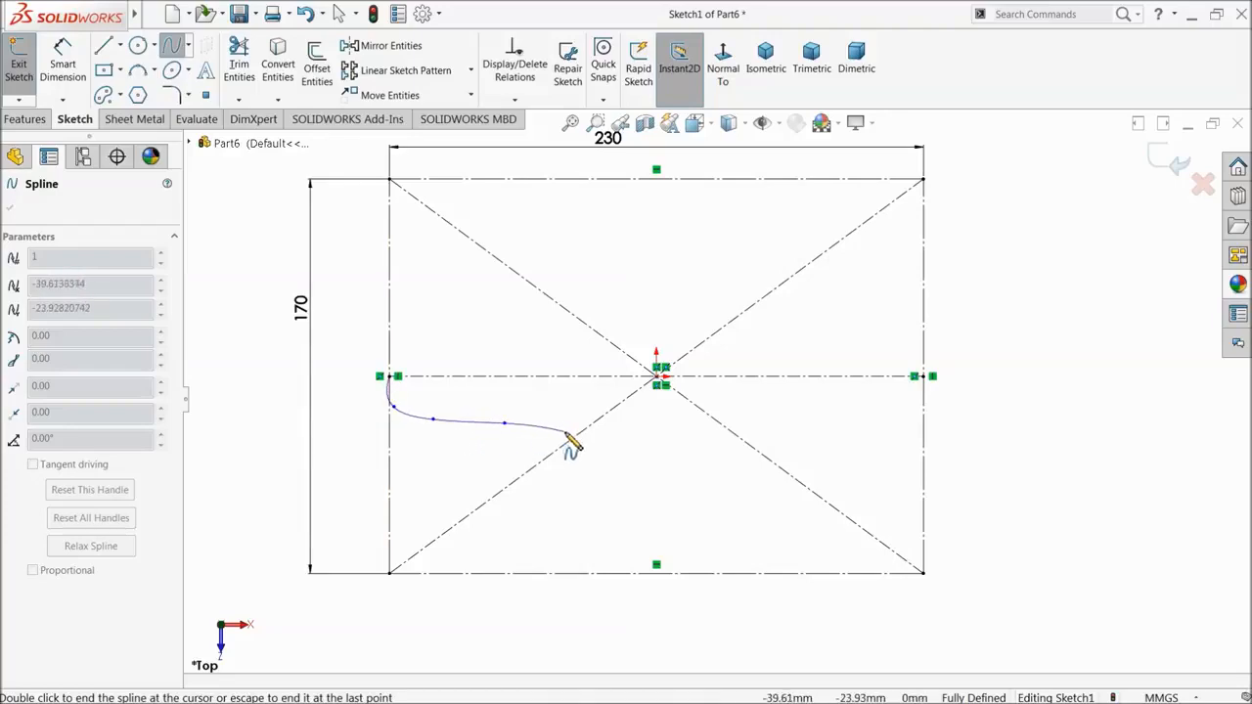
click(567, 432)
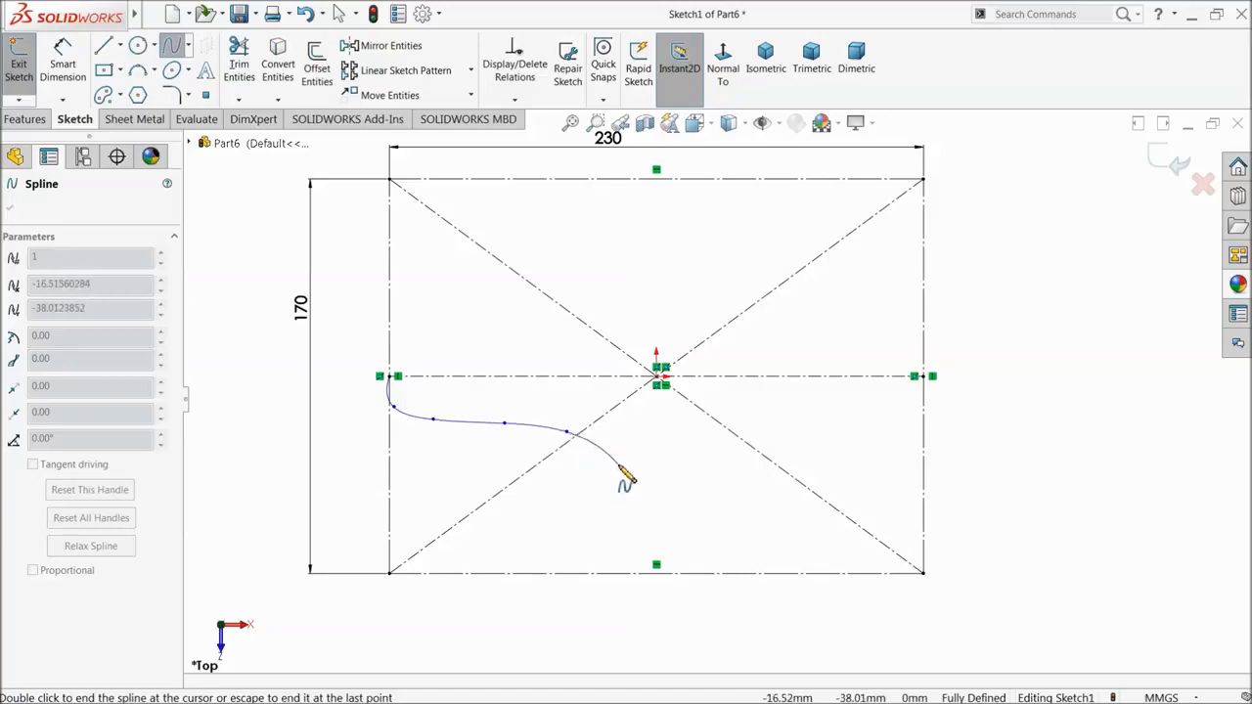
click(618, 466)
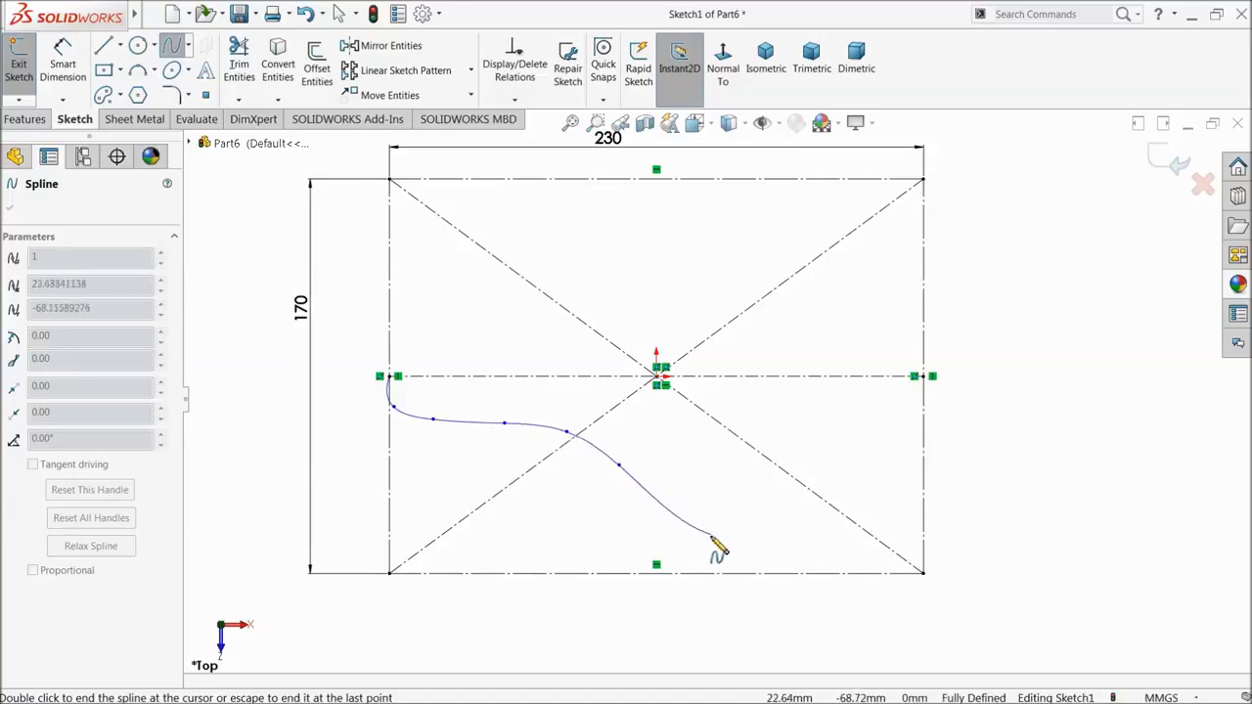
click(695, 534)
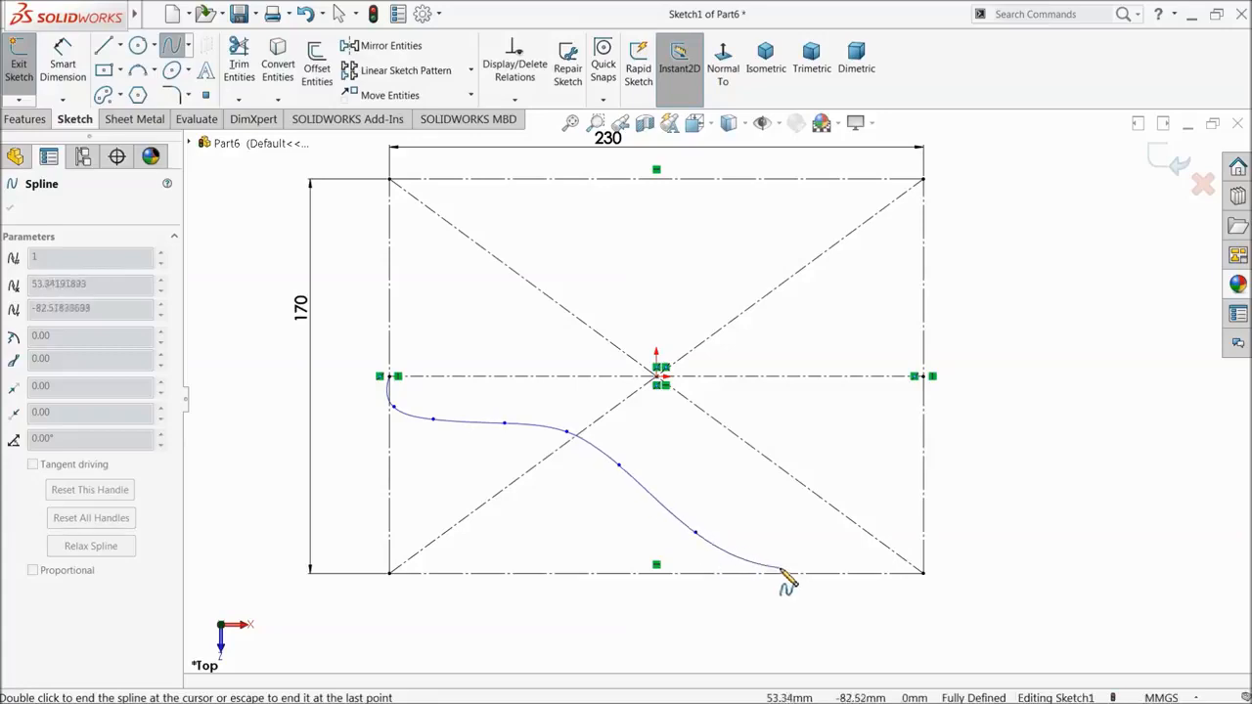
click(783, 575)
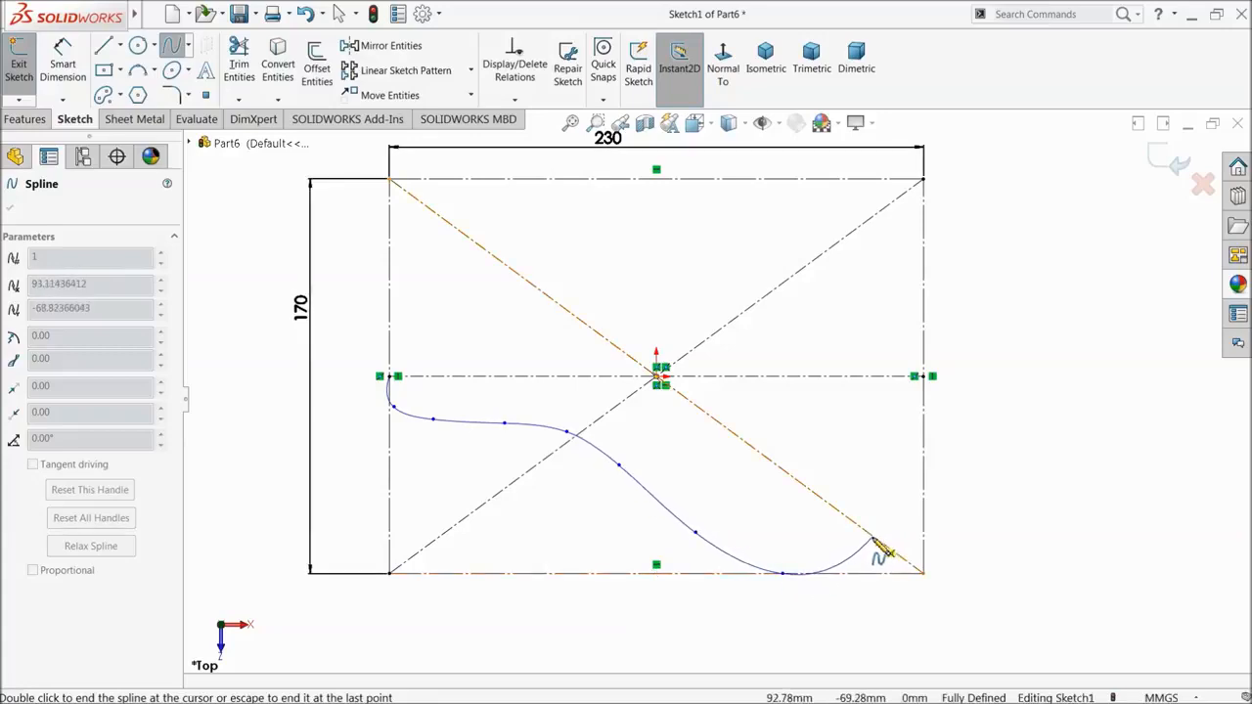
click(872, 536)
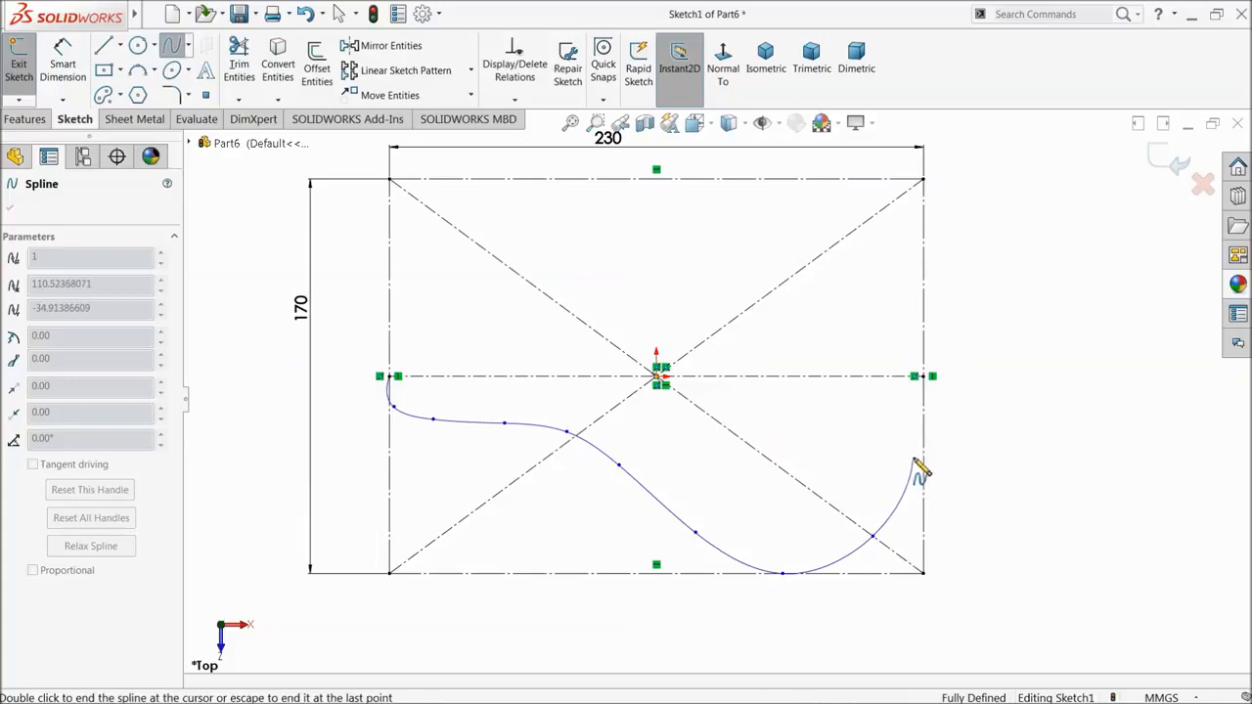
click(916, 460)
click(925, 377)
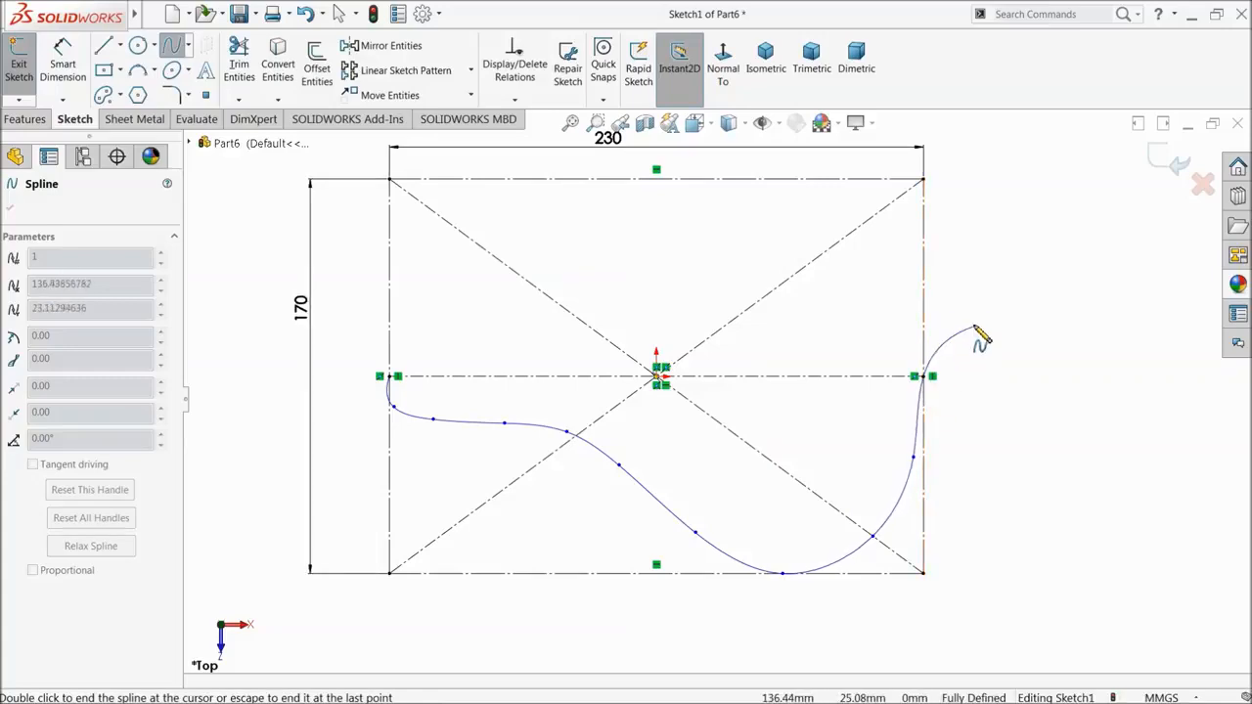
right_click(979, 354)
click(1017, 326)
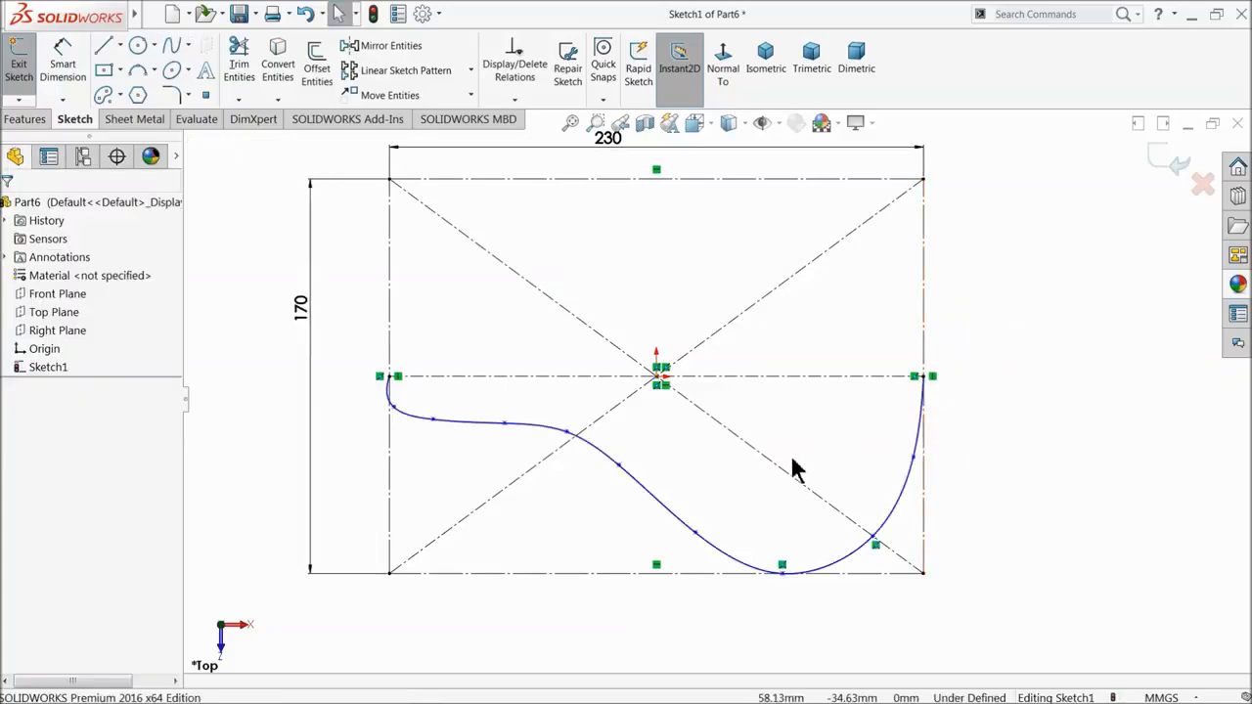
- Reshape the spline's left end by aligning its start tangent vertically and shifting the neighbouring spline points to smooth the curve
scroll(450, 426, down, 5)
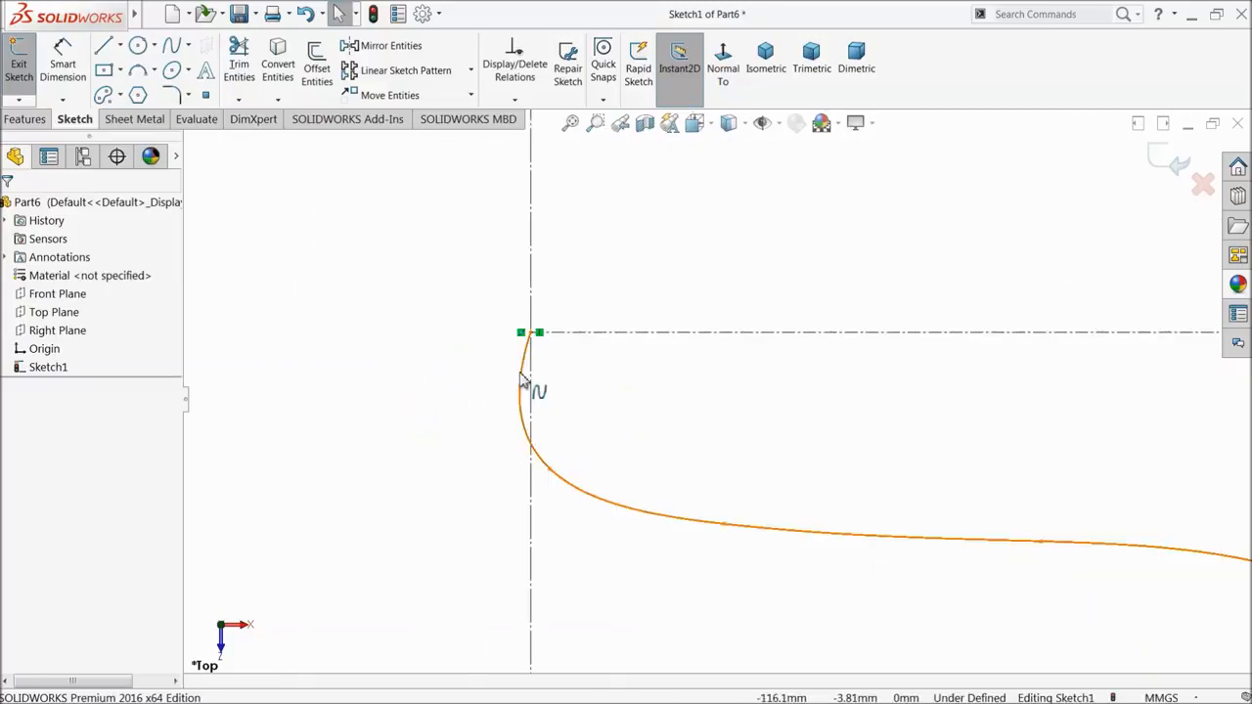
click(526, 385)
drag(511, 385, 533, 401)
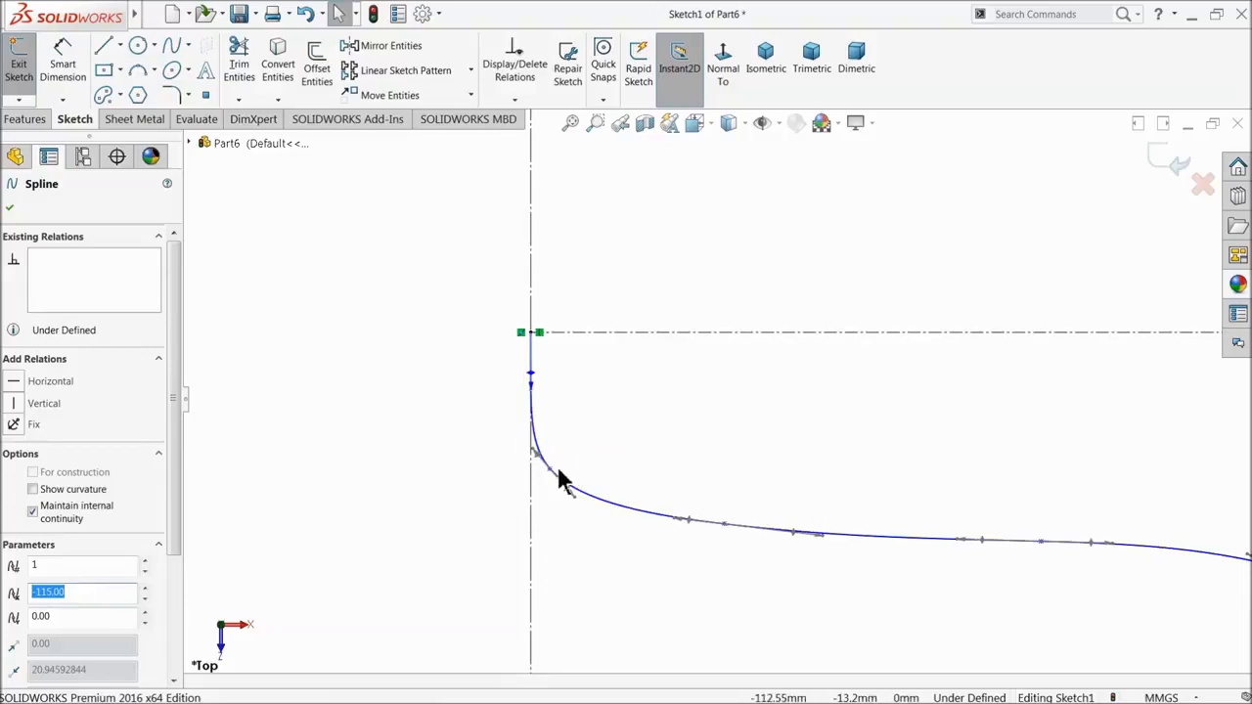
drag(553, 477, 617, 485)
drag(724, 524, 743, 523)
scroll(597, 450, up, 6)
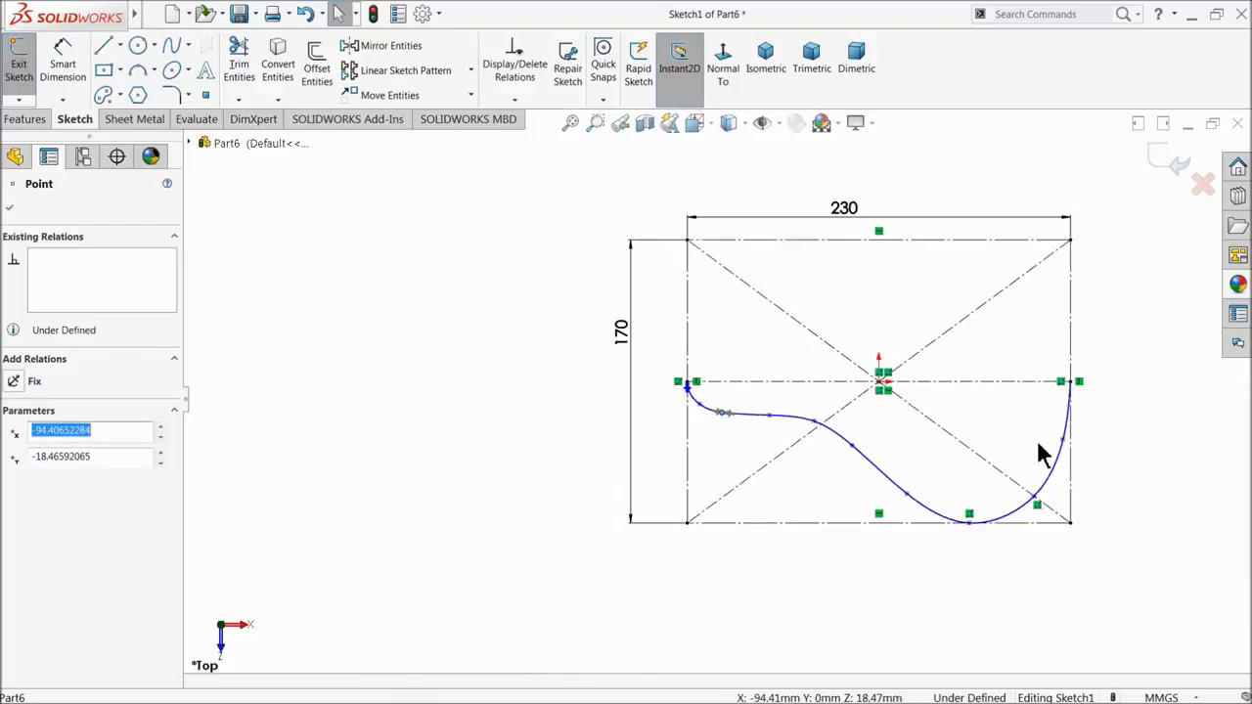
scroll(1036, 450, down, 3)
click(385, 324)
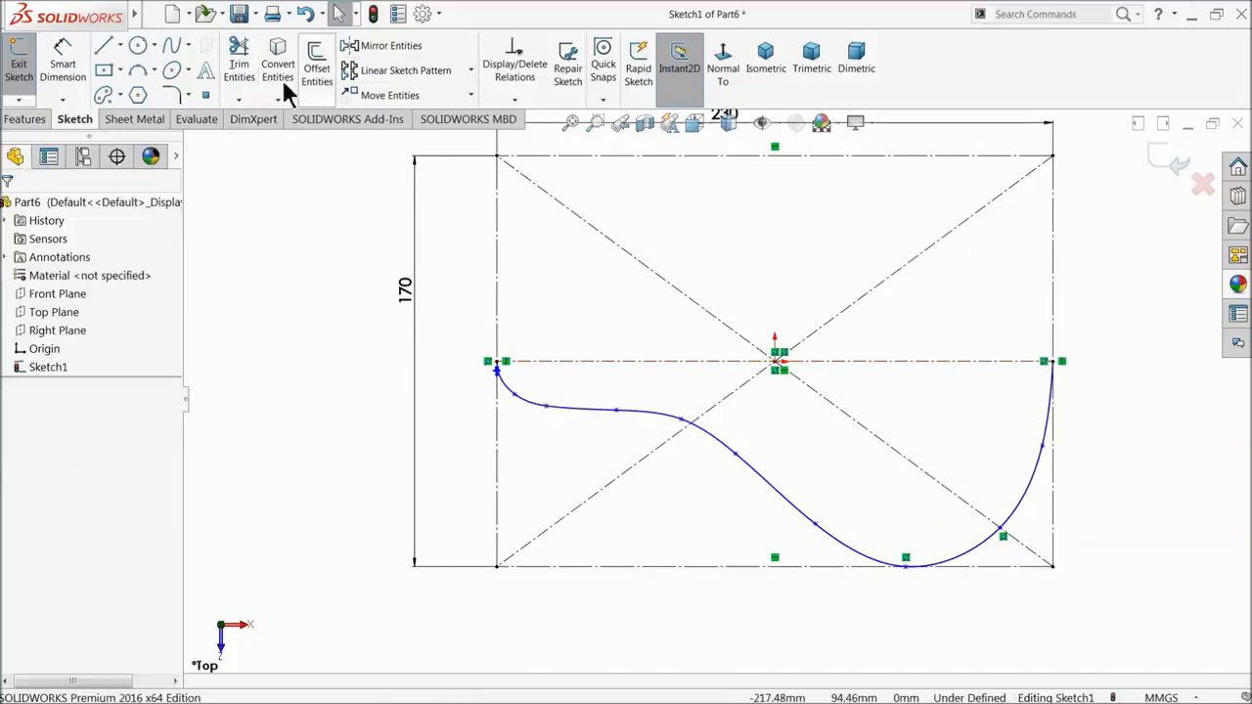
- Mirror a copy of the spline about the horizontal centerline to close the symmetric outline
click(406, 46)
click(585, 410)
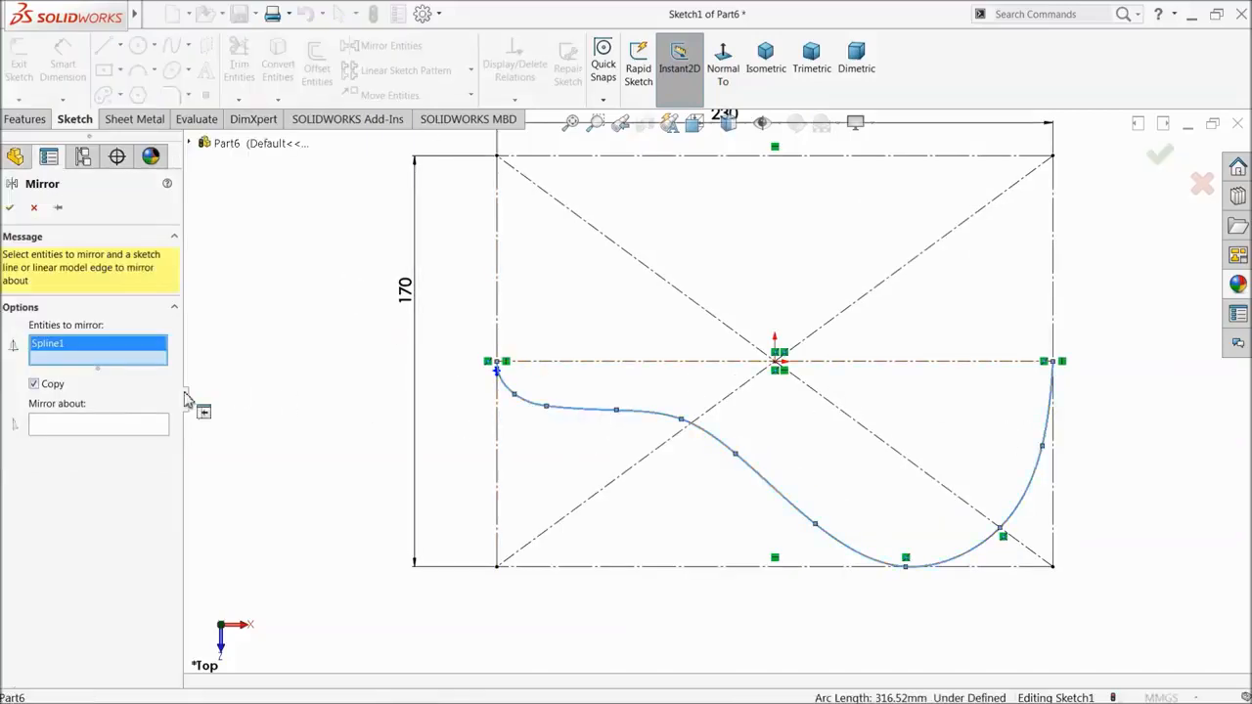
click(122, 425)
click(548, 363)
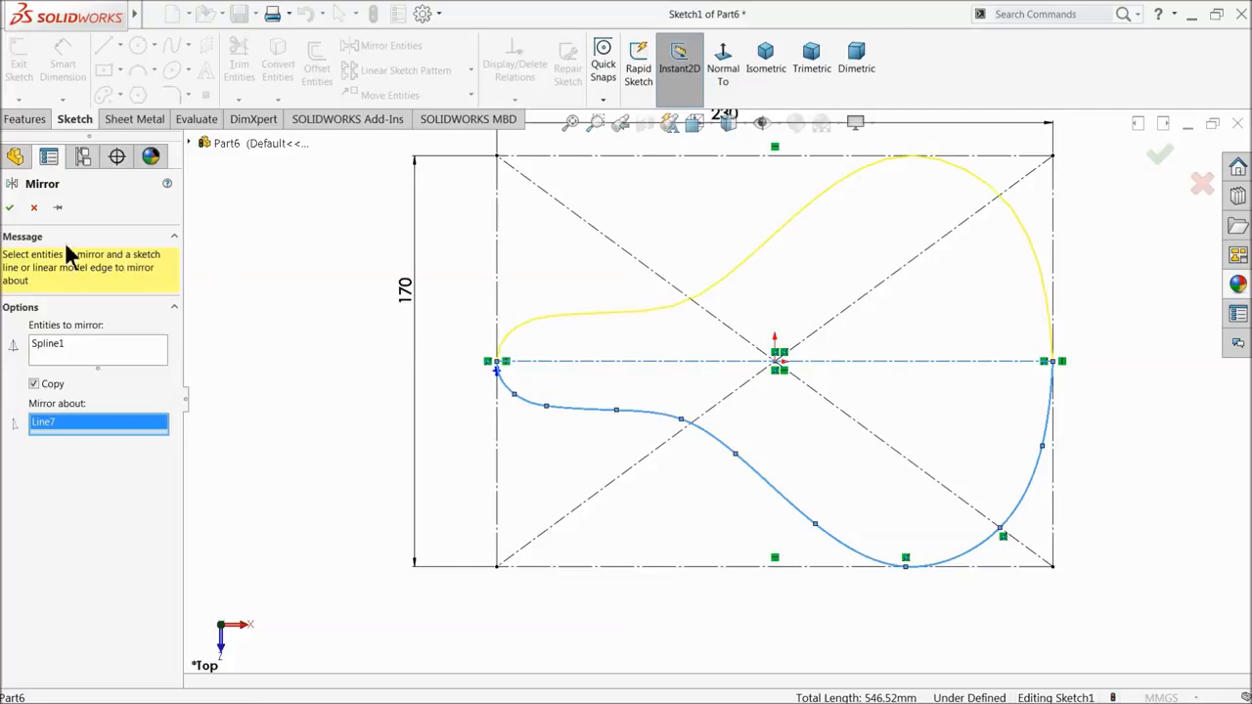
click(8, 209)
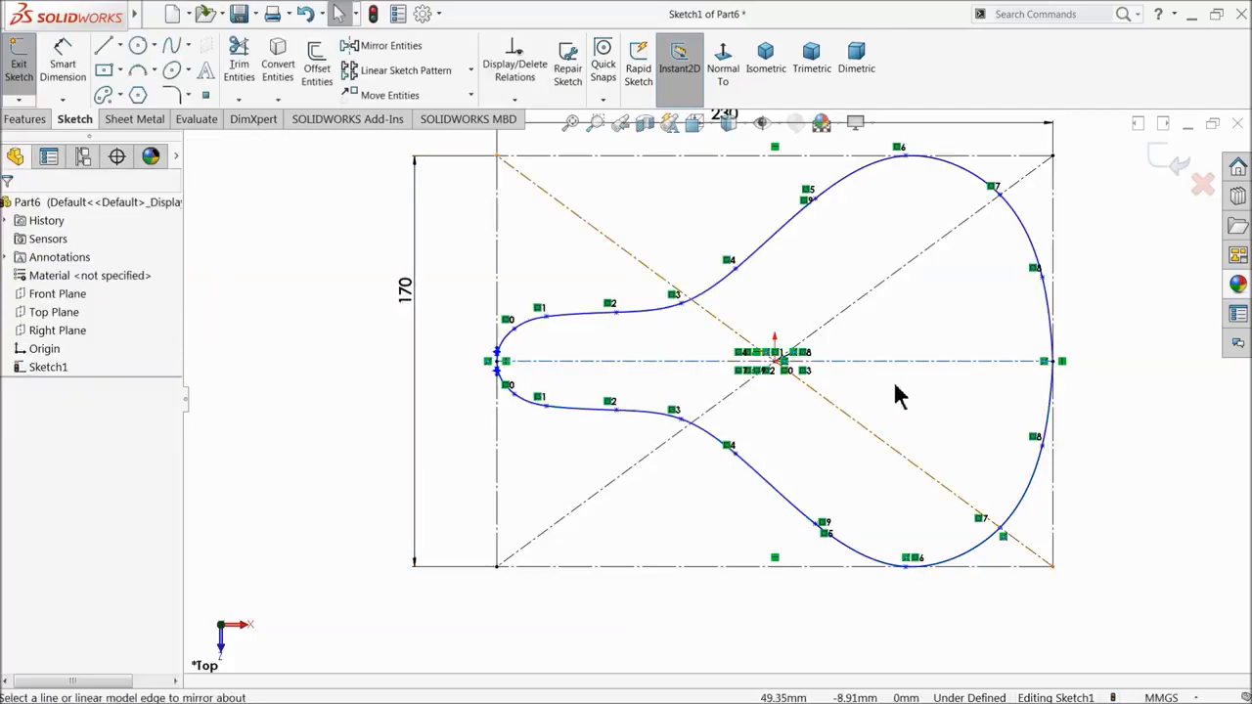
- Place eight sketch points along the horizontal centerline, each vertically in line with one of the outline's spline points, and exit the sketch
scroll(838, 413, down, 1)
scroll(894, 366, up, 1)
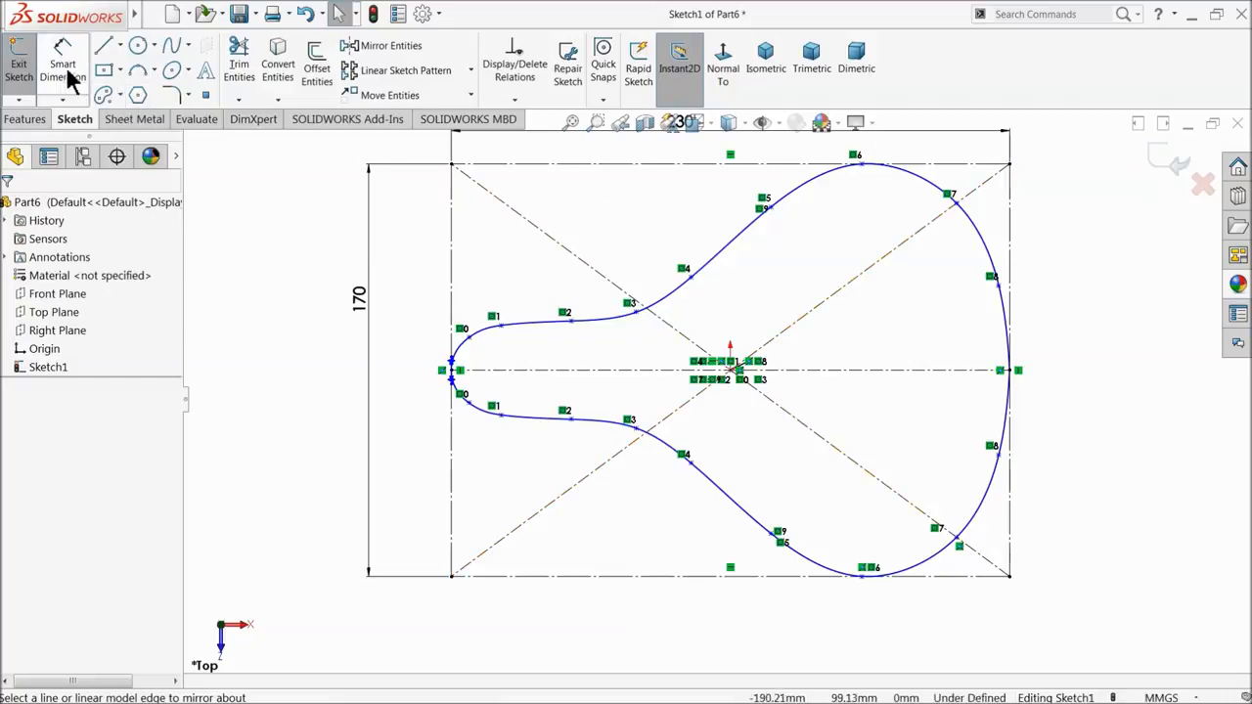
click(205, 95)
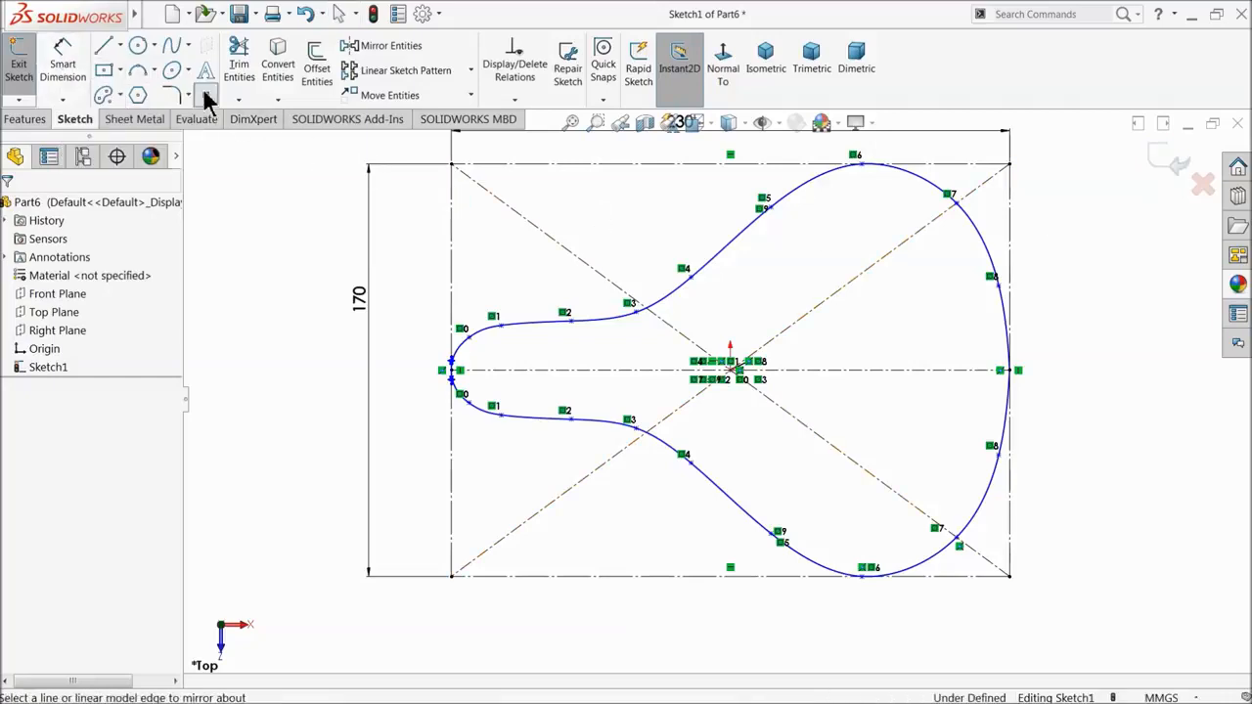
scroll(984, 391, up, 2)
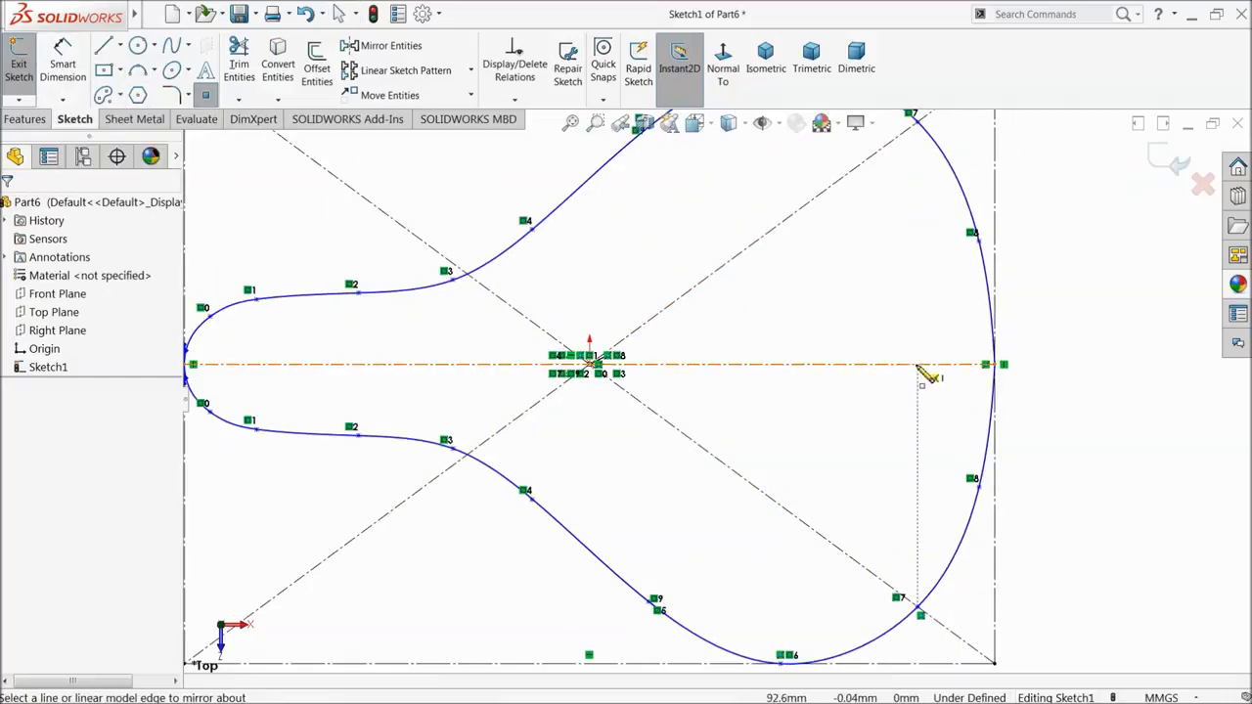
click(919, 367)
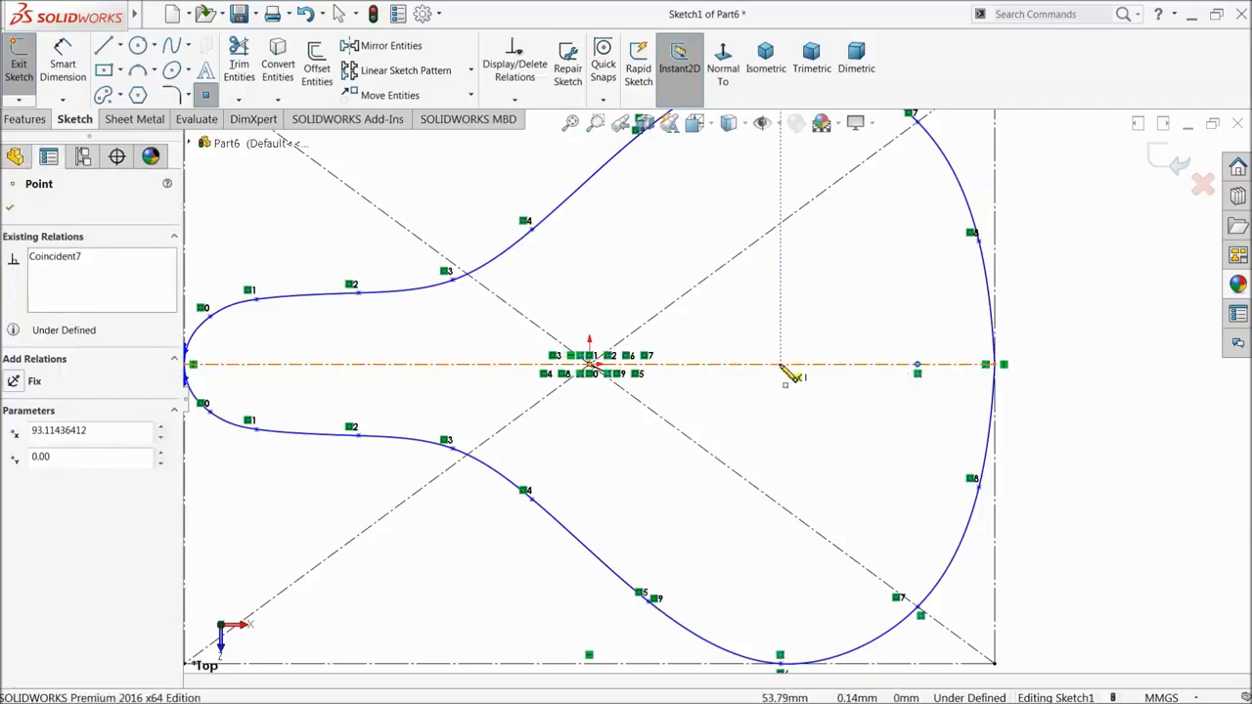
click(780, 364)
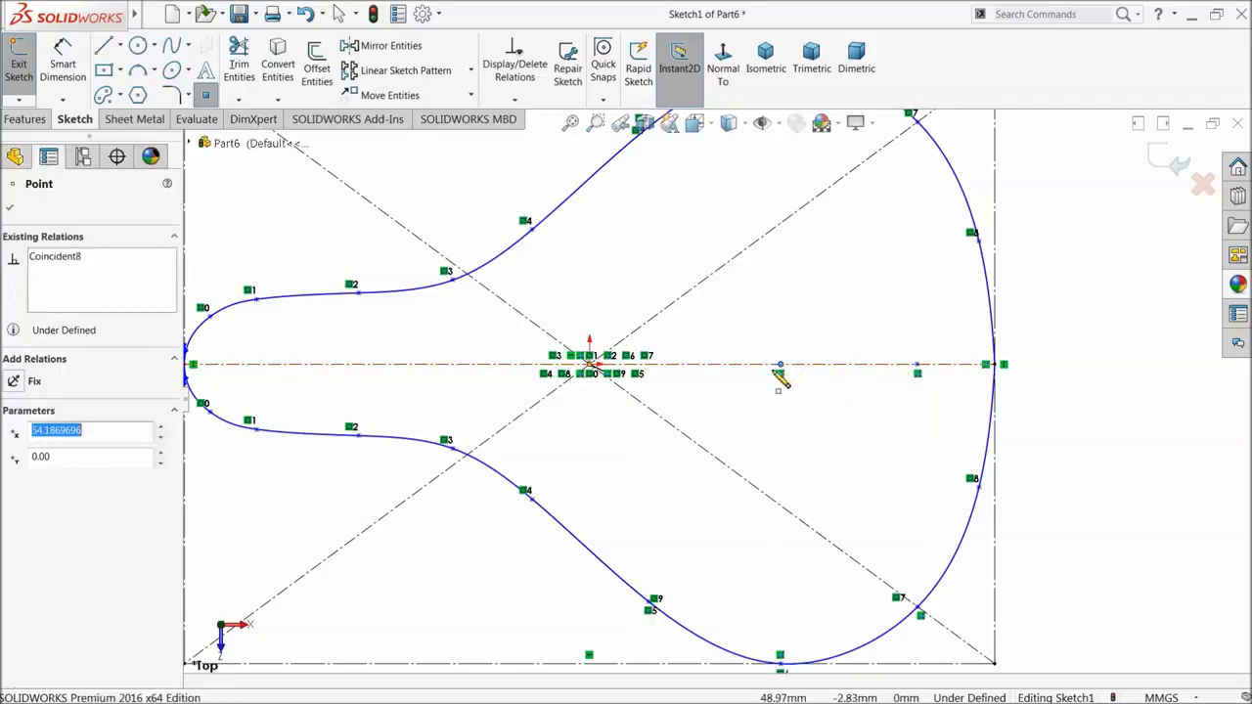
click(647, 365)
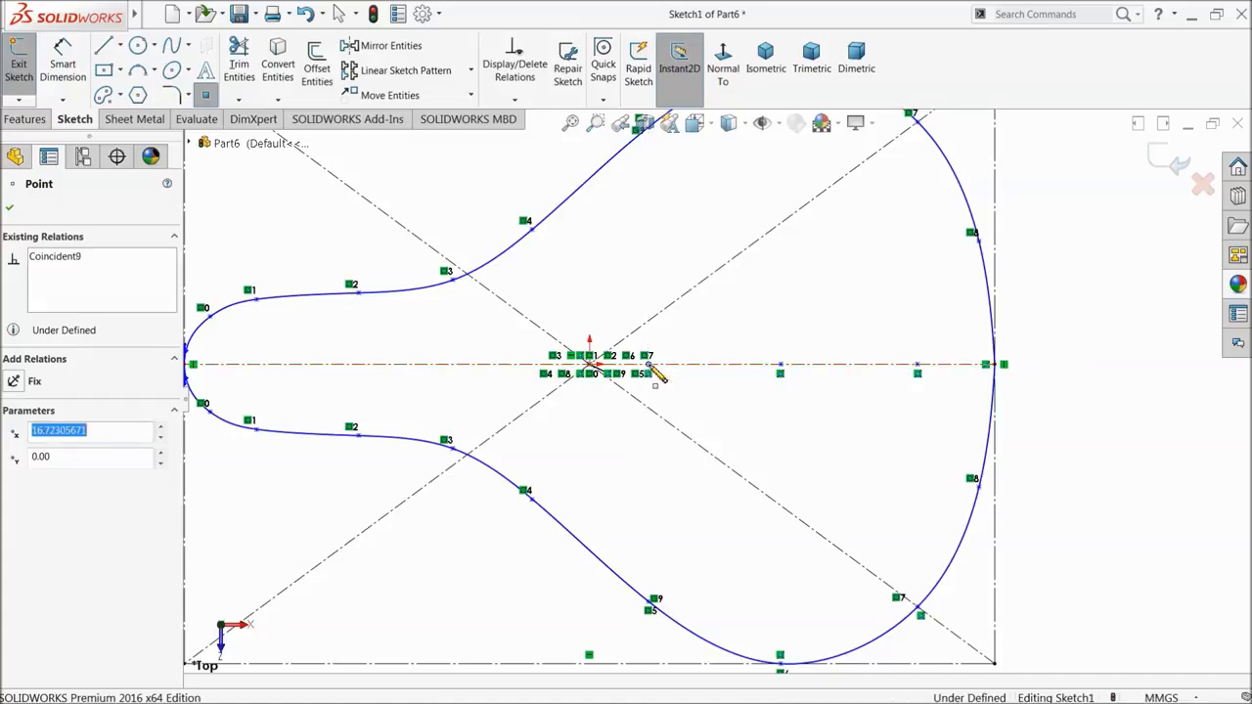
click(533, 365)
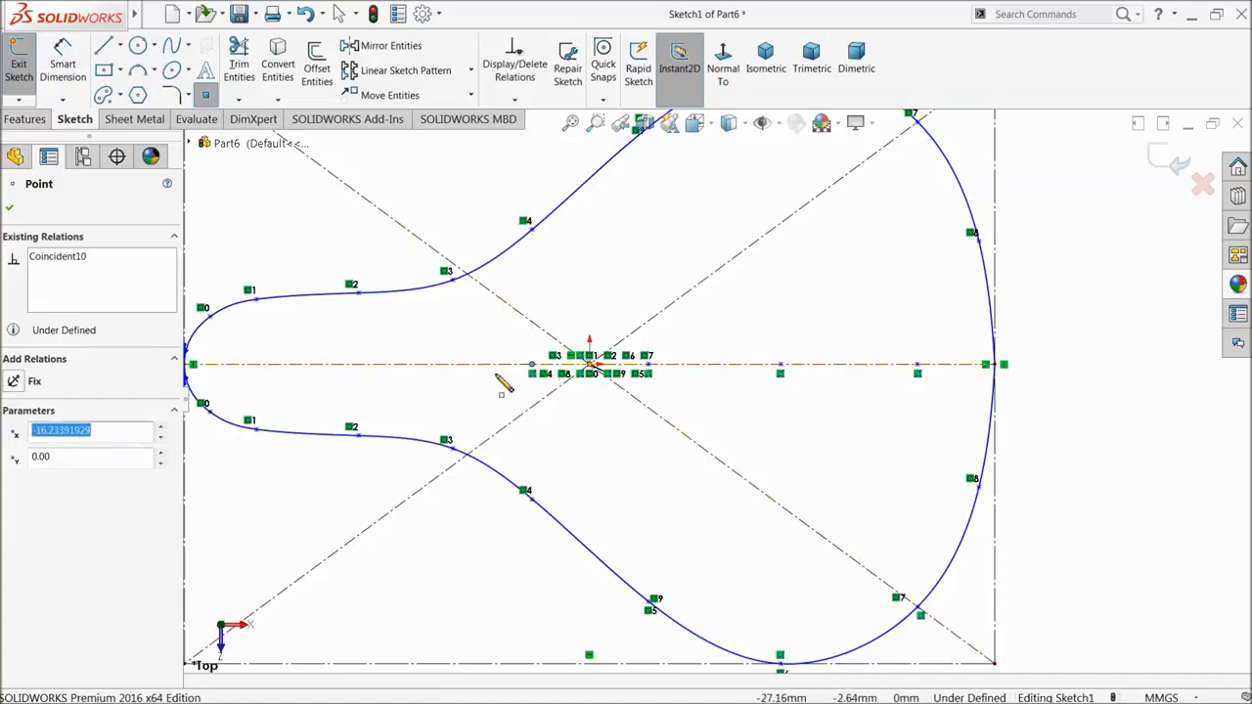
click(453, 365)
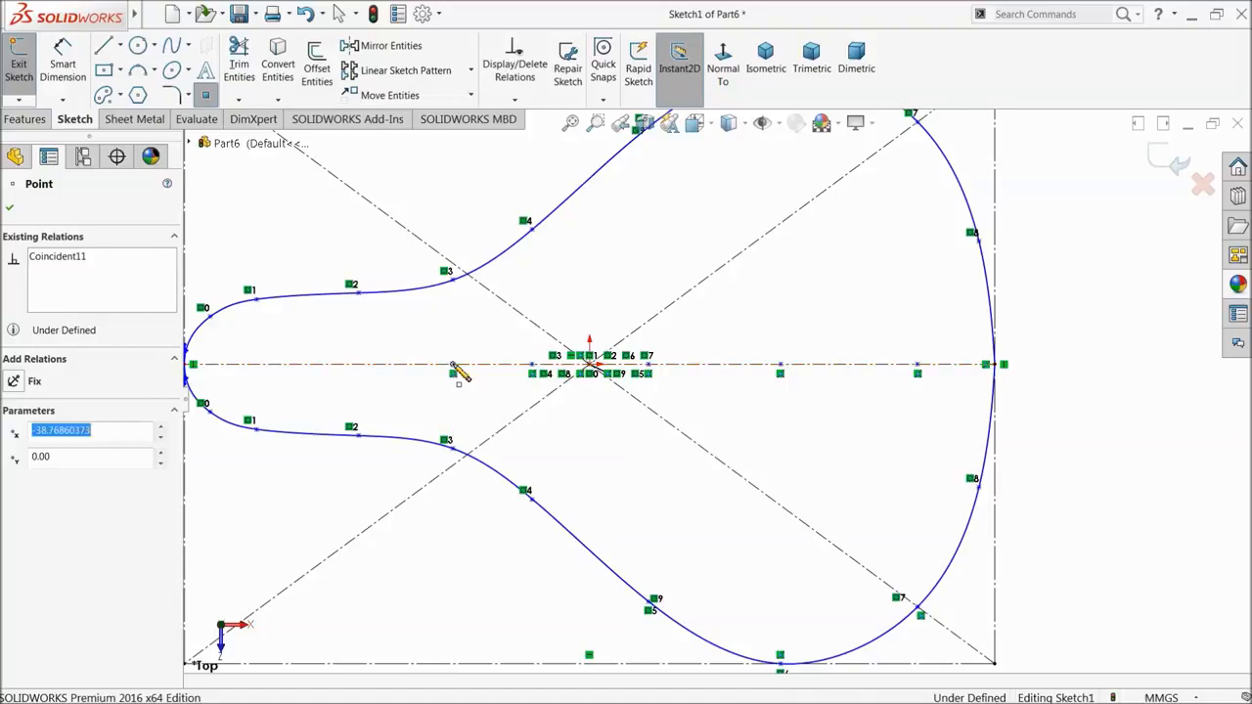
click(358, 365)
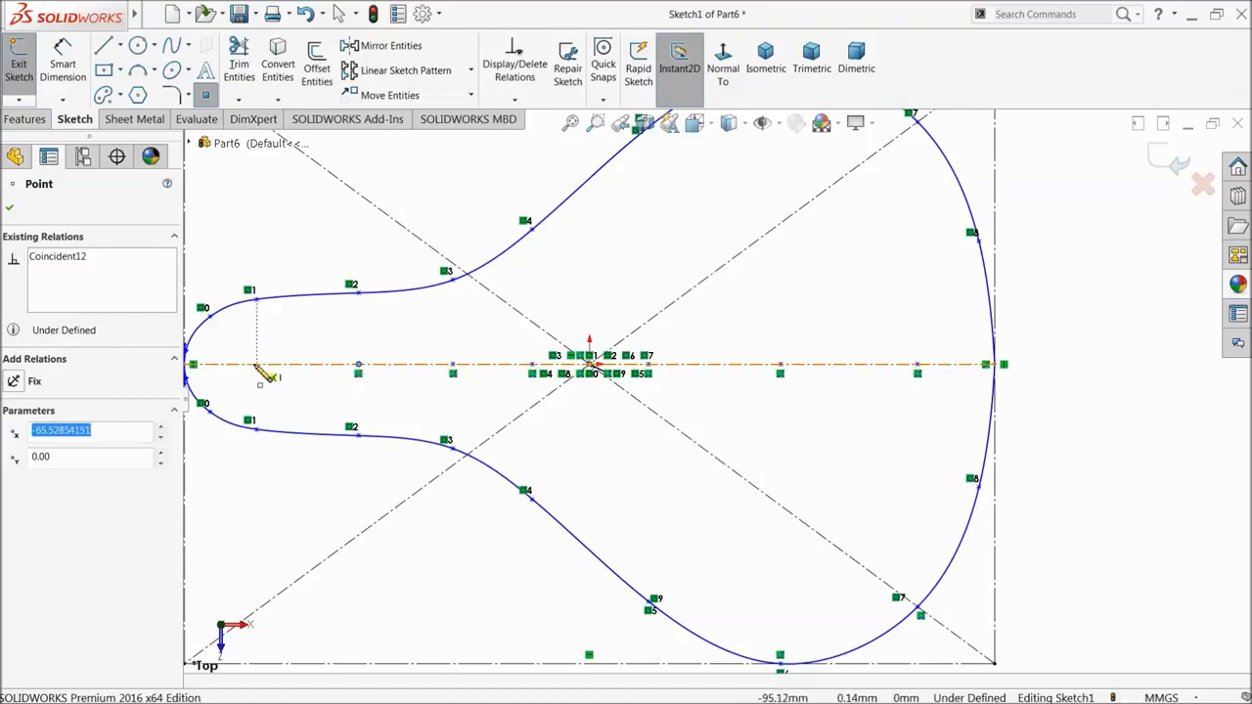
click(257, 365)
click(210, 365)
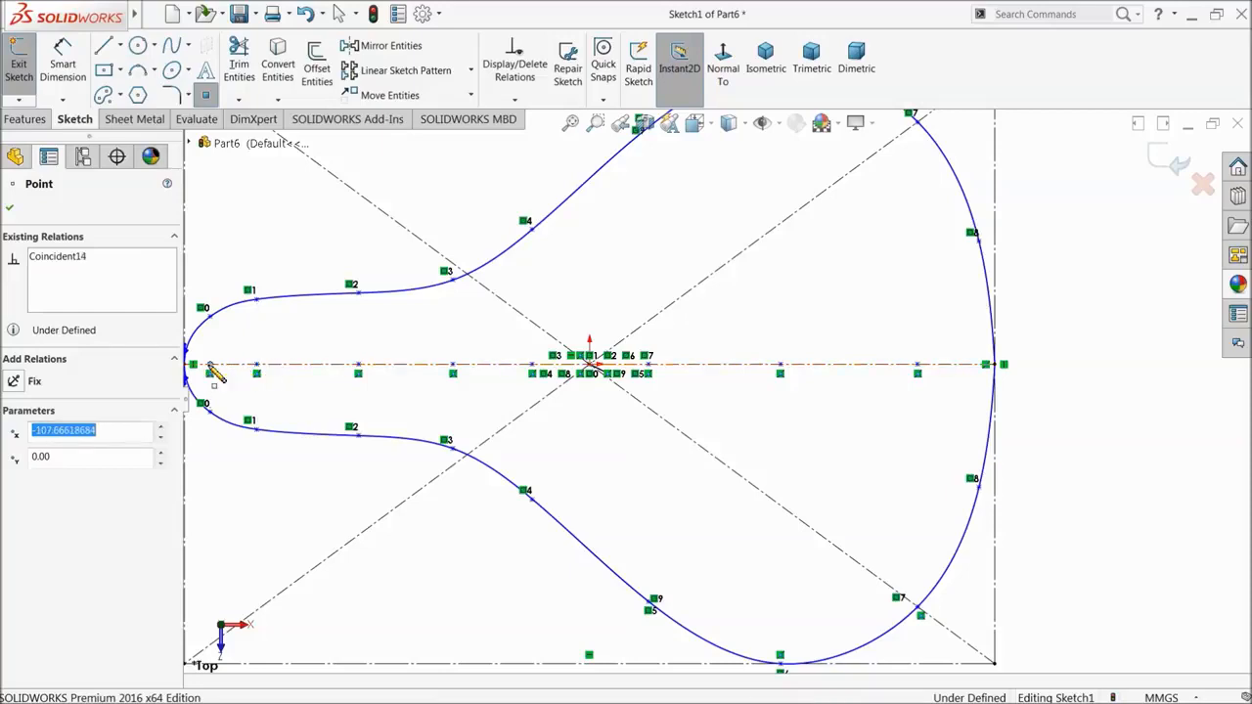
click(9, 211)
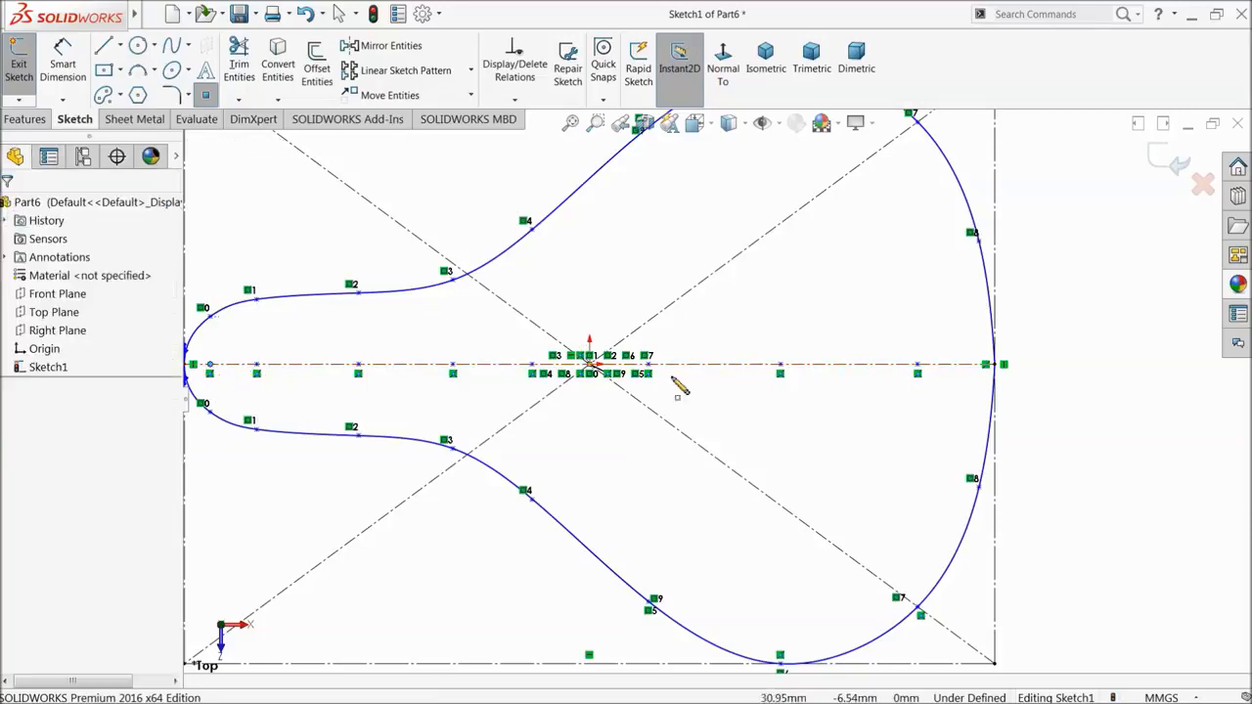
scroll(996, 440, up, 3)
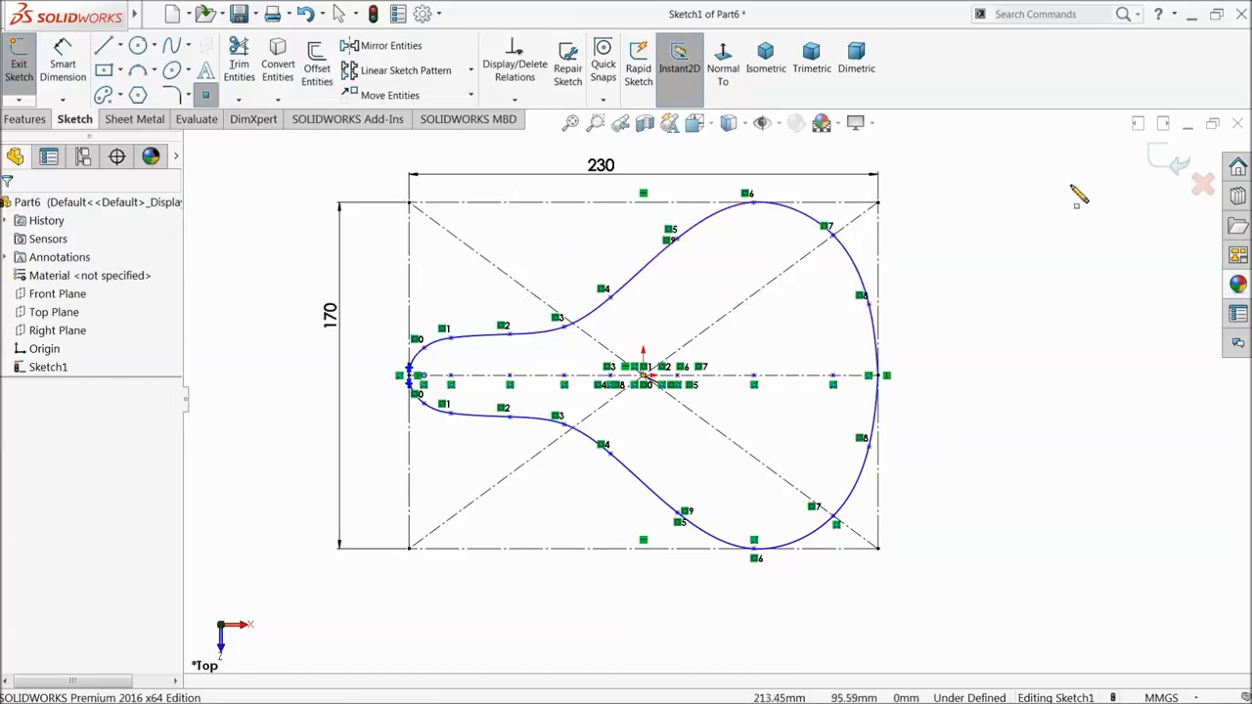
click(1170, 162)
- Start a new sketch on the Front Plane and view it face-on
mouse_move(989, 414)
middle_down()
mouse_move(945, 329)
mouse_move(981, 268)
middle_up()
click(982, 268)
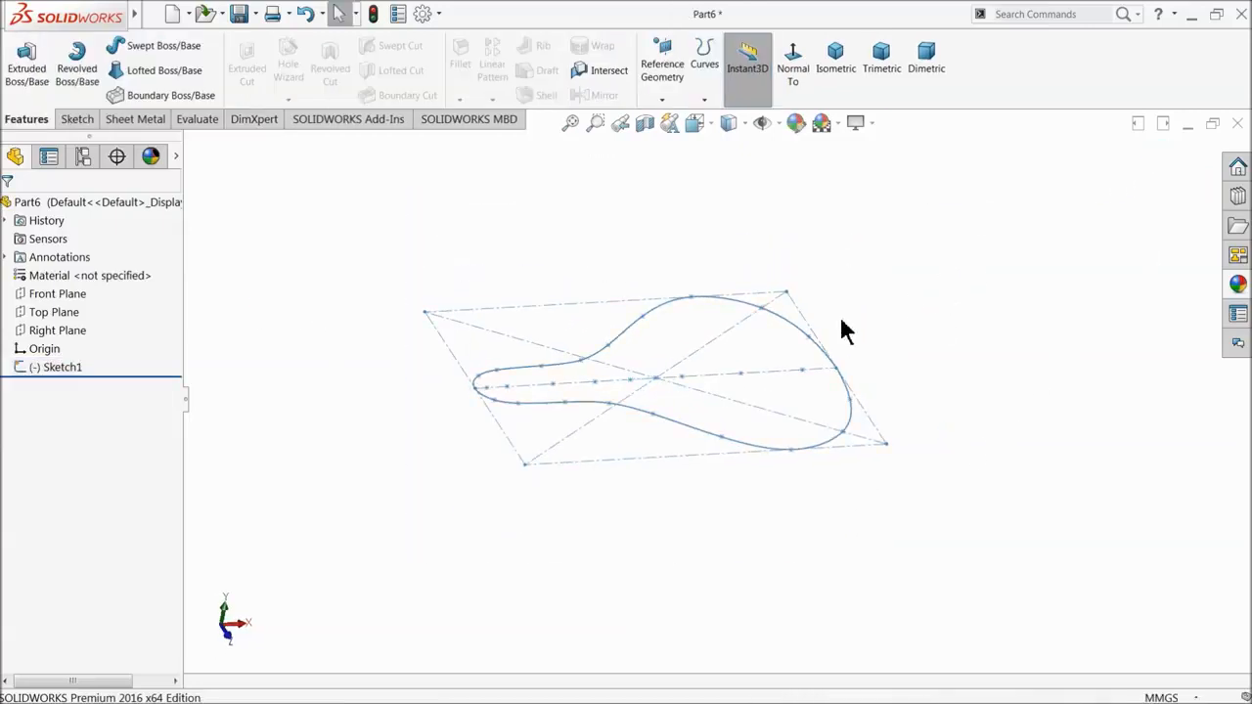
click(30, 295)
click(36, 276)
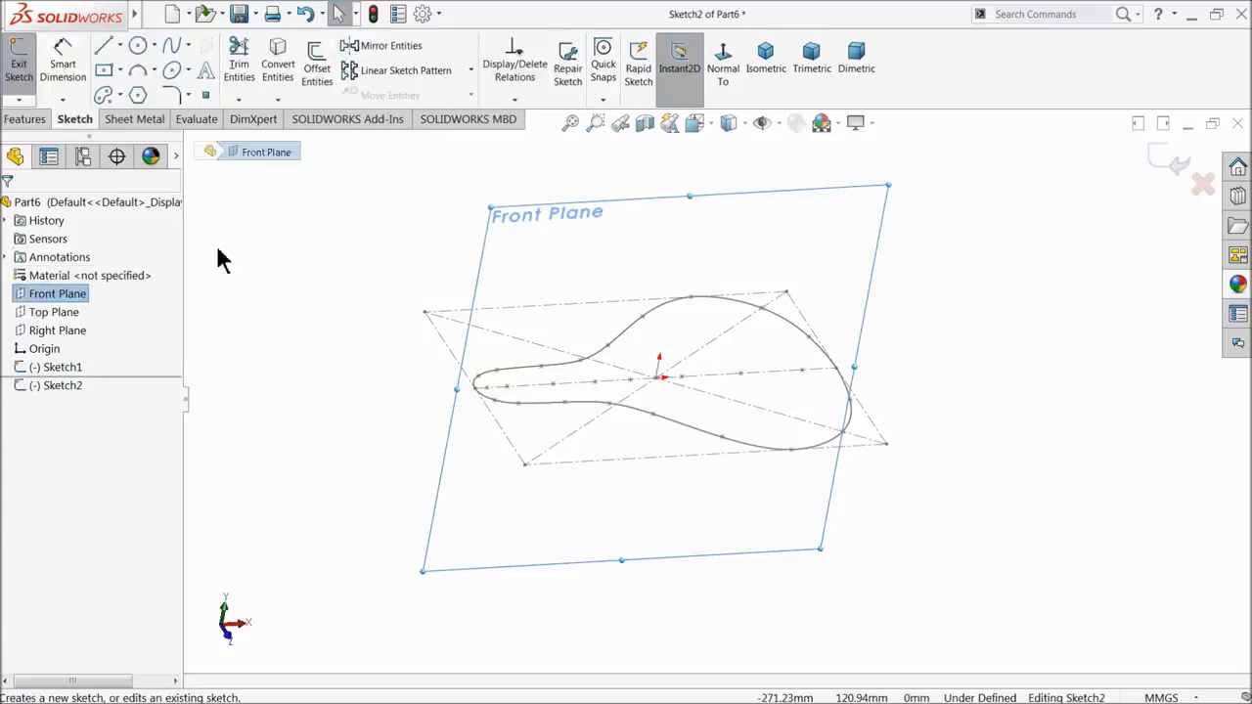
click(728, 73)
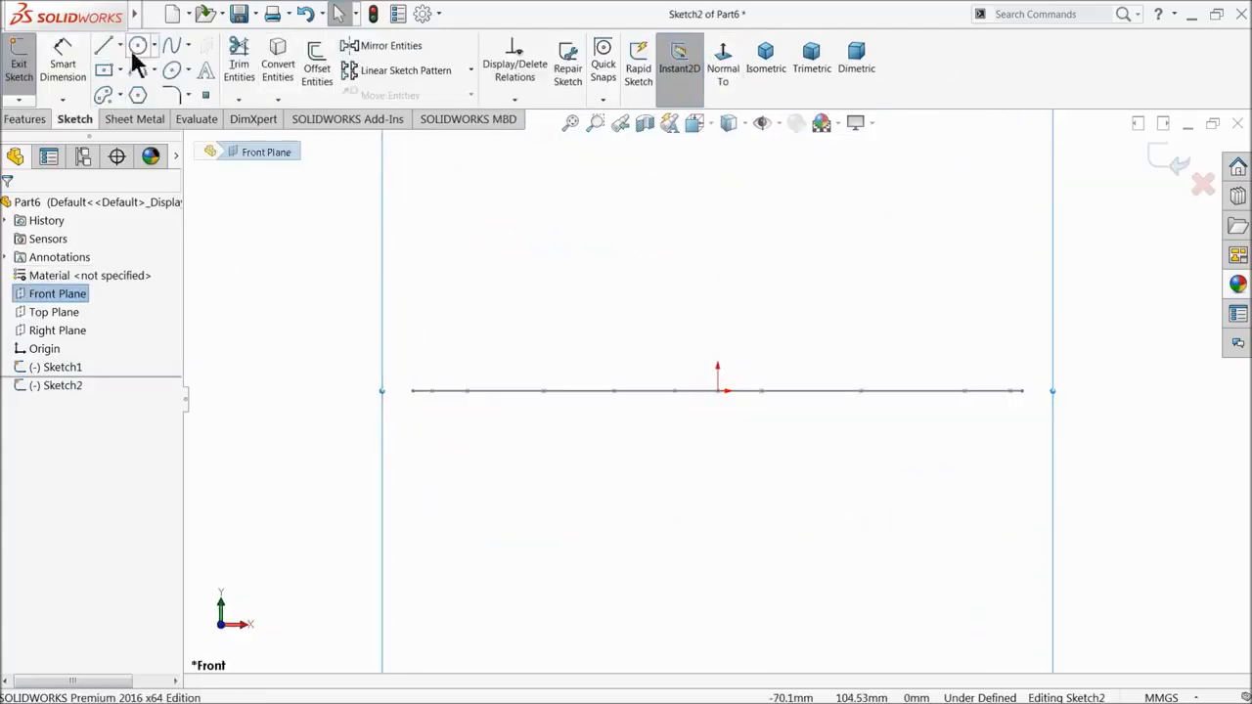
- Draw a spline arching above the outline from its left end to its right end, with five intermediate points and the peak near the right
click(171, 48)
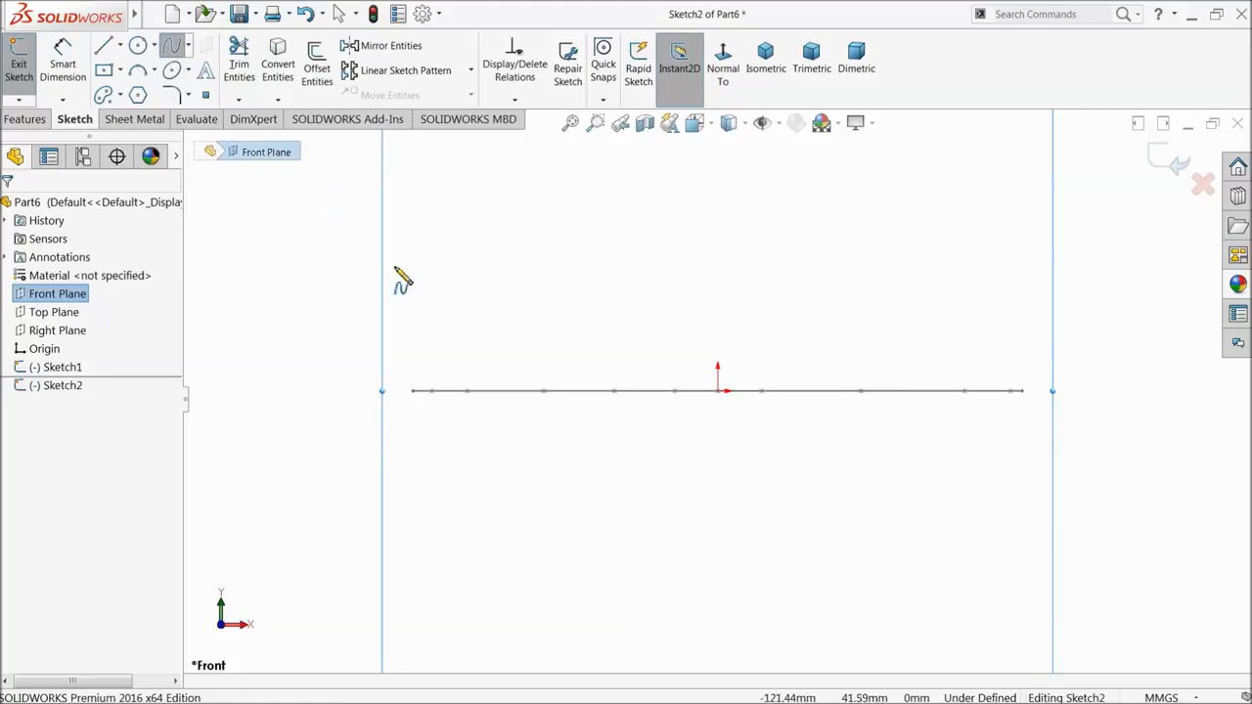
click(414, 392)
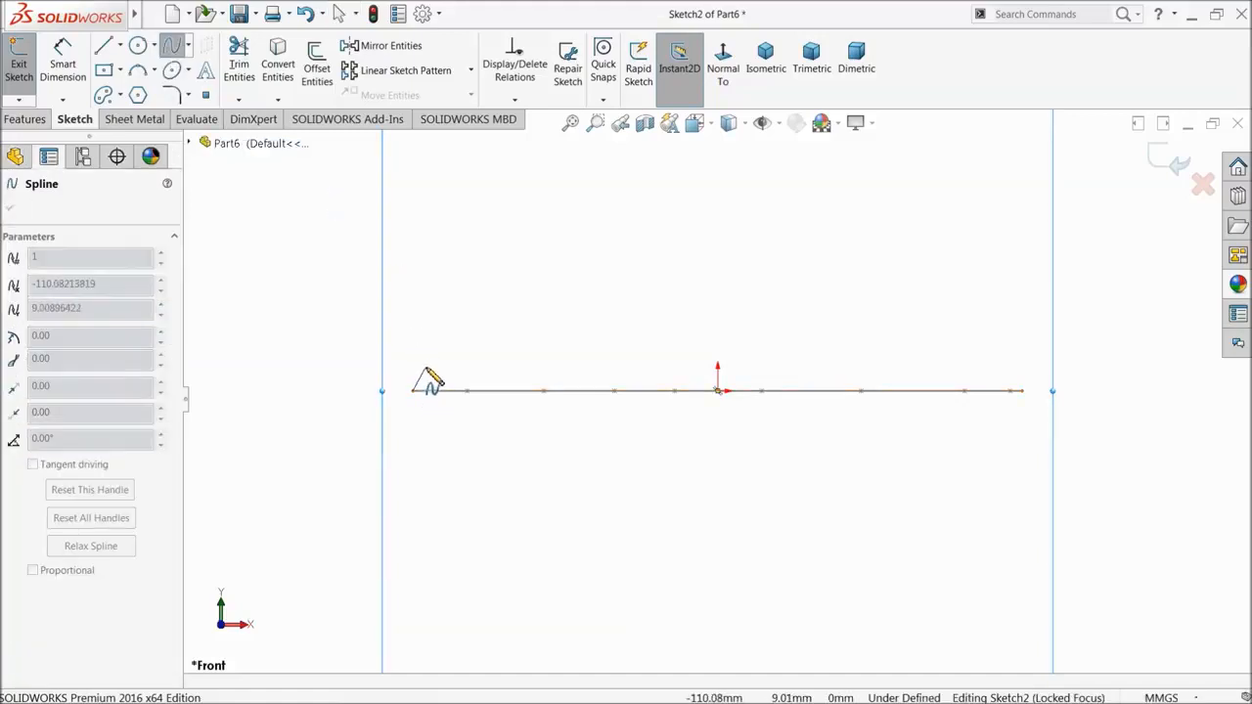
click(438, 332)
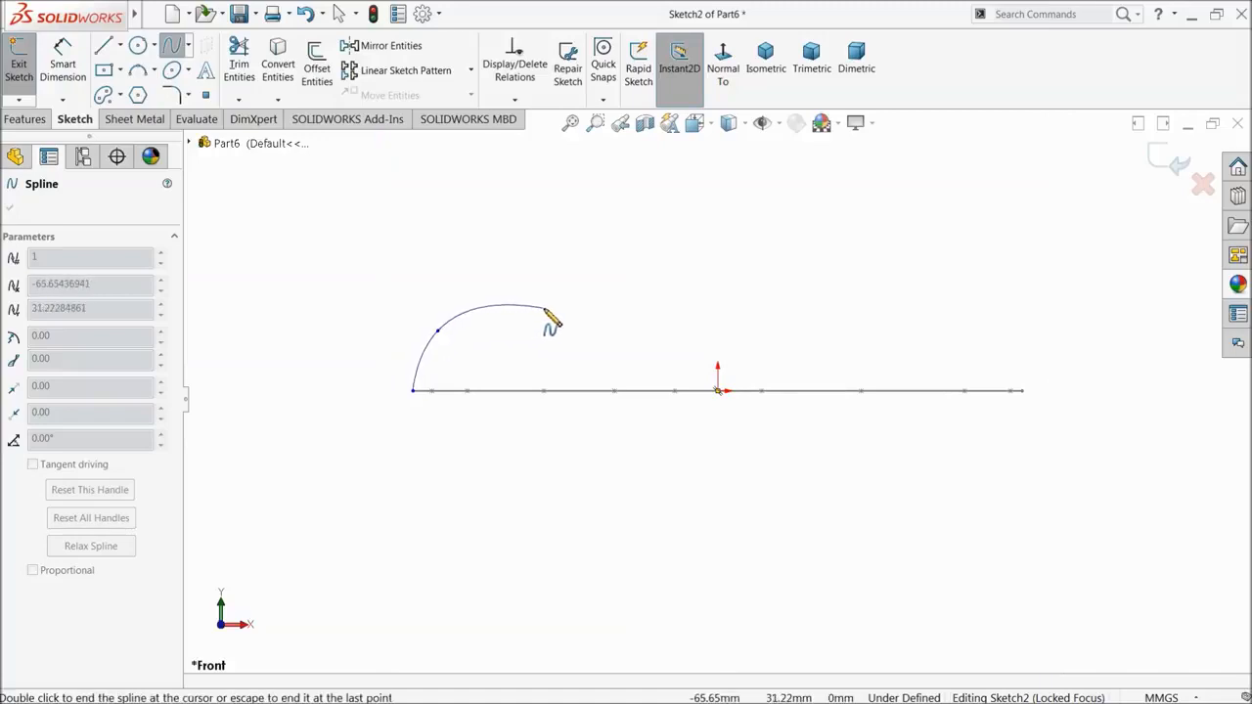
click(553, 306)
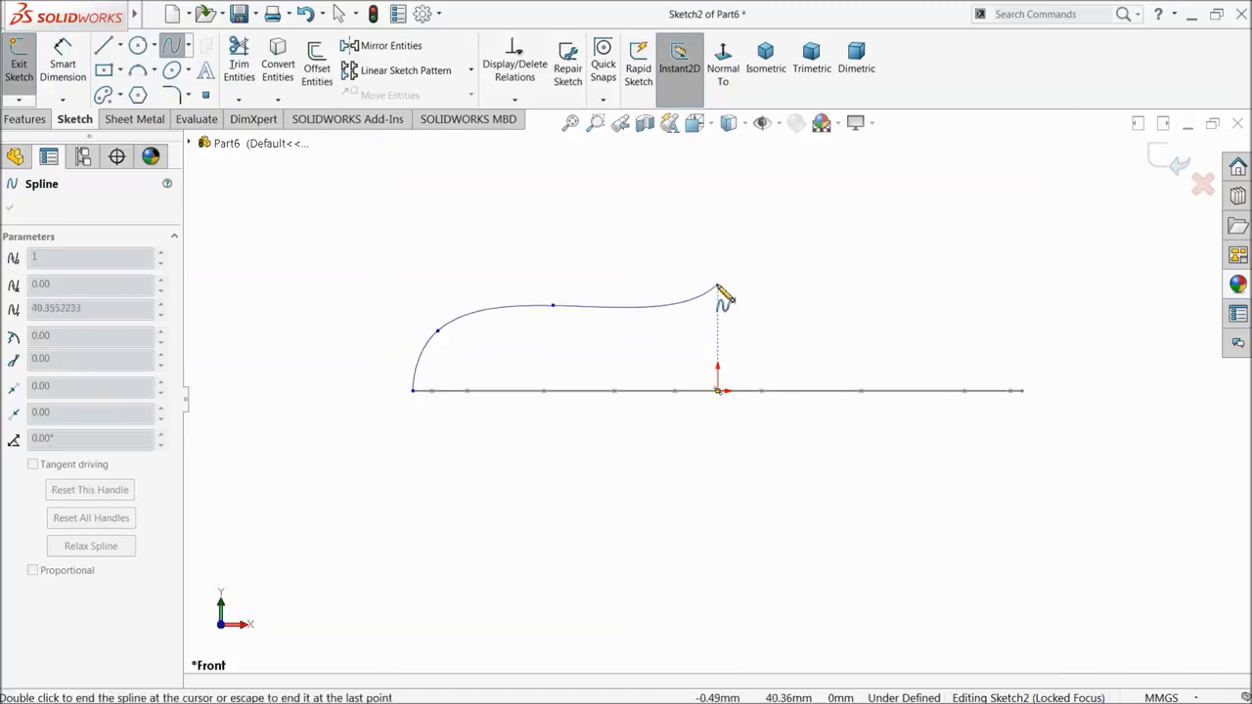
click(773, 277)
click(868, 253)
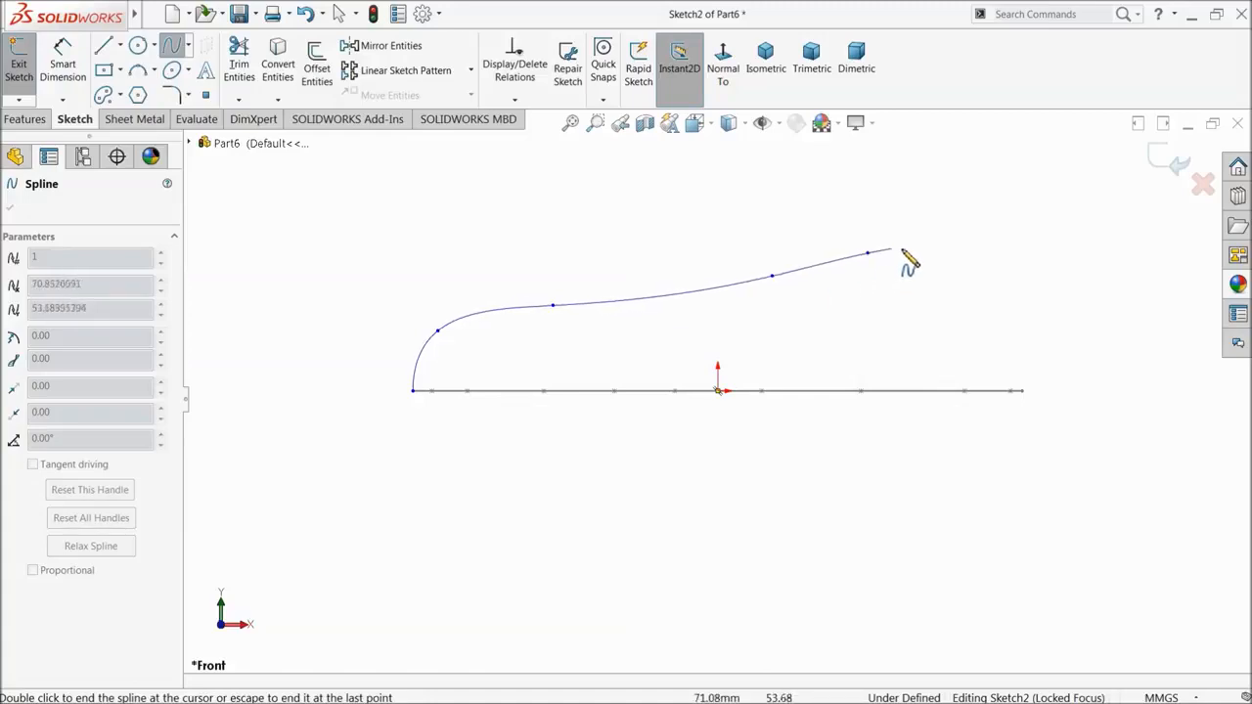
click(935, 272)
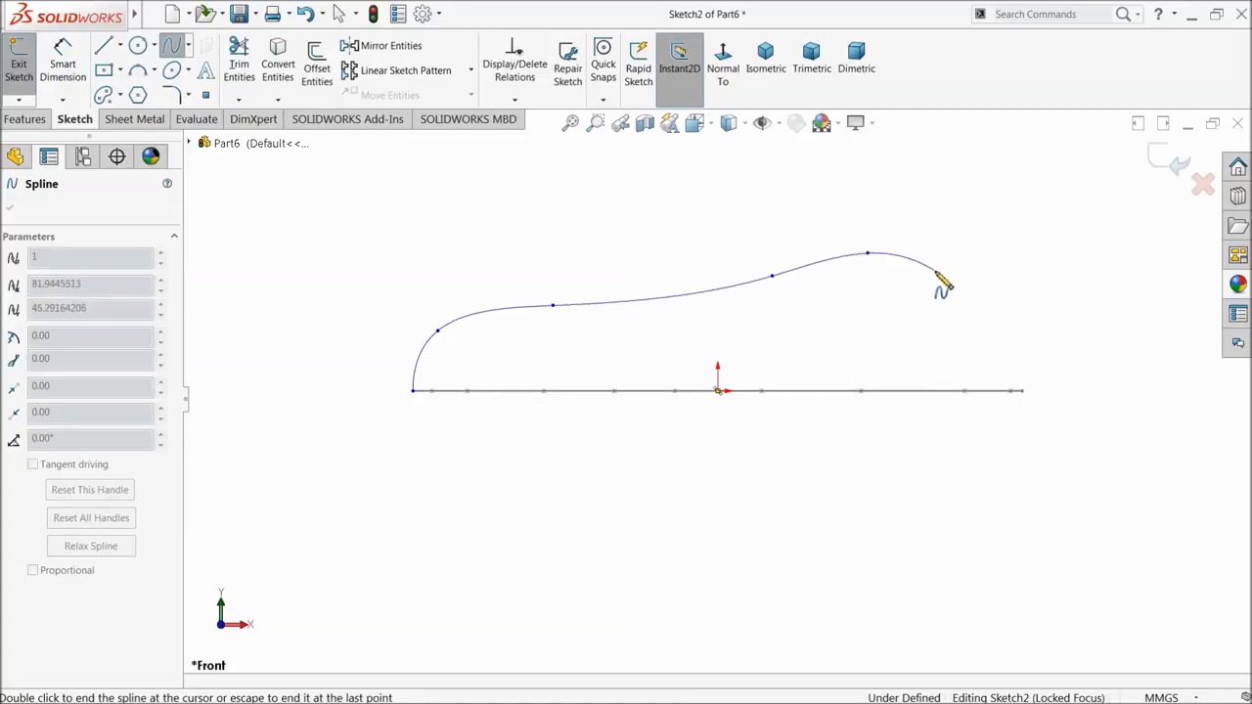
double_click(1024, 392)
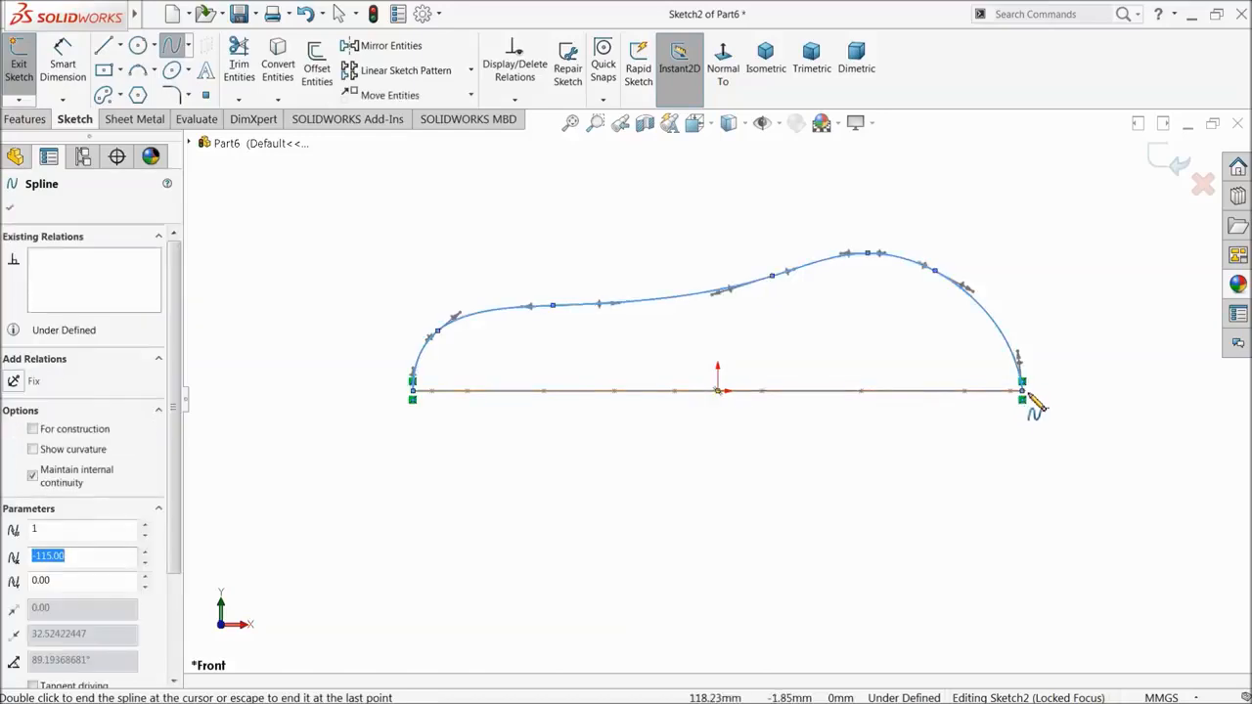
right_click(1043, 431)
click(1086, 427)
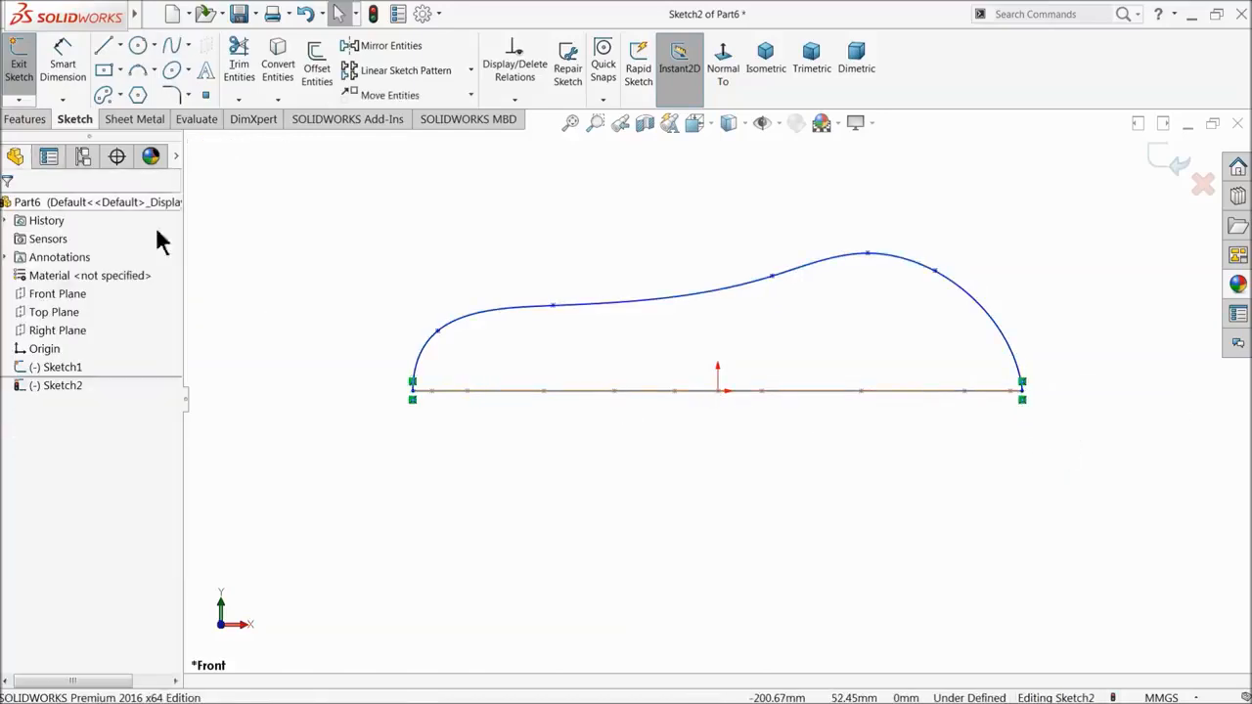
- Lower the upper spline's two intermediate points nearest its left end, placing the second at about X -60, Y 24 mm
scroll(448, 336, down, 2)
drag(441, 334, 460, 342)
click(652, 260)
click(580, 302)
drag(580, 306, 588, 330)
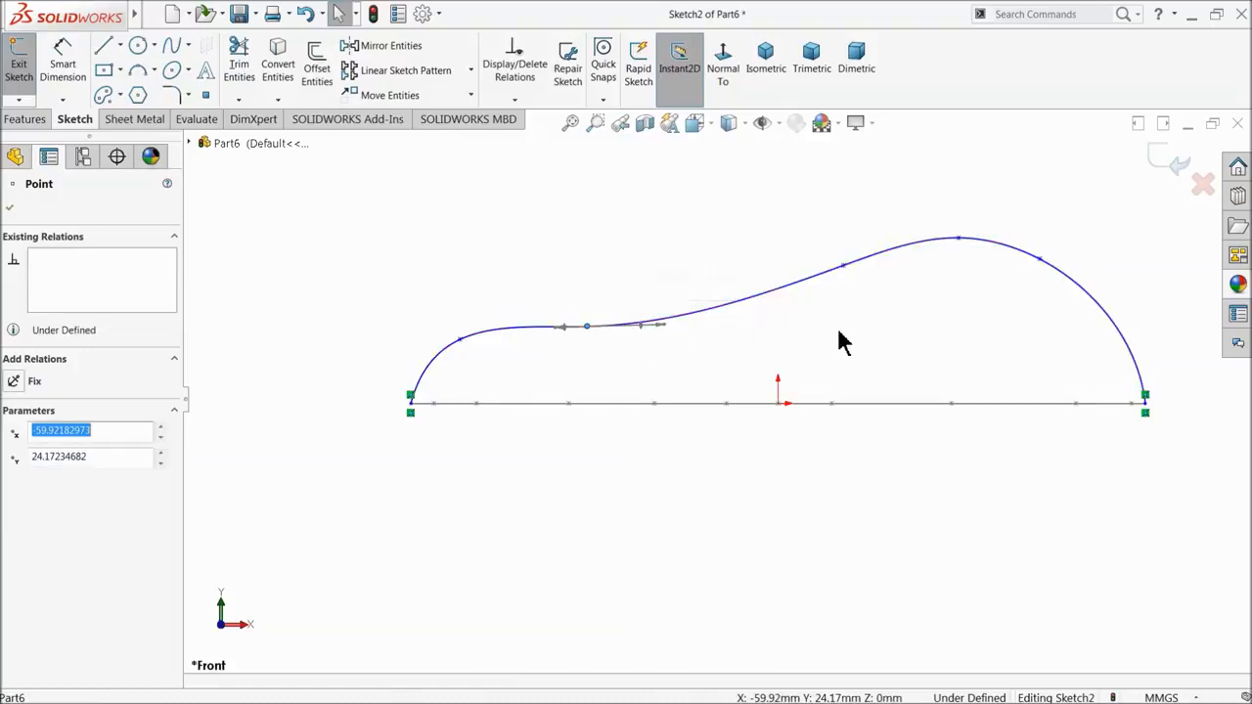
- Draw a second spline from the right endpoint through a point below the baseline and one slightly above it to the left endpoint
click(172, 47)
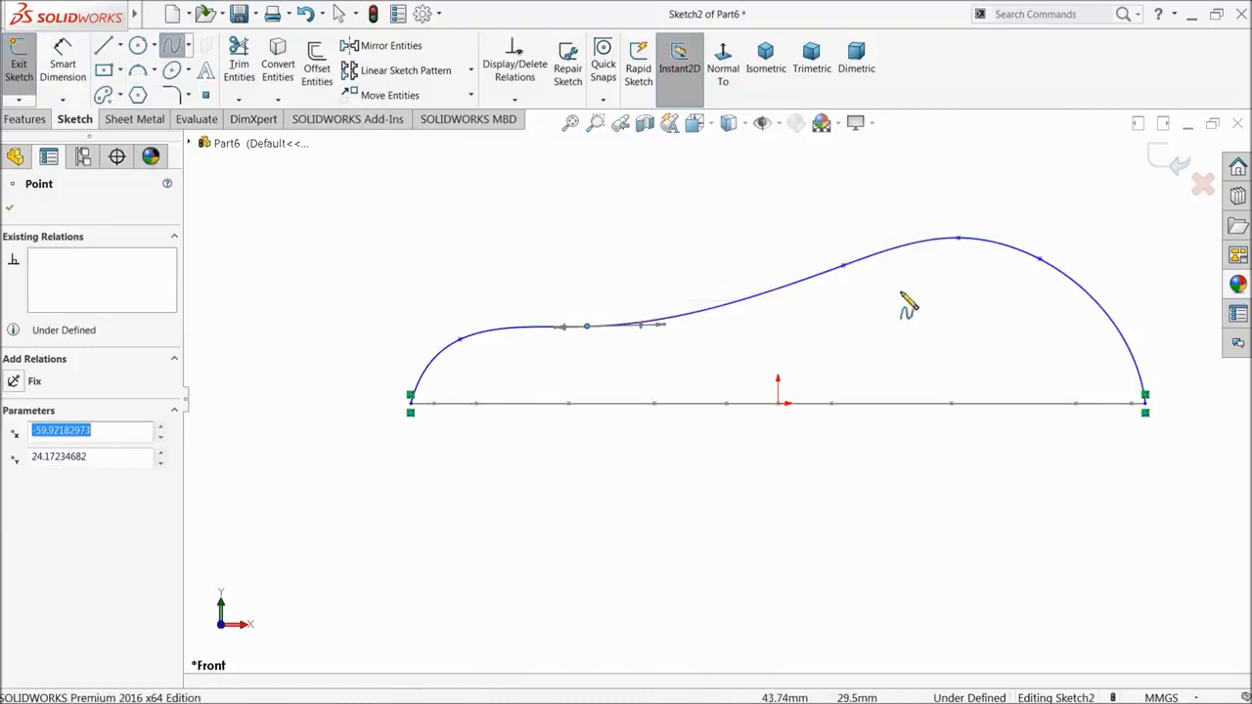
click(1146, 411)
click(840, 534)
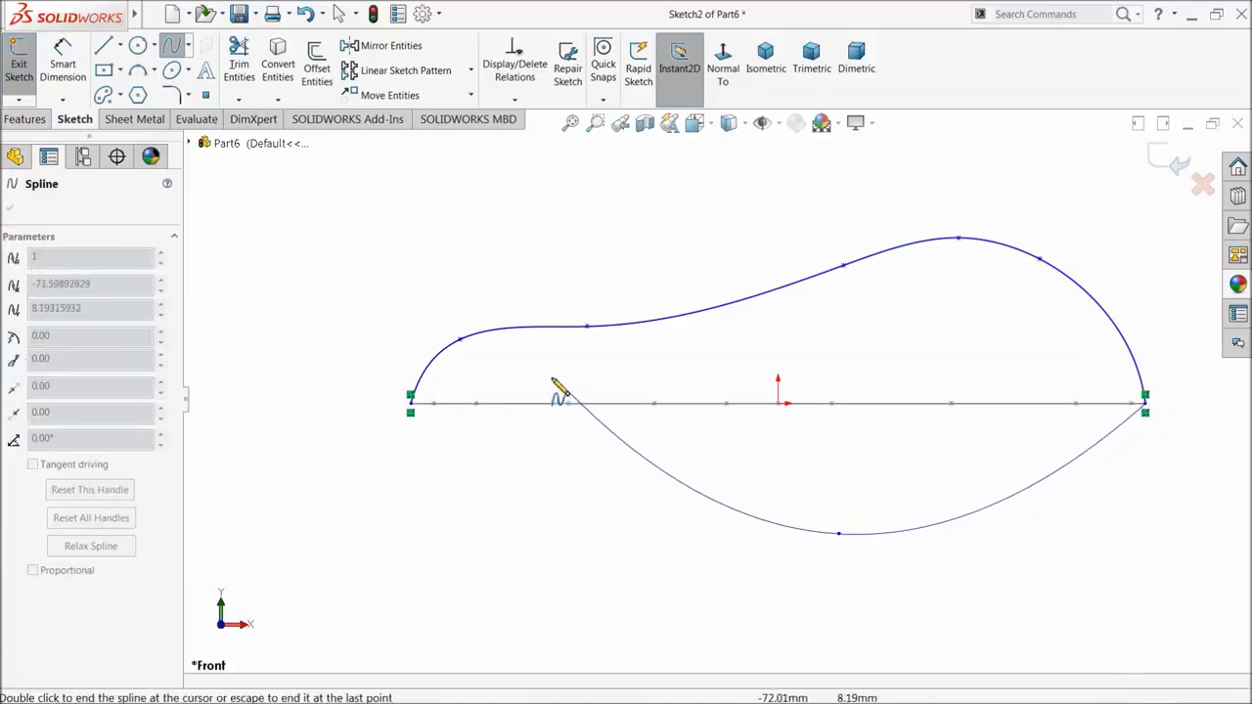
click(501, 386)
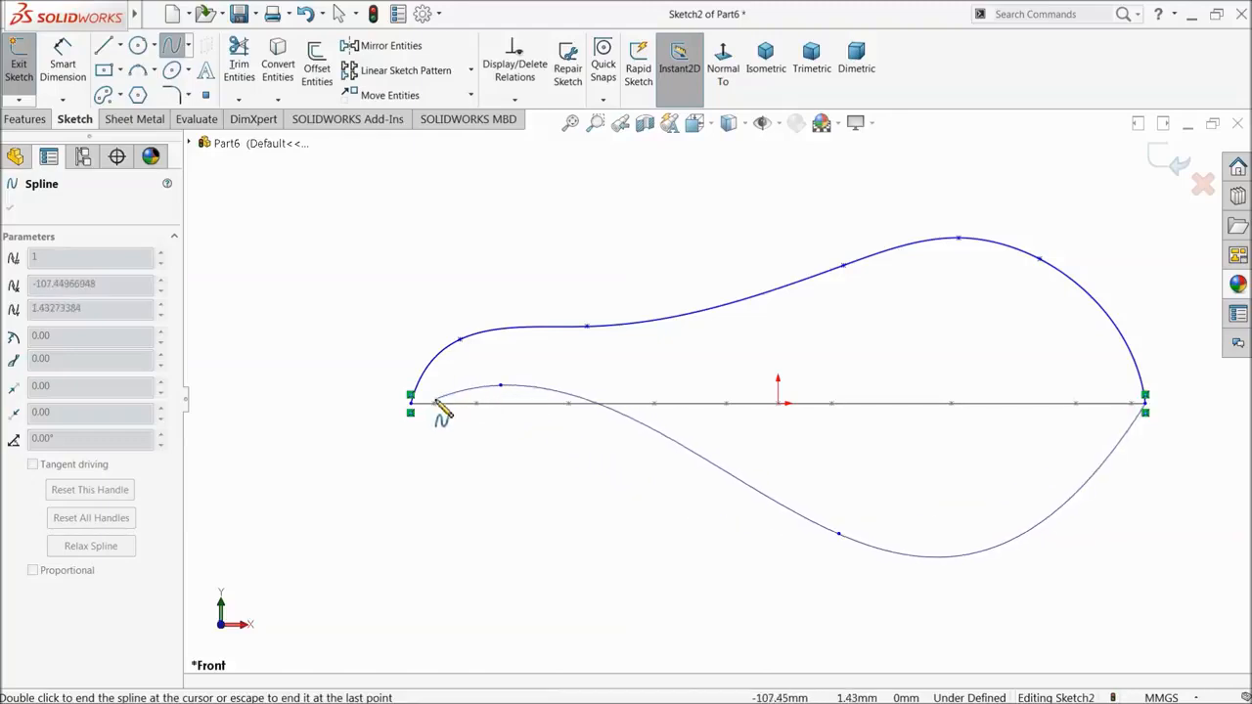
right_click(299, 420)
click(335, 412)
- Raise the lower spline's deepest point and shift it slightly right to make the curve shallower, and exit the sketch
drag(840, 537, 875, 470)
click(319, 341)
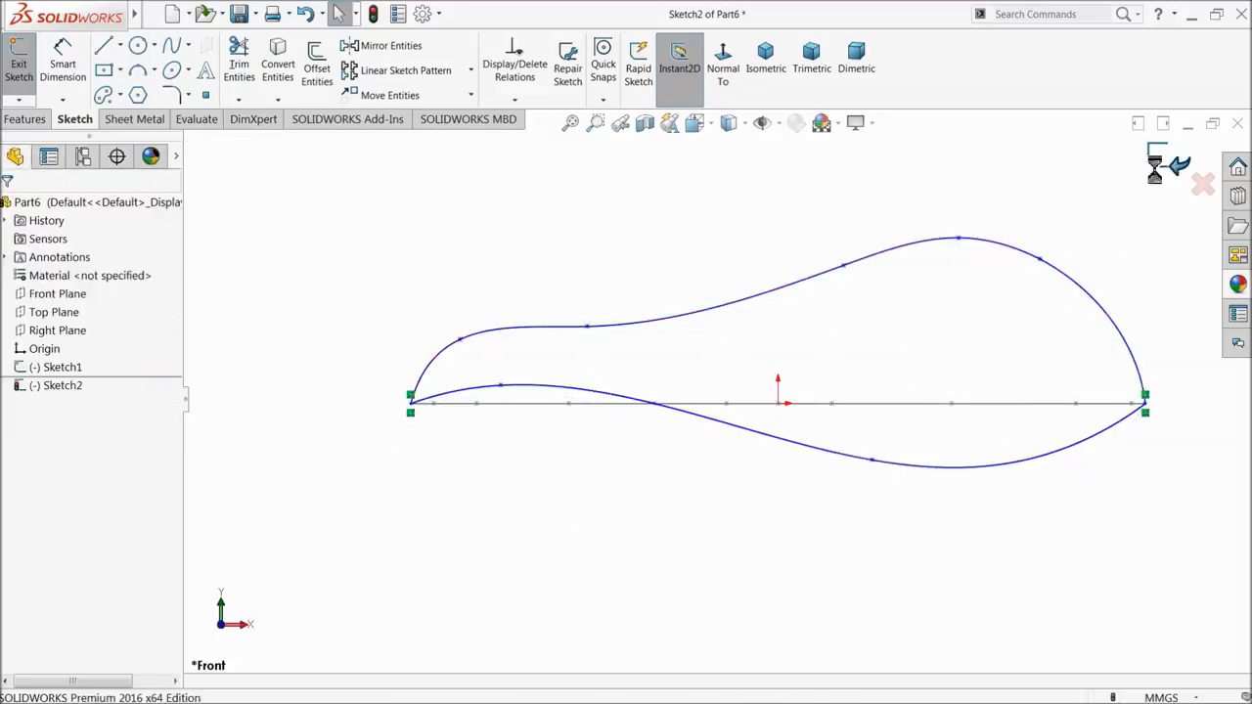
click(1158, 162)
mouse_move(570, 442)
middle_down()
mouse_move(573, 414)
mouse_move(617, 453)
mouse_move(593, 491)
mouse_move(635, 508)
mouse_move(626, 525)
mouse_move(632, 440)
mouse_move(615, 450)
mouse_move(610, 413)
mouse_move(592, 434)
mouse_move(574, 416)
mouse_move(596, 473)
mouse_move(598, 452)
middle_up()
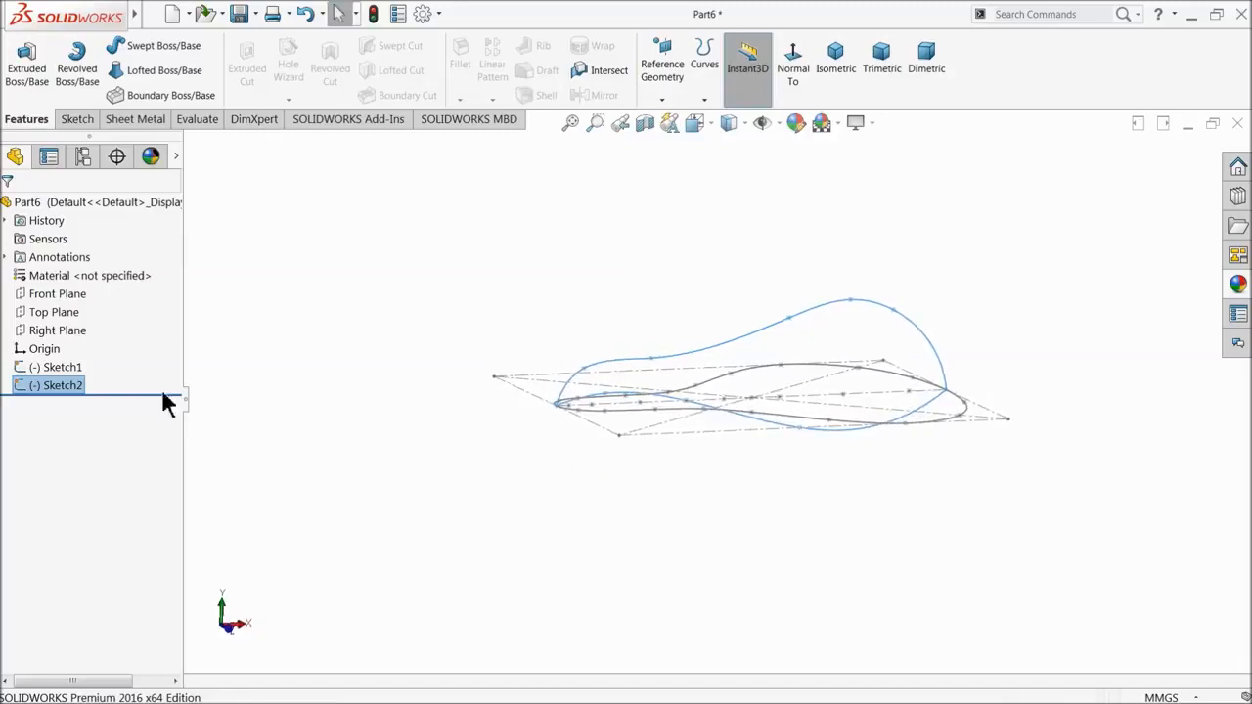
- Start a reference plane at an angle to the Top Plane and set the angle to 90 degrees
click(42, 298)
click(35, 314)
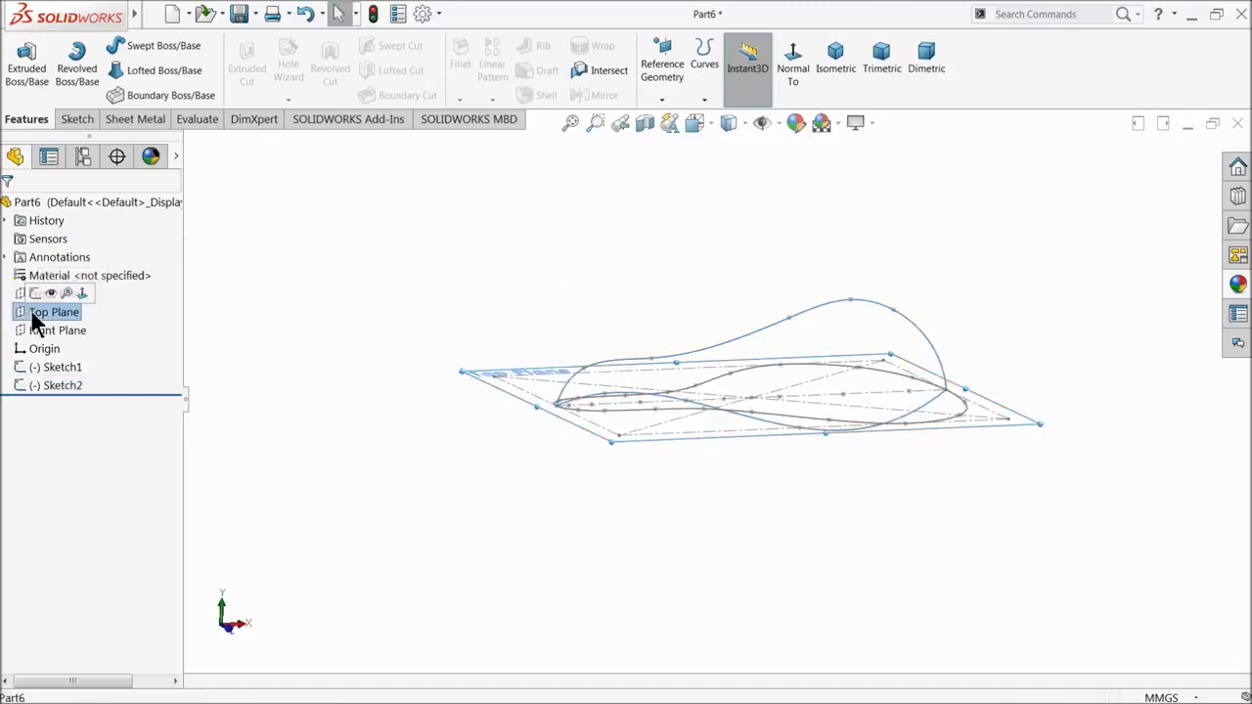
click(662, 69)
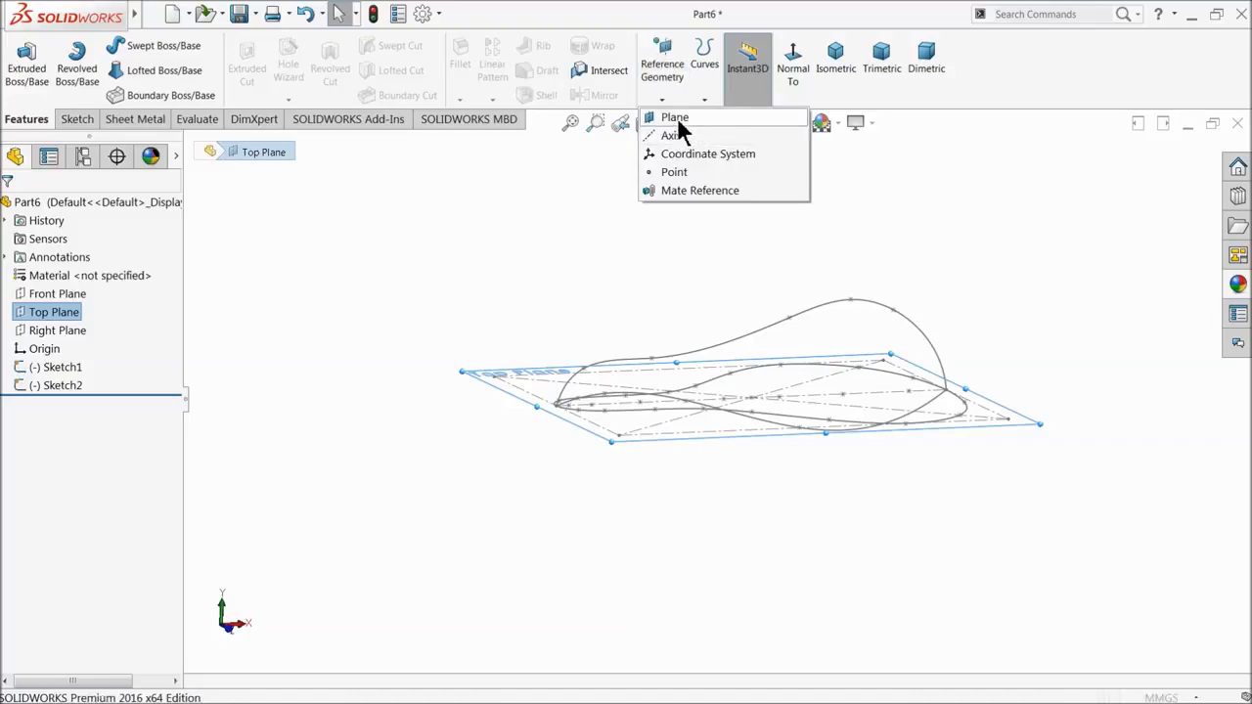
click(679, 123)
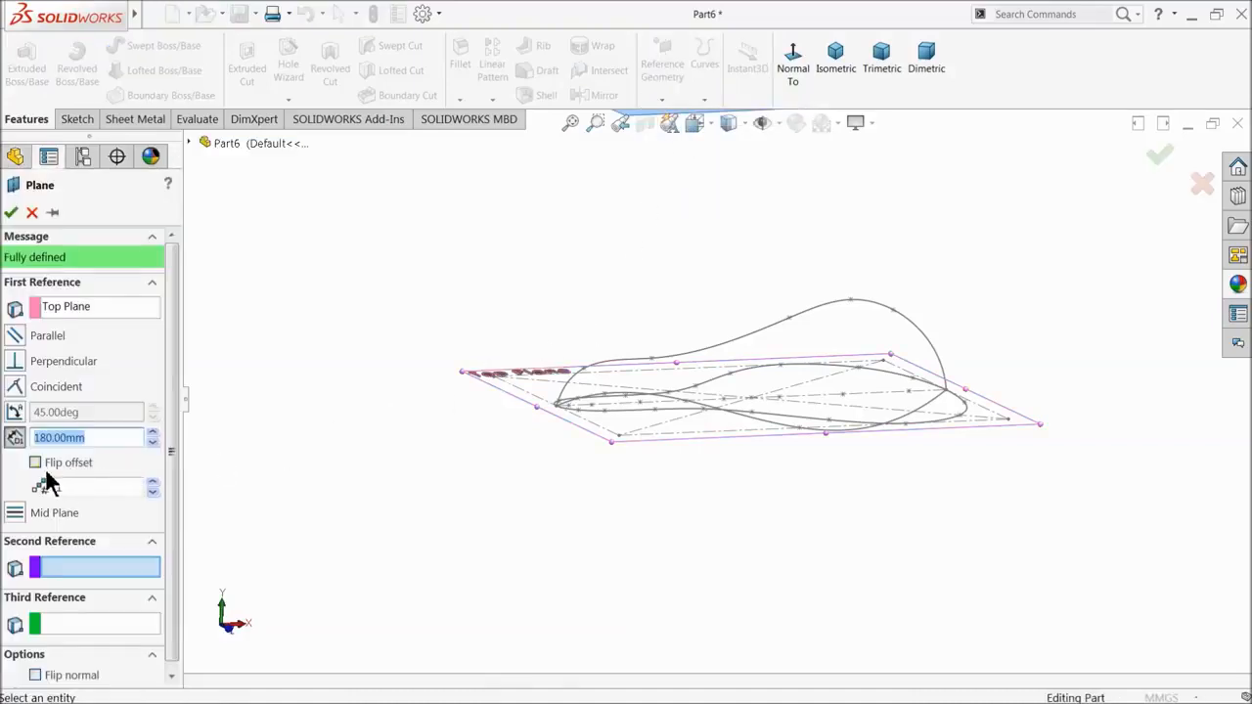
click(14, 414)
click(14, 417)
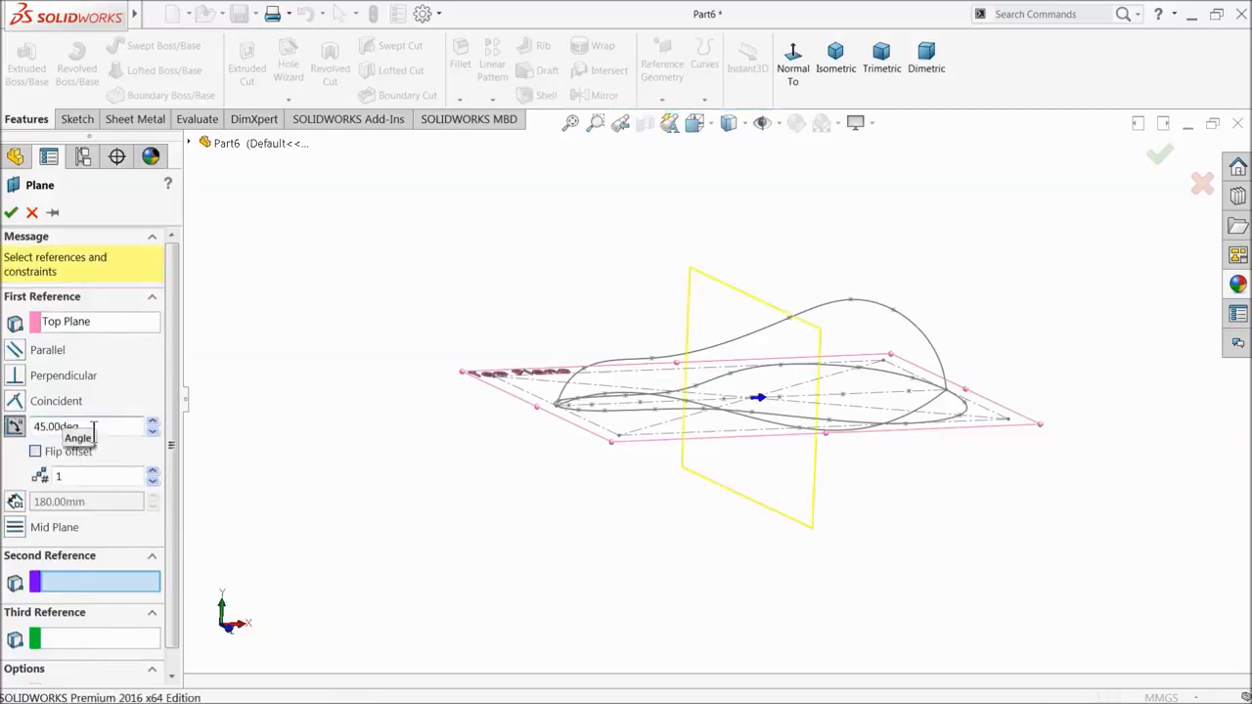
drag(93, 427, 25, 440)
text(90)
key(Return)
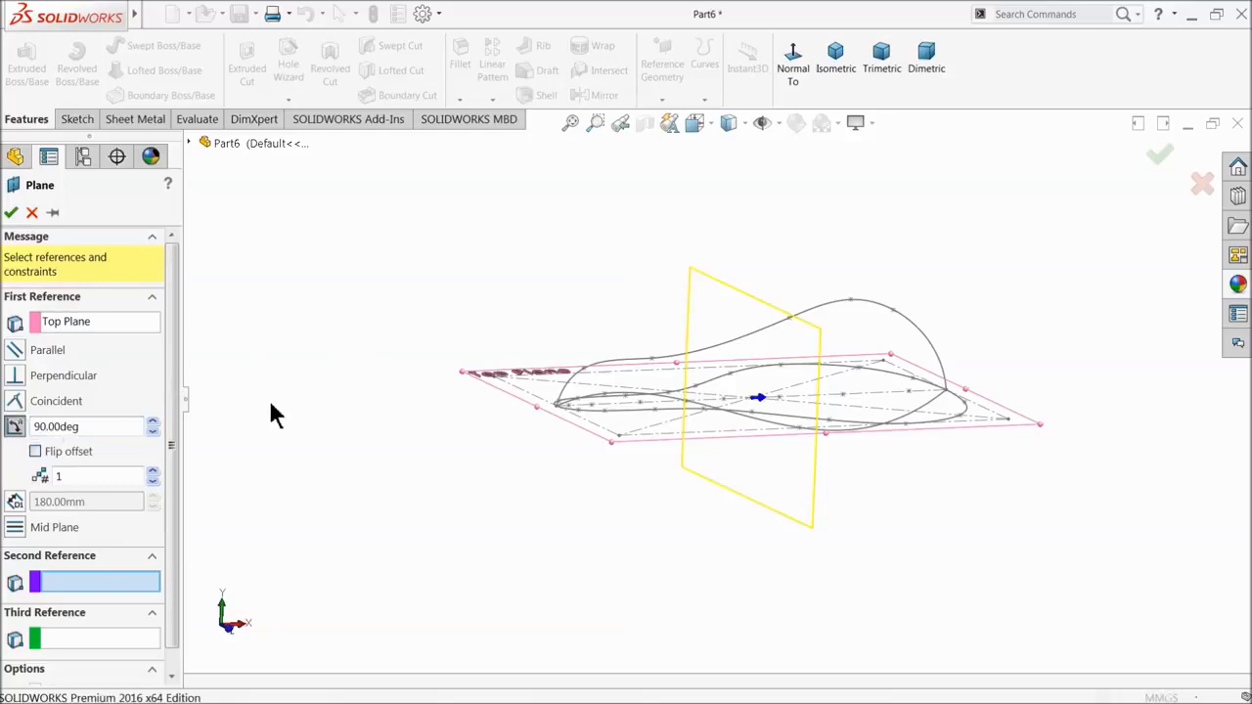
middle_drag(311, 445, 318, 479)
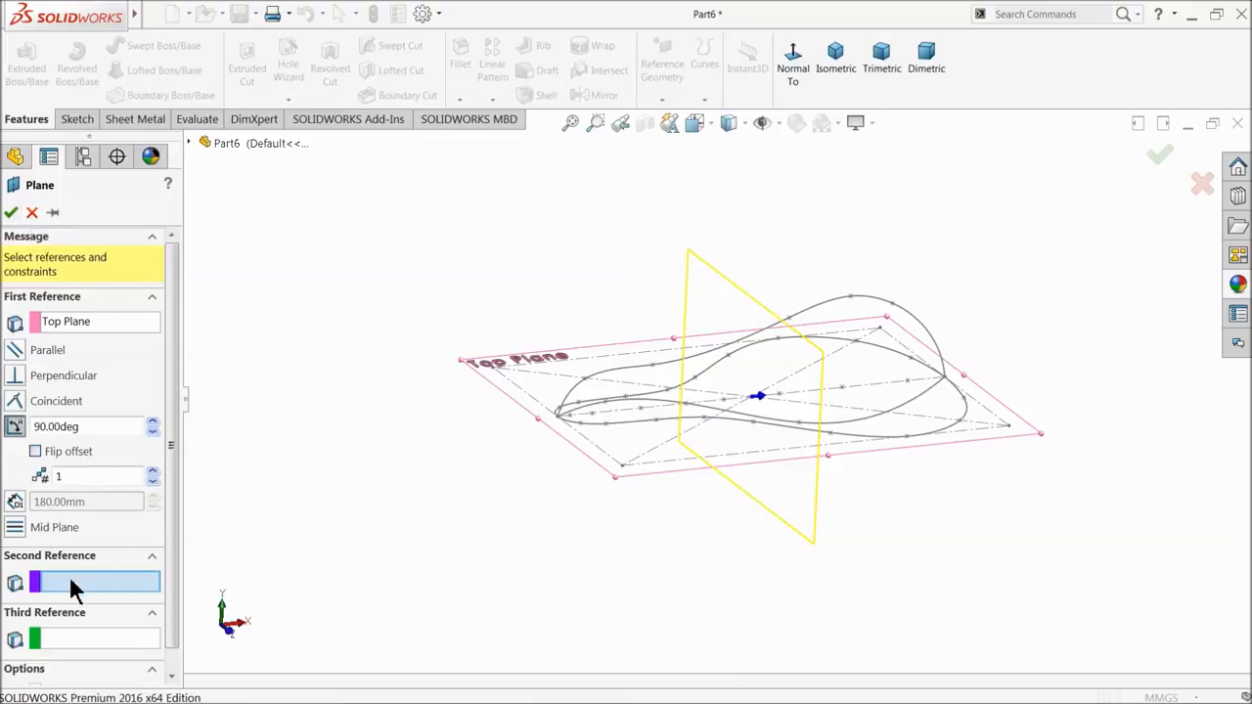
middle_drag(284, 567, 391, 479)
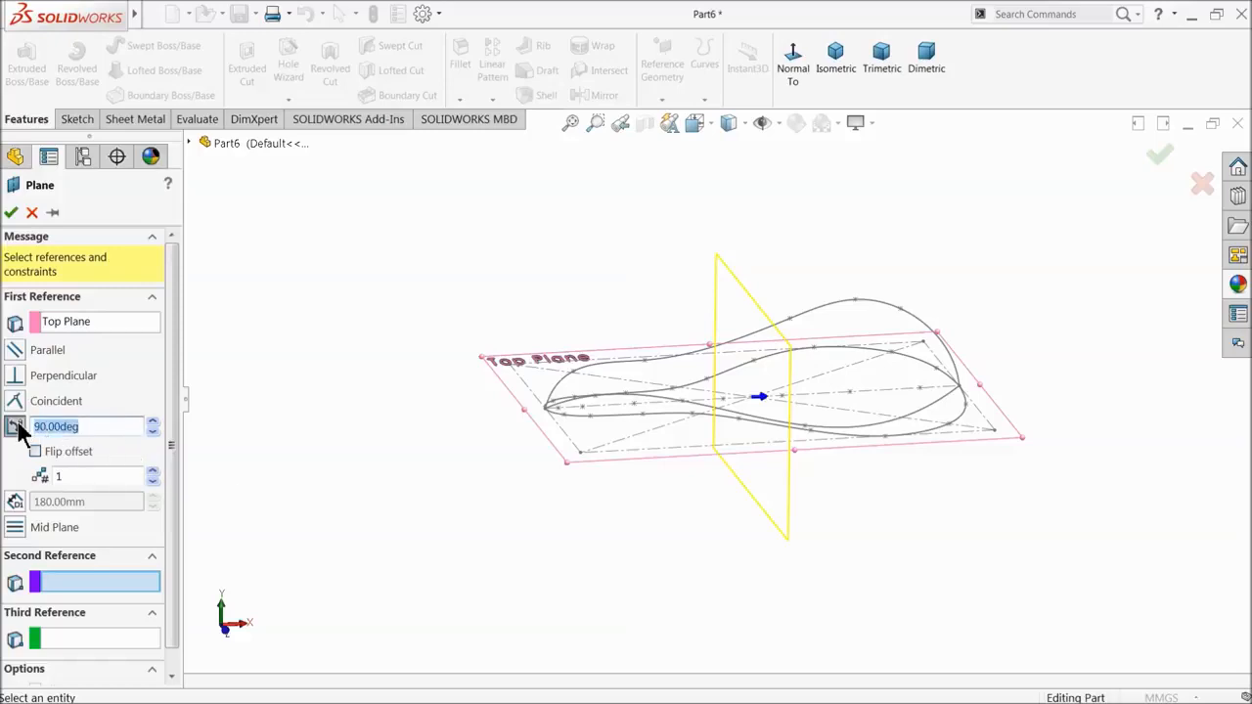
- Set the plane's angle to 45 degrees and use the outline's lengthwise centerline as the second reference
text(45)
key(Return)
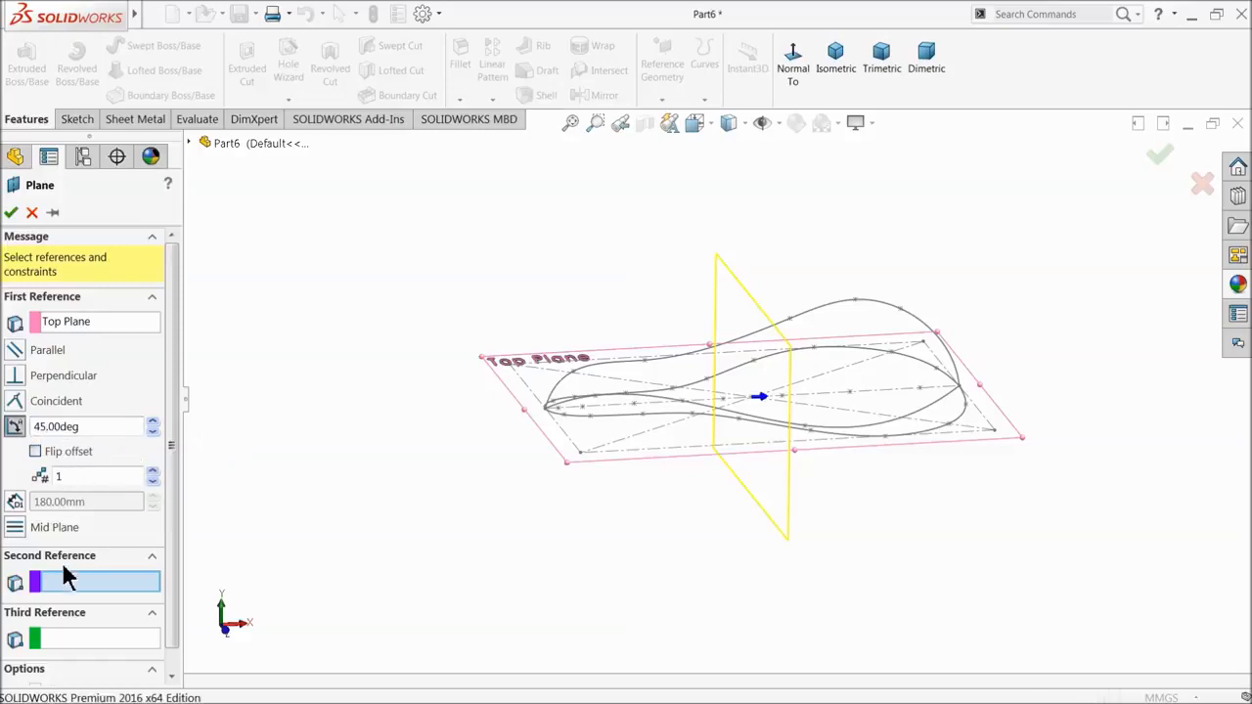
scroll(656, 427, down, 5)
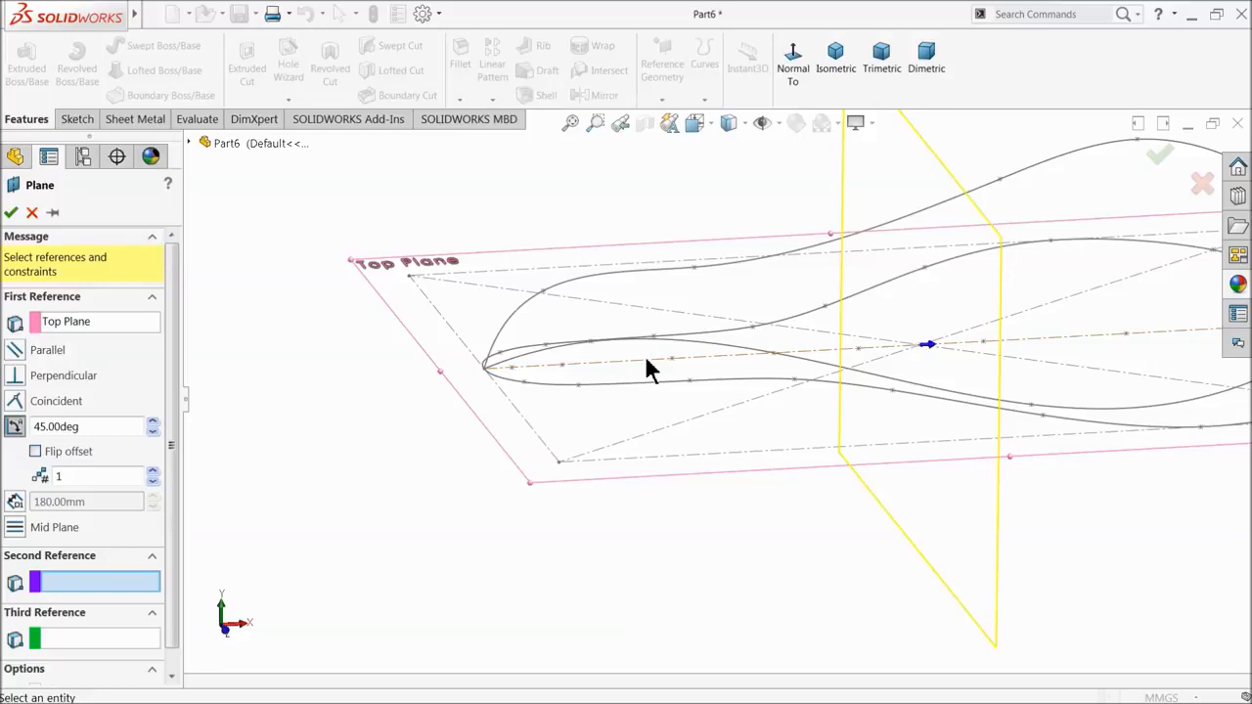
click(654, 370)
scroll(665, 391, up, 5)
middle_drag(666, 406, 721, 405)
scroll(618, 367, up, 2)
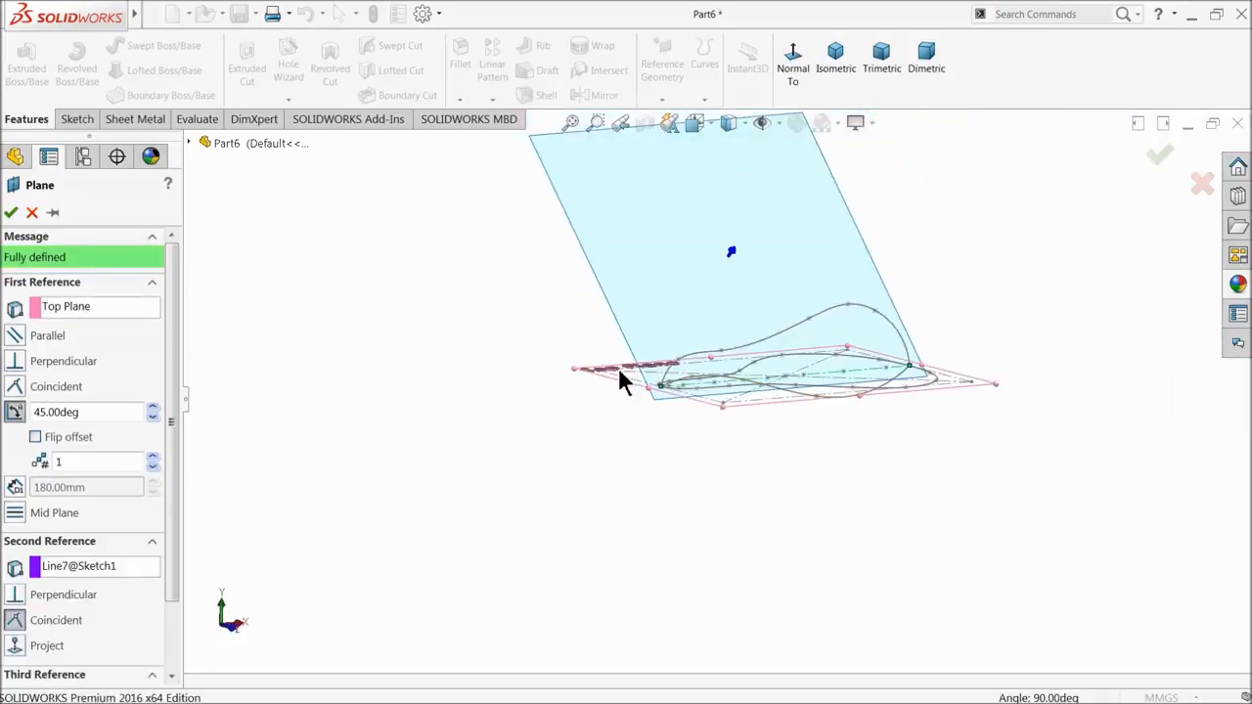
- Try angles of 90, 225 and 200 degrees for the plane about the centerline
click(96, 414)
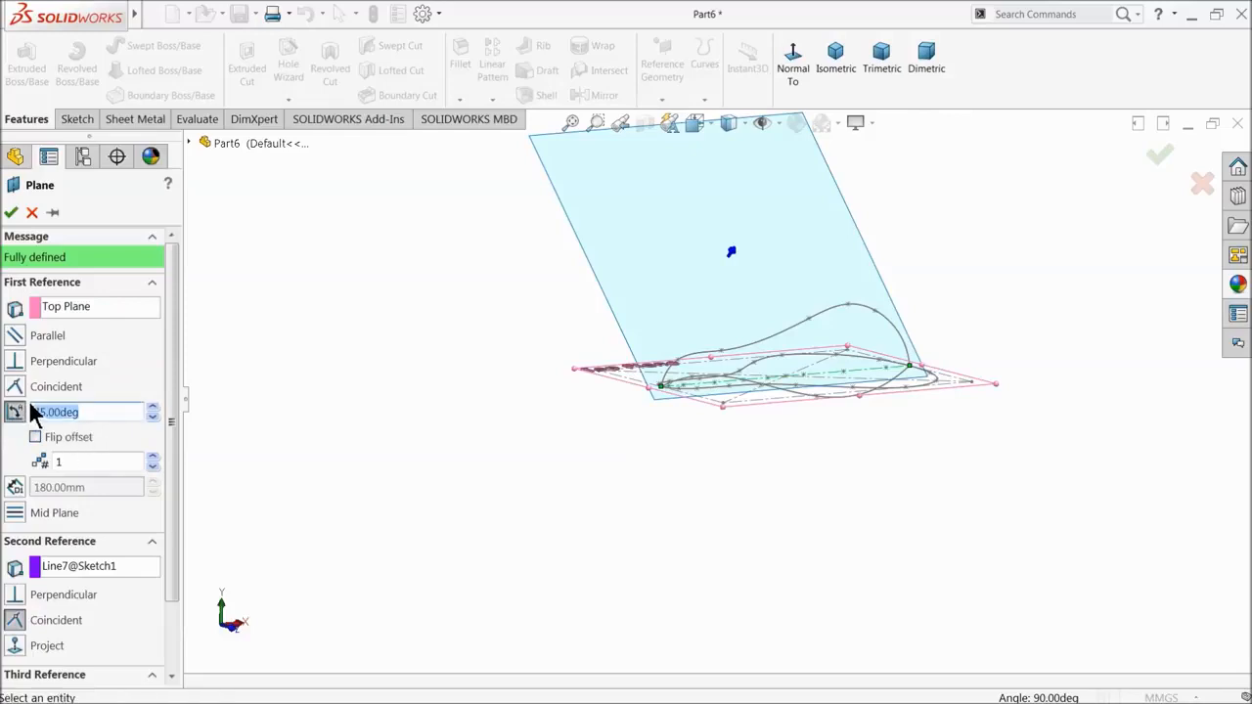
text(90)
key(Return)
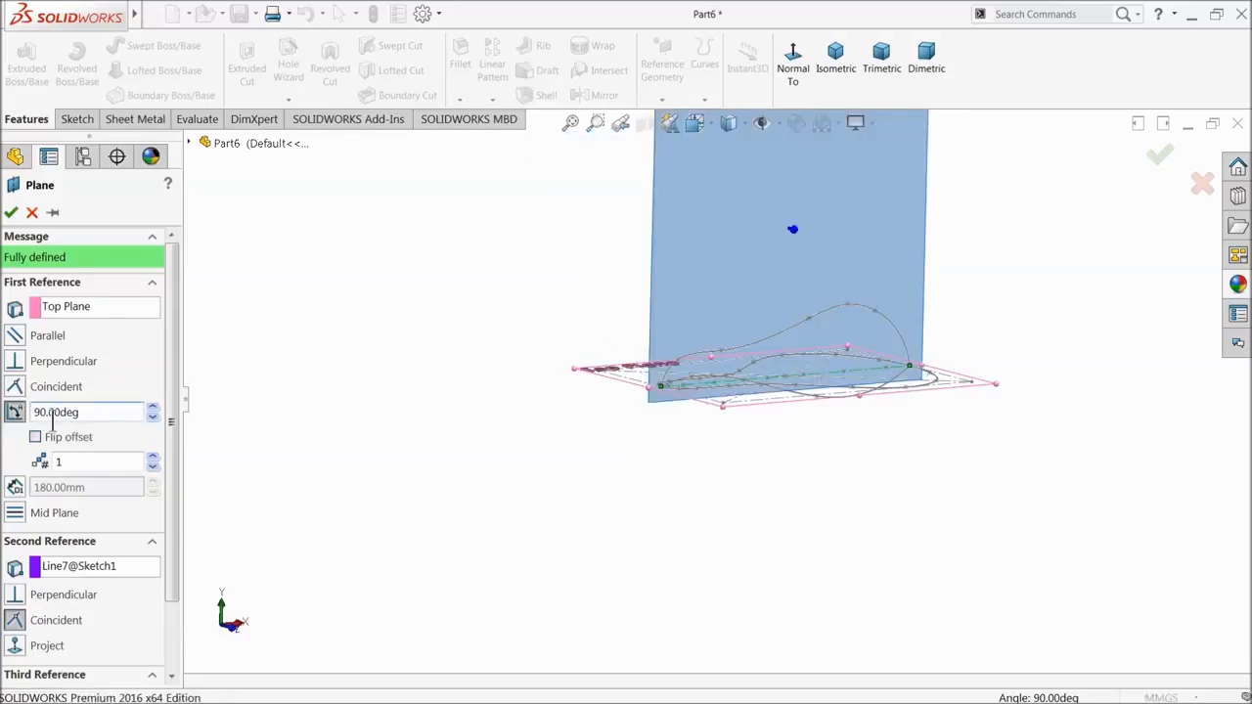
click(29, 418)
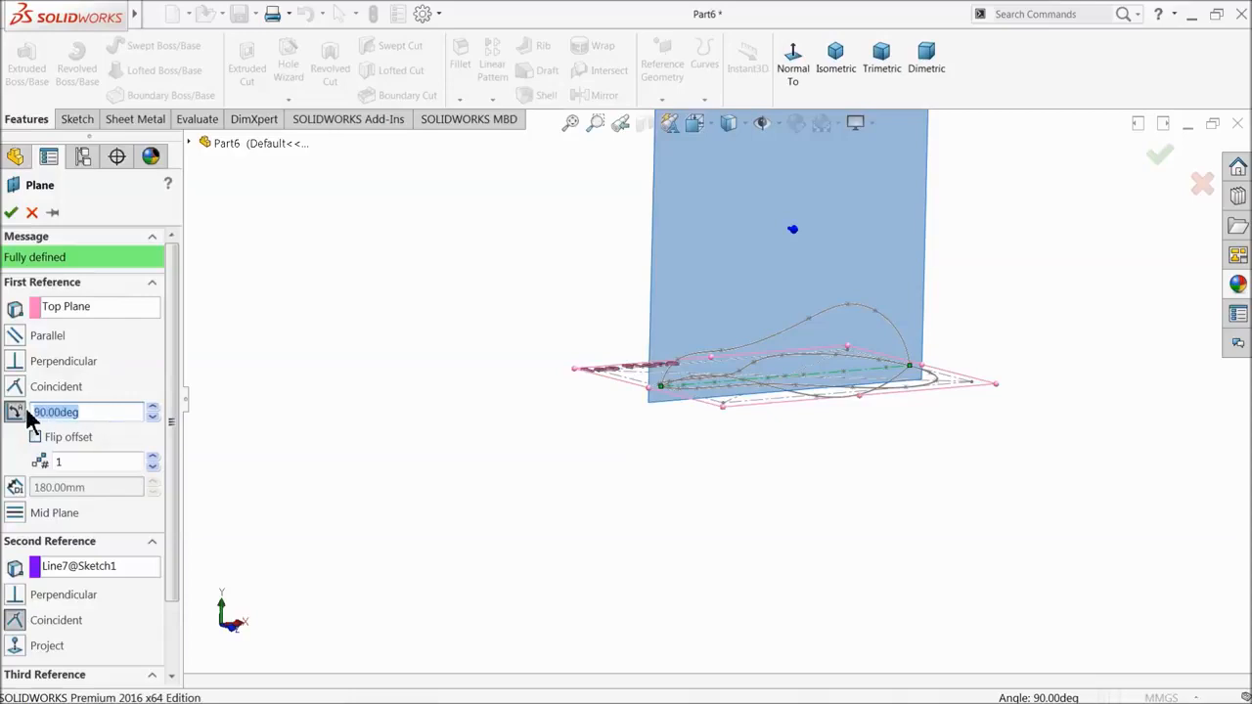
key(Return)
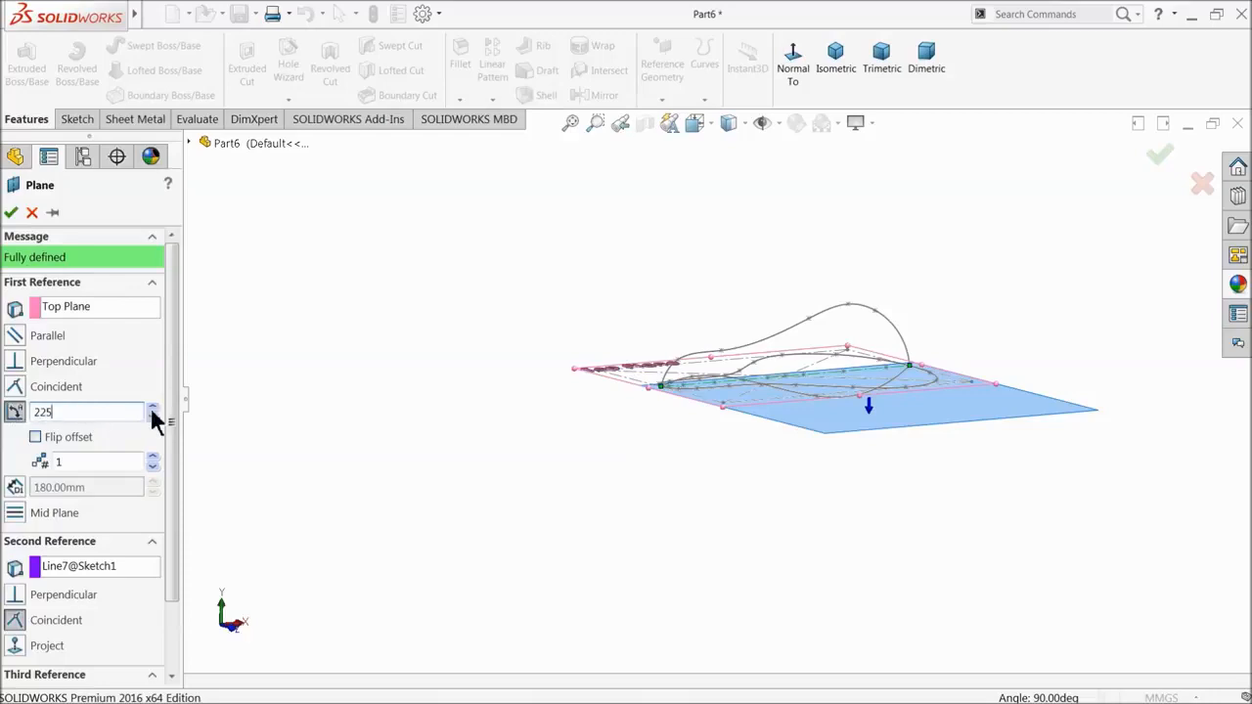
text(225)
key(Return)
mouse_move(501, 450)
middle_down()
mouse_move(531, 382)
mouse_move(553, 397)
mouse_move(519, 440)
middle_up()
drag(88, 412, 61, 412)
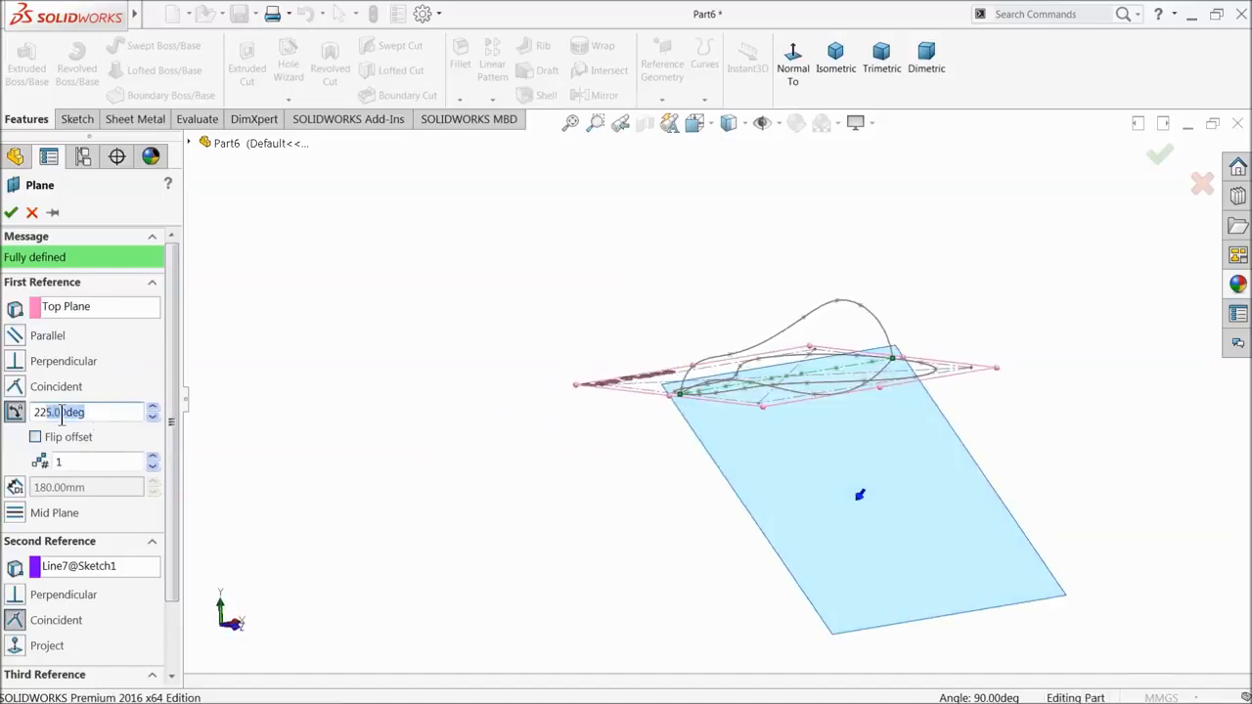
text(200)
key(Return)
mouse_move(358, 388)
middle_down()
mouse_move(436, 333)
mouse_move(406, 361)
middle_up()
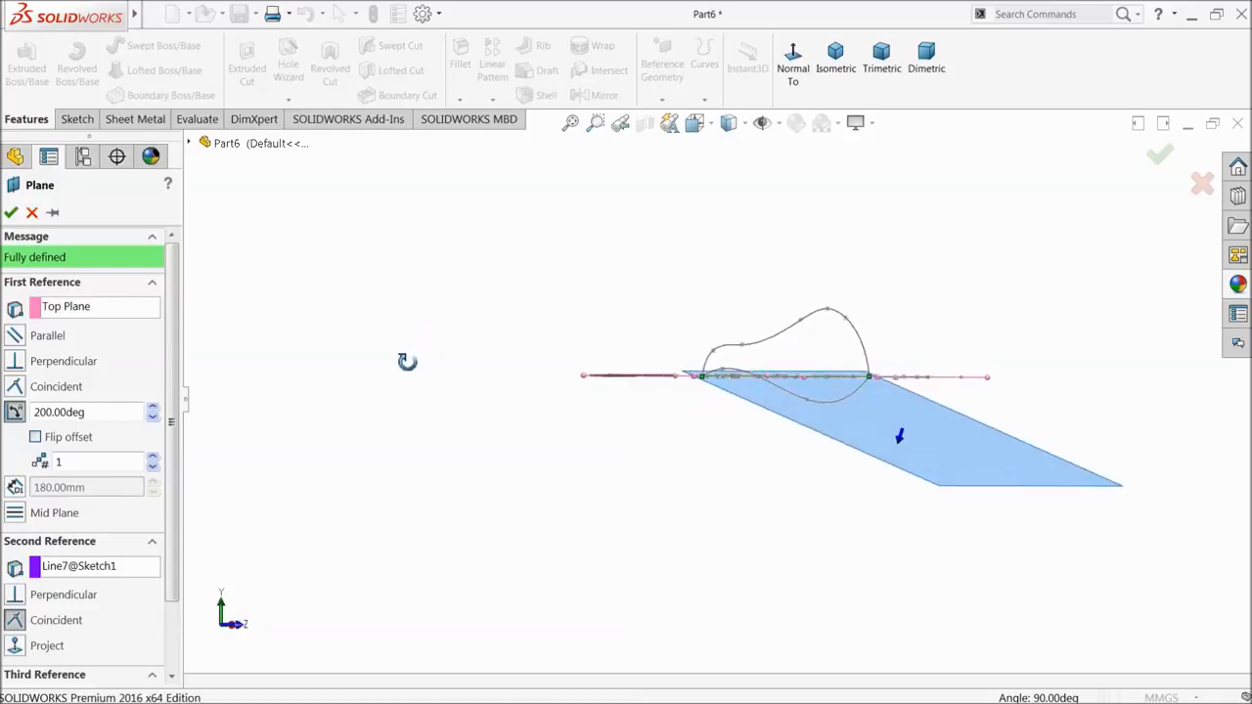
- Set the plane's angle to 190 degrees from the Top Plane and create the plane
drag(88, 412, 22, 416)
text(190)
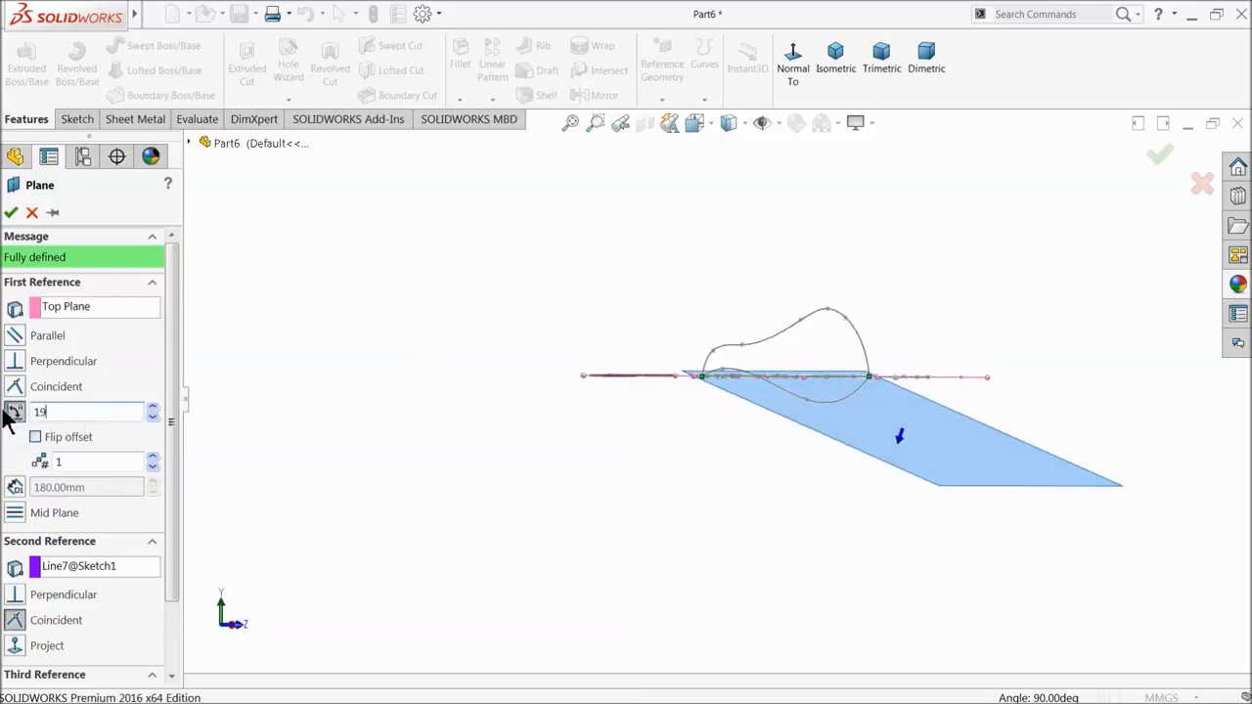
key(Return)
mouse_move(330, 377)
middle_down()
mouse_move(509, 343)
mouse_move(468, 401)
middle_up()
click(12, 213)
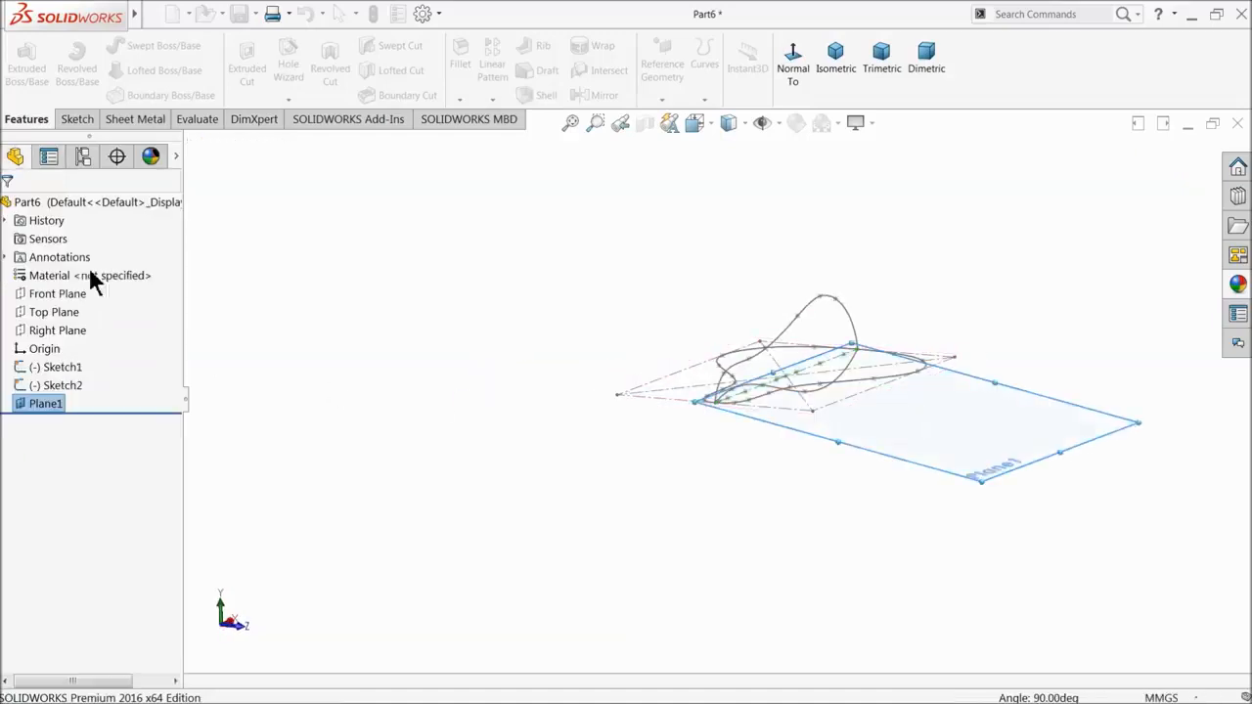
- Start a 3D sketch with the new angled plane selected
mouse_move(463, 352)
middle_down()
mouse_move(483, 383)
mouse_move(443, 431)
middle_up()
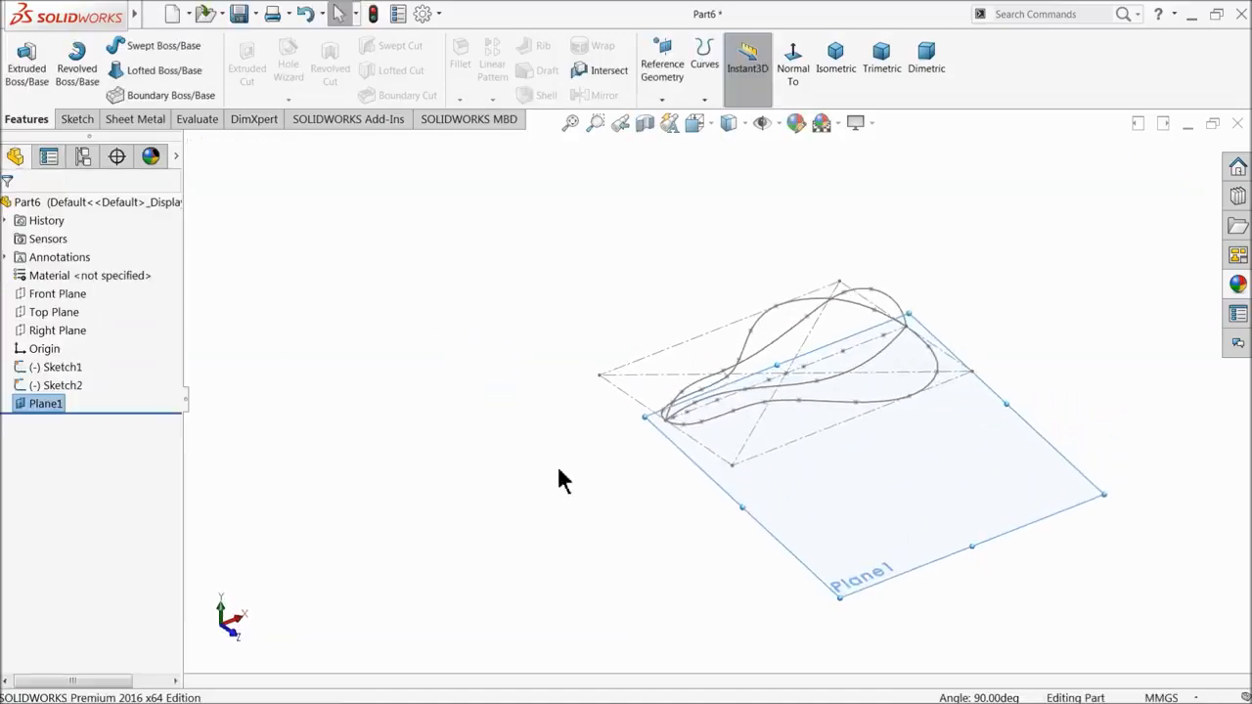
click(78, 118)
click(19, 99)
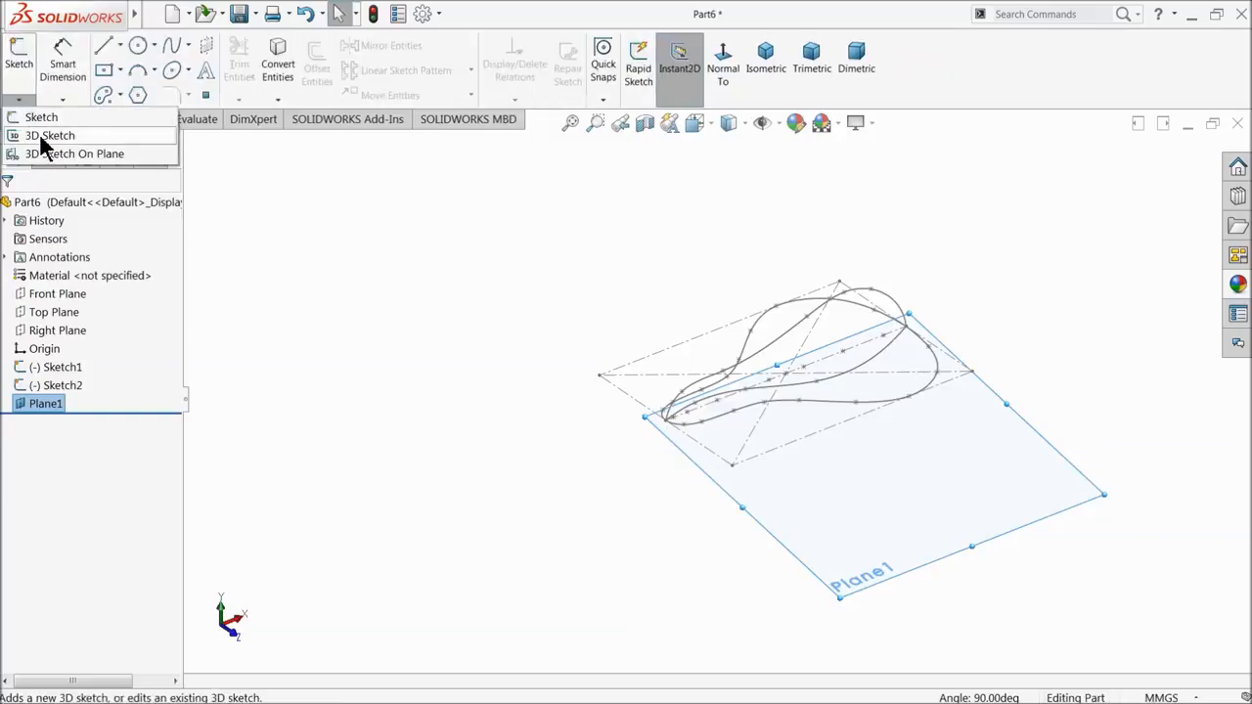
click(41, 139)
mouse_move(854, 462)
middle_down()
mouse_move(780, 411)
mouse_move(827, 421)
mouse_move(822, 372)
mouse_move(847, 434)
middle_up()
scroll(839, 431, down, 2)
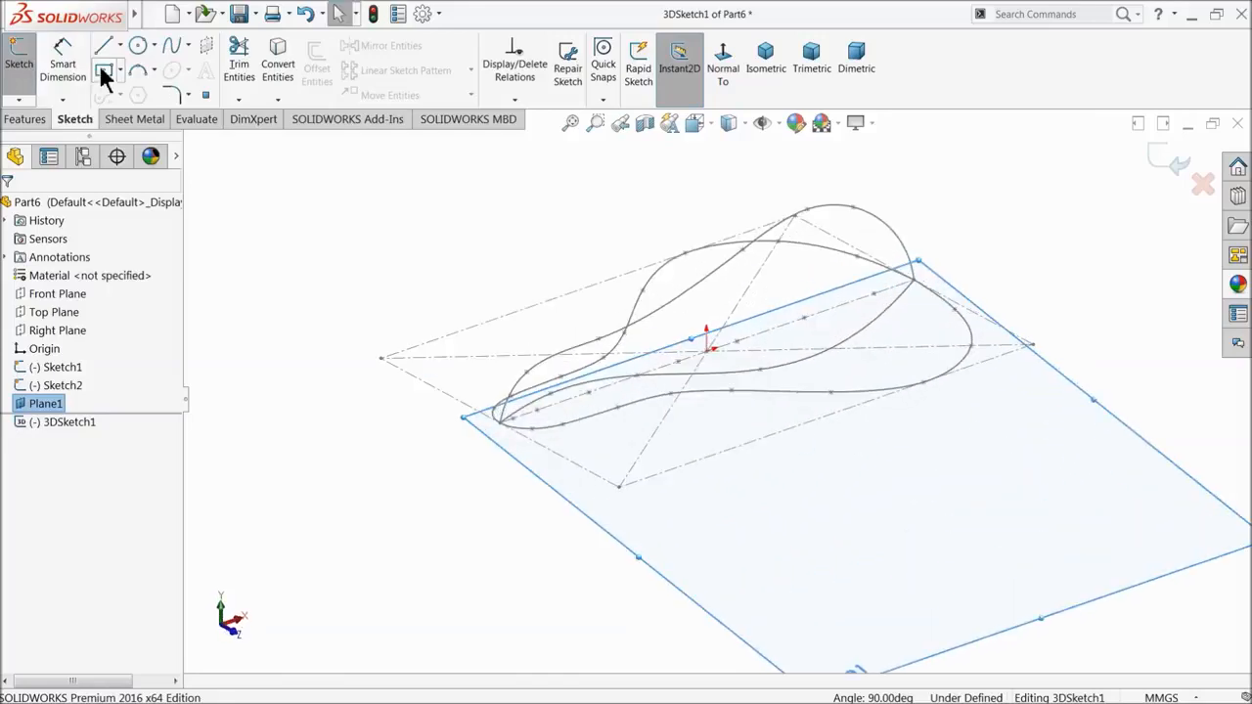
- Draw a spline on the angled plane from the saddle's narrow tip through three intermediate points to the wide end of the side profile
click(169, 51)
scroll(645, 441, down, 2)
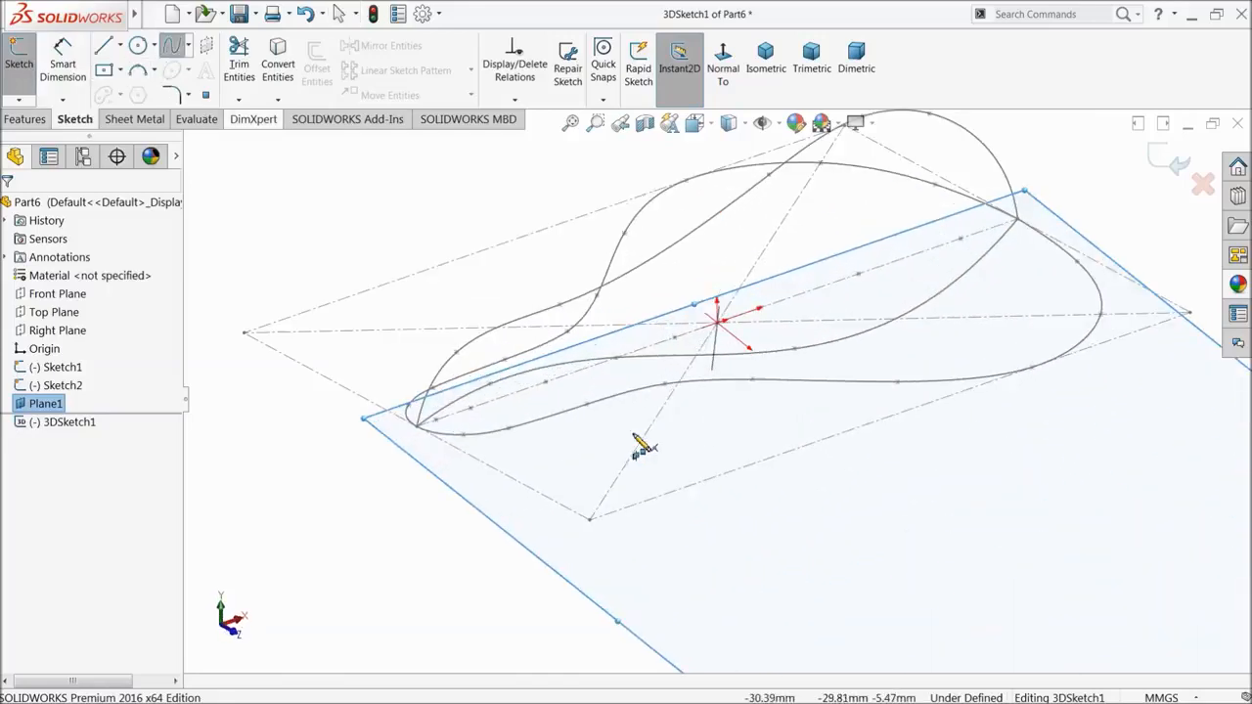
click(418, 428)
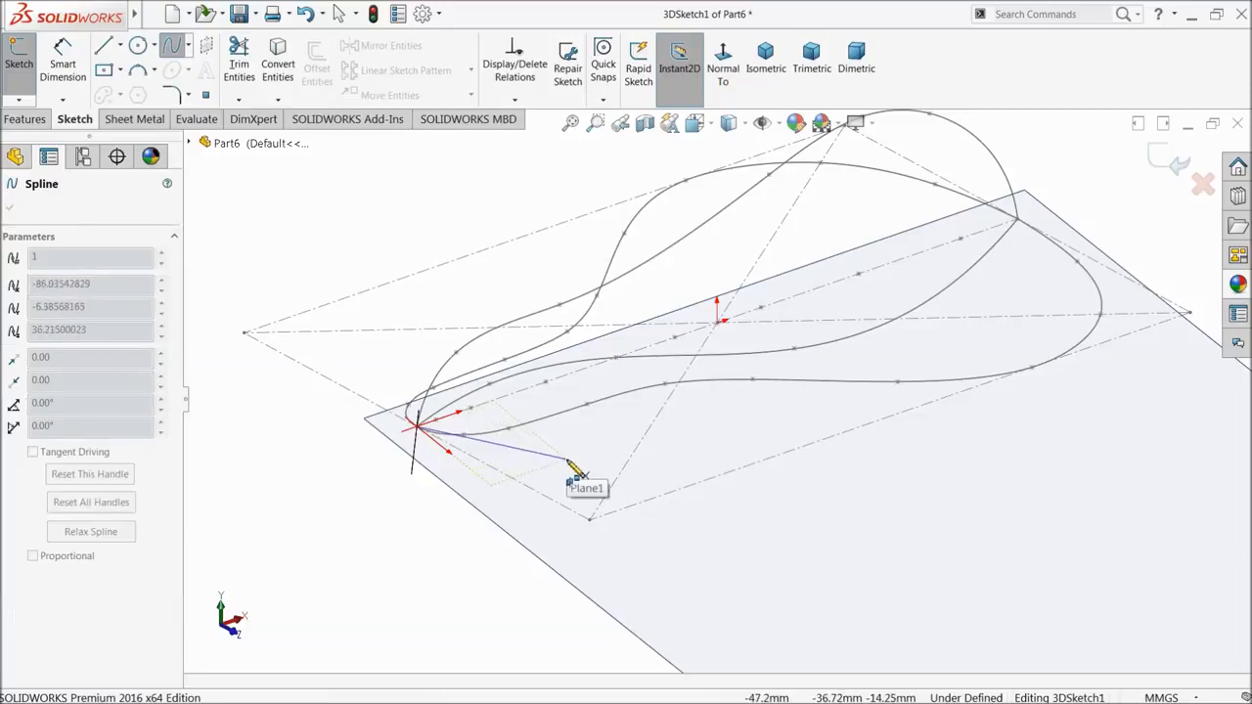
click(565, 458)
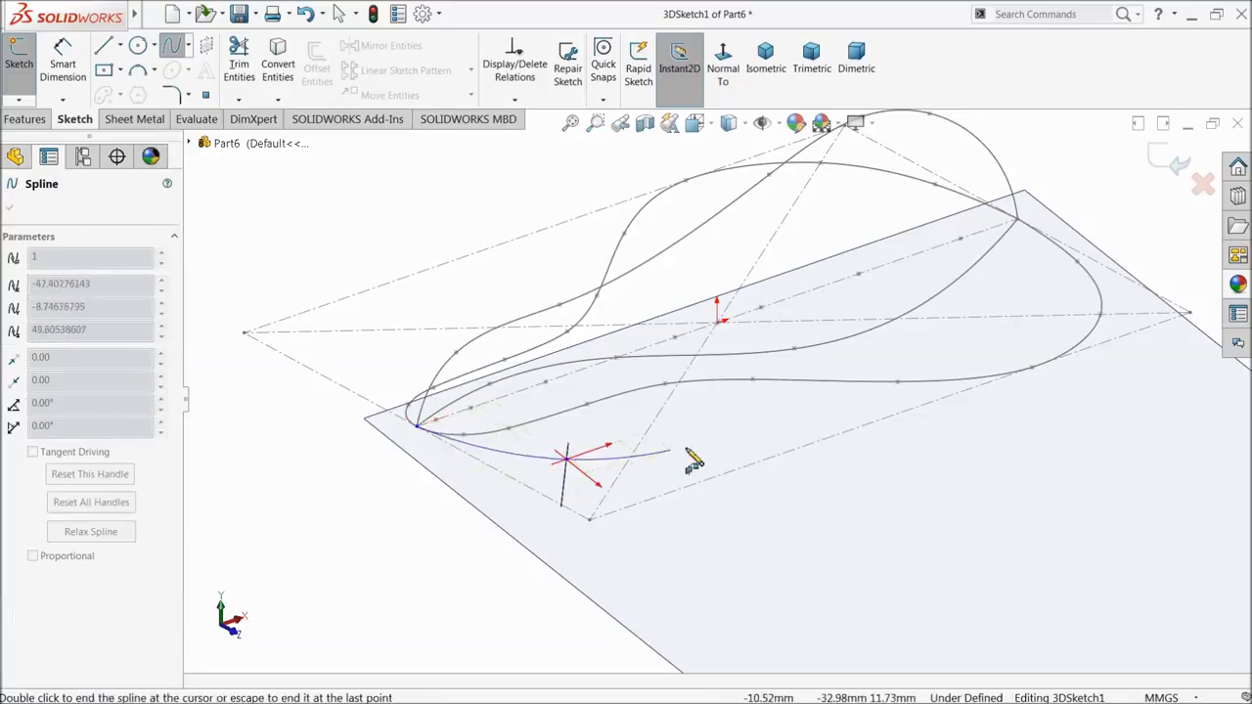
click(850, 420)
click(1066, 401)
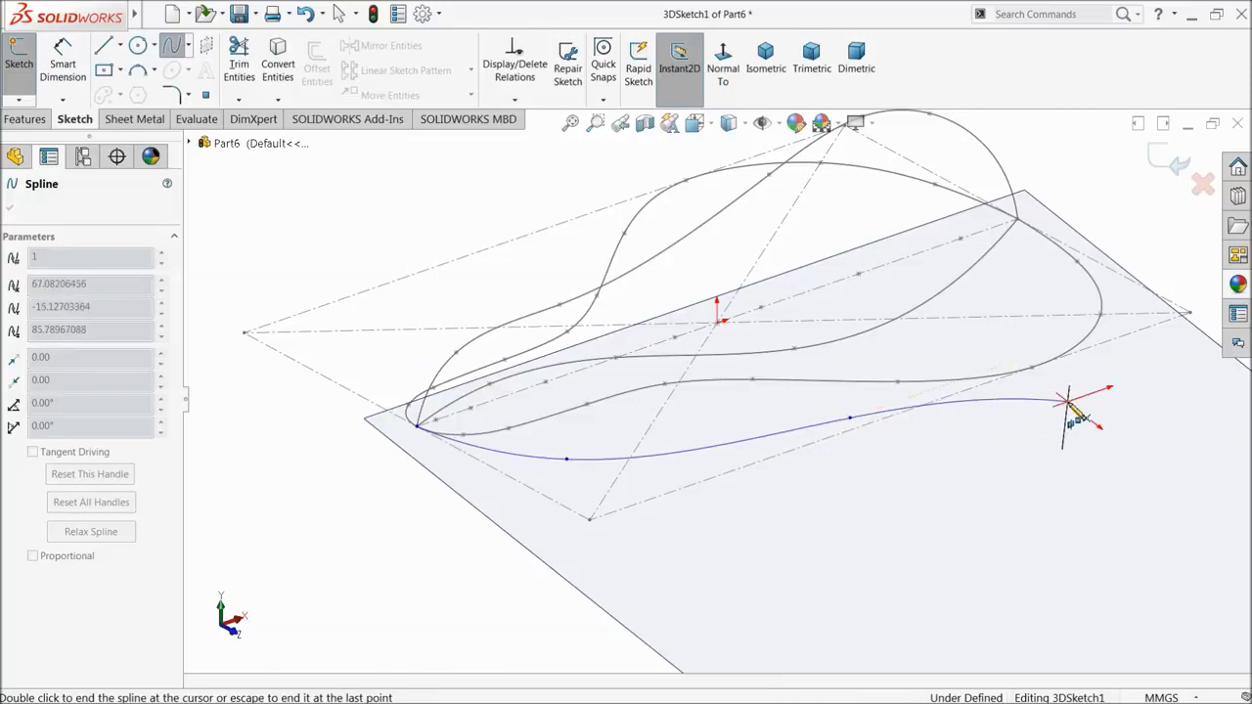
click(1020, 218)
right_click(430, 245)
click(410, 233)
- Move the spline's intermediate point nearest the narrow tip to about X -107, Y -3, Z 17 mm
middle_drag(439, 245, 891, 595)
scroll(587, 523, down, 4)
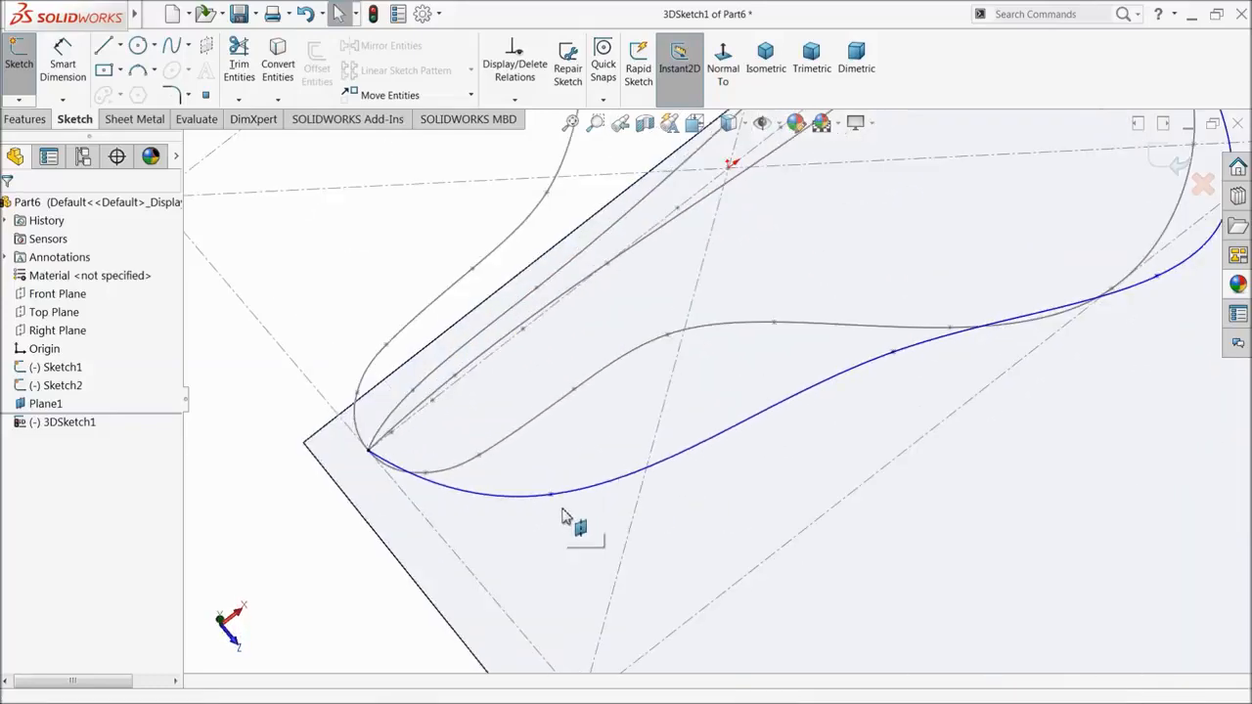
drag(552, 499, 434, 483)
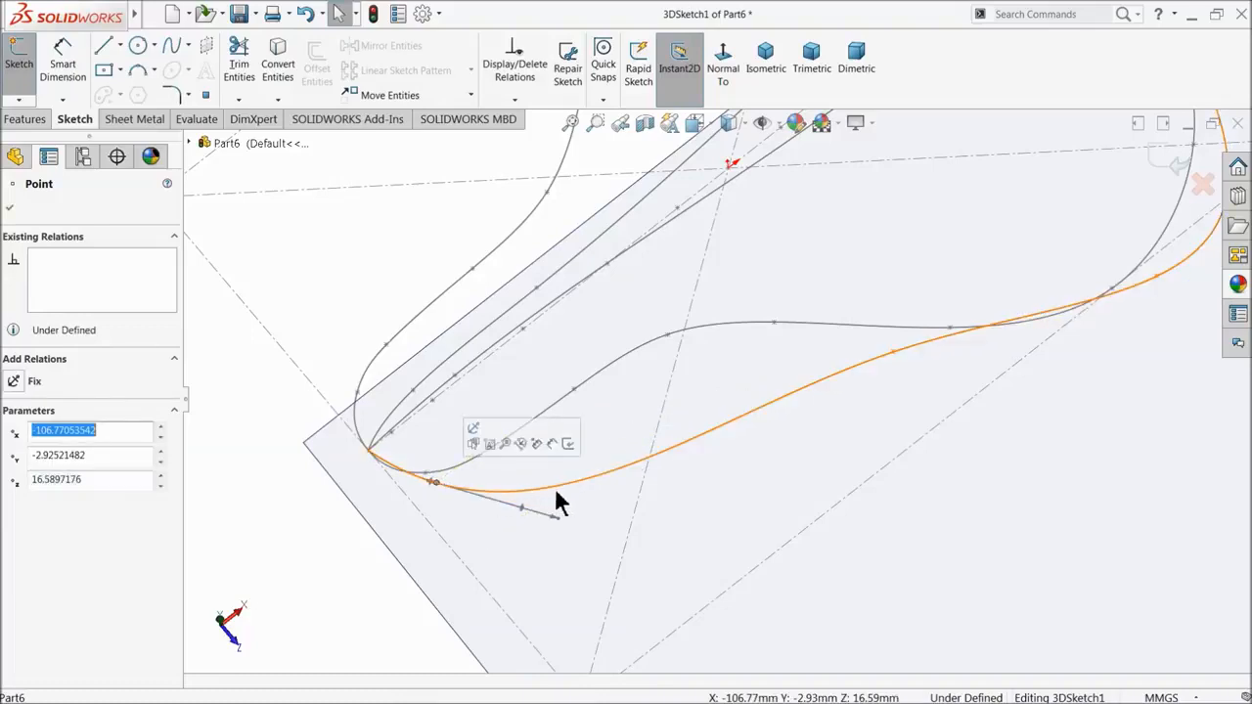
- Insert two spline points between the point near the narrow tip and the middle point of the new spline
click(560, 497)
right_click(560, 494)
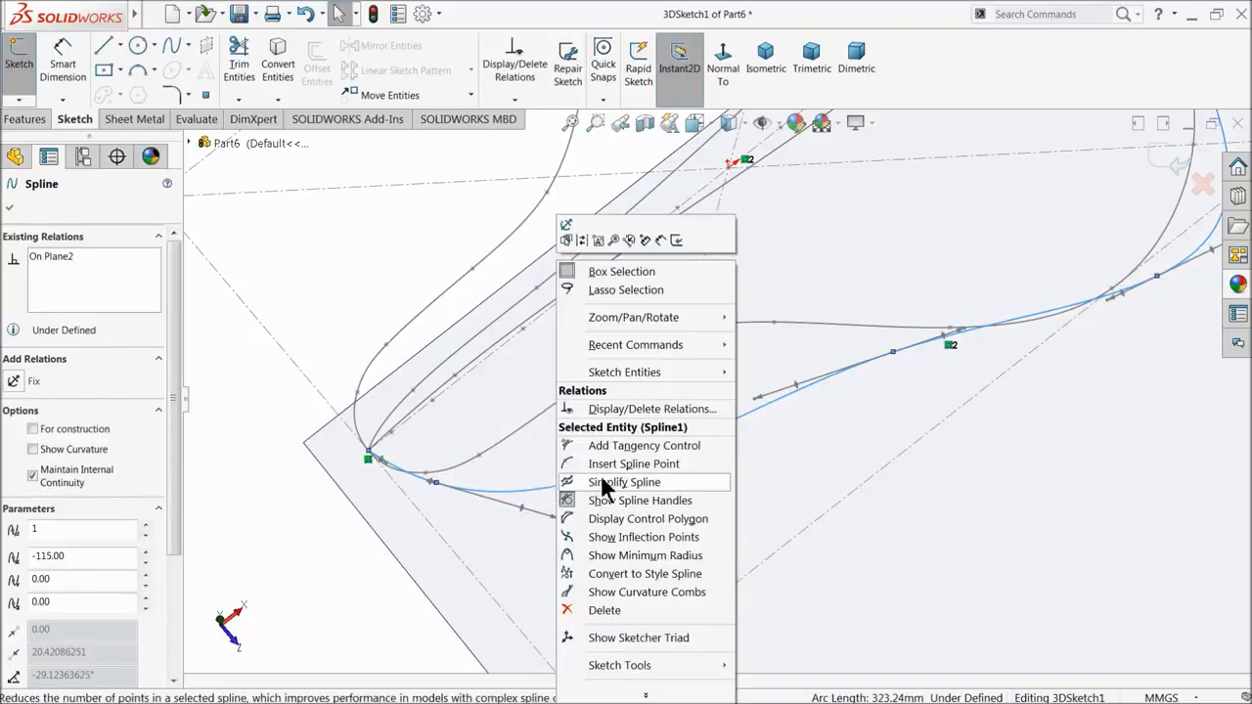
click(633, 464)
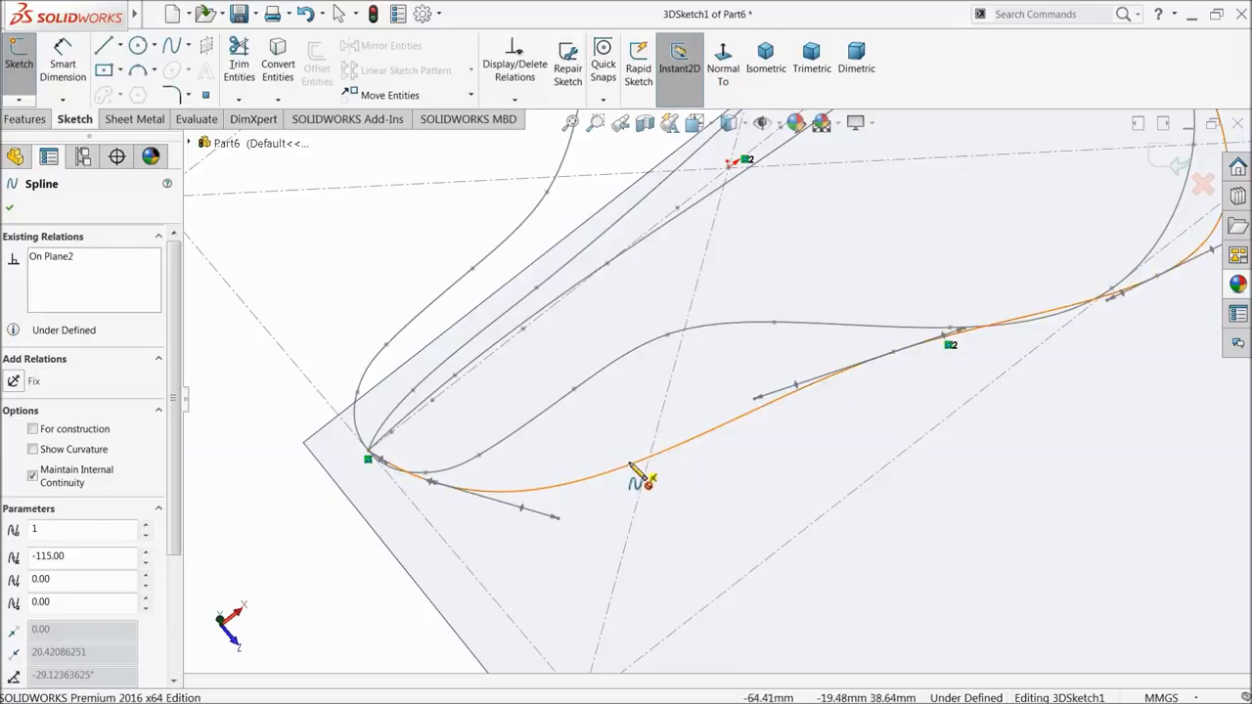
click(619, 468)
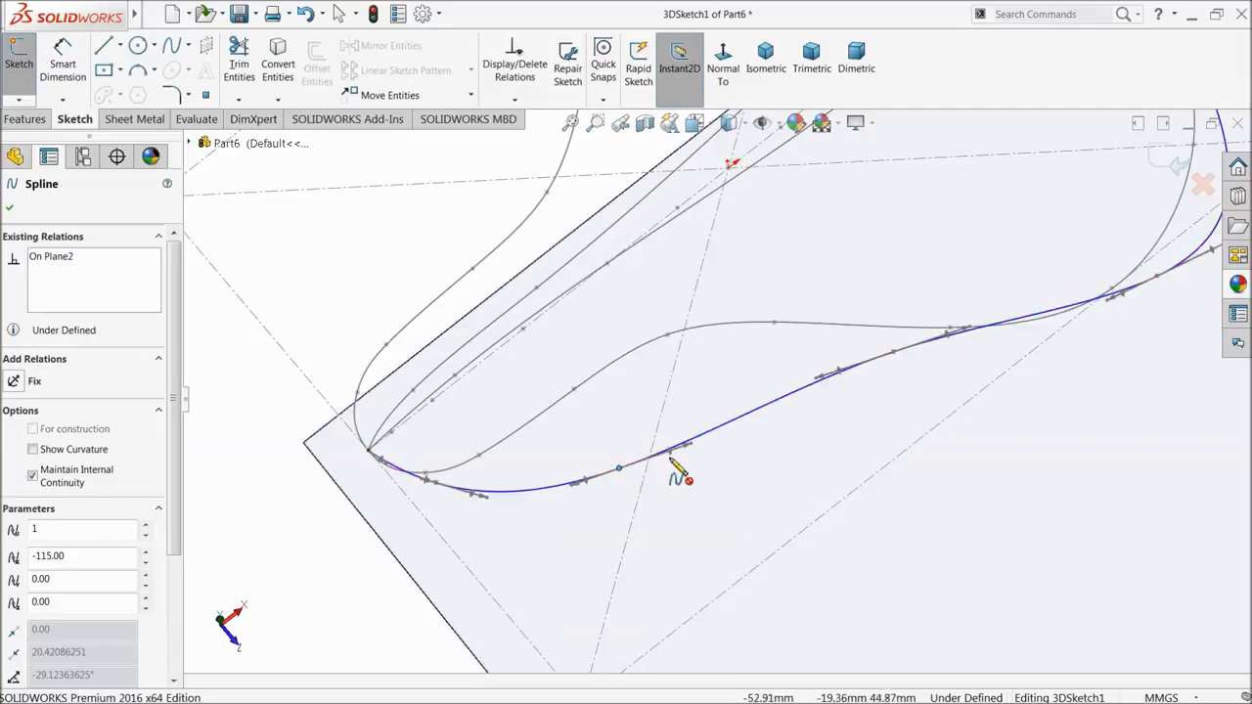
click(736, 420)
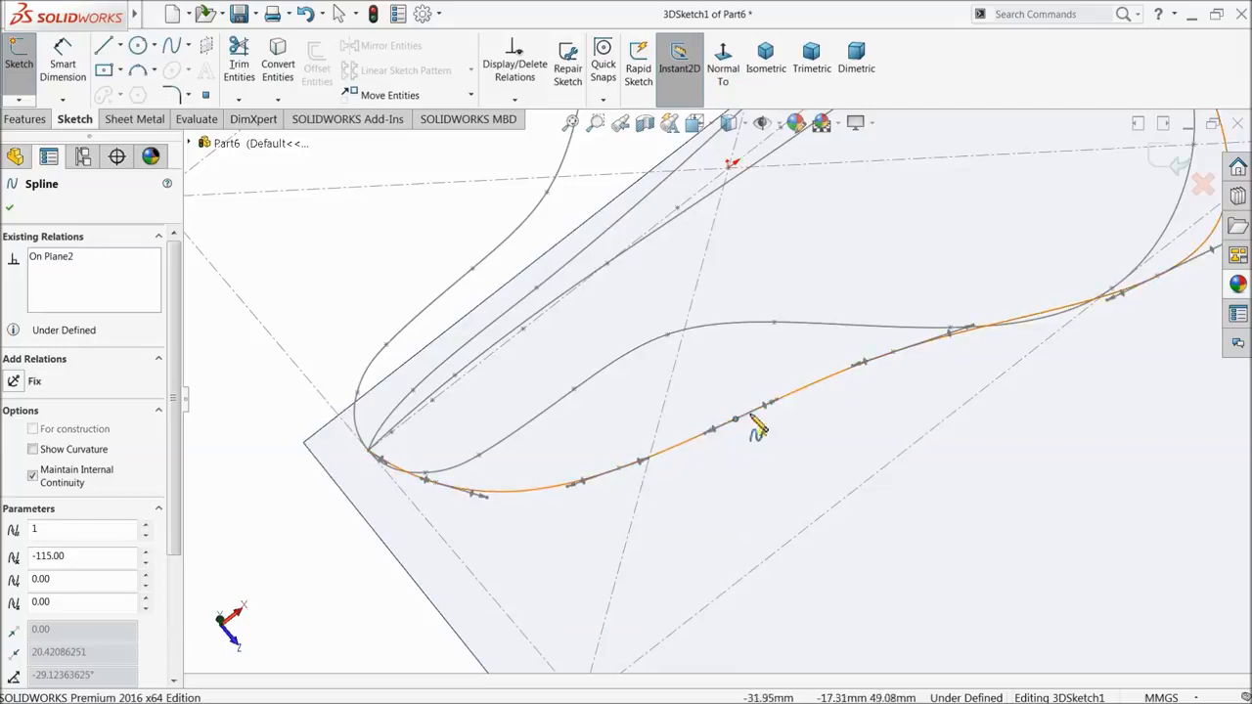
click(851, 388)
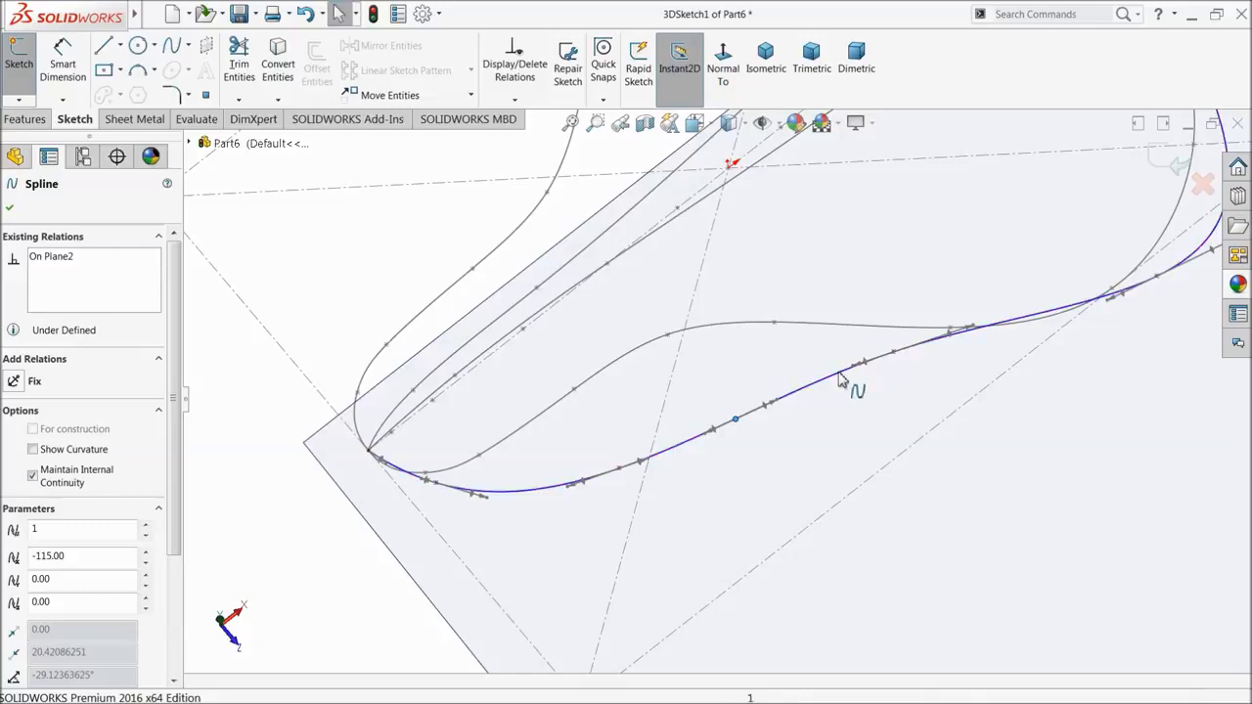
click(254, 420)
- Pull the two inserted points inward so the spline follows the top-view outline, placing the second at about X -26, Y -6, Z 34 mm
drag(620, 474, 581, 397)
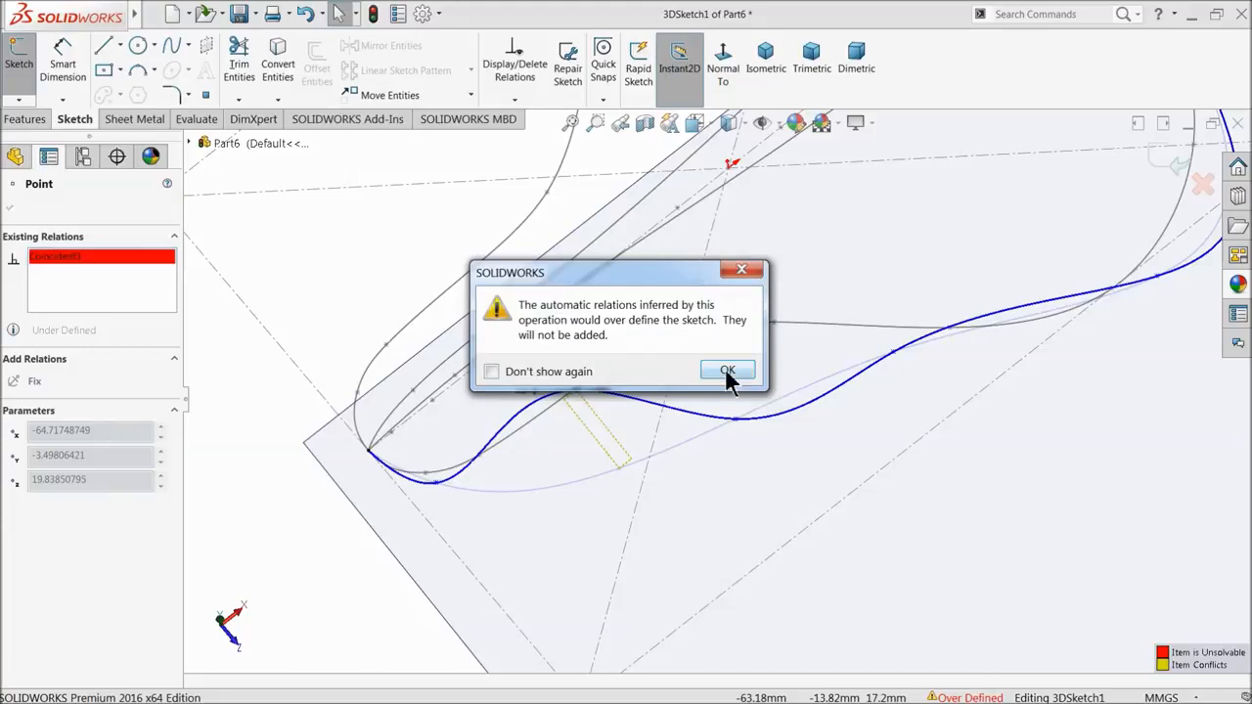
click(728, 373)
drag(577, 393, 624, 386)
drag(734, 416, 733, 341)
- Shift the spline's middle point slightly toward the outline, to about X 5.5, Y -10.5, Z 59.6 mm
click(891, 354)
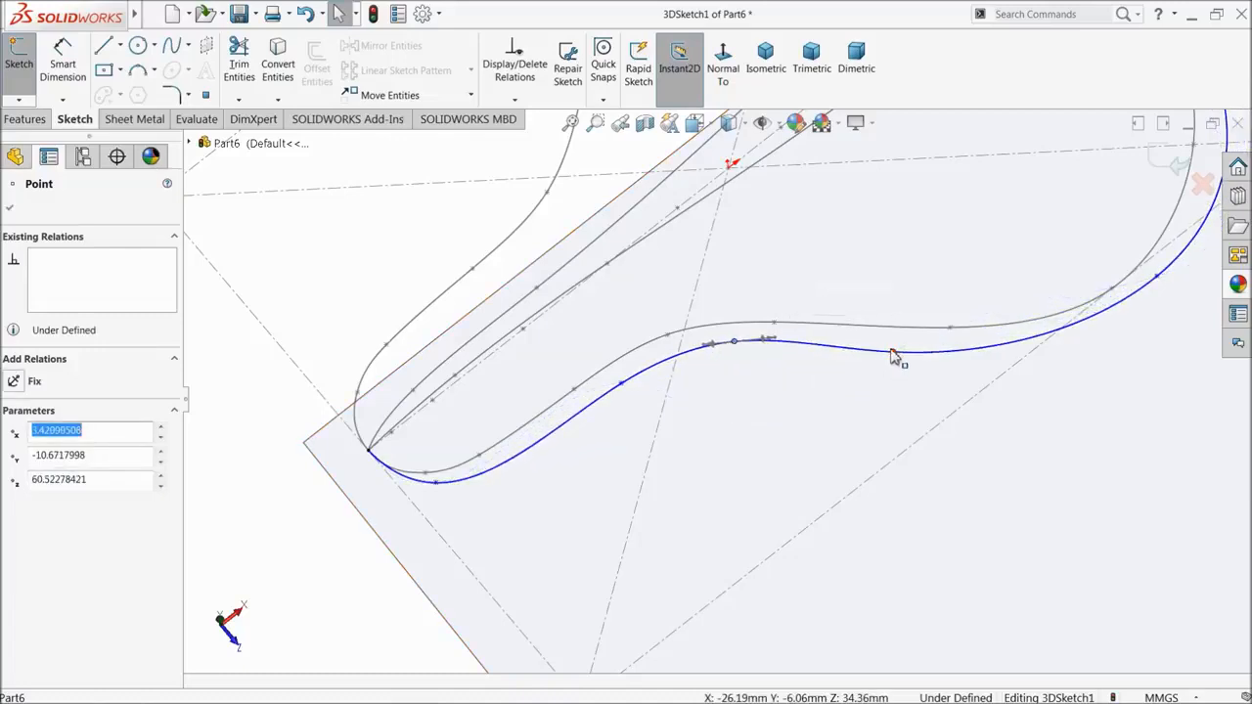
drag(891, 349, 897, 344)
scroll(1020, 352, up, 2)
scroll(1020, 358, up, 1)
scroll(1001, 279, down, 3)
scroll(969, 307, up, 2)
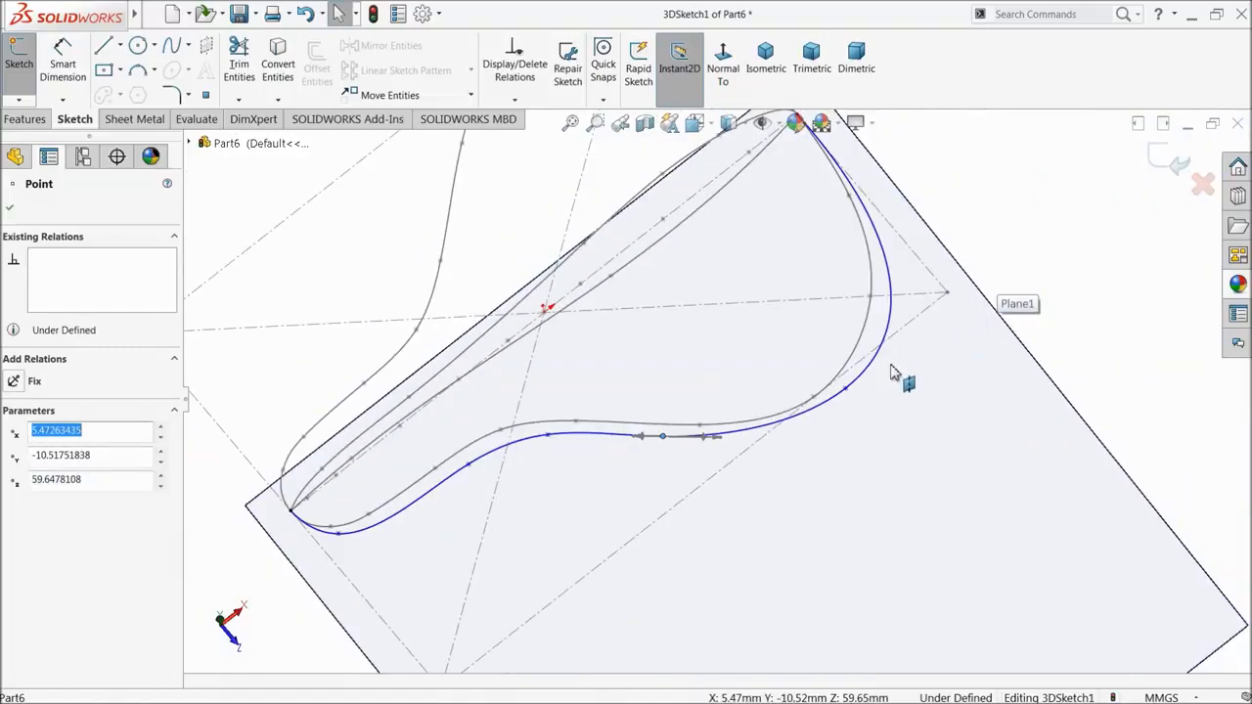
- Move the spline point near the saddle's wide end inward onto the top-view outline, to about X 65, Y -14, Z 82 mm
drag(847, 392, 832, 384)
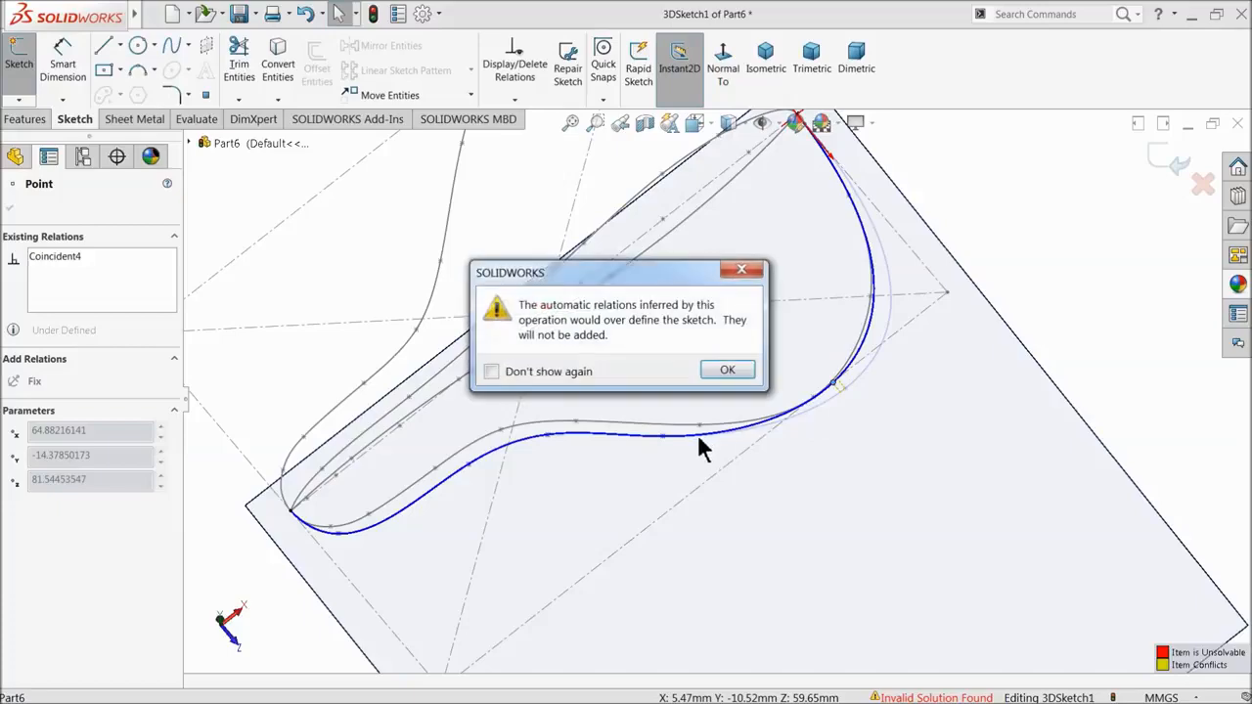
click(724, 371)
mouse_move(749, 413)
middle_down()
mouse_move(649, 456)
mouse_move(659, 355)
mouse_move(643, 245)
mouse_move(655, 377)
middle_up()
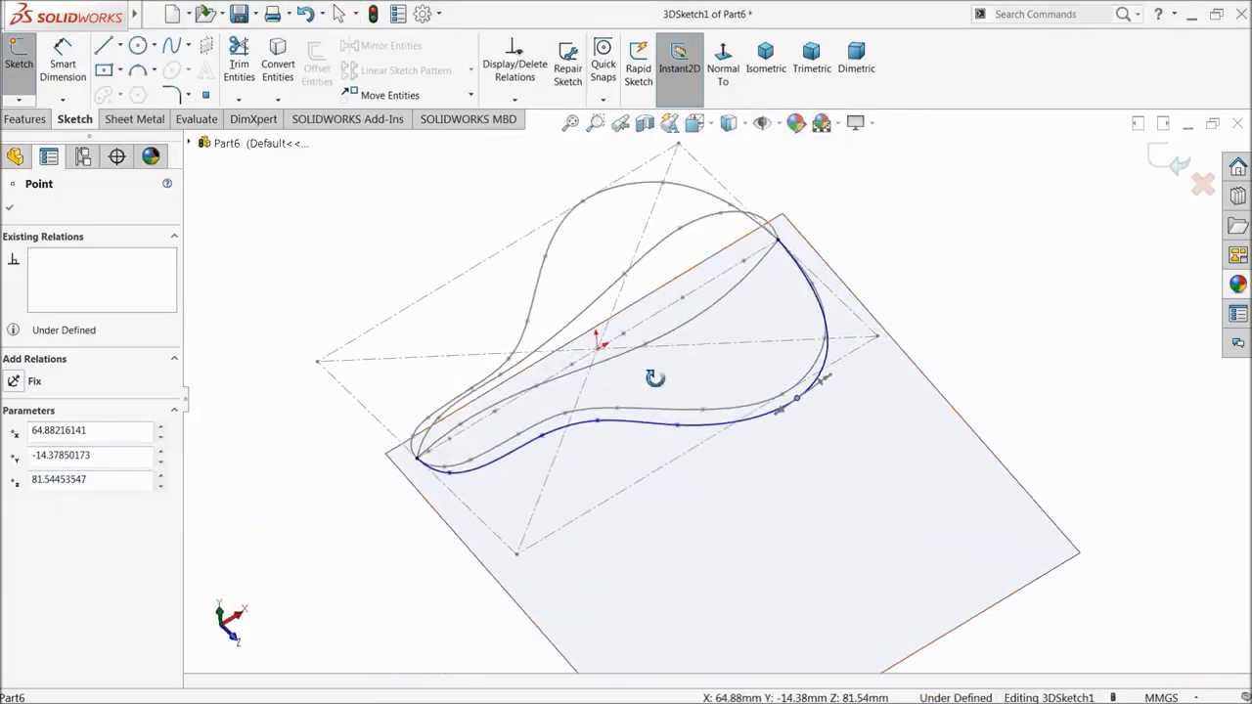
- Finish the 3D sketch and hide the angled reference plane, Plane1
click(1177, 165)
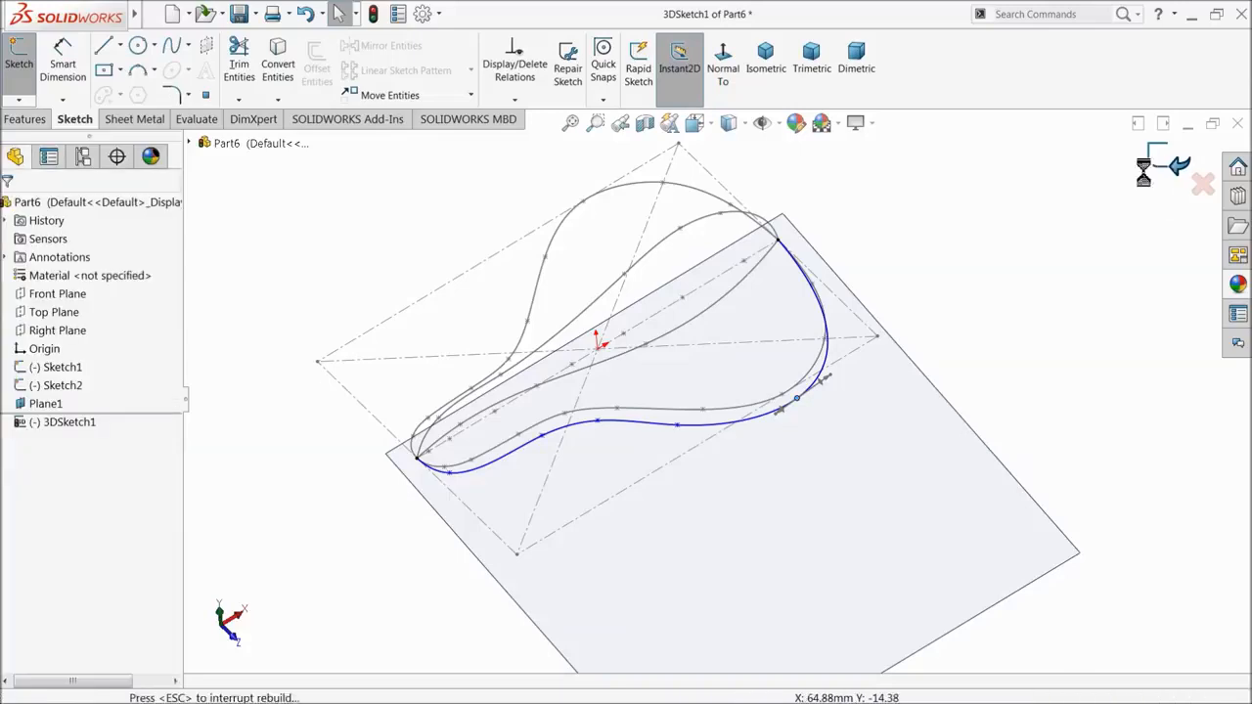
click(888, 447)
click(945, 396)
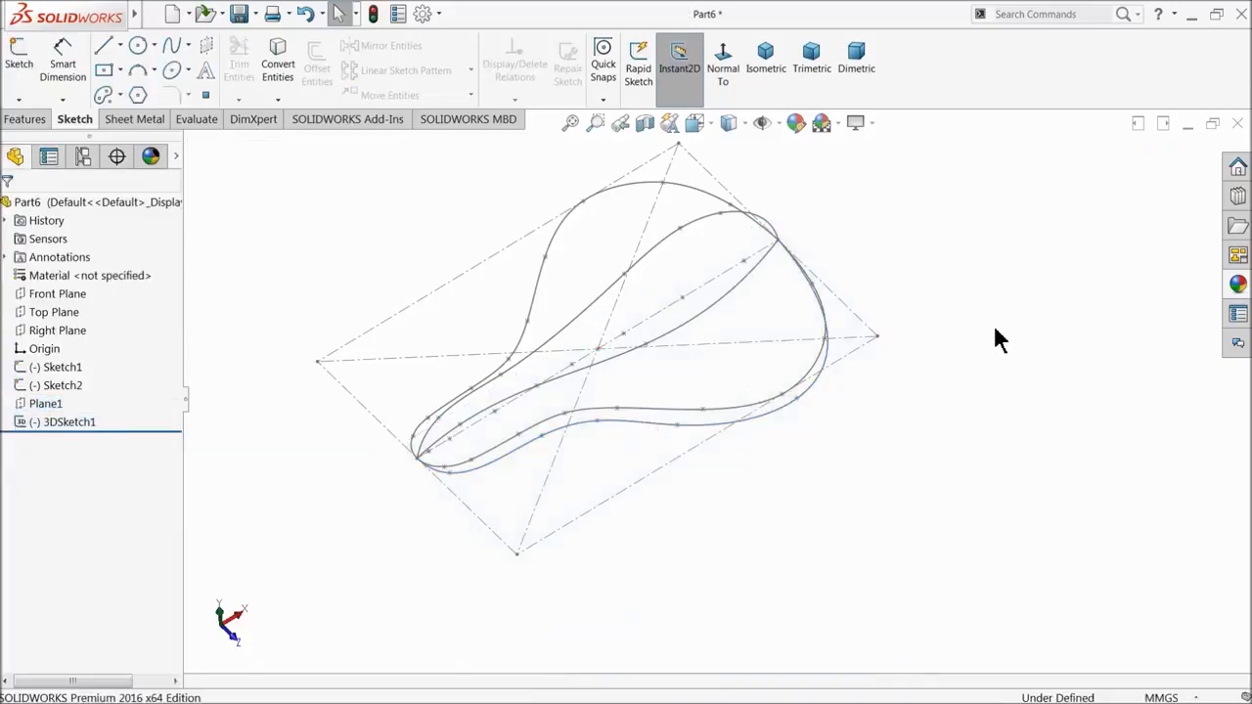
- Create a reference plane parallel to the Right Plane through the centreline's intermediate point nearest the saddle's wide end
mouse_move(924, 443)
middle_down()
mouse_move(920, 356)
mouse_move(919, 386)
middle_up()
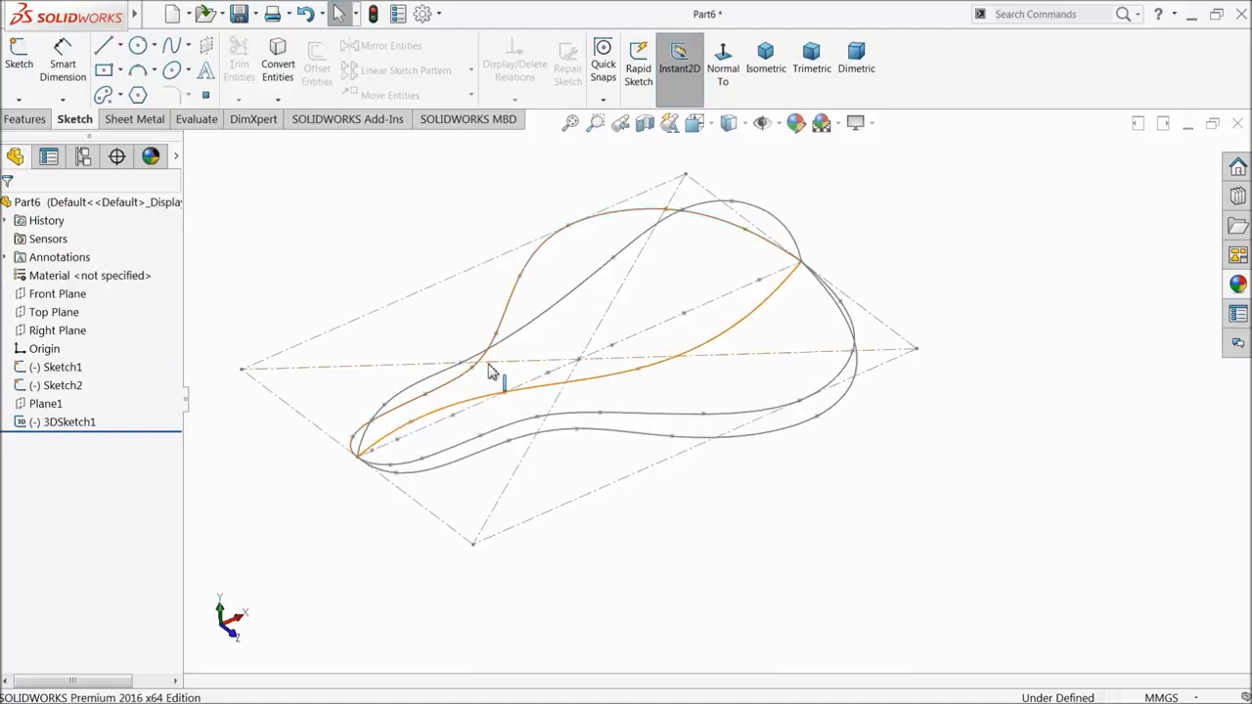
click(40, 332)
click(29, 122)
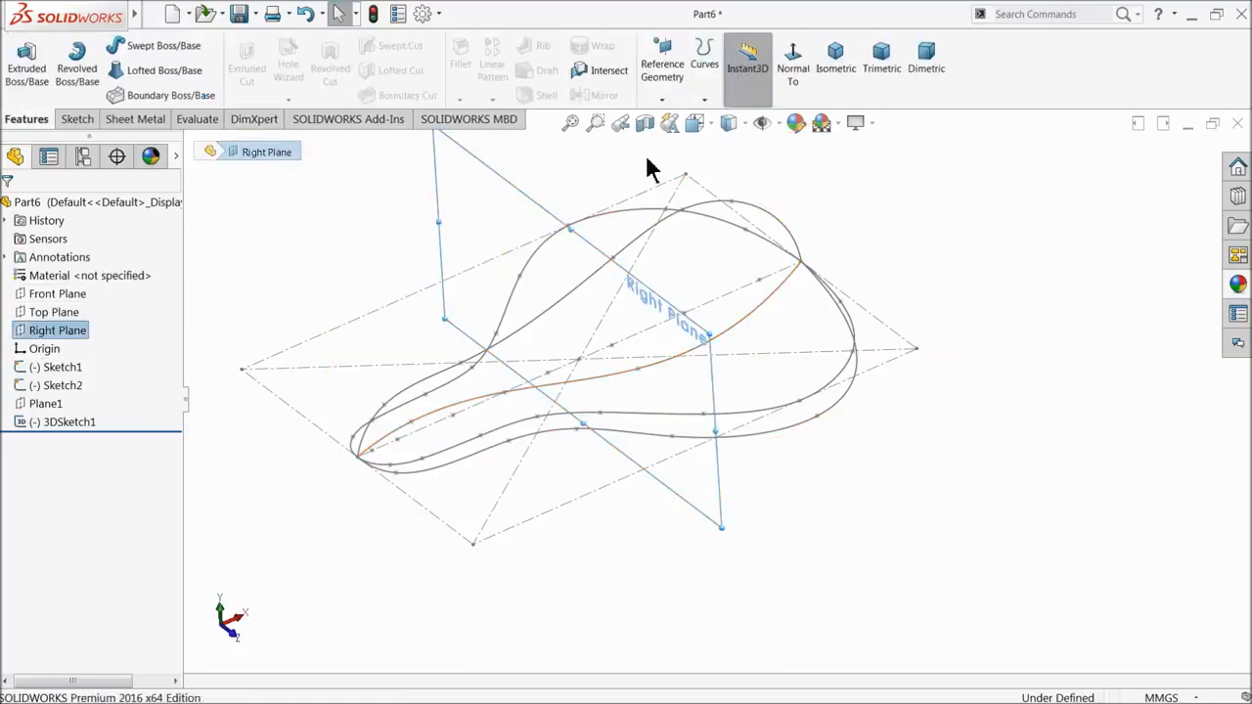
click(662, 96)
click(681, 118)
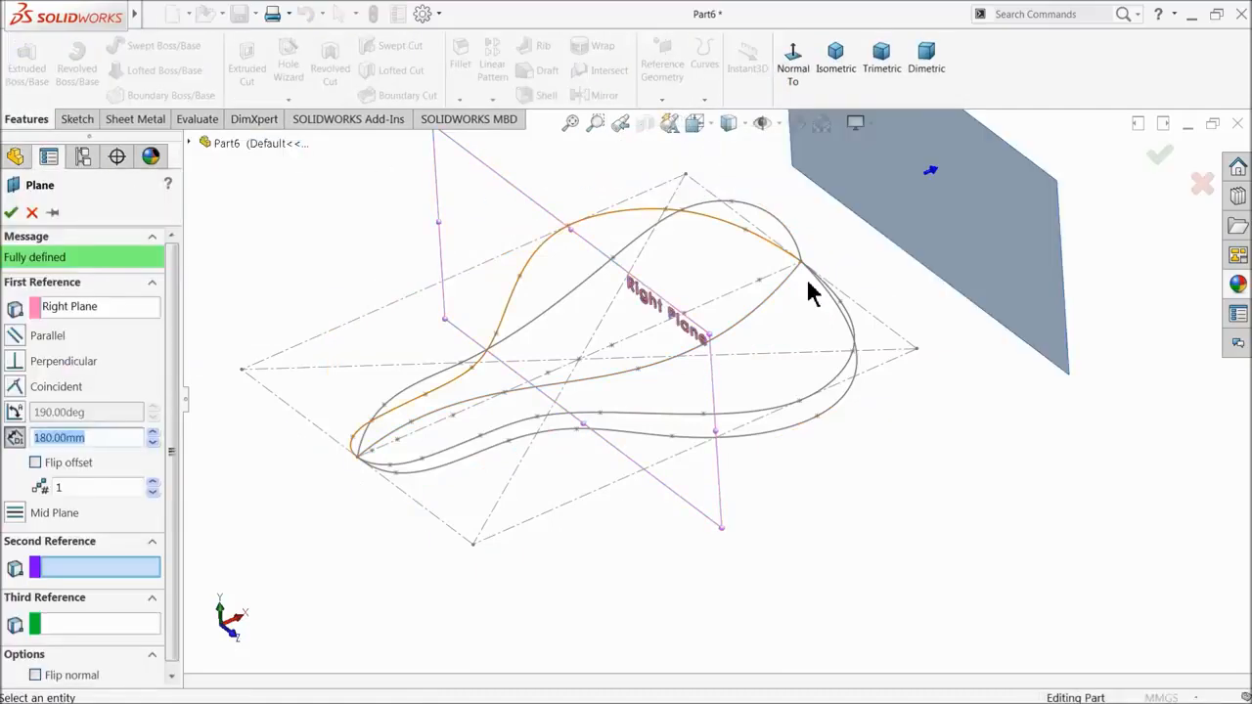
scroll(806, 278, down, 4)
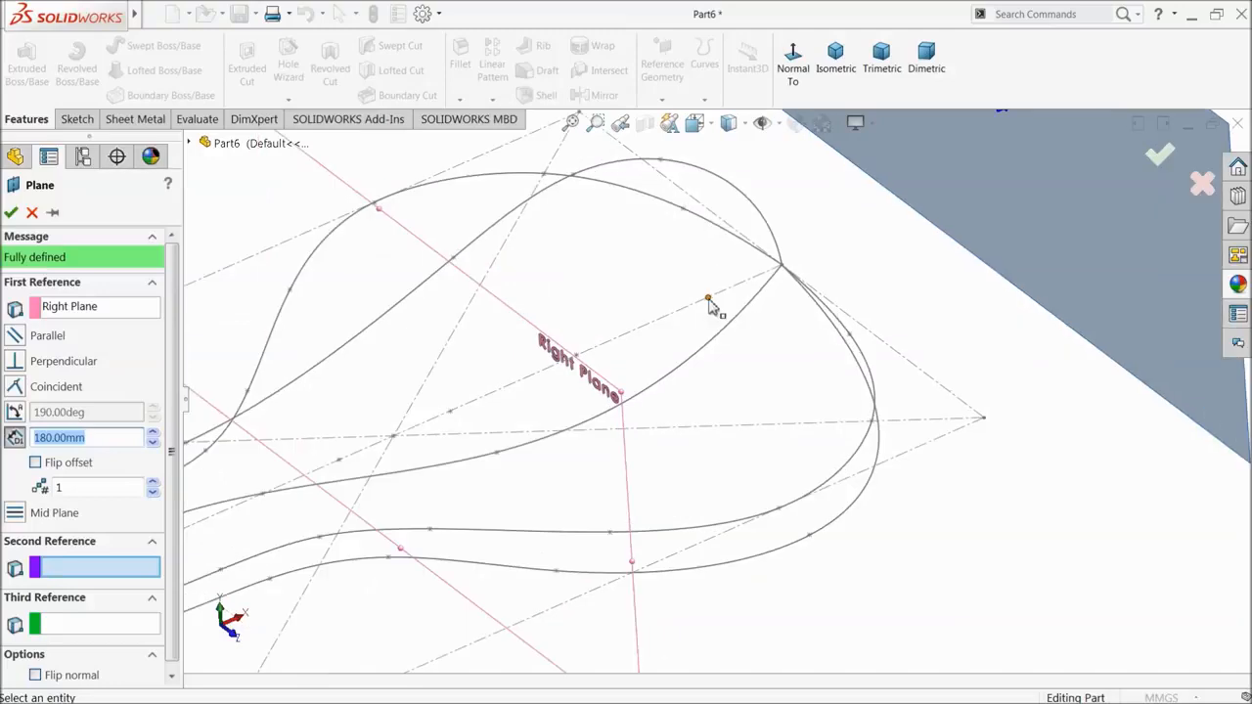
click(710, 300)
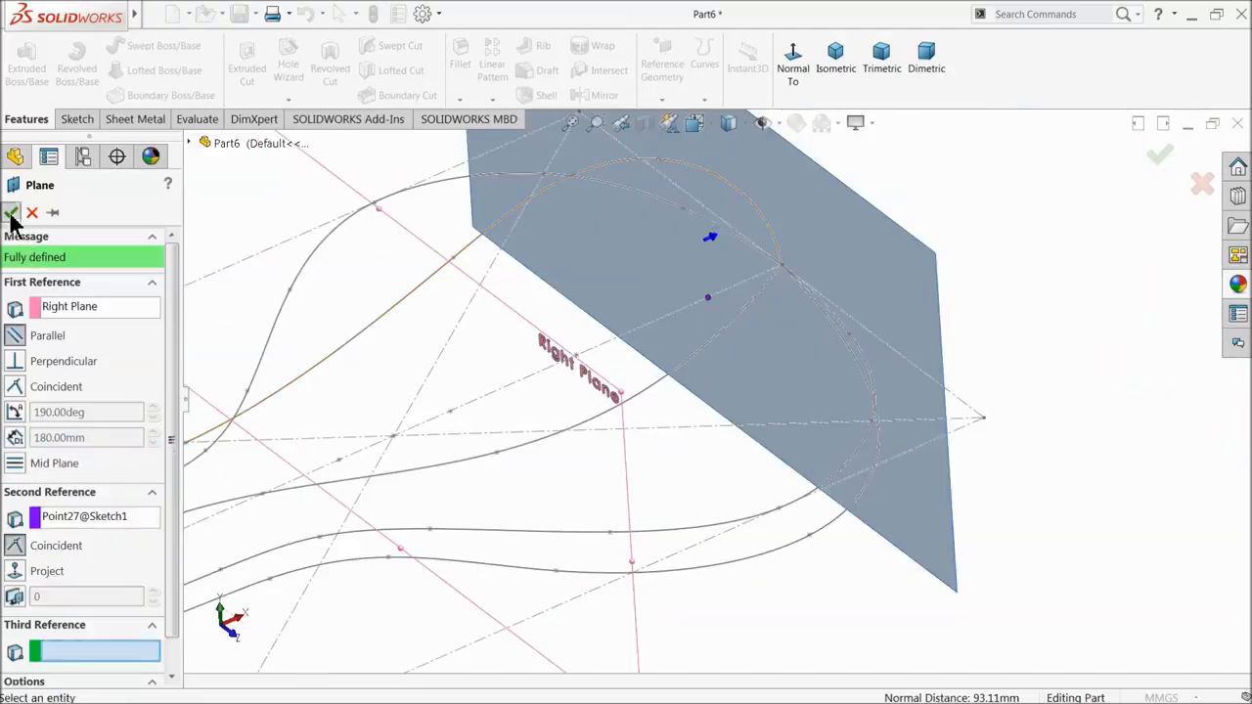
click(11, 214)
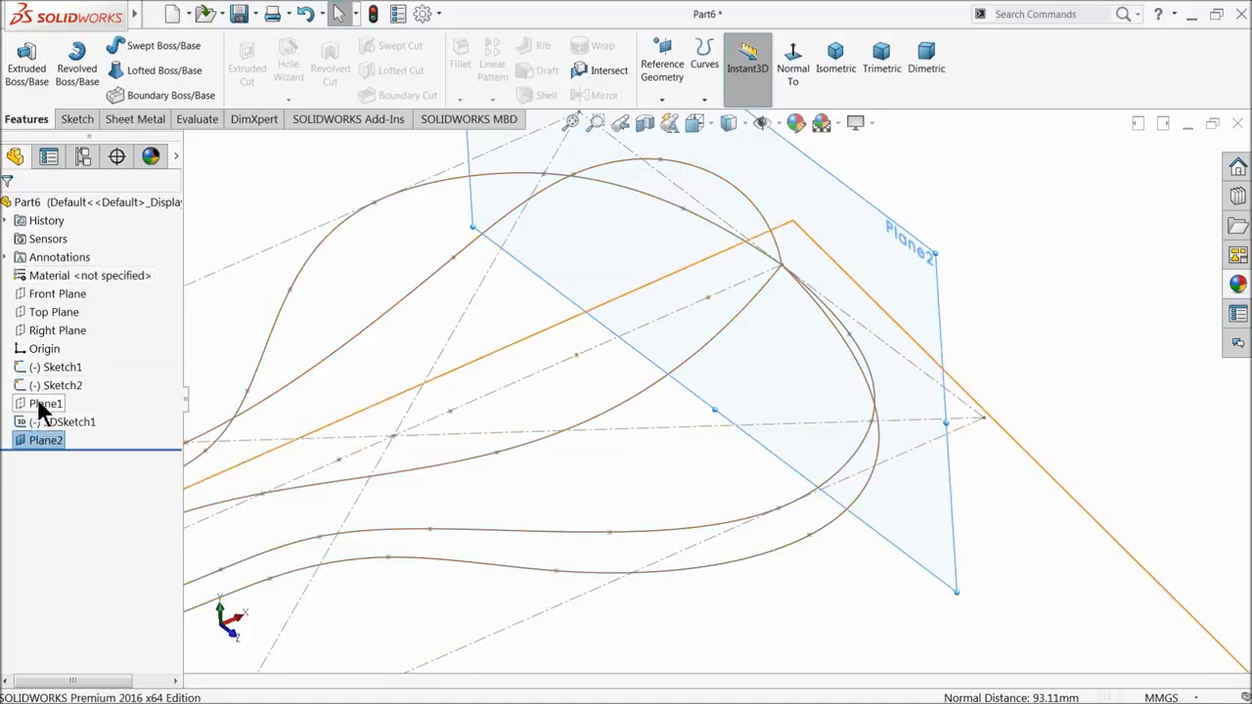
- Create another plane parallel to the Right Plane through the second centreline point from the wide end
click(45, 333)
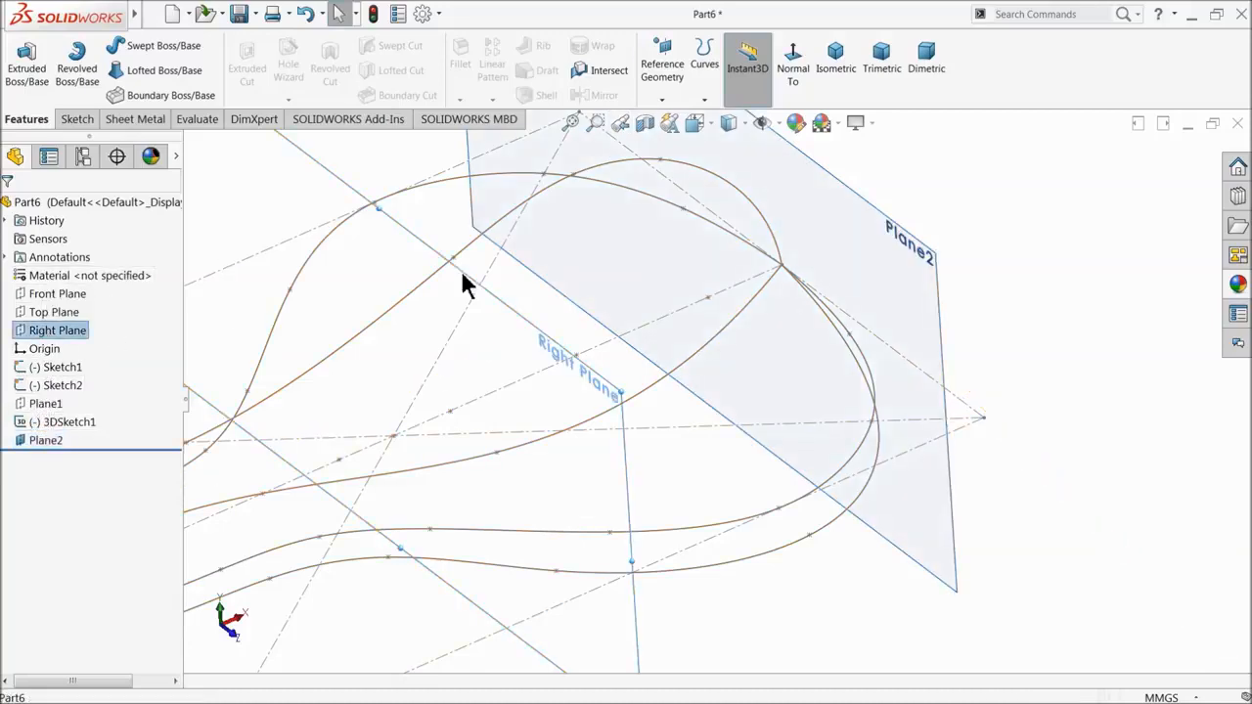
click(664, 101)
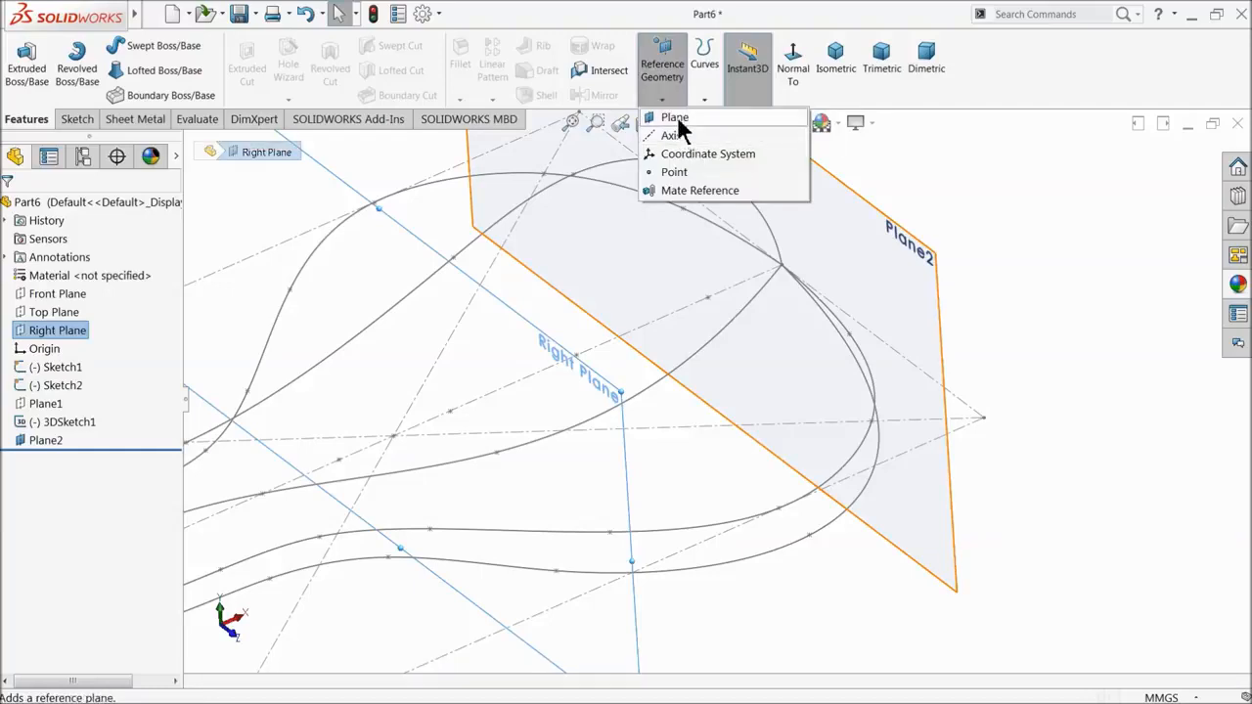
click(675, 118)
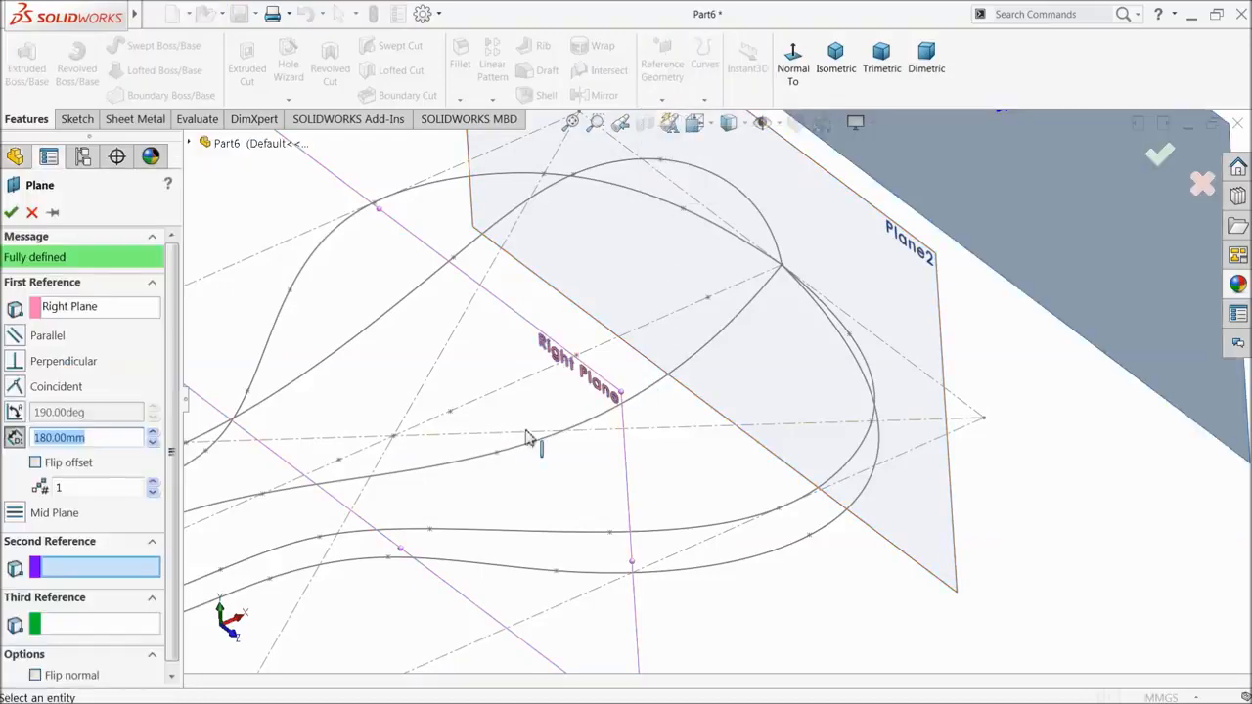
scroll(623, 392, up, 1)
middle_drag(620, 357, 610, 363)
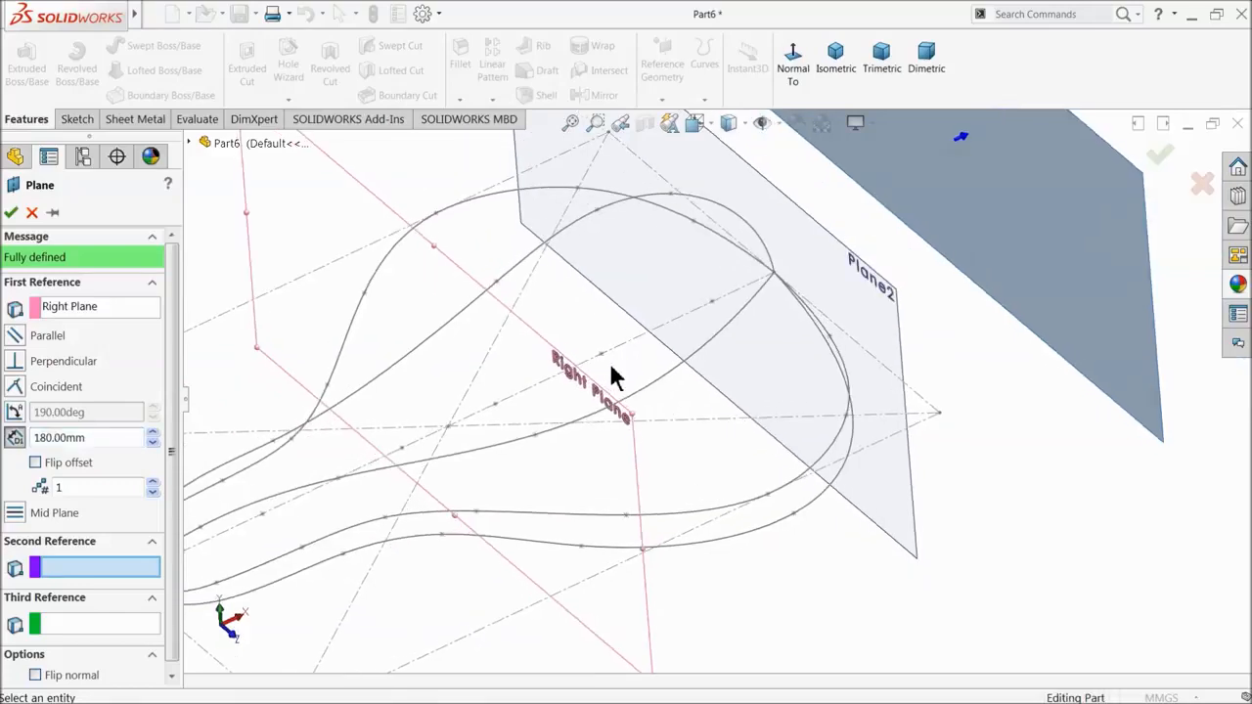
click(602, 355)
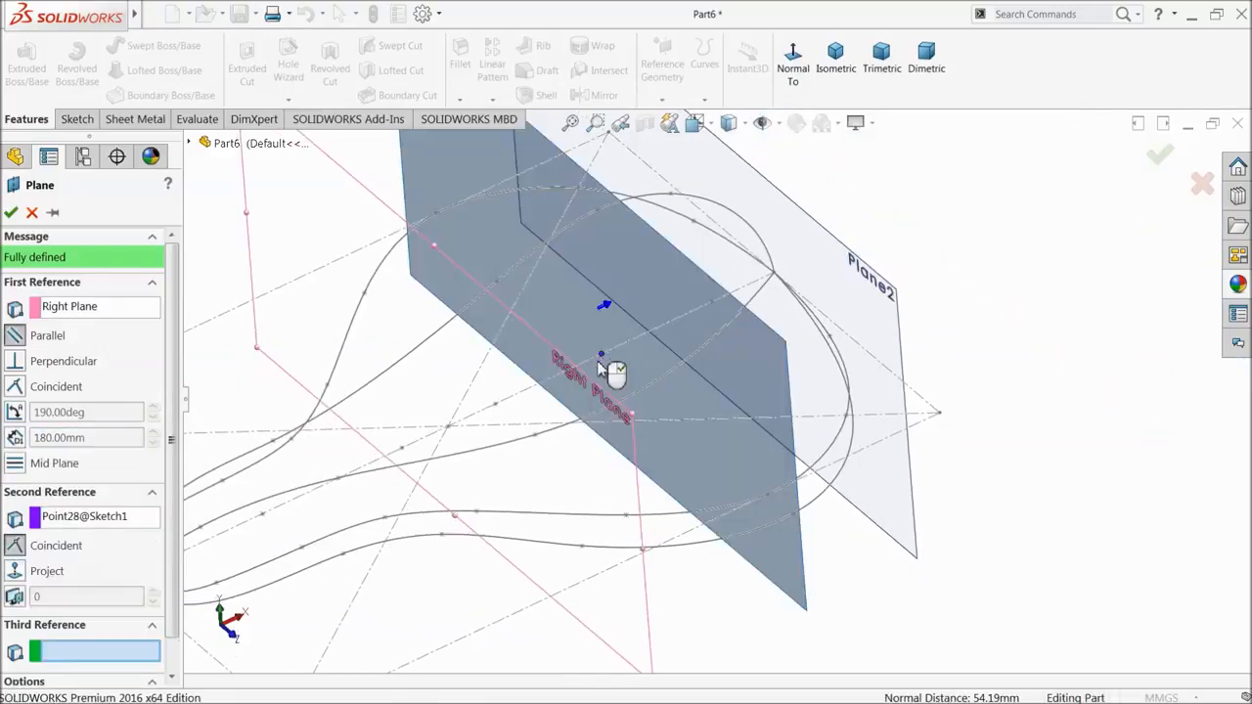
click(10, 214)
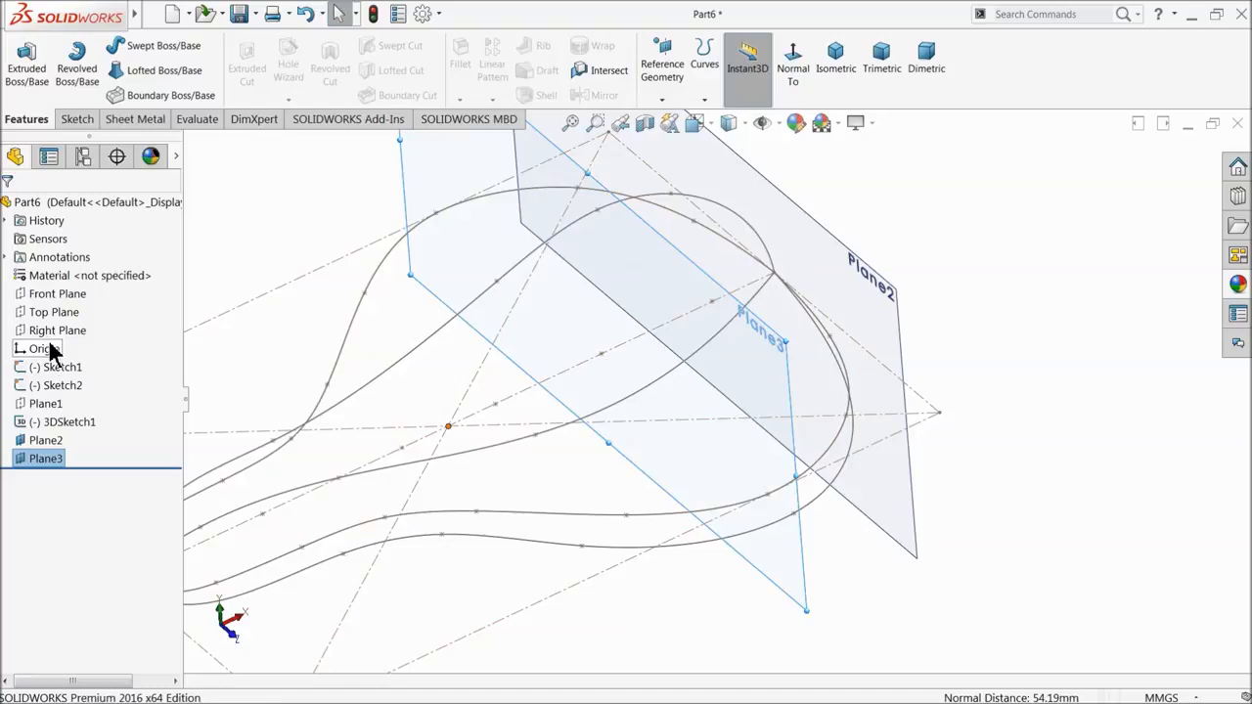
- Create a plane parallel to the Right Plane through the third centreline point, just on the wide-end side of the origin
click(57, 330)
click(662, 69)
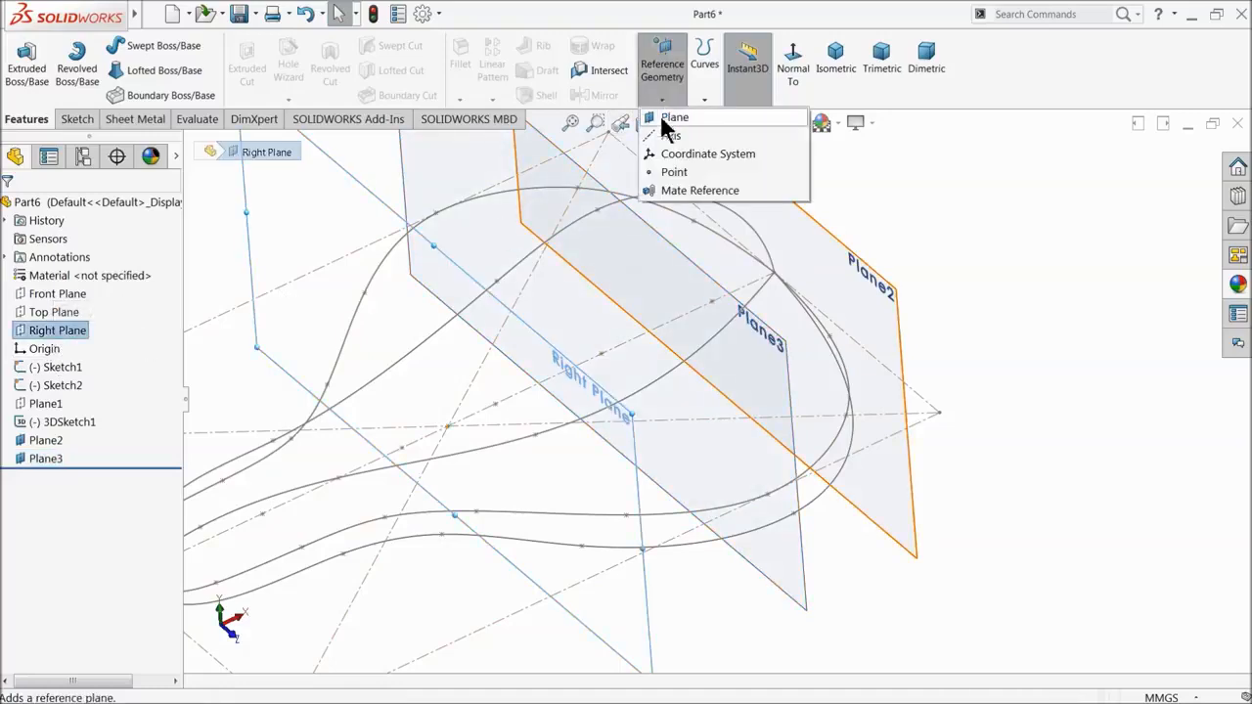
click(671, 121)
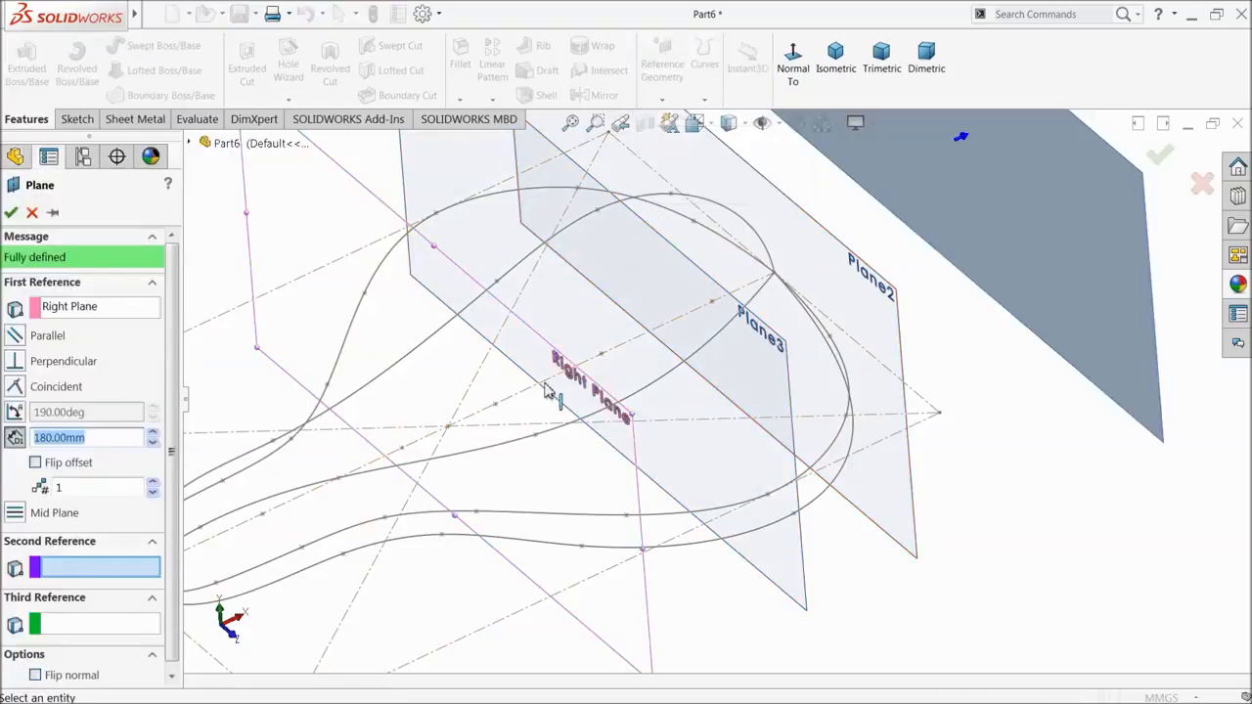
click(496, 407)
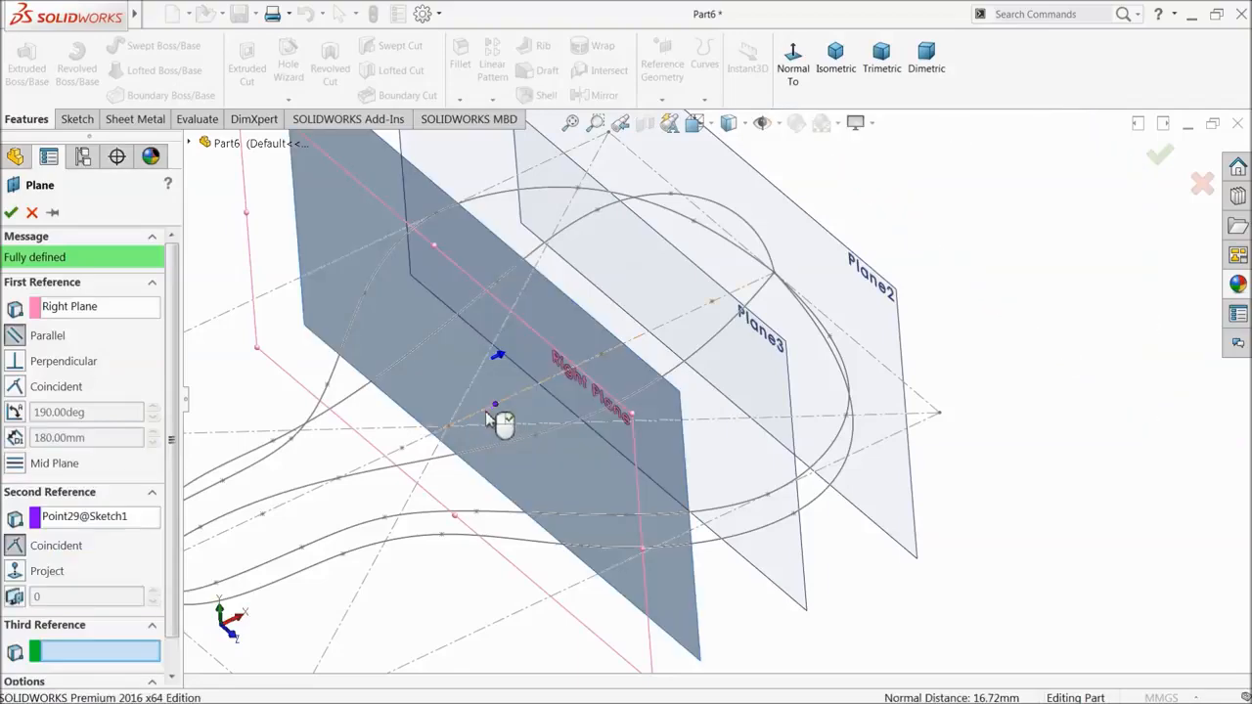
click(10, 212)
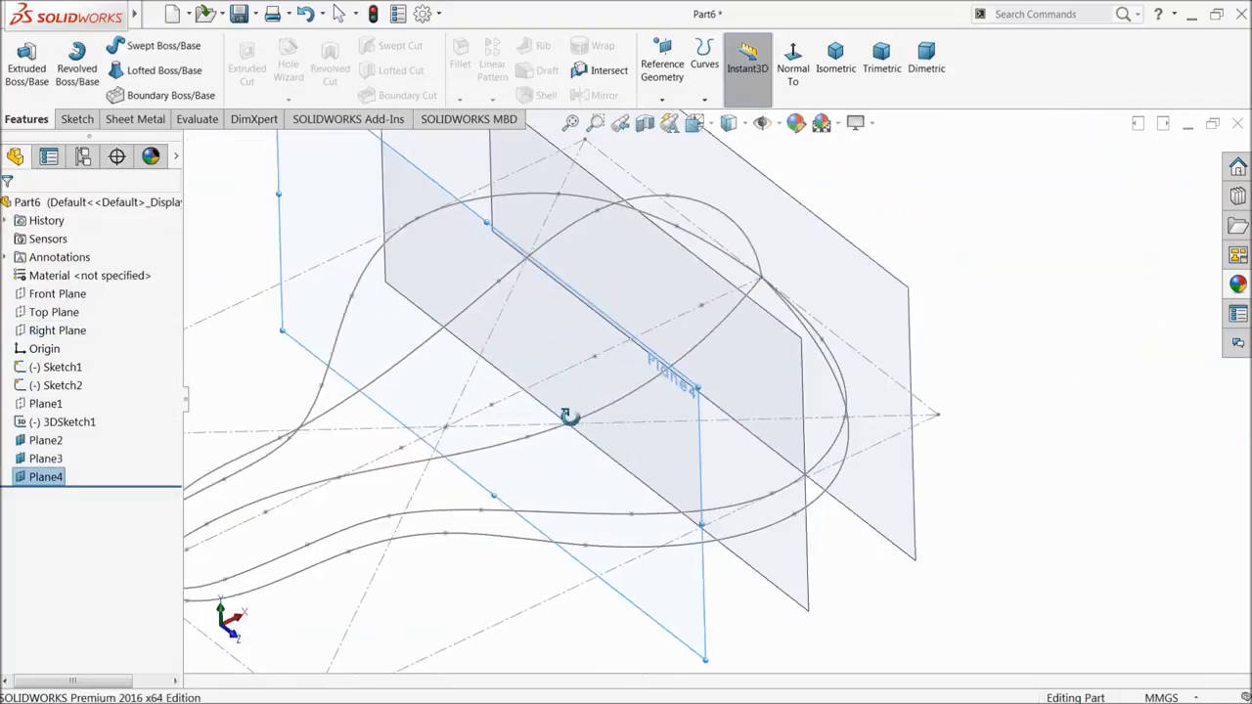
- Create a plane parallel to the Right Plane through the fourth centreline point, just past the origin toward the narrow tip
click(49, 330)
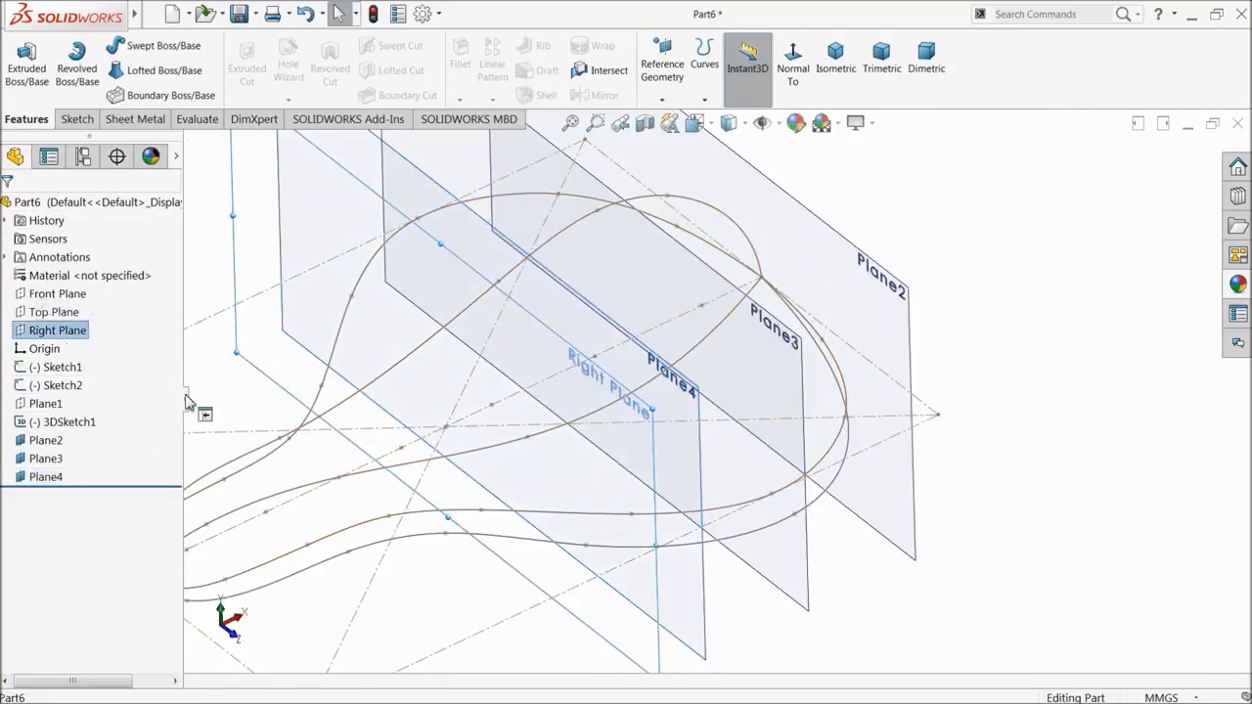
click(662, 97)
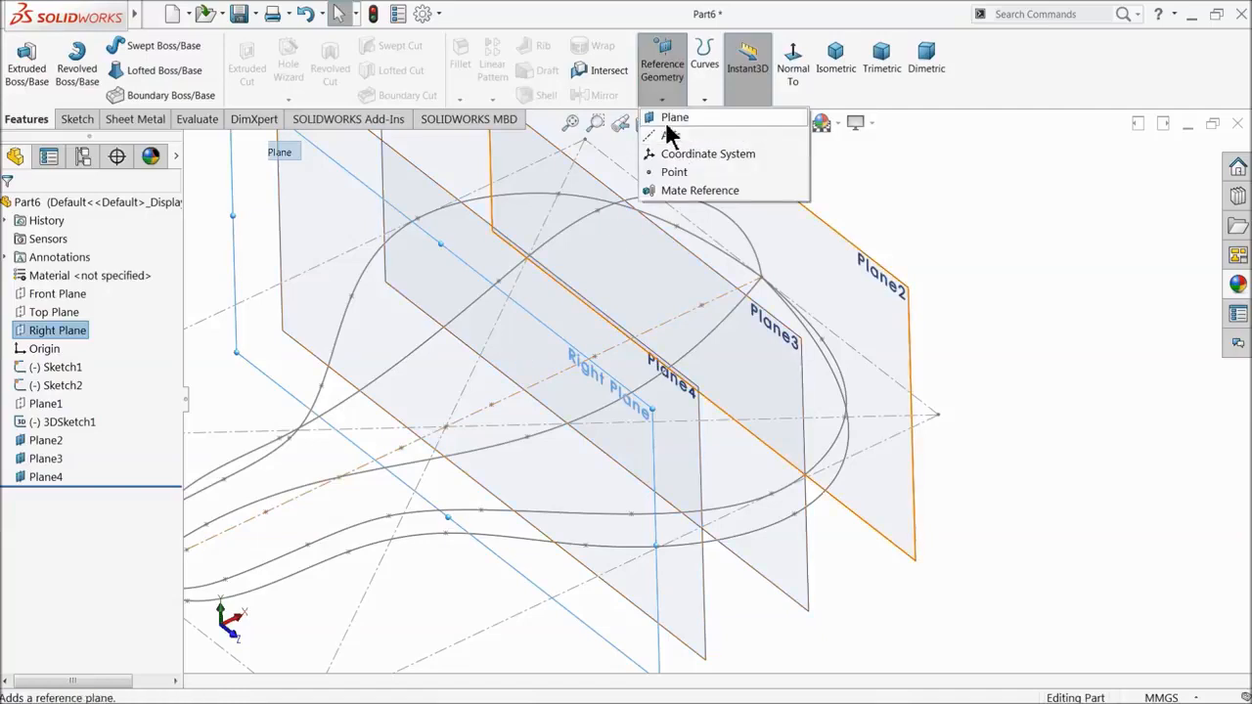
click(672, 118)
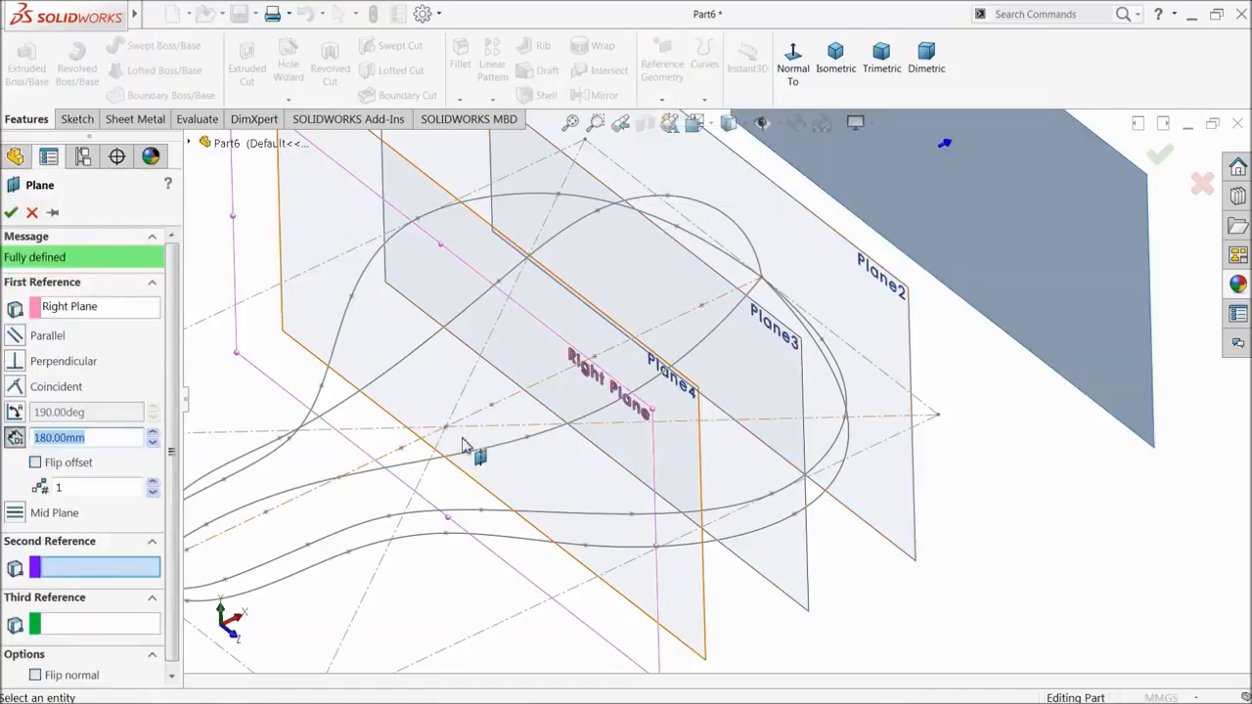
click(403, 452)
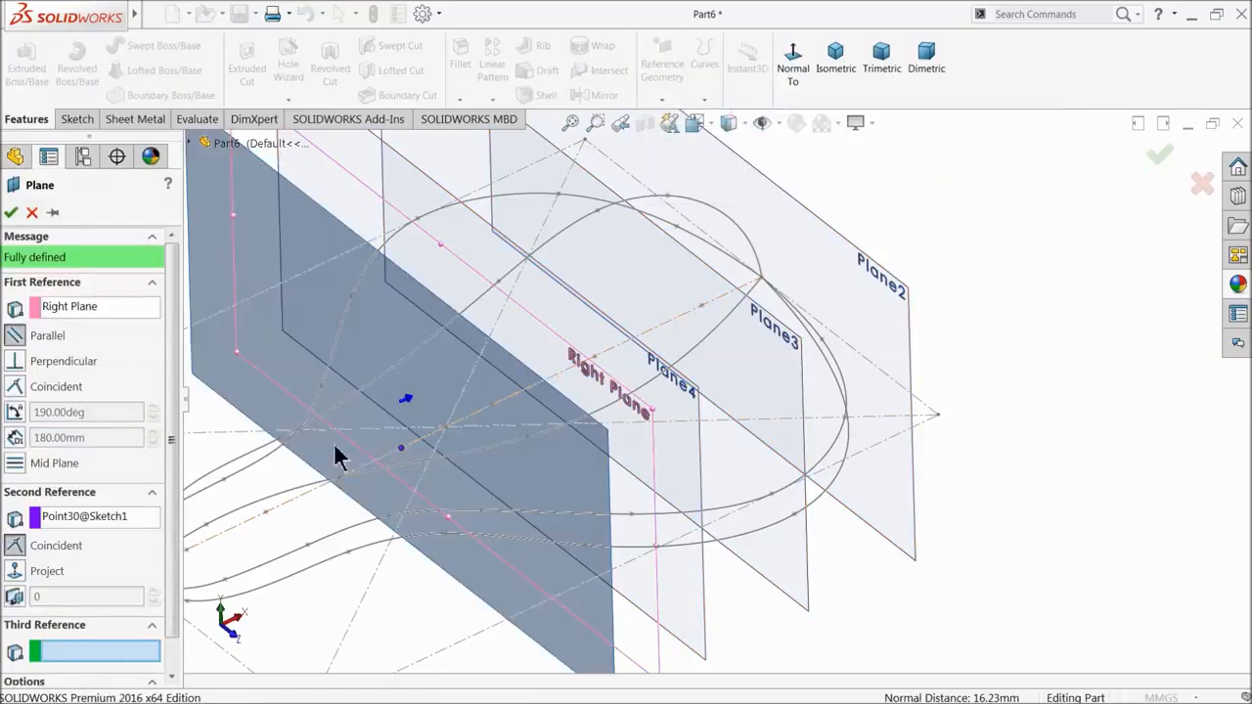
click(11, 212)
scroll(391, 489, up, 2)
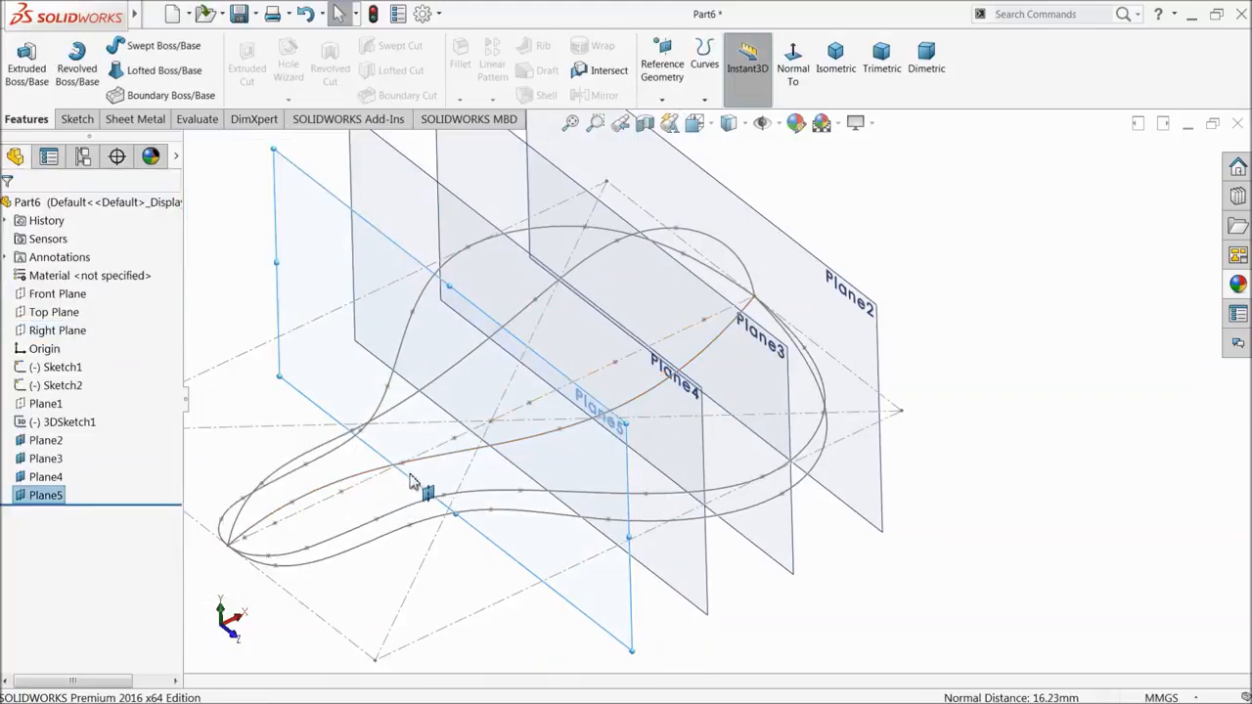
scroll(420, 481, down, 2)
scroll(489, 450, down, 4)
middle_drag(549, 429, 513, 442)
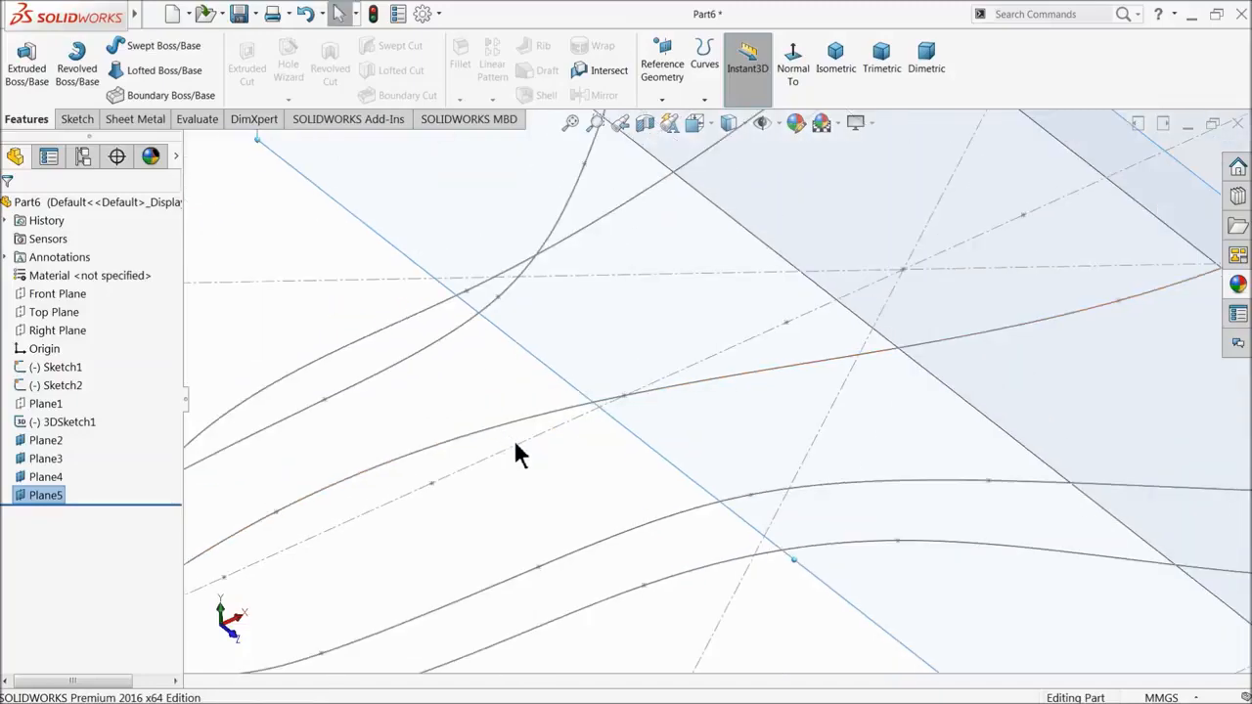
- Create a reference plane parallel to the Right Plane through the Sketch1 centreline point just beyond Plane5 toward the narrow end
scroll(587, 450, up, 4)
middle_drag(613, 456, 695, 421)
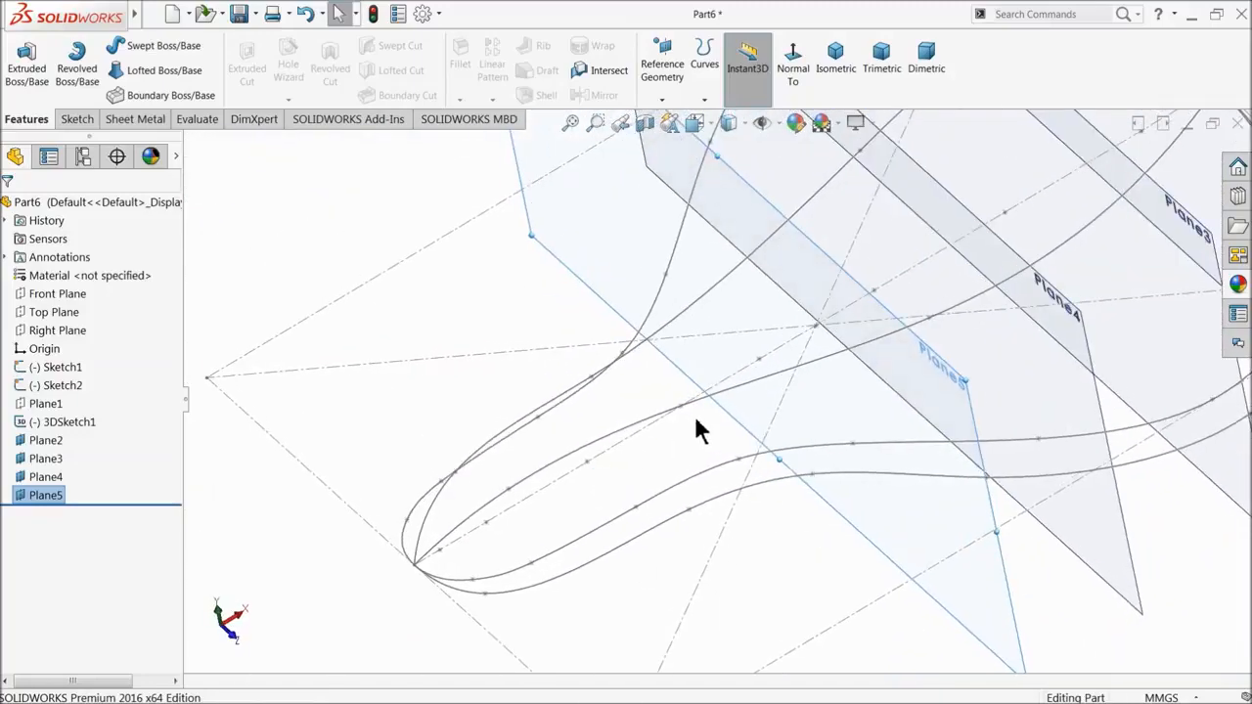
click(682, 413)
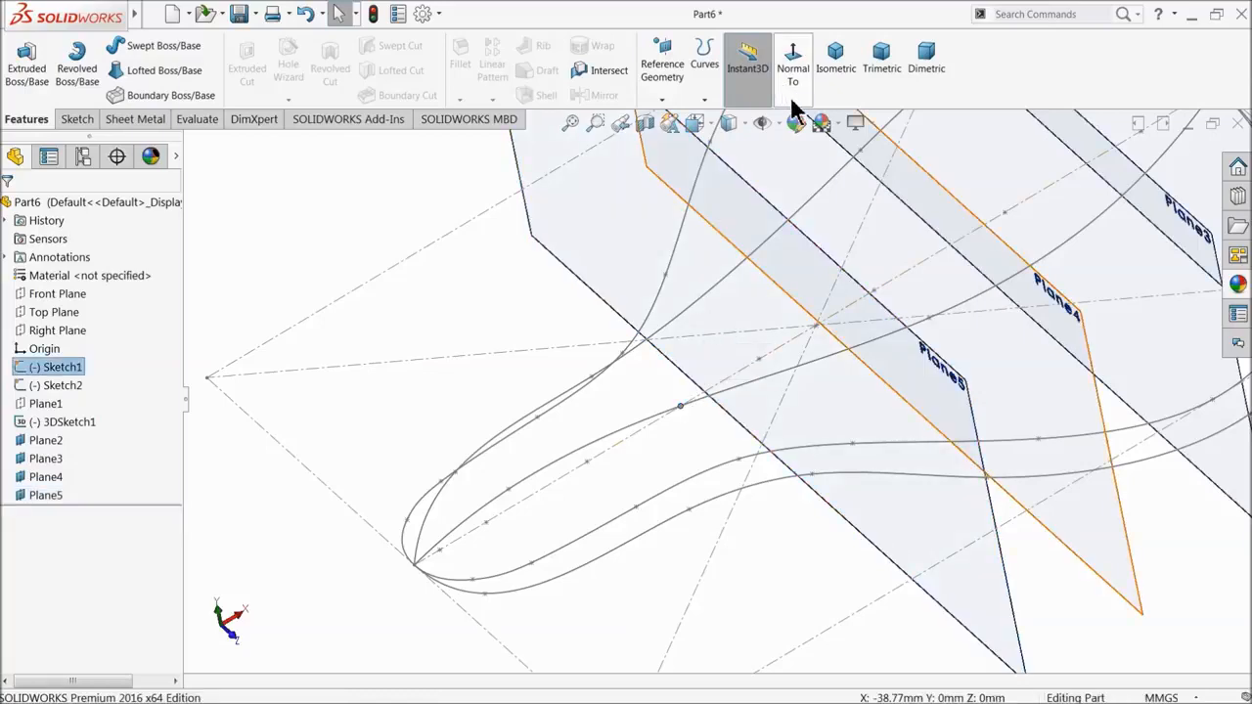
click(662, 98)
click(677, 118)
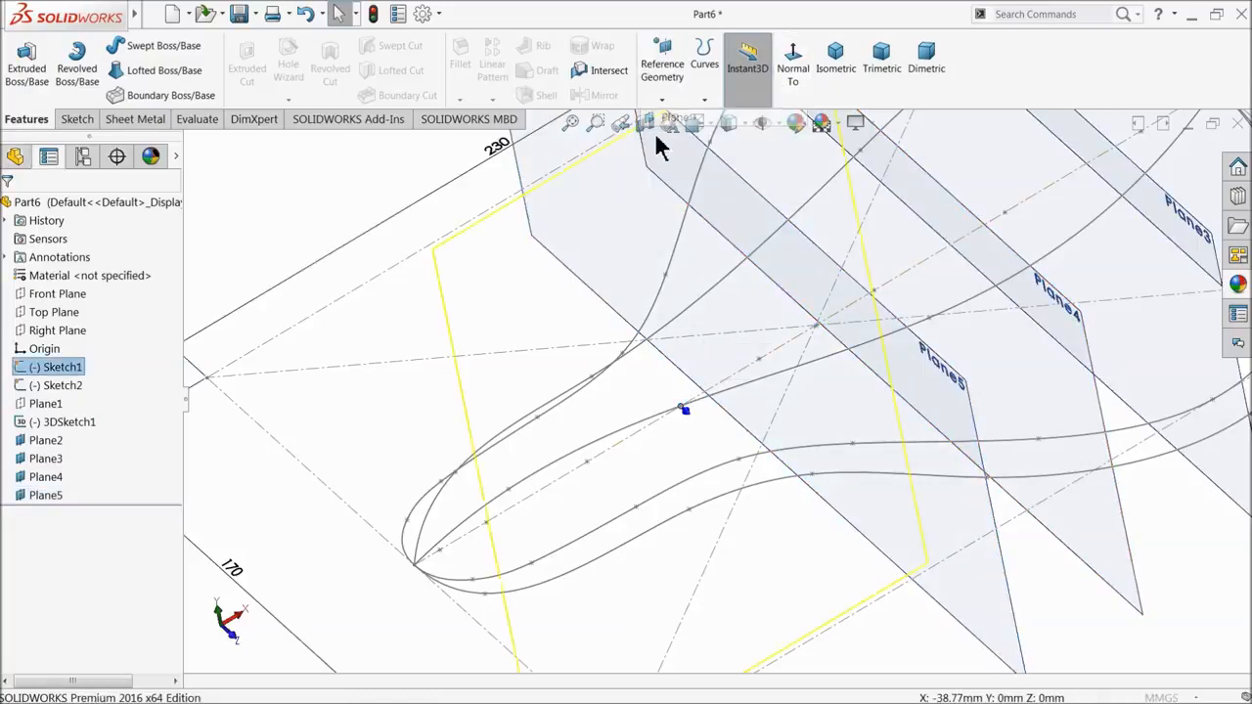
click(191, 143)
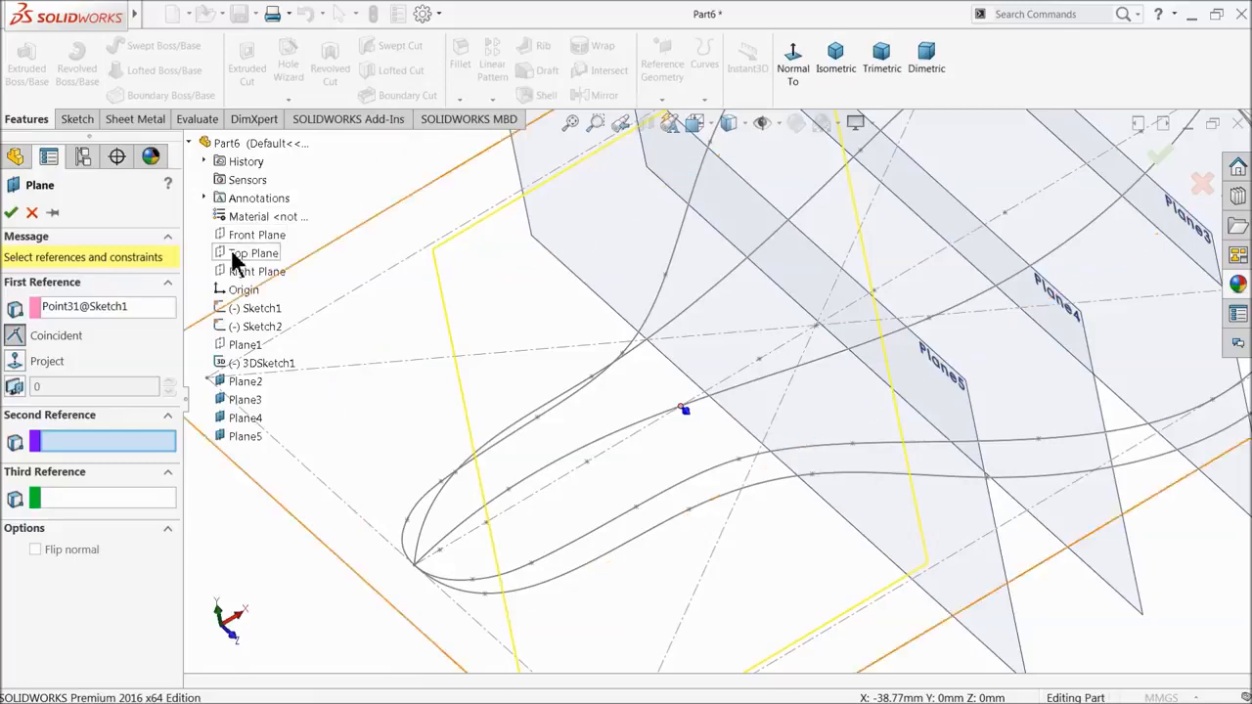
click(248, 274)
click(11, 212)
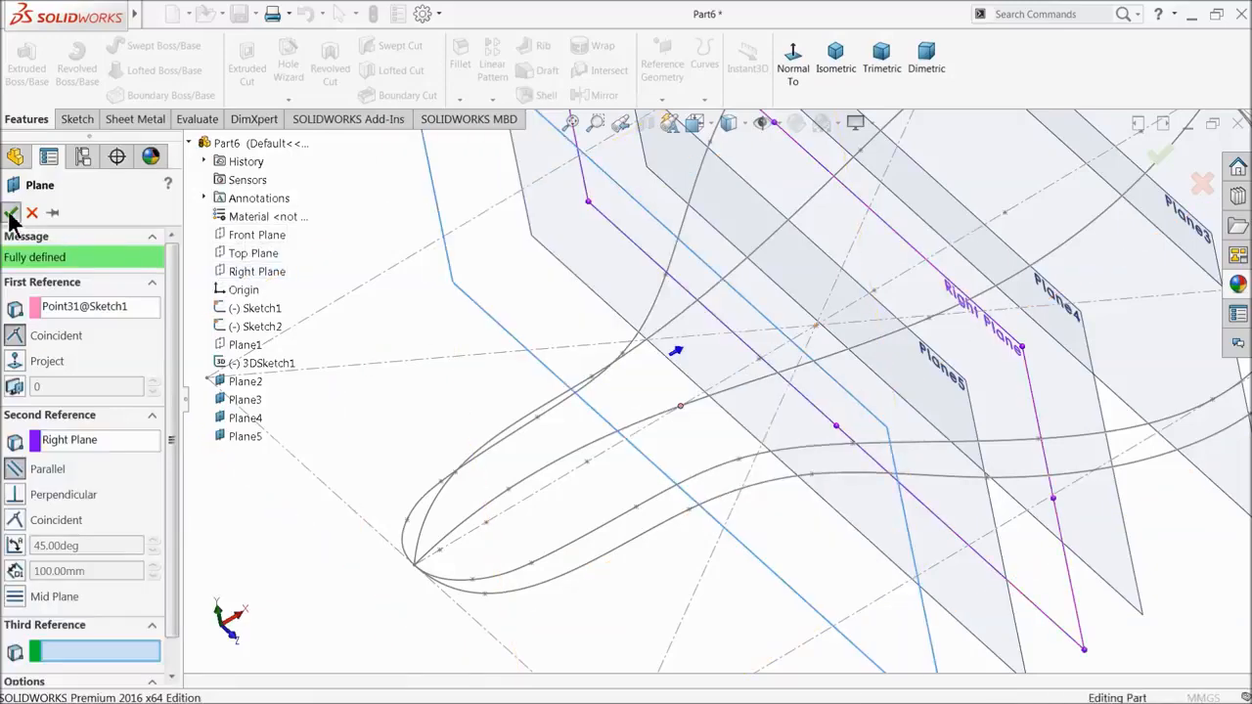
- Create another plane parallel to the Right Plane through the next centreline point beyond Plane6 toward the narrow end
click(662, 99)
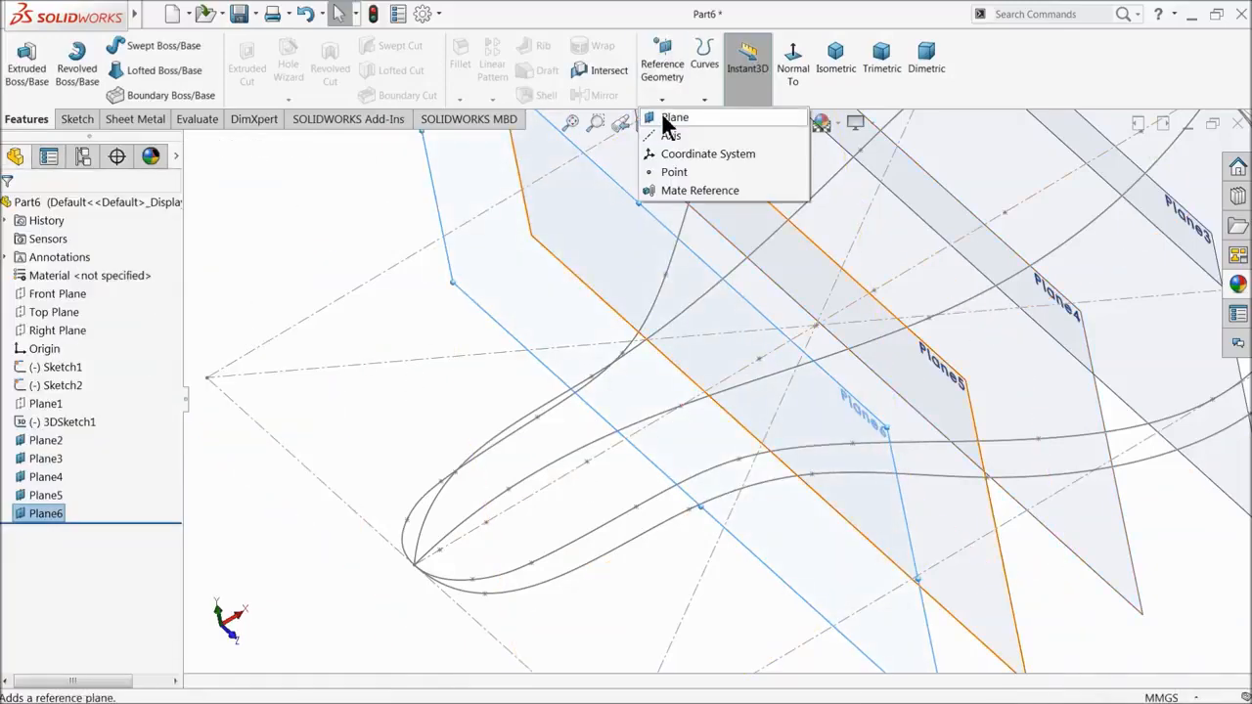
click(44, 332)
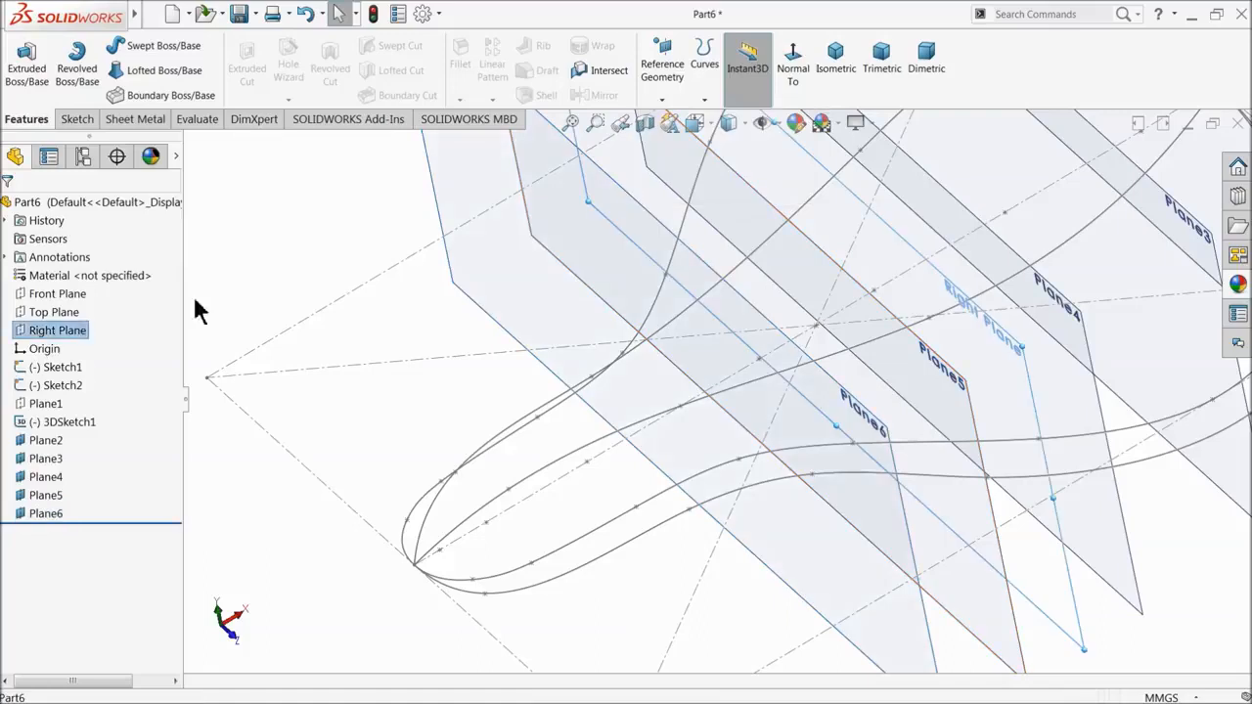
click(662, 98)
click(674, 118)
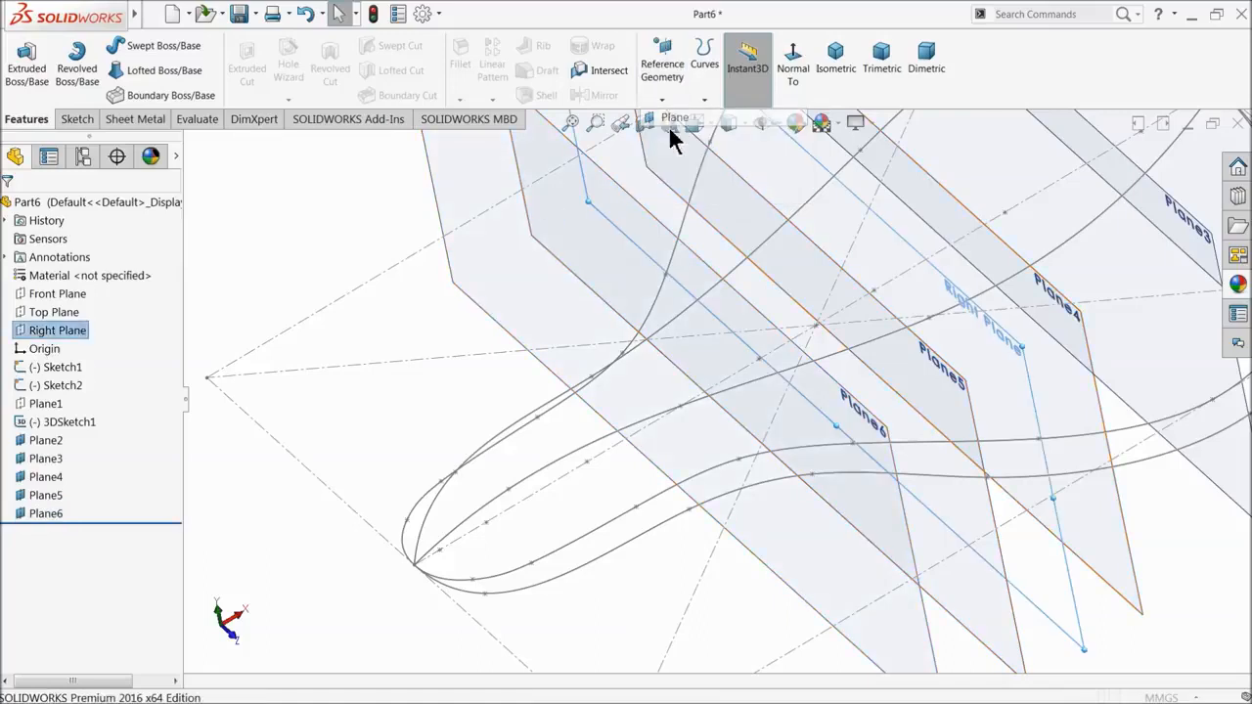
click(587, 461)
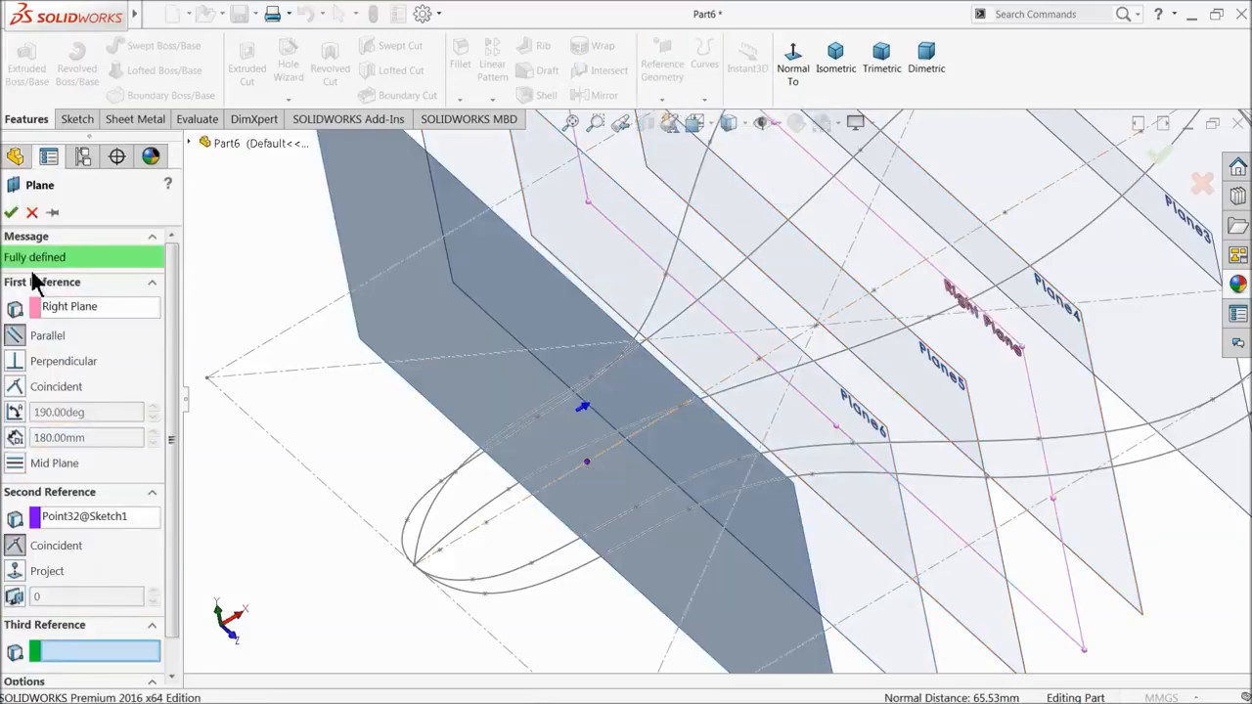
click(11, 213)
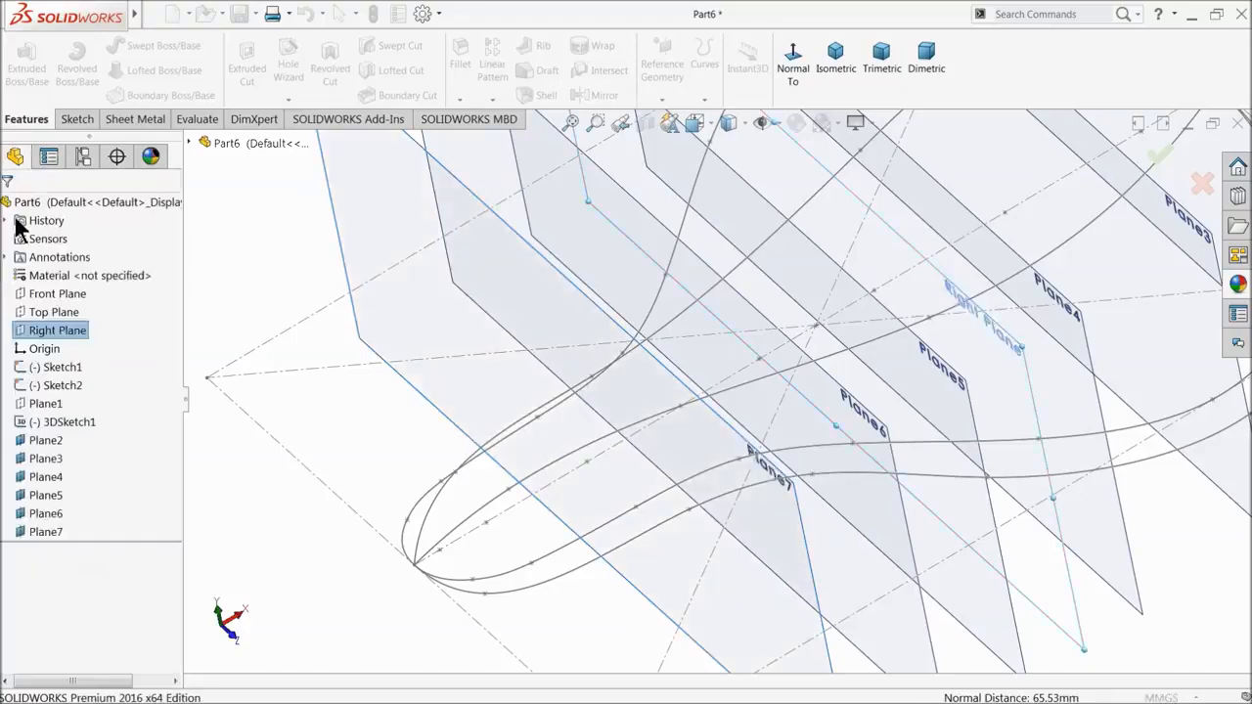
- Create a plane parallel to the Right Plane through the second-to-last centreline point before the narrow tip, beyond Plane7
click(24, 330)
click(662, 99)
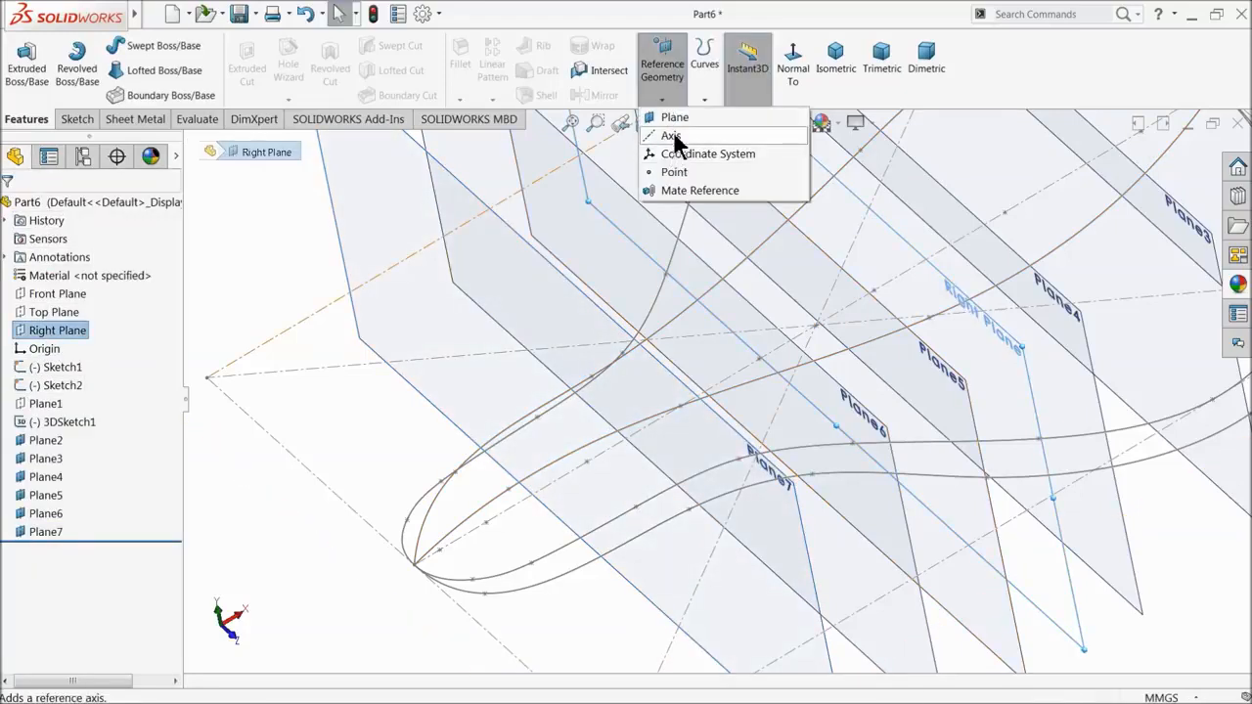
click(675, 117)
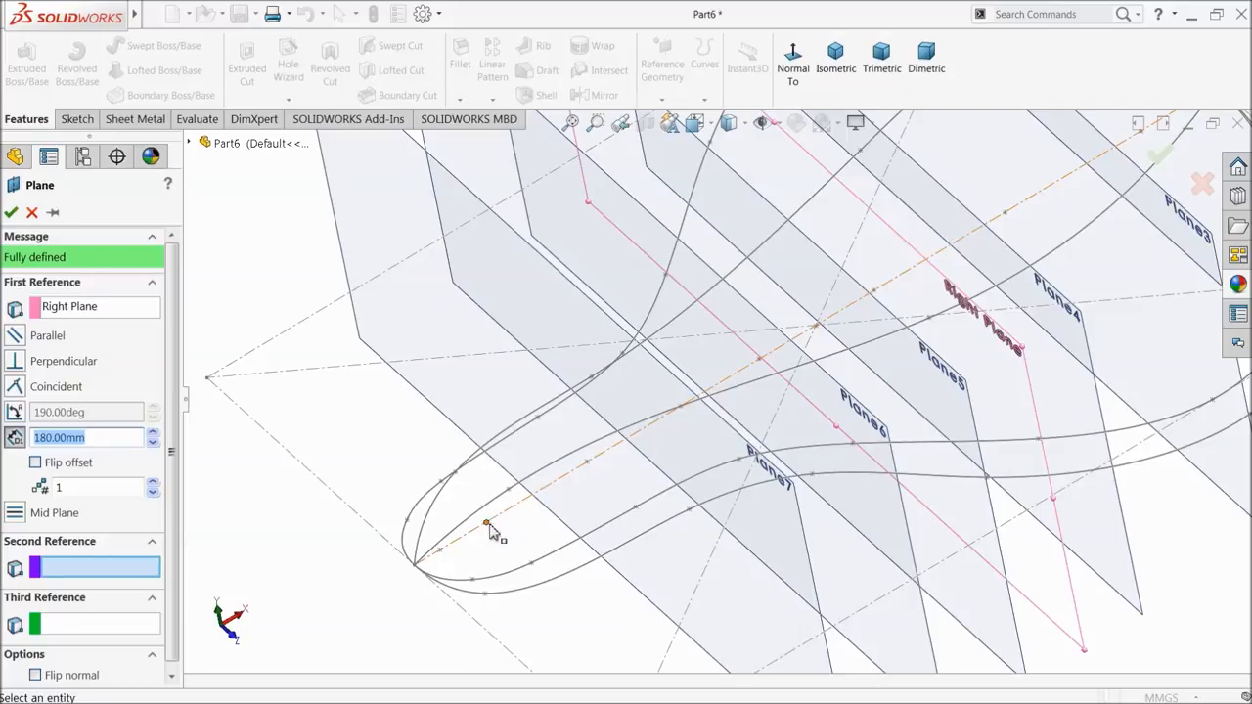
click(486, 525)
click(10, 213)
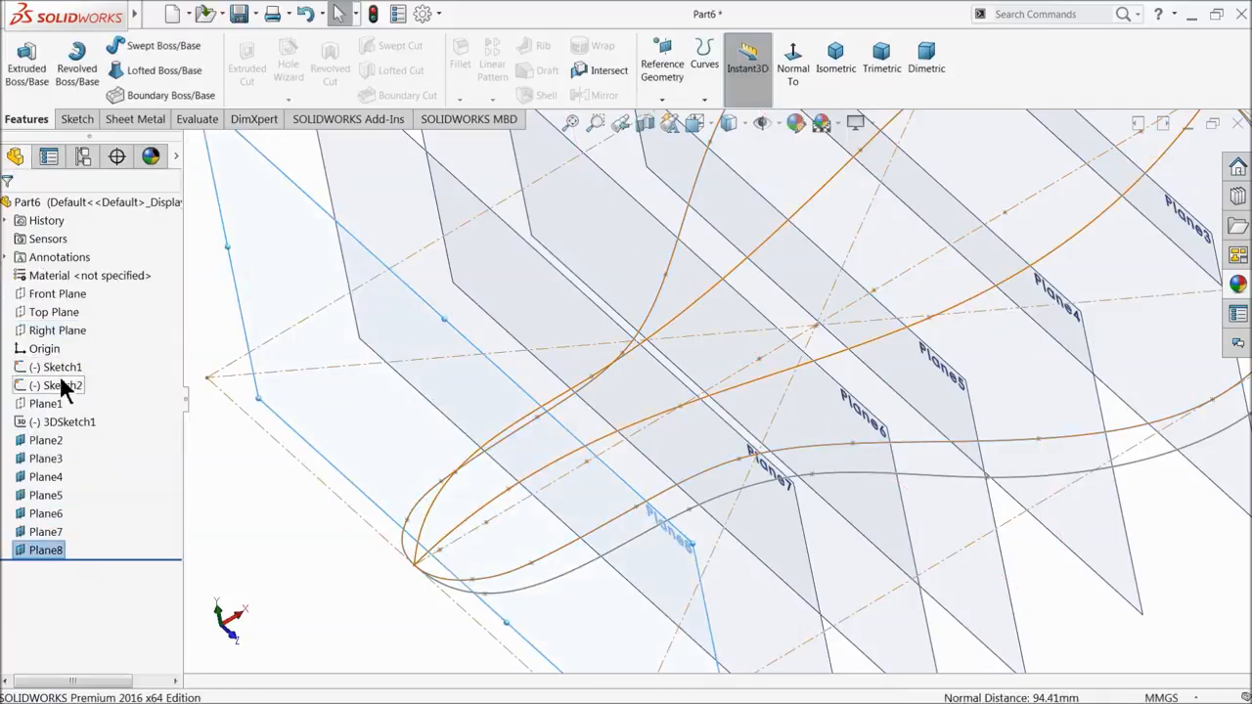
- Create a plane parallel to the Right Plane through the last centreline point, next to the narrow tip of the curves
click(54, 329)
click(441, 552)
click(663, 67)
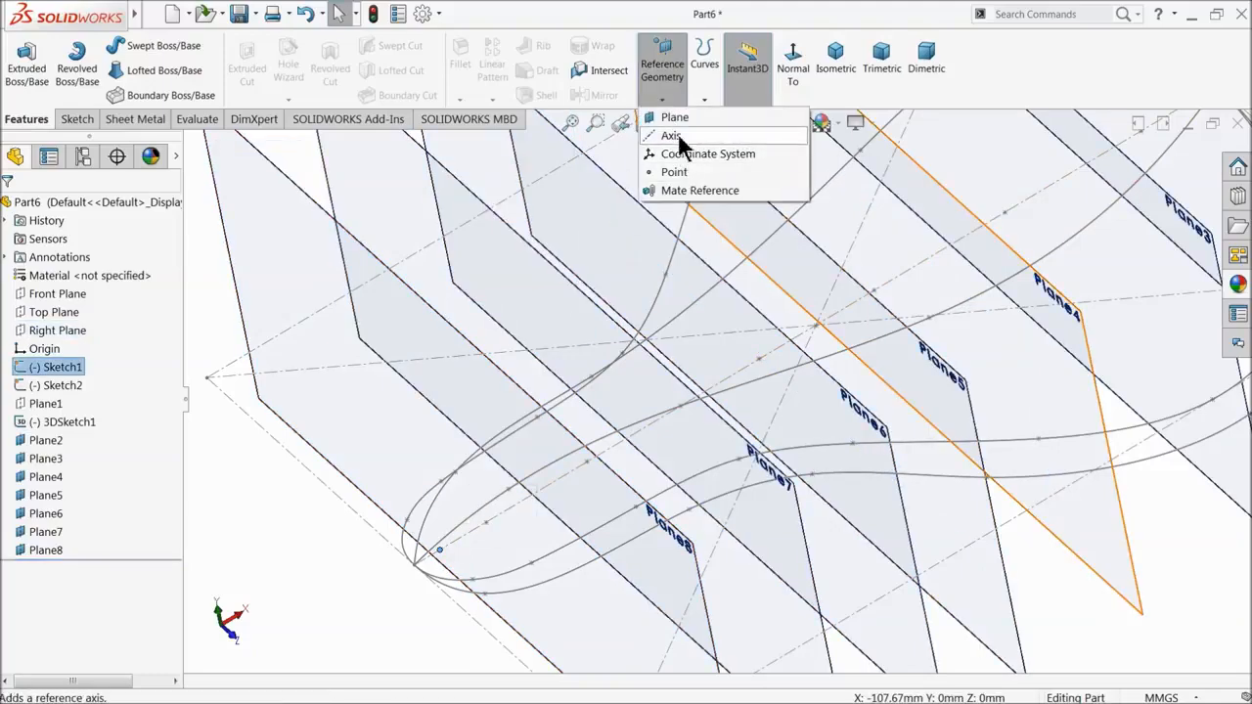
click(675, 118)
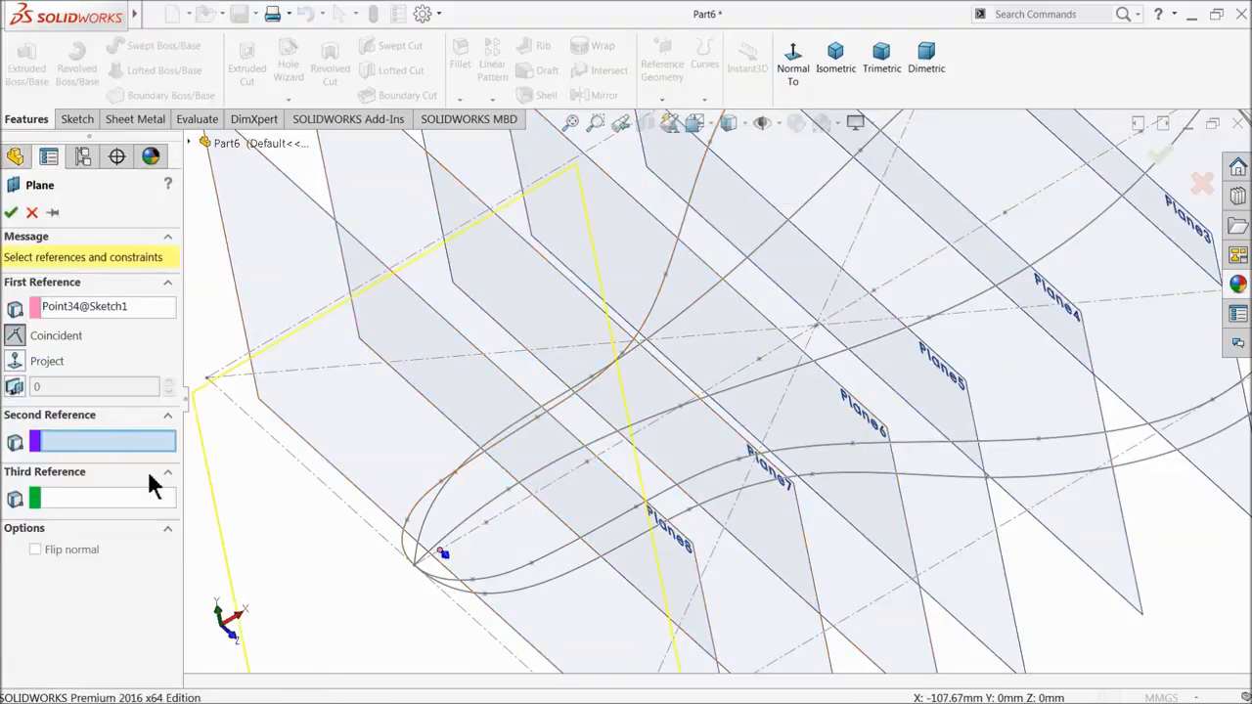
click(112, 306)
click(94, 440)
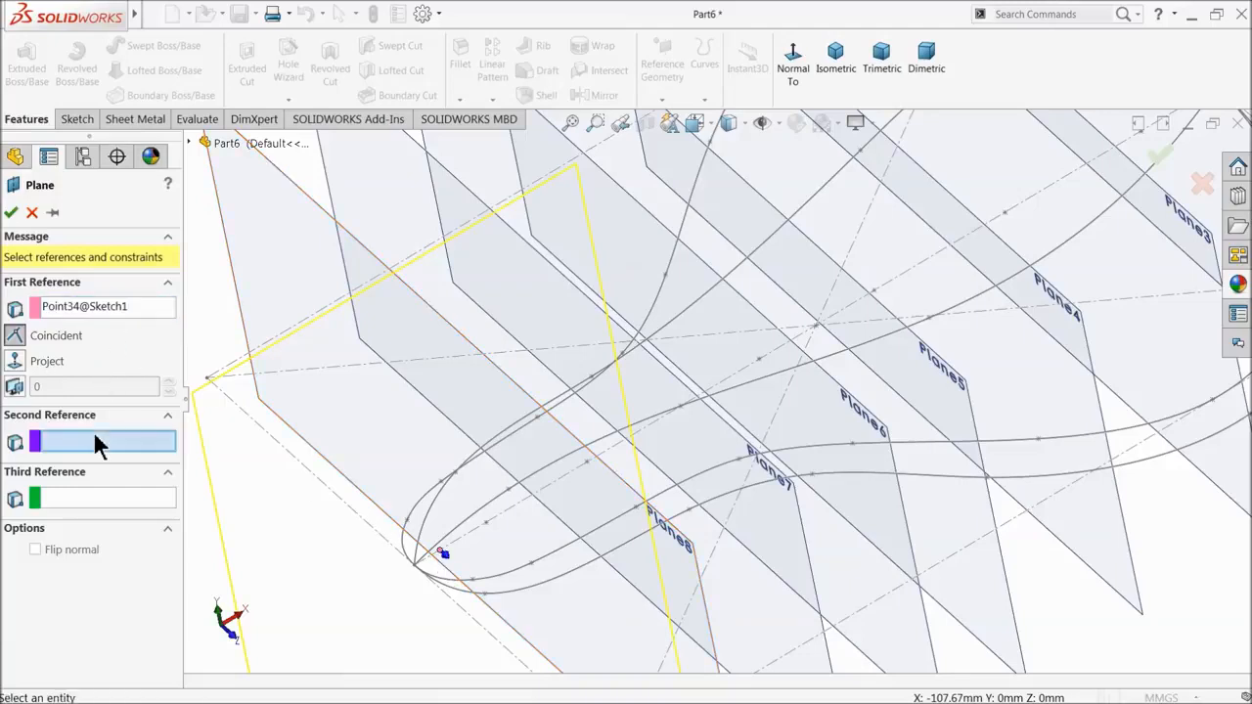
click(190, 143)
click(240, 273)
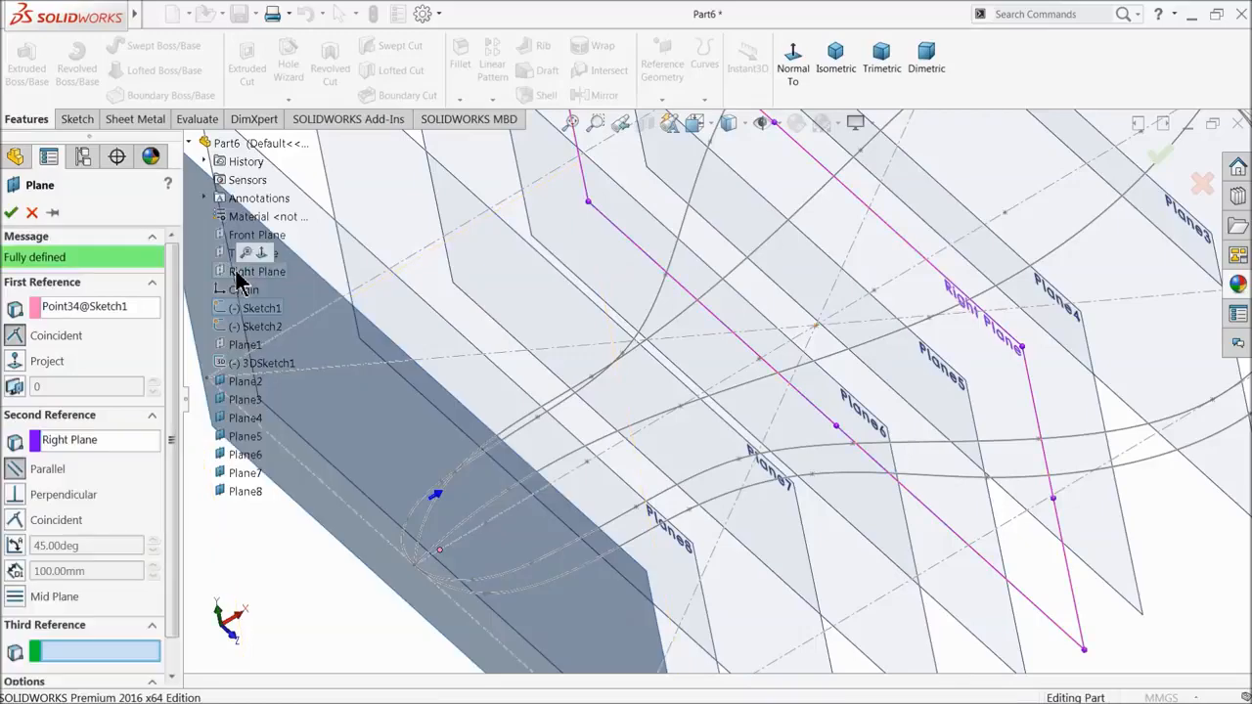
click(11, 213)
key(f)
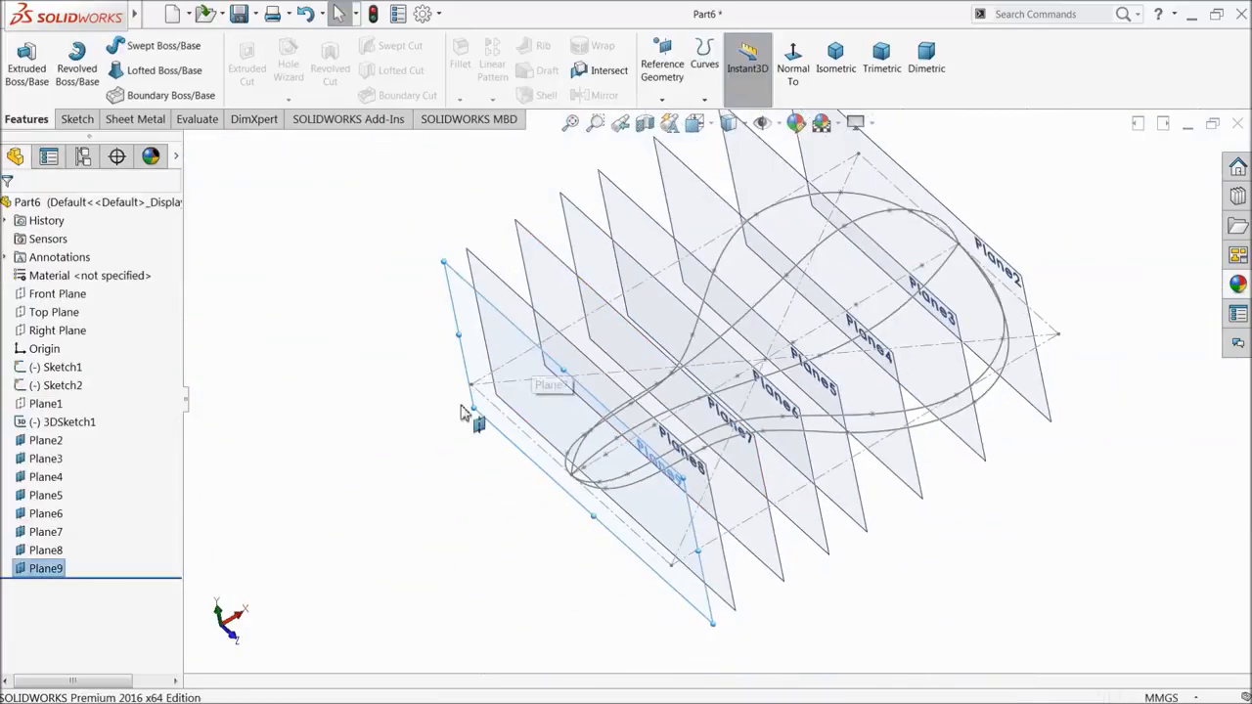
middle_drag(385, 447, 404, 414)
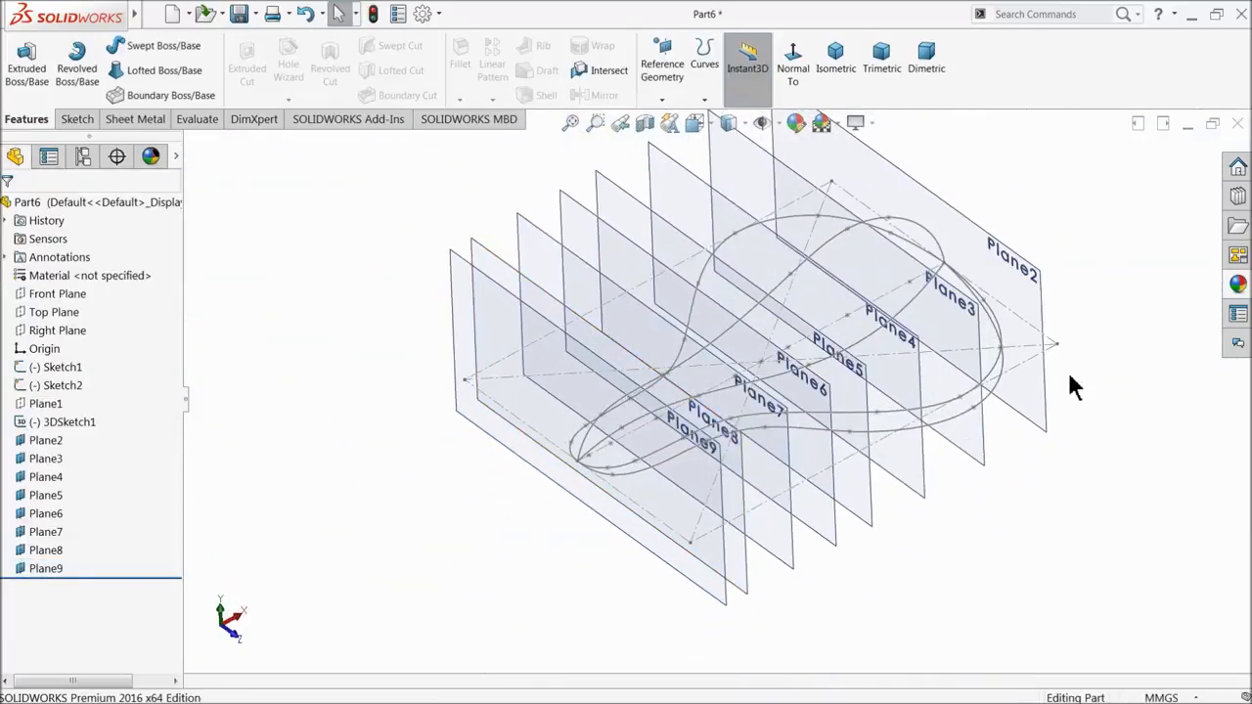
- Edit Sketch1 to add a point on the centreline just inside the wide-end tip, at about X 110.9 mm, and exit the sketch
scroll(1068, 376, down, 5)
middle_drag(1030, 311, 935, 366)
scroll(804, 296, down, 3)
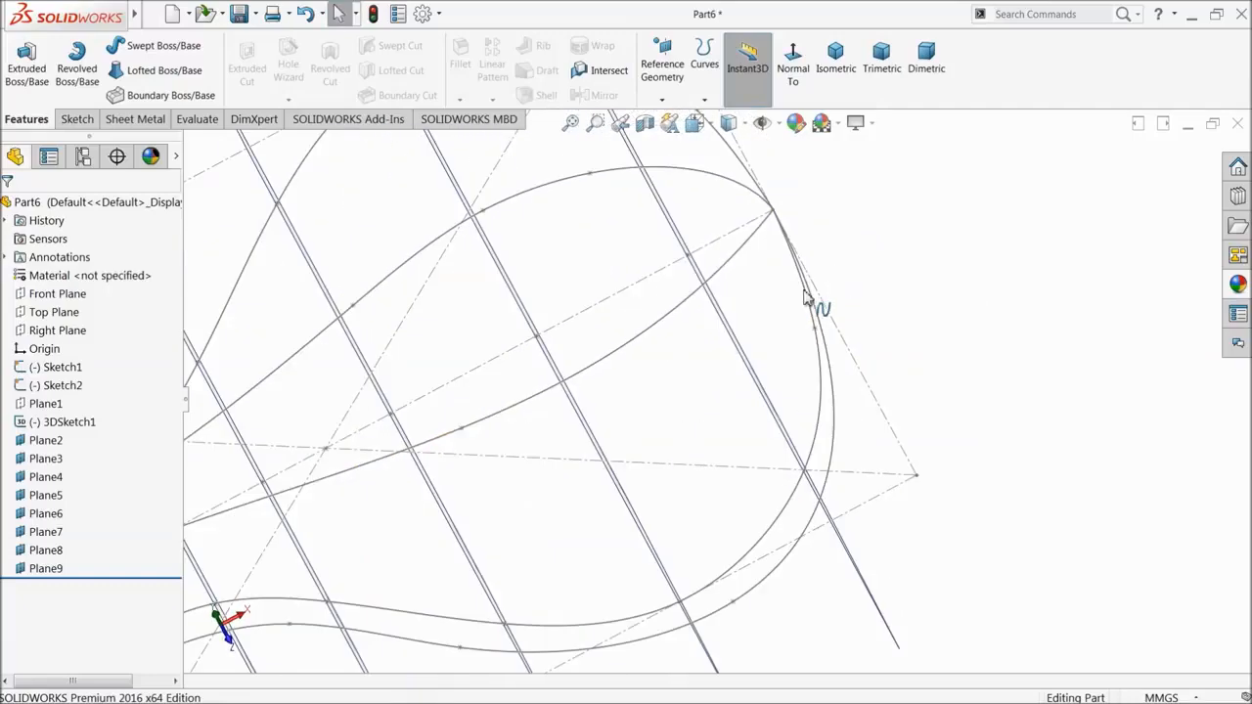
click(28, 374)
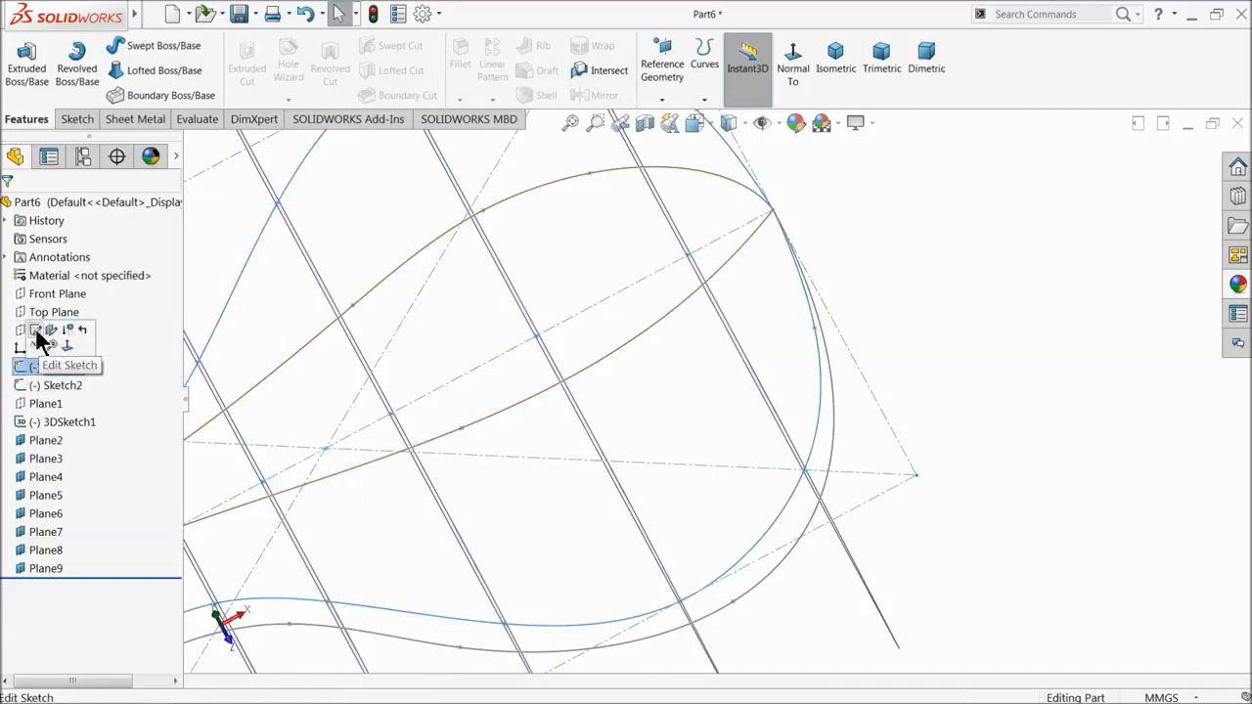
click(35, 332)
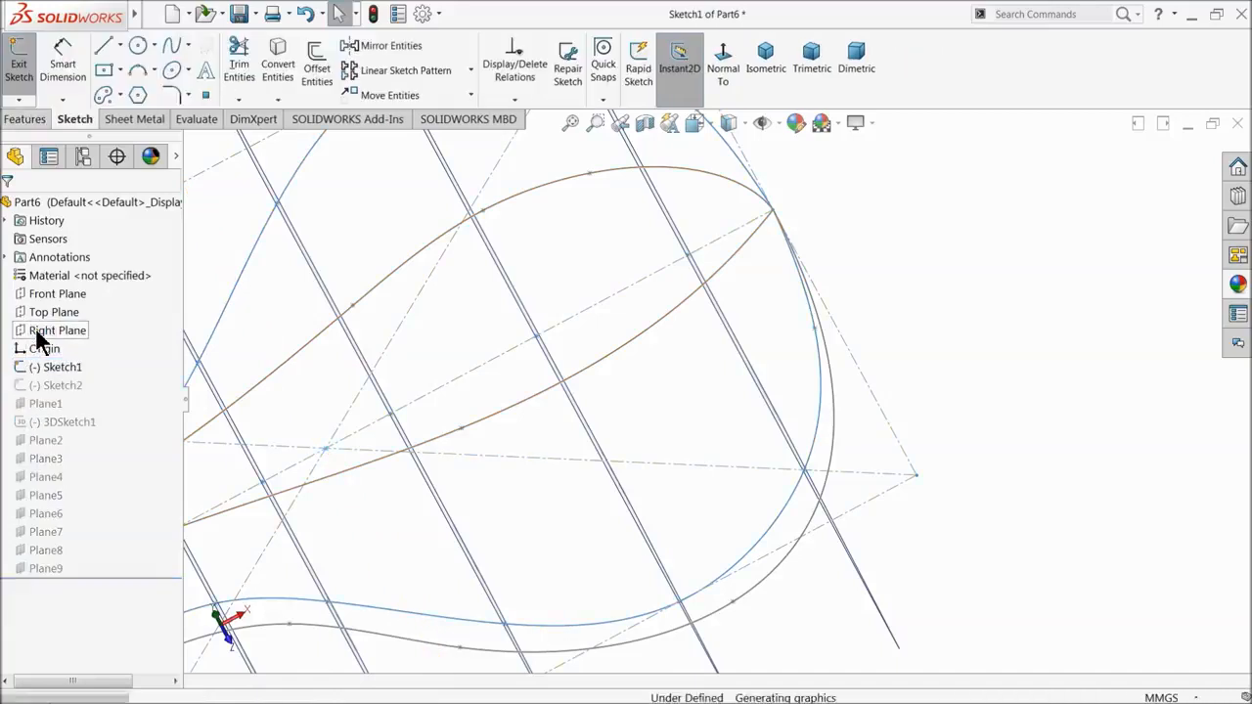
click(205, 95)
scroll(905, 211, down, 4)
scroll(596, 245, down, 2)
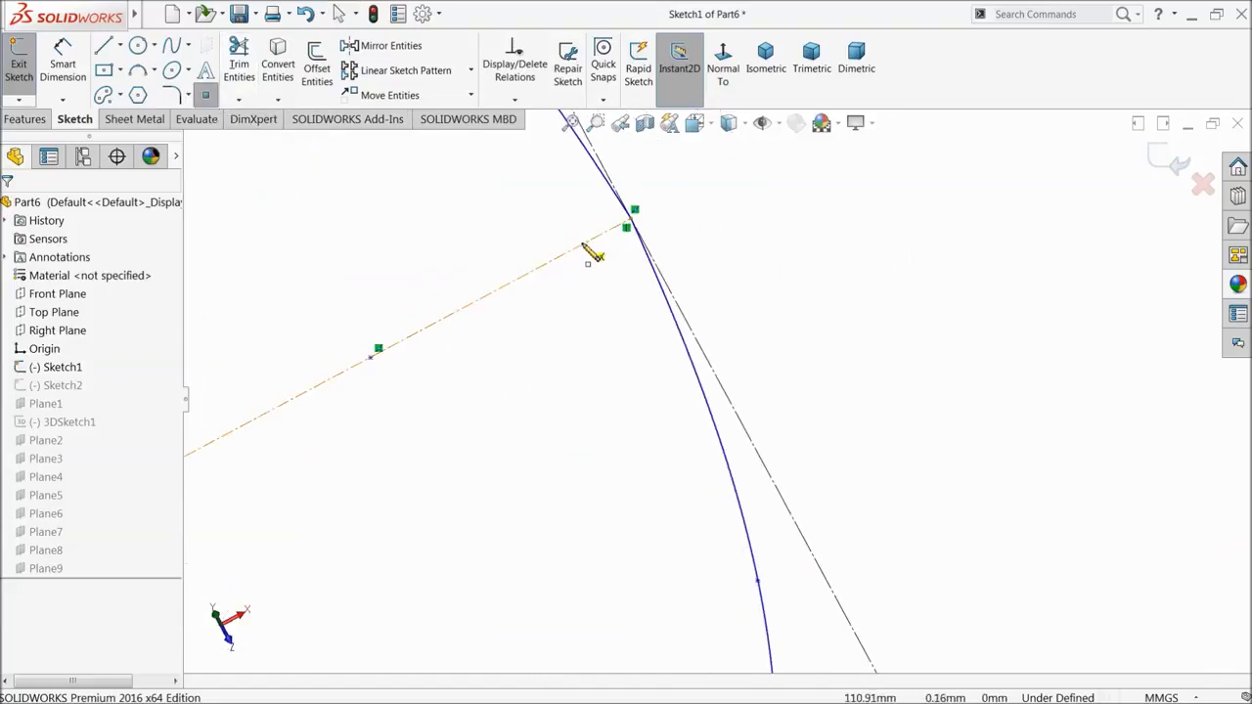
click(582, 244)
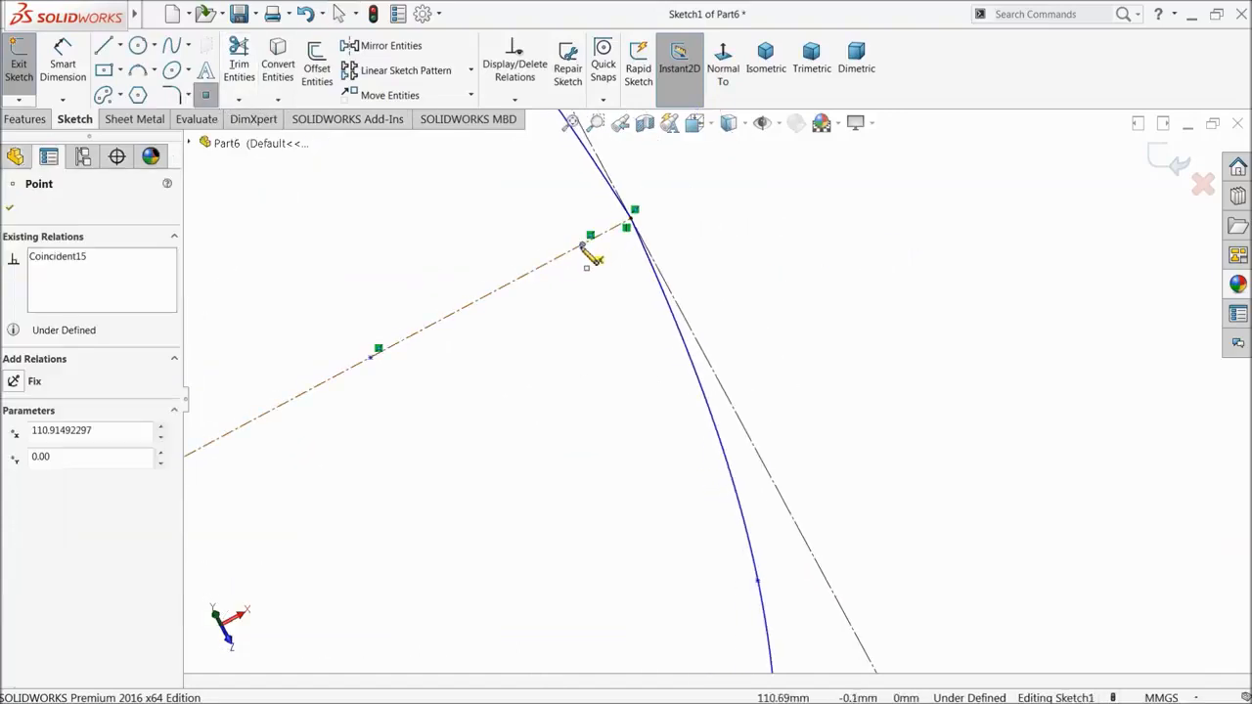
click(1174, 164)
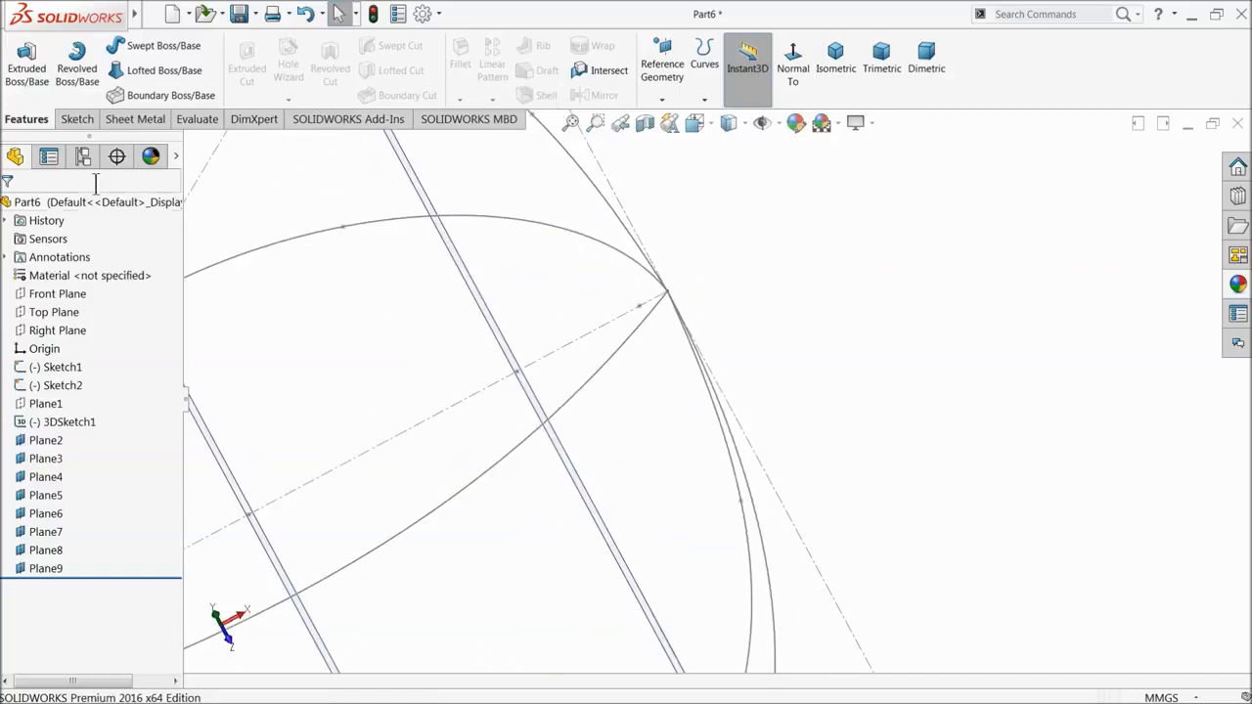
- Create a plane parallel to the Right Plane through the new centreline point at the wide end
click(44, 333)
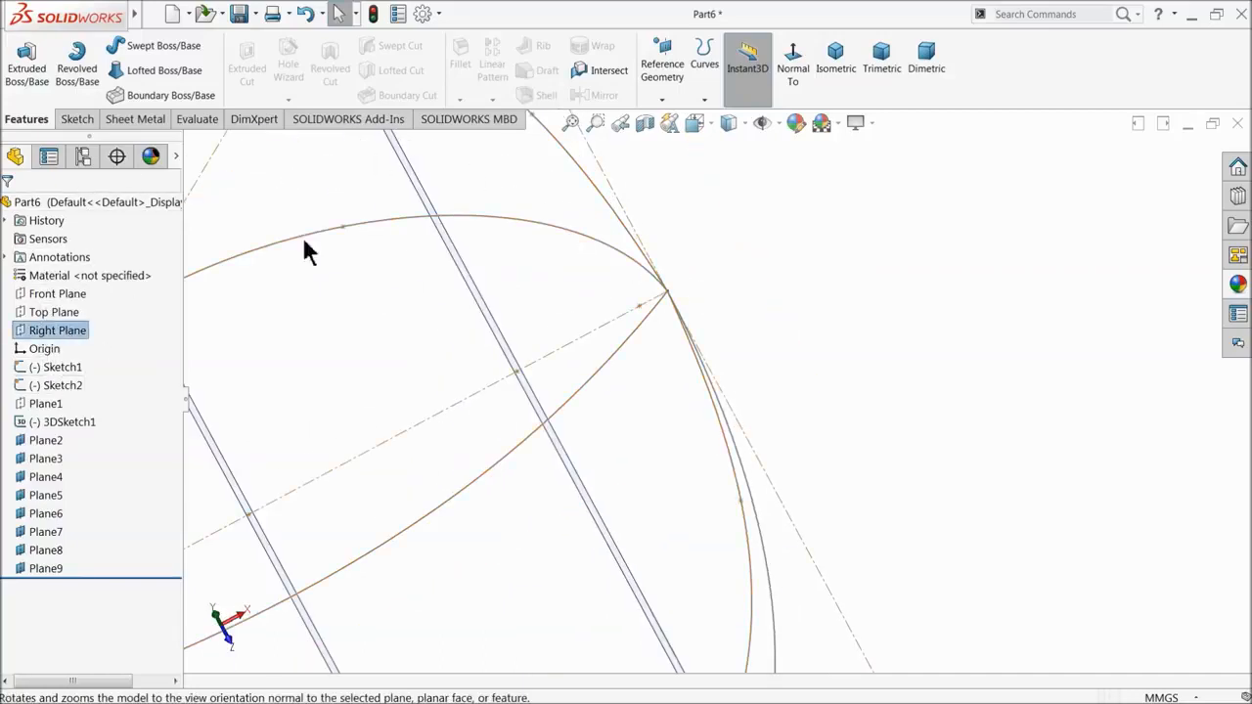
click(664, 99)
click(674, 118)
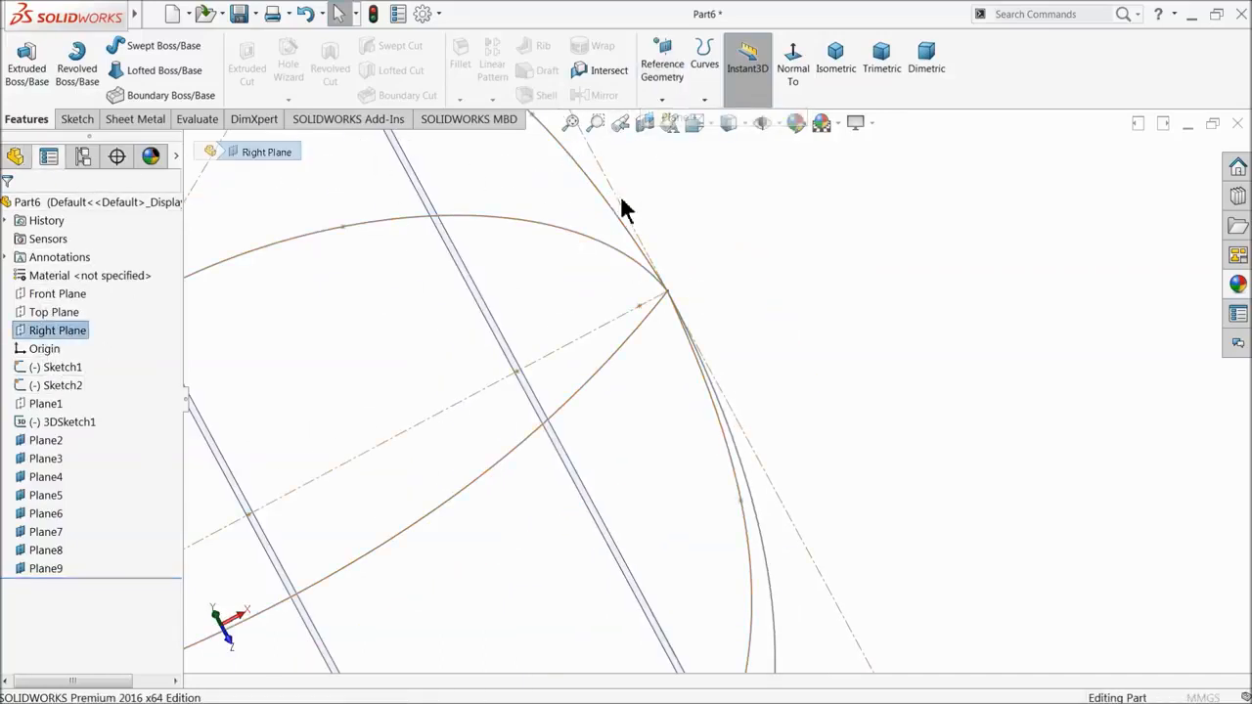
click(640, 309)
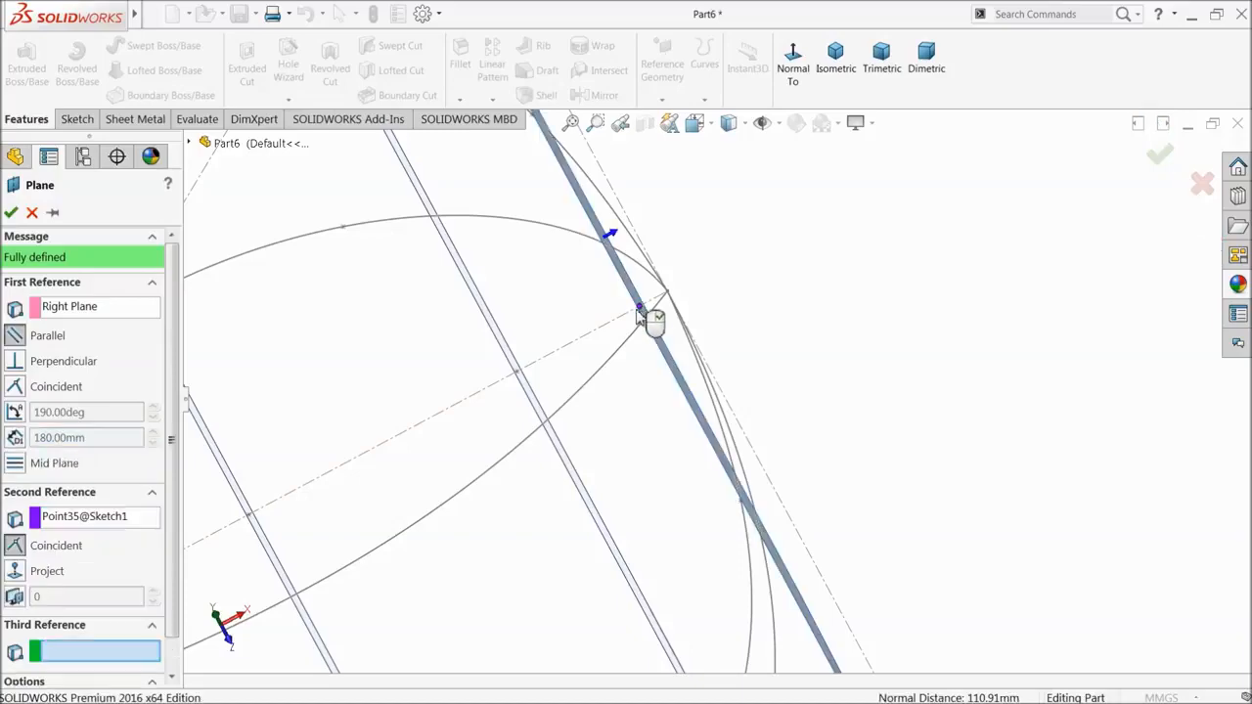
click(1160, 157)
scroll(718, 378, up, 8)
middle_drag(776, 427, 813, 375)
scroll(617, 441, down, 5)
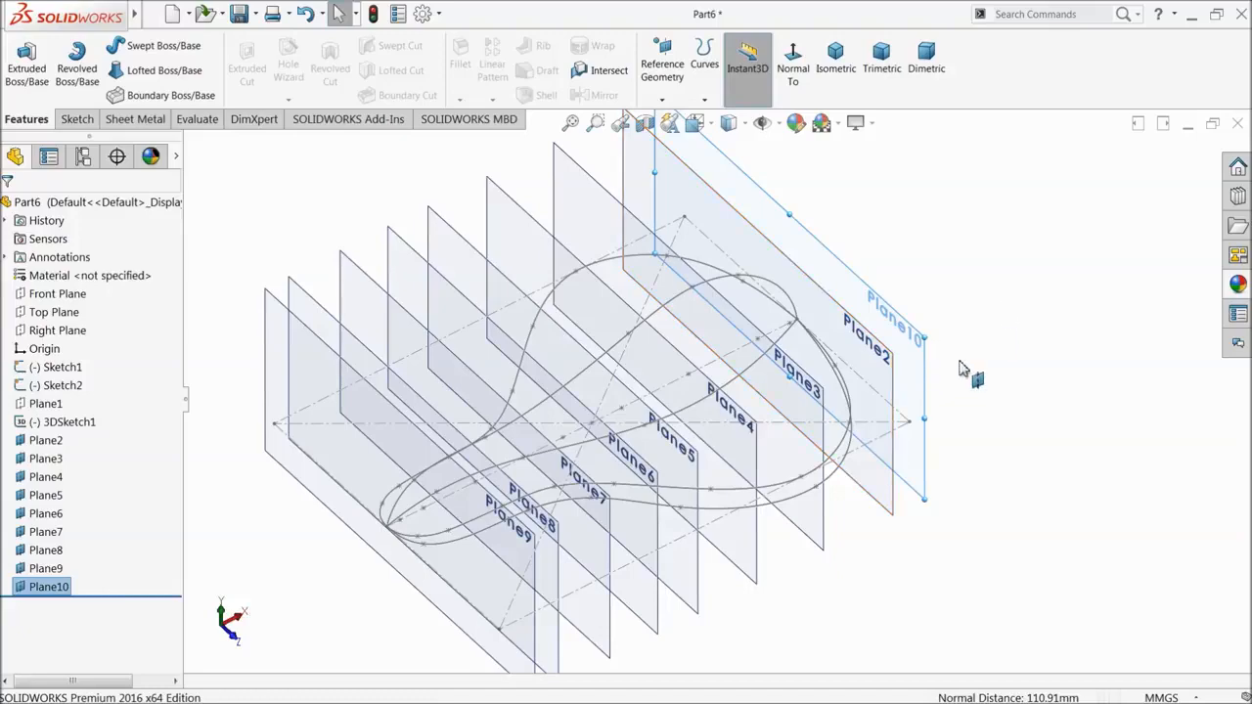
mouse_move(986, 328)
middle_down()
mouse_move(1000, 260)
mouse_move(986, 291)
middle_up()
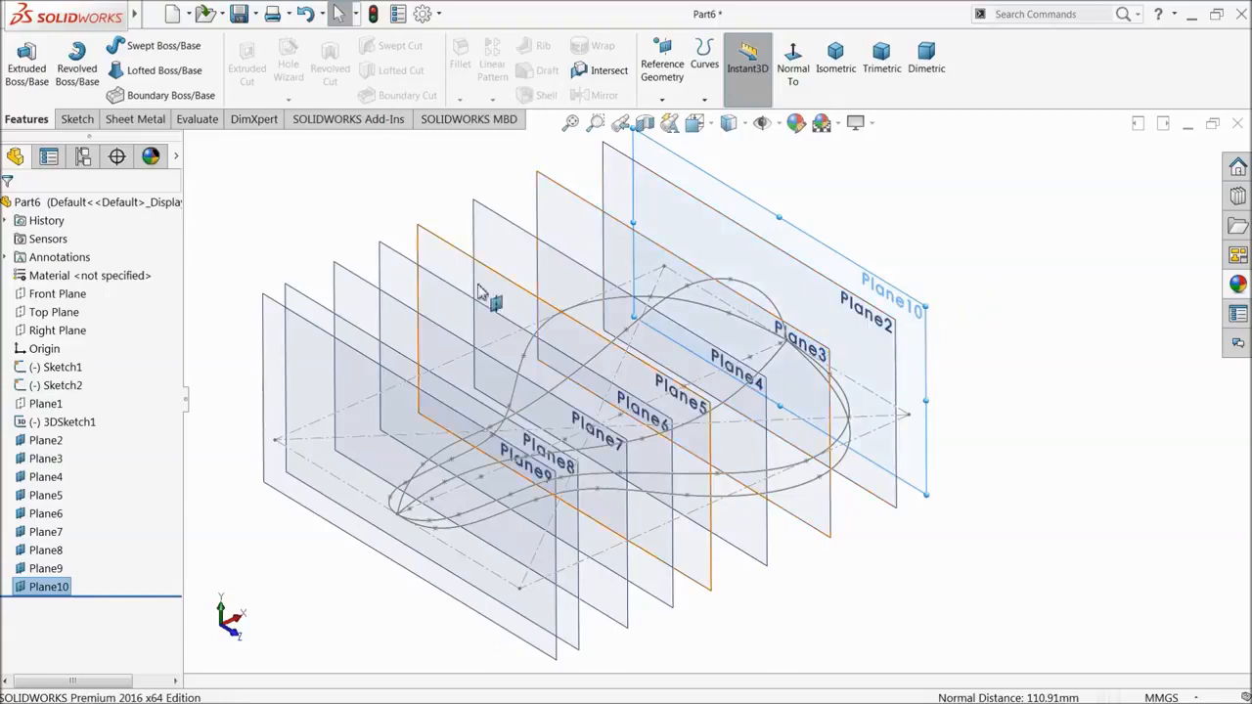
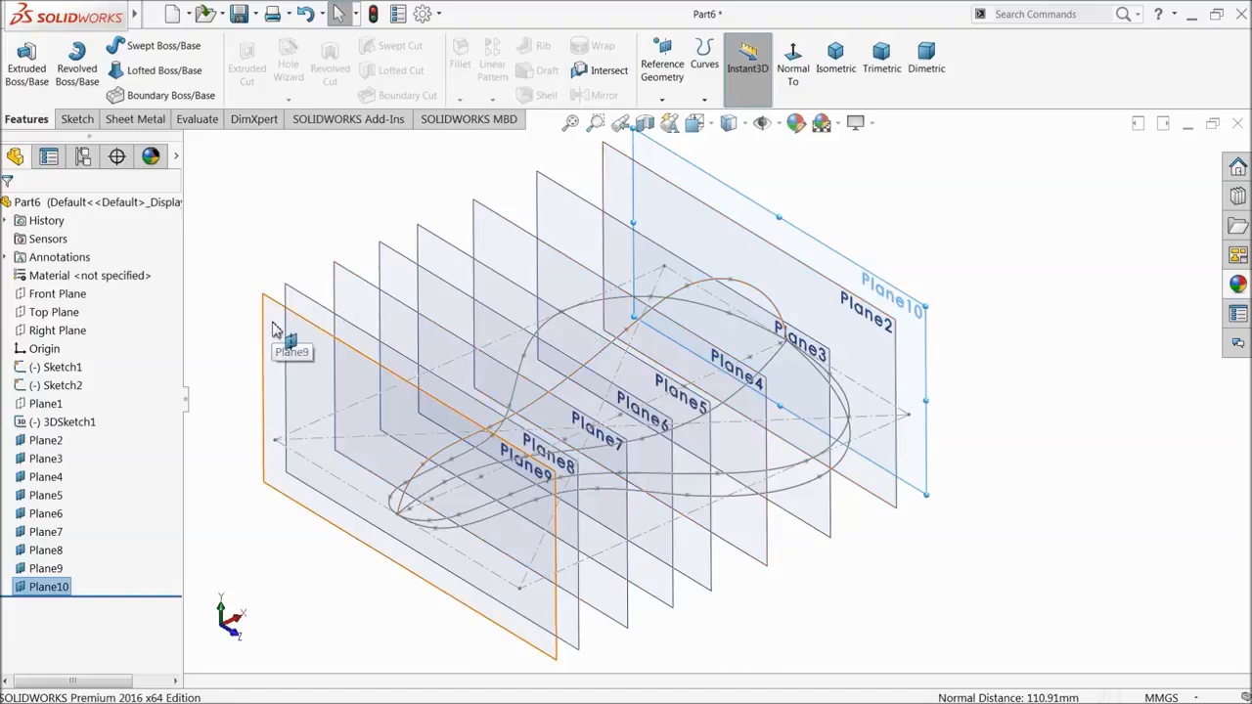
- Hide the reference planes Plane2 through Plane10 together
ctrl+click(274, 329)
ctrl+click(311, 315)
ctrl+click(360, 291)
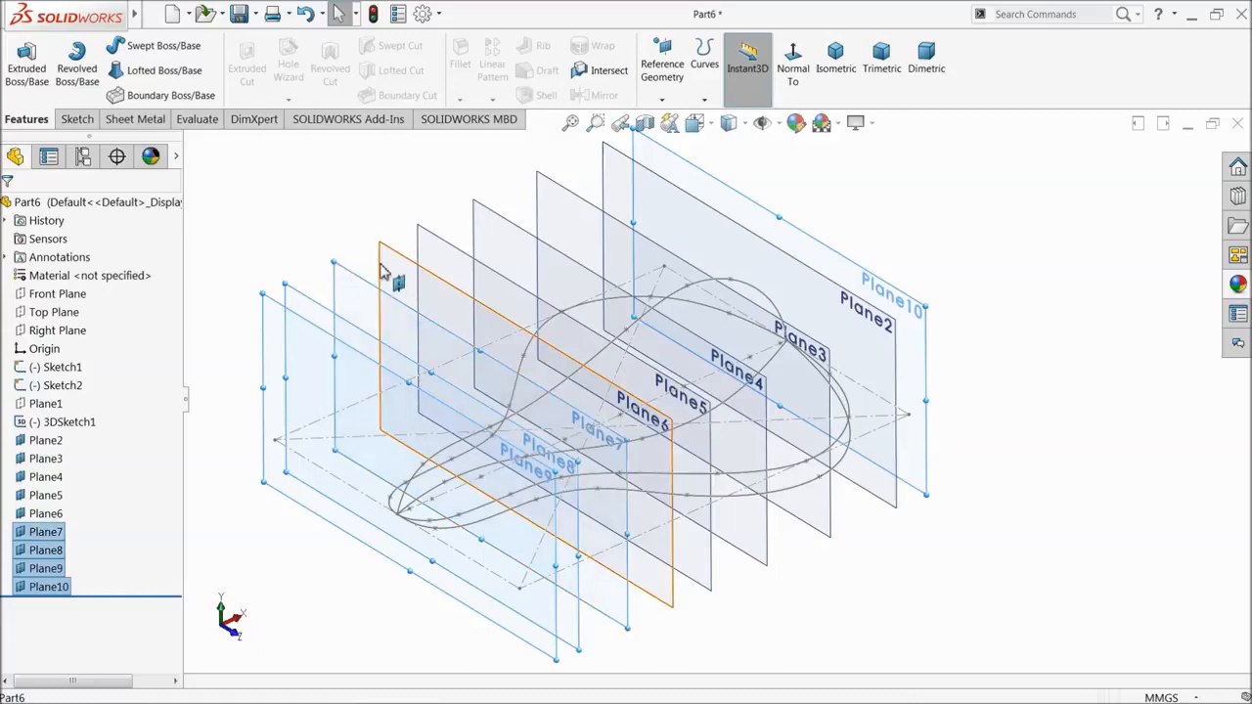
ctrl+click(435, 252)
ctrl+click(435, 252)
ctrl+click(494, 239)
ctrl+click(559, 210)
ctrl+click(616, 182)
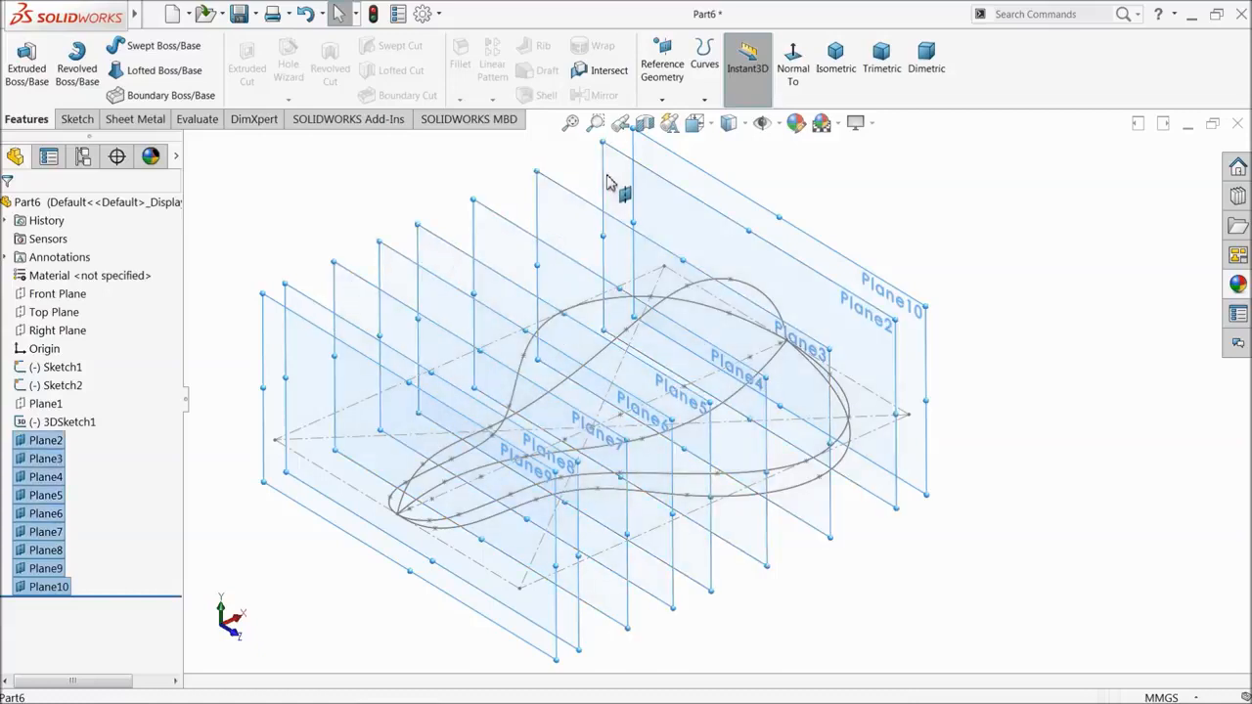
click(658, 137)
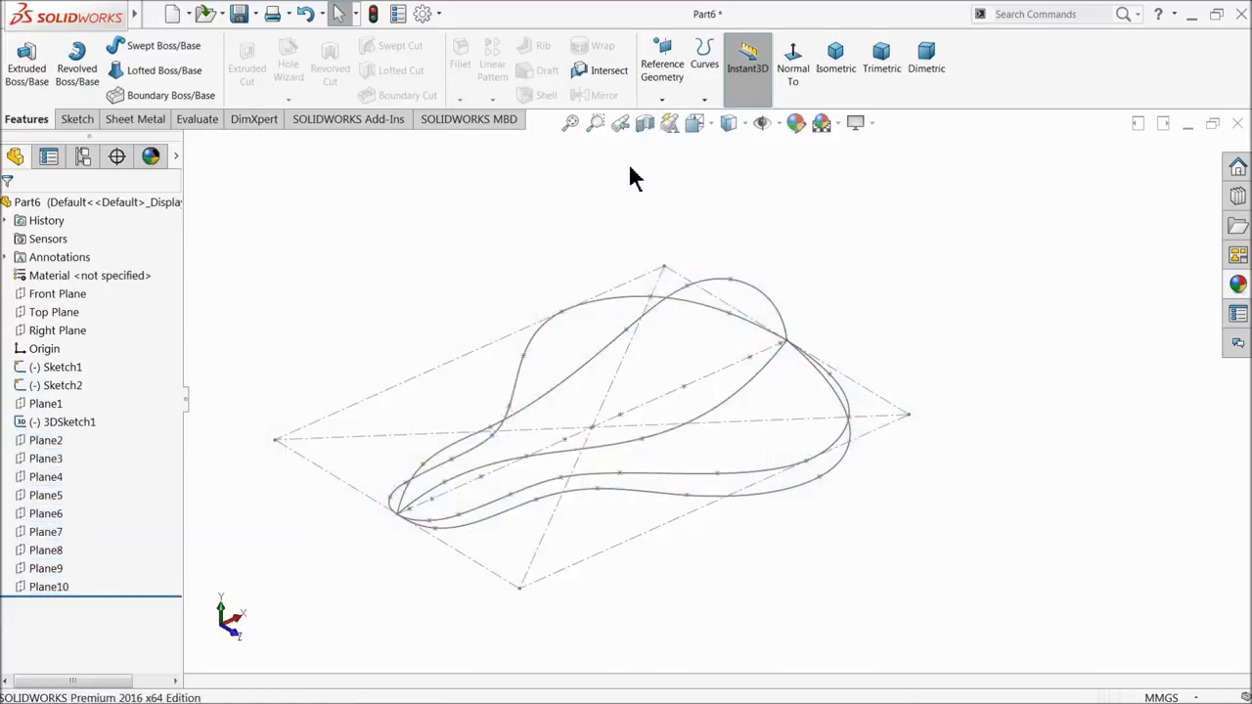
- Show Plane10 at the wide end, start a new sketch on it, and view the sketch plane straight on
click(33, 445)
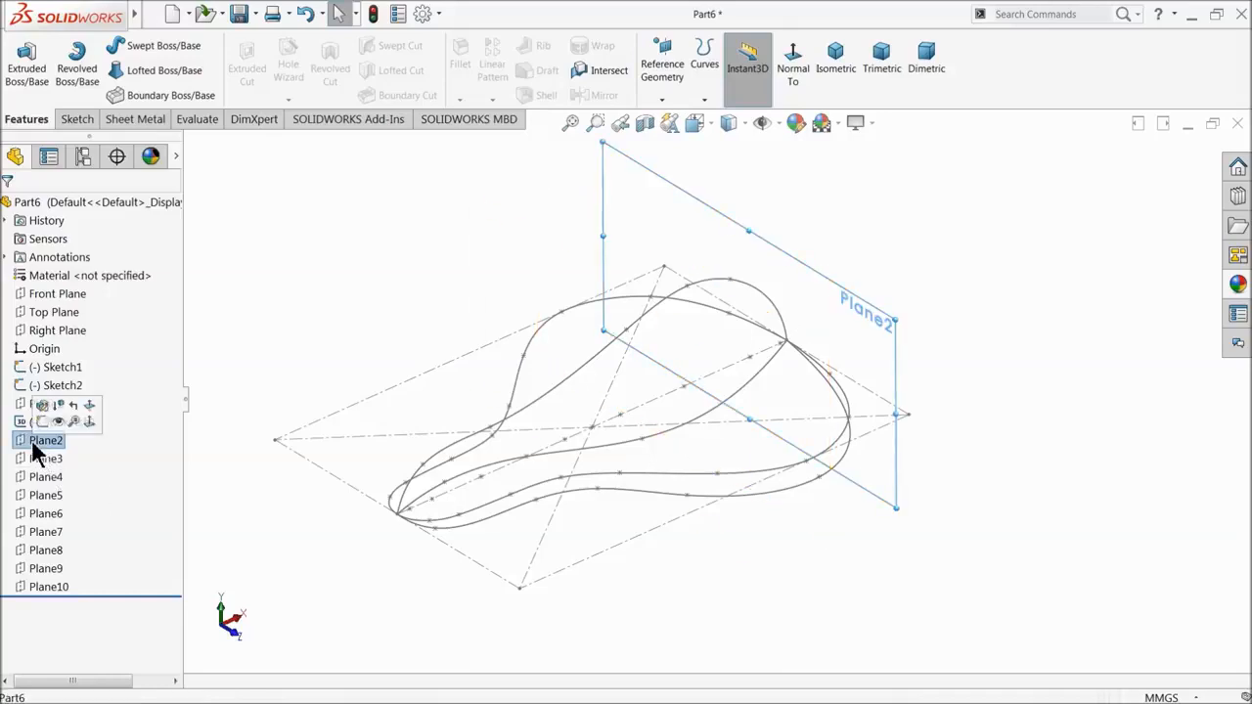
click(30, 590)
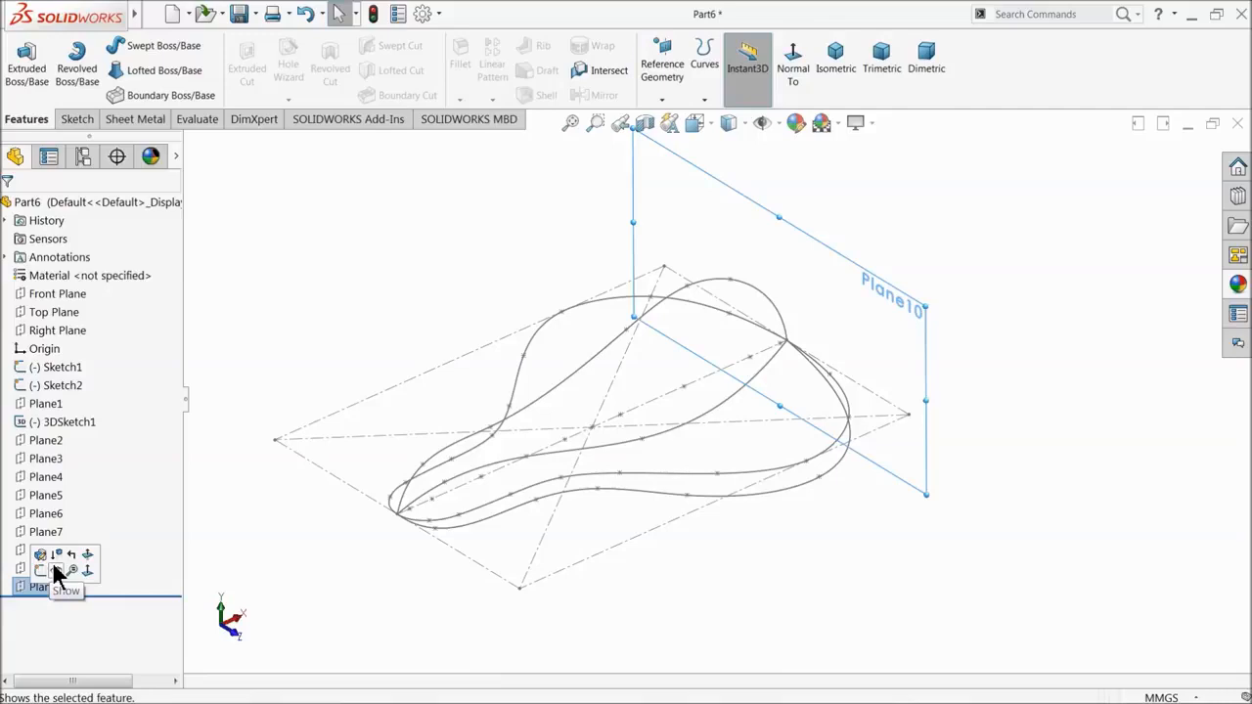
click(55, 577)
click(25, 590)
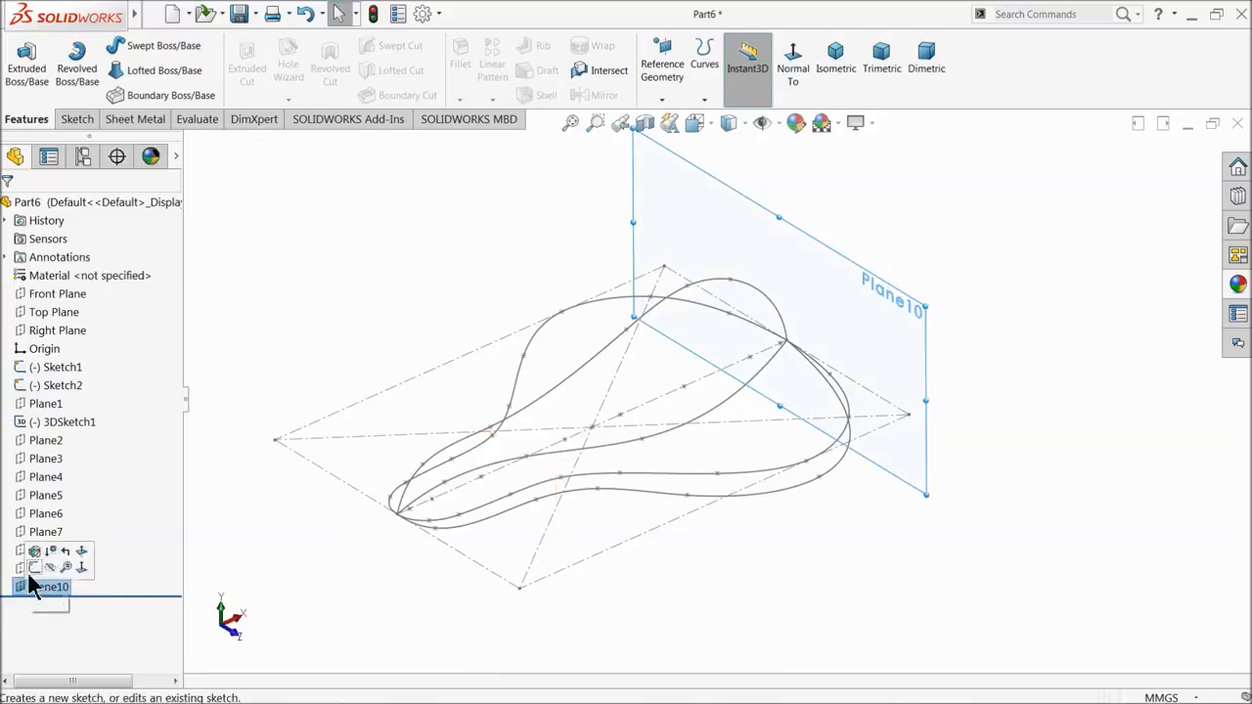
click(34, 554)
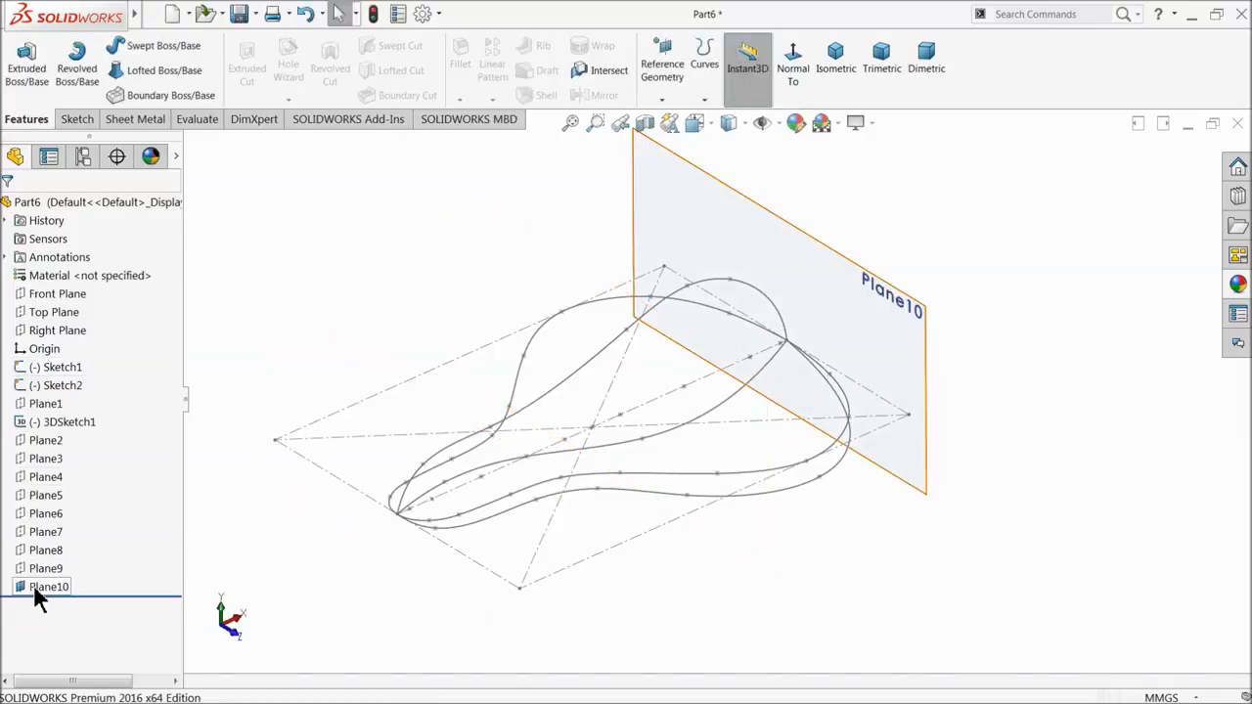
click(34, 592)
click(49, 554)
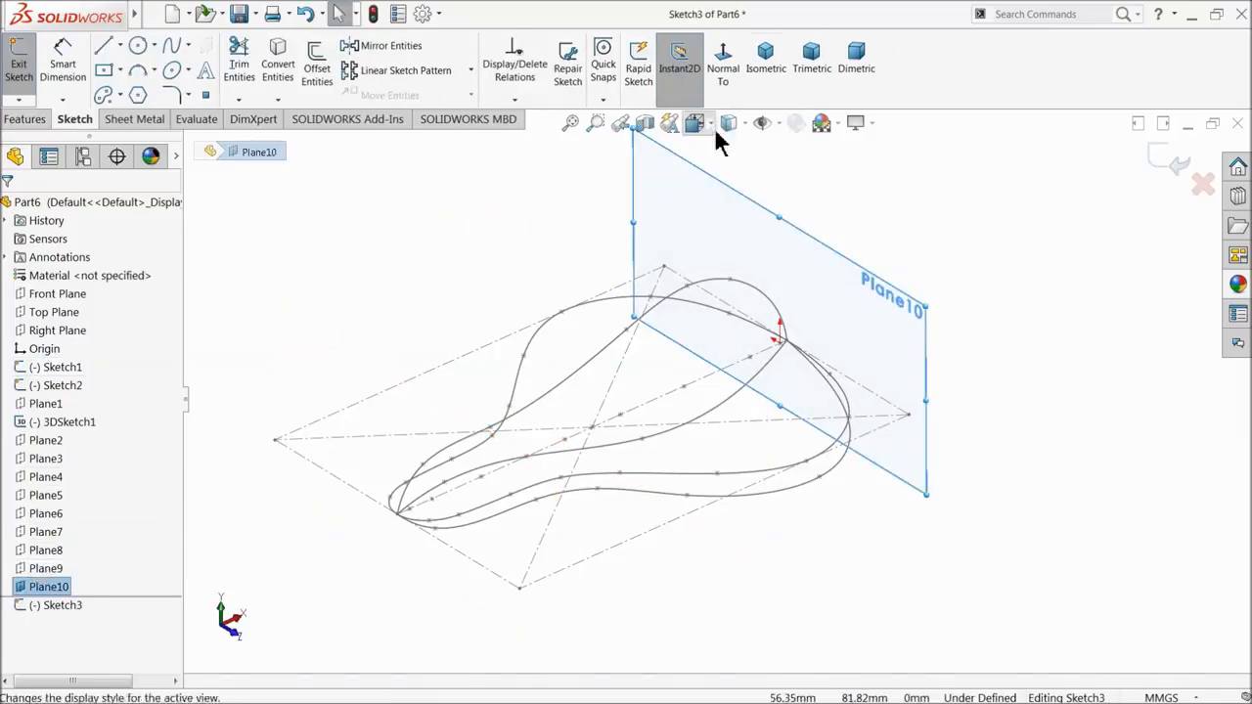
click(723, 79)
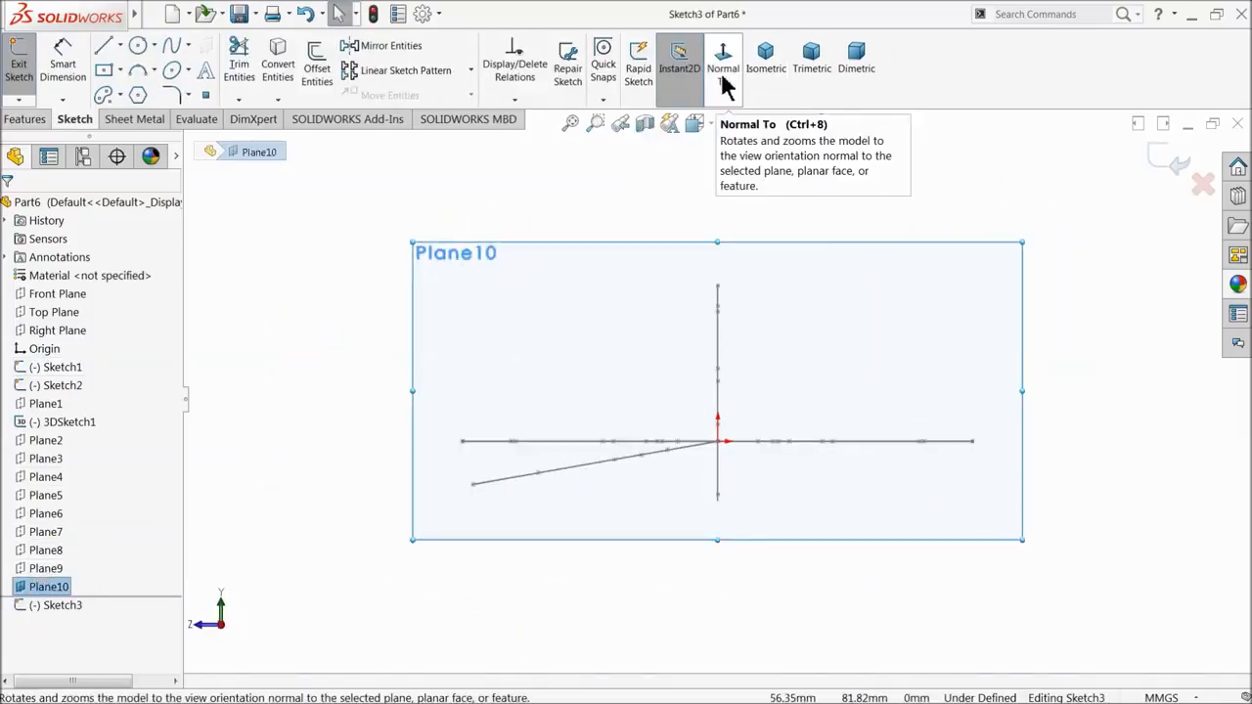
- Sketch a horizontal line about 35 mm long on Plane10, starting at the sketch origin and running towards the positive Z side
click(105, 48)
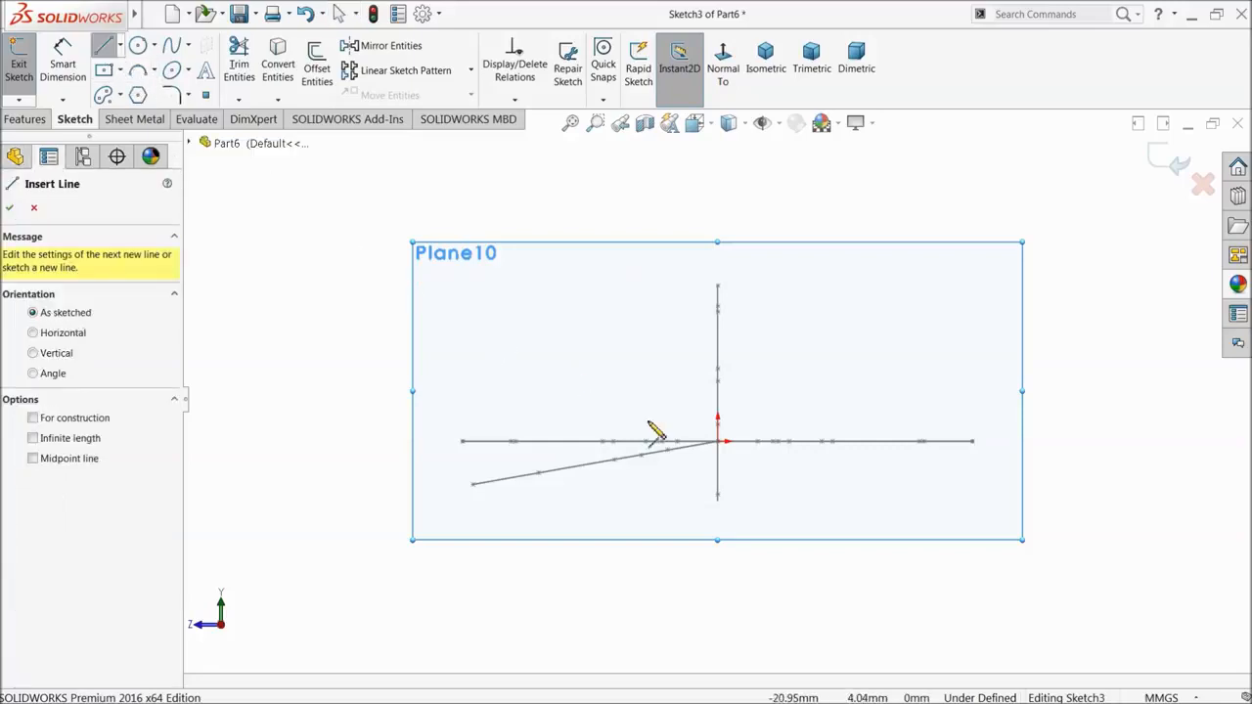
mouse_move(661, 423)
middle_down()
mouse_move(671, 441)
mouse_move(785, 458)
mouse_move(771, 509)
mouse_move(676, 470)
mouse_move(727, 481)
mouse_move(710, 503)
mouse_move(679, 480)
mouse_move(659, 519)
mouse_move(671, 537)
middle_up()
scroll(711, 607, down, 5)
mouse_move(847, 538)
middle_down()
mouse_move(831, 500)
mouse_move(855, 539)
mouse_move(818, 506)
mouse_move(853, 539)
mouse_move(860, 587)
mouse_move(796, 414)
mouse_move(796, 434)
middle_up()
scroll(804, 440, down, 3)
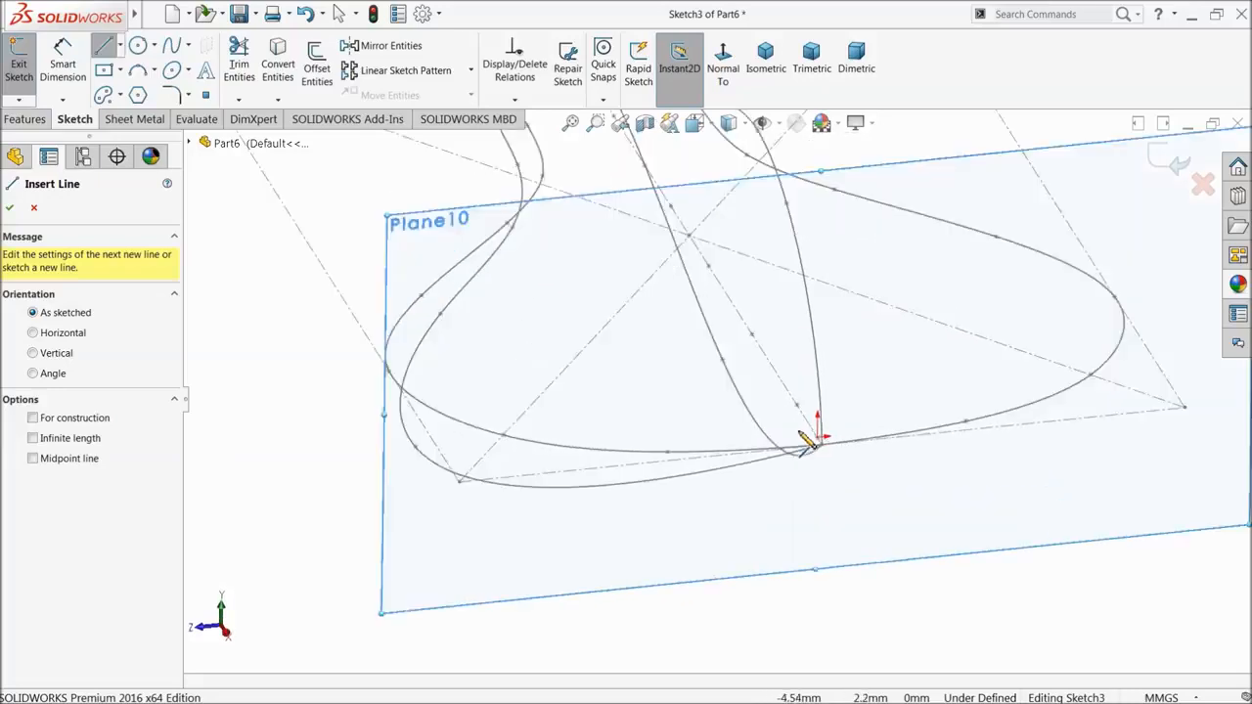
scroll(804, 442, down, 2)
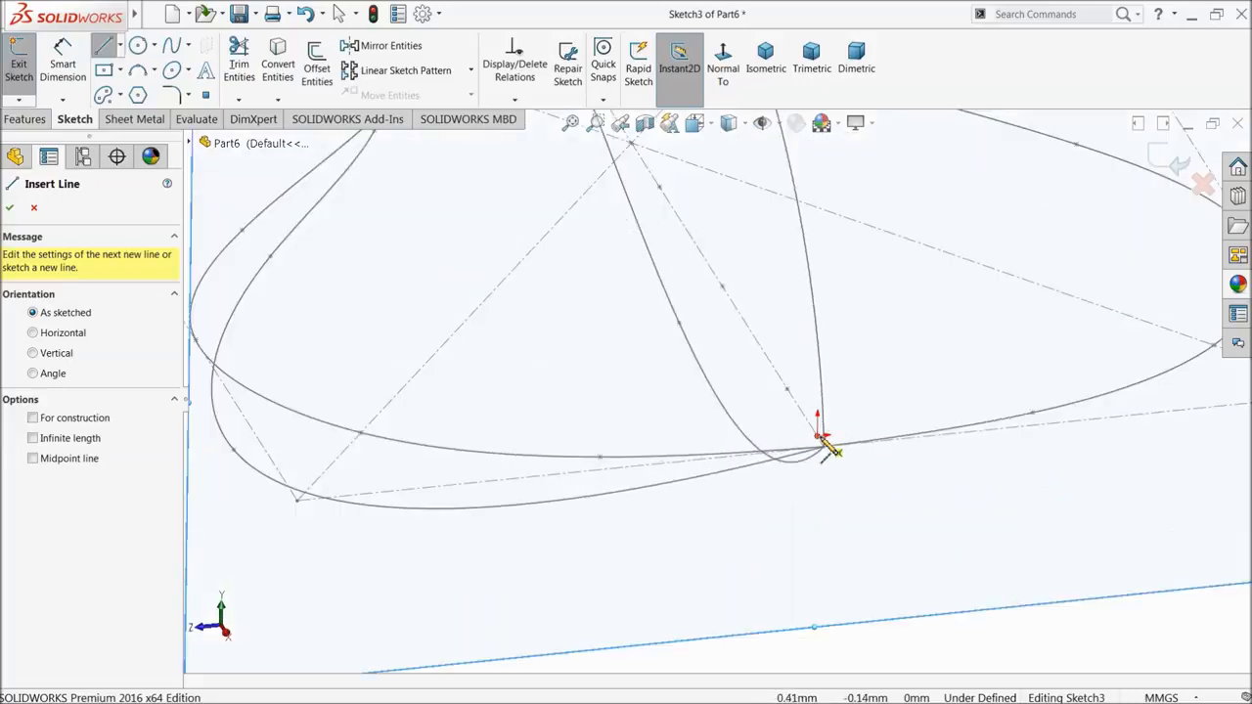
click(822, 442)
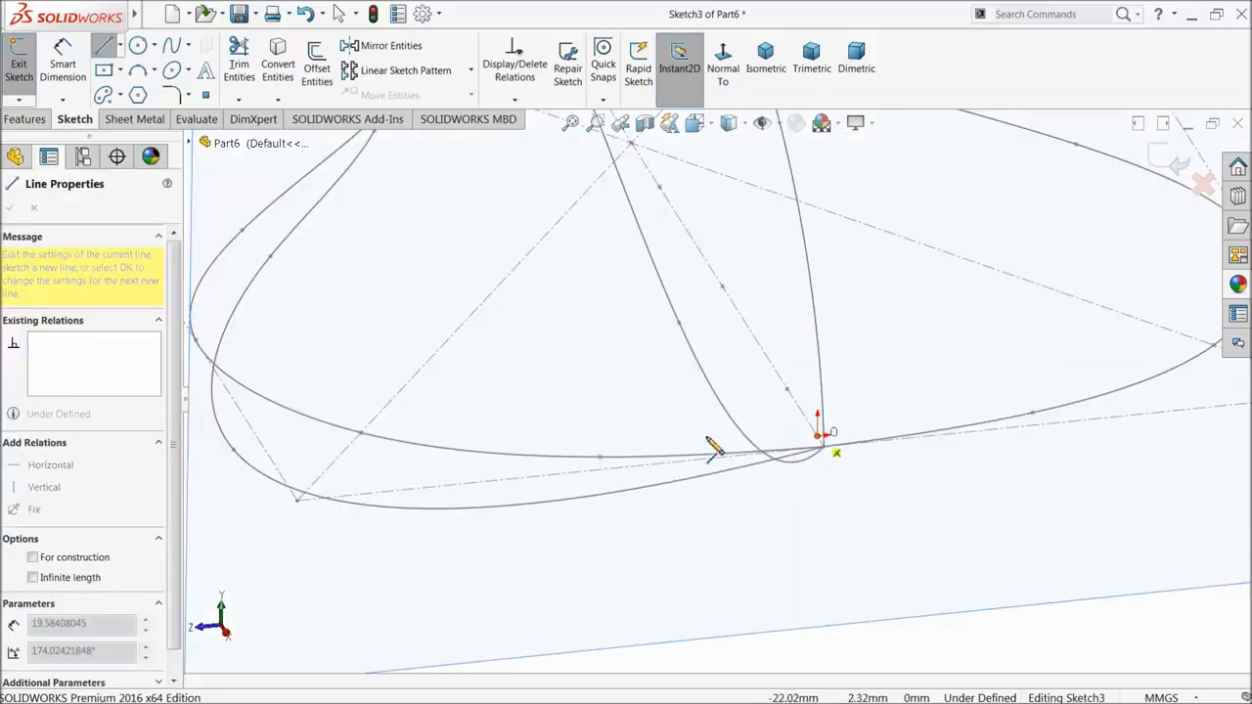
click(599, 457)
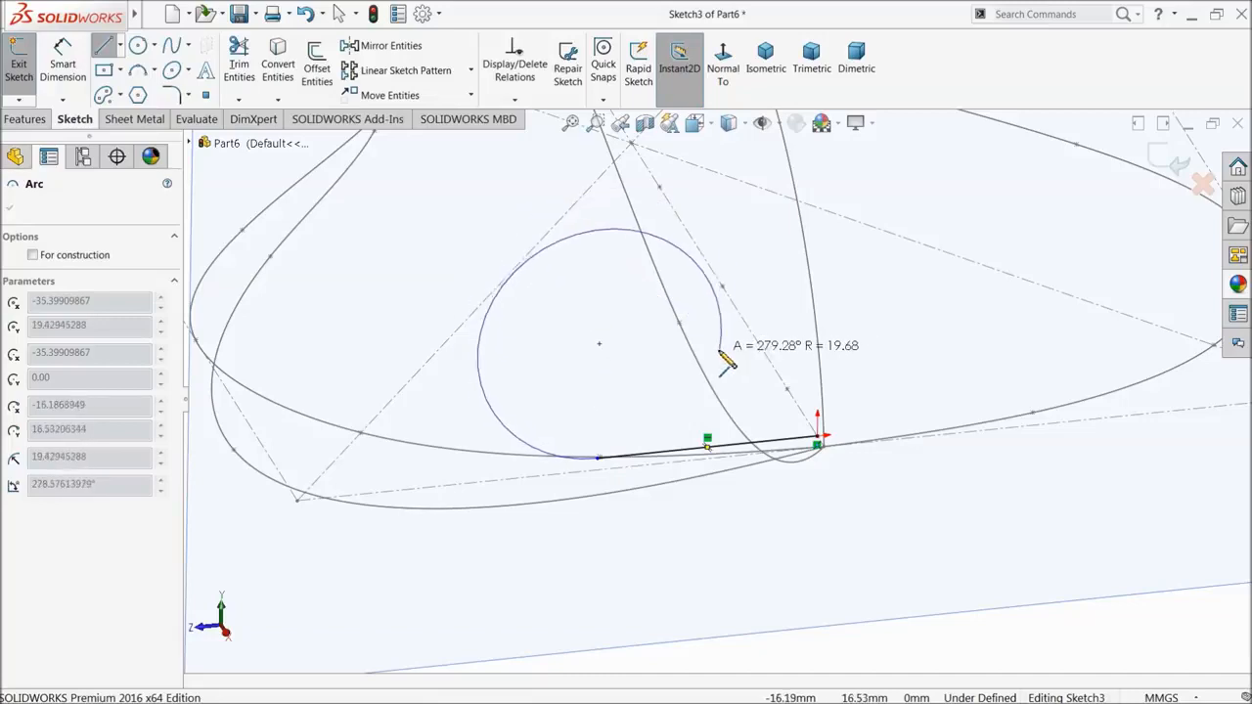
key(Escape)
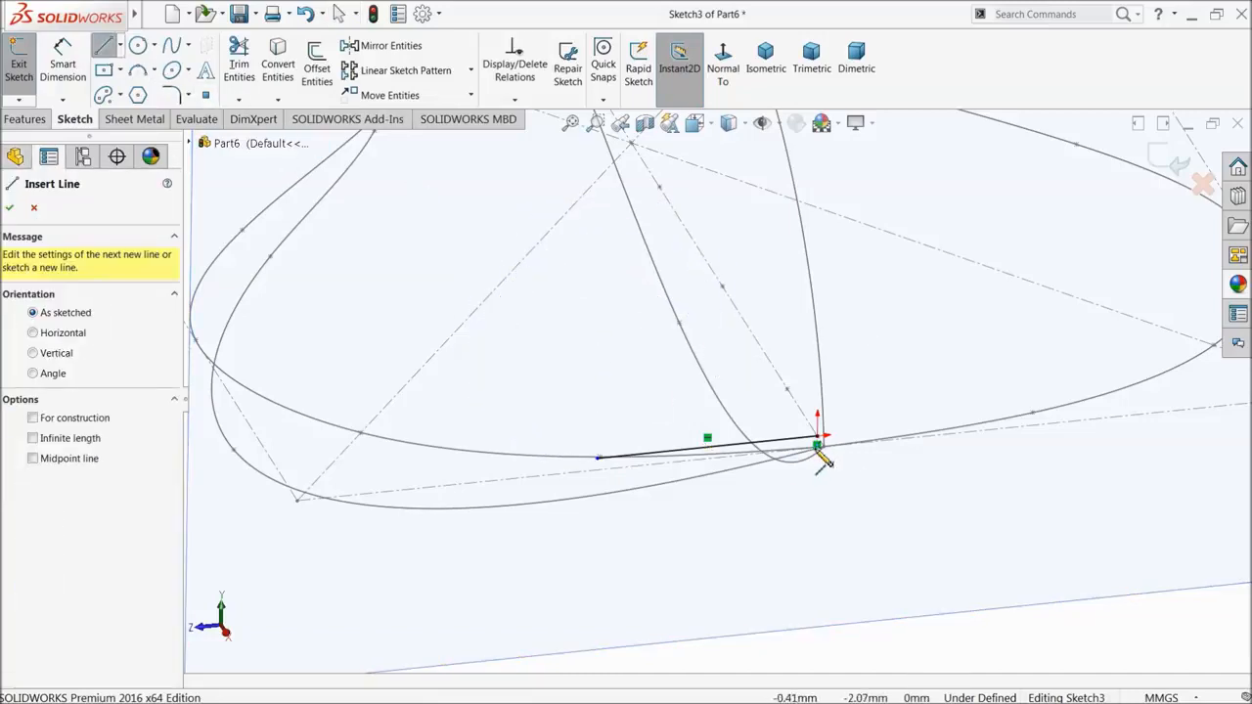
- Sketch a vertical line about 34 mm up from the same origin point and join the two open line ends with an arc
click(822, 443)
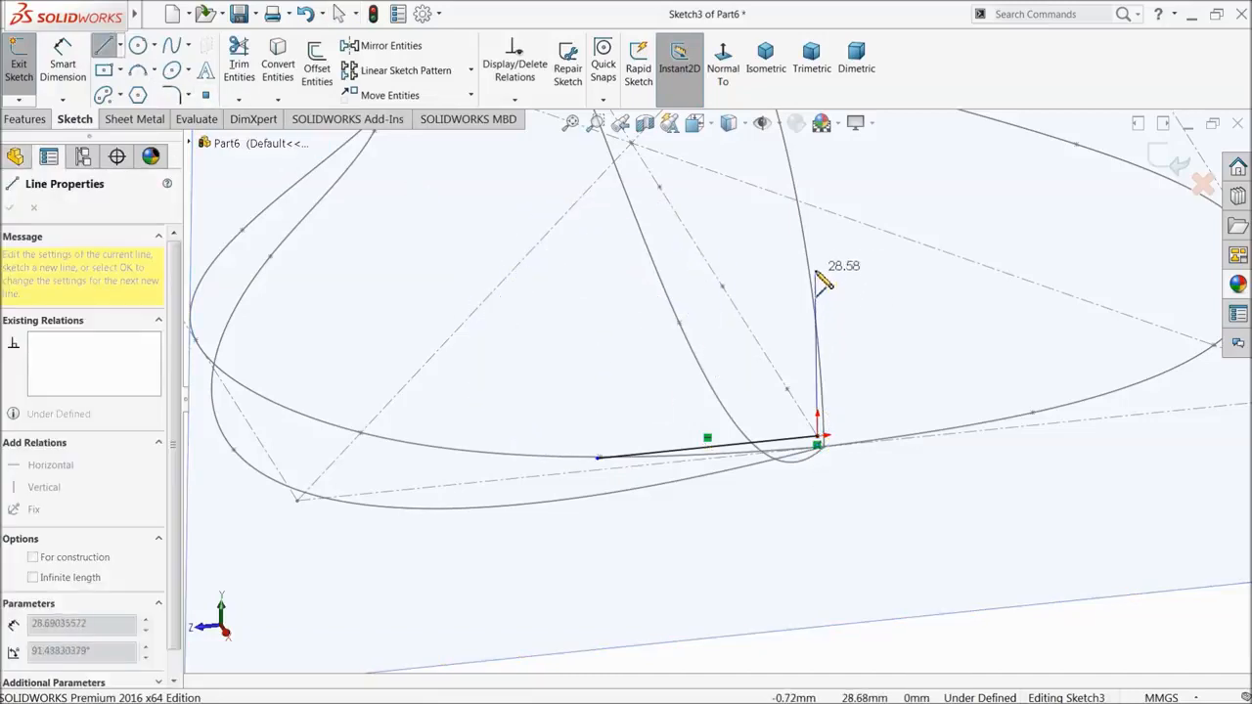
click(822, 240)
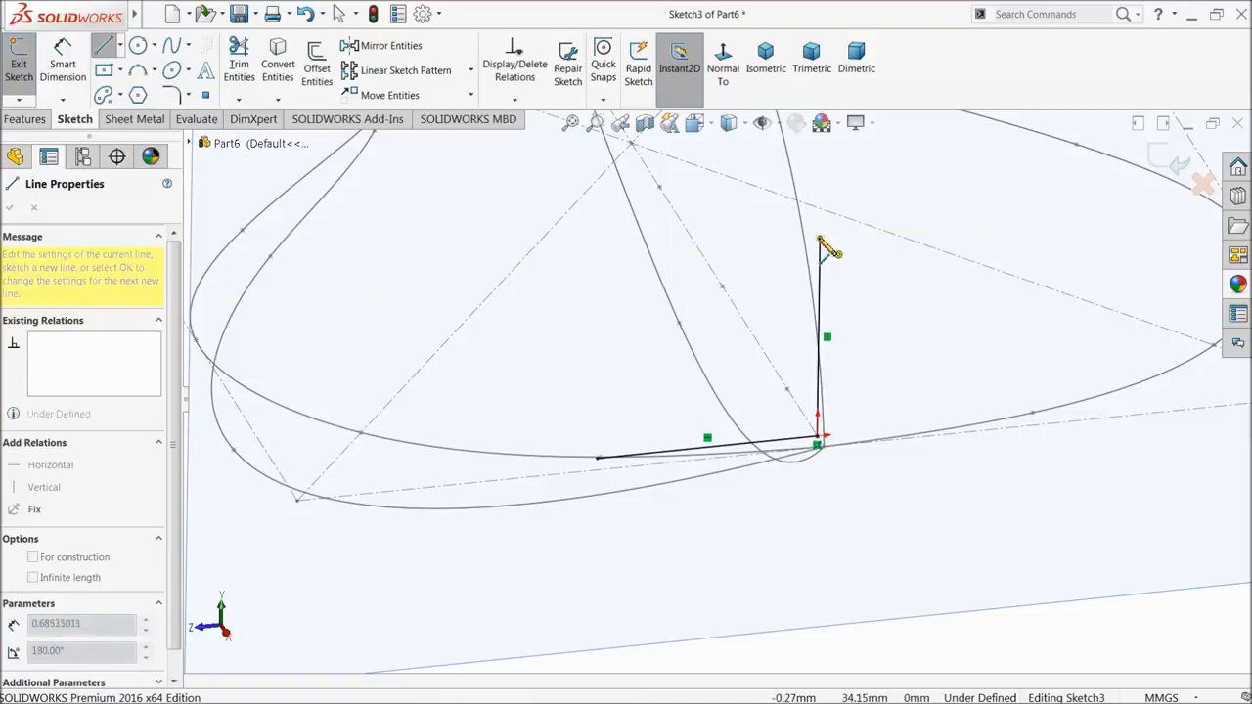
click(598, 458)
scroll(416, 411, up, 5)
mouse_move(531, 401)
middle_down()
mouse_move(662, 424)
mouse_move(721, 349)
mouse_move(749, 363)
mouse_move(732, 388)
mouse_move(788, 396)
mouse_move(752, 411)
middle_up()
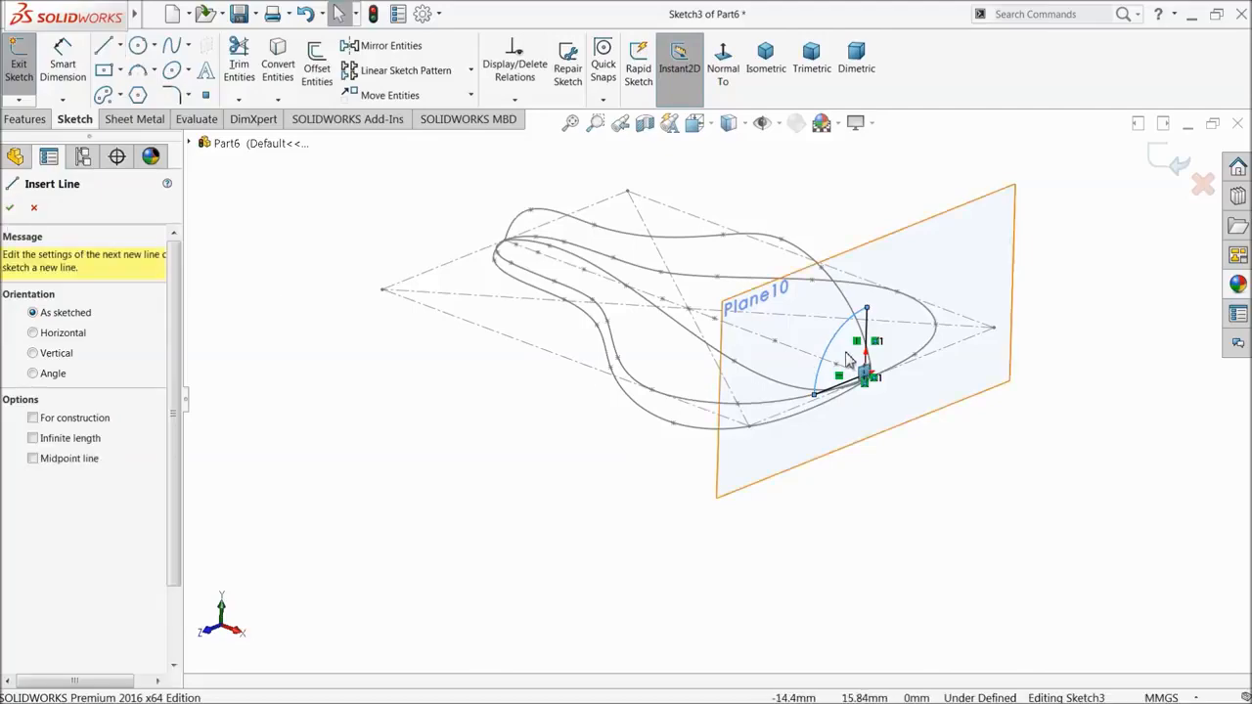
- Lower the arc's upper endpoint close to the upper Sketch2 spline and add coincident and pierce relations between them
scroll(853, 333, down, 5)
drag(835, 242, 831, 414)
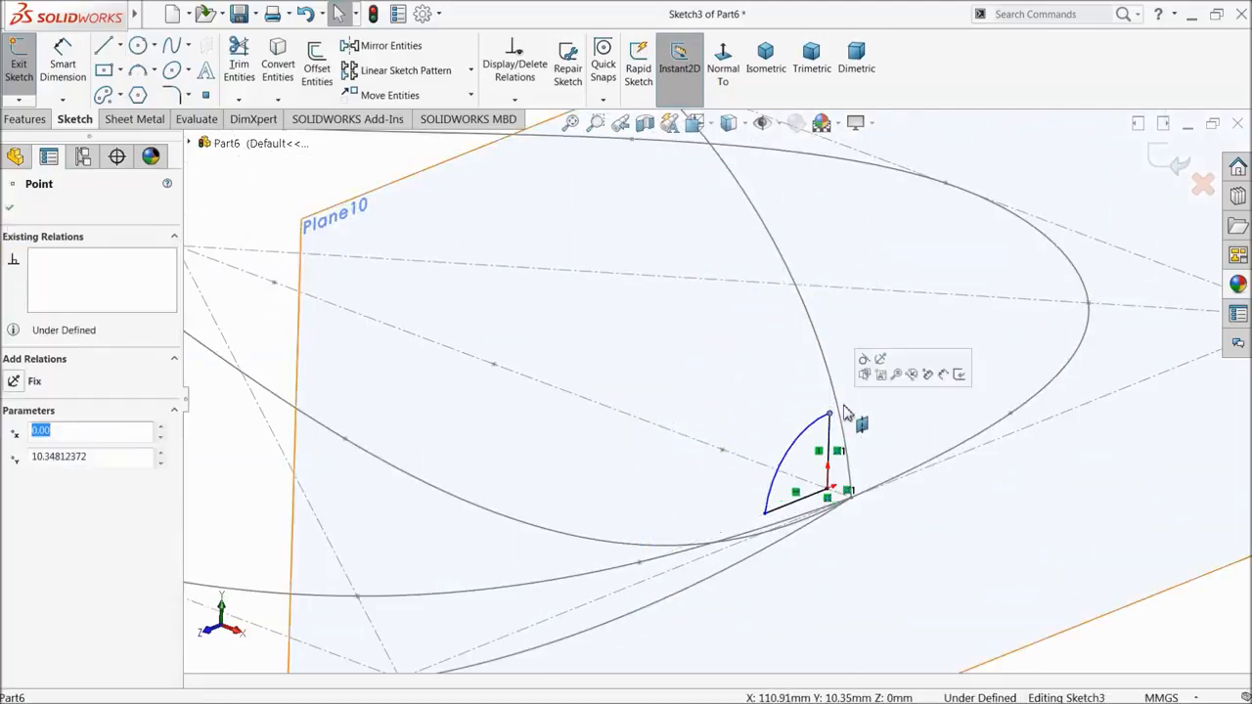
scroll(830, 413, down, 3)
click(801, 411)
ctrl+click(782, 419)
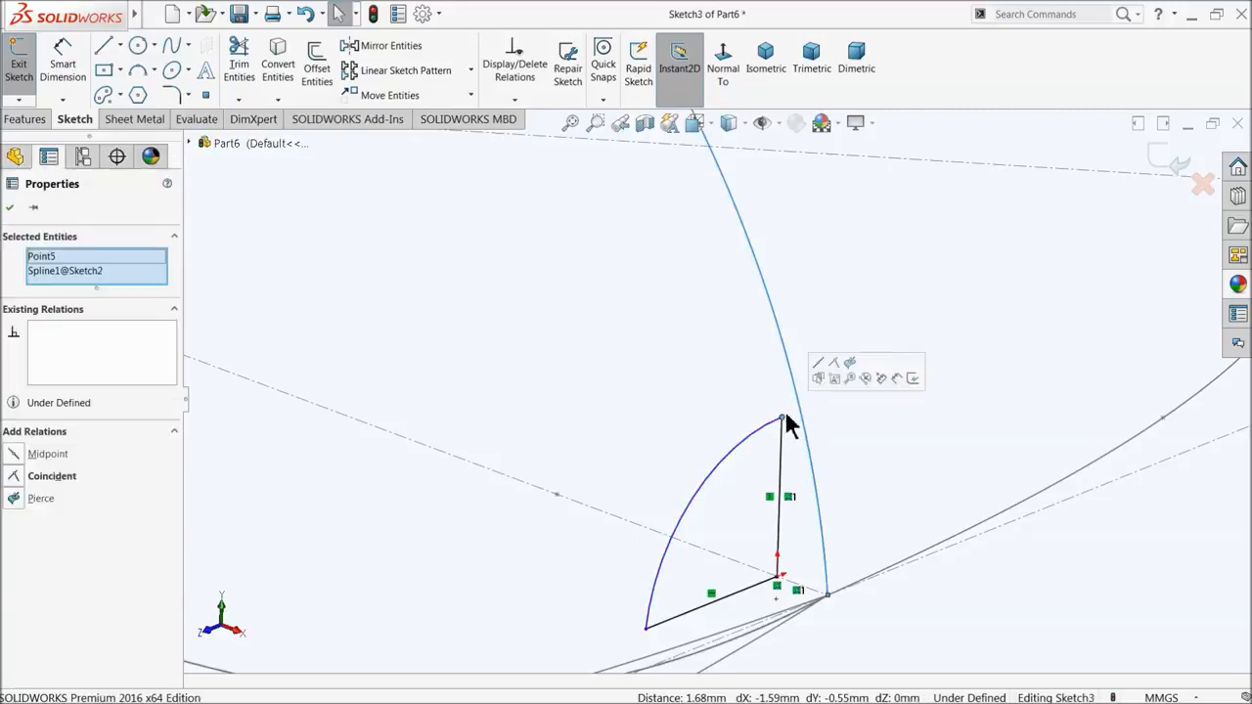
click(834, 364)
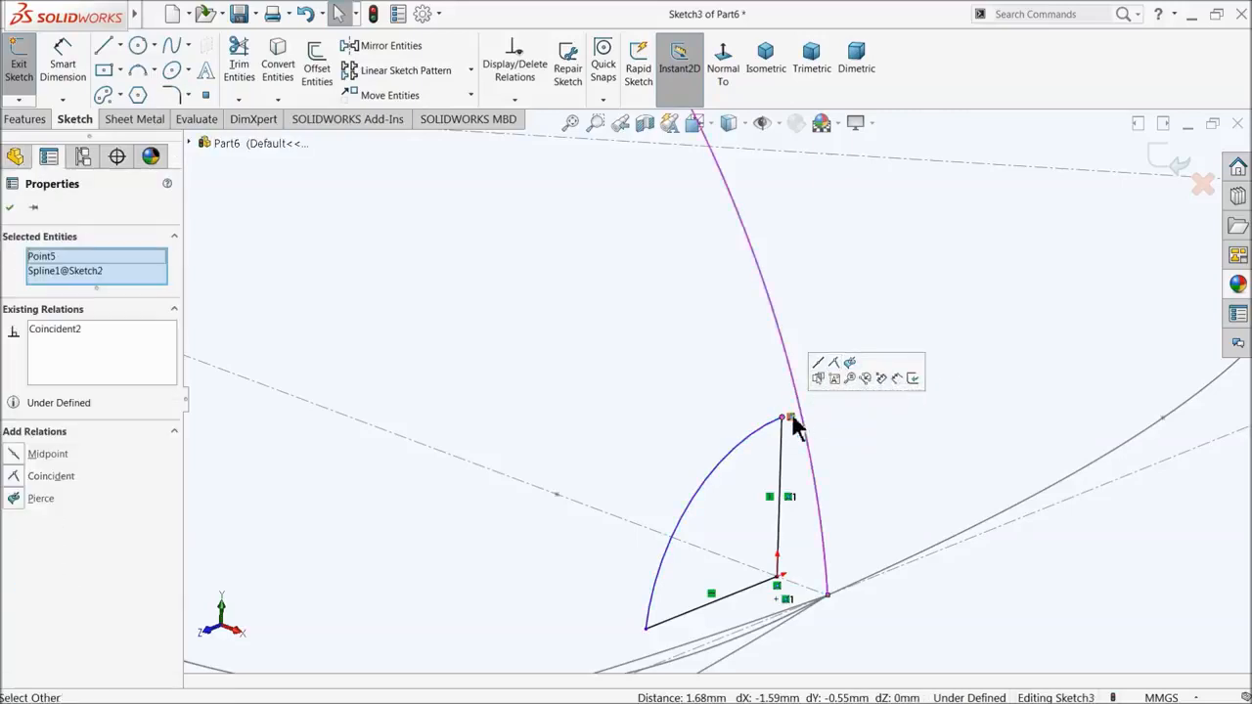
click(850, 364)
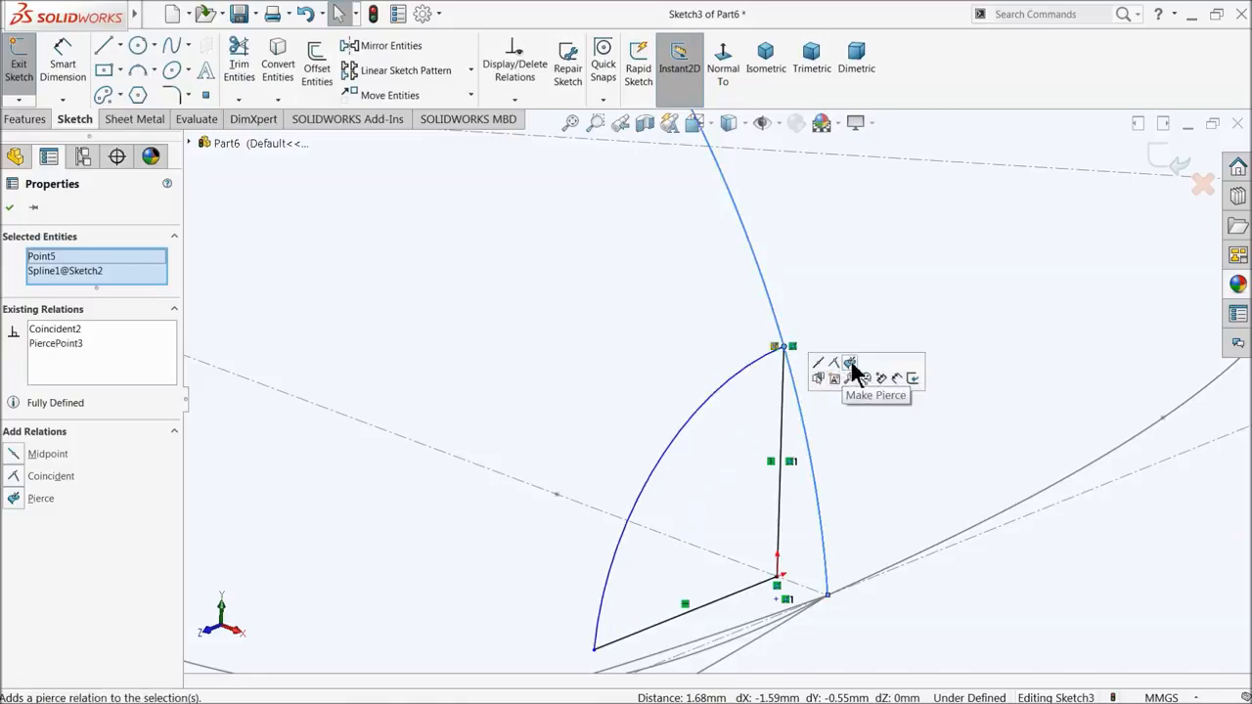
scroll(793, 438, up, 5)
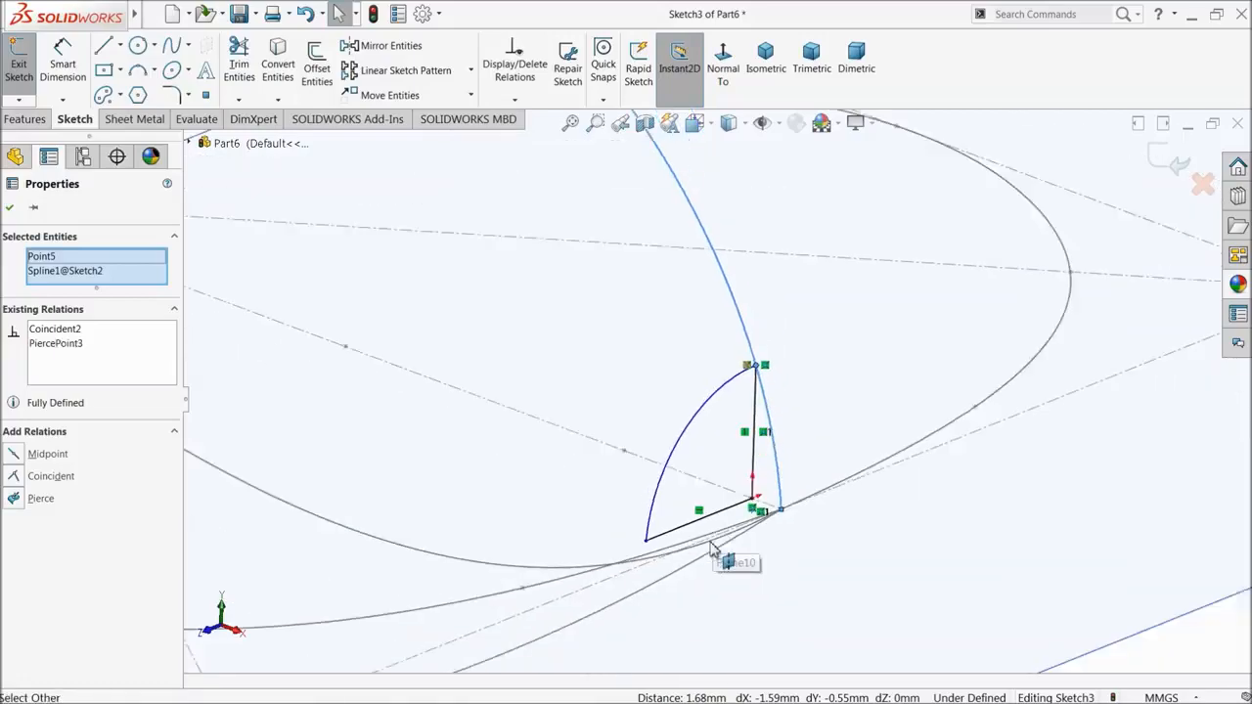
- Try to pierce the arc's lower endpoint to the lower Sketch2 spline, and delete that relation
scroll(604, 506, down, 3)
scroll(772, 528, up, 2)
middle_drag(704, 462, 707, 504)
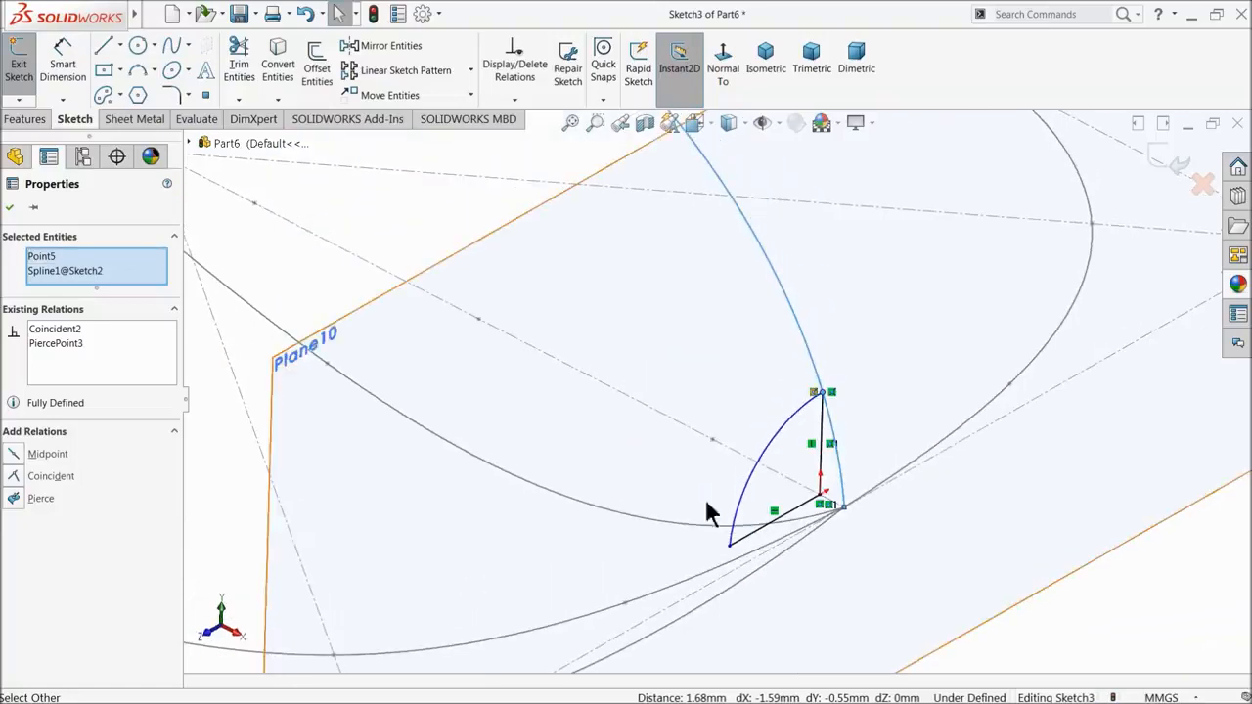
click(729, 547)
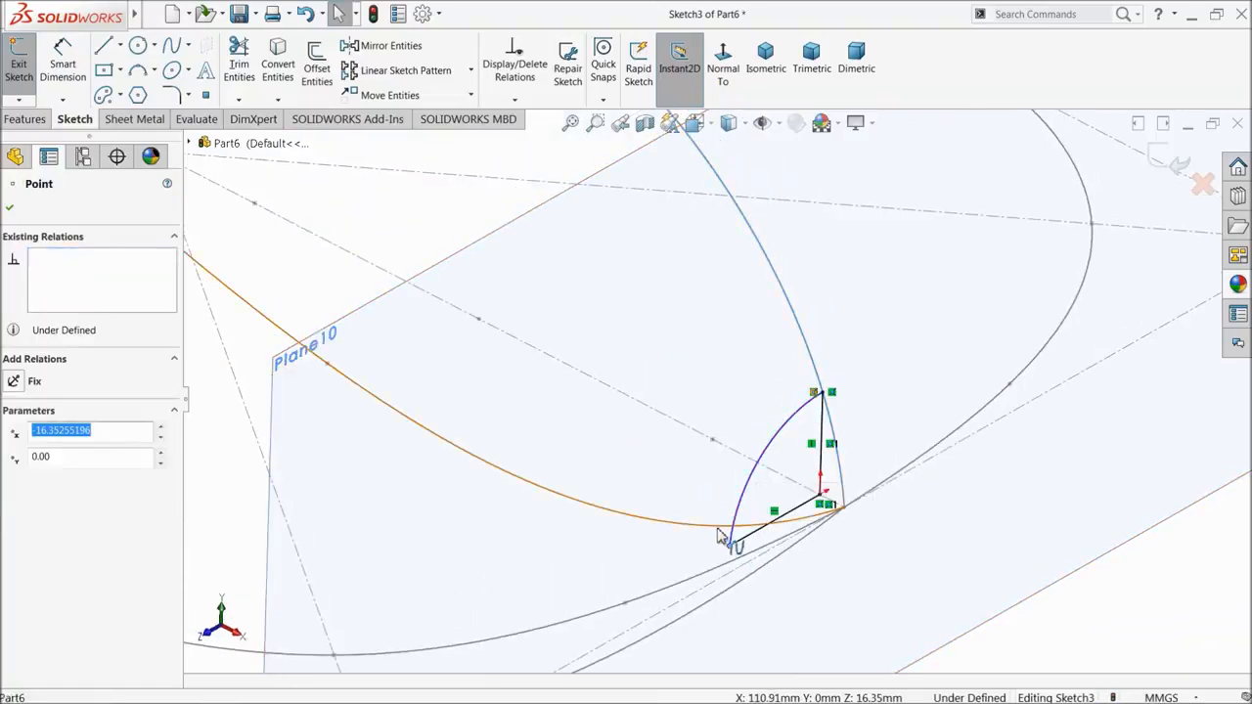
ctrl+click(717, 526)
click(786, 486)
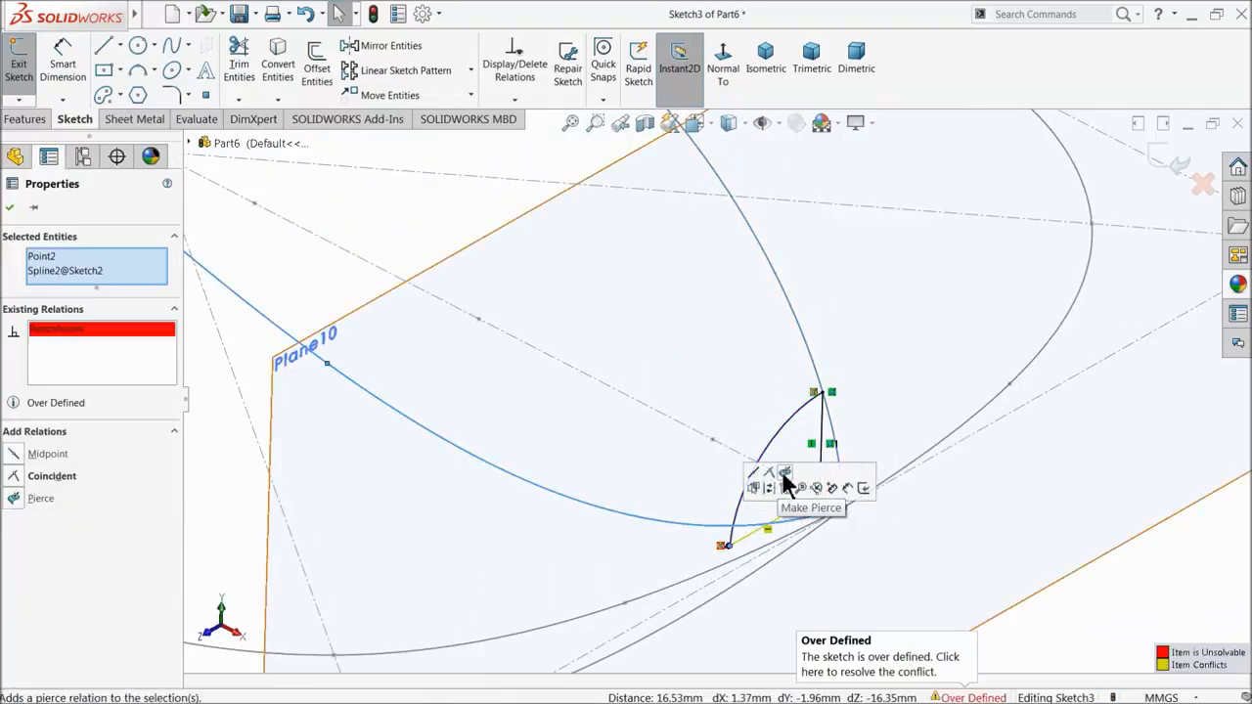
right_click(108, 329)
click(152, 357)
- Hide Plane10 while keeping the cross-section sketch open
mouse_move(531, 489)
middle_down()
mouse_move(721, 513)
mouse_move(740, 578)
mouse_move(754, 537)
mouse_move(754, 476)
mouse_move(685, 430)
mouse_move(654, 463)
mouse_move(467, 512)
middle_up()
scroll(468, 513, down, 6)
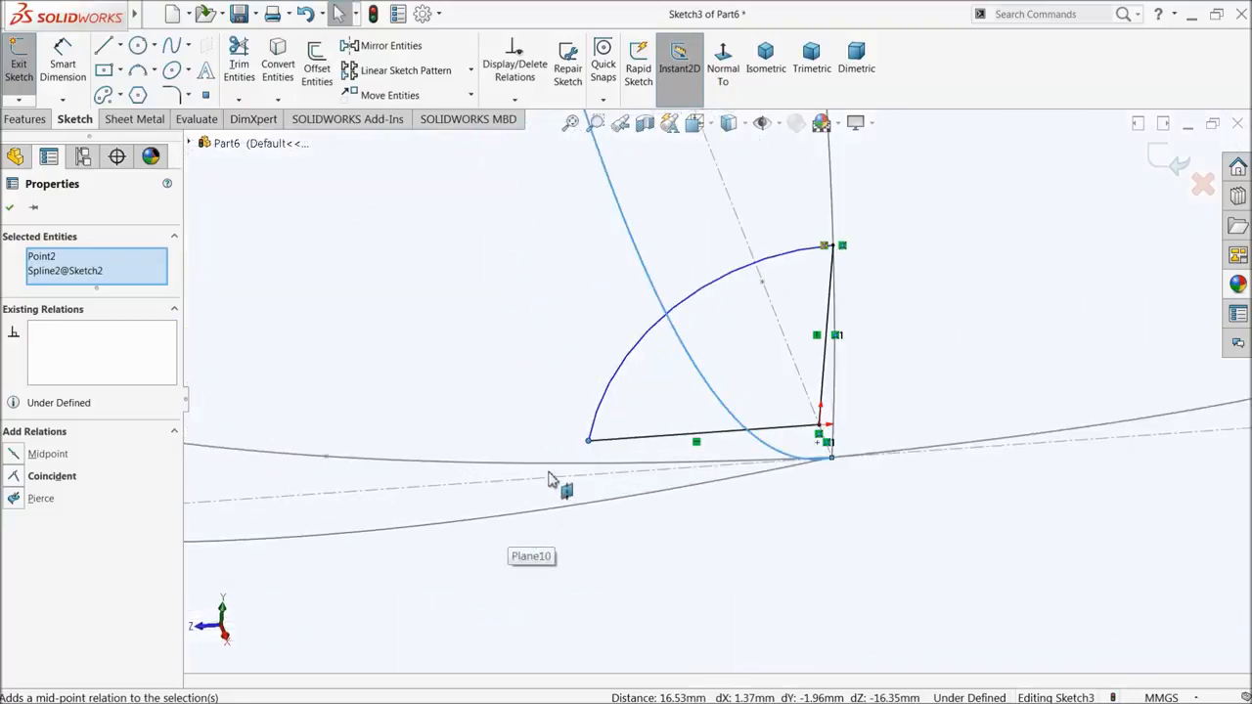
scroll(525, 489, up, 6)
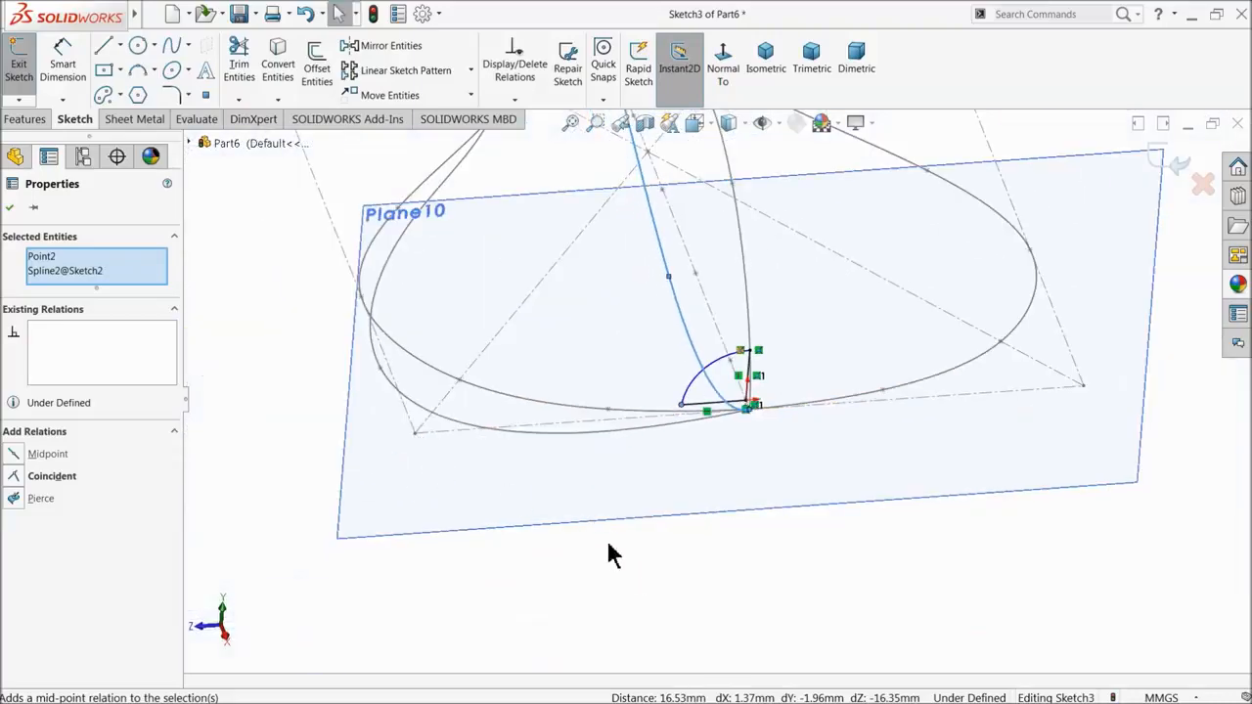
click(578, 509)
right_click(666, 509)
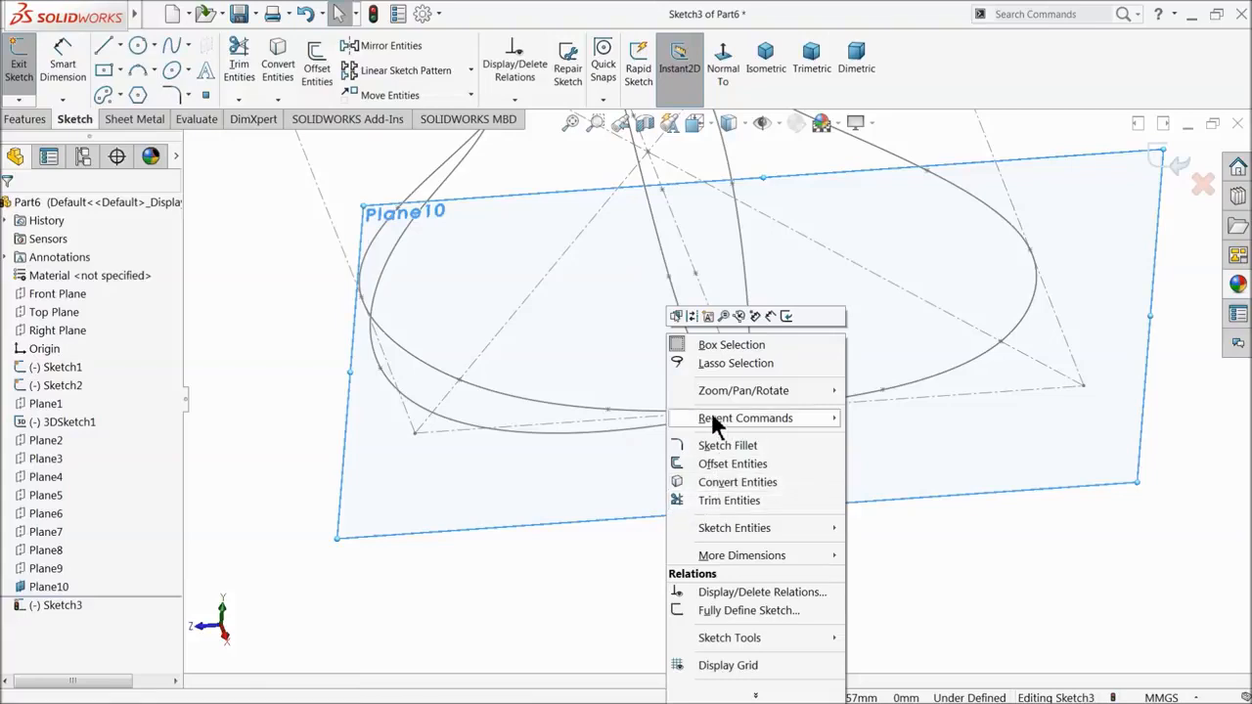
click(577, 586)
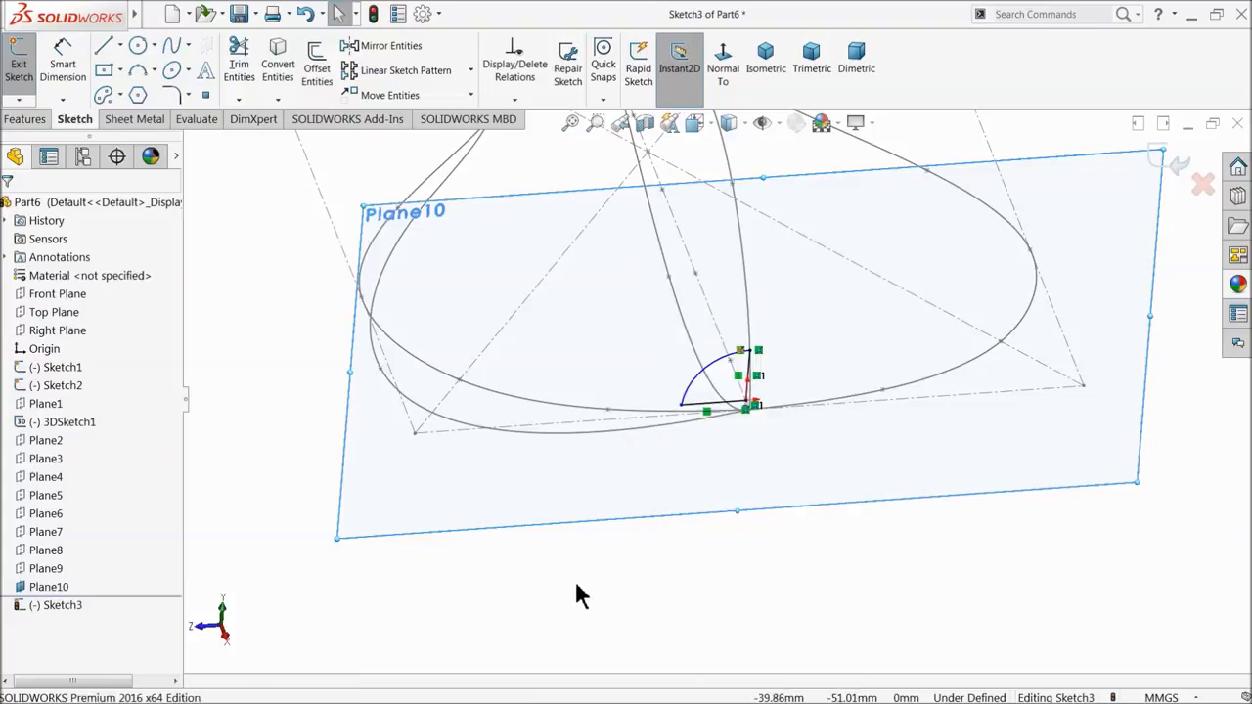
click(29, 587)
click(47, 564)
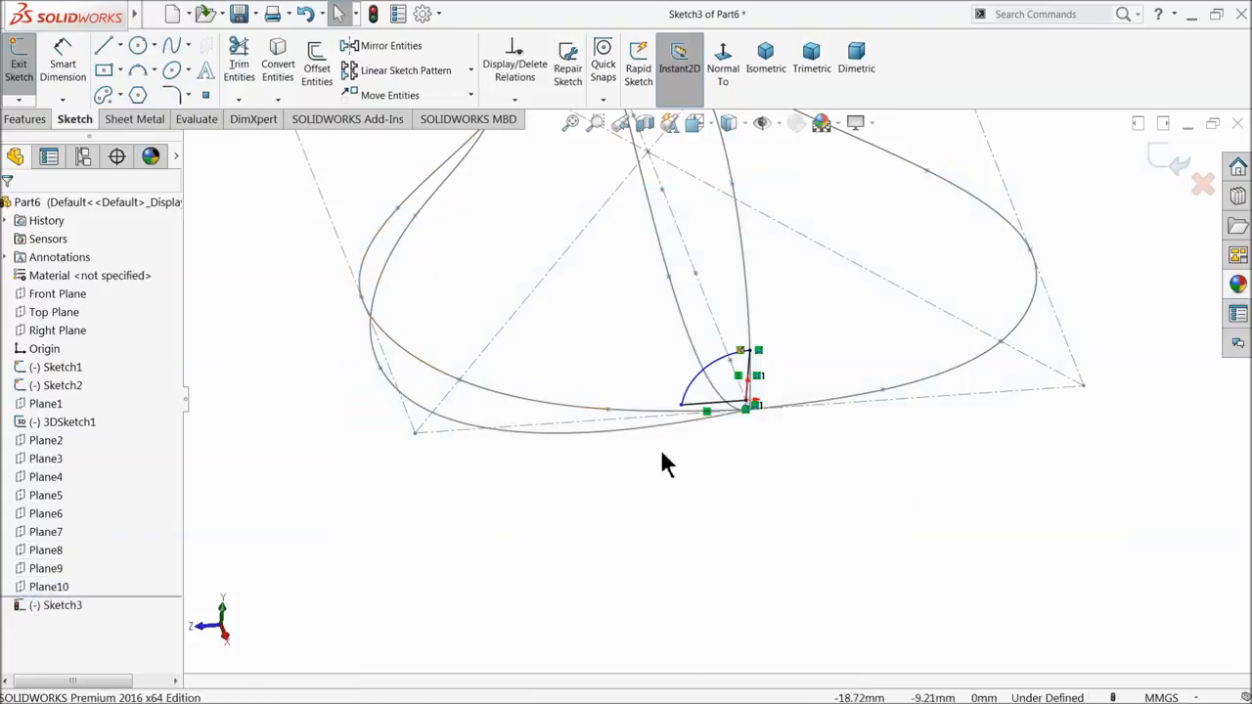
- Move the arc's lower endpoint near the Sketch1 outline spline, add a pierce relation between them, and exit the sketch
scroll(694, 416, down, 5)
drag(630, 420, 347, 460)
ctrl+click(341, 437)
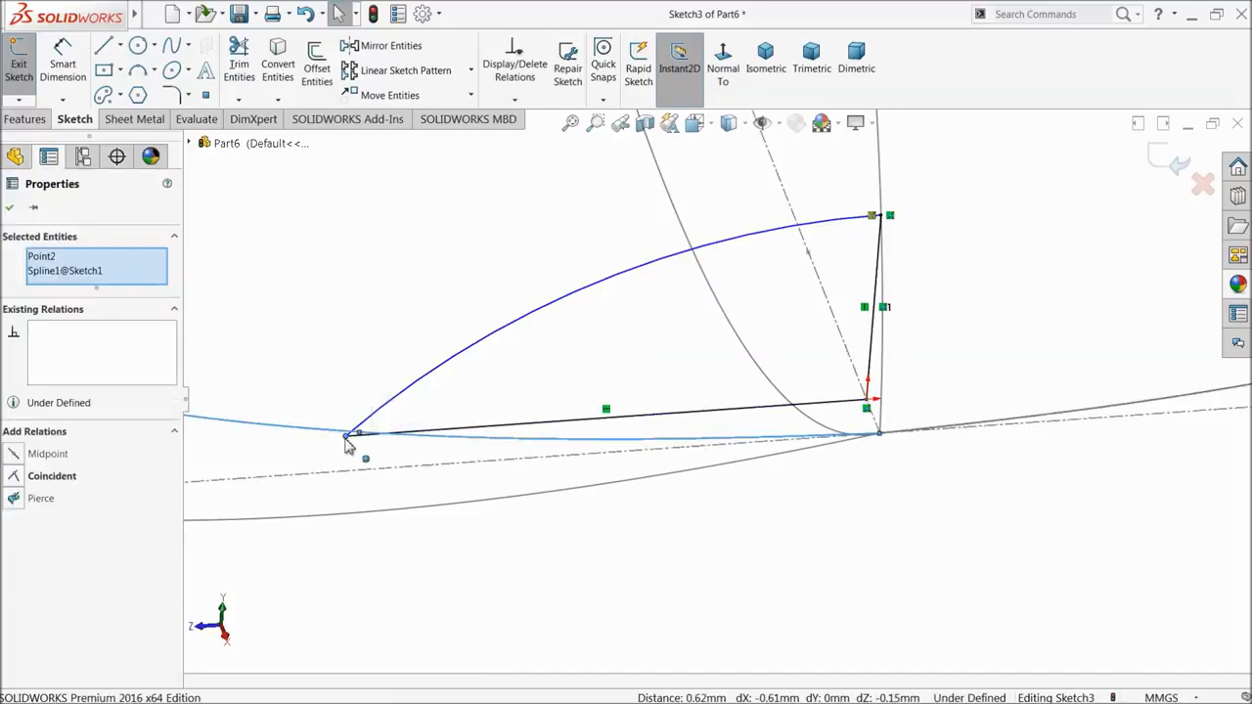
click(55, 494)
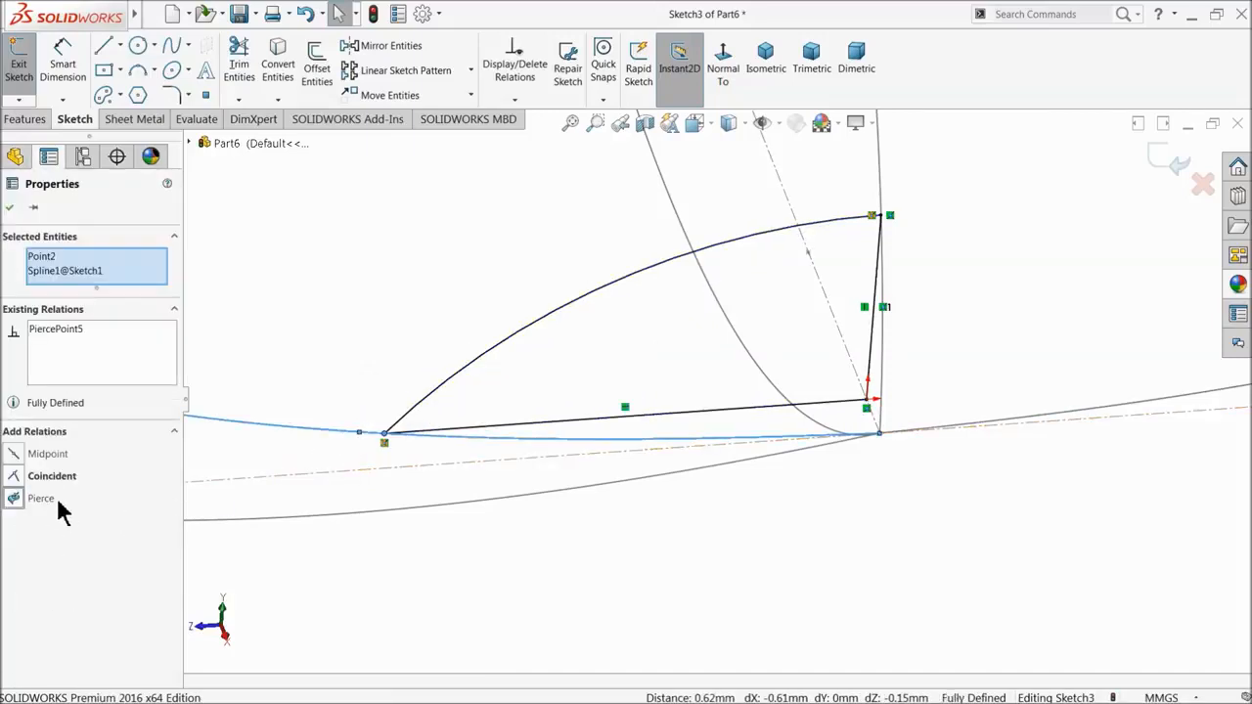
scroll(477, 315, up, 4)
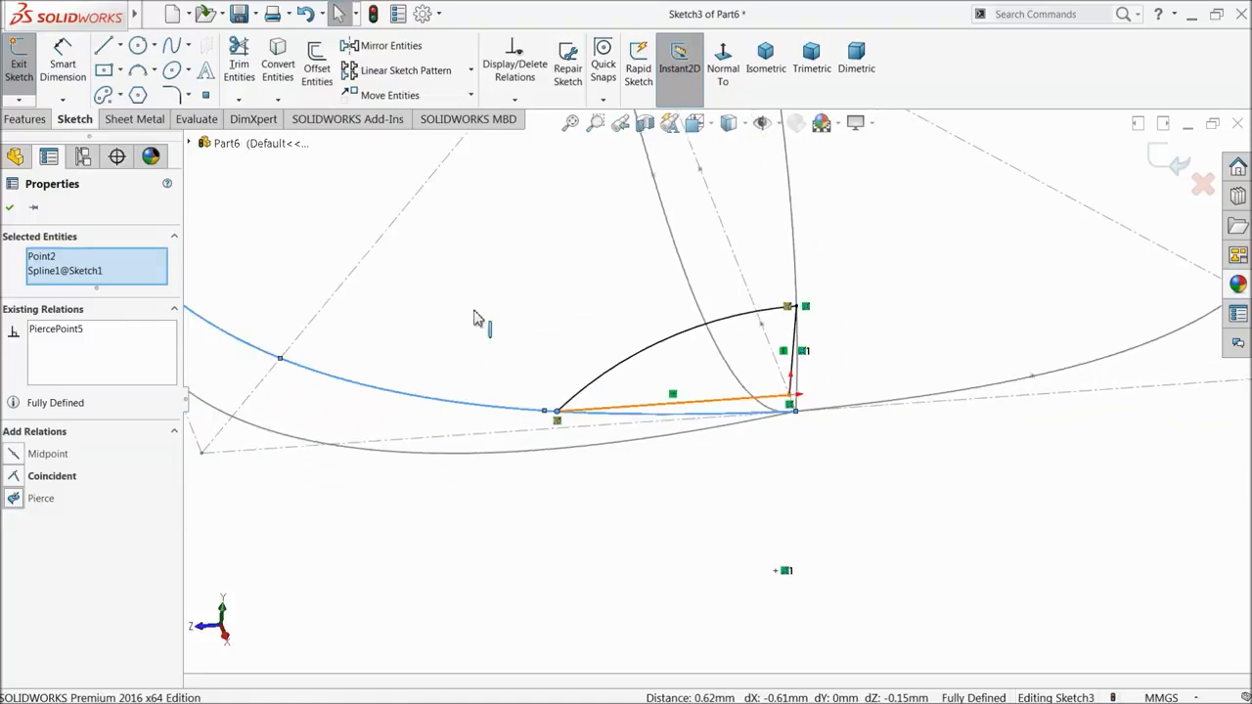
click(10, 209)
mouse_move(547, 385)
middle_down()
mouse_move(760, 414)
mouse_move(853, 486)
mouse_move(831, 489)
mouse_move(811, 514)
mouse_move(801, 446)
middle_up()
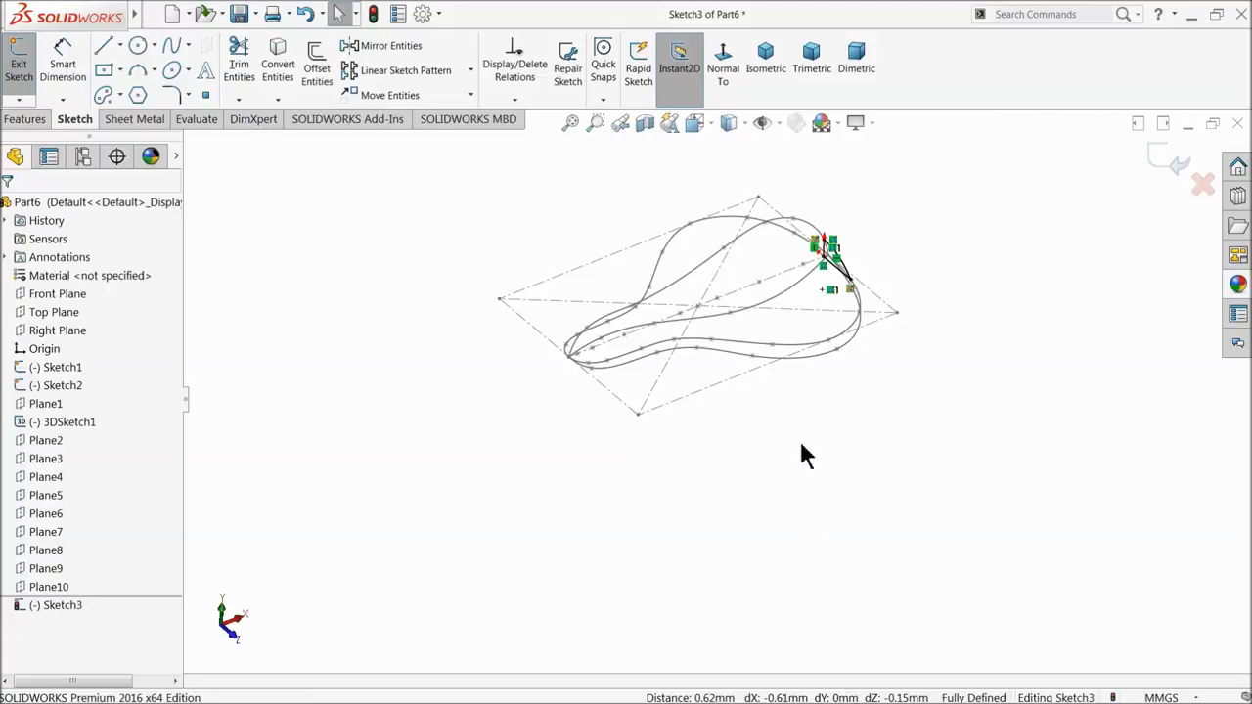
click(1171, 160)
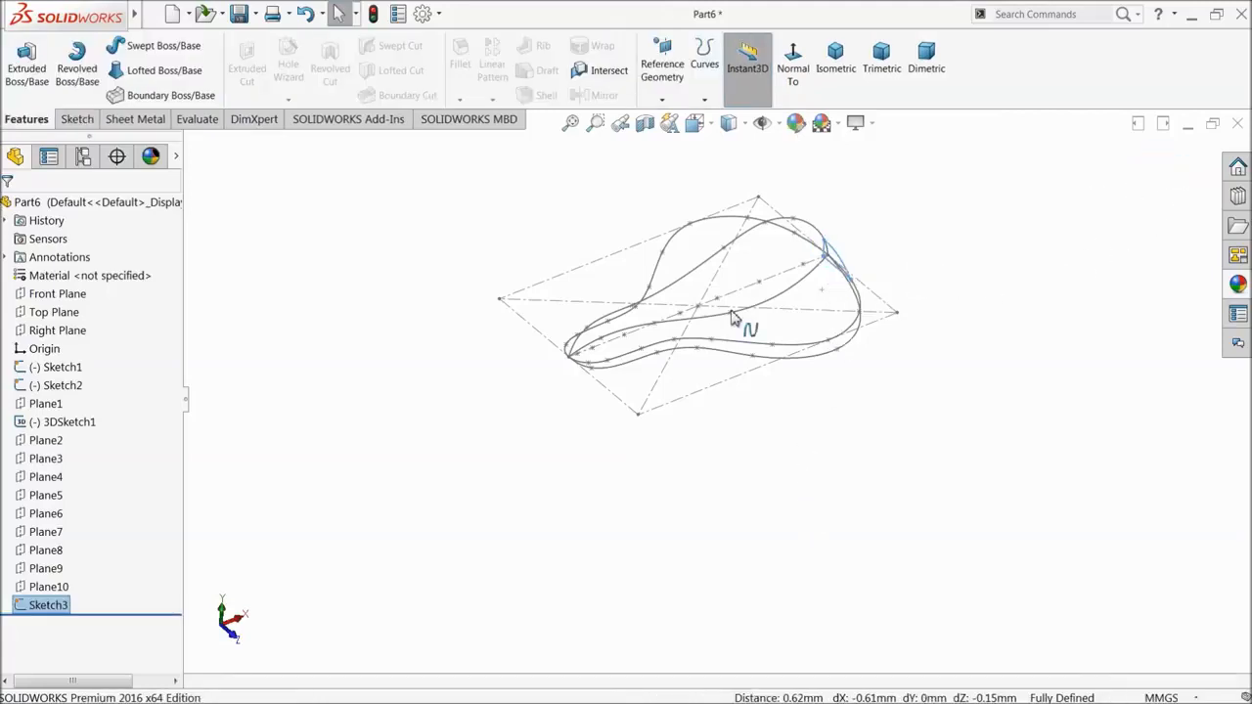
- Start a new sketch on Plane2, the reference plane next to the first cross-section
click(43, 587)
middle_drag(217, 560, 300, 498)
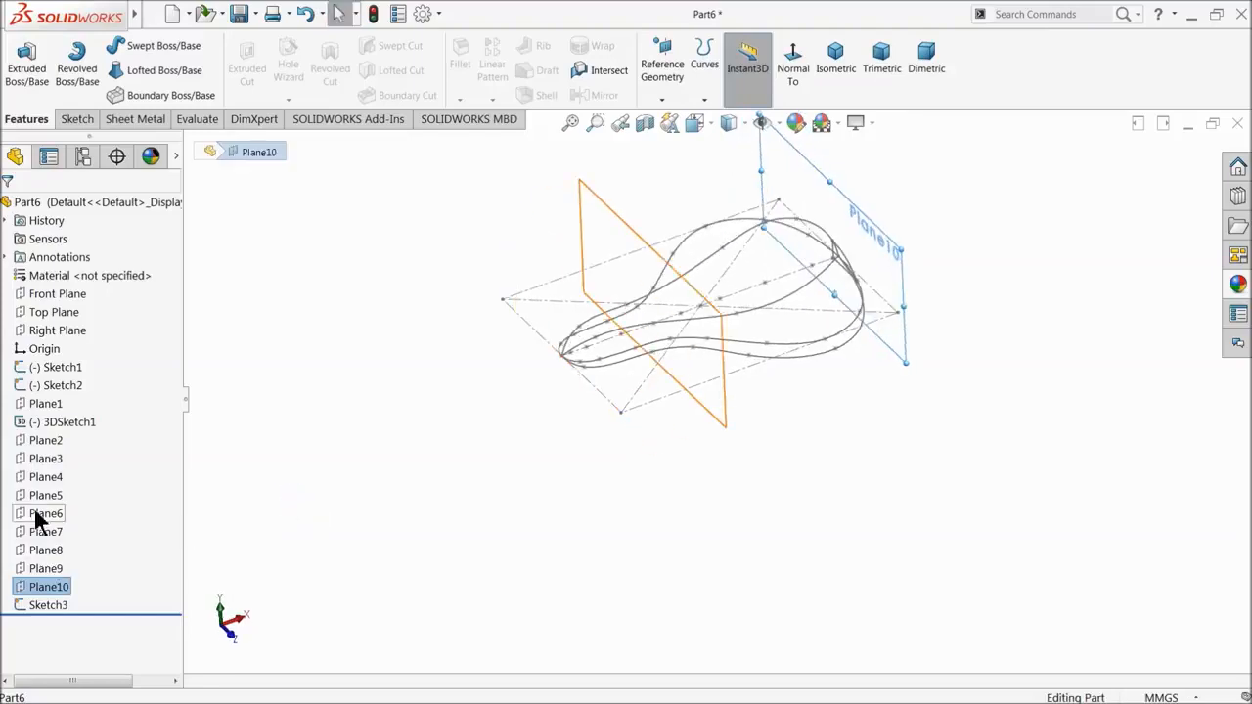
click(41, 443)
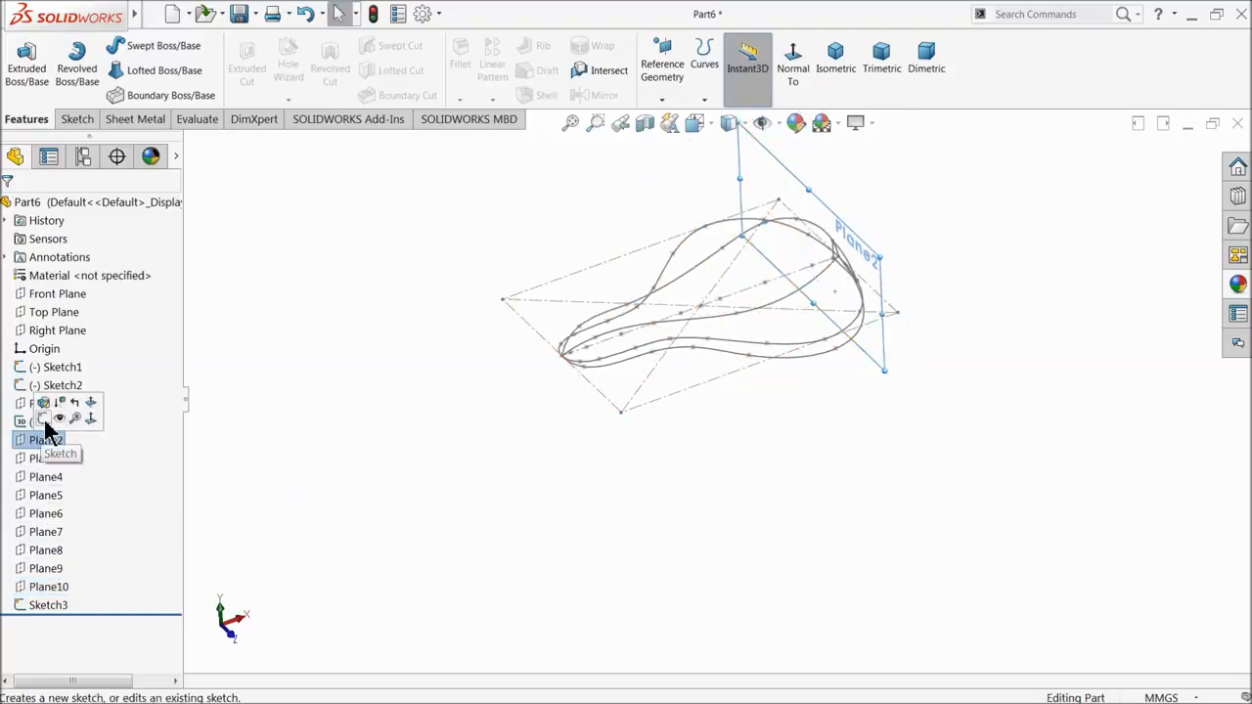
click(44, 420)
scroll(791, 324, down, 5)
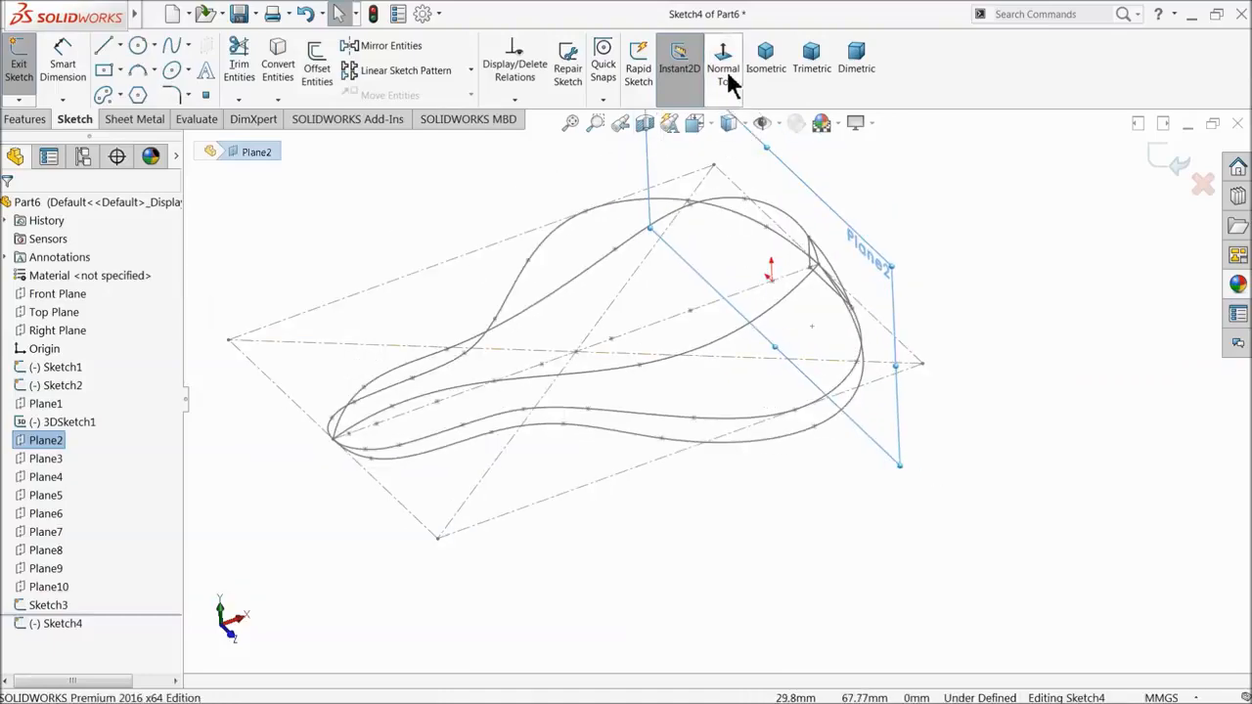
scroll(753, 274, down, 2)
mouse_move(758, 386)
middle_down()
mouse_move(773, 341)
mouse_move(789, 366)
mouse_move(729, 368)
mouse_move(760, 378)
mouse_move(646, 354)
middle_up()
- Draw a vertical line about 43 mm long upward from the sketch origin on Plane2
click(103, 49)
scroll(729, 381, down, 3)
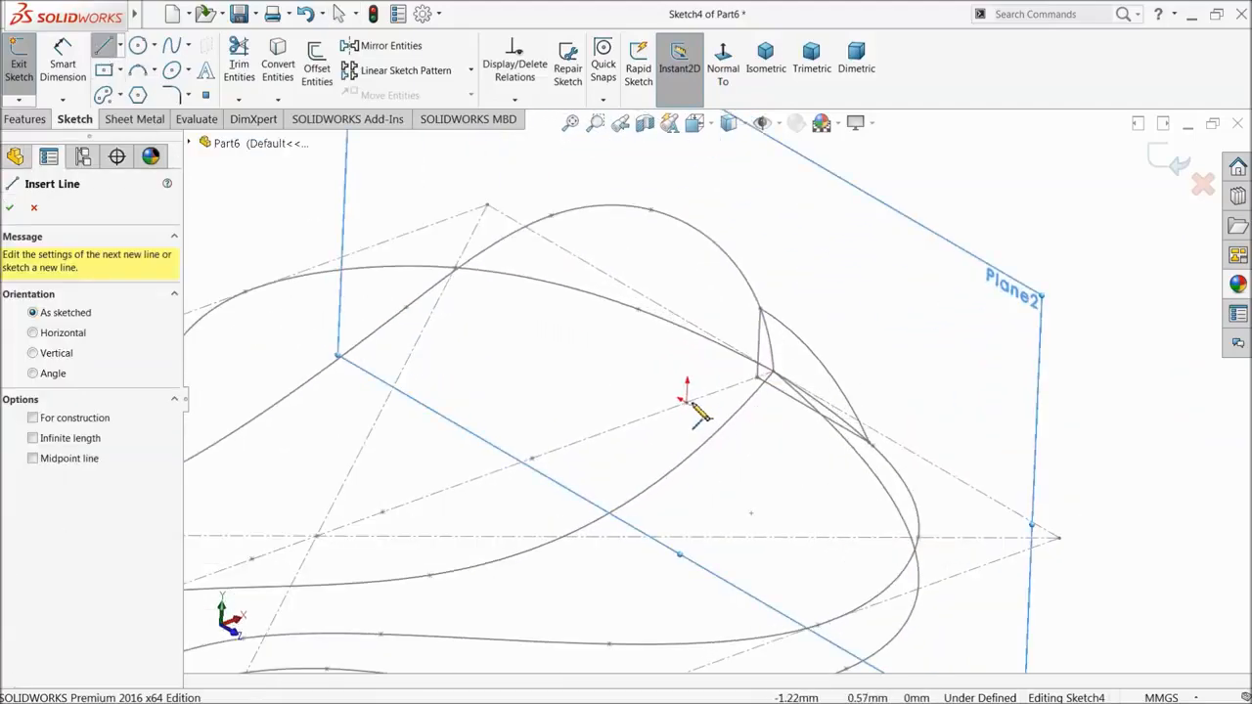
click(686, 402)
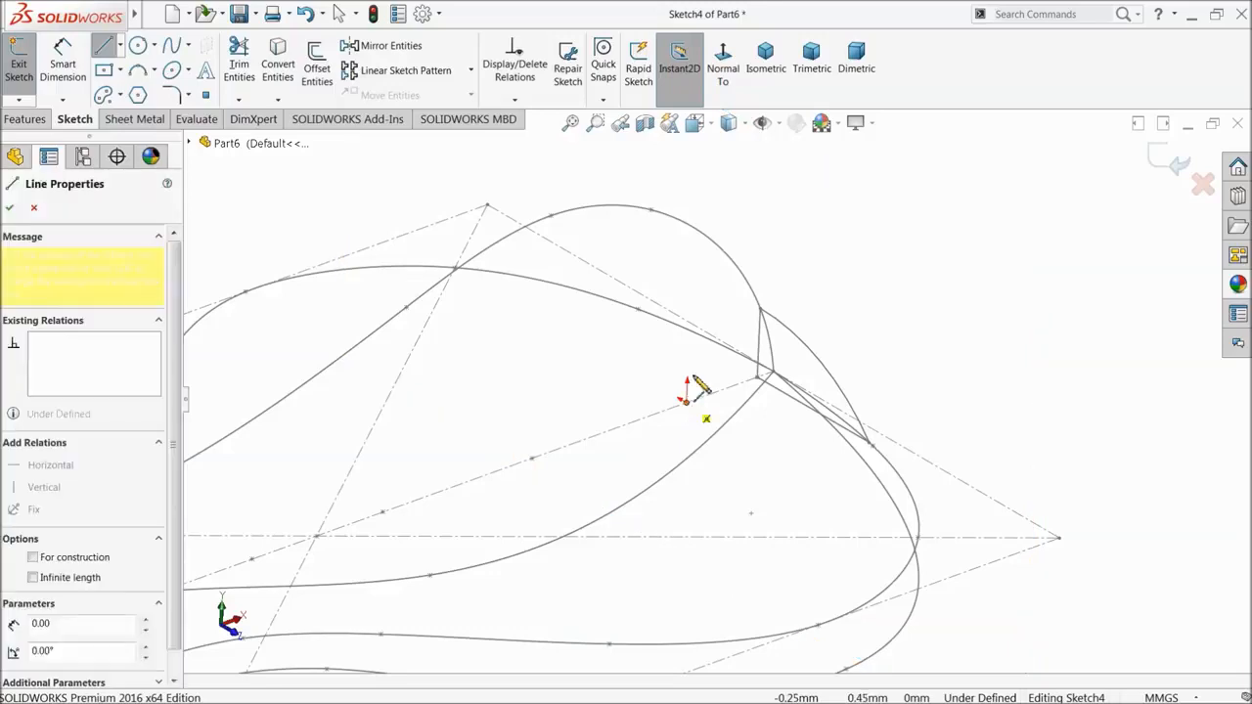
click(692, 258)
right_click(729, 263)
click(772, 271)
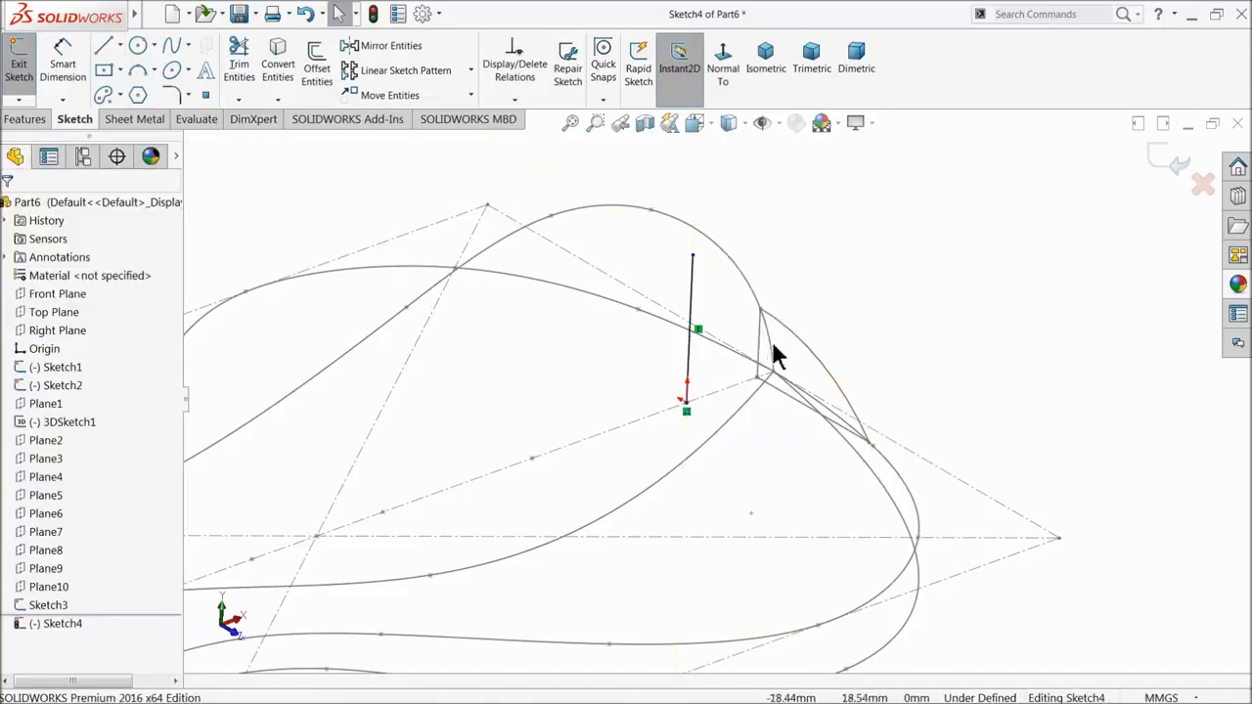
- Draw a horizontal line about 69 mm long from the origin to the outline spline and close the profile with a tangent arc
click(104, 47)
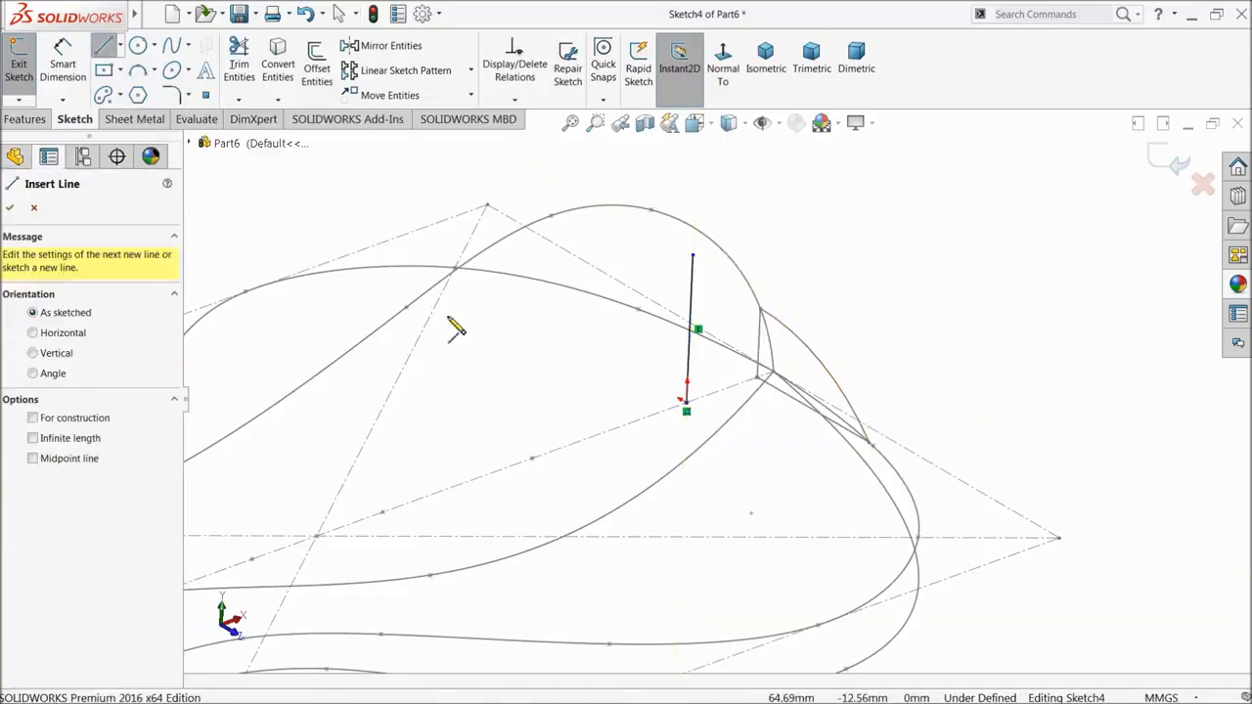
click(686, 405)
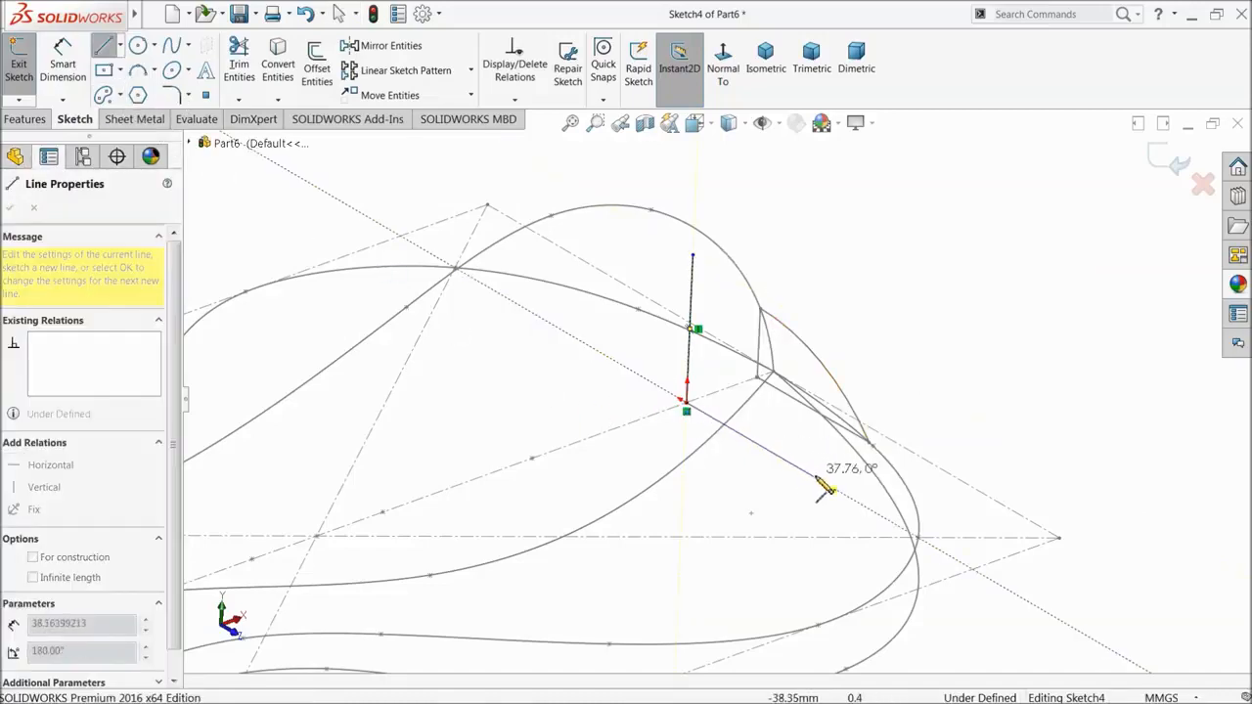
click(917, 537)
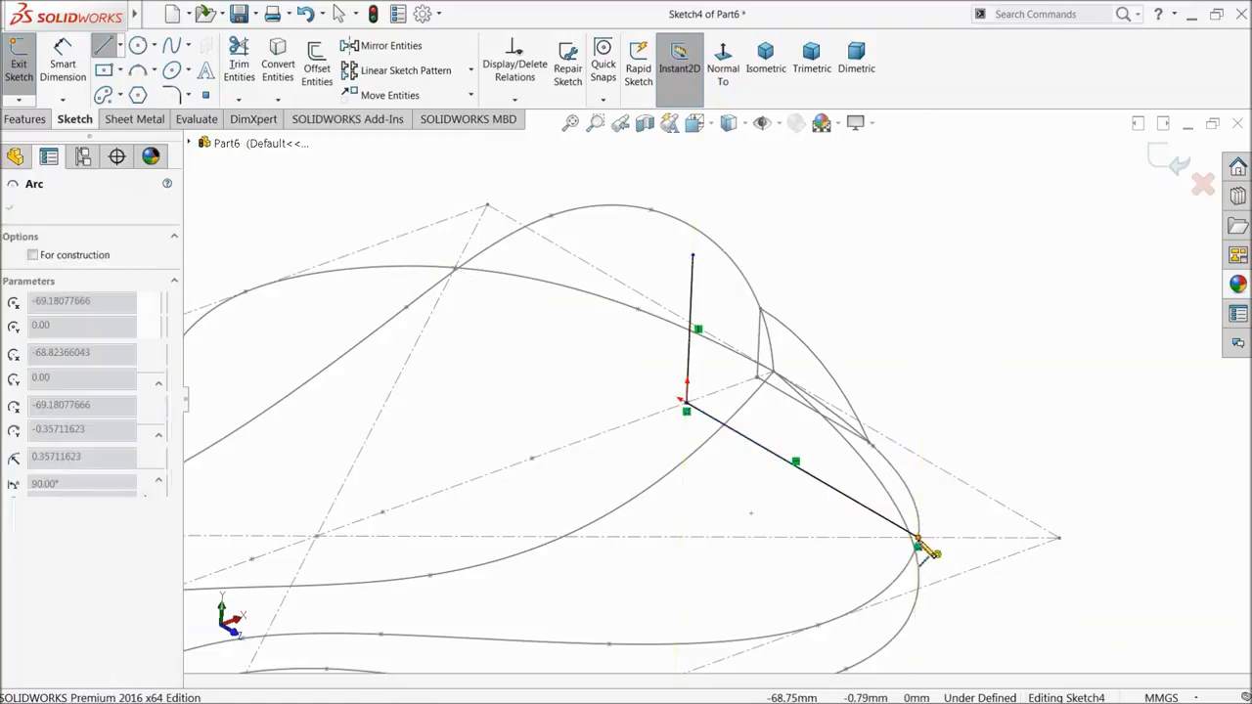
click(694, 255)
right_click(780, 256)
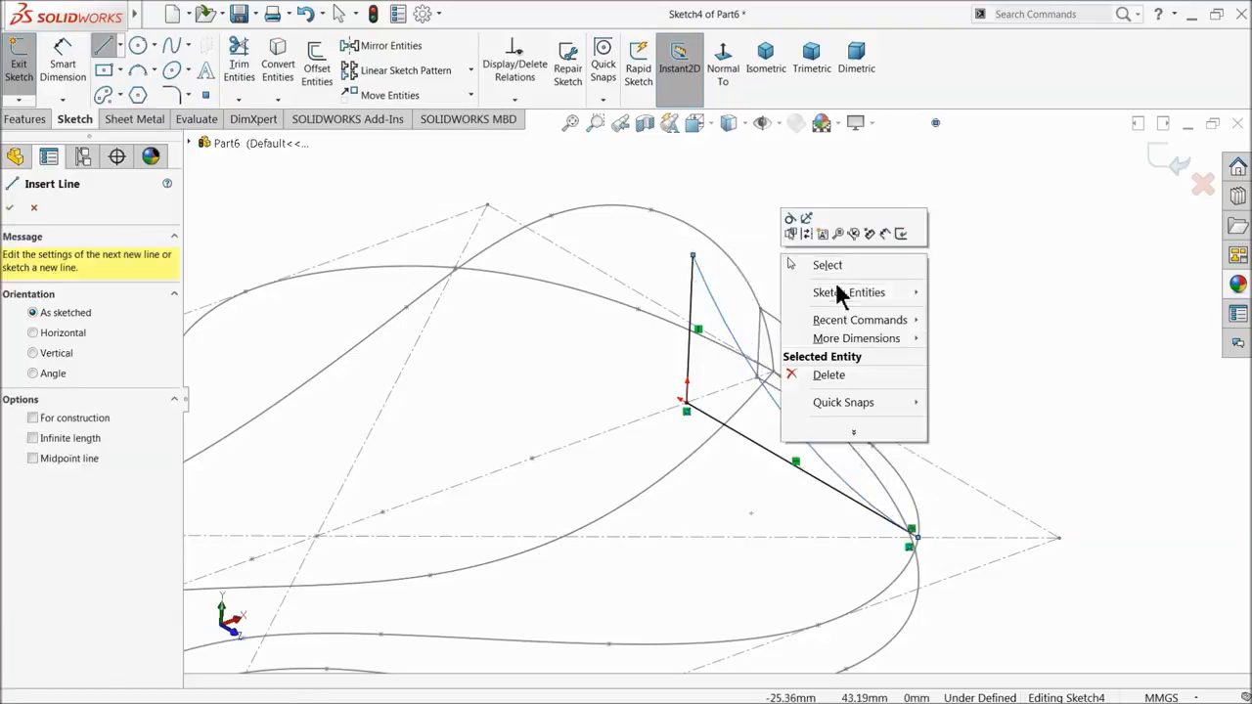
click(832, 266)
- Add a pierce relation between the vertical line's upper endpoint and the upper Sketch2 spline
drag(771, 396, 798, 381)
drag(689, 397, 758, 223)
click(807, 304)
scroll(798, 308, up, 3)
mouse_move(791, 308)
middle_down()
mouse_move(707, 340)
mouse_move(738, 357)
mouse_move(783, 342)
mouse_move(749, 323)
middle_up()
scroll(748, 352, down, 5)
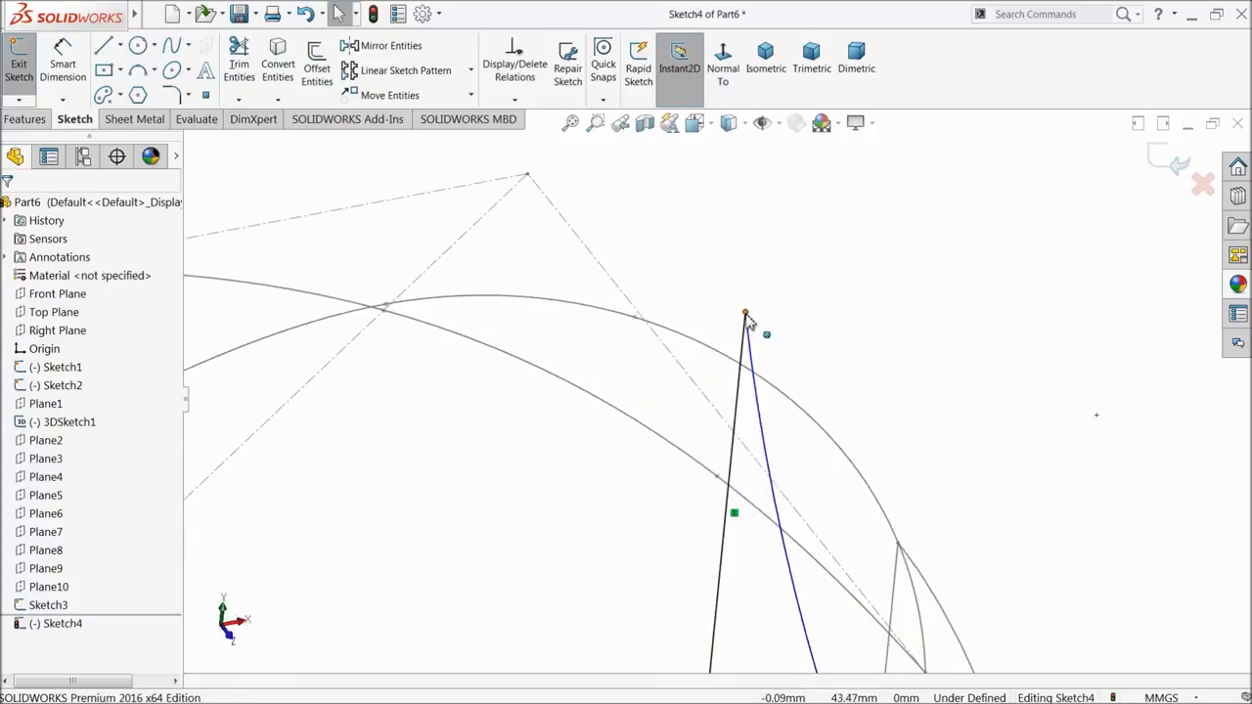
click(745, 314)
ctrl+click(706, 354)
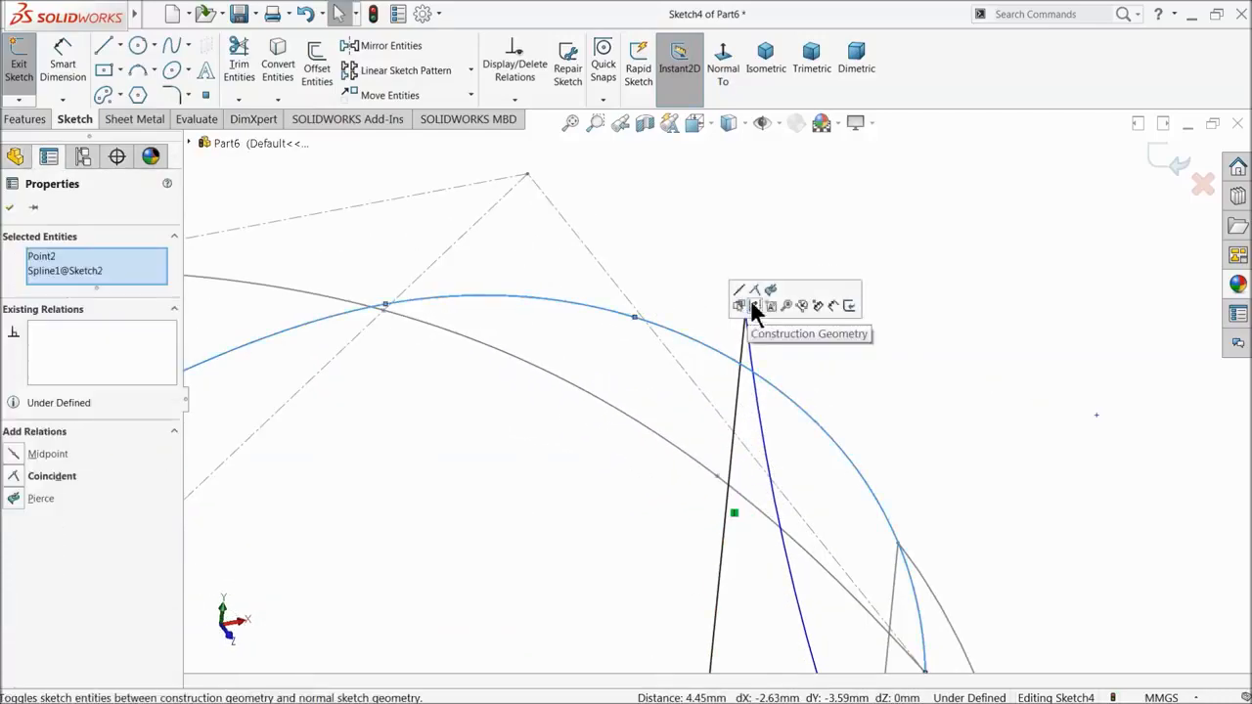
click(771, 300)
click(665, 287)
- Delete the tangent arc joining the outer ends of the vertical and horizontal lines
scroll(824, 408, up, 6)
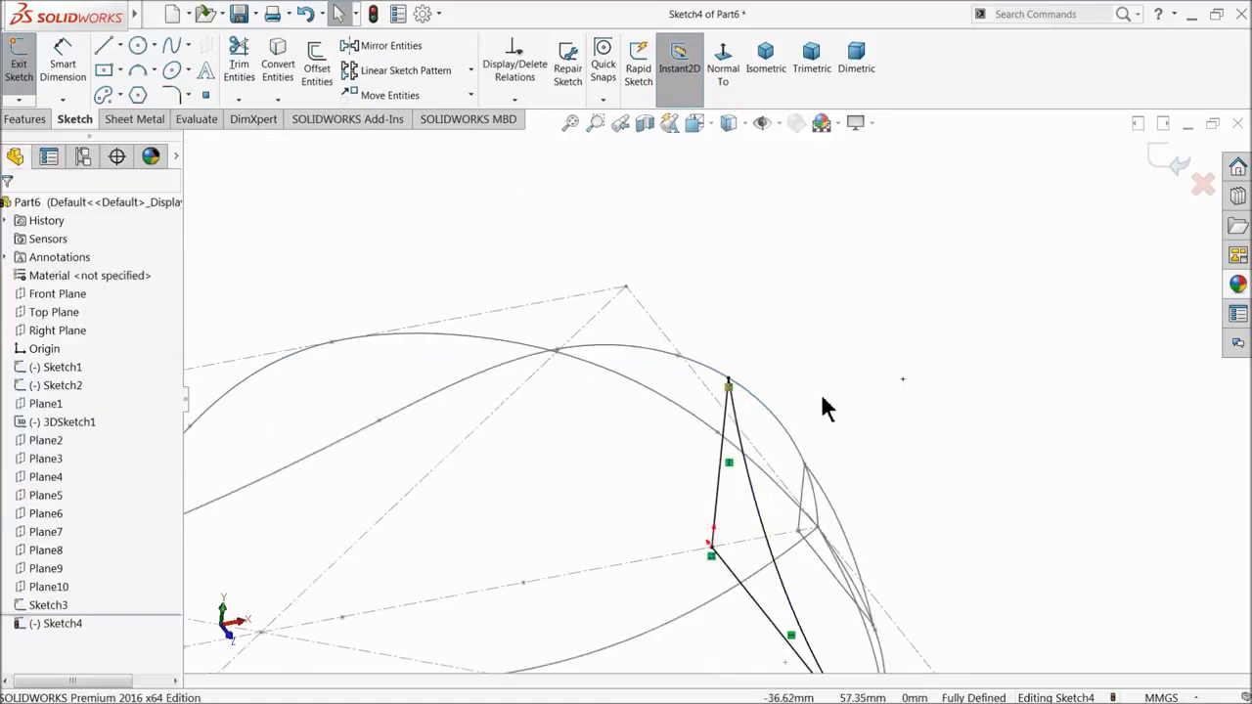
mouse_move(797, 577)
middle_down()
mouse_move(652, 480)
mouse_move(682, 561)
mouse_move(626, 598)
middle_up()
scroll(598, 563, up, 3)
scroll(594, 544, down, 7)
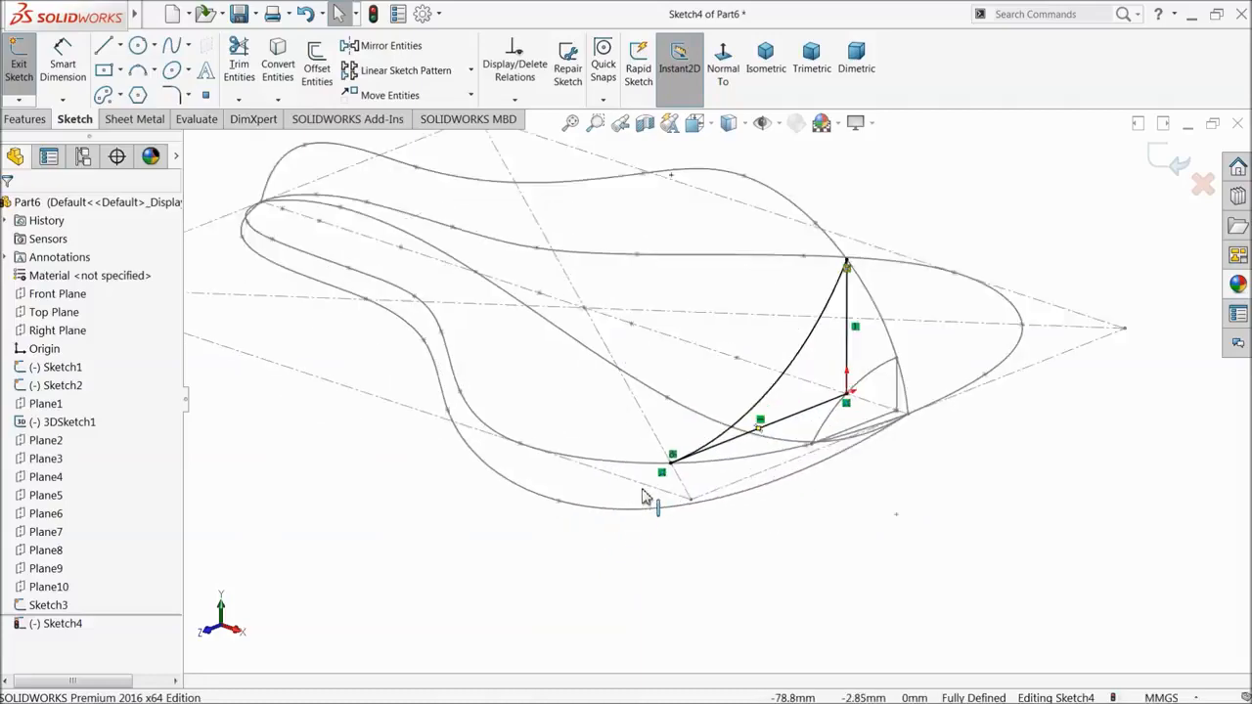
middle_drag(677, 476, 682, 492)
scroll(698, 492, down, 2)
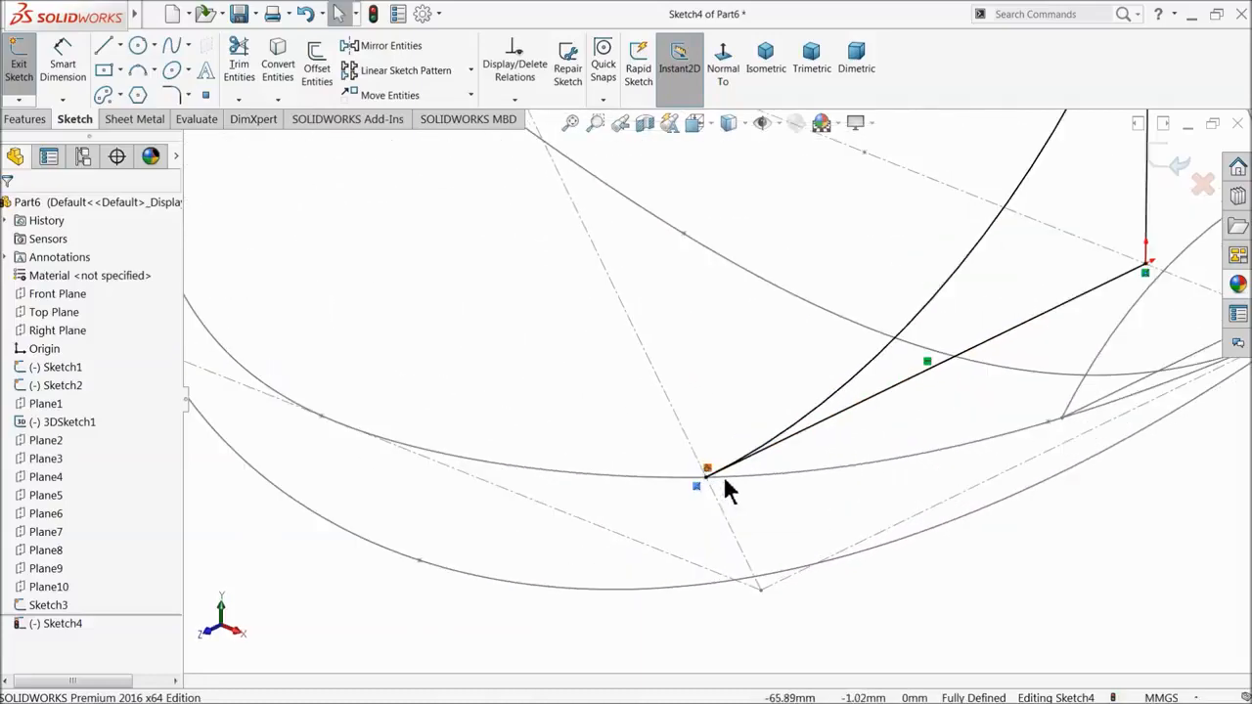
scroll(821, 382, up, 4)
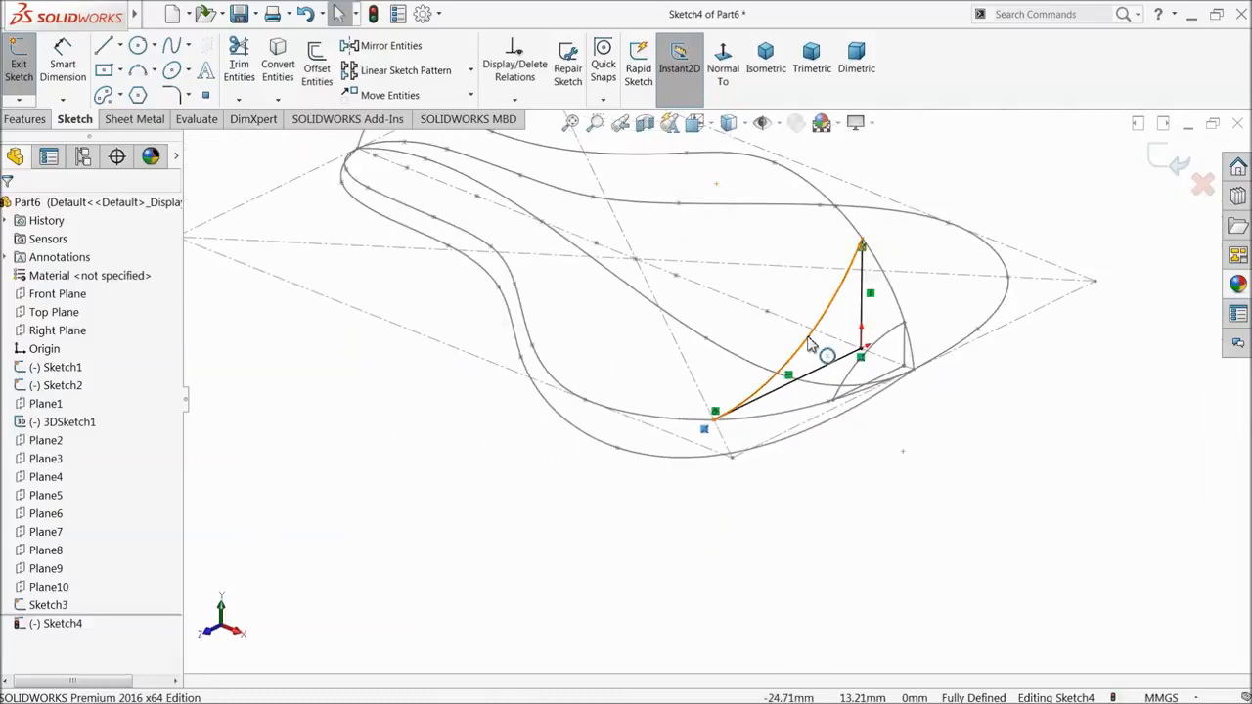
click(810, 344)
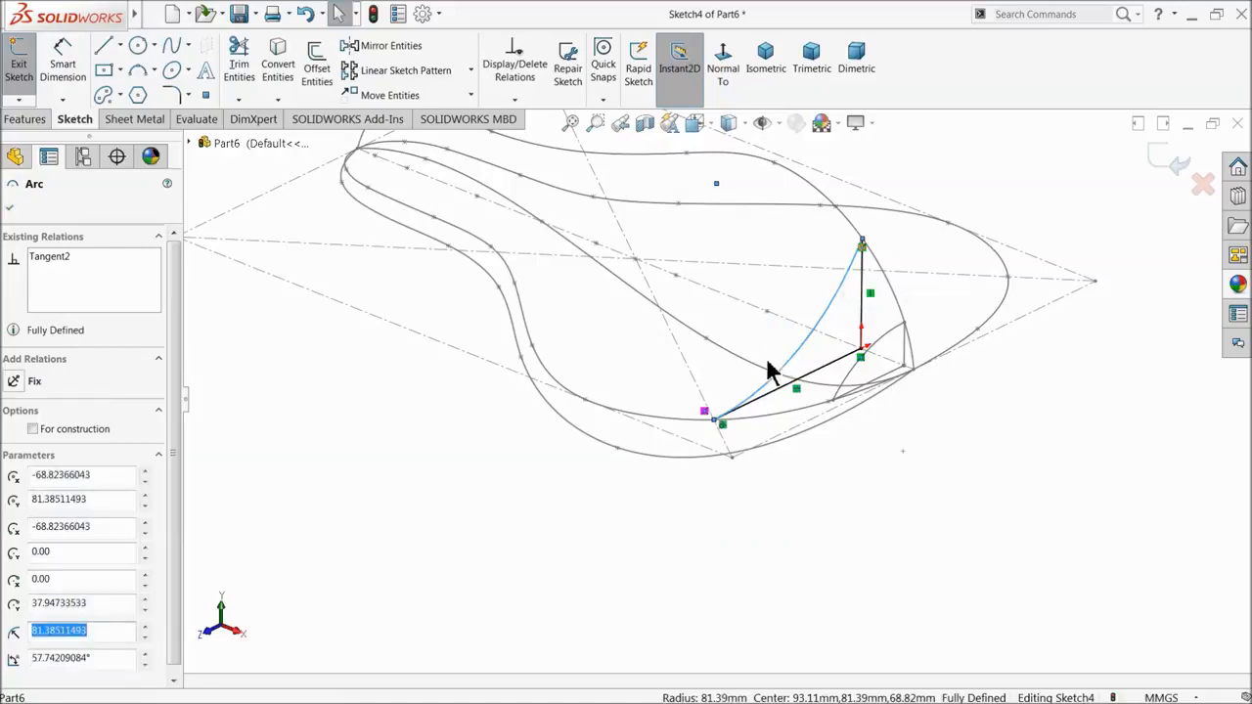
key(Delete)
- Draw an outward-bulging three-point arc from the vertical line's upper endpoint to the horizontal line's outer endpoint, and exit the sketch
click(138, 73)
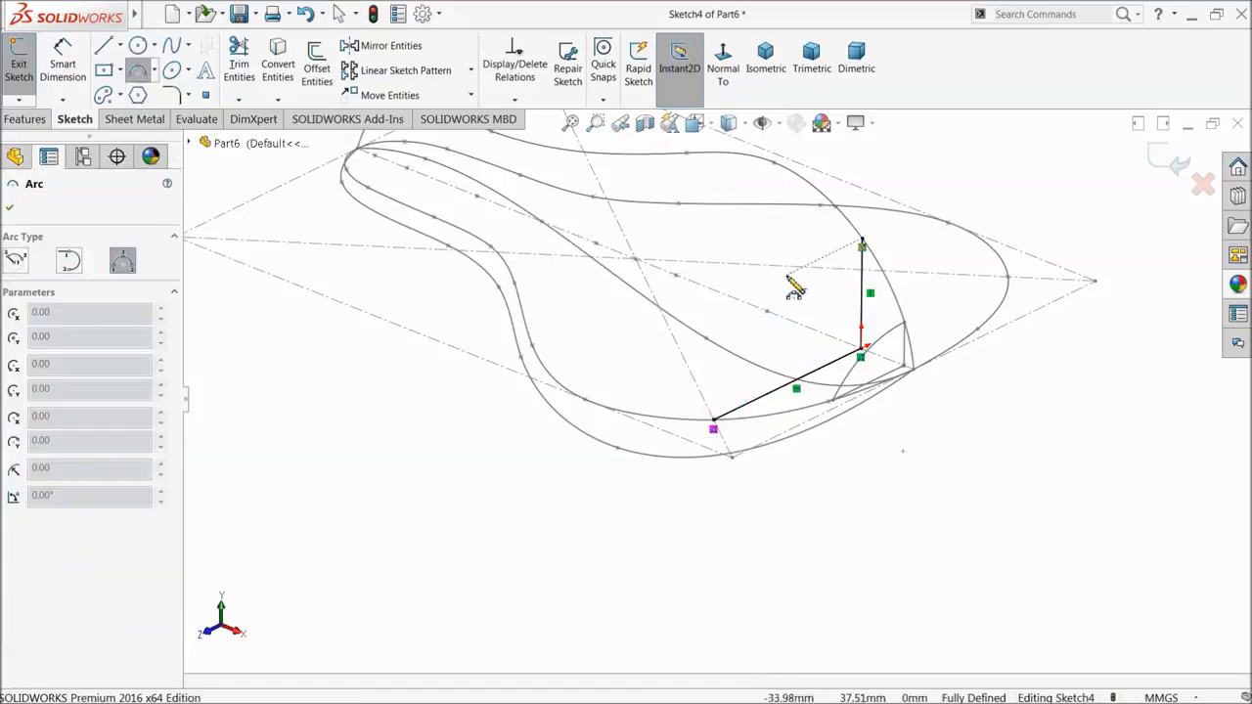
click(862, 242)
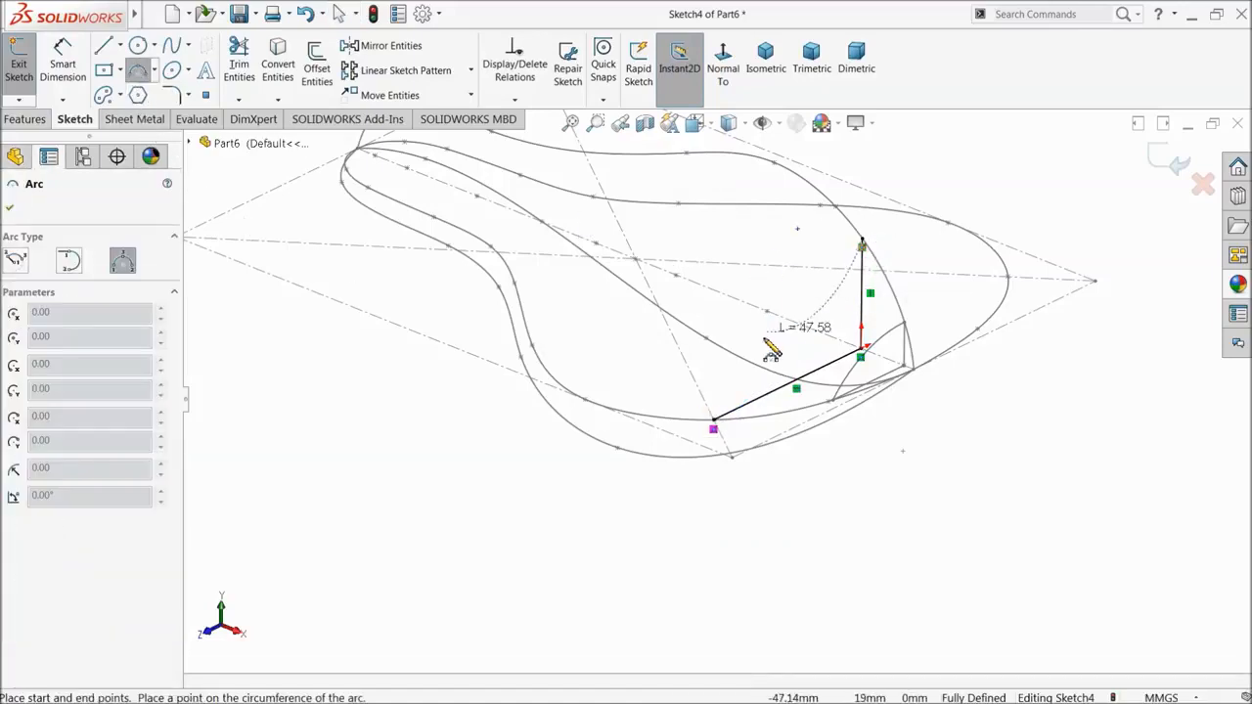
click(715, 421)
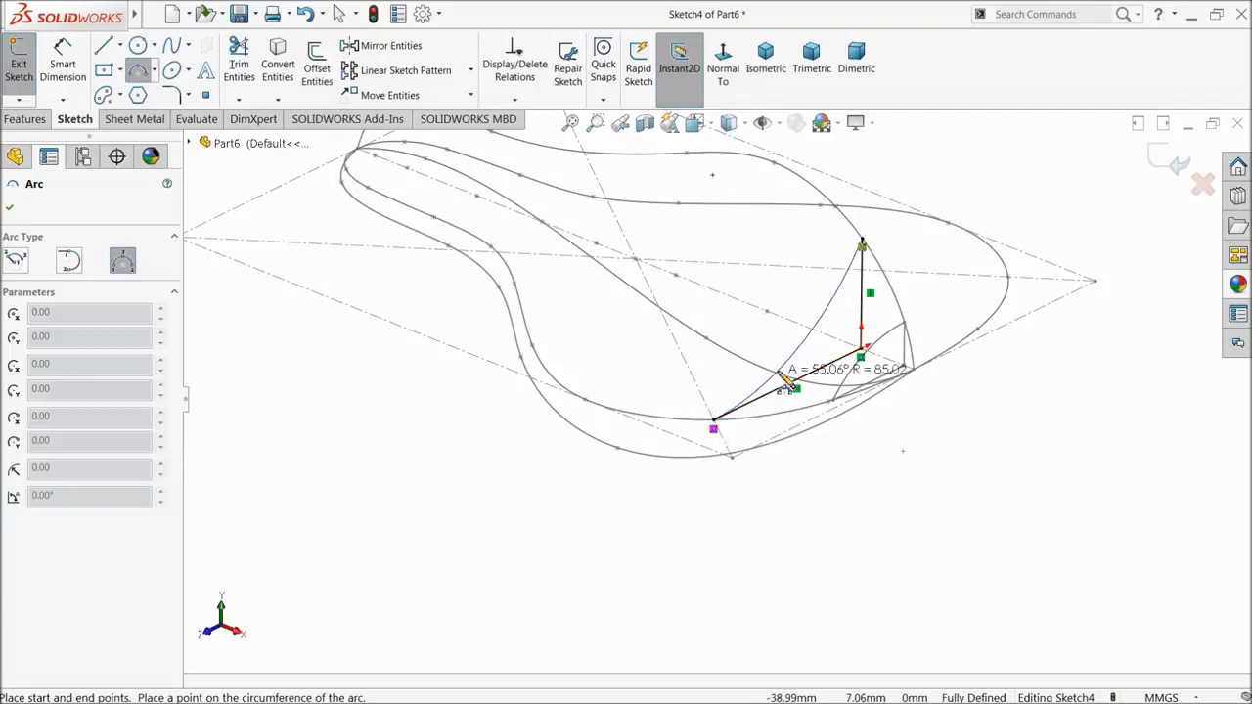
click(769, 323)
right_click(877, 463)
click(929, 474)
mouse_move(799, 466)
middle_down()
mouse_move(754, 369)
mouse_move(741, 366)
mouse_move(742, 387)
mouse_move(774, 400)
mouse_move(786, 463)
middle_up()
scroll(690, 431, down, 5)
scroll(664, 428, down, 2)
scroll(666, 428, up, 7)
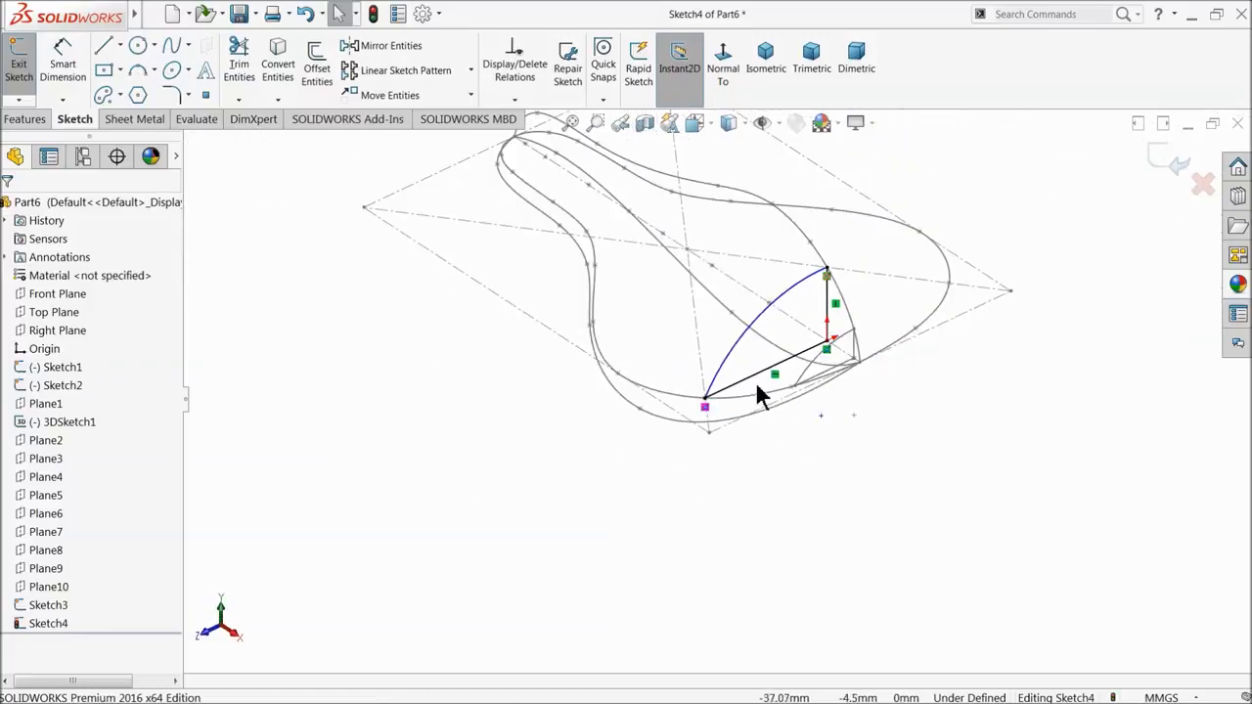
click(1166, 165)
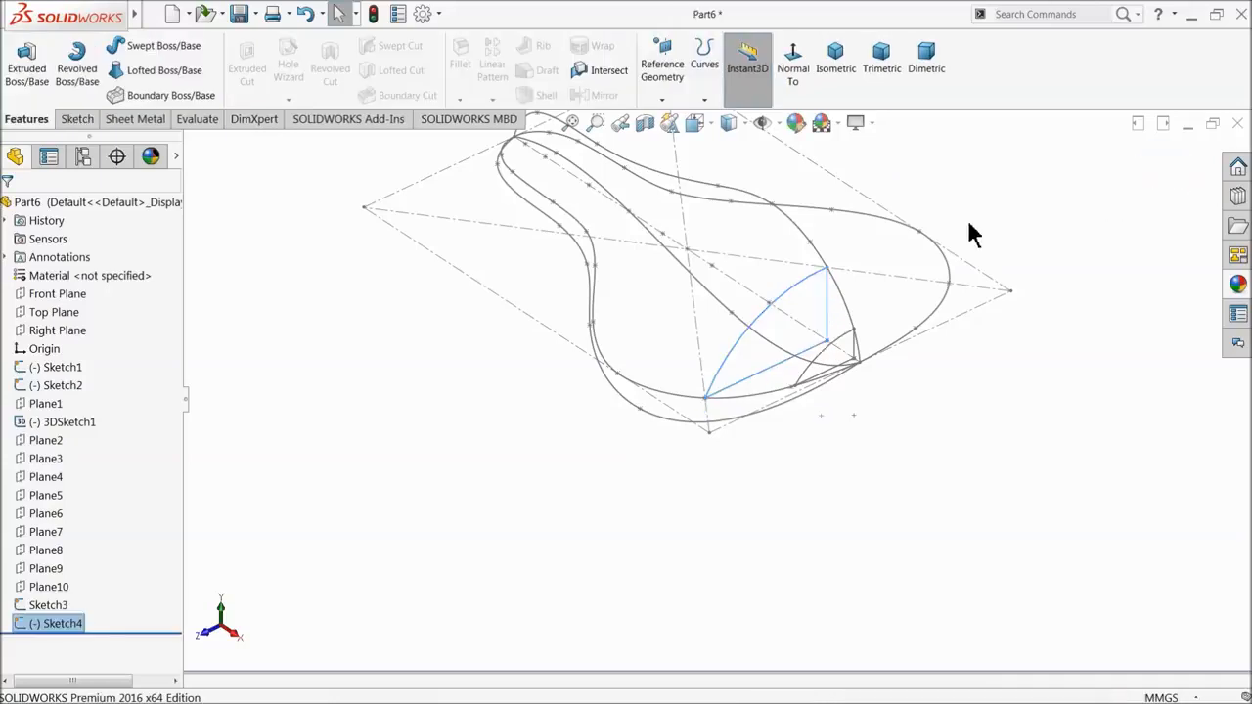
- Start a new sketch on Plane3 for the third cross-section
middle_drag(743, 381, 783, 406)
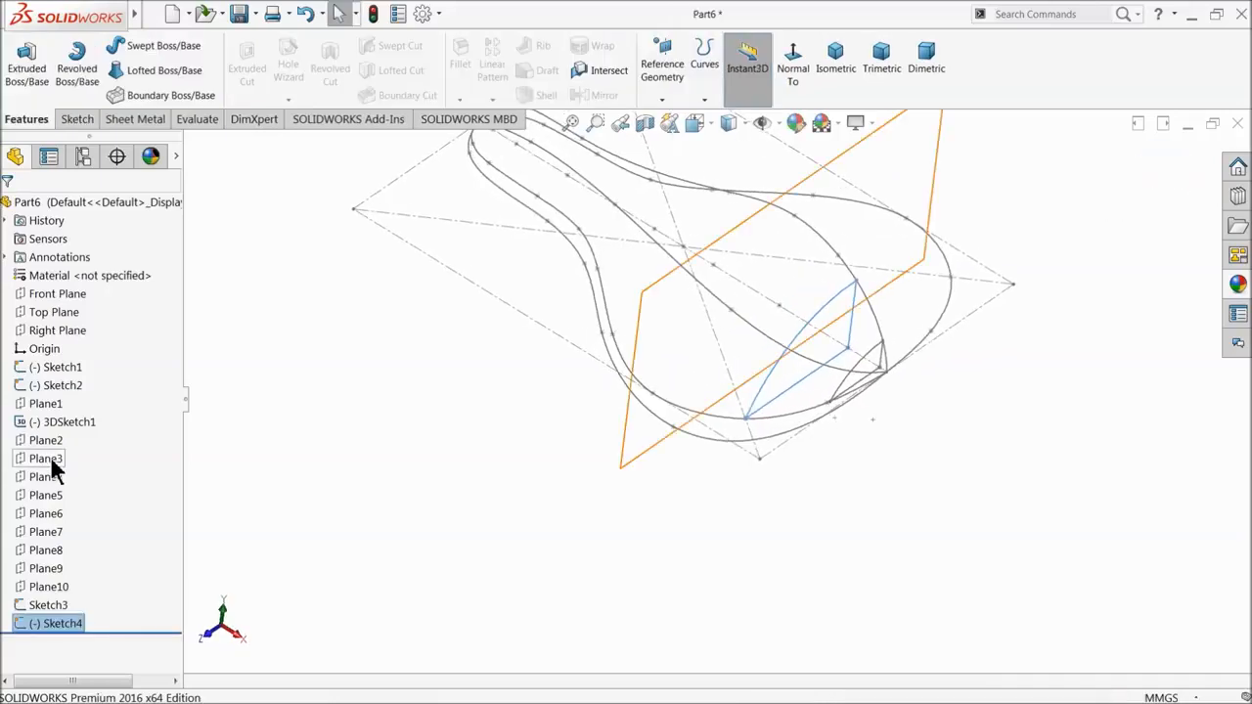
click(48, 458)
click(61, 439)
middle_drag(420, 453, 465, 460)
- Draw a vertical line about 44 mm long upward from the sketch origin on Plane3
click(105, 49)
scroll(651, 363, up, 3)
scroll(763, 377, down, 6)
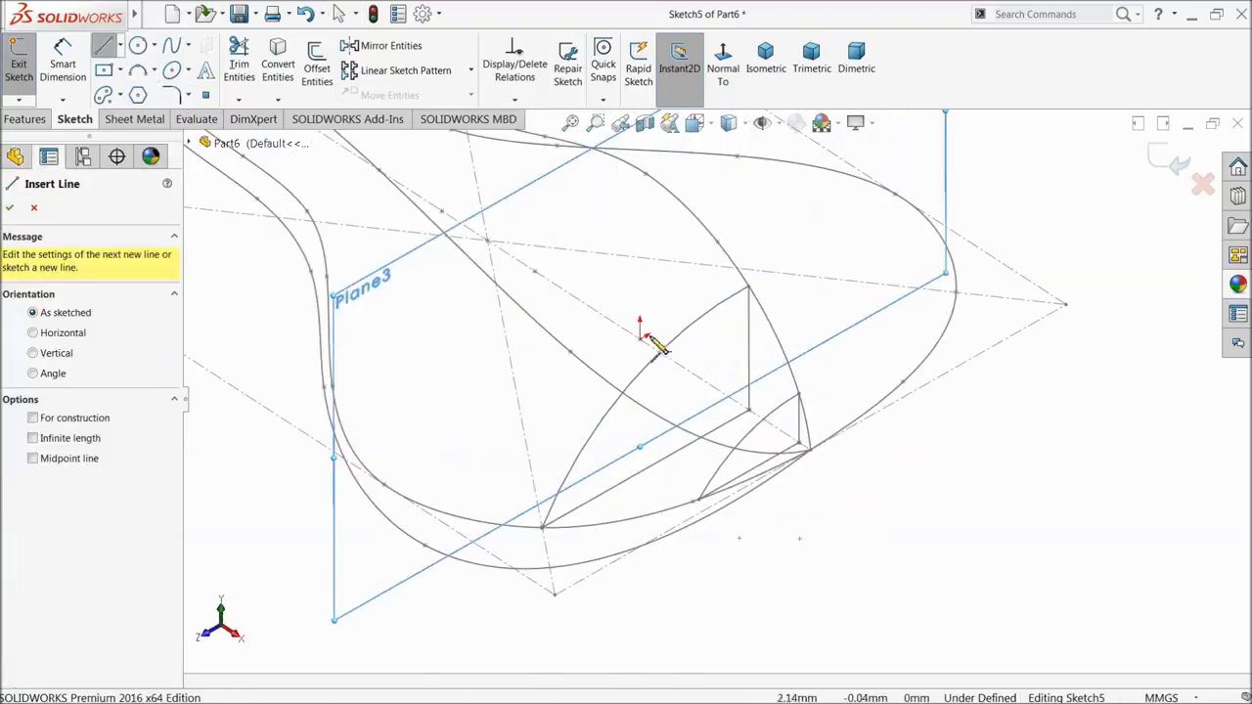
click(641, 340)
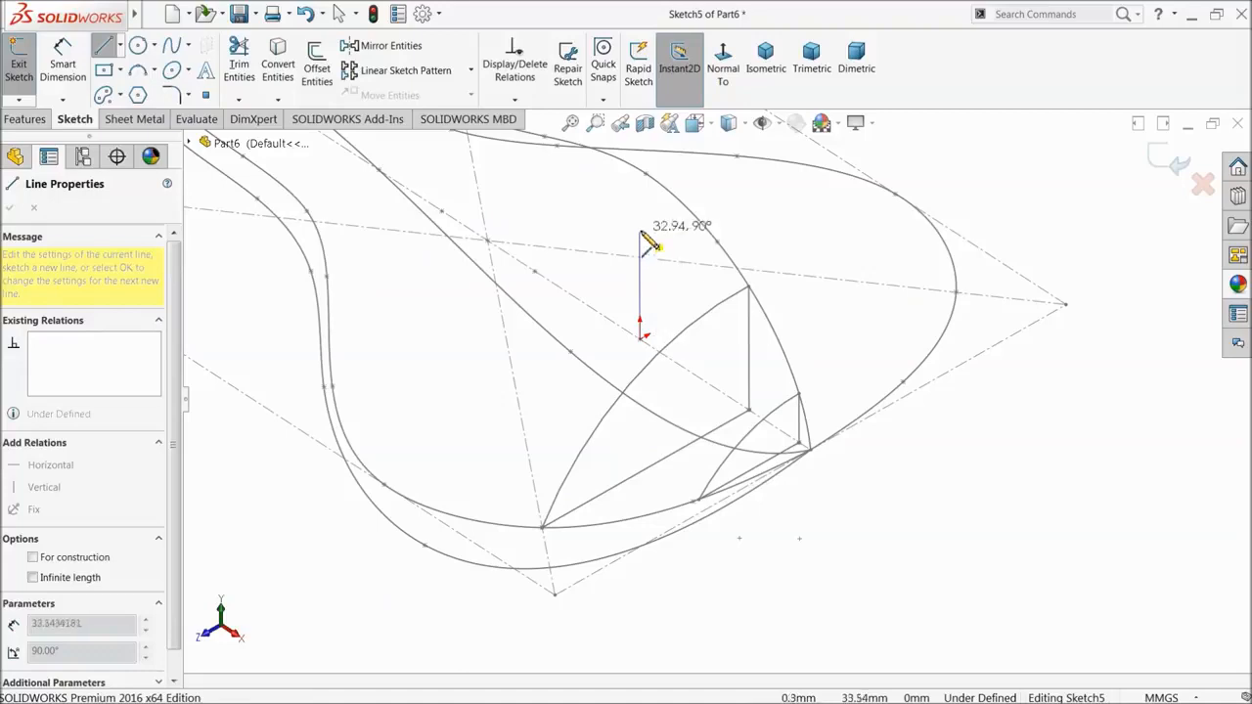
click(640, 266)
right_click(604, 221)
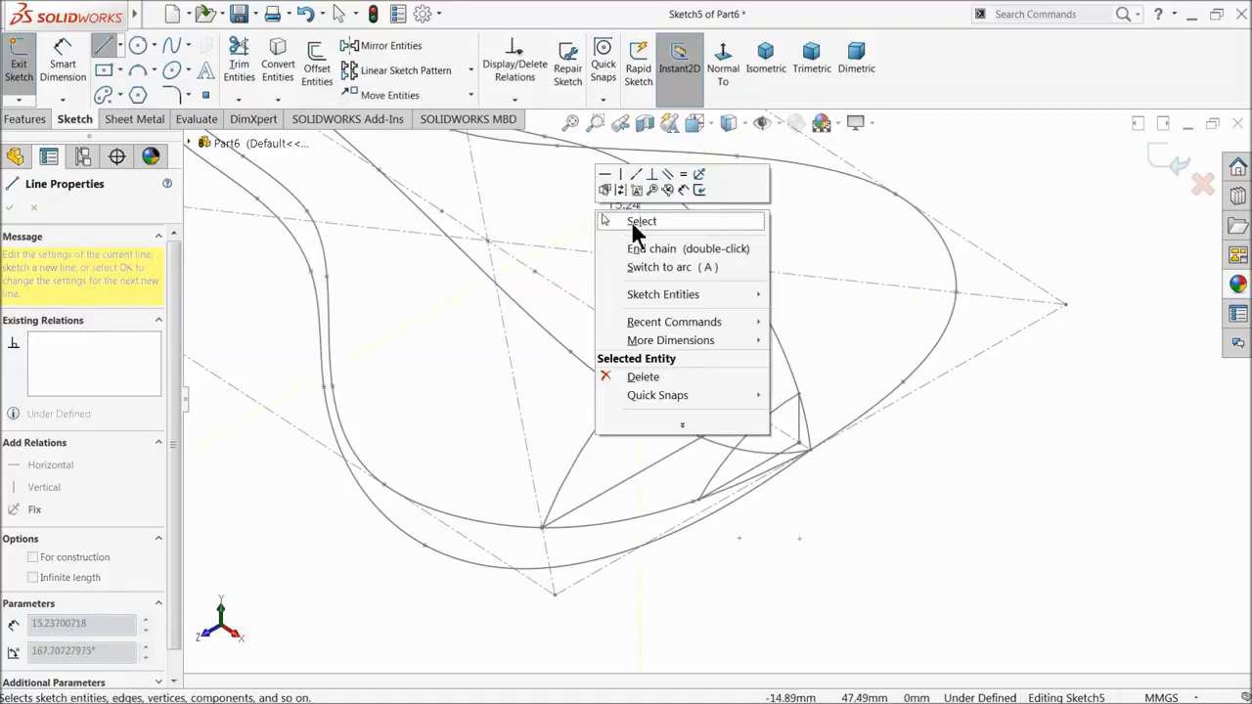
click(637, 224)
- Draw an 85 mm horizontal line from the Plane3 sketch origin to the outline spline's point
key(l)
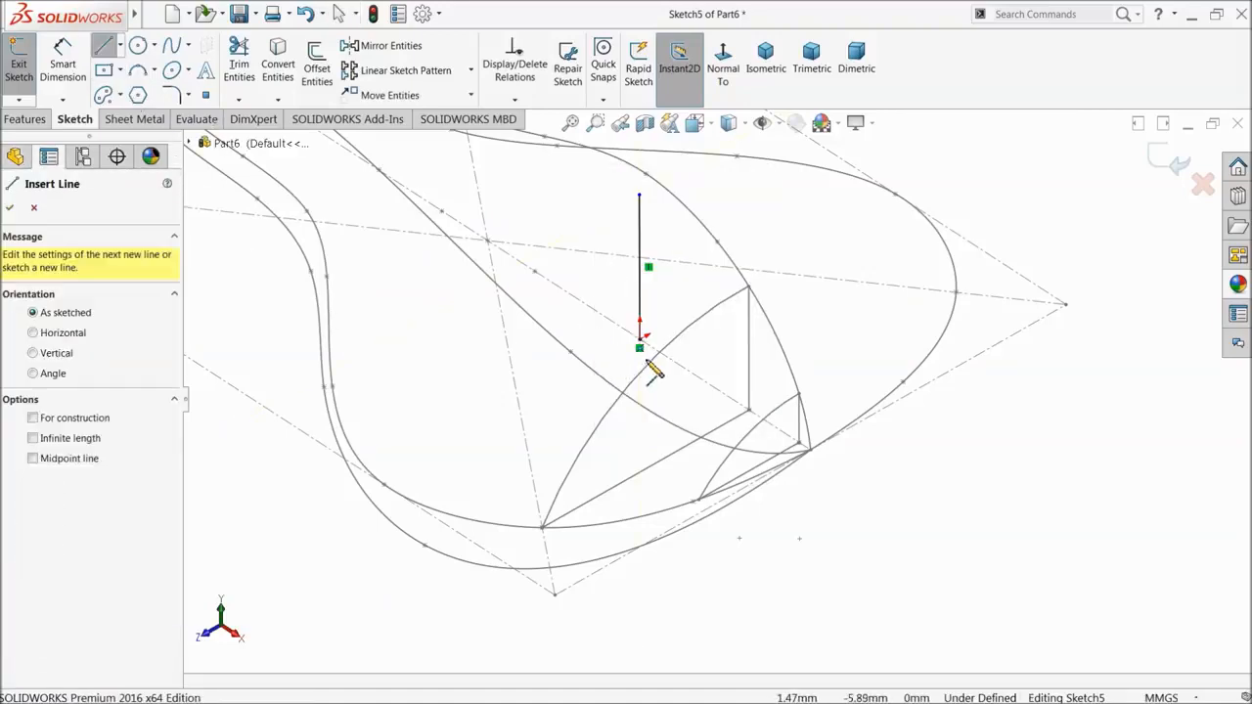
click(639, 346)
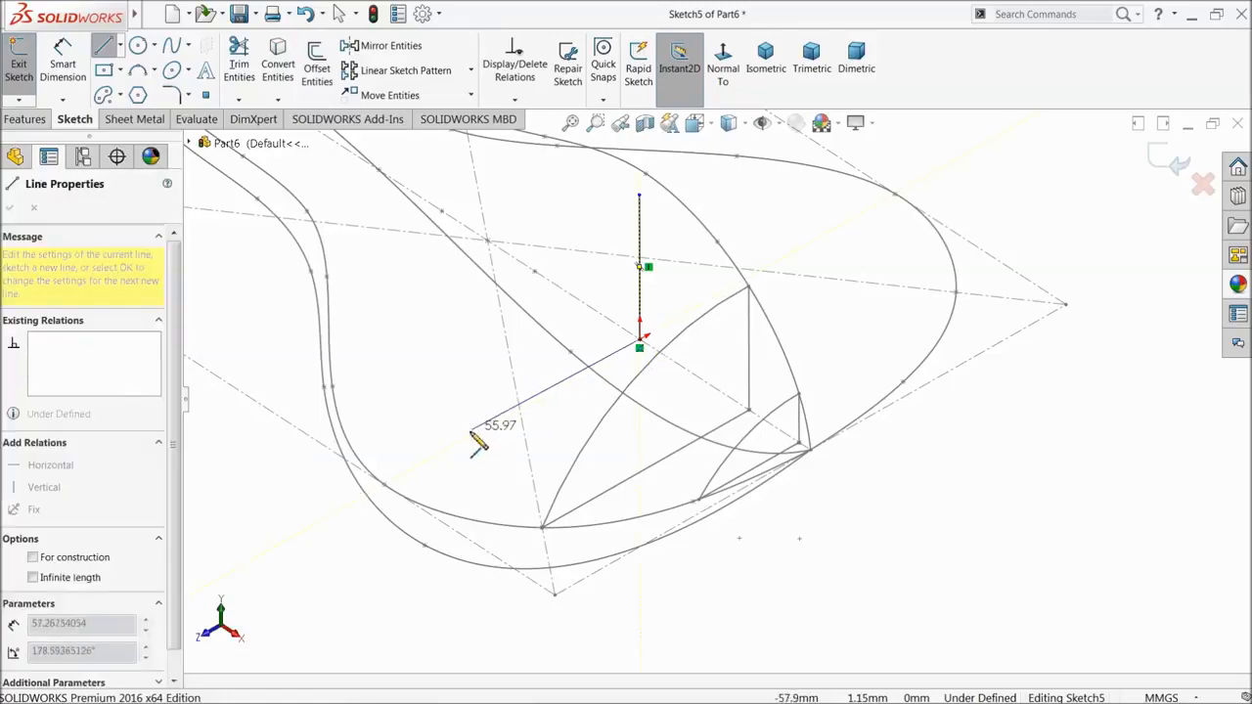
click(384, 486)
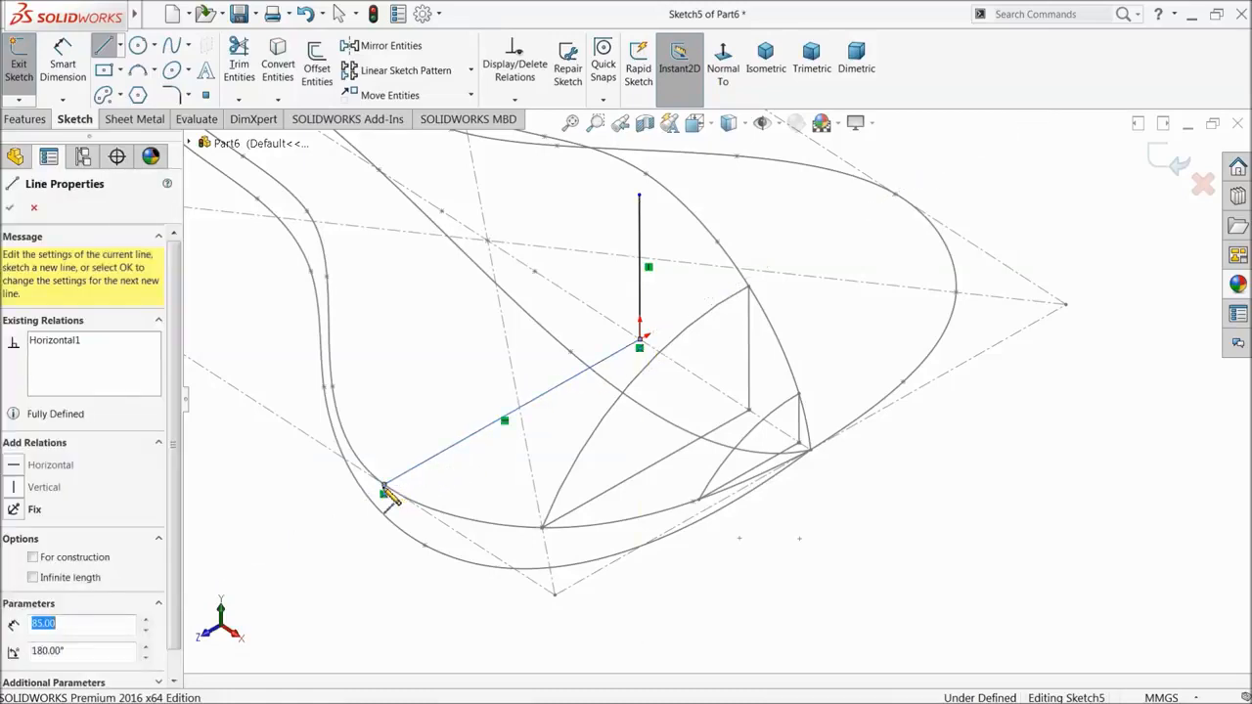
right_click(425, 398)
click(438, 405)
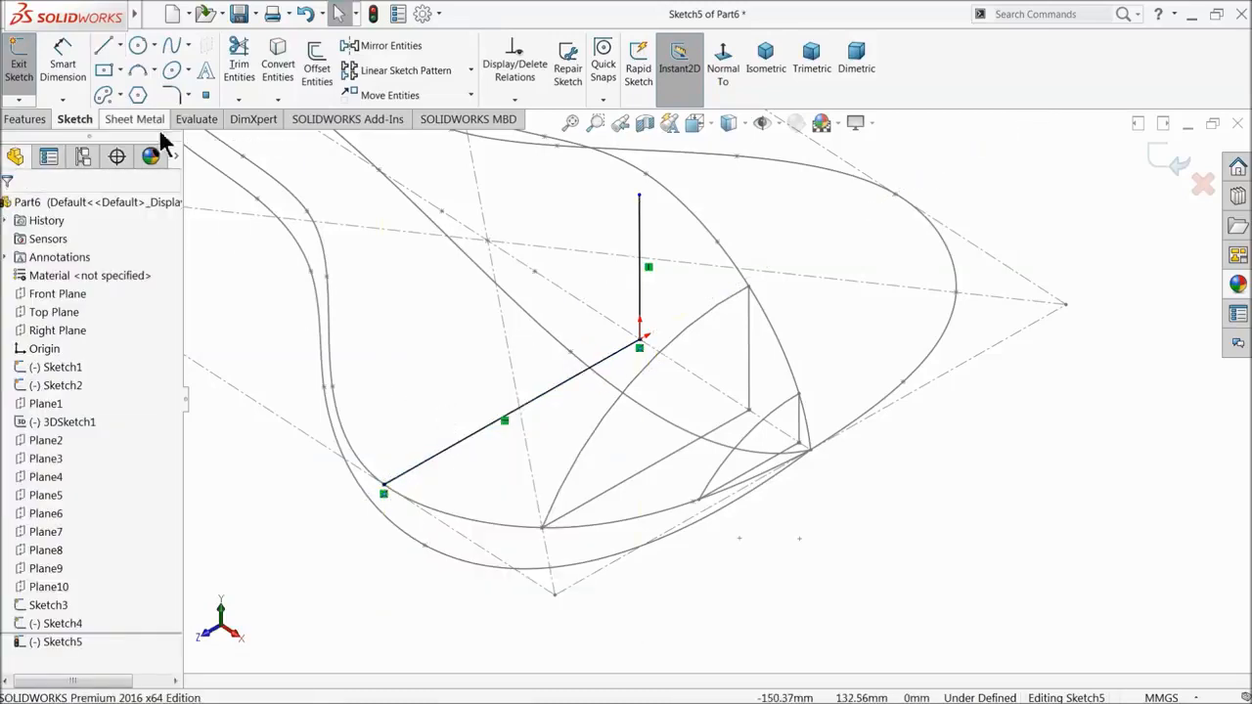
- Draw an outward-bulging three-point arc of about 61 mm radius from the horizontal line's outer endpoint to the vertical line's upper endpoint
click(139, 71)
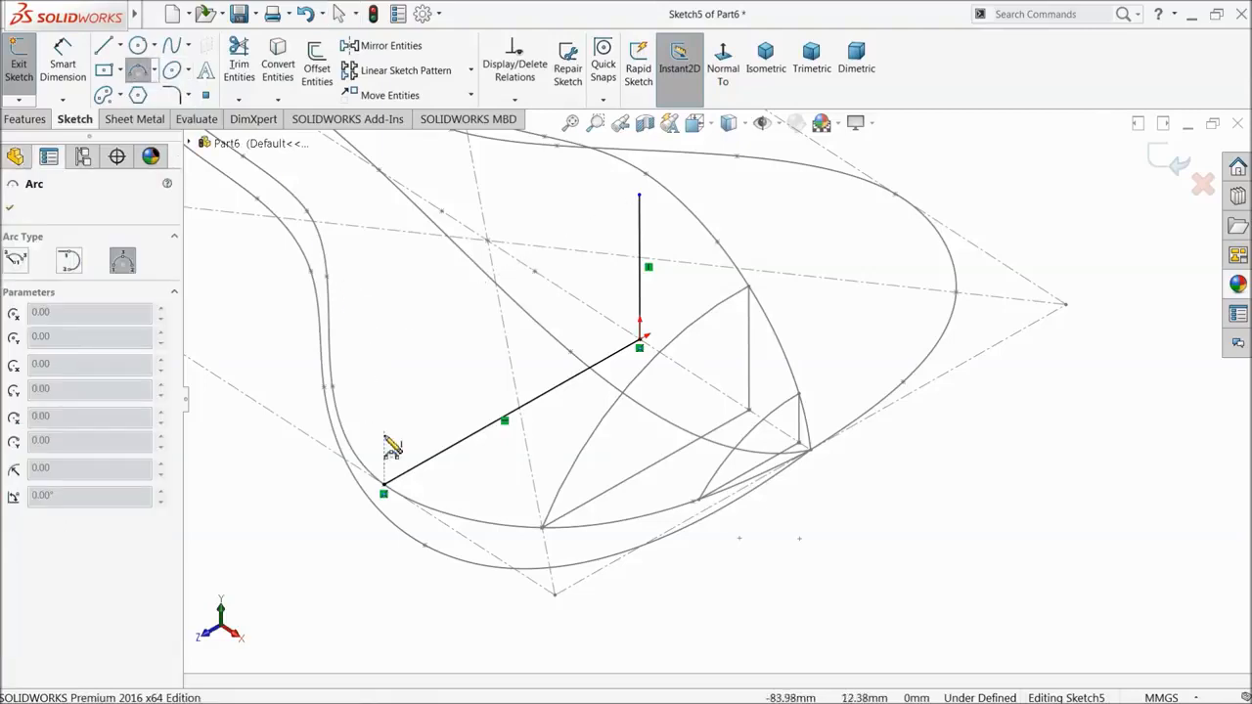
click(384, 487)
click(639, 195)
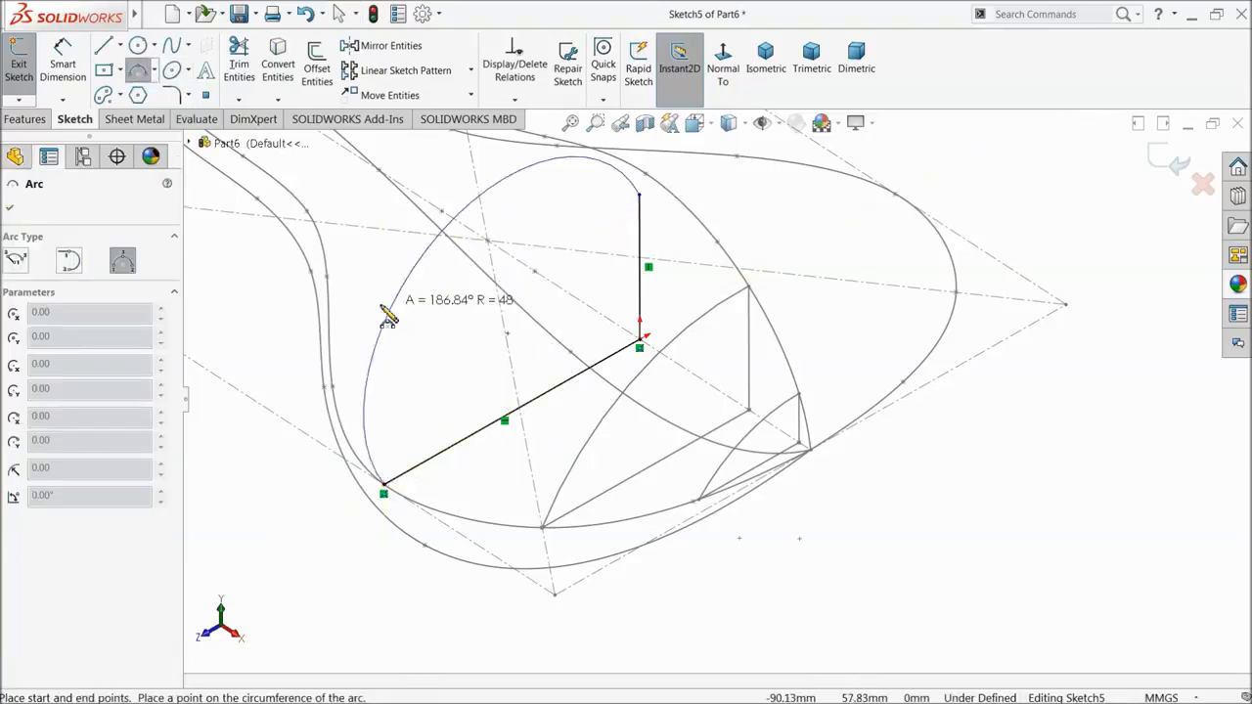
click(453, 344)
right_click(456, 343)
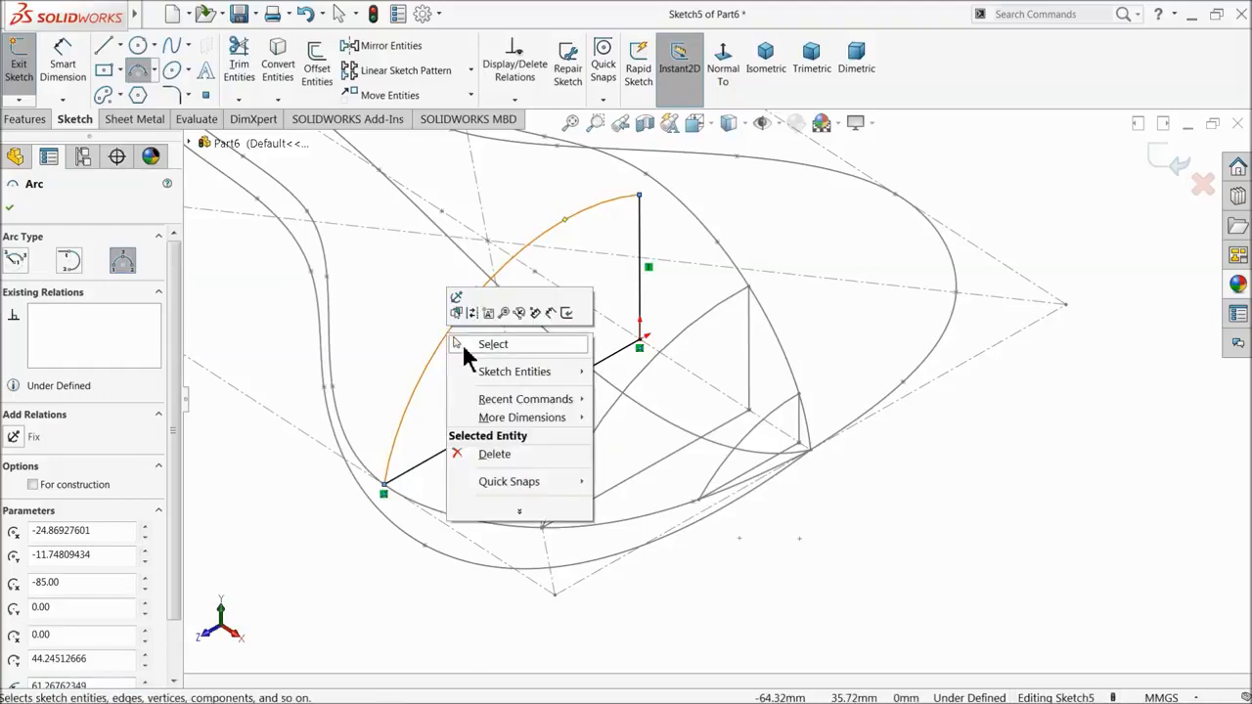
click(469, 342)
- Pierce the upper endpoint of the Plane3 profile's vertical line to the Sketch2 spline
scroll(655, 213, down, 4)
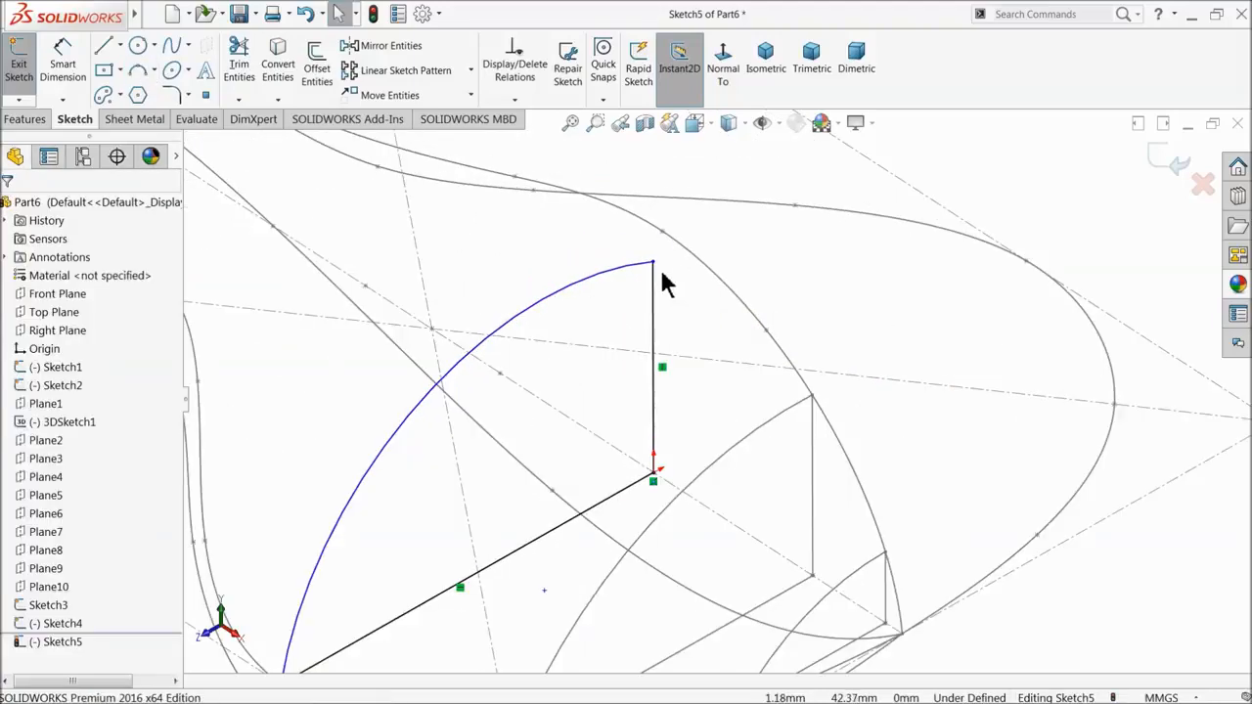
click(654, 263)
ctrl+click(687, 254)
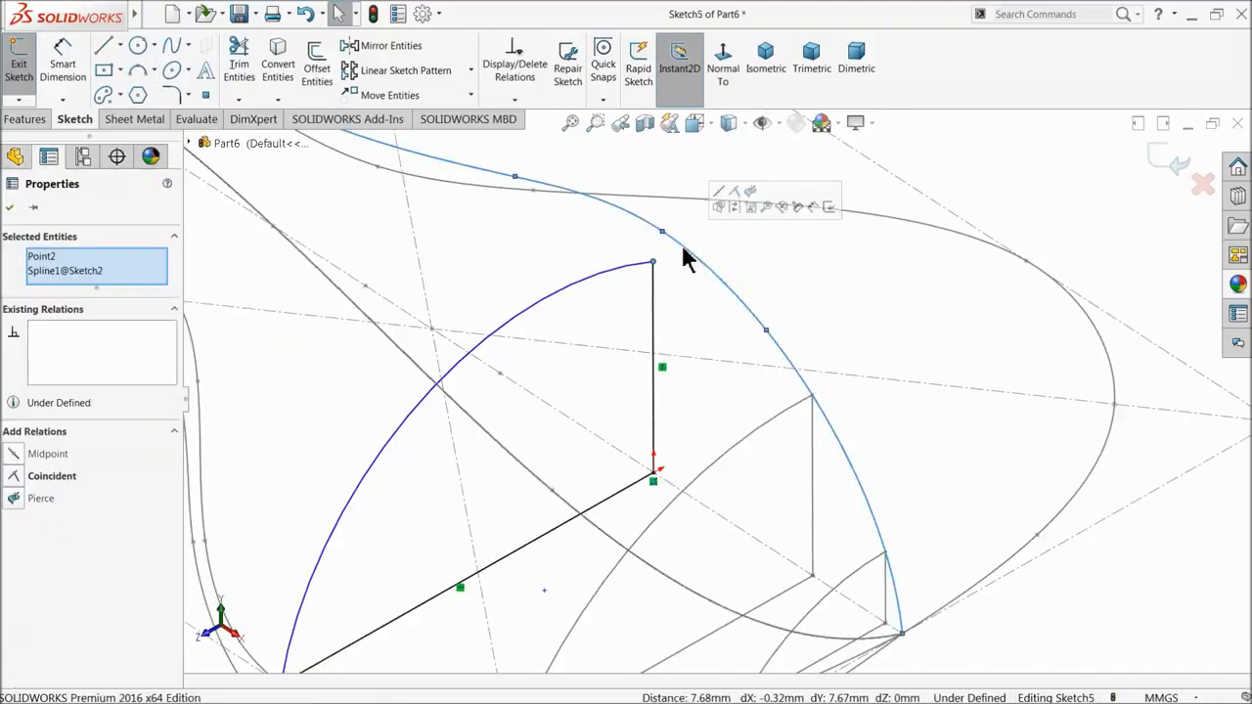
click(750, 192)
scroll(495, 360, up, 3)
click(311, 545)
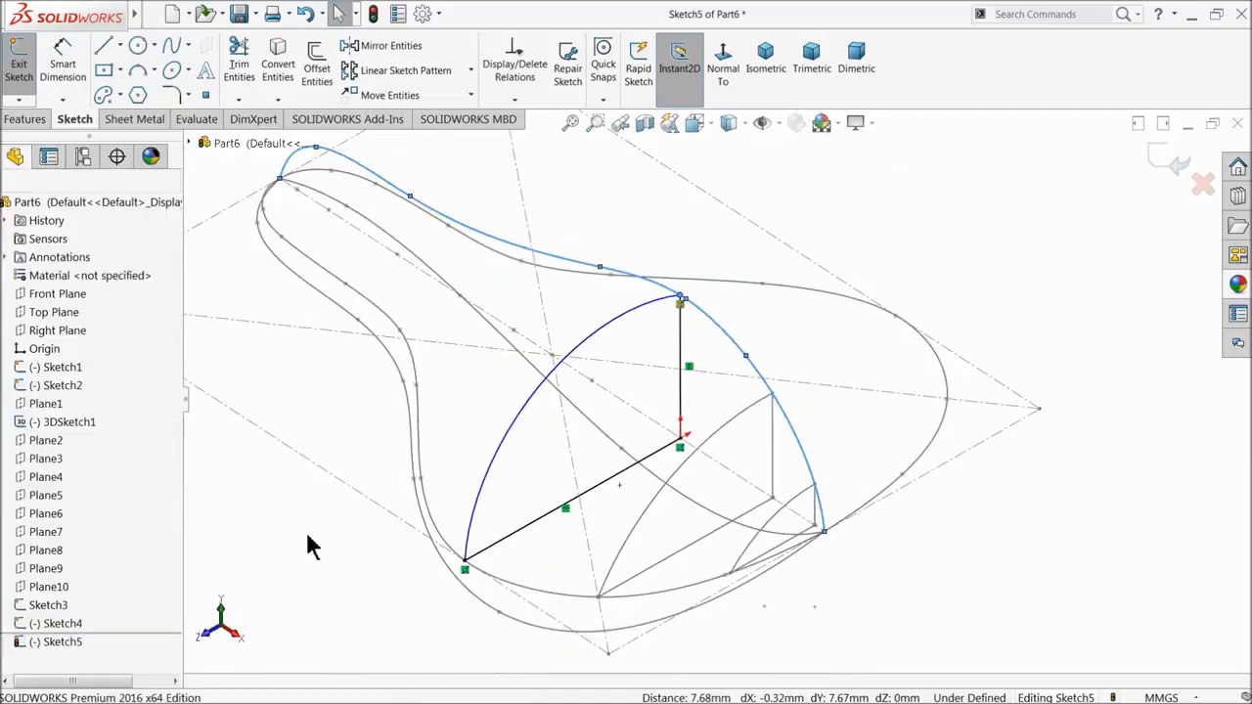
- Reshape the Plane3 profile's arc to a flatter curve of about 106 mm radius
mouse_move(600, 482)
middle_down()
mouse_move(522, 385)
mouse_move(406, 290)
middle_up()
drag(398, 275, 437, 311)
mouse_move(472, 371)
middle_down()
mouse_move(558, 400)
mouse_move(570, 453)
mouse_move(559, 450)
middle_up()
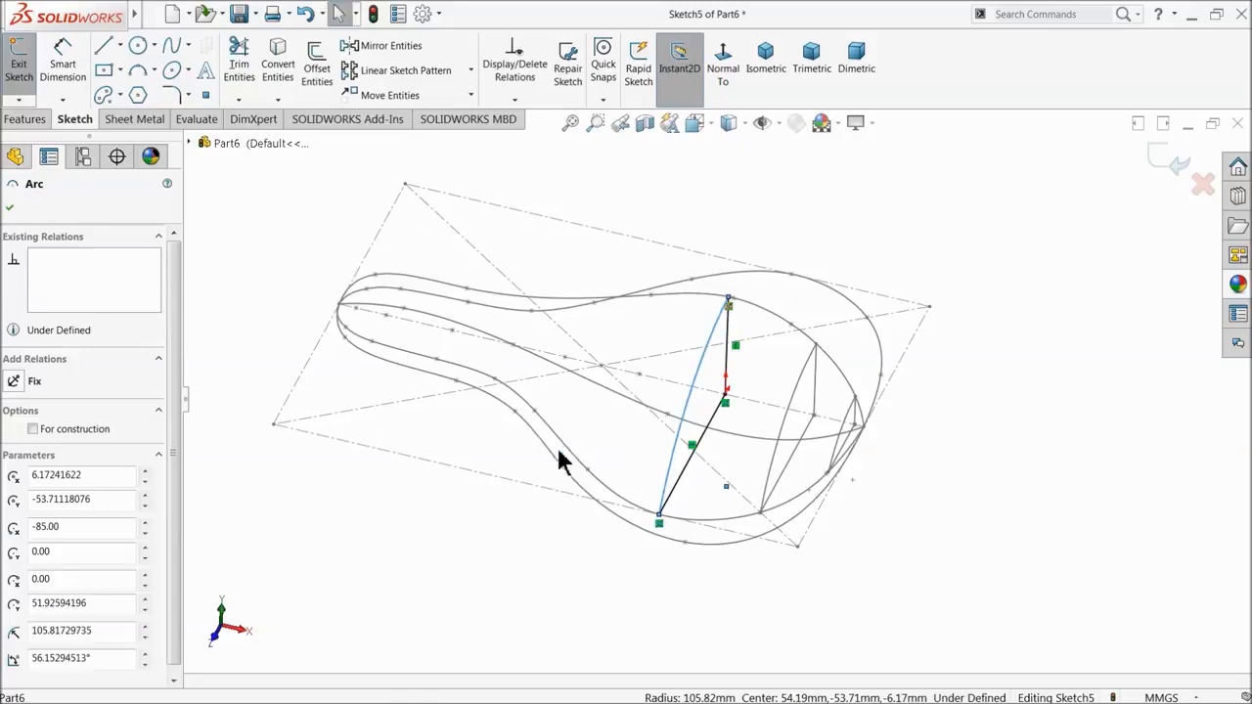
click(786, 207)
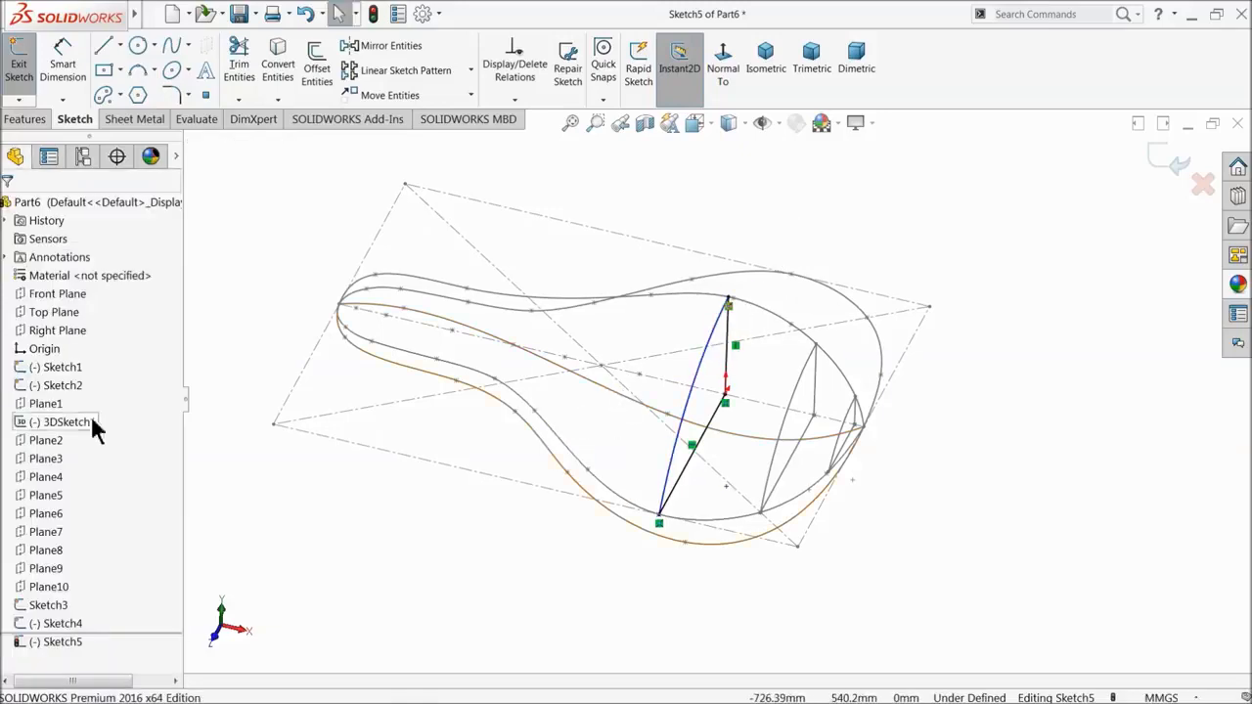
- Exit the Plane3 sketch and start a new sketch on Plane4 for the fourth cross-section
click(38, 478)
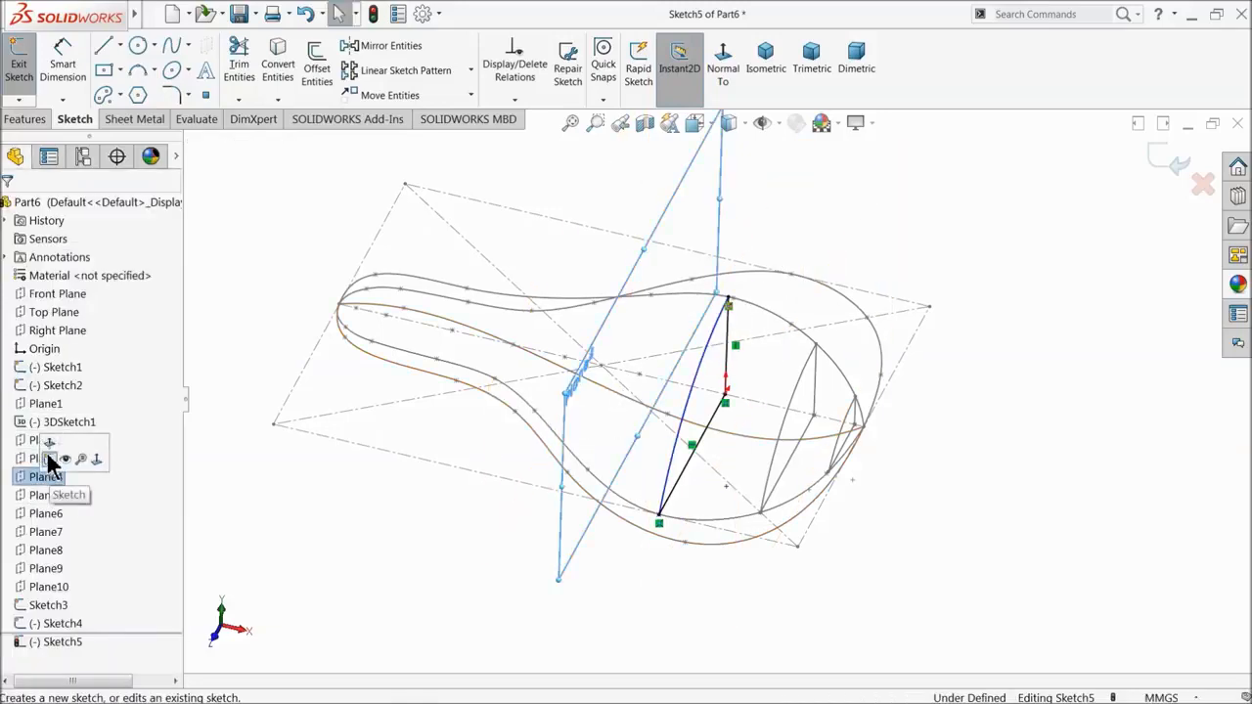
click(1169, 164)
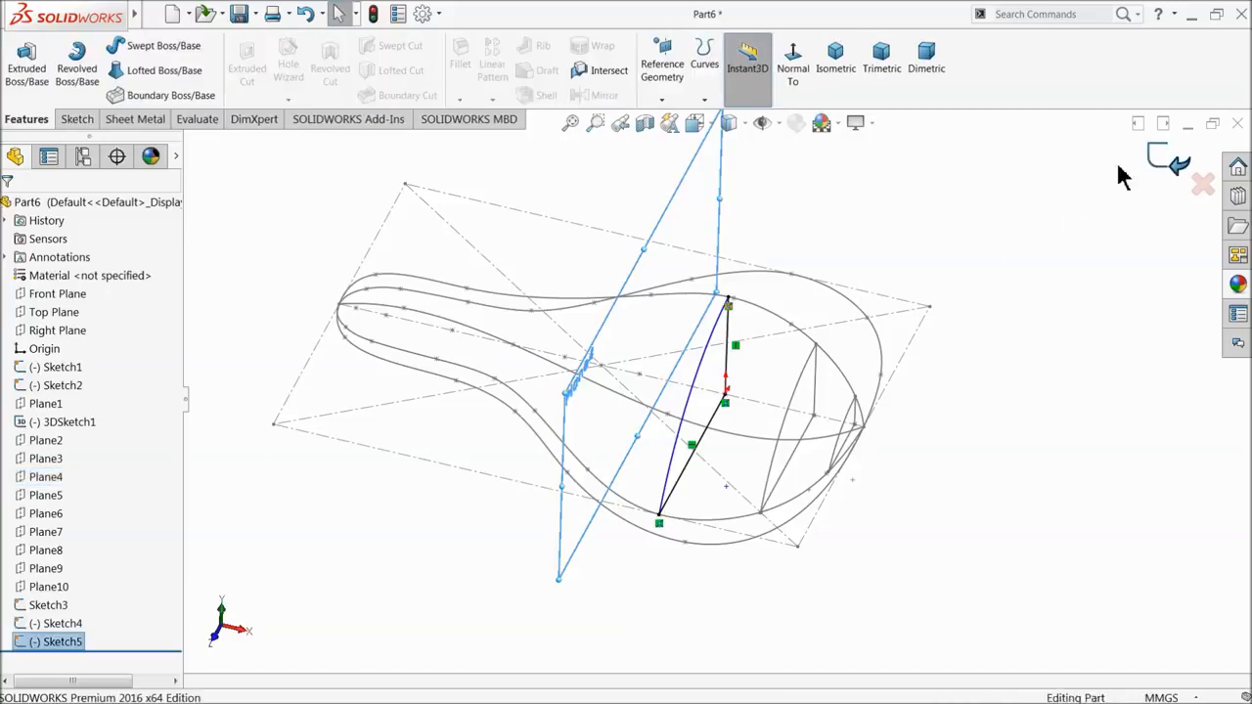
click(41, 479)
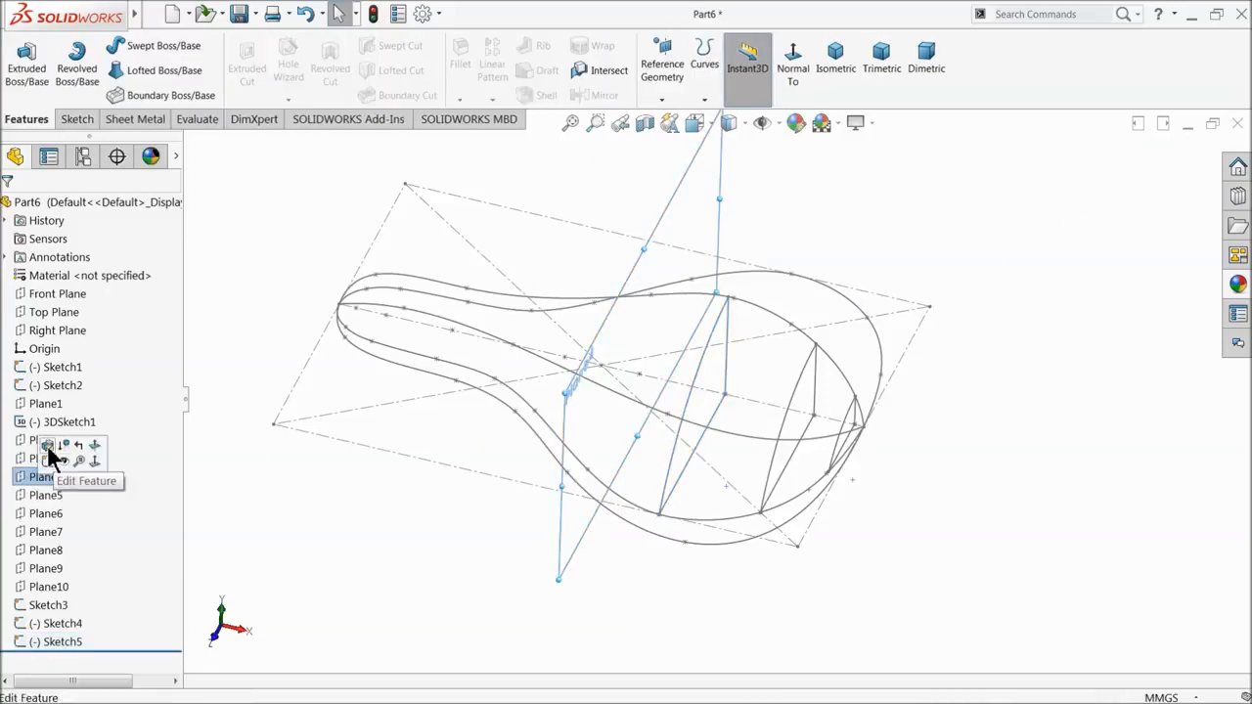
click(51, 462)
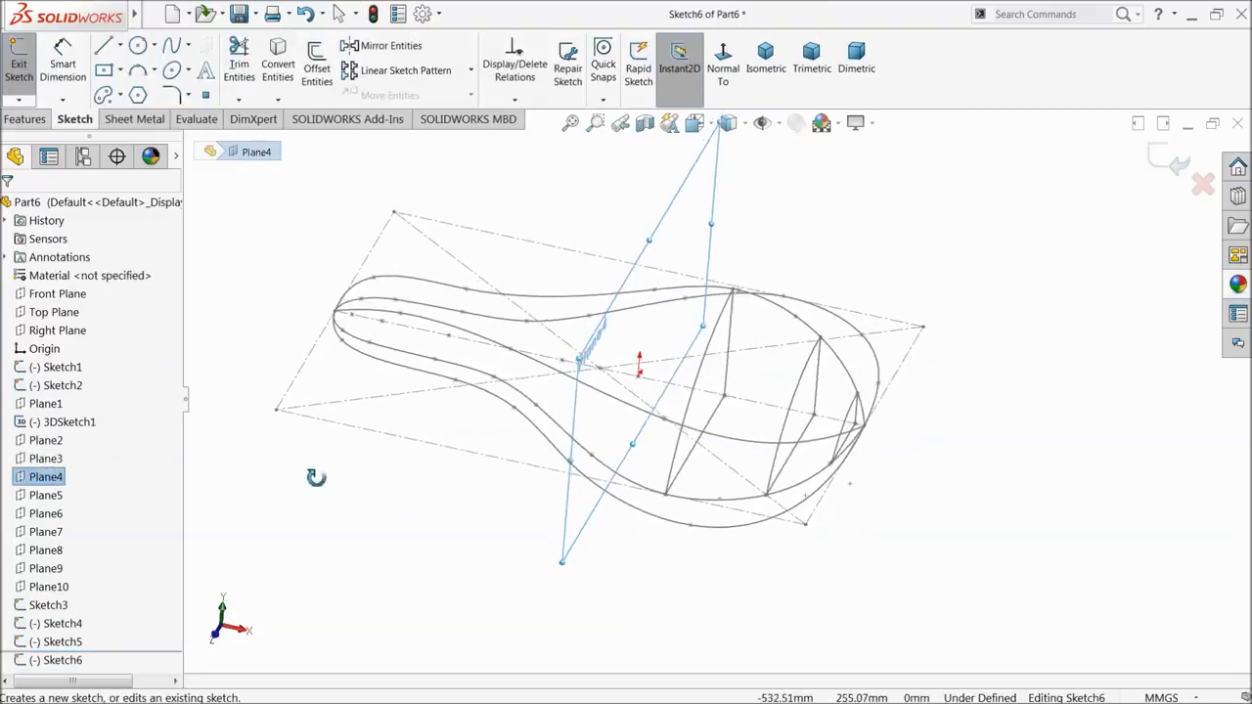
- Draw a vertical line about 25 mm long upward from the sketch origin on Plane4
click(106, 49)
scroll(699, 461, down, 4)
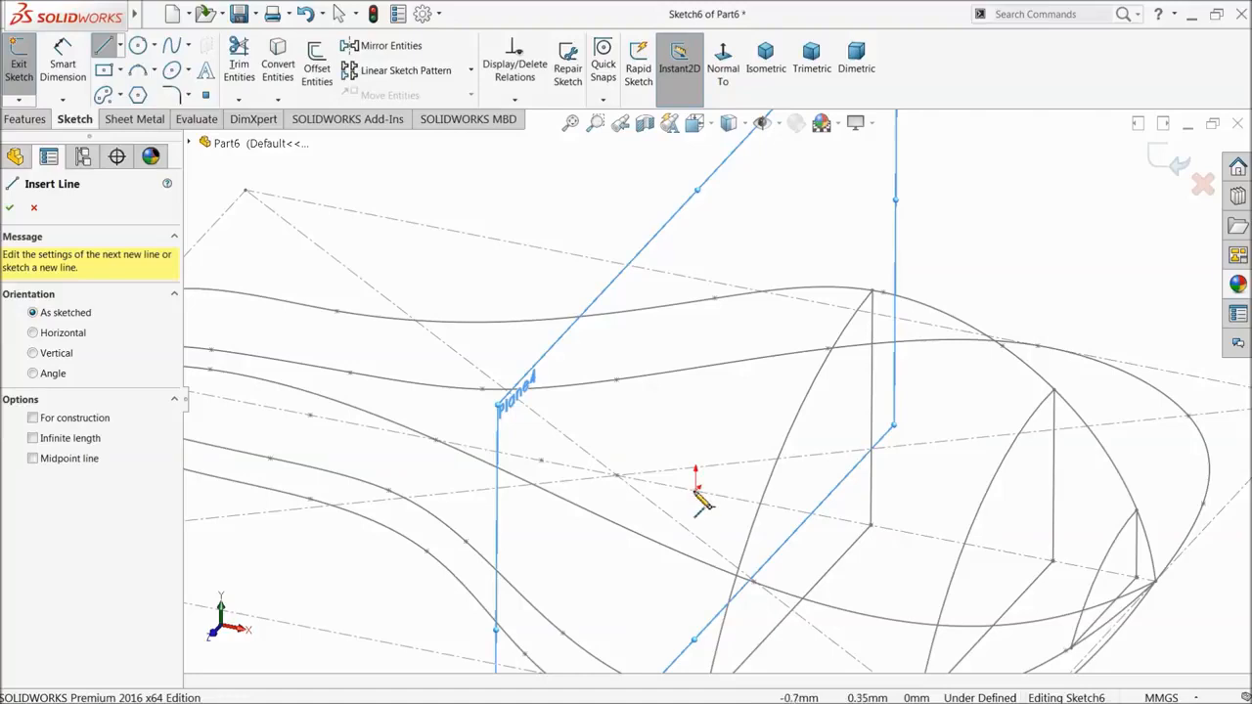
click(696, 488)
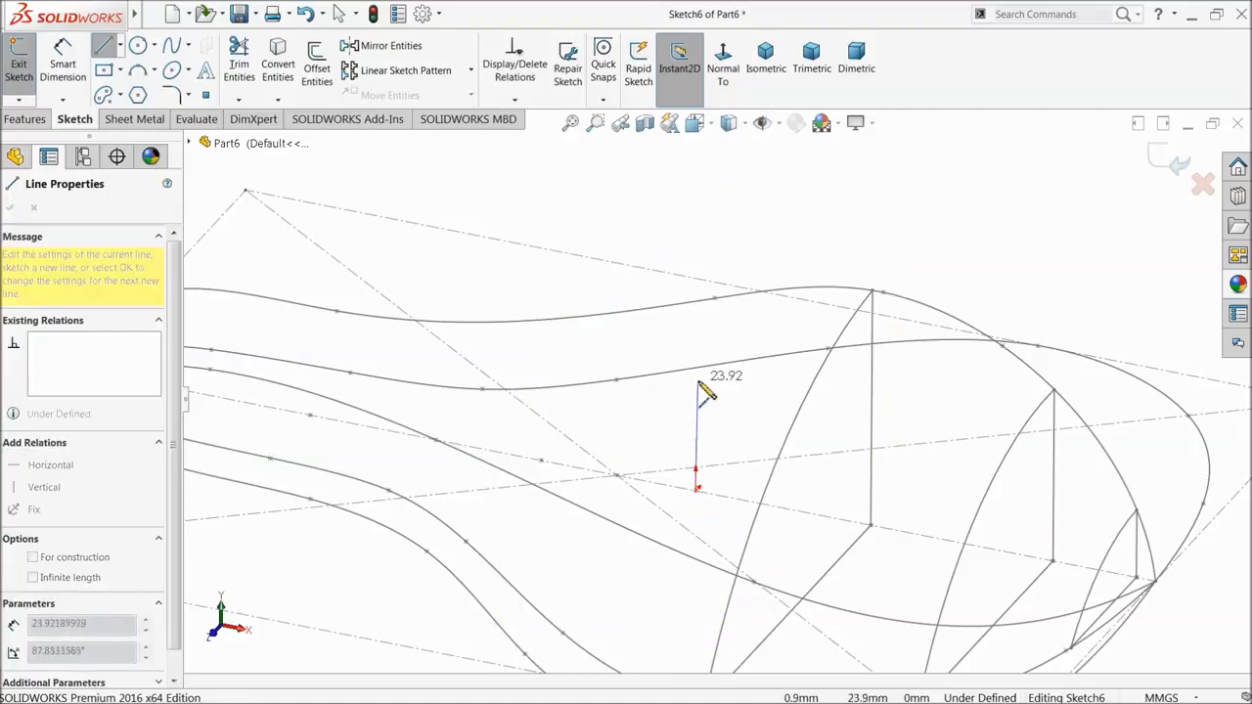
click(696, 378)
right_click(724, 384)
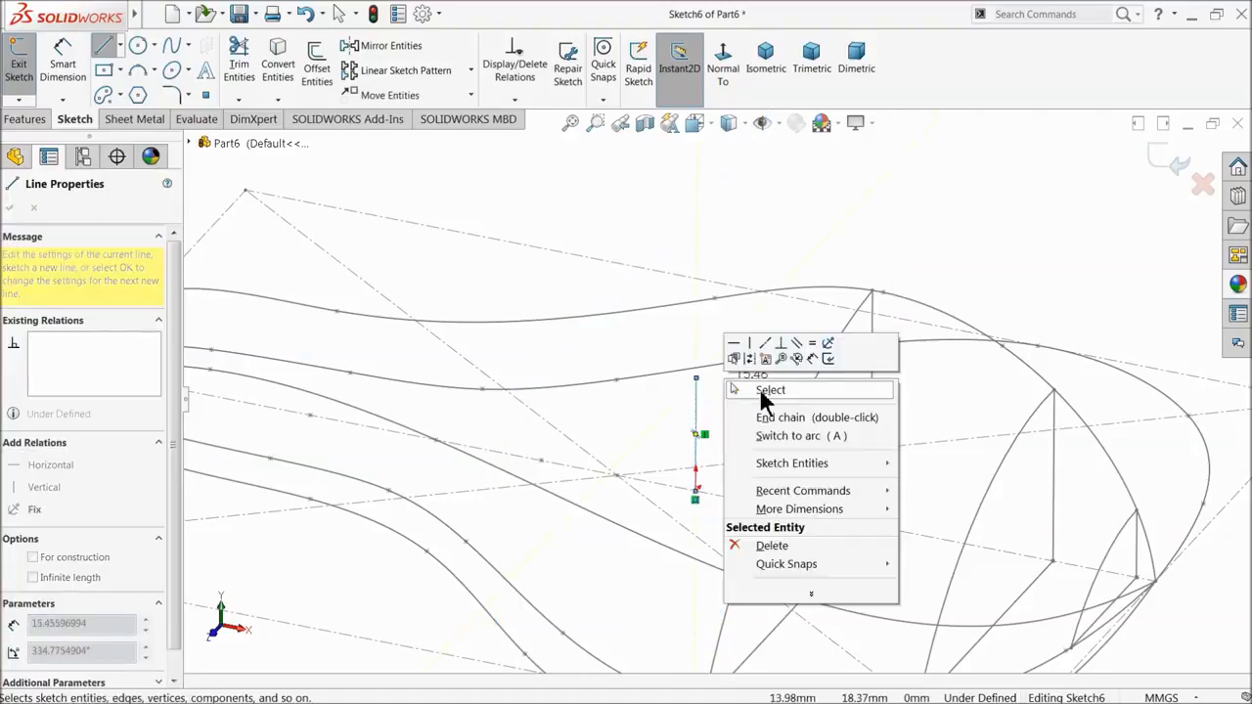
click(743, 384)
- Draw a horizontal line about 67 mm long from the Plane4 sketch origin to the outline spline
click(103, 46)
scroll(724, 470, up, 5)
middle_drag(743, 487, 694, 502)
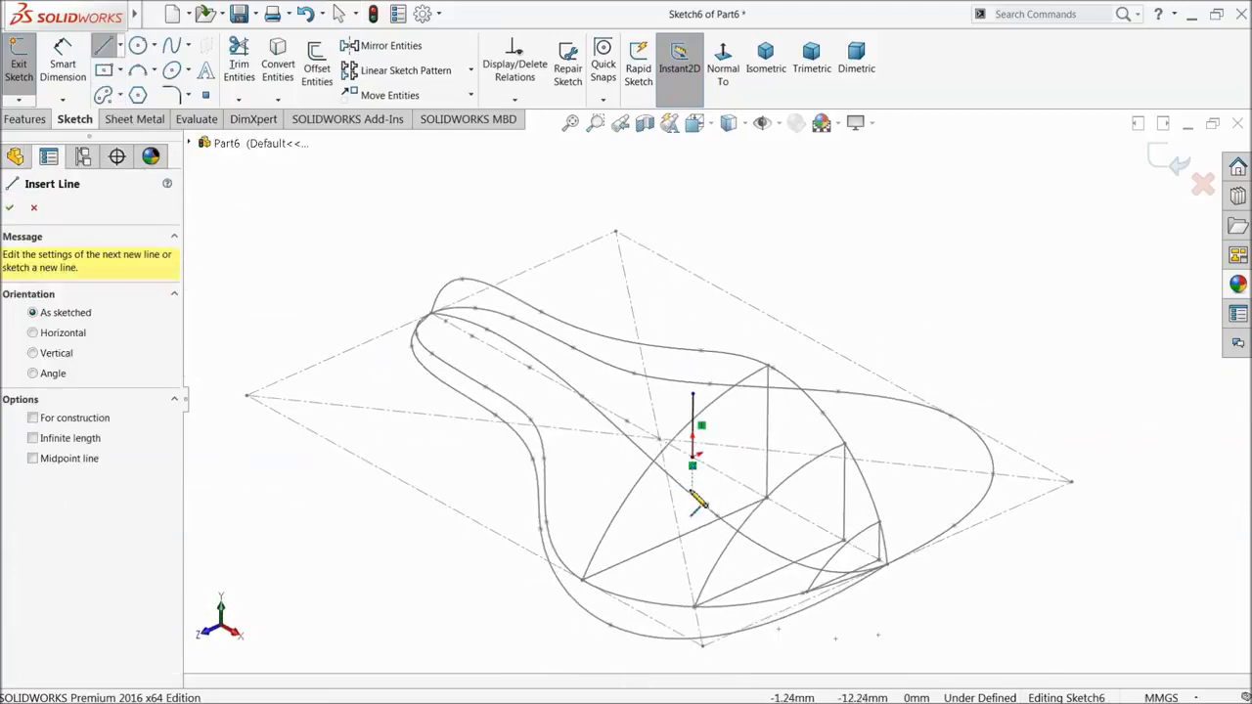
scroll(696, 470, down, 5)
click(704, 396)
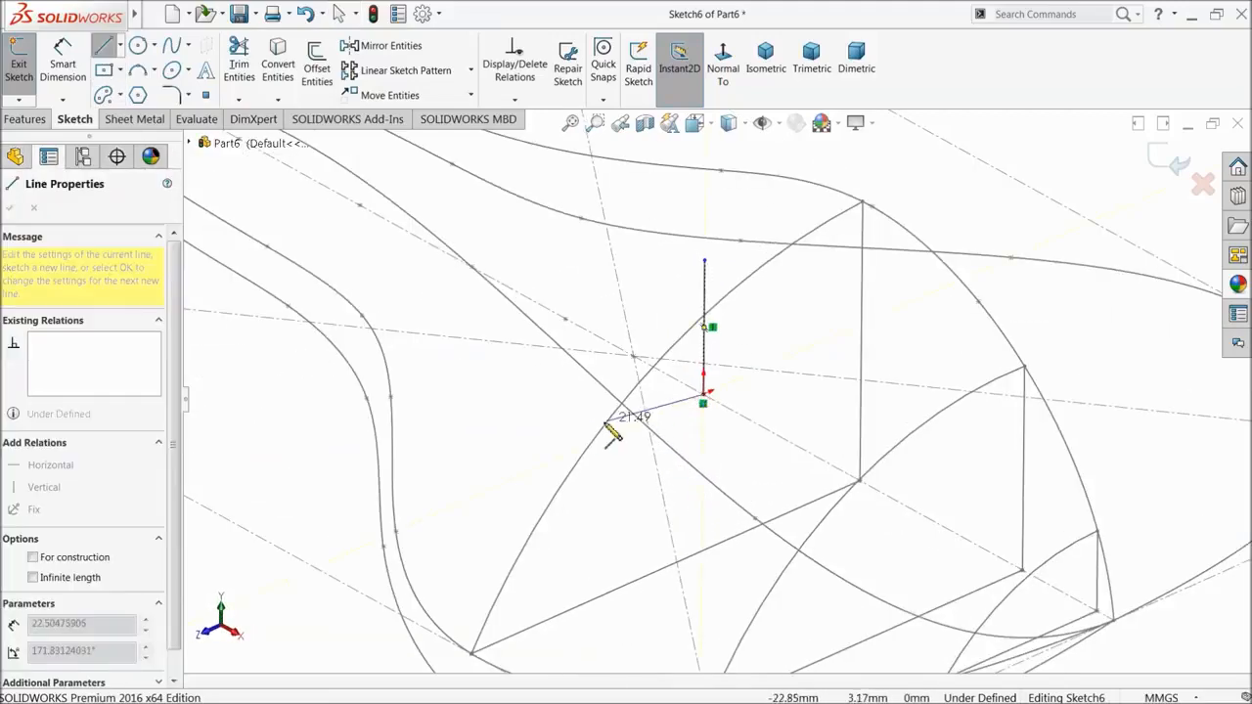
click(396, 534)
right_click(461, 473)
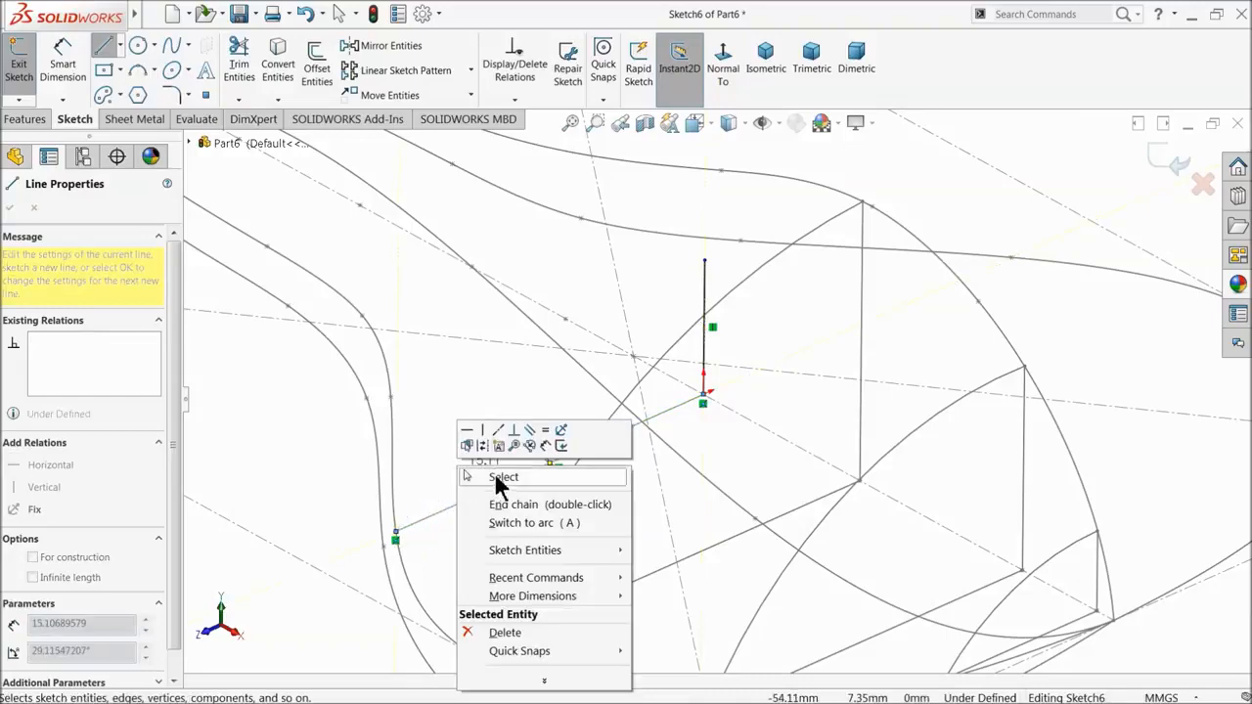
click(502, 477)
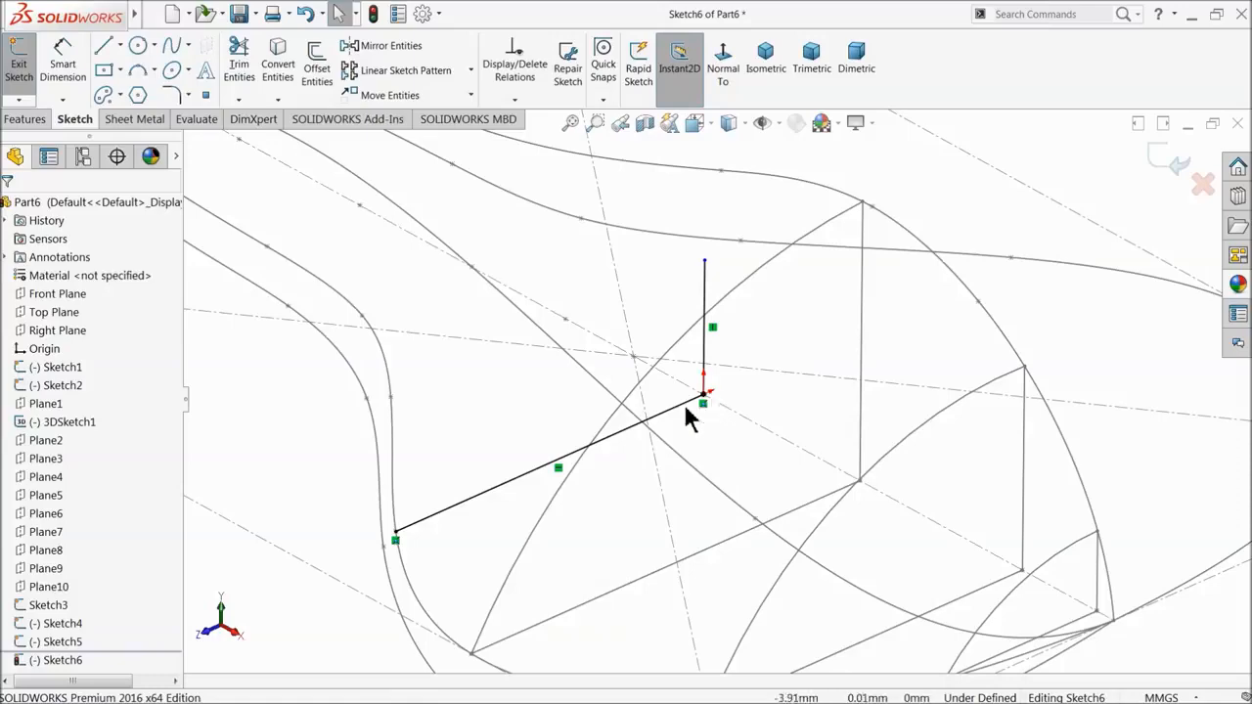
- Draw an outward-bulging three-point arc of about 140 mm radius between the outer endpoints of the Plane4 sketch's vertical and horizontal lines
scroll(672, 418, down, 2)
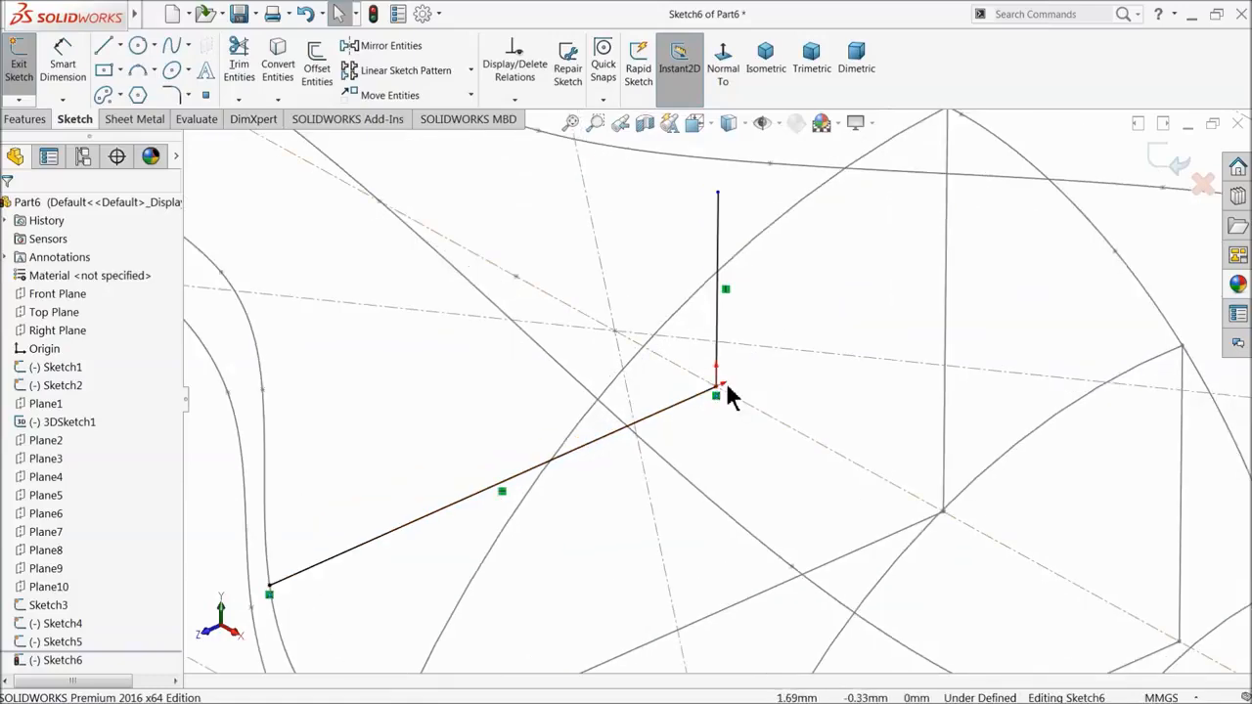
scroll(718, 395, up, 3)
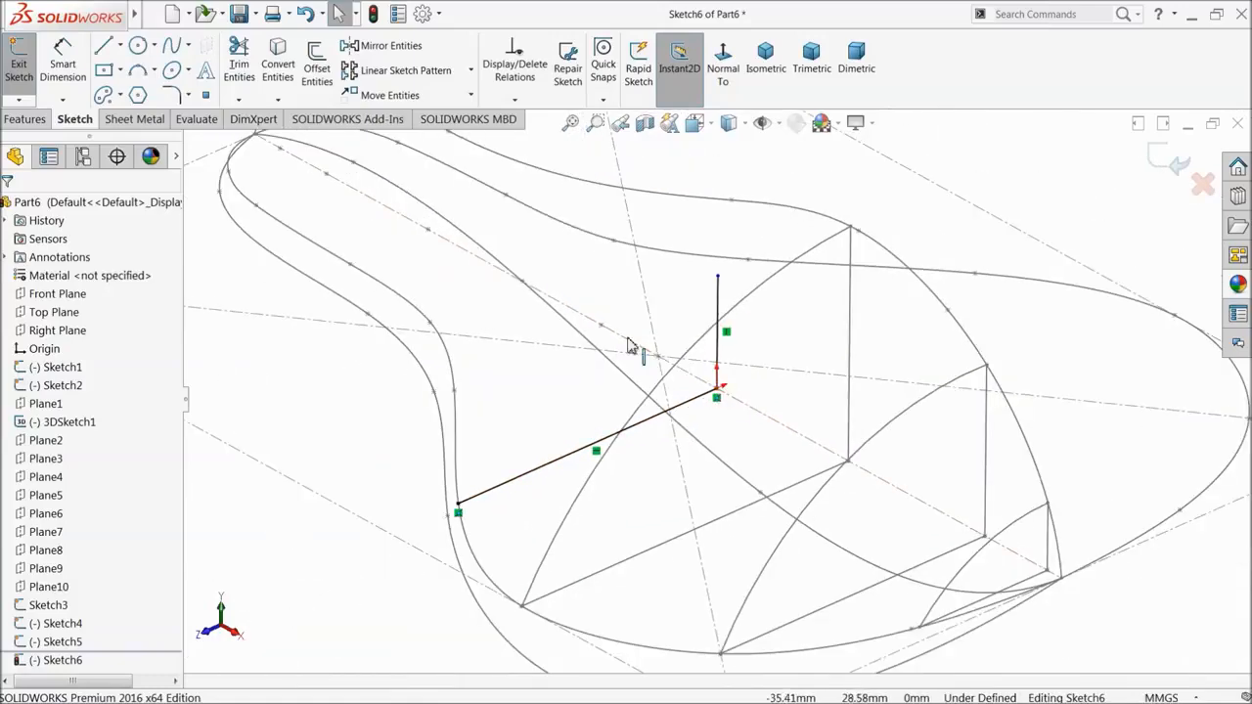
click(150, 71)
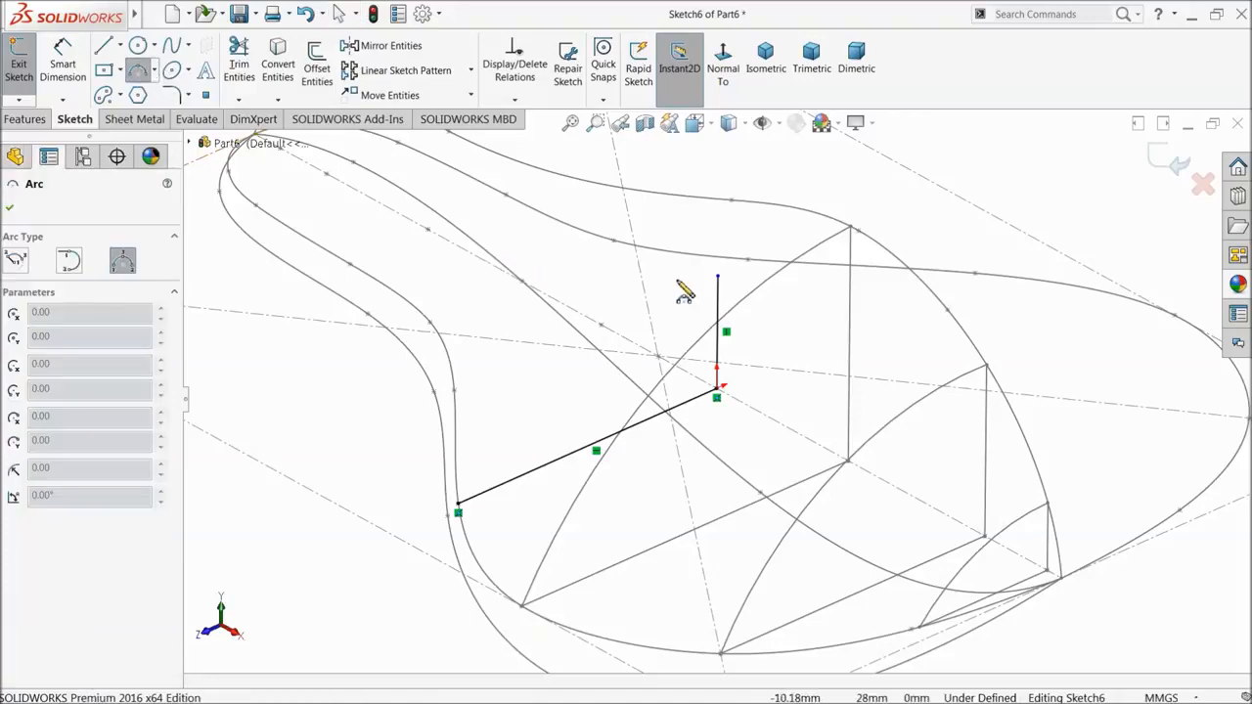
click(718, 278)
click(458, 508)
click(581, 373)
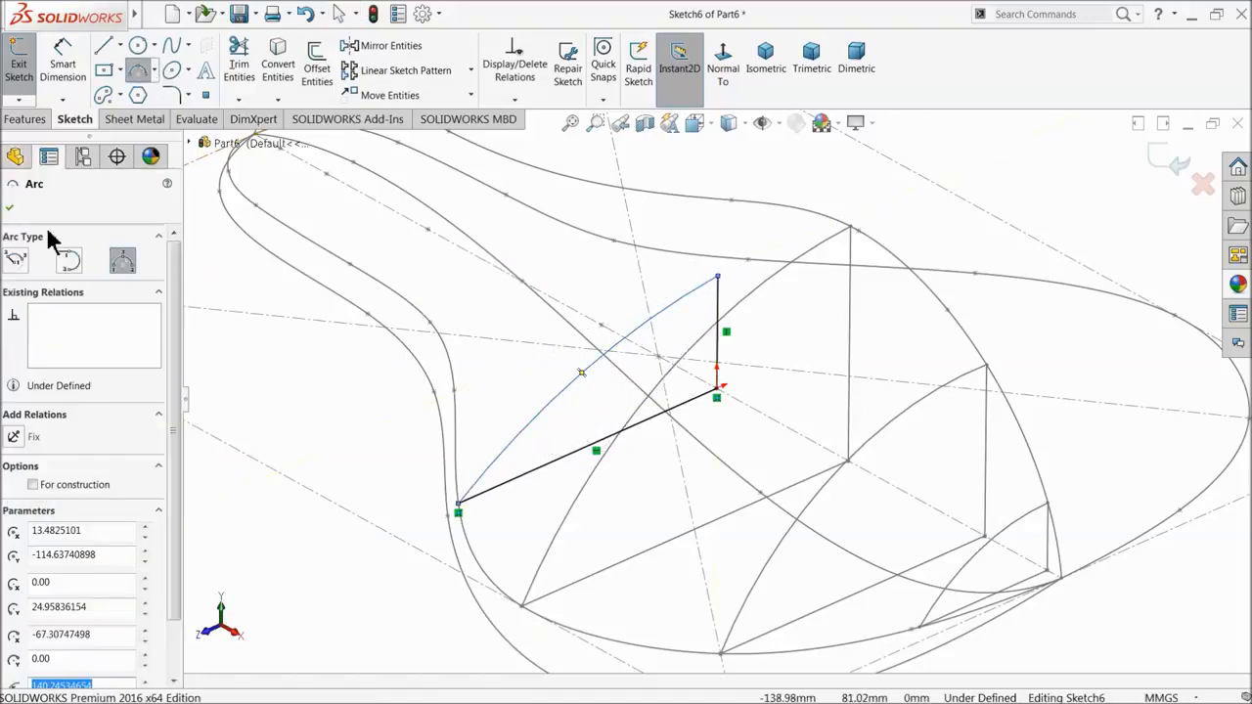
click(9, 208)
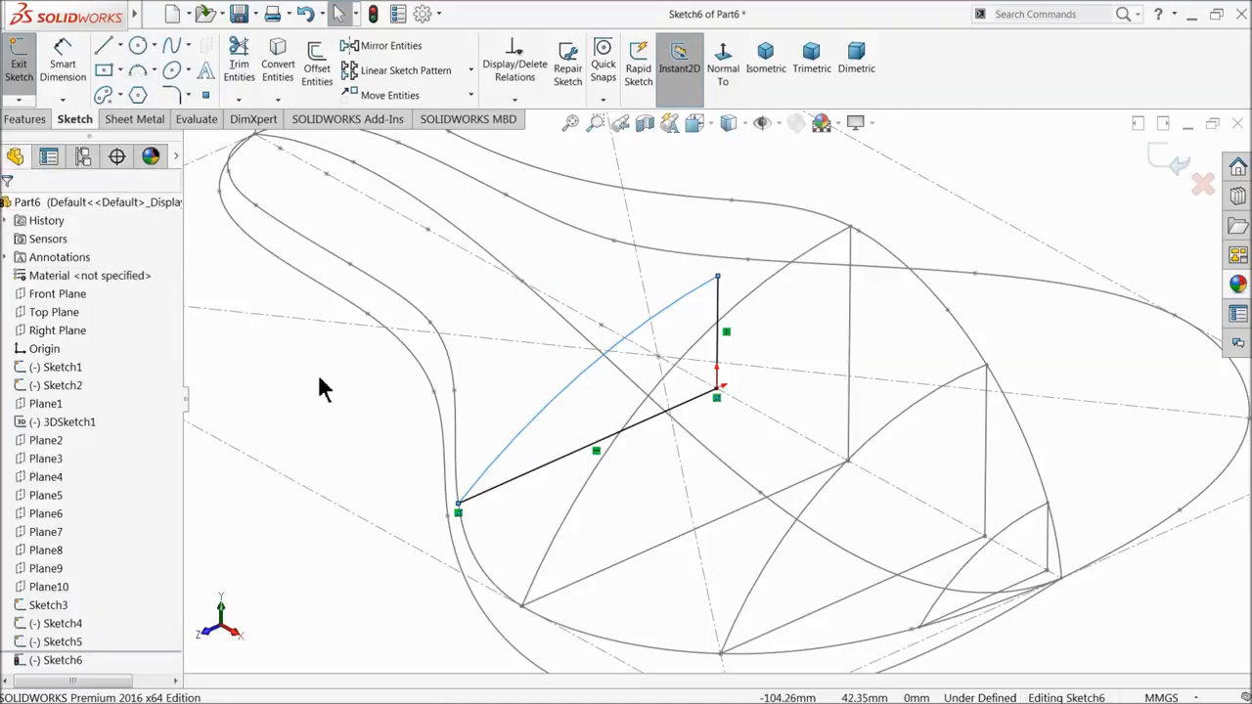
- Try to pierce the vertical line's upper endpoint to the Sketch1 outline spline, and delete the conflicting pierce relation
click(718, 279)
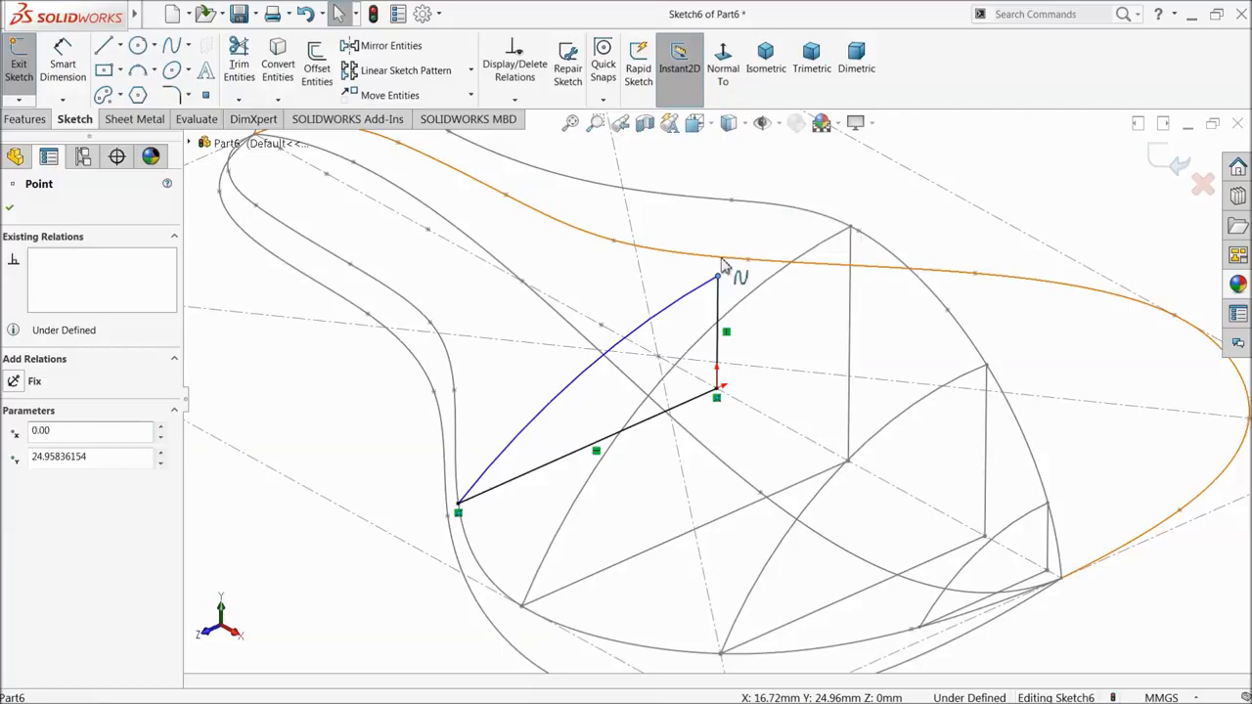
ctrl+click(724, 261)
click(788, 204)
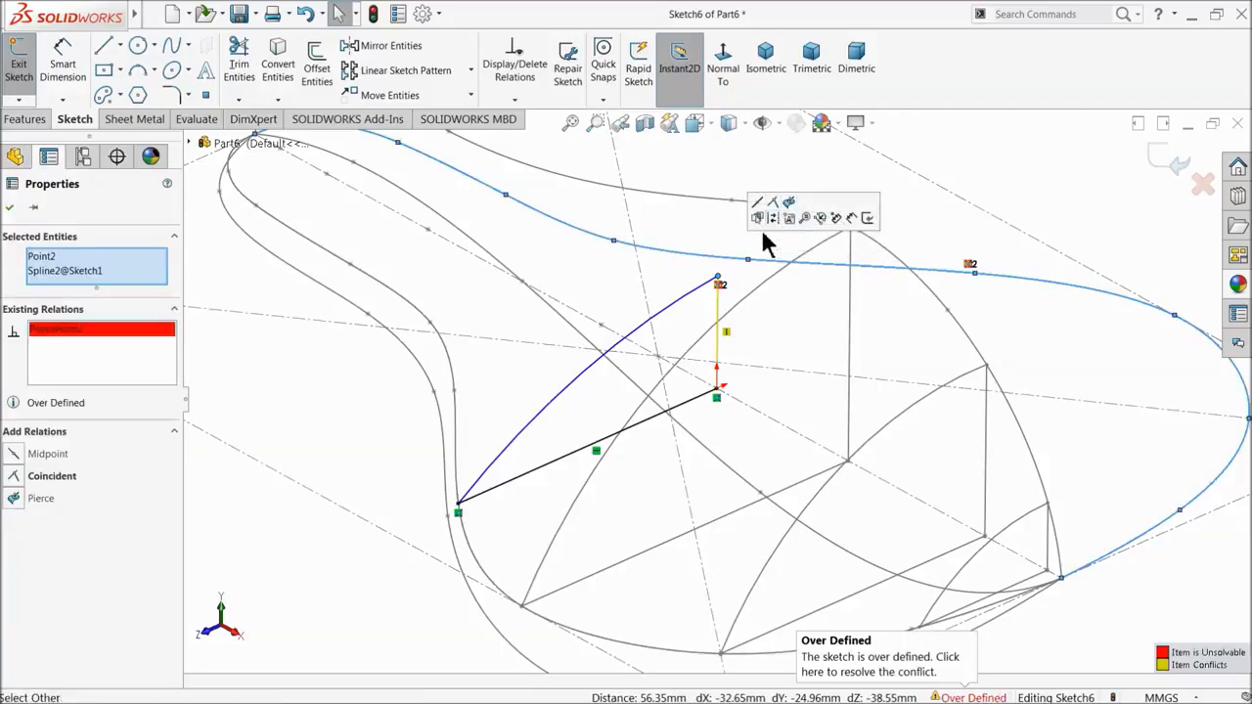
right_click(79, 330)
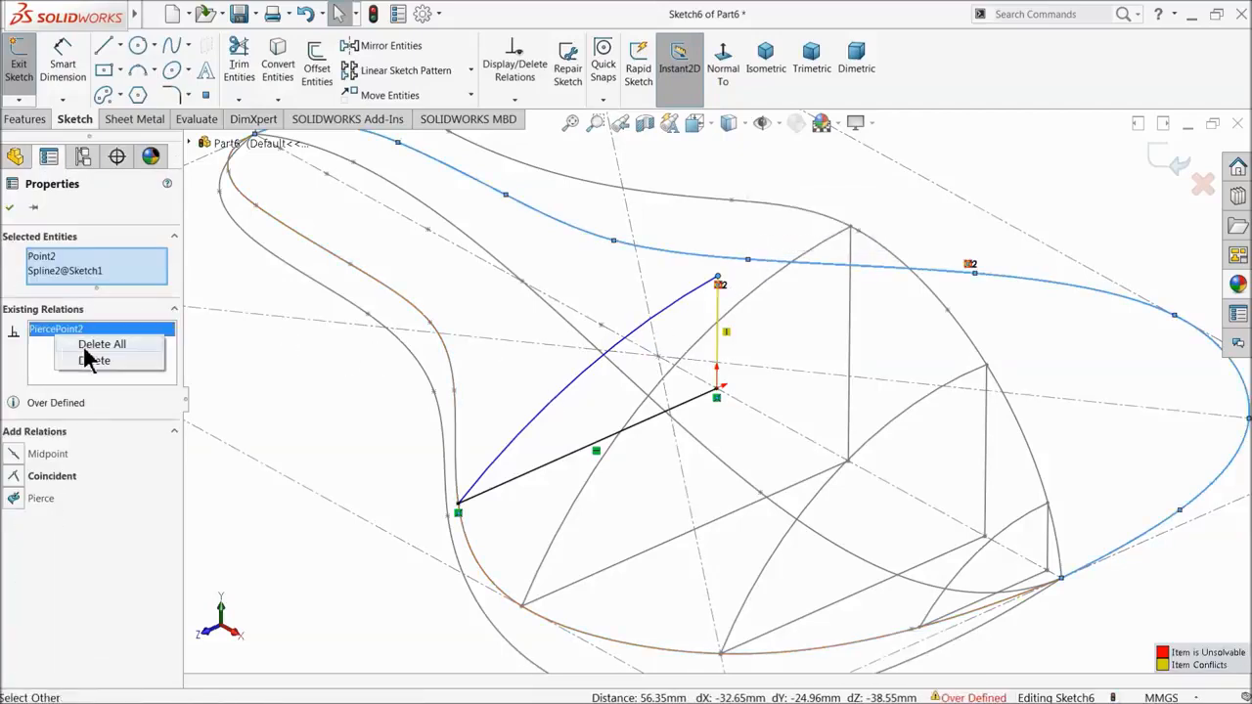
click(84, 348)
key(Escape)
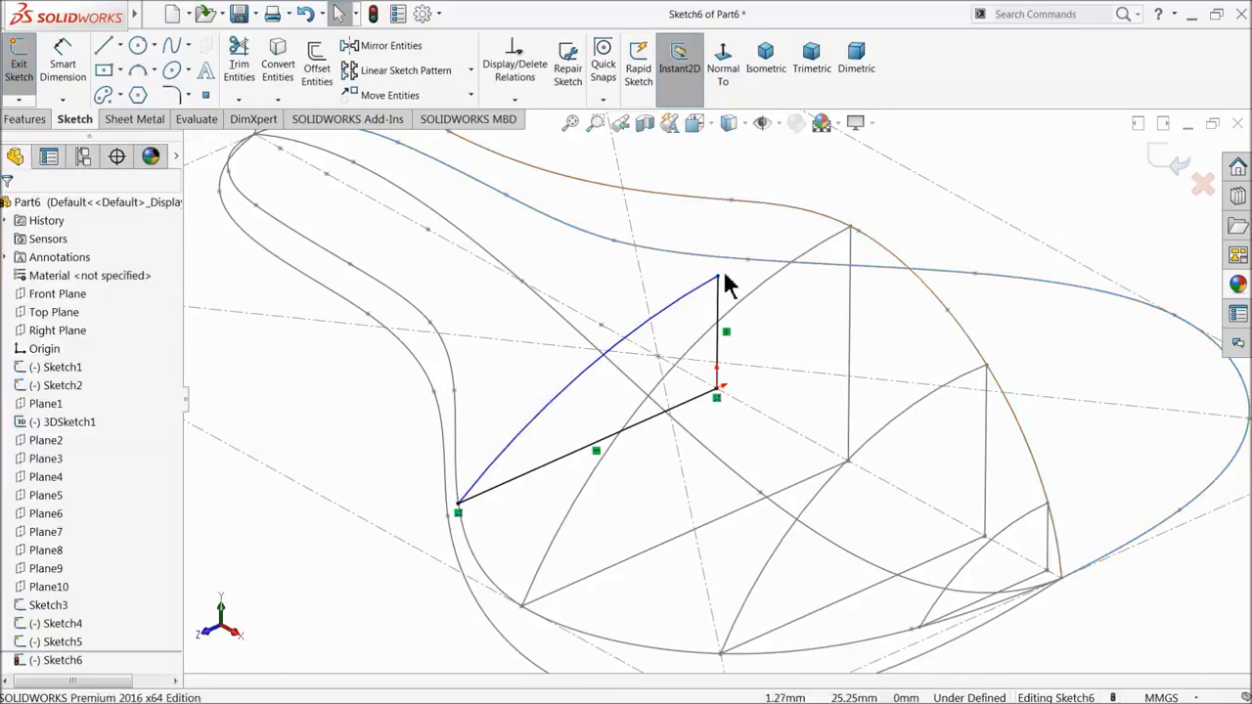
- Raise the vertical line's upper endpoint to about 33.6 mm, try piercing it to the Sketch1 spline again, and delete that relation
drag(721, 283, 738, 248)
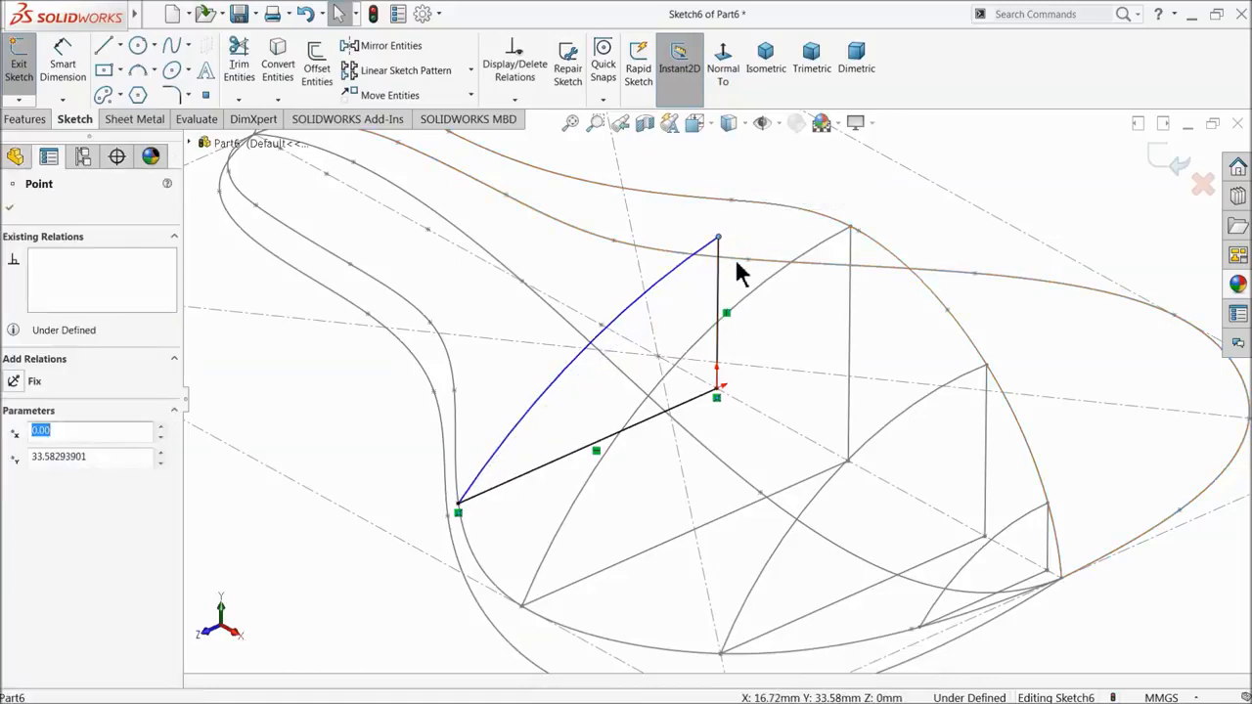
ctrl+click(737, 260)
click(802, 203)
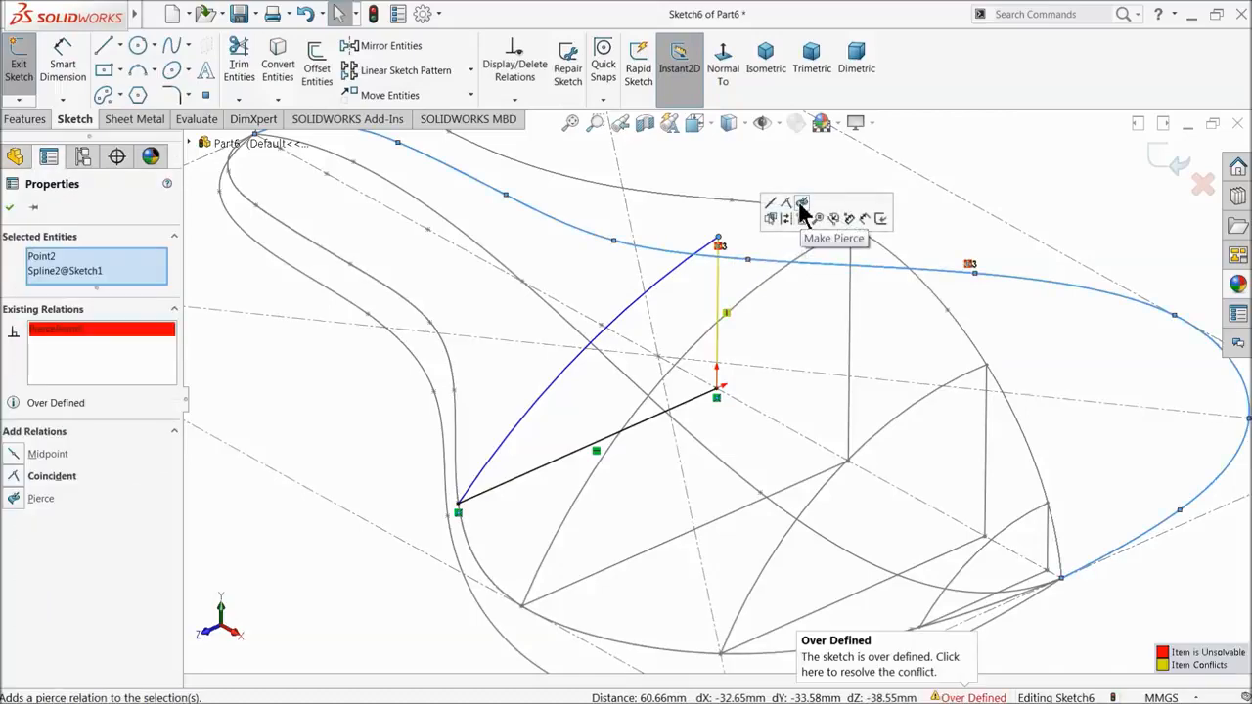
right_click(105, 337)
click(142, 351)
- Pierce the upper endpoint of the Plane4 profile's vertical line to the Sketch2 spline
mouse_move(466, 411)
middle_down()
mouse_move(740, 338)
mouse_move(663, 313)
mouse_move(671, 352)
mouse_move(702, 352)
mouse_move(685, 305)
mouse_move(731, 309)
middle_up()
click(806, 266)
scroll(707, 309, down, 2)
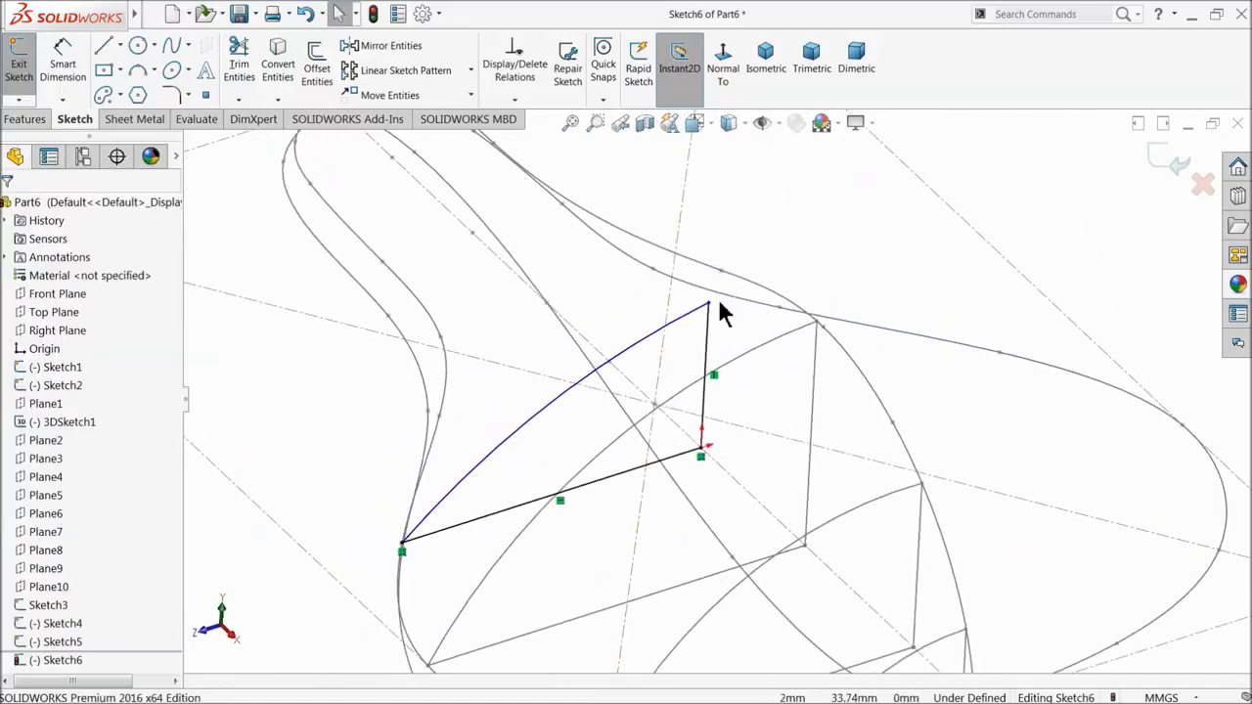
click(709, 306)
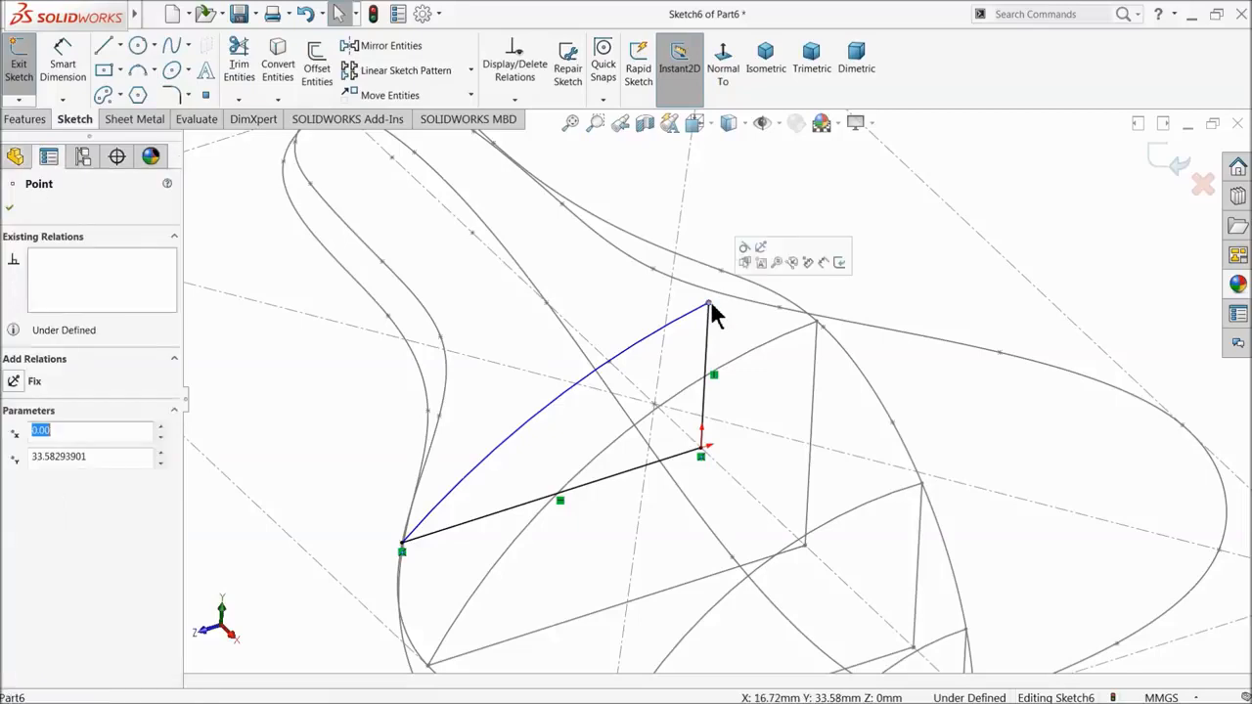
ctrl+click(740, 282)
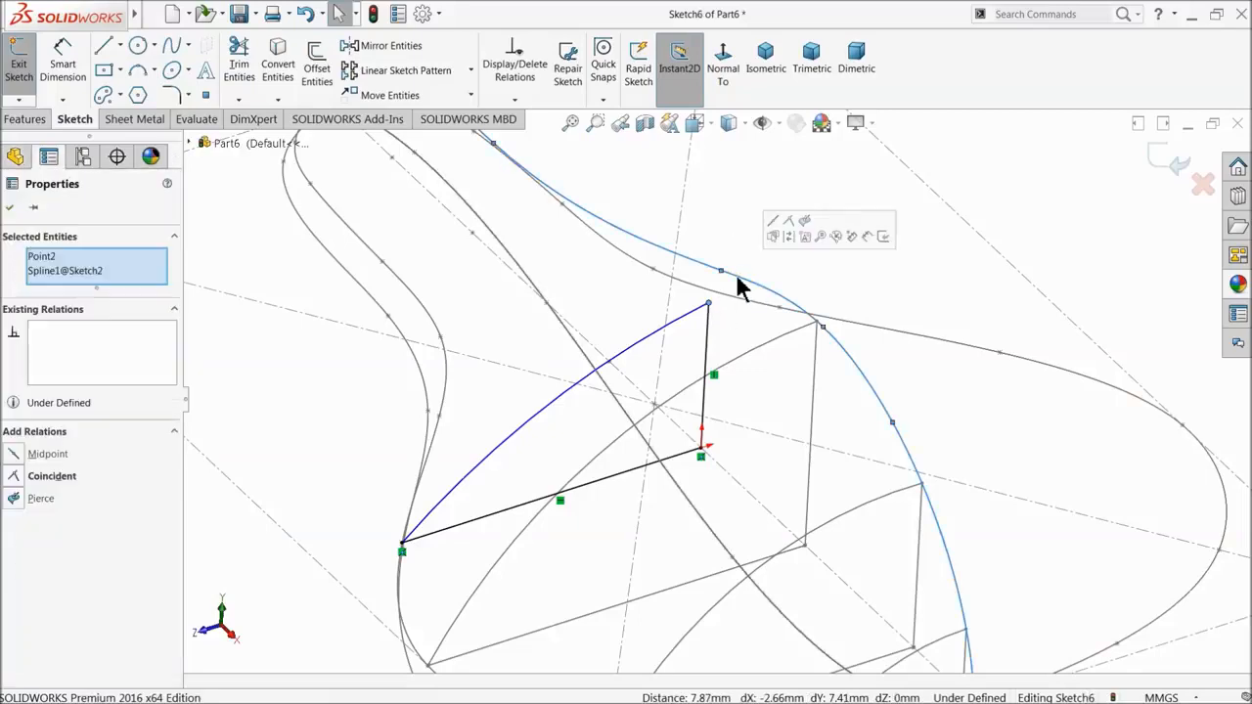
click(805, 224)
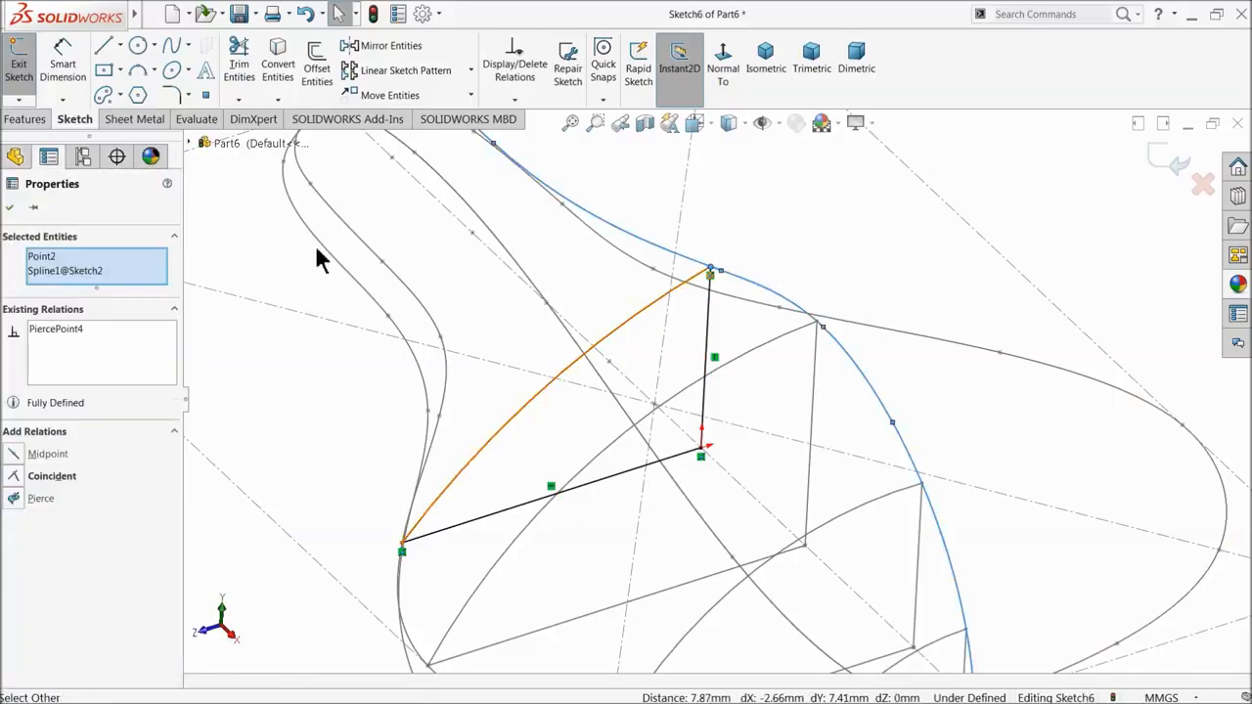
click(9, 207)
- Check which reference plane comes after Plane4, and exit the finished Plane4 profile sketch
scroll(544, 400, up, 3)
mouse_move(554, 436)
middle_down()
mouse_move(542, 380)
mouse_move(552, 349)
mouse_move(522, 326)
mouse_move(520, 341)
mouse_move(551, 356)
mouse_move(688, 397)
mouse_move(715, 433)
mouse_move(693, 492)
mouse_move(654, 451)
middle_up()
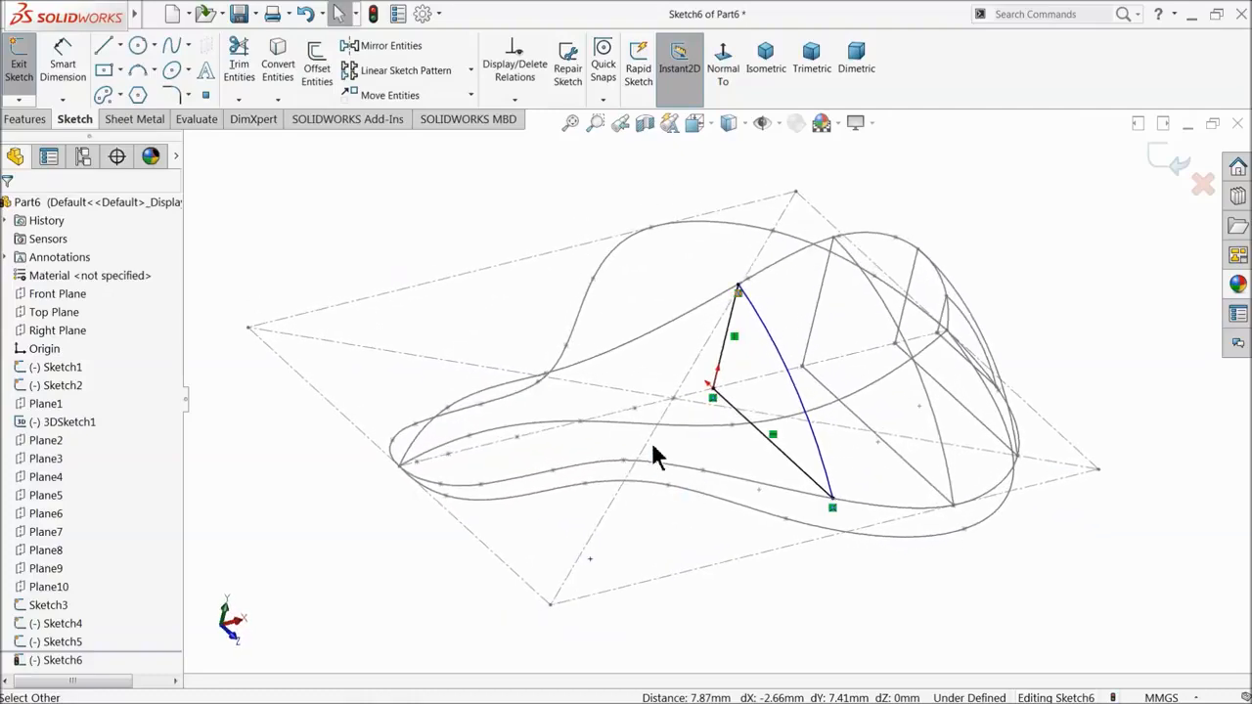
click(54, 484)
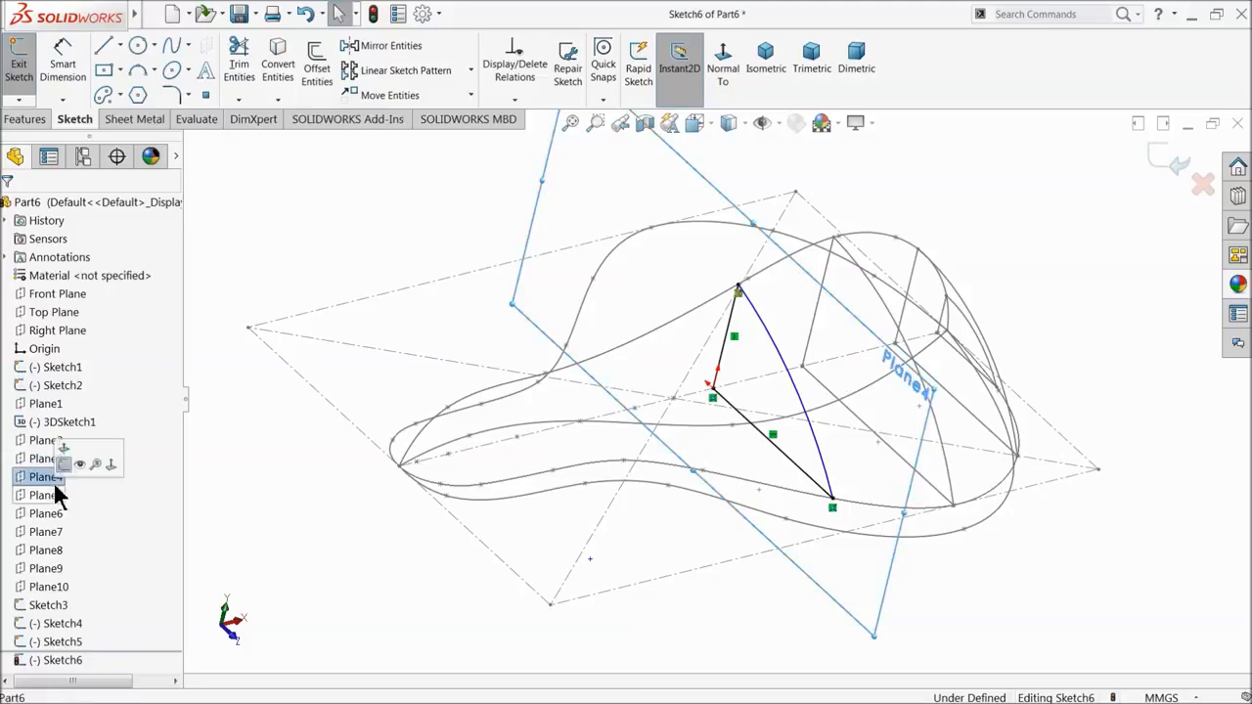
middle_drag(301, 527, 260, 520)
click(44, 495)
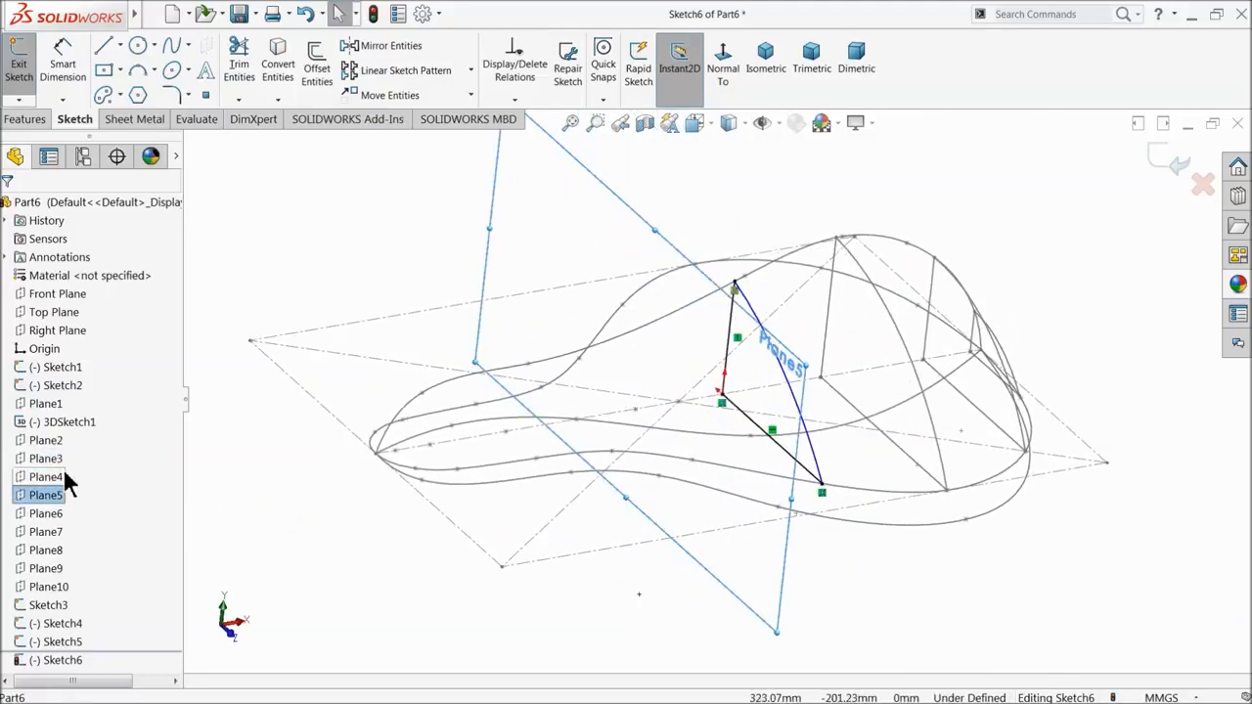
click(30, 501)
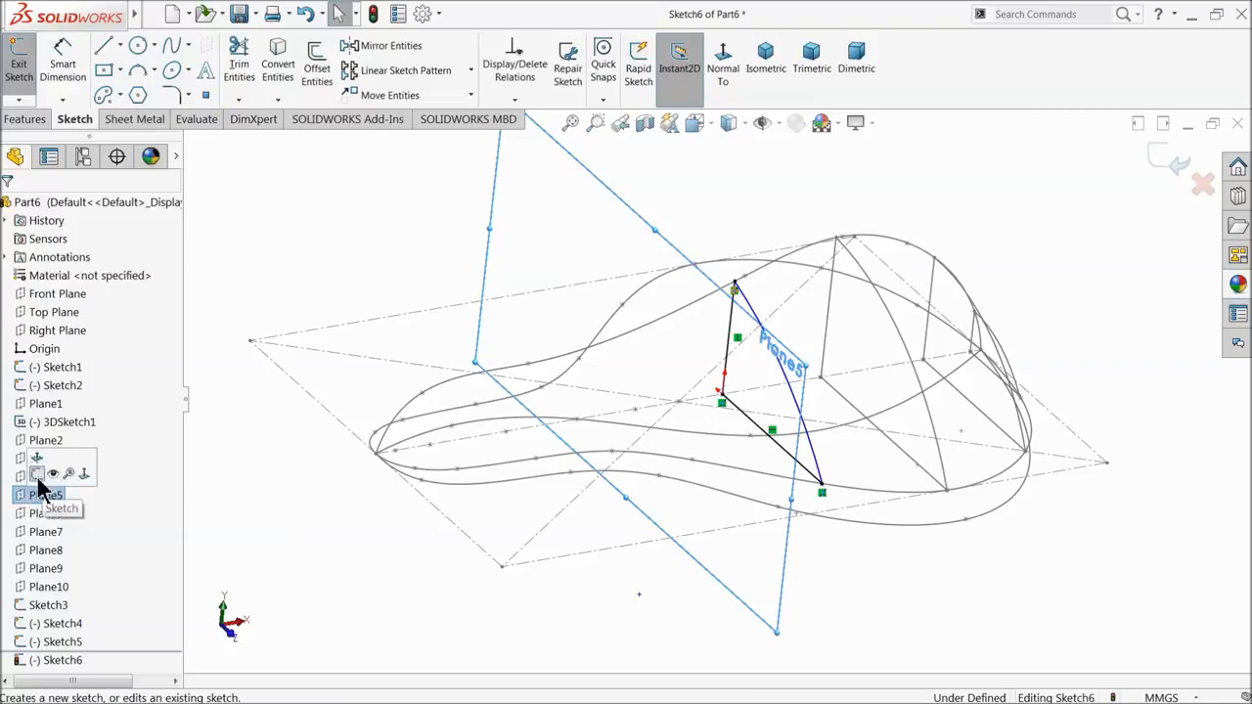
click(1172, 159)
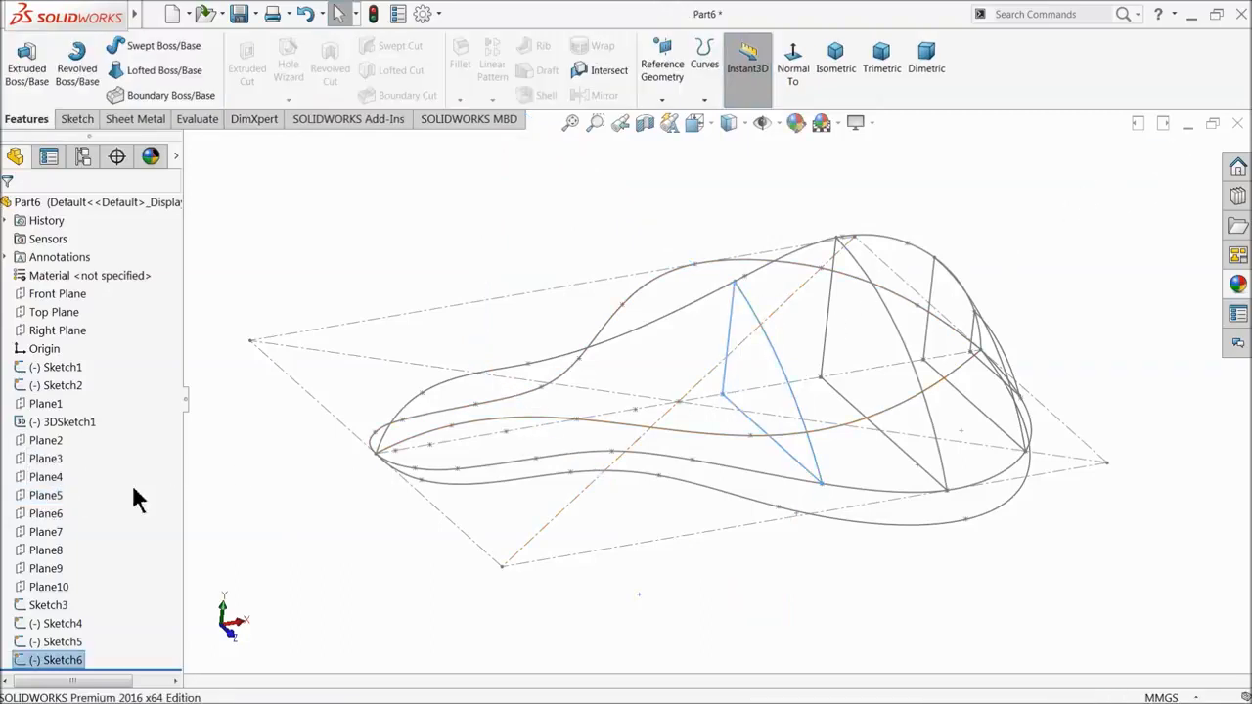
- Start a sketch on Plane5 and draw a vertical line about 26 mm long upward from the sketch origin
click(23, 498)
mouse_move(262, 510)
middle_down()
mouse_move(220, 482)
mouse_move(275, 494)
middle_up()
click(29, 499)
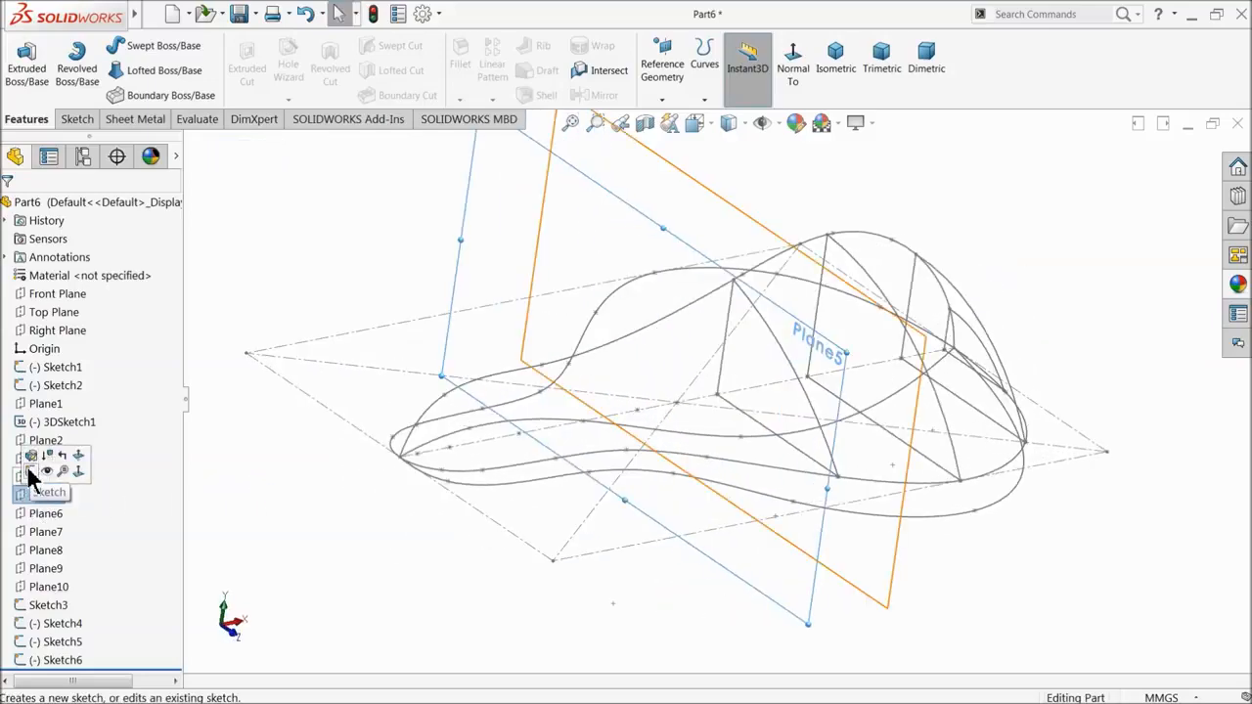
click(29, 471)
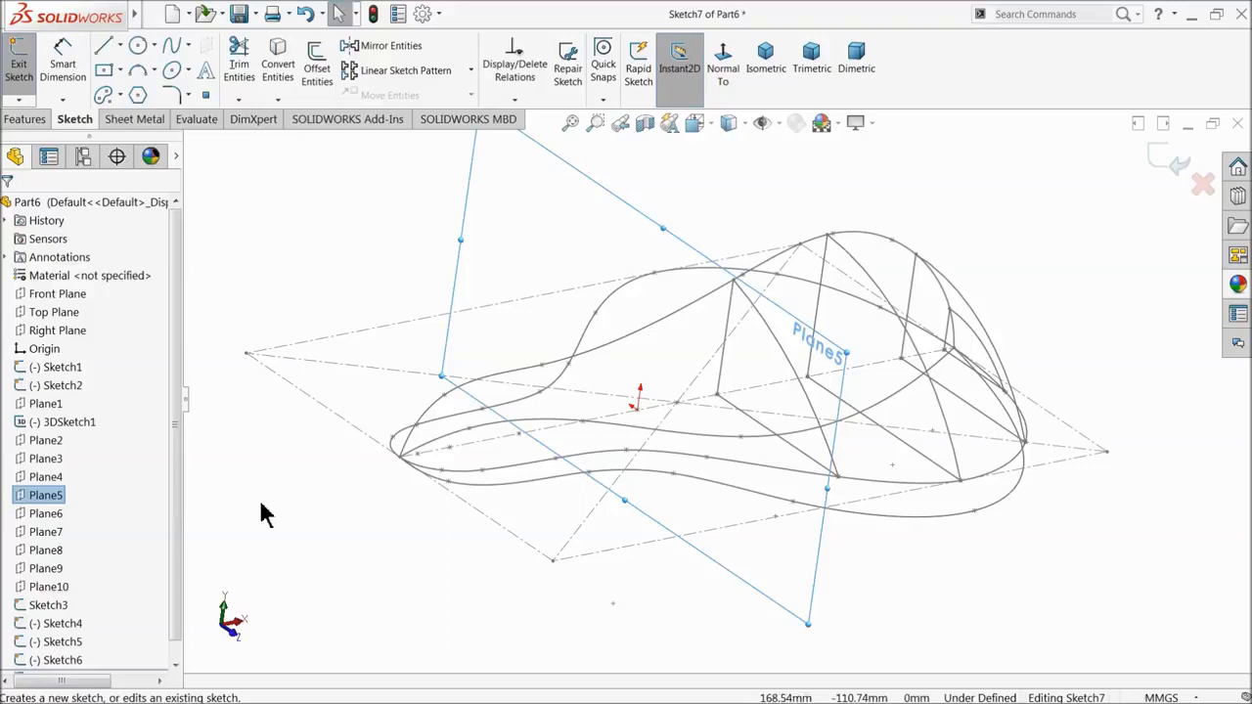
click(104, 47)
click(637, 404)
click(645, 339)
right_click(696, 338)
click(700, 346)
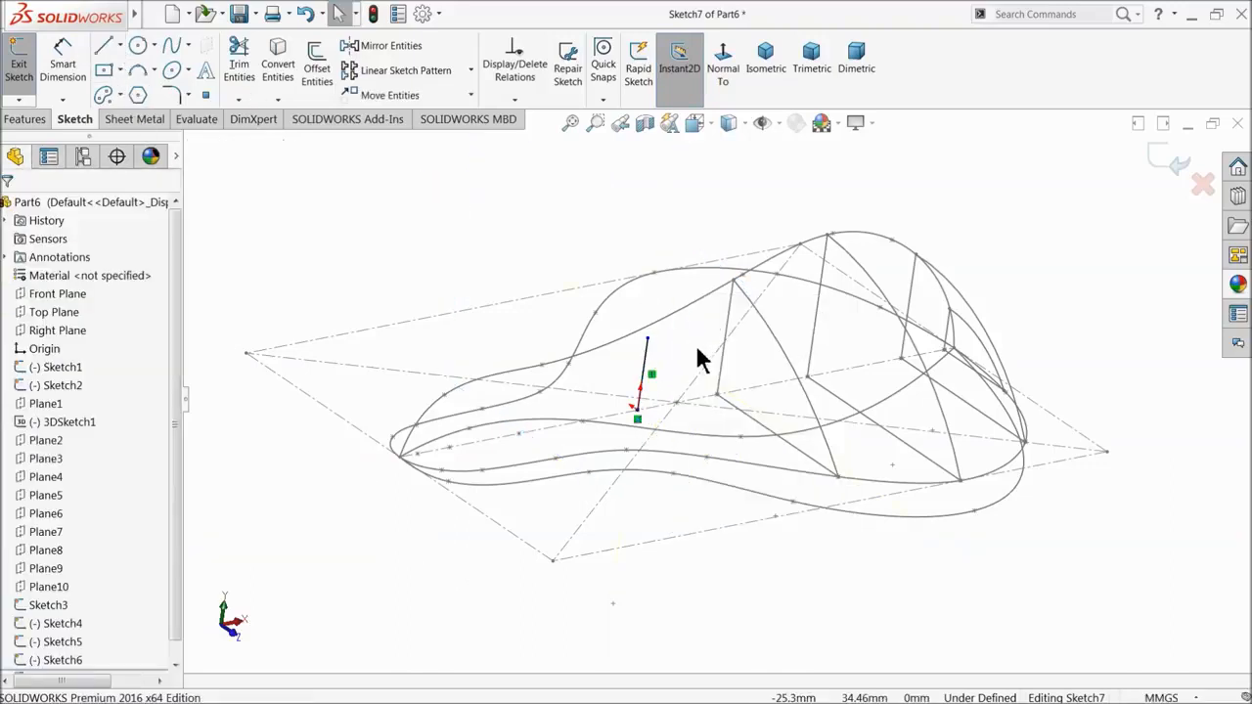
- Draw a horizontal line in the Plane5 sketch from the vertical line's lower endpoint out to the side guide spline
click(103, 46)
middle_drag(601, 391, 675, 440)
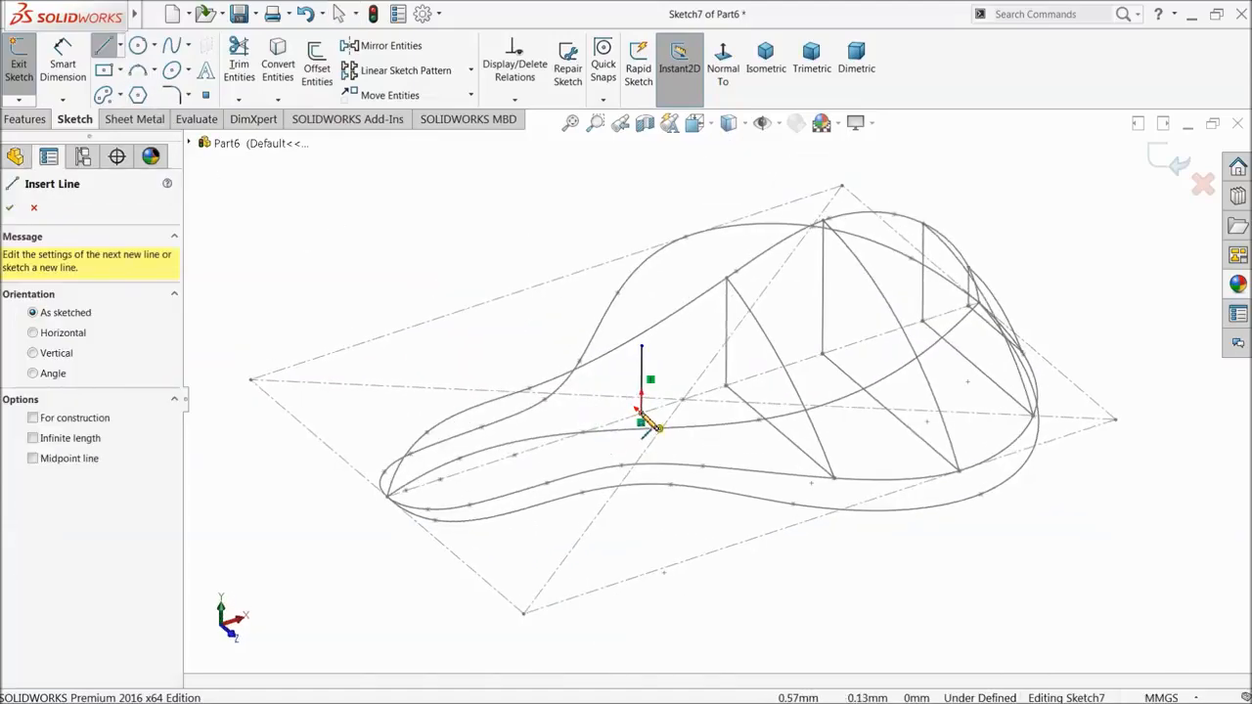
click(642, 421)
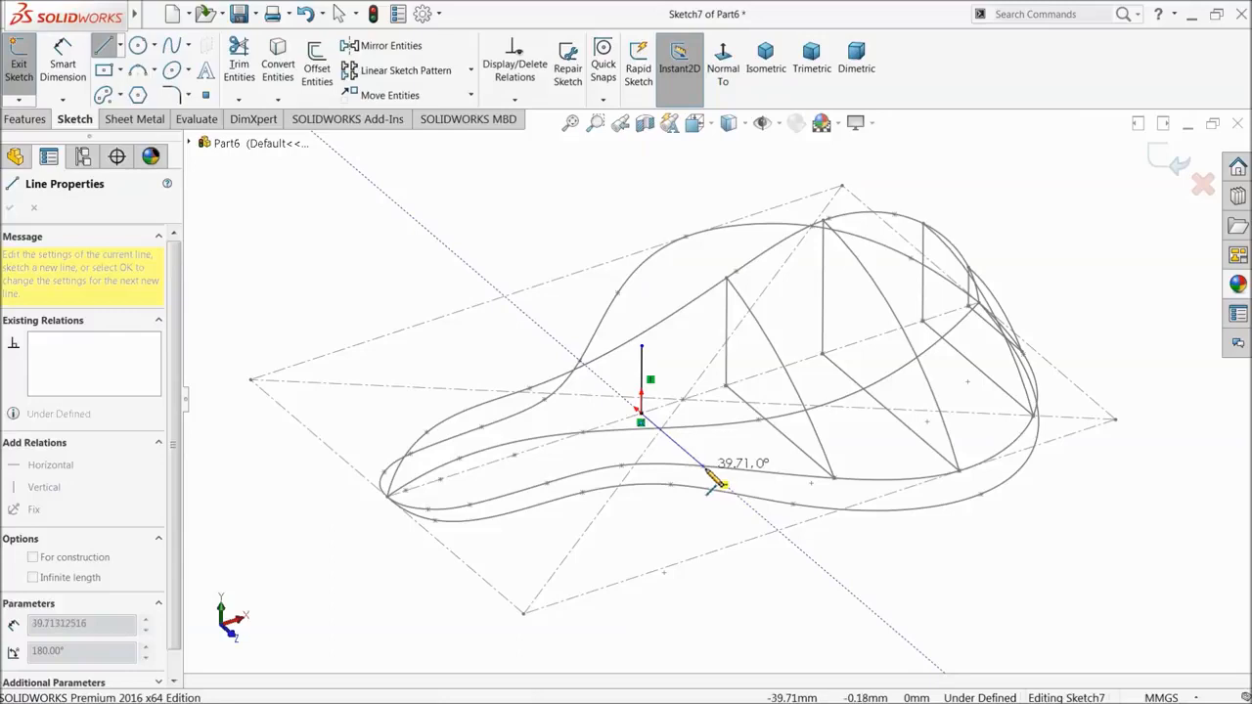
click(702, 475)
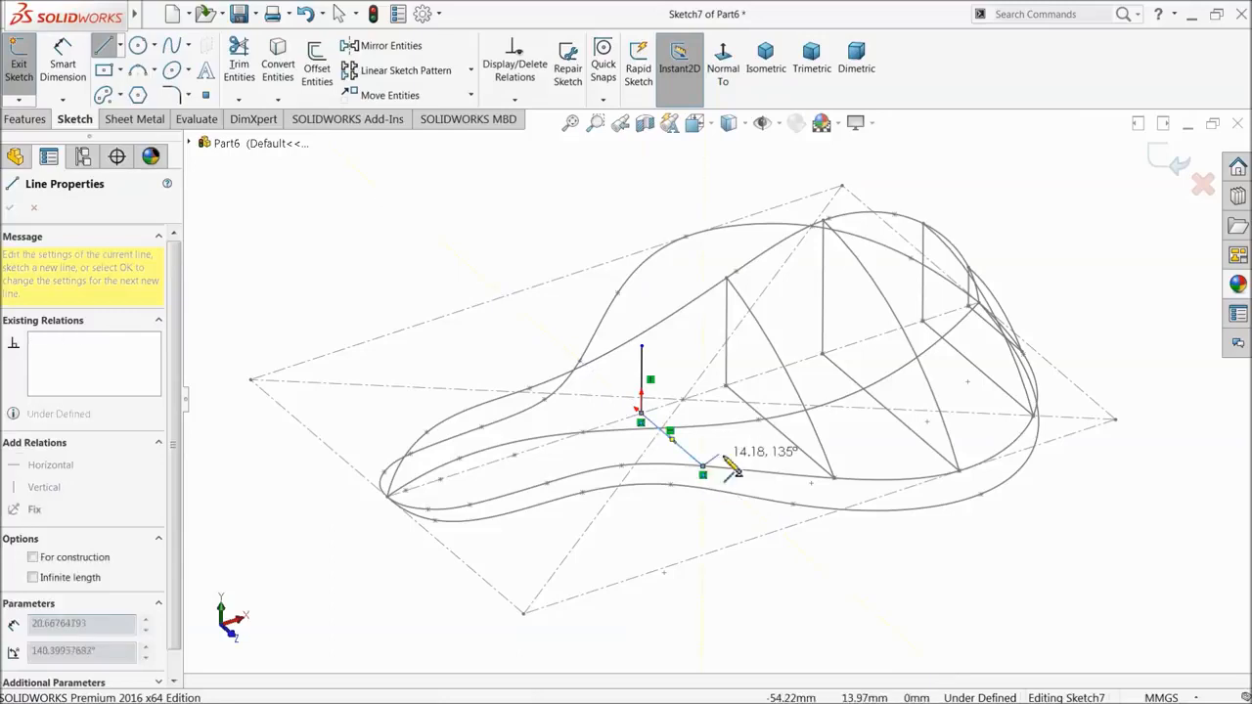
right_click(731, 451)
click(762, 461)
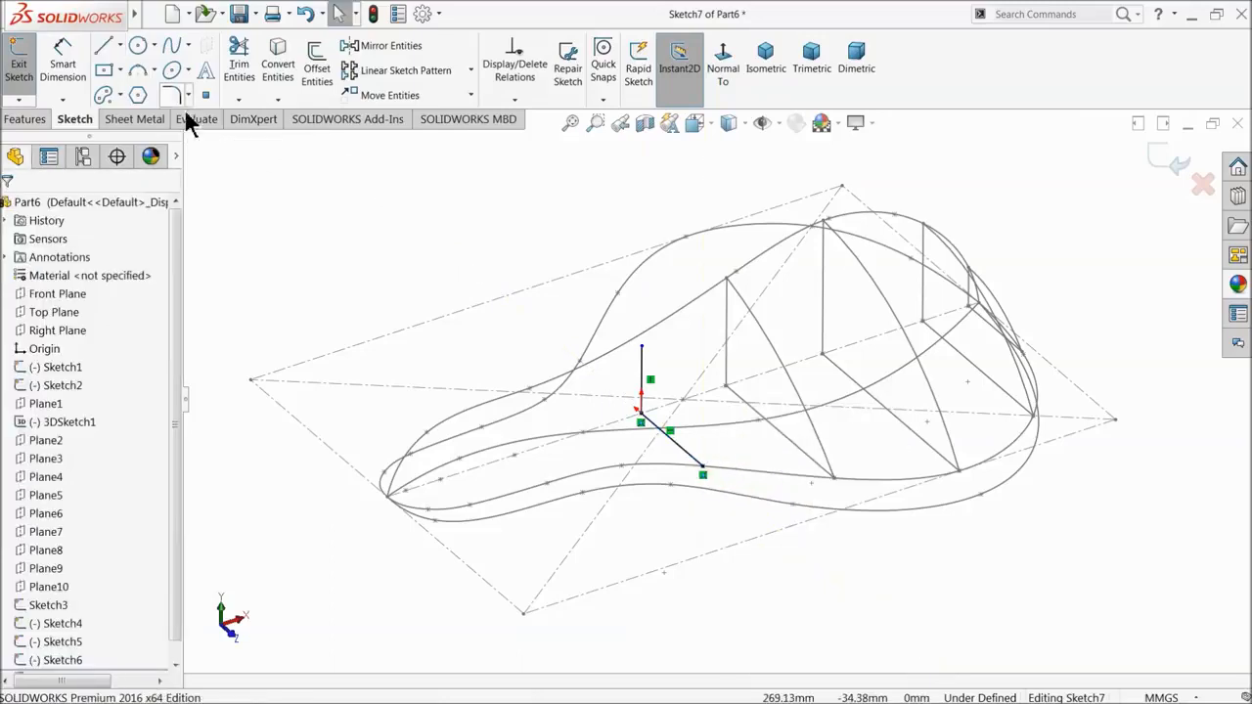
- Draw an outward-bulging three-point arc of about 89 mm radius between the outer endpoints of the Plane5 sketch's two lines
click(140, 70)
click(643, 348)
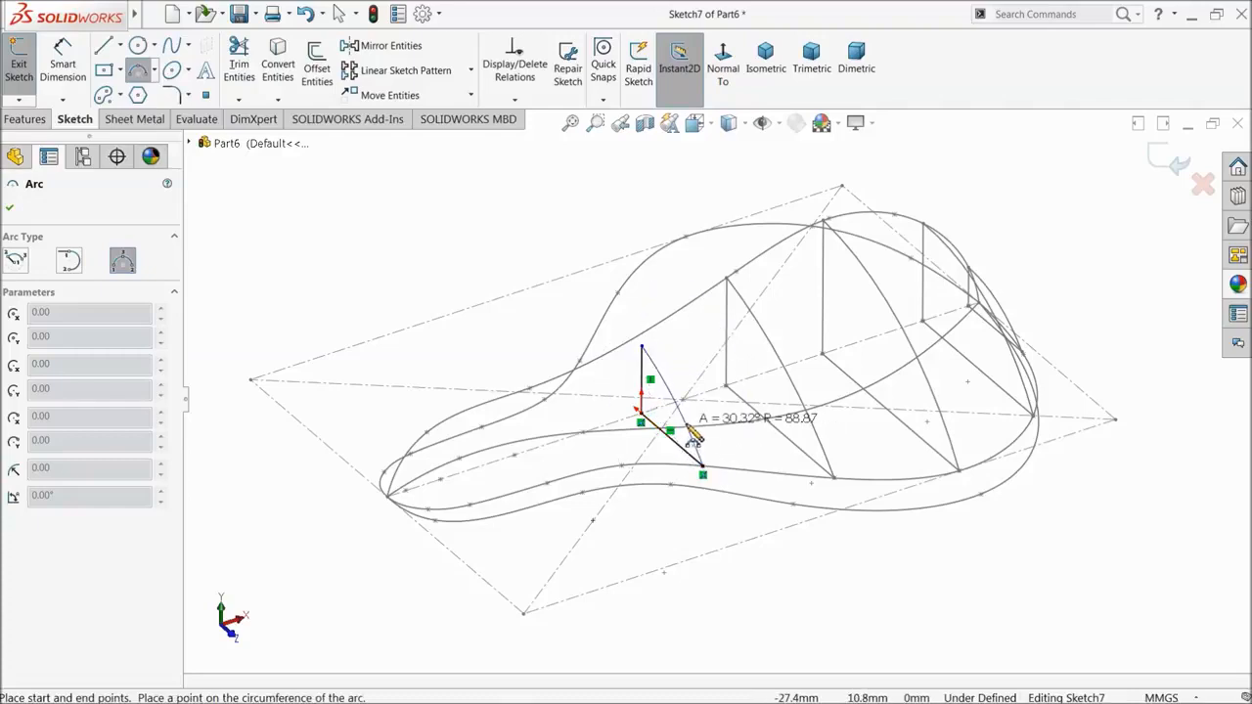
click(704, 474)
right_click(362, 244)
click(391, 252)
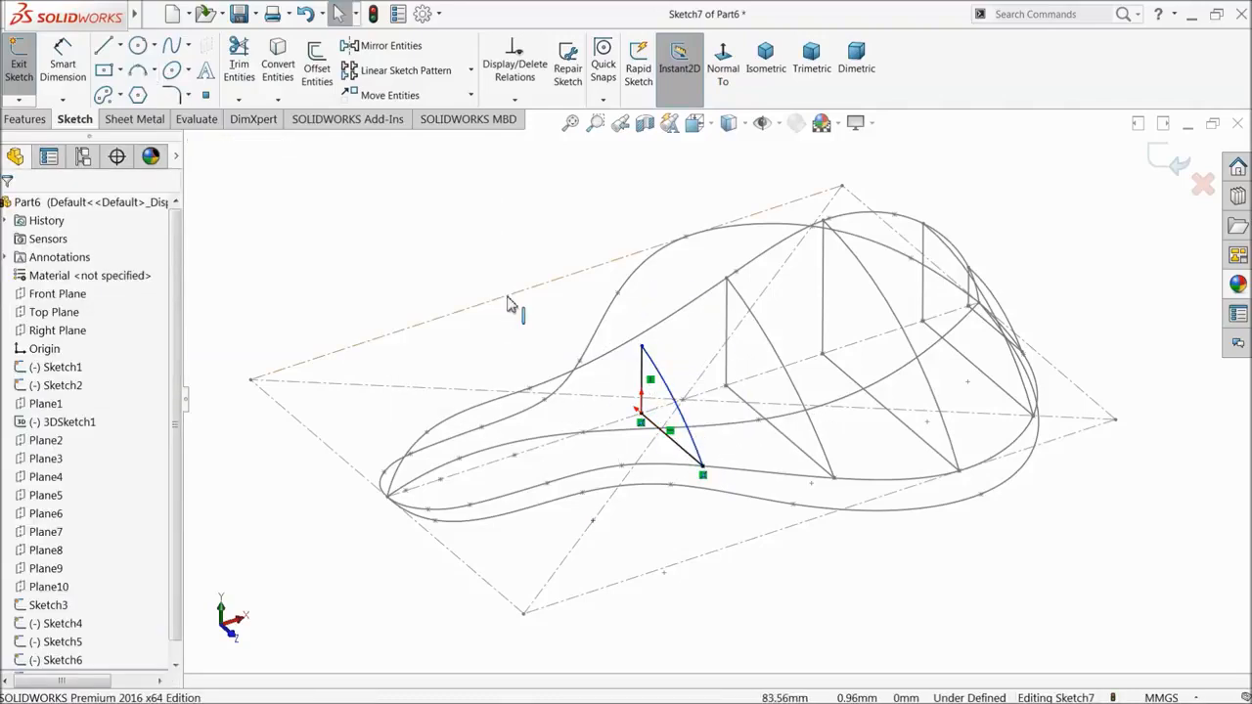
- Pierce the upper endpoint of the Plane5 profile's vertical line to the Sketch2 spline, and exit the sketch
mouse_move(607, 423)
middle_down()
mouse_move(659, 391)
mouse_move(637, 410)
middle_up()
scroll(706, 374, down, 5)
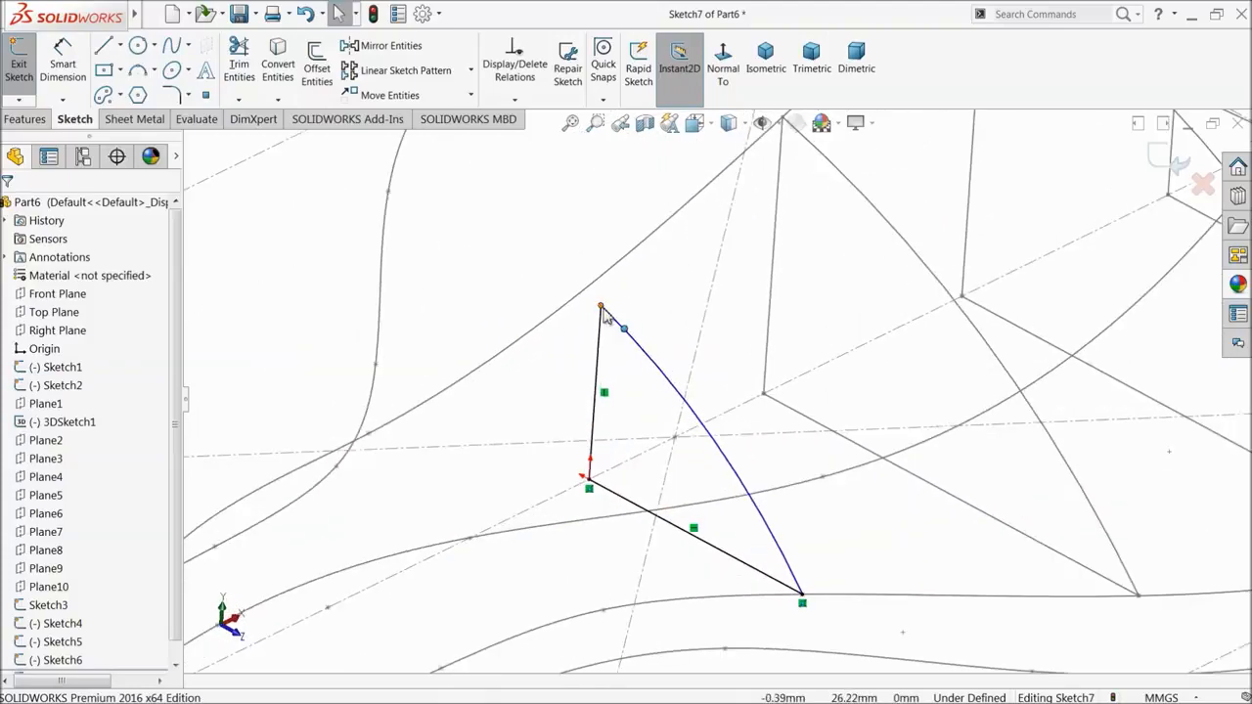
click(600, 307)
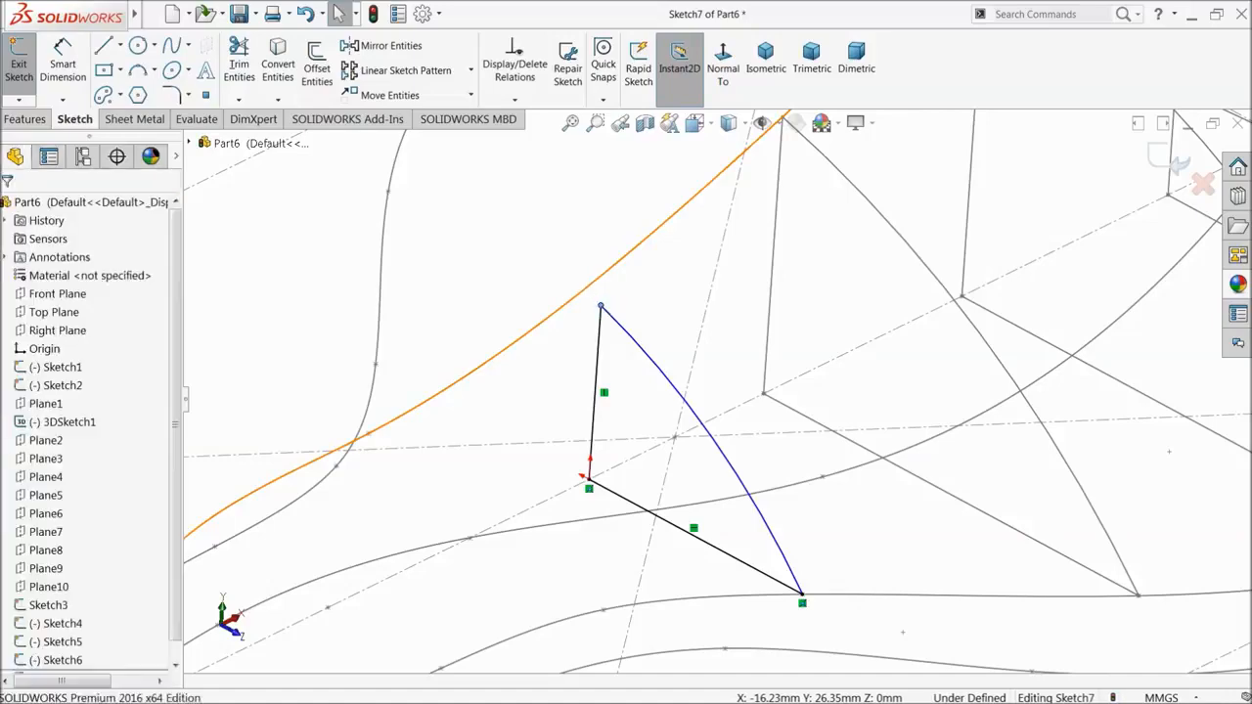
ctrl+click(636, 245)
click(655, 240)
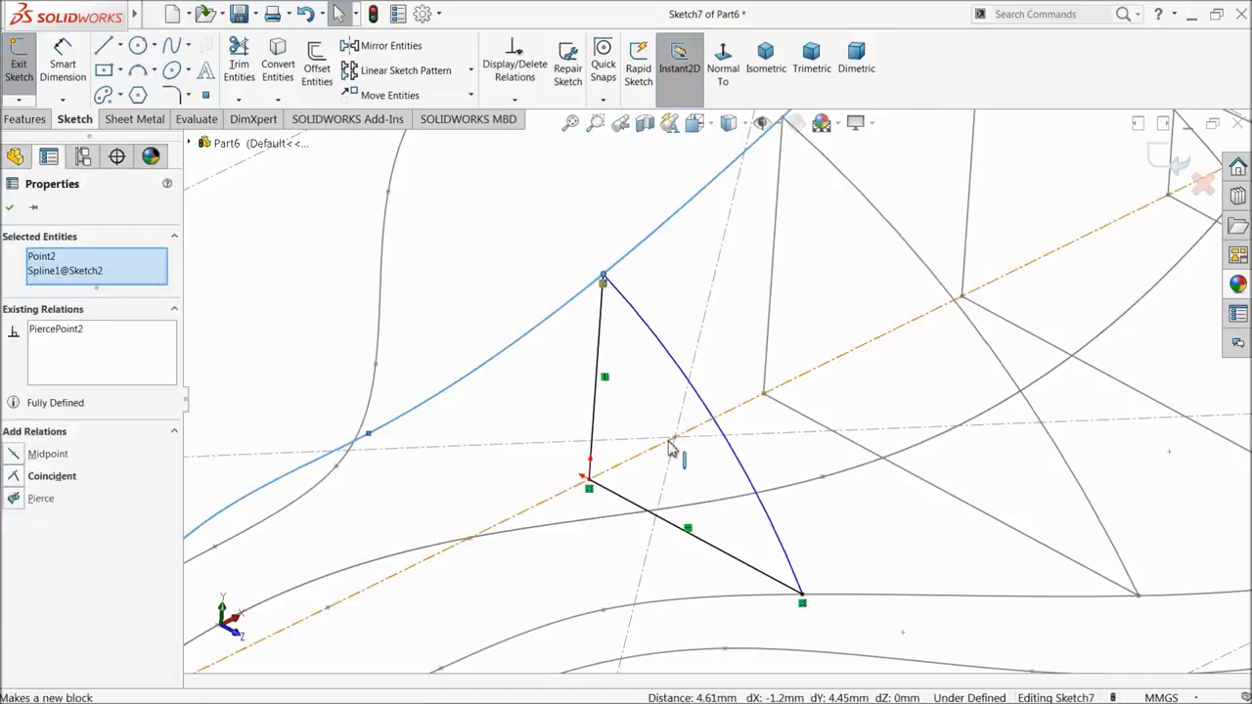
scroll(593, 489, up, 3)
click(13, 213)
middle_drag(851, 333, 1017, 244)
click(1172, 162)
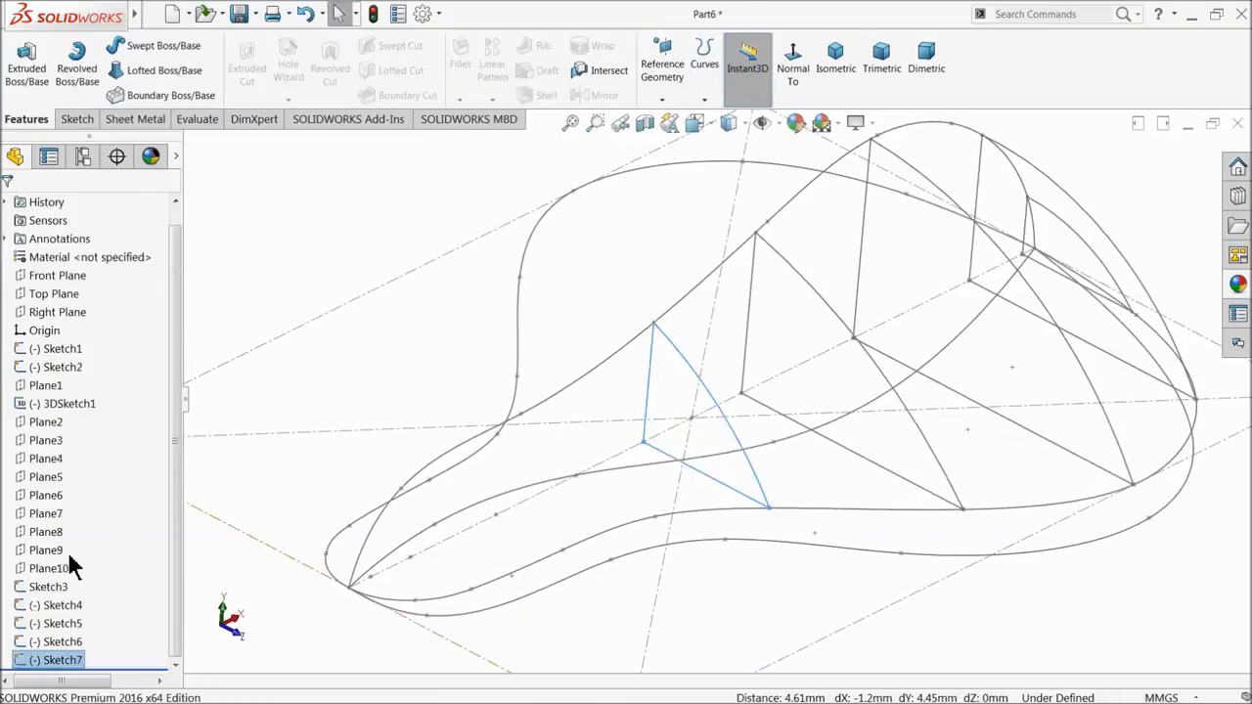
- Start a sketch on Plane6 and draw a vertical line about 20 mm long upward from the sketch origin
click(46, 496)
middle_drag(440, 503, 440, 474)
click(39, 495)
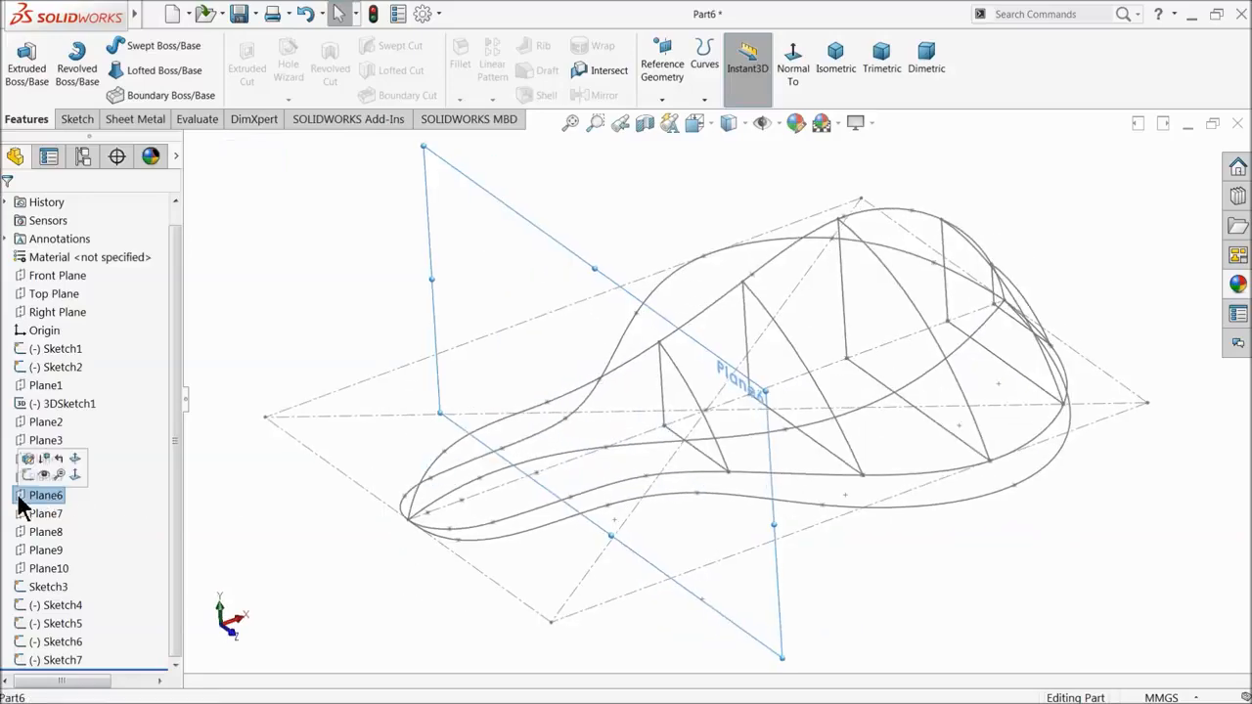
click(31, 478)
click(105, 46)
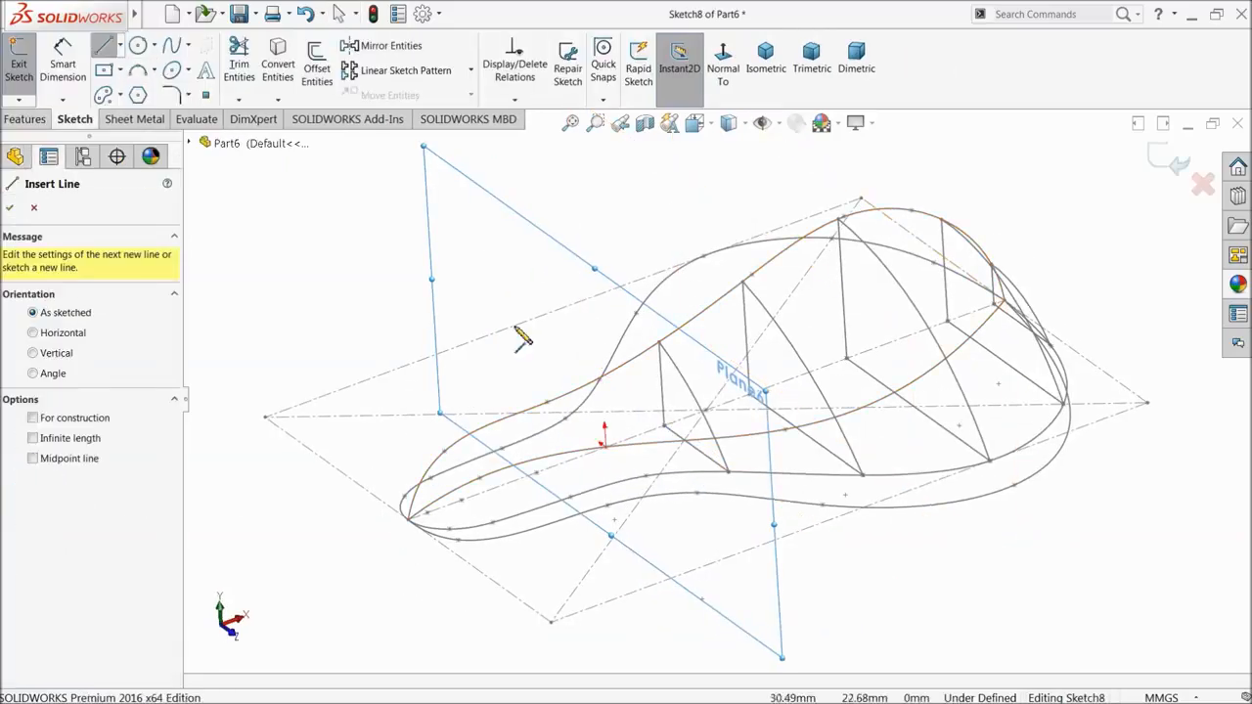
scroll(612, 450, down, 3)
click(604, 448)
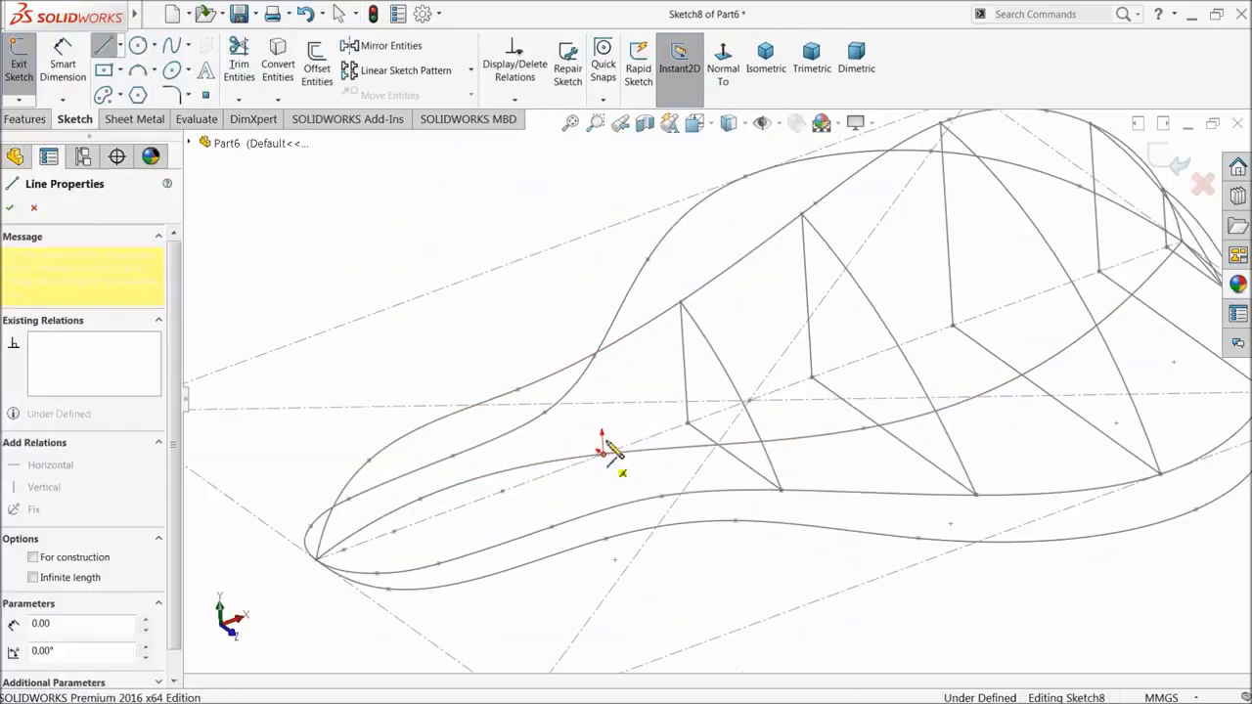
click(599, 376)
right_click(636, 374)
click(646, 378)
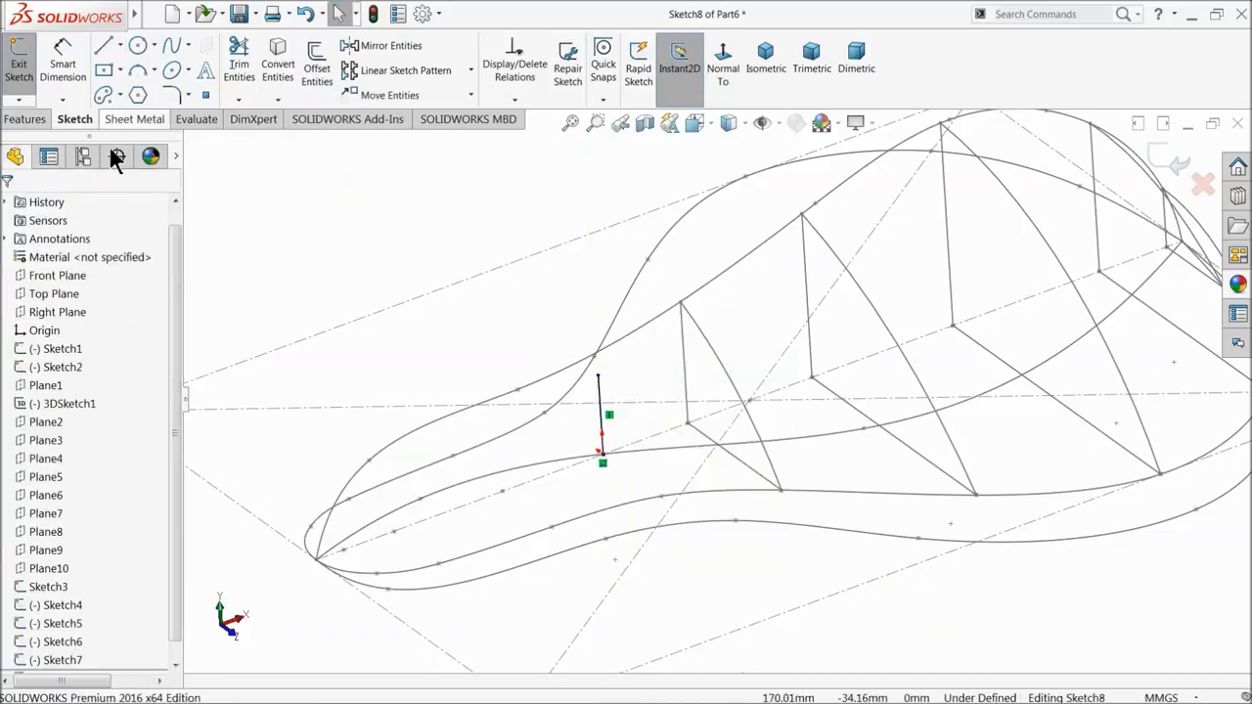
- Draw a horizontal line about 25 mm long in the Plane6 sketch from the origin to the side guide spline
click(105, 46)
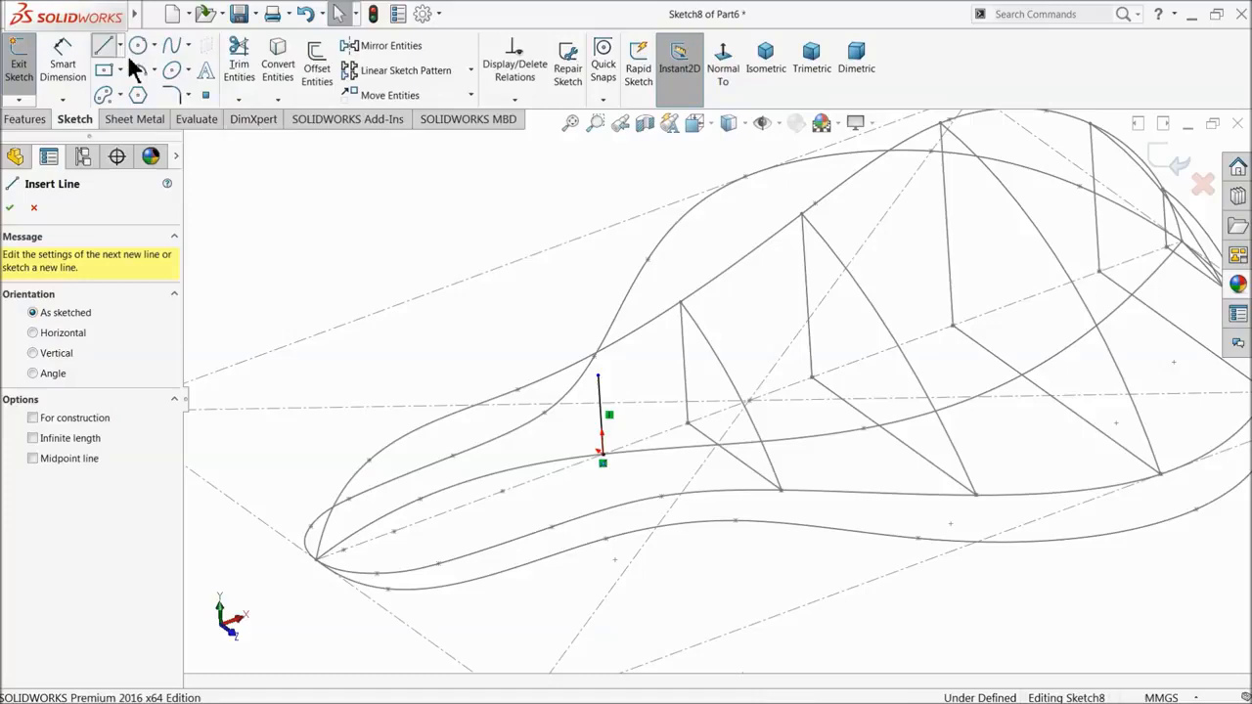
click(602, 457)
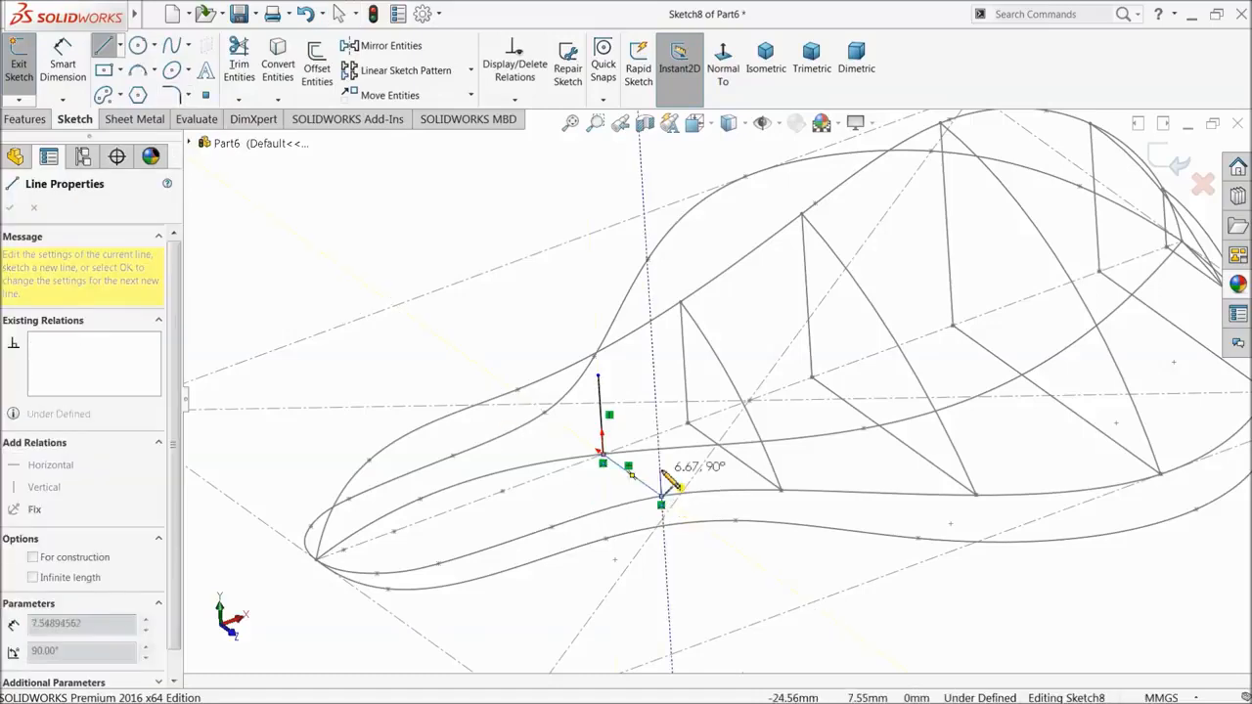
right_click(665, 484)
click(706, 478)
- Close the Plane6 profile with an outward-bulging three-point arc between the outer endpoints of its vertical and horizontal lines
click(137, 70)
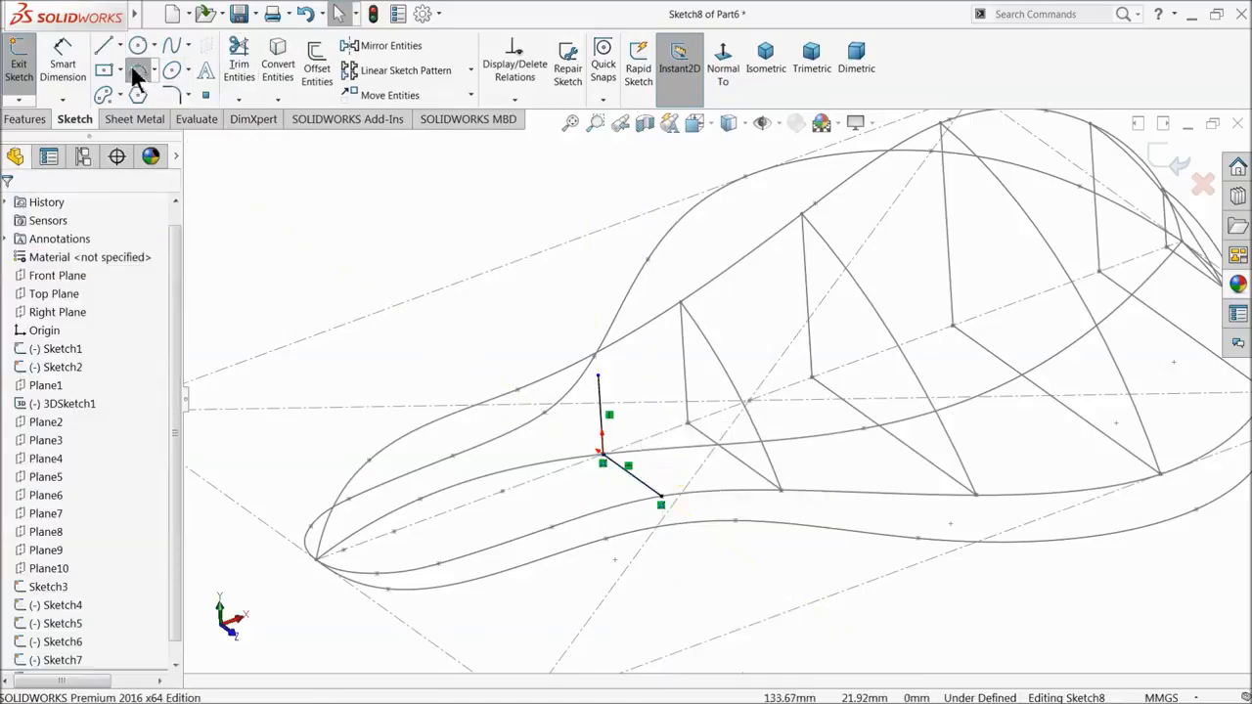
click(598, 376)
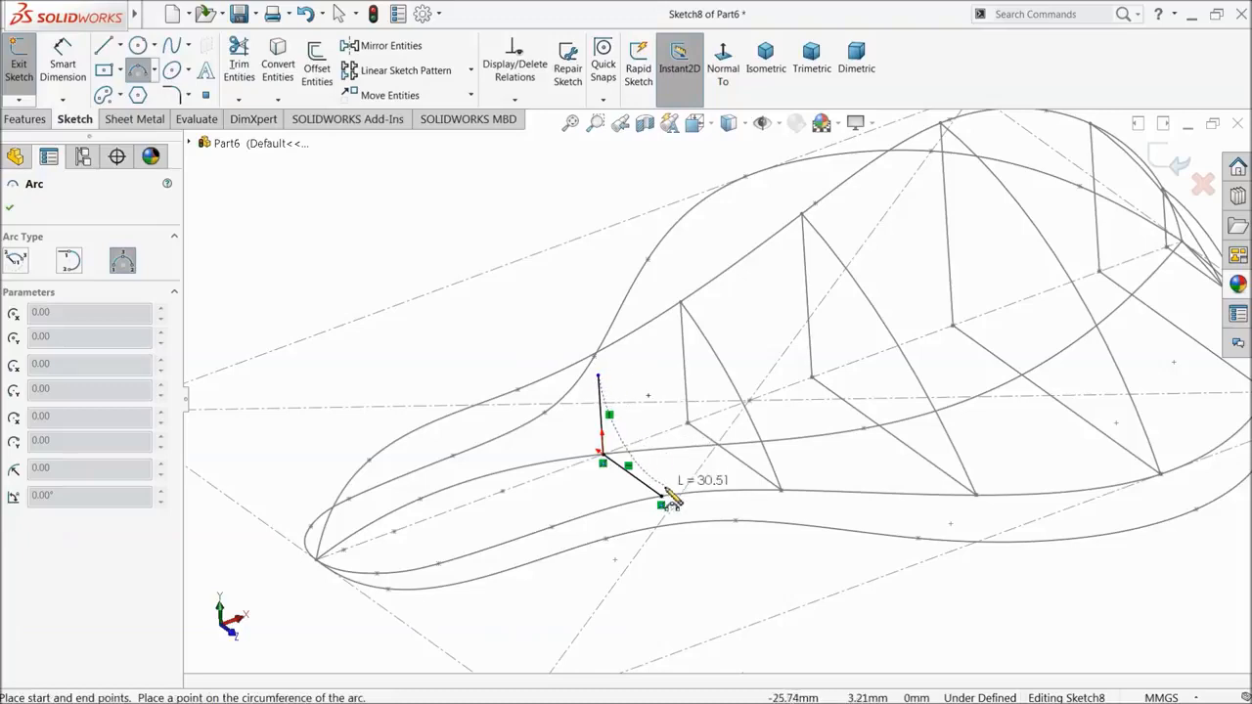
click(661, 503)
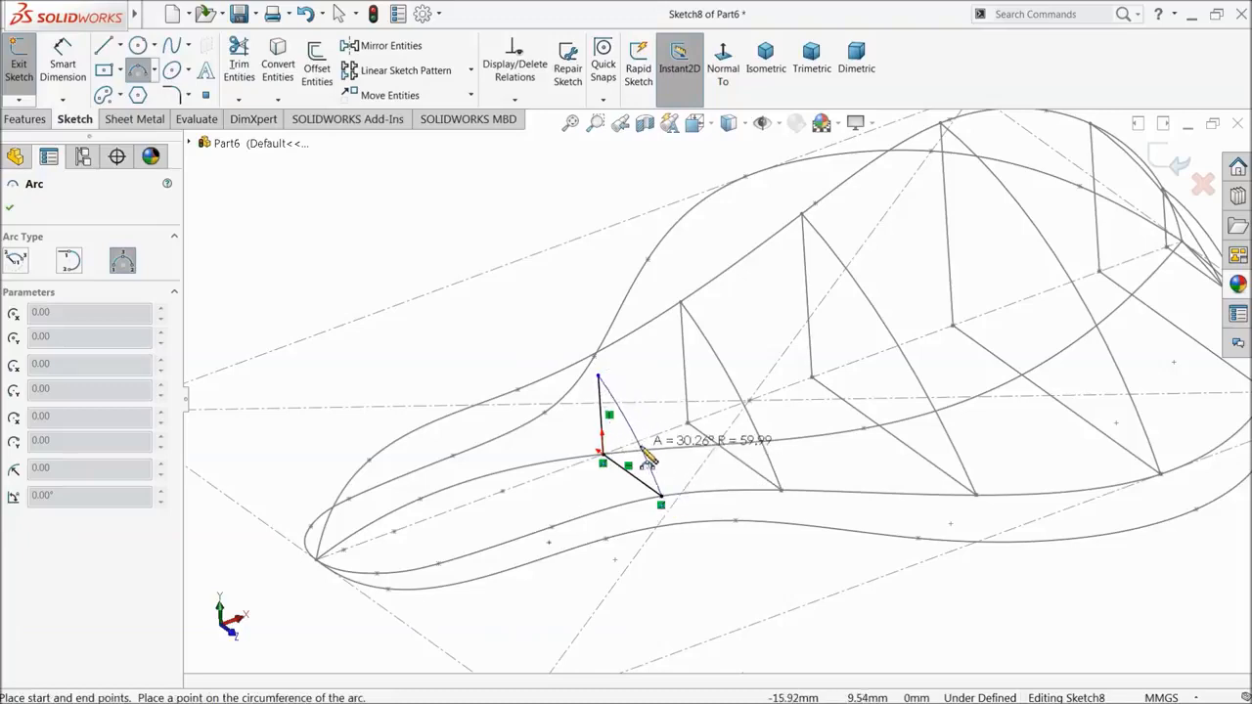
click(636, 431)
right_click(219, 206)
click(260, 209)
- Pierce the upper endpoint of the Plane6 profile's vertical line to the Sketch2 spline, and exit the sketch
middle_drag(480, 327, 507, 345)
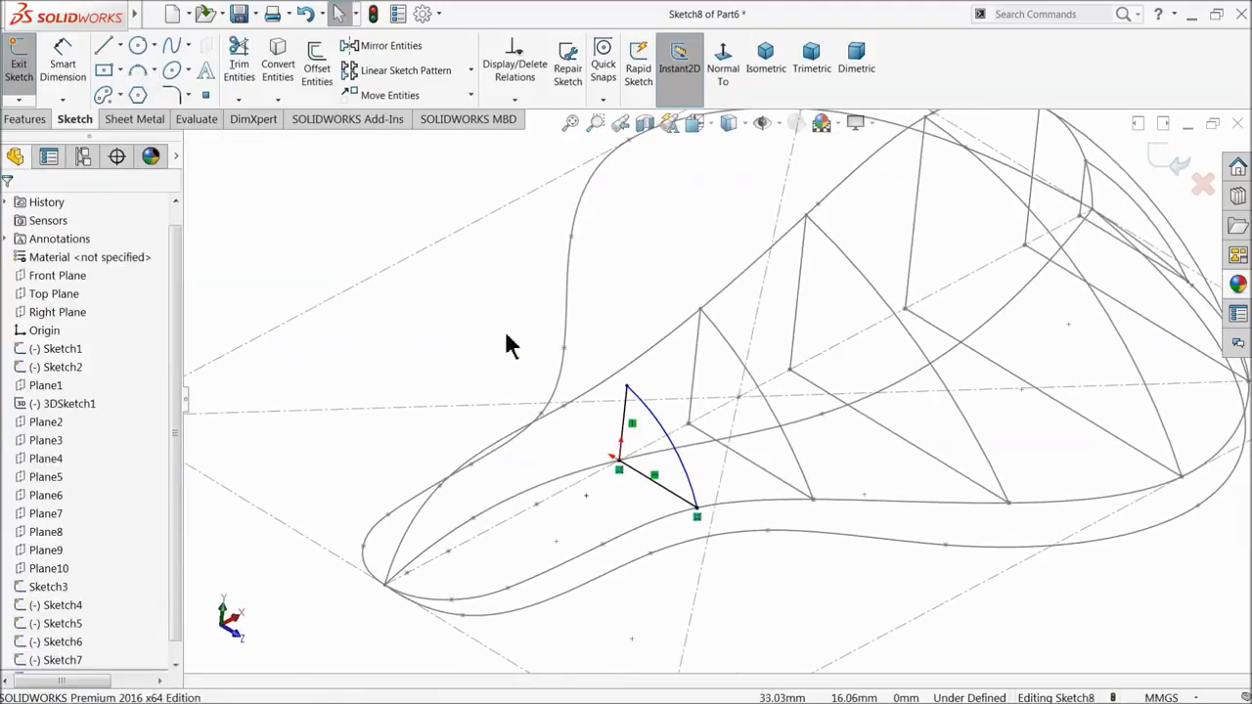
scroll(644, 404, down, 2)
click(627, 388)
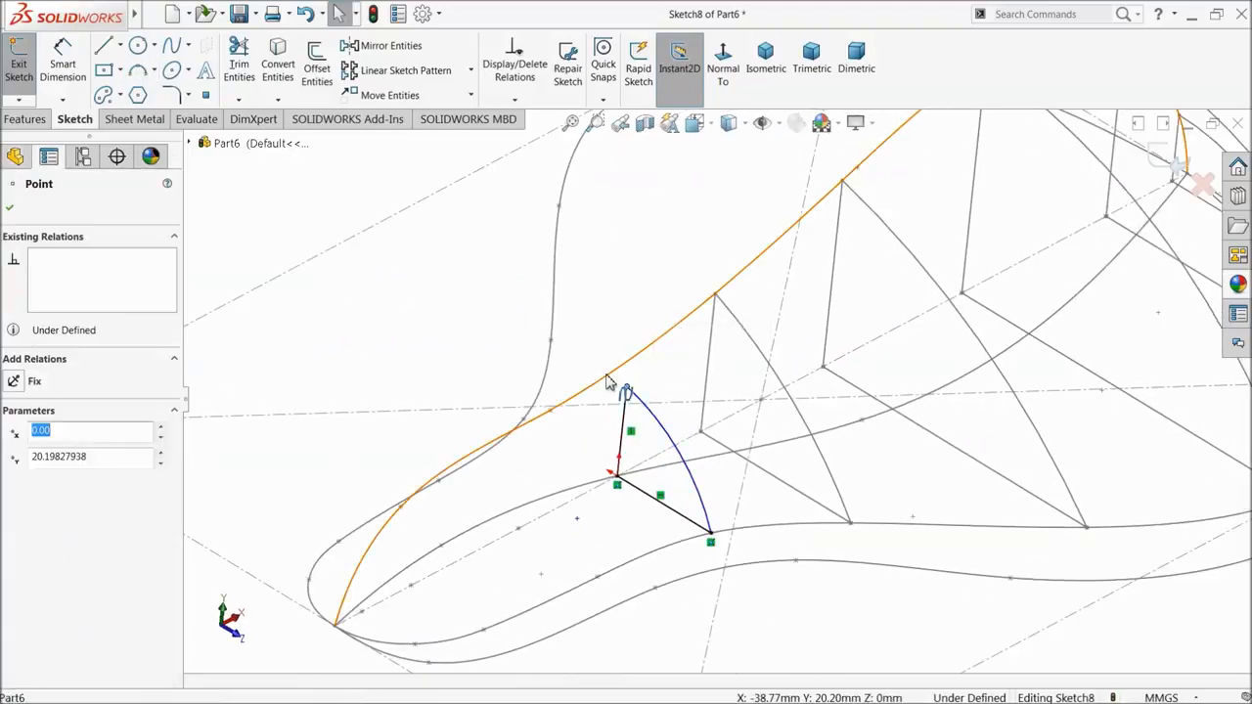
ctrl+click(611, 369)
click(675, 322)
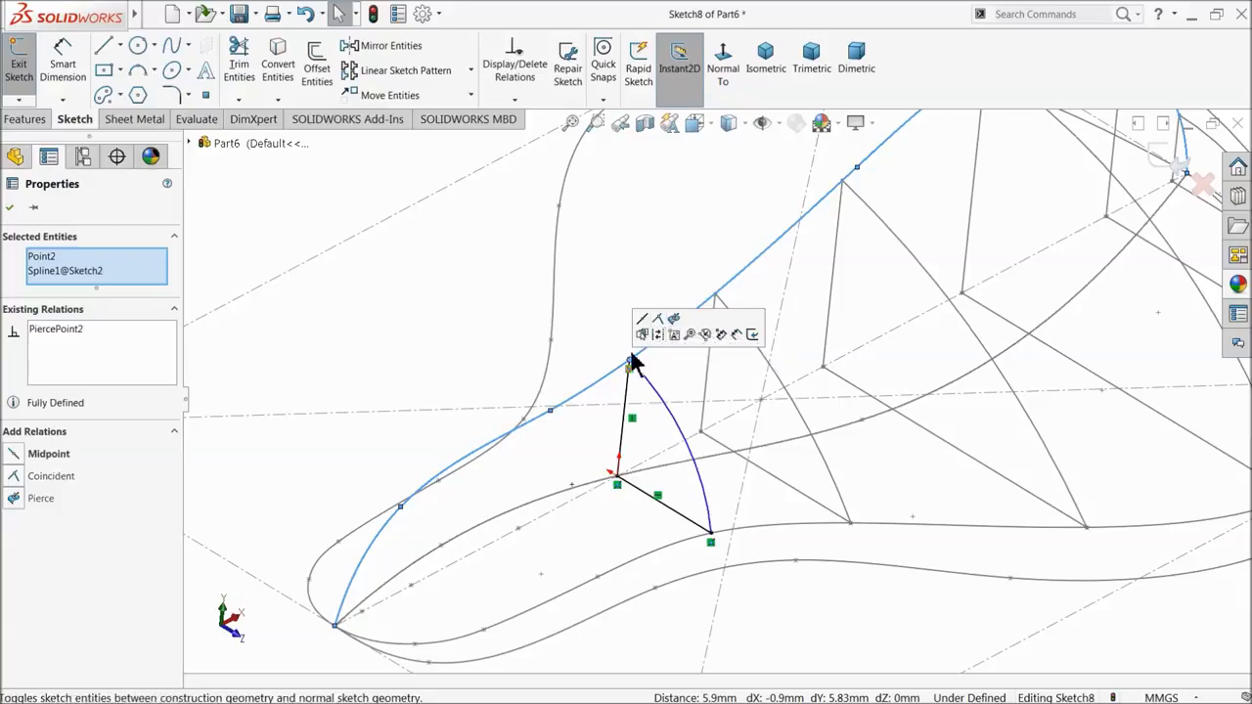
click(462, 305)
scroll(814, 362, up, 3)
mouse_move(815, 362)
middle_down()
mouse_move(880, 299)
mouse_move(810, 368)
mouse_move(851, 342)
middle_up()
click(1177, 163)
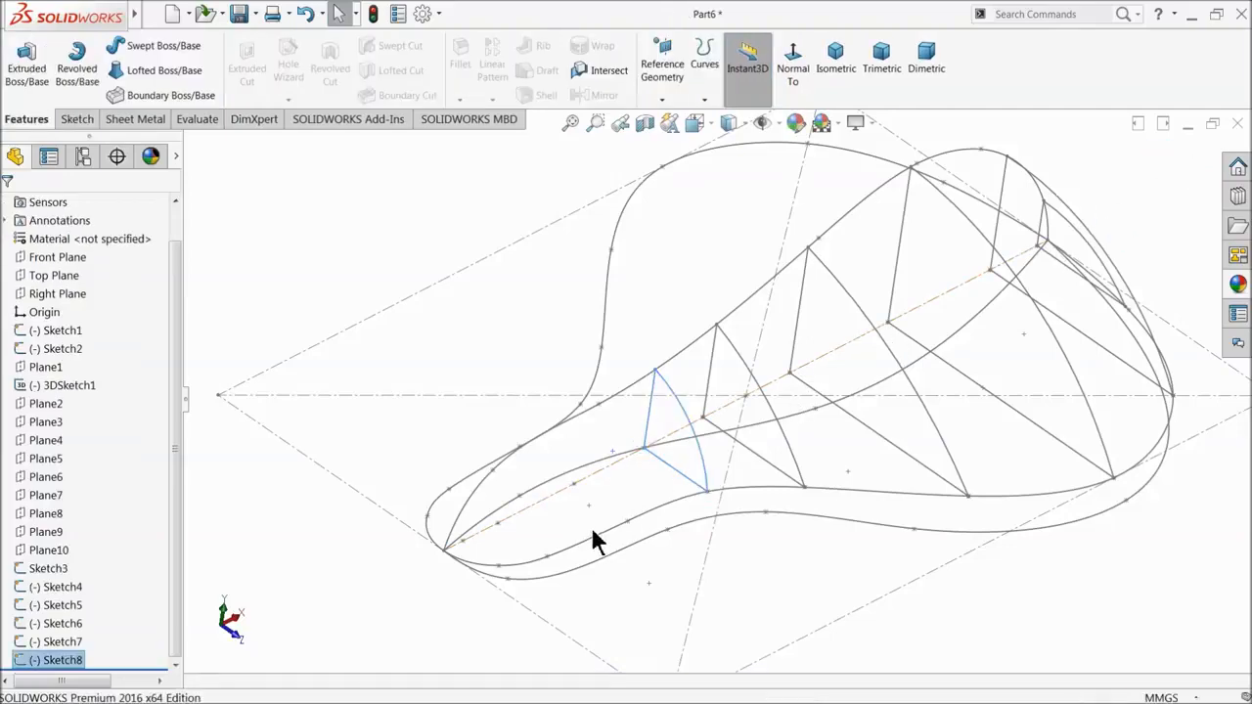
scroll(597, 528, up, 1)
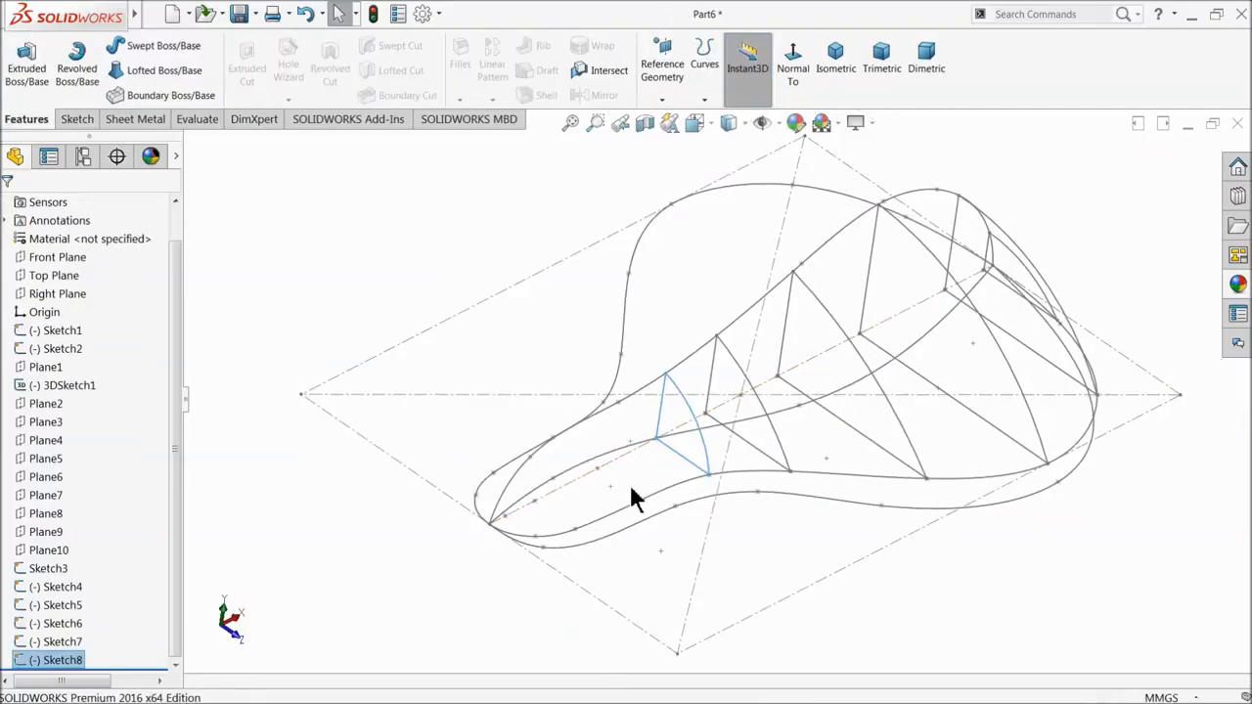
- Start a sketch on Plane7 and draw a vertical line from the sketch origin up to just below the Sketch2 spline
click(40, 503)
middle_drag(343, 558, 298, 538)
middle_drag(282, 534, 325, 537)
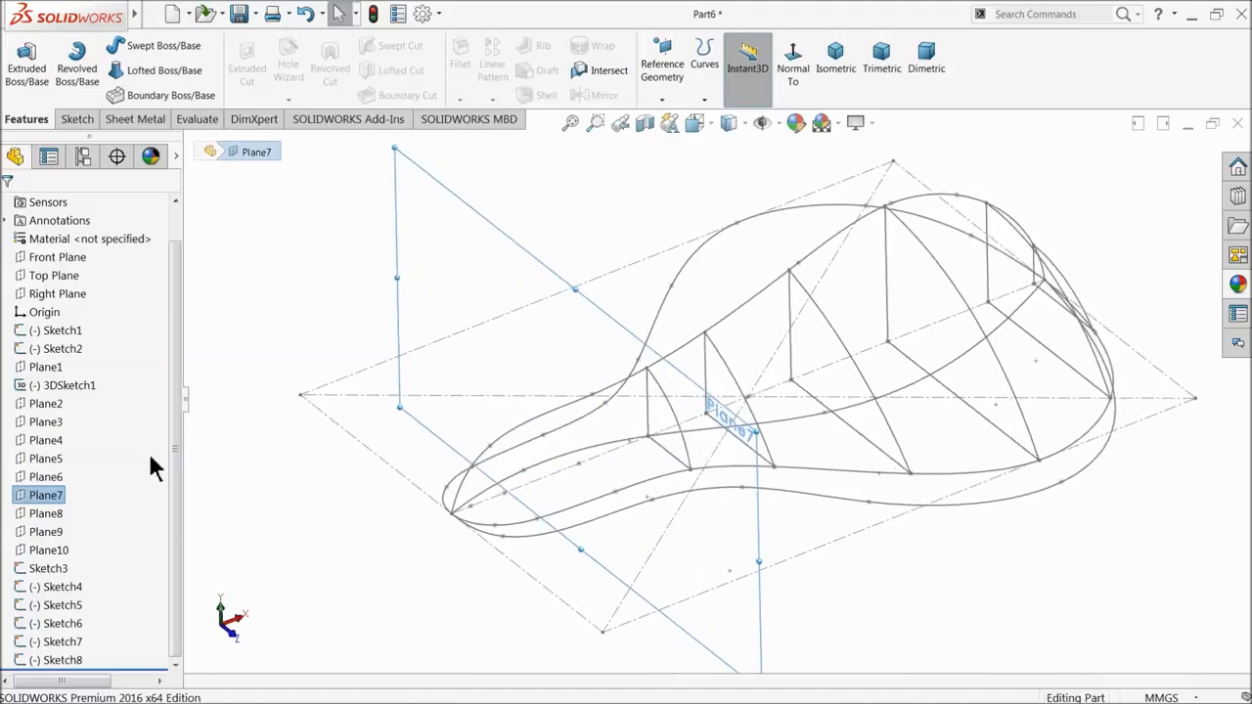
click(77, 119)
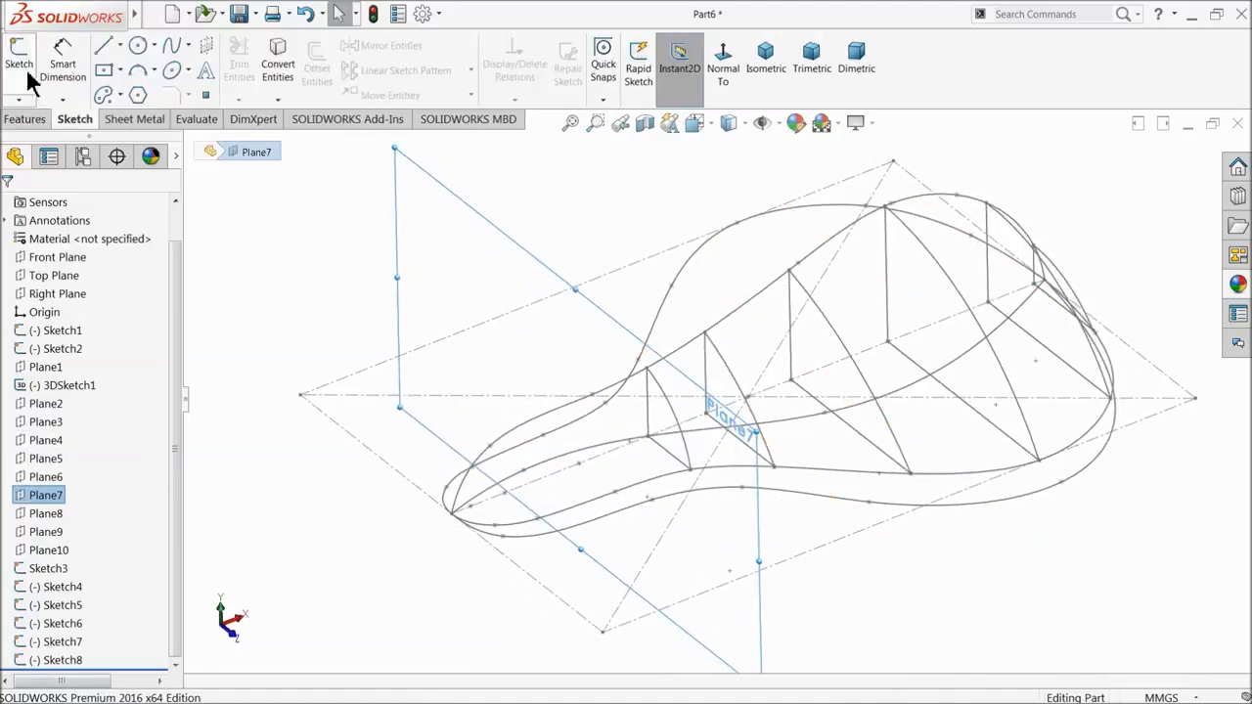
click(21, 64)
click(103, 45)
scroll(626, 450, down, 3)
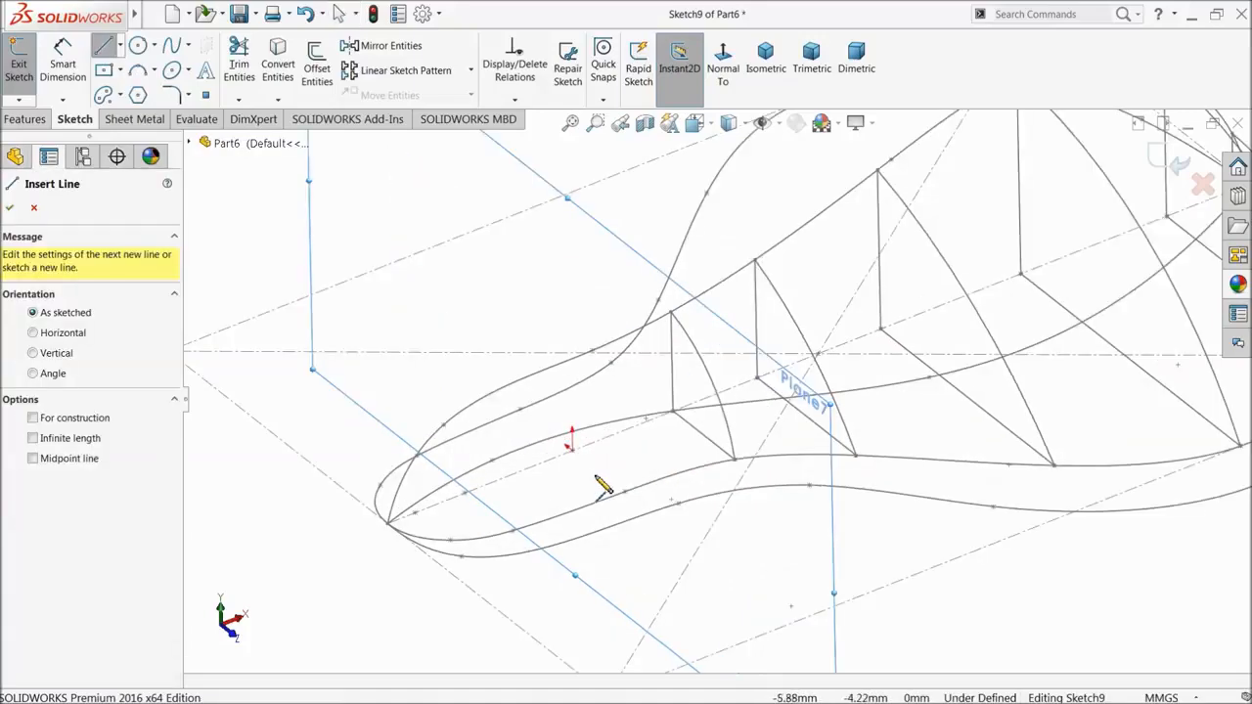
click(574, 422)
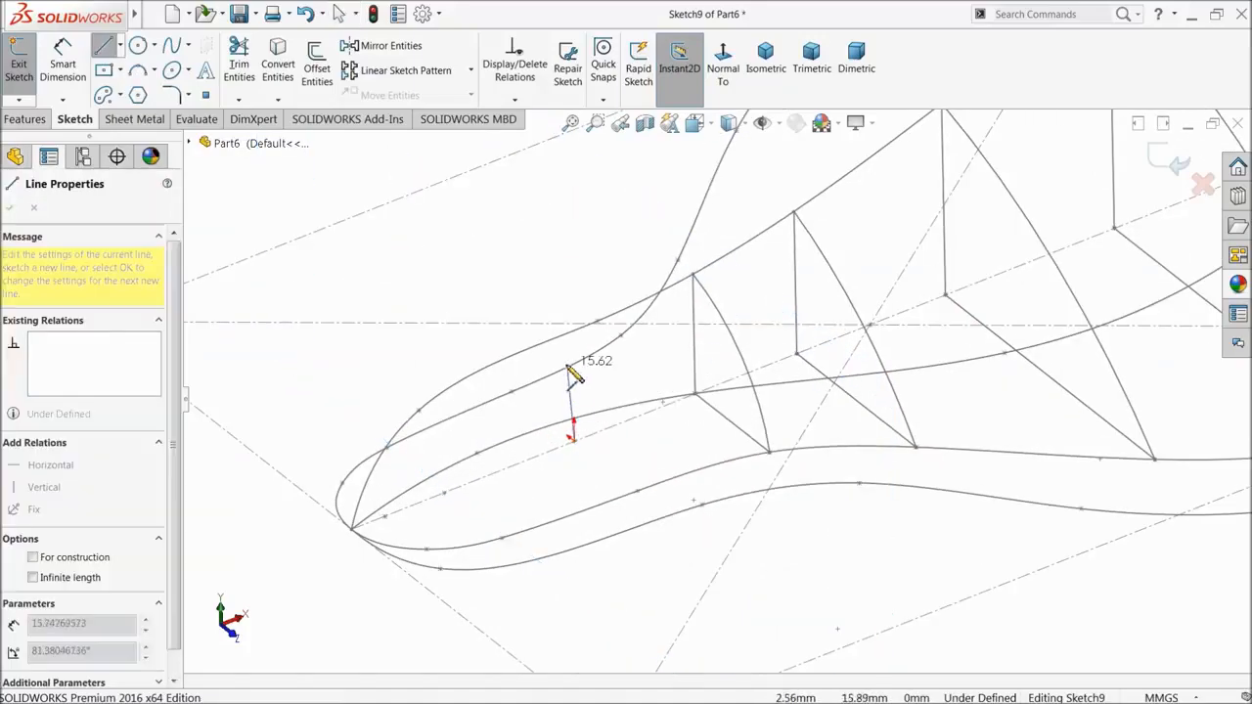
click(574, 348)
right_click(595, 342)
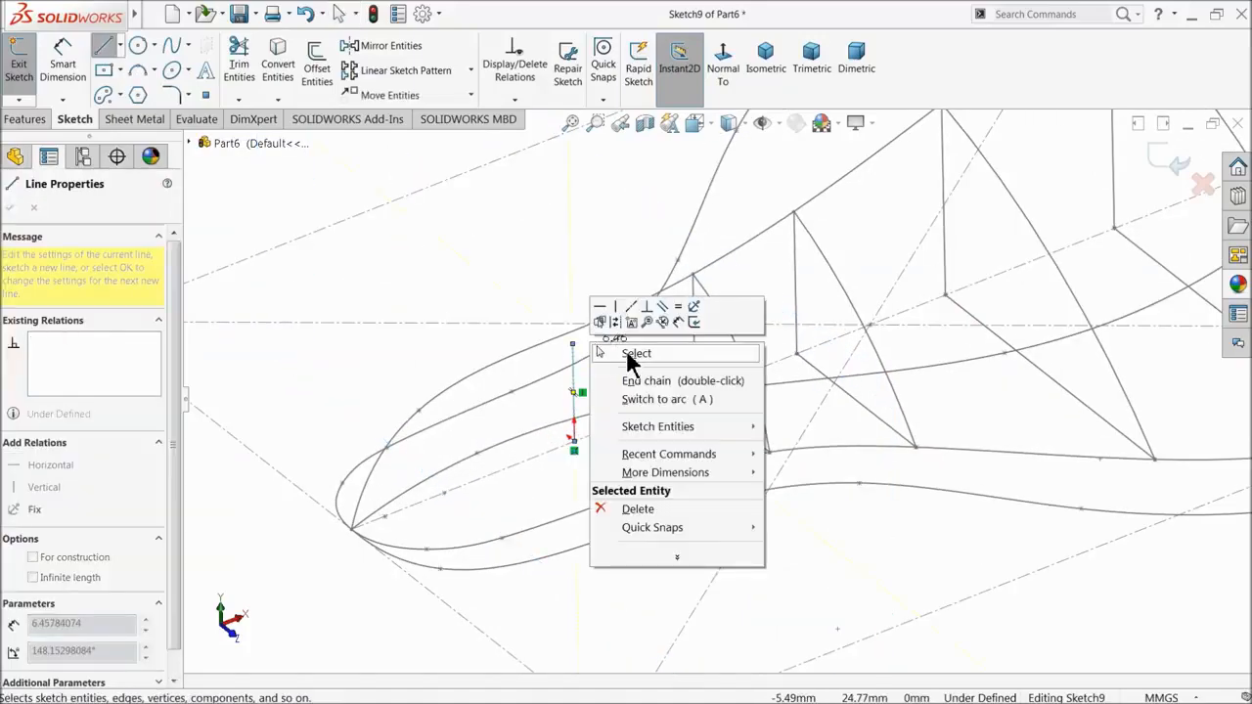
click(629, 358)
- Draw a horizontal line in the Plane7 sketch from the origin to the side guide spline
click(103, 46)
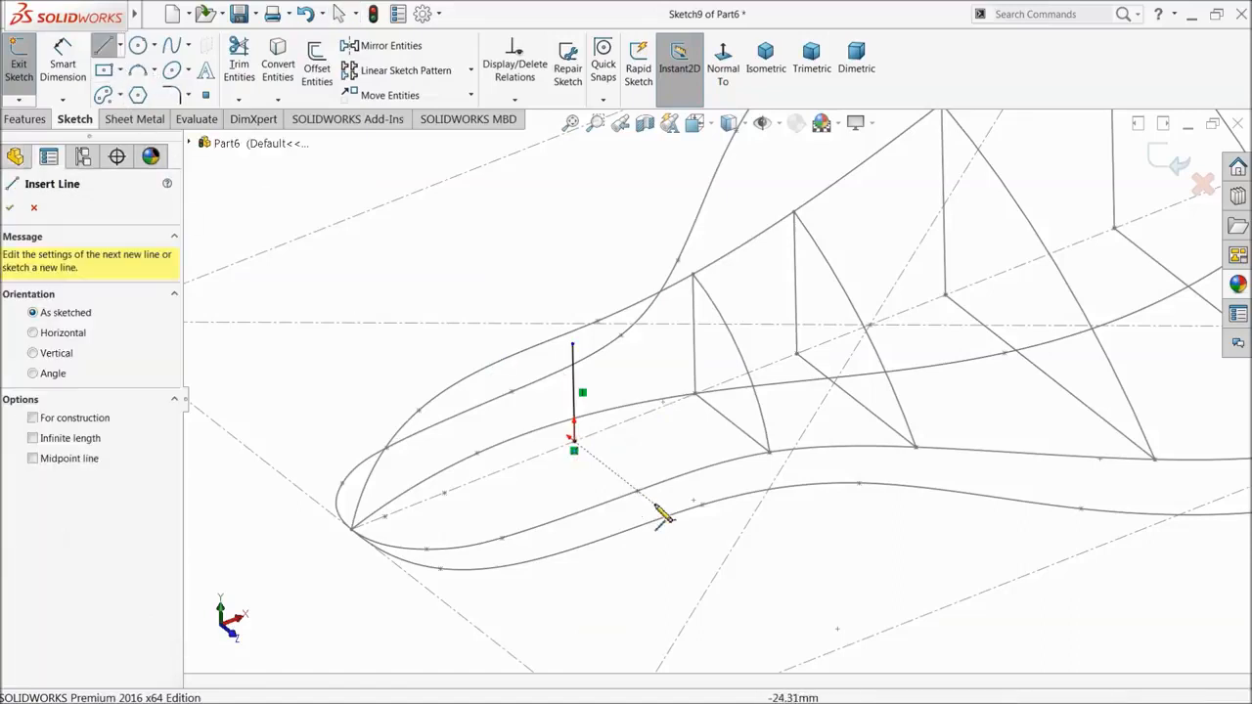
click(574, 449)
click(637, 499)
right_click(667, 452)
click(702, 465)
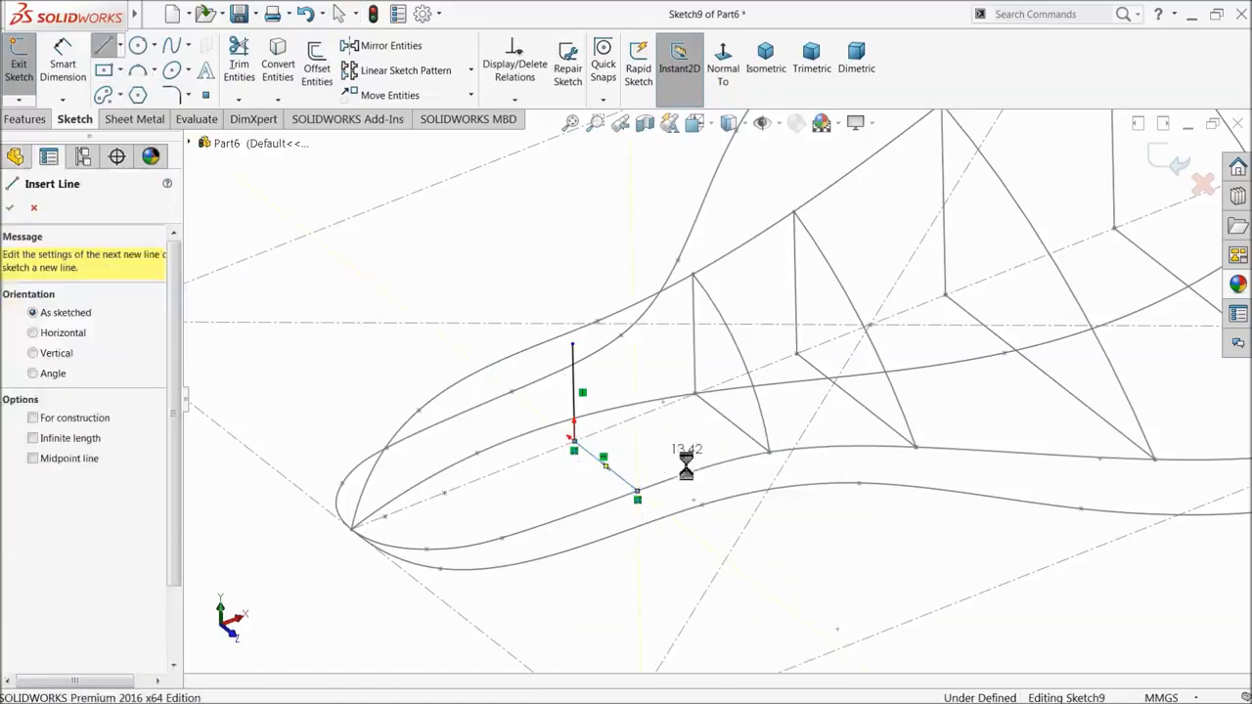
- Close the Plane7 profile with an outward-bulging three-point arc of about 29 mm radius between the outer endpoints of its two lines
click(137, 70)
click(574, 346)
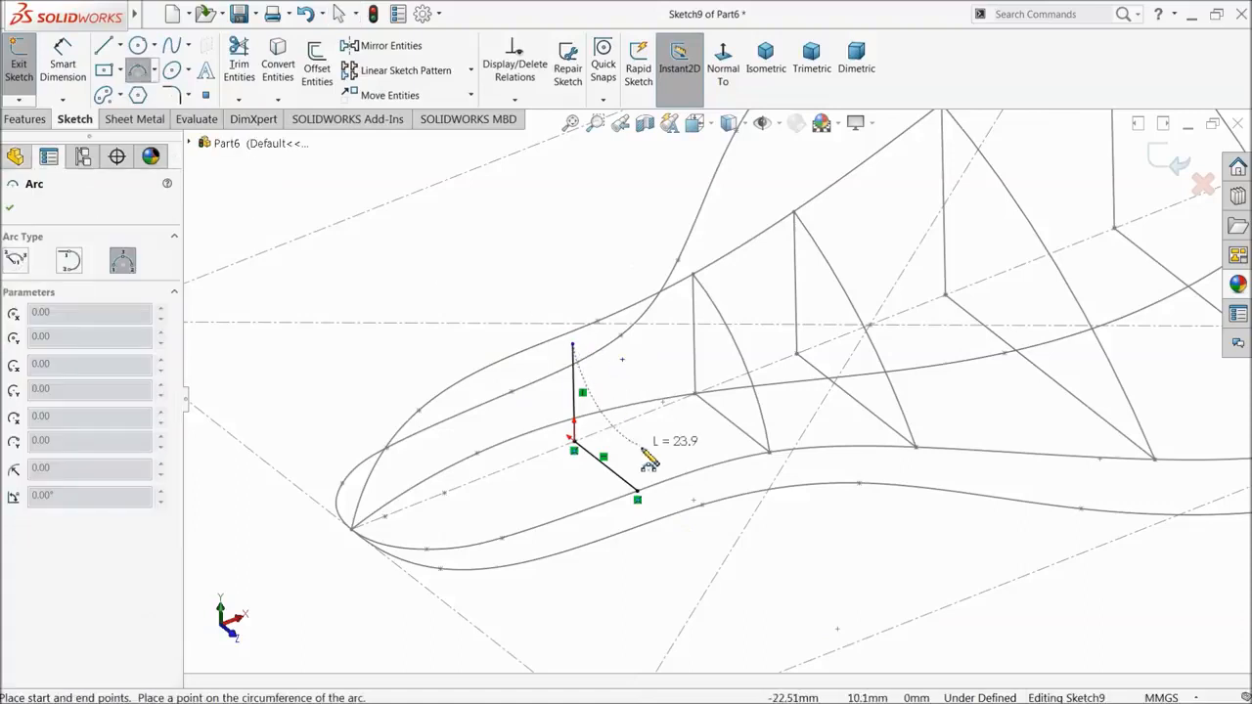
click(636, 492)
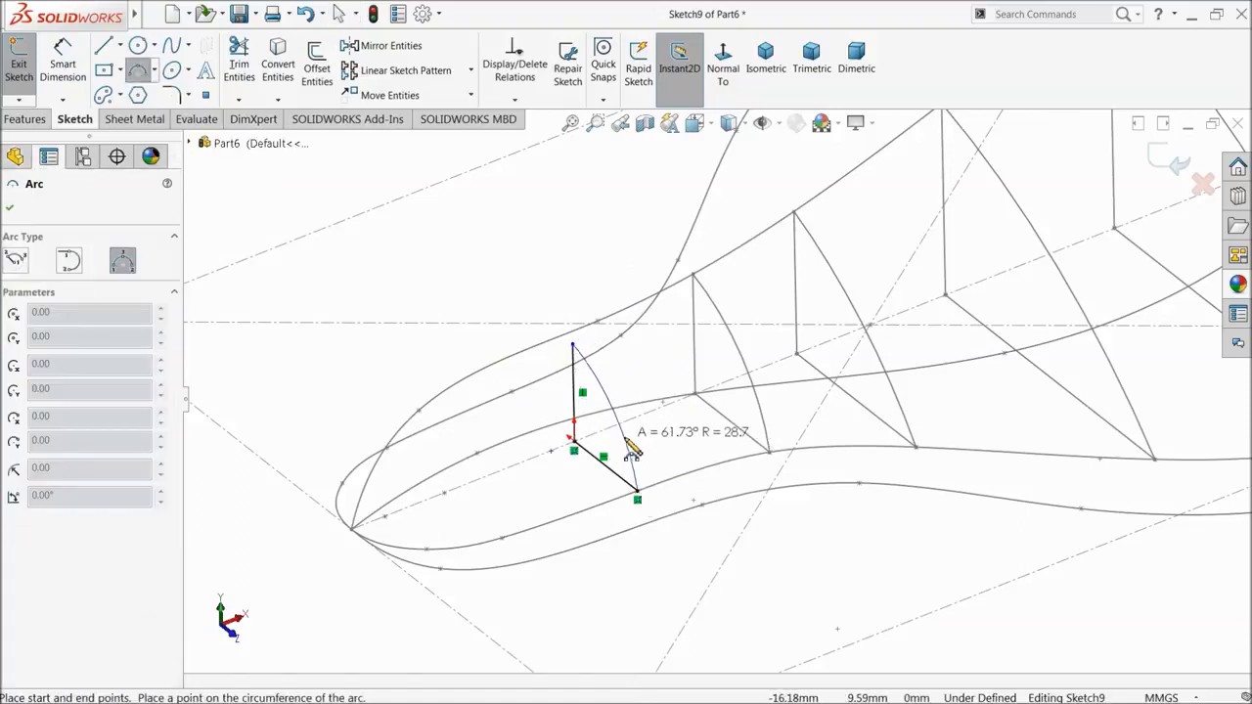
click(627, 442)
right_click(640, 440)
click(671, 442)
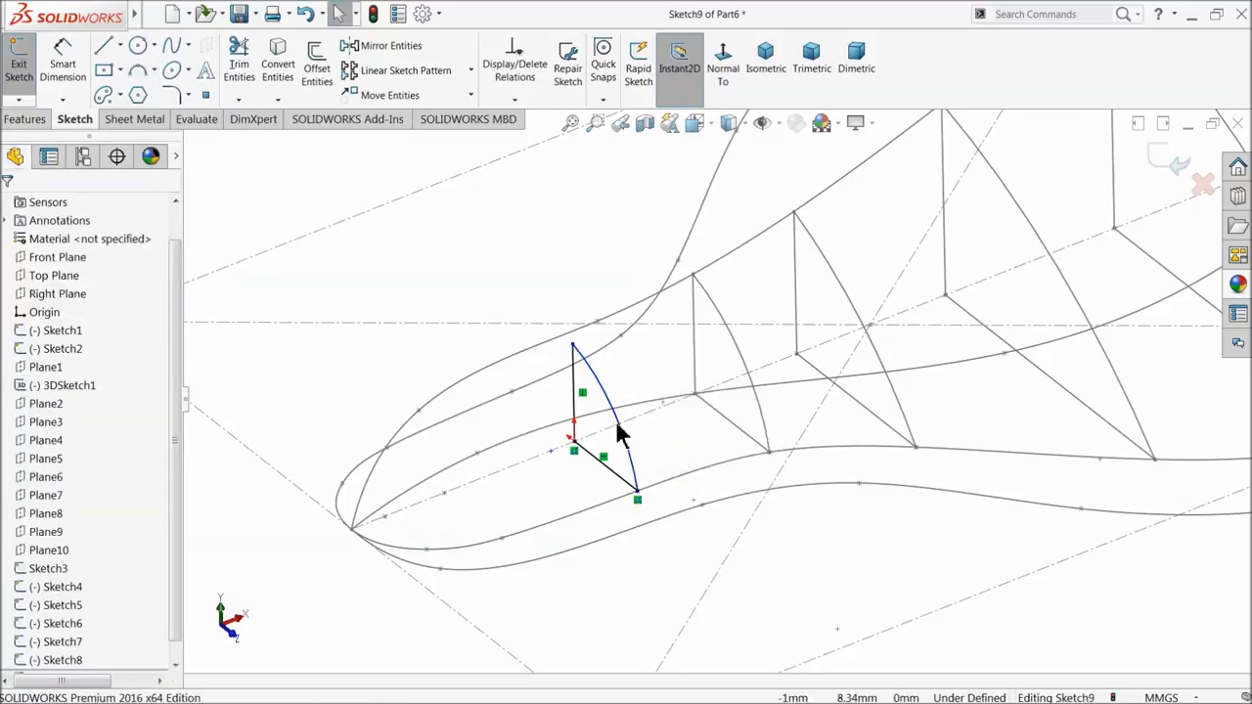
- Pierce the upper endpoint of the Plane7 profile's vertical line to the Sketch2 spline, and exit the sketch
click(573, 345)
ctrl+click(578, 334)
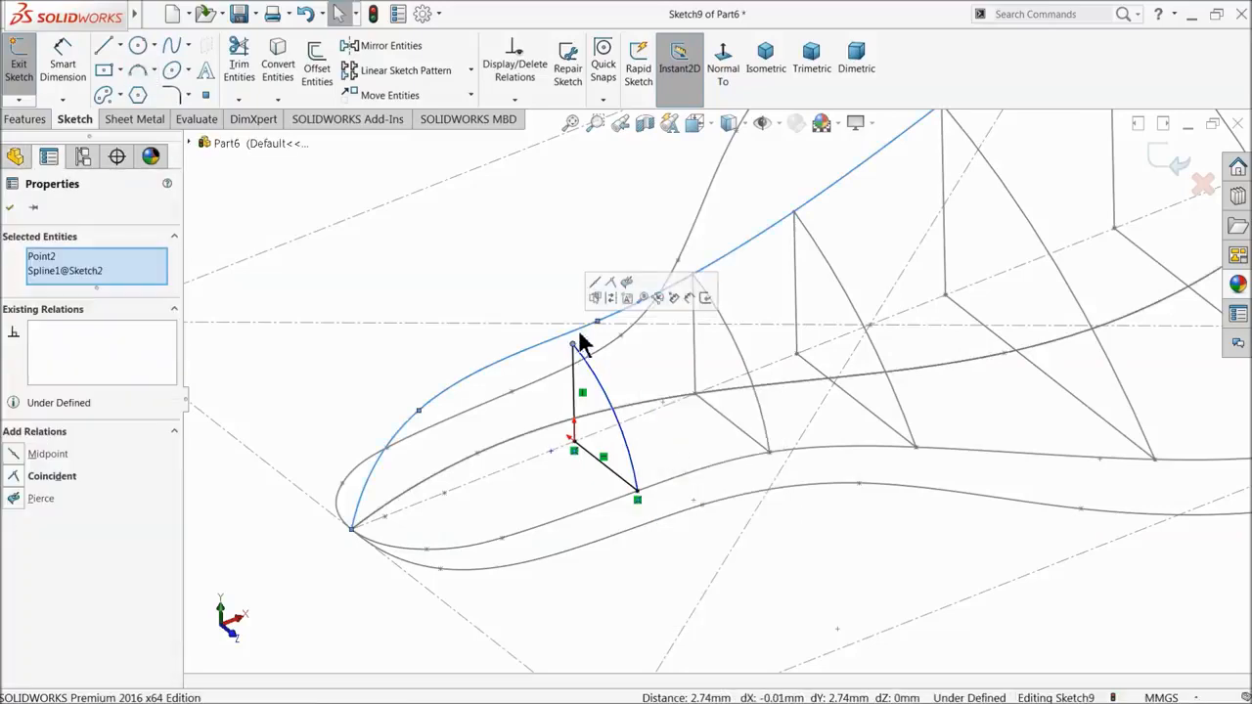
click(629, 284)
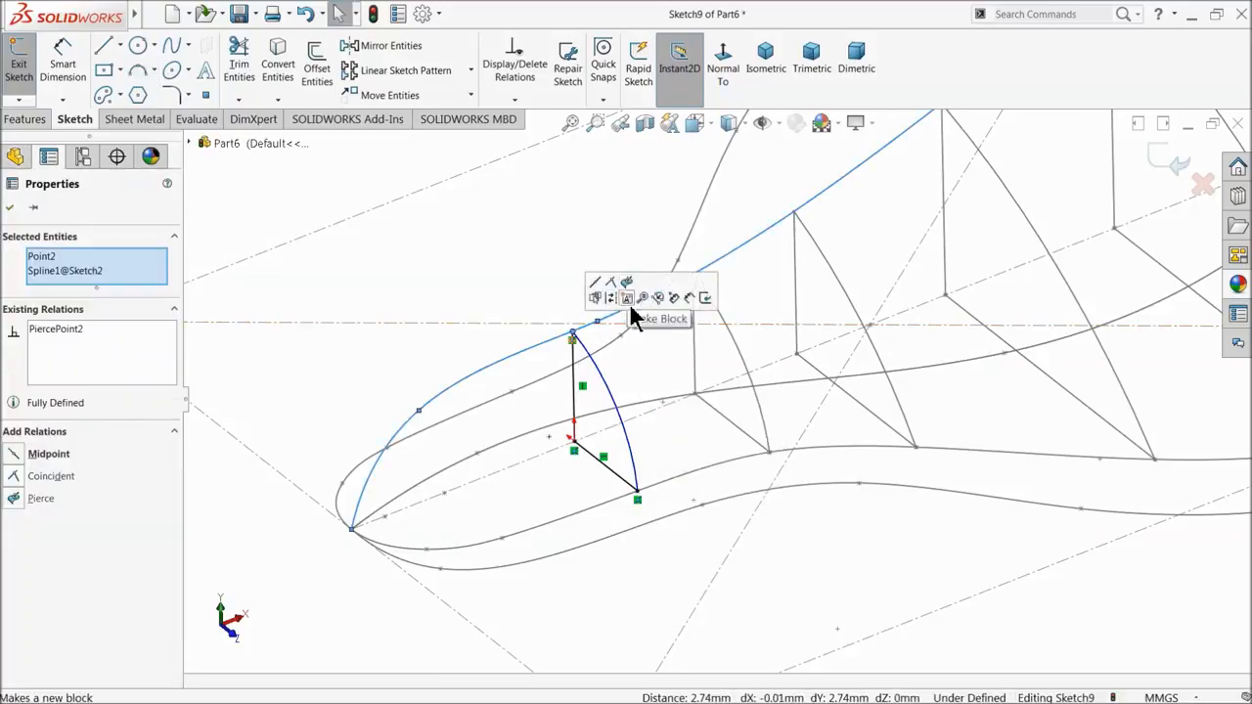
click(10, 209)
middle_drag(468, 363, 489, 381)
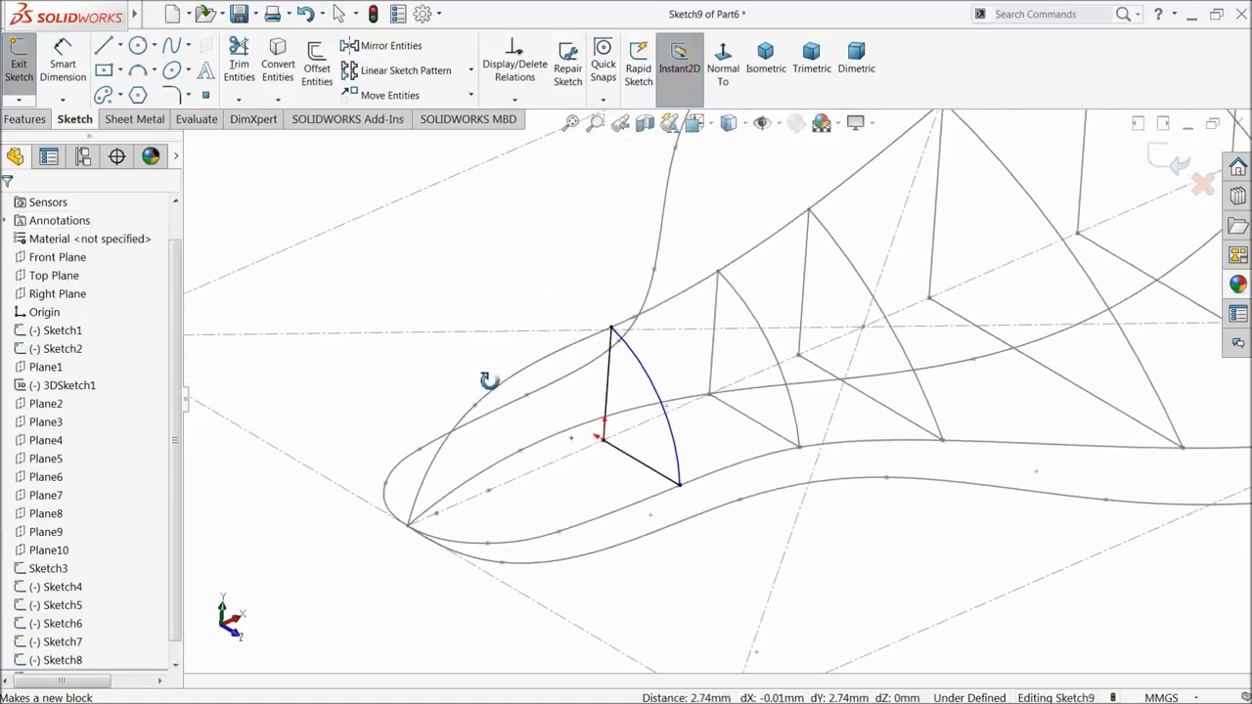
click(1177, 164)
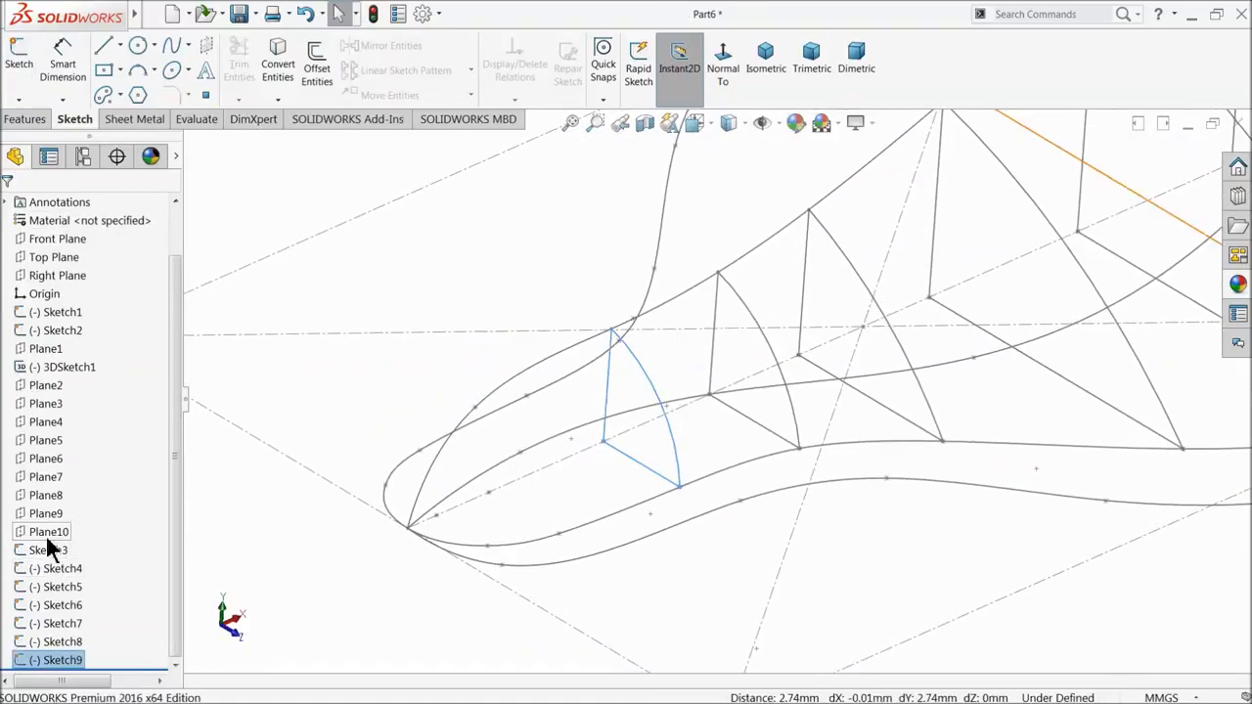
- Start a sketch on Plane8 and activate the Line tool
click(44, 495)
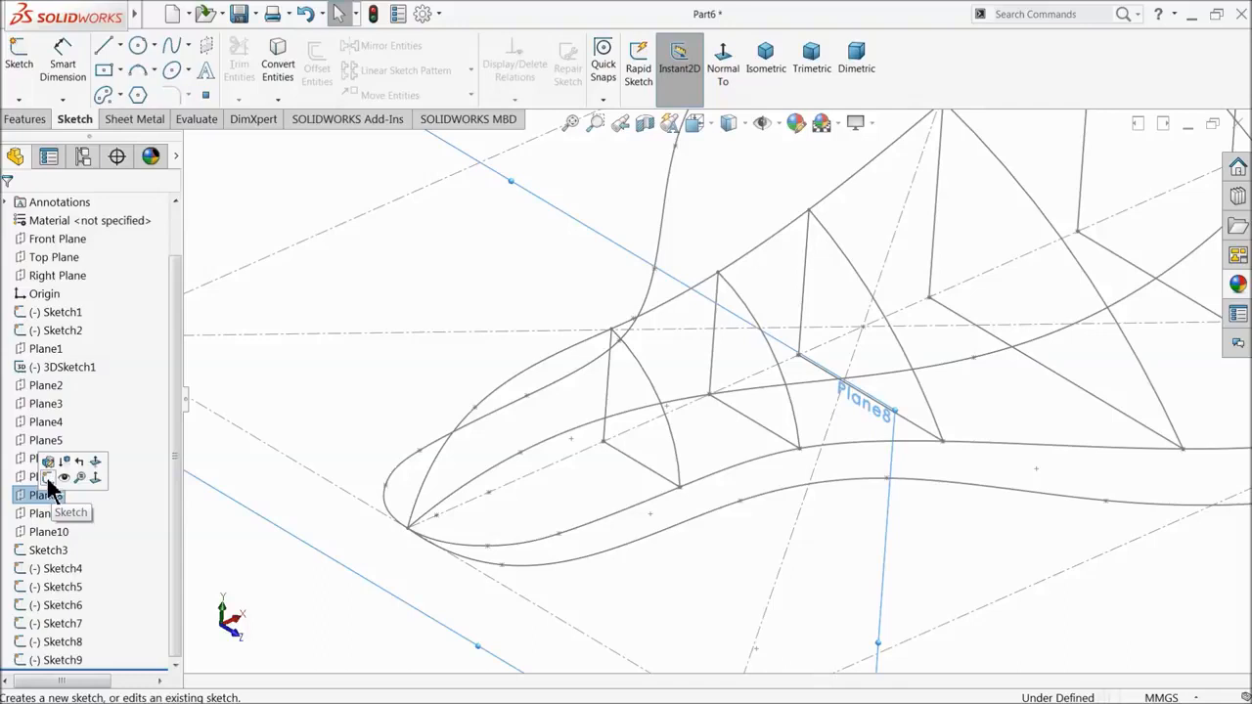
click(48, 478)
click(105, 49)
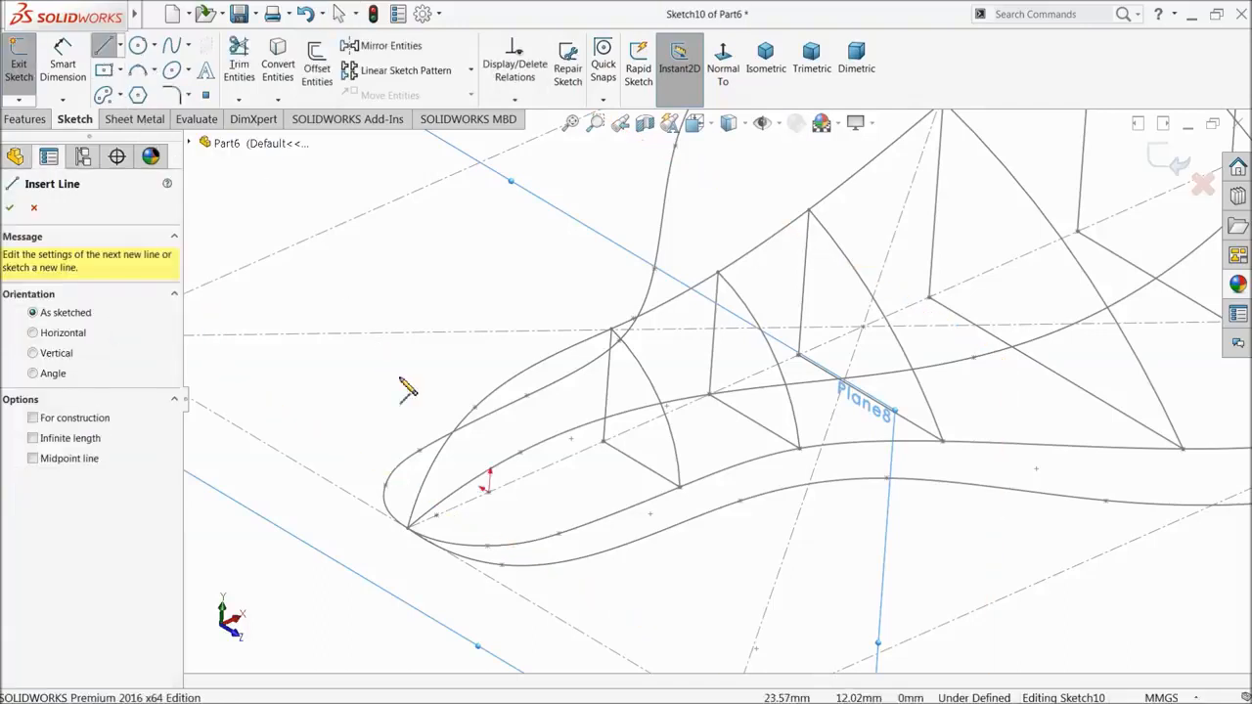
click(489, 492)
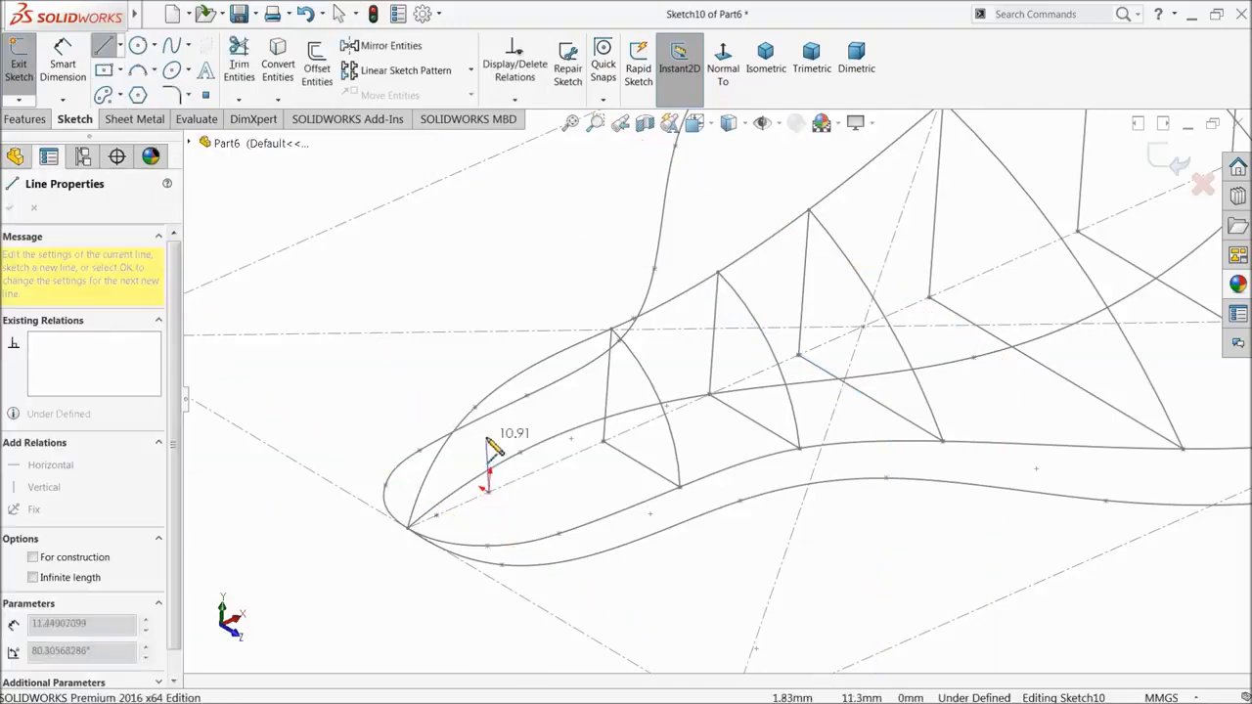
click(495, 421)
right_click(529, 431)
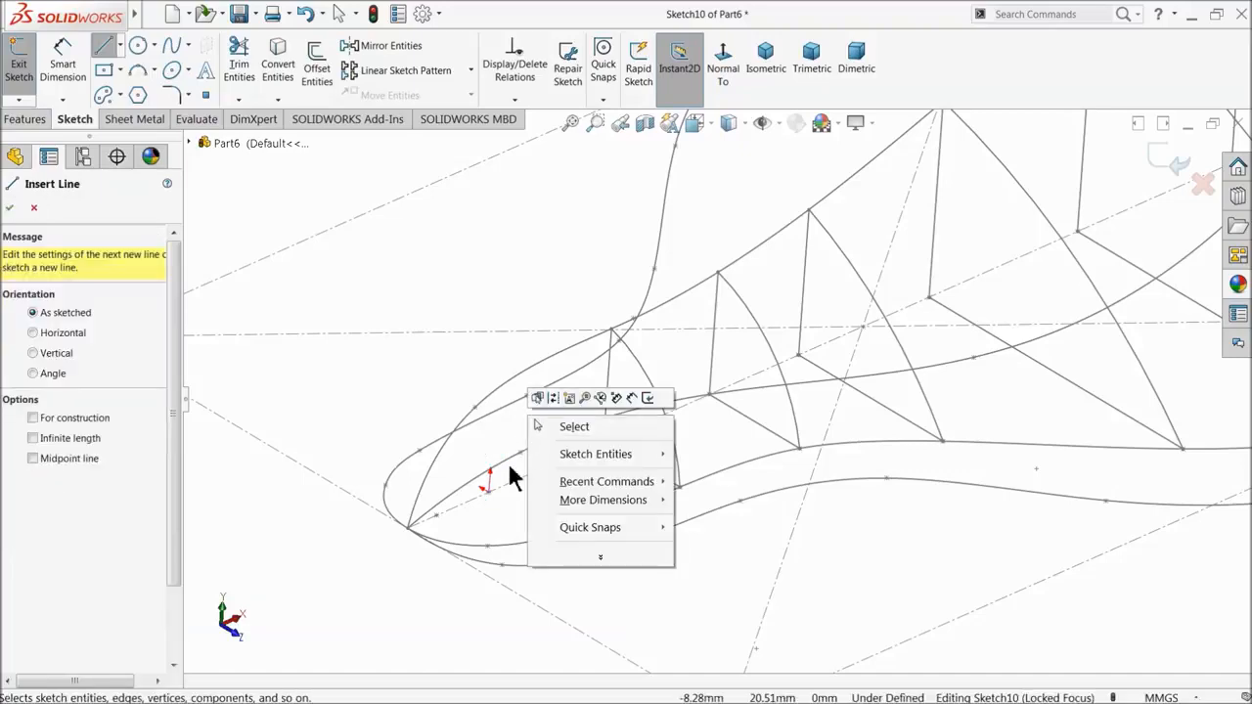
- Draw a vertical line about 14 mm long upward from the origin of the Plane8 sketch
click(489, 492)
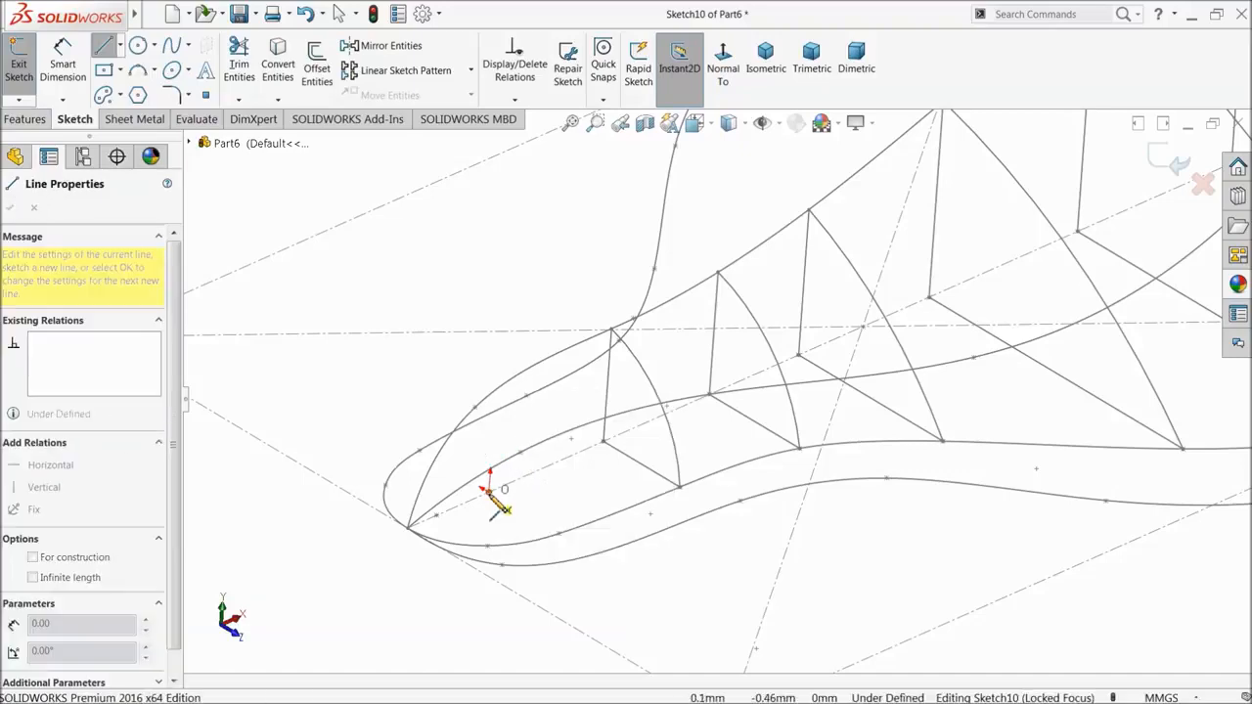
click(493, 428)
right_click(523, 430)
click(561, 422)
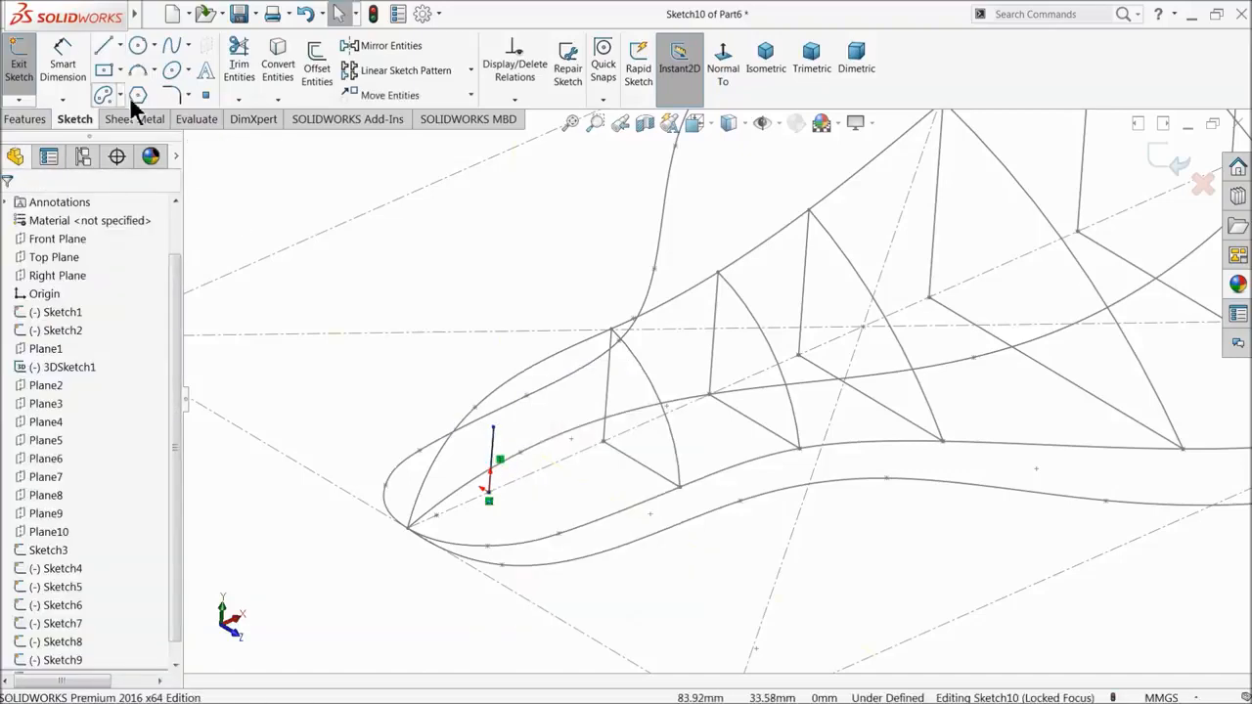
- Draw a horizontal line about 18 mm long in the Plane8 sketch from the origin to the side guide spline
click(104, 49)
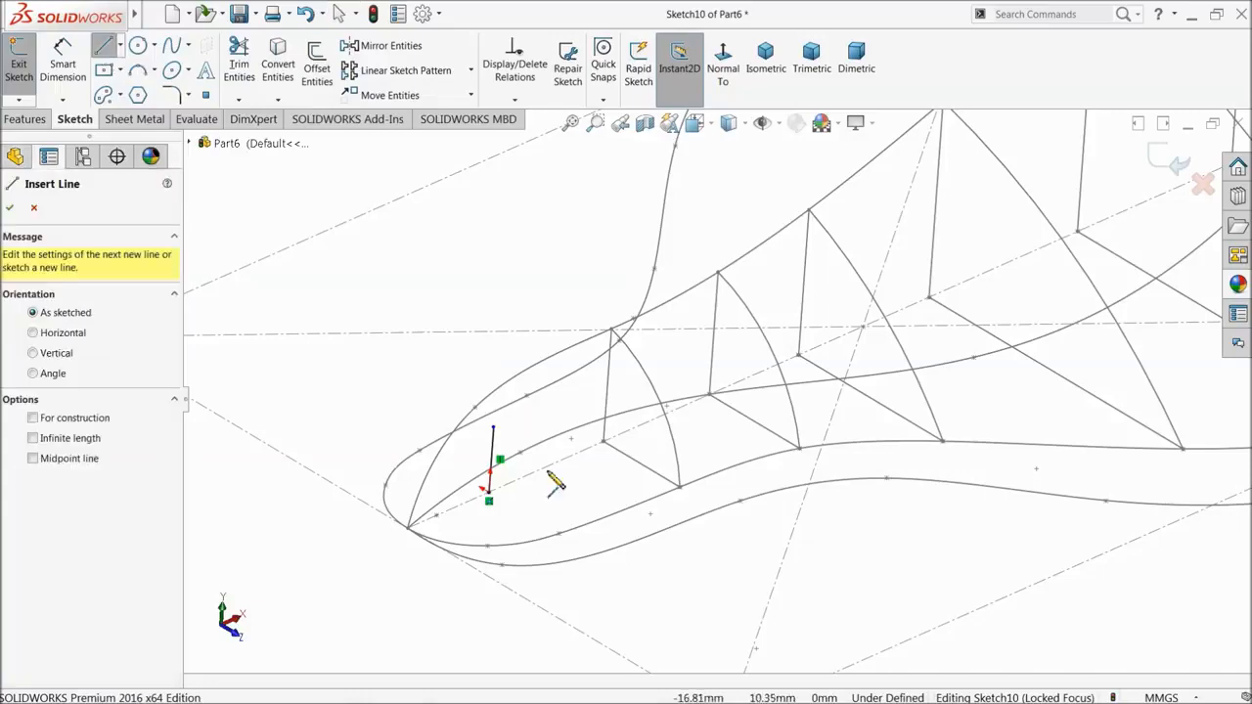
click(489, 501)
key(Escape)
right_click(563, 511)
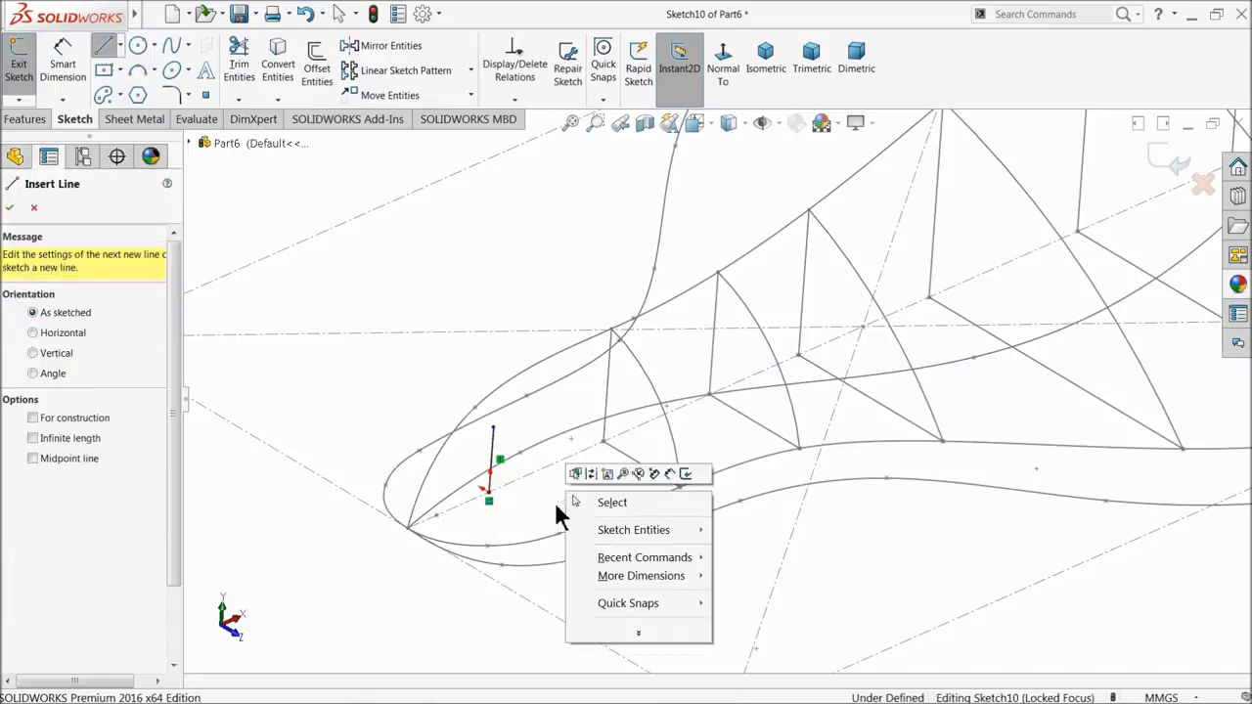
click(489, 501)
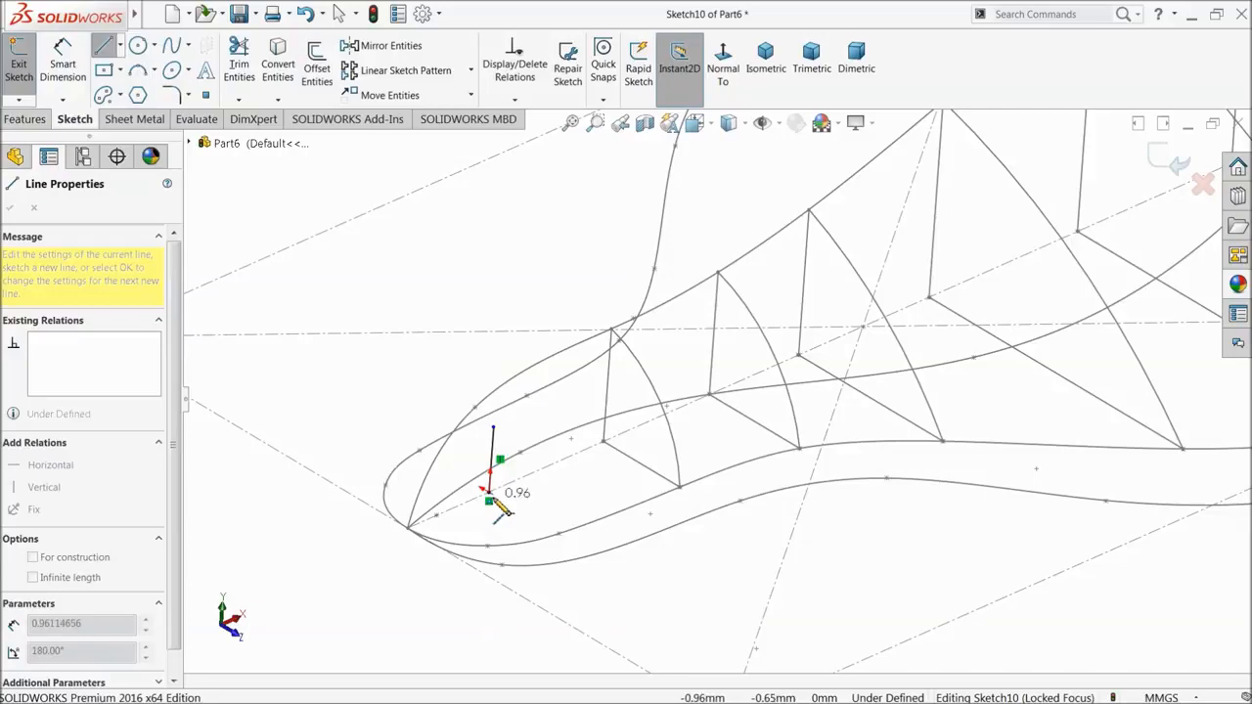
click(559, 535)
right_click(567, 496)
click(610, 492)
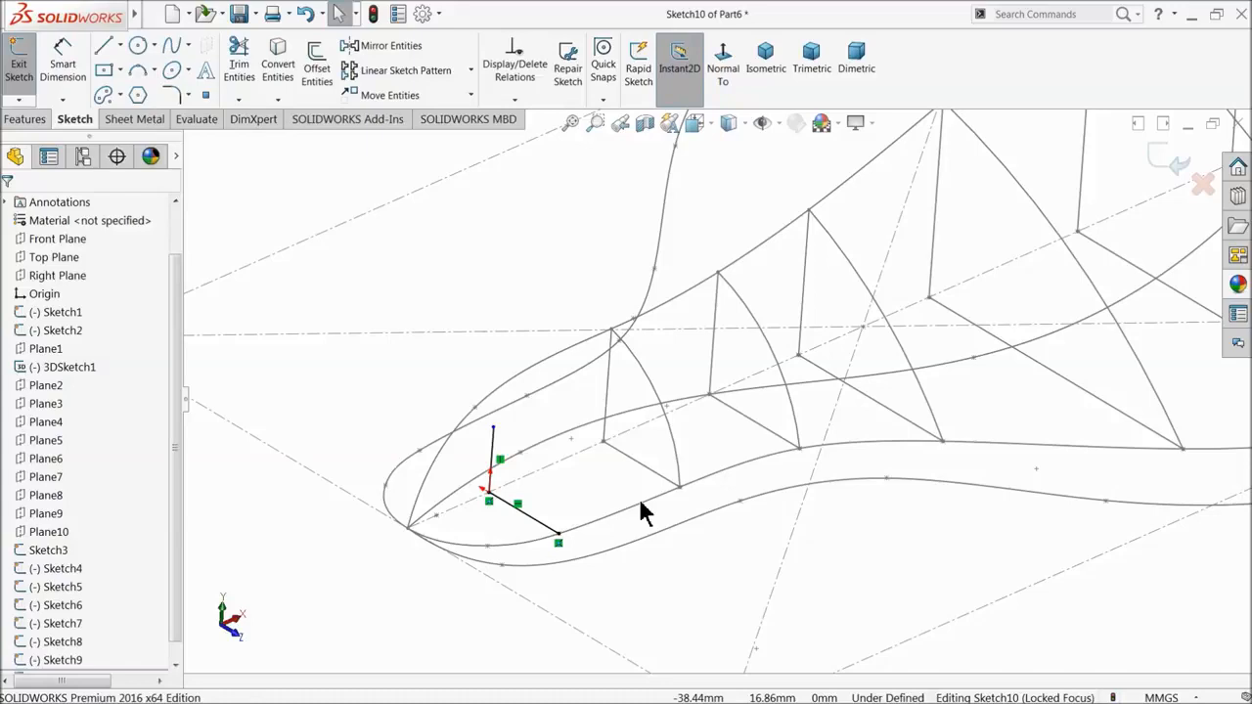
click(642, 505)
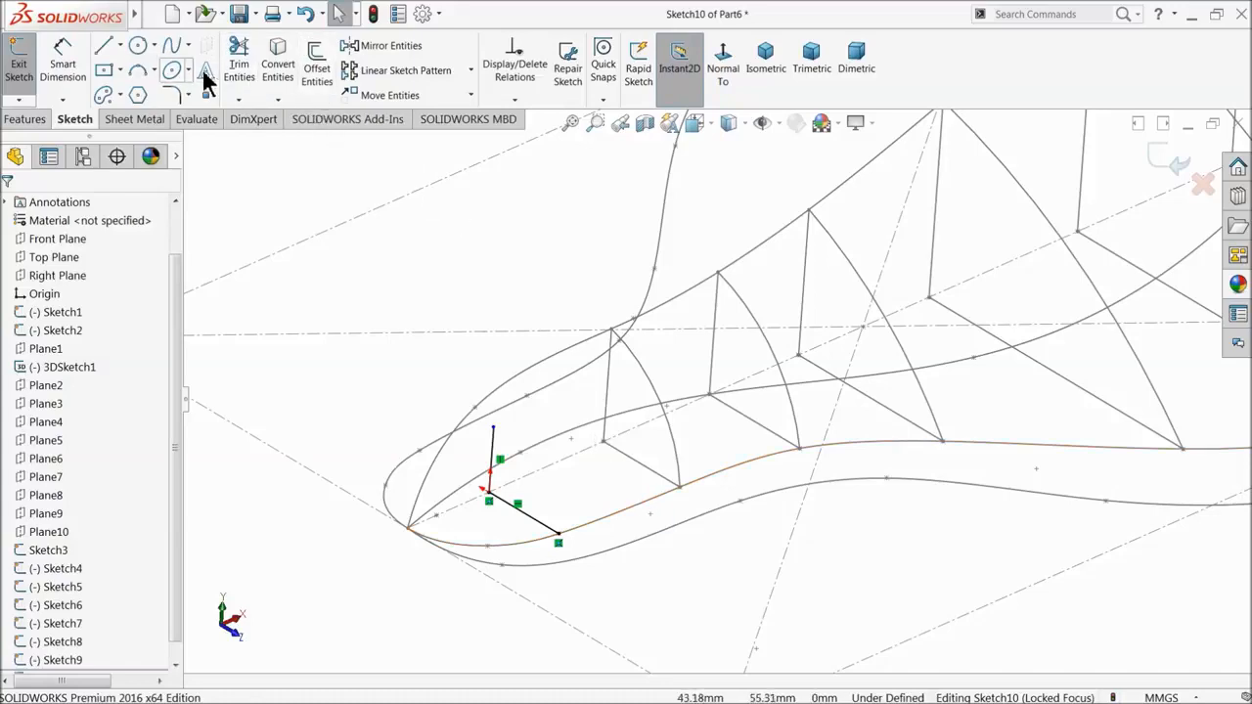
- Close the Plane8 profile with an outward-bulging three-point arc of about 38 mm radius between the outer endpoints of its two lines
click(137, 74)
scroll(528, 420, up, 3)
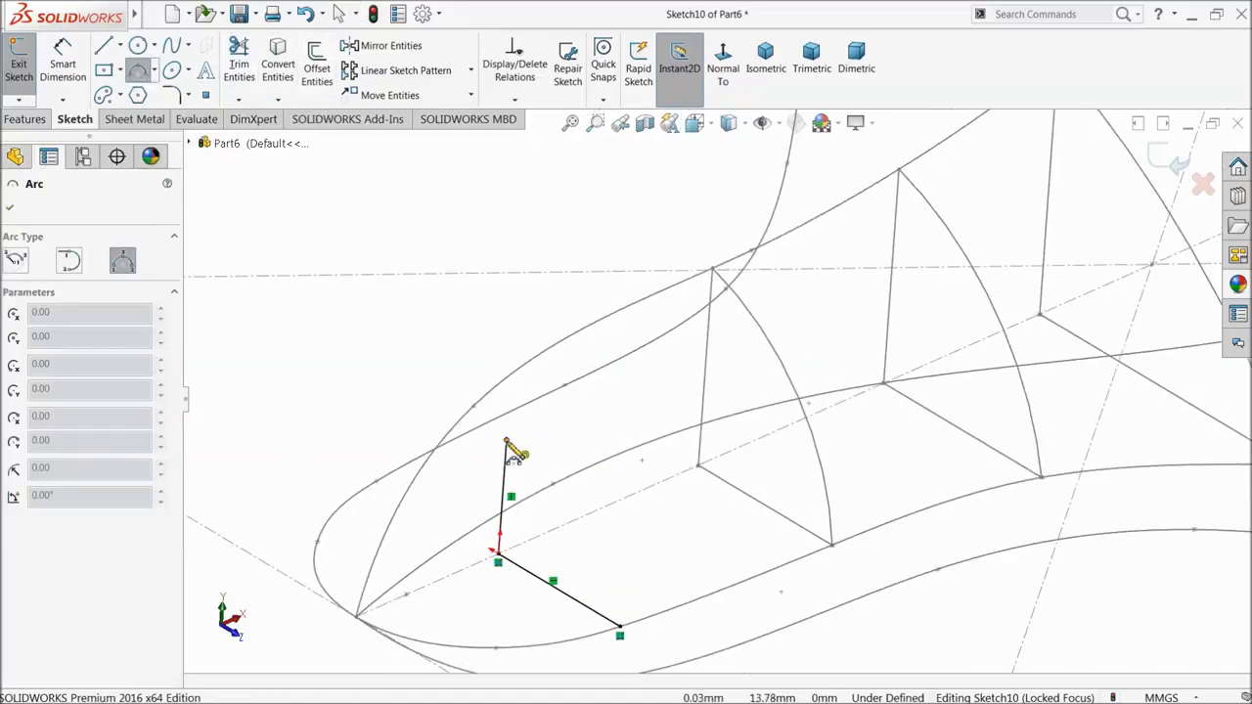
click(507, 442)
click(619, 626)
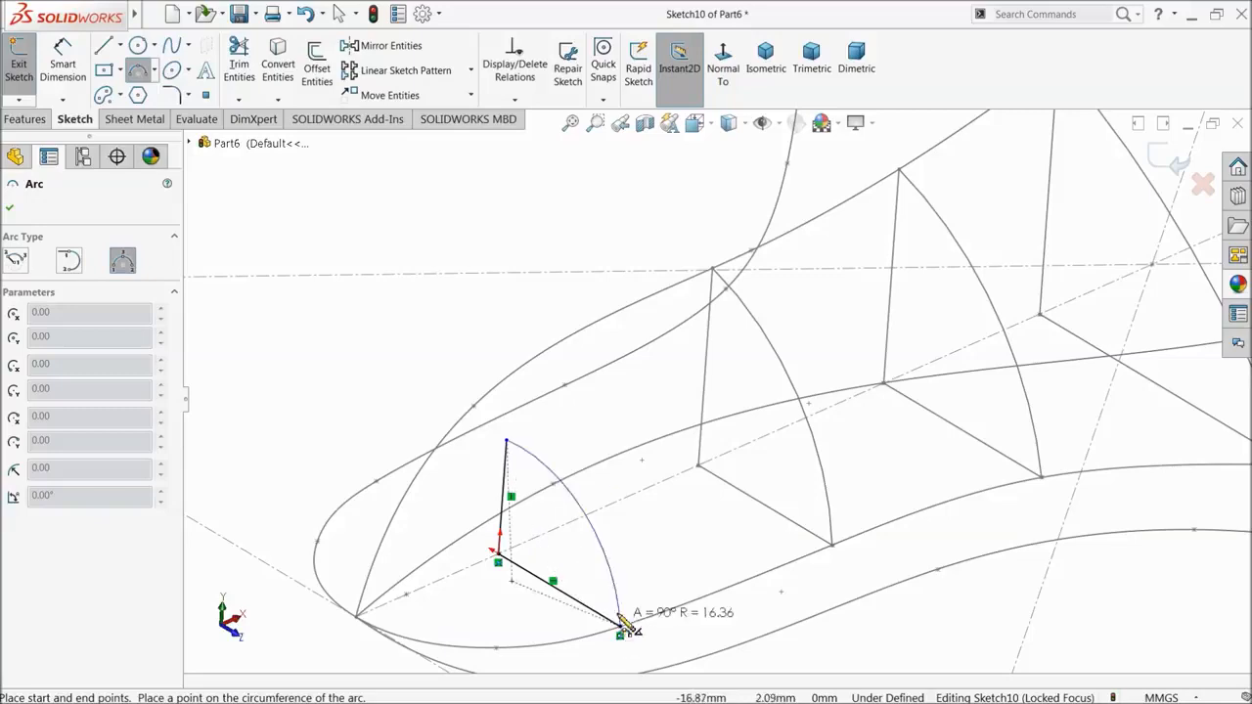
click(588, 555)
right_click(274, 200)
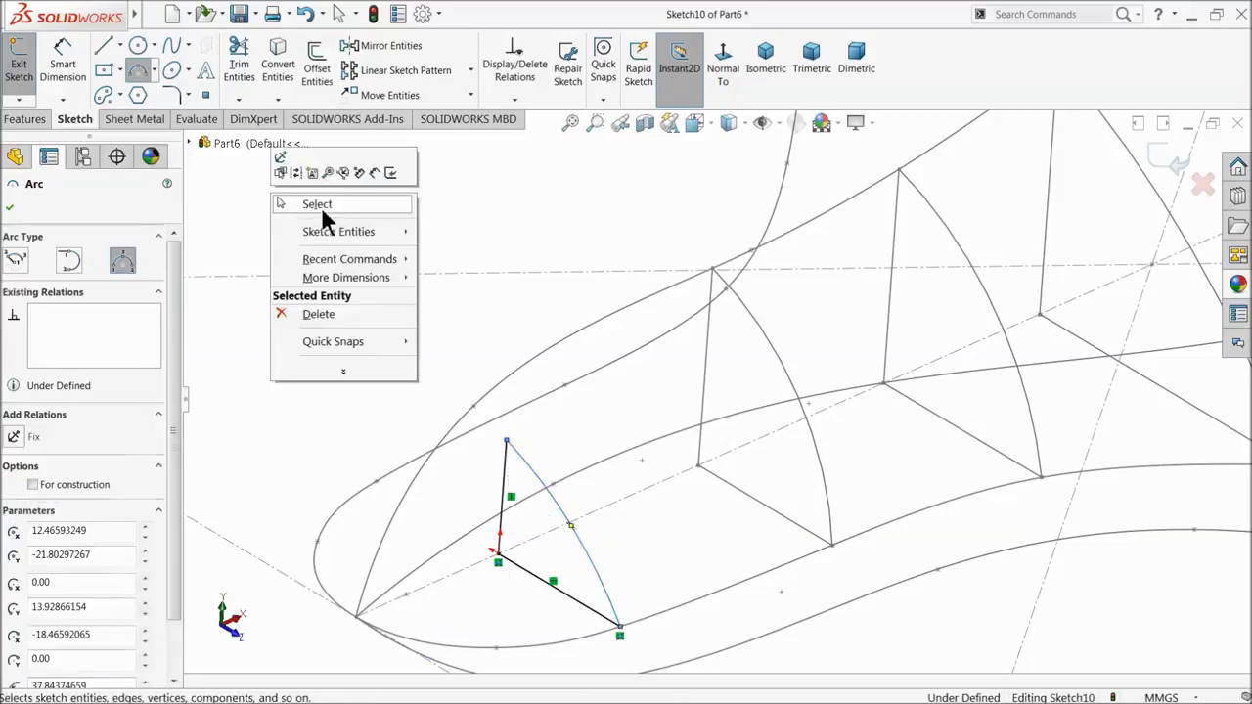
click(317, 204)
- Try to pierce the upper endpoint of the Plane8 profile's vertical line to the Sketch1 spline, and delete that relation
click(507, 441)
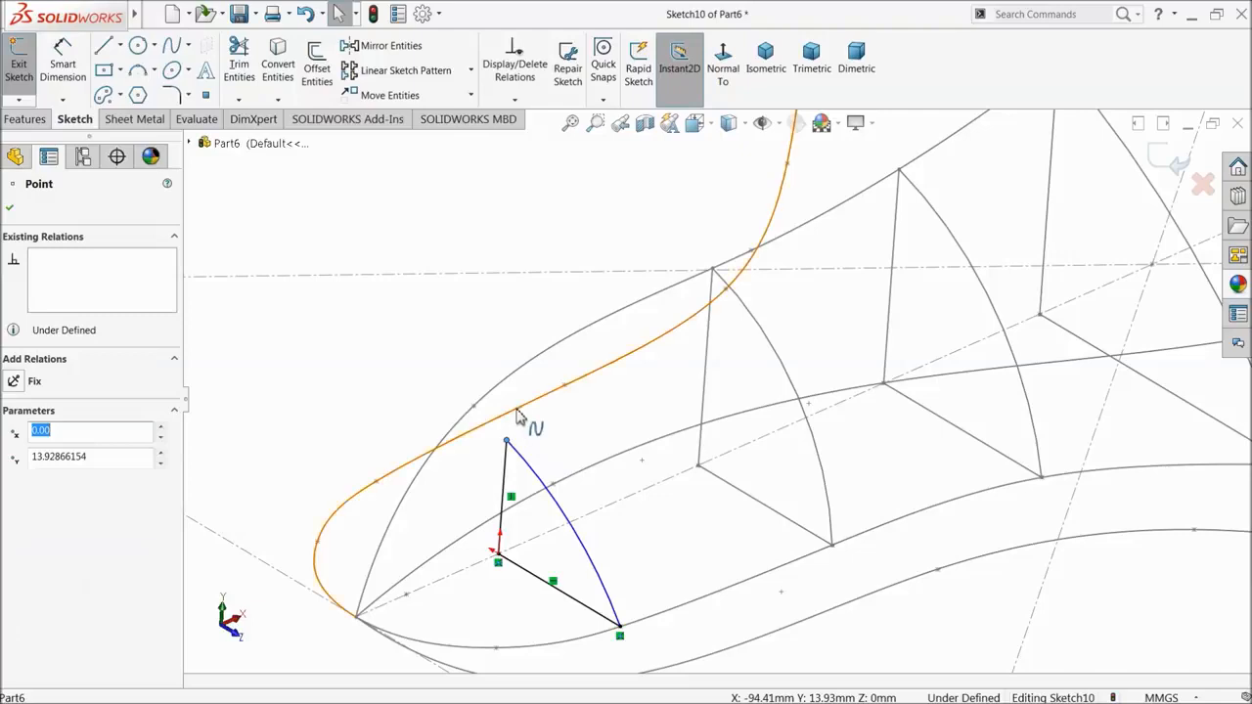
ctrl+click(519, 415)
click(584, 353)
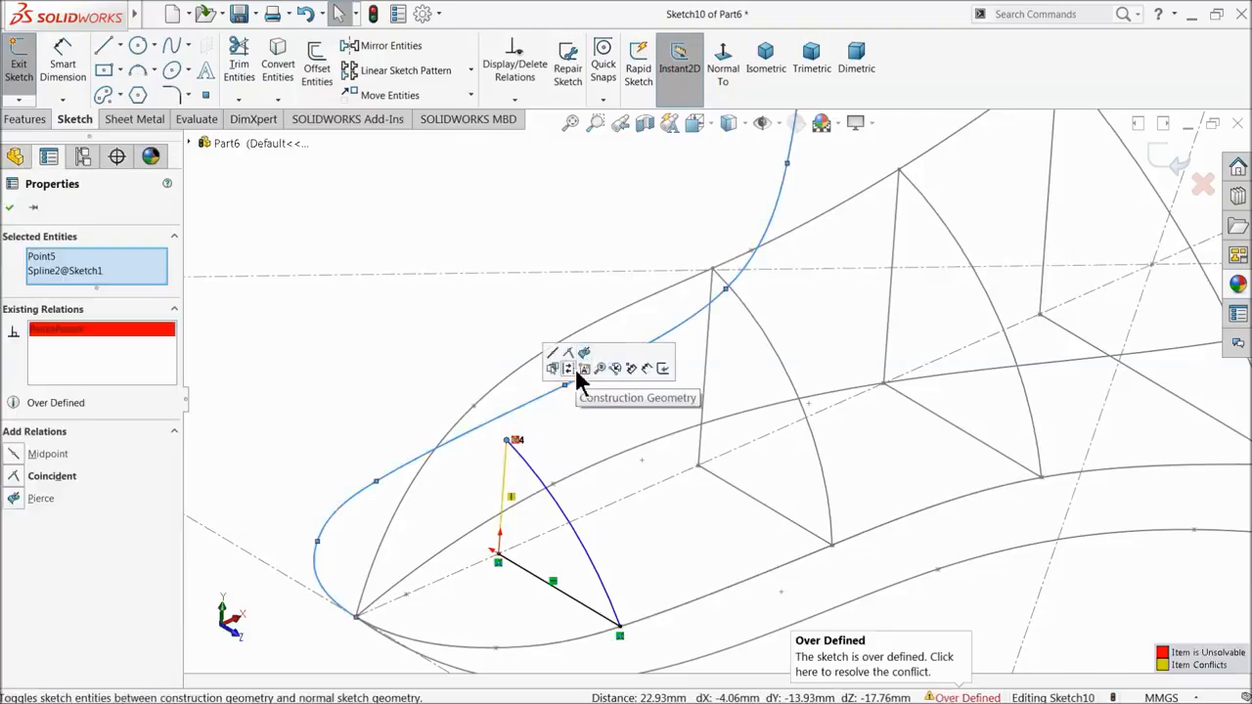
right_click(98, 333)
click(124, 351)
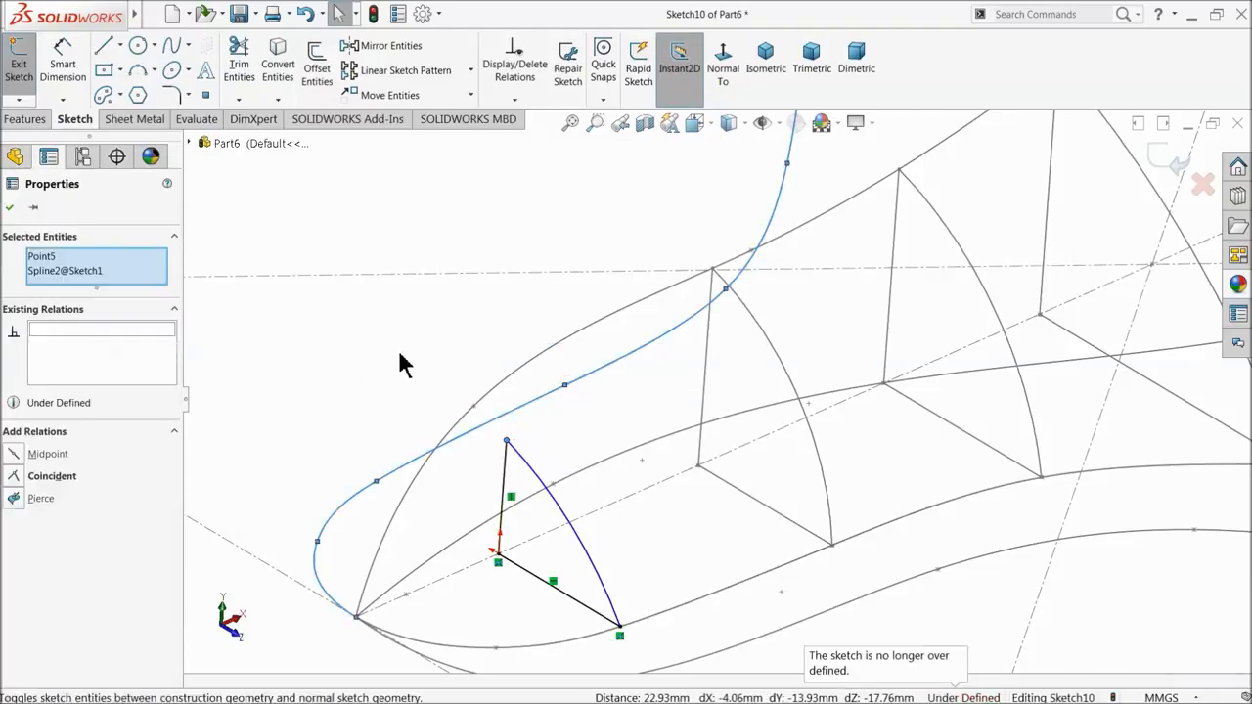
- Pierce the upper endpoint of the Plane8 profile's vertical line to the Sketch2 spline, and exit the sketch
click(484, 395)
ctrl+click(507, 441)
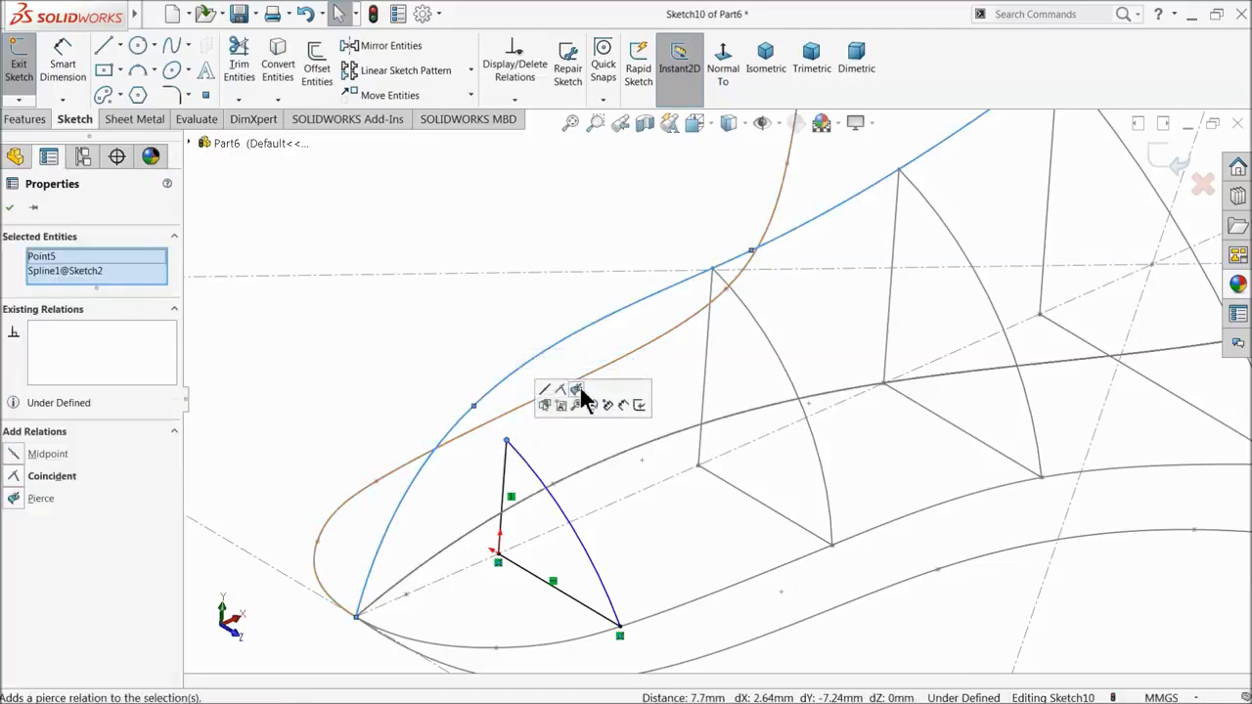
click(561, 389)
click(386, 375)
mouse_move(387, 374)
middle_down()
mouse_move(399, 425)
mouse_move(433, 439)
mouse_move(417, 450)
mouse_move(439, 450)
middle_up()
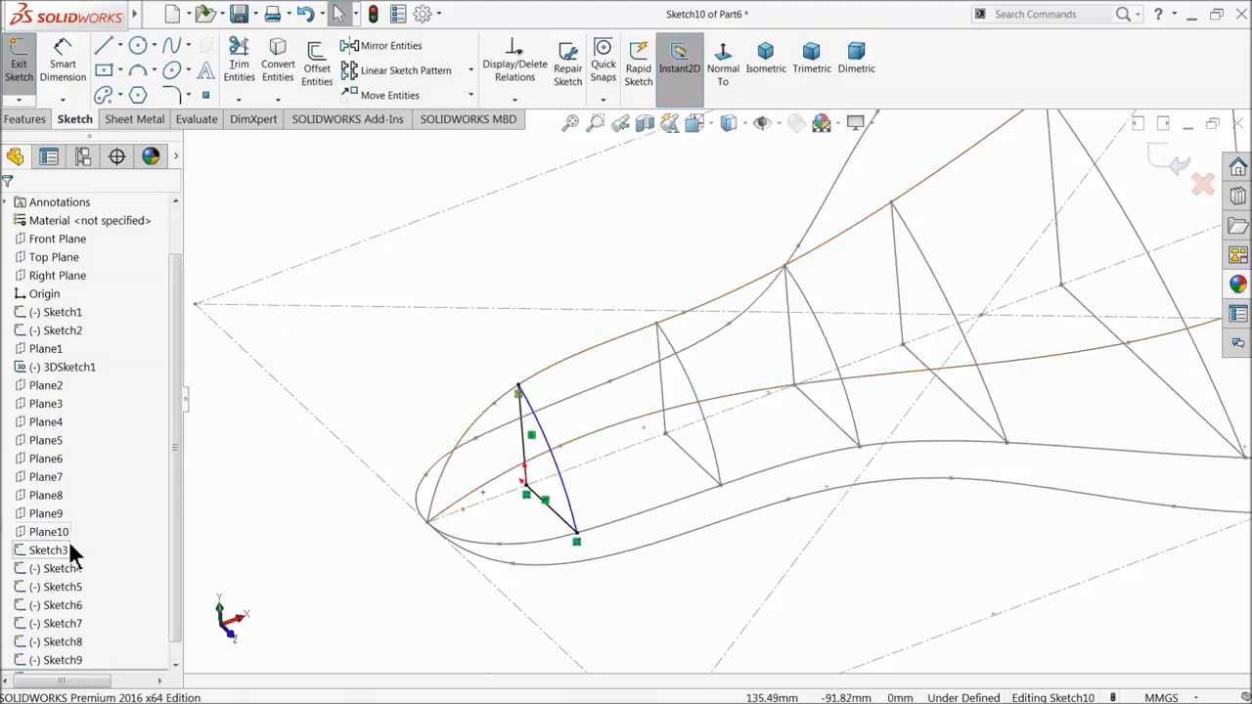
click(47, 513)
mouse_move(506, 447)
middle_down()
mouse_move(455, 444)
mouse_move(498, 467)
middle_up()
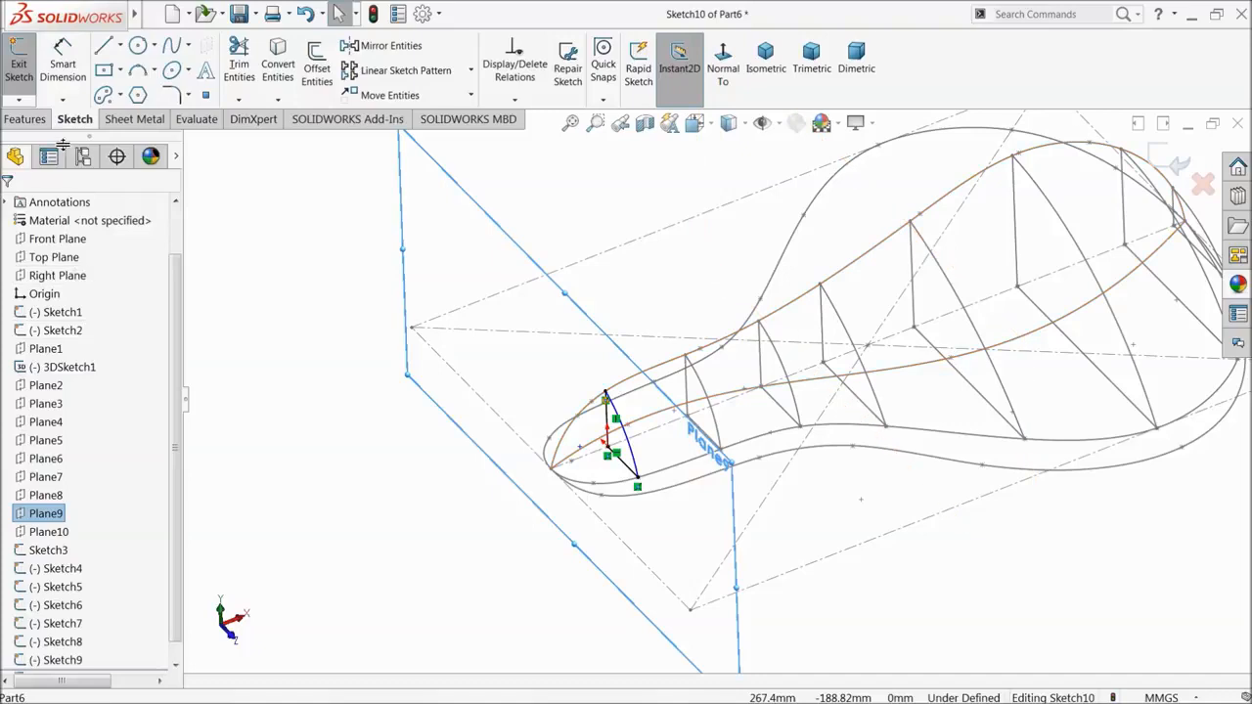
click(16, 70)
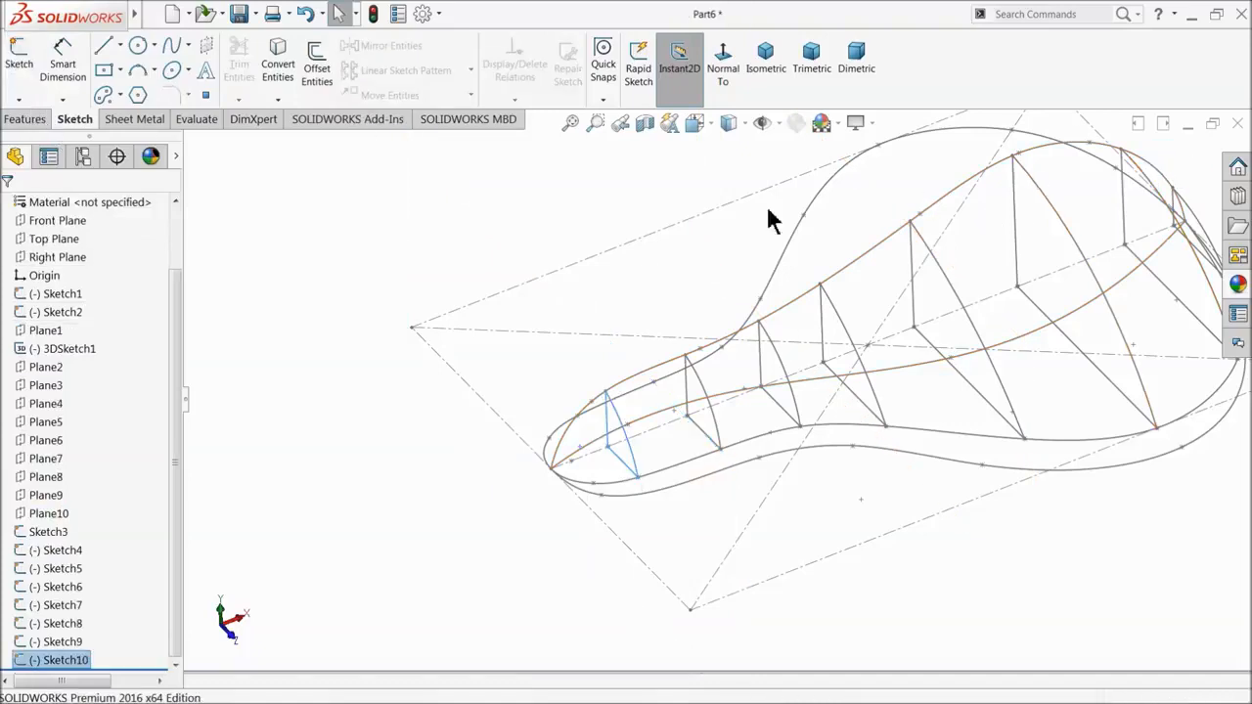
click(71, 663)
click(176, 575)
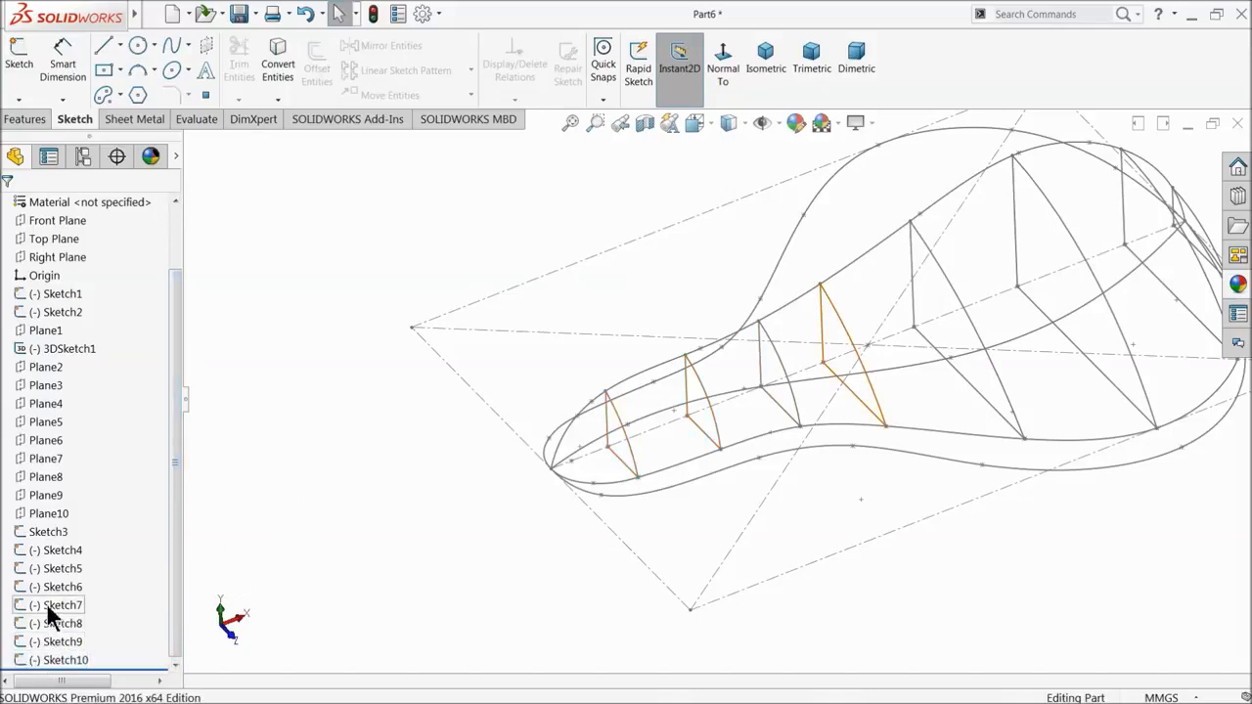
click(34, 515)
click(34, 493)
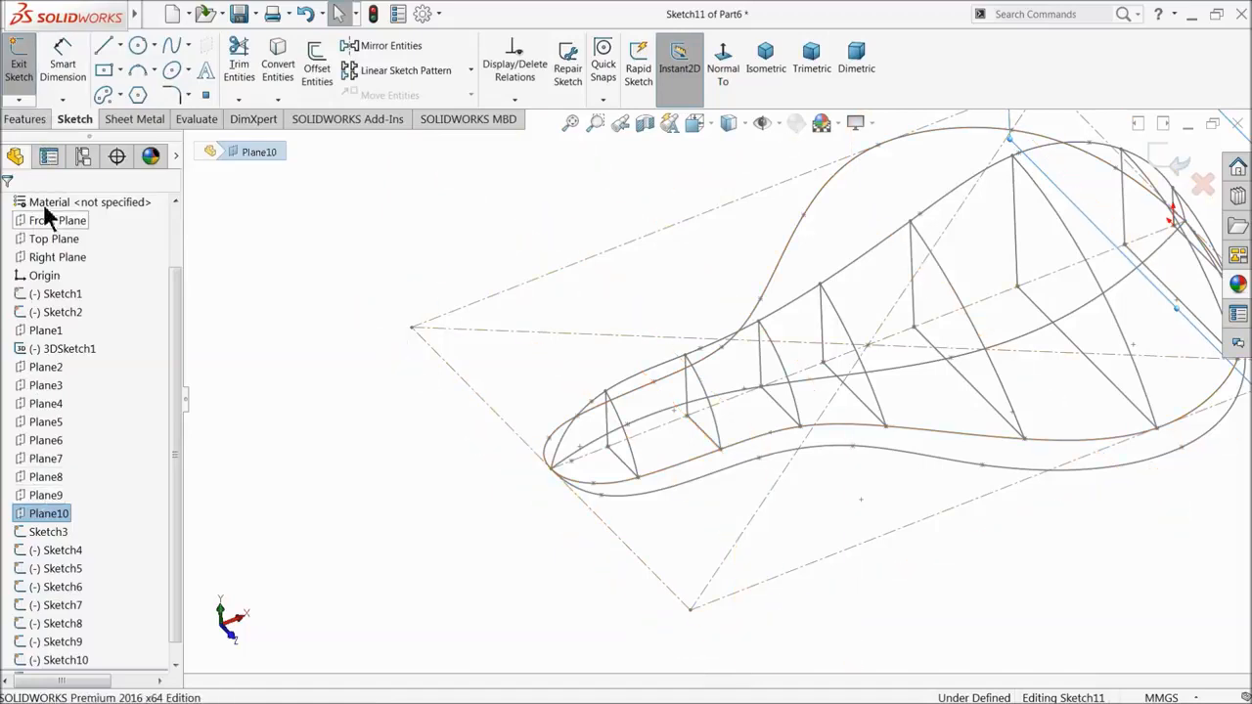
click(46, 495)
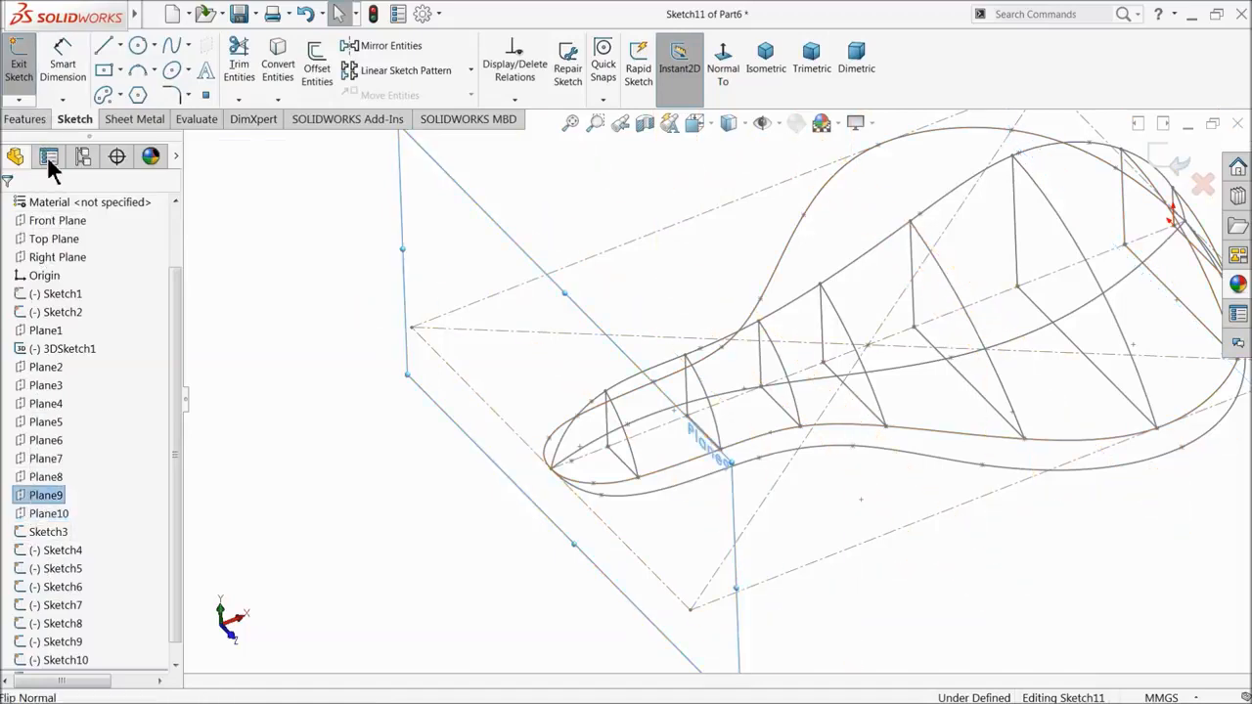
click(1162, 166)
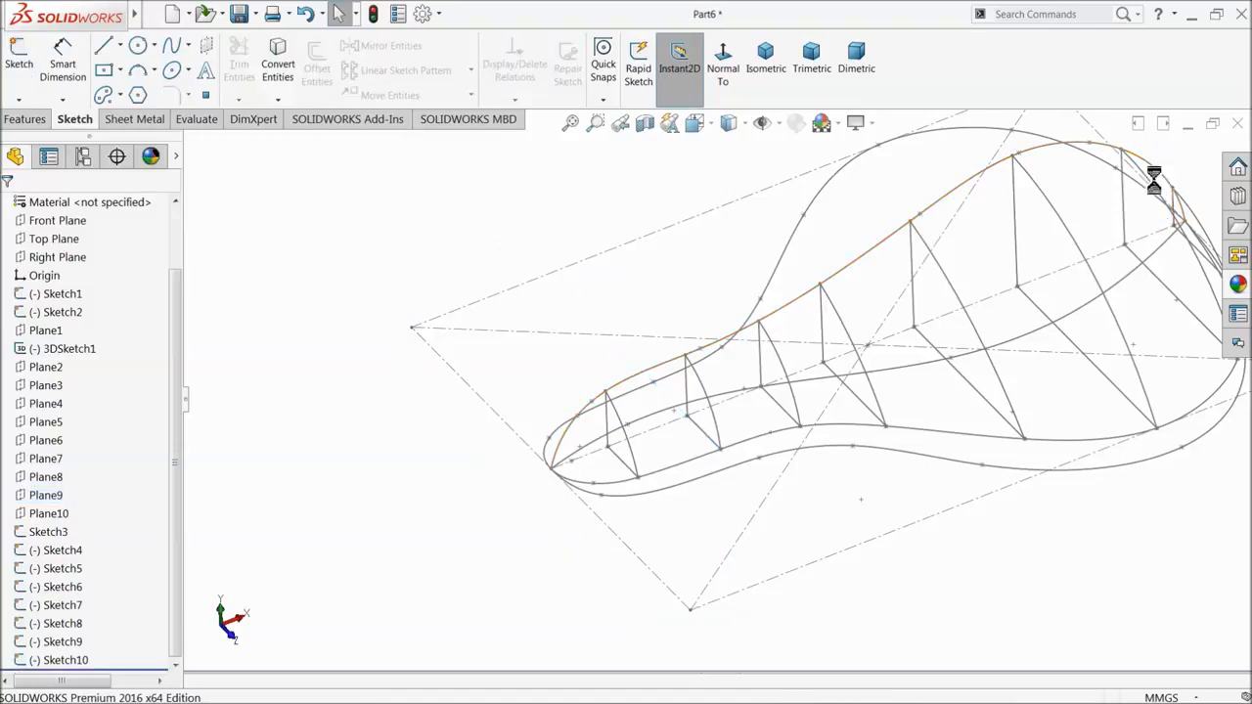
- Start a sketch on Plane9 and draw a vertical line about 8.2 mm long upward from the origin
click(40, 496)
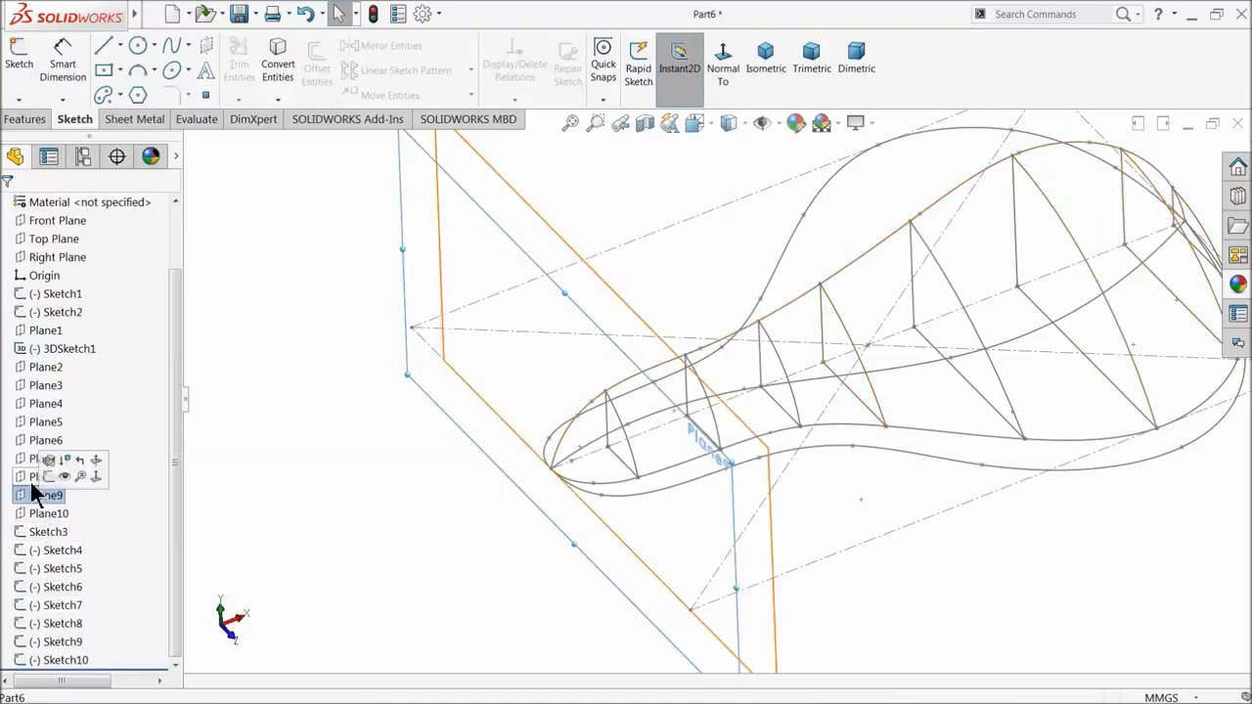
click(18, 61)
click(102, 46)
scroll(651, 461, down, 2)
scroll(531, 450, down, 3)
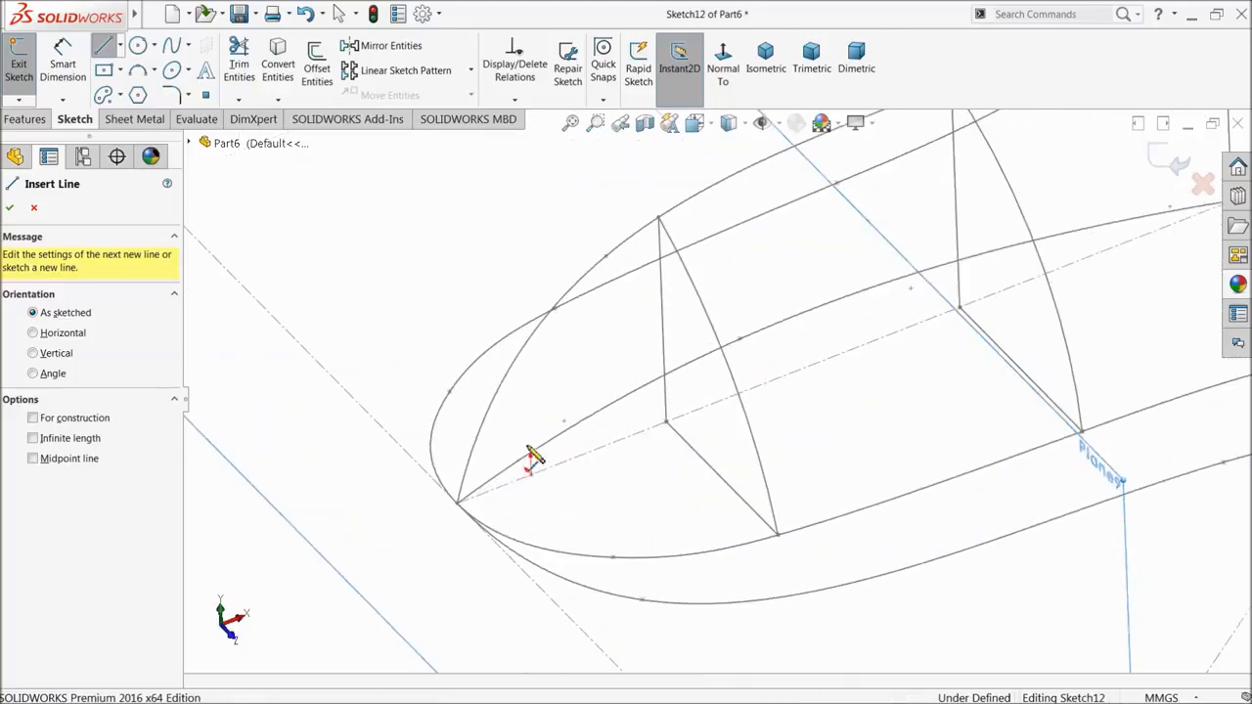
click(529, 470)
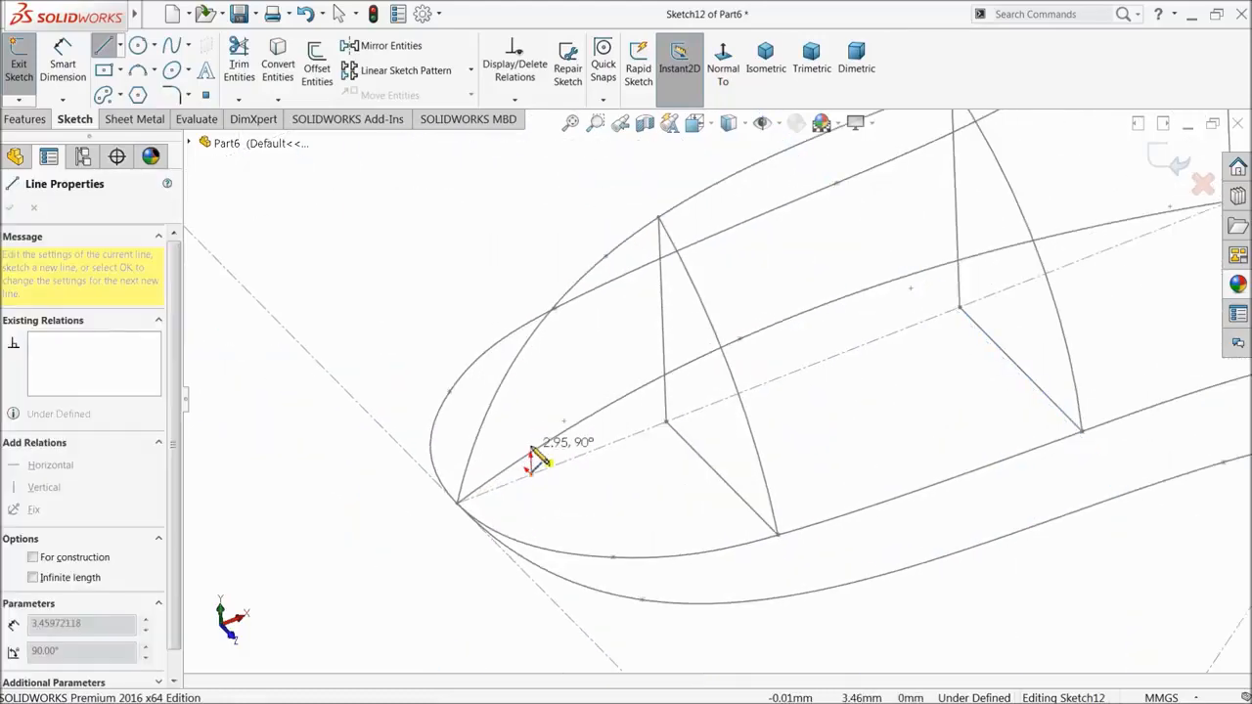
click(530, 400)
right_click(593, 390)
click(594, 393)
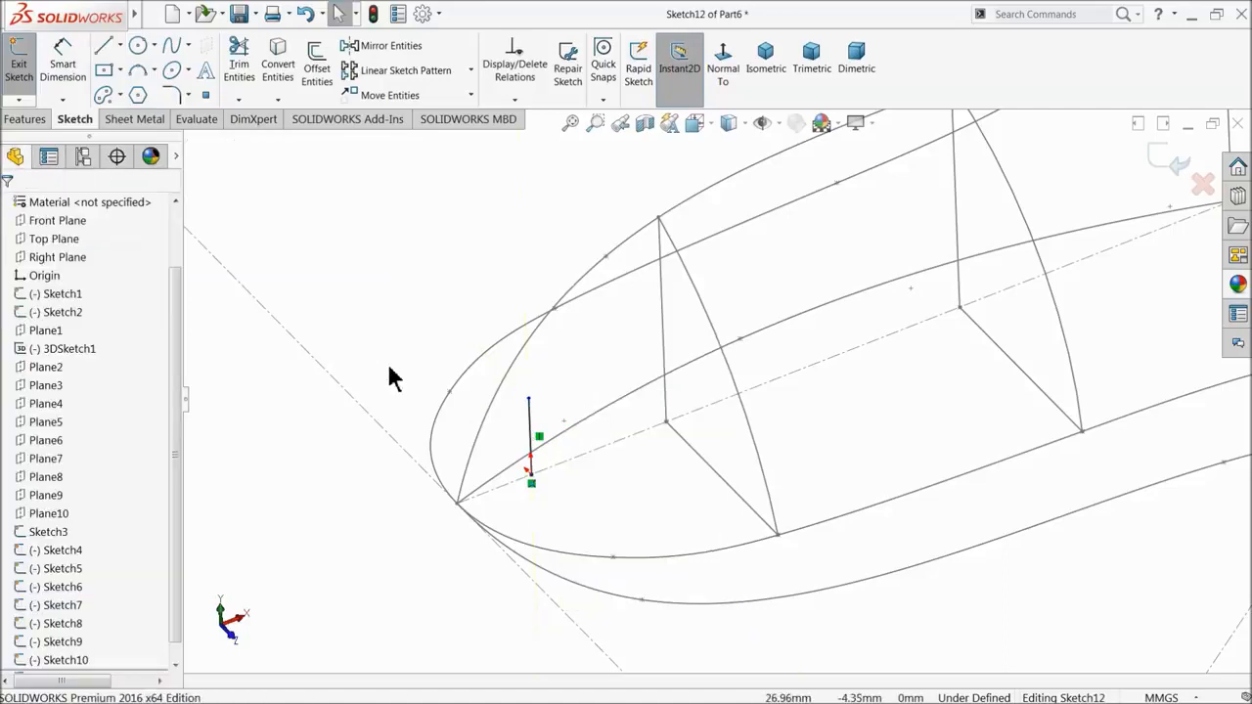
- Draw a horizontal line about 13.5 mm long in the Plane9 sketch from the origin to the side guide spline
click(102, 49)
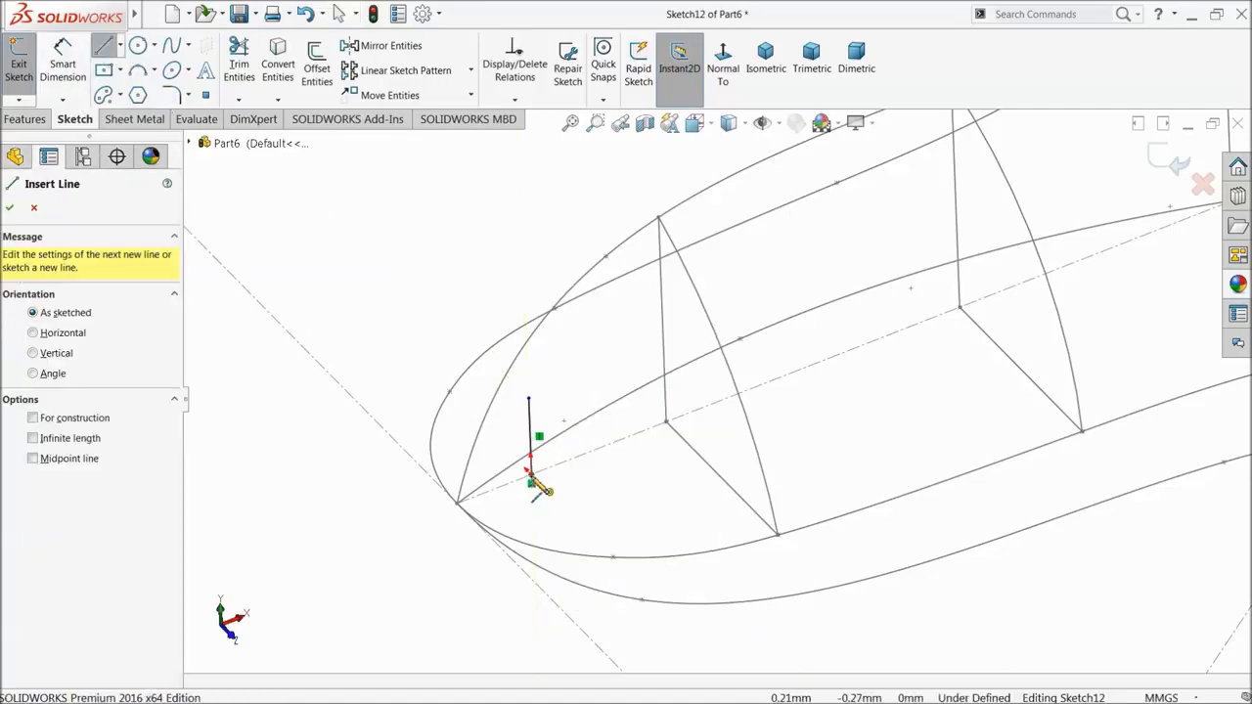
click(530, 479)
click(614, 559)
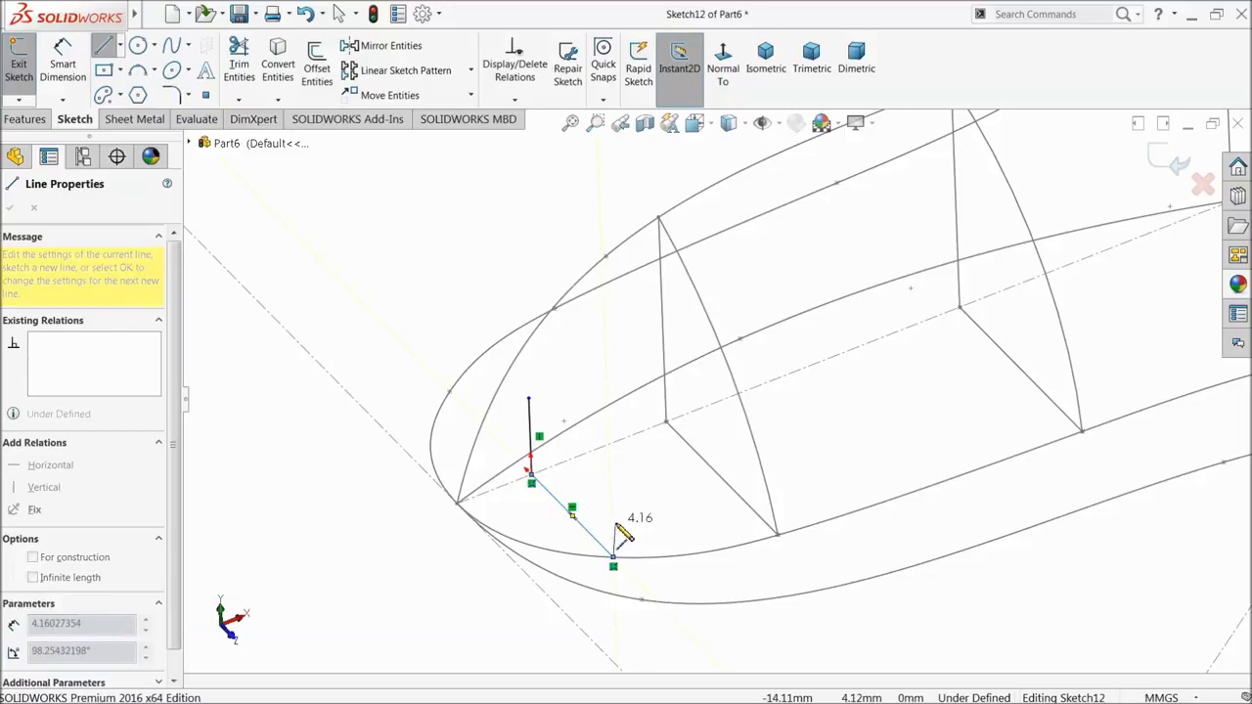
right_click(616, 484)
click(657, 492)
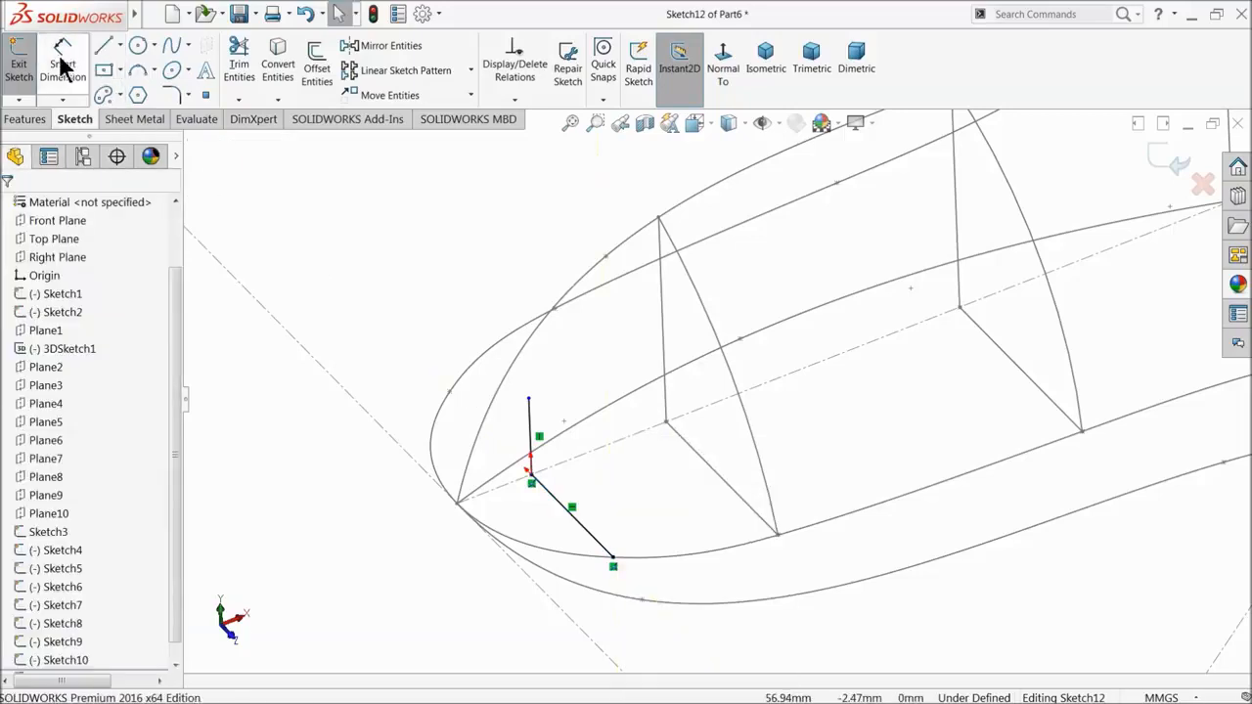
click(172, 45)
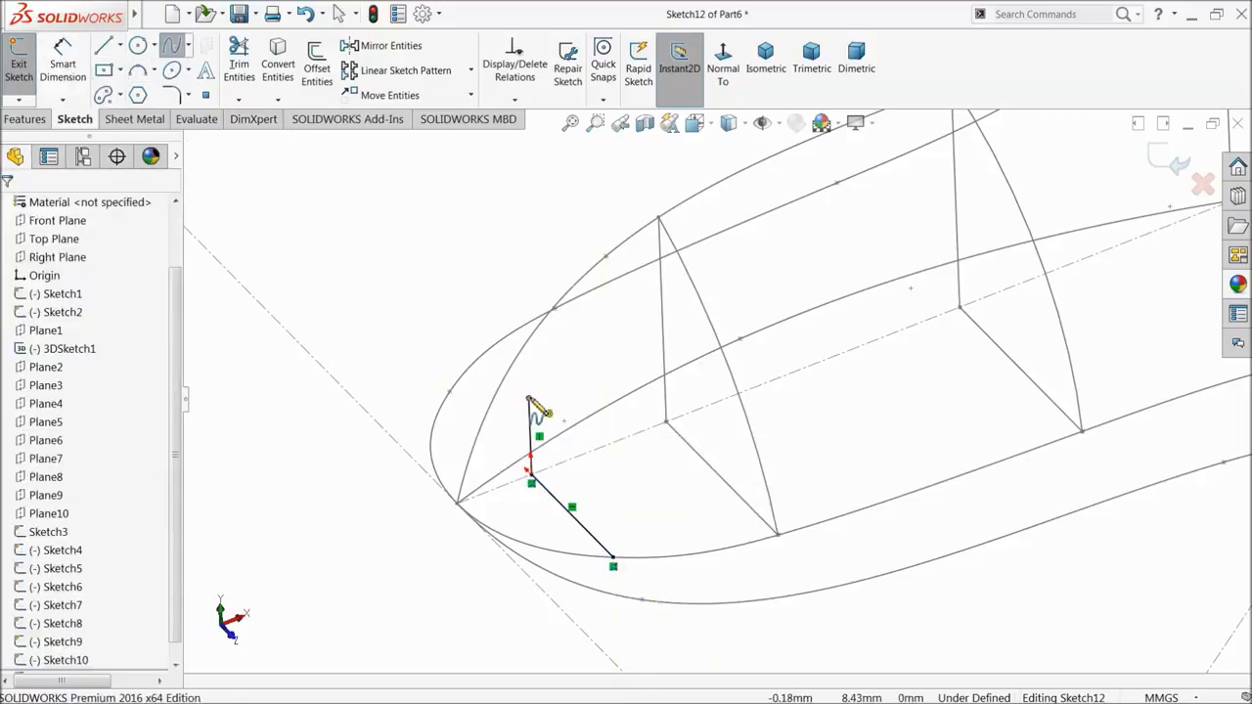
click(138, 70)
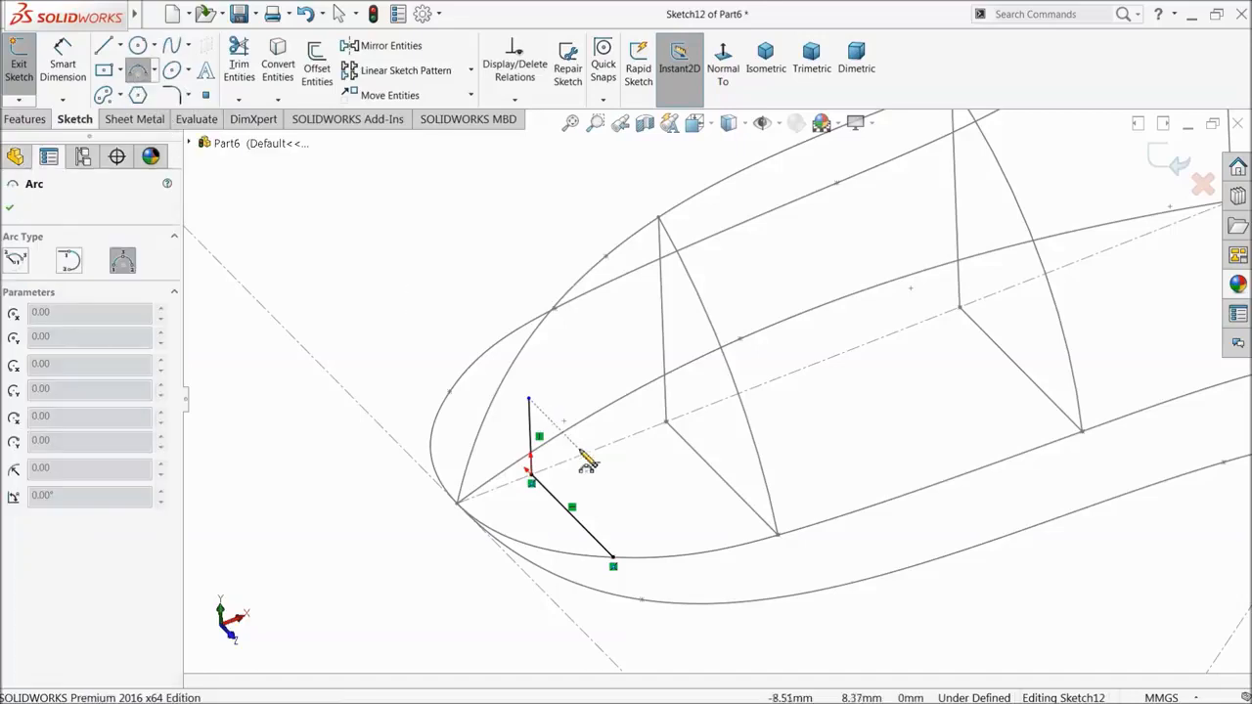
click(530, 400)
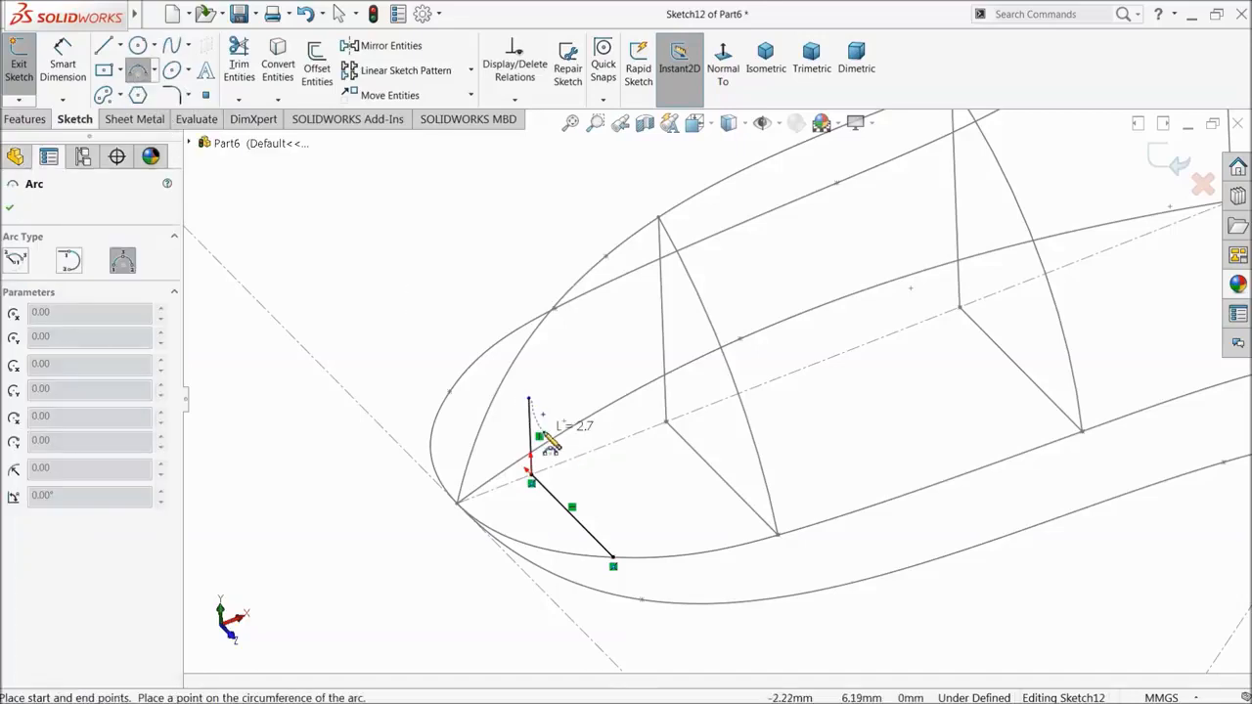
key(Escape)
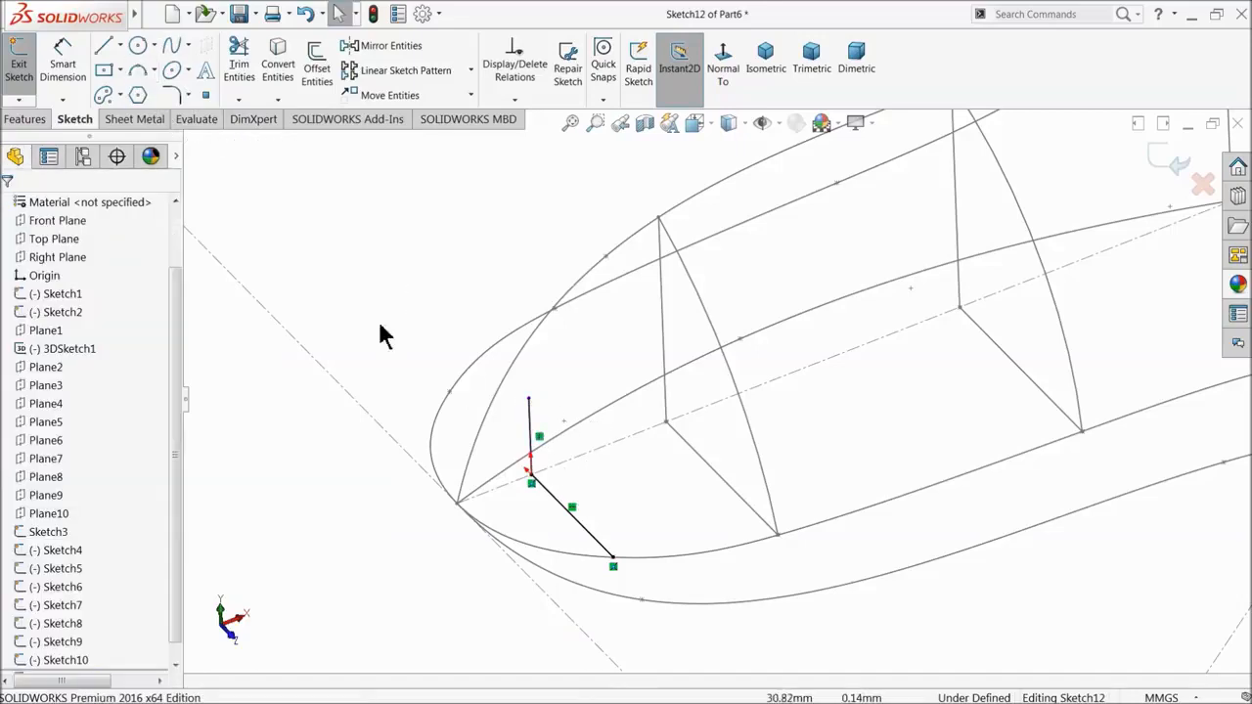
- Close the Plane9 profile with an outward-bulging three-point arc of about 15.7 mm radius between the outer endpoints of its two lines
click(139, 74)
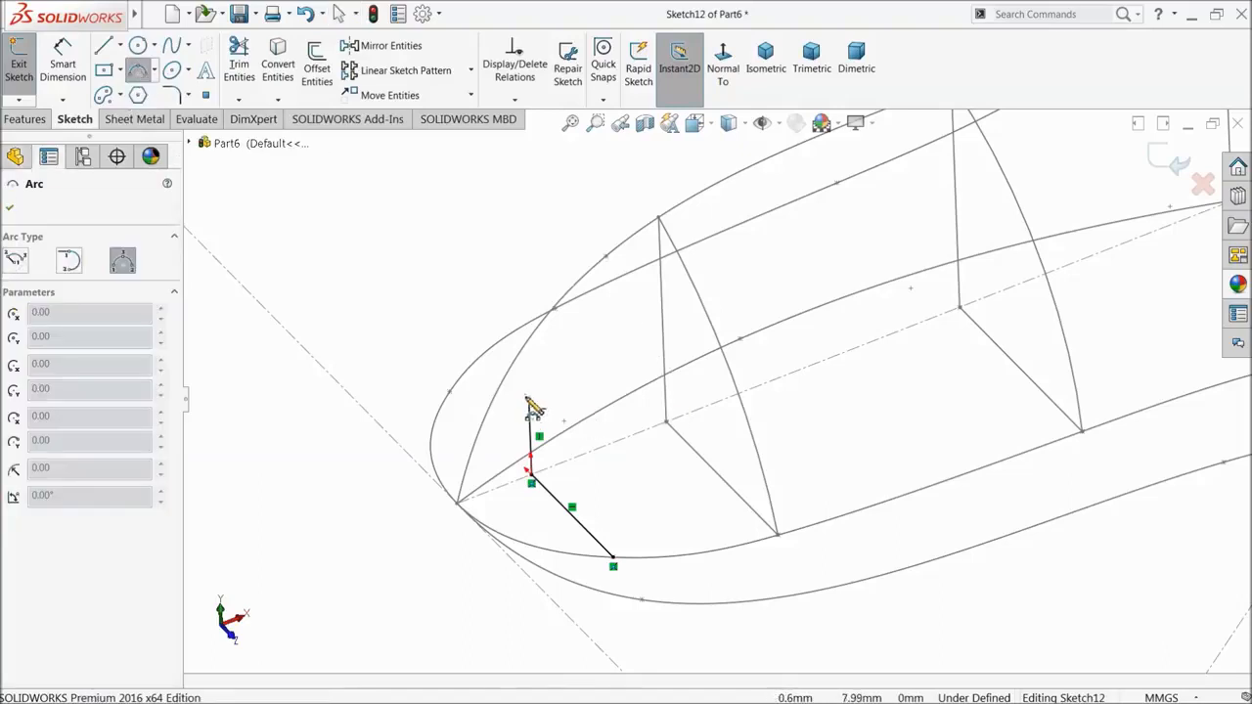
click(529, 400)
click(613, 559)
click(588, 498)
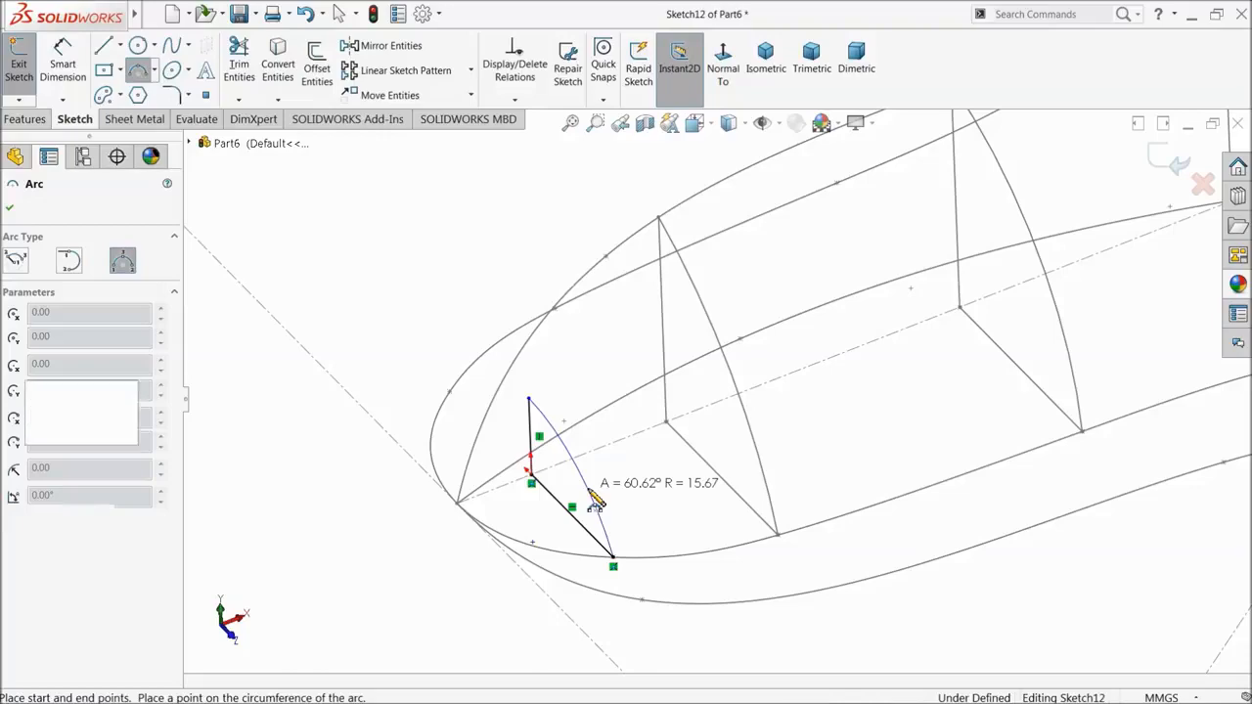
scroll(648, 548, up, 2)
mouse_move(727, 480)
middle_down()
mouse_move(757, 402)
mouse_move(735, 496)
middle_up()
right_click(307, 341)
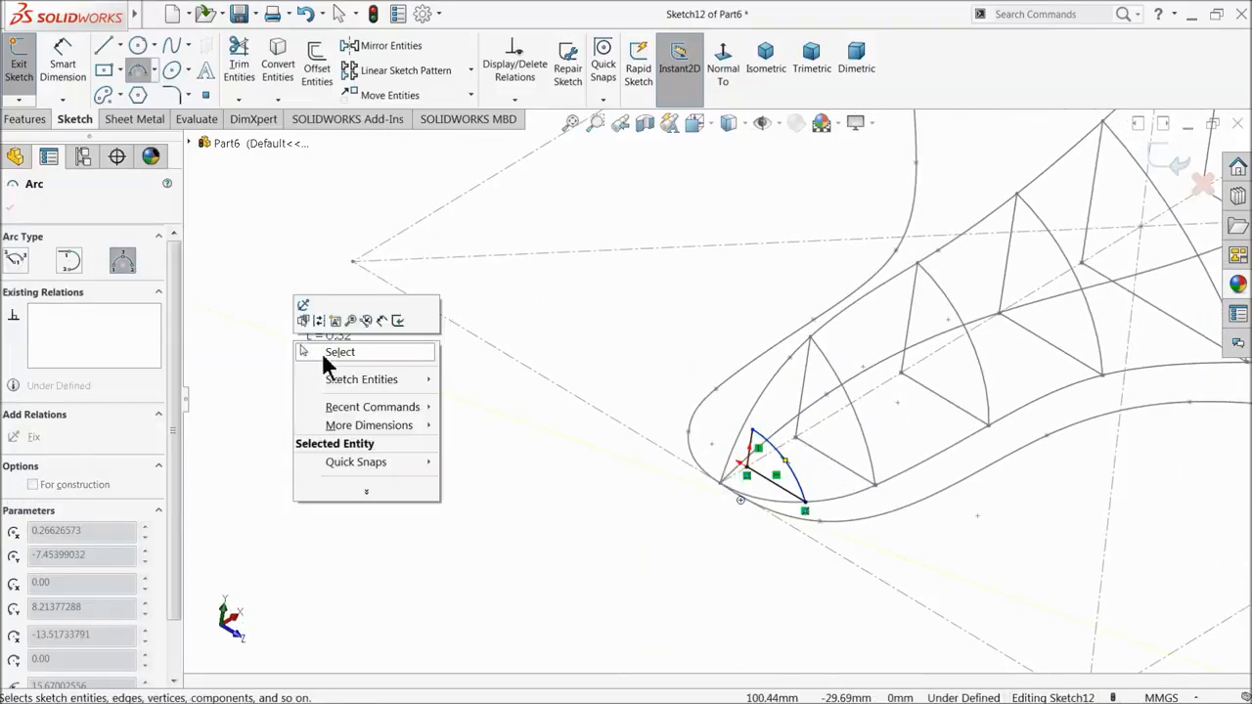
click(326, 358)
- Pierce the upper endpoint of the Plane9 profile's vertical line to the Sketch2 spline, and exit the sketch
scroll(861, 440, down, 1)
scroll(859, 442, down, 2)
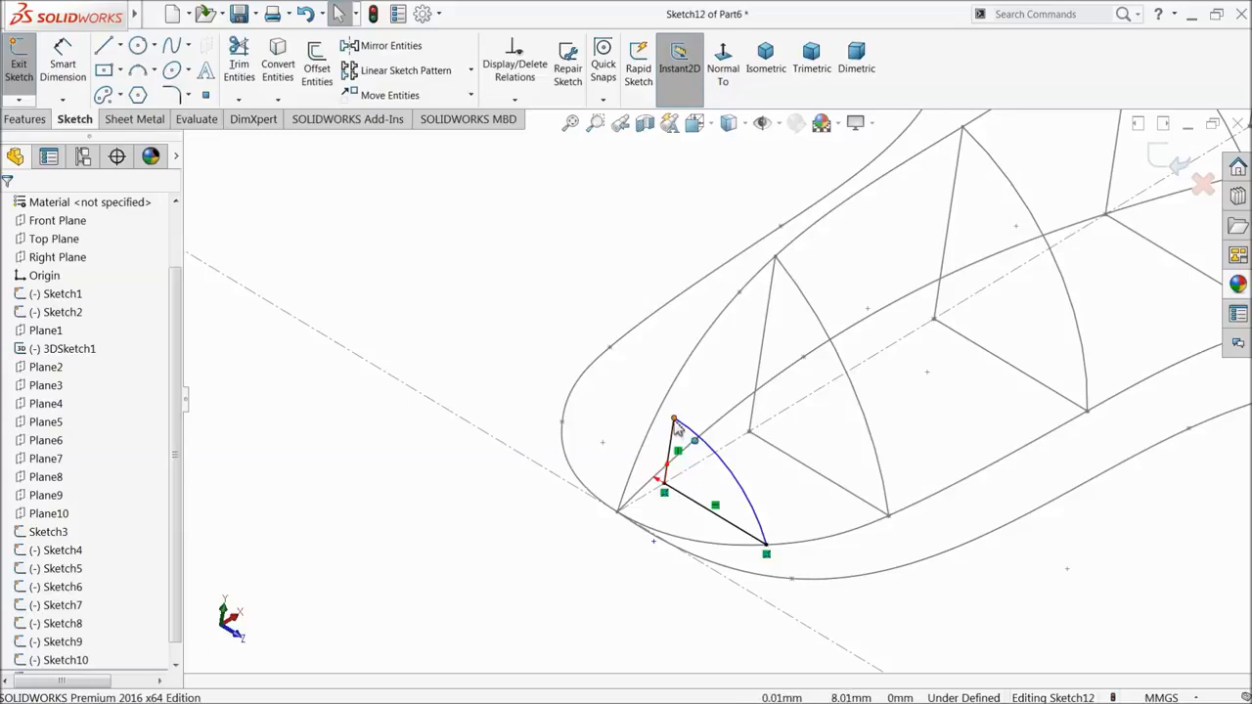
click(675, 423)
key(Escape)
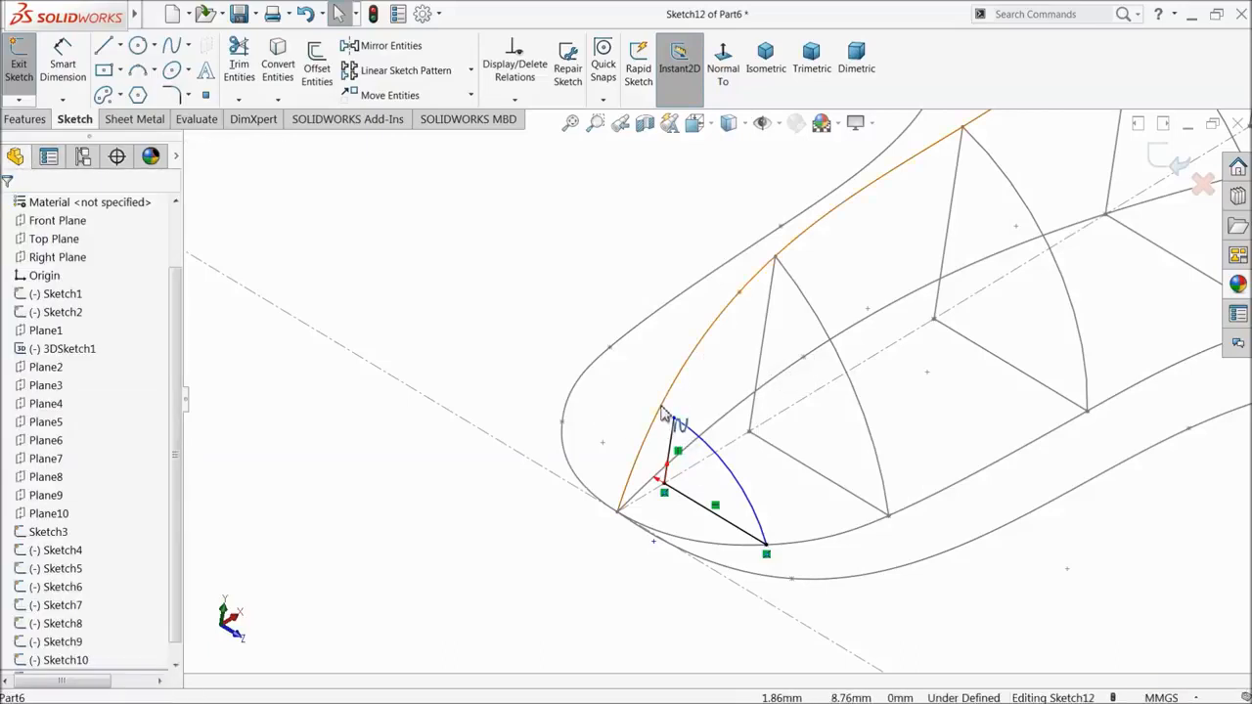
click(662, 412)
ctrl+click(674, 421)
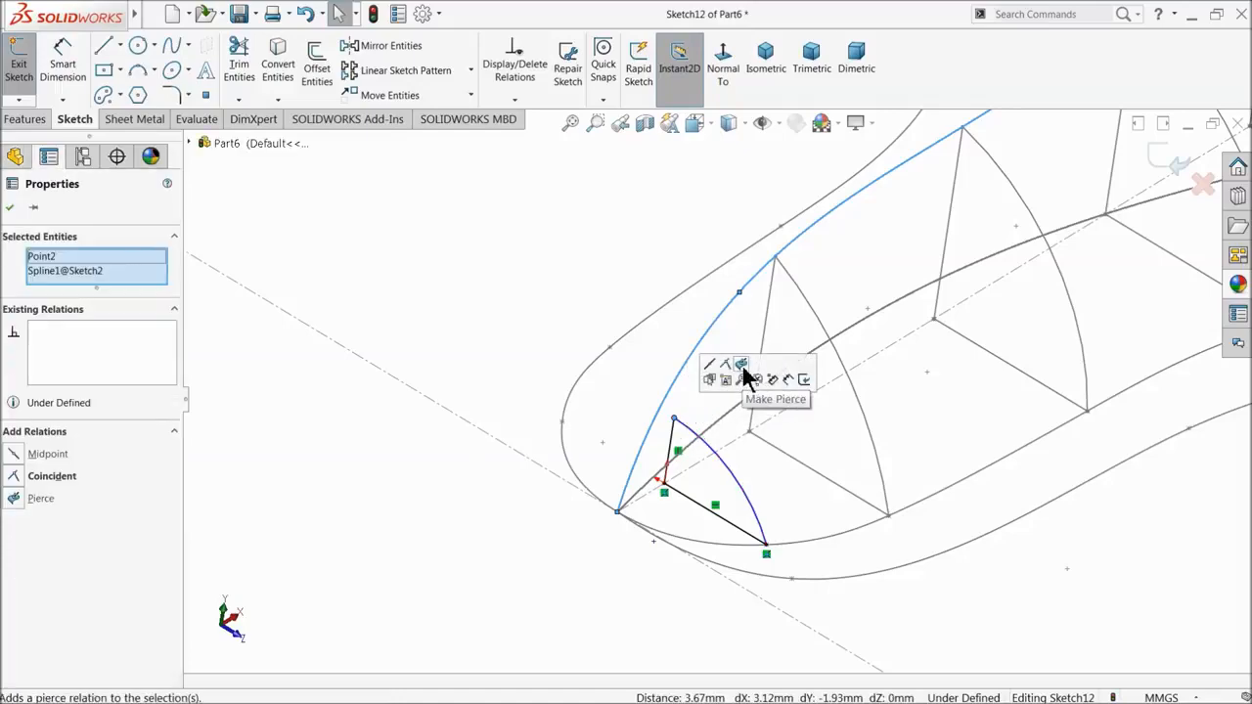
click(741, 365)
middle_drag(725, 383, 626, 391)
click(523, 328)
middle_drag(439, 480, 427, 508)
scroll(425, 507, up, 6)
scroll(832, 372, down, 3)
mouse_move(831, 372)
middle_down()
mouse_move(793, 386)
mouse_move(795, 414)
mouse_move(833, 366)
mouse_move(855, 366)
mouse_move(831, 366)
middle_up()
click(1178, 164)
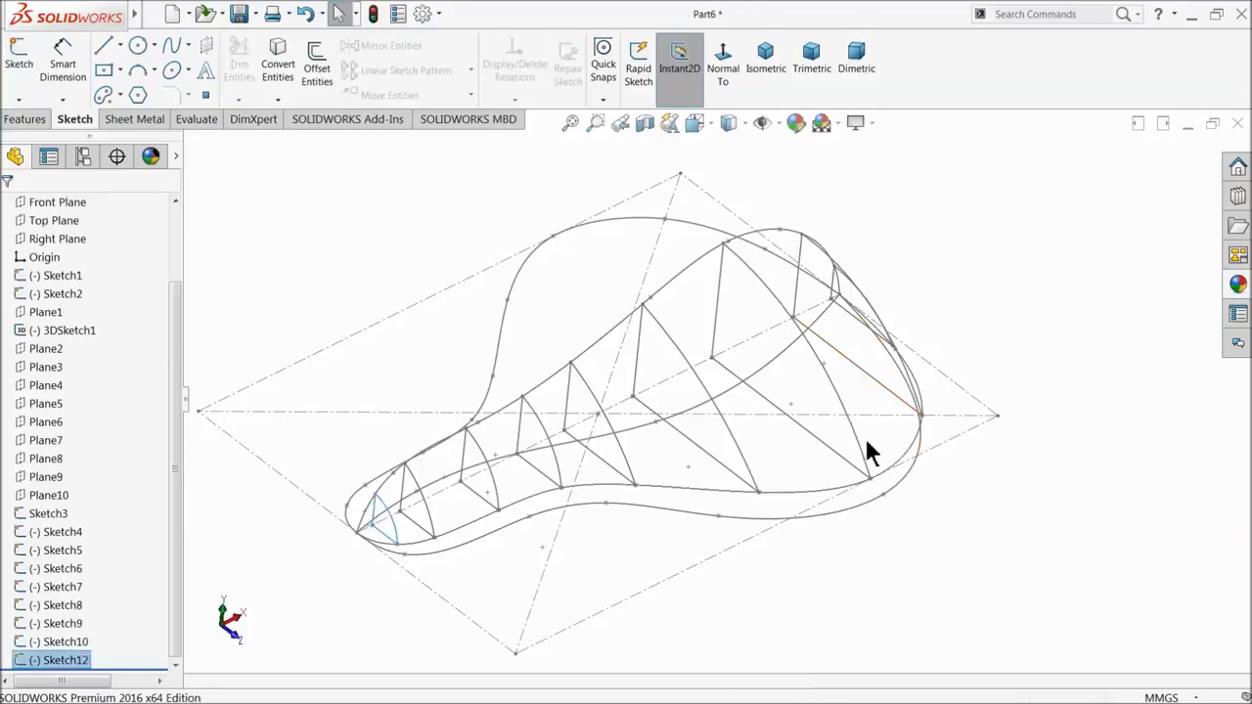
- Start a Lofted Boss/Base, try Sketch12 and Sketch4 through Sketch8 as profiles, and clear the profile selections
click(20, 119)
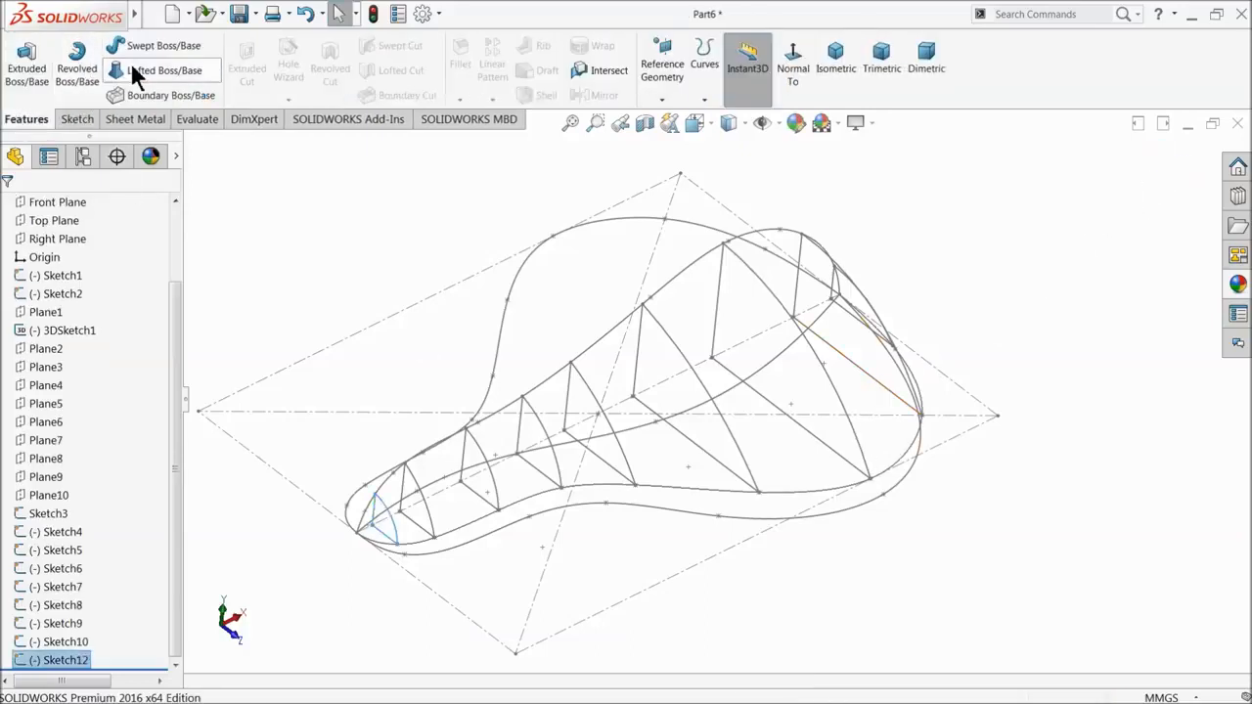
click(137, 71)
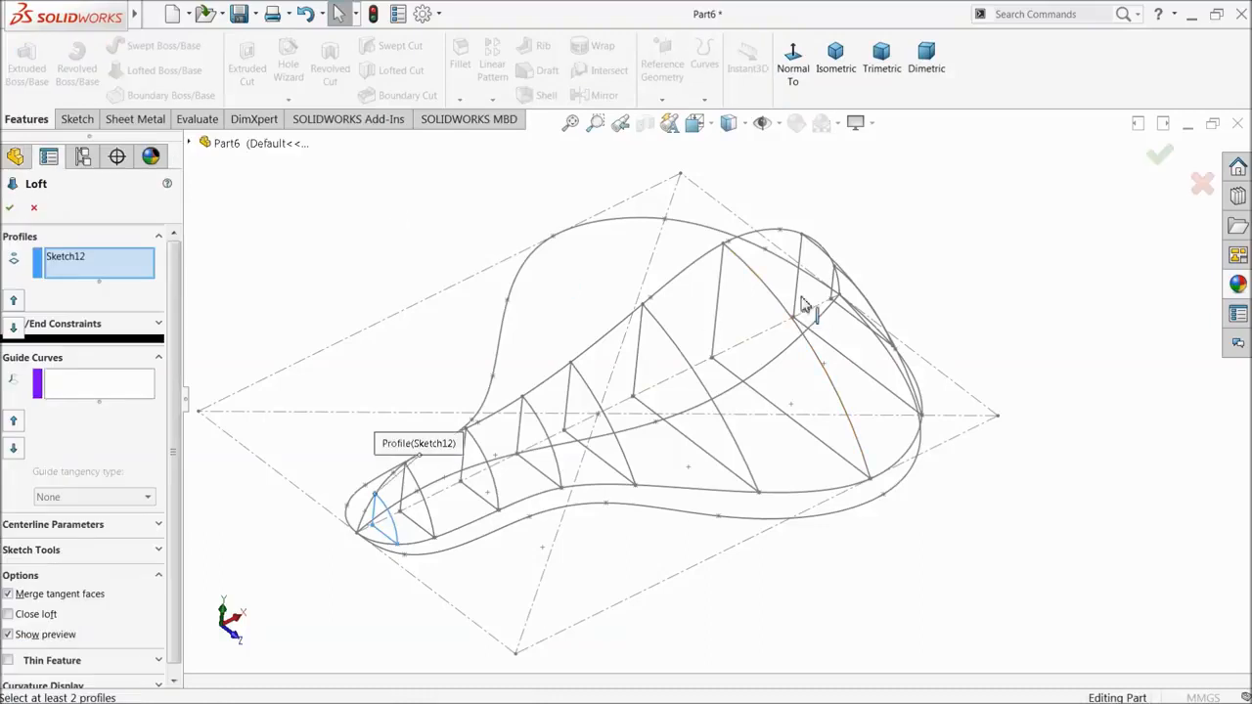
click(803, 241)
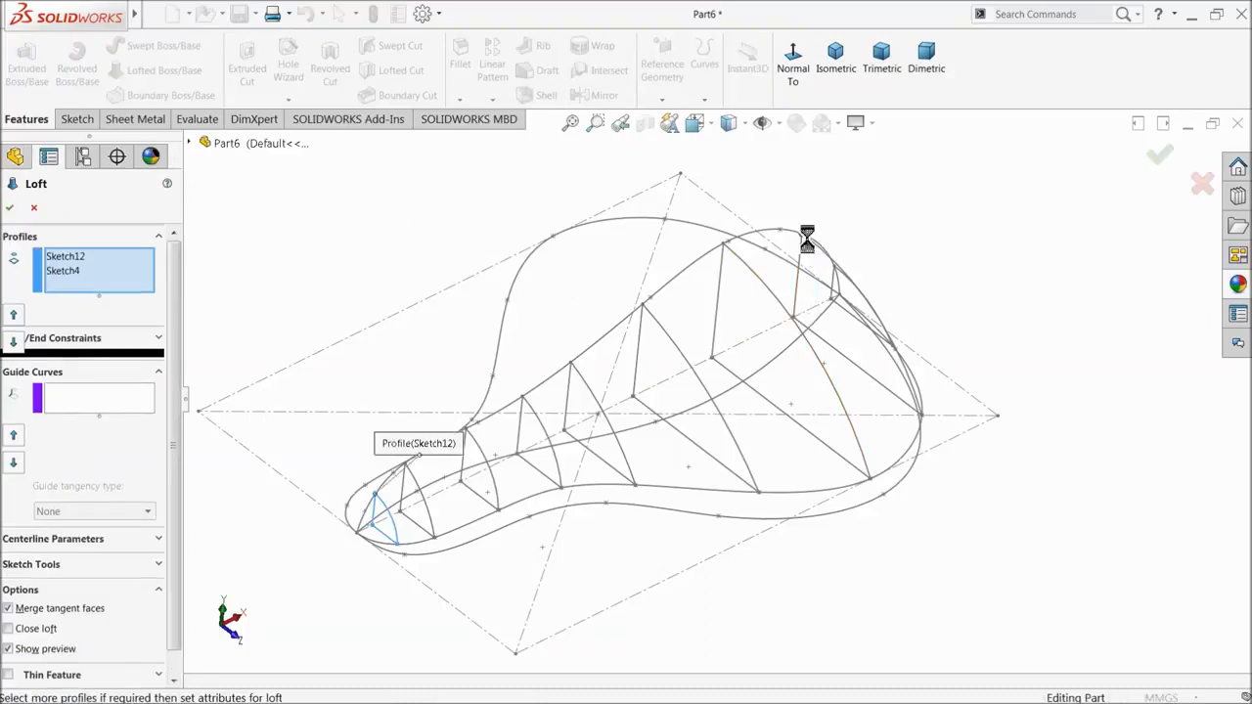
click(725, 248)
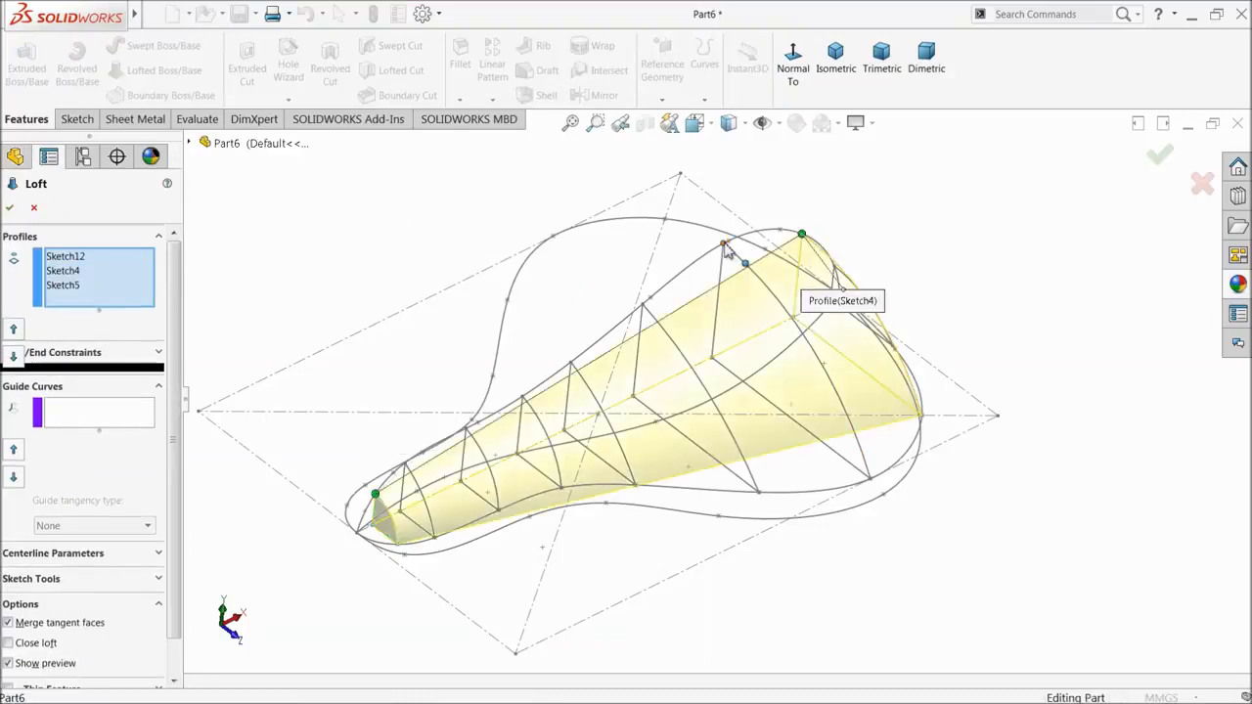
click(644, 307)
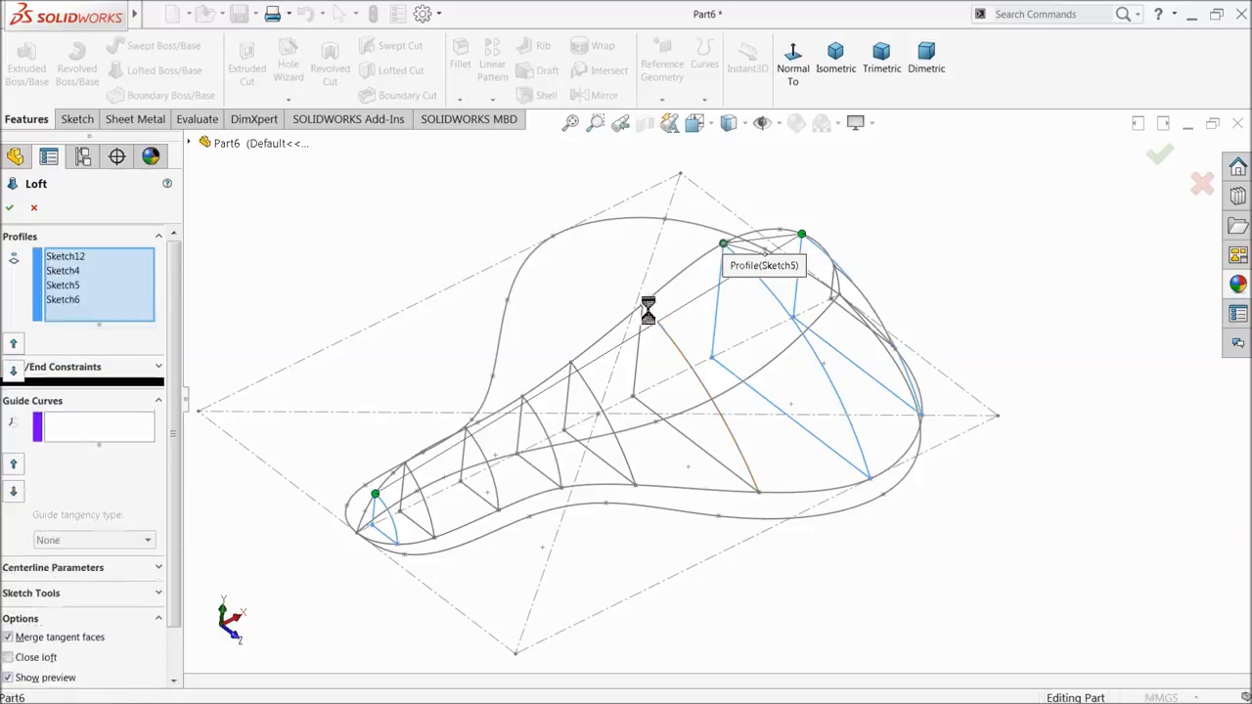
click(572, 366)
click(524, 401)
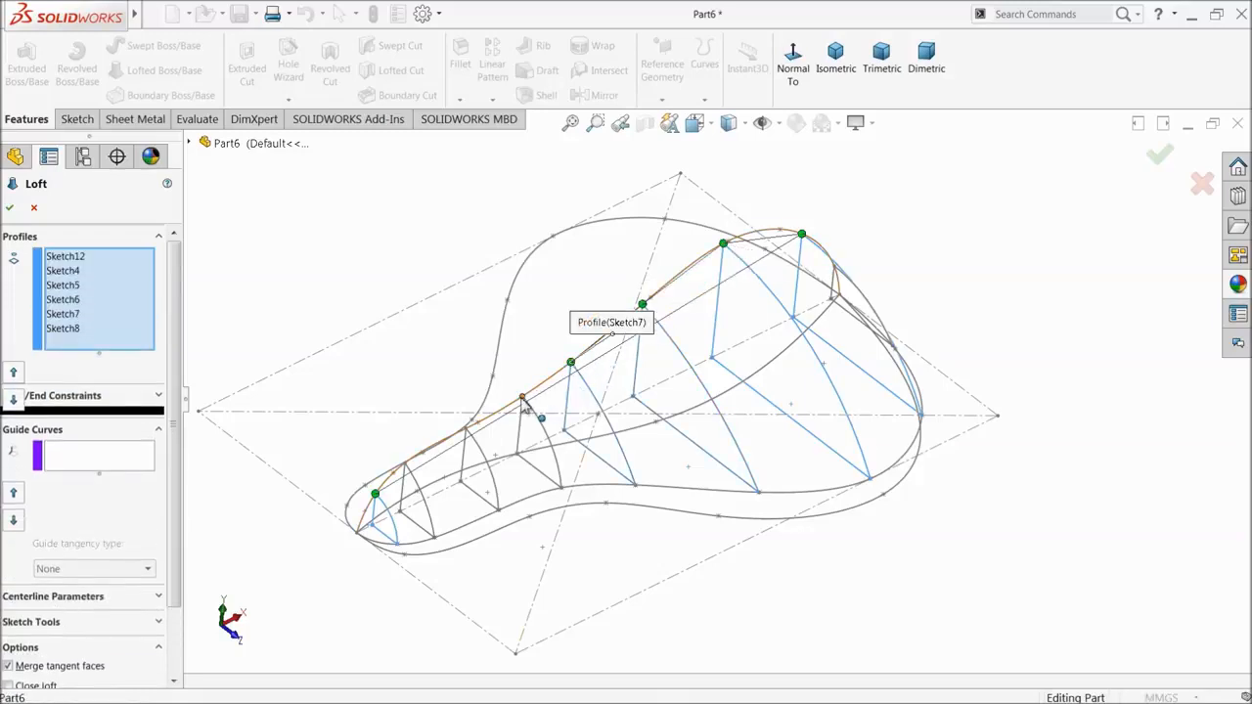
middle_drag(492, 459, 476, 419)
right_click(68, 277)
click(118, 288)
- Select Sketch3, Sketch4, Sketch5 and Sketch6 in order as the loft profiles, starting from the wide end of the outline
scroll(782, 362, up, 5)
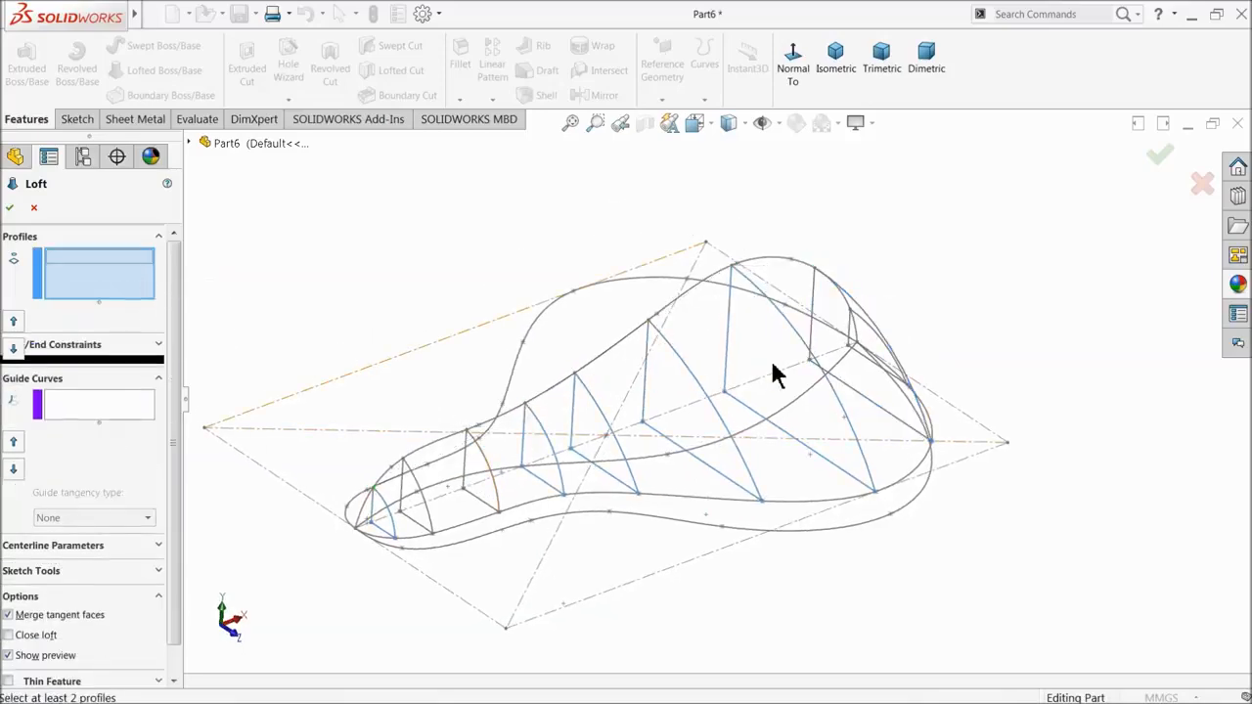
middle_drag(861, 313, 841, 326)
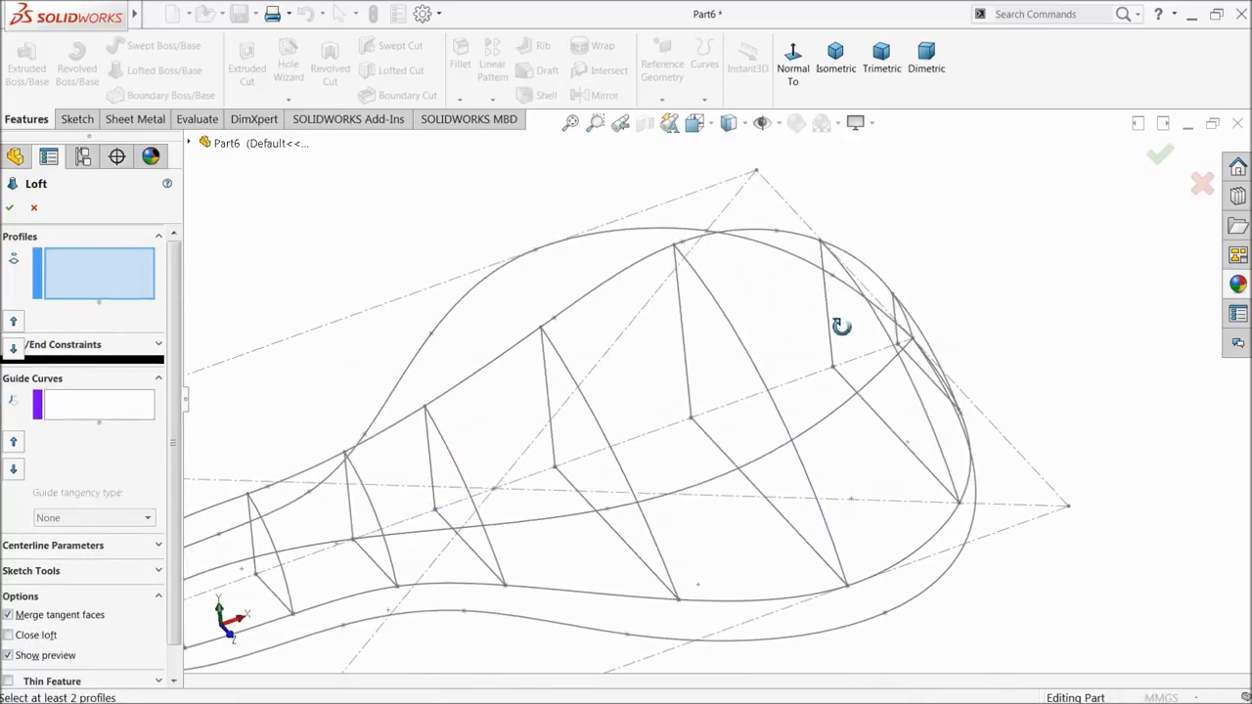
click(923, 336)
click(874, 357)
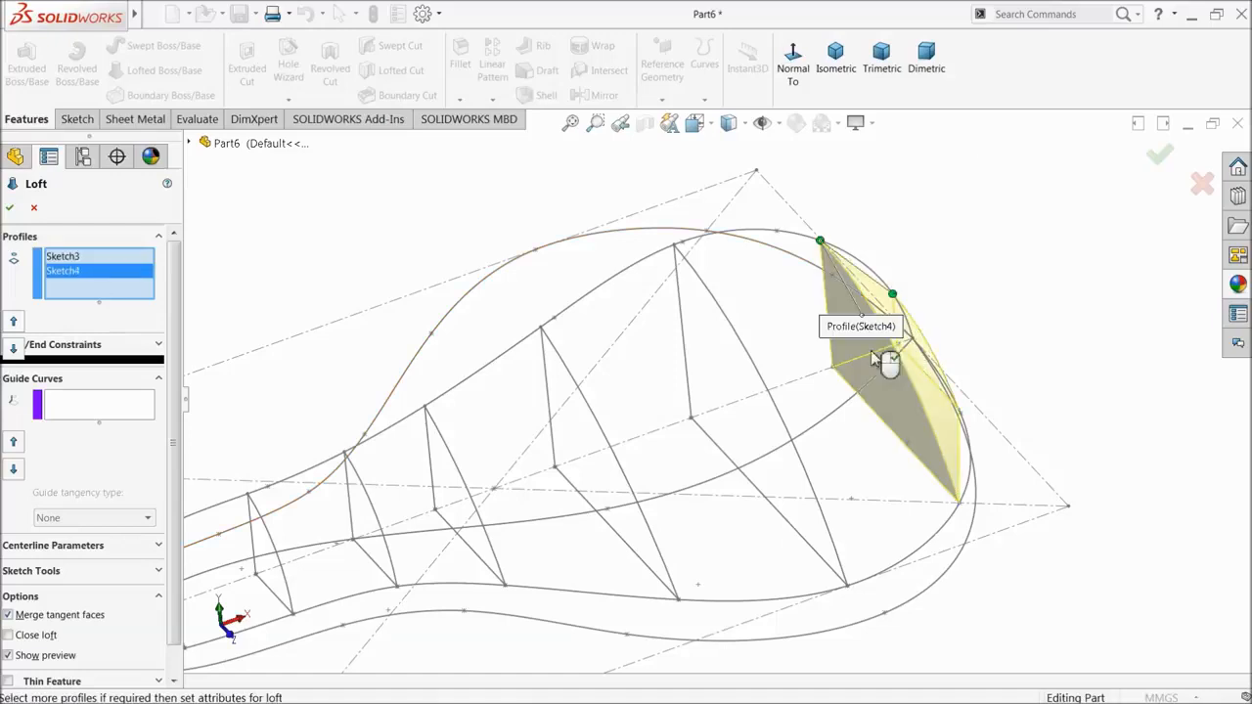
click(767, 389)
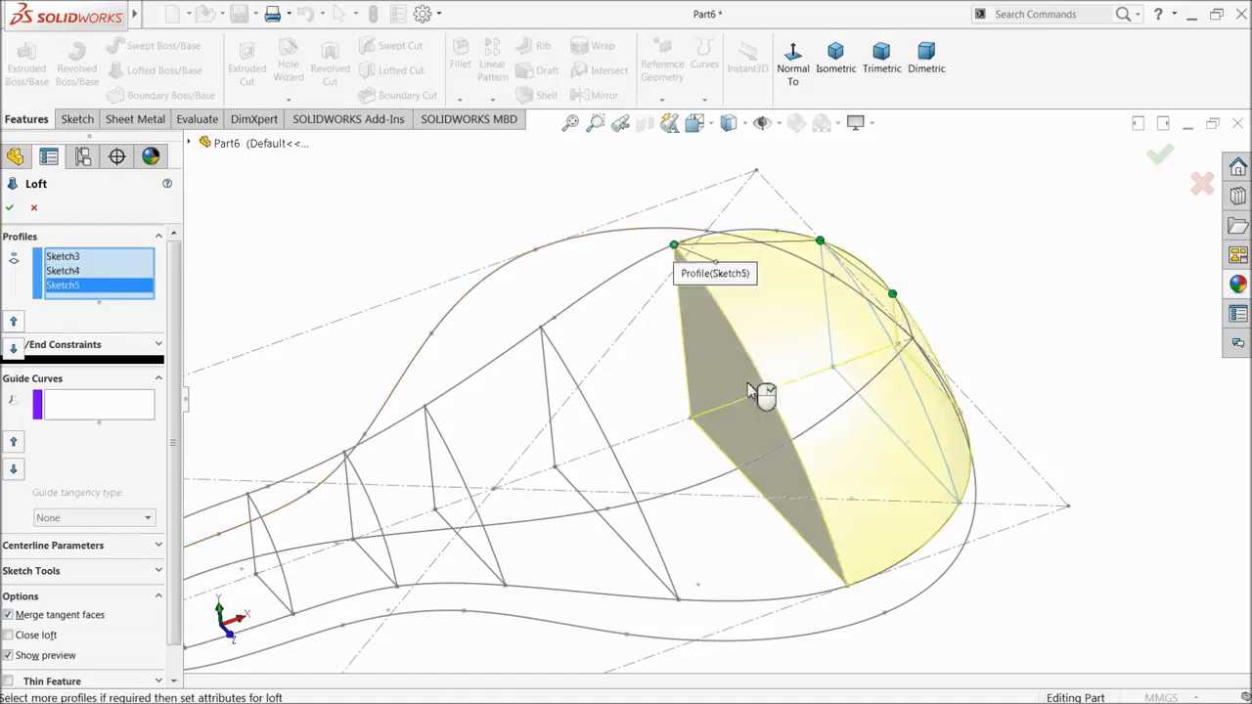
click(605, 445)
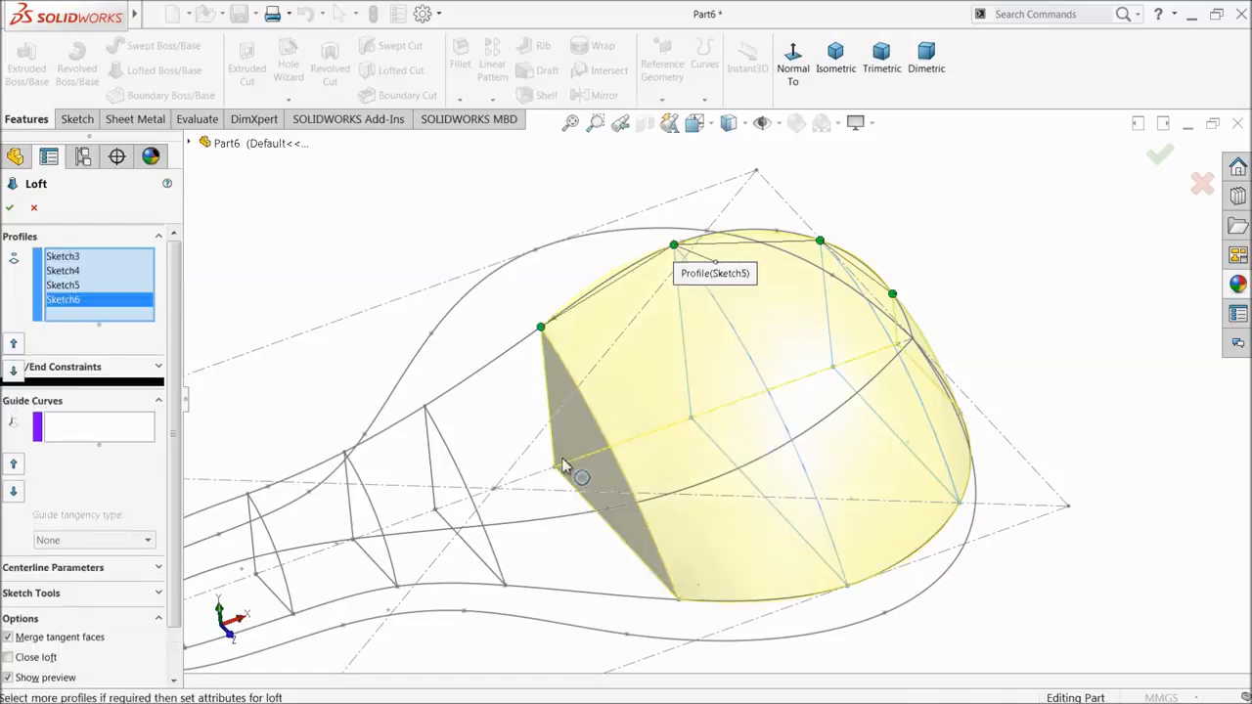
click(470, 499)
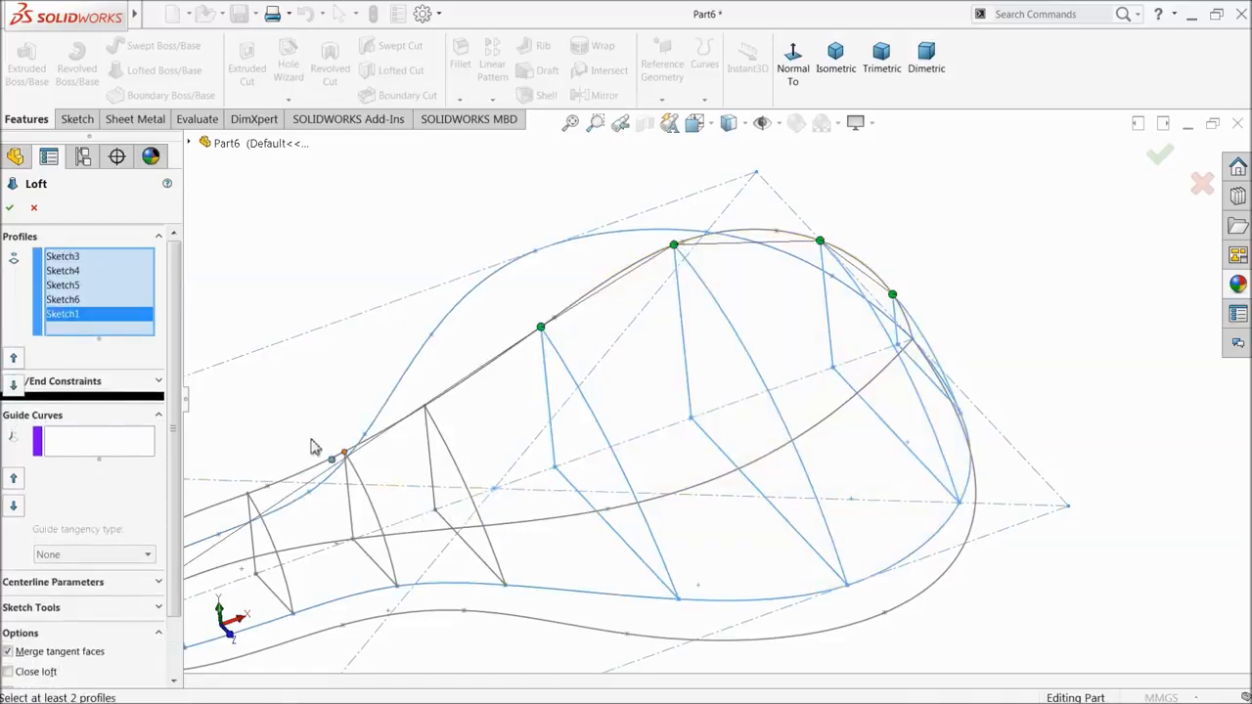
right_click(70, 326)
click(106, 344)
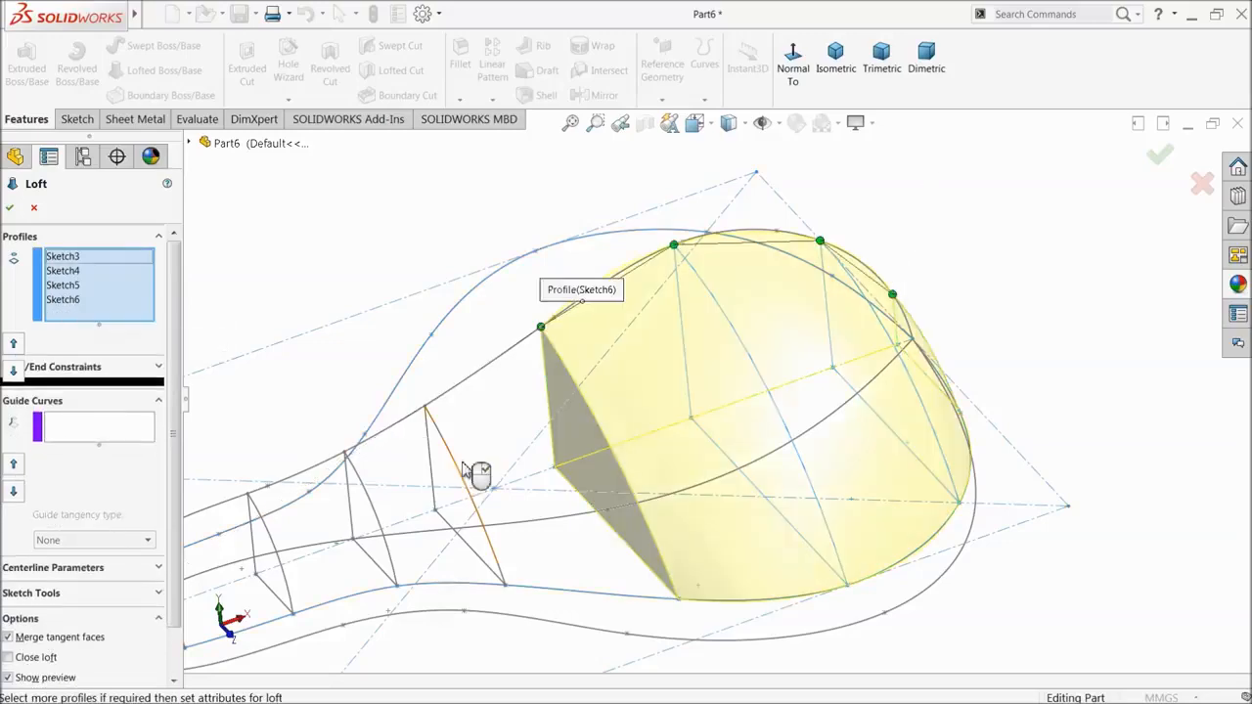
- Add Sketch7, Sketch8, Sketch9, Sketch10 and Sketch12 in order as loft profiles and finish the loft
click(477, 506)
mouse_move(489, 512)
middle_down()
mouse_move(516, 476)
mouse_move(514, 488)
middle_up()
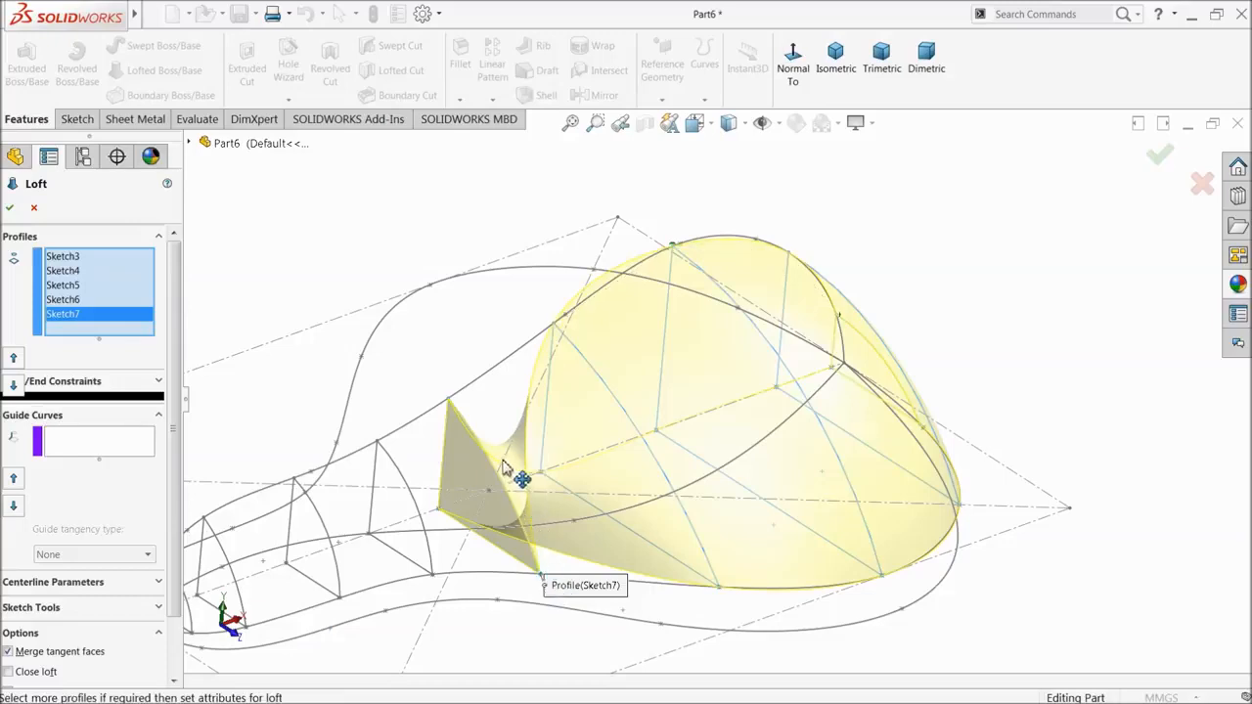
drag(491, 465, 492, 468)
mouse_move(489, 496)
middle_down()
mouse_move(480, 503)
mouse_move(566, 469)
middle_up()
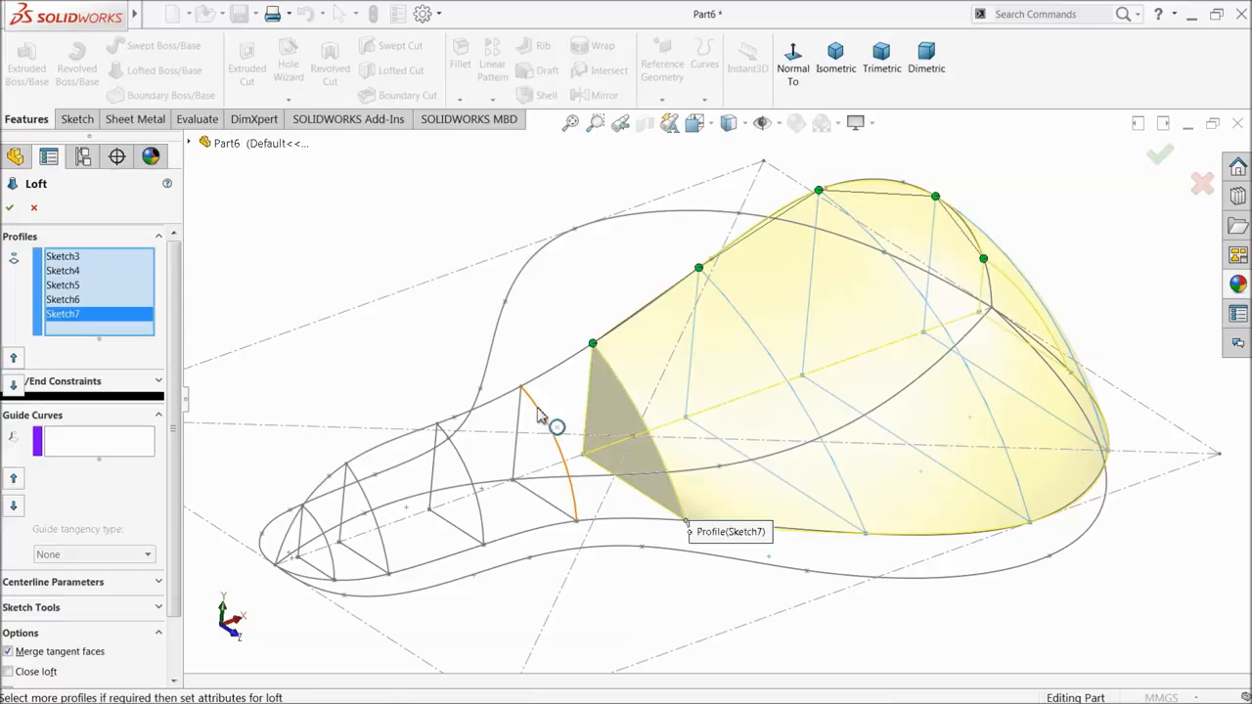
click(540, 415)
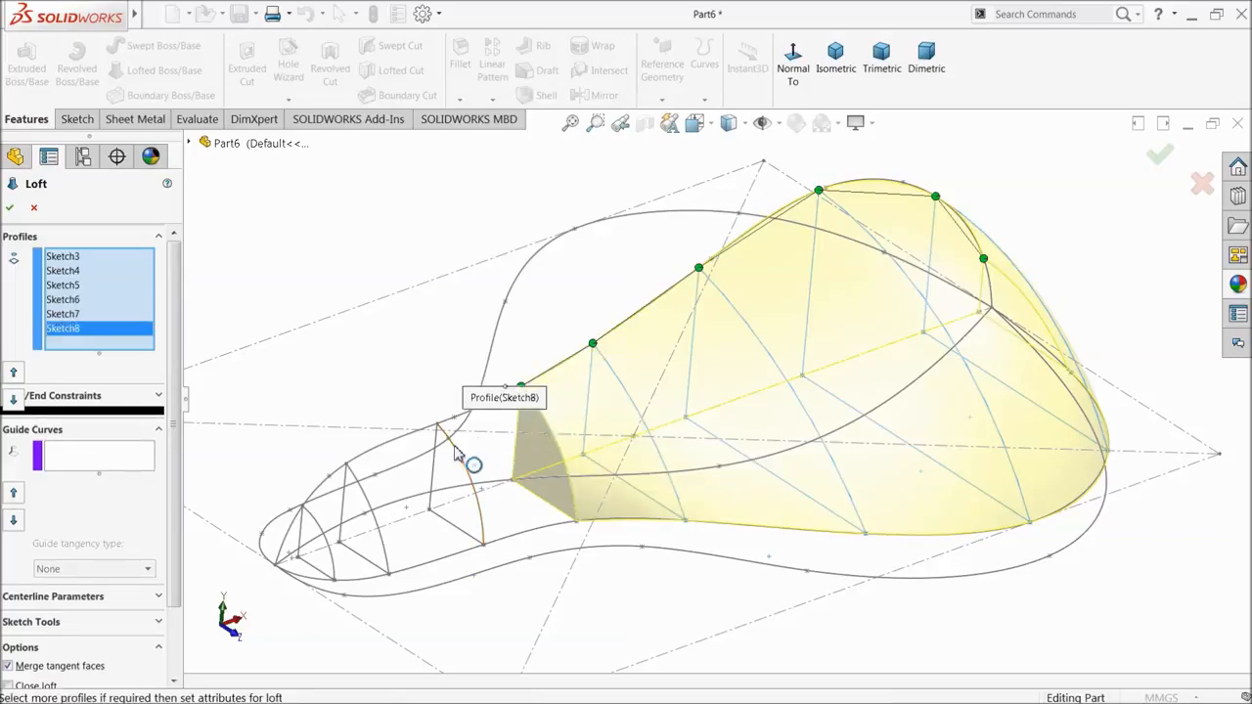
click(456, 453)
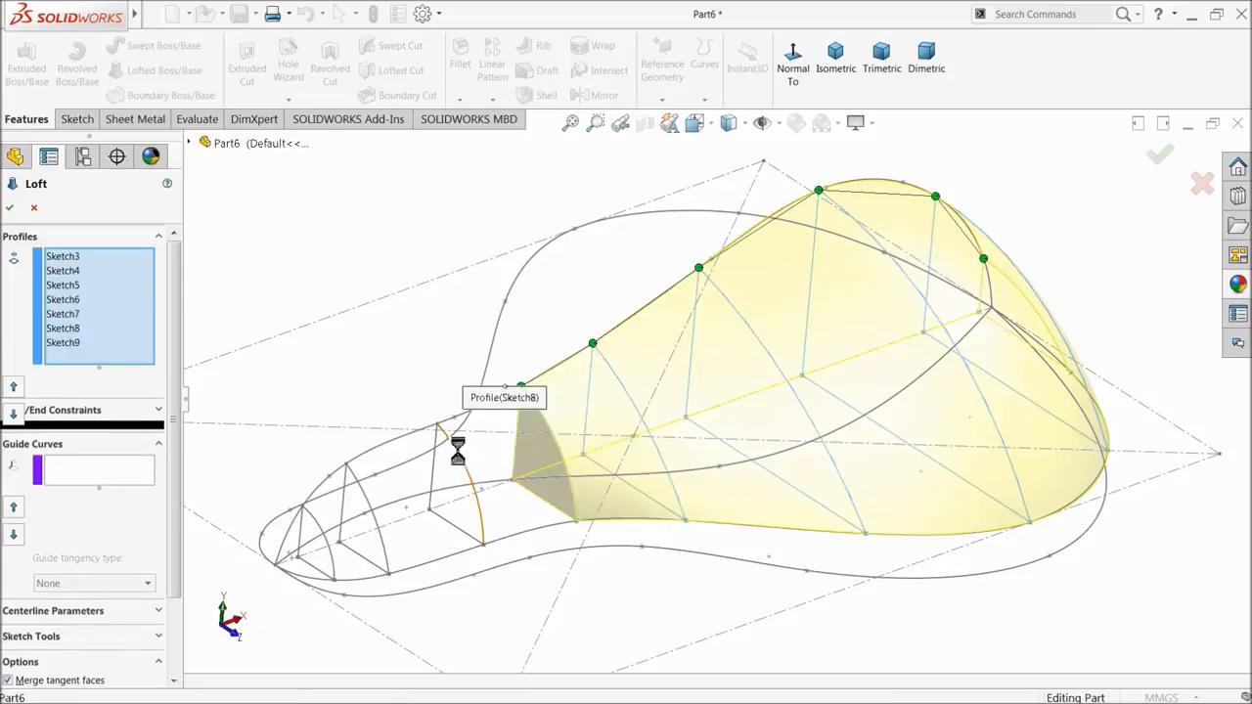
click(369, 504)
click(317, 526)
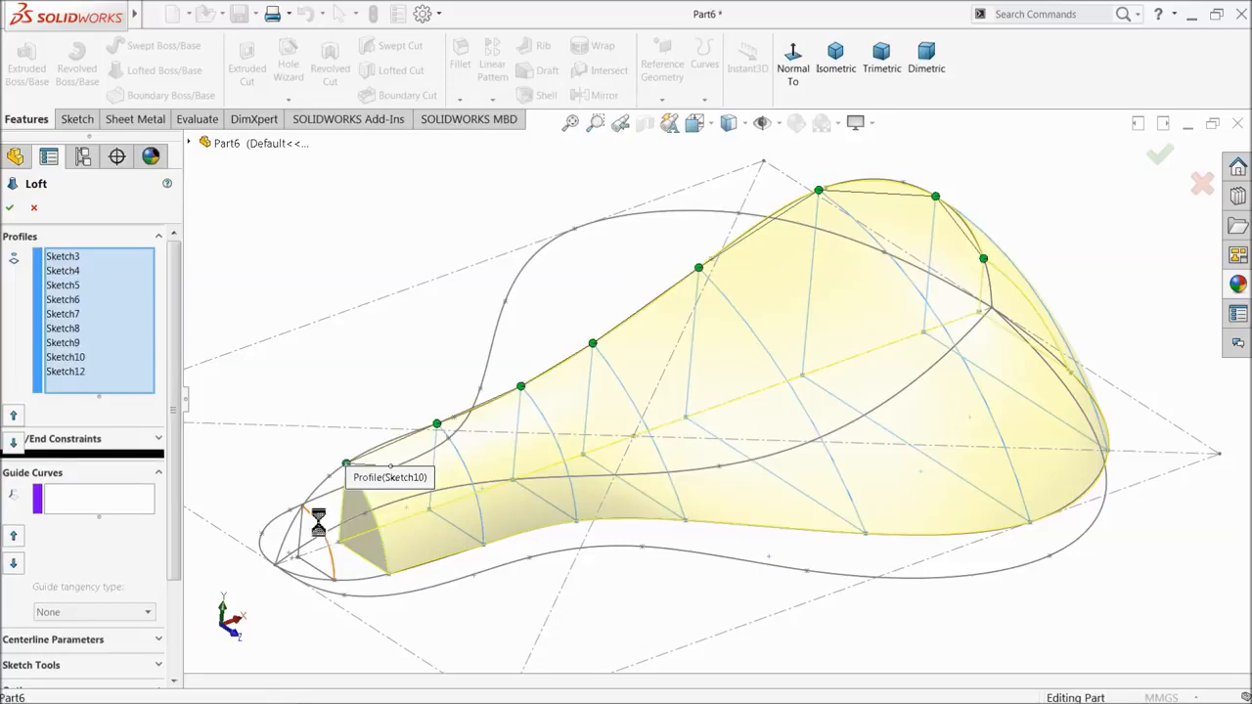
middle_drag(391, 537, 423, 529)
middle_drag(407, 531, 421, 544)
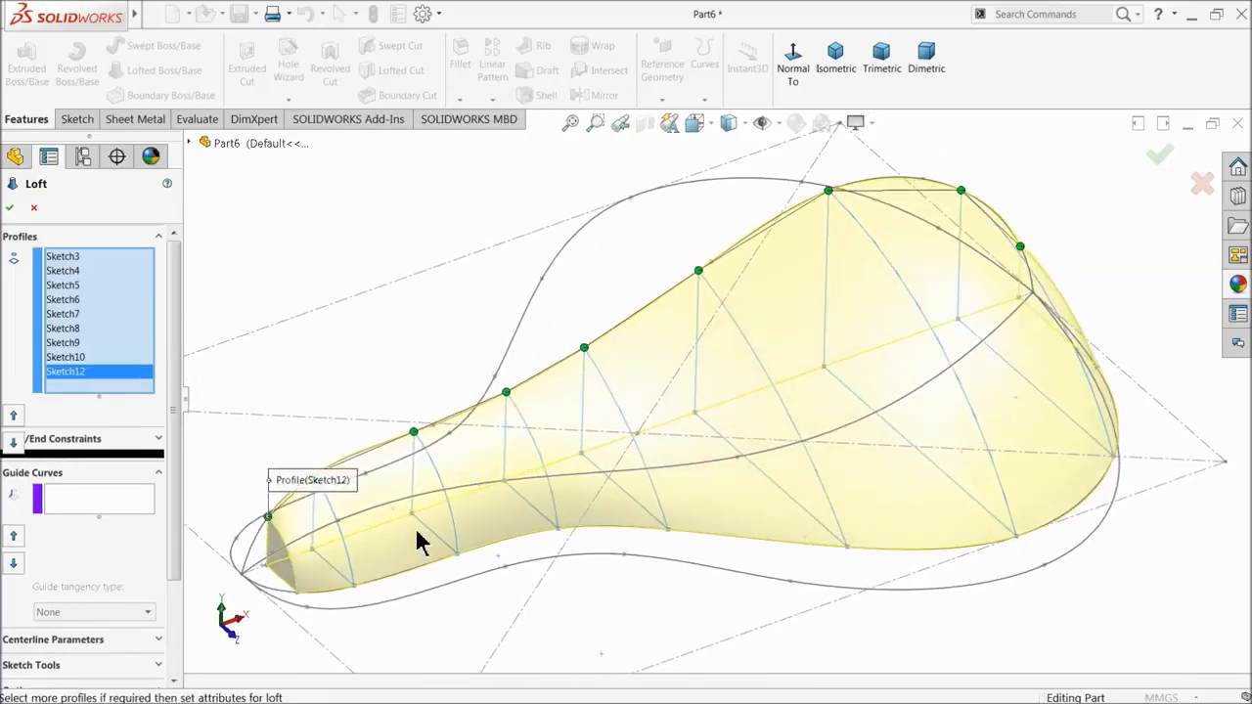
click(9, 207)
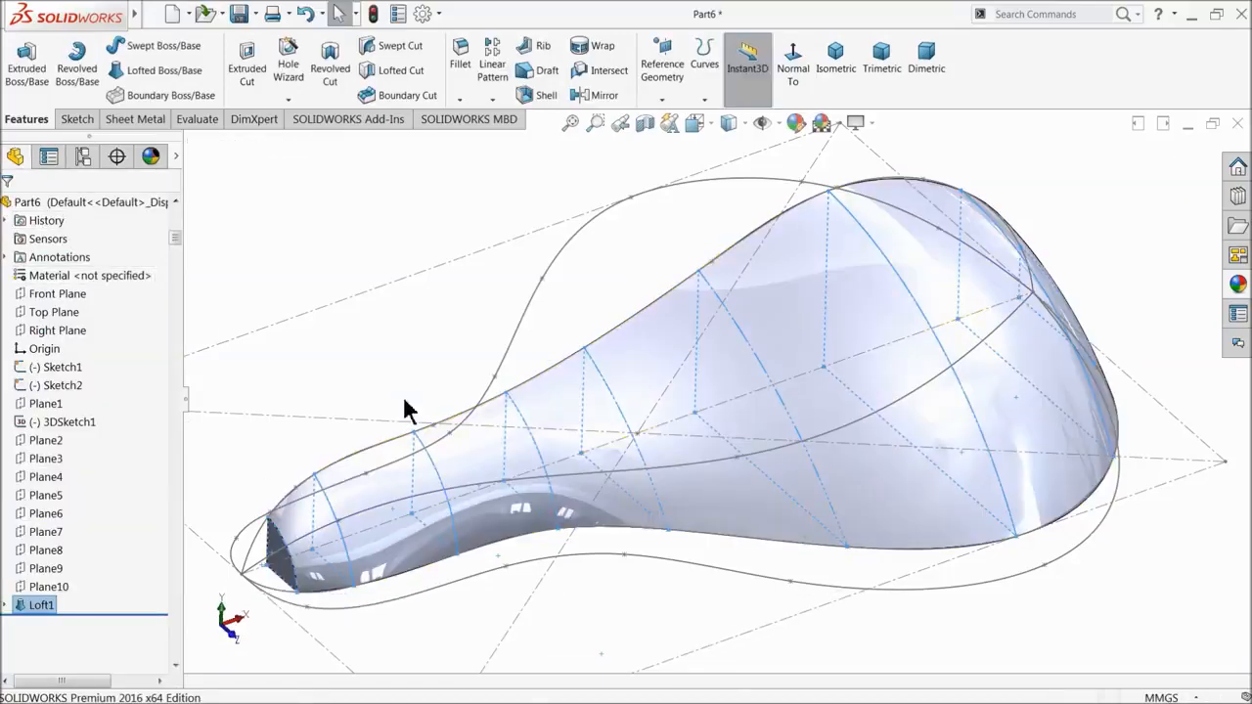
- Hide 3DSketch1, Sketch1 and Sketch2 so only the lofted body is displayed
mouse_move(504, 428)
middle_down()
mouse_move(498, 420)
mouse_move(567, 400)
mouse_move(596, 425)
mouse_move(522, 414)
mouse_move(505, 388)
mouse_move(497, 414)
mouse_move(516, 447)
mouse_move(503, 433)
middle_up()
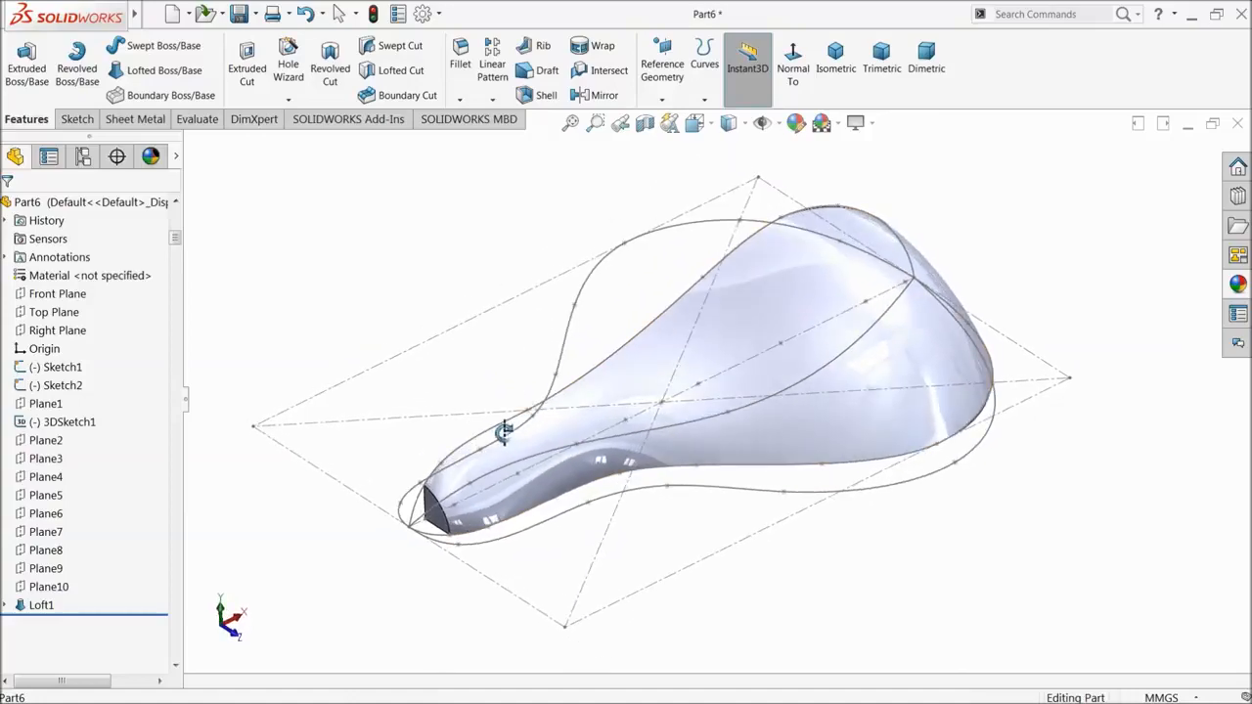
middle_drag(995, 459, 719, 528)
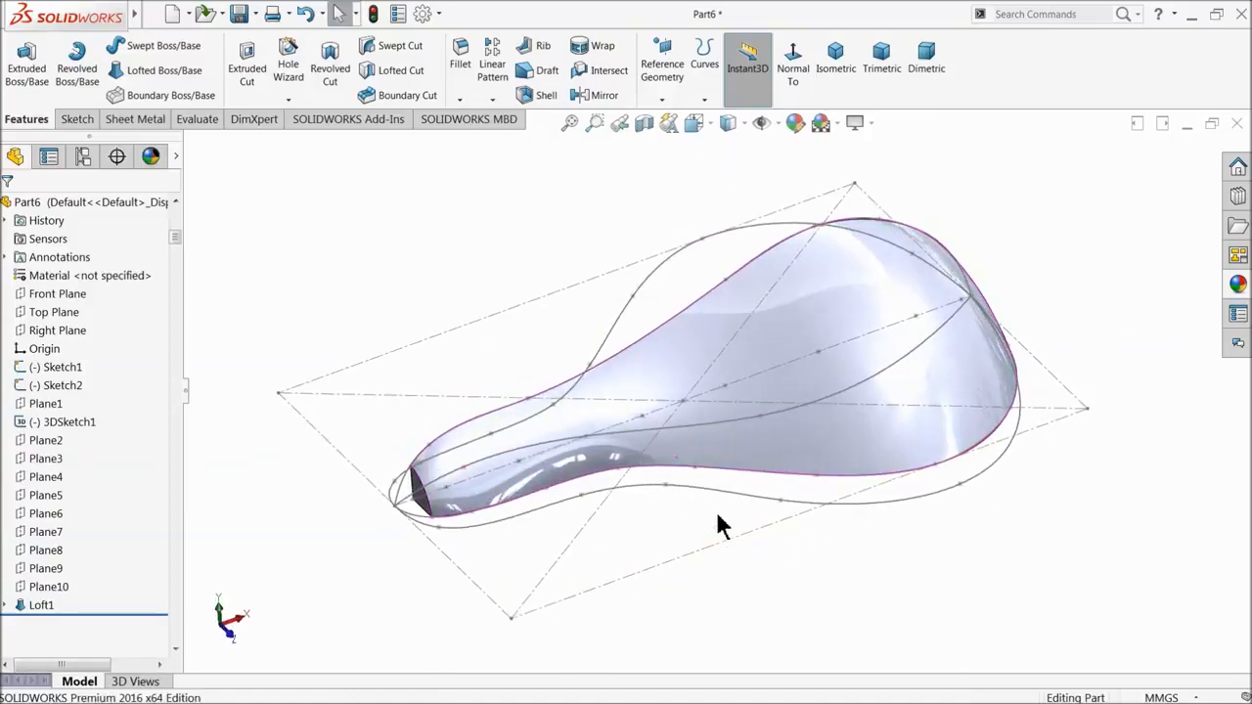
double_click(728, 499)
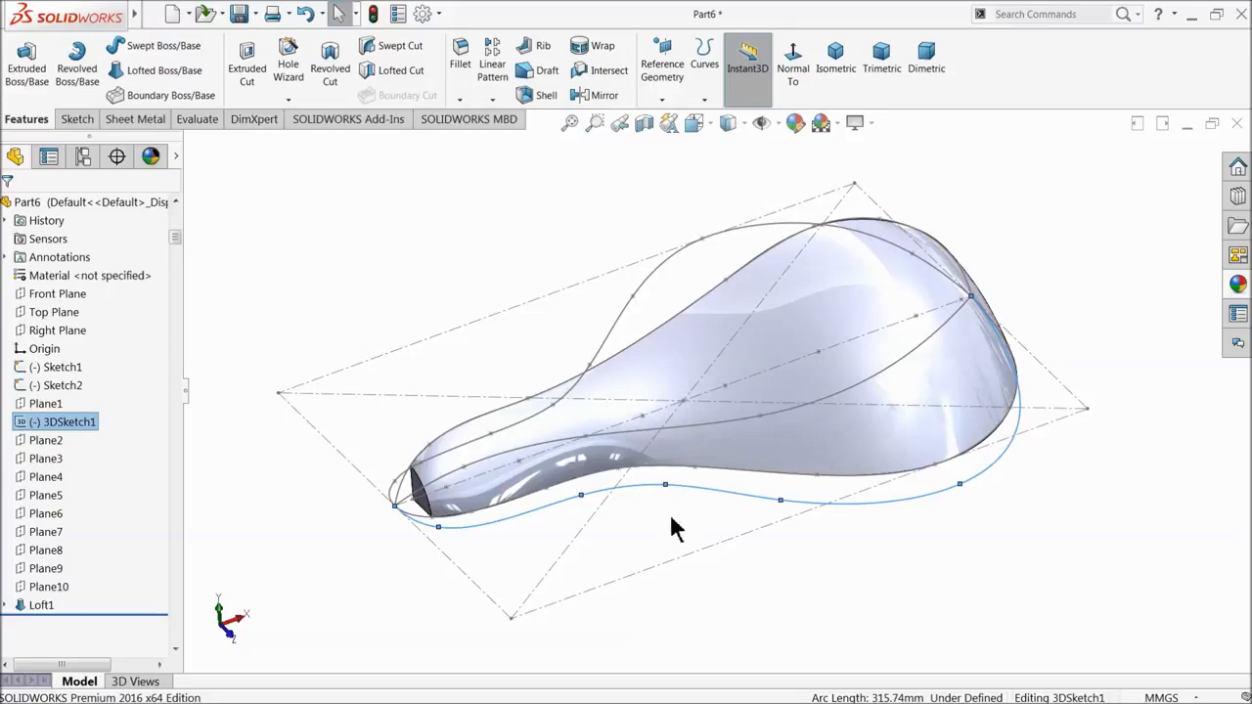
click(19, 422)
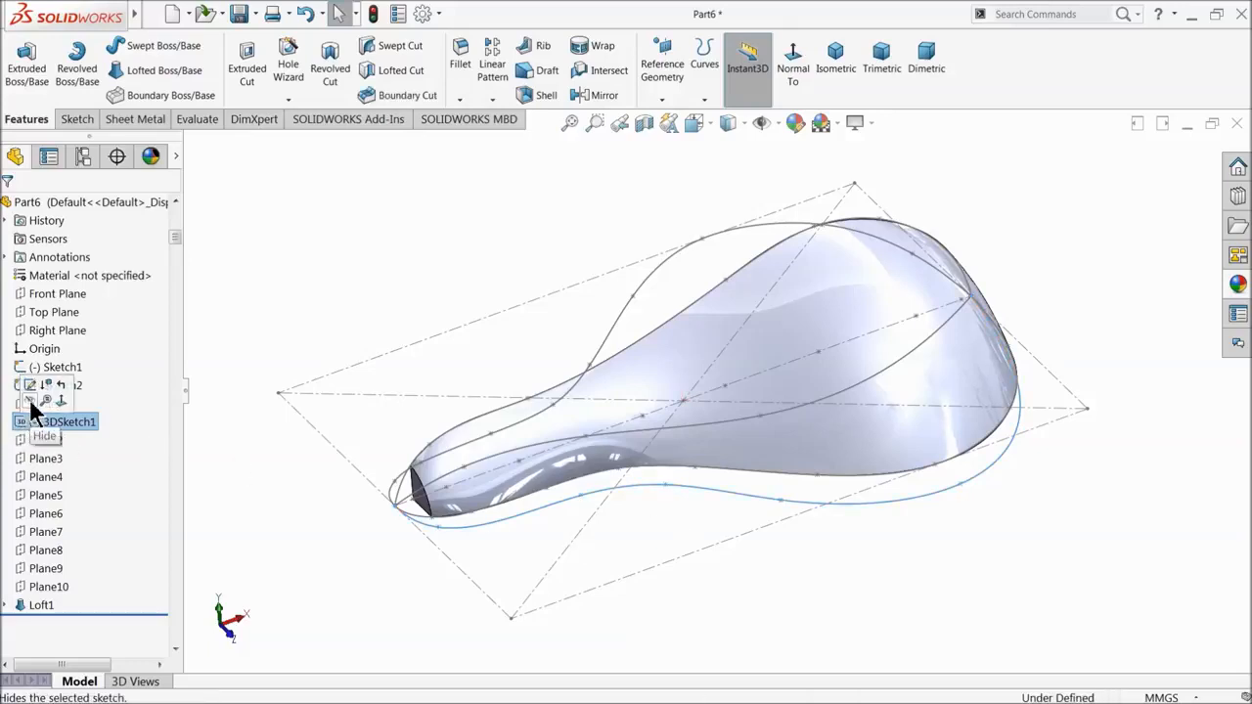
click(30, 402)
click(436, 550)
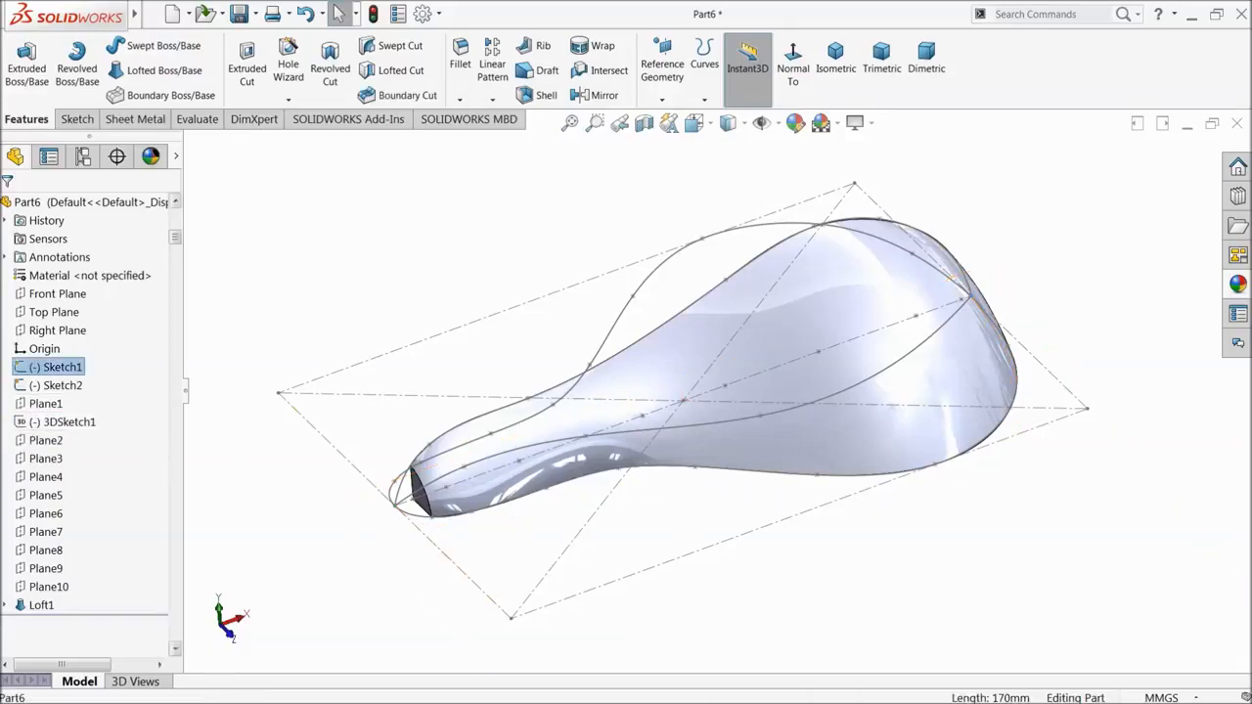
click(483, 502)
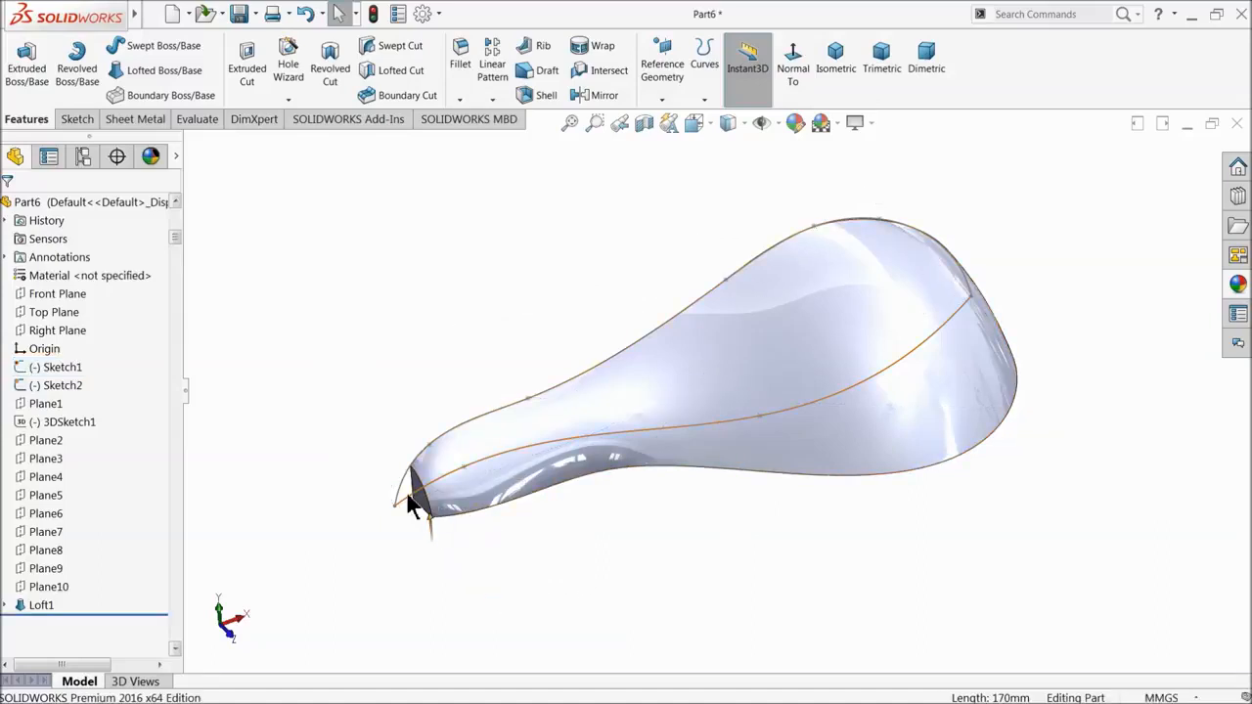
click(453, 479)
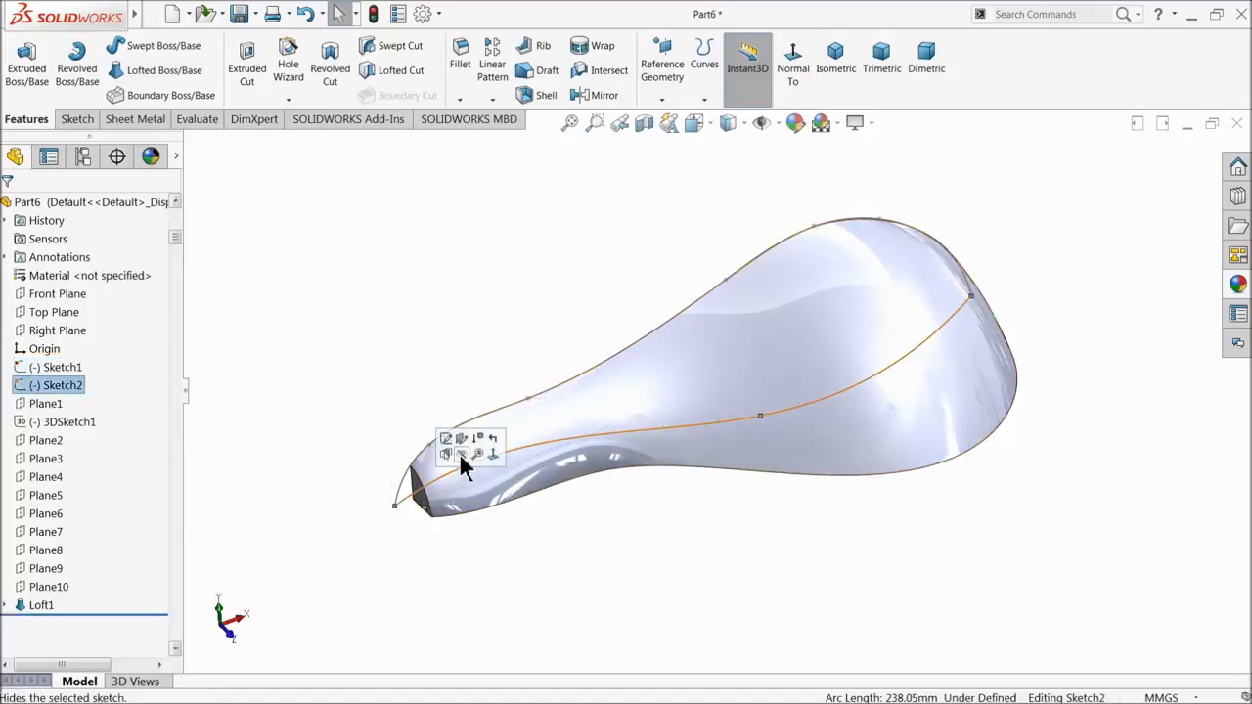
click(461, 453)
- Mirror the Loft1 feature about the Front Plane
mouse_move(450, 498)
middle_down()
mouse_move(511, 551)
mouse_move(426, 496)
mouse_move(534, 553)
mouse_move(534, 568)
middle_up()
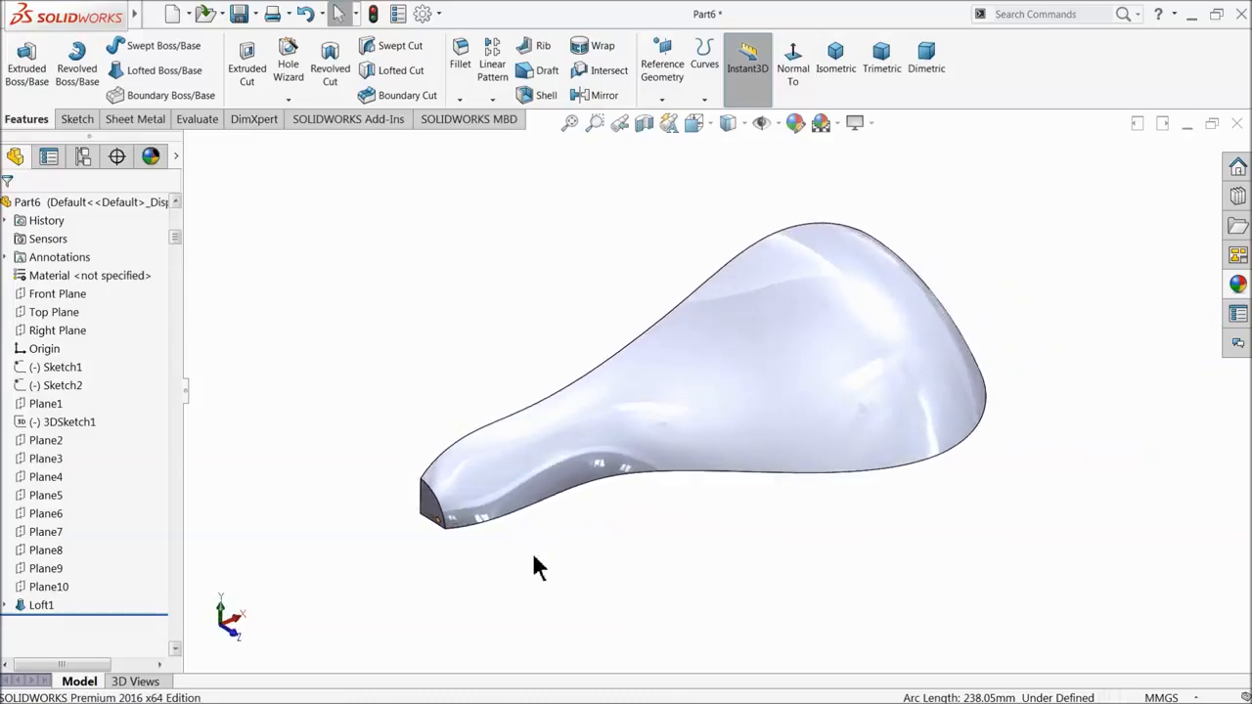
click(44, 296)
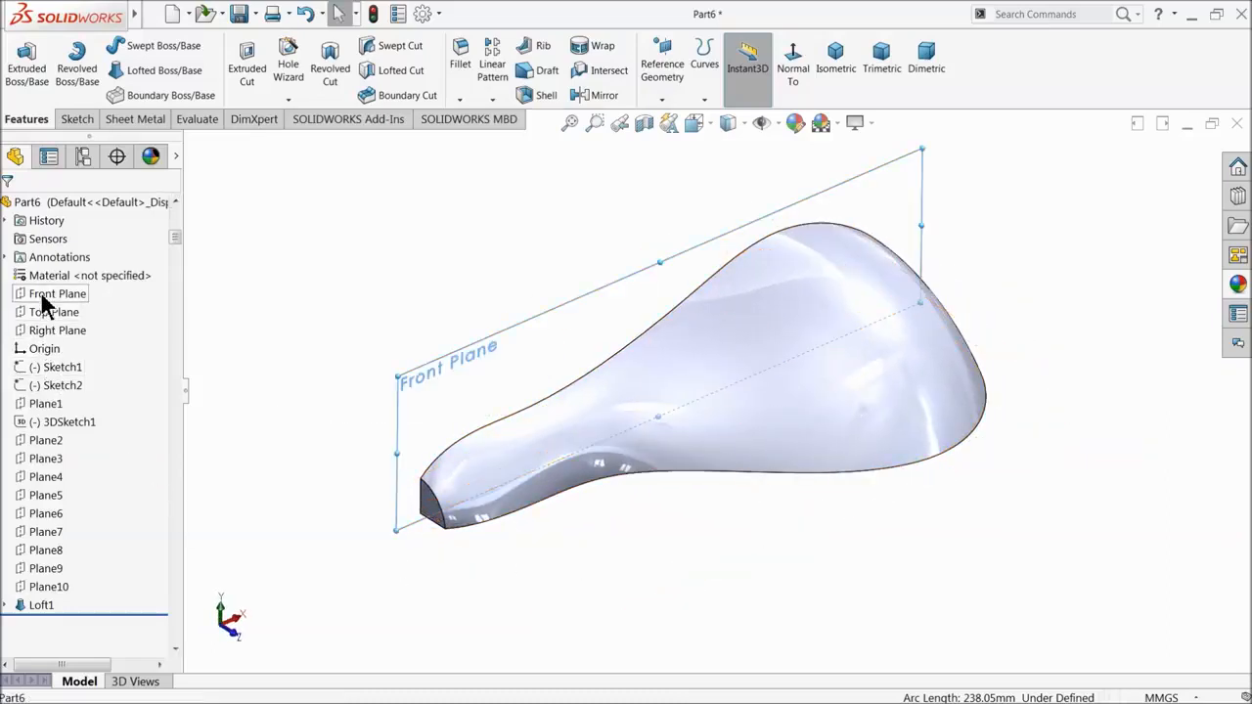
click(595, 96)
click(598, 430)
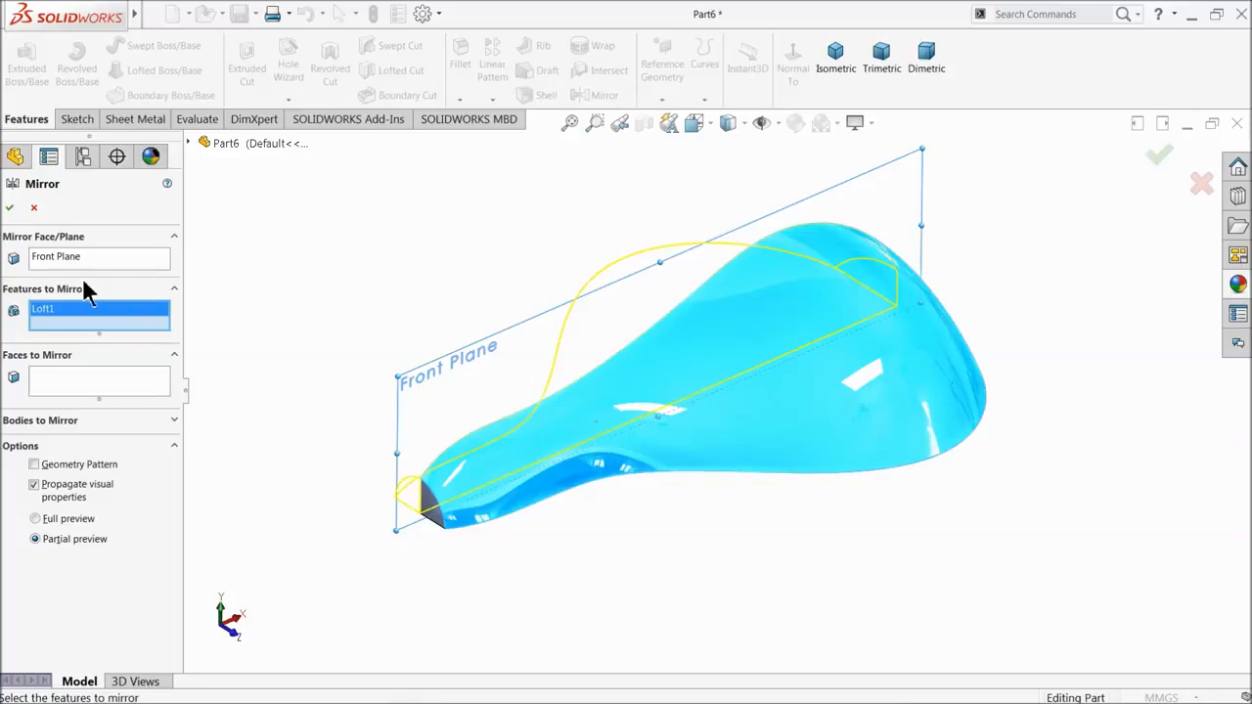
click(10, 207)
- Start a constant-size symmetric fillet with a 10 mm radius for the flat face at the body's narrow end
middle_drag(204, 349, 404, 327)
click(462, 76)
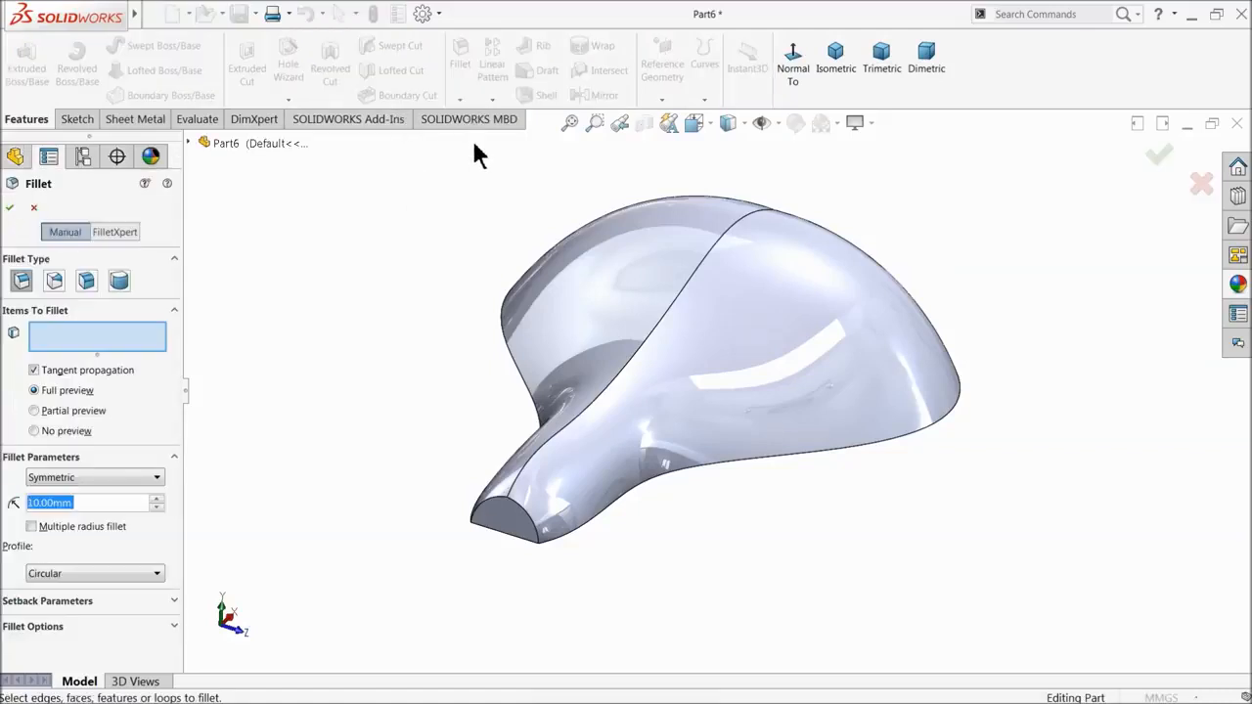
text(10)
key(Return)
scroll(484, 517, down, 3)
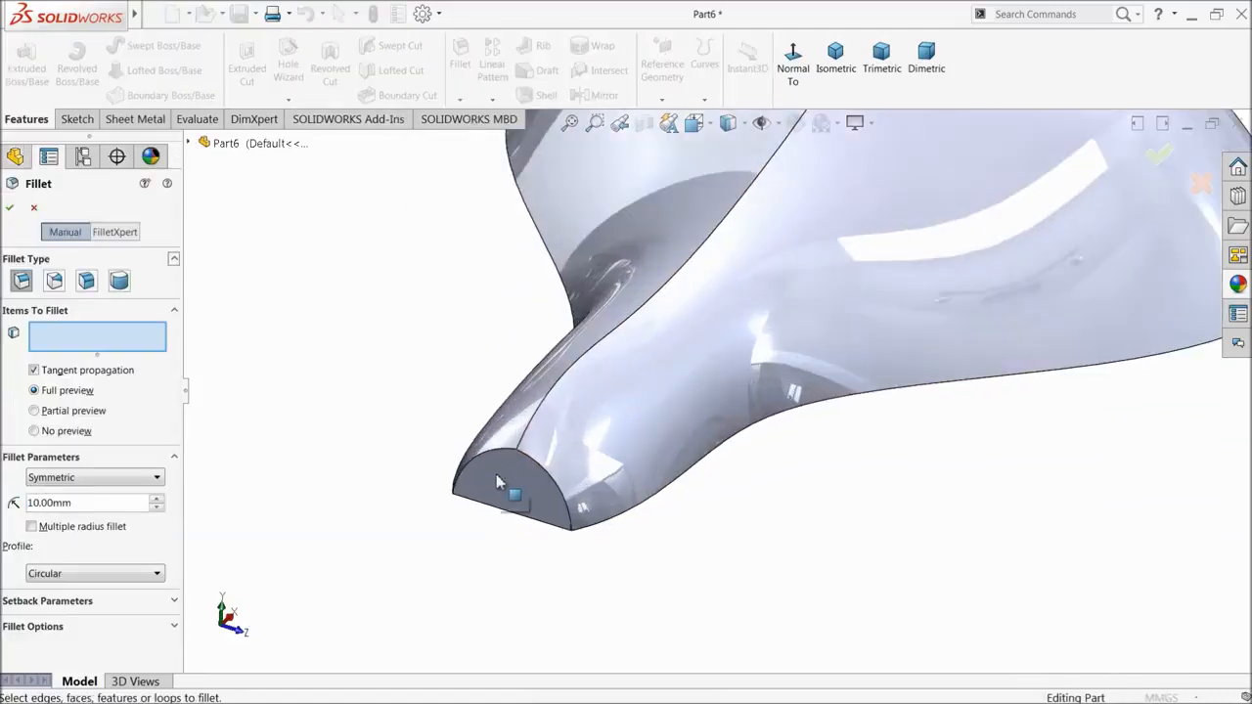
click(486, 457)
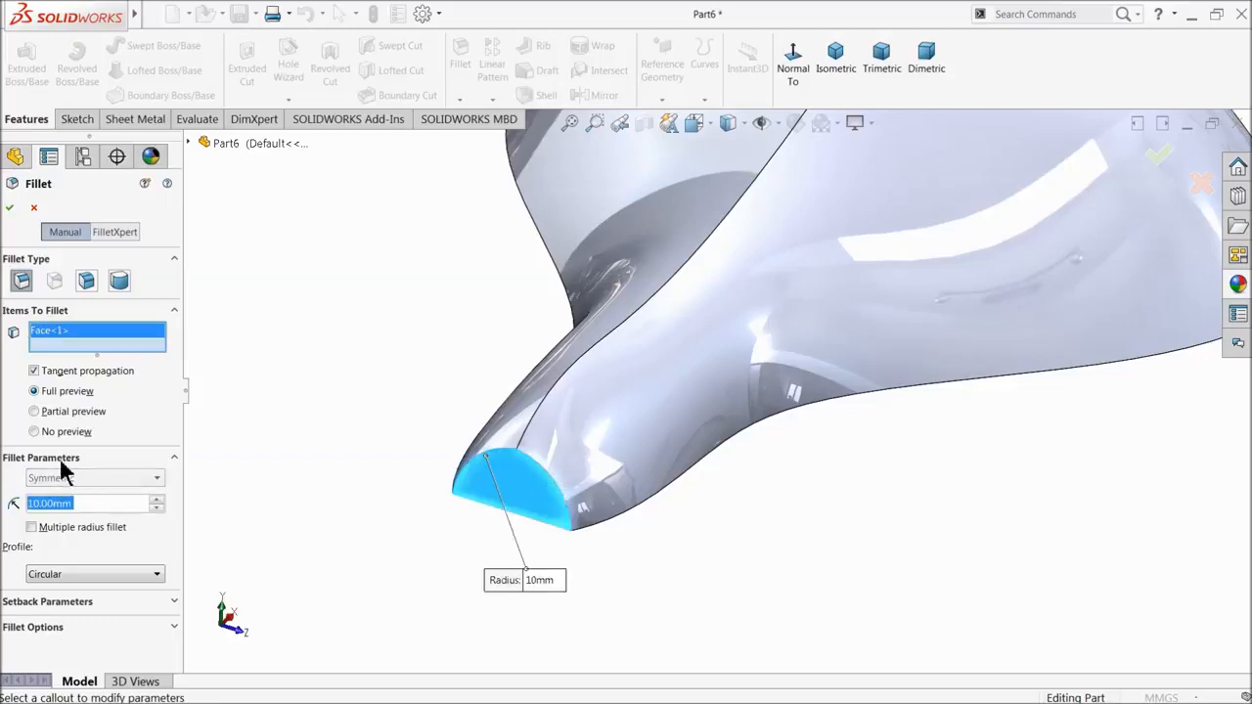
right_click(80, 345)
click(125, 346)
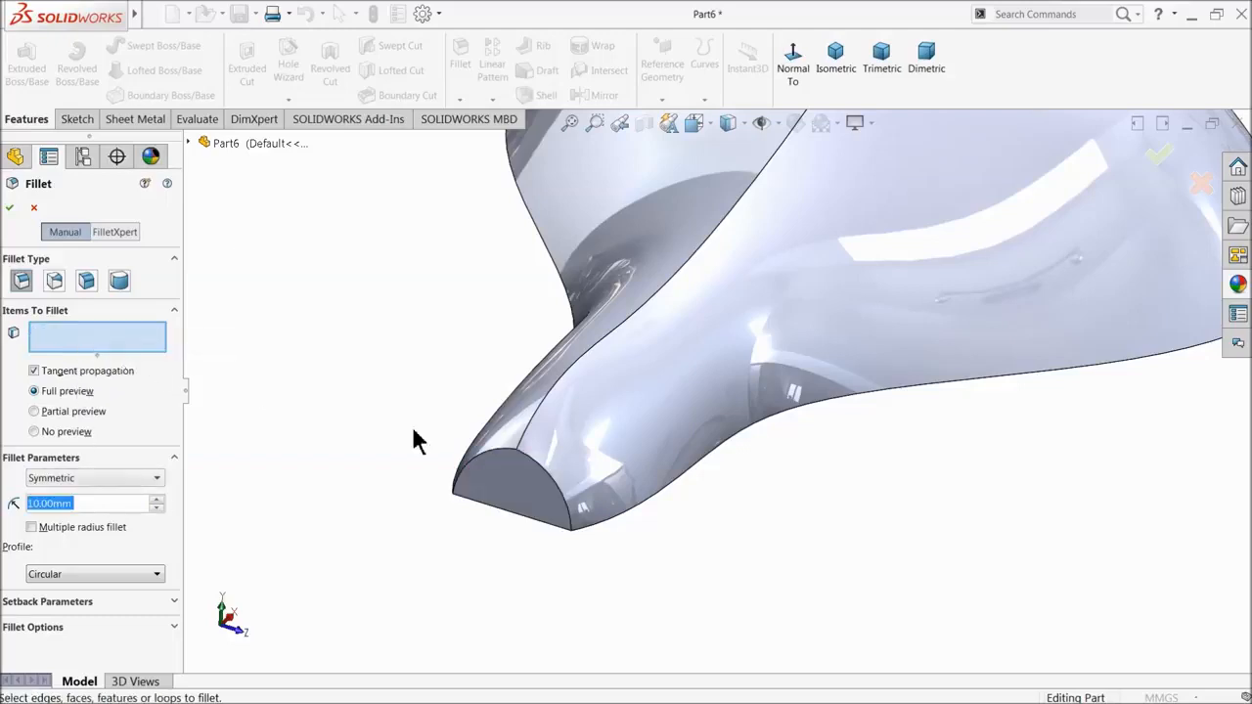
- Apply the 10 mm fillet to the two curved edges of the narrow end face
click(496, 457)
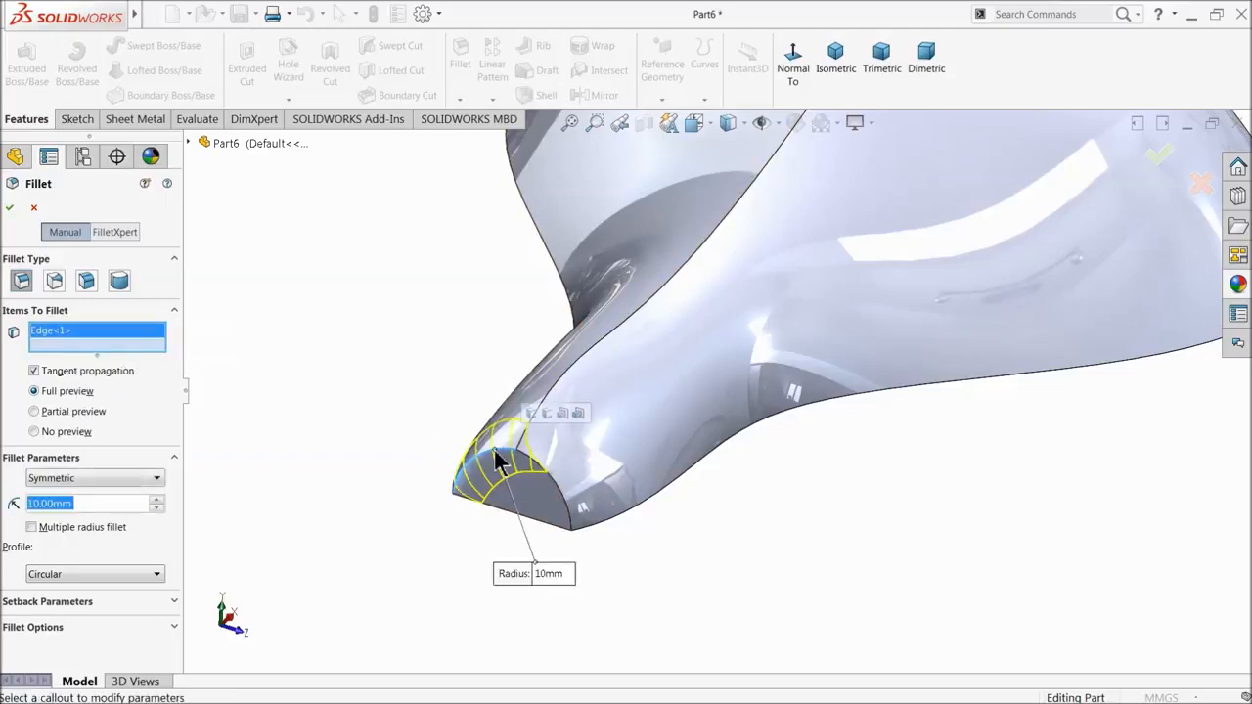
click(563, 500)
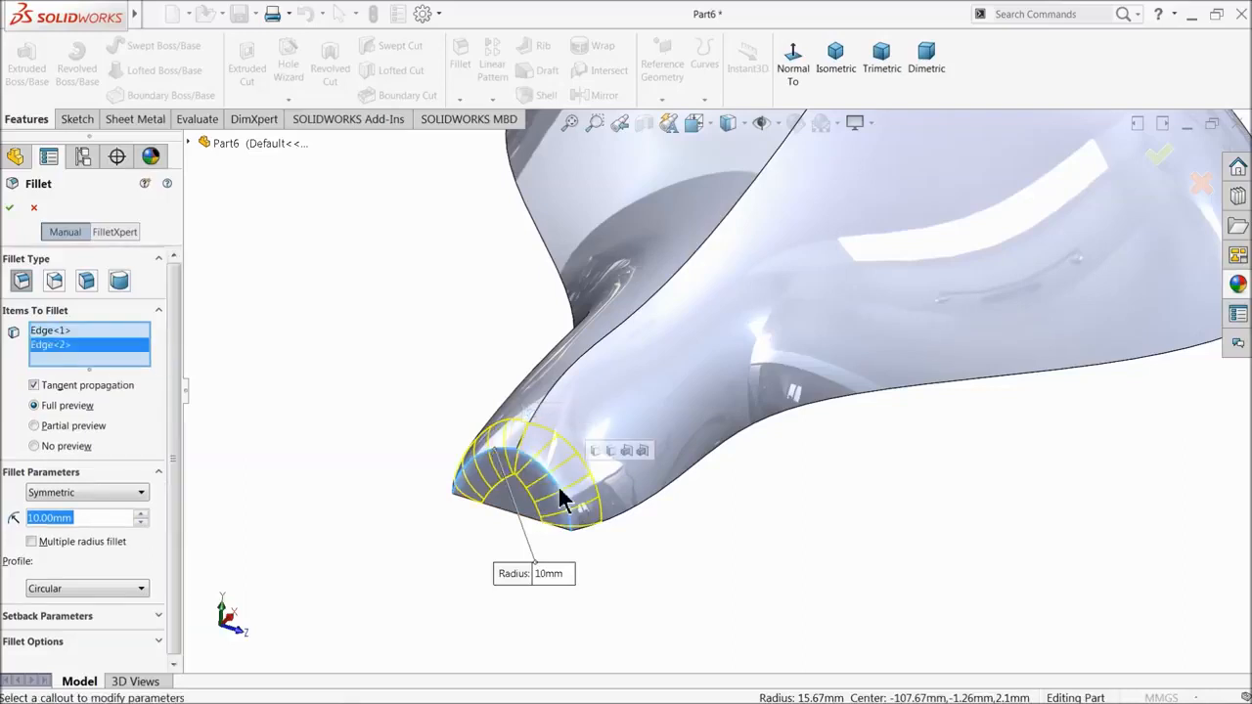
click(8, 207)
- Fillet the curved edge around the flat face at the body's wide end with a 30 mm radius
key(f)
middle_drag(415, 387, 593, 453)
scroll(769, 360, down, 4)
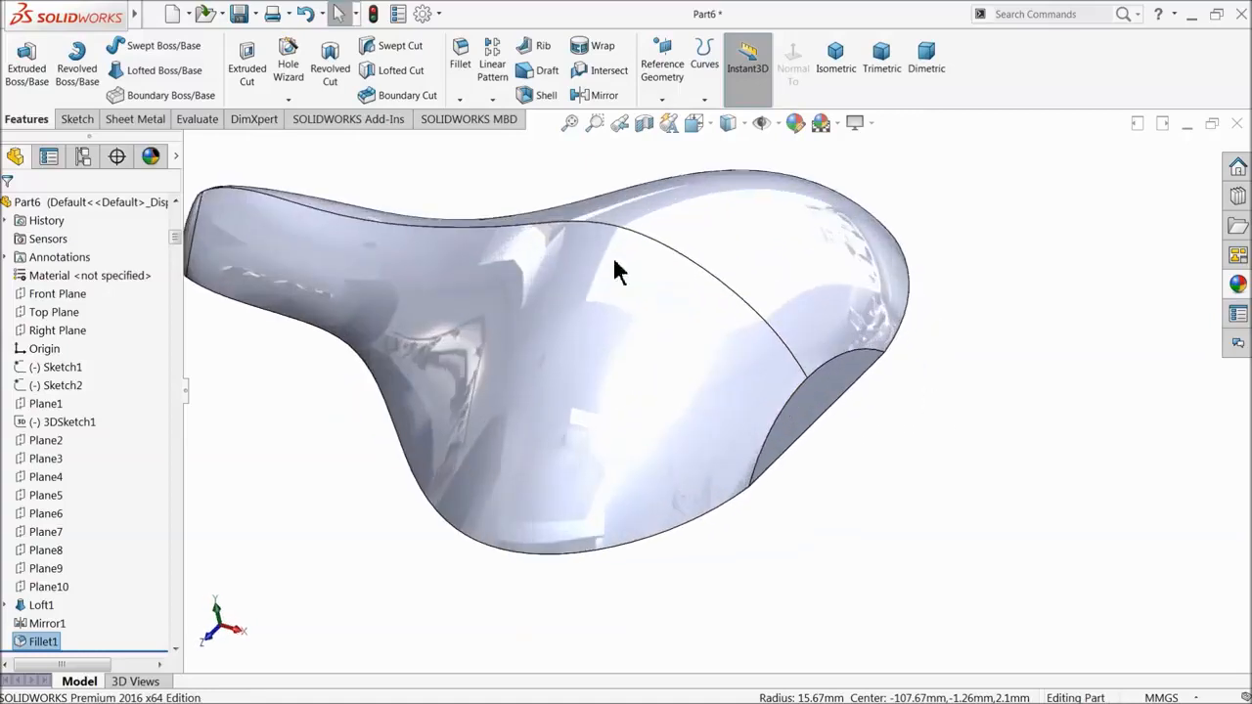
click(460, 59)
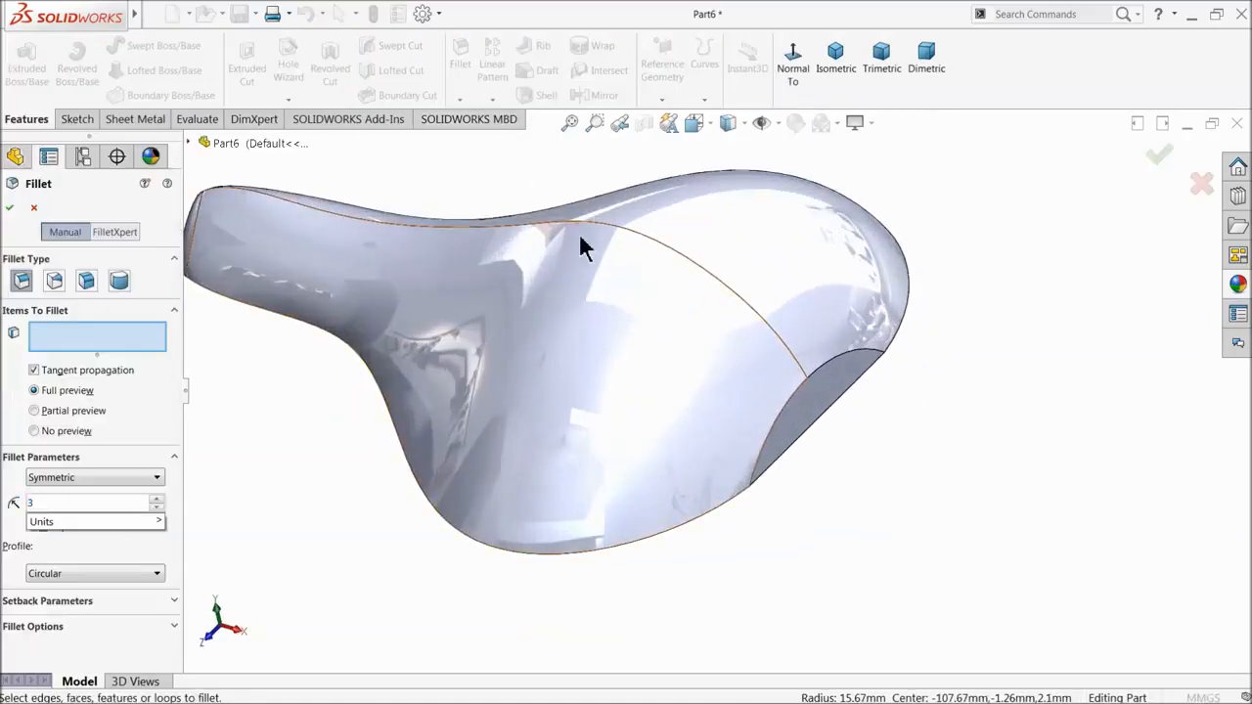
click(843, 361)
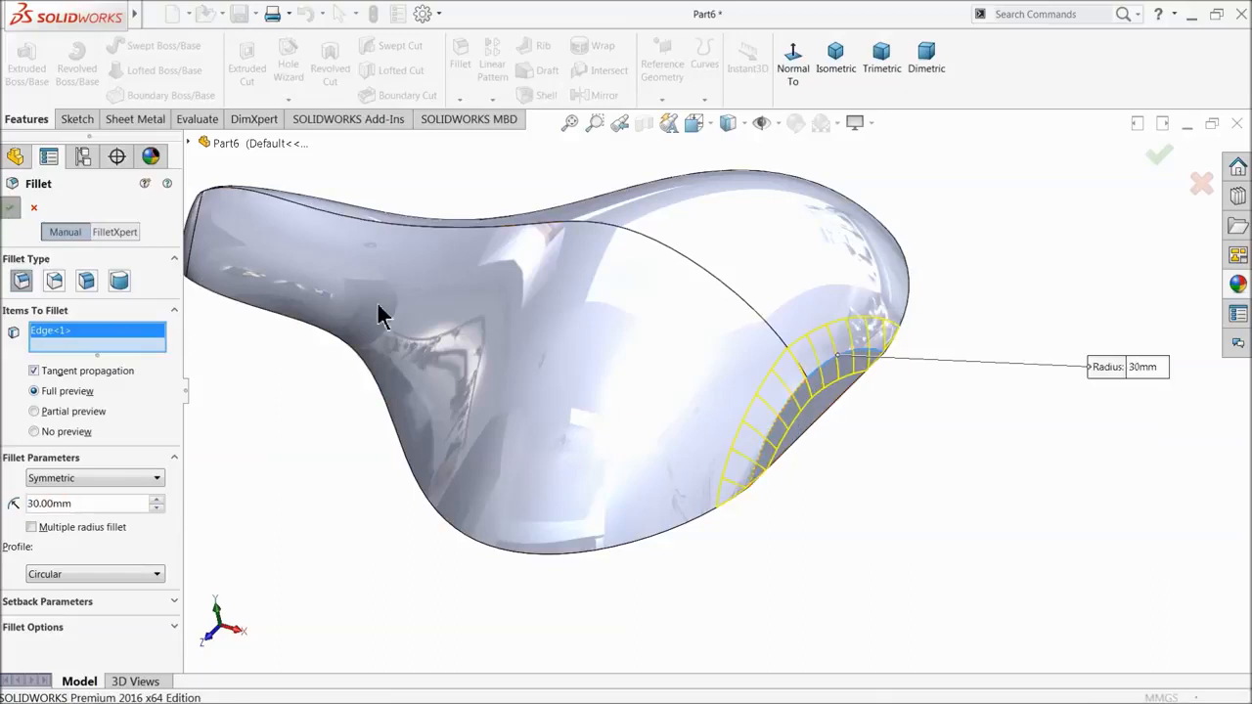
- Open a new sketch on the Front Plane and view it normal to the plane
scroll(625, 370, up, 4)
middle_drag(626, 371, 729, 422)
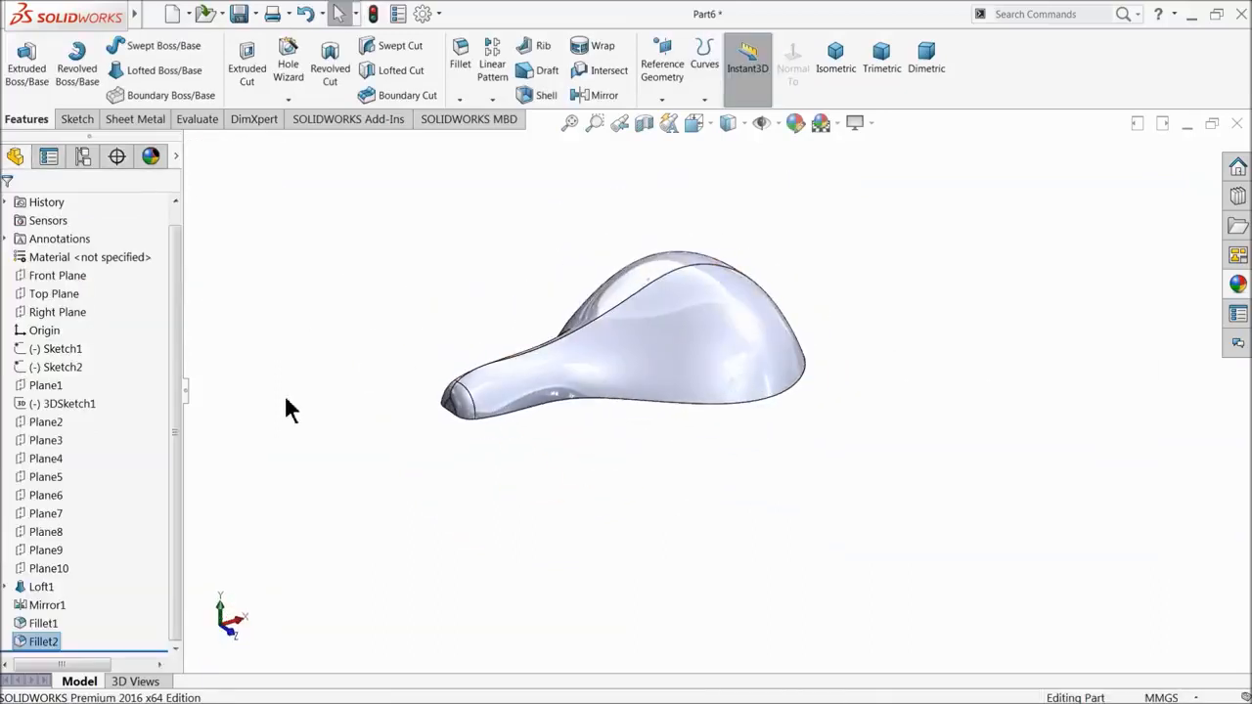
click(24, 278)
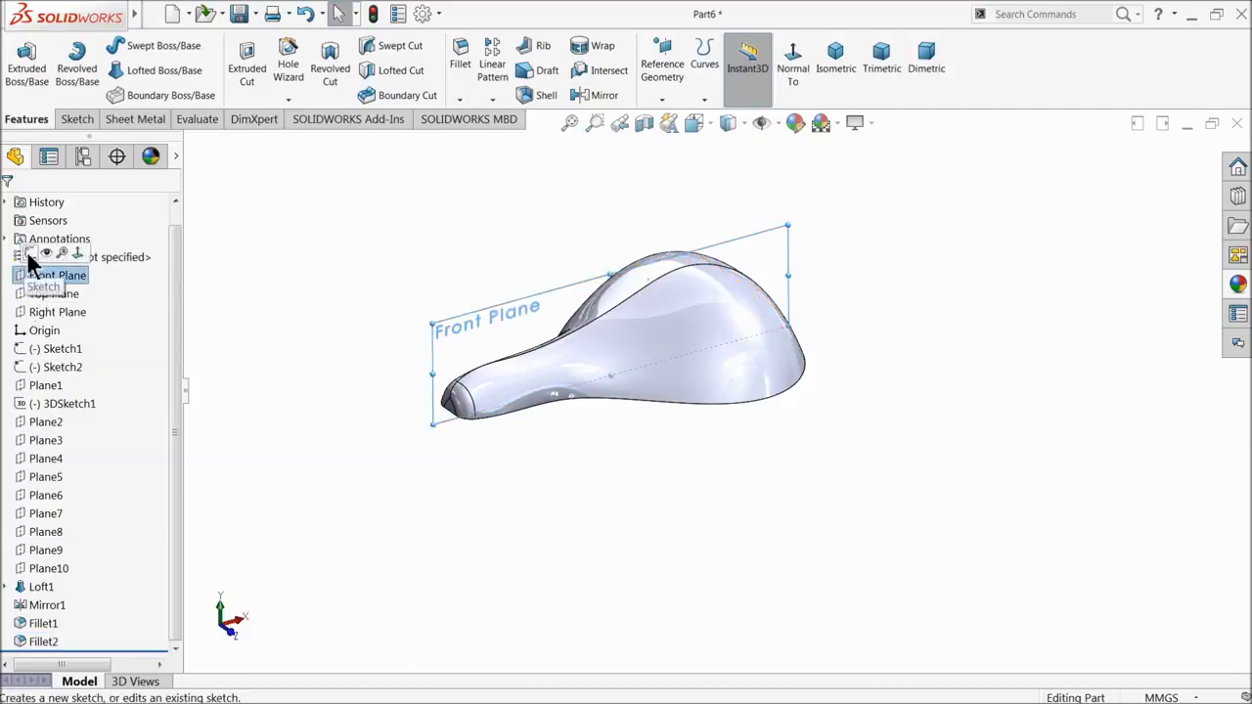
click(31, 255)
click(723, 60)
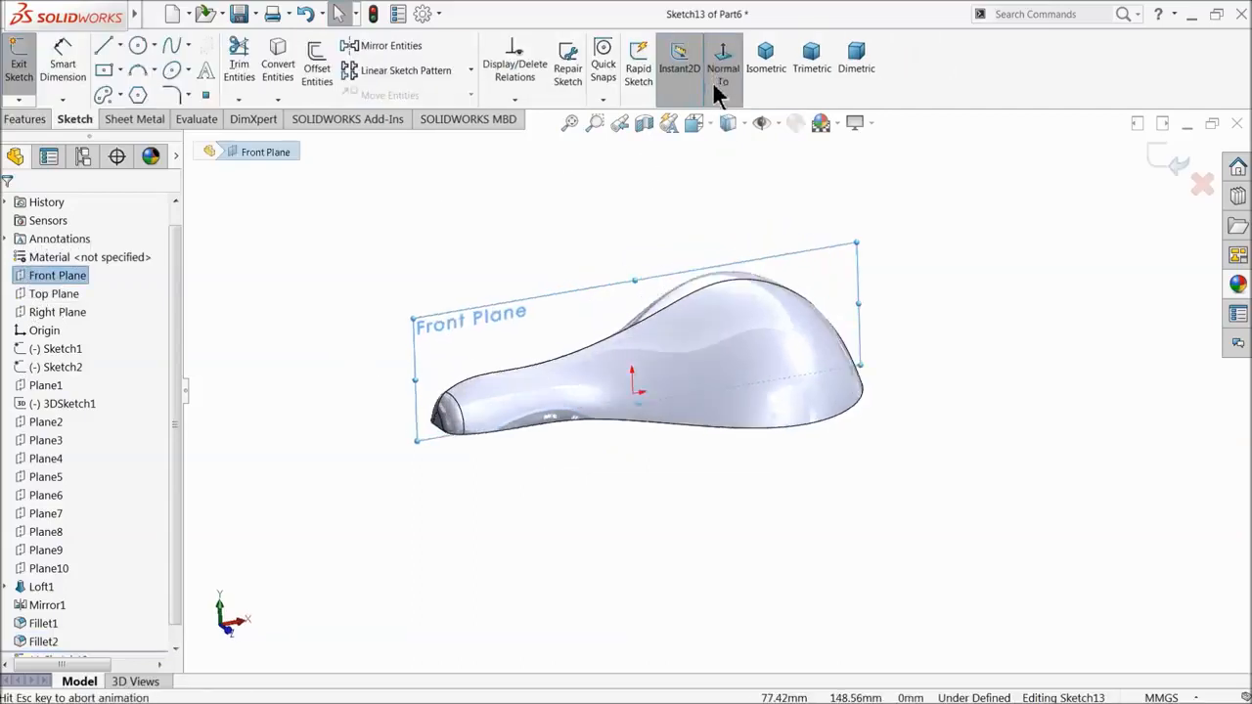
- Sketch a closed, tilted four-line profile across the body's flat base, with perpendicular corners at the lower-right side and an upper side about 58 mm long
click(104, 46)
scroll(934, 524, down, 3)
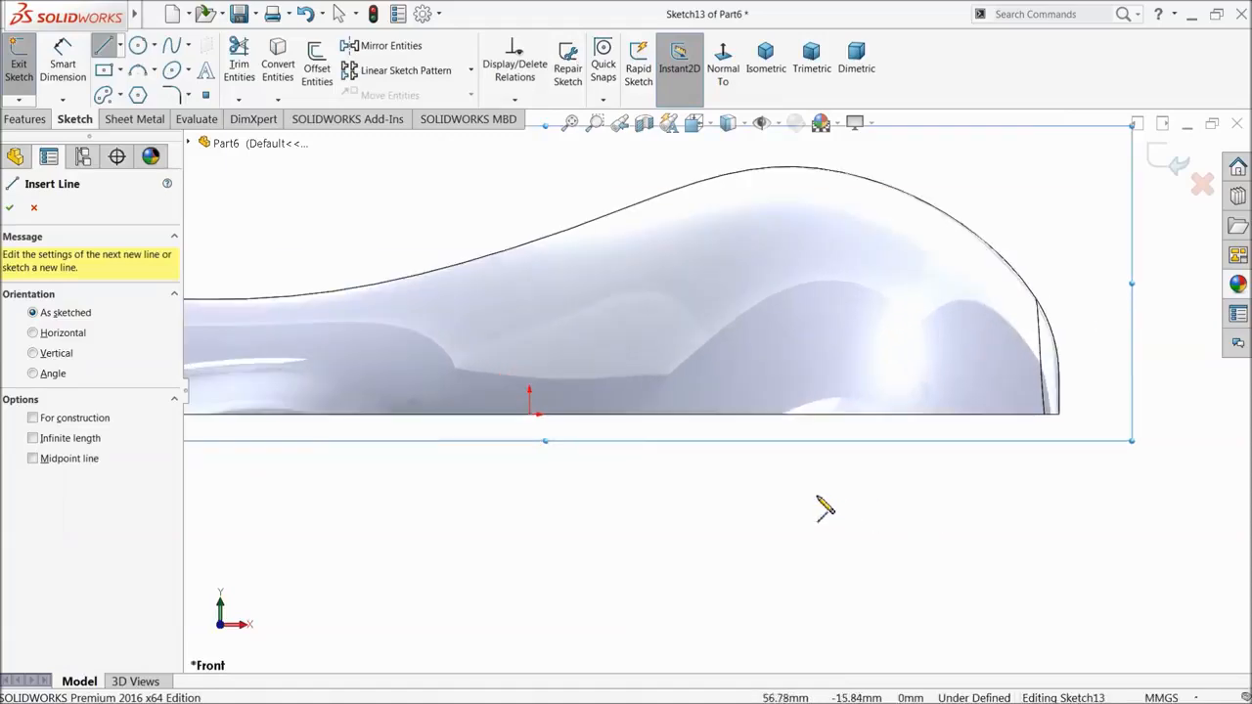
click(610, 361)
click(867, 459)
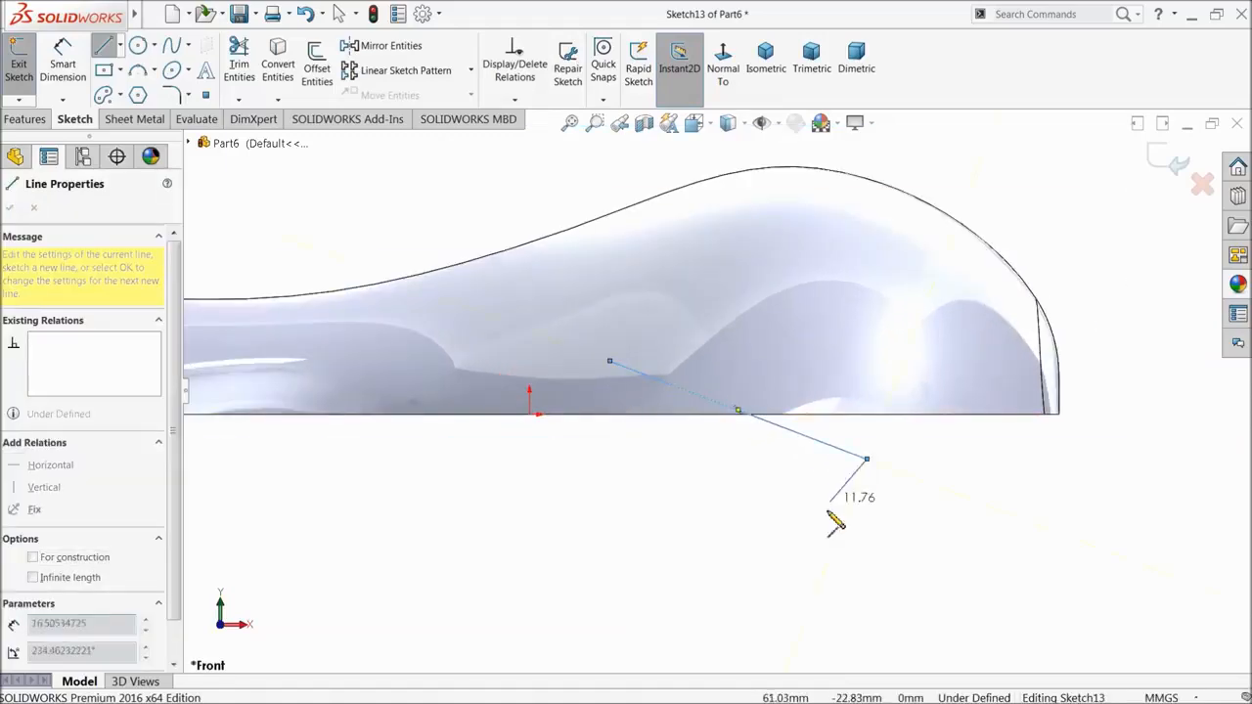
click(808, 610)
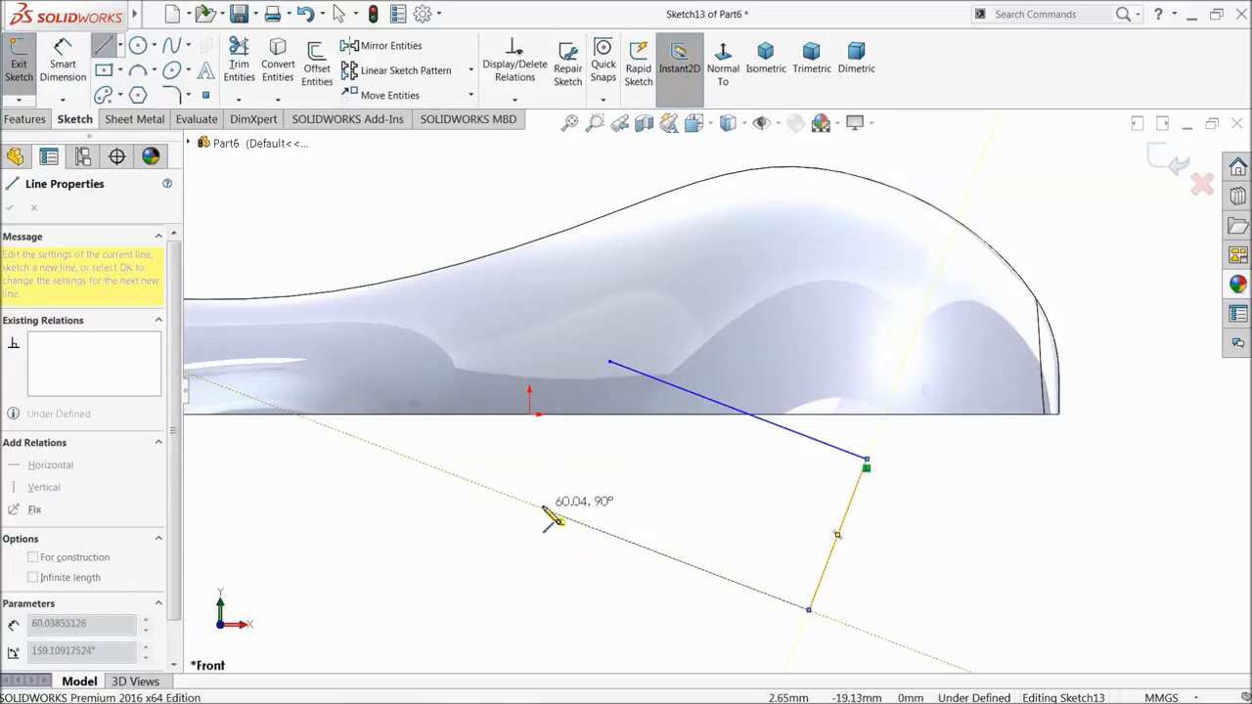
click(563, 516)
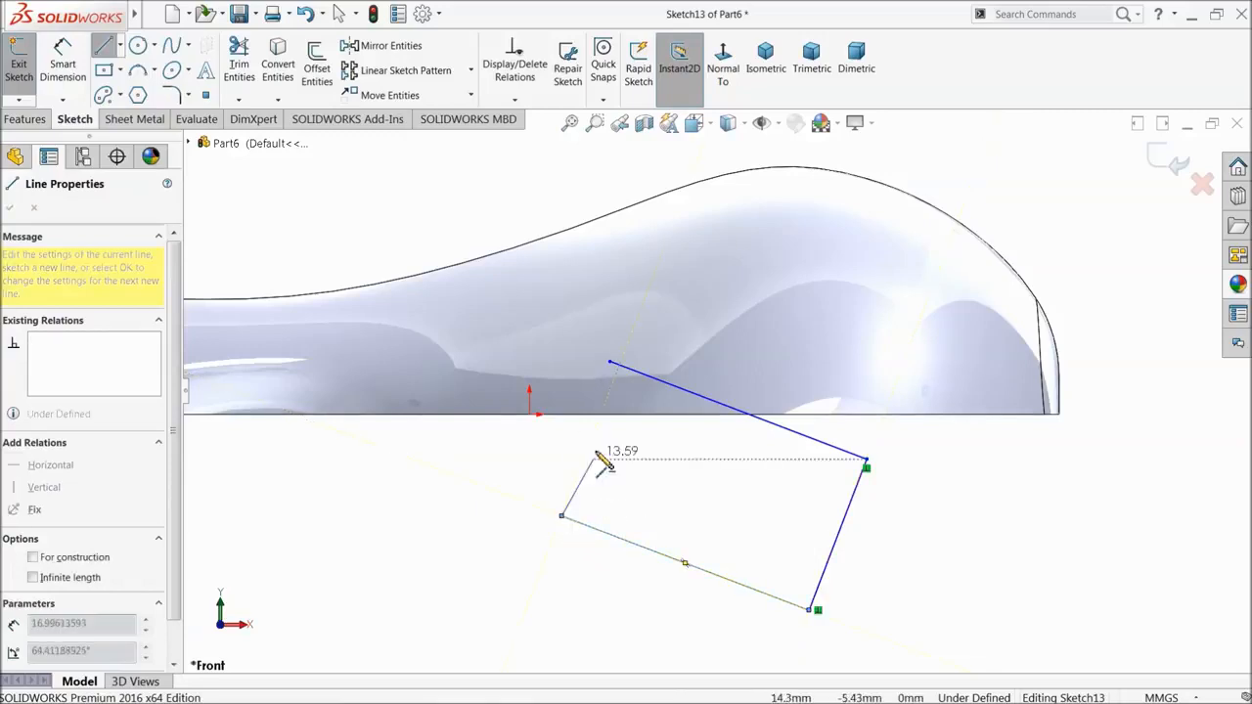
click(609, 361)
right_click(499, 506)
click(509, 506)
- Dimension the angle between the profile's upper line and the body's flat base edge at 20°
click(58, 70)
scroll(637, 375, up, 4)
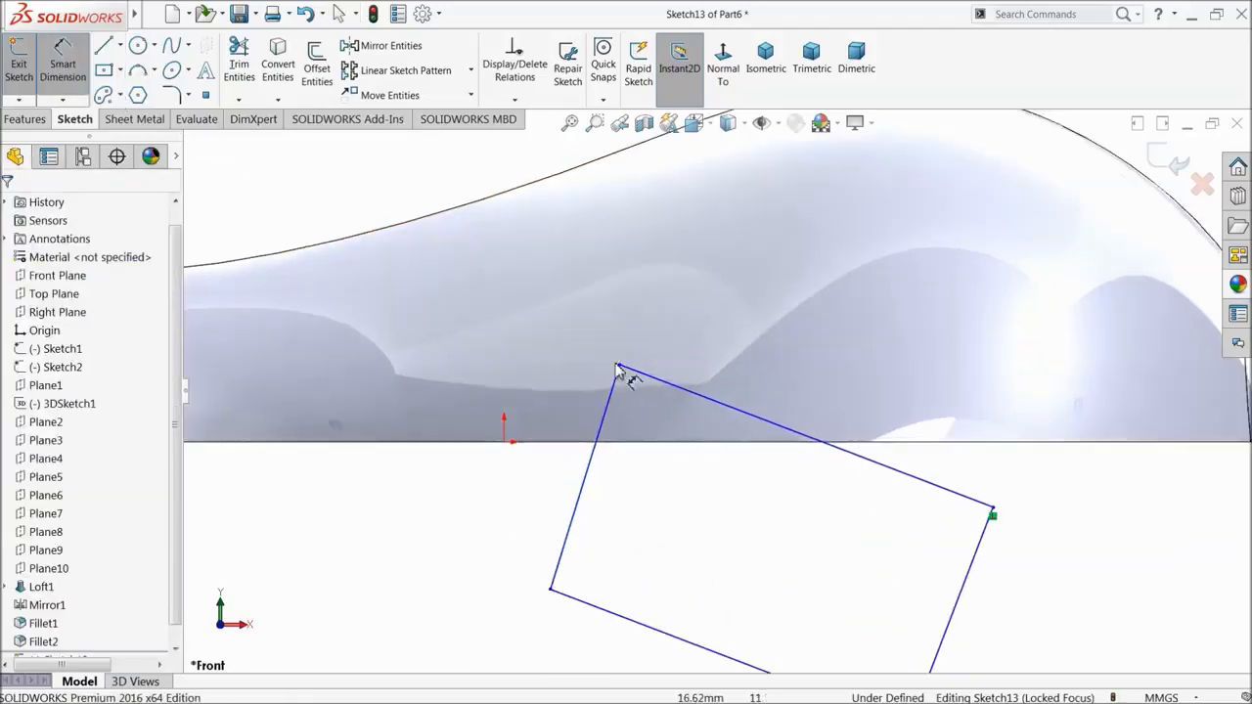
click(724, 412)
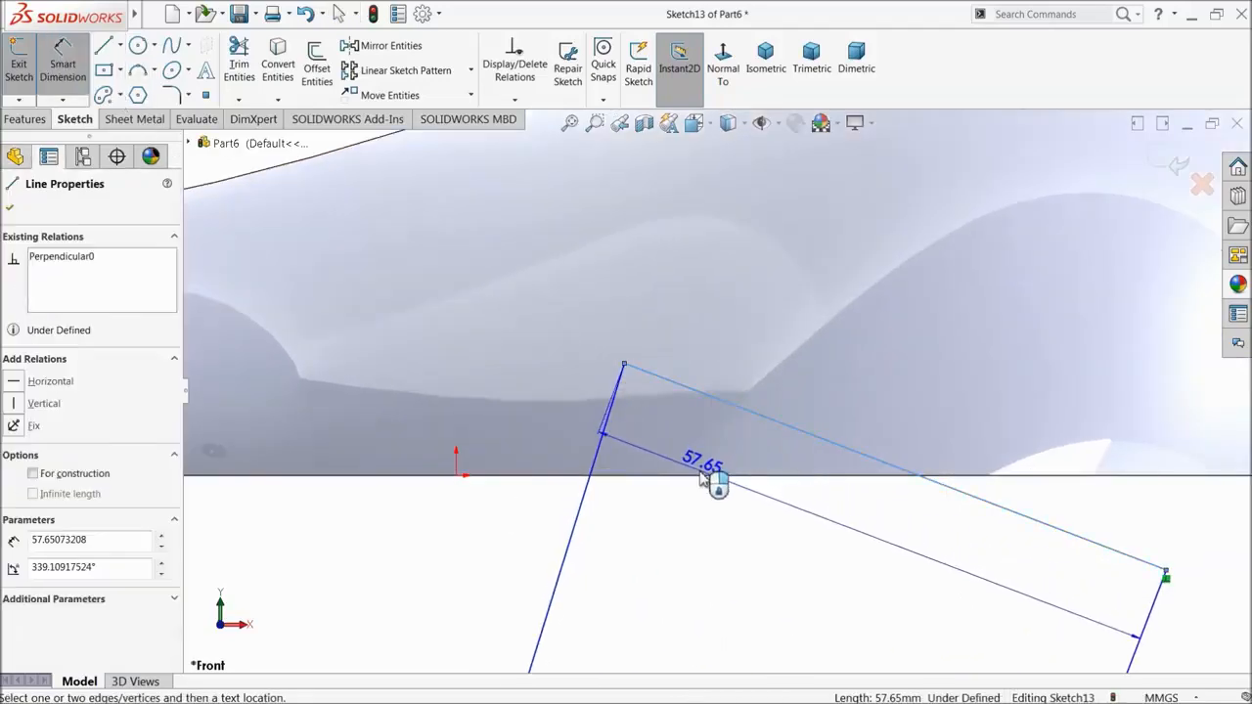
click(714, 476)
click(403, 405)
text(20)
key(Return)
click(653, 519)
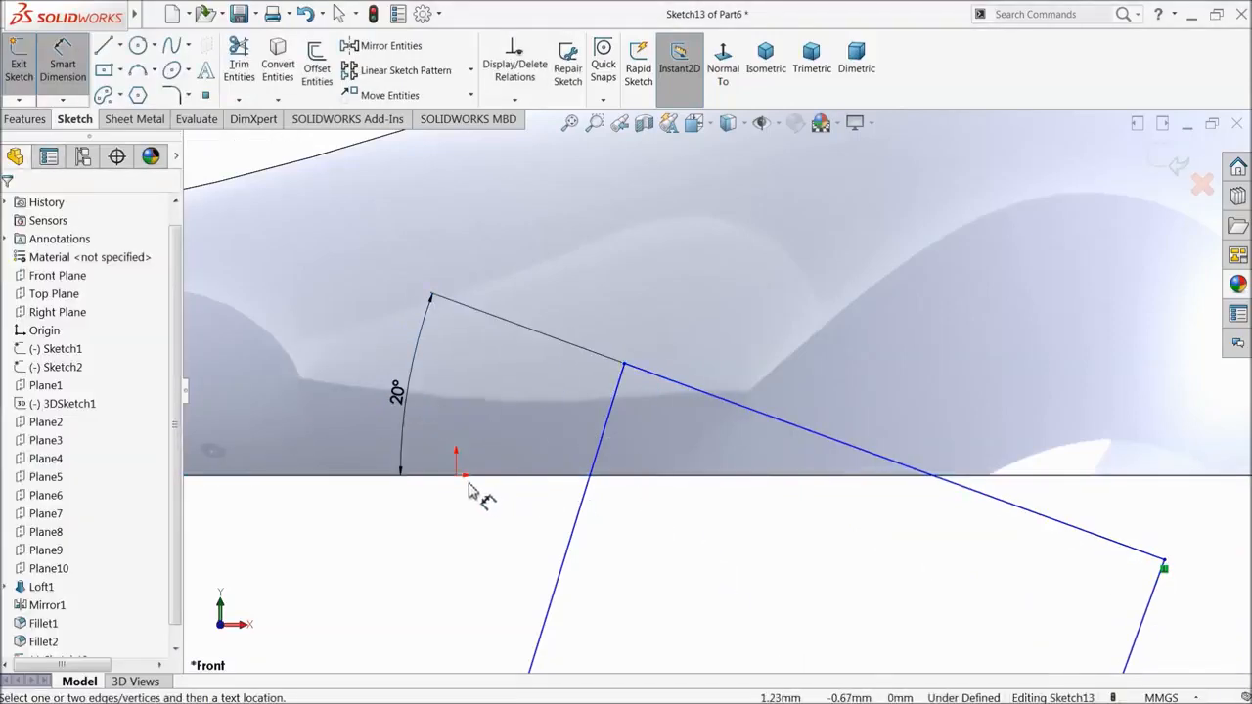
- Dimension the angle between the profile's upper line and its short left-hand line at 82°
click(613, 406)
click(693, 390)
click(698, 435)
text(82)
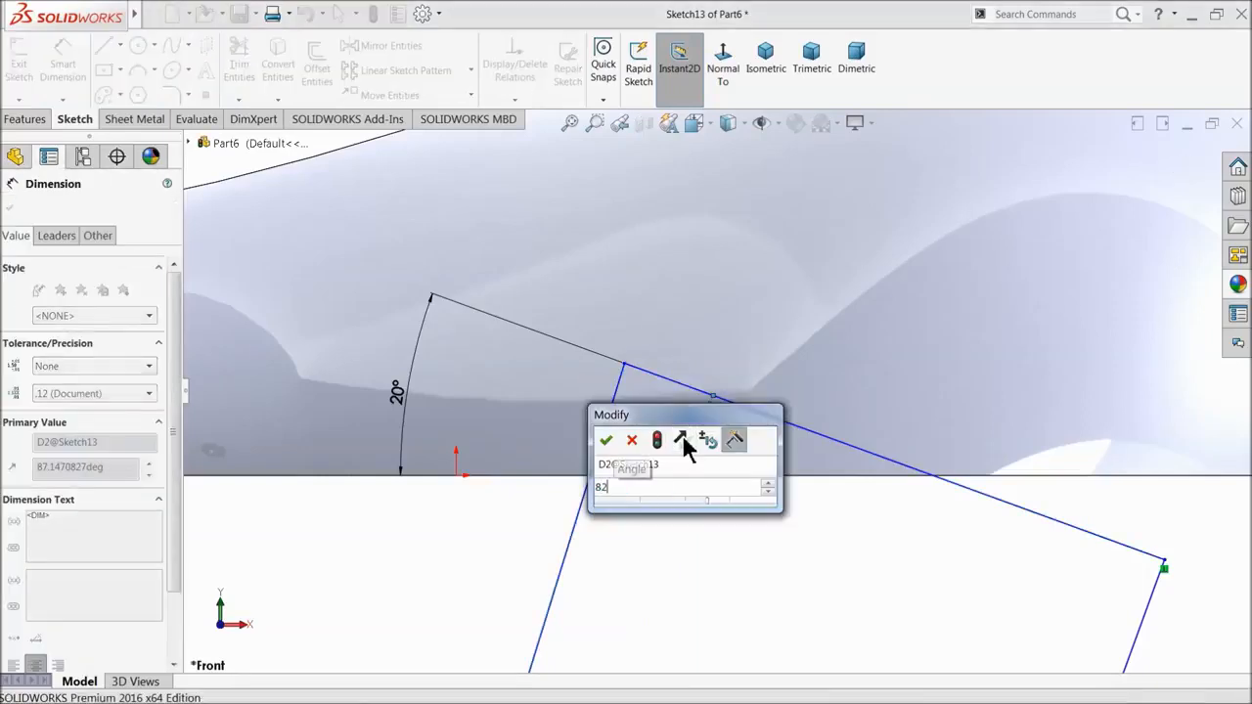
key(Return)
- Dimension the horizontal distance from the origin to the profile's upper-left corner at 19 mm
click(457, 479)
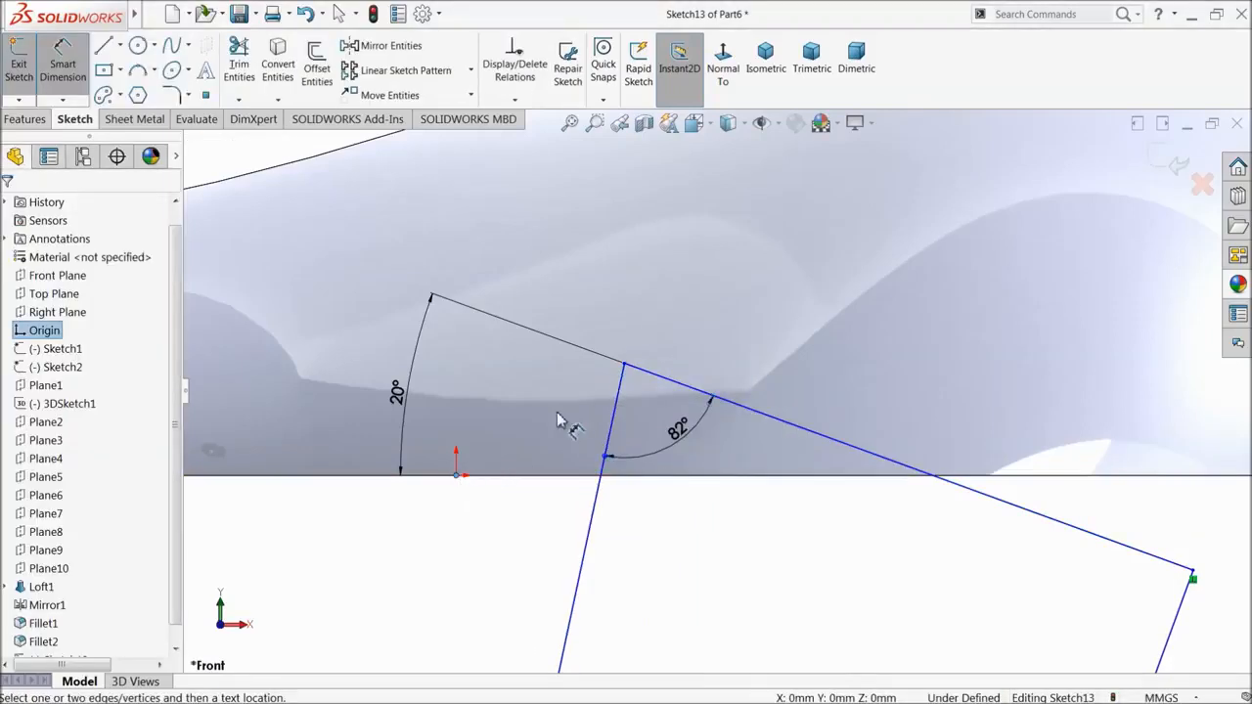
click(624, 366)
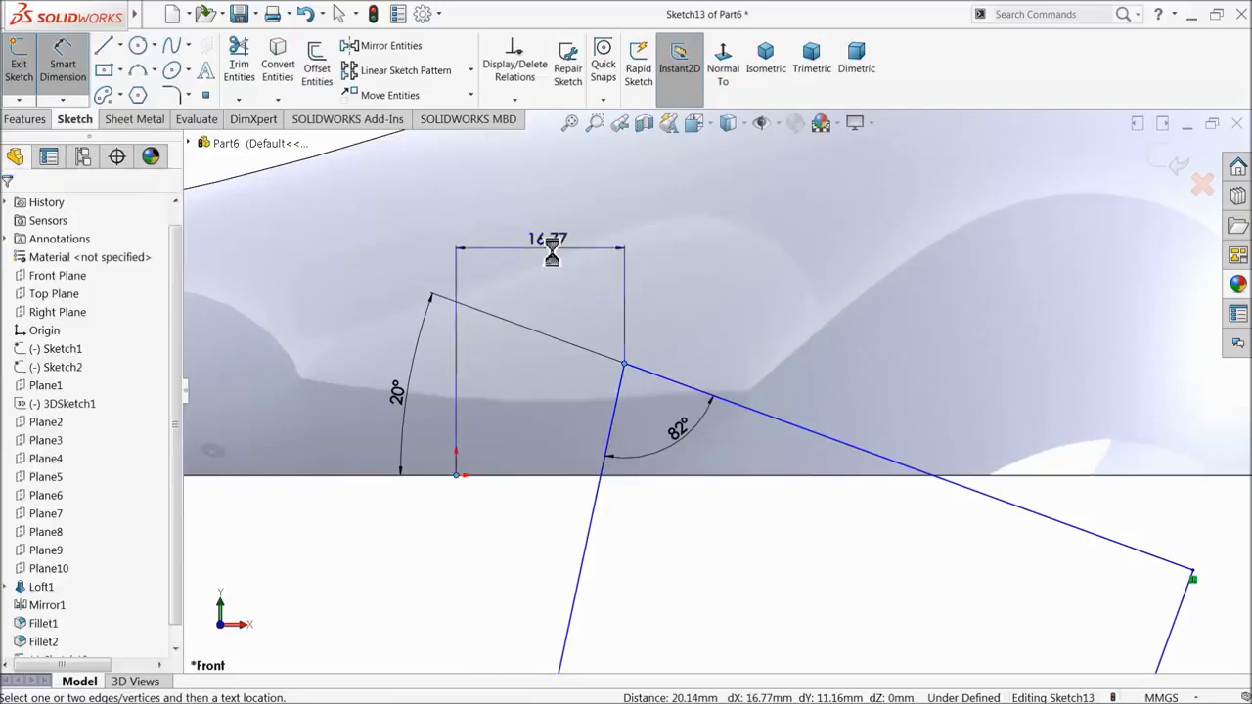
click(553, 252)
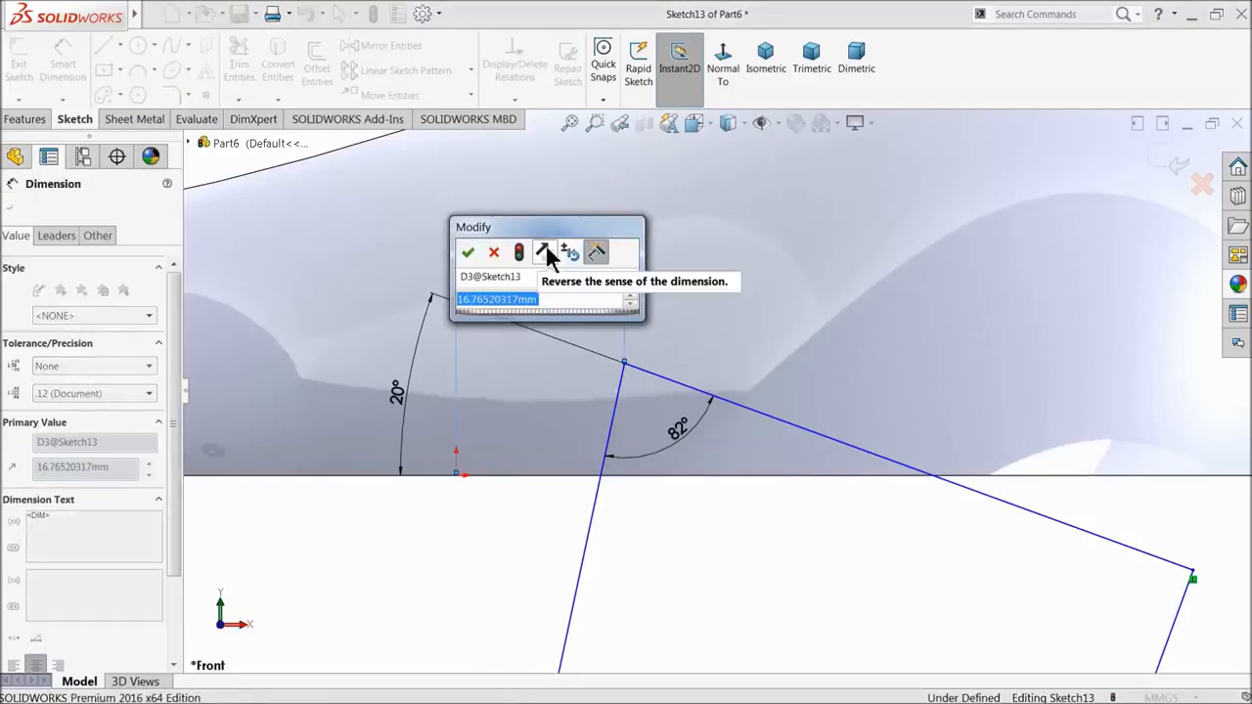
text(19)
key(Return)
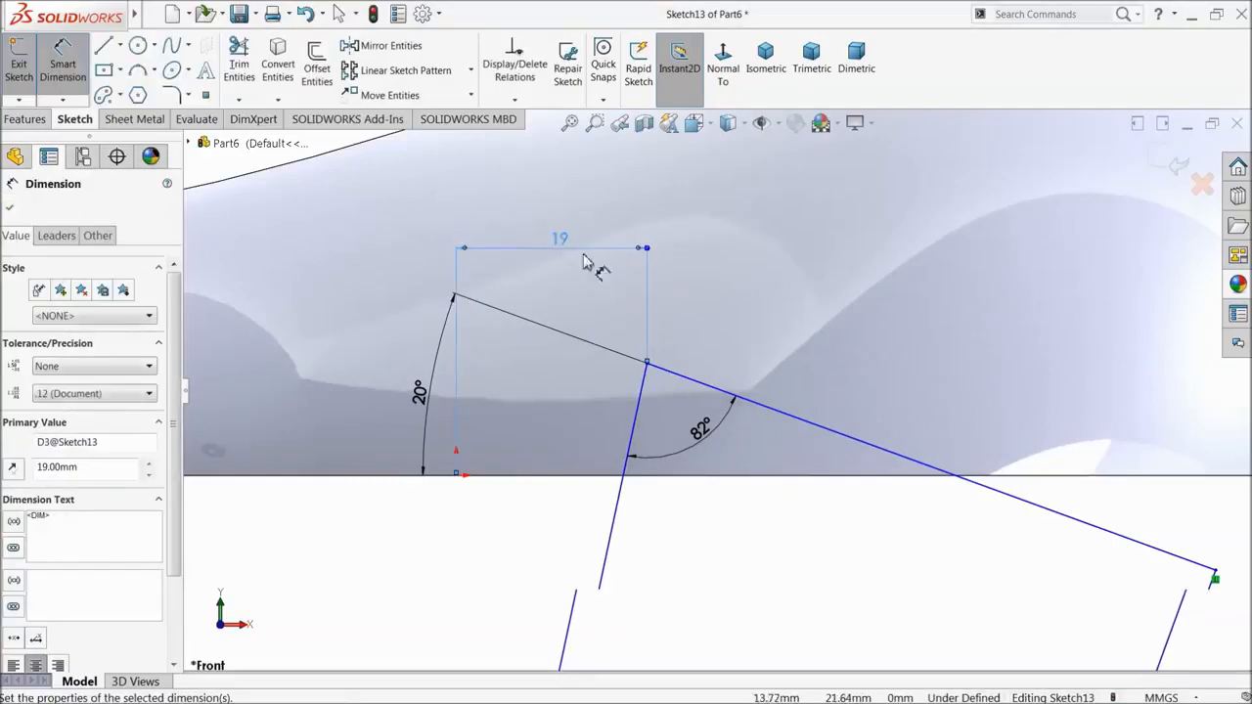
- Enlarge the profile by moving its upper-right corner outward and upward toward the body's base edge
scroll(858, 483, up, 3)
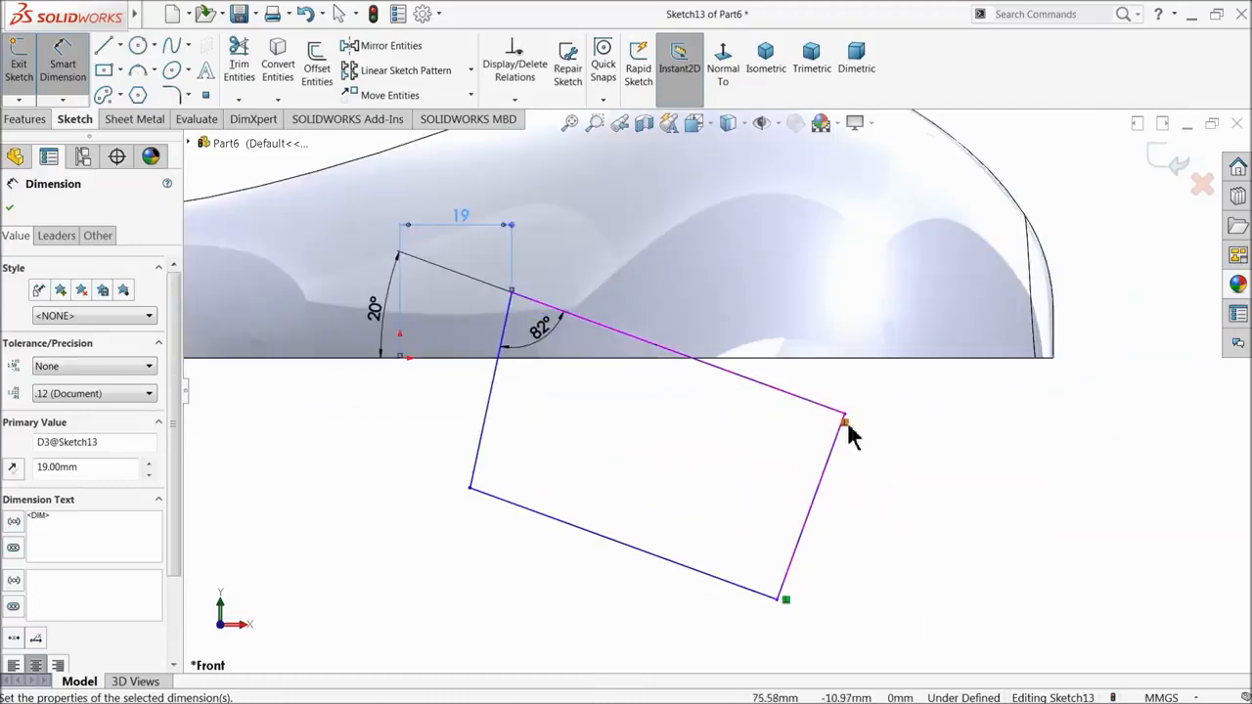
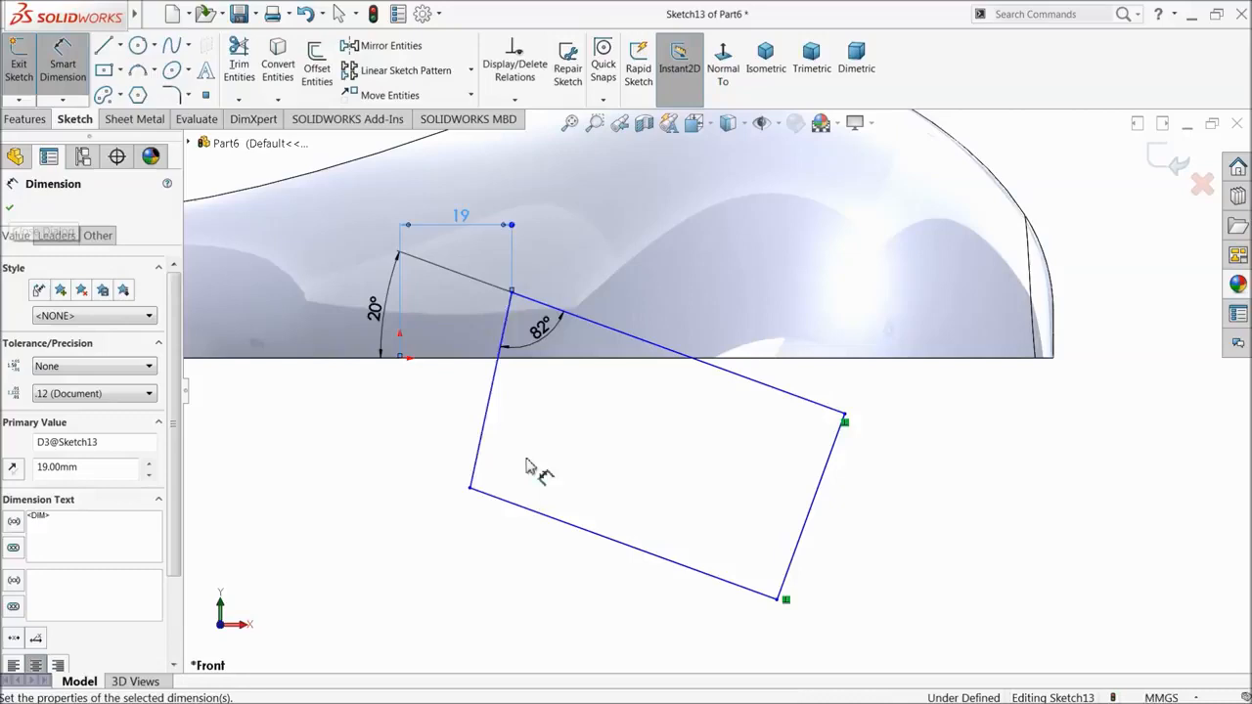
click(8, 211)
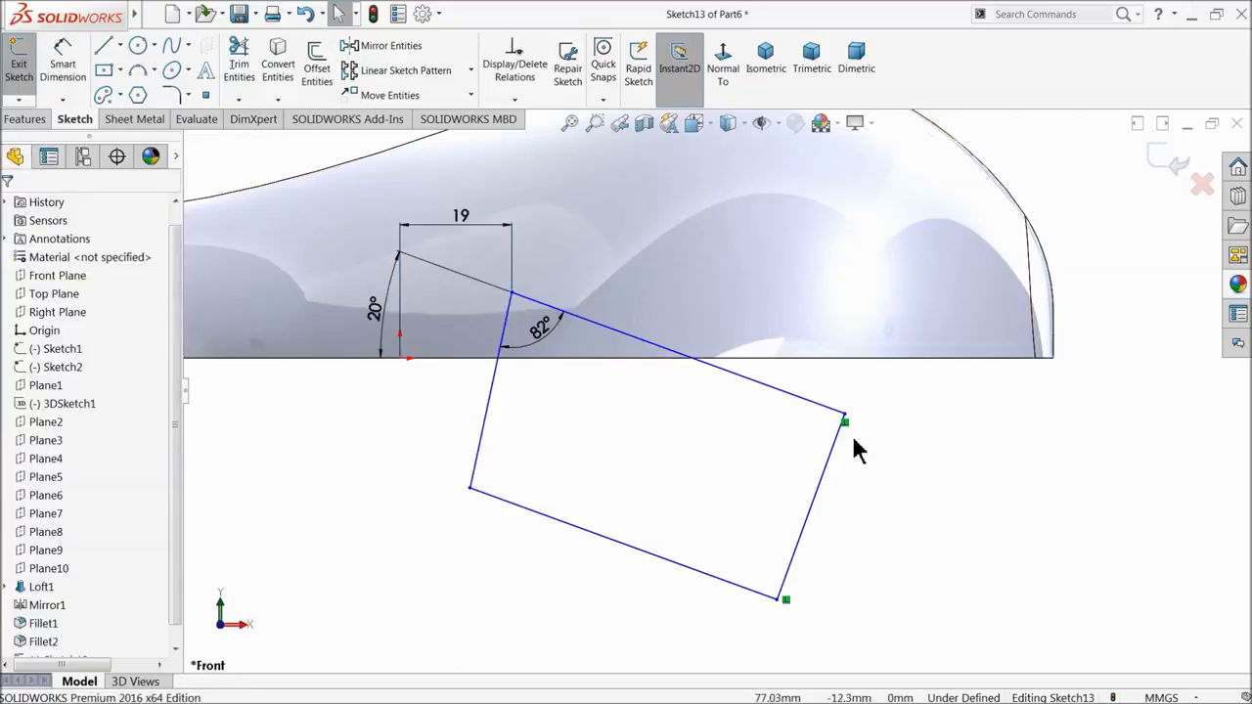
drag(846, 419, 882, 388)
click(63, 61)
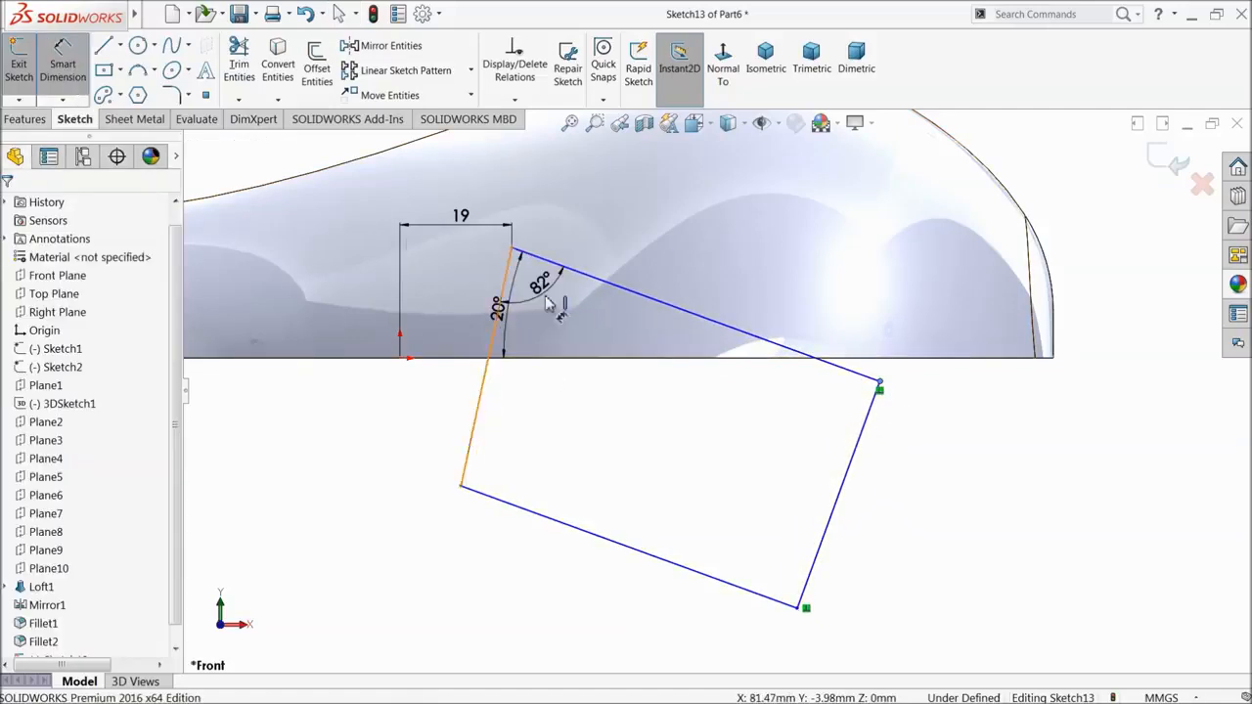
click(512, 250)
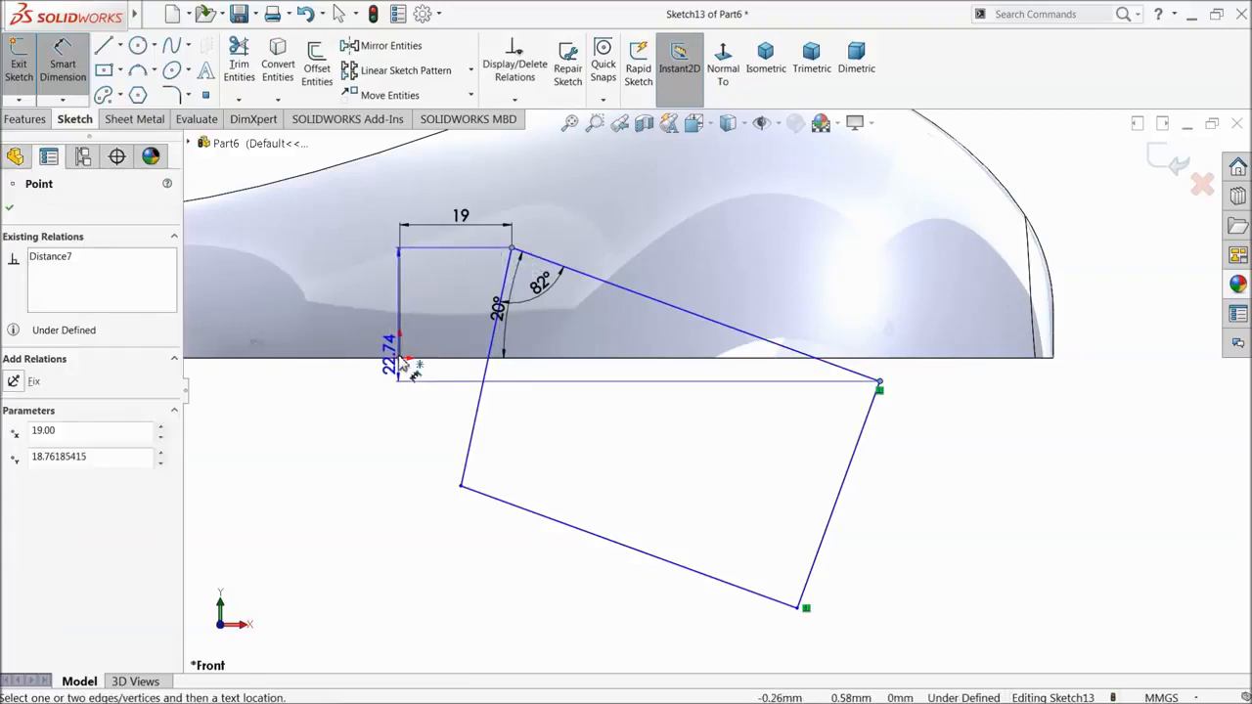
click(401, 359)
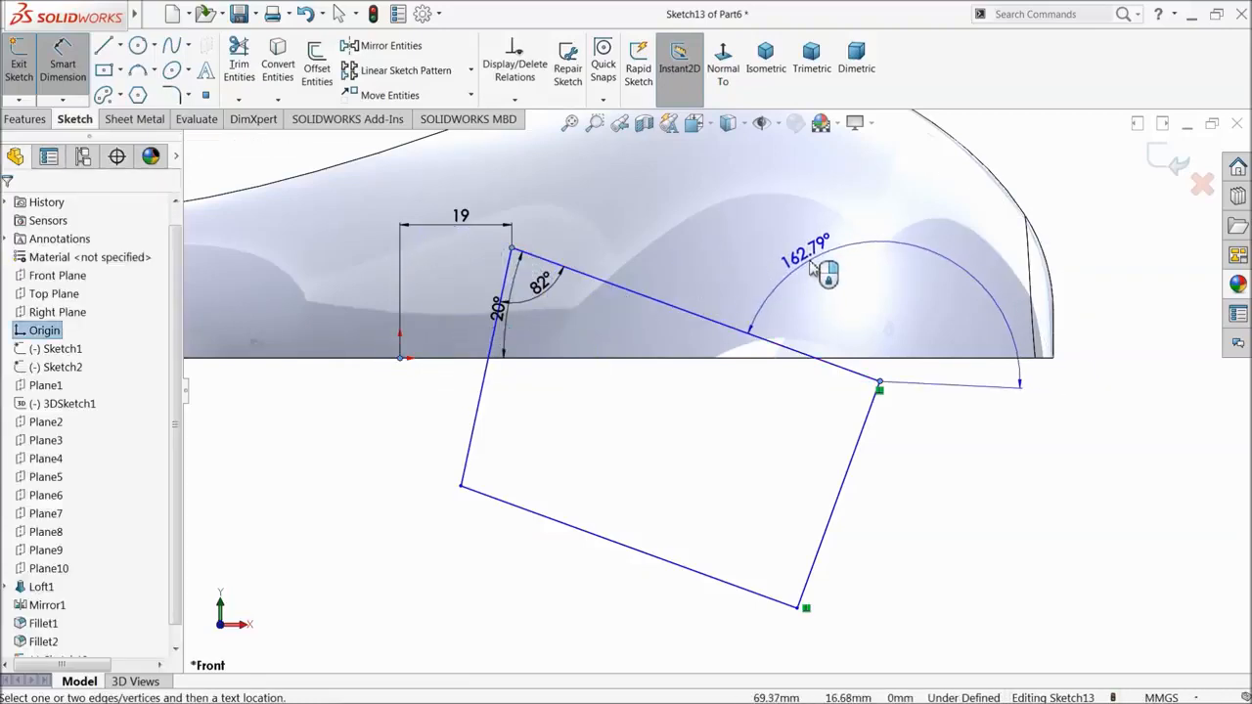
key(Escape)
key(Escape)
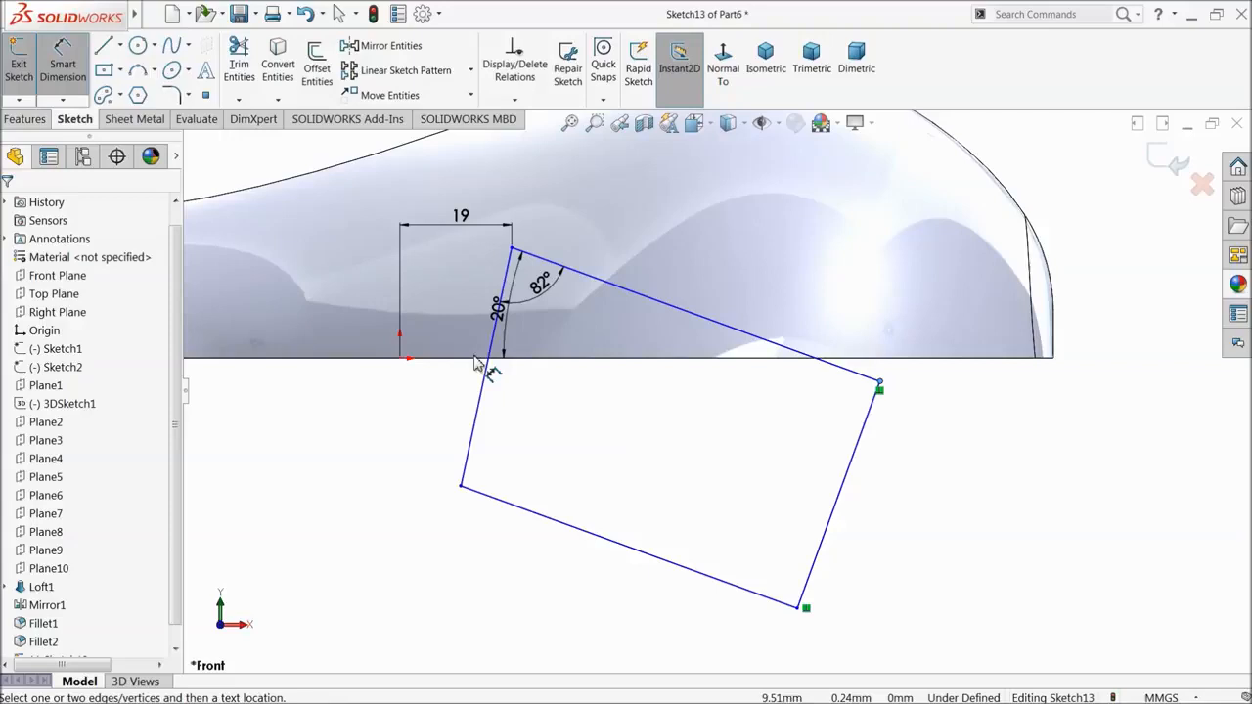
click(400, 359)
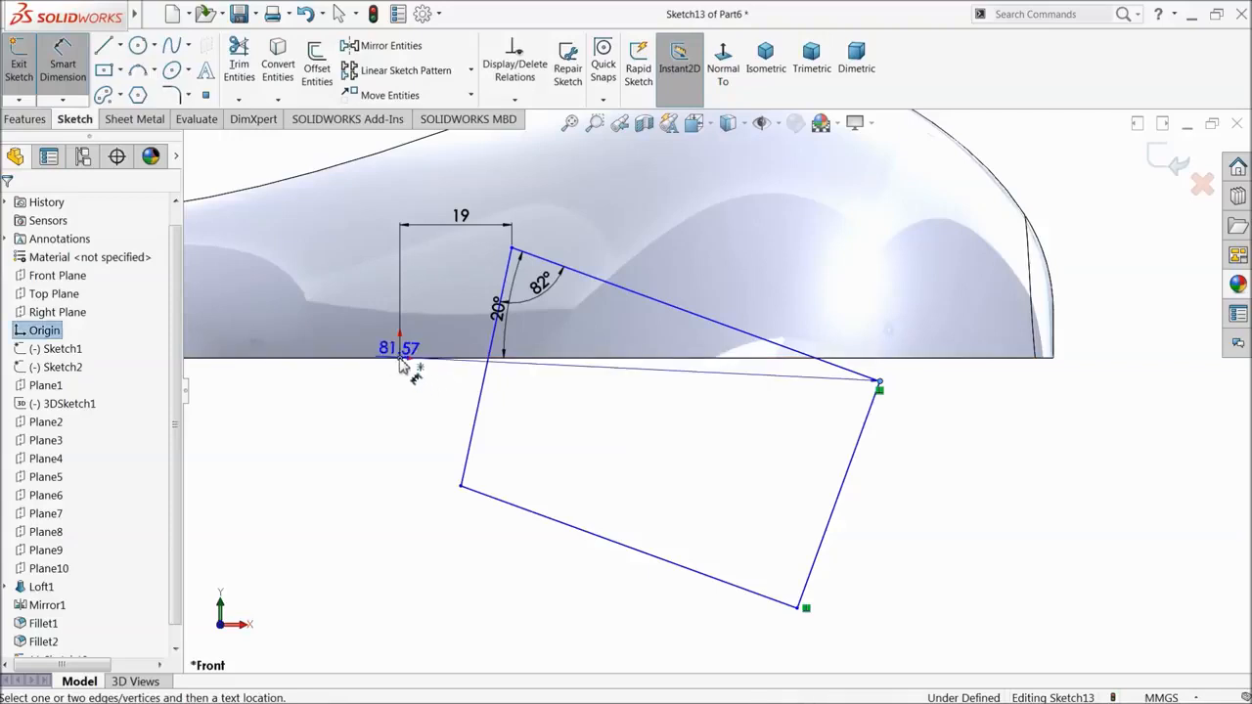
click(512, 250)
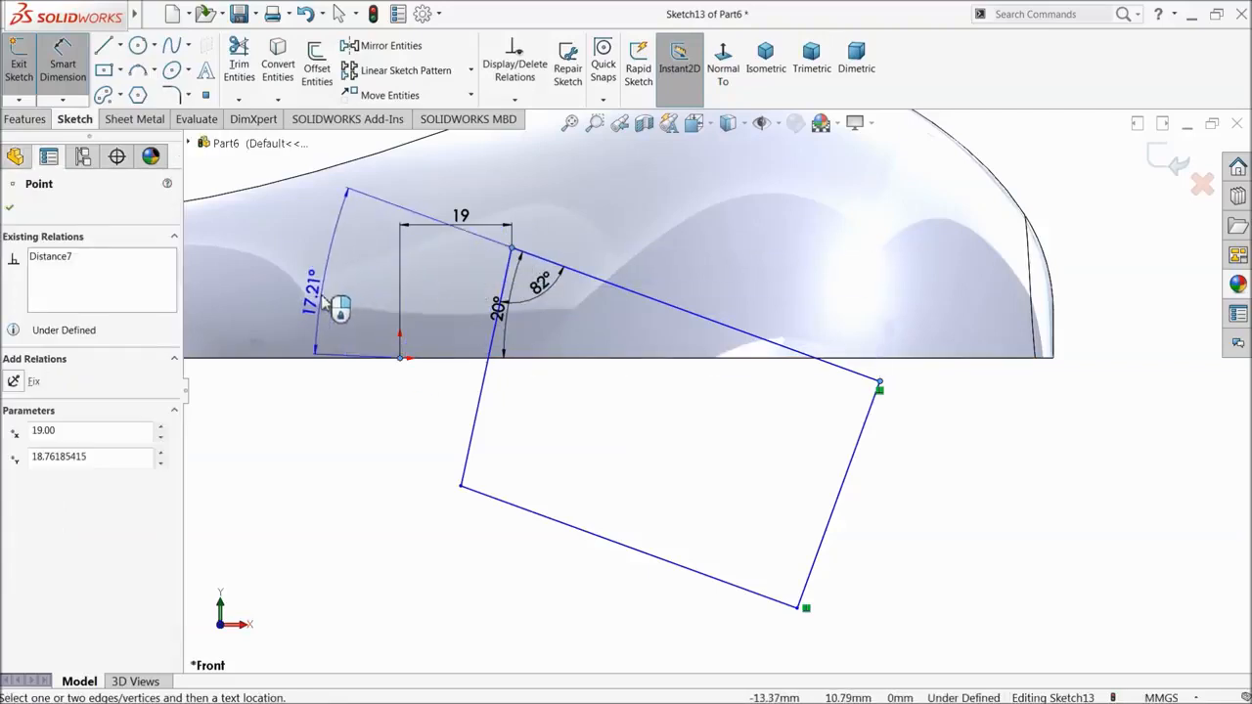
key(Escape)
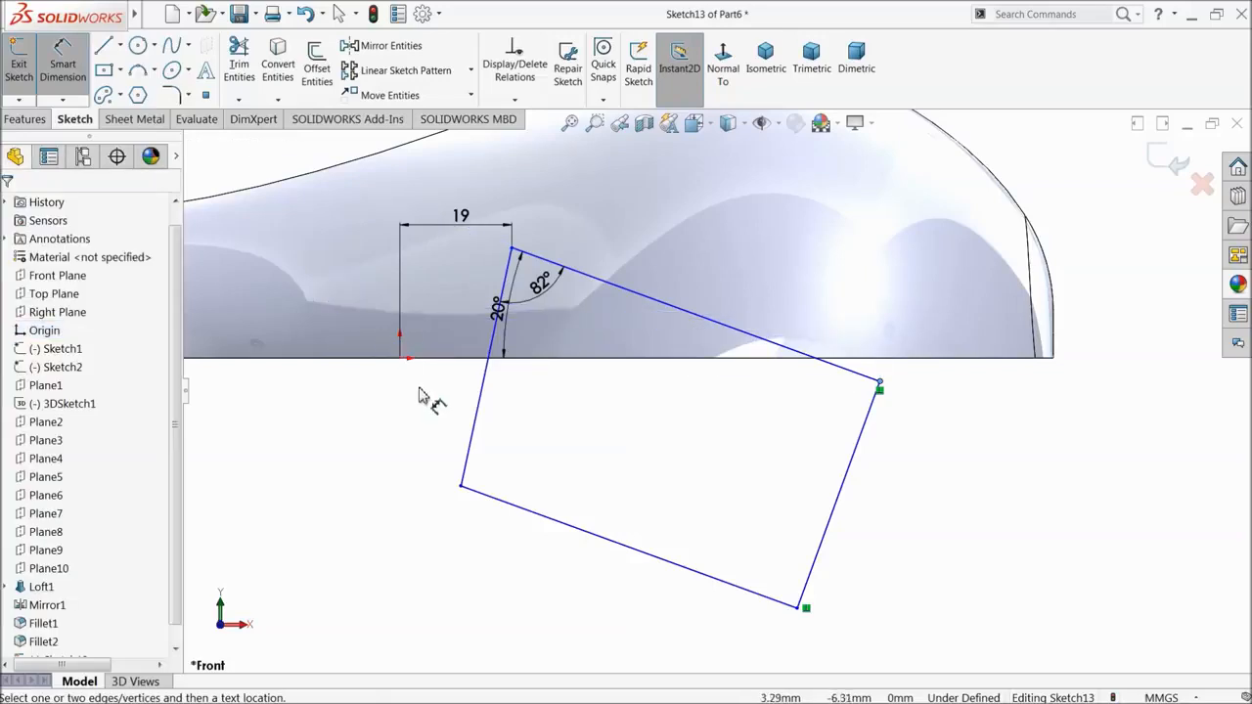
click(70, 79)
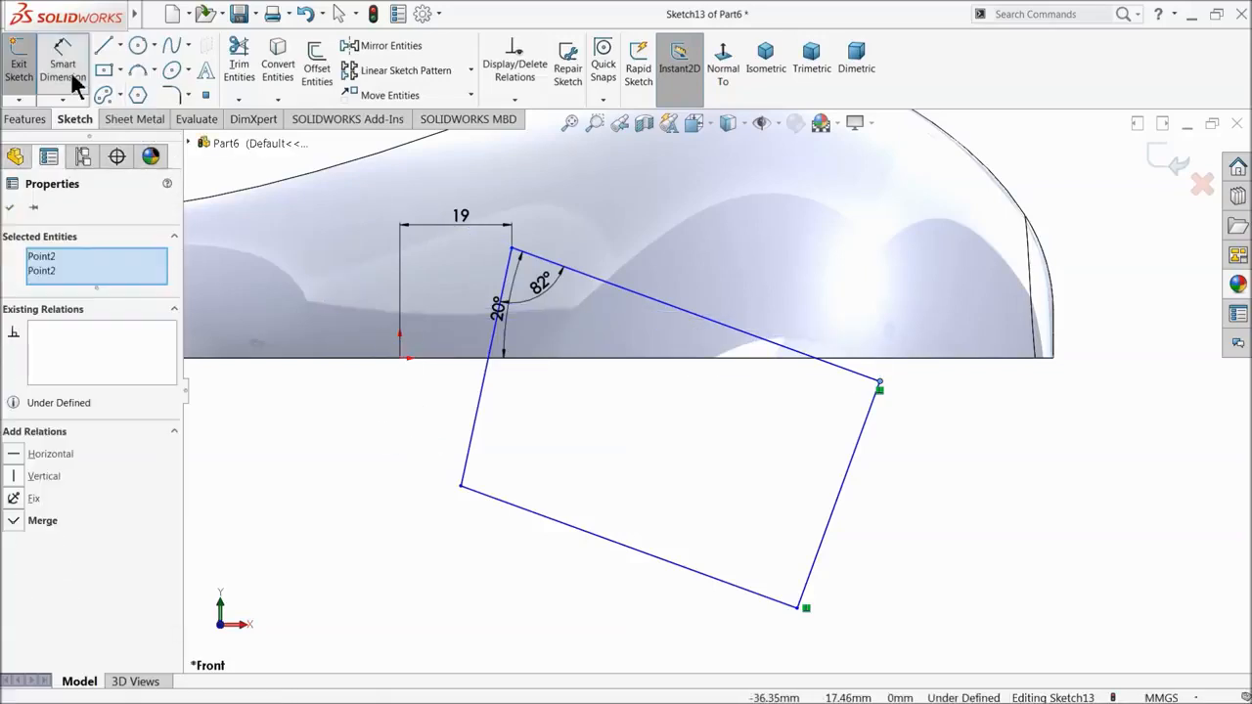
- Dimension the vertical distance from the origin to the profile's upper-left corner at 20 mm
click(62, 63)
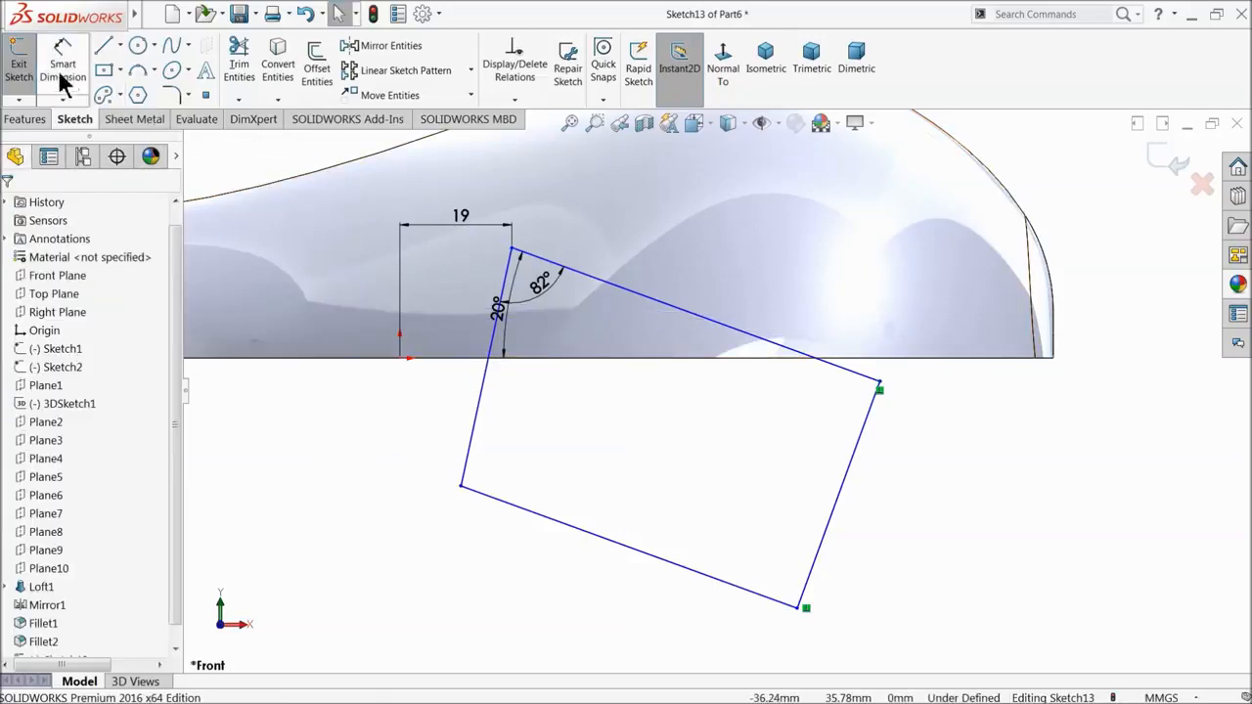
click(513, 250)
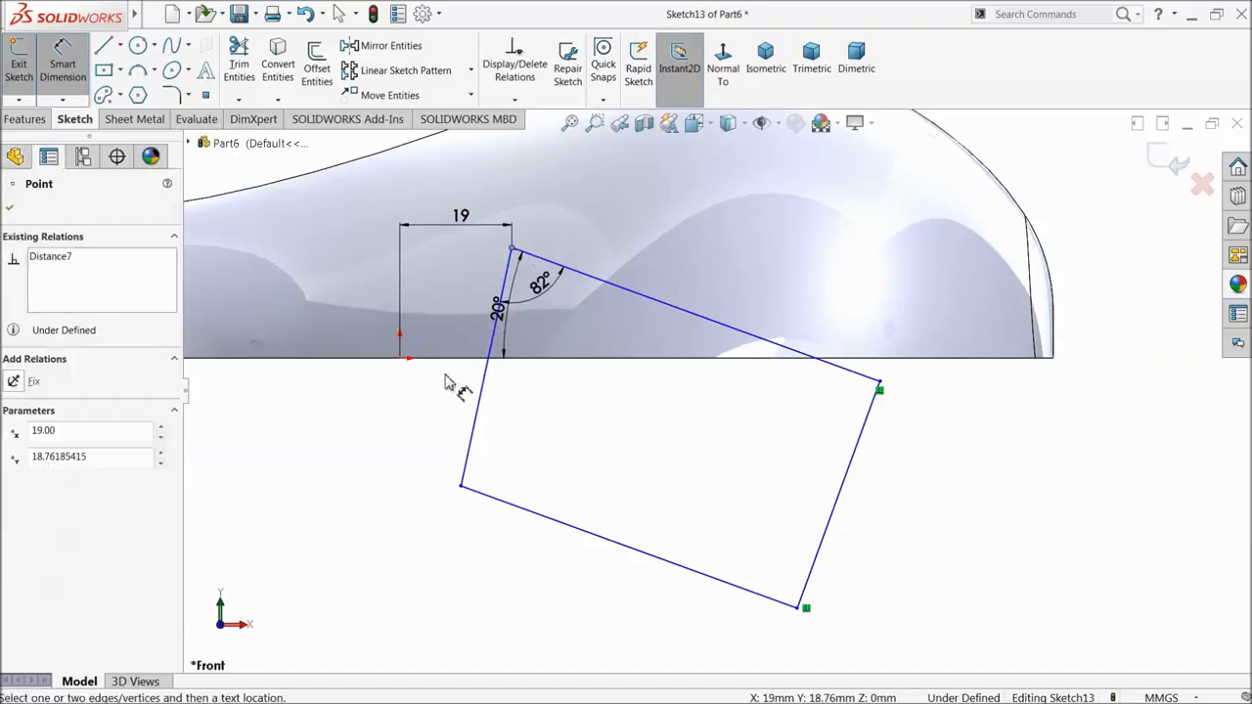
click(400, 359)
click(316, 311)
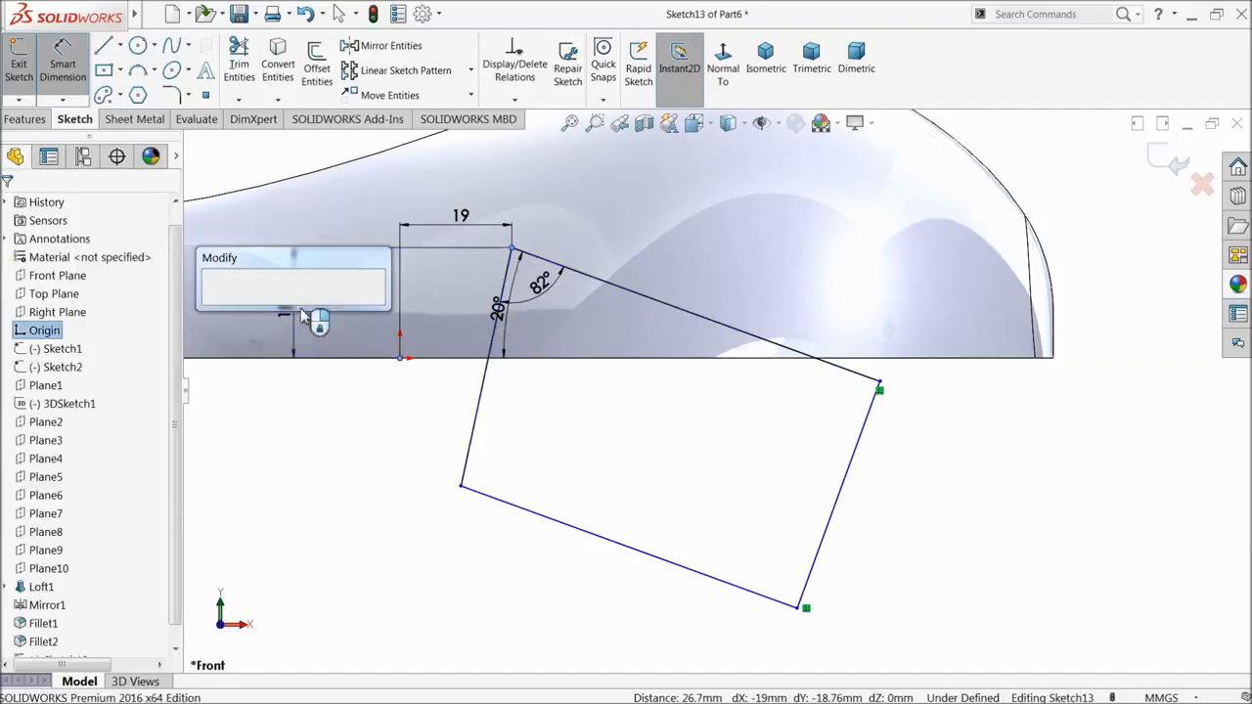
text(20)
key(Return)
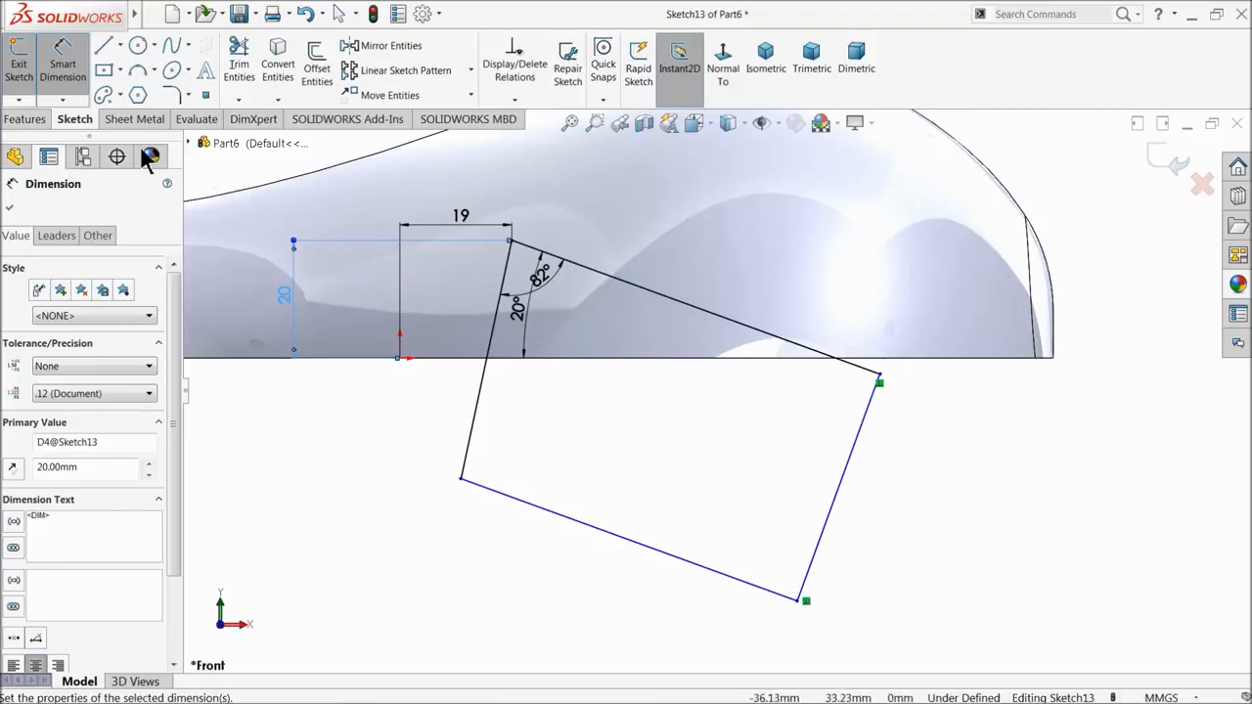
- Cut-extrude the tilted profile through the body's underside with a Mid Plane depth of 70 mm
click(23, 120)
click(247, 67)
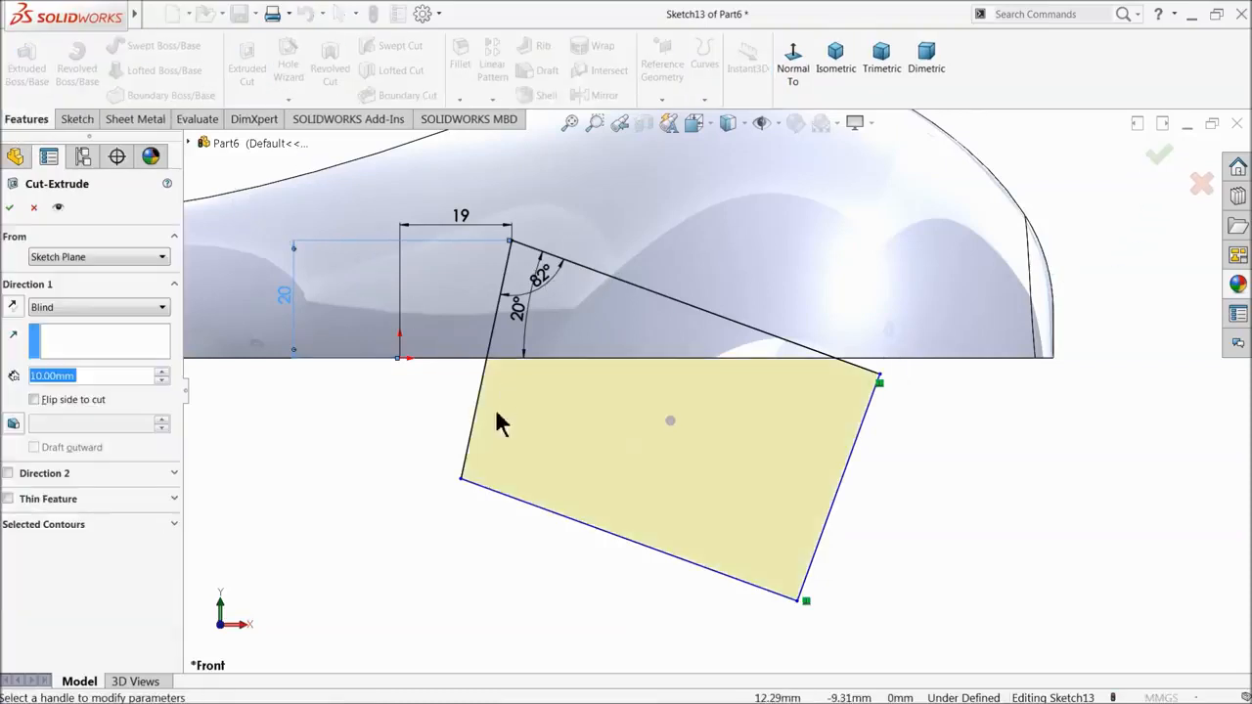
click(54, 309)
click(55, 412)
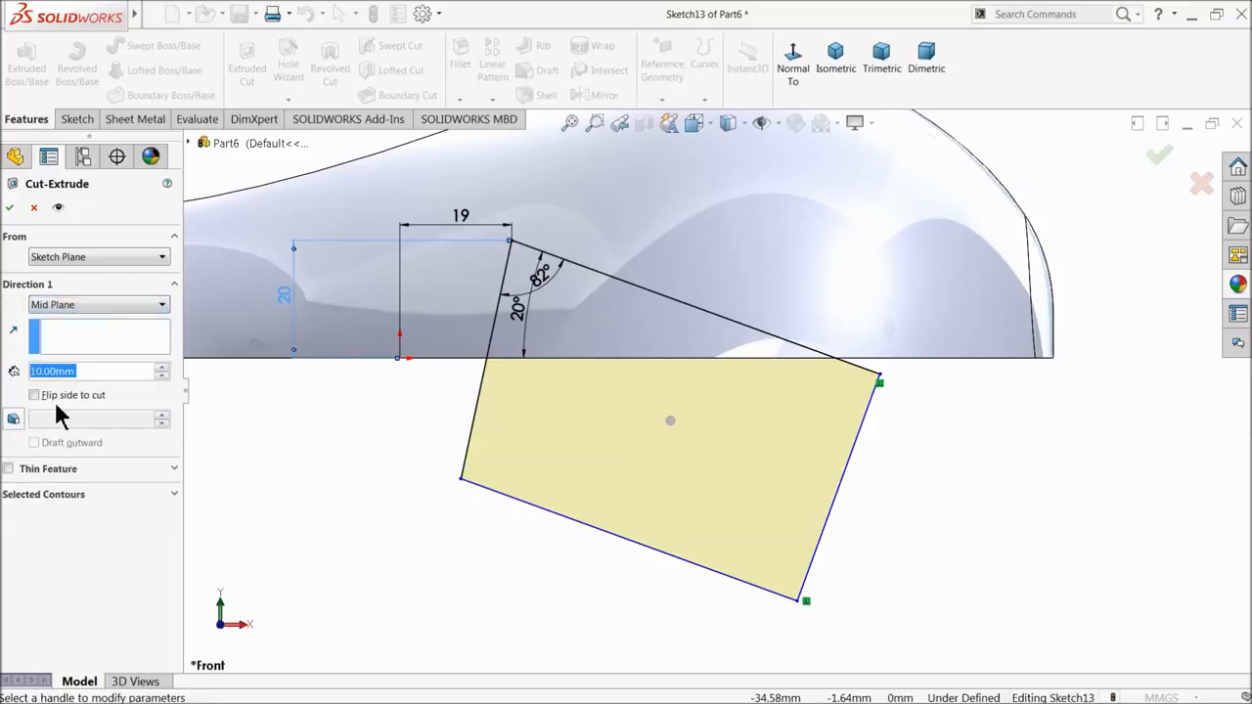
text(70)
key(Return)
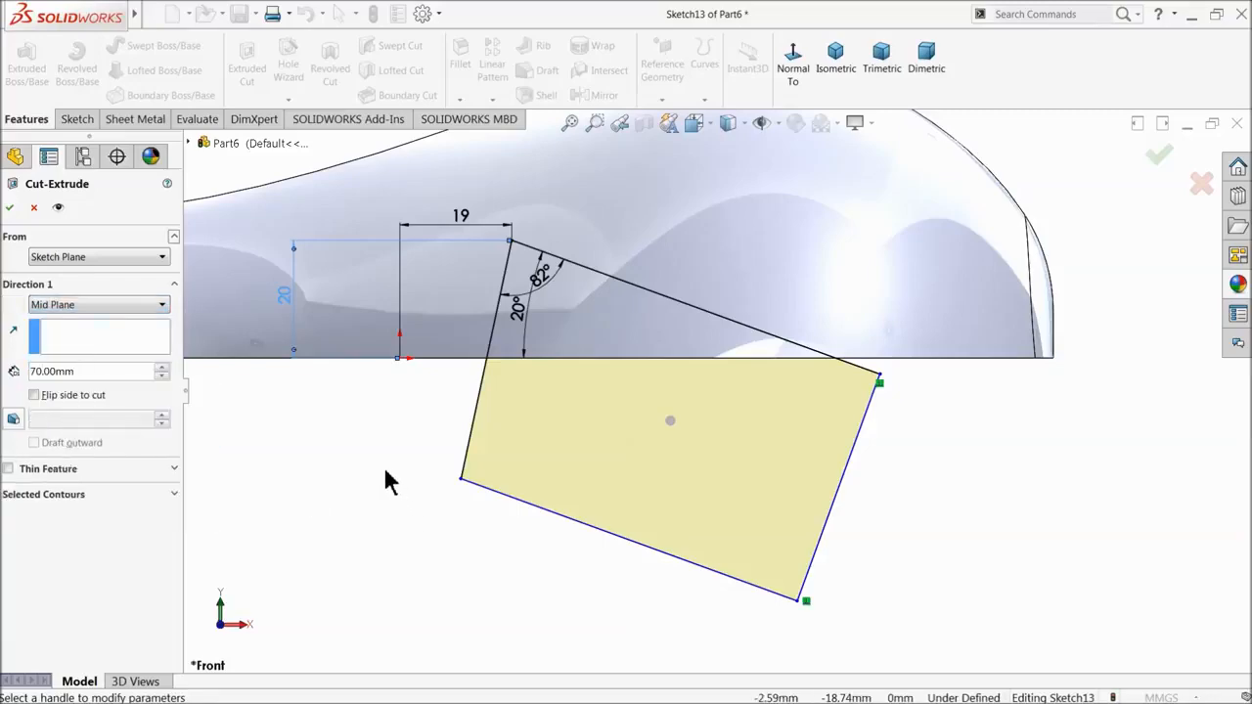
scroll(399, 454, up, 3)
middle_drag(415, 442, 456, 338)
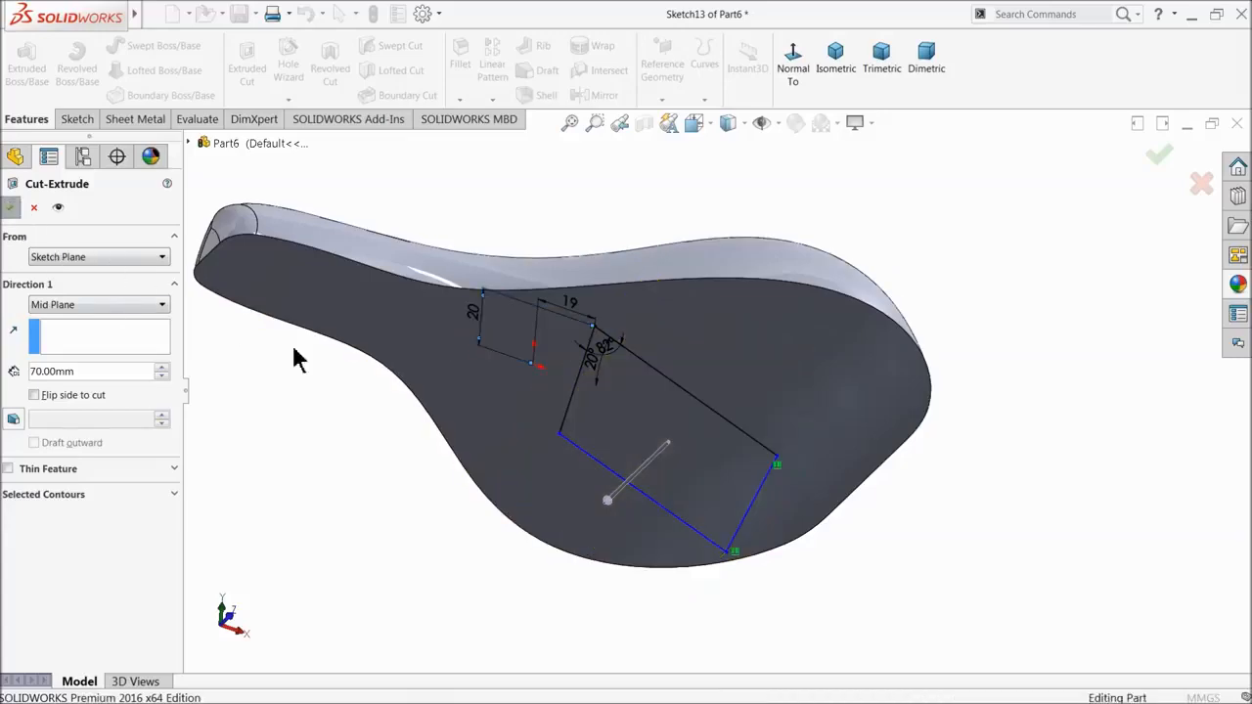
middle_drag(394, 322, 407, 443)
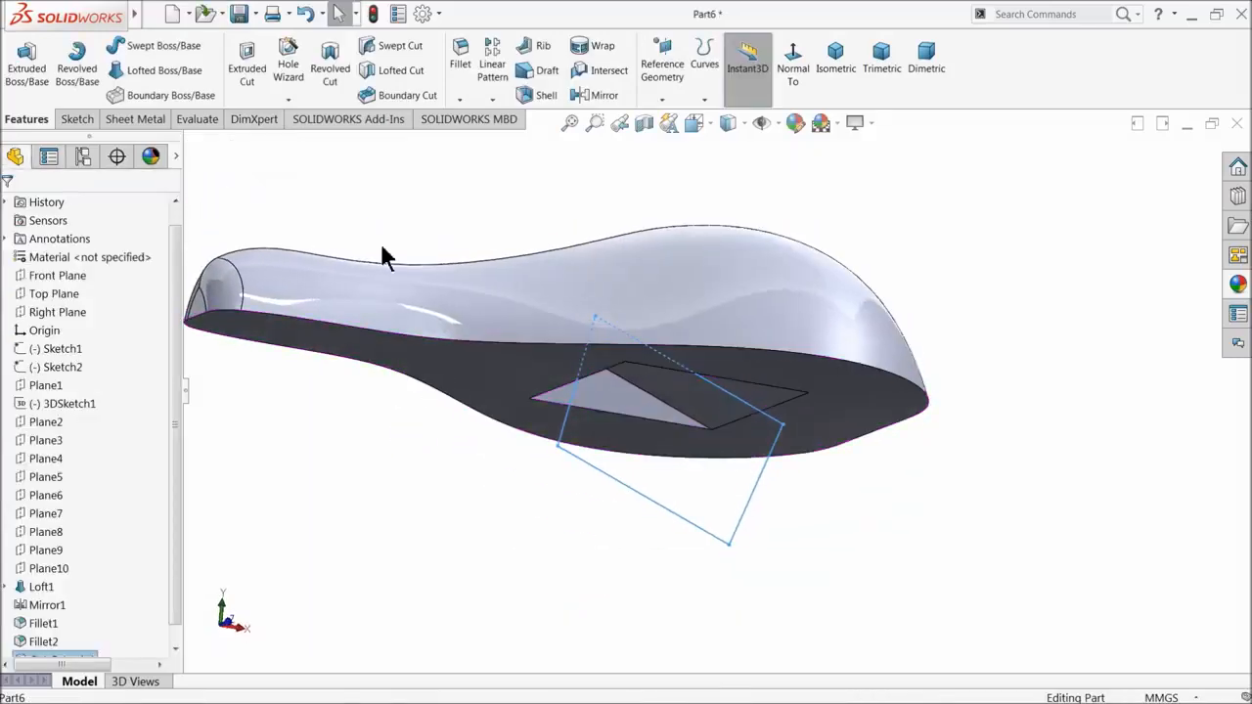
click(380, 242)
- Open a new sketch on the slanted floor face of the pocket and view it normal to the face
middle_drag(454, 301, 474, 220)
click(686, 397)
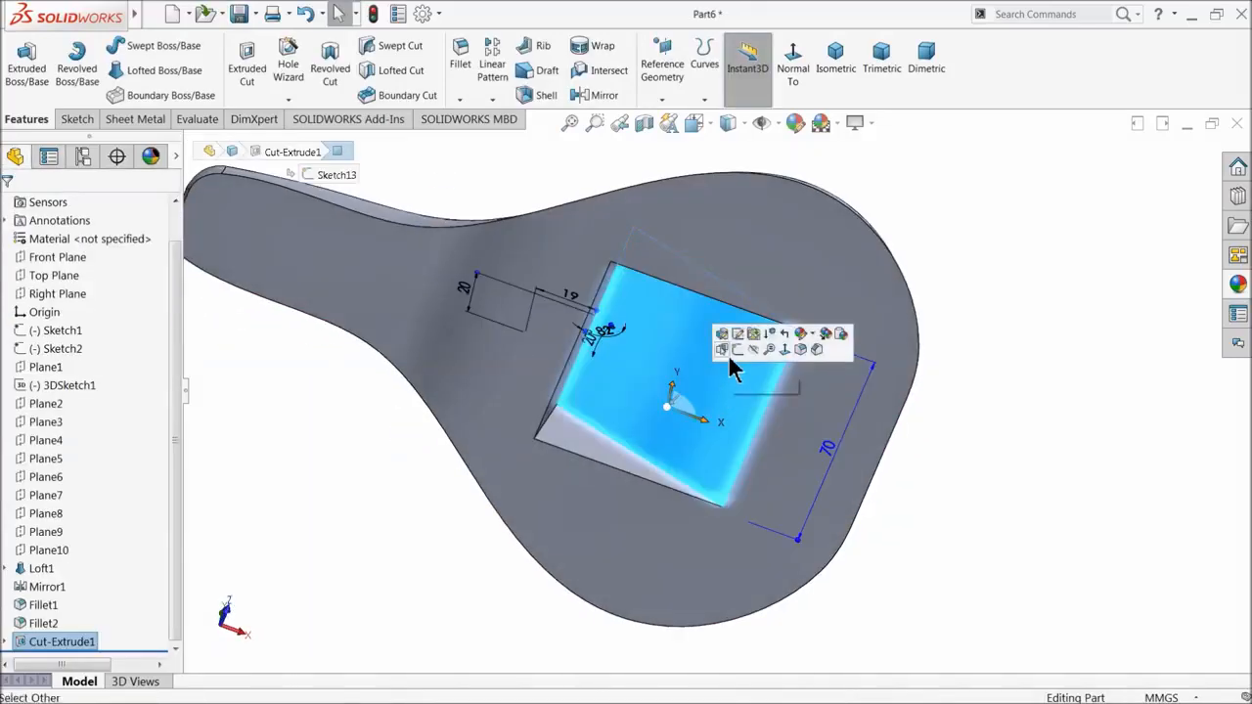
click(738, 337)
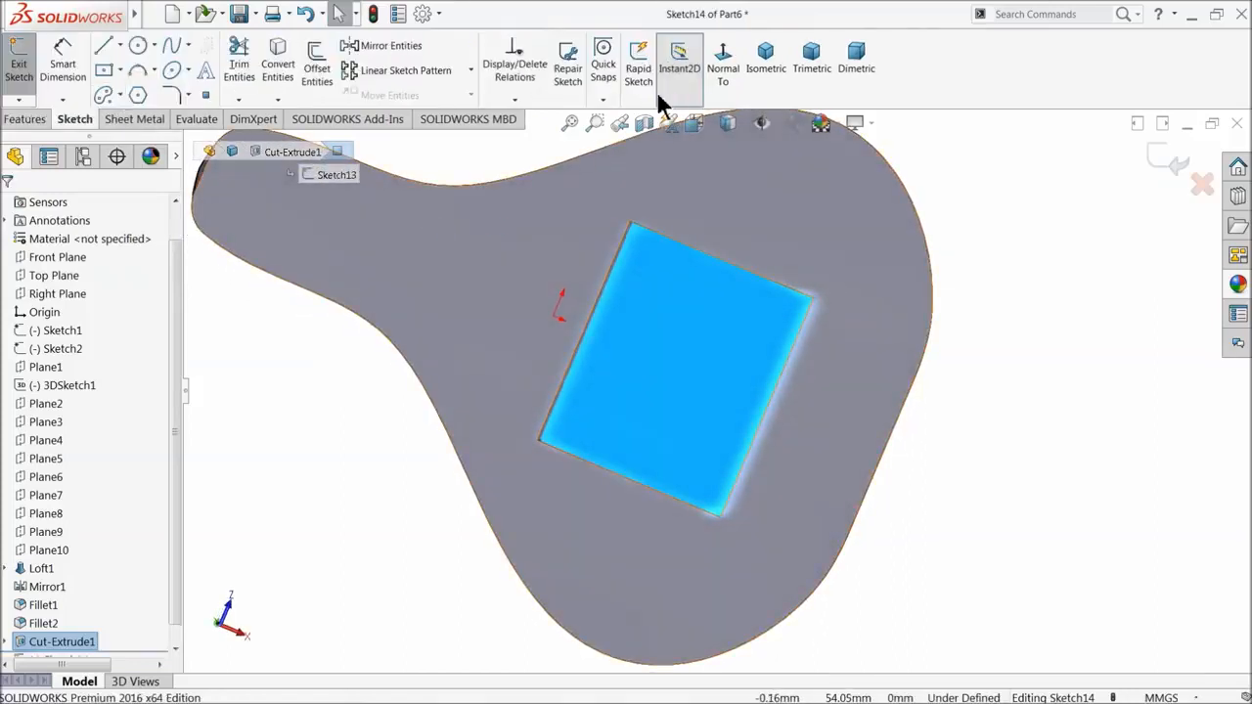
click(724, 66)
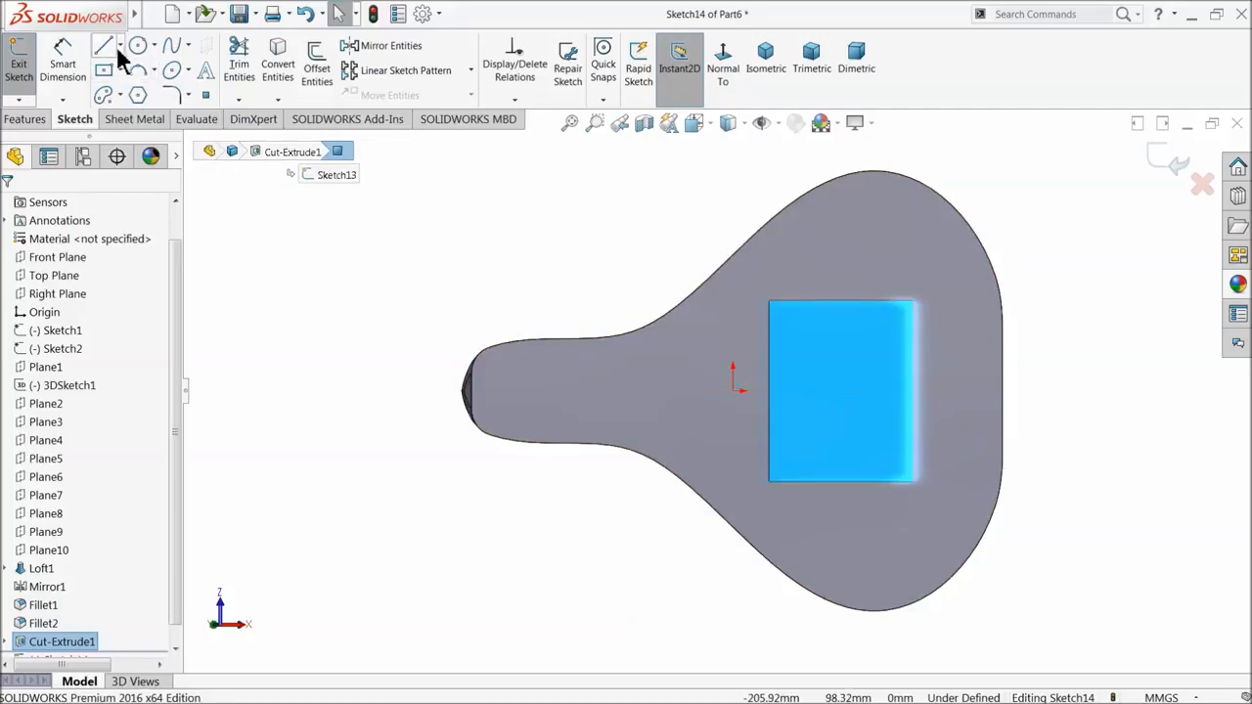
- Draw a horizontal centerline from the origin to the midpoint of the pocket floor's far edge
click(120, 46)
click(137, 84)
scroll(956, 439, down, 3)
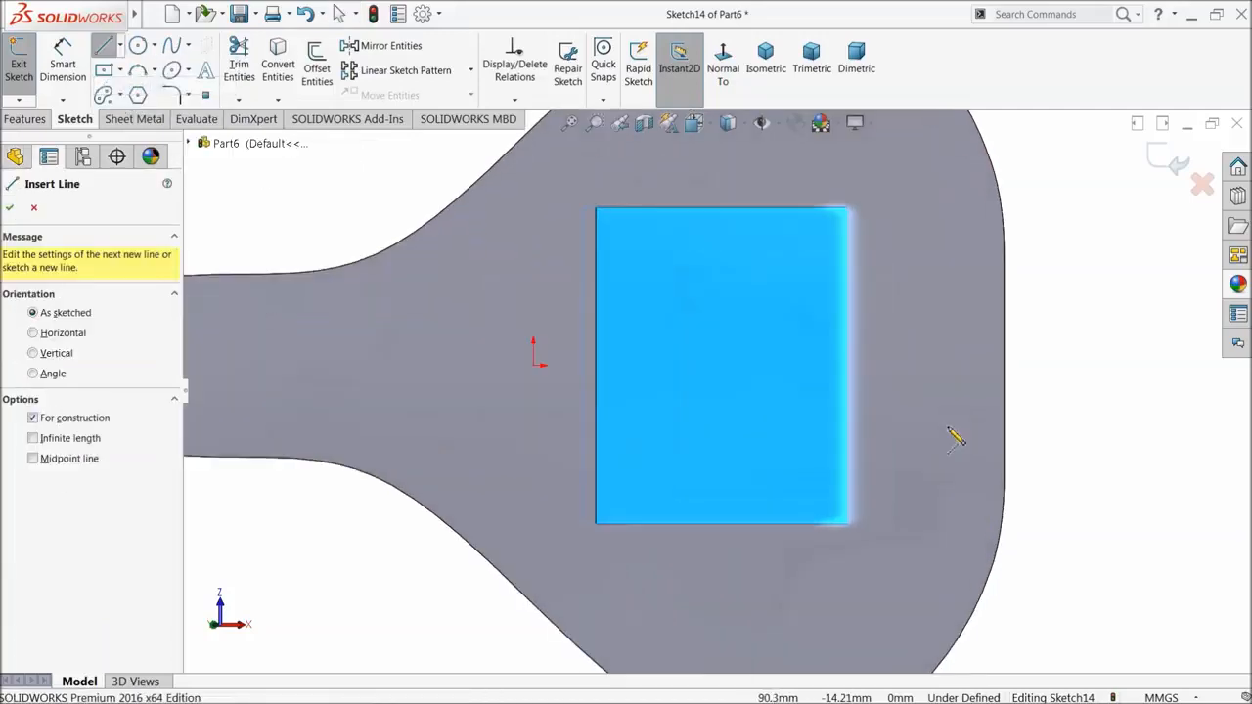
click(533, 365)
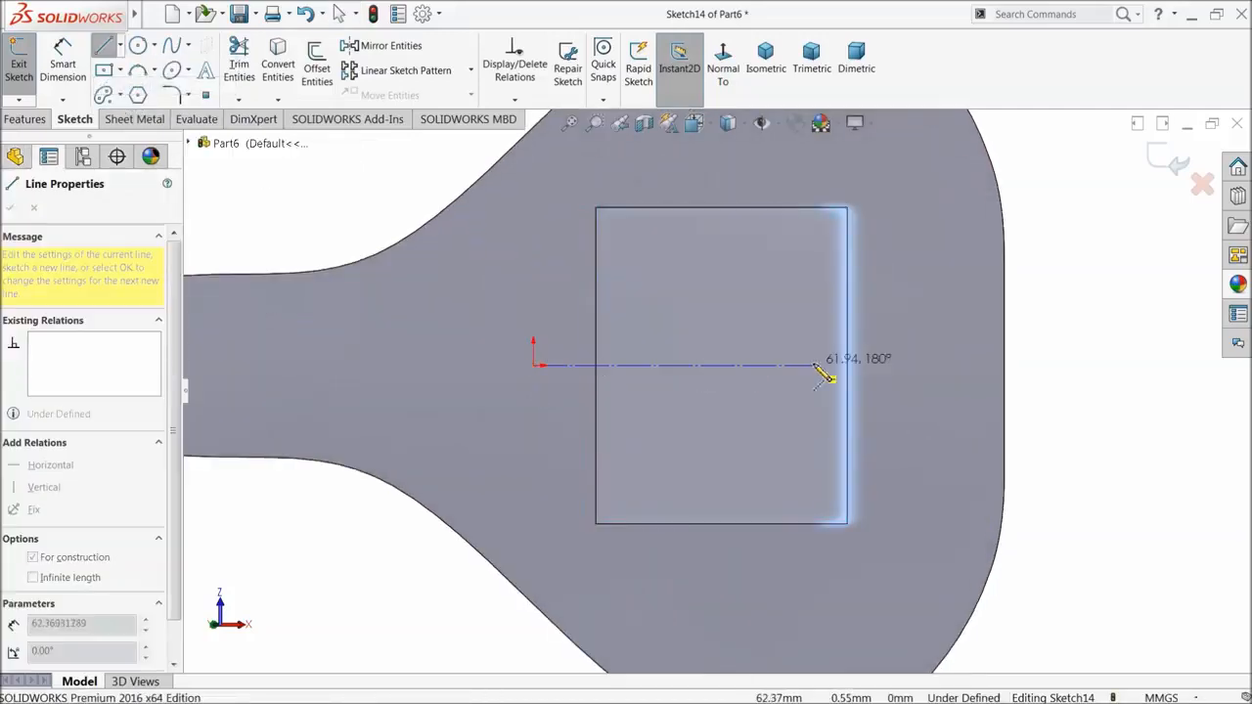
click(847, 364)
right_click(885, 339)
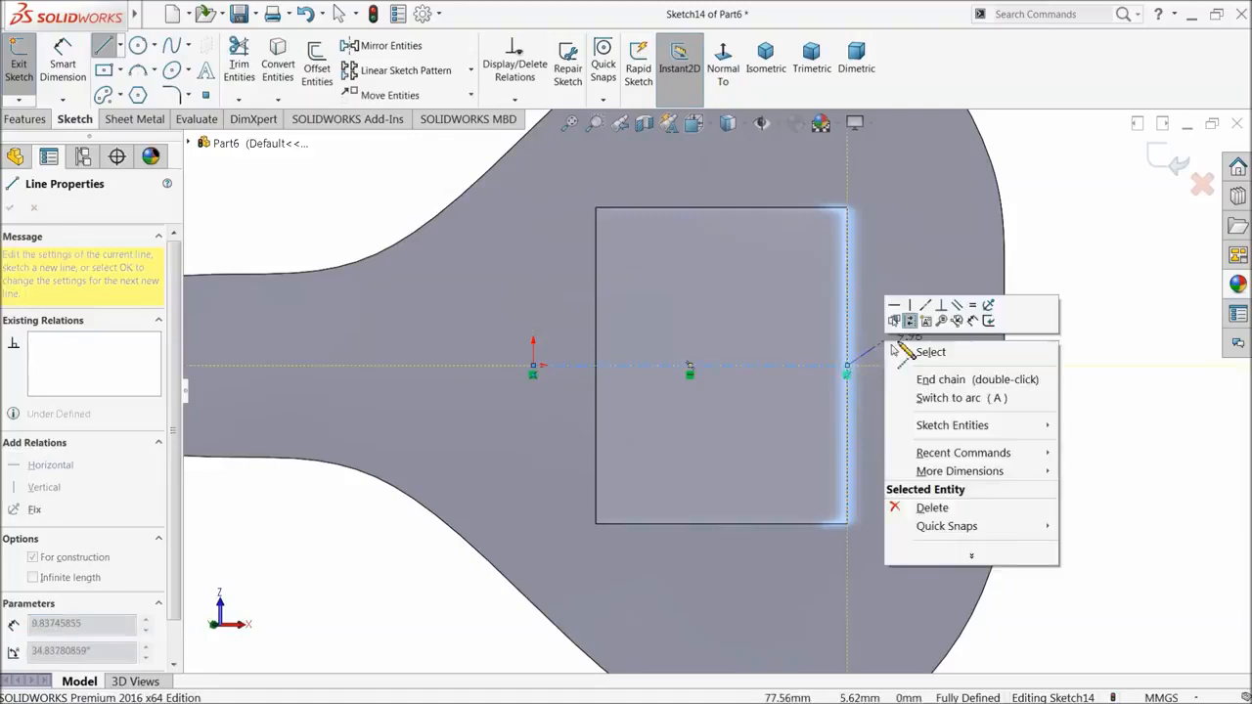
click(943, 351)
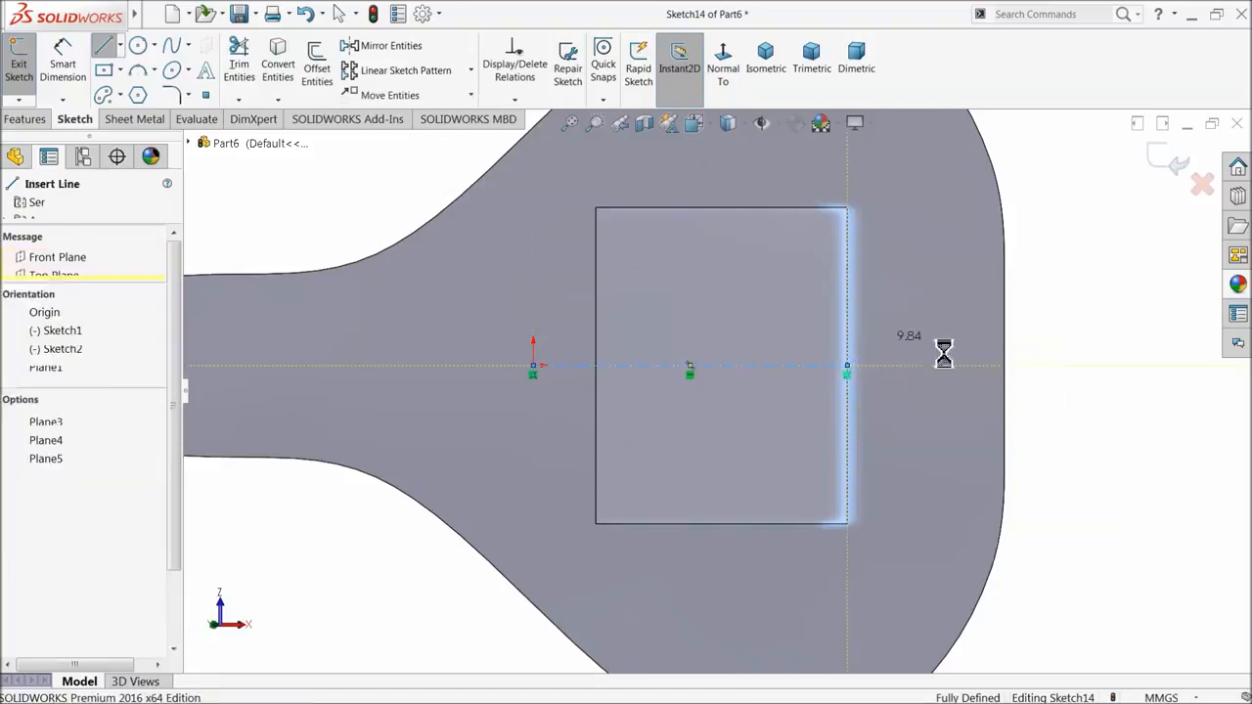
- Draw a circle centred on the centerline inside the pocket floor and dimension its diameter at 28 mm
click(138, 48)
click(721, 365)
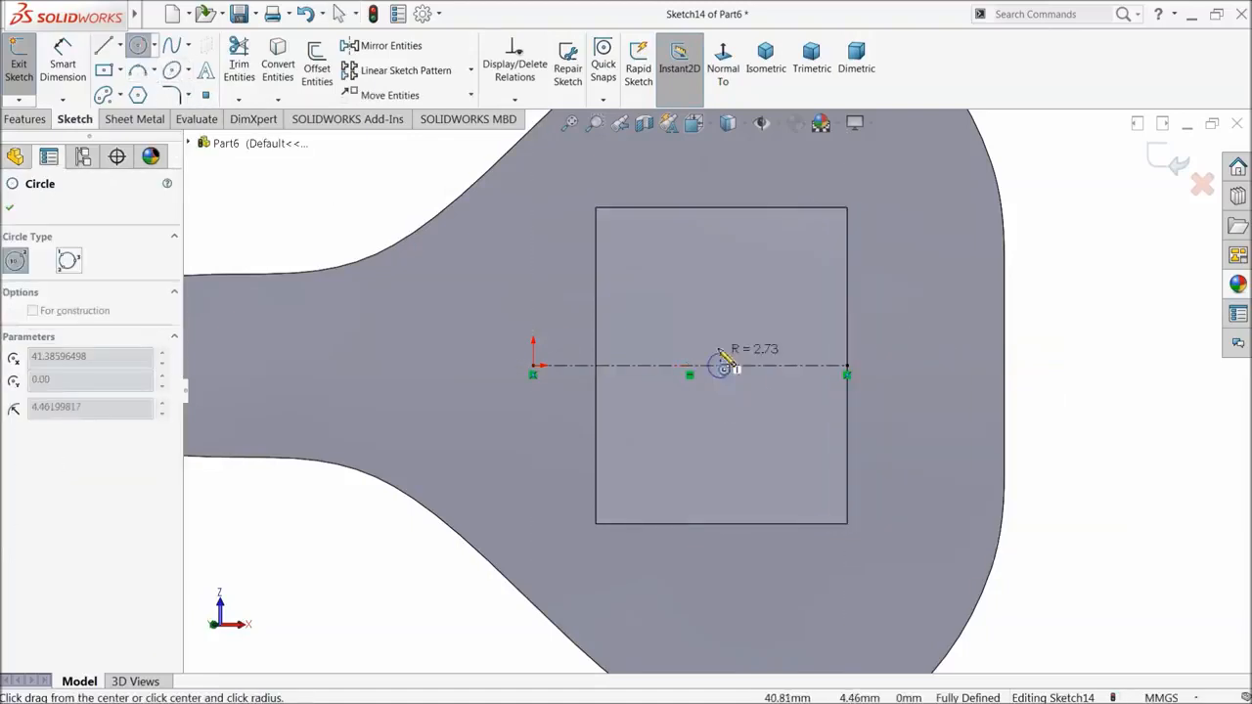
click(721, 286)
click(65, 59)
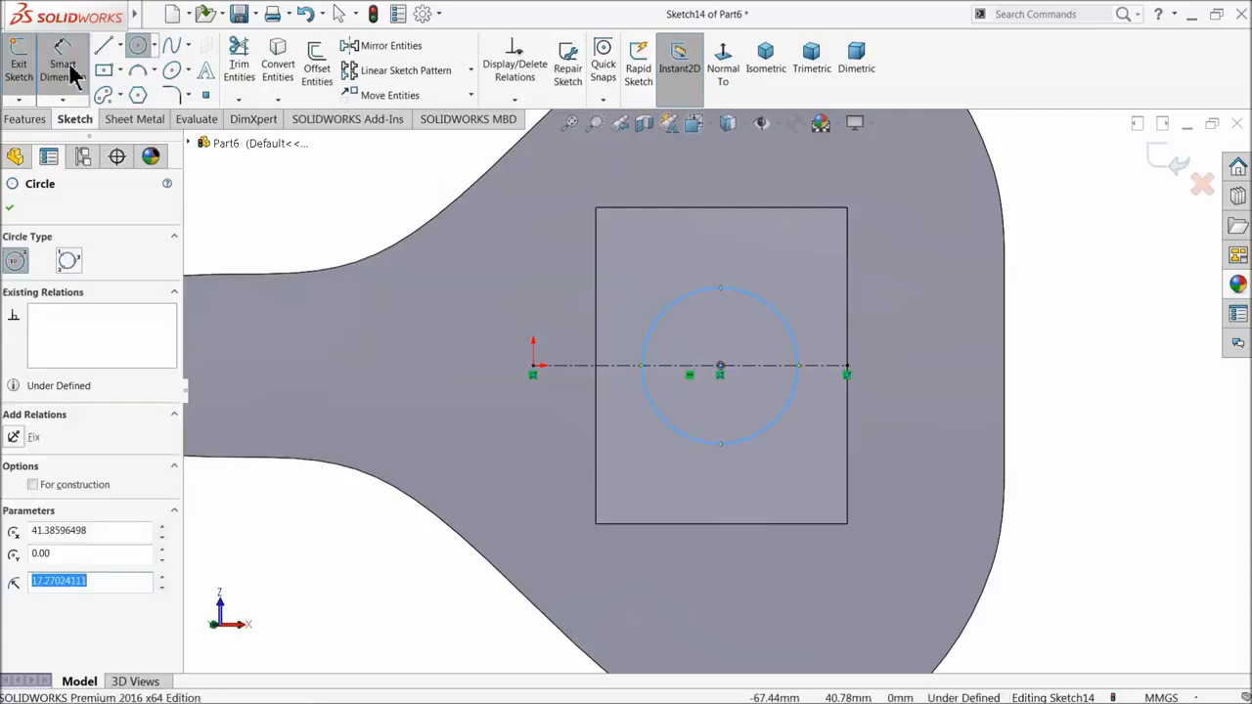
click(698, 292)
click(710, 271)
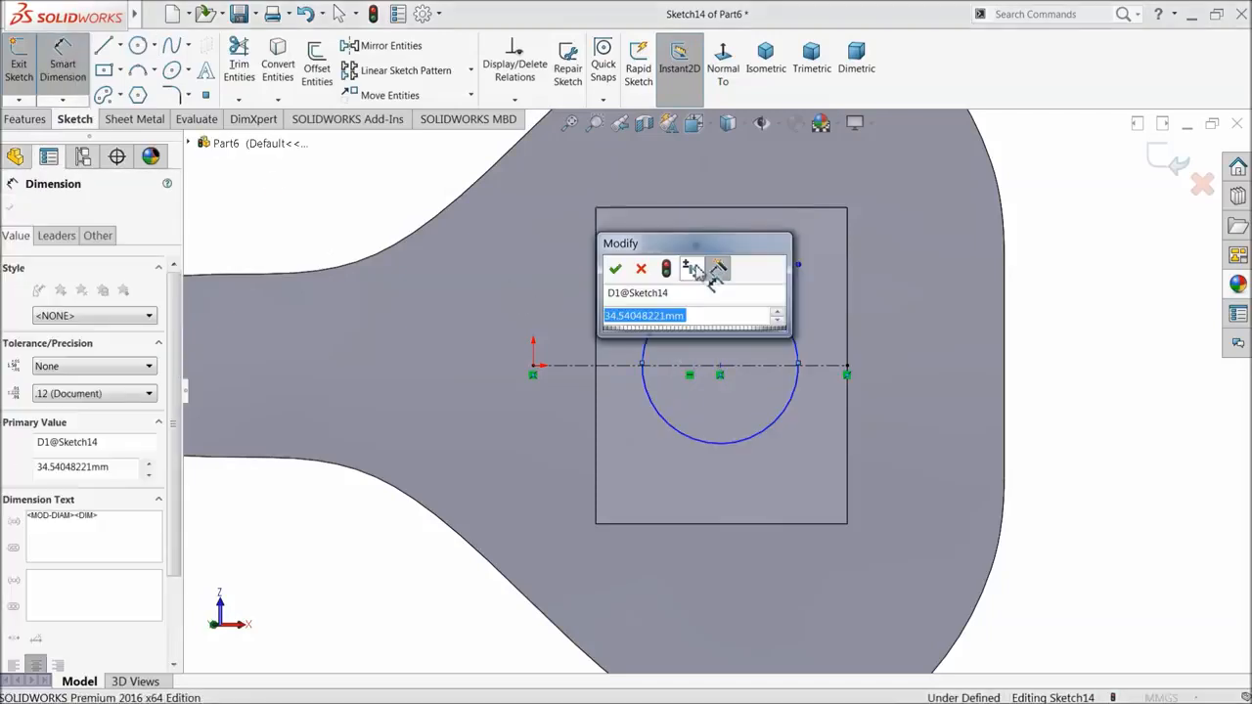
key(Return)
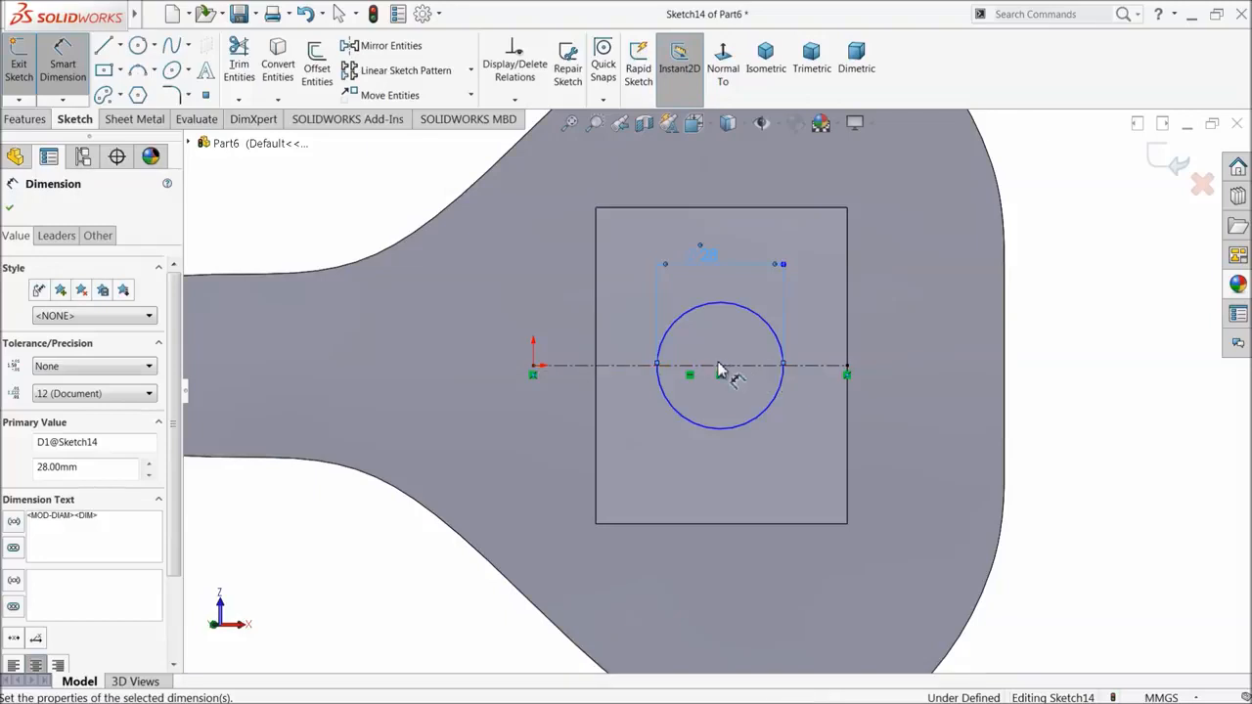
- Dimension the distance from the circle's centre to the centerline's endpoint on the pocket floor's far edge at 28 mm
click(721, 367)
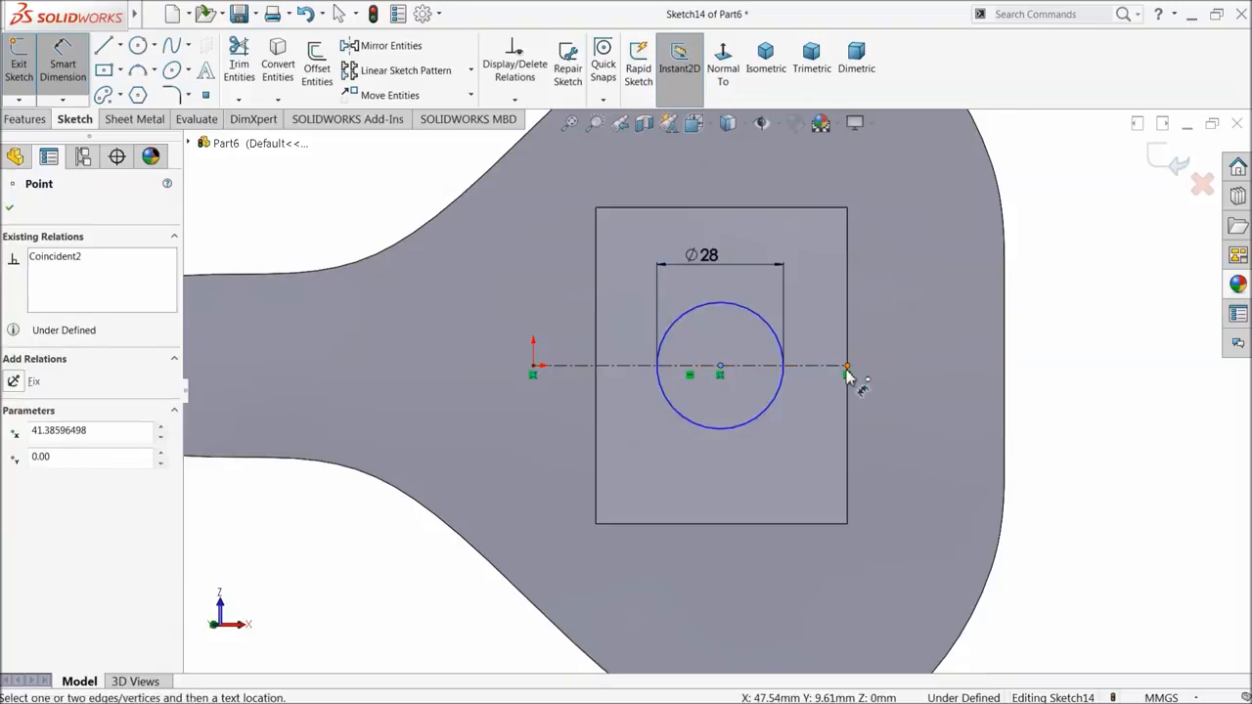
click(847, 368)
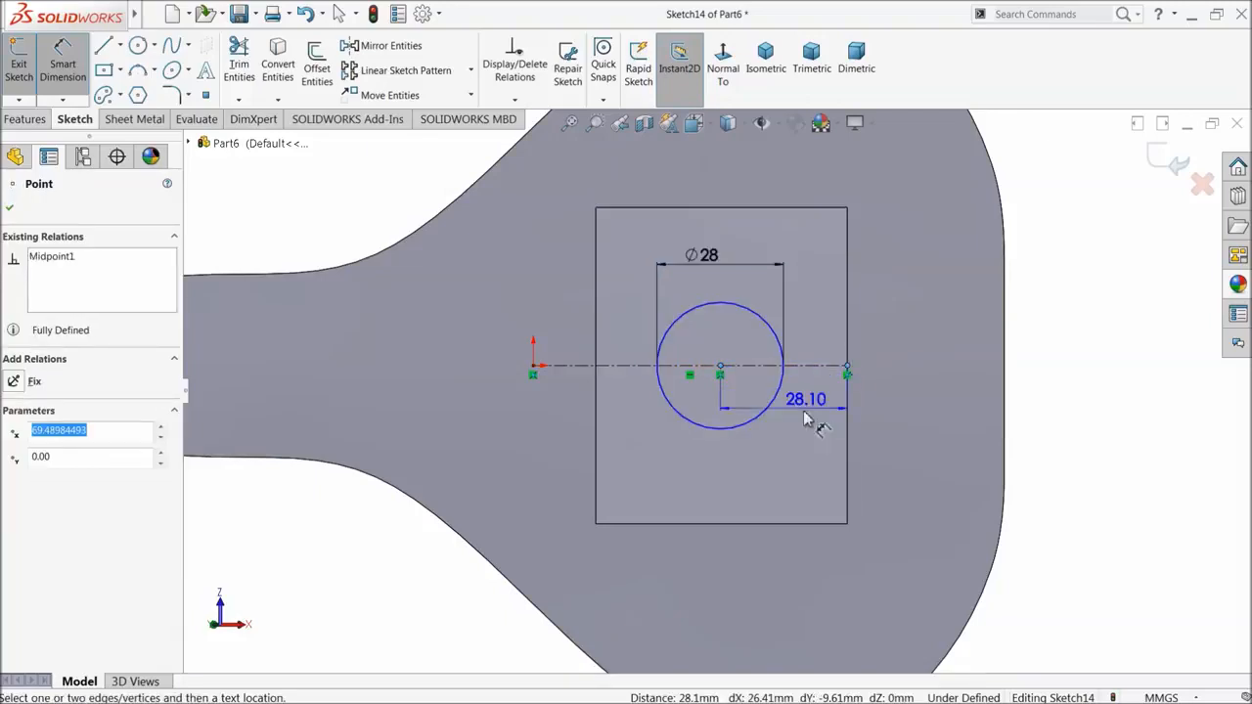
click(788, 468)
text(28)
key(Return)
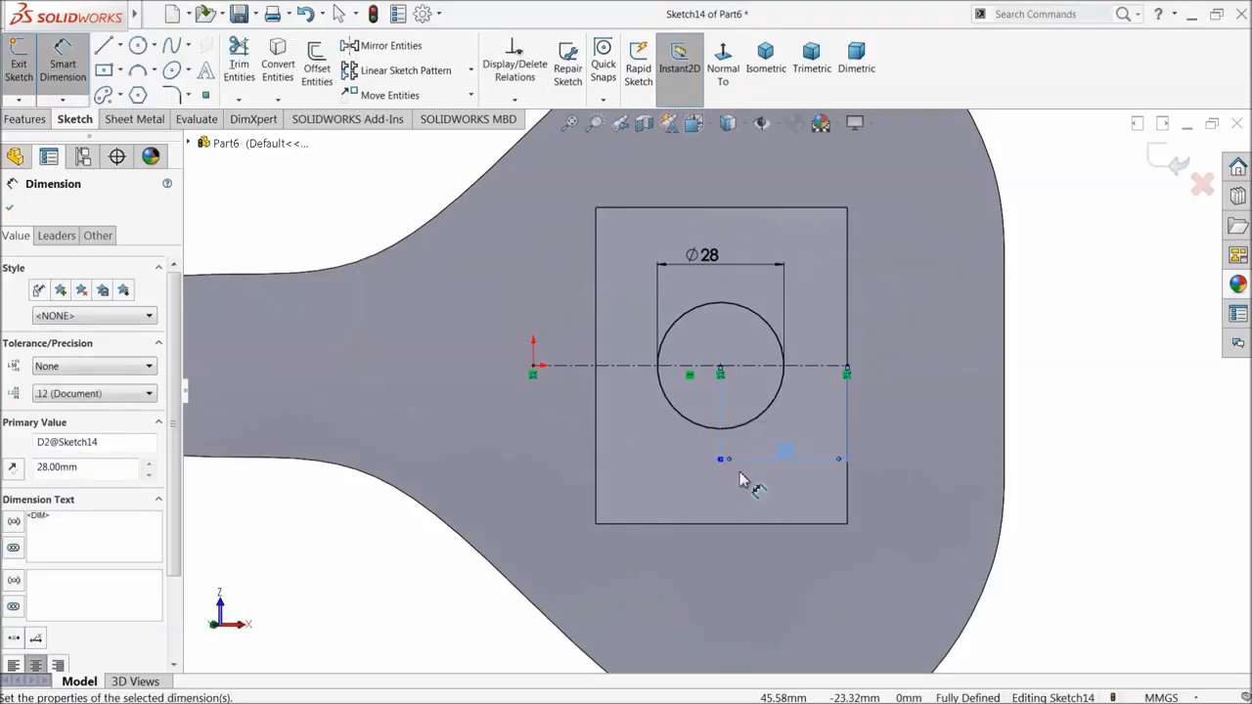
- Extrude the circle as a merged Blind boss 160 mm deep from the pocket floor to form the seat post
click(24, 118)
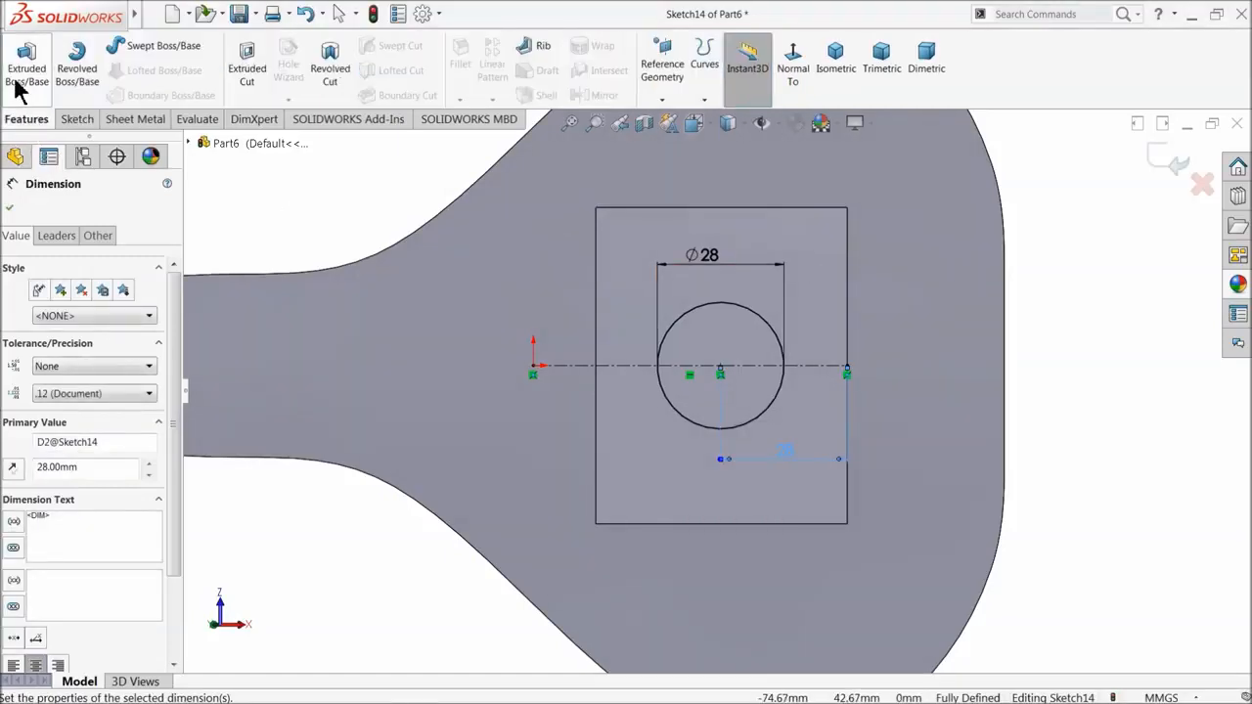
click(26, 61)
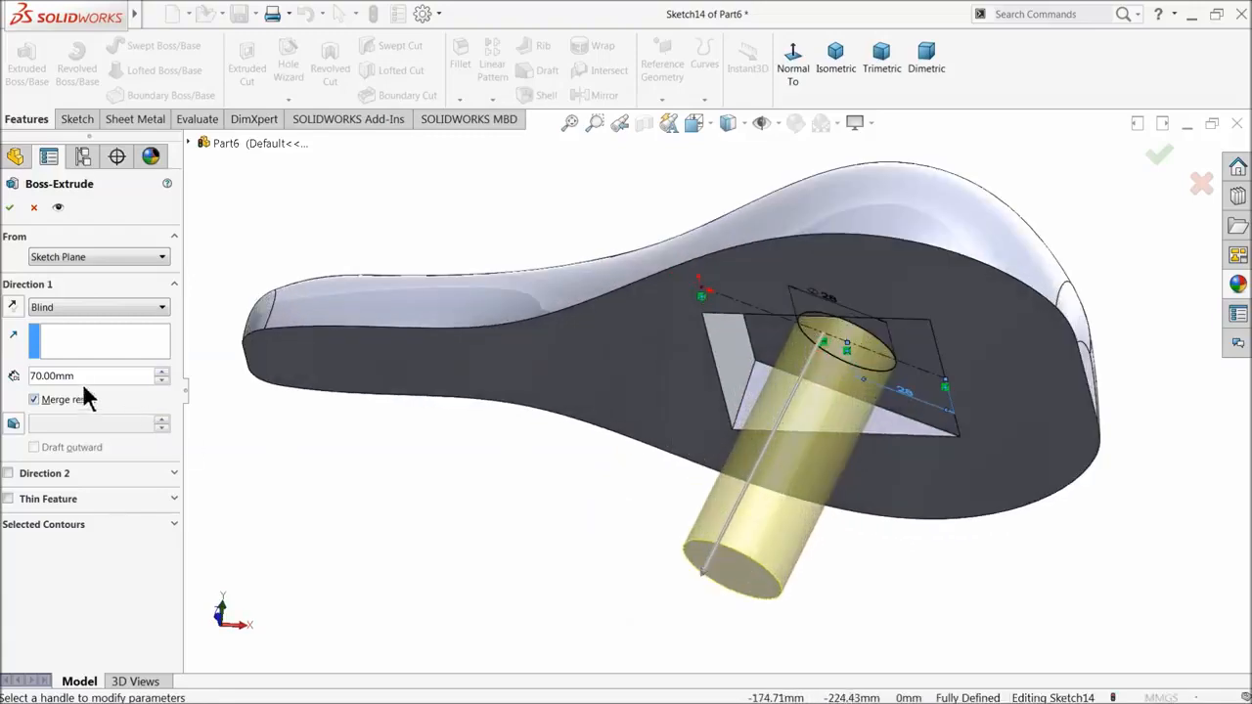
text(161)
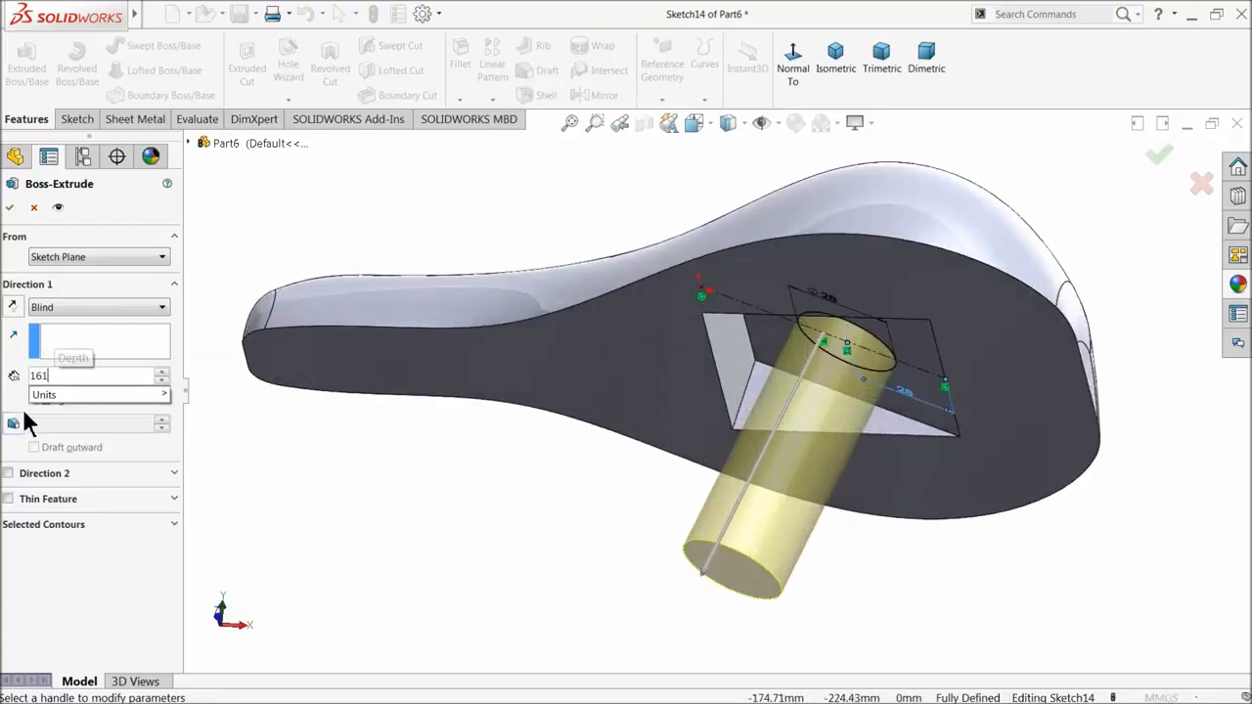
key(Return)
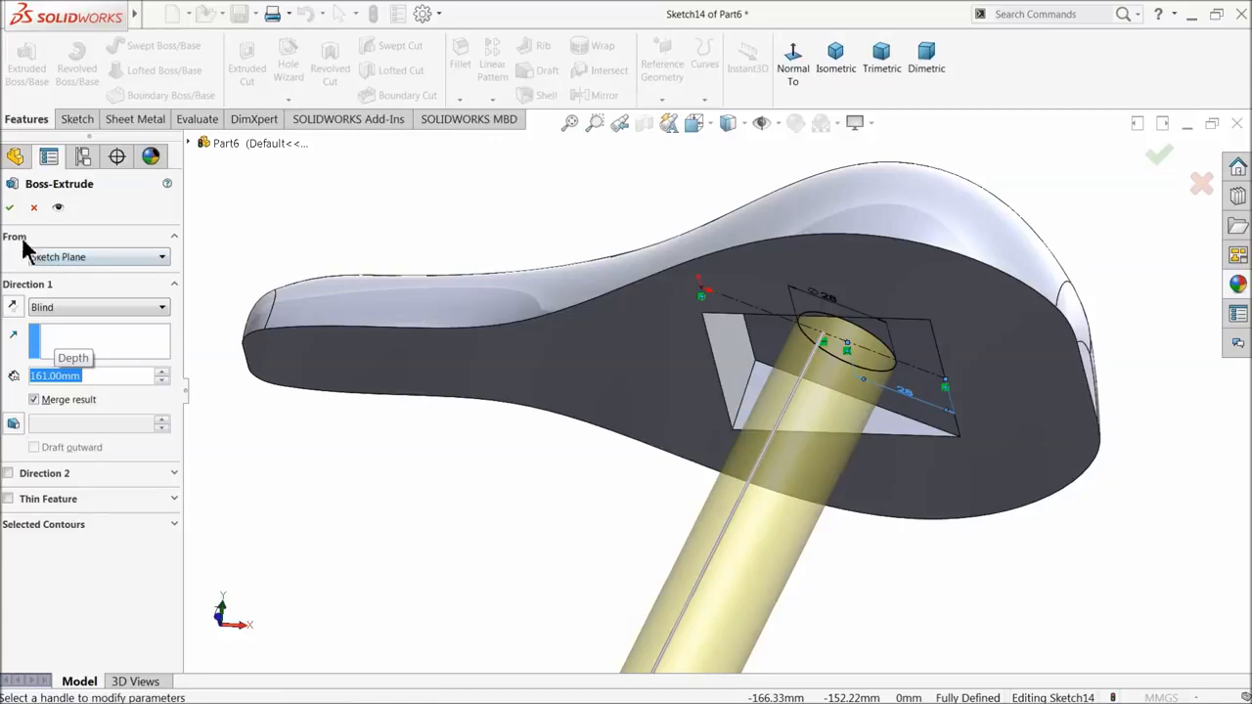
text(160)
key(Return)
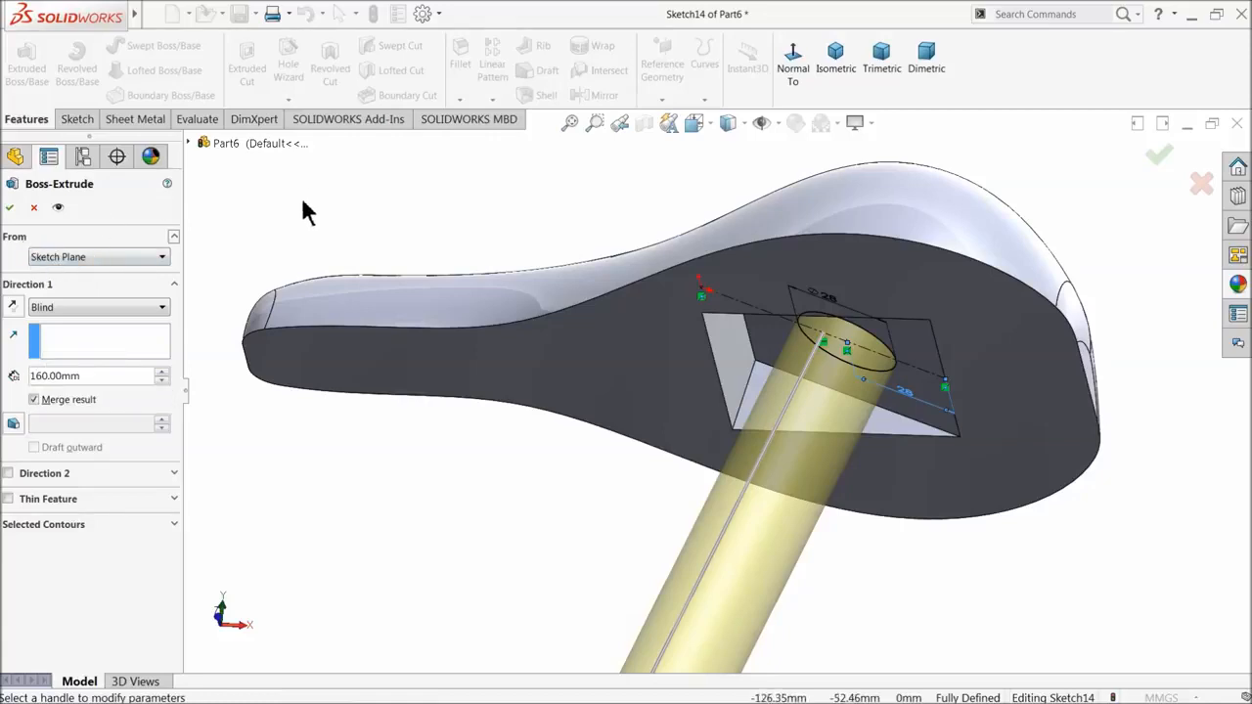
click(12, 210)
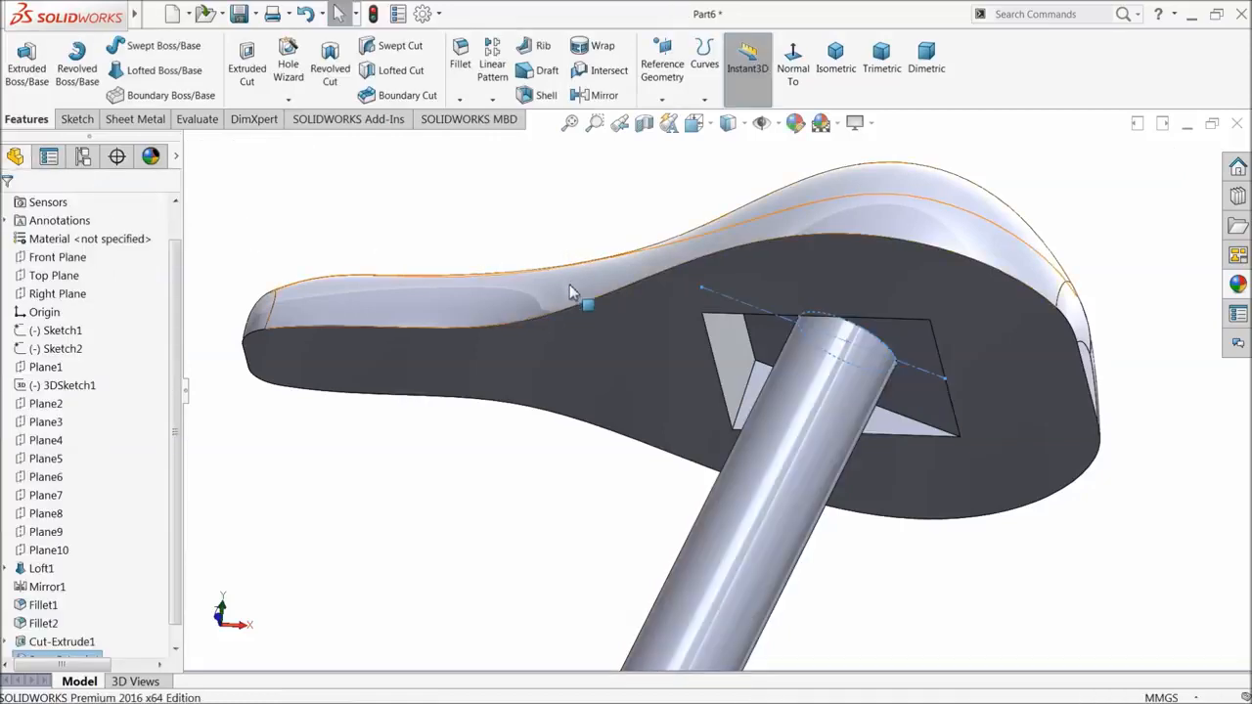
- Apply the chromium plate appearance to the extruded seat post
scroll(571, 293, up, 5)
middle_drag(576, 368, 559, 375)
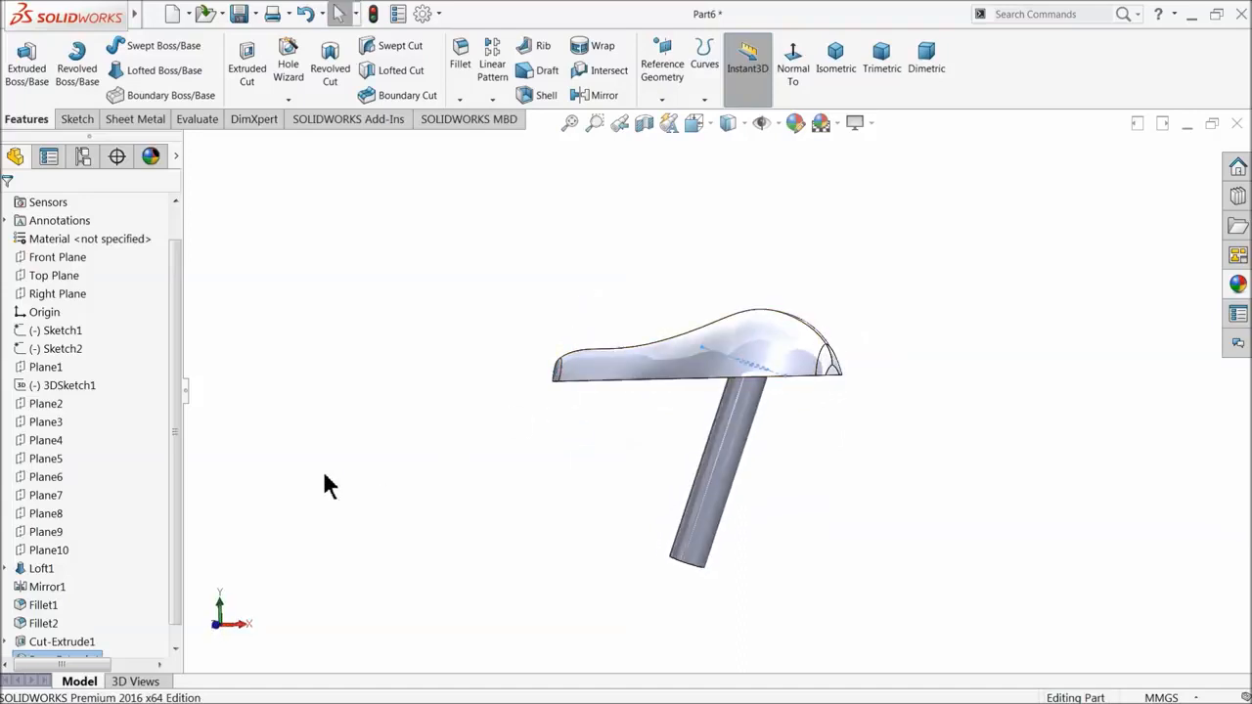
scroll(174, 468, down, 1)
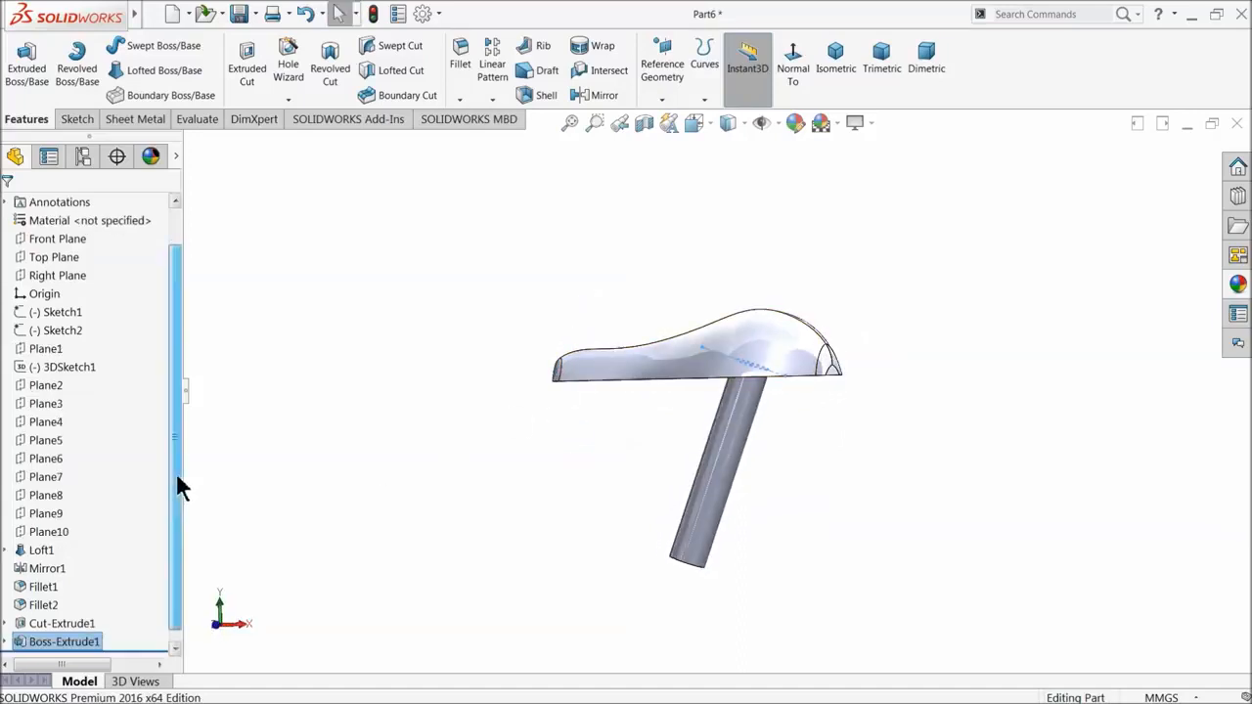
click(23, 646)
click(1238, 284)
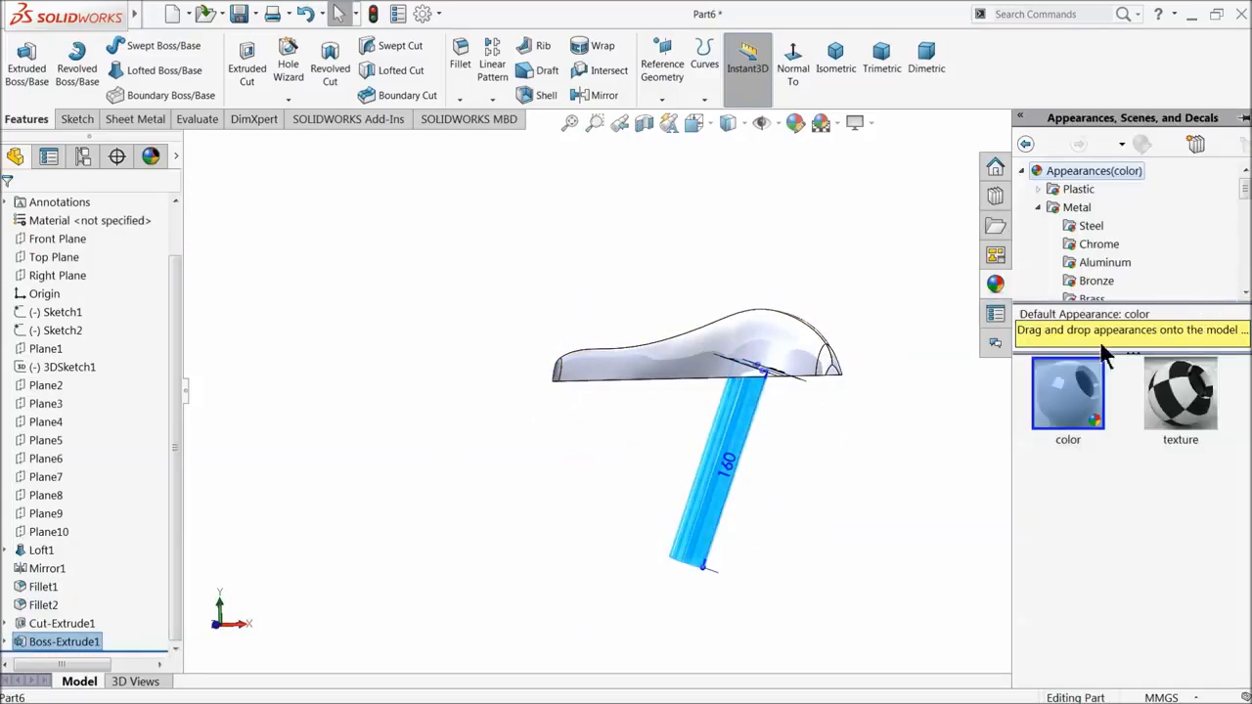
click(1098, 249)
double_click(1064, 418)
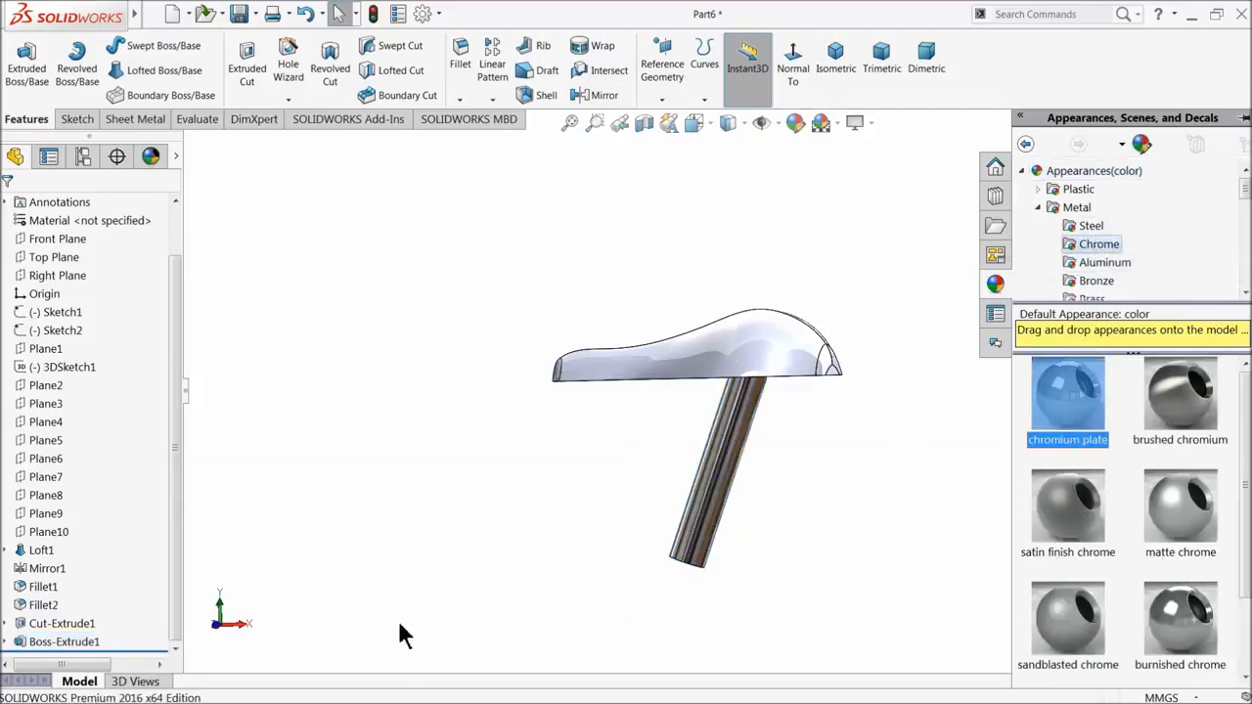
- Change the seat post's appearance to satin finish chrome
click(93, 641)
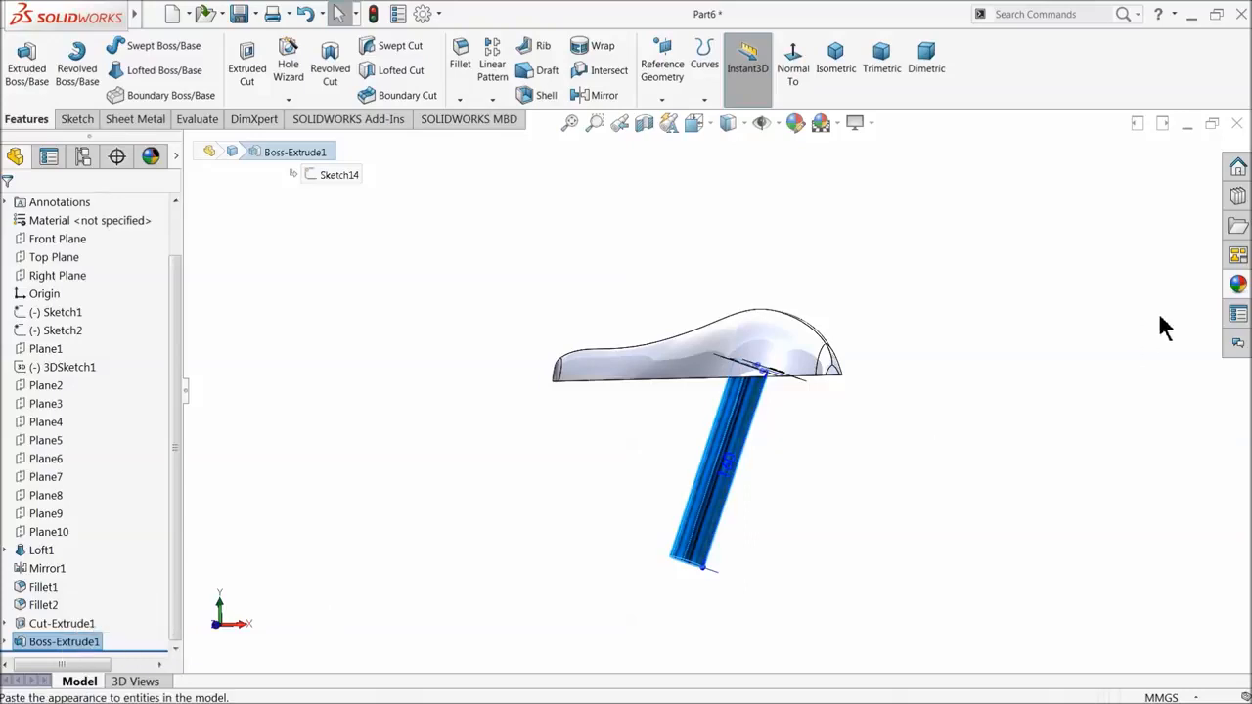
click(1238, 283)
click(1073, 504)
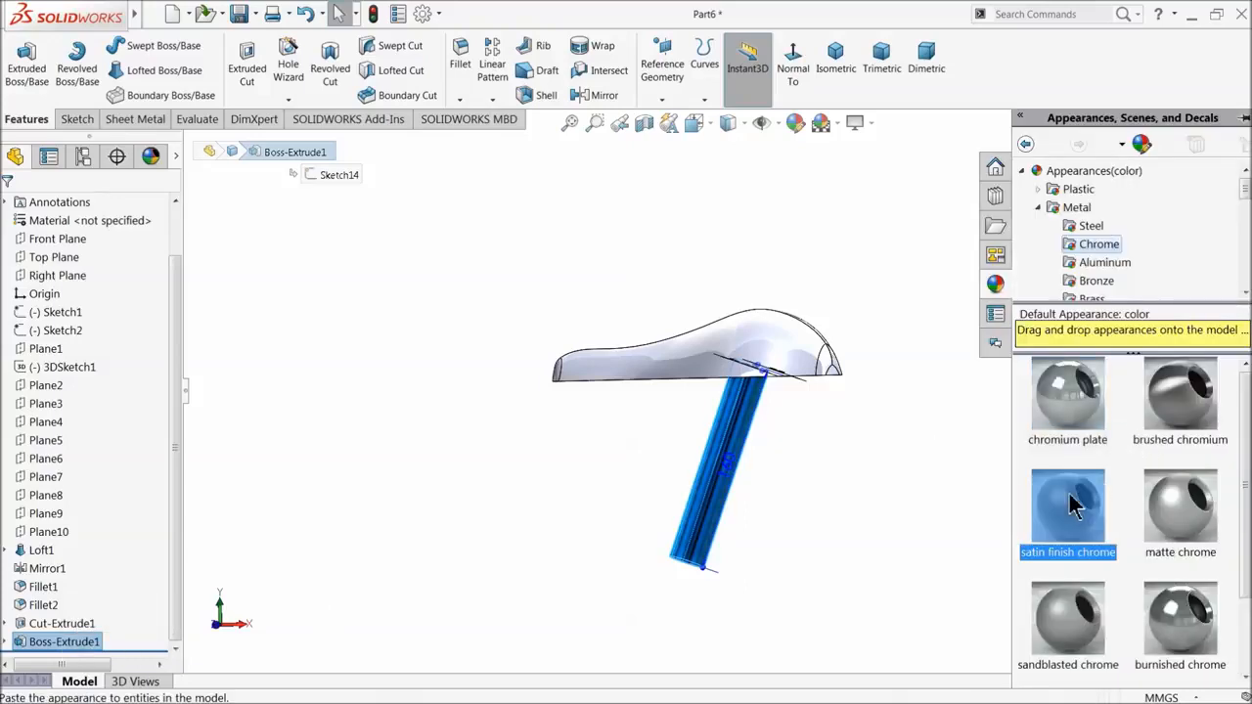
double_click(1068, 504)
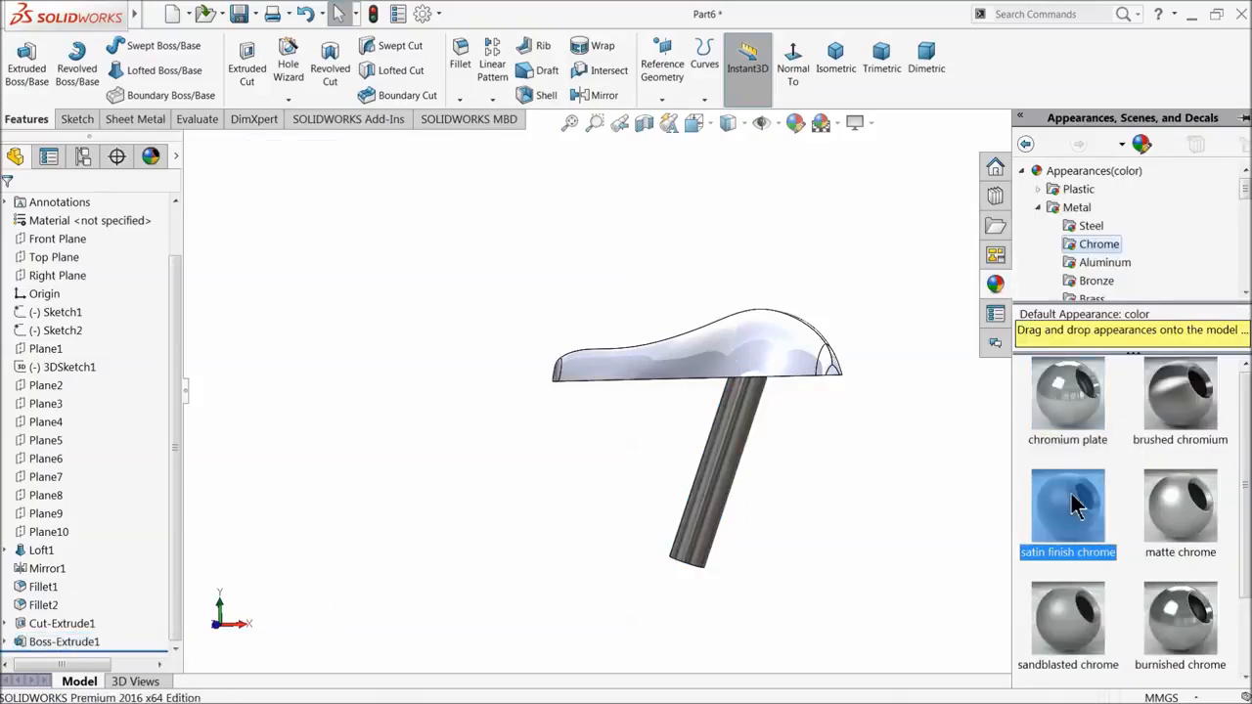
mouse_move(883, 488)
middle_down()
mouse_move(844, 358)
mouse_move(888, 503)
middle_up()
- Change the seat post's appearance to polished nickel
click(39, 643)
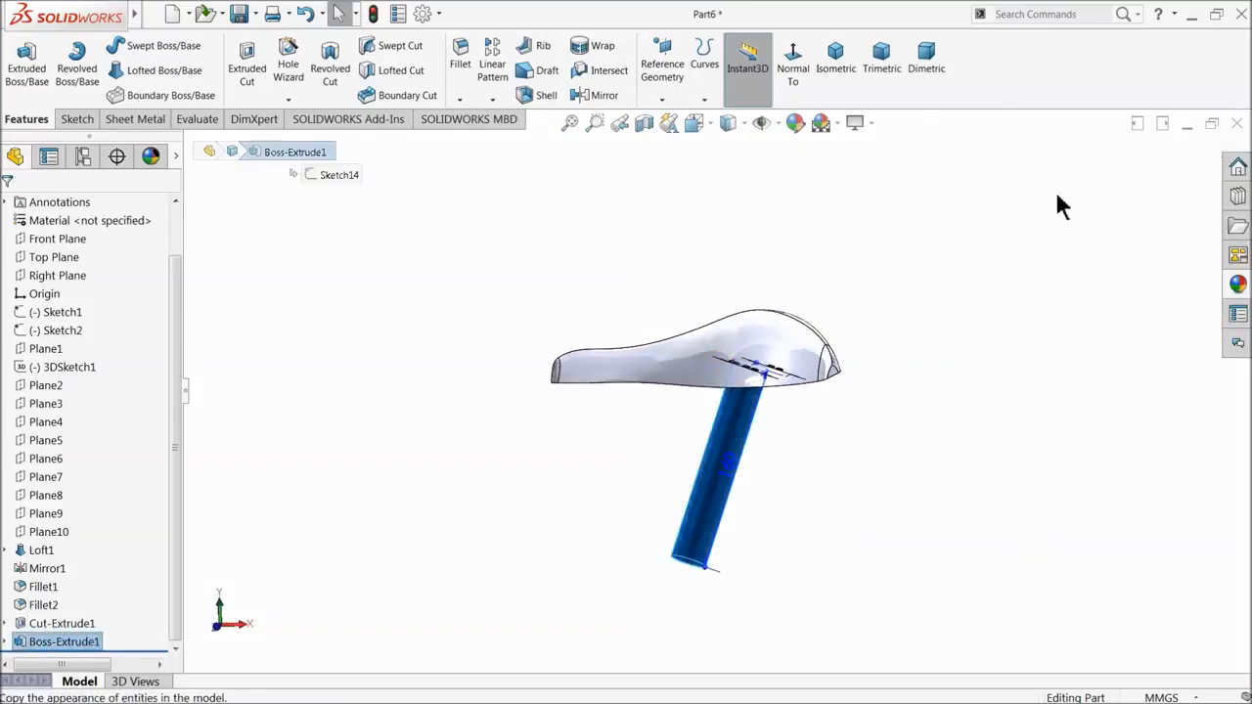
click(1222, 279)
scroll(1106, 280, down, 1)
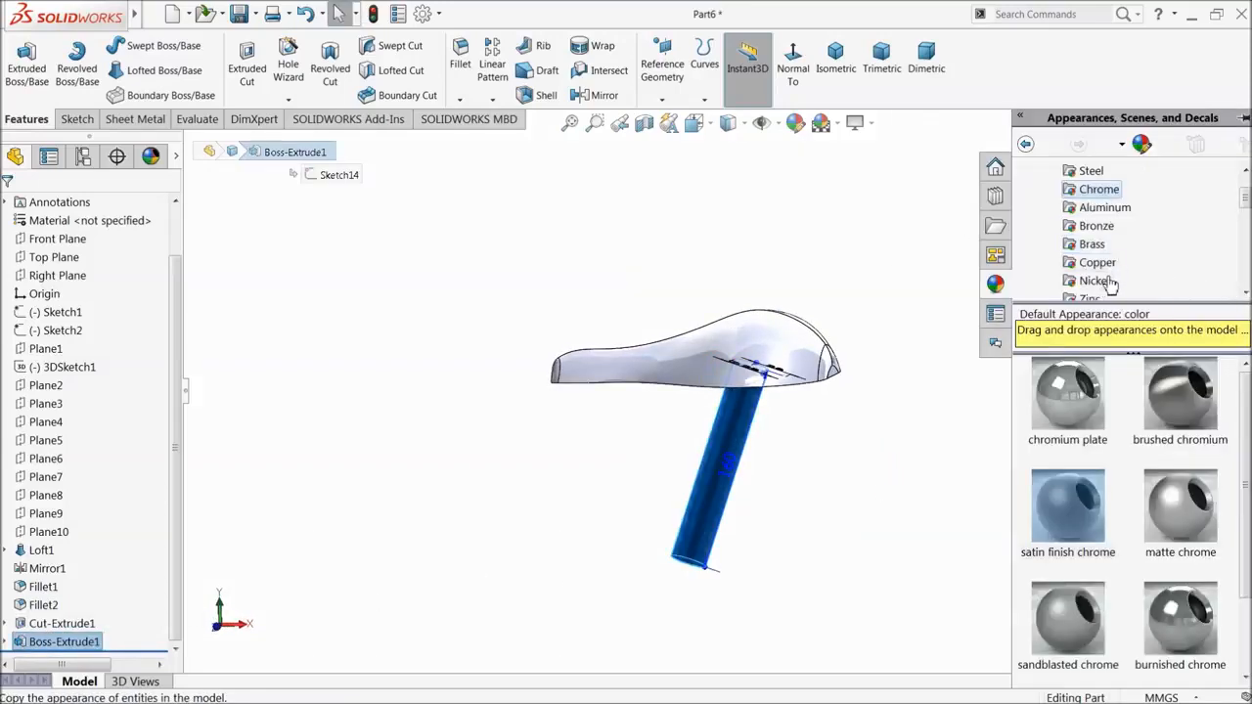
click(1094, 281)
click(1067, 396)
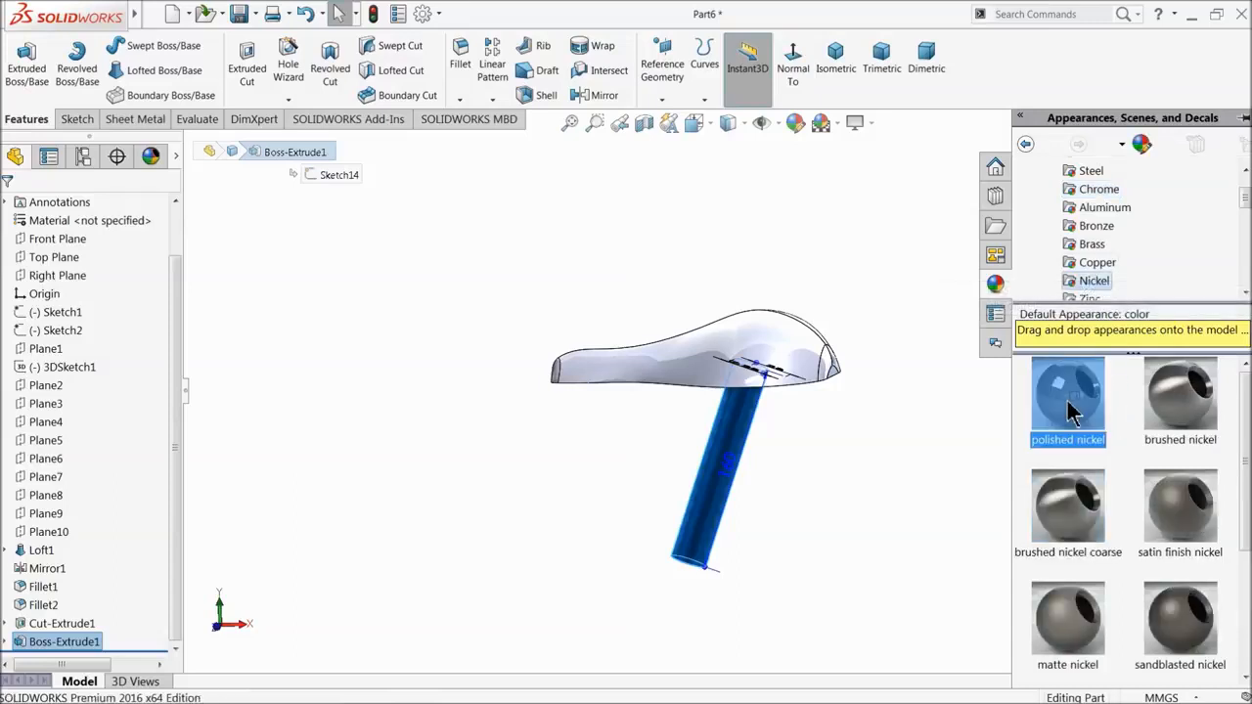
mouse_move(869, 442)
middle_down()
mouse_move(800, 403)
mouse_move(852, 425)
mouse_move(855, 439)
middle_up()
- Change the seat post's appearance to satin finish stainless steel
click(47, 646)
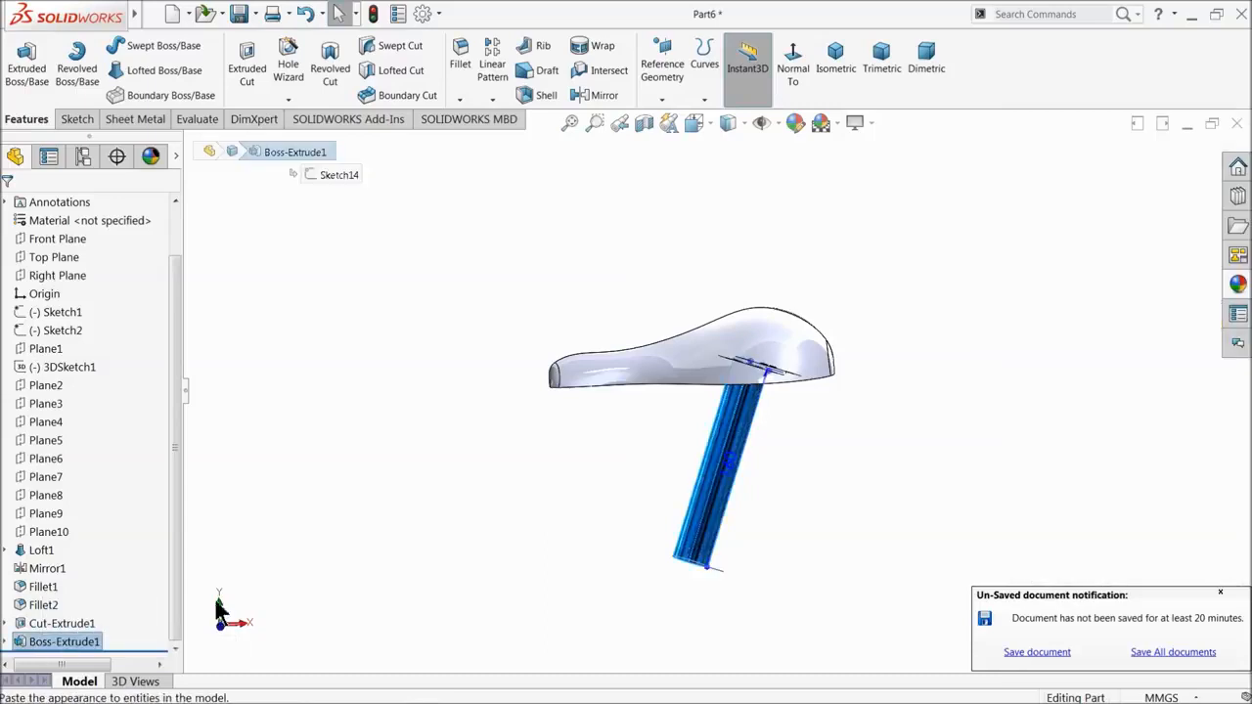
click(1241, 283)
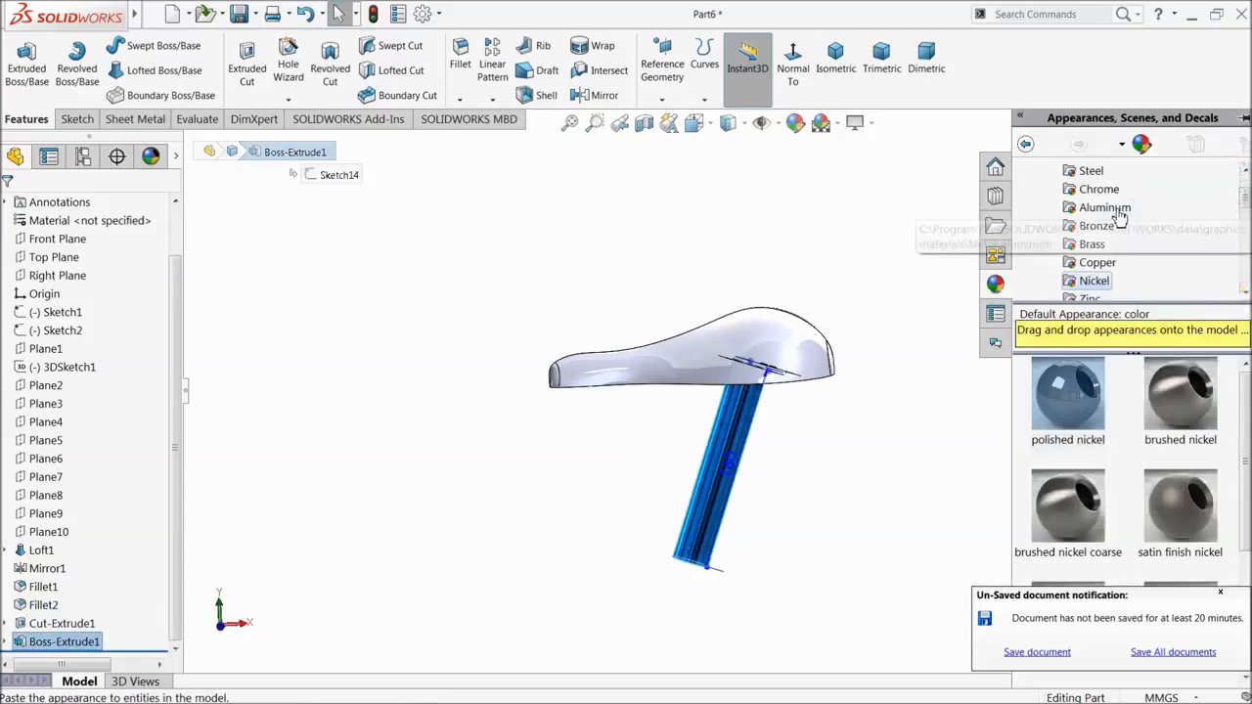
click(1089, 171)
double_click(1070, 509)
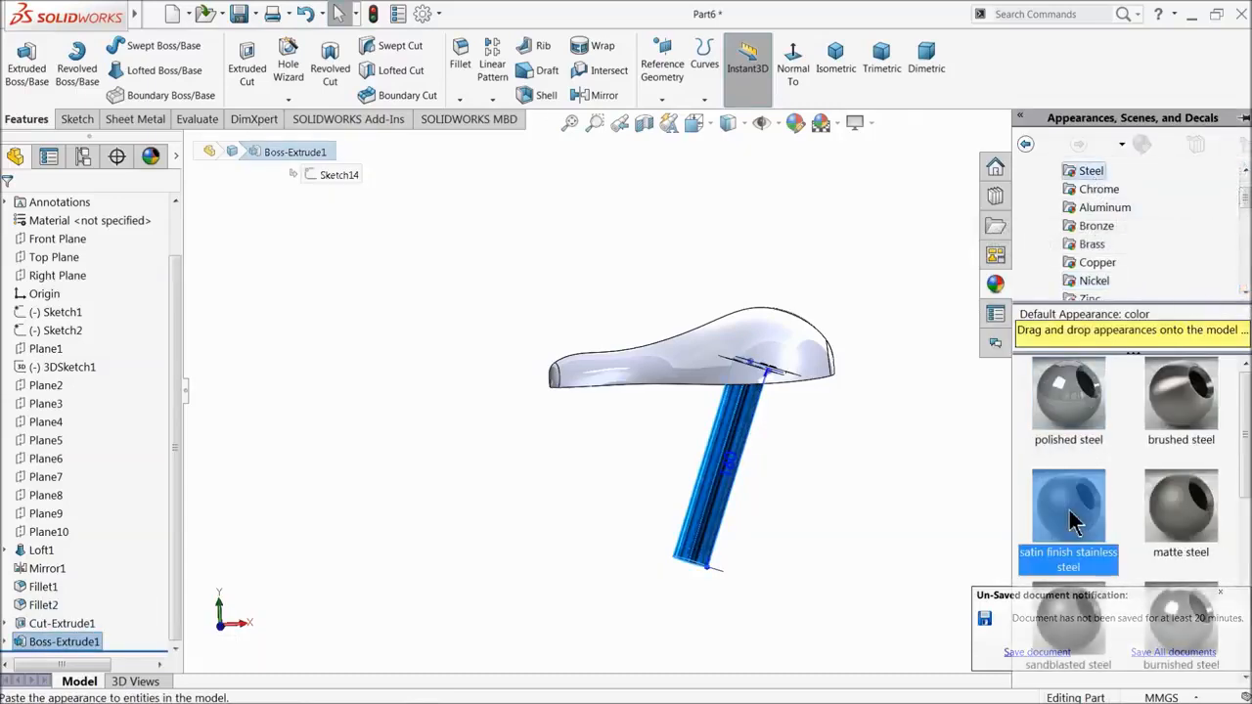
middle_drag(894, 498, 892, 530)
middle_drag(812, 496, 754, 476)
- Apply the matte rubber appearance to the saddle's Loft1, Mirror1, Fillet1 and Fillet2 features together
click(671, 352)
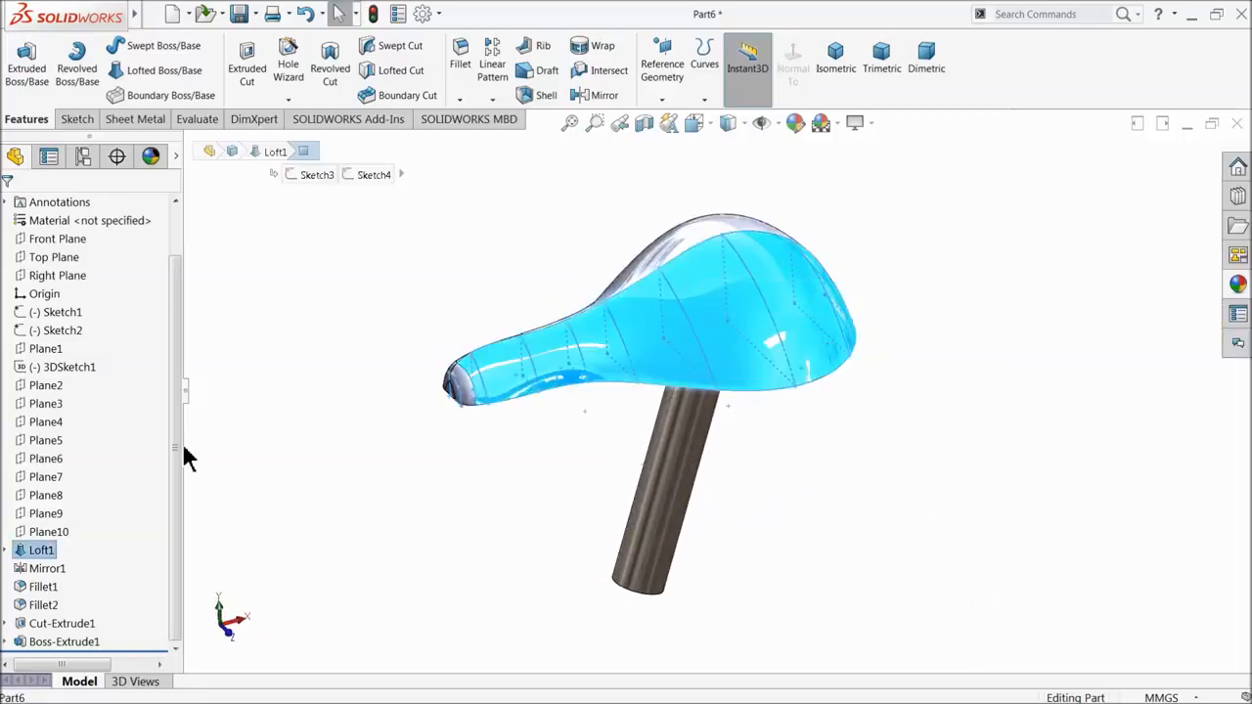
click(31, 551)
ctrl+click(20, 570)
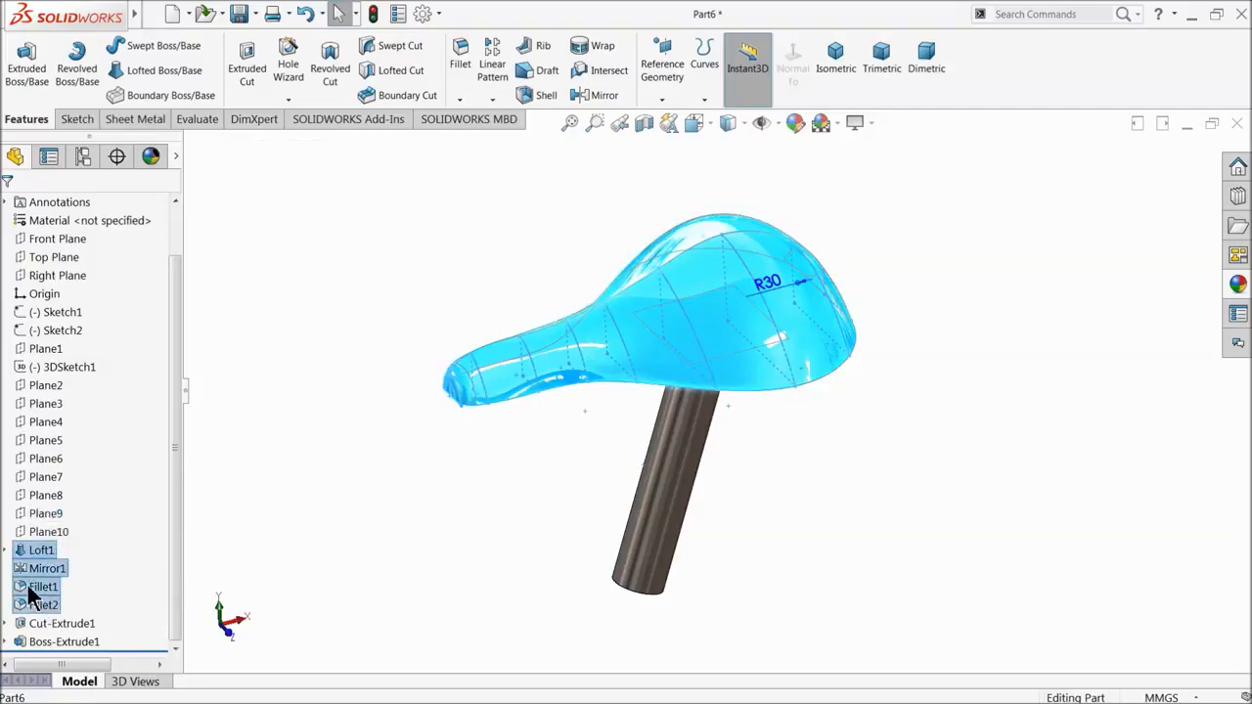
shift+click(43, 604)
middle_drag(370, 543, 487, 529)
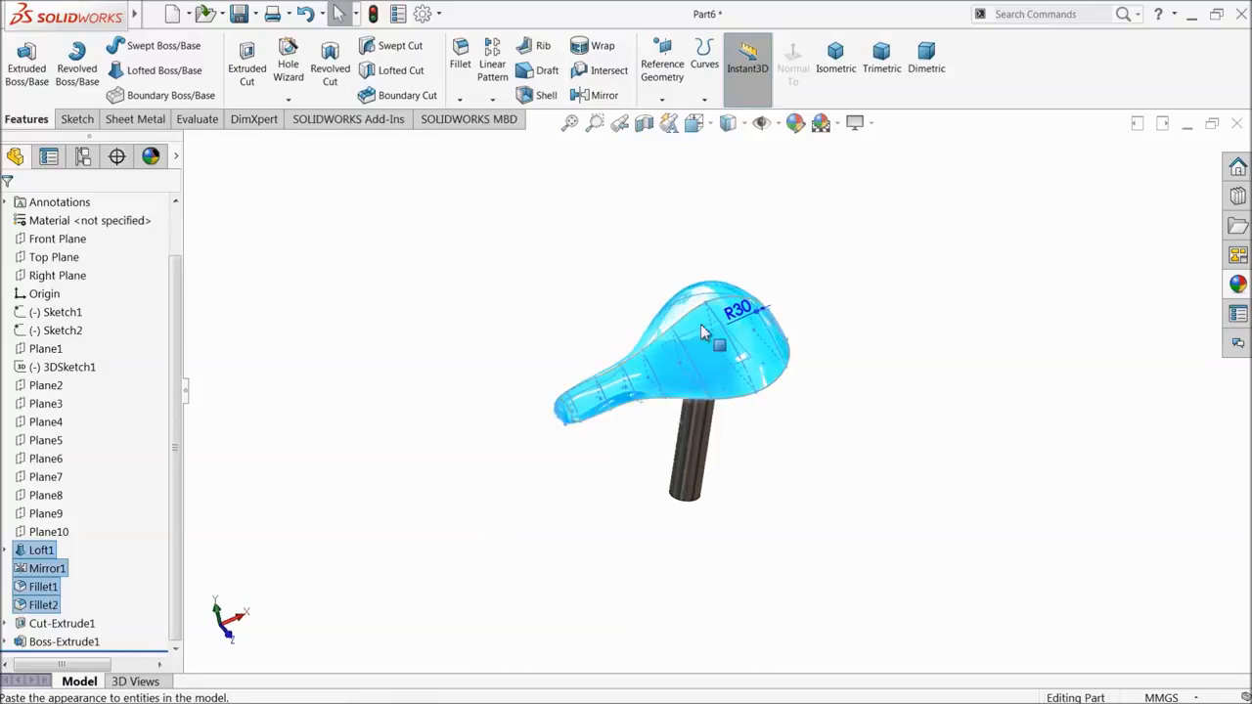
key(f)
click(1238, 285)
scroll(1135, 274, down, 4)
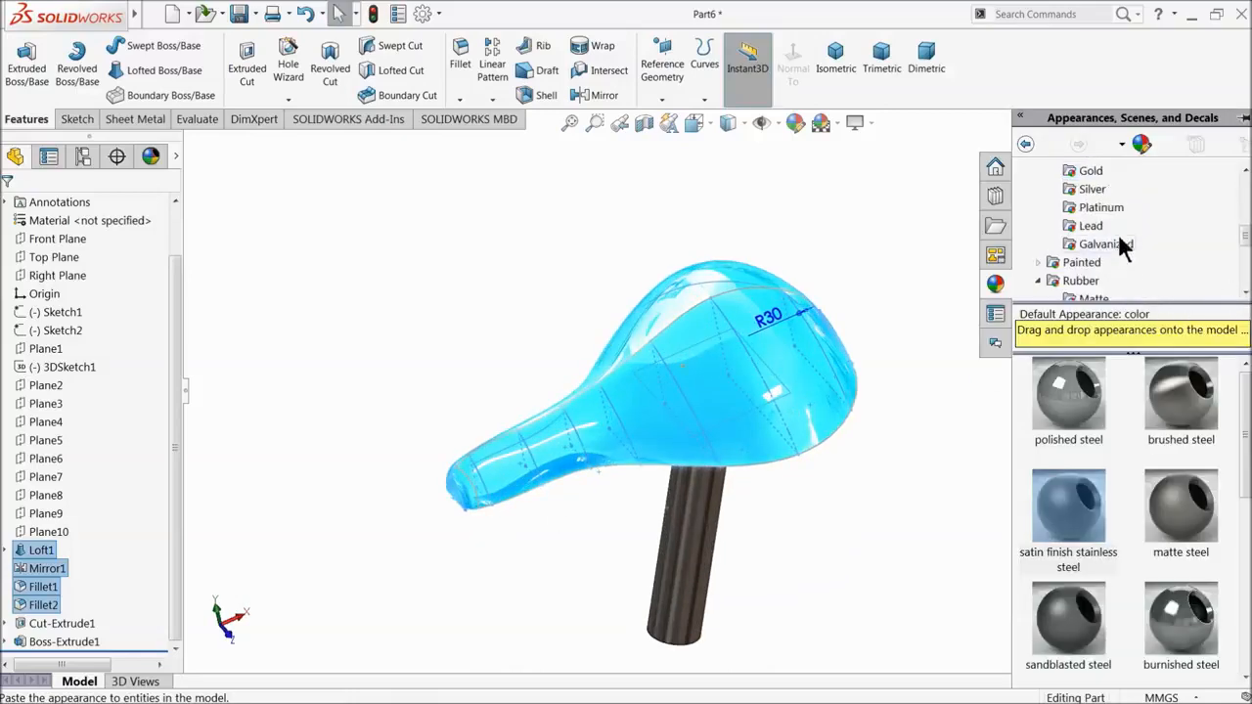
scroll(1115, 264, down, 1)
click(1093, 245)
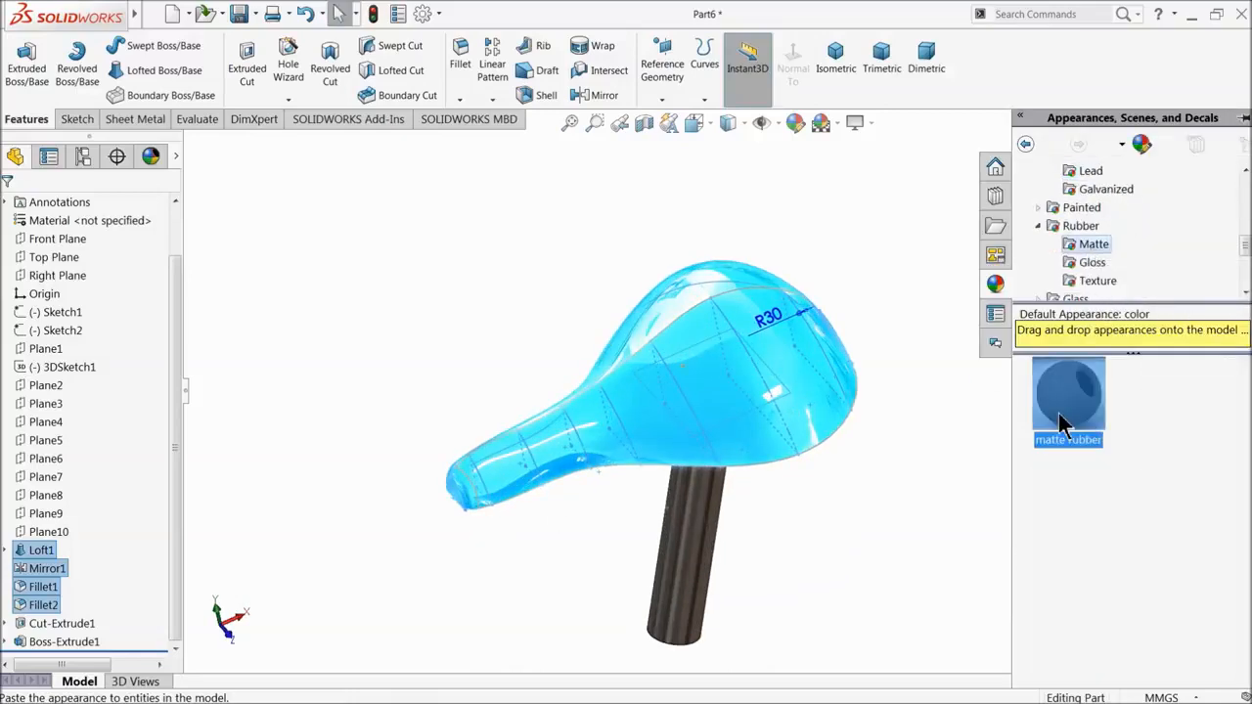
double_click(1061, 411)
middle_drag(1017, 470, 947, 517)
click(919, 384)
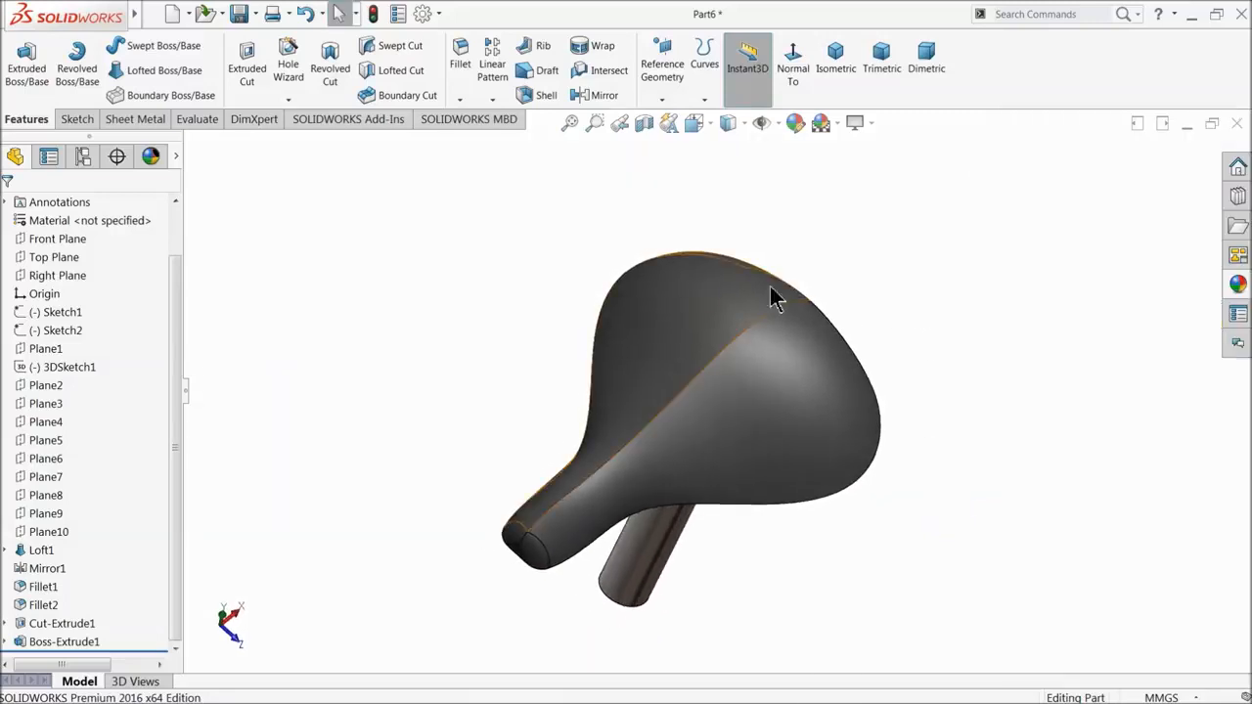
- Fillet the saddle's top centre ridge edge with a 10 mm radius
click(461, 86)
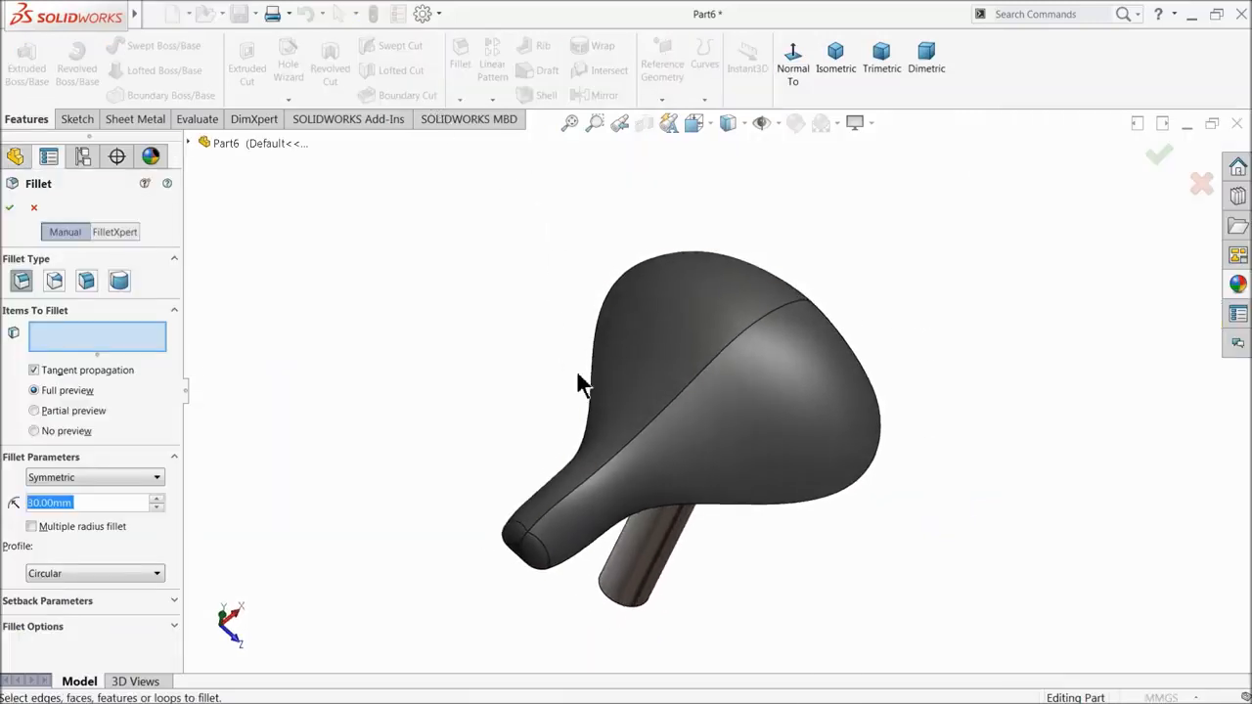
click(652, 427)
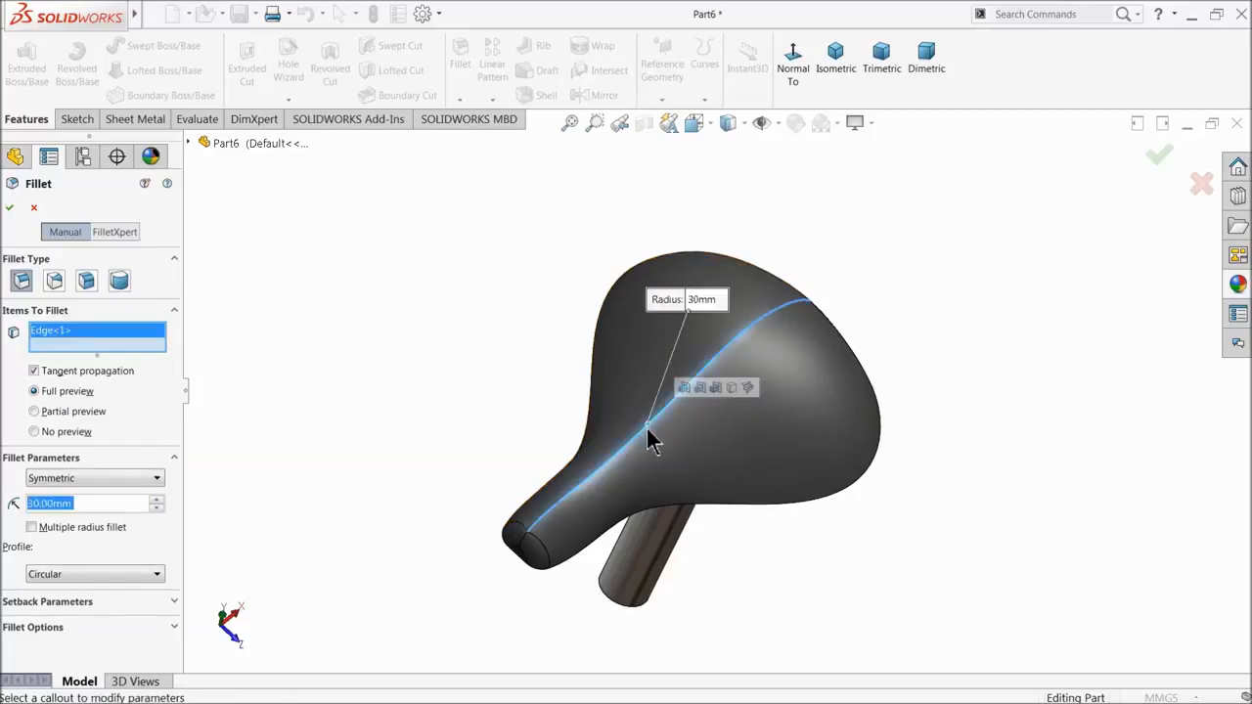
text(10)
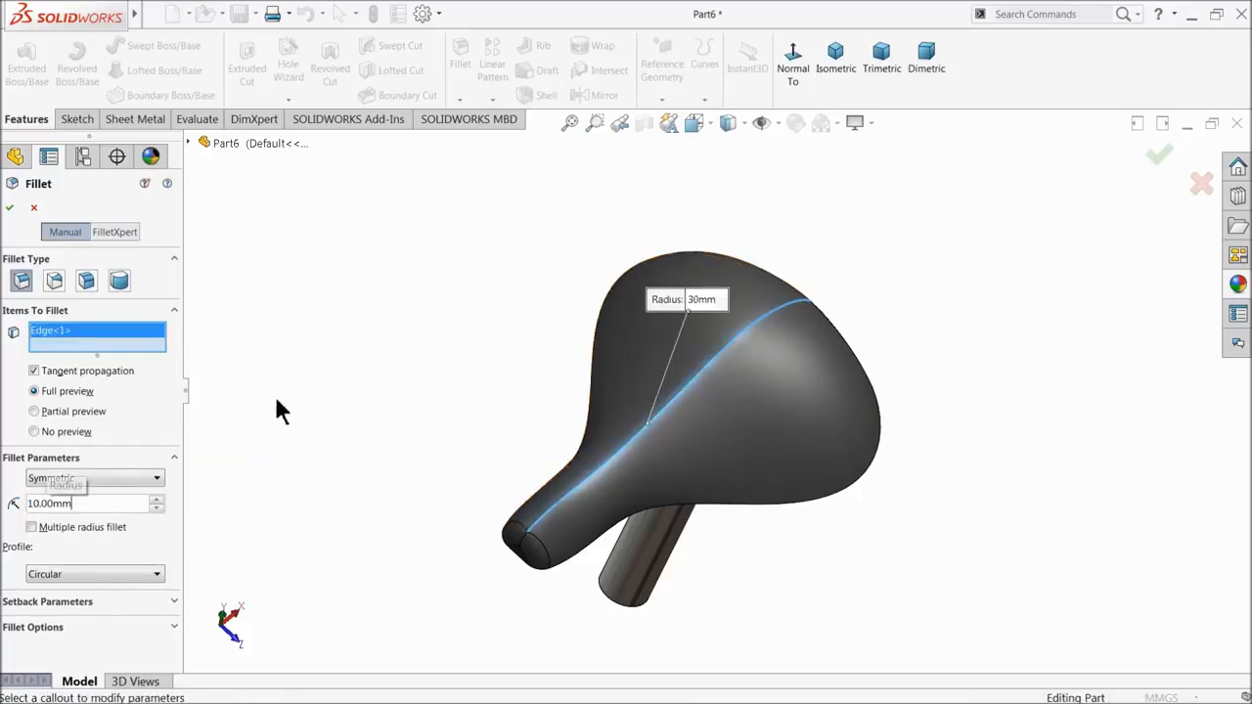
key(Return)
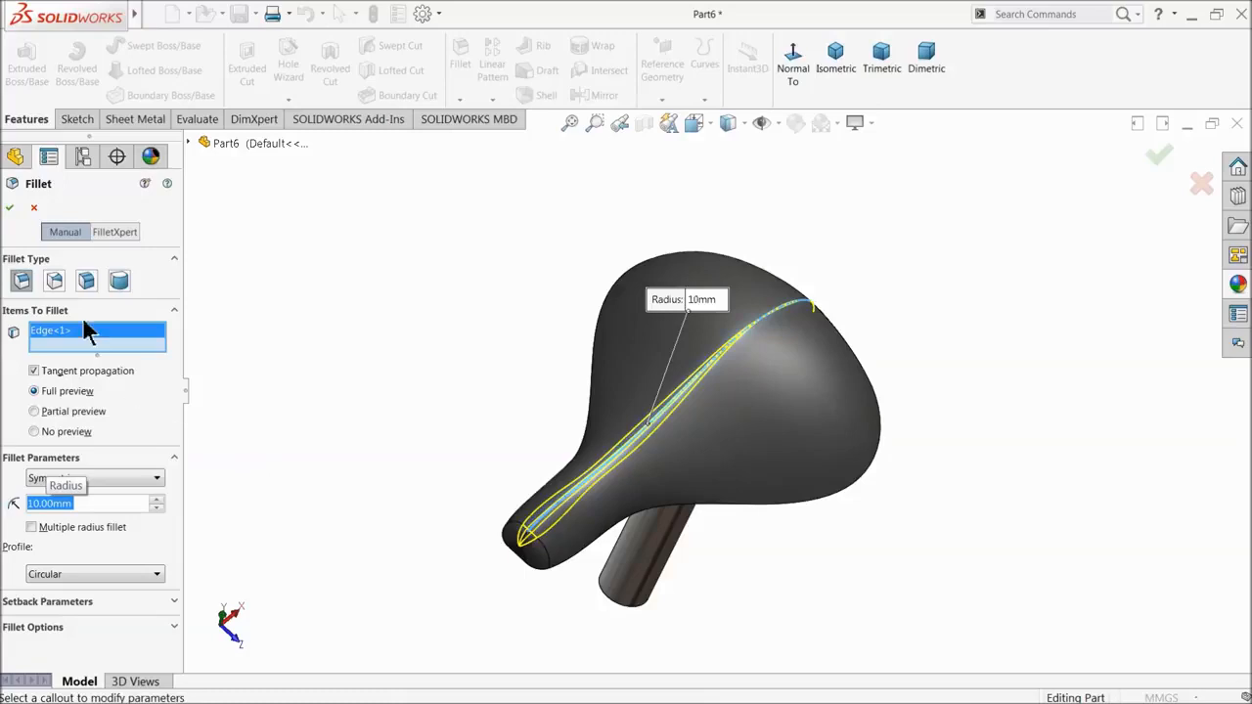
click(10, 208)
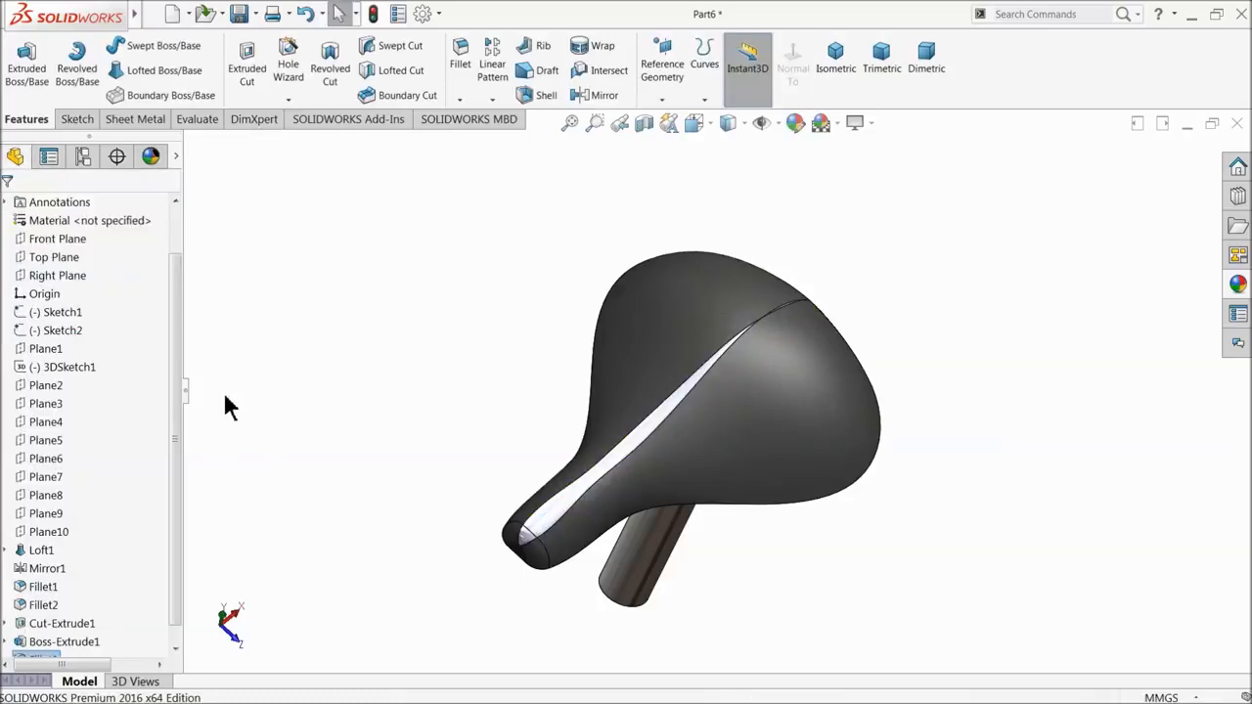
- Apply the matte rubber appearance to the saddle's ridge fillet feature
click(585, 489)
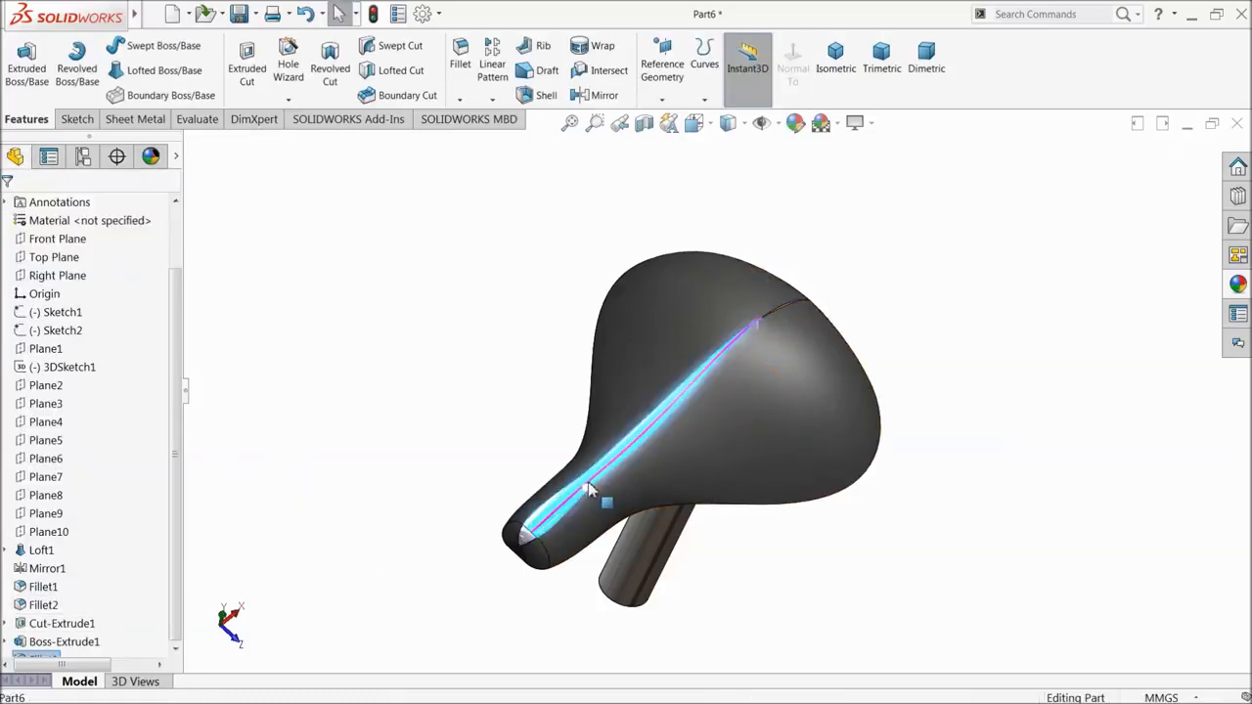
click(39, 642)
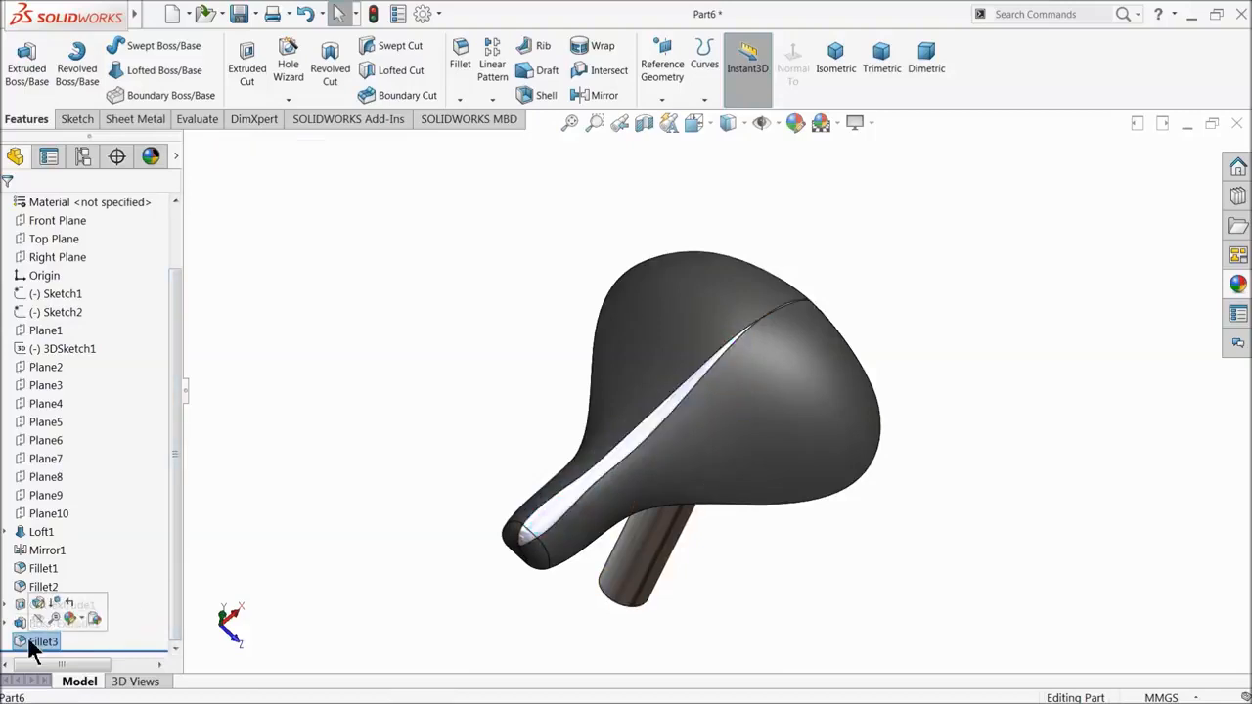
click(1237, 286)
double_click(1066, 416)
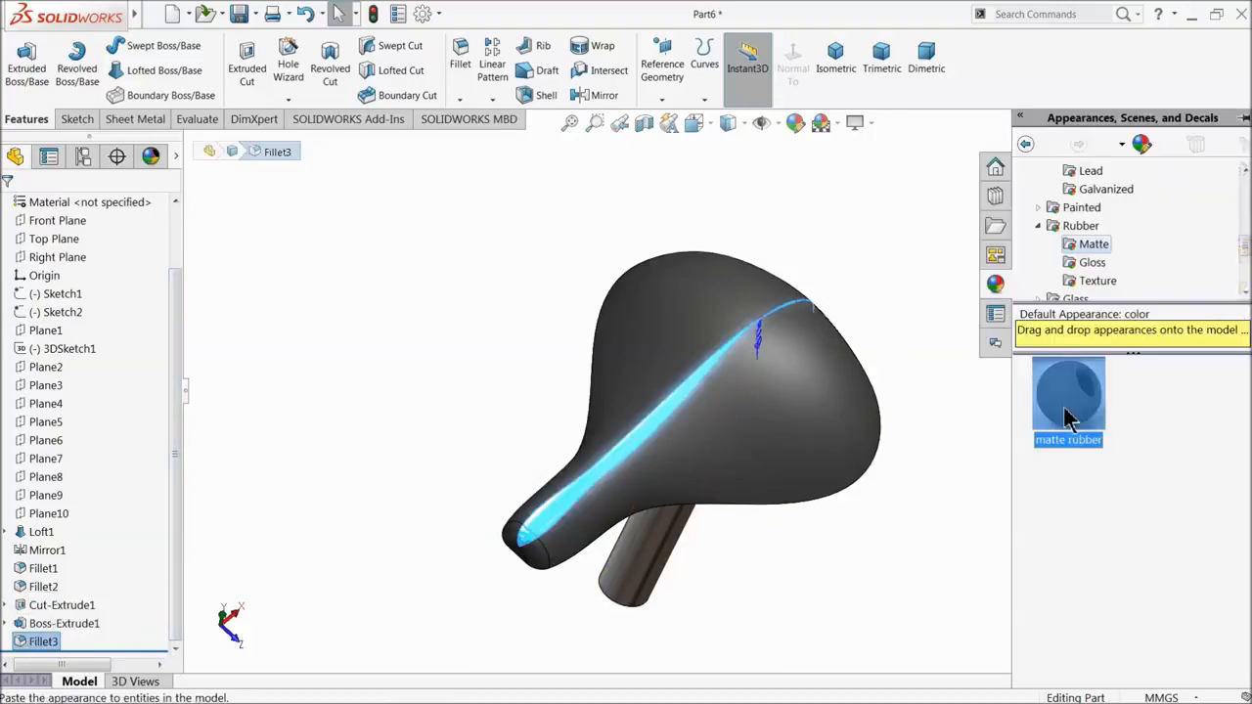
middle_drag(857, 388, 796, 283)
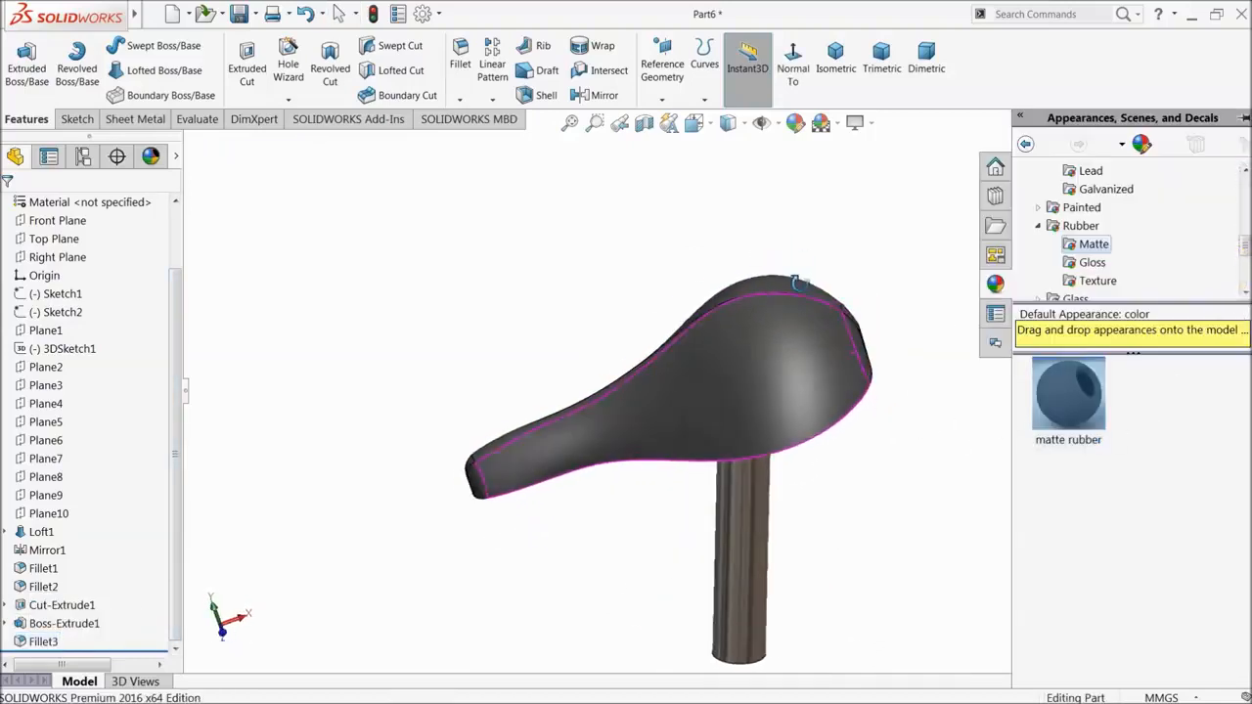
click(910, 275)
- Save the saddle part in the Bicycle folder as 5.Seat
scroll(894, 352, up, 4)
middle_drag(898, 365, 883, 402)
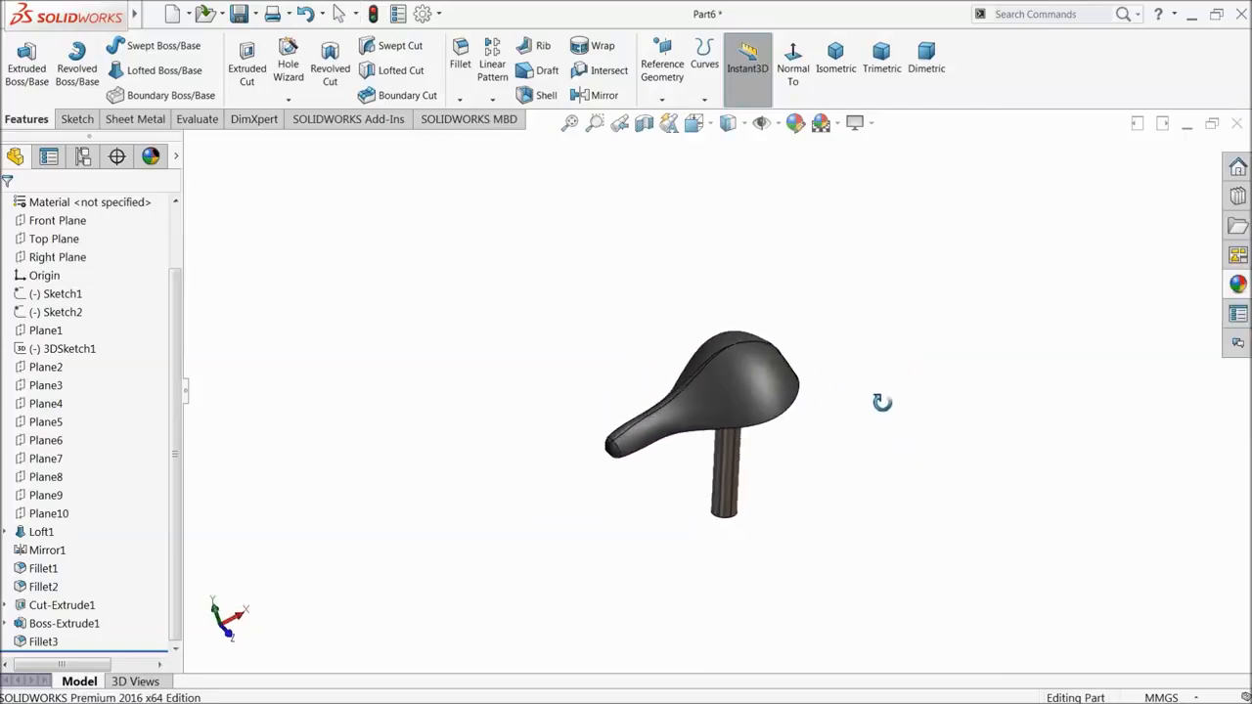
scroll(733, 461, down, 3)
scroll(792, 426, down, 2)
middle_drag(793, 425, 562, 330)
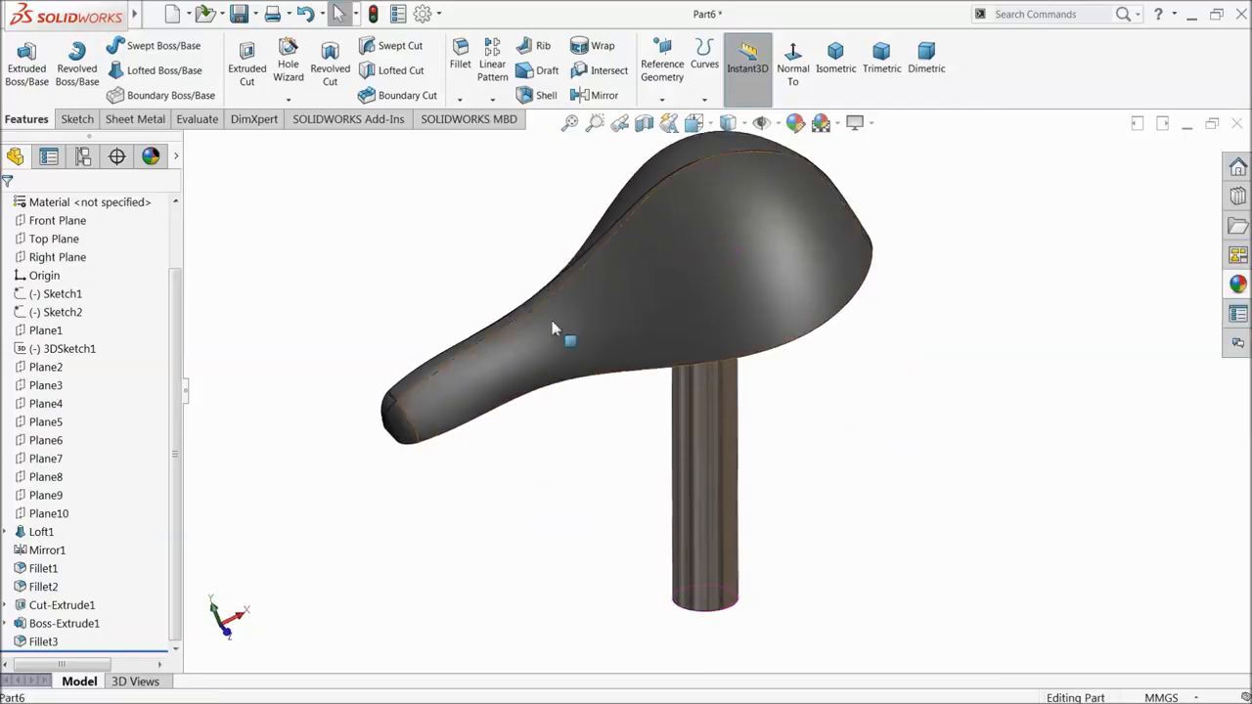
click(239, 14)
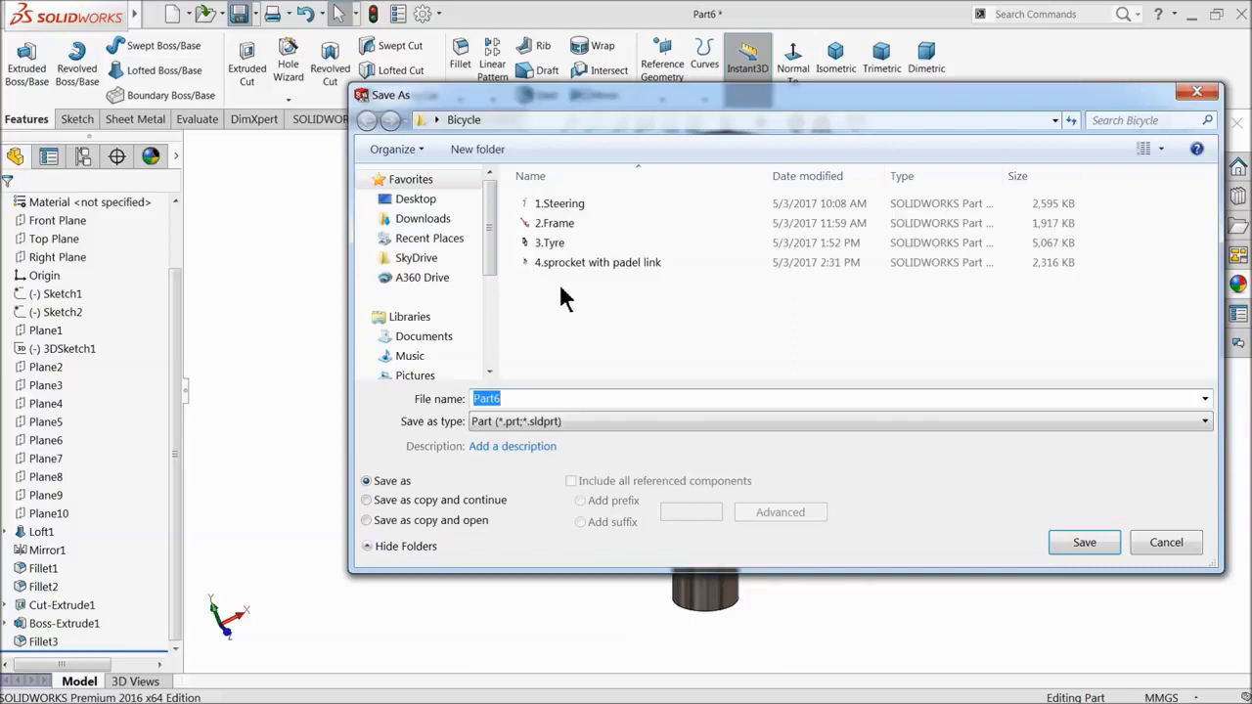
text(5.)
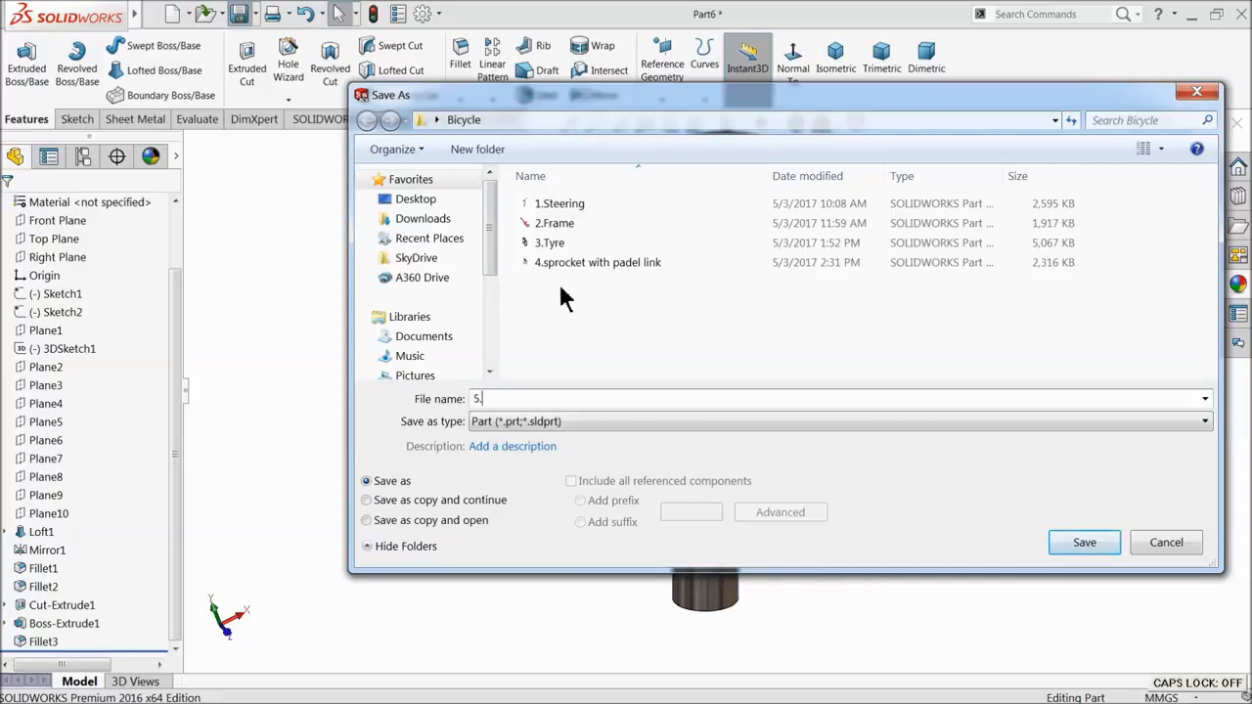
text(Seat)
click(1083, 544)
middle_drag(799, 440, 830, 447)
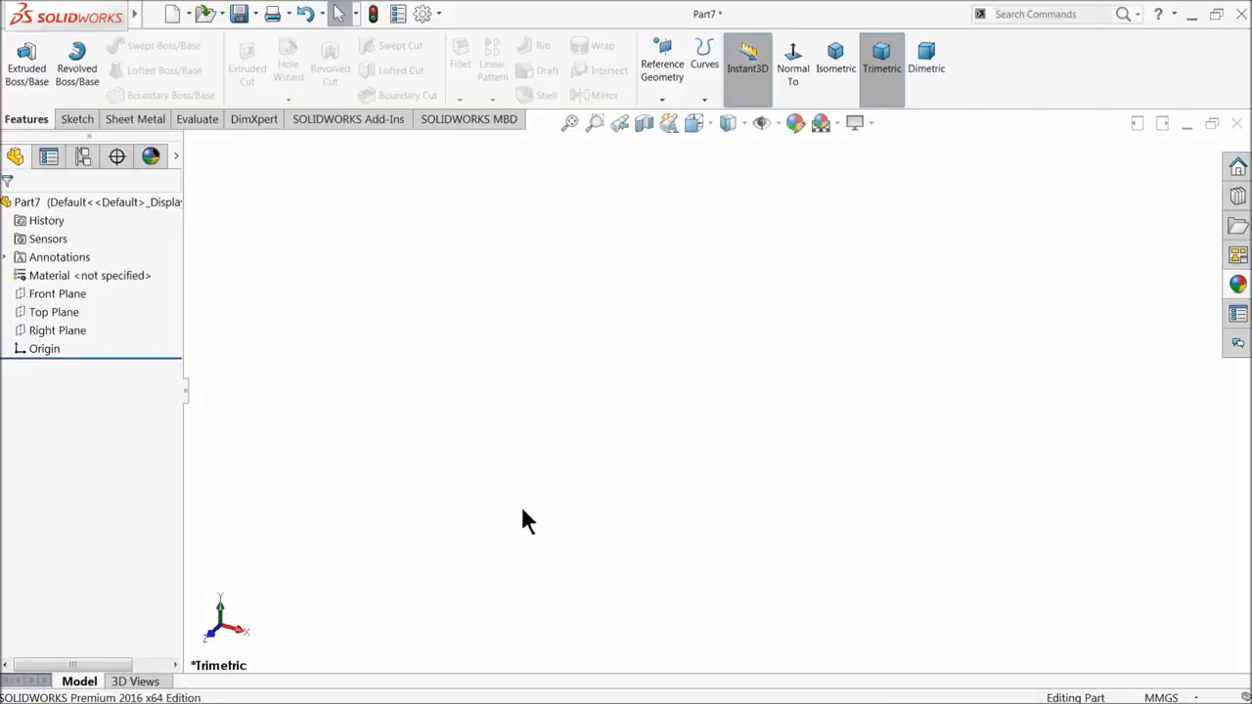
- On the Front Plane, sketch a vertical centerline about 52 mm long above the origin and a horizontal one about 84 mm long to its left
click(49, 294)
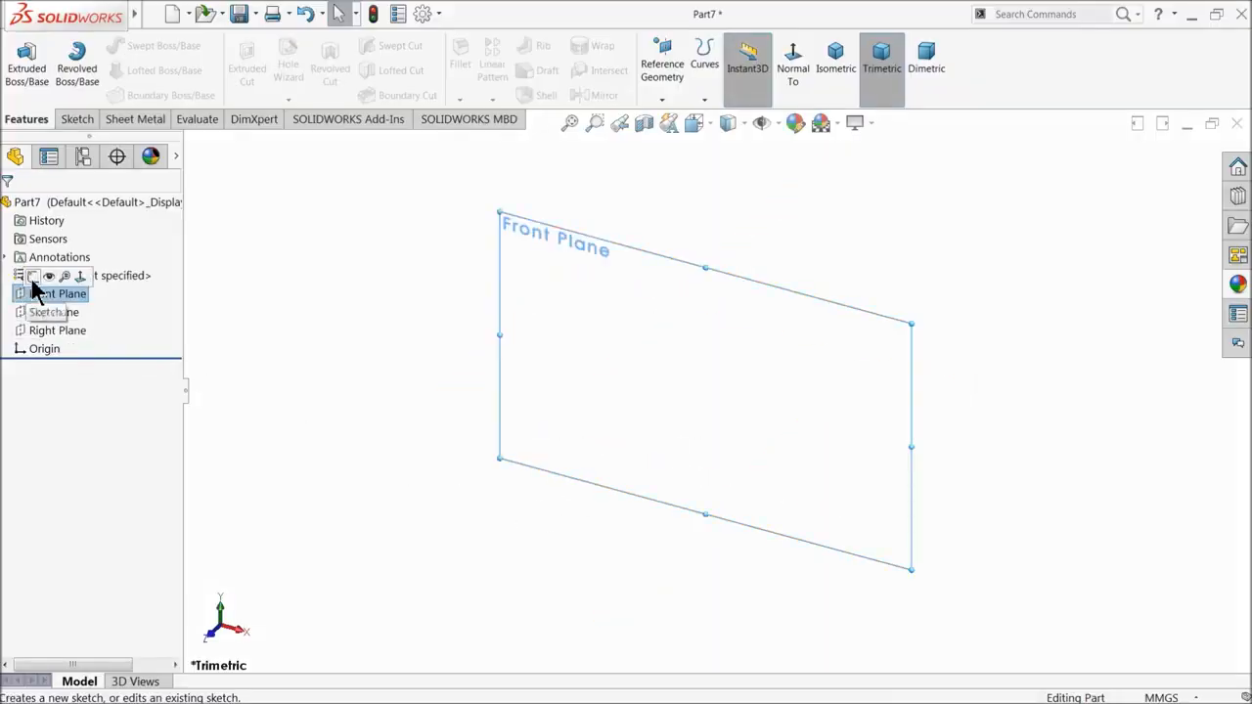
click(45, 273)
click(119, 46)
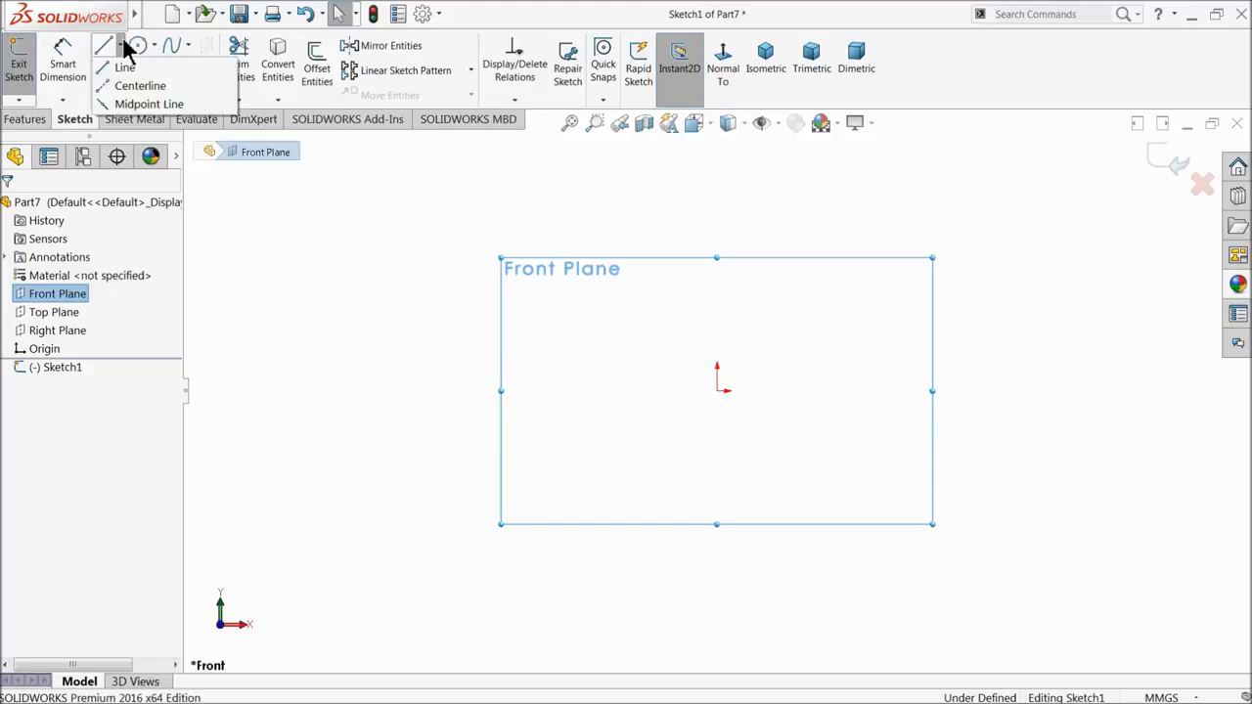
click(132, 89)
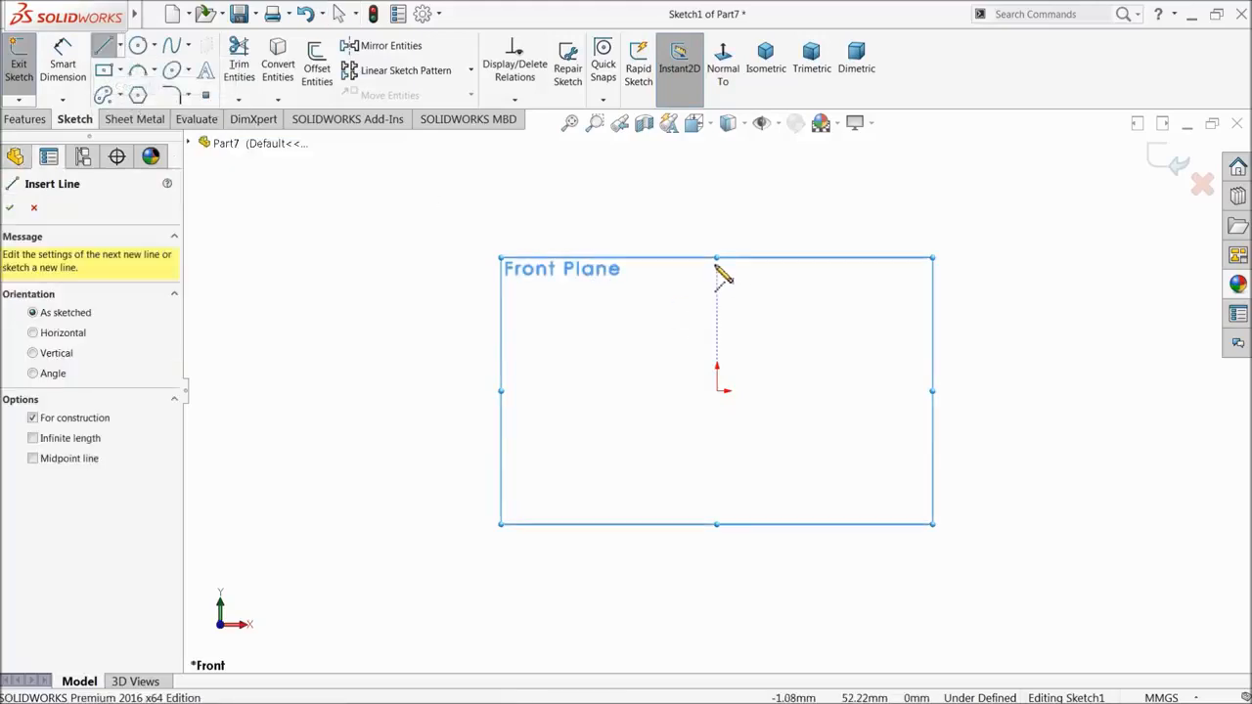
click(717, 265)
click(717, 391)
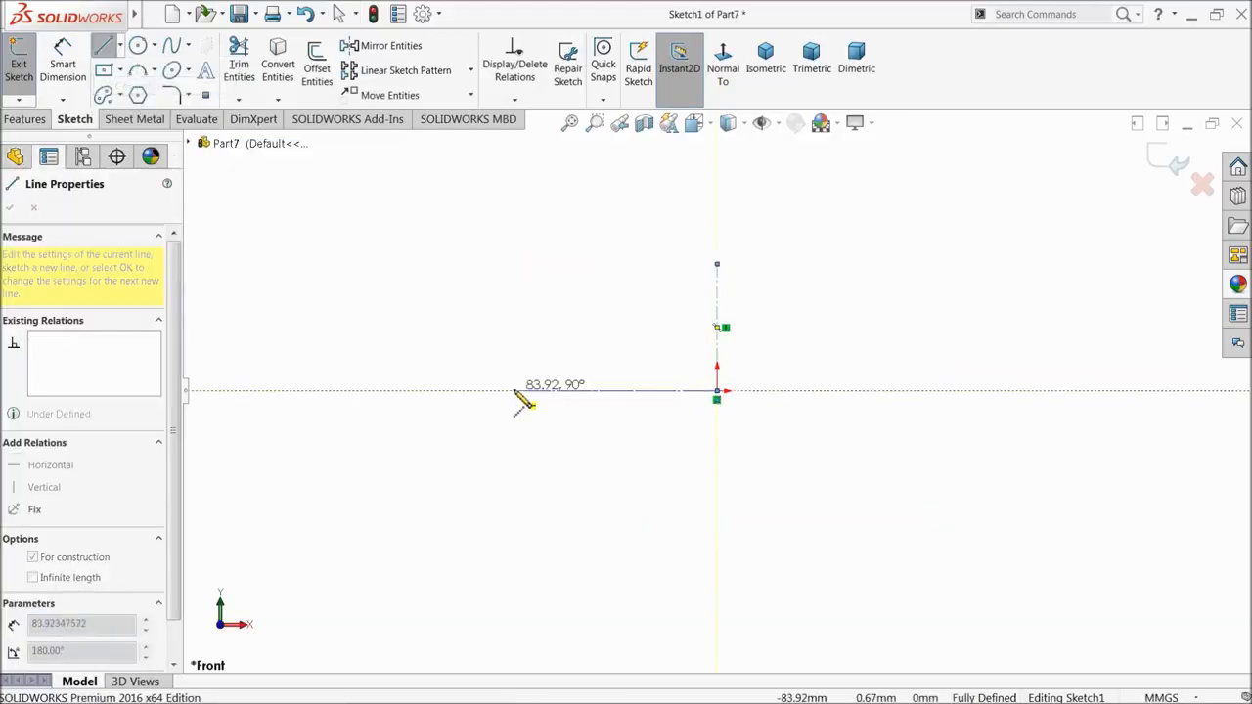
click(514, 392)
right_click(505, 256)
click(517, 305)
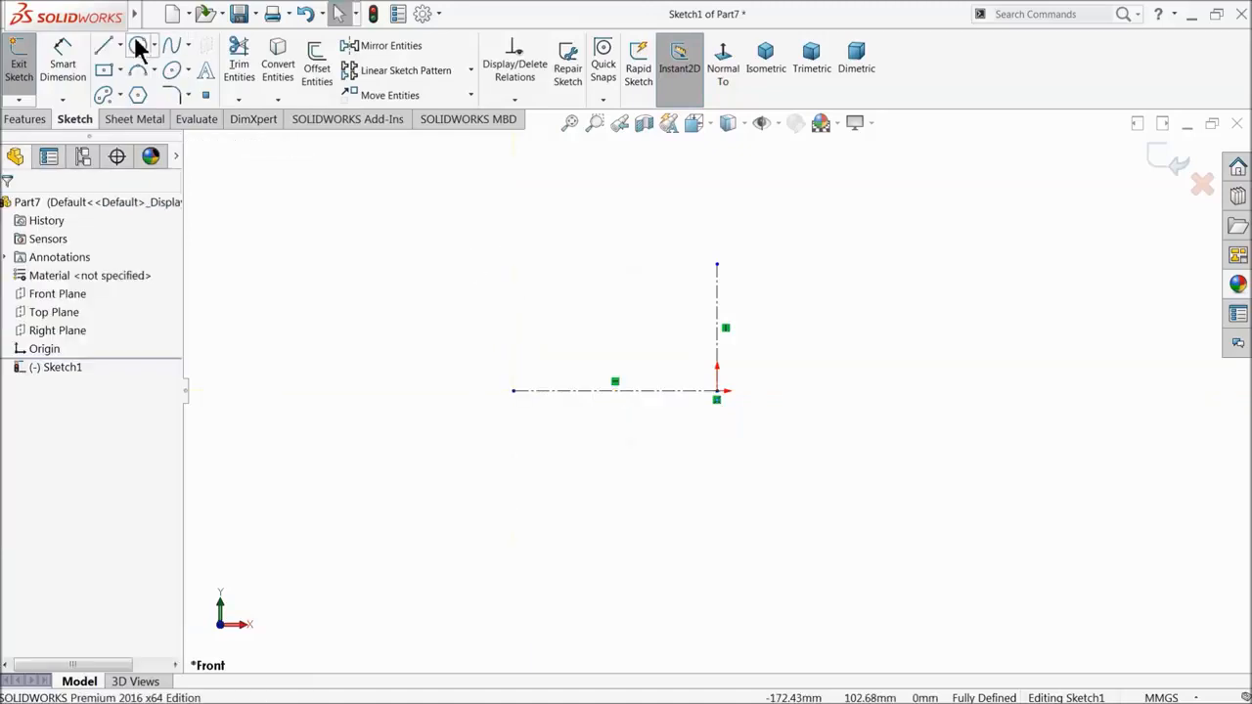
- Sketch a circle centred on the horizontal centerline left of the origin and set its diameter to 9.5 mm
click(138, 46)
scroll(817, 403, down, 2)
click(583, 380)
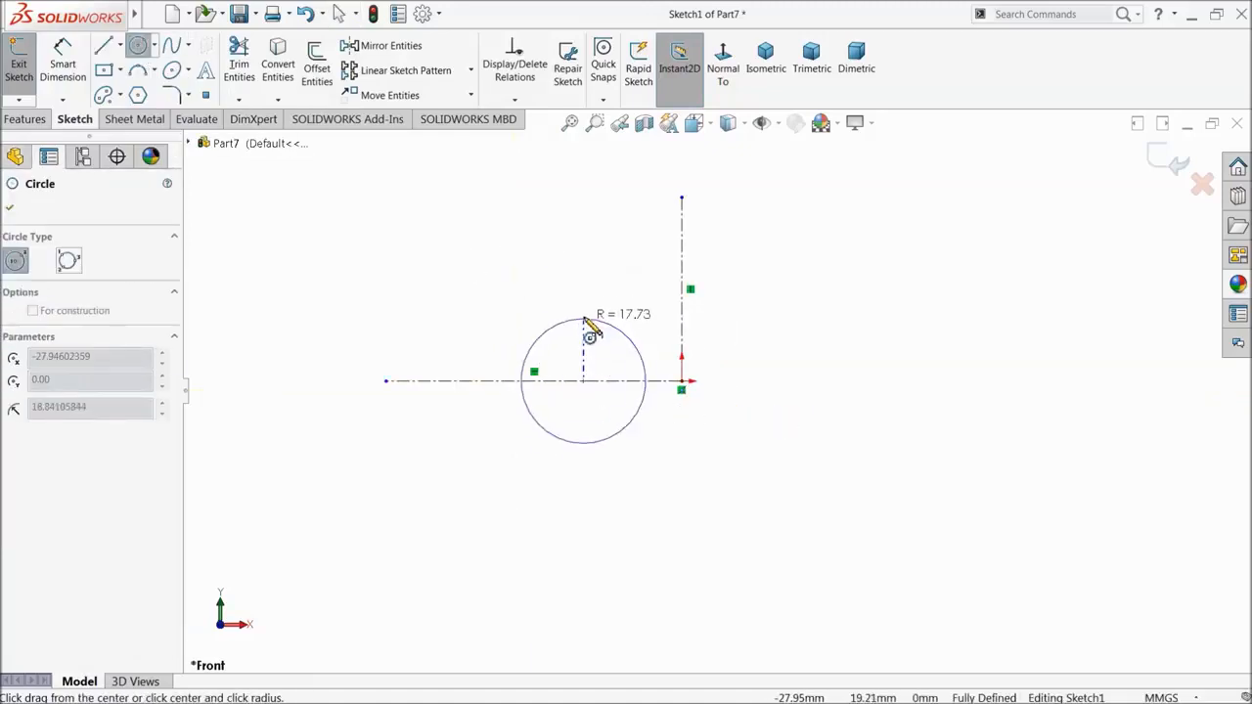
click(590, 322)
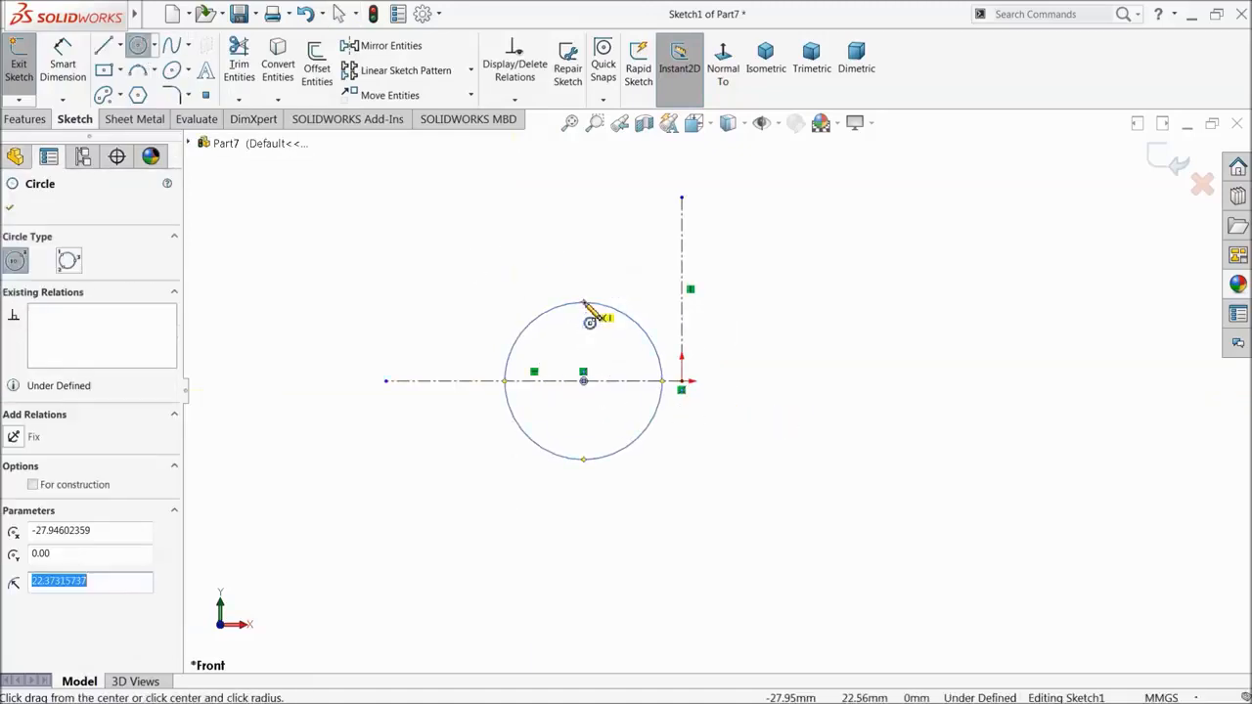
click(61, 56)
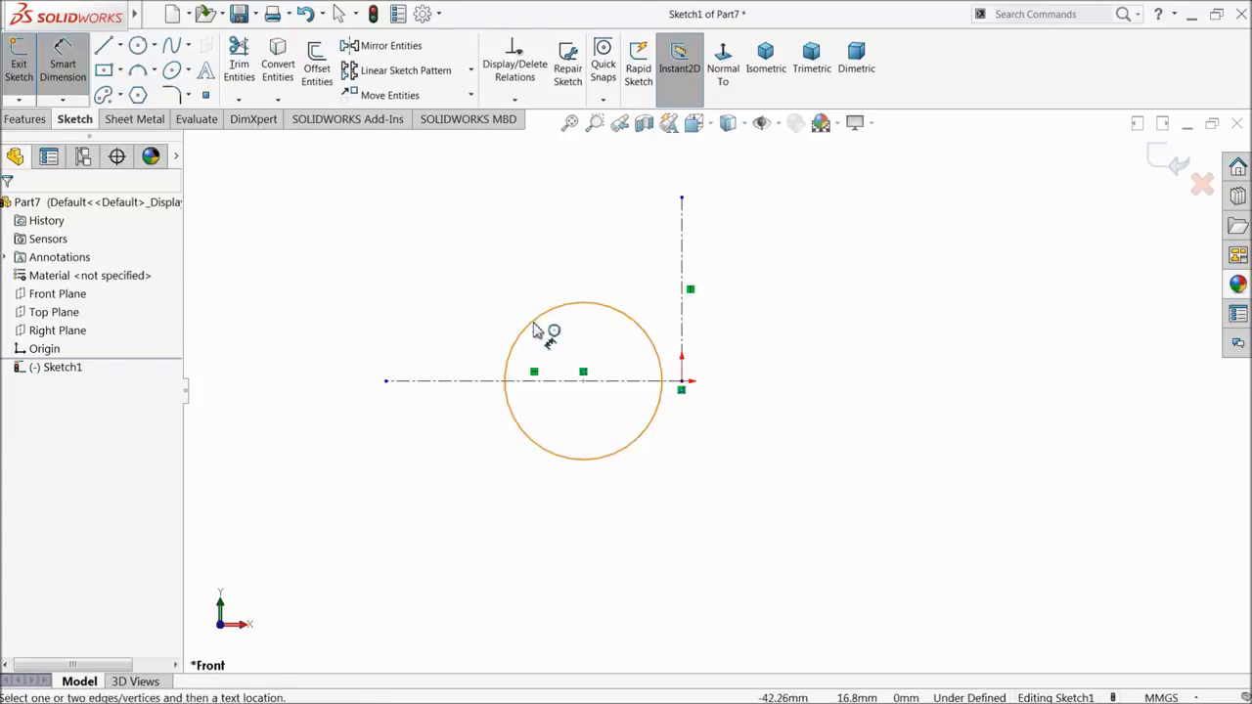
click(529, 324)
click(404, 311)
text(9.5)
key(Return)
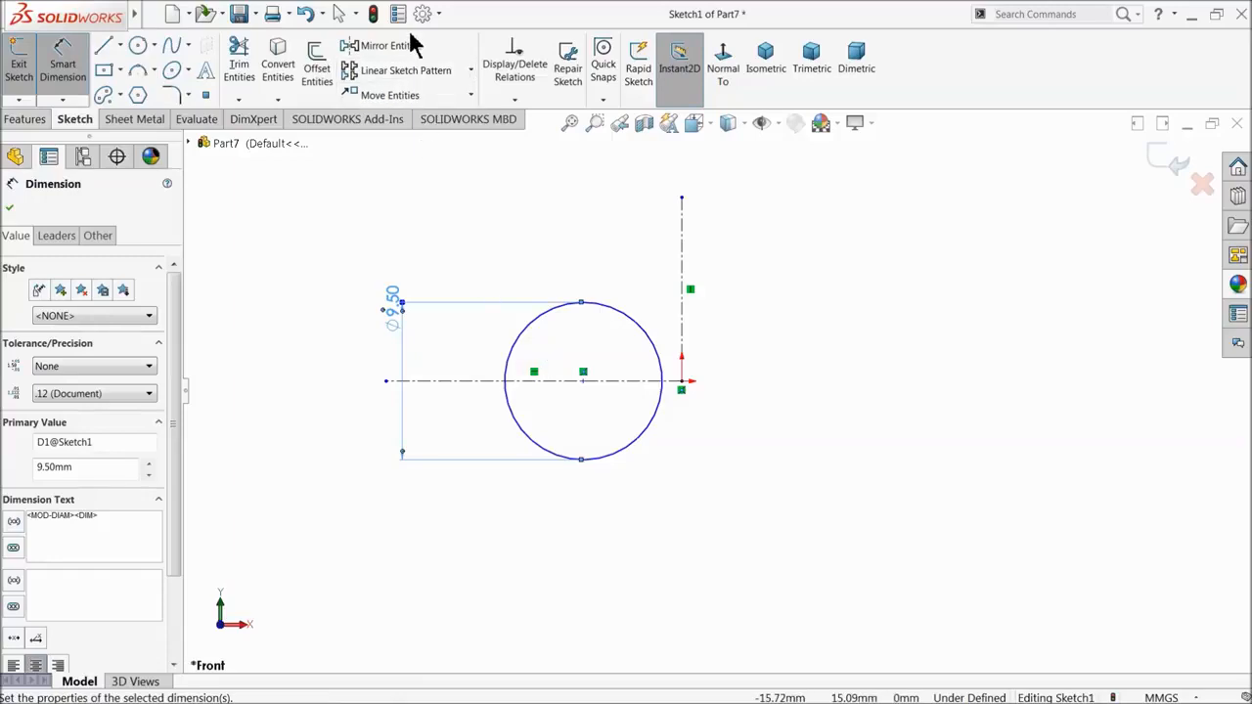
- Mirror the 9.5 mm circle about the vertical centerline
click(411, 46)
click(136, 425)
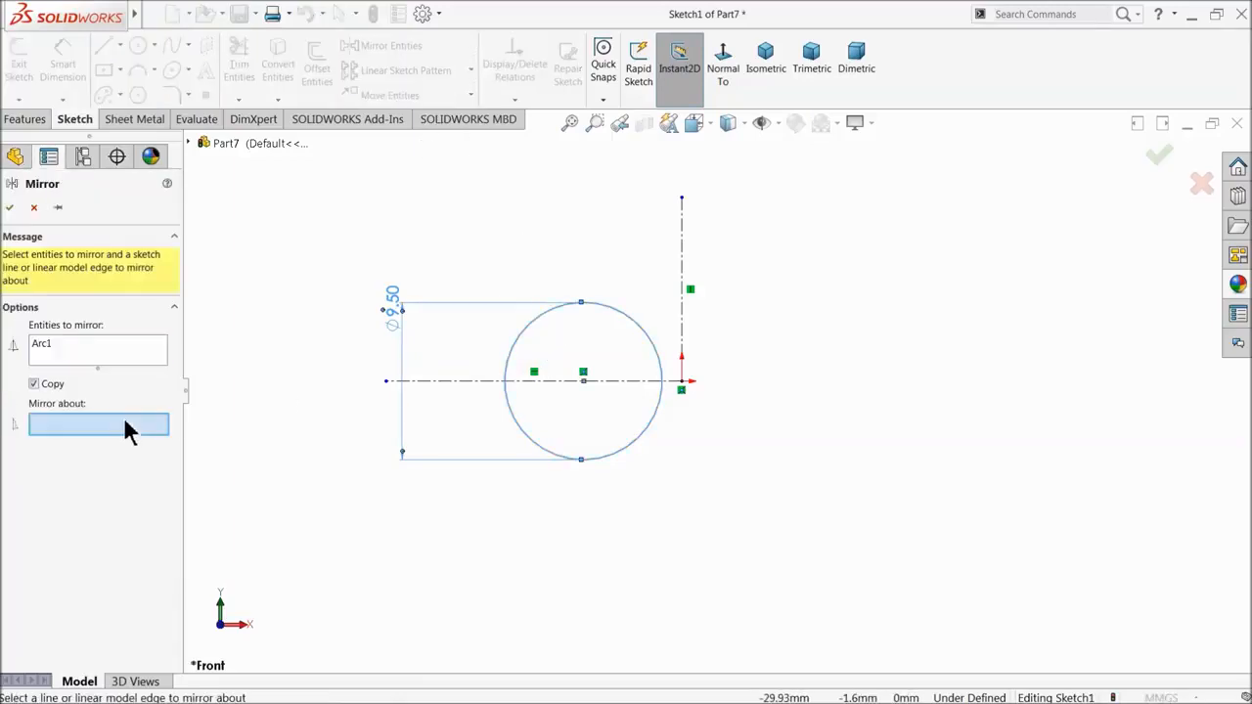
click(681, 326)
click(9, 207)
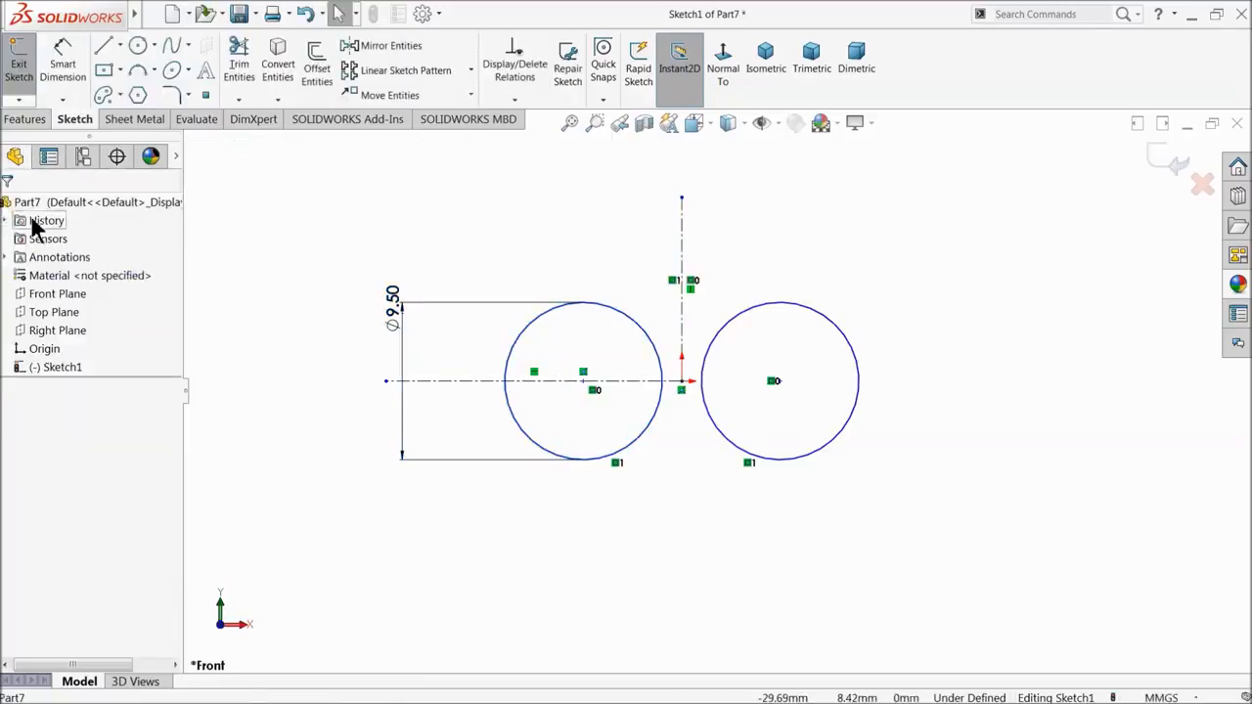
- Dimension the distance between the two circle centres as 2.39 mm
click(585, 385)
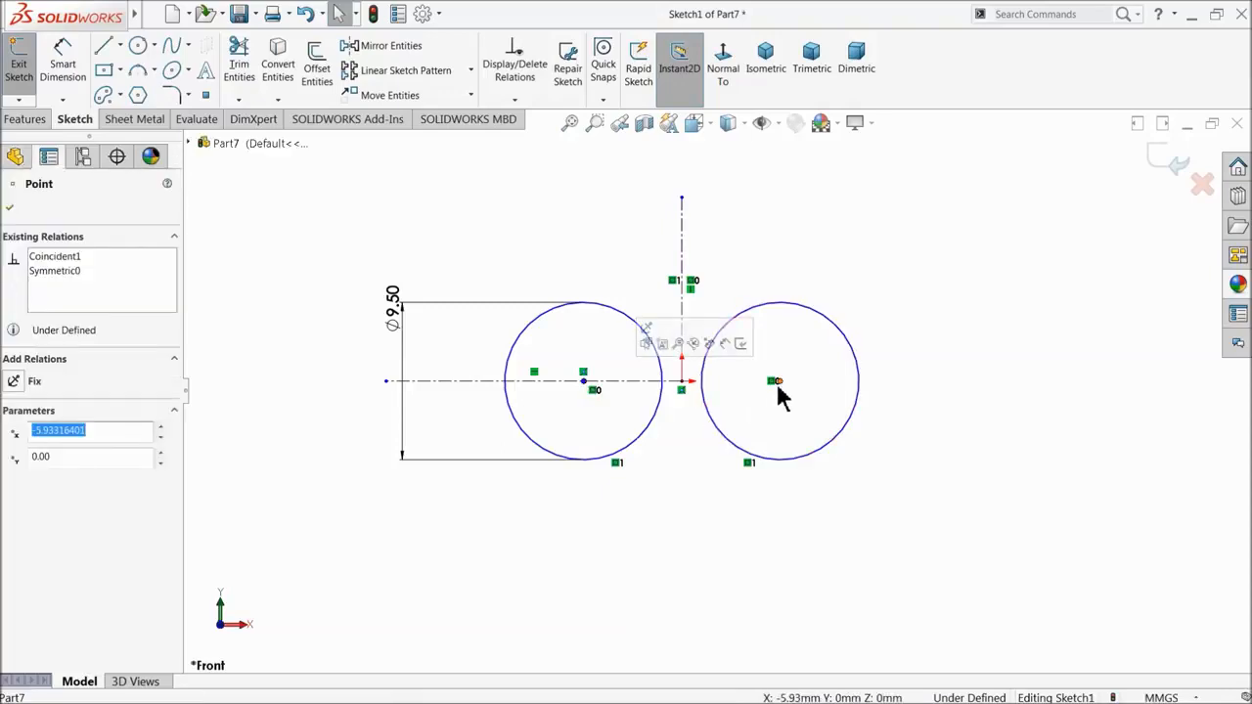
click(779, 382)
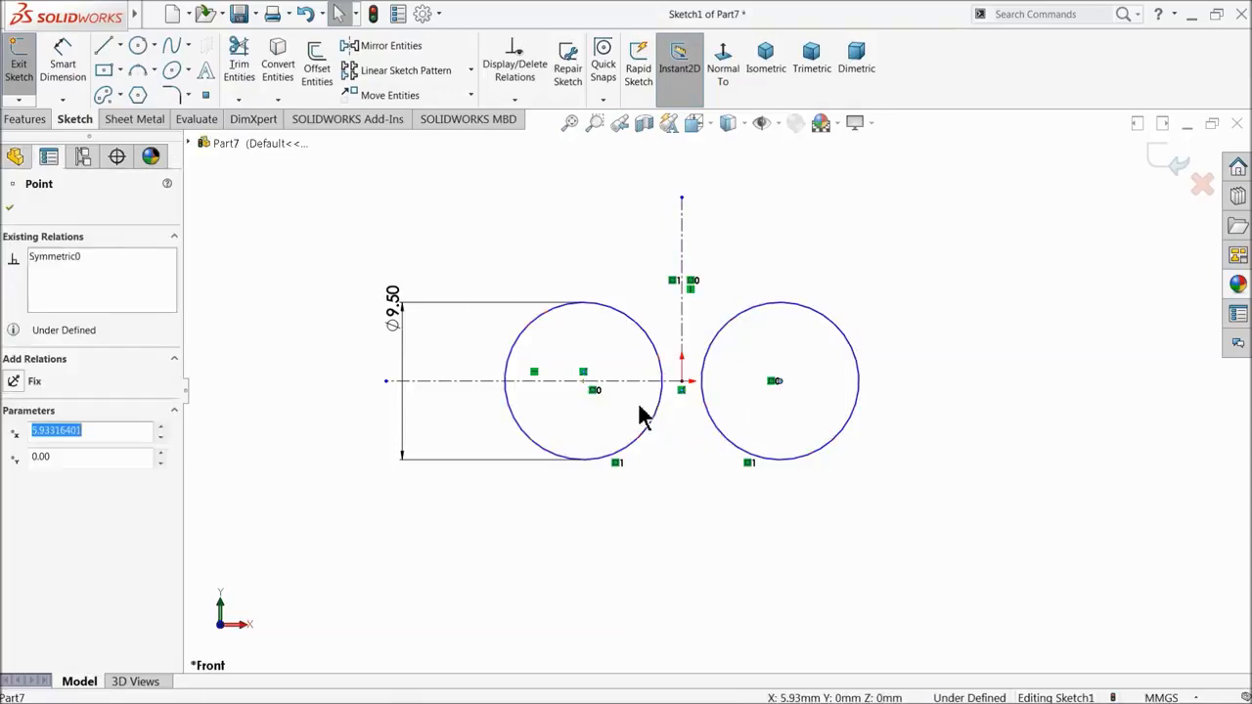
click(586, 383)
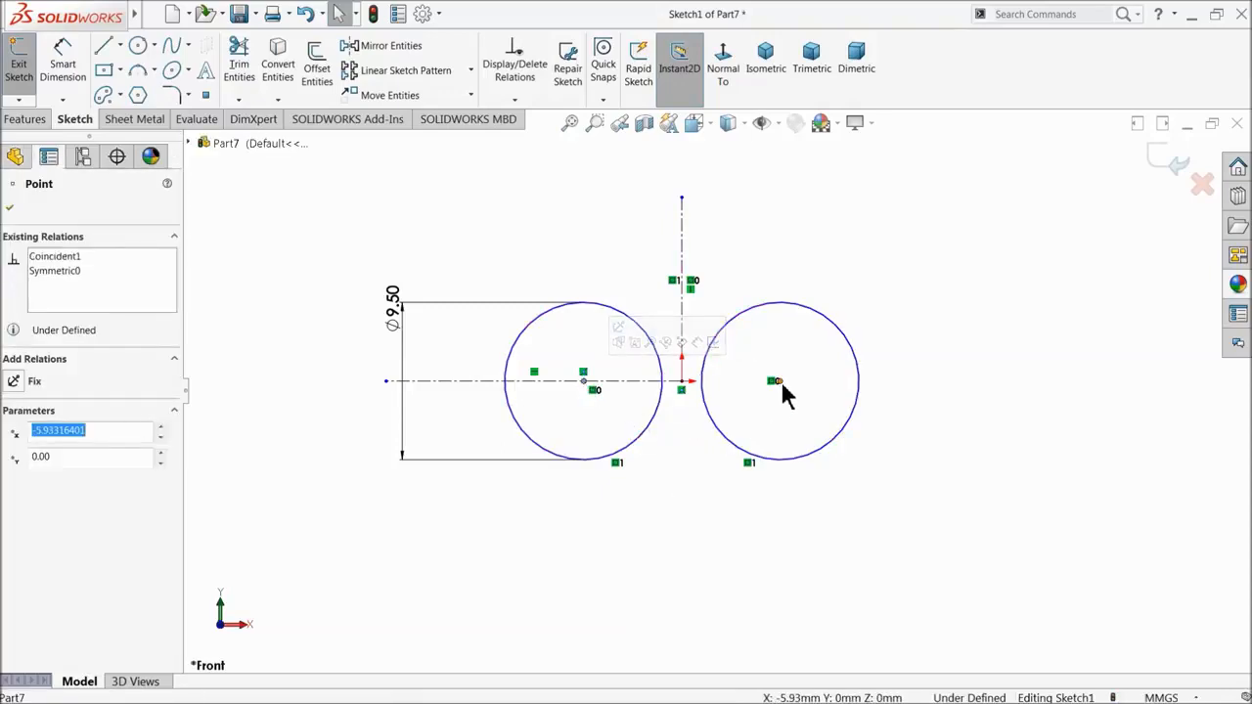
click(63, 63)
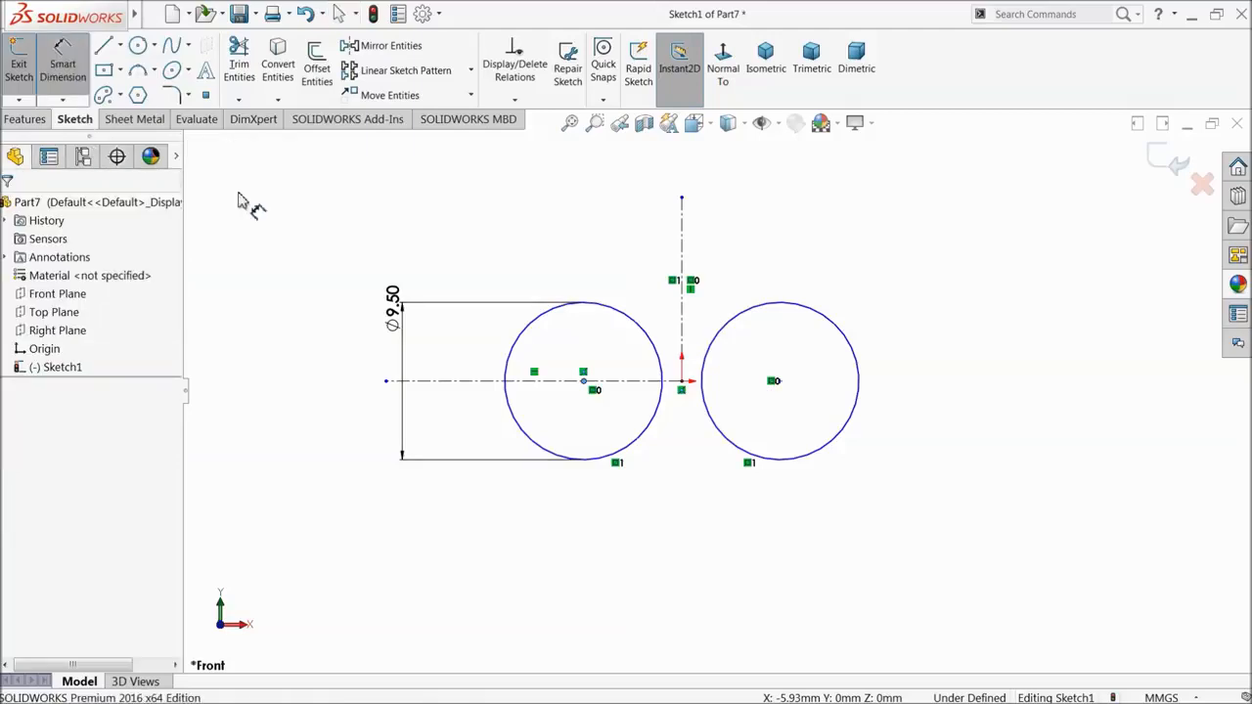
click(780, 383)
click(667, 497)
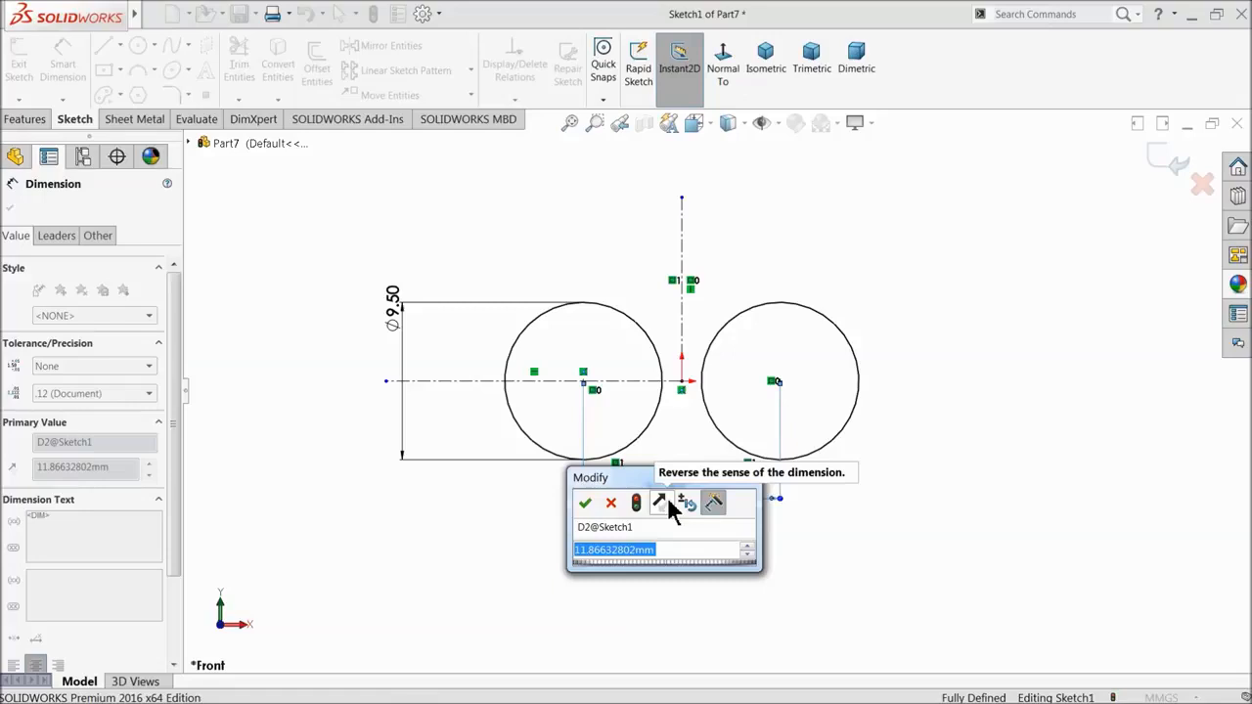
text(2.3)
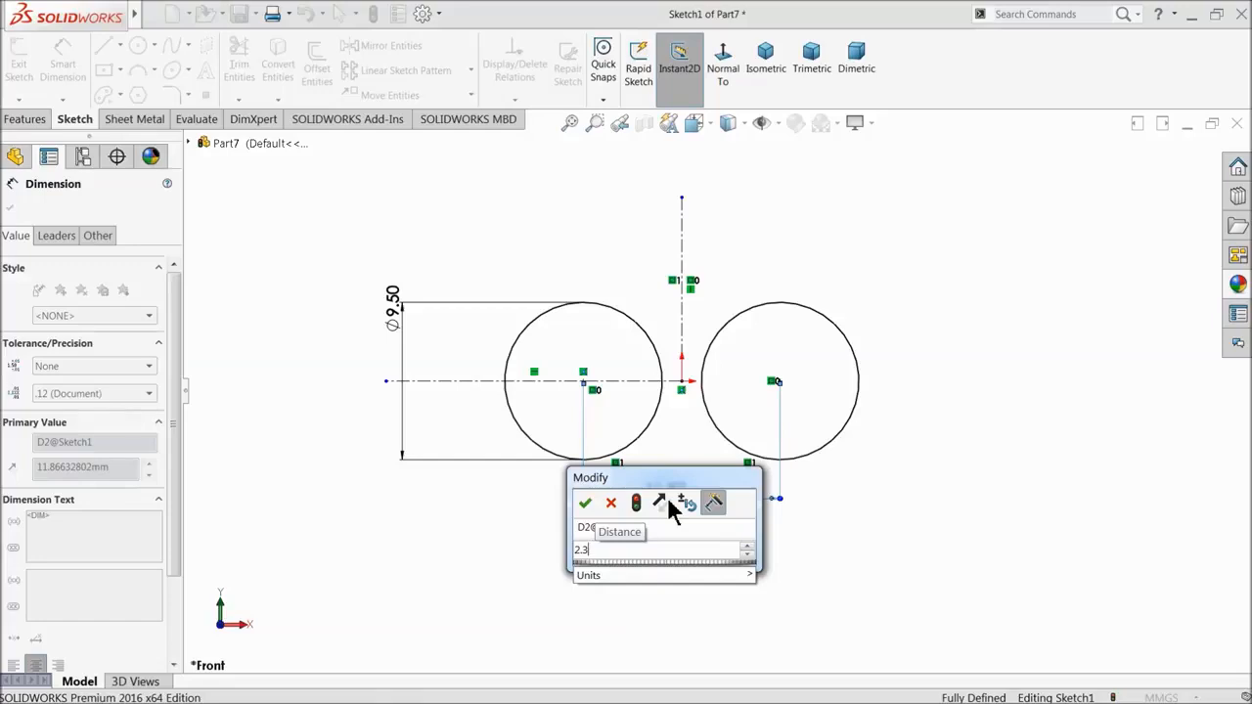
text(9)
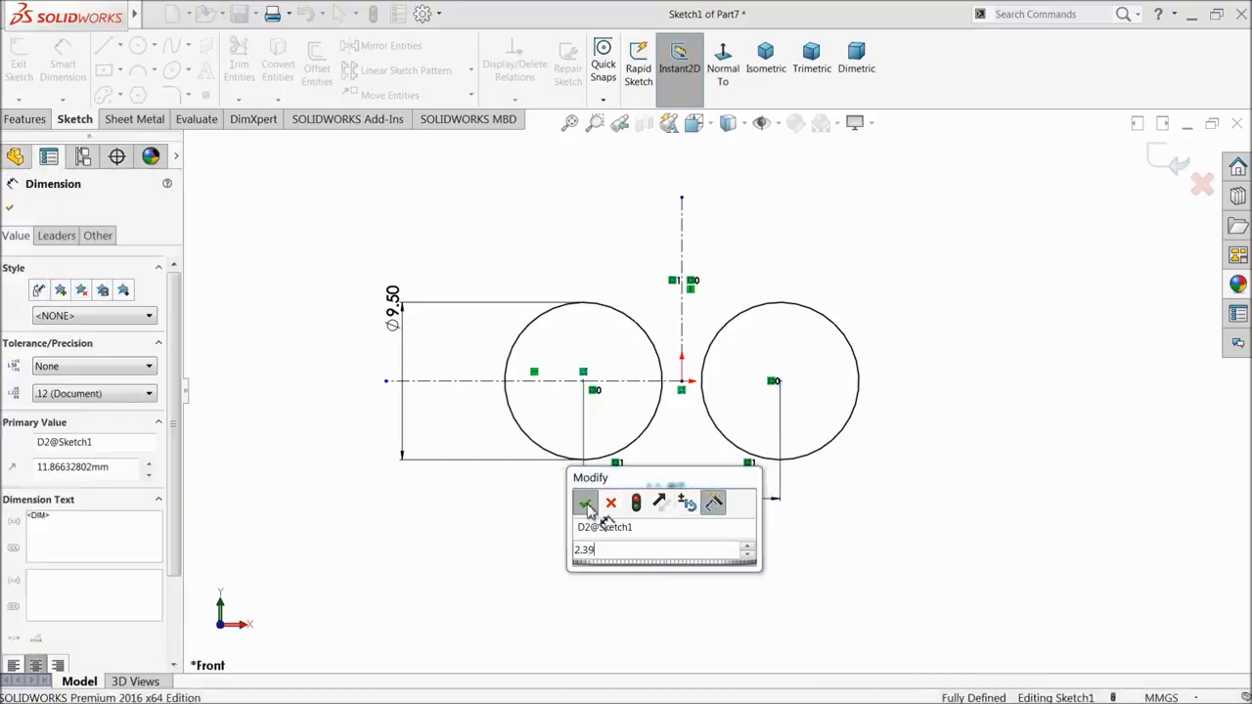
click(587, 505)
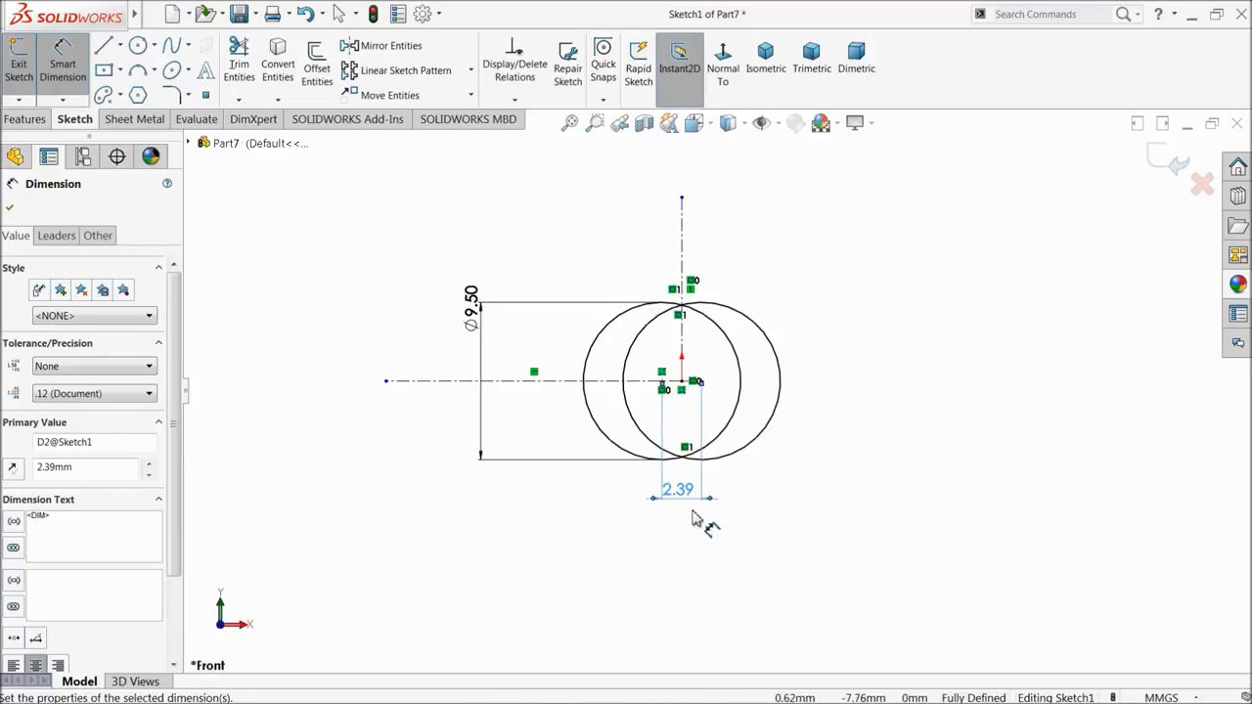
- Change the centre-to-centre distance of the two circles to 12.39 mm
key(Escape)
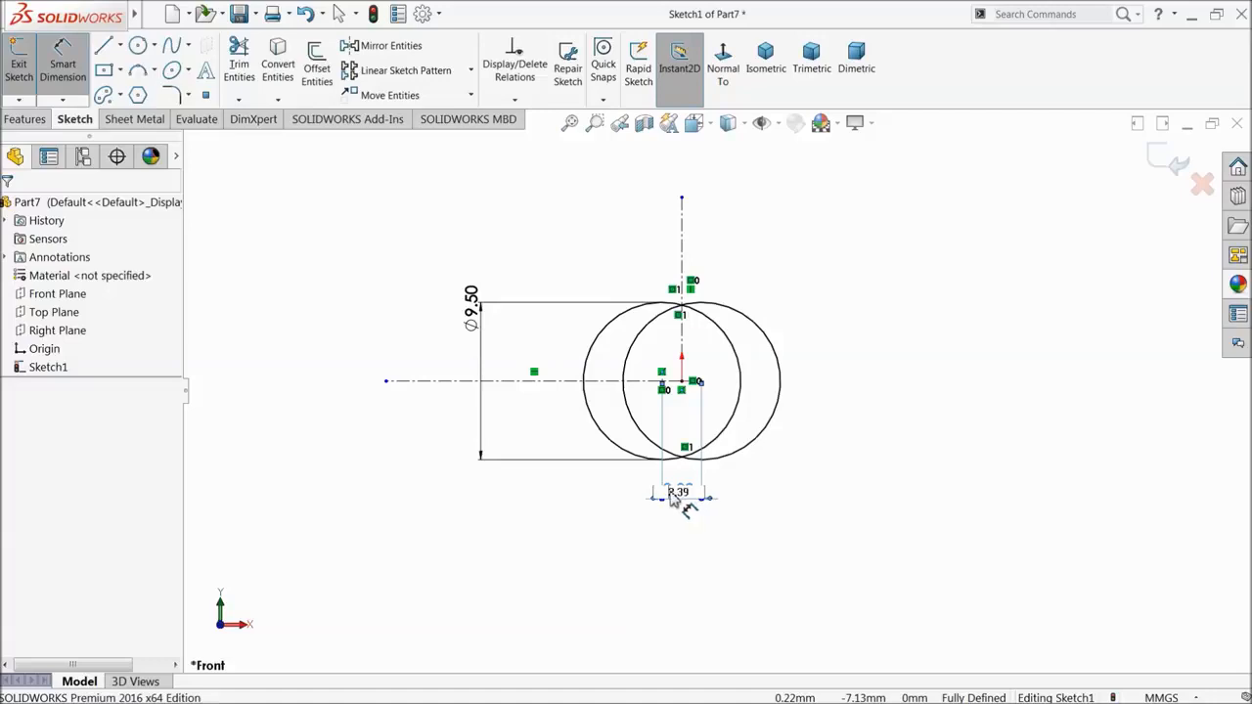
text(12)
key(Return)
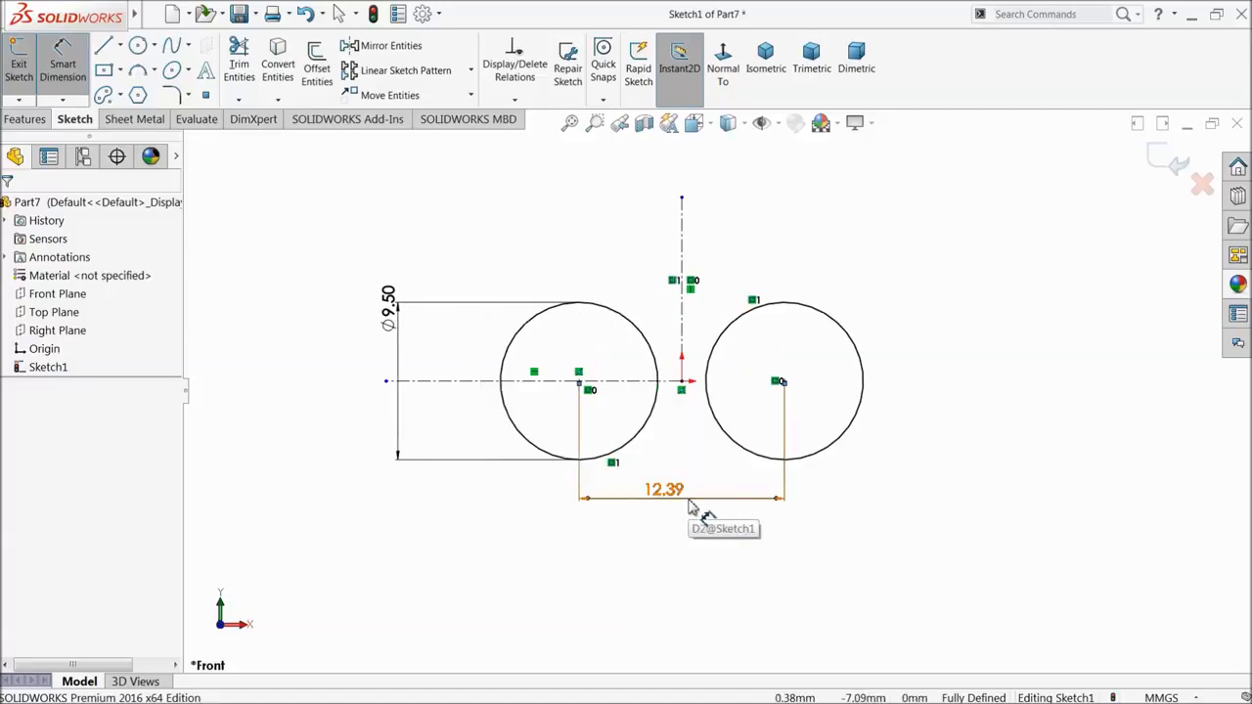
- Set the centre-to-centre distance of the two circles to 12.30 mm
double_click(668, 494)
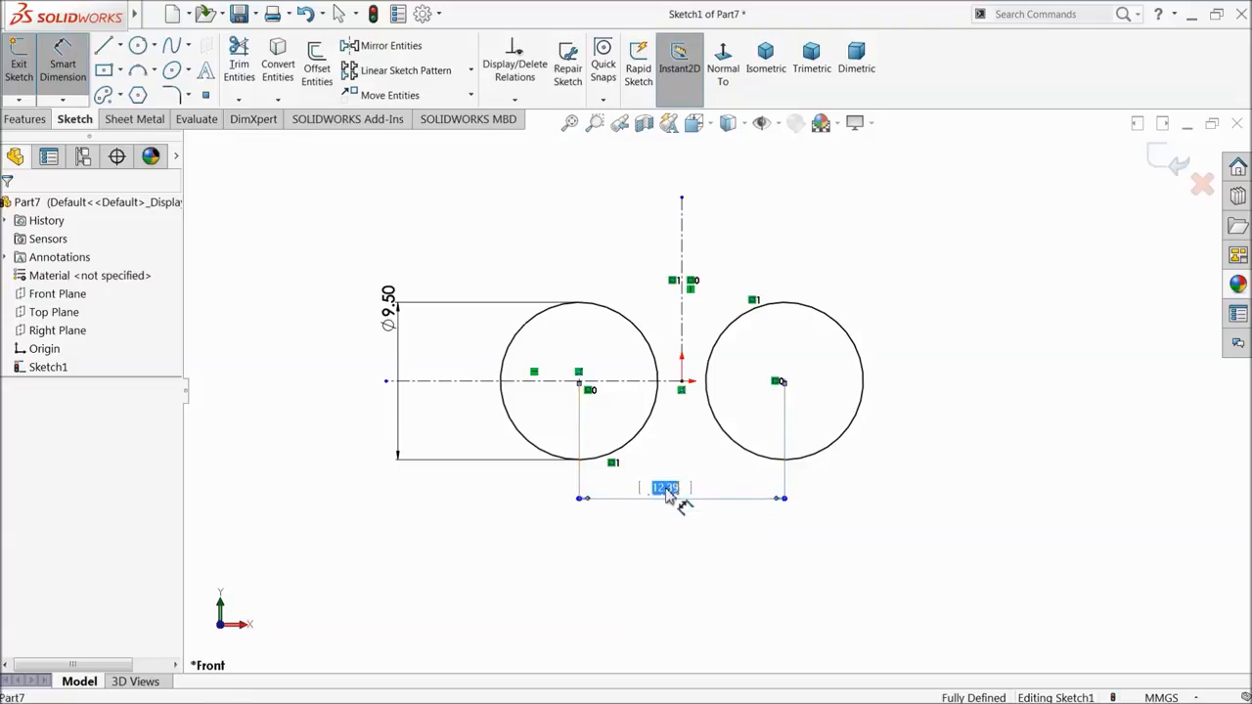
text(12.30)
key(Return)
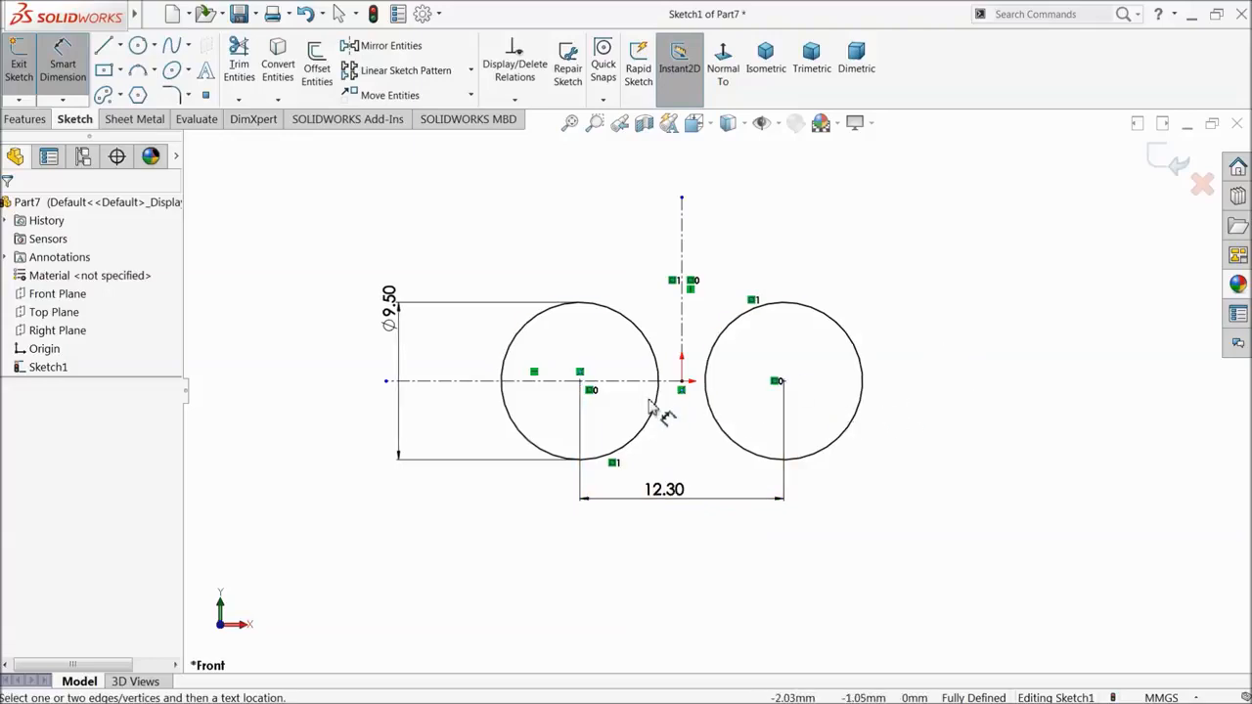
- Extrude both circles 2 mm using the Mid Plane end condition
click(15, 124)
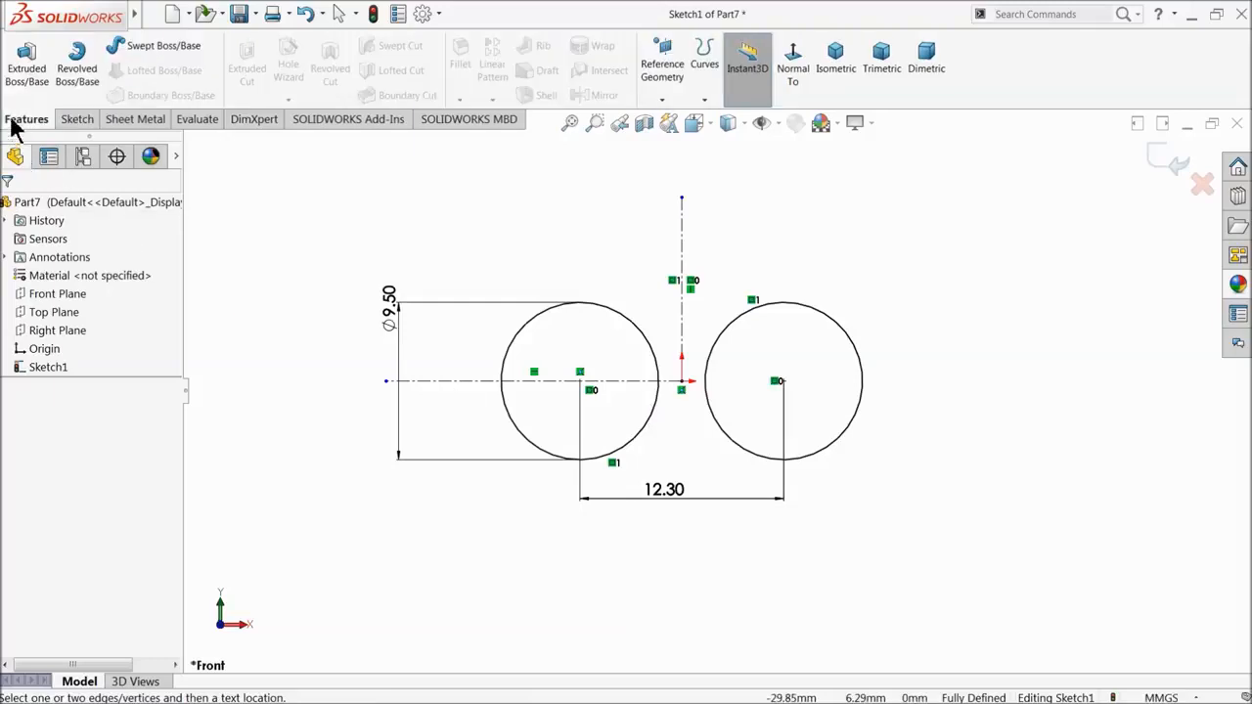
click(26, 61)
click(45, 309)
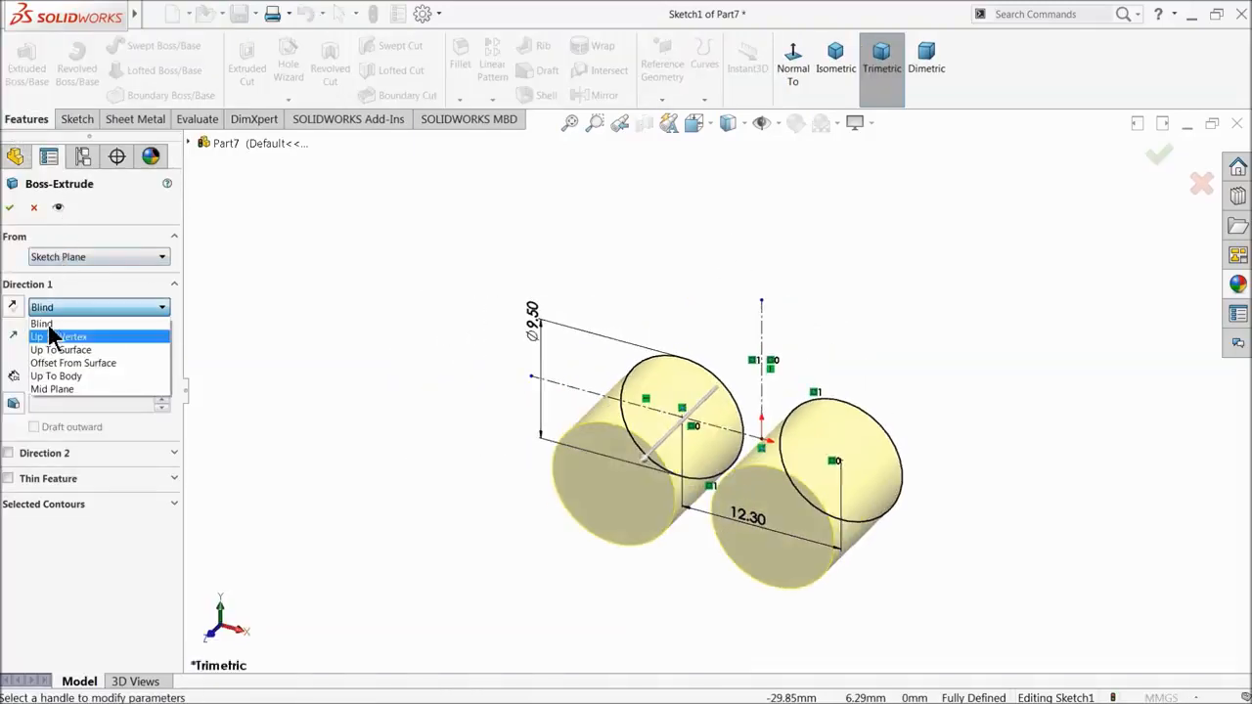
click(48, 385)
text(2)
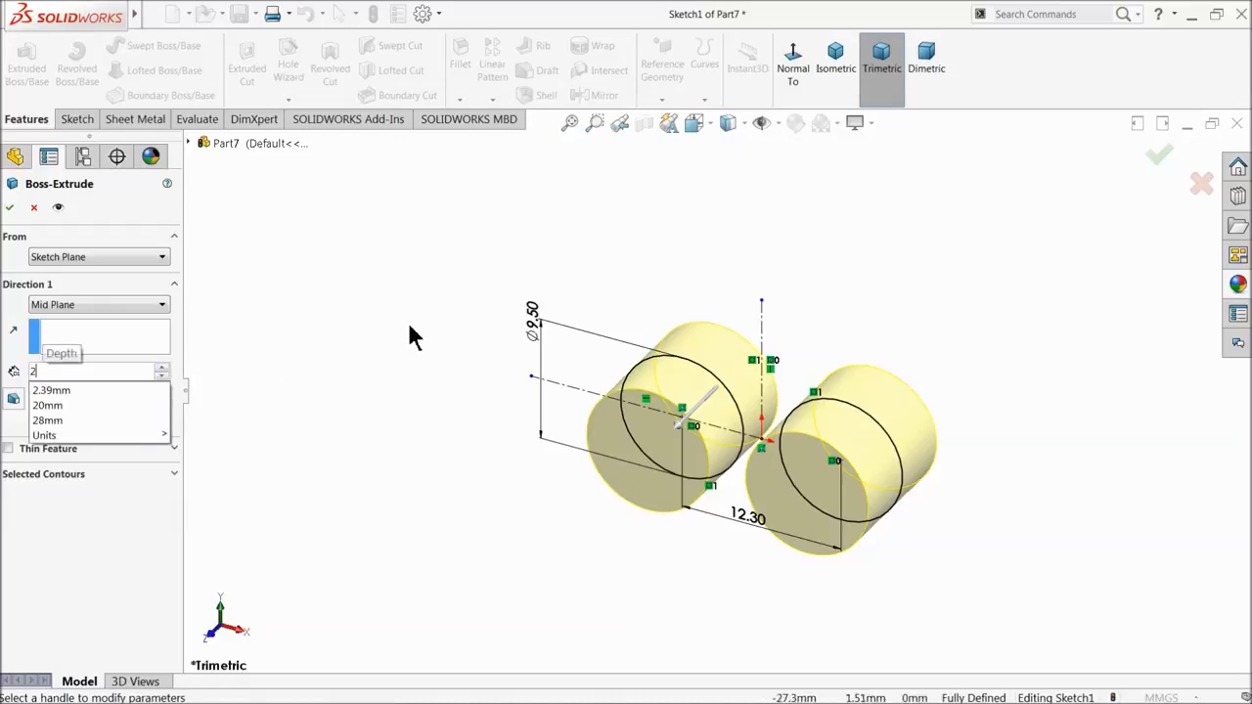
key(Return)
click(10, 209)
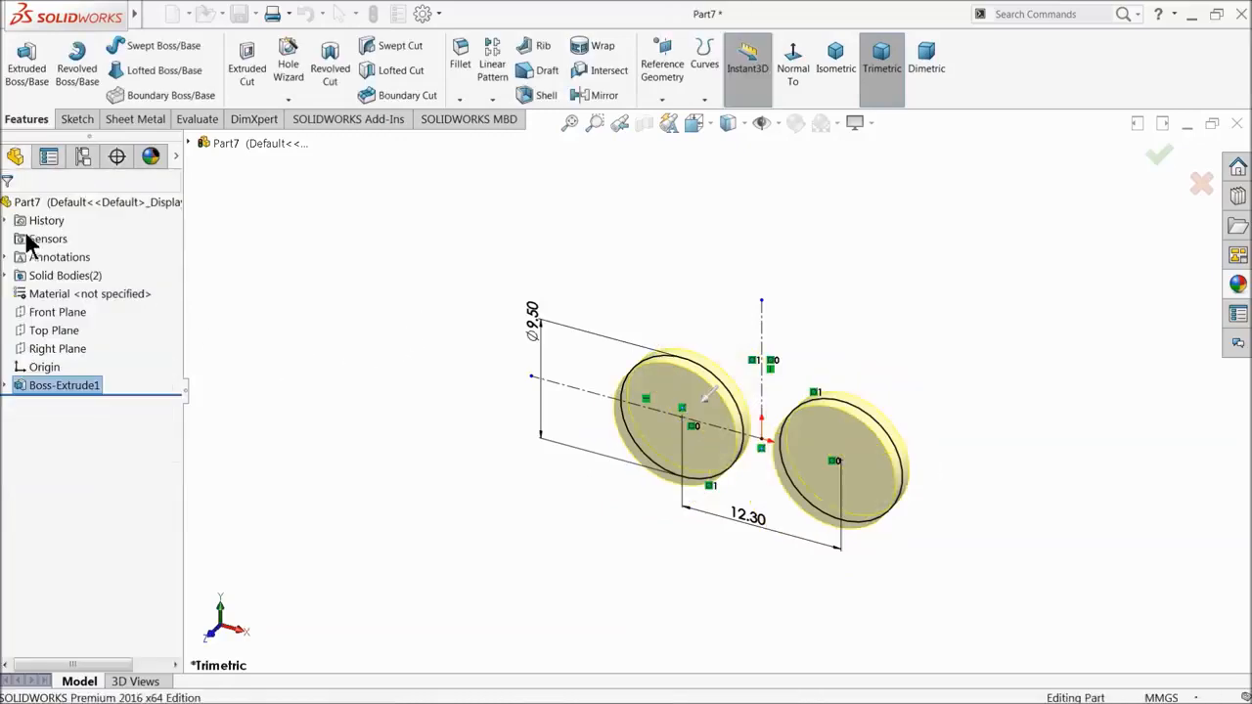
- Reopen the extrusion's sketch and draw a concentric inner circle about 5 mm in diameter inside each of the two circles
click(5, 386)
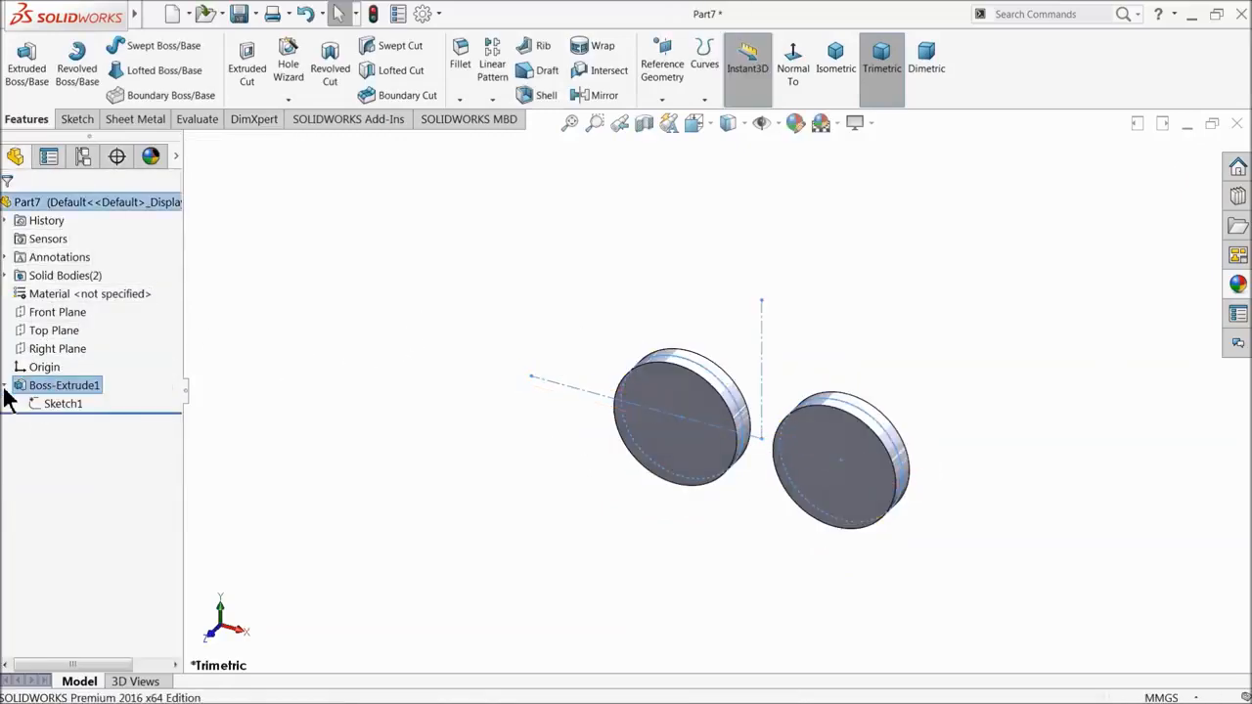
click(49, 403)
click(51, 366)
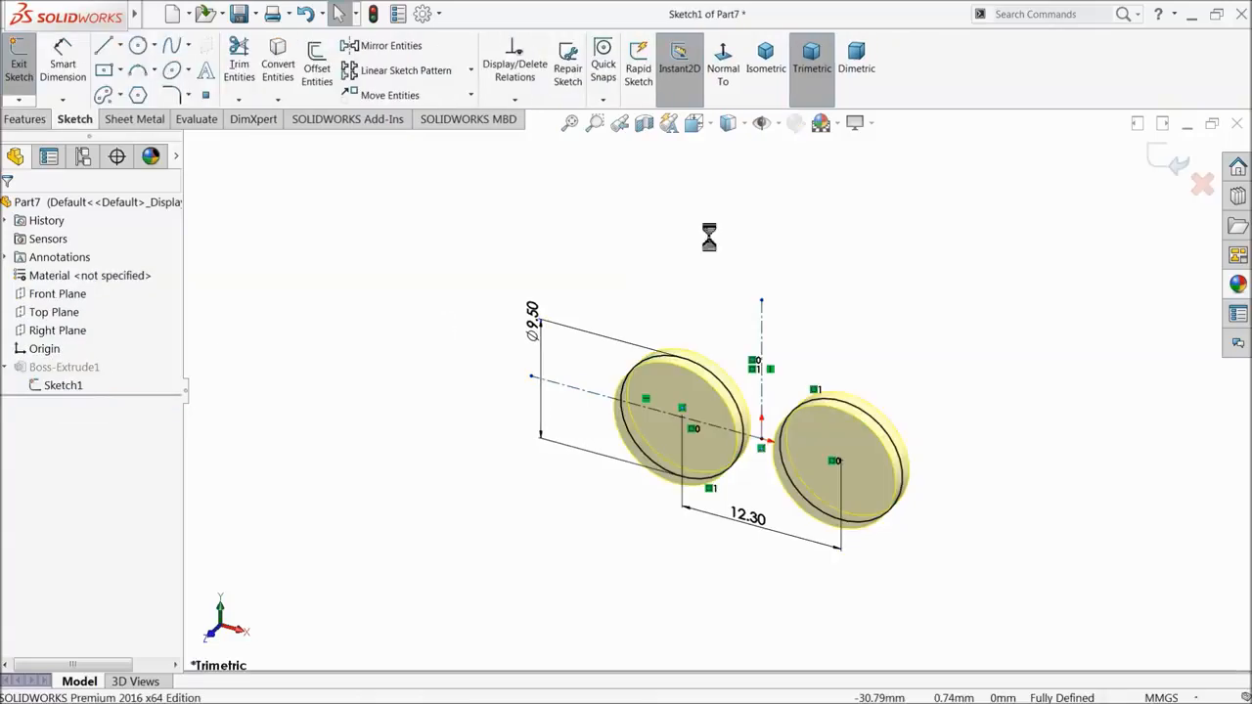
click(714, 81)
click(138, 45)
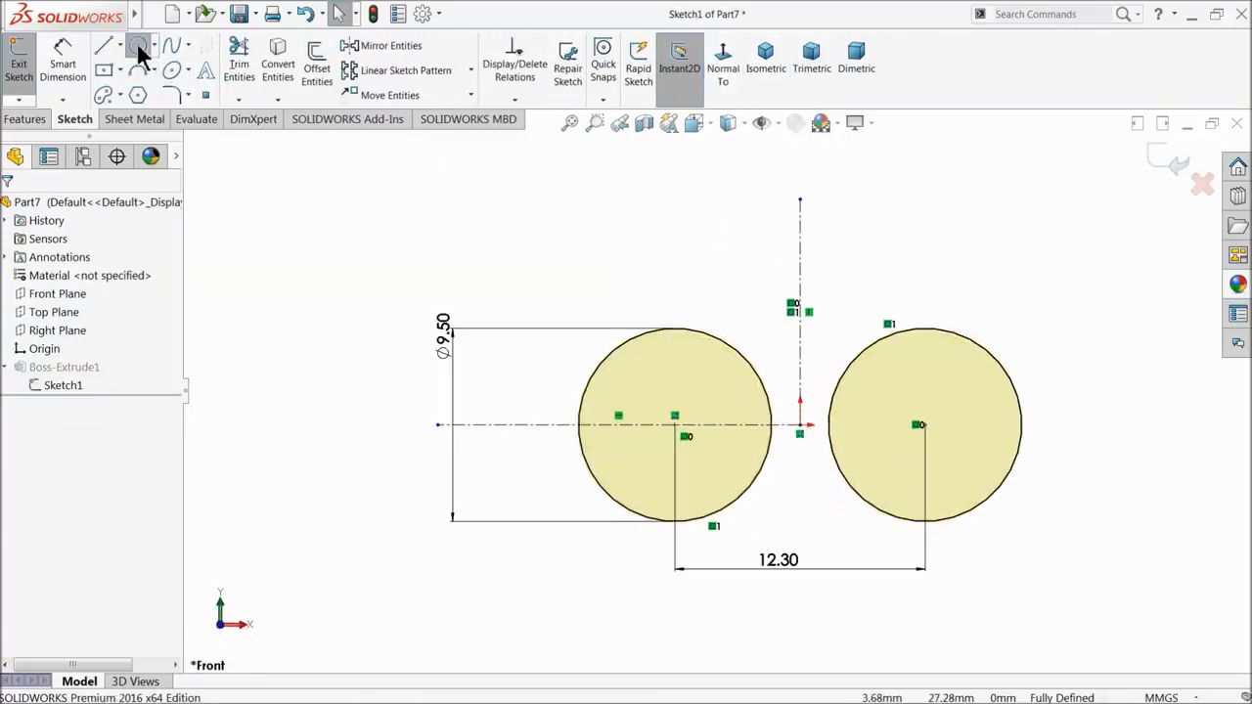
scroll(925, 481, down, 3)
drag(924, 378, 926, 284)
drag(488, 378, 503, 300)
- Dimension the inner circle of the 9.5 mm dimensioned disc with a diameter of 4.5 mm
click(63, 66)
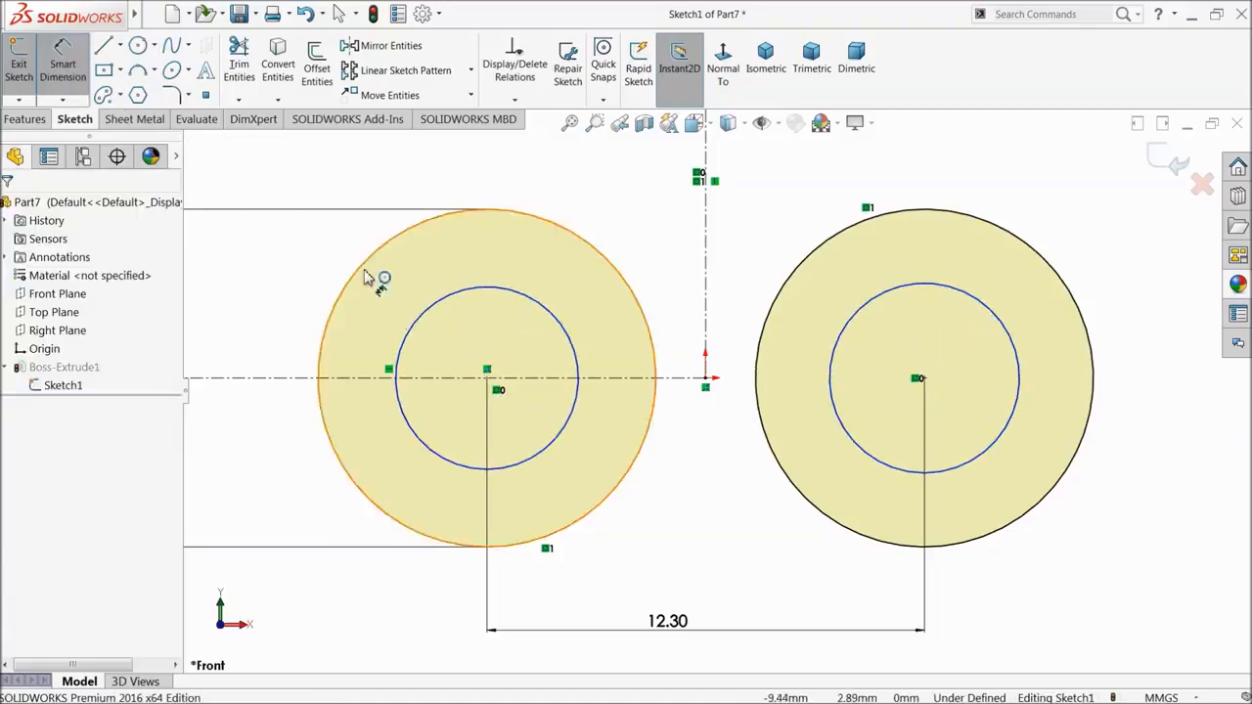
click(399, 353)
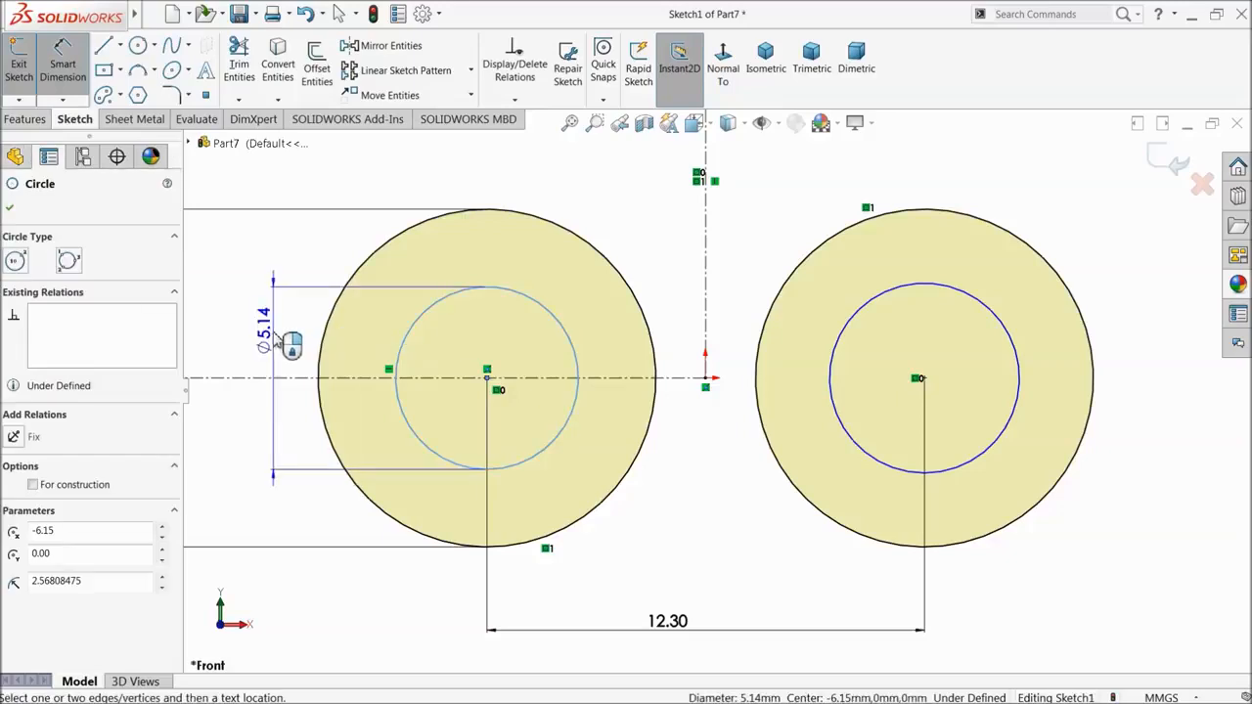
click(284, 342)
text(4.5)
key(Return)
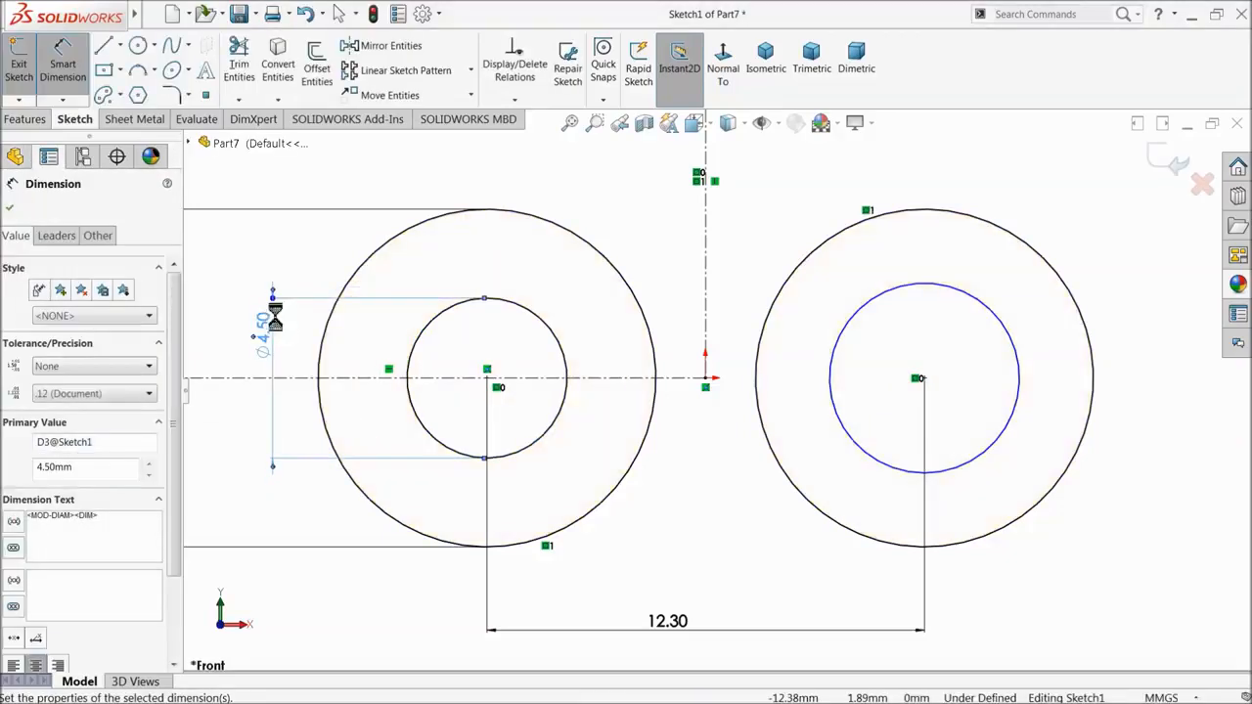
click(9, 208)
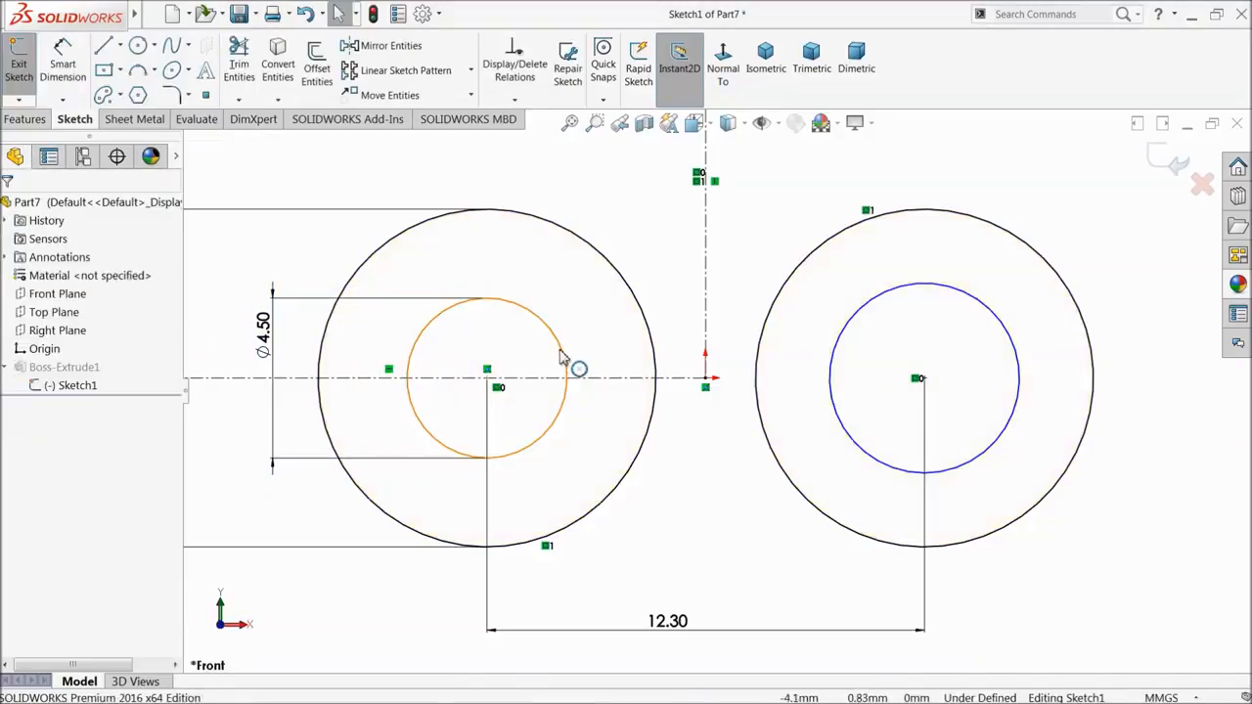
- Make the two inner circles equal and exit the sketch to rebuild the extrusion as two rings
click(563, 358)
ctrl+click(853, 342)
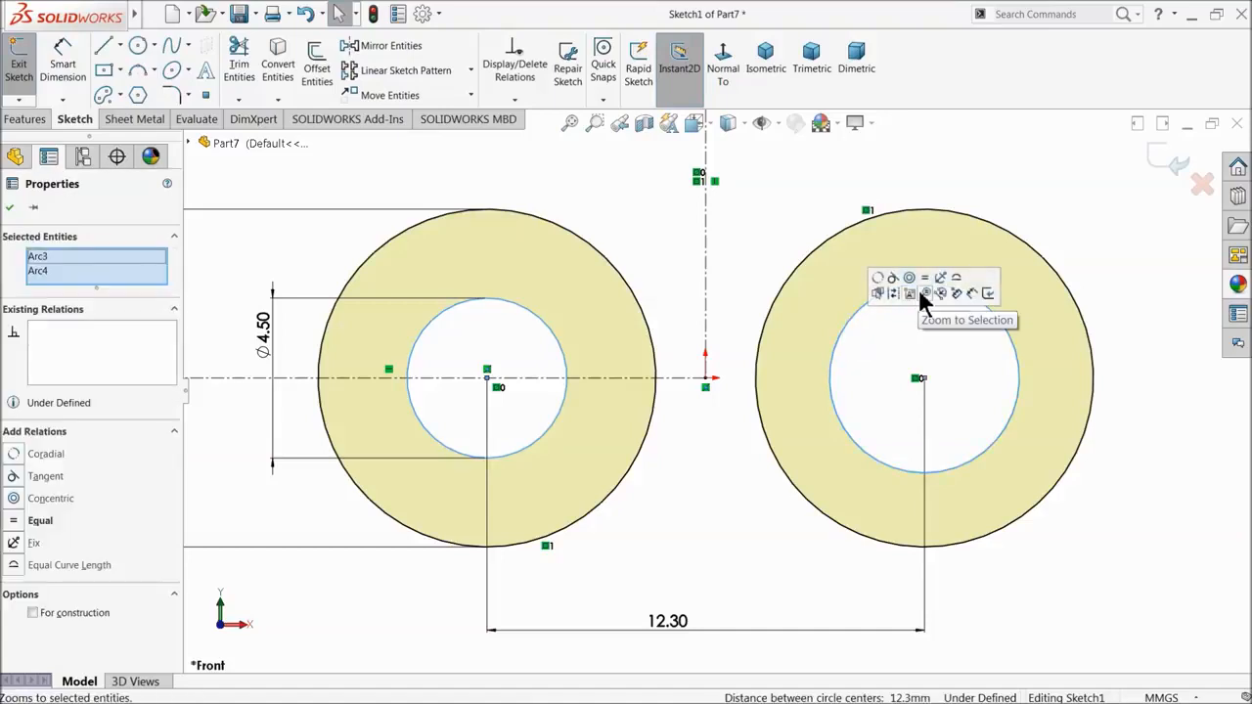
click(925, 278)
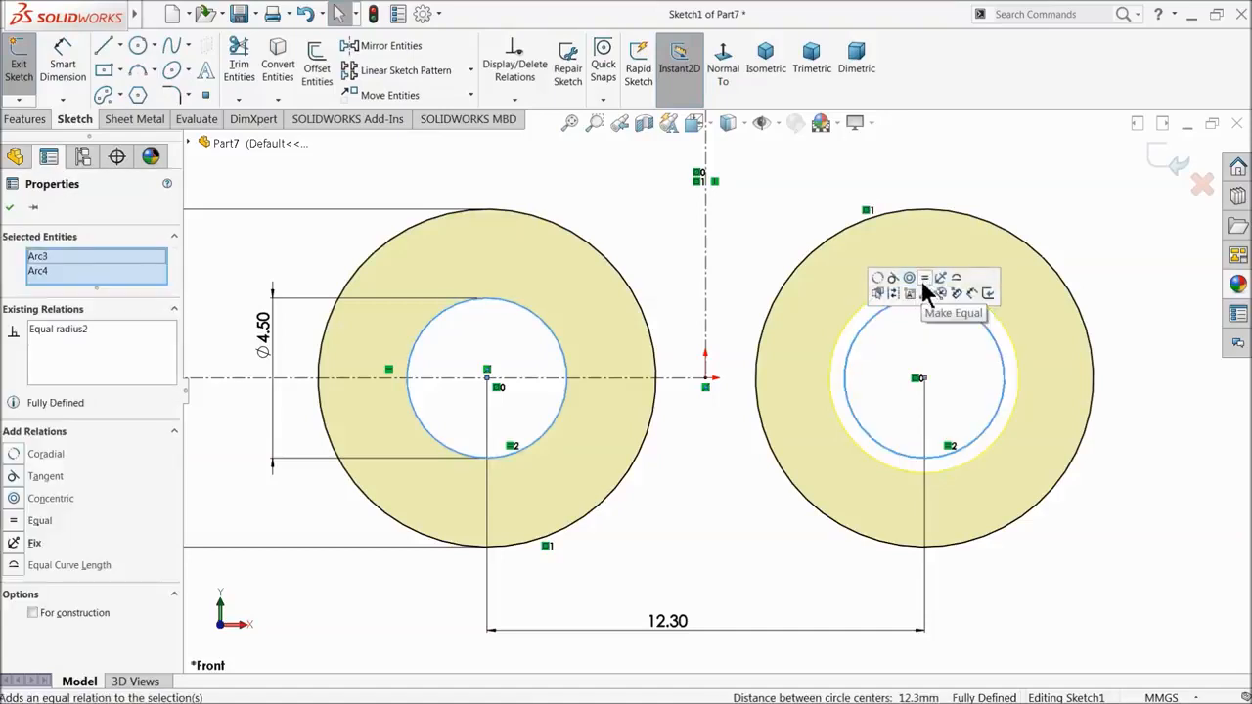
click(319, 197)
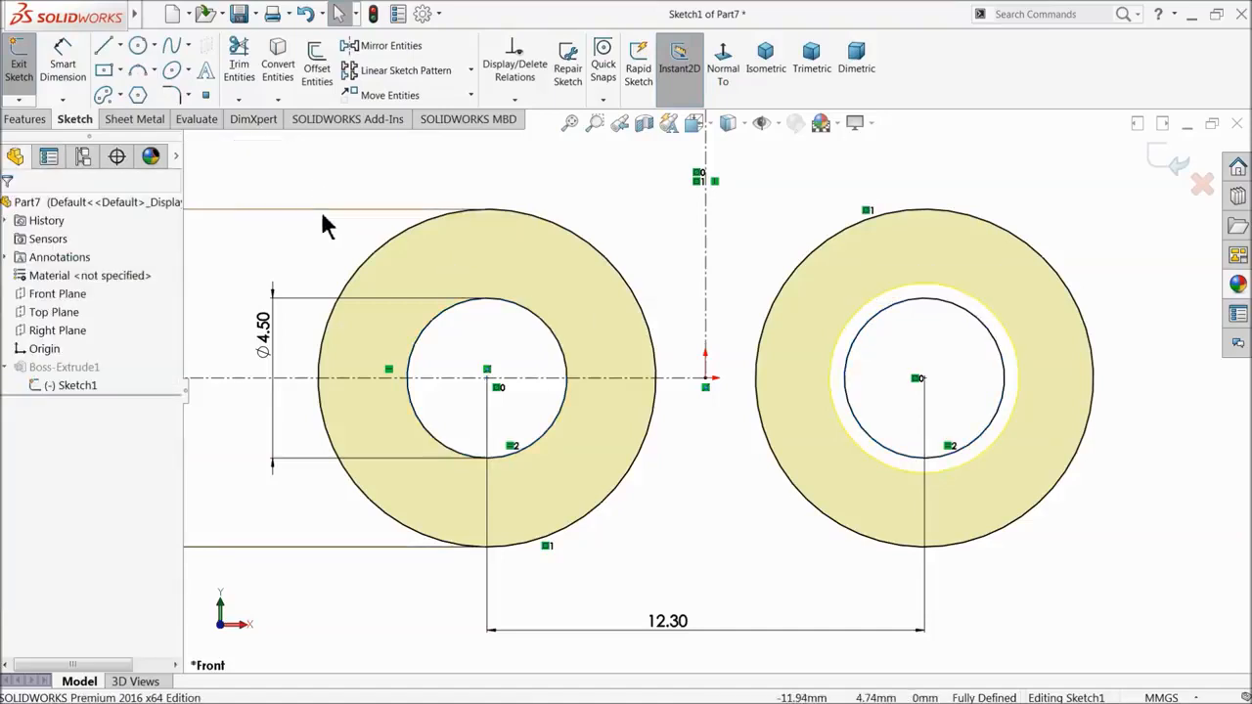
click(1159, 168)
mouse_move(861, 336)
middle_down()
mouse_move(768, 415)
mouse_move(769, 447)
mouse_move(698, 470)
mouse_move(672, 495)
mouse_move(704, 467)
mouse_move(733, 465)
middle_up()
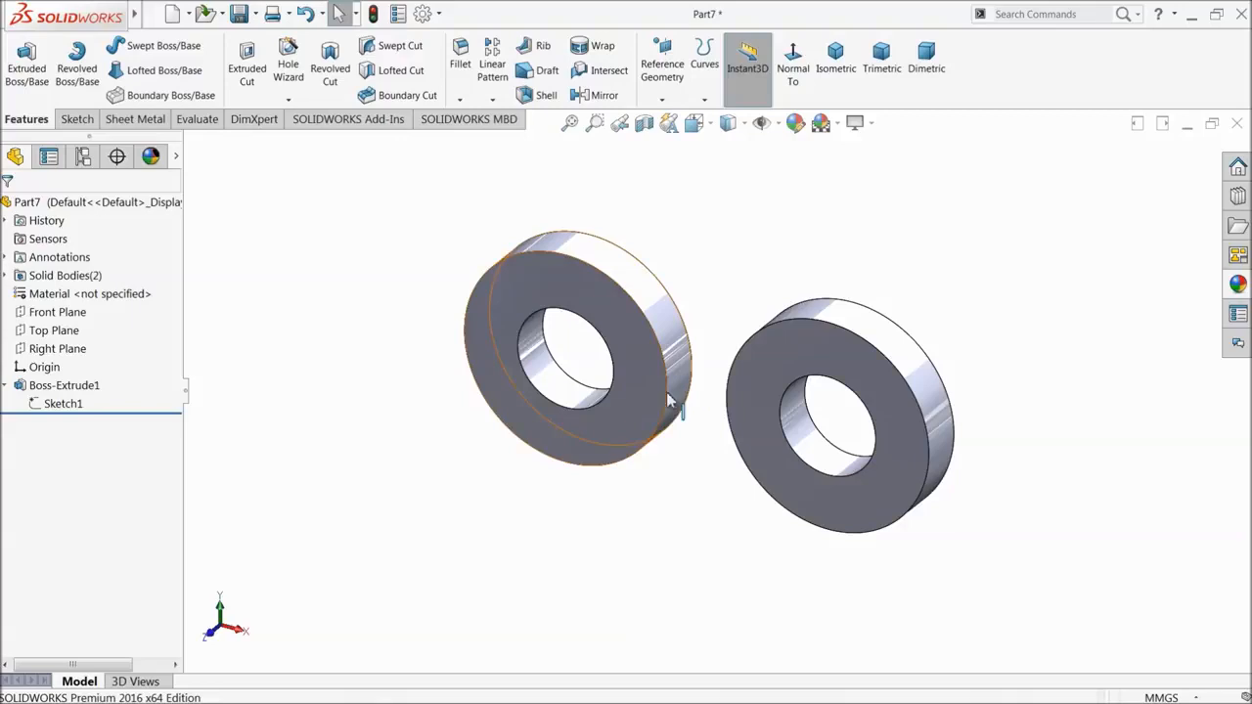
- Sketch two circles on the rings' front face, concentric with the left and right rings, about 12.9 mm and 12.6 mm in diameter
click(63, 386)
middle_drag(362, 420, 465, 422)
click(629, 352)
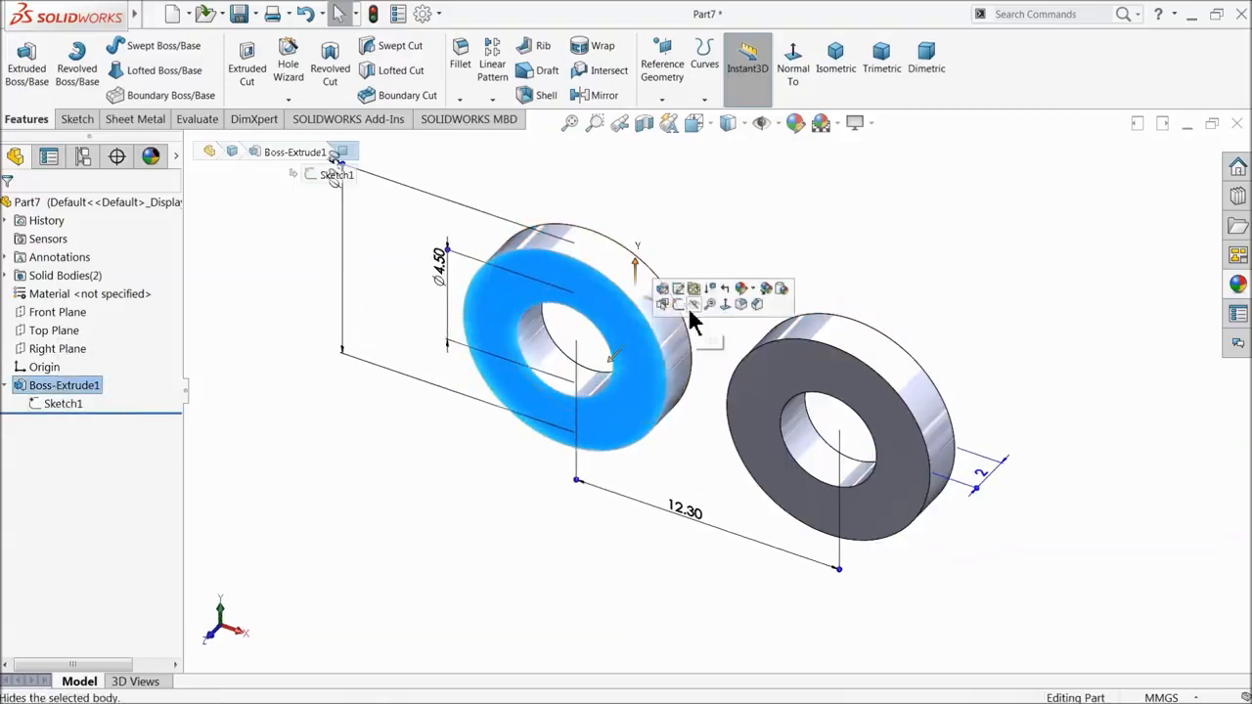
click(688, 306)
click(724, 74)
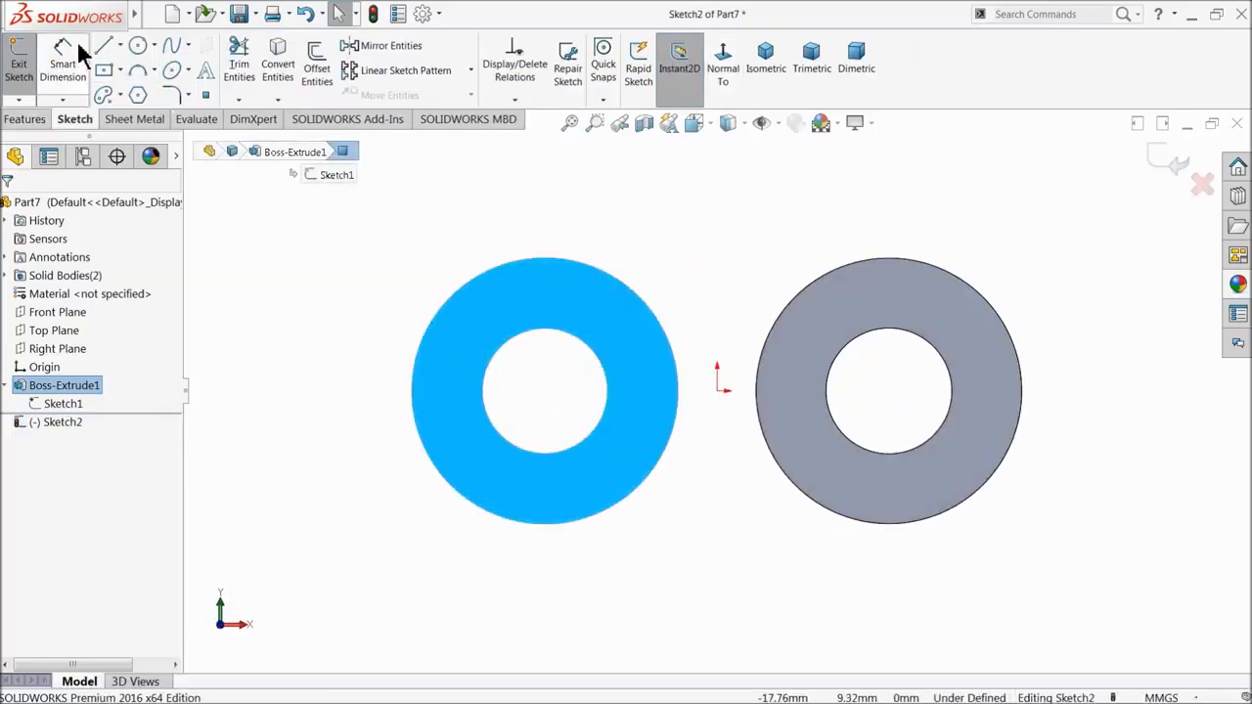
click(139, 46)
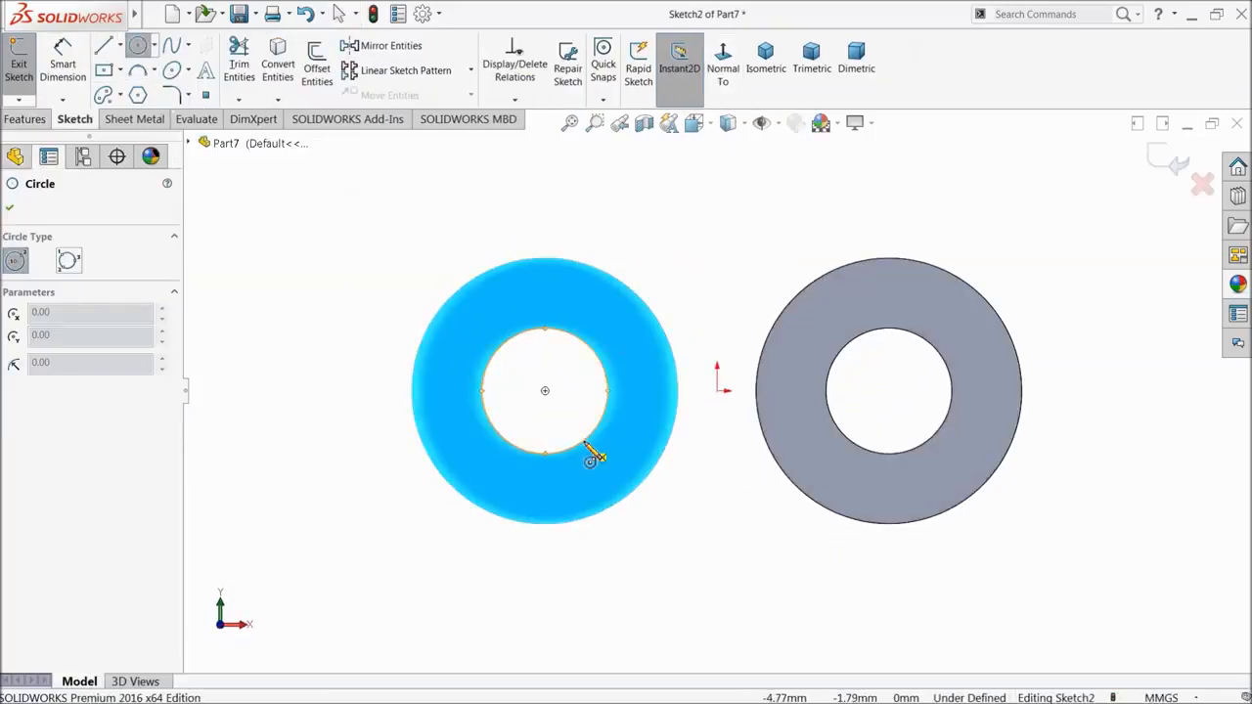
click(545, 393)
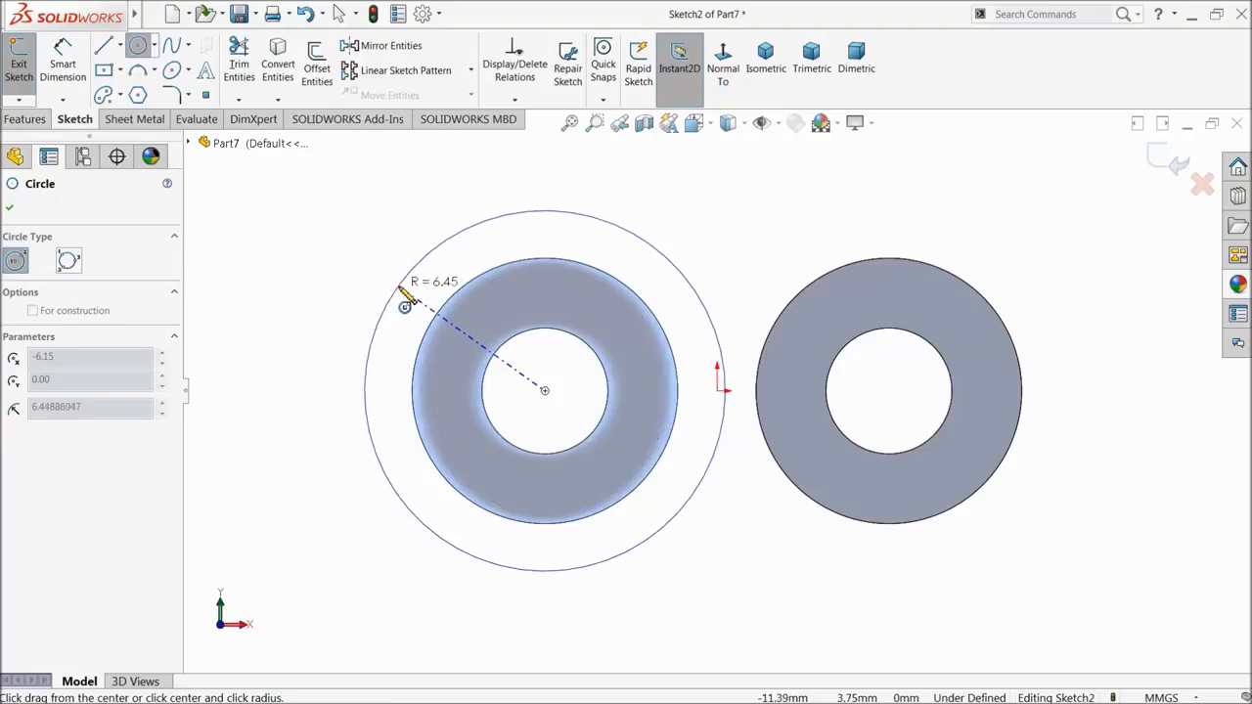
click(420, 264)
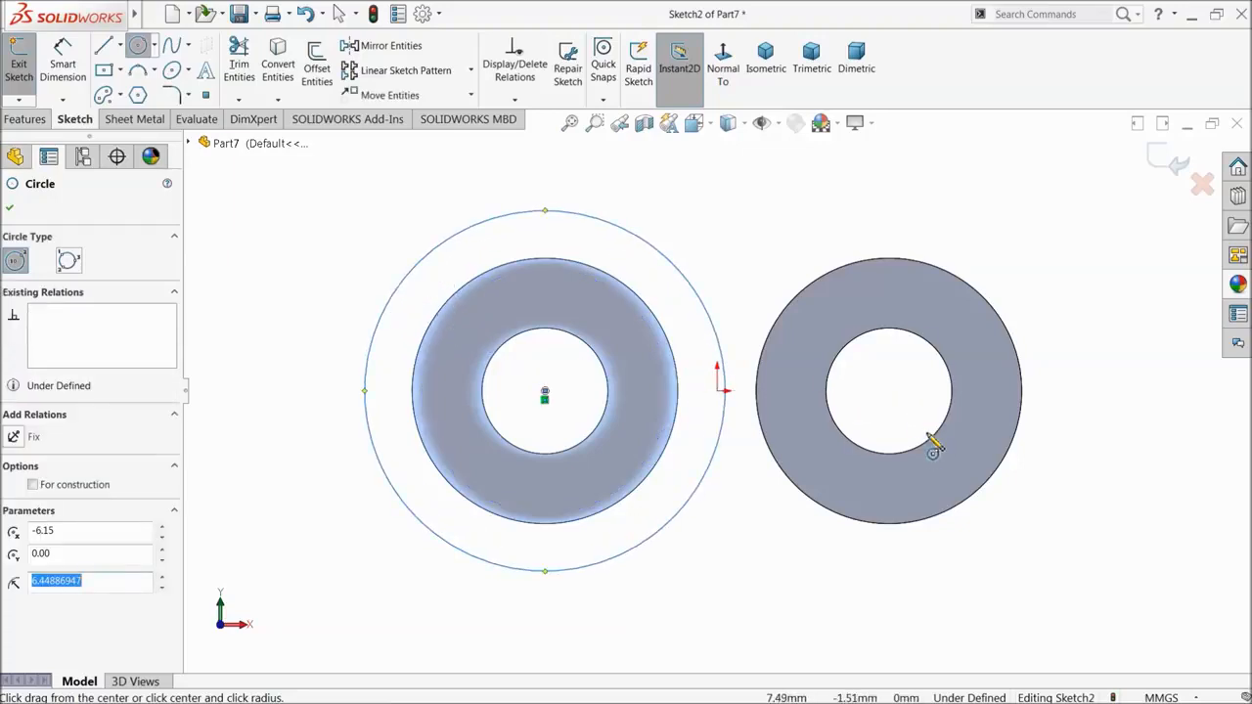
click(888, 391)
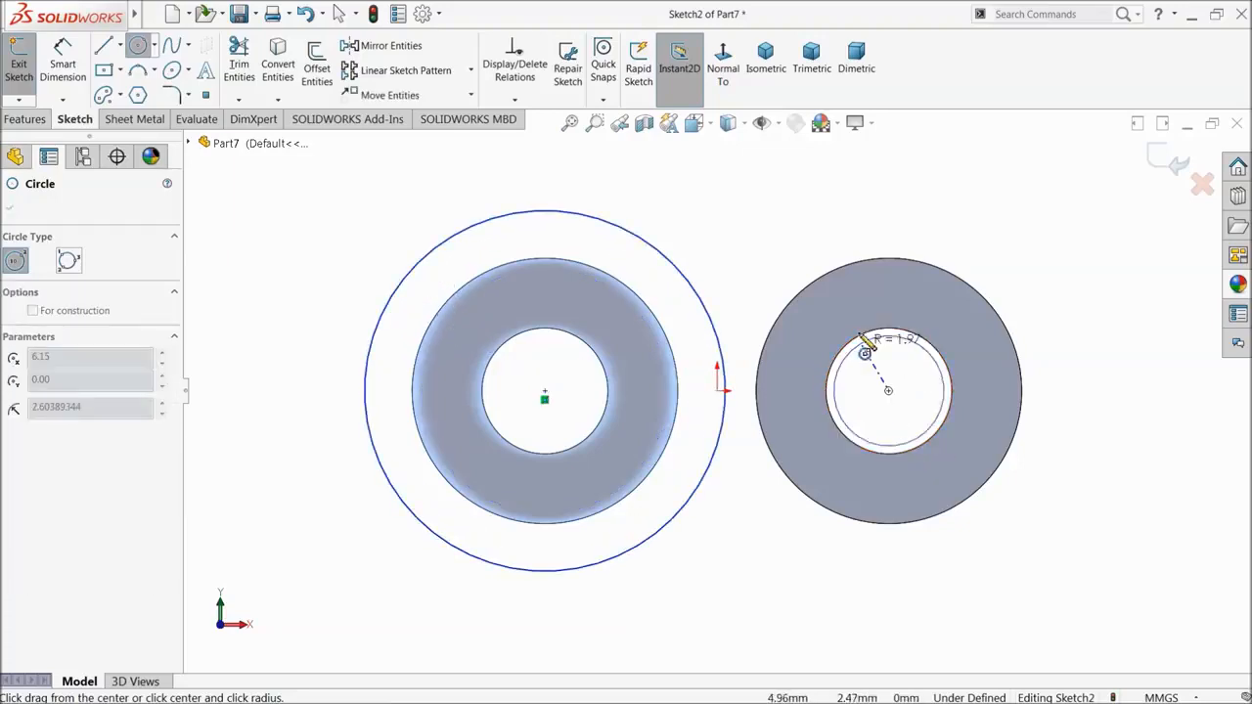
click(817, 240)
- Dimension both sketched circles to a diameter of 10 mm
click(62, 63)
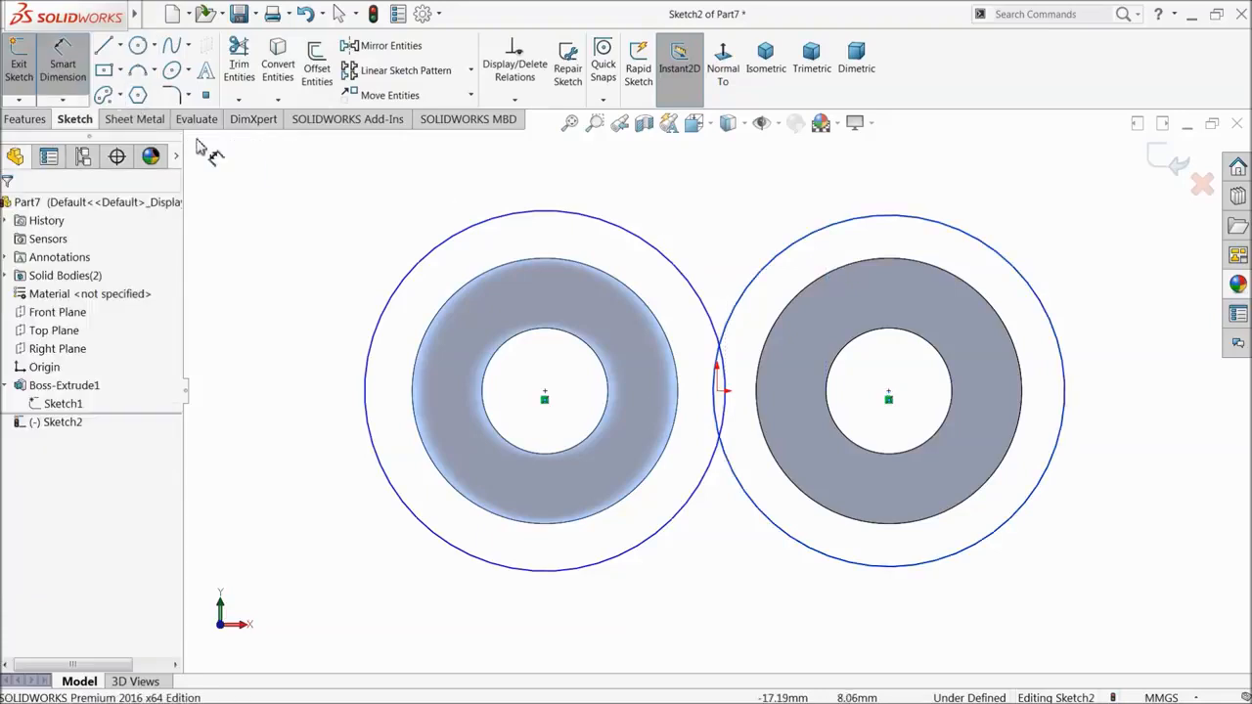
click(384, 315)
click(291, 356)
text(10)
key(Return)
click(1056, 338)
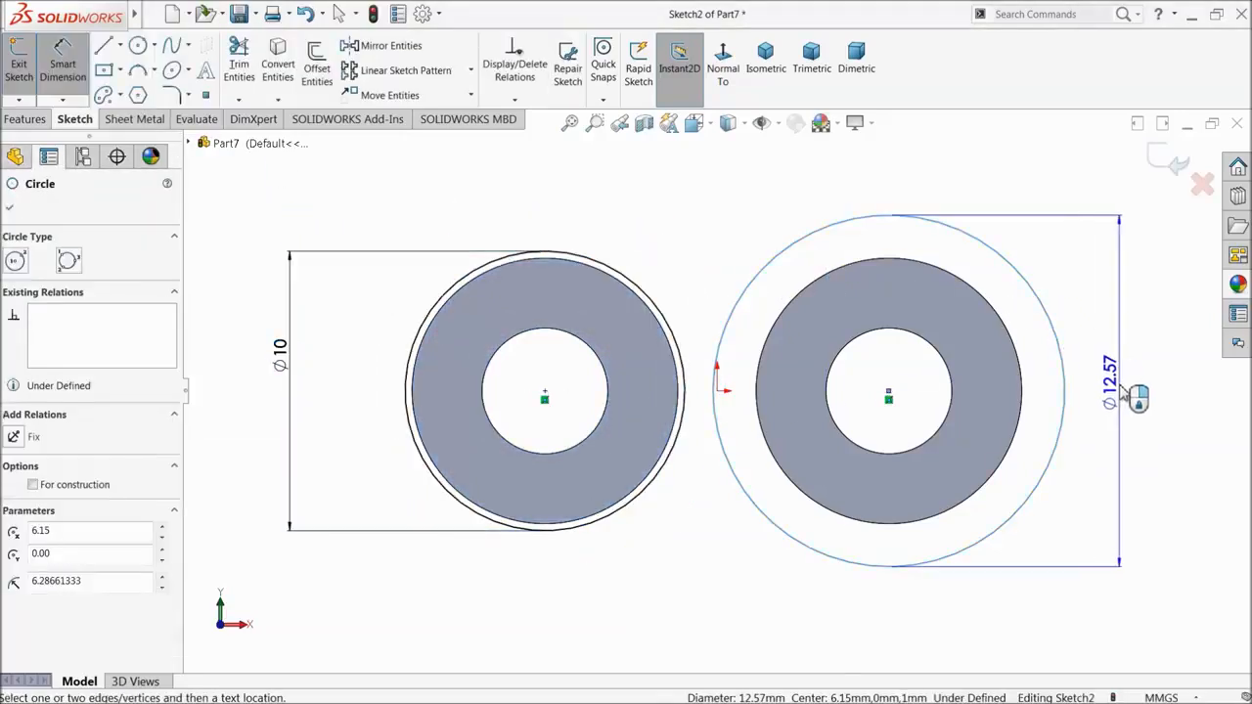
click(1112, 384)
text(10)
key(Return)
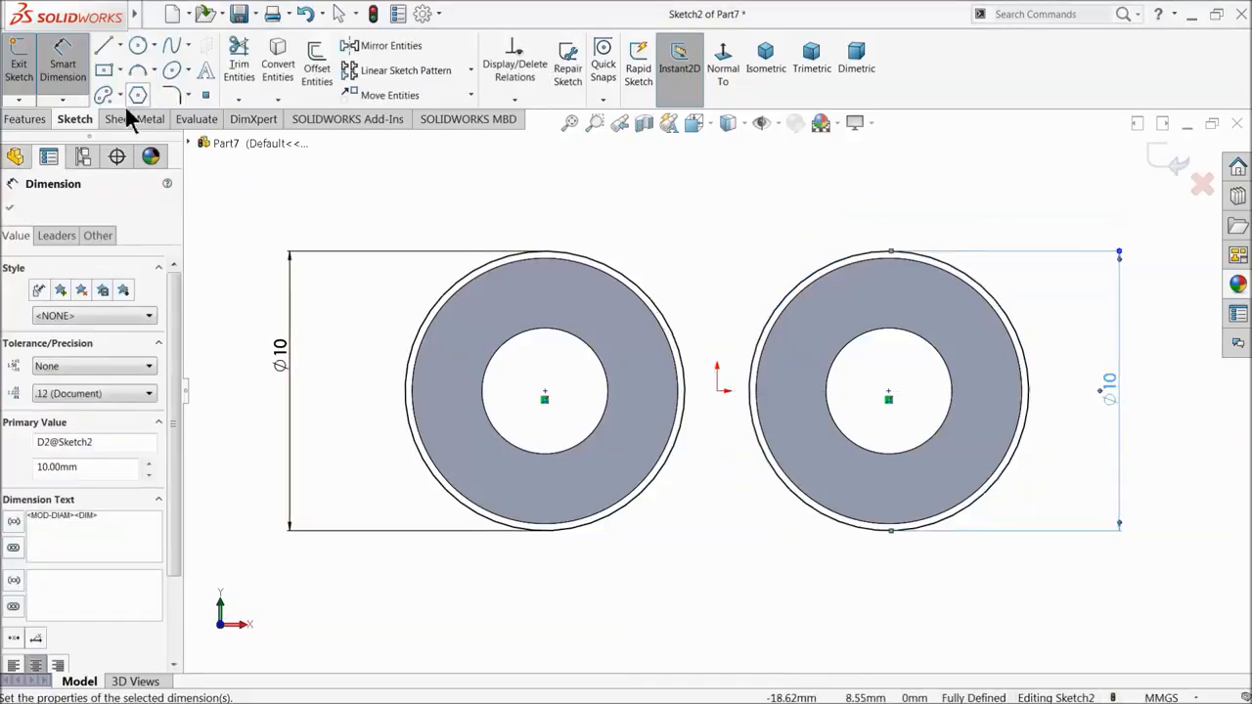
- Bridge the two circles with inward-curving three-point arcs, about 8.1 mm radius on the upper side and 3.9 mm on the lower side
click(138, 71)
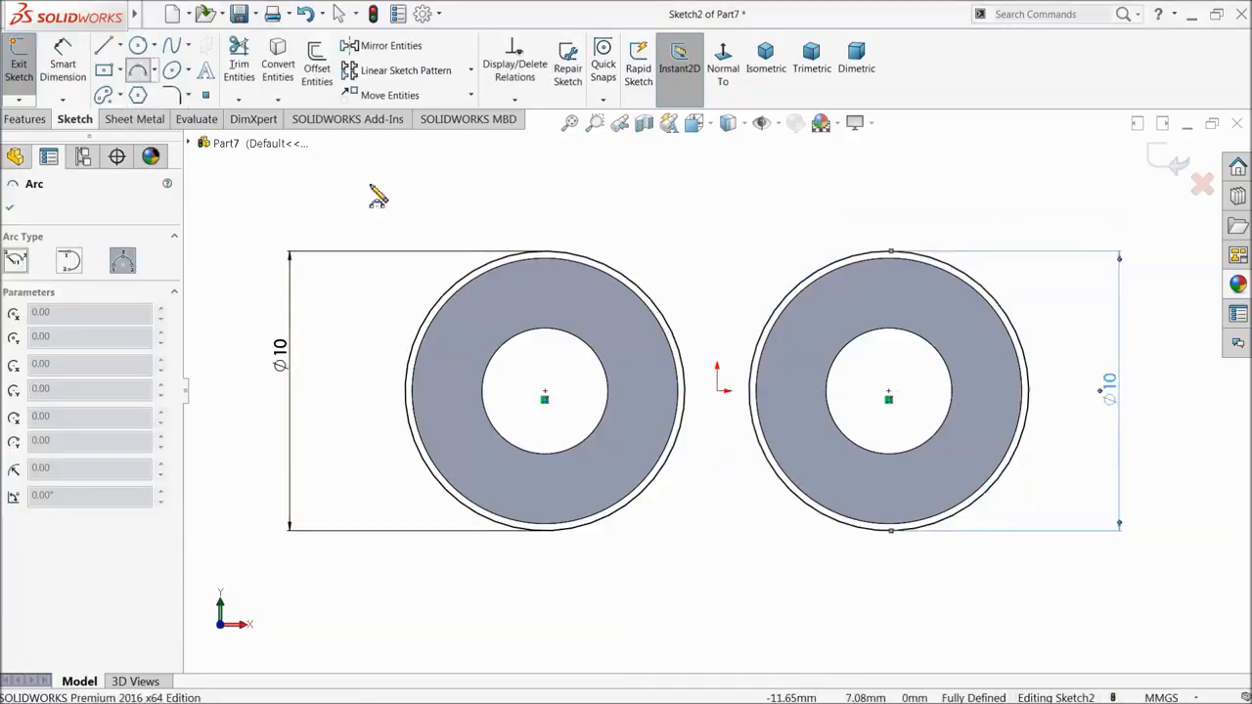
click(613, 271)
click(802, 288)
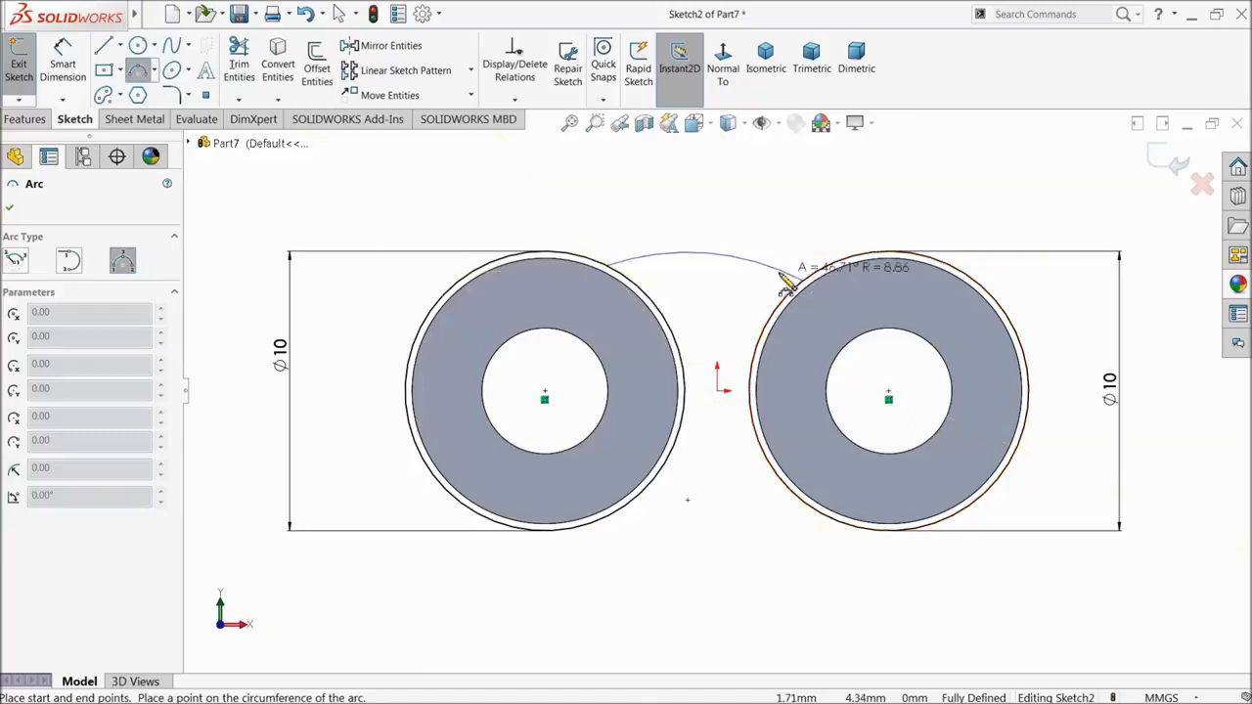
click(713, 295)
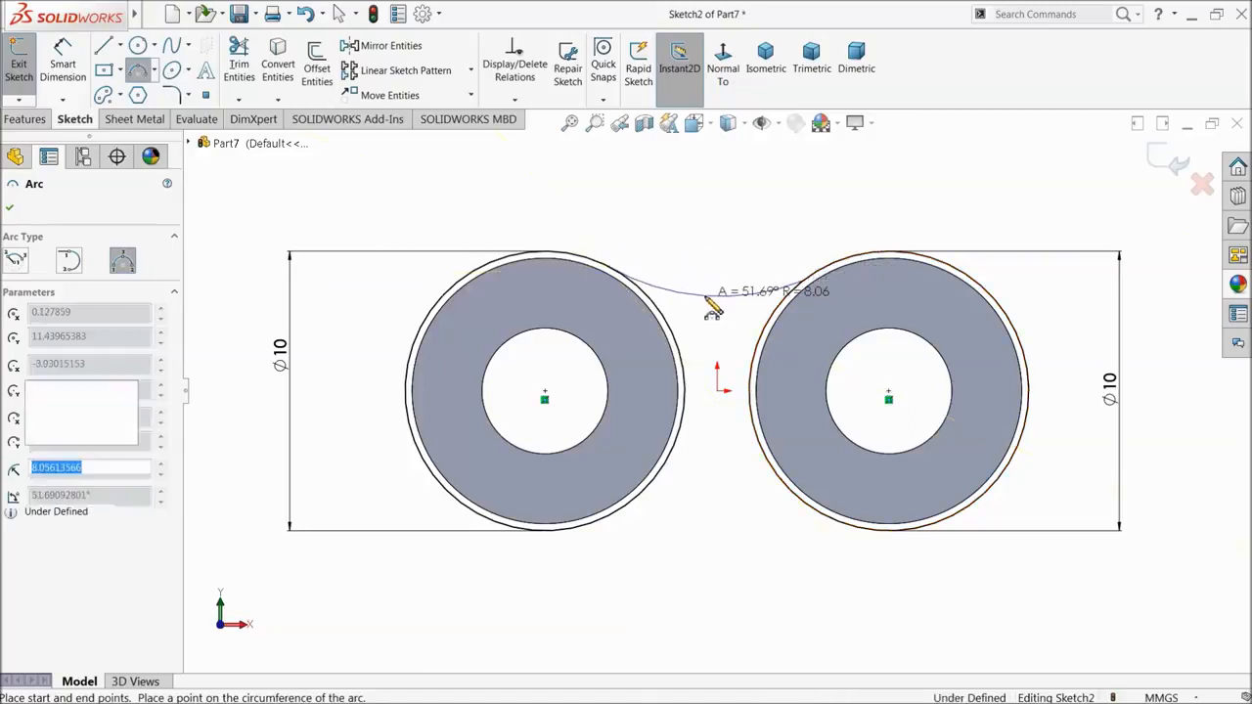
click(657, 479)
click(780, 472)
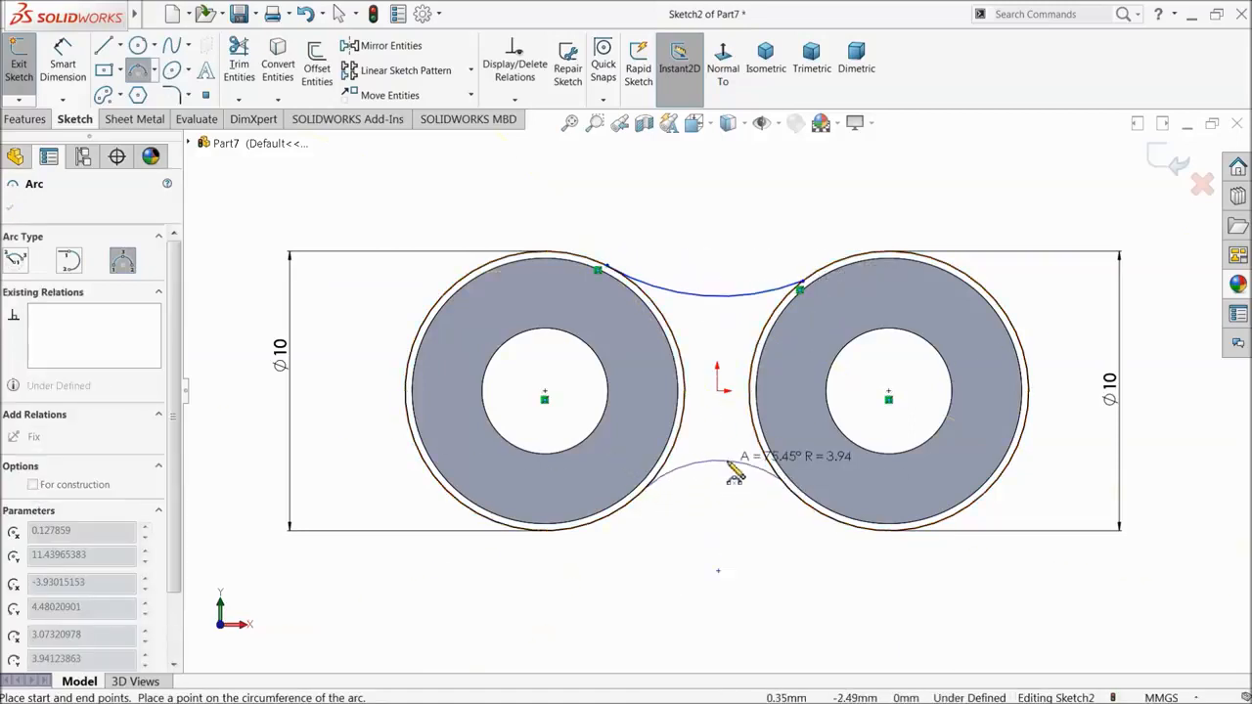
click(729, 465)
right_click(651, 227)
click(680, 224)
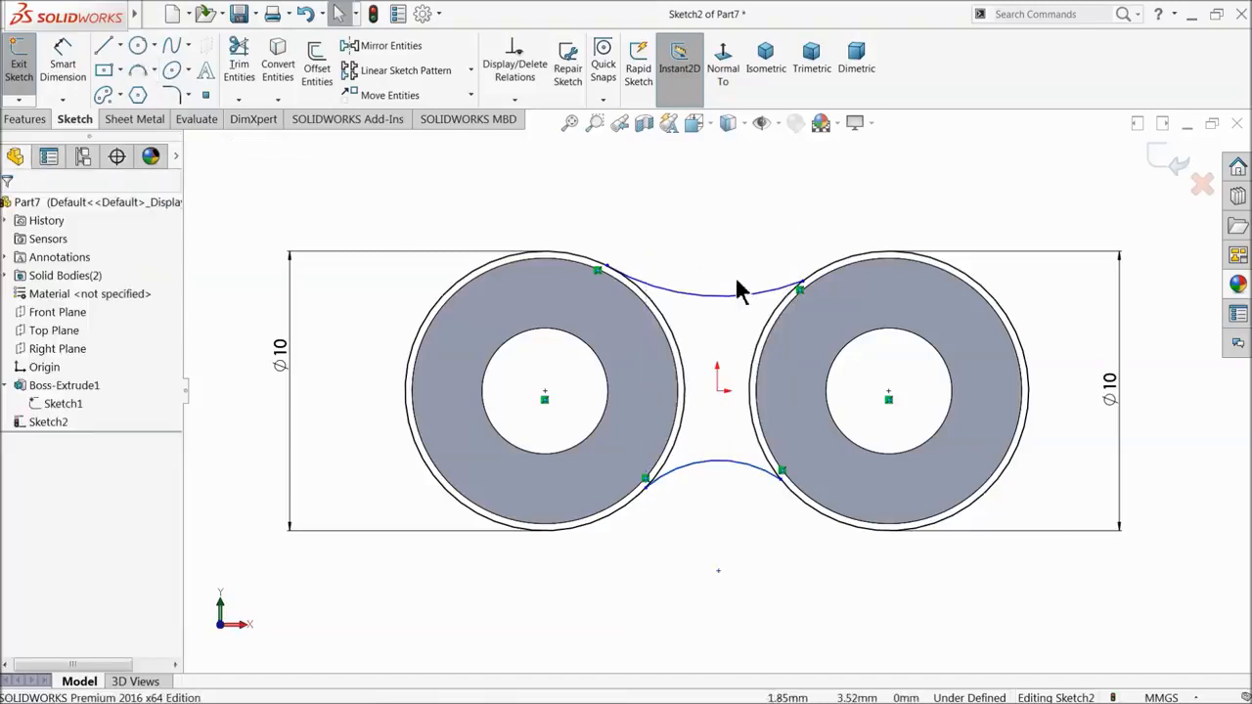
- Make the upper and lower connecting arcs tangent to both 10 mm circles
scroll(861, 325, down, 2)
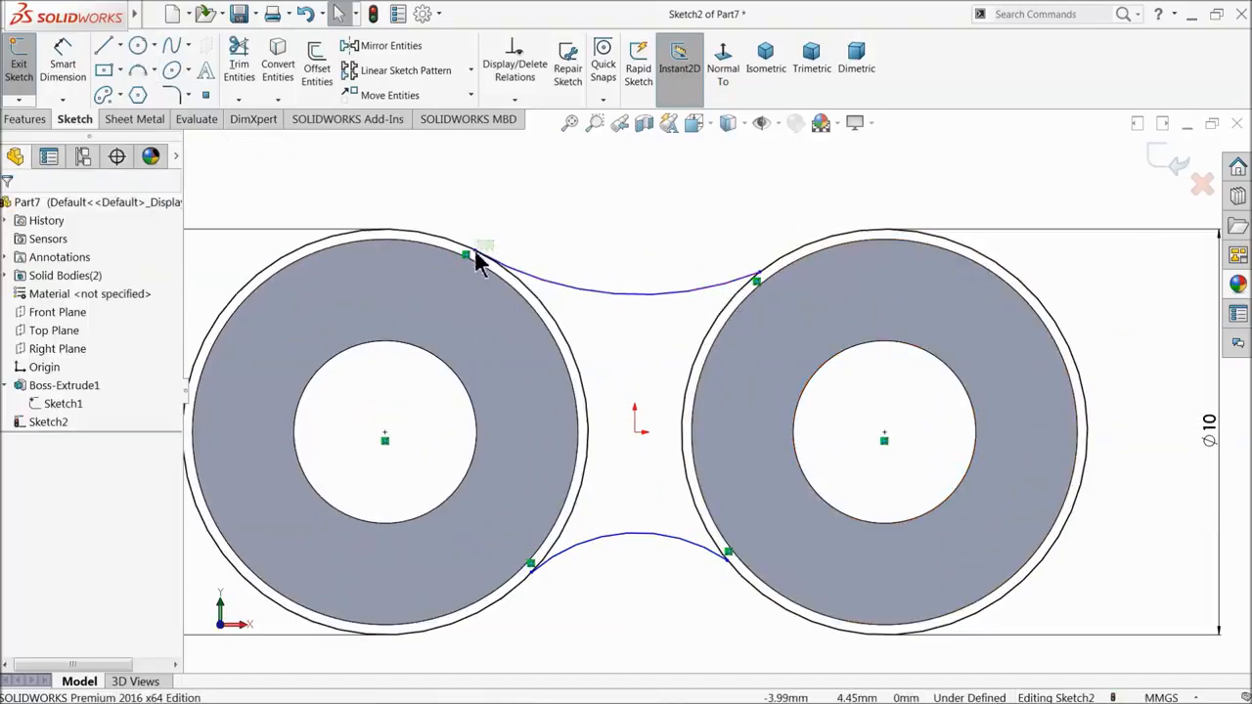
click(475, 250)
ctrl+click(746, 281)
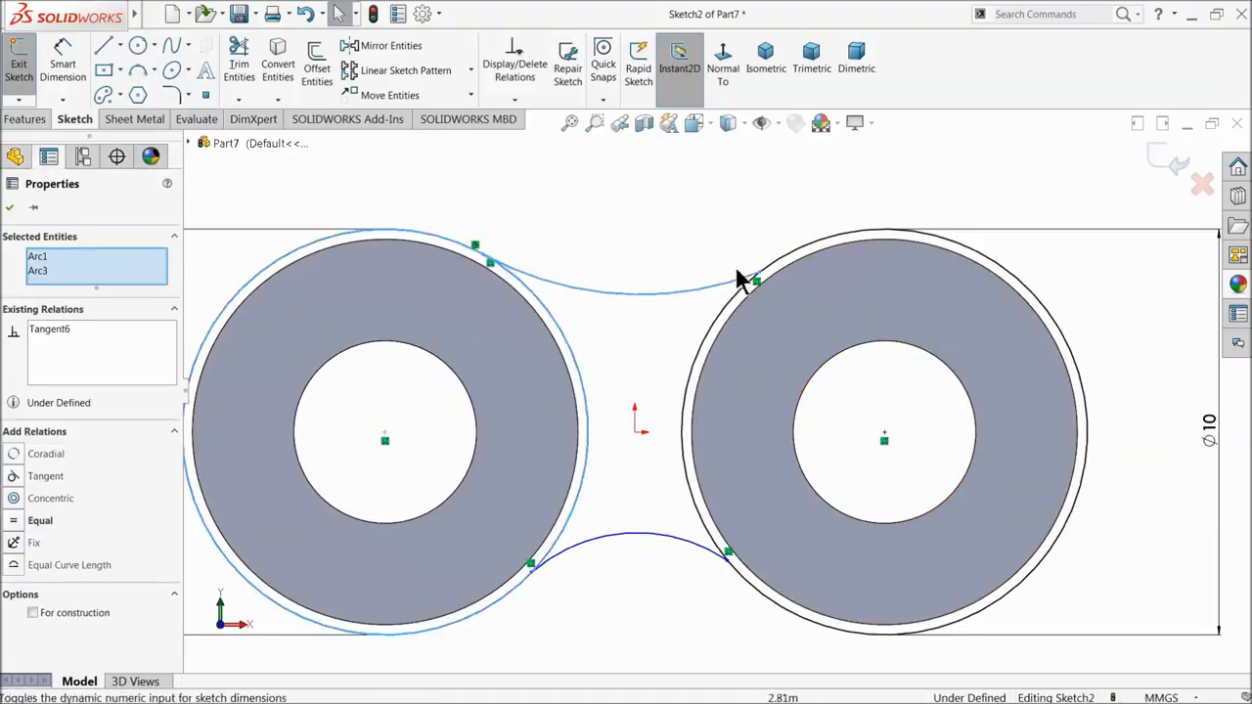
drag(788, 238, 744, 291)
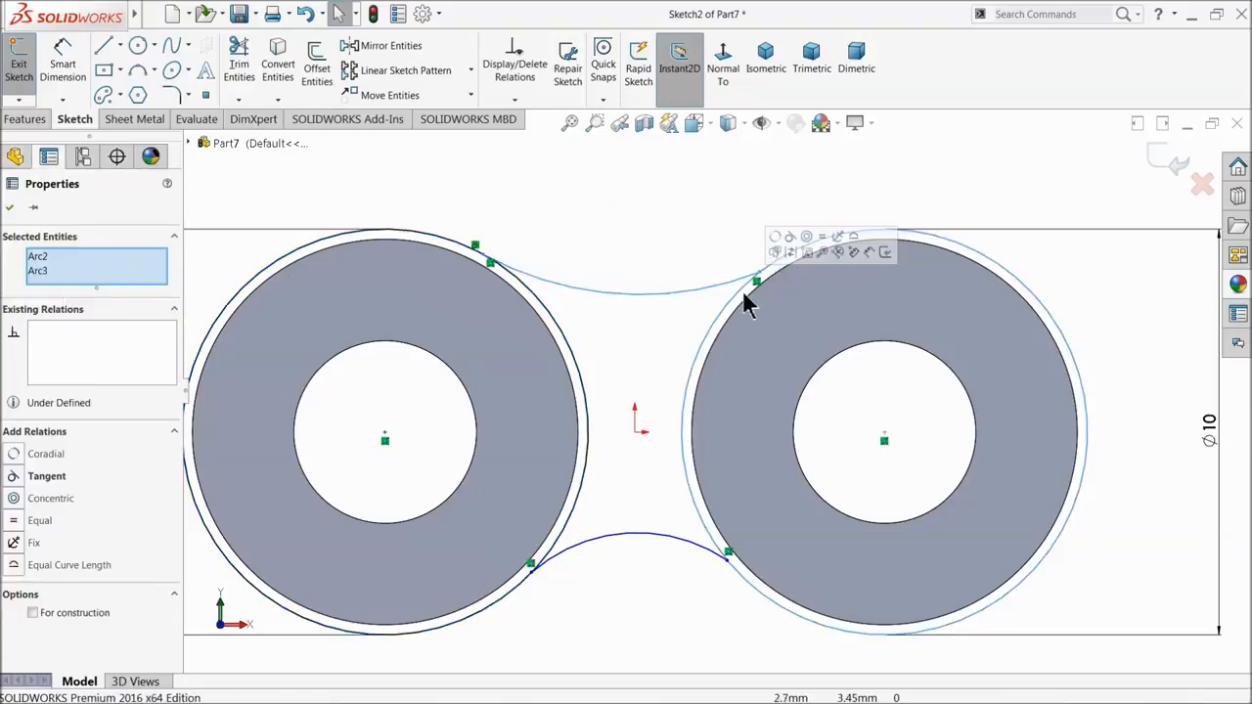
click(790, 238)
drag(743, 543, 704, 568)
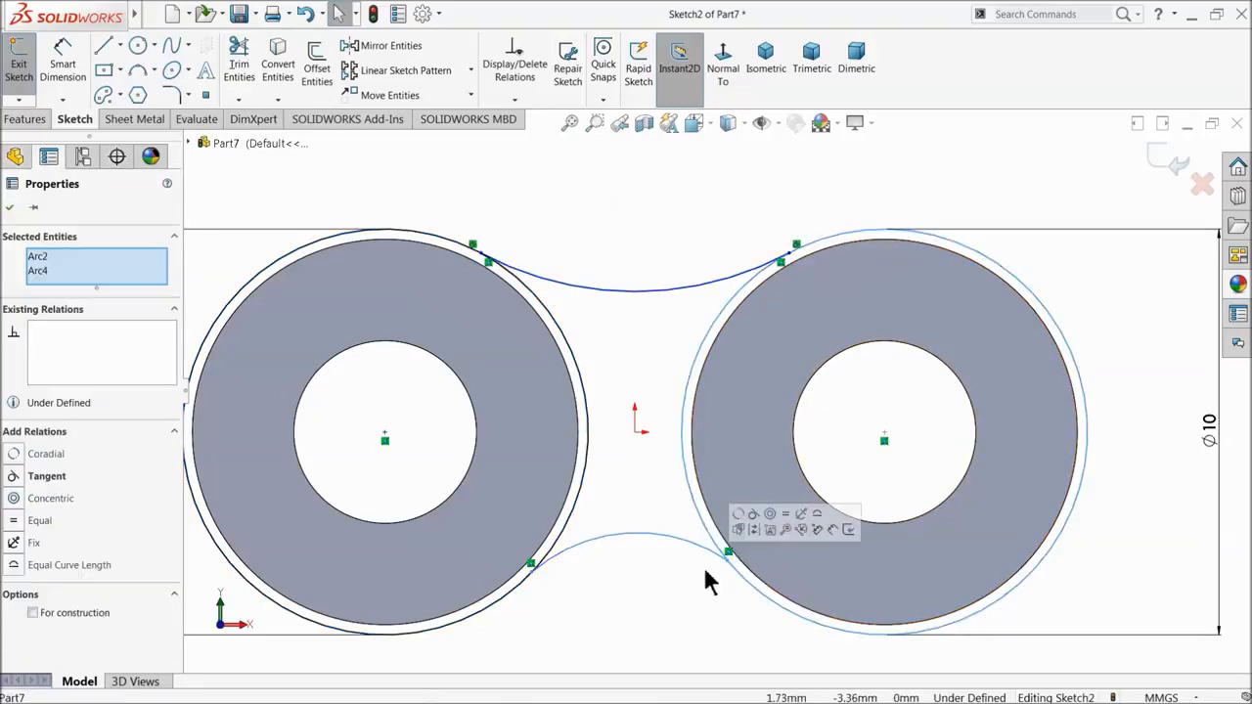
click(753, 515)
drag(562, 575, 509, 584)
click(558, 531)
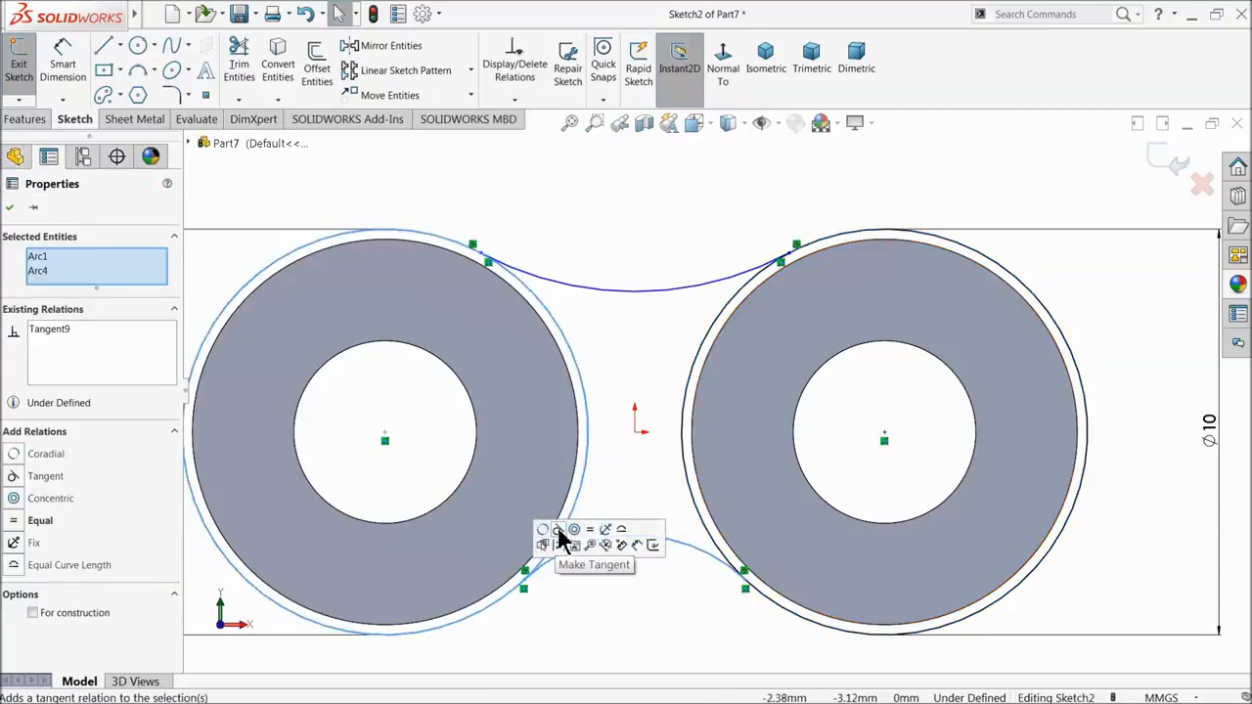
click(9, 208)
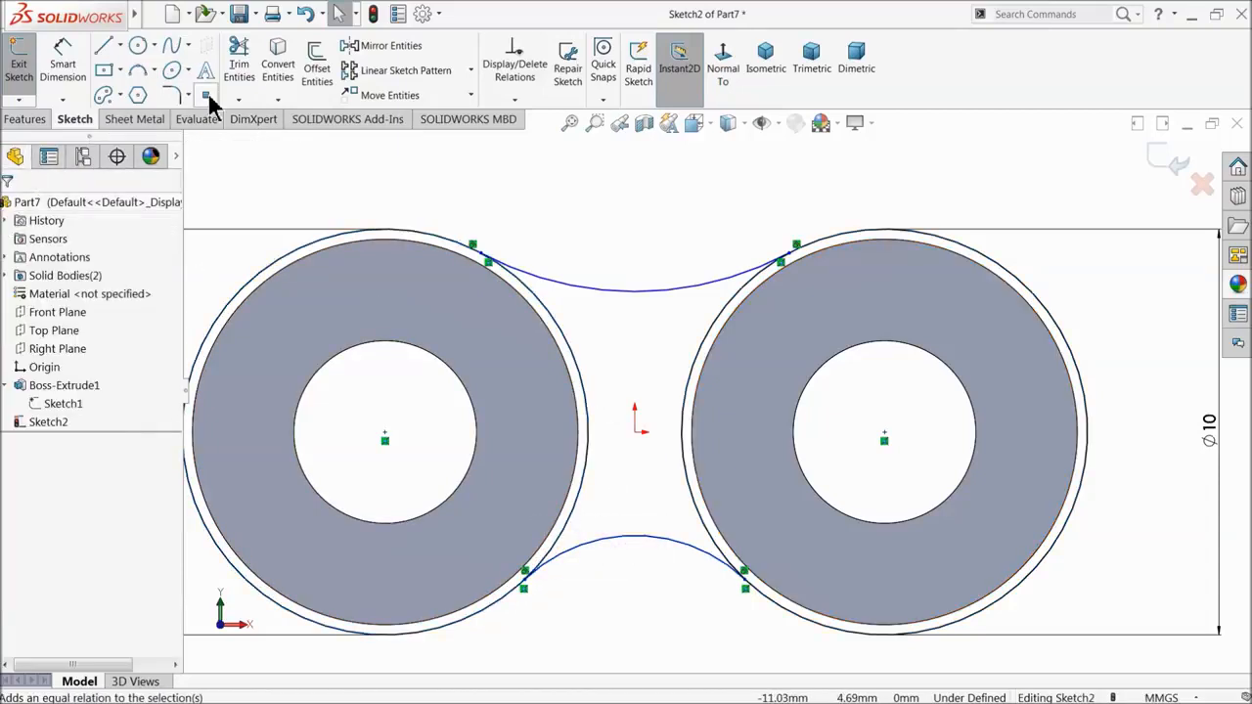
- Power-trim the inner portions of both circles between the connecting arcs to leave one closed link outline
click(239, 61)
mouse_move(591, 345)
mouse_down()
mouse_move(571, 355)
mouse_move(711, 361)
mouse_up()
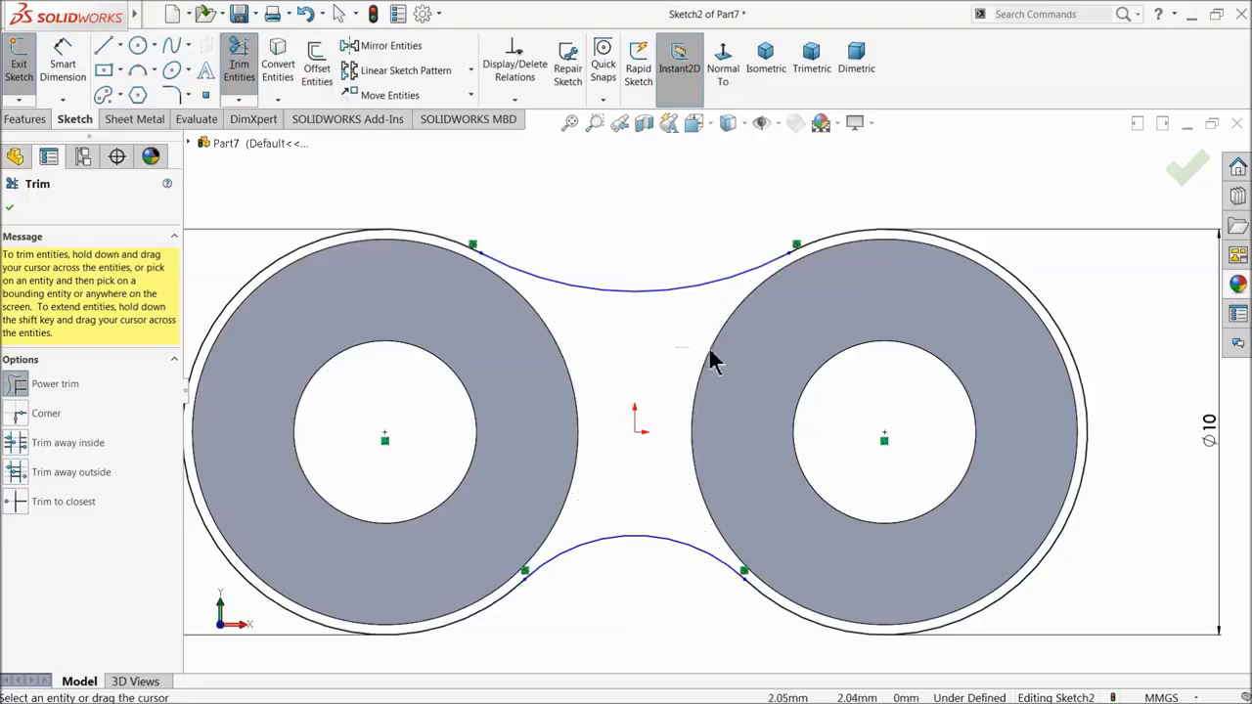
click(12, 208)
- Extrude the link outline 1 mm from the rings' front face, merging it with the rings
click(25, 118)
click(27, 61)
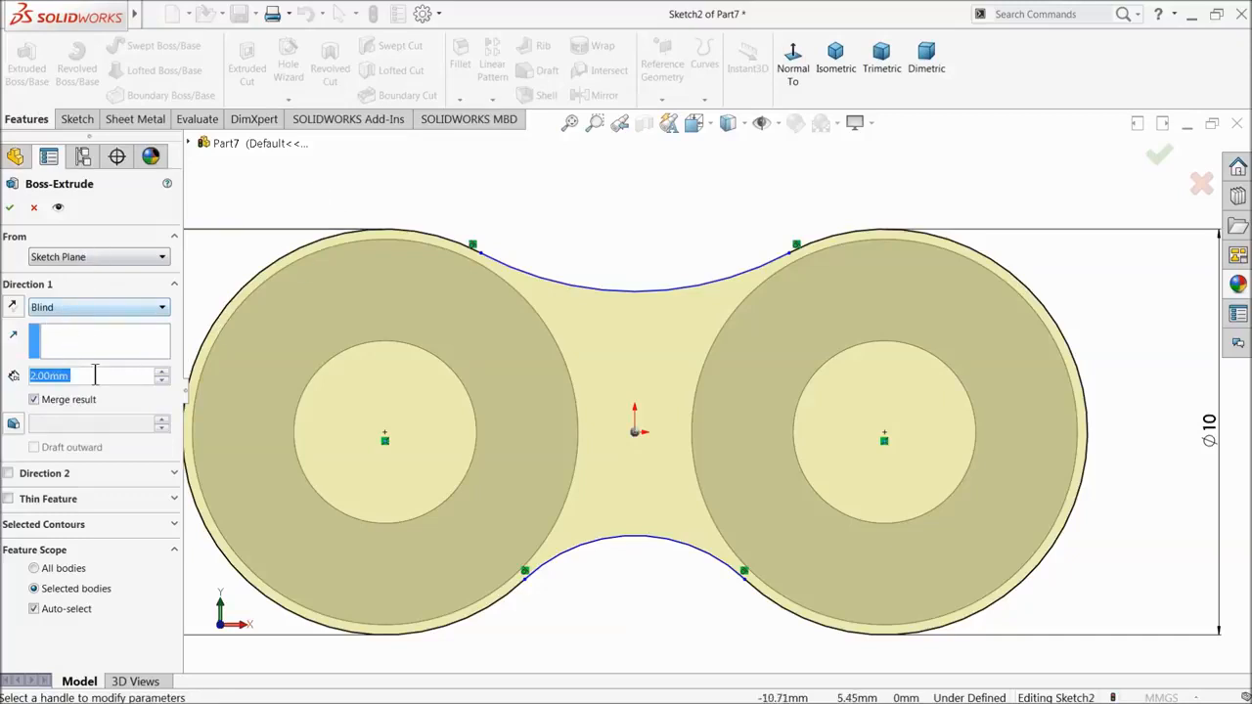
text(1)
key(Return)
scroll(537, 274, up, 2)
middle_drag(537, 274, 527, 366)
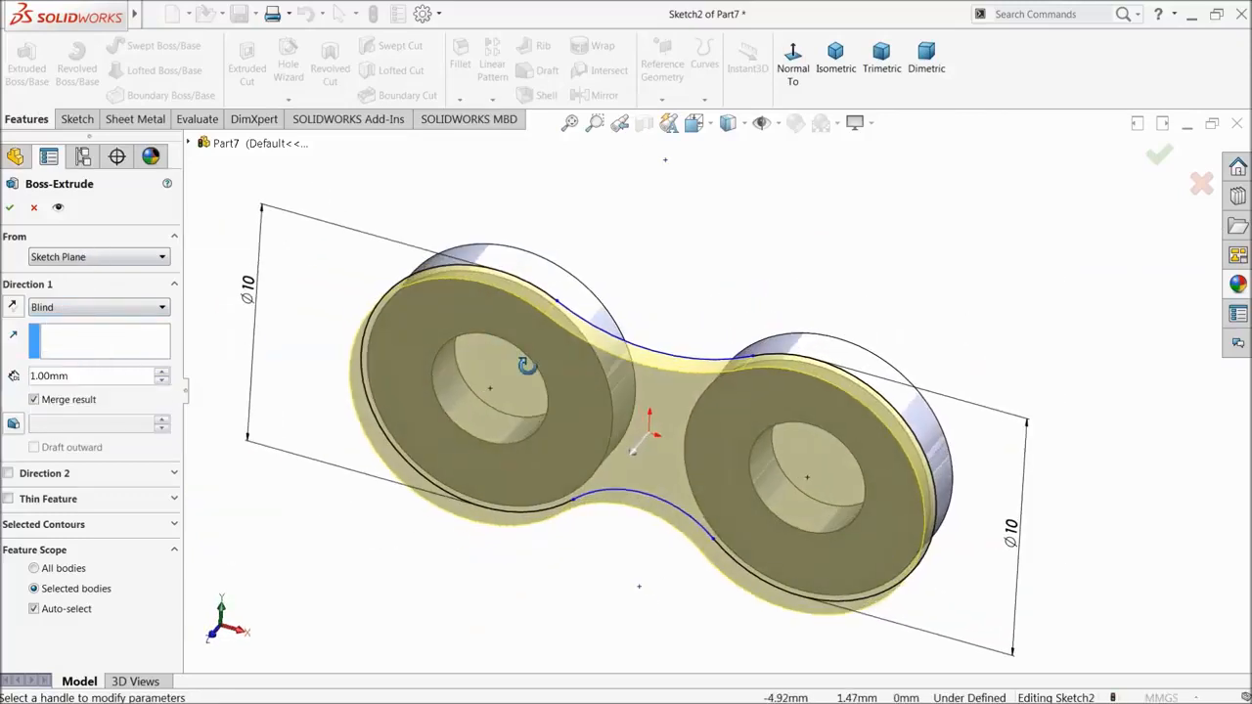
click(9, 207)
middle_drag(294, 353, 363, 401)
click(340, 330)
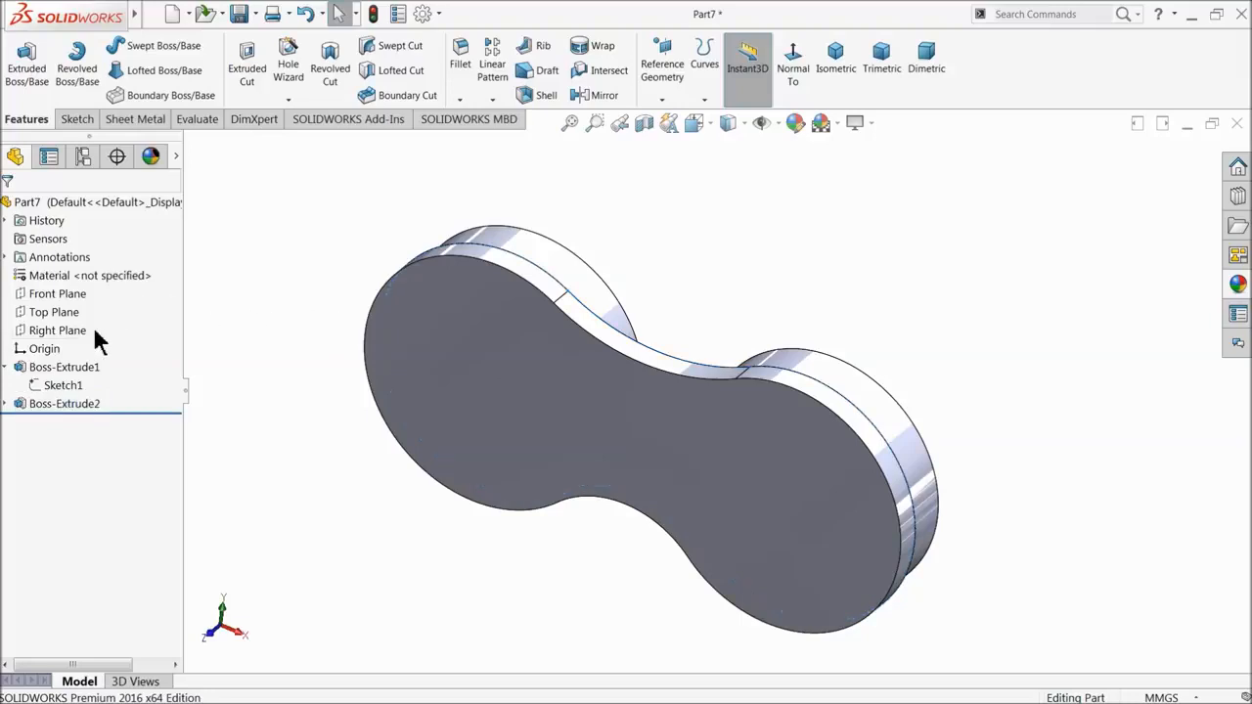
- Mirror the whole link body about the Front Plane with merged solids
click(41, 291)
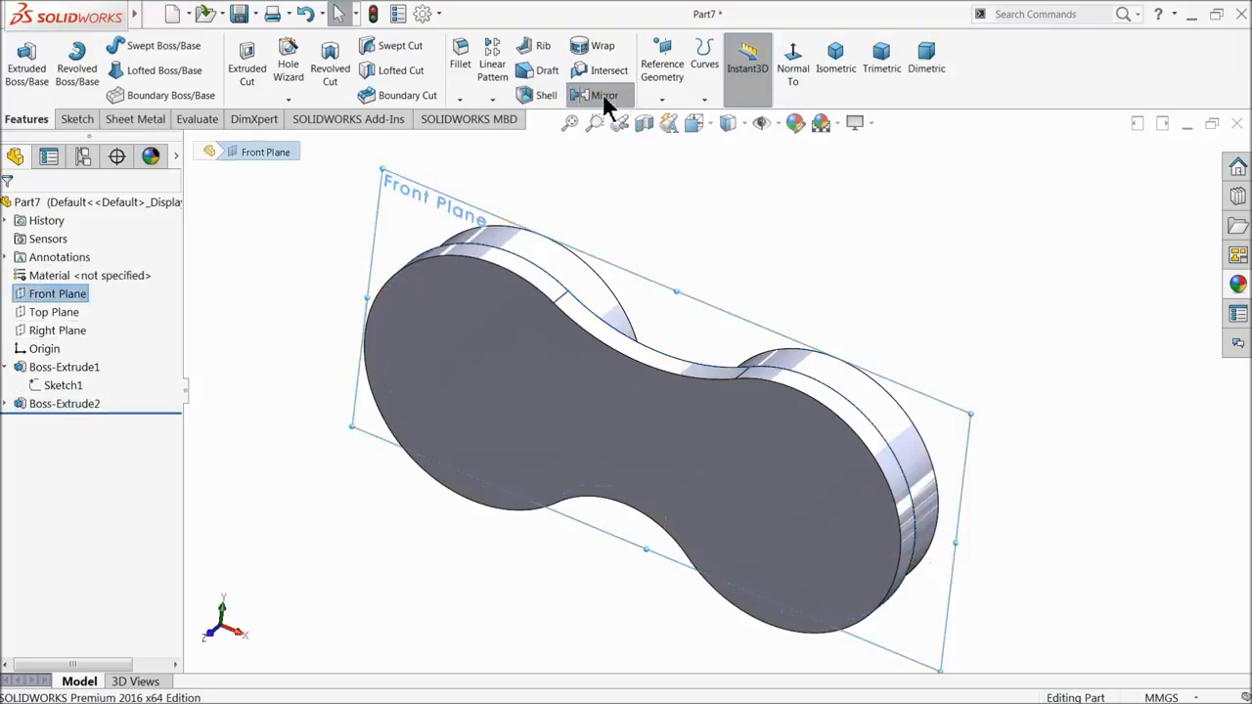
click(604, 96)
click(58, 427)
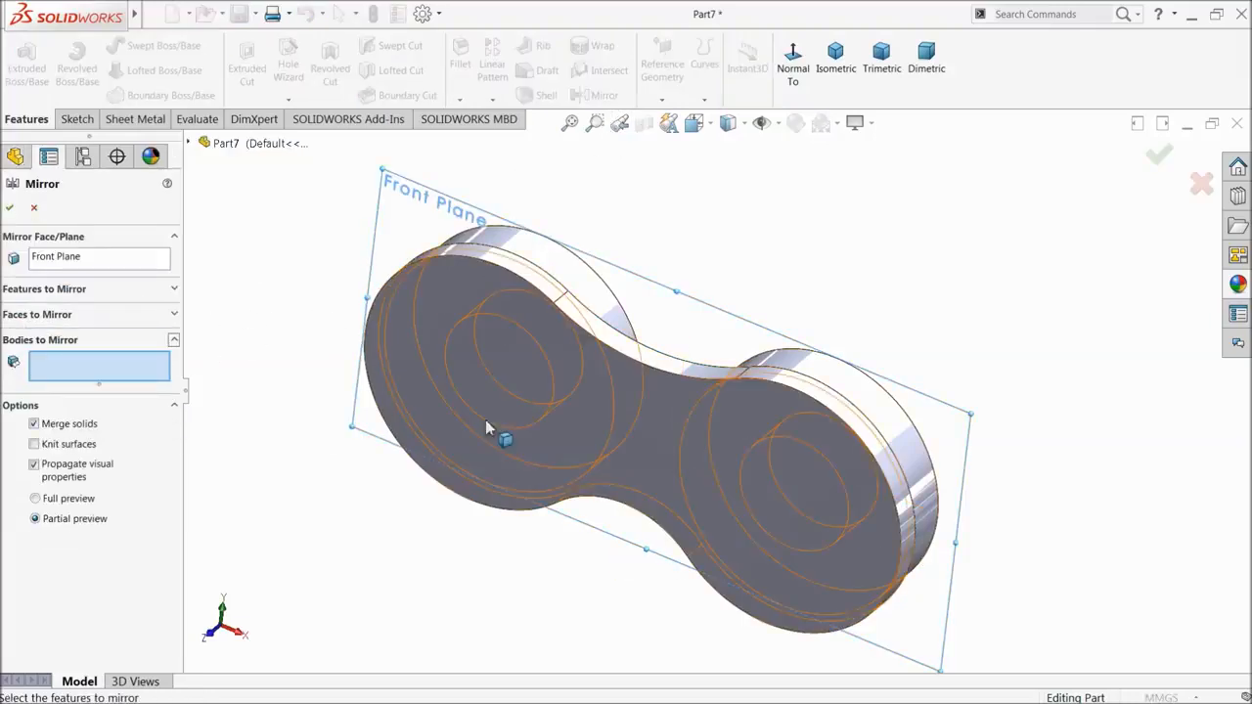
click(581, 423)
click(10, 209)
middle_drag(411, 352, 366, 383)
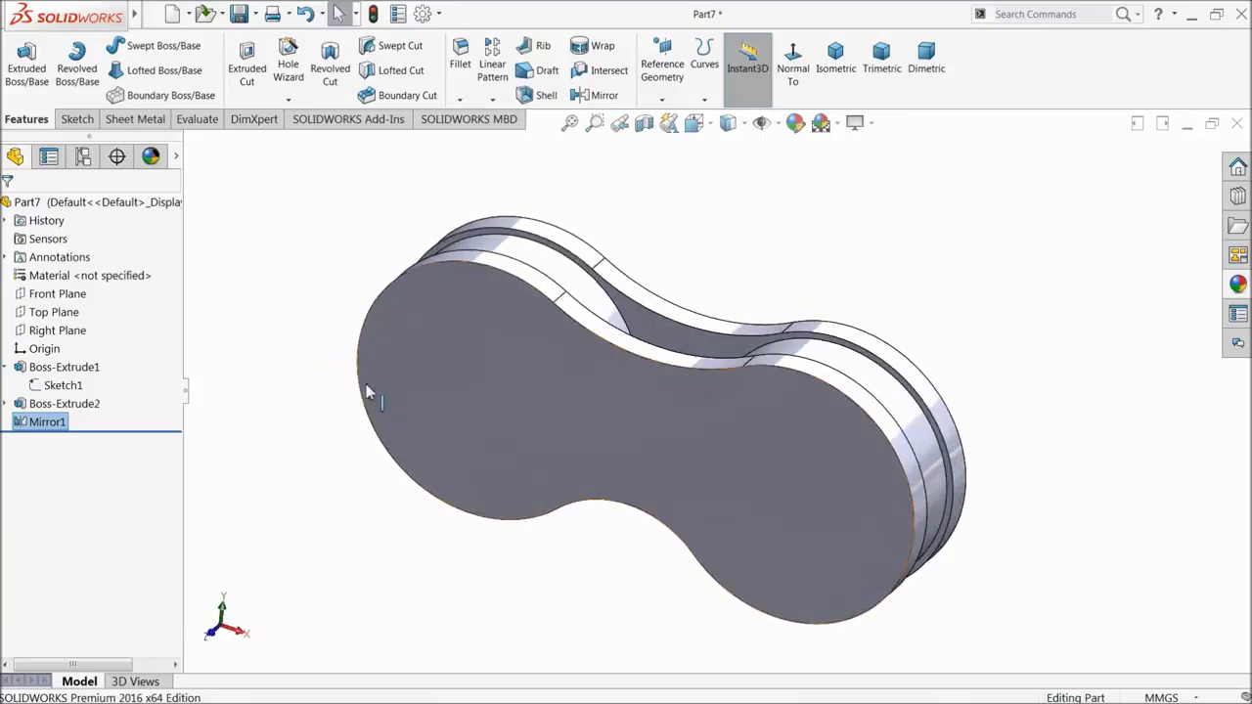
- Edit the link plate's sketch and convert both ring hole edges into it so the holes pass through the plates
click(39, 404)
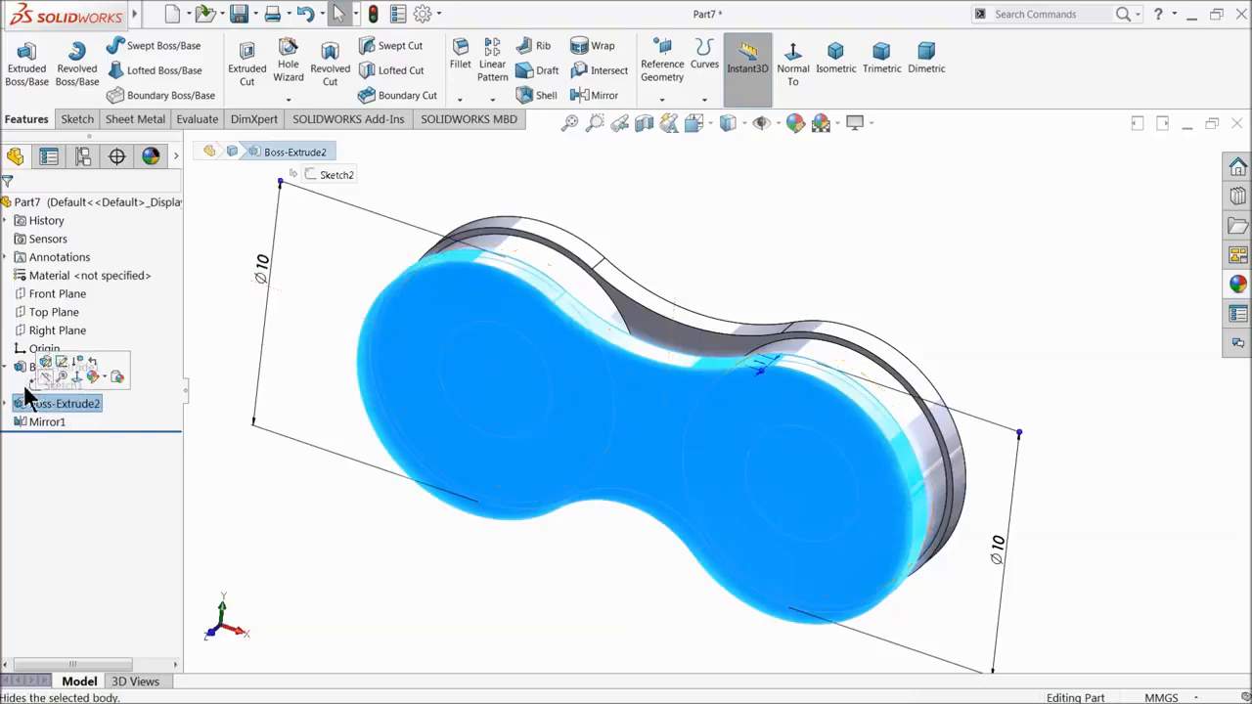
click(6, 403)
click(39, 422)
click(44, 389)
click(732, 78)
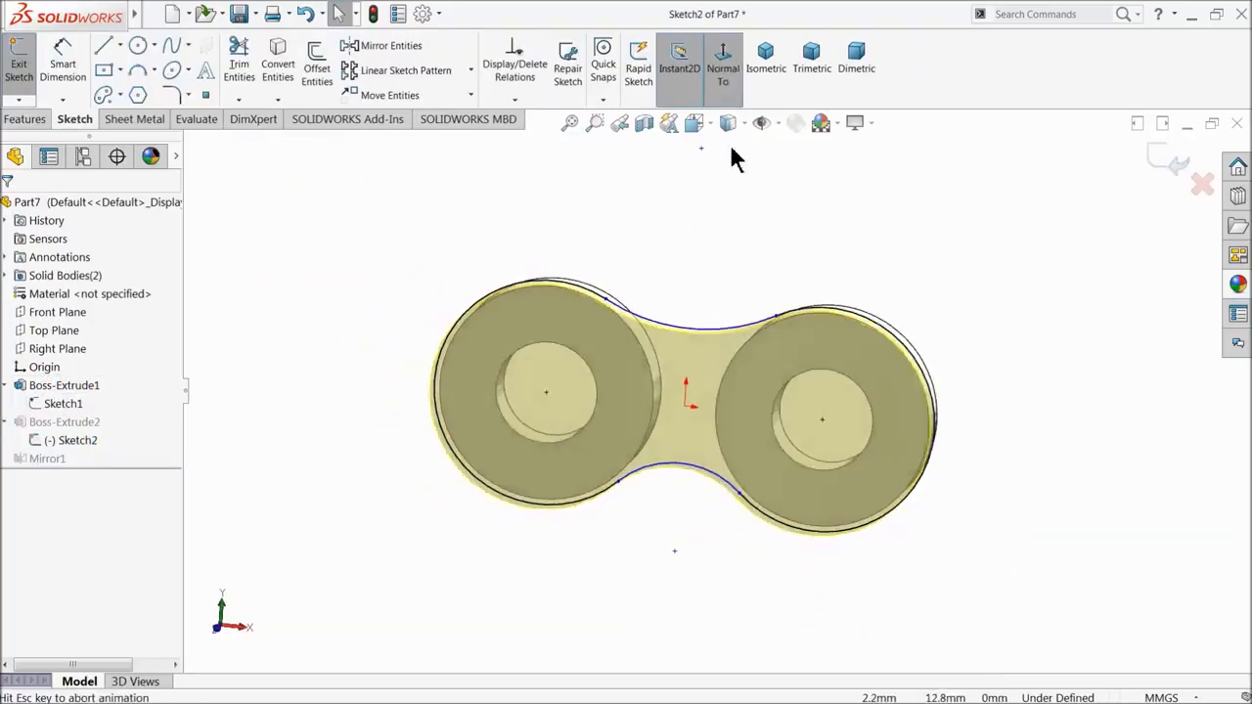
click(877, 430)
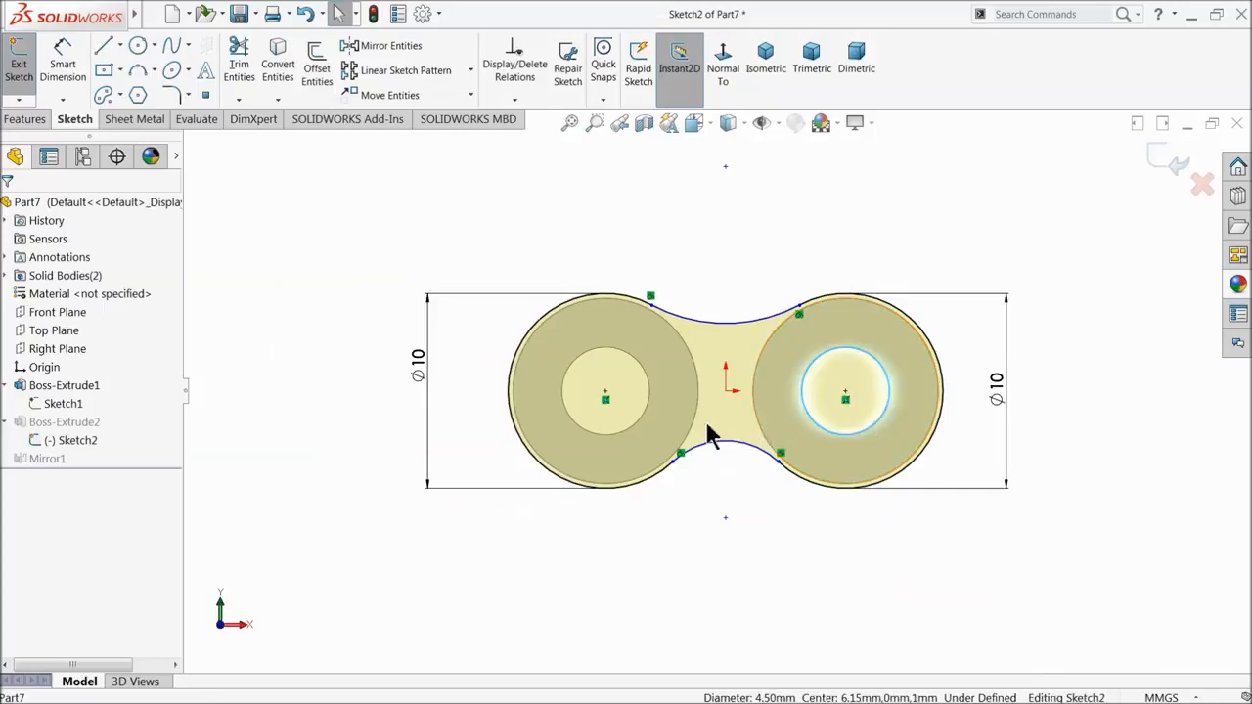
ctrl+click(603, 435)
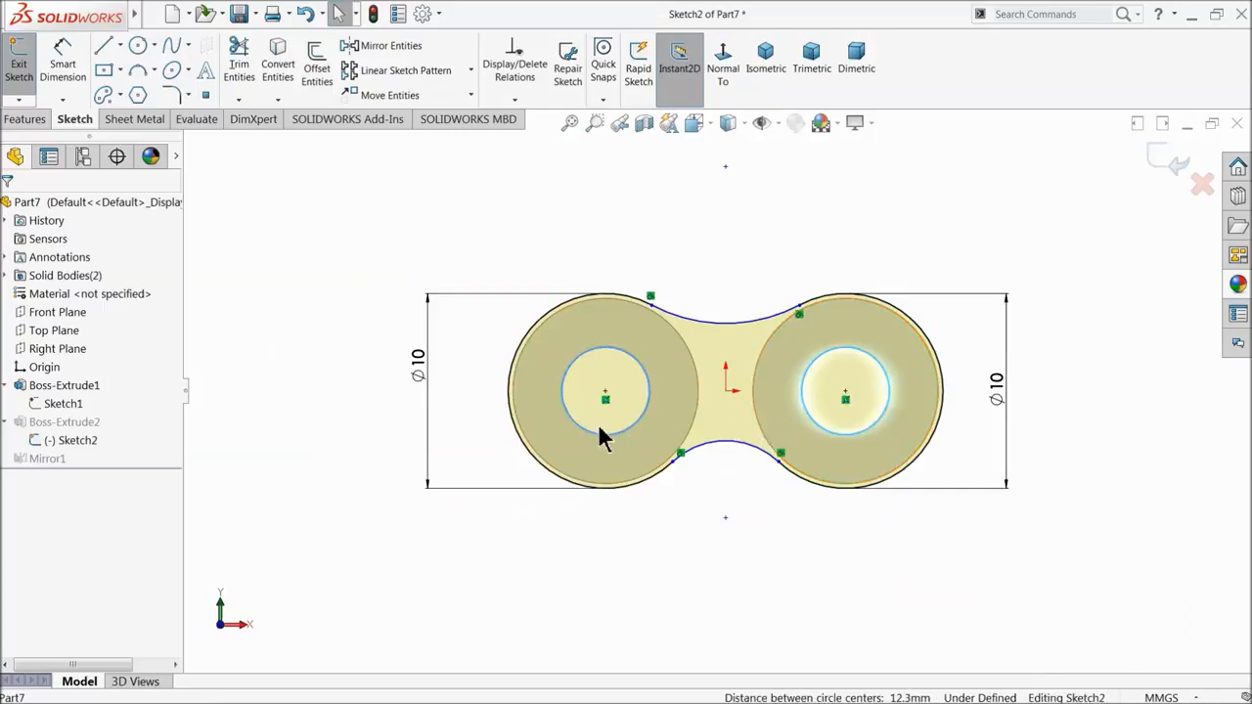
click(284, 64)
middle_drag(344, 281, 482, 357)
click(1167, 168)
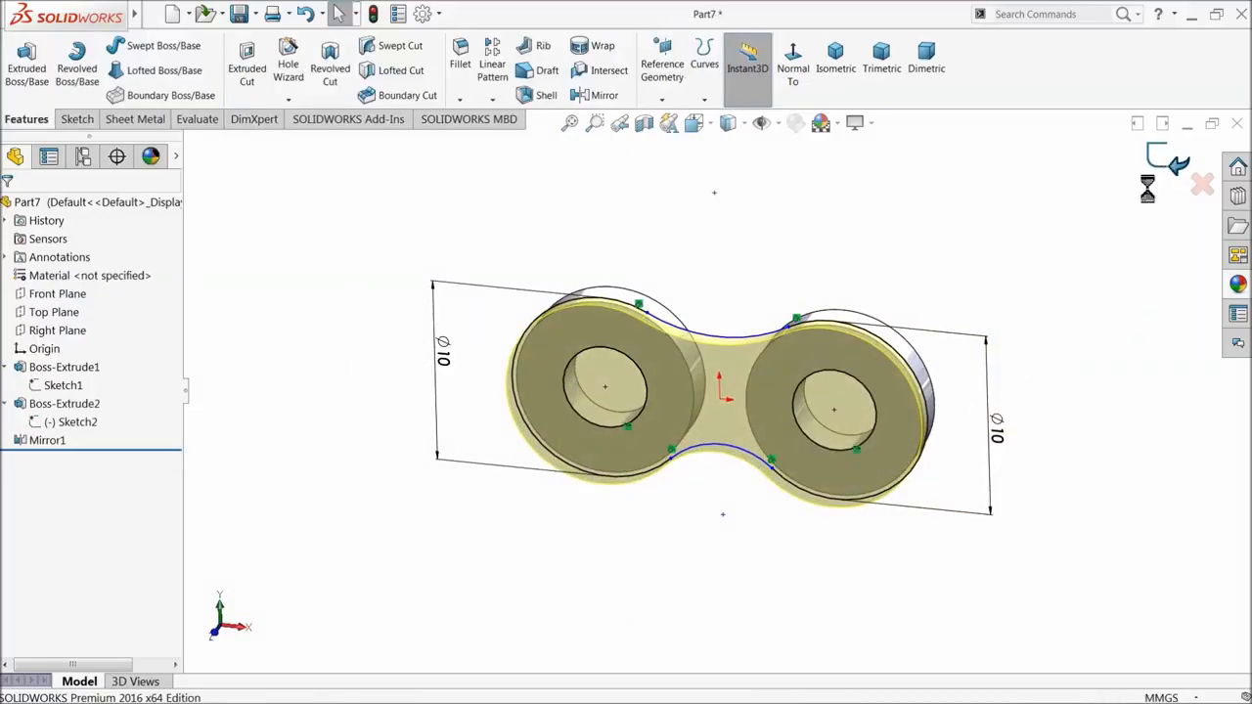
mouse_move(889, 312)
middle_down()
mouse_move(777, 271)
mouse_move(824, 294)
mouse_move(749, 366)
mouse_move(782, 374)
mouse_move(780, 358)
middle_up()
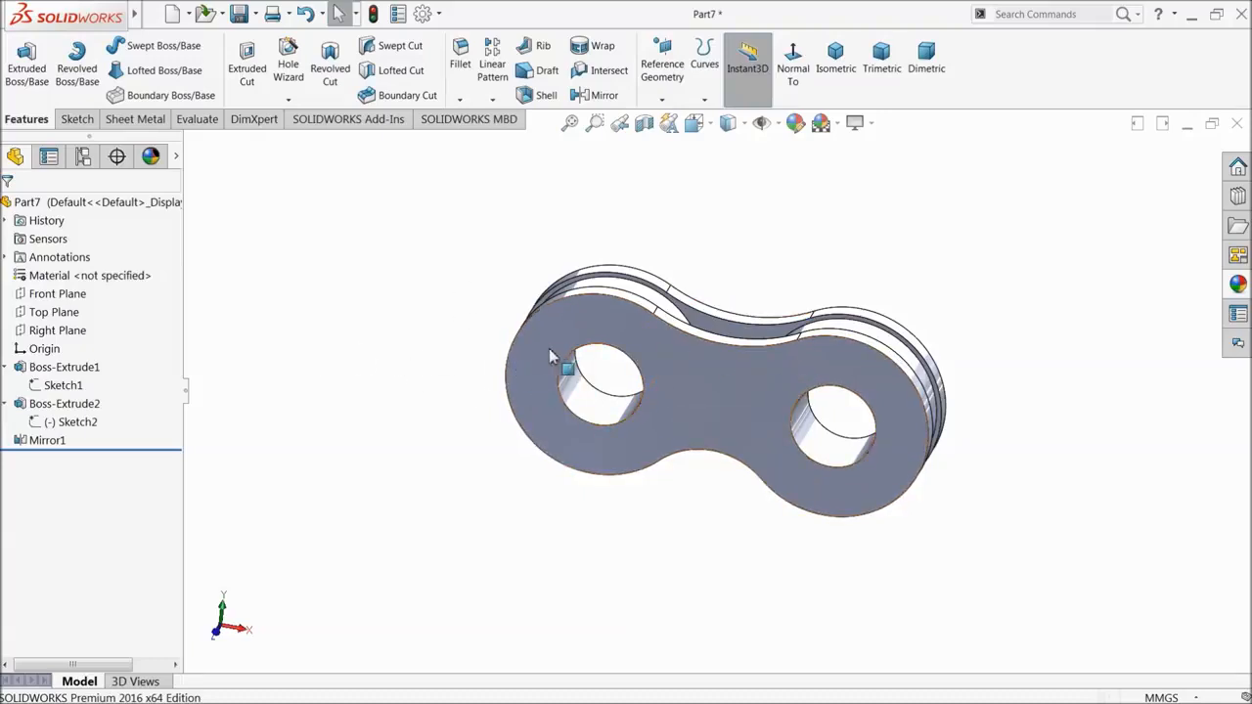
- Start a new sketch on the Front Plane and view it face-on
scroll(679, 375, up, 2)
mouse_move(755, 394)
middle_down()
mouse_move(721, 373)
mouse_move(743, 392)
middle_up()
click(5, 368)
click(6, 386)
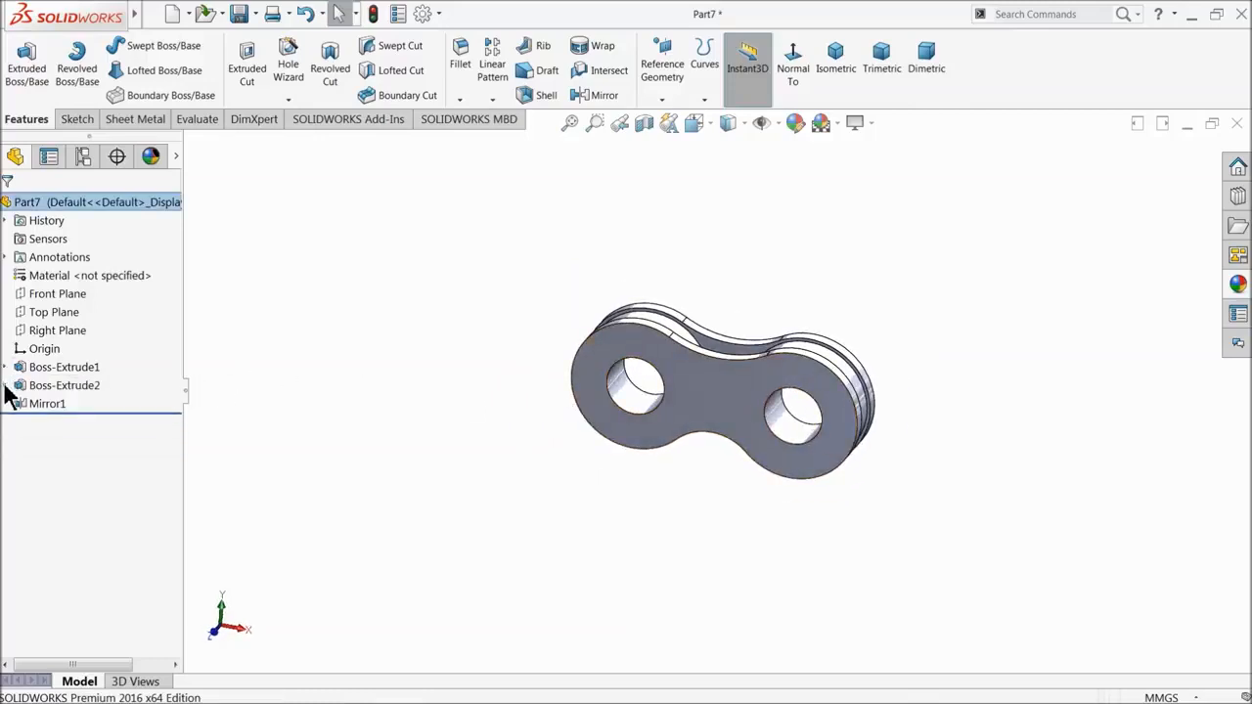
click(46, 293)
click(60, 278)
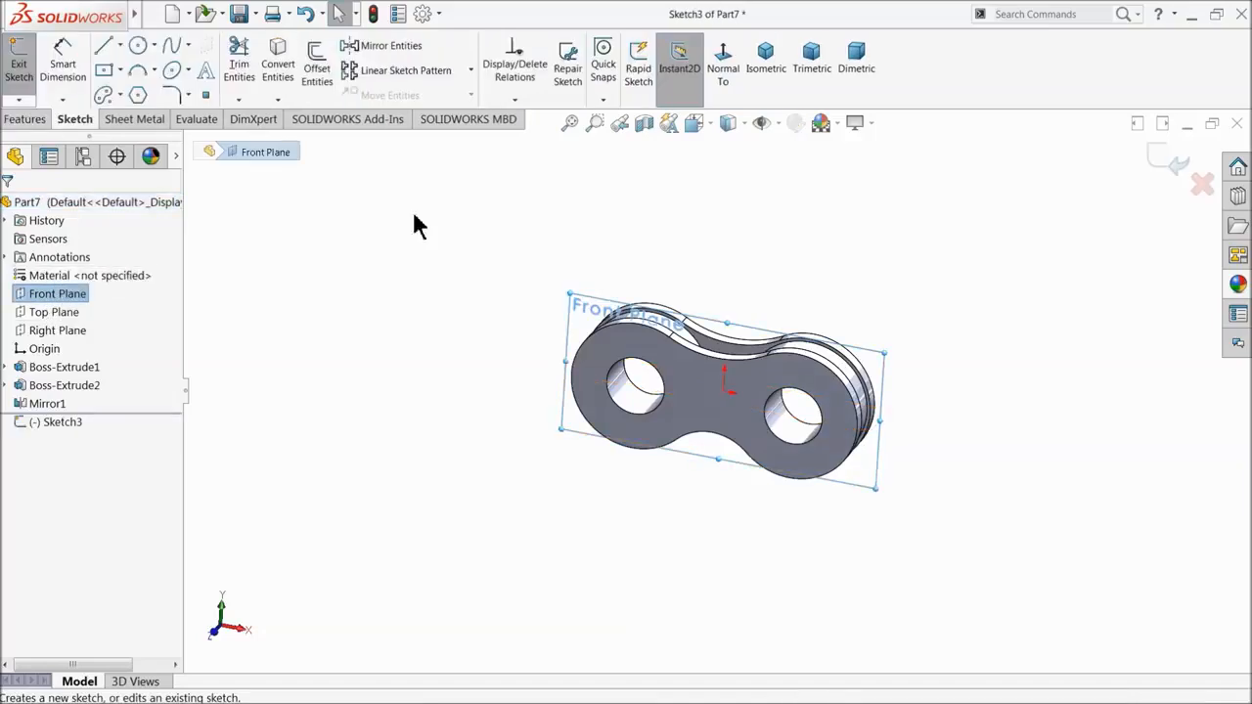
click(722, 80)
scroll(718, 442, up, 12)
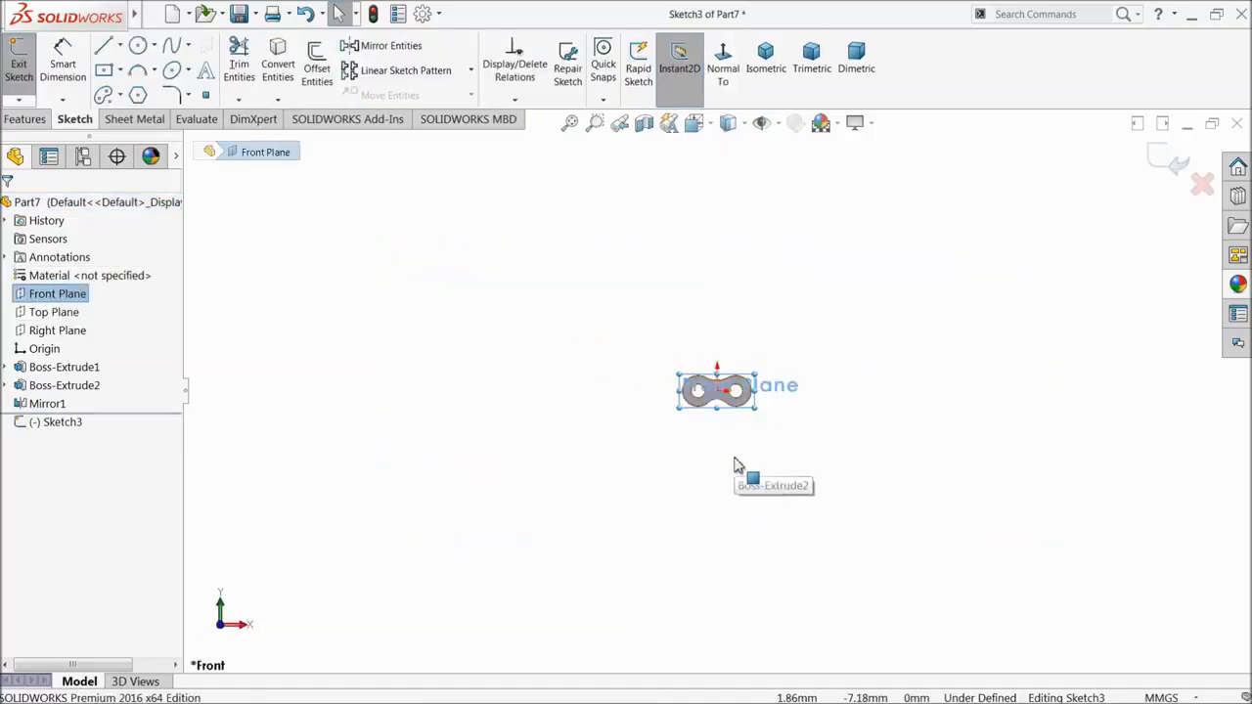
- Sketch a horizontal line through the origin and a vertical construction line about 62 mm long down from its left end
scroll(738, 466, down, 3)
click(106, 51)
scroll(709, 387, up, 4)
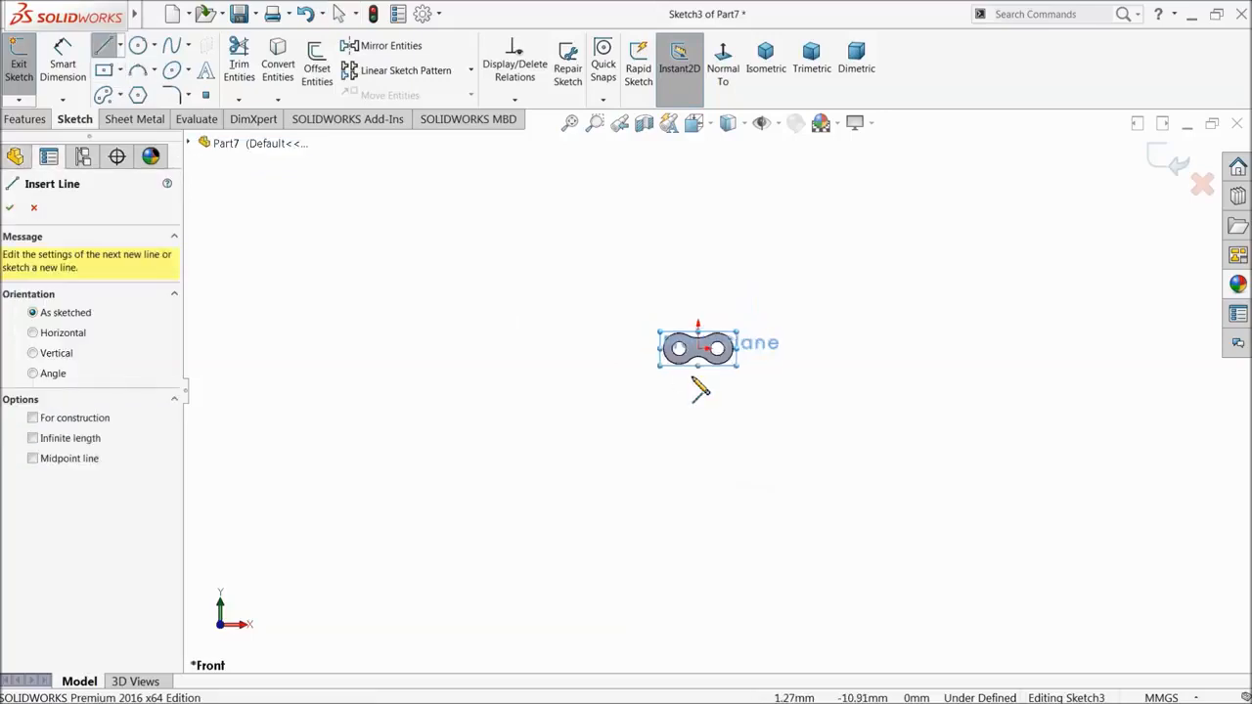
click(920, 356)
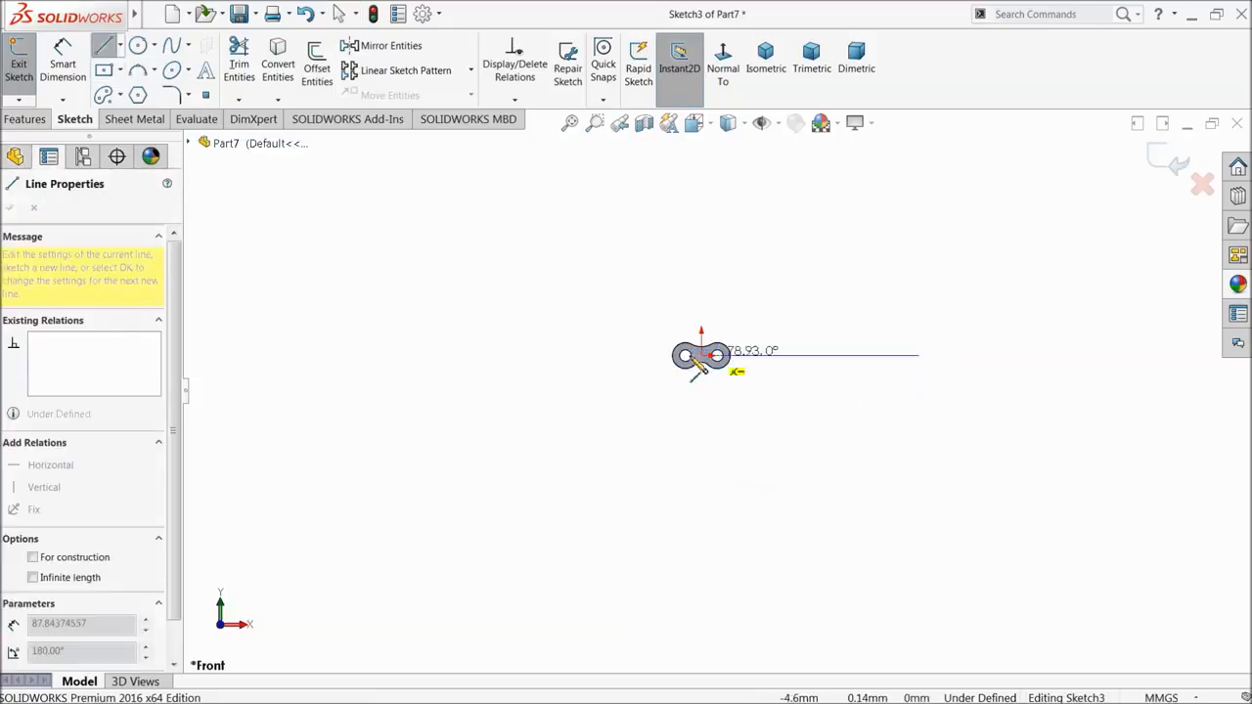
click(411, 355)
click(411, 517)
right_click(468, 457)
click(502, 458)
right_click(450, 453)
click(496, 464)
click(413, 428)
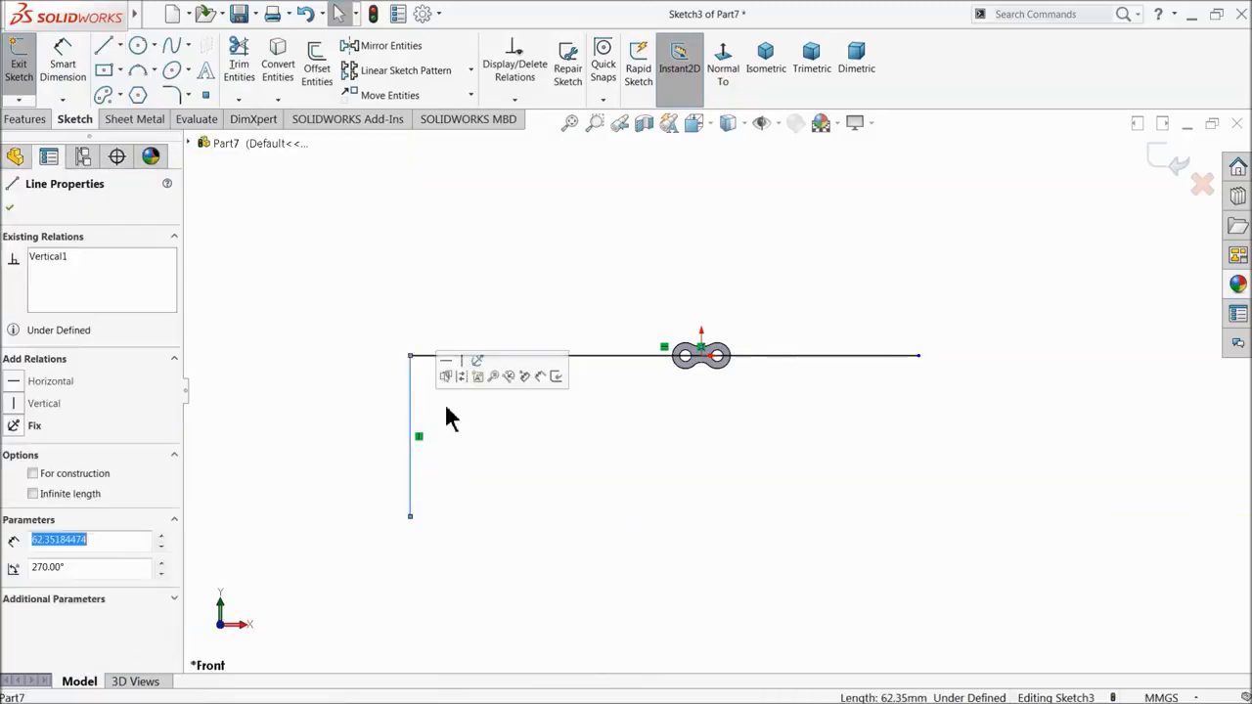
click(461, 376)
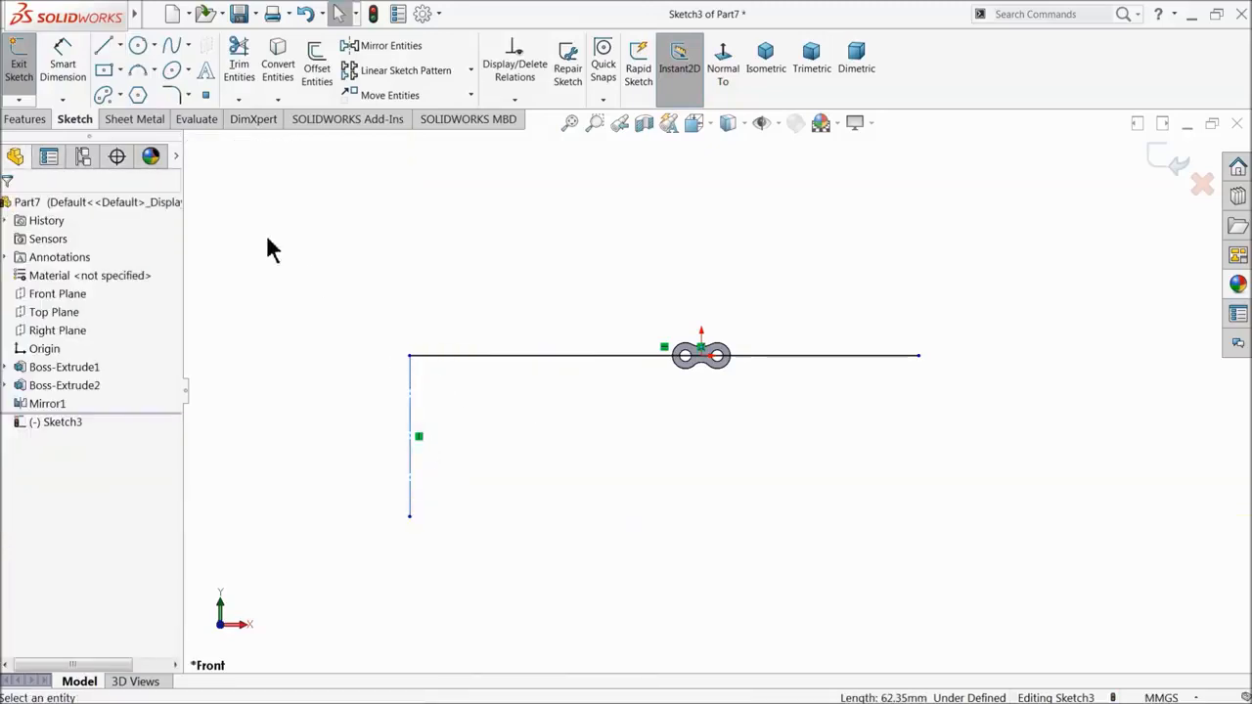
- Sketch a construction line about 87 mm long down from the horizontal line's right end and constrain it vertical
click(103, 49)
click(919, 356)
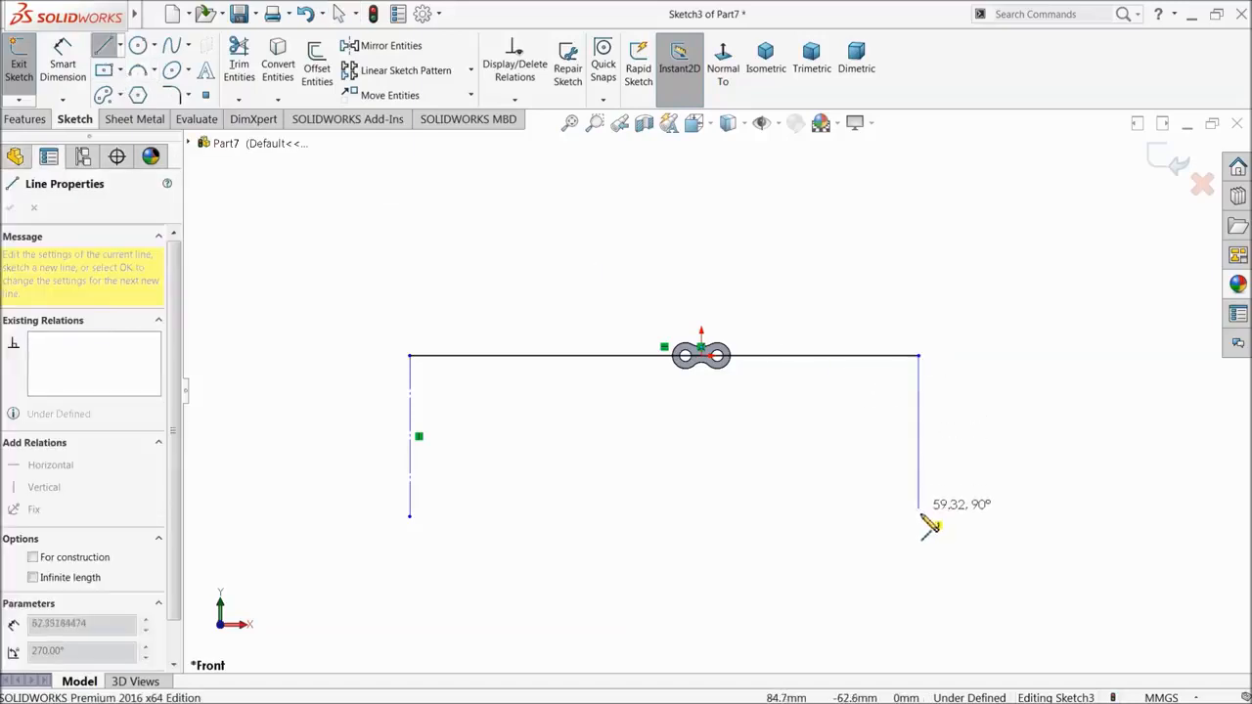
click(924, 579)
right_click(982, 477)
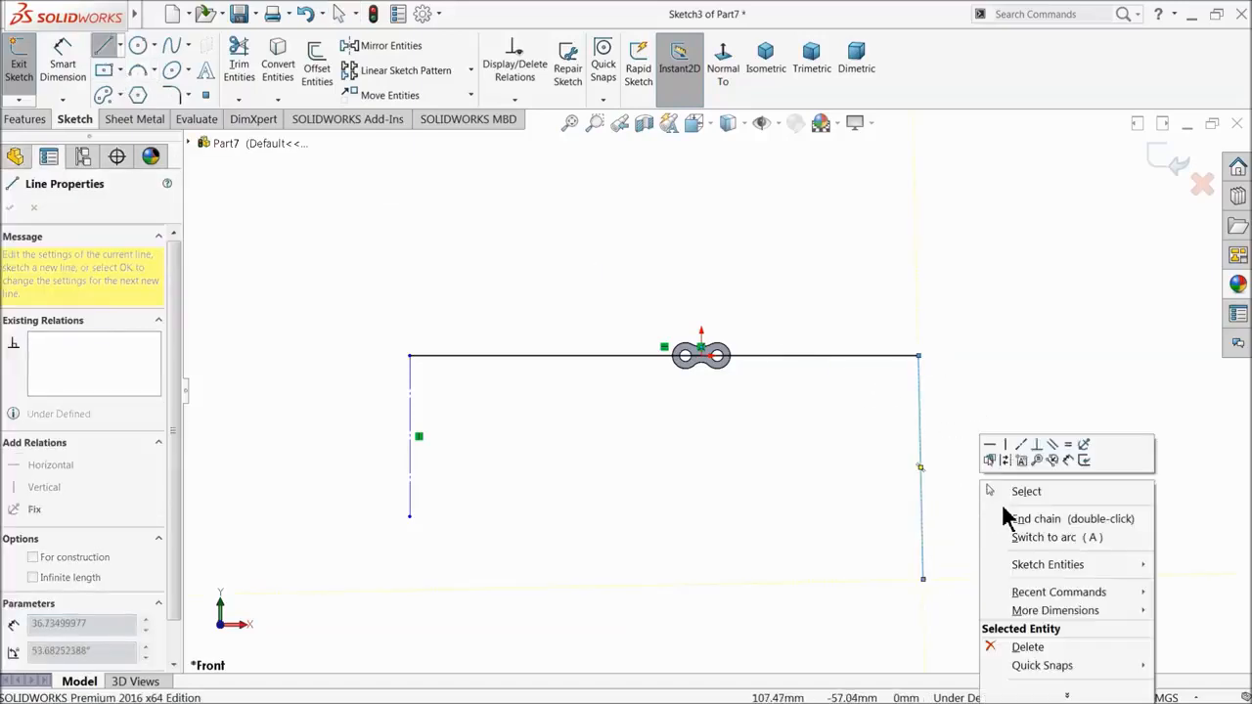
click(1026, 492)
click(918, 502)
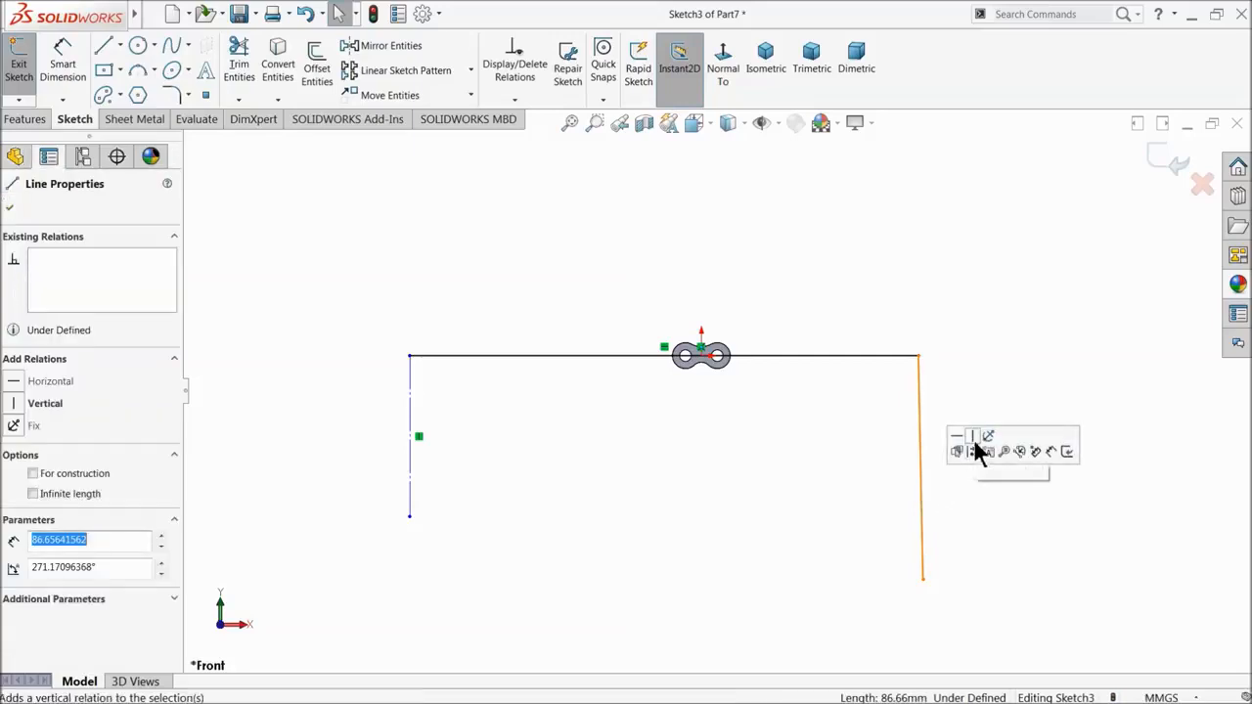
click(969, 443)
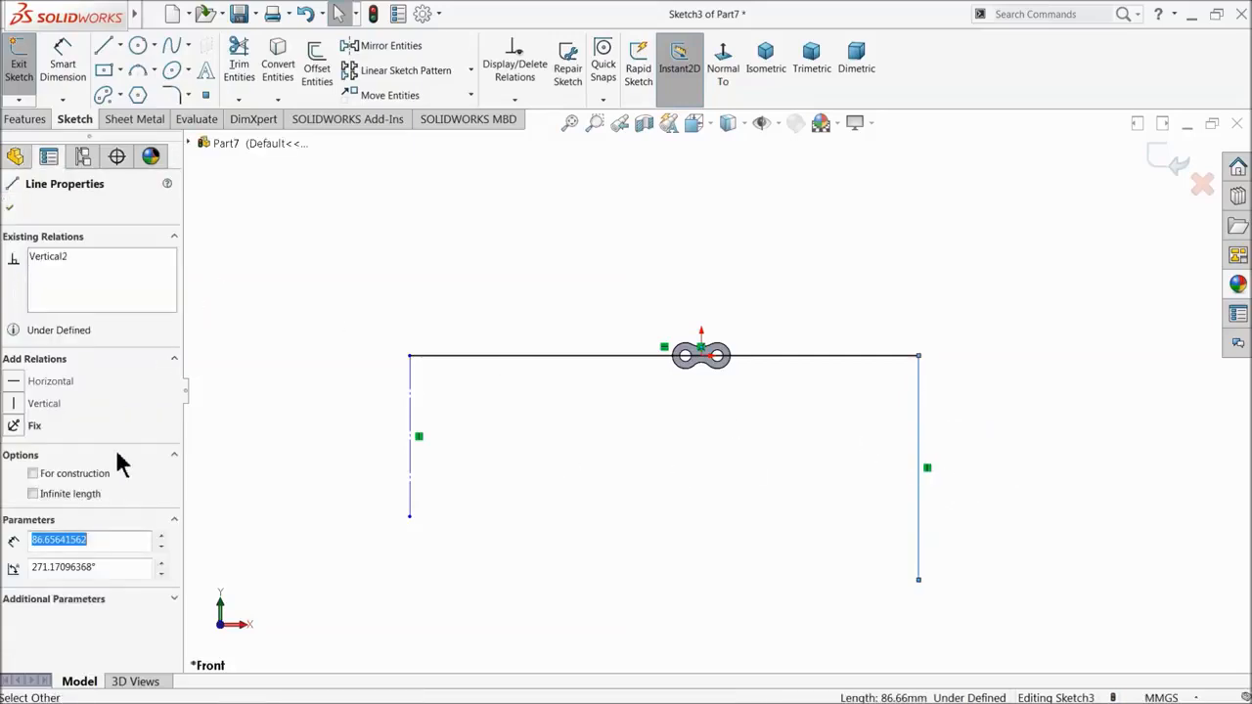
click(75, 474)
click(11, 212)
- Dimension the horizontal line's right end at 120 mm from the origin
click(44, 96)
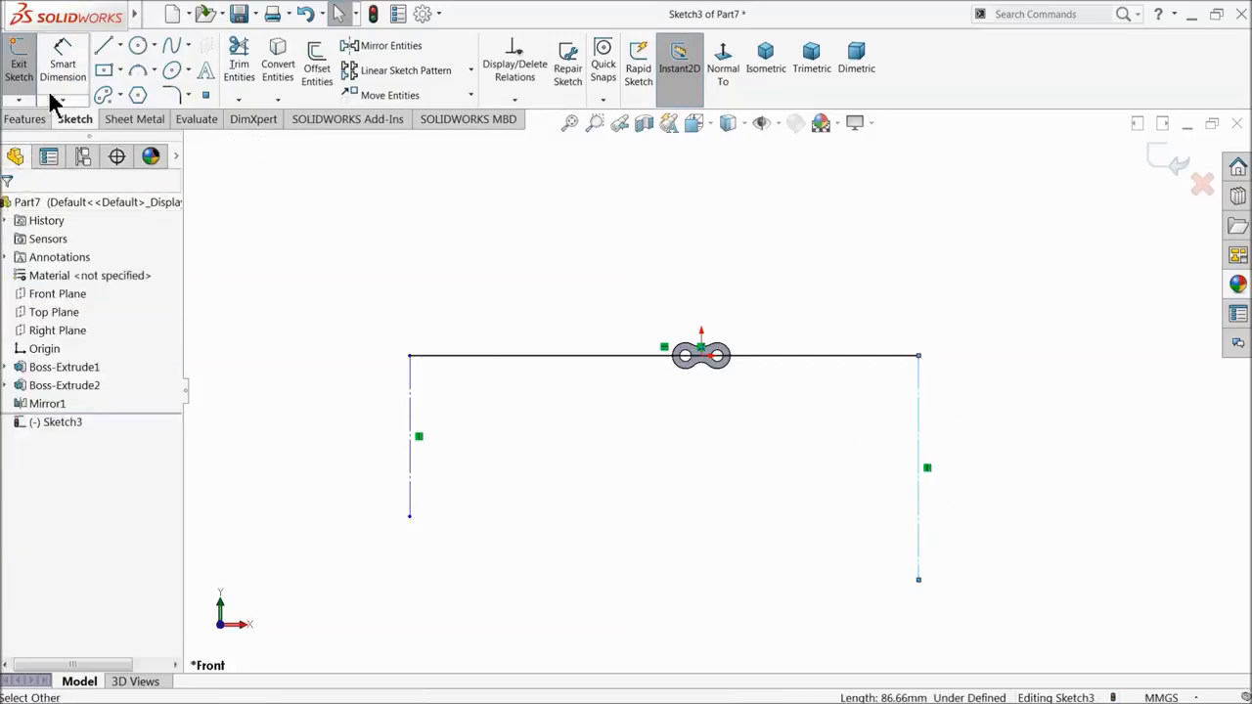
click(712, 367)
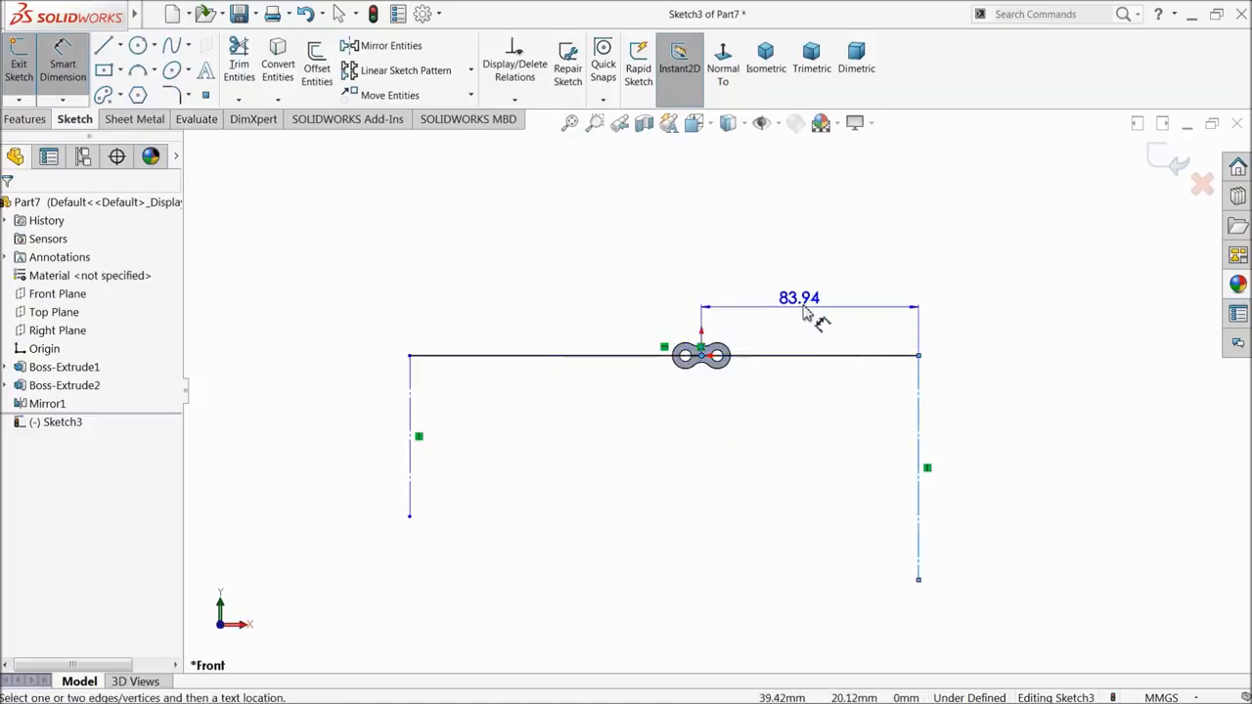
click(815, 311)
text(120)
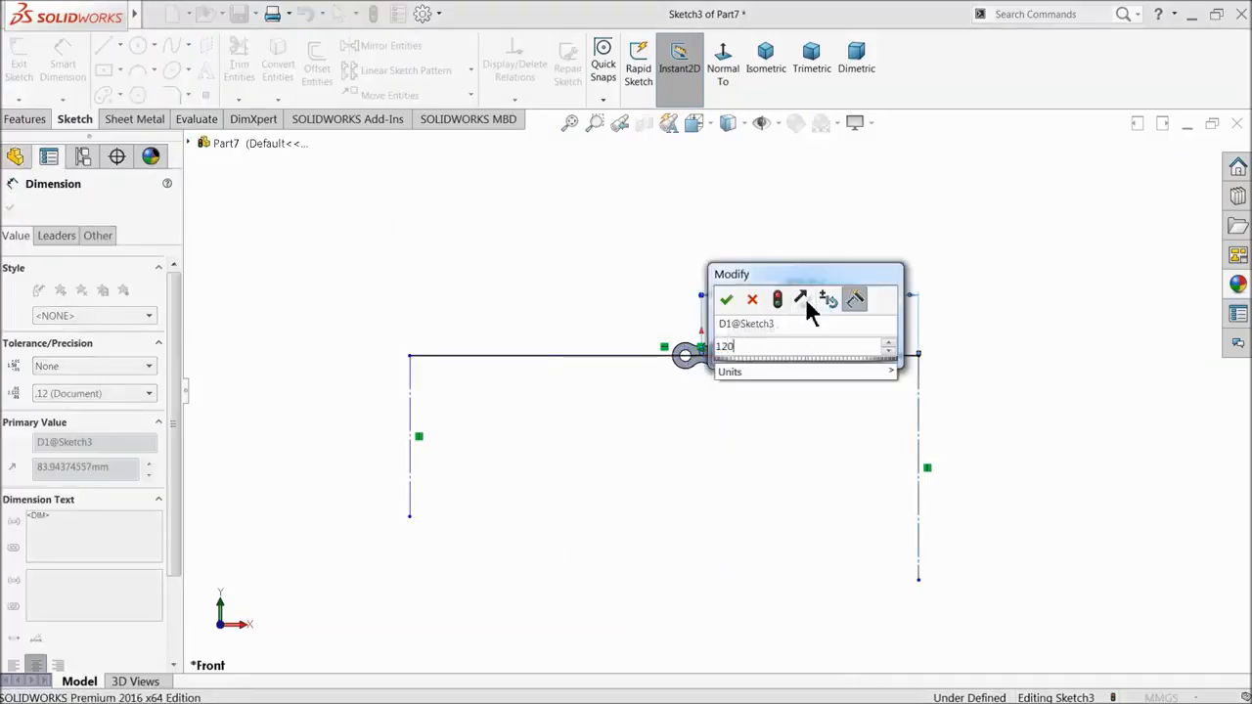
key(Return)
scroll(847, 502, up, 2)
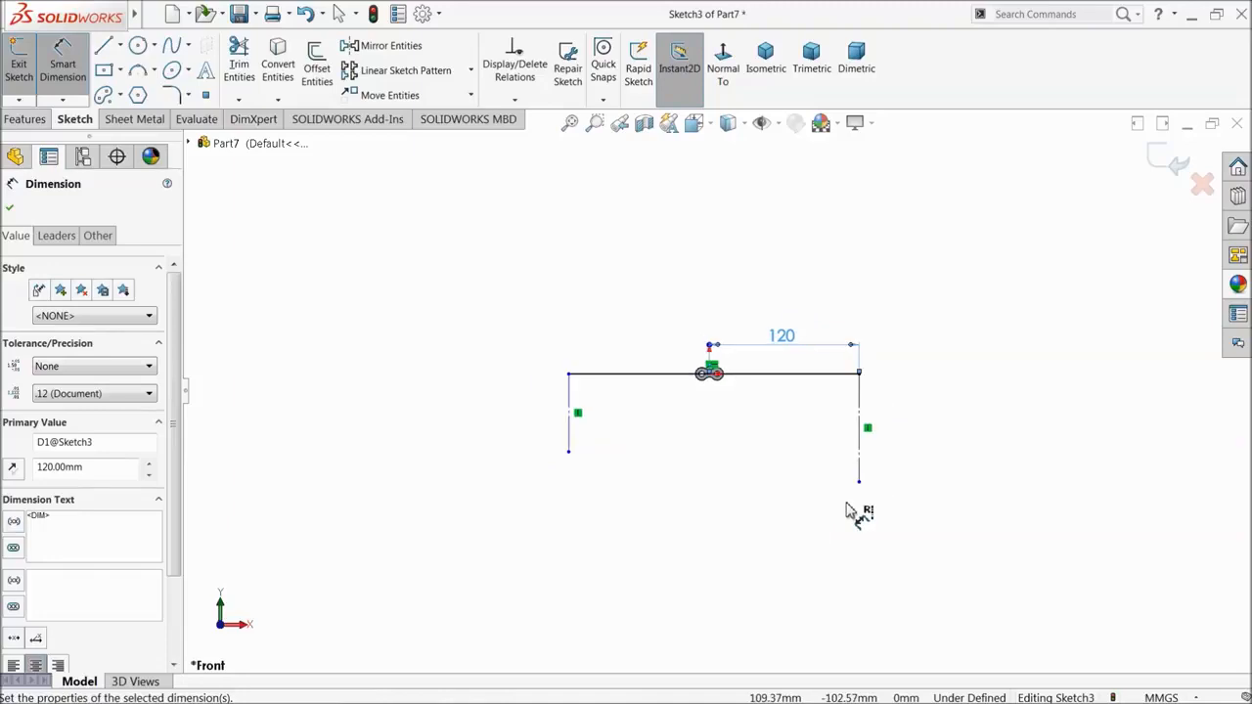
scroll(799, 497, down, 3)
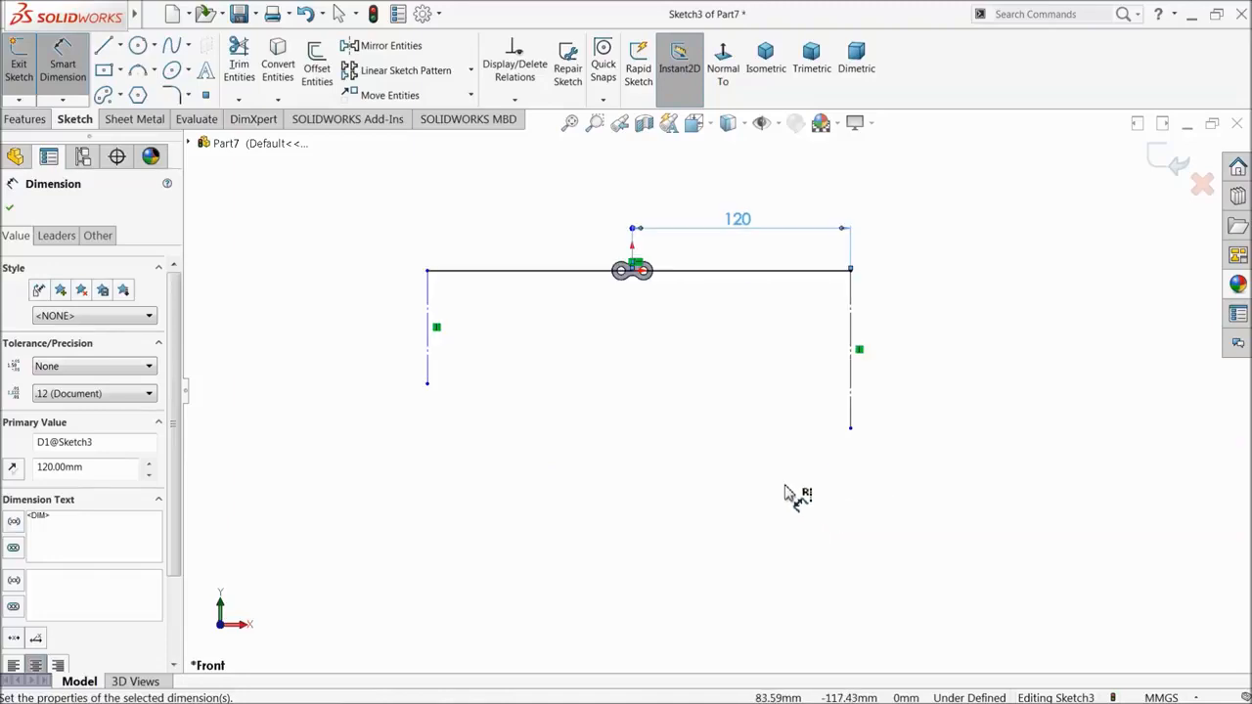
click(10, 209)
- Stretch the horizontal line's left end out to about 233 mm from the origin
drag(427, 271, 209, 271)
scroll(662, 360, up, 2)
click(576, 295)
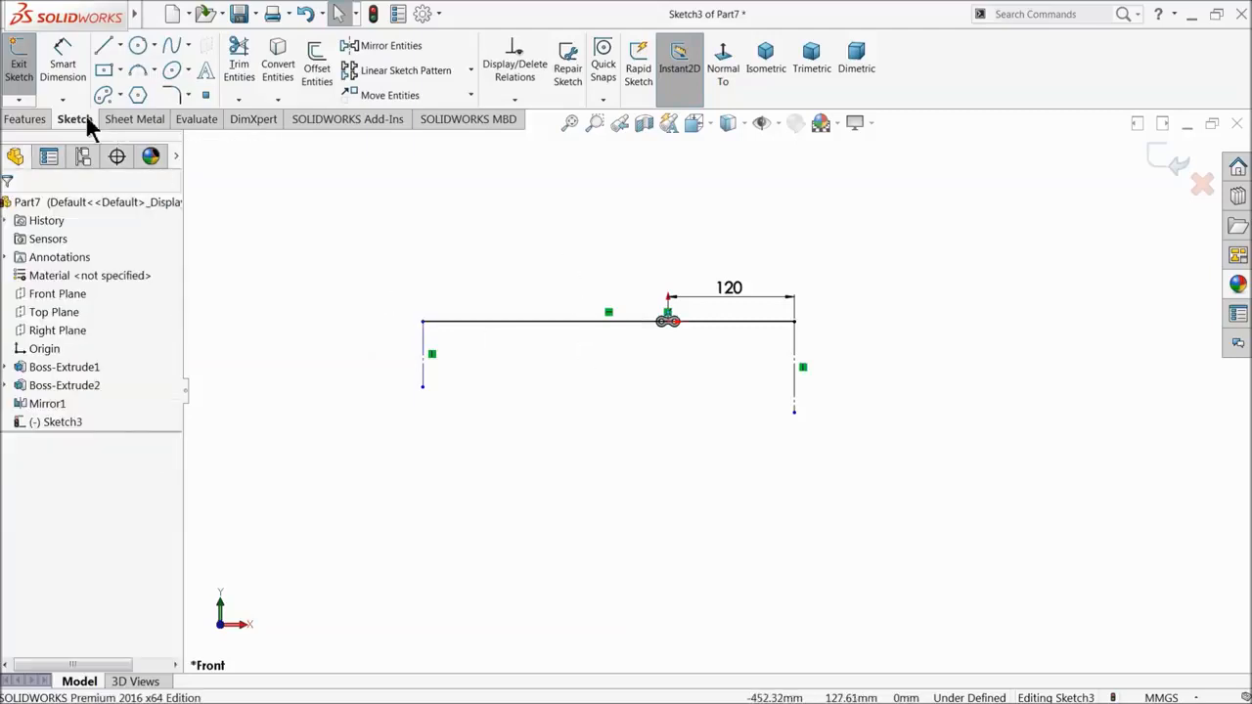
- Sketch a centerpoint arc of about 36 mm radius, centred on the left construction line and curving outward from the line's left end
click(153, 69)
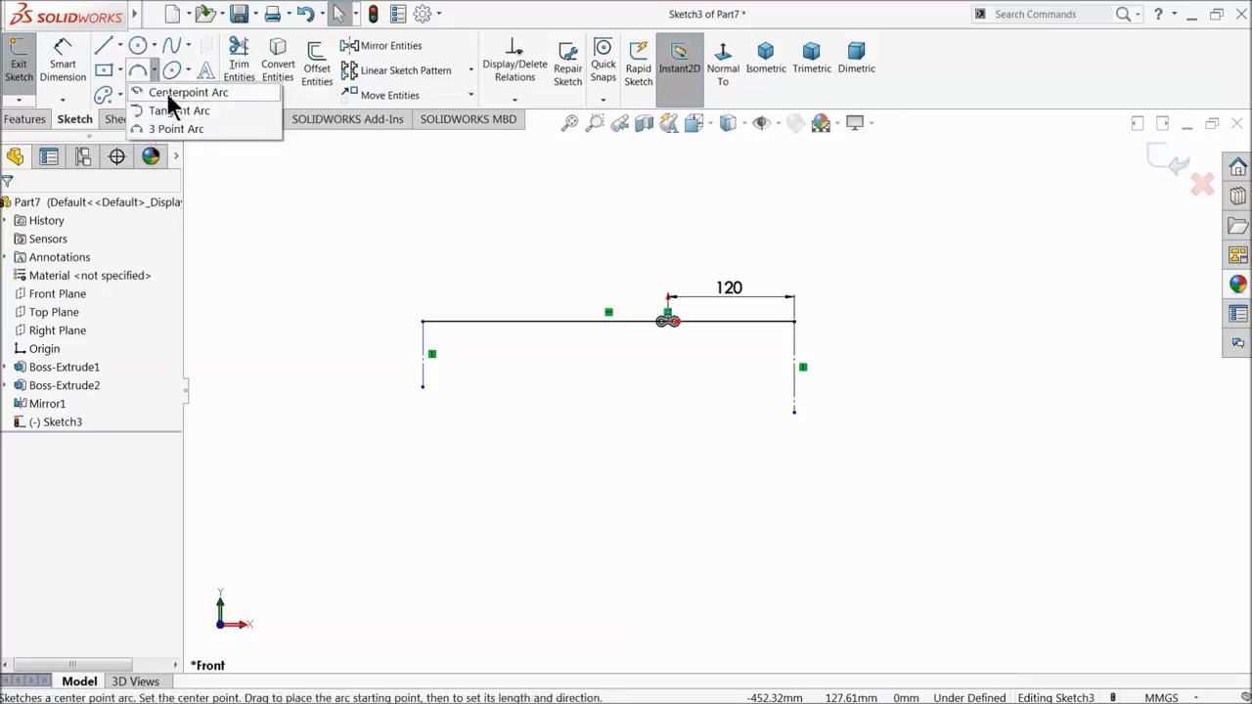
click(168, 98)
scroll(440, 362, down, 3)
click(401, 333)
click(401, 275)
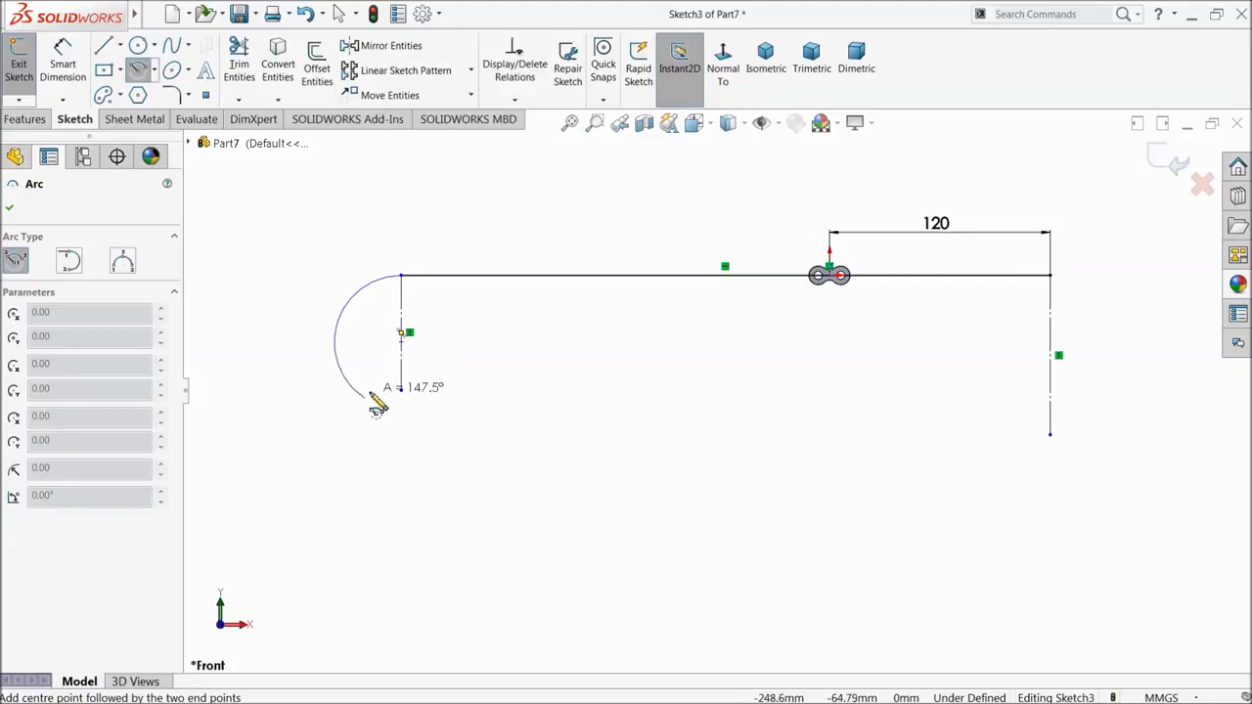
click(390, 410)
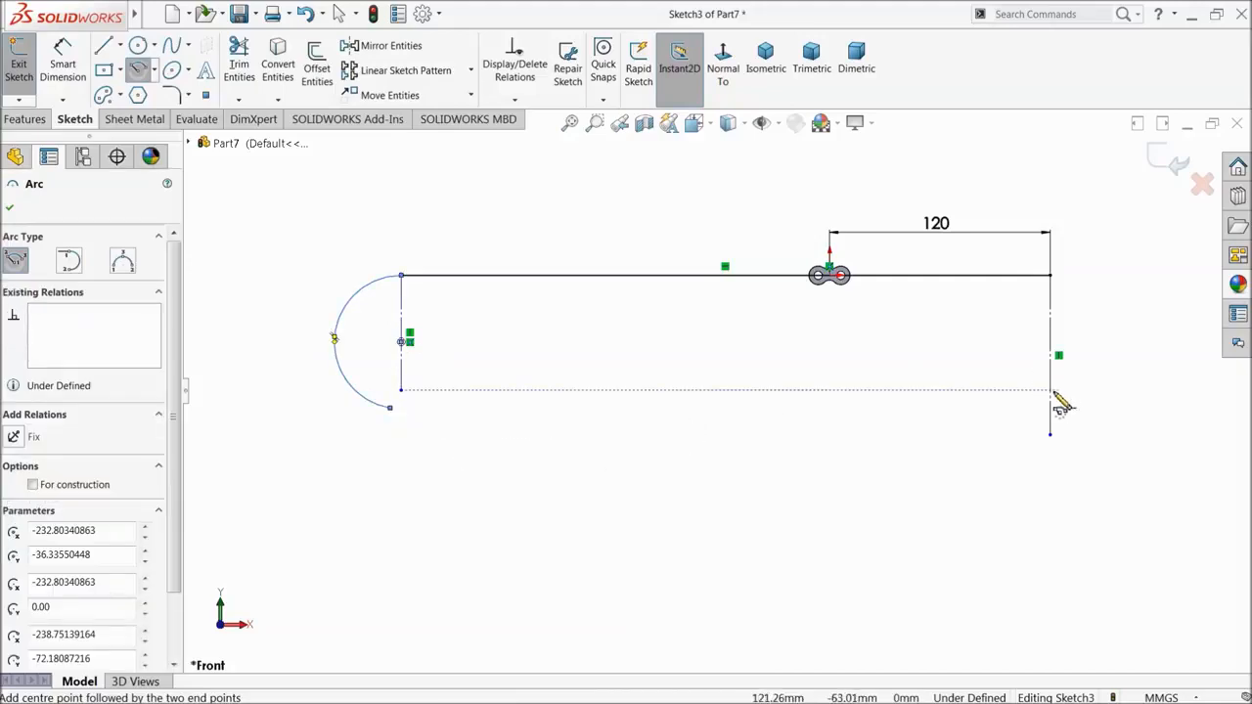
- Sketch a centerpoint arc of about 68 mm radius, centred on the right construction line and curving outward from the line's right end
click(1051, 399)
click(1049, 275)
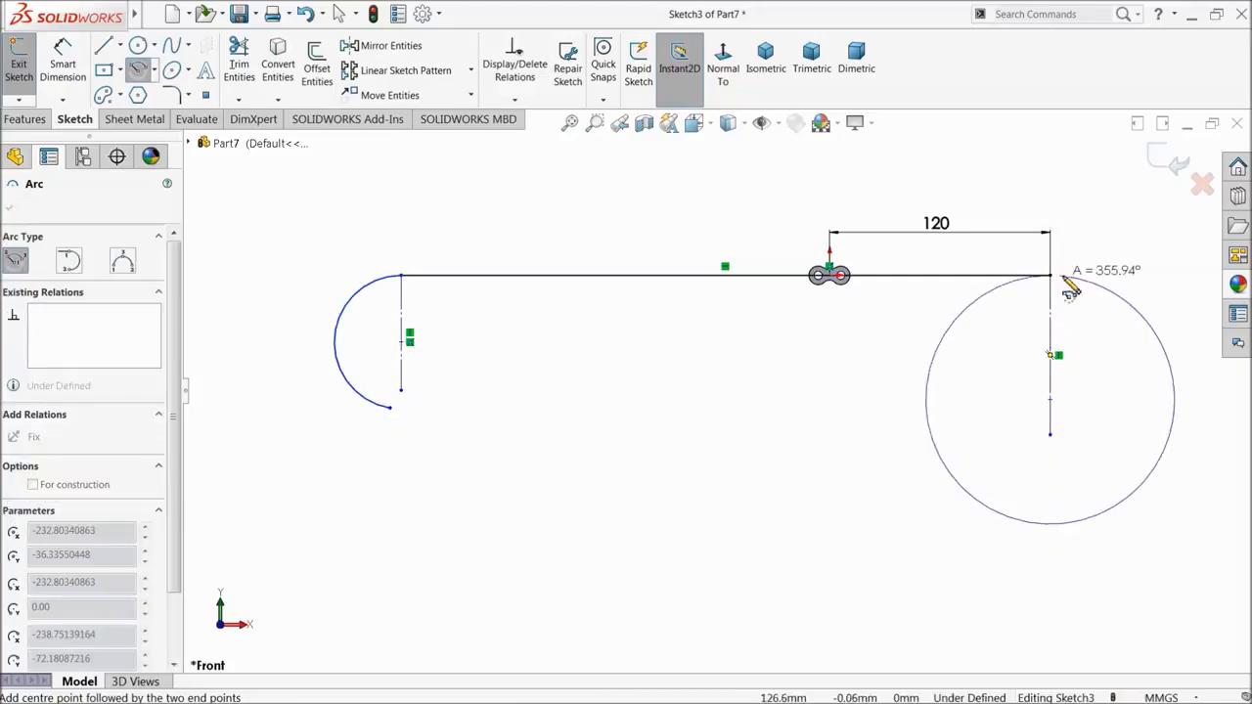
click(1109, 509)
right_click(958, 454)
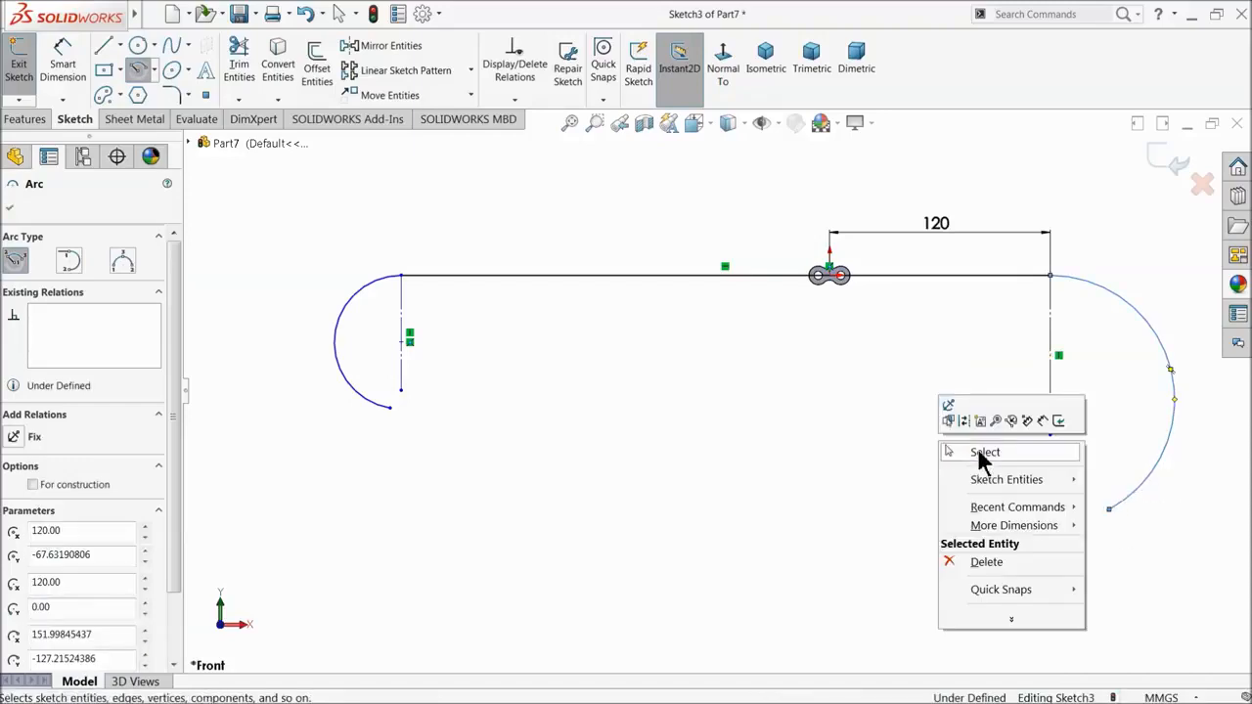
click(983, 455)
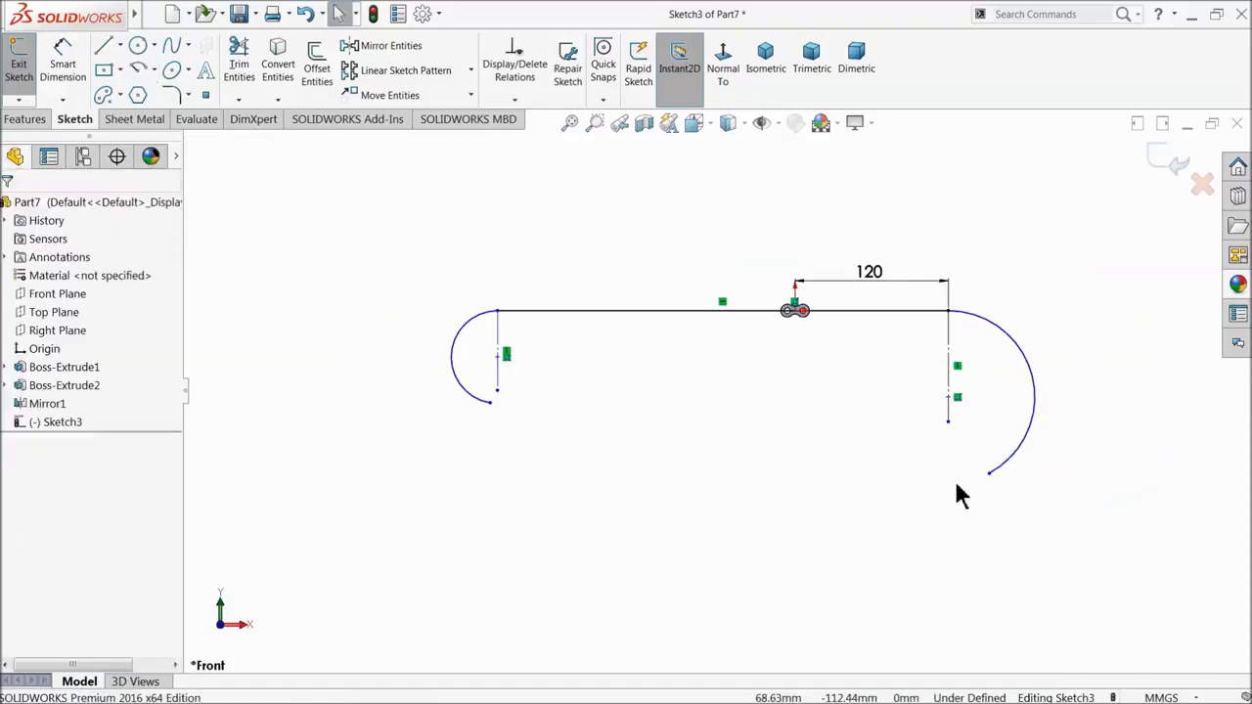
- Close the loop with a shallow, downward-bulging 3 Point Arc between the lower ends of the two end arcs
click(151, 69)
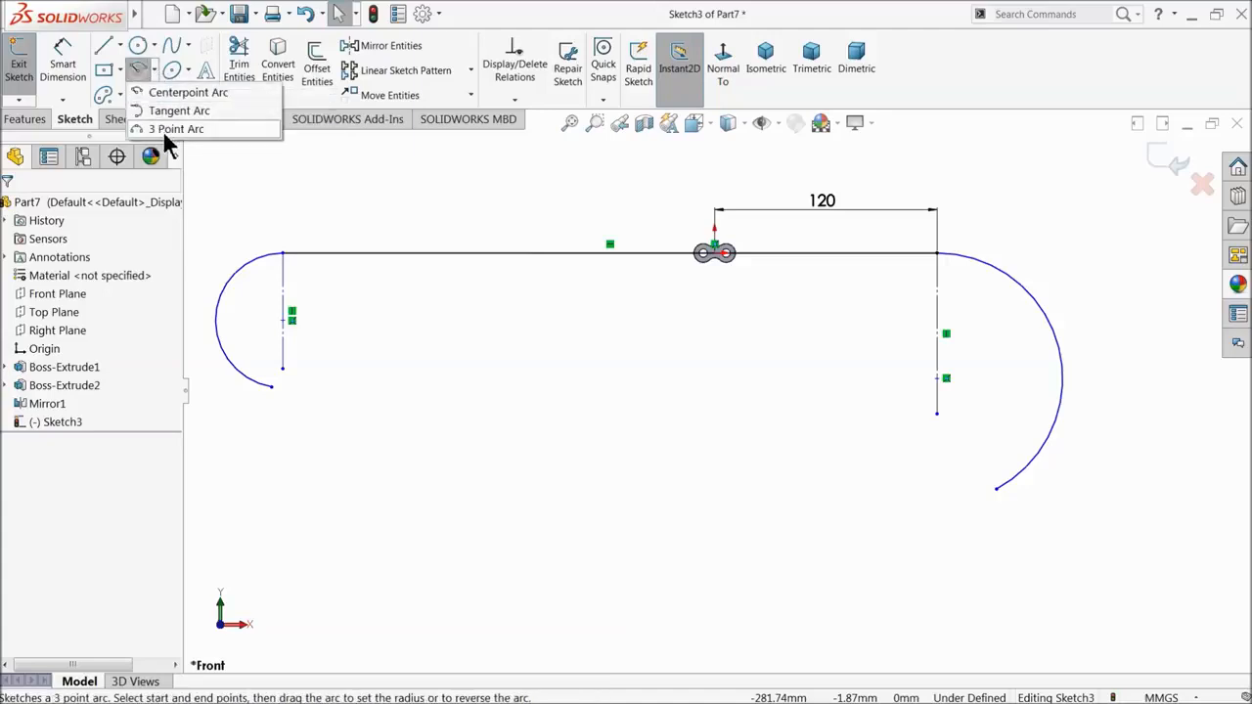
click(162, 130)
click(273, 386)
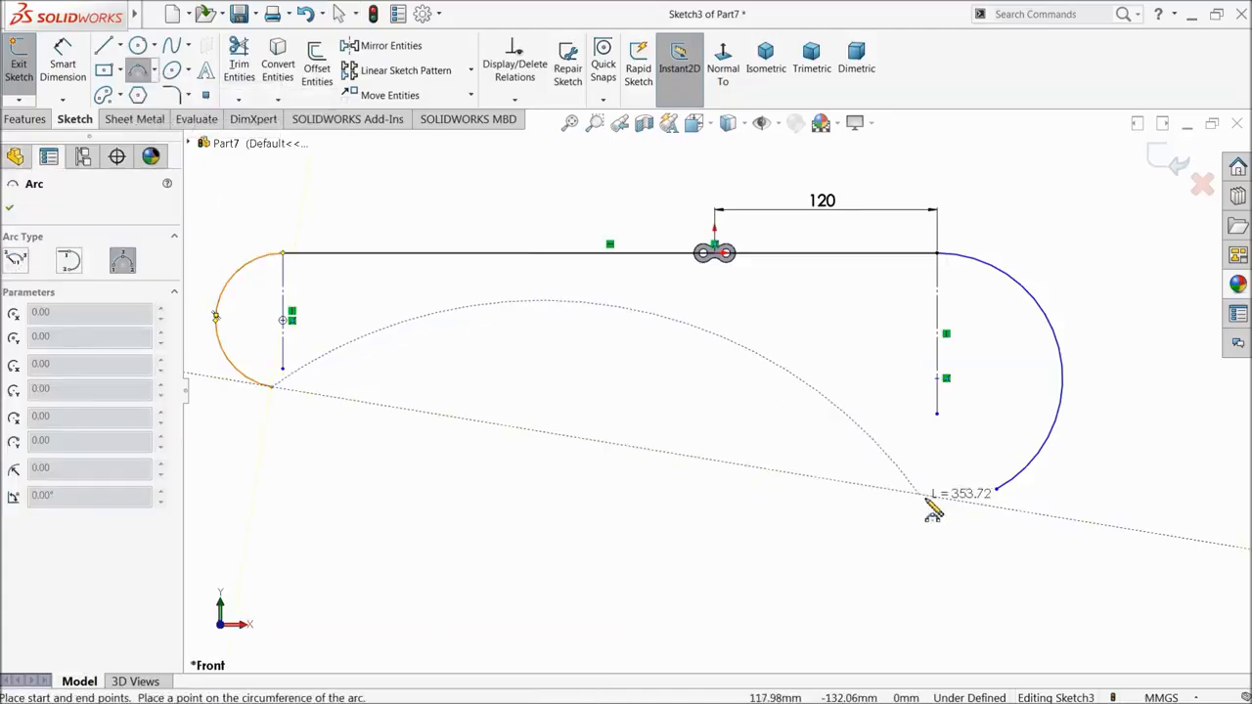
click(995, 488)
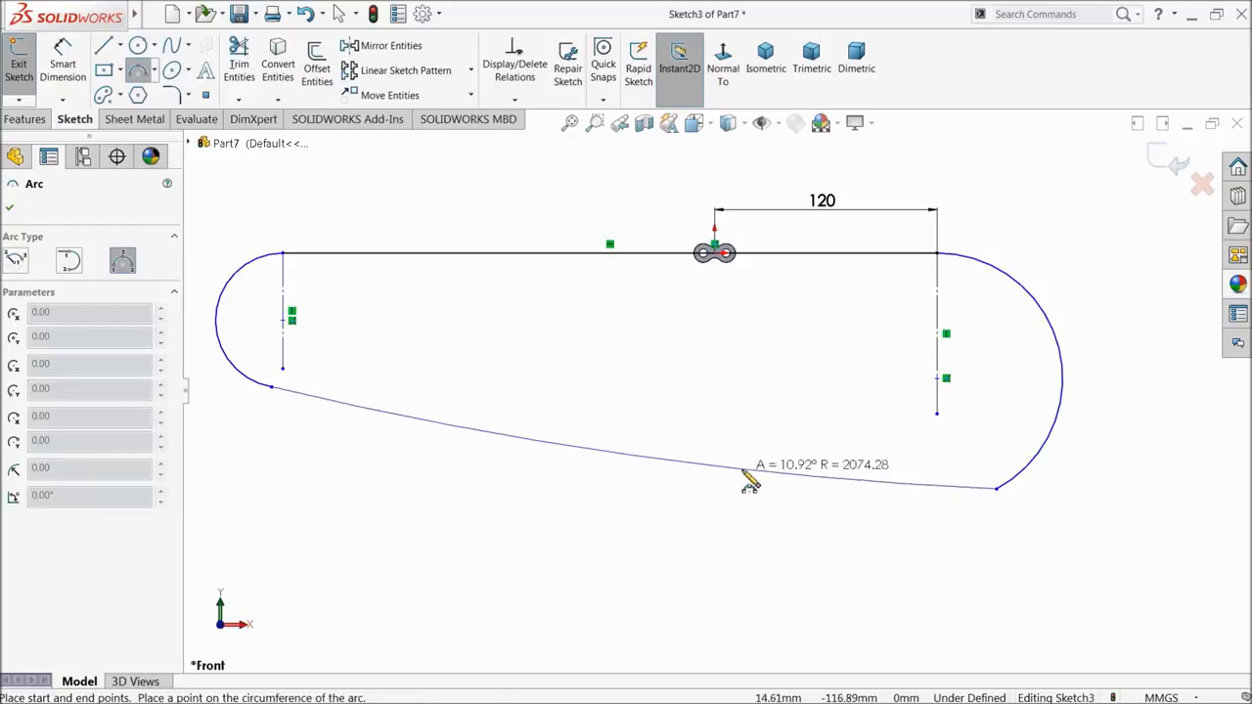
click(749, 478)
right_click(651, 399)
click(687, 402)
- Make the lower connecting arc tangent to the left end arc
scroll(333, 394, down, 5)
click(354, 418)
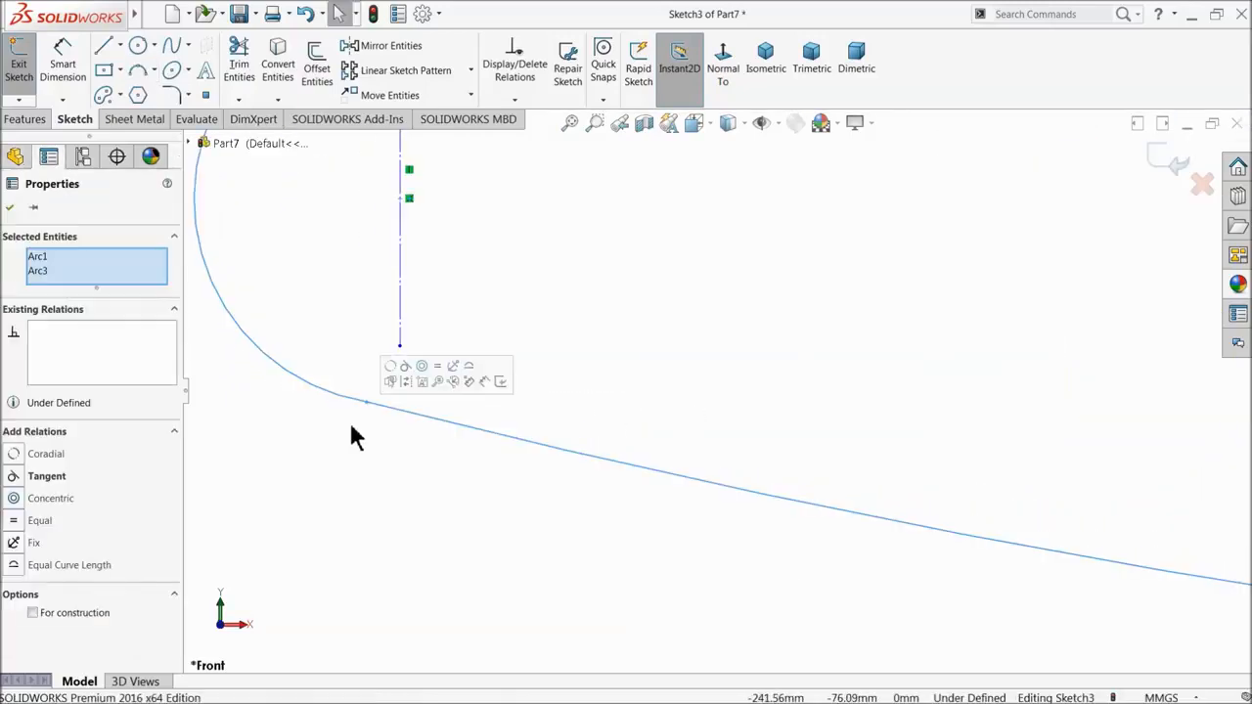
click(407, 369)
scroll(450, 442, up, 5)
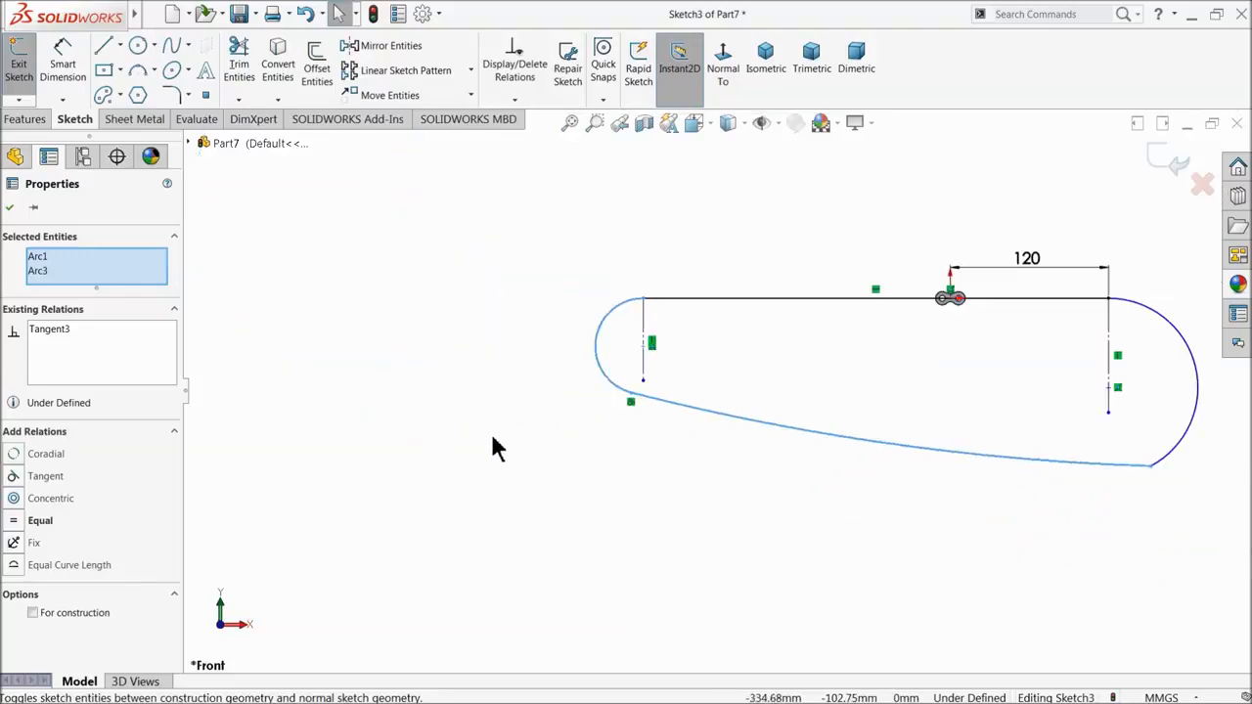
- Make the lower connecting arc tangent to the right end arc
scroll(1047, 453, down, 5)
click(1027, 452)
scroll(951, 420, down, 4)
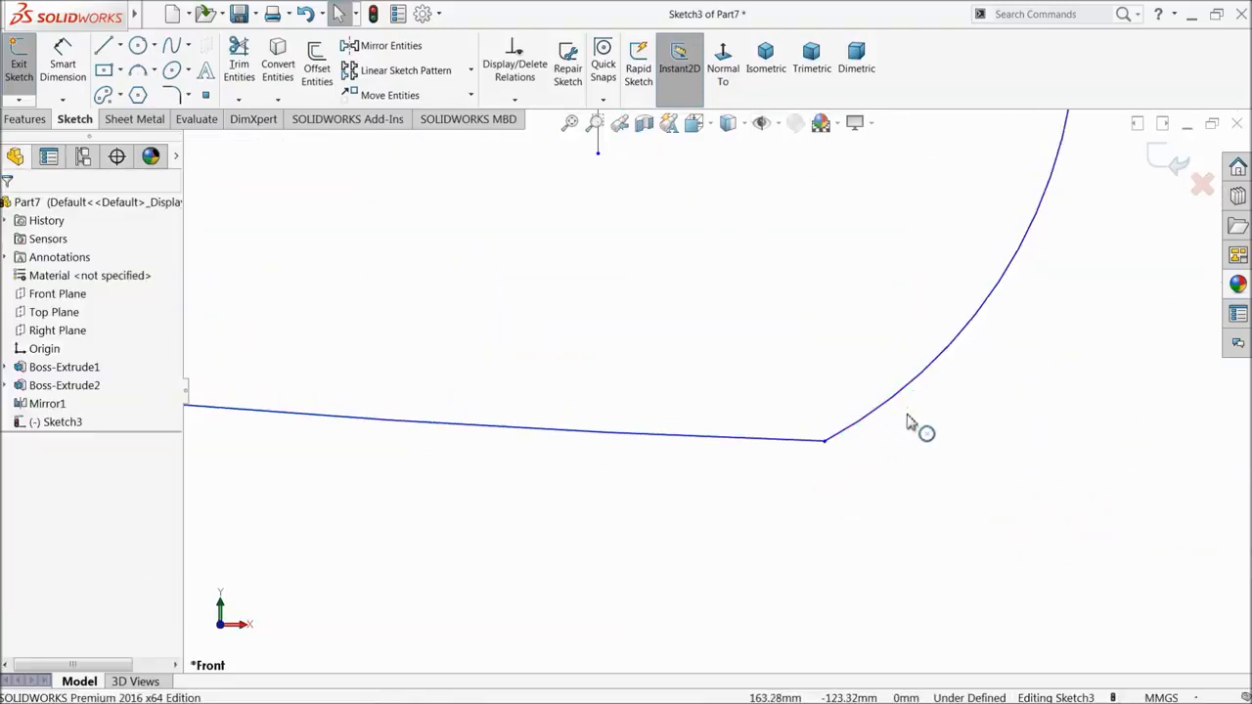
drag(837, 434, 834, 438)
click(837, 439)
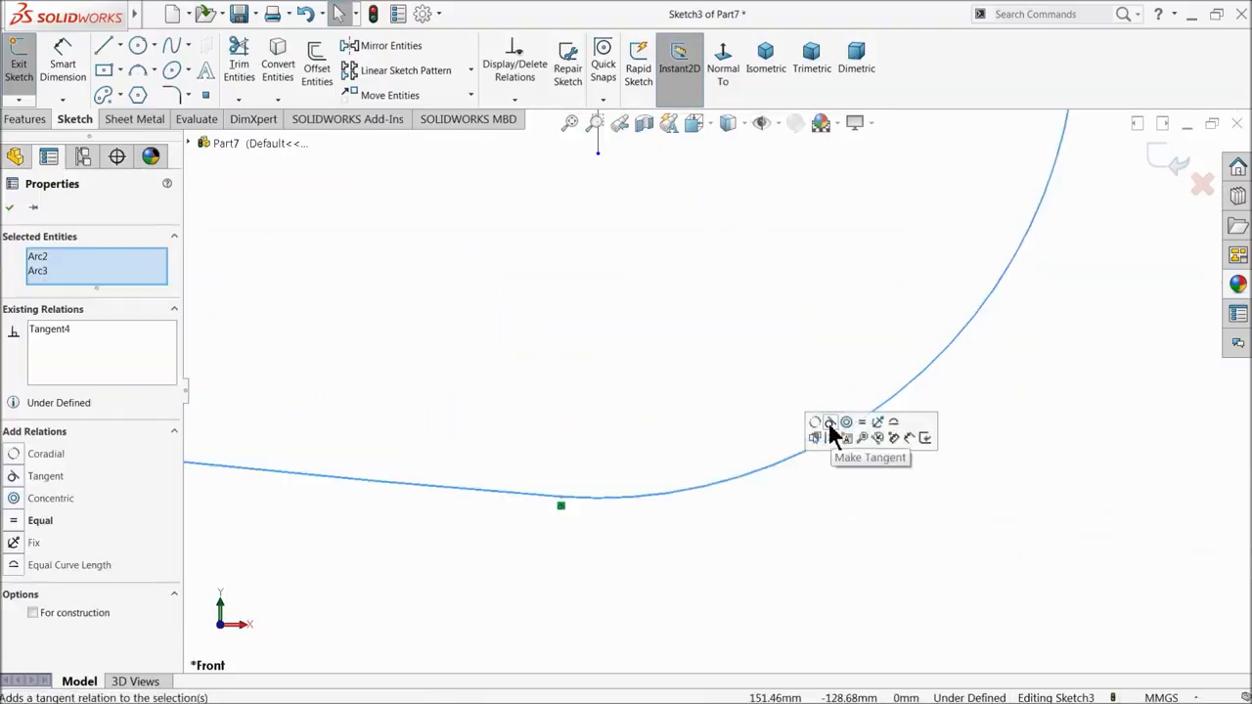
scroll(538, 426, up, 5)
click(788, 274)
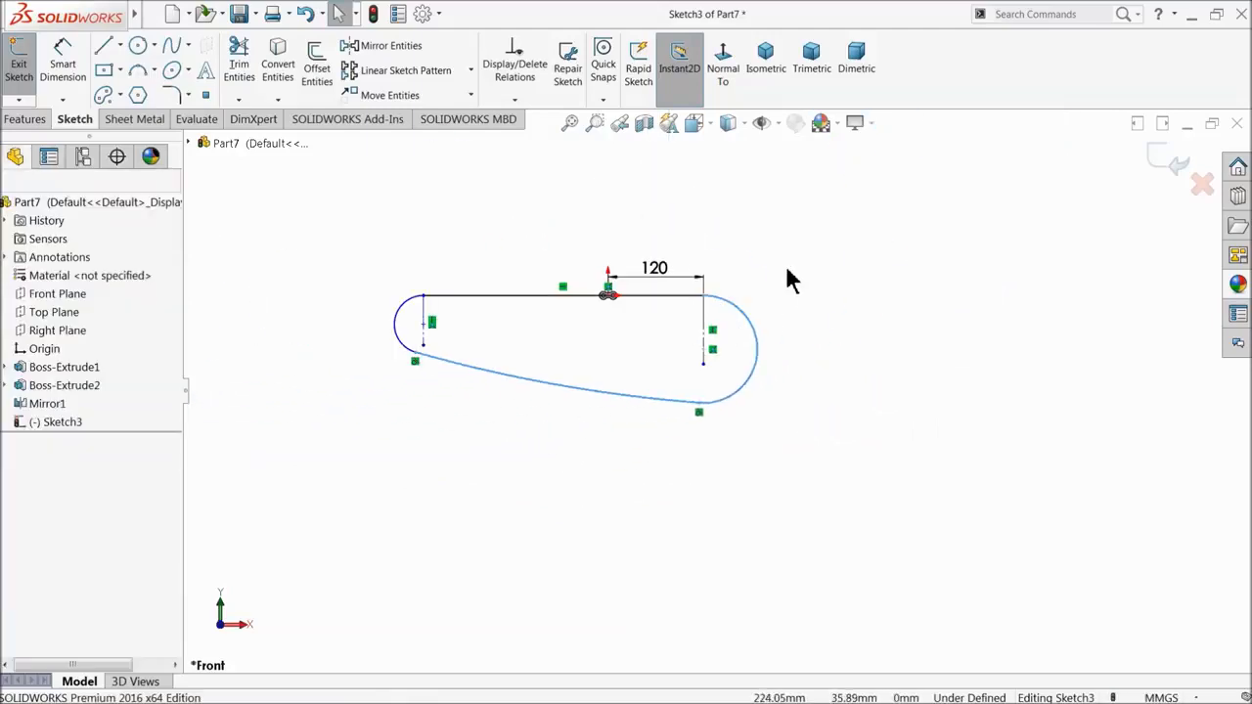
- Dimension the left end arc with a radius of 29.1 mm
scroll(713, 291, down, 4)
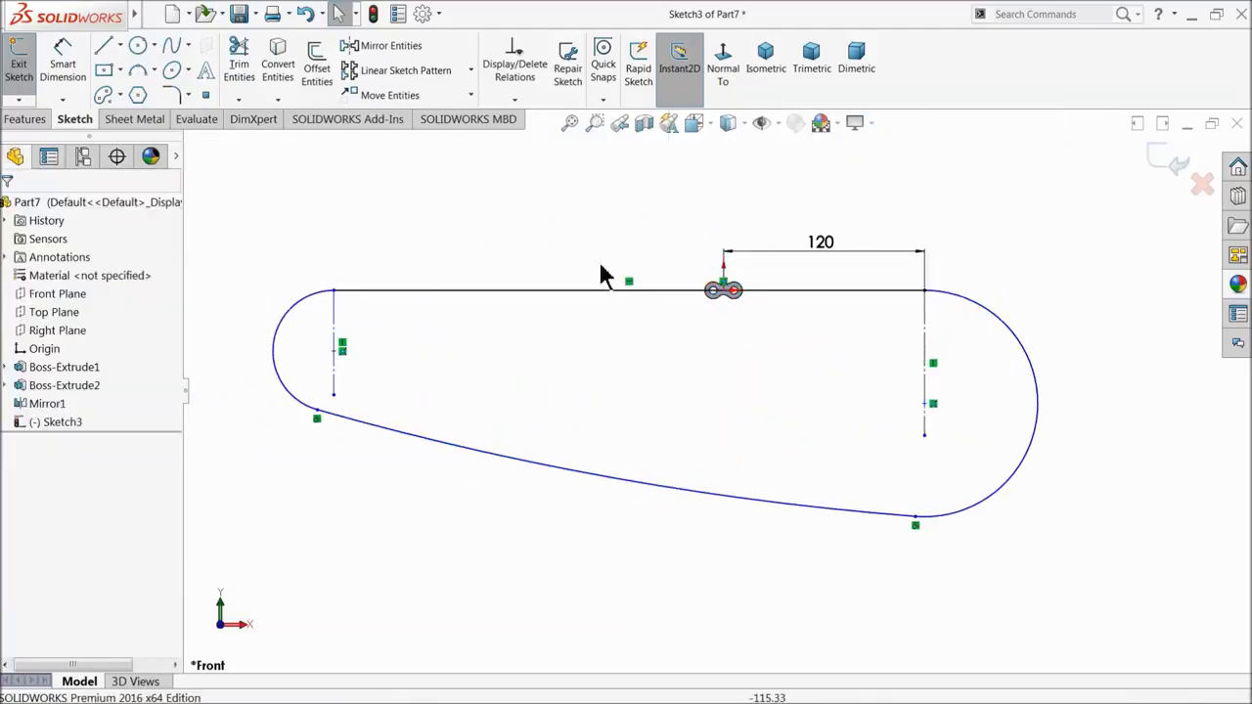
click(62, 64)
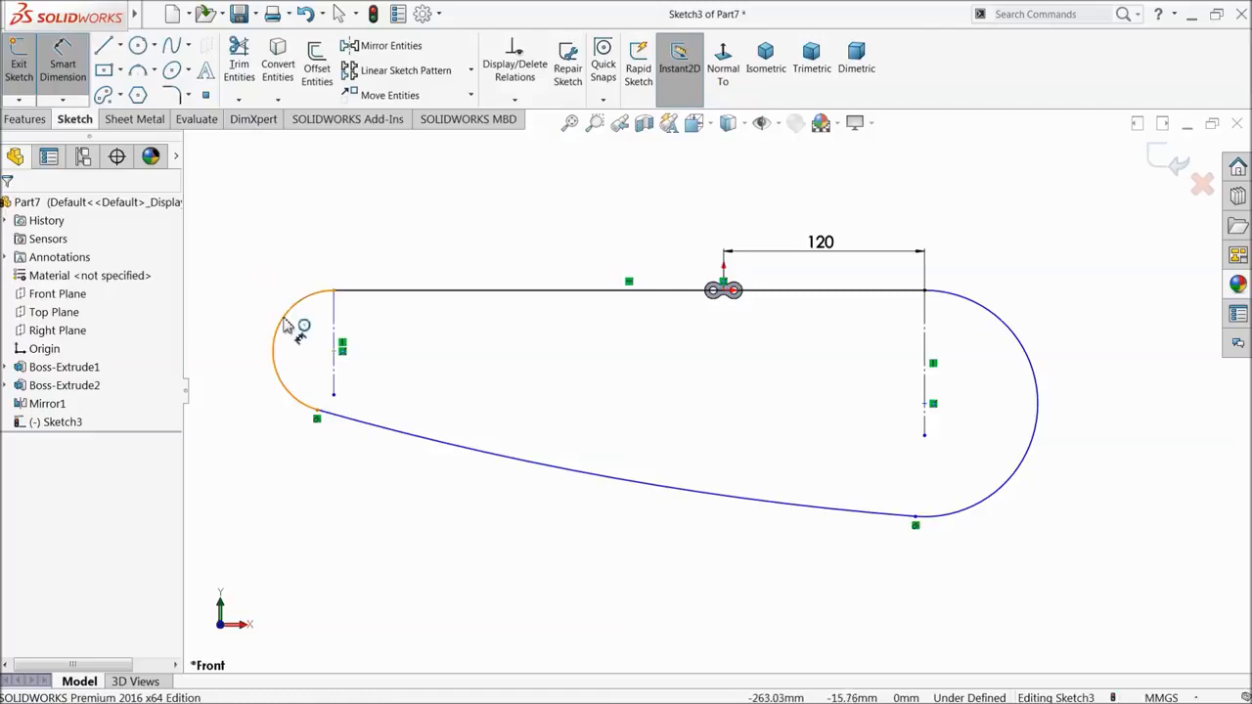
click(289, 329)
click(272, 291)
text(29.1)
key(Return)
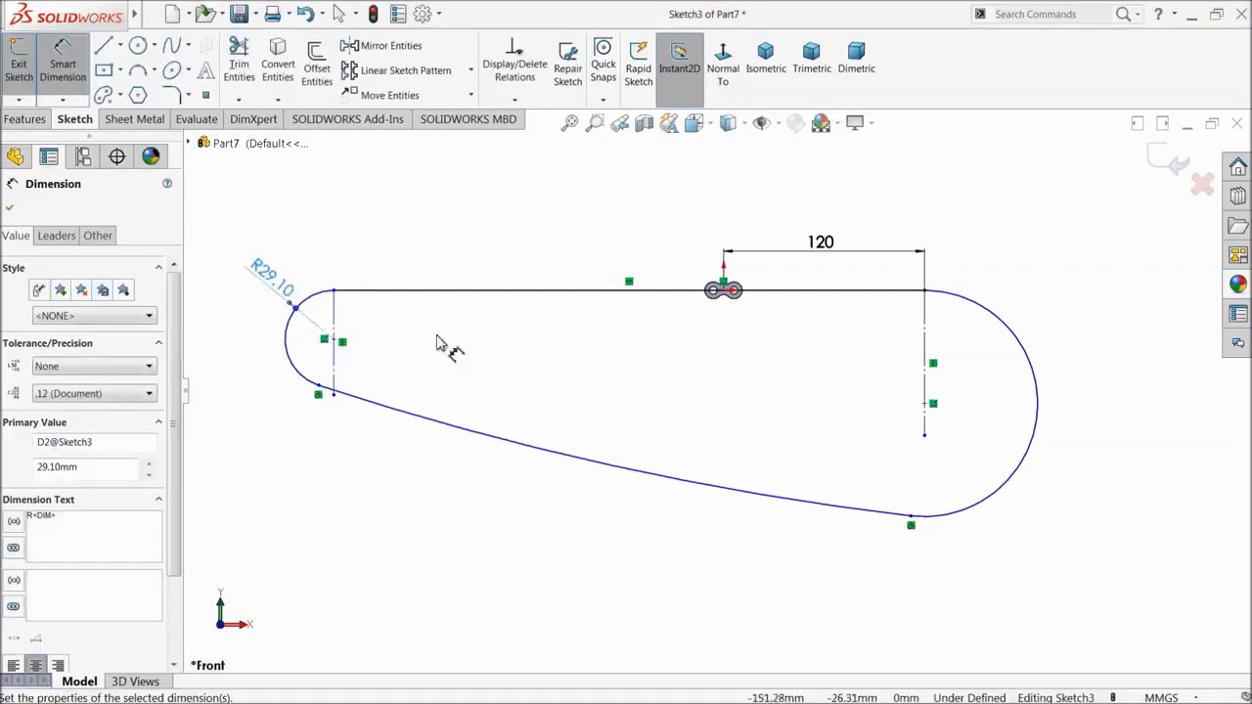
- Dimension the right end arc of the loop with a radius of 75 mm
click(1011, 334)
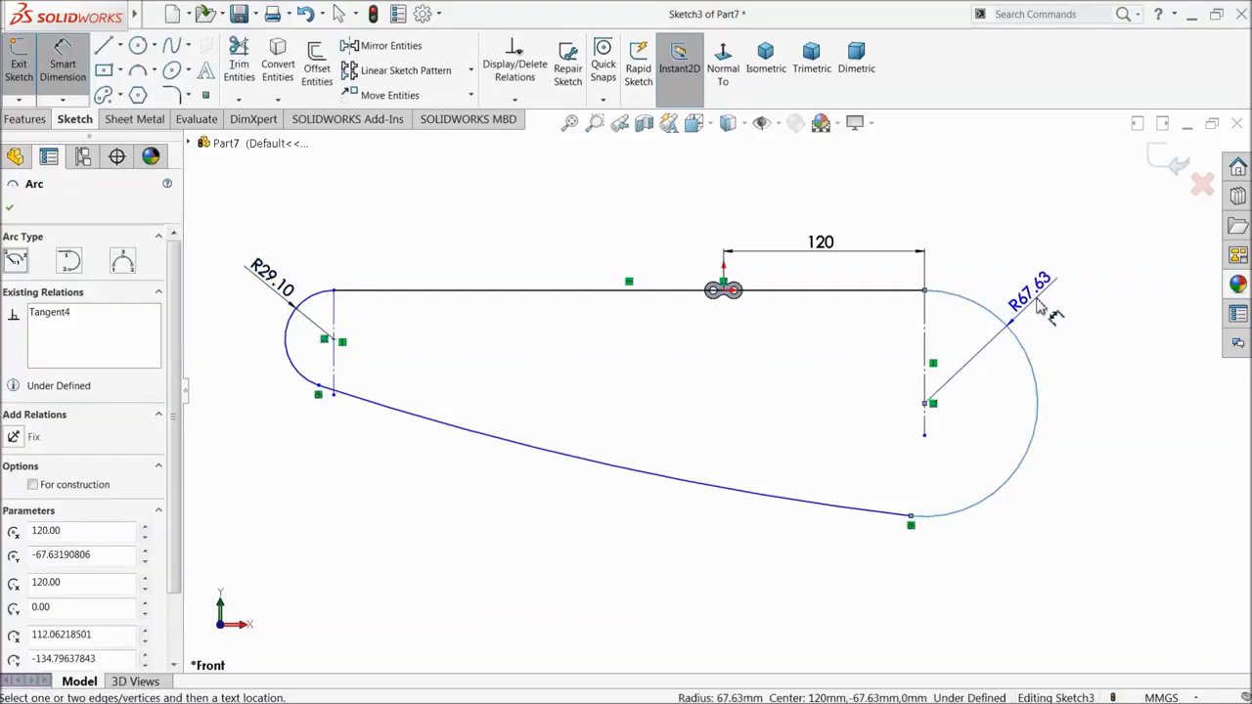
click(1037, 309)
text(75)
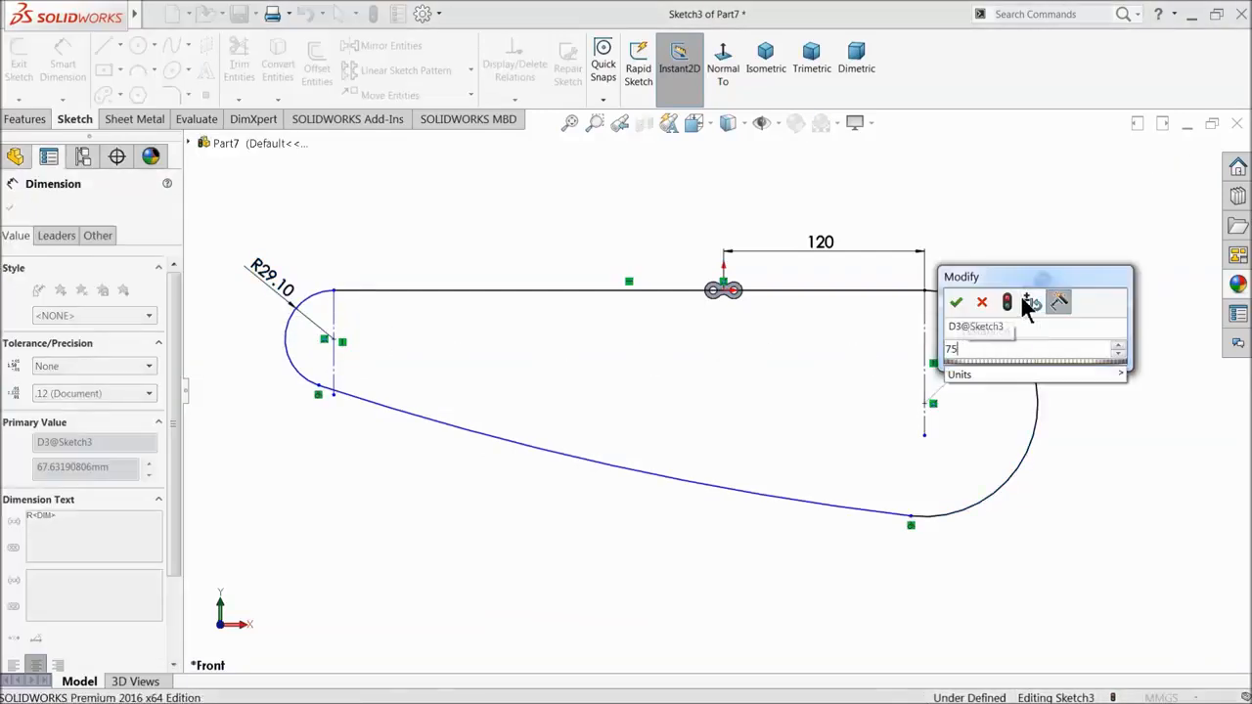
key(Return)
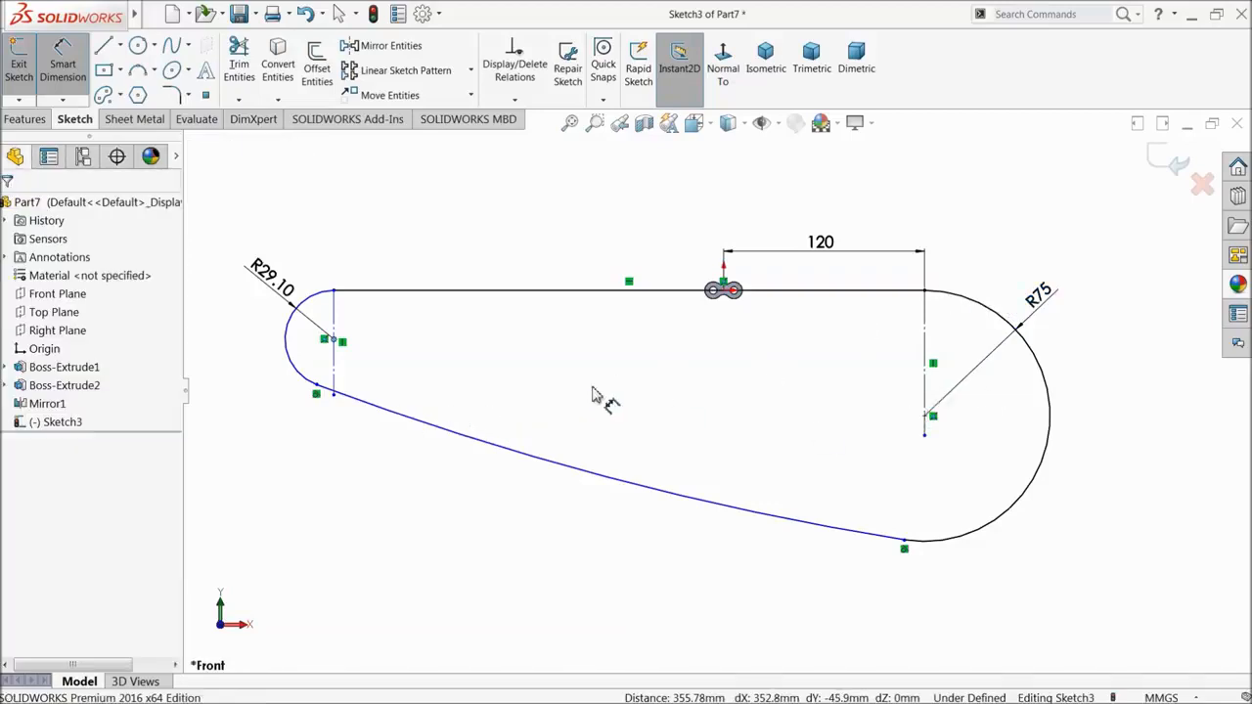
- Dimension the aligned distance between the centers of the two end arcs as 333.06 mm
click(334, 342)
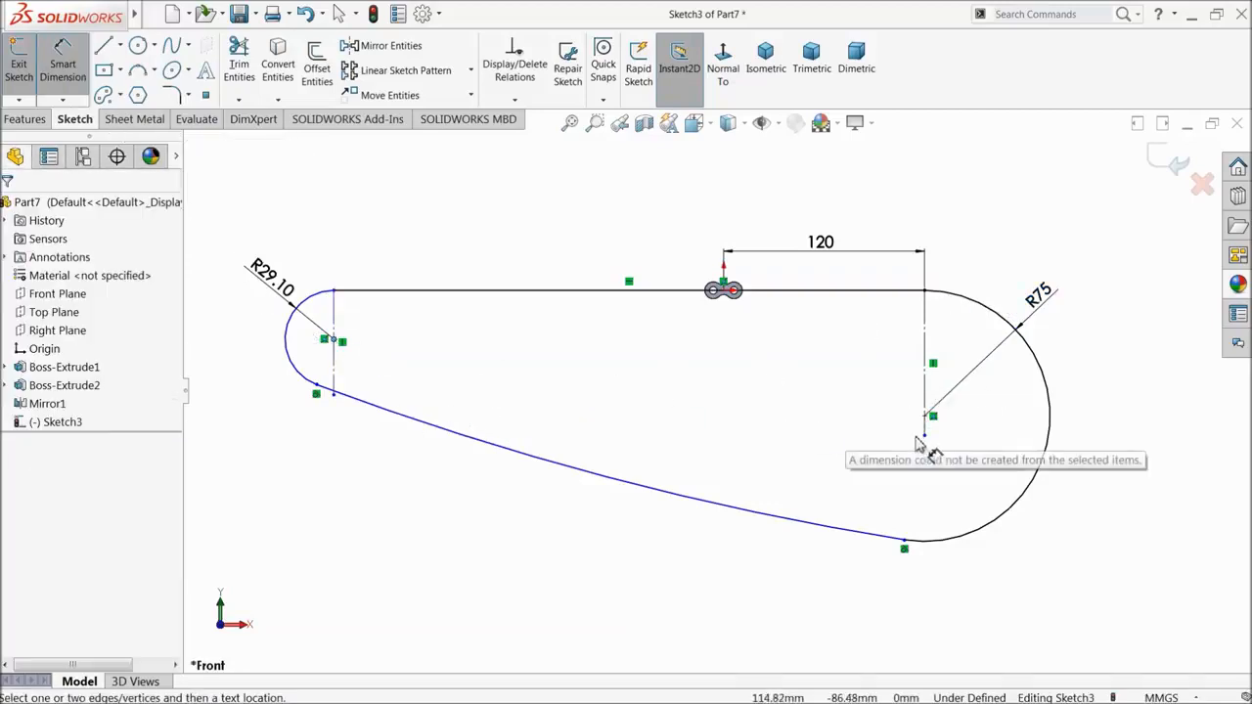
click(924, 416)
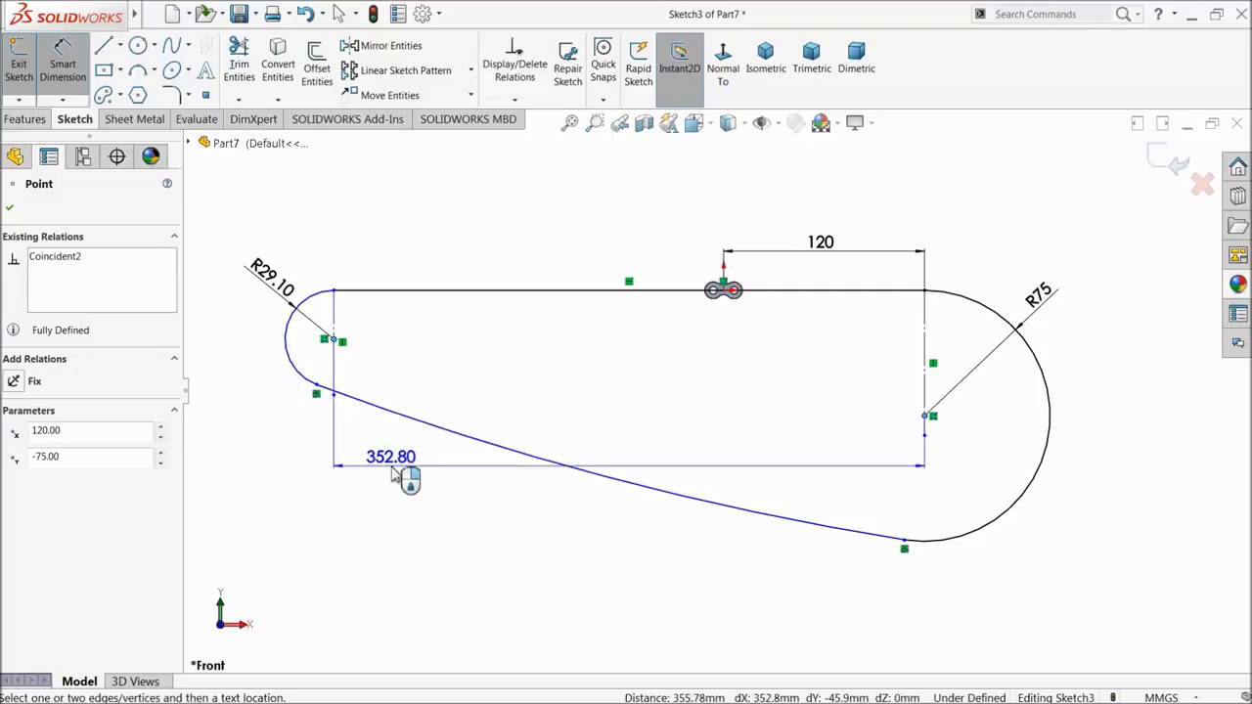
click(449, 387)
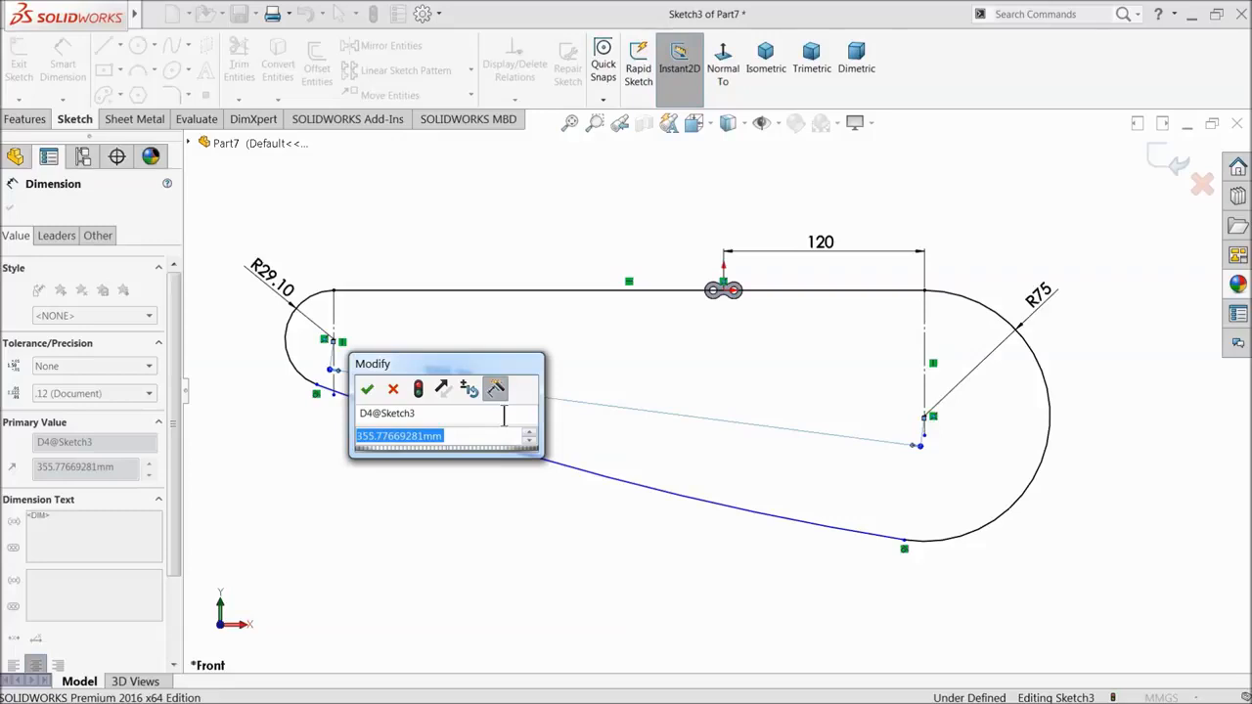
text(333)
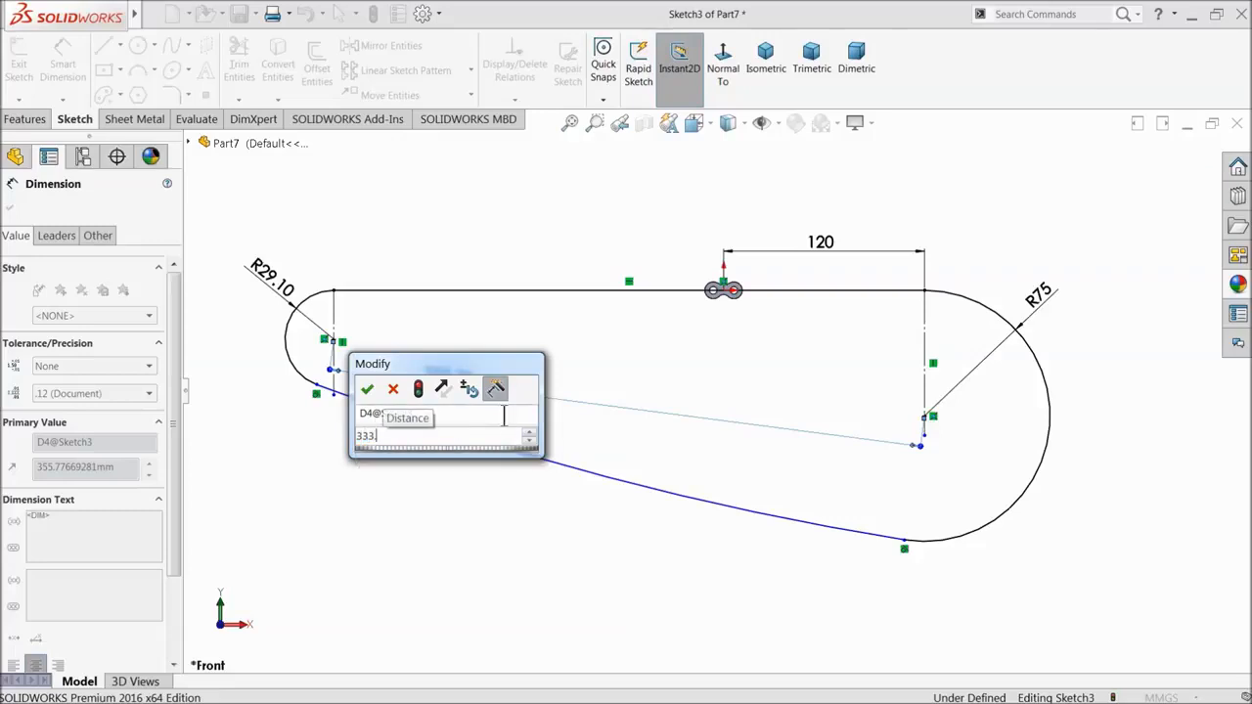
text(06)
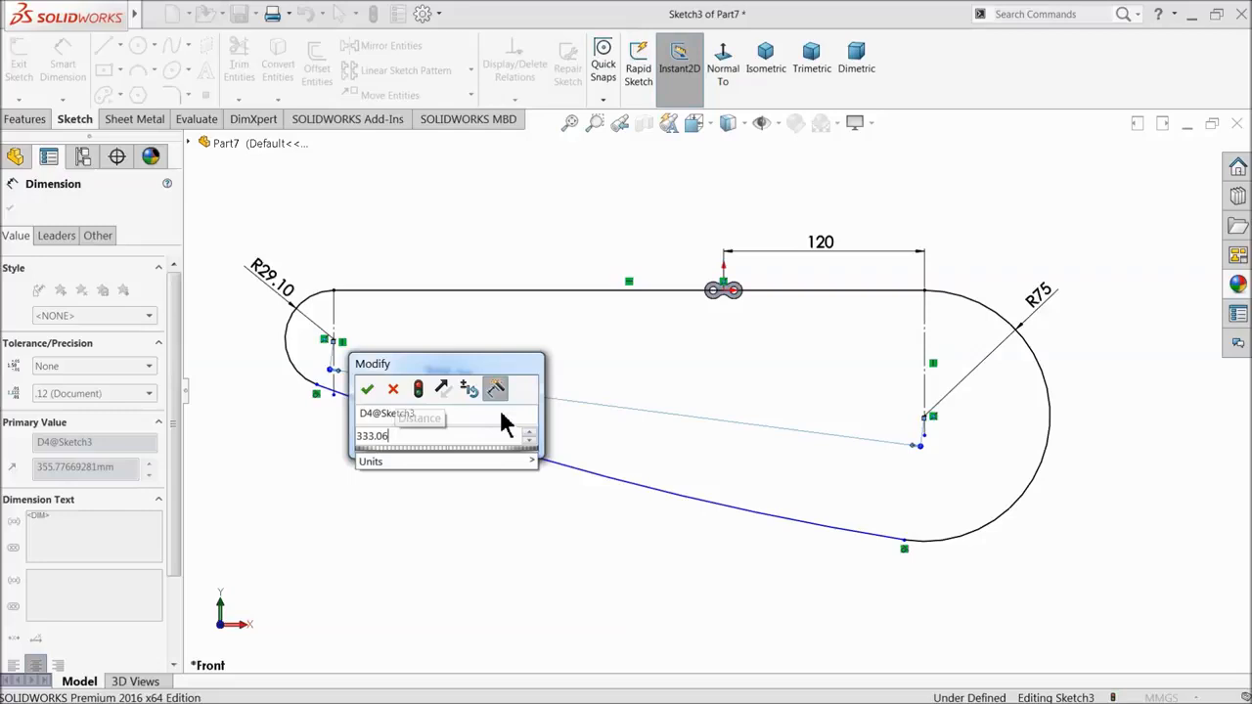
click(368, 389)
- Dimension the lower connecting arc with a radius of 1155.42 mm and exit the sketch
click(536, 452)
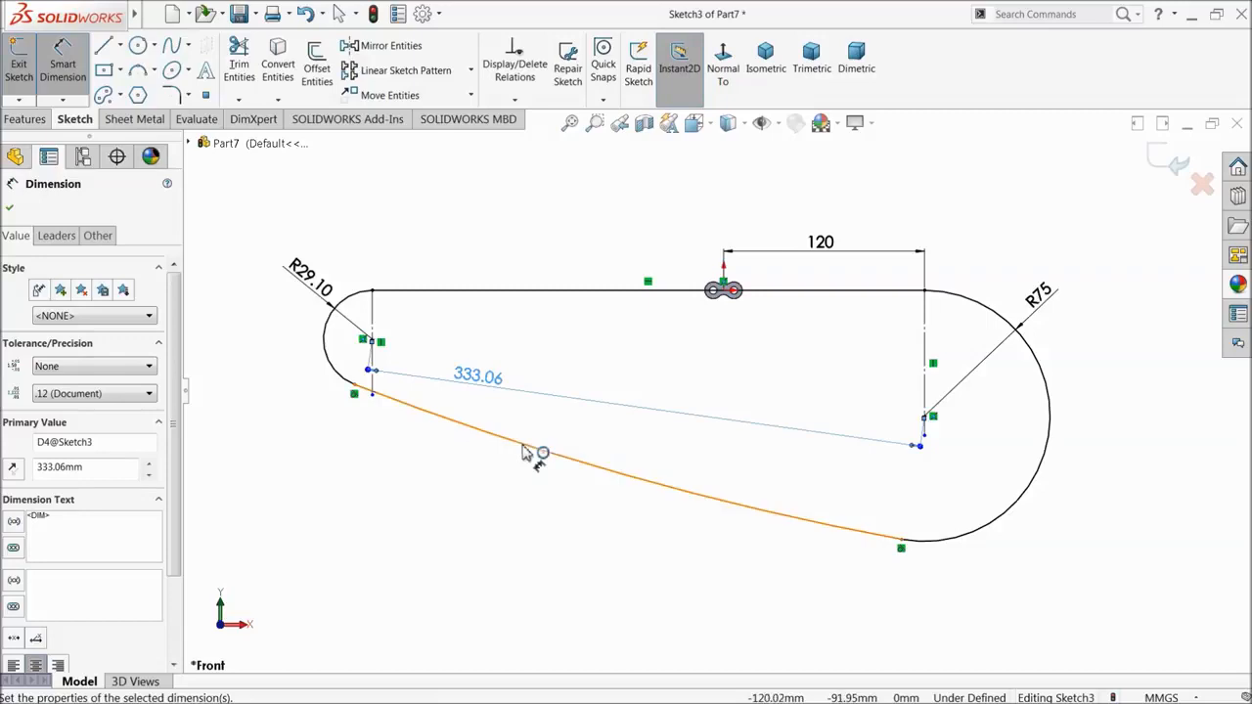
click(504, 489)
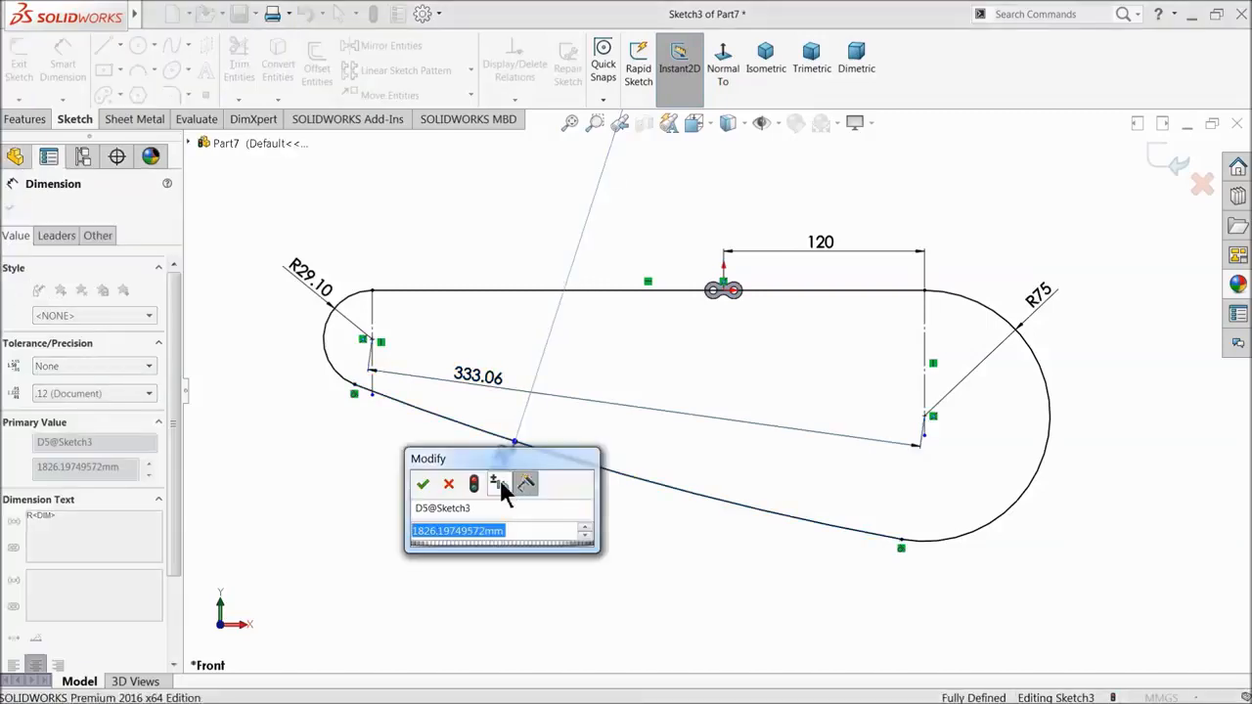
text(115)
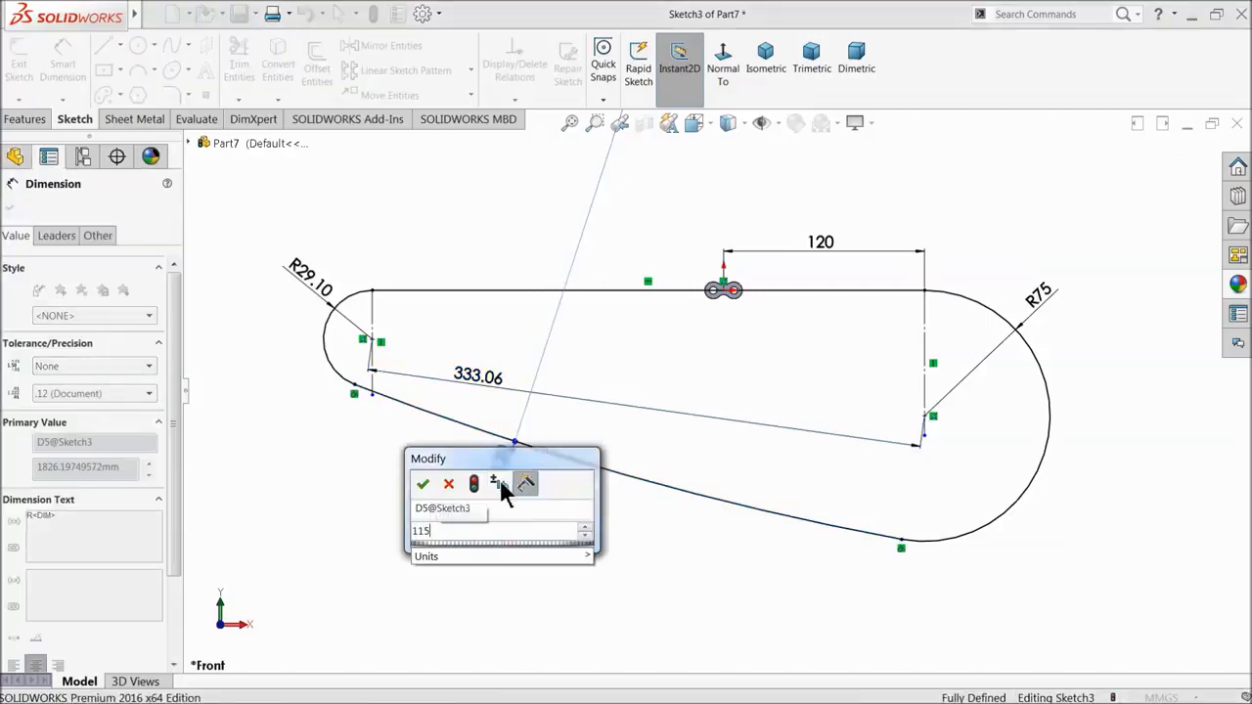
text(5.42)
key(Return)
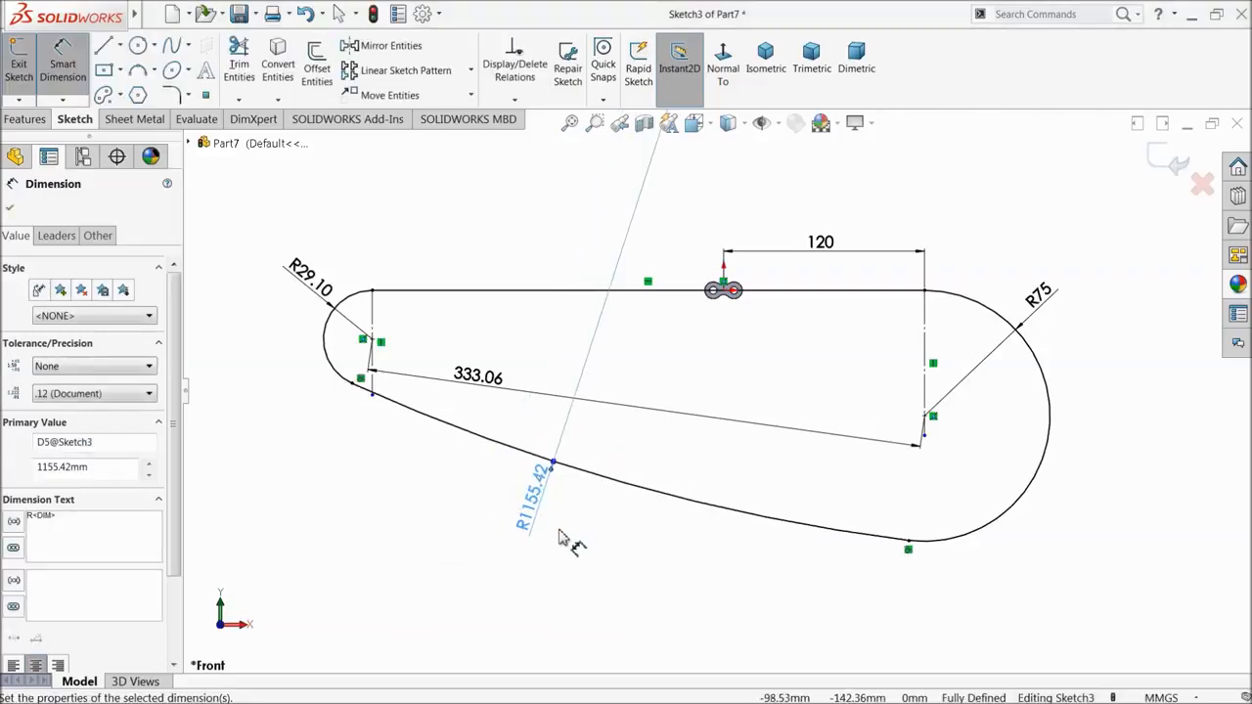
click(415, 507)
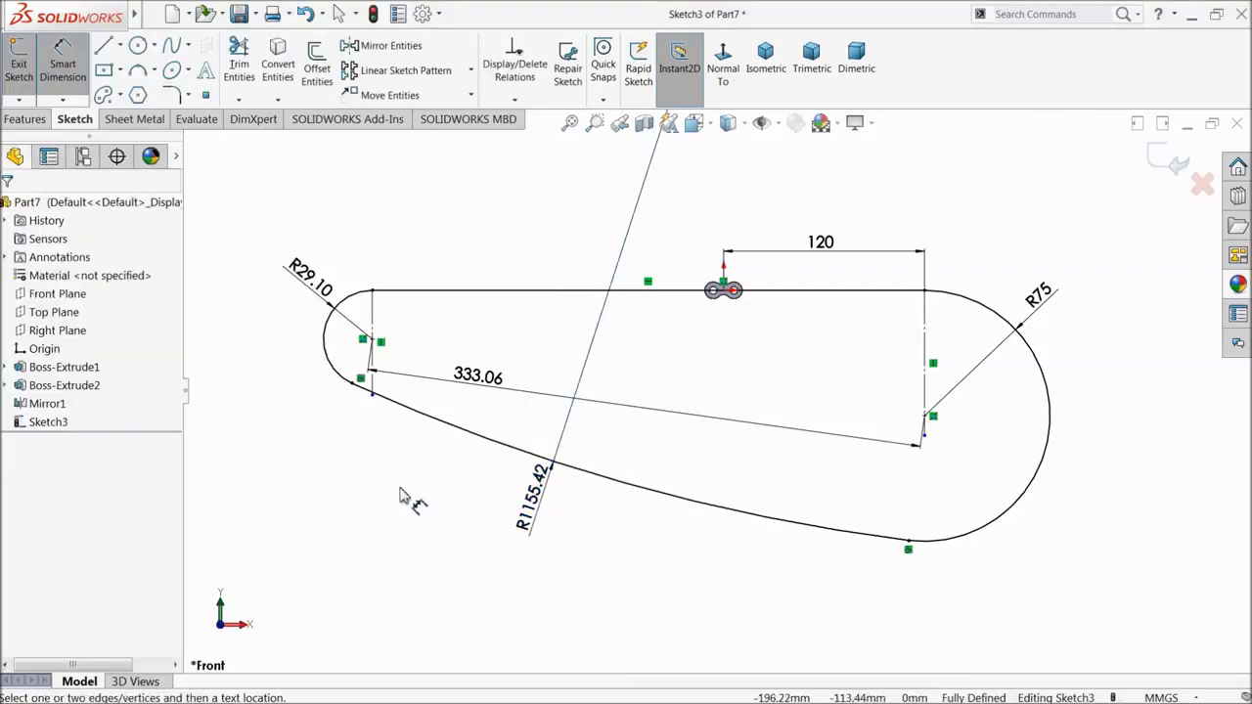
click(1161, 169)
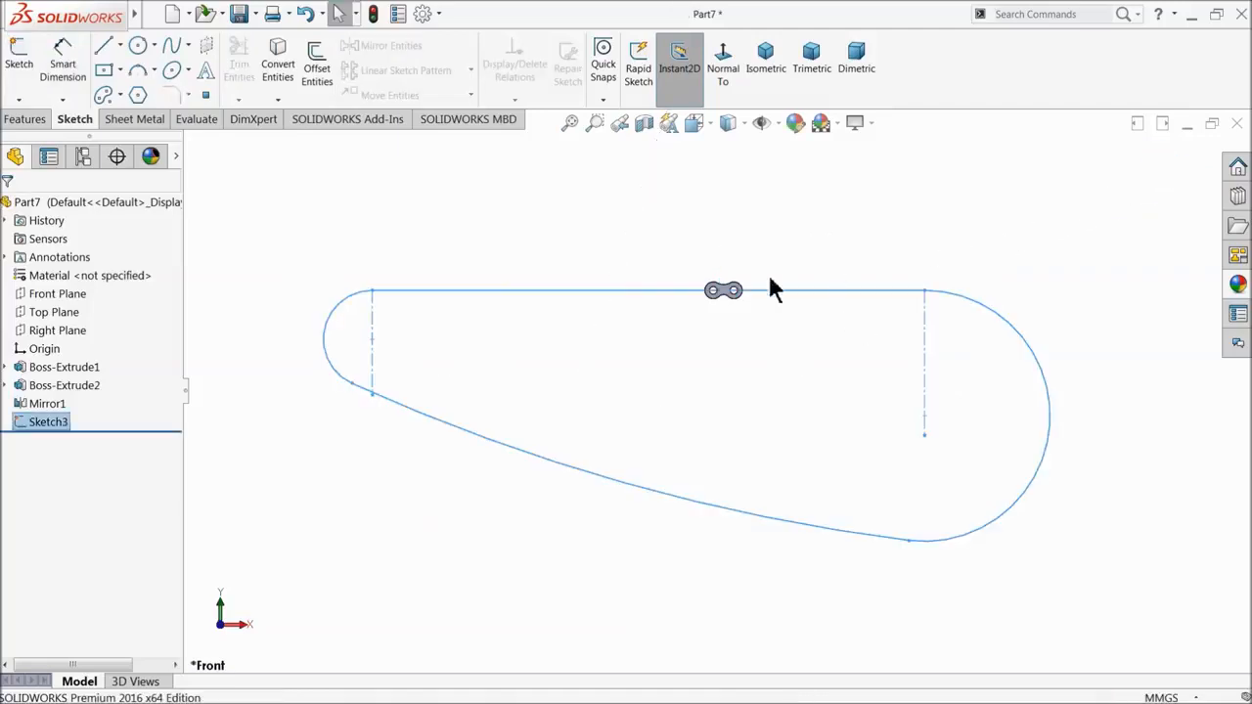
- Start a Curve Driven Pattern along the closed loop sketch, with the link's Boss-Extrude2 as the feature to pattern
click(39, 119)
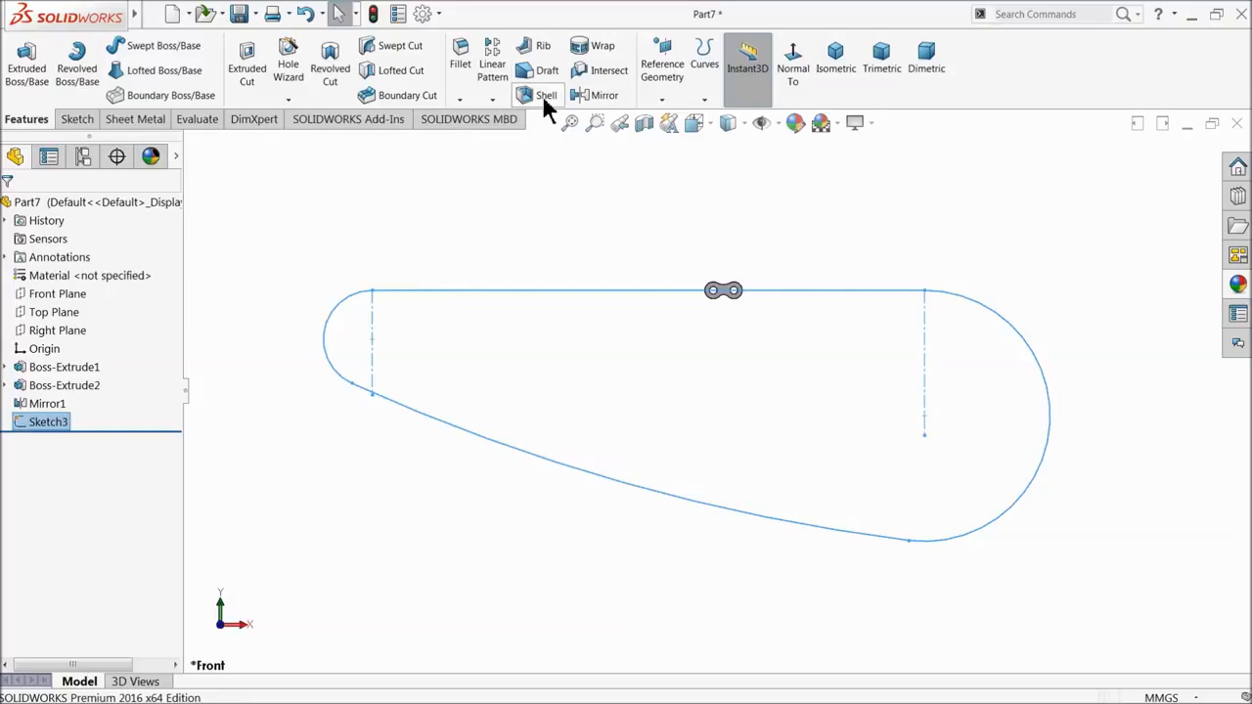
click(492, 100)
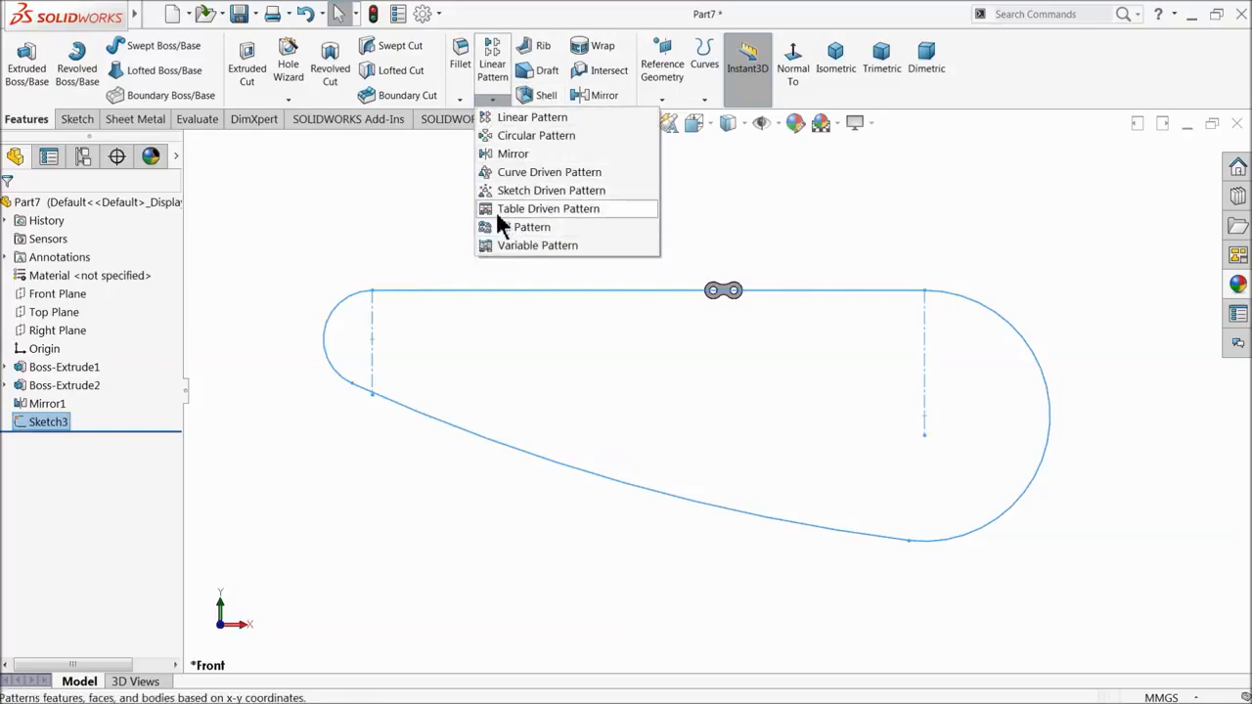
click(522, 171)
mouse_move(544, 217)
middle_down()
mouse_move(590, 316)
mouse_move(599, 402)
middle_up()
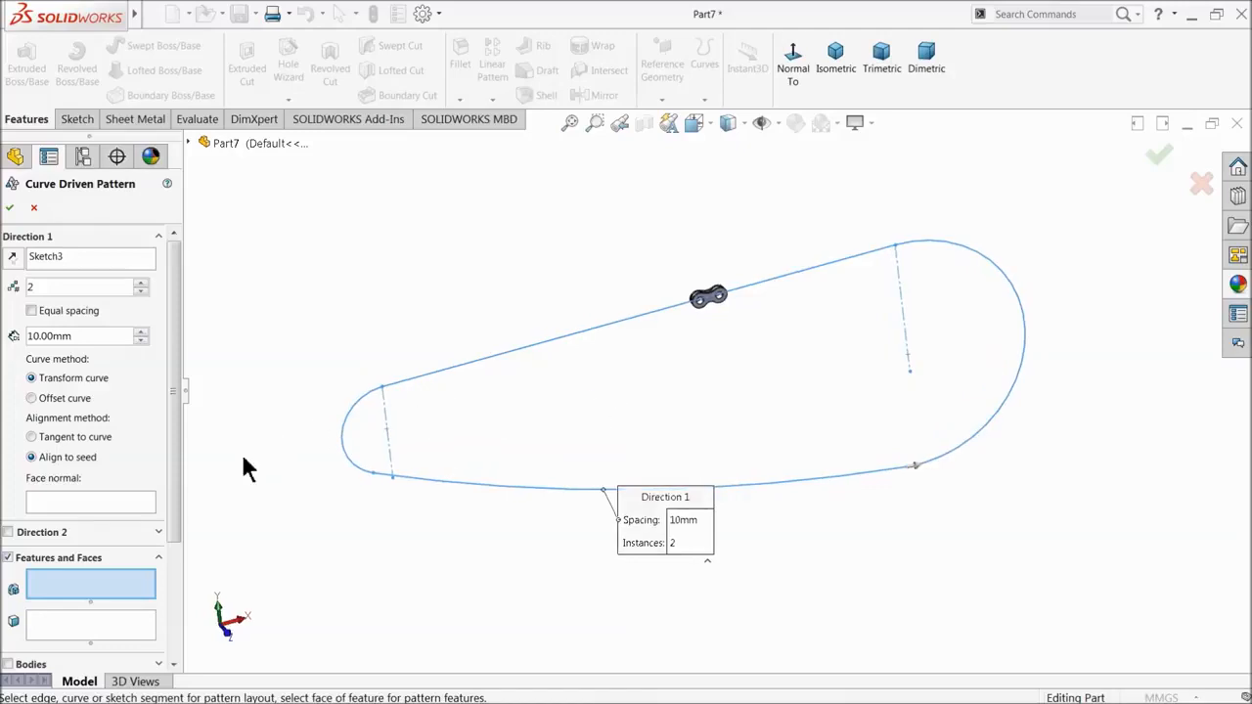
scroll(712, 319, down, 5)
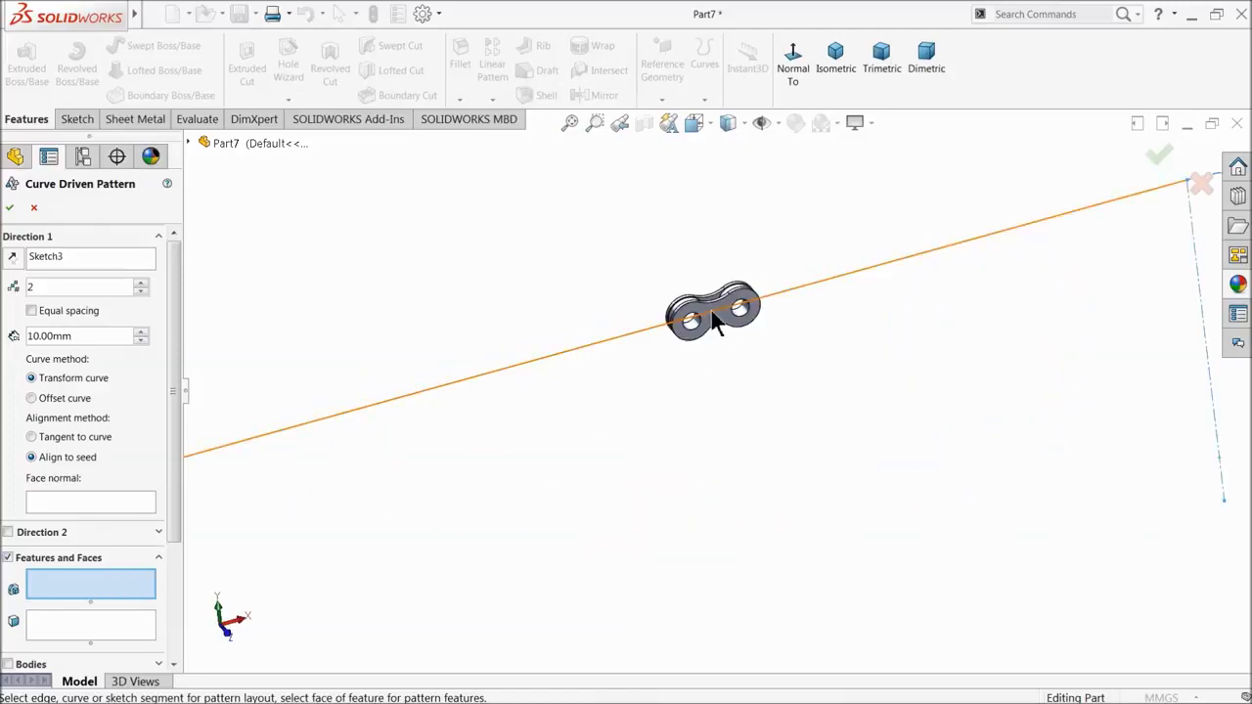
click(709, 323)
scroll(675, 381, up, 5)
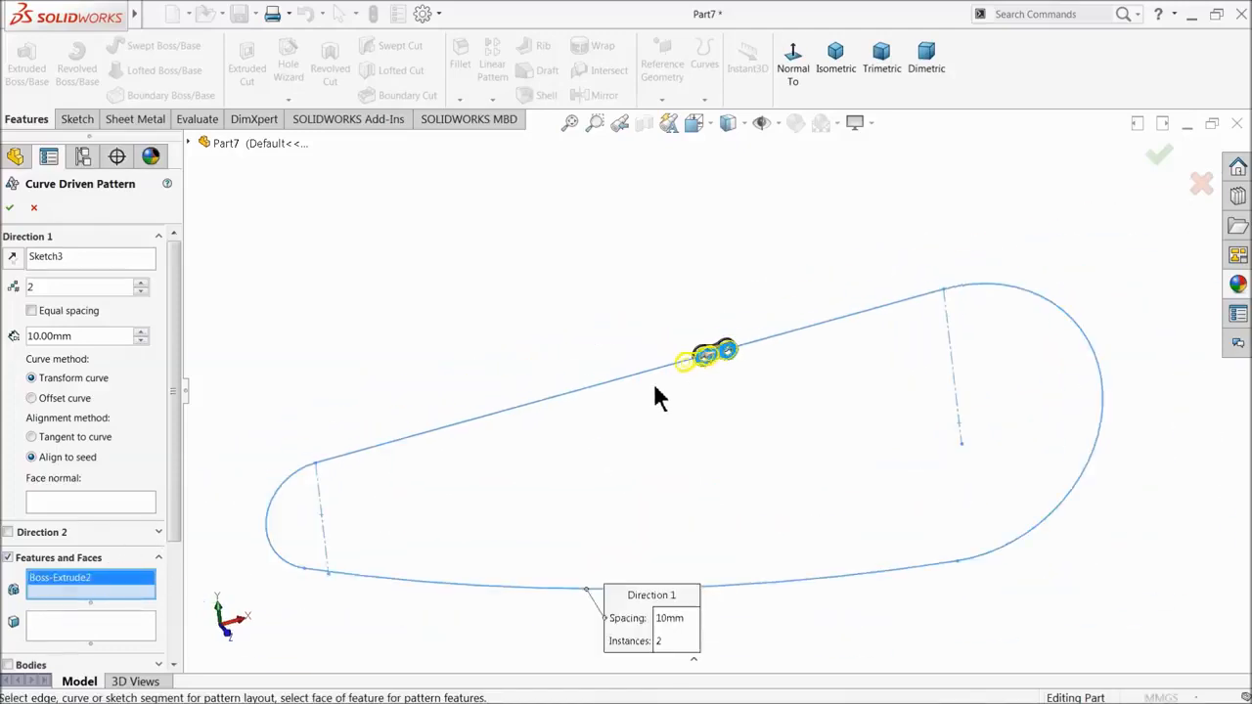
- Set the curve pattern to 40 instances with 25 mm spacing and align them tangent to the curve
drag(78, 336, 13, 336)
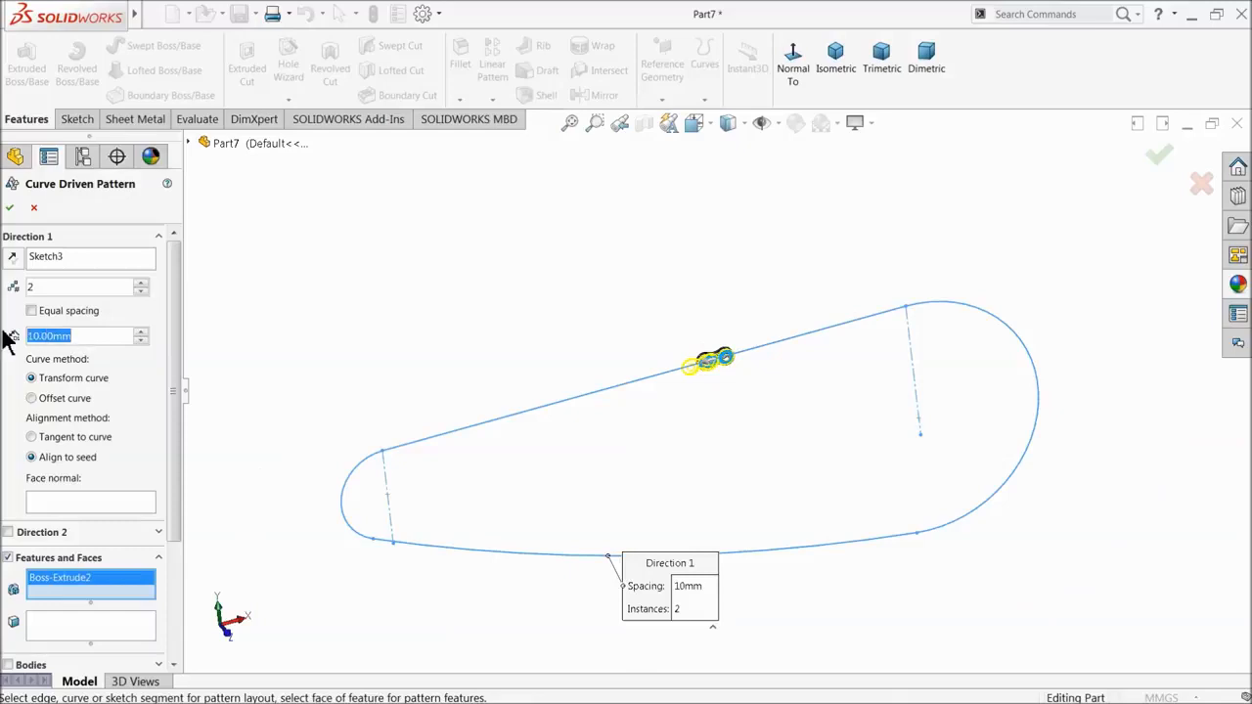
text(25)
key(Return)
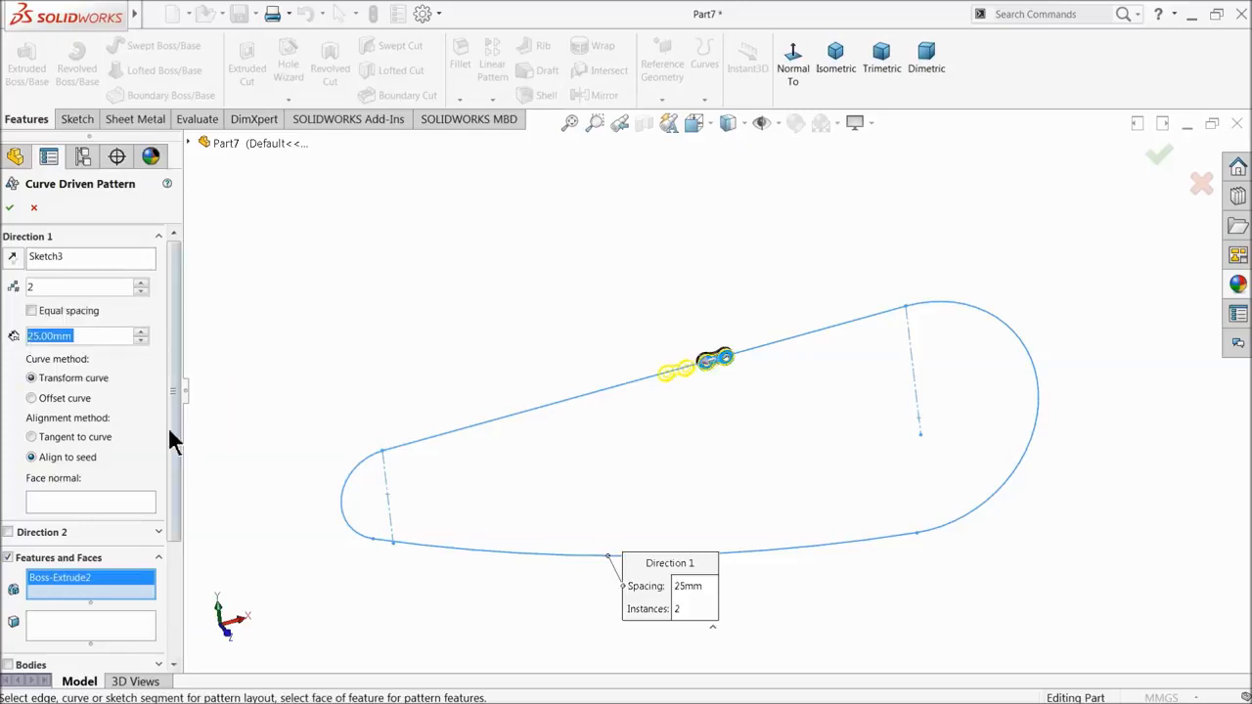
click(32, 286)
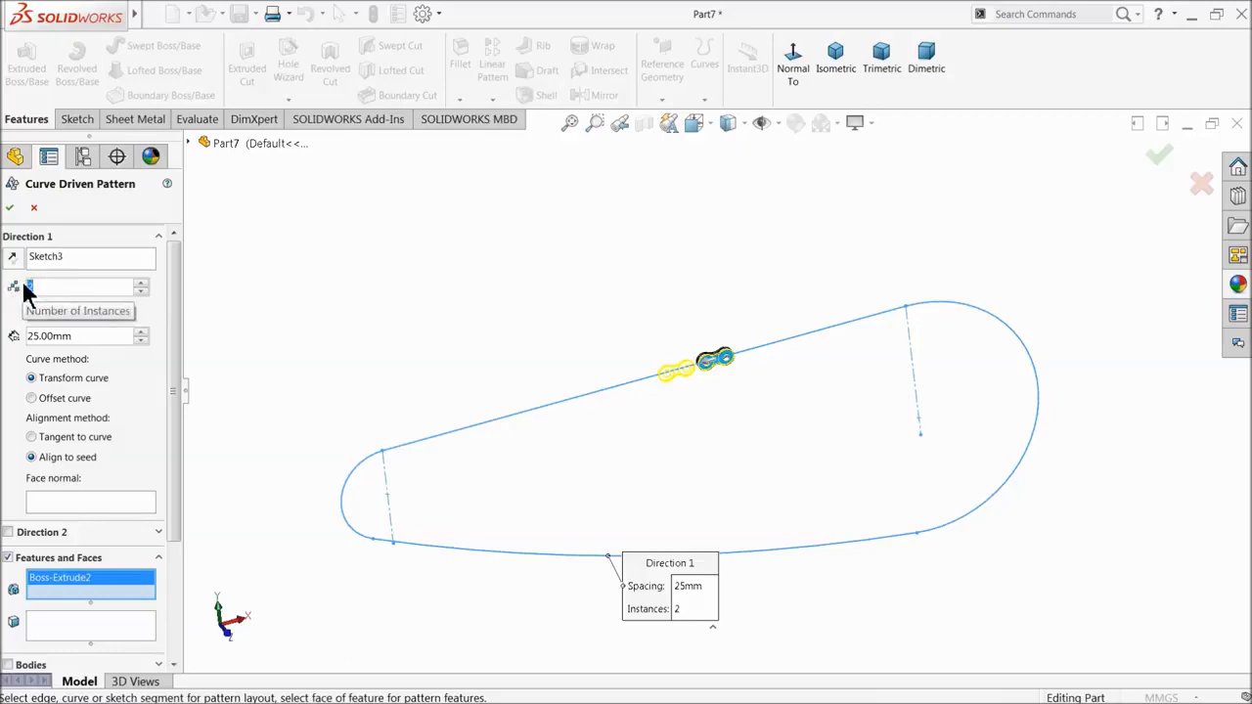
text(40)
key(Return)
middle_drag(523, 411, 519, 391)
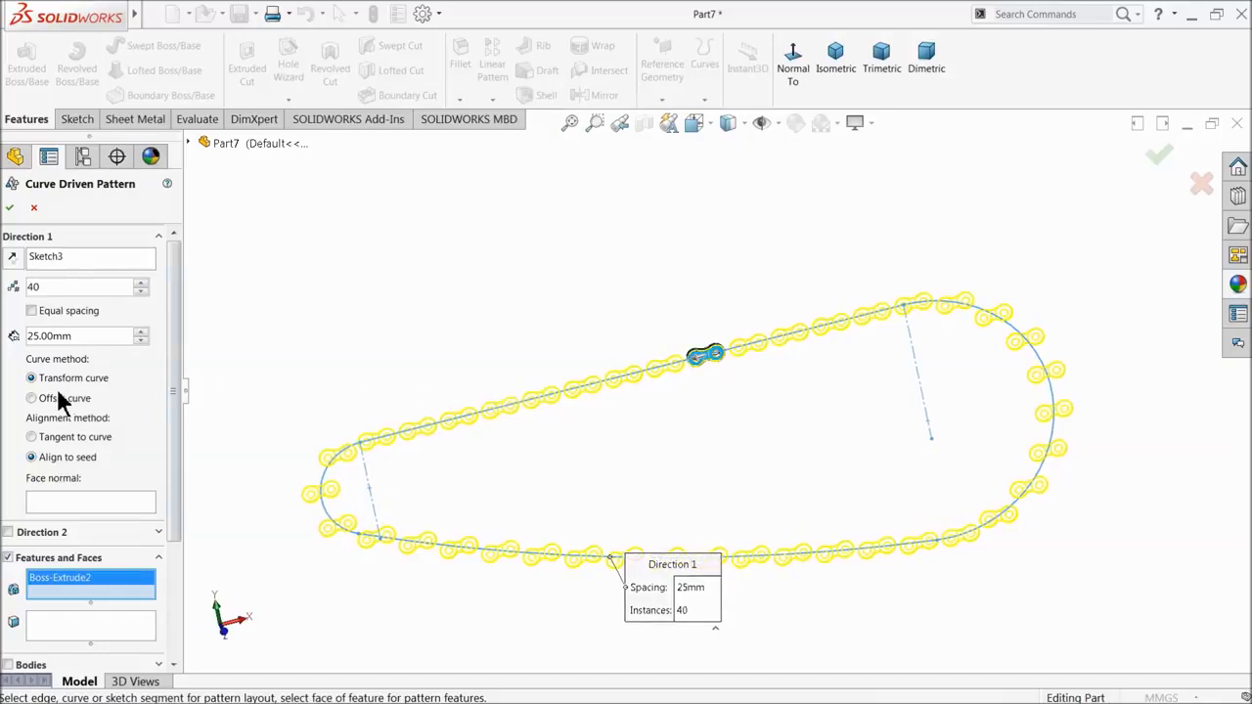
click(33, 440)
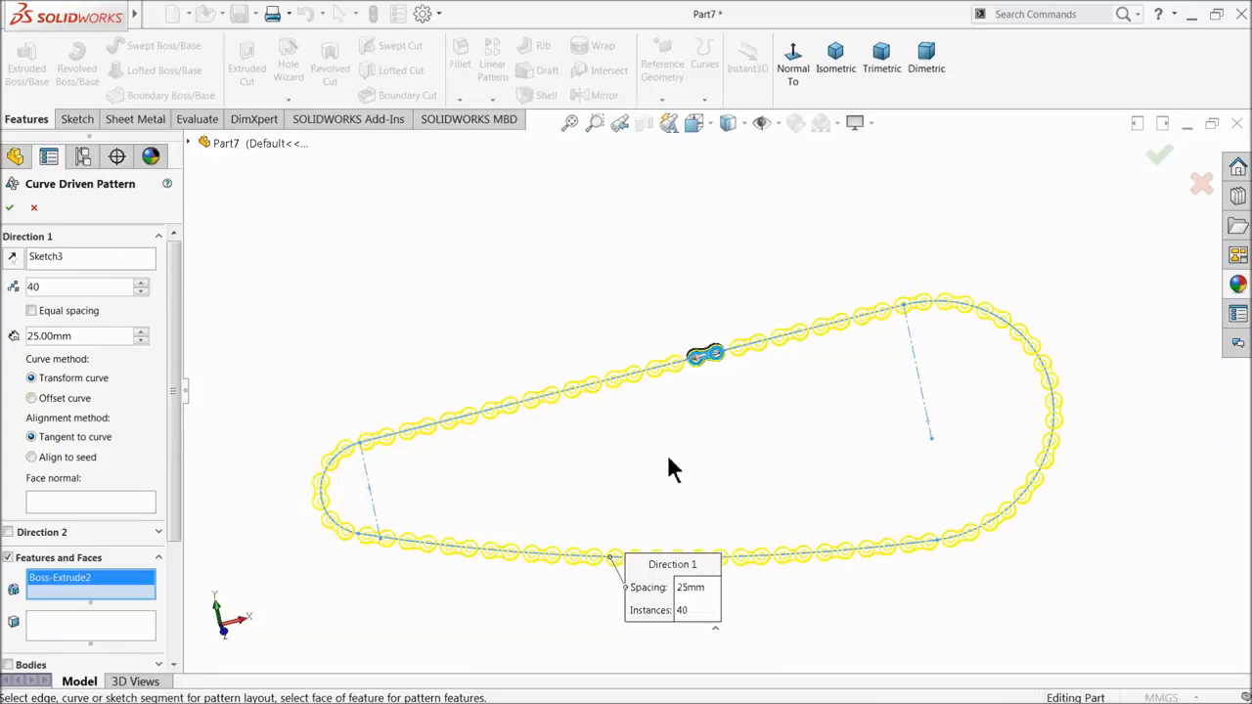
scroll(623, 425, down, 5)
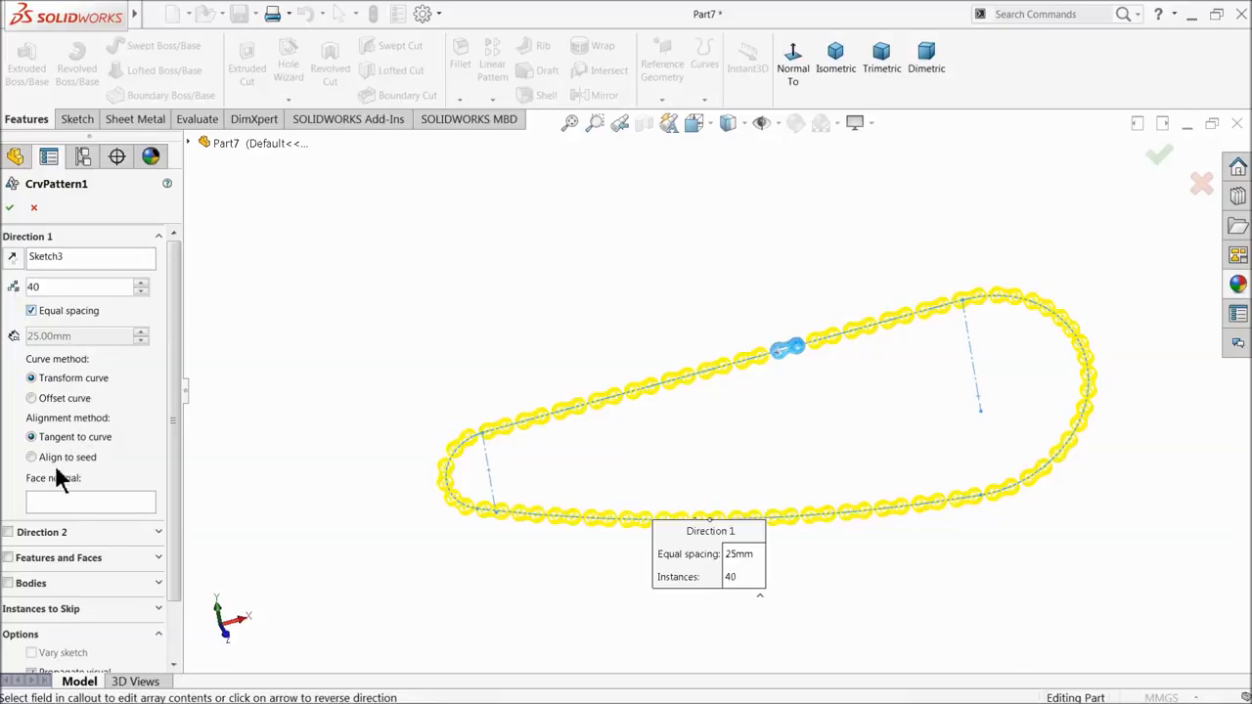
- Pattern the mirrored link body (Mirror1) around the loop and accept the curve driven pattern
click(9, 585)
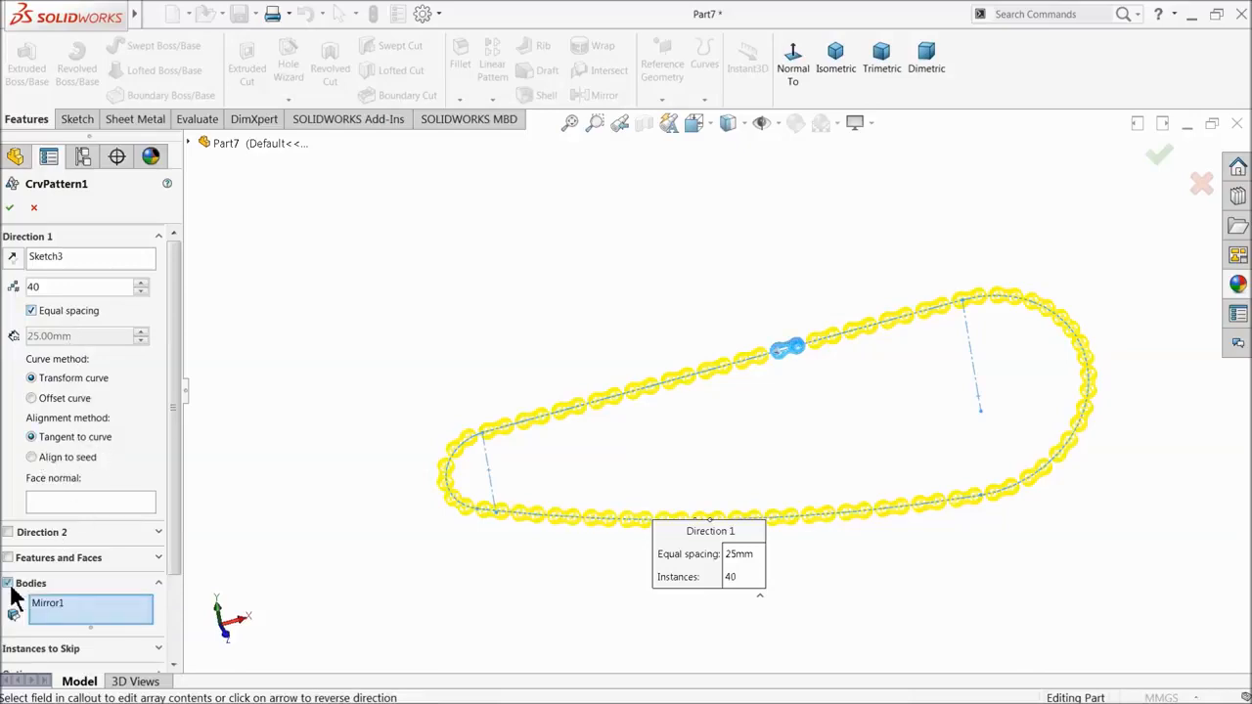
scroll(804, 384, down, 5)
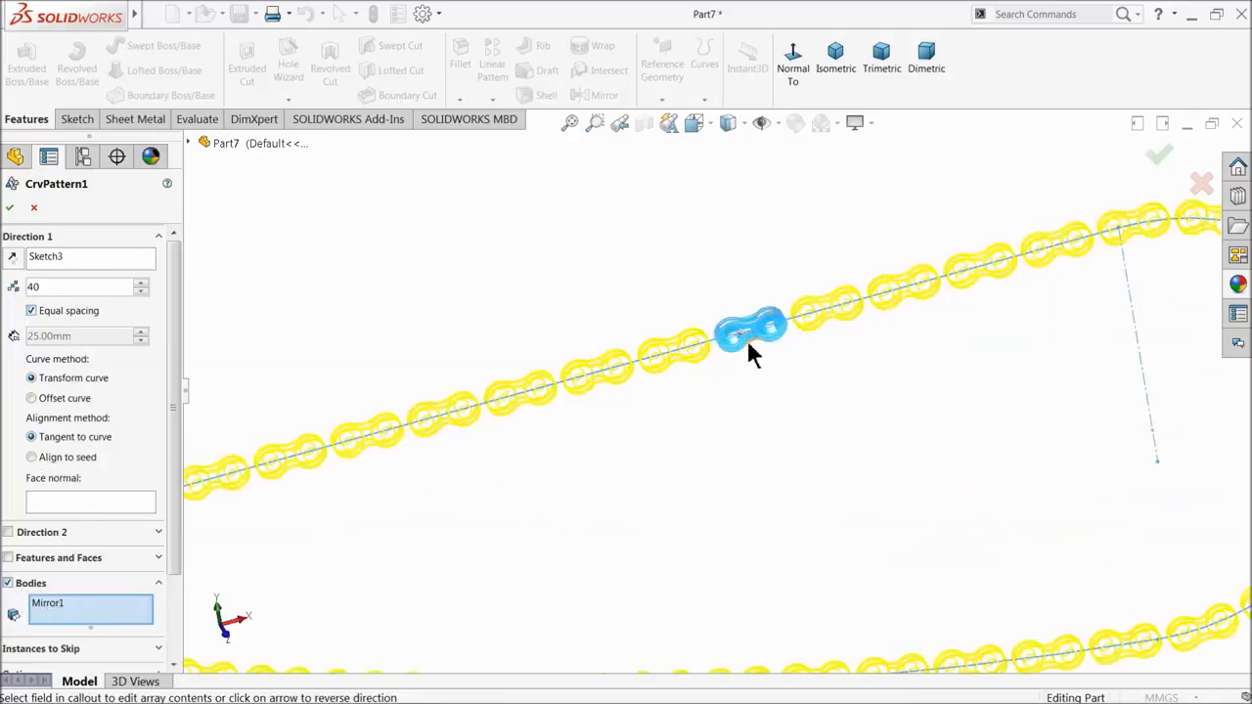
click(9, 208)
scroll(587, 416, up, 5)
scroll(284, 484, down, 8)
click(419, 516)
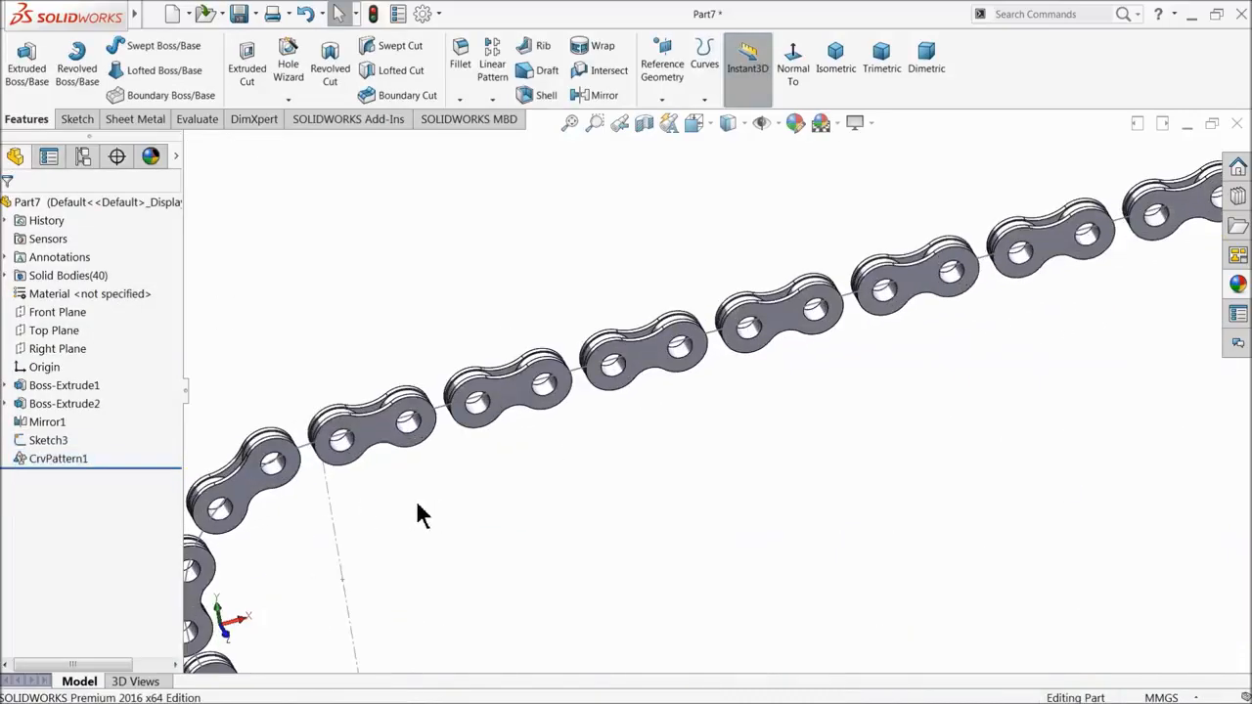
- Hide the loop path sketch, Sketch3, so that only the chain links are displayed
click(22, 440)
click(25, 420)
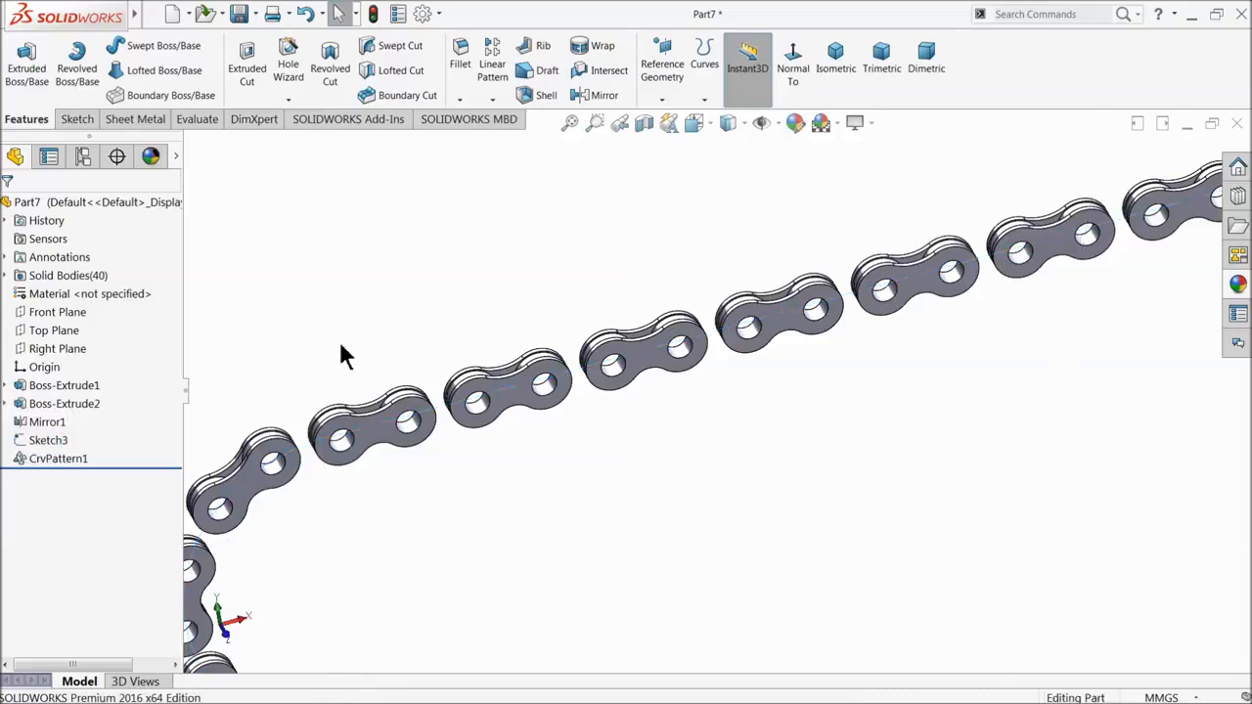
scroll(341, 355, up, 6)
scroll(924, 416, down, 4)
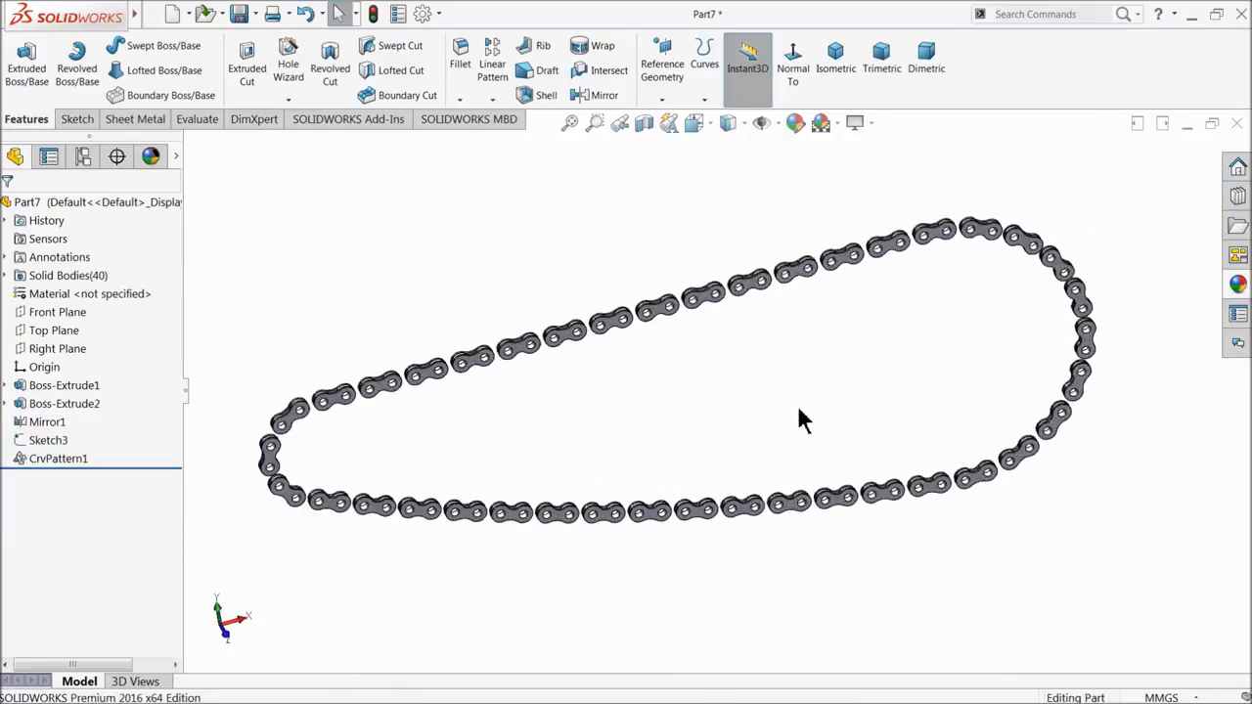
- Apply the brushed steel appearance from the Metal > Steel category to the whole chain part
click(123, 203)
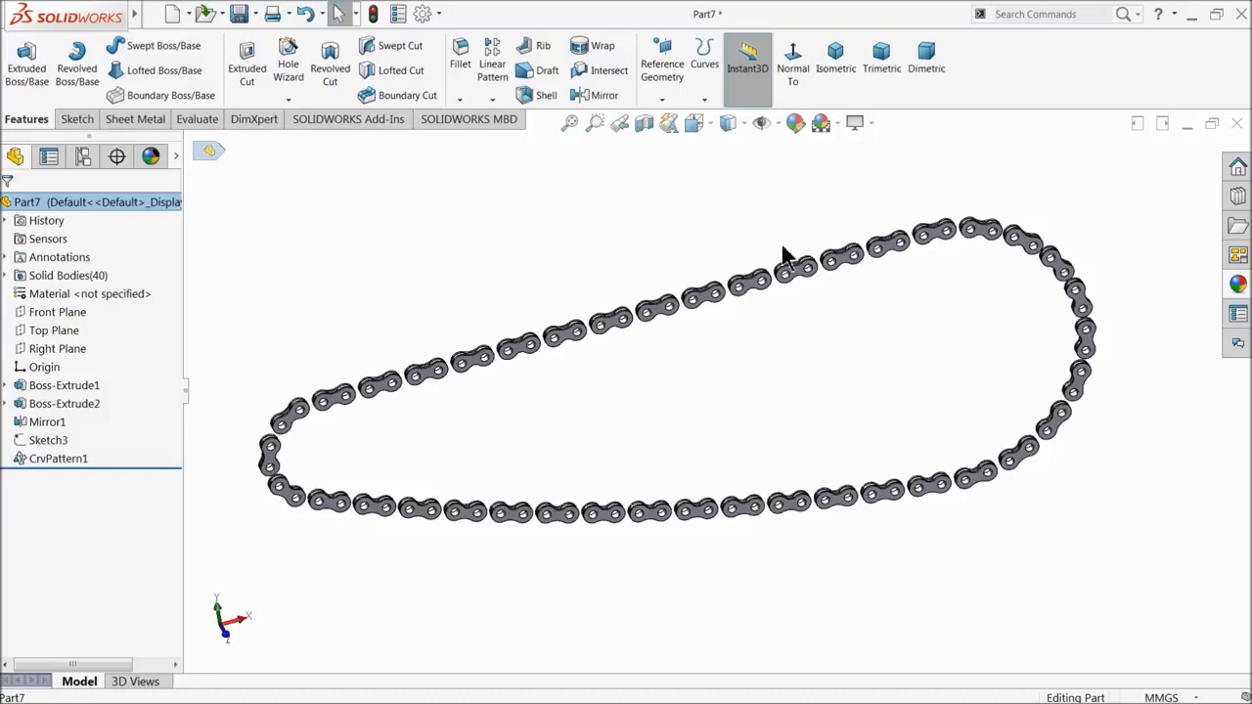
click(1239, 287)
scroll(1106, 241, up, 4)
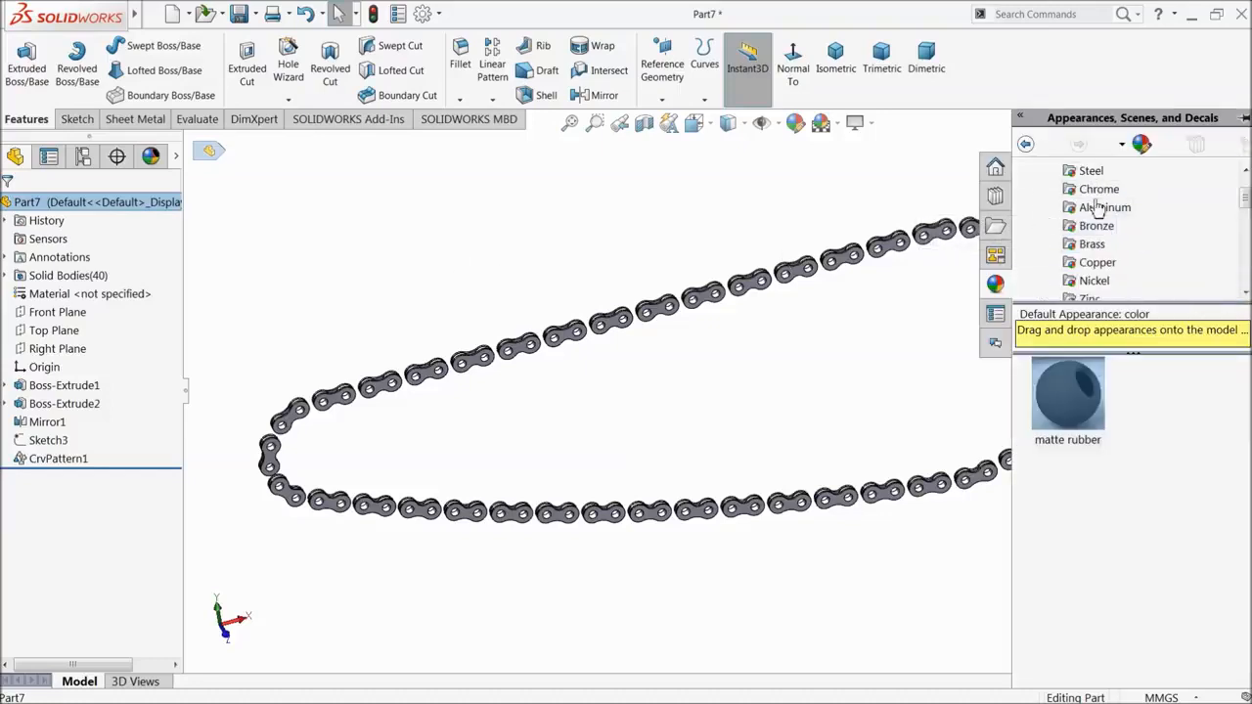
scroll(1097, 210, up, 2)
click(1089, 231)
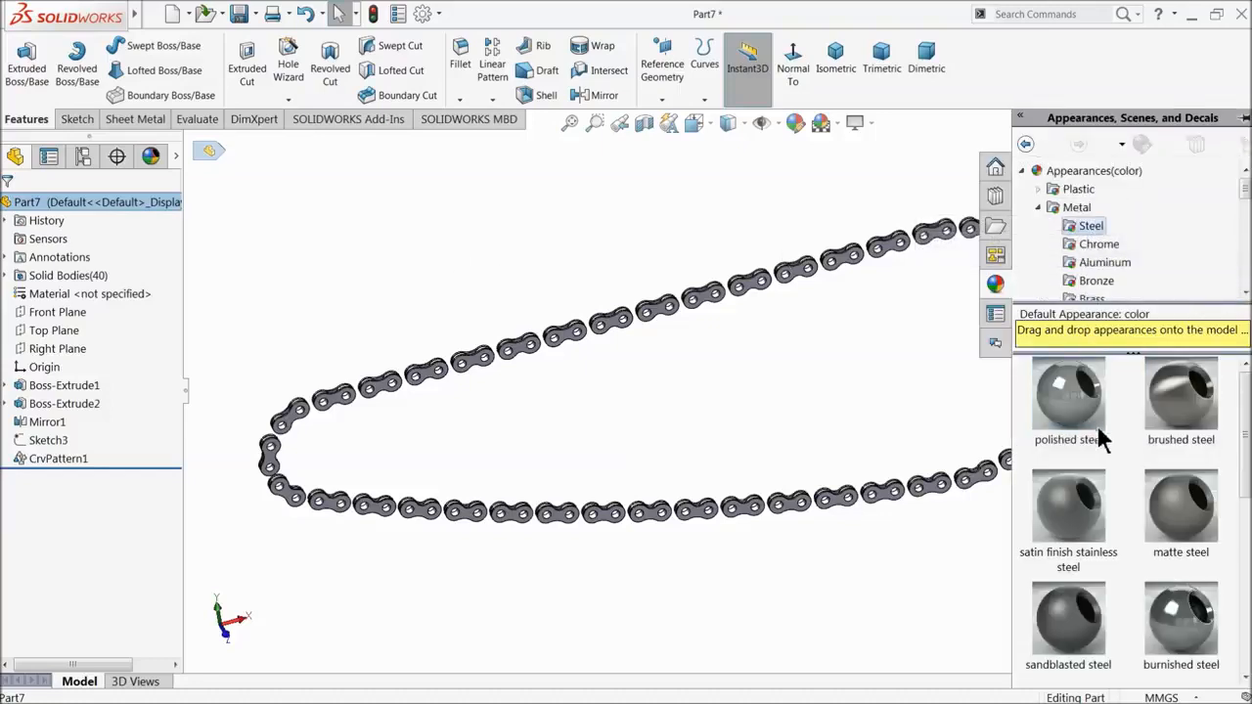
click(1171, 406)
mouse_move(757, 421)
middle_down()
mouse_move(697, 287)
mouse_move(763, 393)
mouse_move(749, 358)
middle_up()
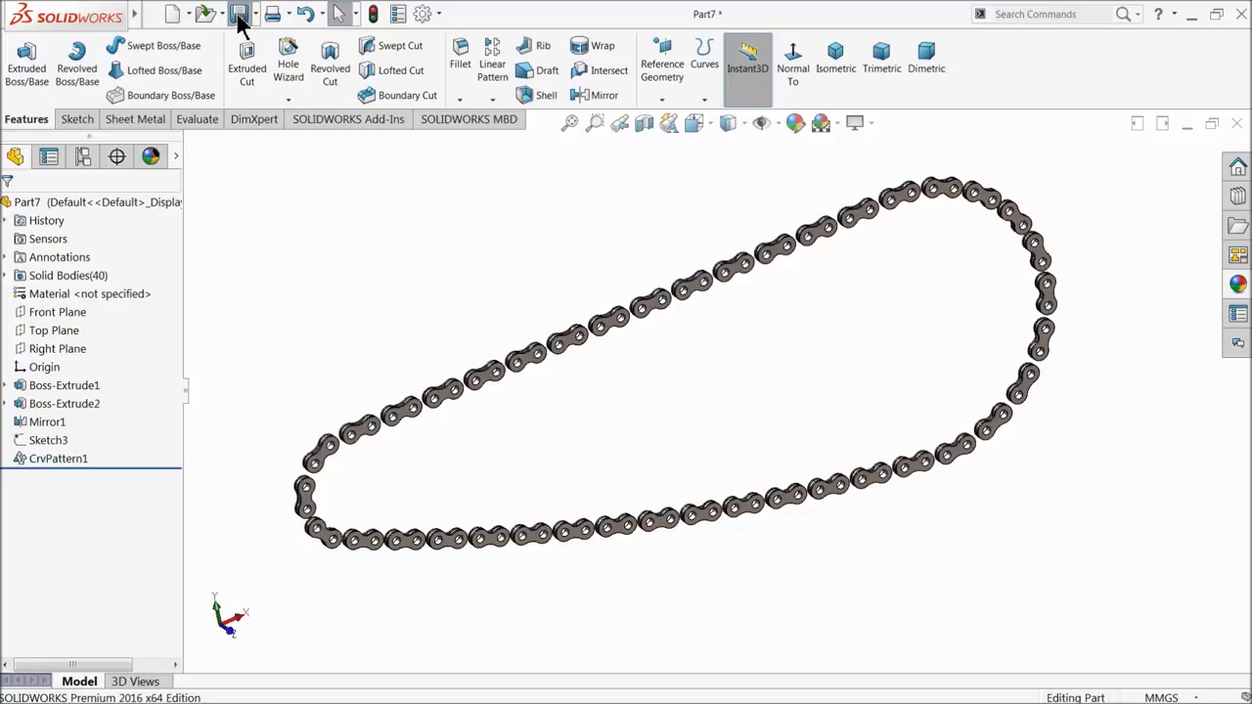
- Save the chain part as "6.inner chain" in the Bicycle folder on the Desktop
click(239, 14)
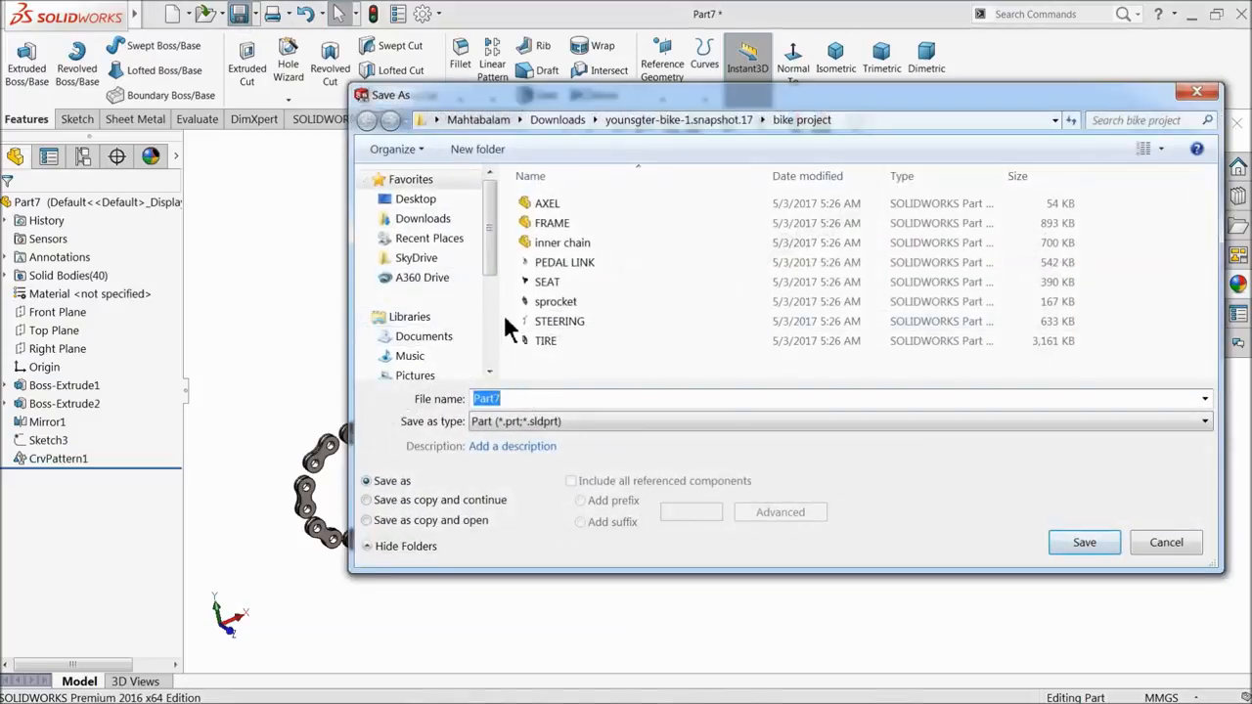
click(449, 196)
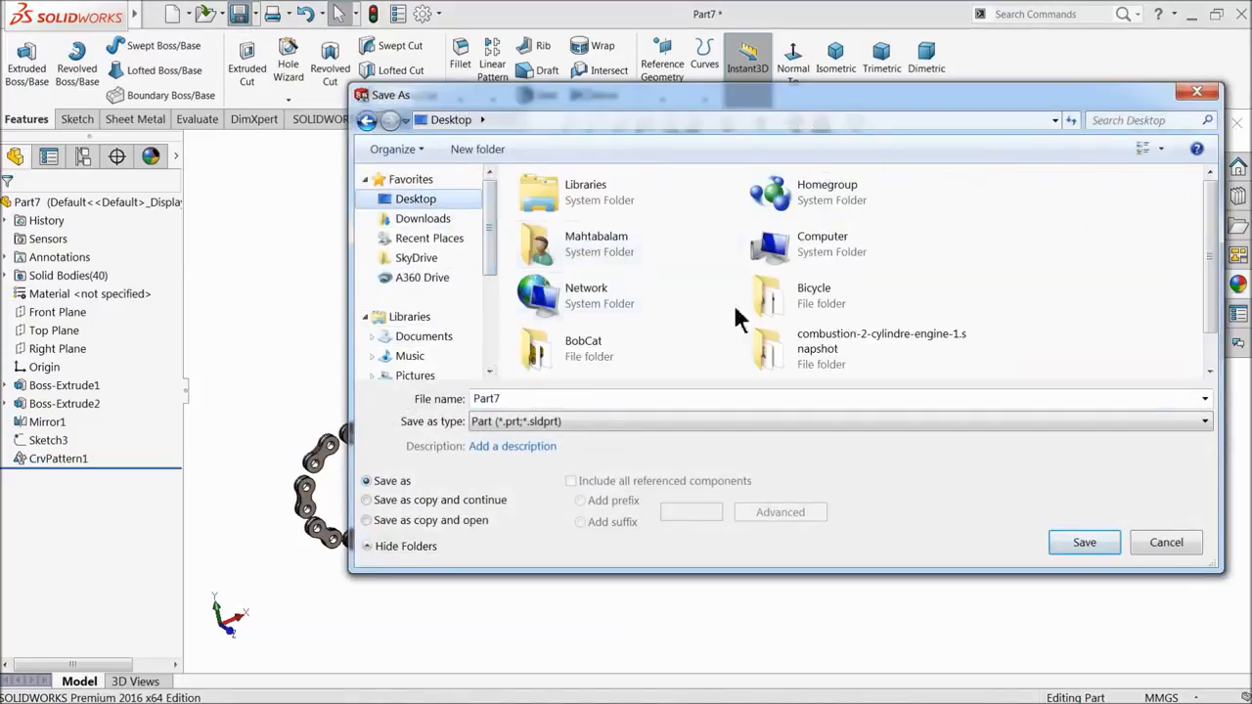
double_click(813, 296)
double_click(559, 401)
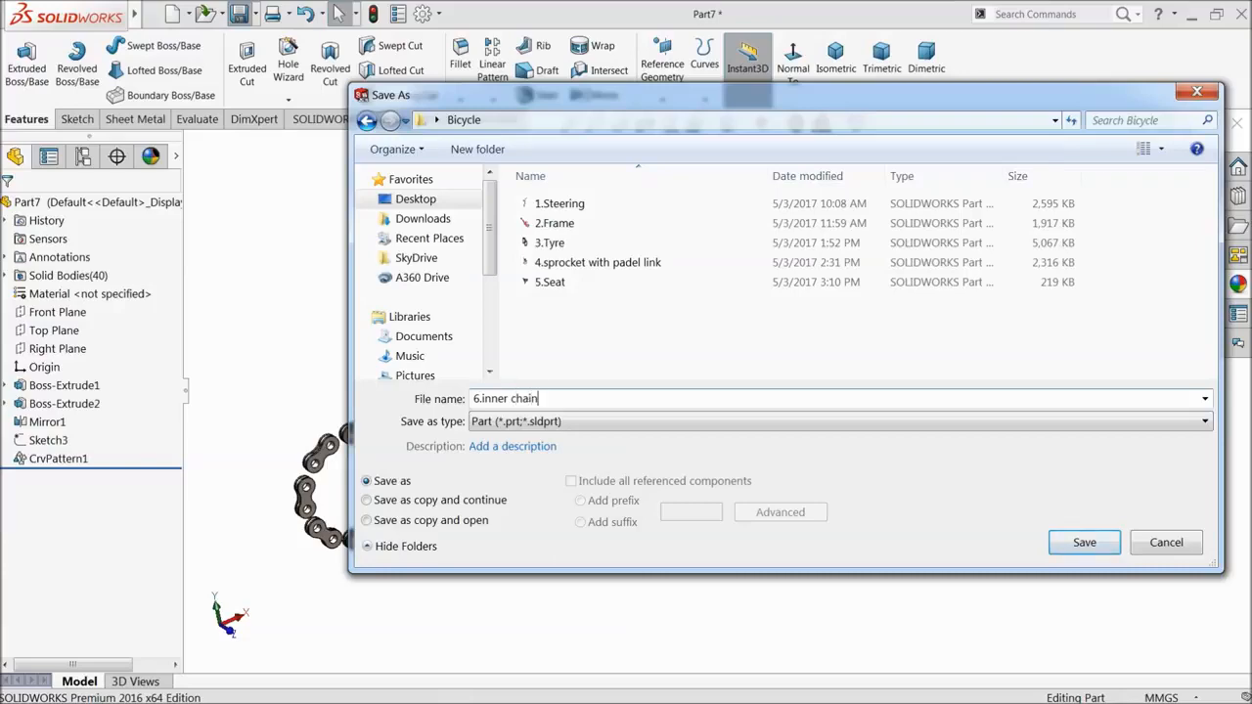
click(1050, 544)
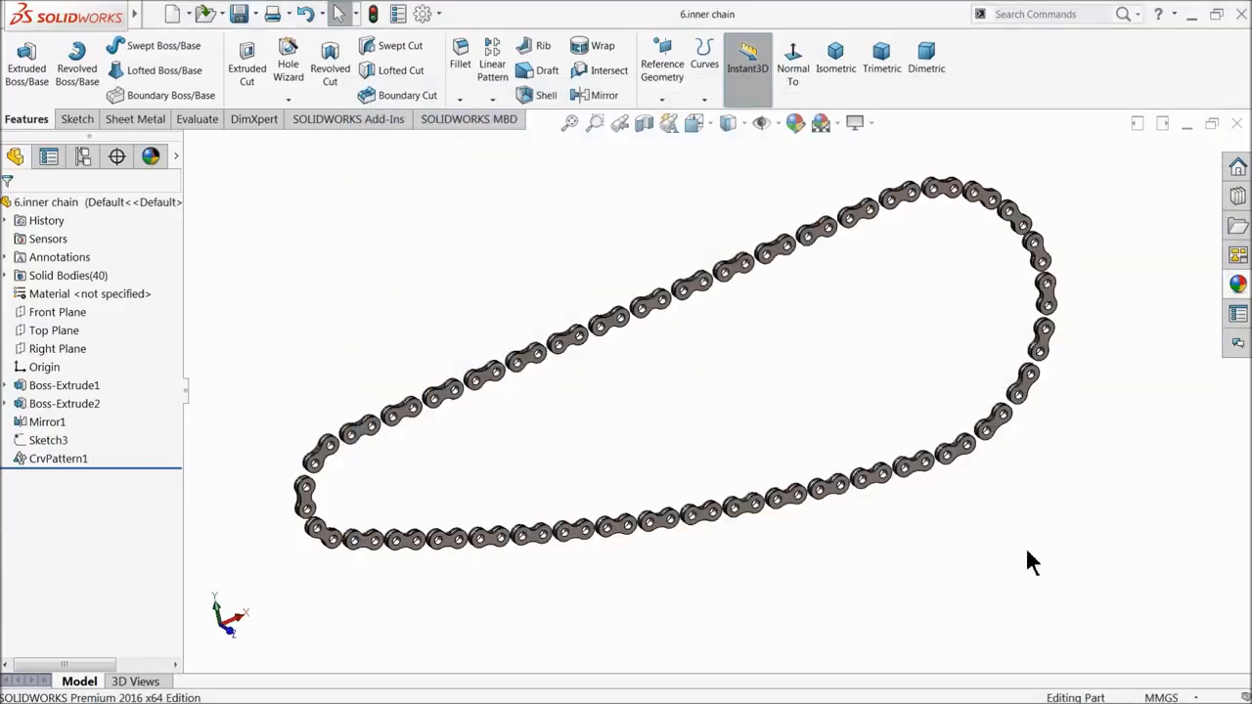
middle_drag(849, 462, 808, 425)
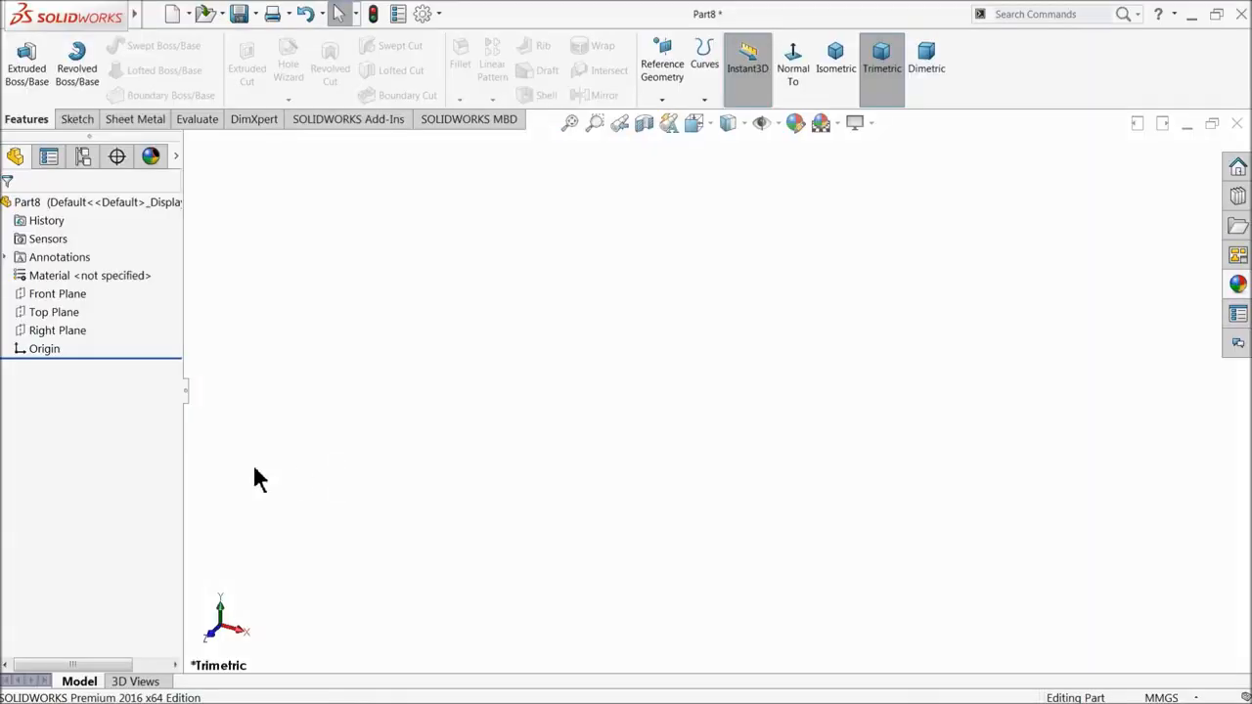
- In the new part, sketch a circle about 154 mm in diameter on the Front Plane, centred on the origin
click(39, 294)
click(43, 278)
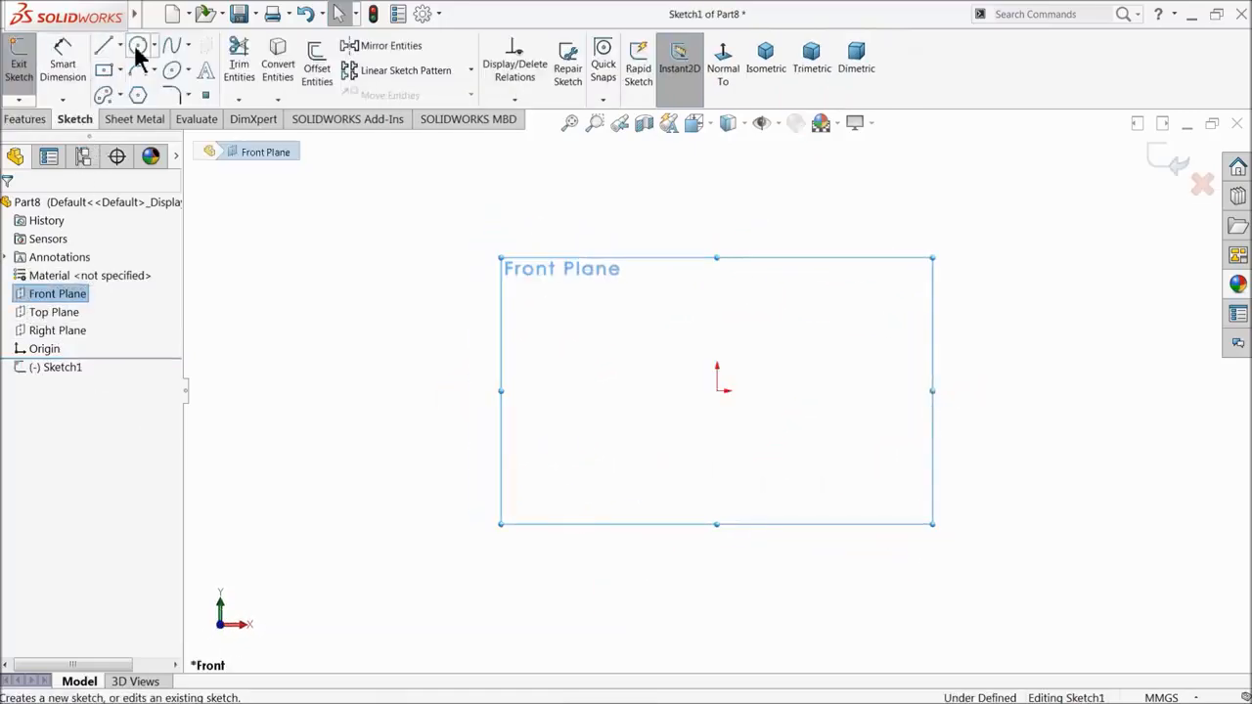
click(138, 46)
click(717, 391)
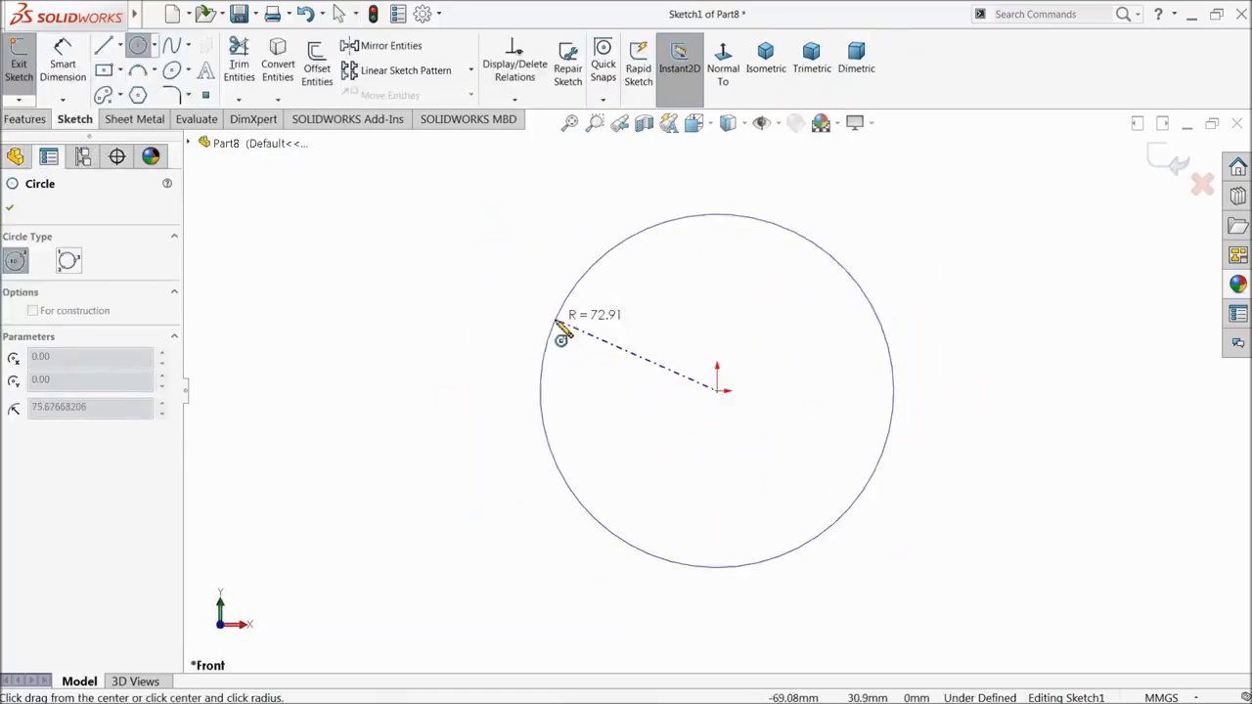
click(547, 329)
- Dimension the circle's diameter to 10 mm
click(70, 86)
click(534, 380)
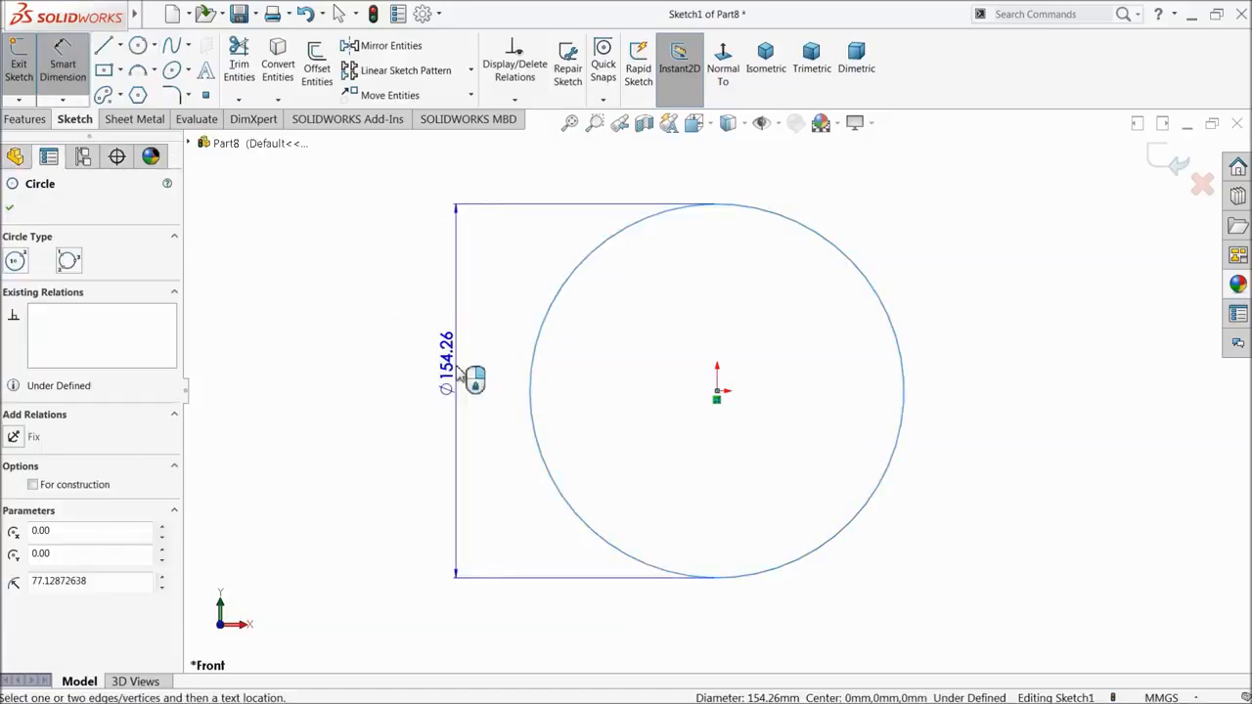
click(460, 377)
text(10)
key(Return)
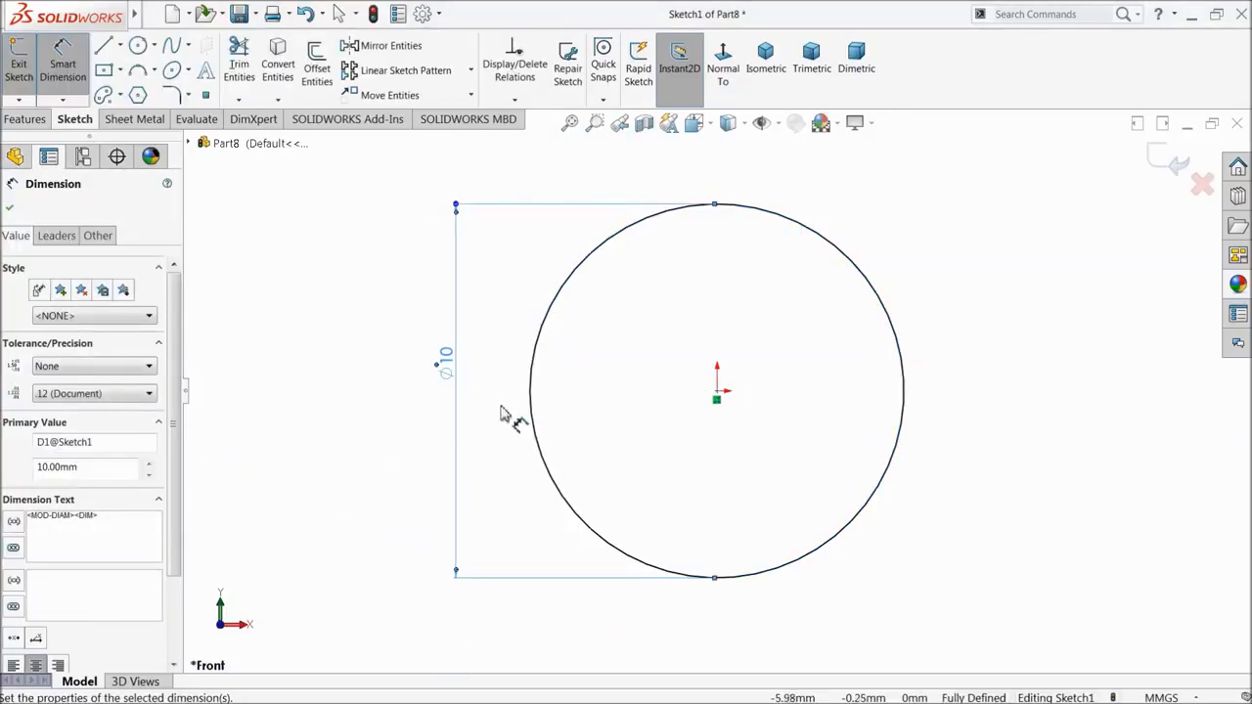
- Extrude the circle 100 mm with the Mid Plane end condition to form a round rod
click(24, 118)
click(40, 78)
text(100)
key(Return)
click(162, 308)
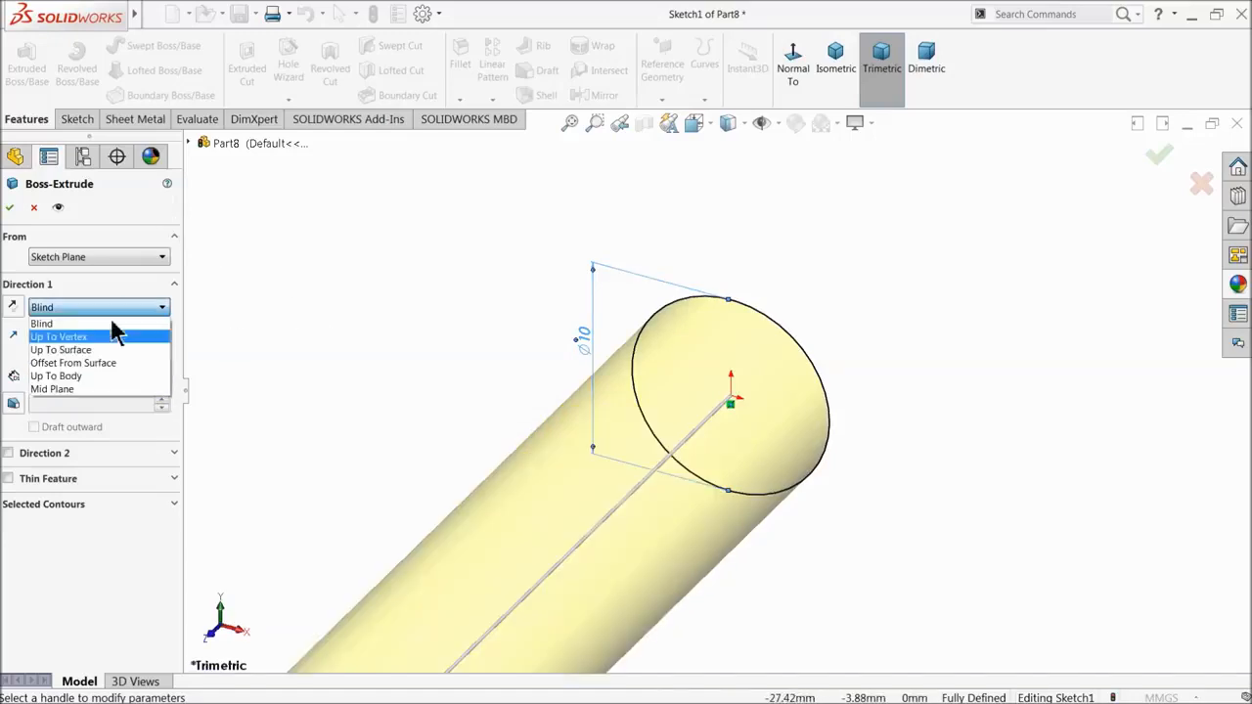
click(65, 385)
scroll(517, 361, up, 1)
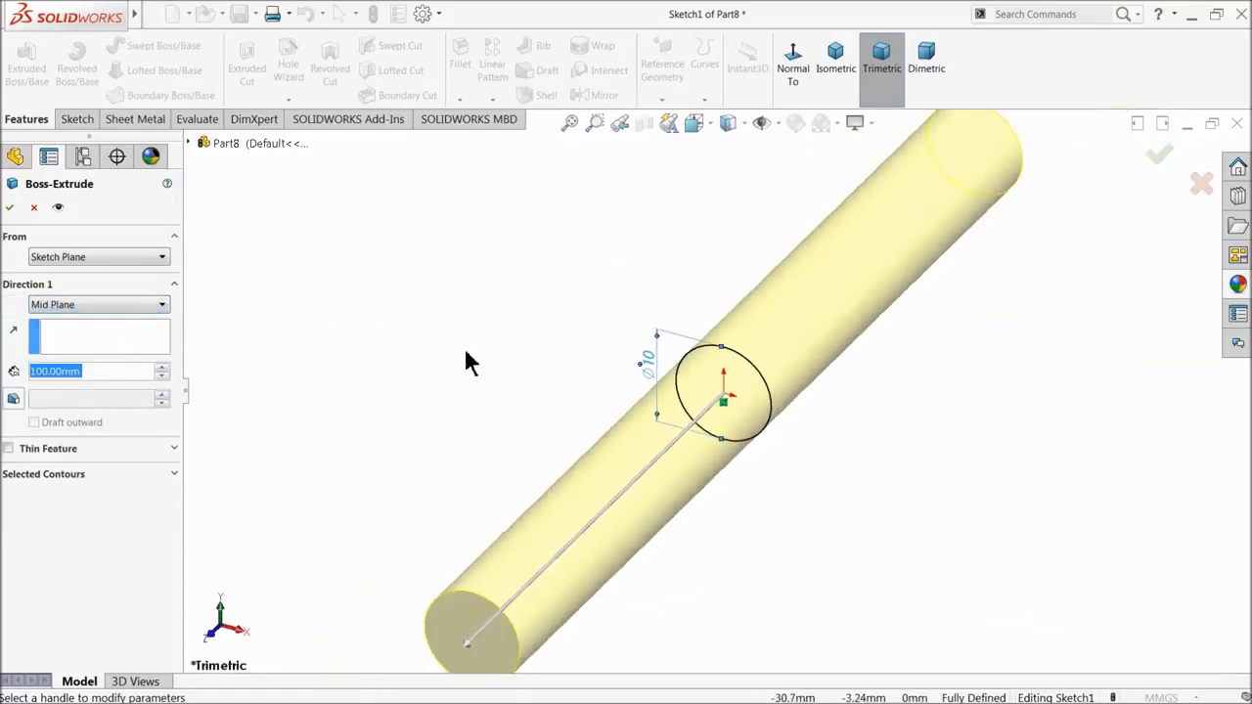
click(9, 207)
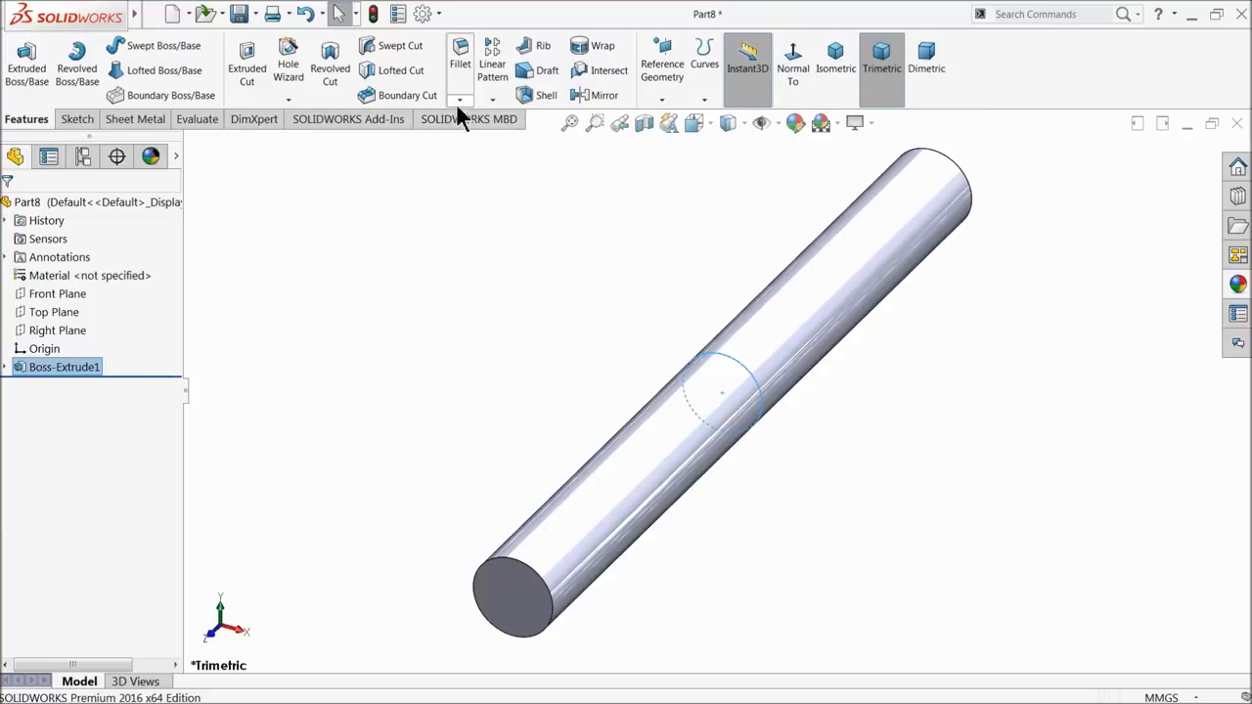
- Chamfer both ends of the rod with a distance of 0.3 mm at 45 degrees
click(458, 101)
click(471, 136)
text(1.00mm)
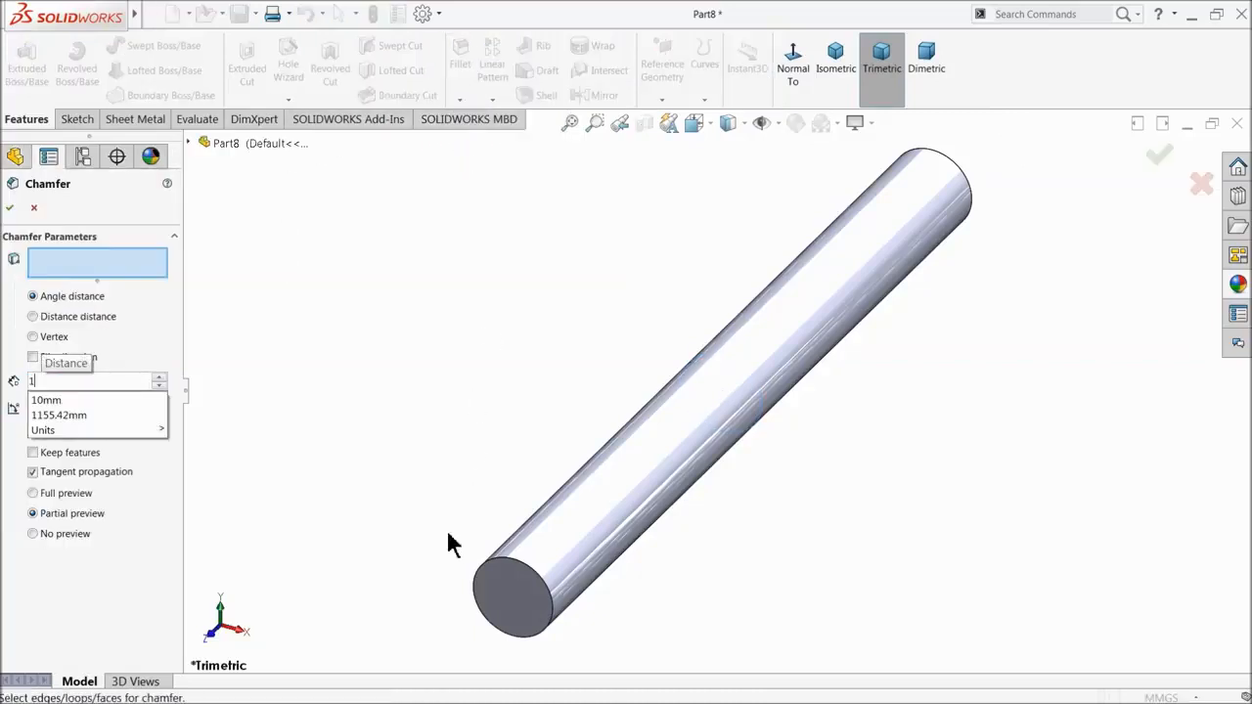
click(511, 593)
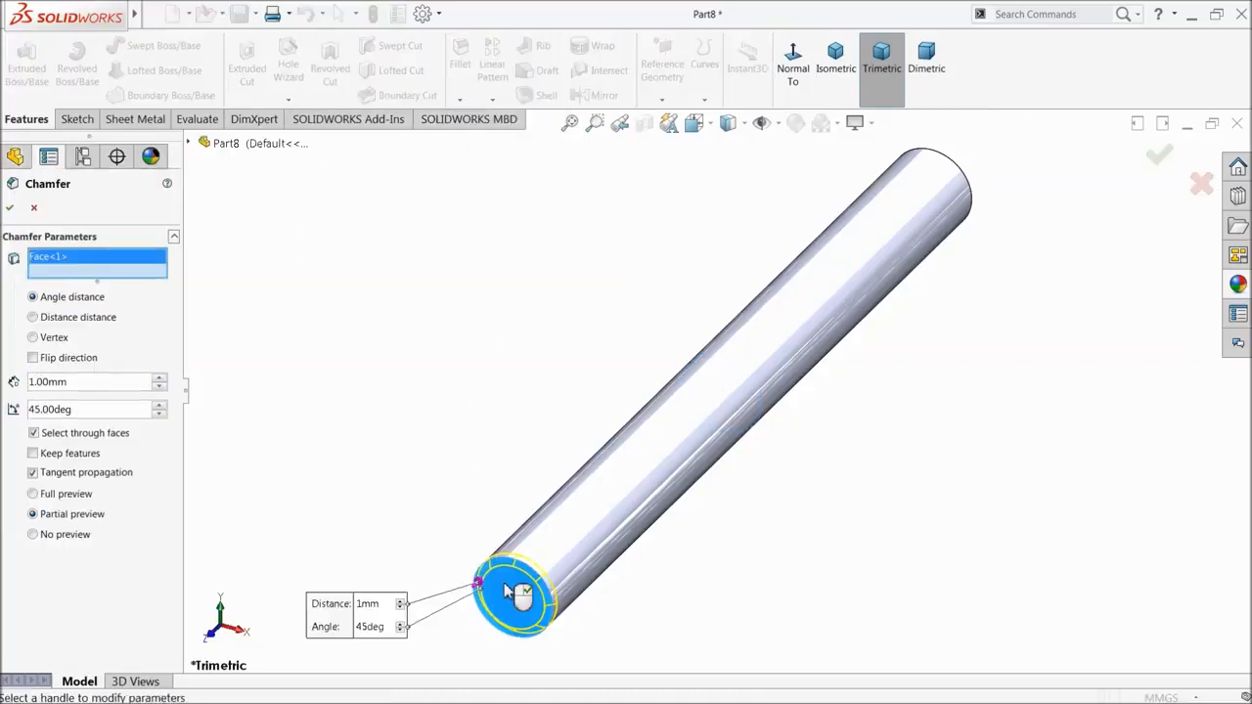
click(963, 179)
drag(78, 396, 11, 399)
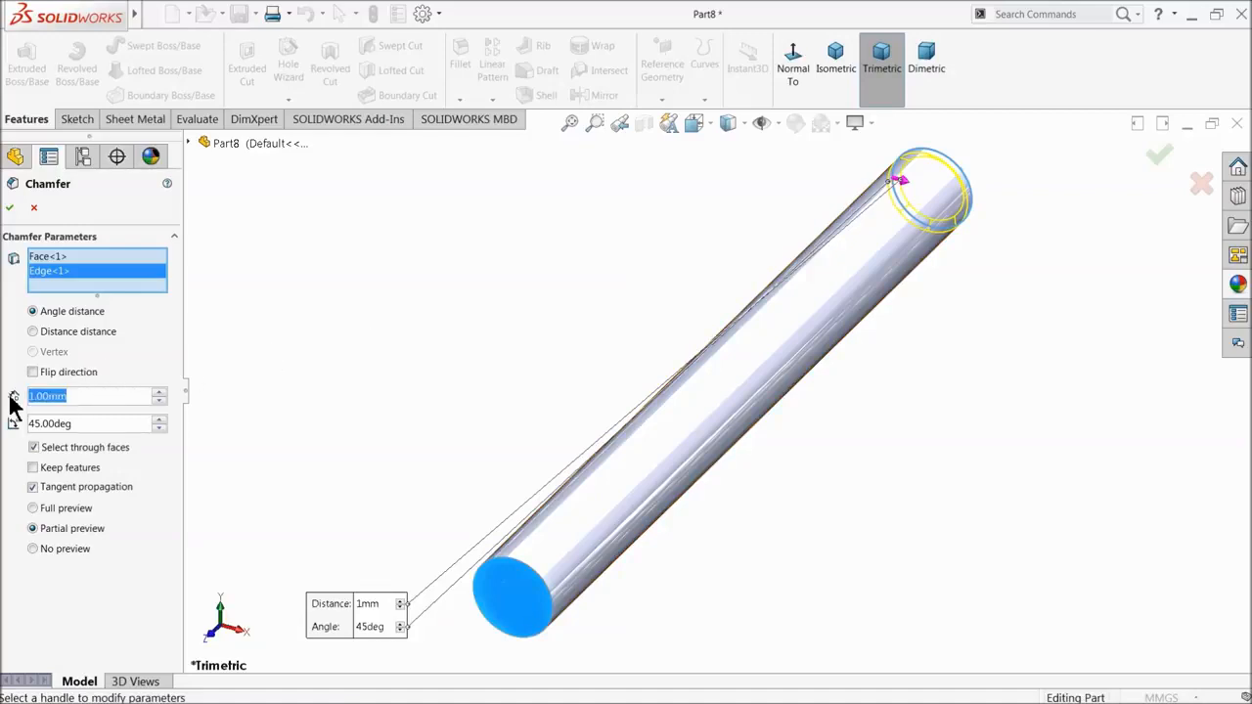
text(0.3)
key(Return)
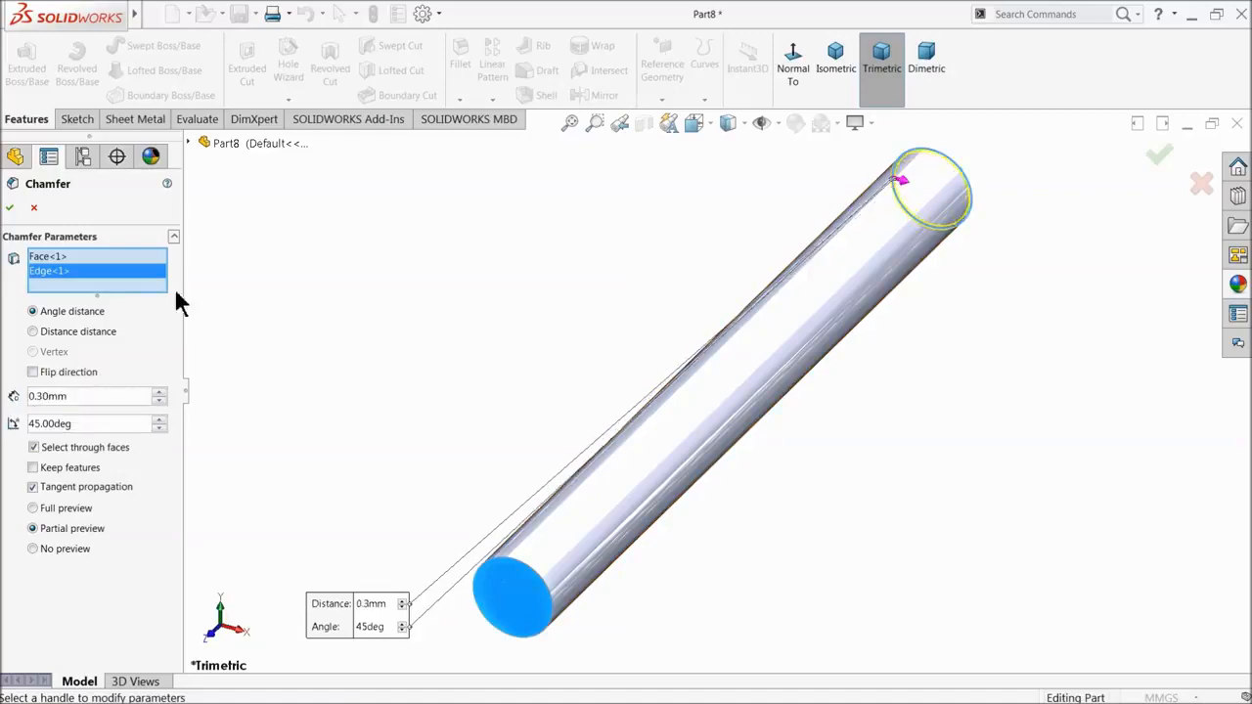
click(9, 208)
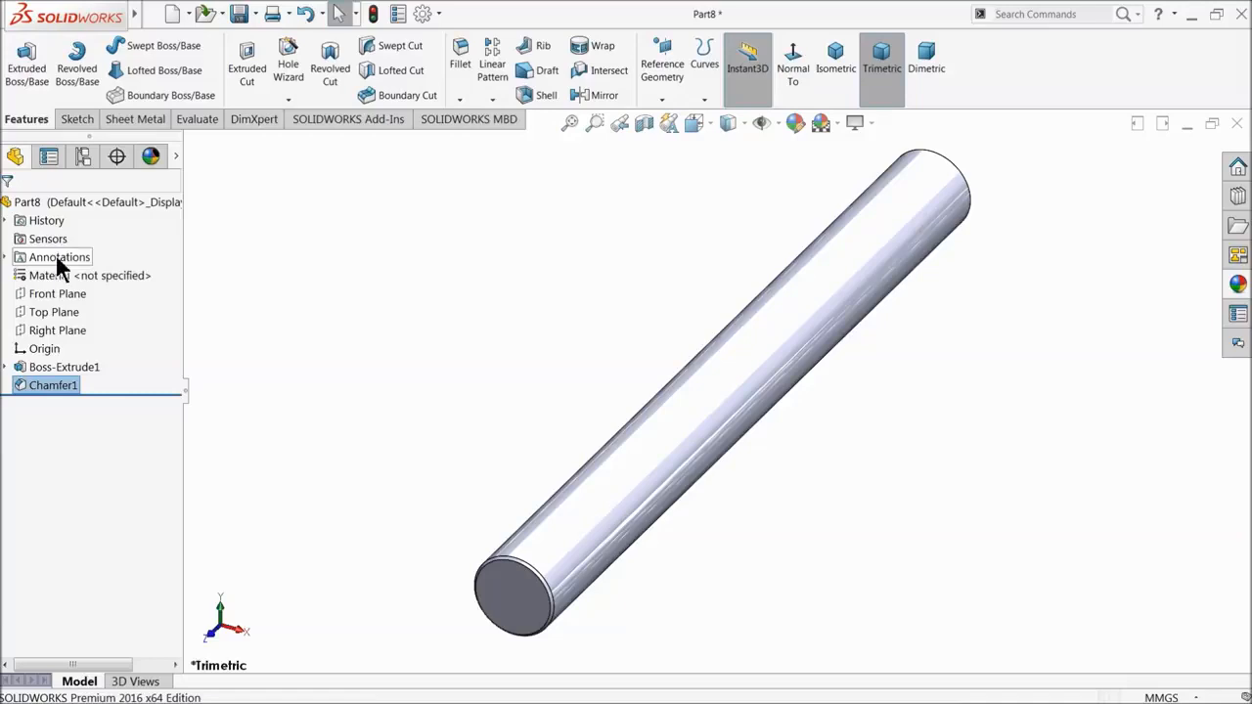
- Apply the satin finish stainless steel appearance from Metal > Steel to the whole rod part
click(64, 202)
click(1238, 287)
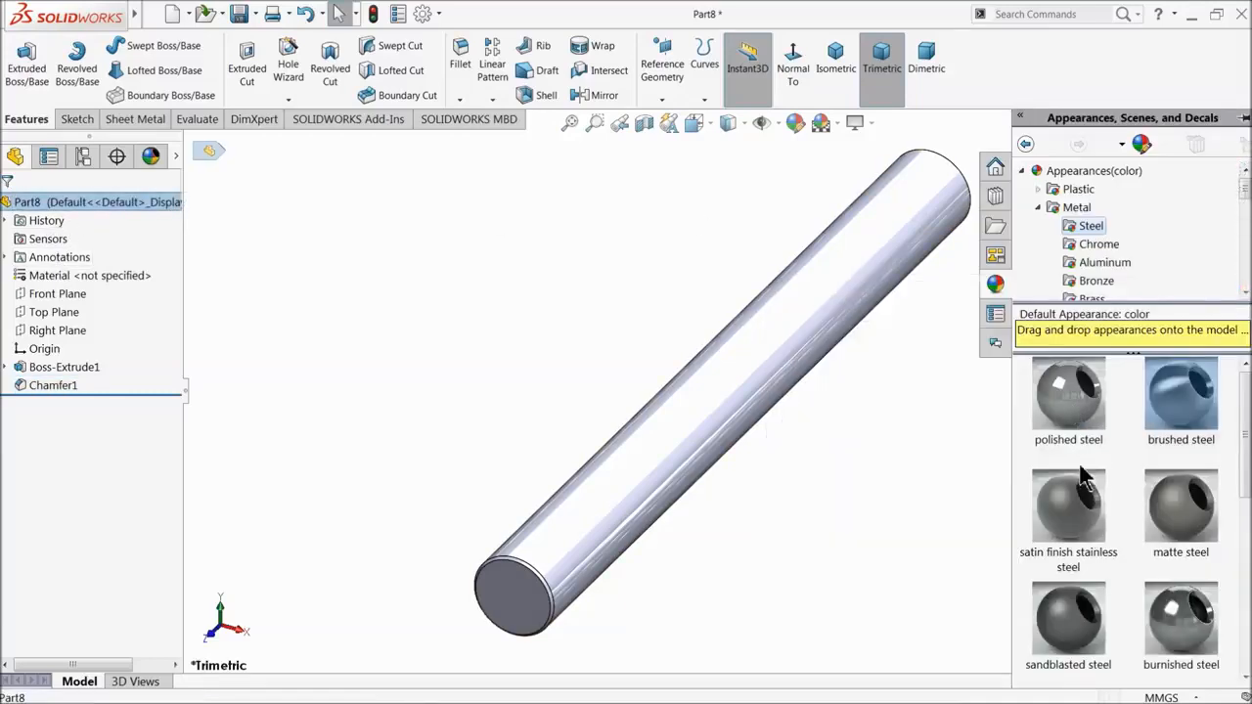
drag(1072, 418, 1078, 503)
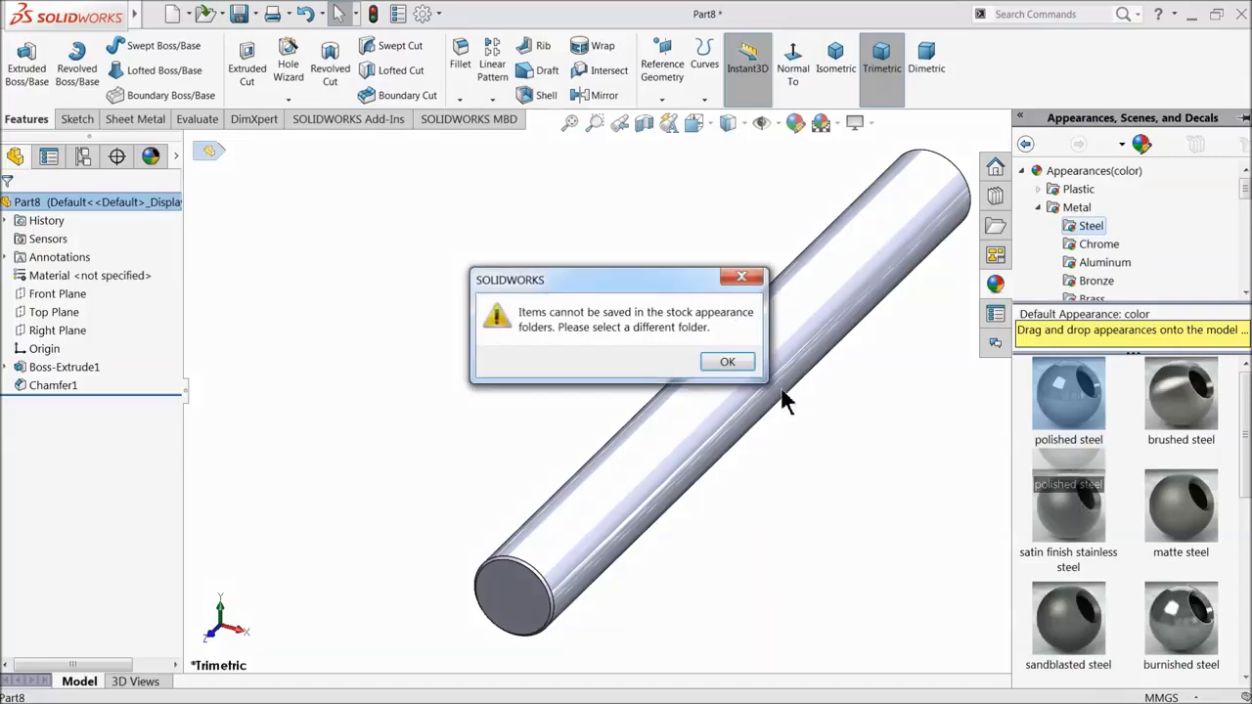
click(738, 362)
double_click(1077, 498)
middle_drag(905, 465, 860, 449)
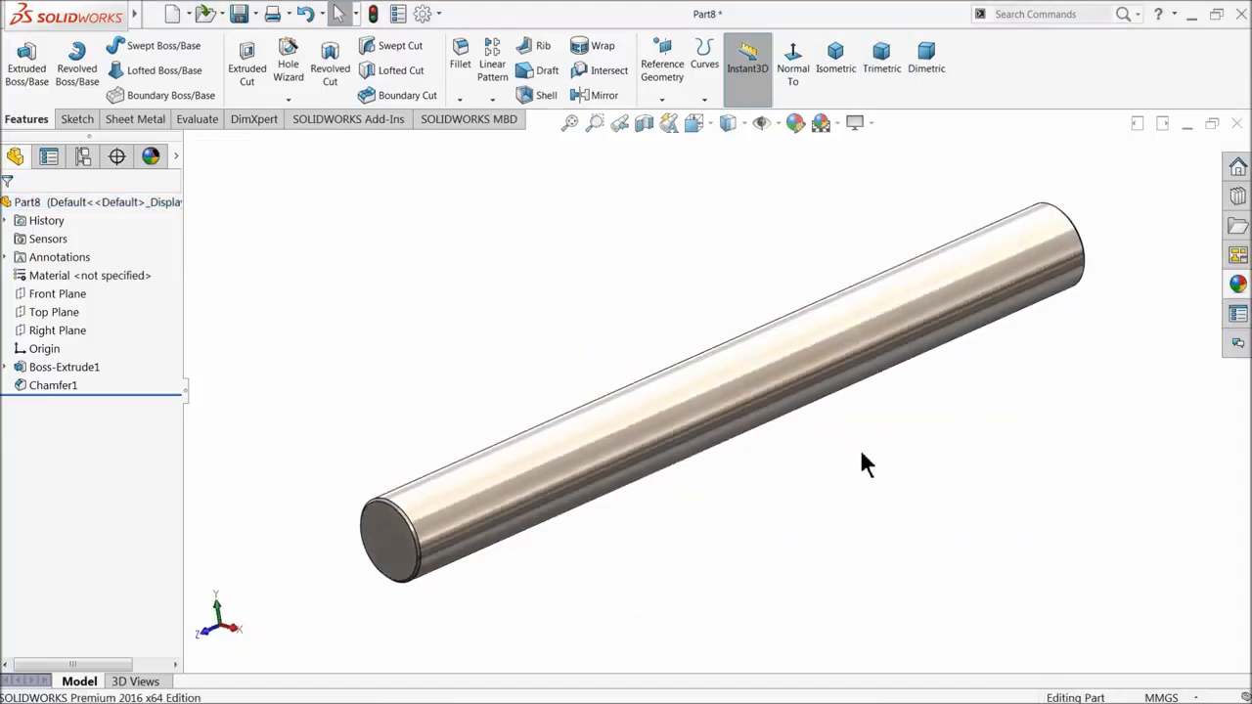
- Save the rod part in the Bicycle folder under a file name starting with "7.P"
click(239, 13)
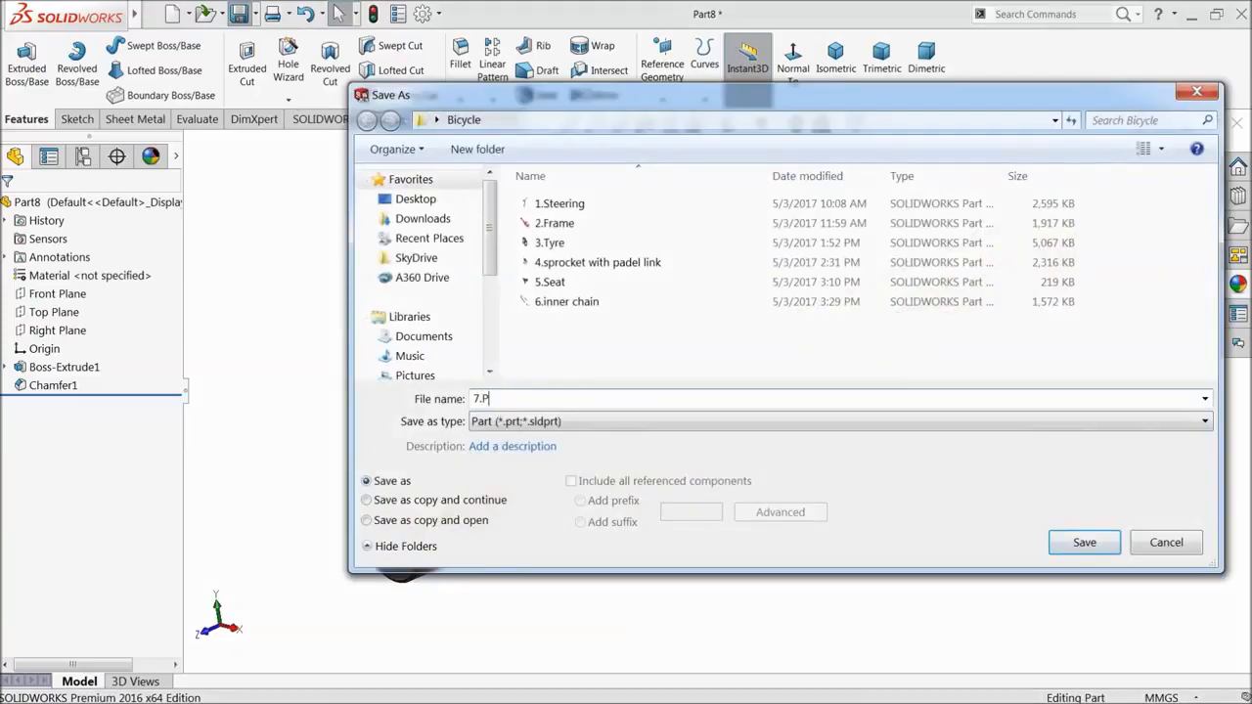
click(1083, 544)
middle_drag(913, 438, 790, 449)
scroll(782, 445, down, 2)
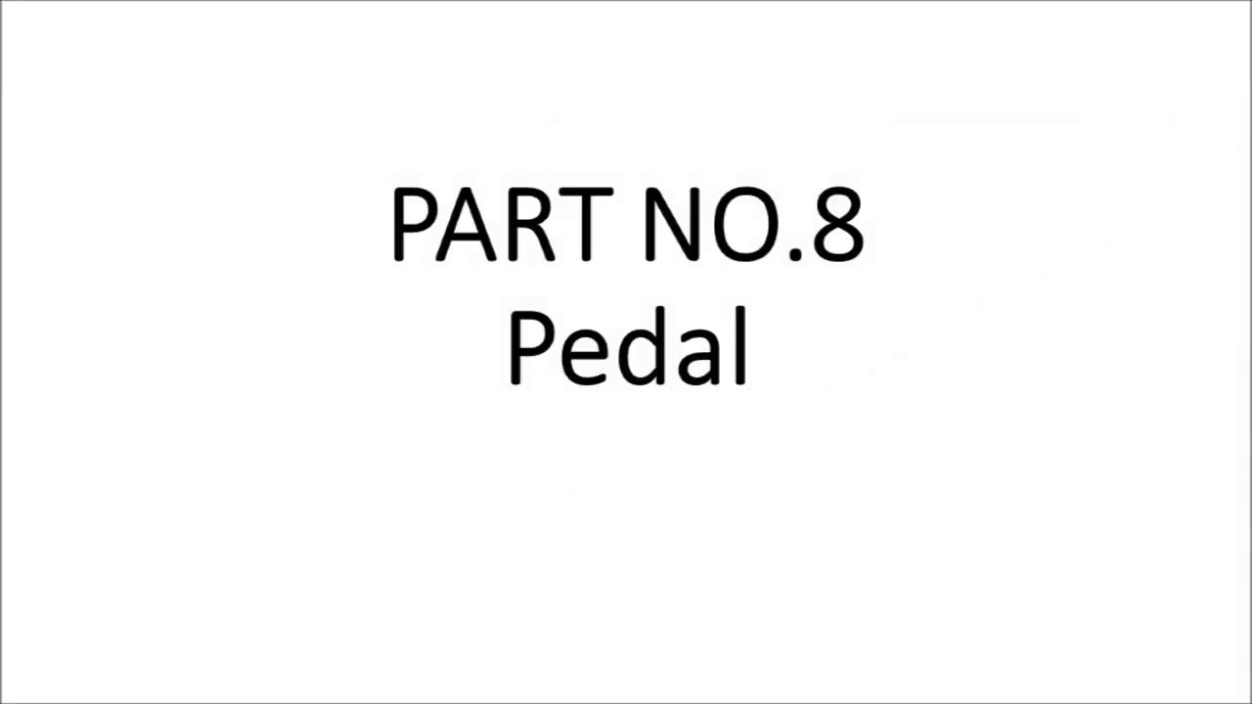
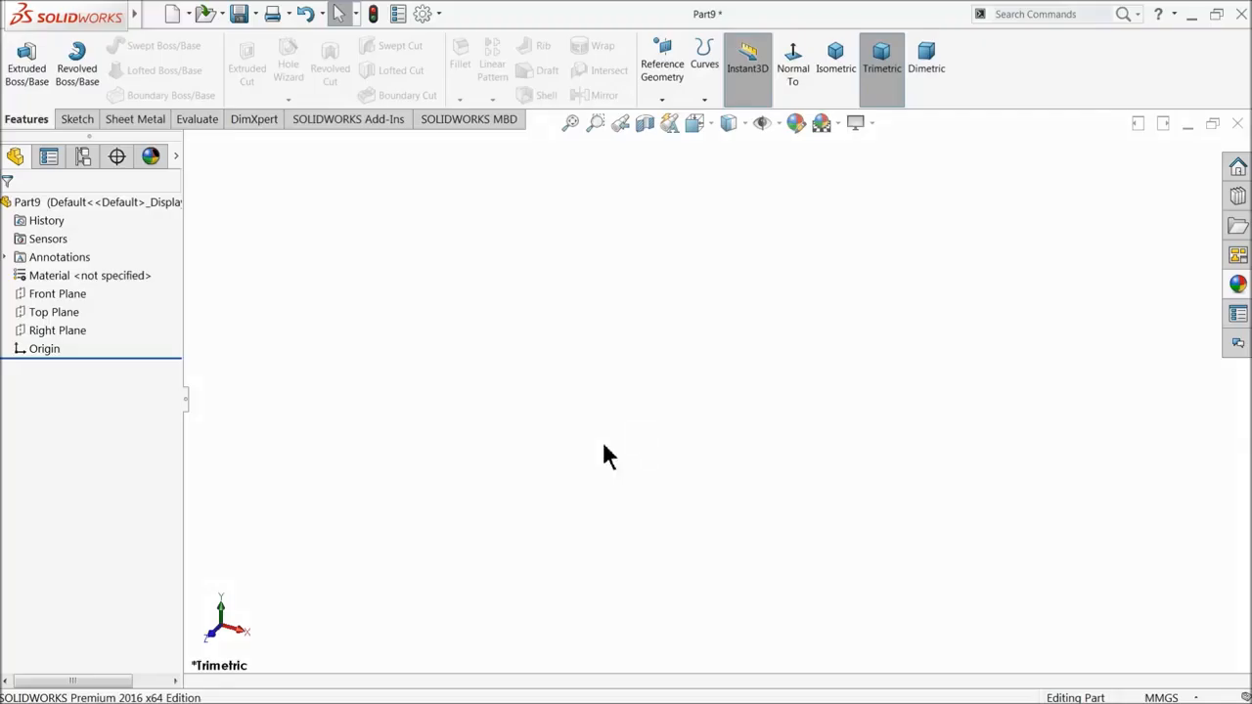
- In the new pedal part, sketch a center rectangle about 253 mm wide on the Top Plane, centred on the origin
click(29, 312)
click(32, 294)
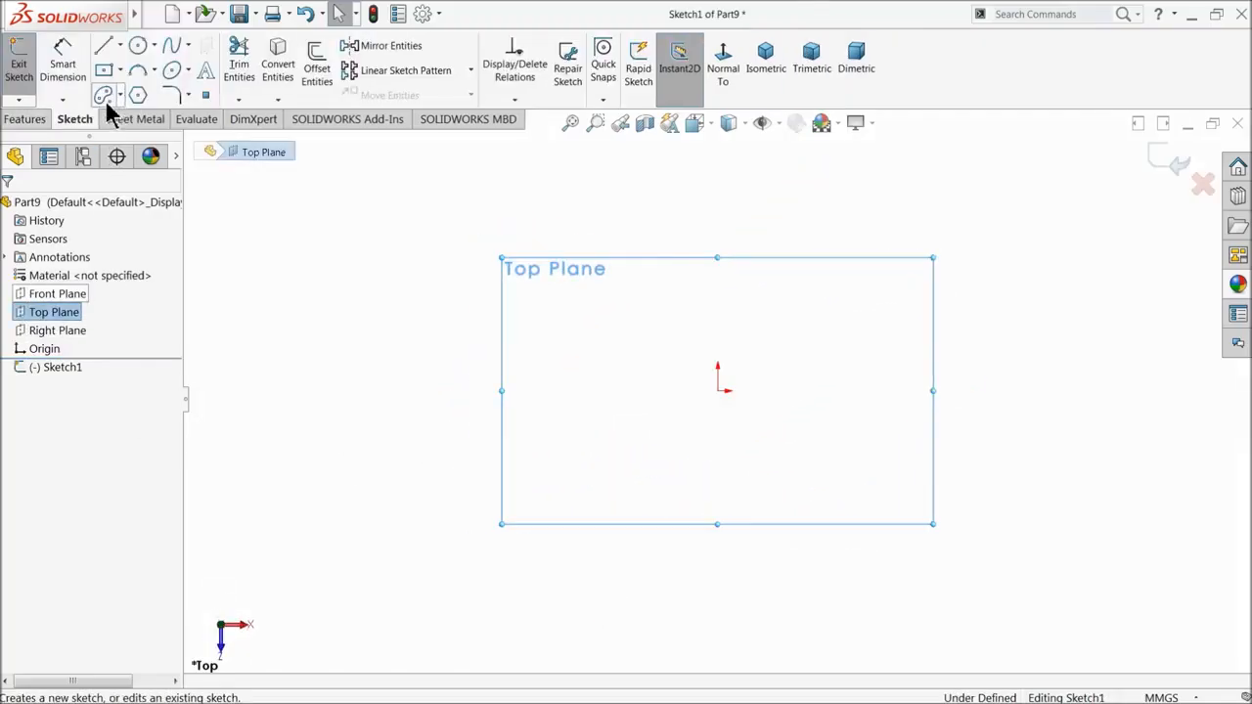
click(103, 70)
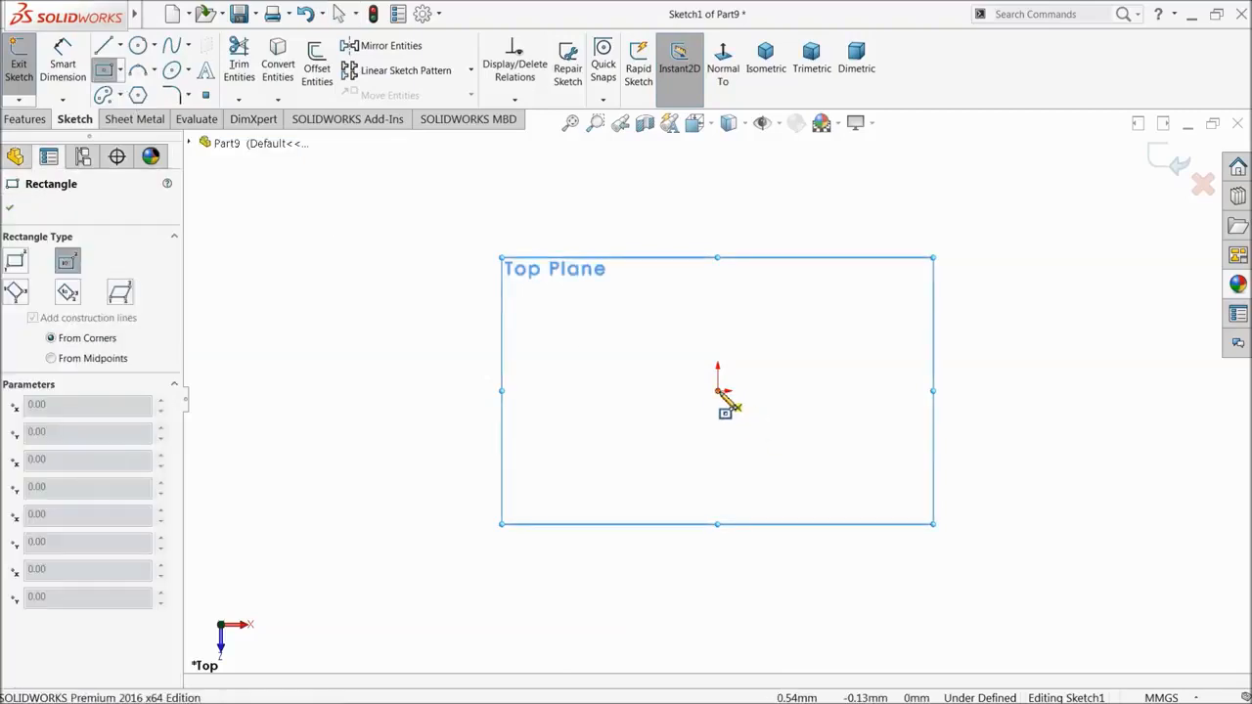
click(718, 391)
click(413, 227)
- Dimension the rectangle to 100 mm wide and 80 mm high
click(63, 61)
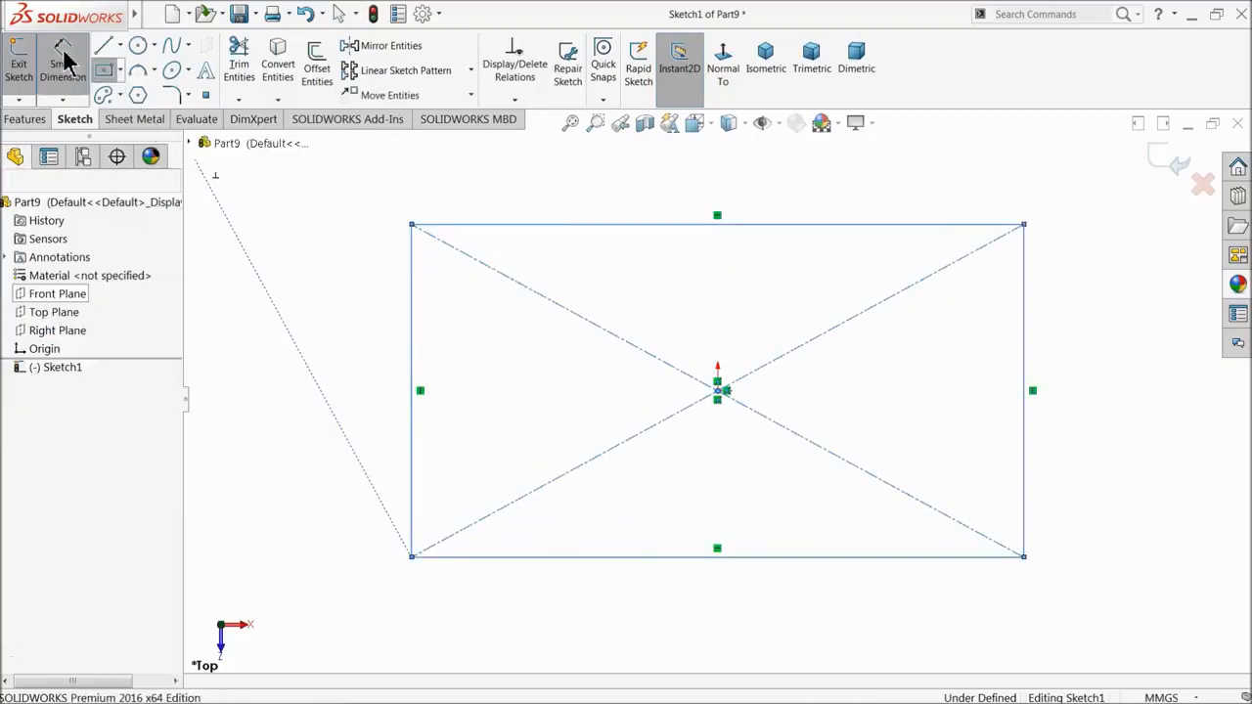
click(565, 226)
click(614, 190)
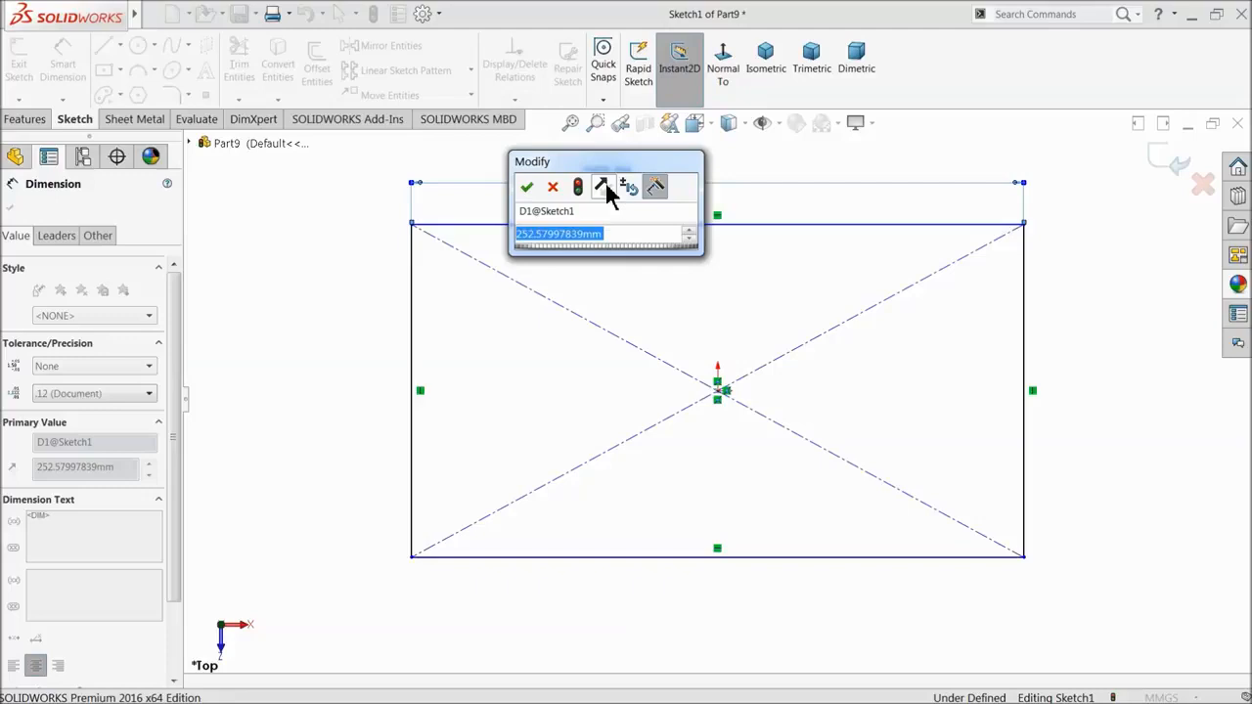
text(100)
click(526, 187)
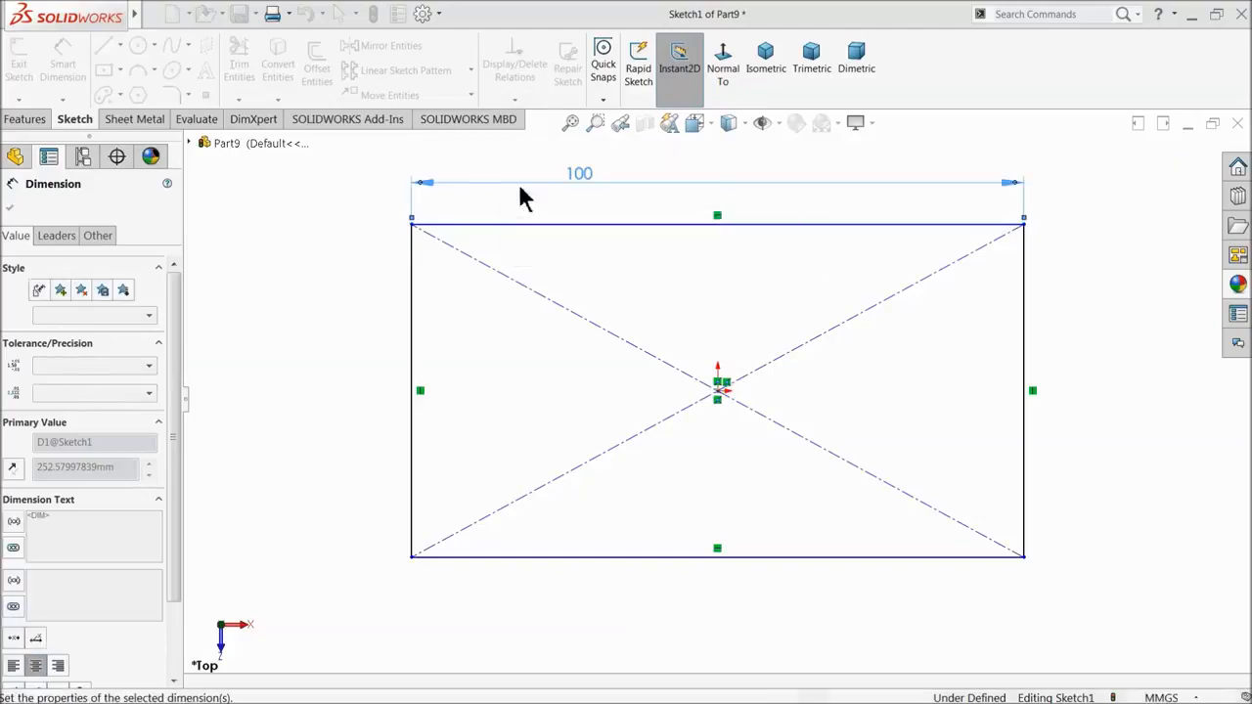
click(412, 316)
click(333, 347)
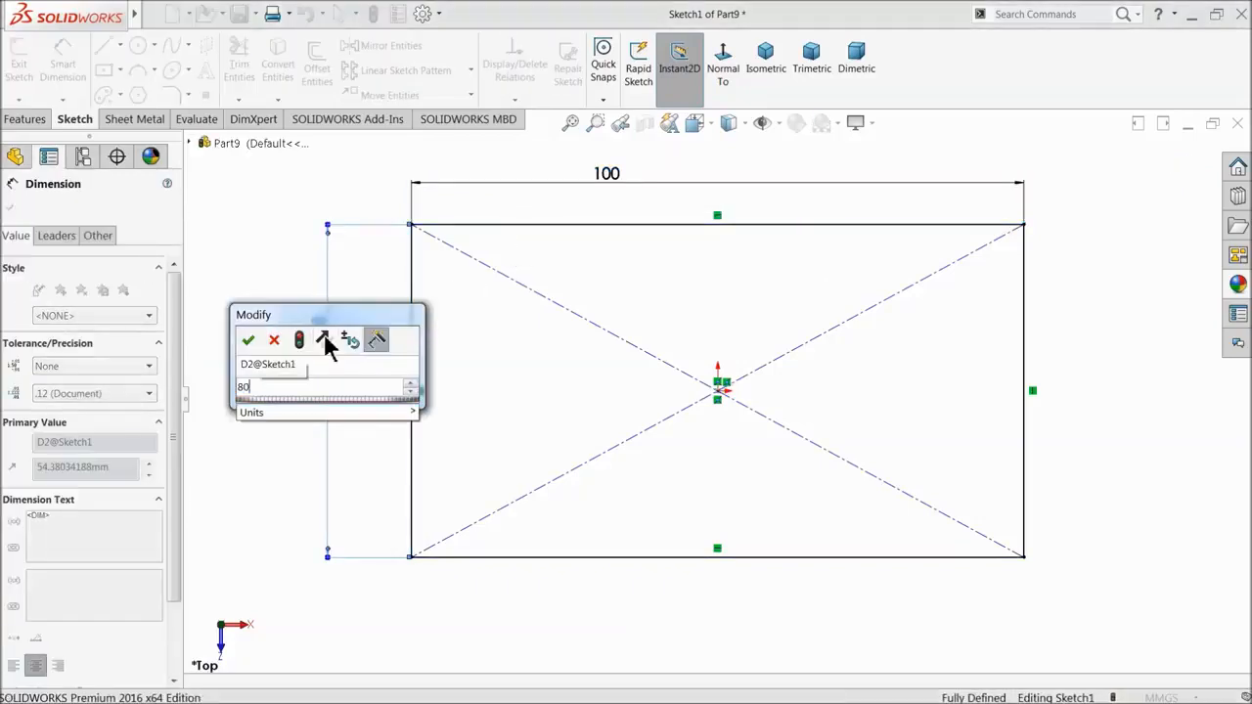
click(251, 339)
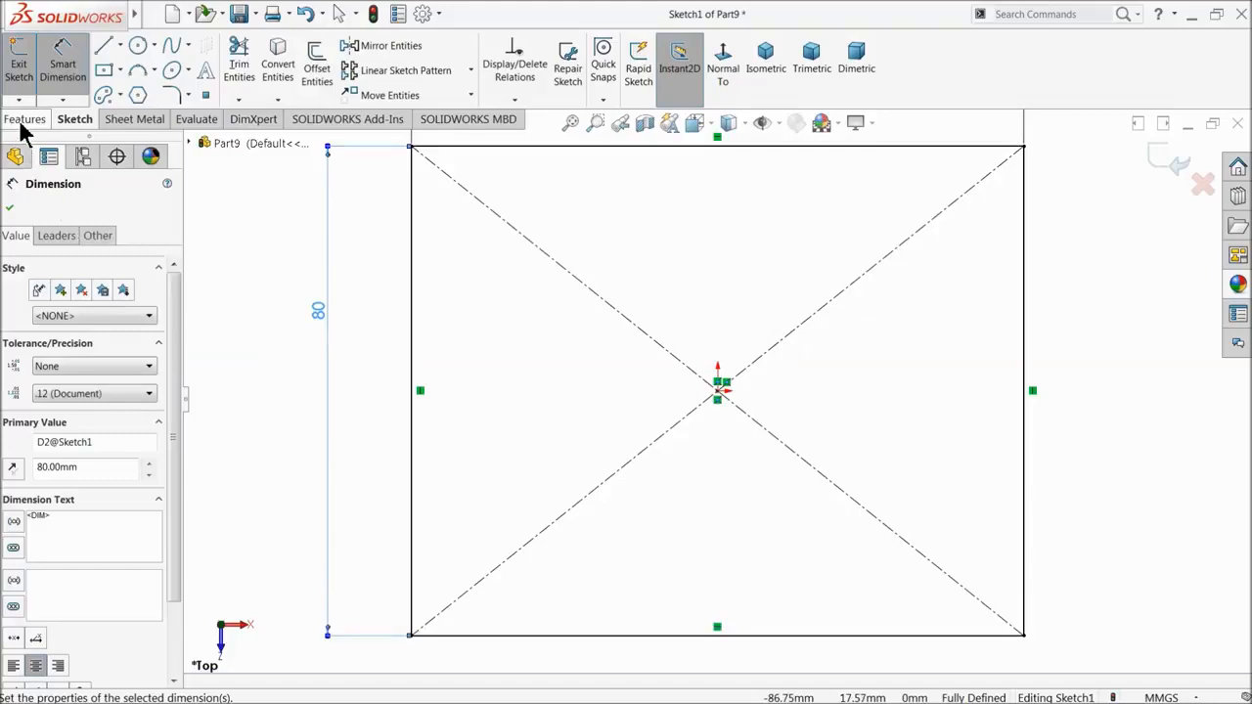
- Extrude the rectangle 30 mm with the Mid Plane end condition to form the pedal block
click(24, 118)
click(40, 74)
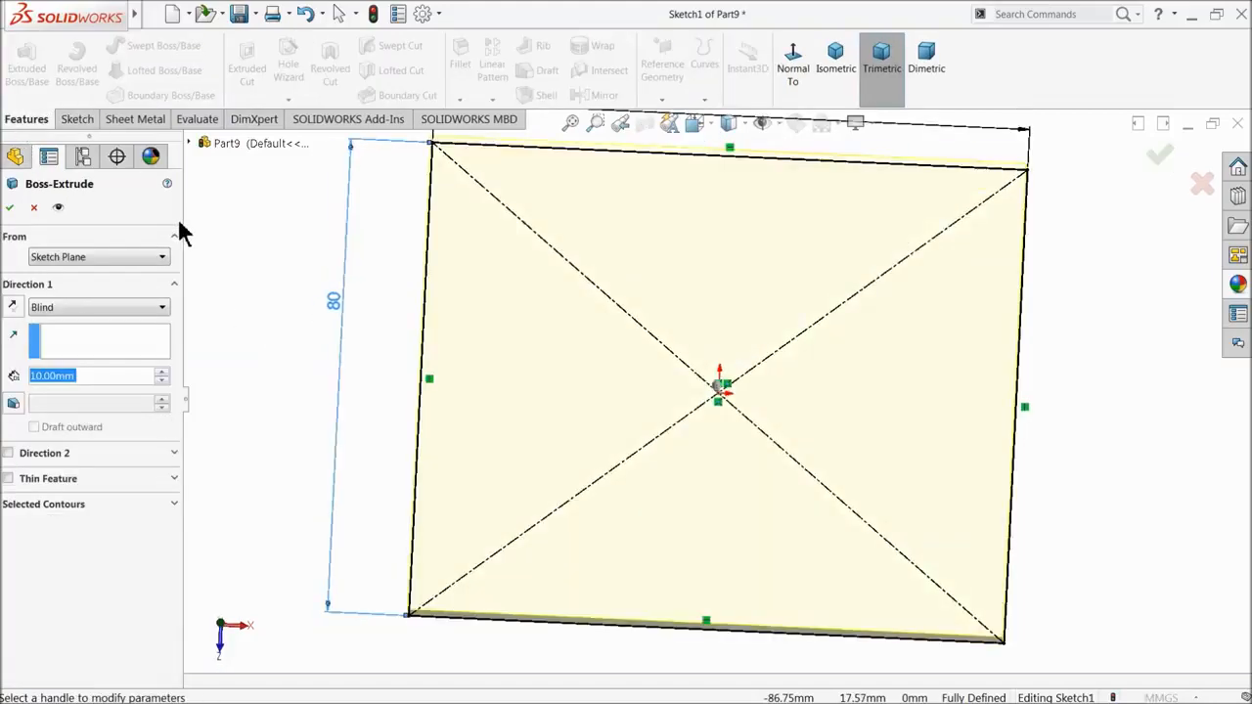
text(30)
key(Return)
click(124, 307)
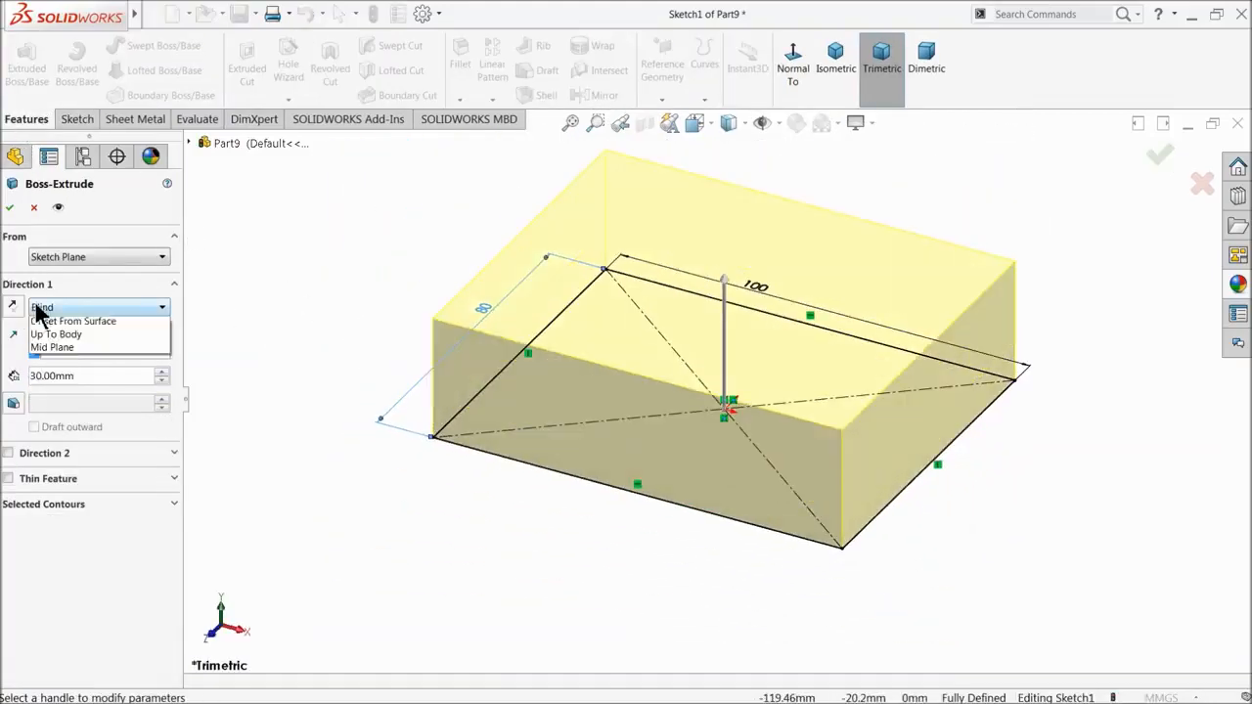
click(62, 397)
click(9, 206)
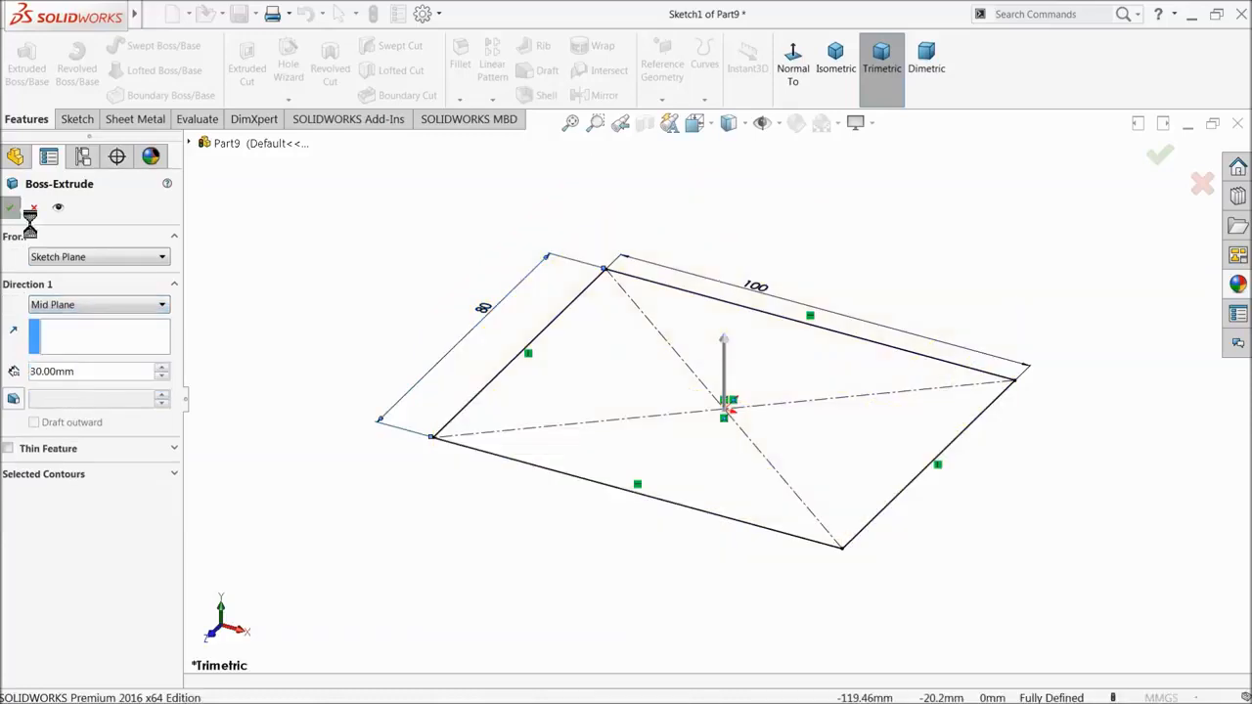
- Start a sketch on the block's 80 by 30 mm end face on the positive X side and view it straight on
click(316, 363)
middle_drag(316, 363, 489, 381)
click(843, 422)
click(870, 379)
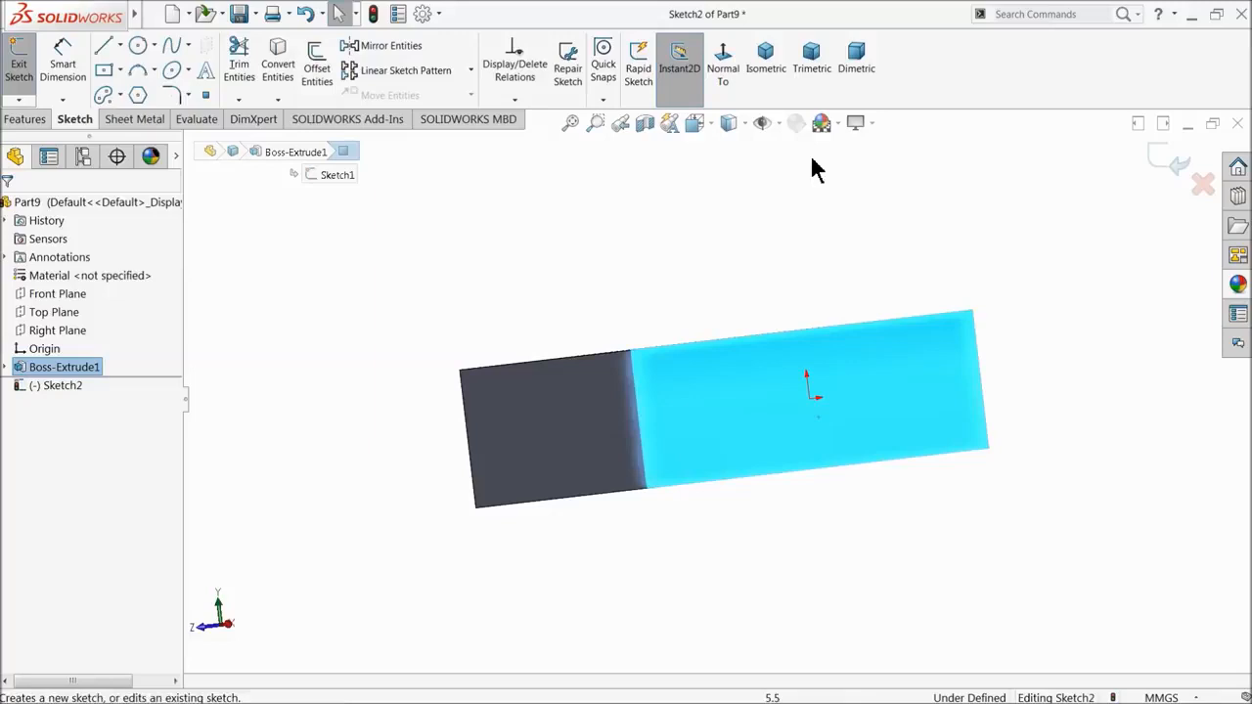
click(723, 63)
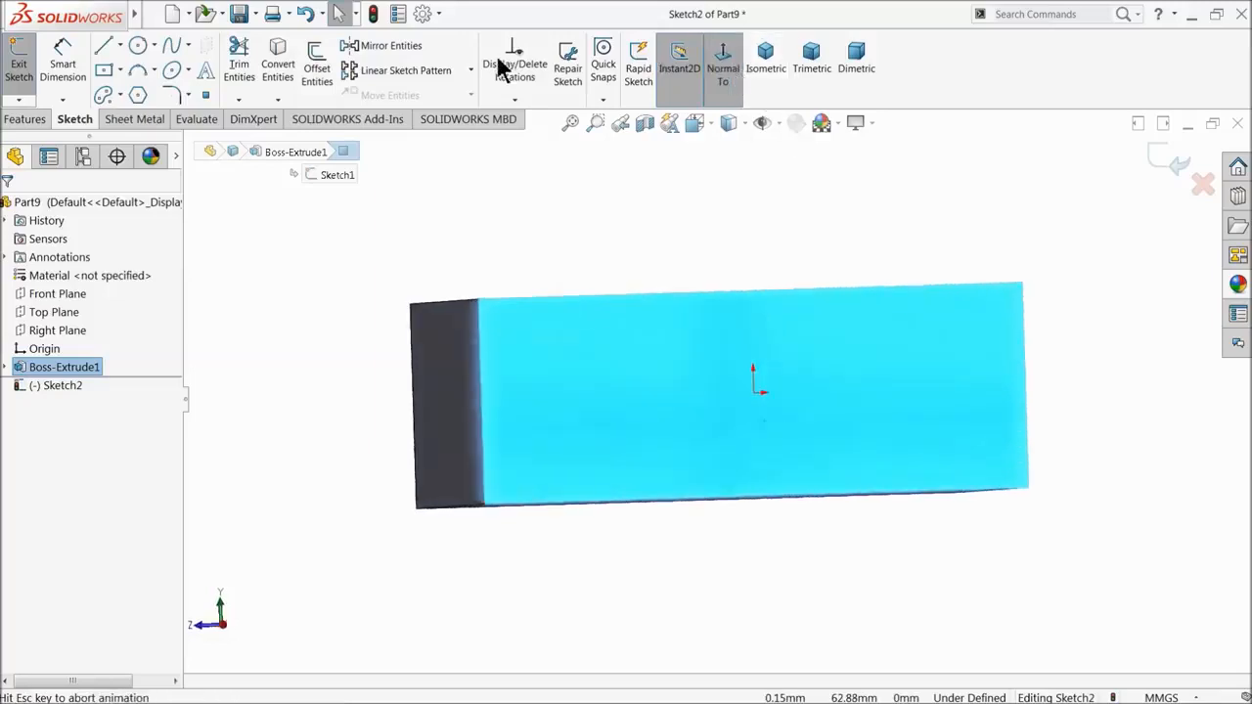
- Sketch a circle centred on the origin of the end face and dimension its diameter to 15 mm
click(138, 47)
click(721, 390)
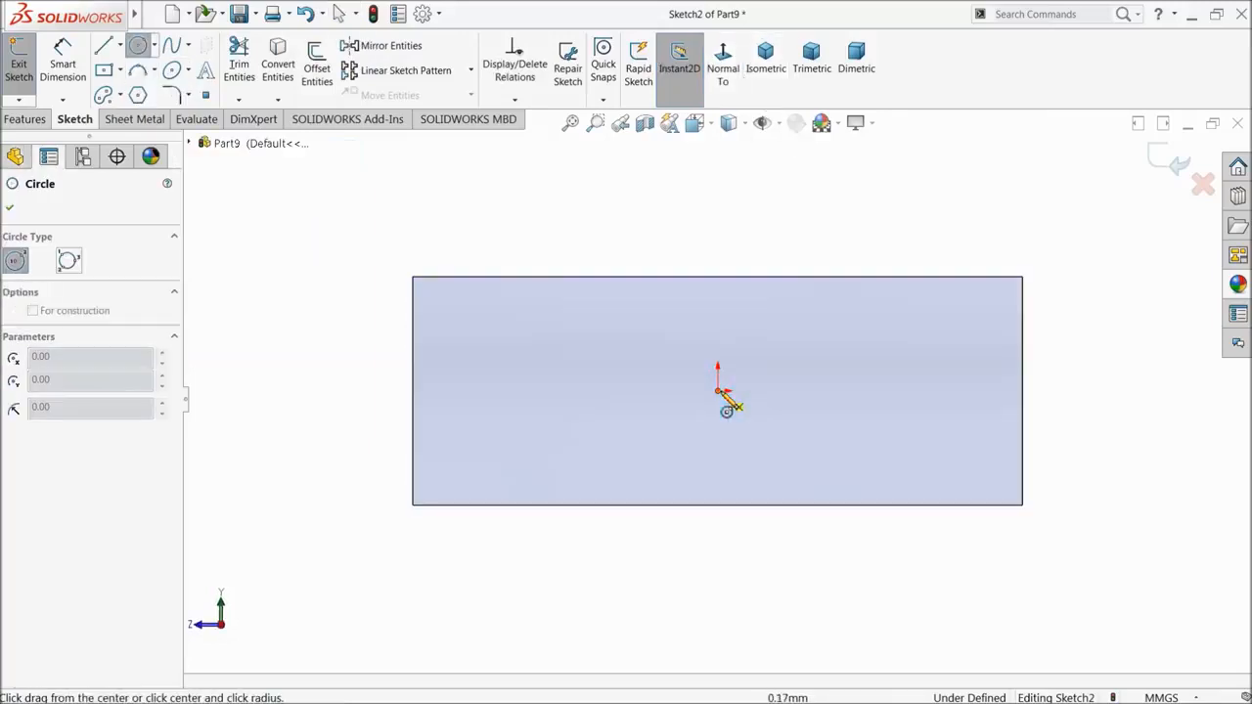
click(626, 338)
click(54, 61)
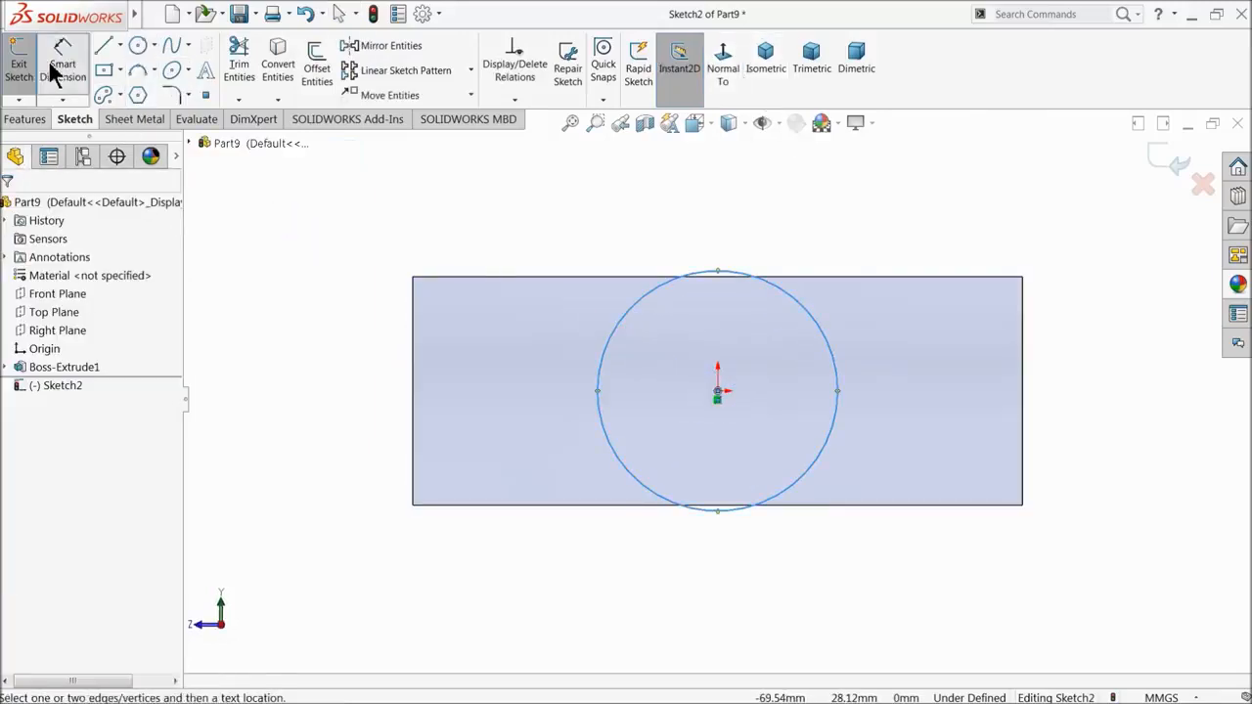
click(610, 350)
click(548, 369)
text(15)
key(Return)
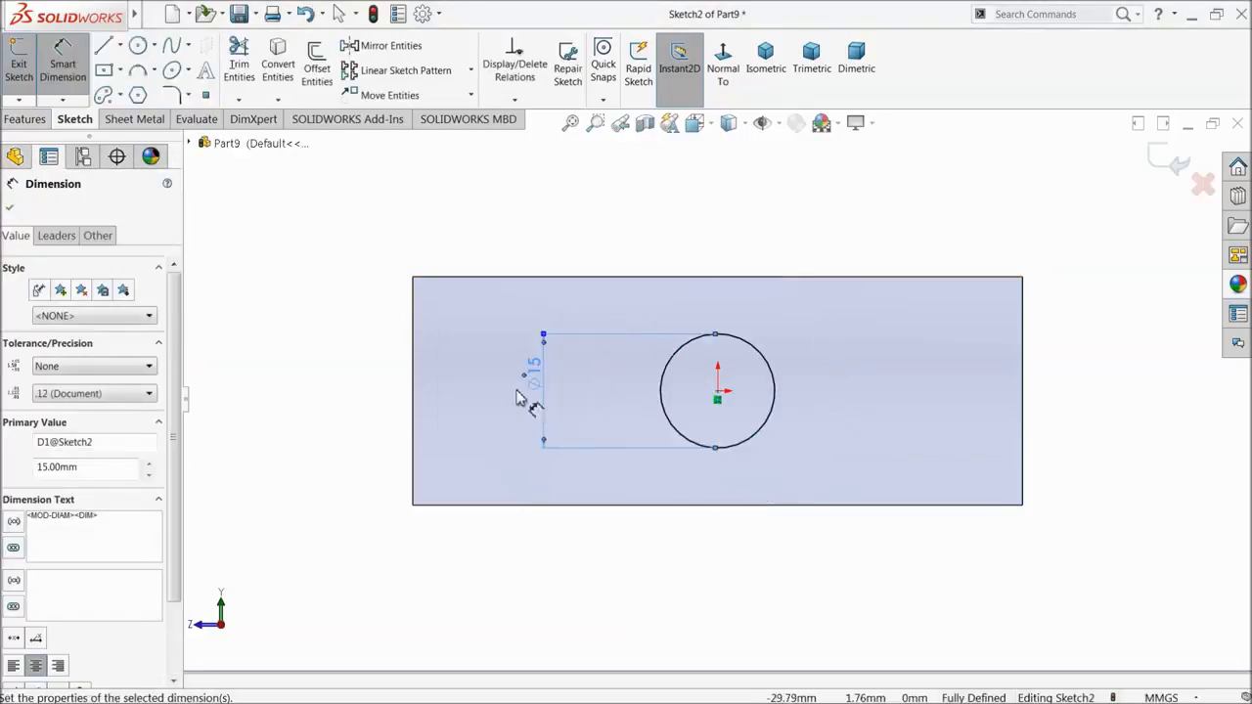
- Cut the 15 mm circle through the pedal block with an Extruded Cut
click(24, 119)
click(26, 61)
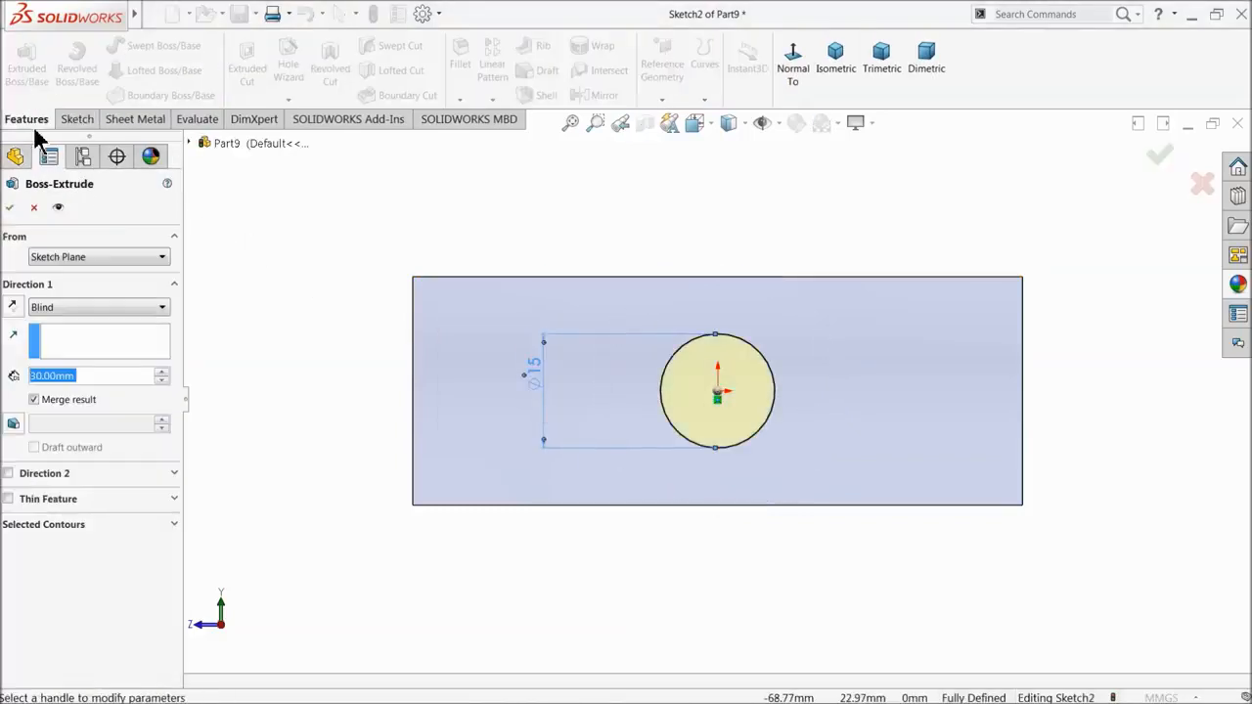
click(33, 210)
click(252, 75)
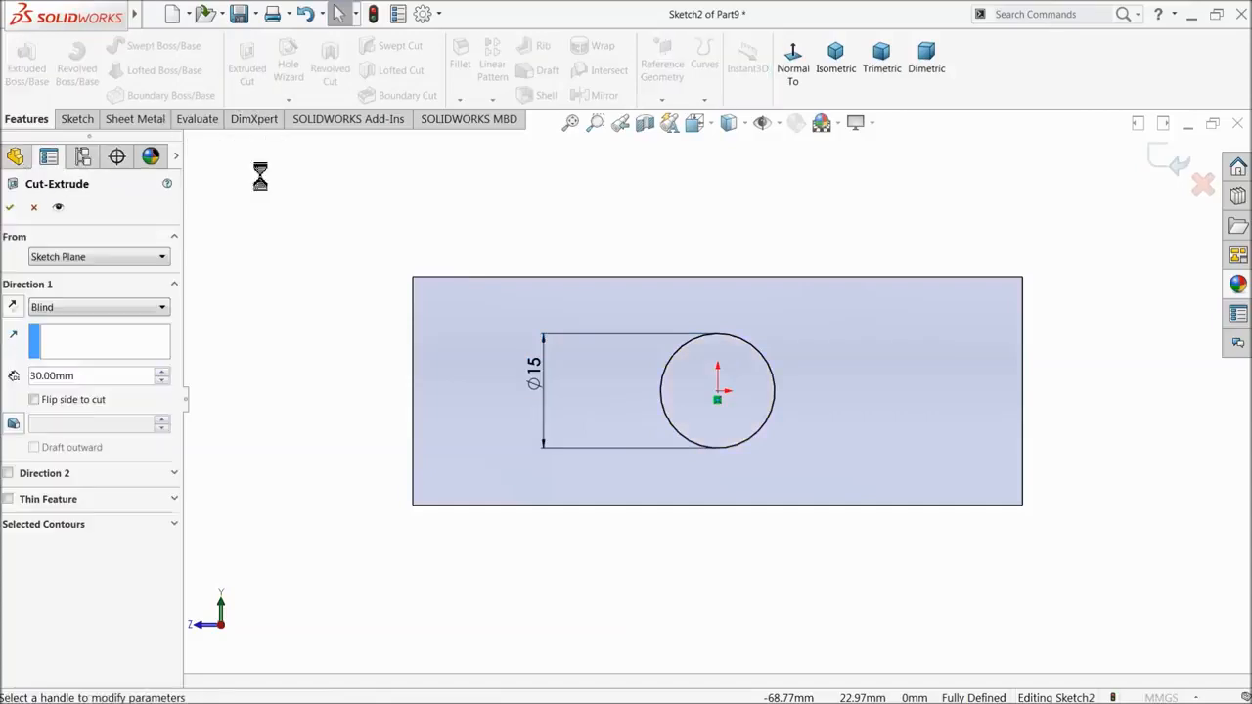
click(58, 308)
click(56, 329)
click(9, 207)
- On the block's 100 by 80 mm upper face, sketch two side-by-side corner rectangles, about 49 by 16 mm and about 30 by 16 mm
middle_drag(304, 384, 334, 490)
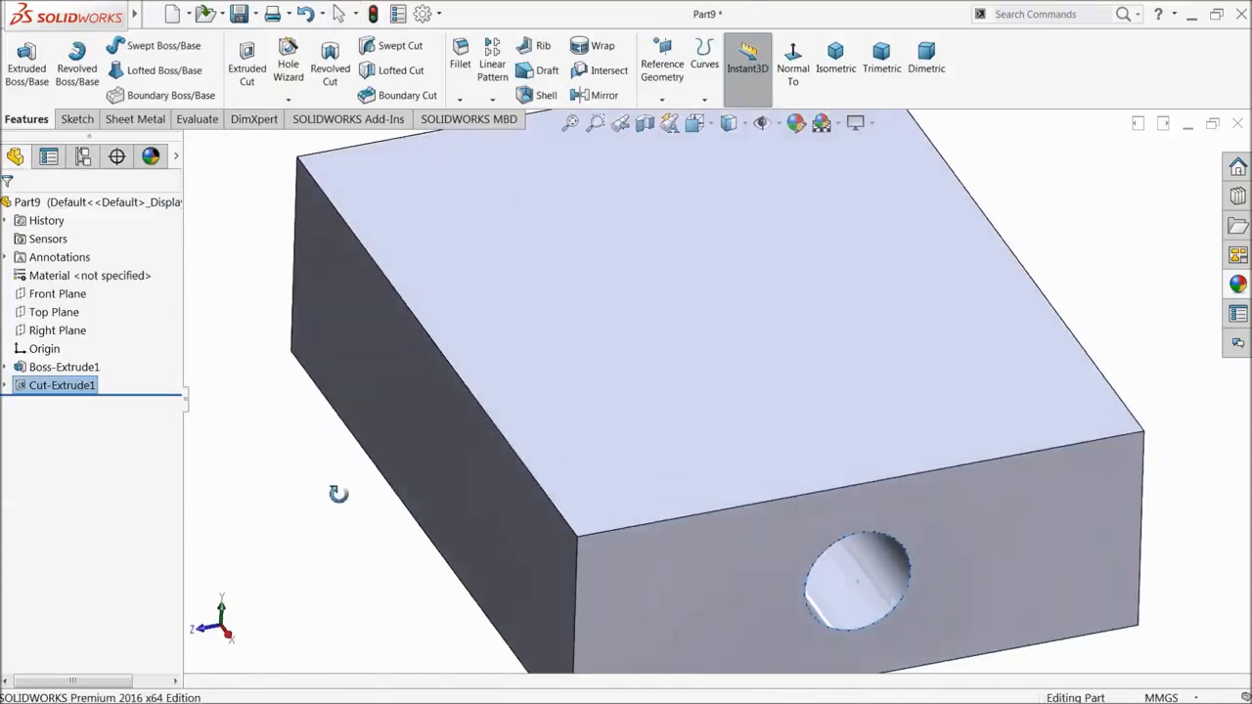
scroll(333, 489, up, 4)
click(719, 337)
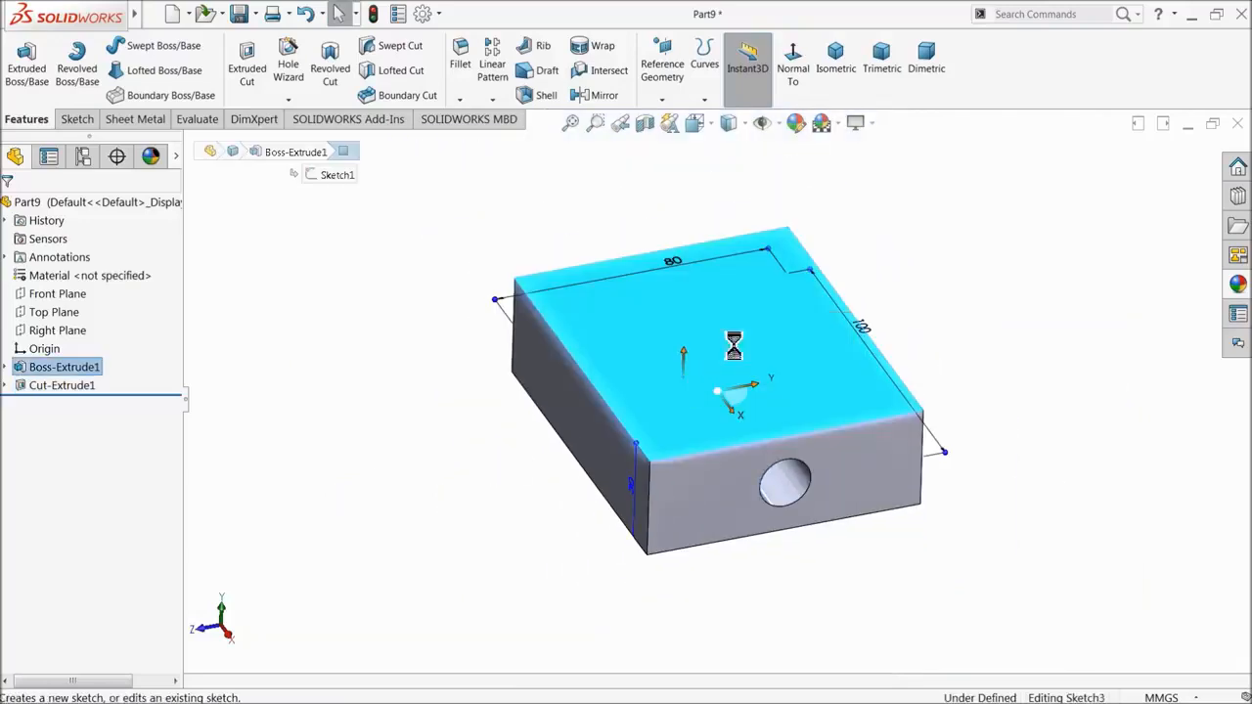
click(723, 61)
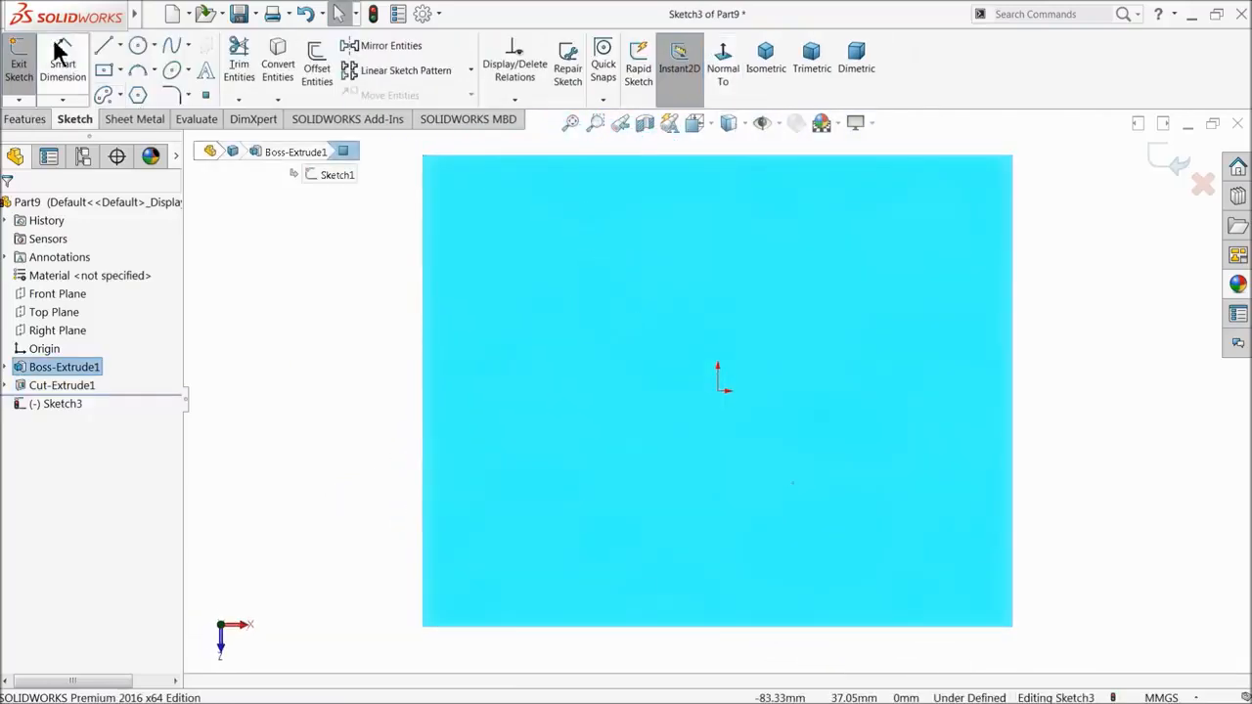
click(119, 70)
click(137, 94)
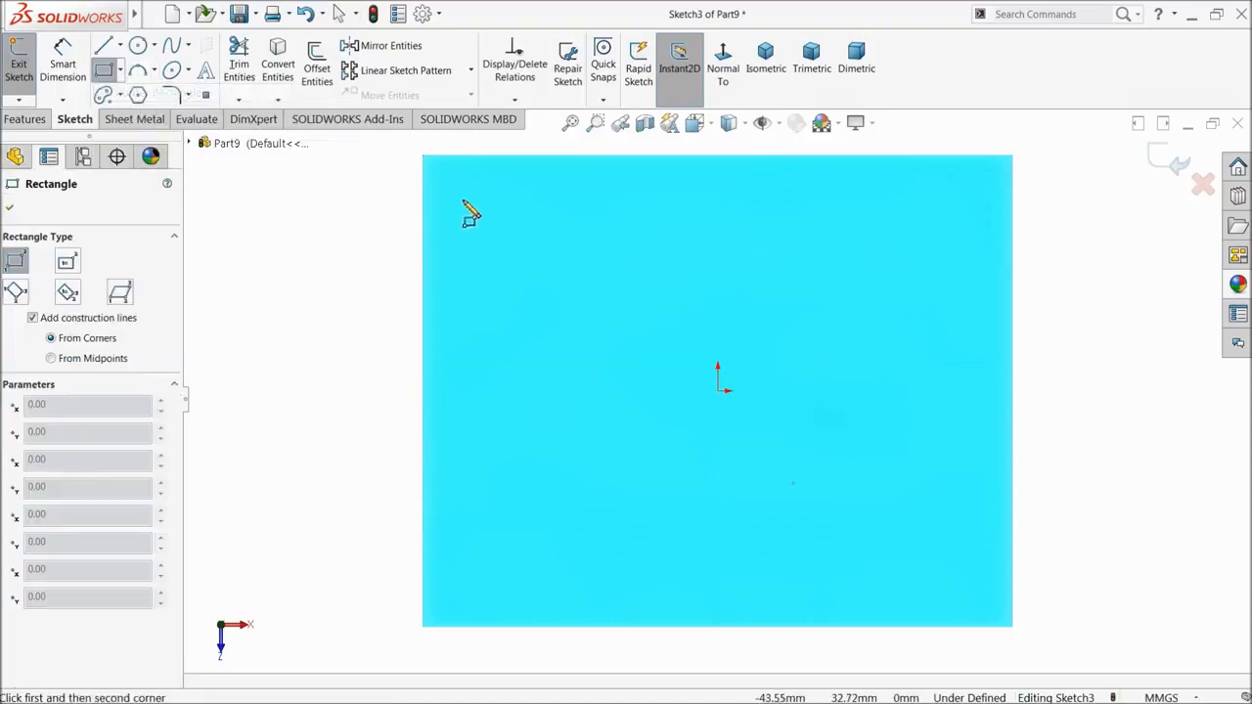
mouse_move(452, 185)
mouse_down()
mouse_move(737, 247)
mouse_move(739, 280)
mouse_up()
mouse_move(778, 184)
mouse_down()
mouse_move(819, 241)
mouse_move(950, 280)
mouse_up()
- Draw a horizontal centerline through the origin, spanning the face from one side edge's midpoint to the other
click(120, 47)
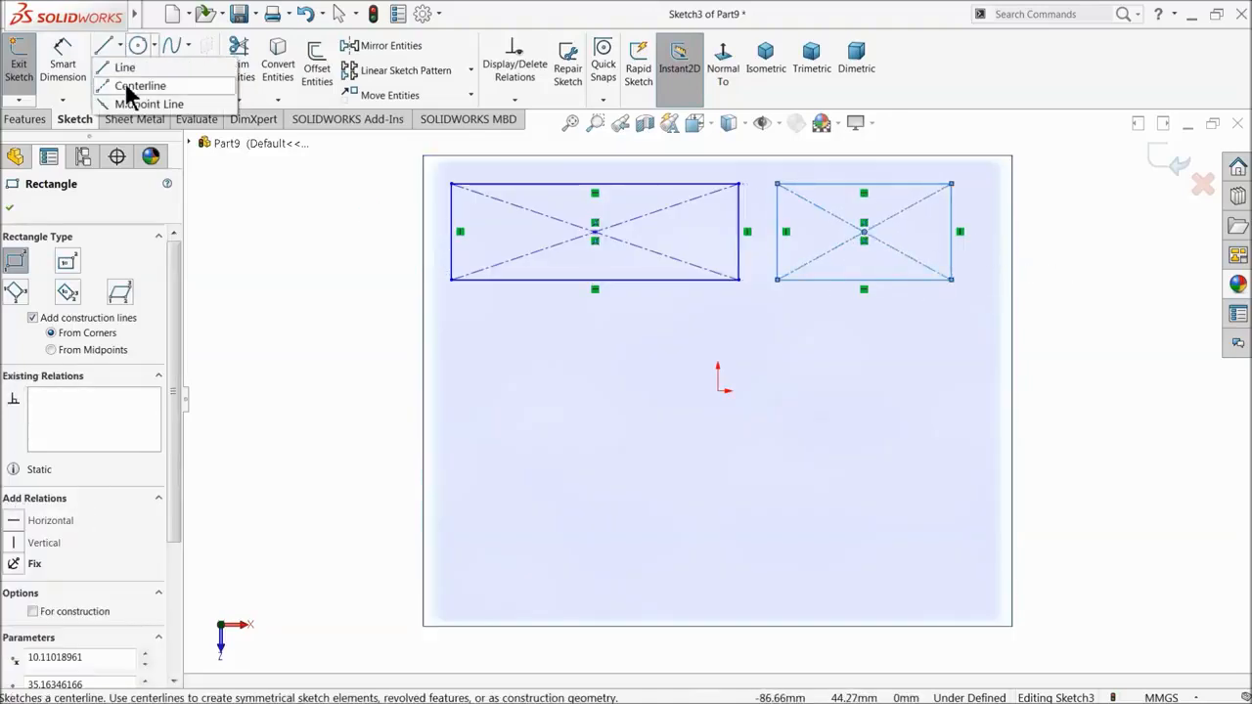
click(135, 86)
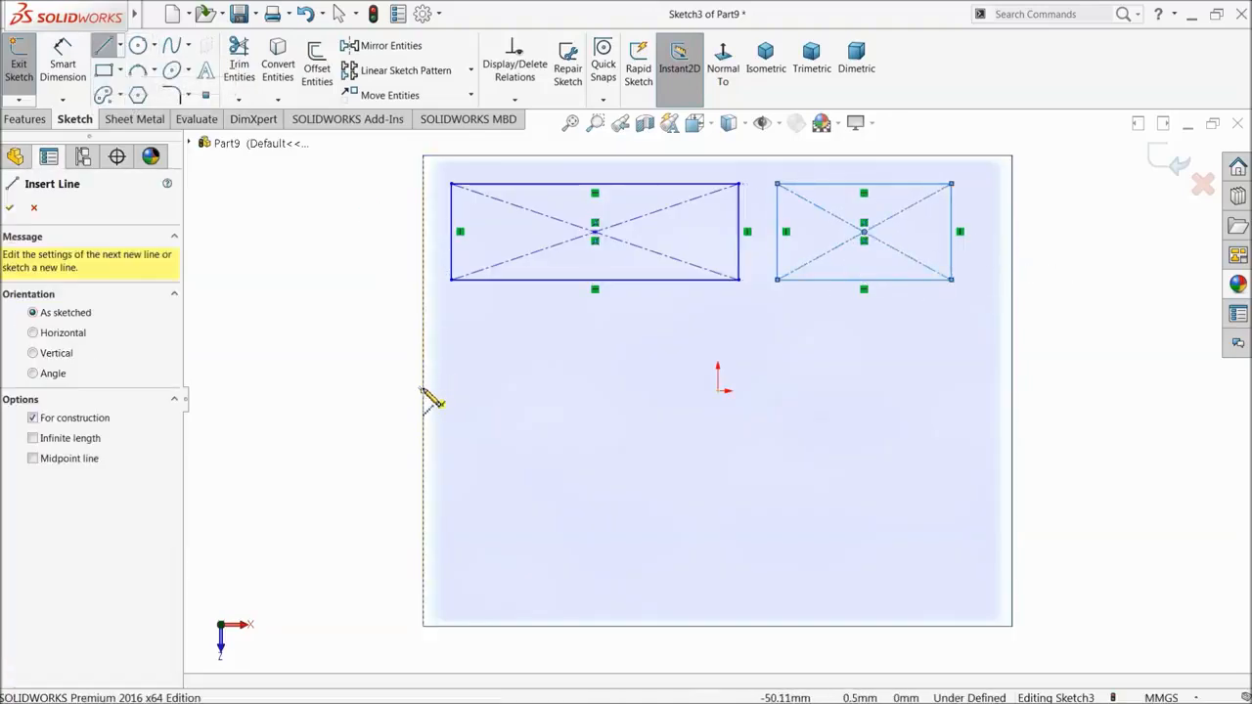
click(423, 391)
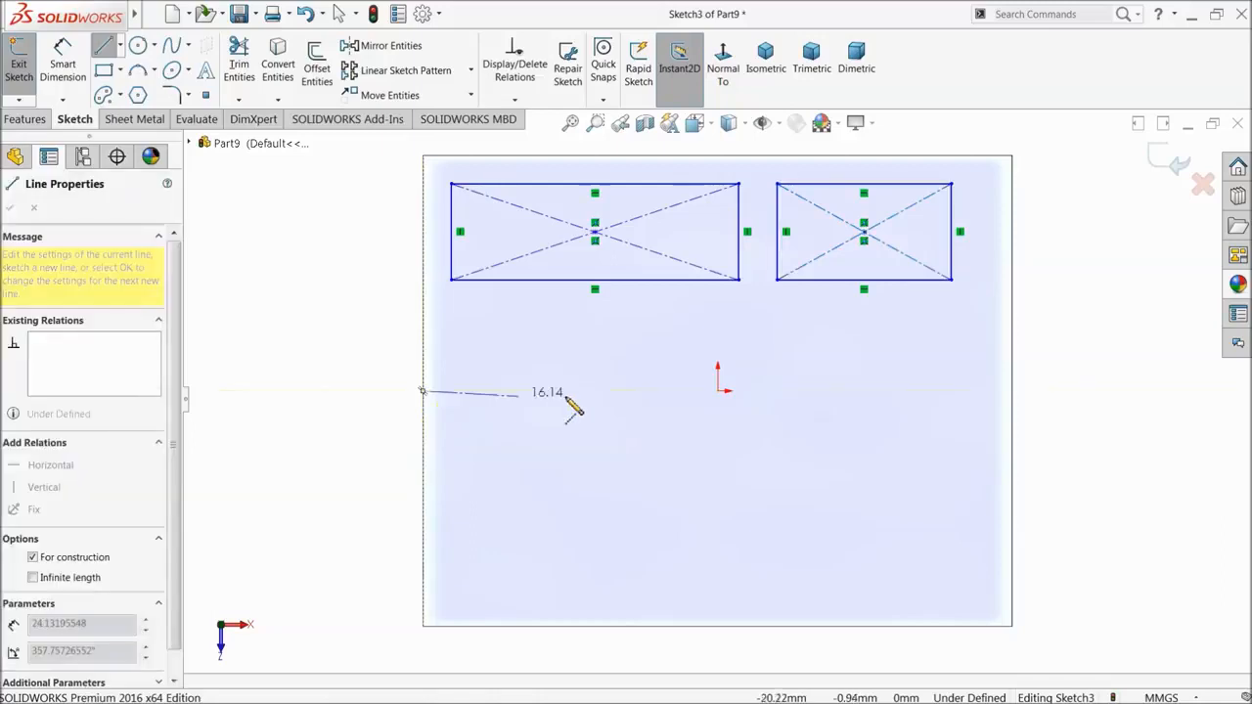
click(1013, 391)
right_click(1065, 337)
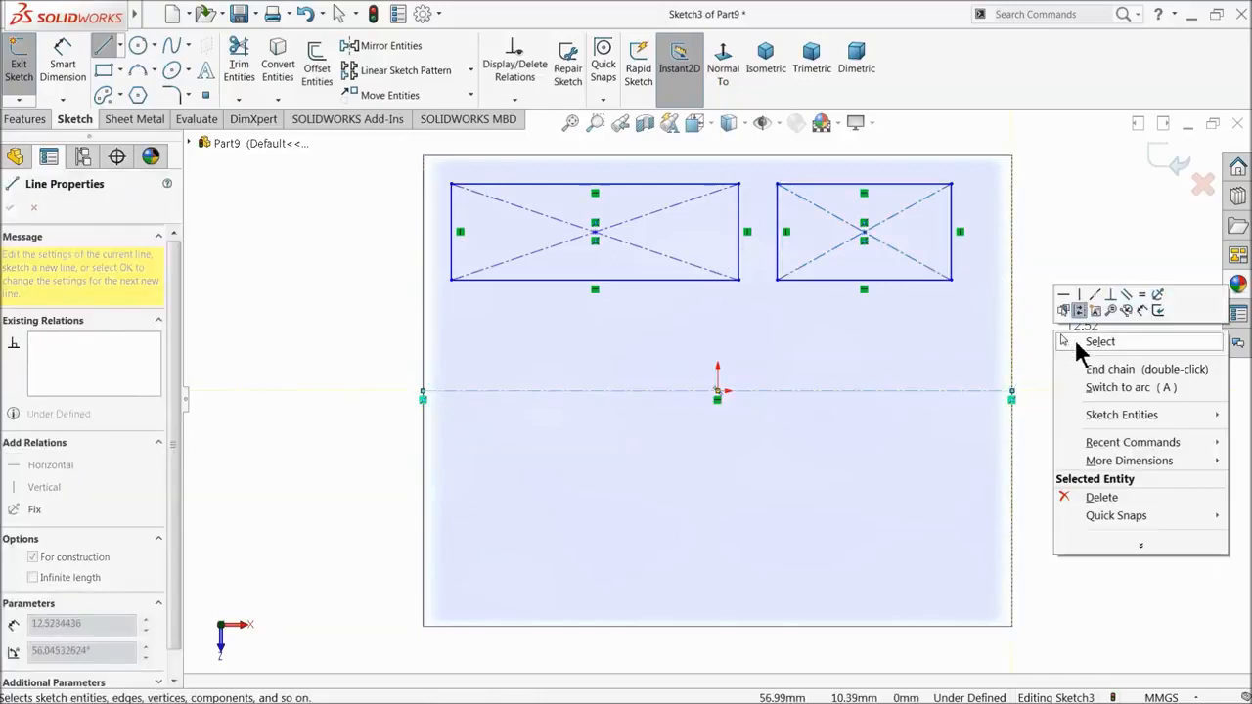
click(1086, 342)
- Dimension the larger rectangle to 42.65 mm wide and 23 mm high
scroll(547, 213, down, 2)
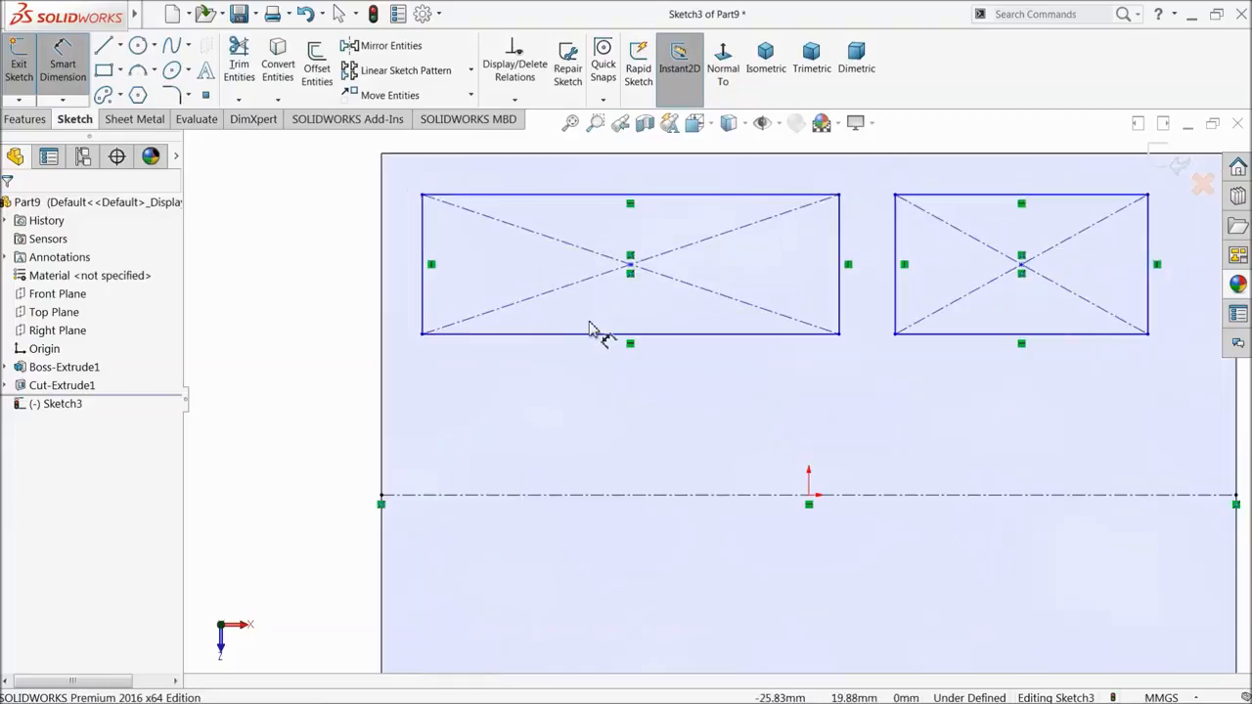
click(592, 347)
click(594, 393)
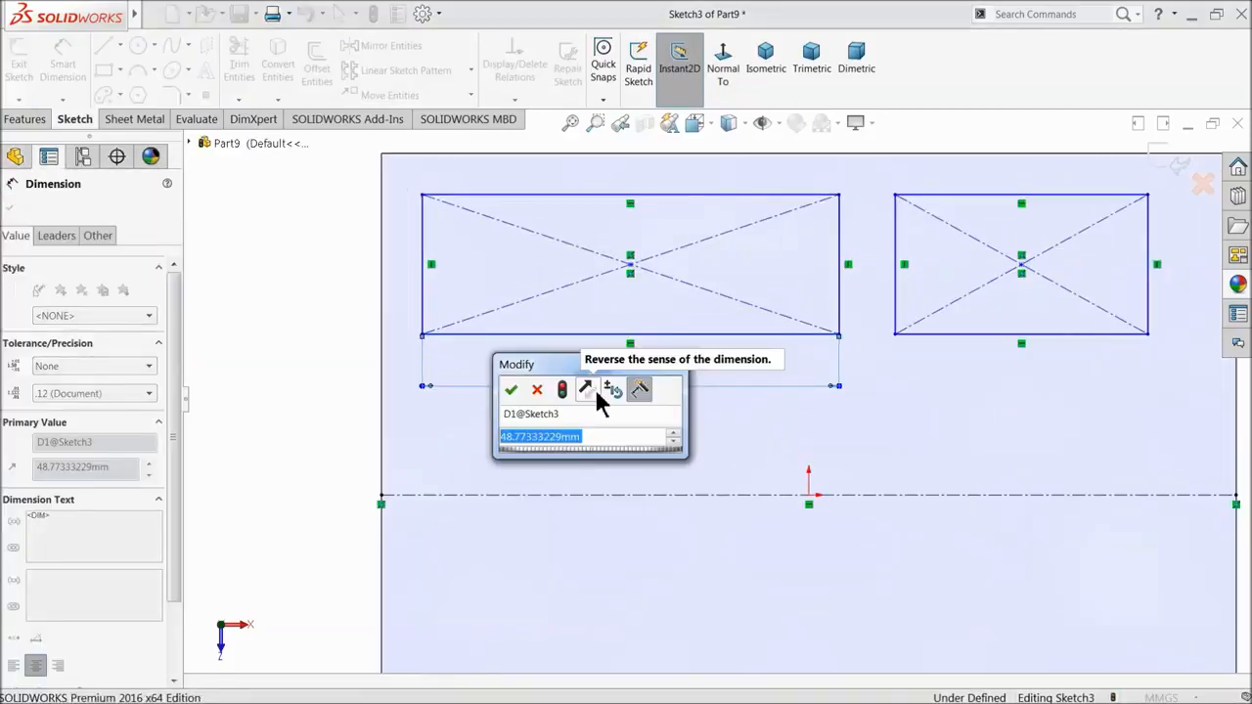
text(42.50)
key(Return)
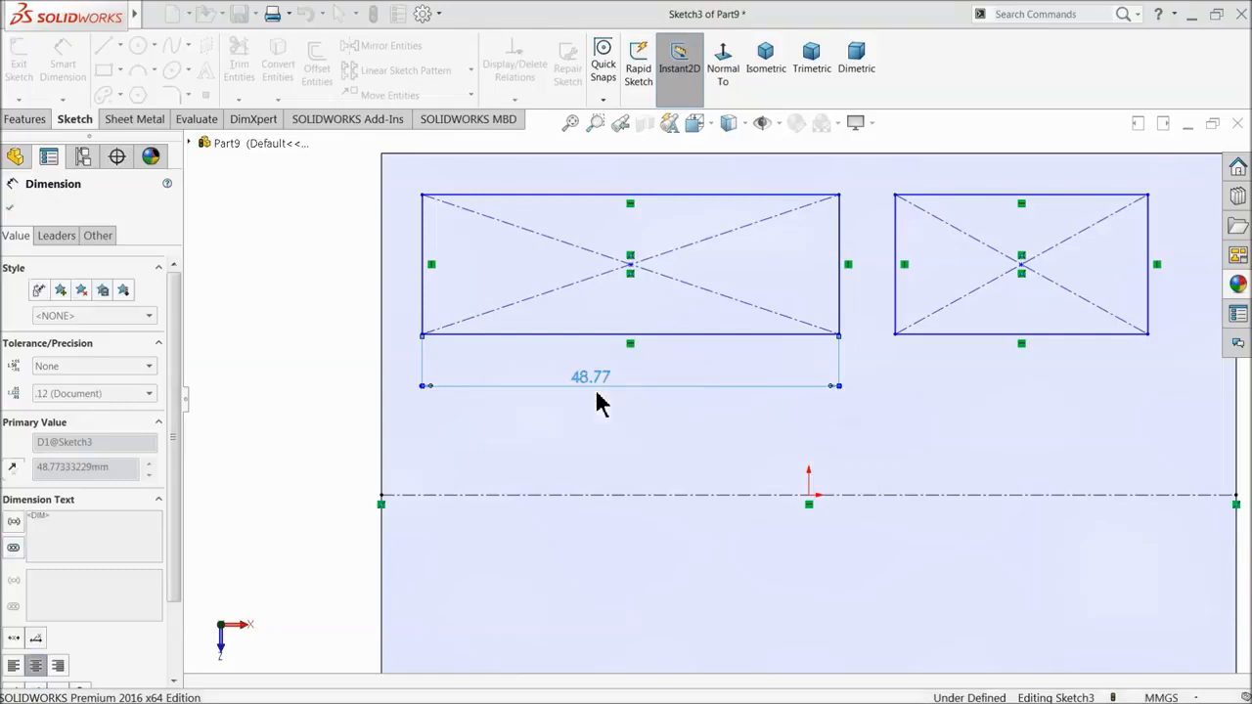
click(476, 267)
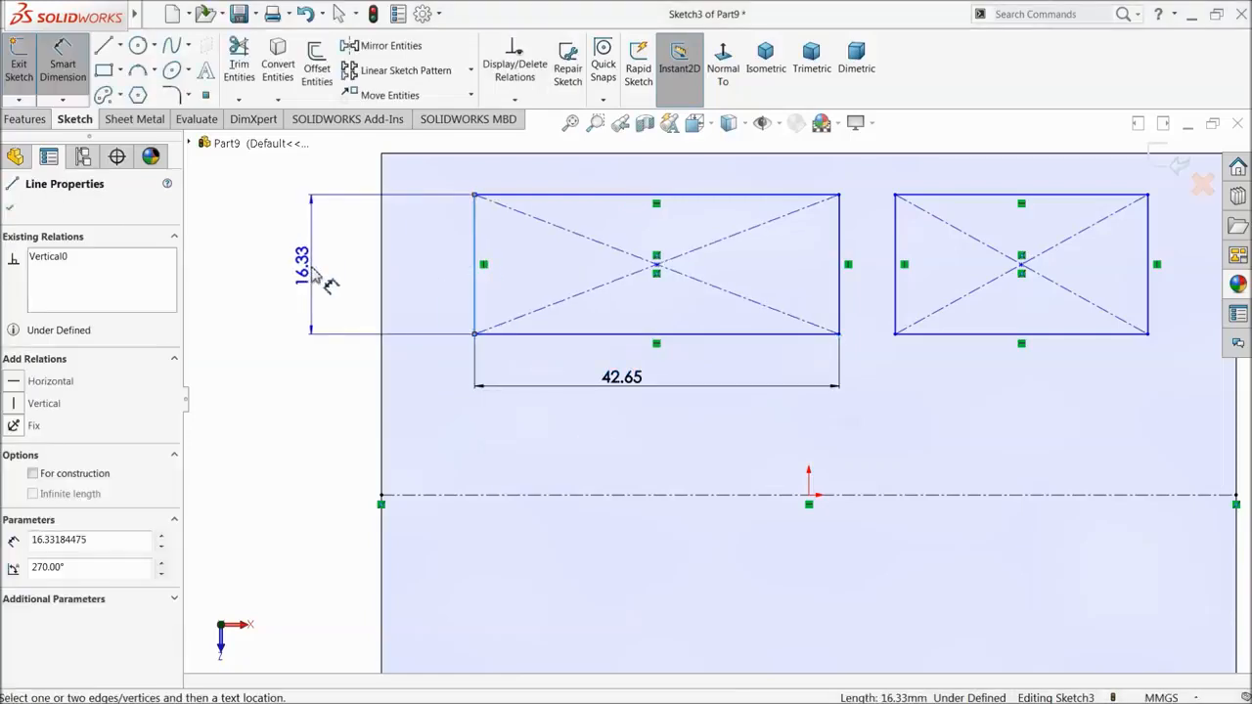
click(324, 280)
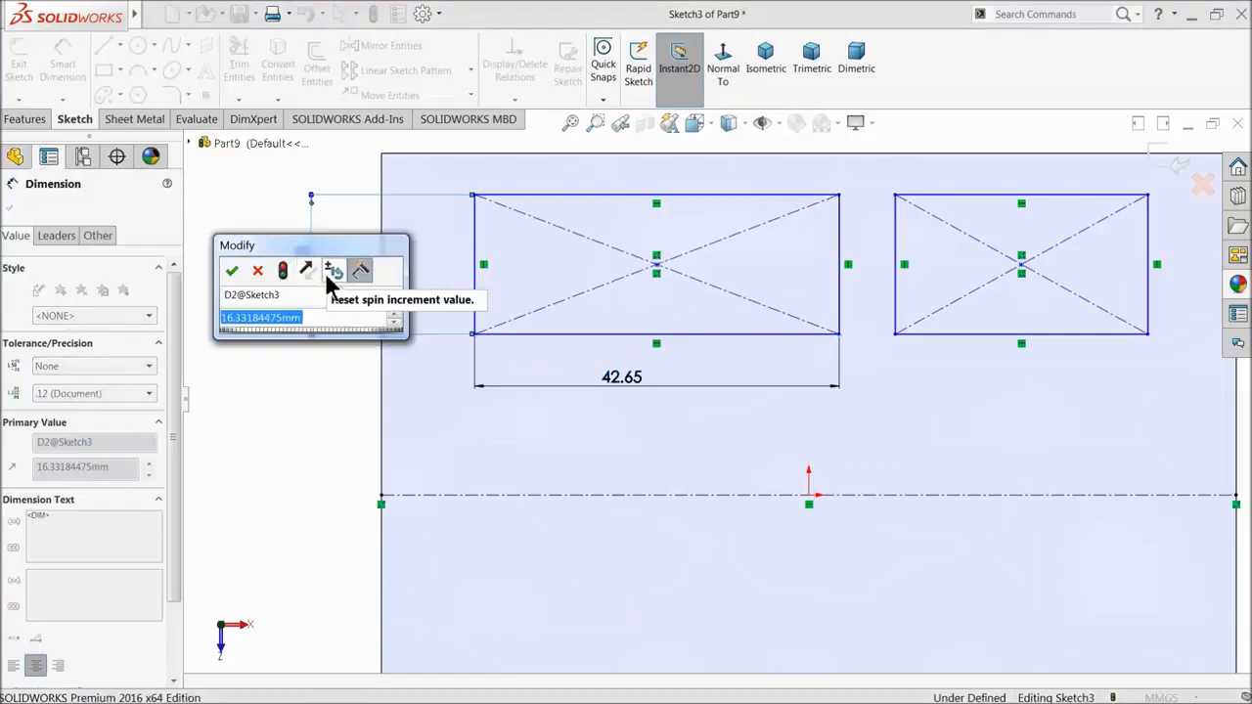
text(23)
key(Return)
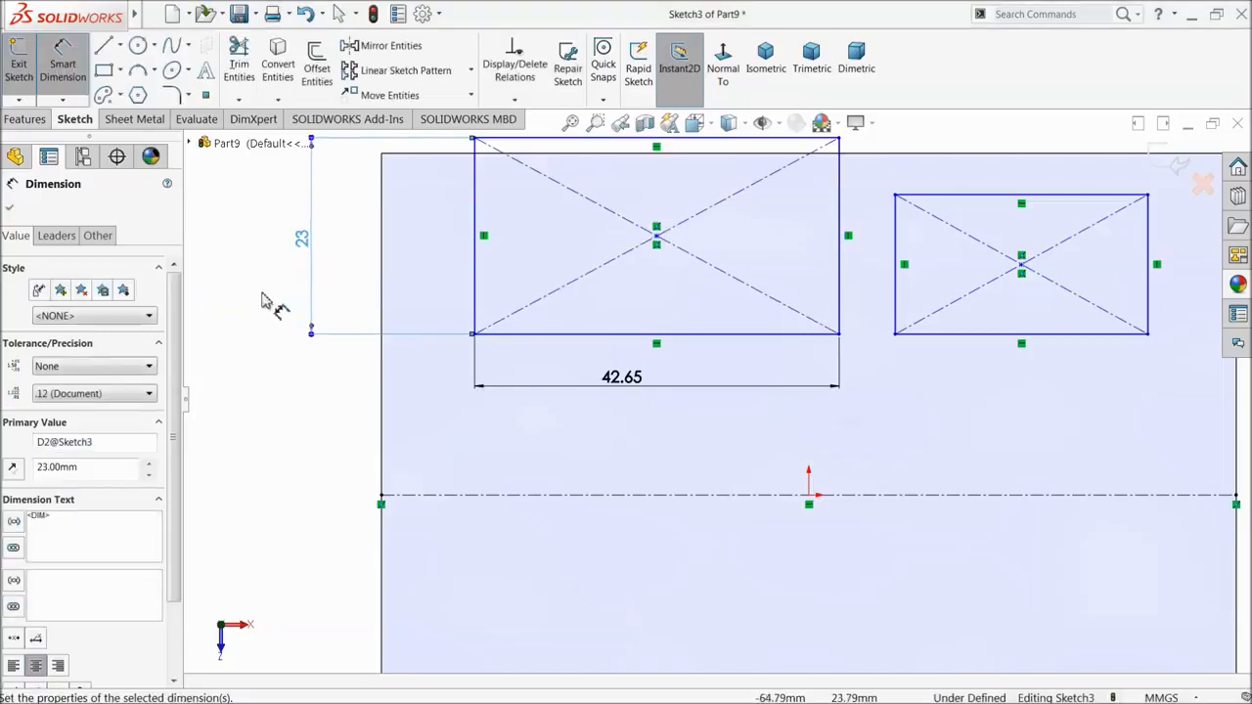
click(12, 207)
- Move the dimensioned rectangle by its lower outer corner so that it lies fully inside the block face
scroll(716, 386, up, 1)
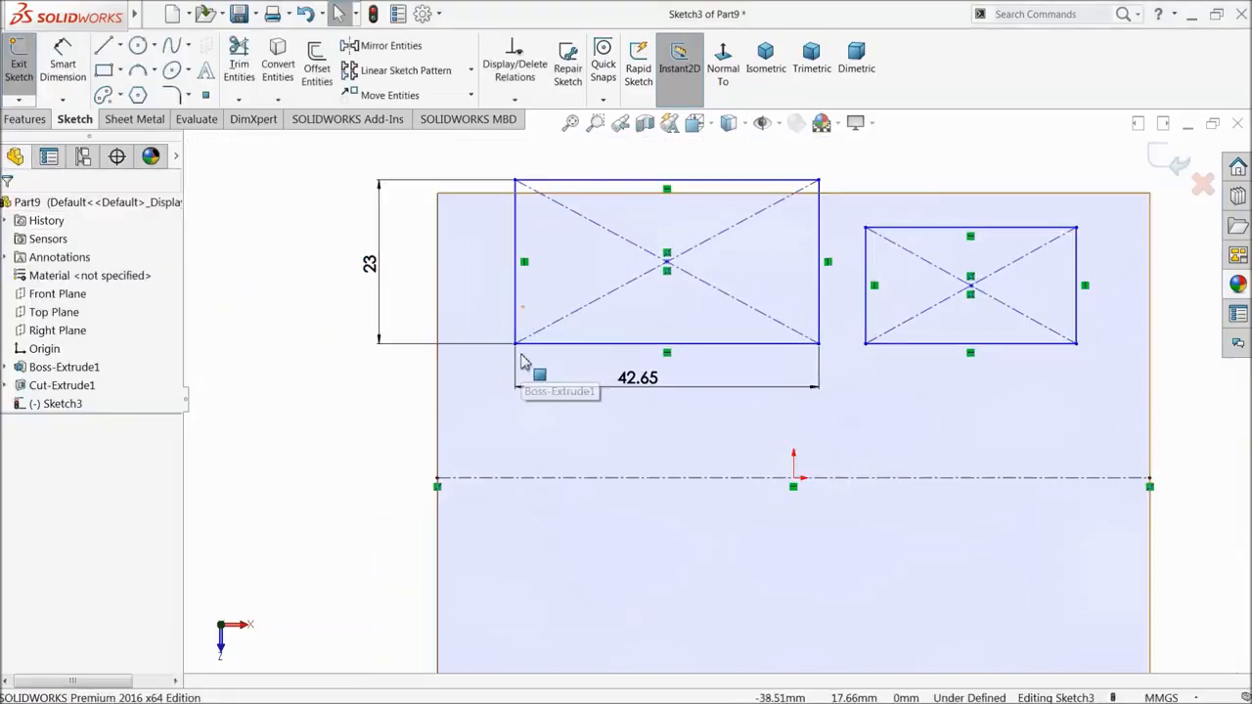
drag(516, 343, 480, 398)
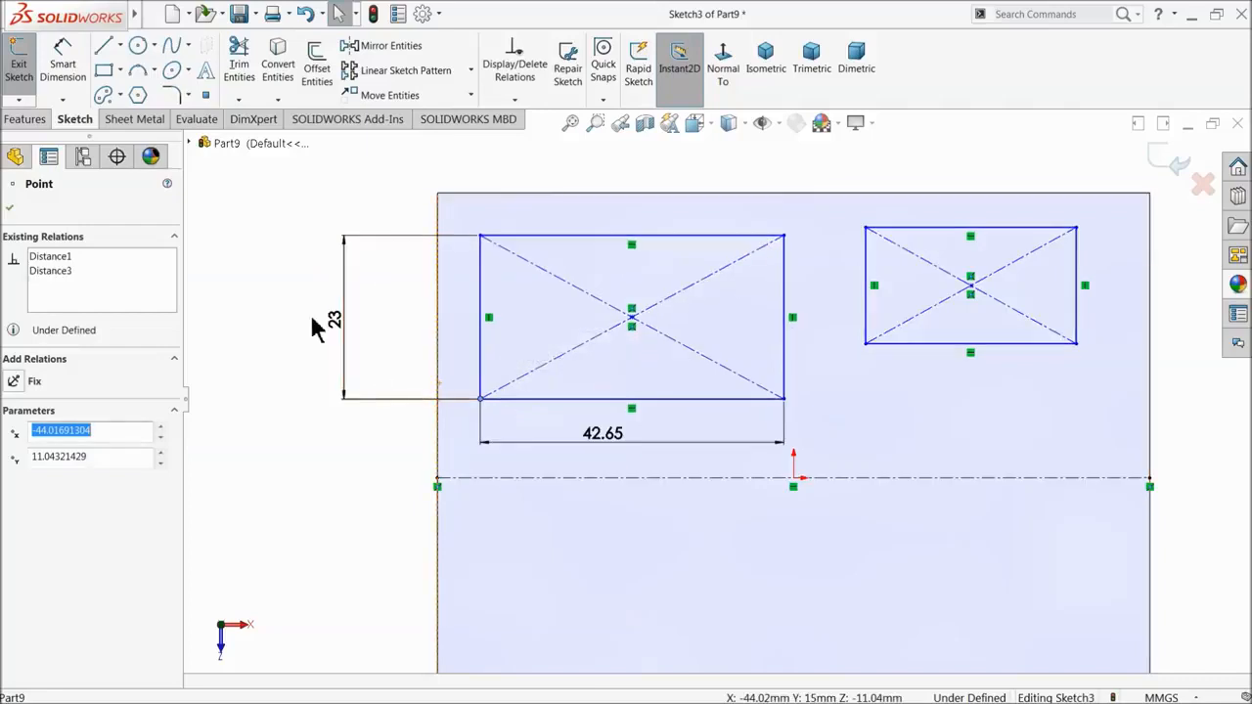
click(245, 244)
- Dimension the 42.65 mm rectangle 5 mm from the face's upper edge and 5 mm from its nearest side edge
click(61, 58)
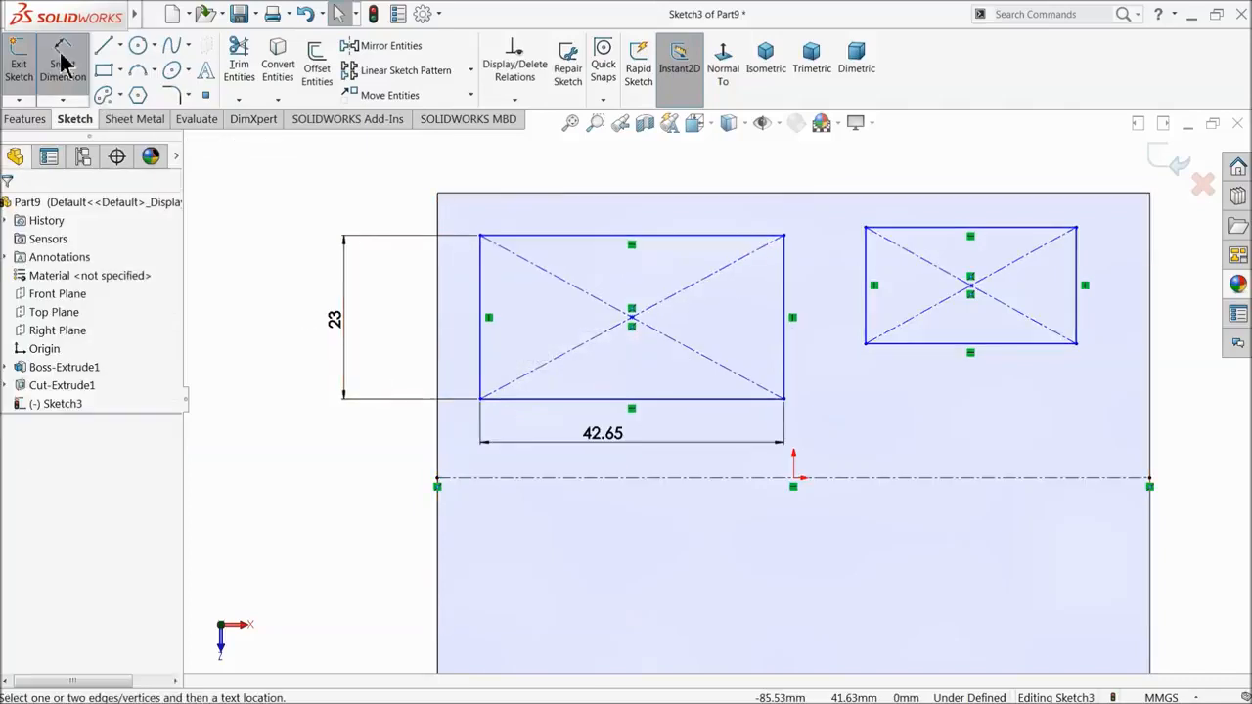
click(540, 235)
click(530, 194)
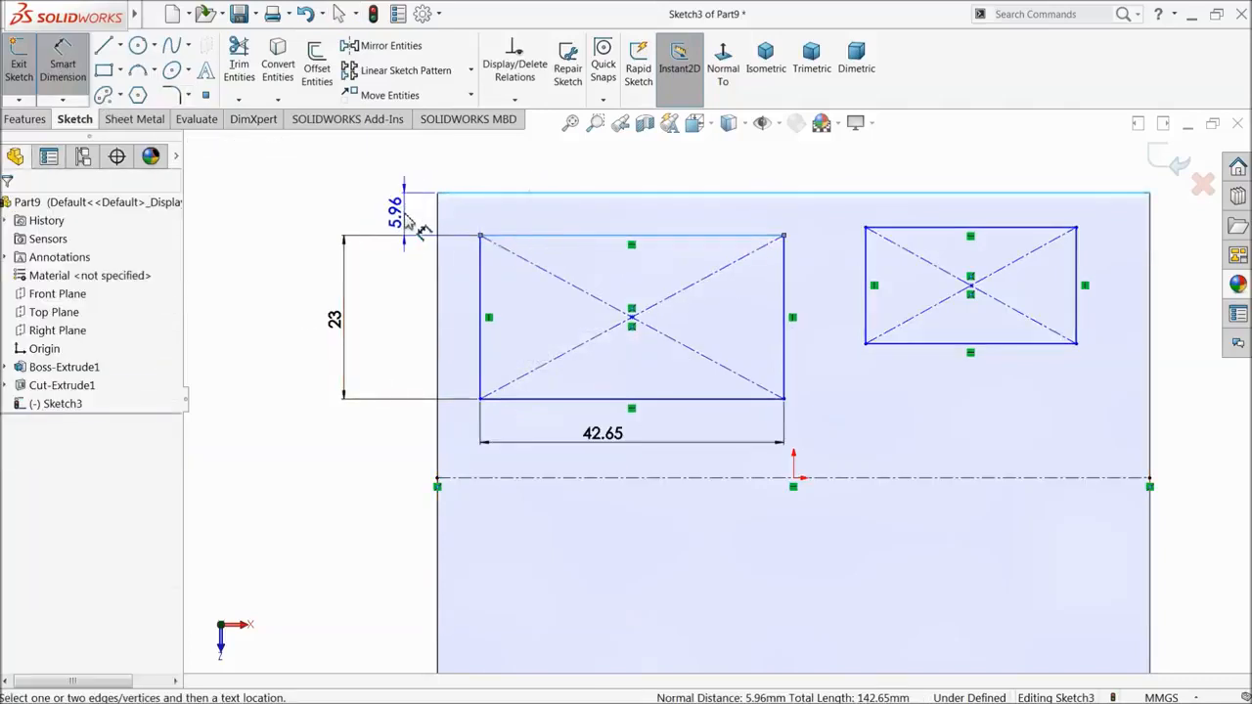
click(417, 213)
text(5.95678571mm)
key(Return)
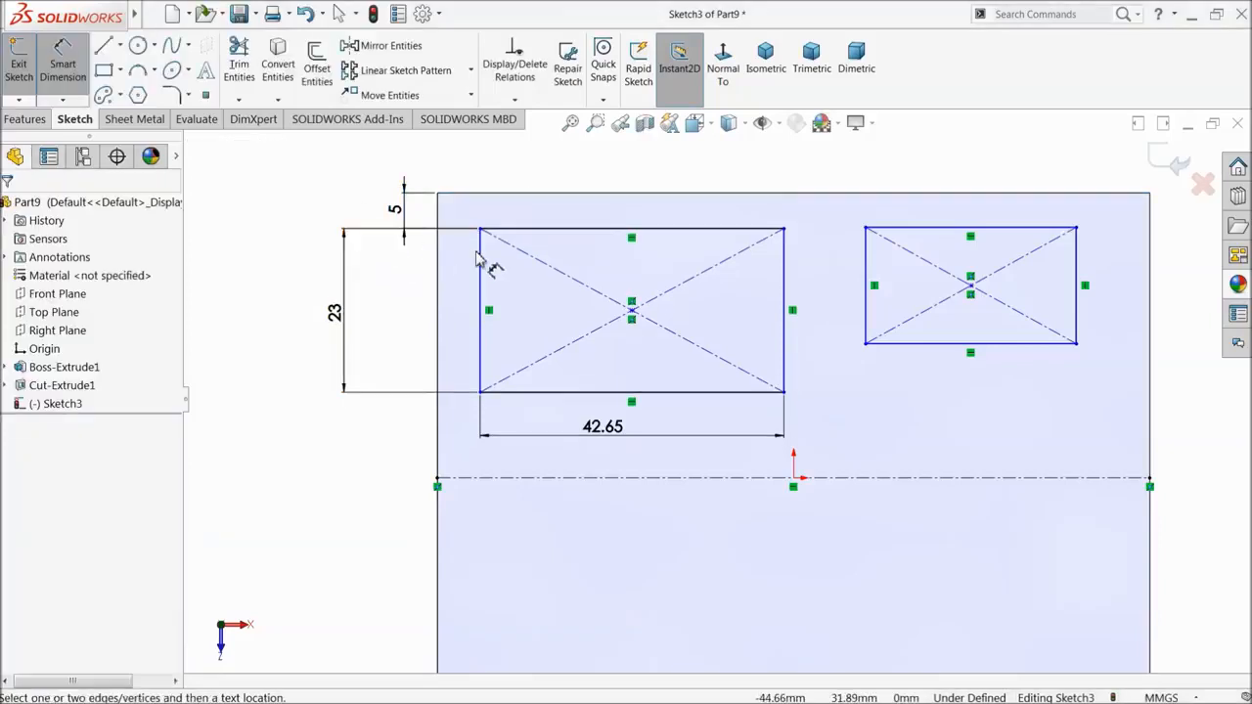
click(481, 260)
click(438, 250)
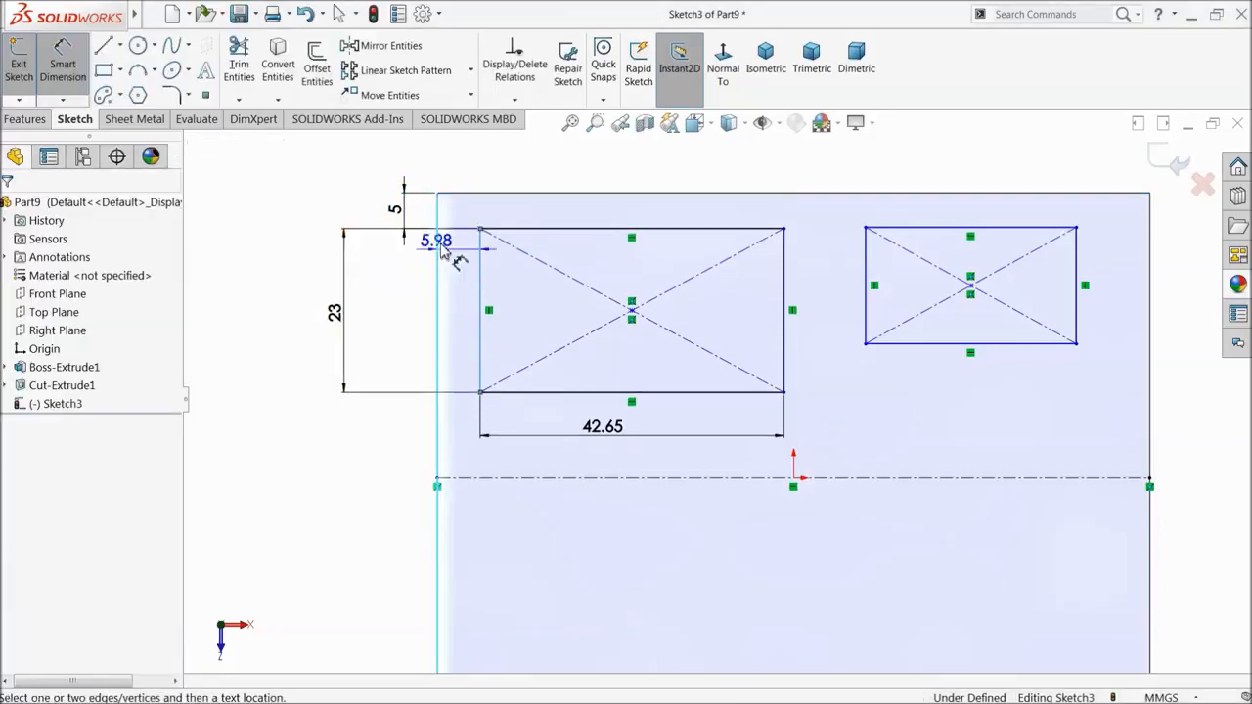
click(468, 186)
text(5)
key(Return)
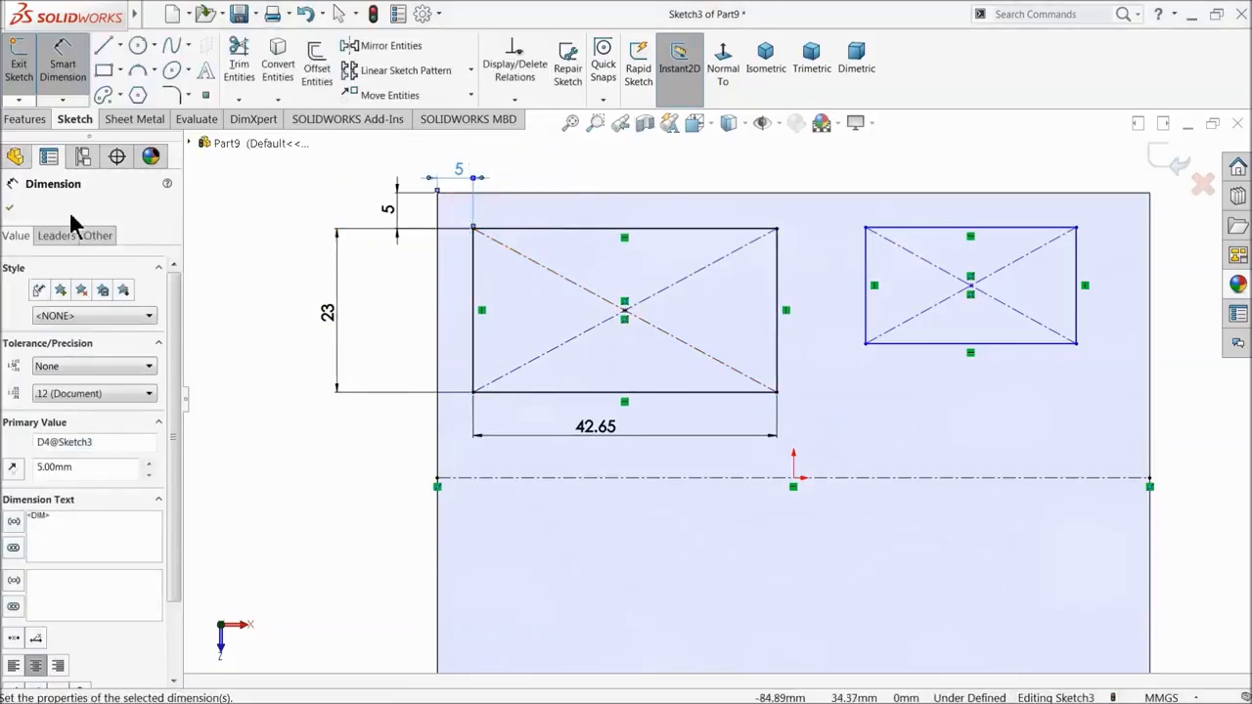
click(11, 209)
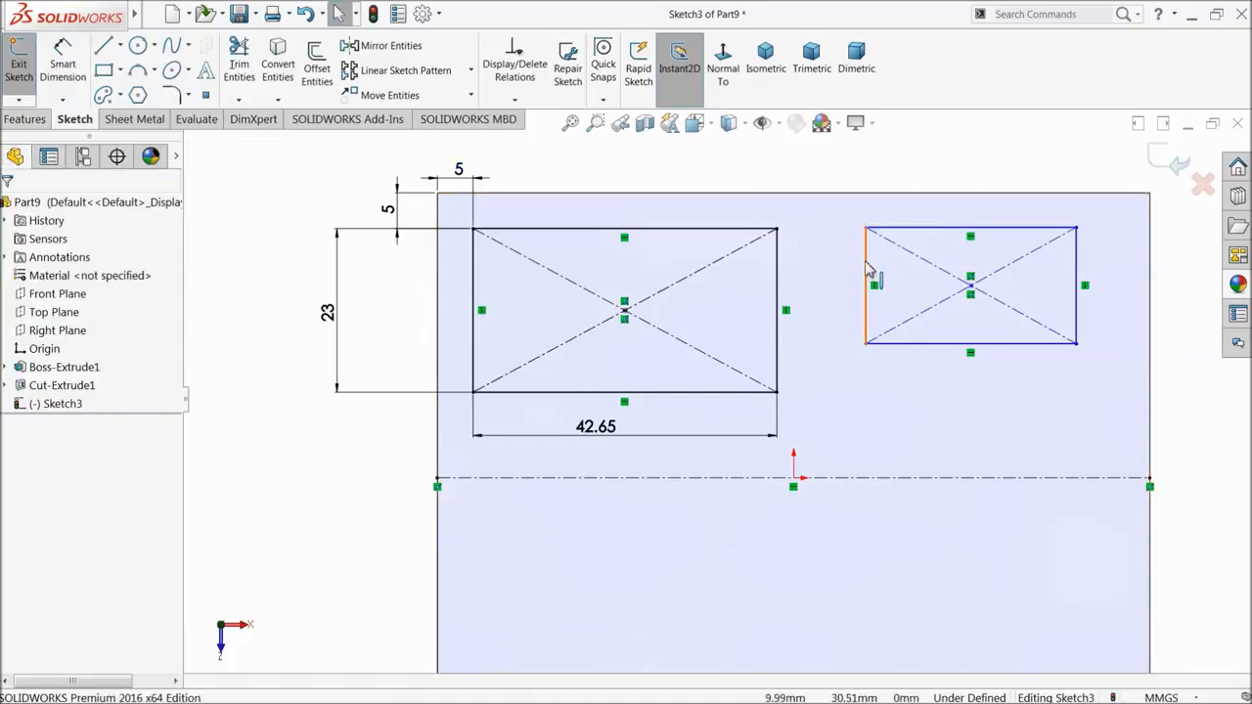
- Make the second rectangle equal in height and width to the first with Equal relations
click(774, 286)
ctrl+click(777, 284)
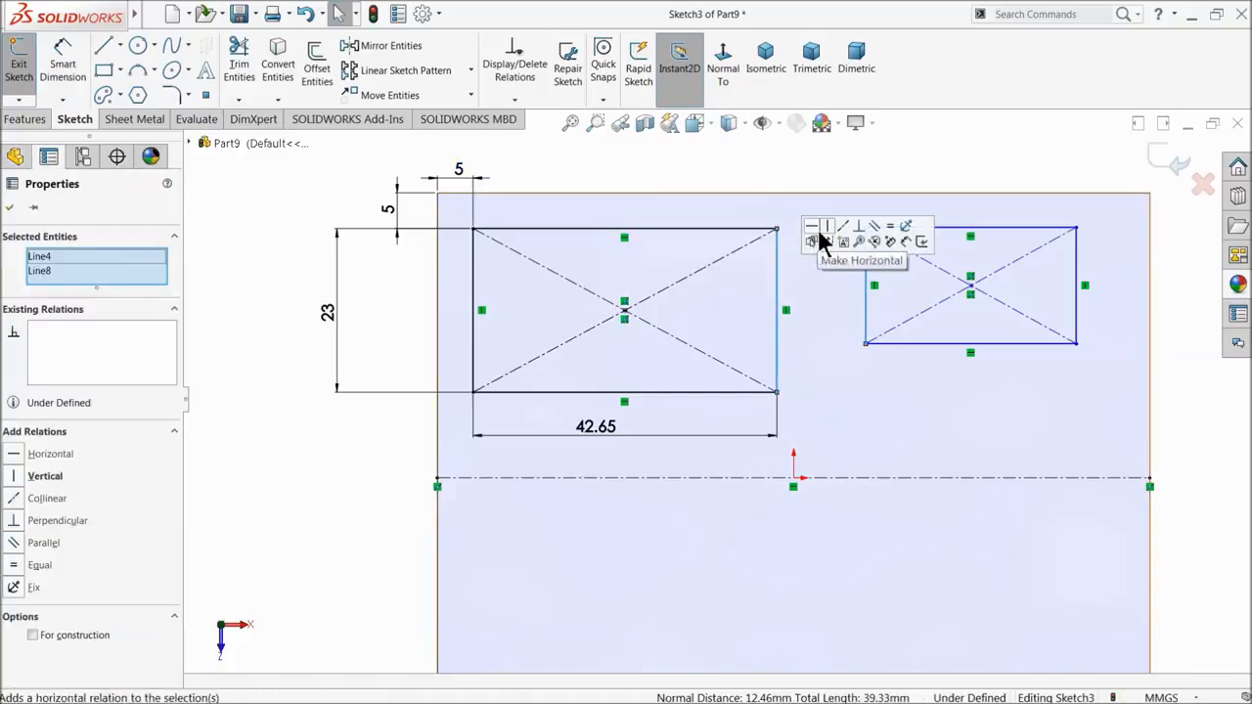
click(889, 226)
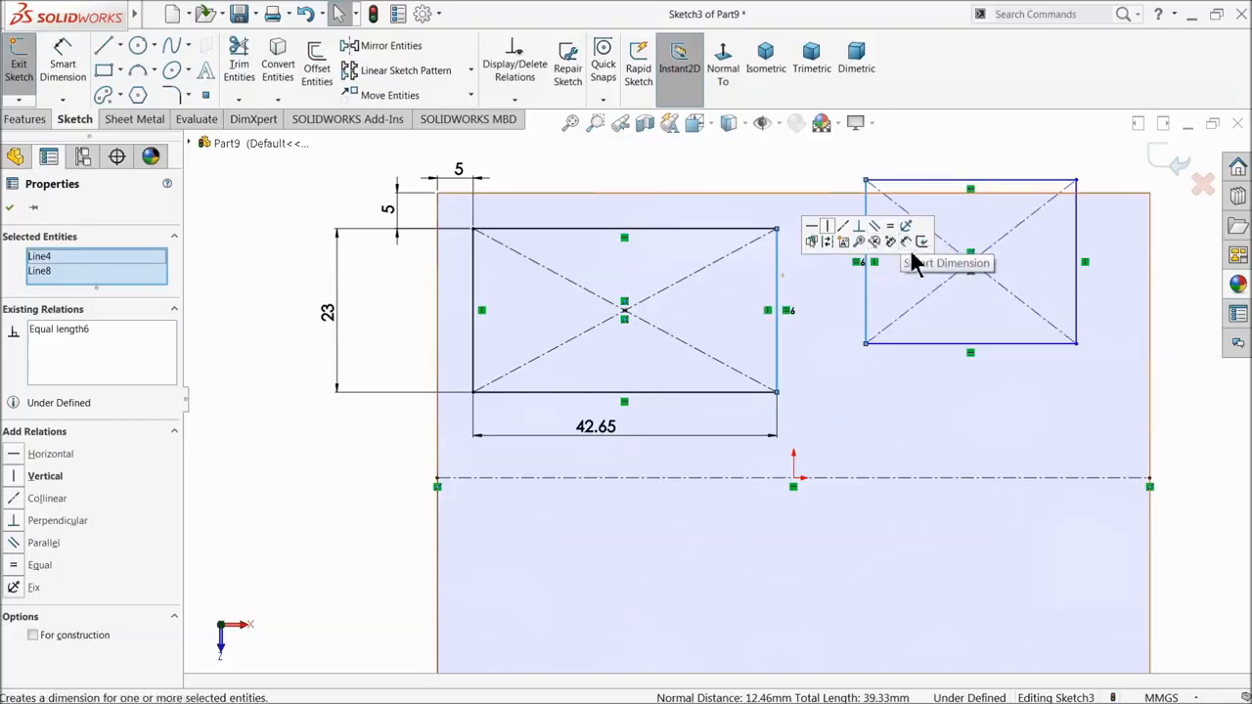
click(934, 347)
ctrl+click(729, 397)
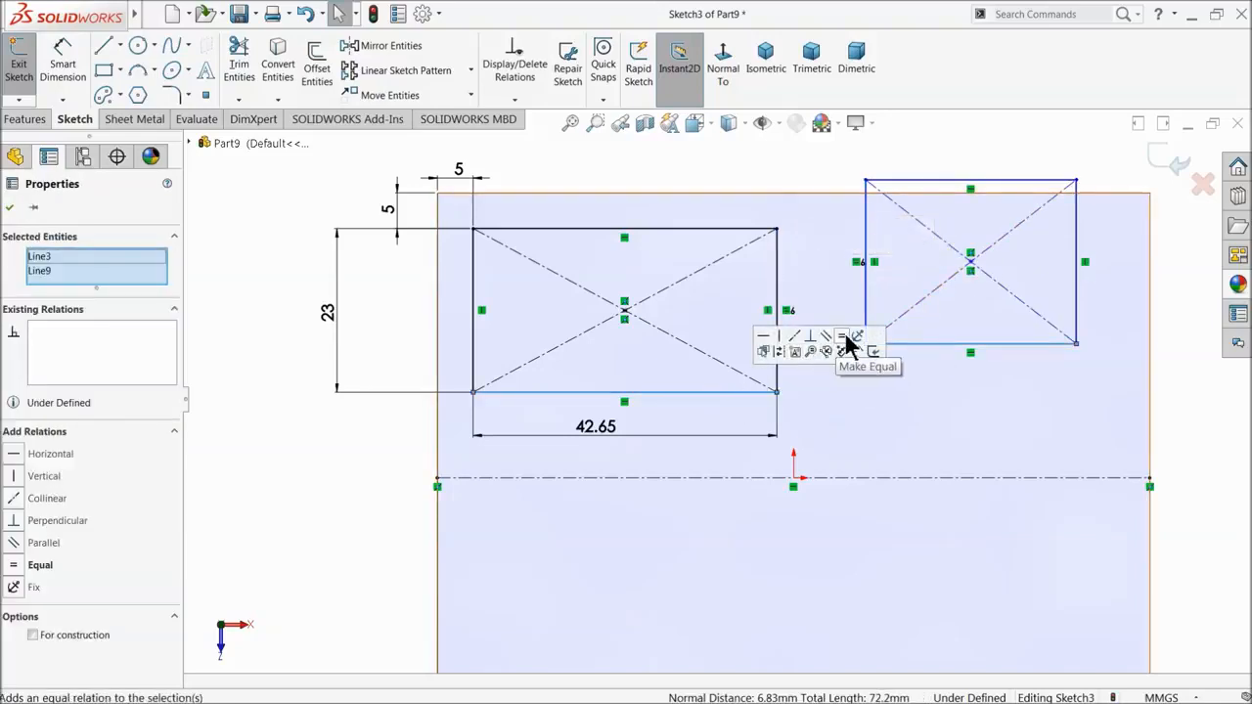
click(848, 346)
click(883, 156)
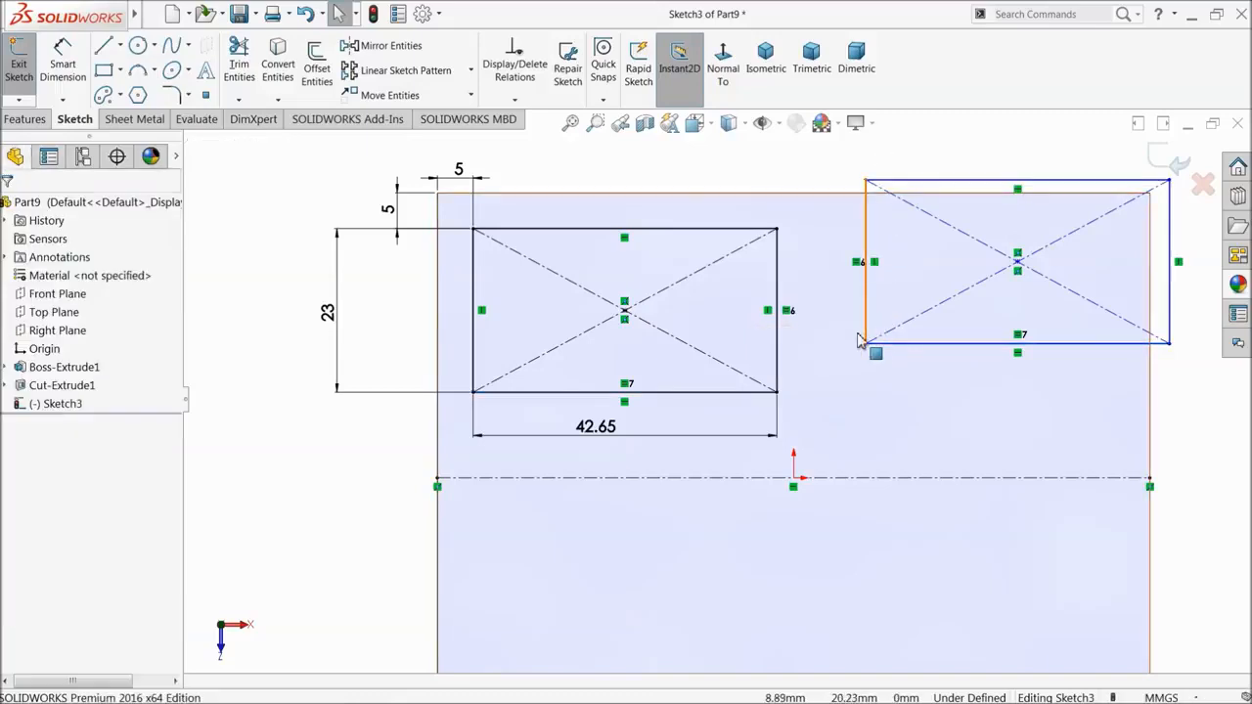
- Move the second rectangle level with the first inside the face and make their upper edges collinear
drag(867, 345, 826, 401)
click(758, 231)
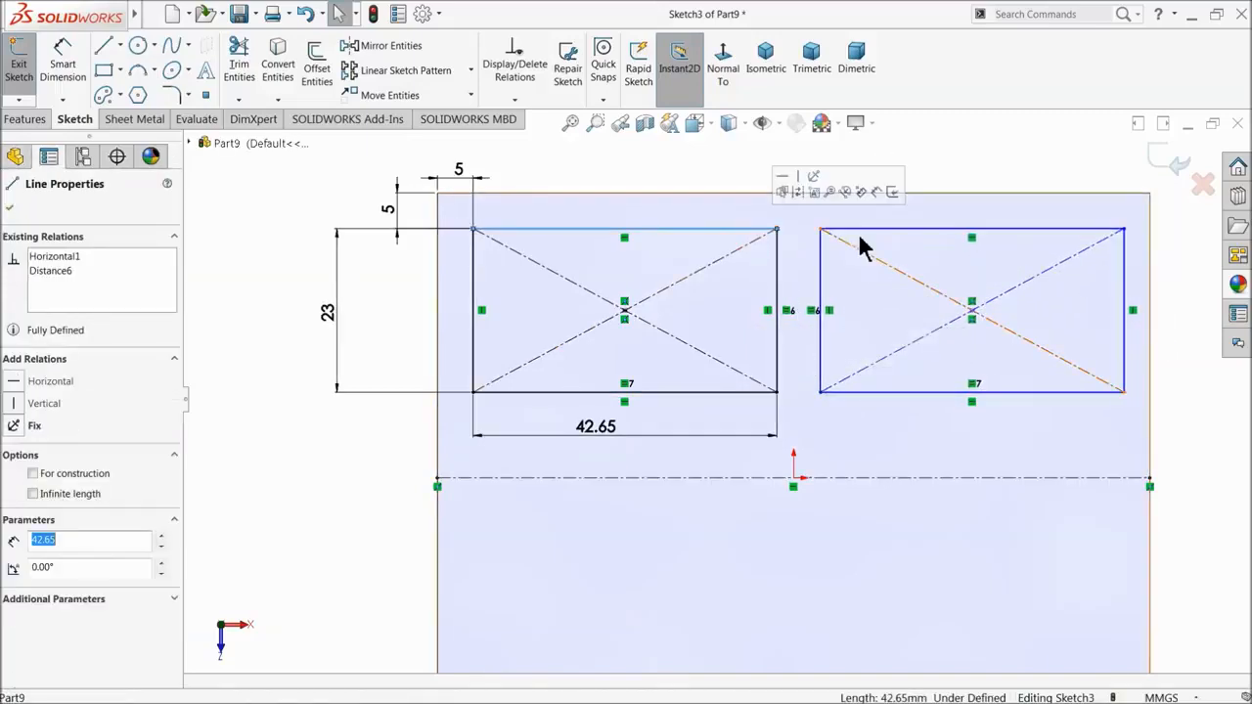
ctrl+click(861, 231)
click(927, 177)
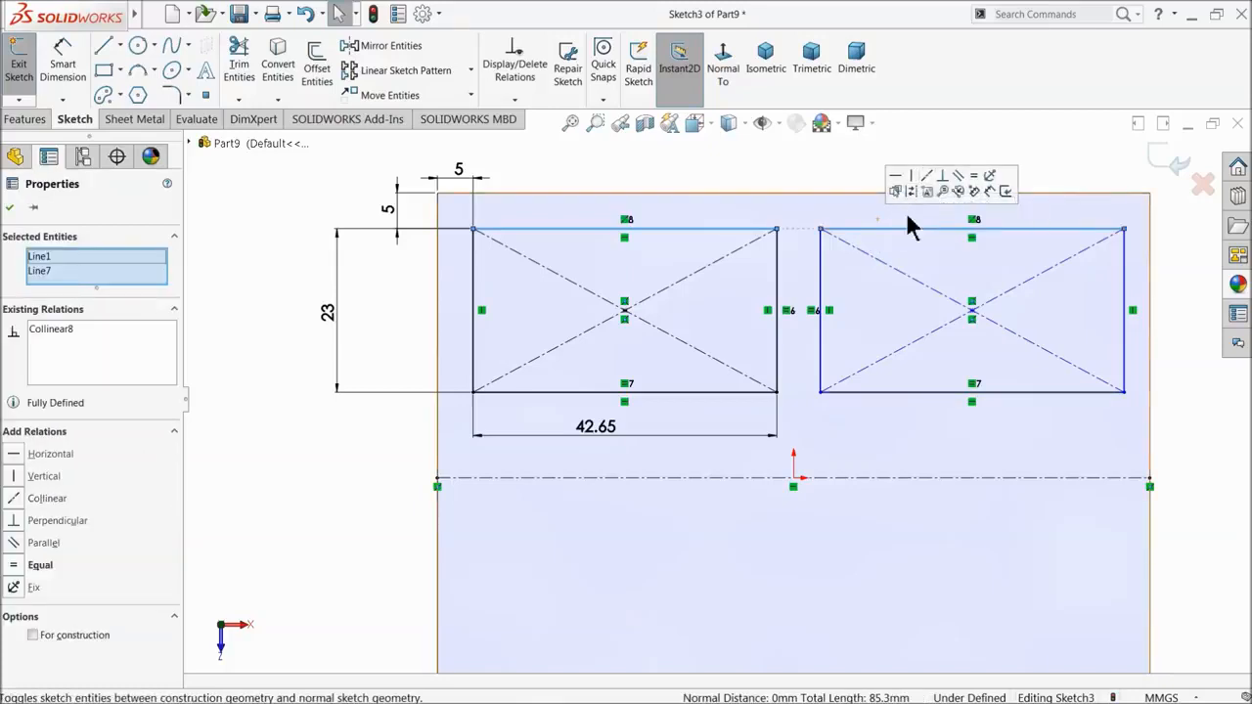
click(62, 64)
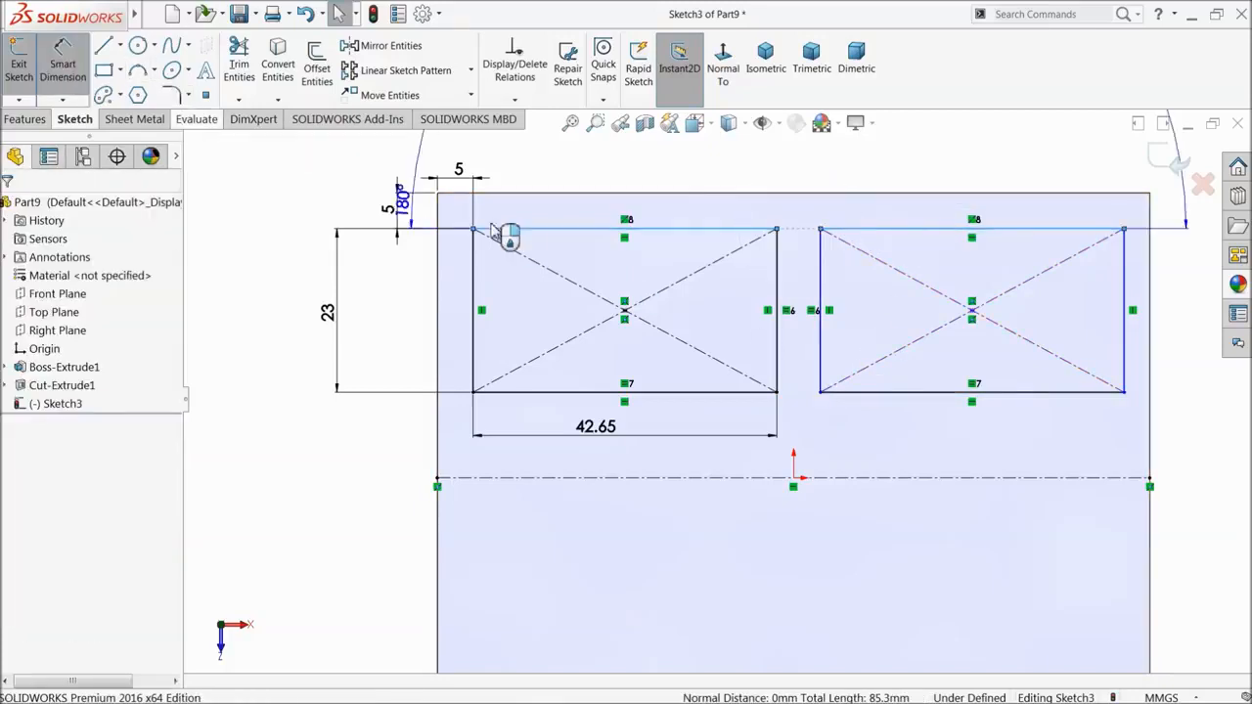
click(834, 307)
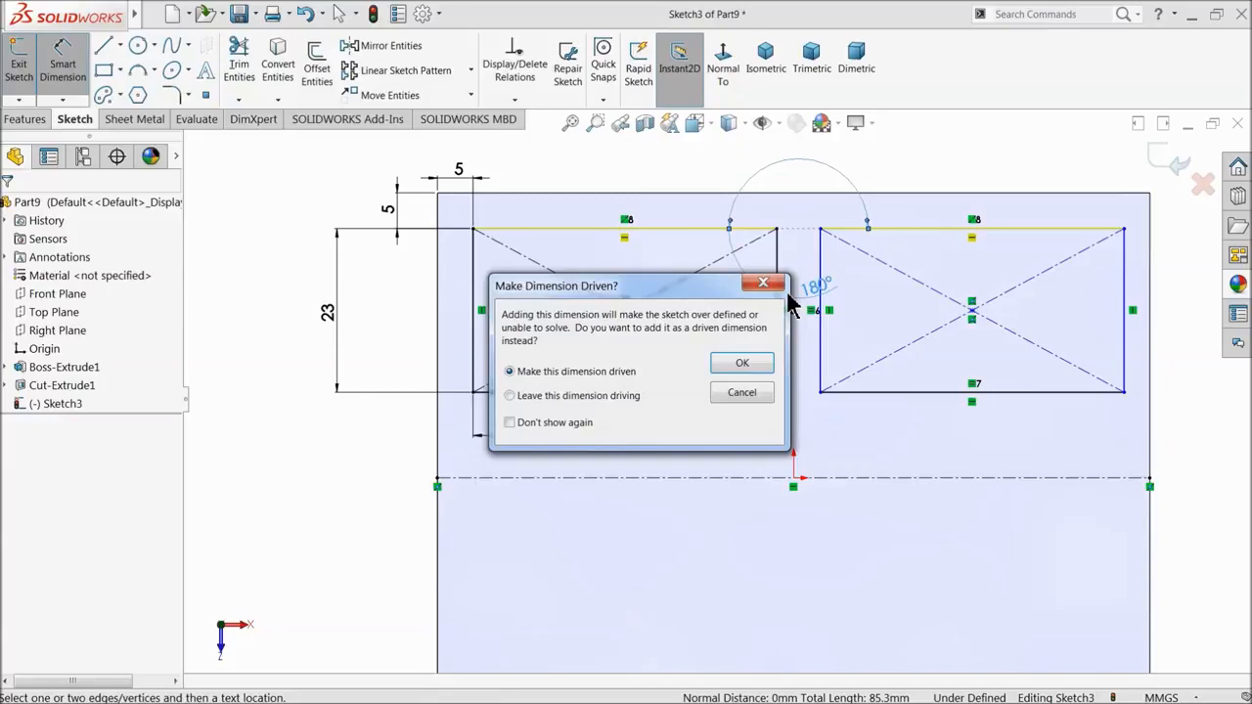
click(742, 363)
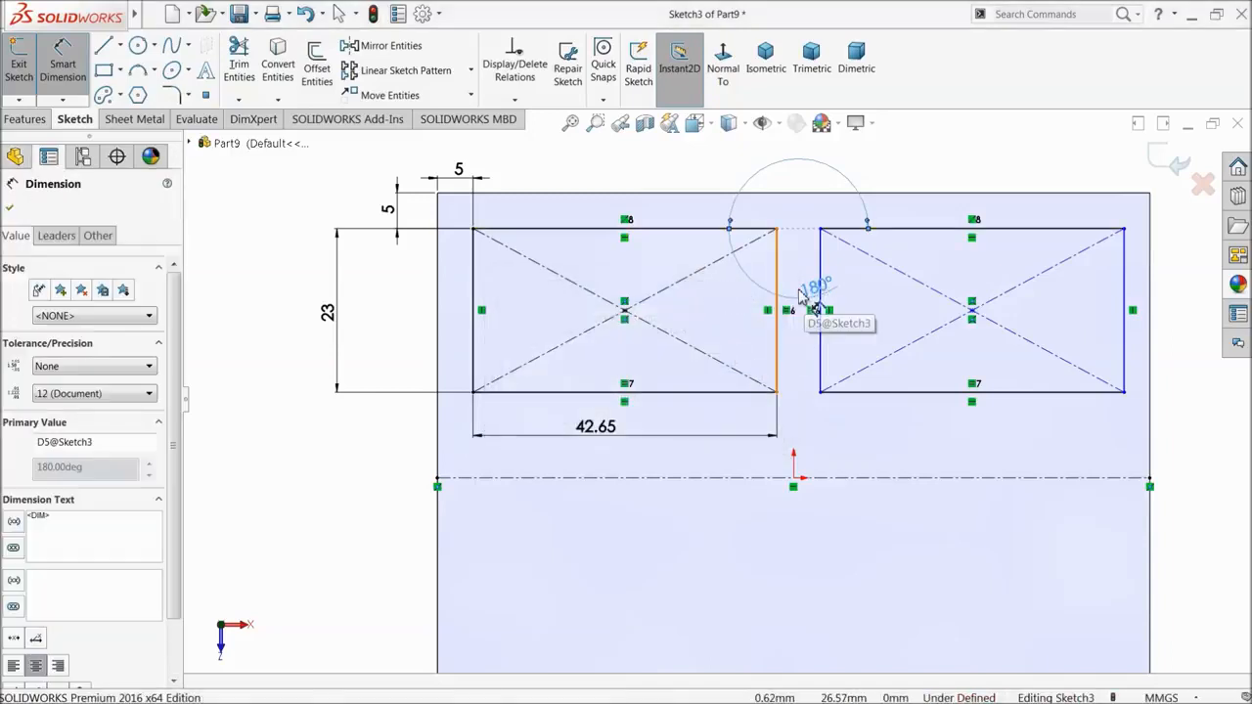
key(Delete)
- Dimension the gap between the facing vertical sides of the two rectangles as 5 mm
click(822, 303)
click(777, 283)
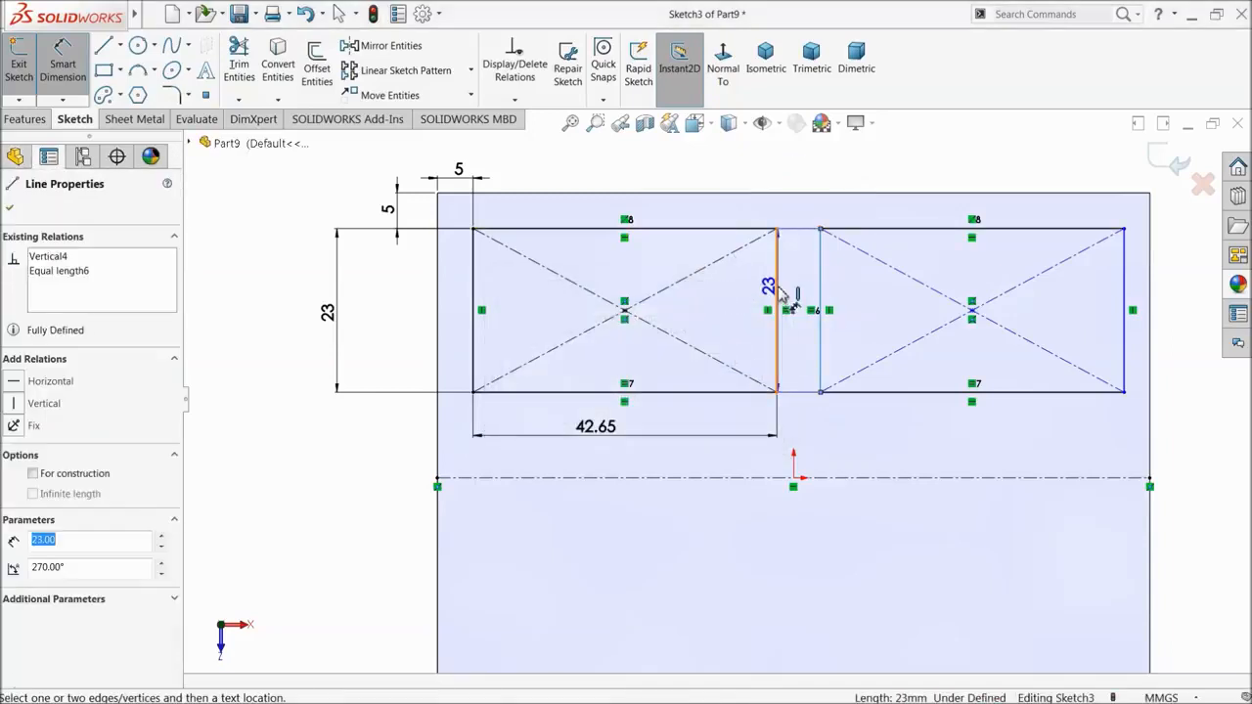
click(792, 277)
text(5)
key(Return)
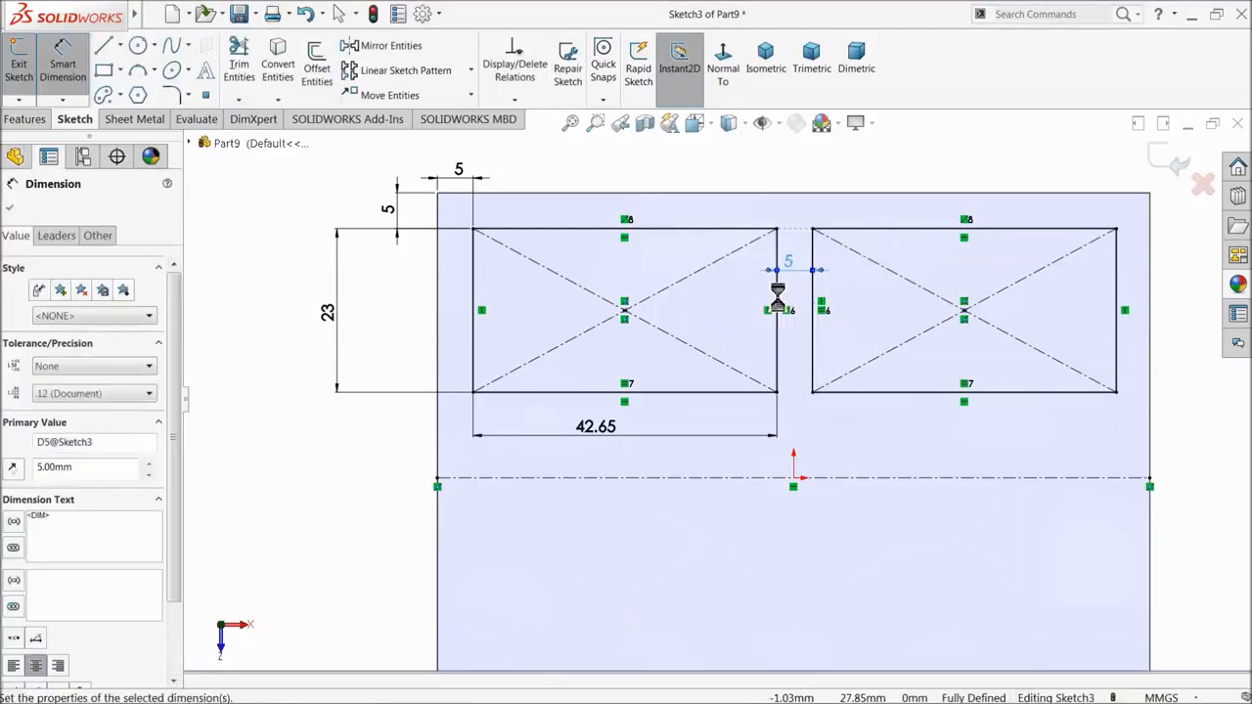
click(12, 209)
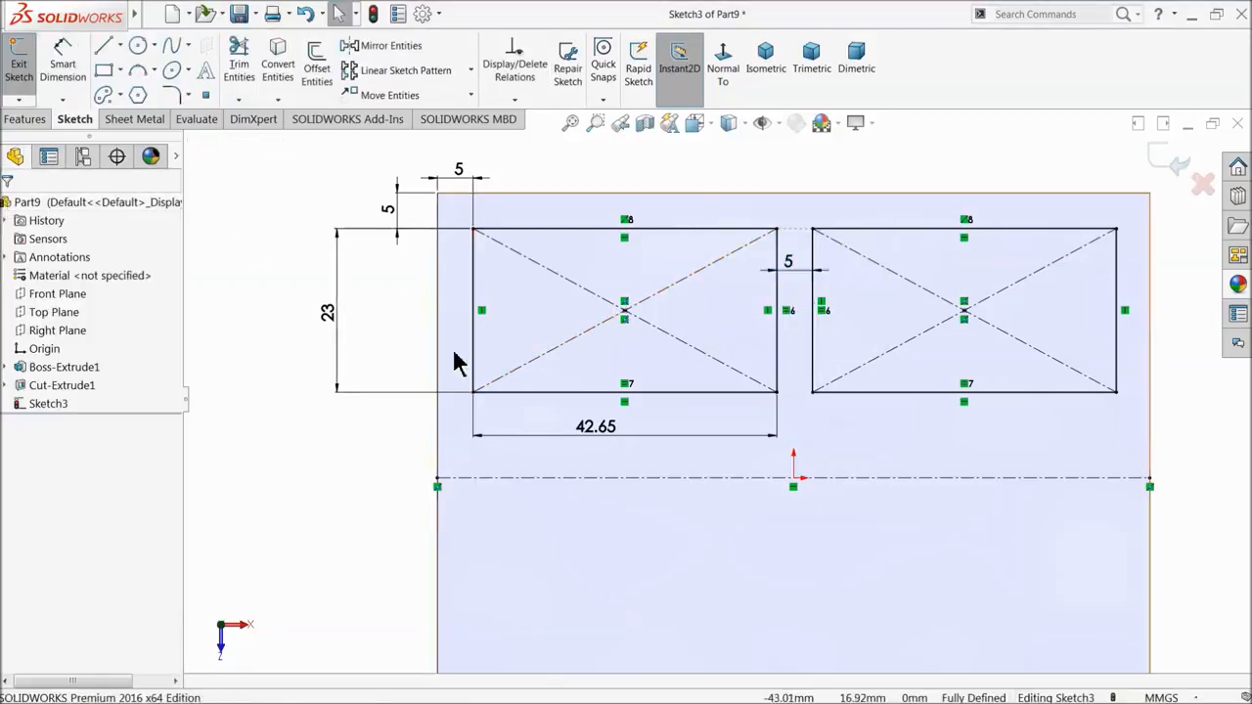
- Mirror both rectangles, including their diagonals and centre points, about the horizontal centreline of the block face
scroll(584, 380, up, 2)
click(391, 45)
scroll(939, 313, down, 1)
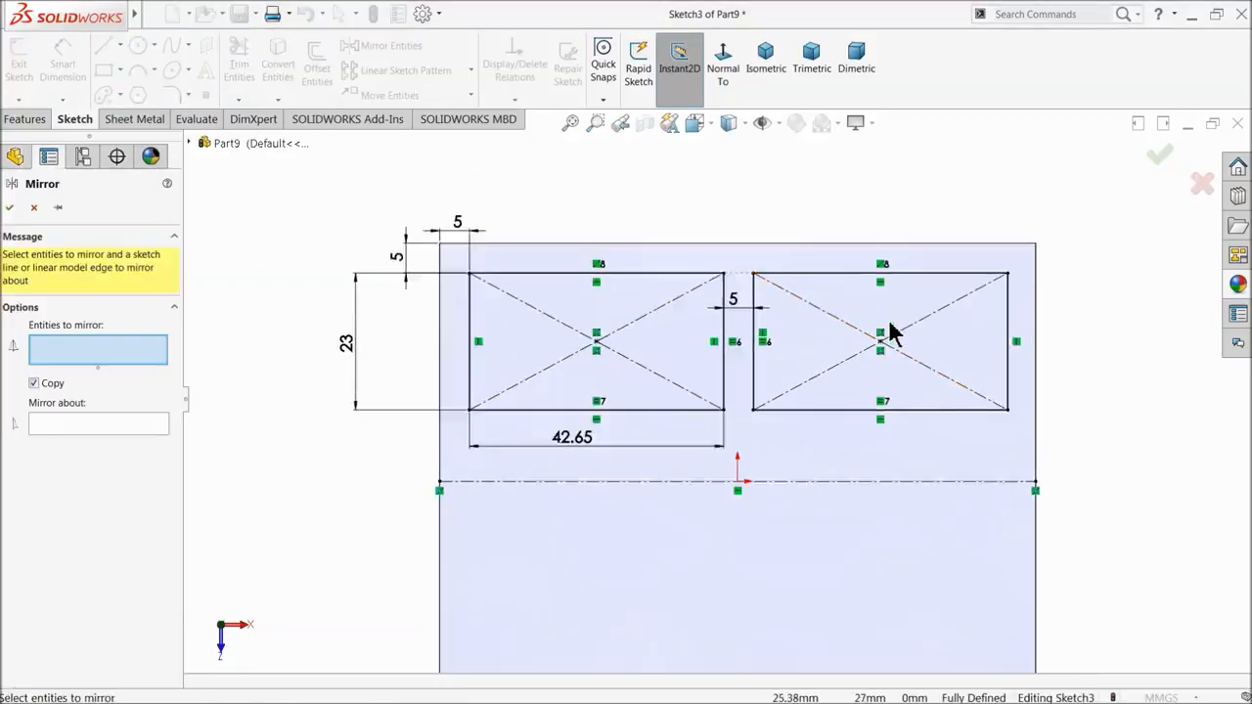
mouse_move(1075, 223)
mouse_down()
mouse_move(522, 449)
mouse_move(394, 450)
mouse_up()
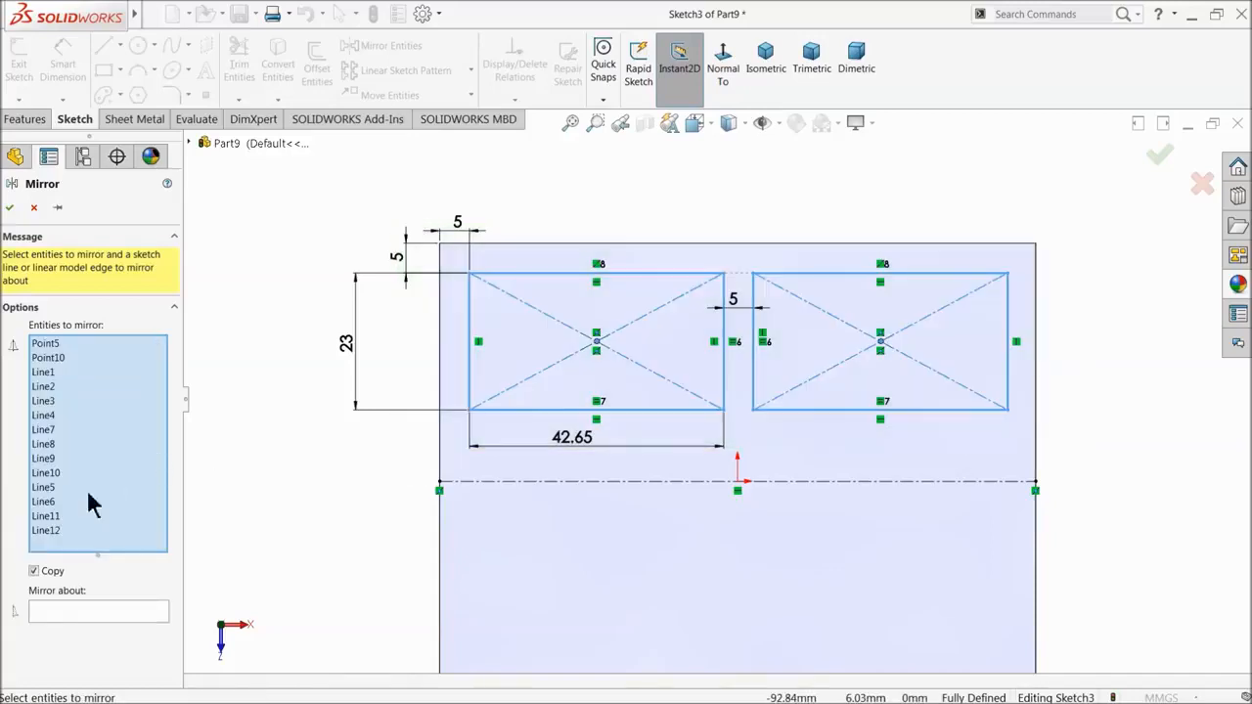
click(82, 616)
click(489, 483)
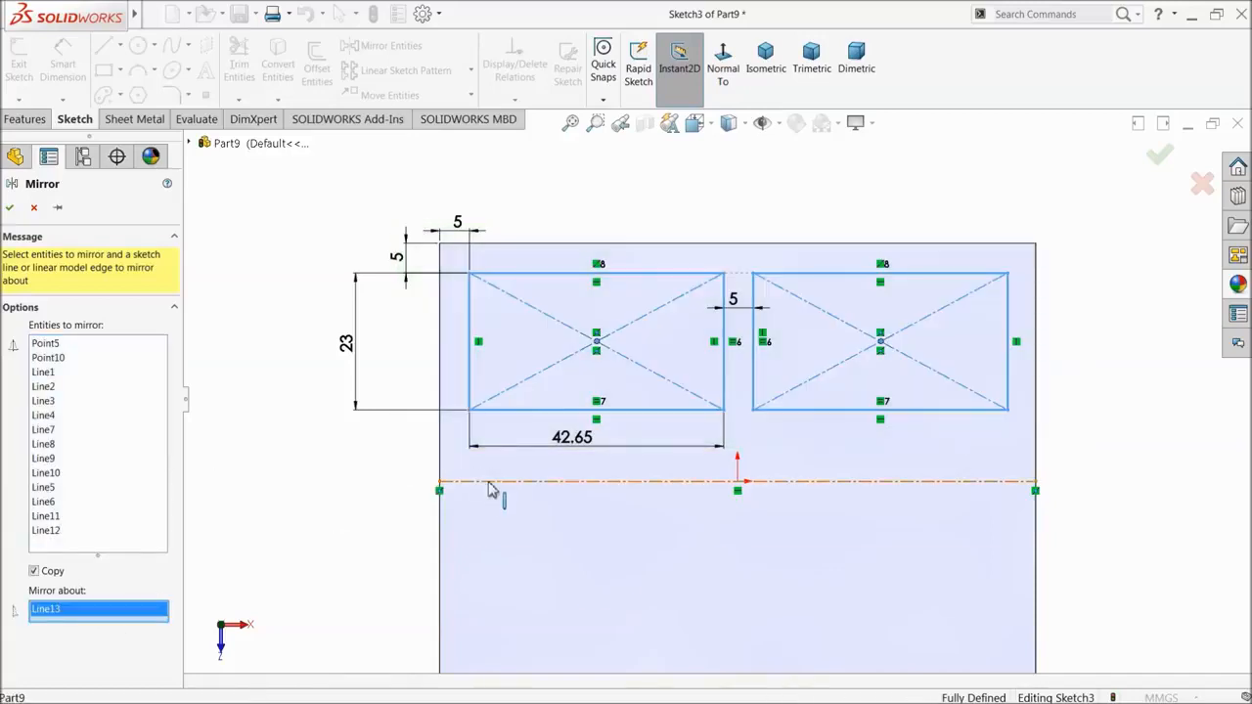
click(10, 208)
- Cut the four sketched rectangles through the whole block with an extruded cut set to Through All
middle_drag(439, 476, 438, 364)
click(25, 118)
click(248, 78)
click(84, 309)
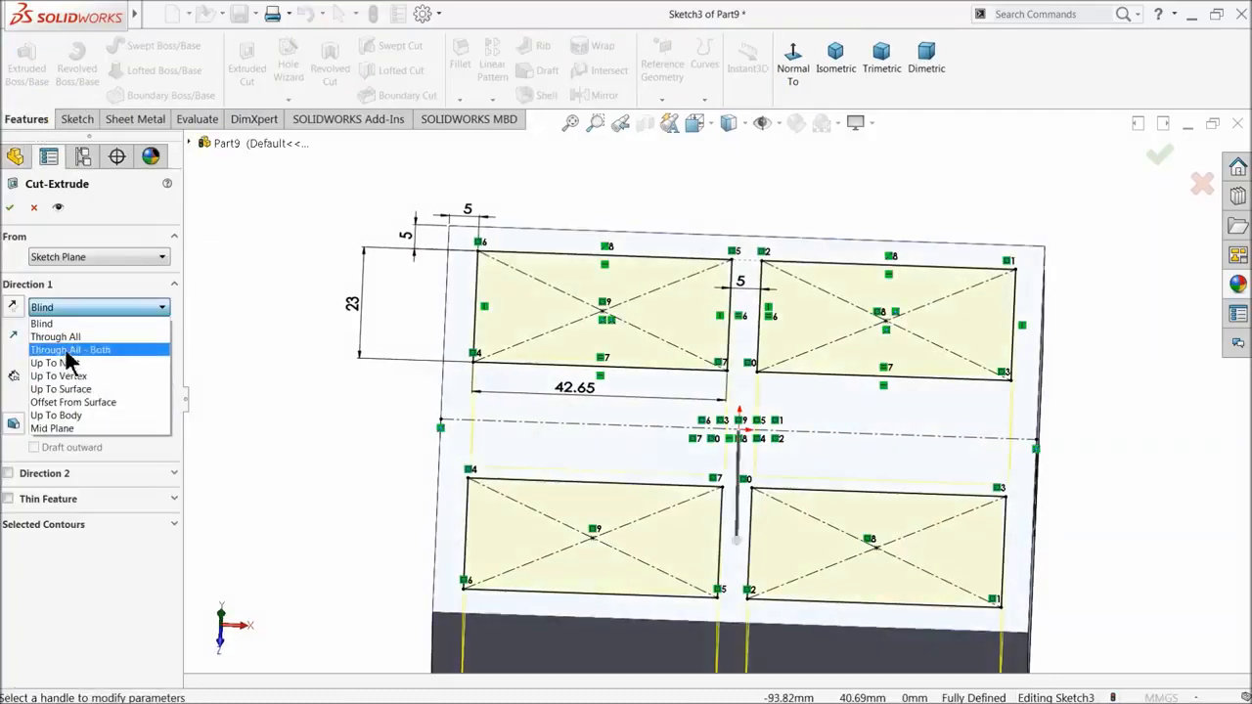
click(73, 336)
click(11, 207)
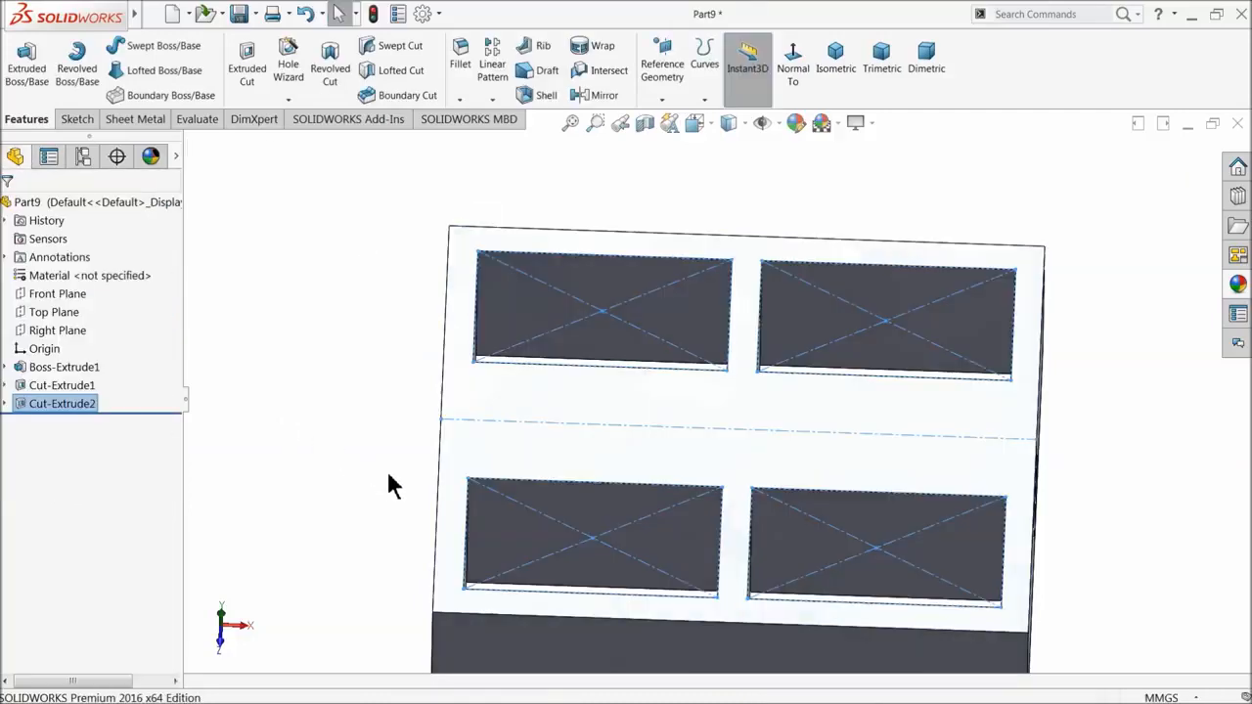
click(792, 66)
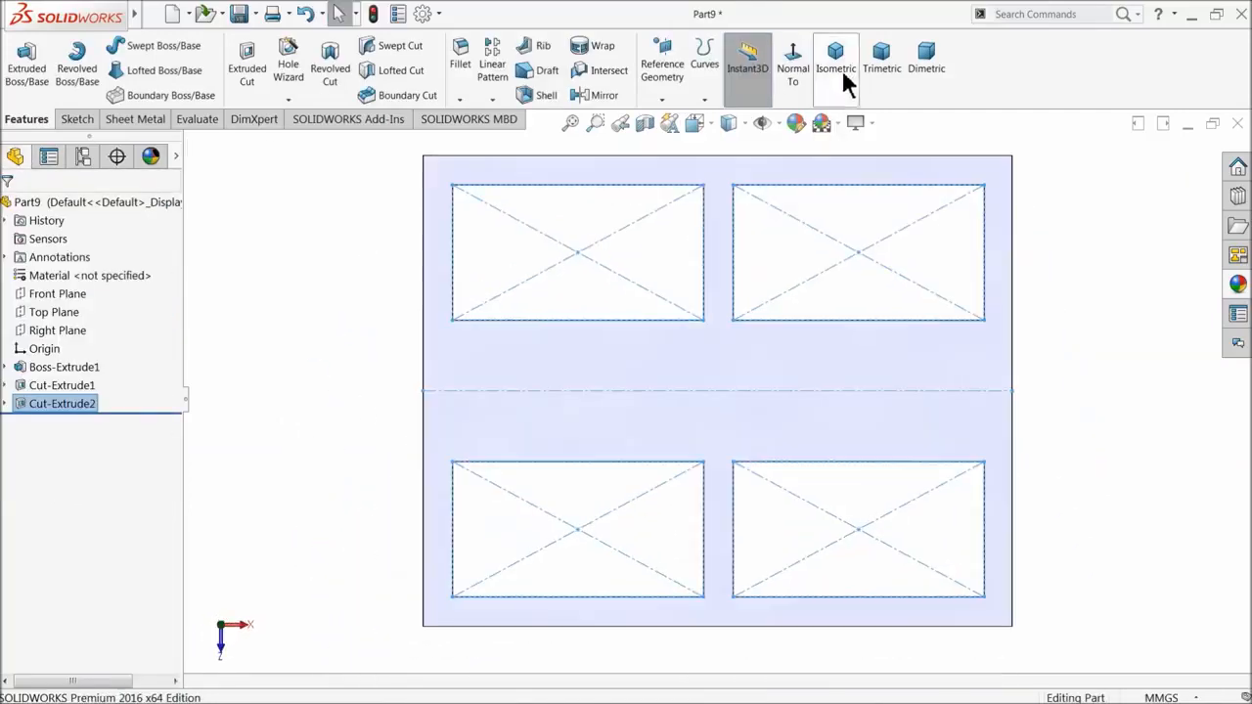
click(836, 68)
click(1041, 218)
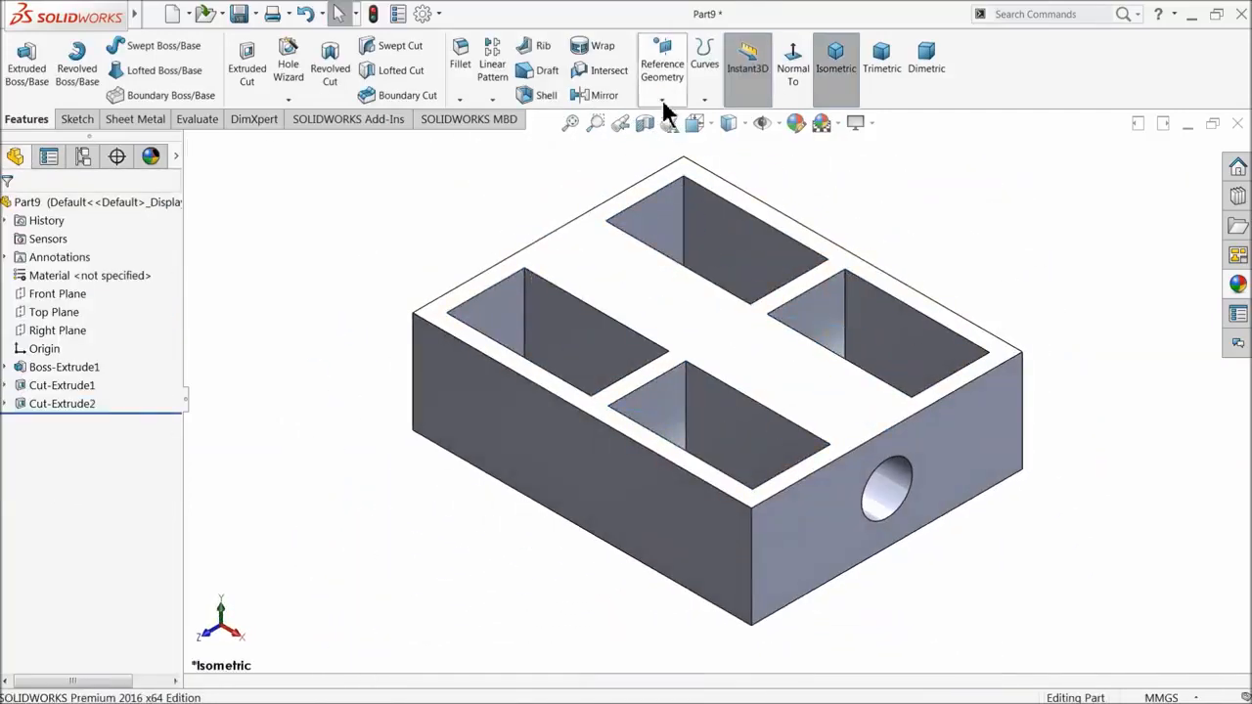
- Try to fillet the two outer vertical corner edges beside the visible axle hole with a 20 mm radius
click(461, 78)
text(20.00mm)
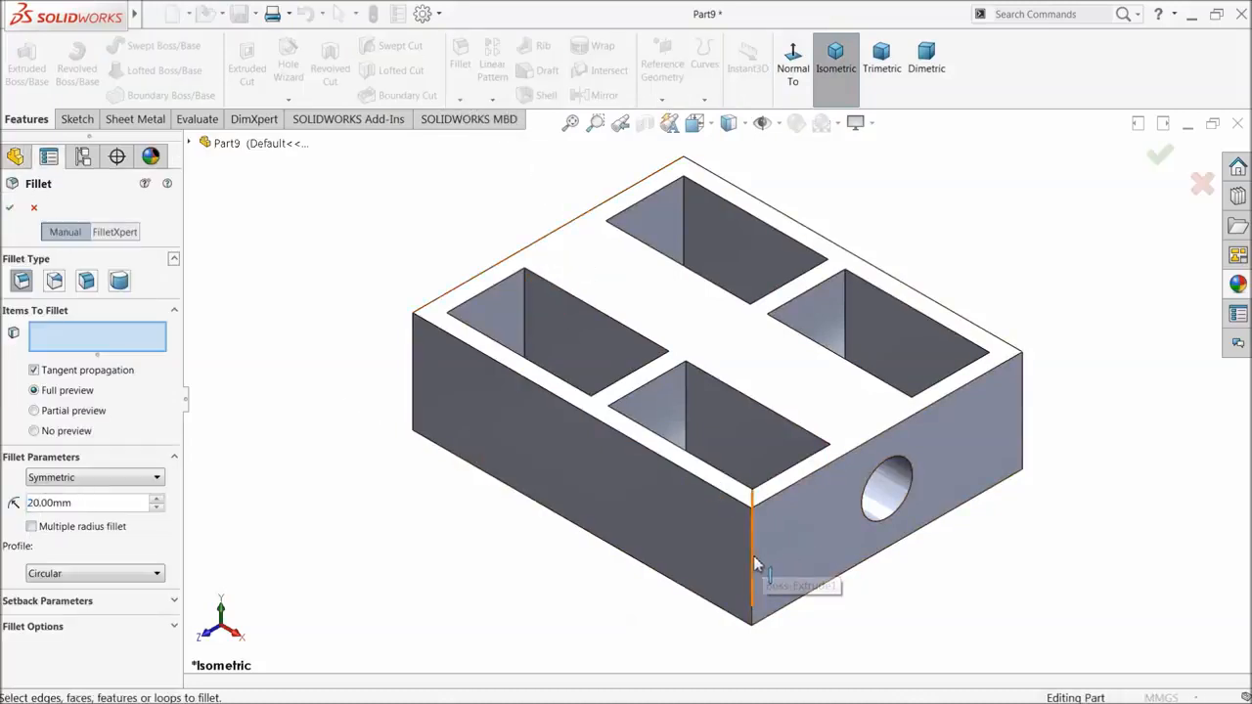
click(749, 555)
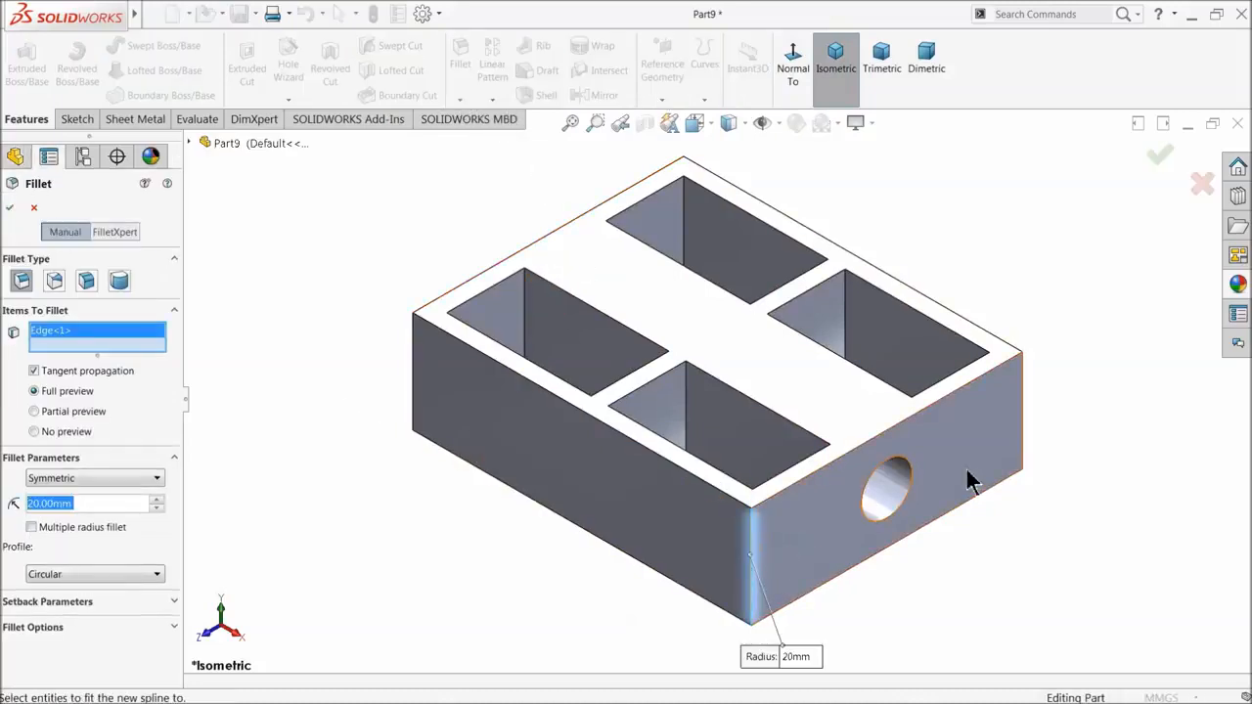
click(1023, 422)
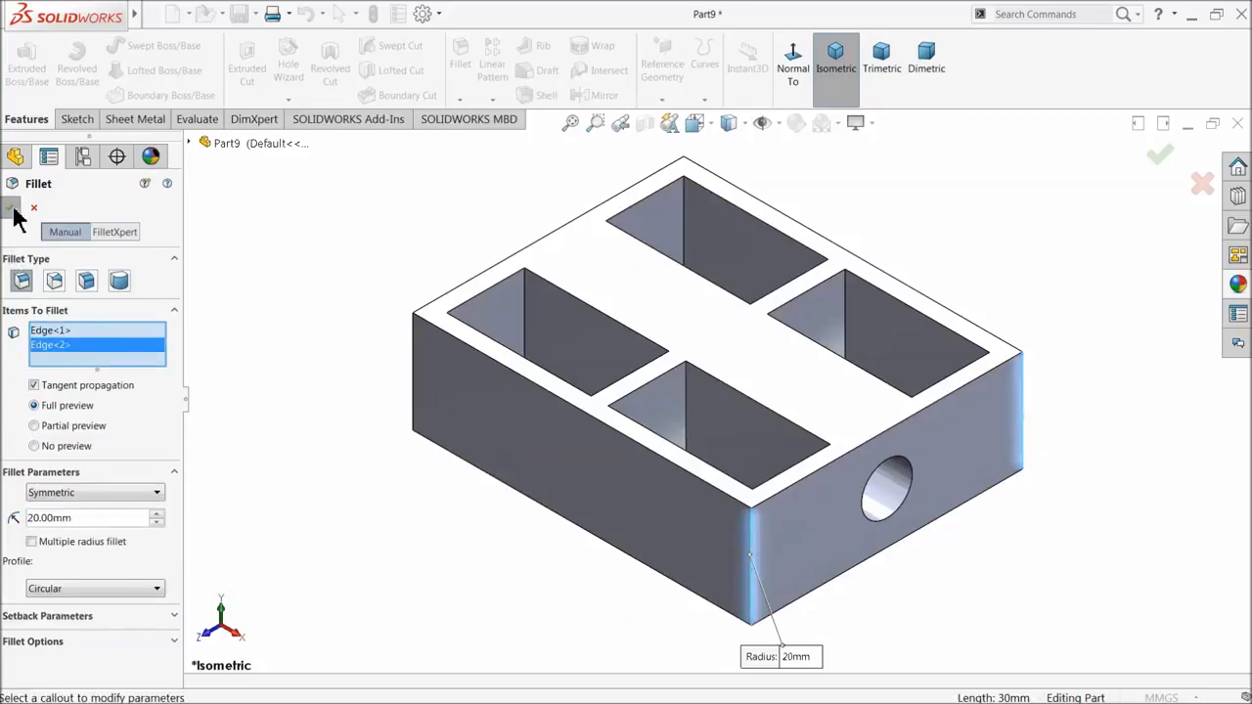
click(11, 208)
click(842, 380)
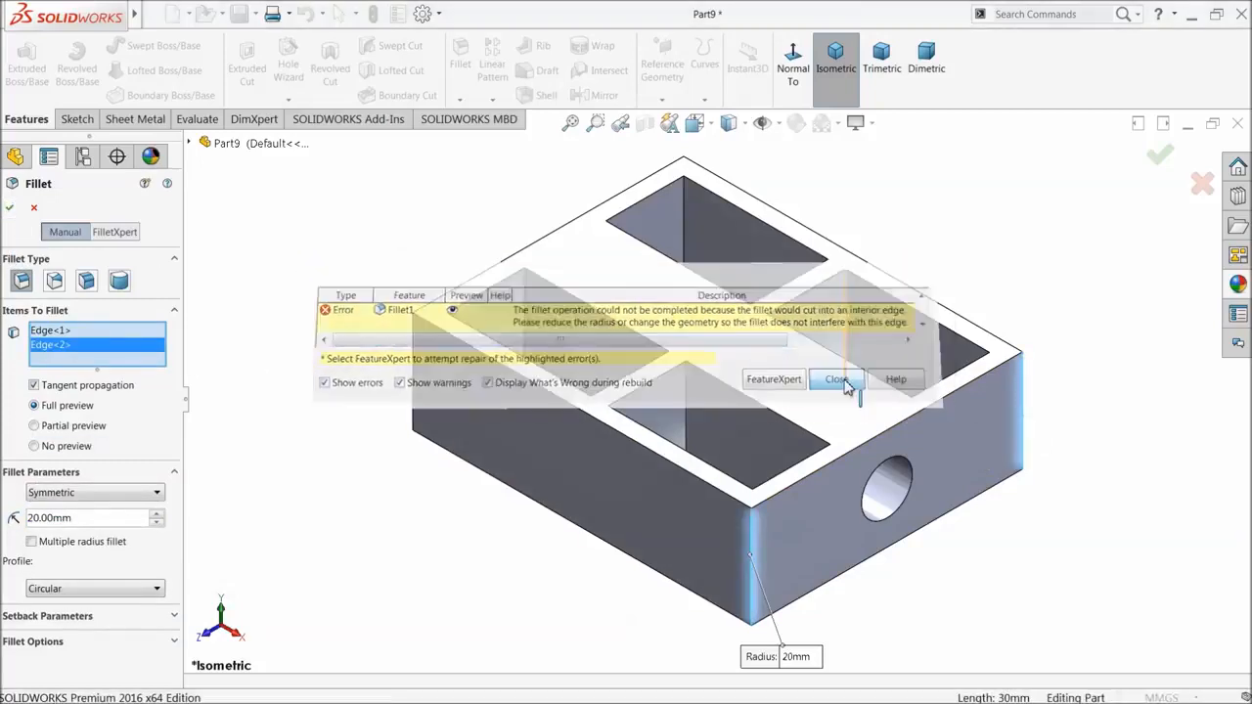
- Clear the fillet's edge selection and round the two pockets' inner vertical edges nearest the block's outer corners at the hole end to 20 mm
middle_drag(776, 519, 788, 551)
scroll(731, 506, down, 3)
click(732, 529)
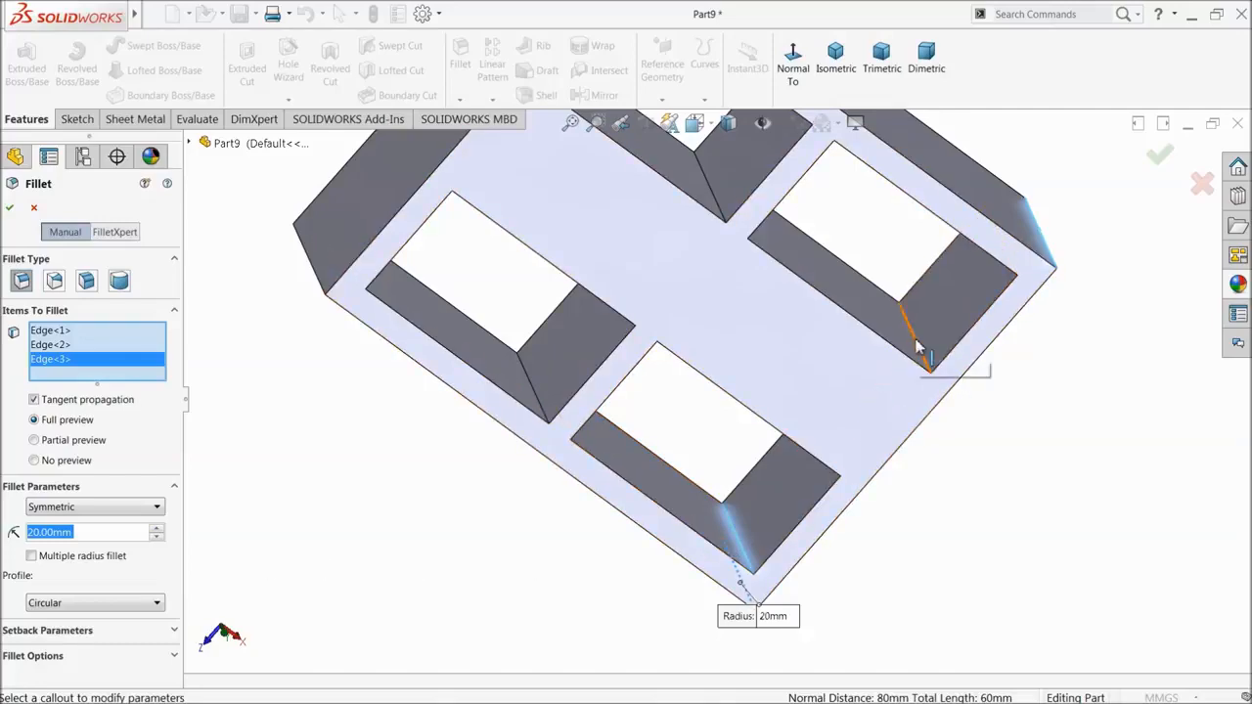
middle_drag(957, 309, 983, 225)
right_click(124, 347)
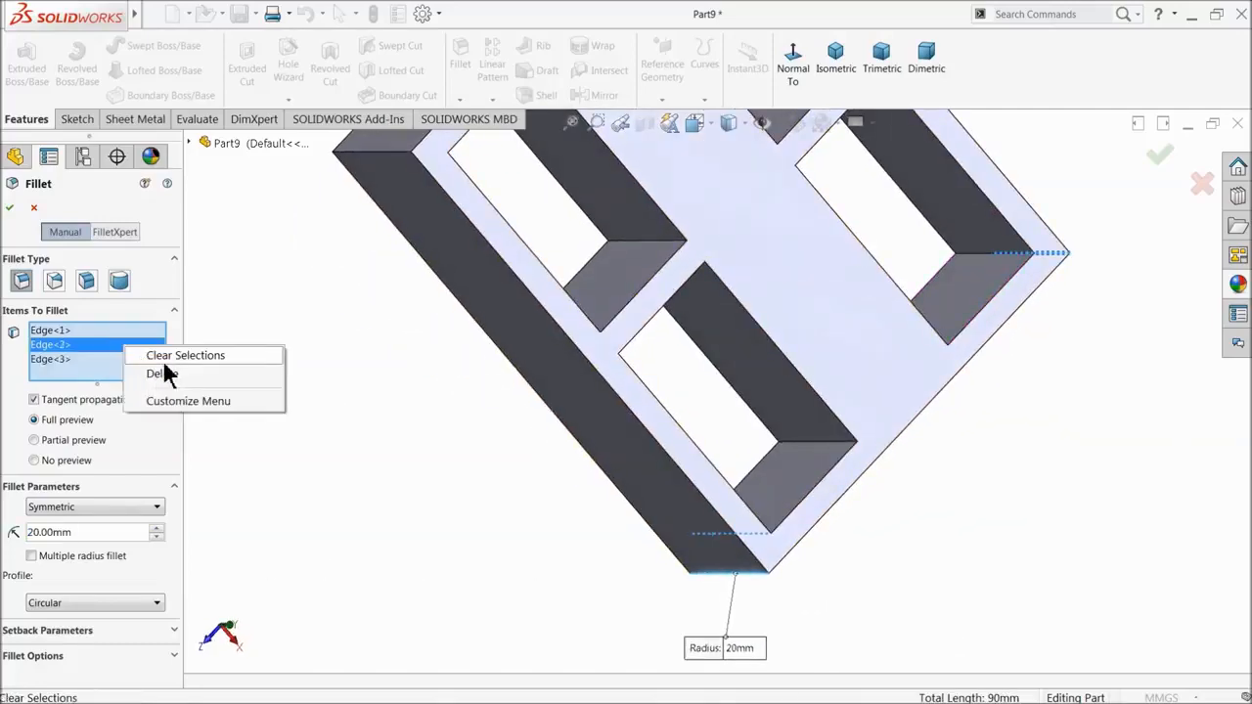
click(182, 359)
middle_drag(635, 528, 805, 537)
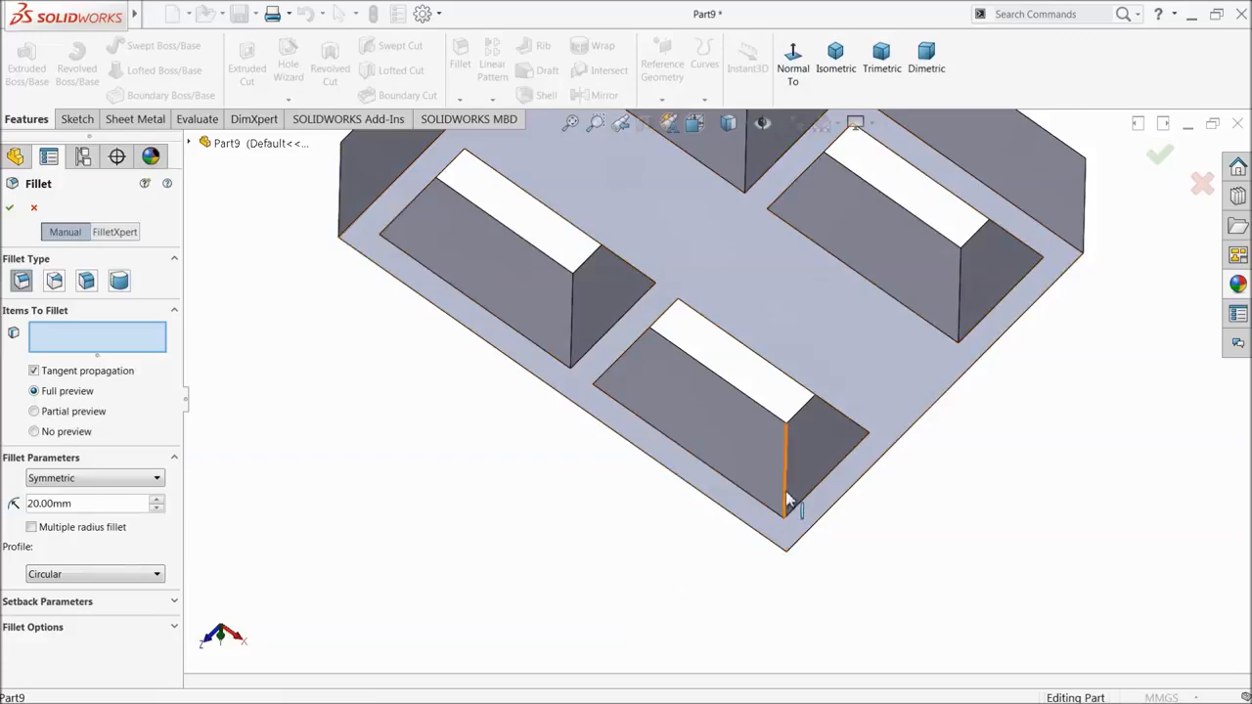
click(791, 503)
middle_drag(913, 447, 914, 326)
click(905, 330)
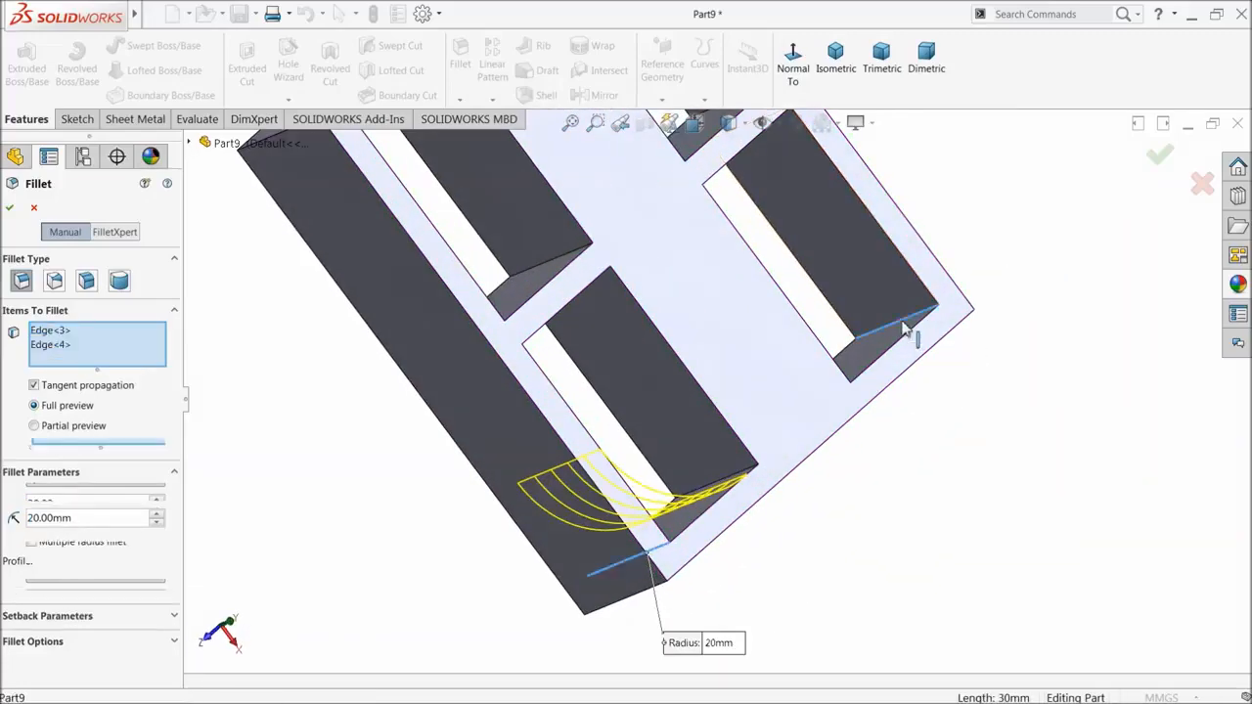
middle_drag(901, 391, 828, 446)
click(12, 209)
middle_drag(434, 480, 486, 311)
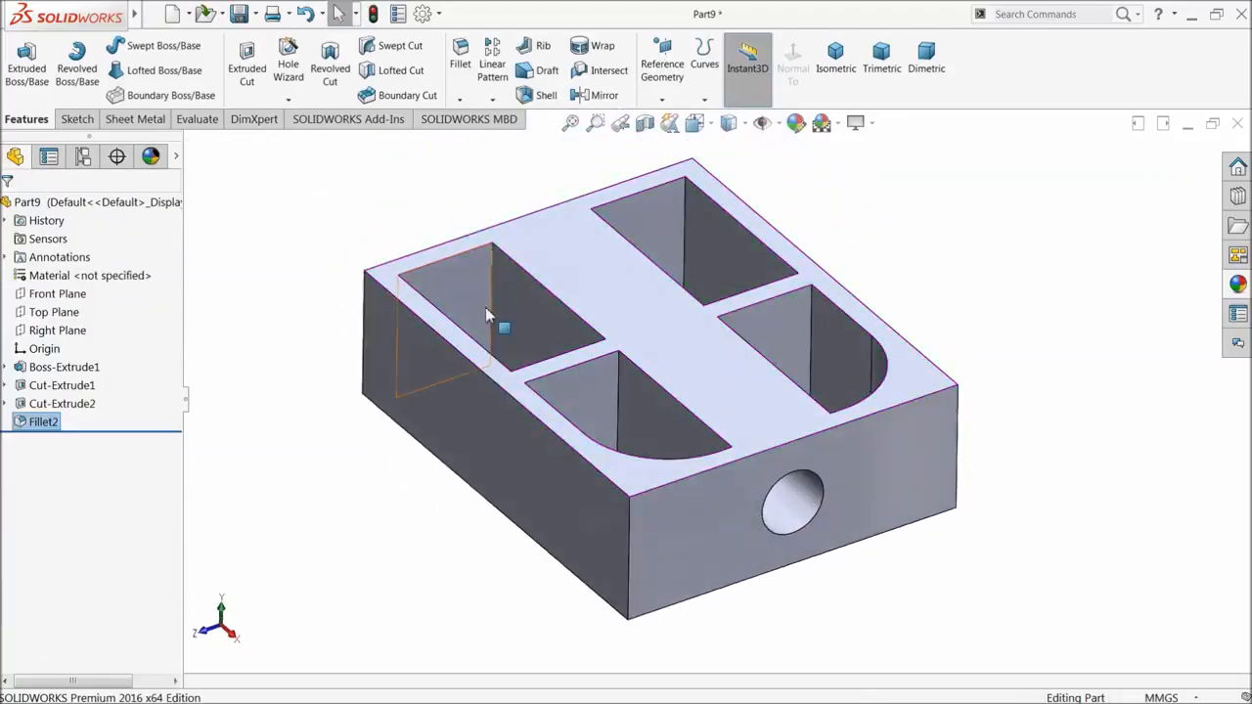
- Fillet the block's two outer vertical corner edges at the hole end with a 20 mm radius
click(460, 67)
click(629, 548)
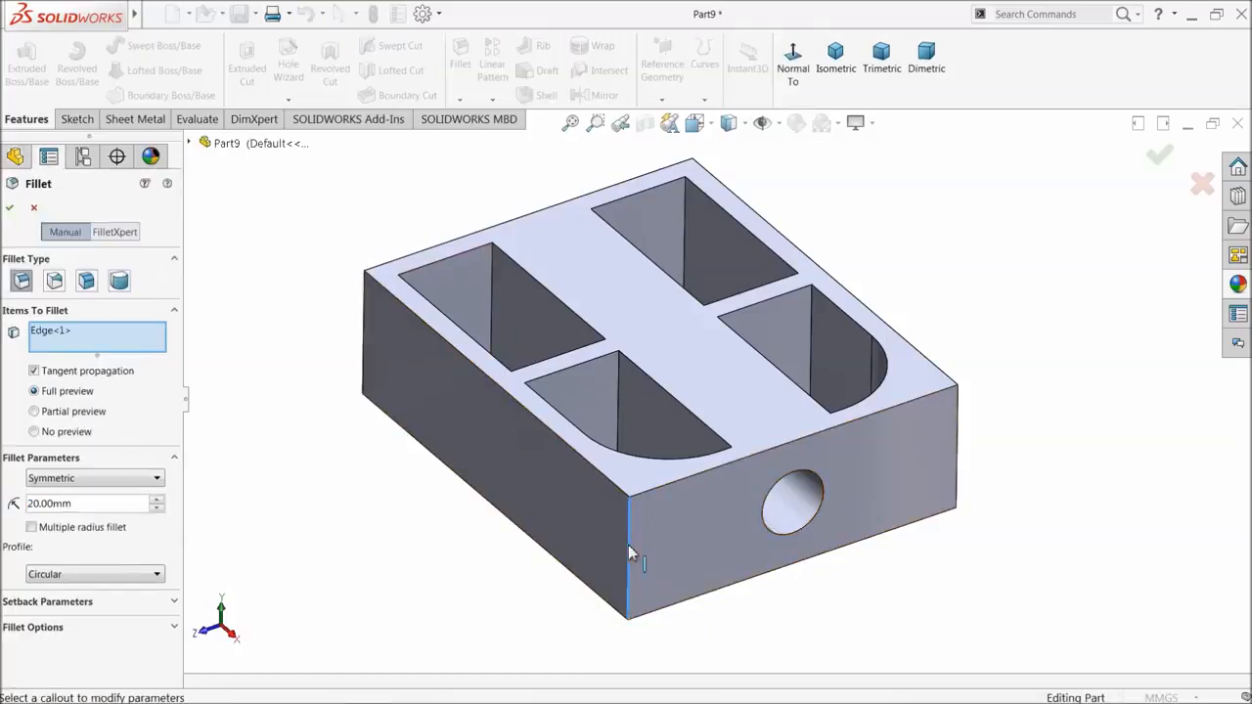
click(959, 460)
click(1160, 155)
middle_drag(989, 330, 771, 532)
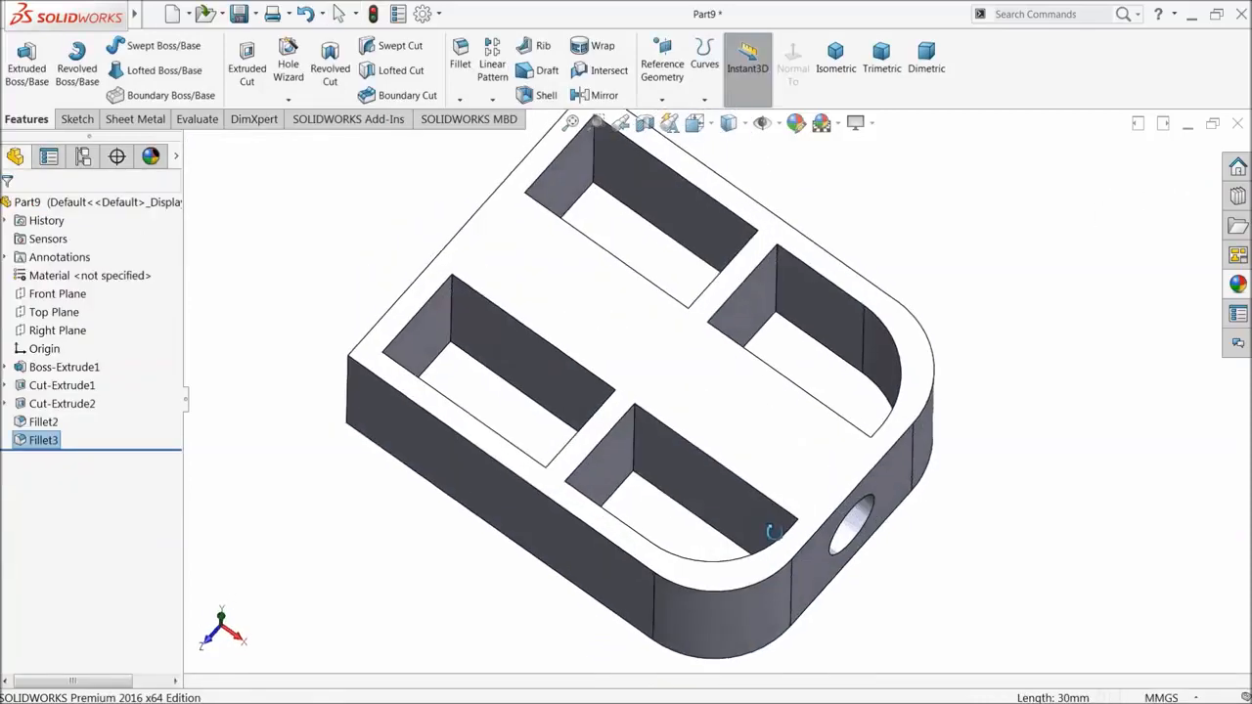
- Start a sketch on the end wall inside a square-cornered pocket, on the side away from the rounded end, and view it face-on
click(433, 329)
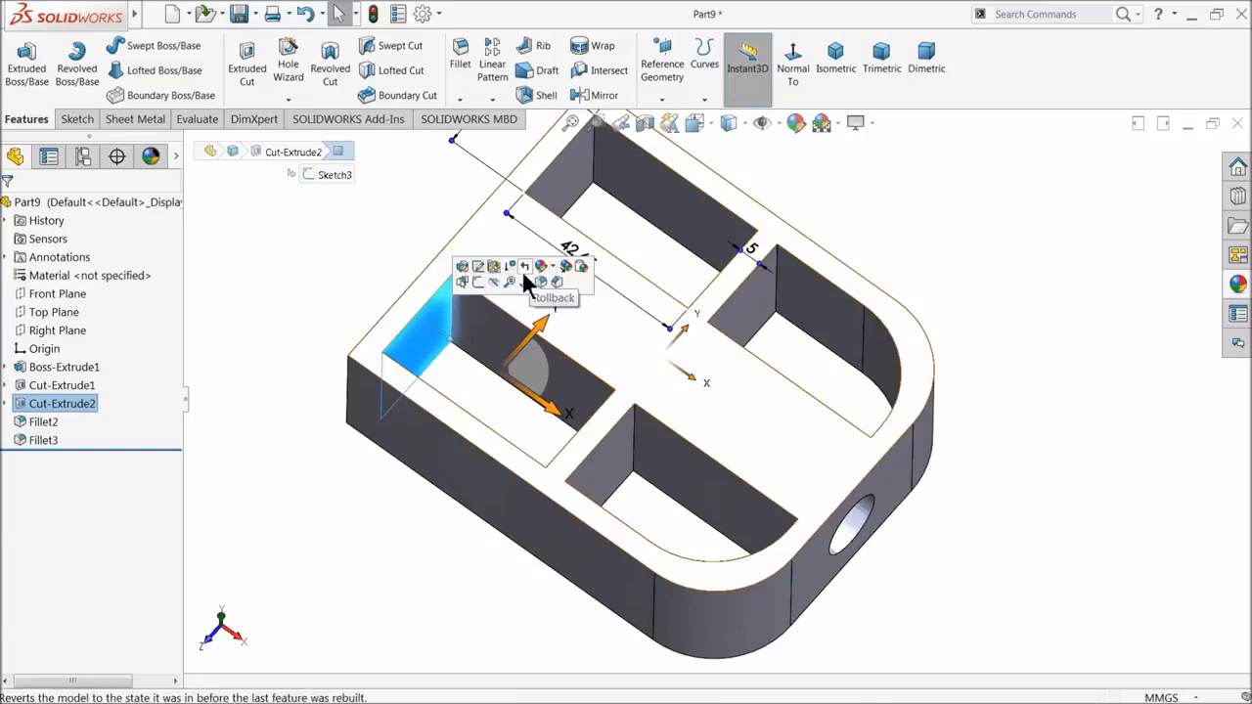
click(477, 282)
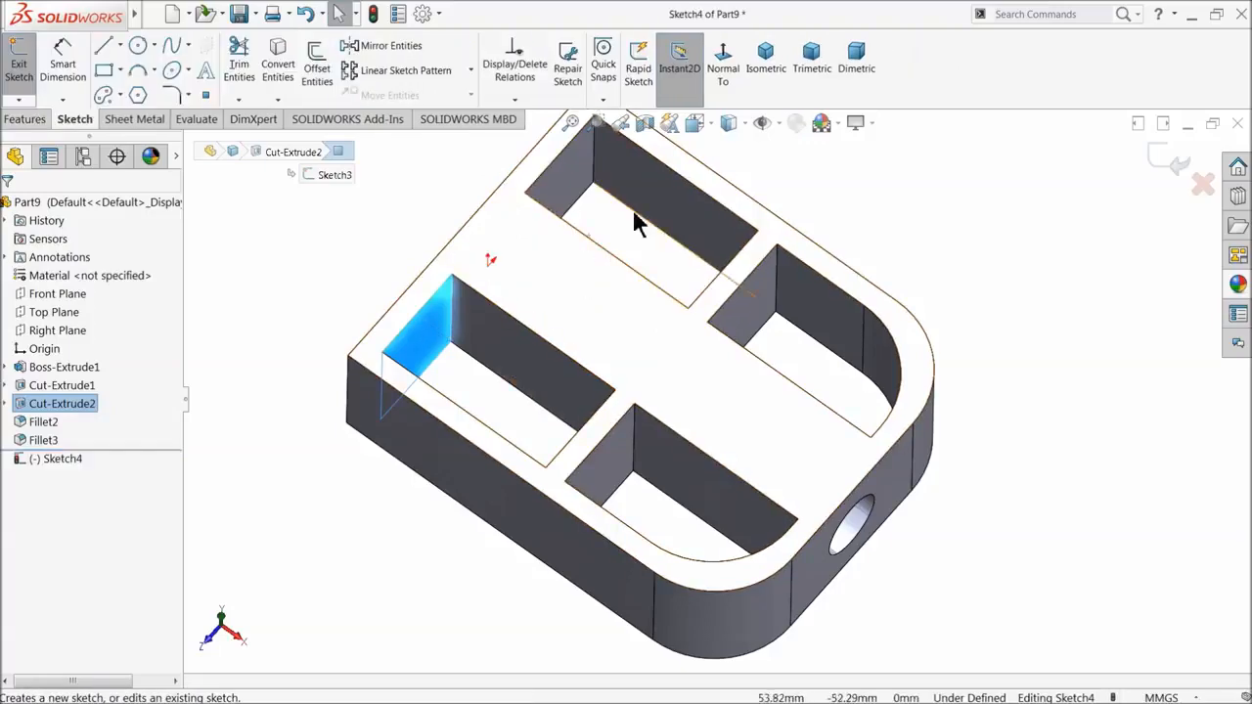
click(721, 51)
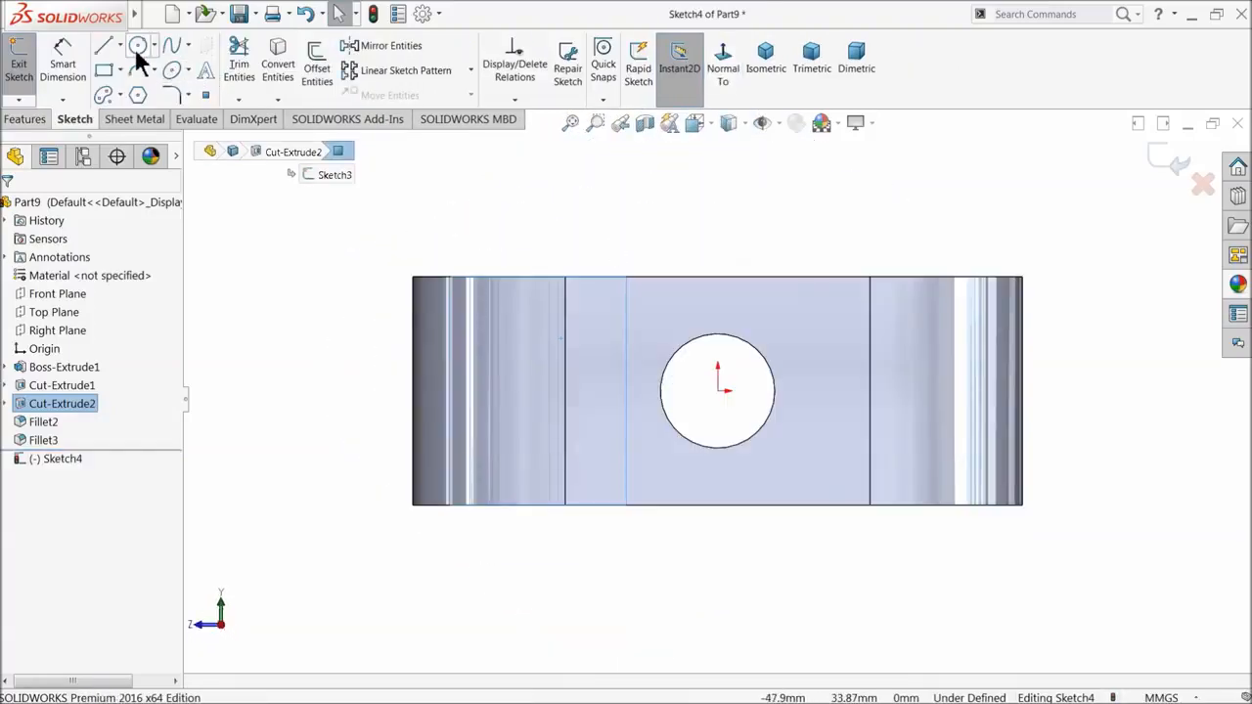
click(757, 431)
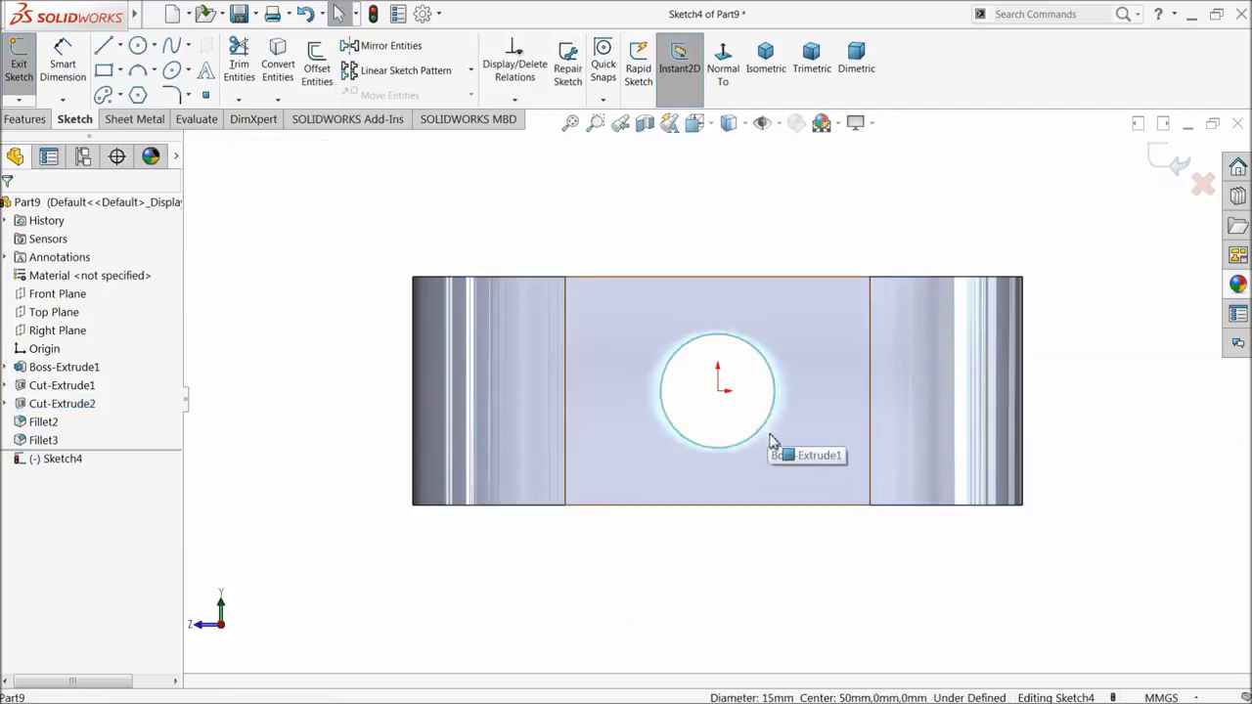
- Sketch two concentric circles centred on the origin around the axle hole, about 21 mm and 32 mm in diameter
click(137, 48)
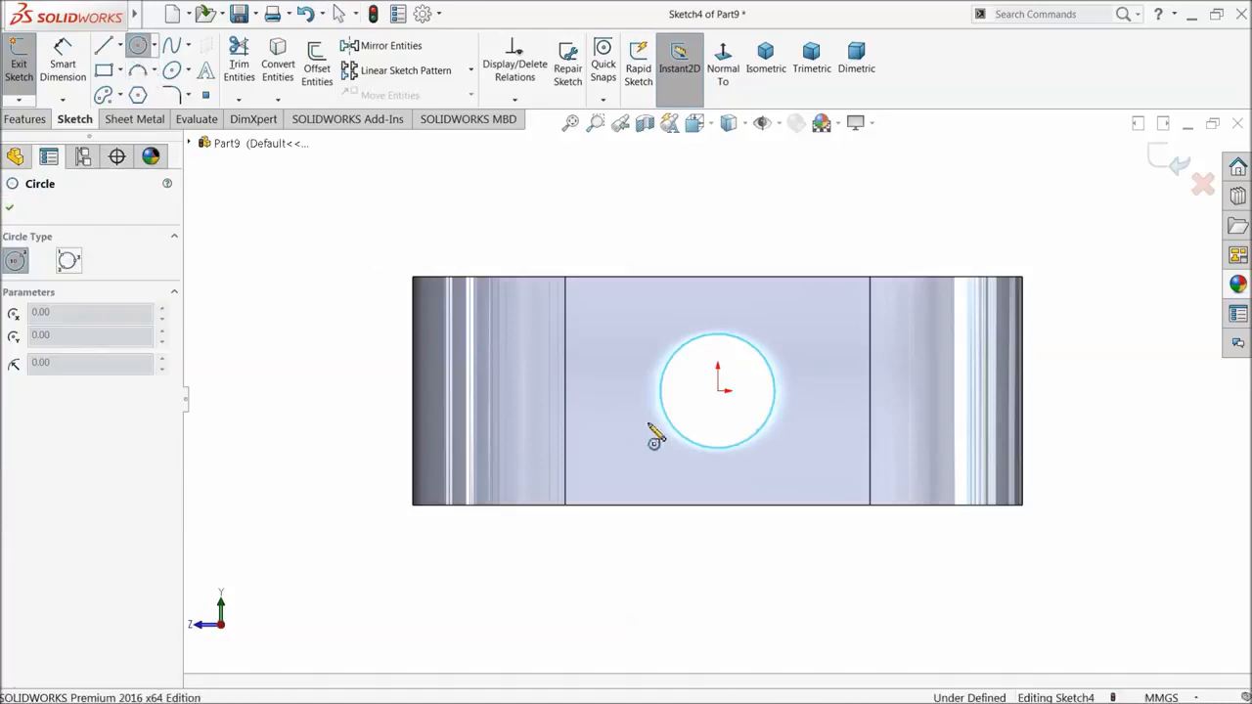
click(717, 391)
click(650, 345)
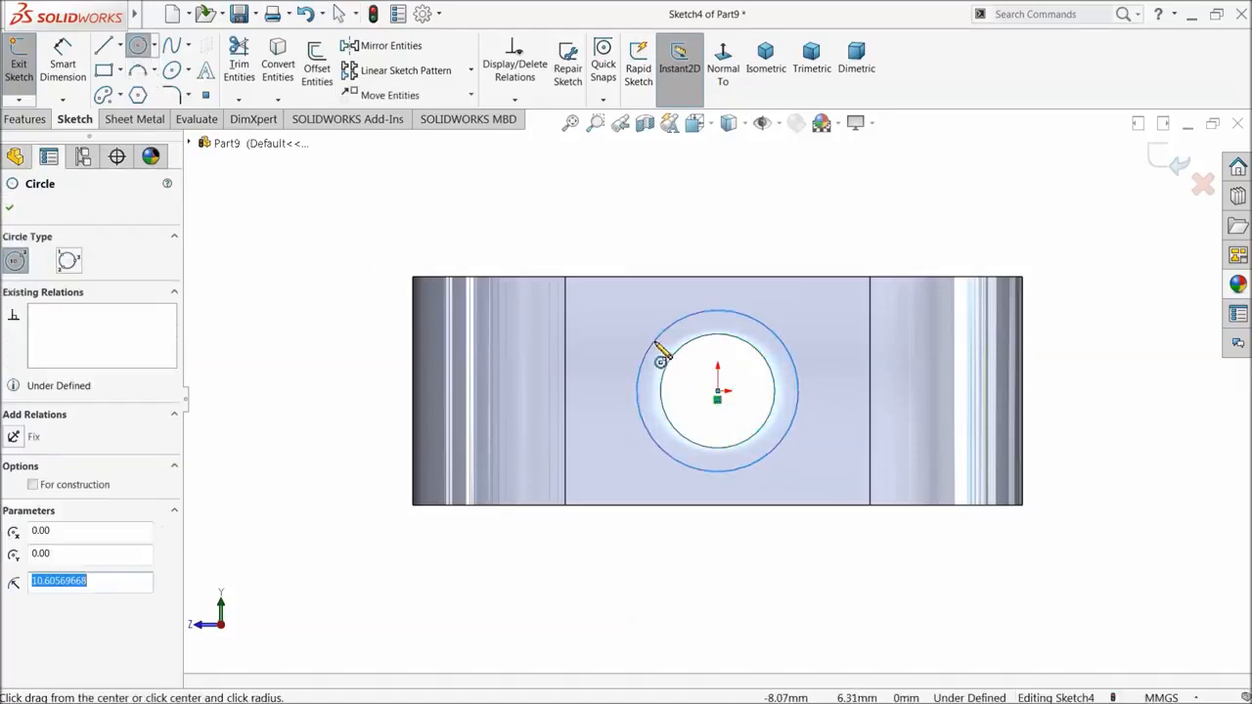
click(719, 393)
click(616, 330)
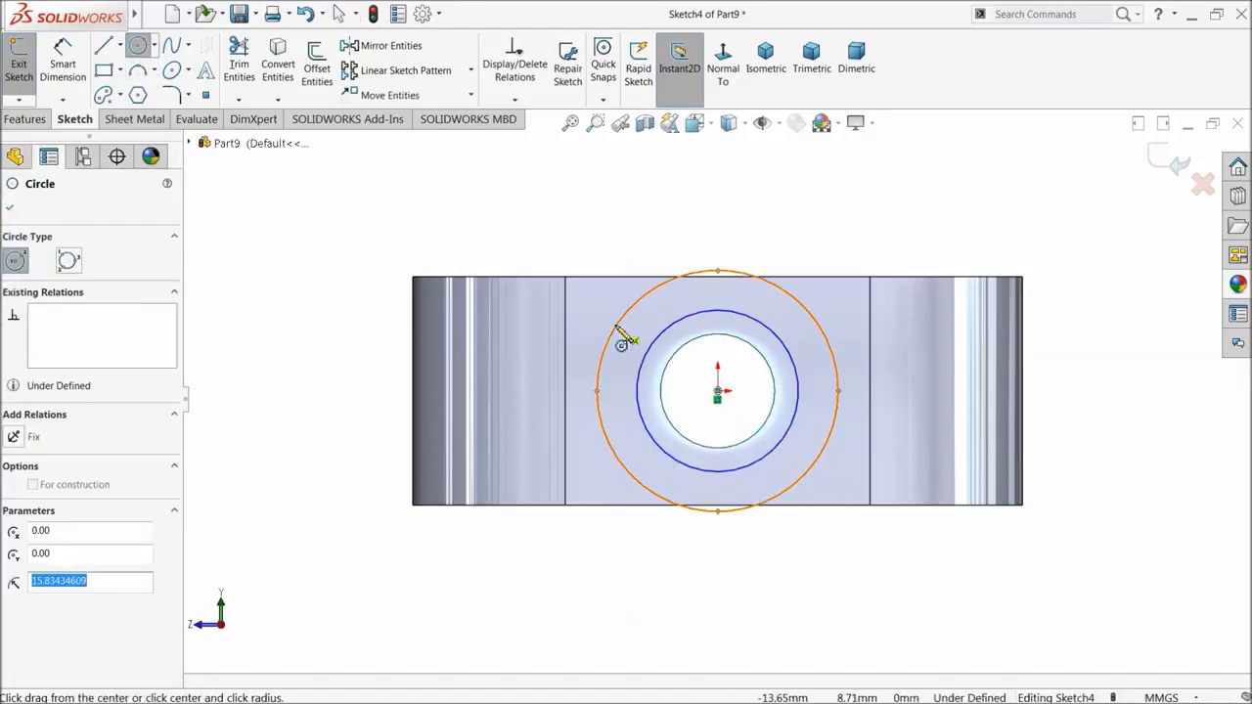
- Dimension the outer circle to a 40 mm diameter and the inner circle to 17 mm
click(63, 61)
click(609, 364)
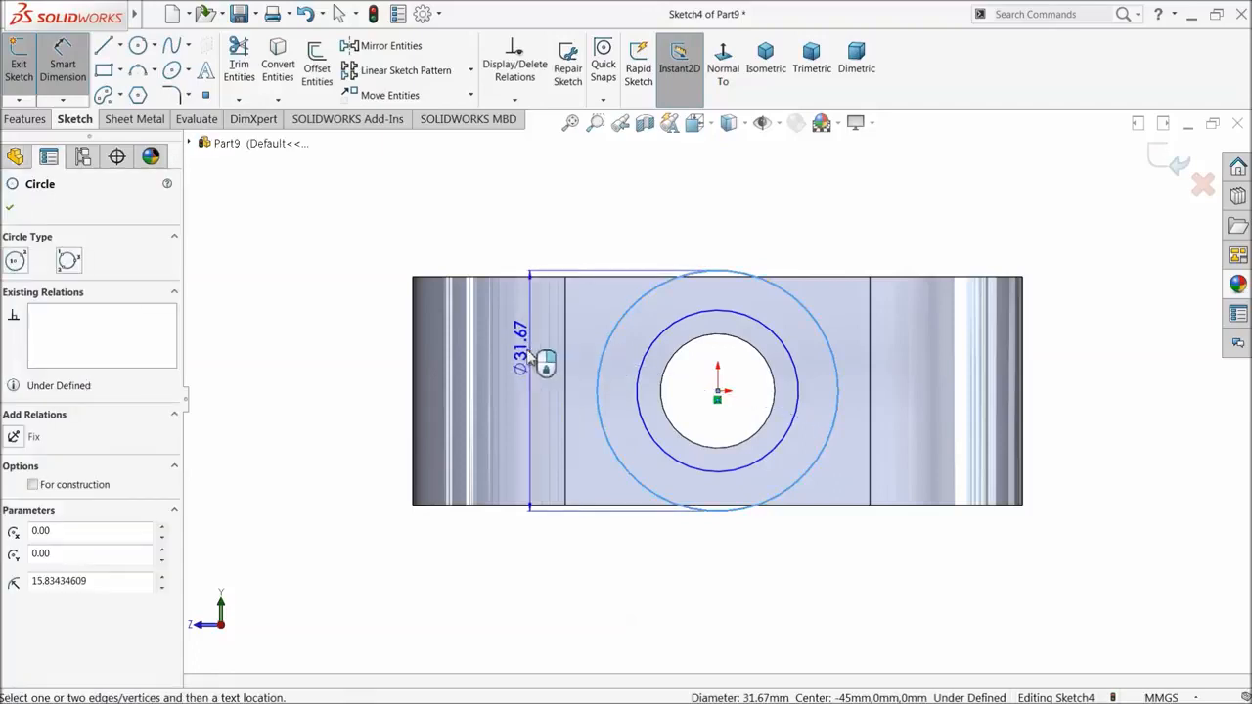
click(329, 368)
text(40)
key(Return)
click(640, 395)
click(602, 381)
text(17)
key(Return)
click(9, 208)
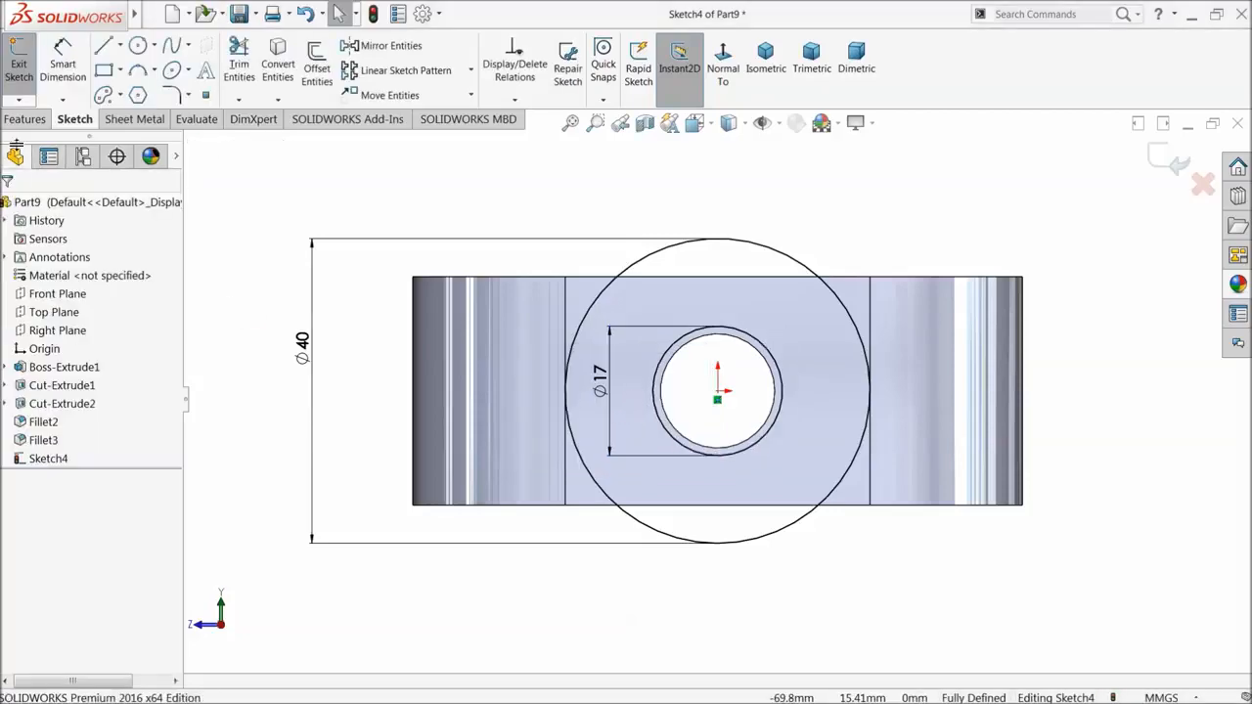
- Cut-extrude the ring between the two circles in the reversed direction, Up To Surface at the dividing wall's facing side
click(24, 119)
click(247, 60)
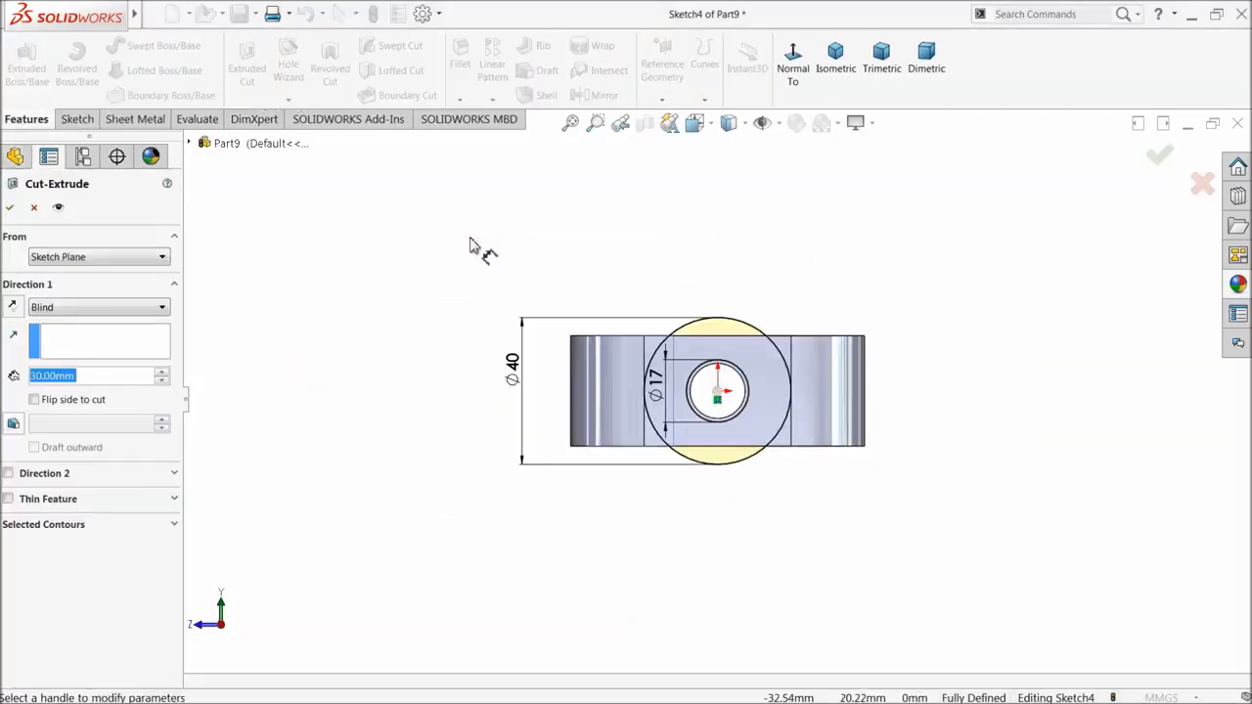
click(13, 308)
click(59, 306)
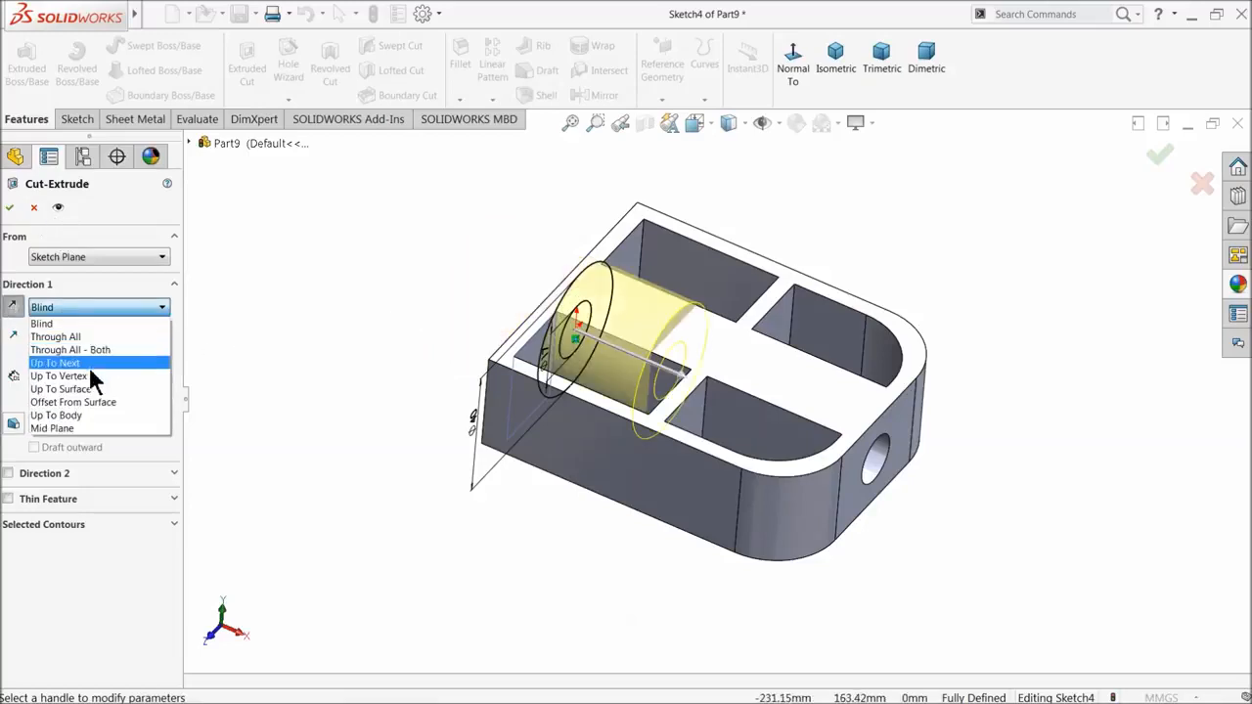
click(87, 388)
middle_drag(400, 327, 638, 467)
click(705, 468)
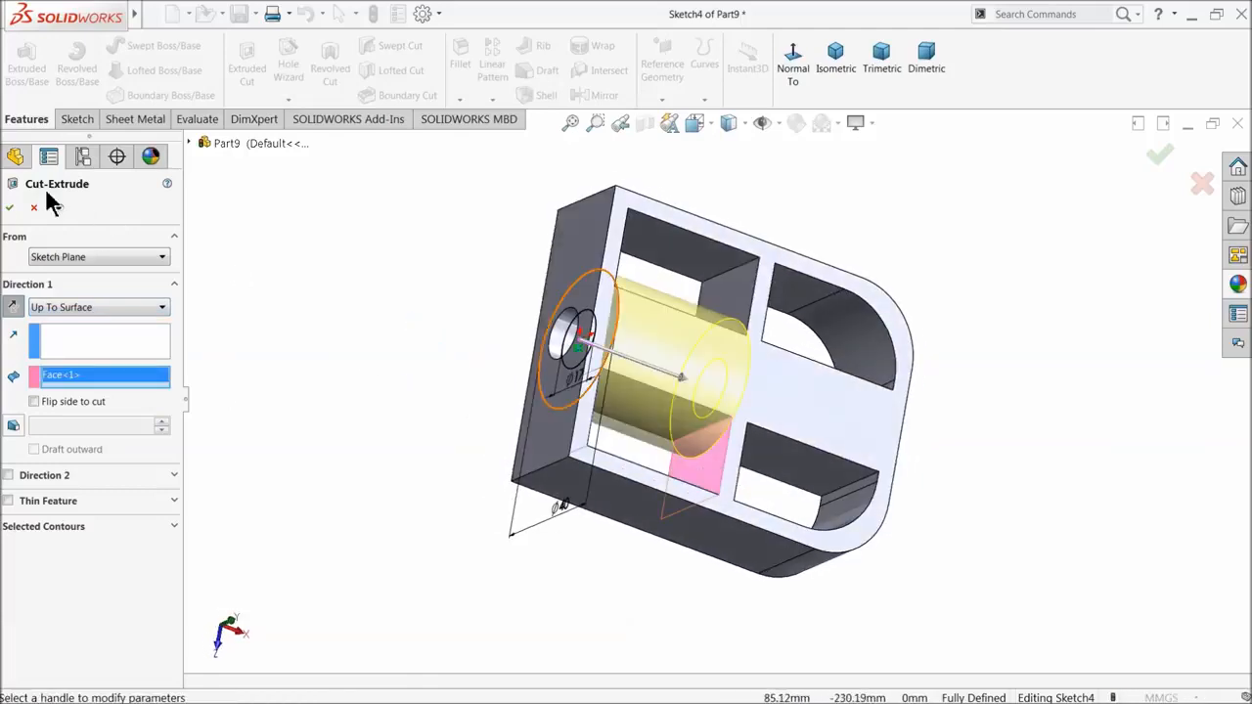
click(9, 207)
middle_drag(409, 407, 362, 315)
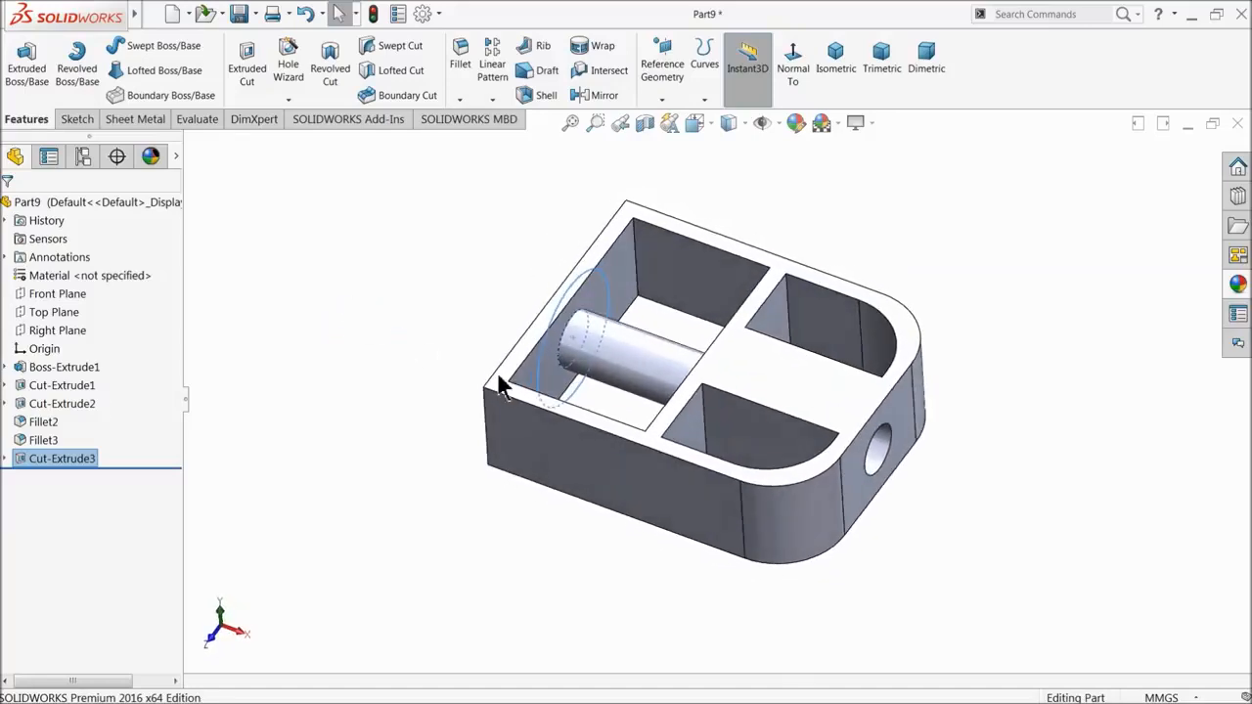
- Start a sketch on the dividing wall's face inside a rounded-end pocket and convert the 40 mm and 17 mm ring circles into it
scroll(704, 445, down, 3)
click(694, 425)
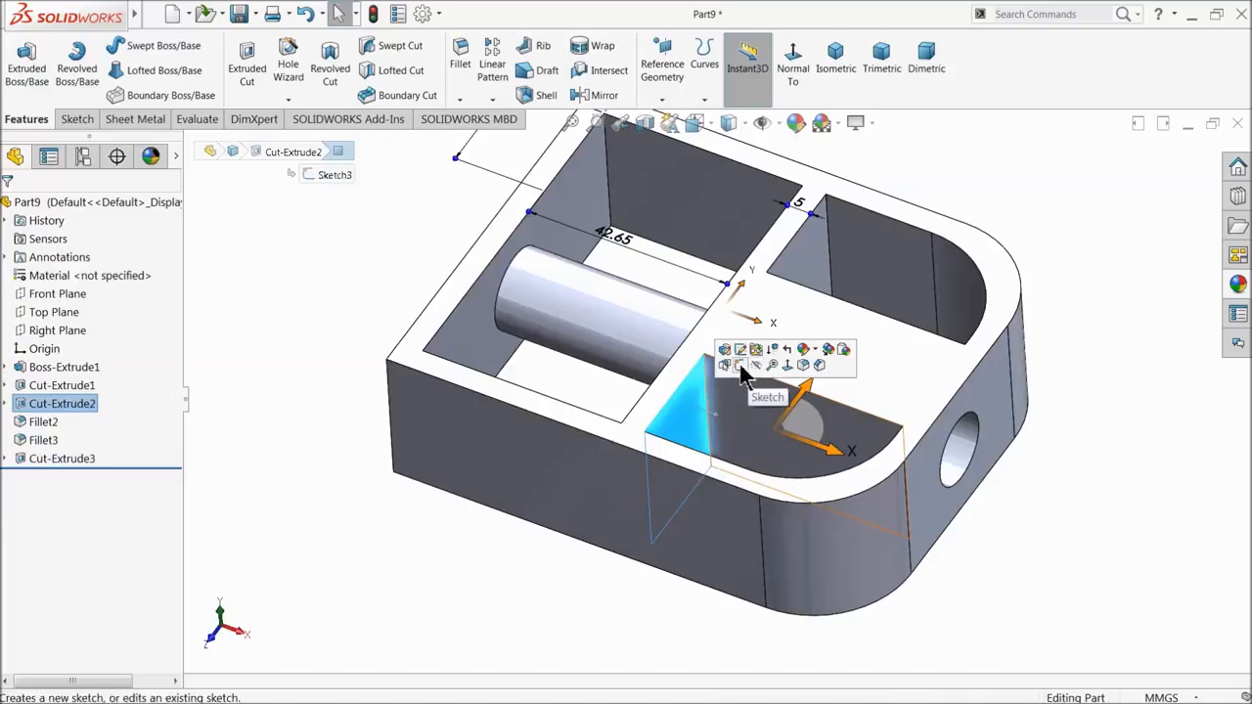
click(741, 366)
click(6, 460)
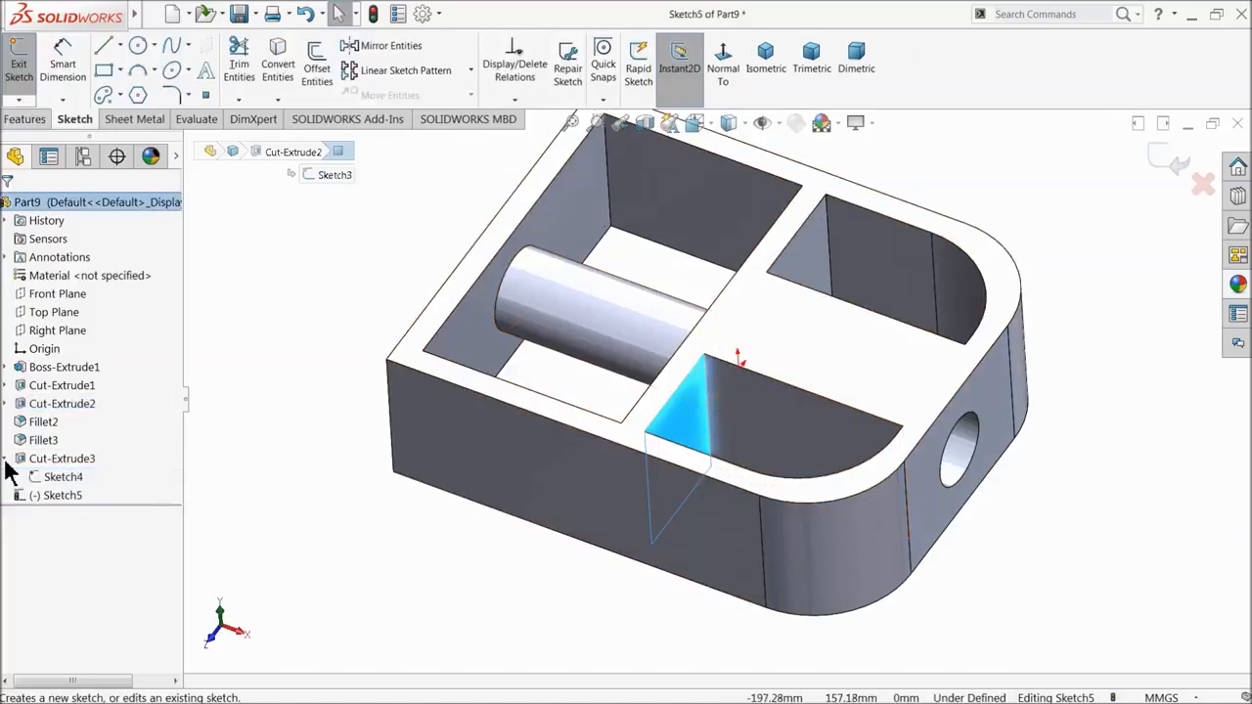
click(49, 477)
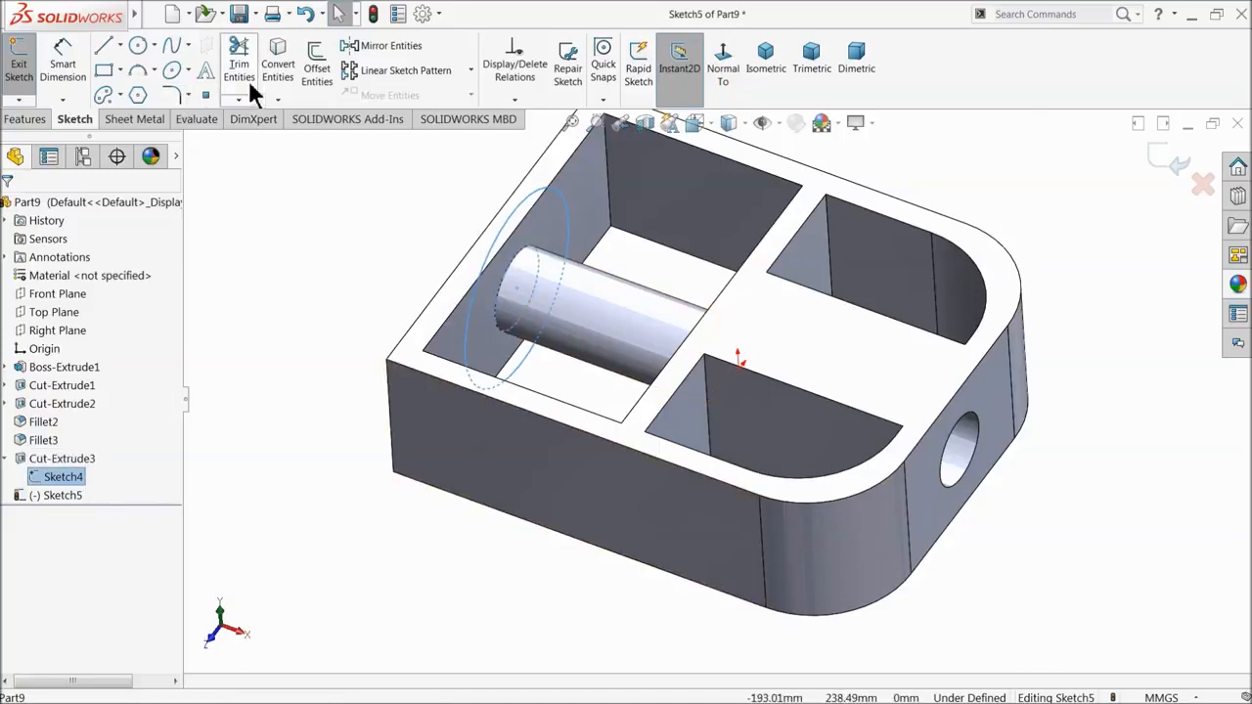
click(278, 75)
- Start a reversed extruded cut of the converted ring, using Up To Surface at the far end of the rounded pocket
click(30, 120)
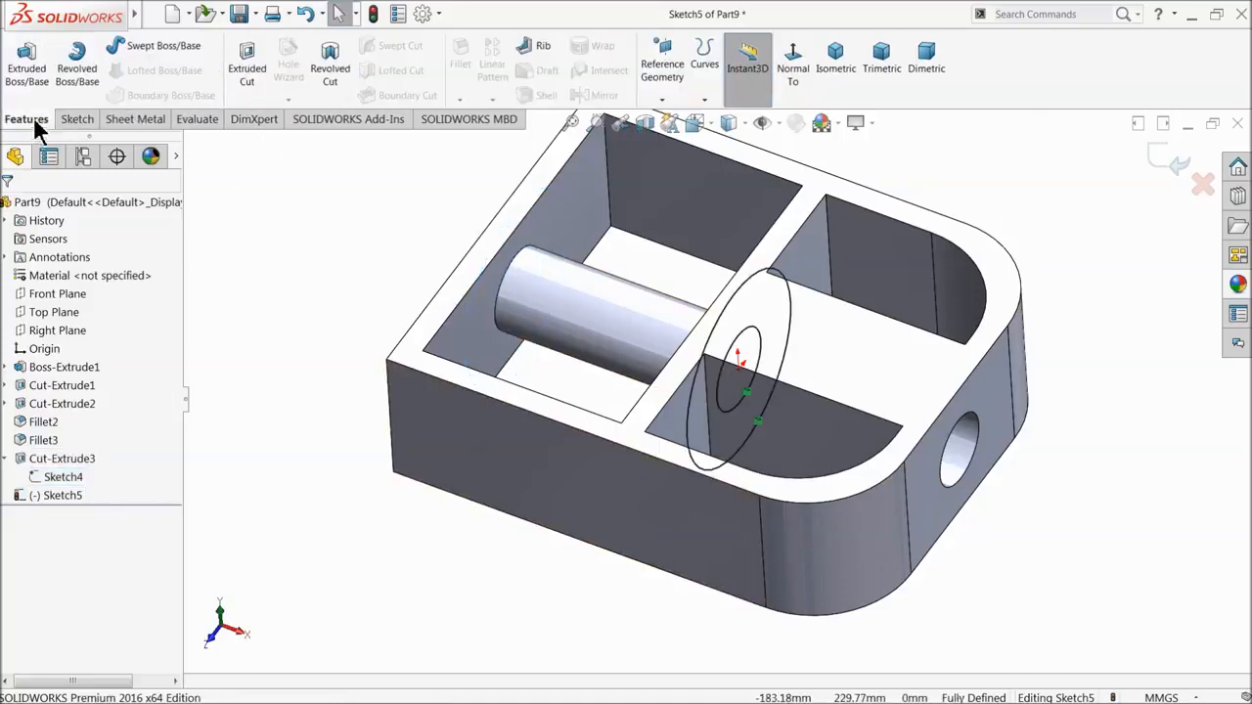
click(253, 70)
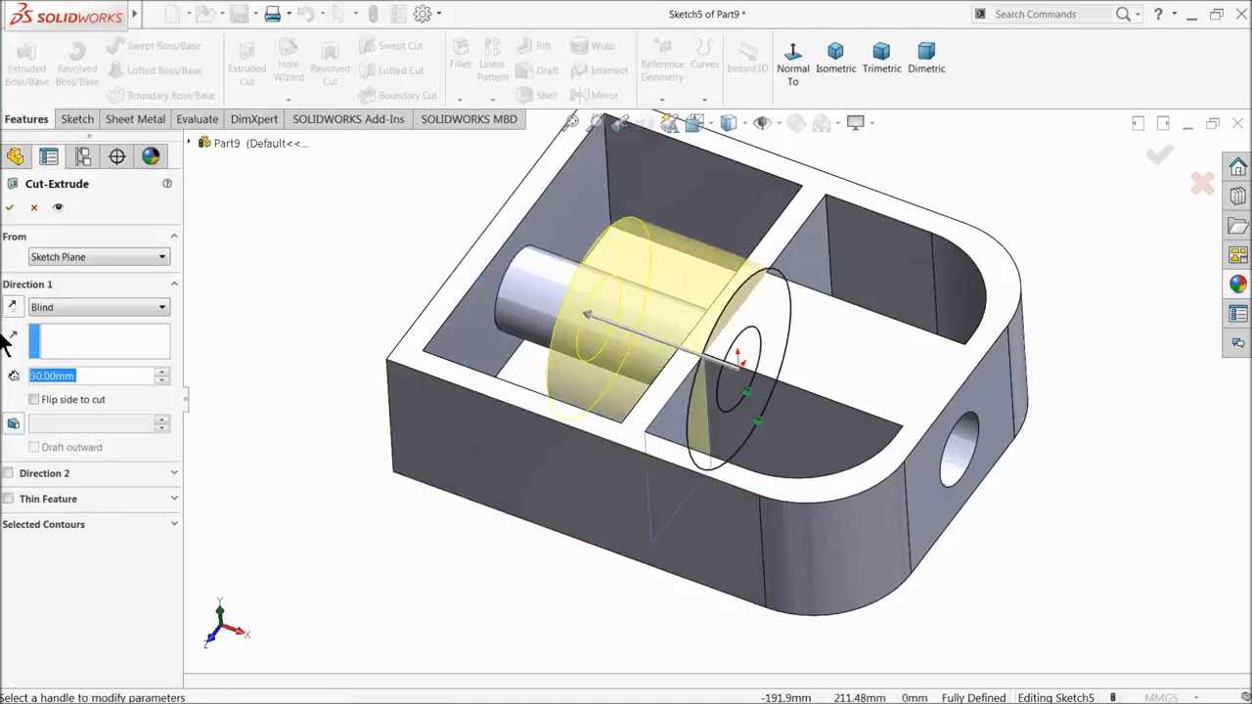
click(58, 307)
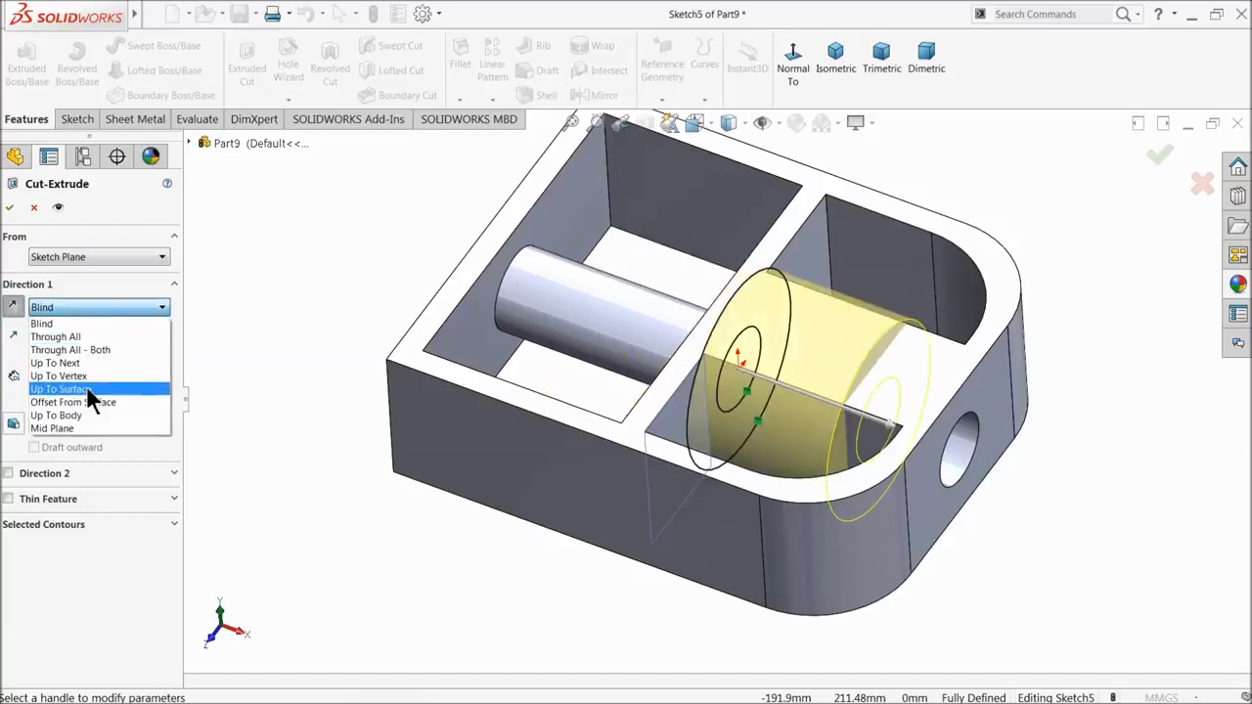
click(68, 390)
middle_drag(317, 382, 377, 439)
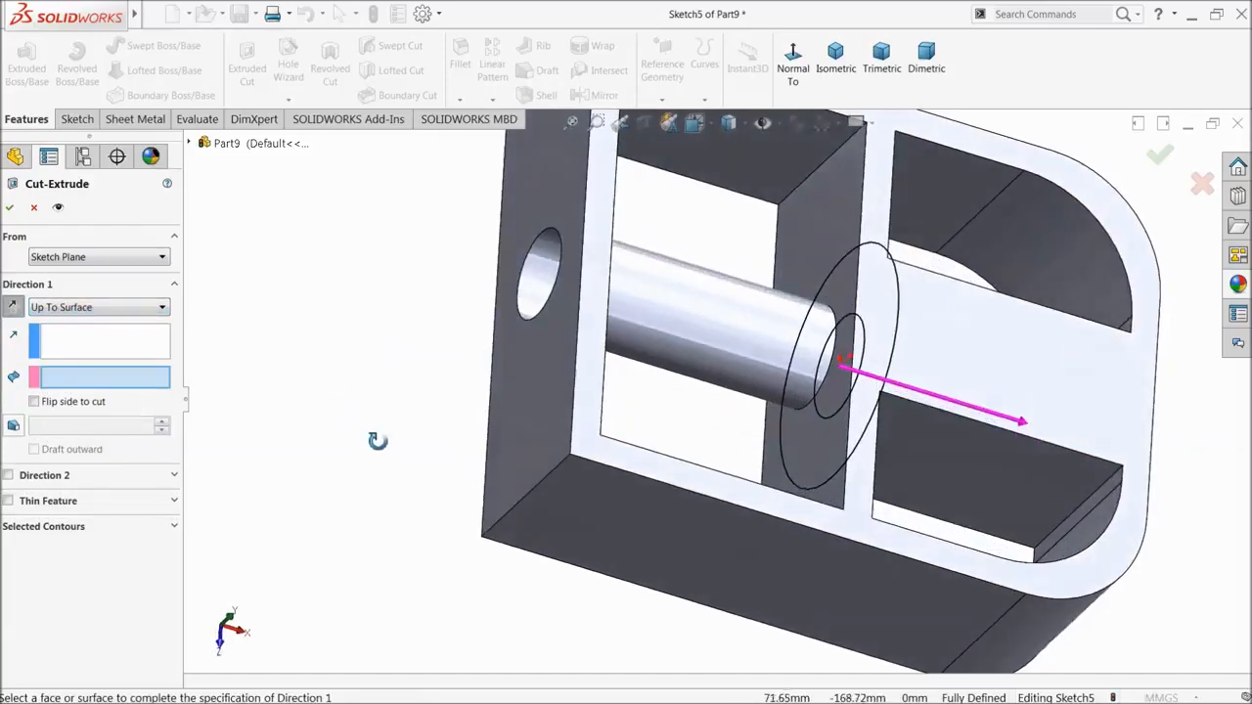
click(1122, 492)
middle_drag(1103, 511, 1025, 512)
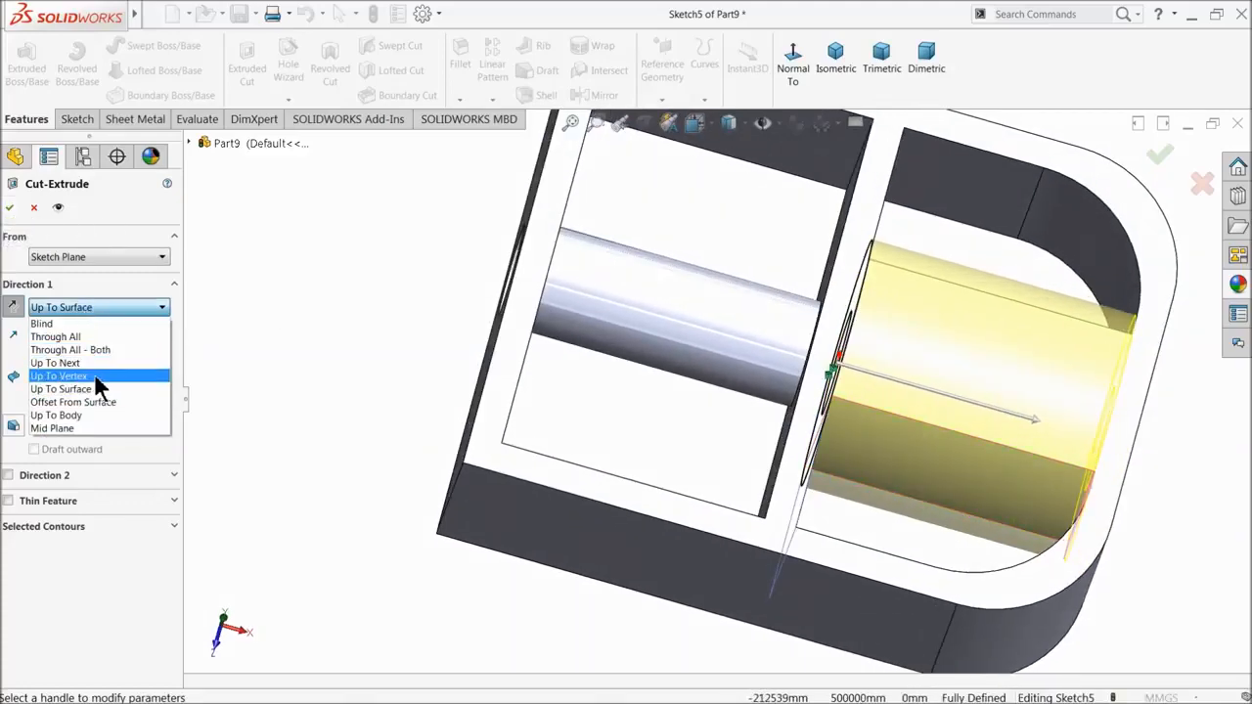
- Try the Up To Next end condition for the second ring cut
click(88, 364)
mouse_move(342, 352)
middle_down()
mouse_move(330, 336)
mouse_move(359, 338)
middle_up()
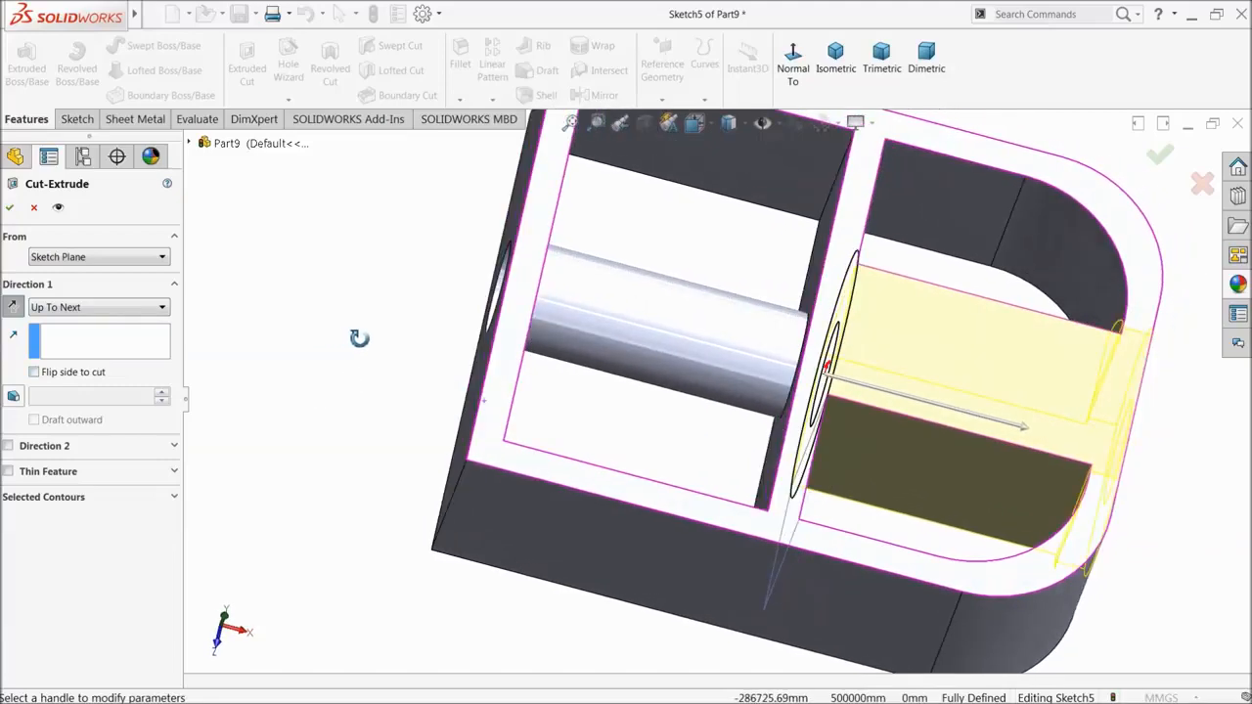
click(64, 307)
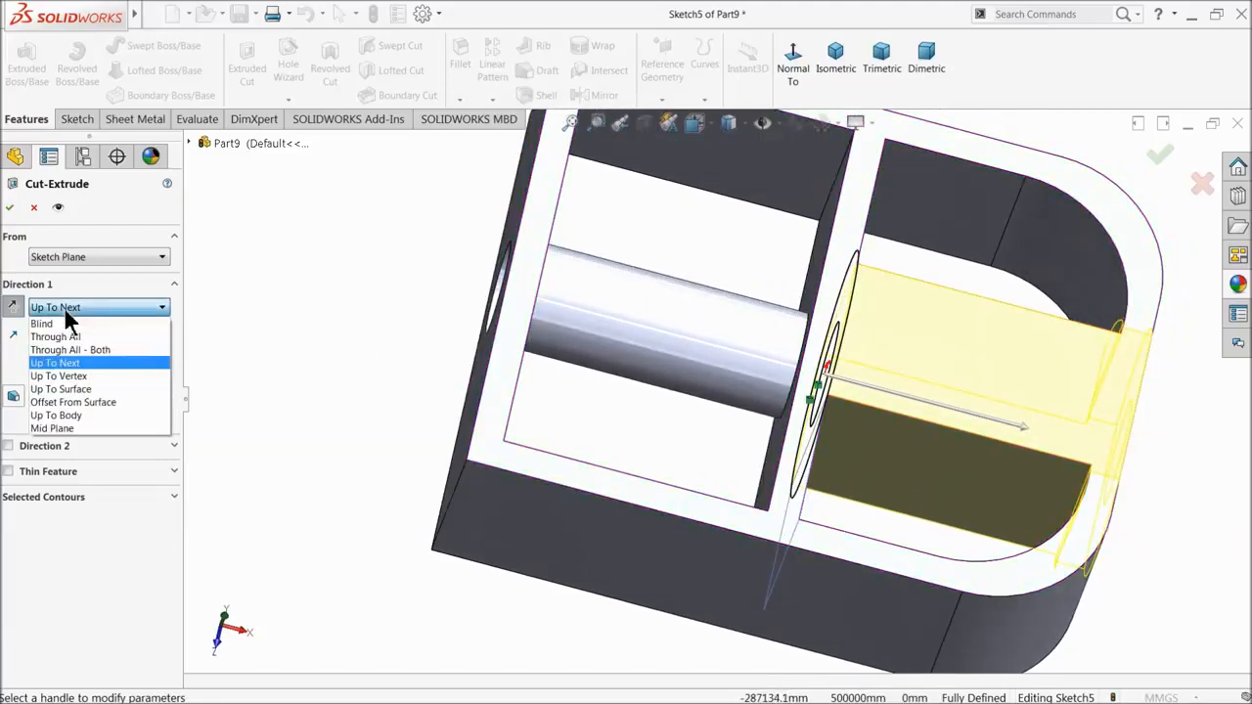
- End the second ring cut with Up To Surface at the rounded pocket's flat end face and complete the cut
click(89, 393)
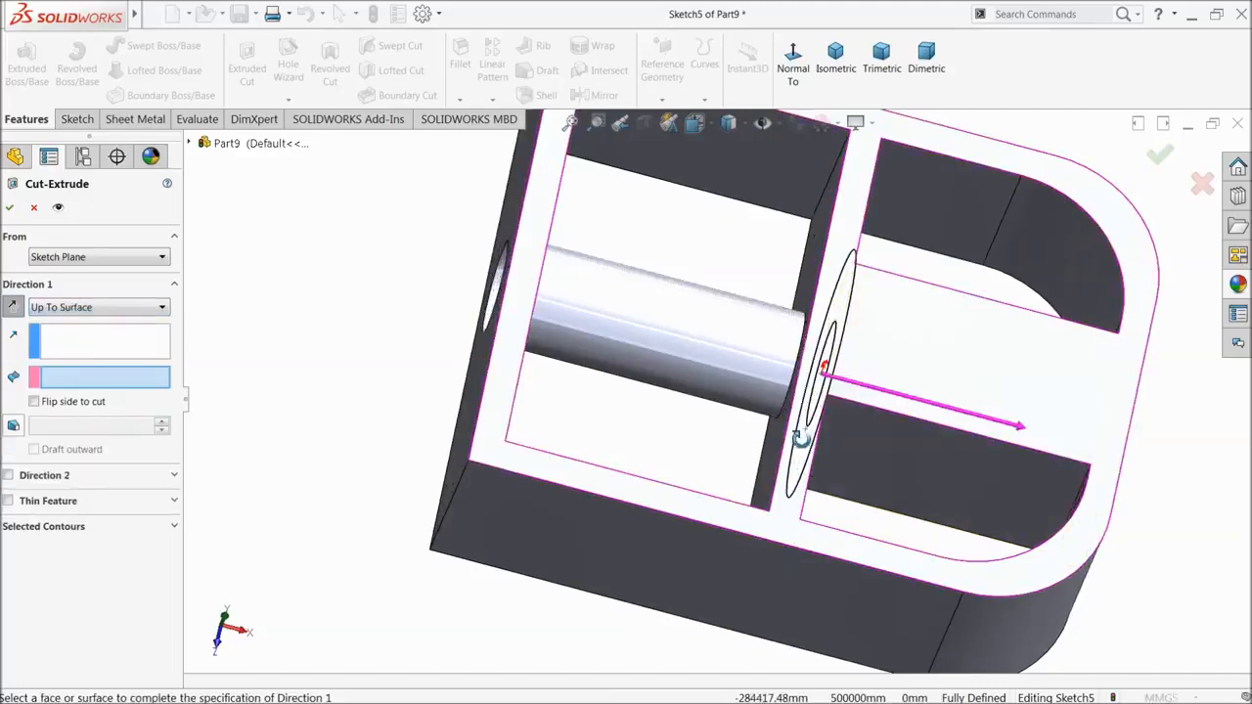
middle_drag(799, 433, 817, 478)
scroll(1062, 489, down, 3)
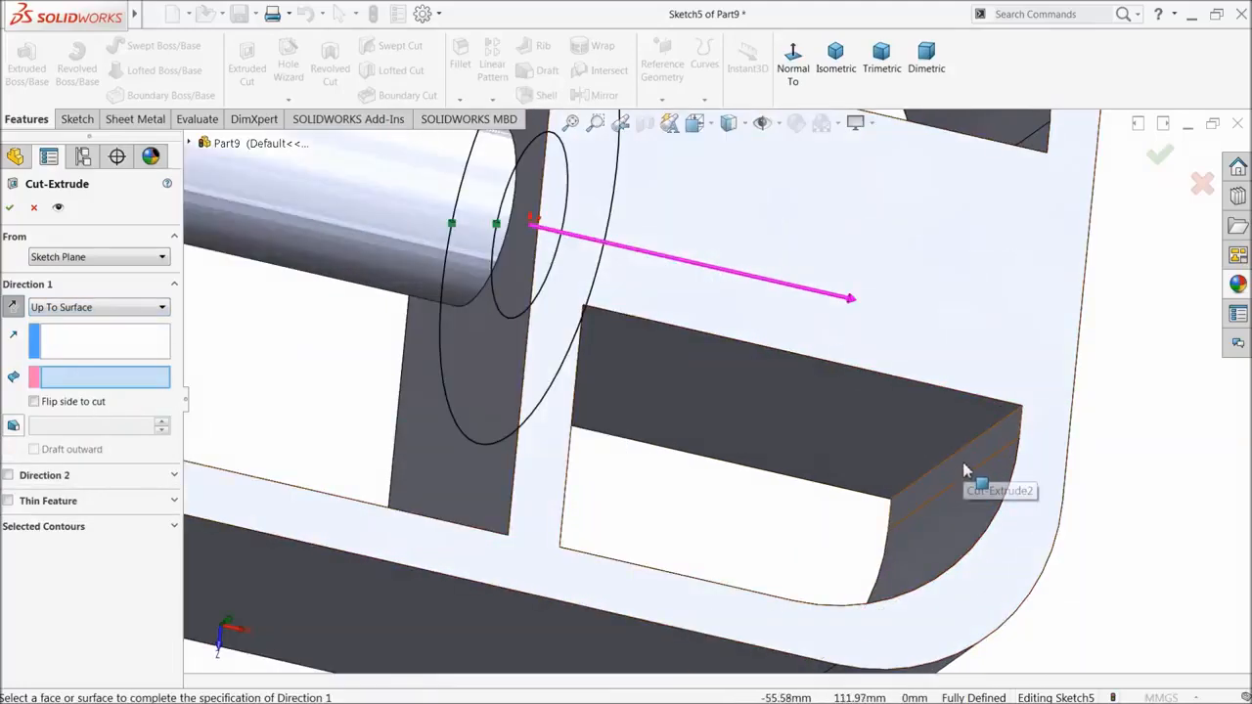
click(964, 471)
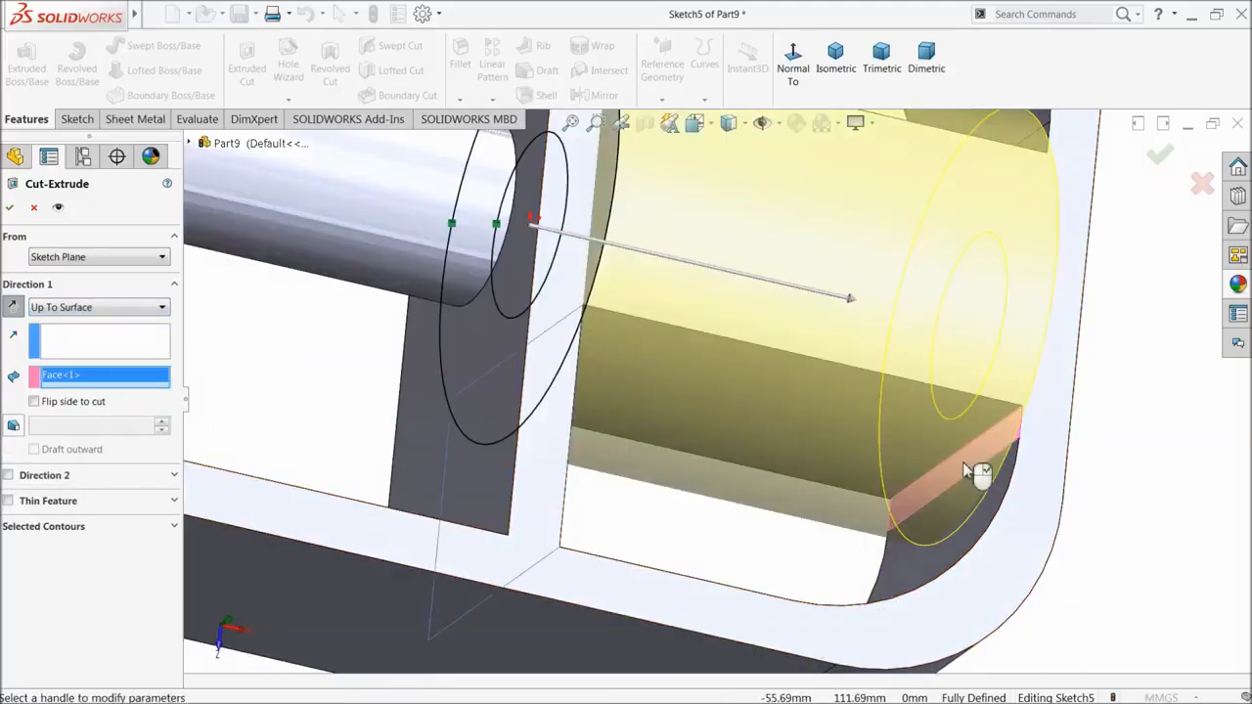
click(11, 208)
middle_drag(710, 441, 737, 400)
scroll(738, 399, up, 5)
scroll(548, 289, up, 4)
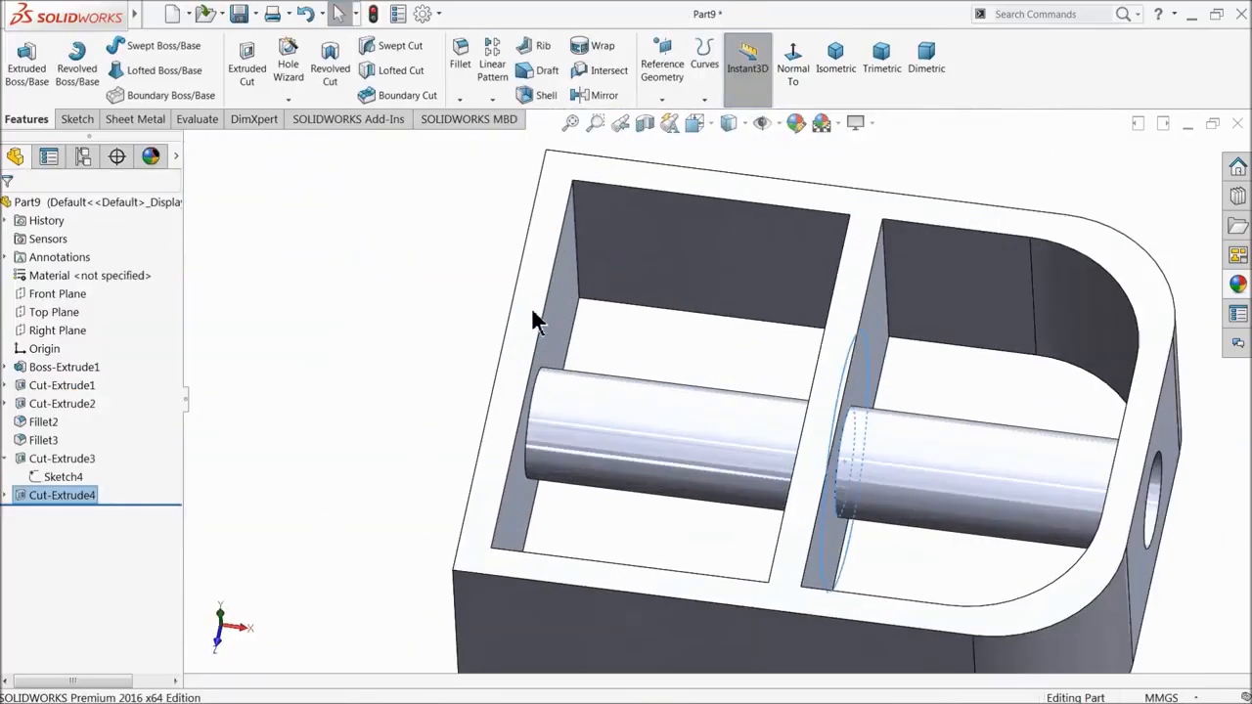
- Sketch two rectangles on the block's upper face, covering the square end wall and the dividing wall between the side walls
click(531, 311)
click(572, 279)
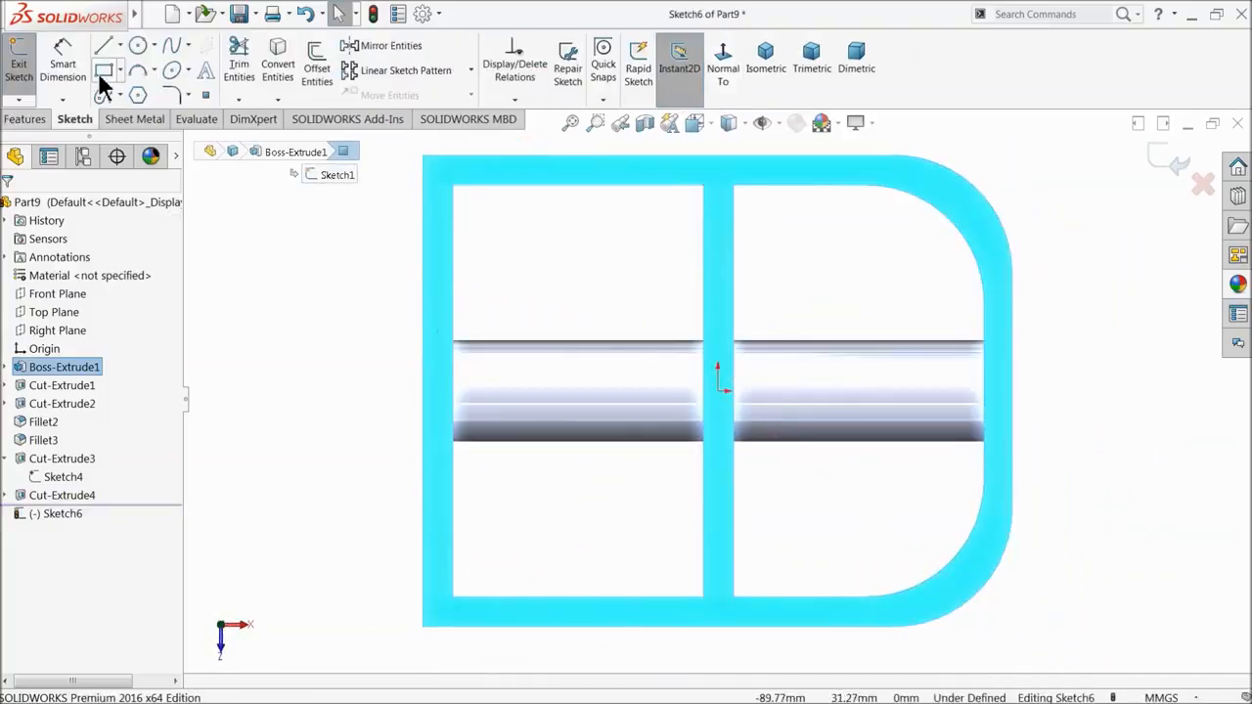
click(102, 72)
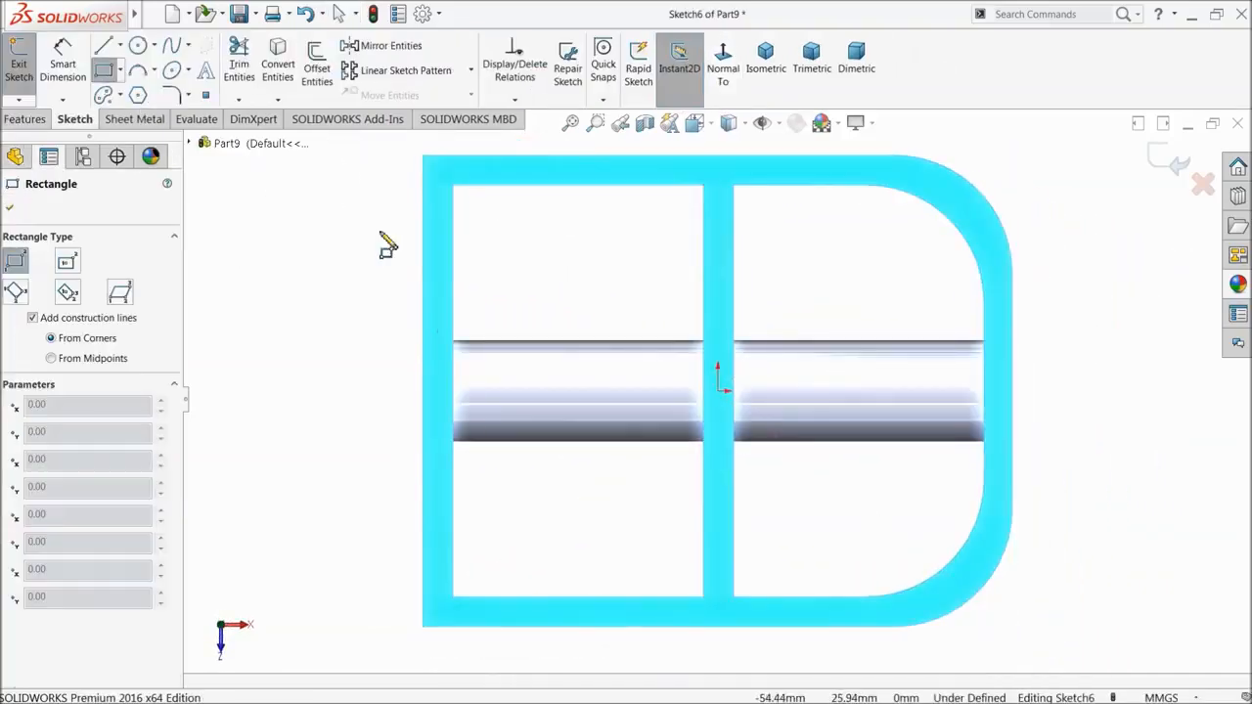
click(452, 185)
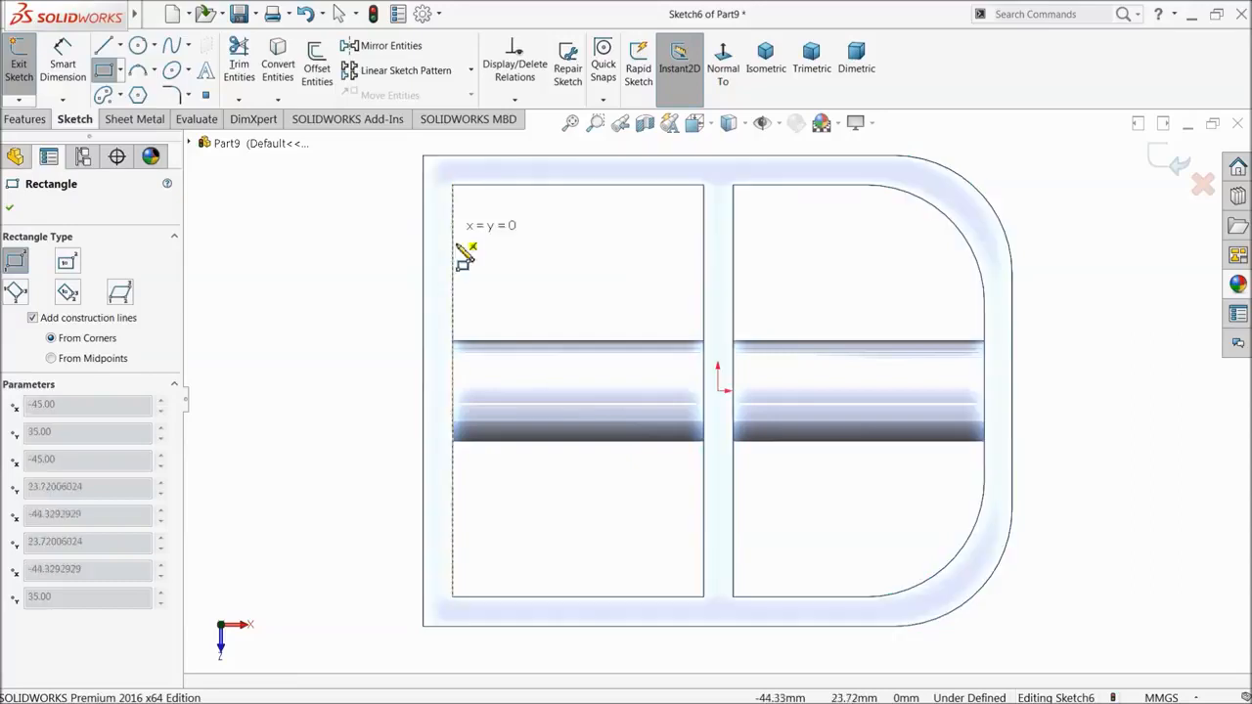
click(431, 608)
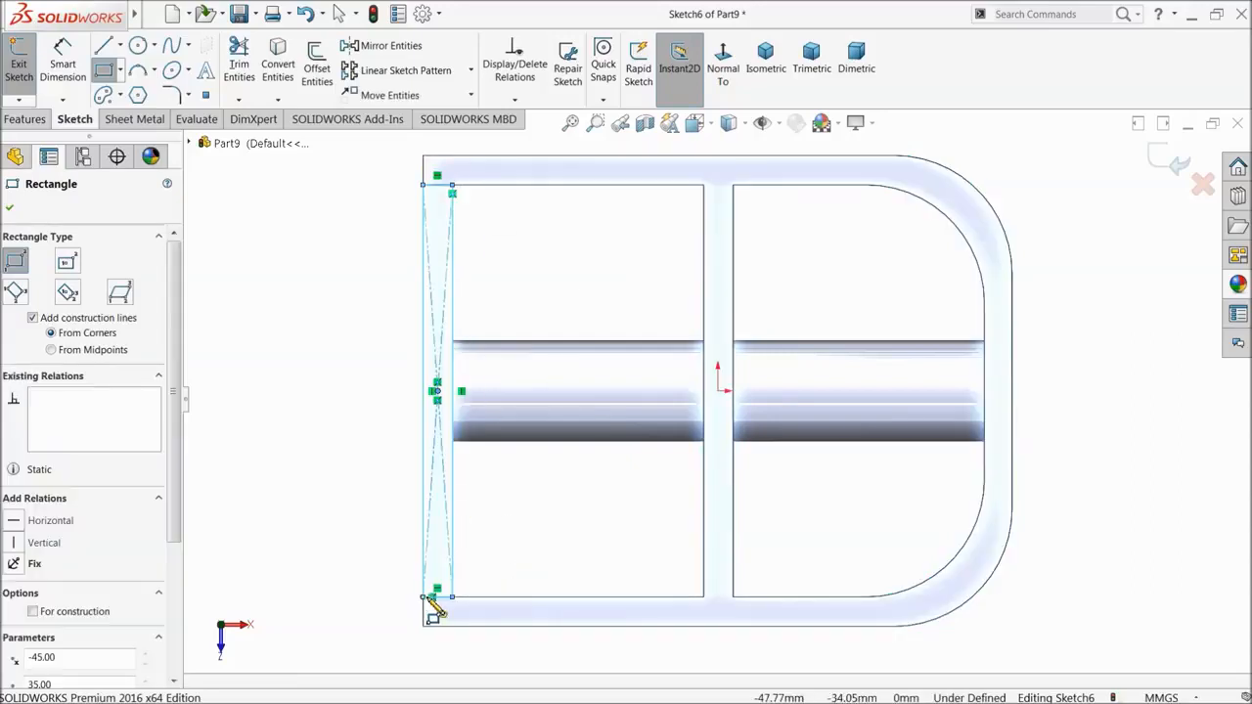
click(733, 186)
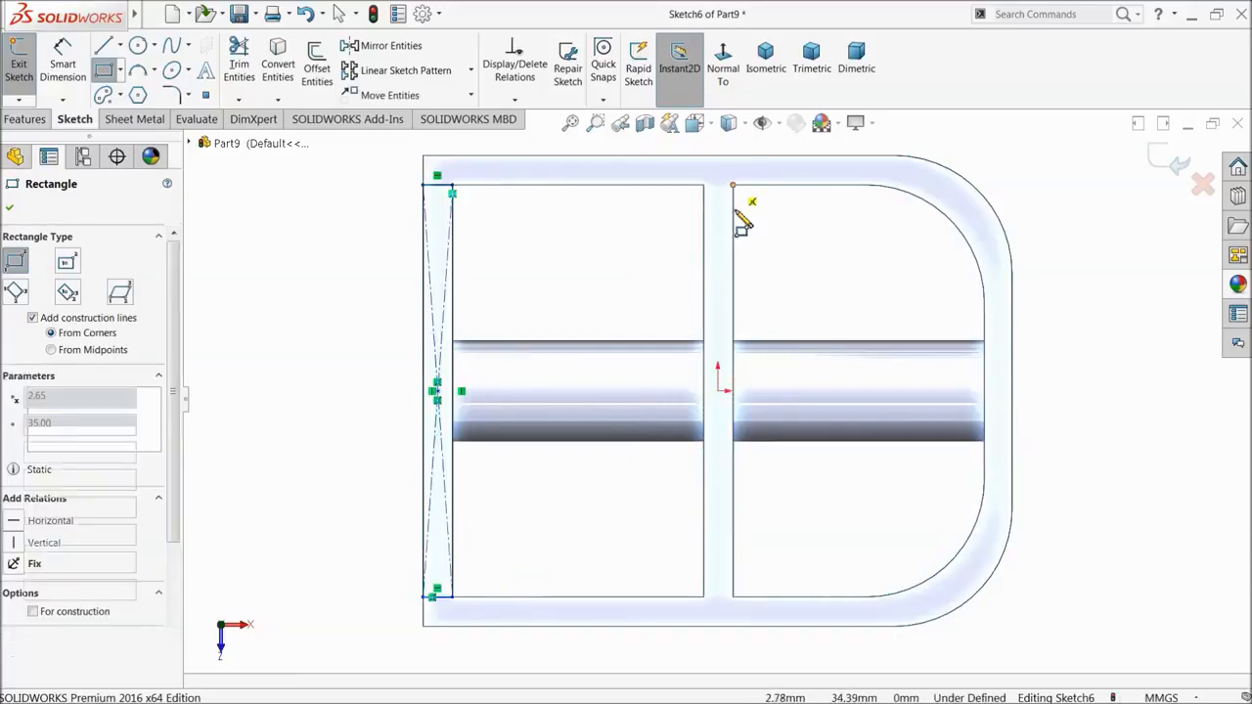
click(704, 597)
click(28, 119)
click(29, 67)
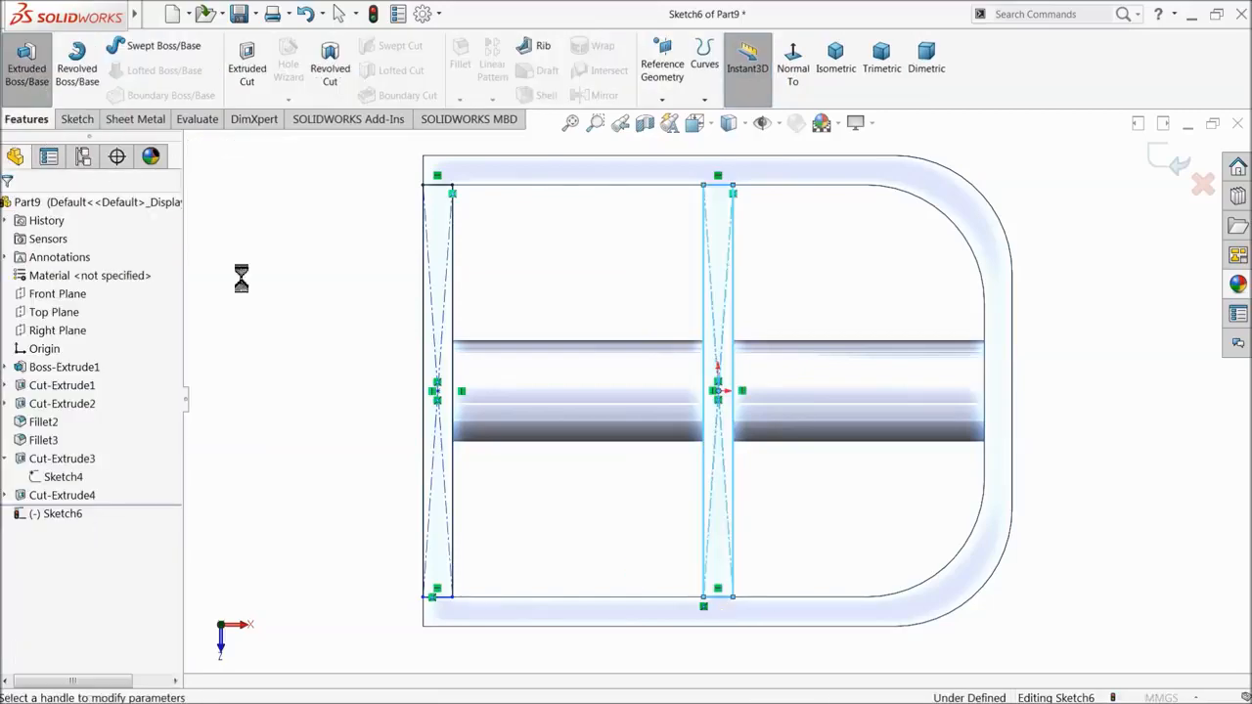
text(5)
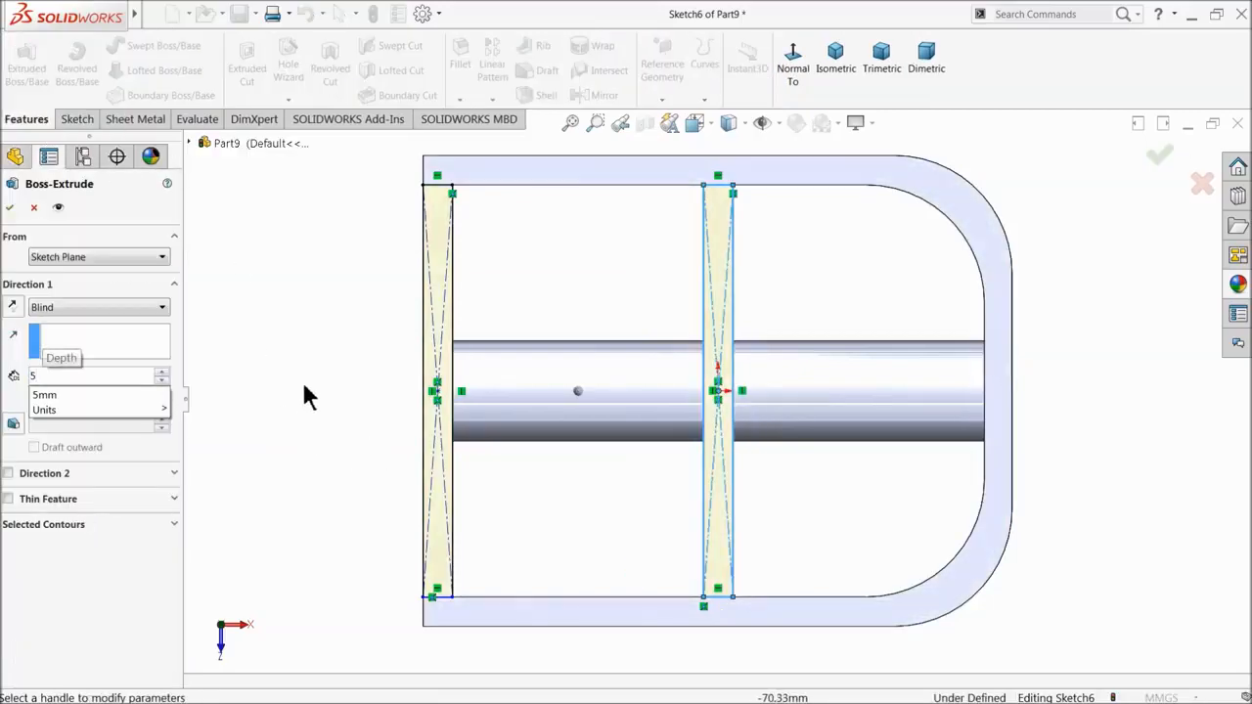
middle_drag(304, 394, 298, 245)
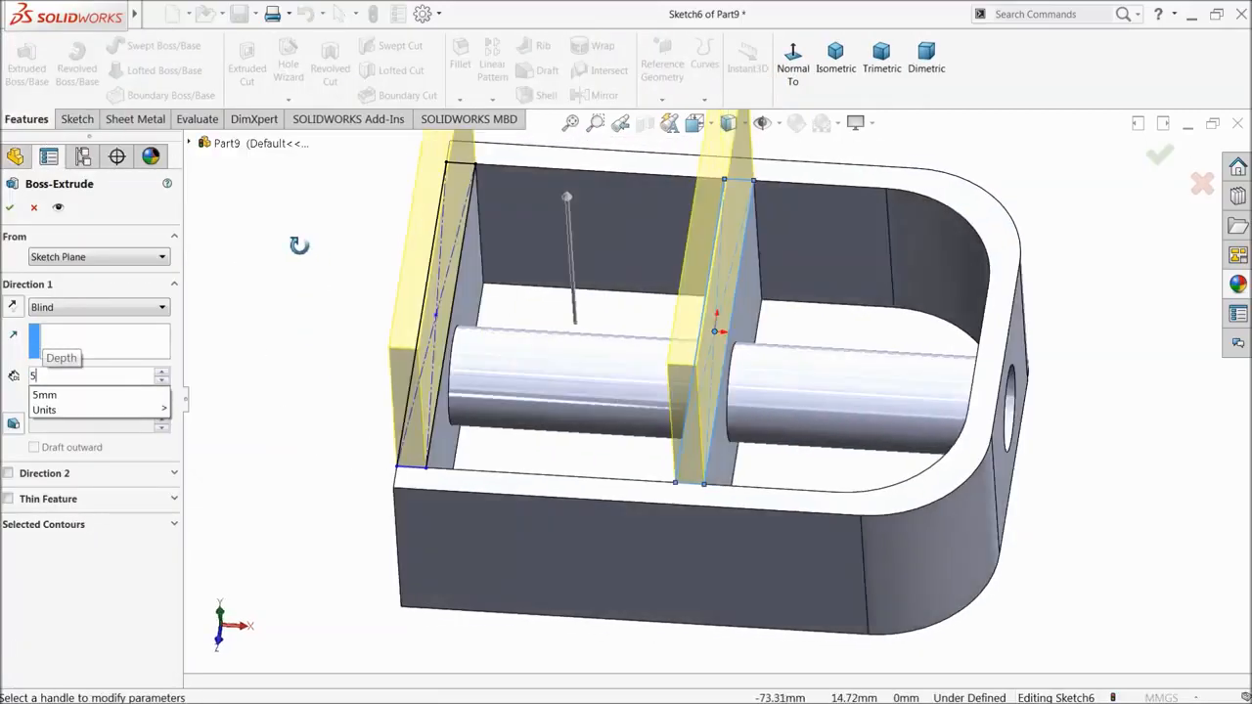
key(Return)
click(33, 210)
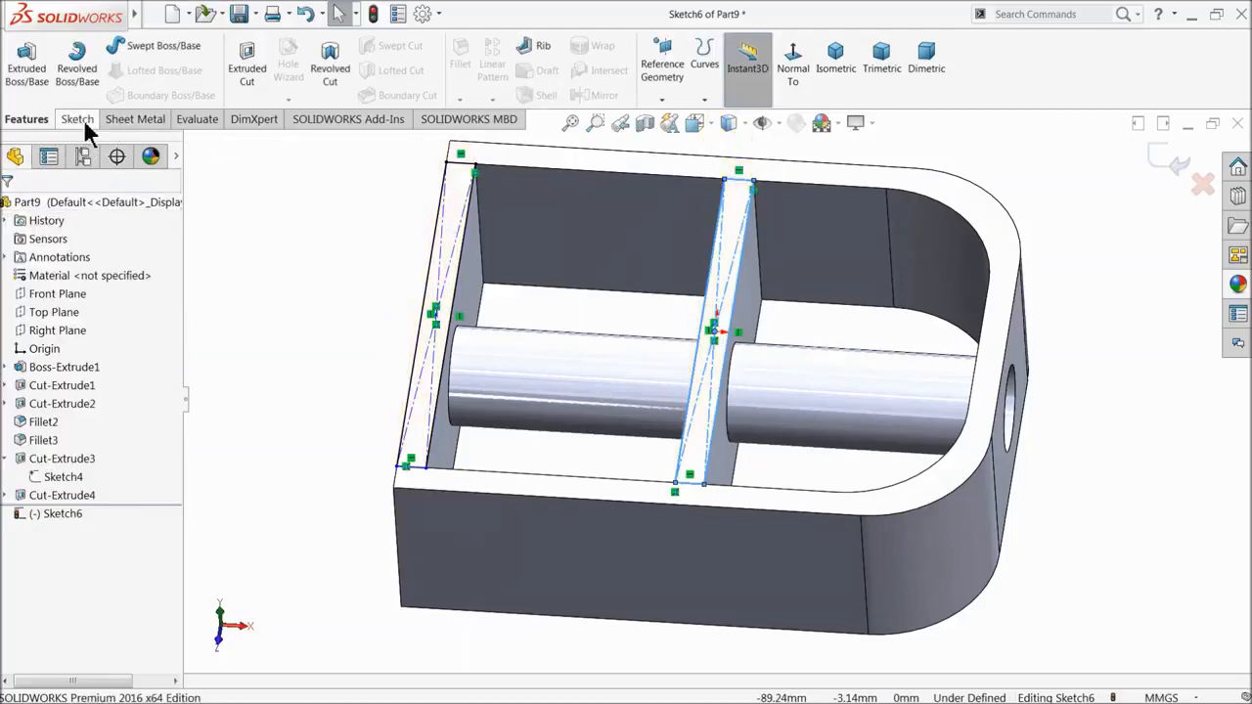
- Cut-extrude the two wall rectangles 5 mm deep into the block
click(247, 70)
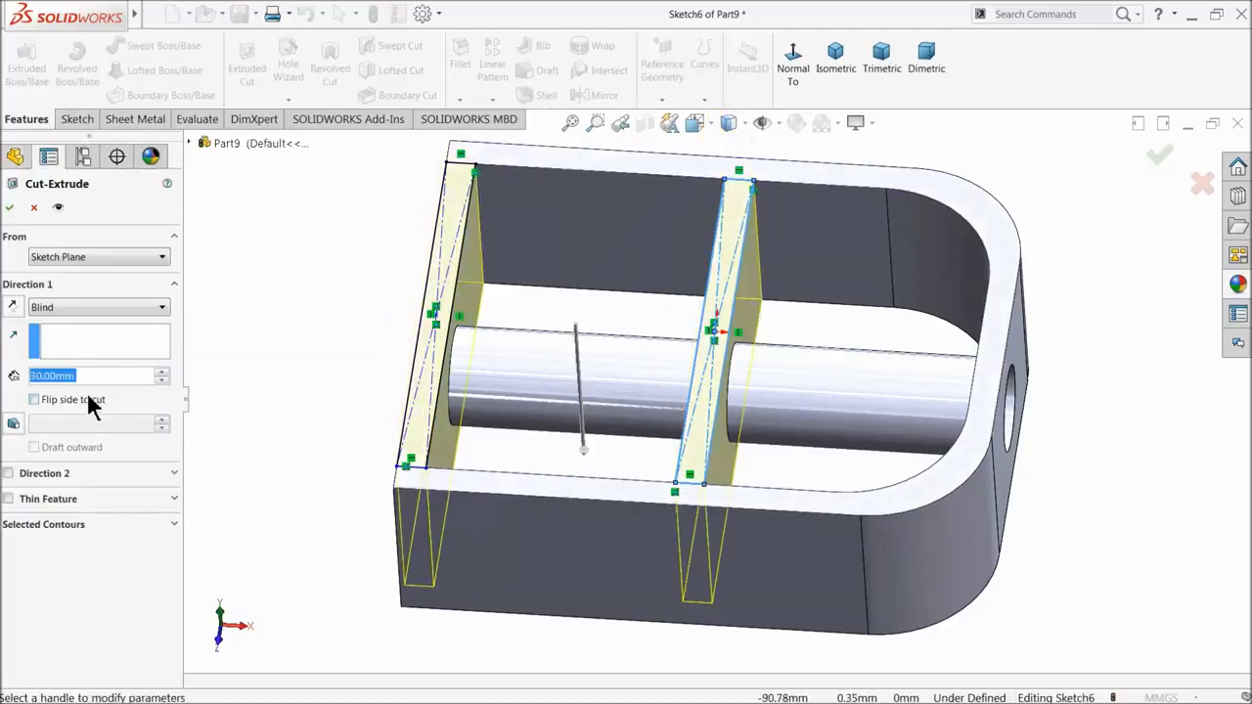
text(5)
key(Return)
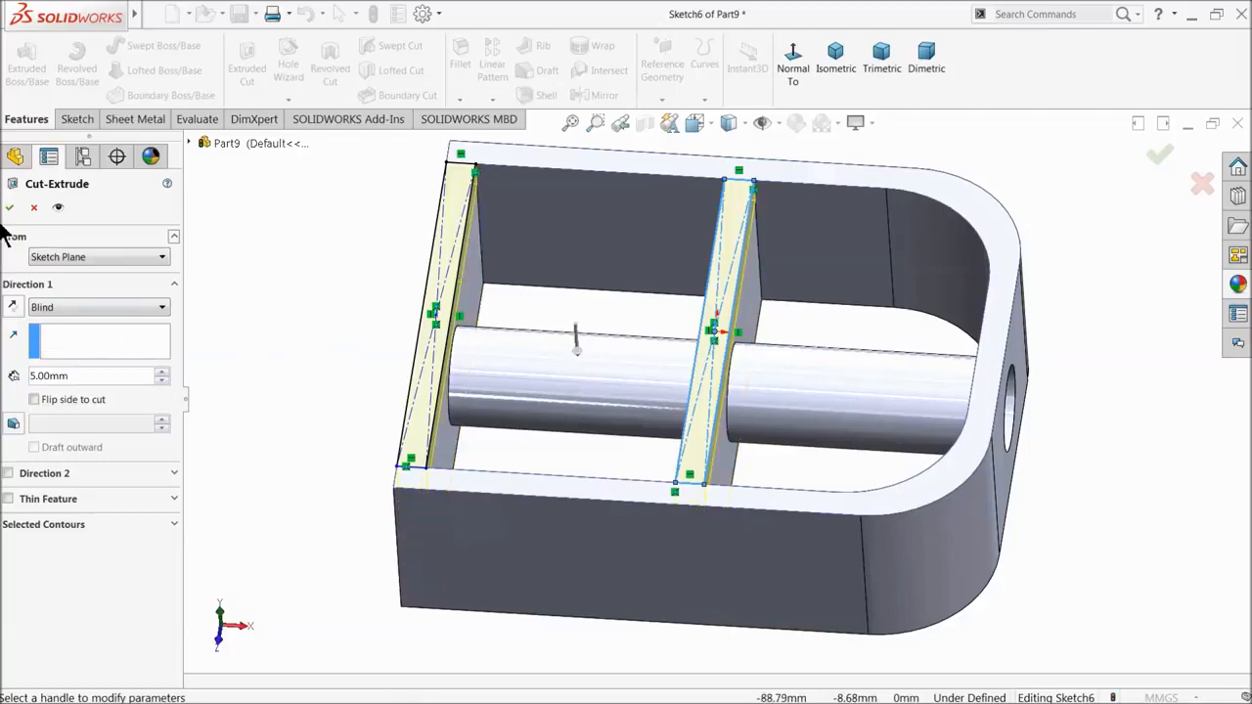
click(11, 208)
mouse_move(273, 354)
middle_down()
mouse_move(293, 342)
mouse_move(281, 348)
middle_up()
- Mirror the 5 mm wall cut about the Top Plane so both sides of the block have it
click(46, 312)
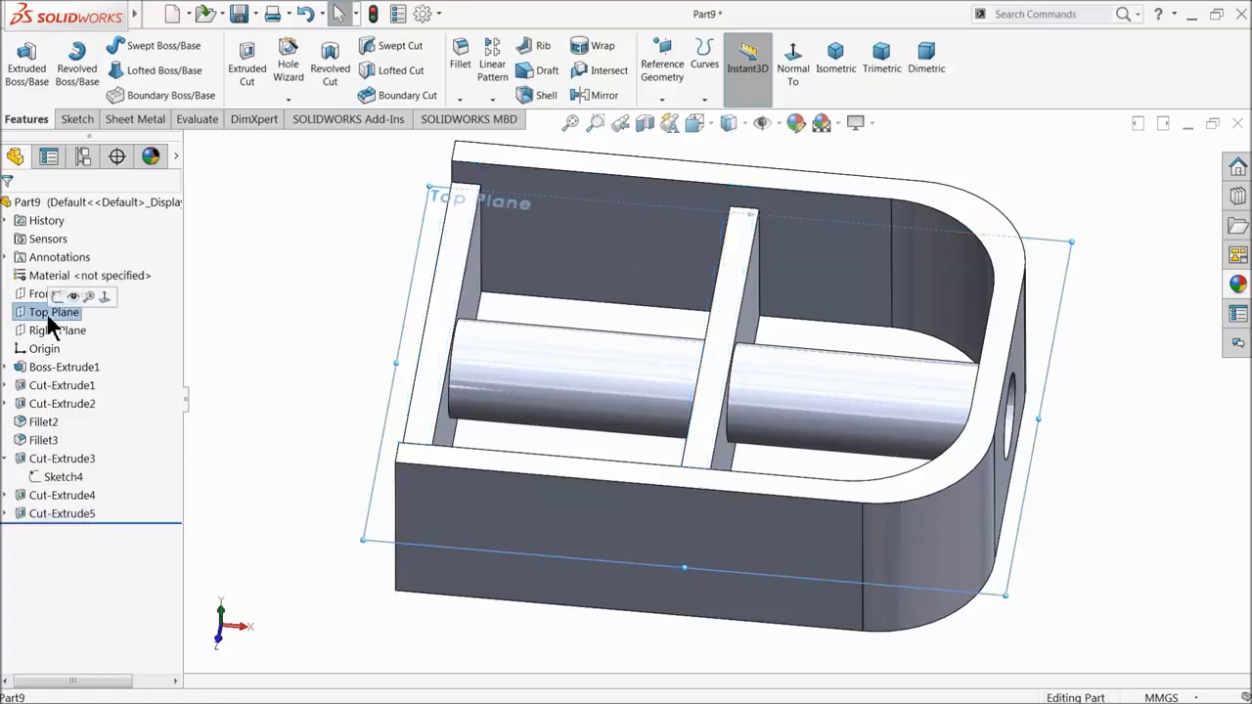
click(597, 95)
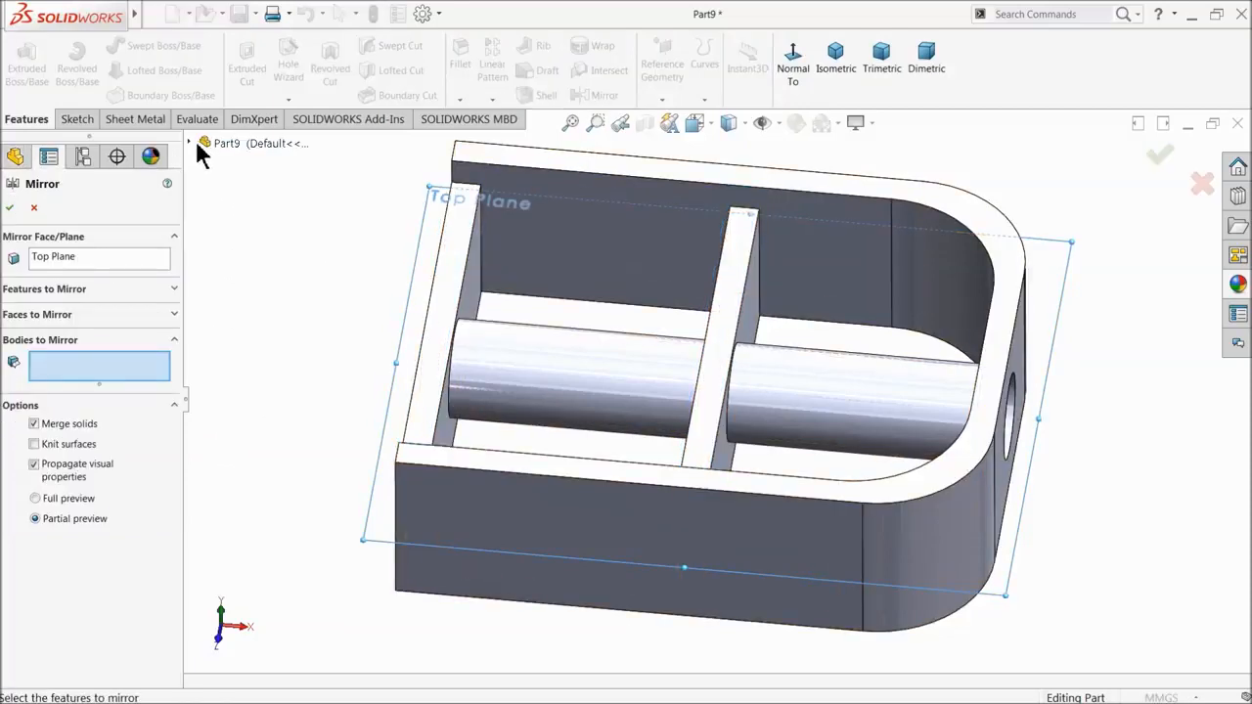
click(192, 142)
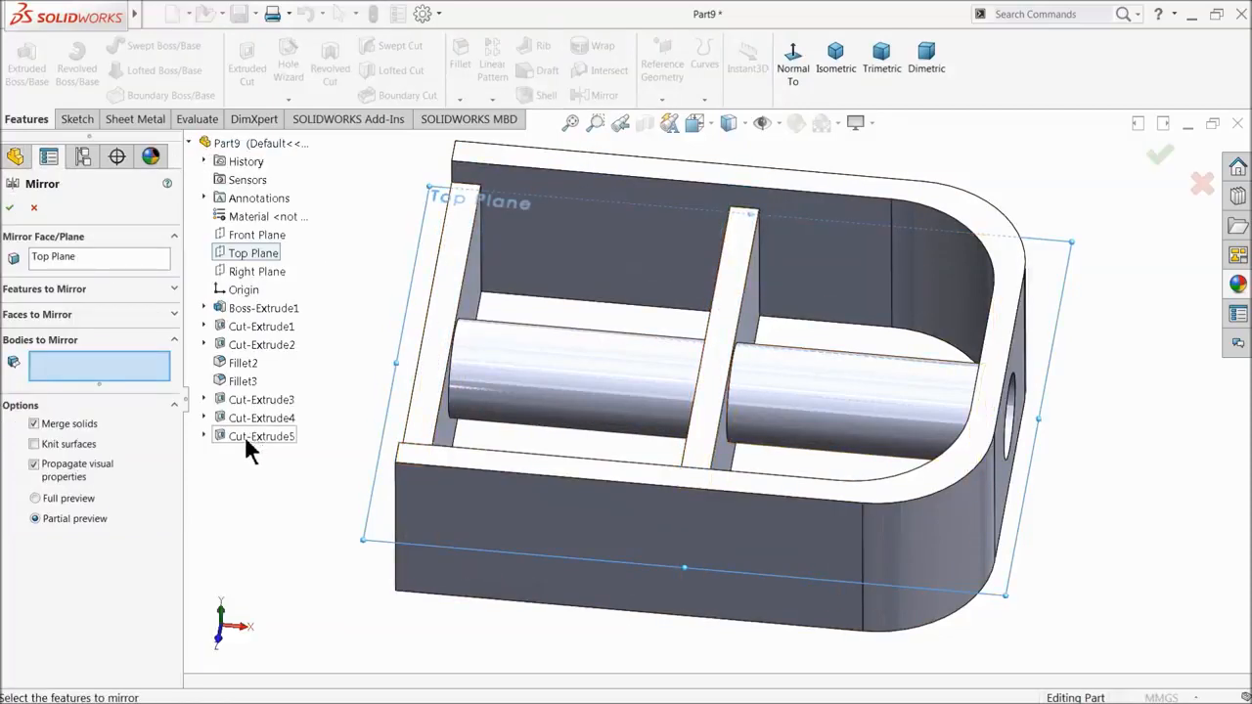
click(101, 293)
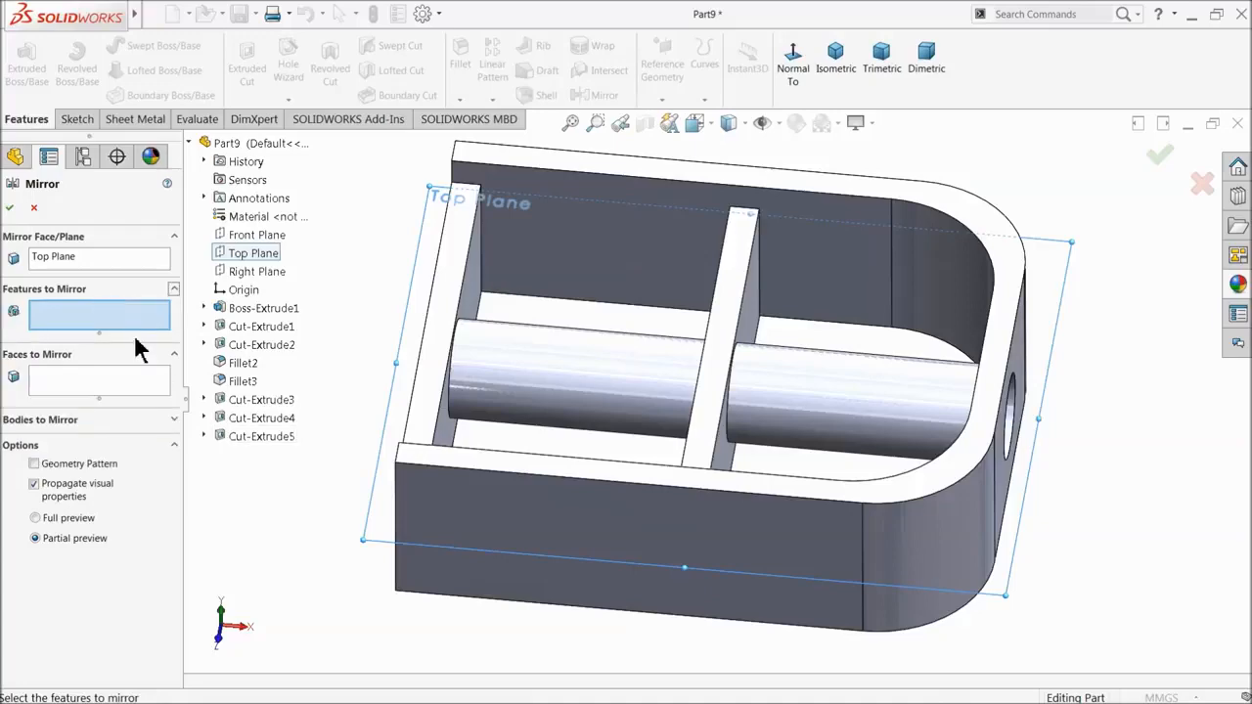
click(249, 437)
mouse_move(302, 531)
middle_down()
mouse_move(336, 447)
mouse_move(335, 321)
mouse_move(287, 531)
middle_up()
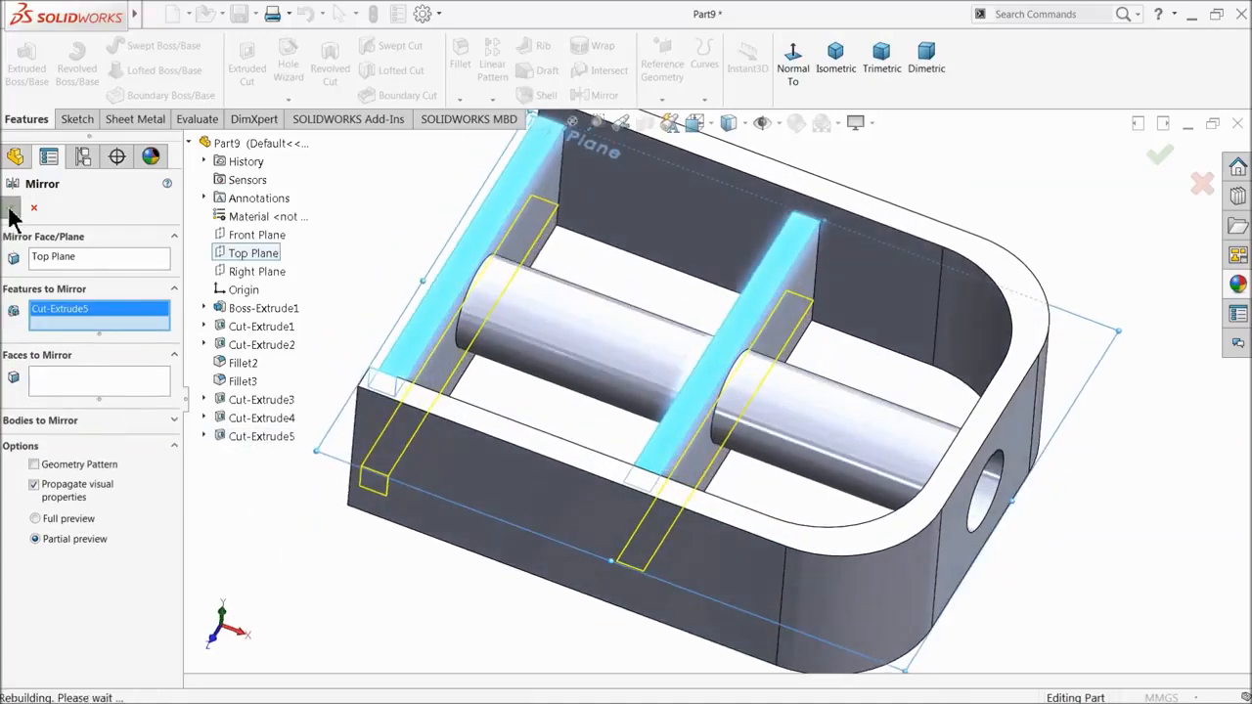
middle_drag(271, 397, 254, 354)
- Switch the display to perspective and view the block from its square end
click(859, 130)
click(877, 206)
middle_drag(718, 383, 473, 546)
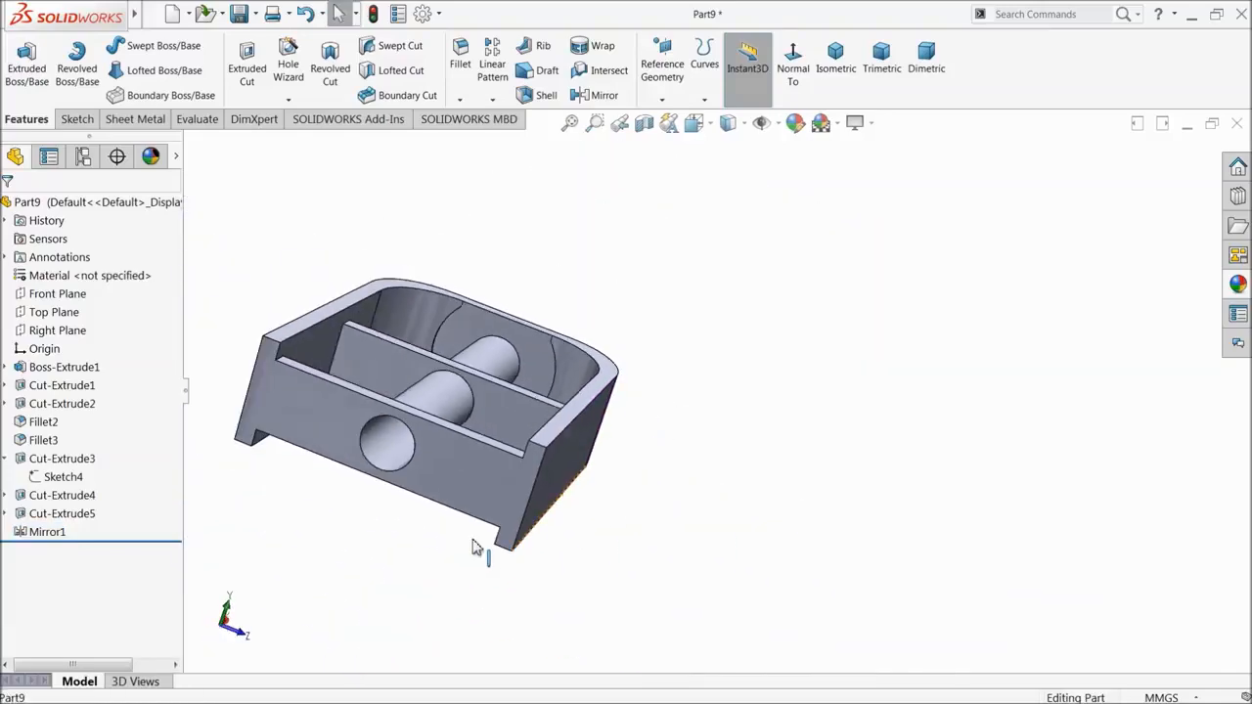
- Sketch two full-height corner rectangles on the block's open end face, one covering the end of each side wall
scroll(547, 508, down, 5)
click(623, 429)
click(672, 396)
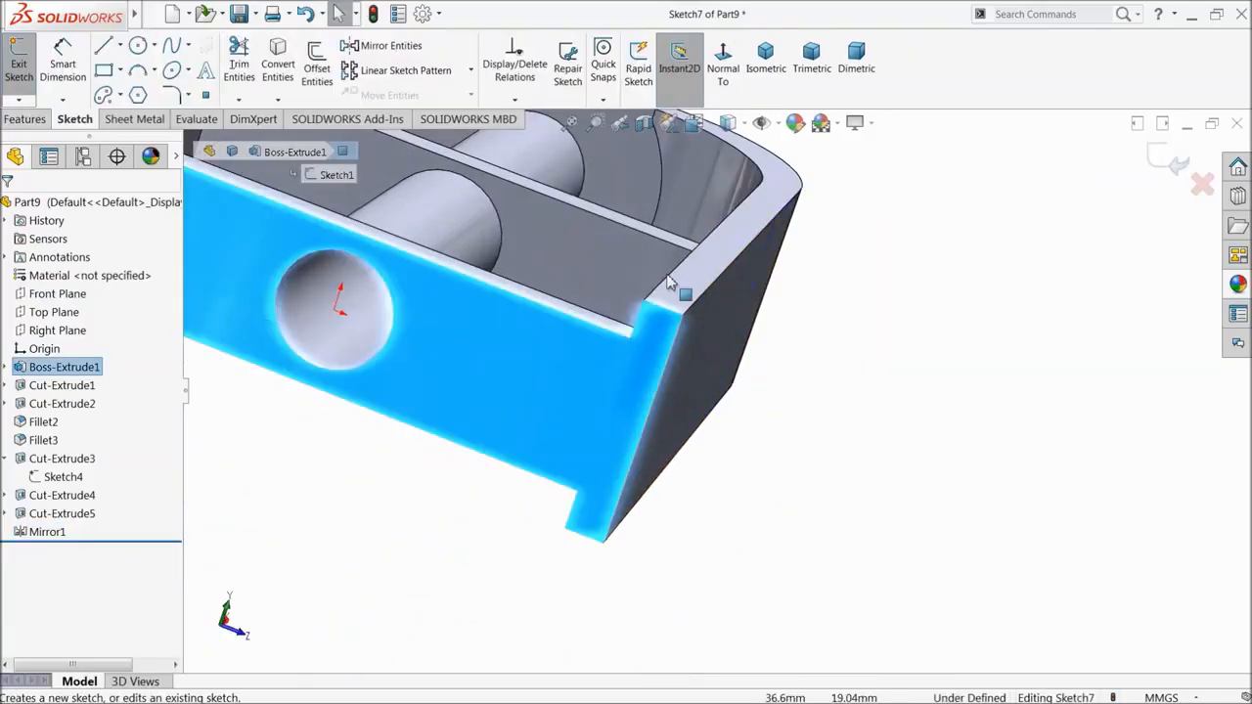
click(722, 70)
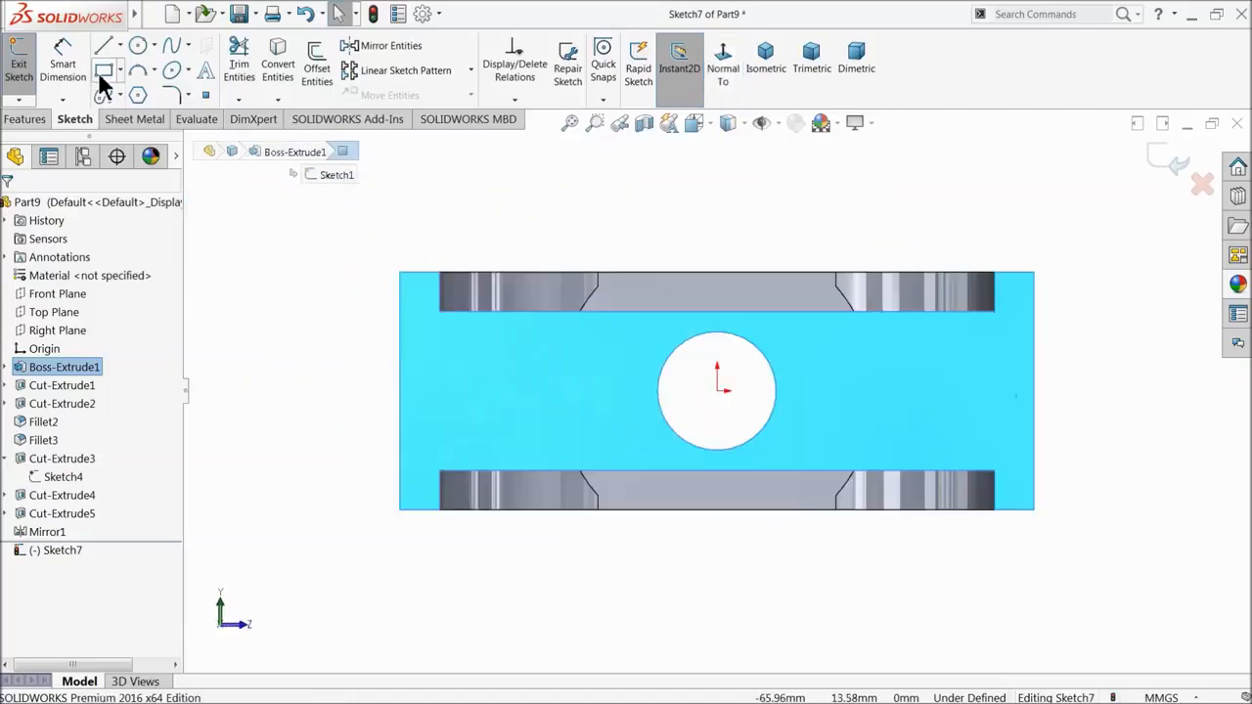
click(104, 71)
click(400, 273)
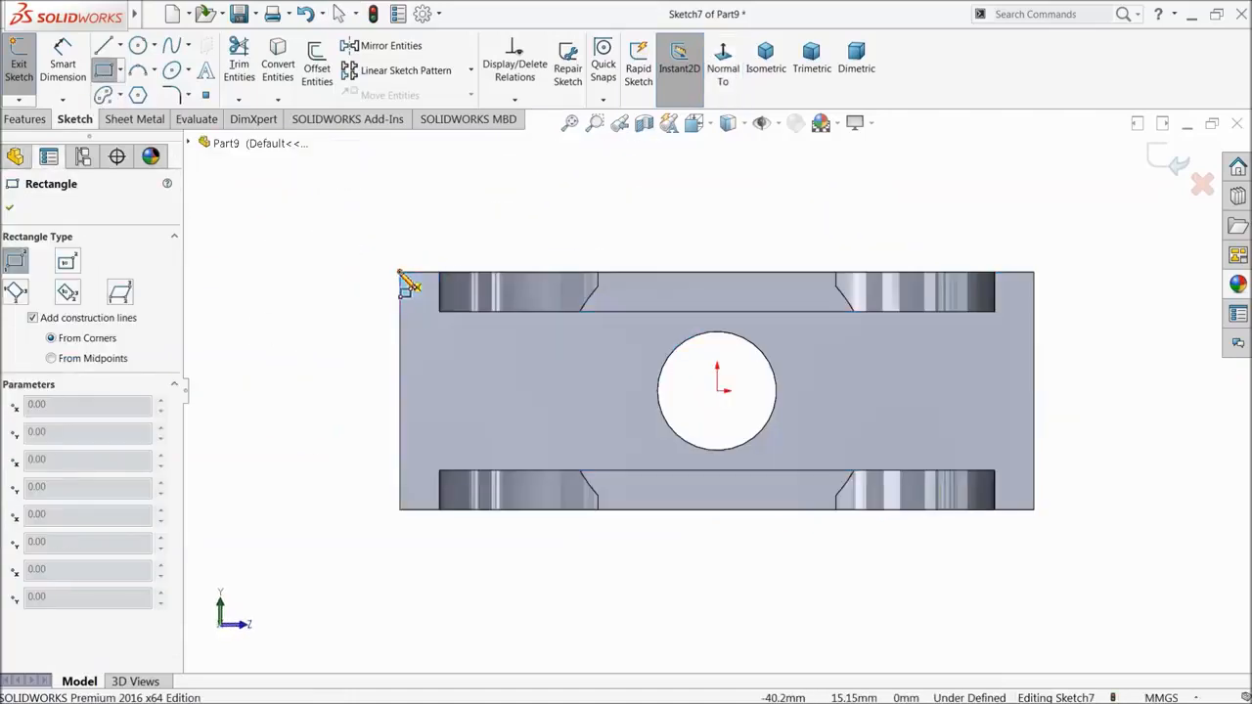
click(440, 510)
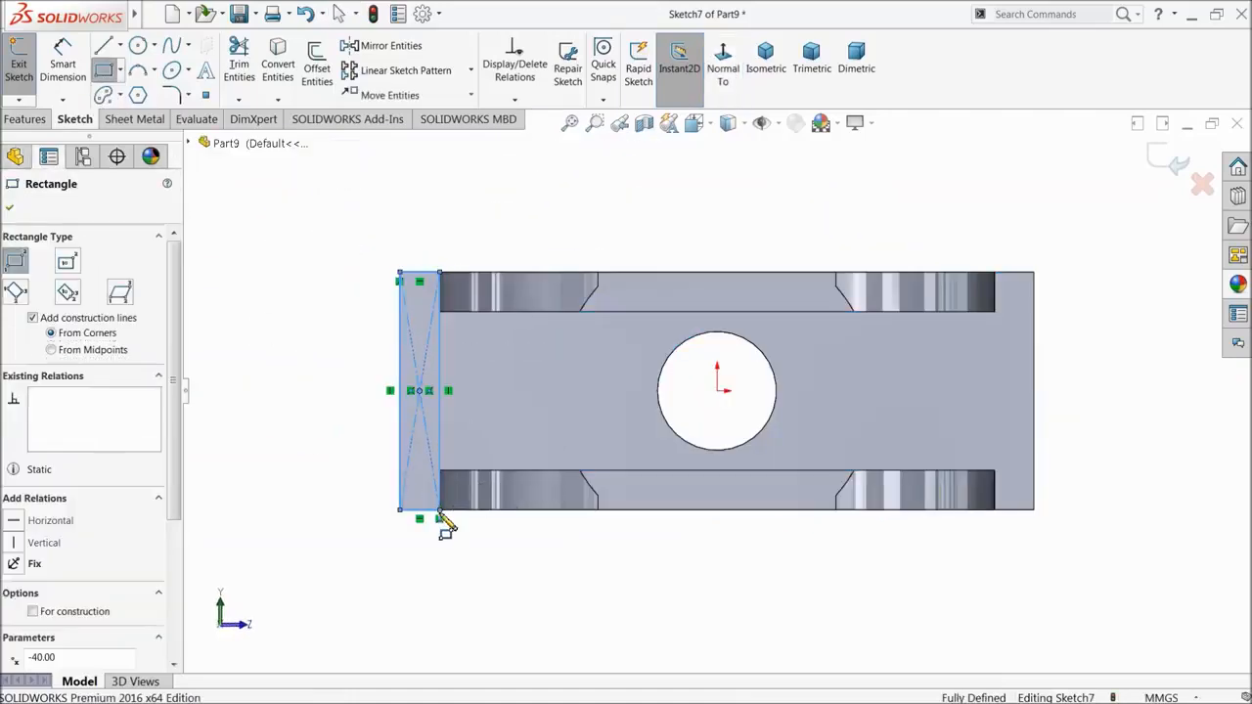
click(995, 275)
click(1034, 510)
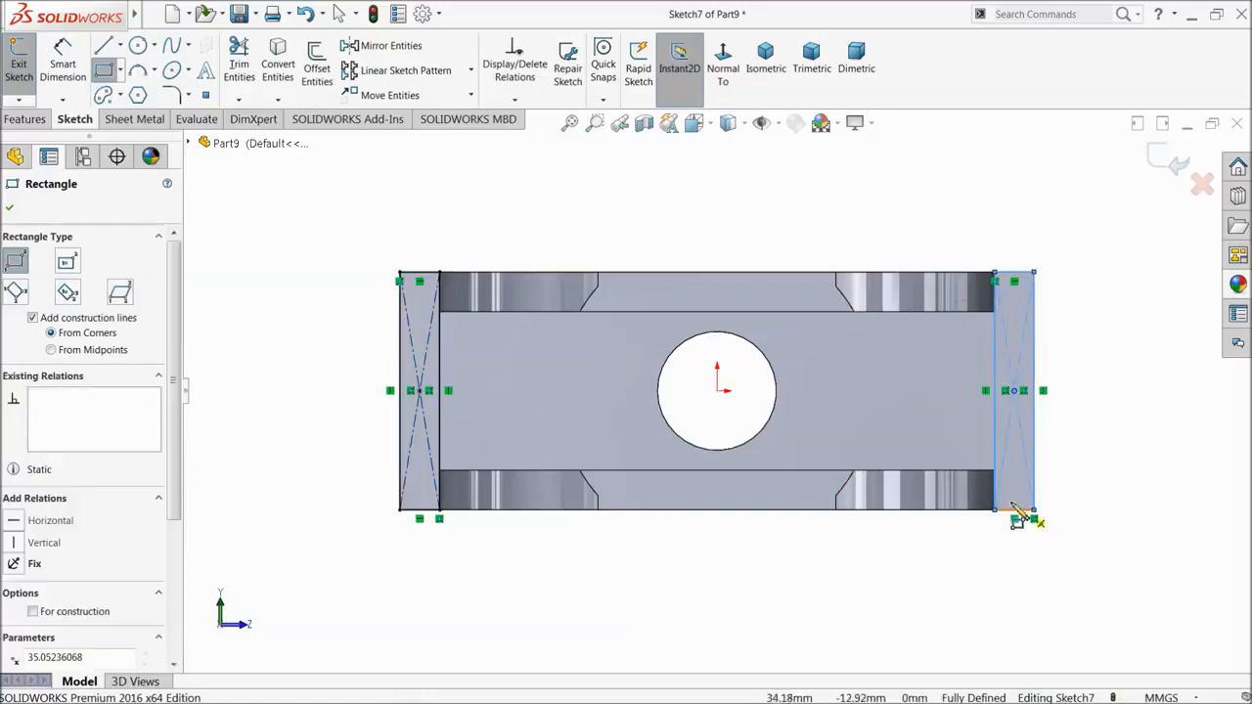
- Extrude the two side-wall end rectangles outward by 5 mm, merged with the block
click(25, 118)
click(27, 64)
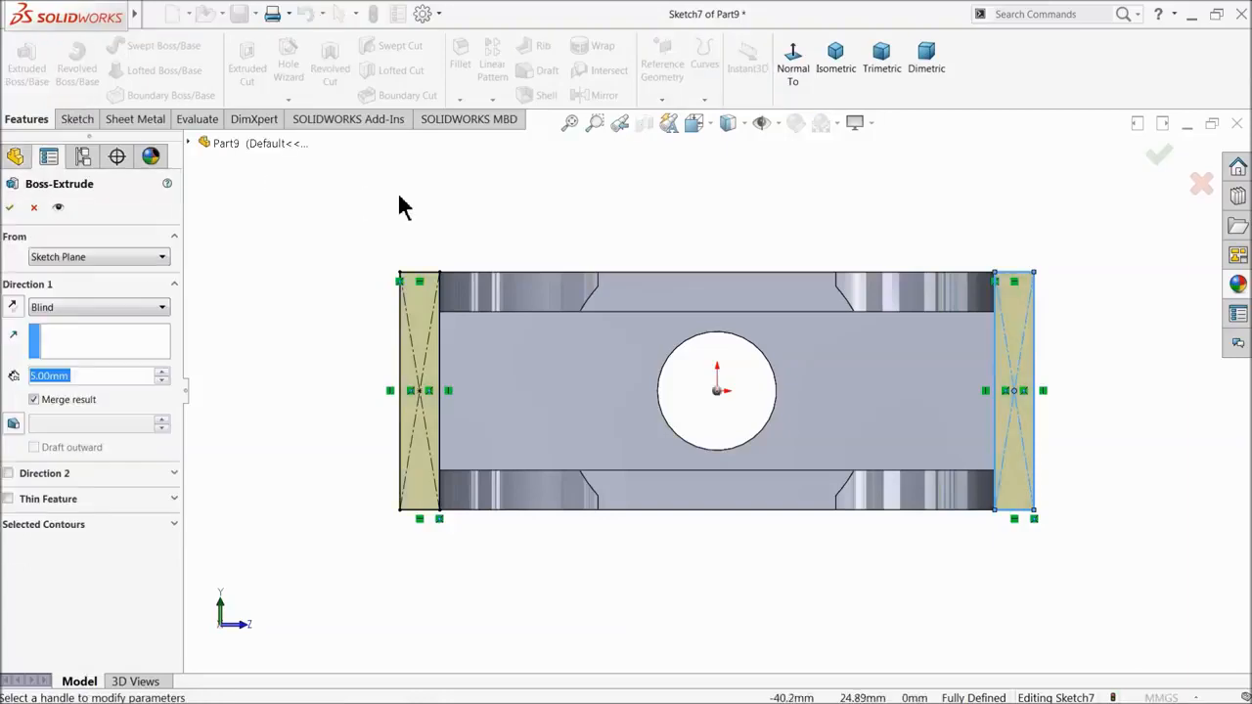
click(12, 208)
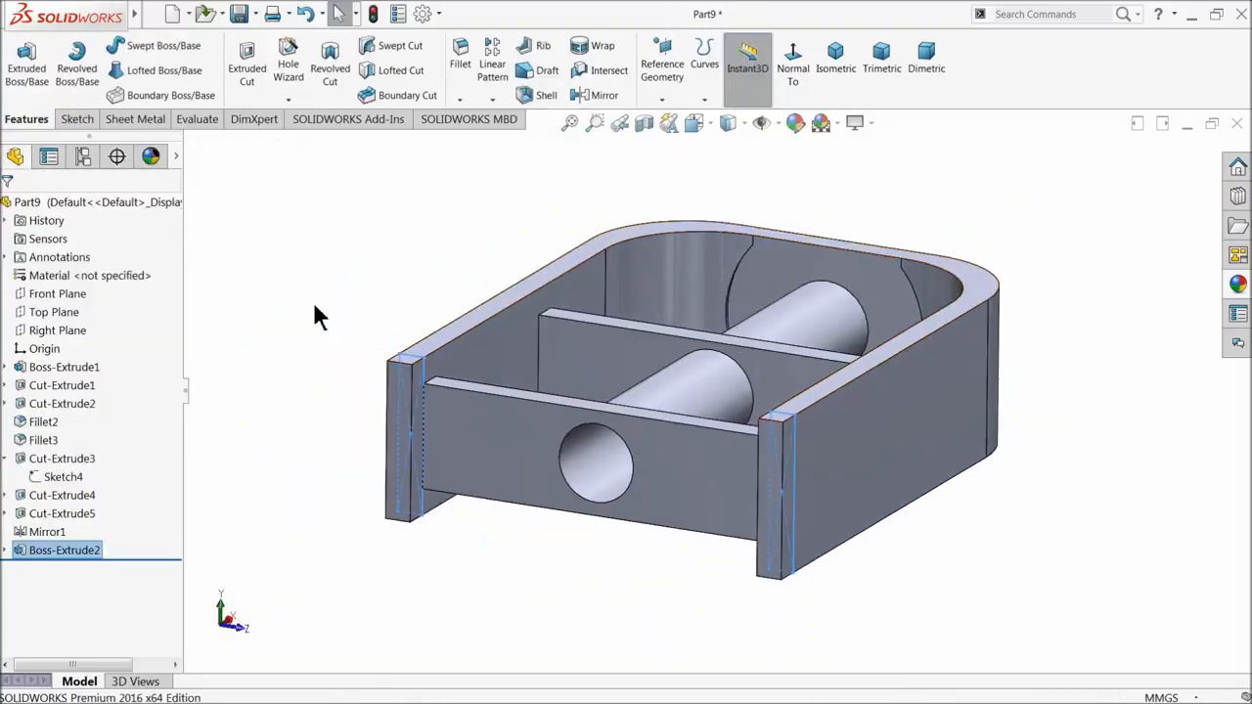
- Sketch two concentric circles on the end wall's outer face, one about 20 mm across around the hole and one on the hole's edge
scroll(631, 503, down, 5)
click(673, 437)
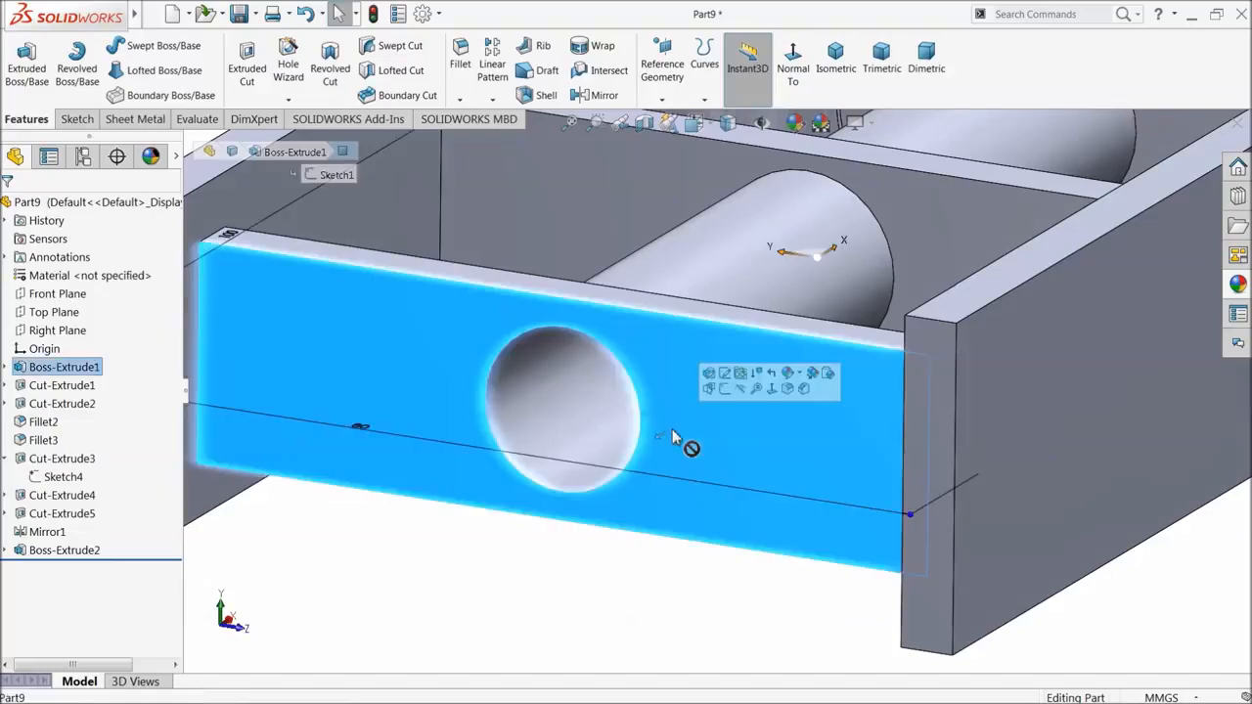
click(725, 388)
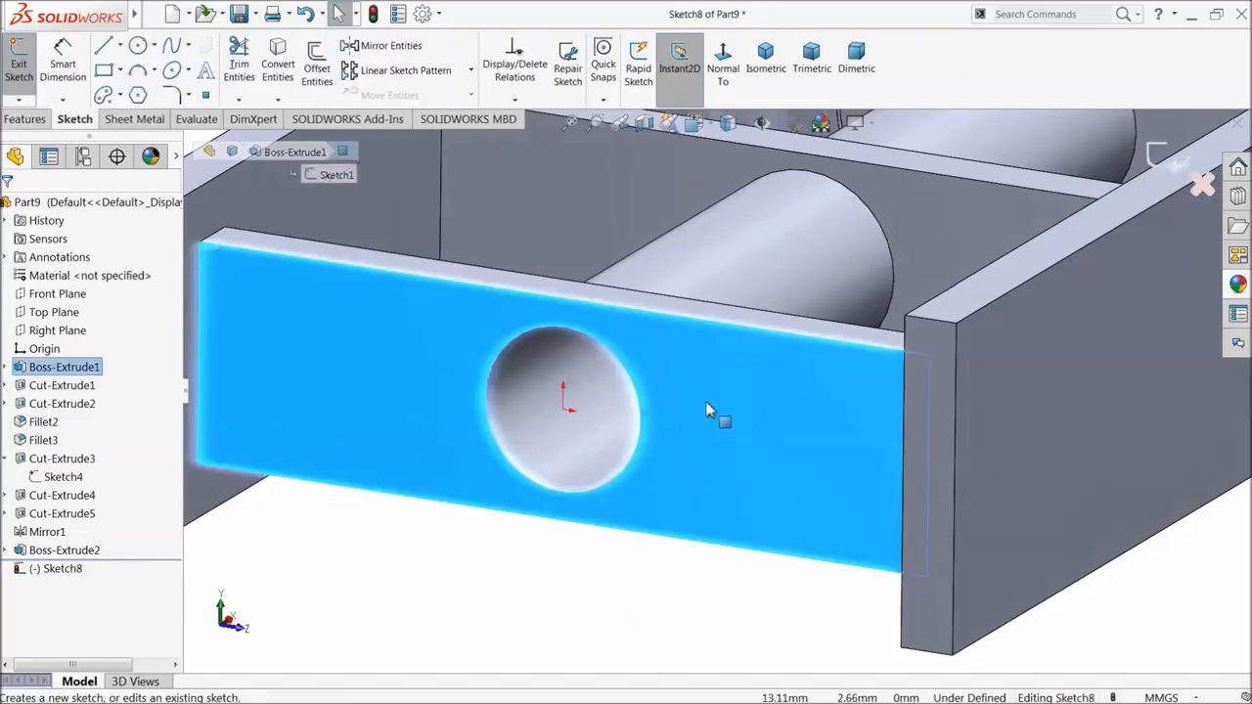
click(138, 45)
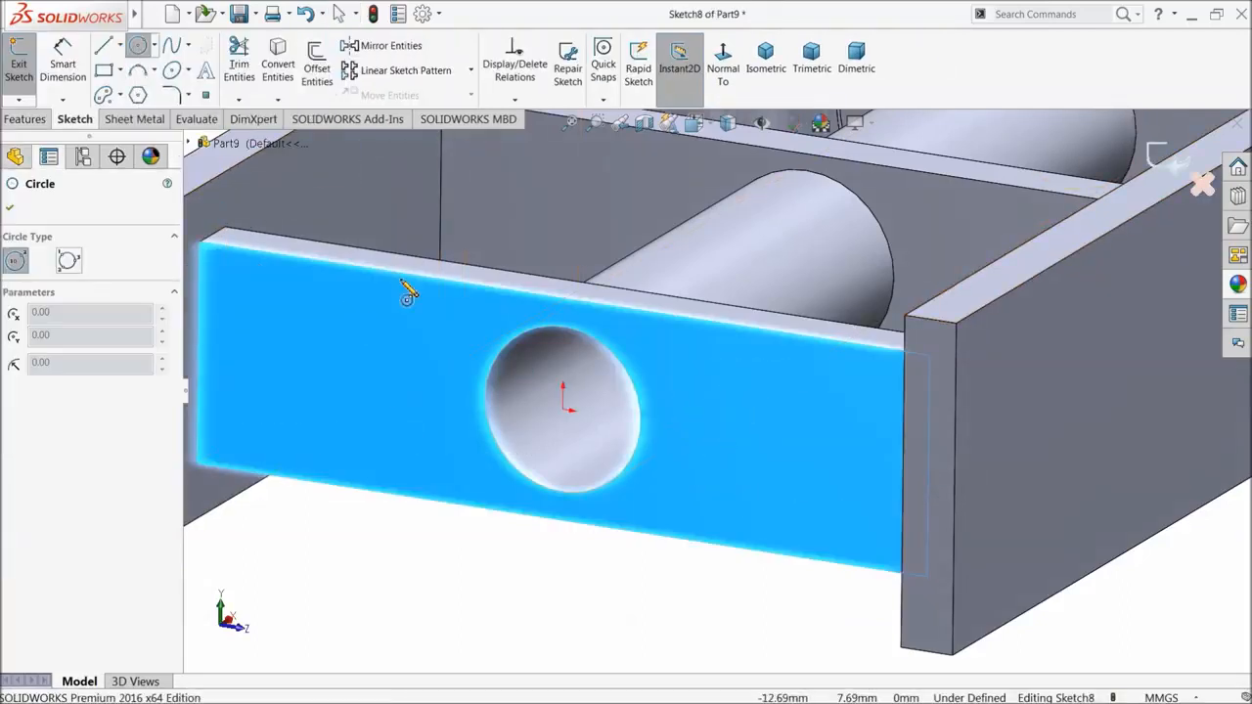
click(563, 412)
click(494, 322)
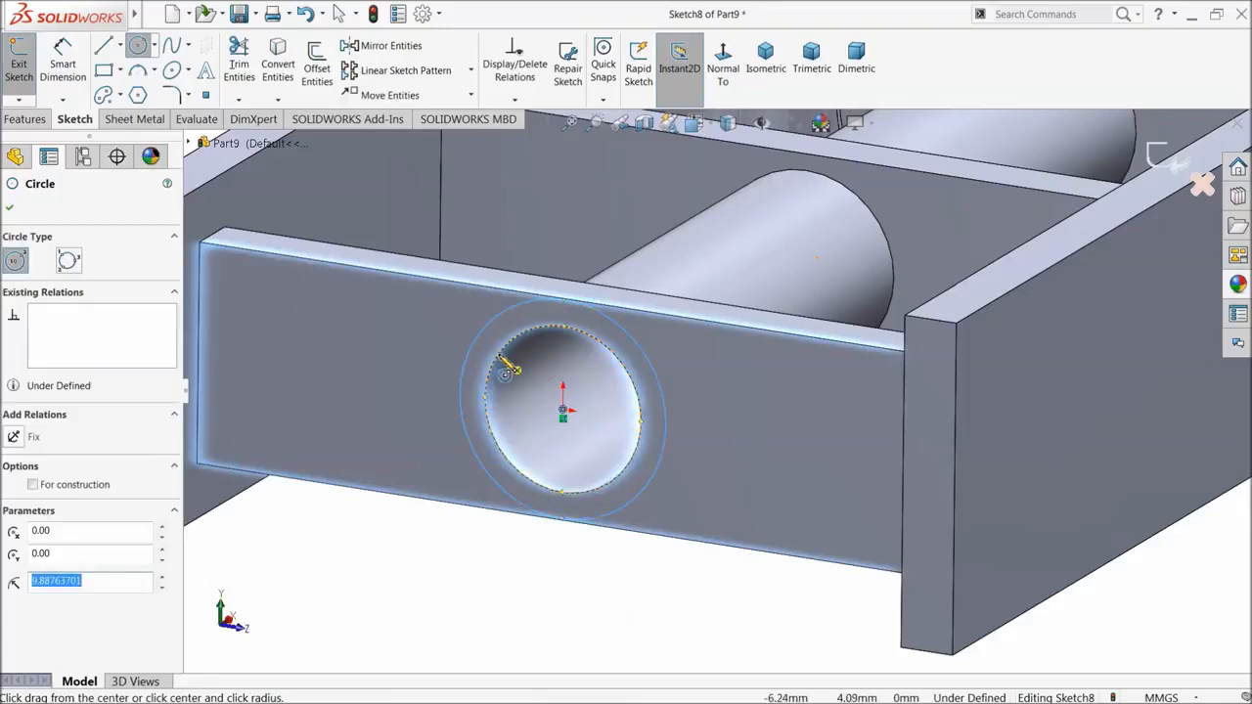
click(562, 410)
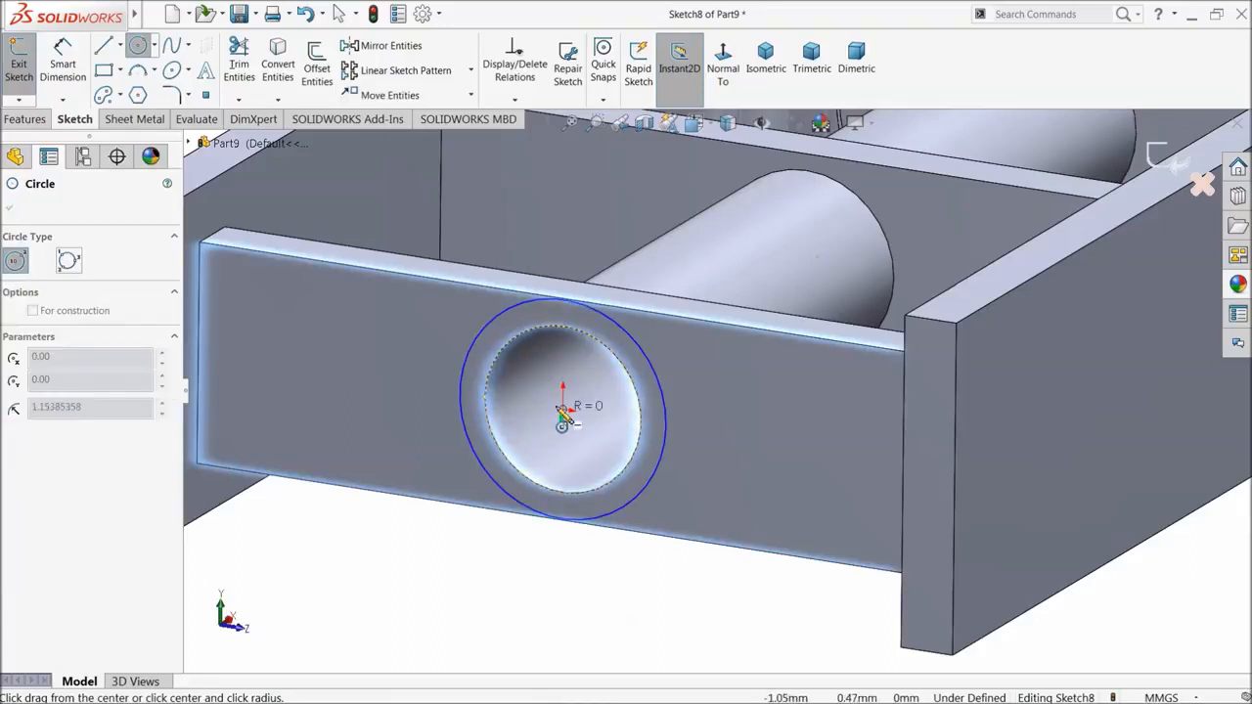
click(503, 350)
- Dimension the outer circle to 17 mm diameter and the inner circle to 15 mm
click(61, 67)
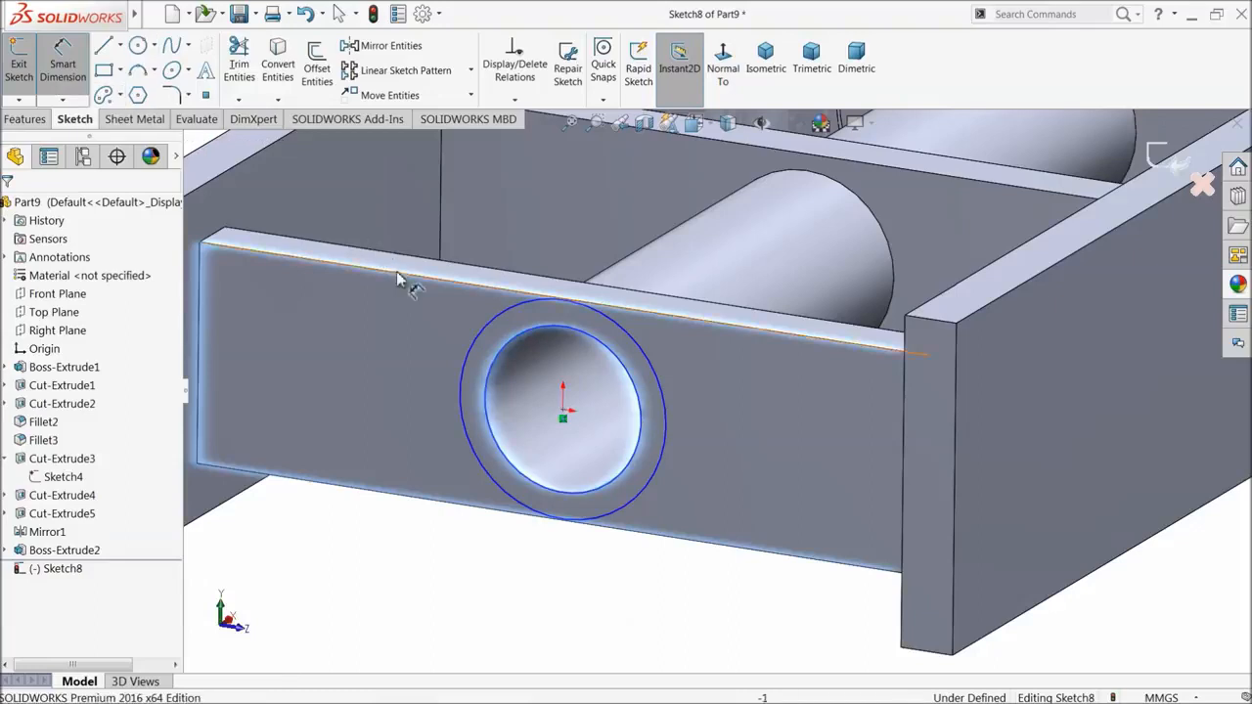
click(465, 378)
click(414, 373)
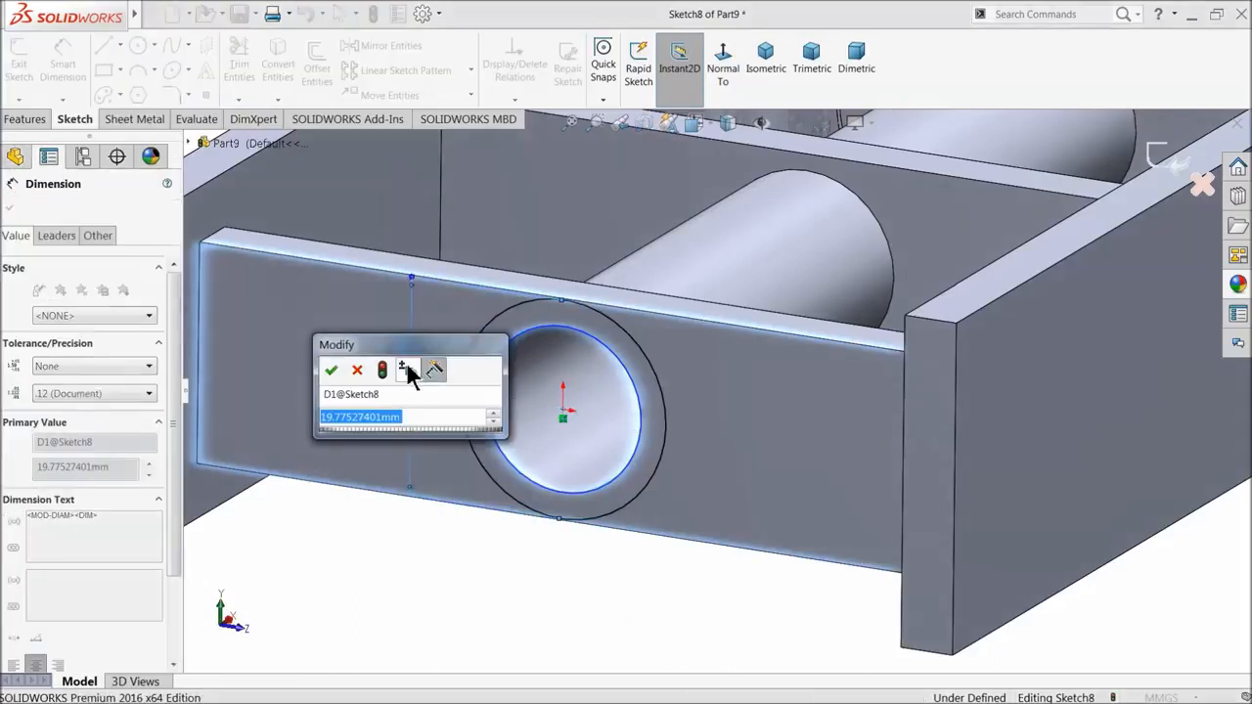
text(17)
key(Return)
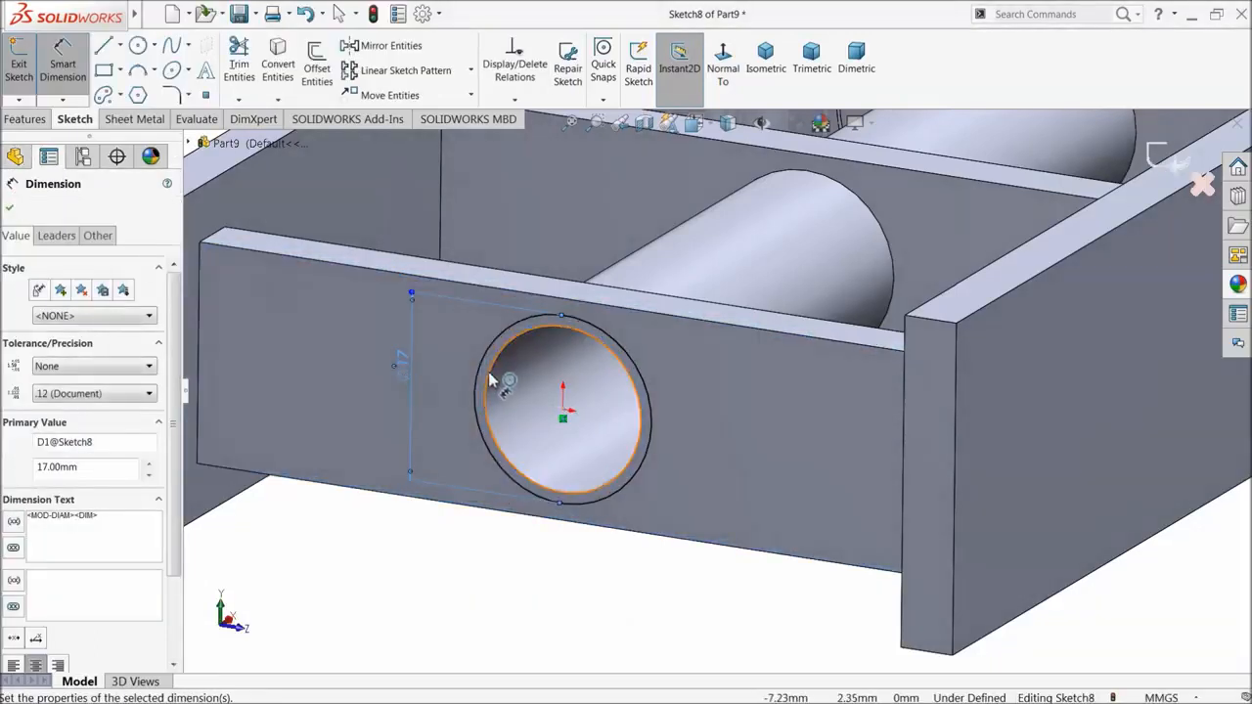
click(491, 380)
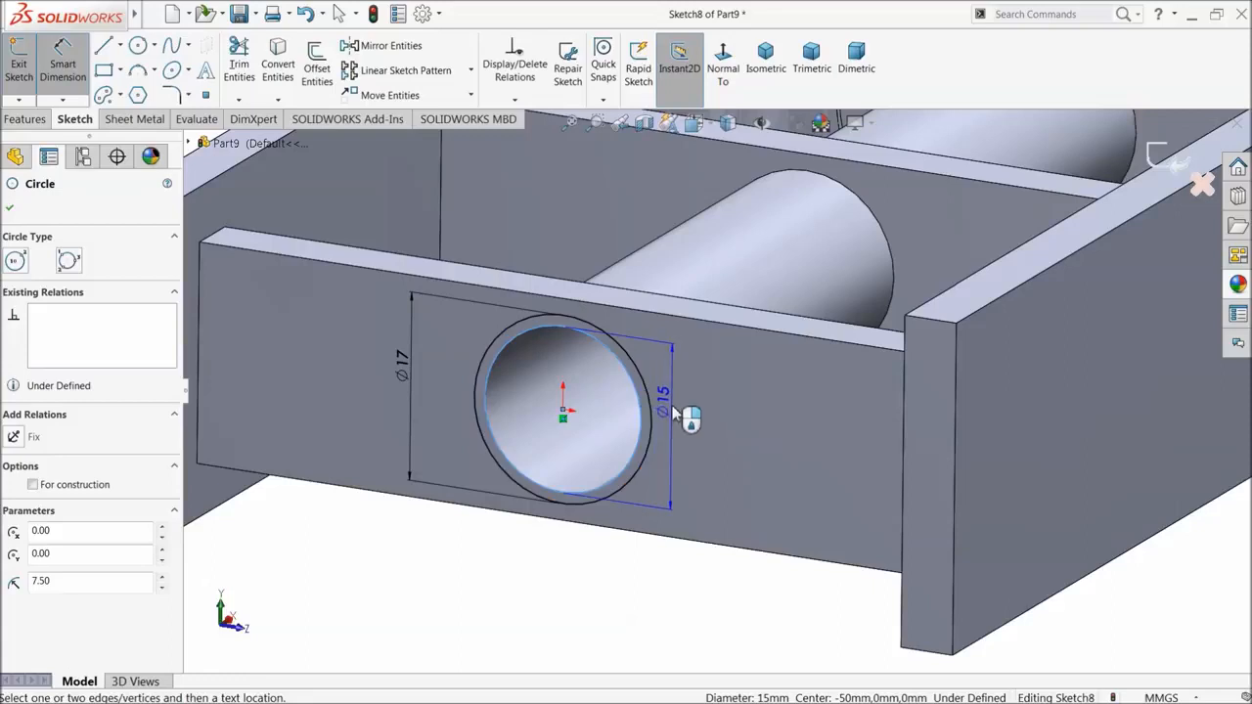
click(675, 427)
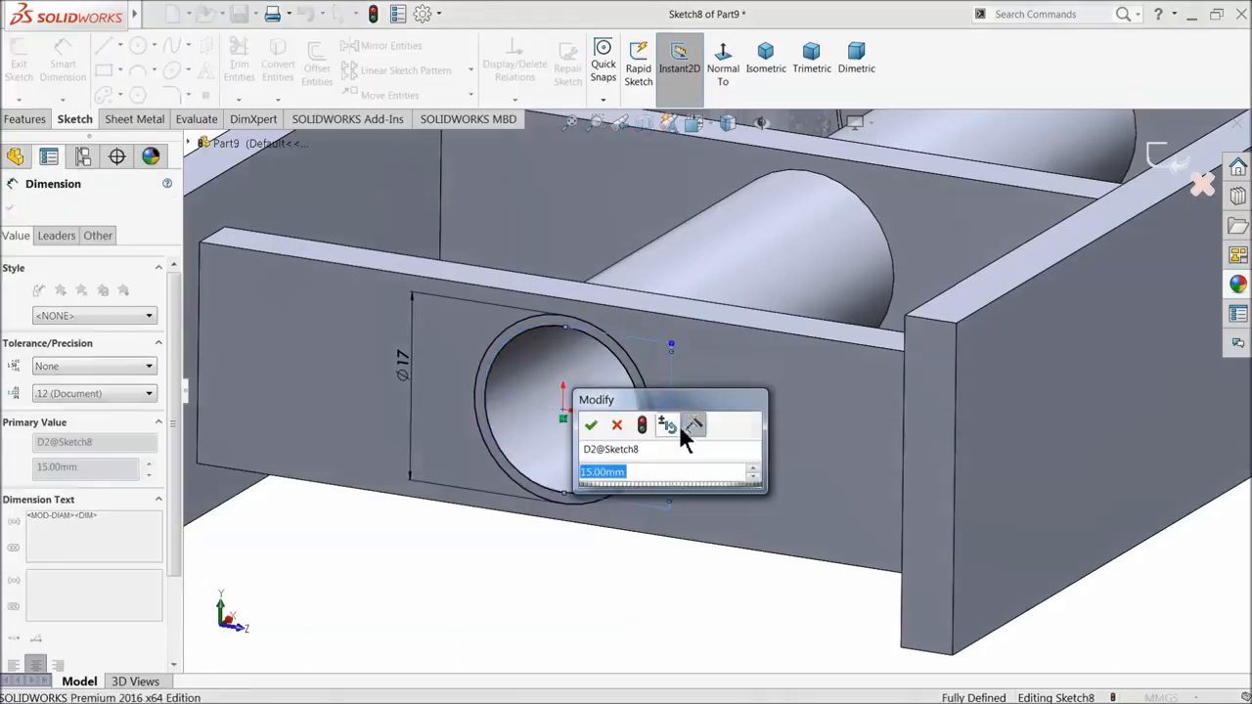
click(591, 425)
- Extrude the ring between the two circles 10 mm outward from the end wall
scroll(609, 433, up, 5)
middle_drag(635, 415, 673, 405)
scroll(673, 405, down, 1)
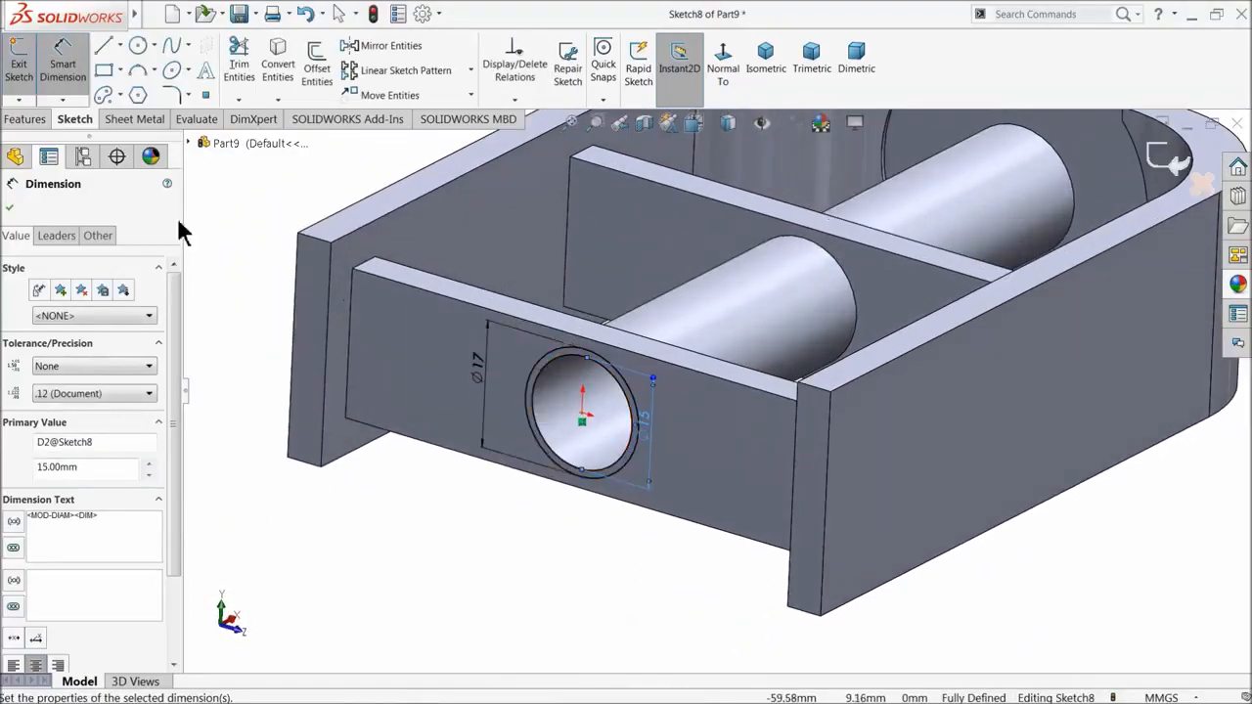
click(23, 119)
click(27, 68)
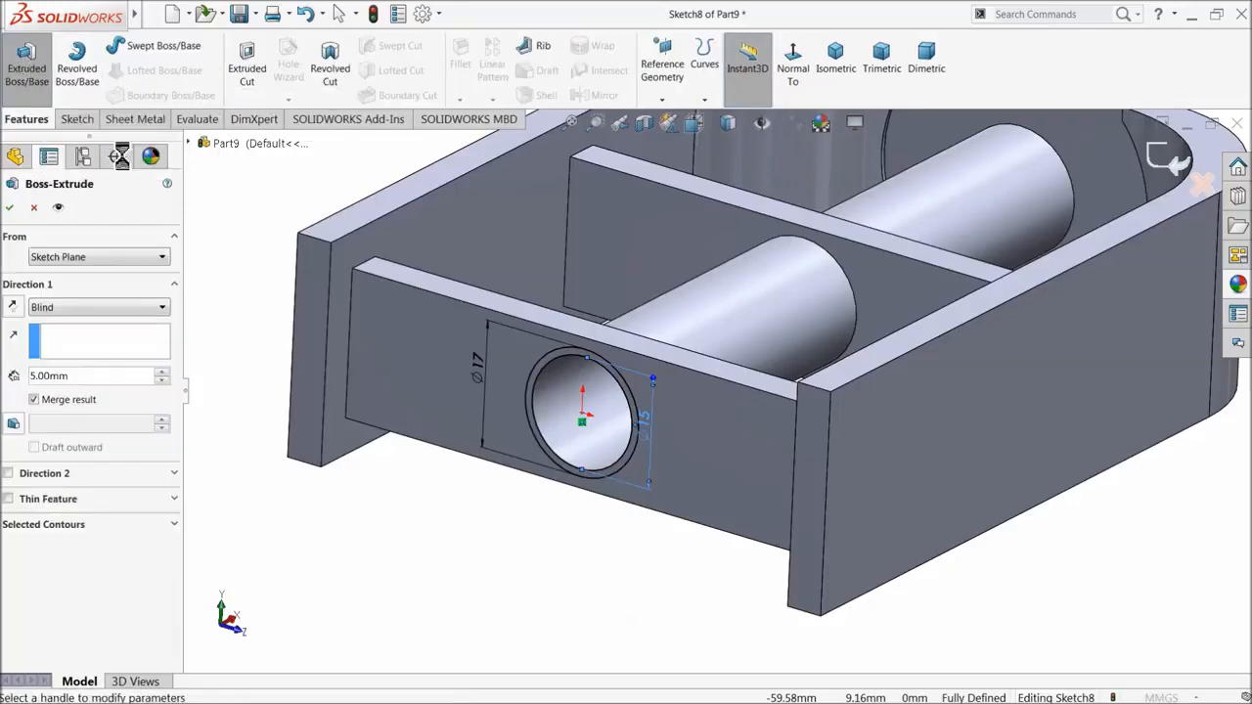
text(10)
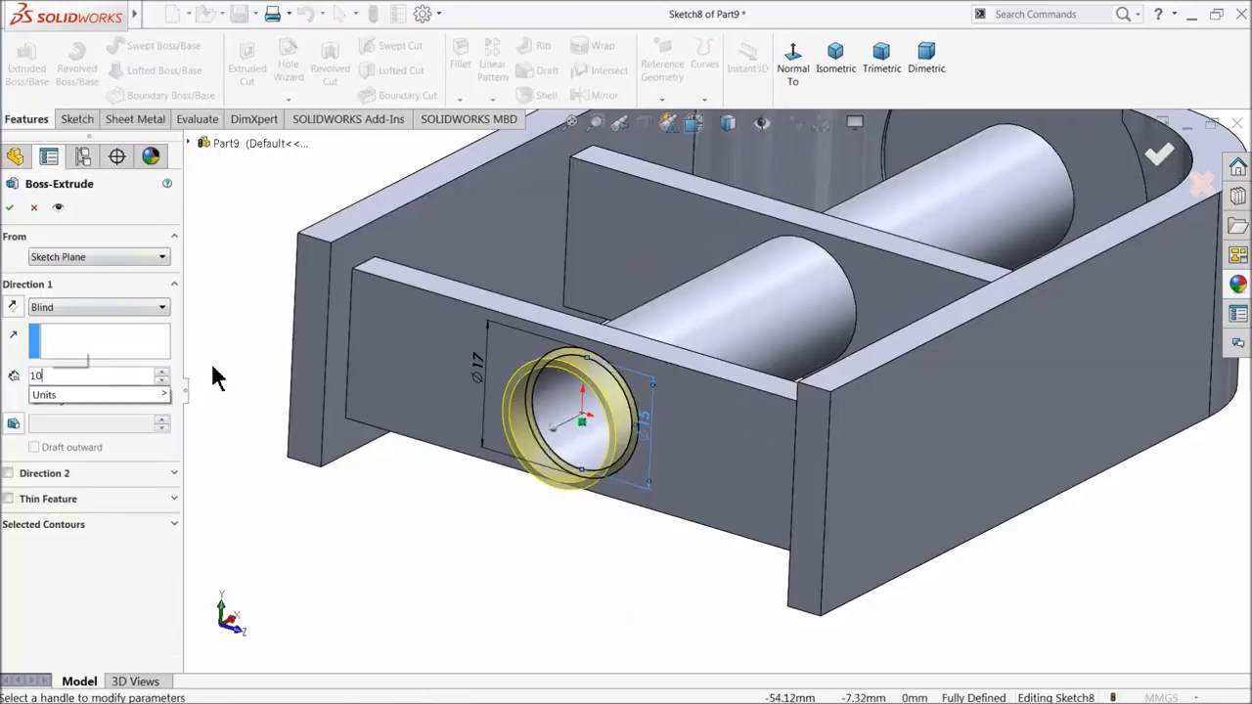
key(Return)
click(8, 207)
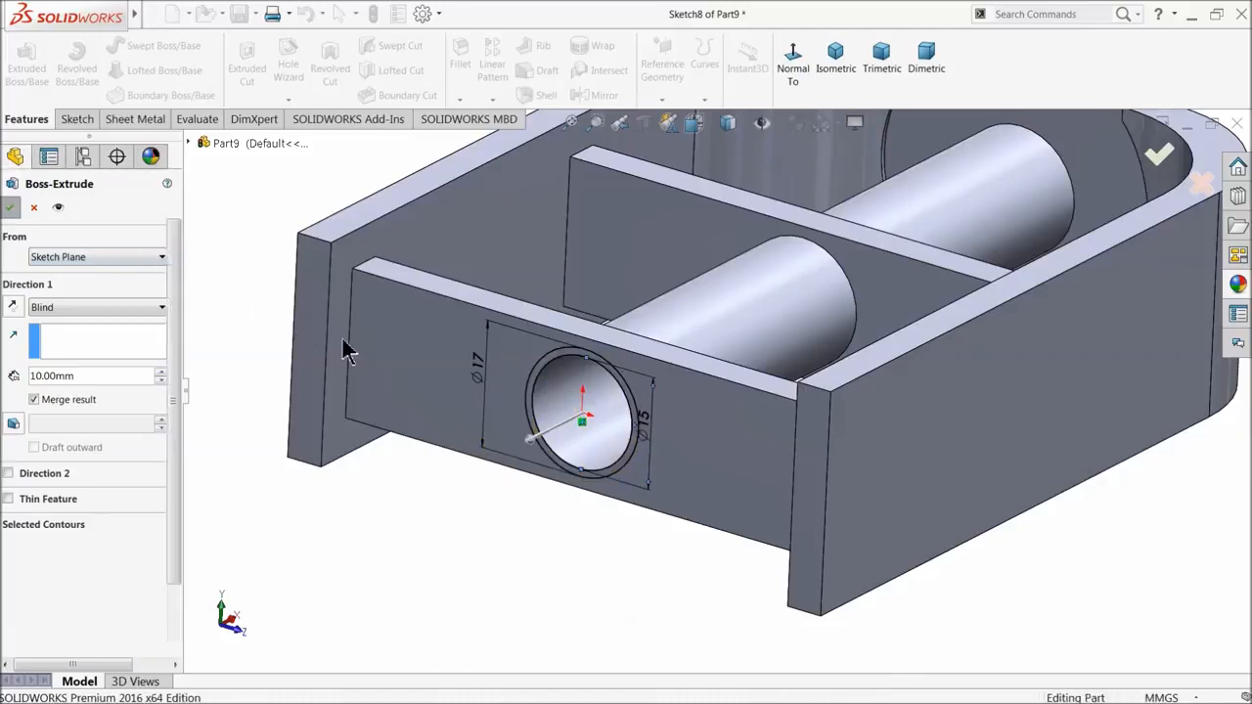
- Fillet the four circular edges where the axle sleeve meets the walls inside the block with a 10 mm radius
click(459, 57)
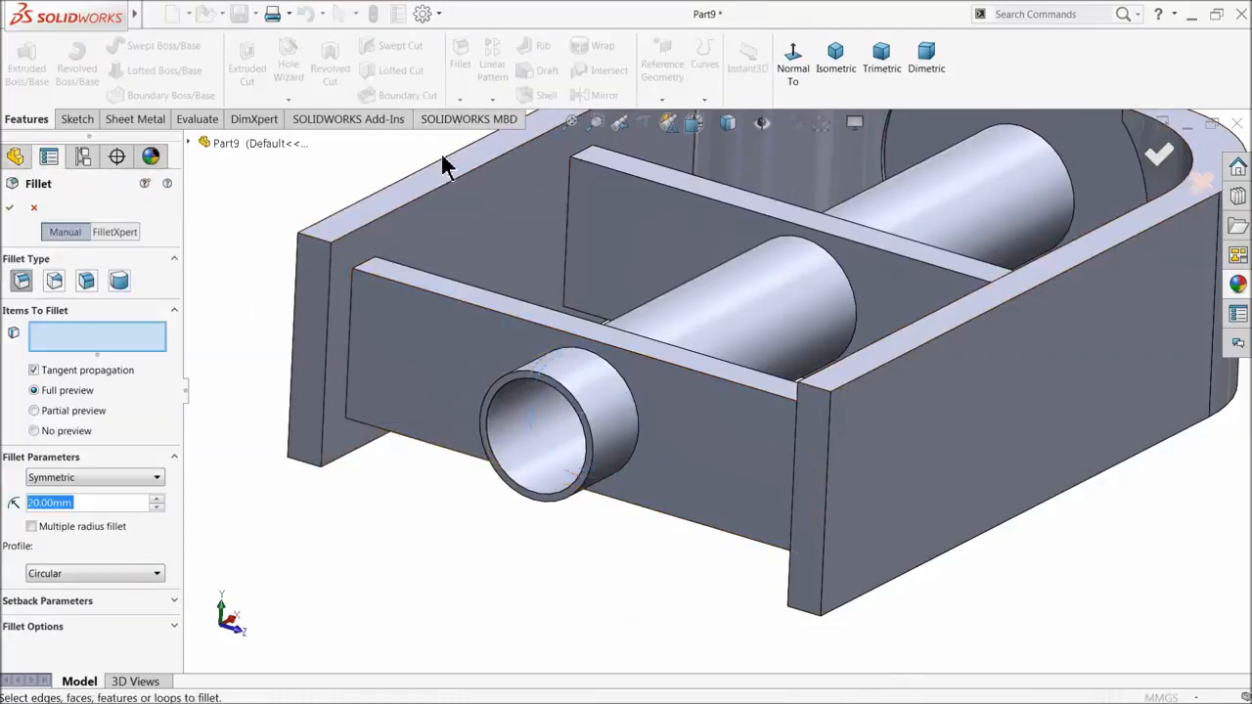
text(10)
key(Return)
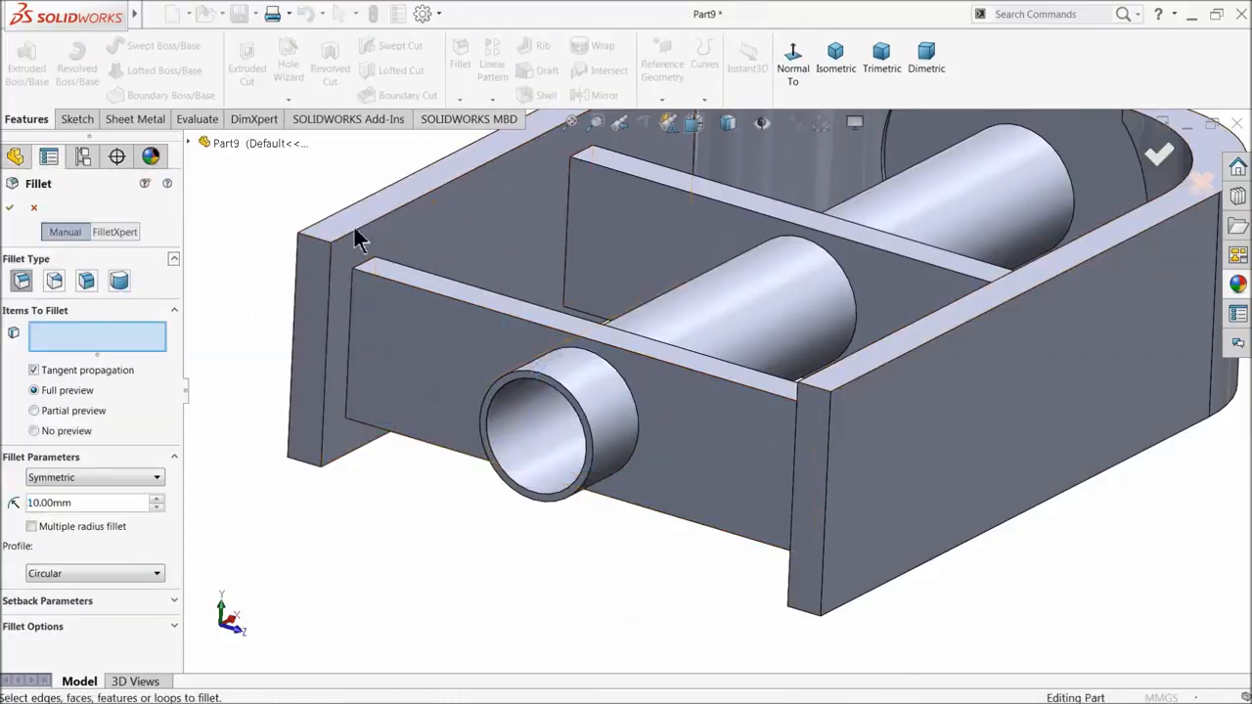
click(855, 297)
middle_drag(930, 258, 769, 439)
click(1012, 205)
scroll(674, 434, down, 3)
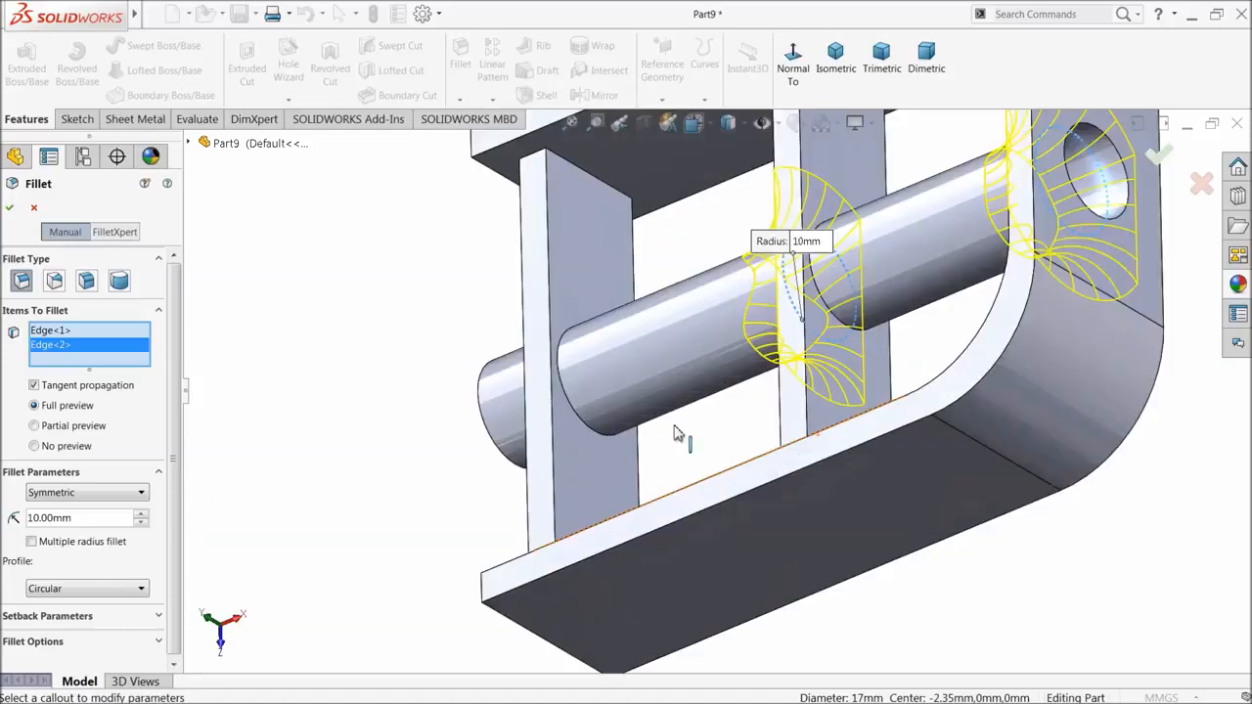
click(604, 442)
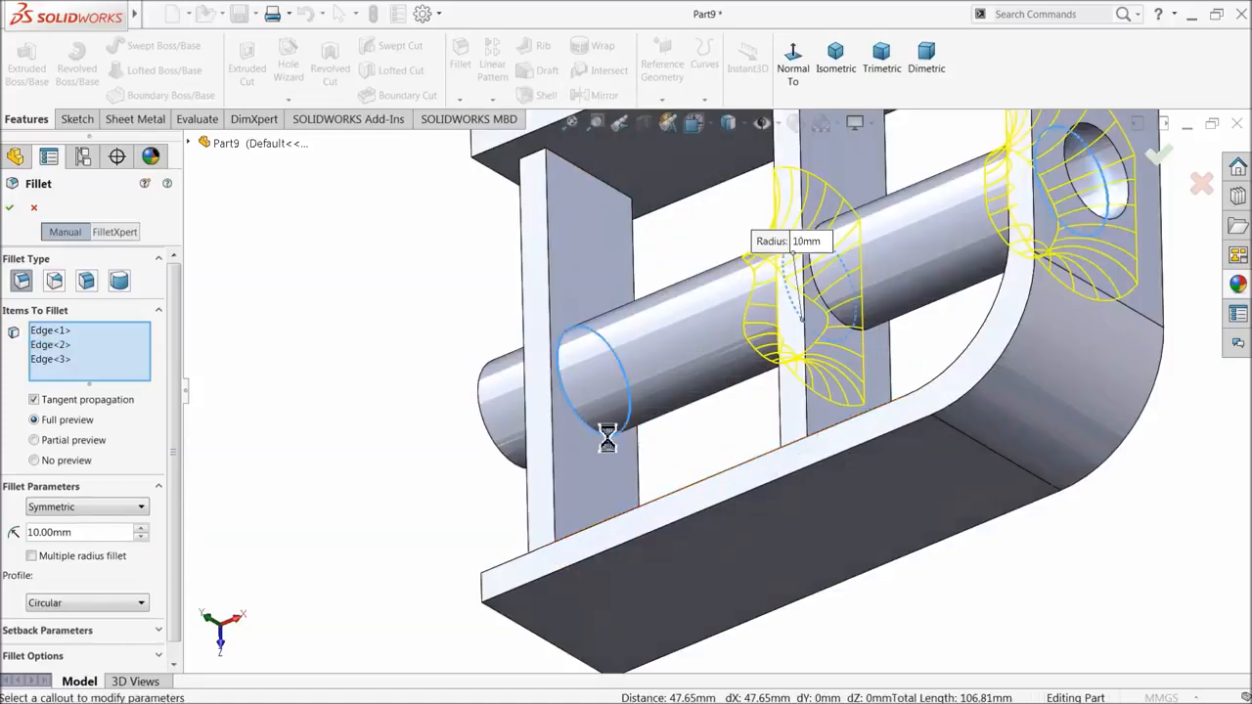
click(876, 331)
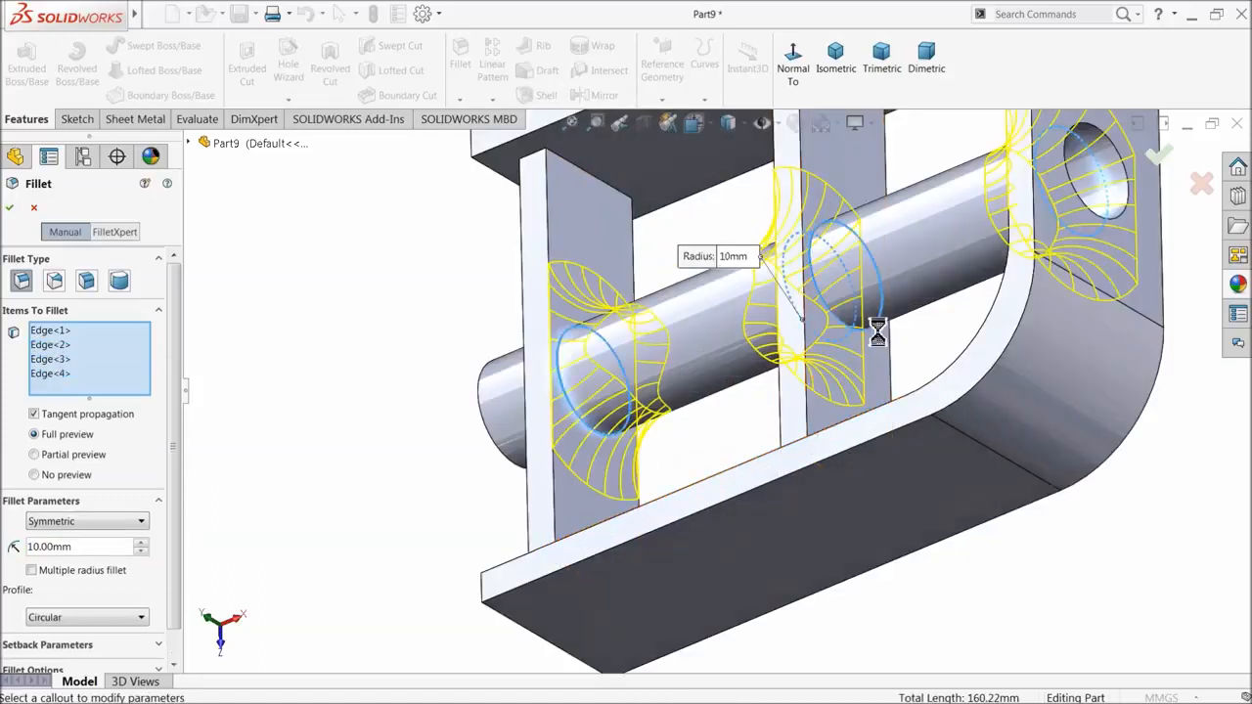
click(11, 207)
- Edit the sleeve fillet to include the circular edge where the protruding ring meets the end wall's outer face
middle_drag(434, 277, 525, 224)
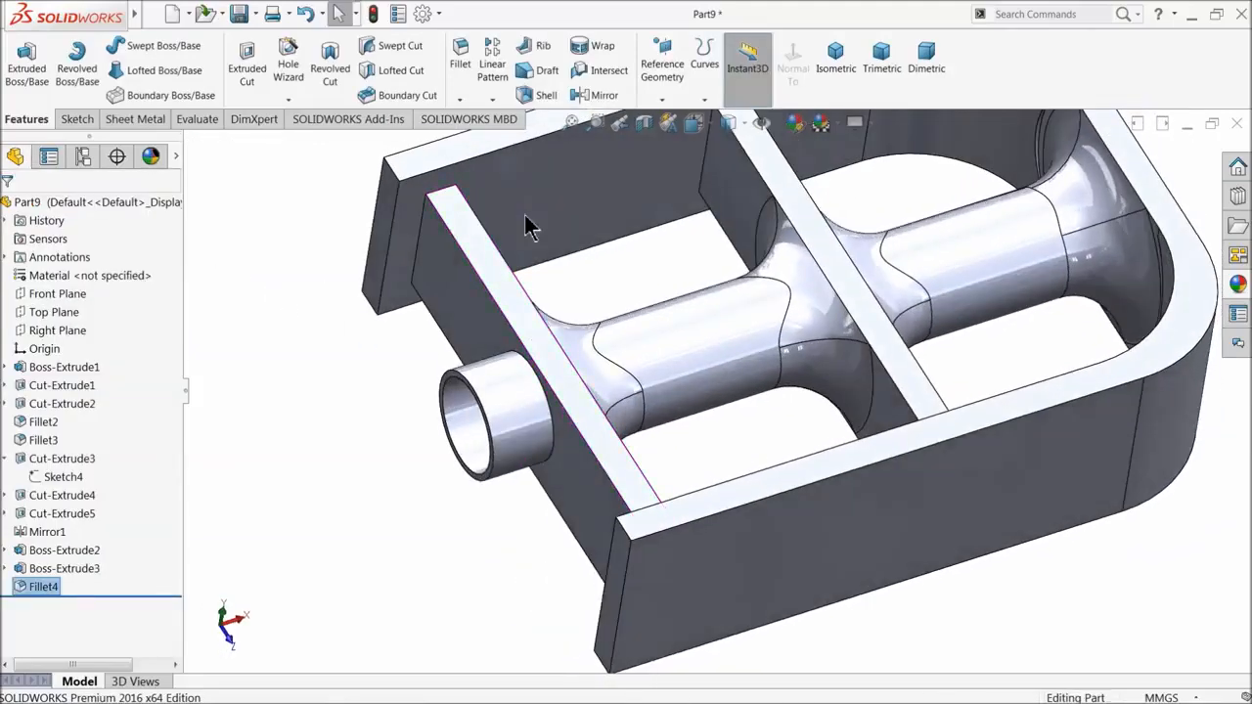
click(29, 586)
click(33, 552)
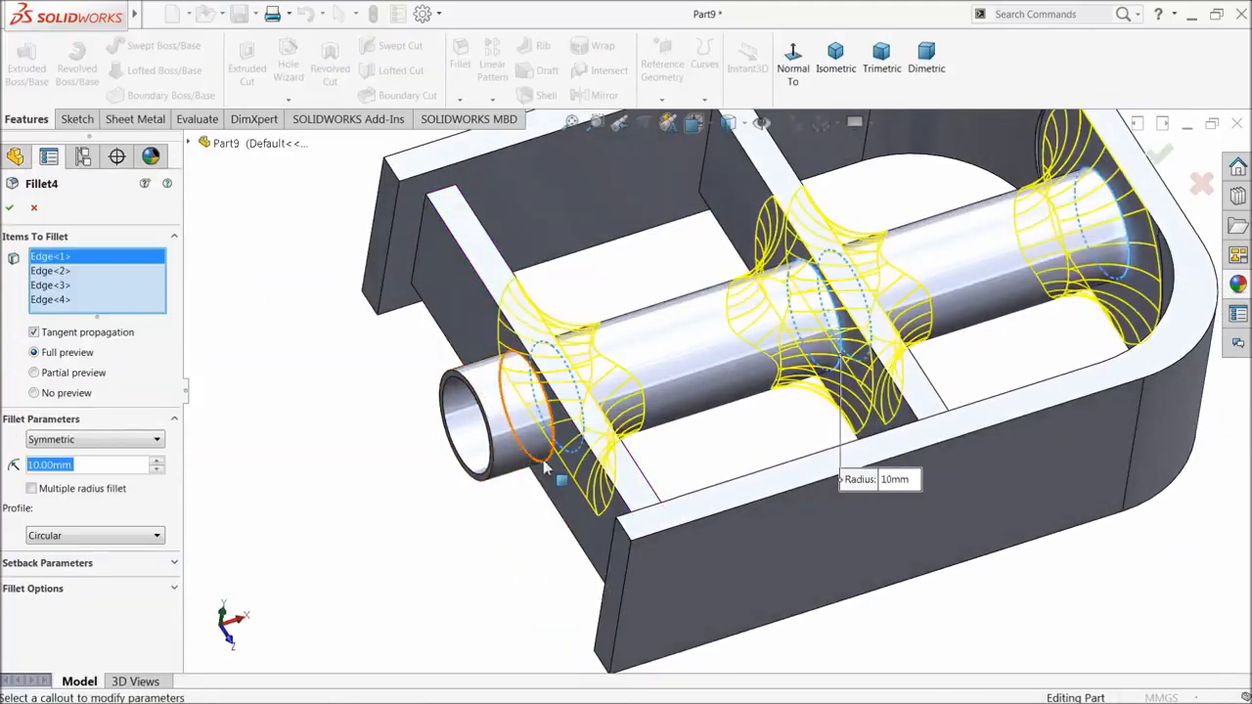
click(548, 470)
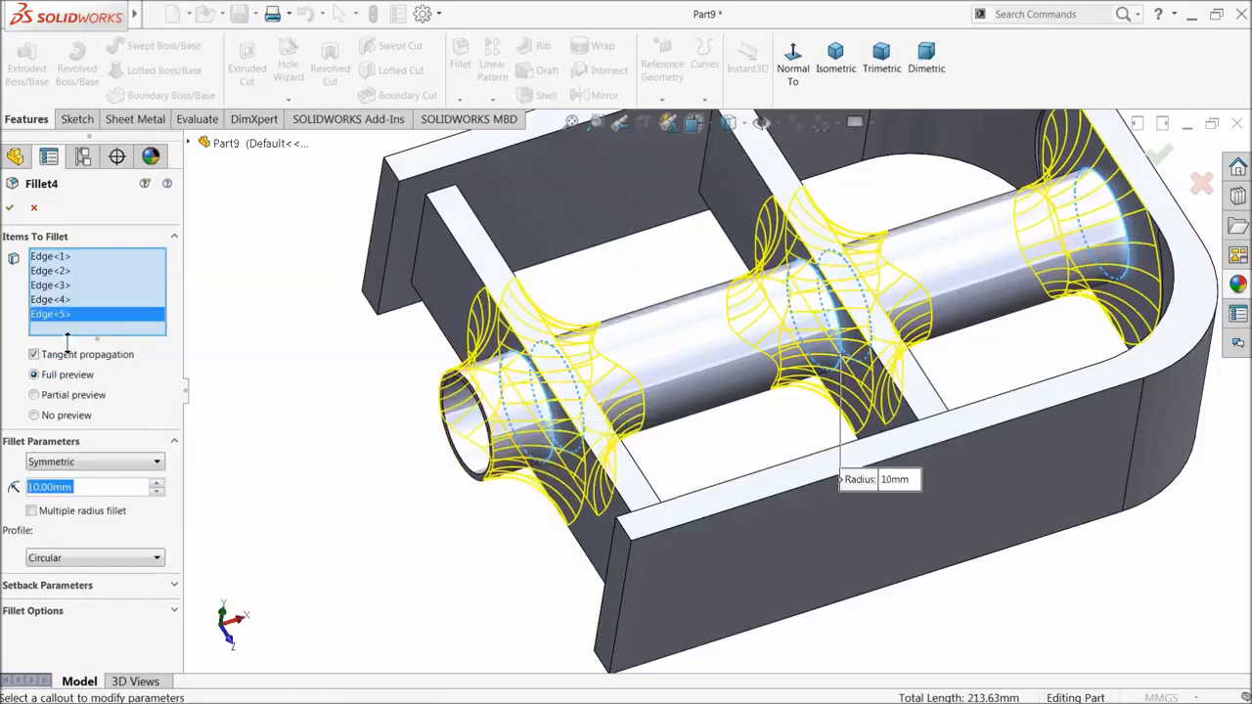
click(10, 209)
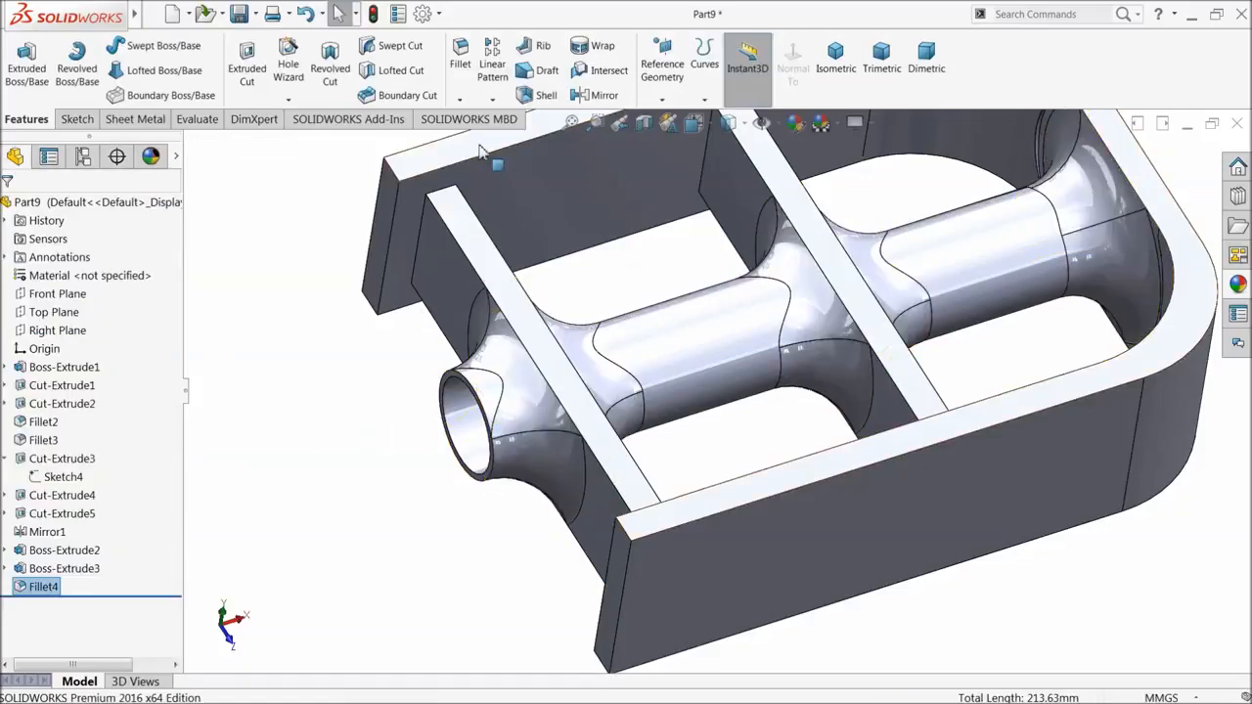
- Fillet the two inner corner edges between the end wall and the side walls with a 10 mm radius
click(456, 77)
middle_drag(452, 307, 390, 369)
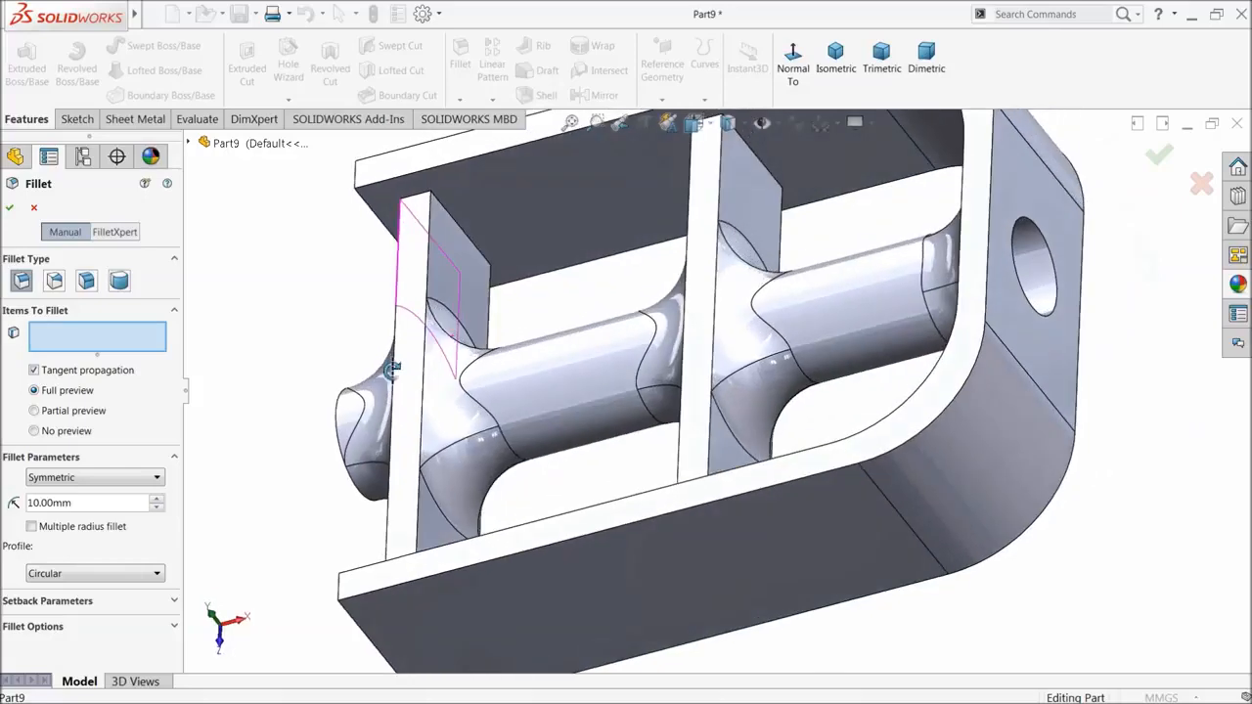
click(478, 251)
middle_drag(522, 391, 491, 591)
click(503, 593)
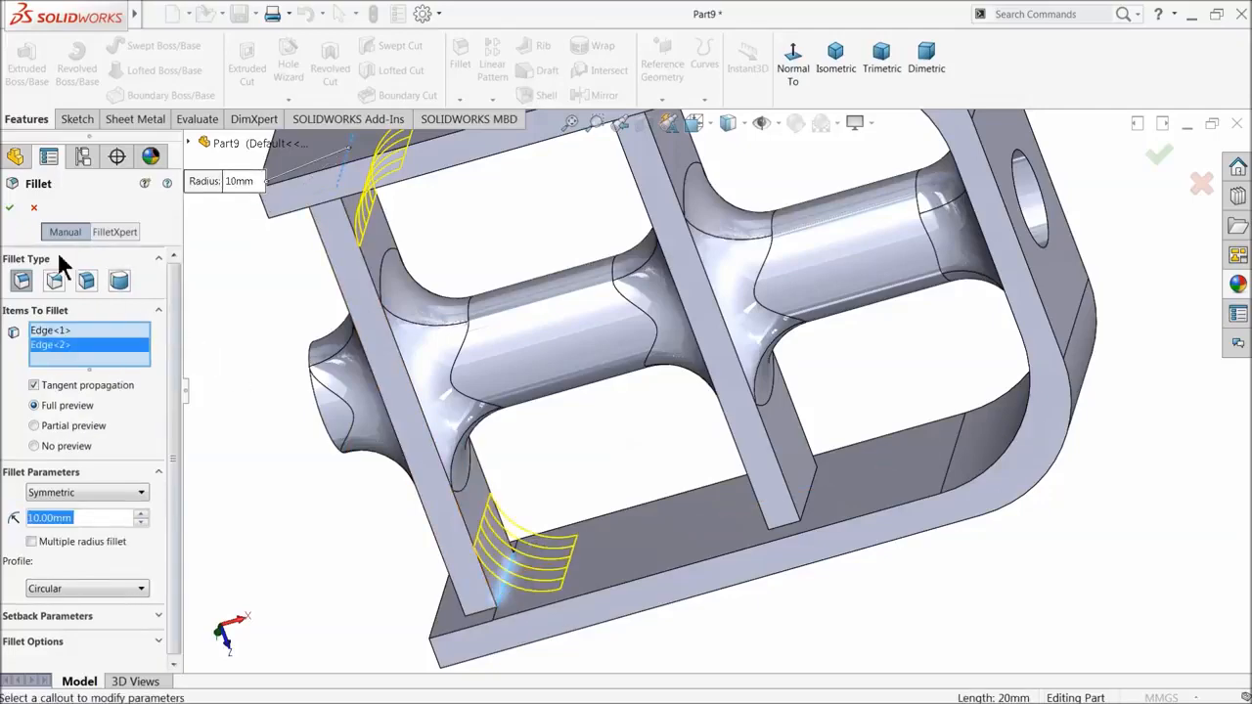
click(12, 209)
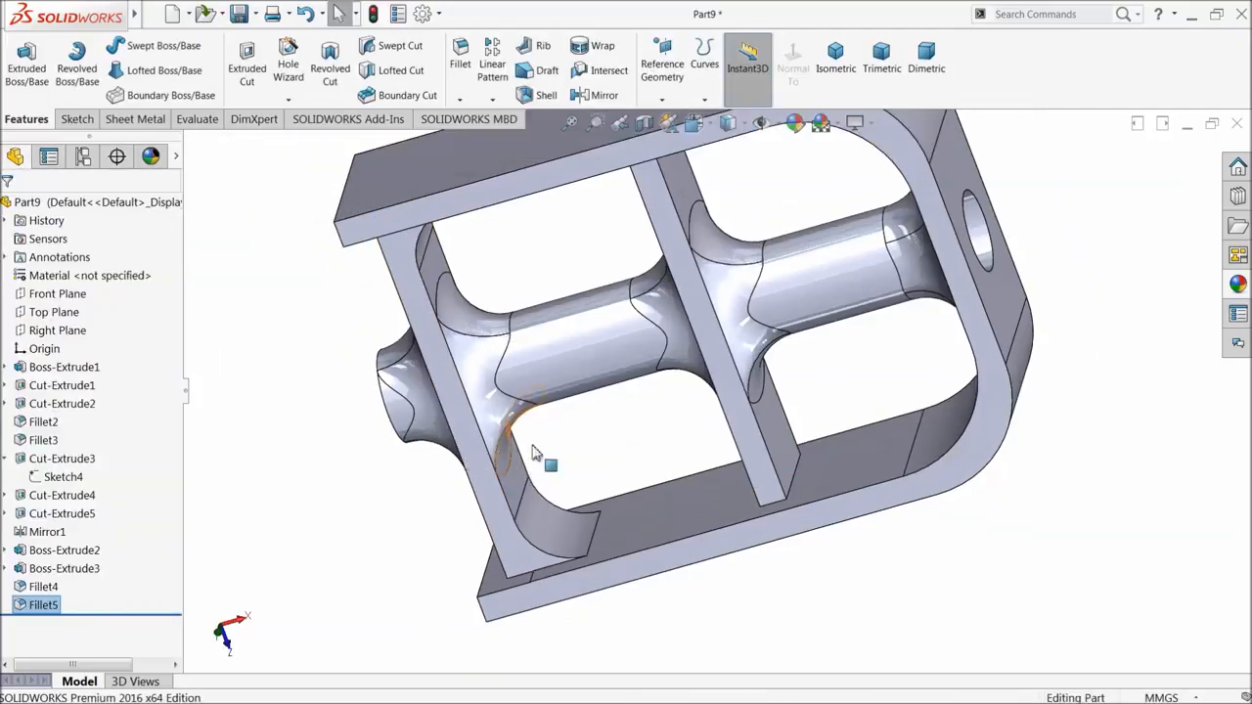
- On the block's upper rim face, sketch a crosswise rectangle about 6 by 75 mm near the open end, from one side wall's outer edge to the opposite inner edge
middle_drag(545, 498, 541, 215)
scroll(740, 439, down, 5)
click(851, 451)
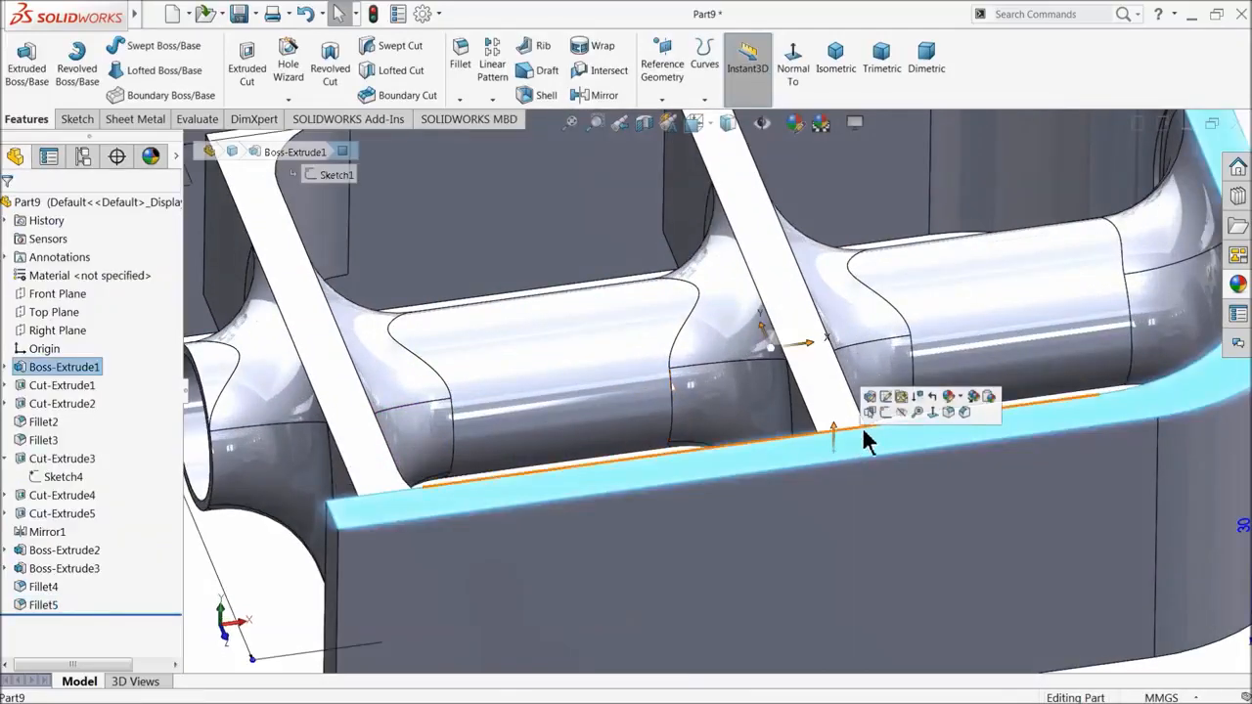
click(885, 415)
click(722, 62)
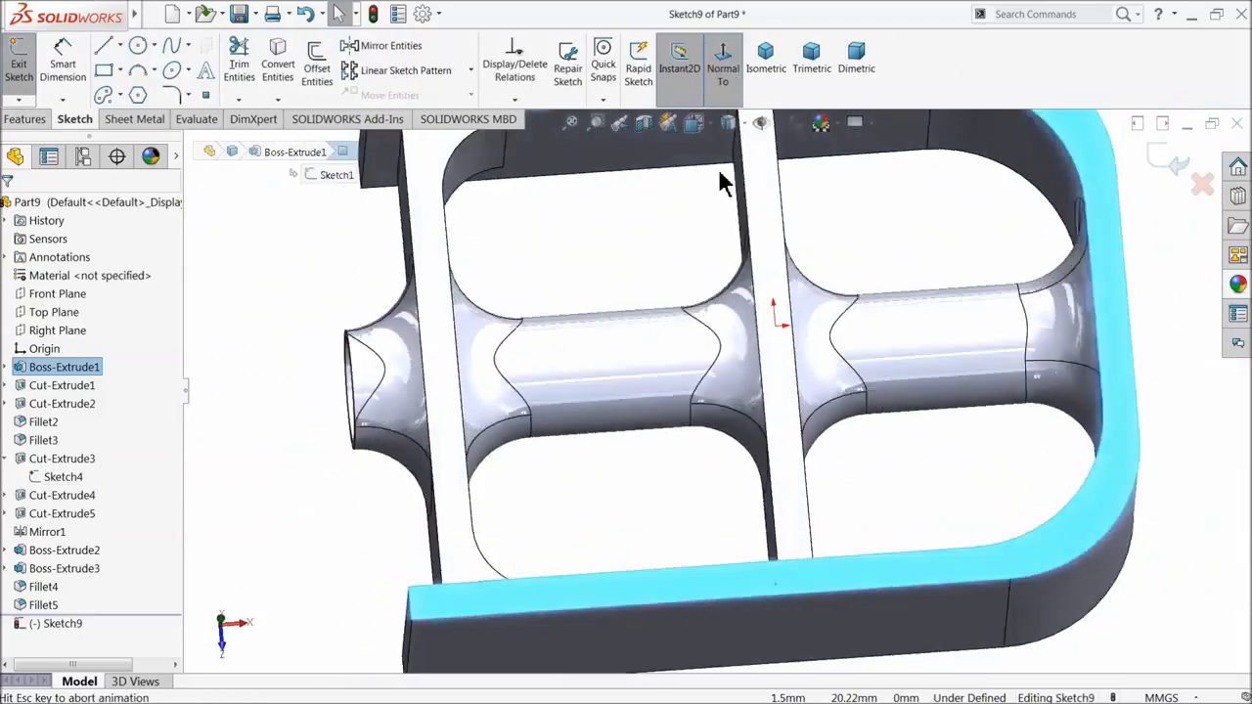
click(104, 71)
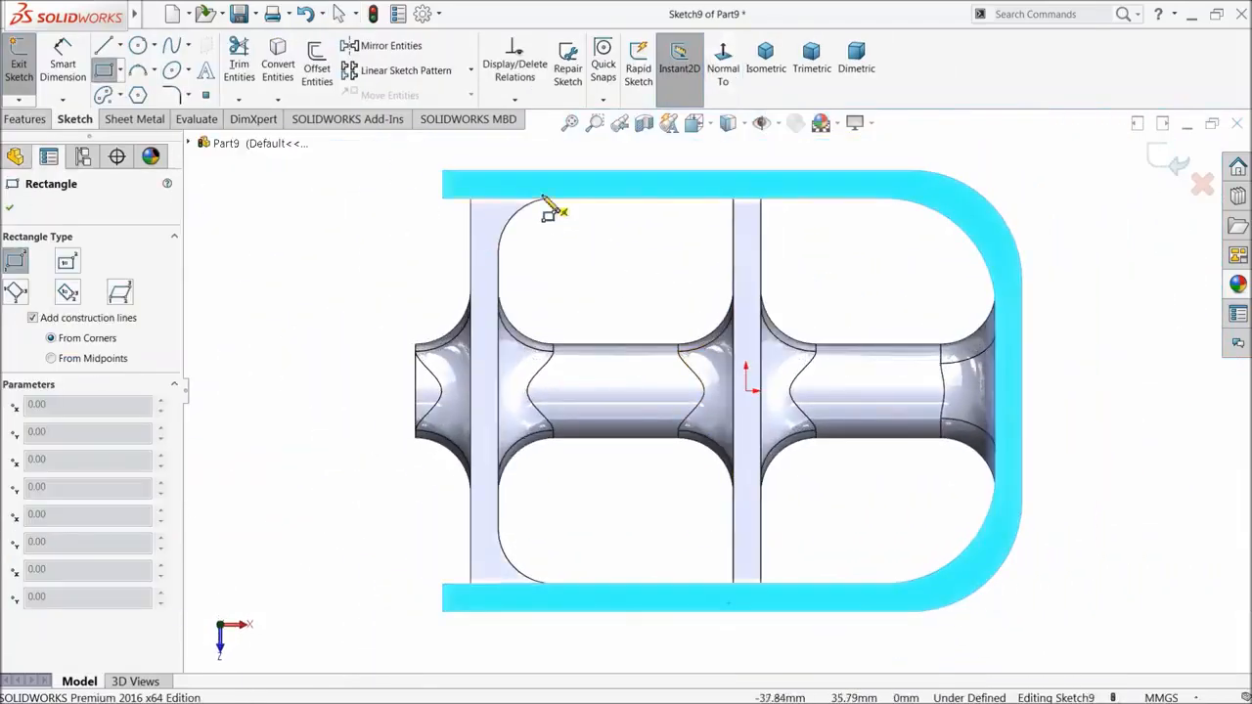
click(504, 174)
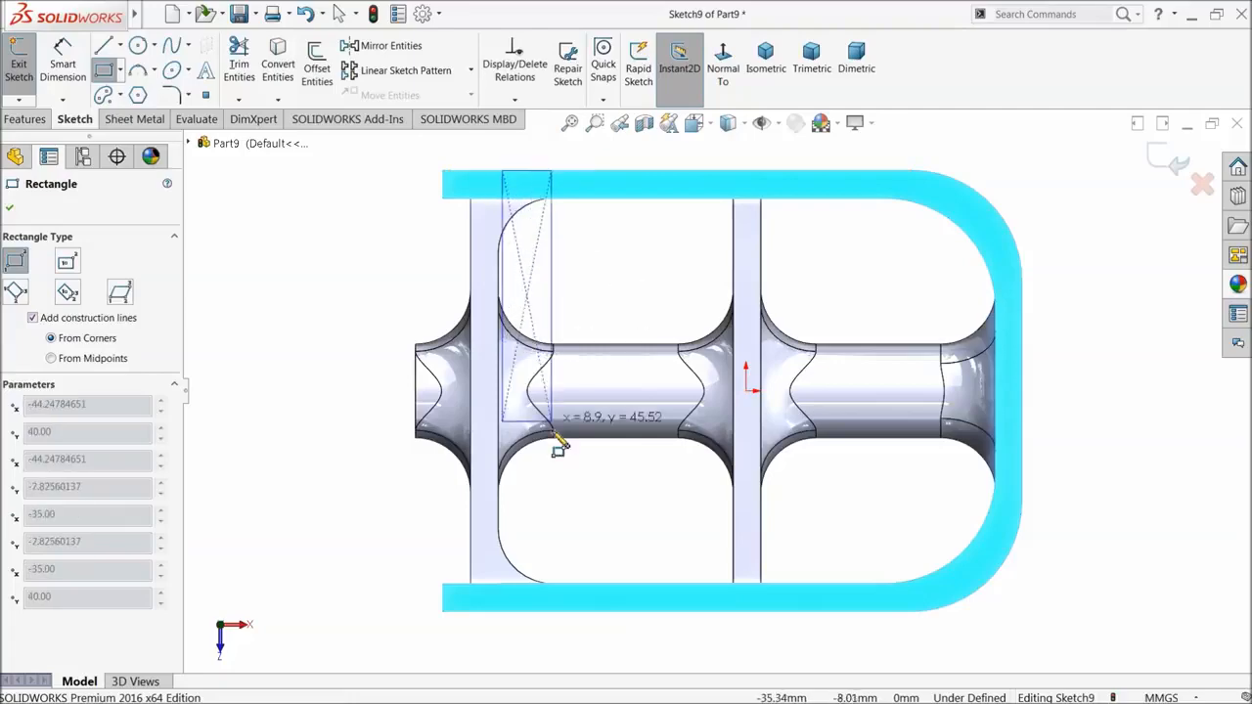
click(537, 583)
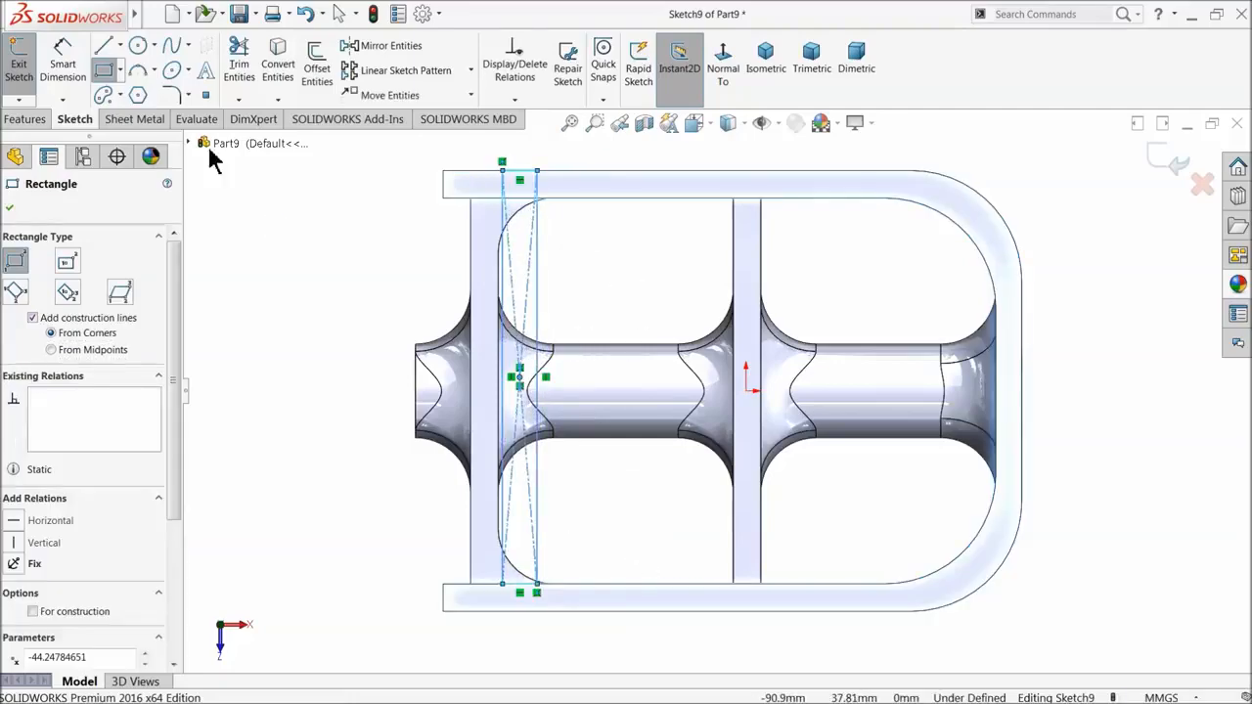
- Dimension the rectangle's width as 5 mm
click(61, 74)
scroll(558, 238, down, 5)
click(529, 159)
click(525, 151)
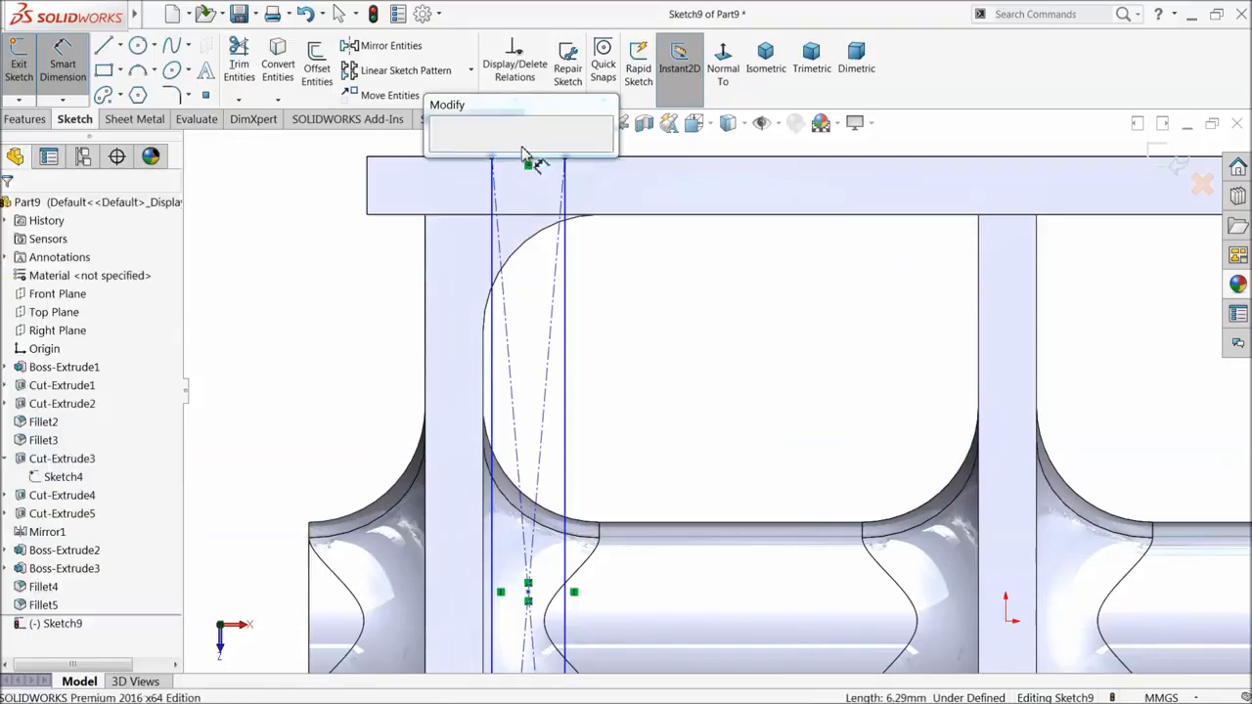
key(Return)
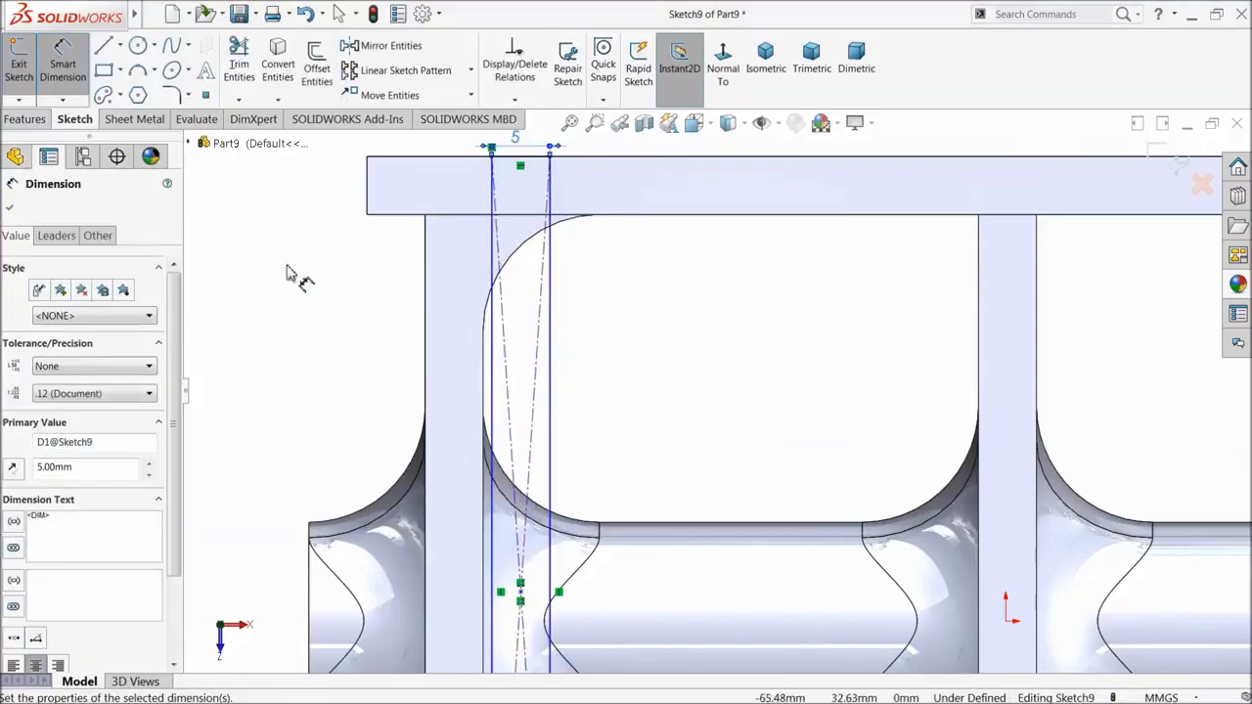
click(11, 208)
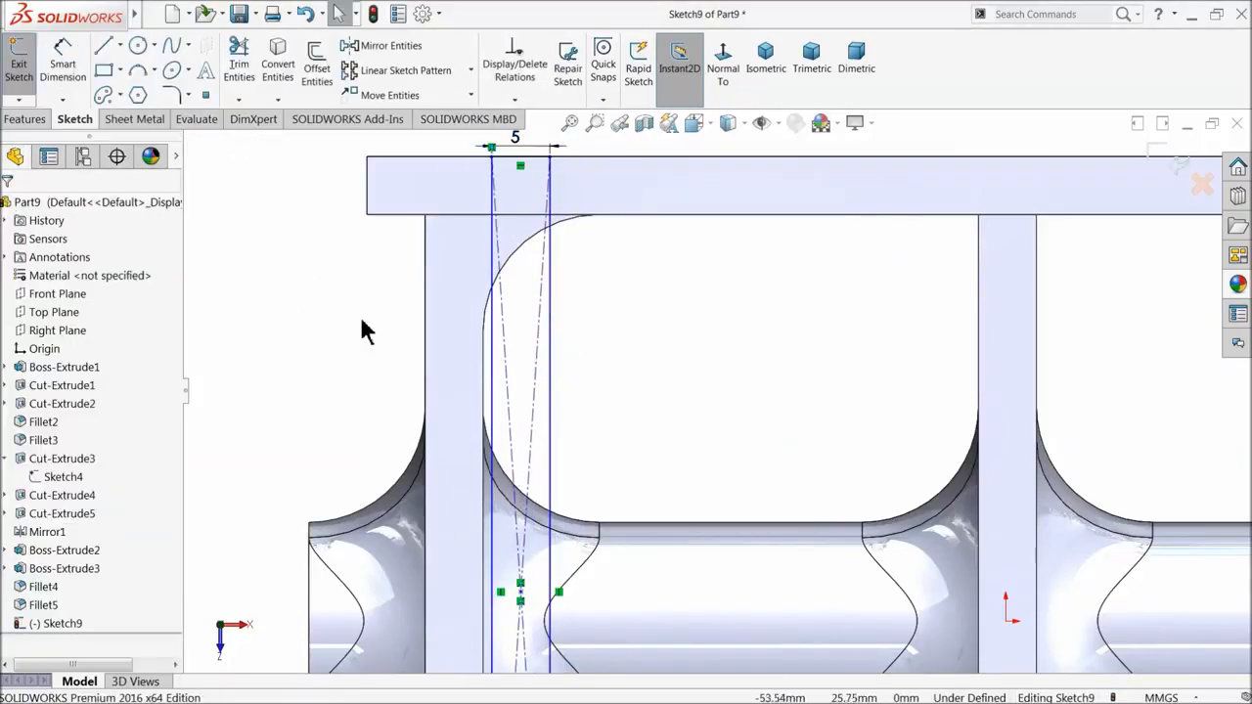
- Make the rectangle's long side nearest the end wall collinear with that wall's inner edge
click(485, 364)
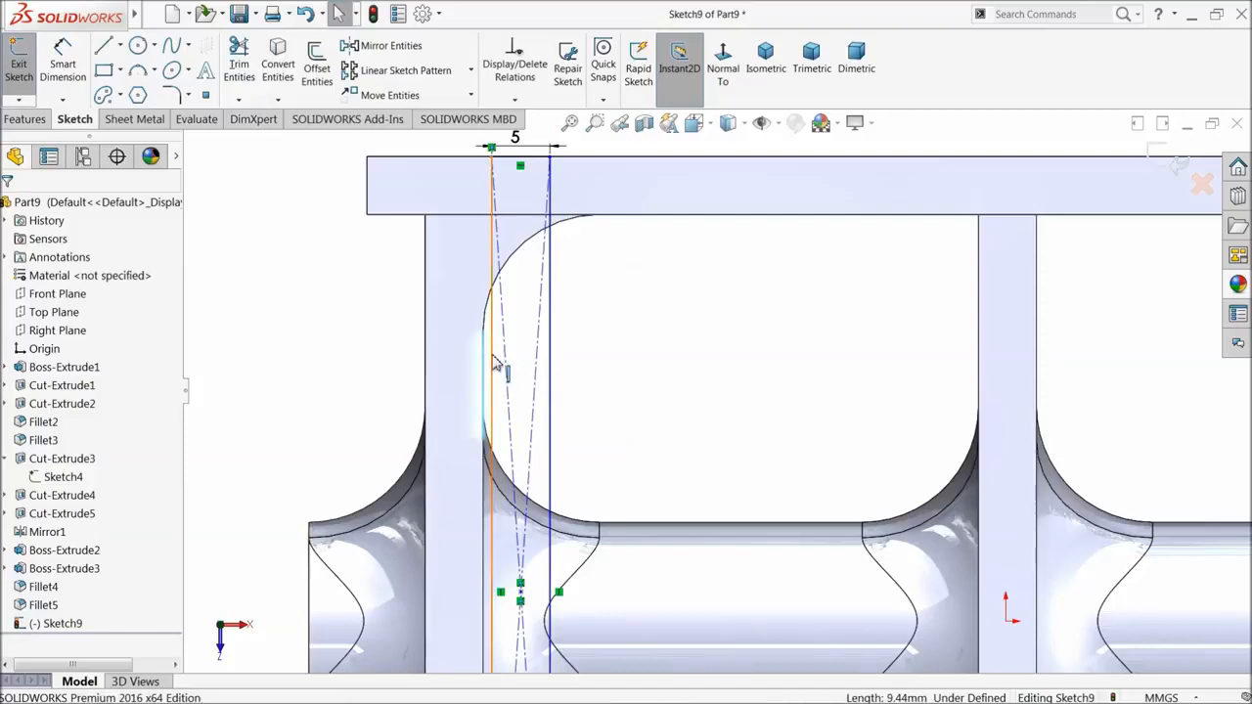
ctrl+click(494, 362)
click(526, 314)
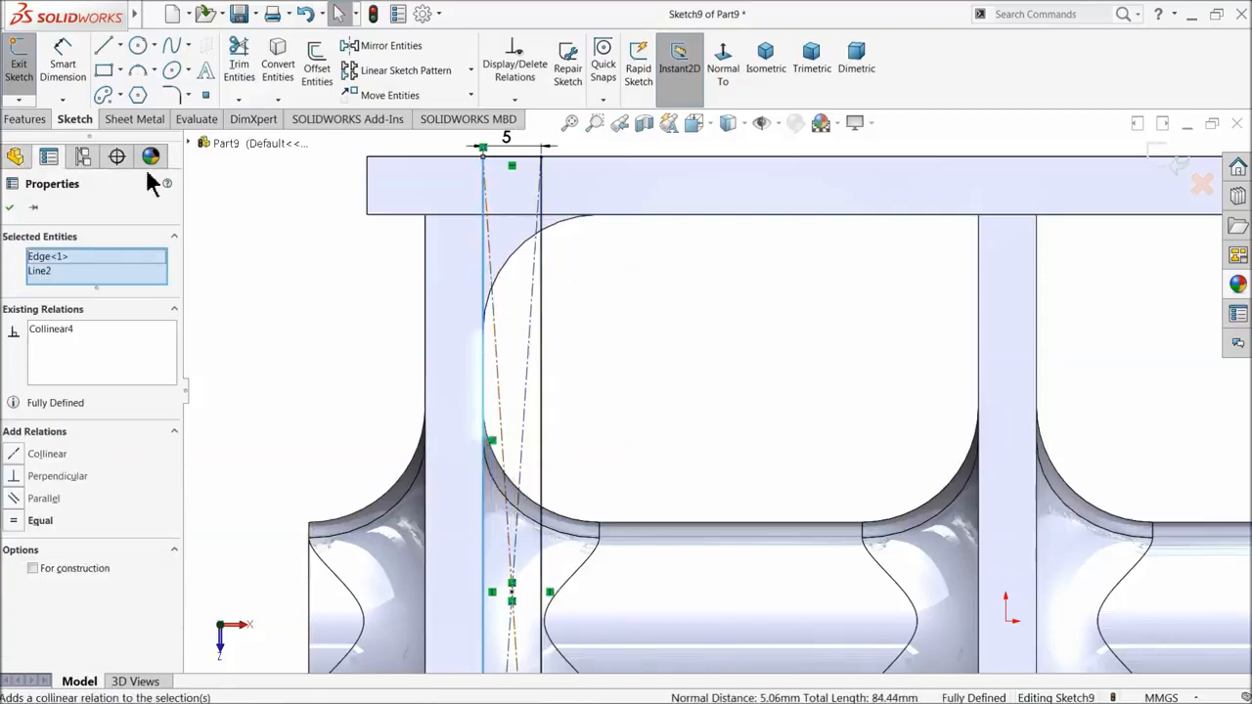
click(10, 208)
- Set up a linear sketch pattern of the rectangle's four lines along the side wall's straight outer edge
click(453, 72)
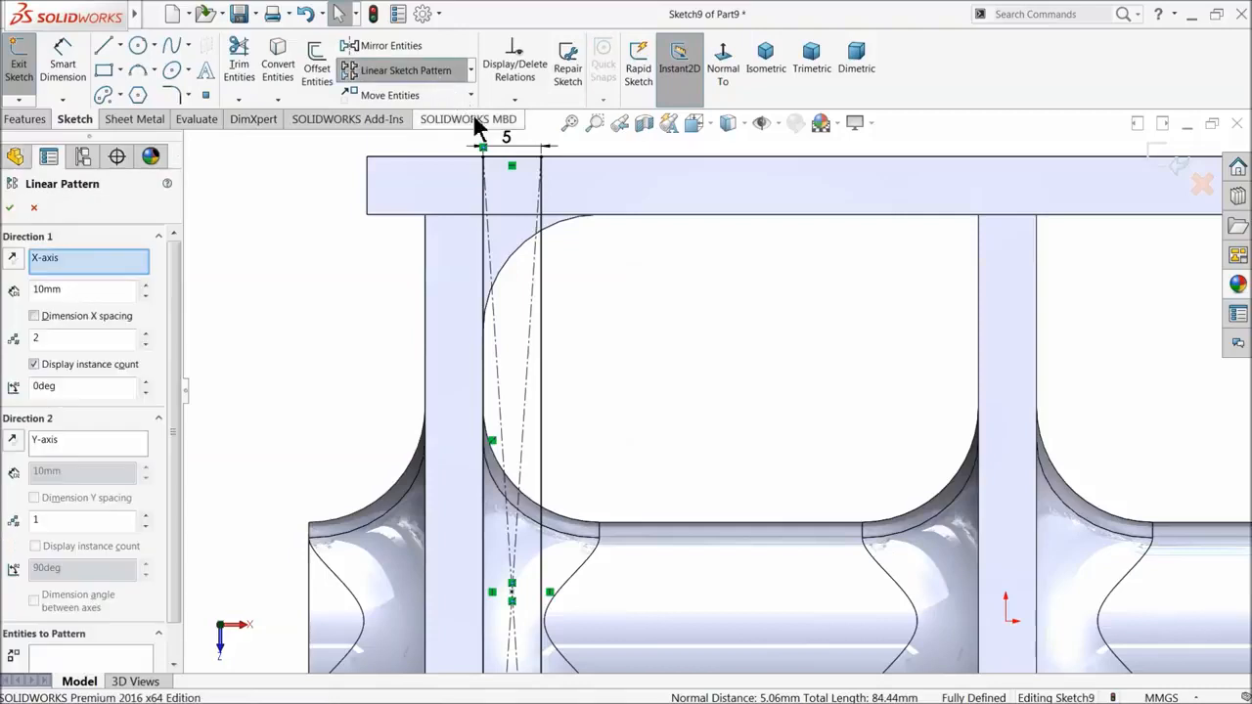
scroll(645, 313, up, 5)
scroll(748, 454, down, 2)
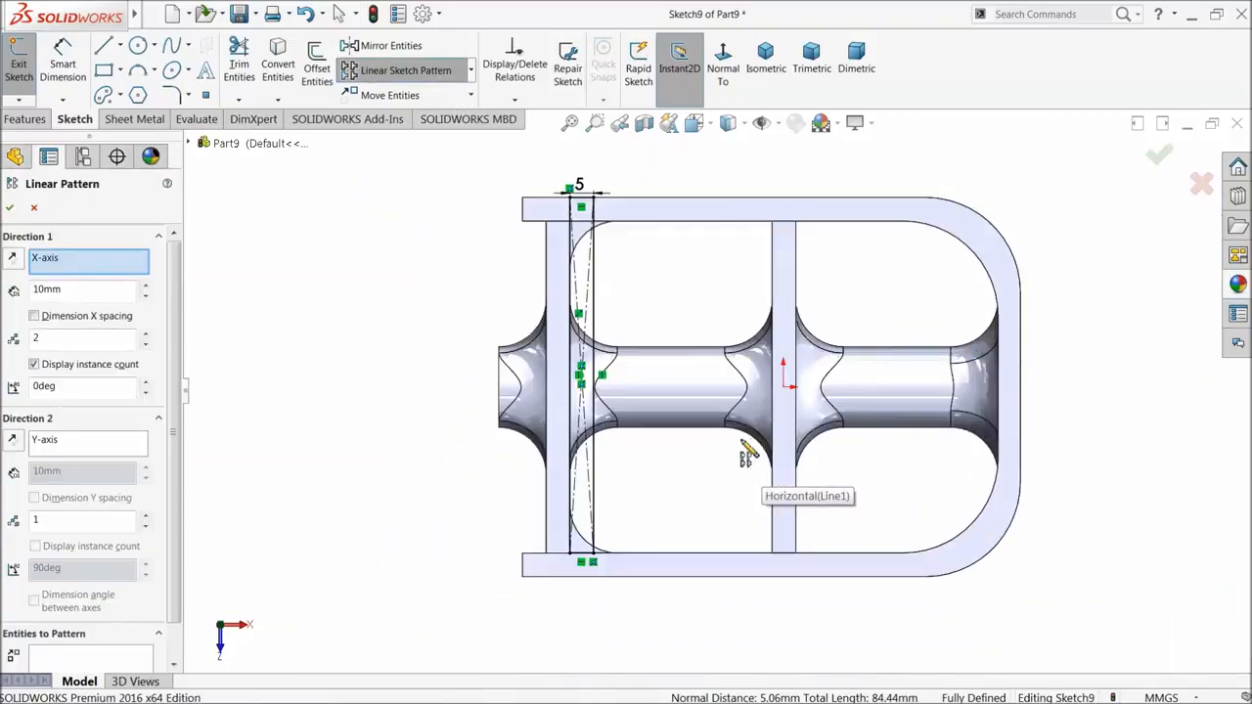
click(699, 202)
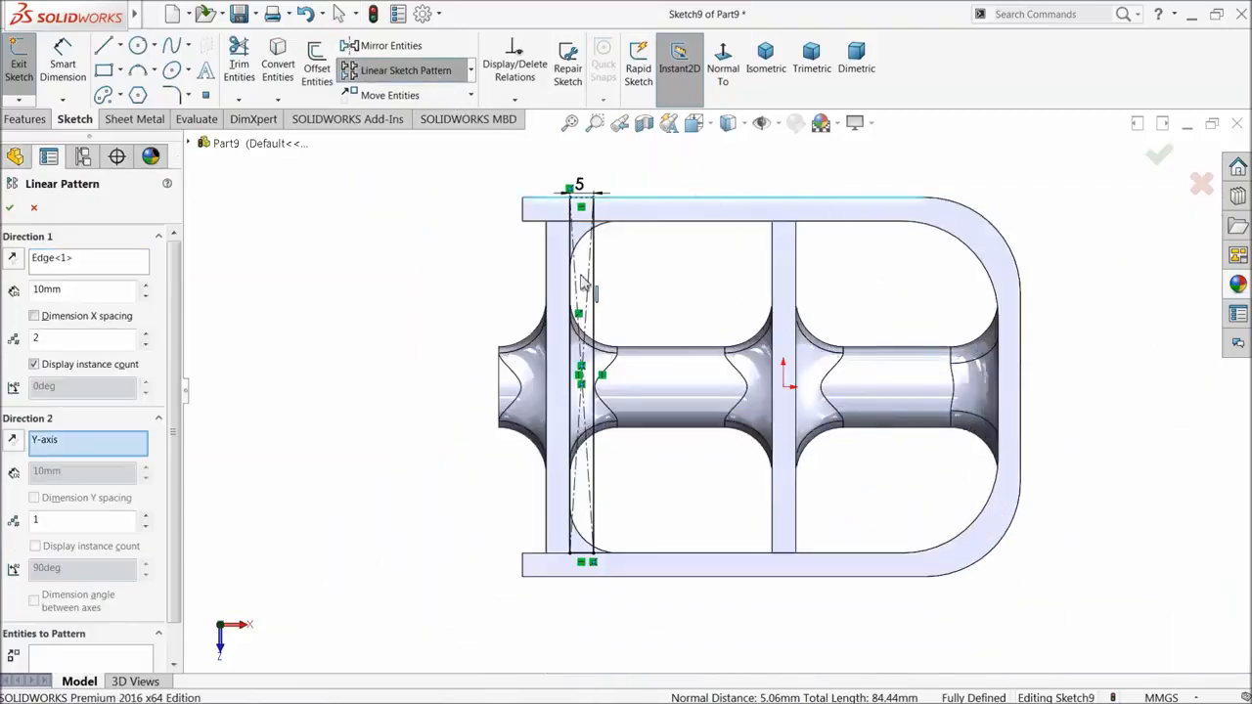
scroll(161, 558, down, 1)
click(121, 624)
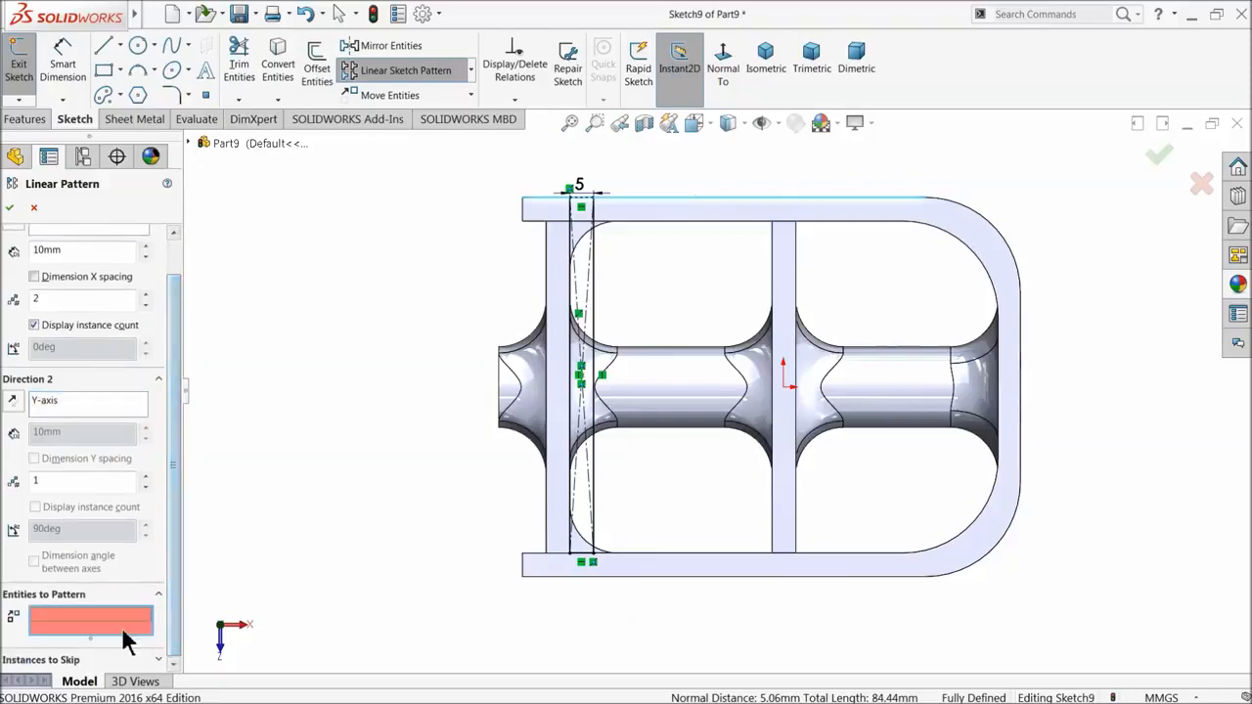
click(592, 281)
click(587, 279)
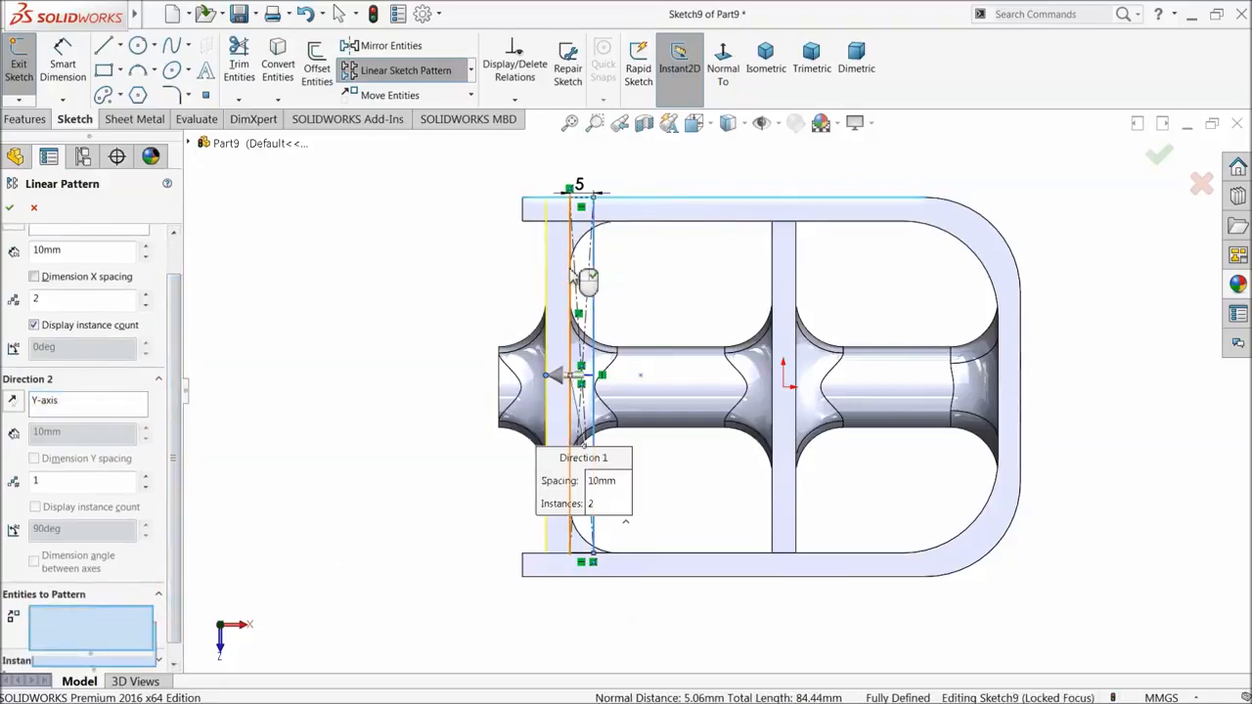
click(588, 202)
click(583, 558)
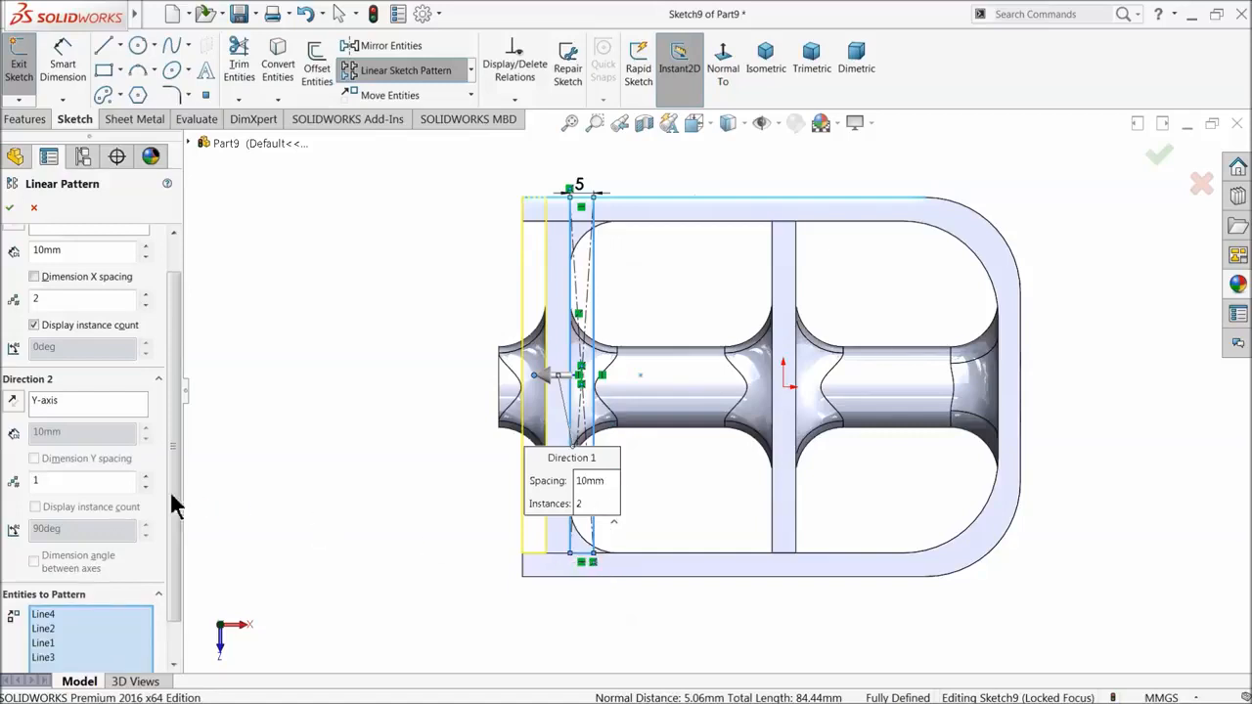
- Reverse the pattern direction towards the rounded end and create 8 instances at 10 mm spacing
scroll(161, 313, up, 1)
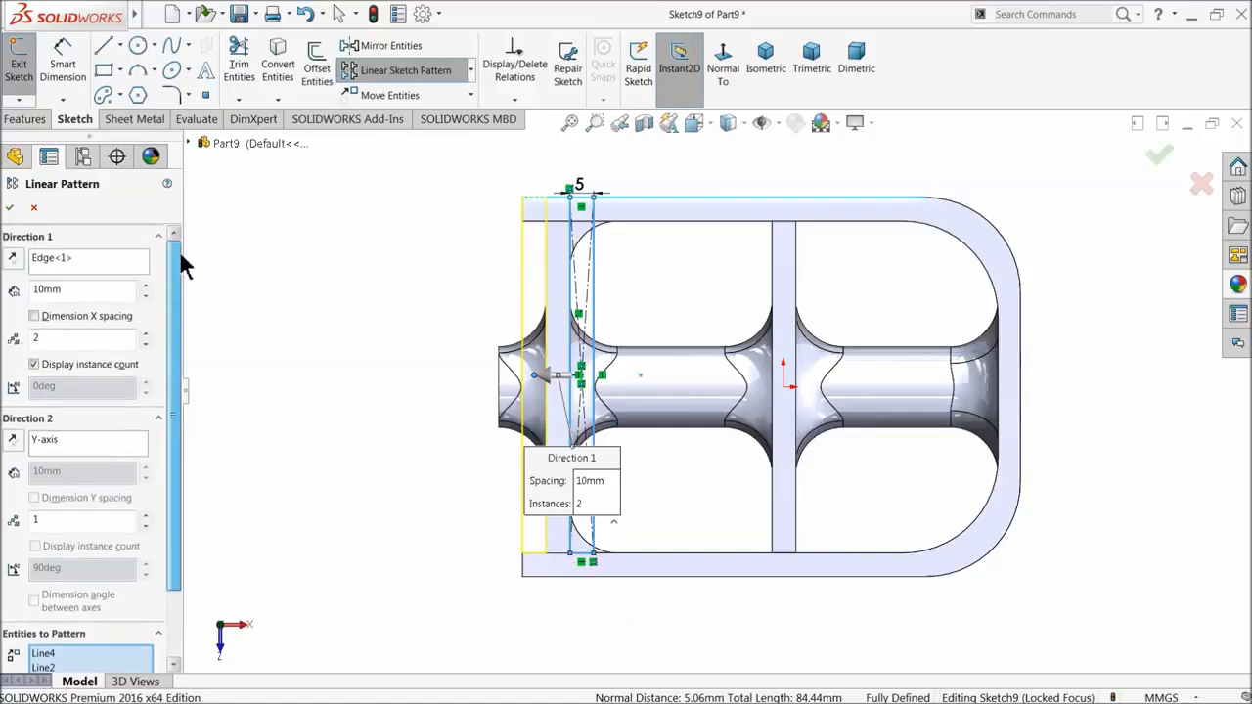
click(12, 258)
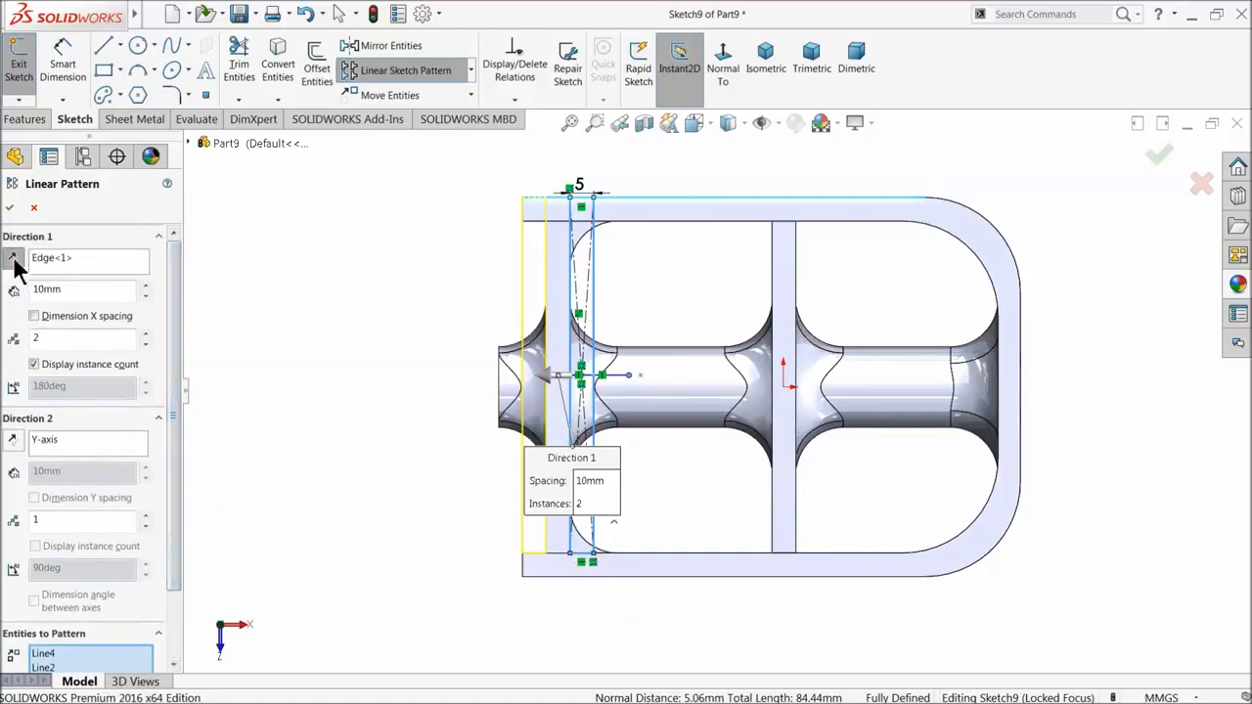
click(145, 334)
click(145, 335)
click(145, 334)
click(145, 334)
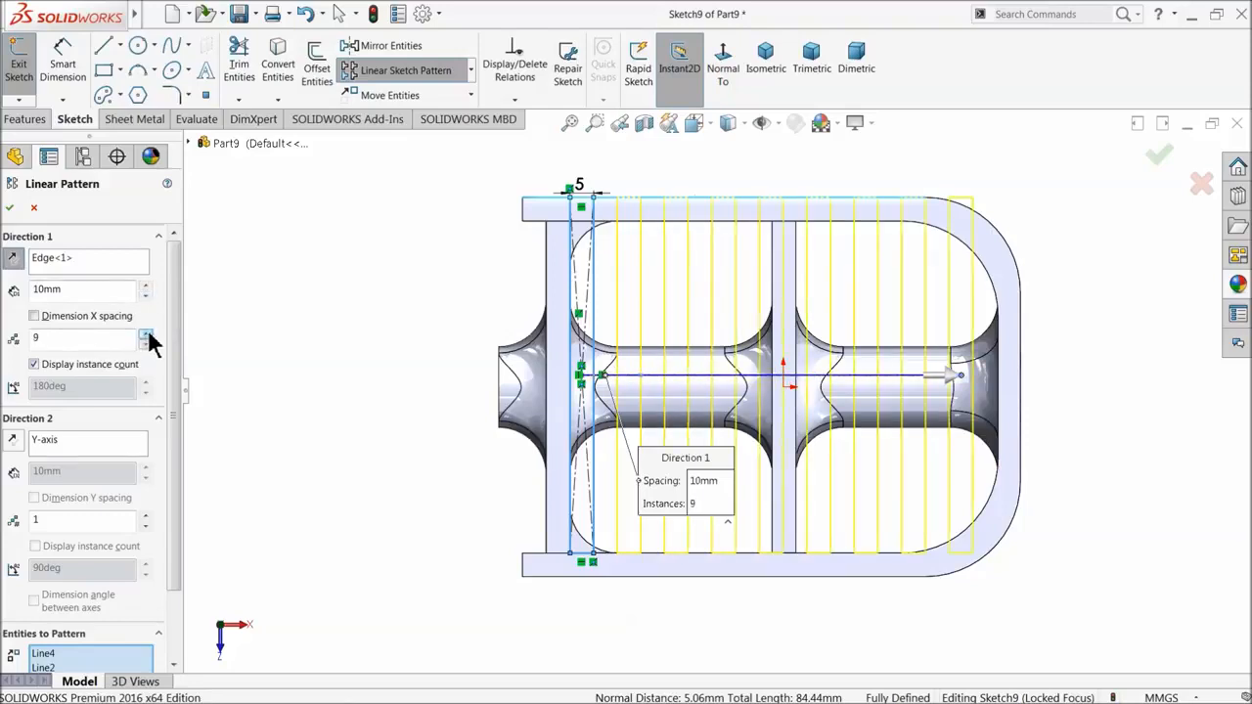
click(145, 343)
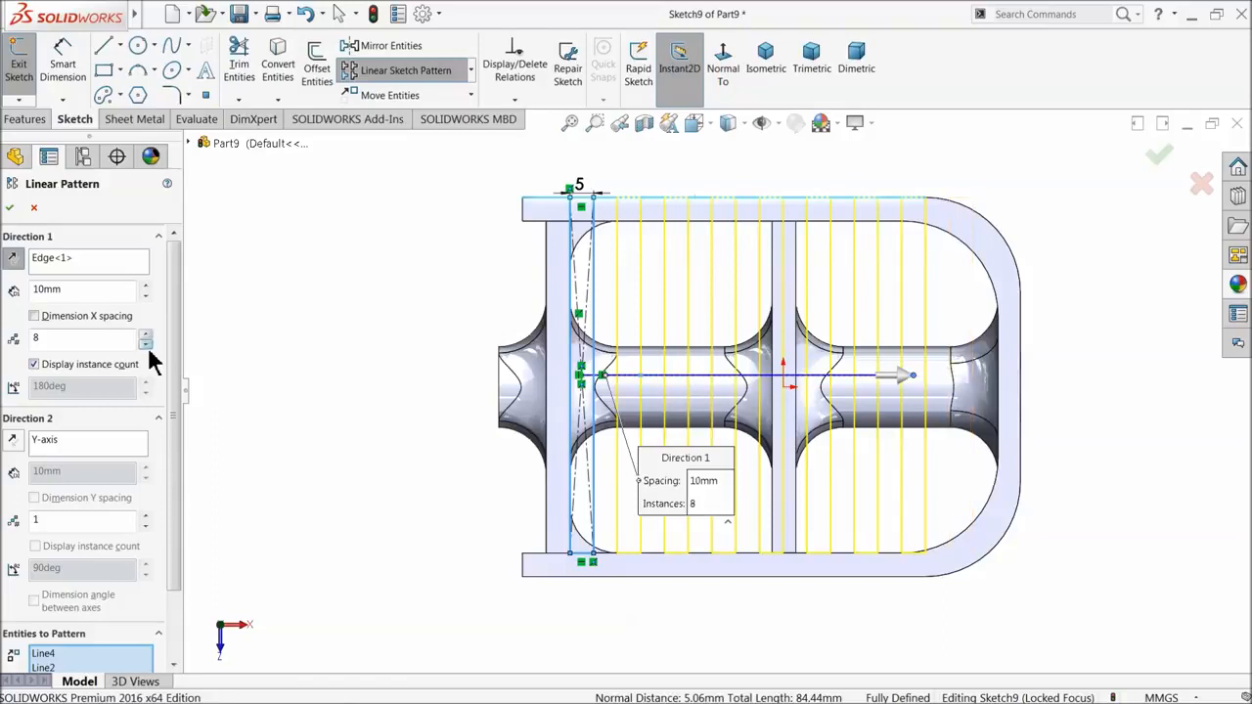
click(10, 207)
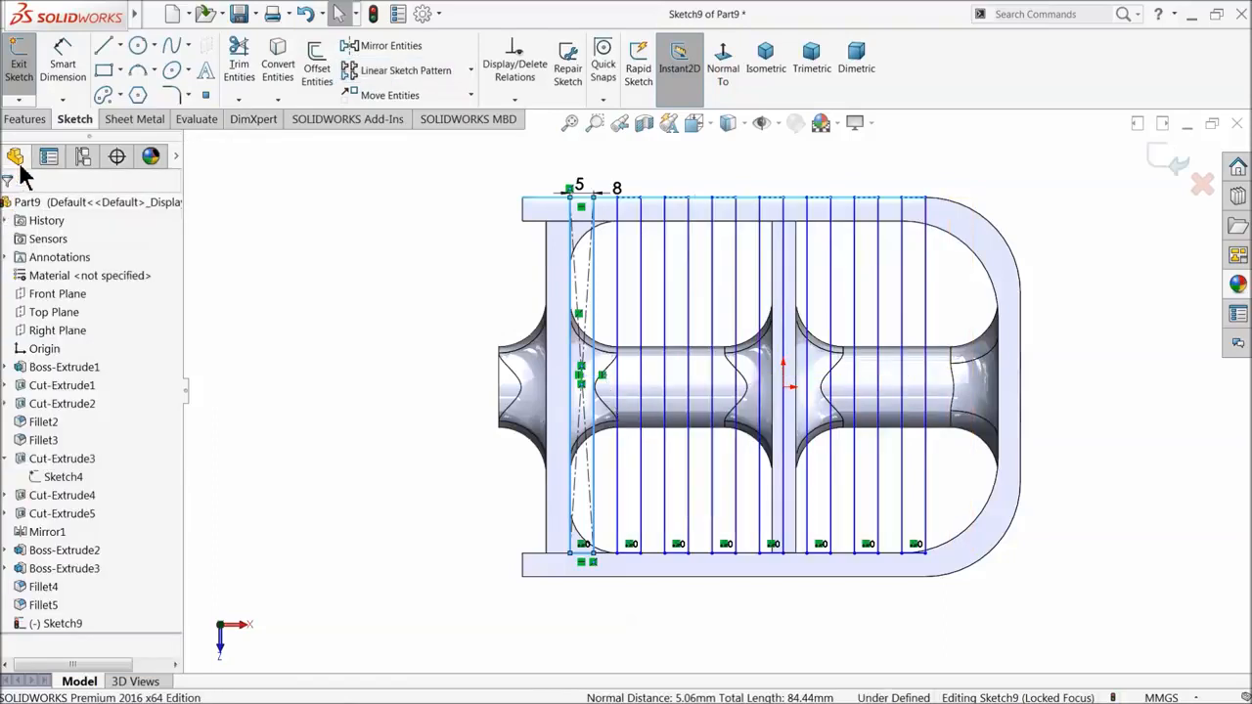
- Cut-extrude the patterned rectangles to a blind depth of 3 mm
click(25, 120)
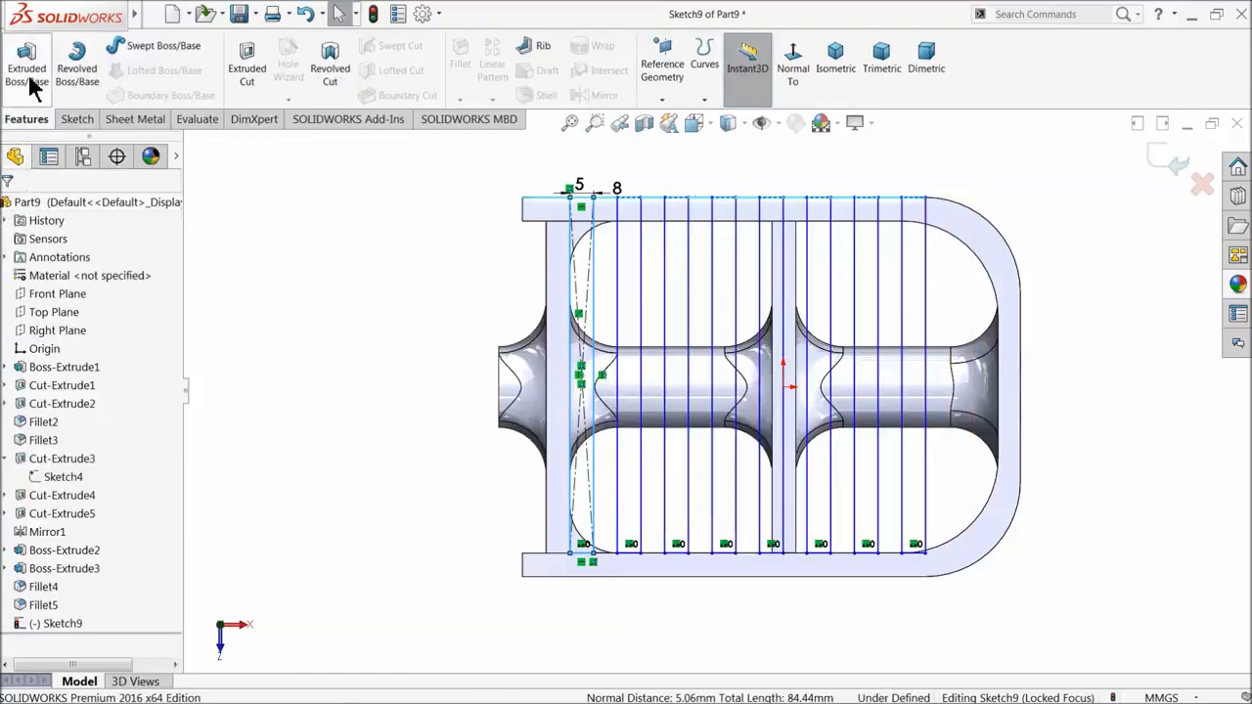
click(247, 71)
middle_drag(431, 361, 394, 321)
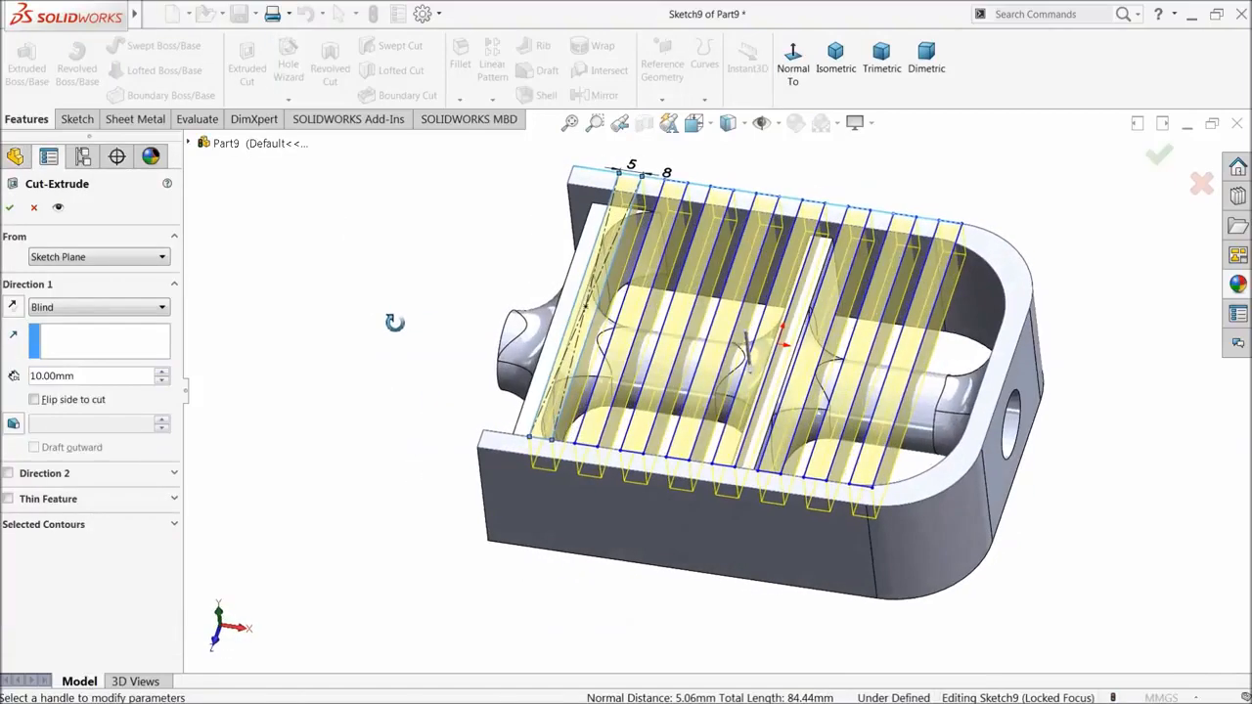
text(3)
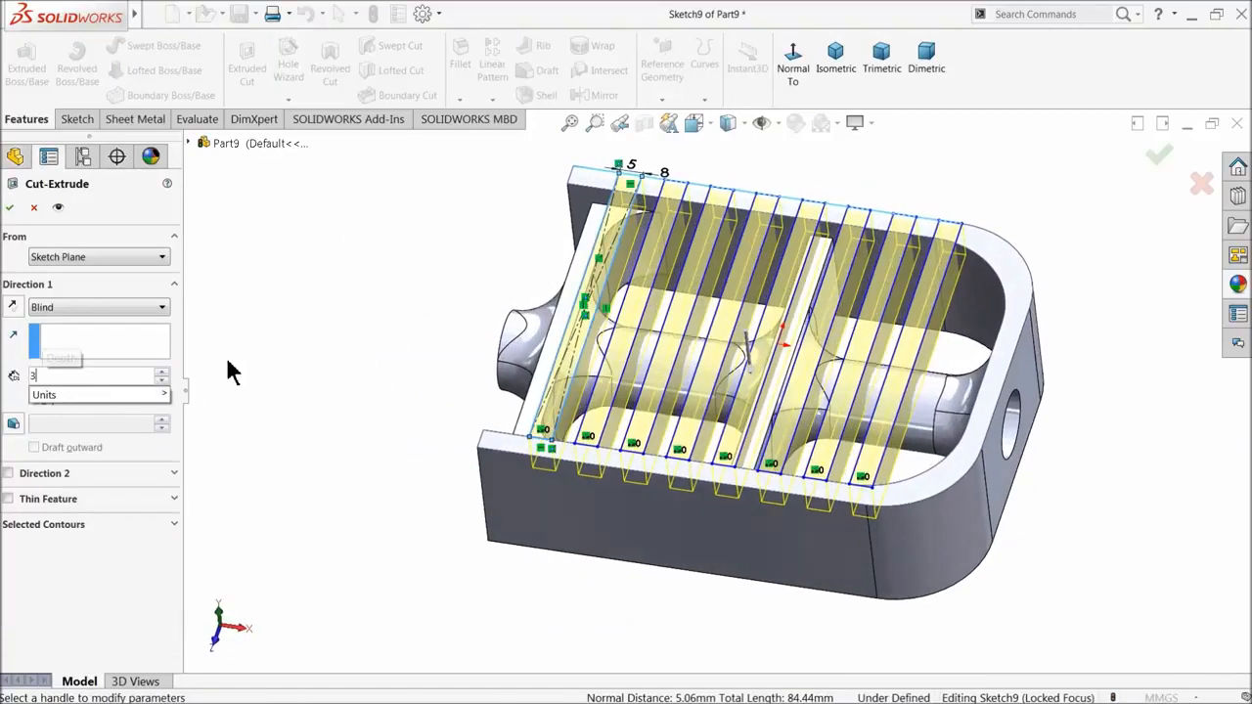
key(Return)
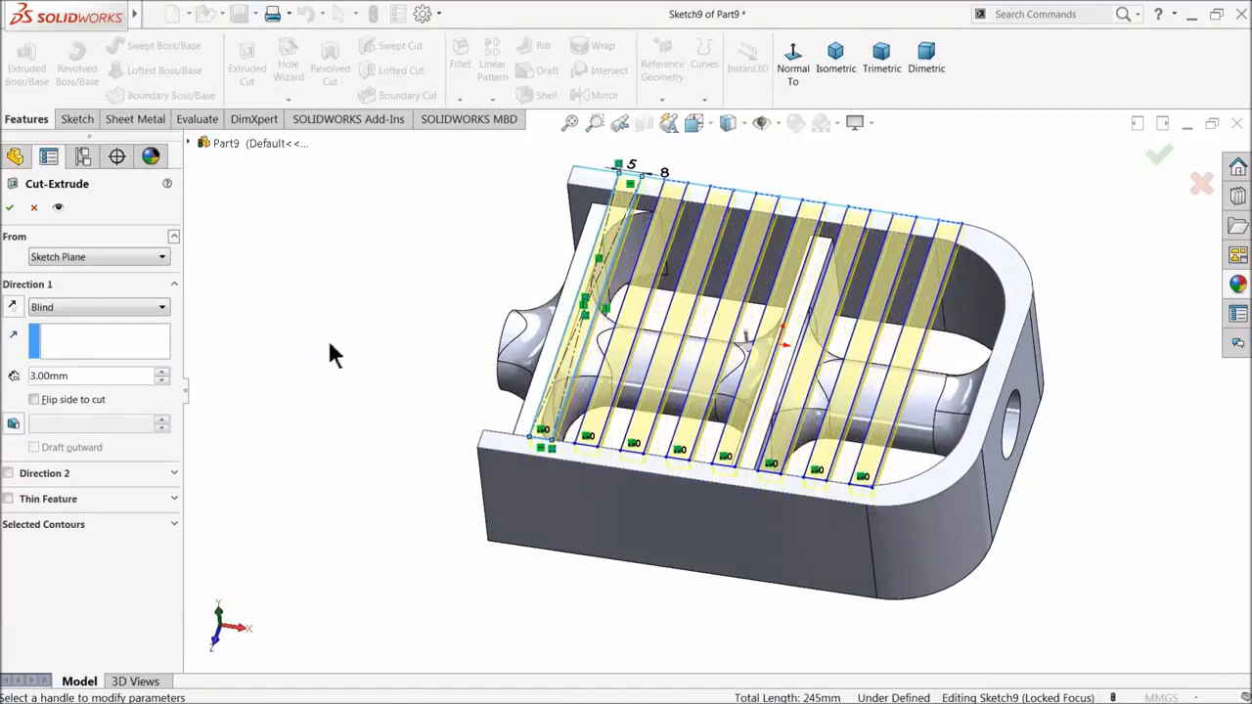
click(11, 208)
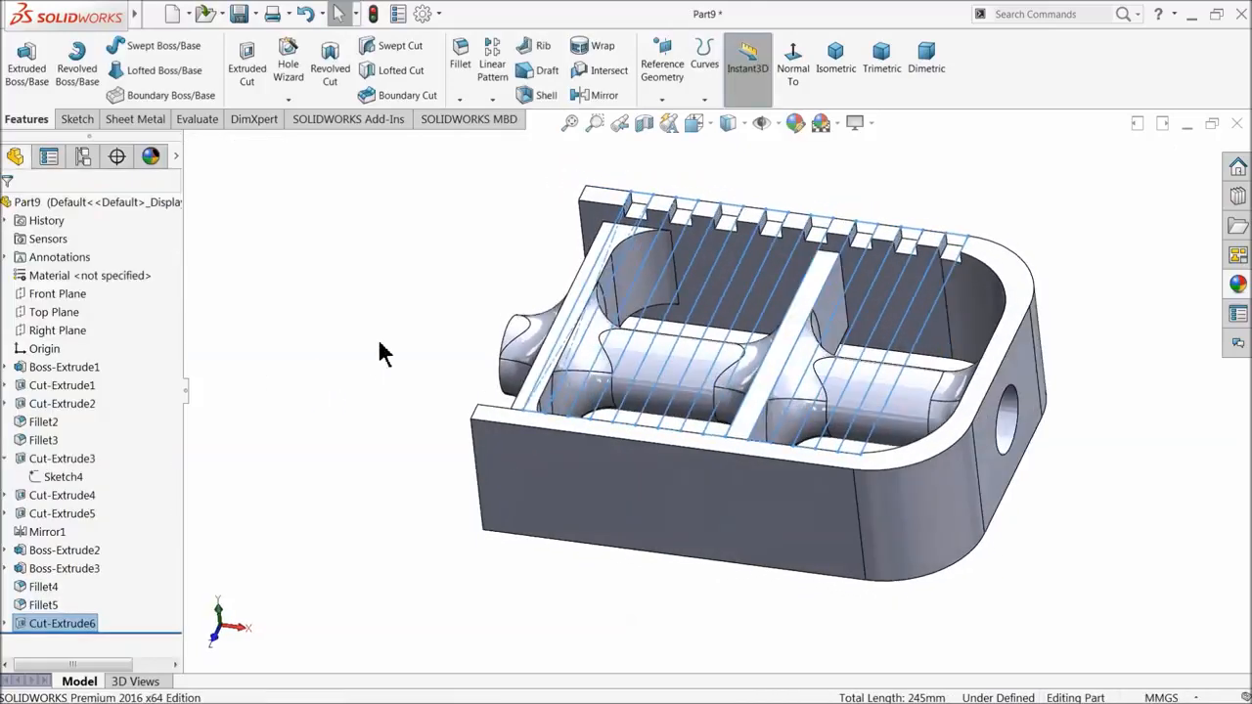
click(381, 353)
- Edit the notch cut's sketch and delete the coincident relation tying the first rectangle's corner to the uncut side wall's inner edge
middle_drag(447, 378, 394, 475)
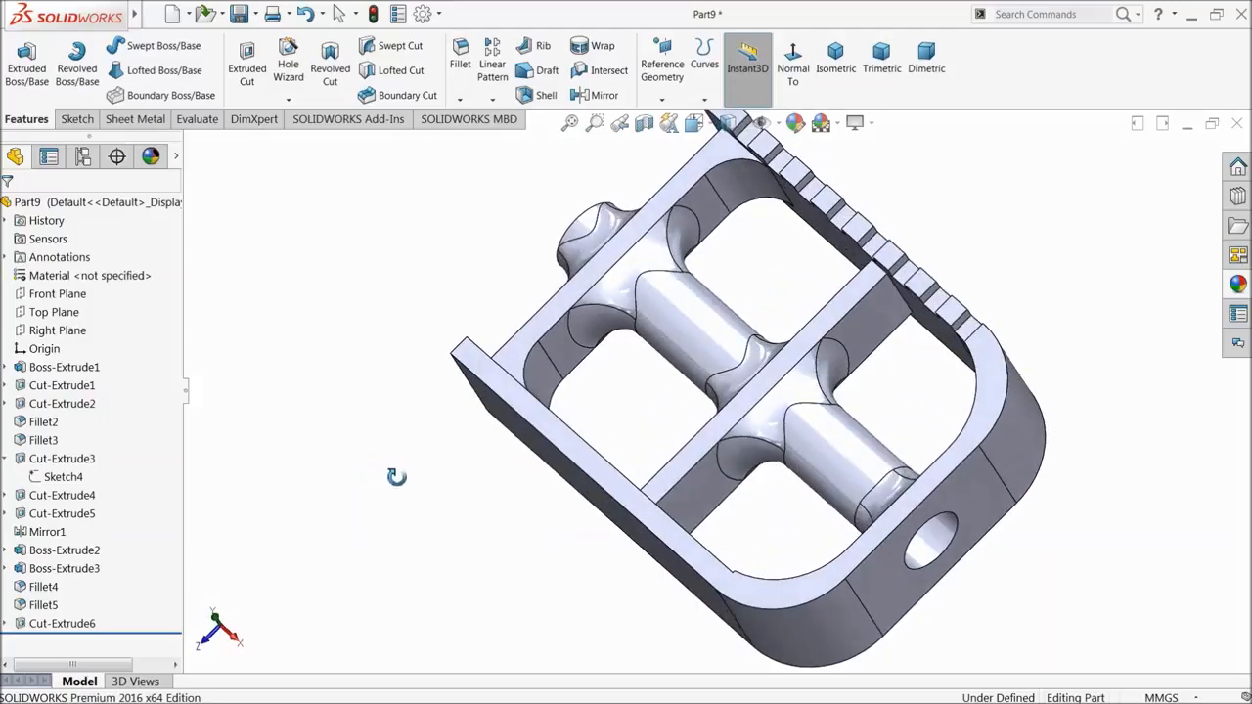
click(7, 623)
click(39, 641)
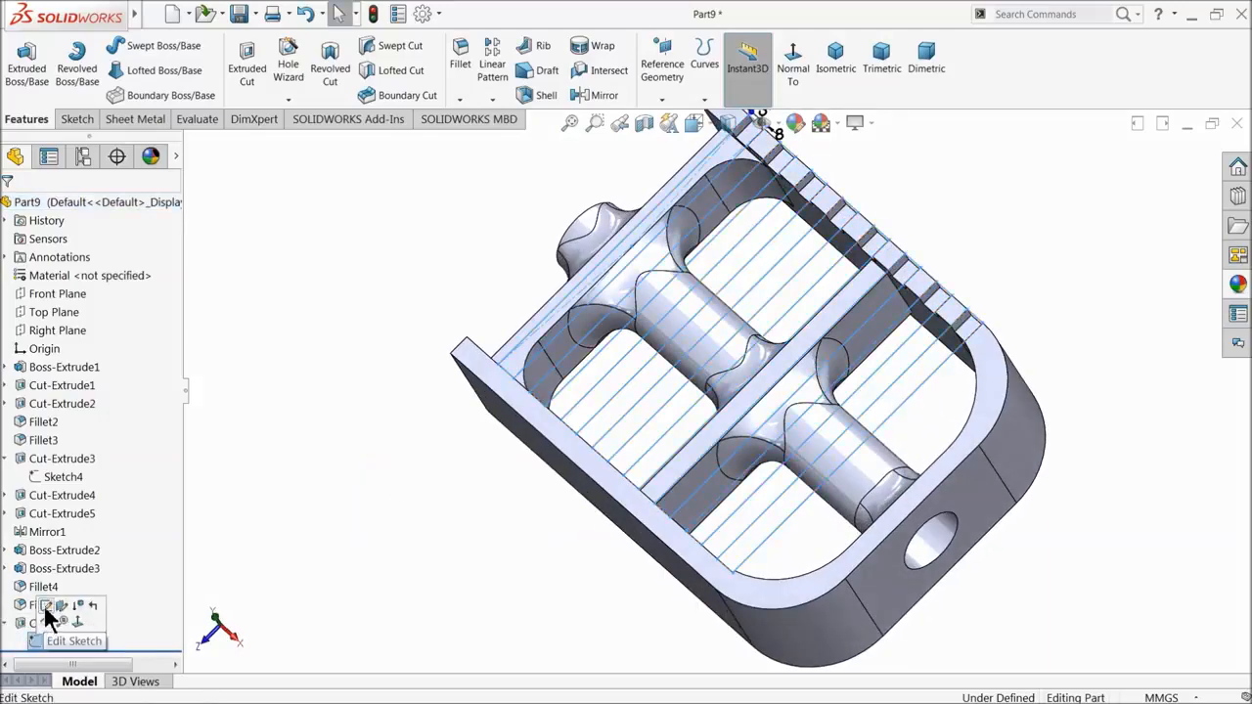
click(44, 606)
click(723, 61)
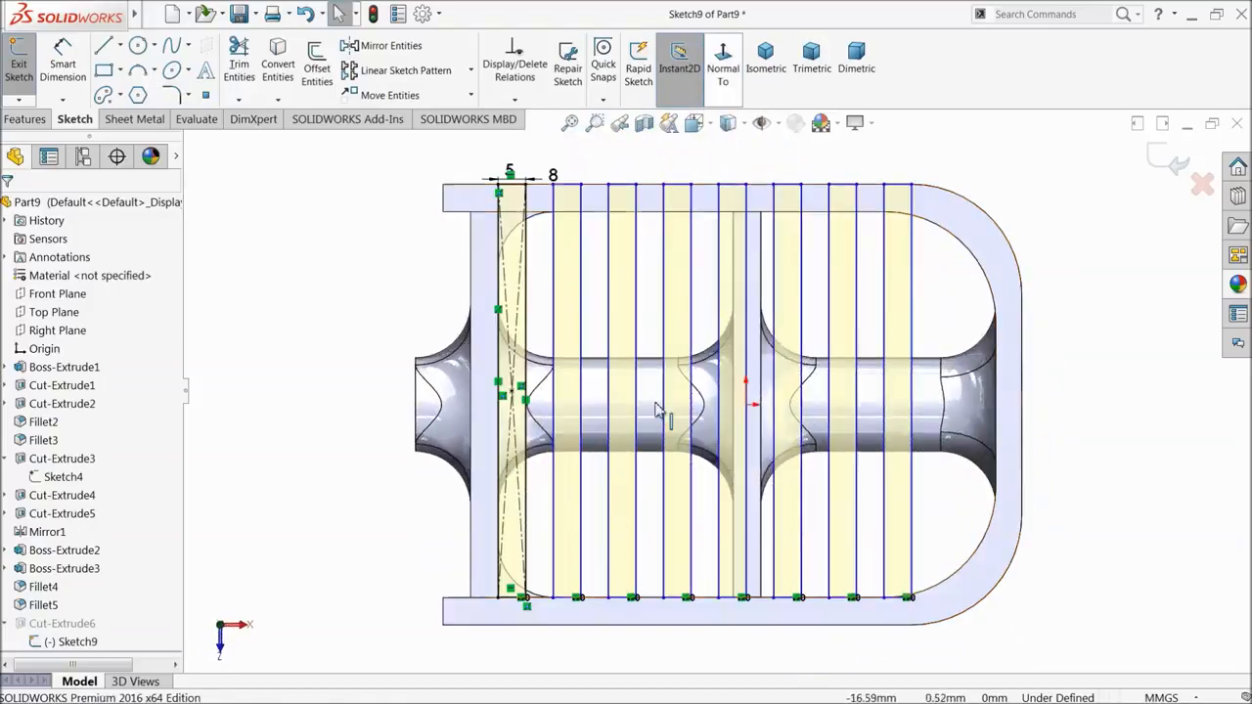
scroll(626, 499, down, 5)
scroll(587, 502, down, 5)
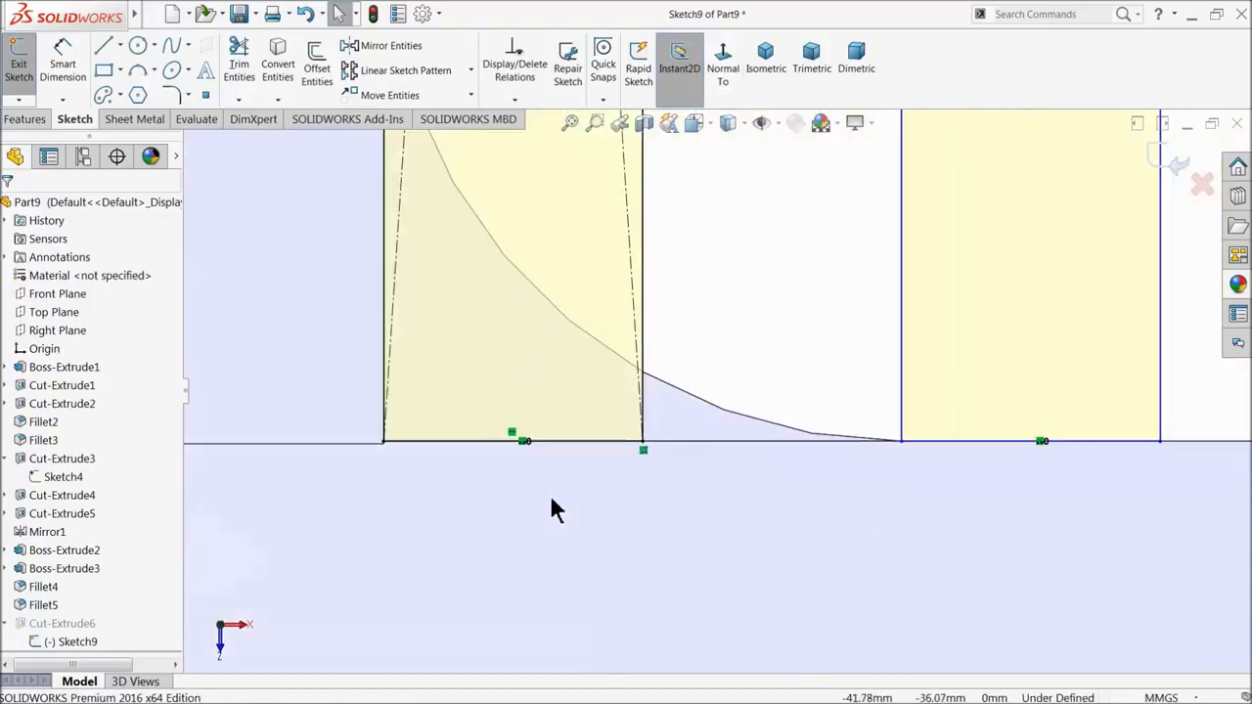
click(643, 451)
key(Delete)
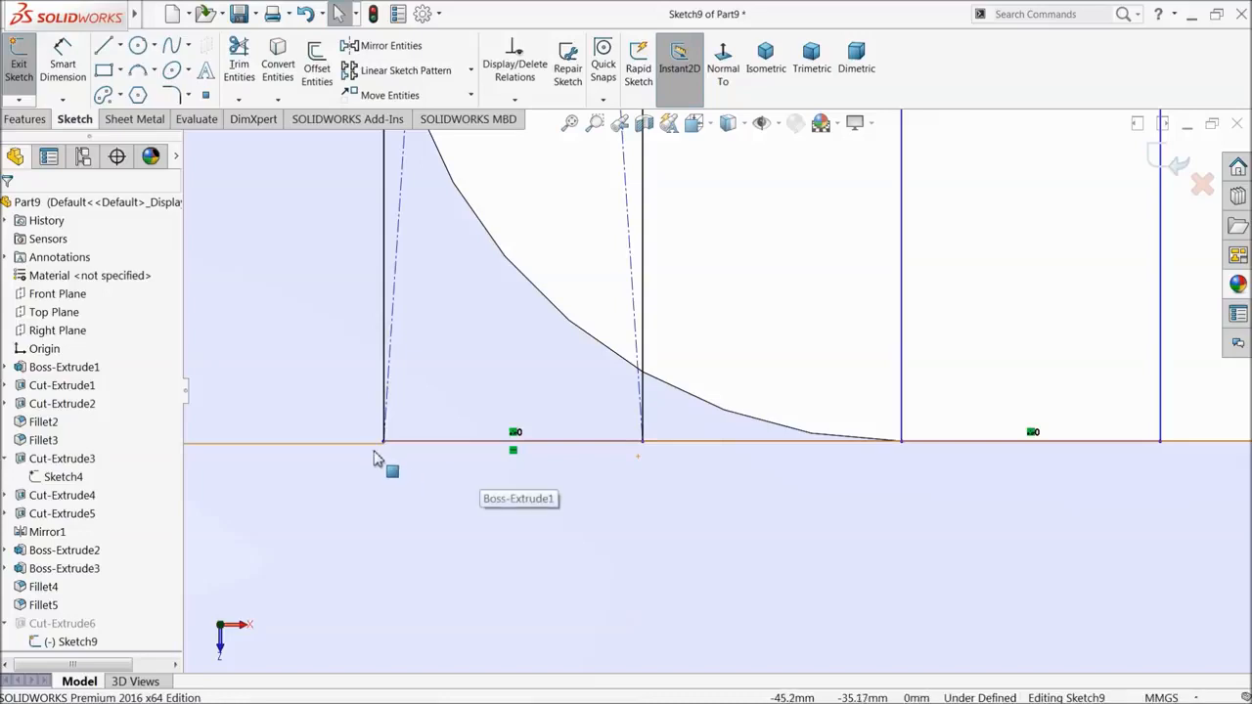
- Stretch the first rectangle's corner to the uncut side wall's outer edge and exit the sketch so the notches cut both walls
scroll(440, 475, up, 3)
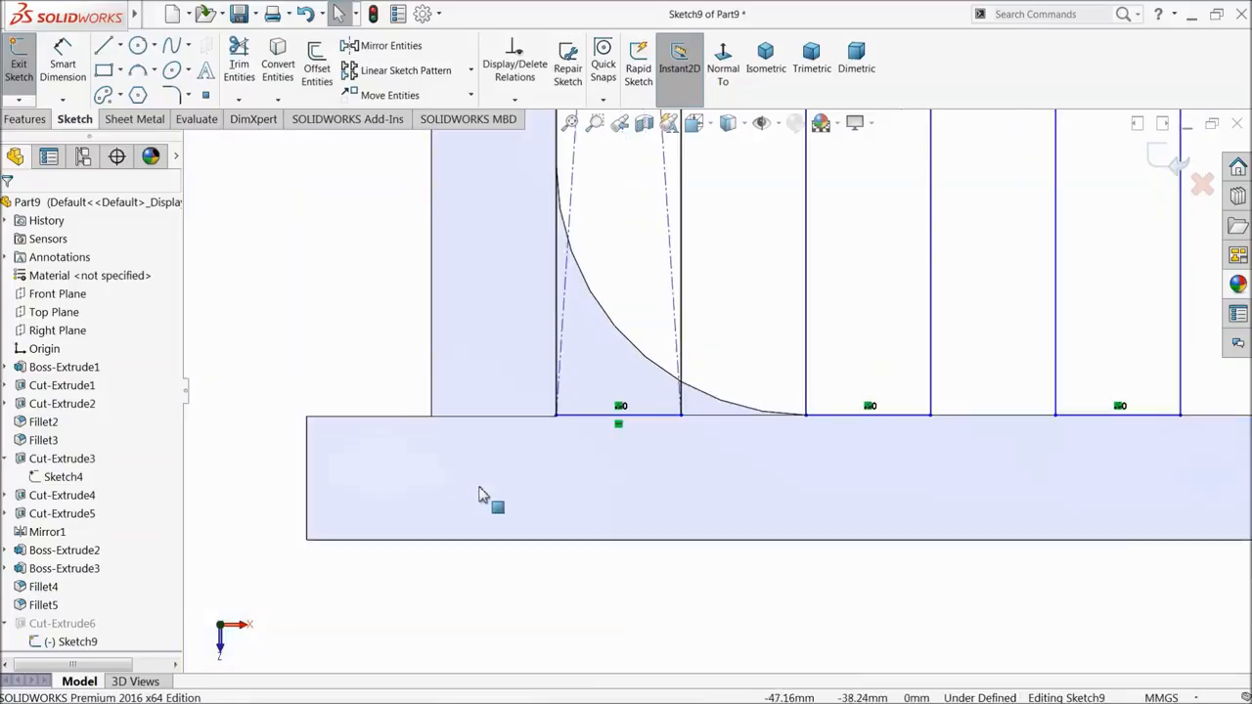
click(558, 440)
mouse_move(564, 451)
mouse_down()
mouse_move(577, 554)
mouse_move(558, 547)
mouse_up()
scroll(636, 529, up, 5)
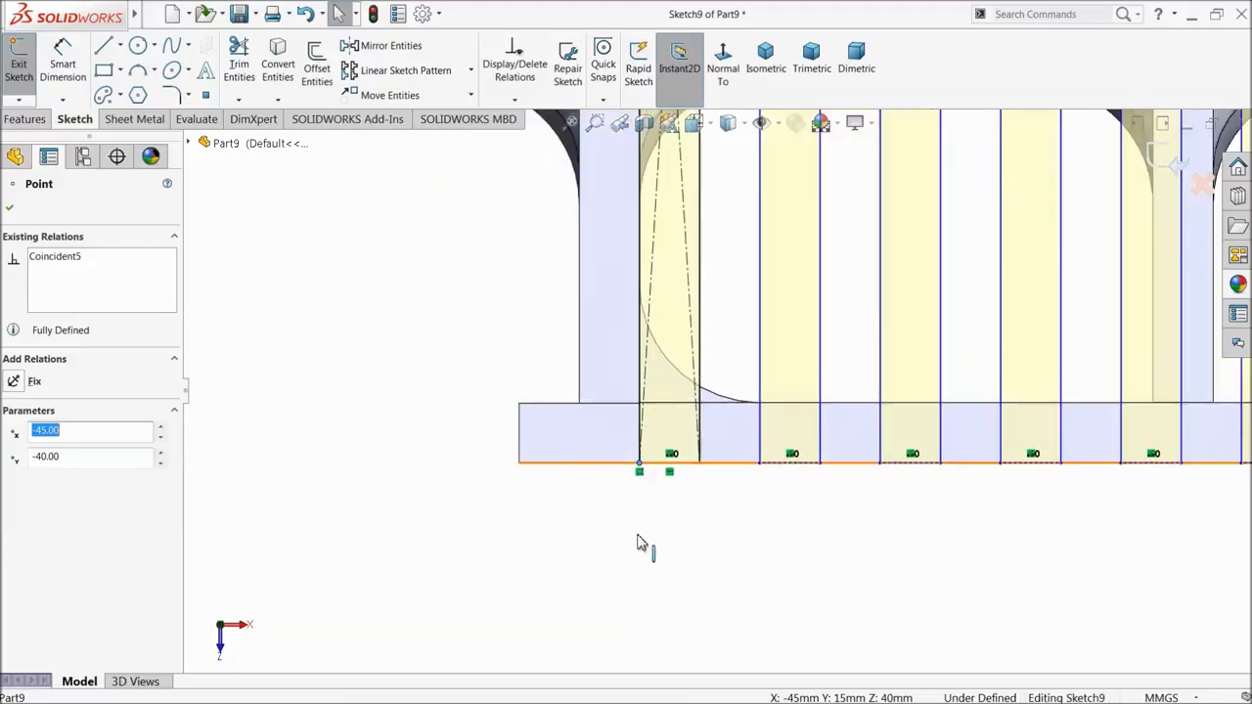
scroll(766, 294, down, 4)
click(1169, 161)
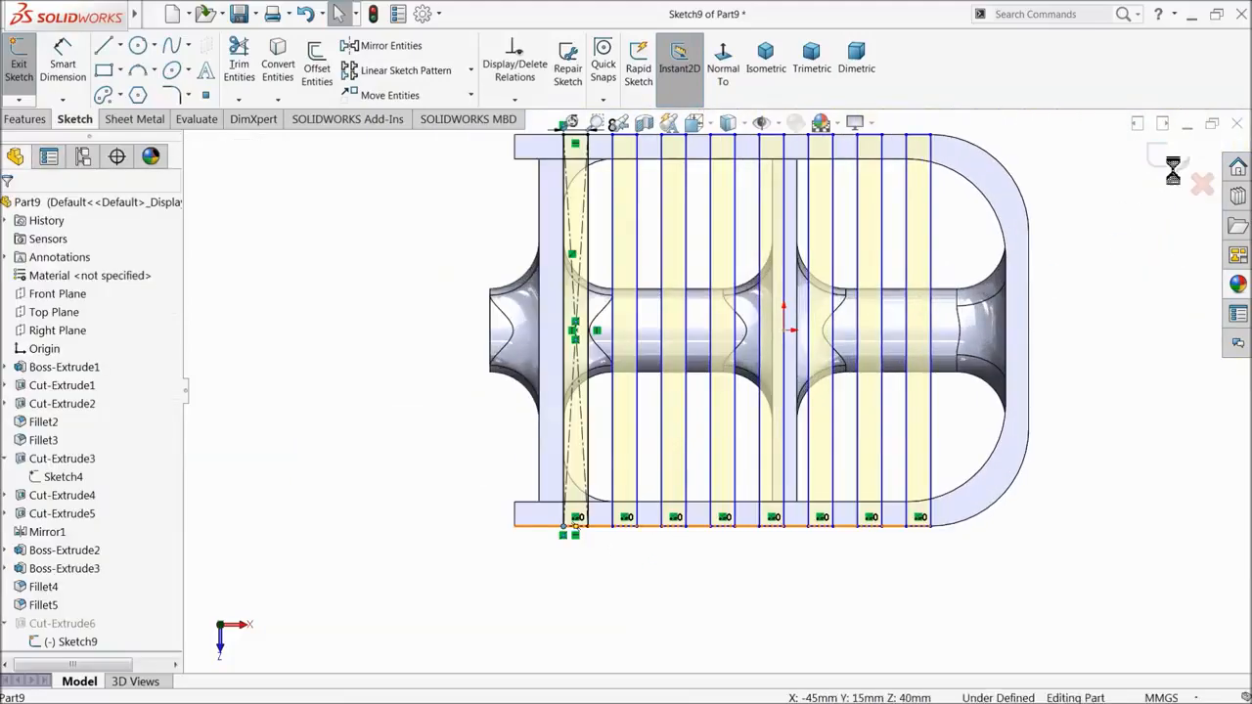
- Mirror the notch cut about the Top Plane onto the opposite rim of the side walls
middle_drag(1005, 512, 745, 433)
click(51, 312)
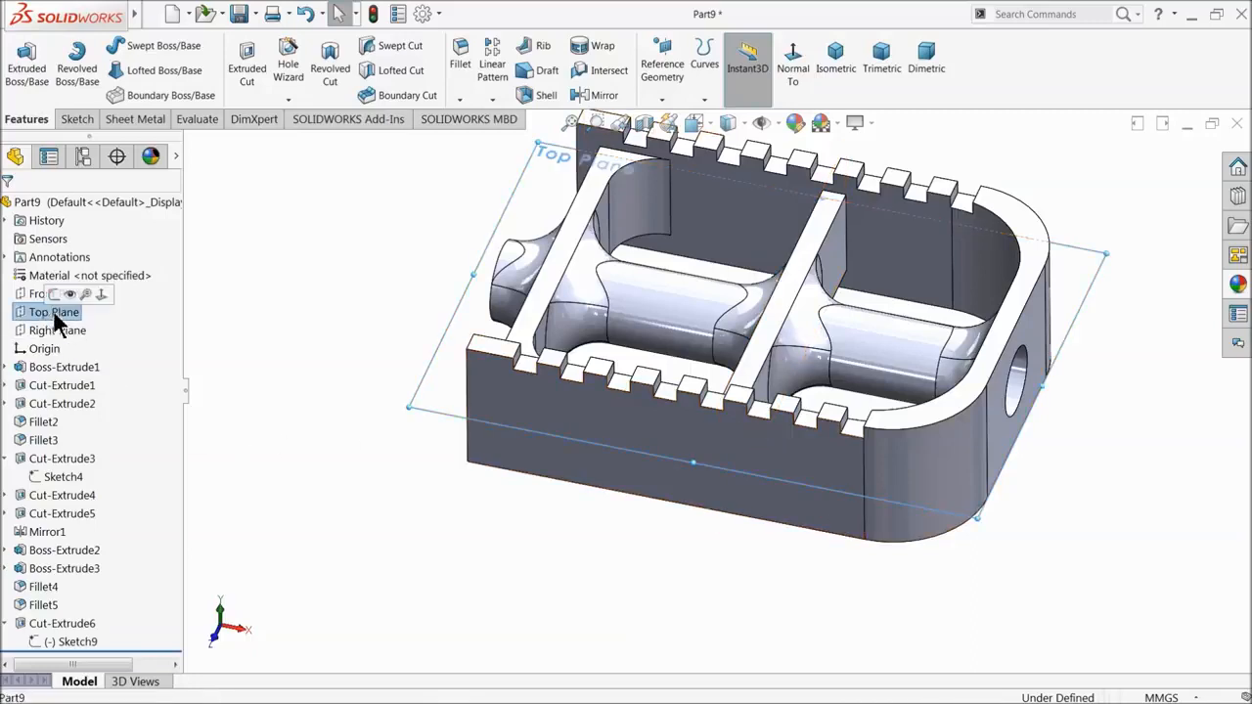
click(594, 95)
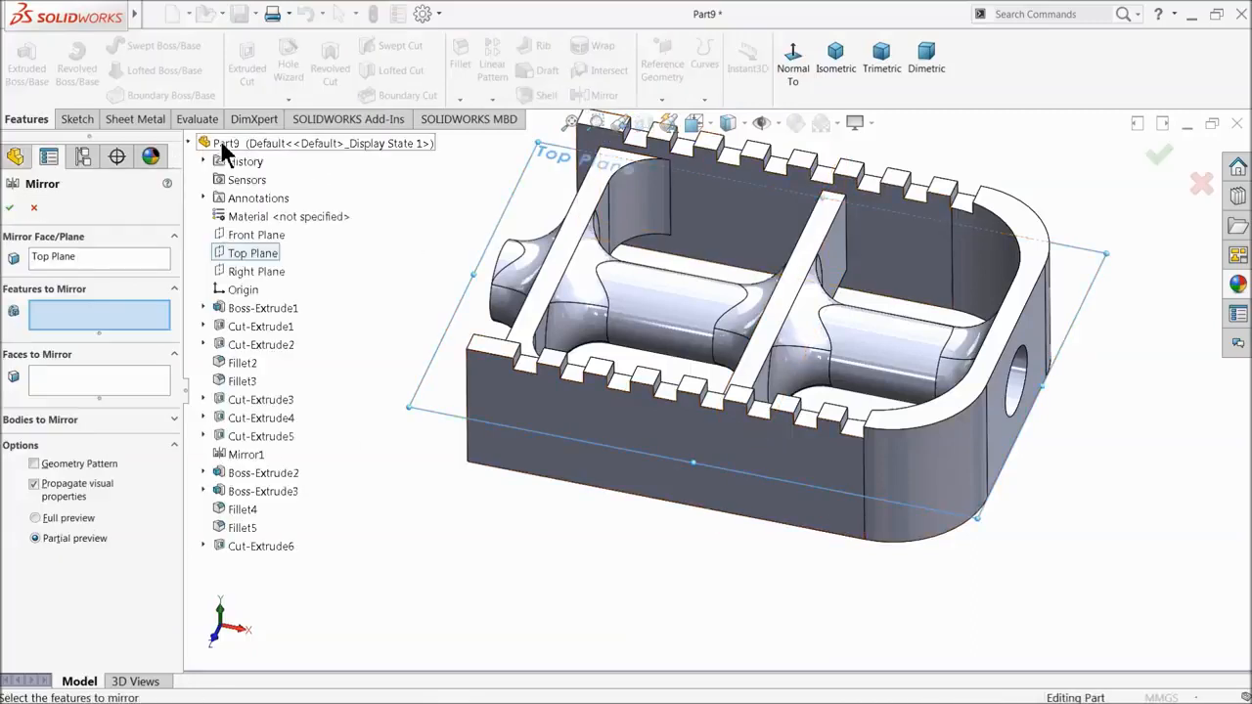
click(246, 548)
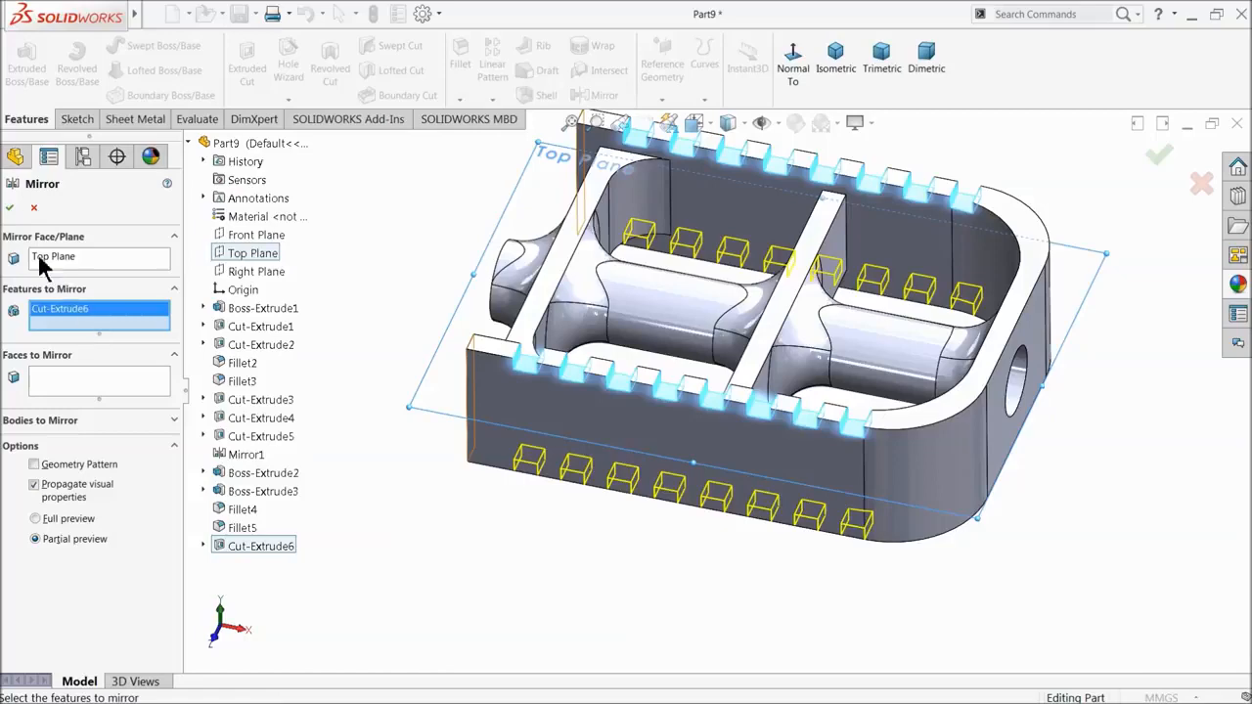
click(11, 209)
- Start a sketch on the flat end face with the round hole and convert the face's outline into sketch entities
middle_drag(460, 455, 775, 383)
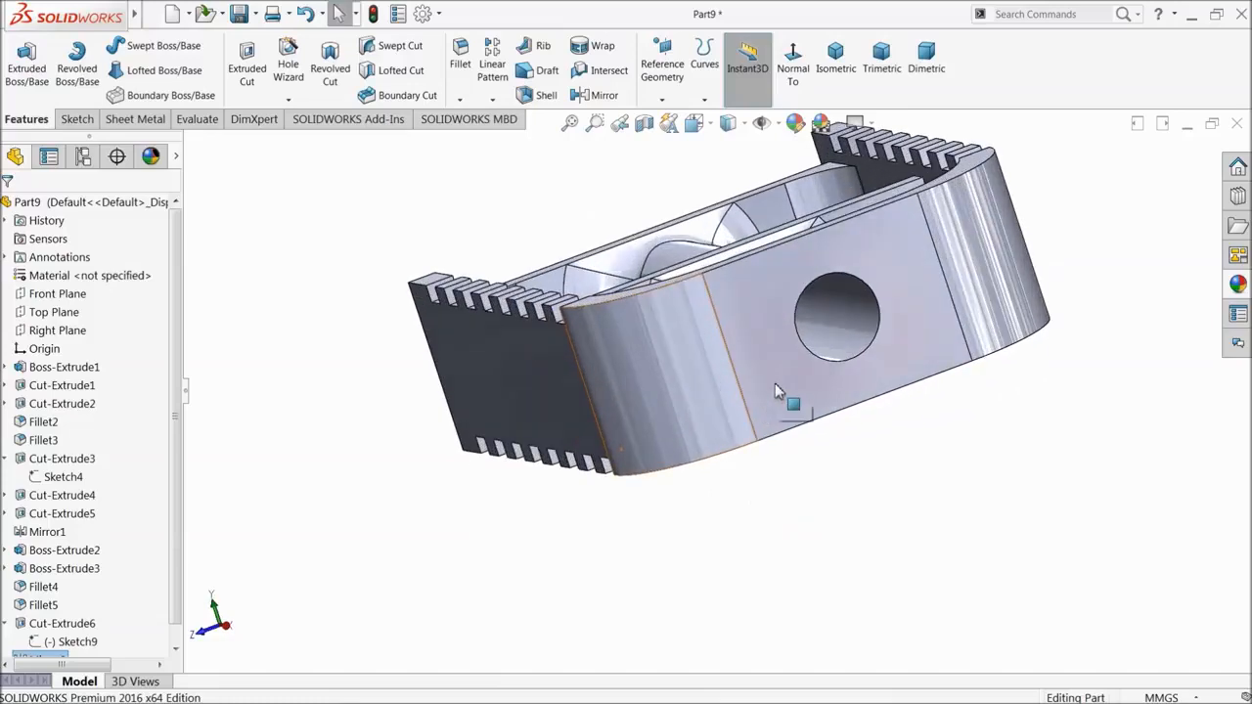
click(783, 390)
click(832, 344)
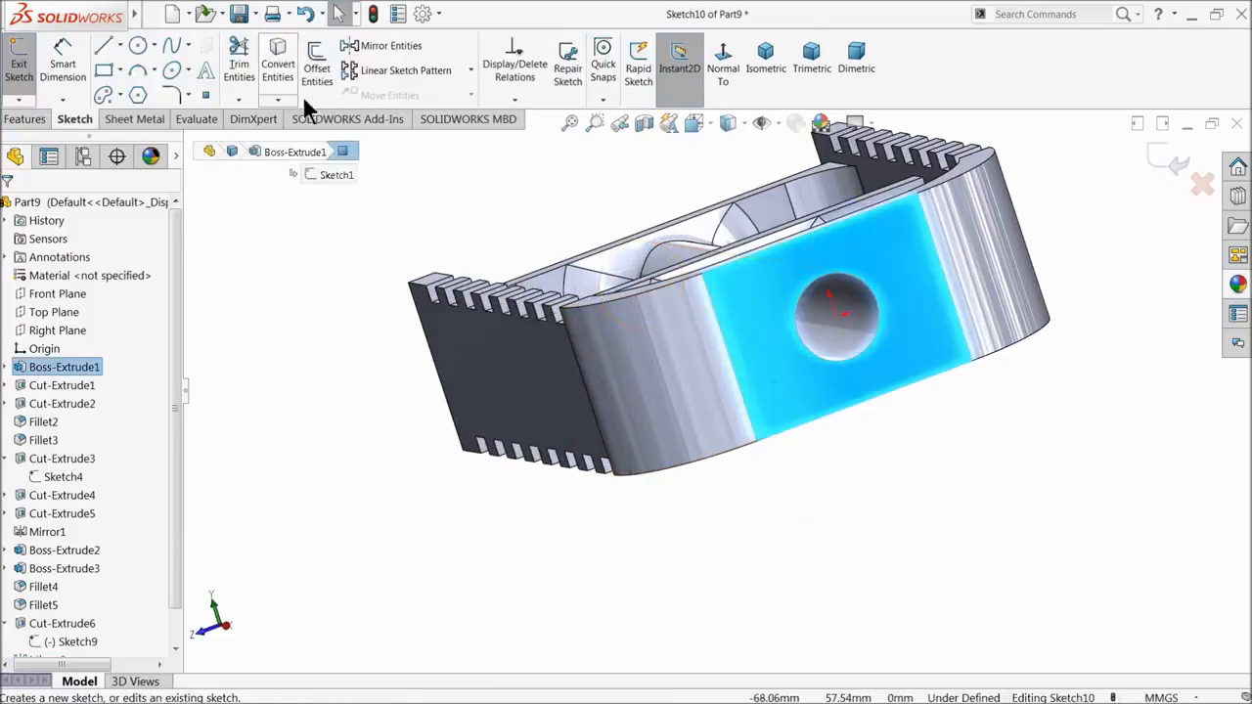
click(275, 68)
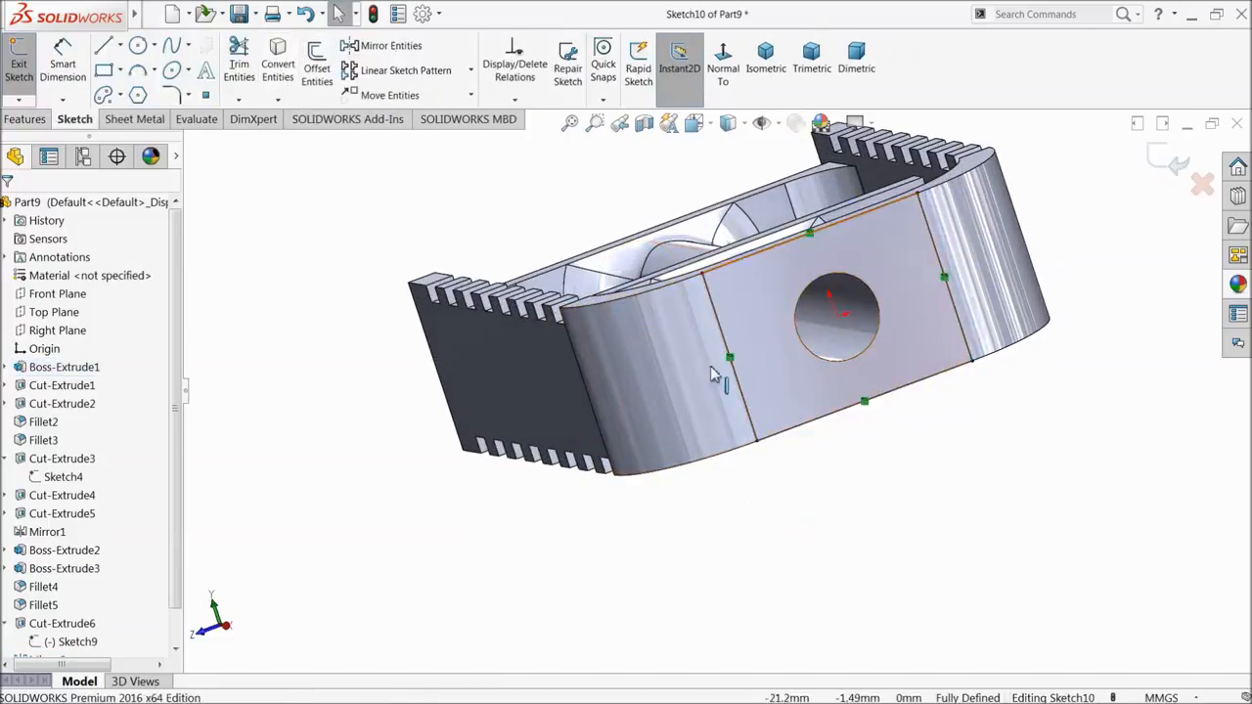
- Cut-extrude the converted end-face outline to a blind depth of 2 mm
click(26, 118)
click(246, 69)
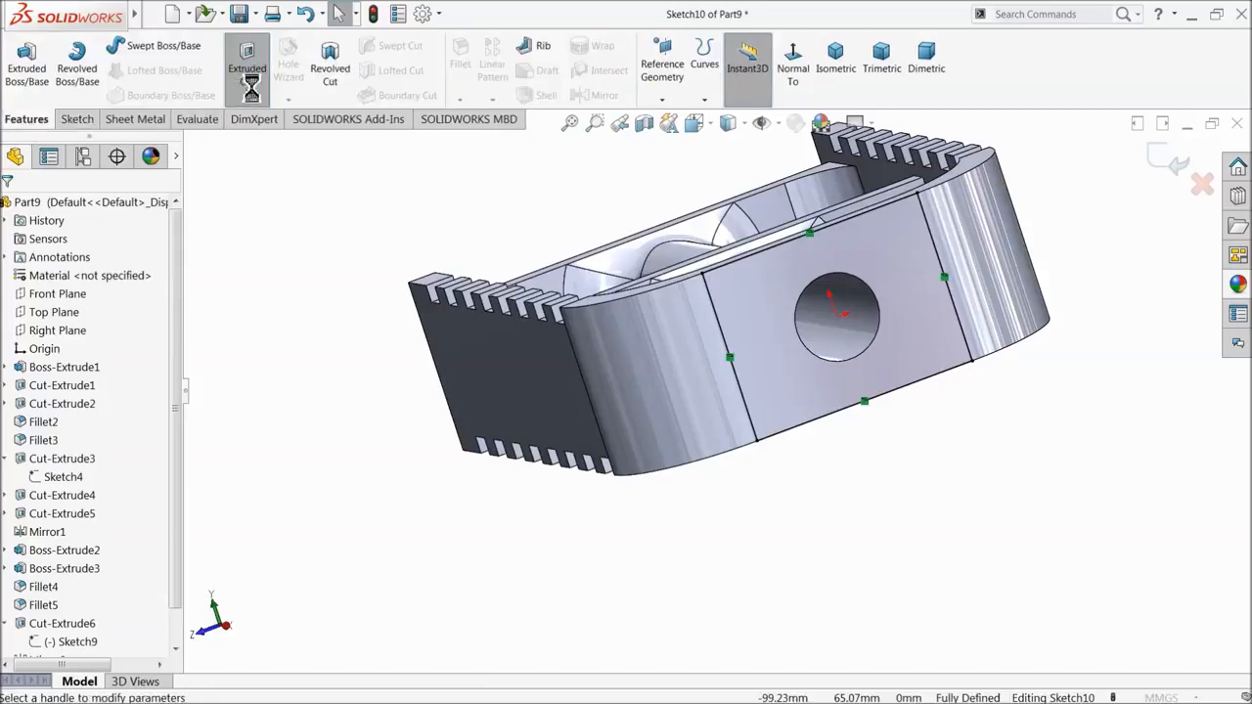
text(2)
key(Return)
click(9, 208)
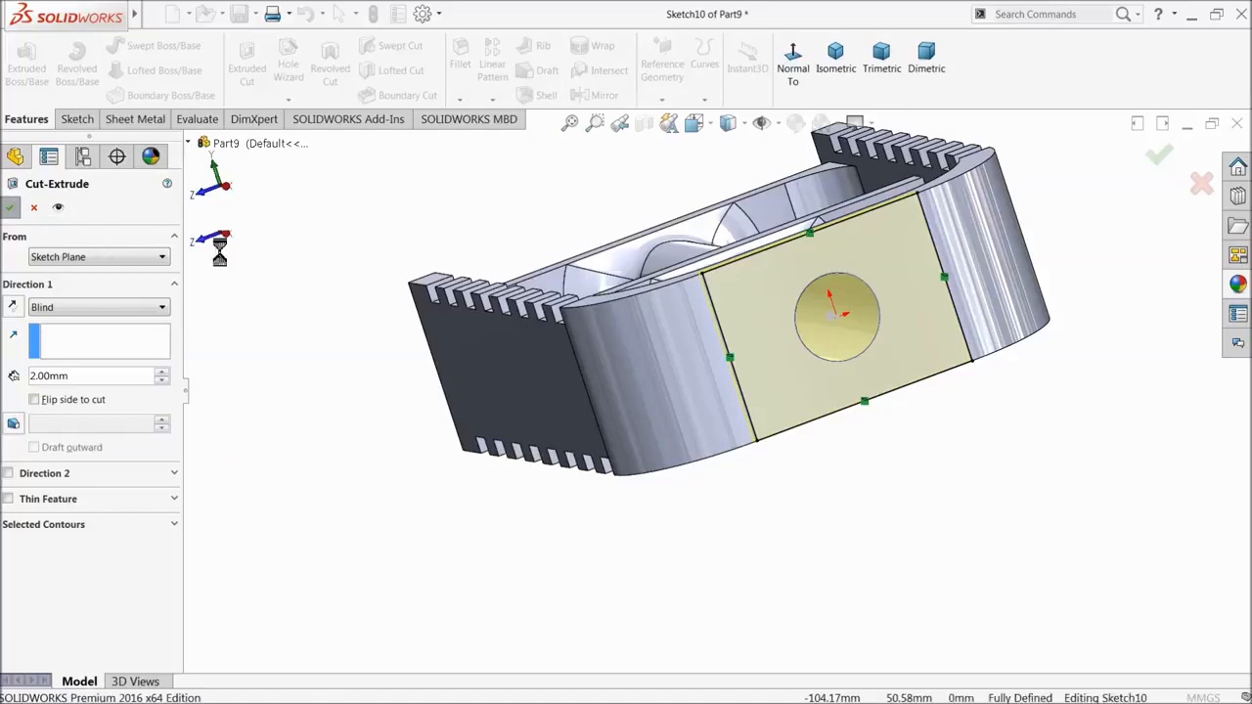
- Sketch a straight slot along the notched side wall's outer face, level with the origin, about 63 mm between centres and 14 mm wide
middle_drag(428, 350, 459, 469)
scroll(428, 469, up, 3)
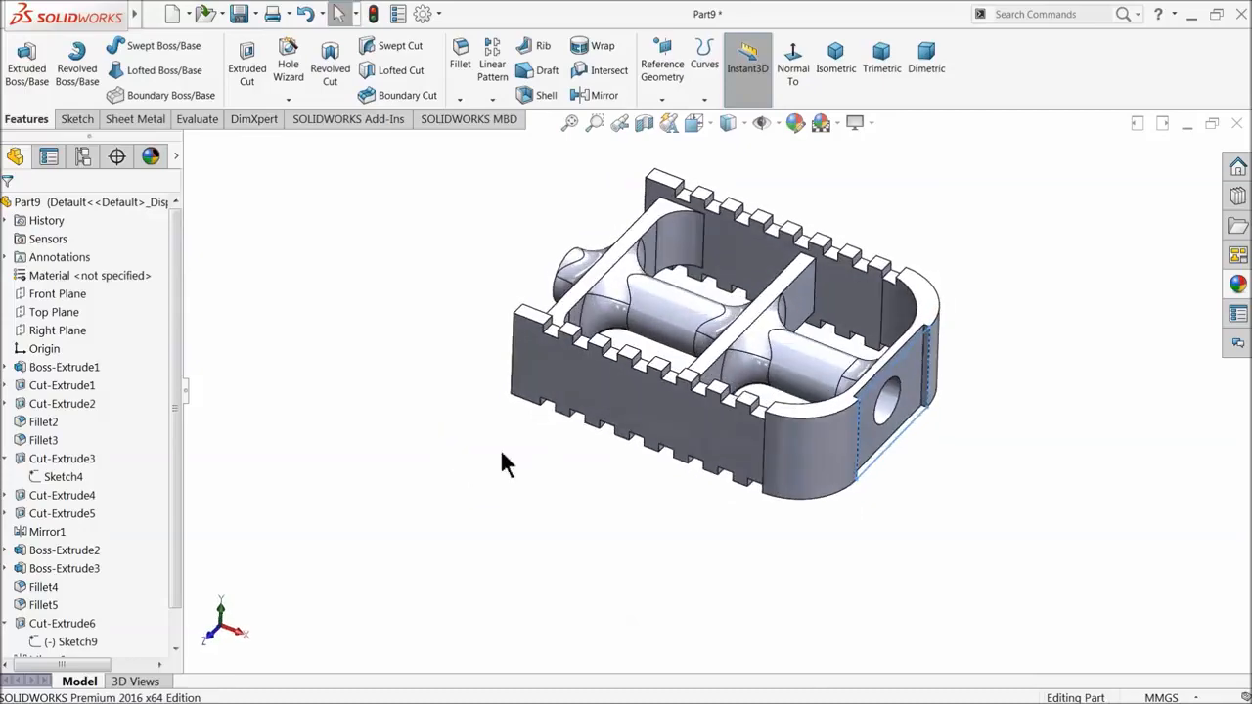
scroll(791, 284, down, 3)
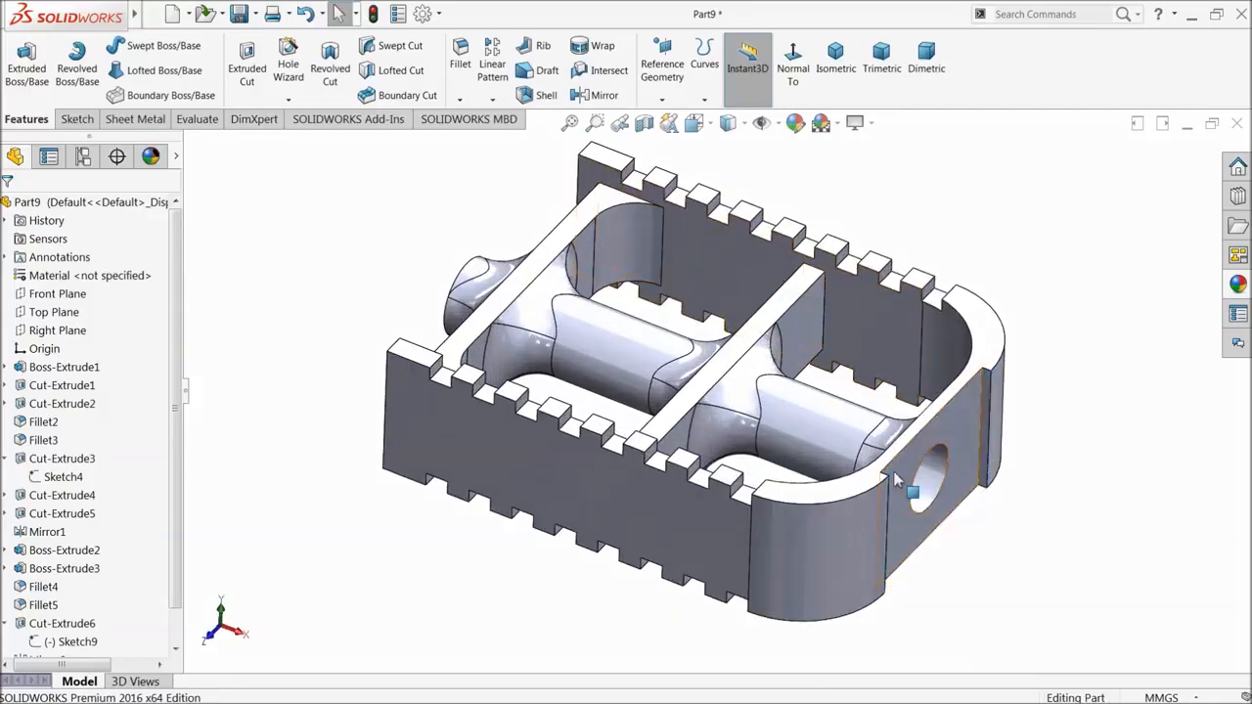
click(573, 497)
click(618, 451)
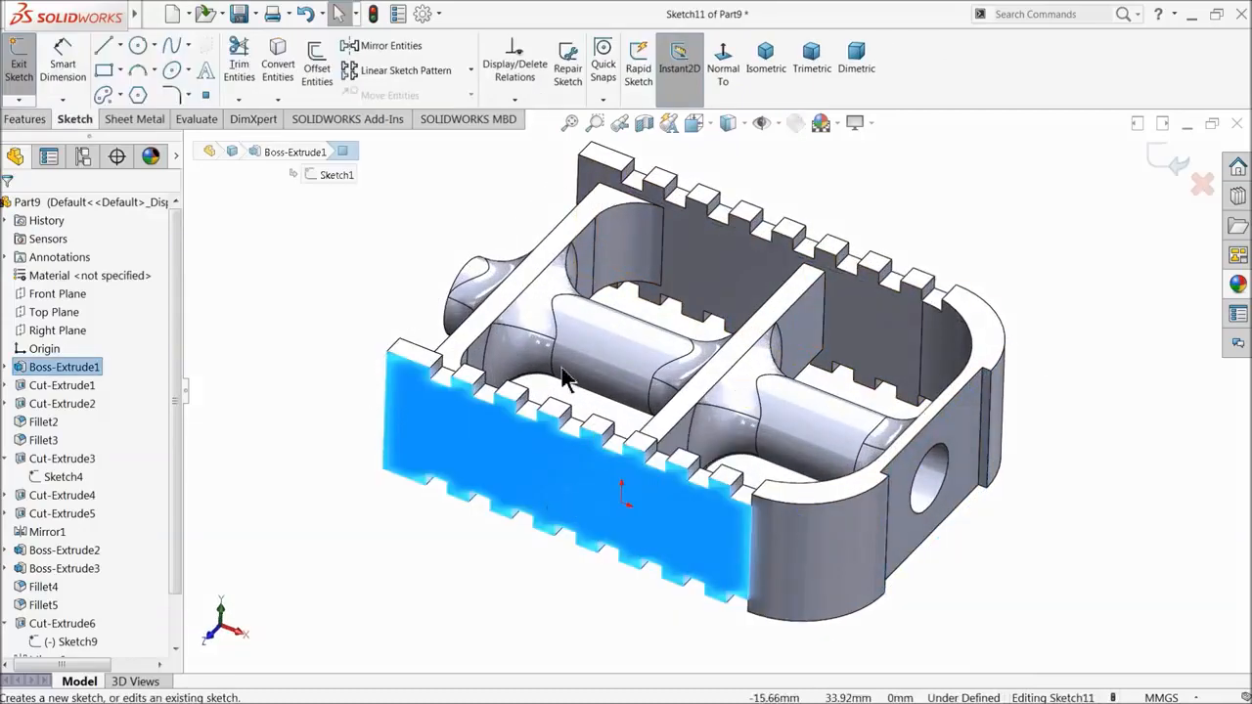
click(722, 61)
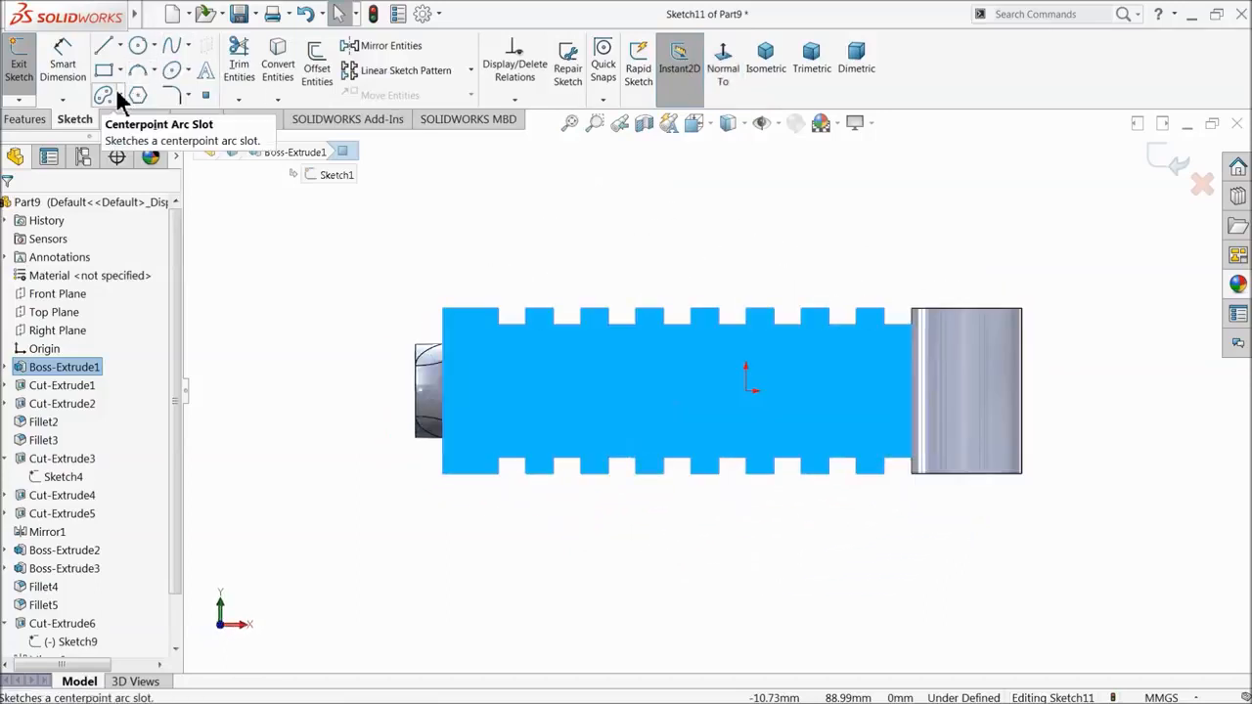
click(119, 88)
click(127, 119)
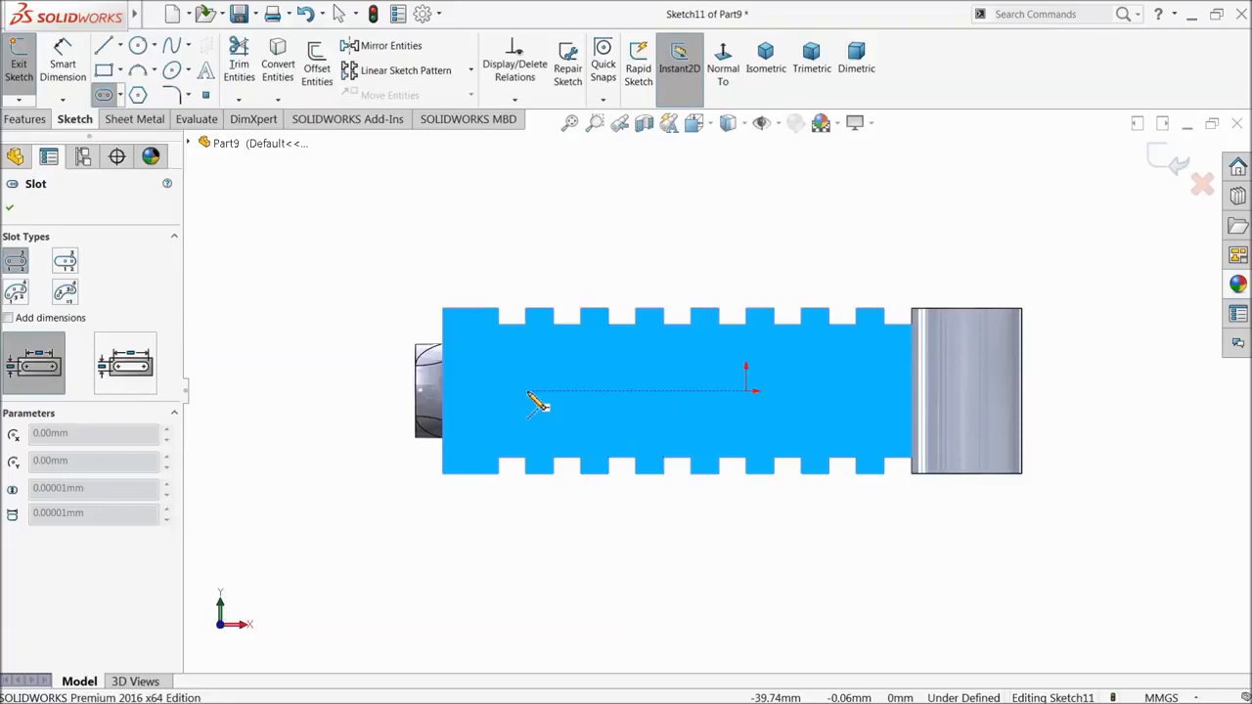
click(528, 392)
click(878, 391)
click(867, 364)
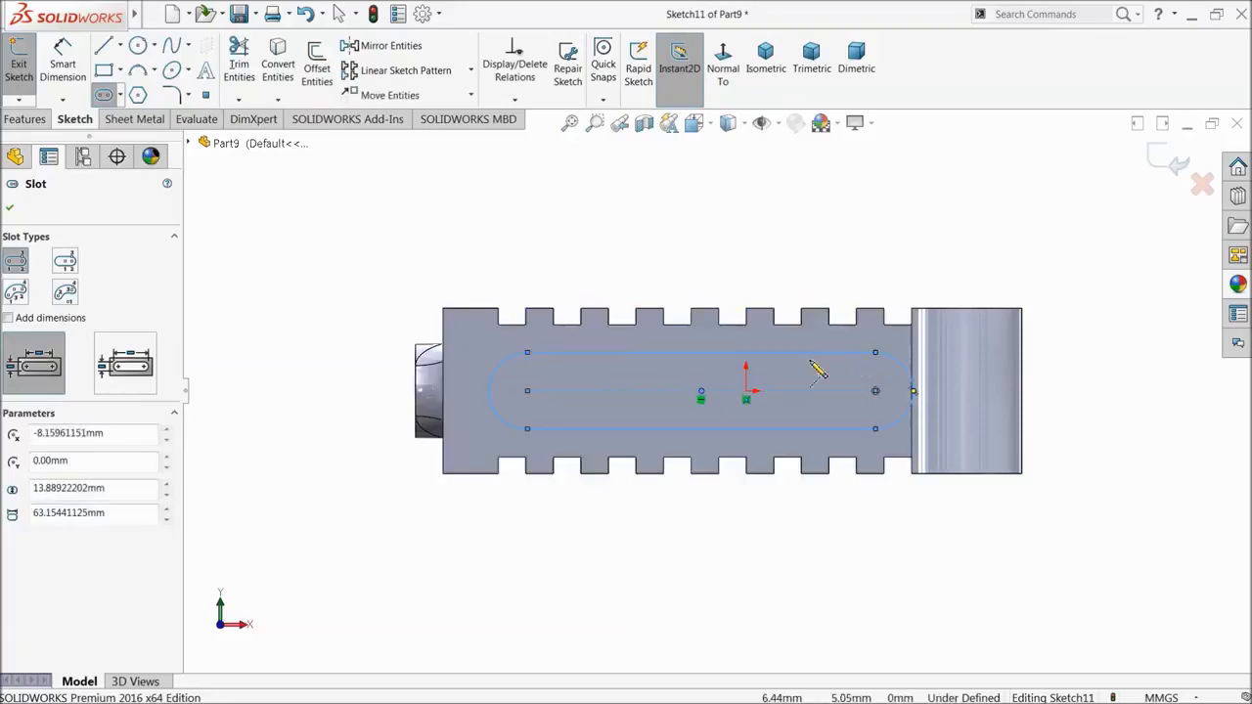
click(11, 212)
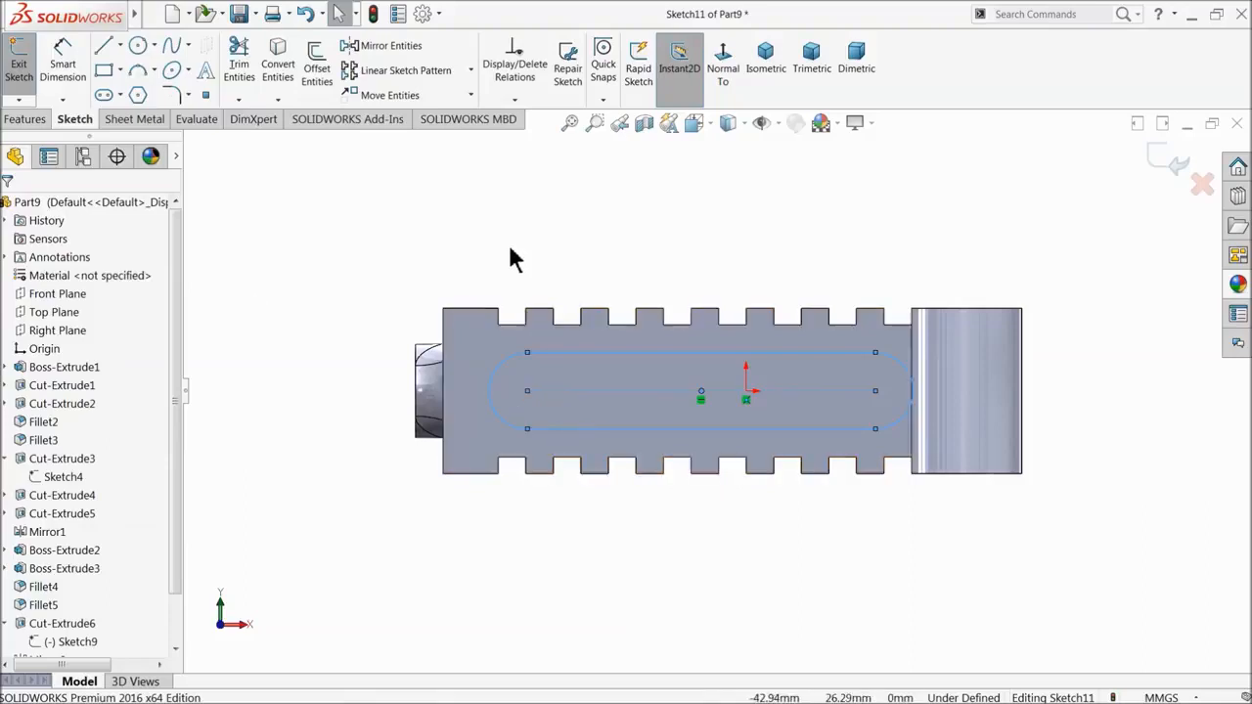
- Adjust both slot ends to fit within the side wall and set the centre-to-centre length to 60 mm
drag(528, 393, 506, 392)
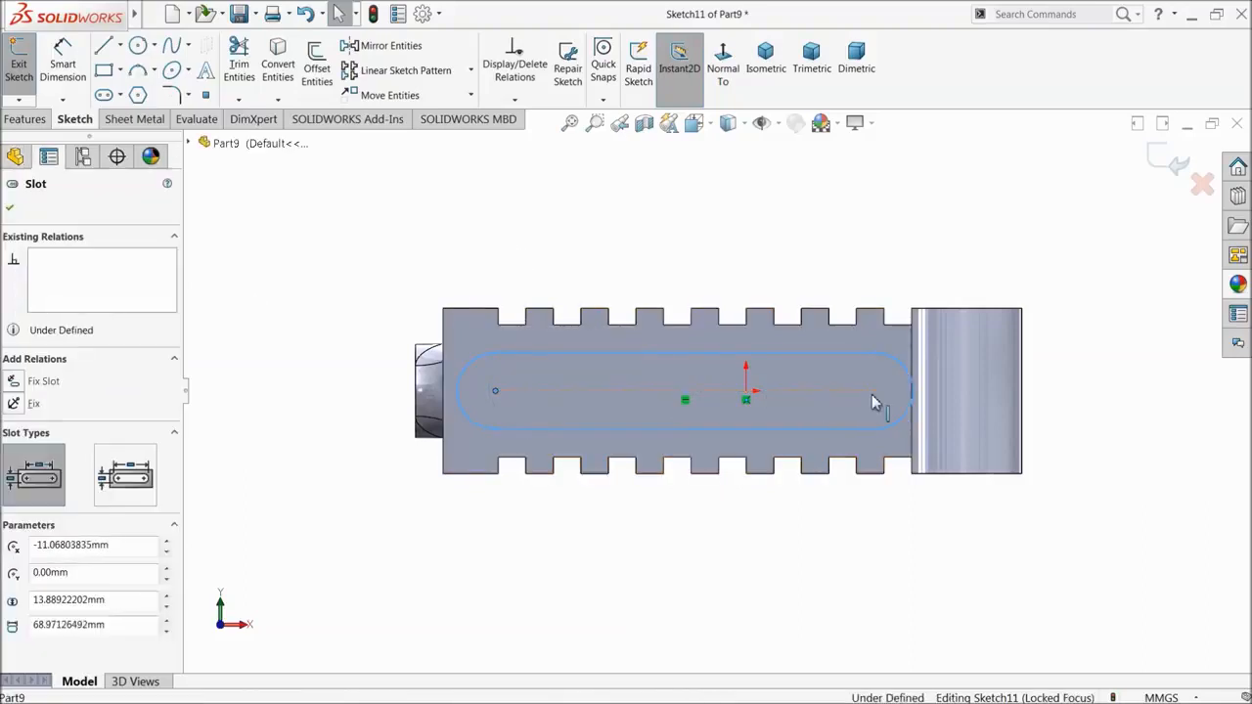
drag(876, 394, 848, 390)
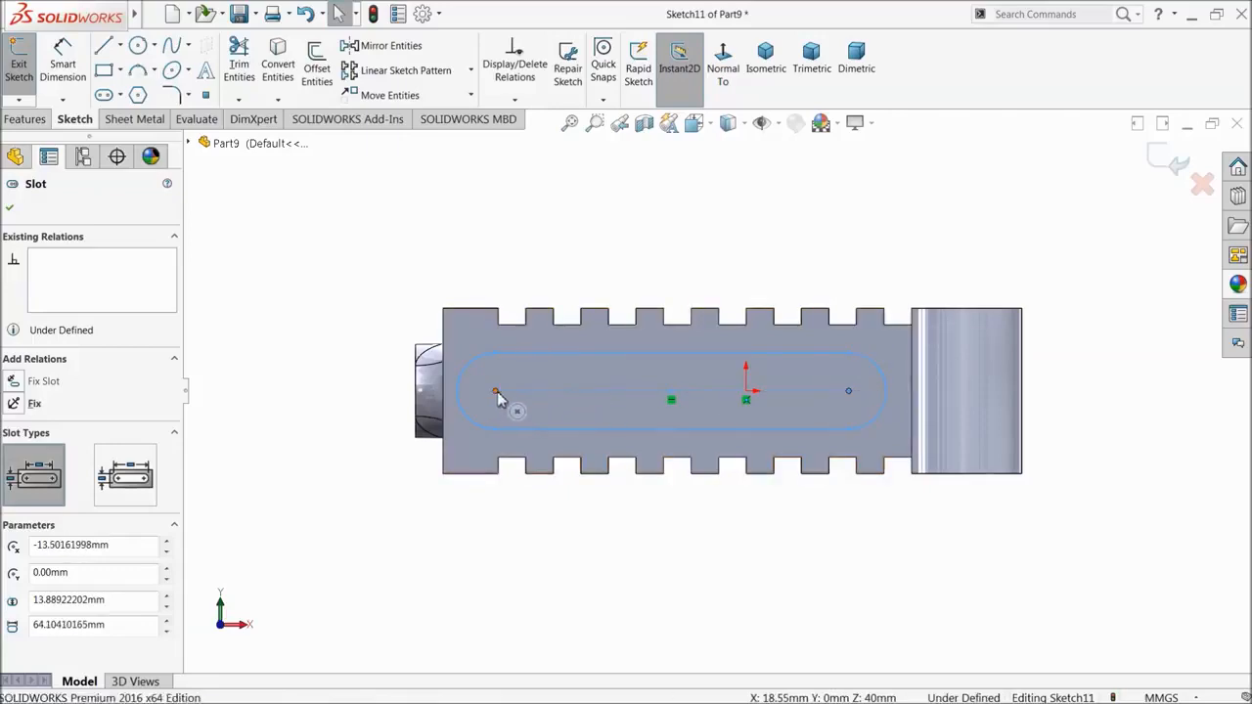
click(63, 61)
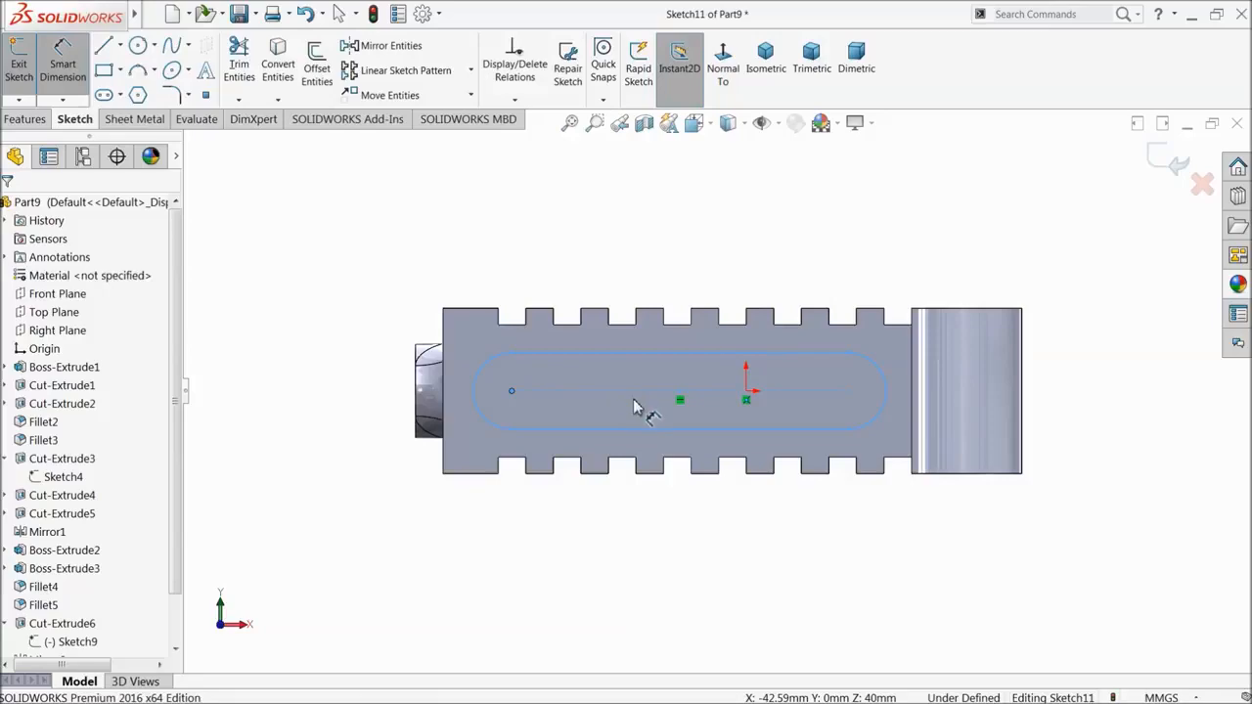
click(636, 396)
click(480, 266)
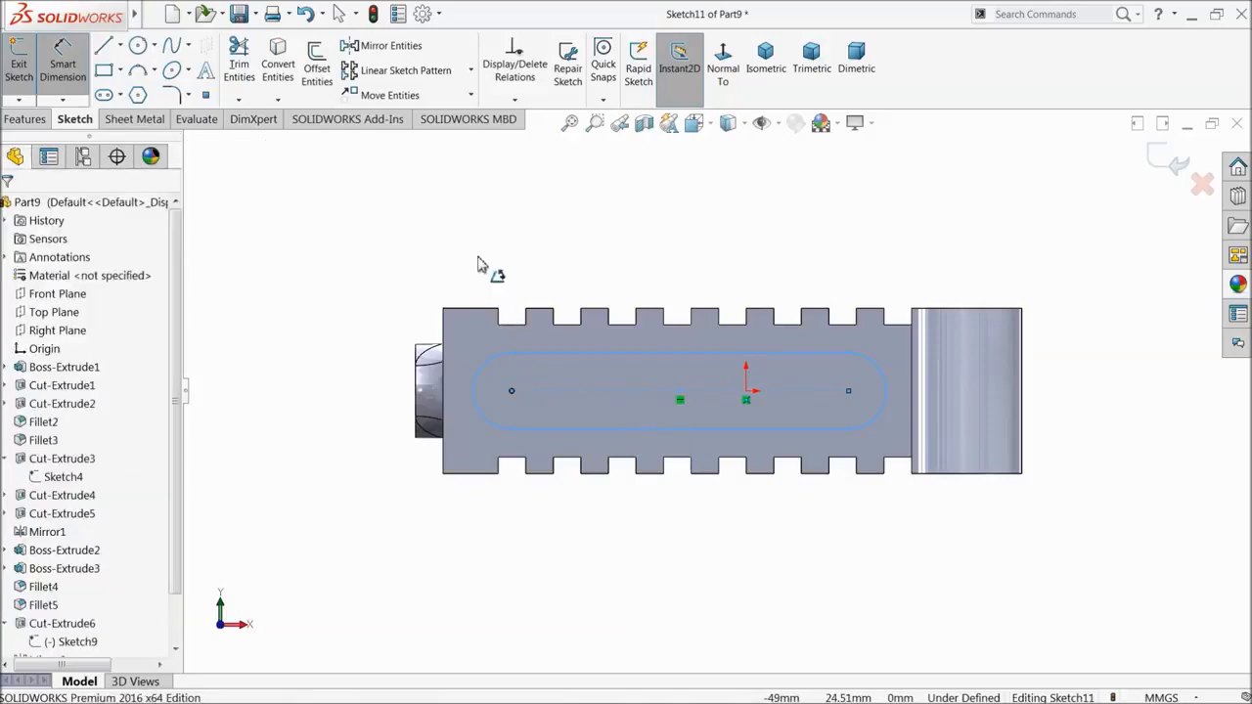
click(67, 68)
click(62, 64)
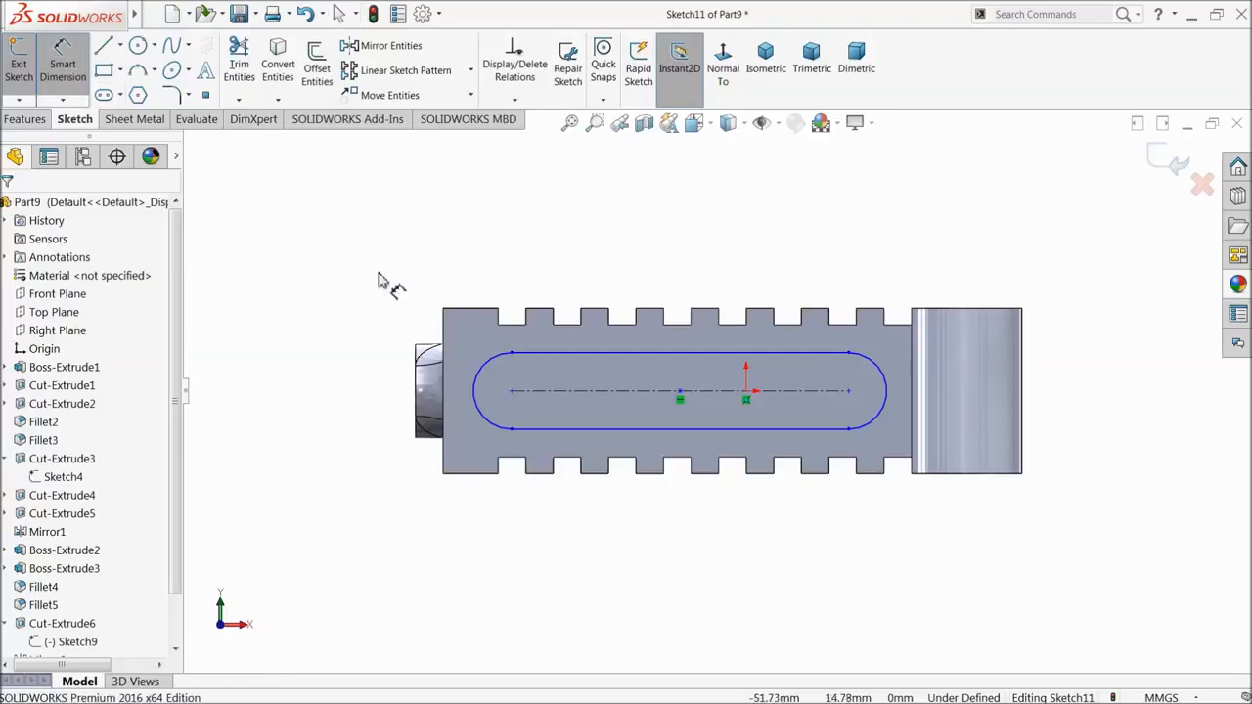
click(666, 396)
click(677, 516)
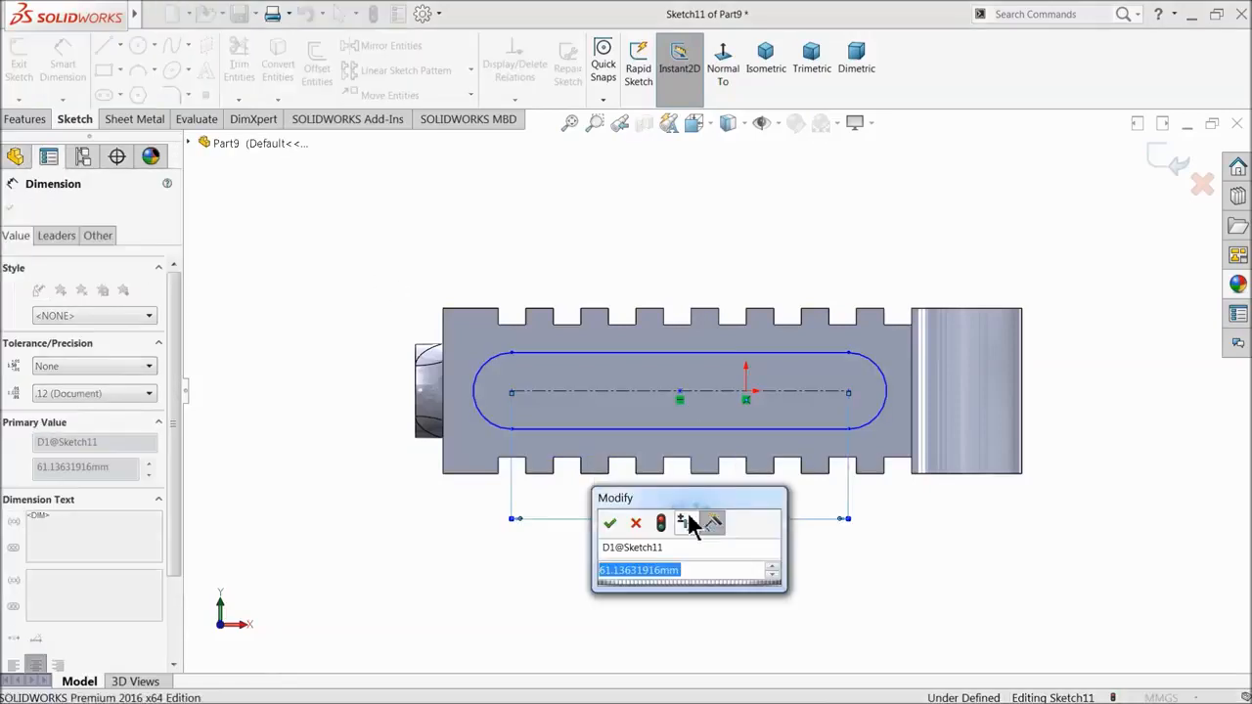
text(60)
key(Return)
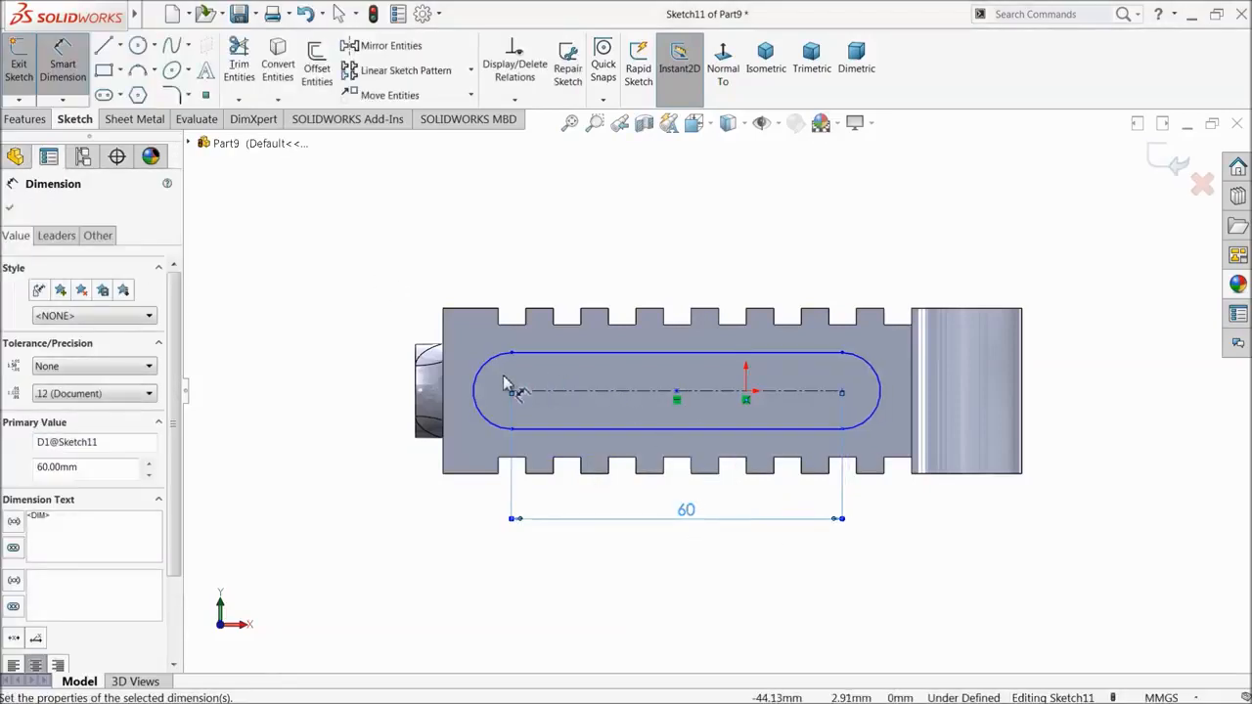
- Set the slot's end arc radius to 6.5 mm
click(488, 376)
click(334, 338)
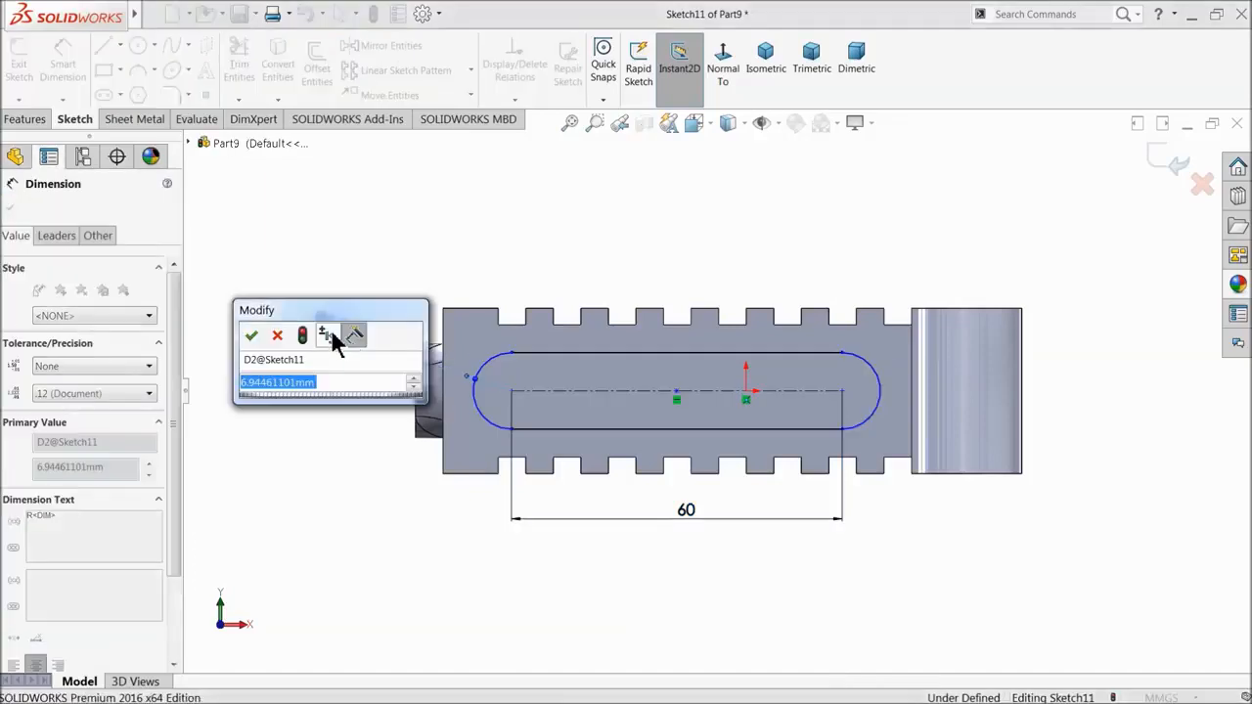
text(6.5)
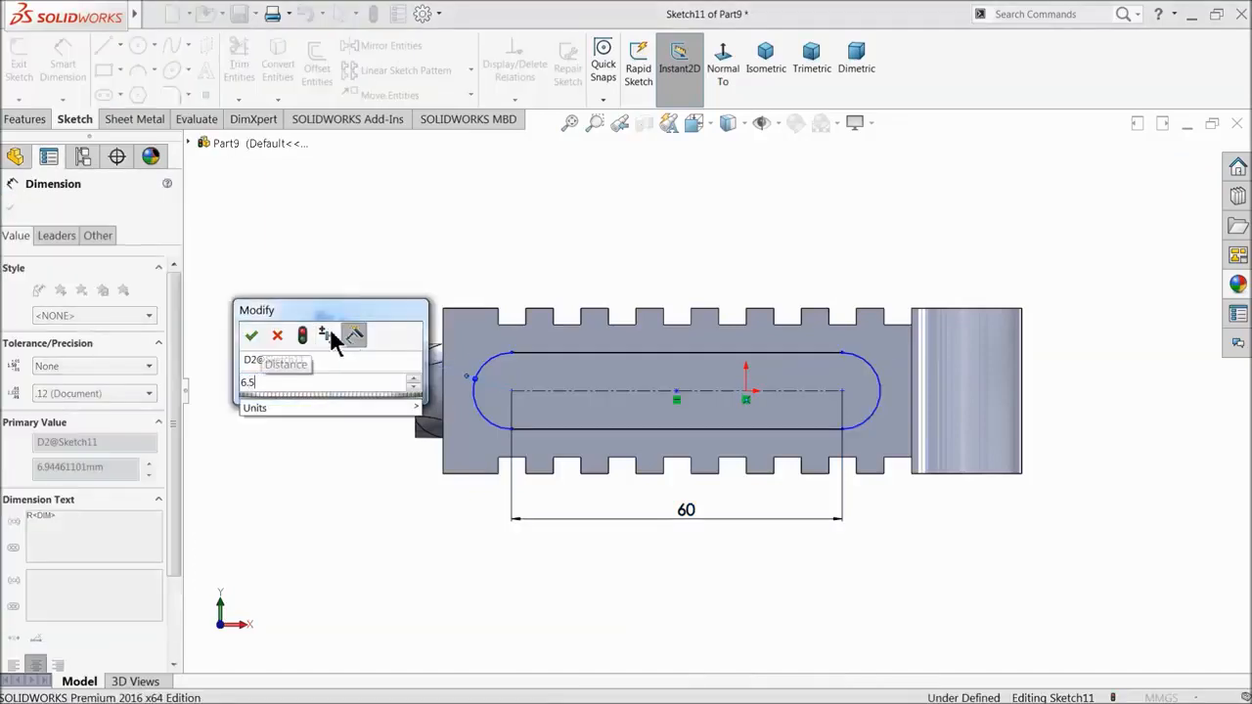
key(Return)
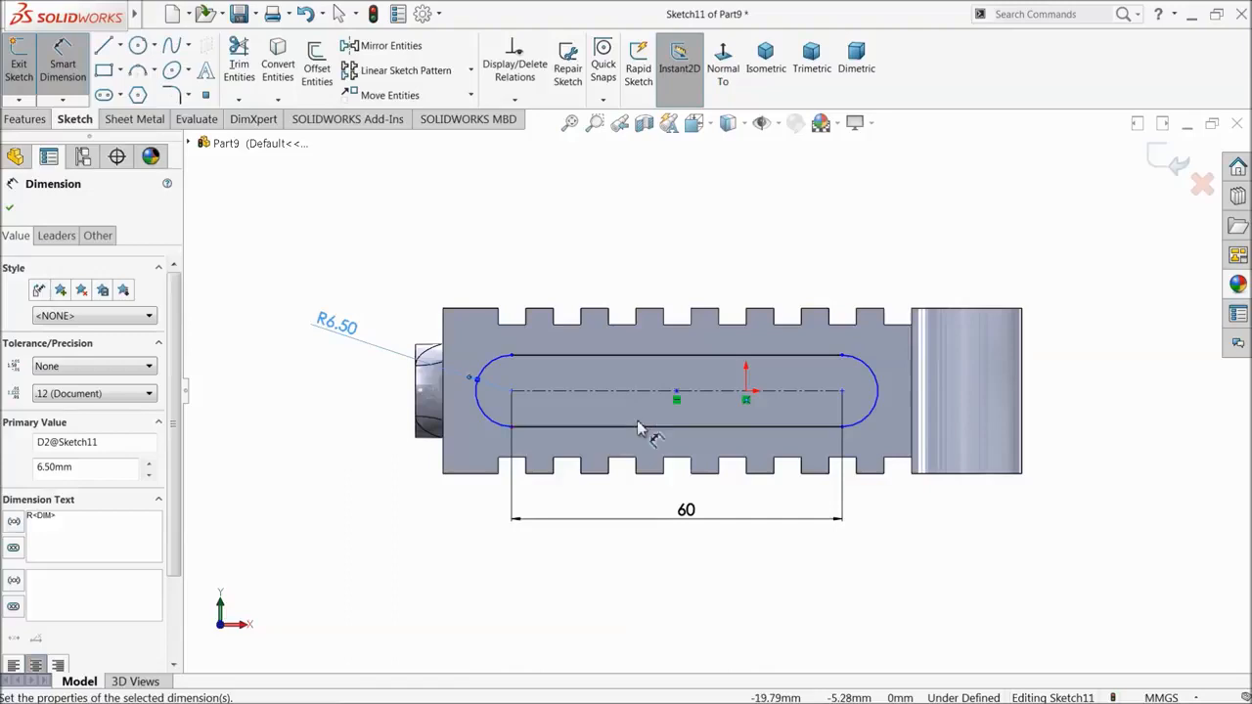
- Dimension the horizontal distance between the slot's midpoint and the origin, accepting the measured value
click(756, 393)
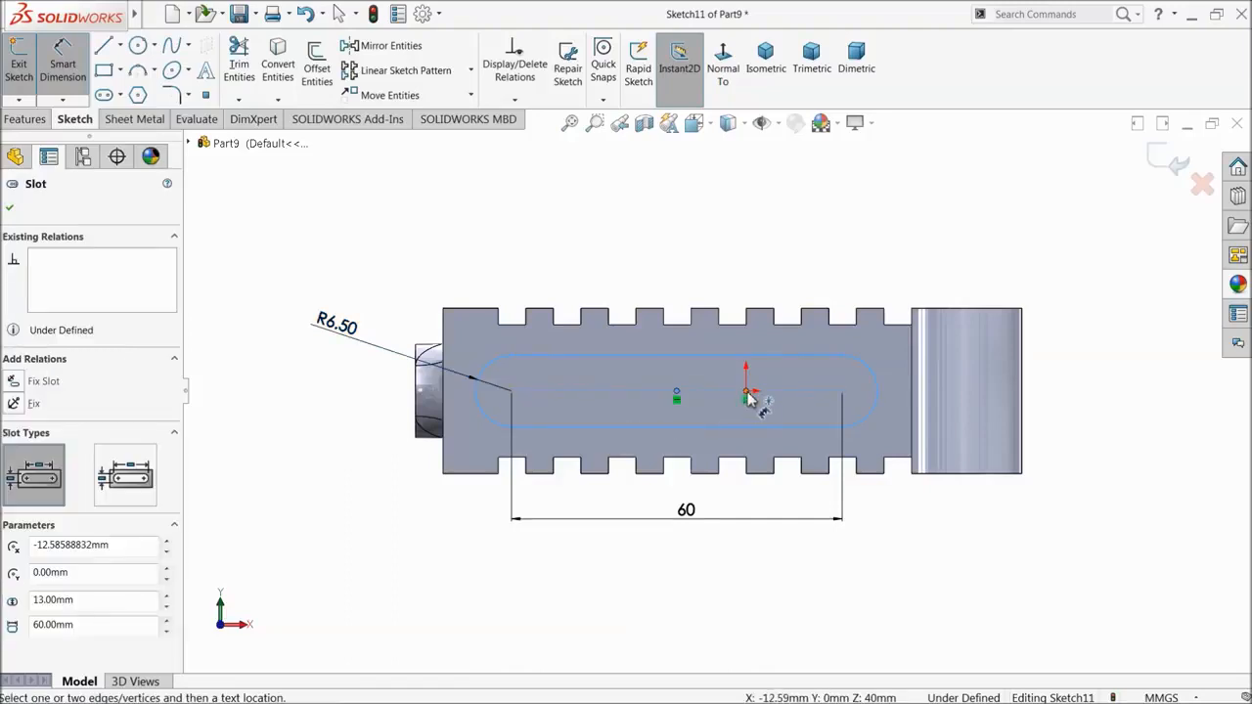
click(748, 396)
click(714, 489)
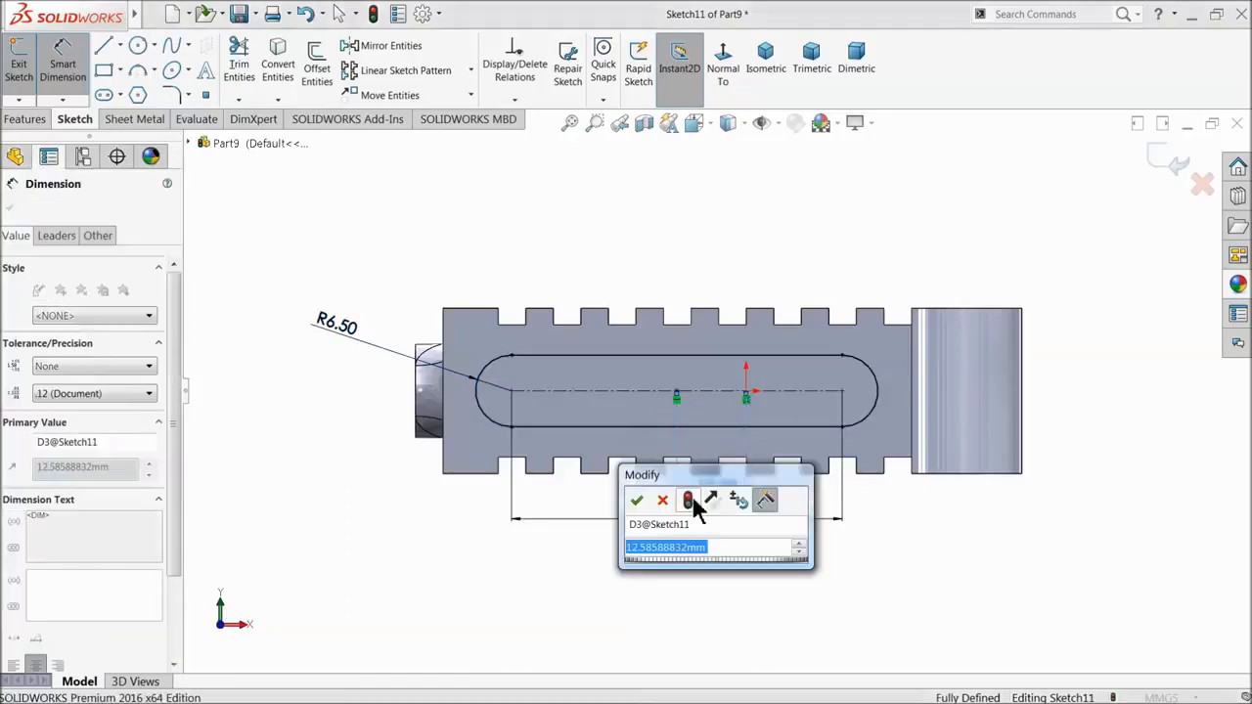
click(636, 501)
- Extrude the slot profile as a boss to a blind depth of 2 mm, merged with the pedal block
click(22, 121)
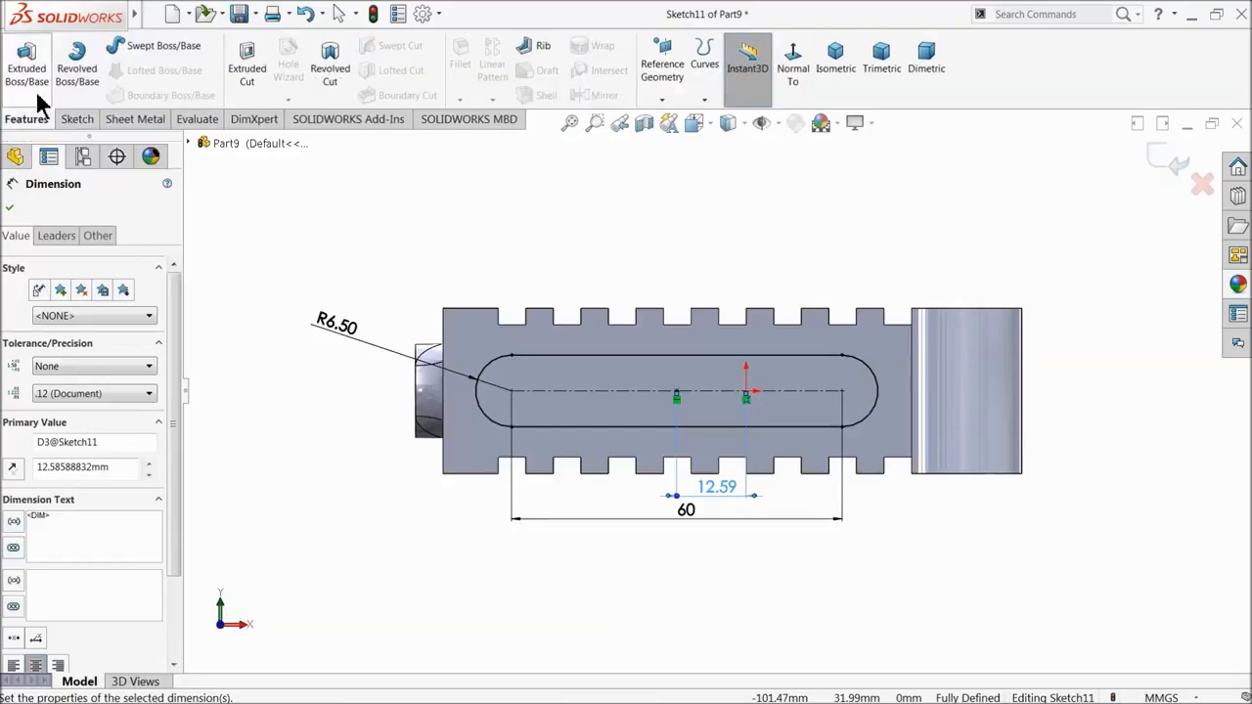
click(26, 61)
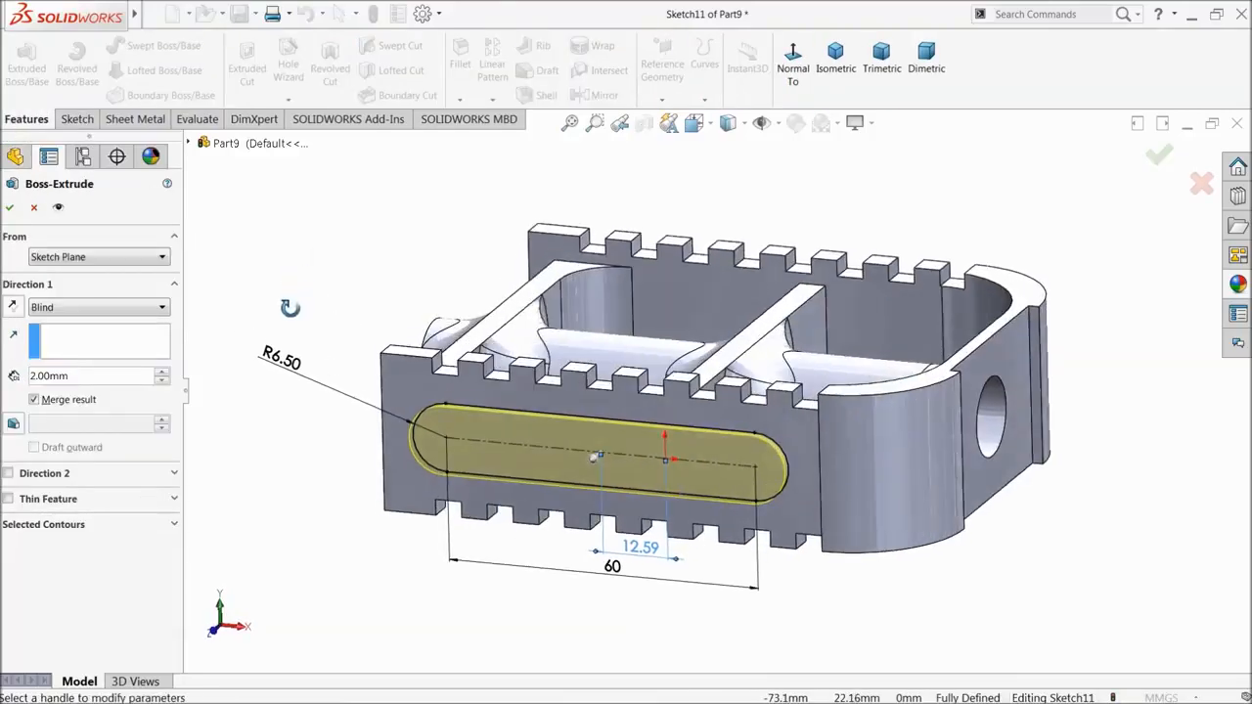
click(12, 210)
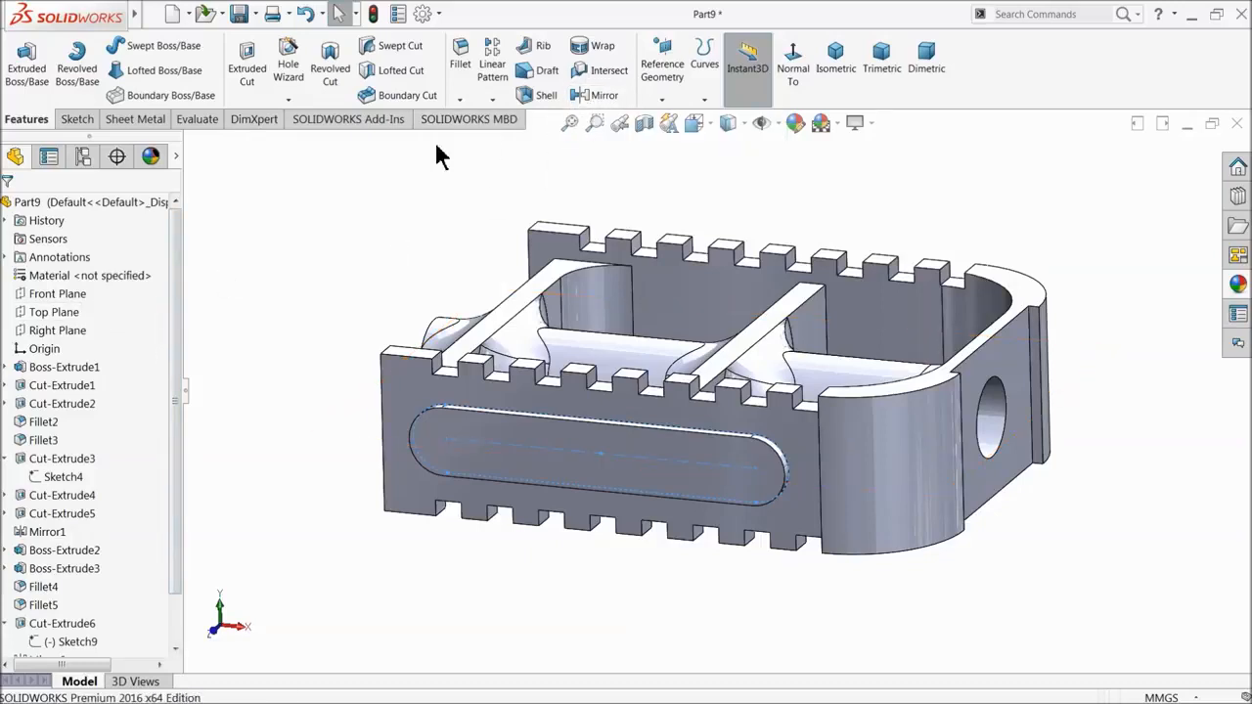
- Mirror the slot-shaped boss about the Front Plane onto the opposite side wall
click(67, 292)
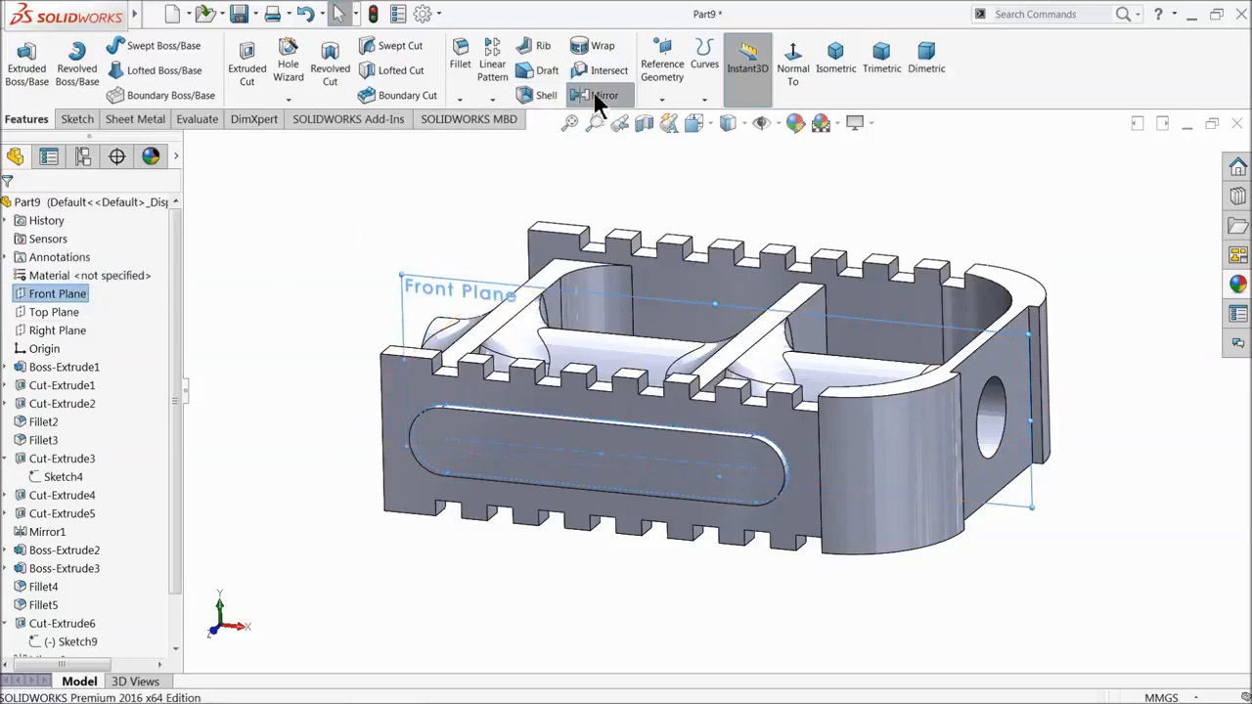
click(596, 96)
click(84, 313)
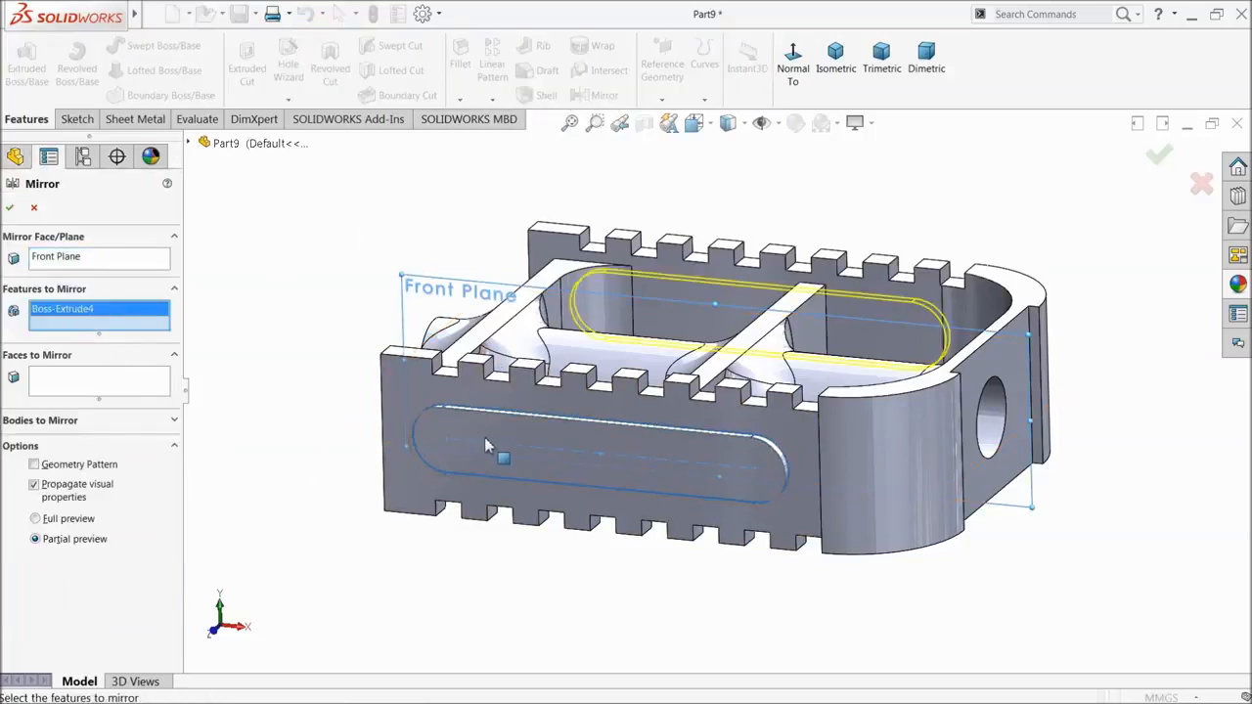
click(109, 258)
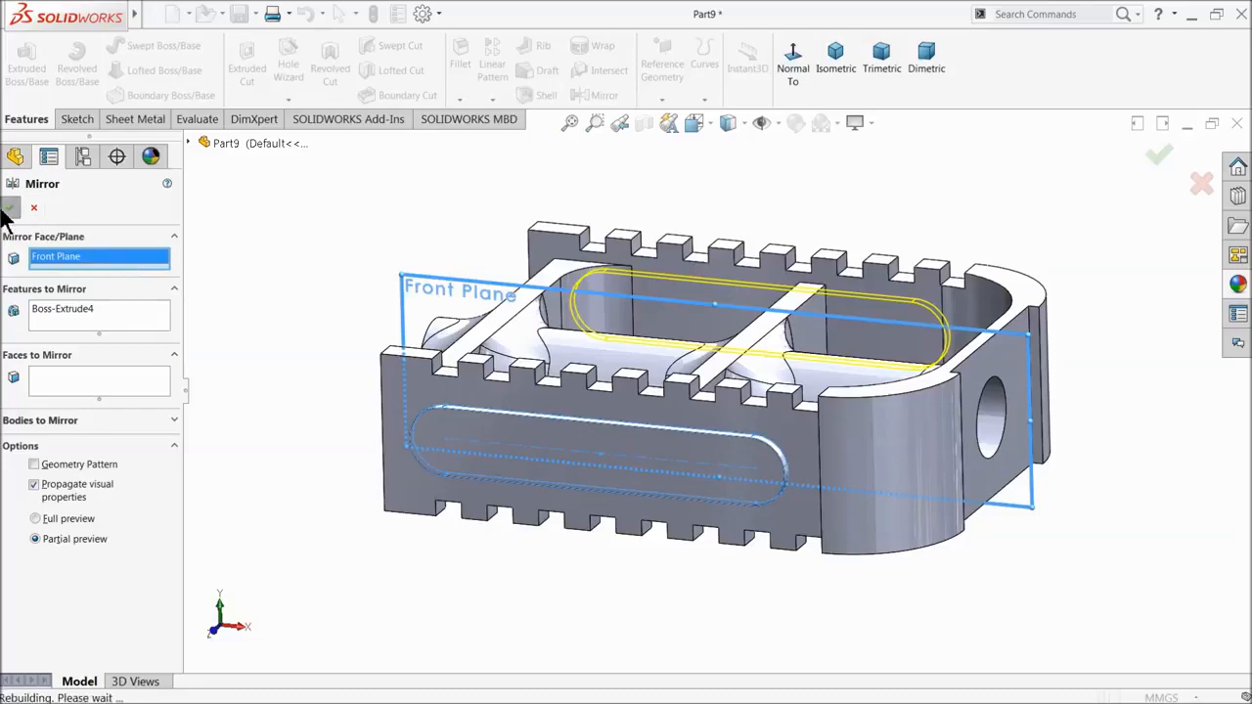
click(10, 207)
- Sketch a circle about 23.5 mm in diameter around the hole on the recessed end face, centred on the origin
middle_drag(414, 363, 536, 518)
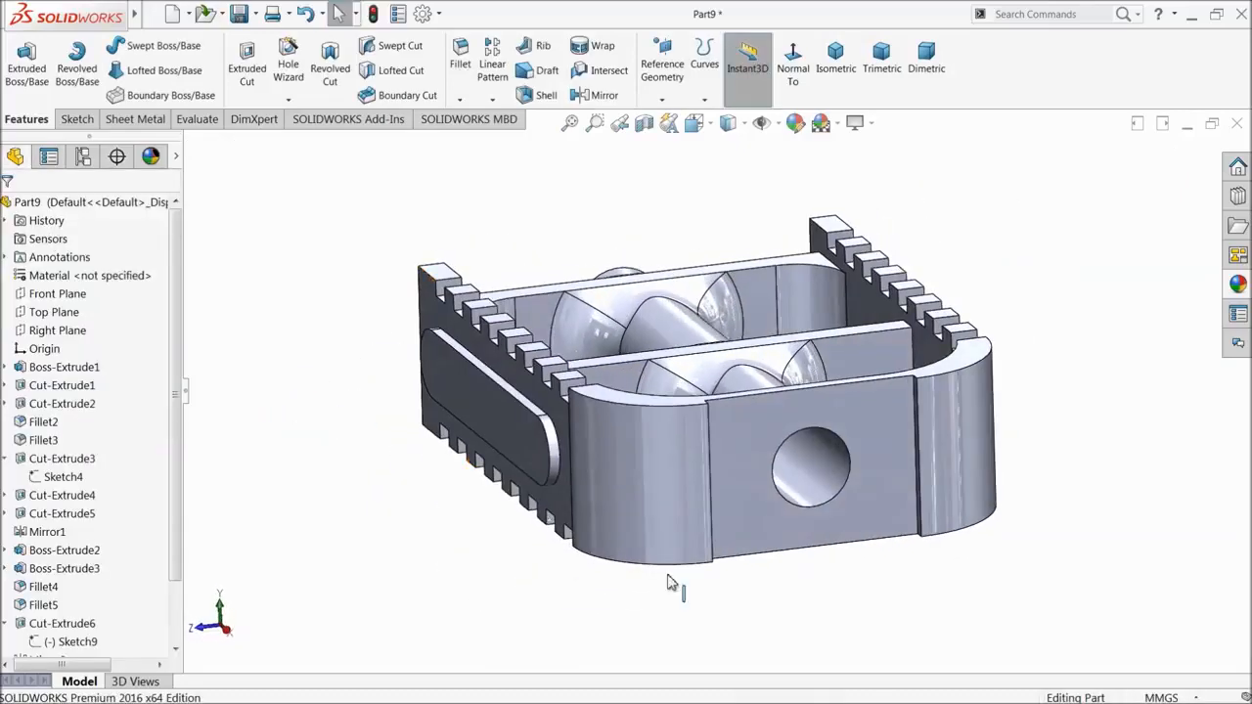
click(753, 520)
click(797, 474)
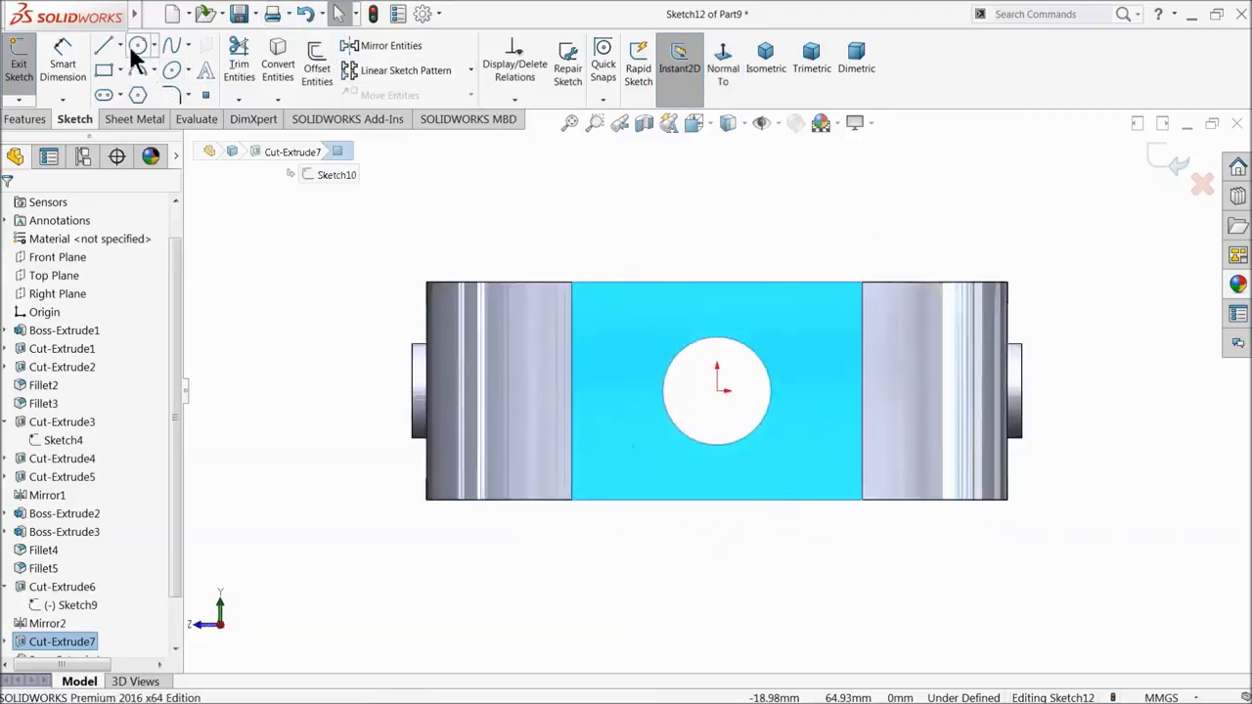
click(134, 45)
click(719, 393)
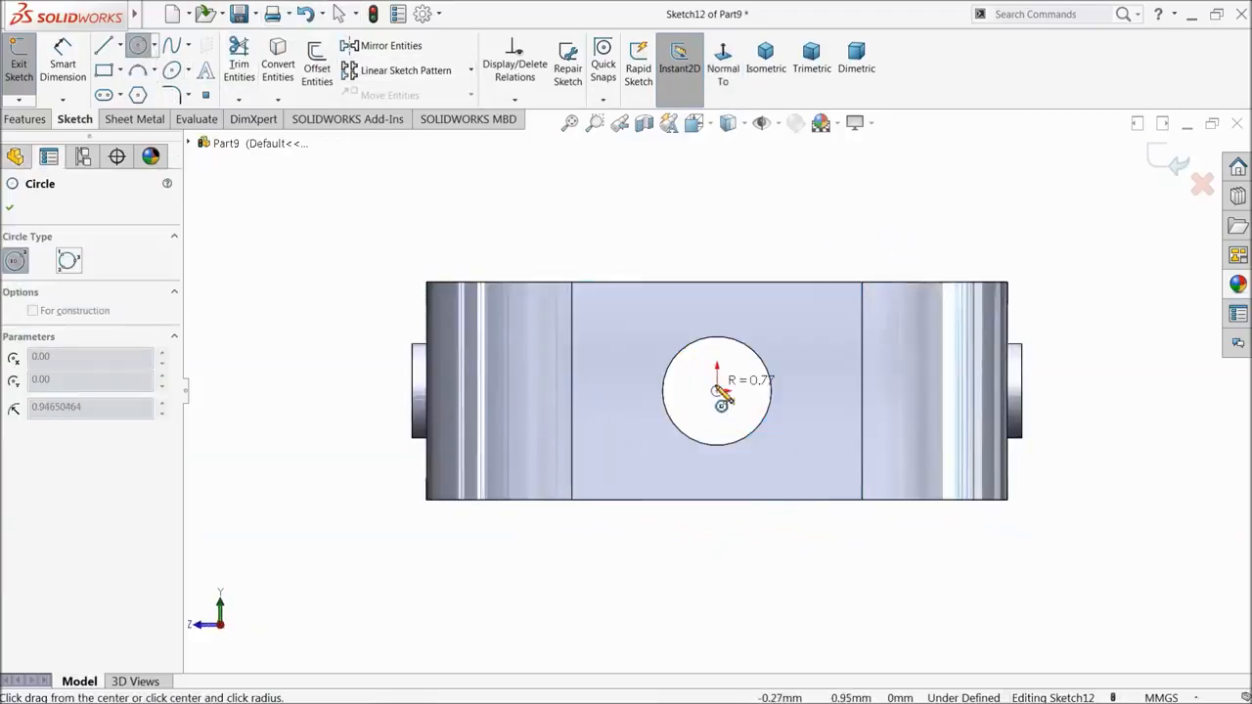
click(677, 324)
- Set the circle's diameter to 20 mm
click(62, 61)
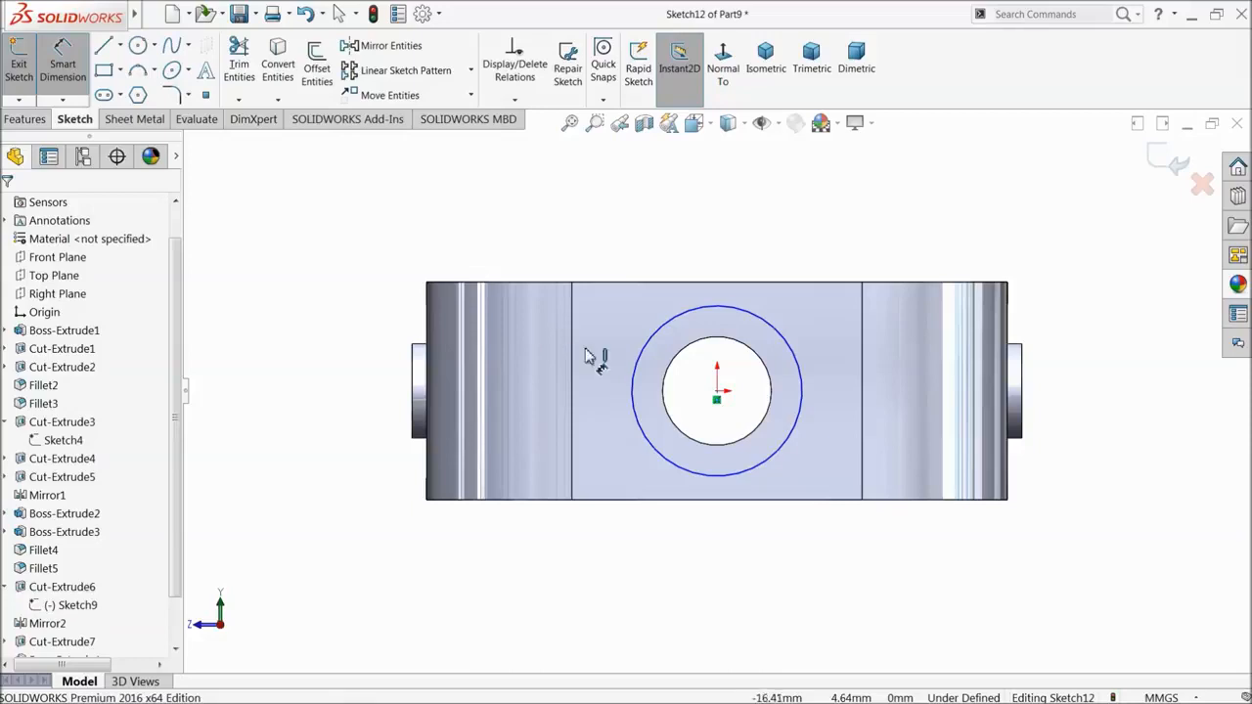
click(632, 386)
click(607, 380)
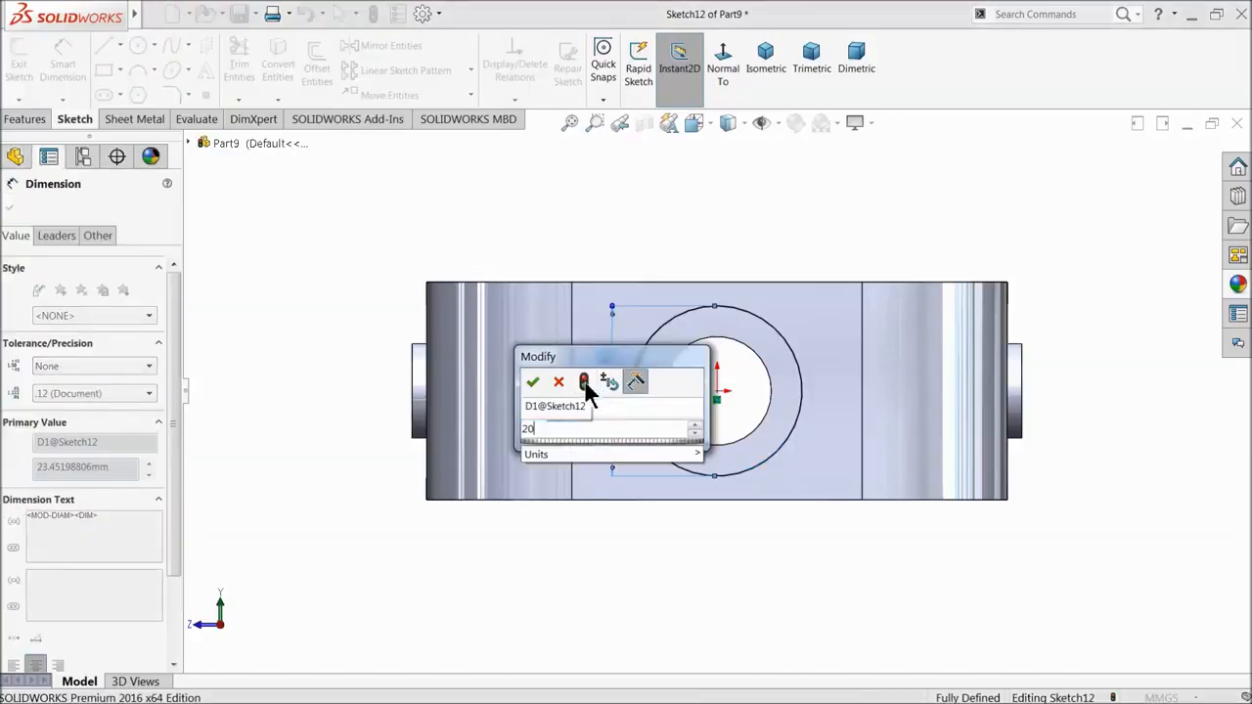
text(20)
key(Return)
- Extrude the circle as a boss to a blind depth of 2 mm, merged with the pedal block
click(27, 118)
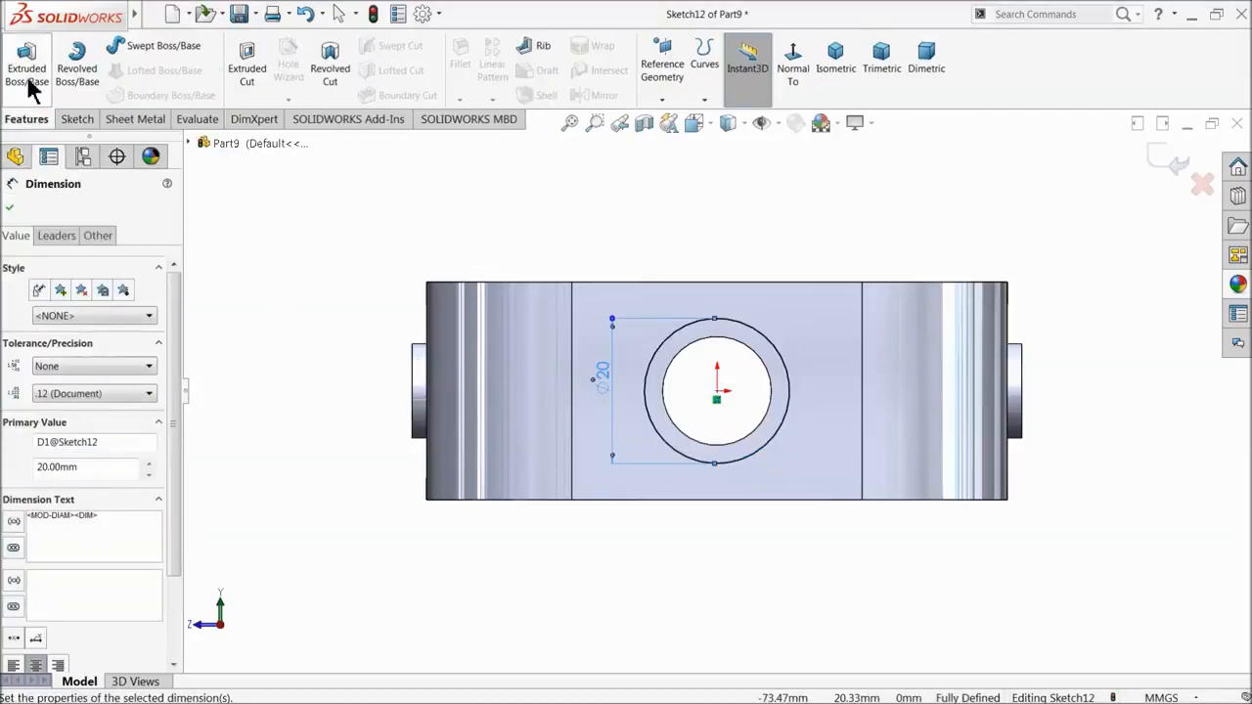
click(29, 73)
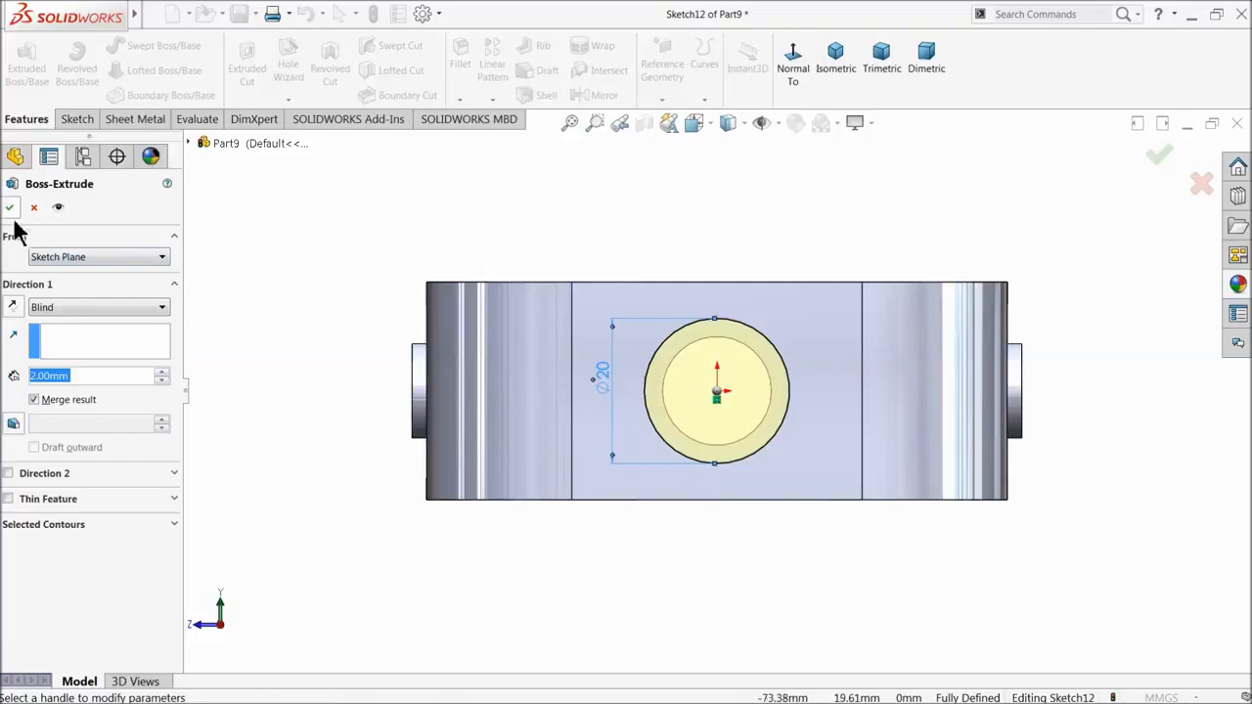
click(10, 208)
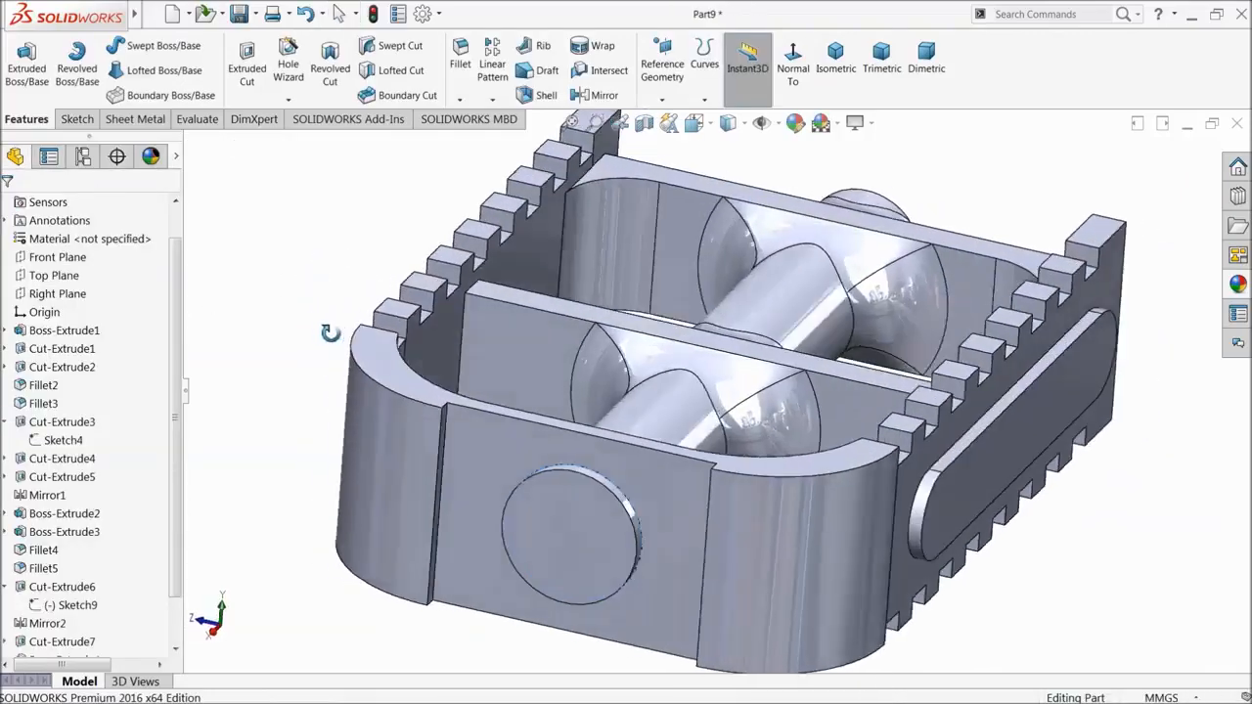
- Start a 1 mm symmetric fillet on the outer faces of the round end cap and one slot-shaped side pad
middle_drag(330, 333, 313, 356)
scroll(307, 344, up, 3)
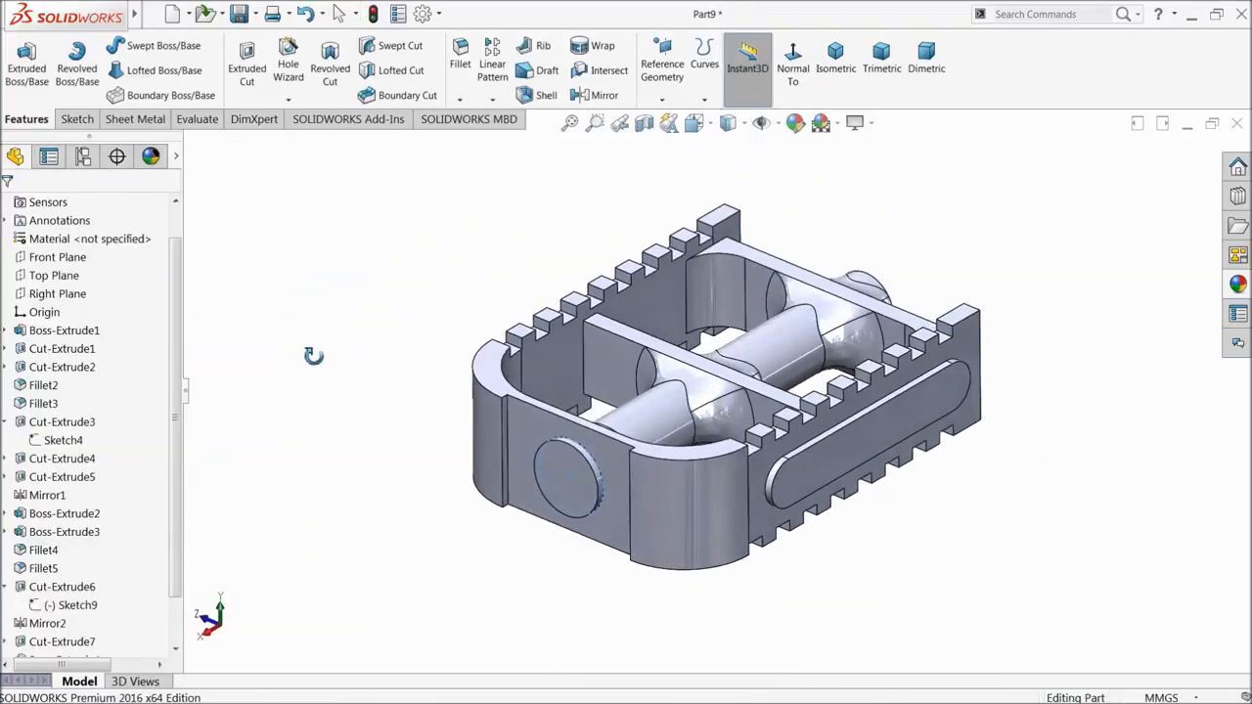
click(458, 60)
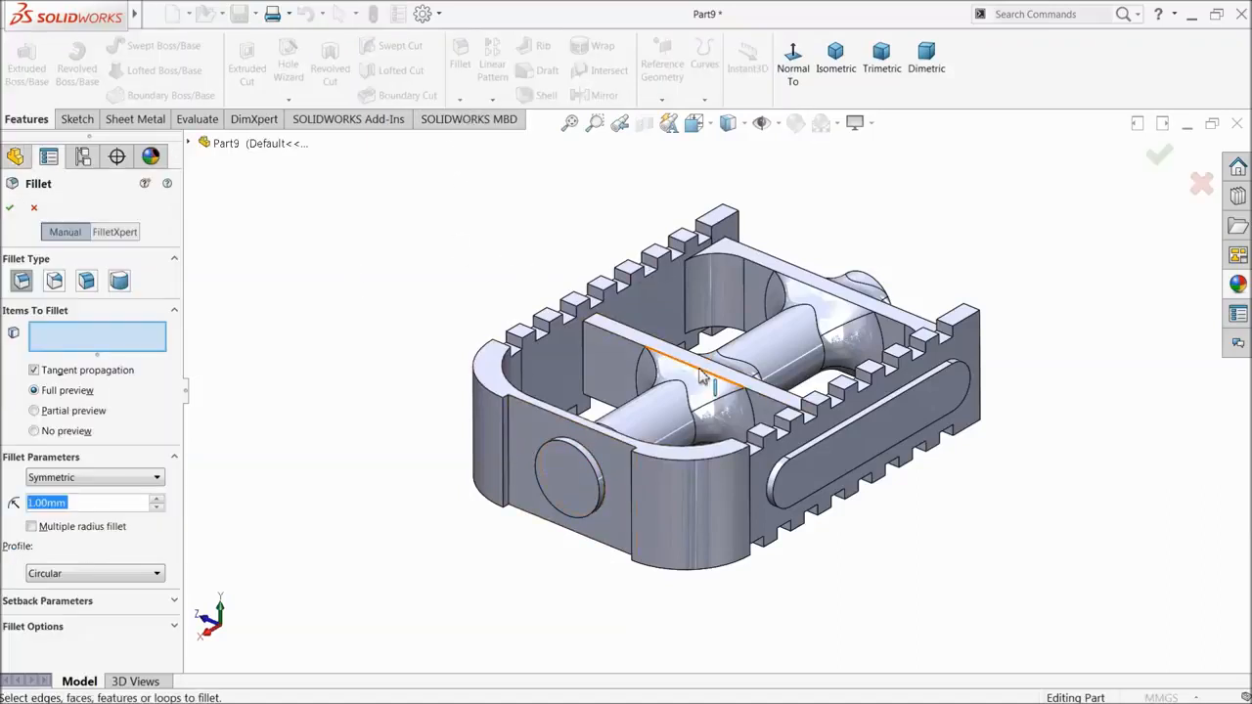
scroll(601, 461, down, 2)
click(588, 509)
click(936, 483)
- Add the upper faces of the rounded end wall, the far cross wall and the middle rib to the 1 mm fillet
middle_drag(671, 465, 813, 460)
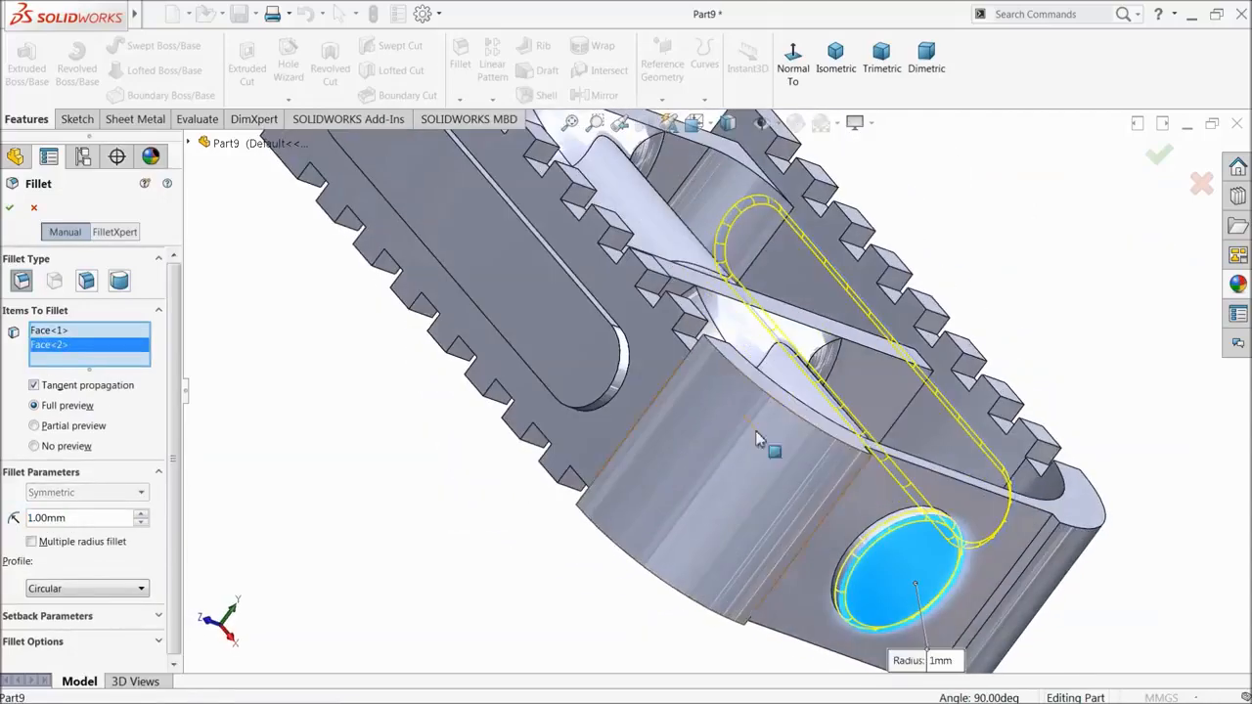
middle_drag(691, 424, 613, 408)
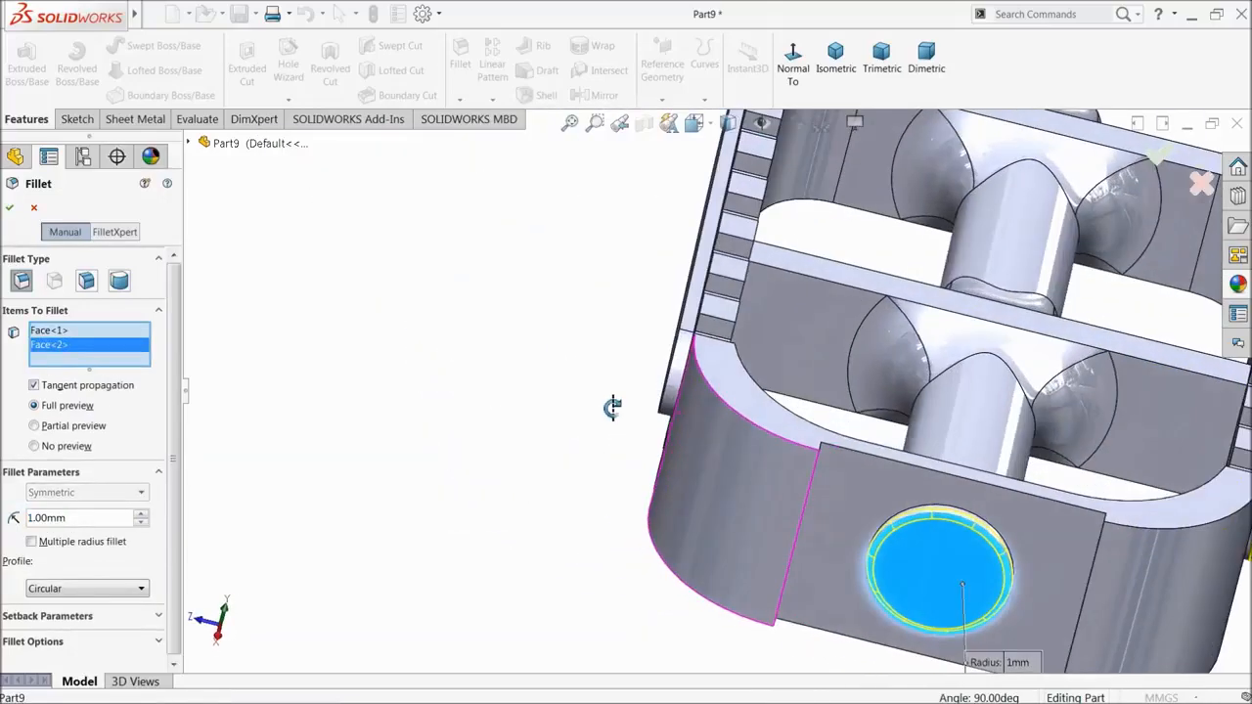
click(739, 399)
scroll(754, 427, up, 3)
scroll(910, 259, down, 2)
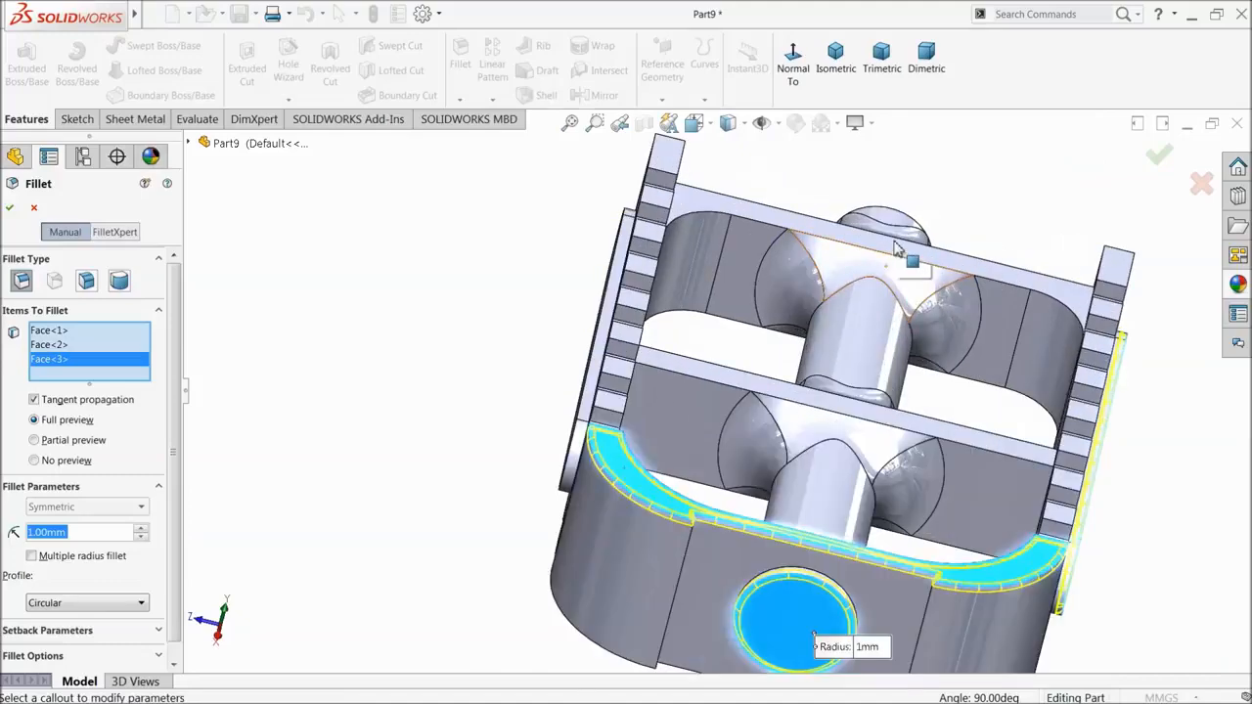
click(900, 245)
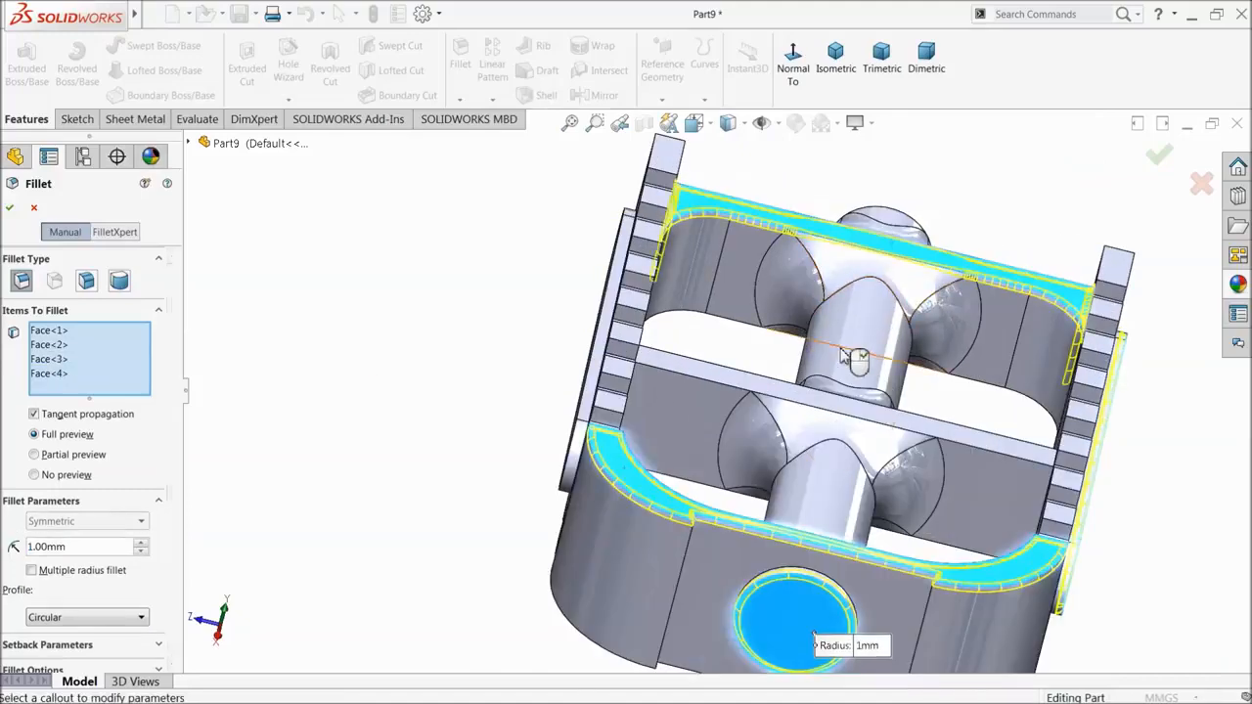
click(719, 391)
- Add an edge and the outer face of the opposite slot-shaped side pad to the 1 mm fillet
middle_drag(658, 360, 707, 334)
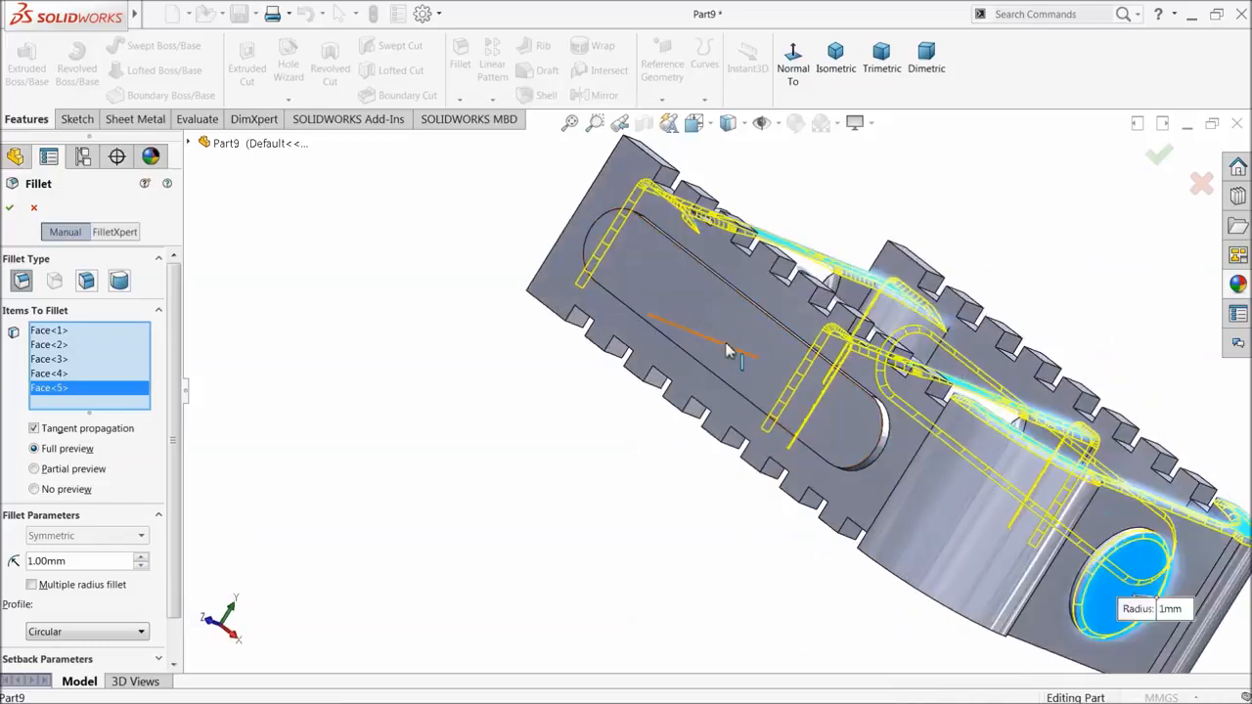
click(729, 349)
click(748, 372)
middle_drag(740, 389, 748, 238)
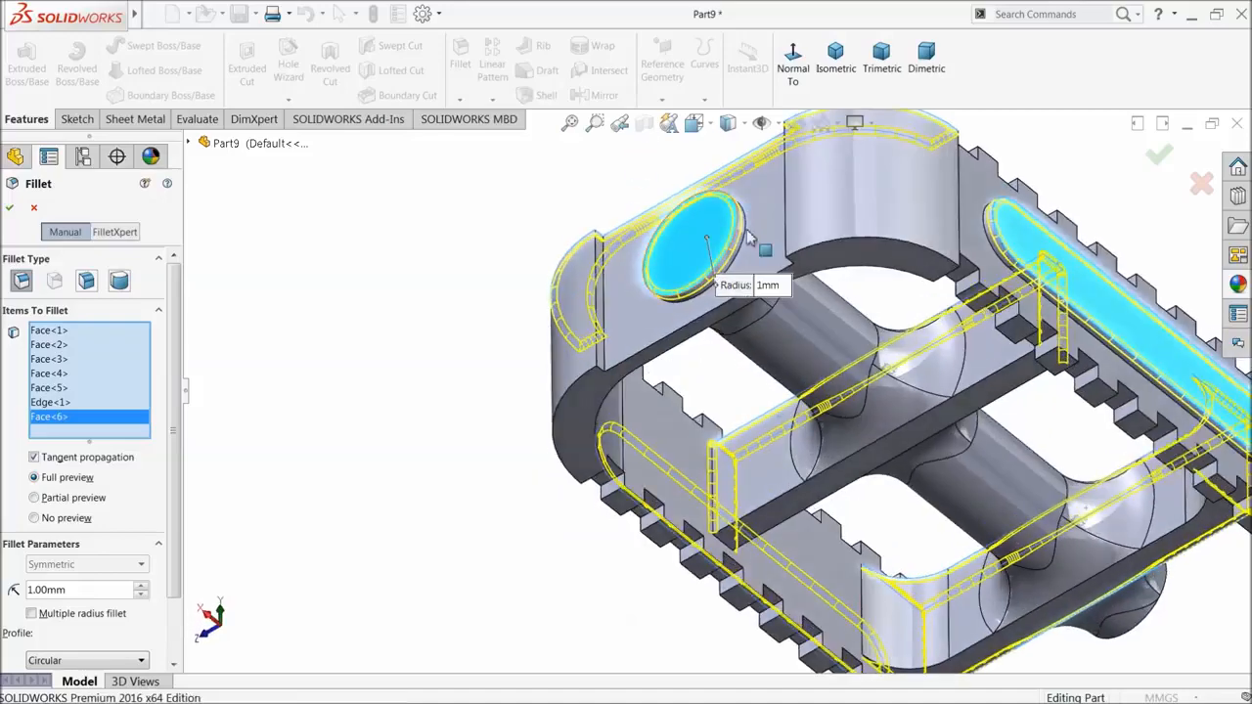
- Add the underside faces of the middle rib and both end walls, and apply the 1 mm fillet
click(883, 461)
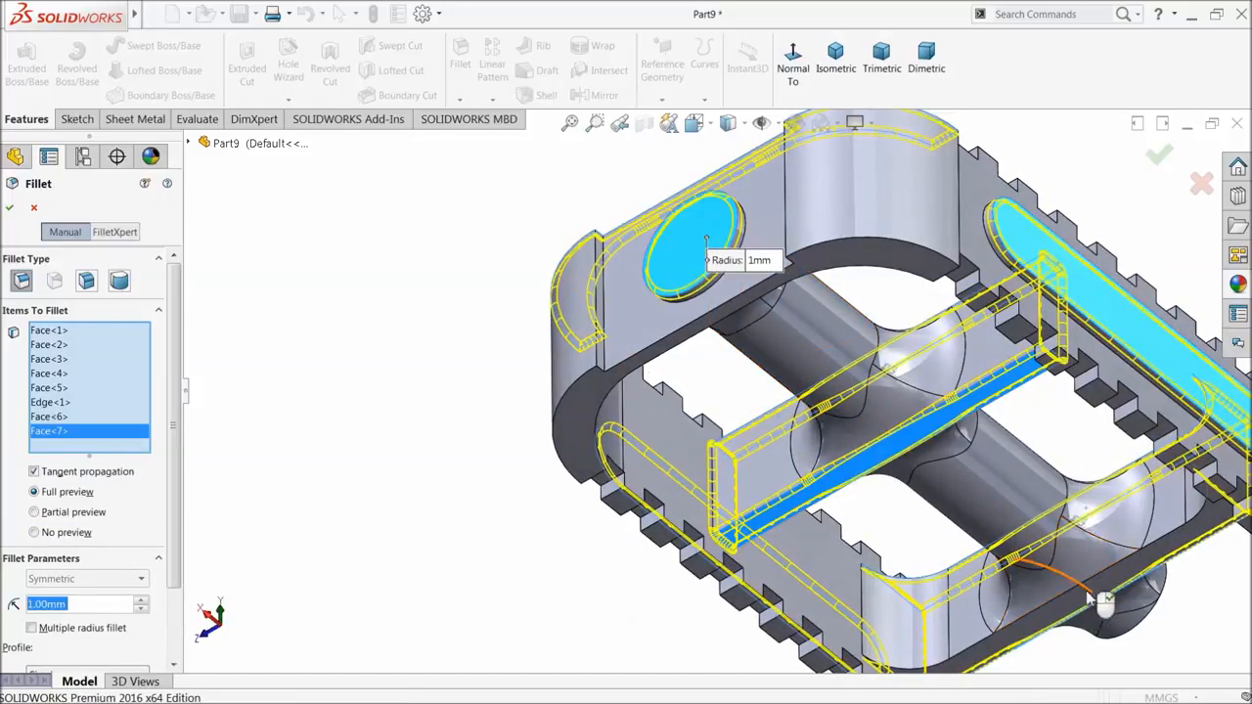
click(1076, 602)
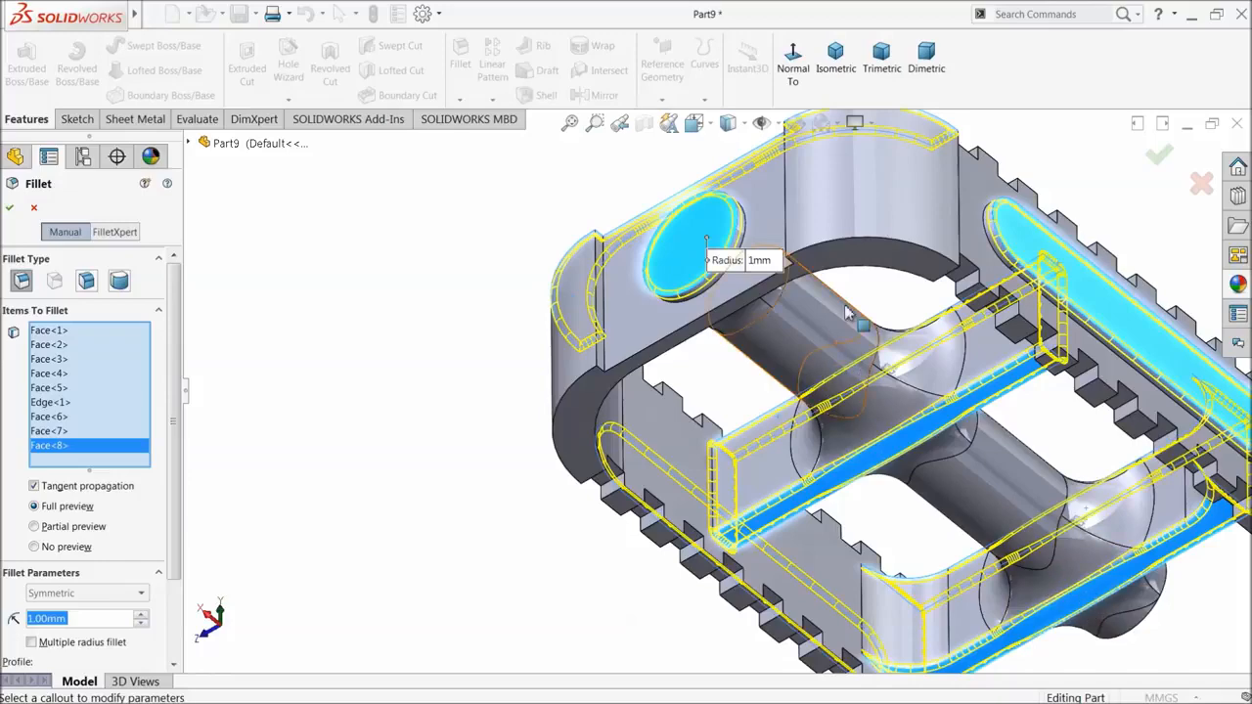
click(852, 272)
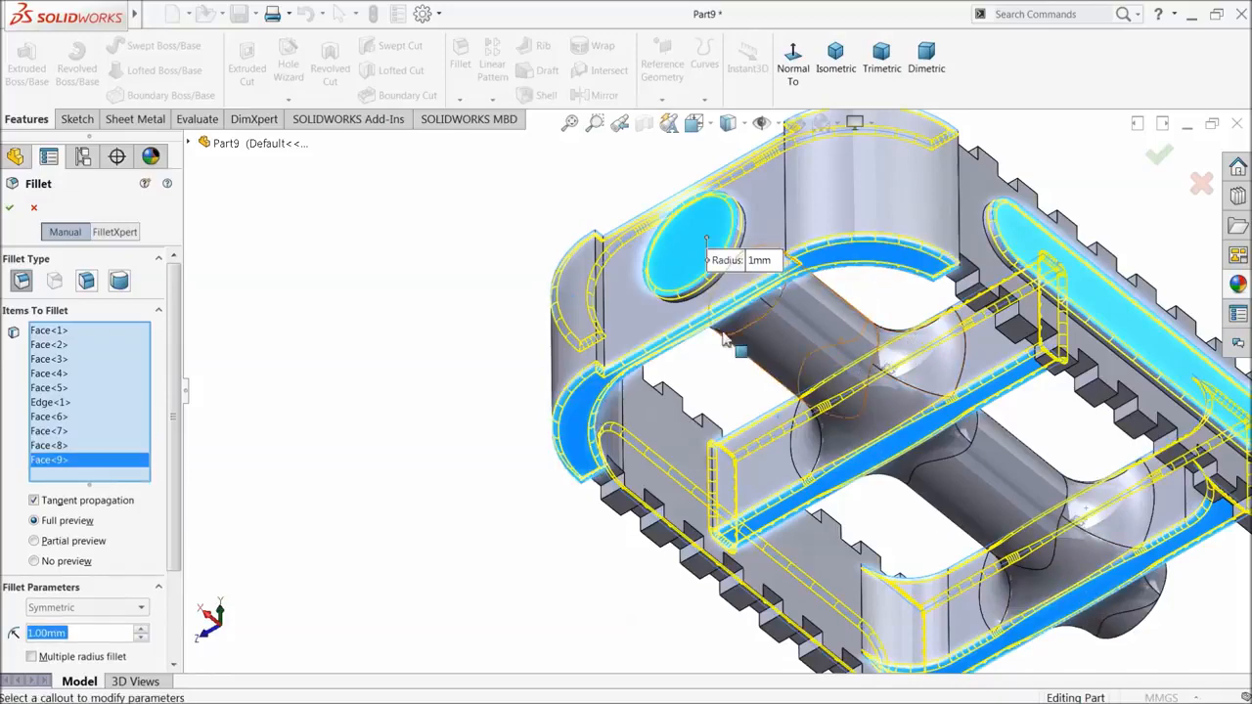
click(10, 210)
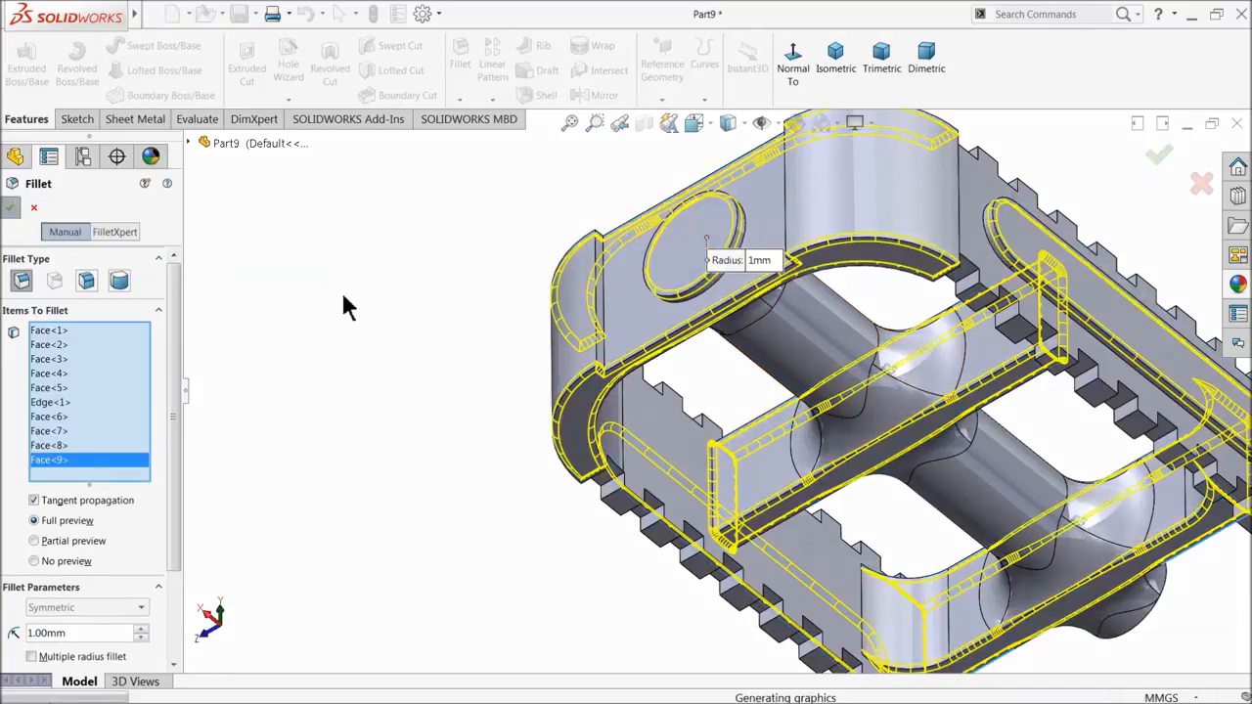
- Start another 1 mm fillet on the top faces of the seven small teeth along one side wall
middle_drag(445, 276, 459, 512)
scroll(436, 475, up, 3)
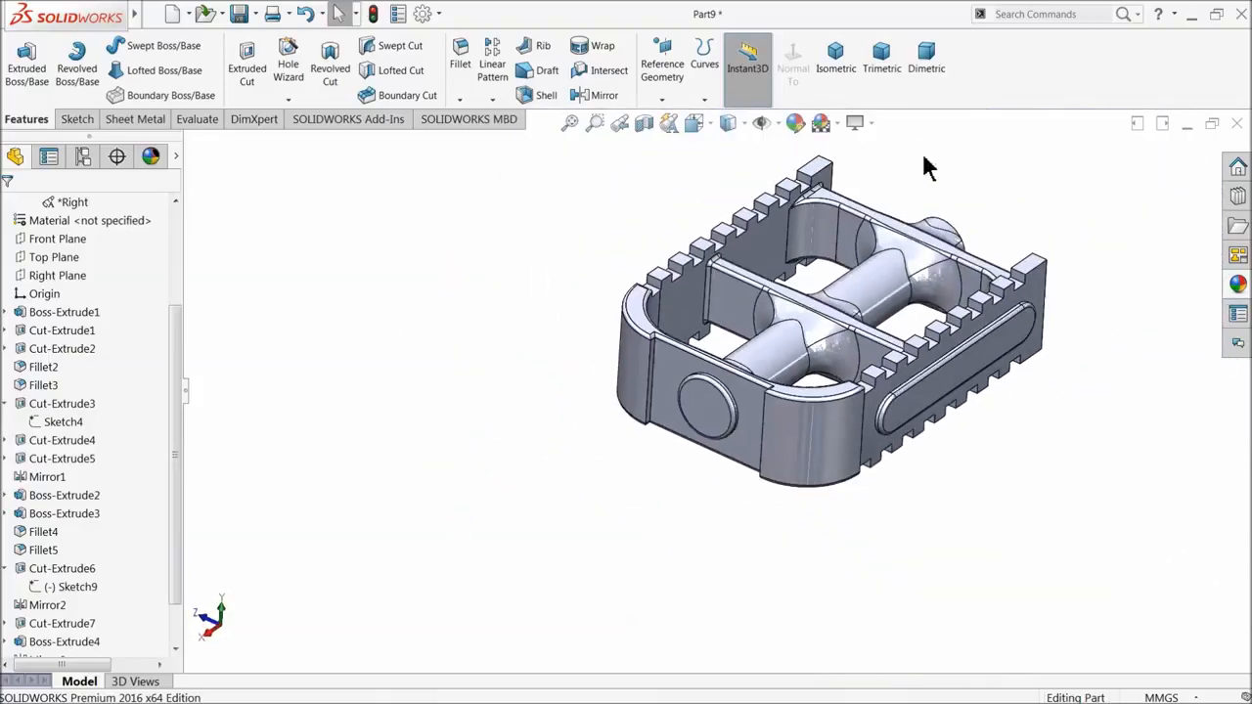
scroll(924, 158, down, 2)
click(459, 64)
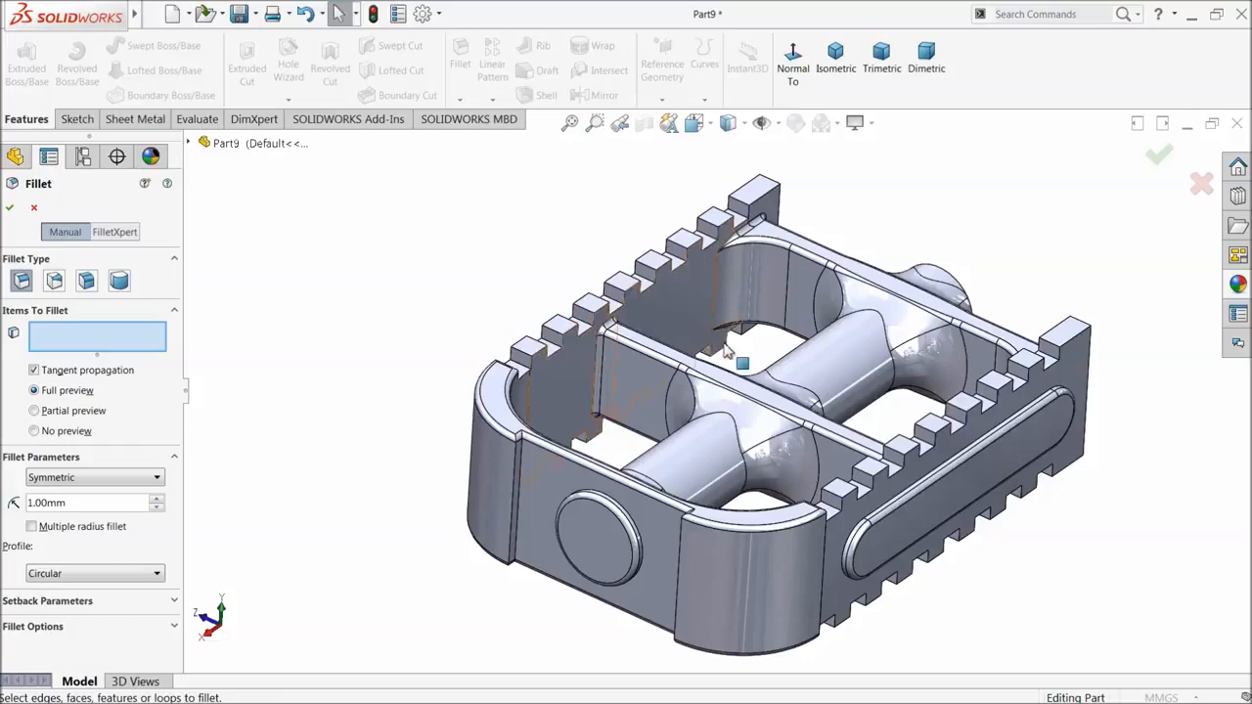
scroll(712, 295, down, 3)
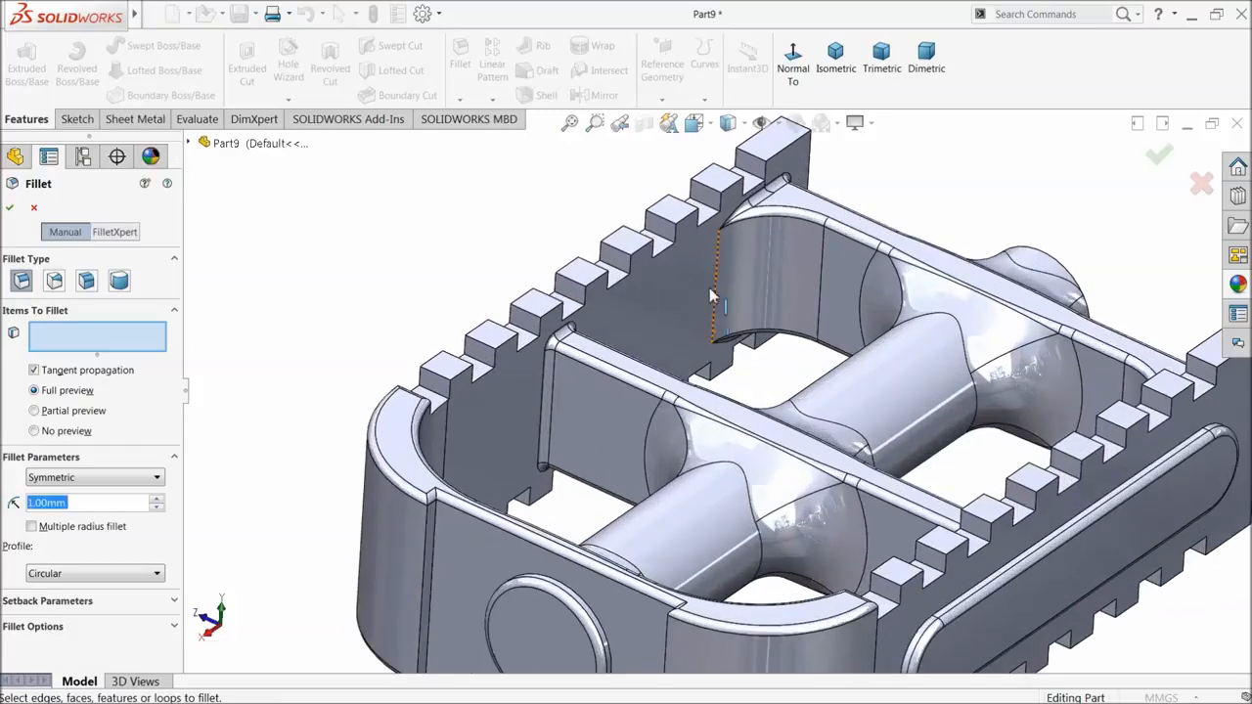
click(727, 185)
scroll(682, 216, down, 5)
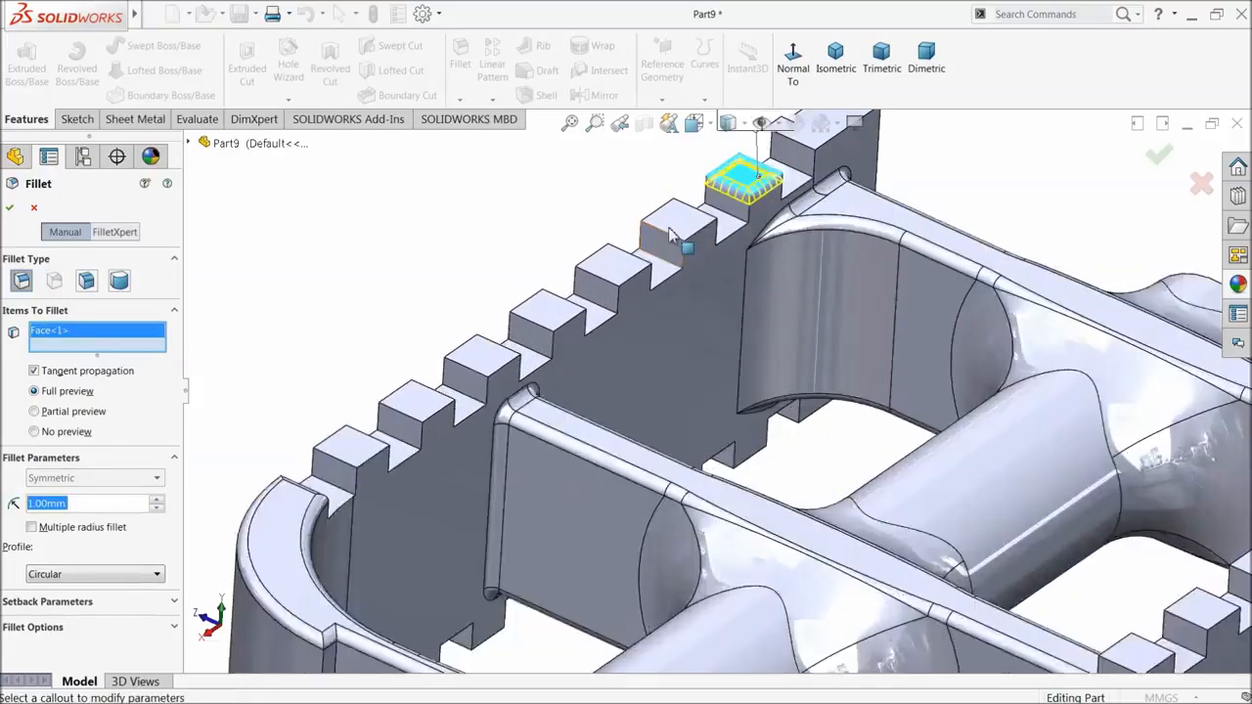
click(687, 241)
click(585, 309)
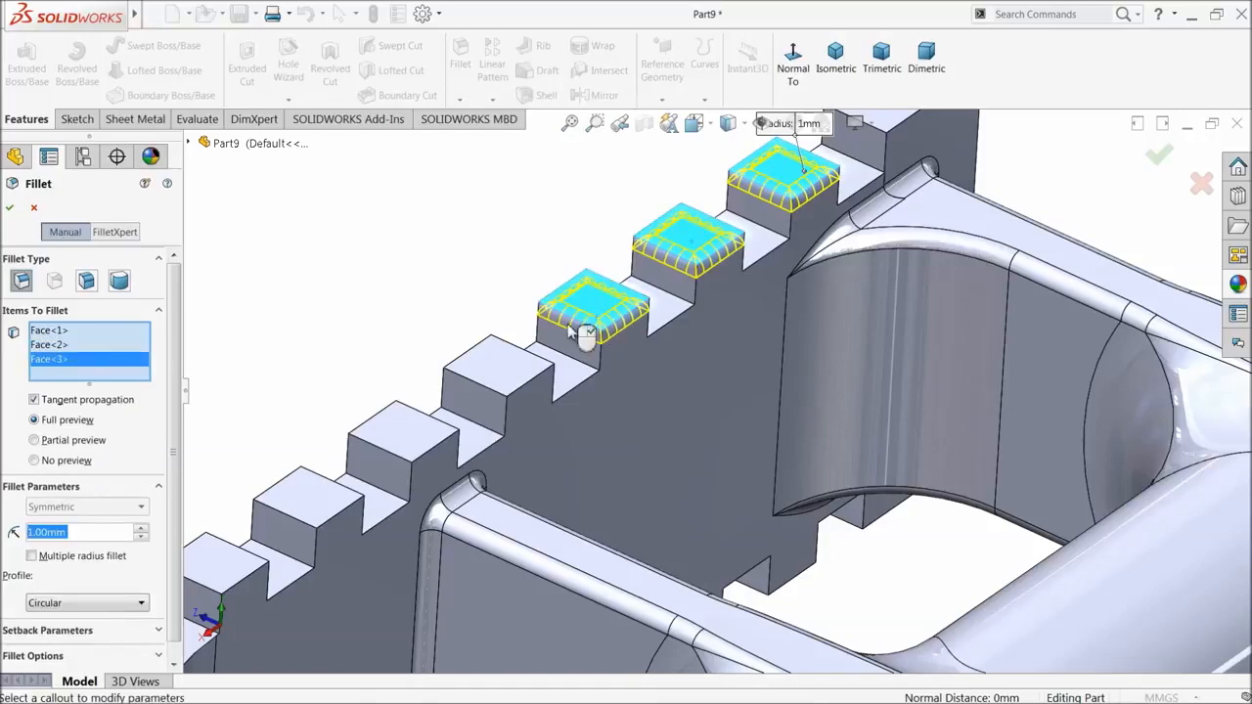
click(495, 381)
click(411, 434)
click(342, 504)
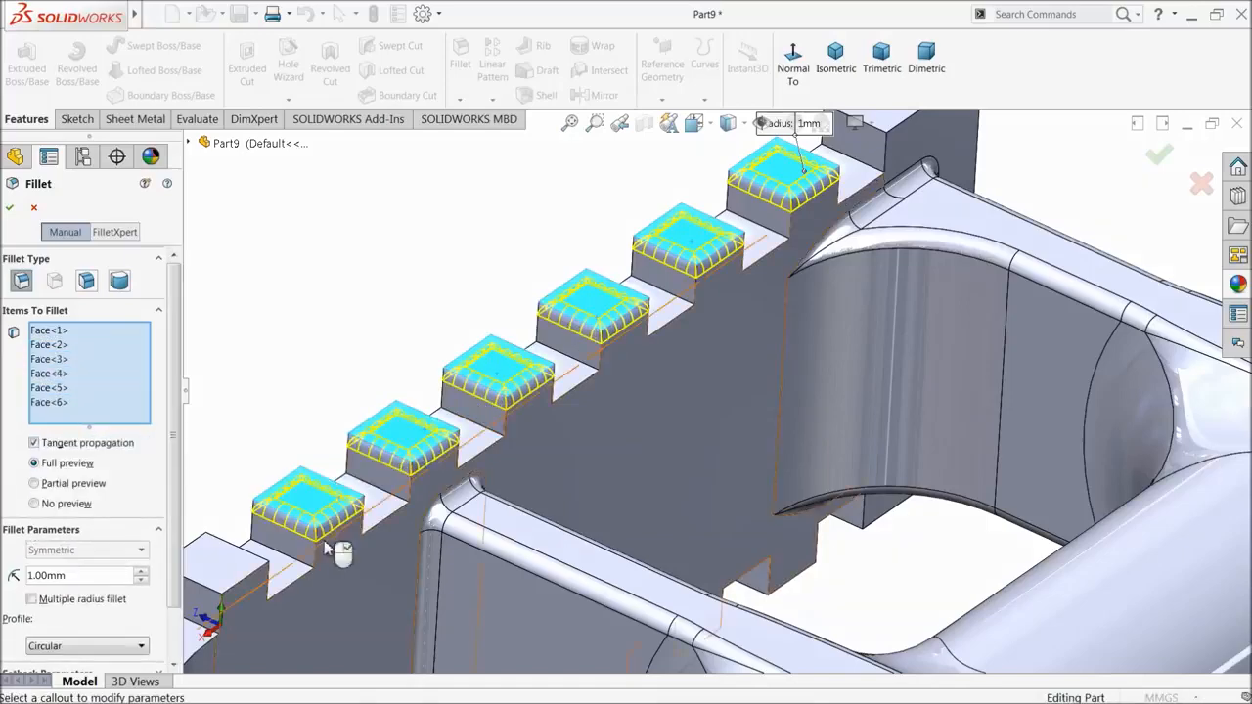
scroll(333, 543, up, 3)
click(374, 520)
- Add the top faces of the seven small teeth on the opposite side wall to the 1 mm fillet
scroll(677, 533, up, 3)
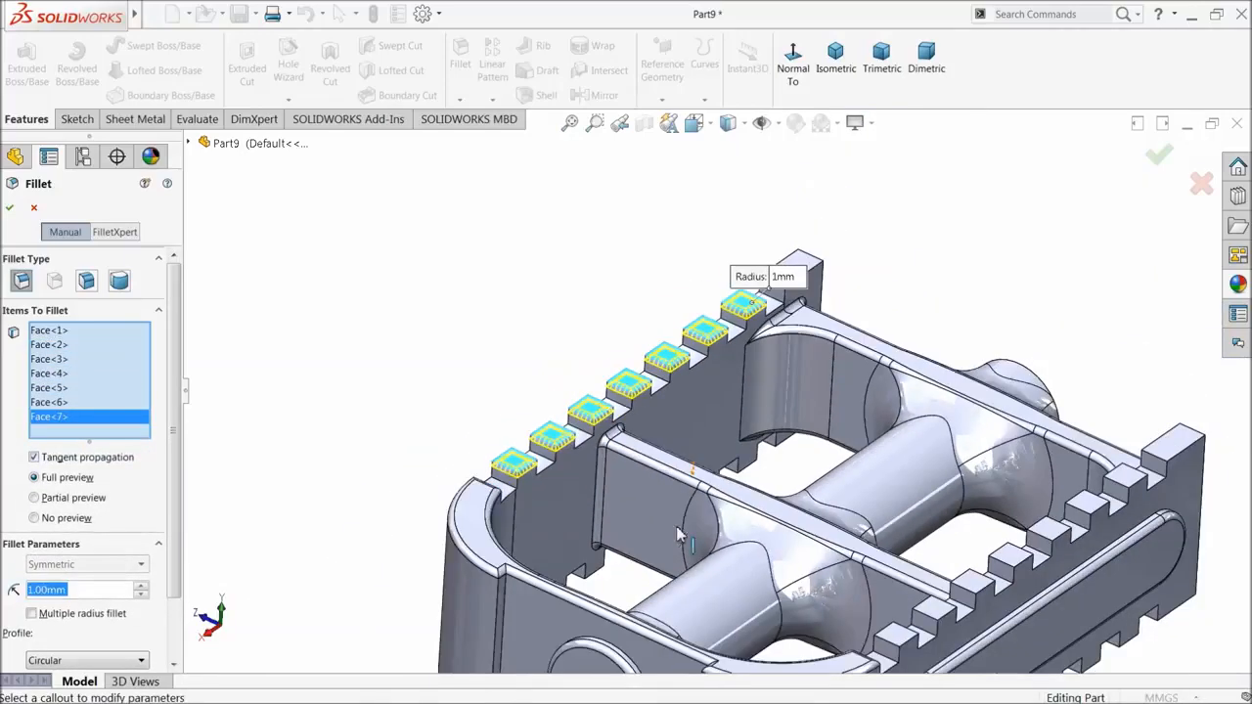
scroll(978, 554, down, 3)
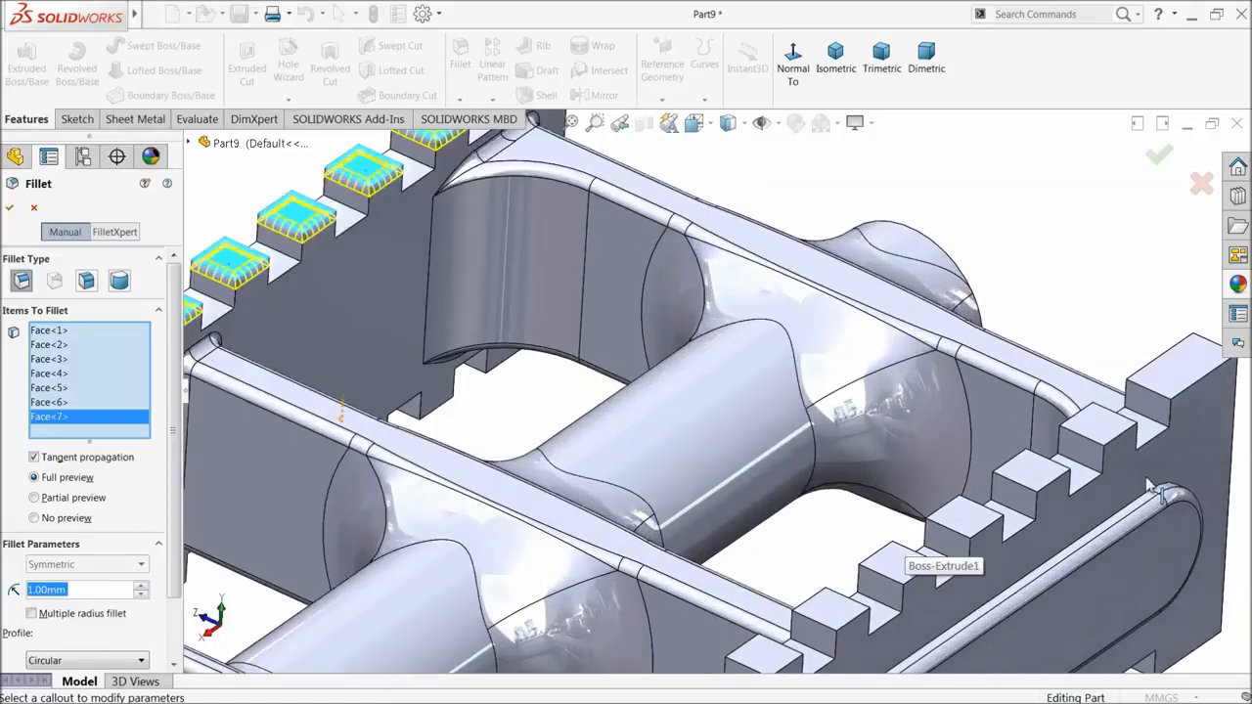
click(1035, 477)
click(1098, 430)
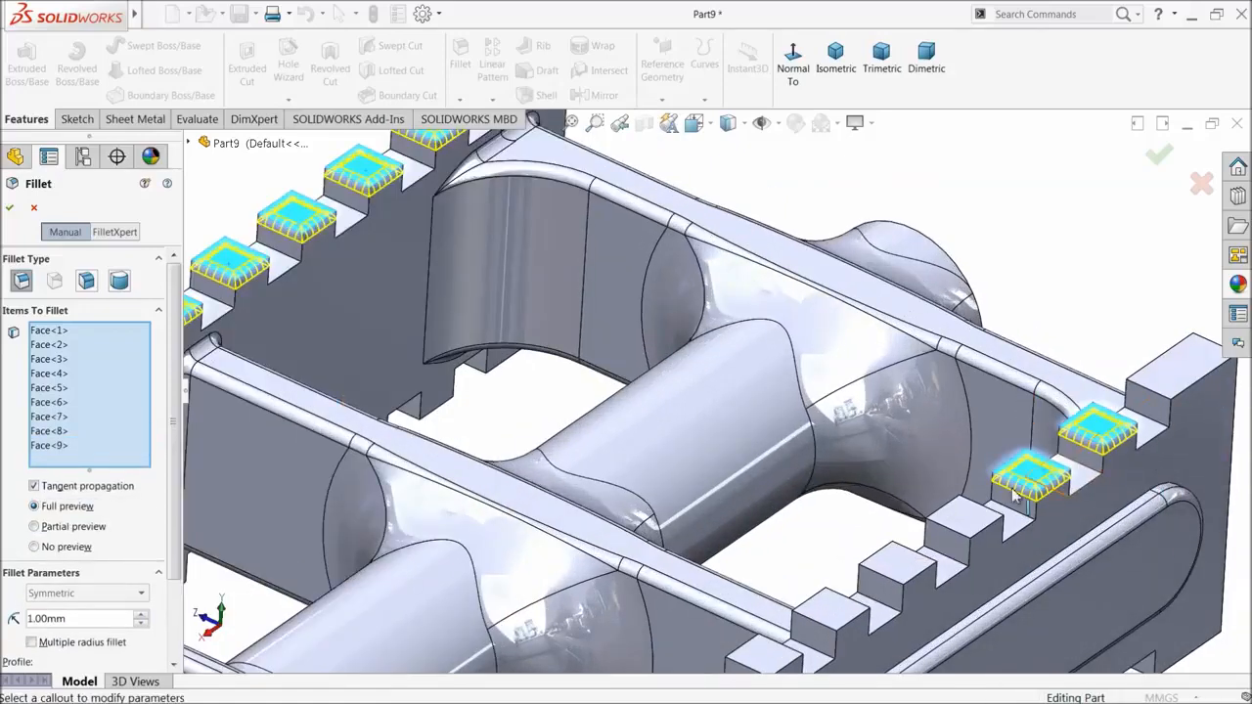
click(969, 536)
click(898, 566)
click(836, 604)
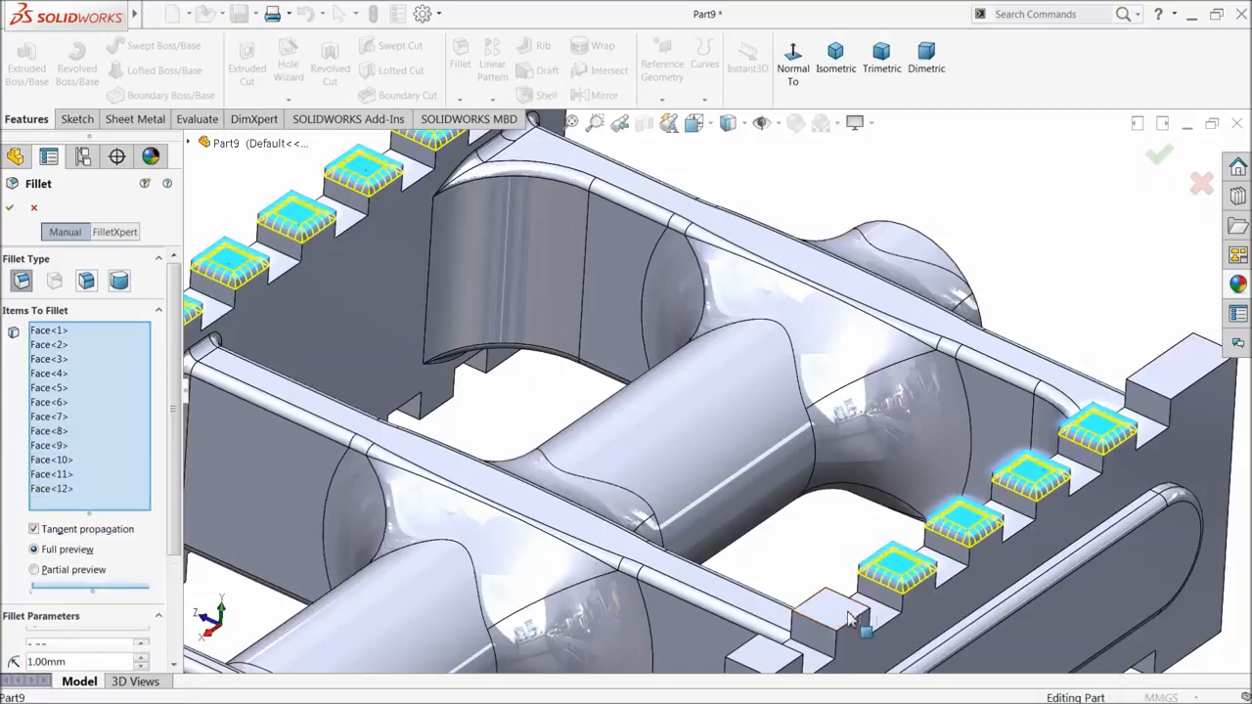
scroll(873, 620, up, 4)
scroll(817, 592, down, 4)
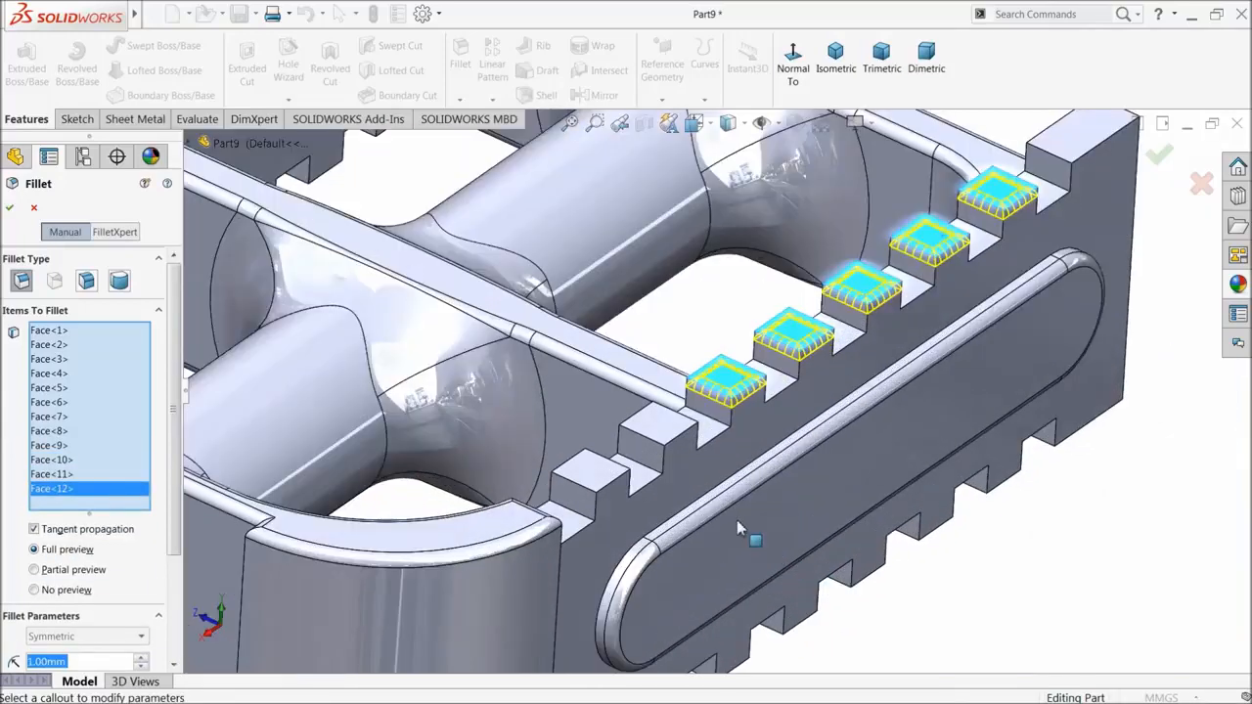
click(683, 433)
click(621, 468)
- Add the end faces of the seven small teeth on the underside of one side wall to the 1 mm fillet
key(f)
middle_drag(761, 536, 686, 161)
mouse_move(635, 471)
middle_down()
mouse_move(654, 202)
mouse_move(631, 354)
middle_up()
scroll(460, 384, down, 4)
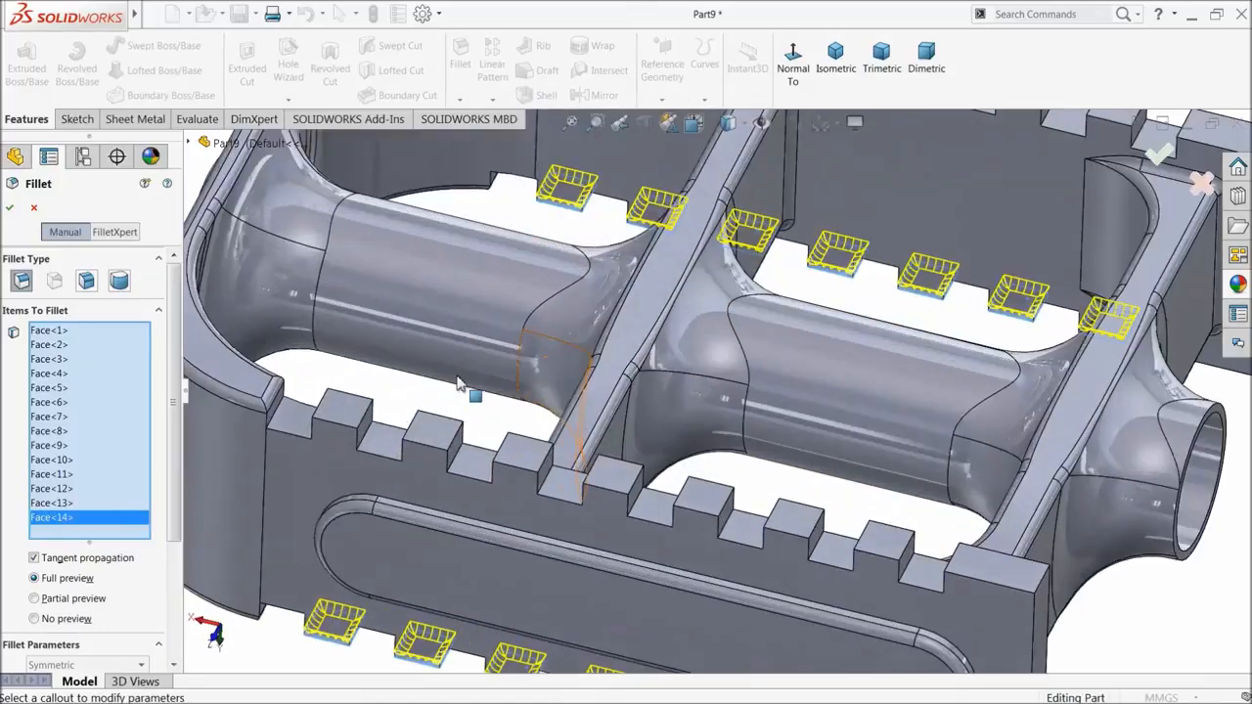
click(345, 415)
click(431, 433)
click(523, 454)
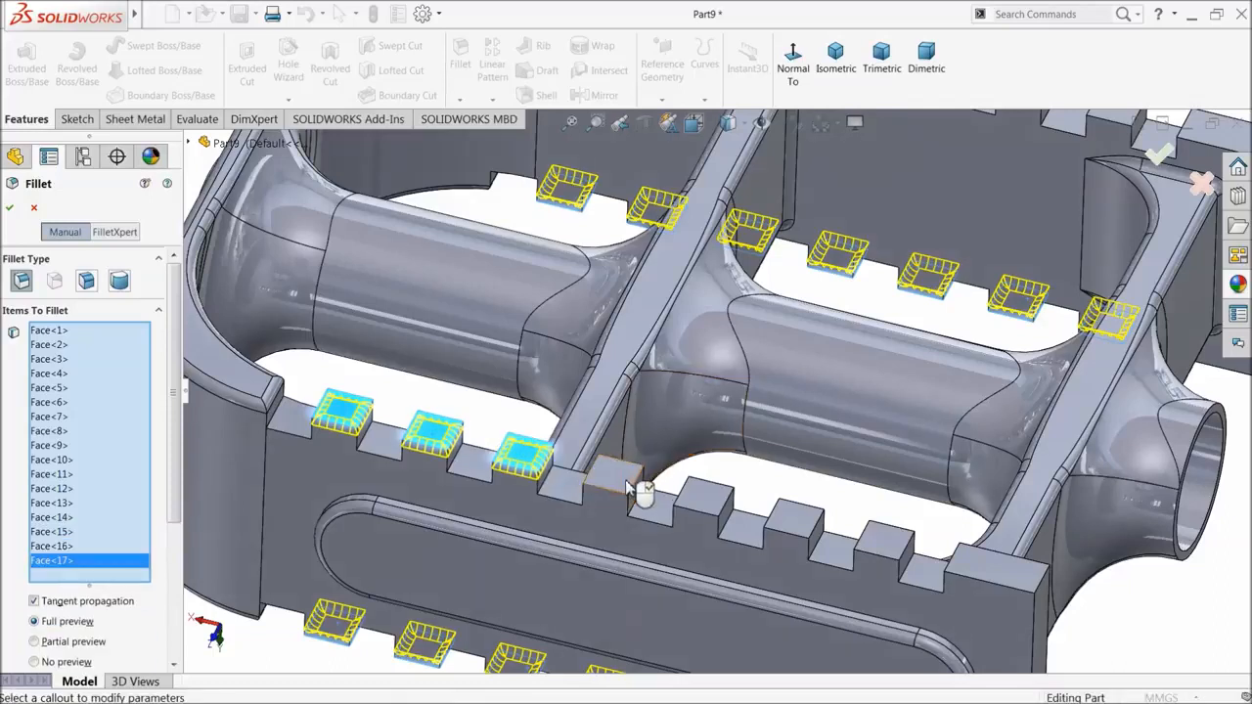
click(713, 499)
click(615, 480)
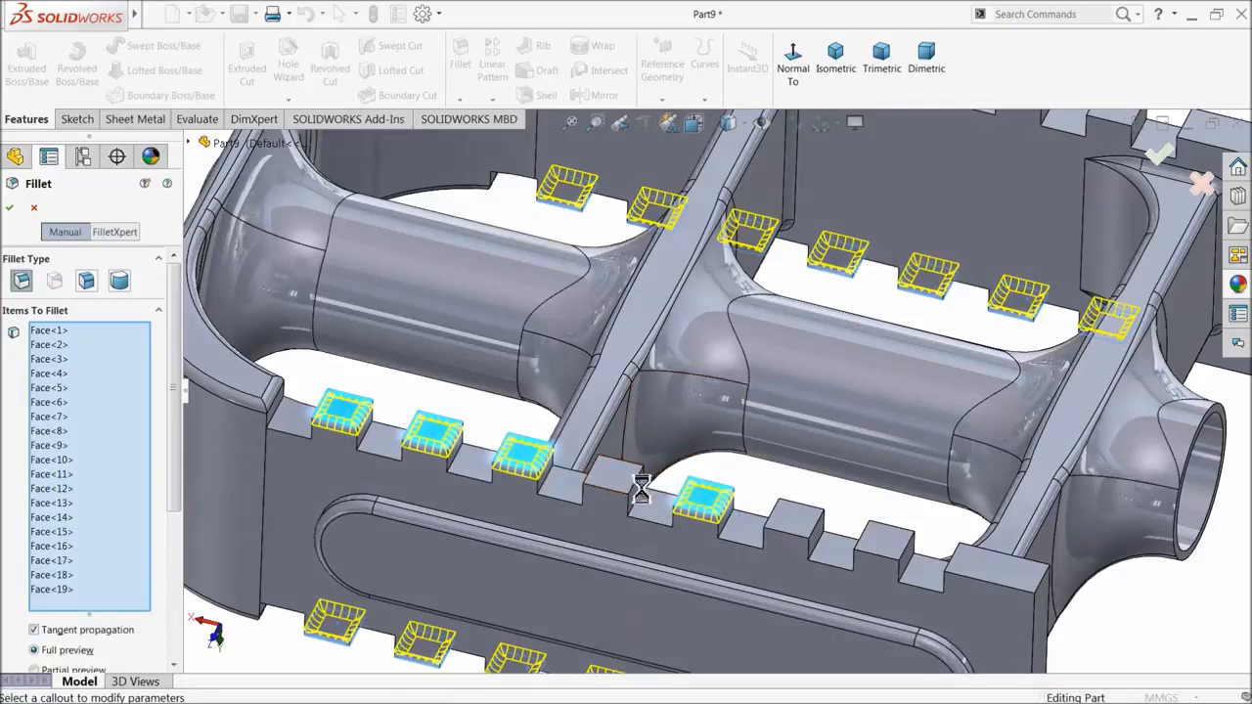
click(794, 518)
click(888, 538)
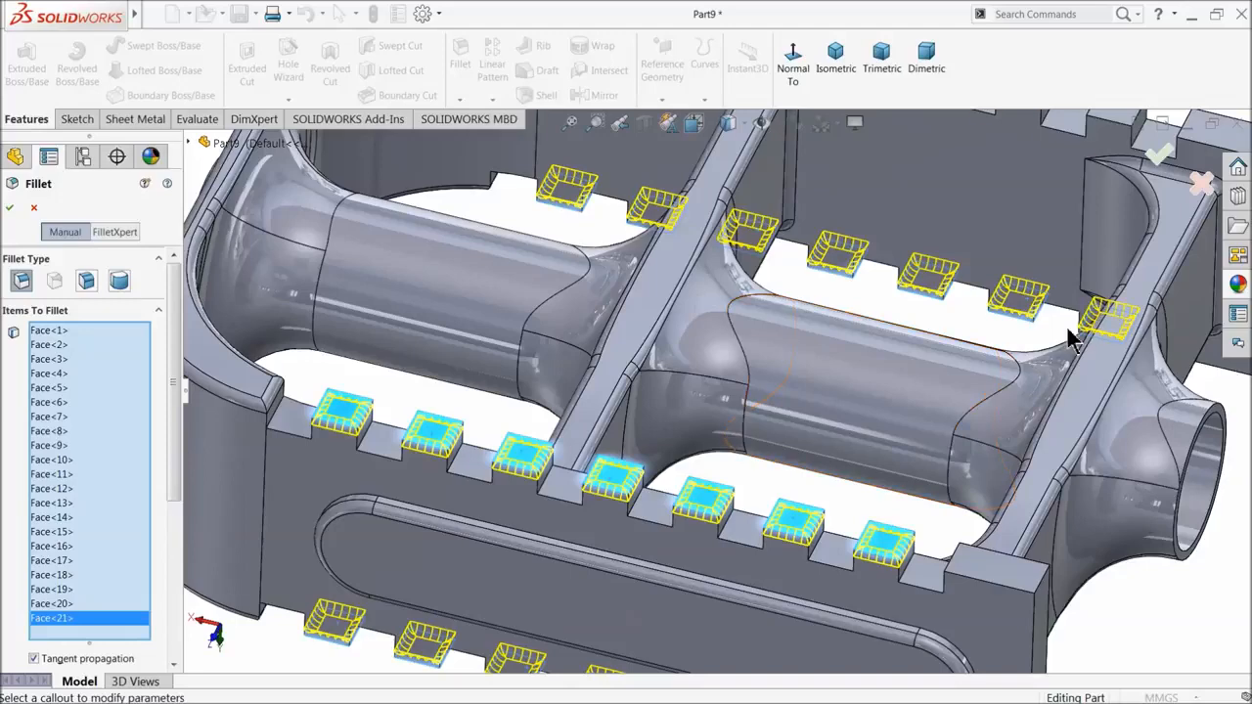
- Add the end faces of the seven small teeth and the wider end block on the opposite side wall's underside, and apply the 1 mm fillet
middle_drag(939, 410, 1003, 243)
click(937, 182)
click(998, 196)
click(1071, 215)
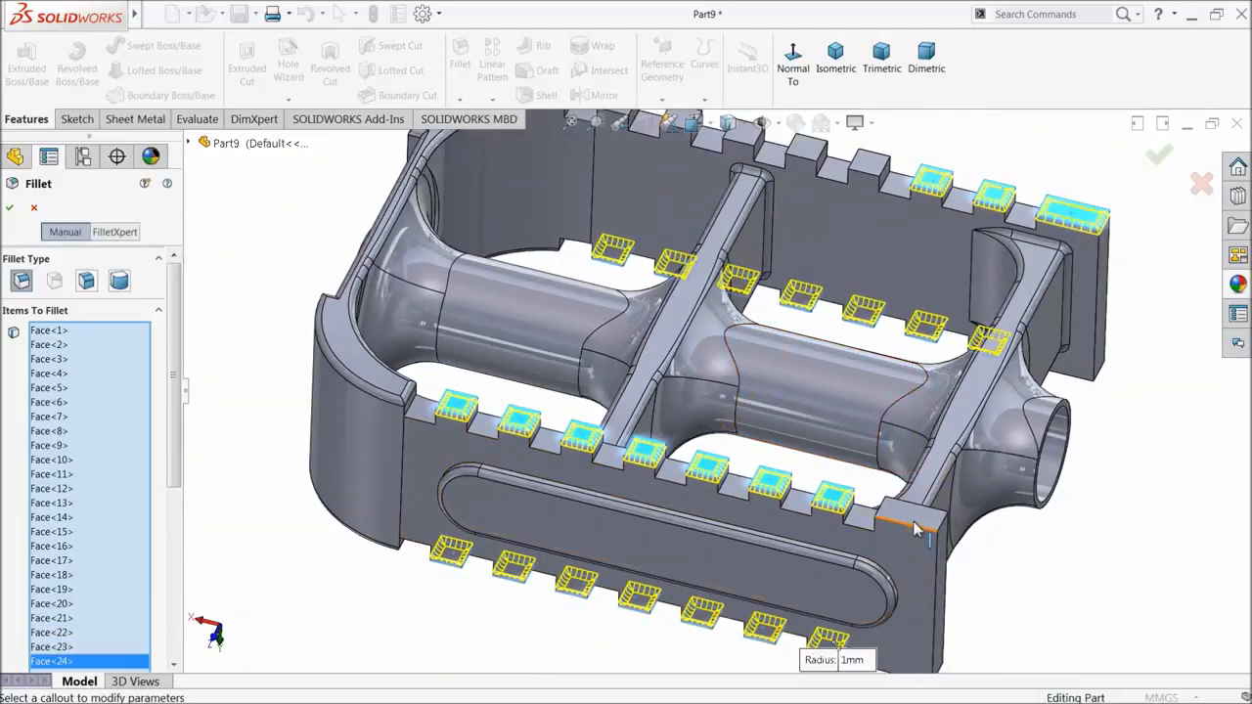
middle_drag(906, 526, 799, 271)
scroll(797, 289, down, 3)
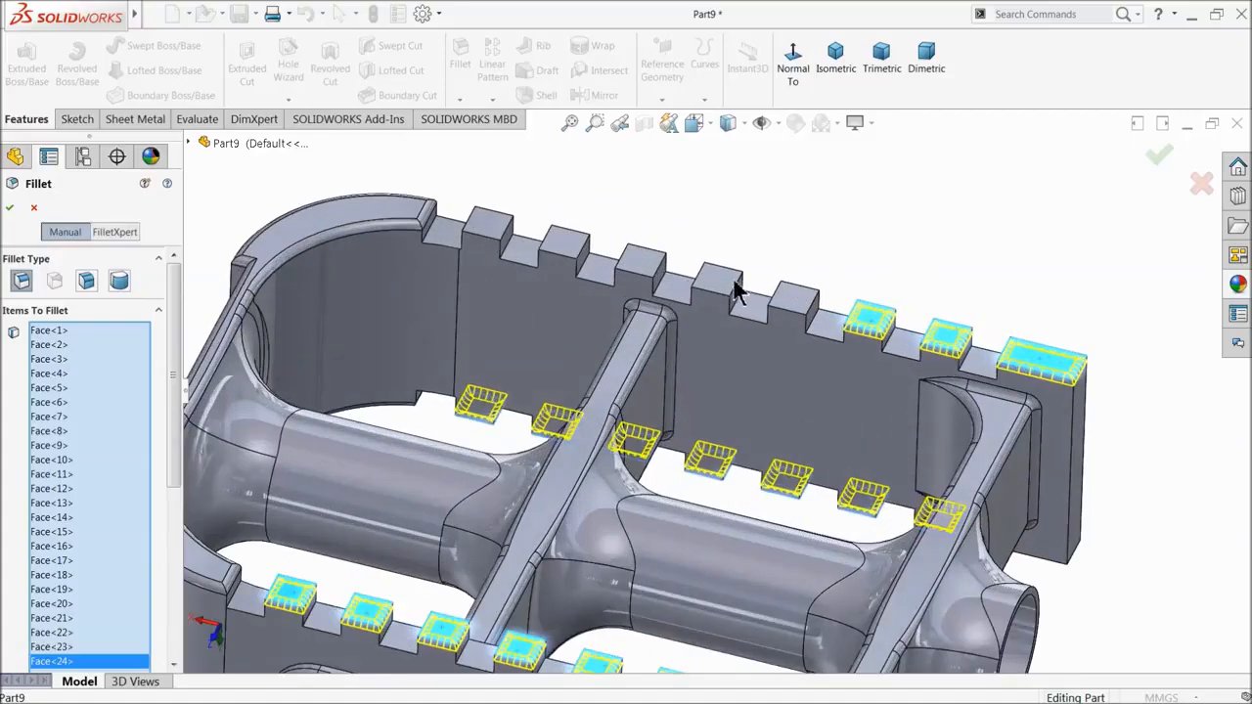
click(794, 304)
click(719, 283)
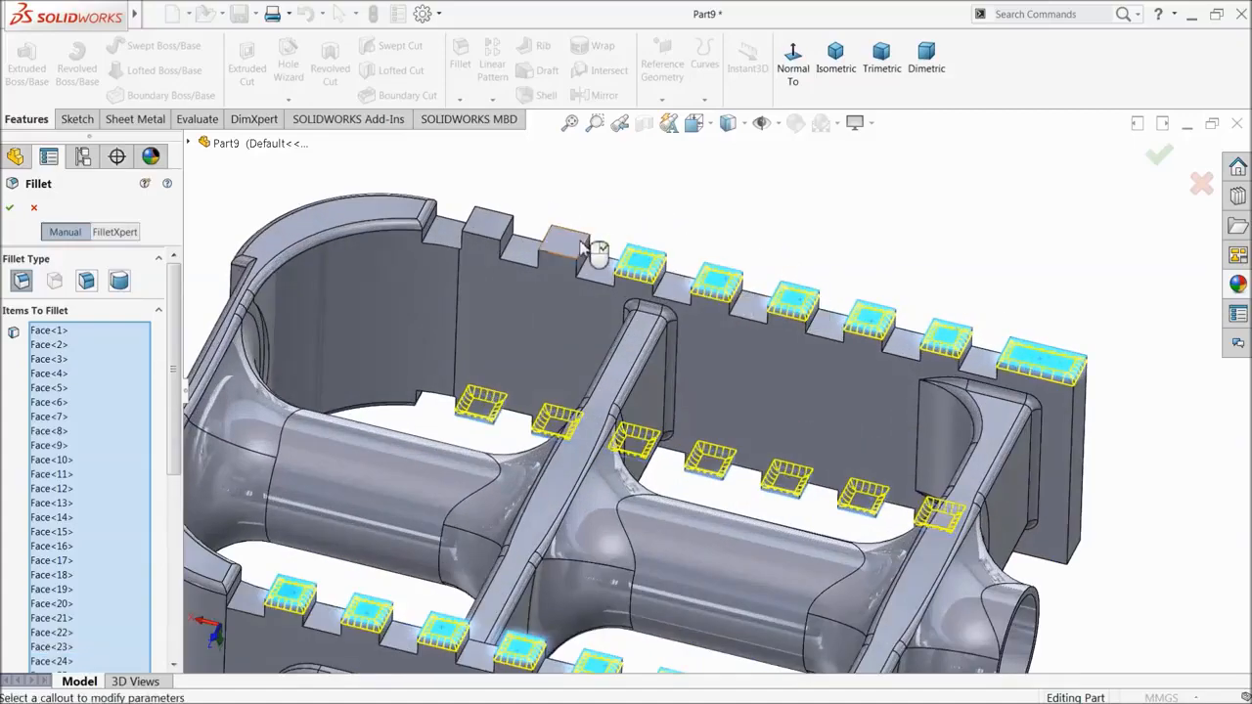
click(493, 228)
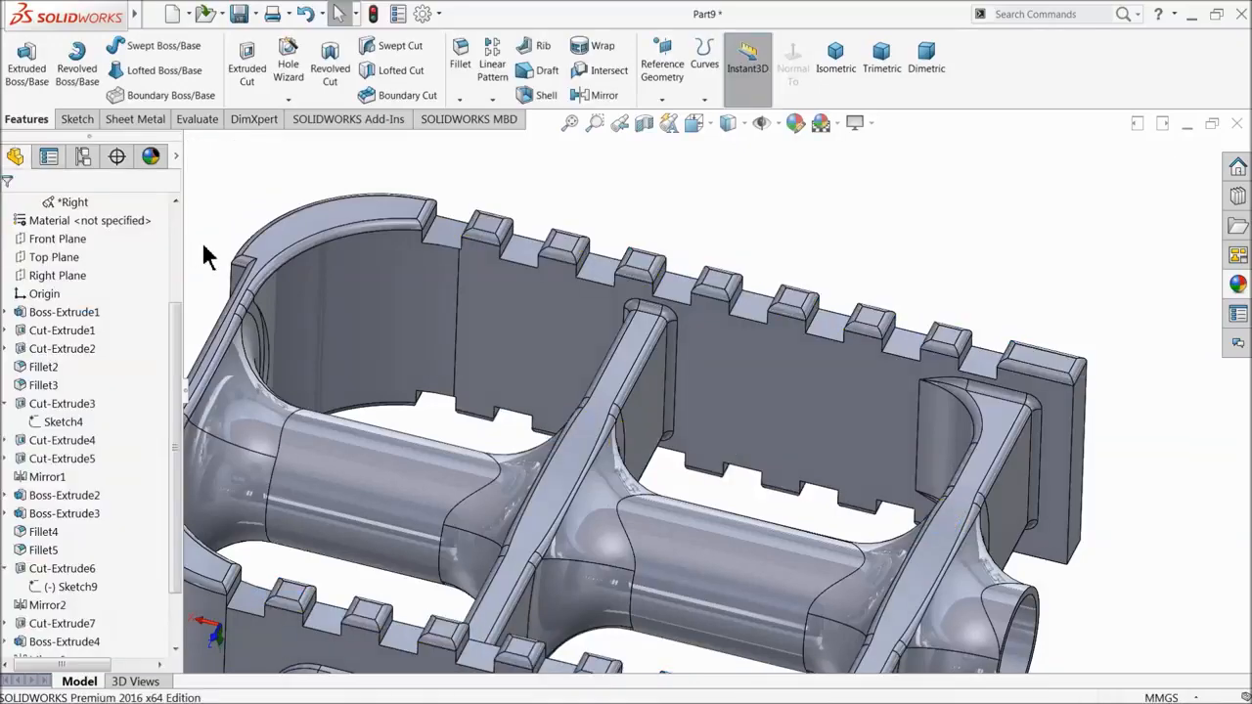
- Show the pedal block upright in the Trimetric view with perspective turned on
scroll(528, 266, up, 5)
middle_drag(455, 289, 713, 226)
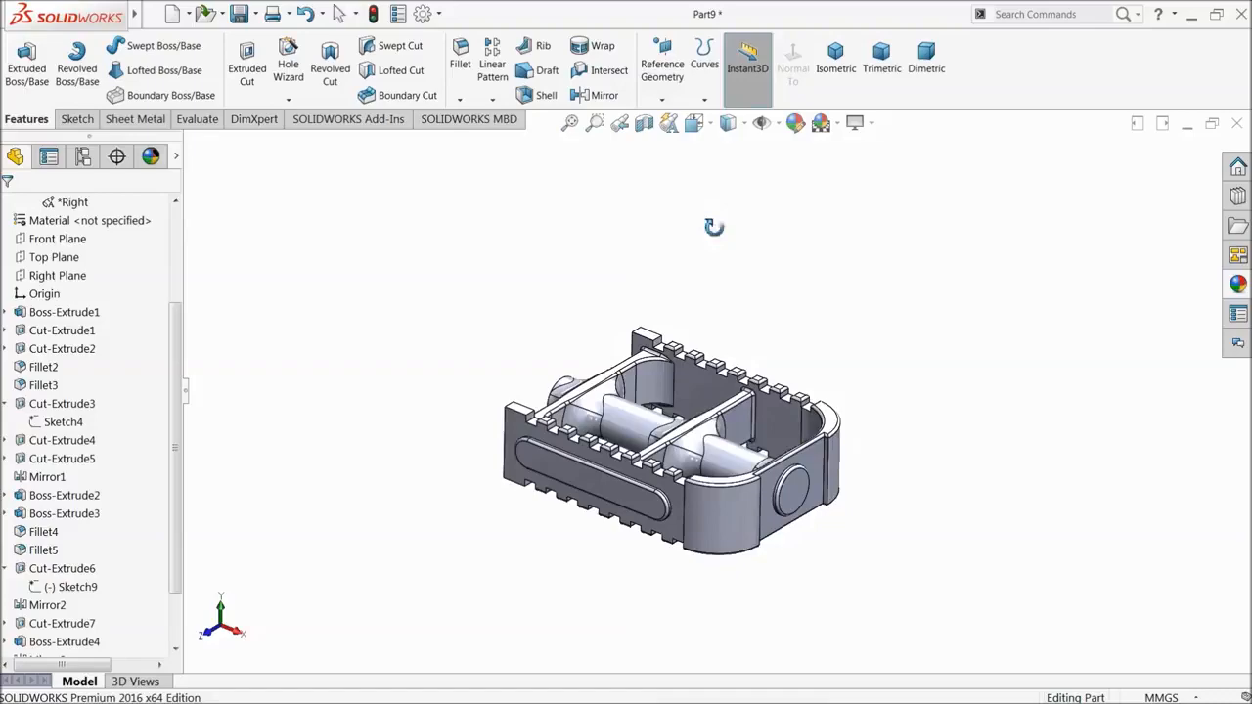
scroll(723, 440, down, 3)
click(873, 69)
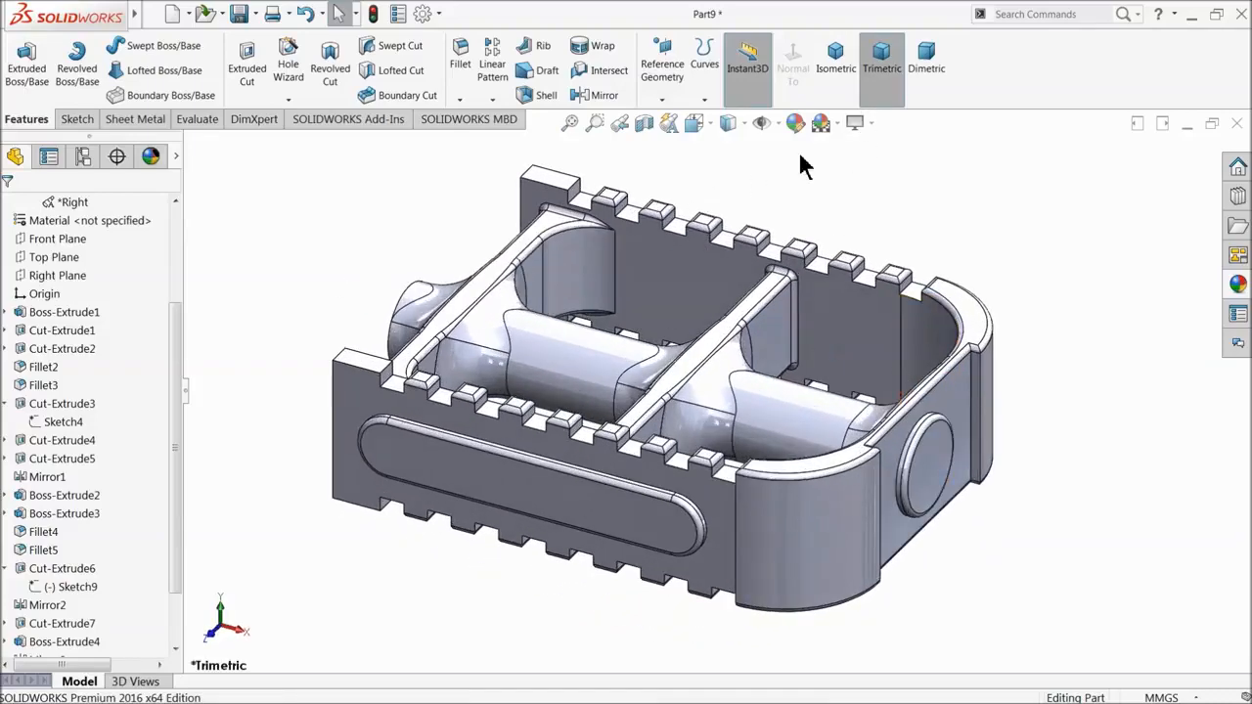
click(870, 122)
click(881, 201)
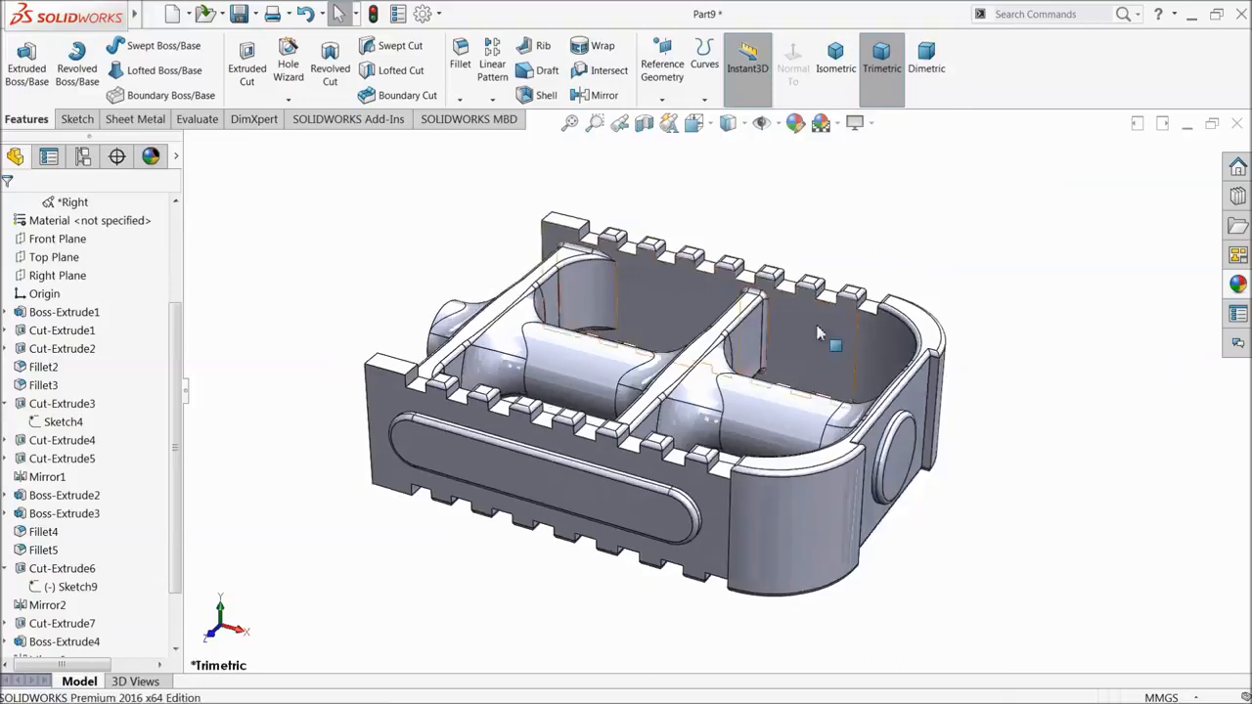
- Collapse the Annotations folder and apply a medium grey color from the standard palette to the Fillet7 feature
drag(177, 320, 182, 201)
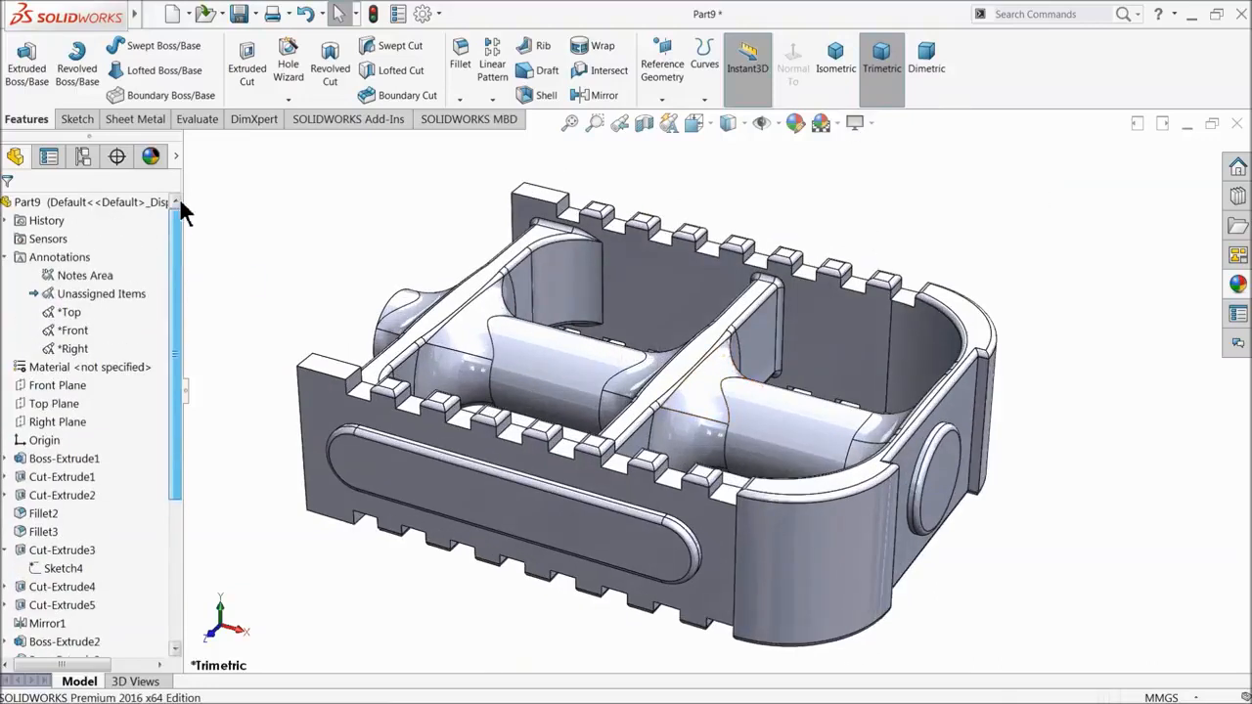
click(6, 259)
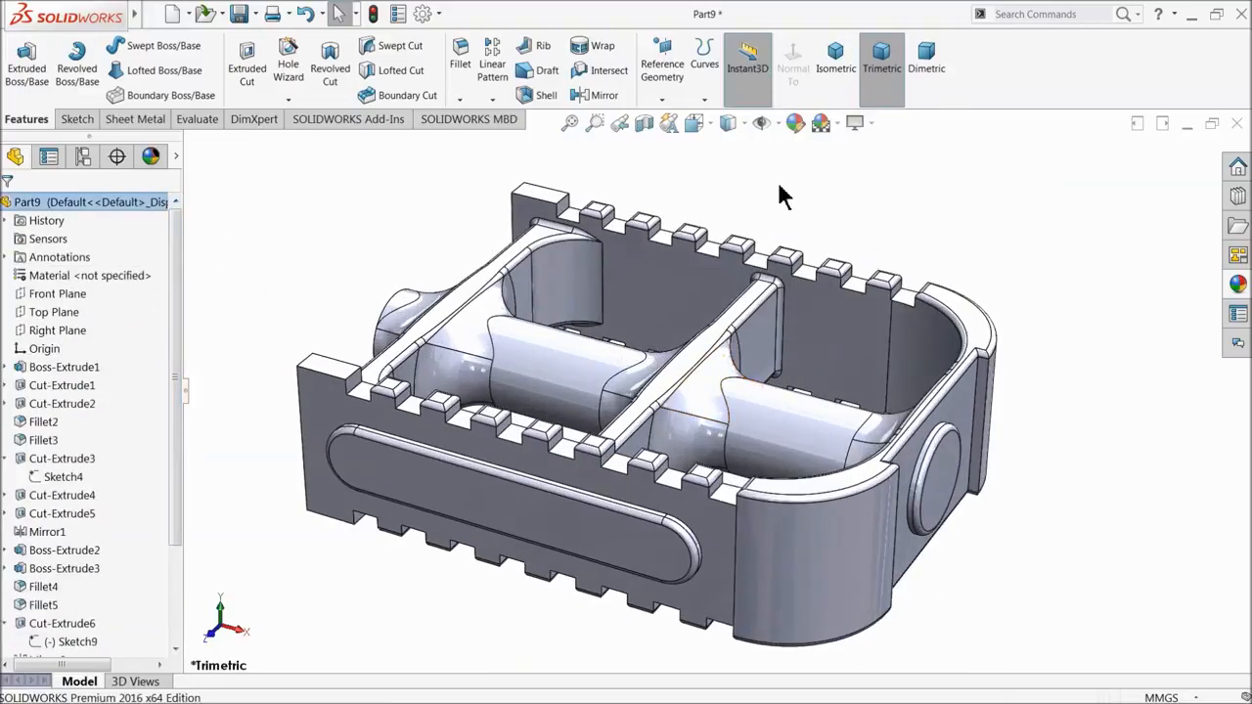
click(796, 123)
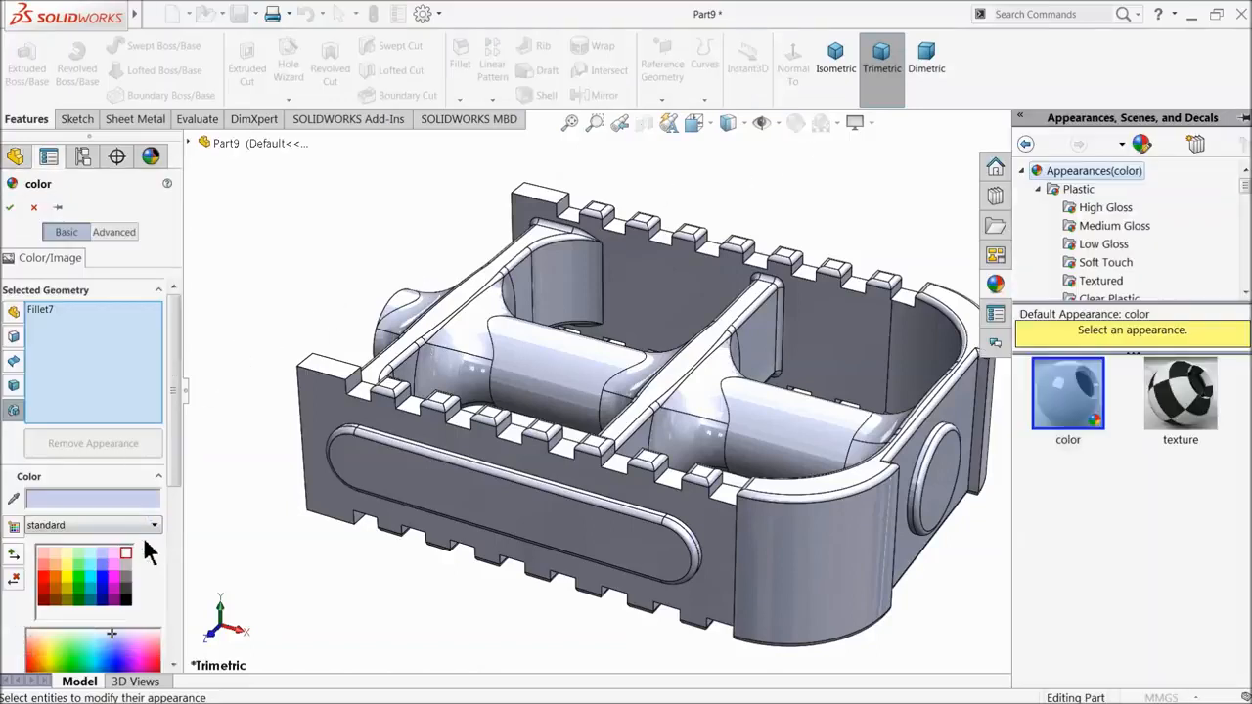
click(127, 579)
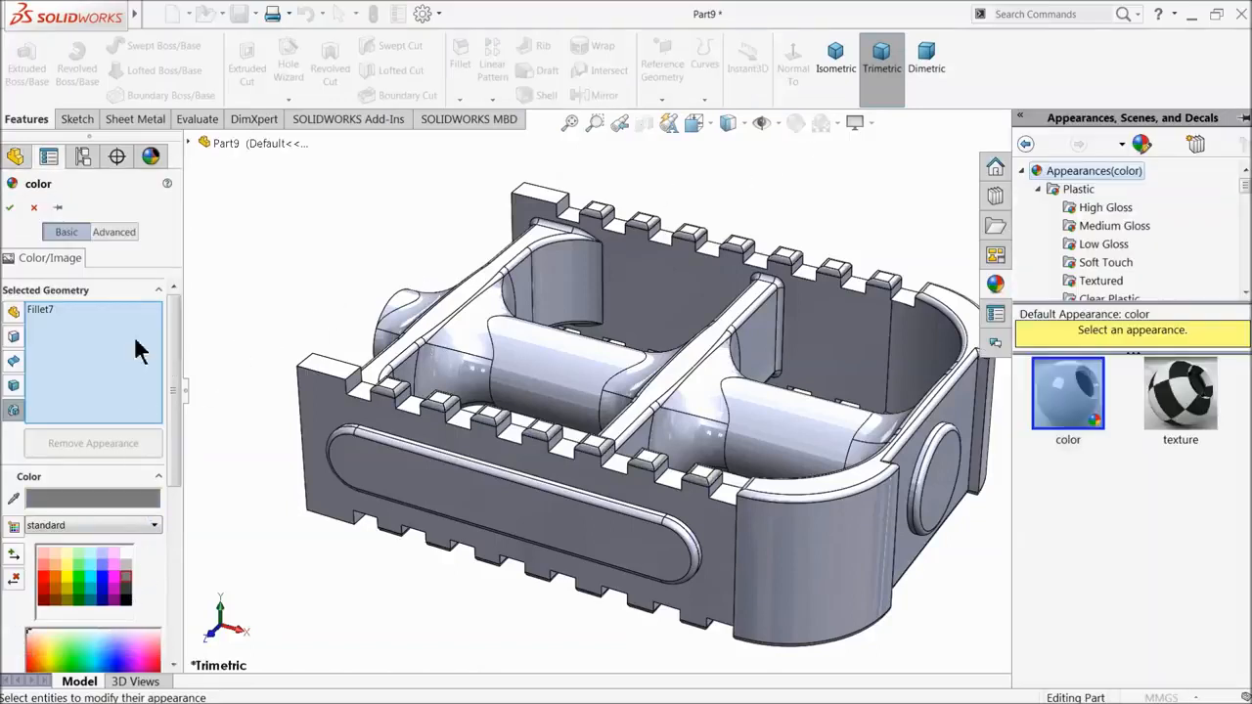
click(9, 207)
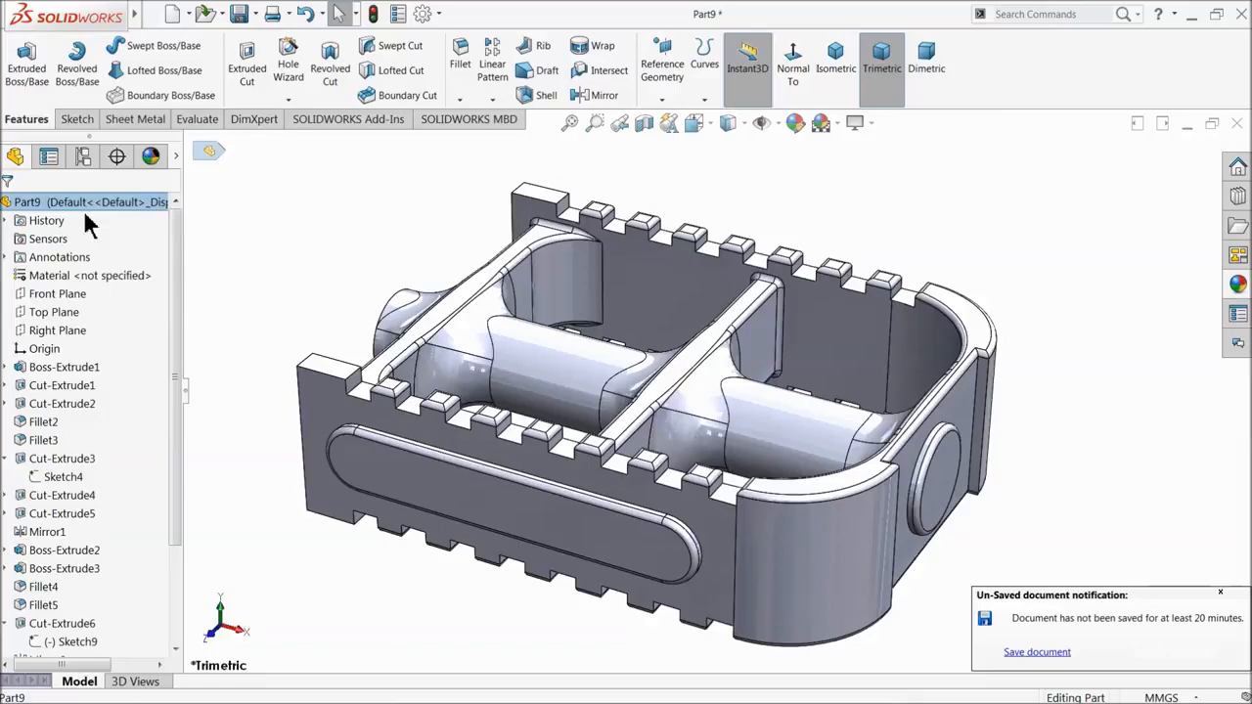
- Give the whole part a medium grey color from the standard palette
click(795, 123)
click(126, 584)
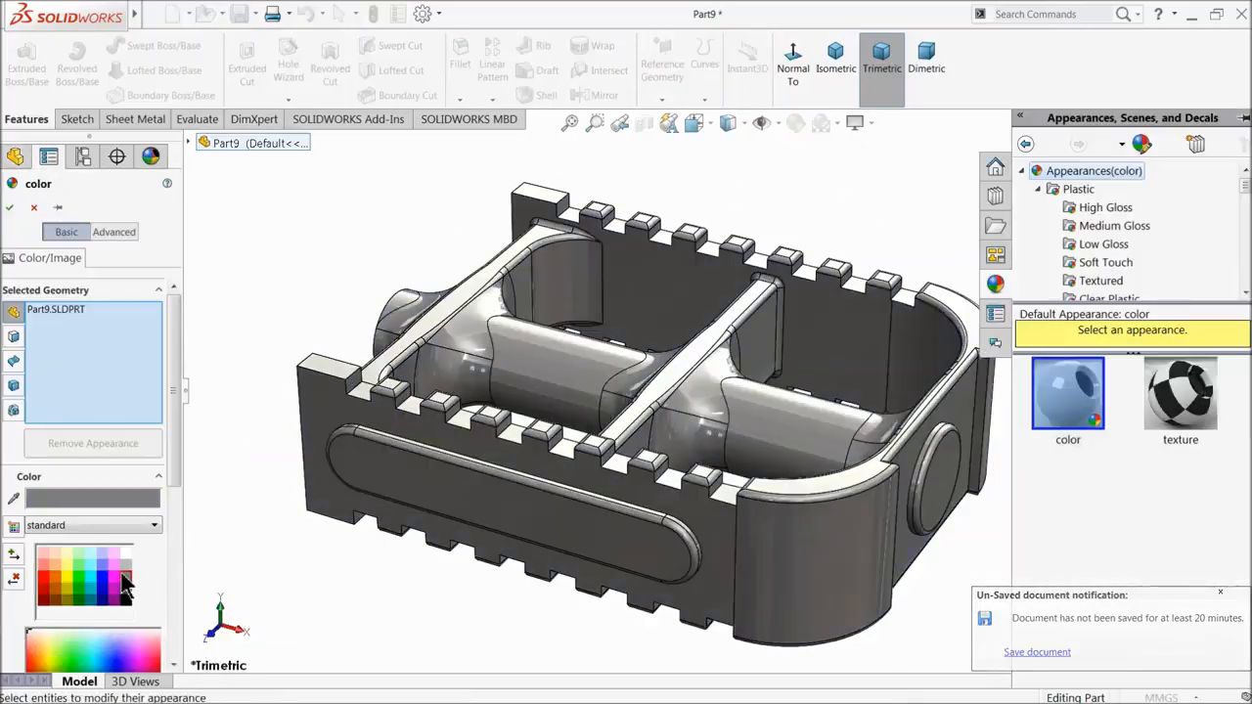
- Apply a light grey standard colour to the whole pedal part
middle_drag(293, 558, 328, 517)
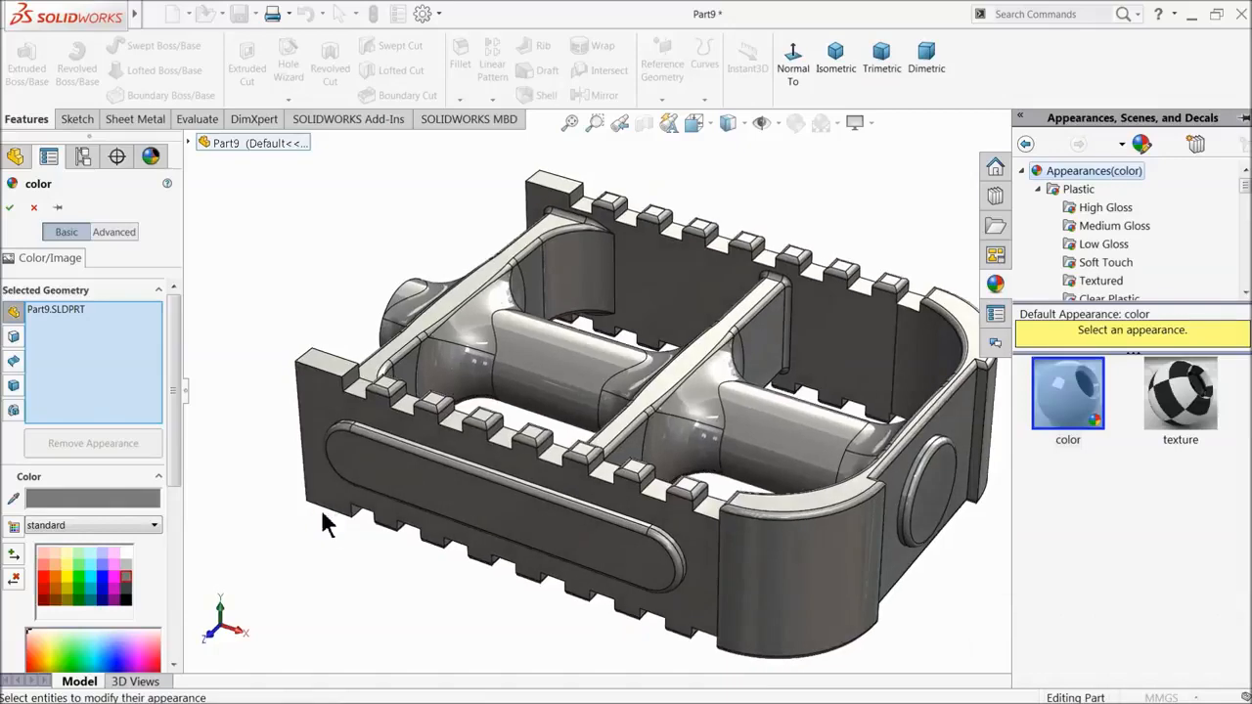
click(126, 566)
middle_drag(195, 559, 311, 518)
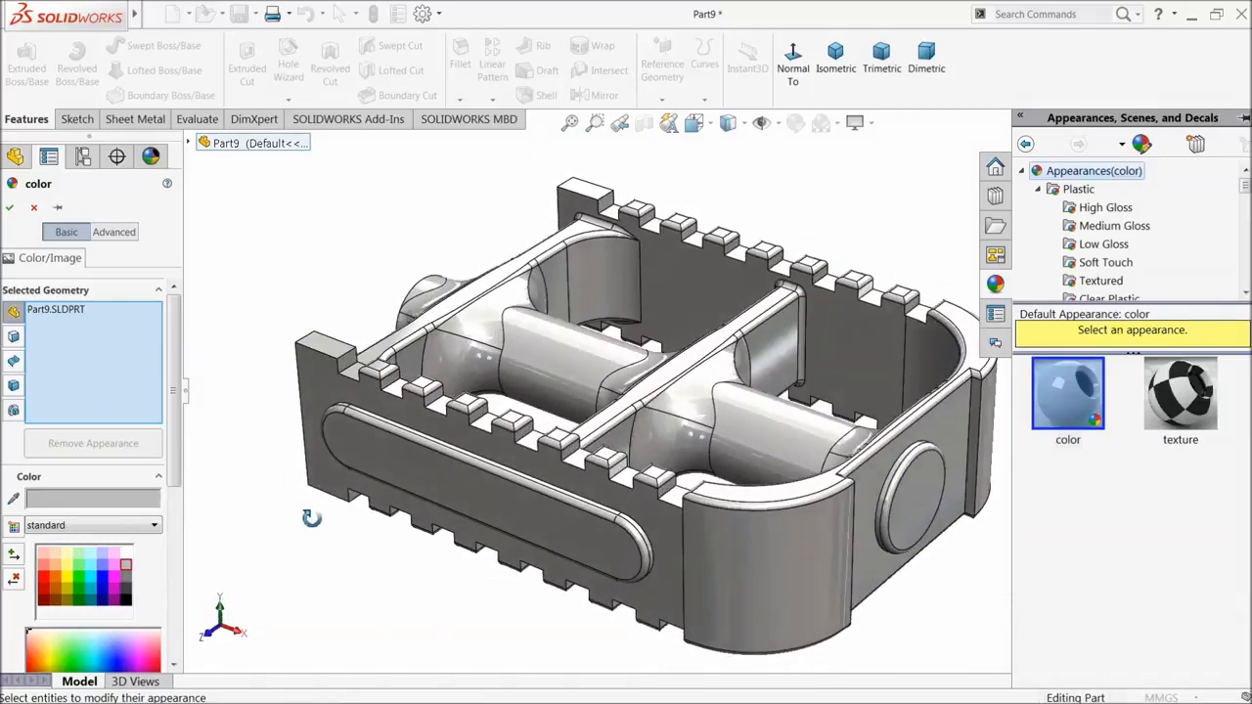
click(12, 208)
- Colour the flat face of the round end boss red, along with its rounded rim and side face
scroll(903, 480, down, 4)
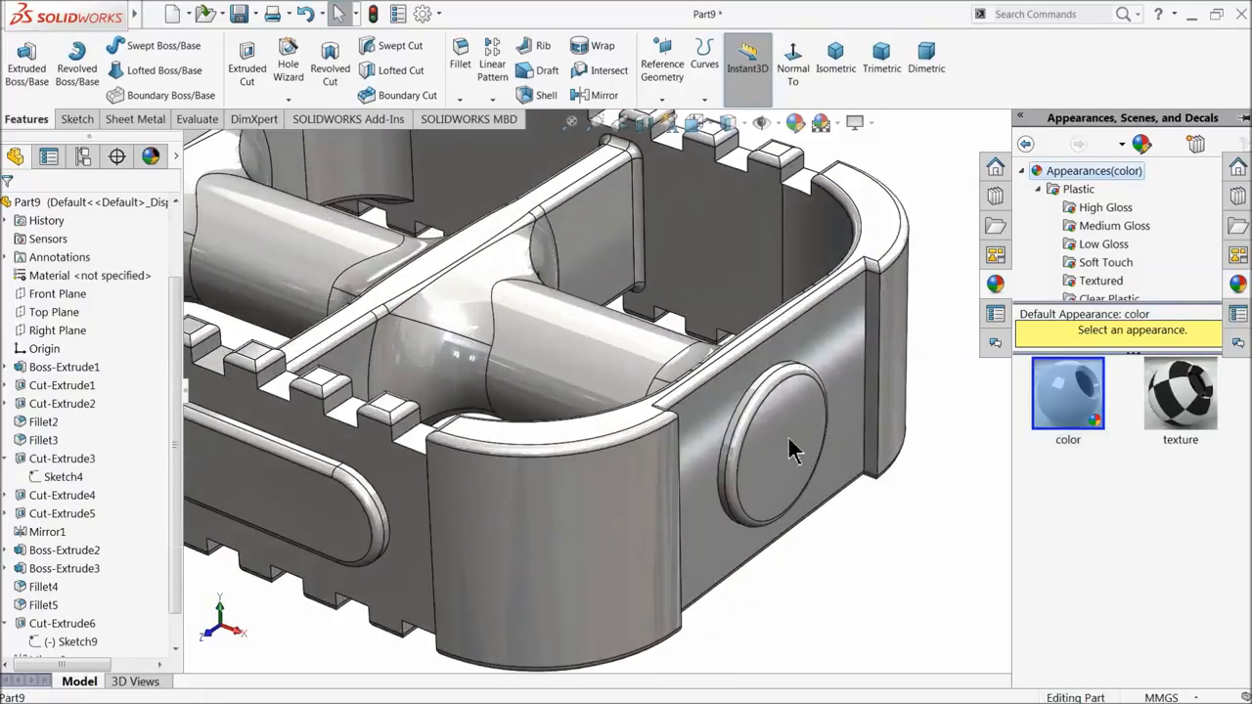
click(792, 450)
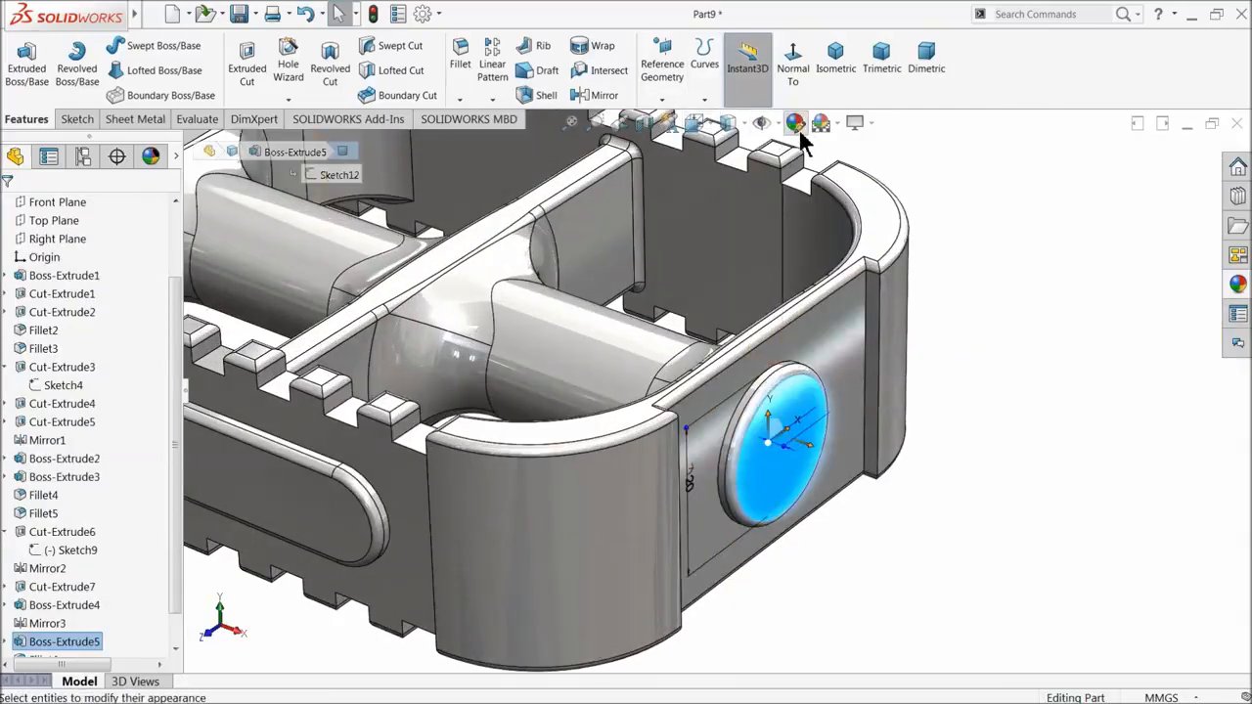
click(794, 122)
click(44, 579)
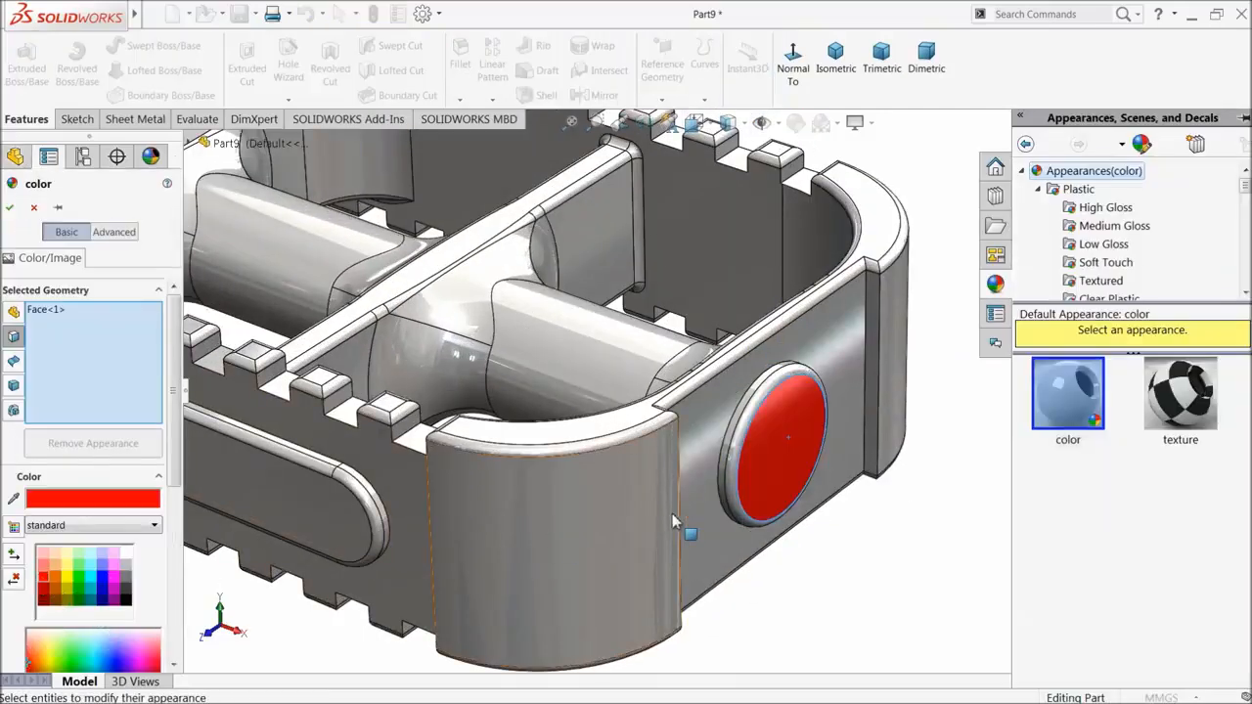
scroll(717, 489, down, 4)
click(766, 456)
click(759, 447)
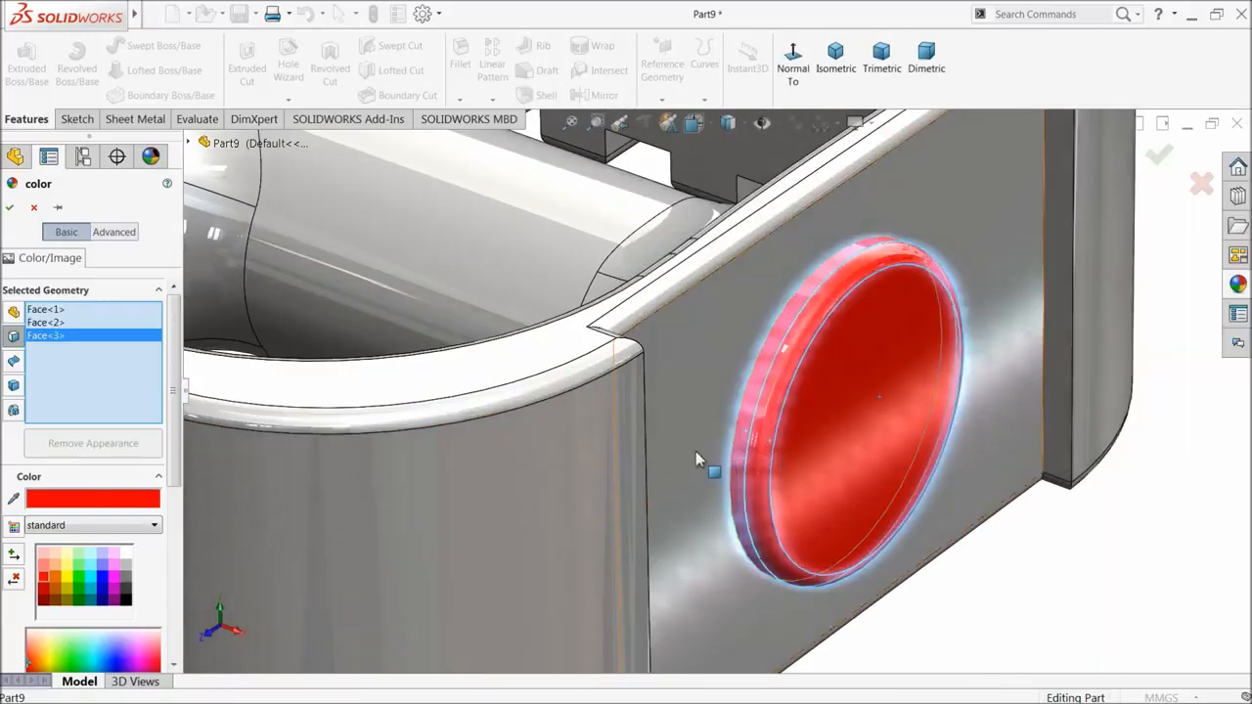
- Add the front slot-shaped pad's flat face plus the fillet and side faces of one rounded end and one long edge to the red colouring
scroll(695, 451, up, 5)
scroll(577, 426, down, 4)
click(593, 475)
scroll(588, 474, down, 2)
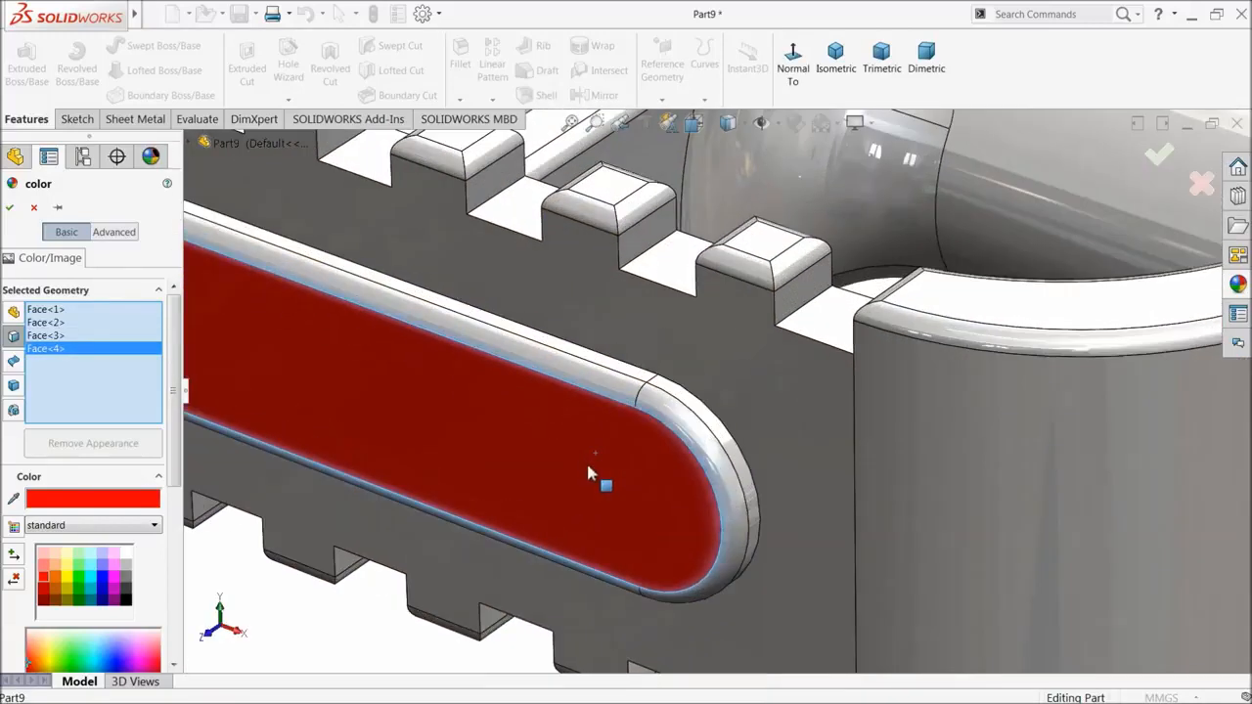
click(645, 400)
click(655, 393)
click(659, 387)
click(646, 376)
- Add the front pad's other rounded end and its remaining long edge faces to the red colouring
scroll(641, 380, up, 5)
scroll(416, 325, down, 4)
middle_drag(417, 340, 470, 359)
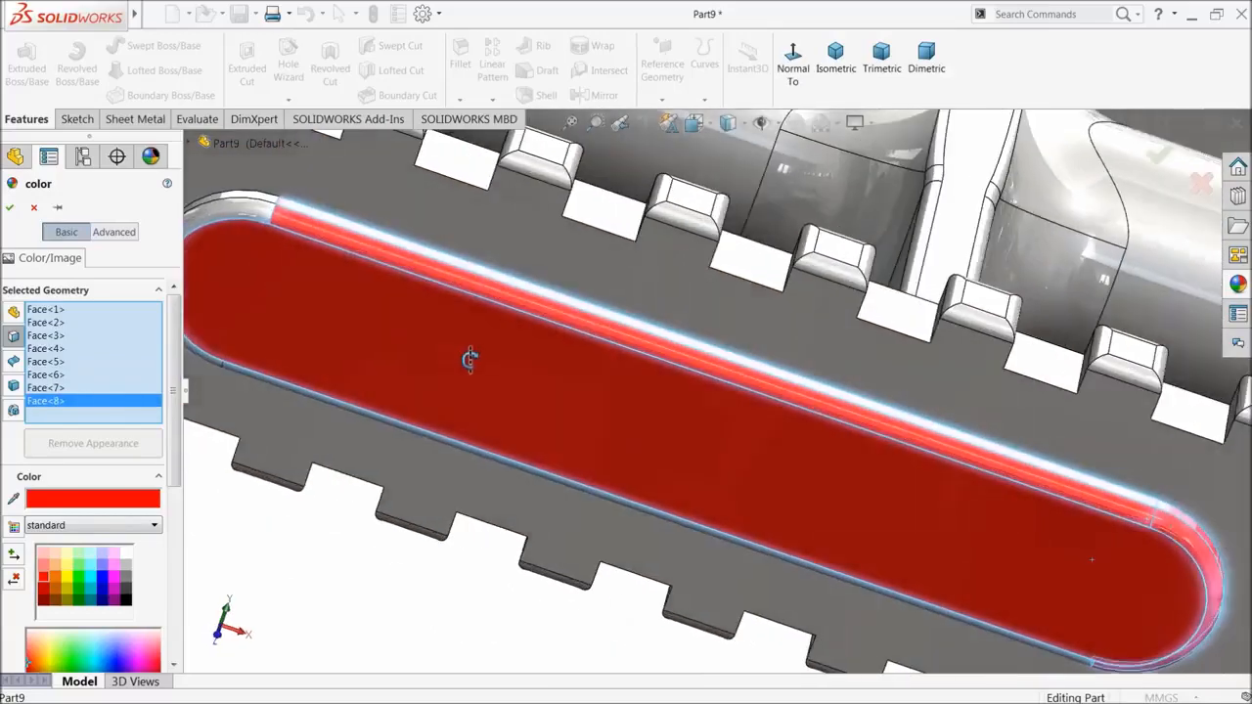
scroll(289, 212, down, 3)
click(296, 238)
click(300, 216)
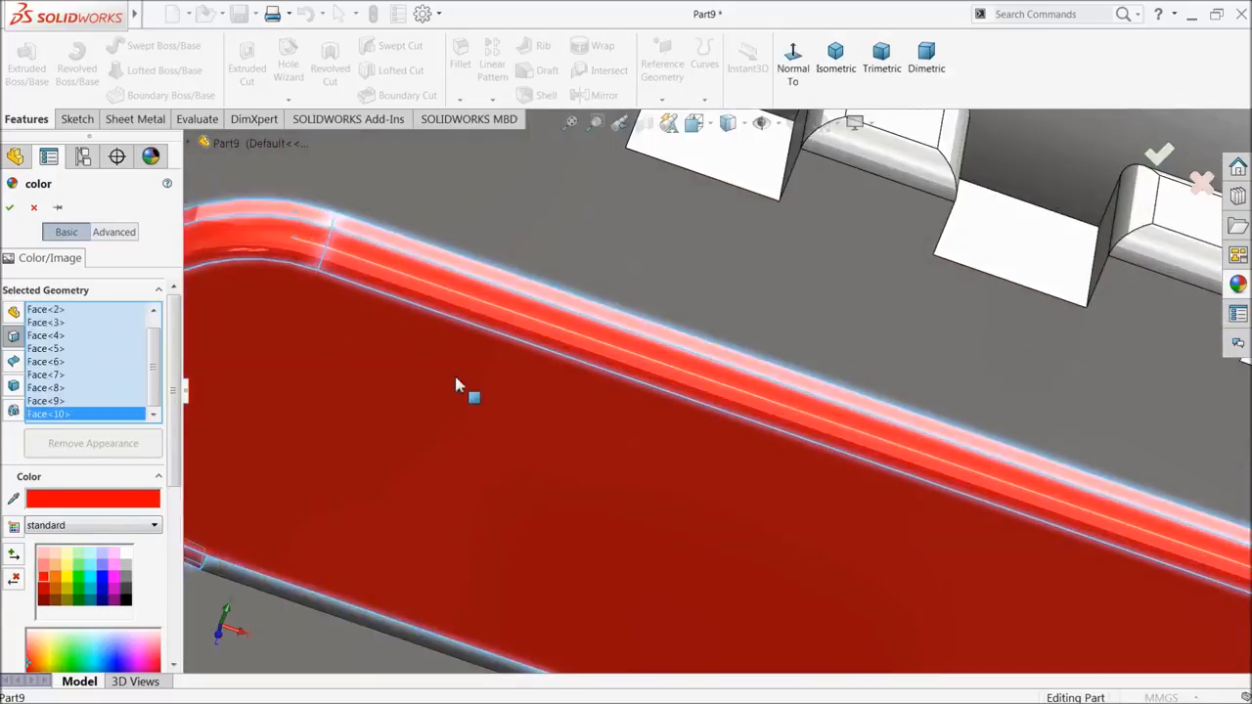
scroll(462, 385, up, 3)
middle_drag(732, 533, 761, 291)
click(615, 528)
click(615, 539)
- Add the opposite slot-shaped pad's flat face, one long edge and one rounded end to the red colouring
scroll(685, 555, up, 4)
scroll(1055, 599, up, 6)
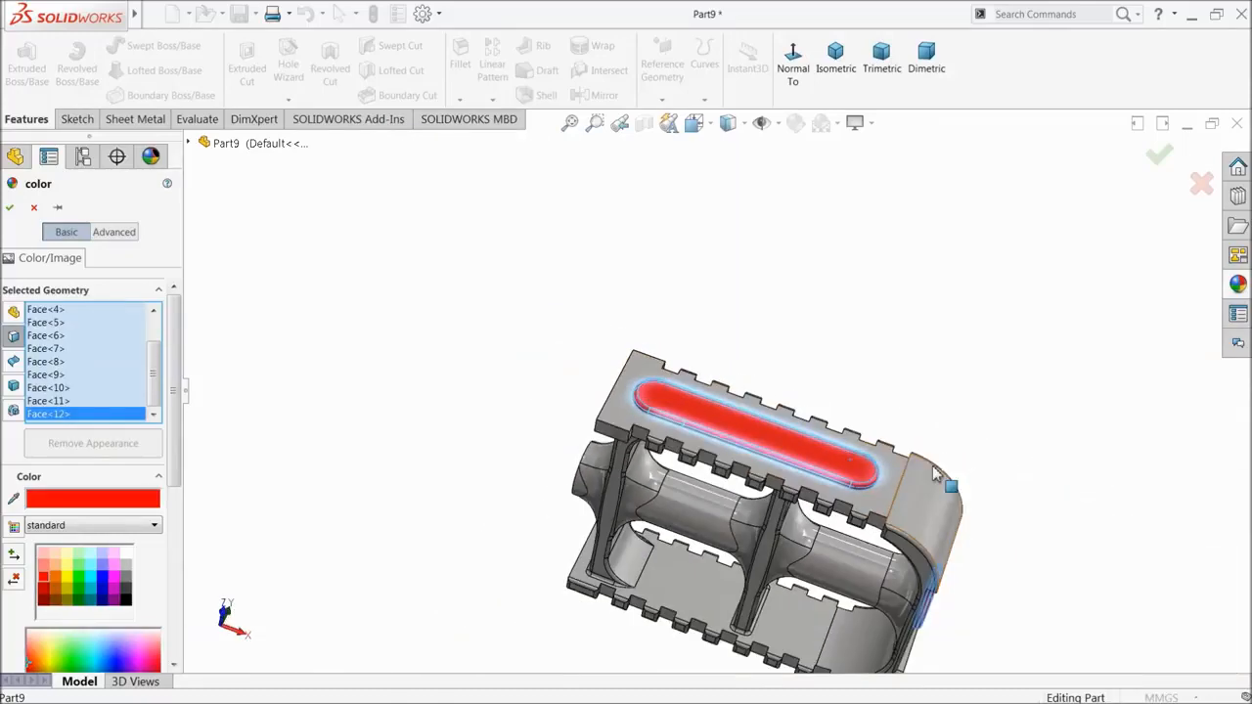
middle_drag(812, 536, 793, 226)
scroll(740, 467, down, 10)
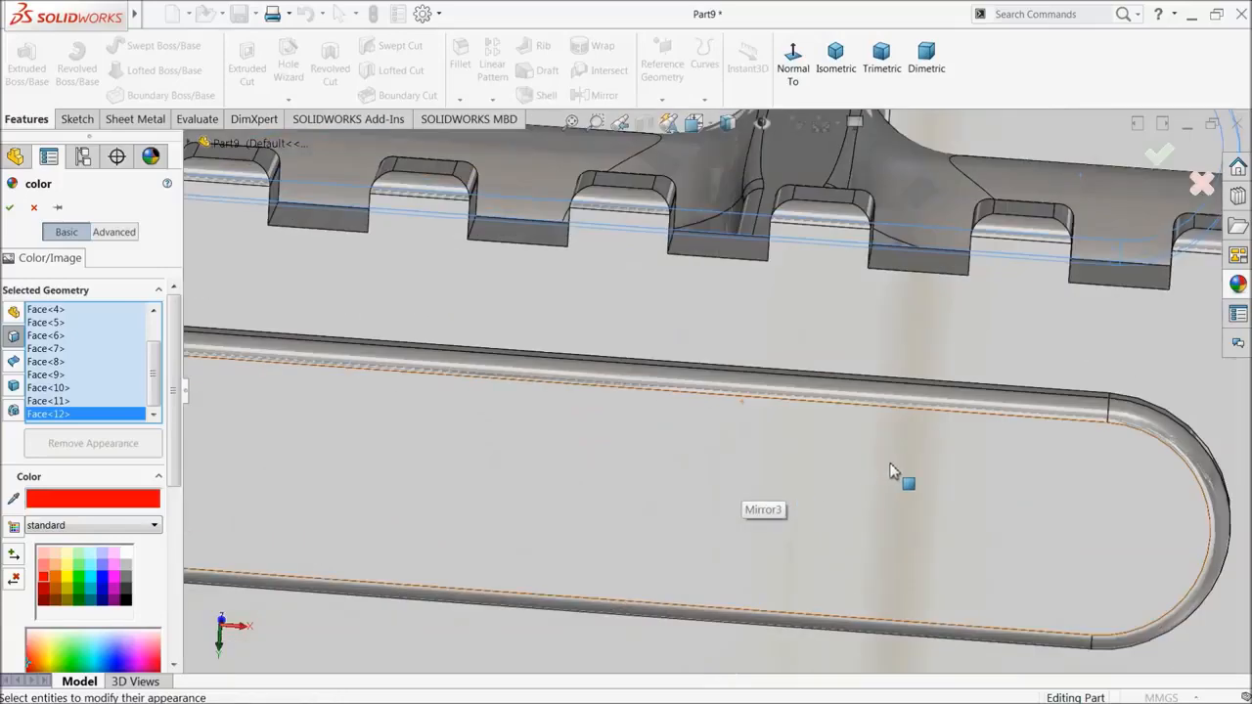
click(893, 472)
click(1022, 416)
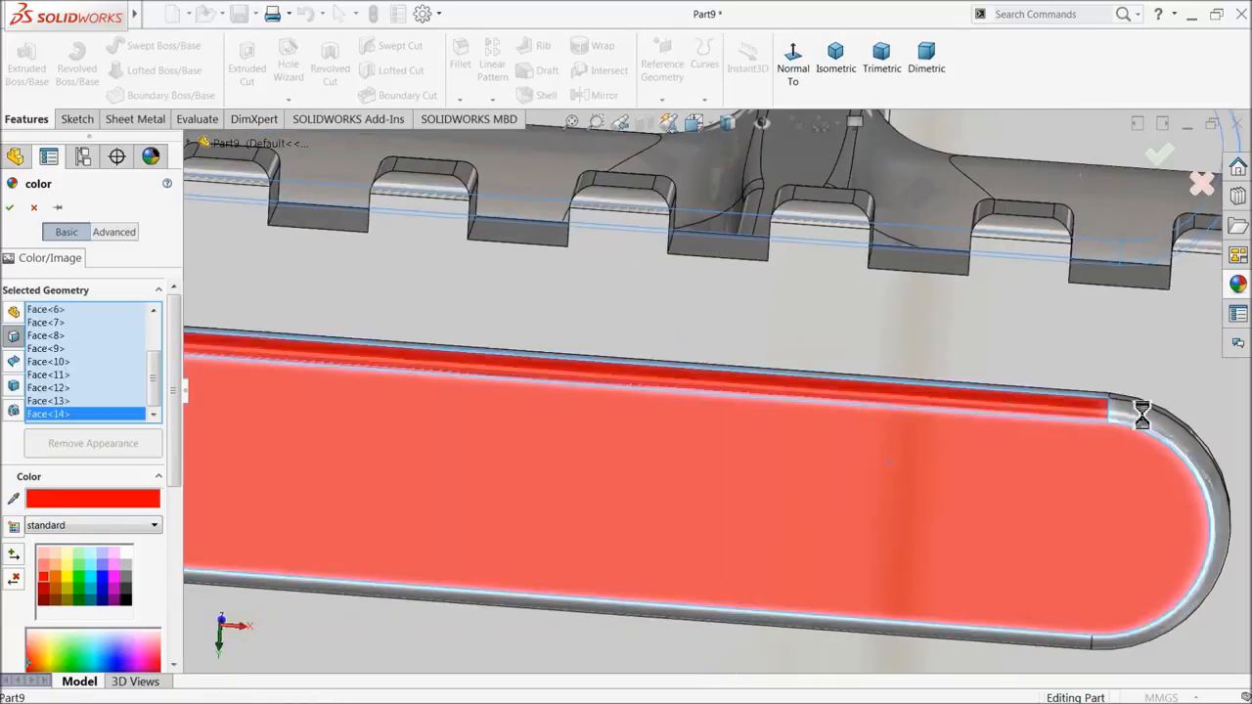
scroll(1076, 411, down, 3)
click(1045, 352)
click(1047, 352)
click(1024, 354)
- Add the opposite pad's remaining long edge and rounded end faces, and apply the red colour
scroll(998, 401, up, 4)
scroll(709, 528, up, 3)
scroll(760, 456, down, 3)
click(763, 440)
scroll(672, 460, up, 2)
scroll(439, 372, up, 4)
middle_drag(400, 349, 580, 223)
scroll(606, 223, down, 8)
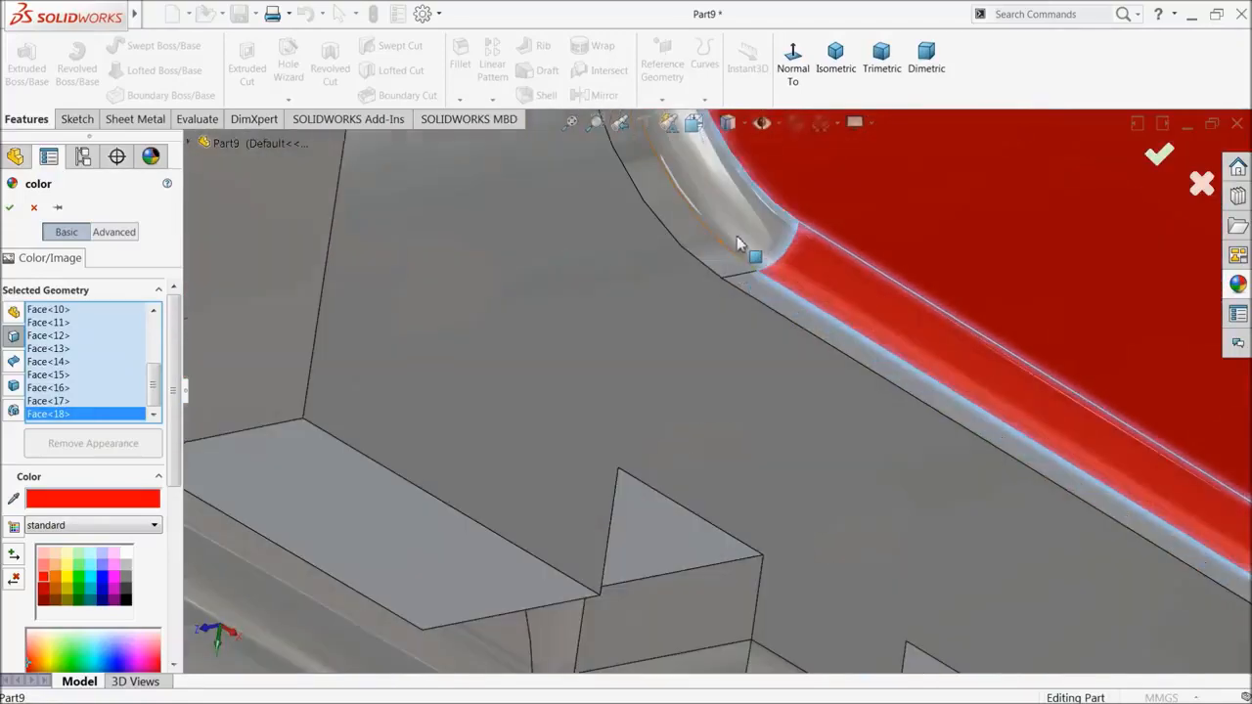
click(729, 267)
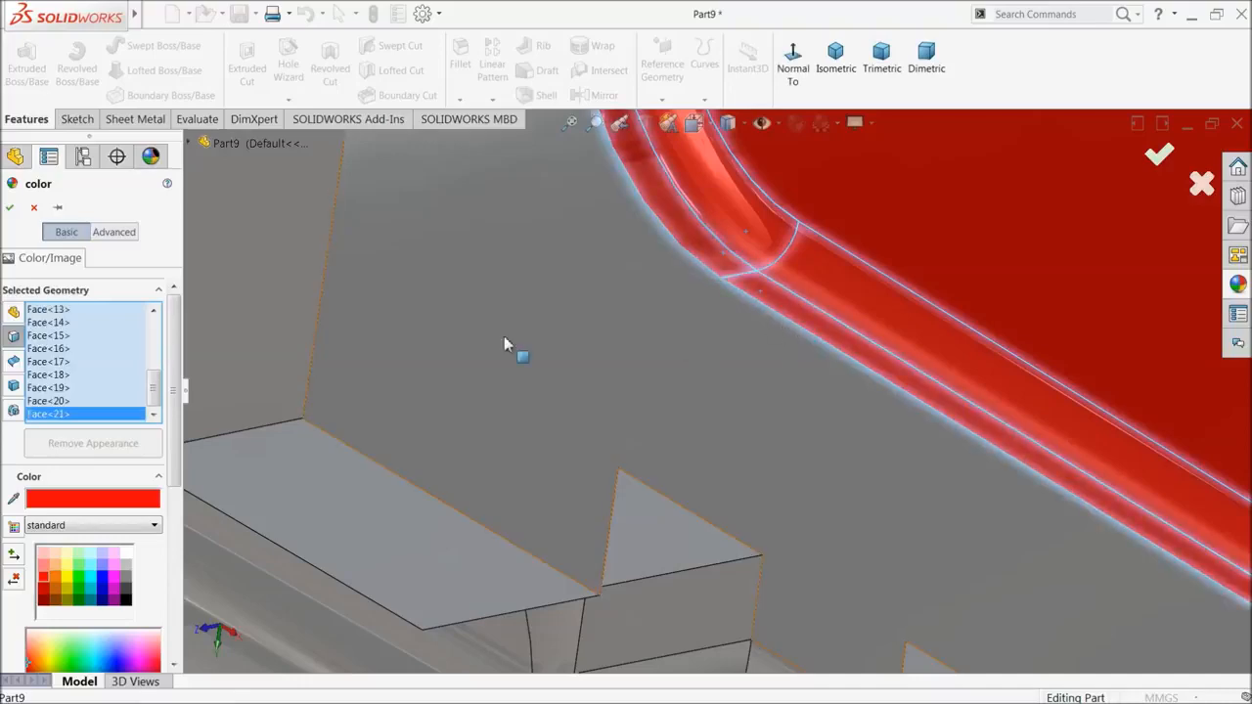
click(9, 207)
- Inspect the coloured pedal and its red pads from several sides
scroll(820, 298, up, 8)
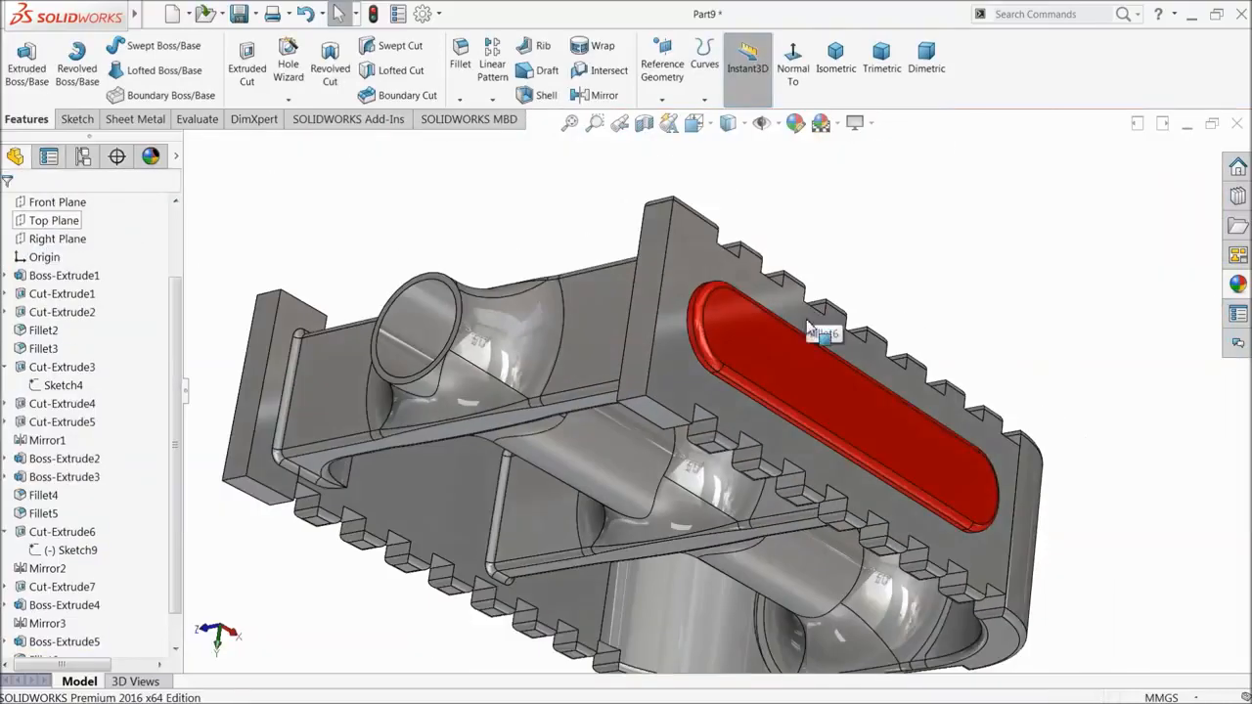
middle_drag(794, 351, 660, 459)
scroll(659, 459, up, 5)
middle_drag(808, 411, 805, 448)
scroll(1024, 393, down, 4)
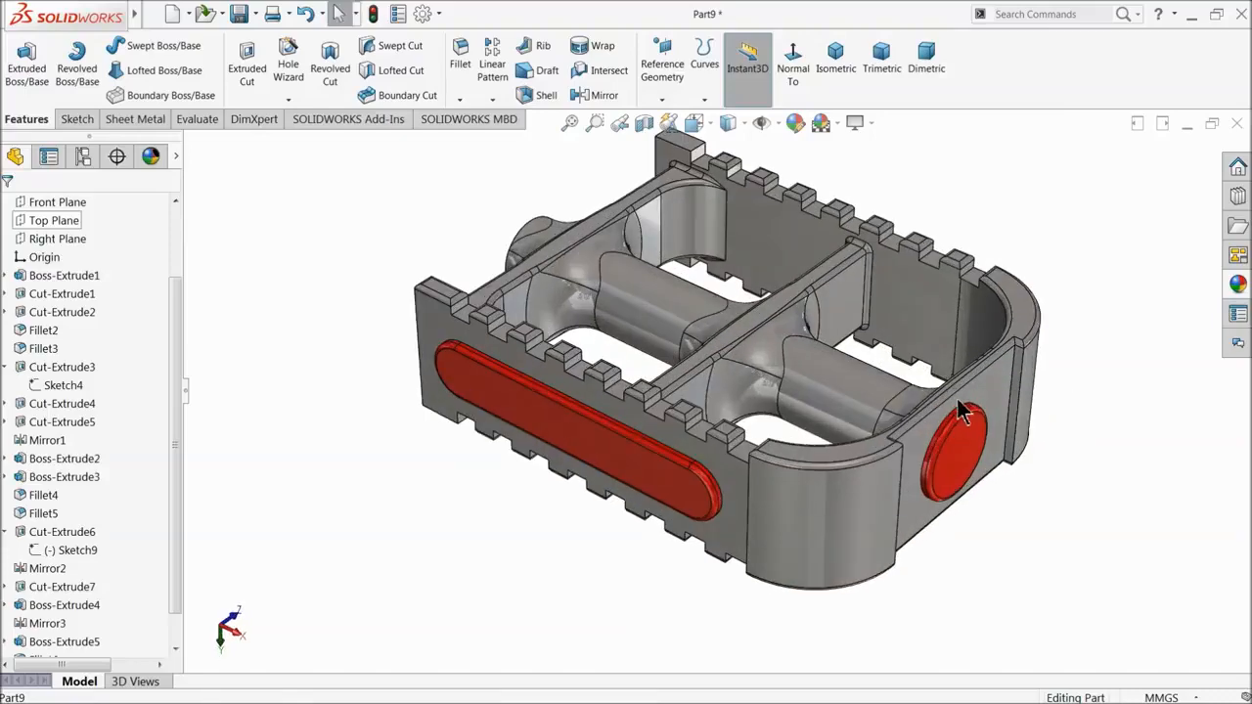
scroll(903, 372, up, 4)
scroll(839, 331, down, 2)
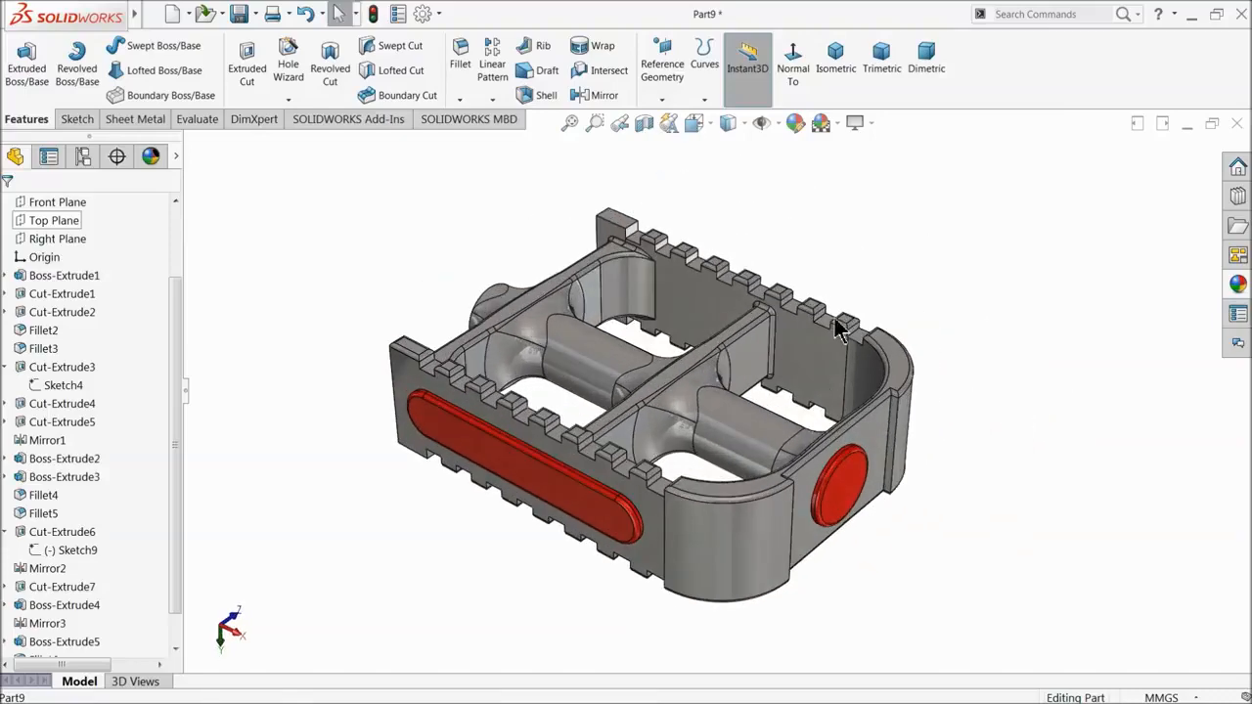
- Save the part as 8.Padel in the Bicycle folder on the Desktop
click(240, 15)
click(421, 200)
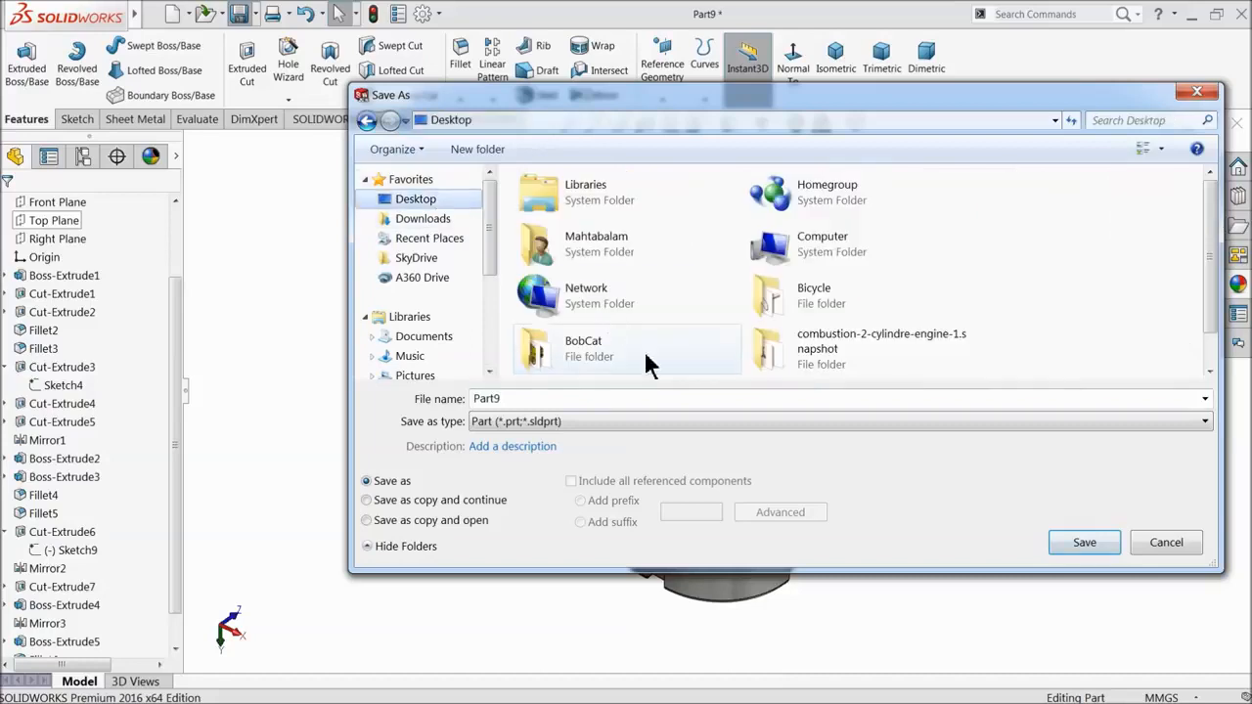
double_click(824, 304)
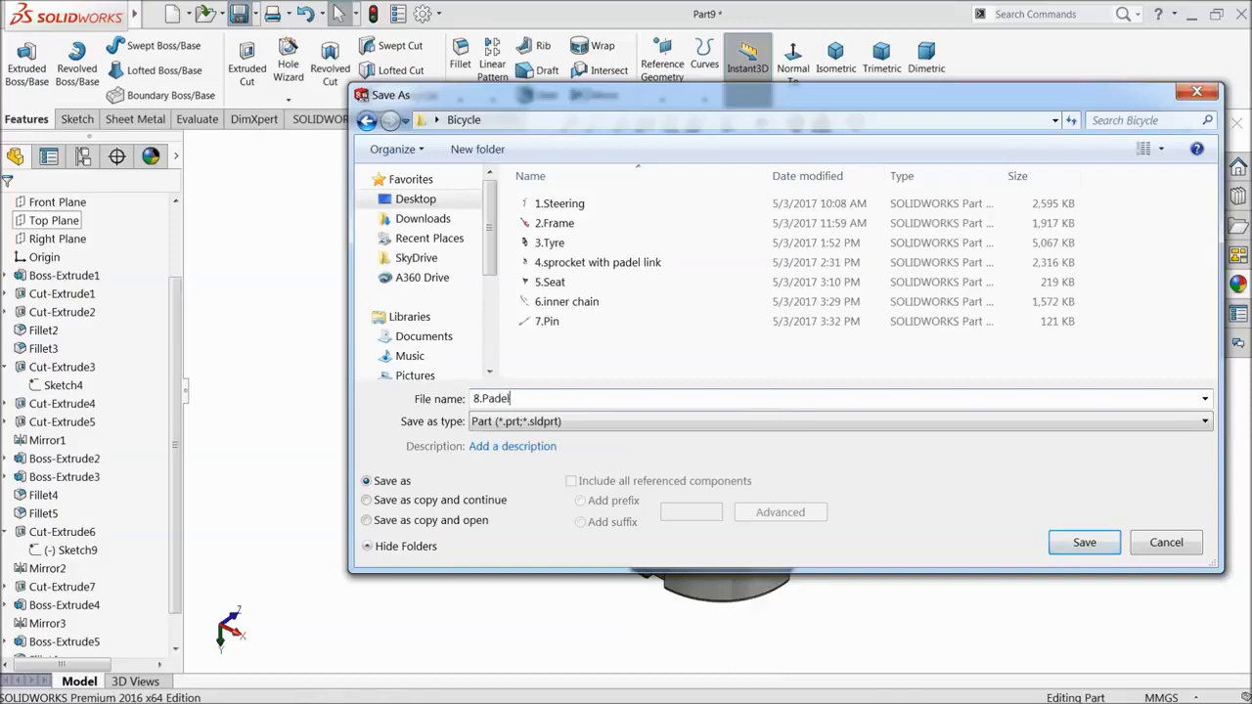
click(1063, 544)
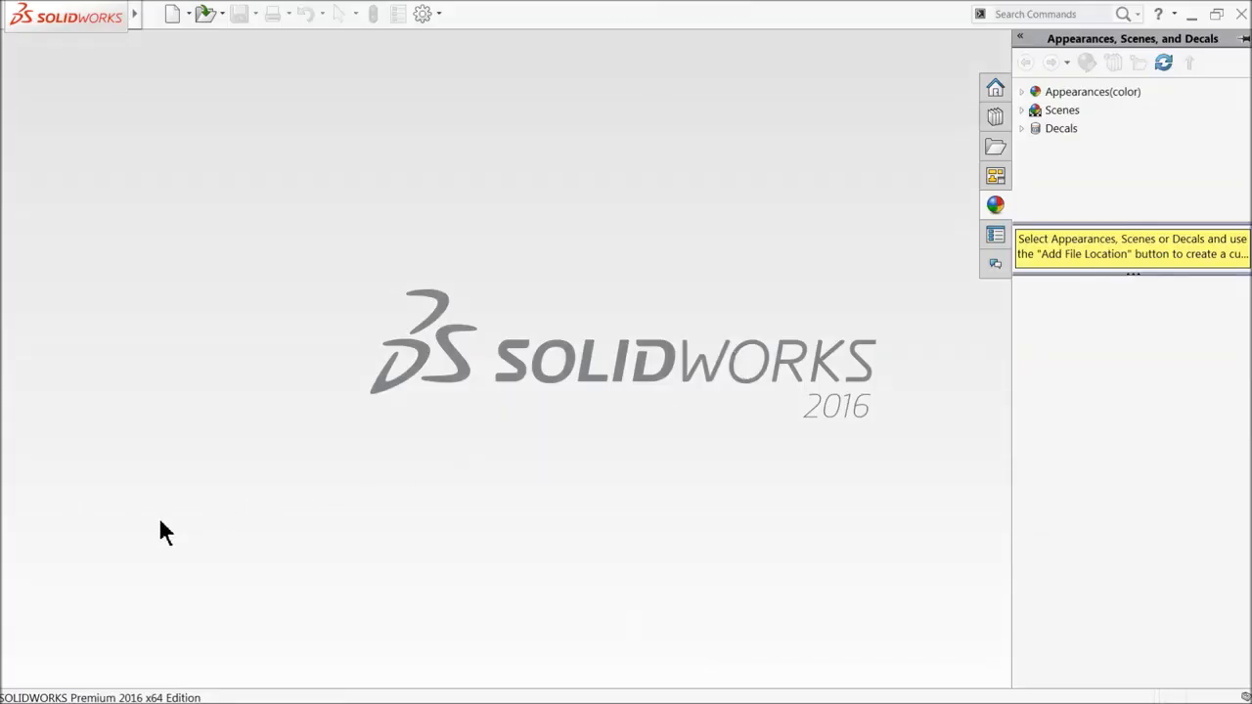
- Create a new assembly and place the 1.Steering part from the Bicycle folder as its first component
click(172, 14)
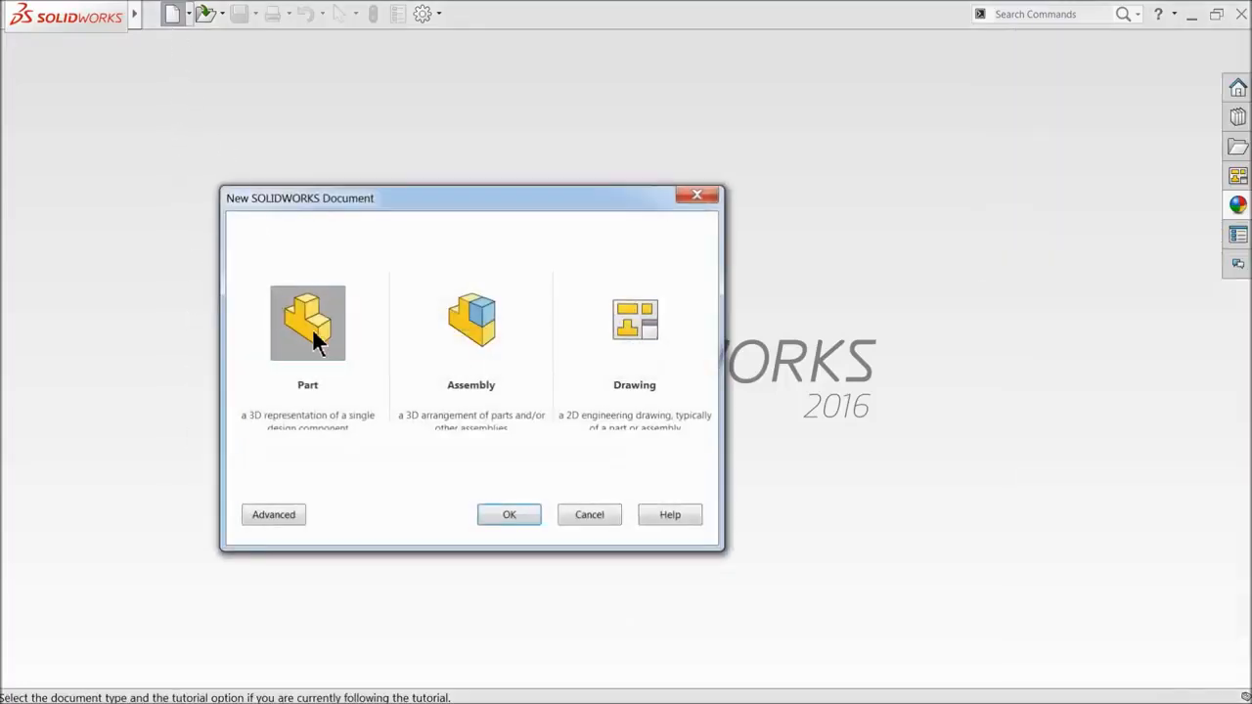
double_click(469, 330)
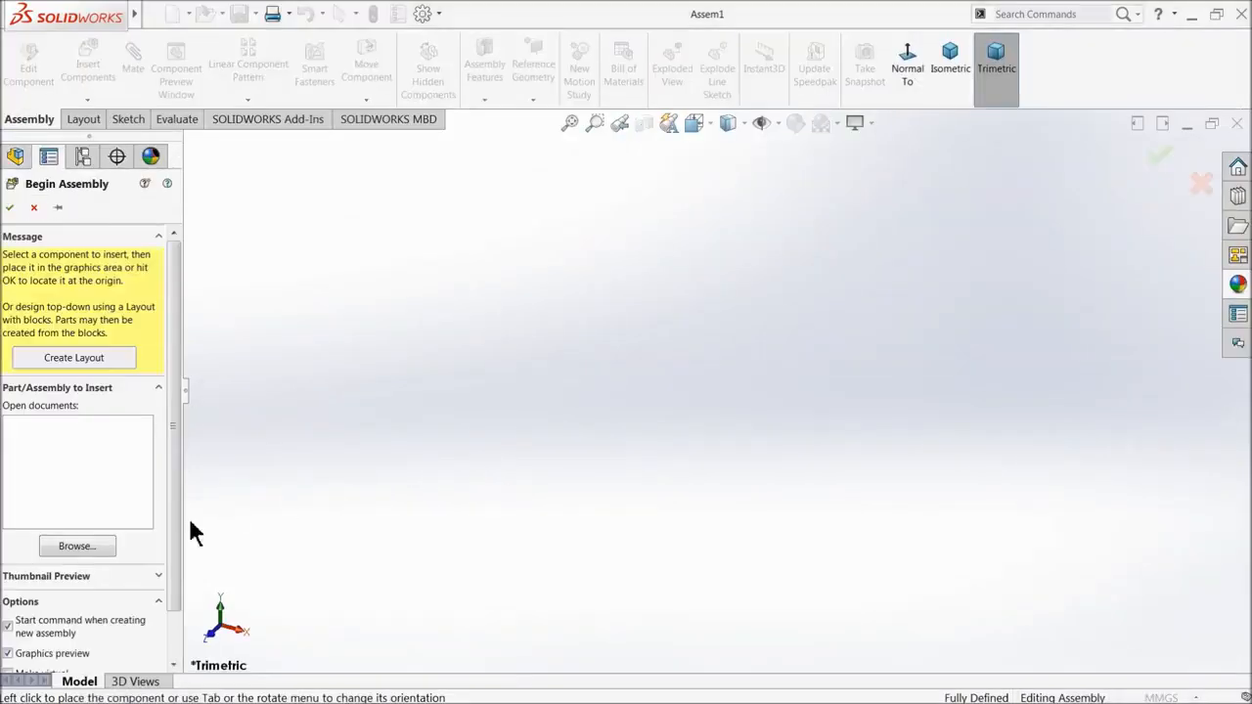
click(77, 549)
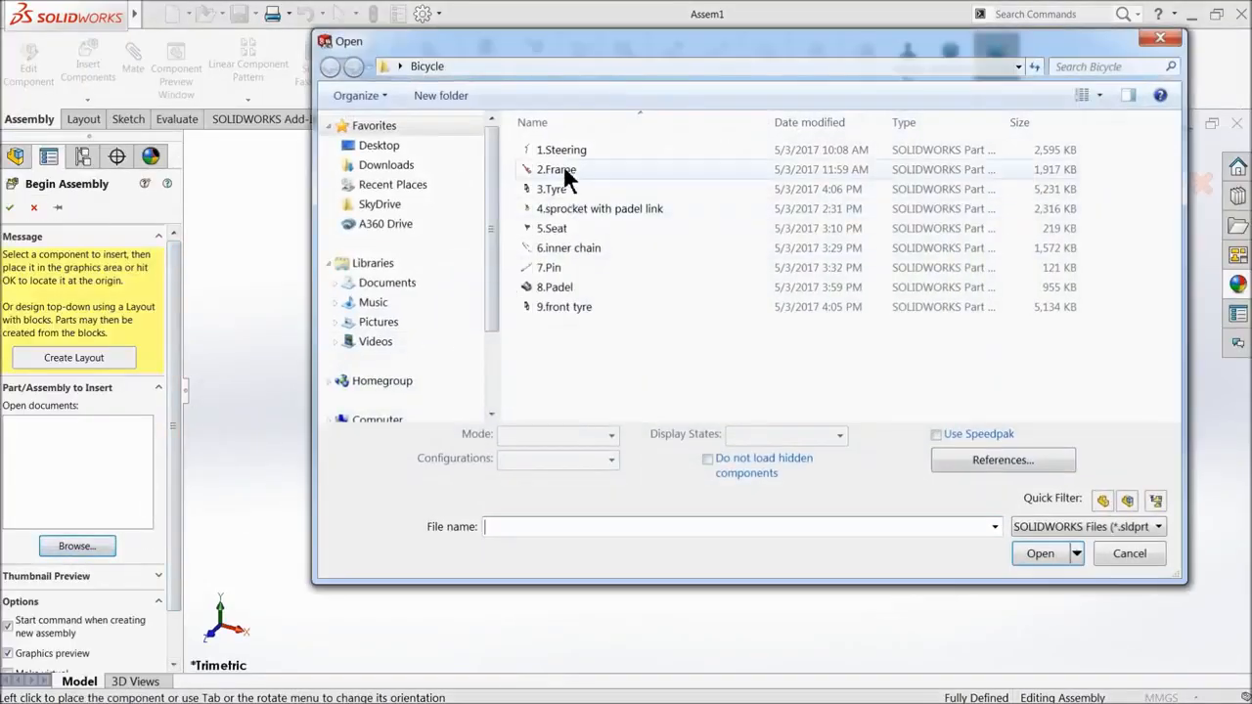
click(562, 150)
click(1035, 553)
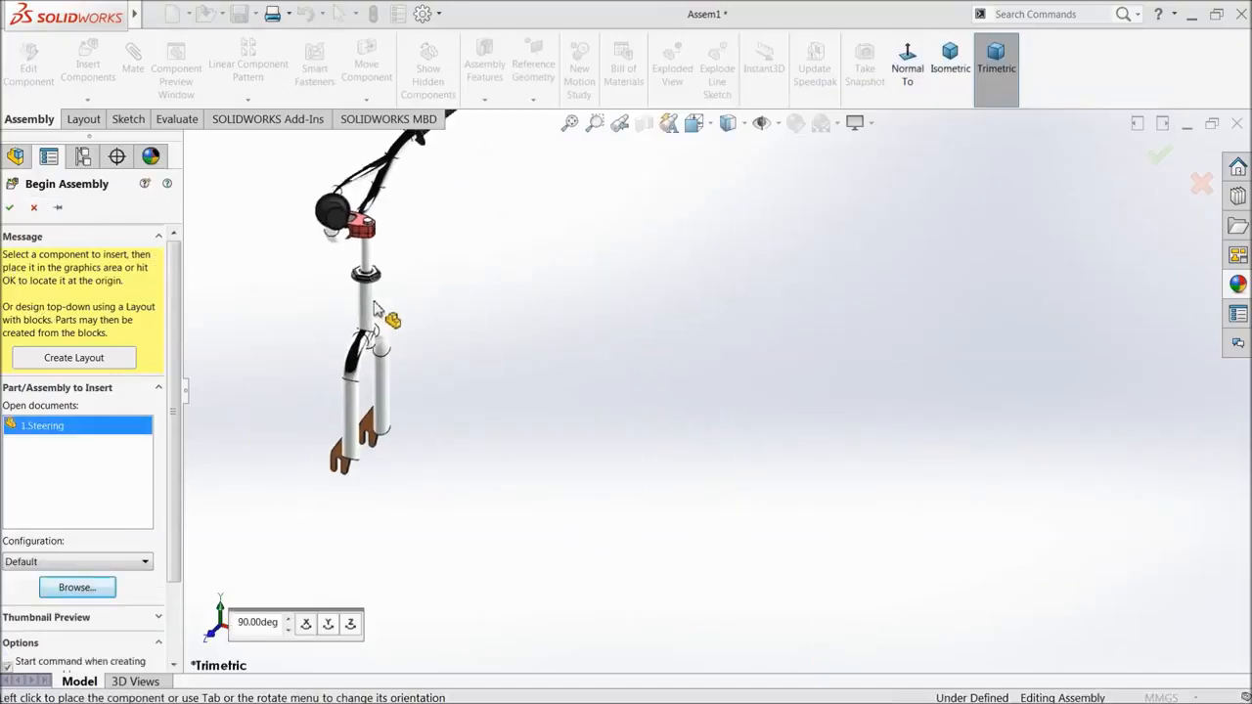
click(383, 354)
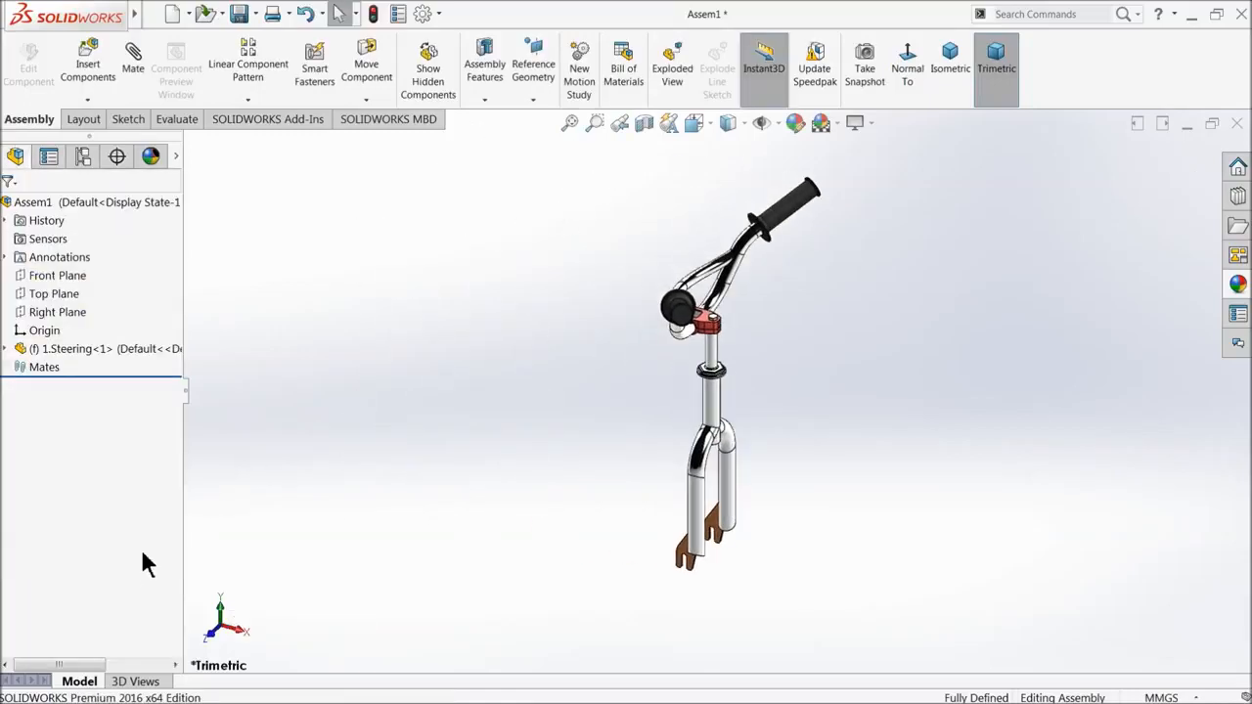
- Switch the scene to a plain white background and insert the 2.Frame part over the steering
click(838, 123)
click(858, 75)
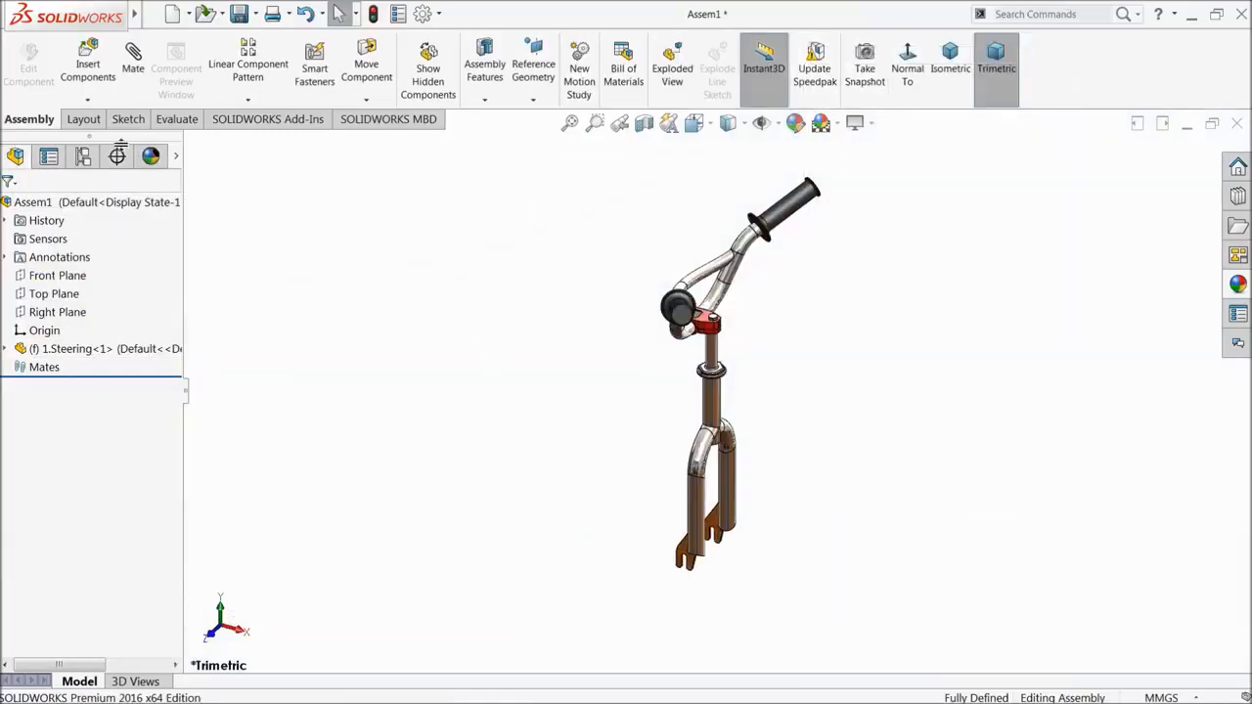
click(90, 61)
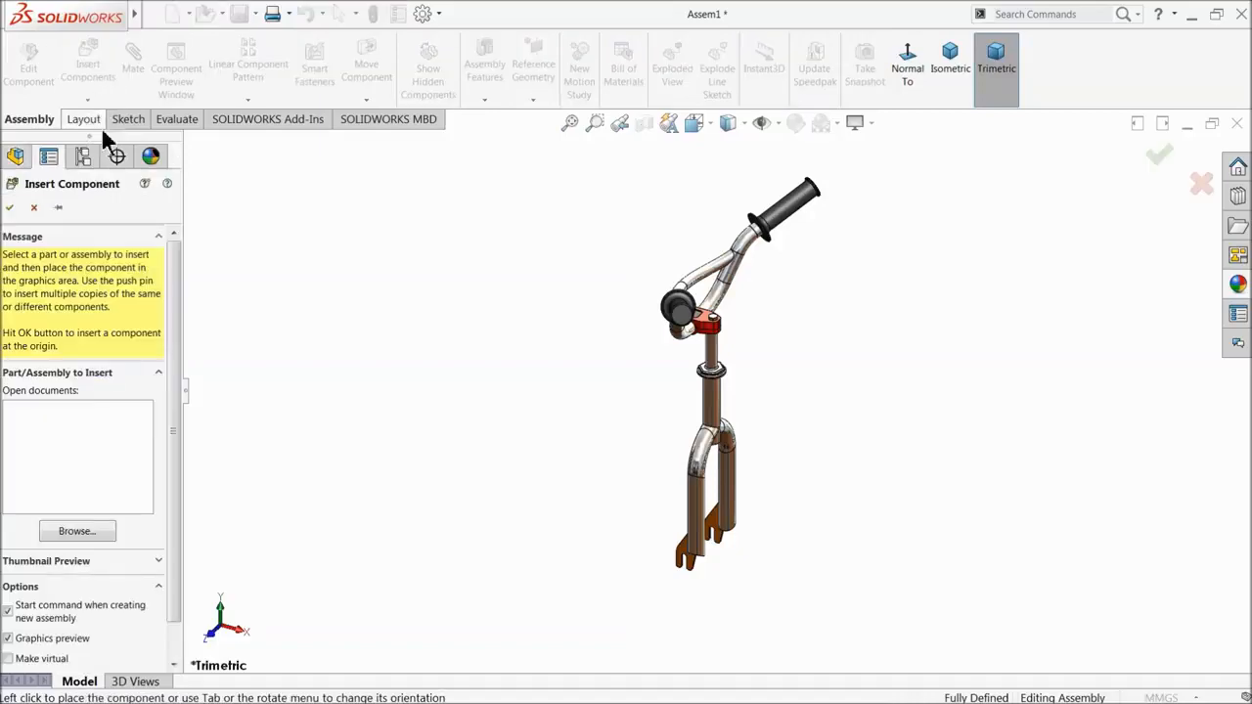
click(72, 534)
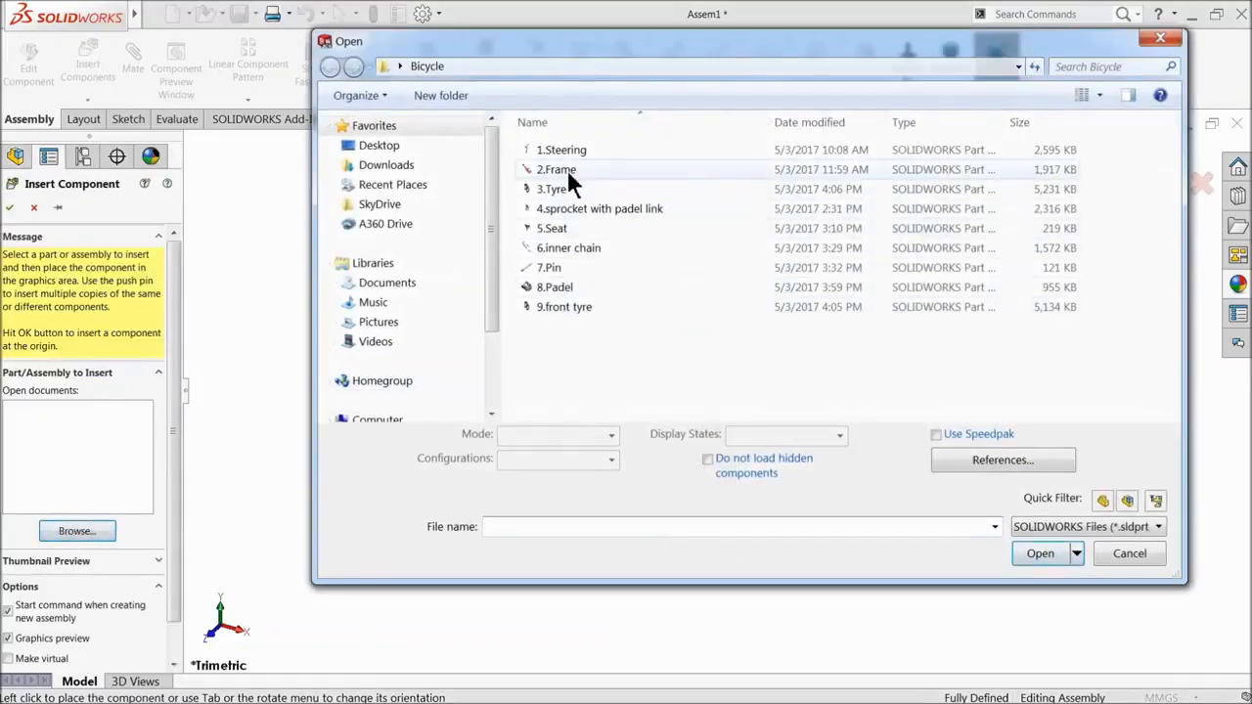
click(567, 169)
click(1054, 550)
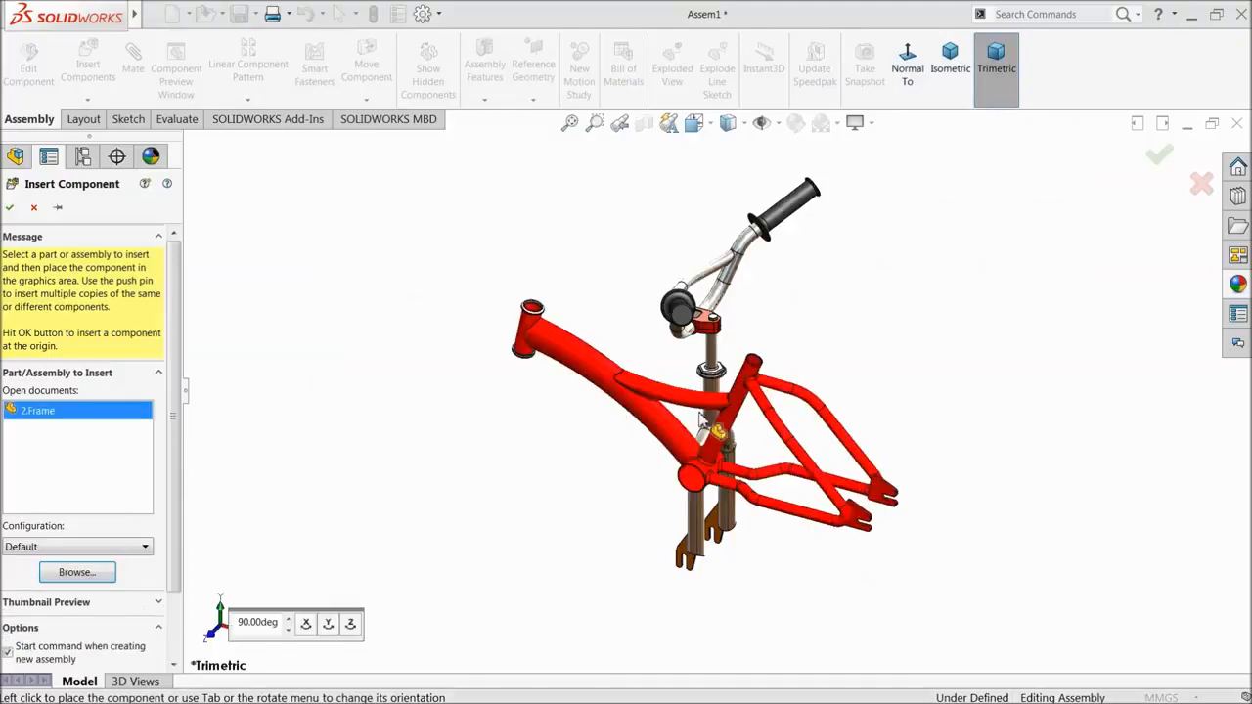
click(688, 415)
- Float the steering and fix the frame in place after moving it away from the steering
scroll(740, 430, down, 5)
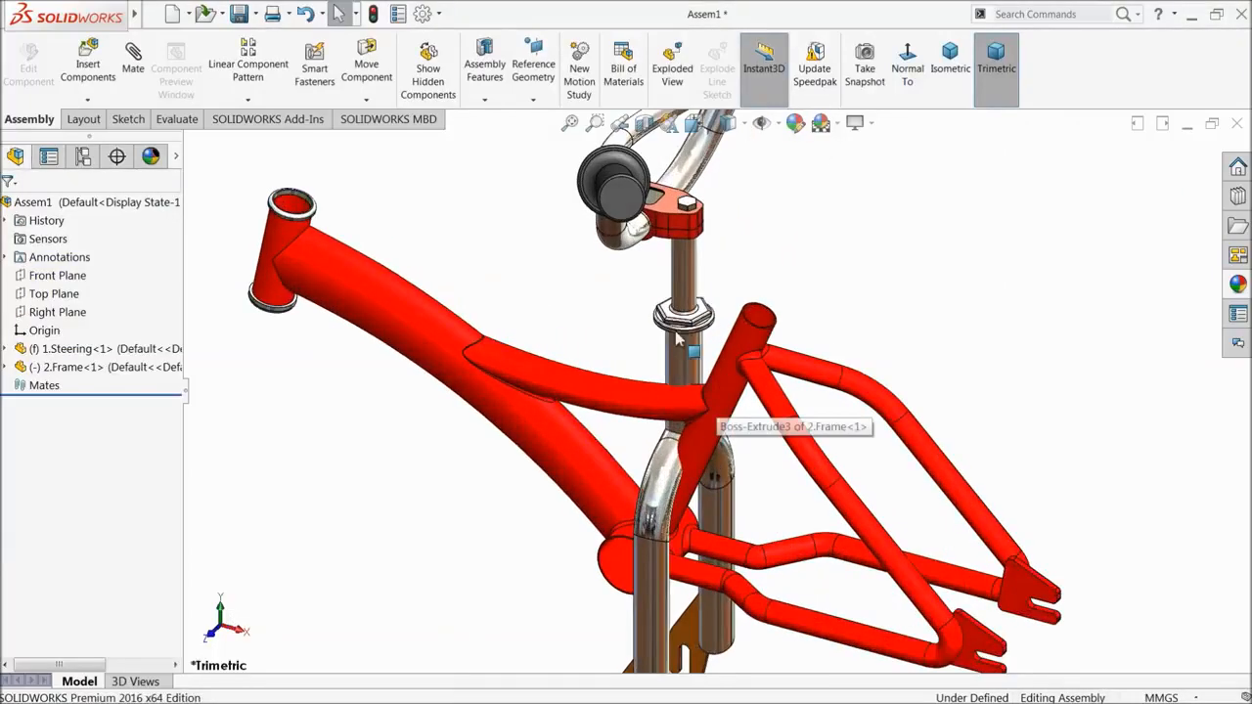
right_click(684, 334)
click(729, 364)
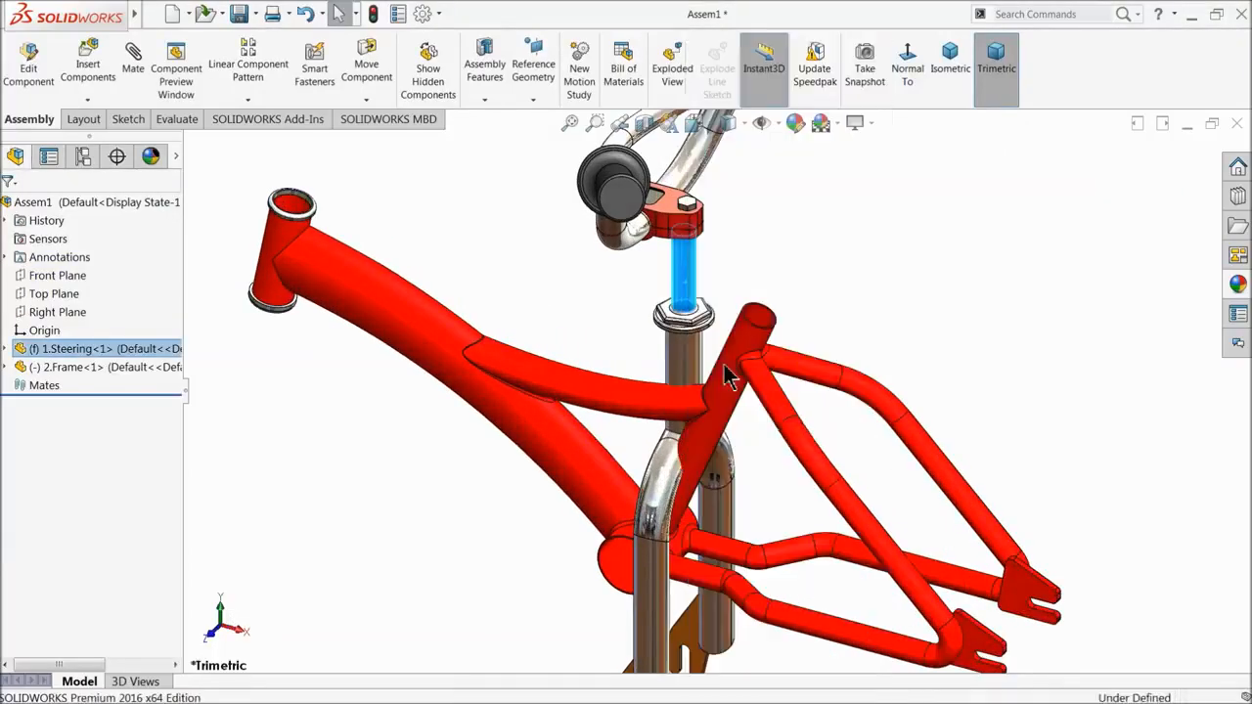
drag(718, 367, 551, 327)
right_click(550, 327)
click(594, 346)
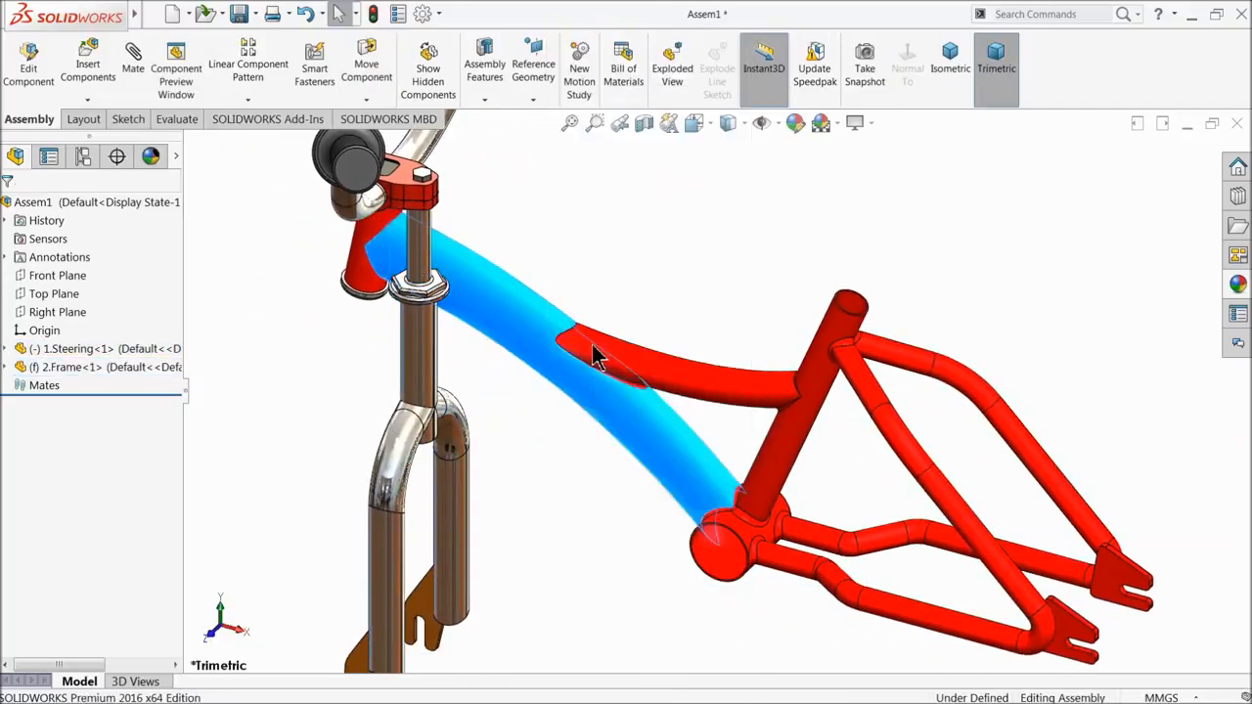
- Move the floating steering clear of the frame's head tube
scroll(610, 370, up, 3)
drag(563, 377, 489, 278)
click(492, 279)
- Add a concentric mate between the steering's fork tube and the bore of the frame's head tube
scroll(509, 270, down, 3)
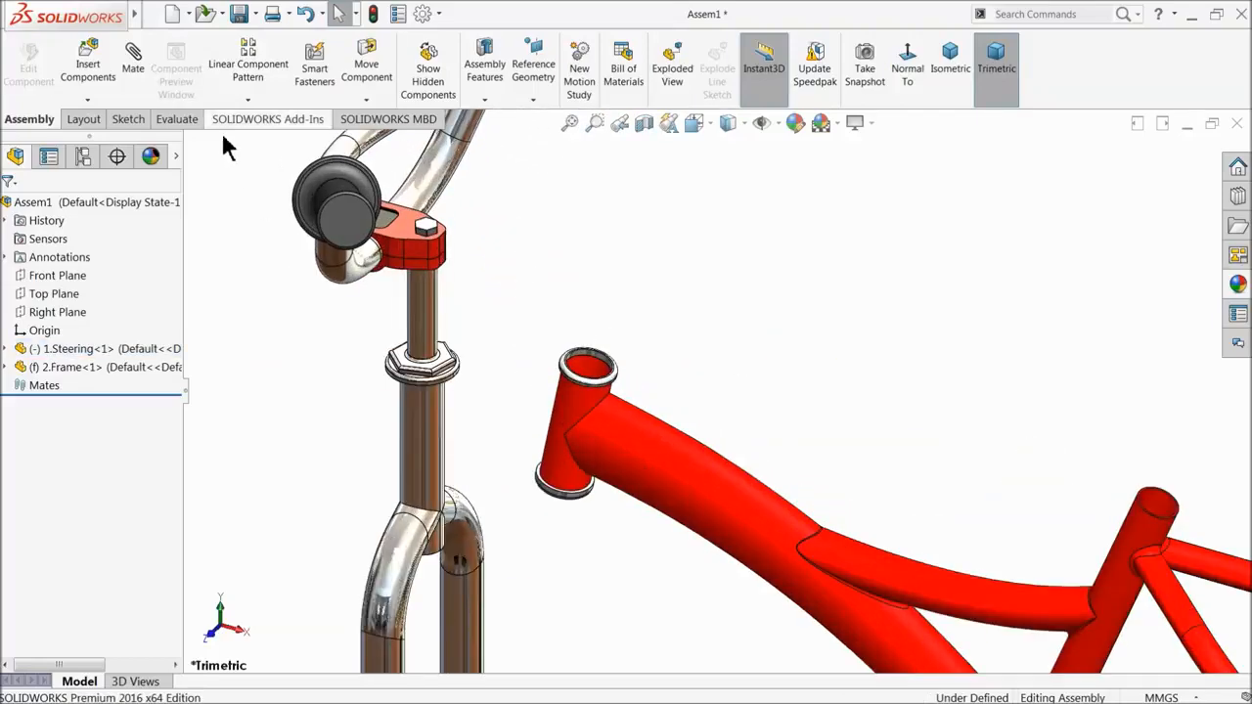
click(137, 76)
scroll(478, 470, down, 2)
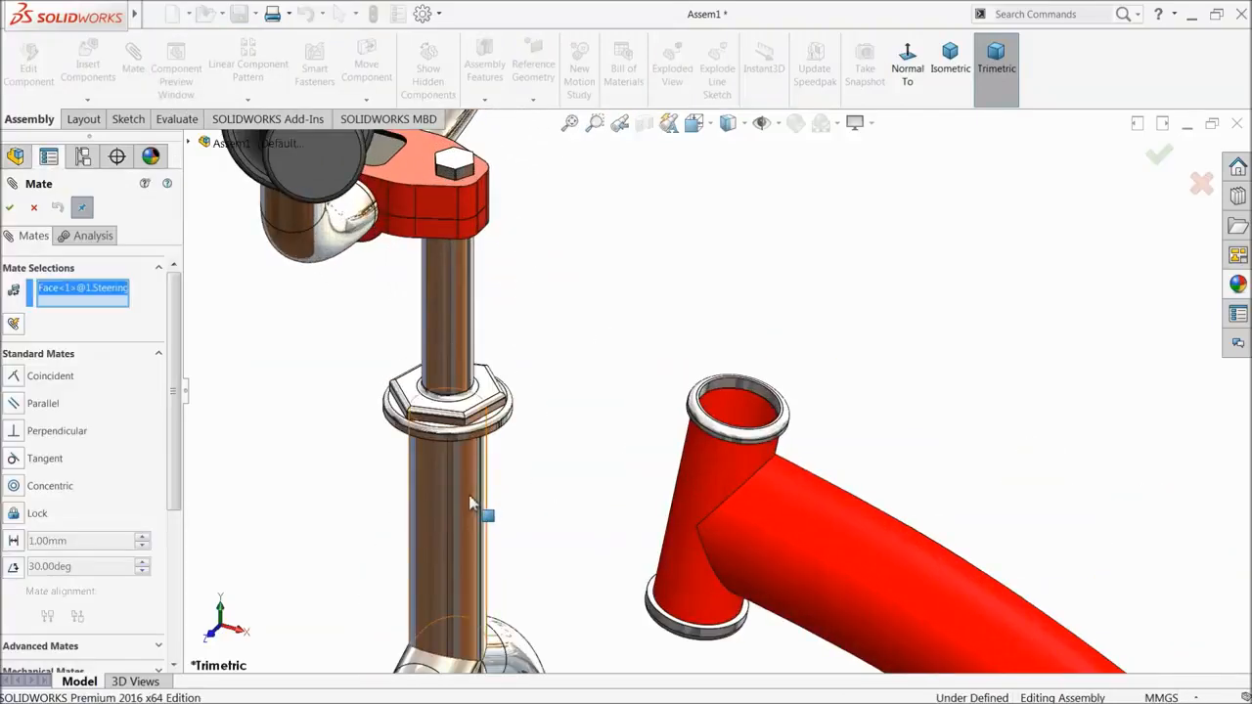
click(734, 412)
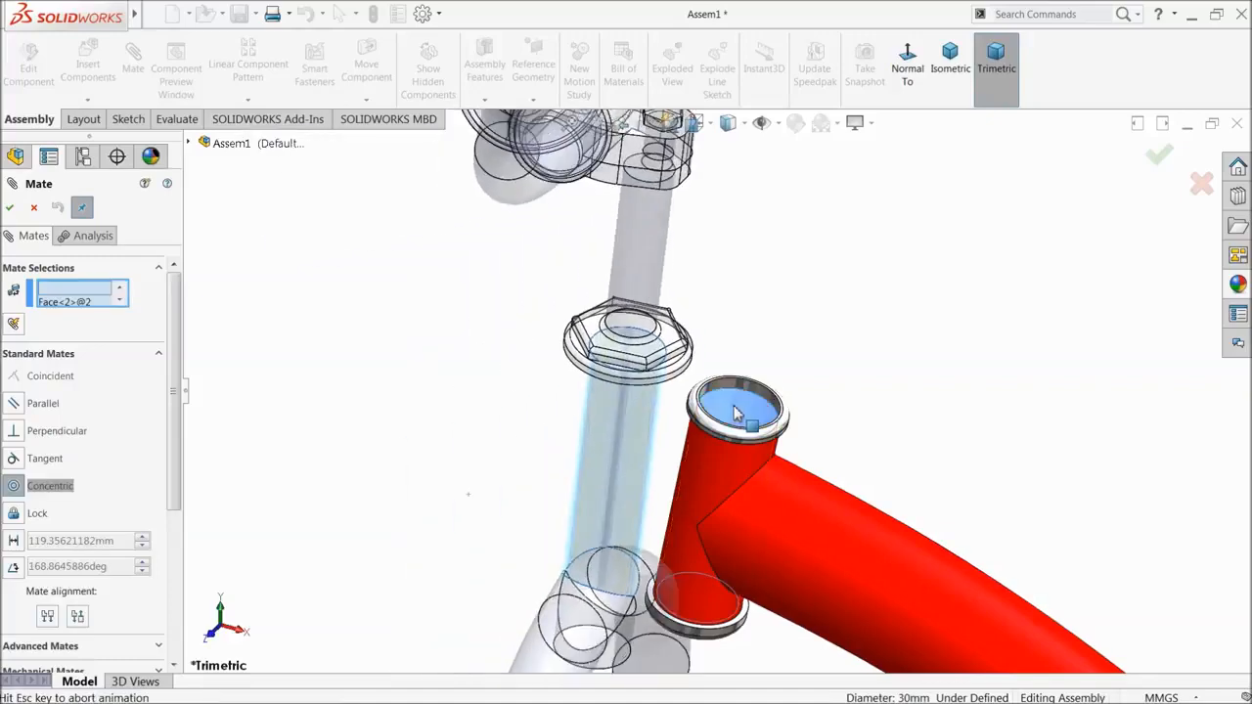
click(959, 430)
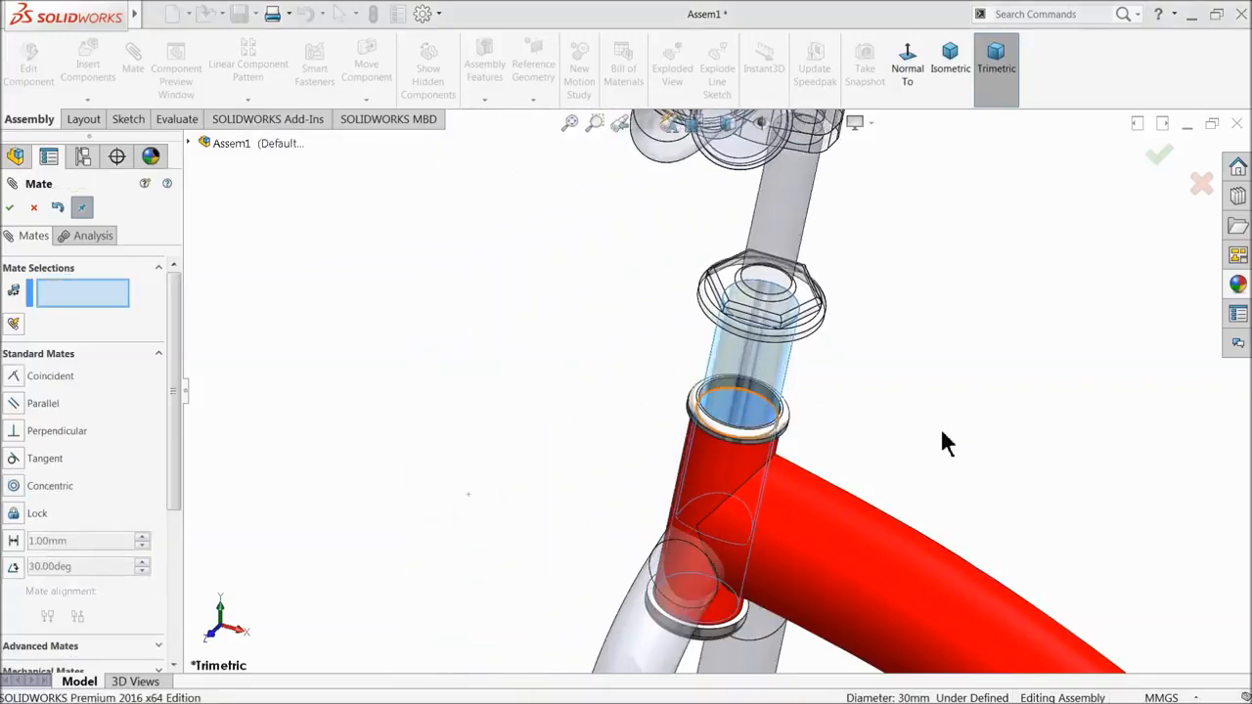
- Add a coincident mate between the head tube's upper ring face and the matching underside face on the steering
scroll(763, 434, down, 5)
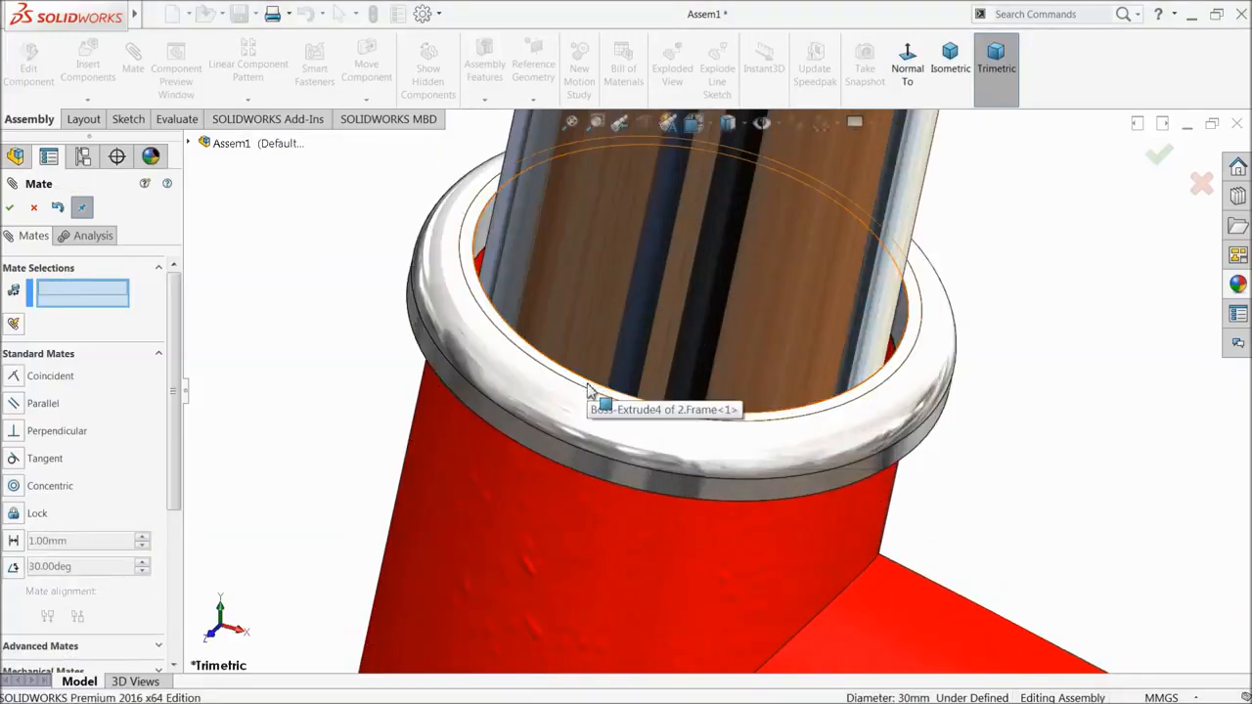
click(588, 396)
scroll(646, 406, up, 5)
scroll(675, 391, up, 2)
middle_drag(840, 342, 848, 215)
scroll(763, 472, down, 5)
click(755, 527)
scroll(754, 508, up, 5)
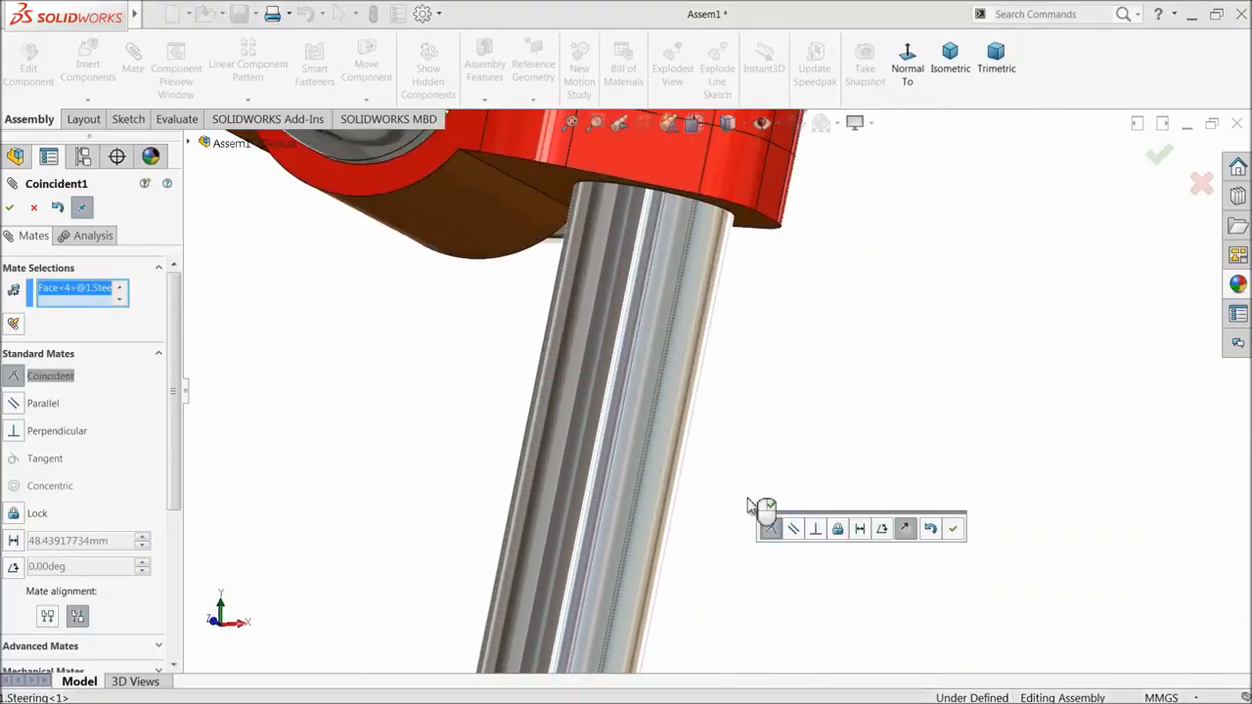
click(953, 529)
- Turn the steering in the head tube to test its motion, and finish mating
right_drag(816, 498, 745, 575)
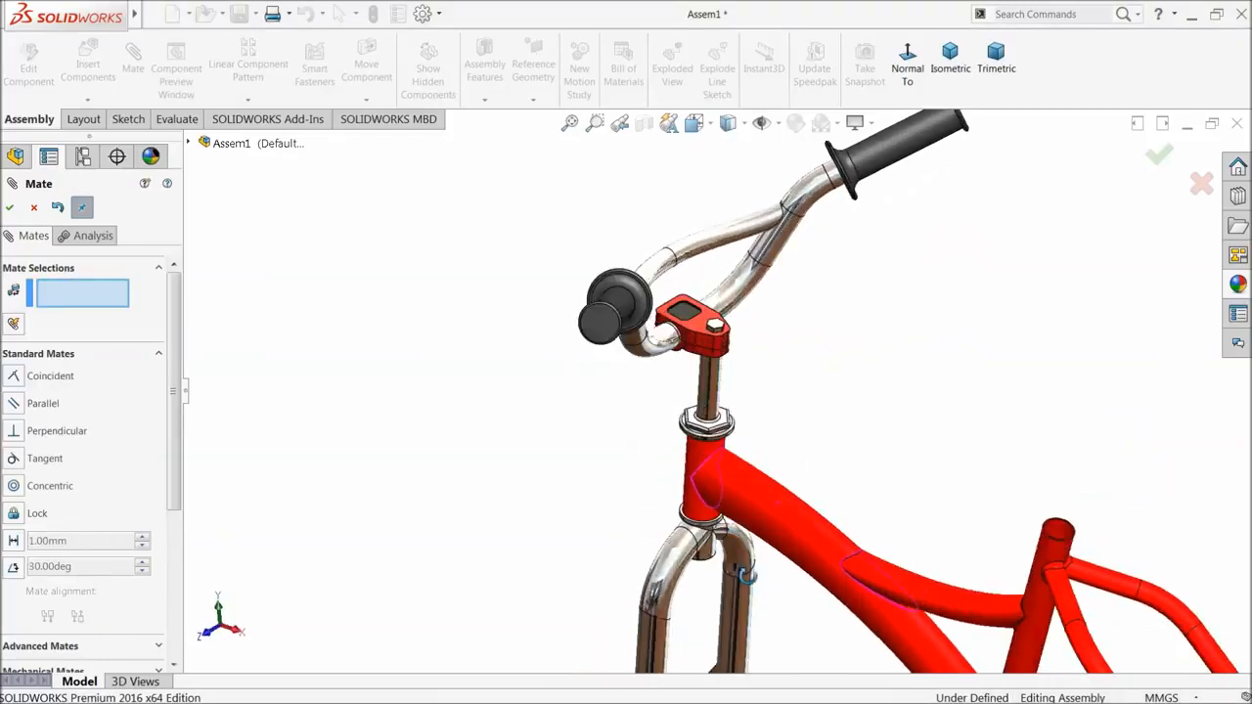
middle_drag(746, 577, 733, 575)
drag(662, 531, 653, 555)
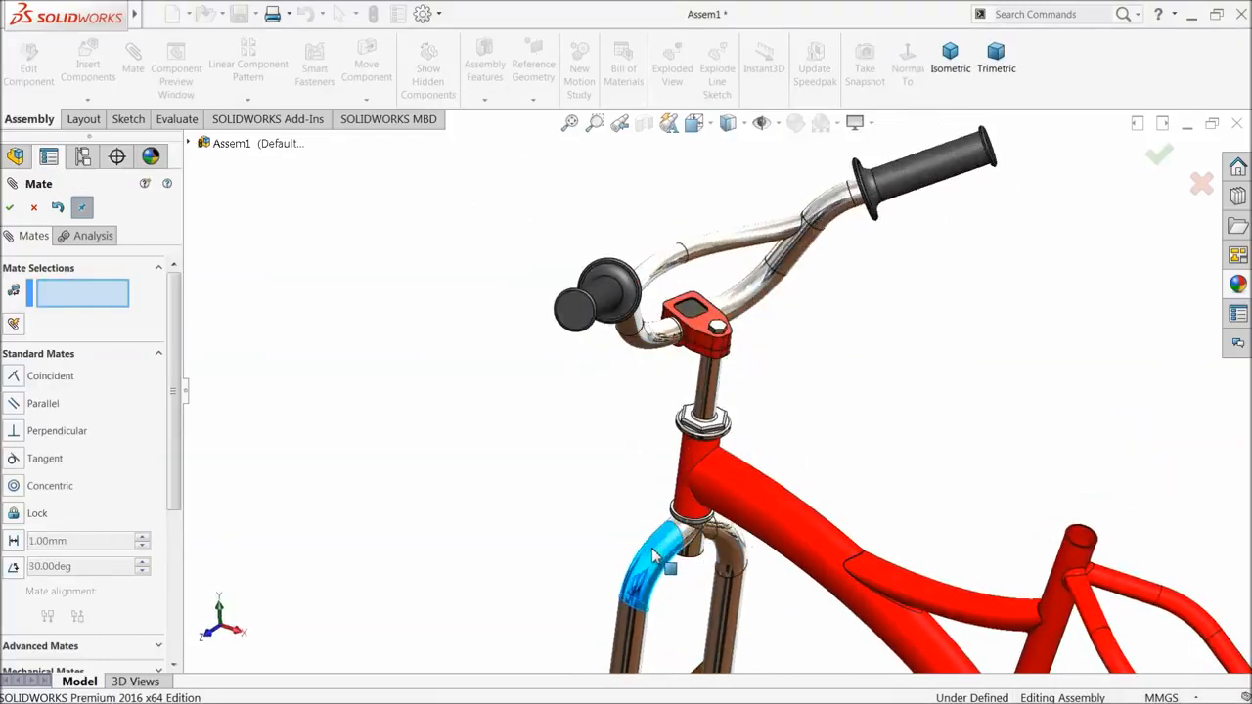
scroll(539, 531, up, 4)
middle_drag(539, 531, 593, 531)
scroll(724, 559, up, 2)
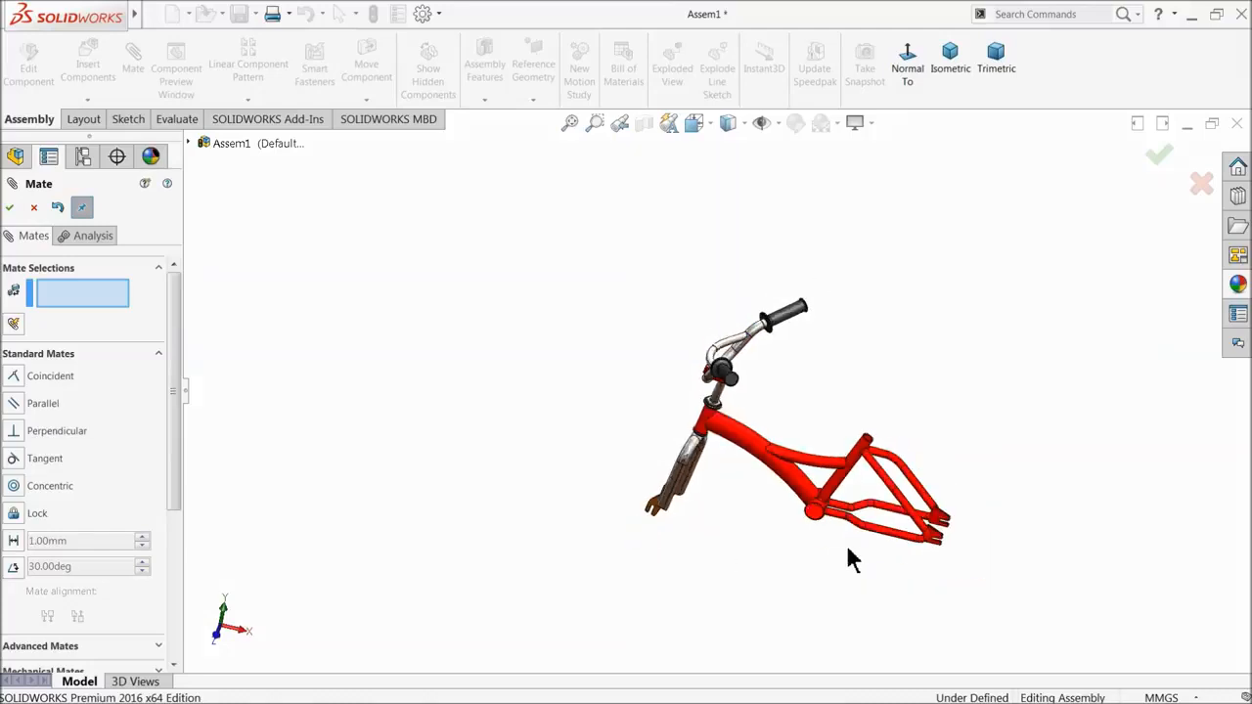
scroll(849, 519, down, 2)
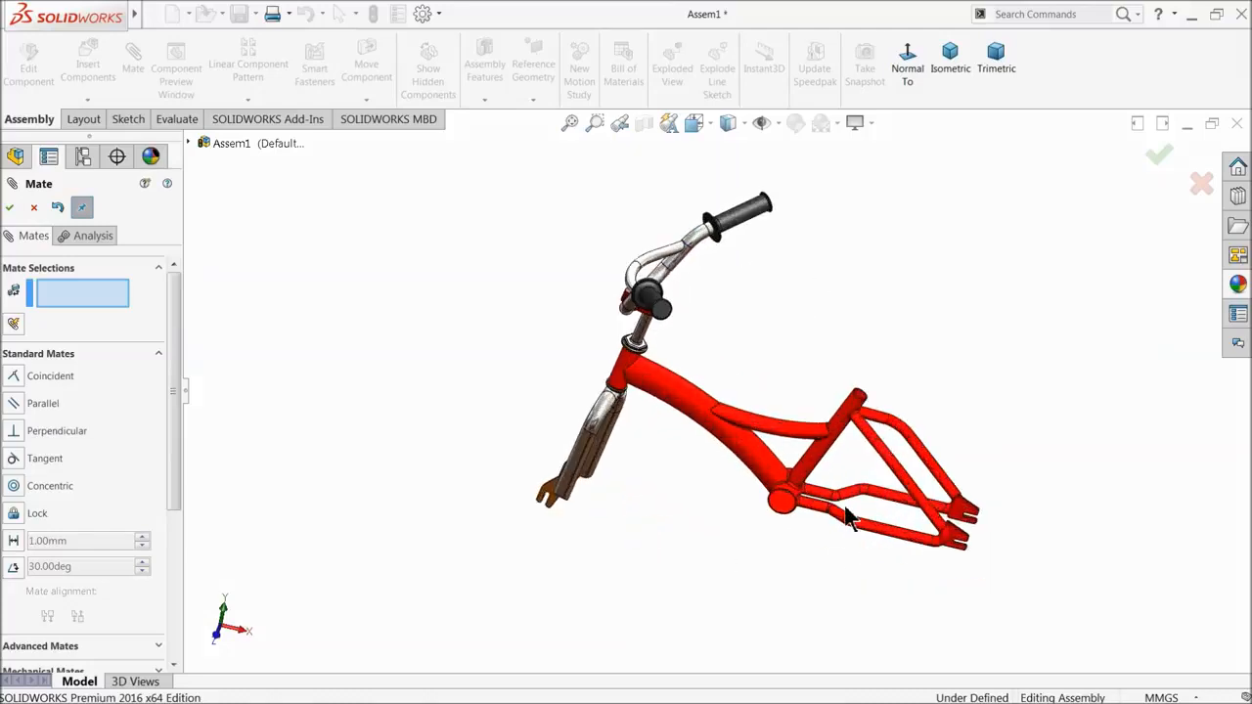
click(33, 210)
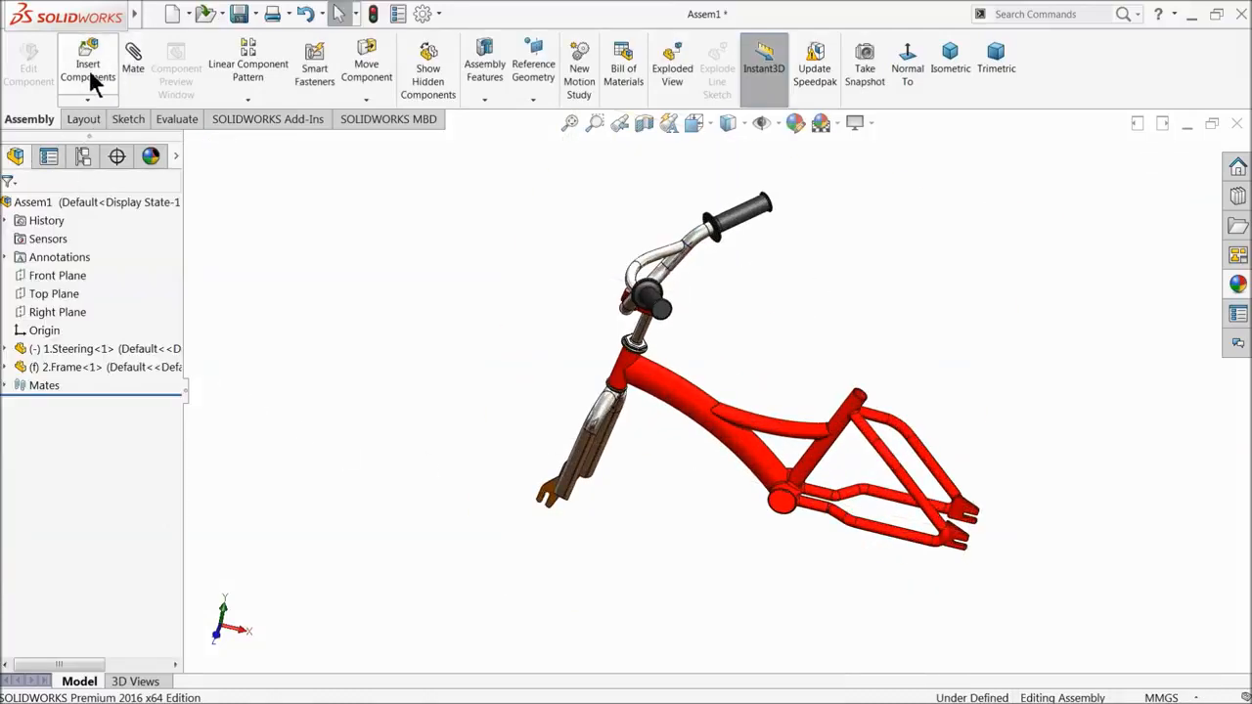
- Insert the 9.front tyre part from the Bicycle folder and place it beside the fork
click(90, 78)
click(76, 532)
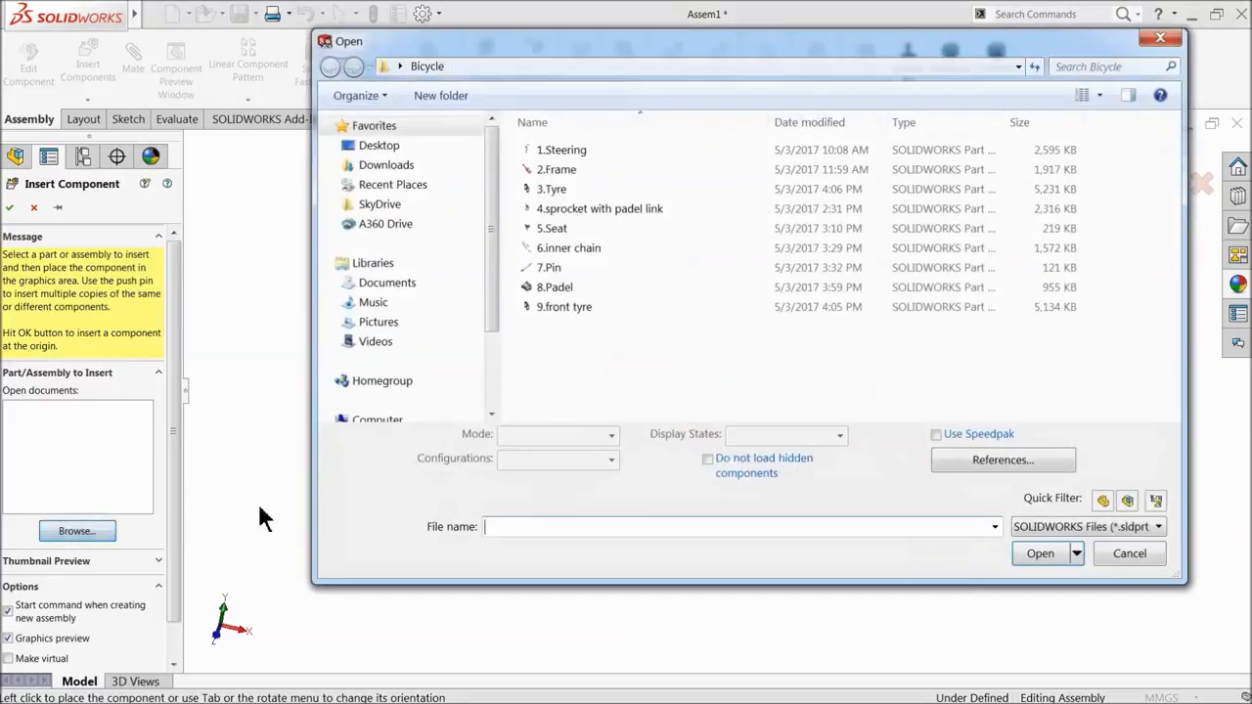
click(562, 306)
click(1037, 542)
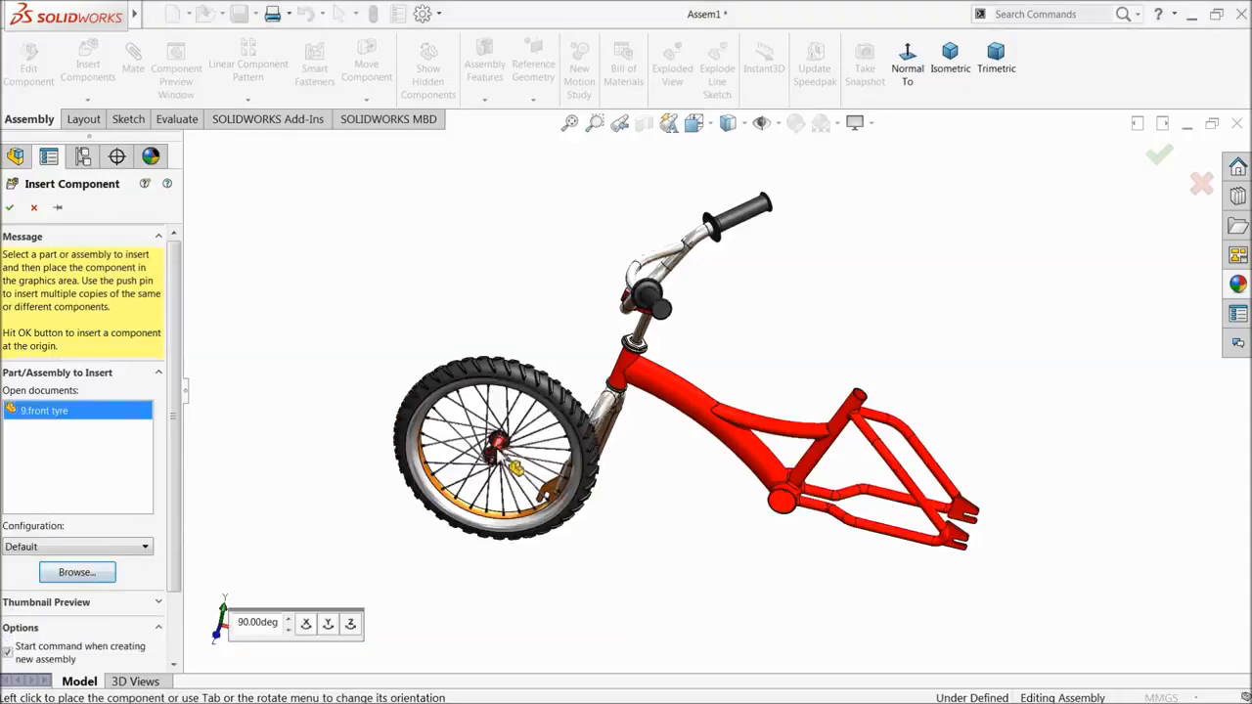
click(563, 497)
- Add a concentric mate between the front wheel's hub bore and the rounded end of the fork's dropout slot
scroll(585, 499, down, 3)
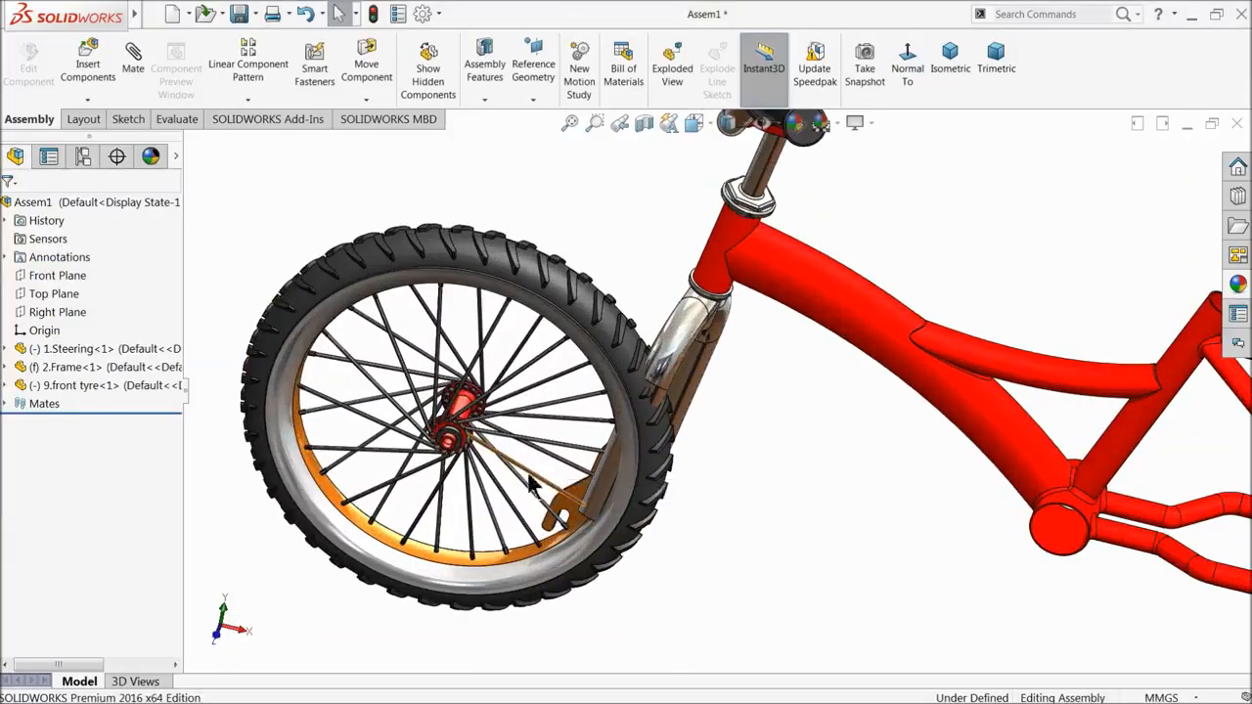
scroll(506, 453, down, 2)
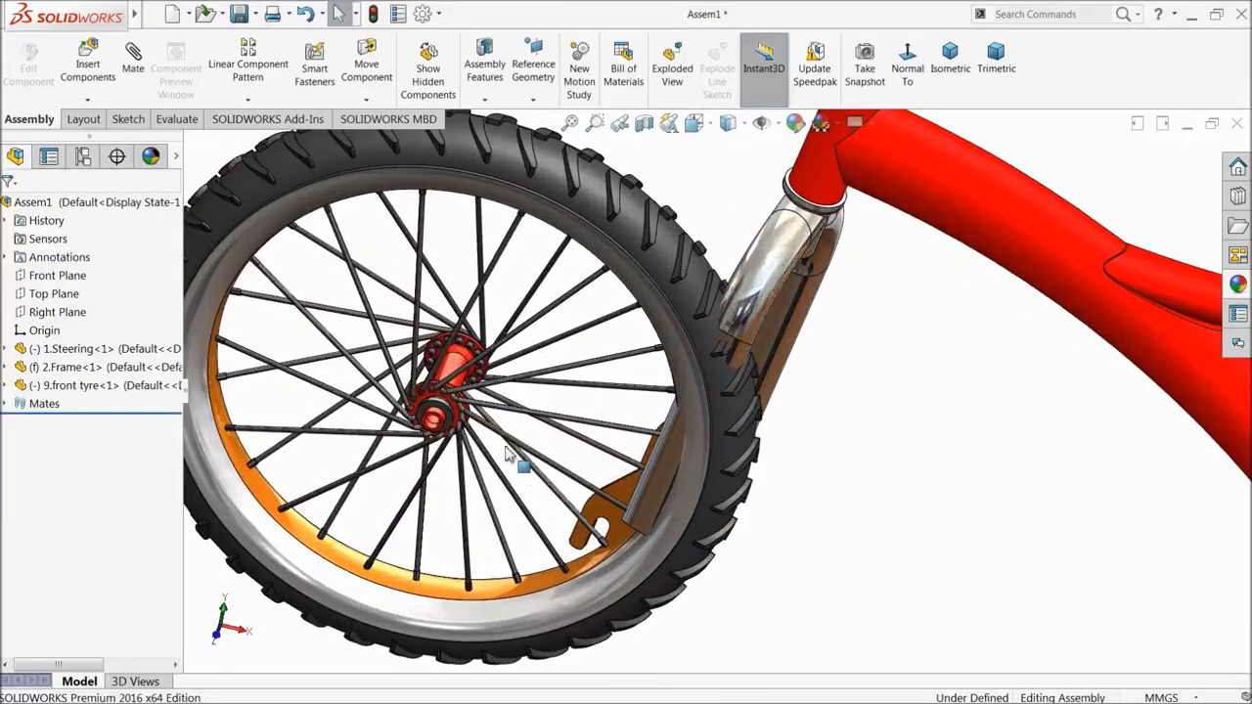
click(134, 69)
scroll(519, 477, down, 5)
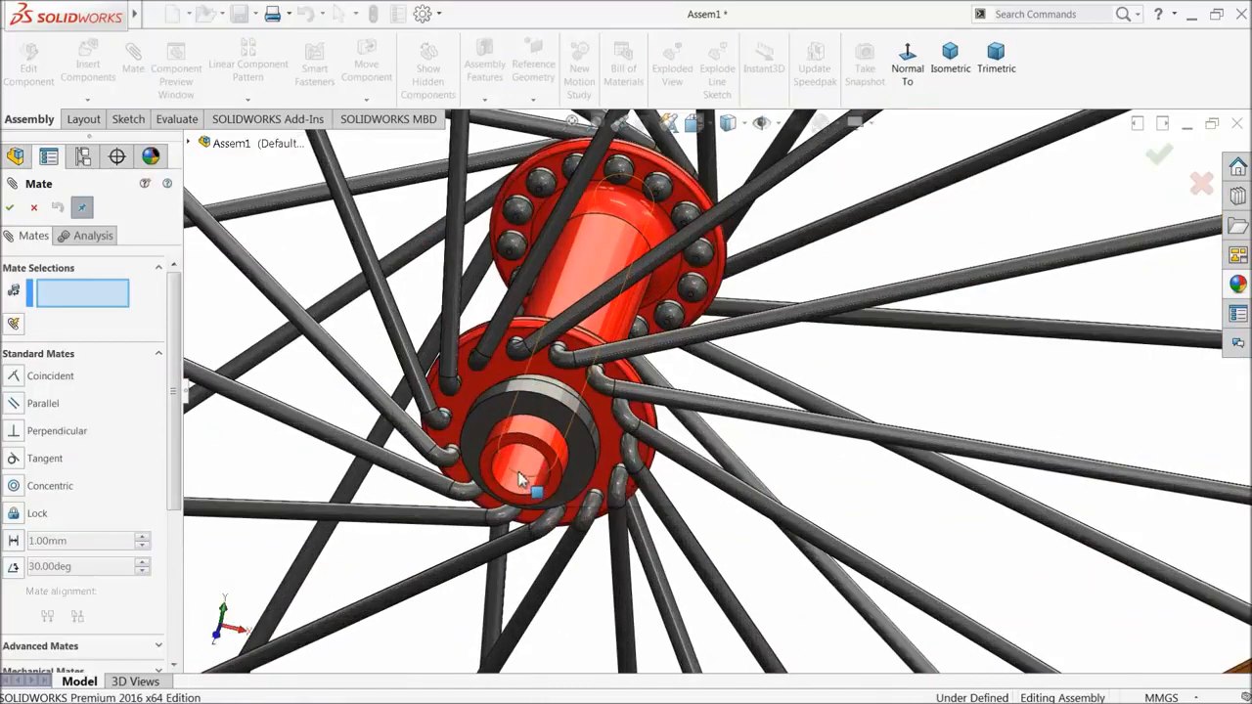
click(519, 474)
scroll(881, 559, up, 4)
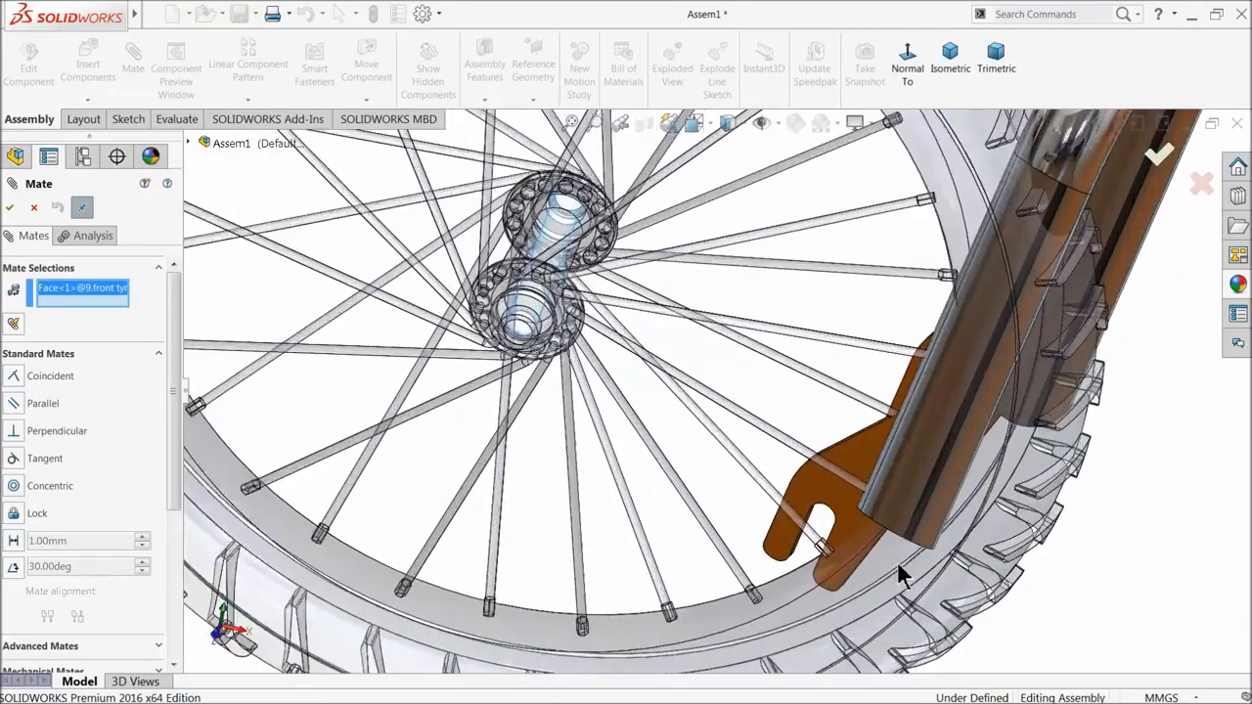
scroll(900, 575, down, 3)
scroll(787, 435, down, 5)
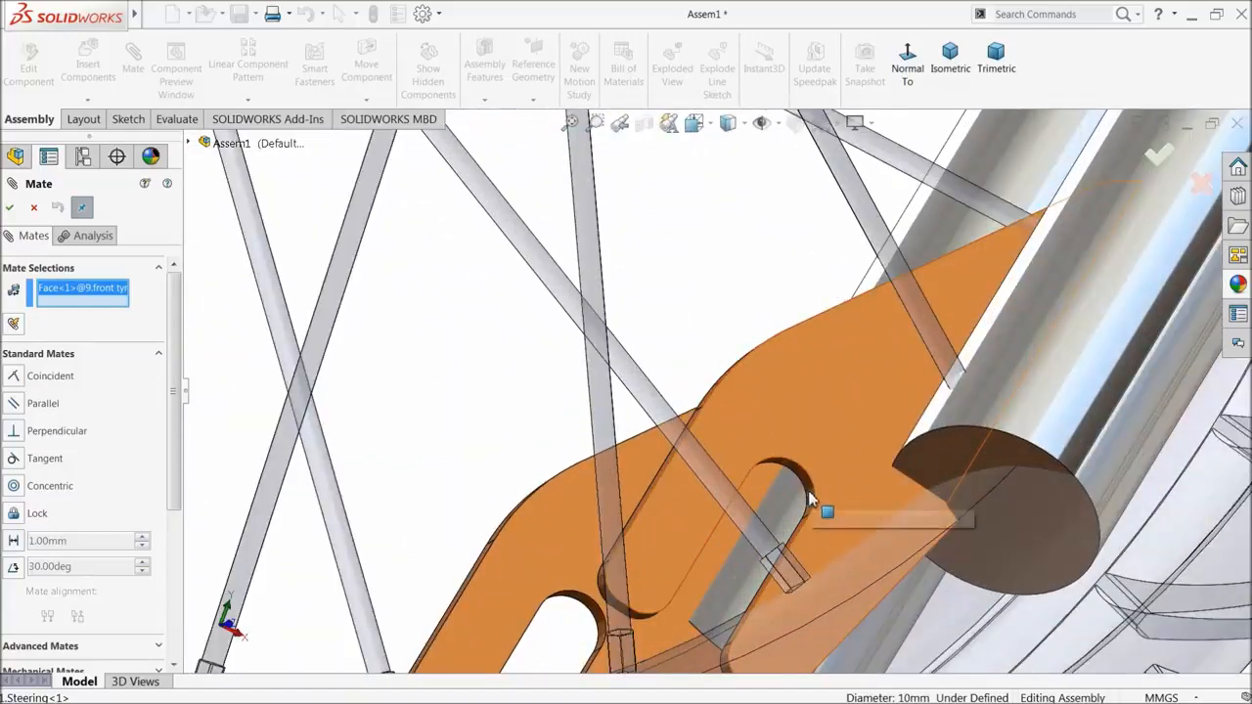
click(791, 456)
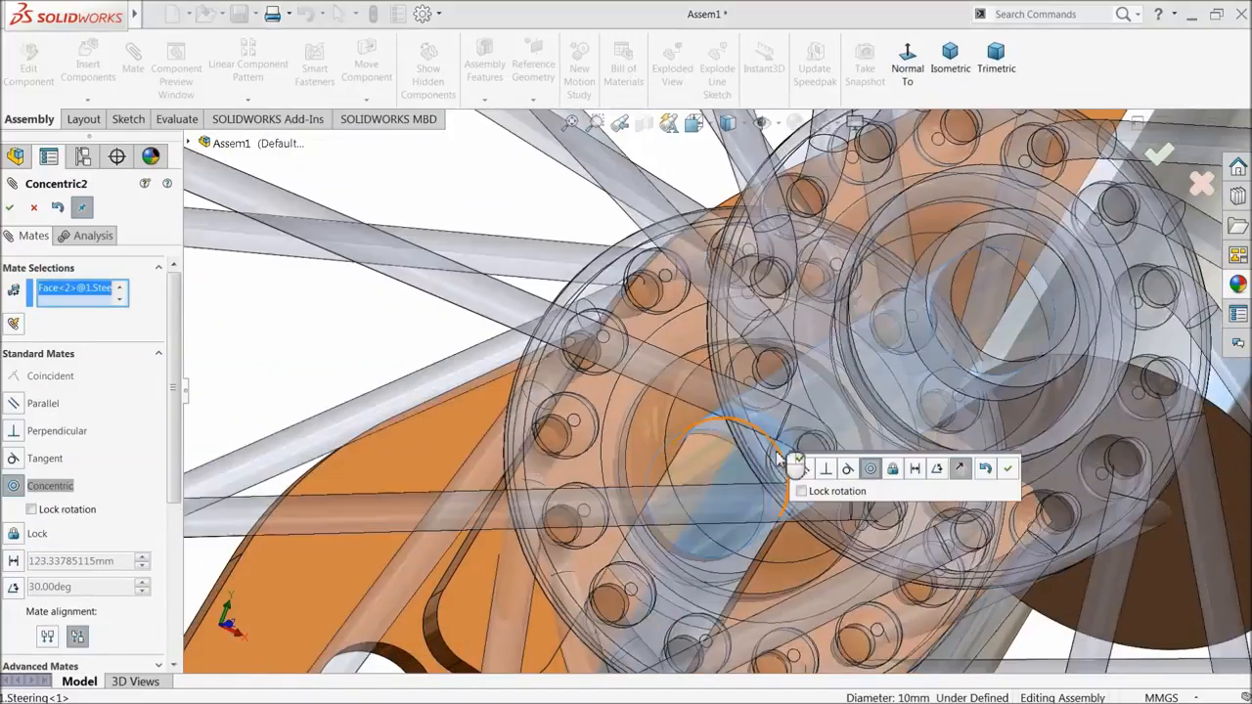
scroll(958, 473, up, 10)
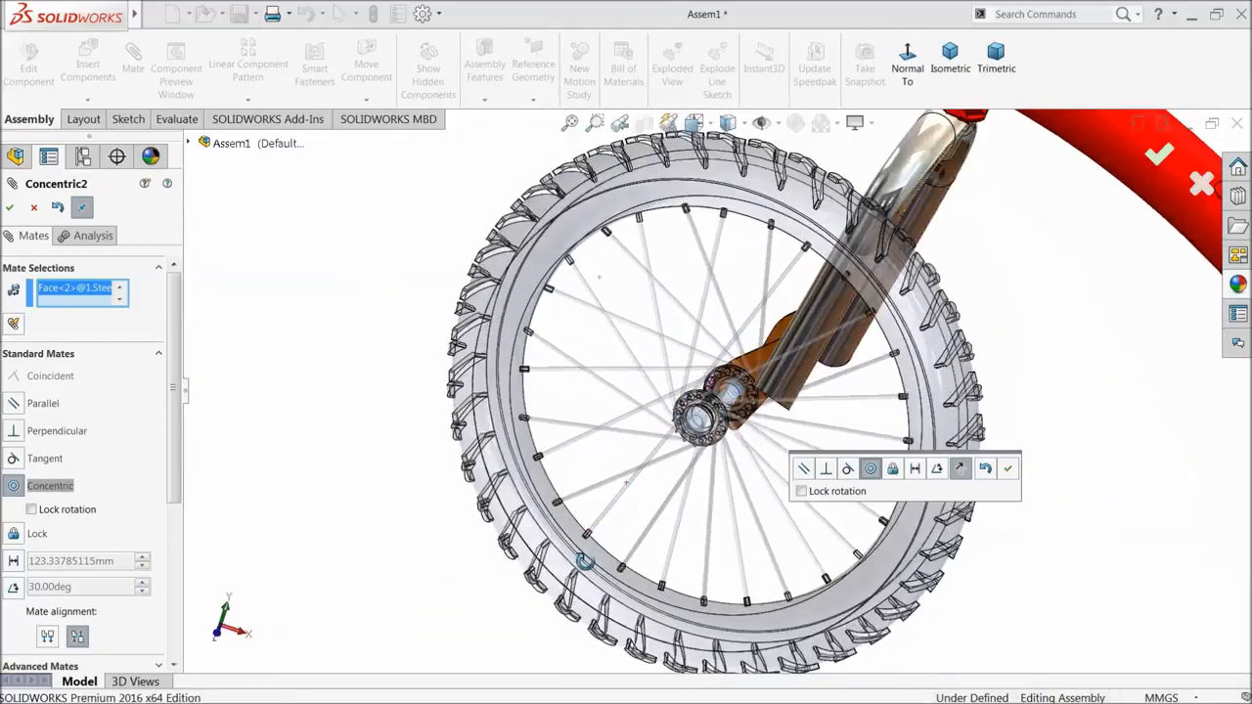
middle_drag(583, 560, 901, 535)
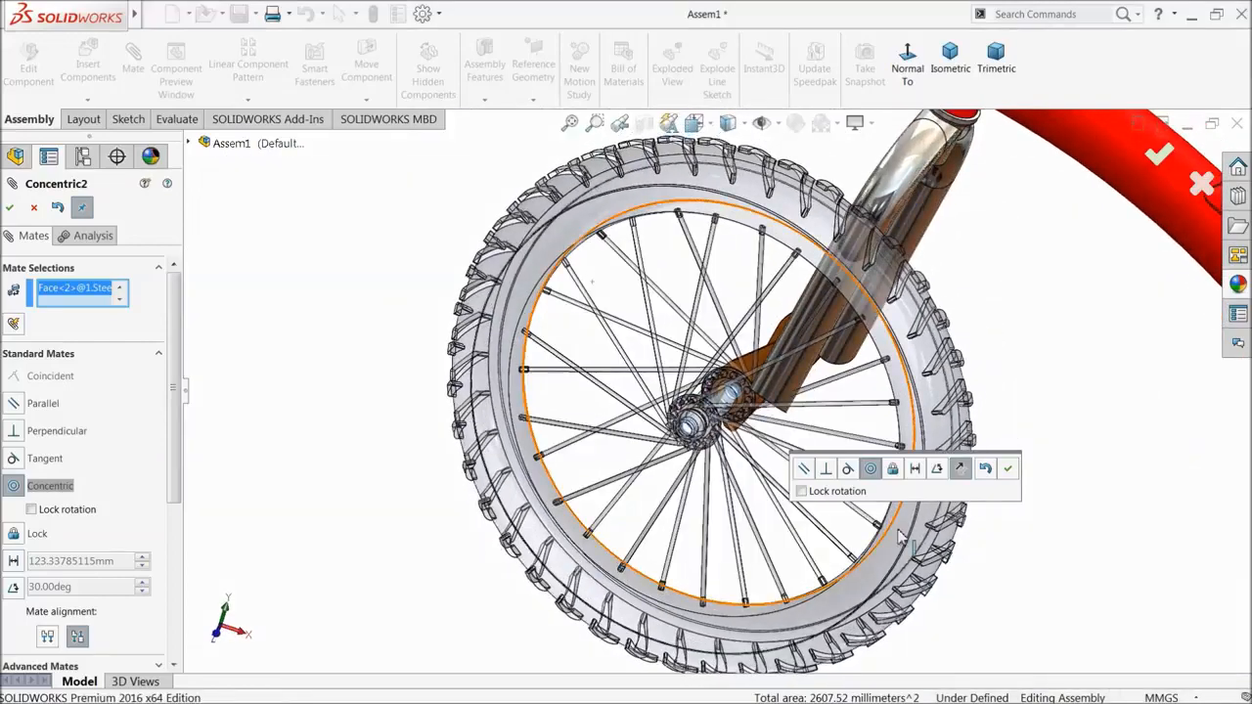
click(1010, 477)
- Set up an advanced Width mate with the outer faces of the two fork dropouts as the width selections
scroll(930, 489, up, 5)
middle_drag(929, 489, 880, 522)
scroll(634, 379, down, 10)
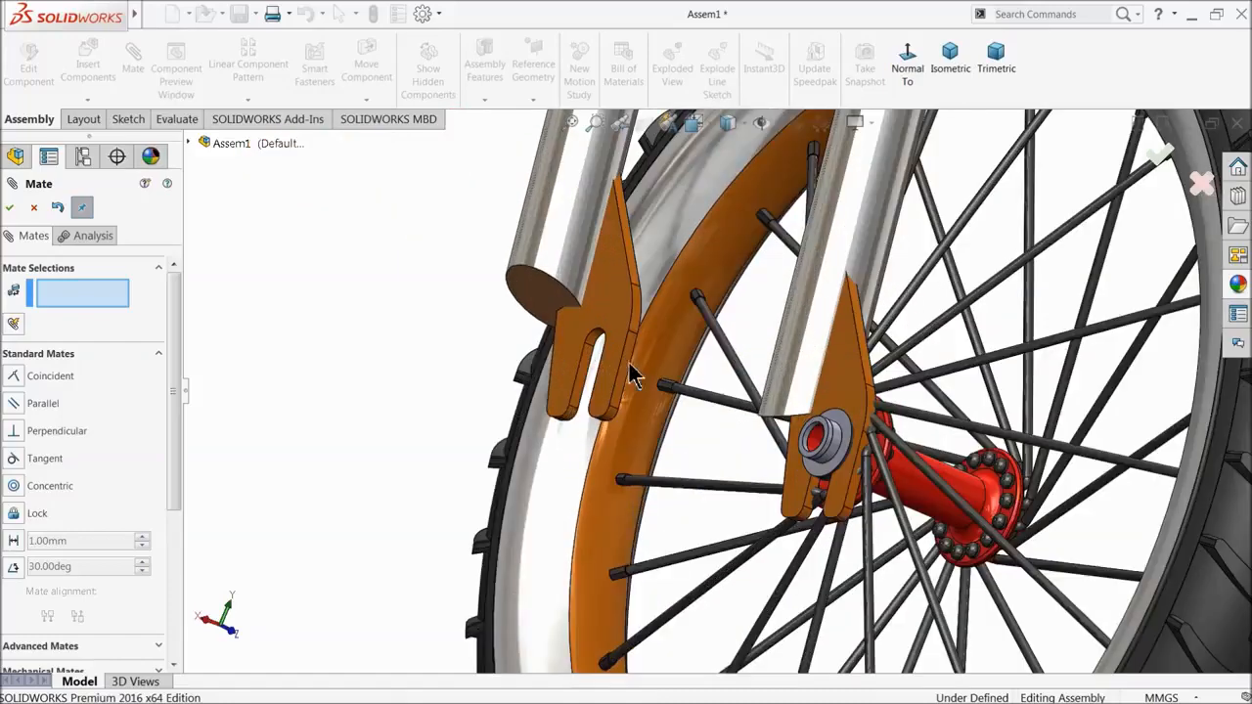
click(100, 355)
click(59, 380)
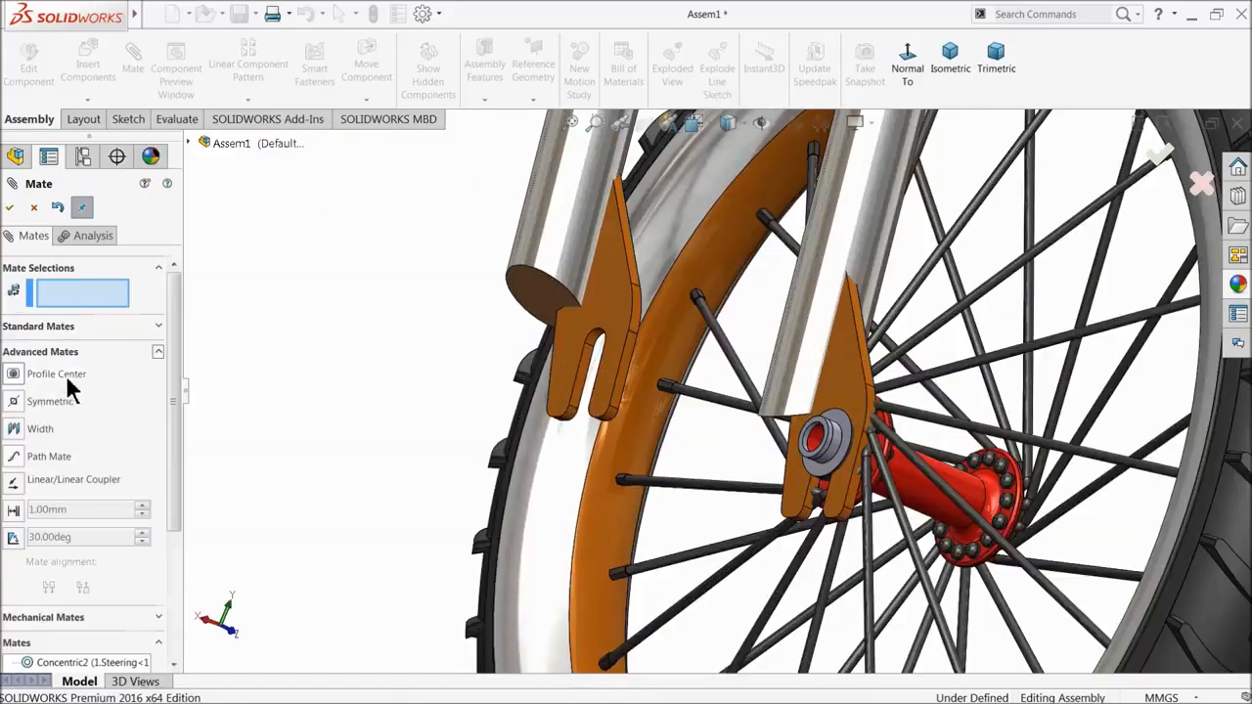
click(39, 430)
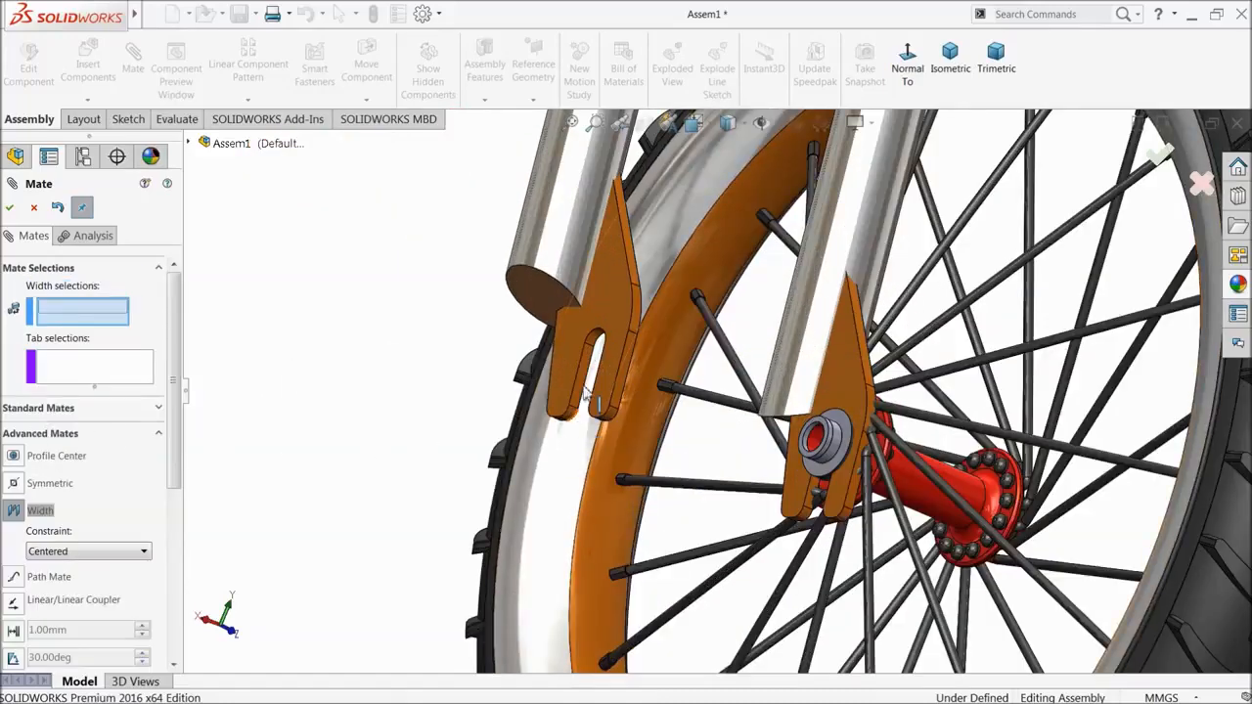
click(605, 298)
middle_drag(705, 369, 641, 374)
scroll(641, 375, down, 5)
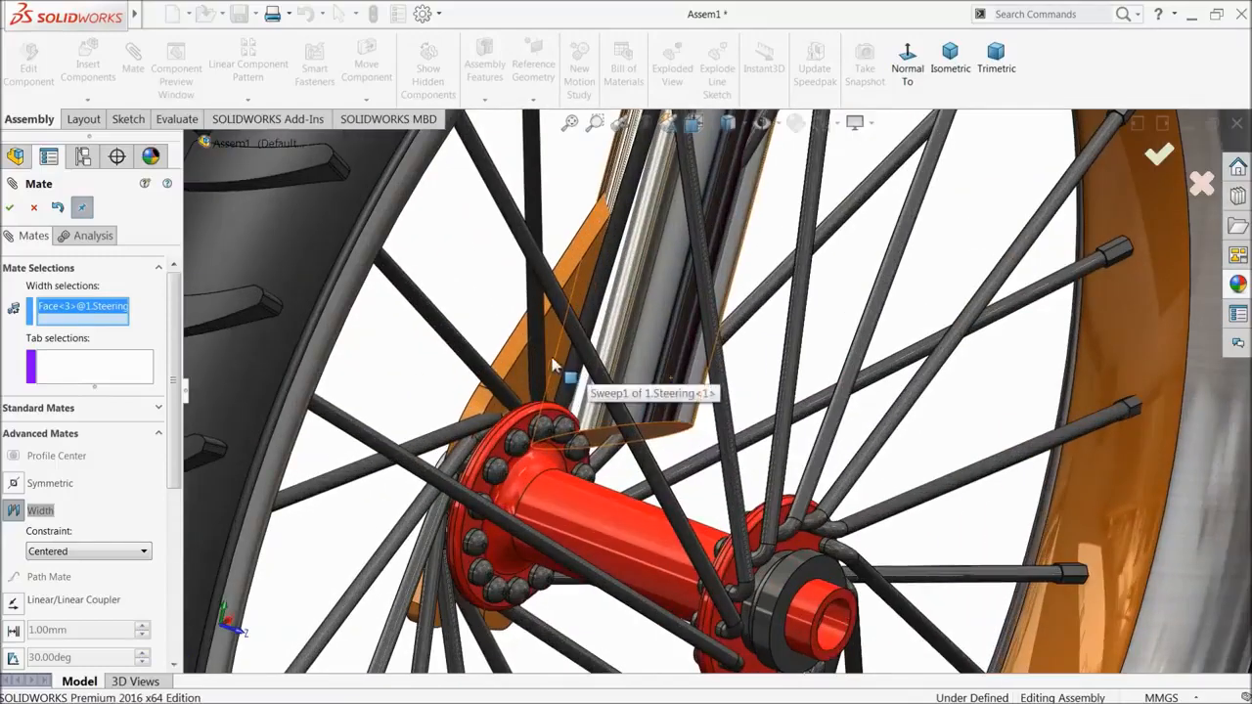
click(528, 387)
scroll(689, 496, up, 5)
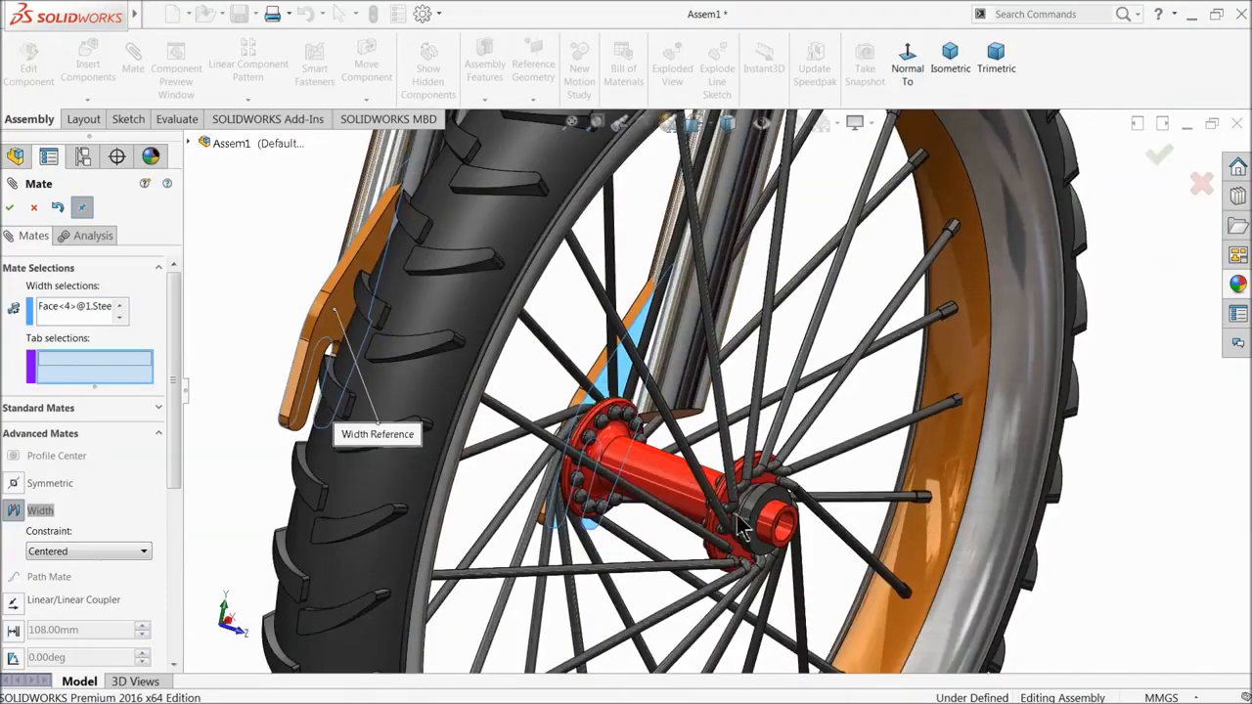
- Use the shoulder faces at both ends of the front hub as tab selections and accept the Centered width mate
scroll(744, 523, down, 10)
click(700, 477)
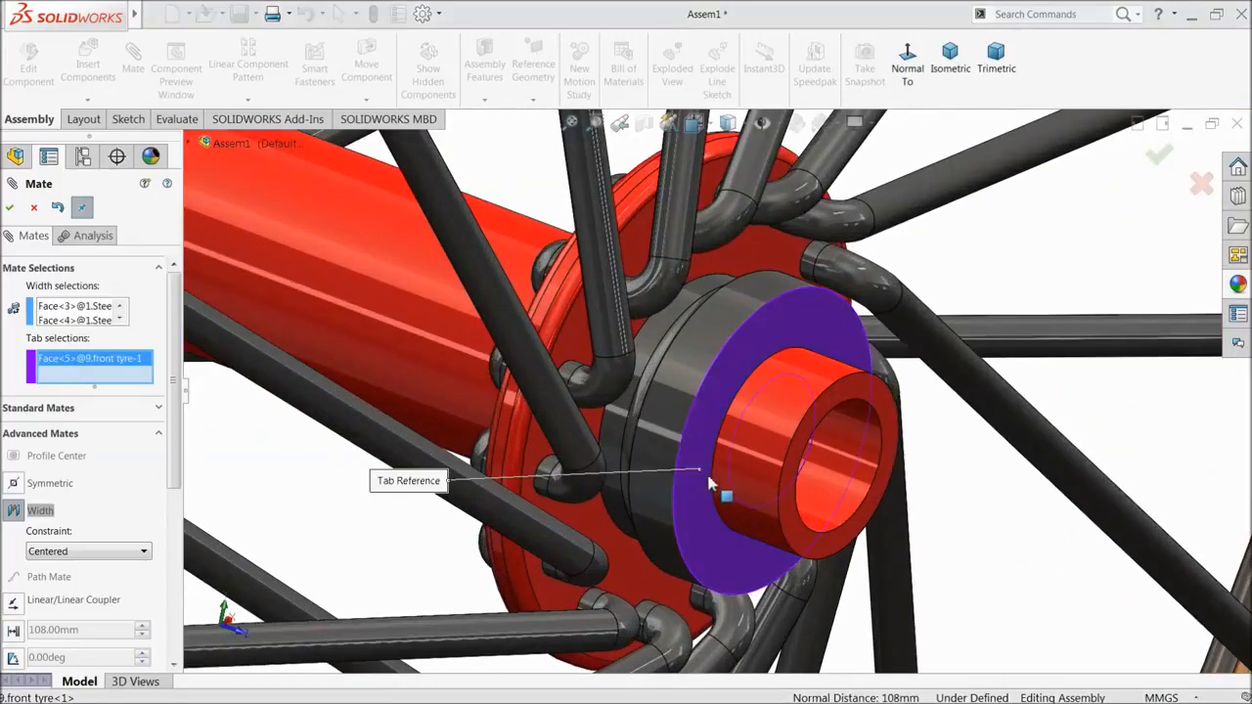
scroll(706, 455, up, 6)
scroll(675, 431, down, 4)
scroll(653, 422, up, 3)
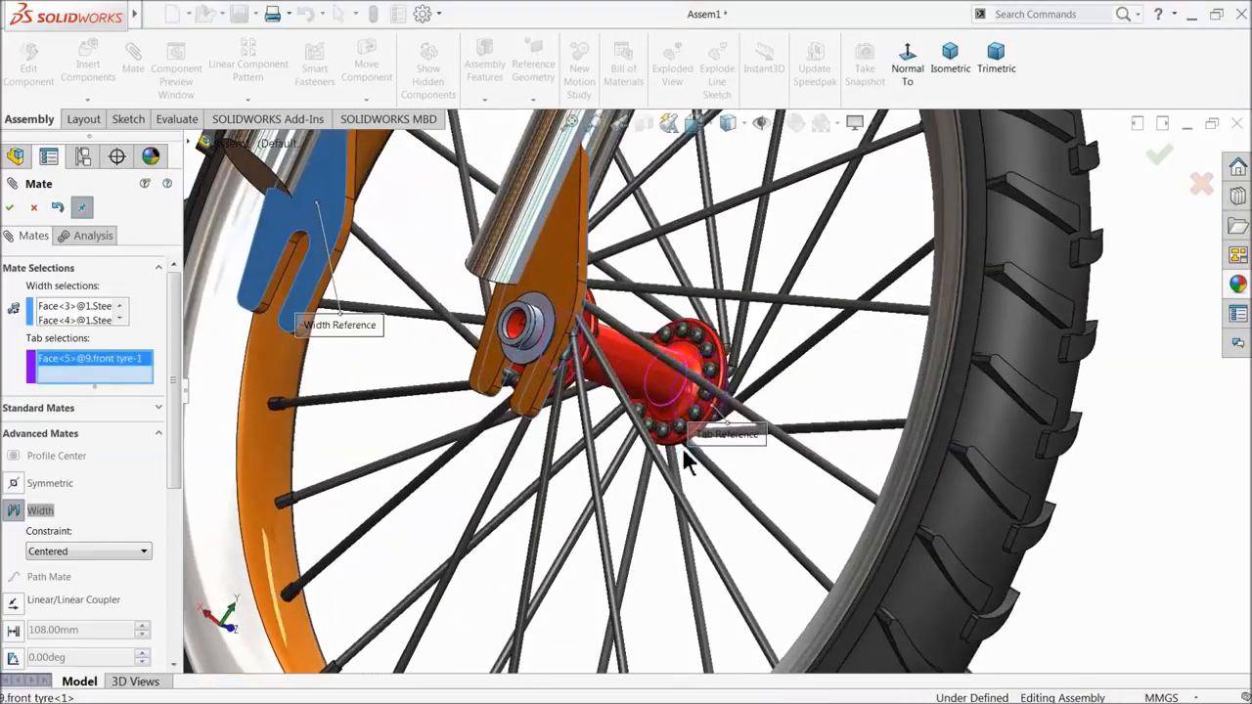
middle_drag(599, 411, 566, 394)
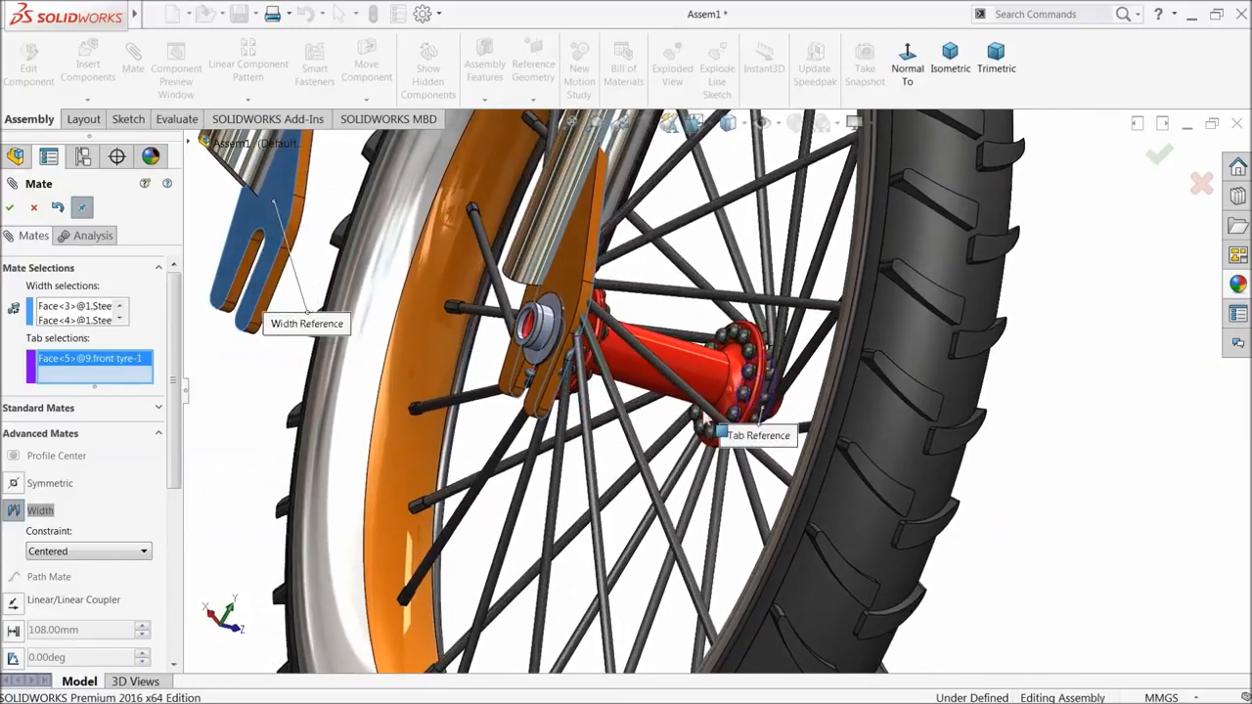
middle_drag(839, 437, 964, 438)
click(963, 436)
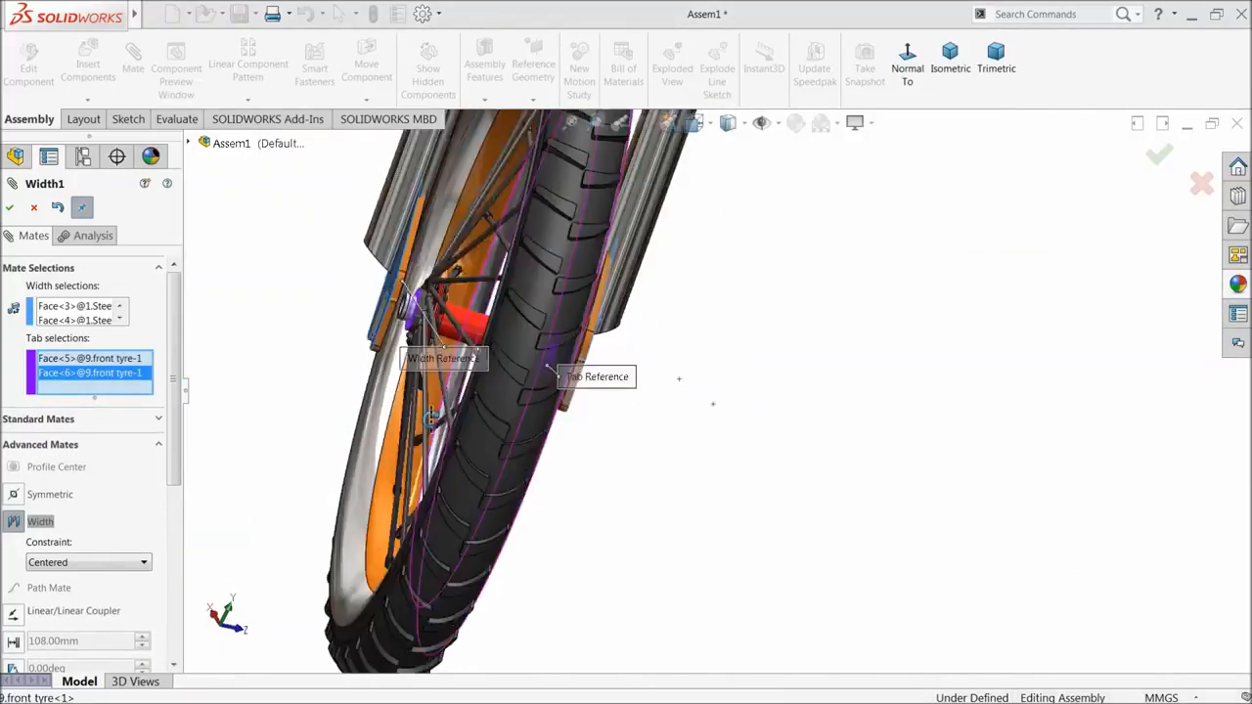
middle_drag(431, 419, 421, 411)
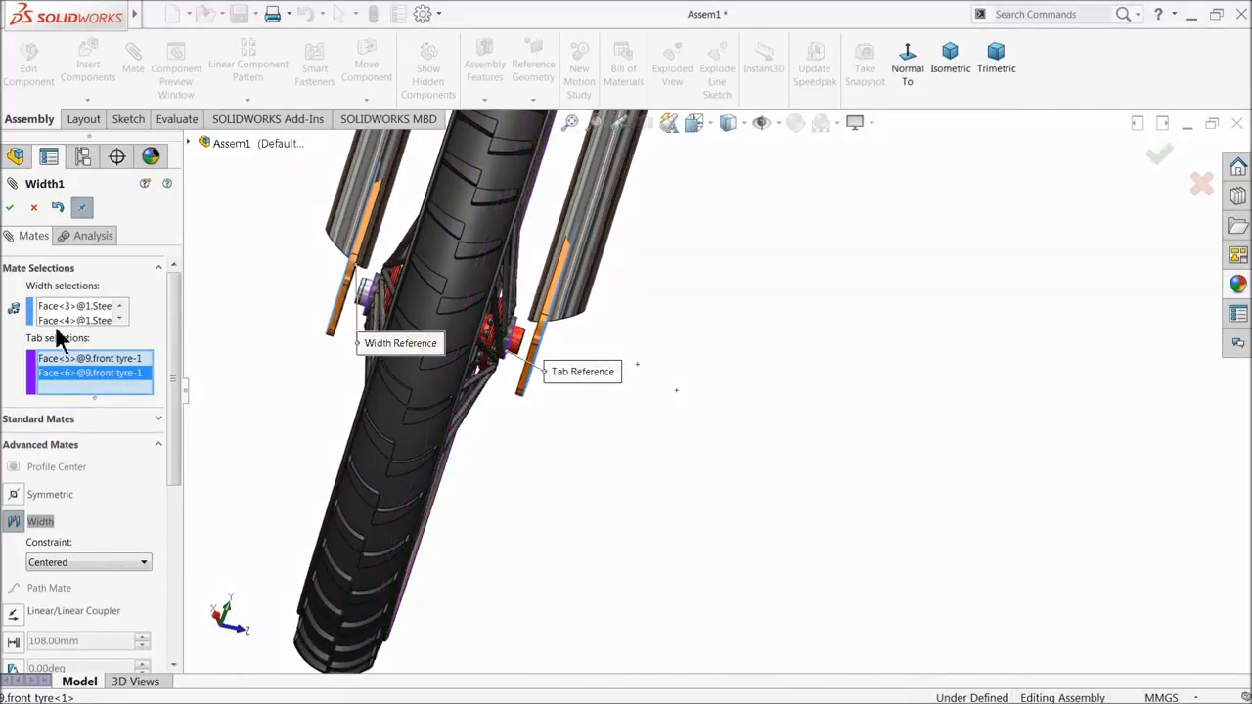
click(9, 208)
- Examine how the front hub sits between the two fork dropouts and leave the Mate command
middle_drag(224, 294, 468, 358)
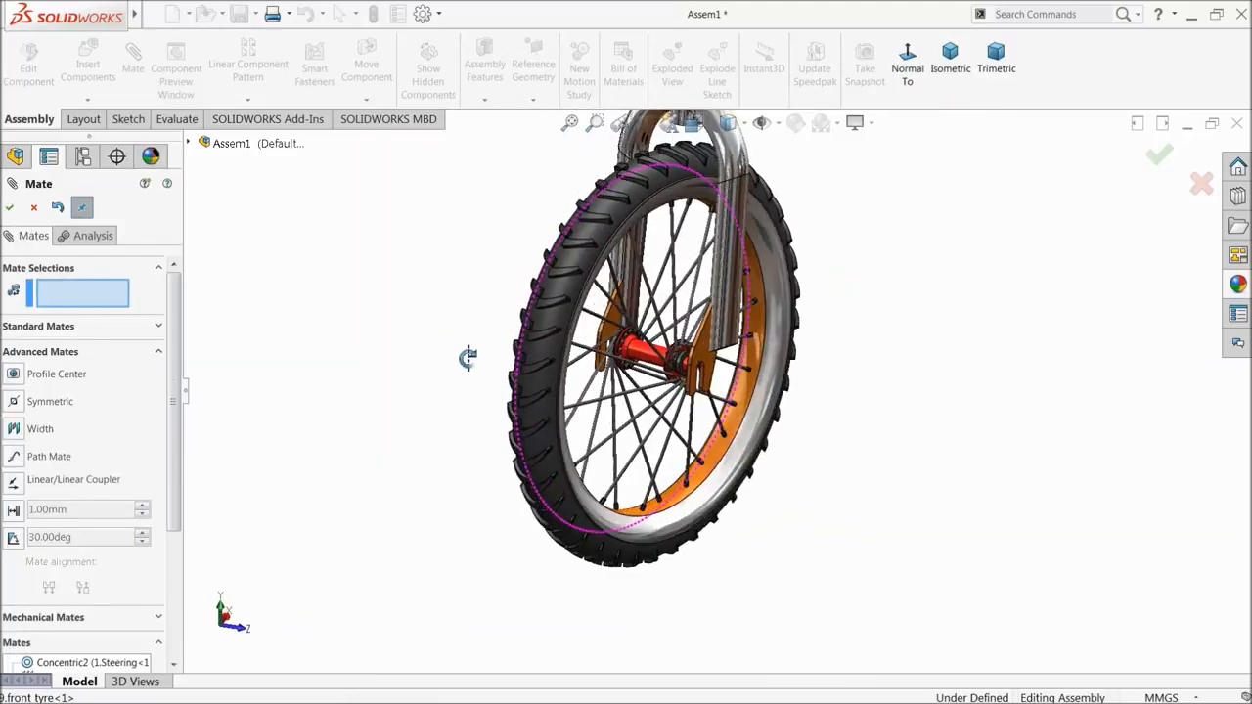
scroll(626, 418, up, 1)
scroll(657, 347, down, 3)
middle_drag(681, 380, 787, 462)
scroll(670, 377, down, 4)
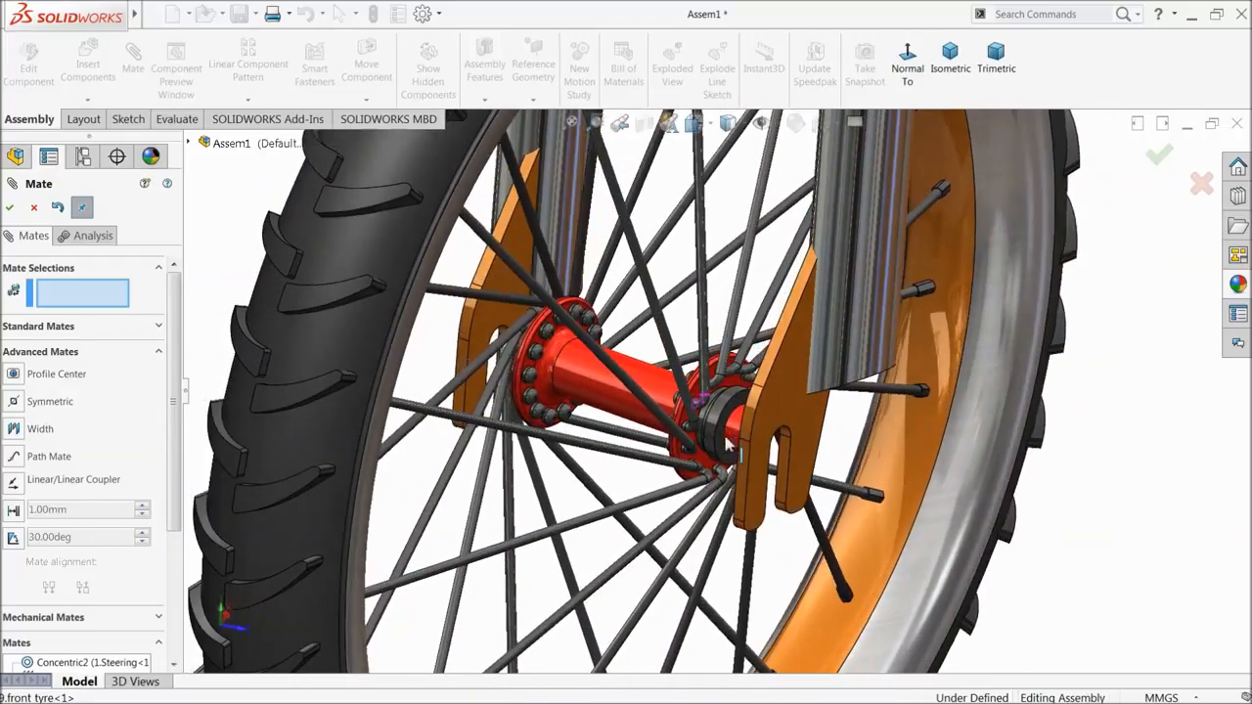
click(34, 207)
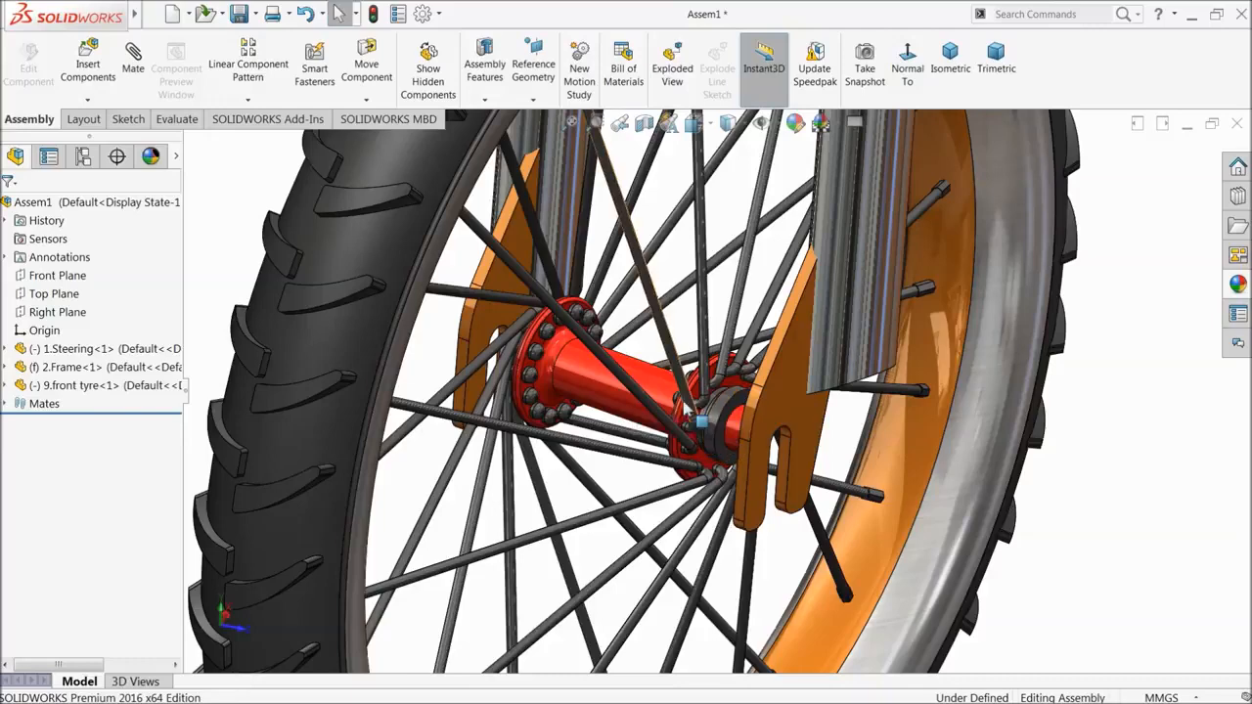
- Measure the distance between the front hub's end face and the adjacent fork dropout's inner face
click(177, 121)
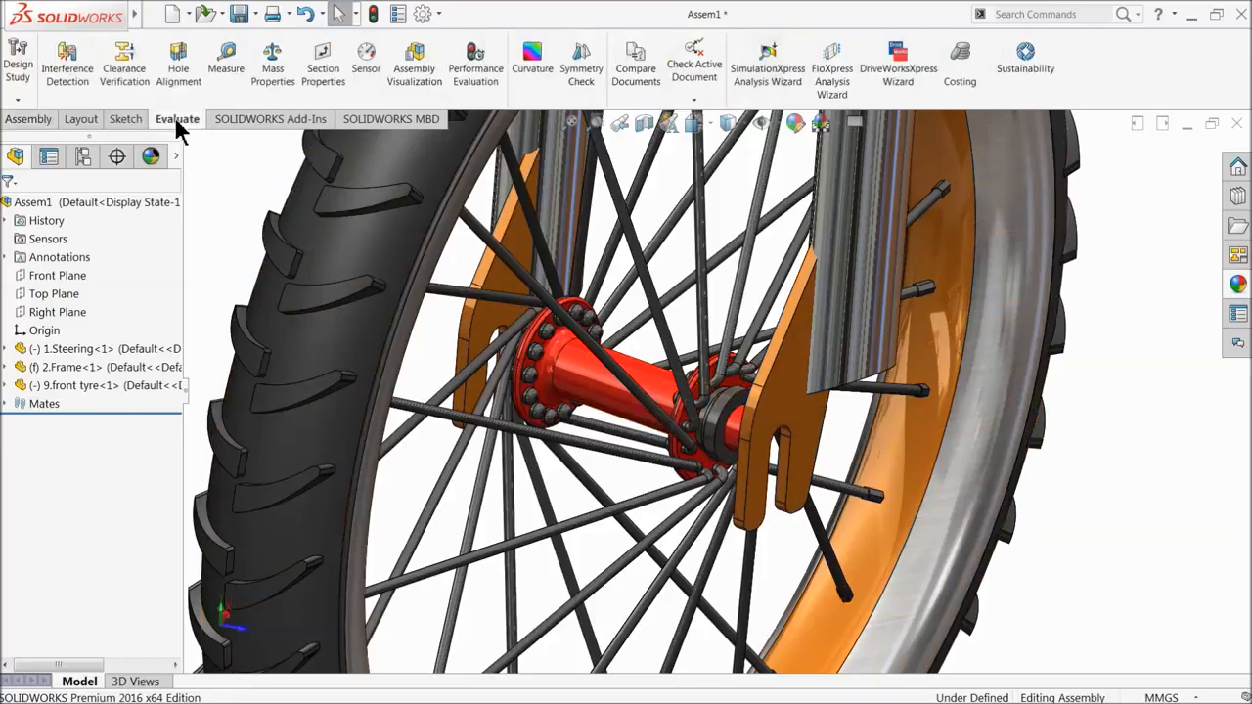
click(224, 70)
scroll(723, 438, down, 5)
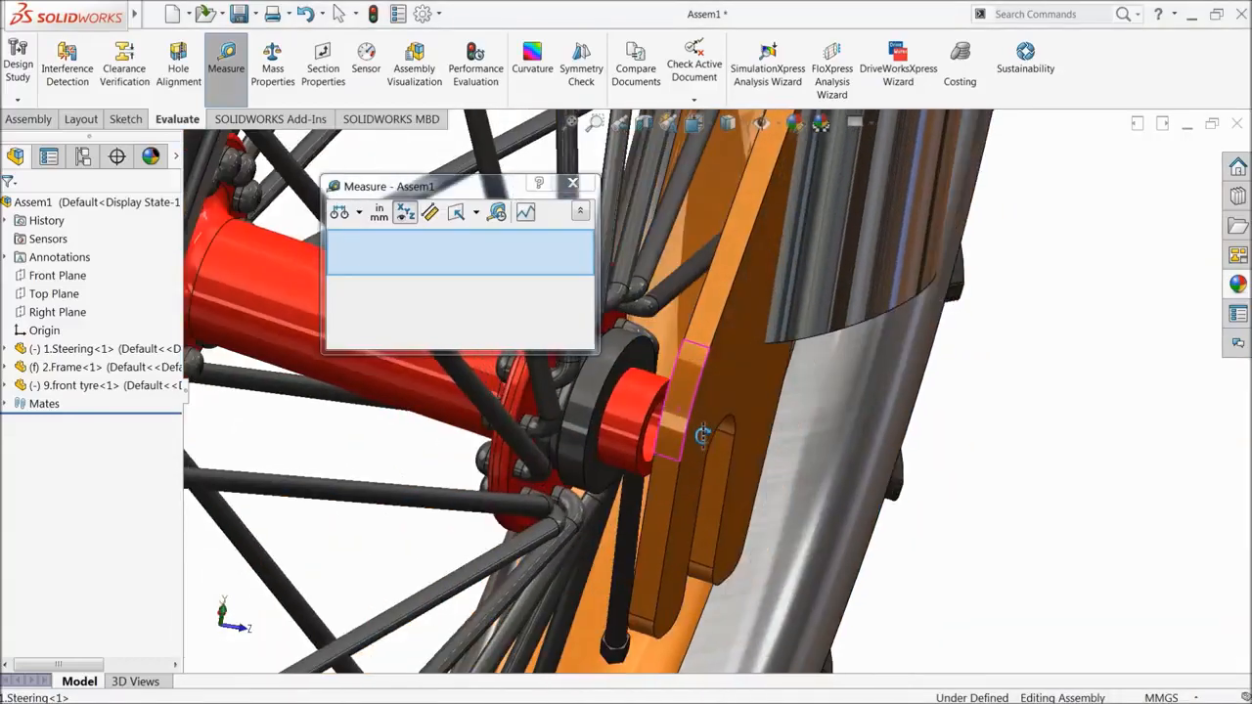
scroll(685, 459, down, 3)
click(656, 492)
scroll(689, 489, down, 3)
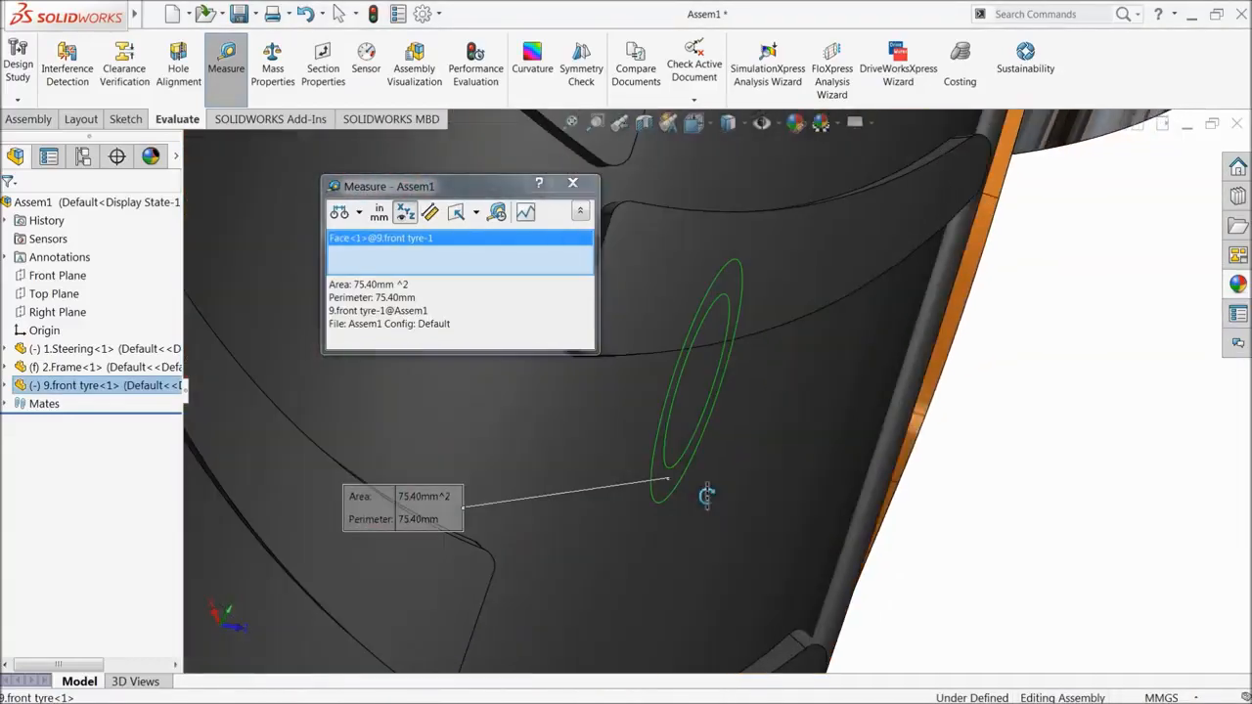
click(783, 525)
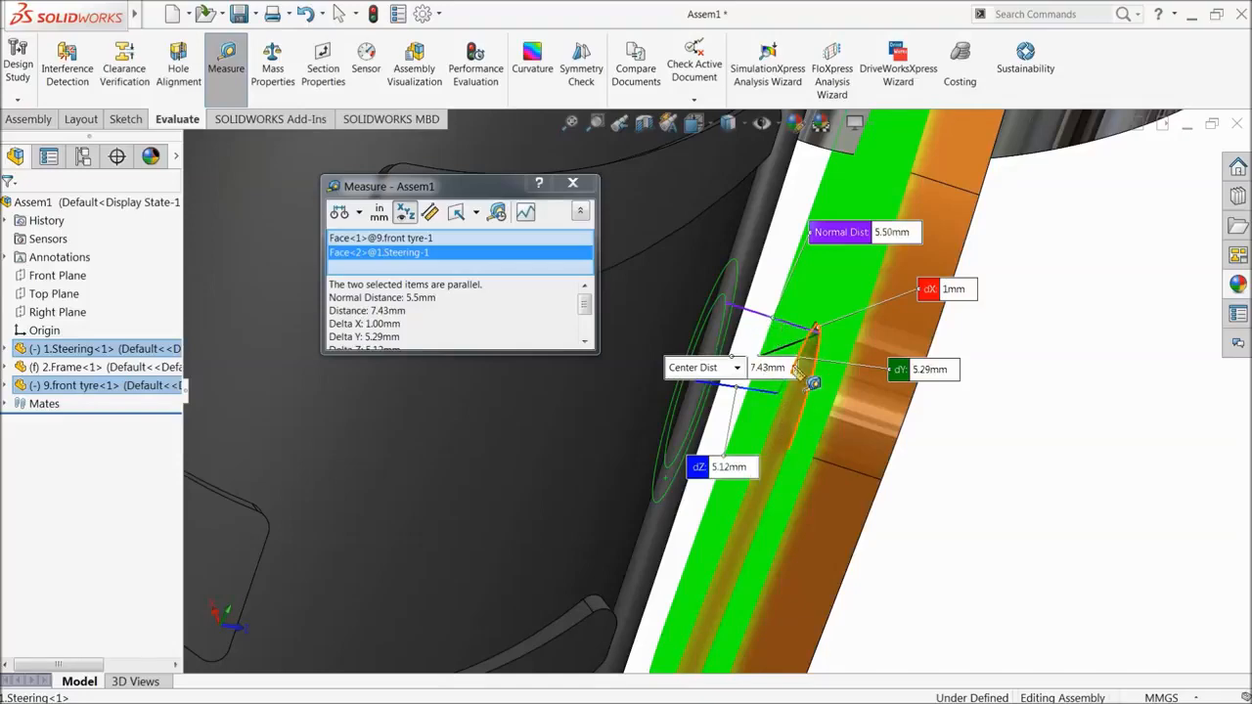
scroll(788, 392, up, 2)
middle_drag(782, 433, 731, 437)
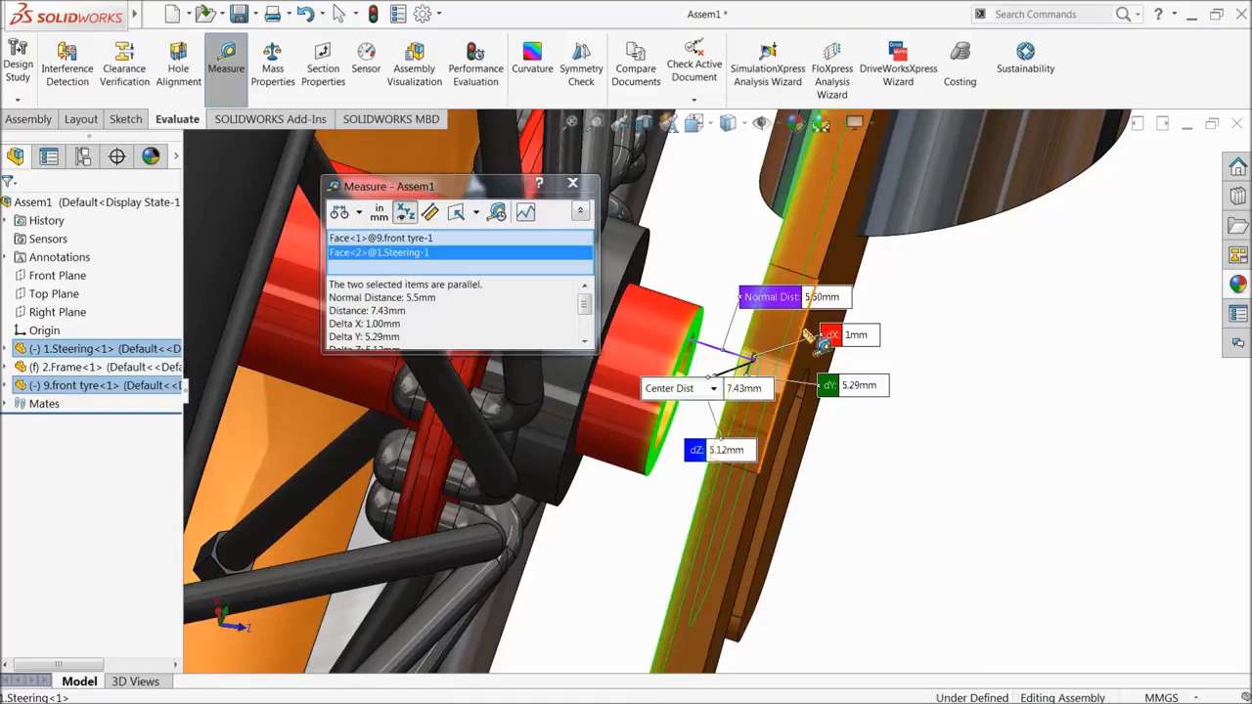
click(578, 189)
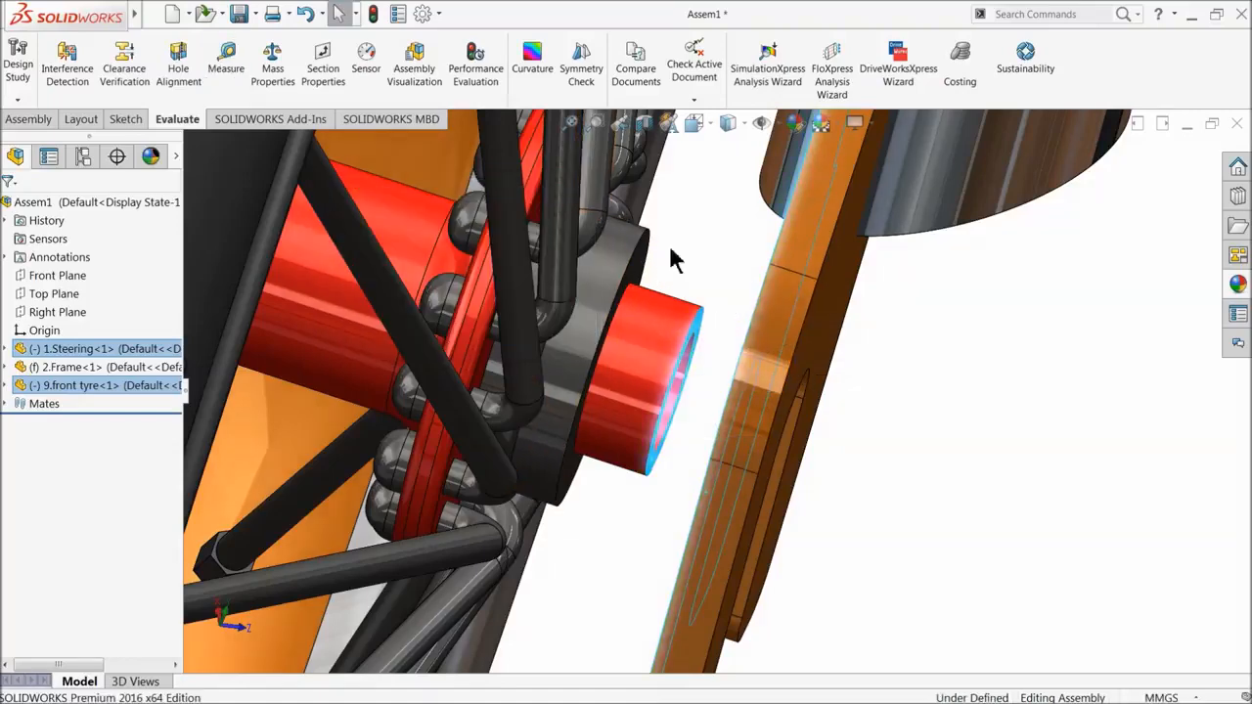
- Open the 9.front tyre part from the assembly in its own window for editing
scroll(700, 411, up, 6)
middle_drag(708, 382, 629, 360)
scroll(629, 365, up, 5)
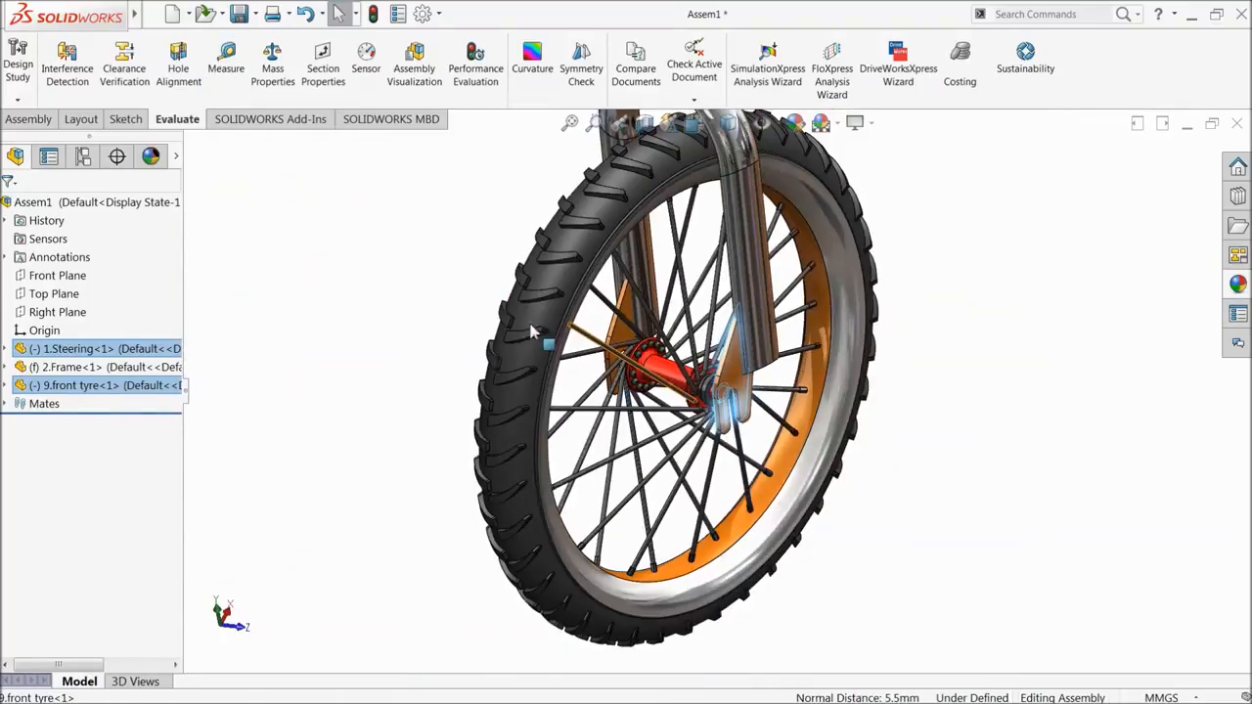
click(538, 324)
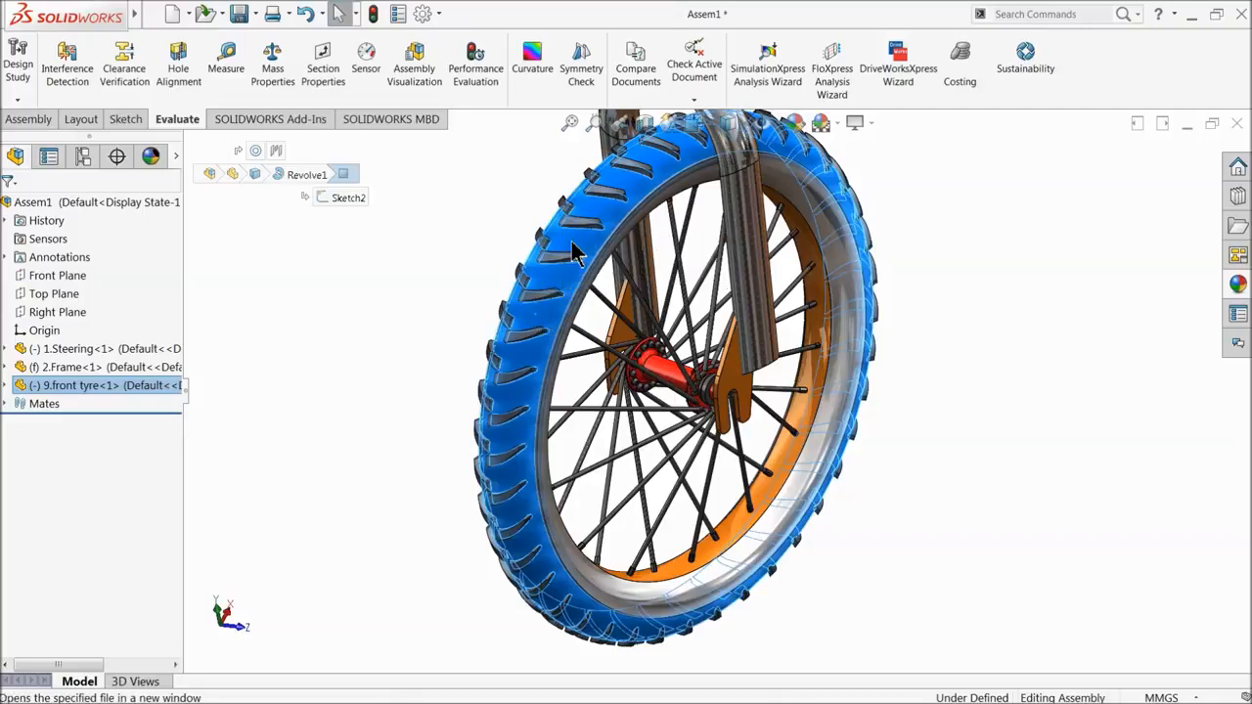
click(572, 257)
- Start a sketch on one end face of the hub tube and convert its outer and inner circular edges into sketch entities
scroll(626, 425, down, 10)
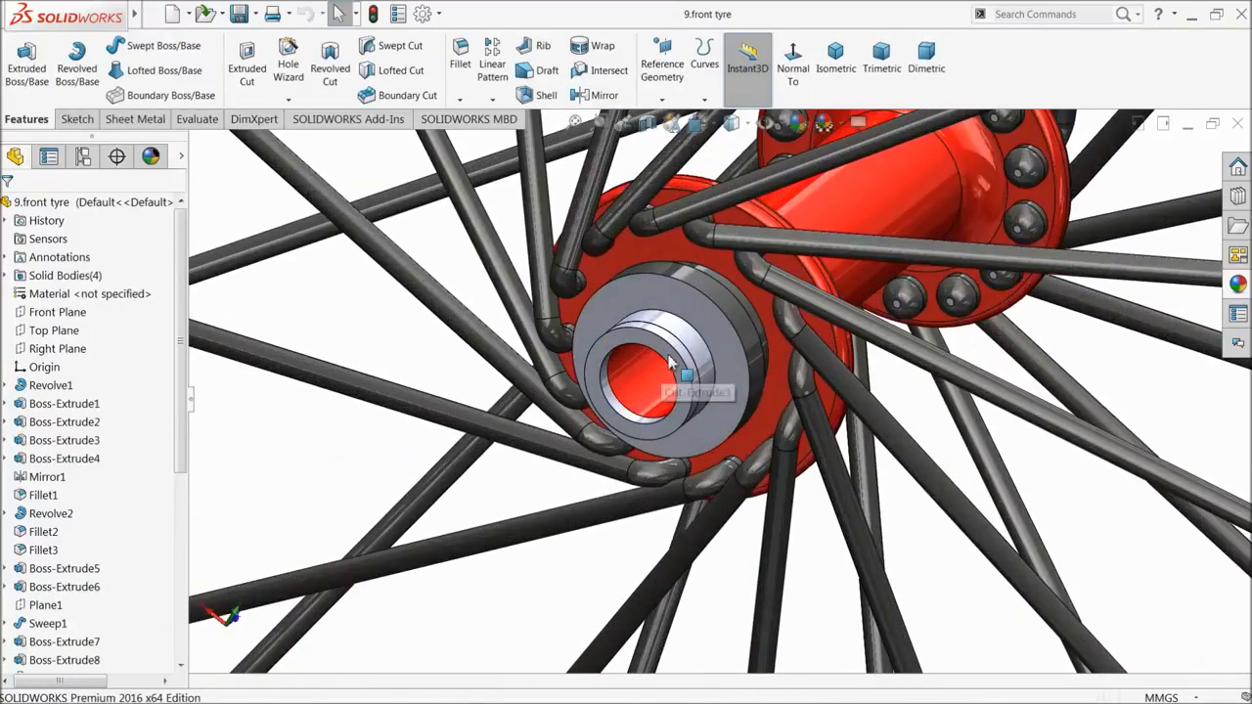
click(671, 362)
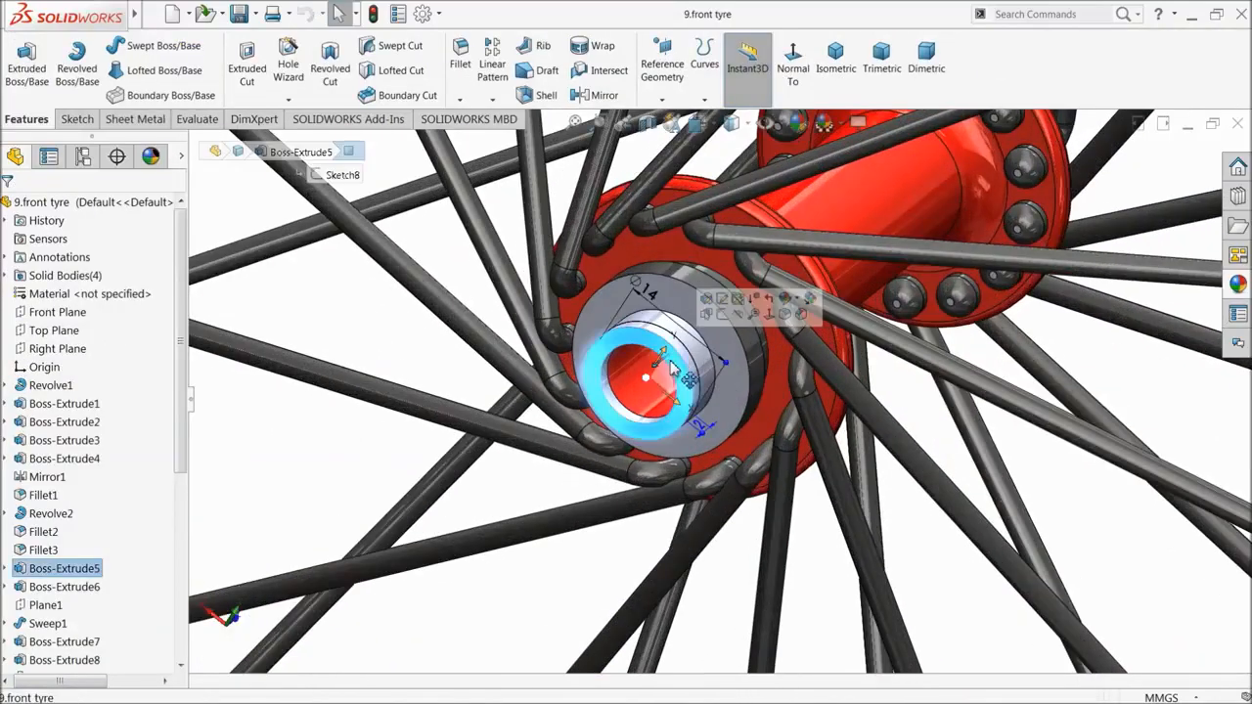
scroll(646, 391, down, 4)
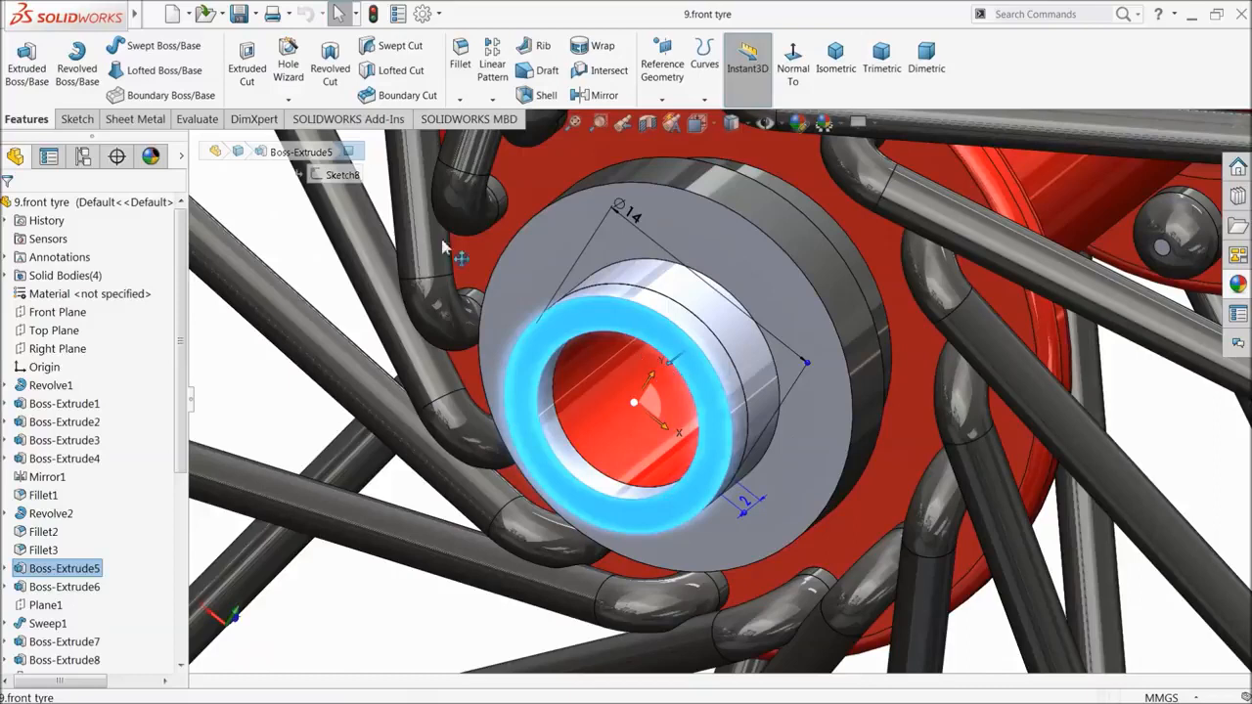
click(75, 120)
click(20, 64)
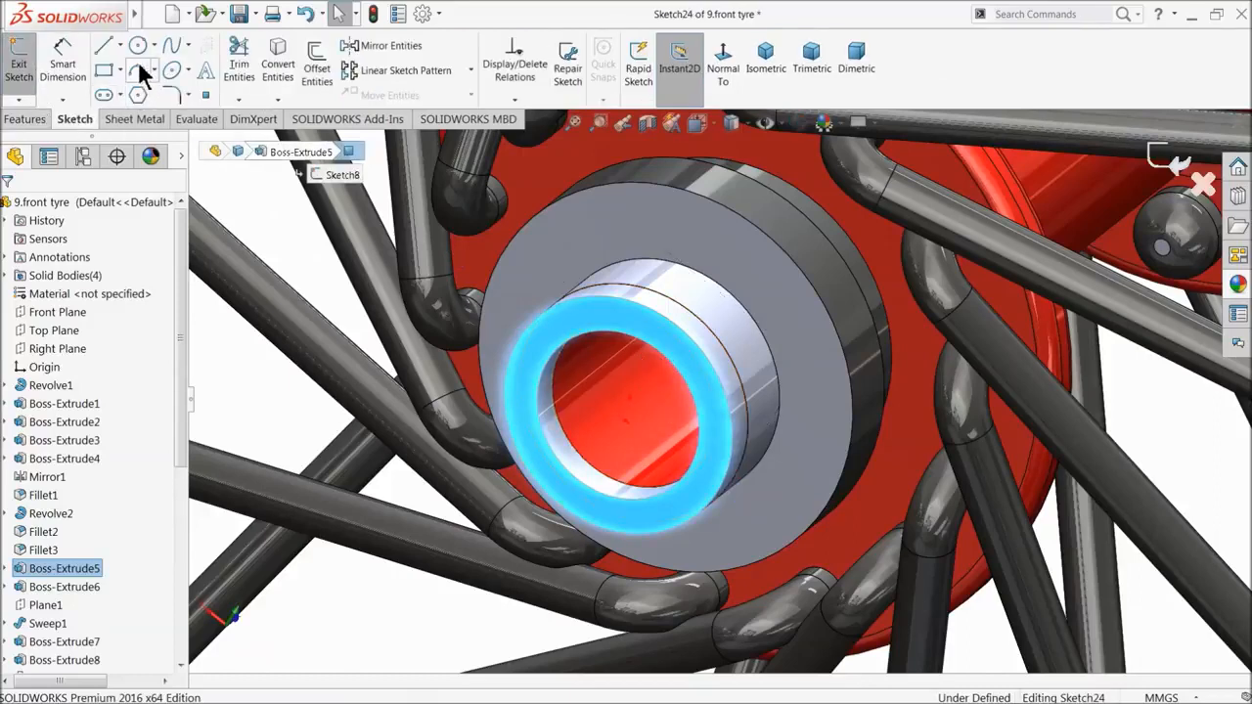
click(282, 75)
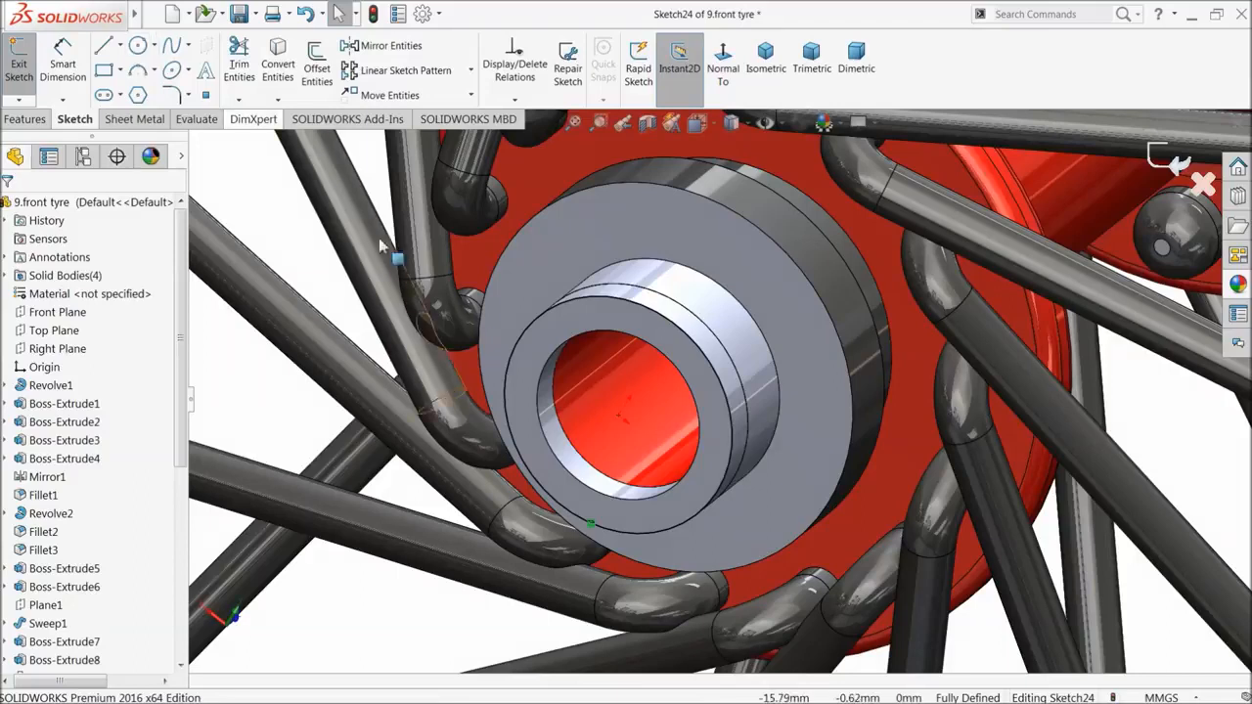
click(563, 345)
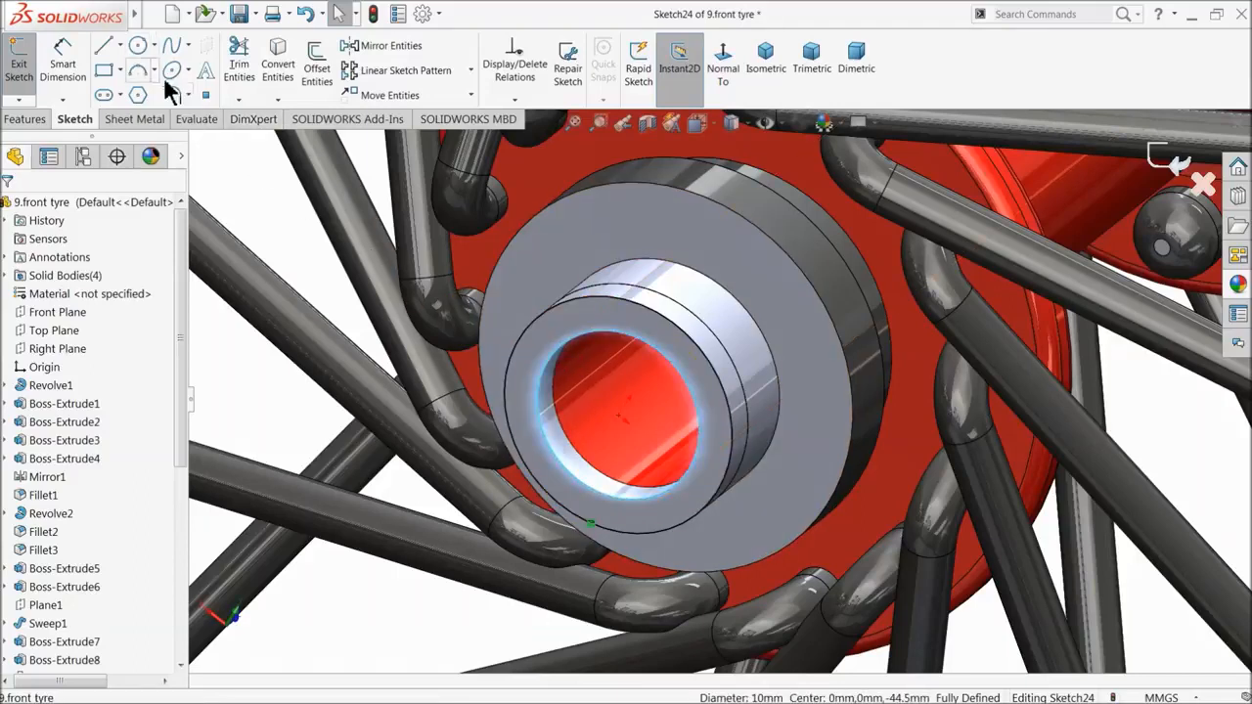
click(275, 72)
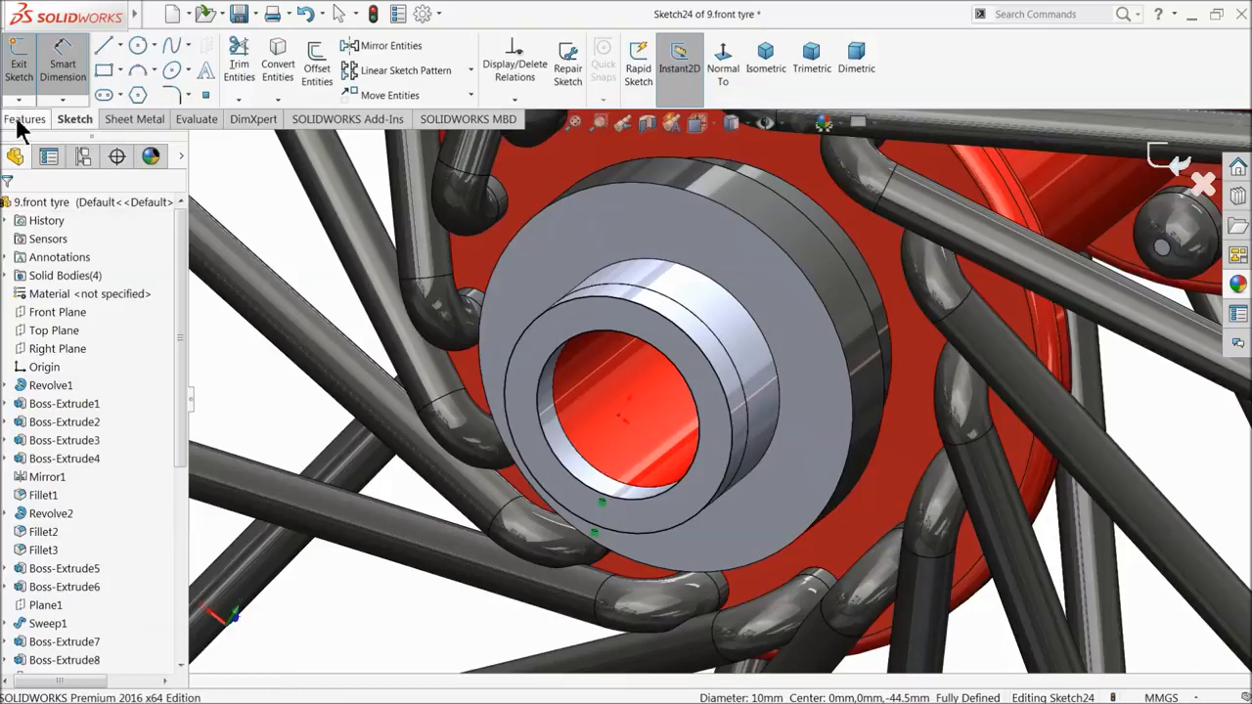
- Extrude the ring sketch outward as a blind boss of 5.5 mm, merged with the hub
click(23, 119)
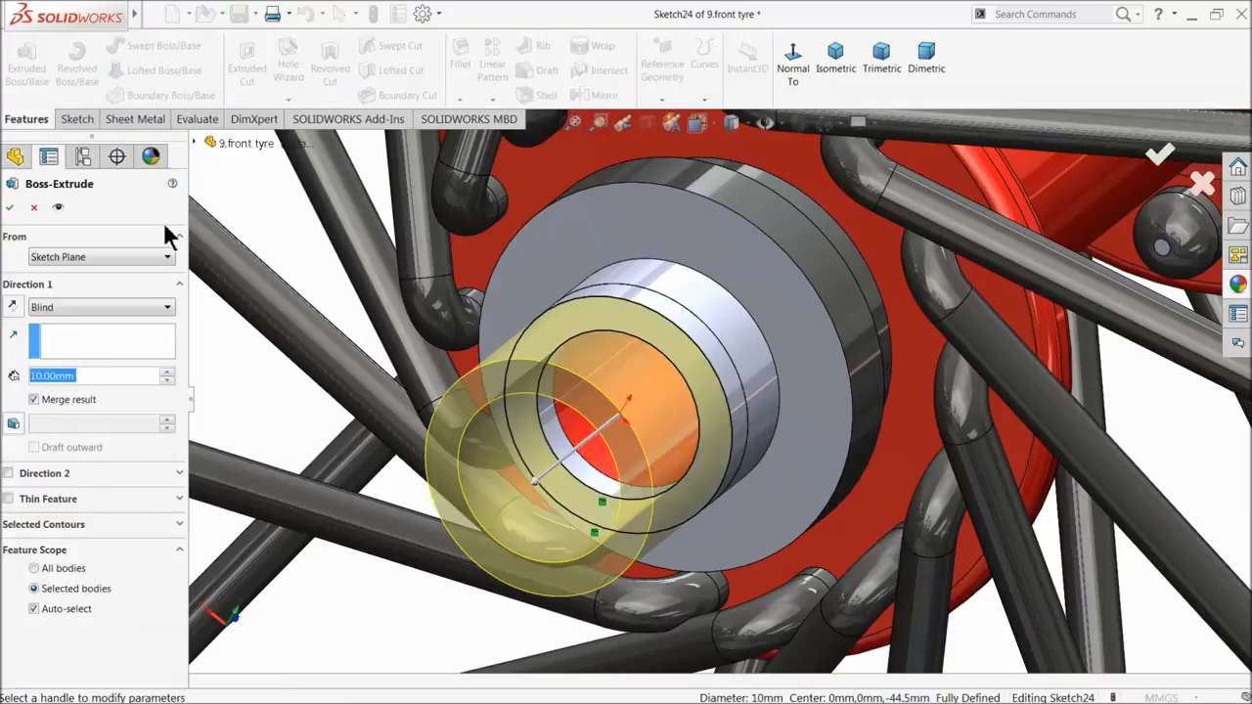
text(5.5)
key(Return)
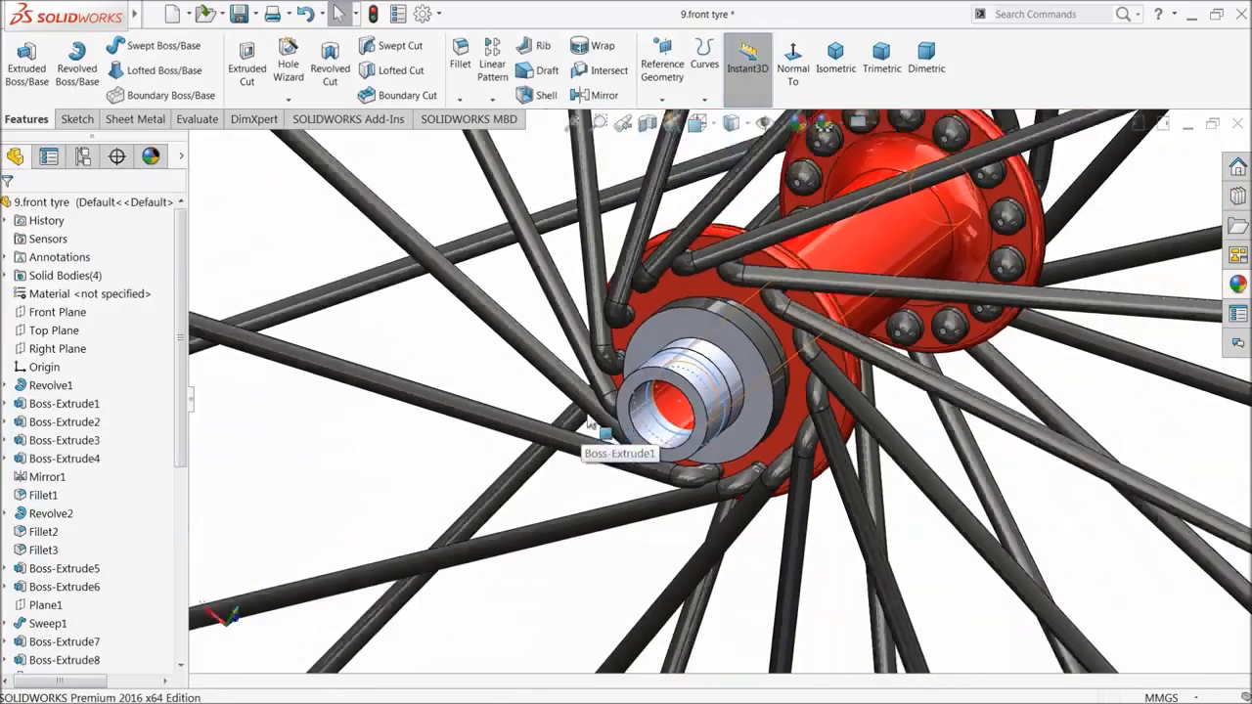
- Sketch on the hub's opposite end face, converting that face's outer and inner circular edges into a ring profile
scroll(588, 423, up, 3)
middle_drag(591, 422, 481, 497)
scroll(706, 416, down, 5)
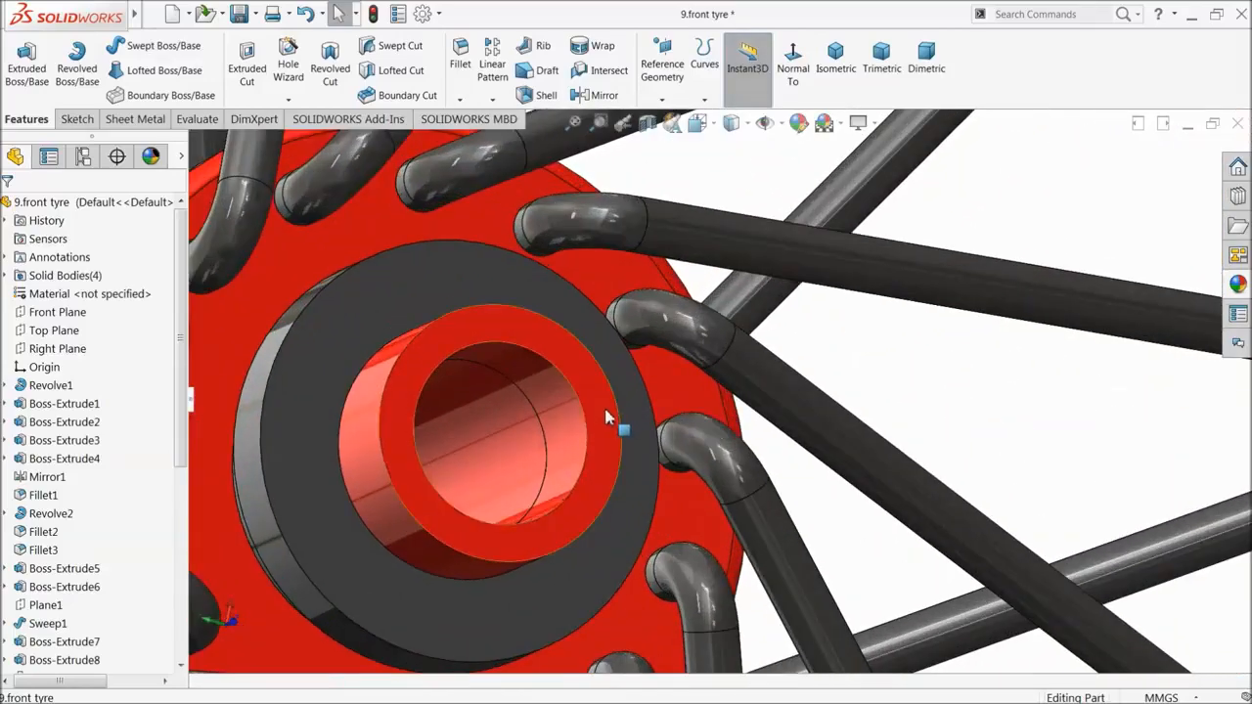
click(607, 418)
click(658, 370)
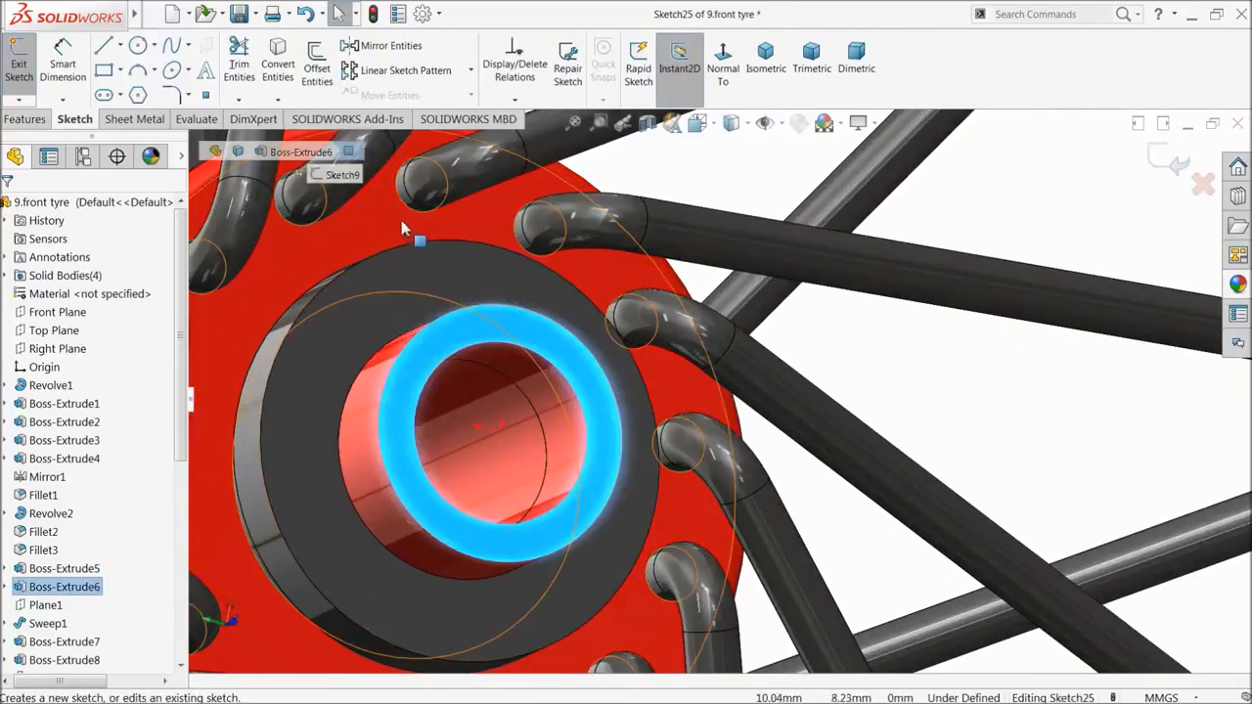
click(278, 63)
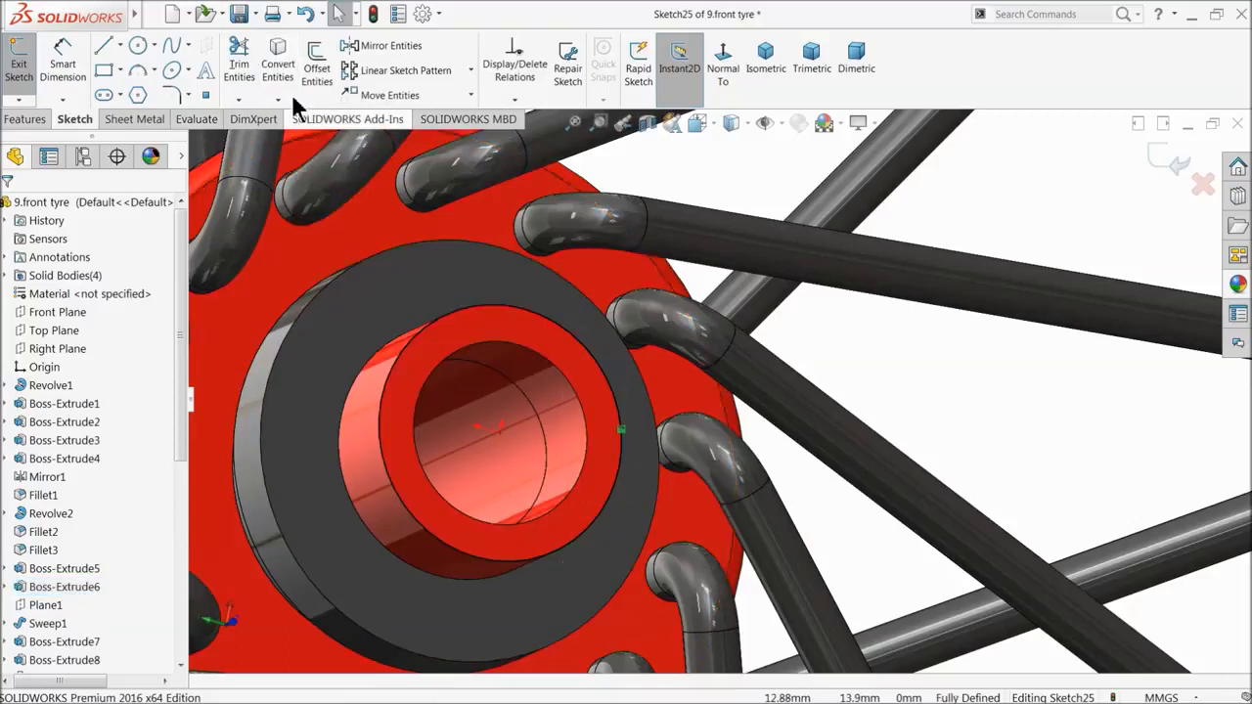
click(428, 379)
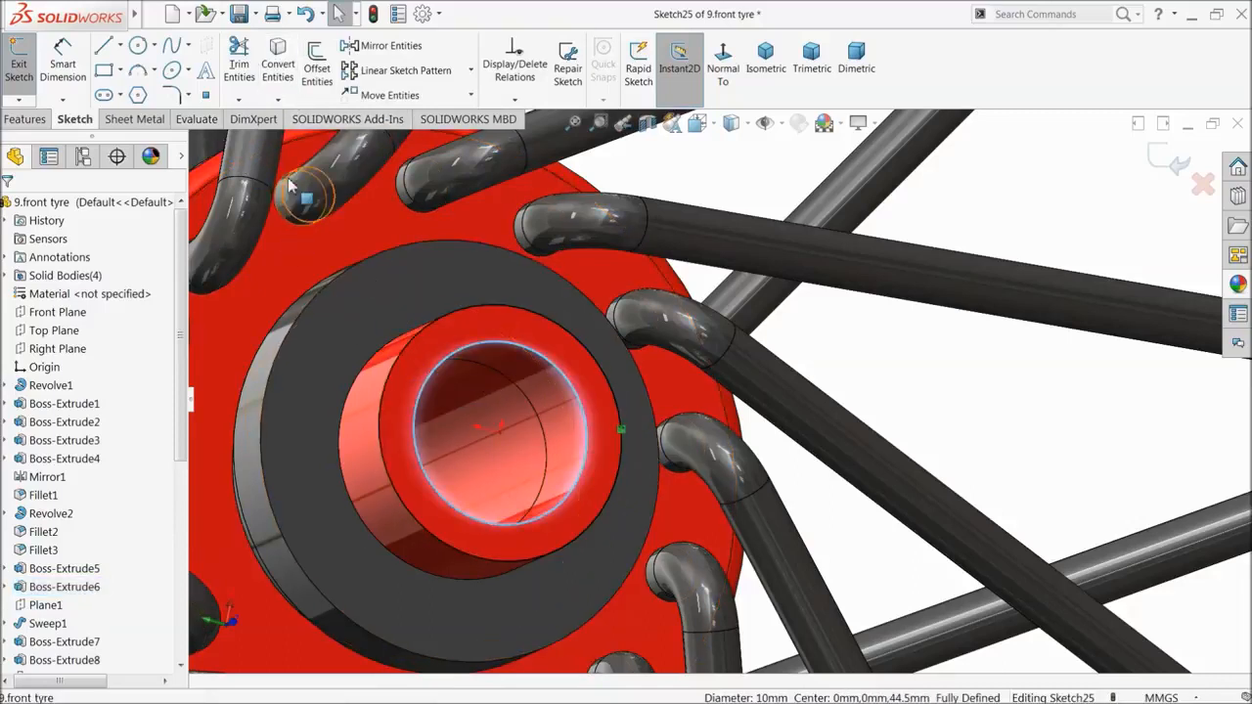
click(281, 75)
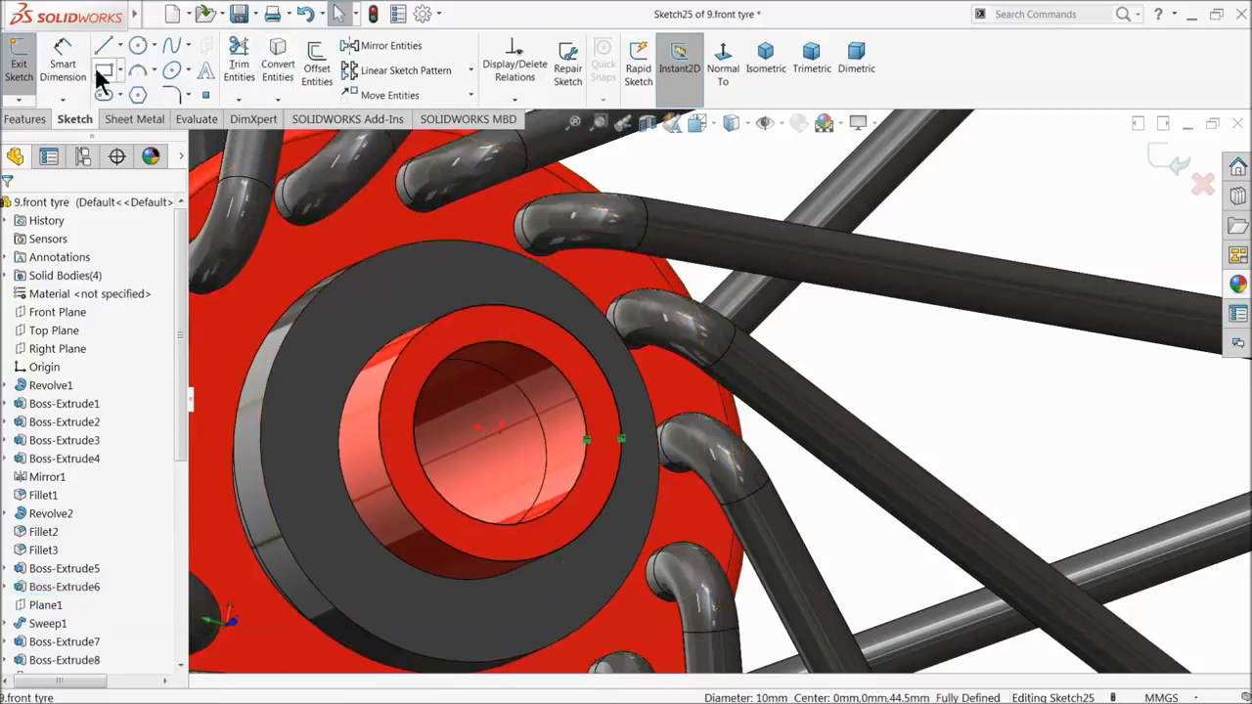
- Extrude the second ring profile 5.5 mm blind with merged result to lengthen the opposite hub end
click(24, 118)
click(26, 60)
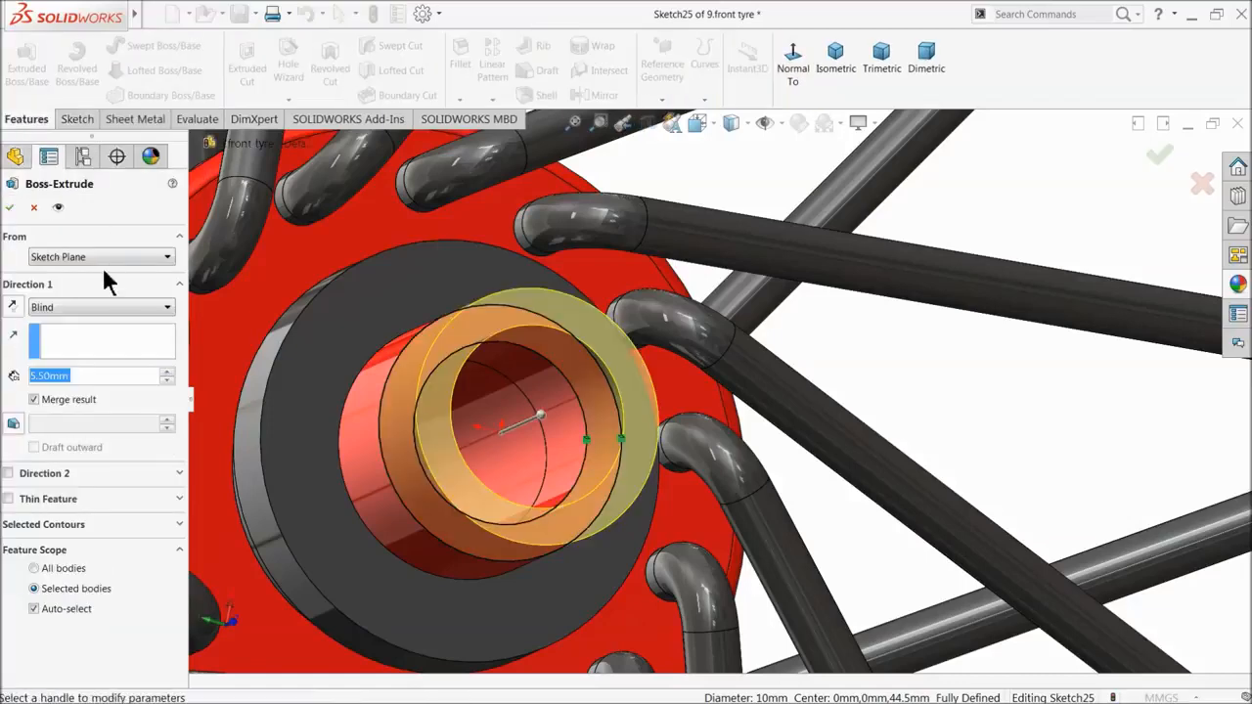
click(12, 209)
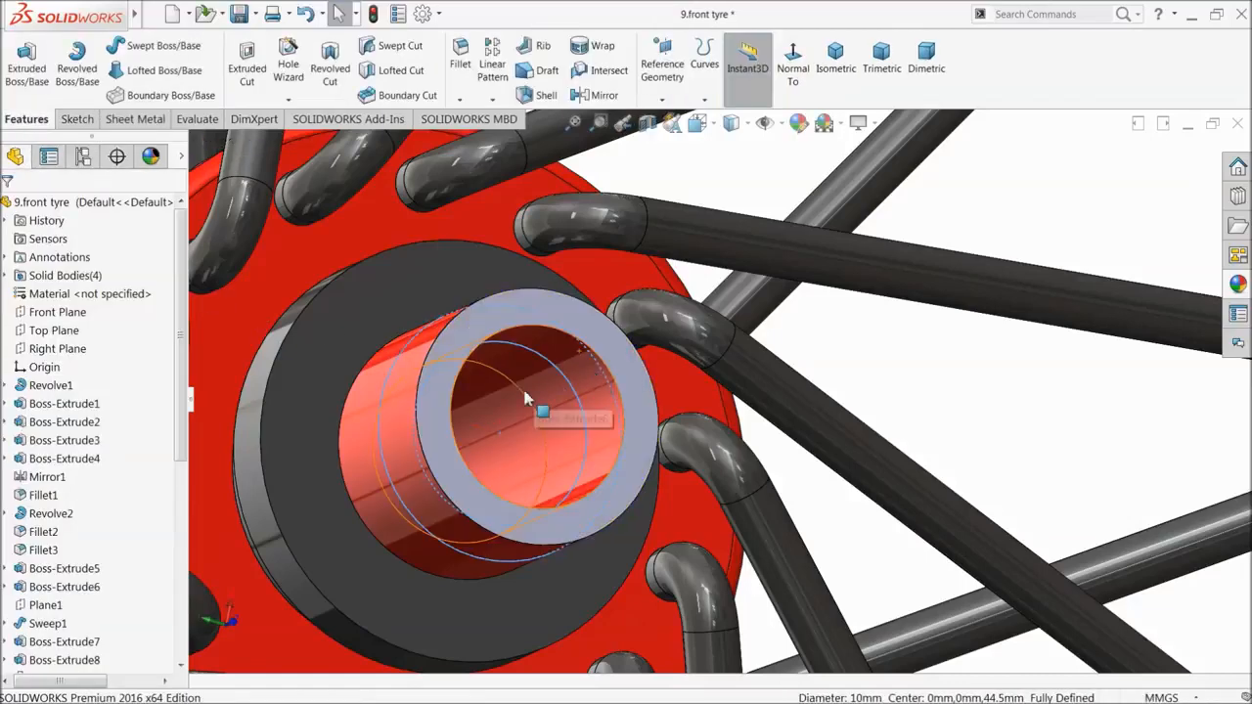
- Assign the standard red colour to the end face of the newly extended hub tube
scroll(548, 409, up, 5)
scroll(682, 435, down, 6)
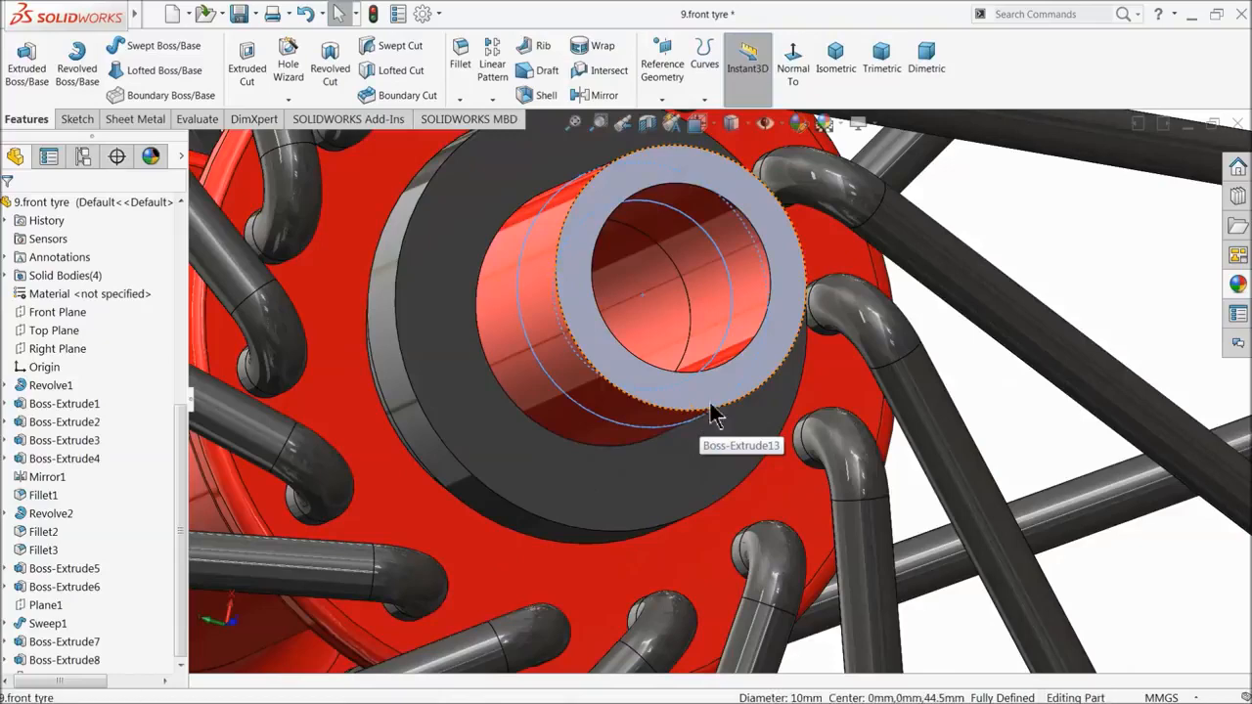
click(713, 412)
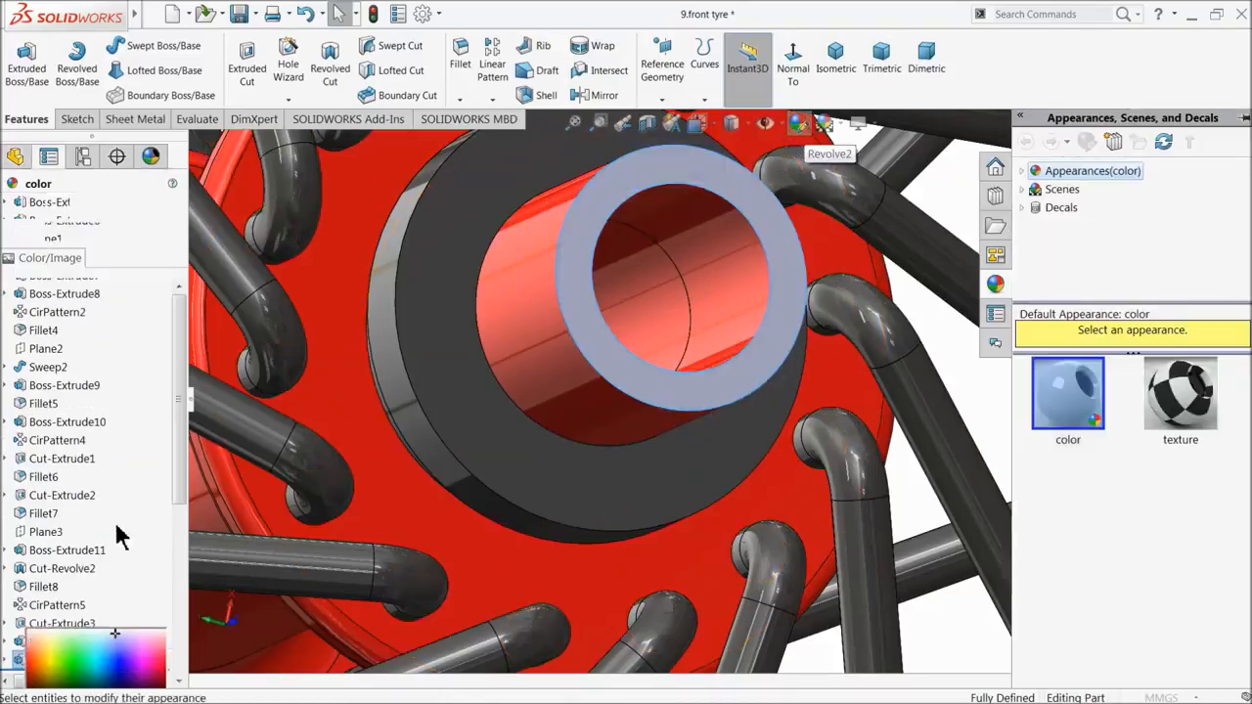
click(46, 590)
scroll(648, 431, up, 8)
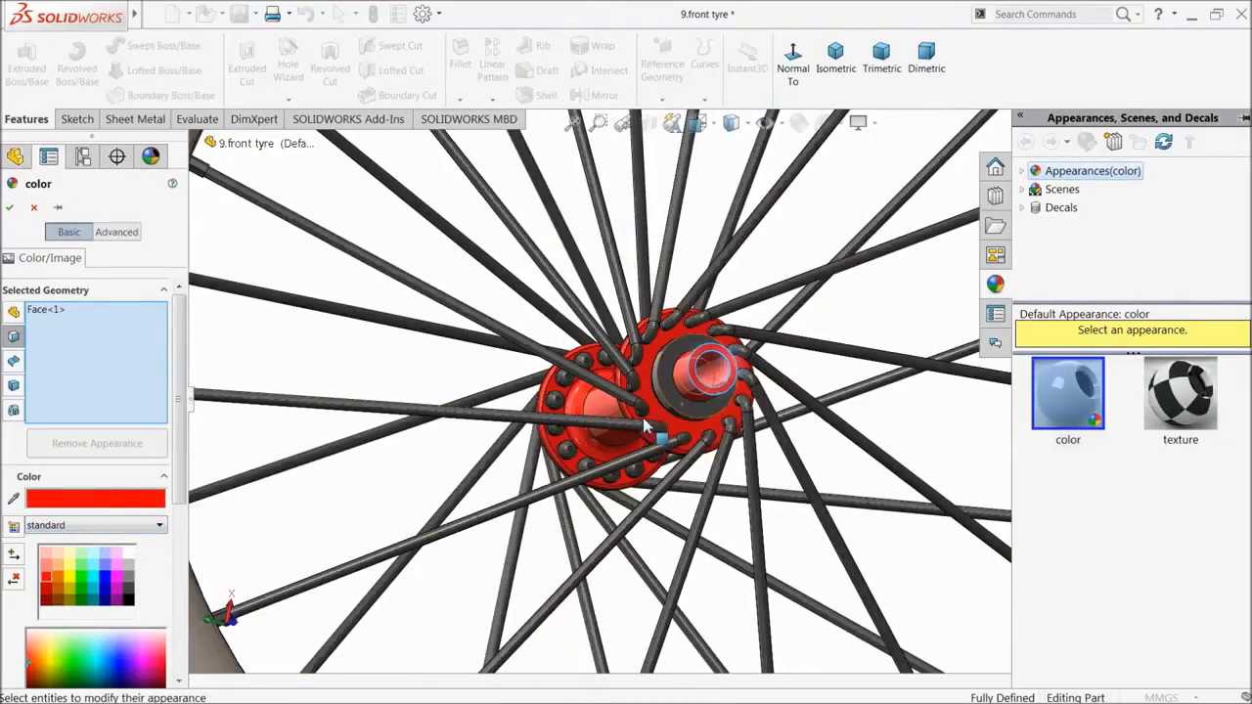
- Add the other hub end's ring, outer, shoulder and bore faces to the red colour selection and accept the appearance
middle_drag(649, 431, 577, 431)
scroll(575, 427, down, 10)
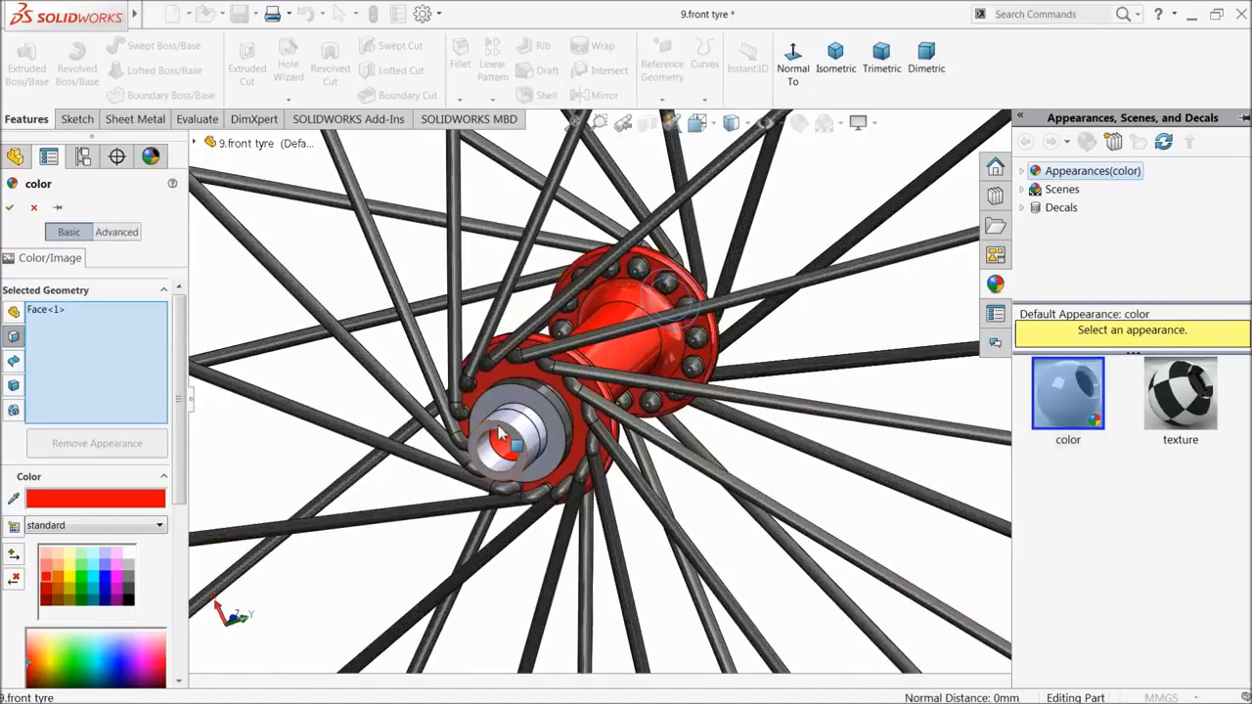
click(575, 422)
scroll(610, 406, down, 4)
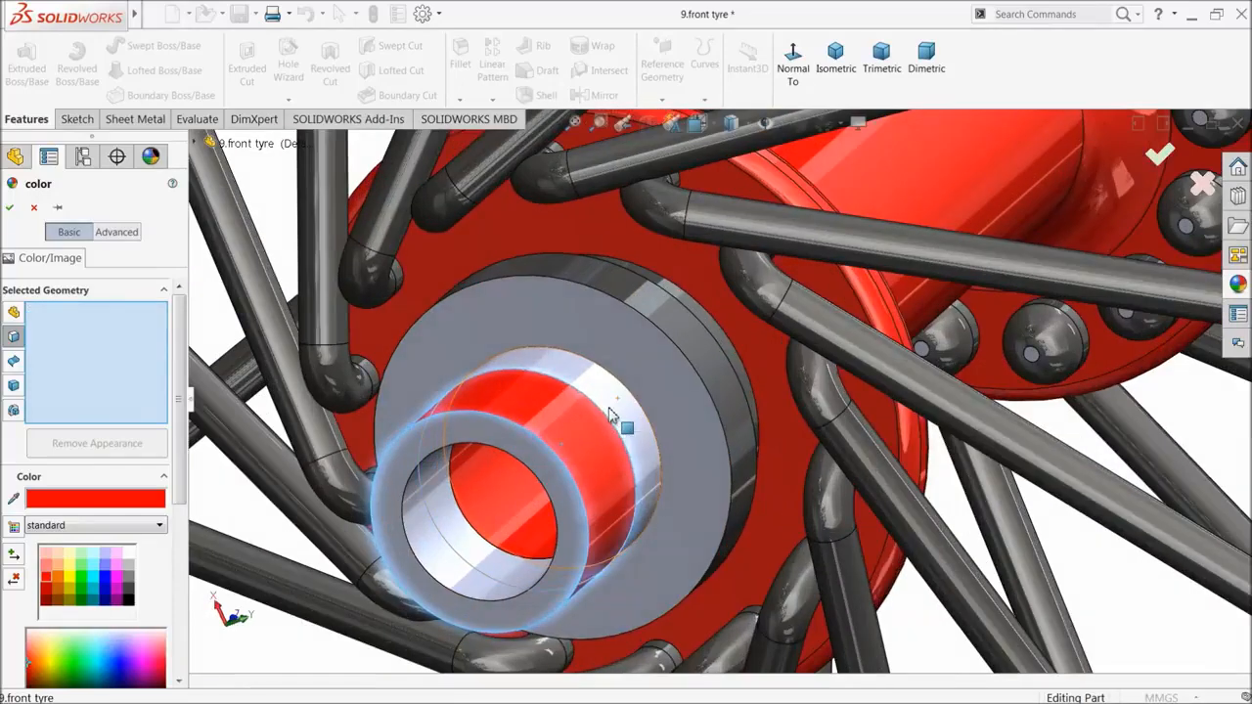
click(608, 409)
click(639, 383)
click(558, 492)
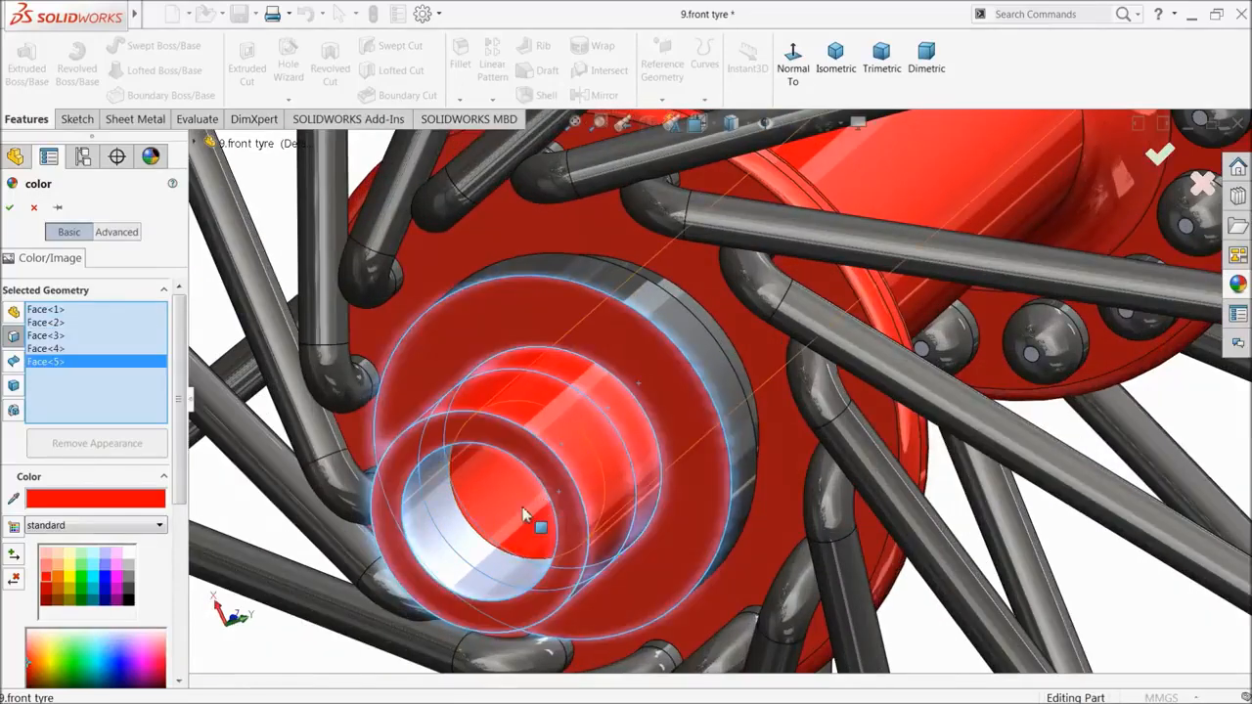
click(465, 564)
click(12, 210)
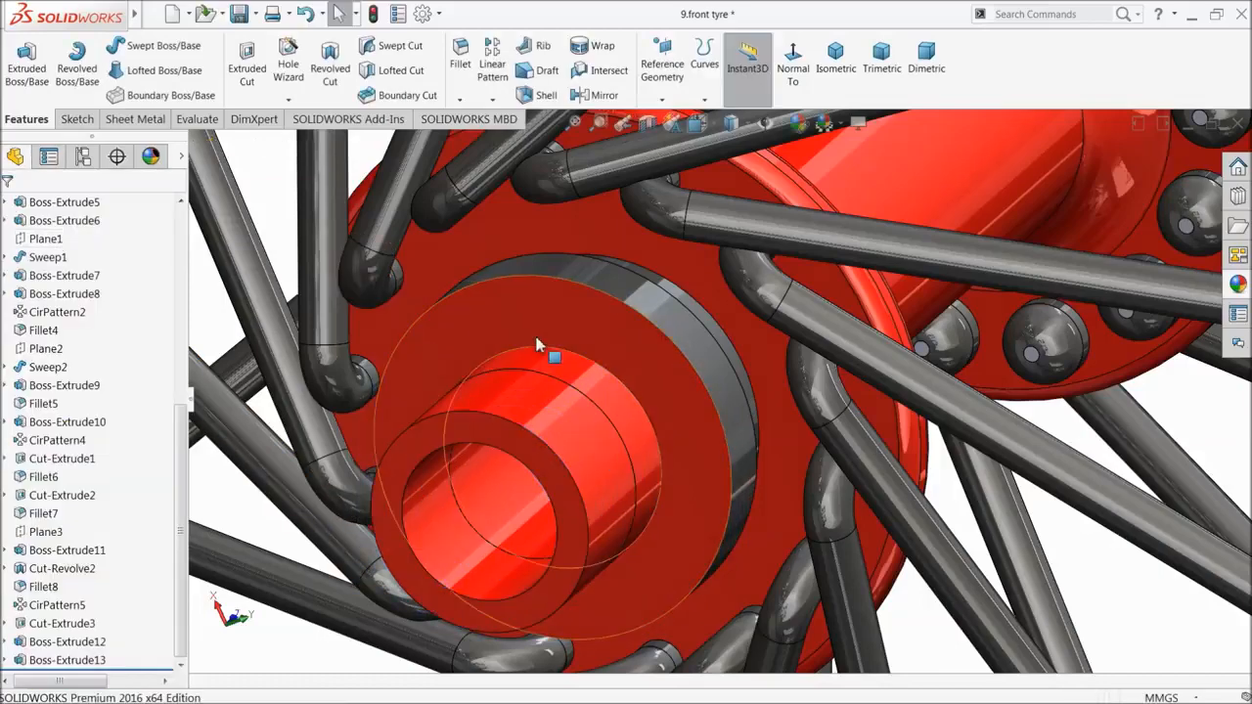
key(f)
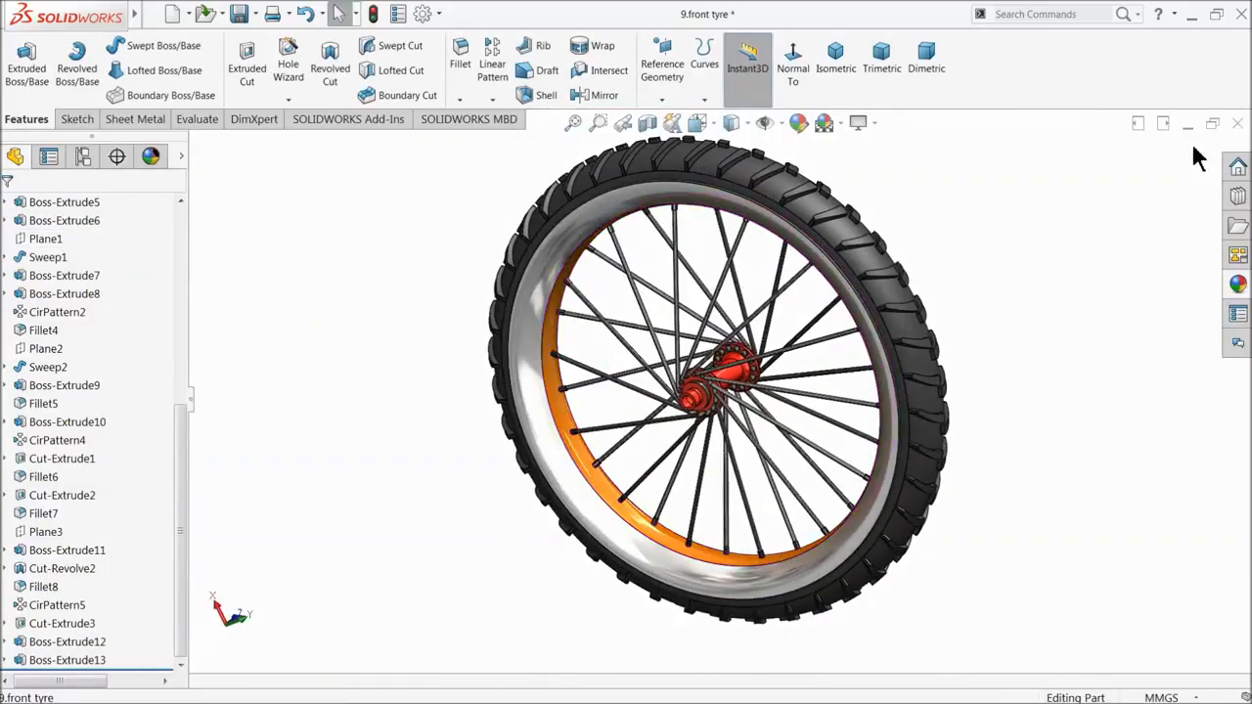
- Close the front tyre part with its changes saved and rebuild the bicycle assembly with the updated wheel
click(1237, 125)
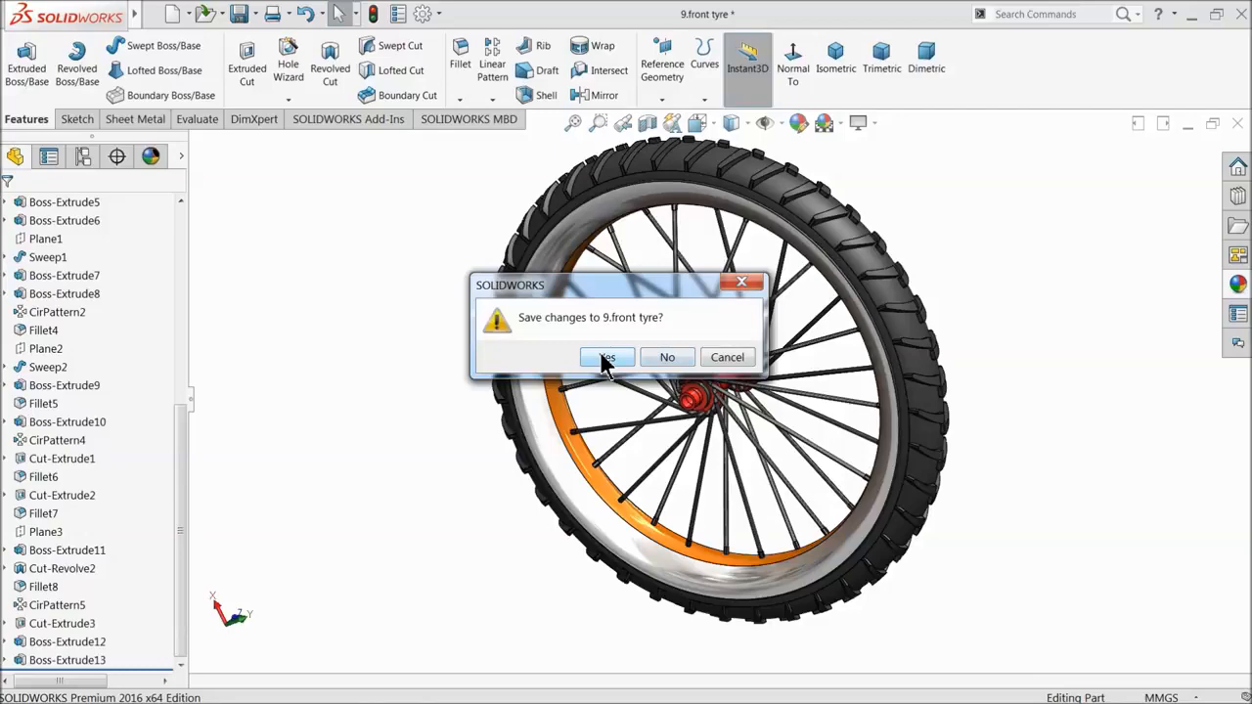
click(603, 358)
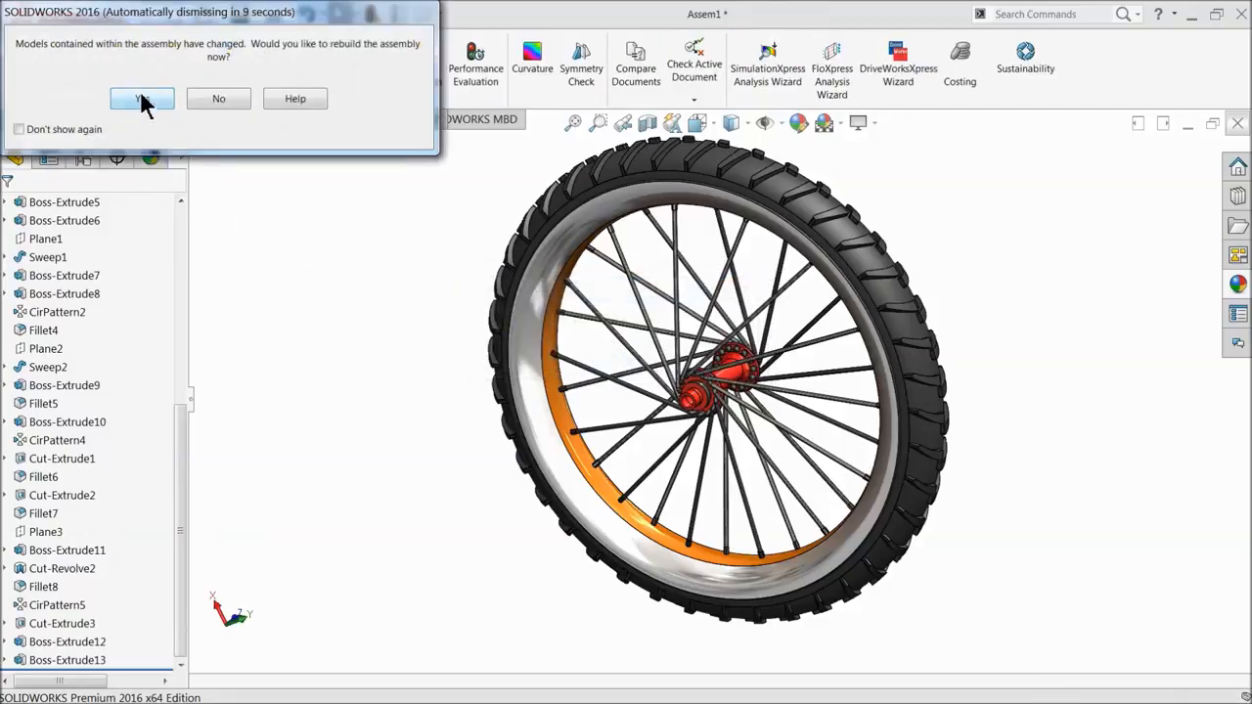
click(142, 99)
- Examine the lengthened front hub between the fork dropouts, then view the bicycle assembly as a whole
scroll(735, 394, down, 3)
middle_drag(719, 404, 668, 401)
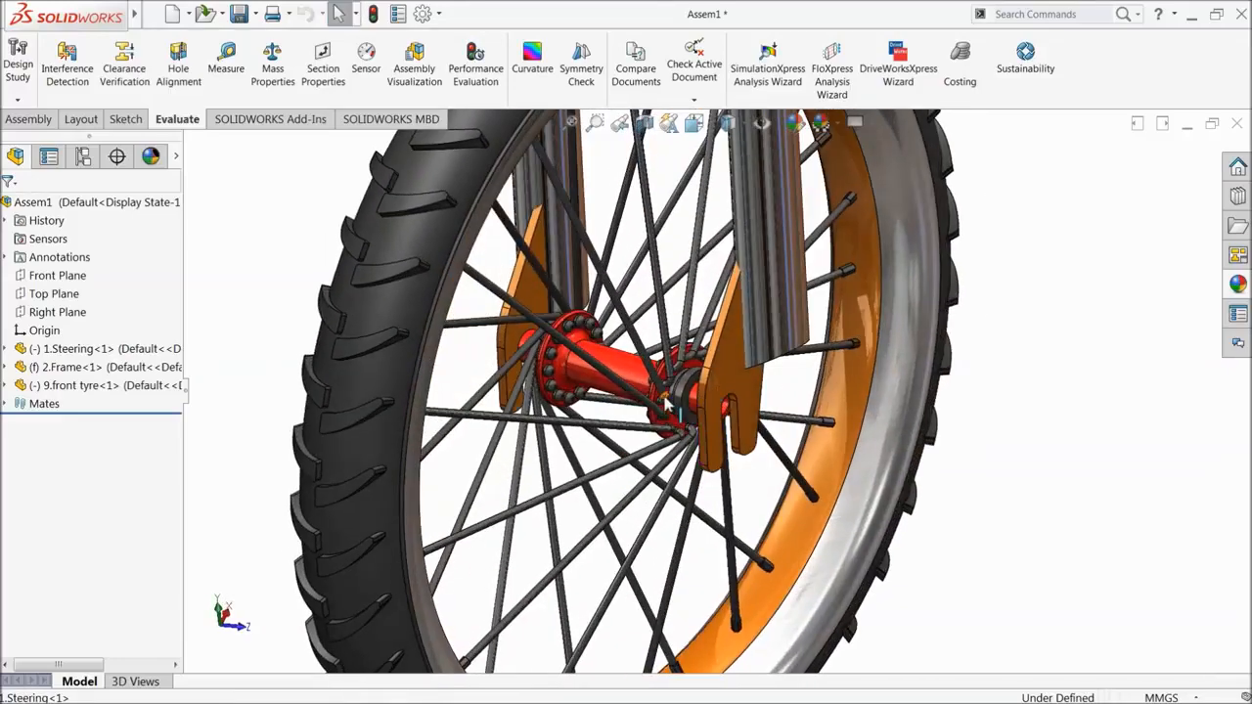
mouse_move(595, 376)
mouse_down()
mouse_move(614, 422)
mouse_move(602, 400)
mouse_up()
scroll(675, 434, up, 6)
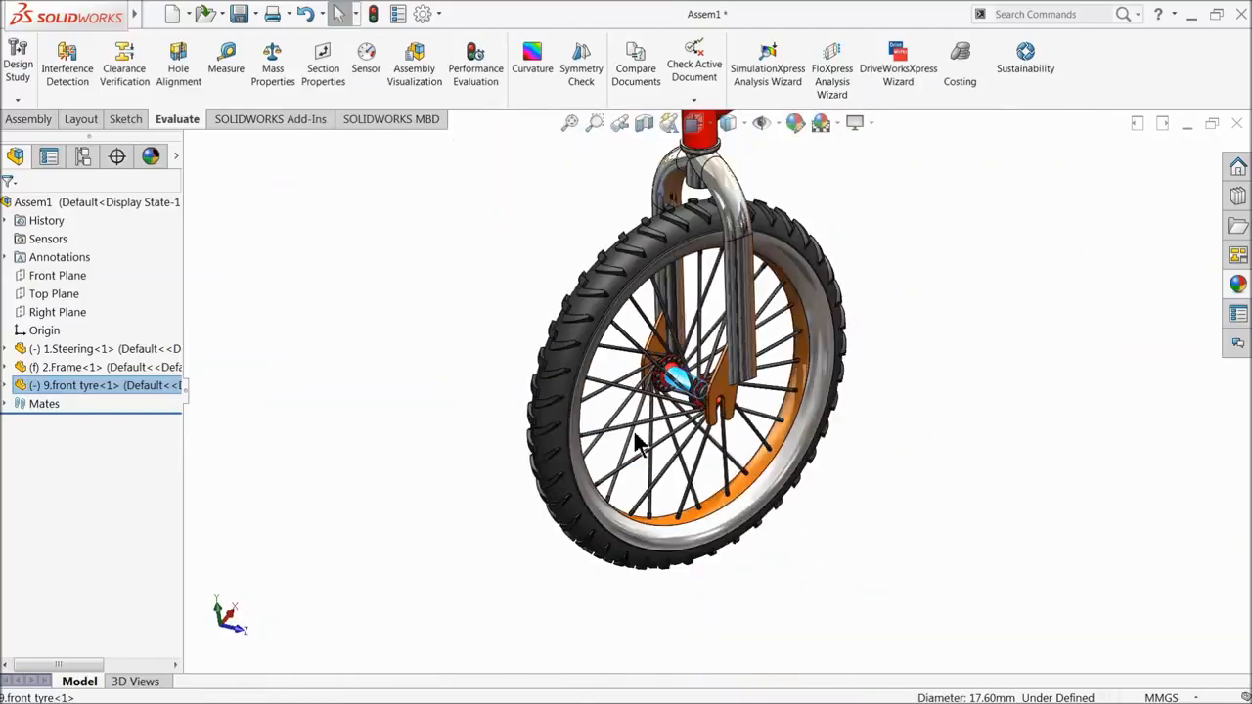
middle_drag(632, 430, 629, 425)
click(852, 348)
scroll(852, 347, up, 4)
scroll(785, 375, down, 4)
ctrl+middle_drag(844, 294, 687, 499)
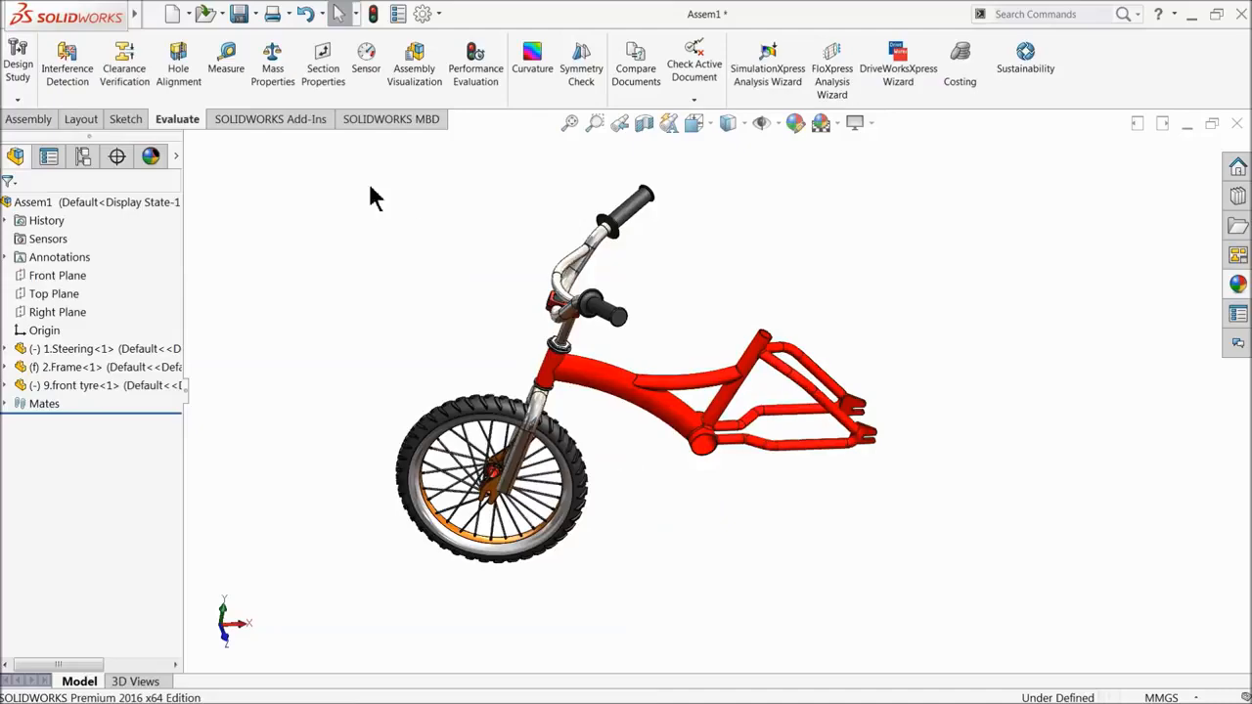
- Insert the 3.Tyre part into the assembly, placing it beside the frame's rear dropouts
click(28, 118)
click(89, 58)
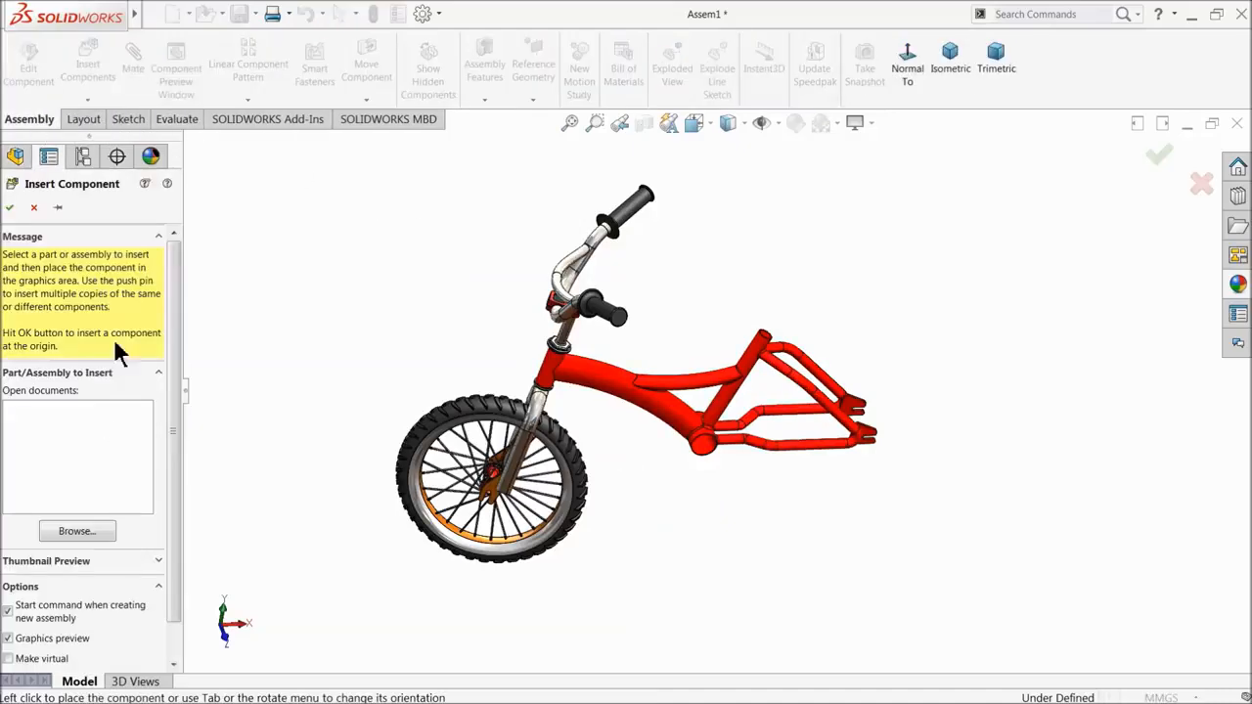
click(78, 532)
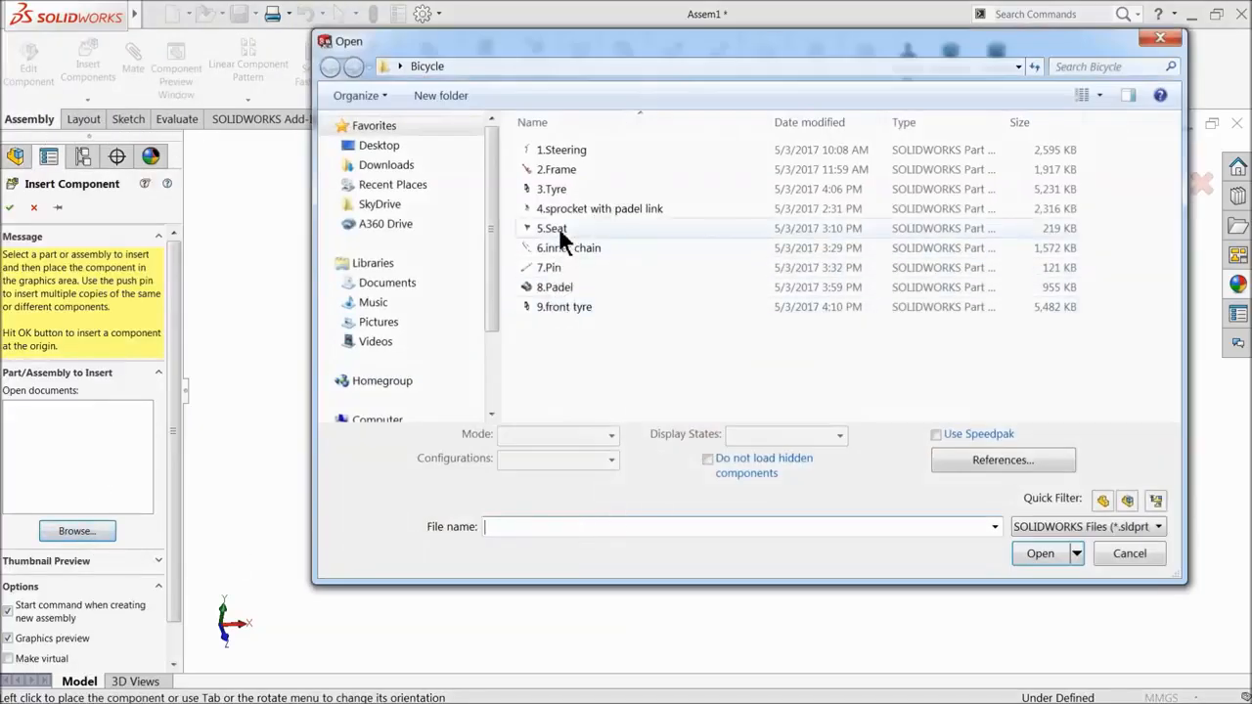
click(556, 190)
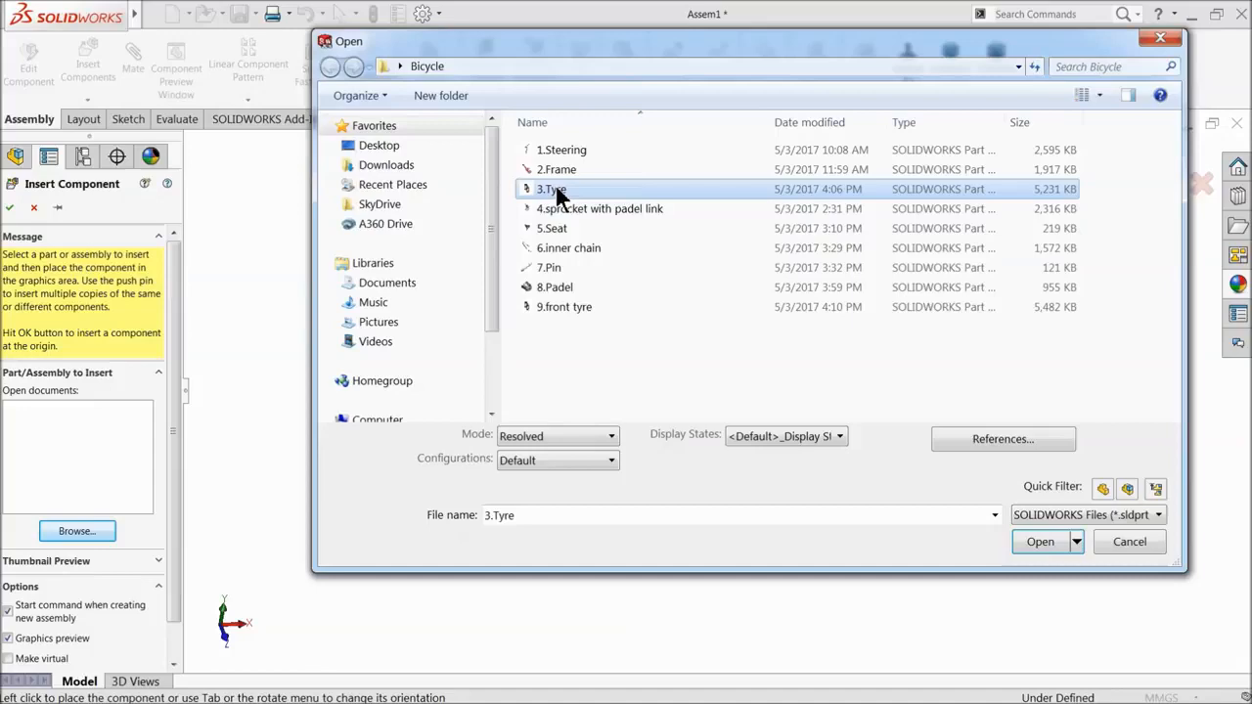
click(1035, 544)
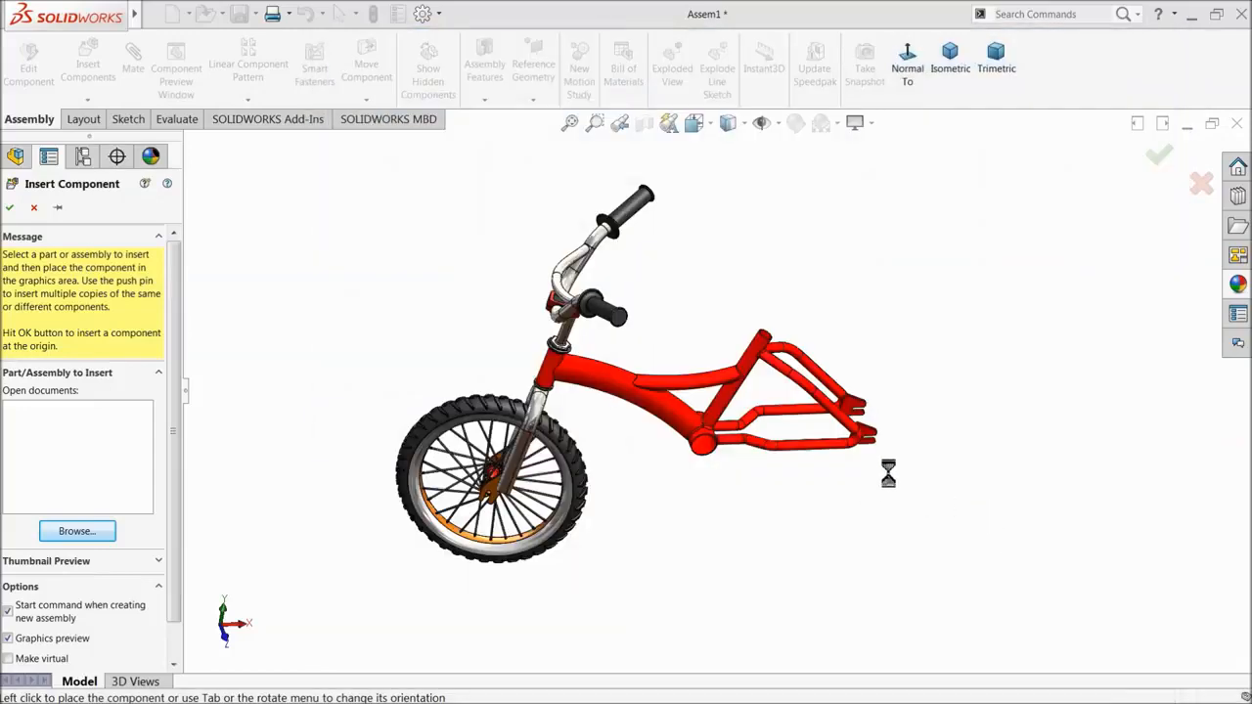
click(885, 477)
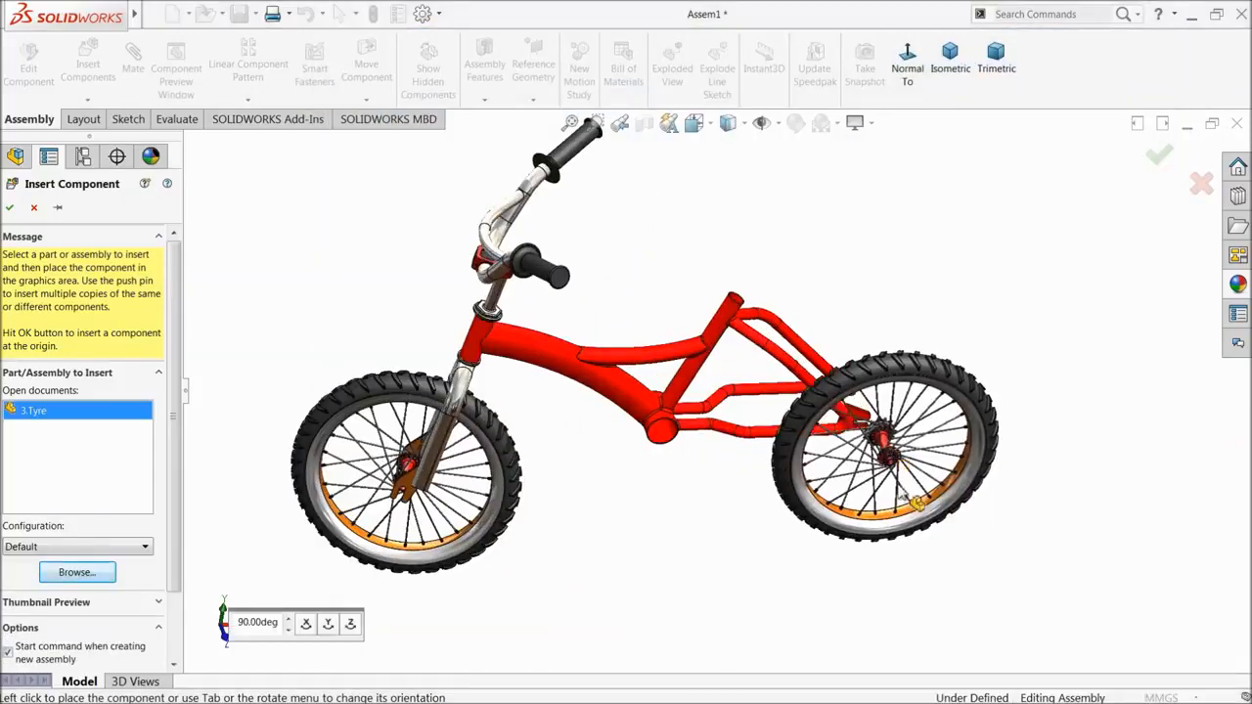
- Add a concentric mate between the rounded slot face of the frame's rear dropout and the rear wheel's cylindrical hub face
scroll(874, 476, down, 5)
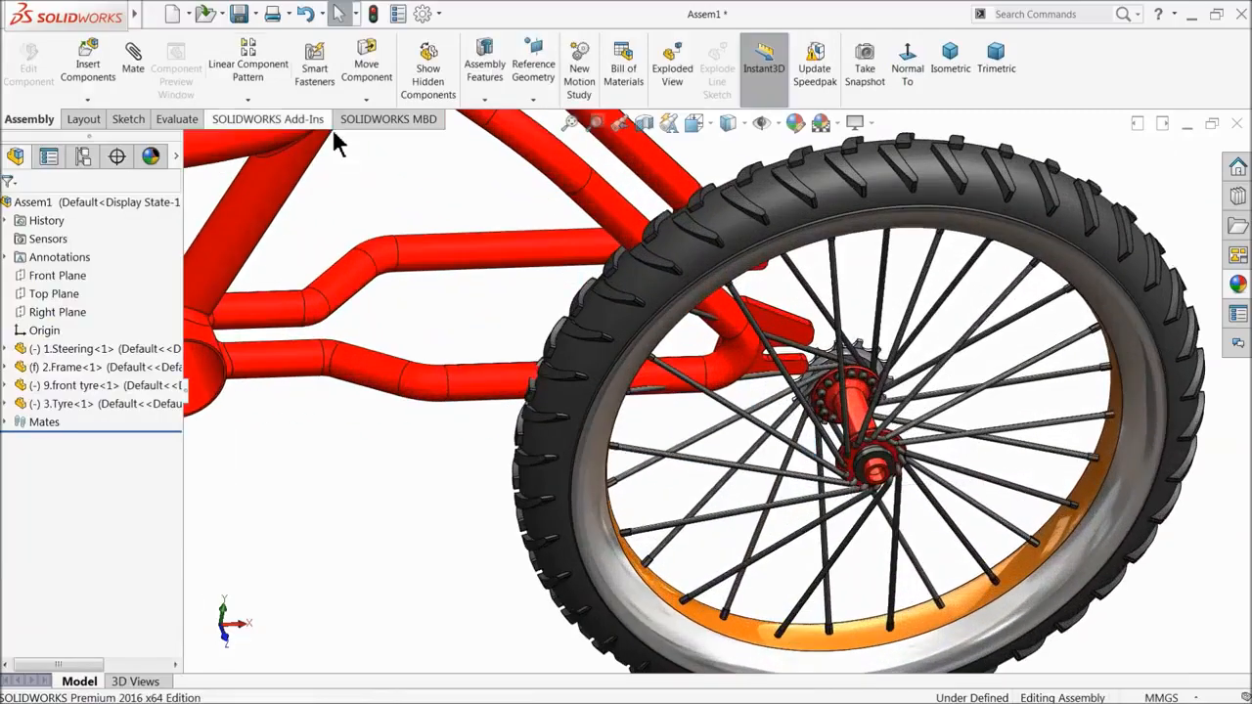
click(133, 61)
scroll(724, 342, down, 6)
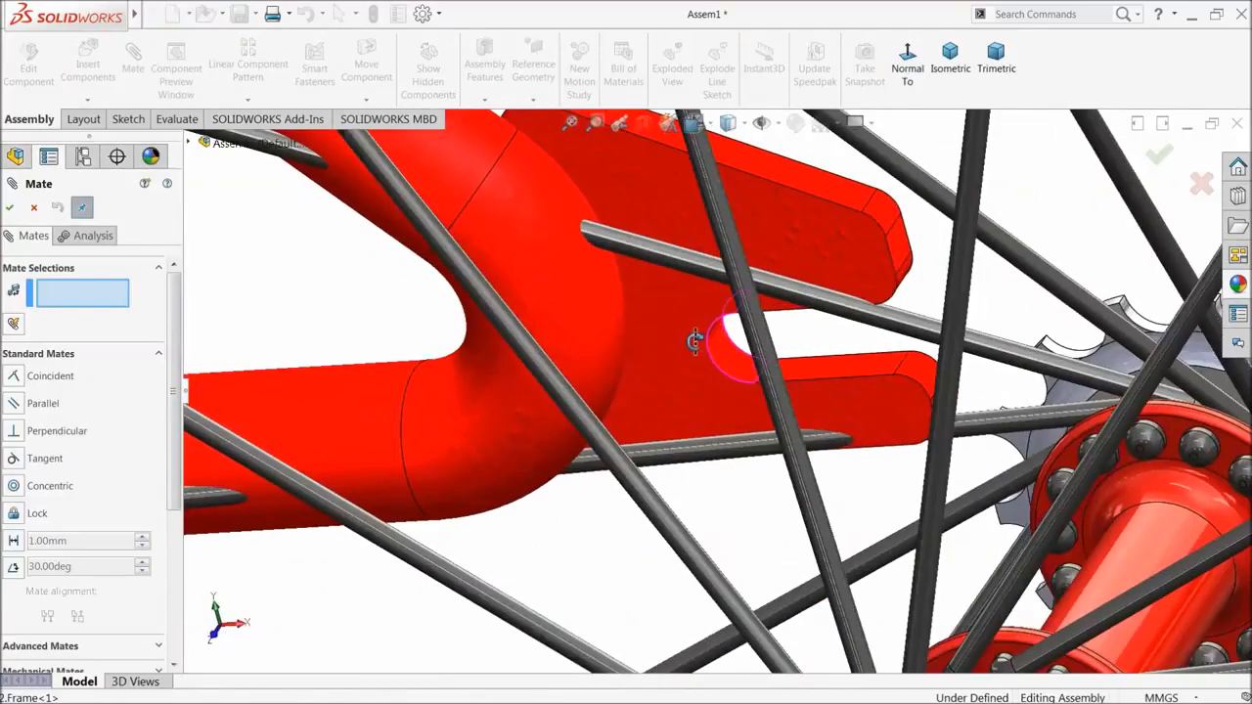
click(695, 340)
scroll(849, 458, up, 5)
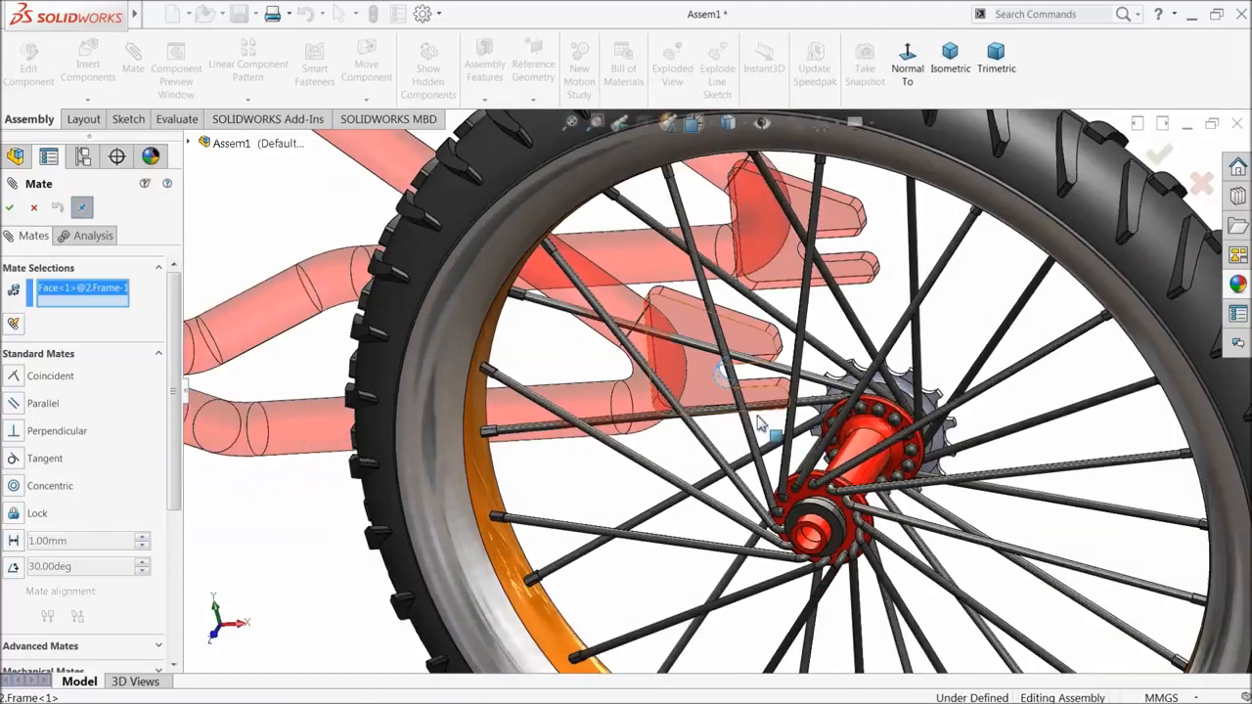
scroll(849, 458, down, 4)
click(859, 489)
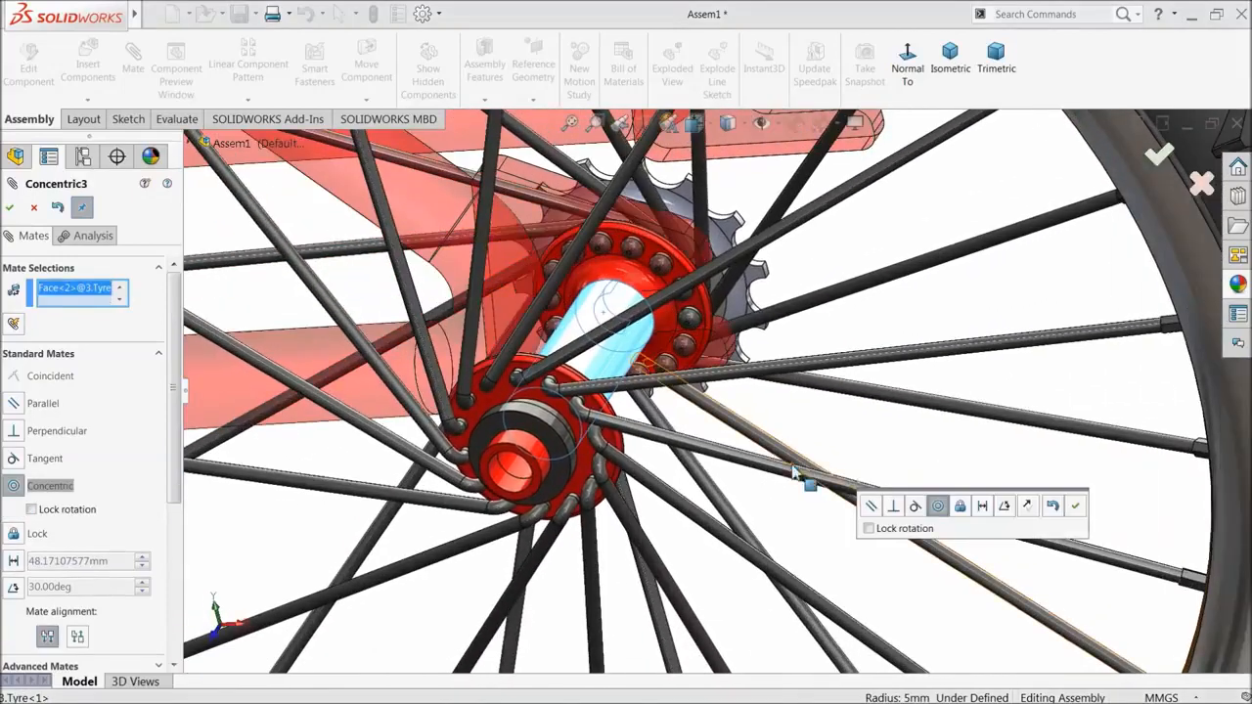
click(1075, 506)
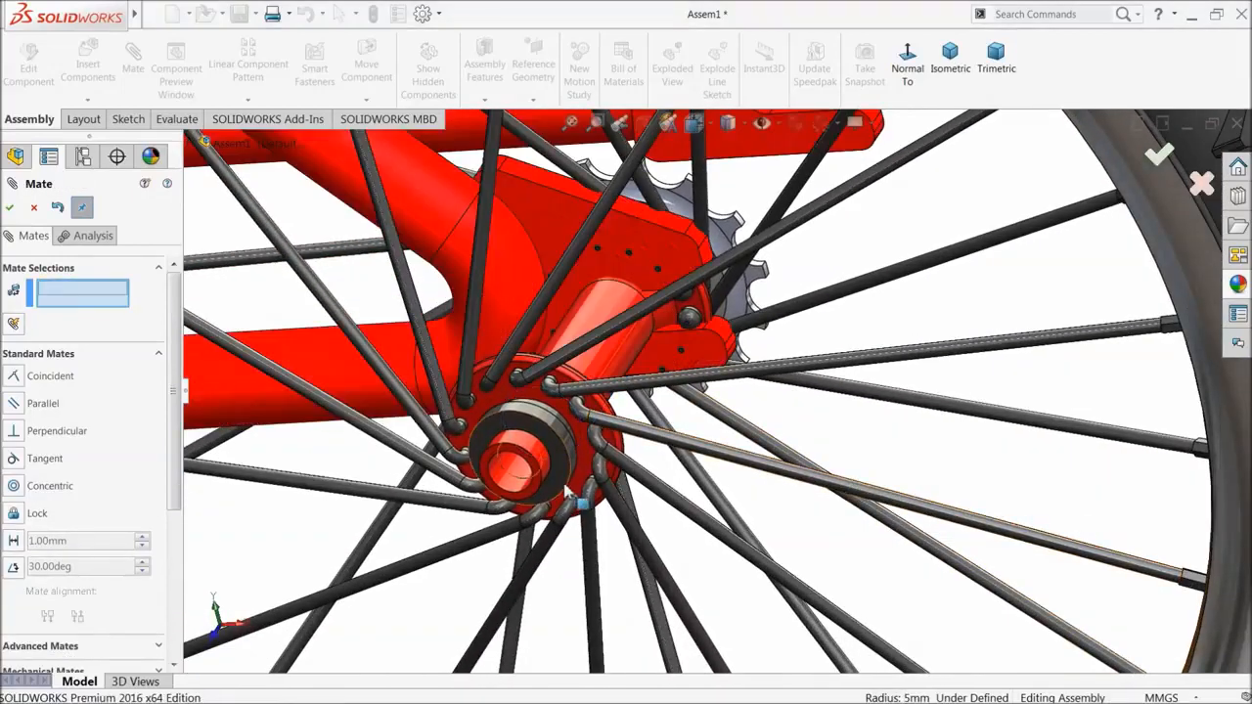
- Start an advanced Width mate with the Centered constraint for the rear wheel
click(73, 355)
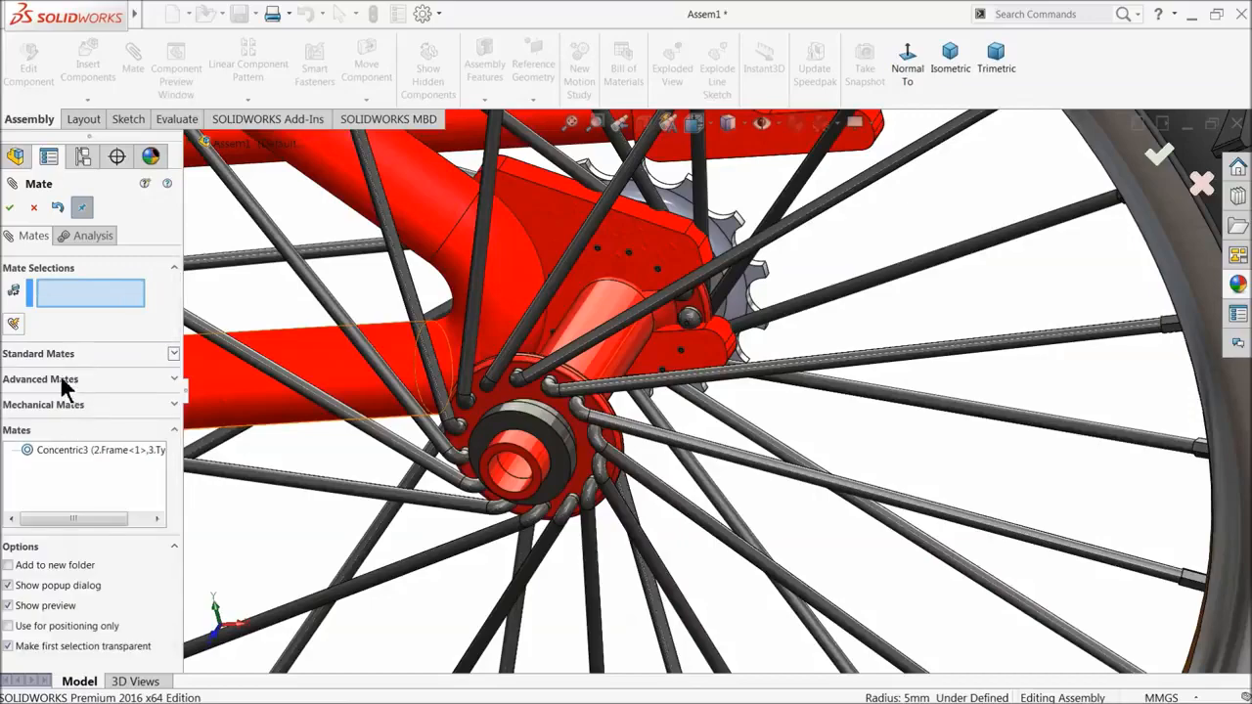
click(65, 380)
click(23, 431)
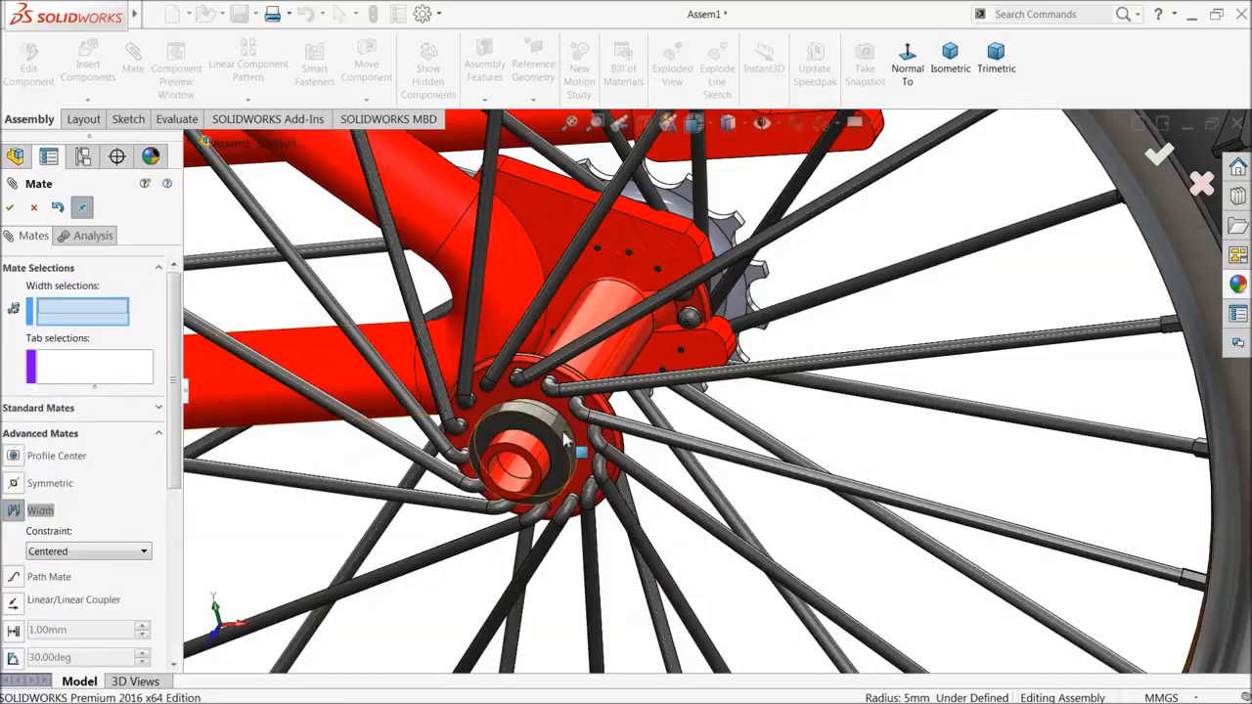
click(532, 438)
middle_drag(532, 439, 729, 367)
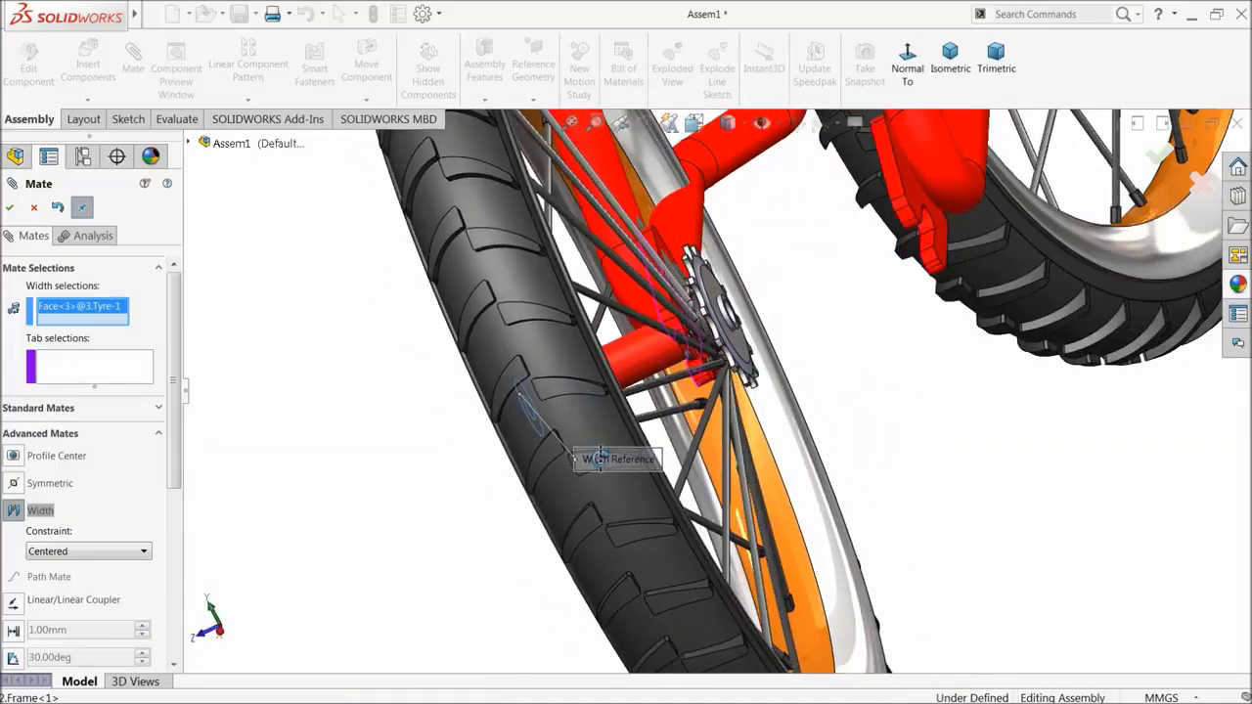
scroll(684, 333, down, 6)
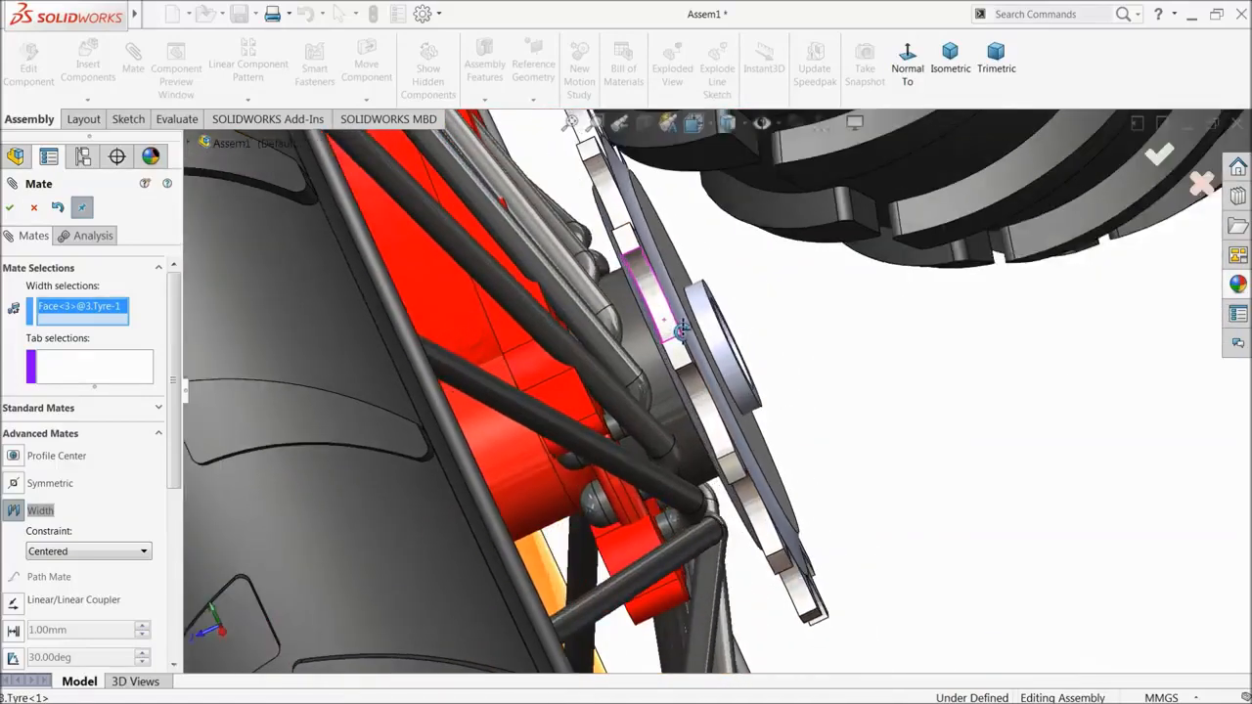
middle_drag(687, 334, 747, 313)
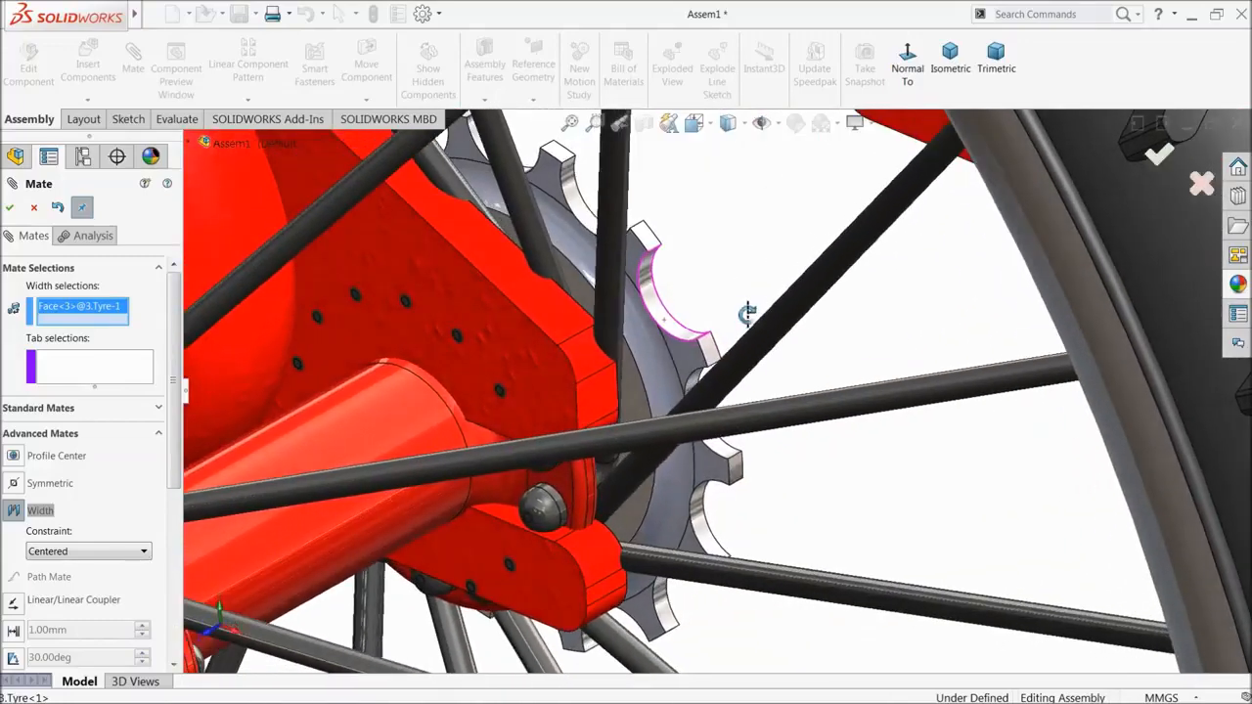
scroll(572, 390, up, 5)
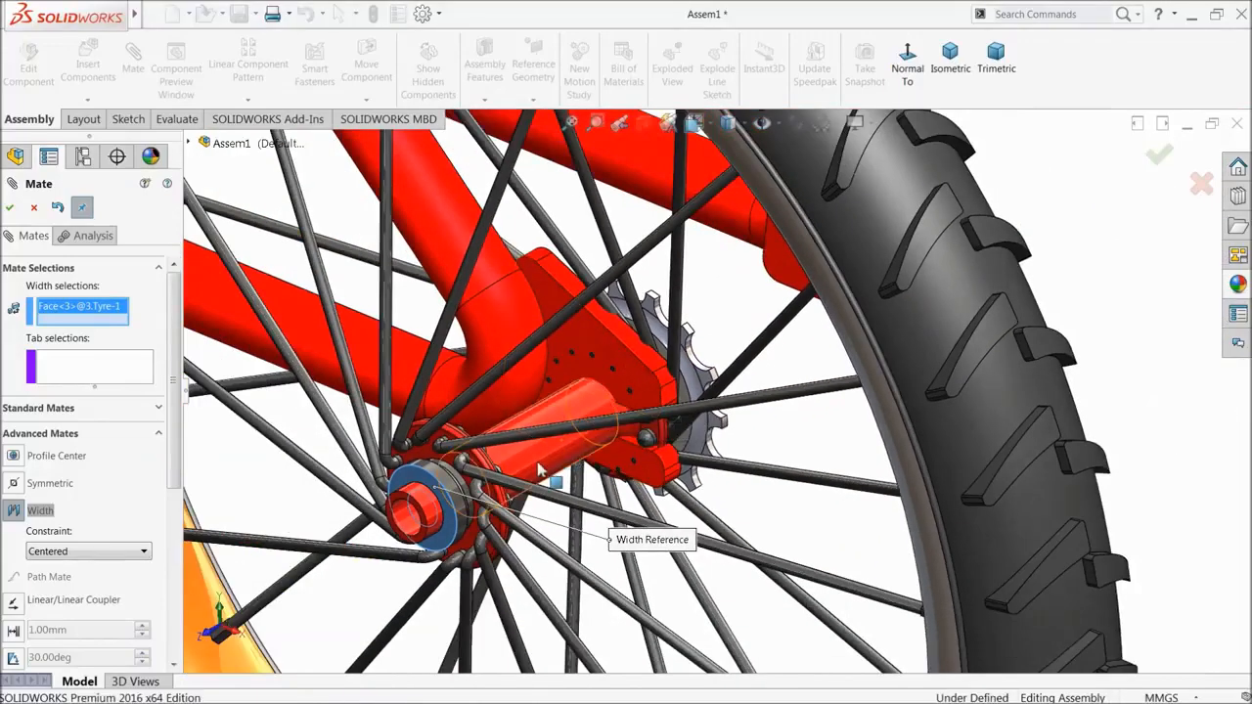
right_click(87, 318)
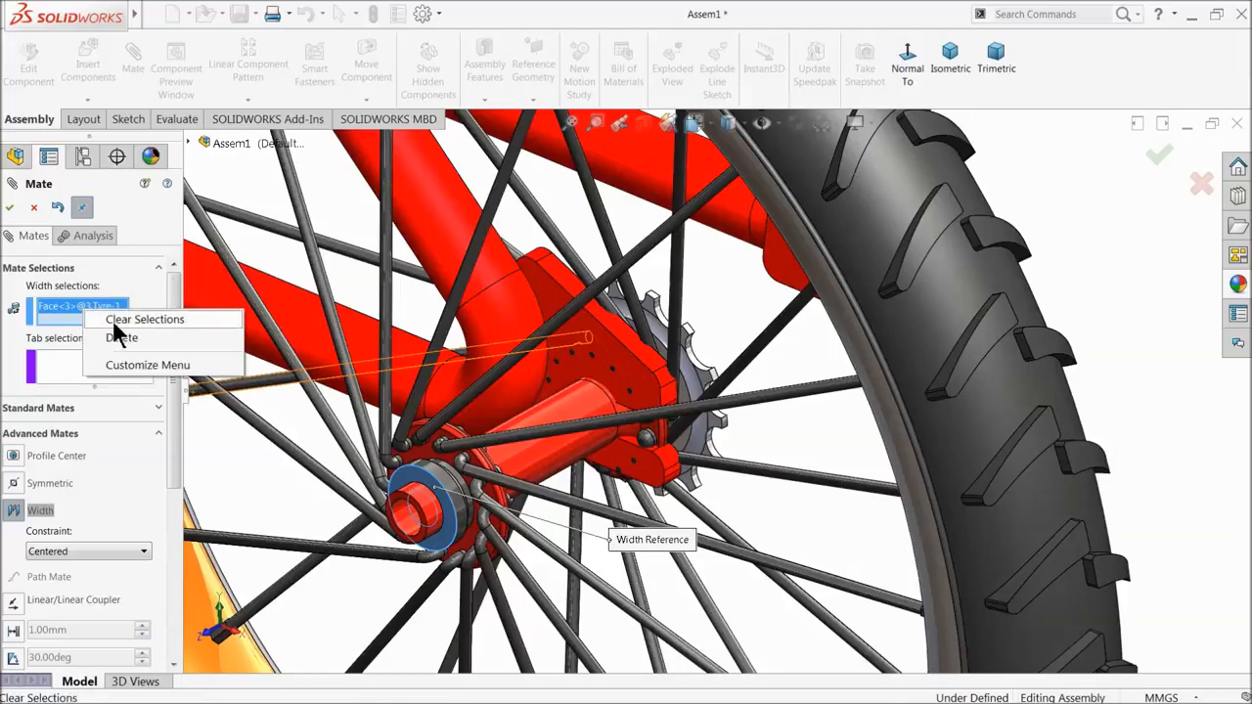
click(127, 319)
- Choose the rear hub's two outermost ring end faces, including the one on the sprocket side, as the width references
scroll(525, 474, down, 4)
middle_drag(553, 467, 509, 464)
middle_drag(517, 465, 338, 529)
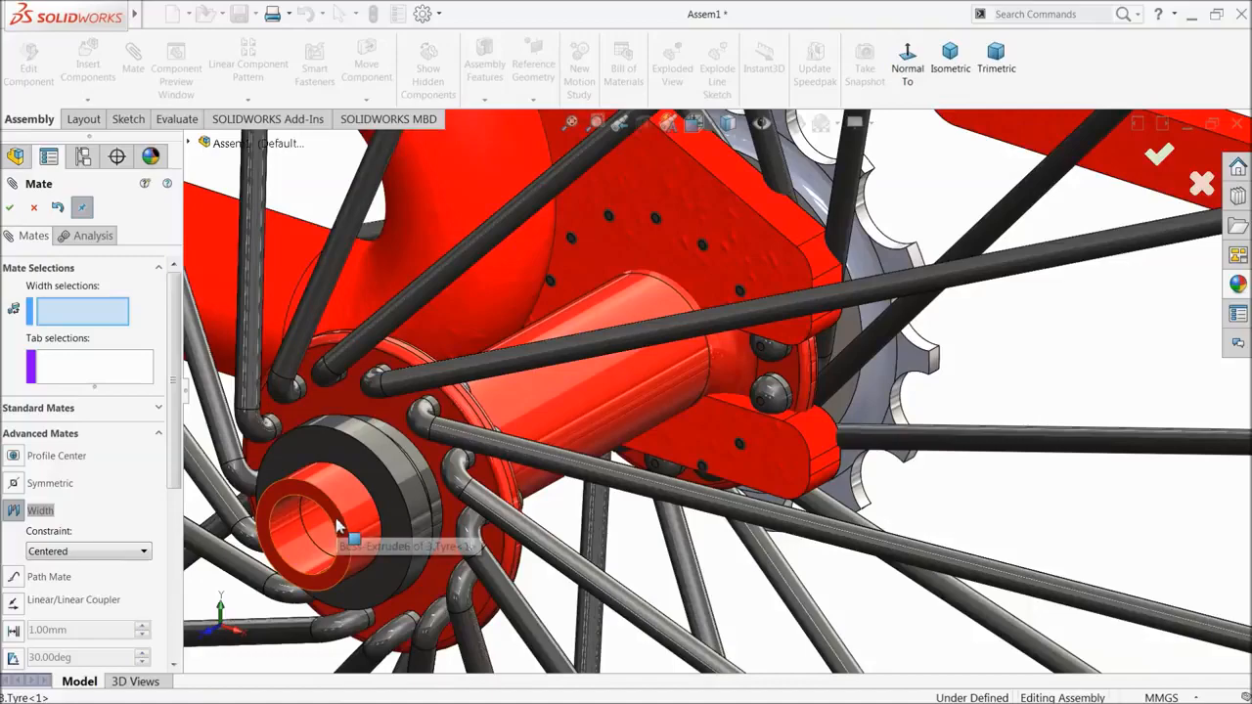
click(337, 527)
scroll(479, 511, up, 4)
middle_drag(810, 422, 587, 440)
scroll(832, 382, down, 3)
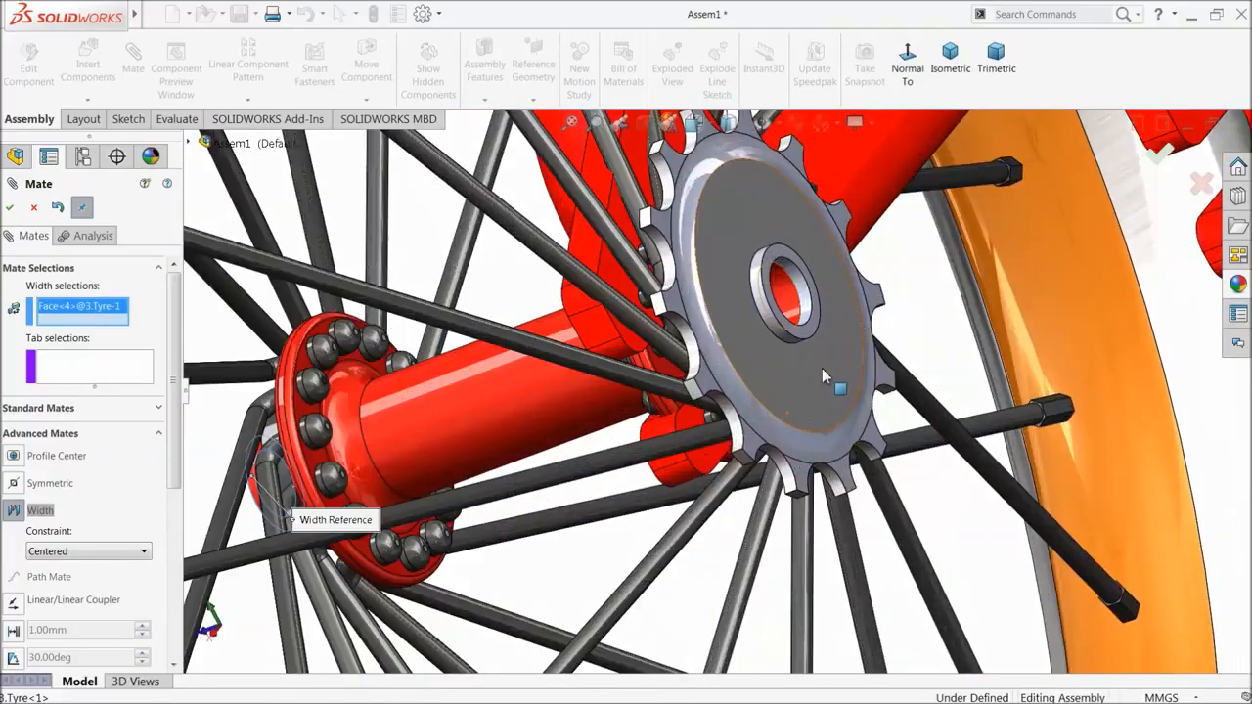
click(804, 333)
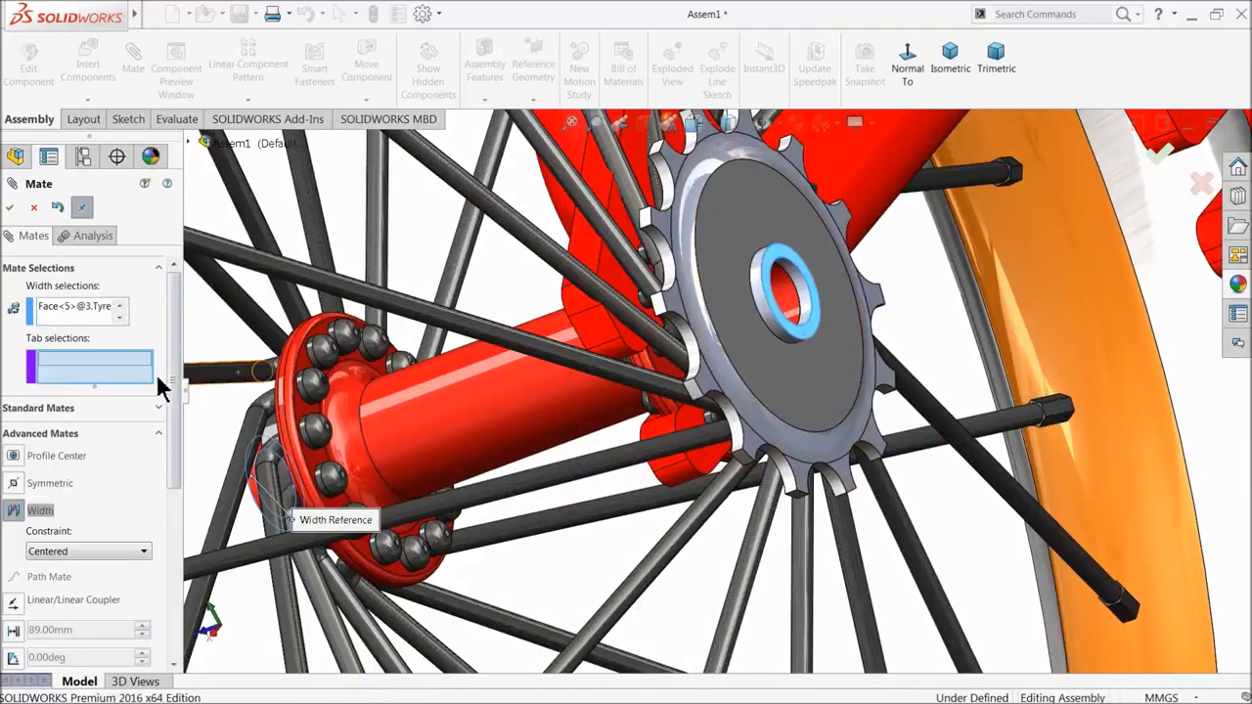
- Choose the side faces of the frame's two rear dropouts as tab references and accept the centered Width mate
scroll(710, 403, up, 5)
middle_drag(730, 399, 861, 391)
scroll(612, 328, down, 3)
click(727, 337)
scroll(731, 343, up, 3)
middle_drag(770, 360, 650, 372)
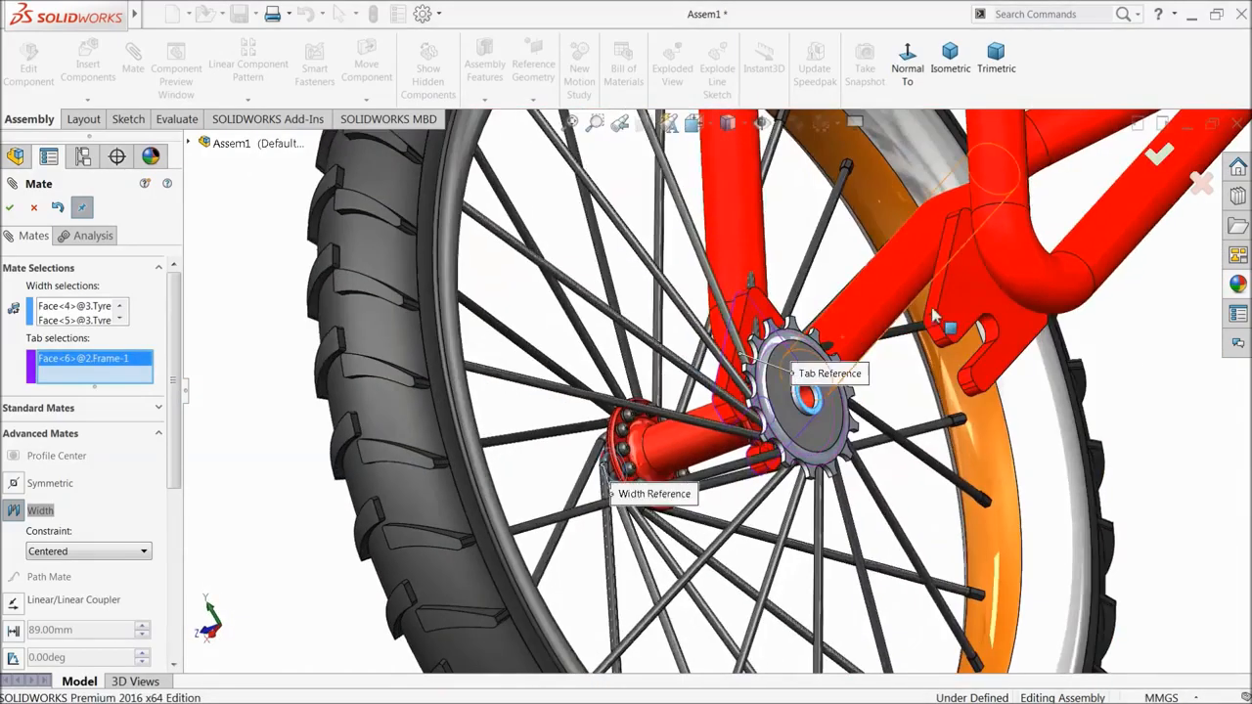
click(965, 300)
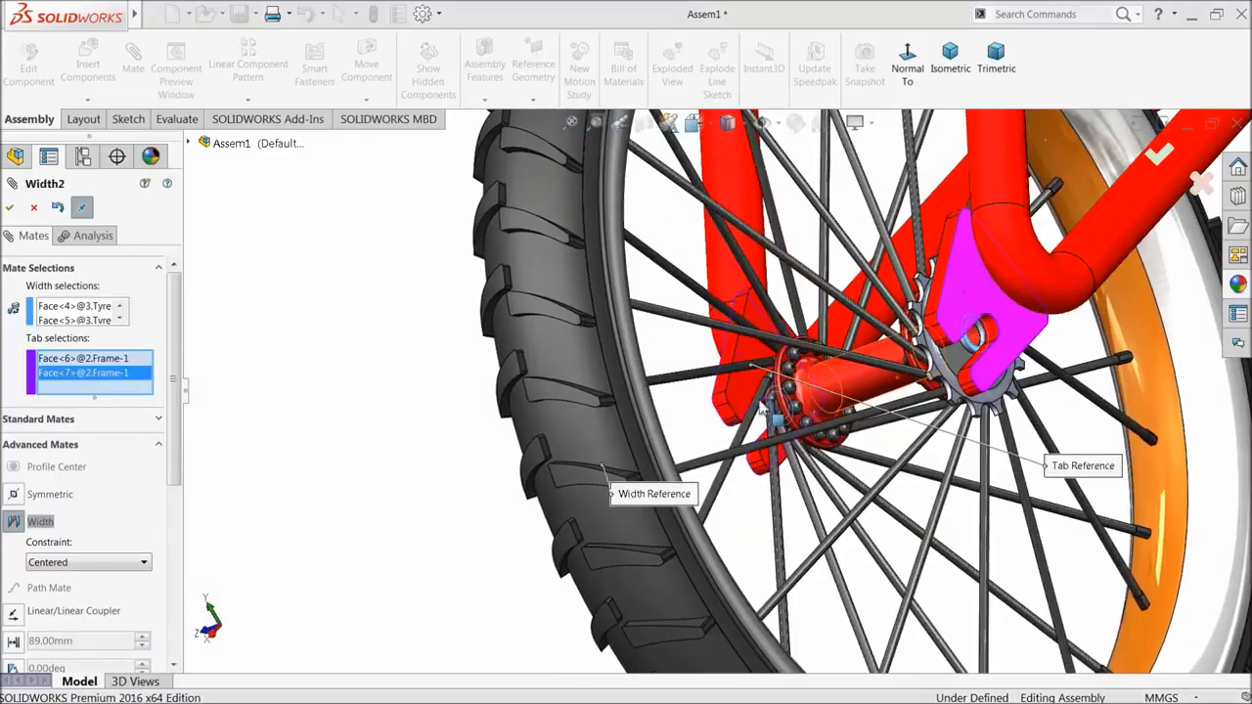
click(9, 207)
click(8, 207)
- Examine the rear wheel's centring between the frame's dropouts from behind and from the side
middle_drag(978, 367, 1021, 346)
scroll(941, 346, up, 5)
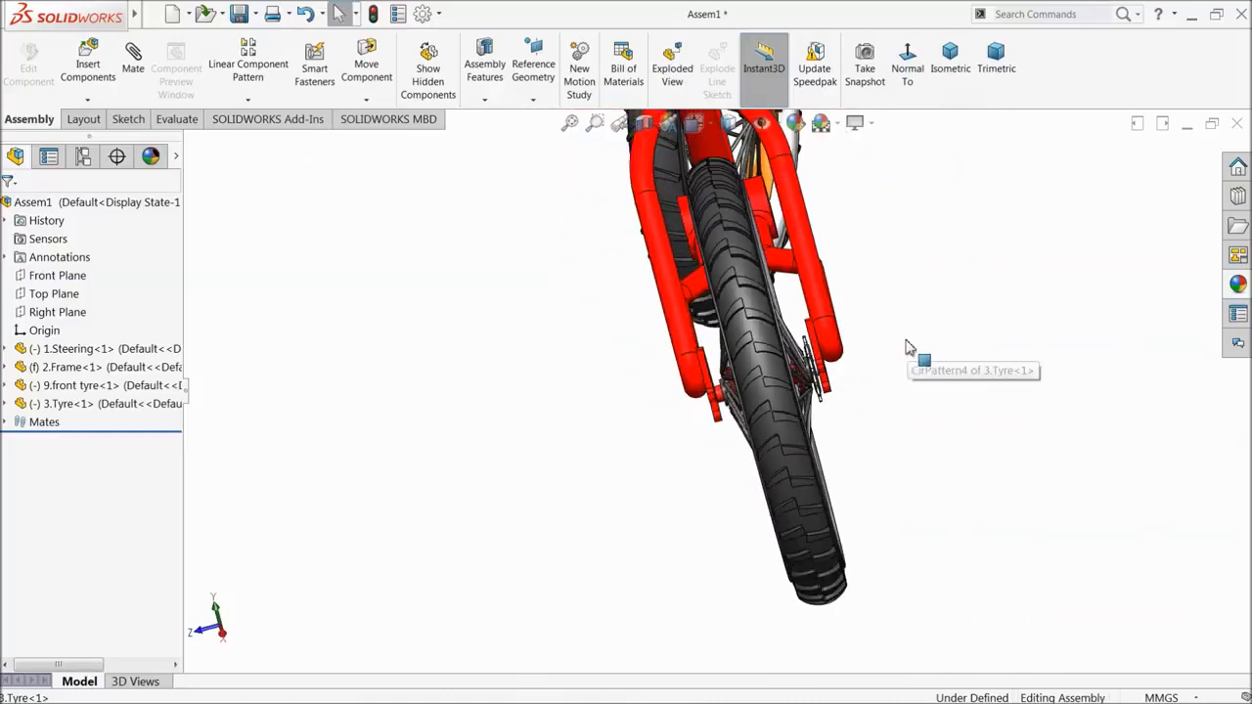
middle_drag(800, 349, 884, 351)
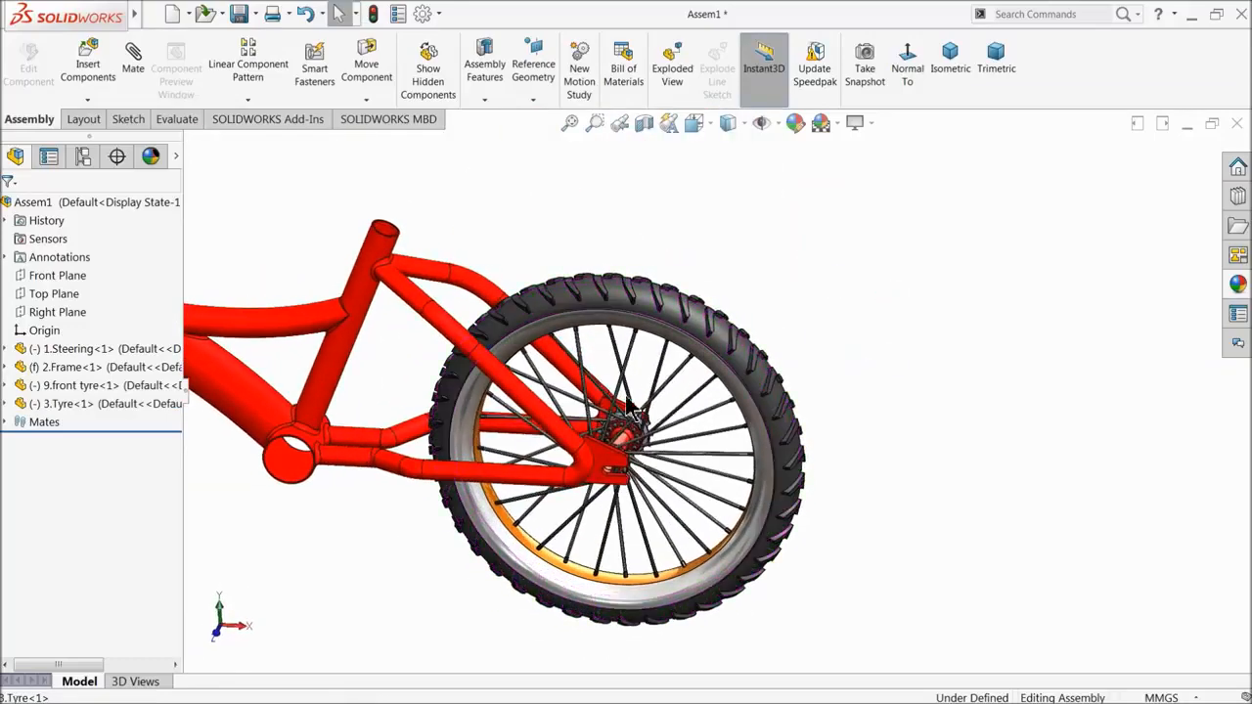
scroll(687, 399, up, 4)
middle_drag(507, 382, 485, 399)
scroll(486, 399, down, 4)
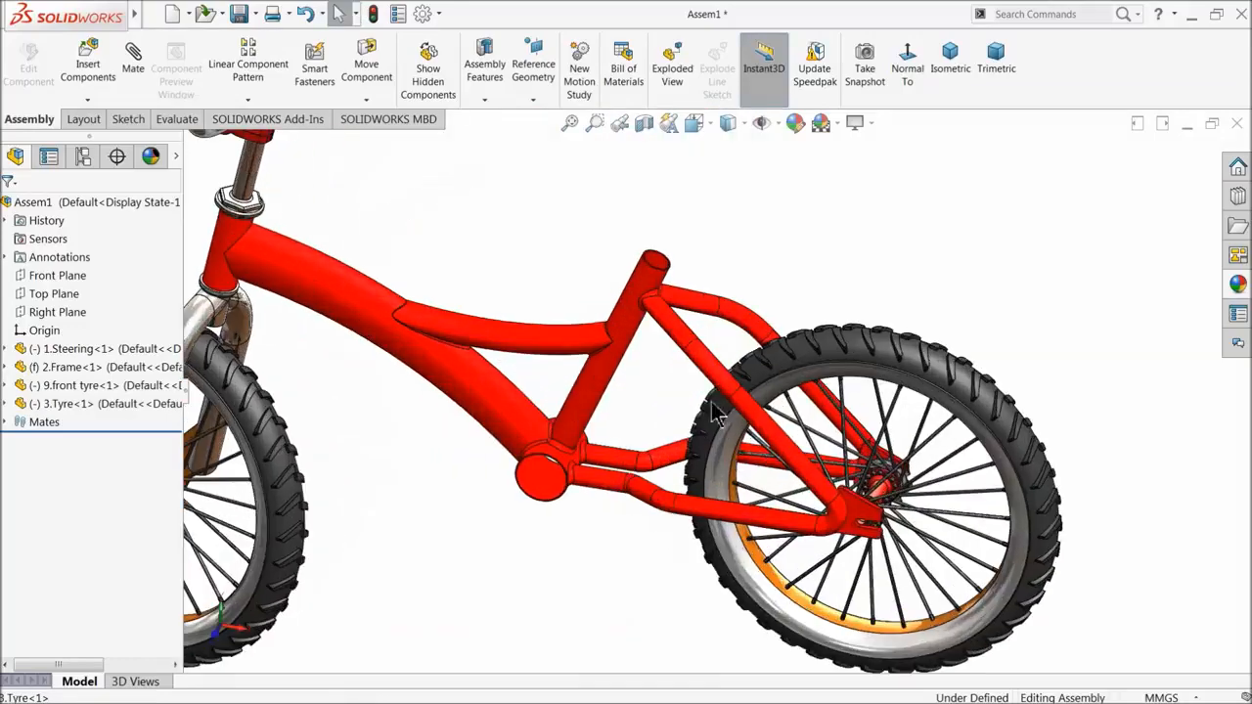
click(801, 372)
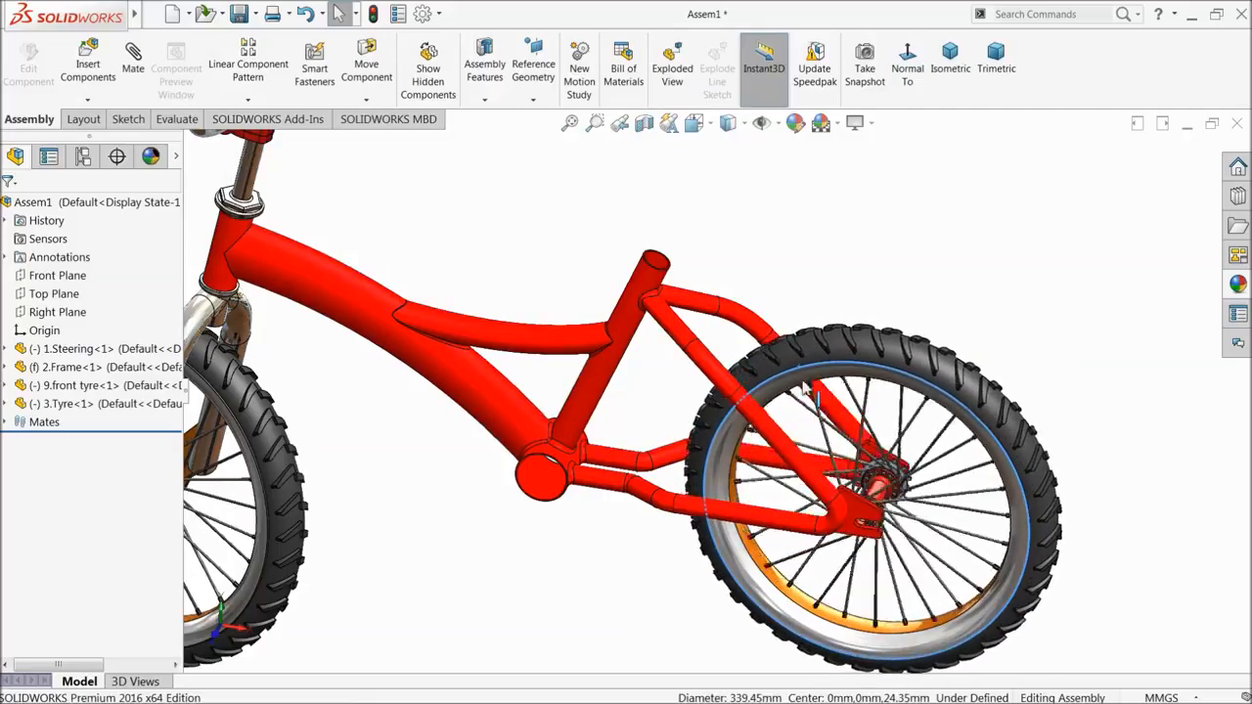
click(626, 523)
scroll(615, 528, up, 4)
middle_drag(561, 508, 570, 474)
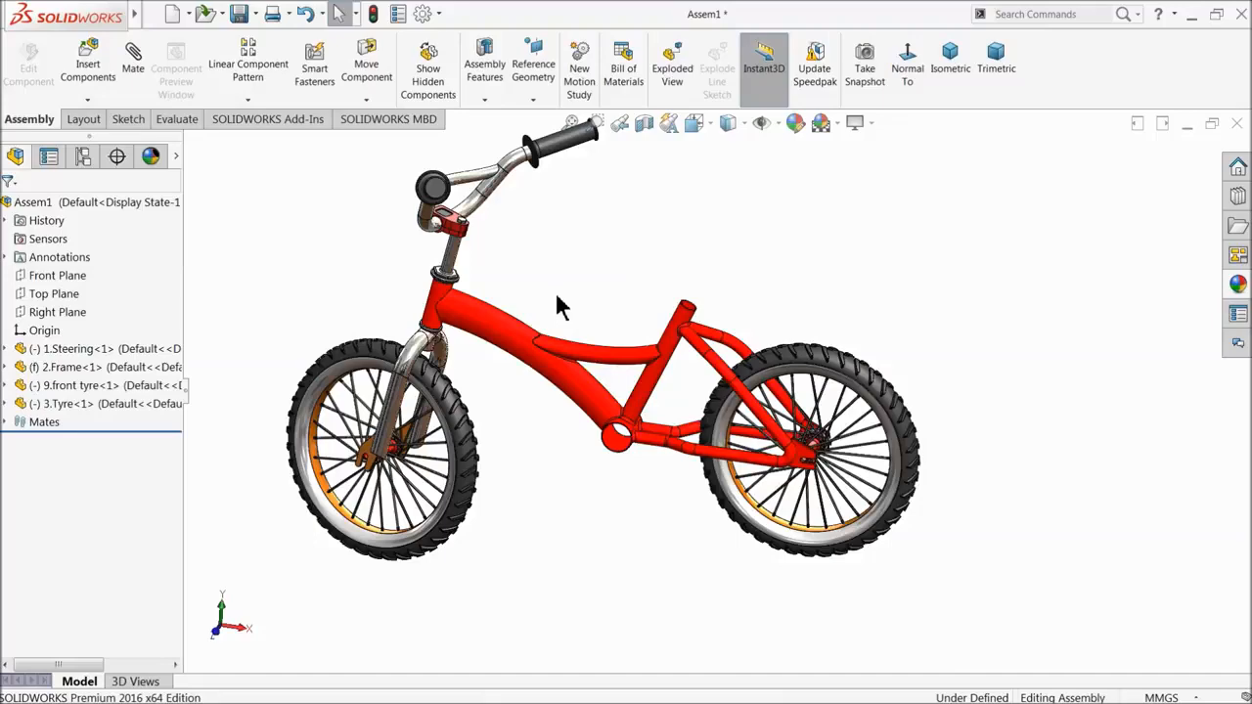
- Insert the part "4.sprocket with padel link" into the assembly and place it beside the frame's bottom bracket shell
click(88, 68)
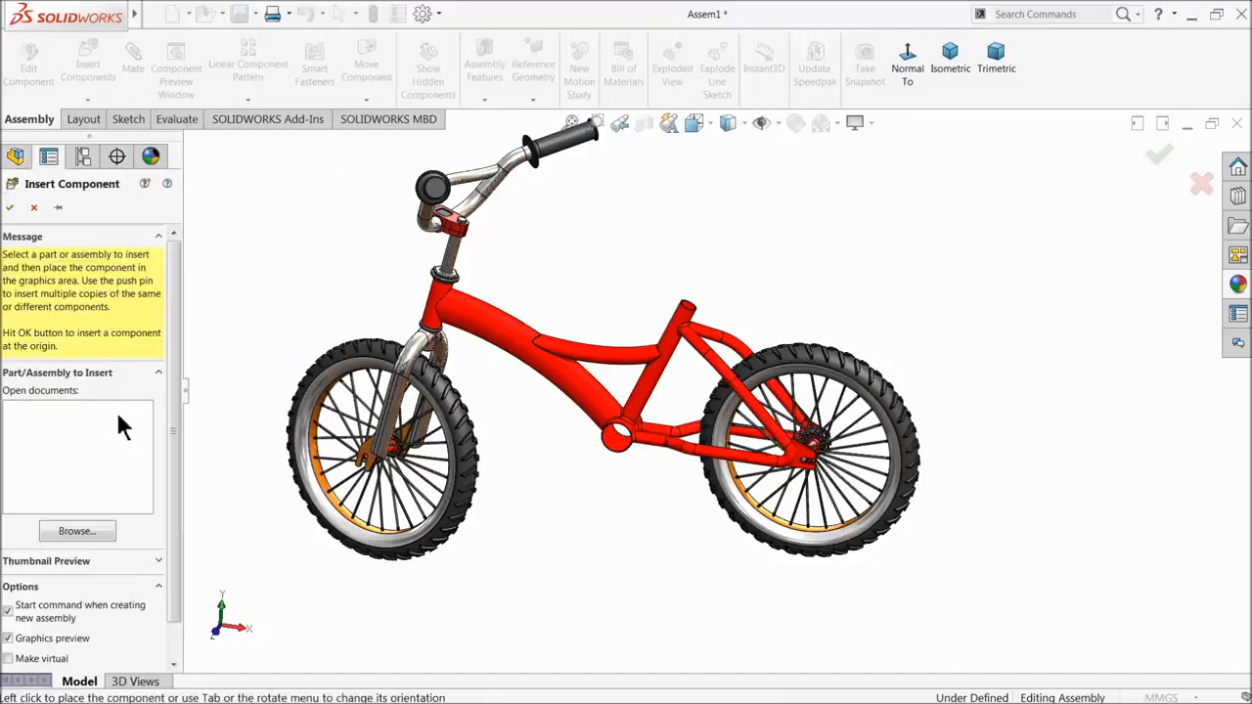
click(77, 532)
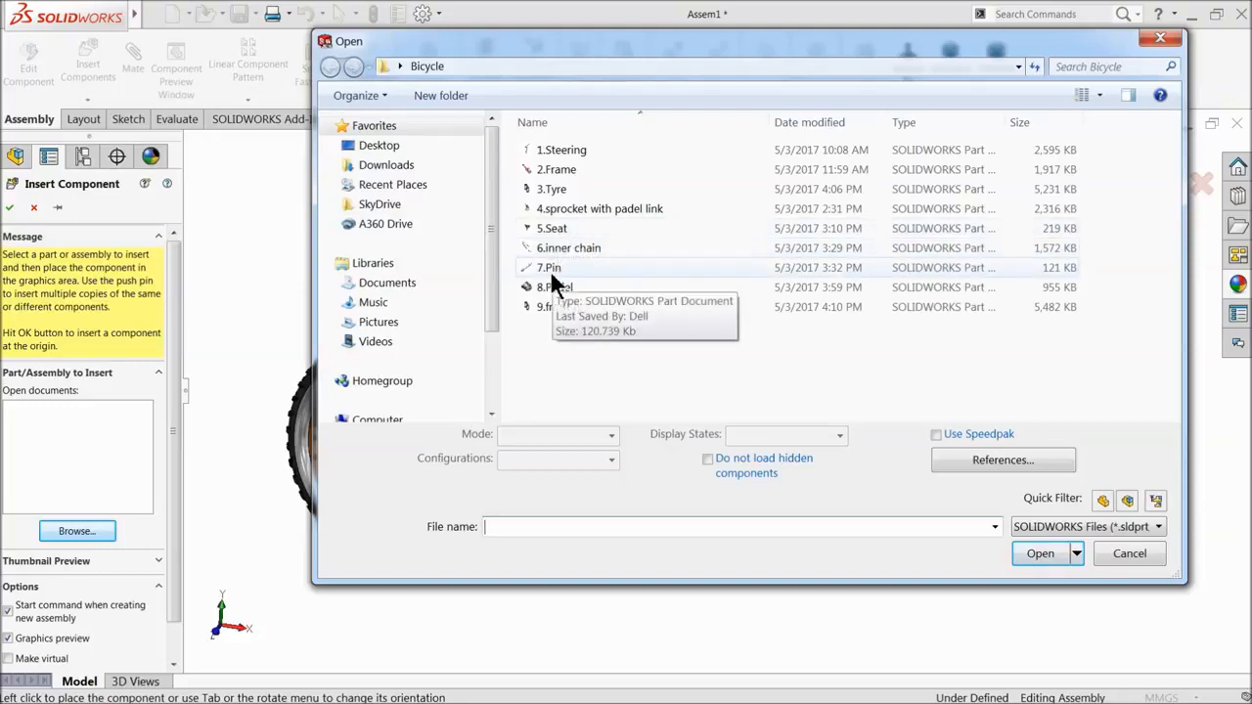
click(565, 210)
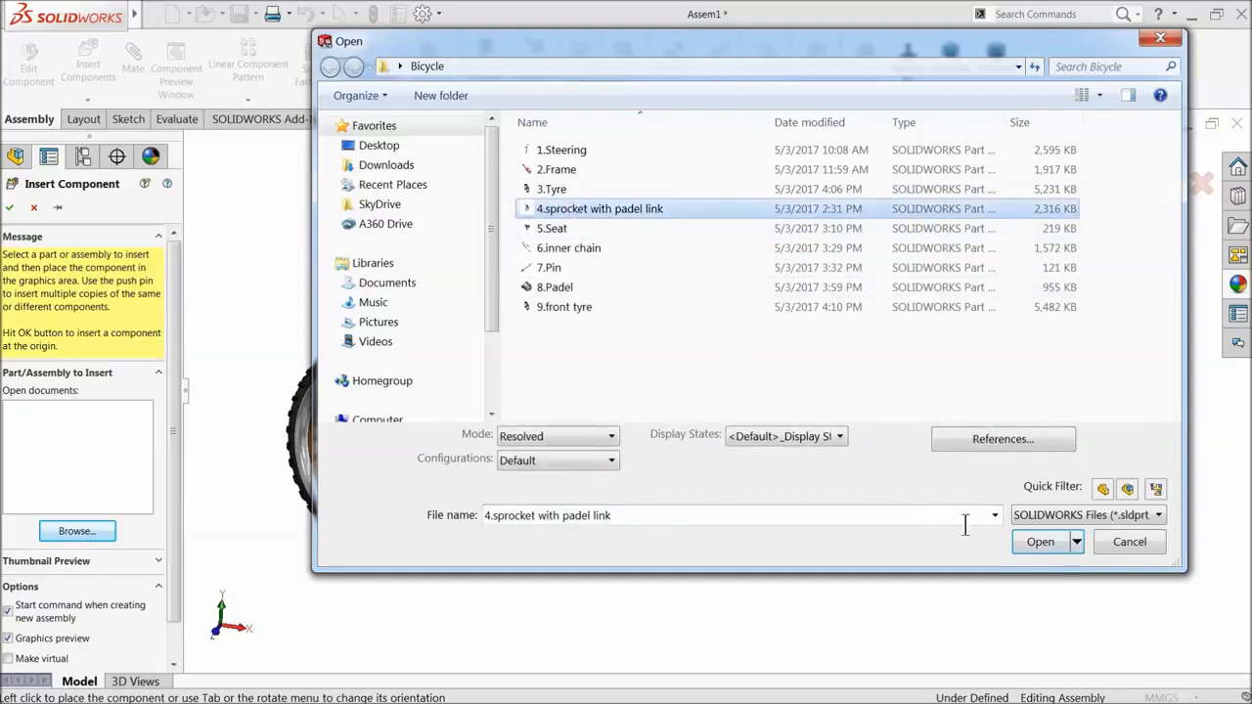
click(1042, 543)
scroll(634, 437, up, 5)
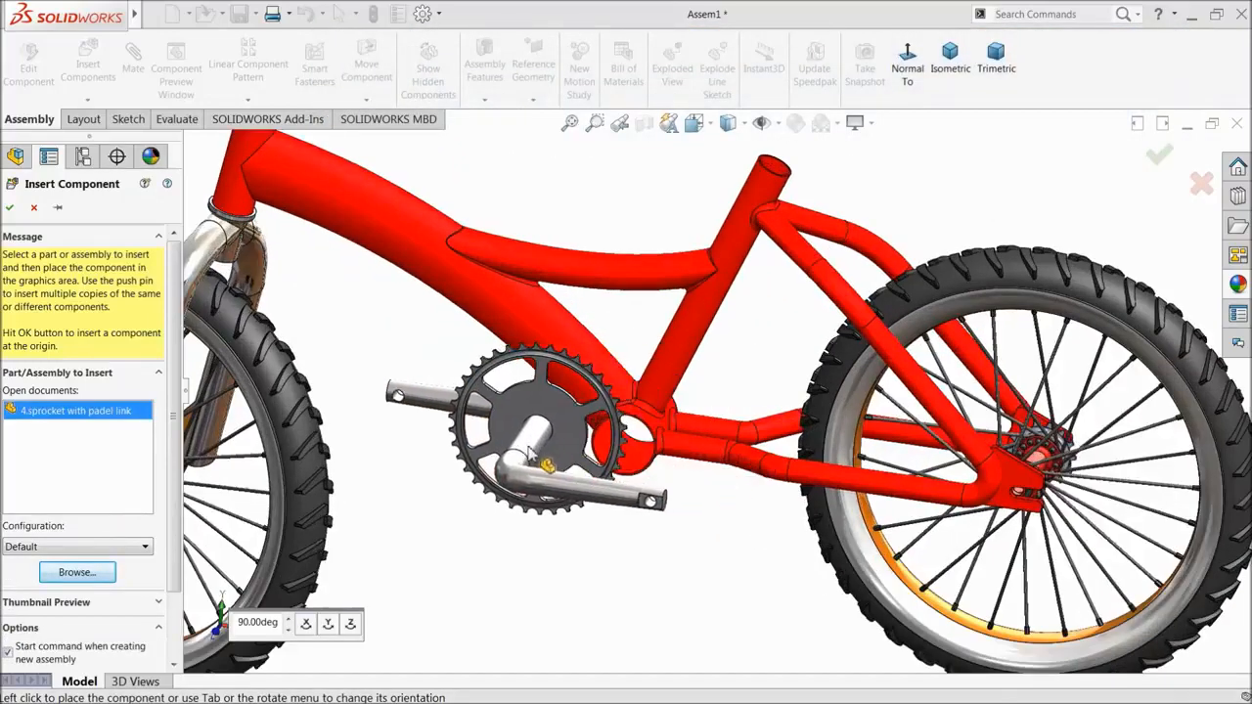
click(428, 399)
click(88, 69)
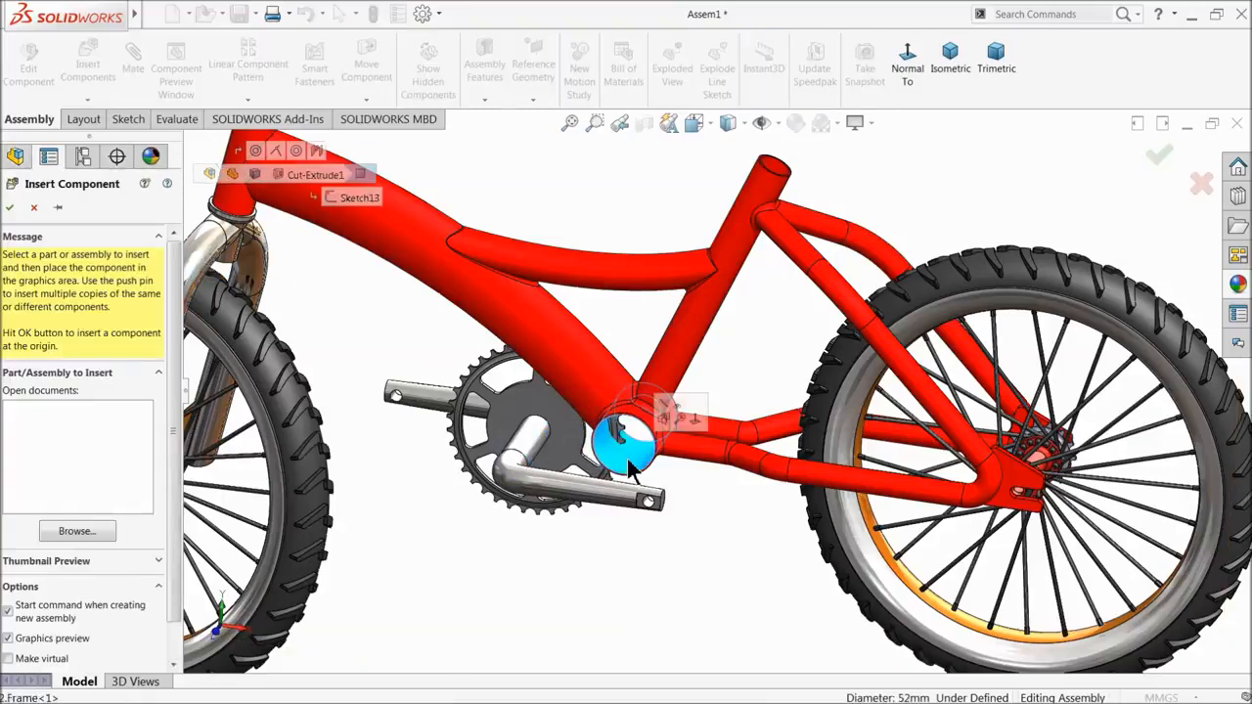
click(33, 207)
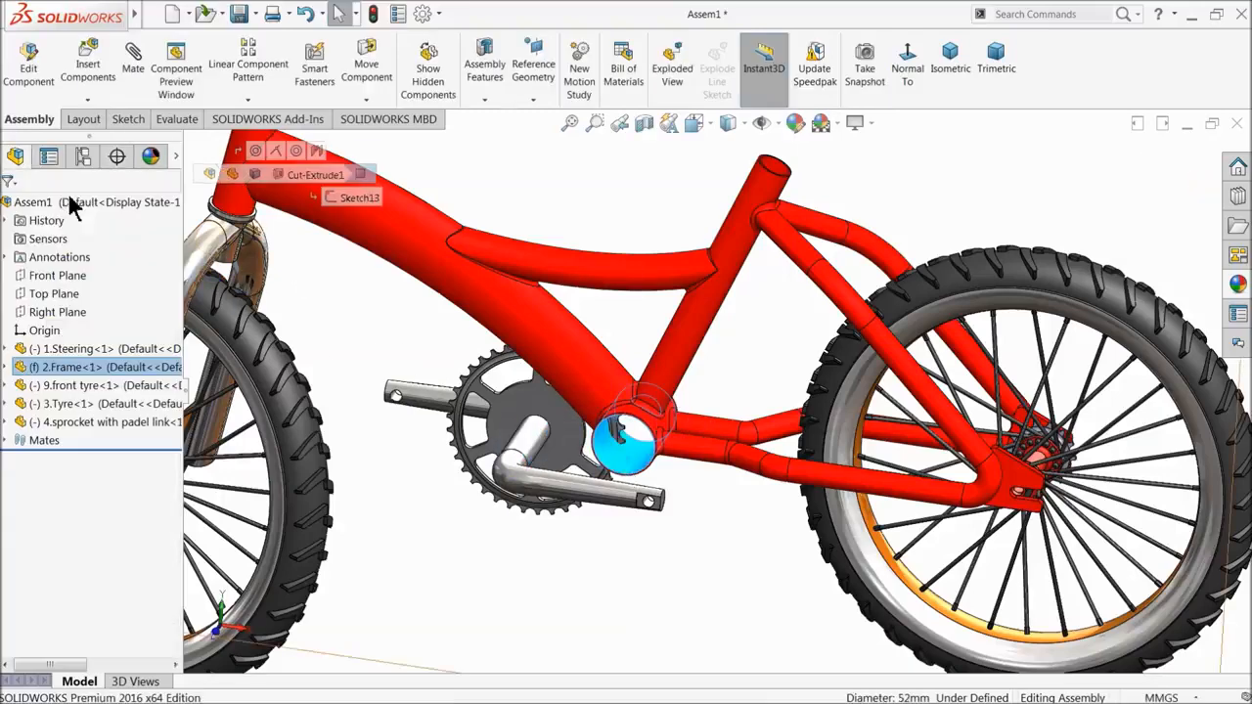
- Add a Concentric mate between the sprocket part's cylindrical axle face and the inner face of the frame's bottom bracket shell
click(134, 67)
right_click(110, 293)
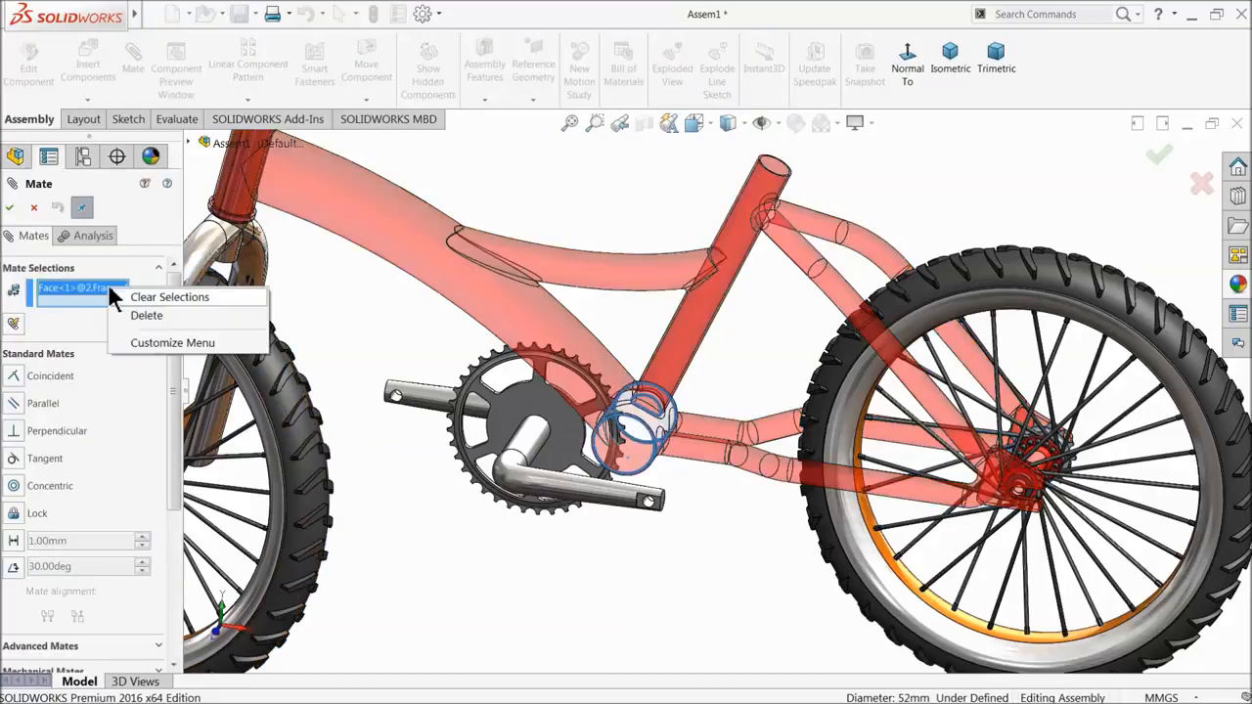
click(142, 296)
scroll(567, 469, down, 8)
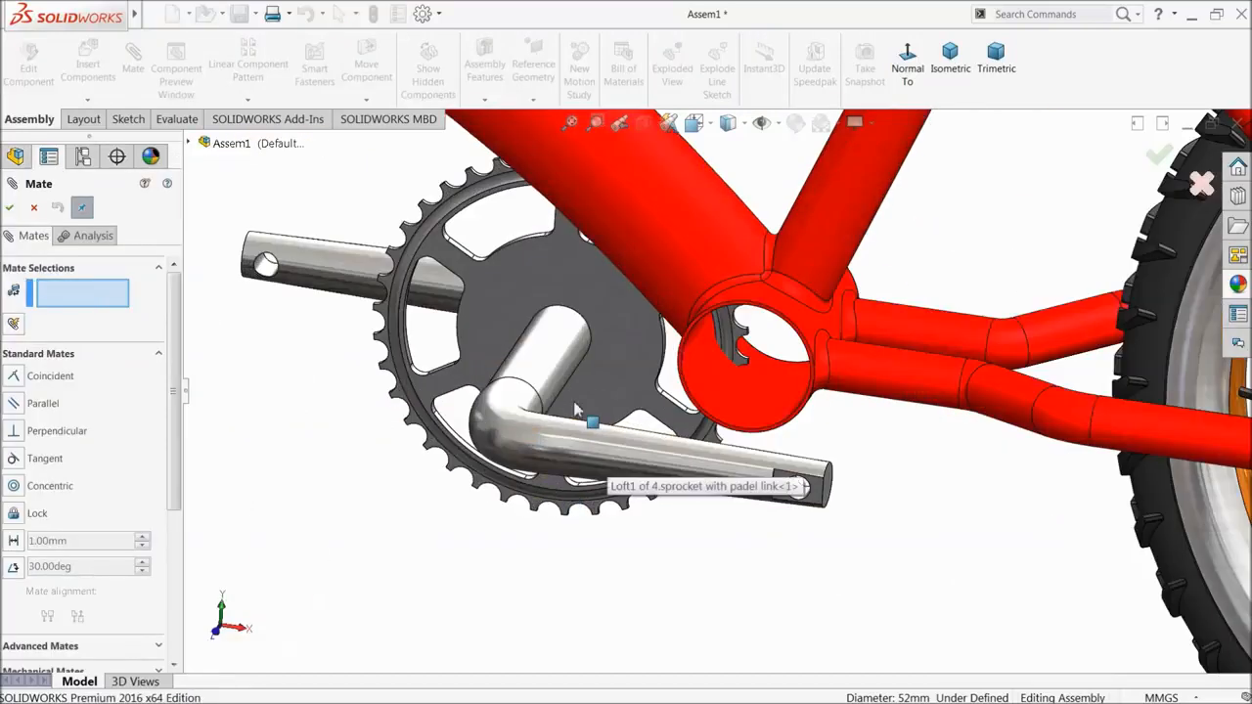
click(563, 401)
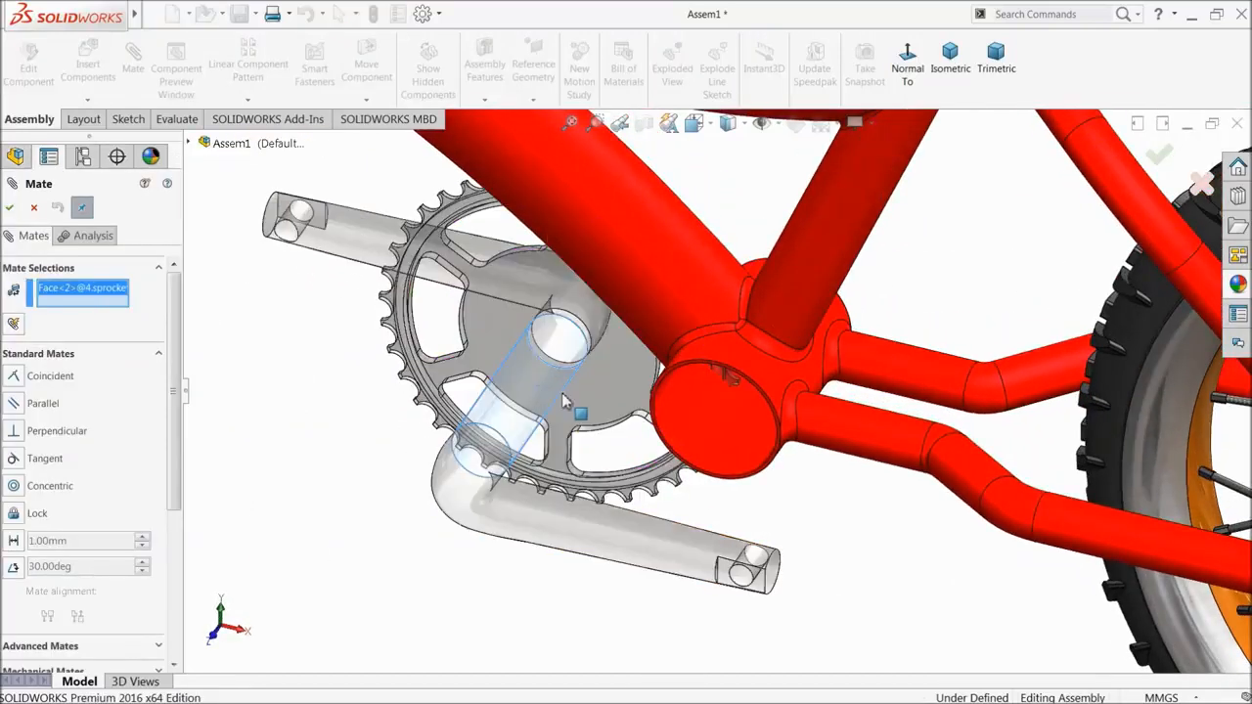
click(727, 451)
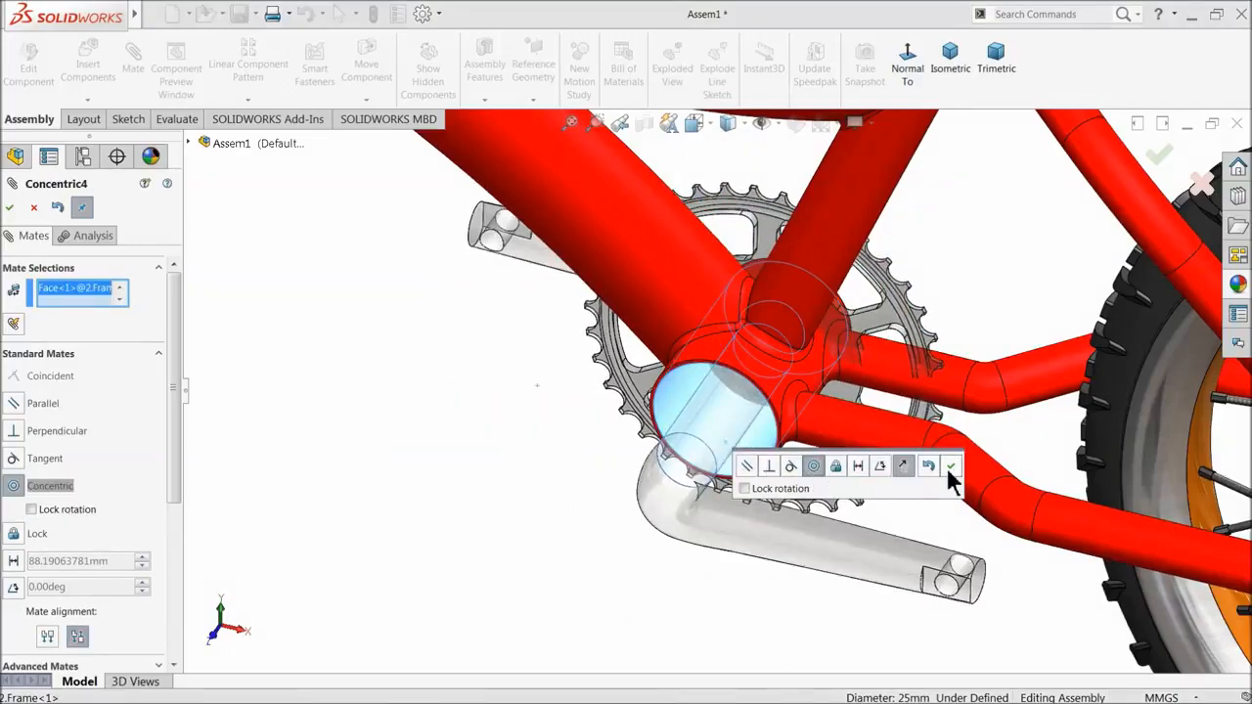
click(952, 470)
- Add a Coincident mate between the sprocket's frame-side face and the end face of the bottom bracket shell, then finish mating
scroll(754, 444, up, 5)
middle_drag(754, 442, 685, 581)
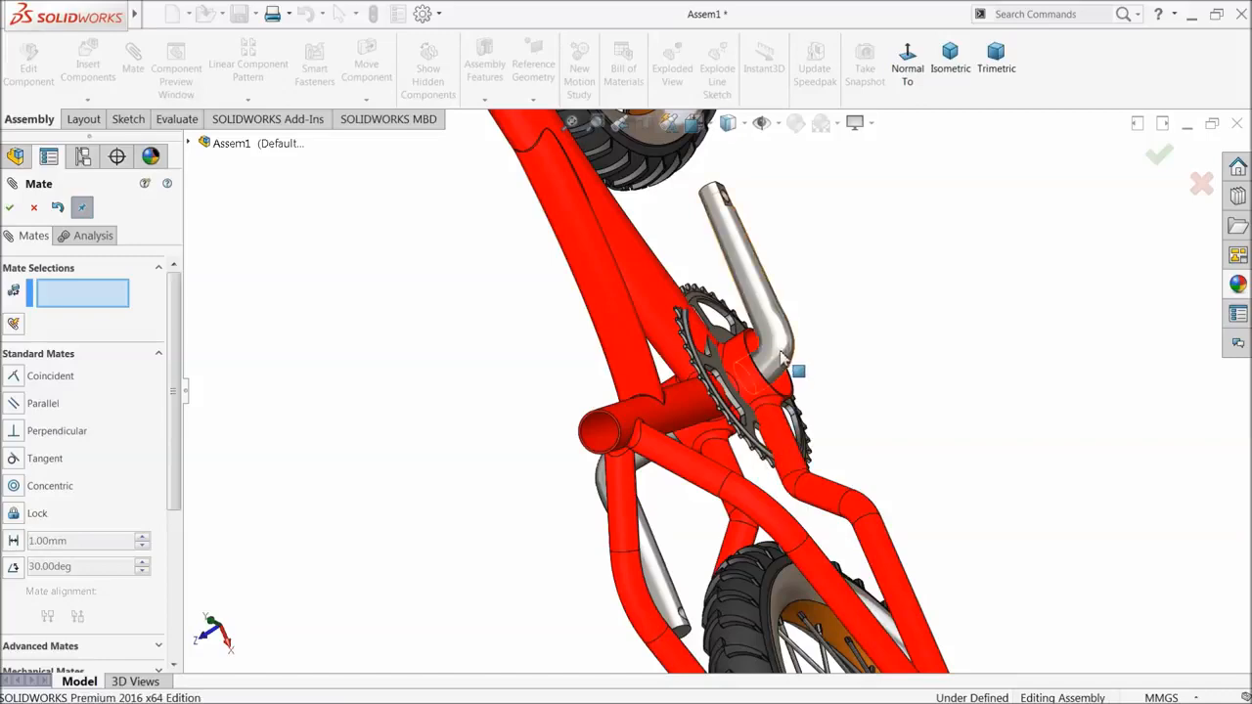
middle_drag(831, 356, 847, 372)
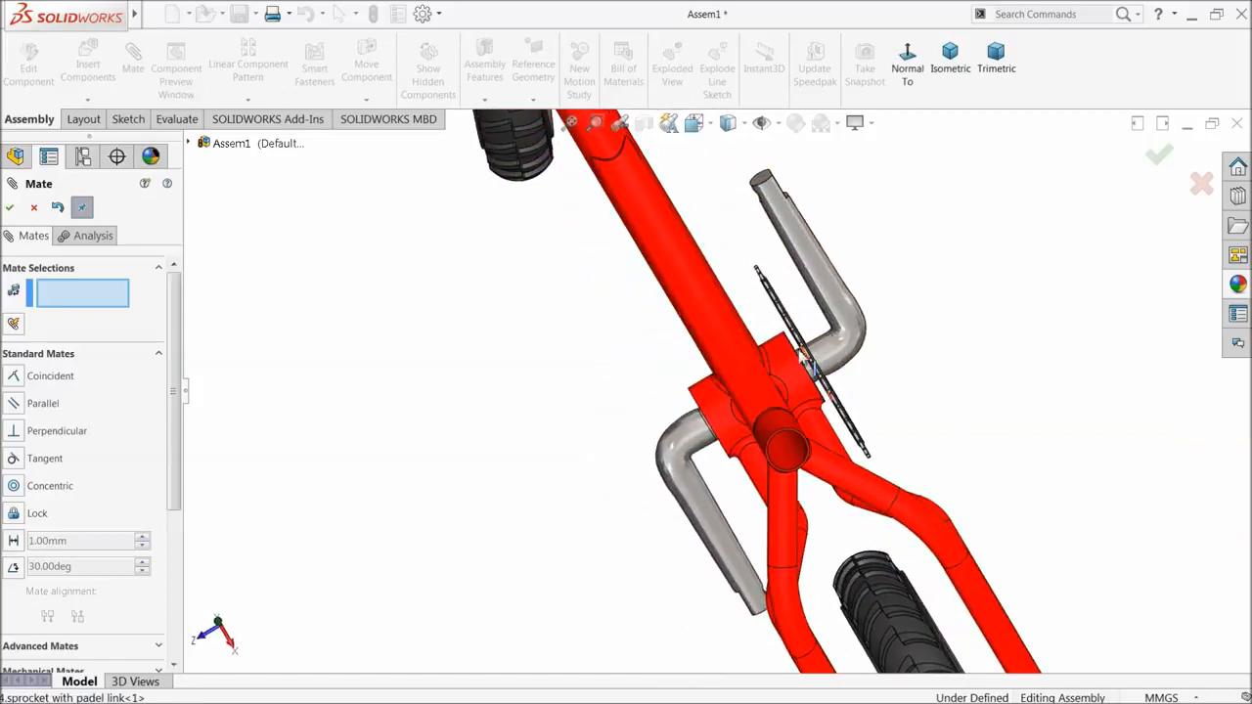
scroll(801, 352, down, 4)
middle_drag(764, 350, 906, 373)
scroll(697, 367, down, 3)
click(642, 322)
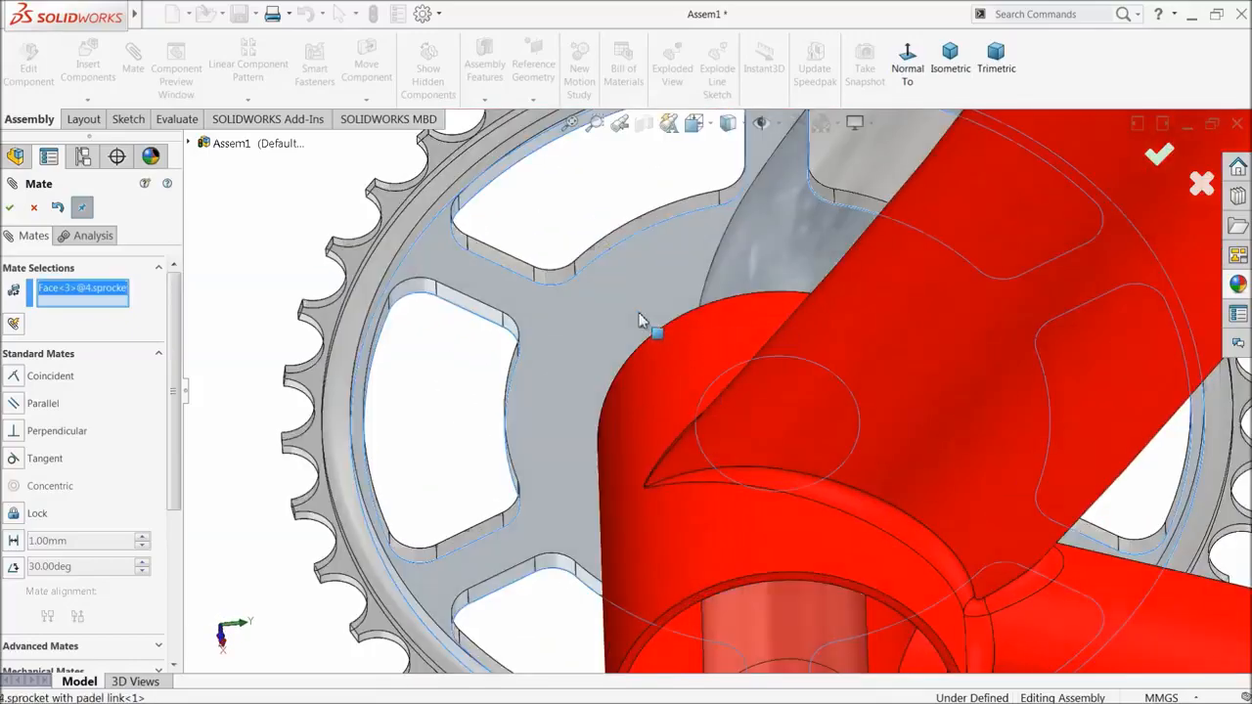
middle_drag(679, 355, 712, 311)
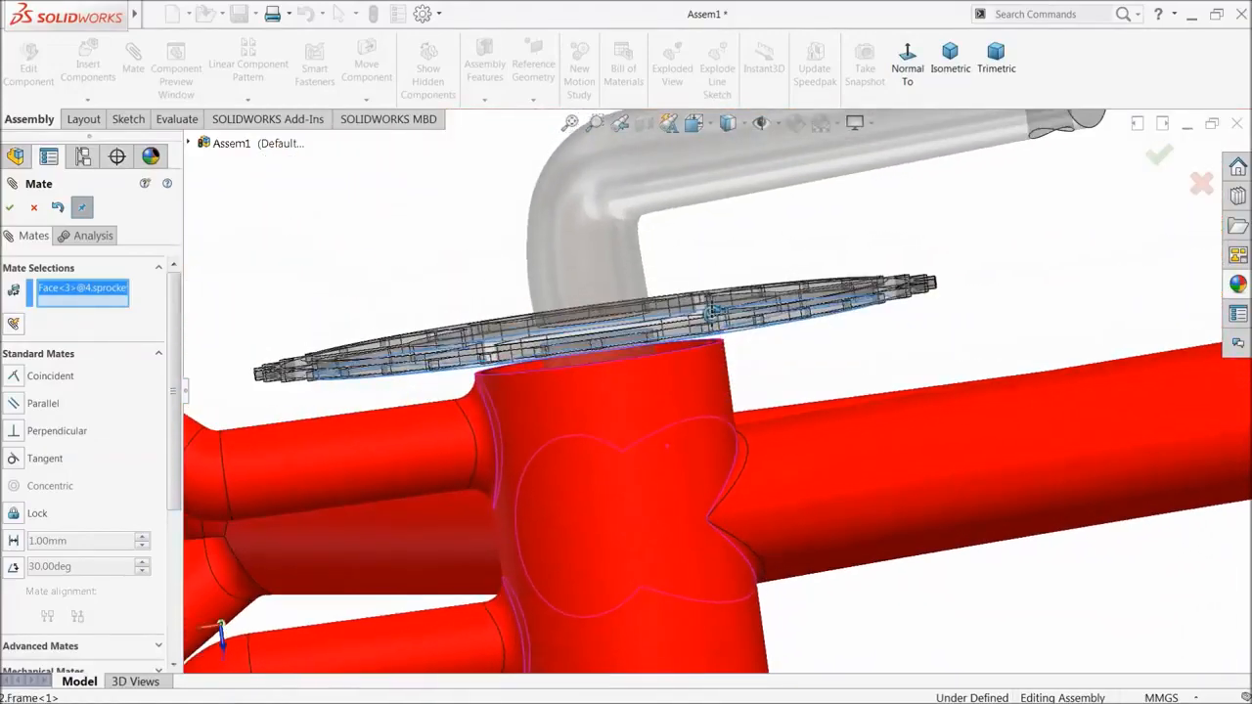
scroll(724, 322, down, 6)
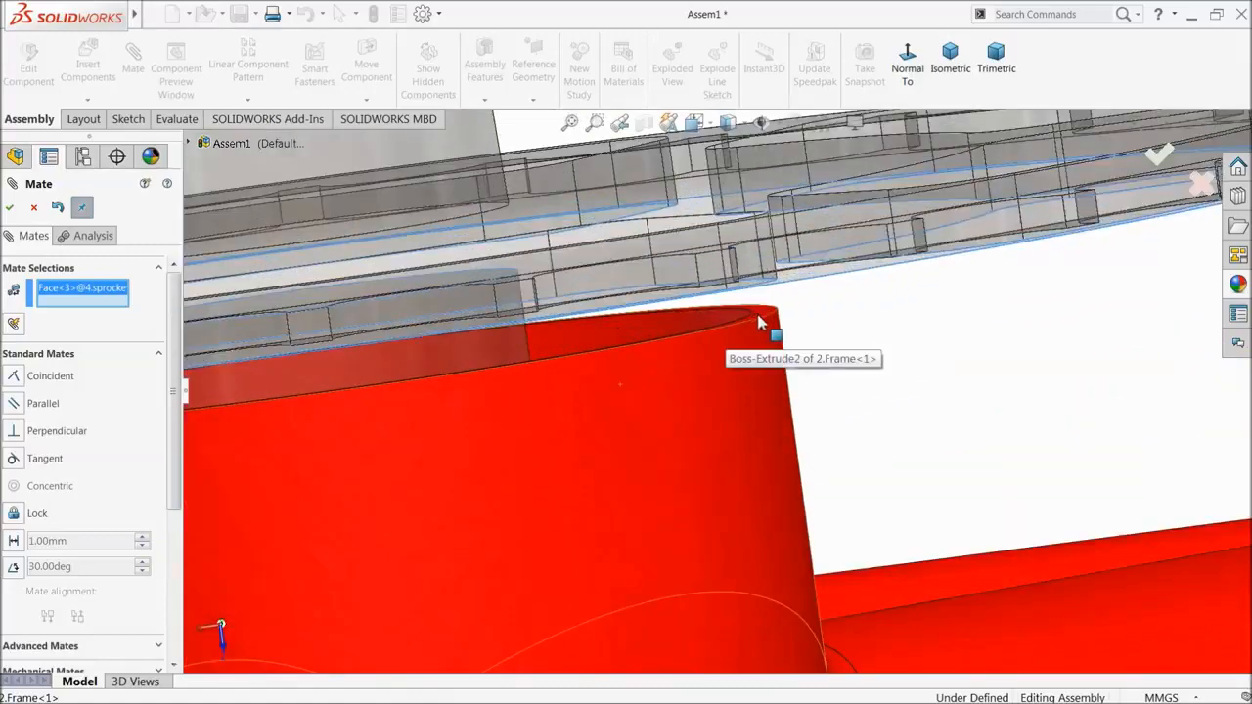
click(768, 318)
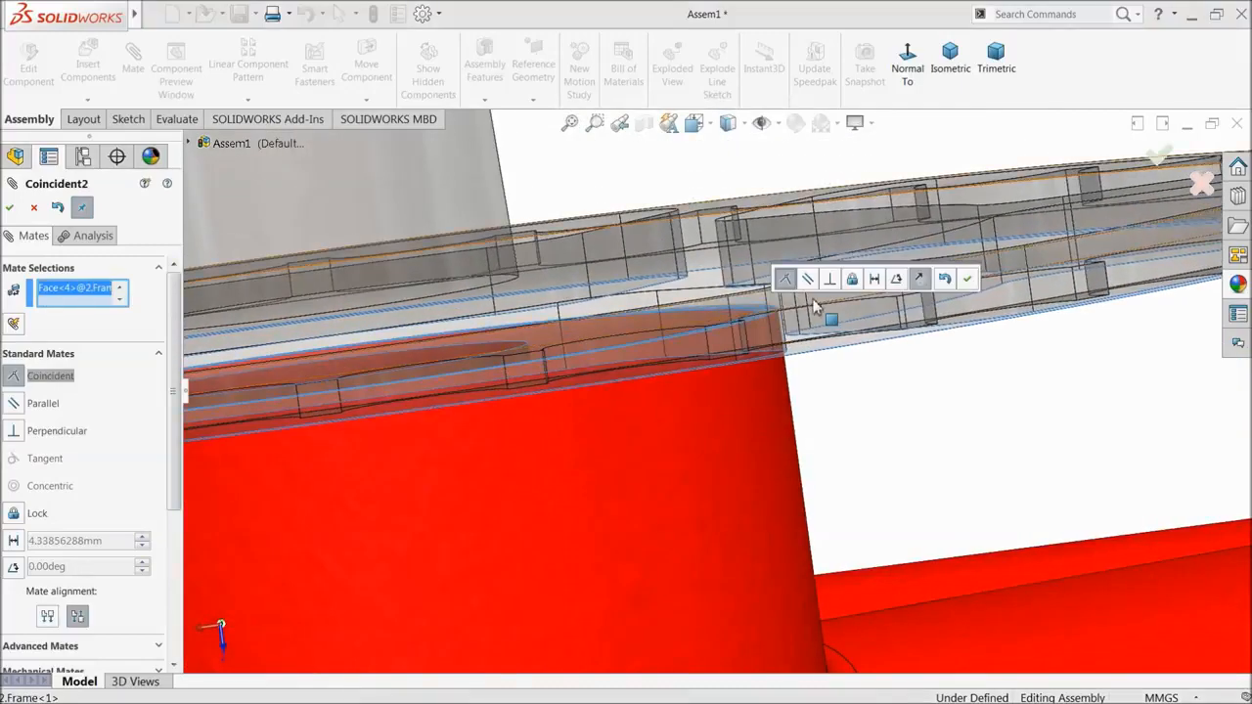
click(966, 279)
scroll(671, 369, up, 10)
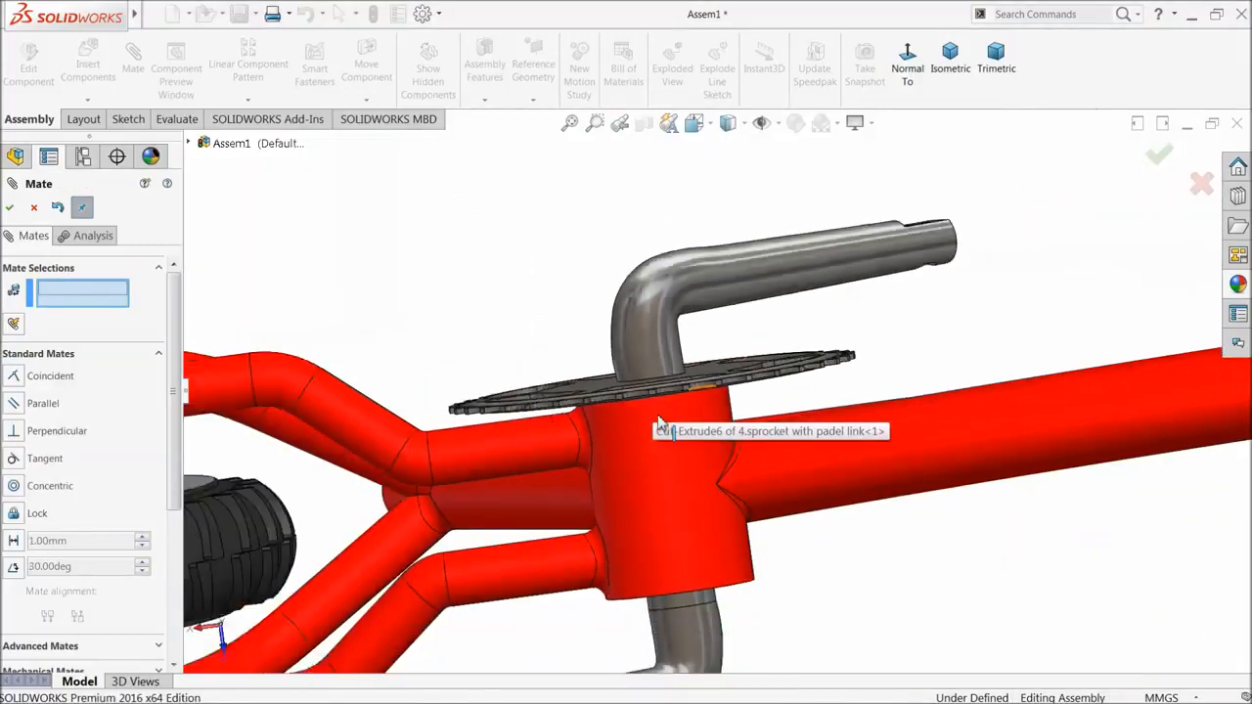
middle_drag(682, 452, 561, 489)
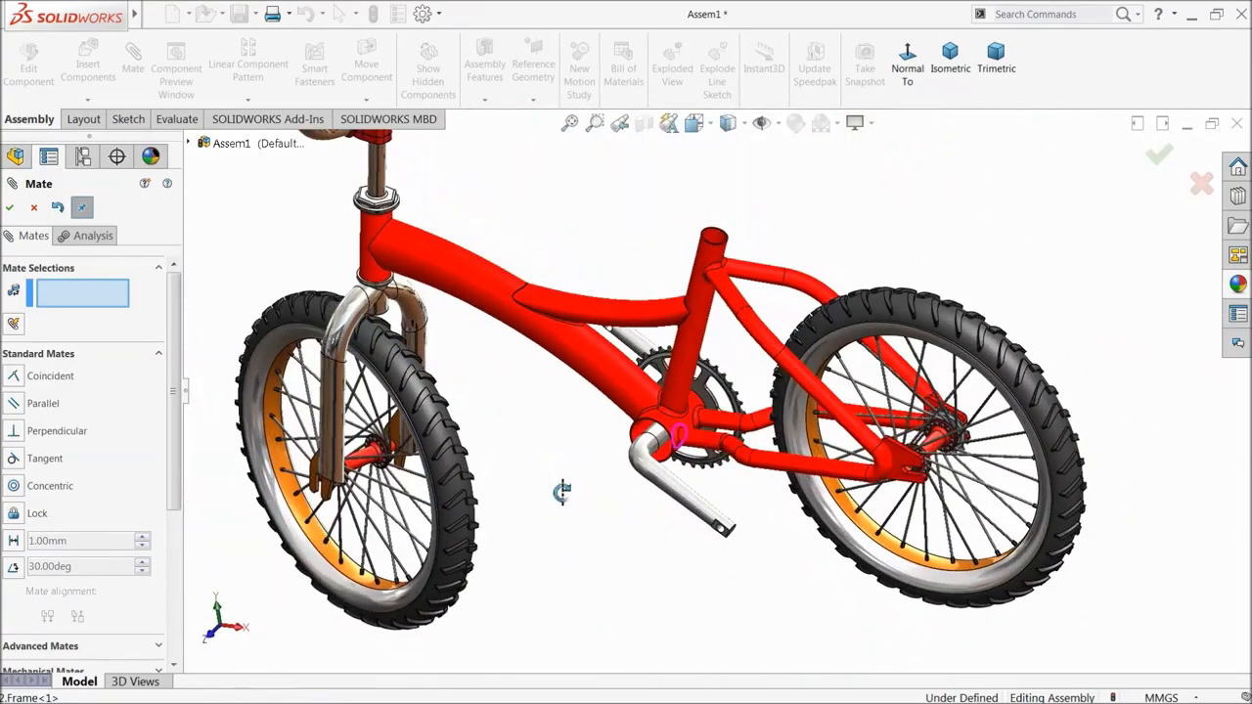
click(35, 208)
- Insert the part "8.Padel" into the assembly and place it near the free end of the crank arm opposite the sprocket
click(109, 74)
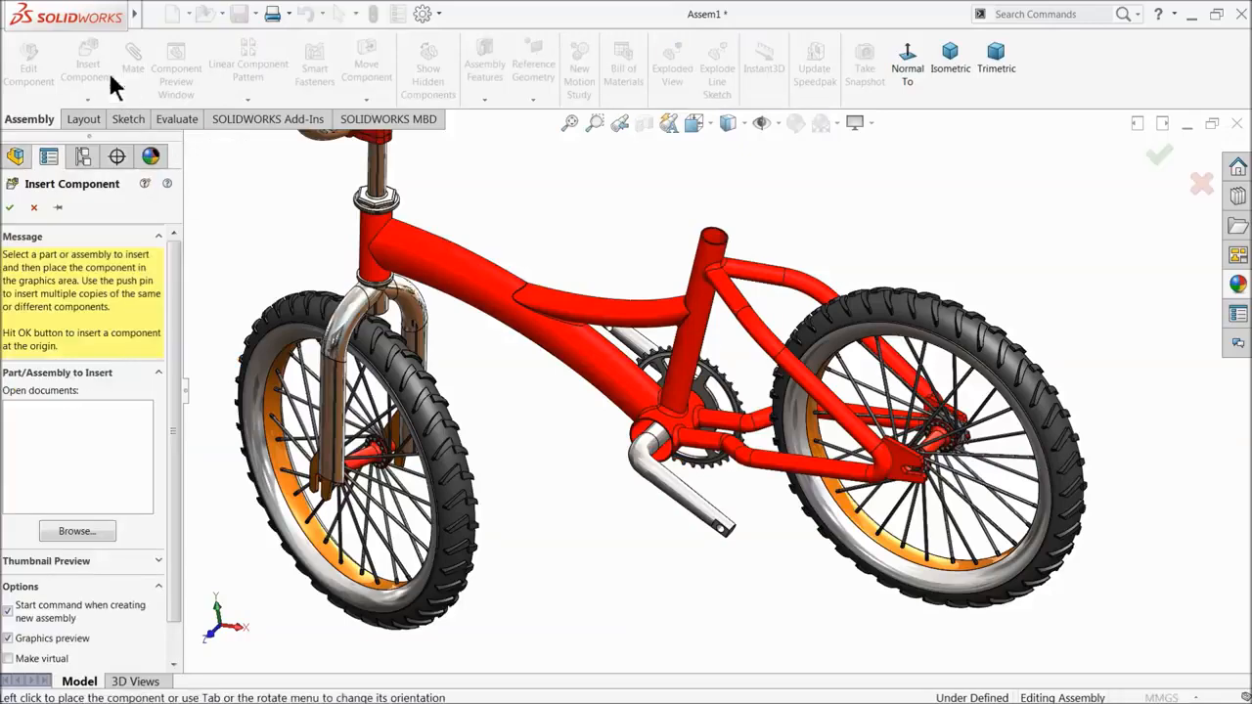
click(71, 534)
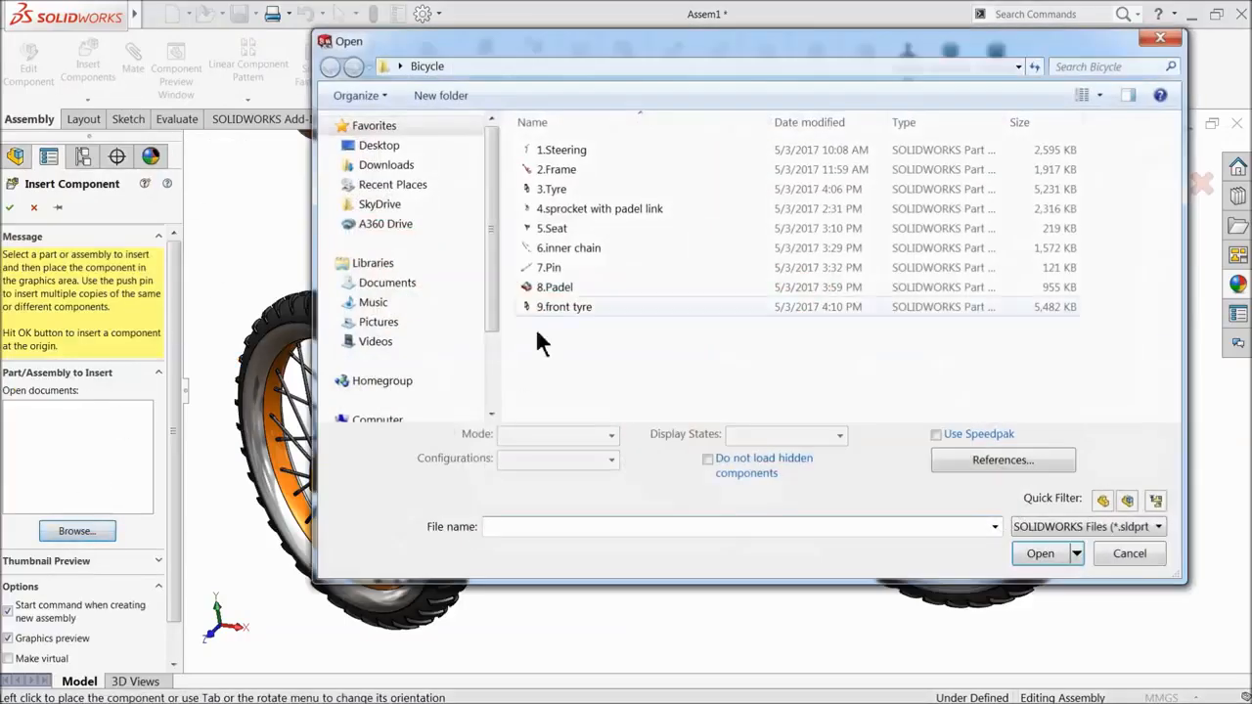
click(554, 287)
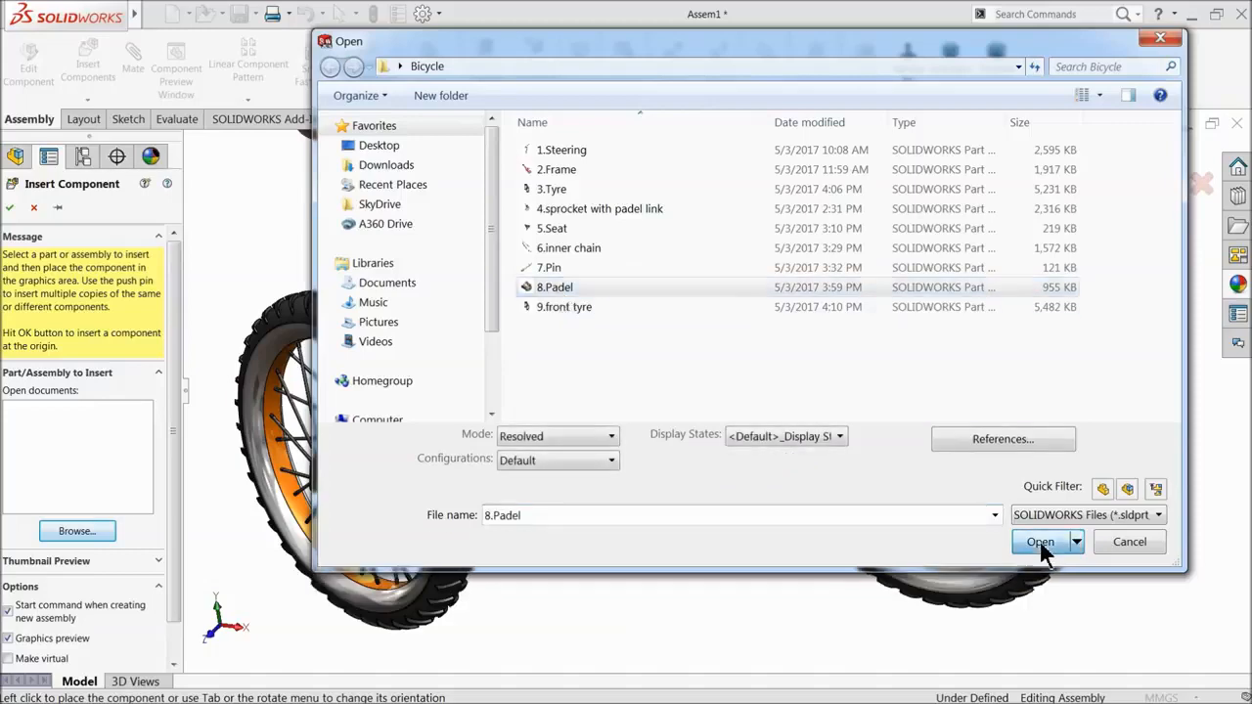
click(1039, 554)
scroll(601, 450, down, 3)
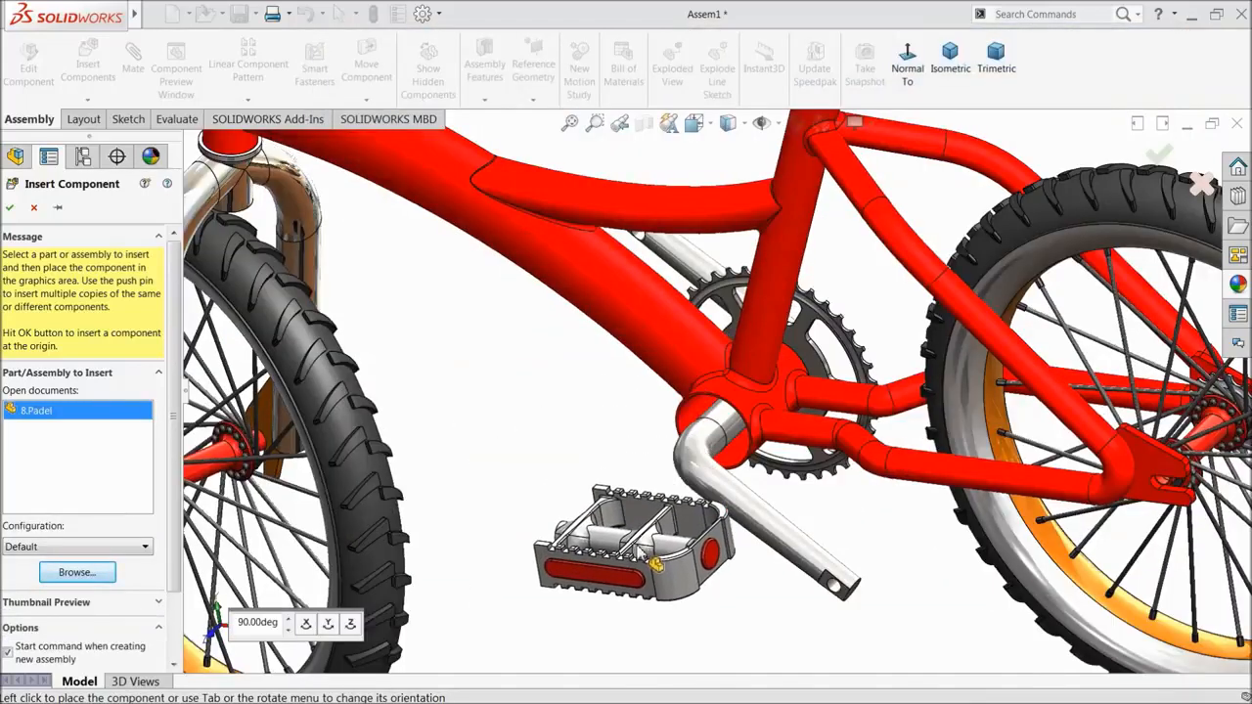
click(663, 570)
- Add a Concentric mate between the pedal's central bore and the hole at the crank arm's end, with the mate alignment flipped
scroll(599, 544, down, 3)
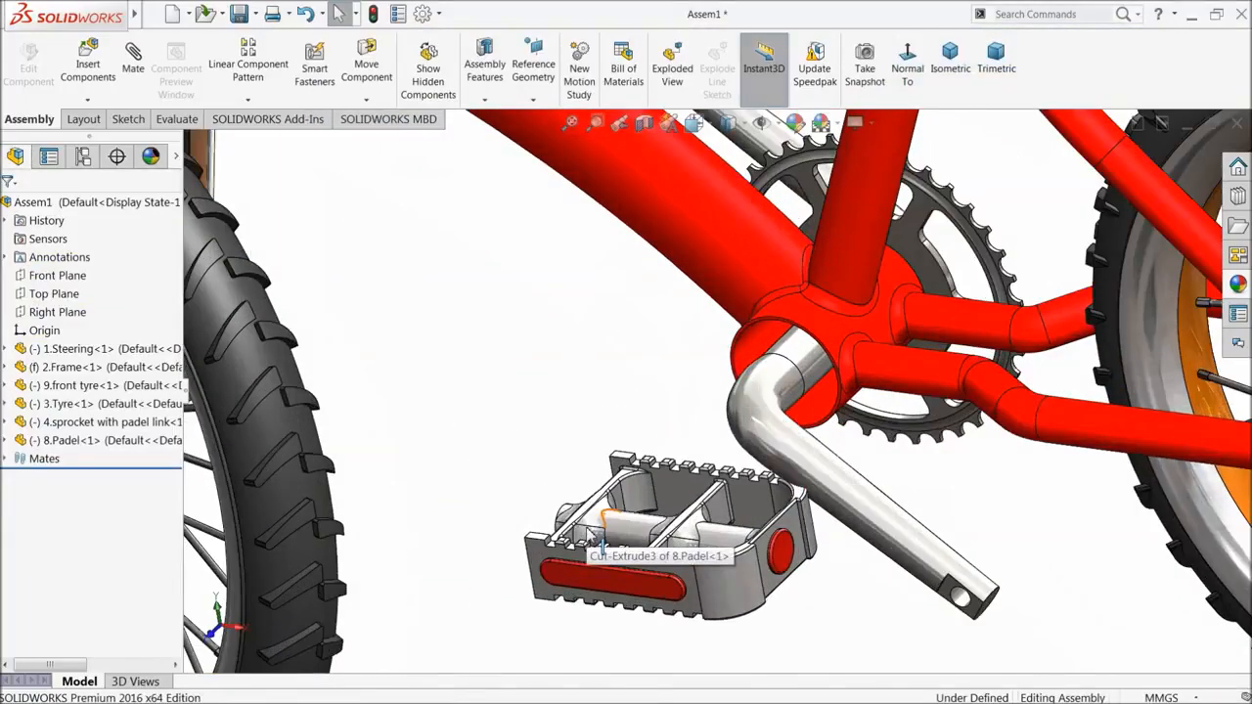
middle_drag(611, 518, 664, 551)
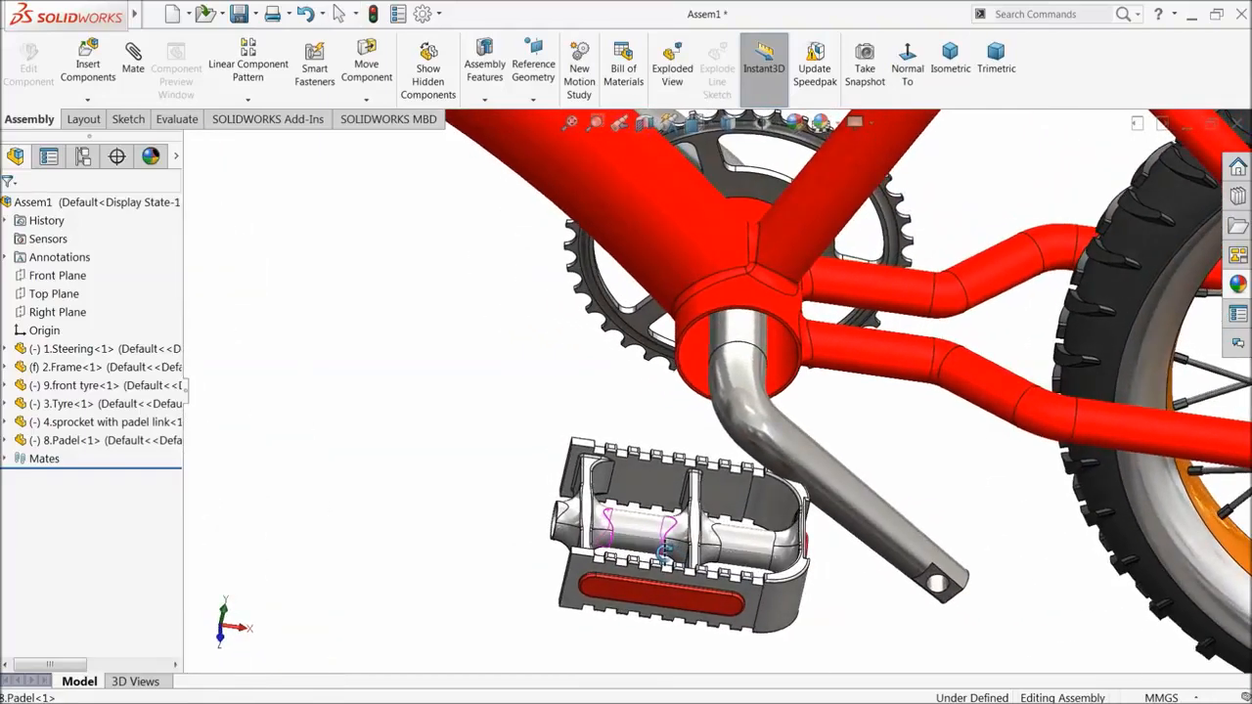
click(131, 74)
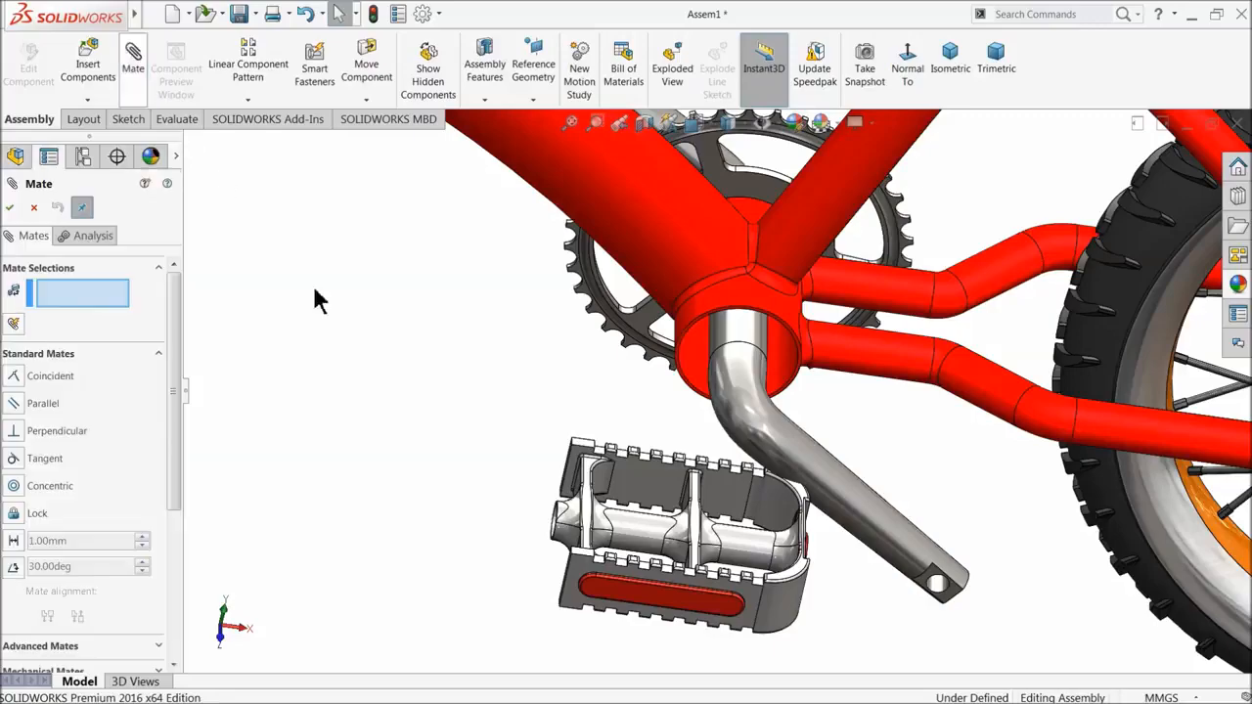
scroll(587, 523, down, 3)
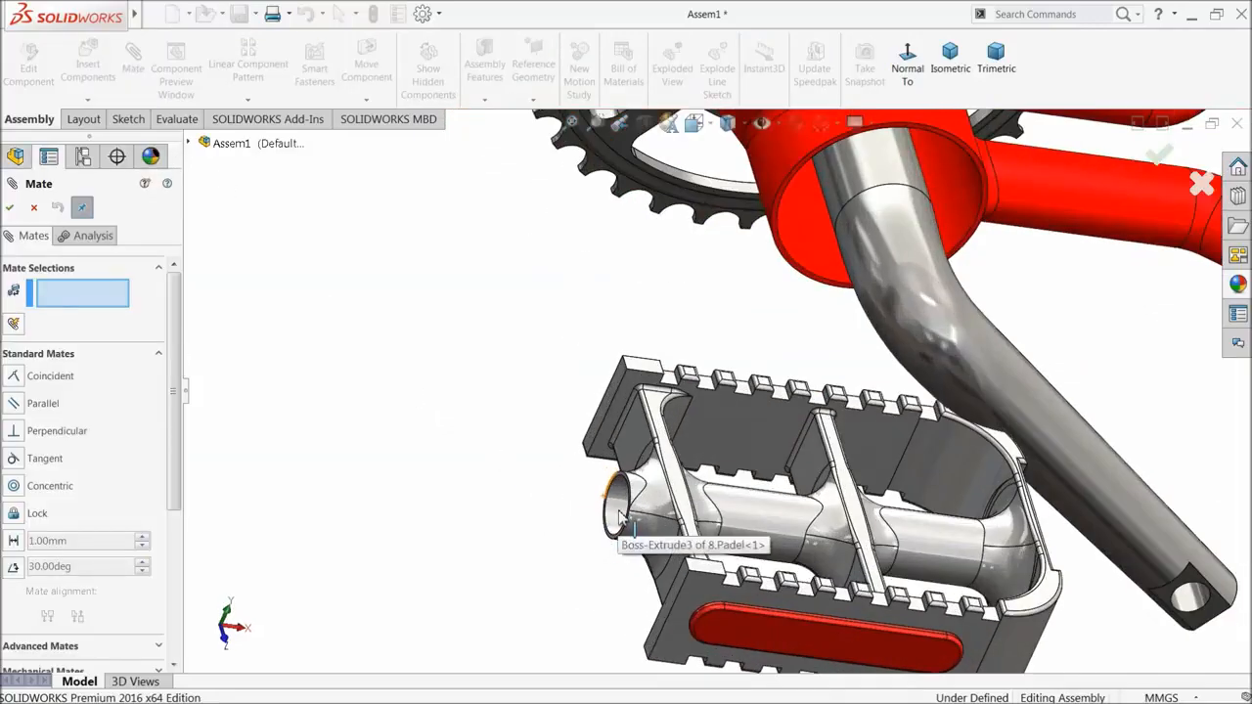
click(619, 516)
scroll(714, 533, up, 3)
scroll(939, 528, down, 4)
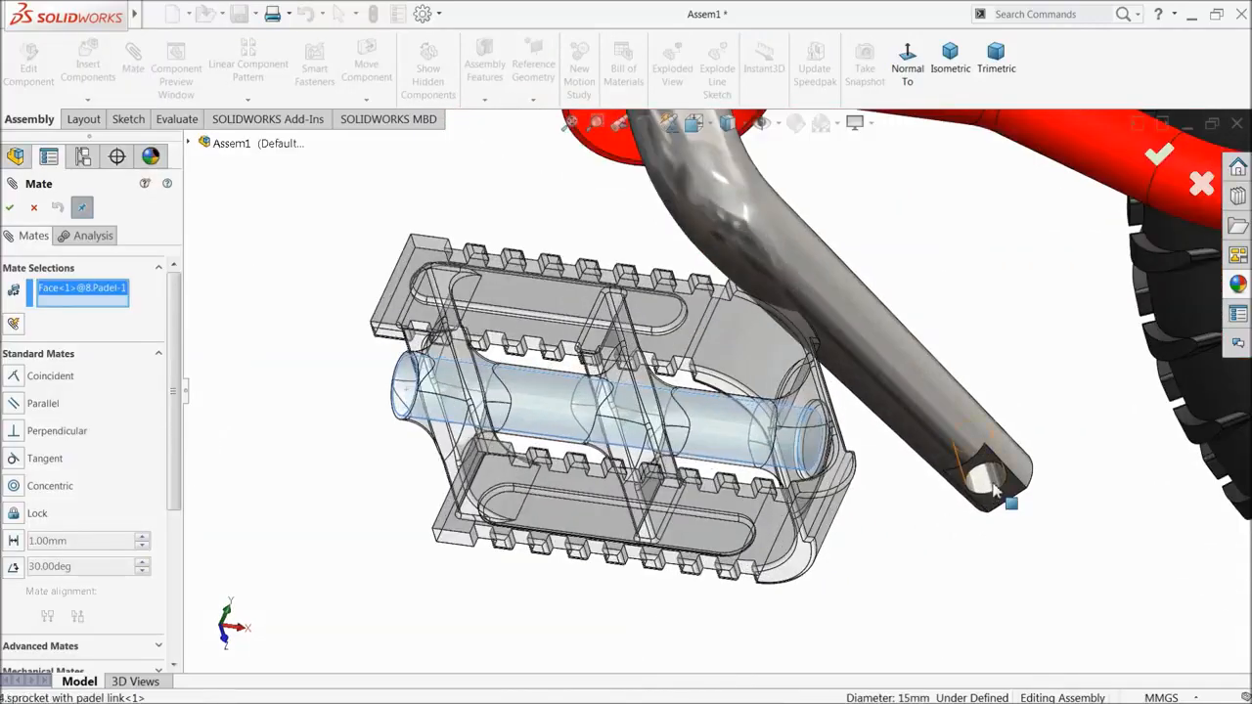
click(993, 484)
click(1169, 505)
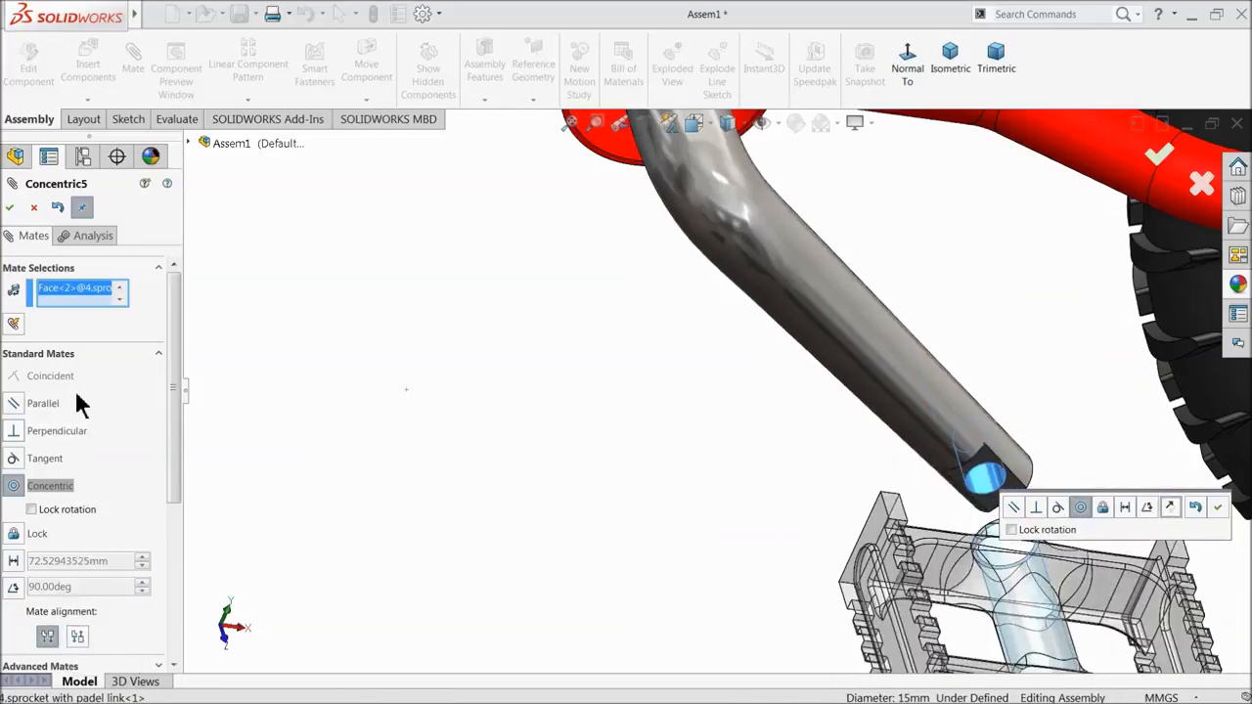
click(8, 207)
- Add a Coincident mate between the flat face around the crank arm's hole and the ring-shaped end face of the pedal's hub
scroll(1051, 520, down, 5)
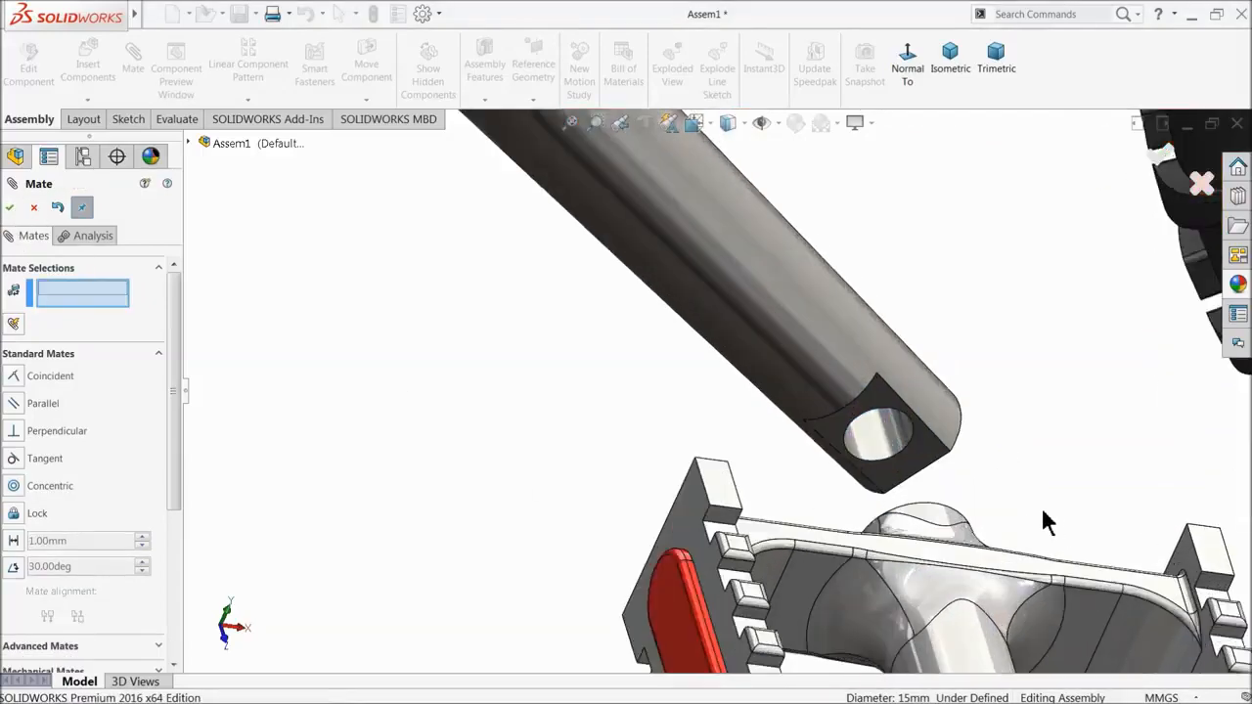
click(900, 463)
scroll(889, 480, up, 3)
middle_drag(888, 481, 883, 659)
scroll(790, 492, down, 4)
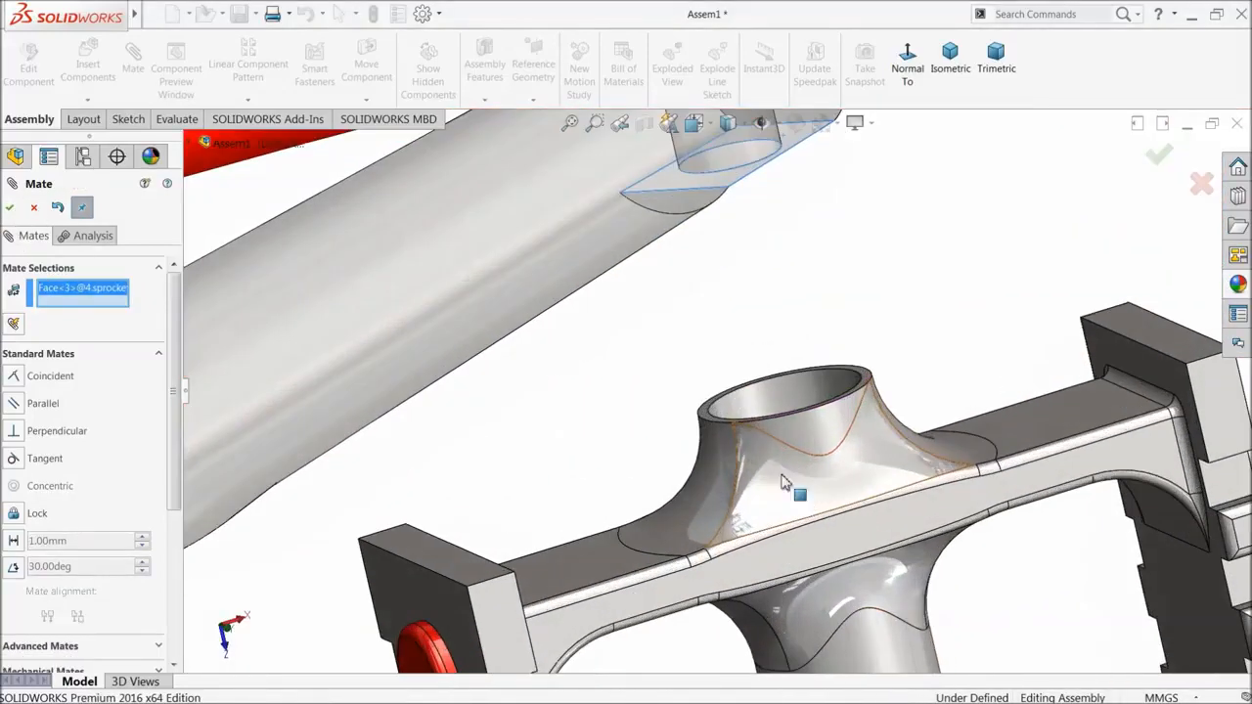
click(703, 417)
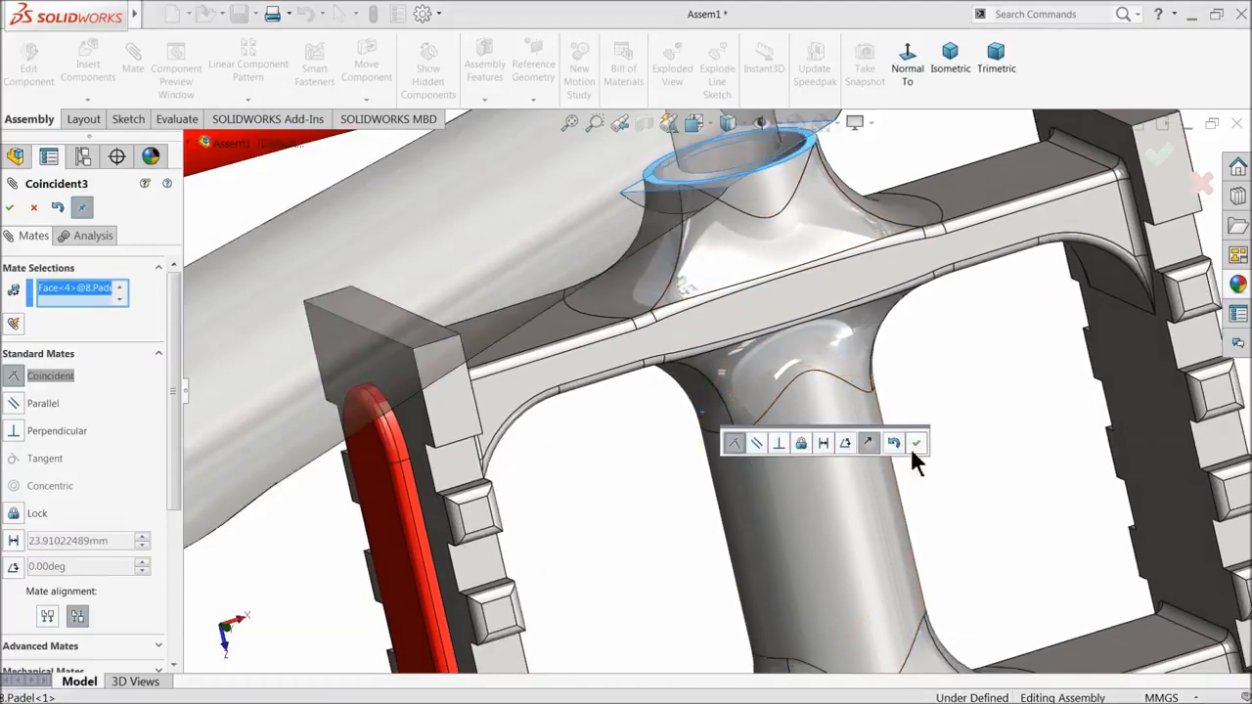
click(914, 447)
- Finish mating and place a copy of the pedal in the free space below the sprocket-side crank arm
scroll(747, 491, up, 7)
middle_drag(709, 513, 669, 321)
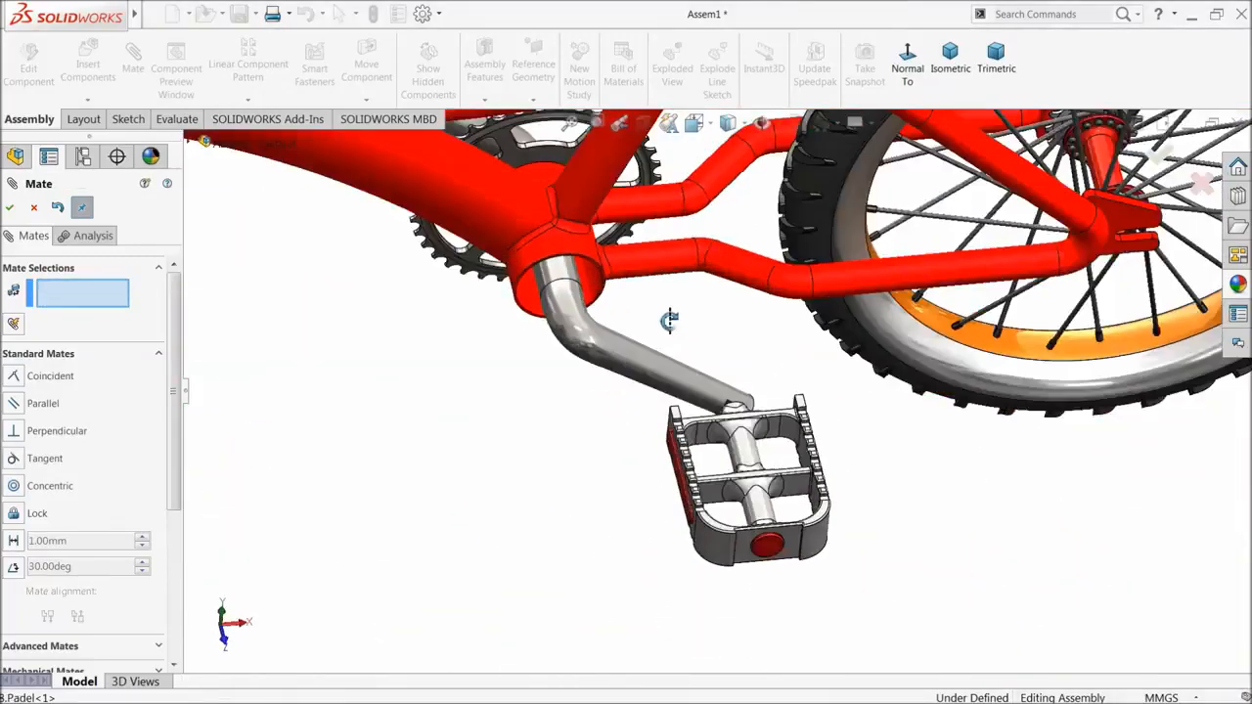
scroll(669, 321, up, 3)
middle_drag(694, 391, 491, 390)
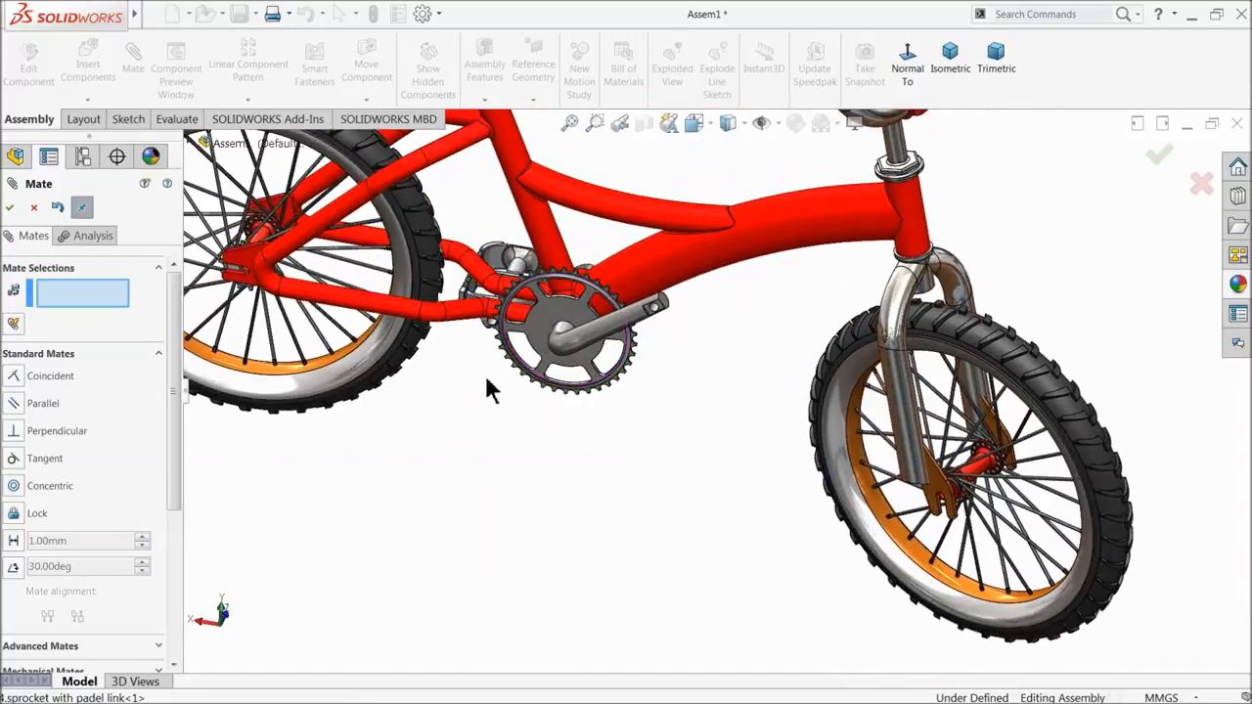
click(34, 210)
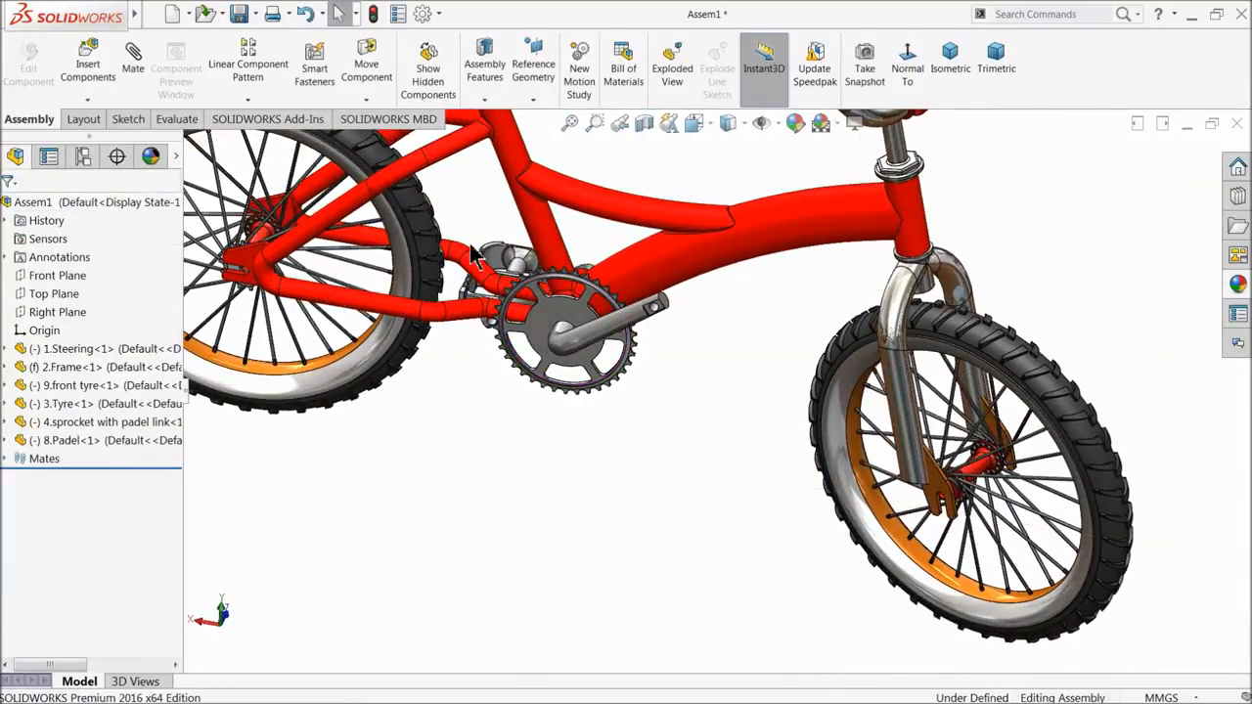
scroll(519, 266, down, 2)
drag(502, 283, 689, 571)
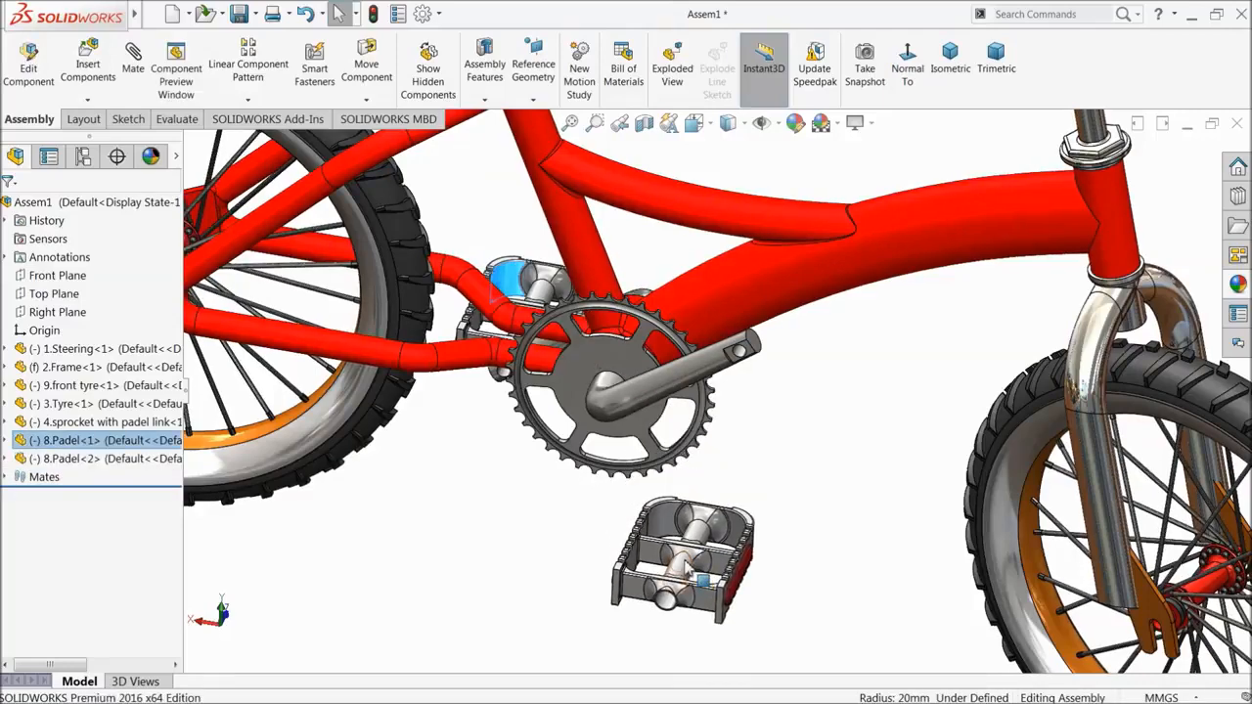
- Add a Concentric mate between the second pedal's central cylindrical face and the hole in the sprocket-side crank arm, with the mate alignment flipped
scroll(755, 525, down, 1)
click(751, 436)
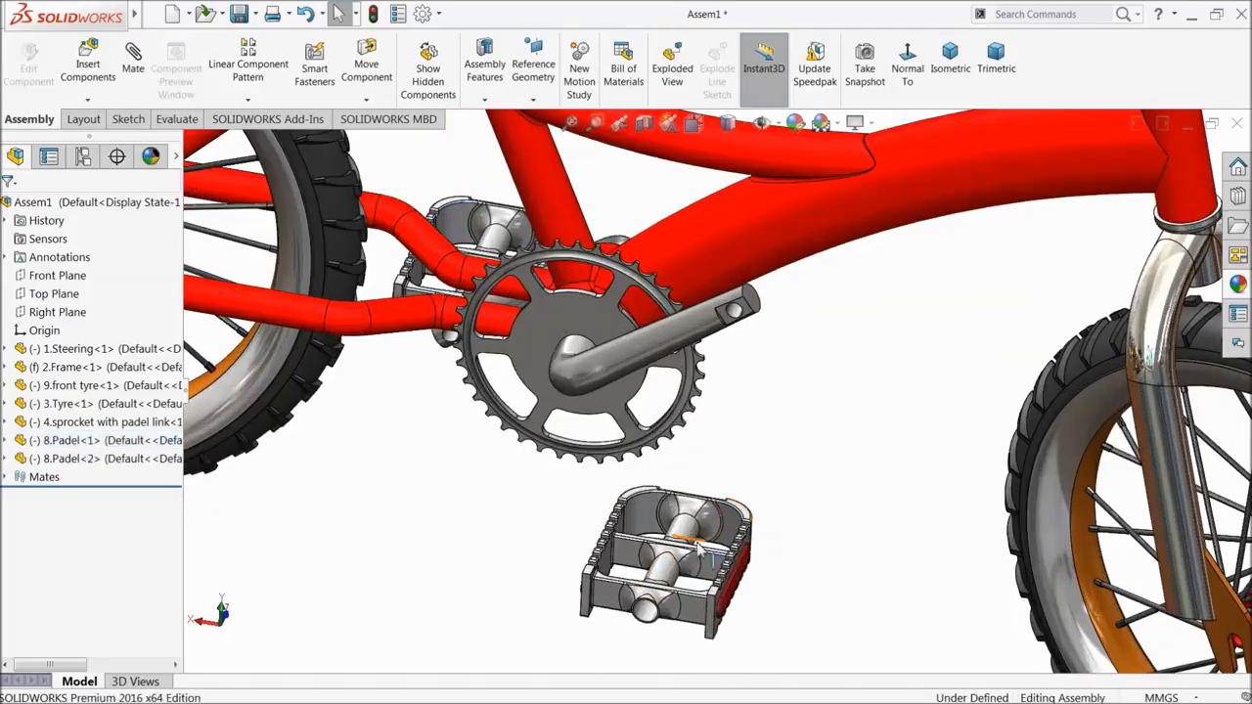
click(646, 612)
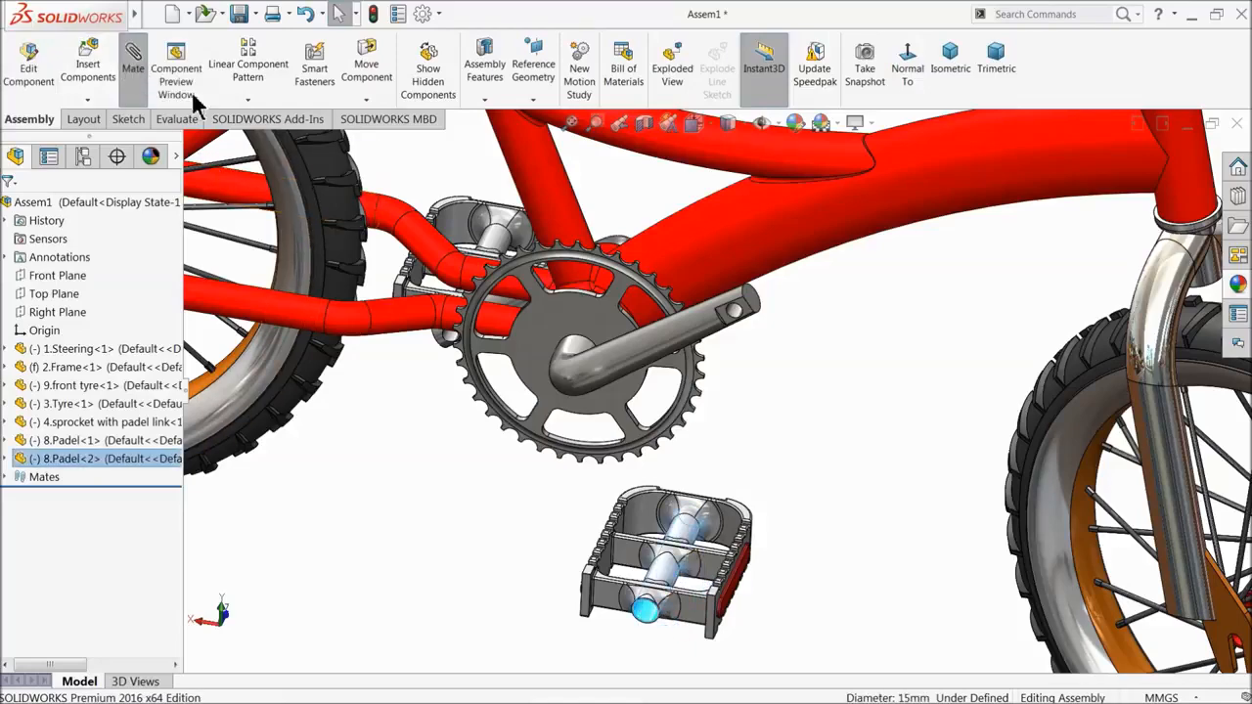
click(134, 64)
scroll(771, 352, down, 6)
click(669, 272)
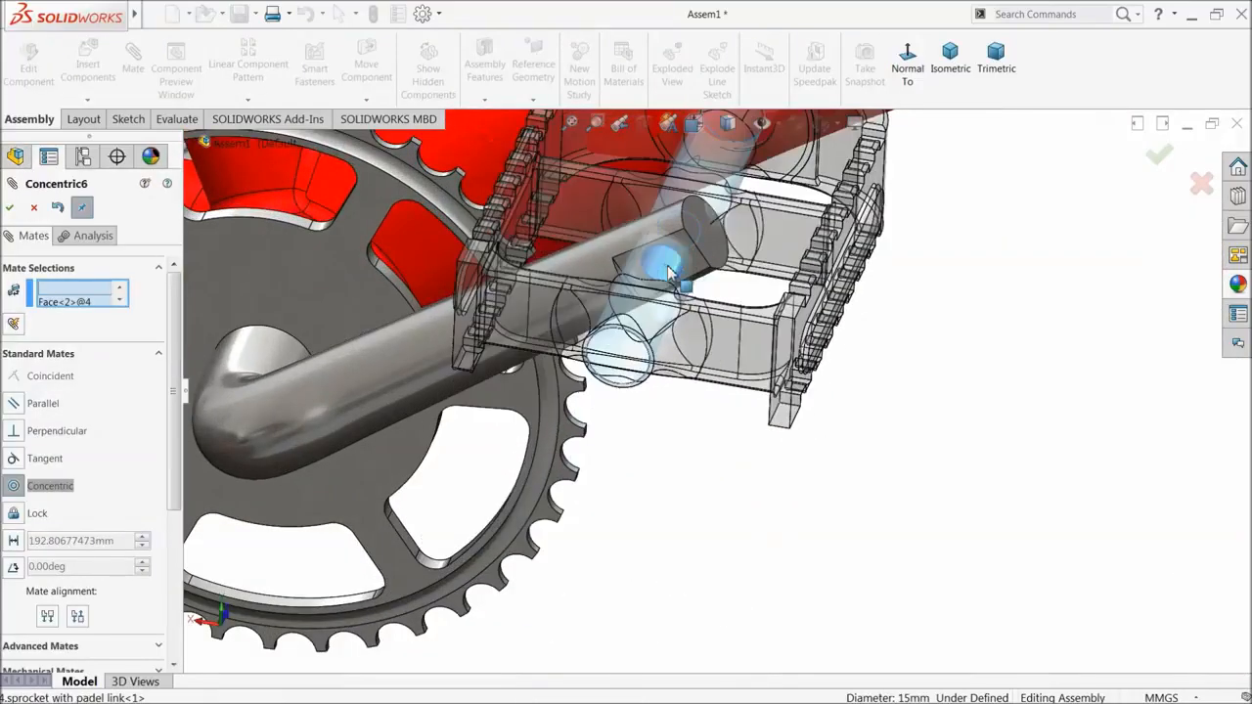
click(845, 224)
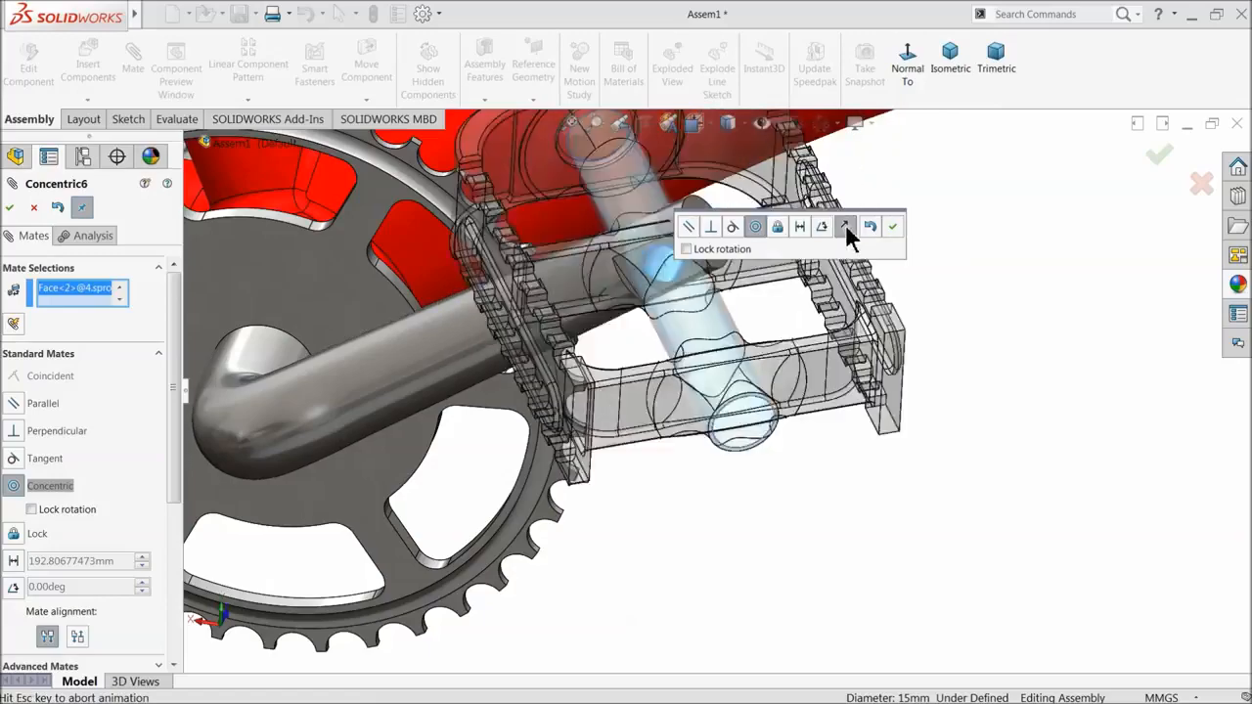
click(893, 228)
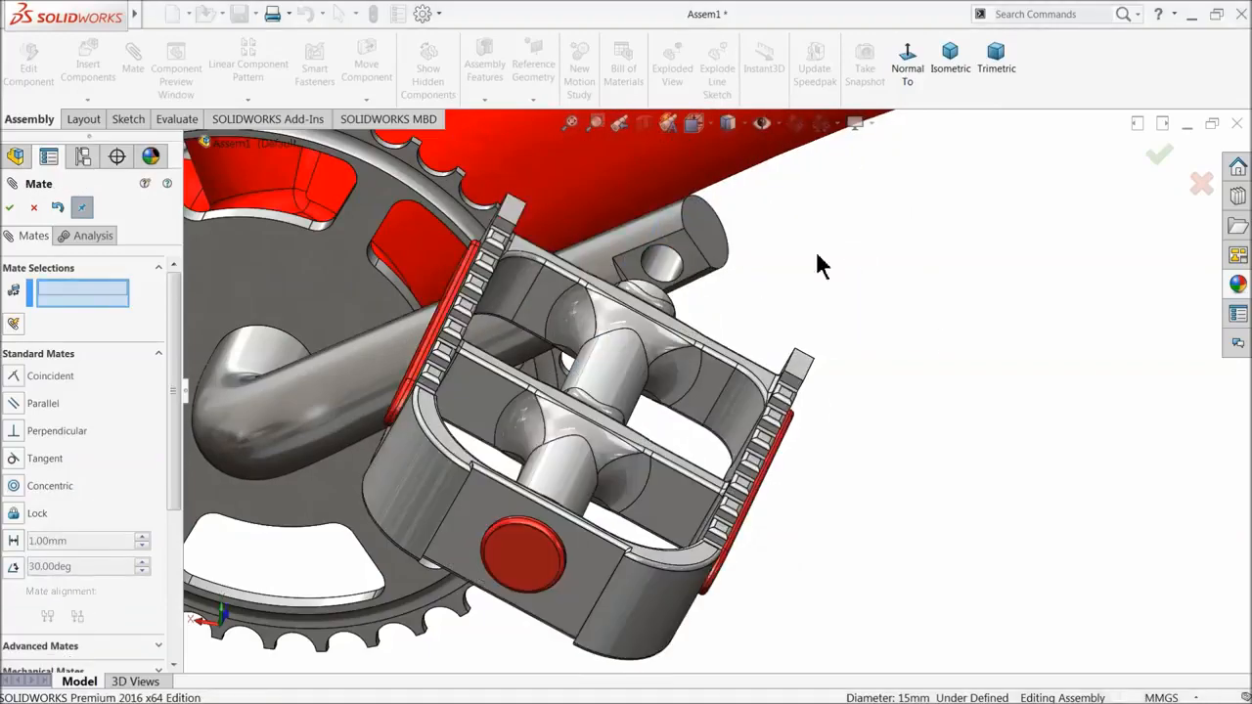
- Add a Coincident mate between the flat face around the sprocket-side crank arm's hole and the end face of the second pedal's hub
click(699, 274)
middle_drag(721, 285, 626, 440)
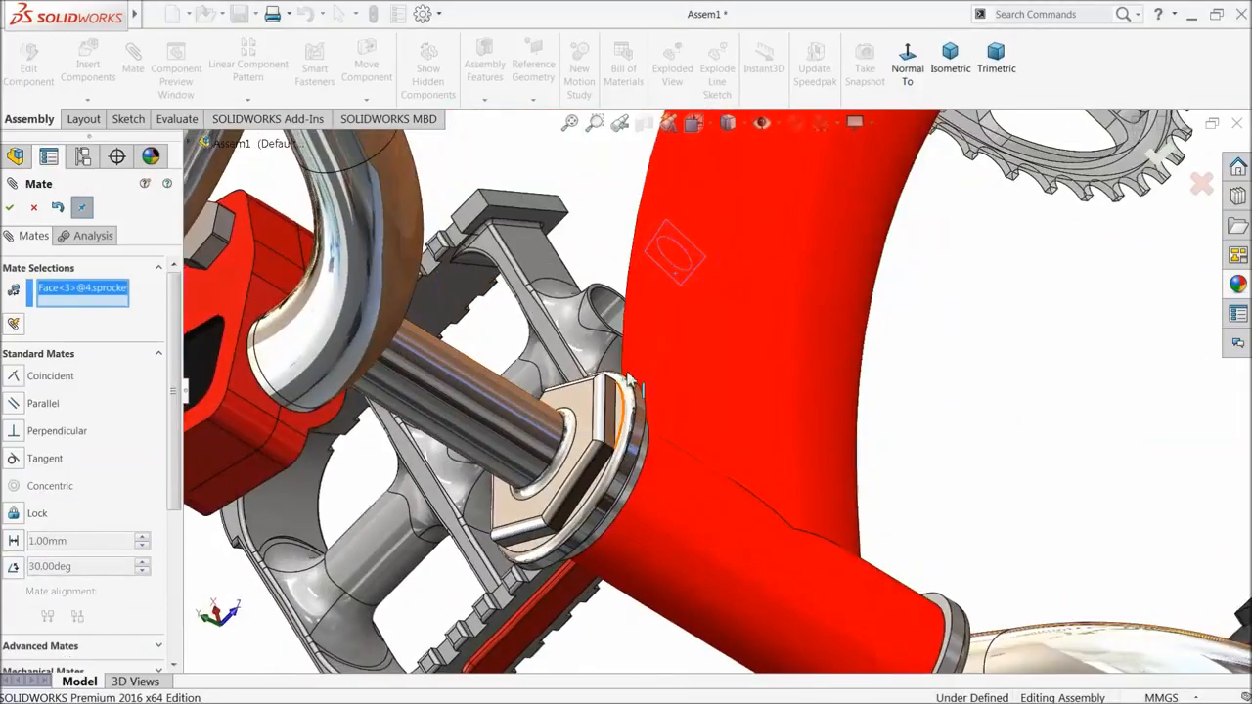
scroll(597, 352, down, 3)
click(577, 297)
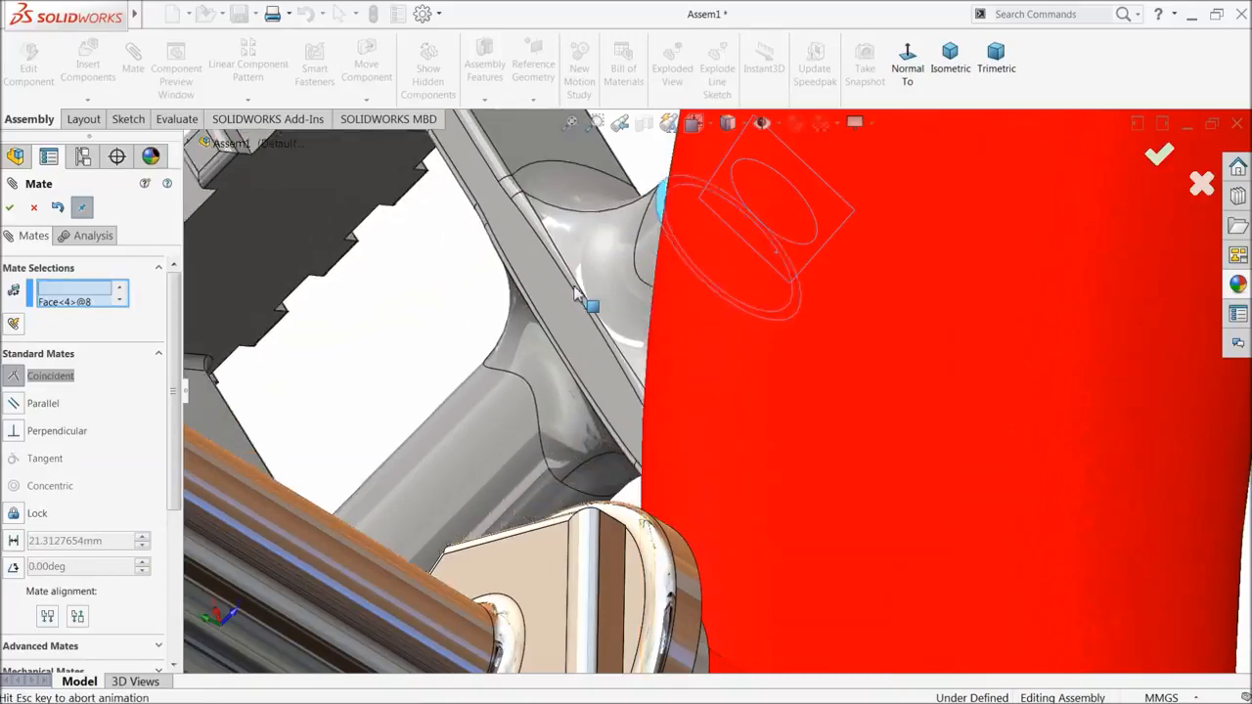
click(554, 248)
scroll(646, 372, up, 8)
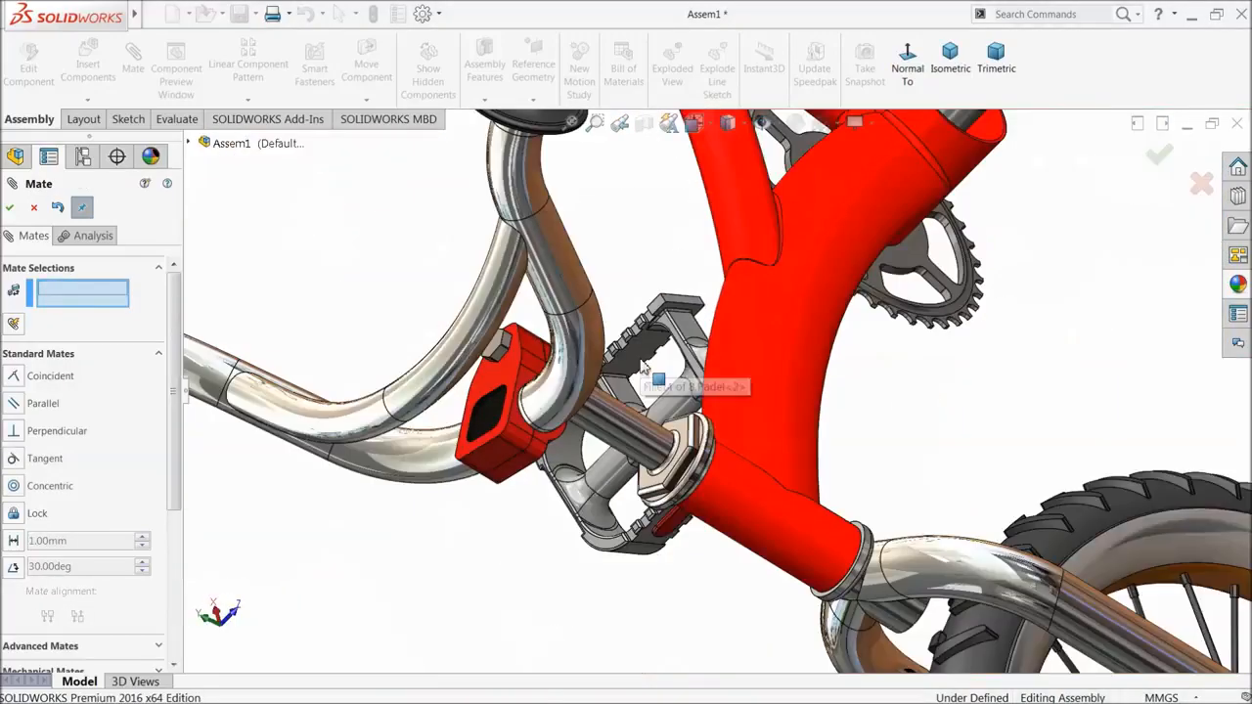
- Swing the mated pedal slightly together with its crank arm and finish mating
middle_drag(698, 460, 760, 313)
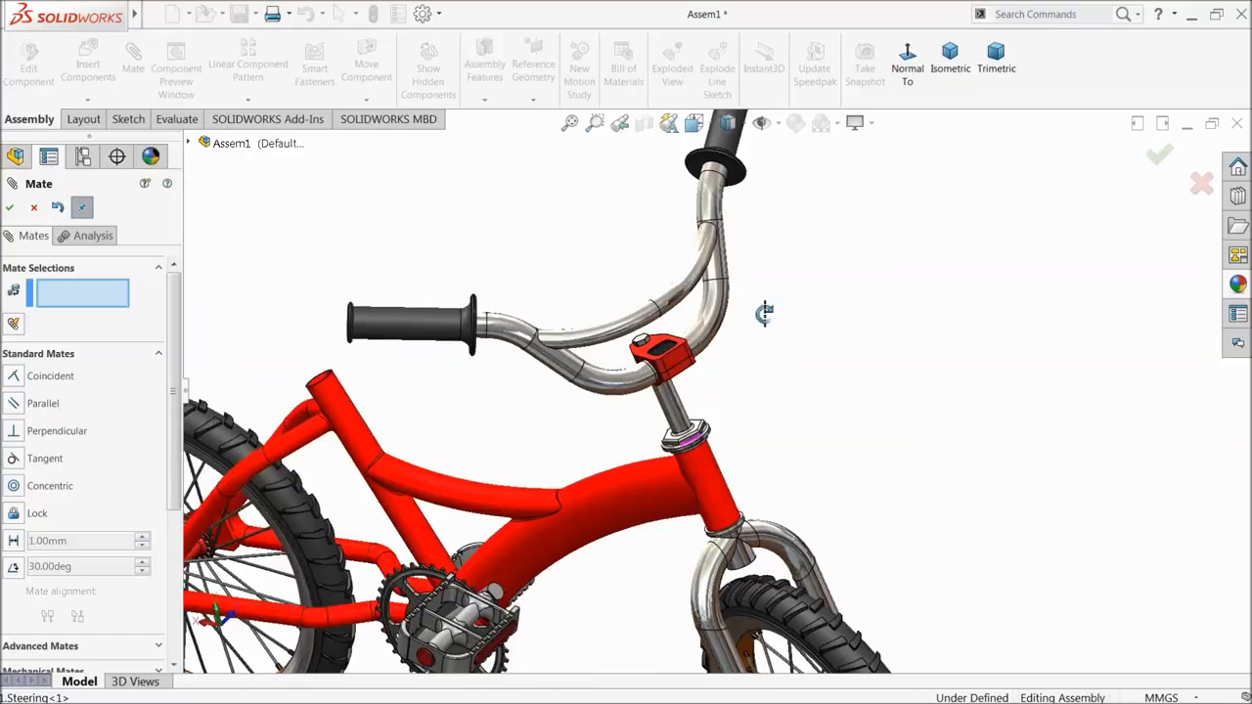
scroll(539, 577, down, 3)
scroll(641, 452, down, 3)
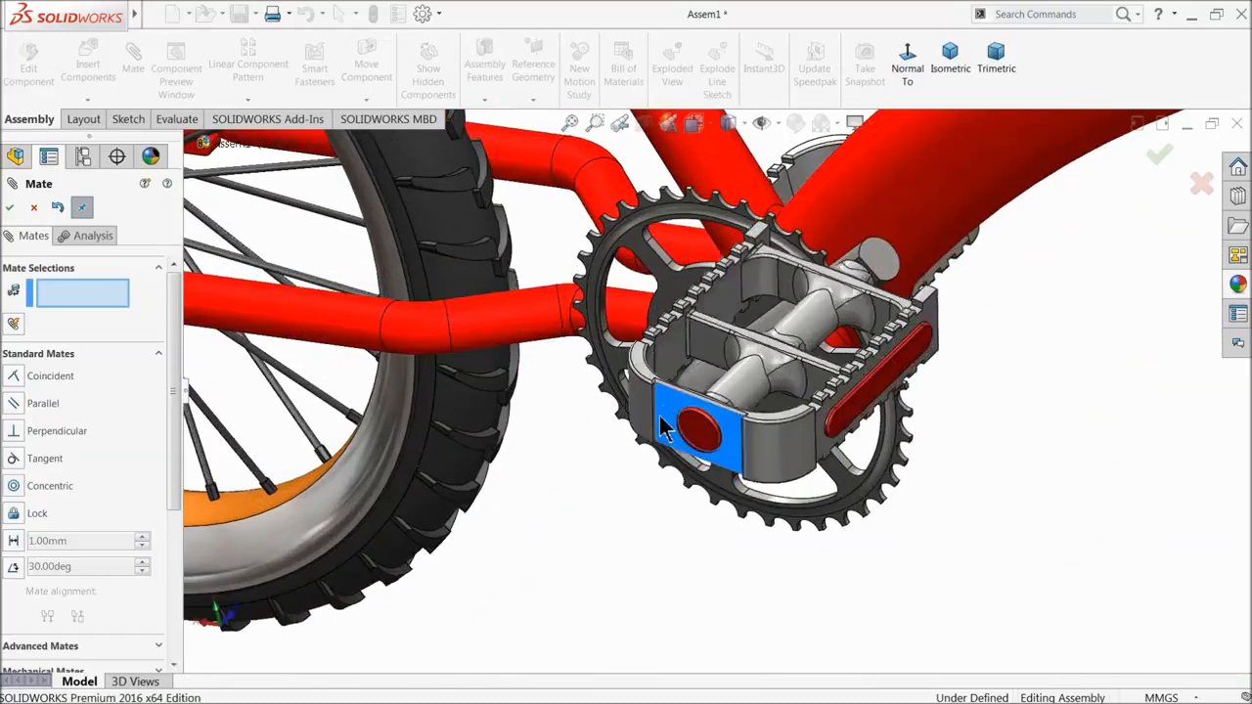
drag(668, 419, 673, 442)
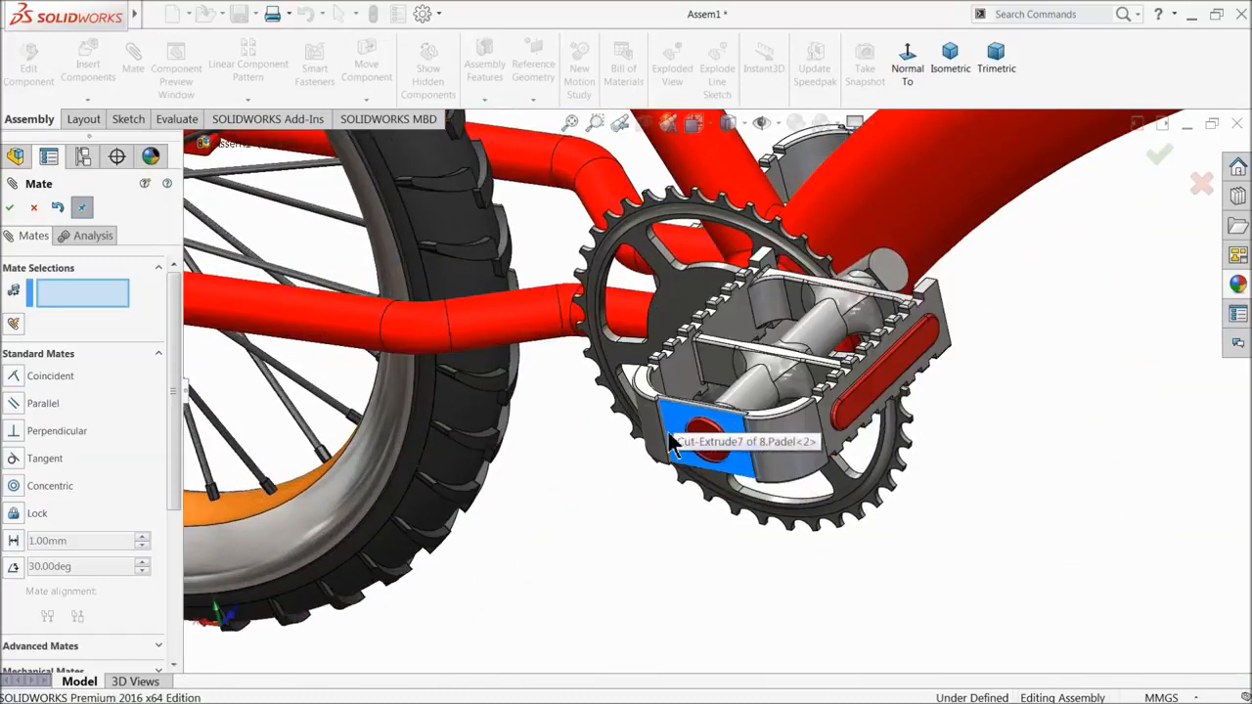
click(33, 207)
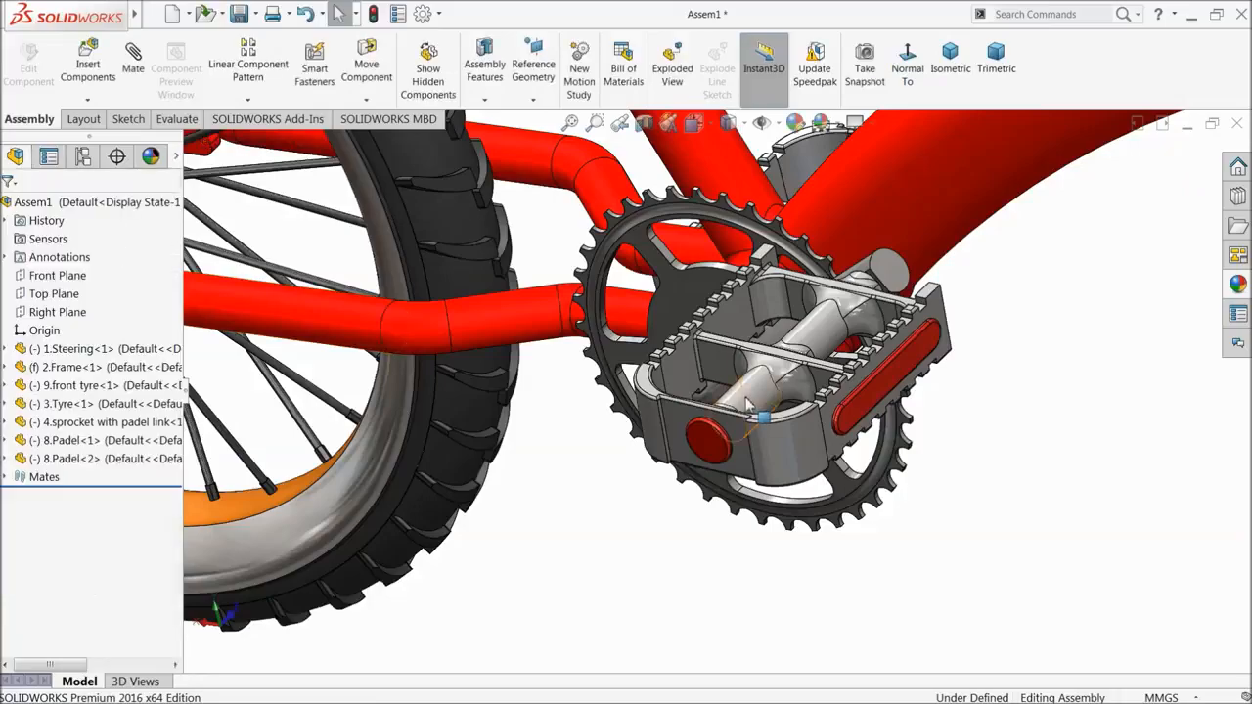
- Insert the part "7.Pin" in the free space below the frame and place a second copy beside it
scroll(749, 404, up, 5)
middle_drag(825, 433, 674, 537)
scroll(599, 560, up, 3)
scroll(916, 313, down, 2)
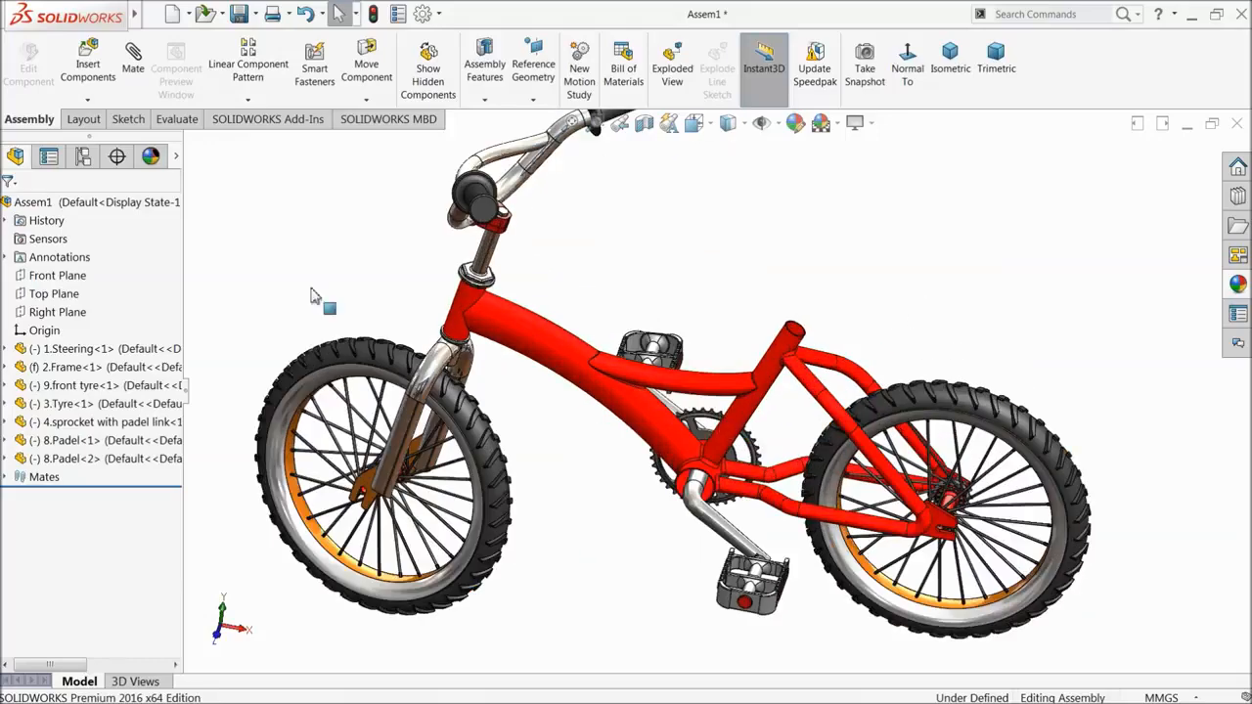
click(88, 64)
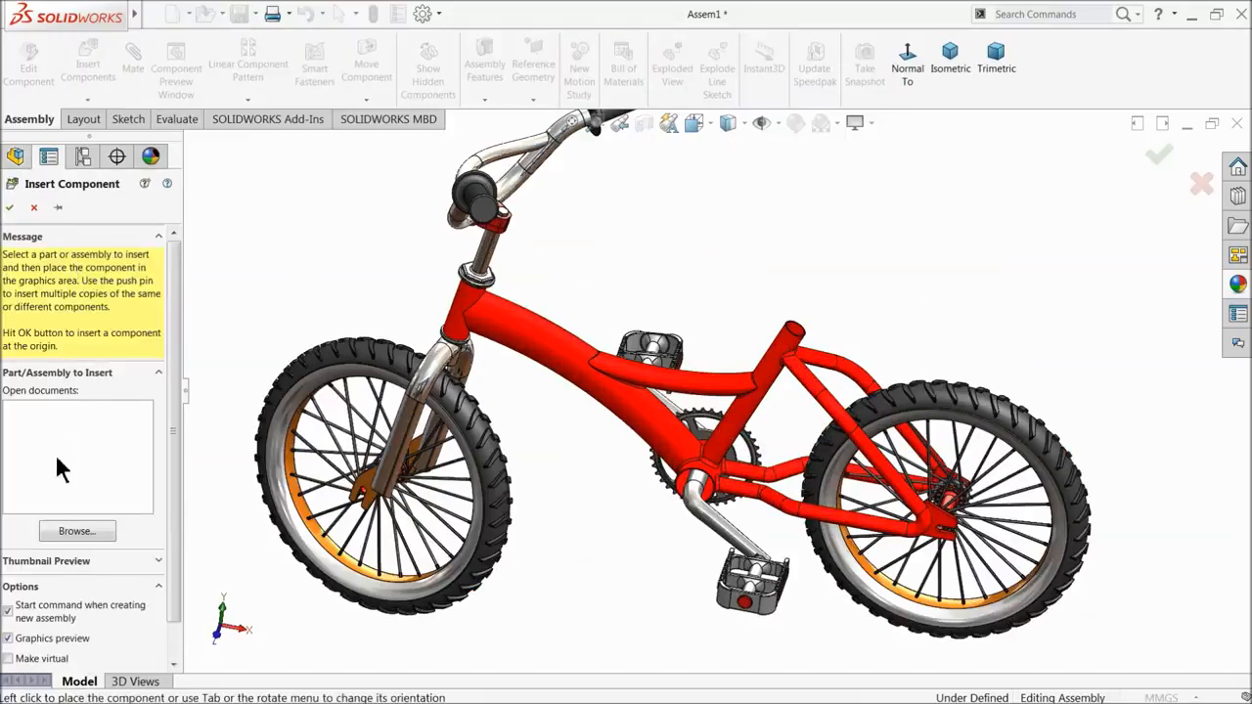
click(76, 531)
click(577, 267)
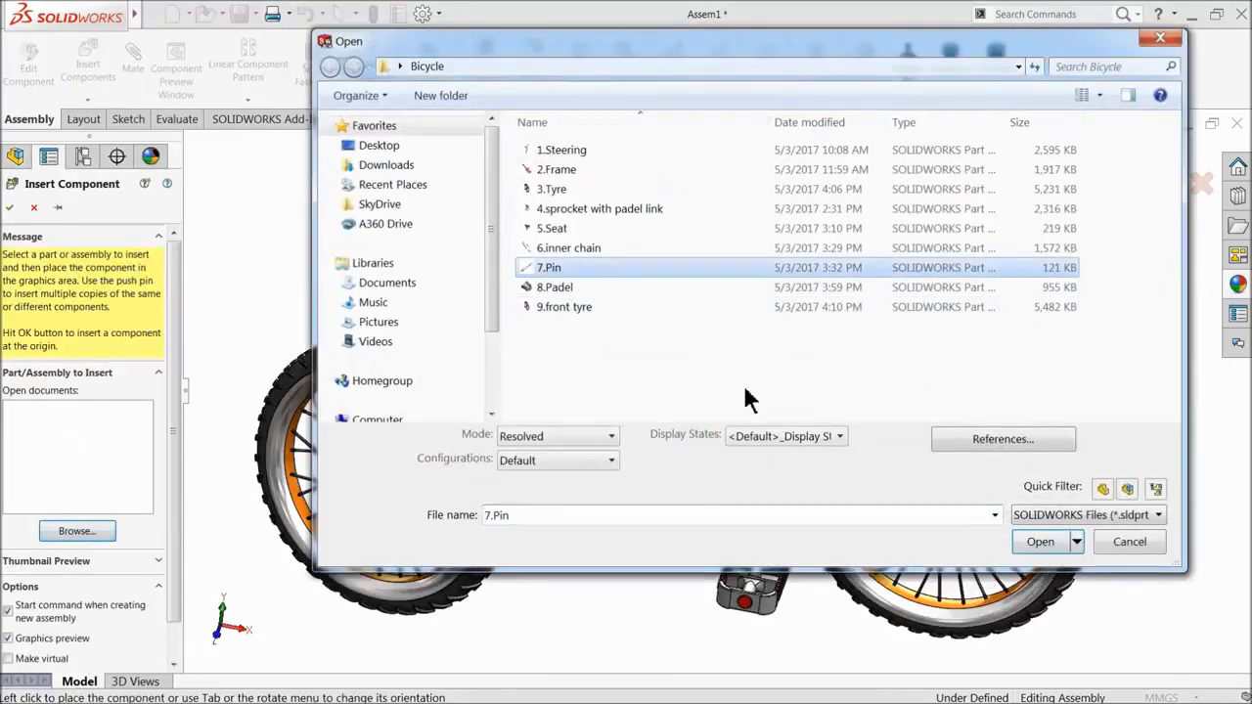
click(1039, 541)
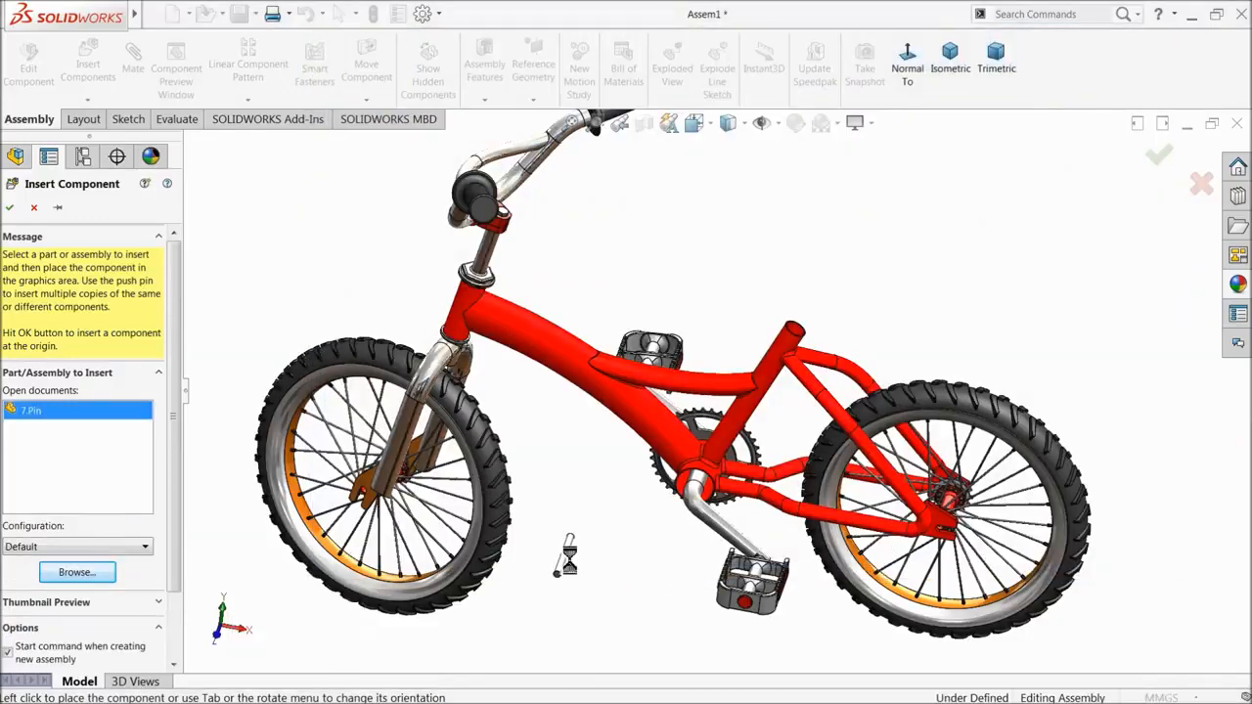
click(568, 558)
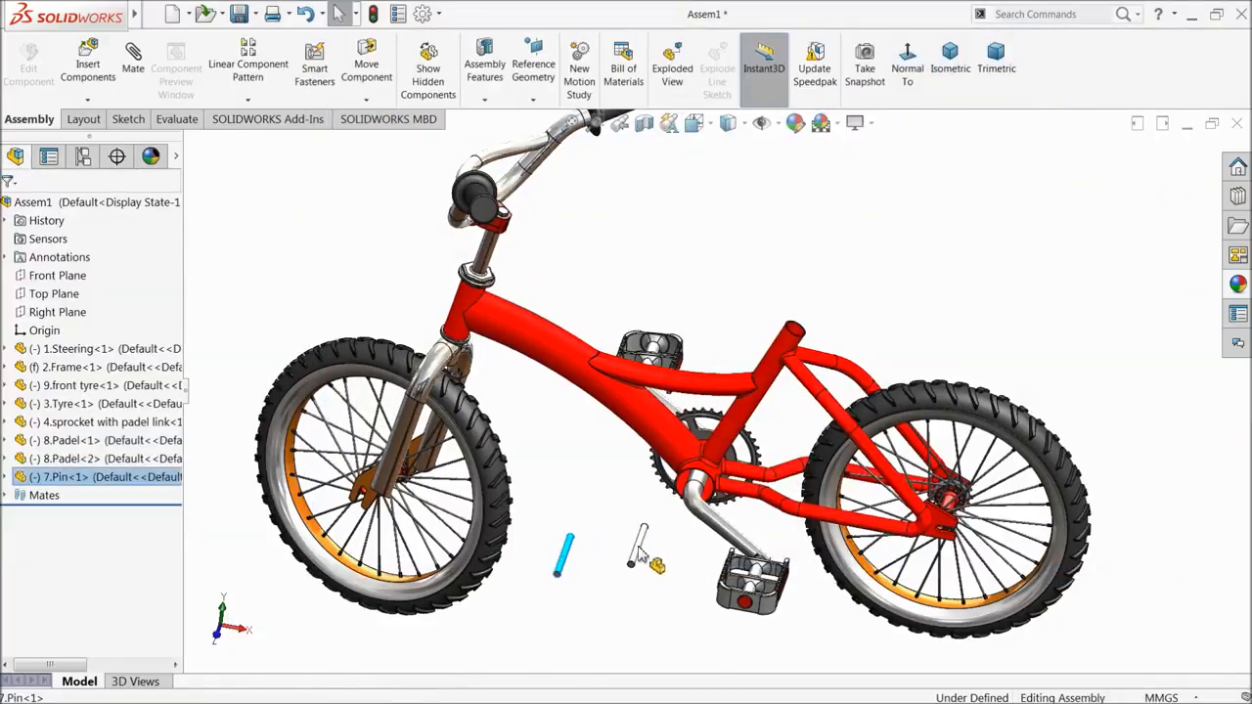
click(638, 543)
- Add a Concentric mate between the front wheel's hub bore and the cylindrical face of the pin nearer that wheel
scroll(572, 533, down, 2)
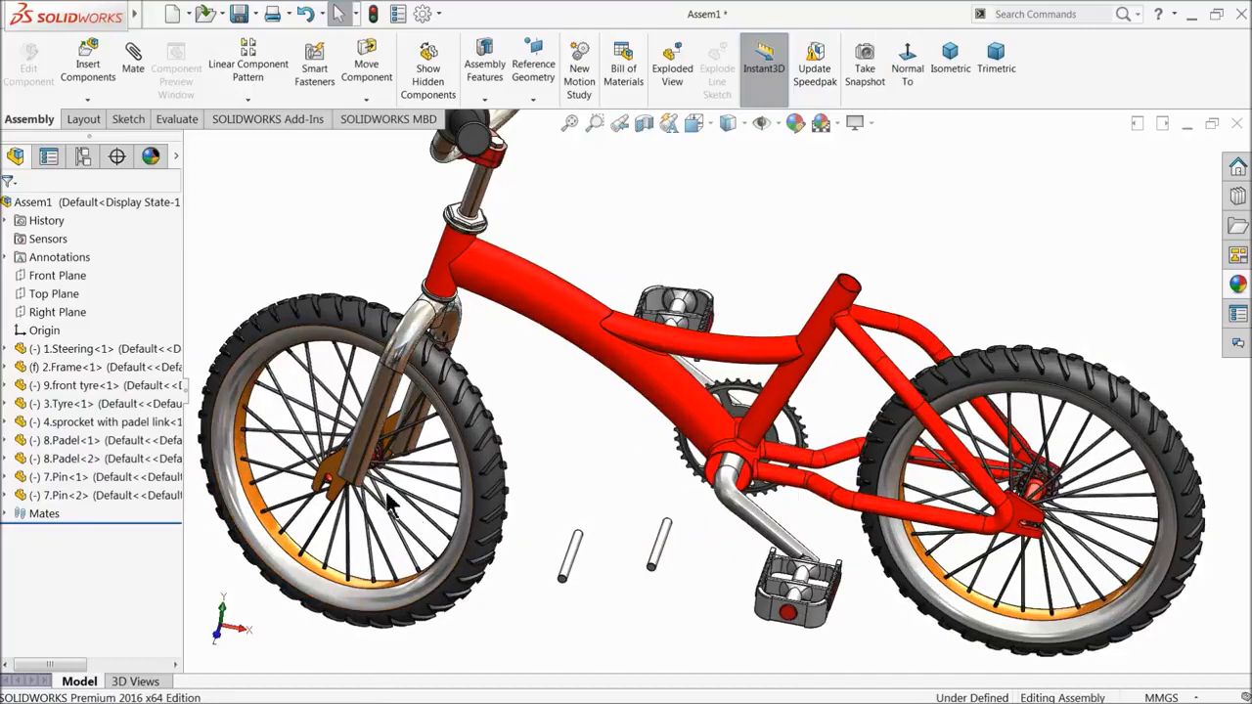
scroll(386, 504, down, 3)
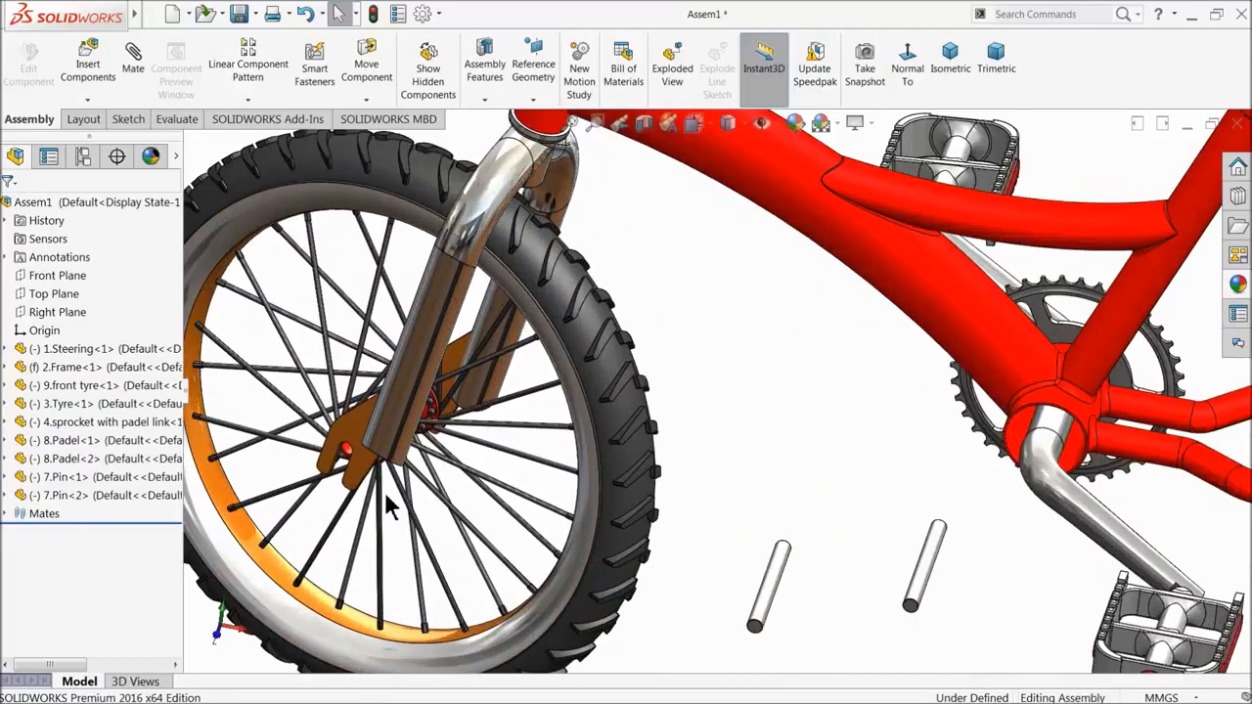
scroll(425, 489, down, 2)
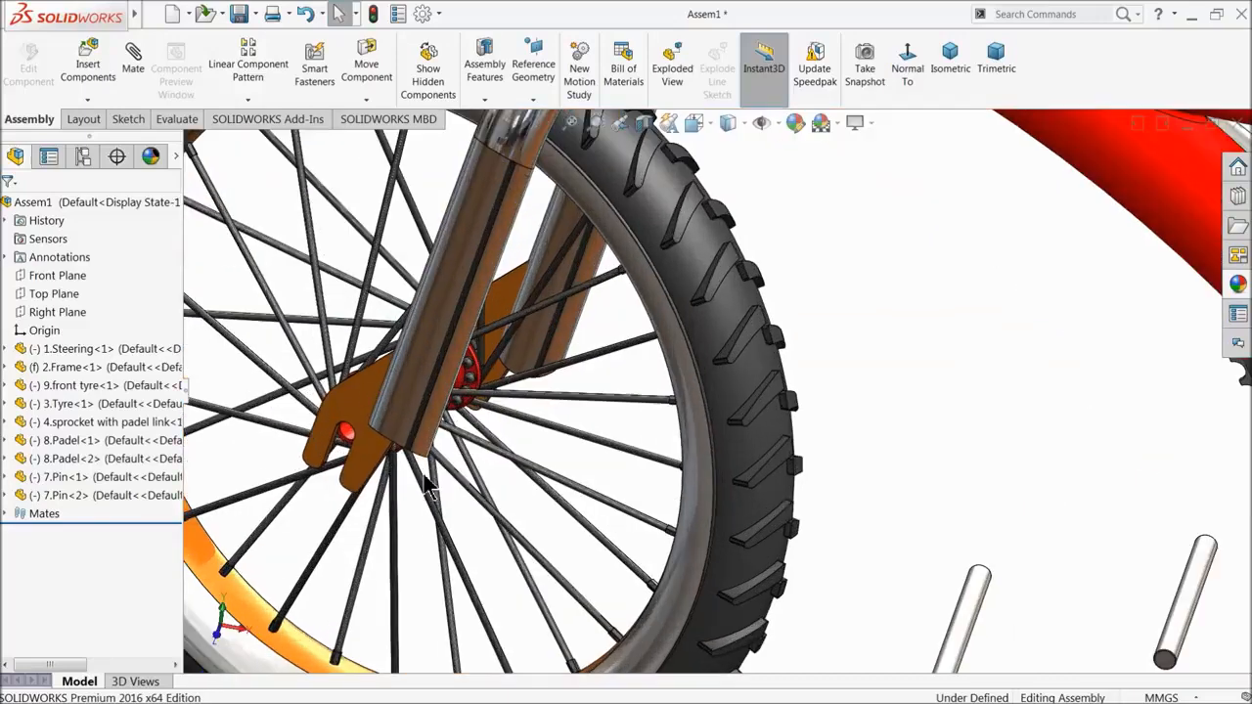
click(132, 51)
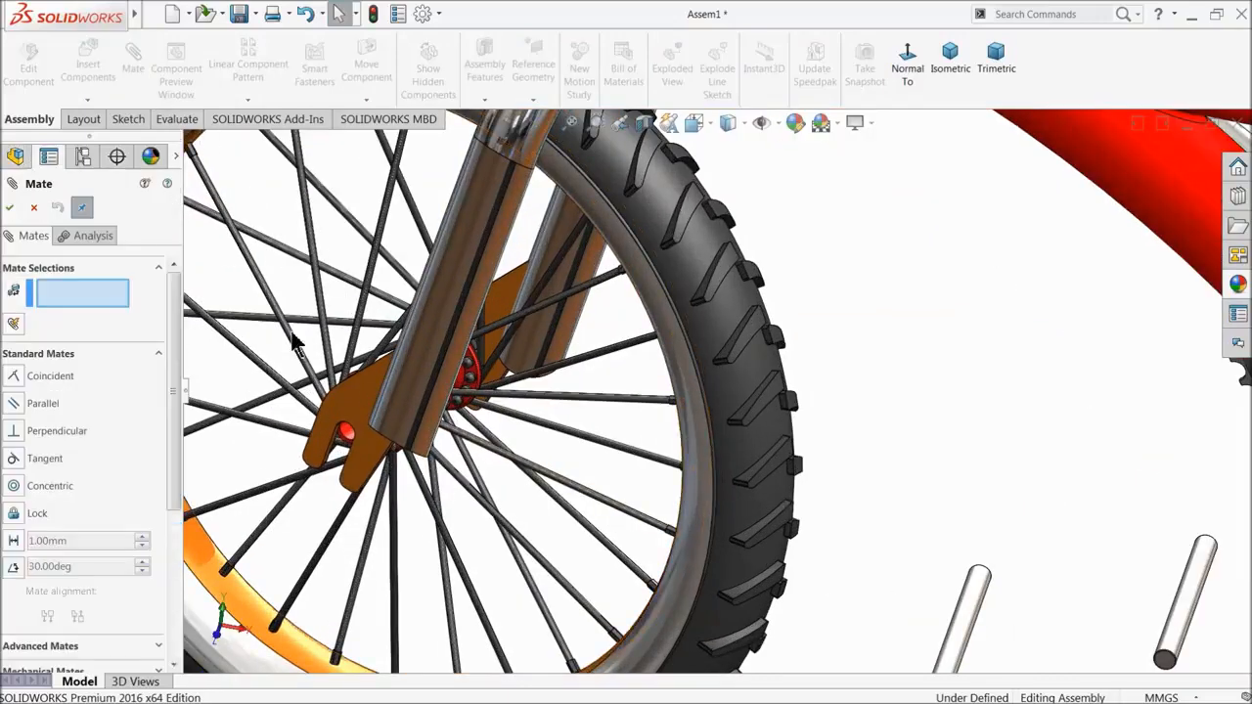
click(345, 436)
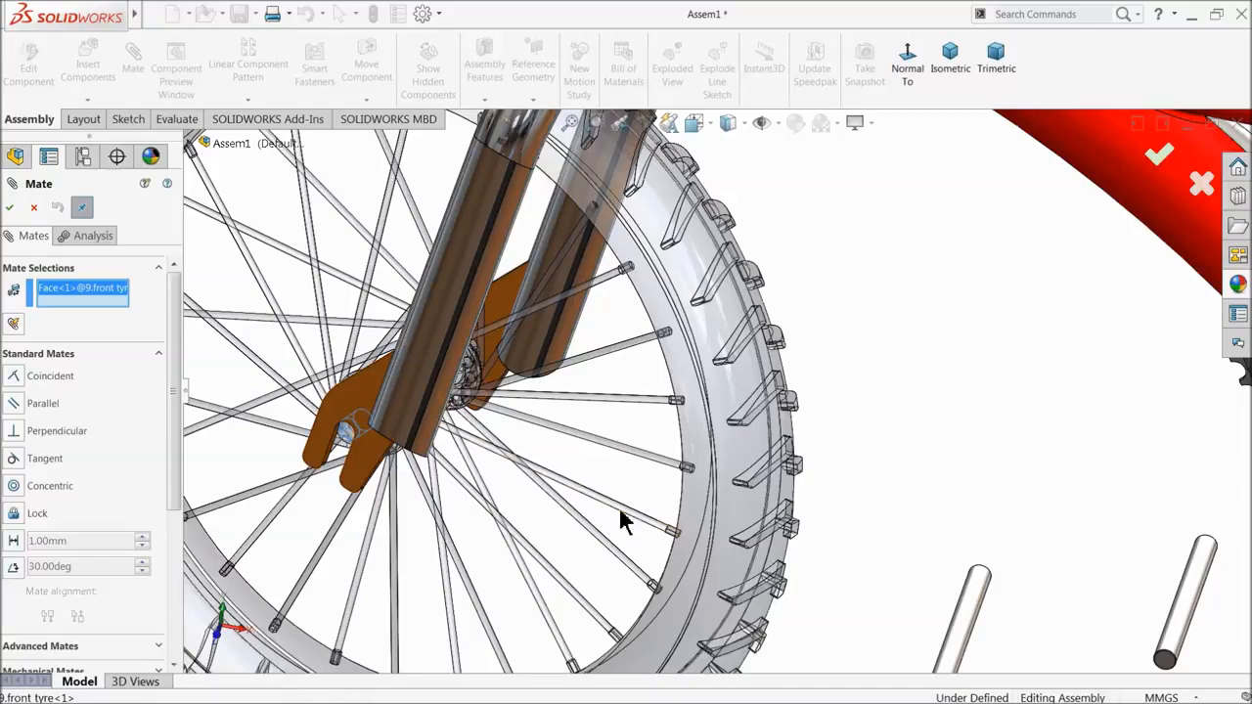
click(971, 627)
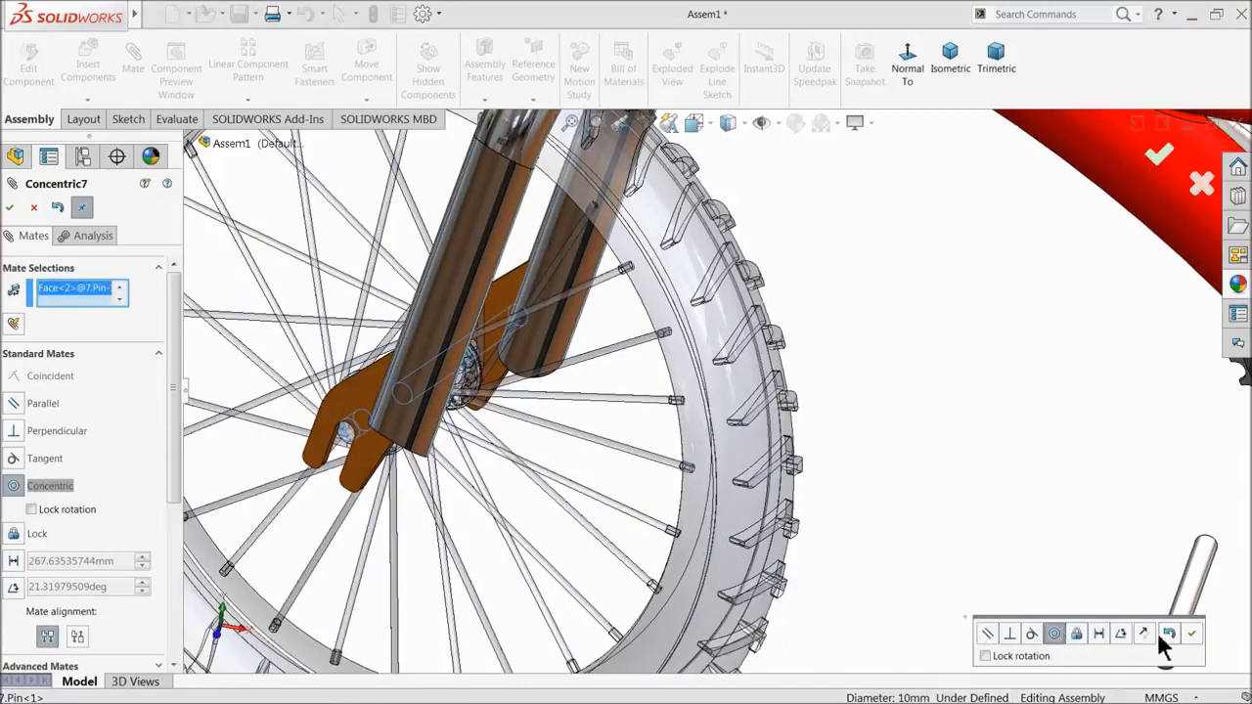
click(1191, 637)
- Slide the pin along the front wheel's axis until it is clear of the fork
scroll(661, 458, up, 4)
middle_drag(684, 391, 497, 435)
scroll(598, 409, down, 3)
drag(654, 334, 383, 425)
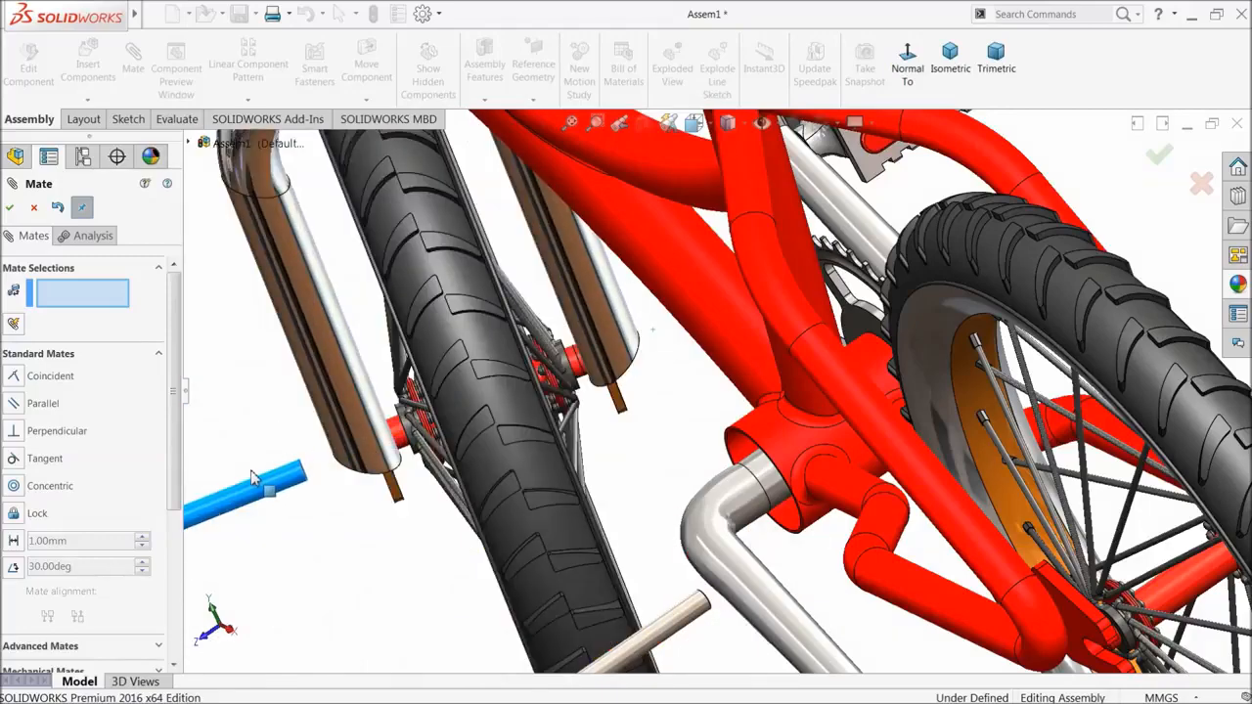
- Add a Centered Width mate with the pin's two end faces as width selections and the outer faces of both front fork dropouts as tabs
scroll(551, 462, up, 6)
middle_drag(553, 463, 556, 419)
scroll(382, 387, down, 5)
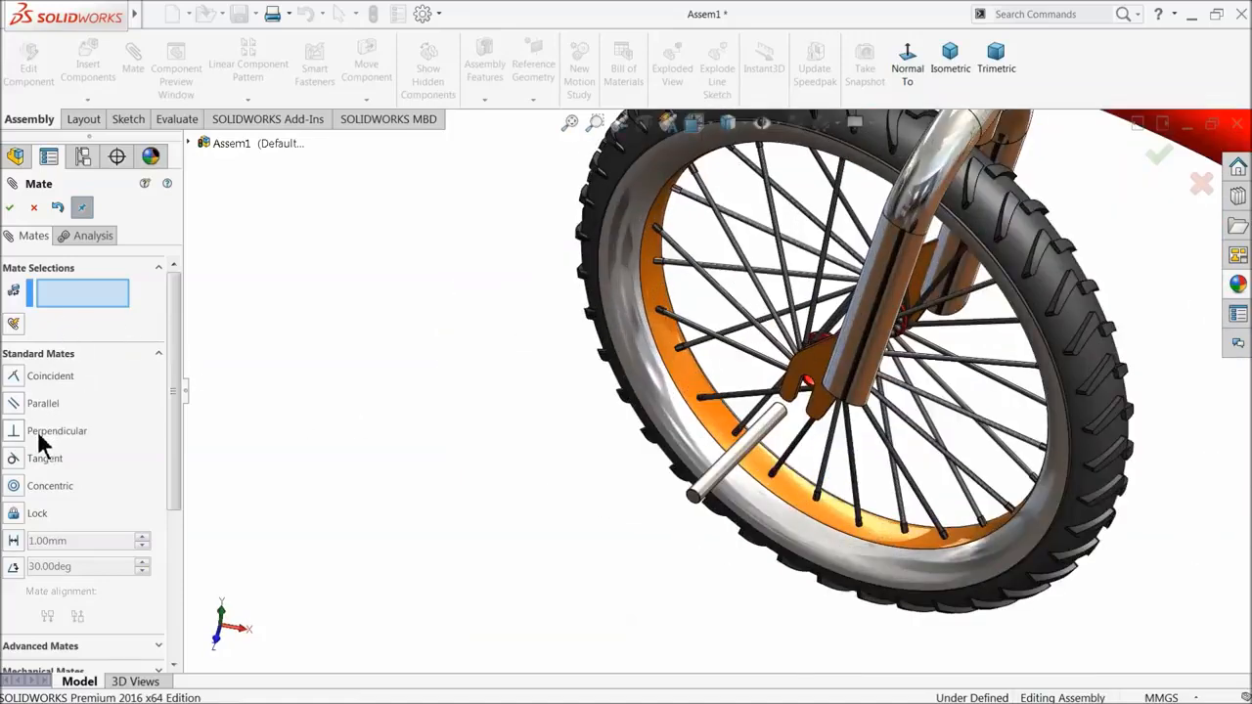
click(151, 354)
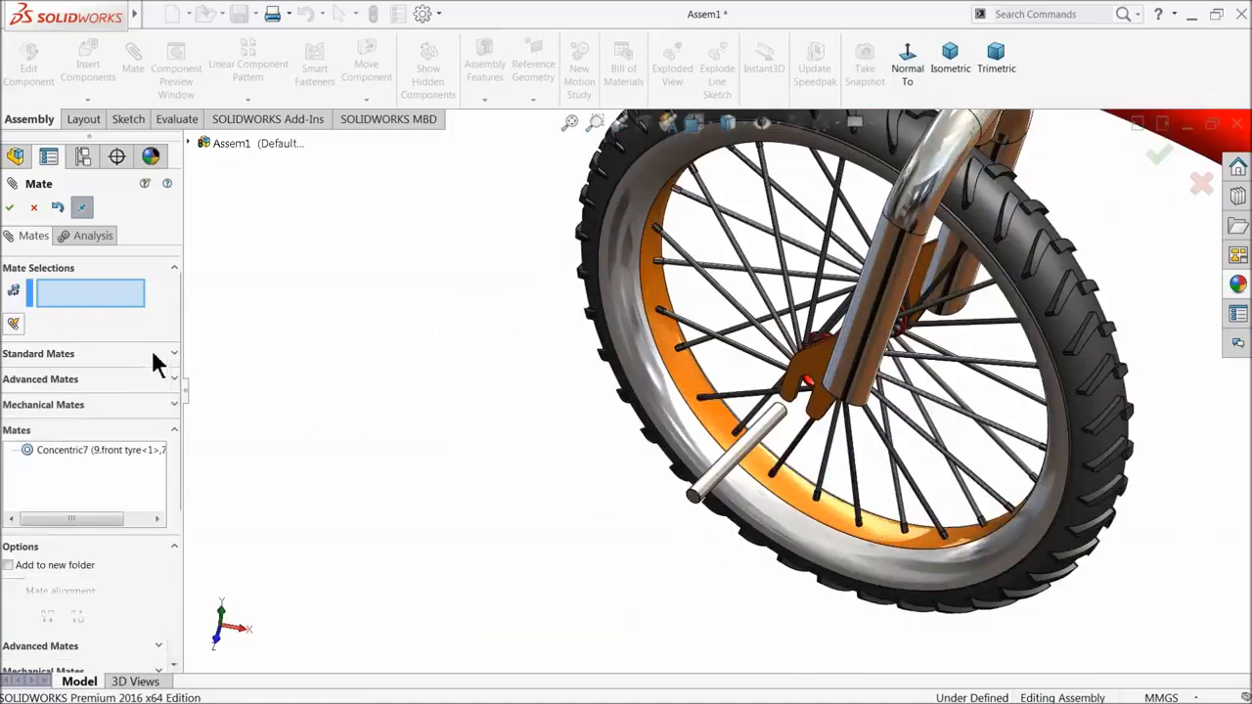
click(63, 379)
click(13, 431)
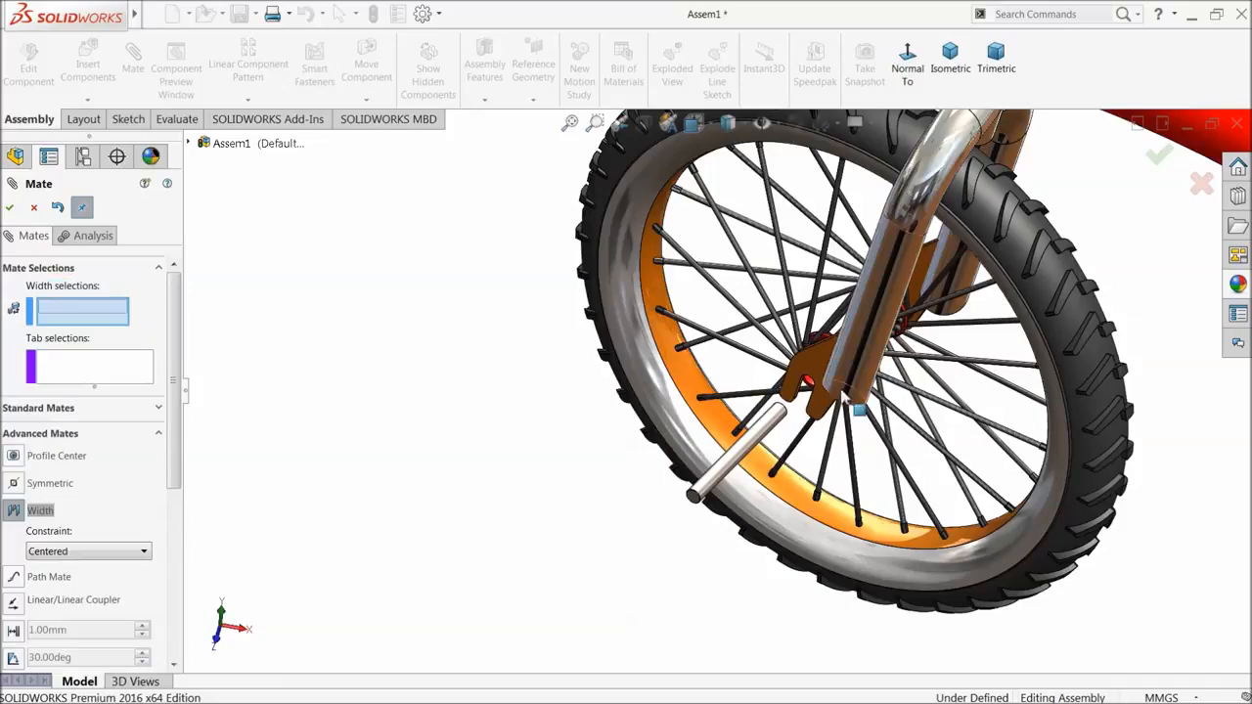
scroll(829, 399, down, 5)
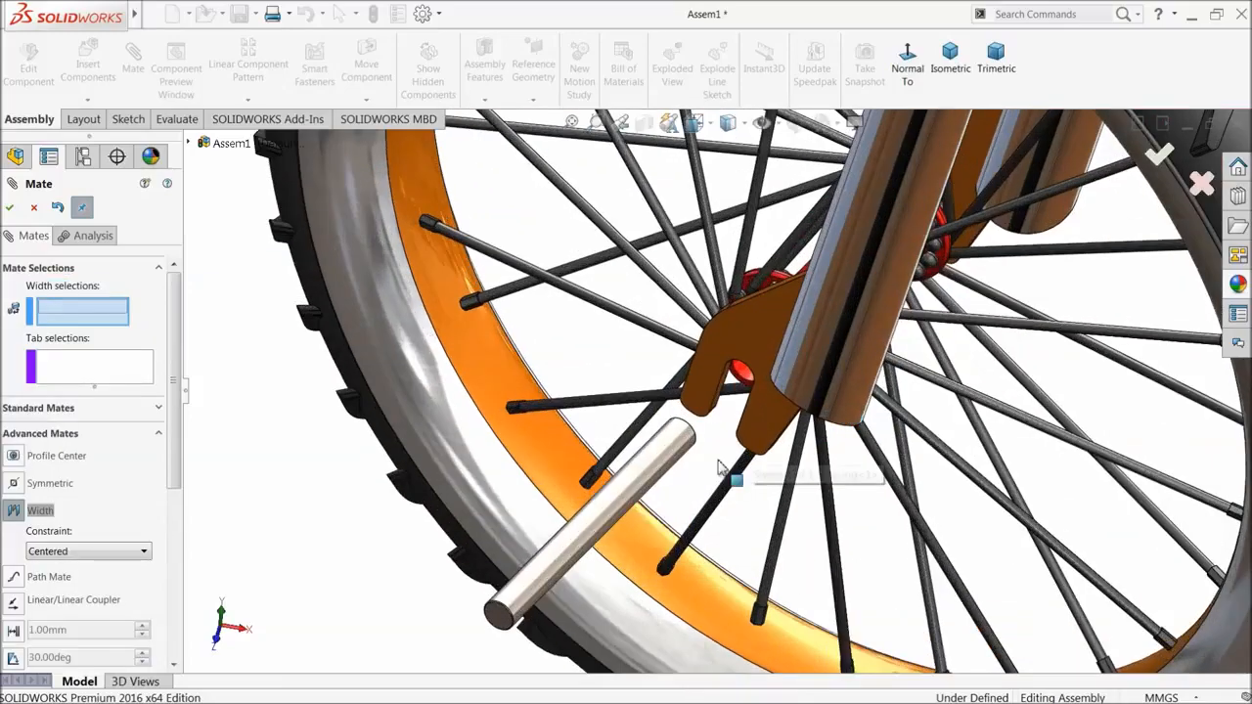
click(499, 621)
middle_drag(714, 505, 706, 459)
click(685, 448)
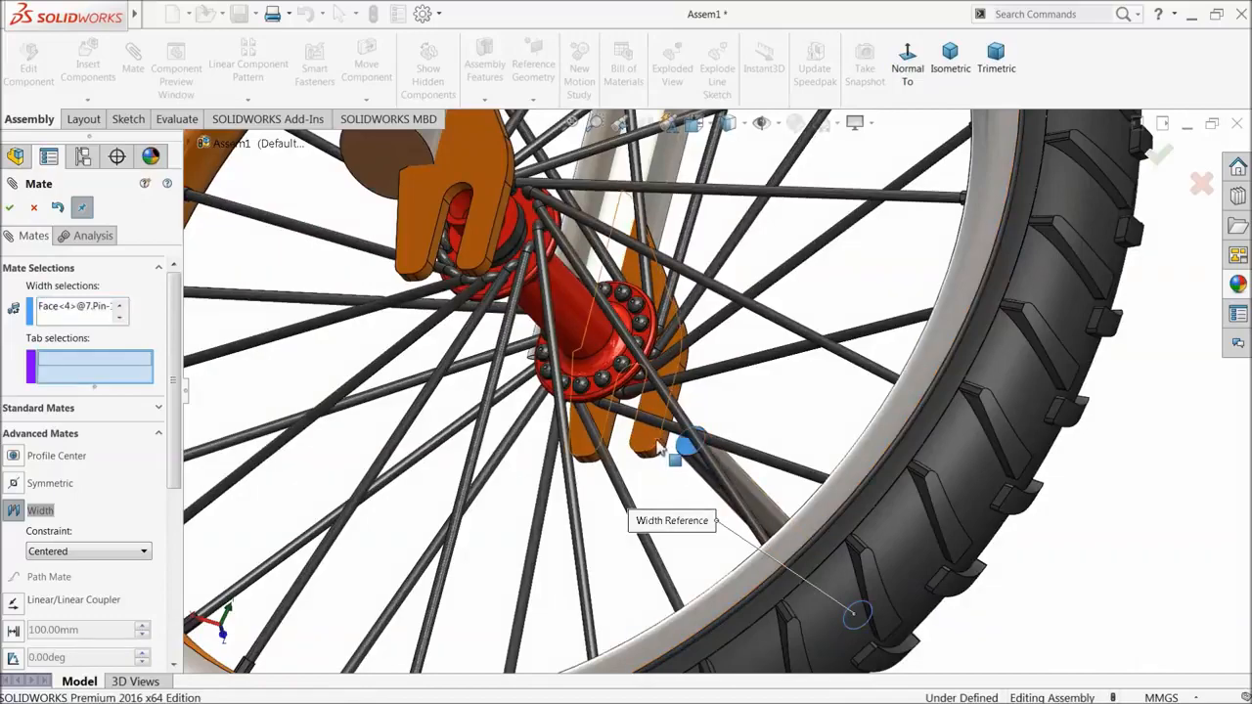
click(653, 446)
middle_drag(654, 446, 507, 206)
click(515, 190)
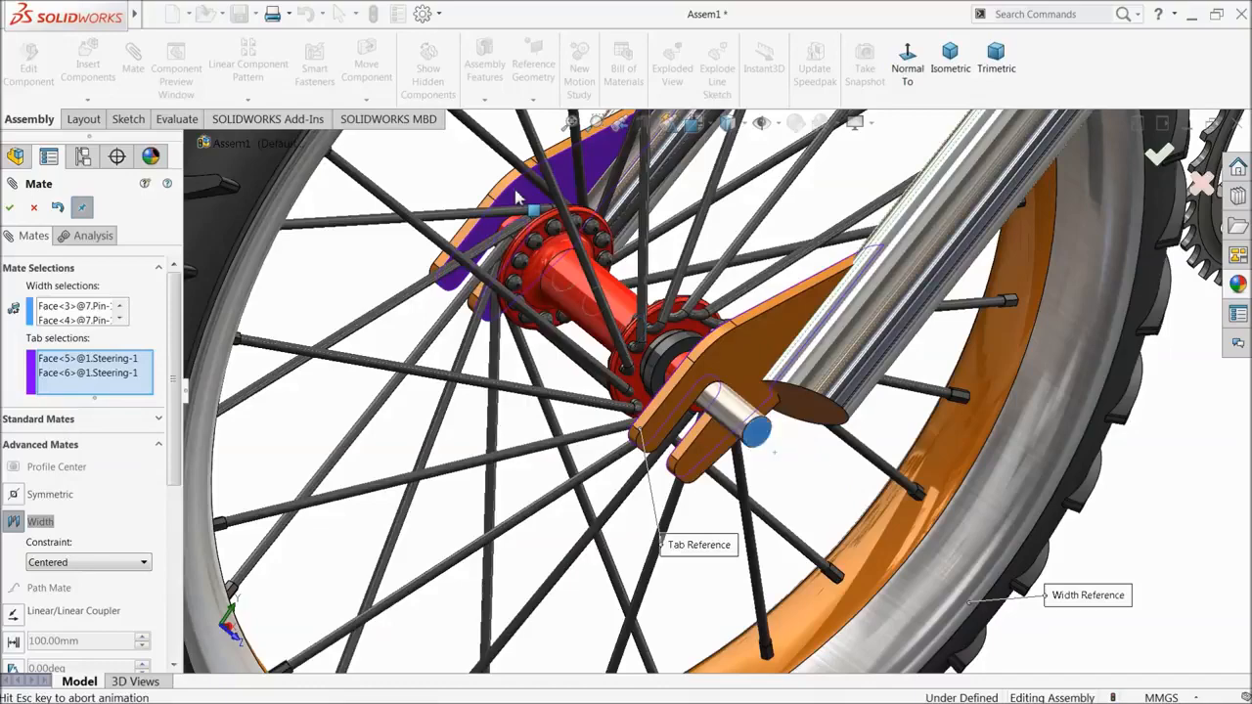
click(8, 208)
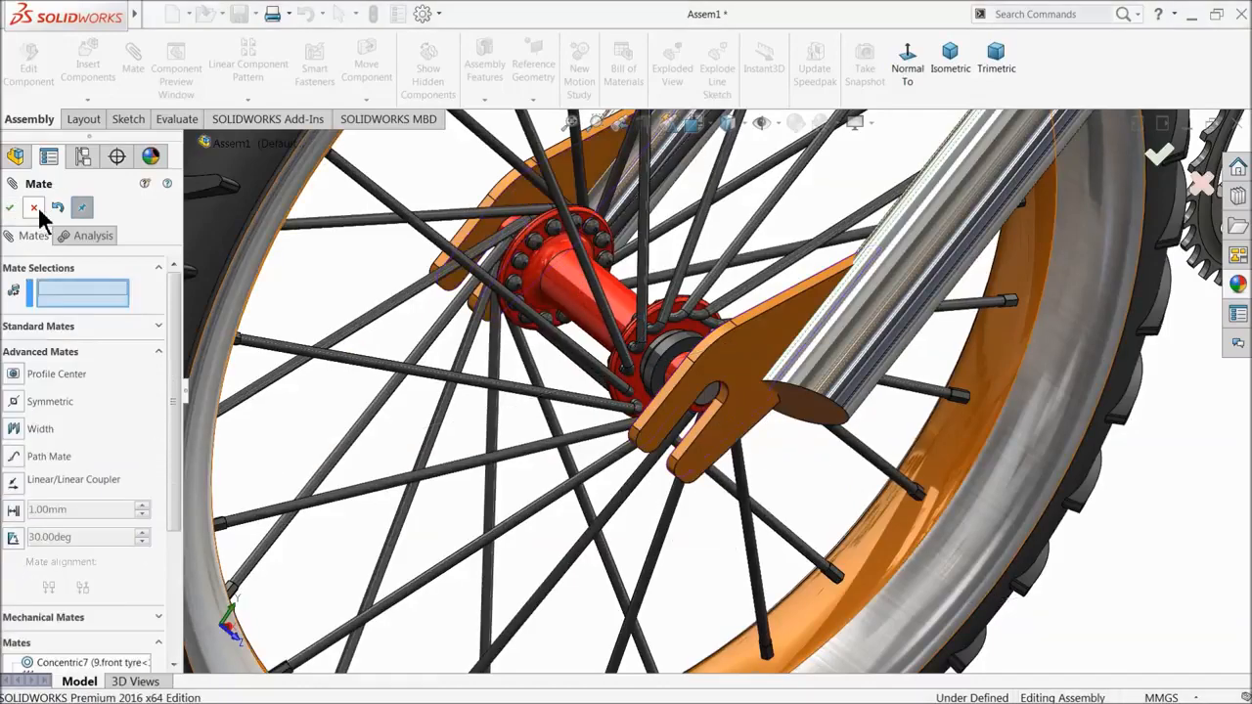
- Start a Centered Width mate and pick both end faces of the loose second pin as width selections
scroll(587, 396, down, 5)
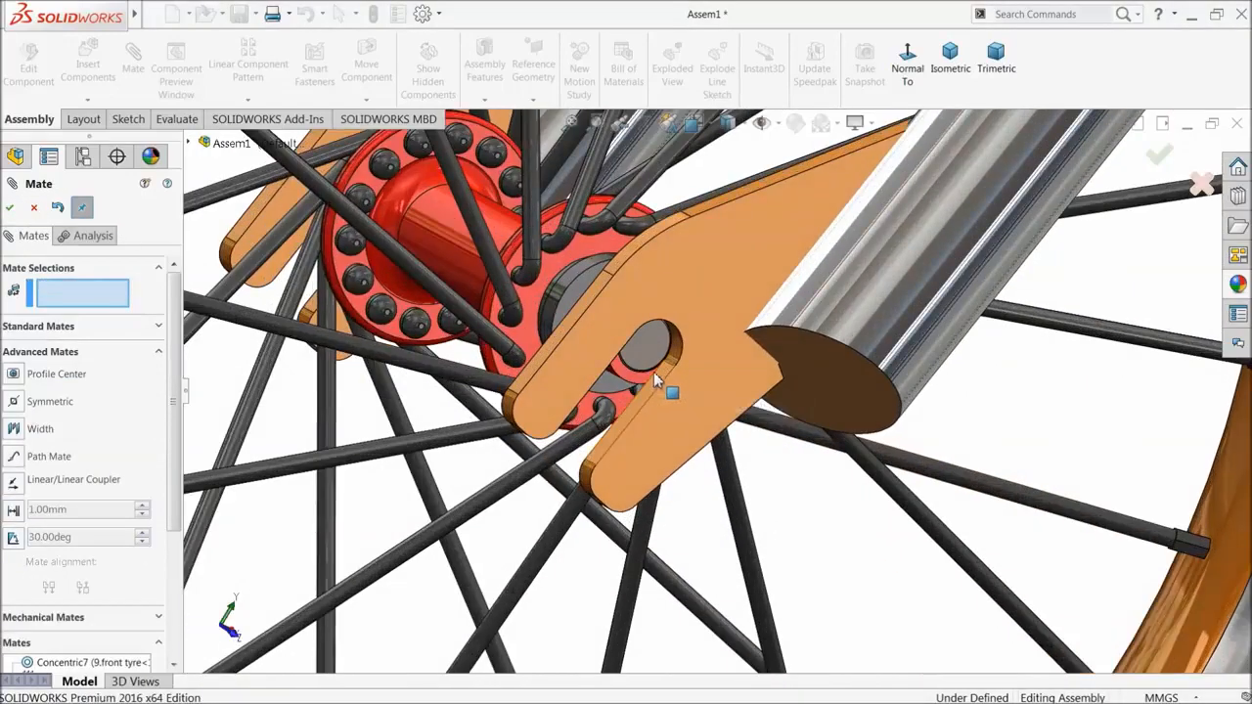
scroll(656, 379, up, 8)
middle_drag(802, 421, 734, 459)
scroll(738, 464, up, 3)
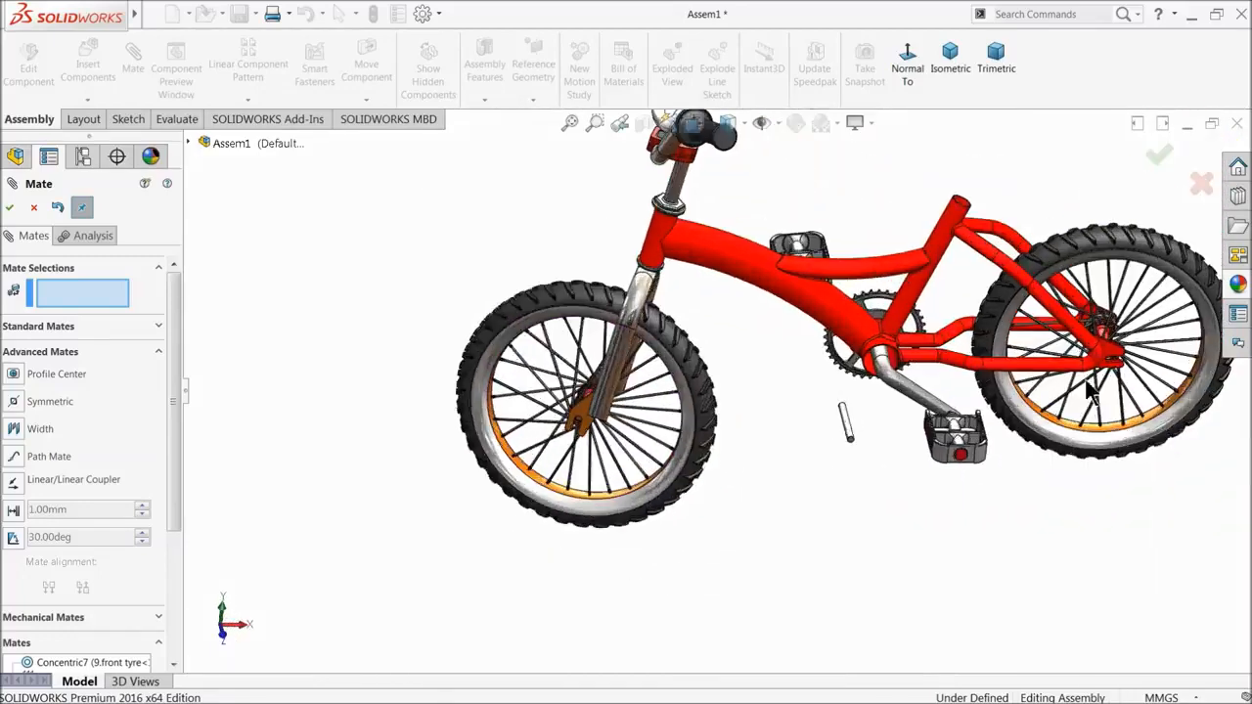
scroll(1095, 385, down, 3)
scroll(631, 480, down, 1)
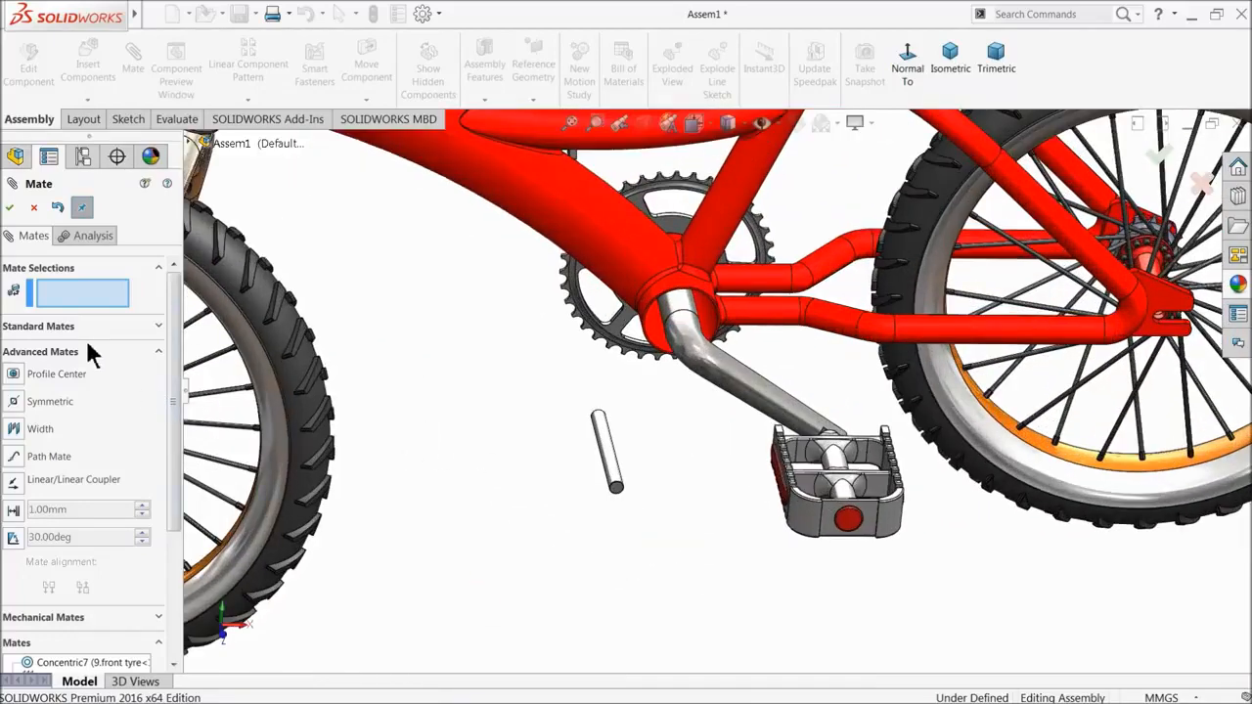
click(35, 430)
scroll(648, 475, down, 3)
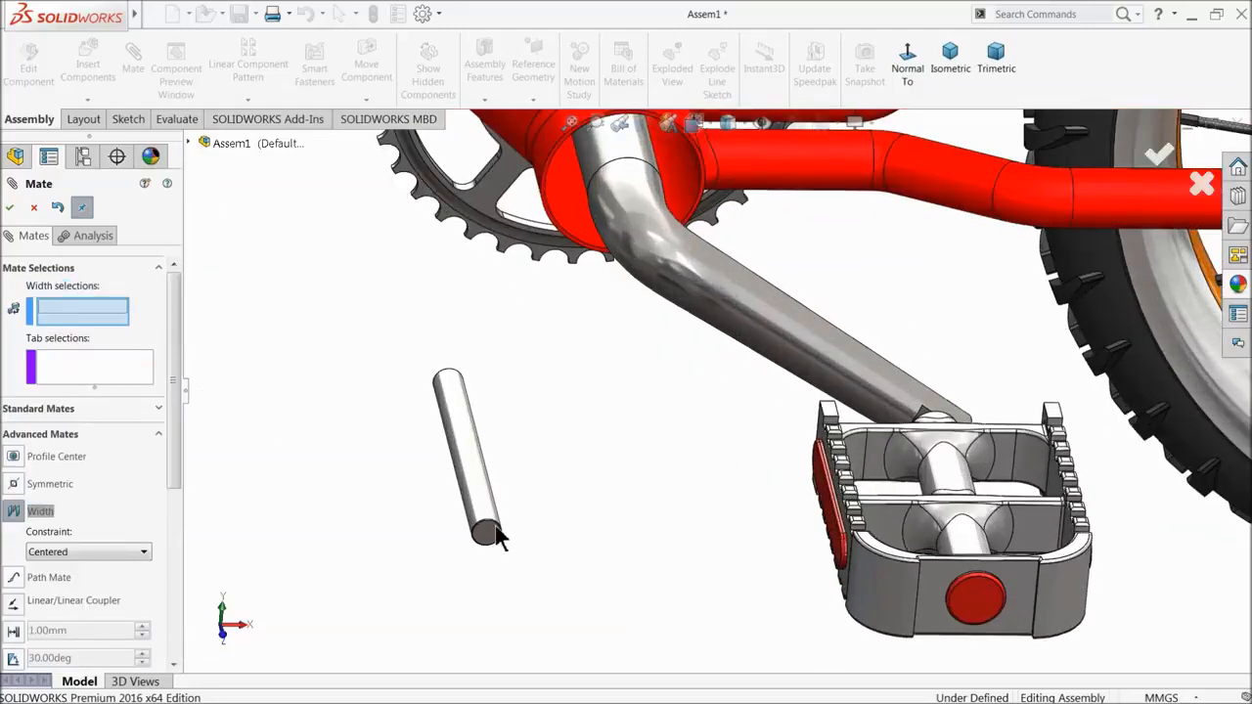
click(489, 535)
middle_drag(475, 358, 450, 401)
click(433, 377)
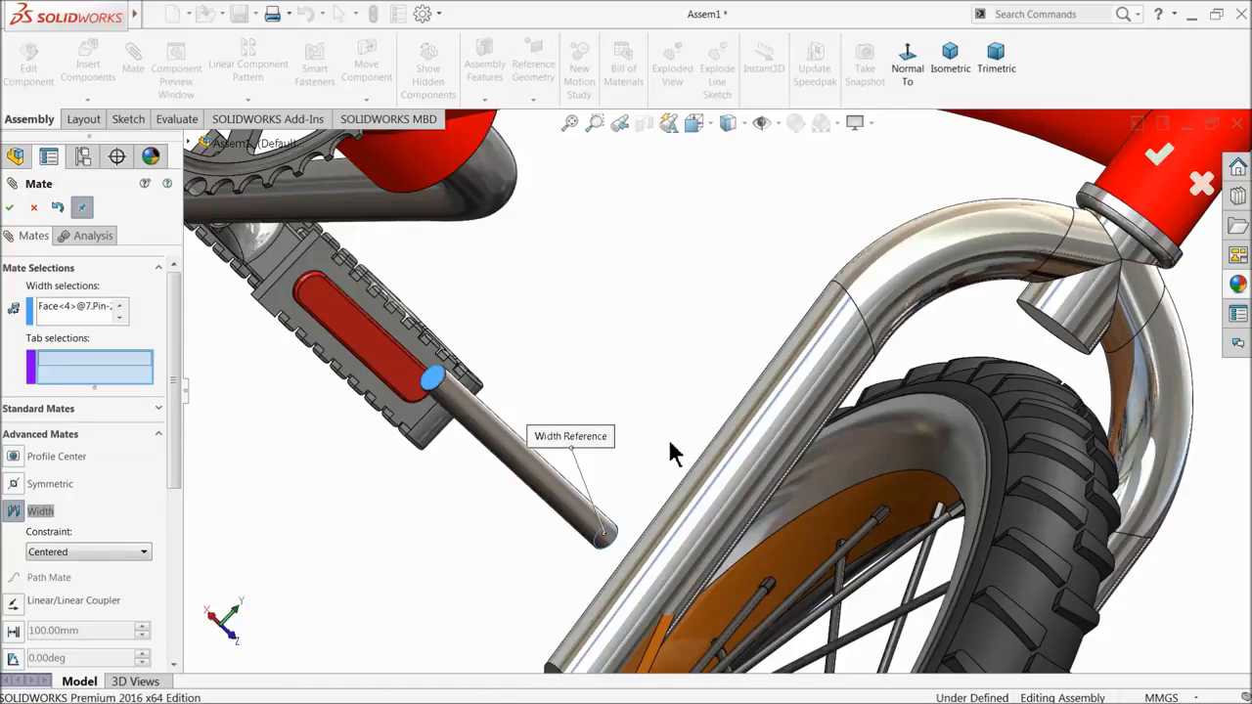
- Pick the outer faces of both rear frame dropouts as tab selections and accept the Width mate
middle_drag(670, 444, 504, 344)
key(f)
scroll(724, 381, down, 5)
scroll(702, 358, down, 5)
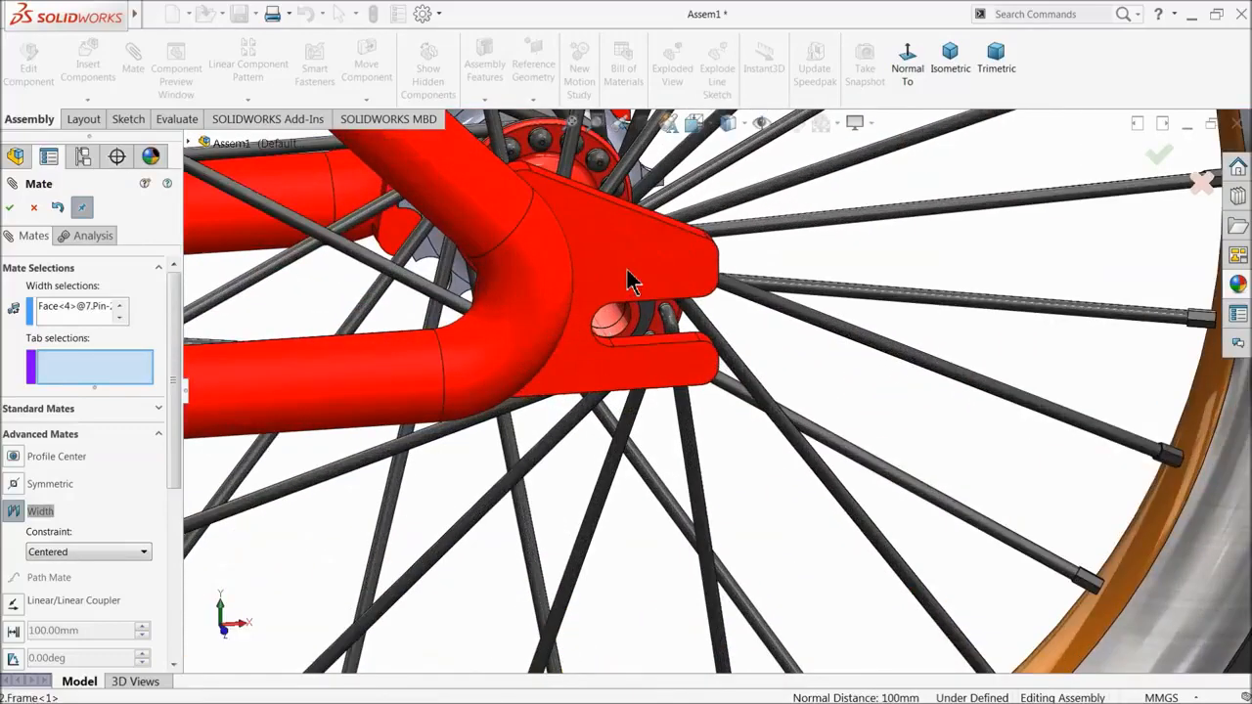
click(622, 274)
scroll(675, 333, up, 2)
middle_drag(675, 345, 810, 289)
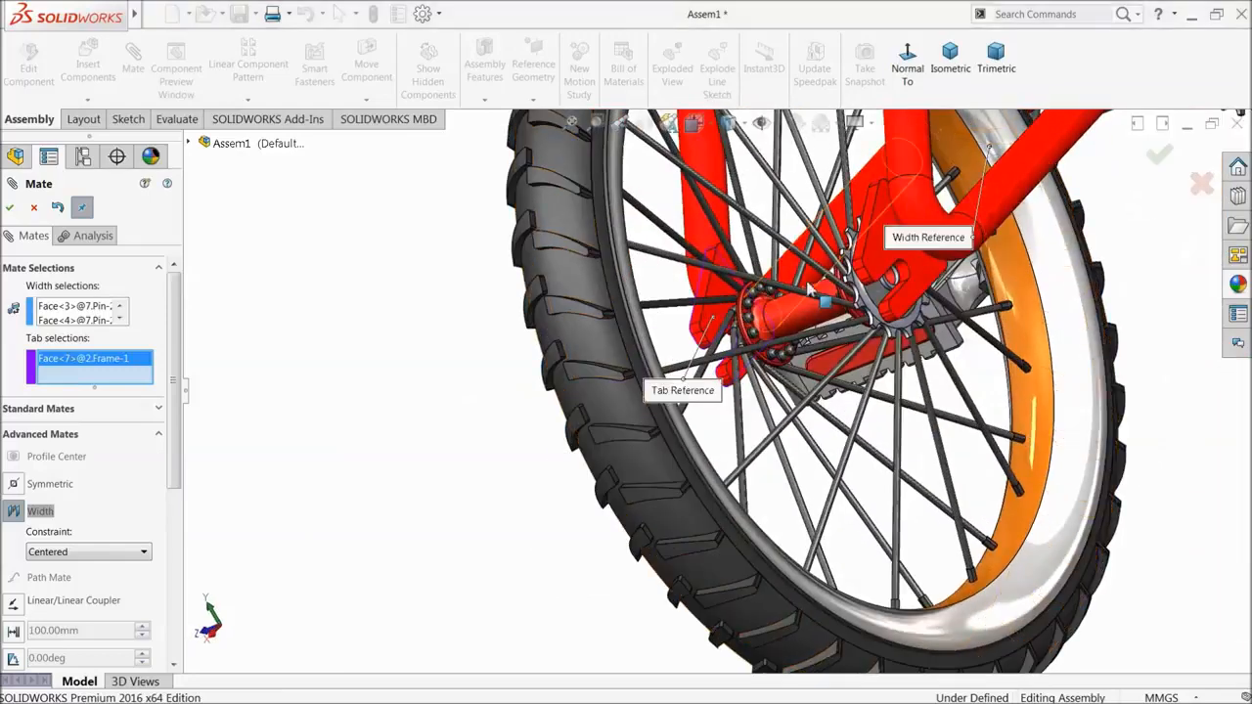
click(880, 265)
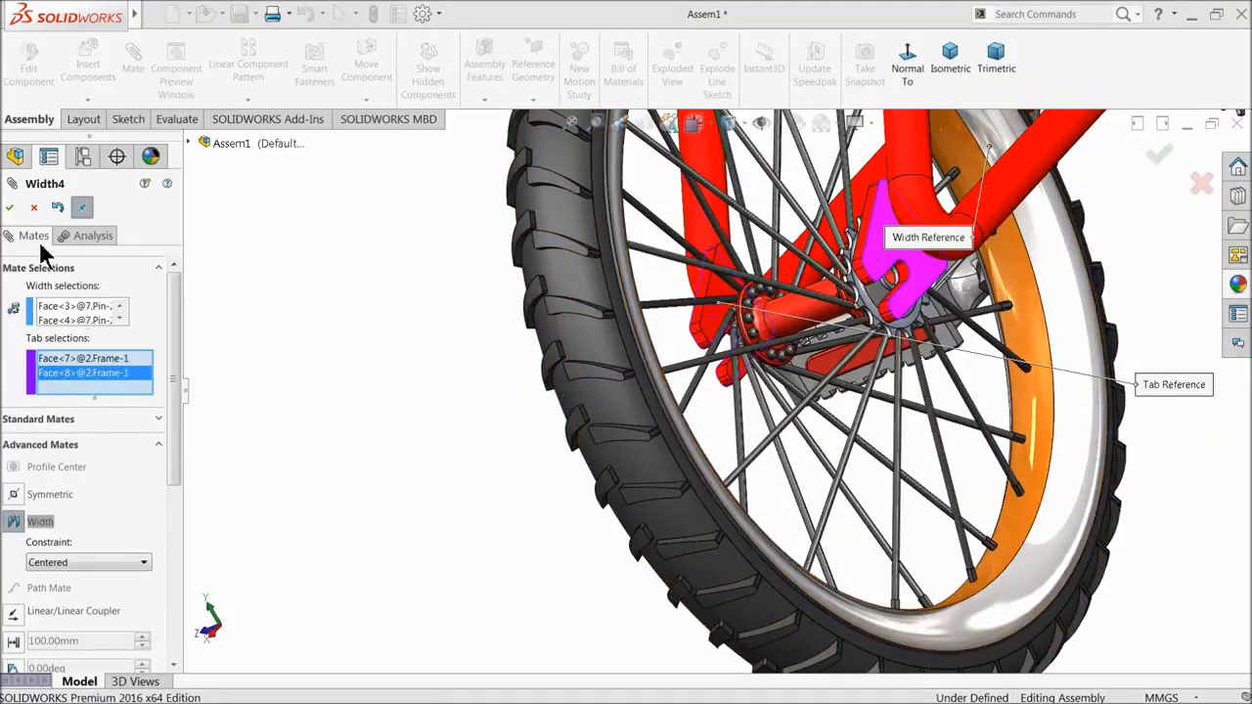
click(10, 207)
- Move the second pin away from the crank into the free space beside the rear wheel
scroll(675, 400, up, 8)
middle_drag(646, 419, 769, 385)
scroll(595, 406, up, 6)
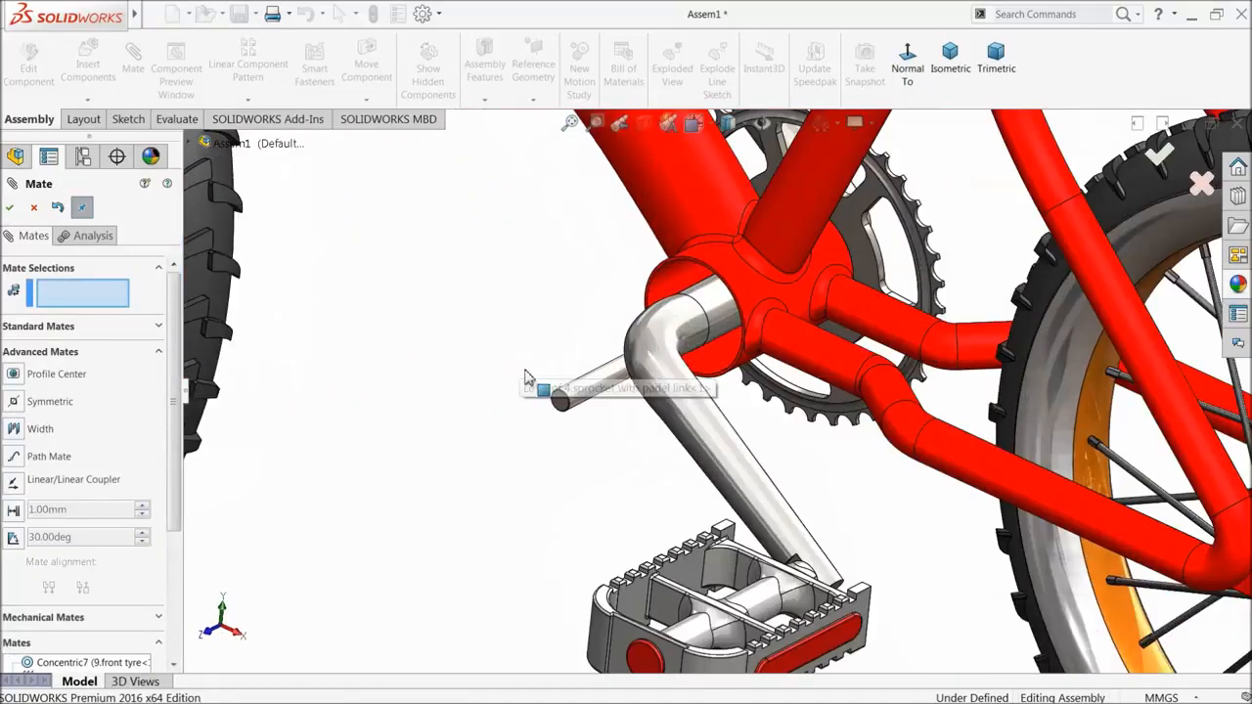
drag(592, 392, 908, 555)
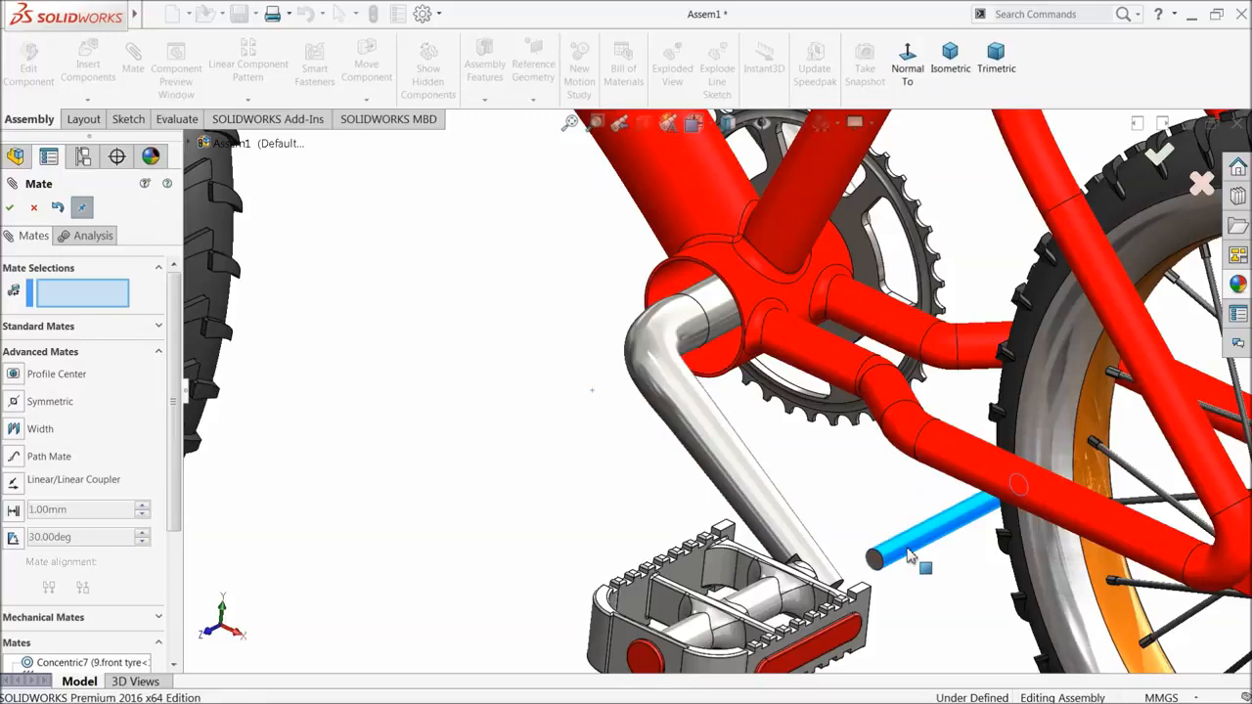
- Add a Concentric mate between the second pin's cylindrical face and the rear wheel's hub
scroll(994, 489, up, 3)
scroll(997, 473, down, 3)
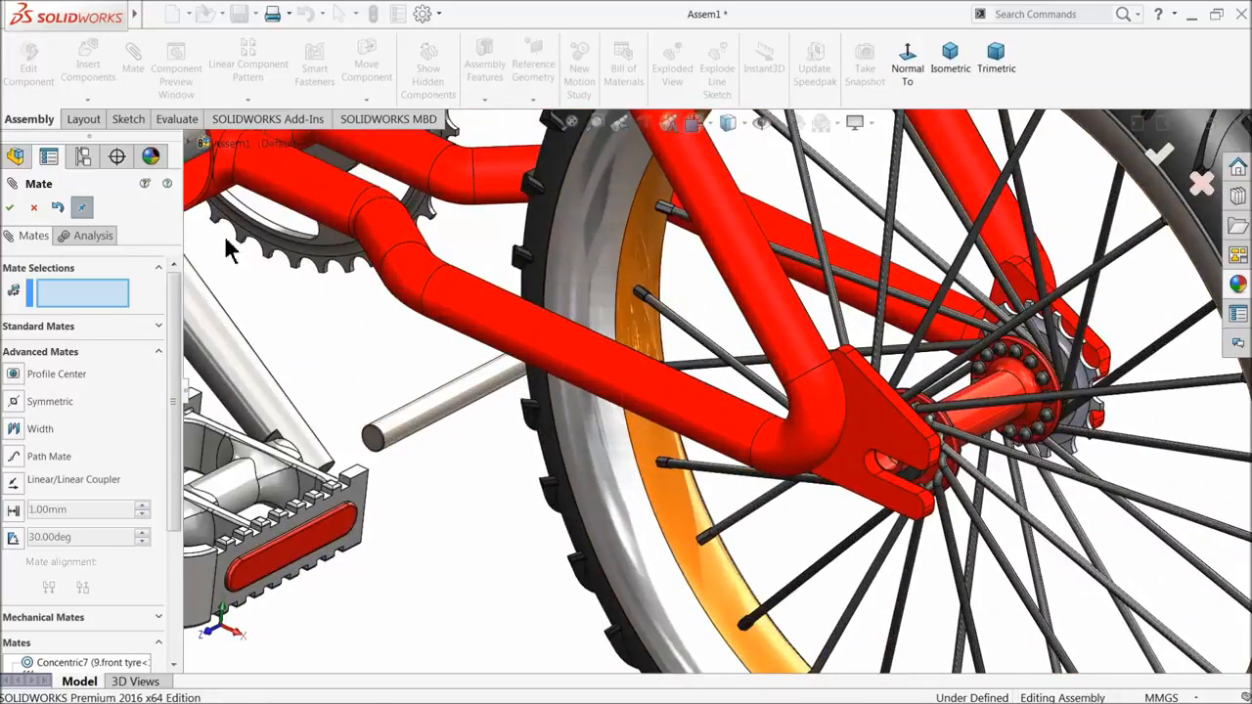
click(52, 329)
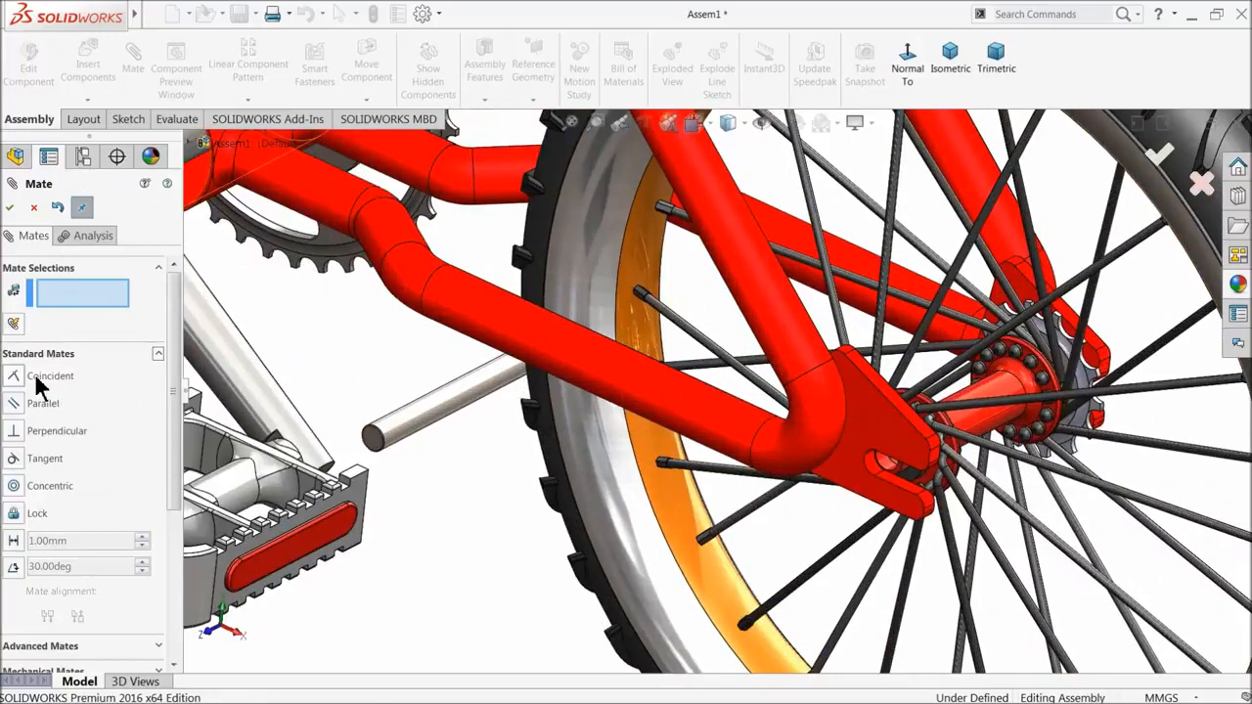
click(439, 415)
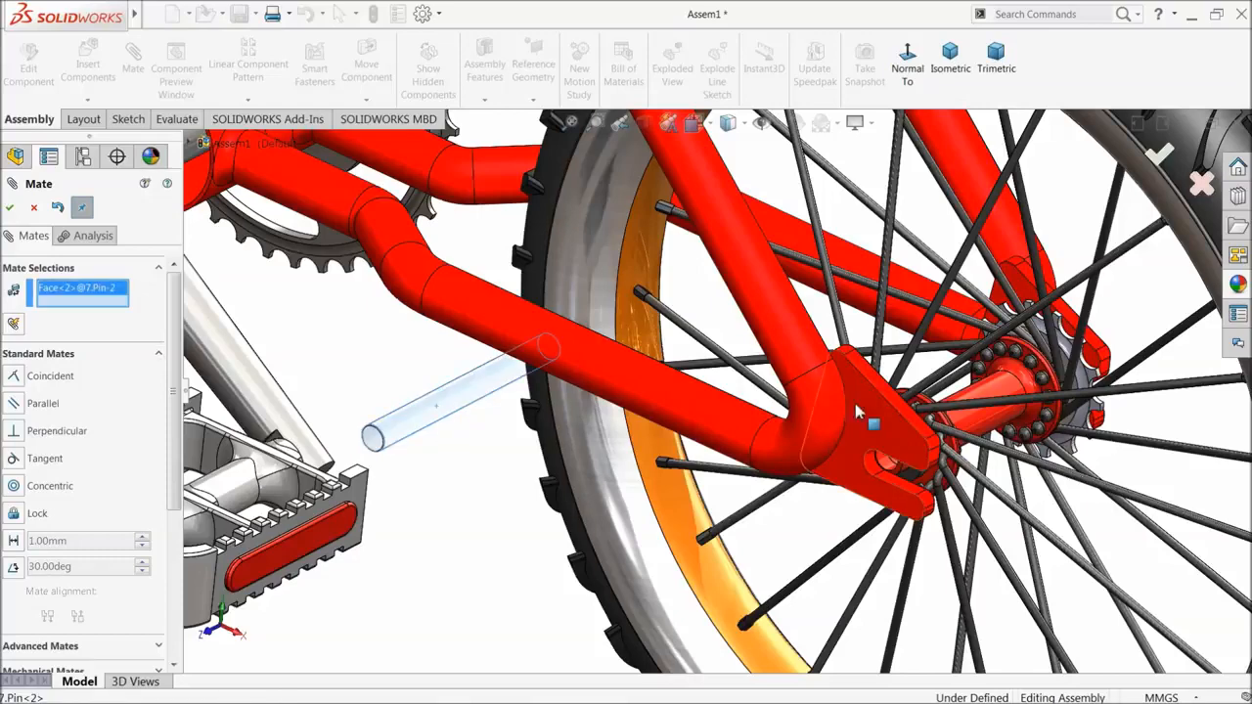
click(984, 436)
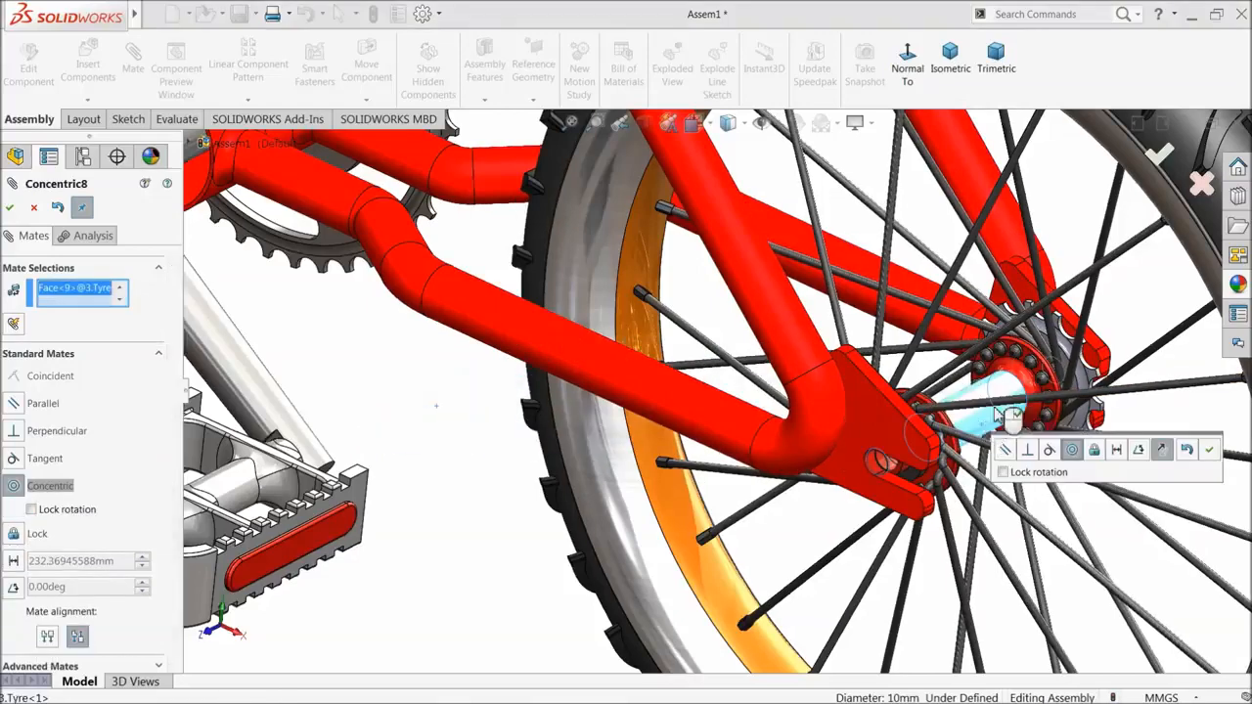
click(1213, 453)
- Examine the pin's fit in the rear dropout and the whole bicycle from several angles, and end mating
middle_drag(992, 471, 986, 446)
scroll(969, 447, down, 6)
scroll(797, 450, up, 10)
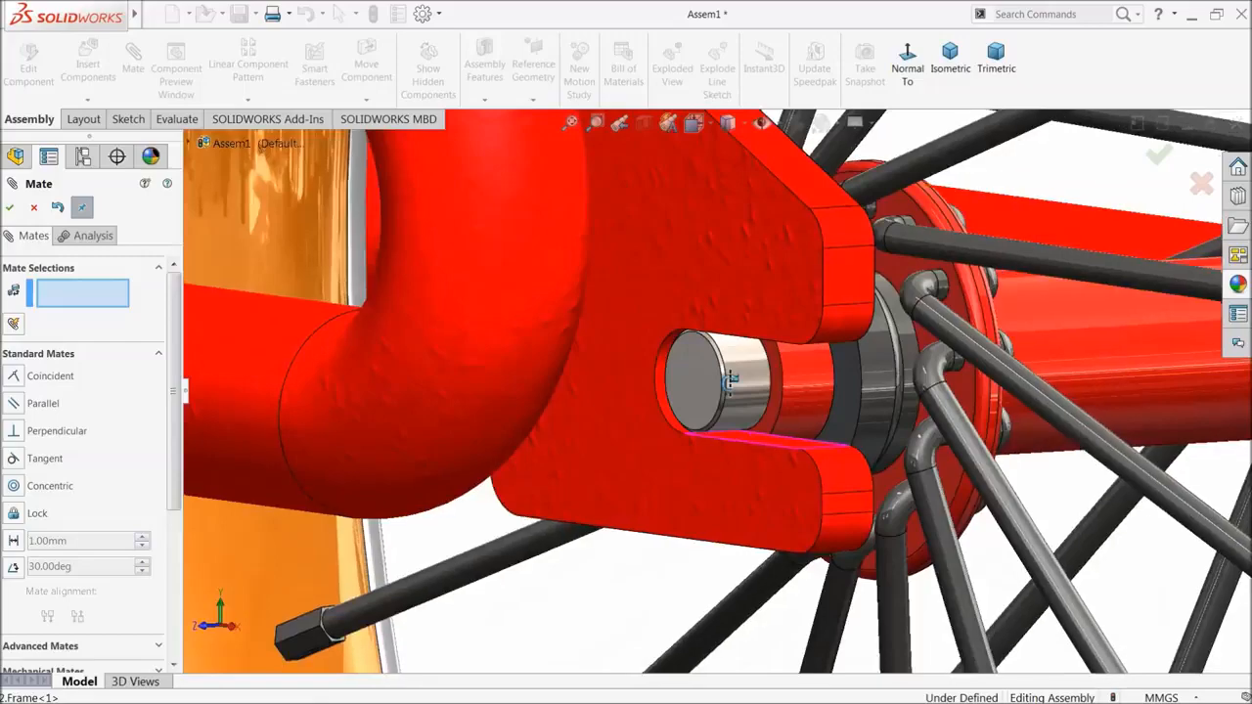
scroll(711, 391, up, 5)
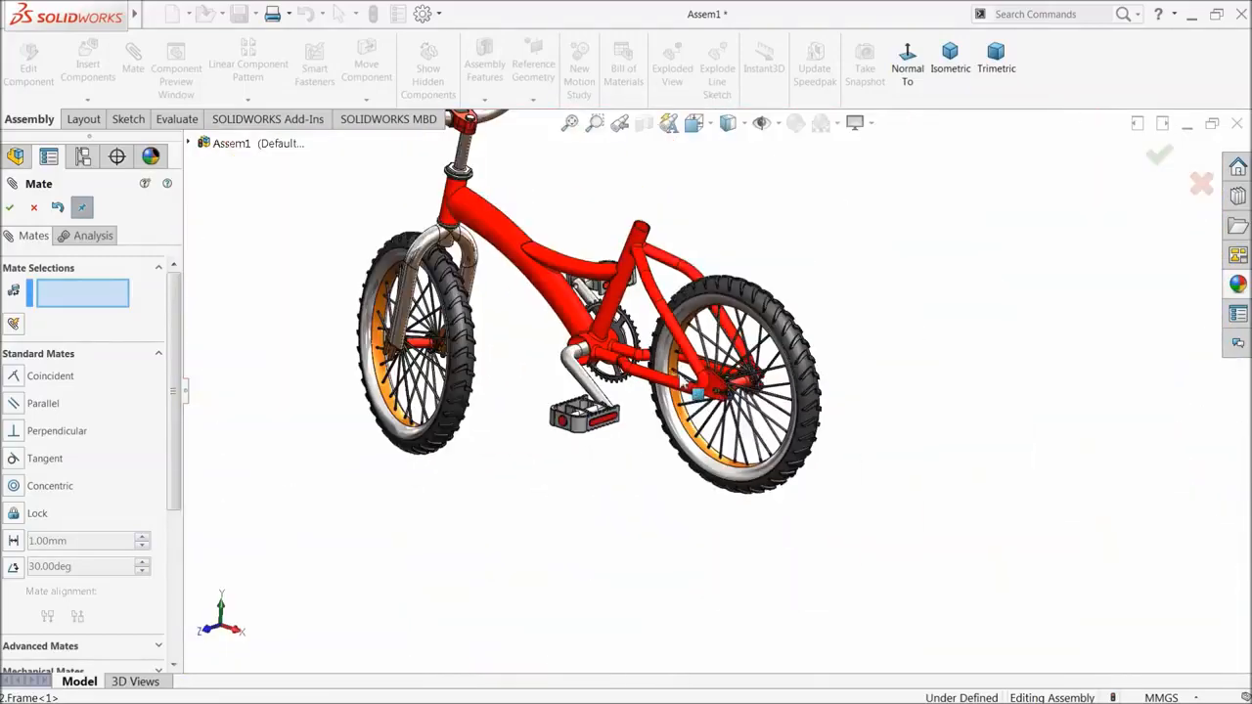
middle_drag(665, 386, 685, 397)
scroll(675, 381, up, 4)
scroll(592, 318, down, 3)
scroll(590, 312, down, 1)
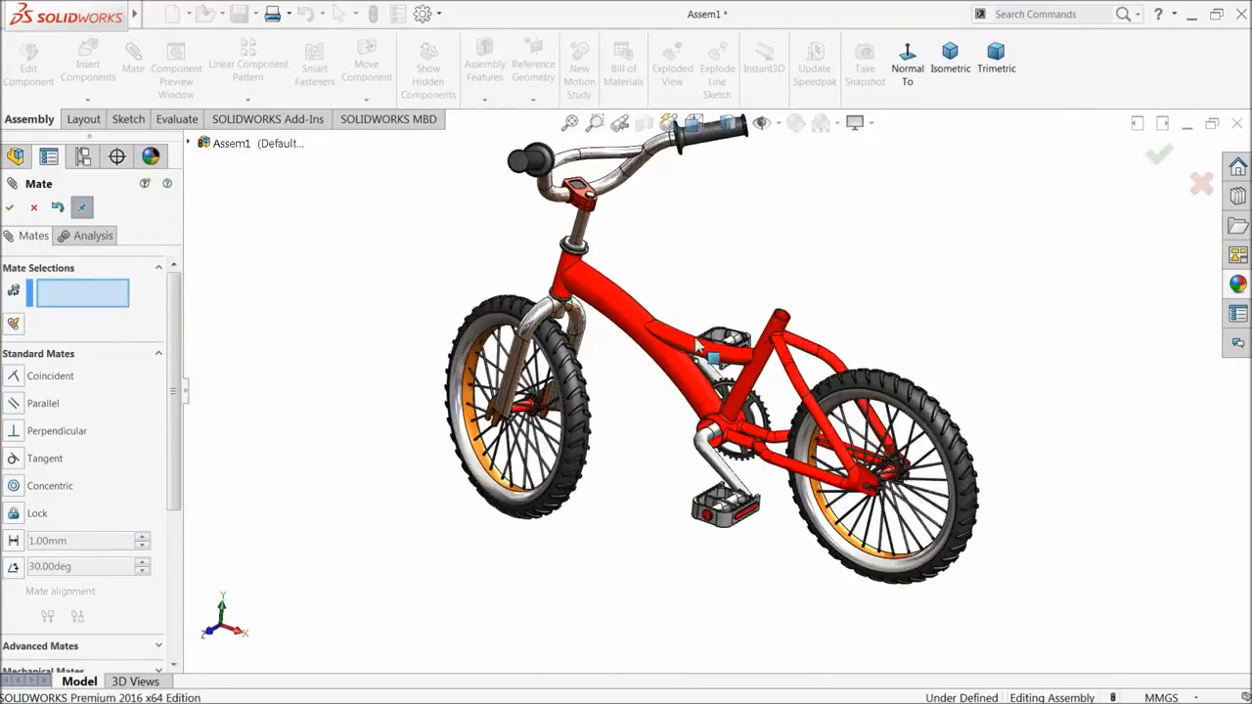
middle_drag(590, 312, 619, 326)
click(34, 208)
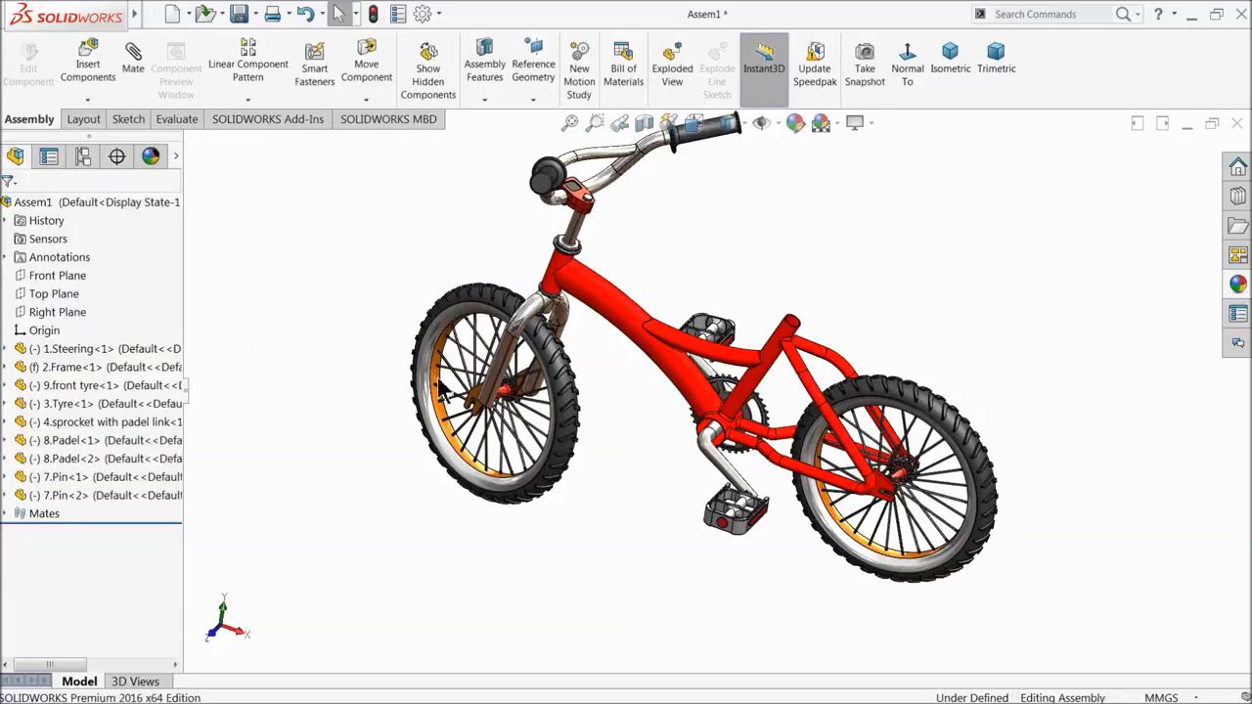
- Test the free motion of the front wheel, rear wheel and pedal crank
scroll(599, 403, down, 1)
scroll(558, 391, down, 2)
mouse_move(518, 497)
mouse_down()
mouse_move(508, 303)
mouse_move(400, 397)
mouse_move(685, 460)
mouse_up()
drag(843, 448, 802, 523)
drag(755, 489, 742, 442)
click(643, 470)
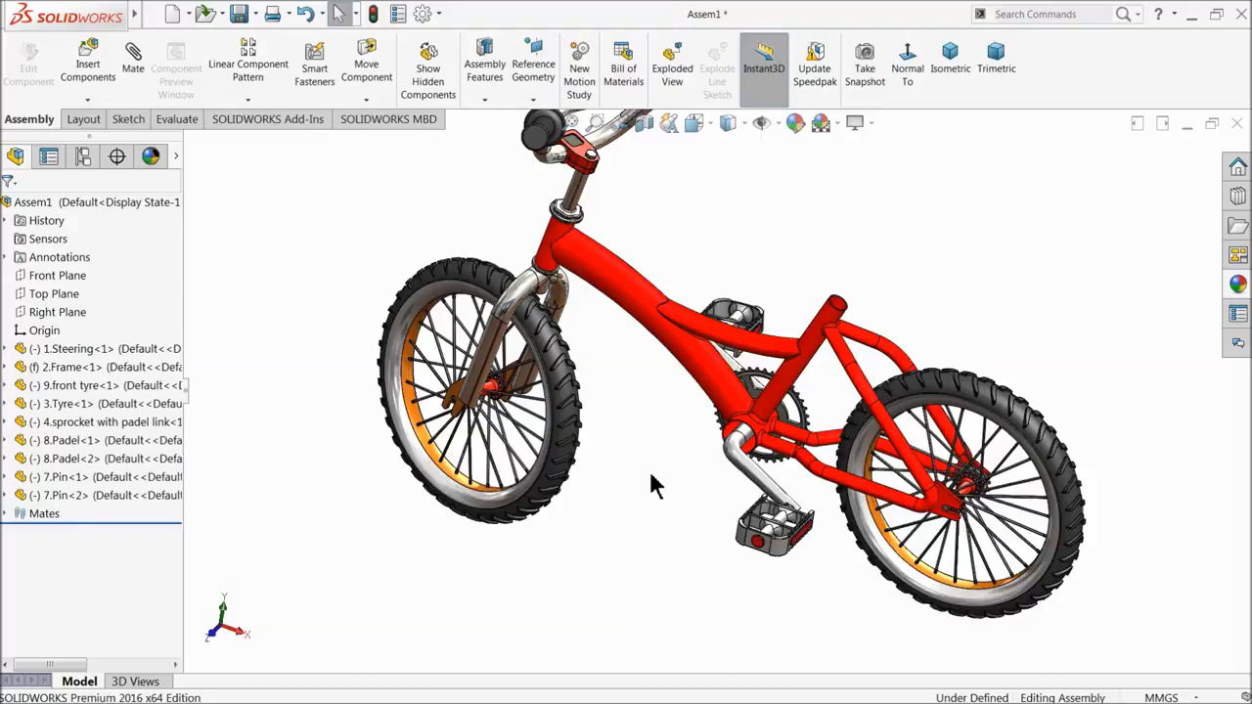
scroll(650, 474, up, 2)
scroll(741, 335, down, 2)
scroll(746, 376, up, 2)
scroll(768, 349, down, 2)
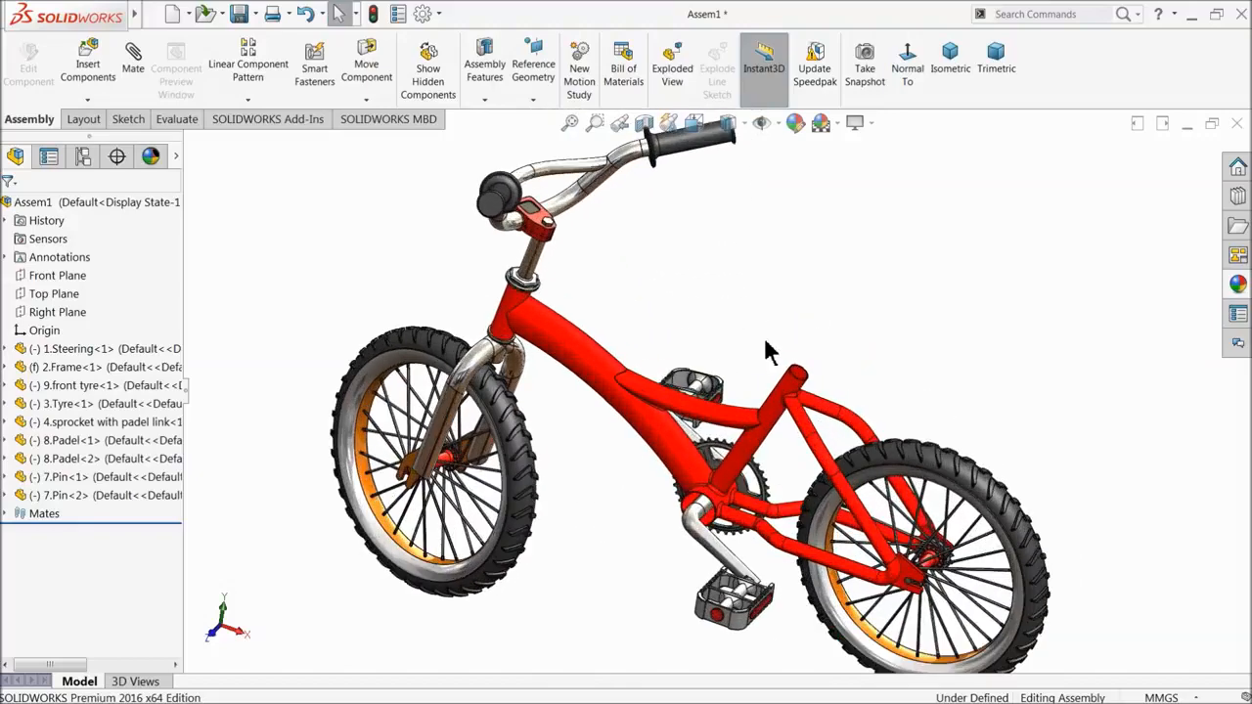
- Insert the part "5.Seat" and place it just above the frame's seat tube
click(88, 63)
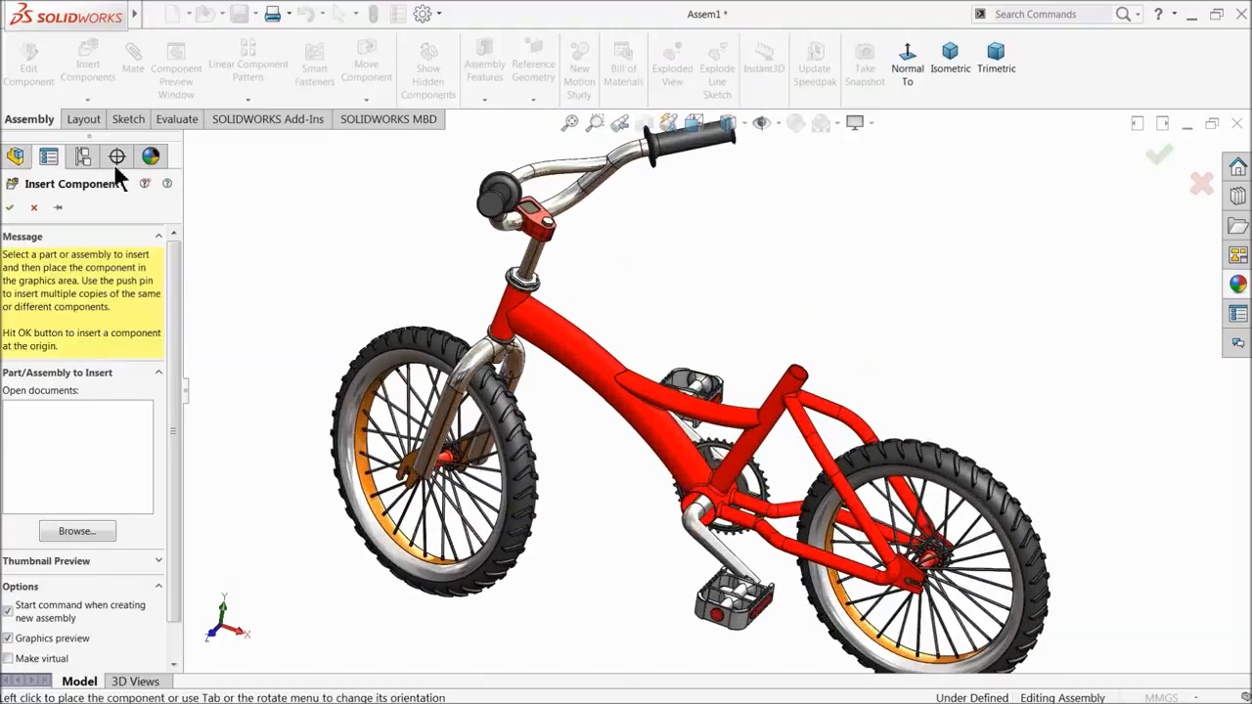
click(74, 531)
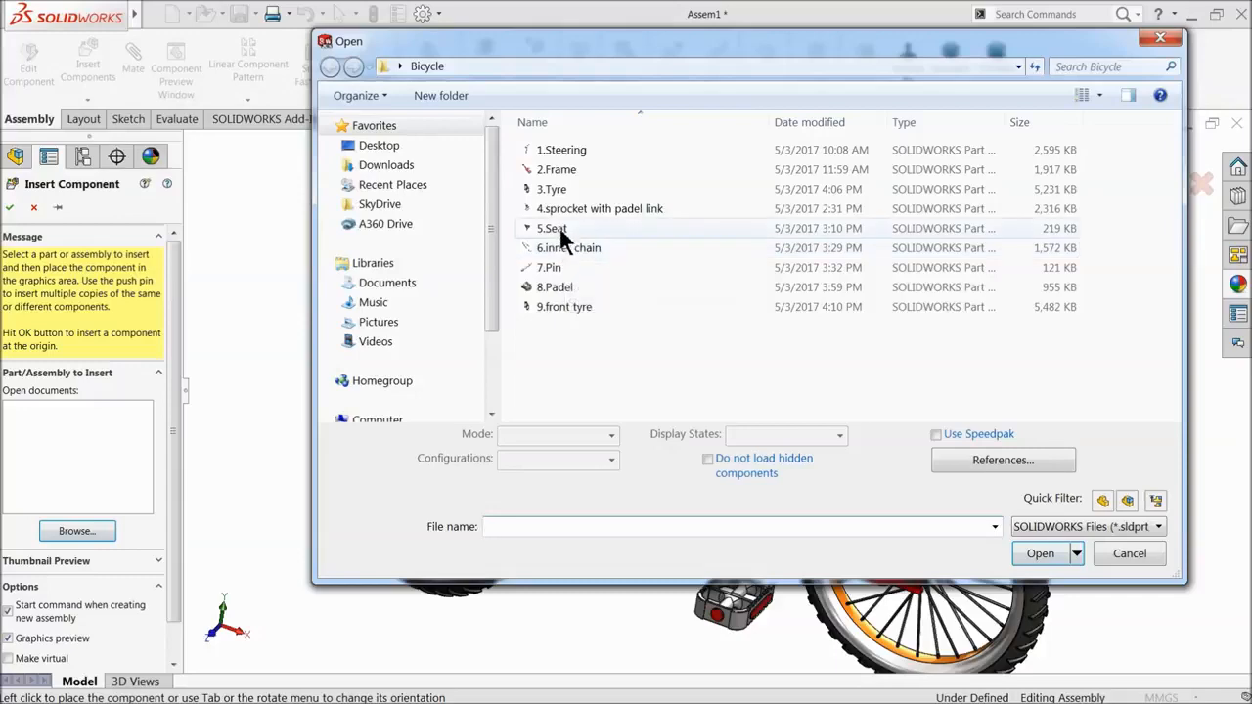
click(553, 229)
click(1038, 544)
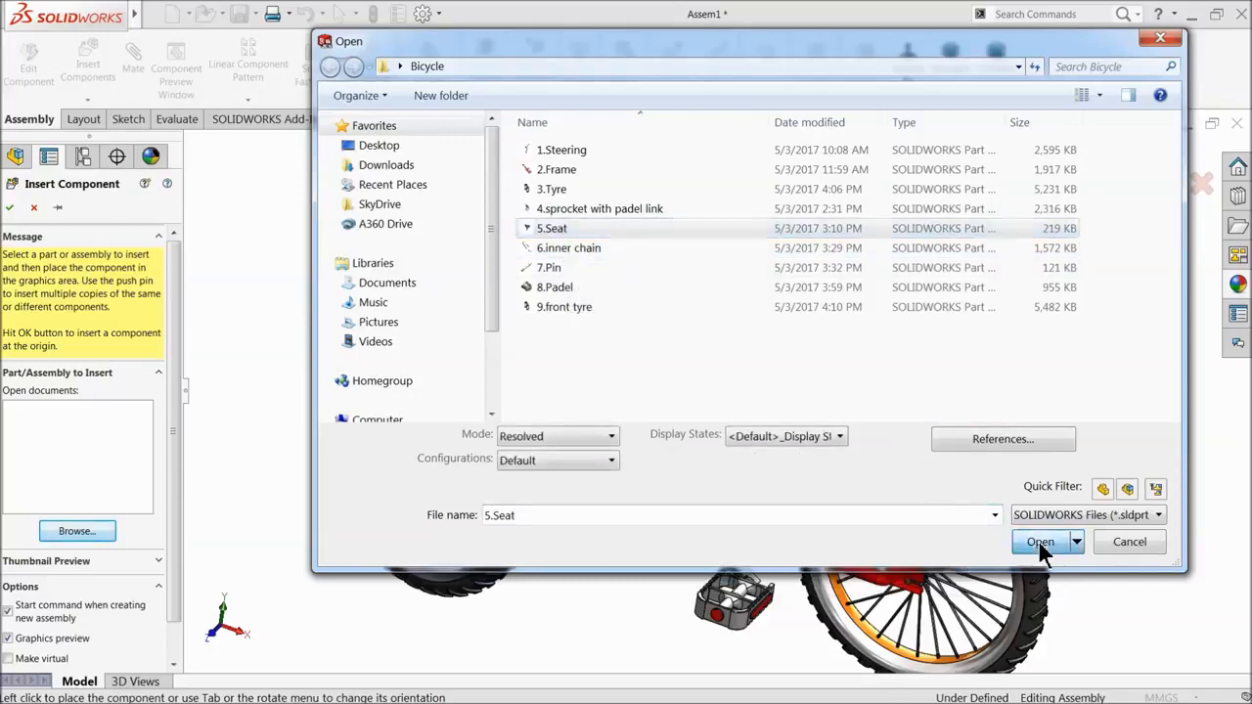
click(842, 313)
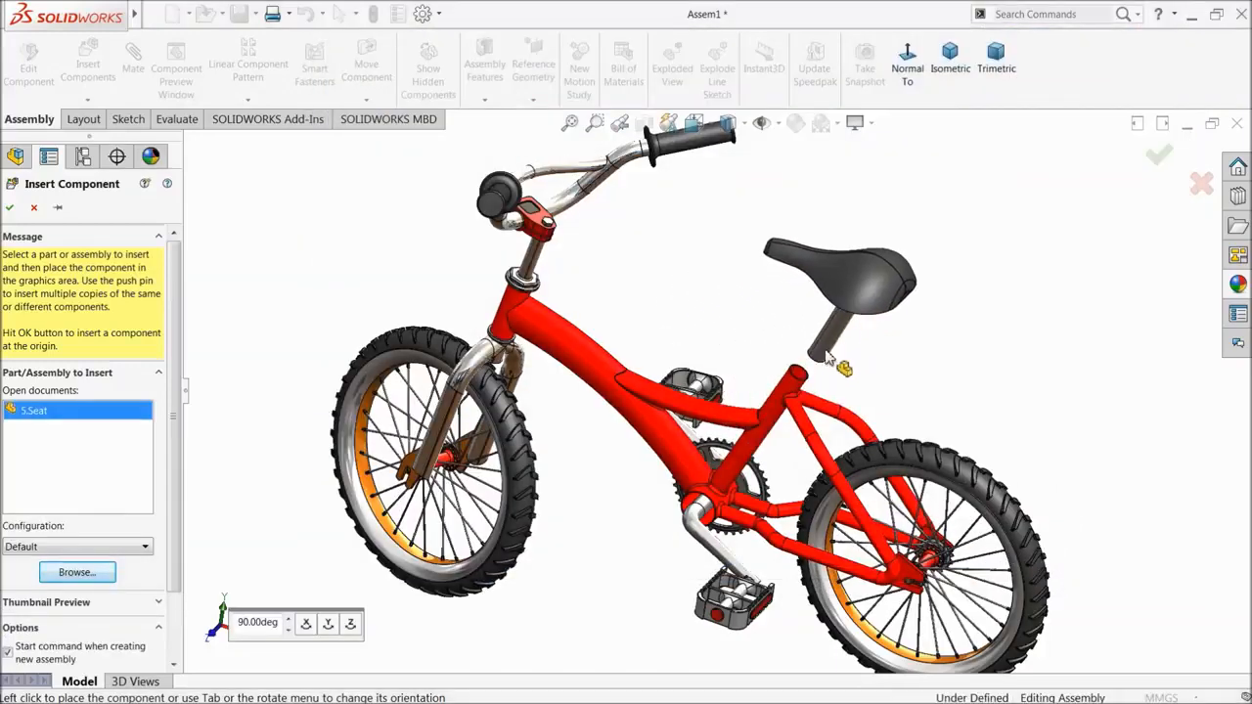
- Add a Concentric mate between the seat tube's bore and the cylindrical seat post, and slide the seat up clear of the tube
scroll(861, 374, down, 5)
click(134, 63)
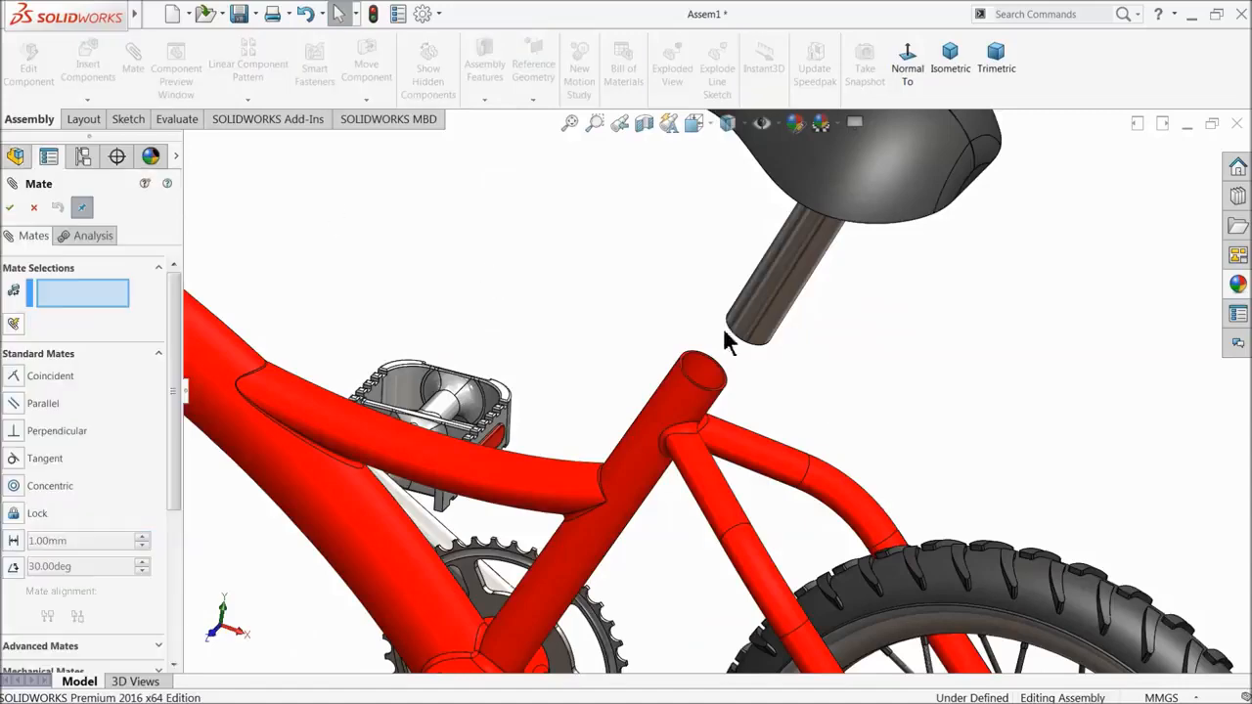
scroll(648, 391, down, 3)
click(626, 392)
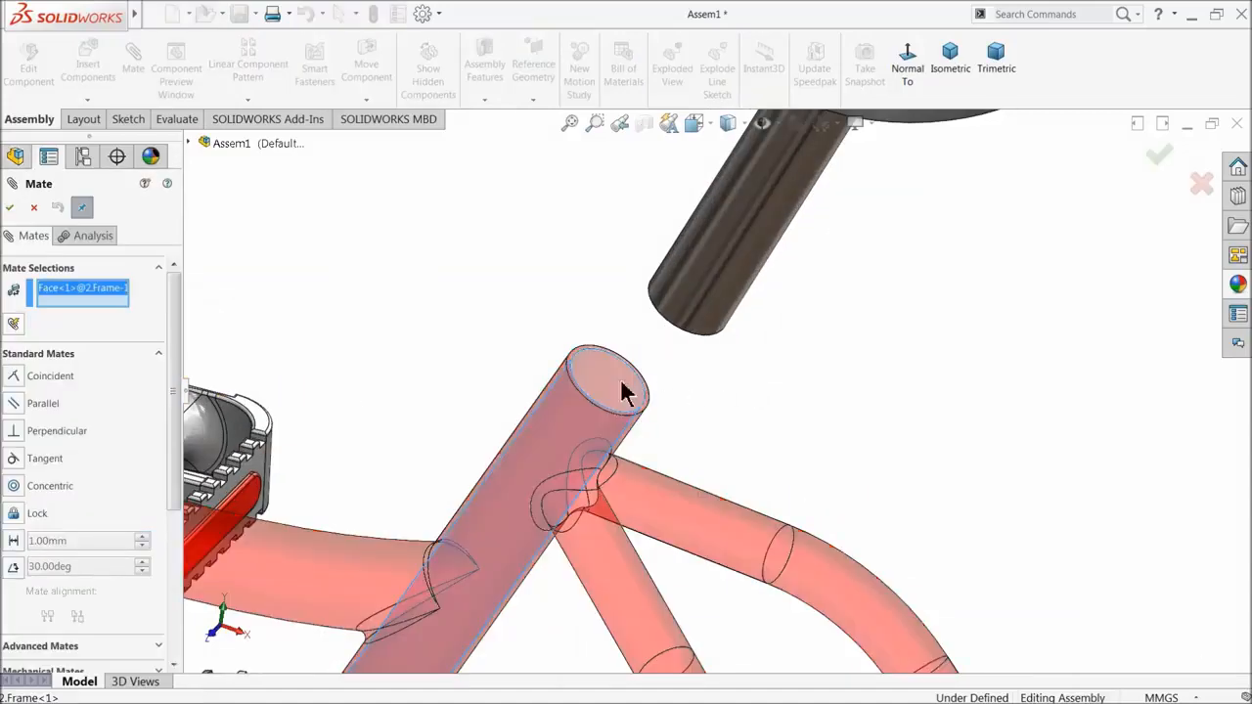
click(721, 293)
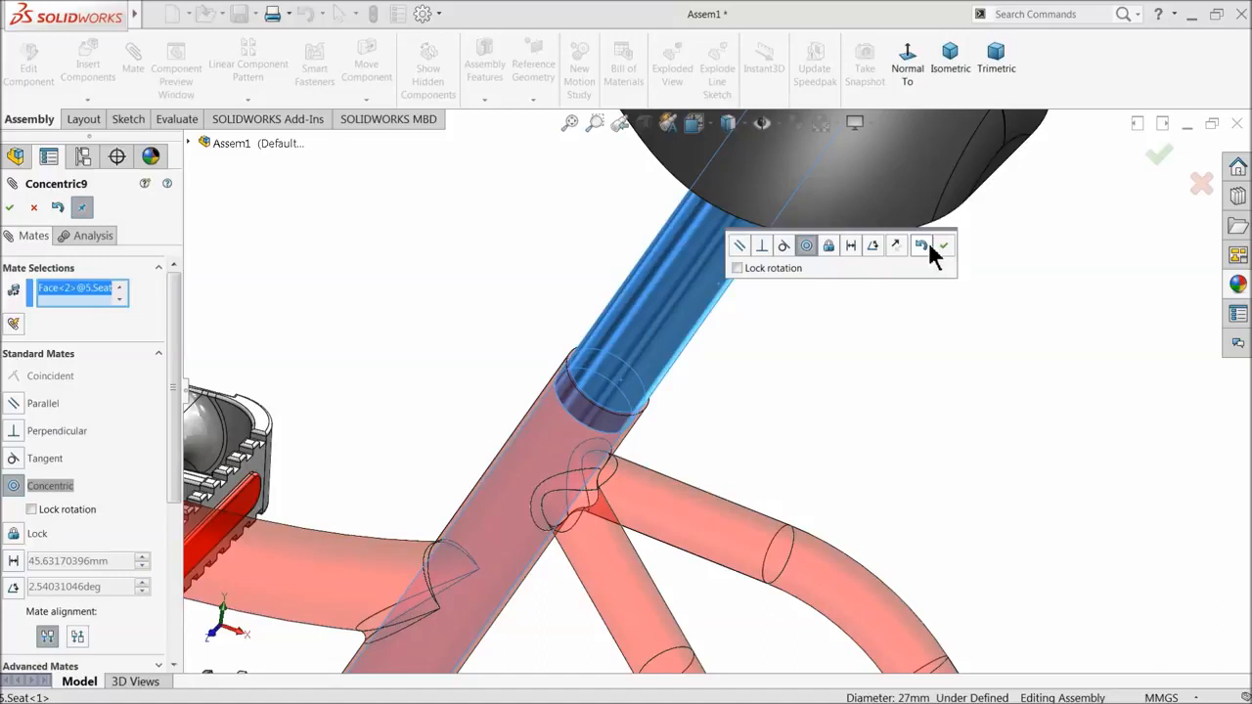
click(945, 246)
drag(660, 336, 723, 298)
- Try a 50 mm Distance mate between the seat post's lower end face and the top rim of the frame's seat tube
middle_drag(648, 409, 714, 292)
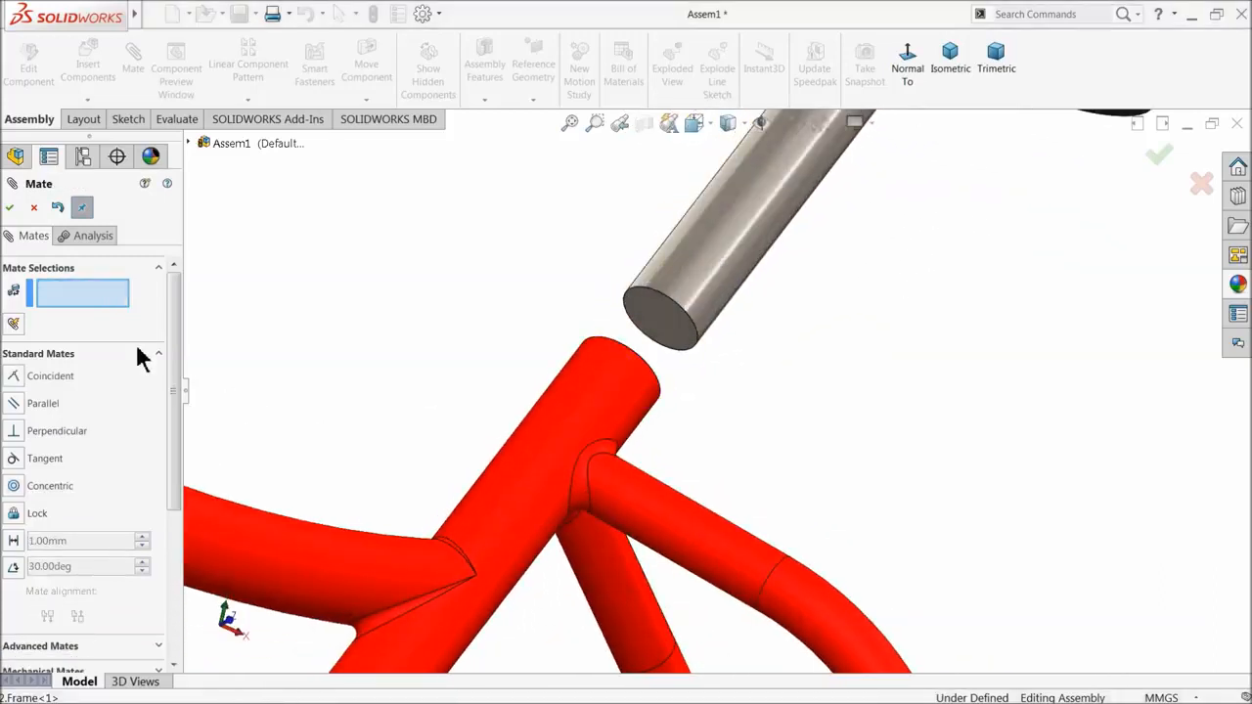
scroll(636, 308, down, 1)
click(682, 331)
middle_drag(665, 339, 577, 496)
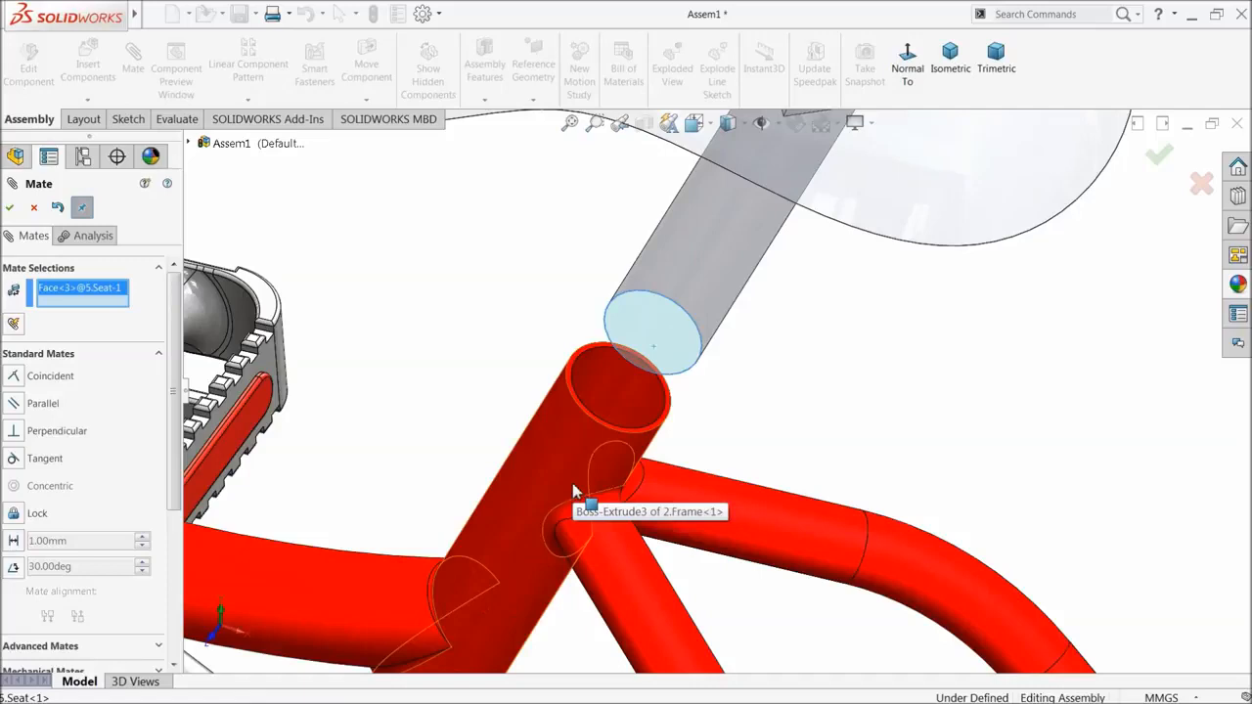
scroll(574, 424, down, 3)
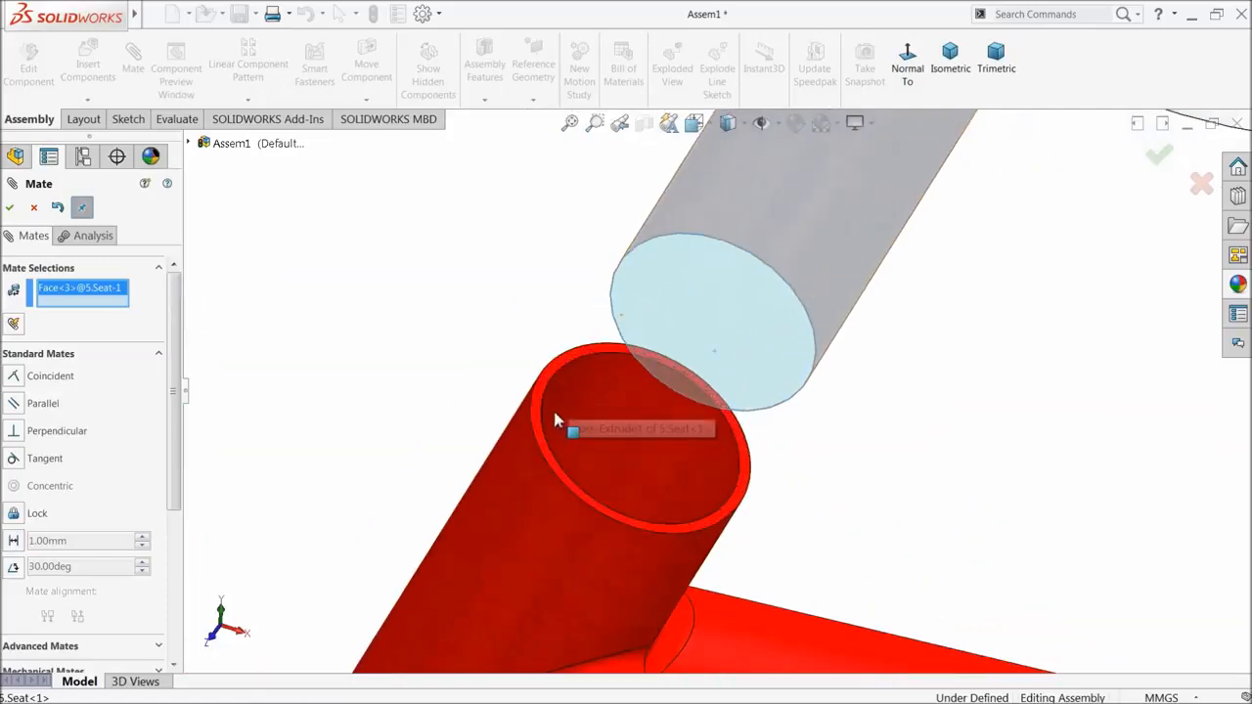
click(545, 391)
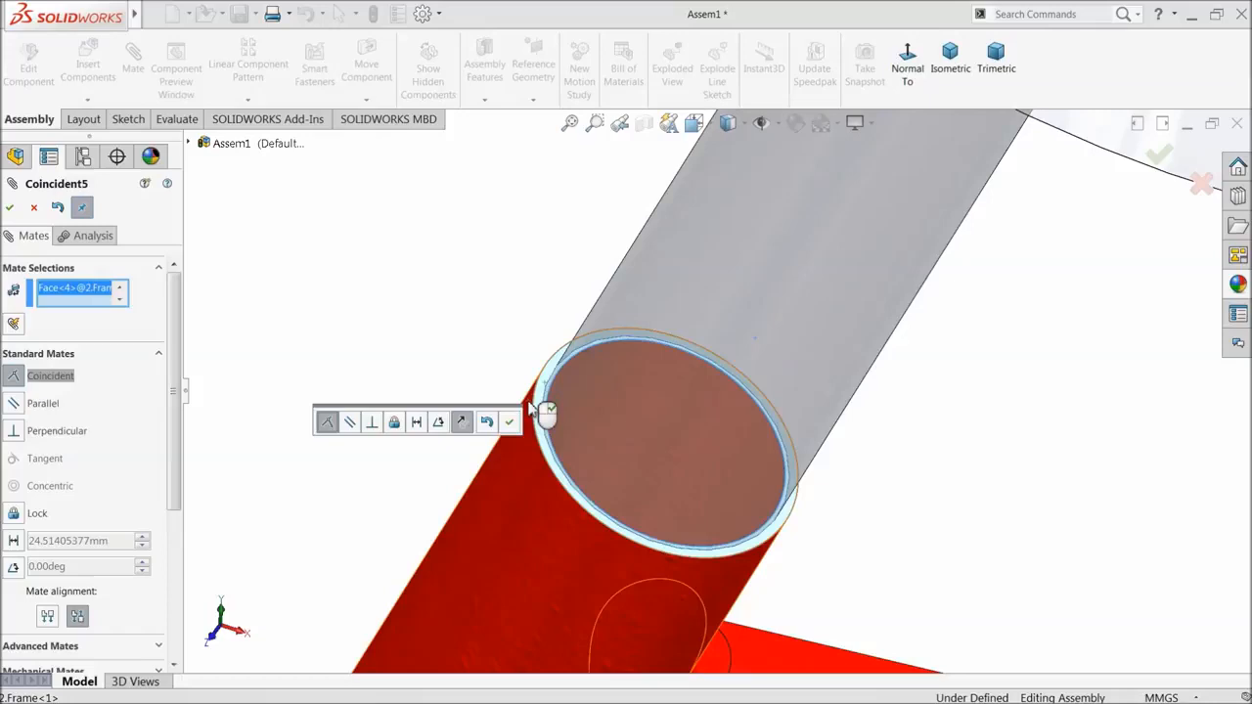
click(415, 421)
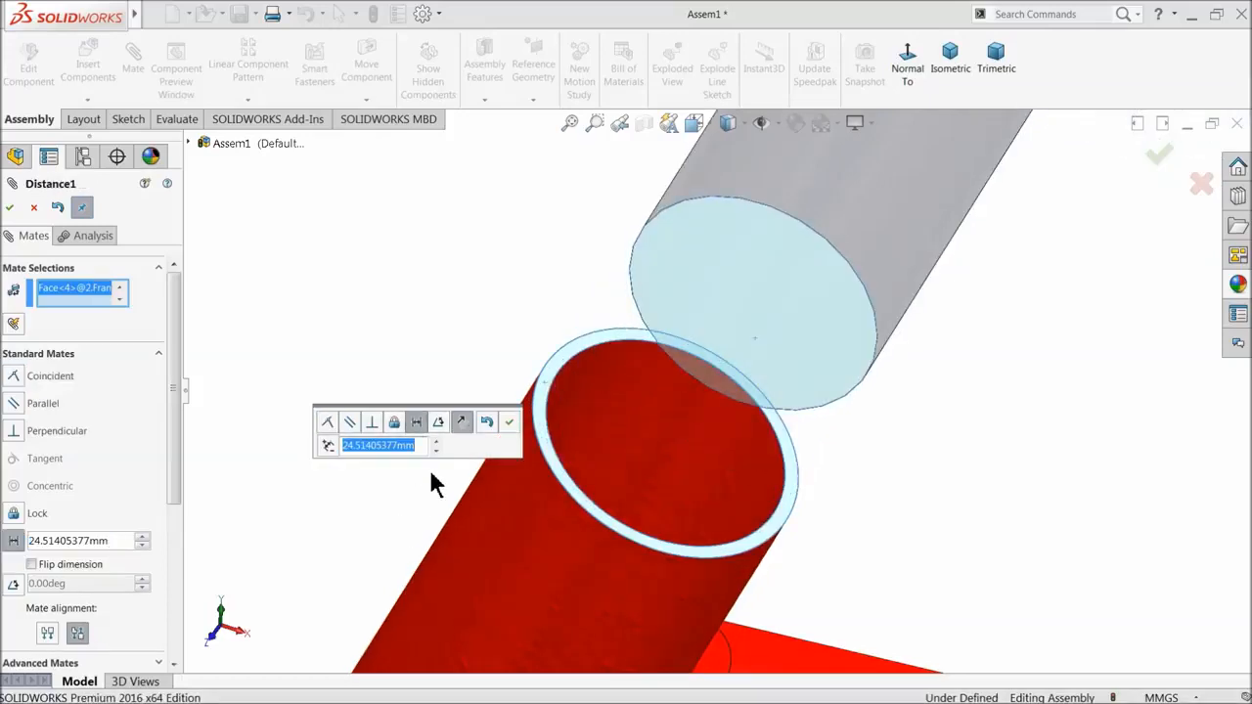
key(BackSpace)
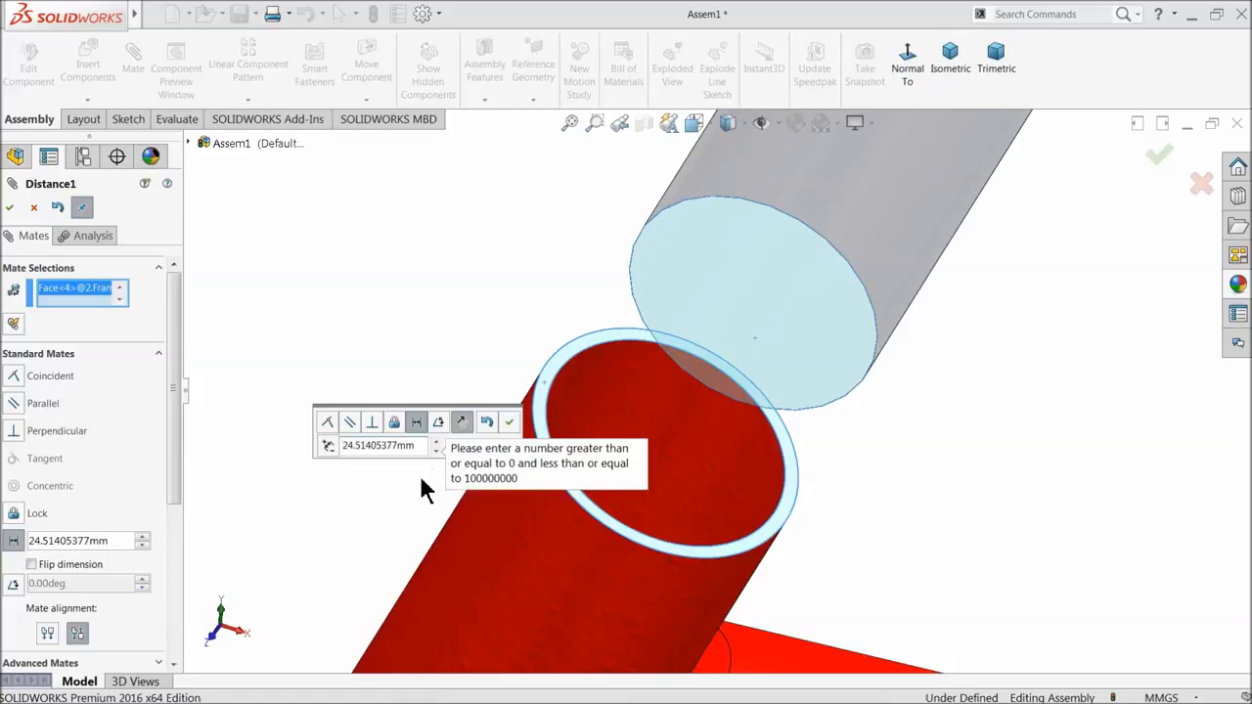
drag(419, 448, 378, 445)
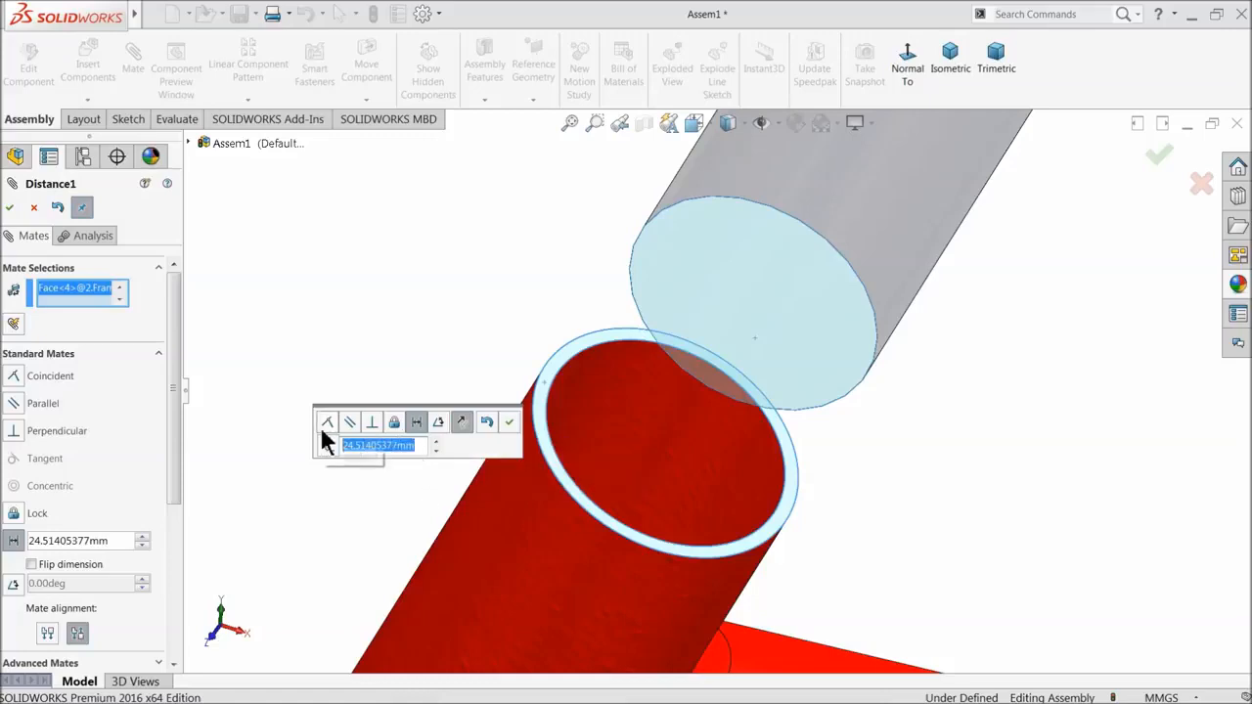
text(50)
key(Return)
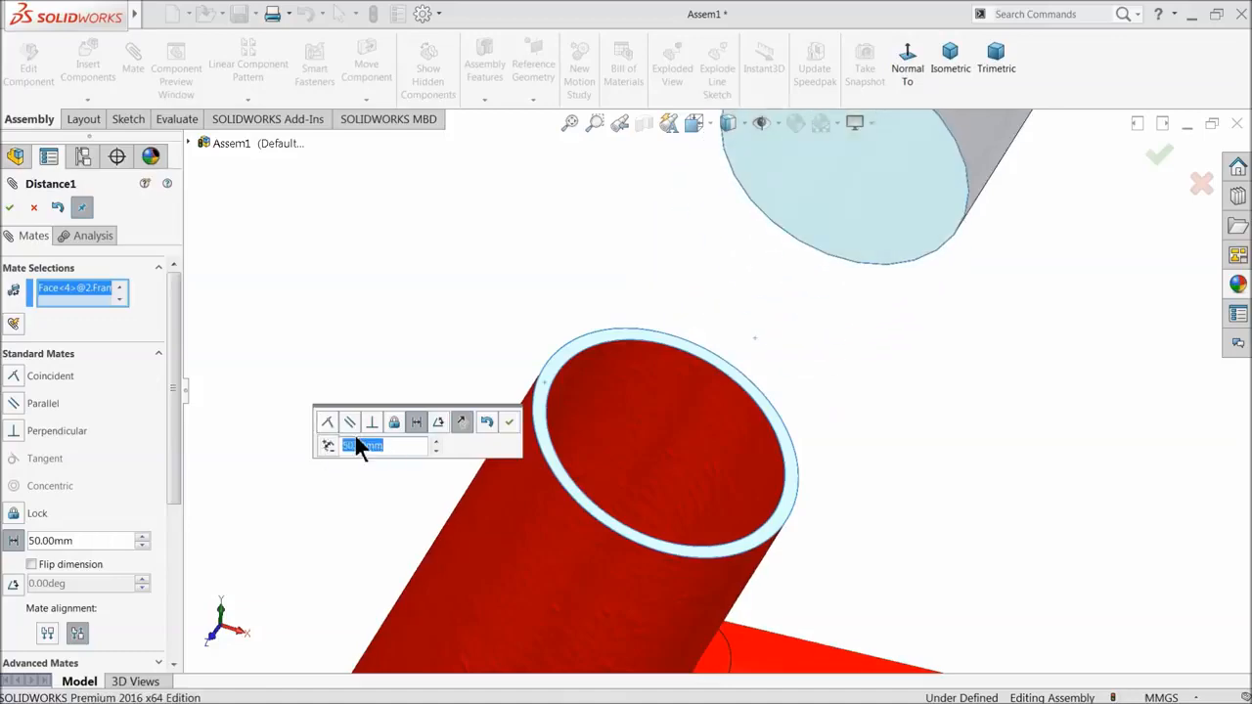
- Try flipping the alignment of the 50 mm distance mate between seat post and seat tube, and cancel the mate
click(460, 422)
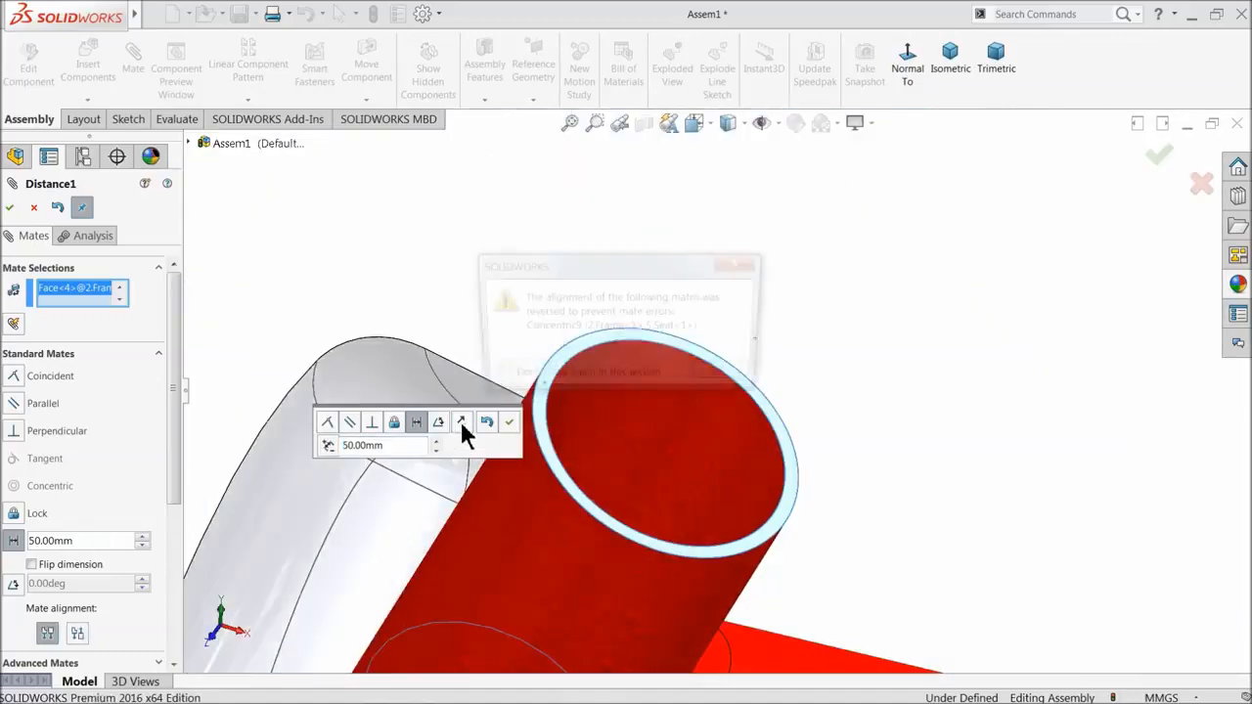
click(709, 384)
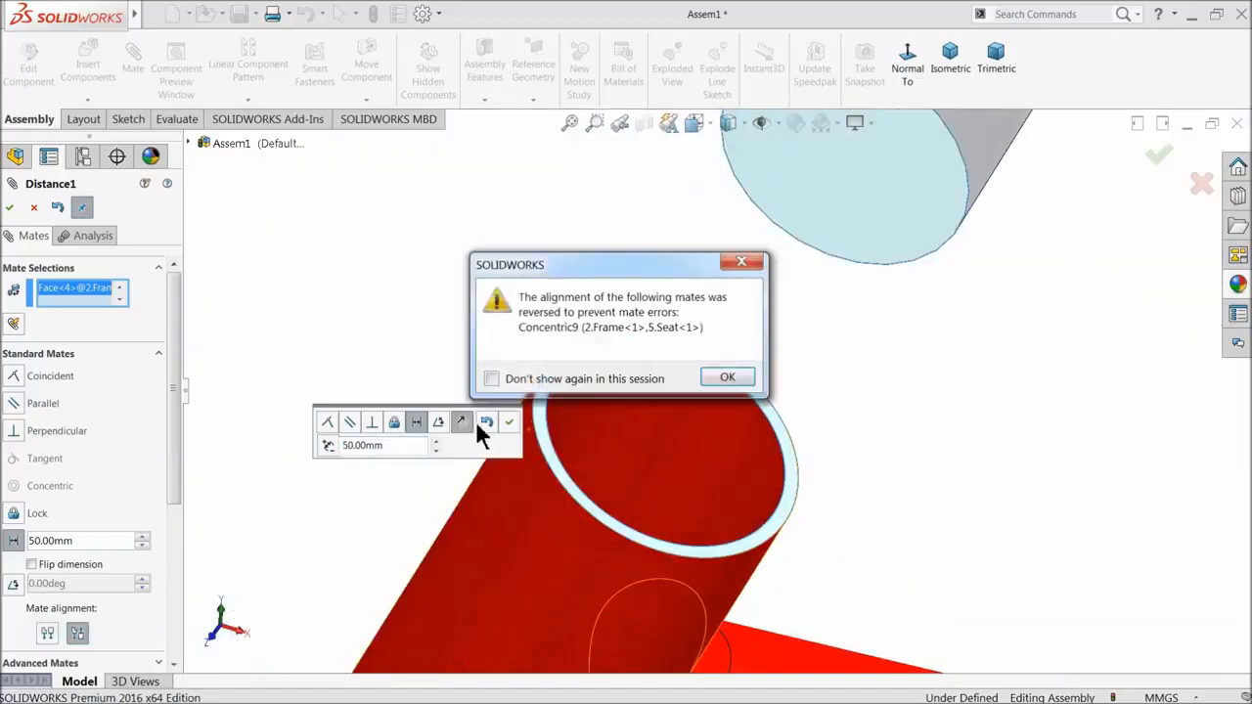
click(733, 381)
scroll(675, 401, up, 8)
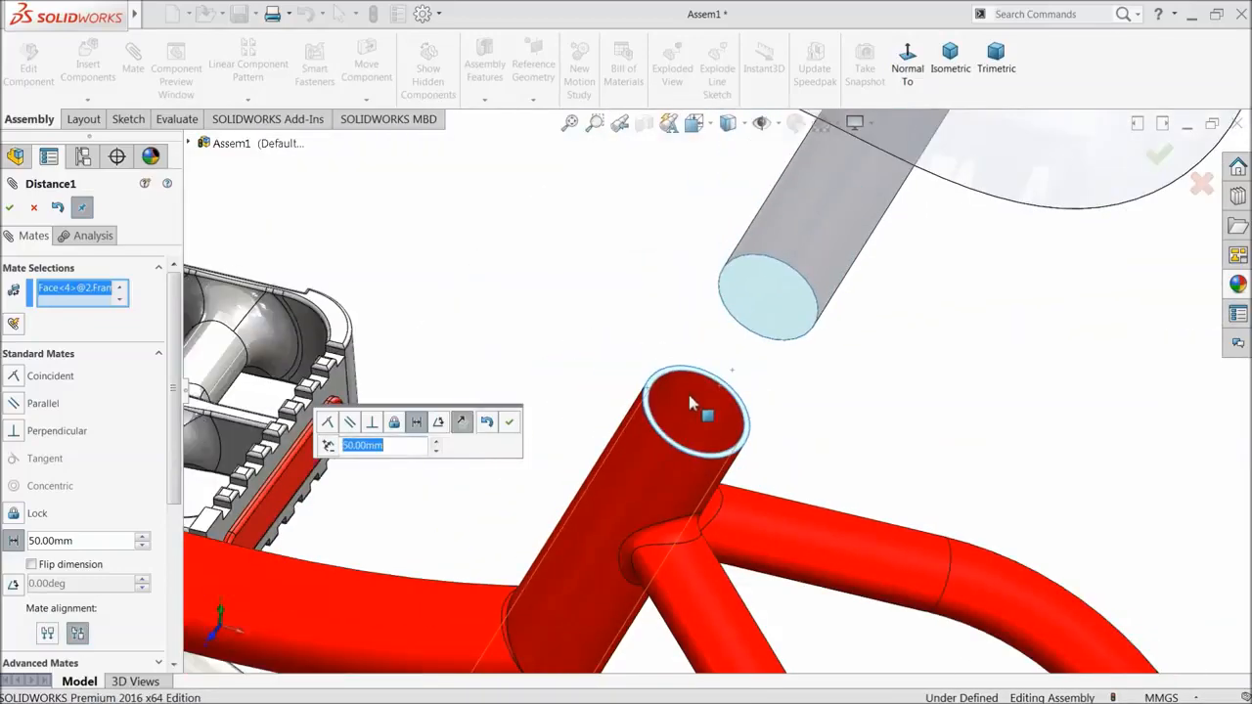
mouse_move(794, 313)
middle_down()
mouse_move(796, 302)
mouse_move(794, 338)
middle_up()
click(34, 209)
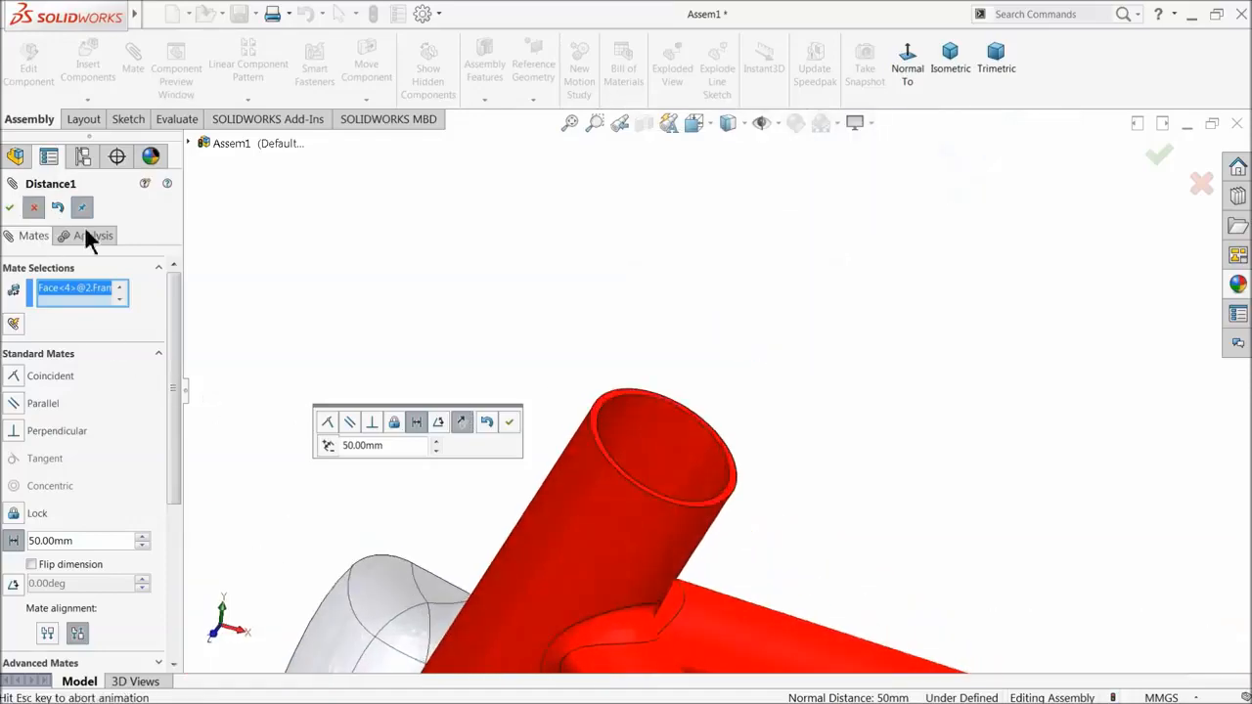
- Slide the seat down so its post sits inside the frame's seat tube, leaving part of the post exposed
scroll(744, 395, up, 4)
scroll(745, 396, up, 3)
middle_drag(773, 384, 799, 275)
drag(781, 315, 661, 538)
middle_drag(846, 393, 898, 236)
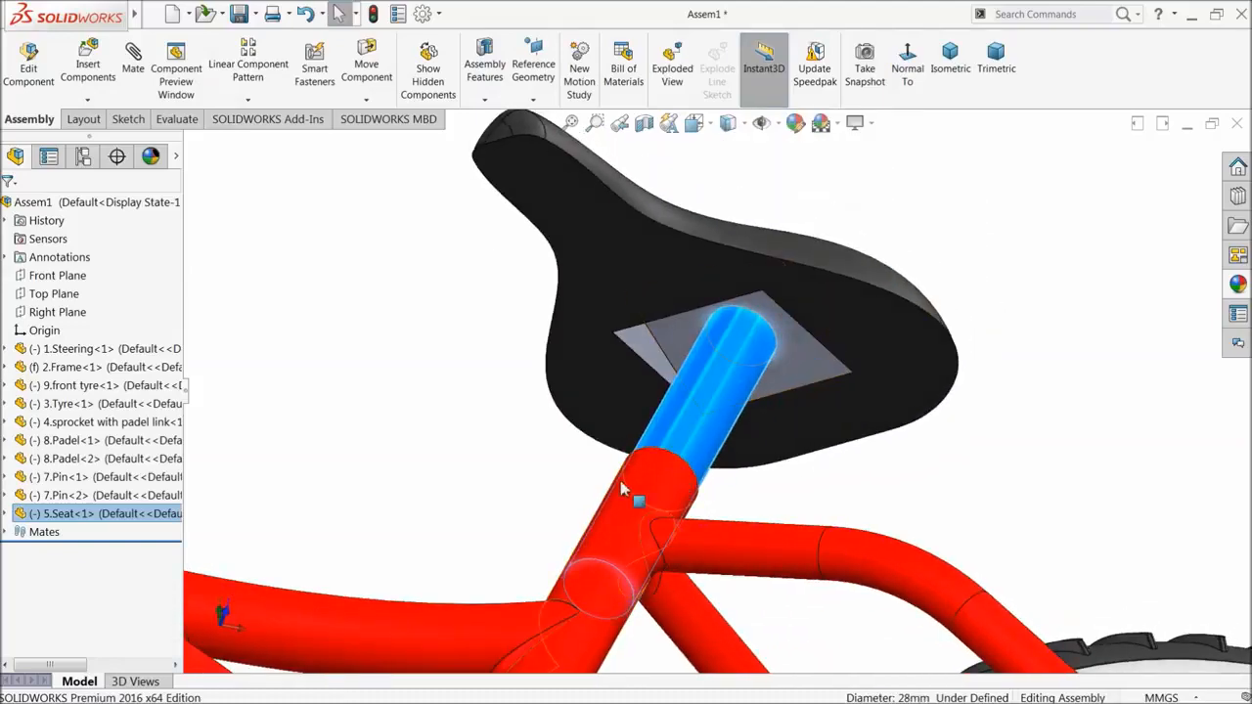
- Add a 90 mm Distance mate between the seat's flat underside face and the seat tube's top rim, and end mating
click(281, 244)
click(129, 78)
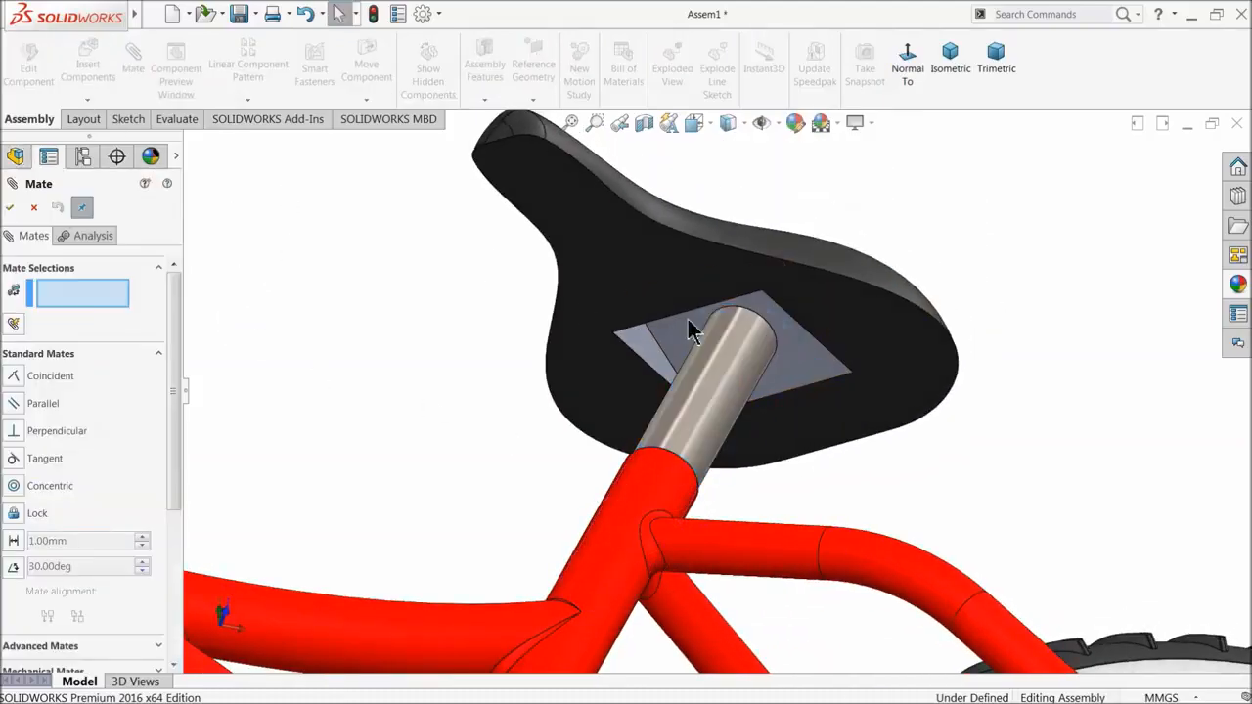
click(817, 380)
middle_drag(698, 431, 545, 613)
scroll(545, 626, up, 3)
scroll(629, 556, down, 5)
scroll(536, 515, down, 4)
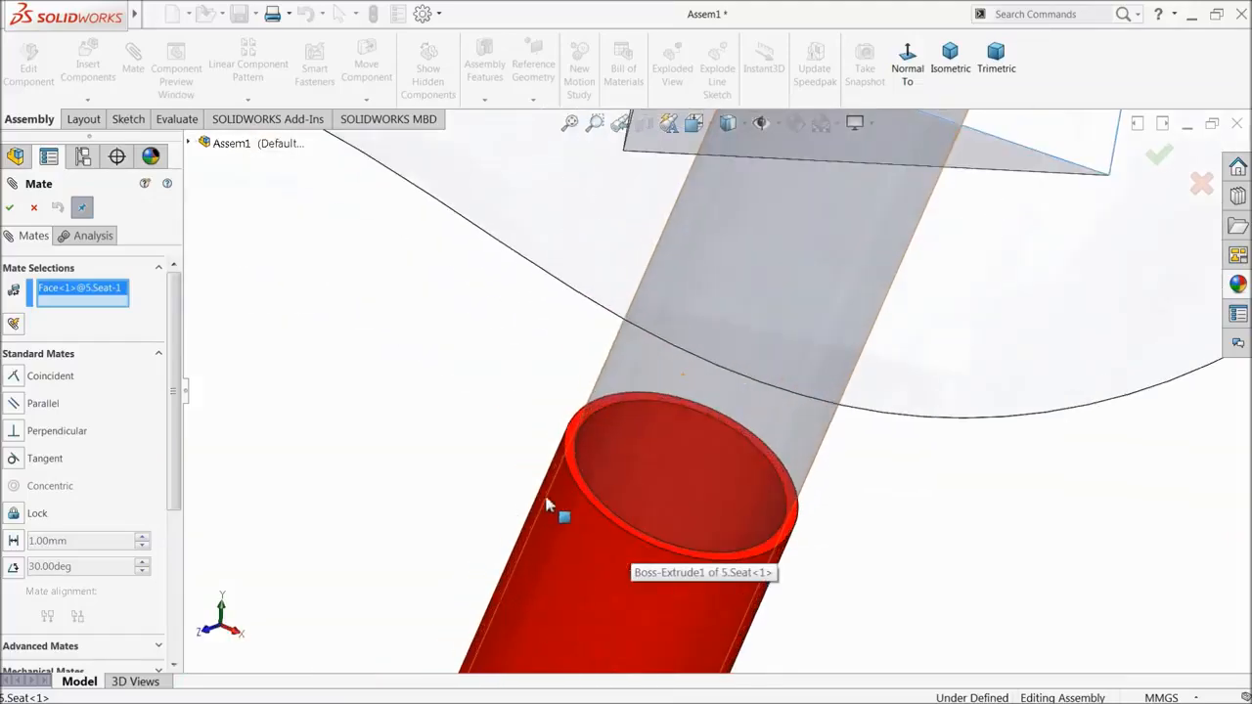
click(594, 450)
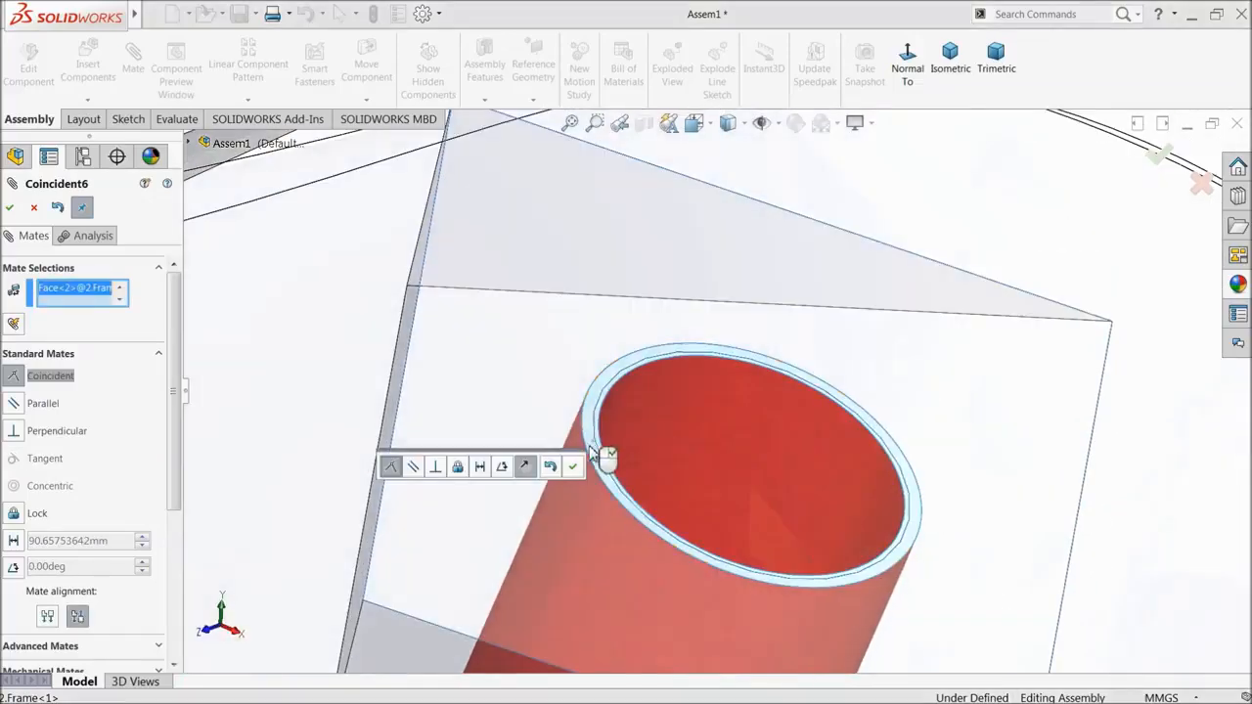
click(477, 467)
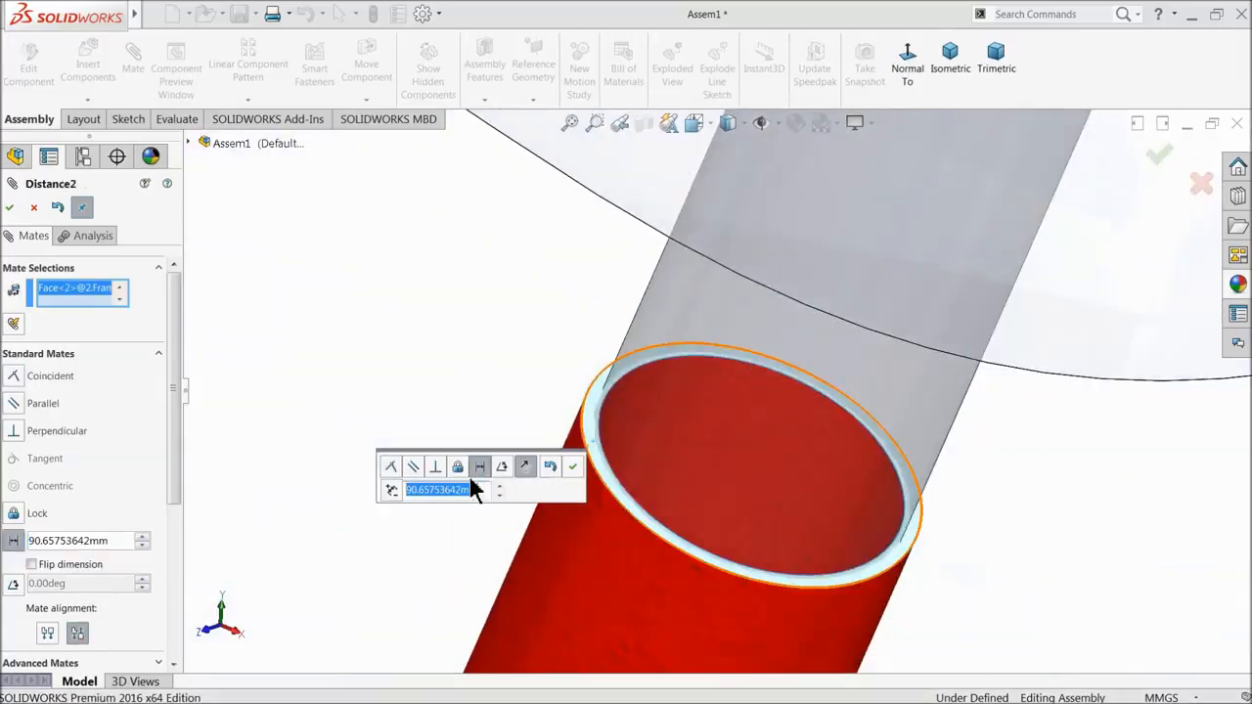
text(90)
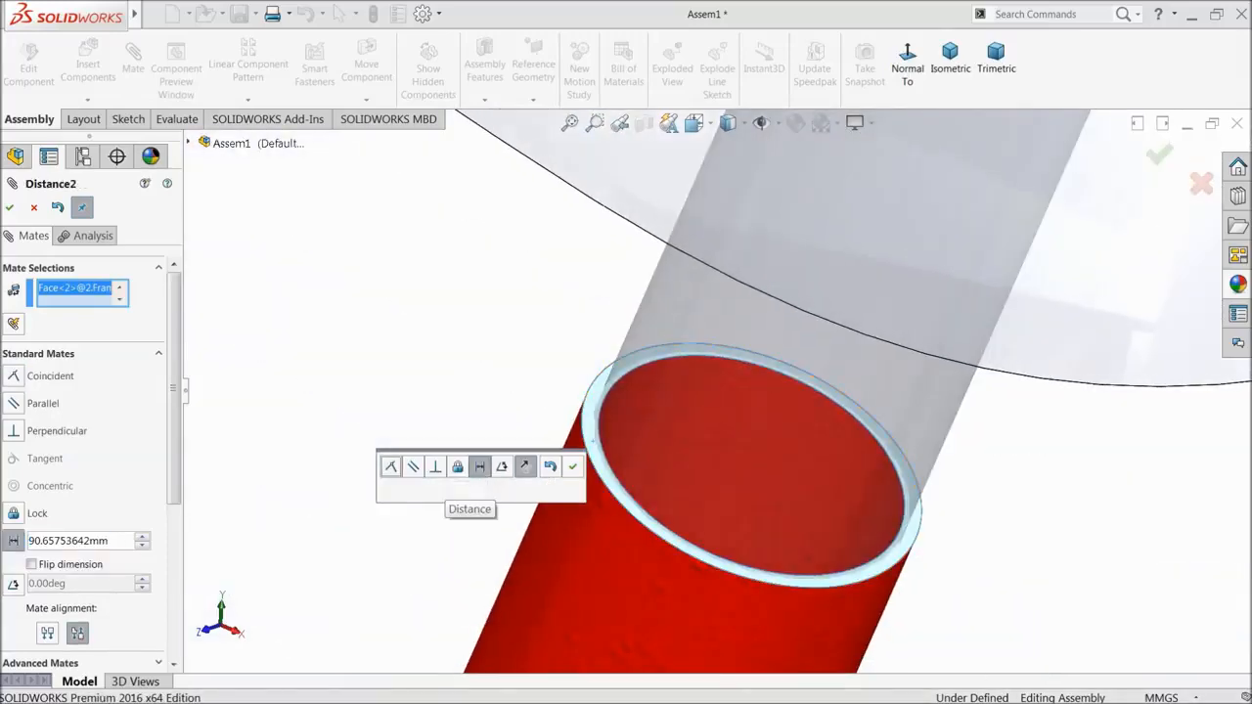
click(573, 468)
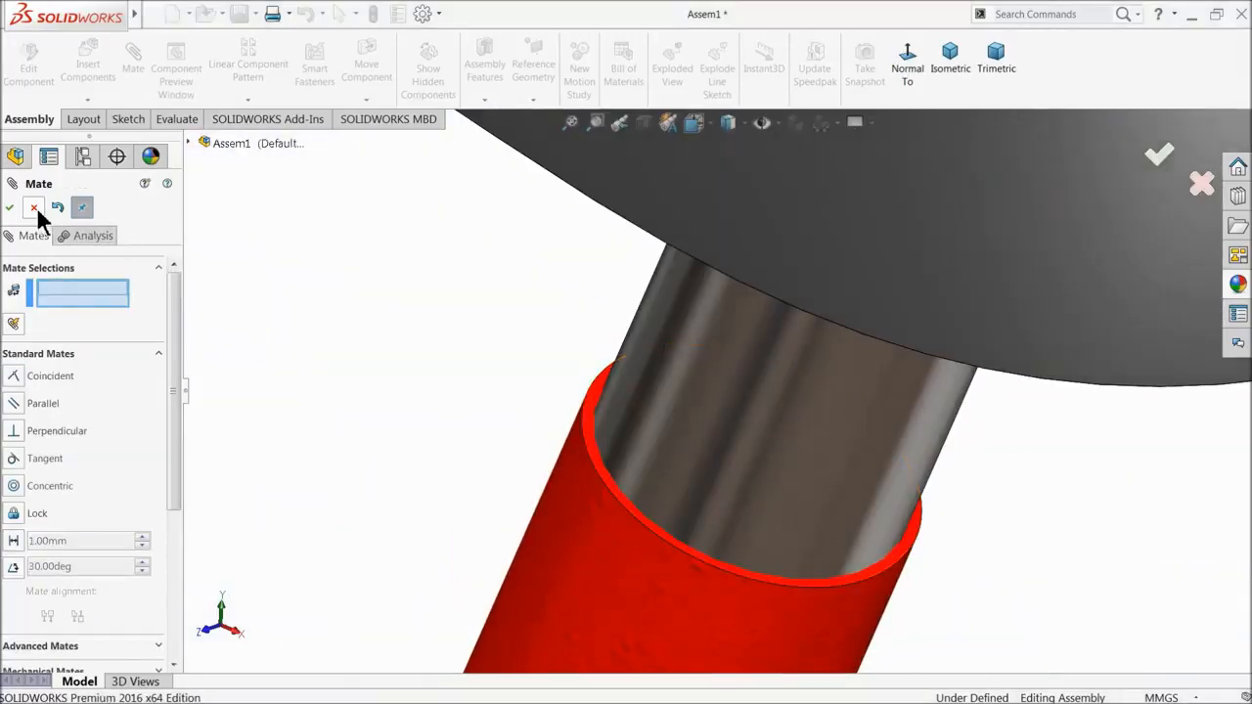
click(34, 208)
scroll(527, 384, up, 10)
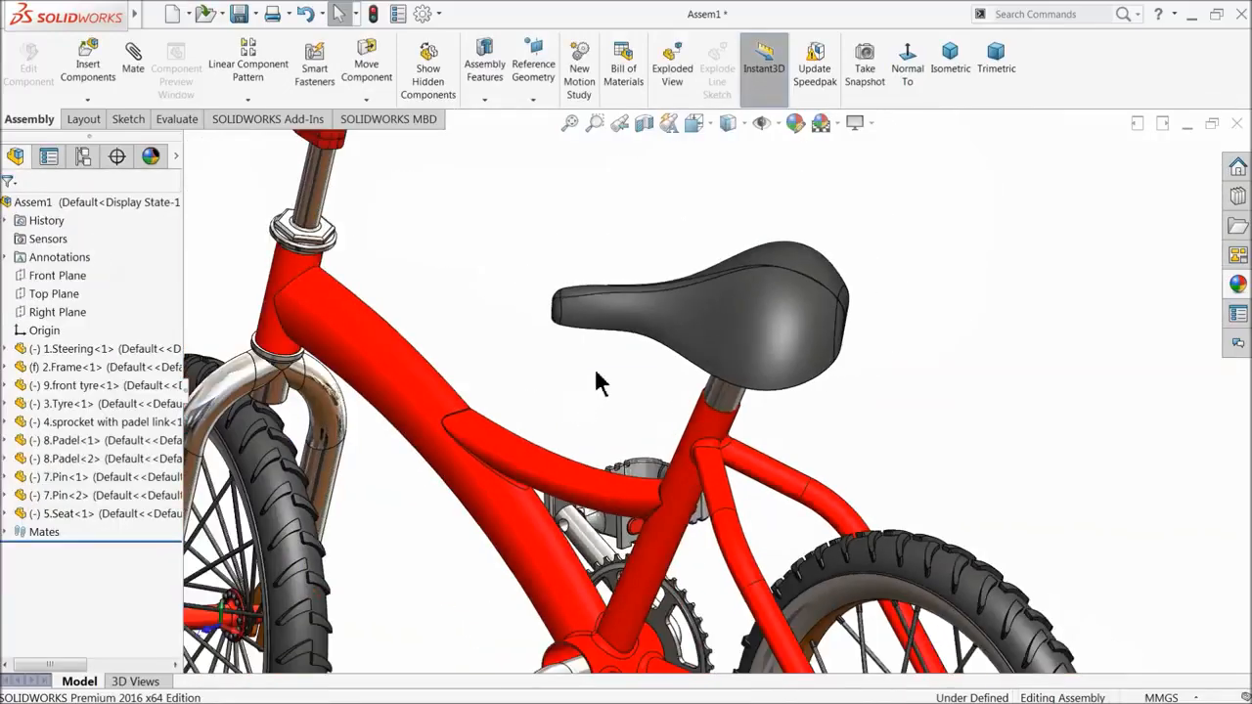
- Add a Coincident mate between the Front Plane of 5.Seat and the Front Plane of 2.Frame to align the seat
middle_drag(596, 371, 595, 405)
click(652, 315)
drag(651, 302, 651, 302)
click(8, 514)
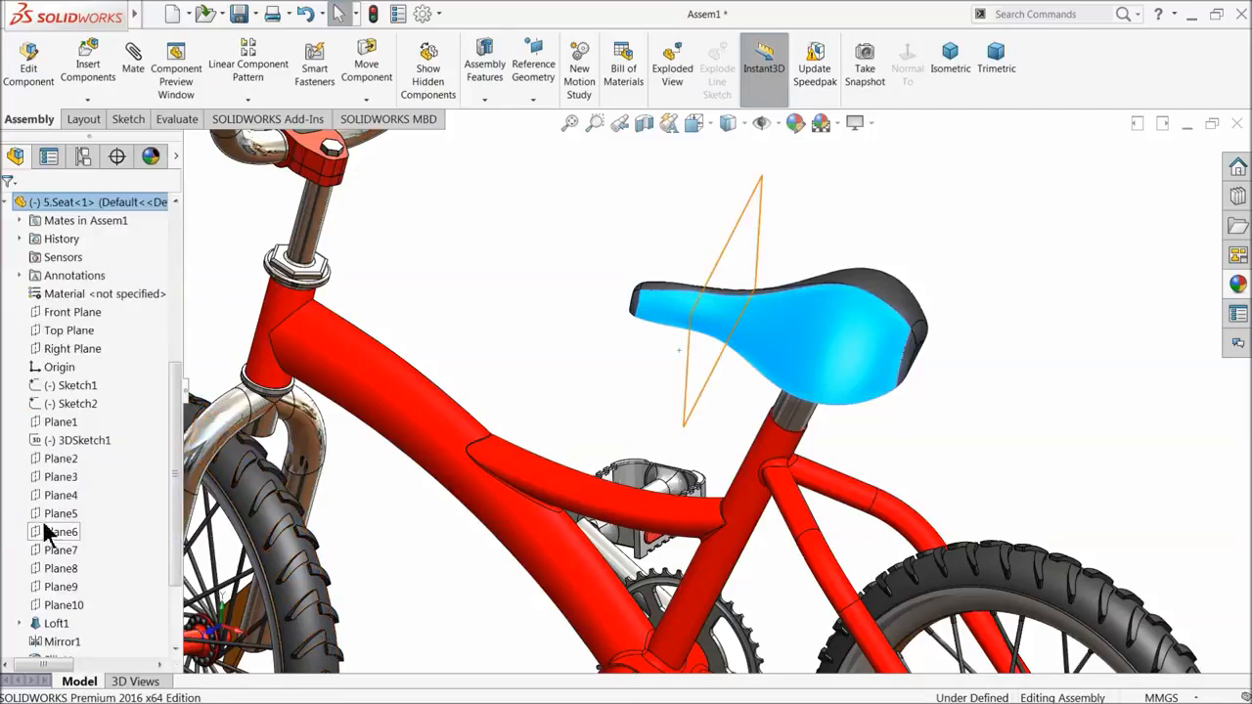
click(60, 312)
scroll(458, 350, up, 4)
middle_drag(598, 399, 666, 441)
drag(180, 426, 154, 330)
click(5, 370)
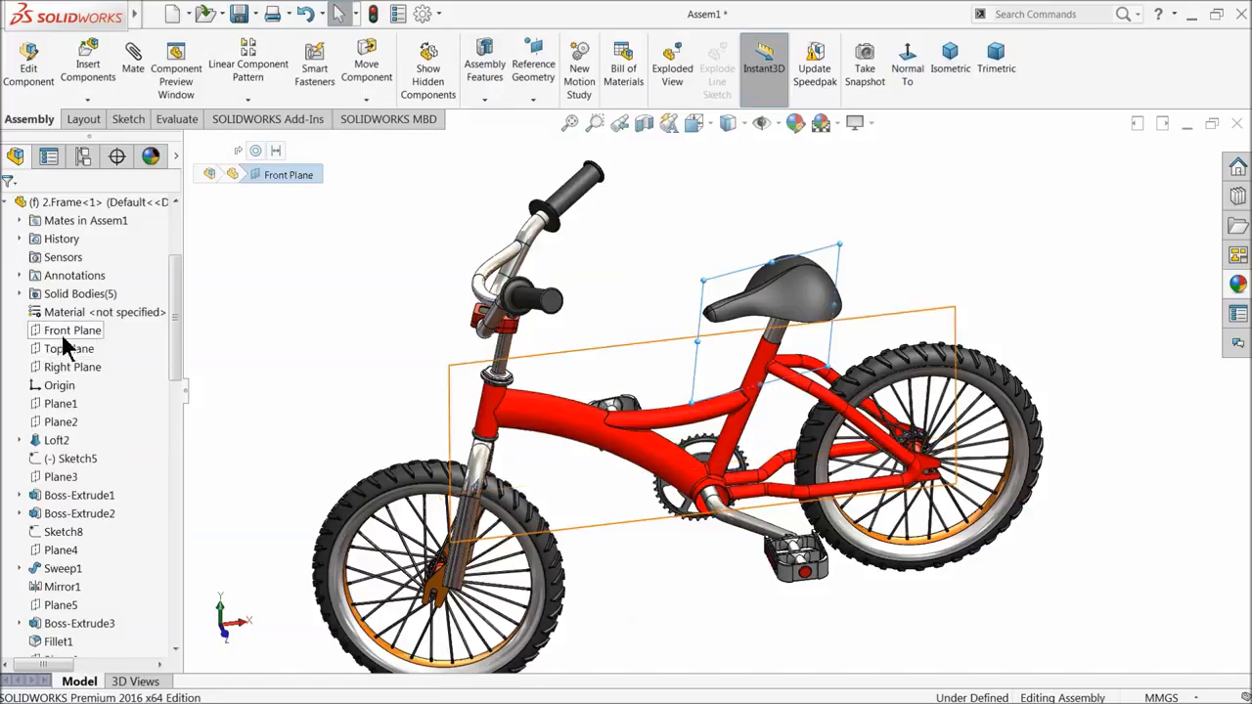
click(67, 337)
middle_drag(329, 371, 335, 343)
scroll(704, 369, down, 3)
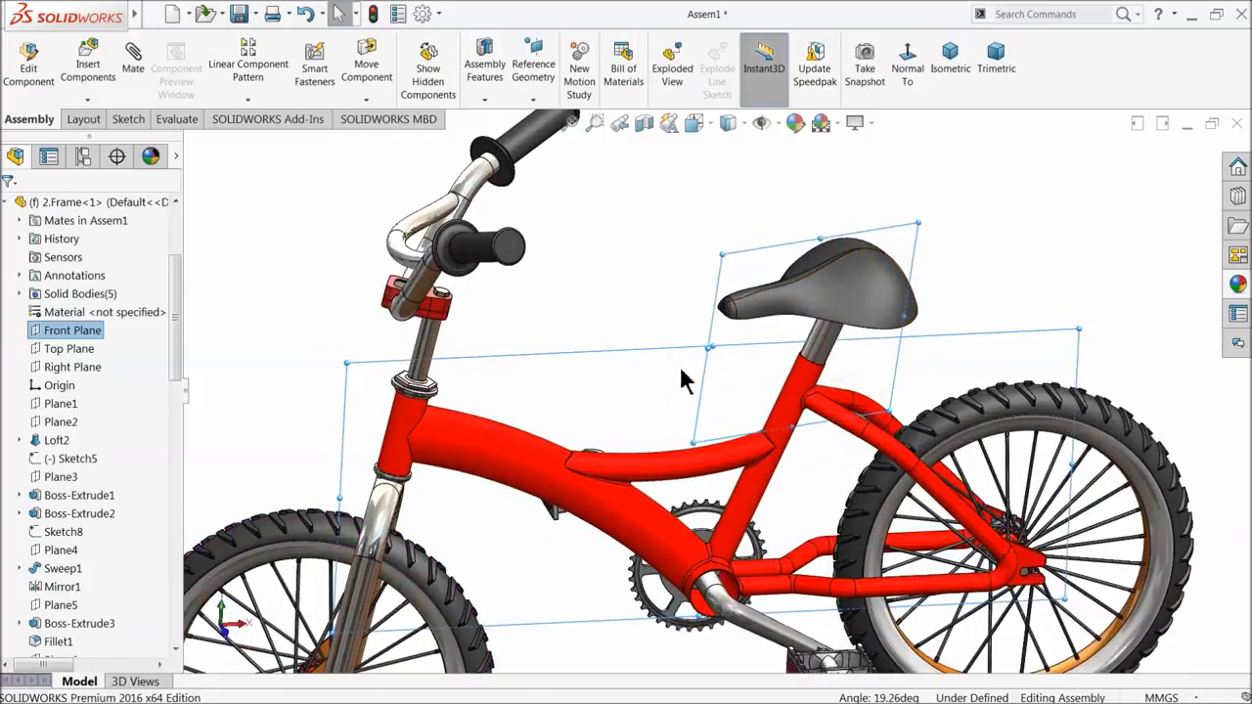
click(138, 76)
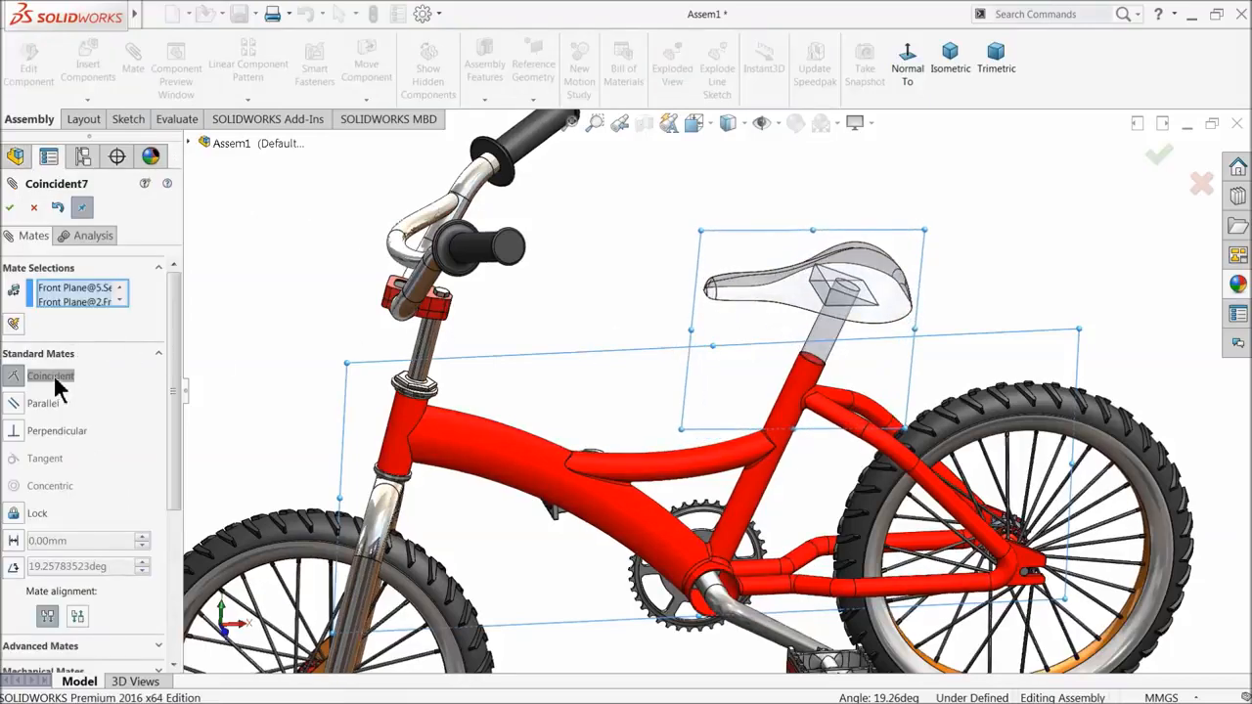
click(10, 208)
click(11, 208)
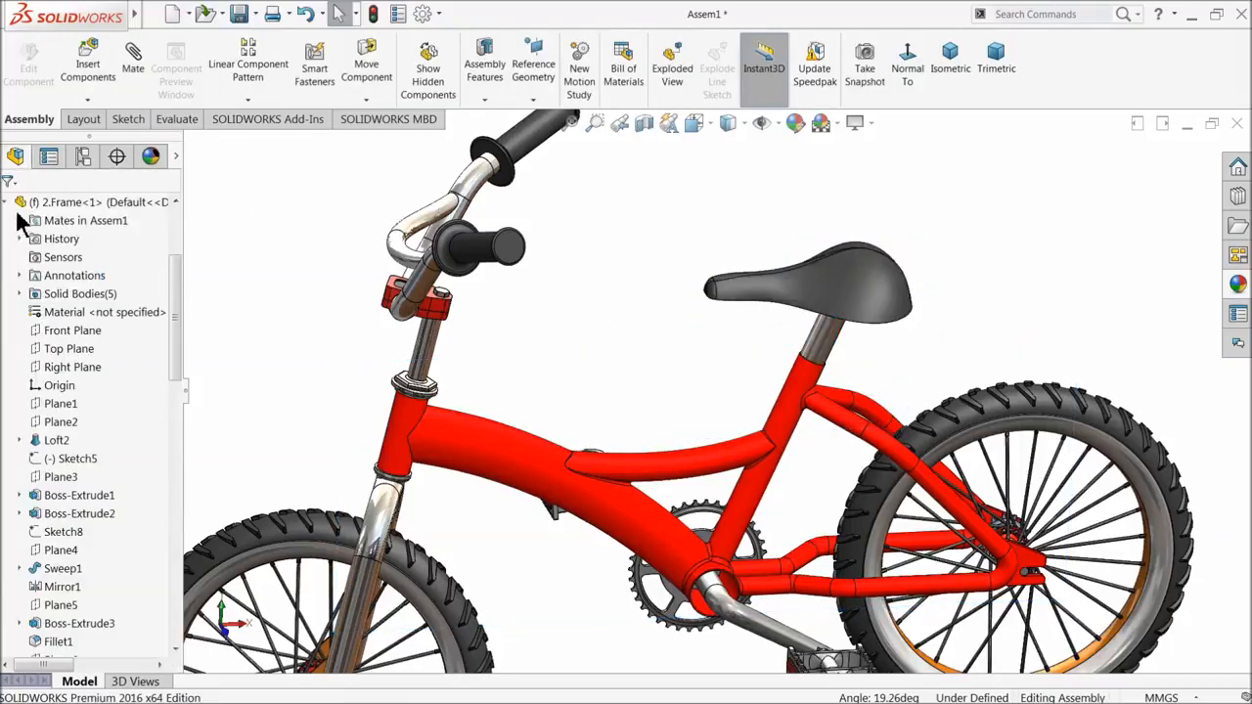
- Check the mated seat on the frame and examine the whole bicycle from several angles
mouse_move(670, 398)
middle_down()
mouse_move(668, 322)
mouse_move(662, 391)
middle_up()
click(775, 297)
click(693, 372)
scroll(648, 439, up, 3)
middle_drag(645, 459, 609, 463)
scroll(601, 469, up, 2)
scroll(651, 452, down, 2)
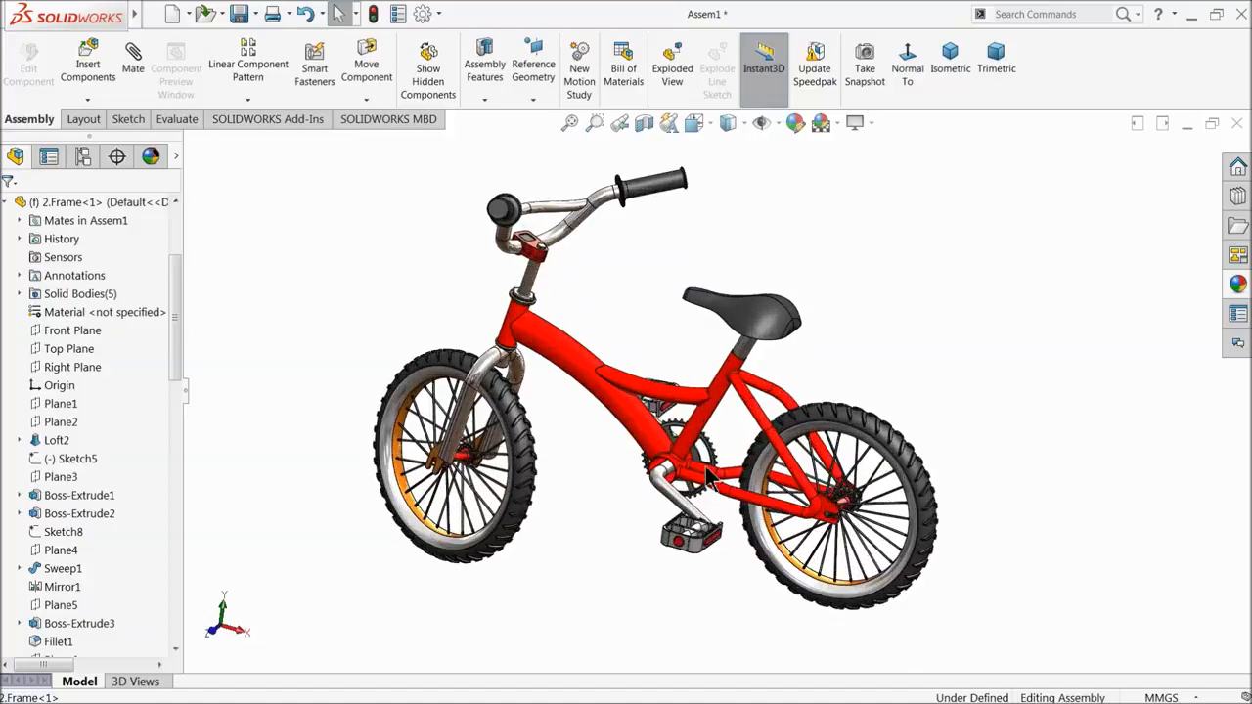
middle_drag(648, 451, 618, 484)
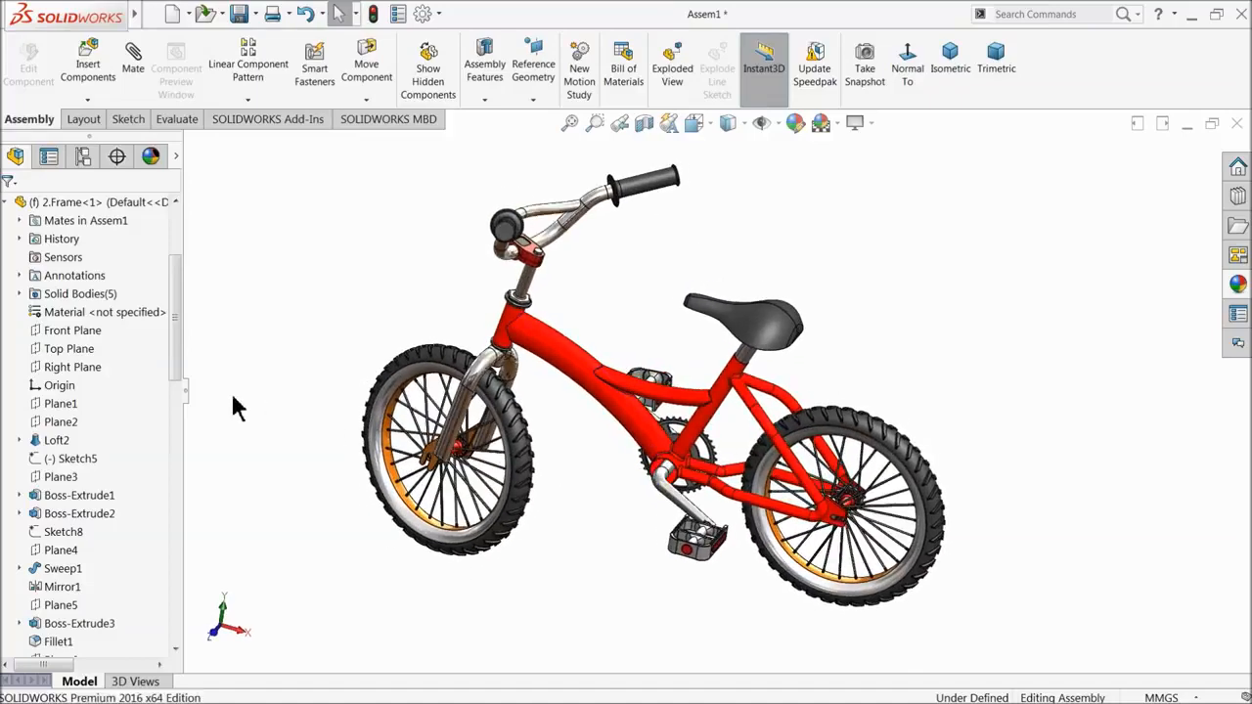
- Collapse the expanded frame and seat entries, insert the part "6.inner chain" and place it just below the pedal sprocket
click(8, 203)
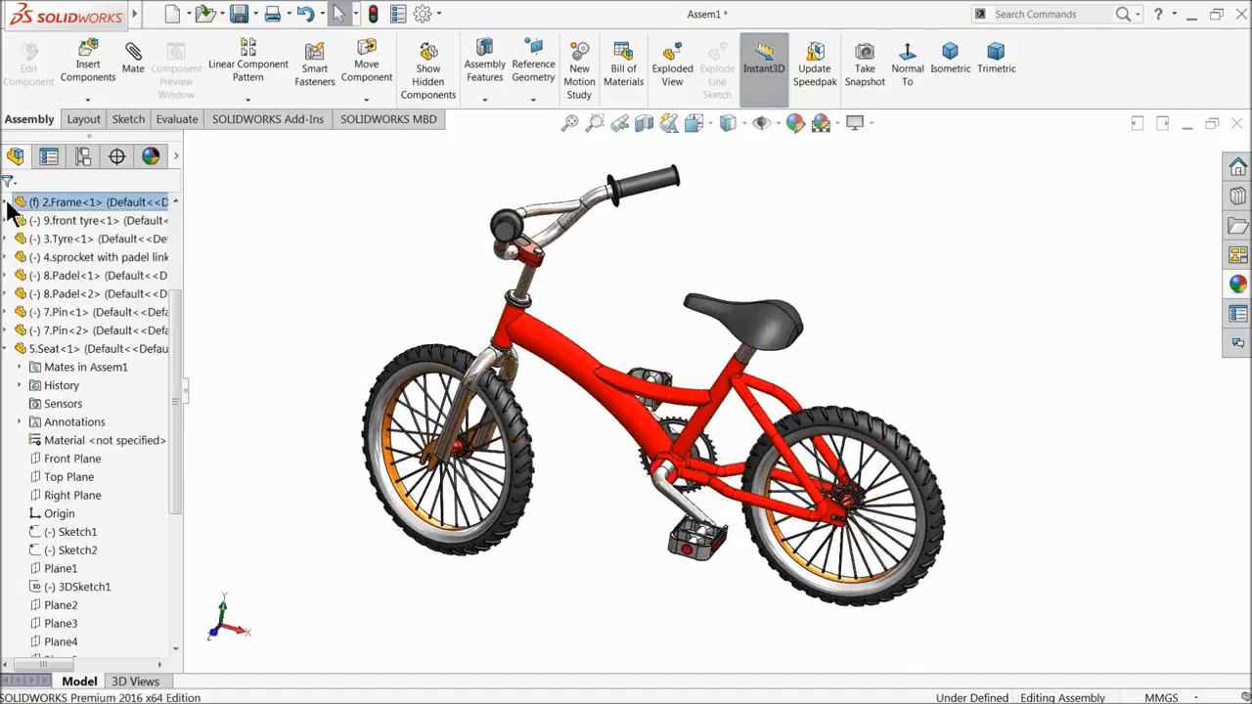
click(4, 349)
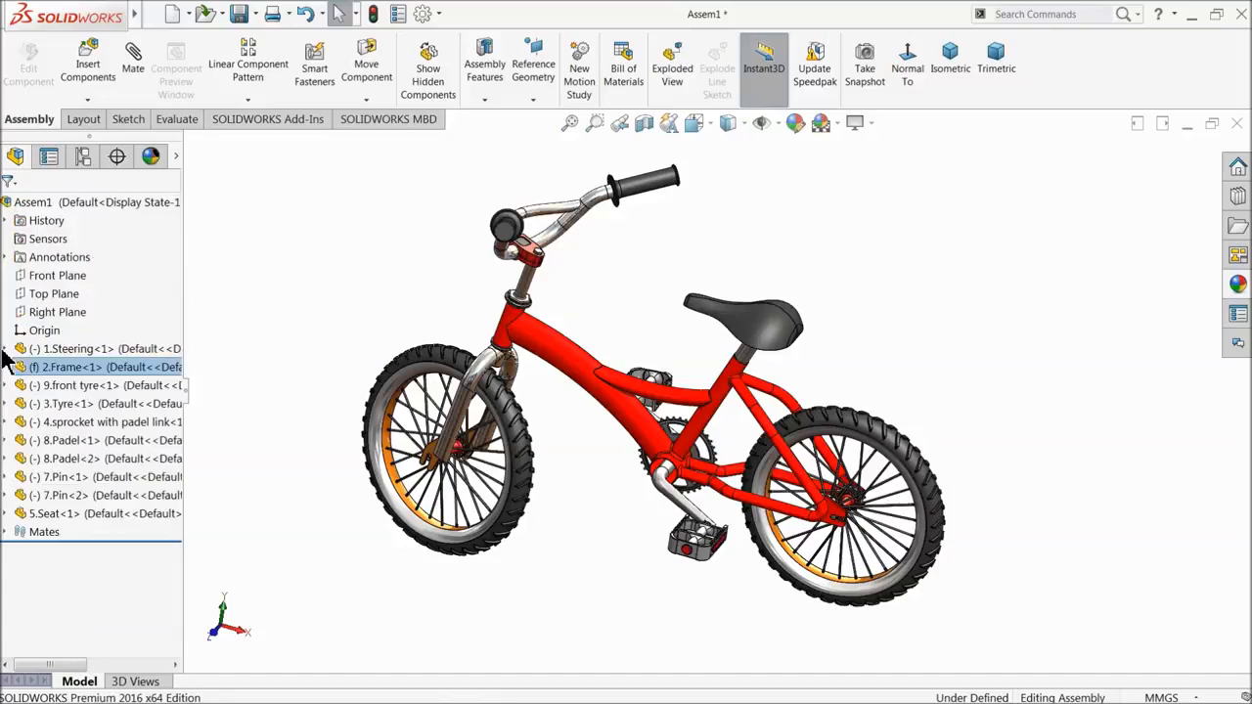
click(86, 68)
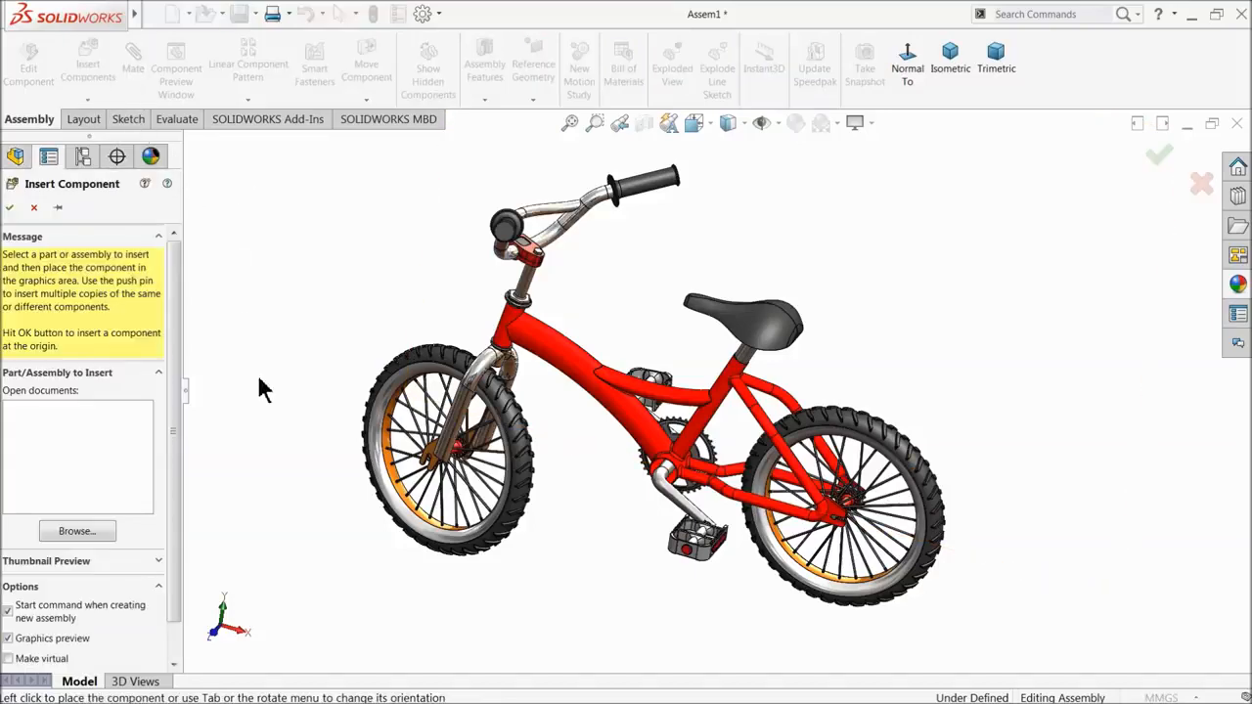
click(75, 532)
click(569, 253)
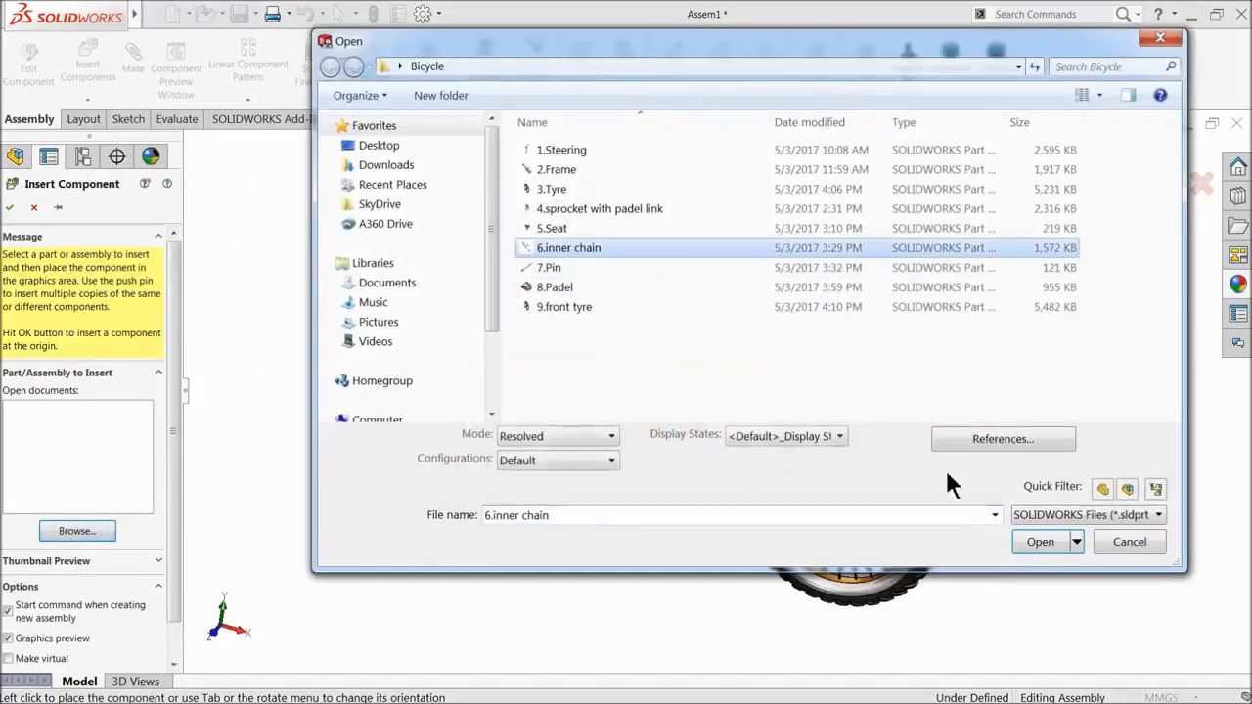
click(1039, 554)
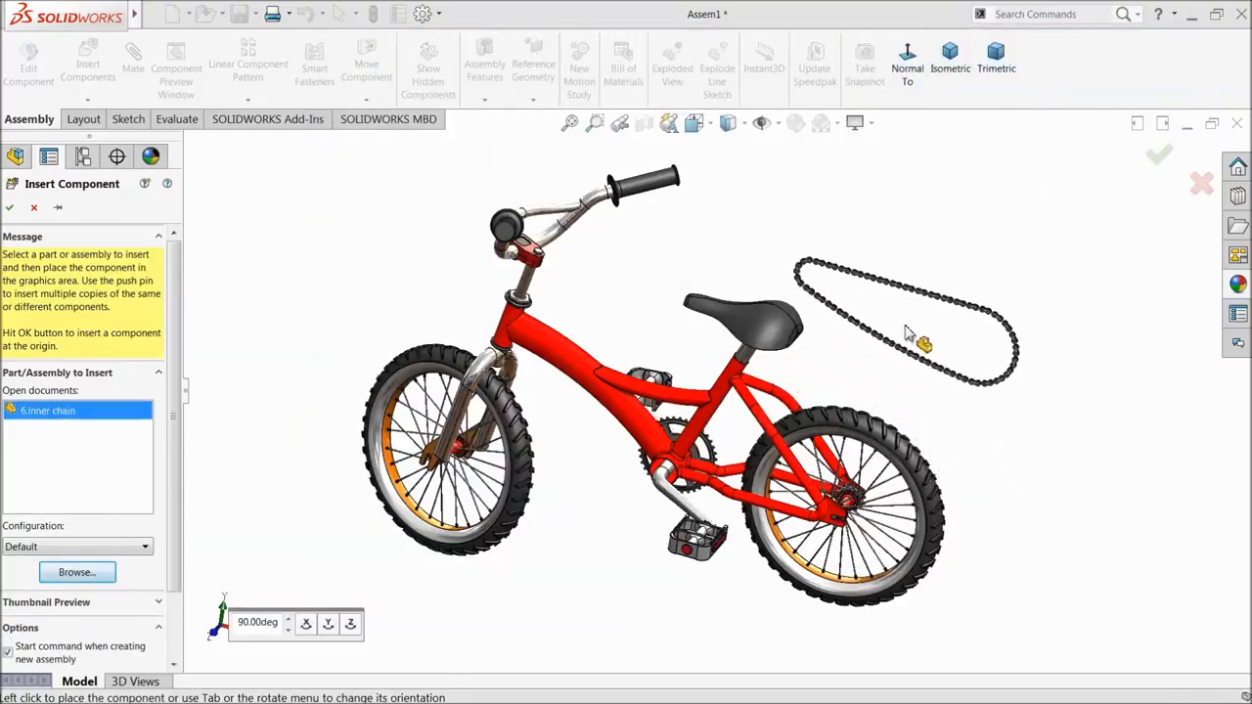
click(915, 349)
middle_drag(914, 349, 802, 383)
middle_drag(1033, 456, 950, 512)
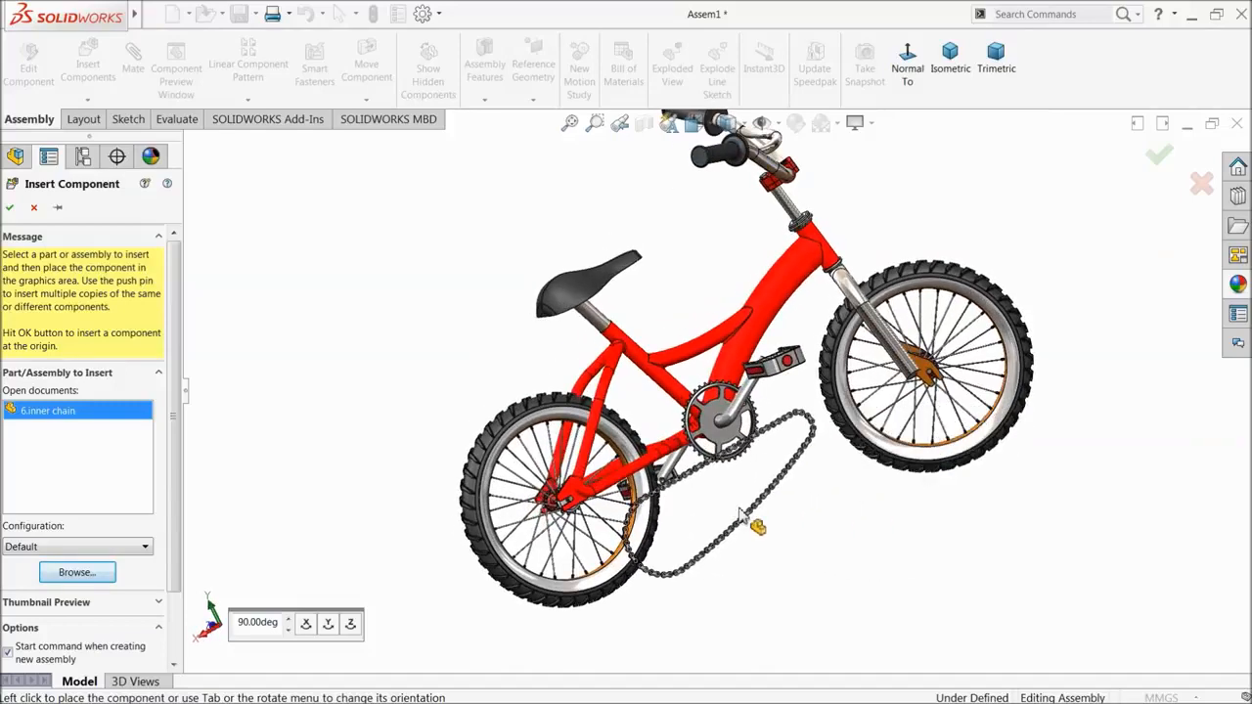
click(732, 509)
- Rotate the inner chain freely until it runs roughly along the line from the pedal sprocket to the rear wheel
click(365, 101)
click(378, 133)
drag(641, 559, 874, 510)
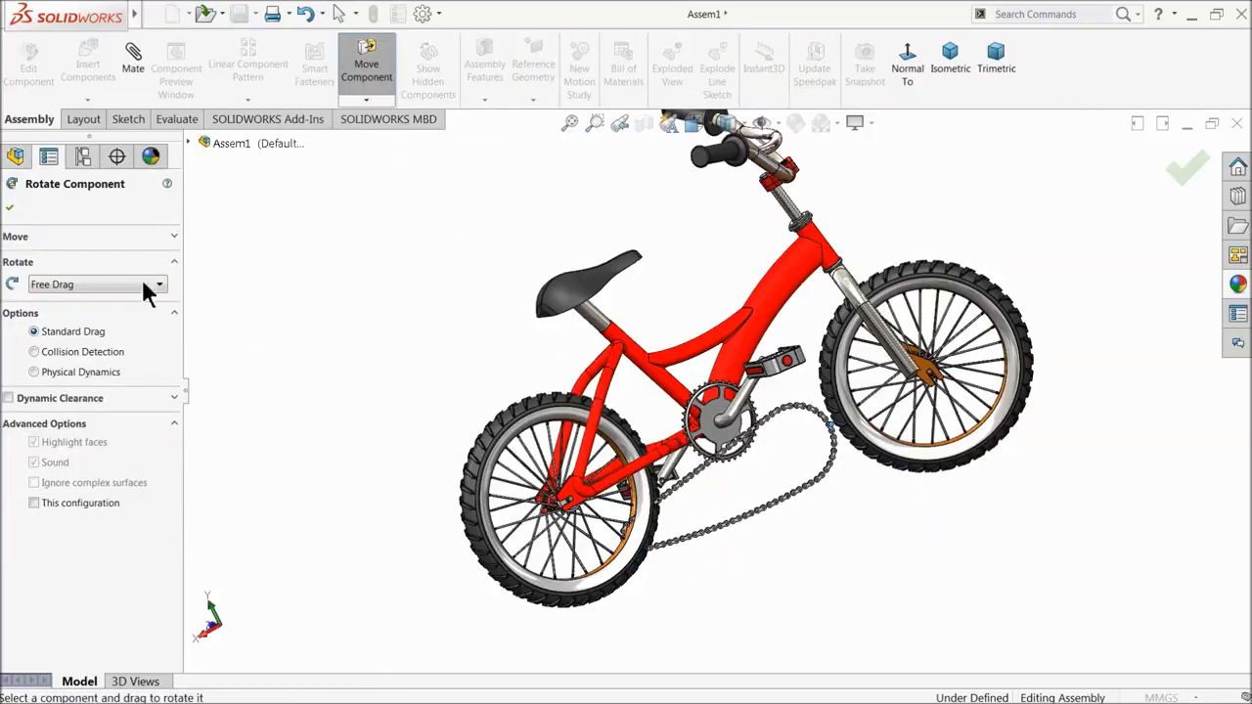
click(10, 209)
scroll(741, 433, down, 5)
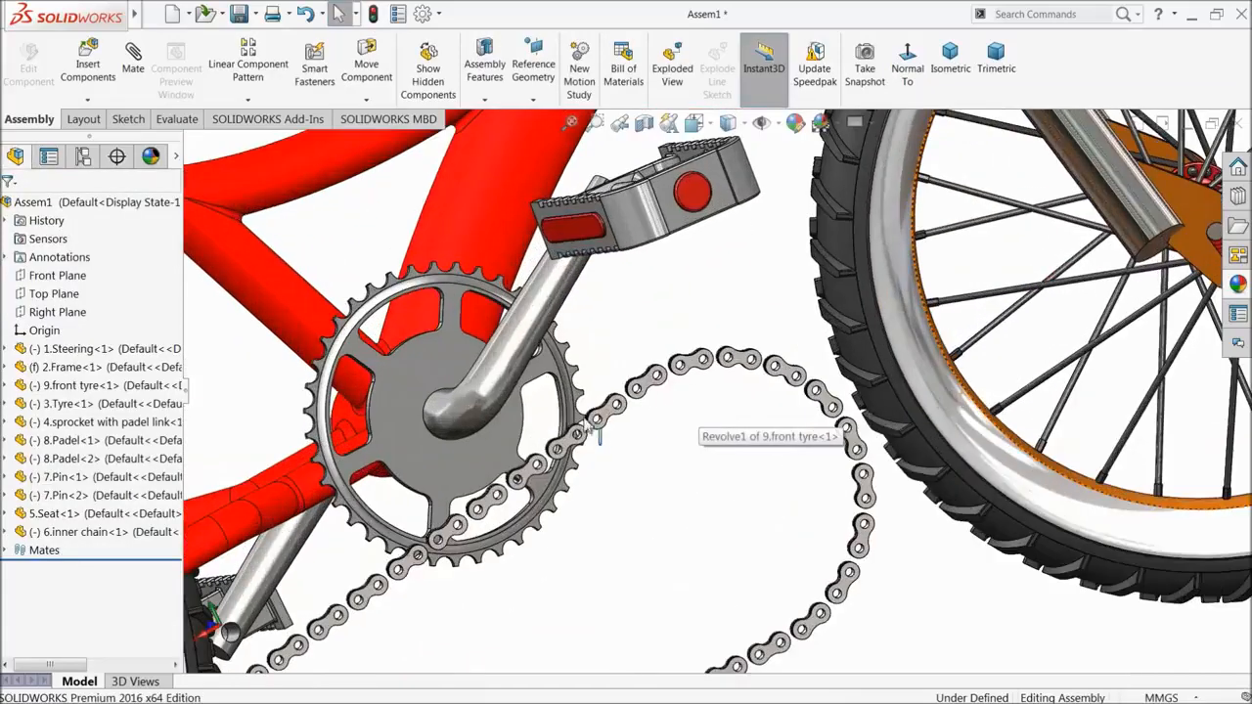
- Expand the 6.inner chain part in the feature tree and show its Sketch3 path sketch
click(653, 386)
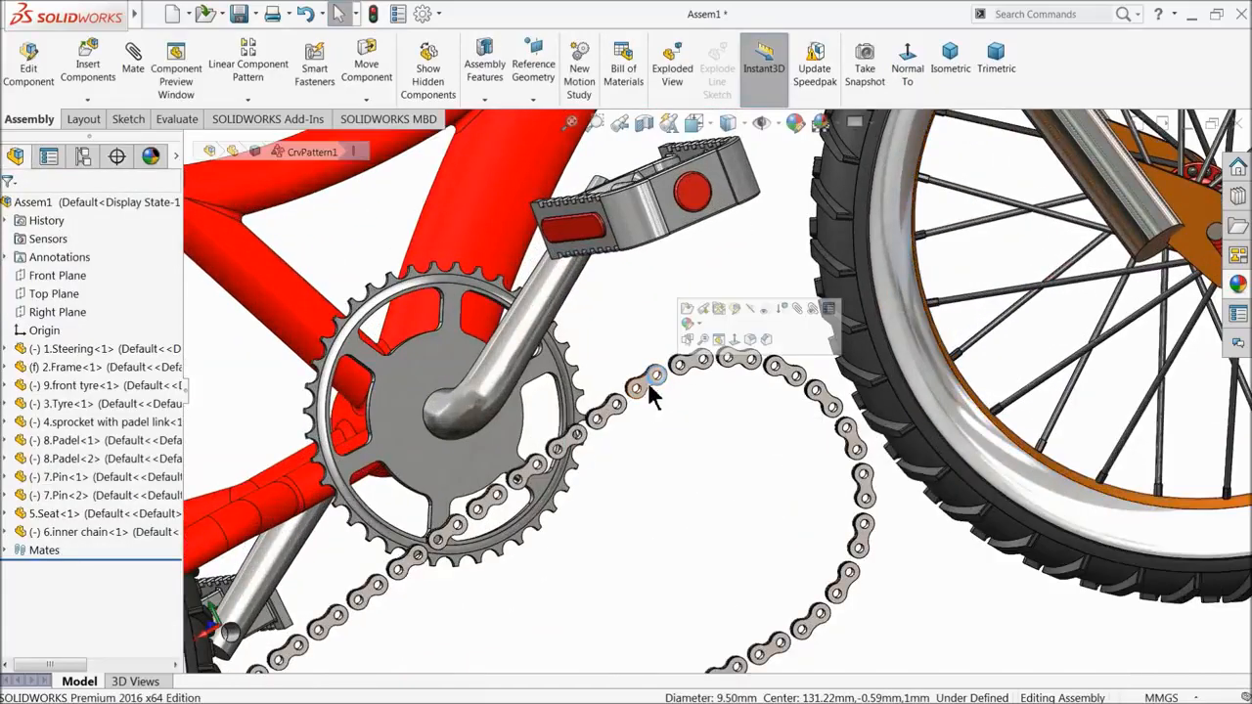
click(653, 386)
click(8, 531)
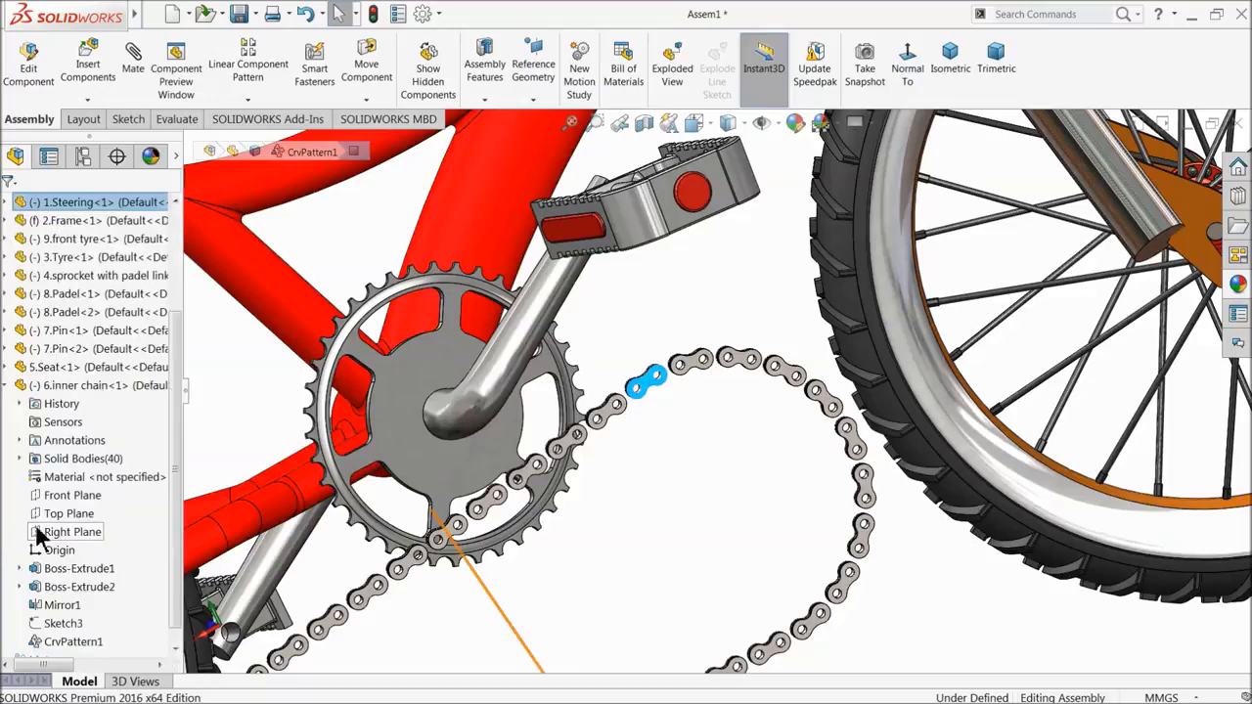
scroll(171, 536, down, 1)
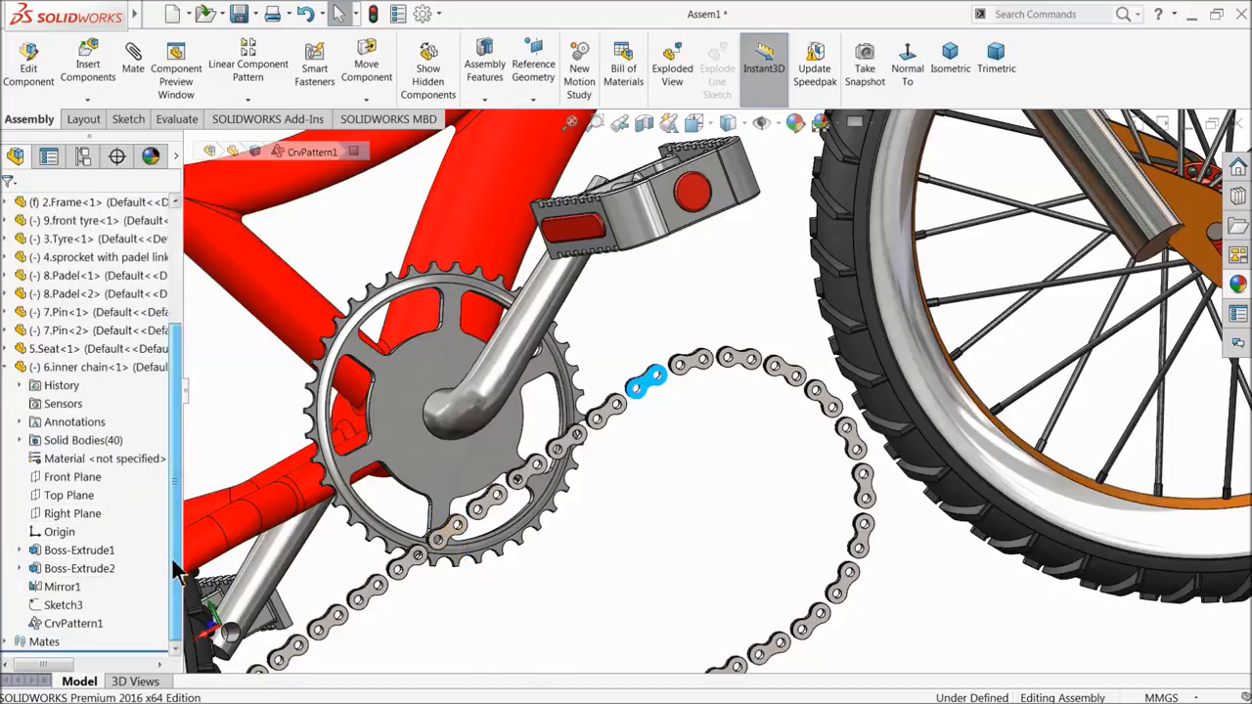
click(36, 607)
scroll(585, 438, up, 4)
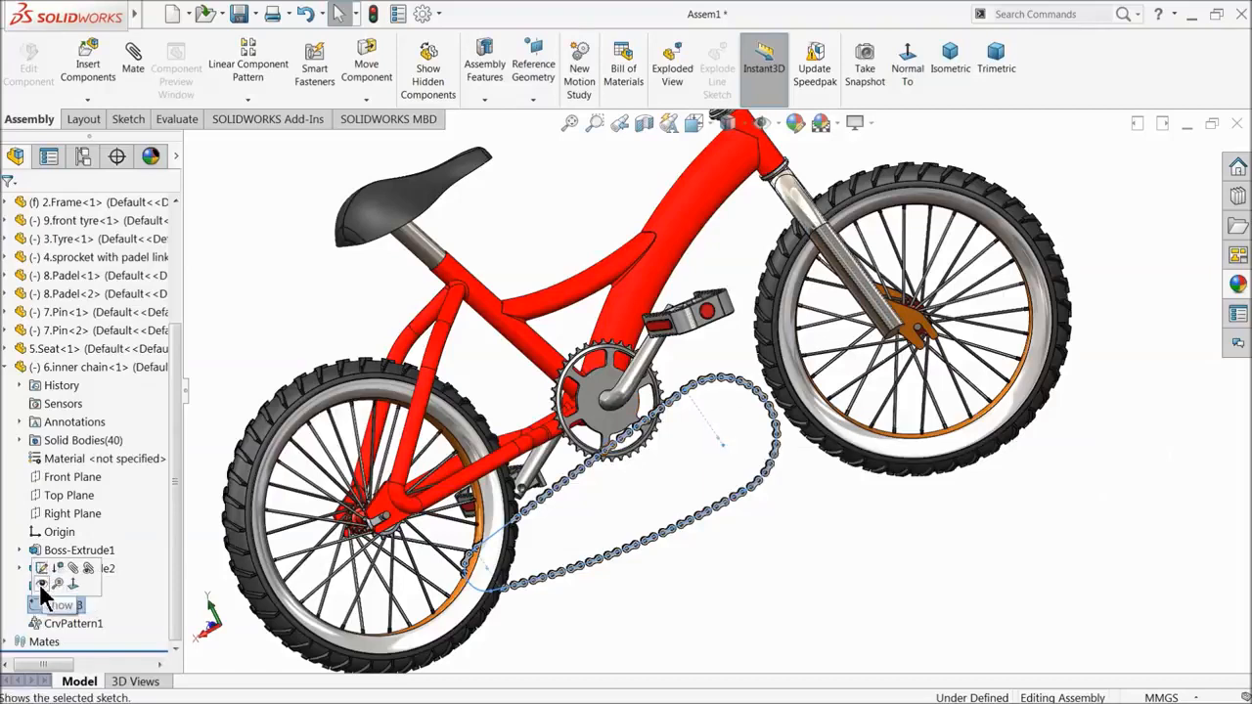
click(42, 584)
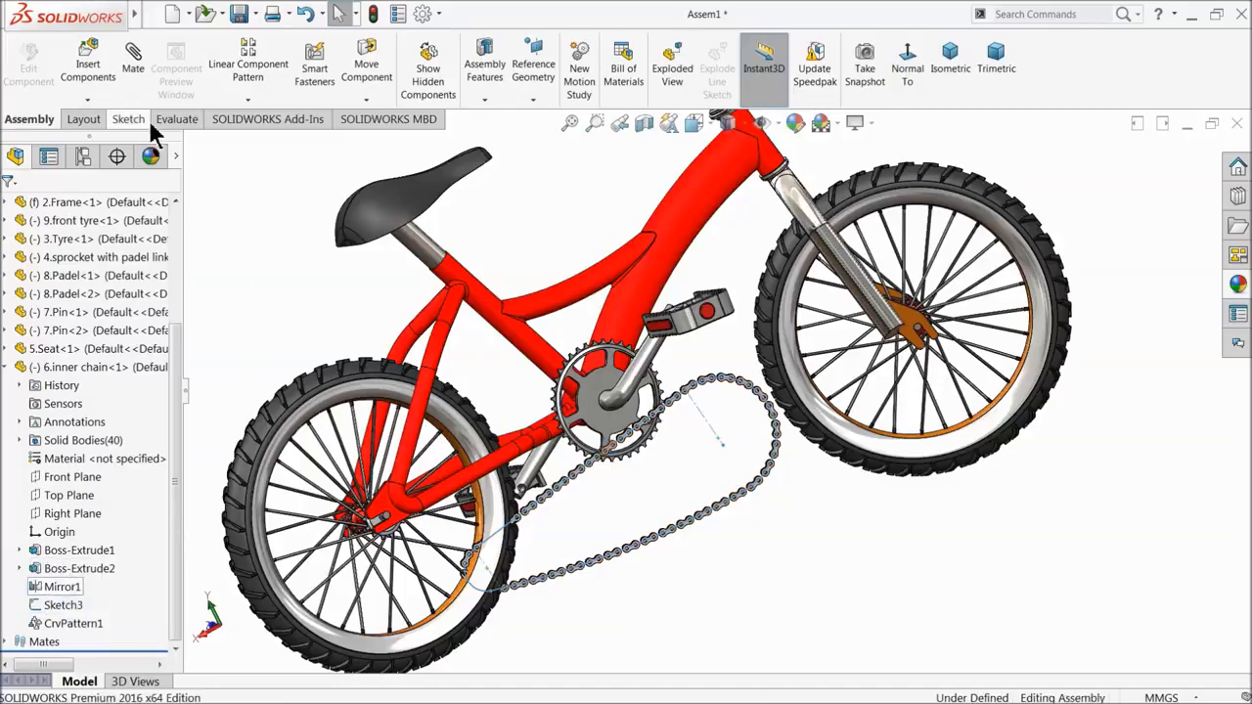
- Add a Concentric mate between the large arc of the chain's Sketch3 and the circular edge of the pedal sprocket
click(131, 86)
scroll(734, 386, down, 6)
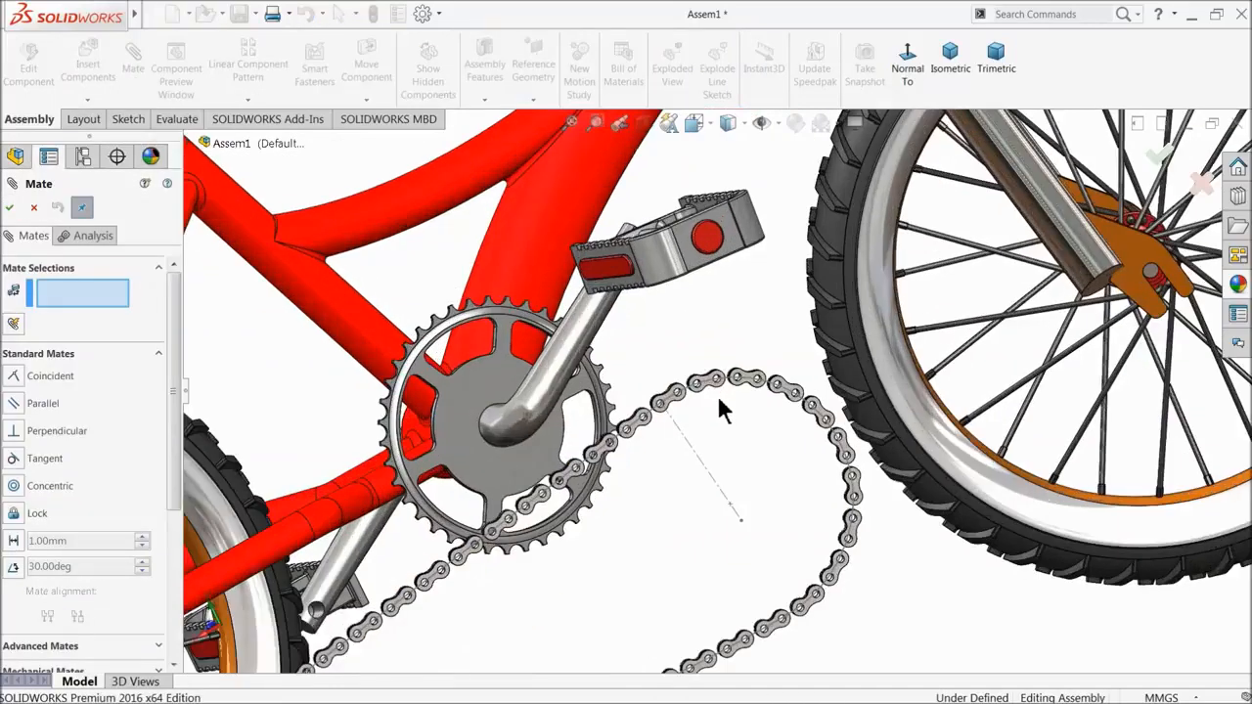
click(780, 379)
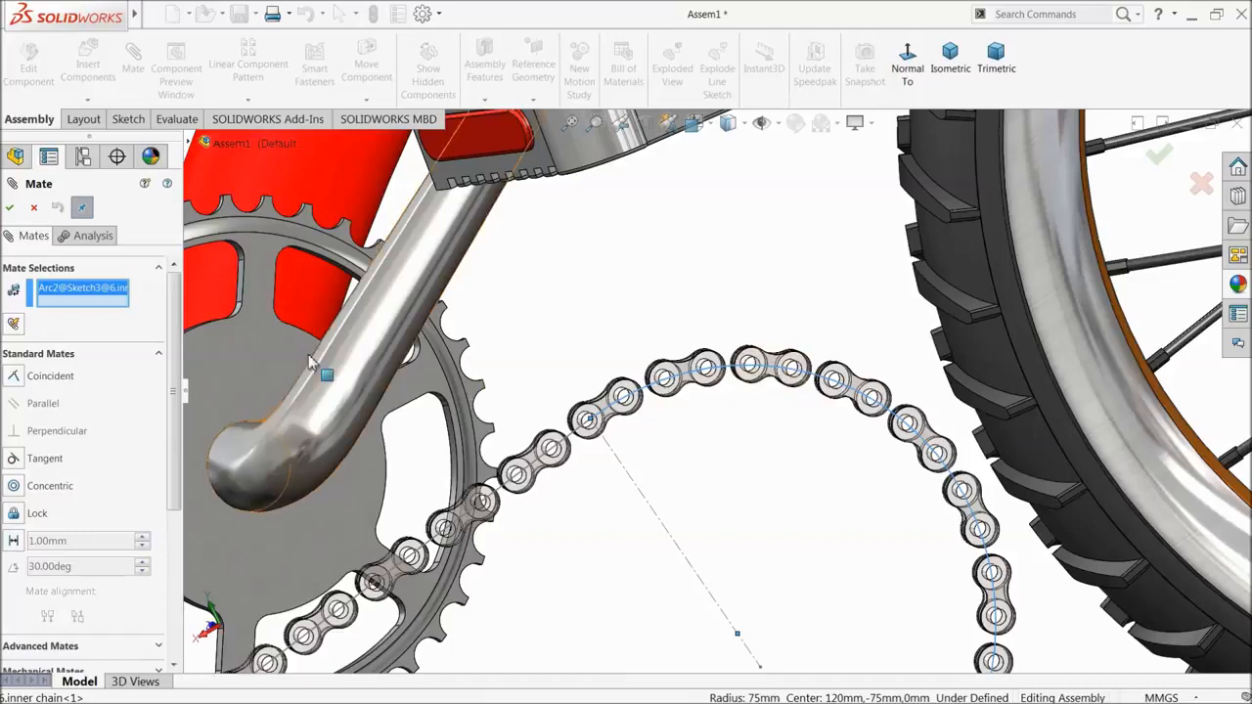
scroll(421, 323, up, 4)
scroll(467, 321, down, 6)
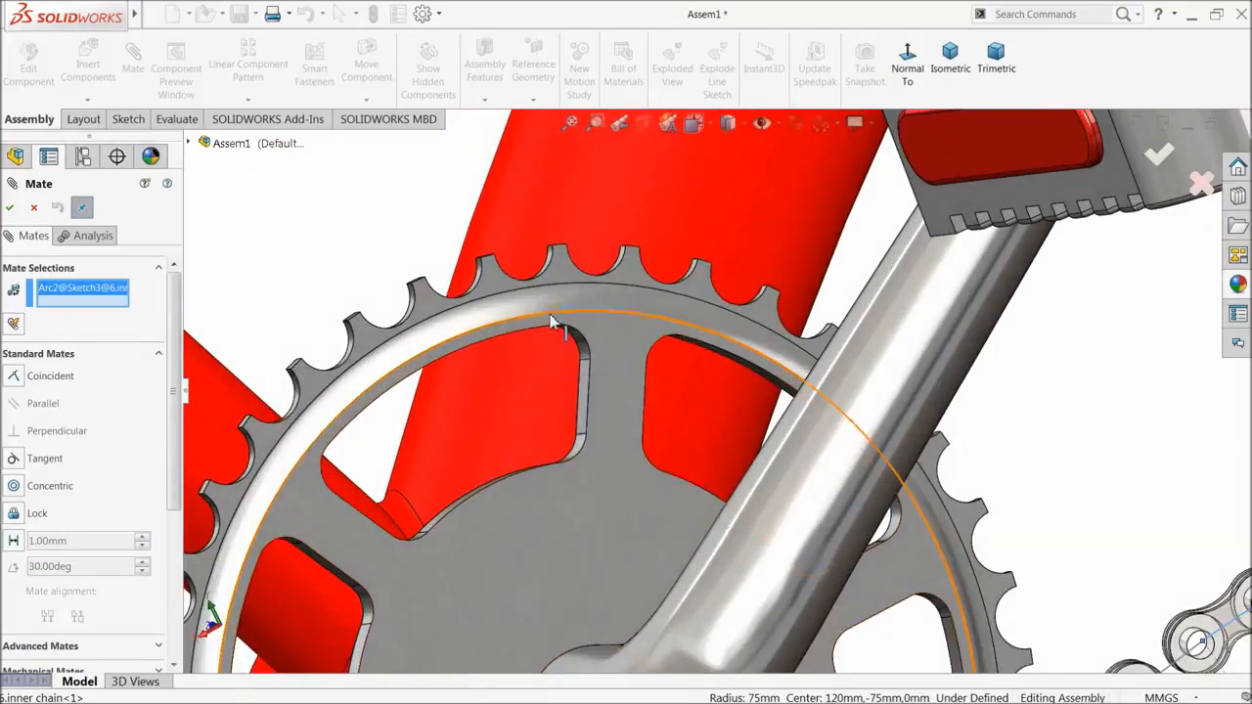
click(549, 315)
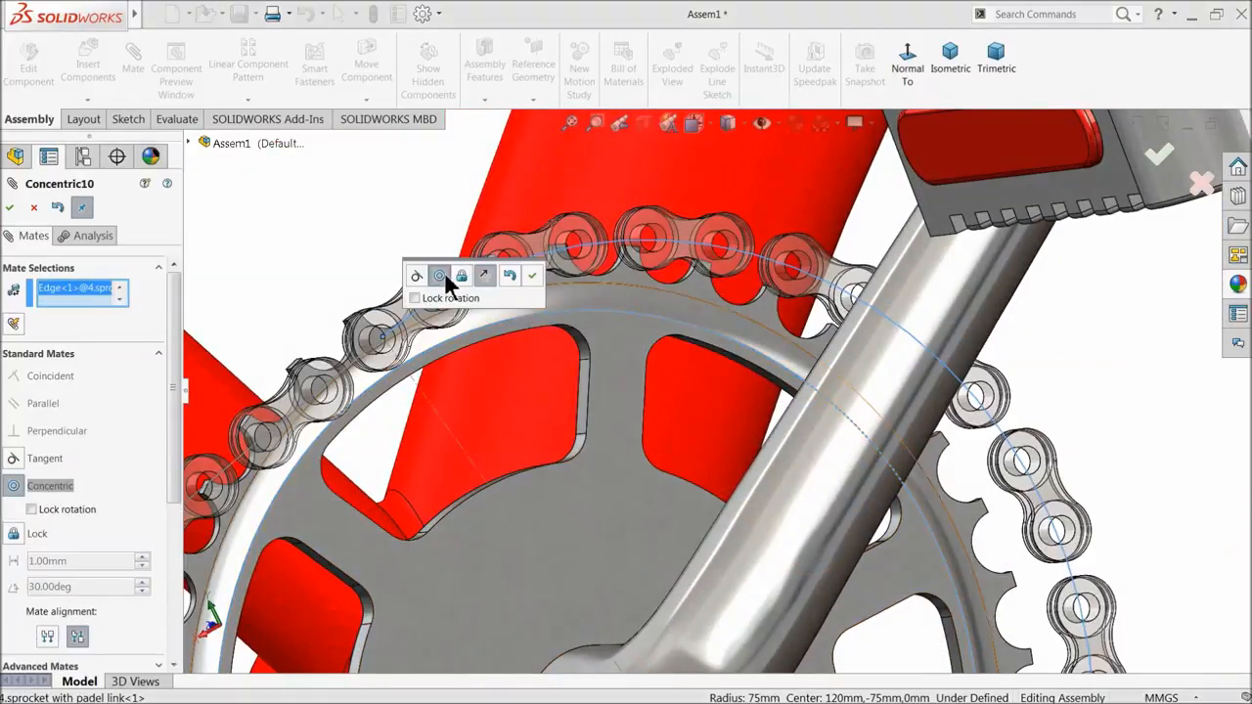
click(531, 275)
scroll(567, 401, up, 6)
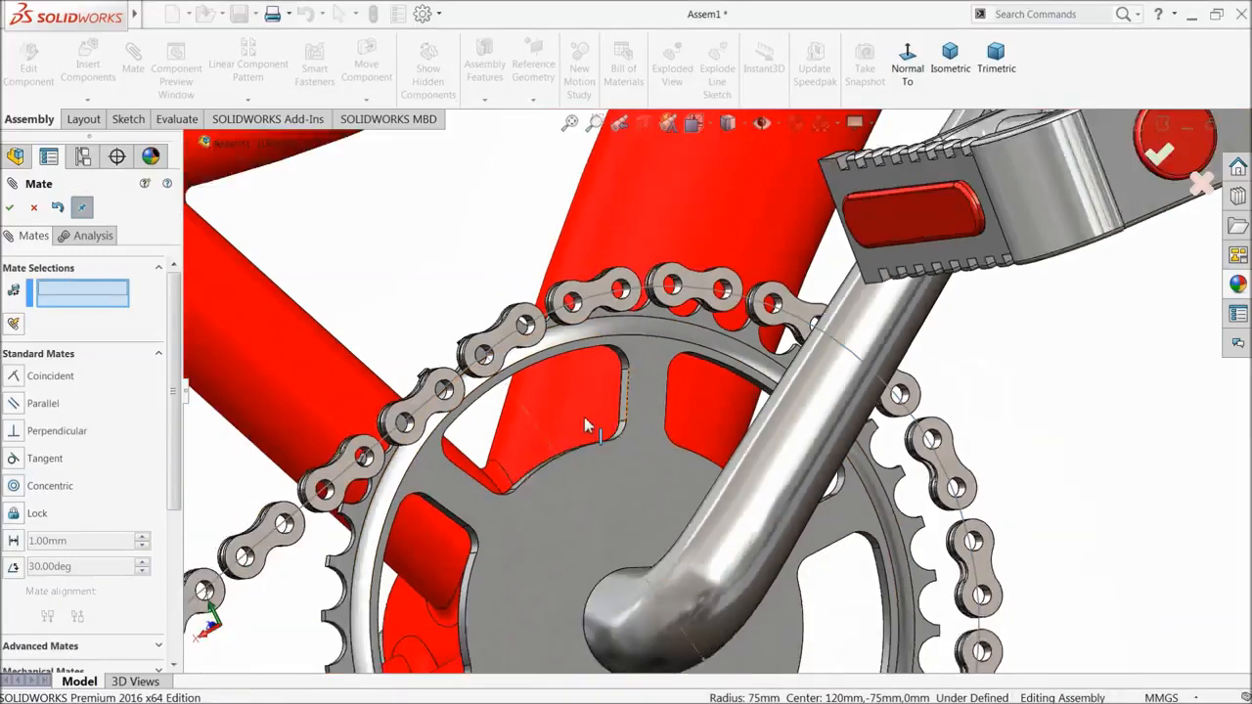
scroll(568, 444, up, 5)
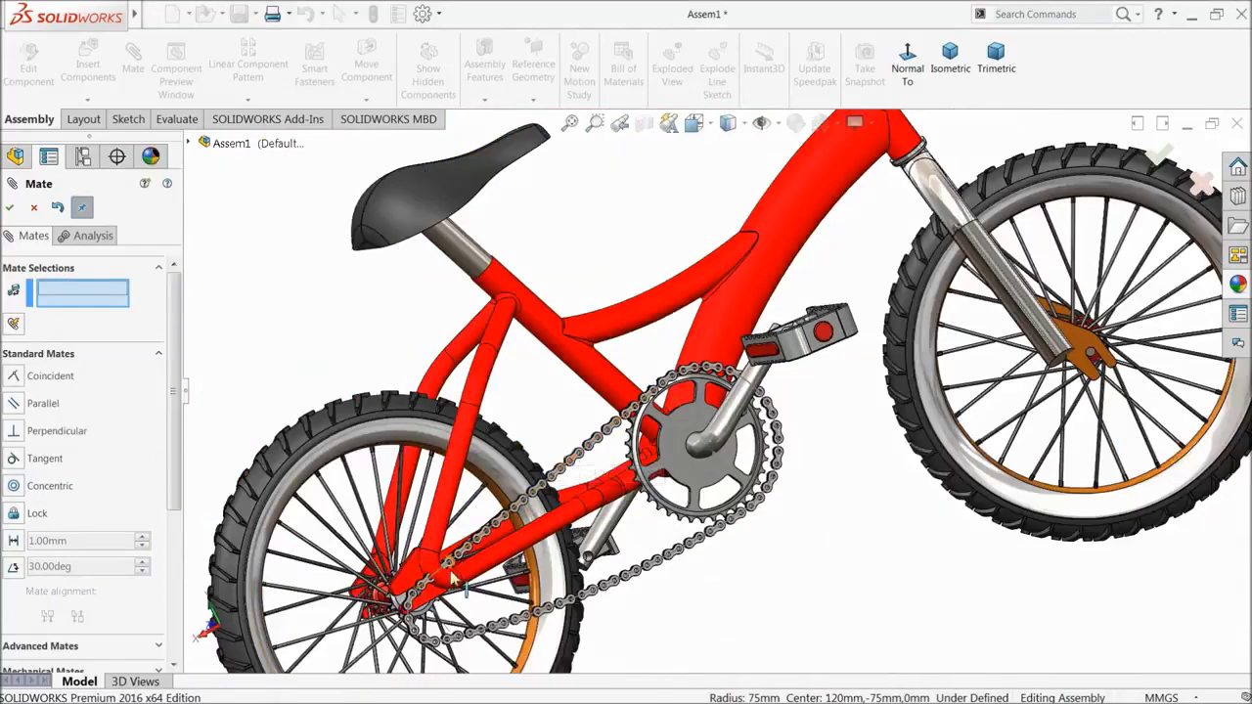
- Try to mate the small arc of the chain's Sketch3 with the rear sprocket's circular edge, and leave the Mate command
scroll(445, 611, down, 6)
scroll(435, 615, down, 2)
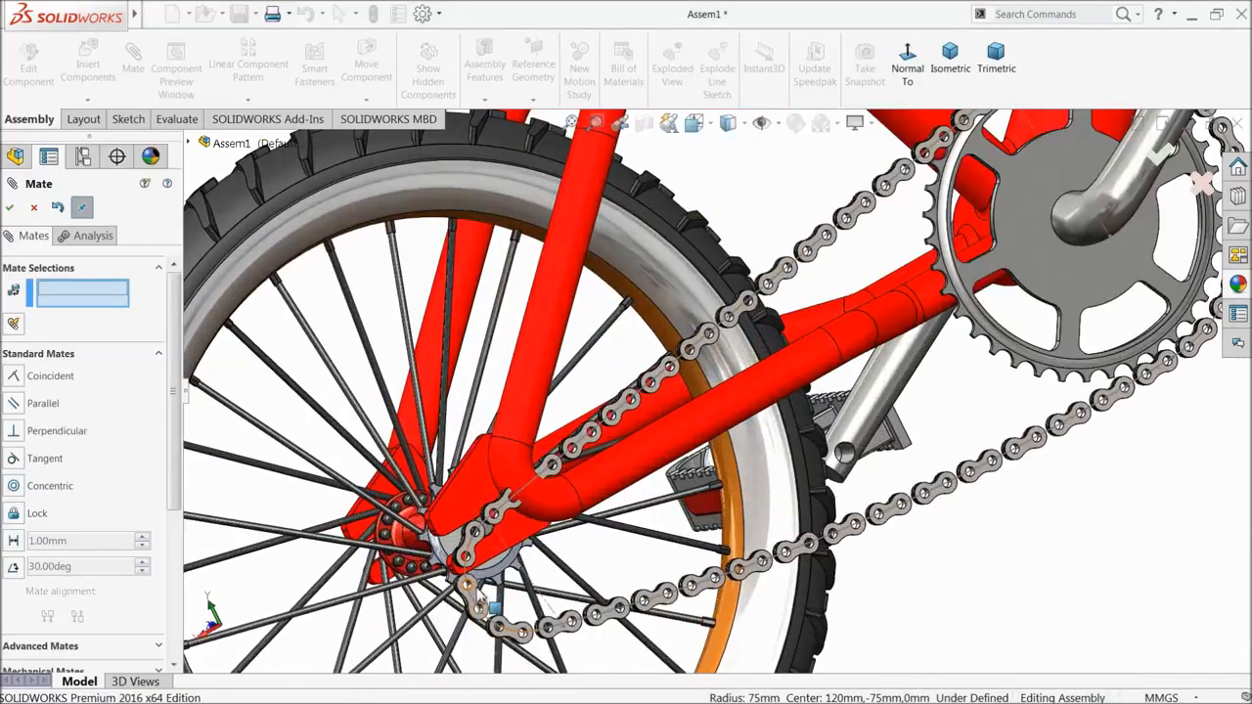
scroll(467, 587, down, 1)
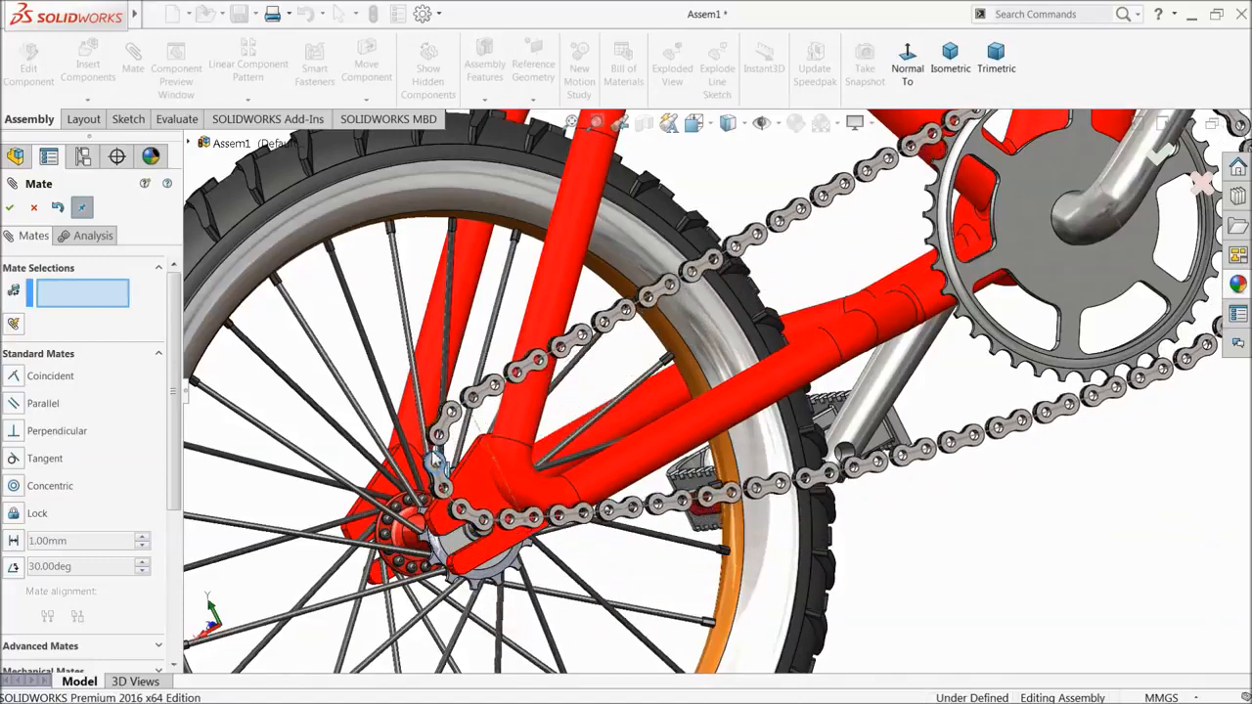
scroll(409, 544, down, 3)
middle_drag(450, 478, 550, 509)
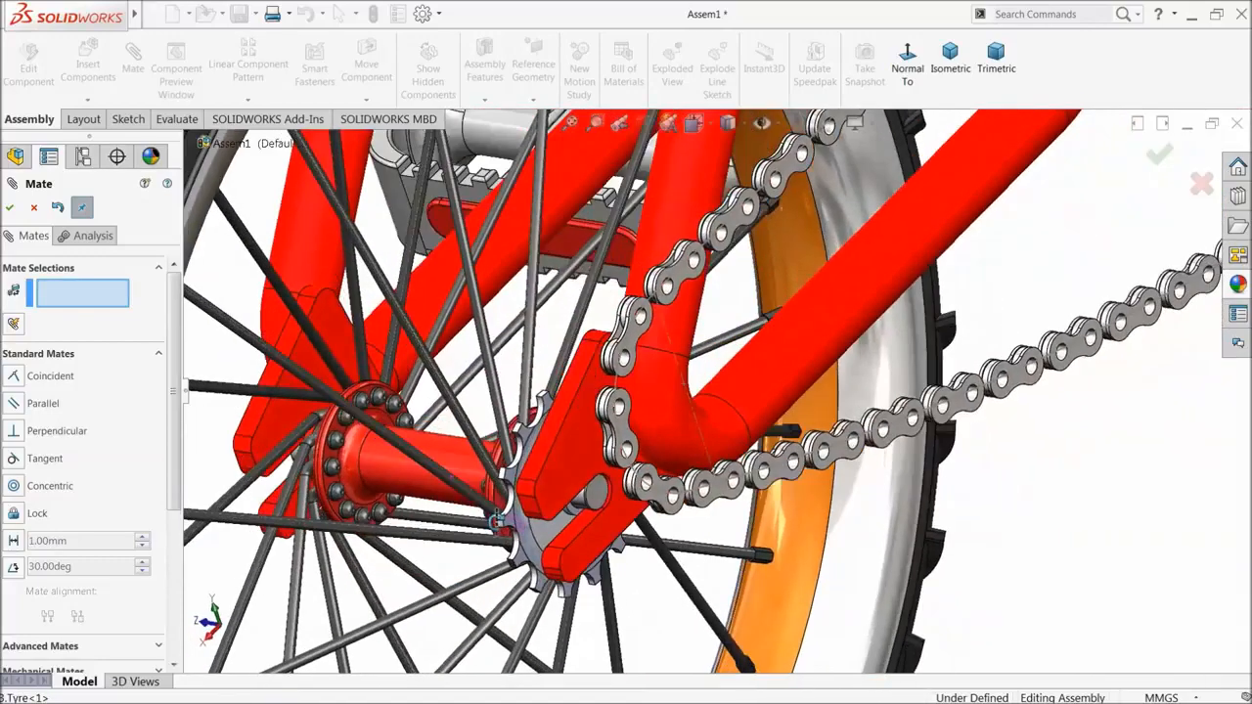
scroll(587, 479, down, 3)
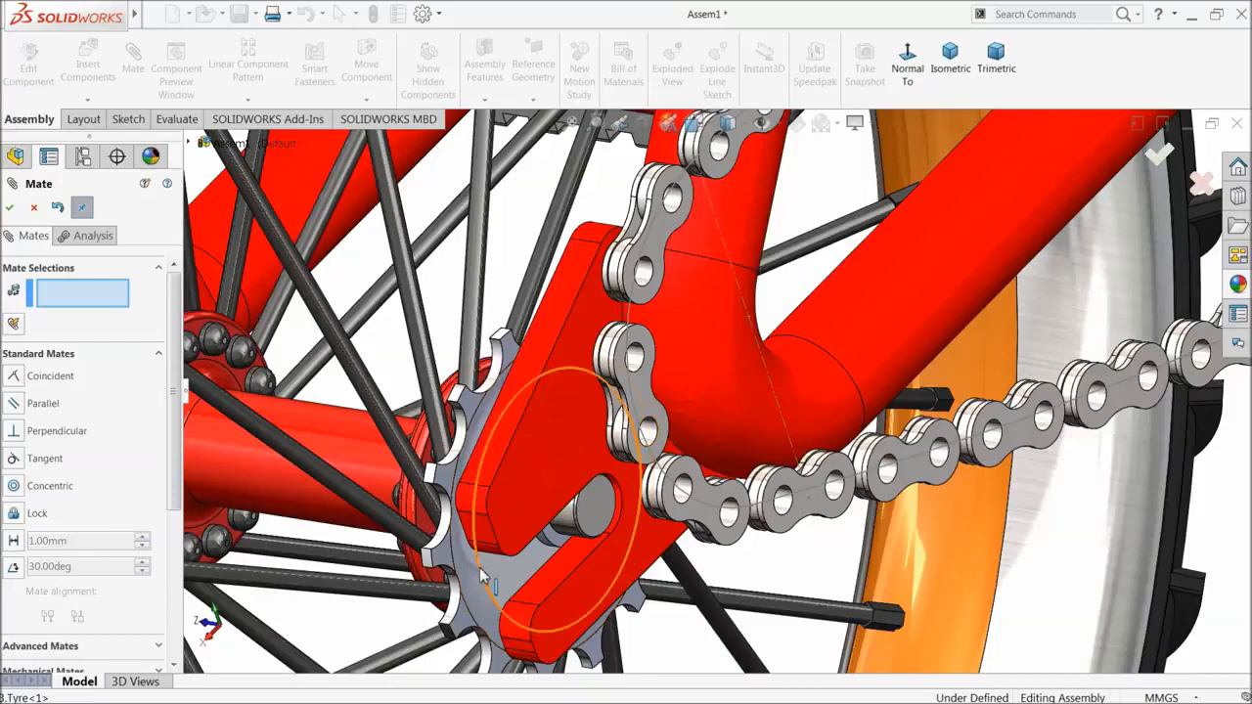
click(485, 579)
click(637, 423)
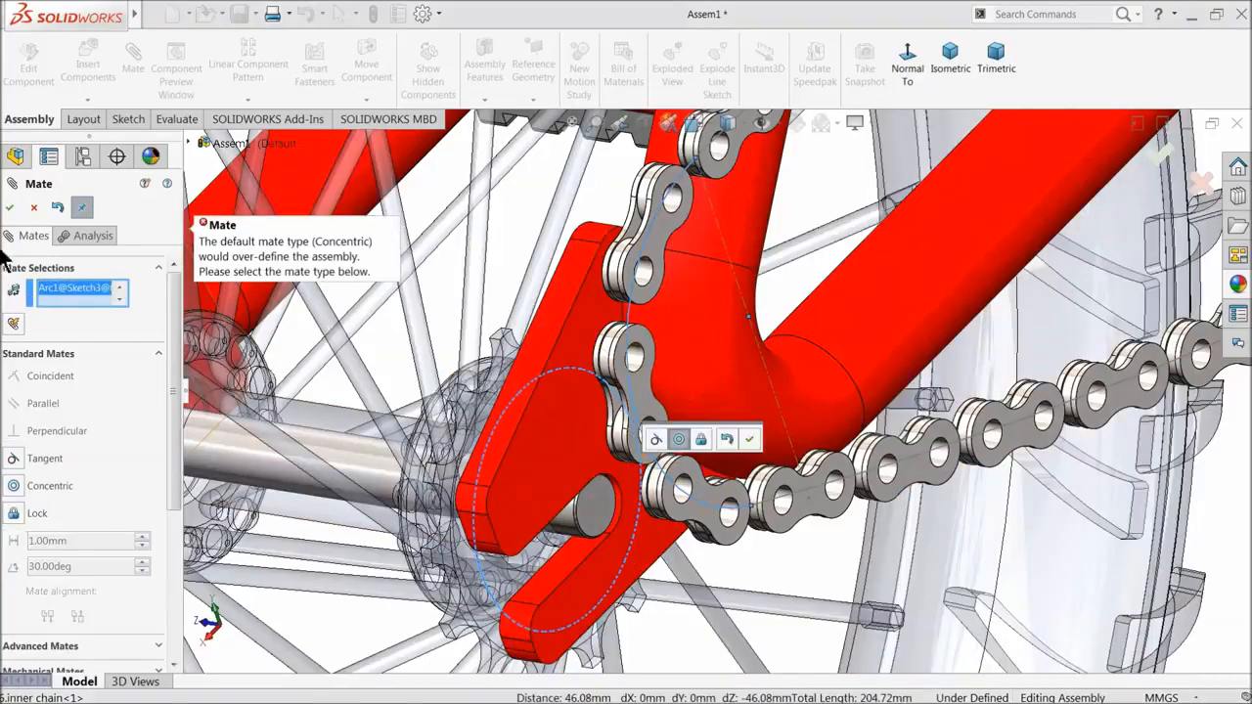
right_click(74, 293)
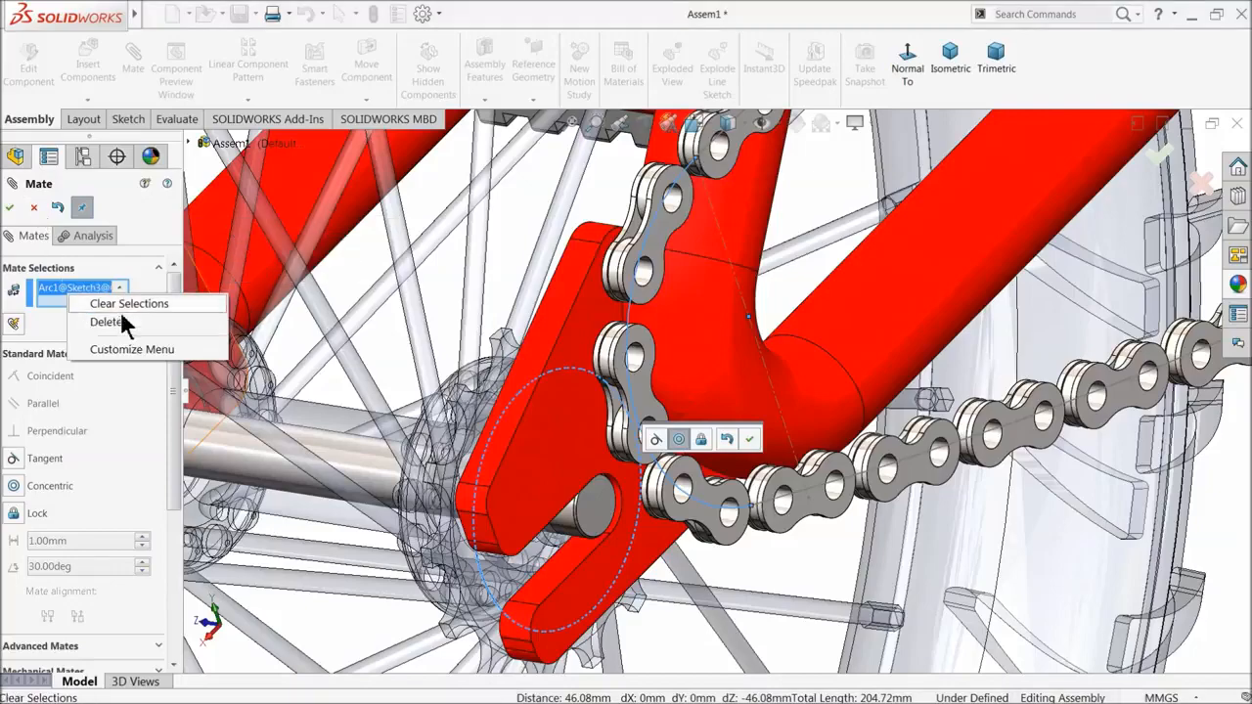
click(122, 300)
middle_drag(497, 416, 551, 364)
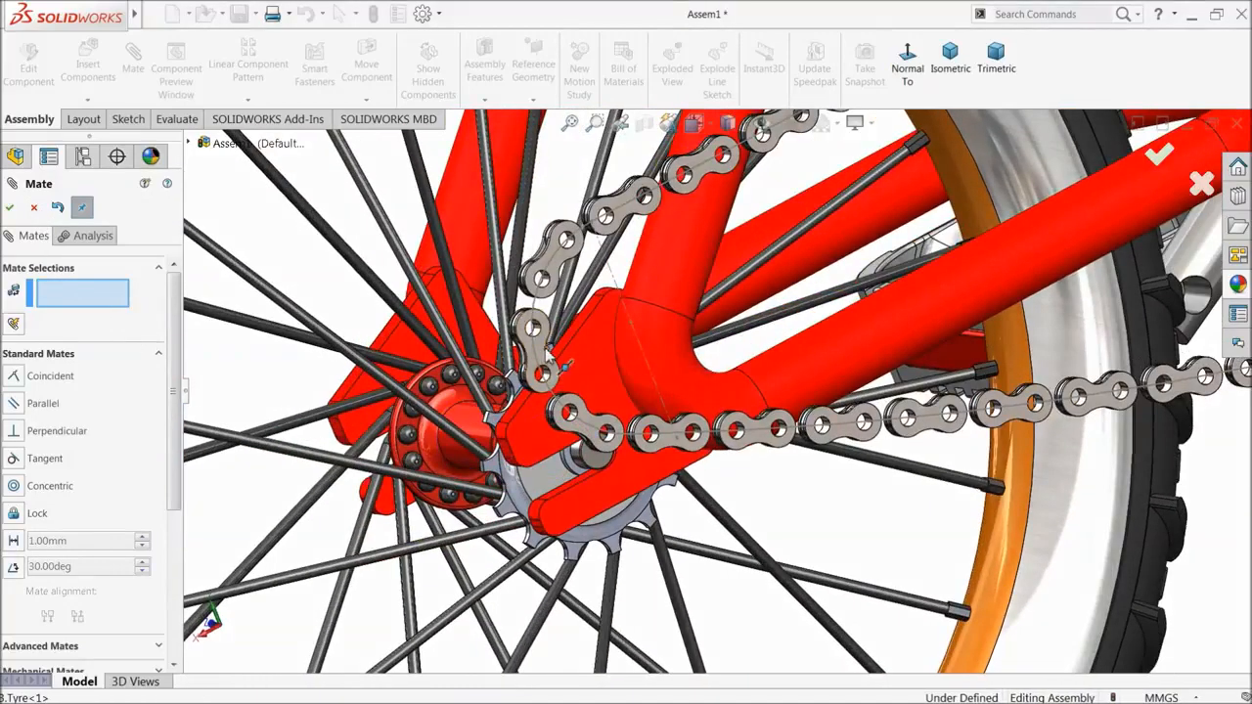
click(554, 365)
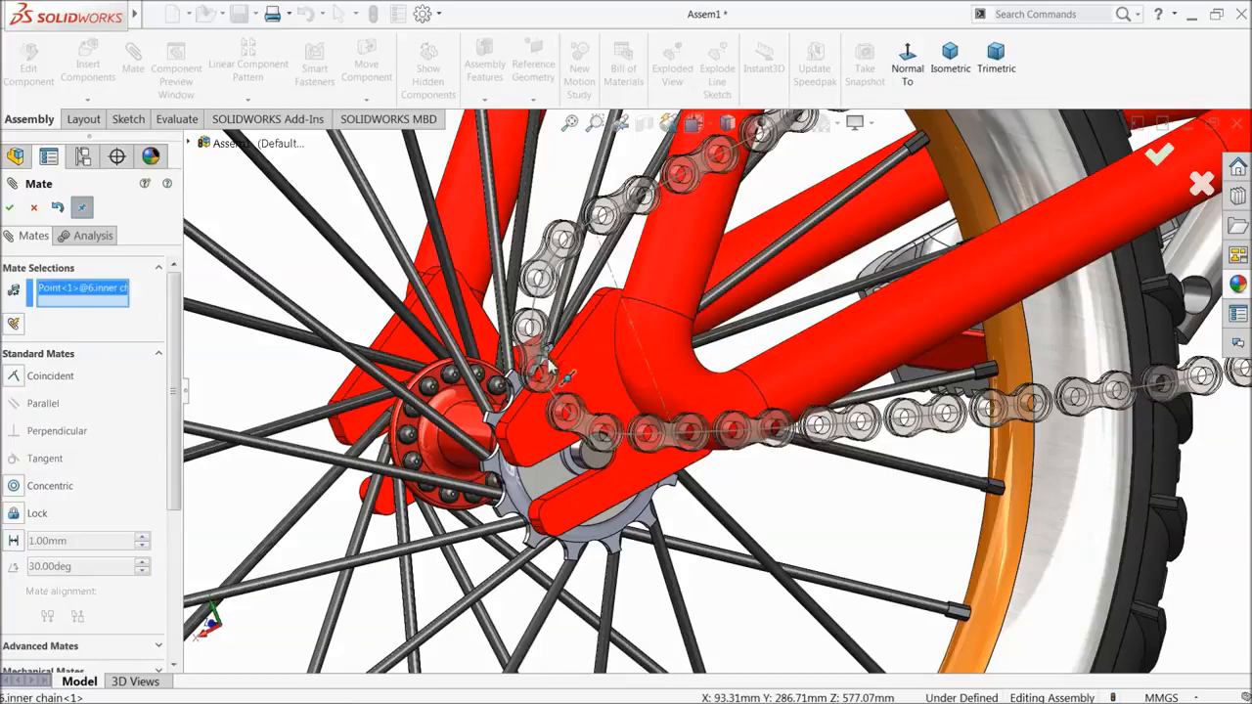
click(34, 208)
- Swing the inner chain about the pedal sprocket until its rear end wraps around the rear wheel's sprocket
drag(534, 364, 492, 516)
middle_drag(492, 517, 450, 445)
drag(445, 445, 553, 460)
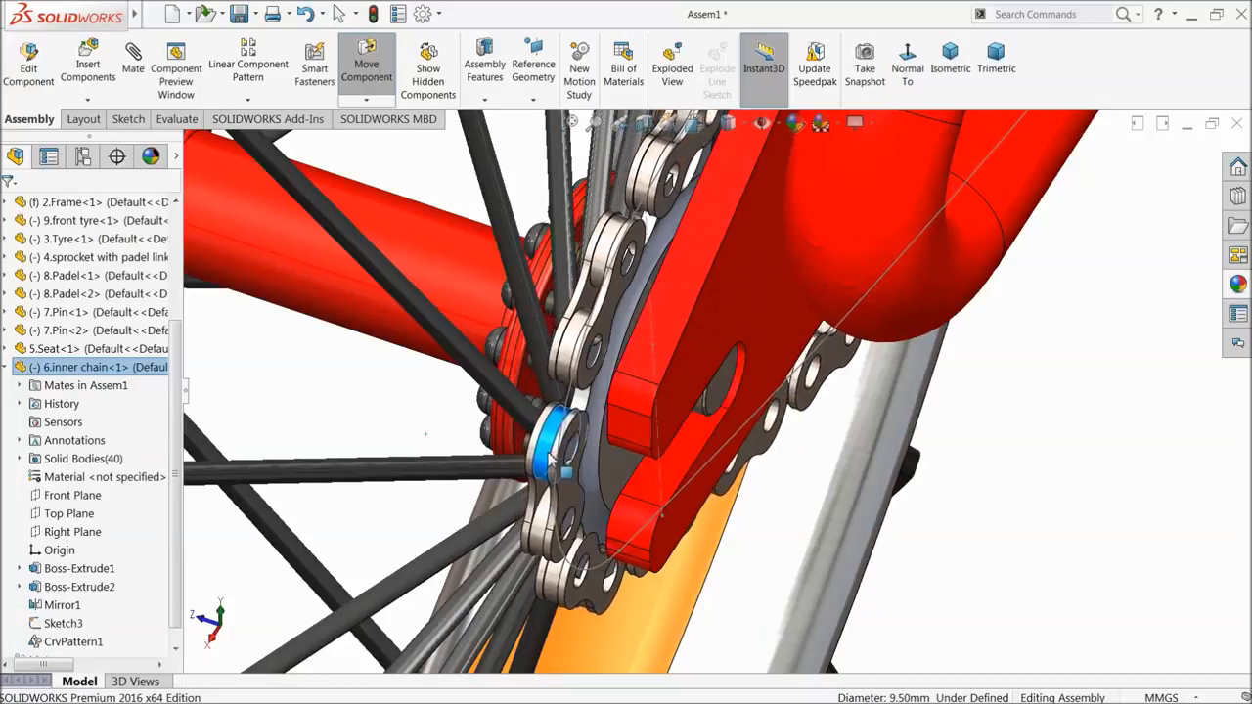
drag(550, 459, 554, 455)
scroll(587, 425, up, 7)
middle_drag(580, 420, 588, 390)
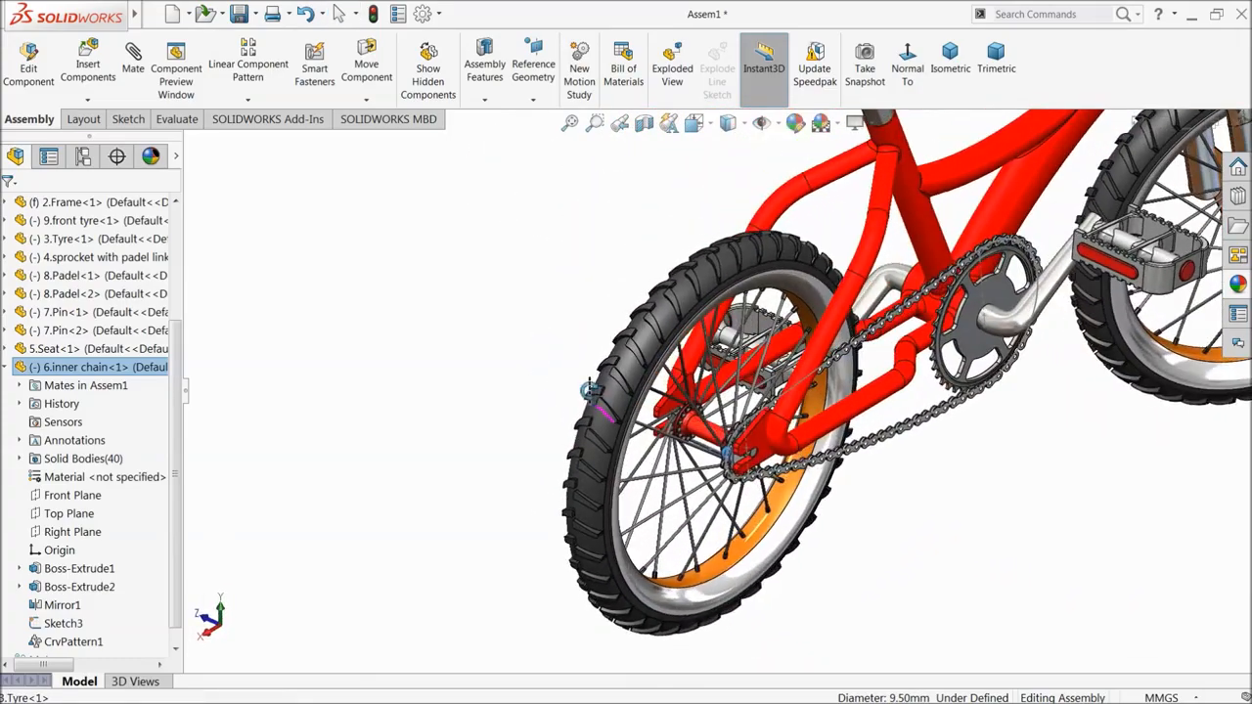
- Add a Coincident mate between the flat face of a chain link and the side face of the rear wheel's sprocket
scroll(766, 474, down, 2)
scroll(764, 472, down, 5)
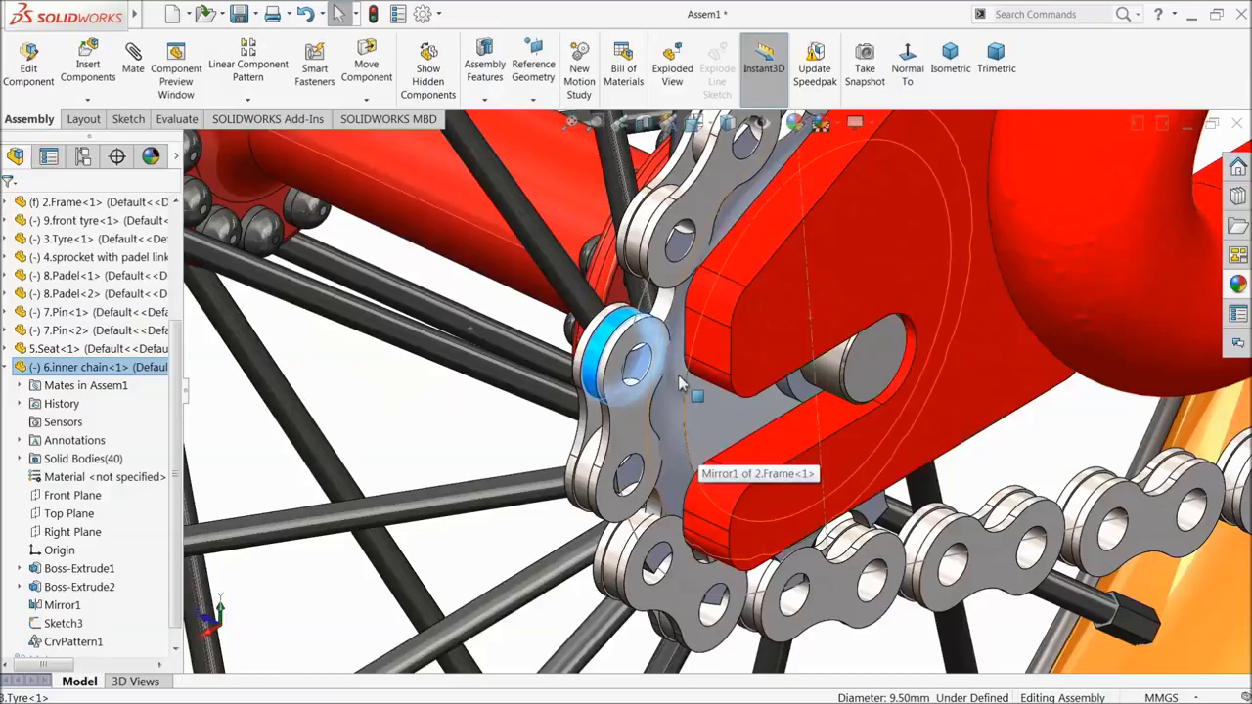
scroll(682, 385, down, 2)
scroll(645, 364, down, 3)
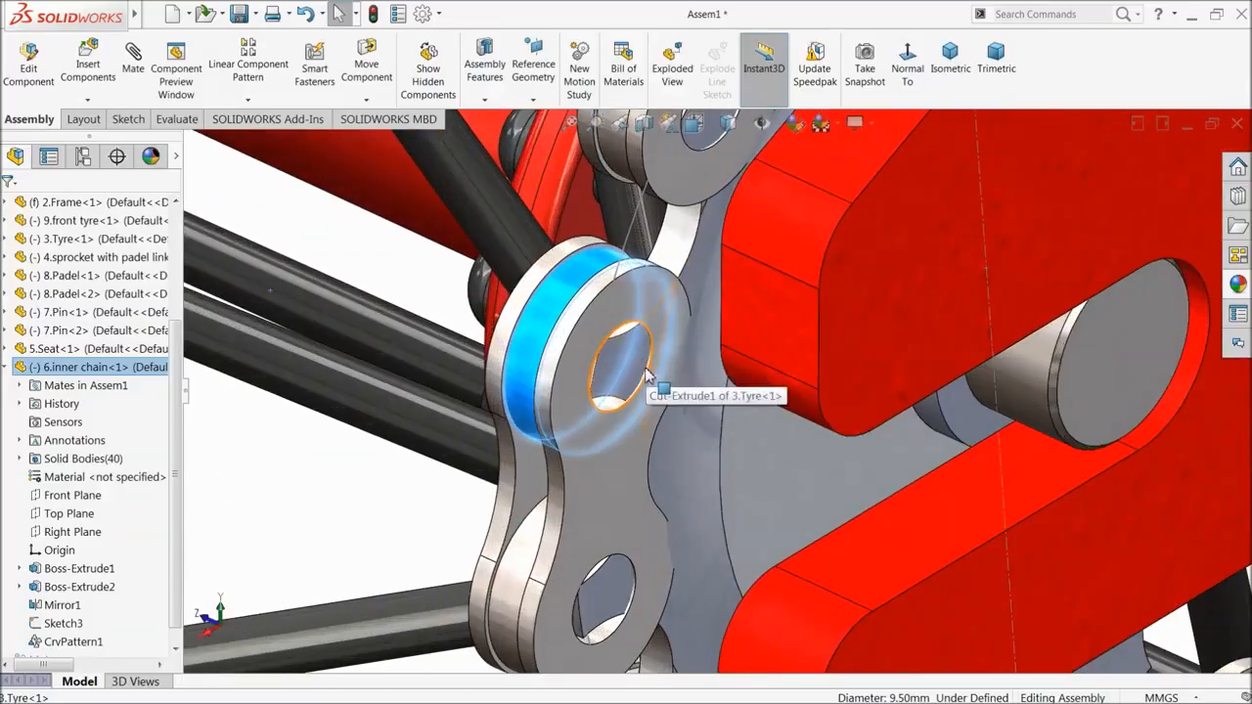
scroll(646, 392, up, 3)
middle_drag(649, 436, 490, 293)
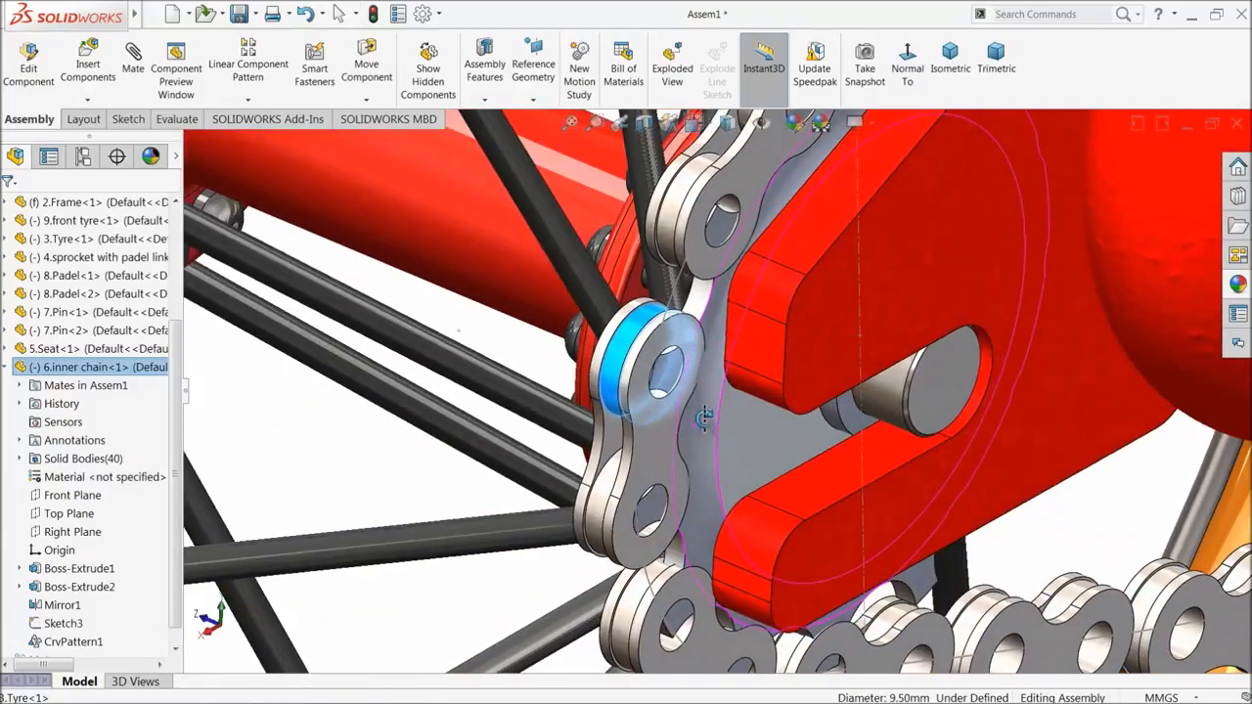
click(130, 74)
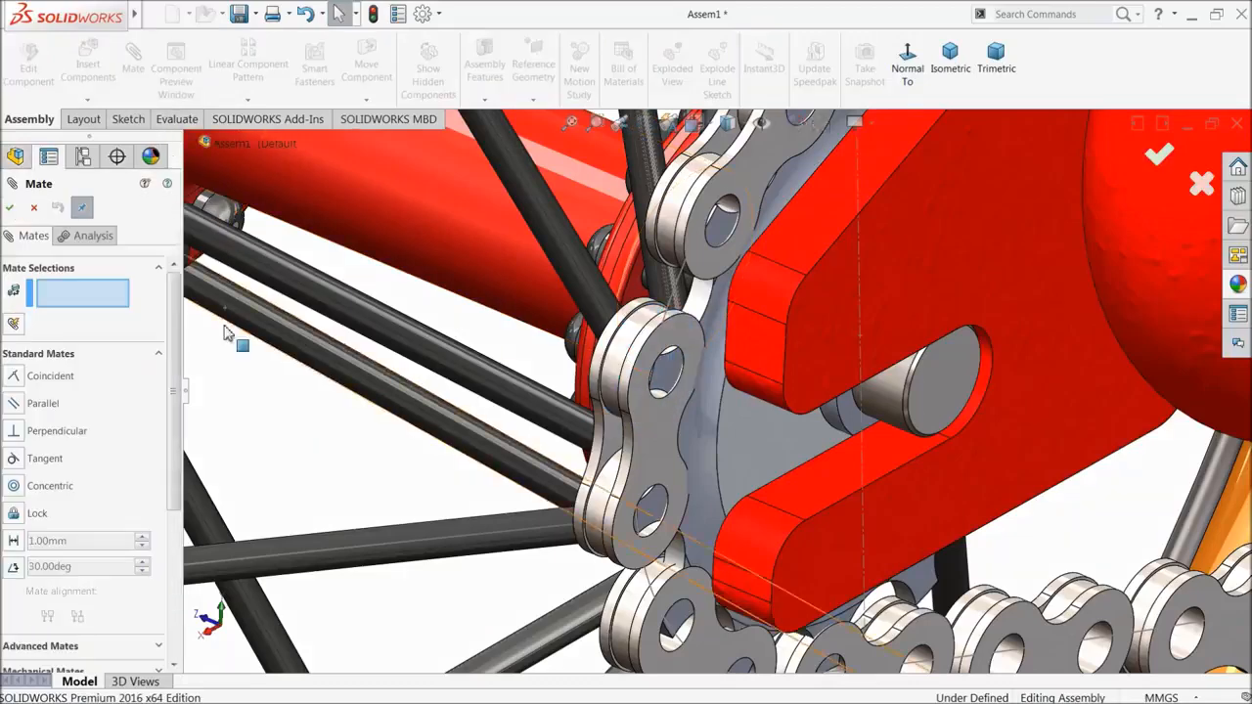
click(658, 419)
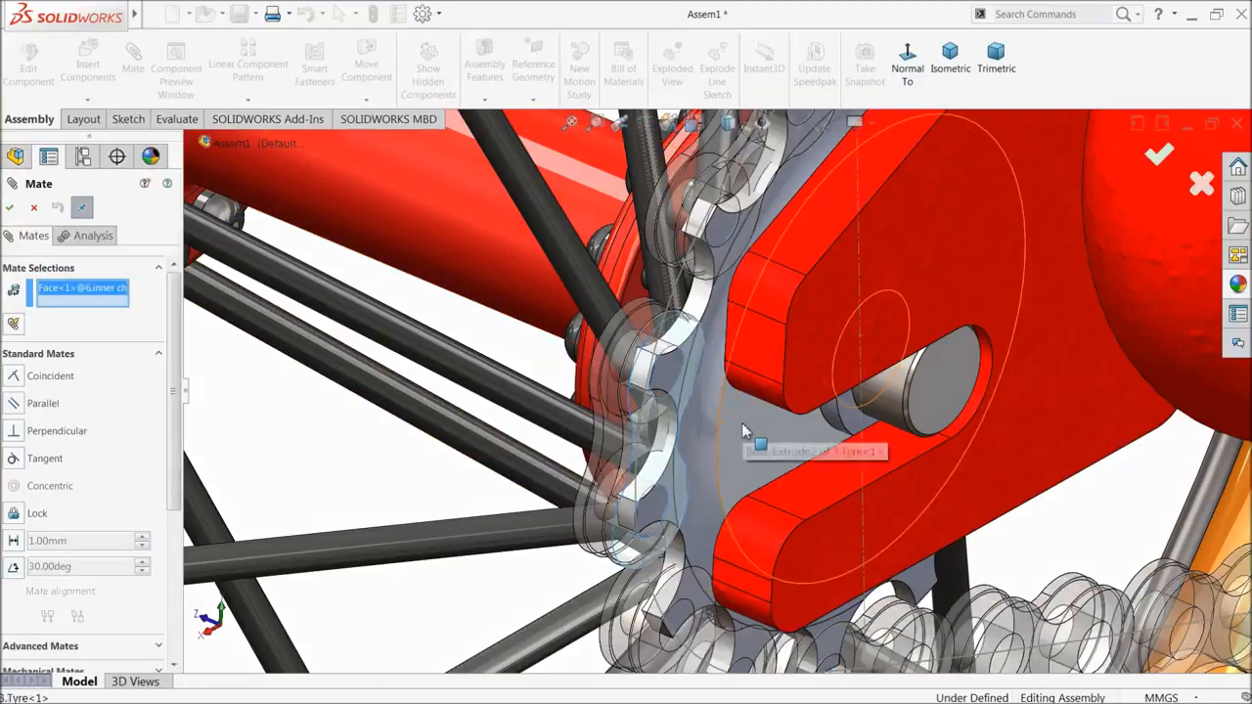
click(741, 422)
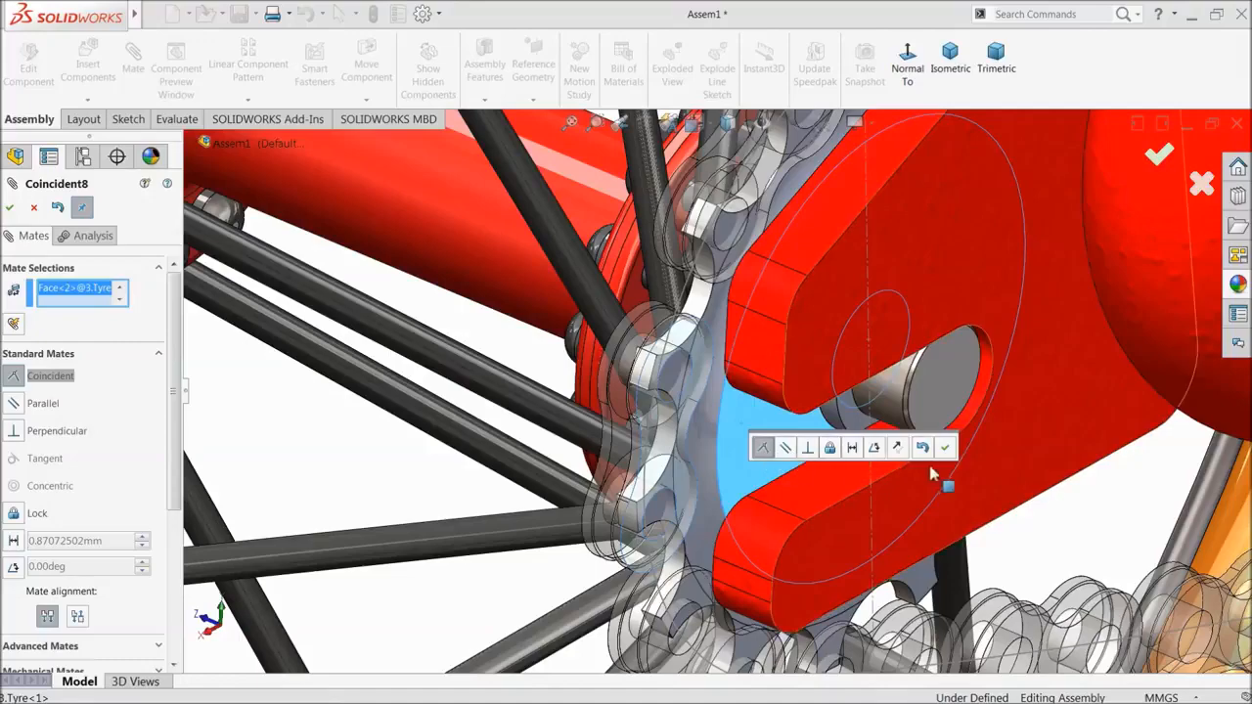
click(945, 449)
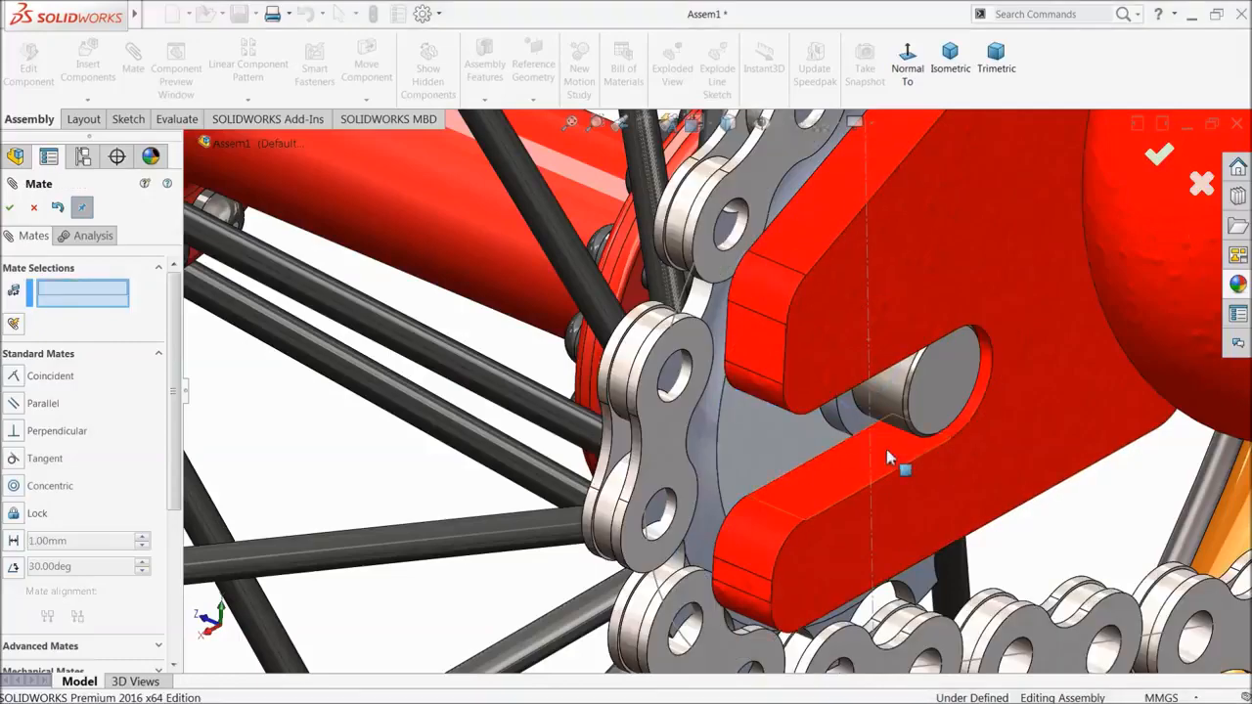
click(33, 209)
- Check the chain around both sprockets from both sides of the bicycle and hide the chain's path sketch
scroll(729, 415, up, 6)
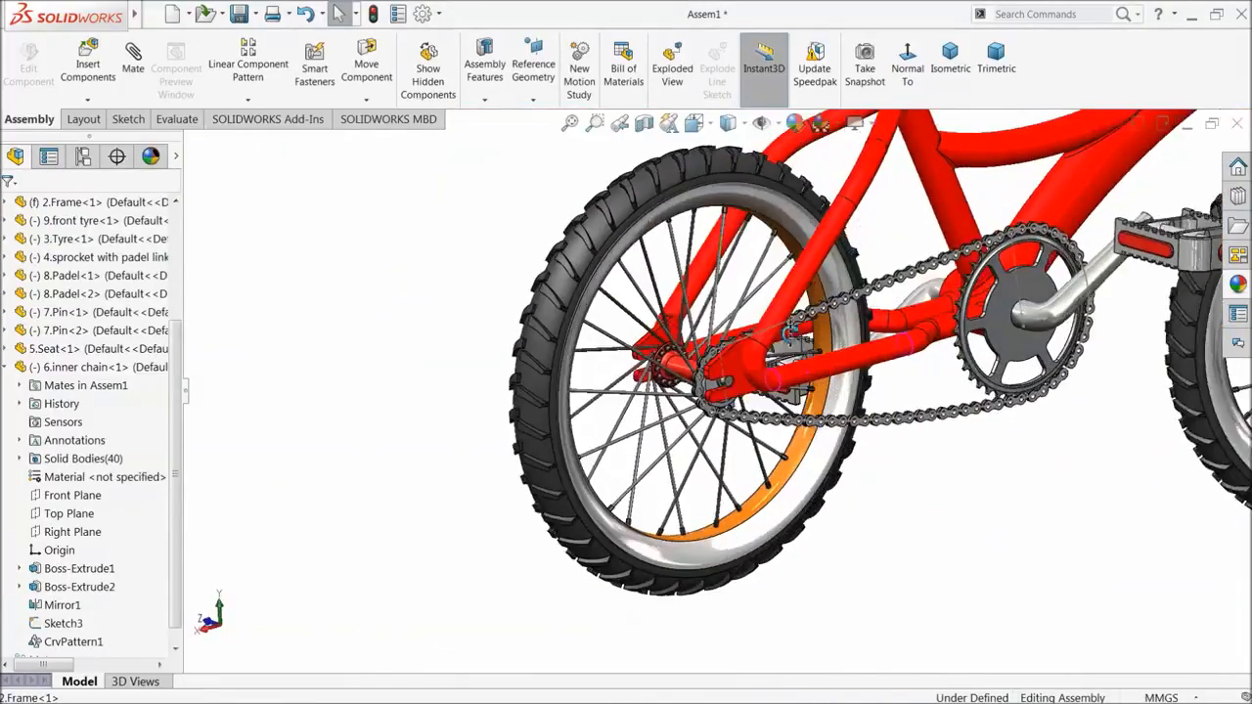
scroll(838, 304, down, 5)
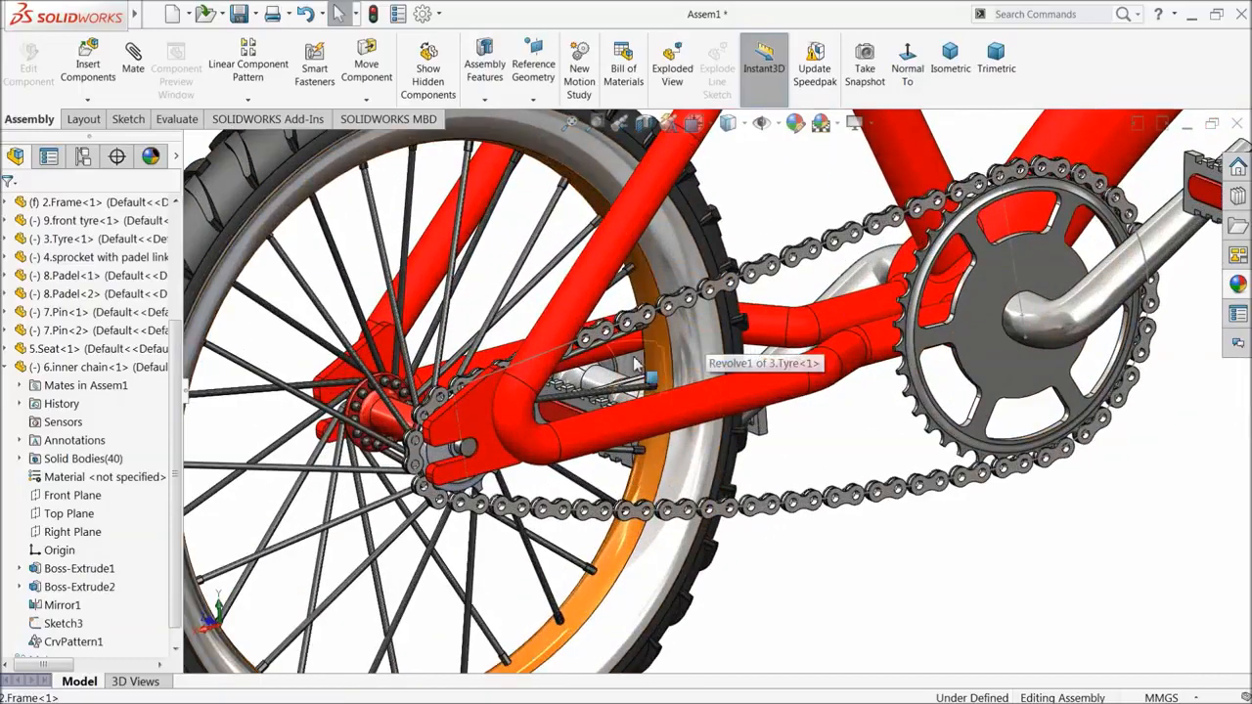
scroll(706, 343, up, 5)
middle_drag(635, 333, 750, 414)
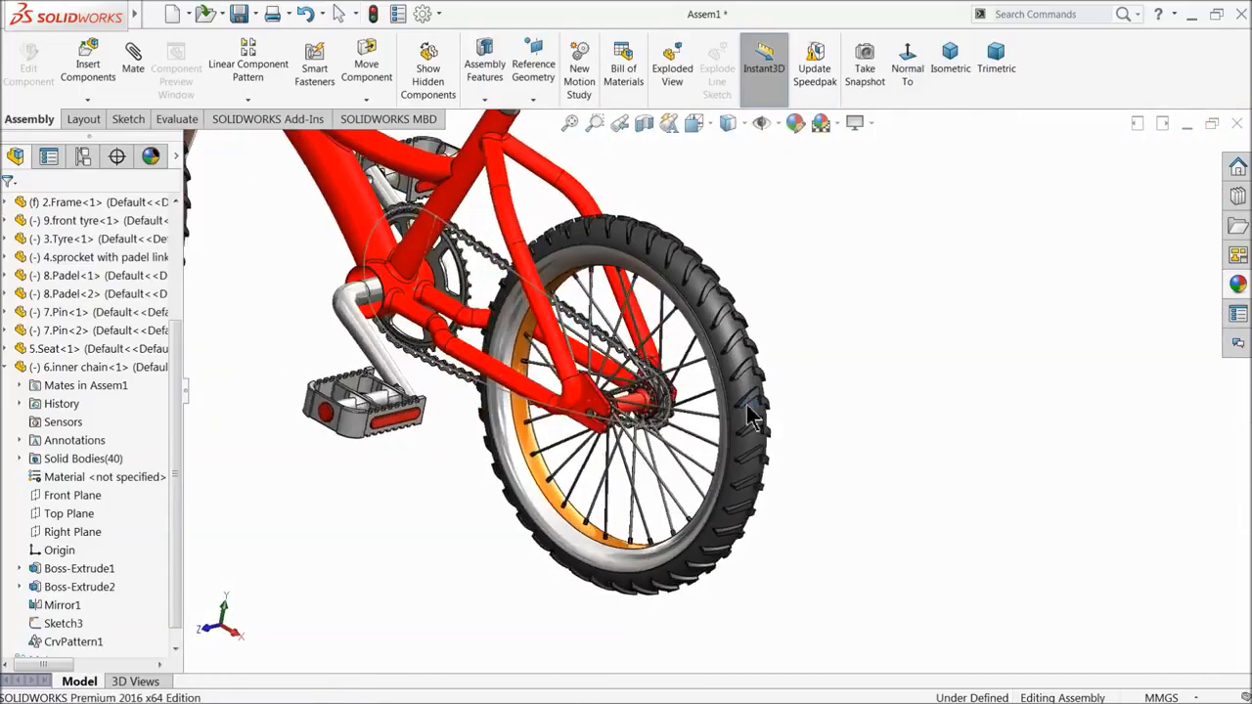
scroll(731, 401, up, 3)
middle_drag(631, 387, 670, 431)
scroll(459, 336, down, 6)
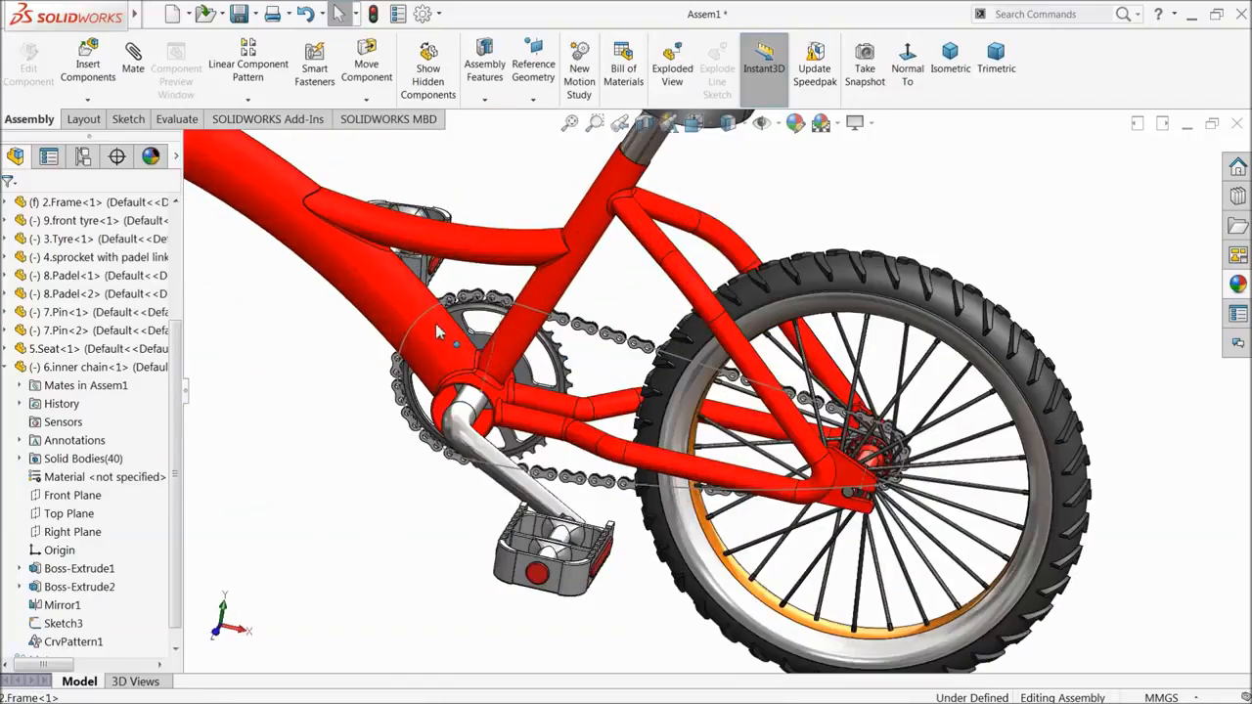
click(465, 334)
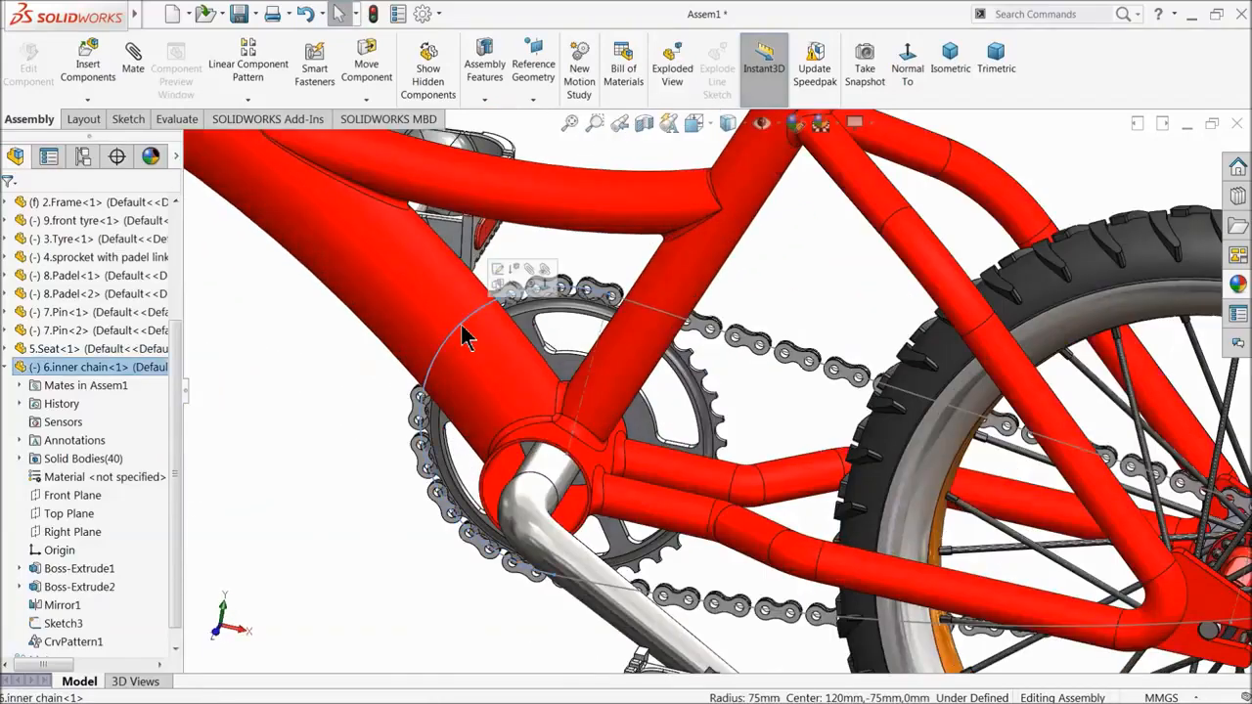
click(517, 285)
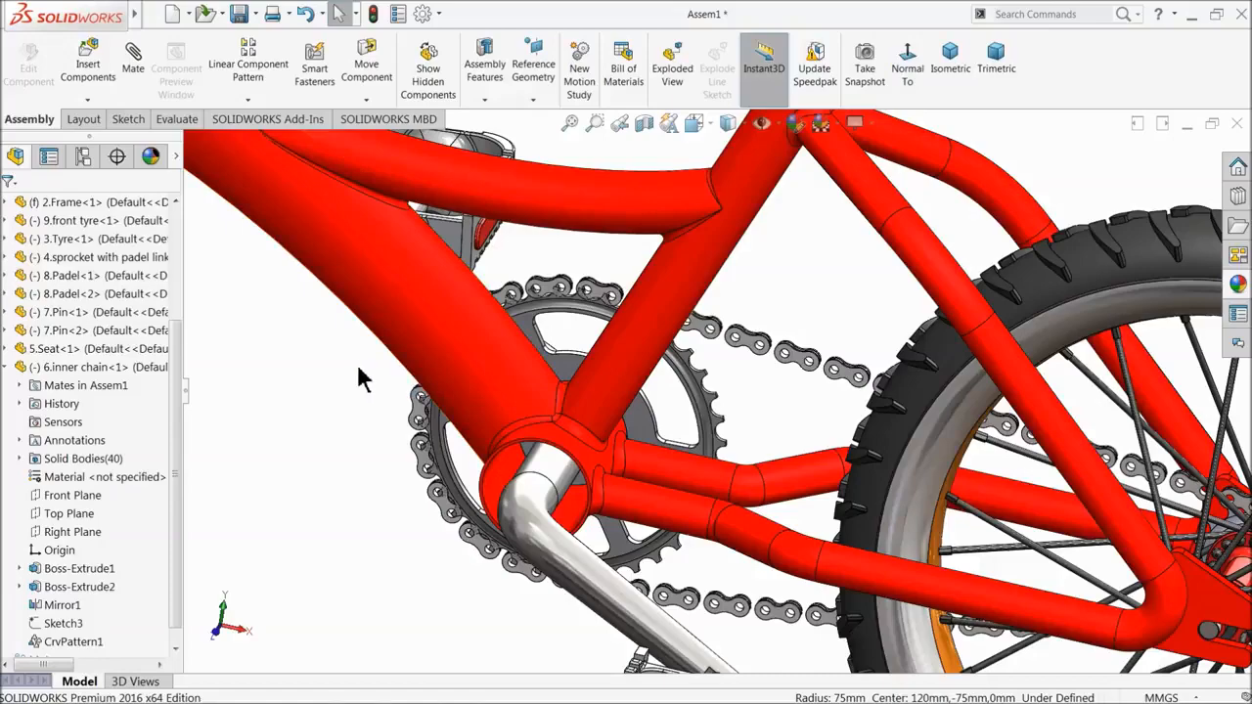
scroll(370, 390, up, 4)
scroll(600, 365, down, 5)
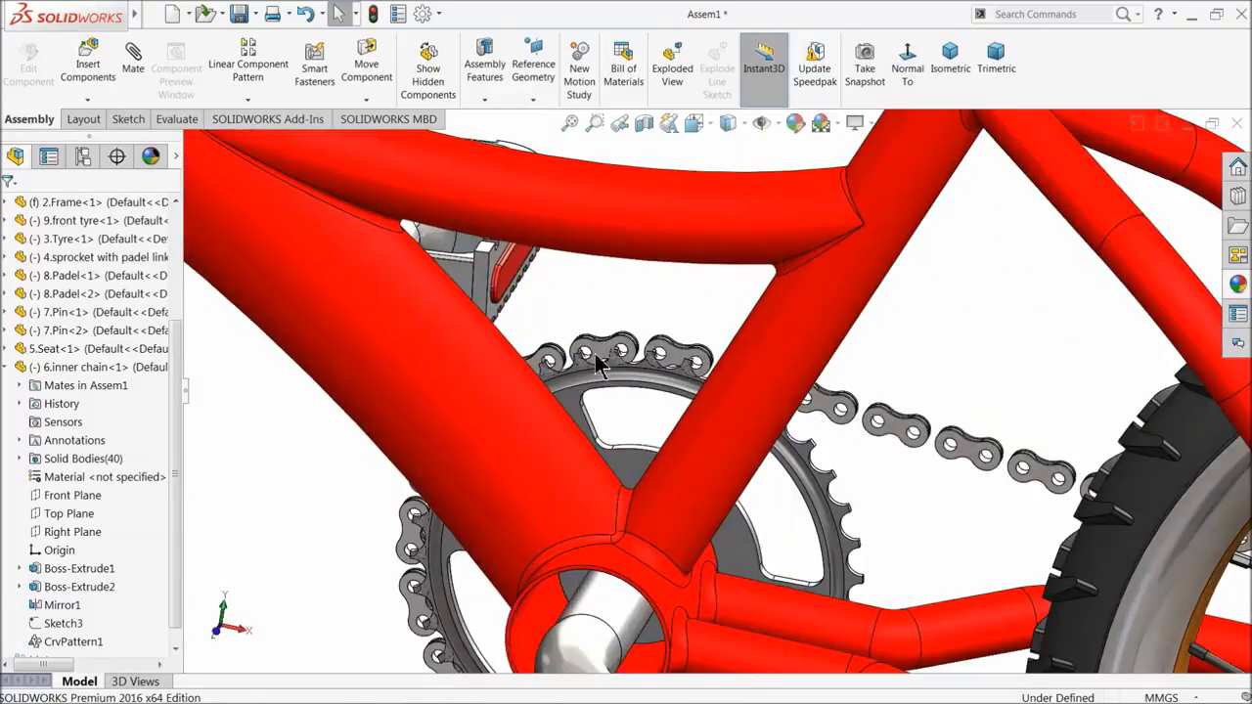
- Try moving the inner chain by one of its links beside the pedal sprocket
middle_drag(591, 391, 483, 498)
scroll(381, 465, down, 2)
scroll(546, 497, up, 6)
scroll(552, 504, up, 4)
middle_drag(558, 522, 645, 495)
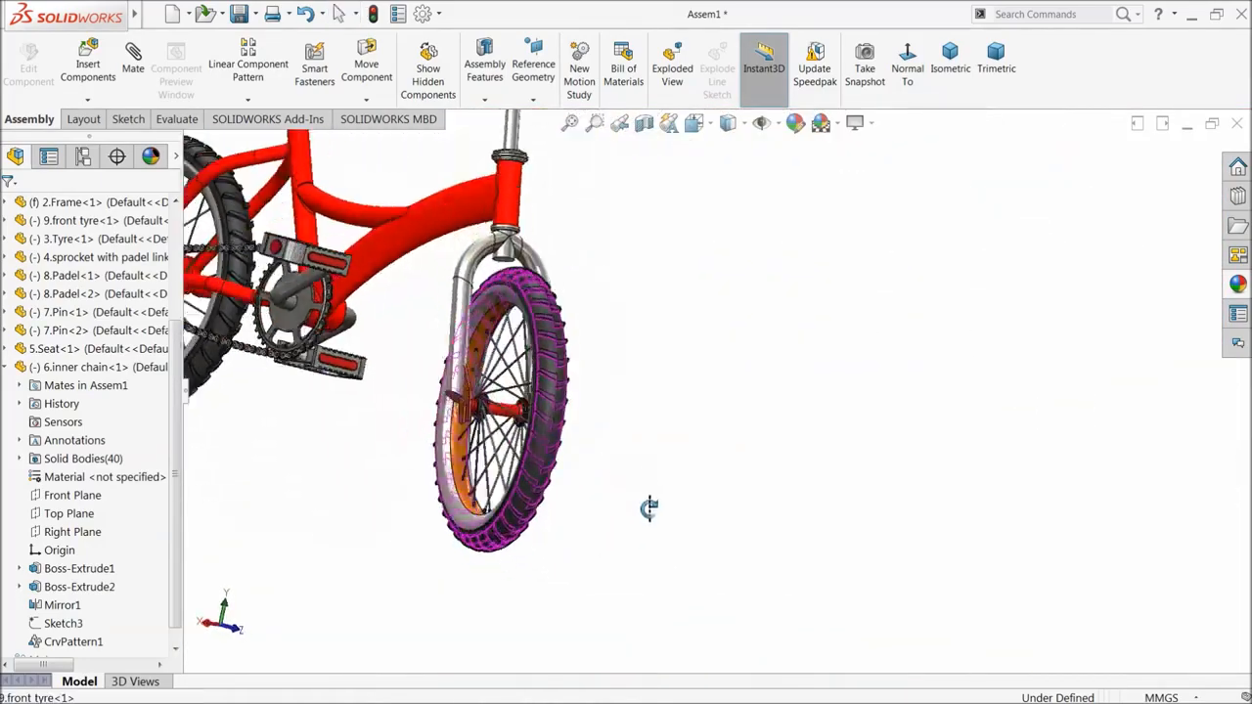
scroll(410, 386, down, 5)
scroll(420, 330, down, 6)
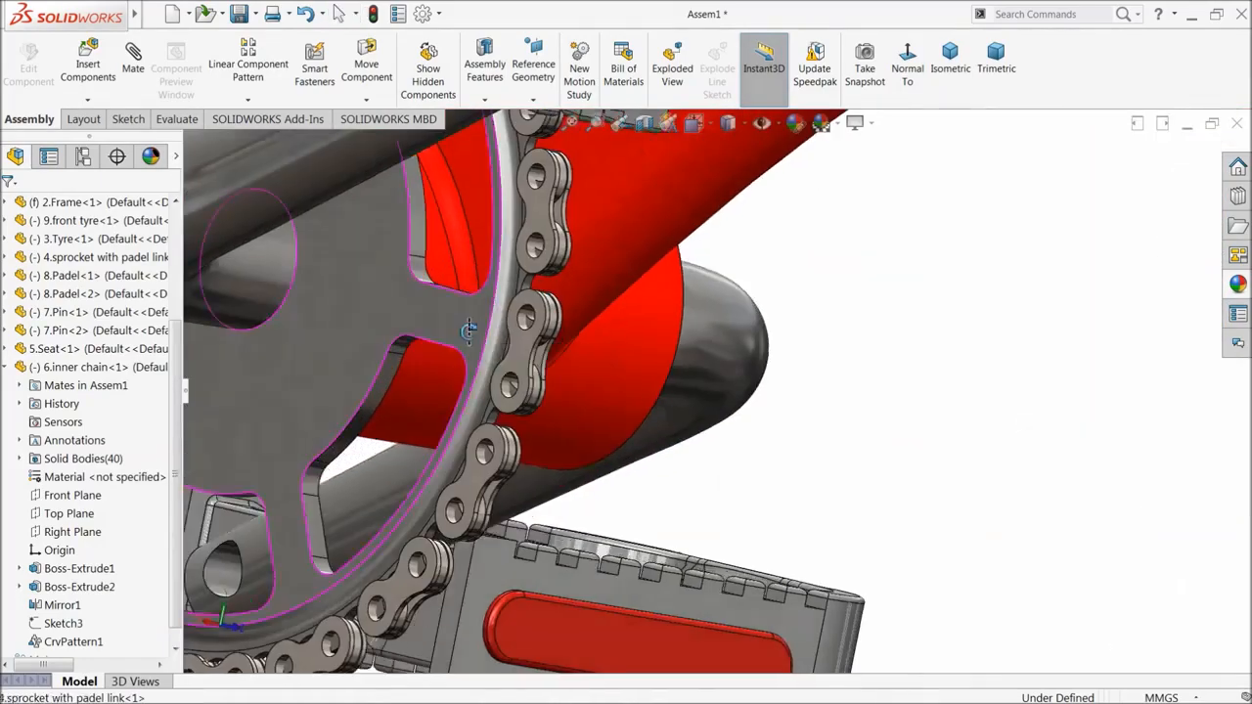
scroll(423, 334, down, 3)
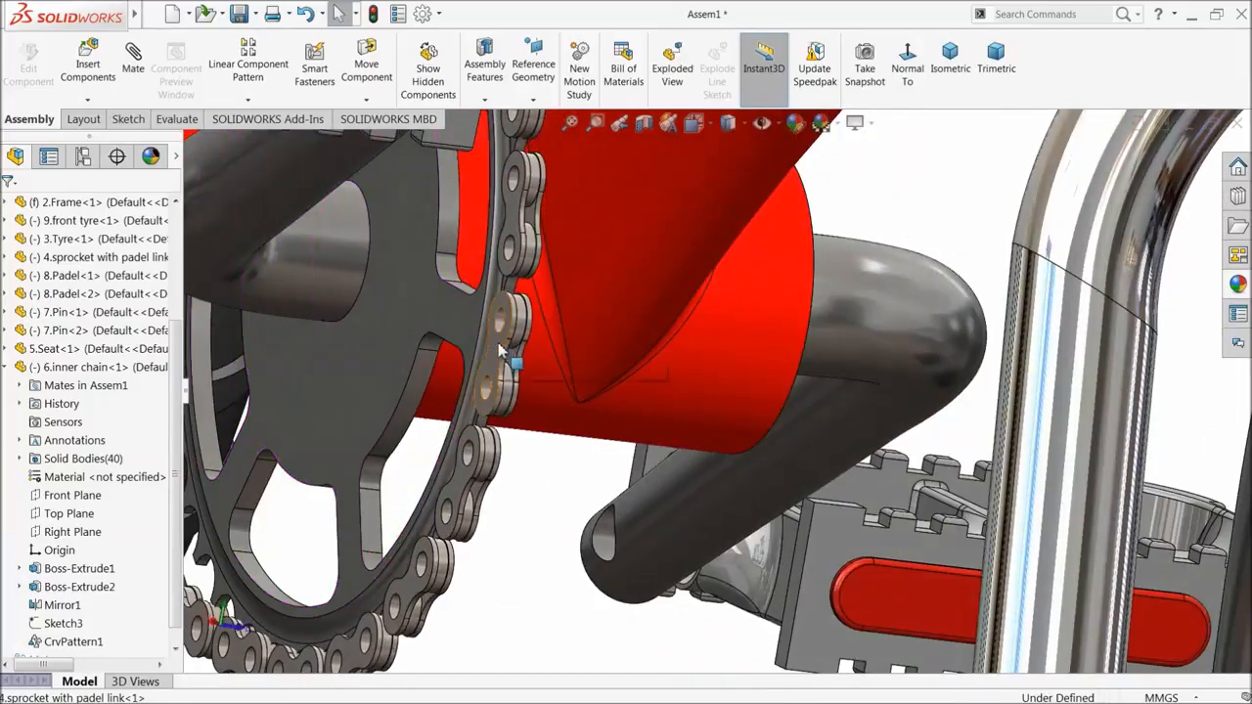
click(508, 328)
drag(513, 328, 549, 275)
- Swing the inner chain upward until its rear end wraps around the rear wheel's sprocket
scroll(510, 374, up, 8)
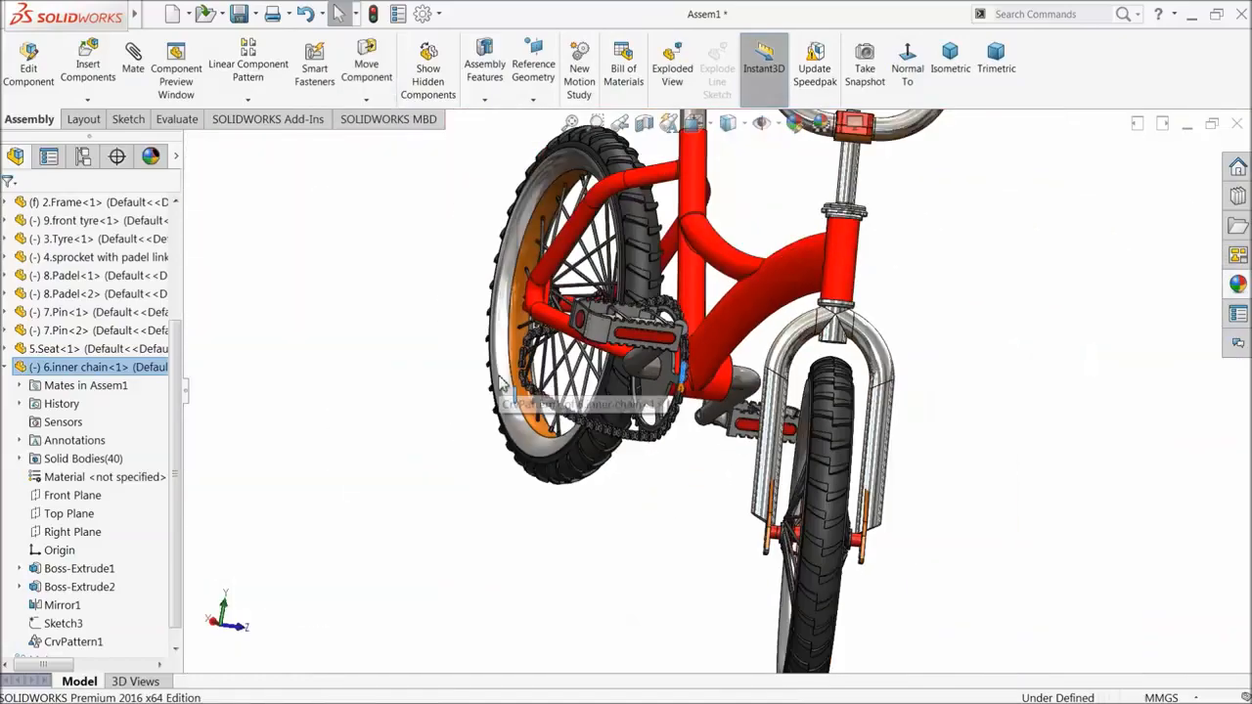
middle_drag(515, 384, 585, 385)
scroll(585, 384, down, 6)
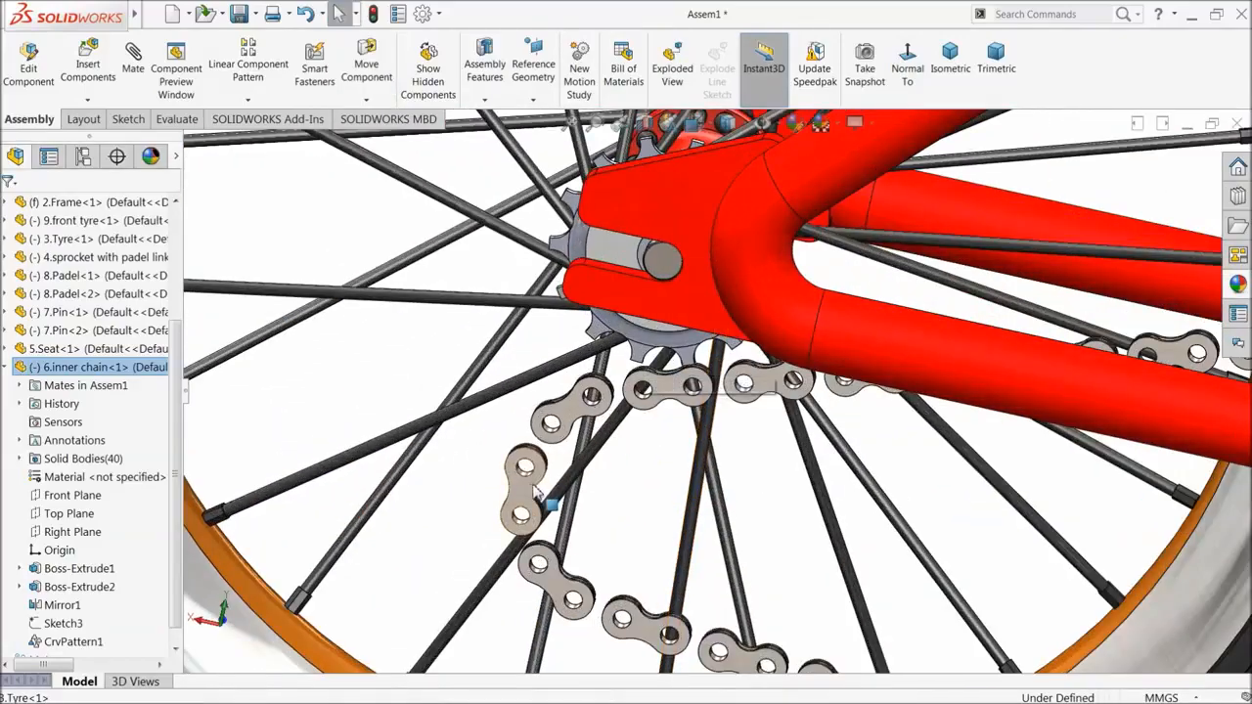
drag(536, 494, 555, 196)
scroll(528, 372, up, 5)
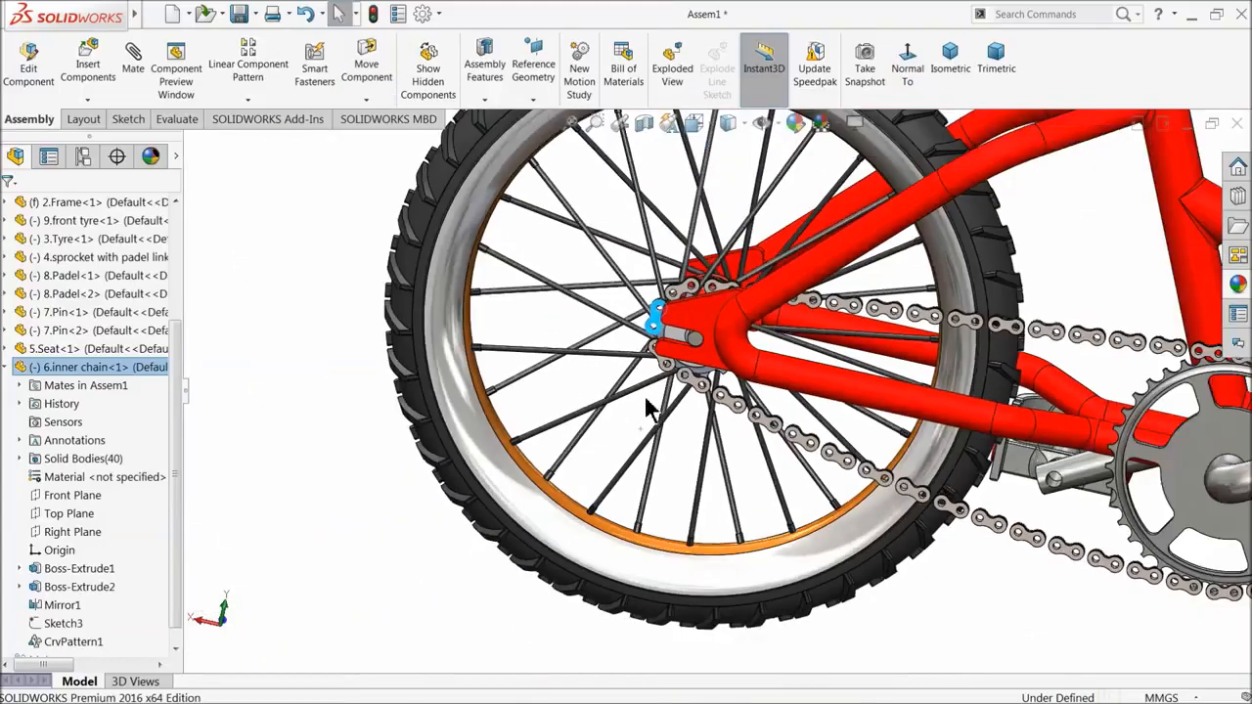
middle_drag(796, 325, 802, 383)
click(133, 68)
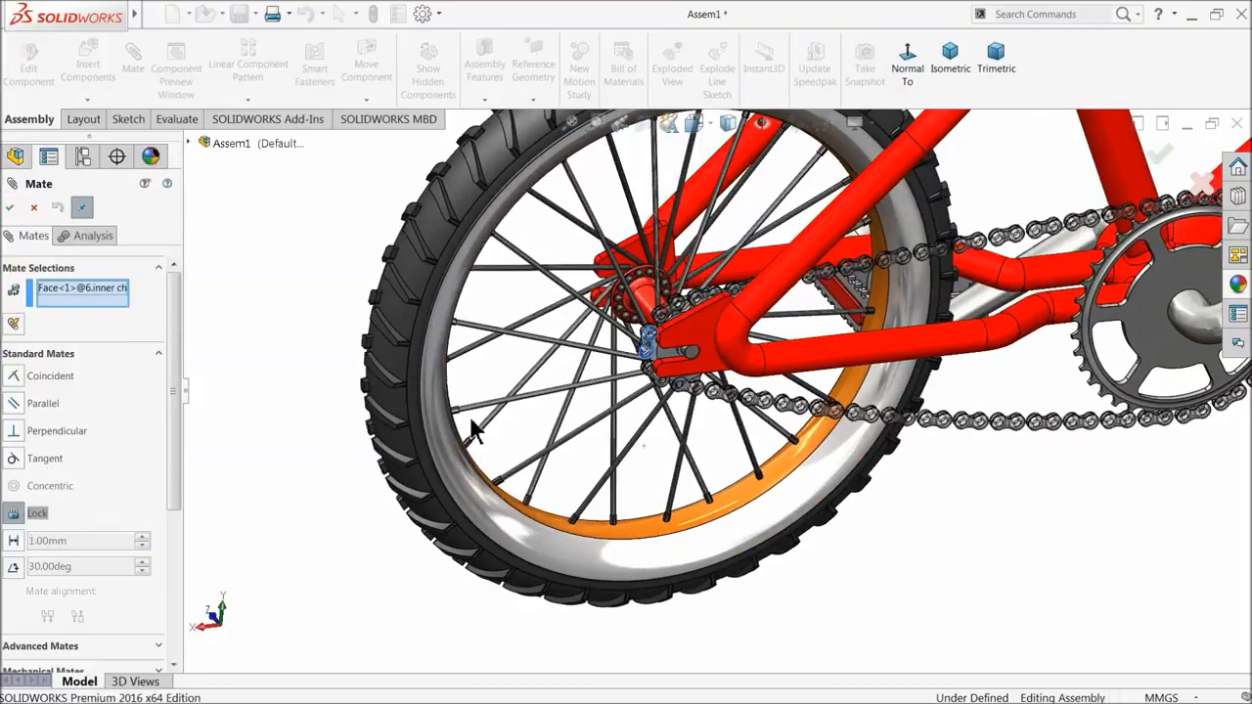
scroll(641, 380, down, 2)
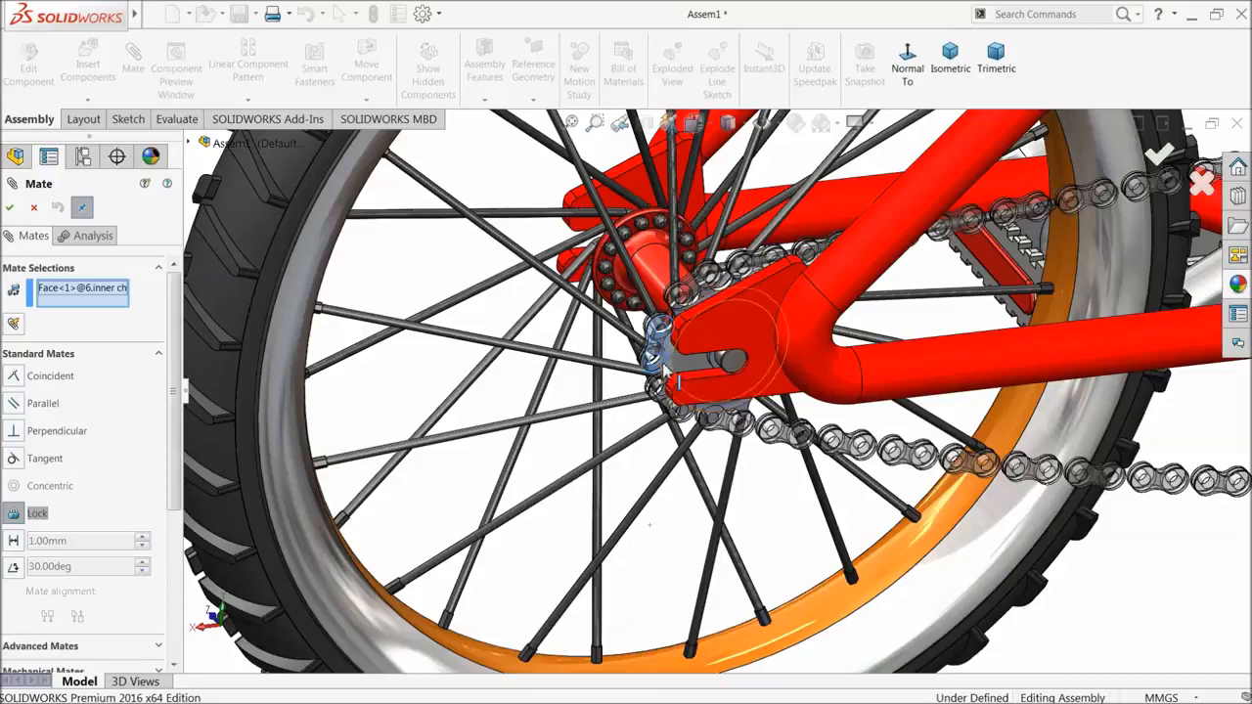
scroll(665, 378, down, 2)
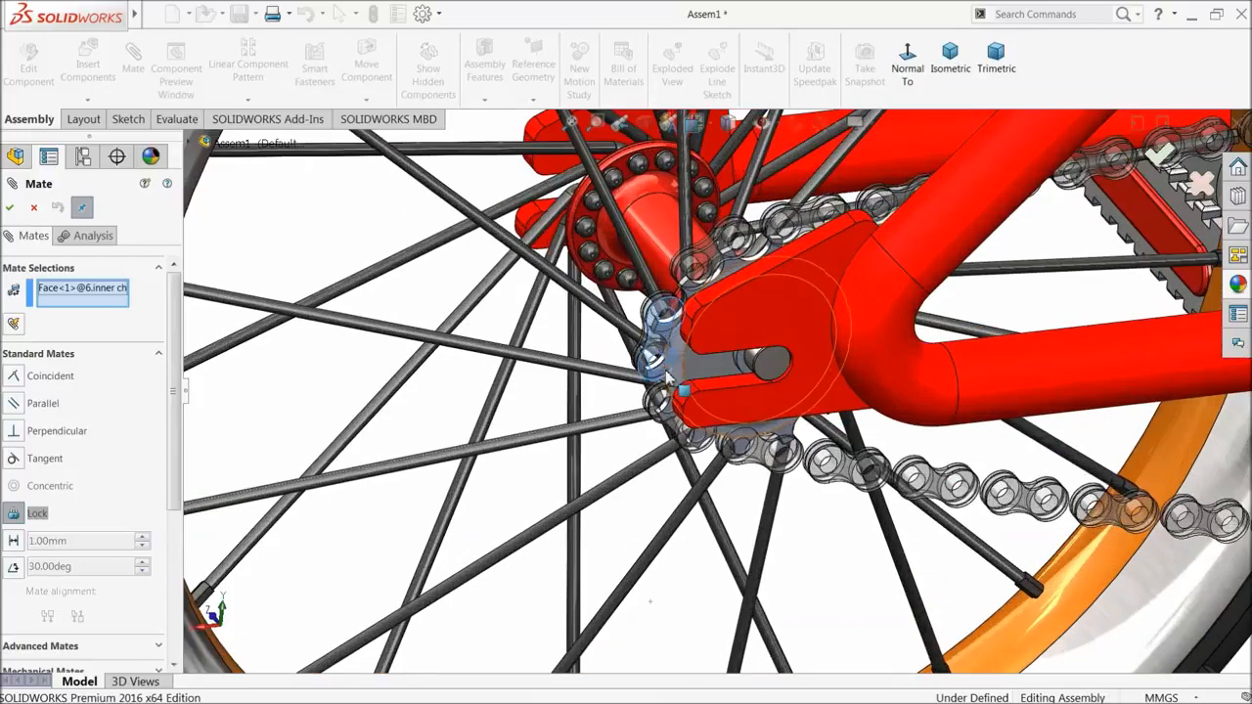
click(37, 211)
- Open the ANSI Metric ball bearings in the Toolbox library, with the frame's bottom bracket in close view
scroll(629, 343, up, 5)
middle_drag(764, 357, 416, 430)
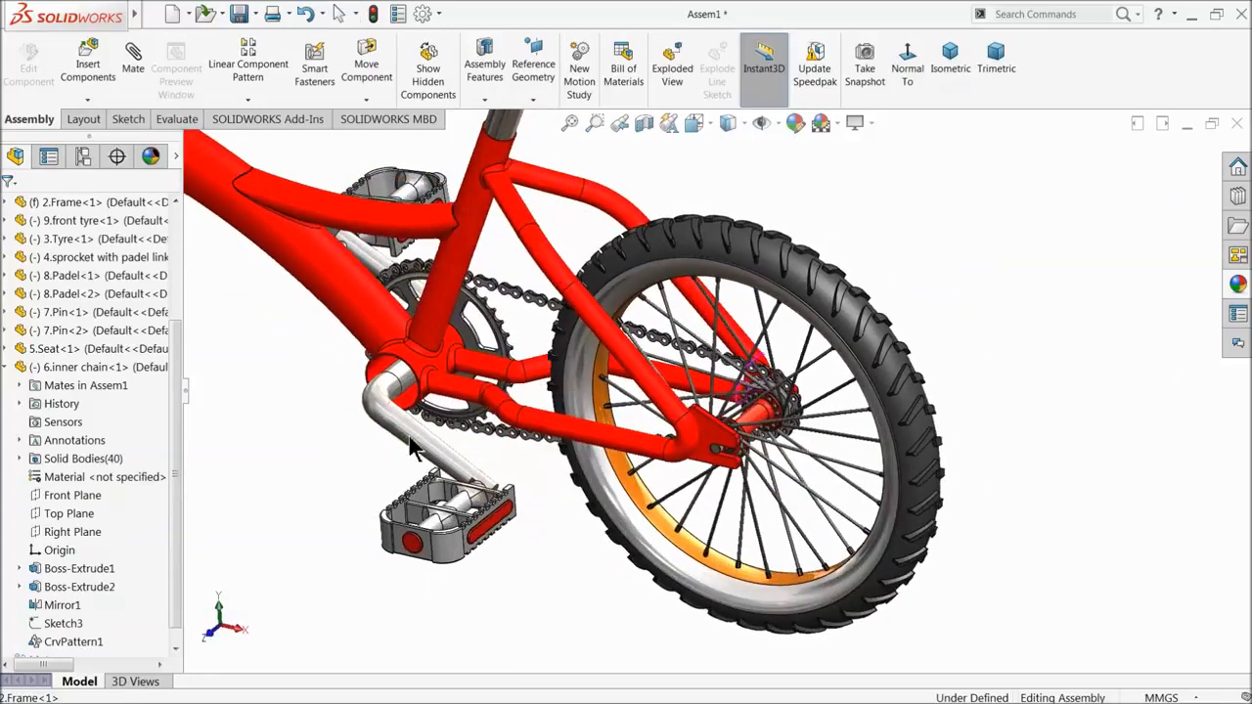
scroll(445, 423, down, 5)
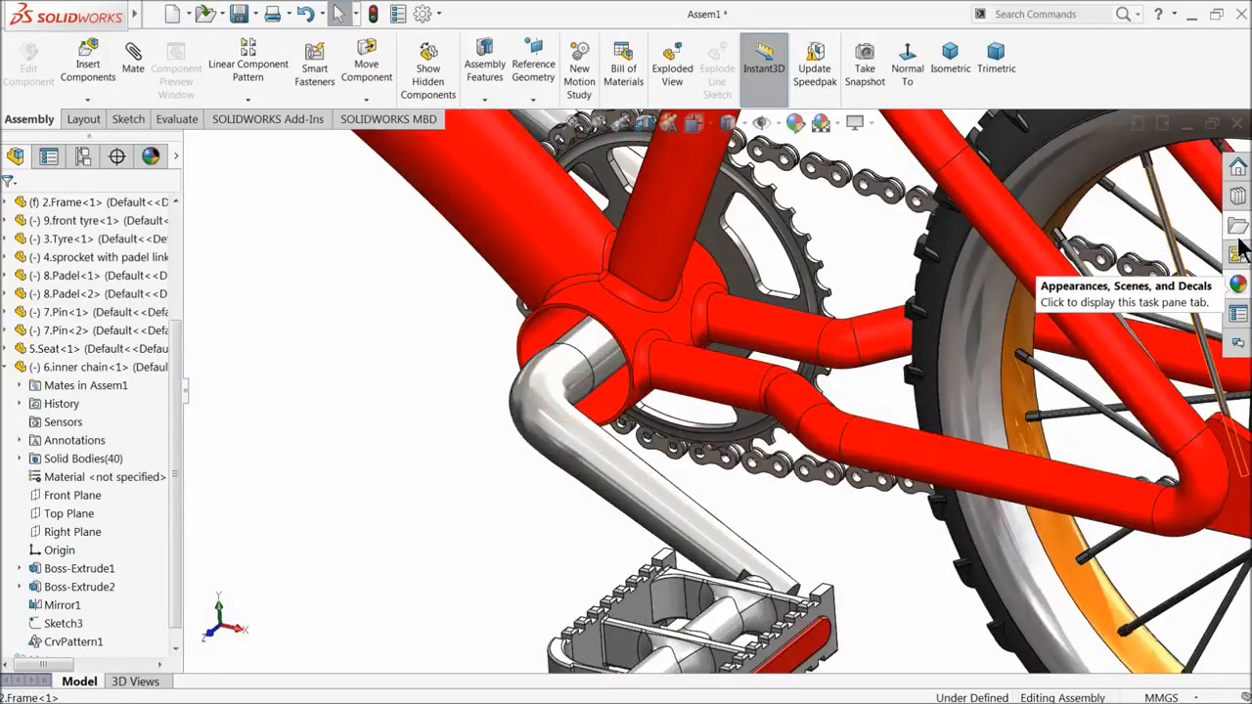
click(1237, 196)
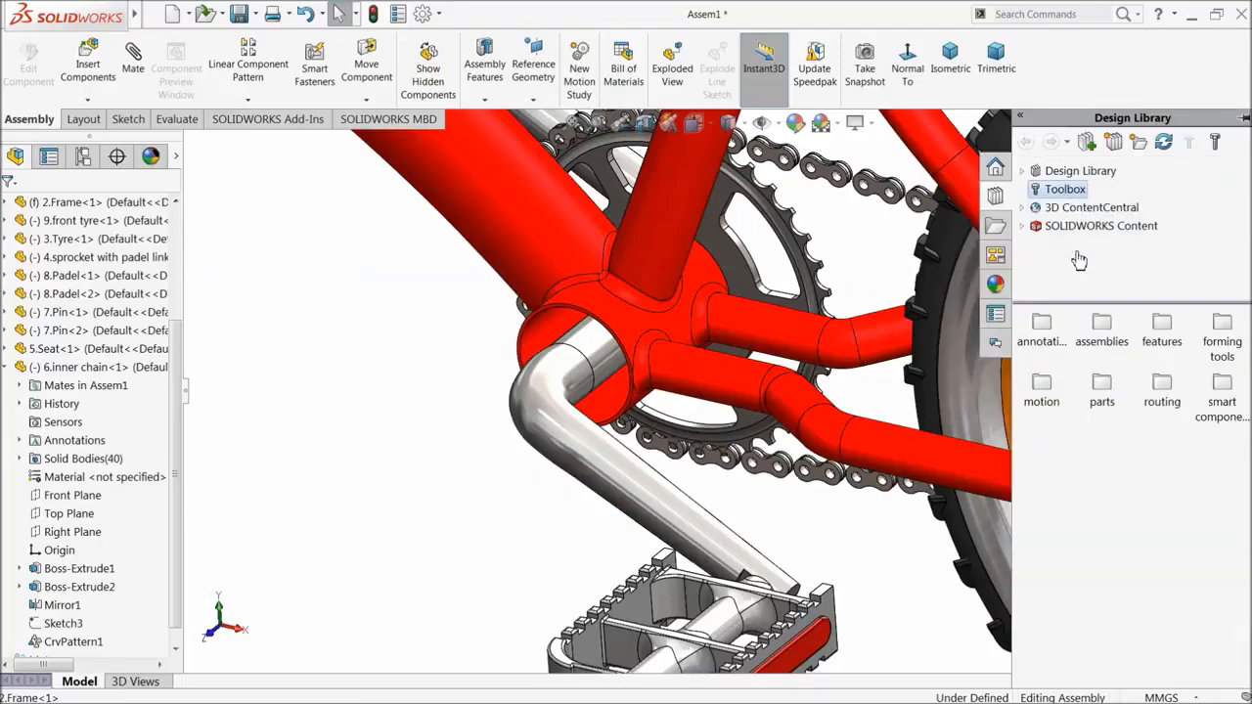
click(1126, 465)
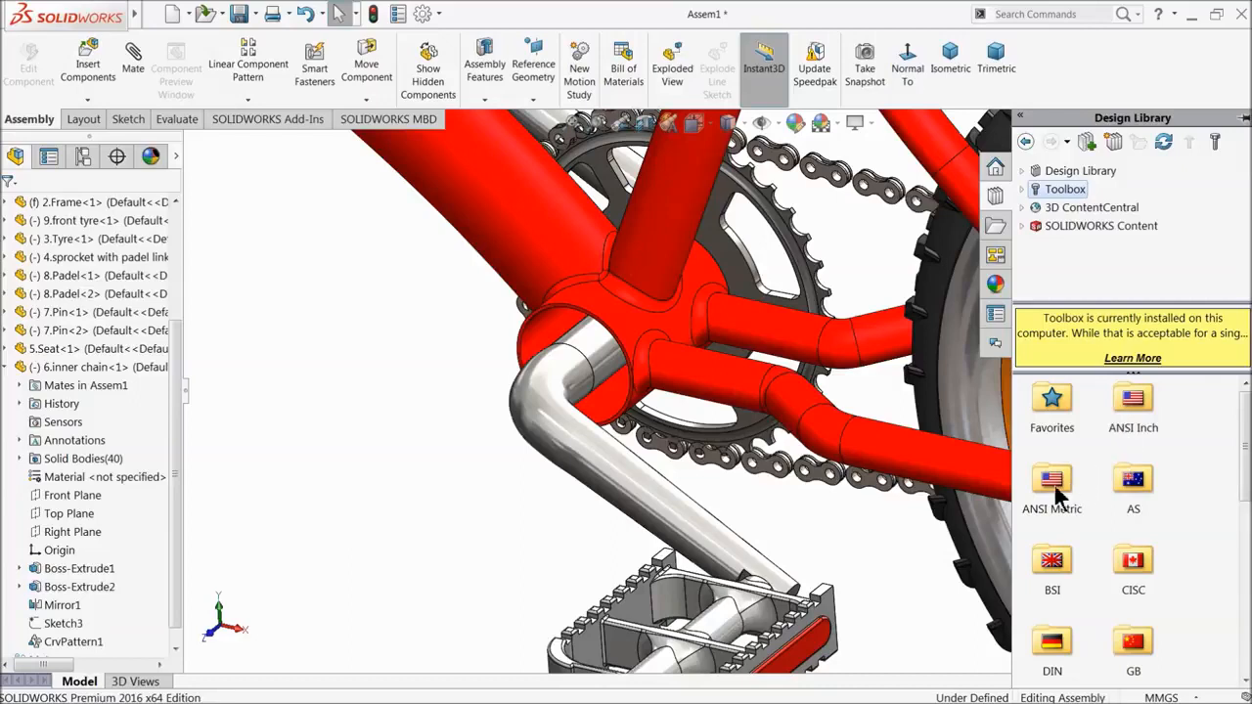
double_click(1057, 497)
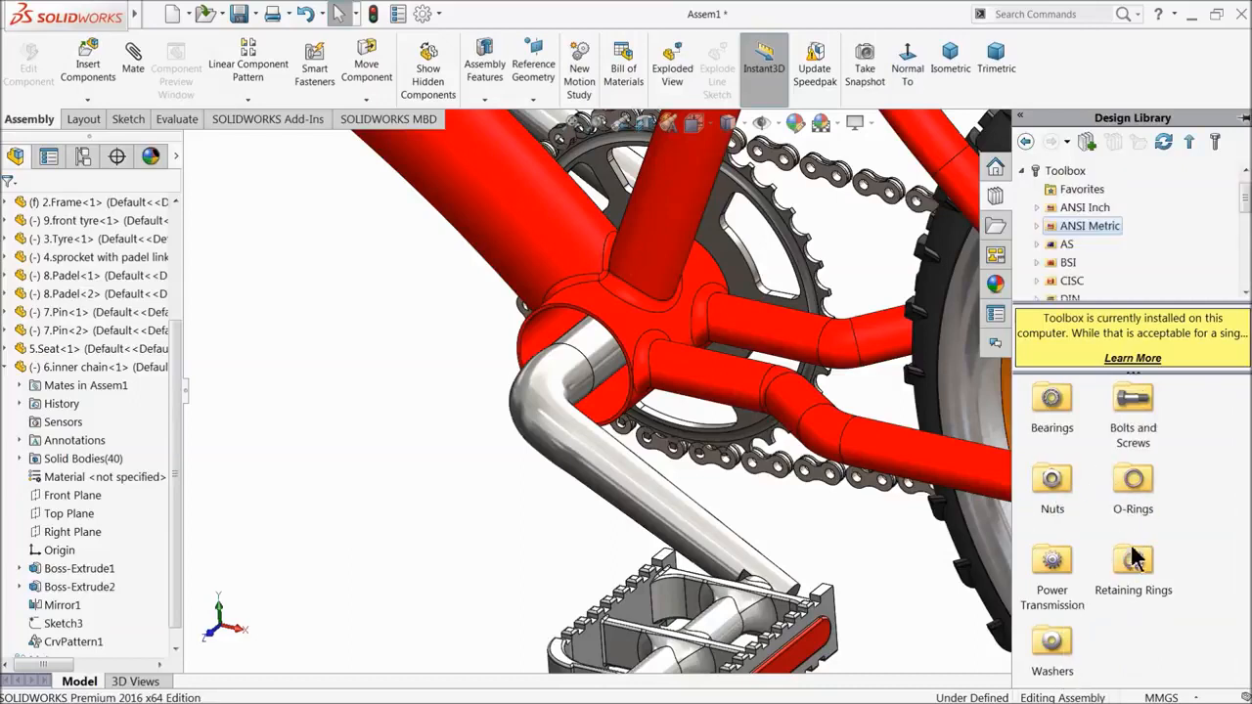
double_click(1051, 401)
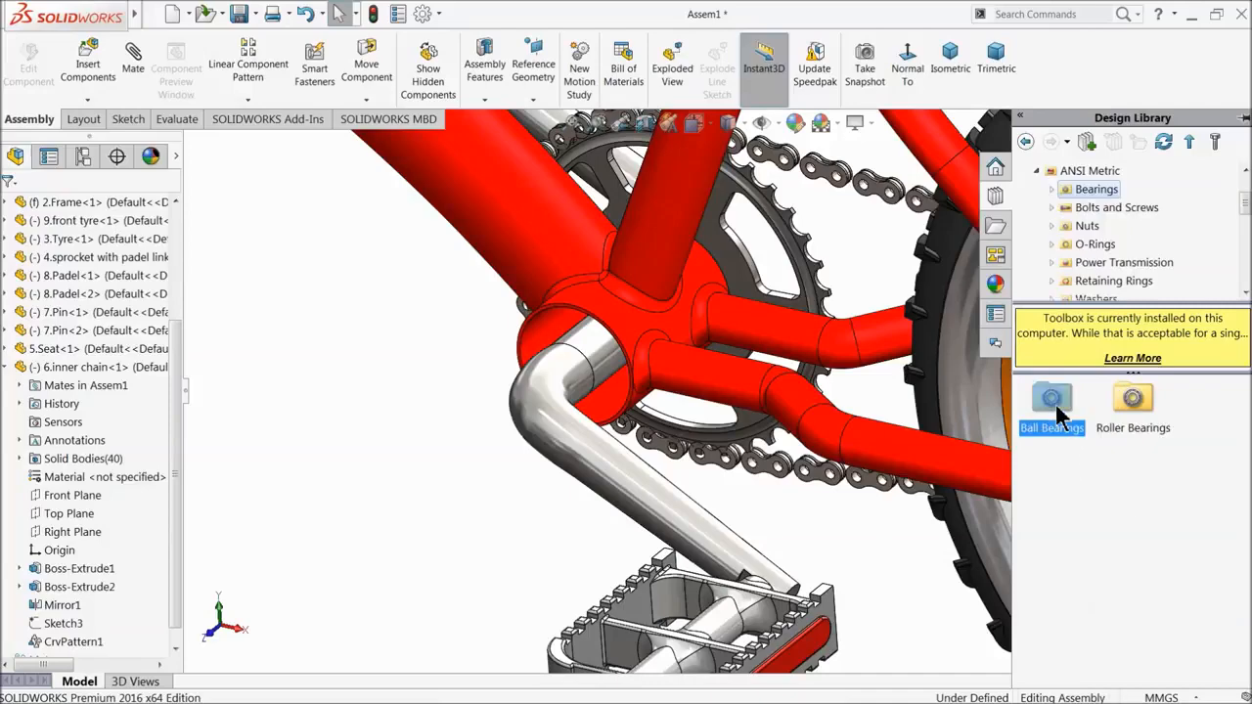
double_click(1055, 402)
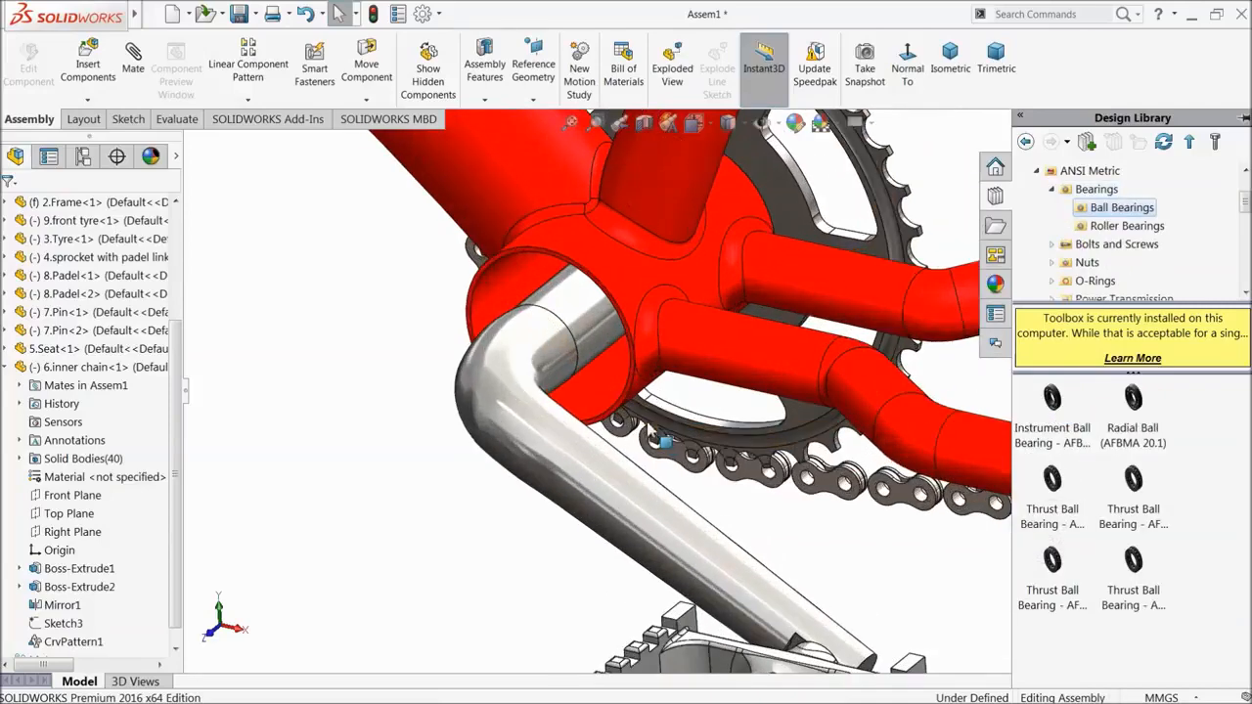
- Try to insert the Instrument Ball Bearing on the crank shaft at the frame's bottom bracket
drag(1047, 420, 617, 349)
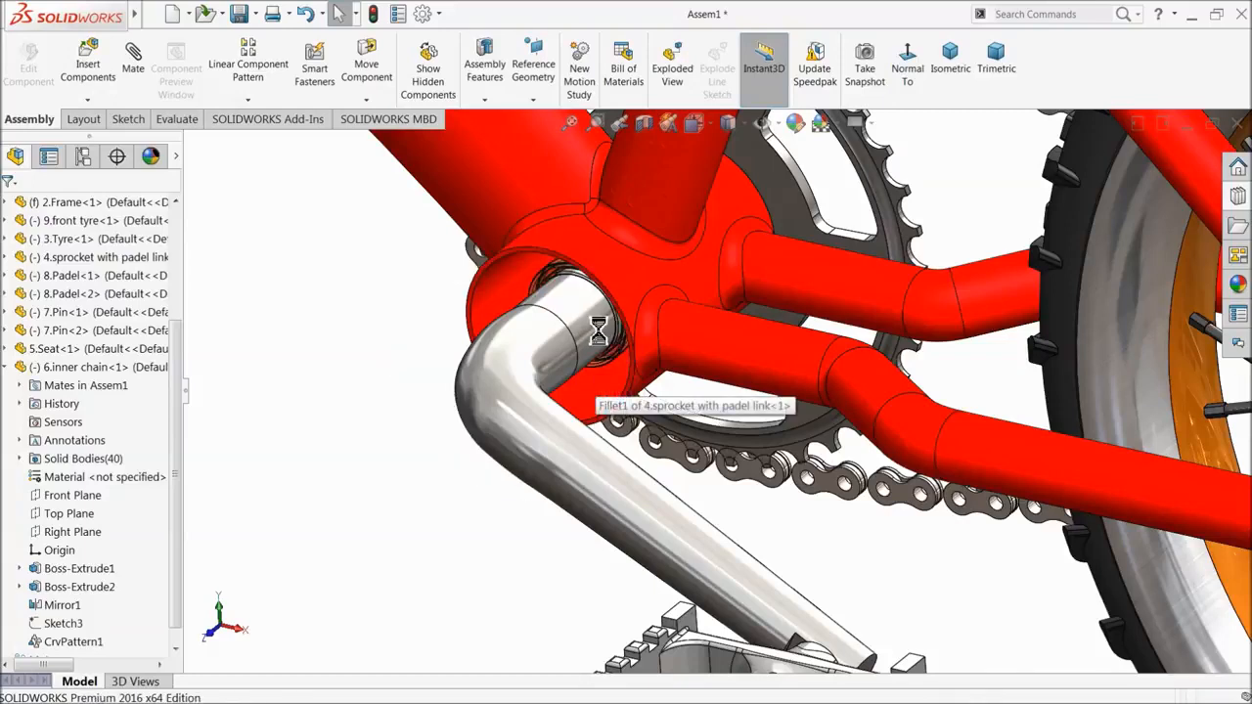
mouse_move(528, 301)
ctrl+mouse_down()
mouse_move(495, 276)
mouse_move(513, 284)
mouse_move(520, 268)
mouse_move(525, 279)
ctrl+mouse_up()
ctrl+drag(651, 308, 447, 481)
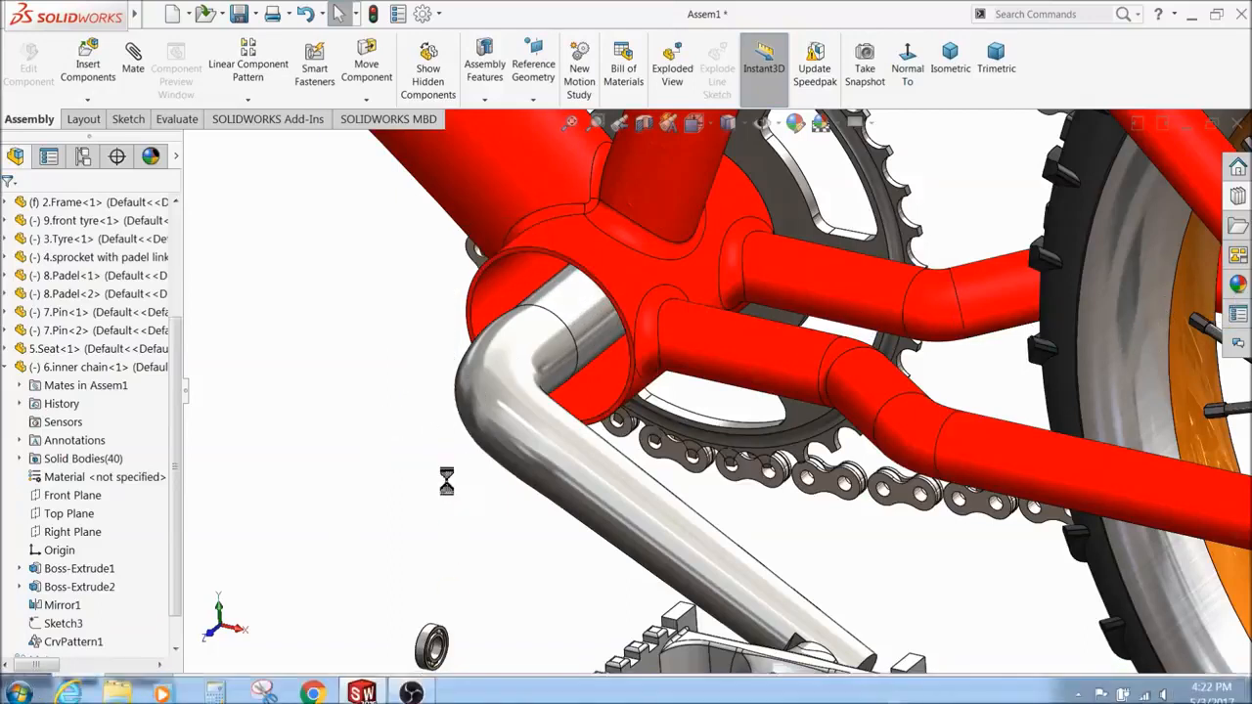
scroll(433, 636, up, 2)
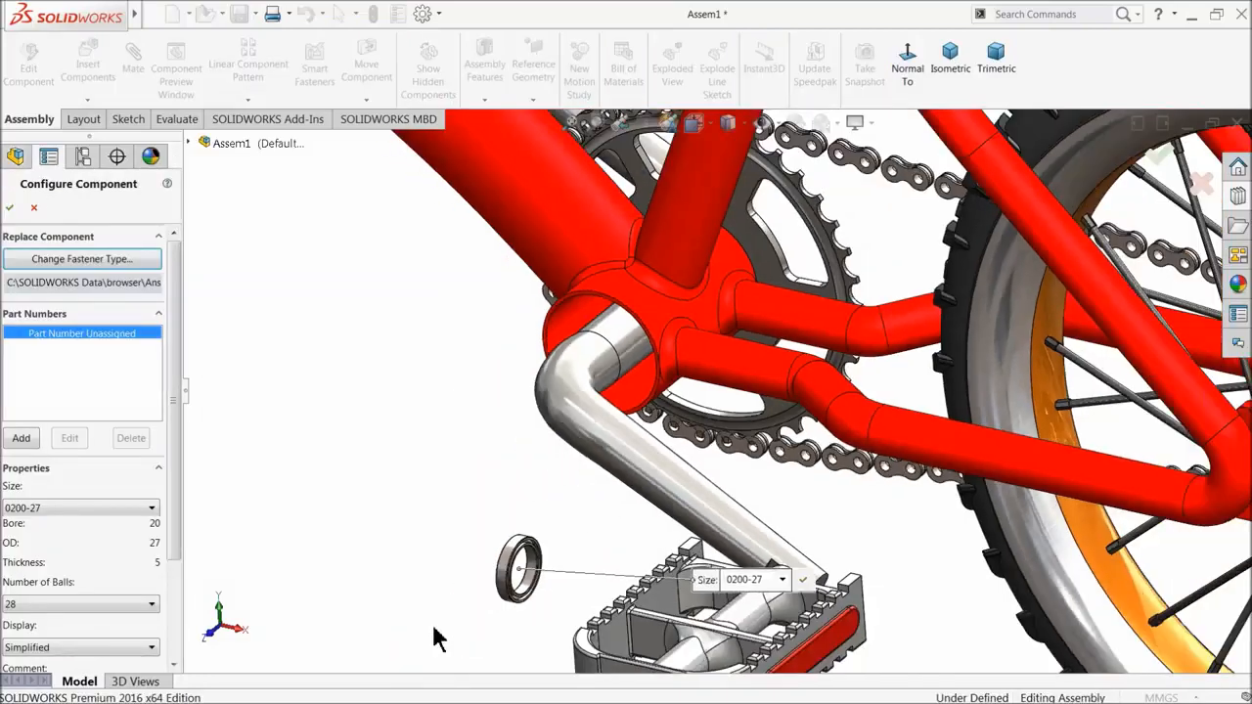
scroll(473, 602, down, 3)
click(32, 209)
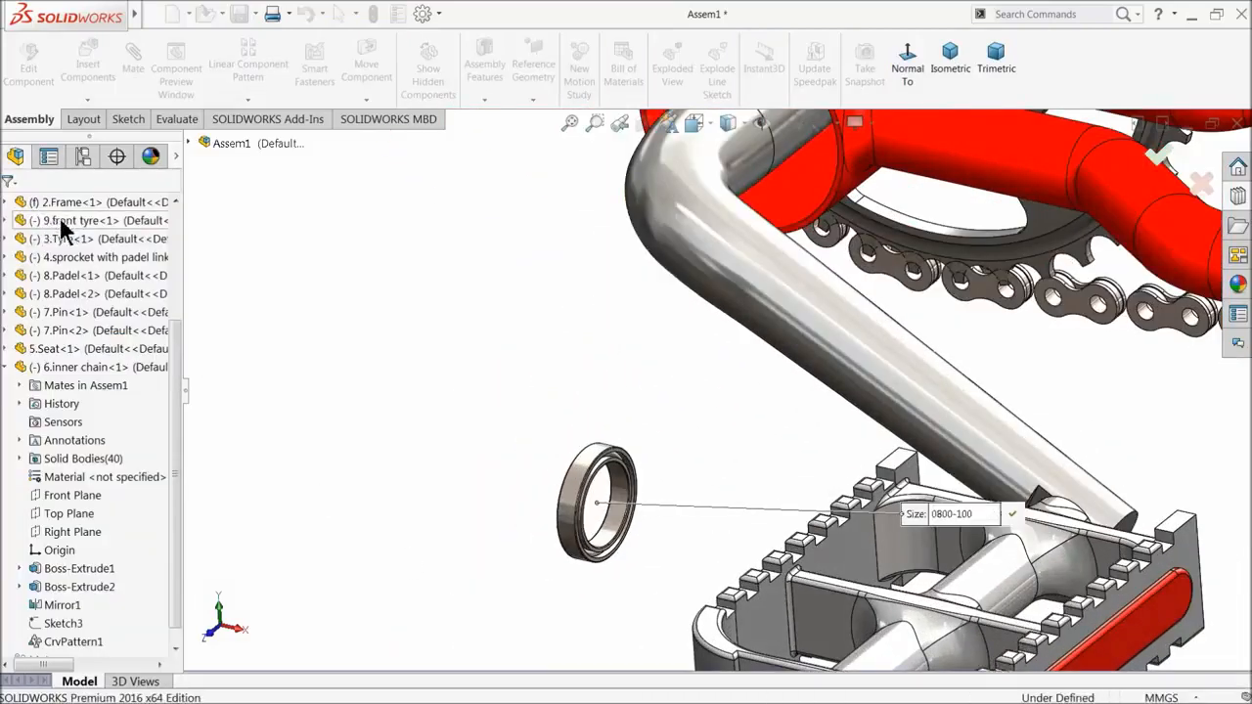
- Insert a Radial Ball (AFBMA 20.1) bearing from the Toolbox onto the crank shaft inside the frame's bottom bracket
scroll(821, 235, up, 4)
scroll(825, 238, down, 2)
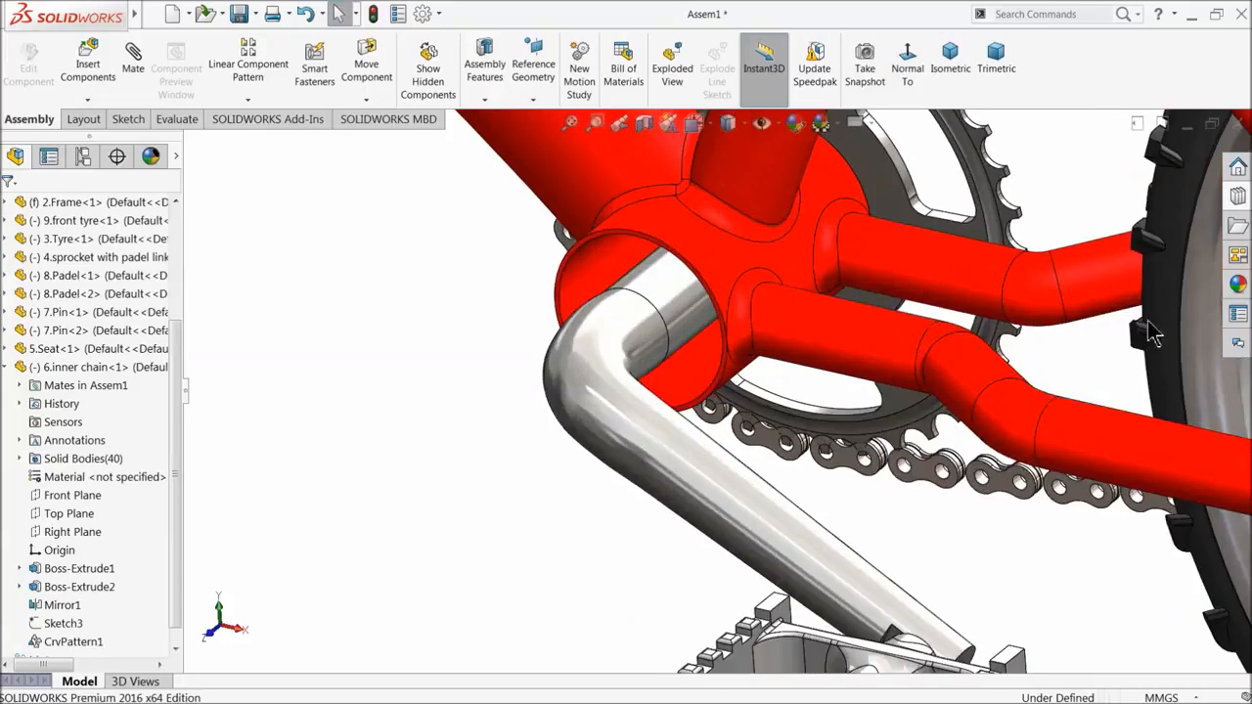
click(1238, 226)
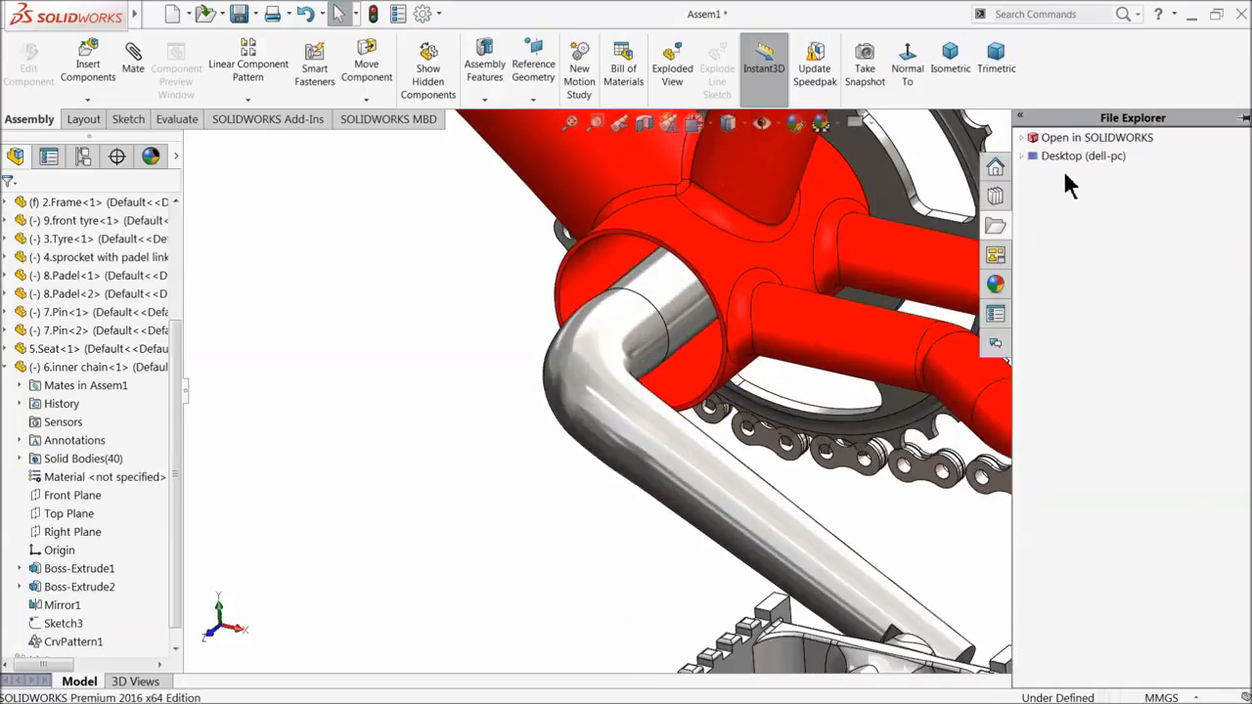
click(997, 196)
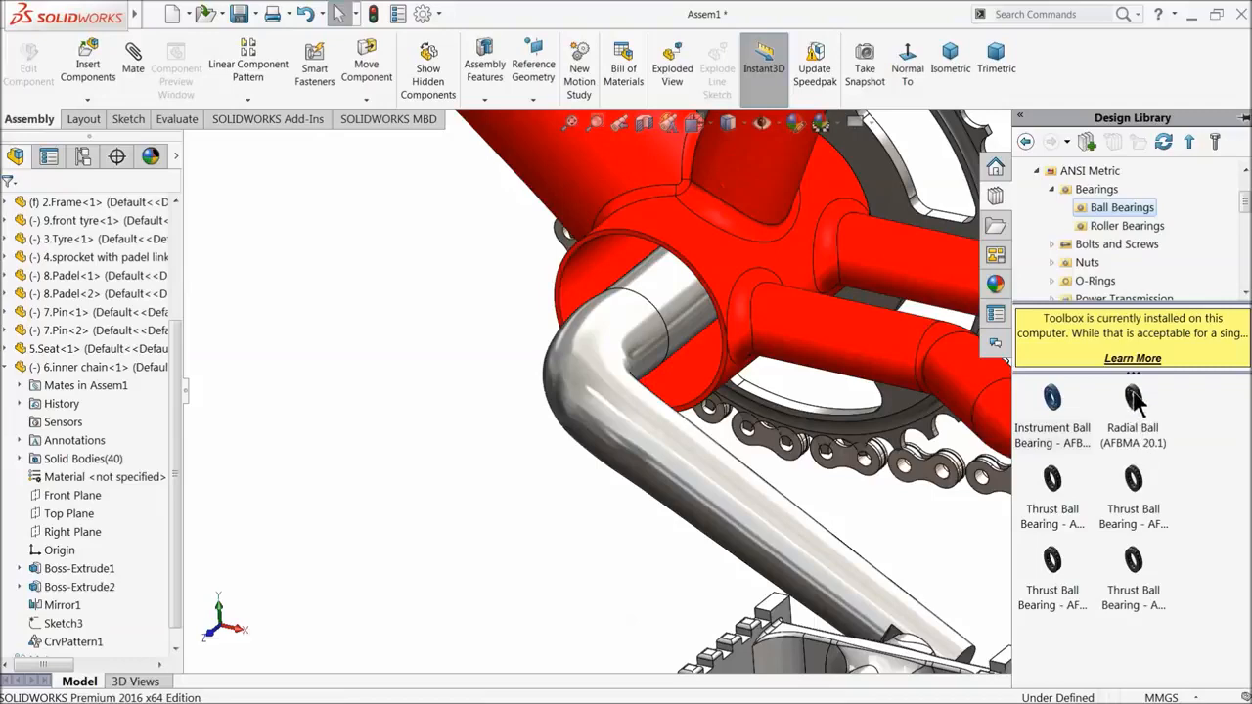
mouse_move(1134, 399)
drag(1135, 399, 660, 279)
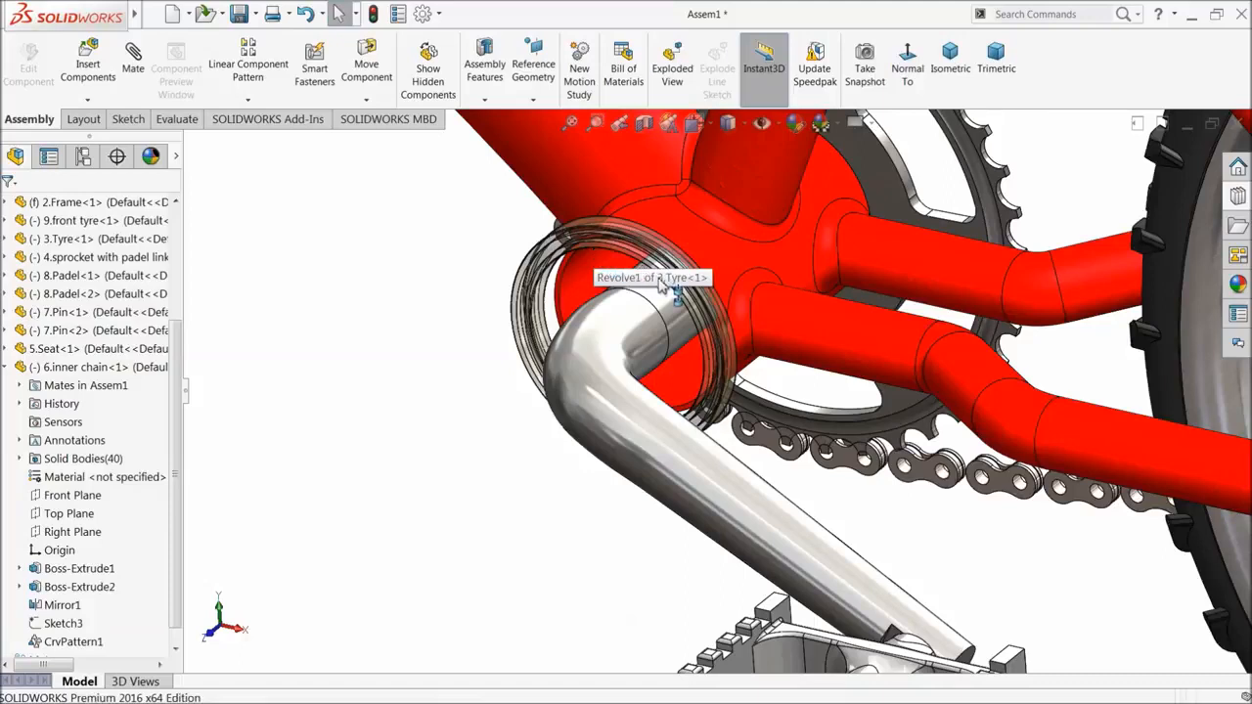
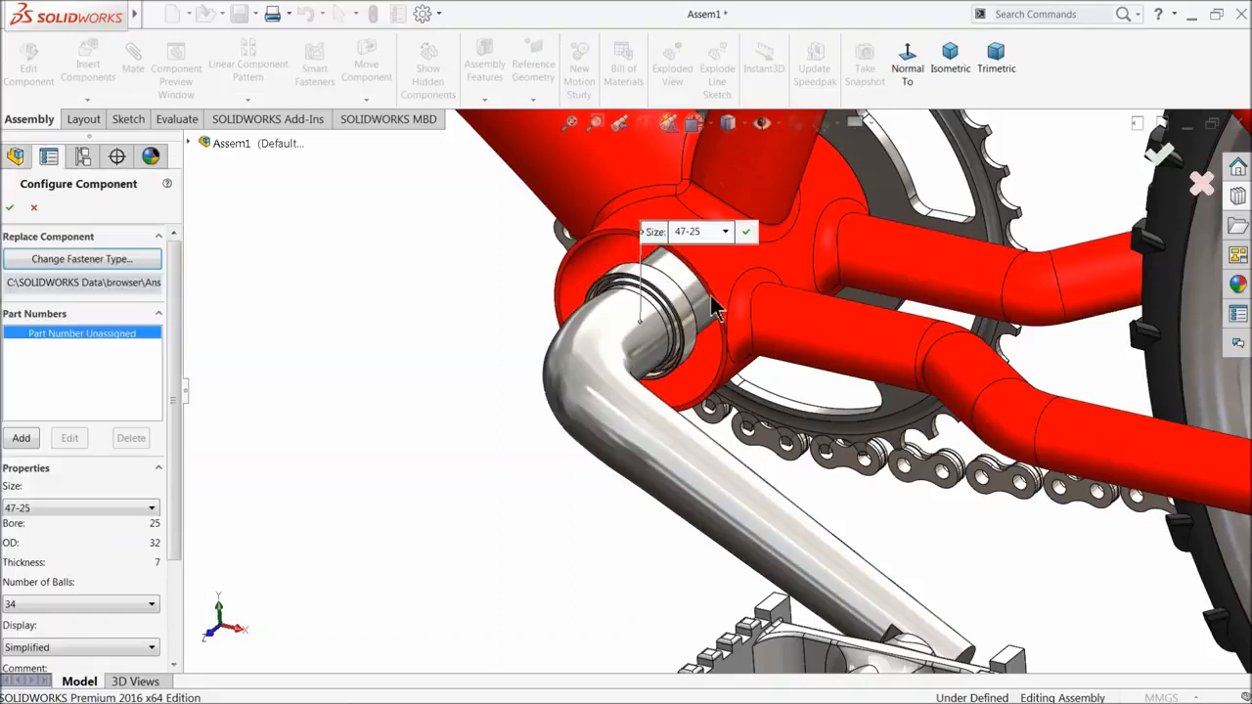
- Set the radial ball bearing's size to 60-25 and finish inserting it
scroll(714, 311, down, 2)
click(712, 220)
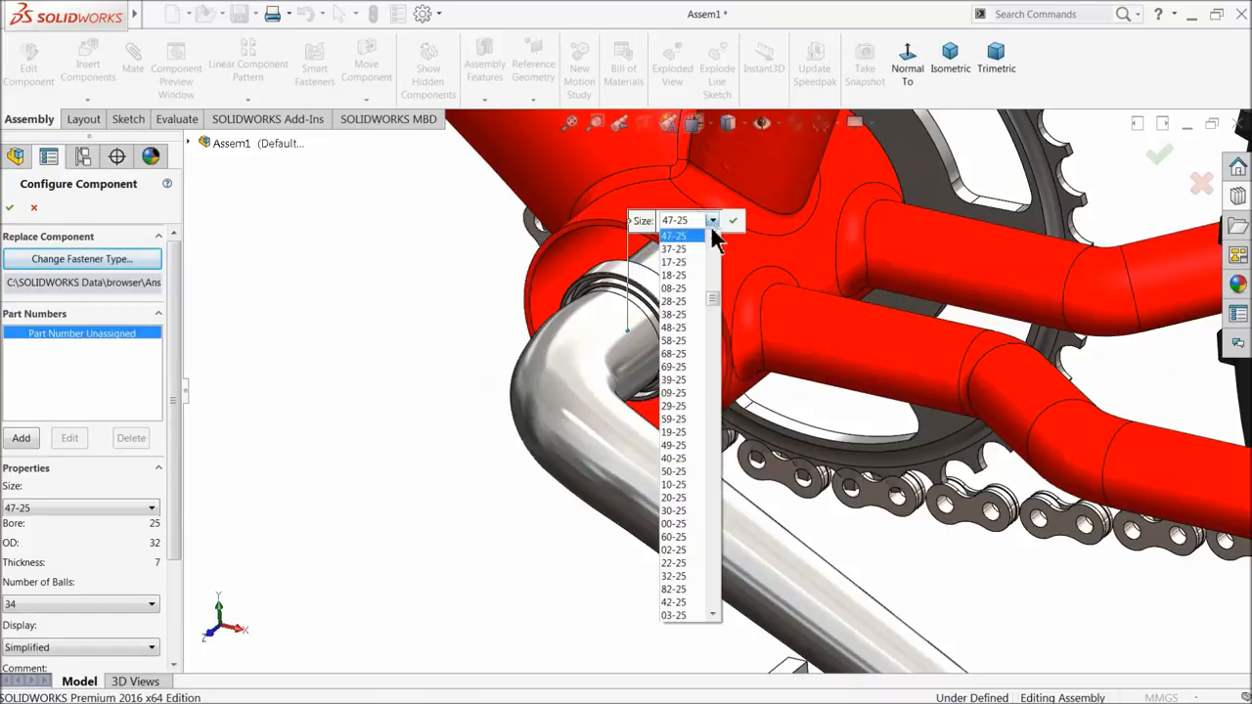
click(688, 263)
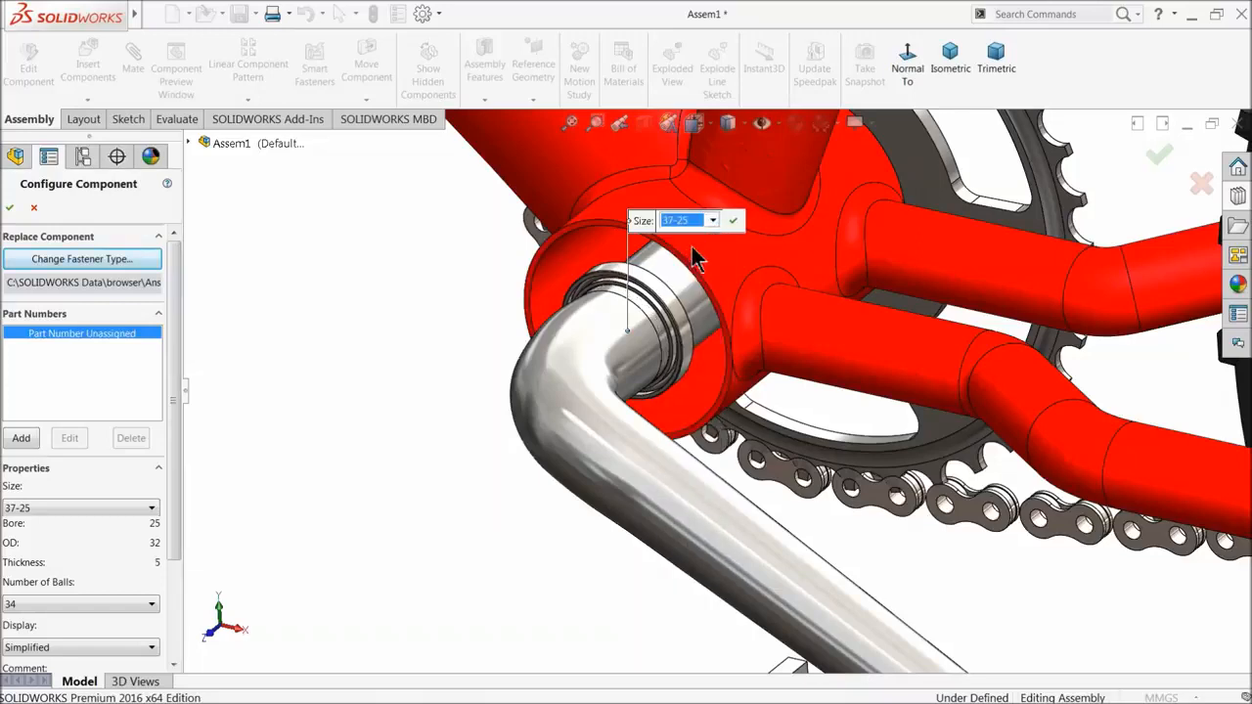
click(712, 220)
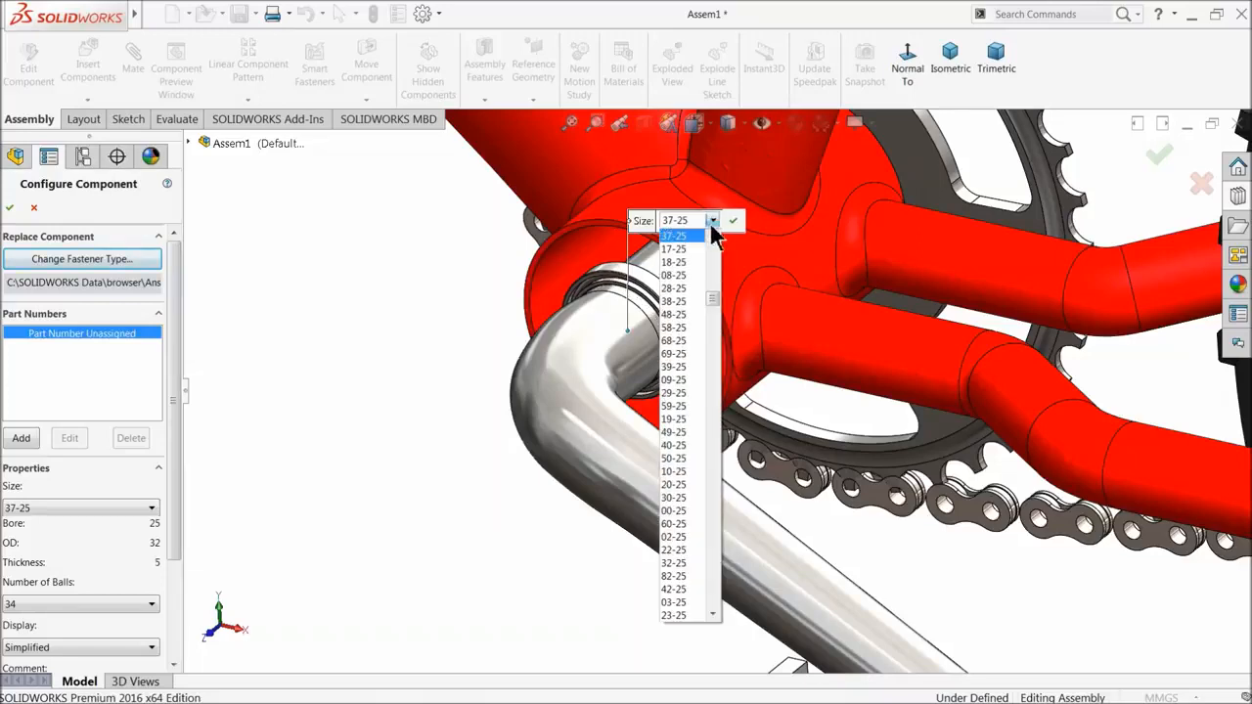
click(685, 334)
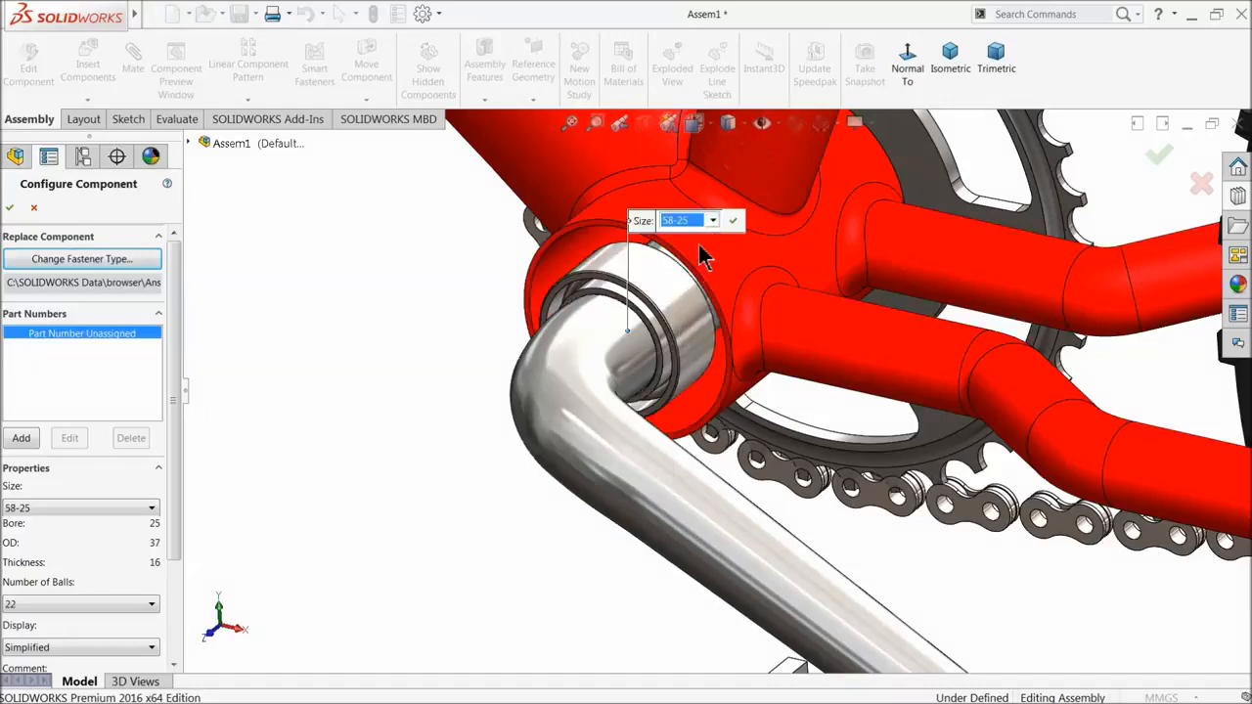
click(712, 220)
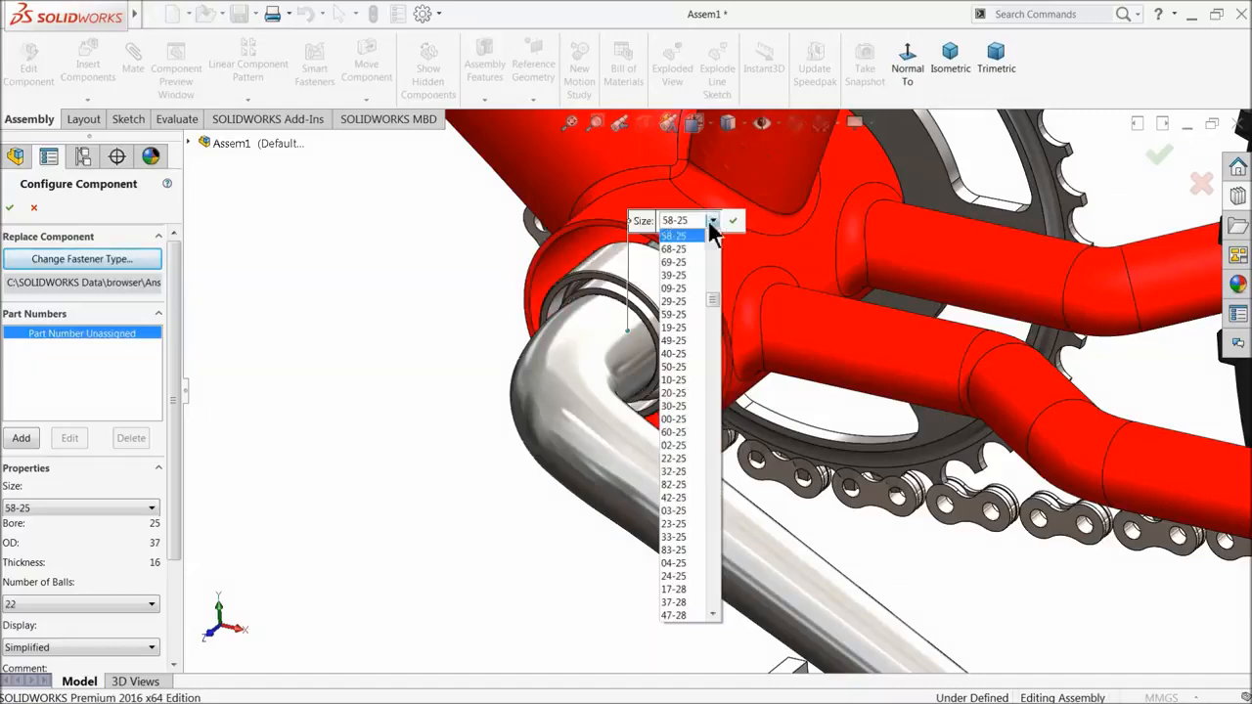
click(676, 433)
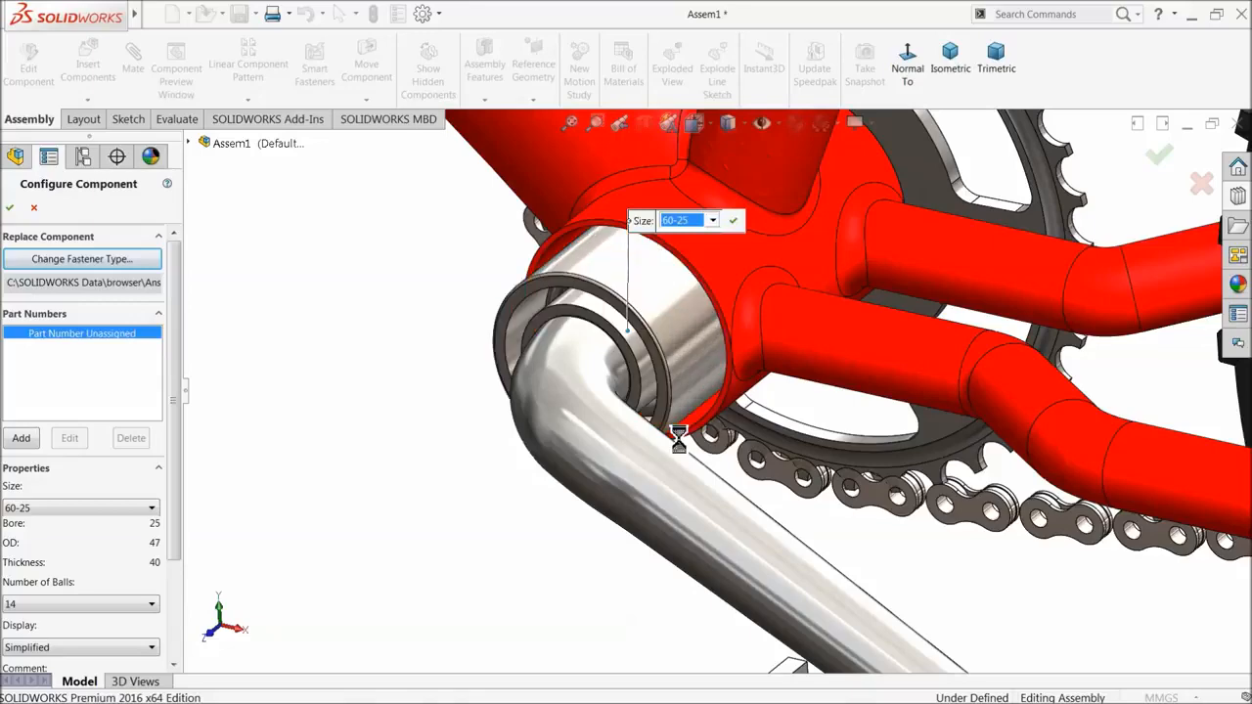
mouse_move(656, 371)
middle_down()
mouse_move(665, 325)
mouse_move(664, 361)
middle_up()
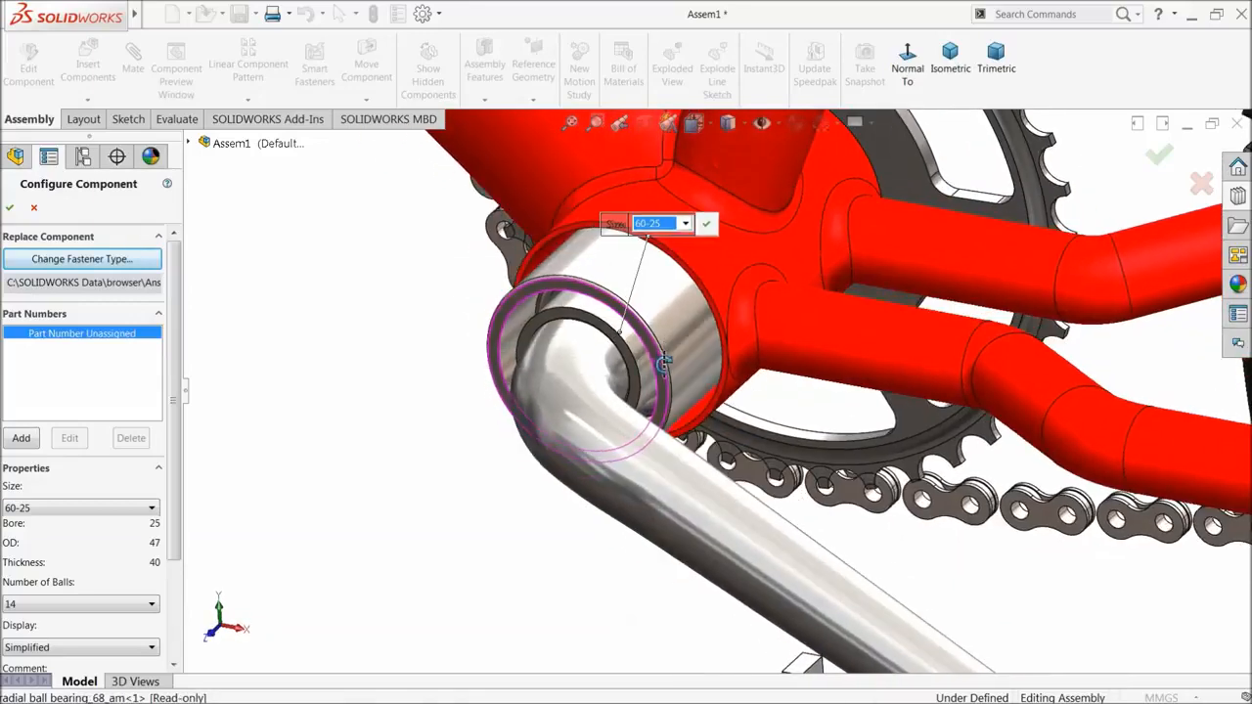
click(12, 208)
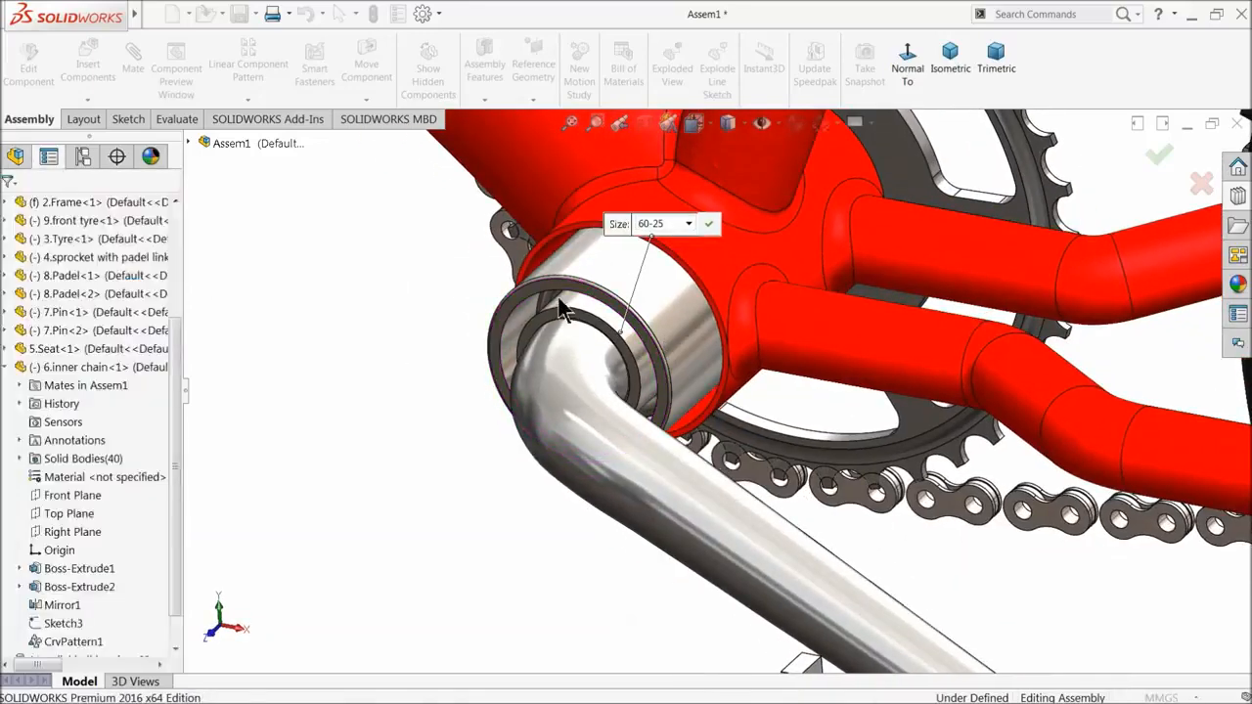
click(10, 208)
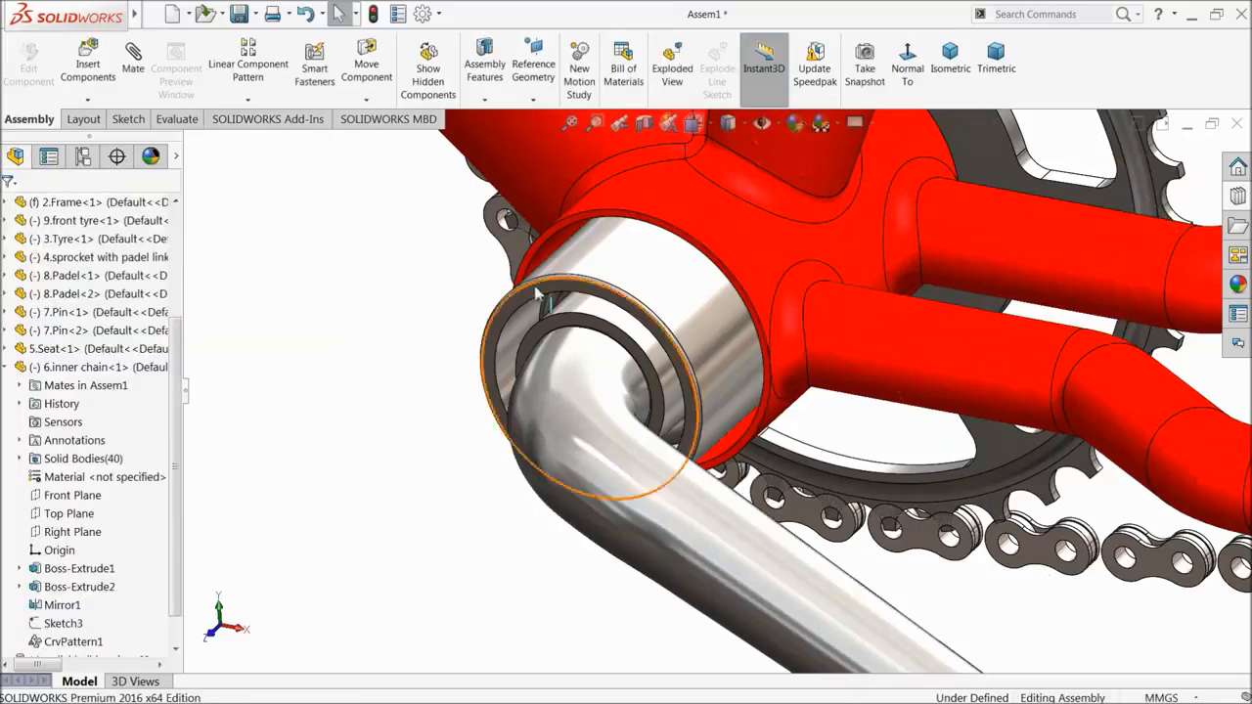
- Mate the radial ball bearing's end face coincident with the end face of the frame's bottom bracket shell
click(132, 54)
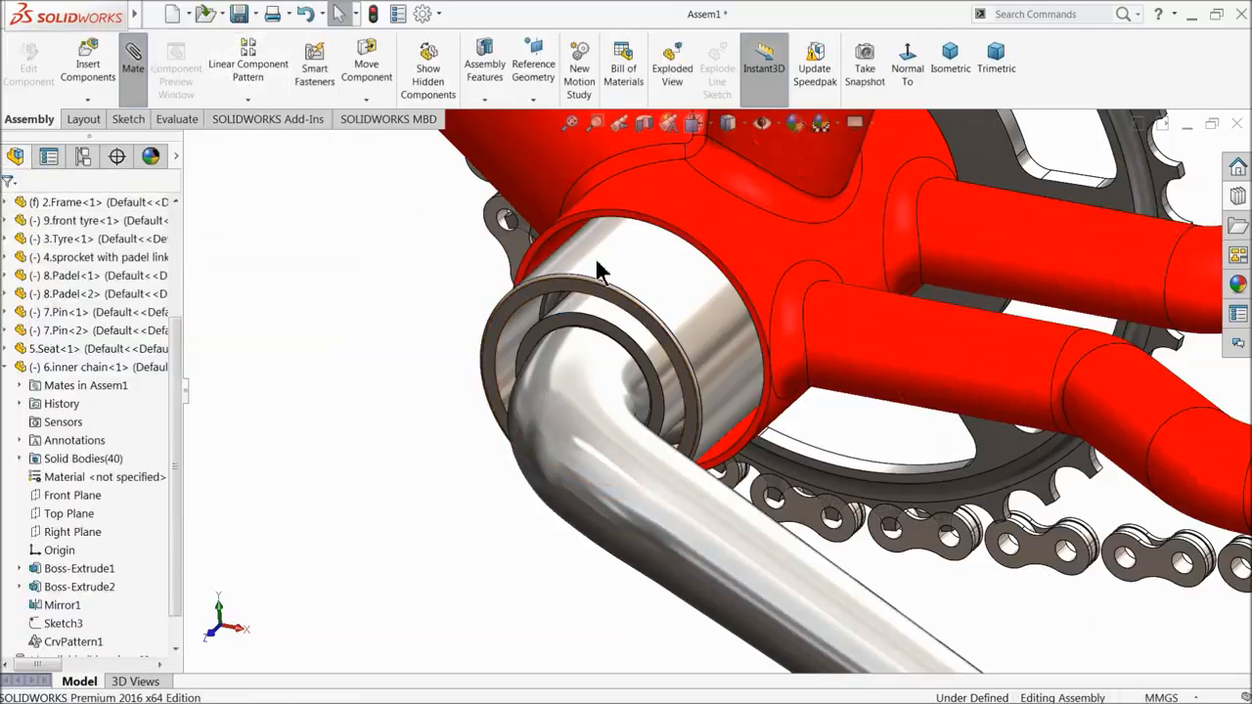
click(603, 302)
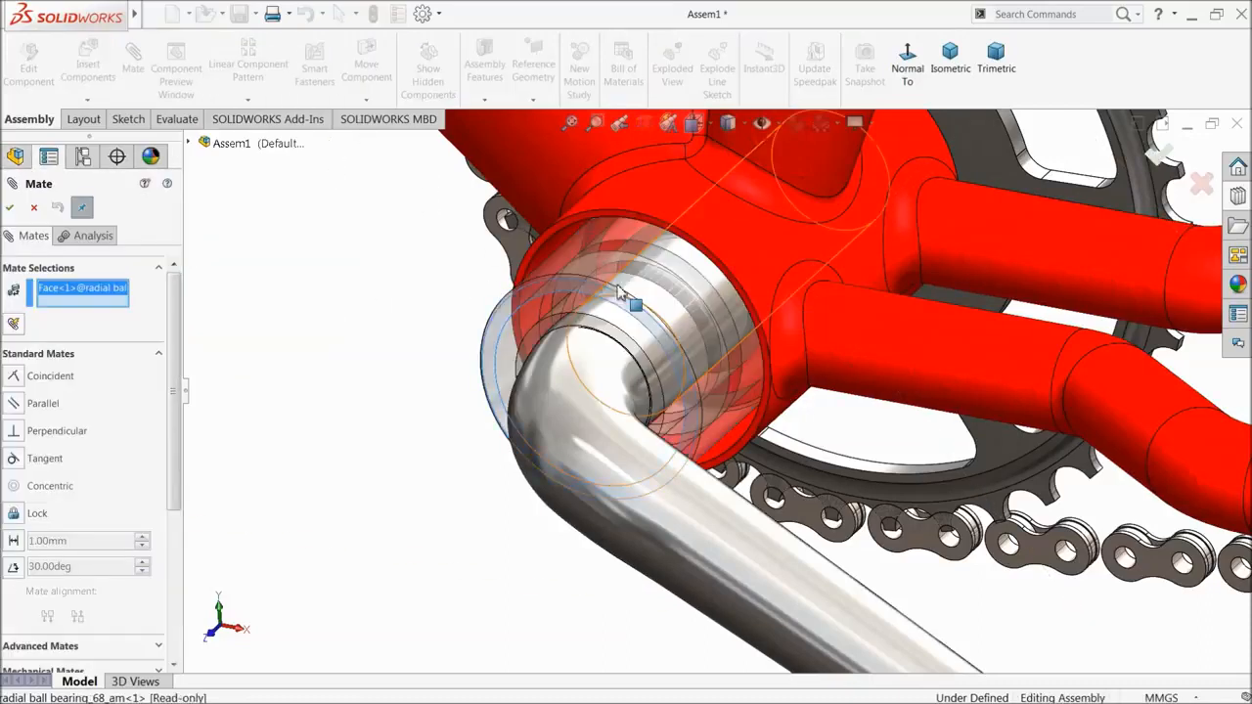
click(580, 216)
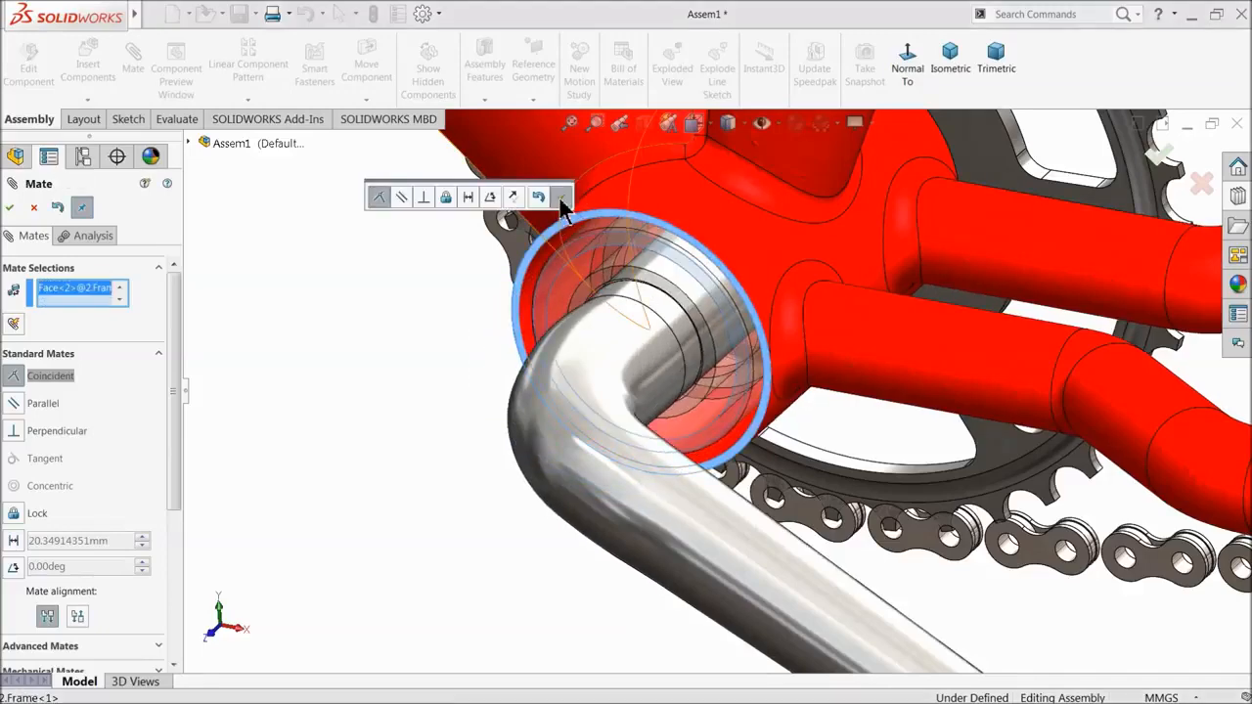
click(558, 196)
scroll(663, 356, up, 6)
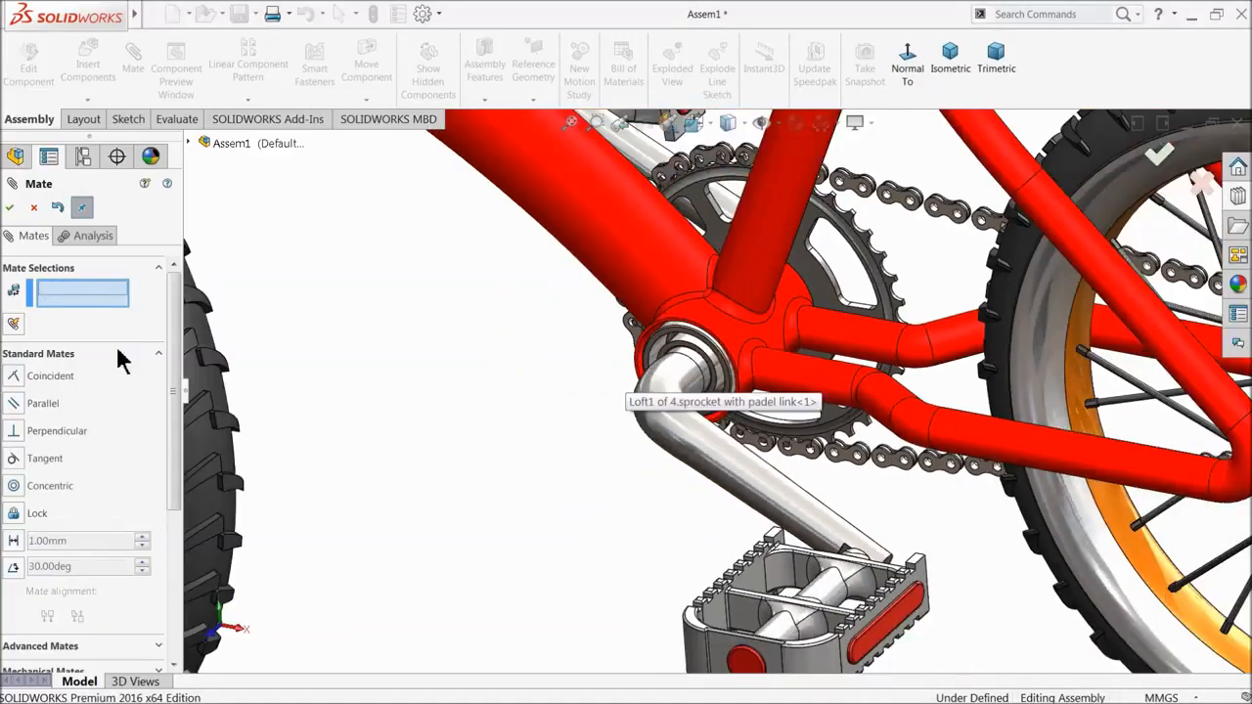
click(33, 207)
scroll(495, 393, up, 6)
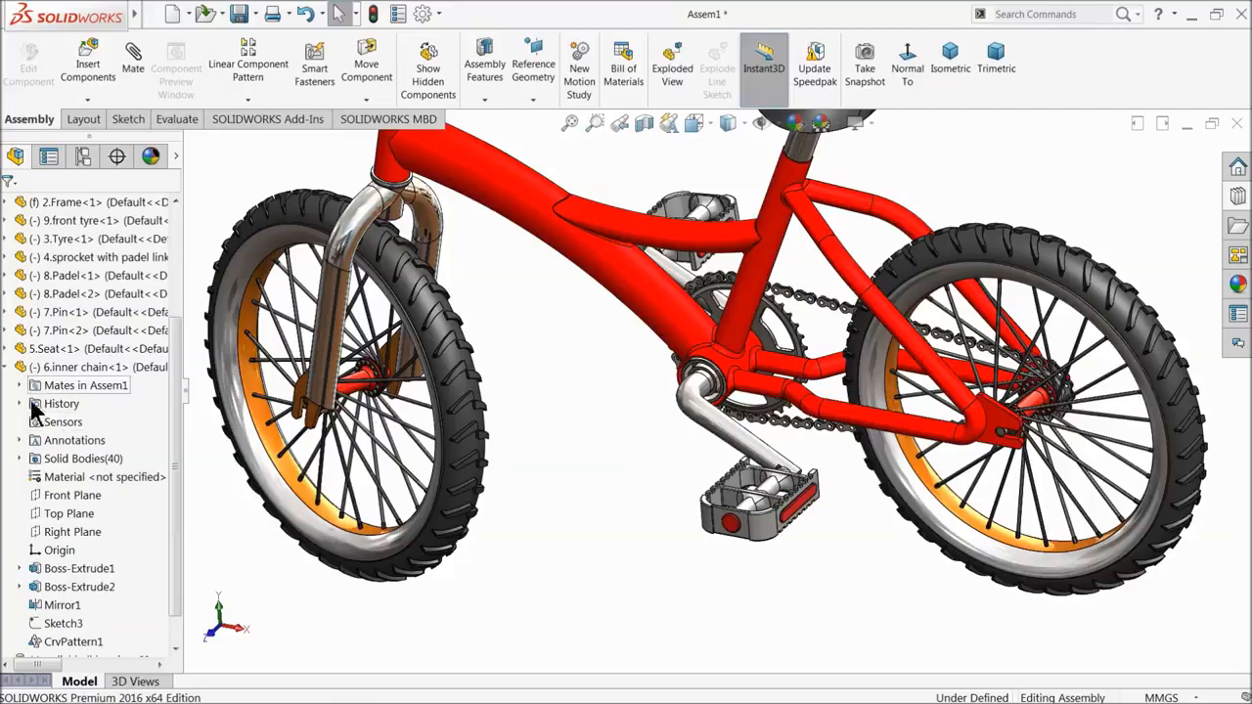
click(7, 369)
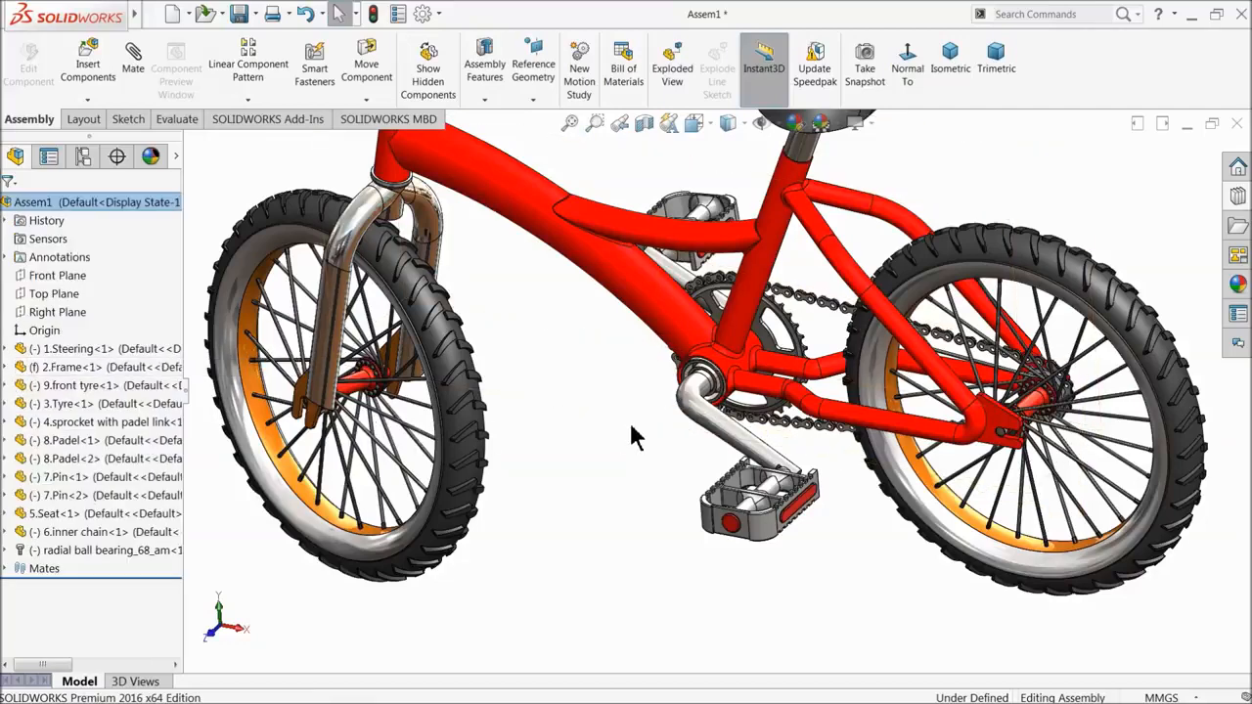
- Save all modified models and save the assembly as Bicycle Assembly in the Bicycle folder
scroll(636, 437, up, 5)
middle_drag(648, 400, 665, 450)
scroll(717, 306, down, 5)
drag(539, 407, 566, 358)
click(674, 315)
mouse_move(675, 315)
middle_down()
mouse_move(685, 280)
mouse_move(684, 293)
middle_up()
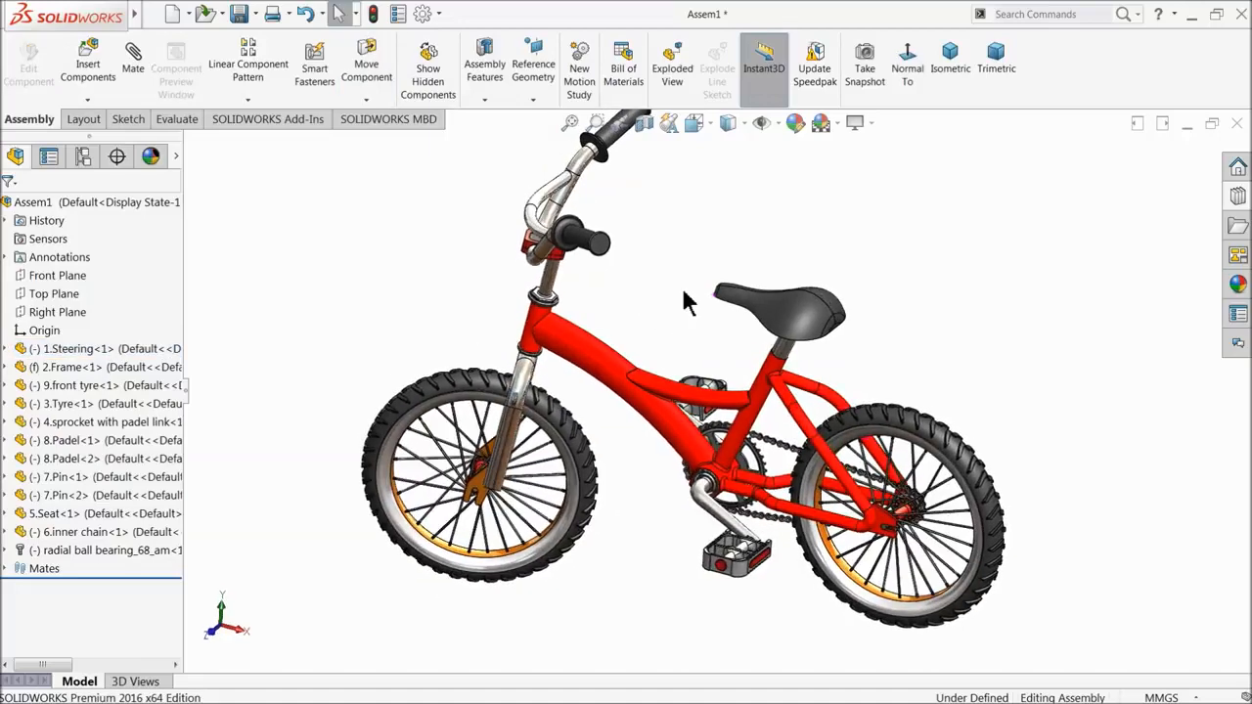
scroll(700, 320, down, 2)
click(239, 14)
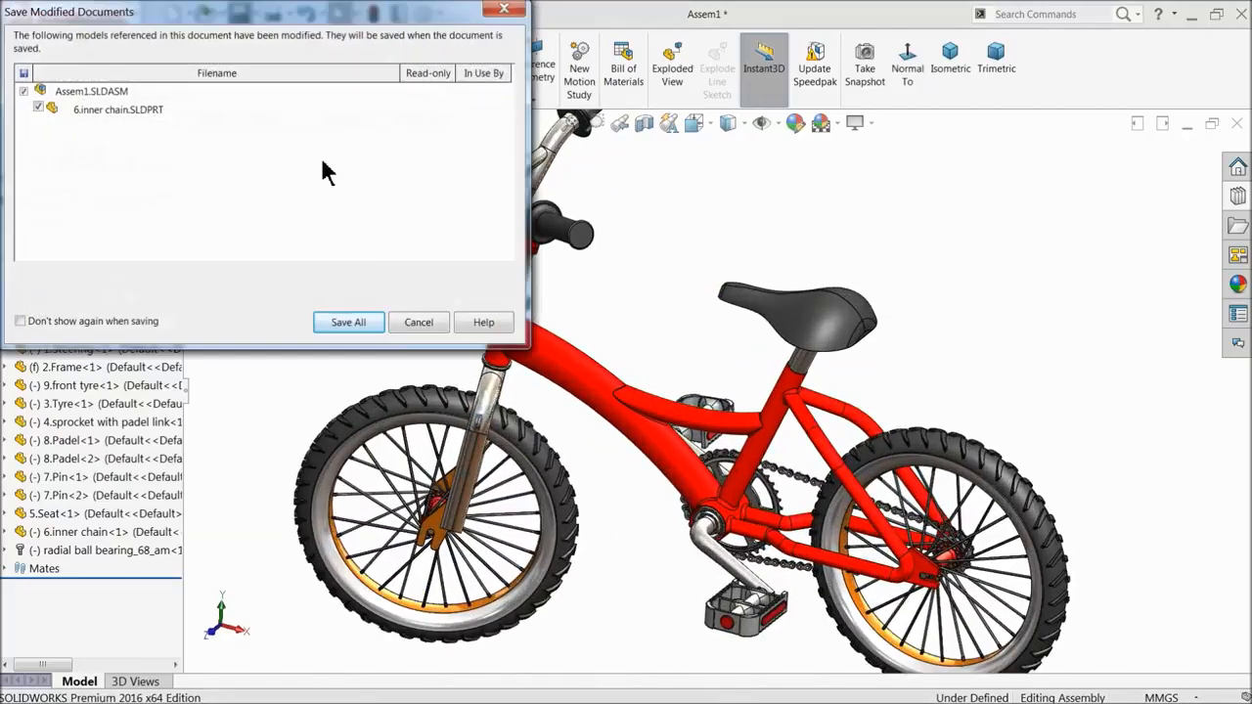
click(349, 322)
click(533, 298)
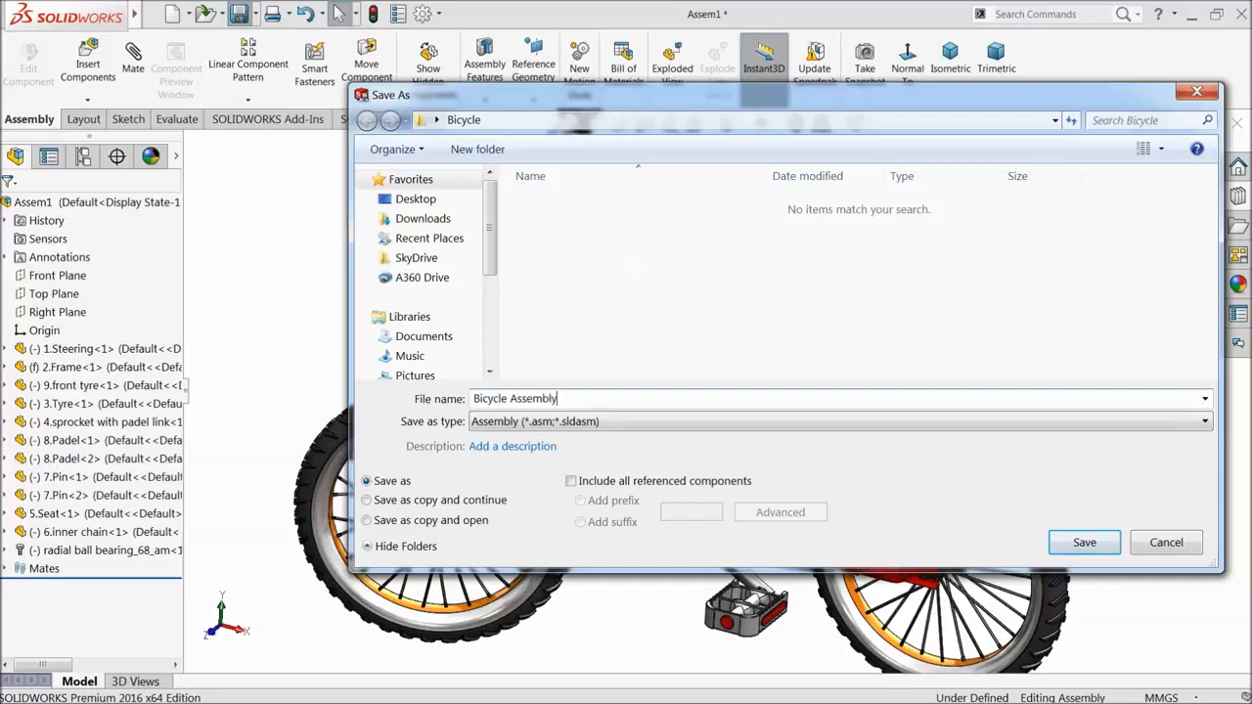
click(1083, 543)
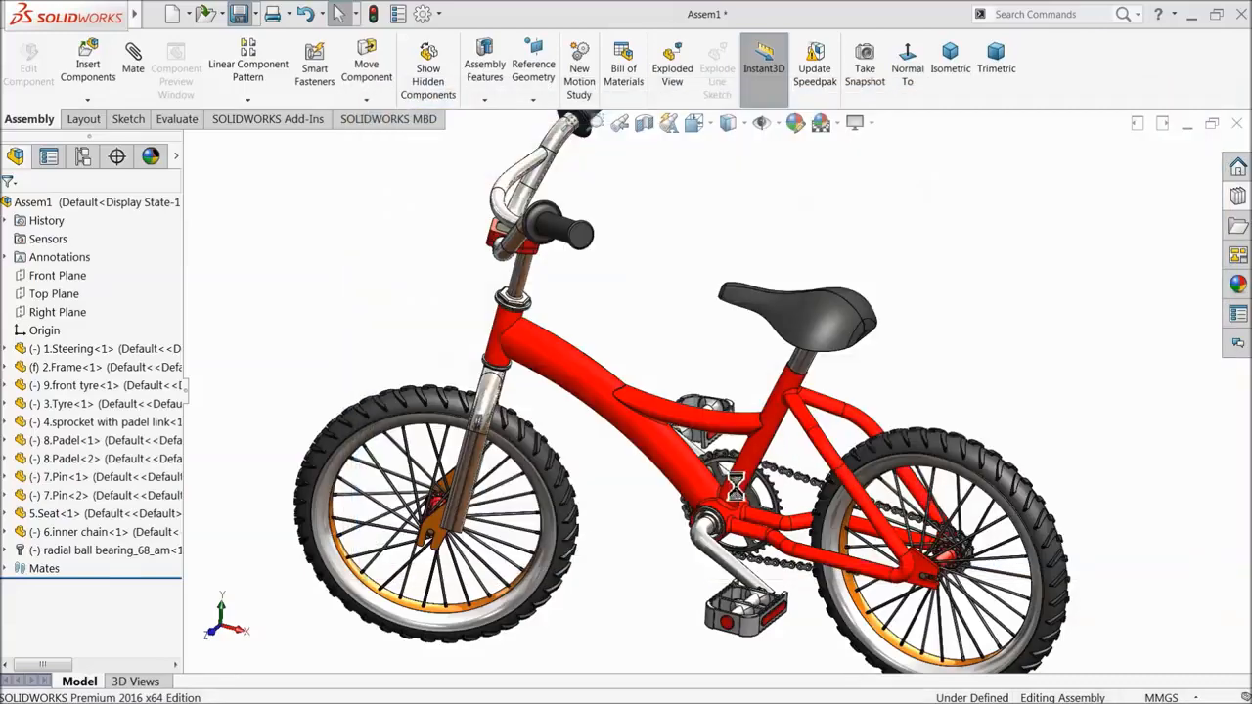
- Rotate the crank by its pedal to check how the sprocket and pedals move
scroll(741, 488, up, 3)
scroll(797, 462, down, 1)
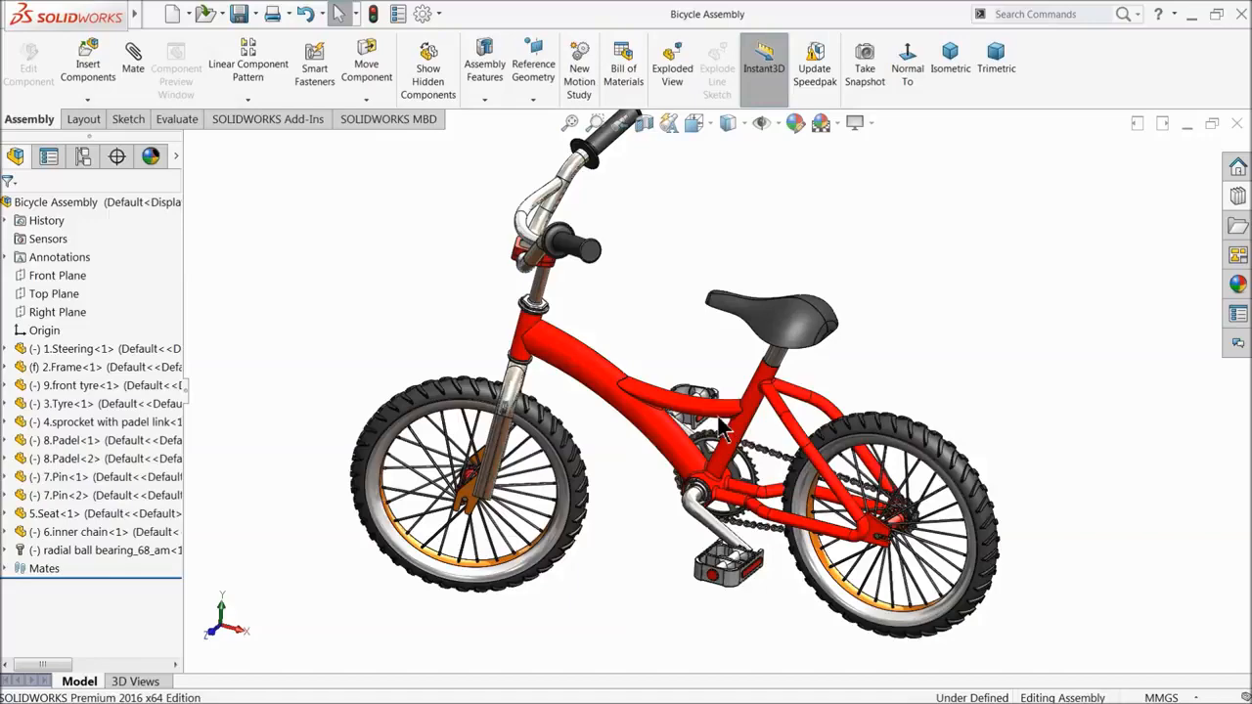
scroll(711, 378, down, 1)
scroll(675, 370, up, 2)
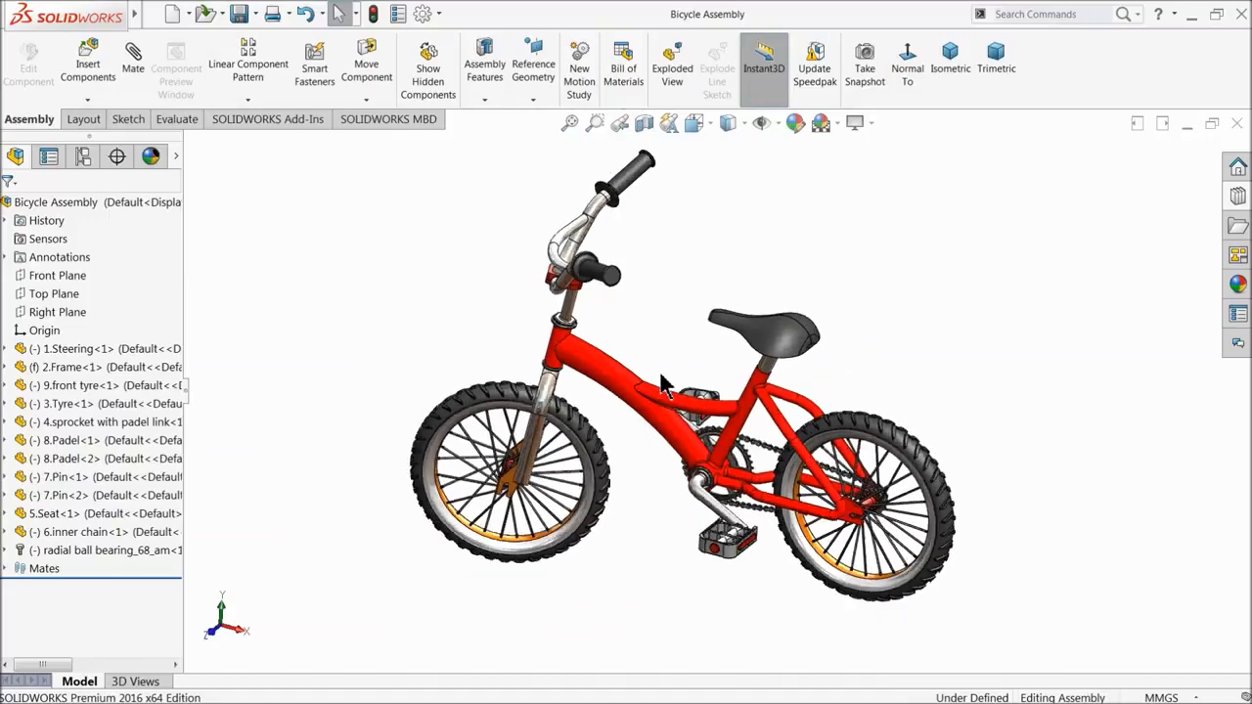
scroll(676, 364, down, 2)
drag(741, 551, 717, 563)
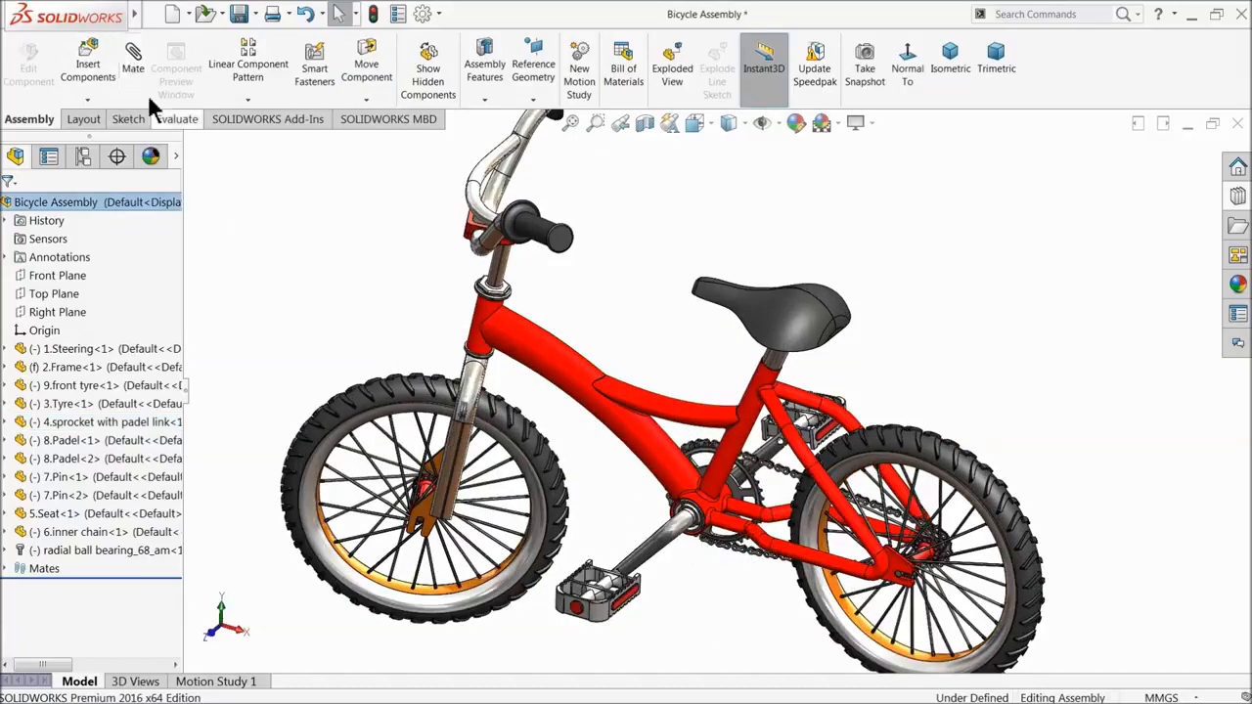
- Add a gear mate between the front sprocket and the rear tyre's rim edge at 130 mm : 294.06 mm and turn the crank to test it
click(68, 258)
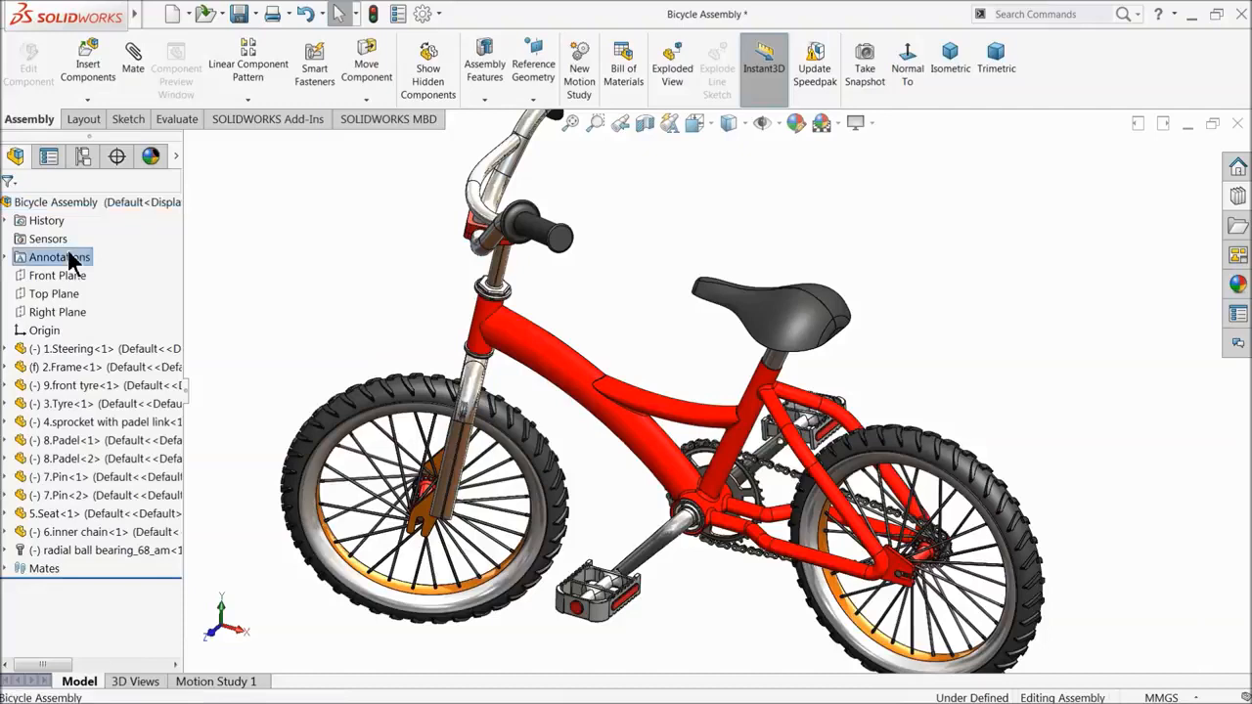
click(133, 54)
click(98, 356)
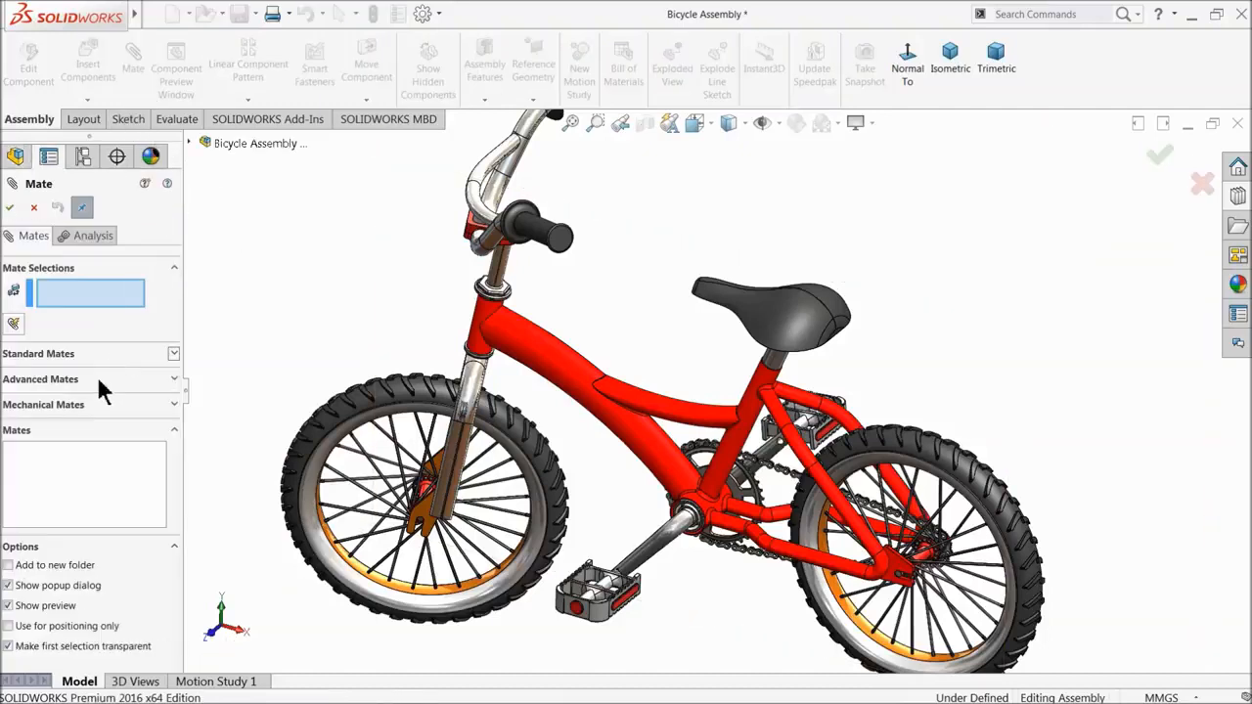
click(47, 404)
click(19, 483)
scroll(684, 509, down, 5)
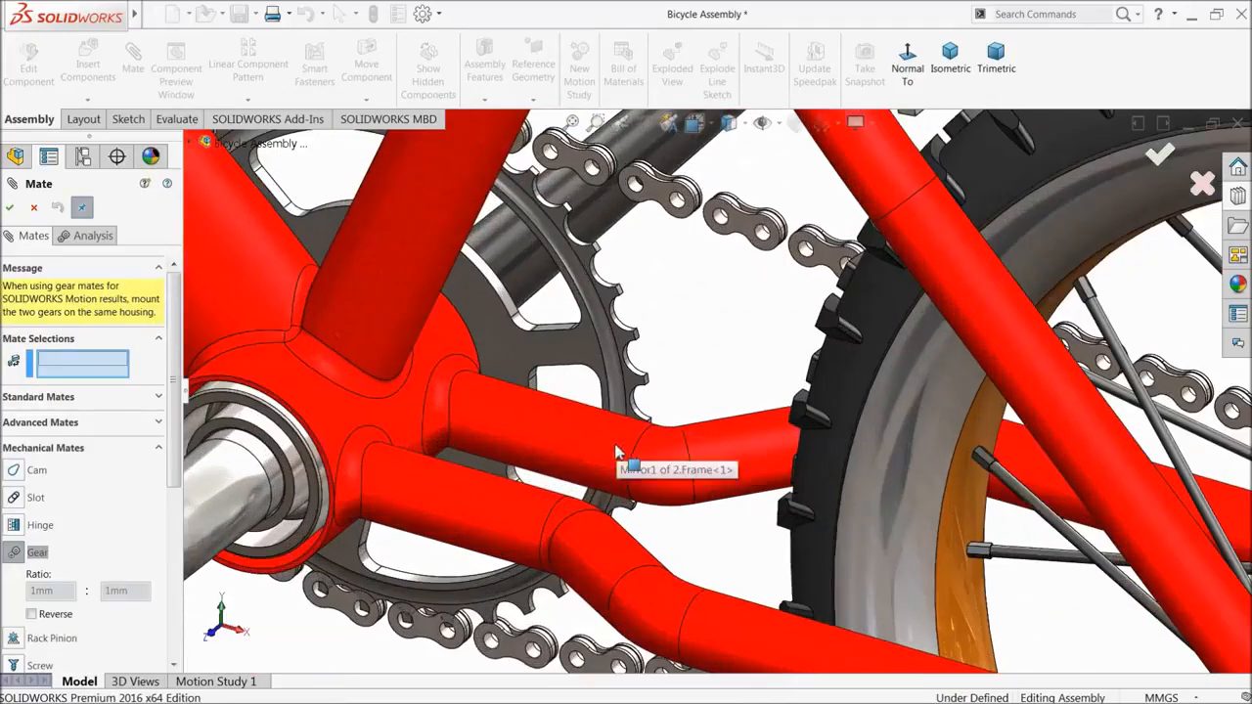
click(605, 366)
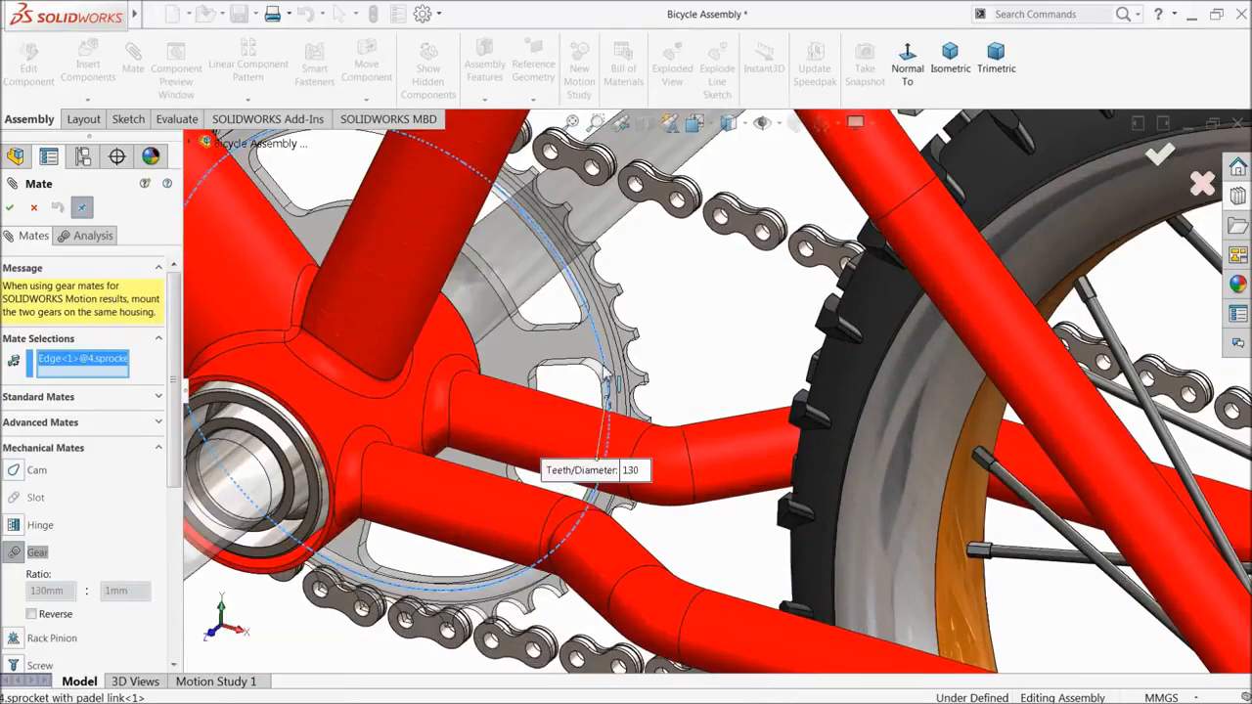
click(943, 500)
scroll(836, 509, up, 5)
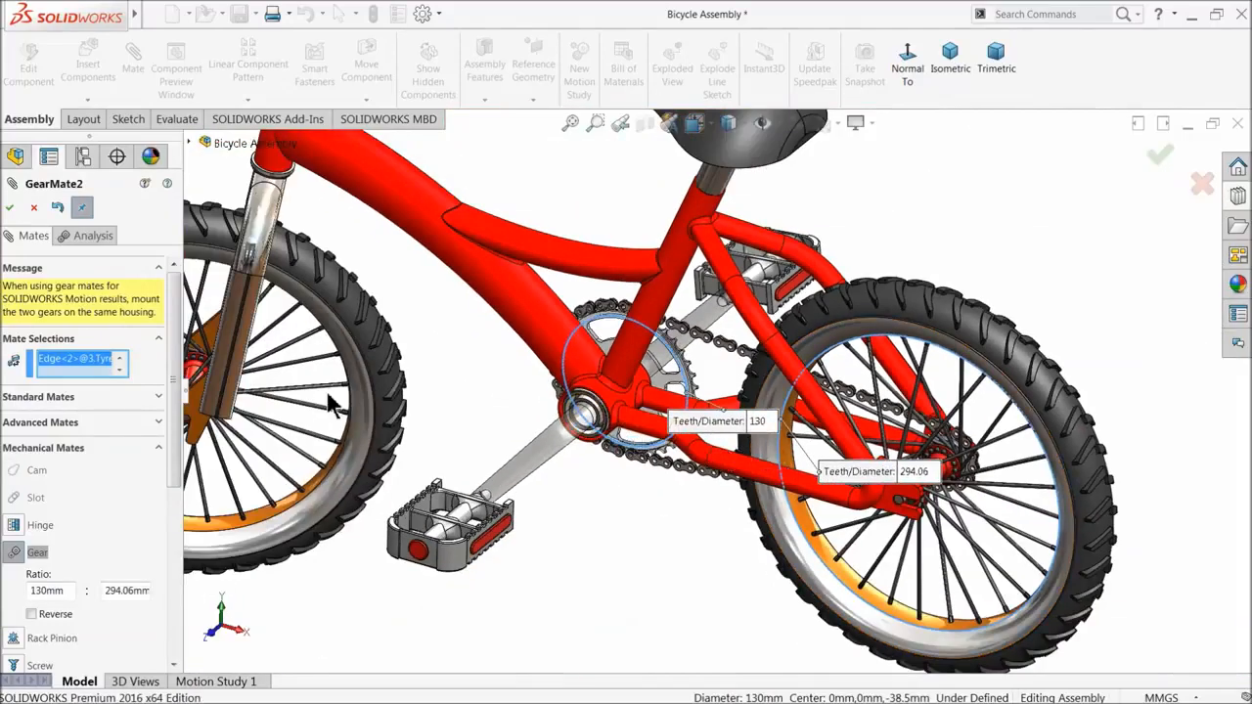
click(11, 208)
click(11, 208)
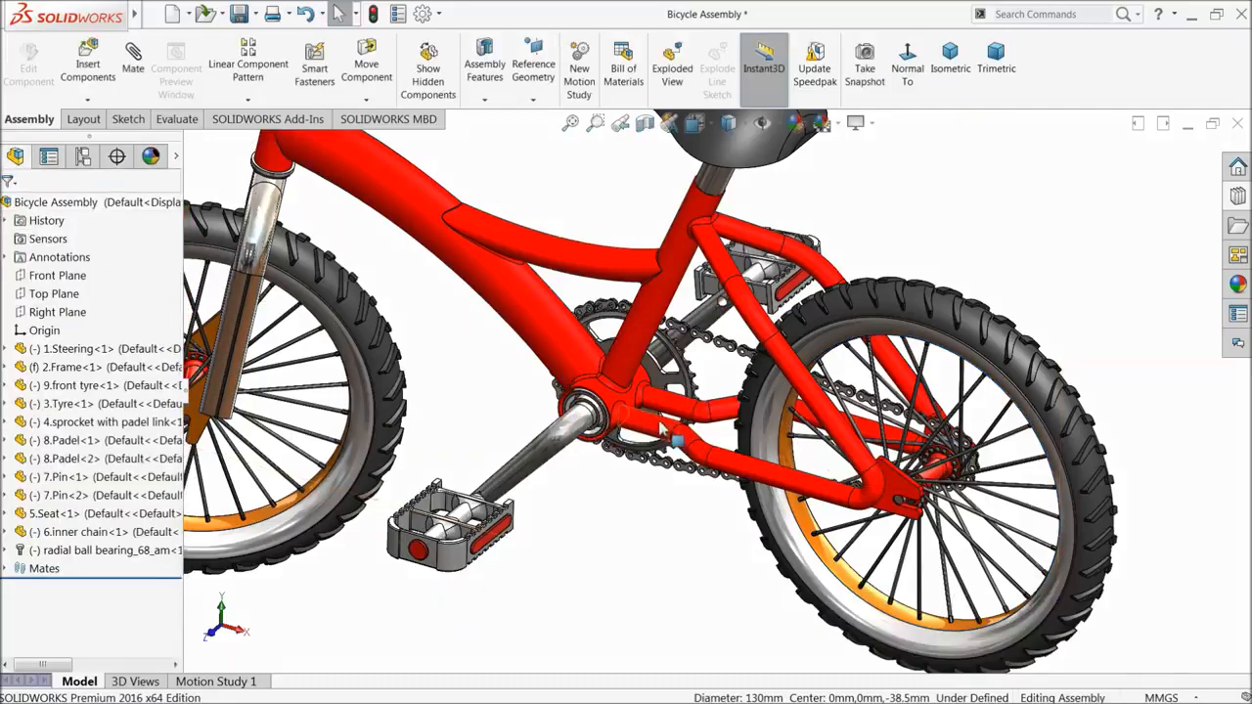
drag(558, 474, 594, 428)
scroll(407, 448, up, 1)
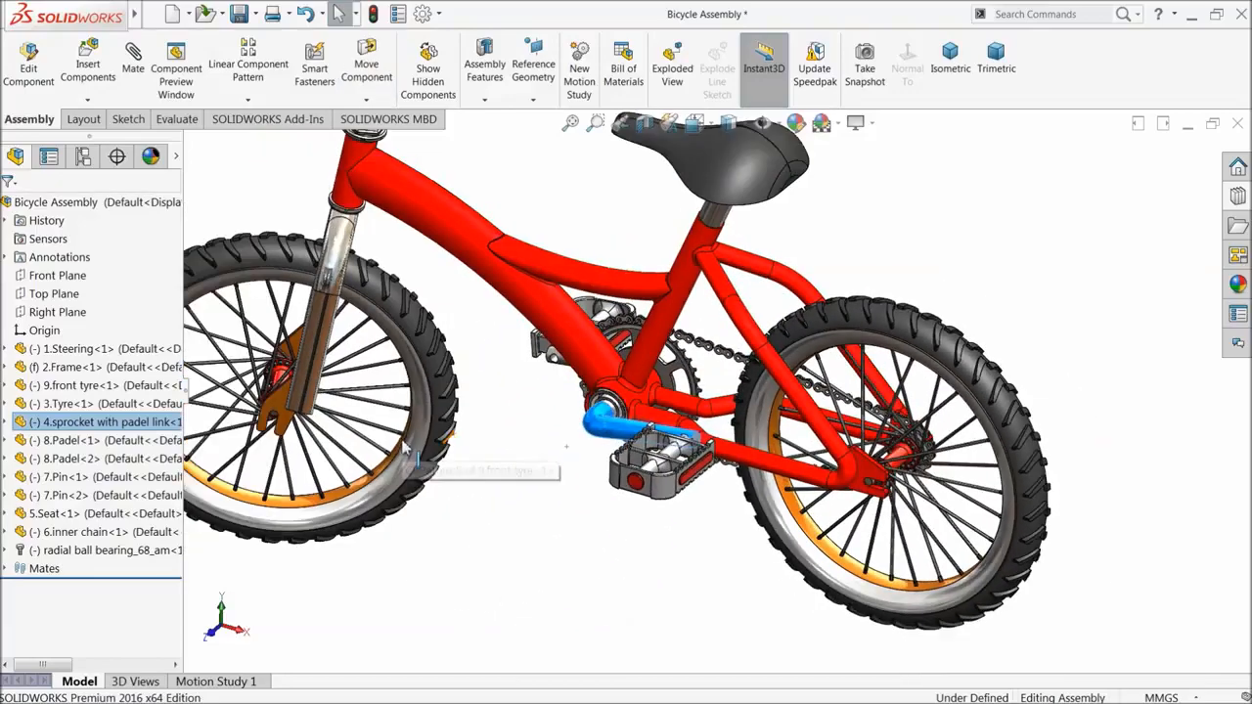
- Add a gear mate between the front tyre's circular edge and the rear tyre's rim edge at 339.45 mm : 294.06 mm
click(133, 61)
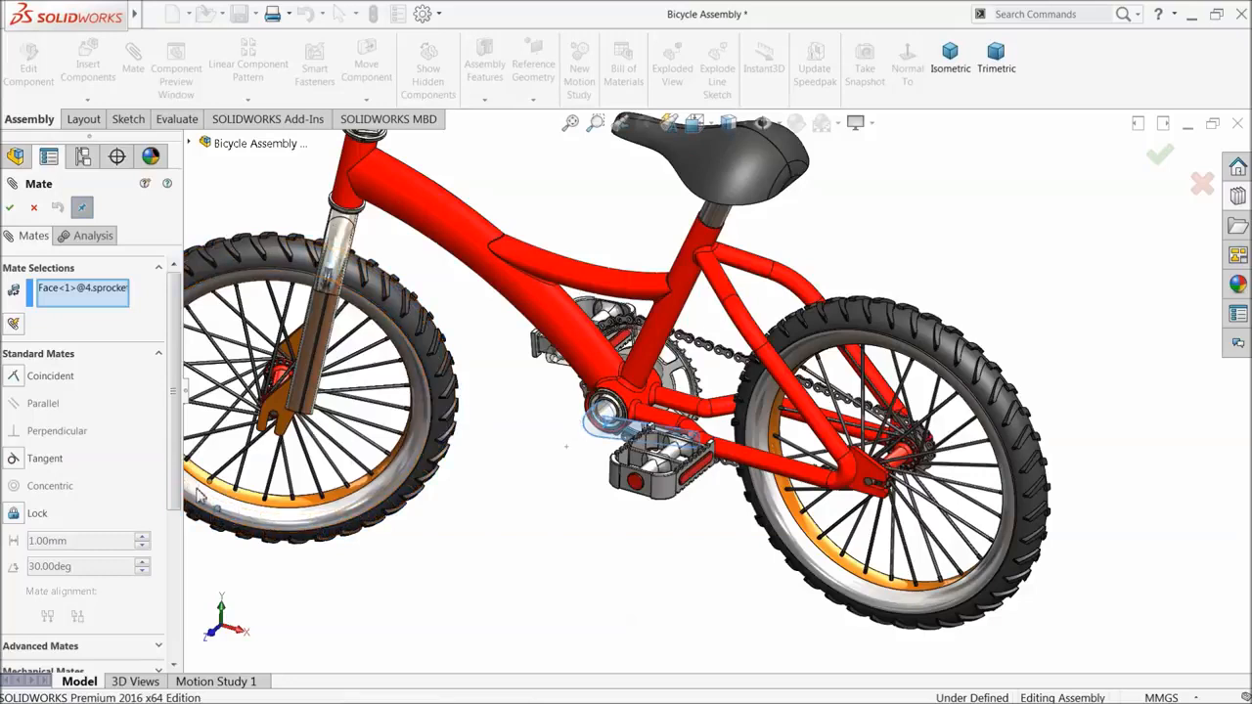
click(155, 353)
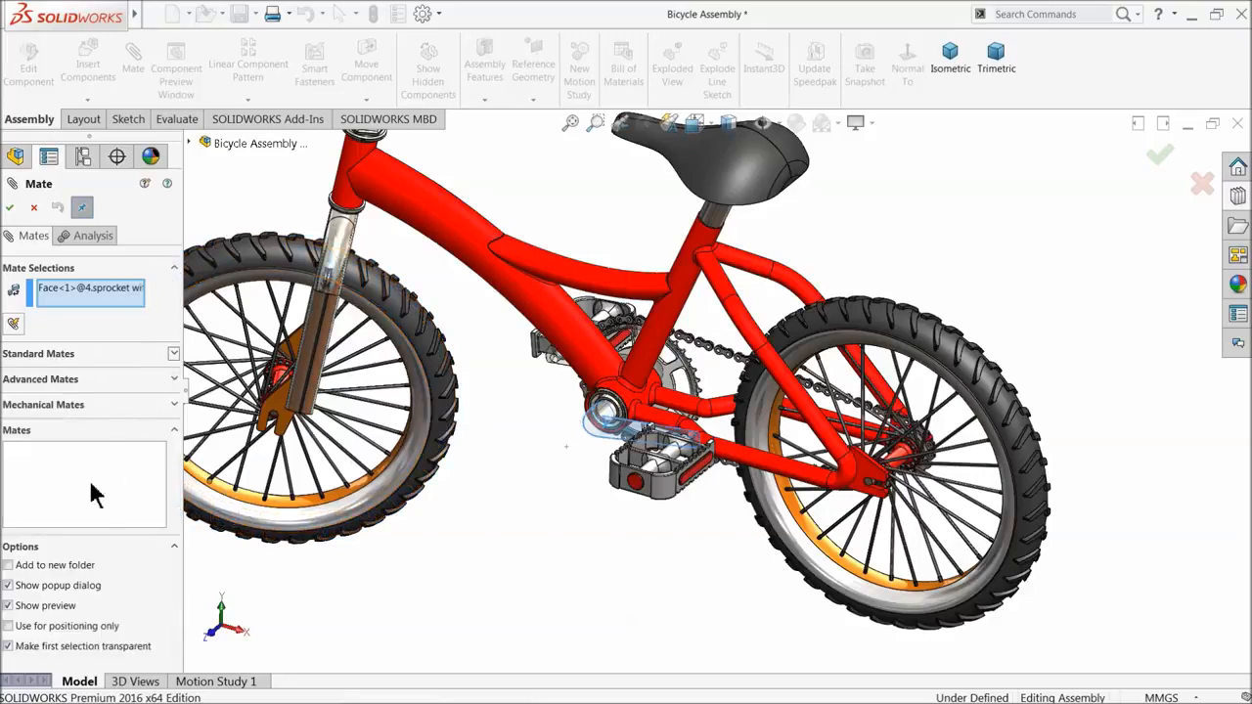
click(104, 407)
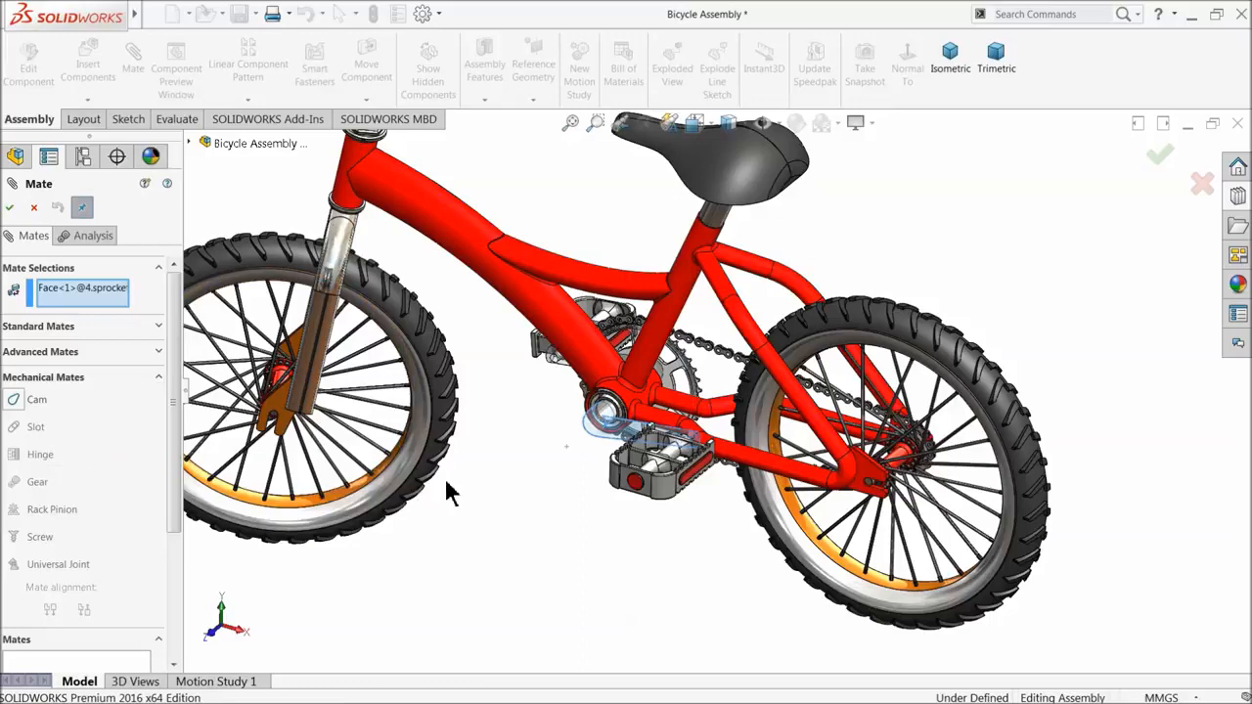
right_click(65, 293)
click(98, 311)
click(15, 481)
click(442, 473)
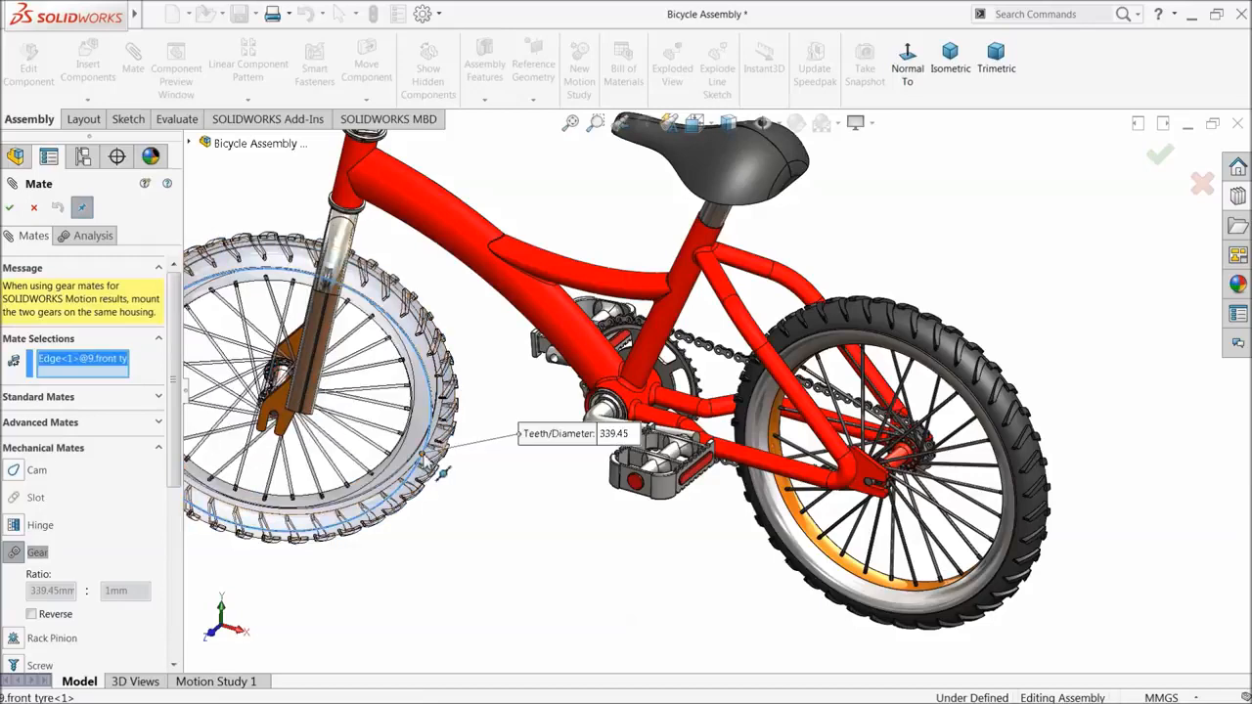
click(799, 504)
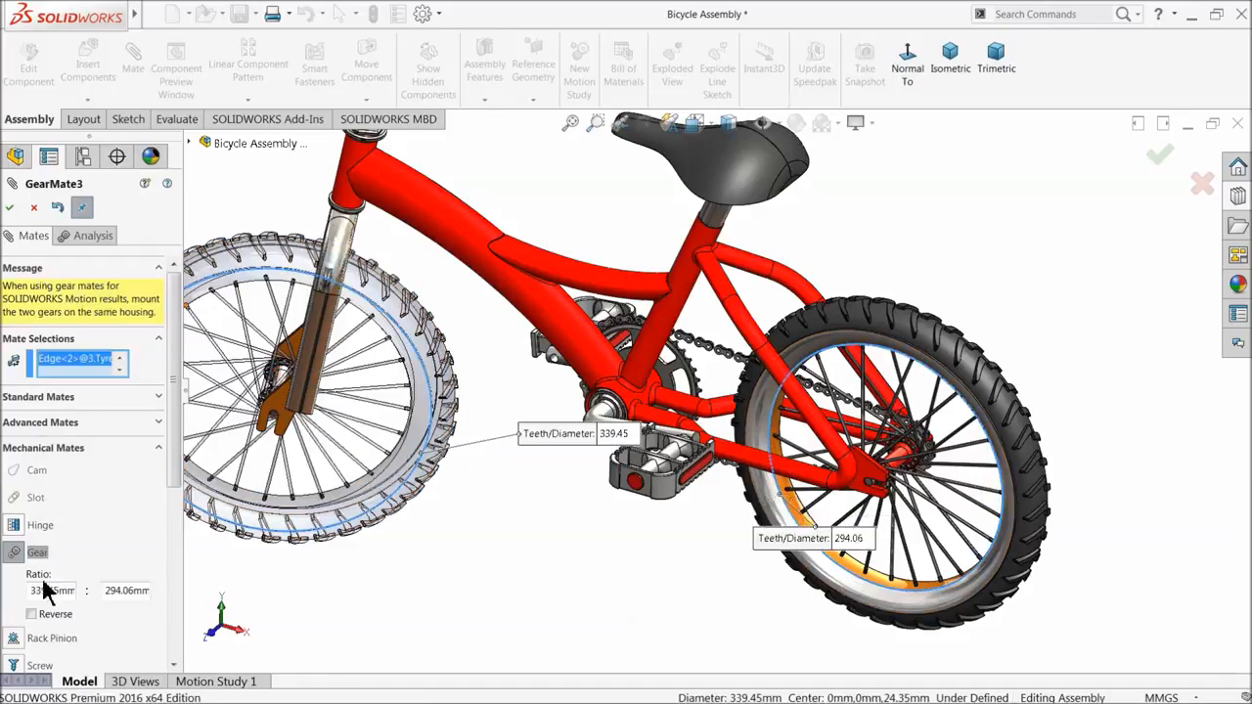
click(10, 208)
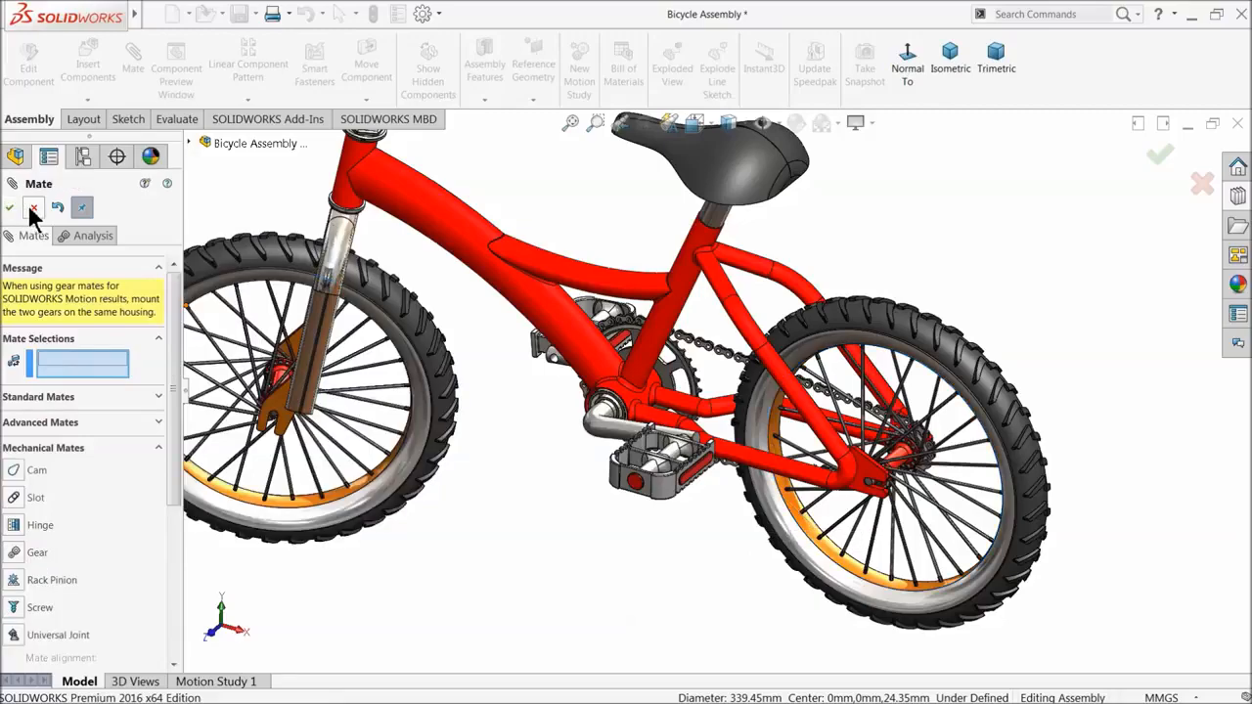
click(32, 208)
- Rotate the rear wheel to check the linked motion of the crank and front wheel
drag(775, 499, 828, 342)
click(300, 198)
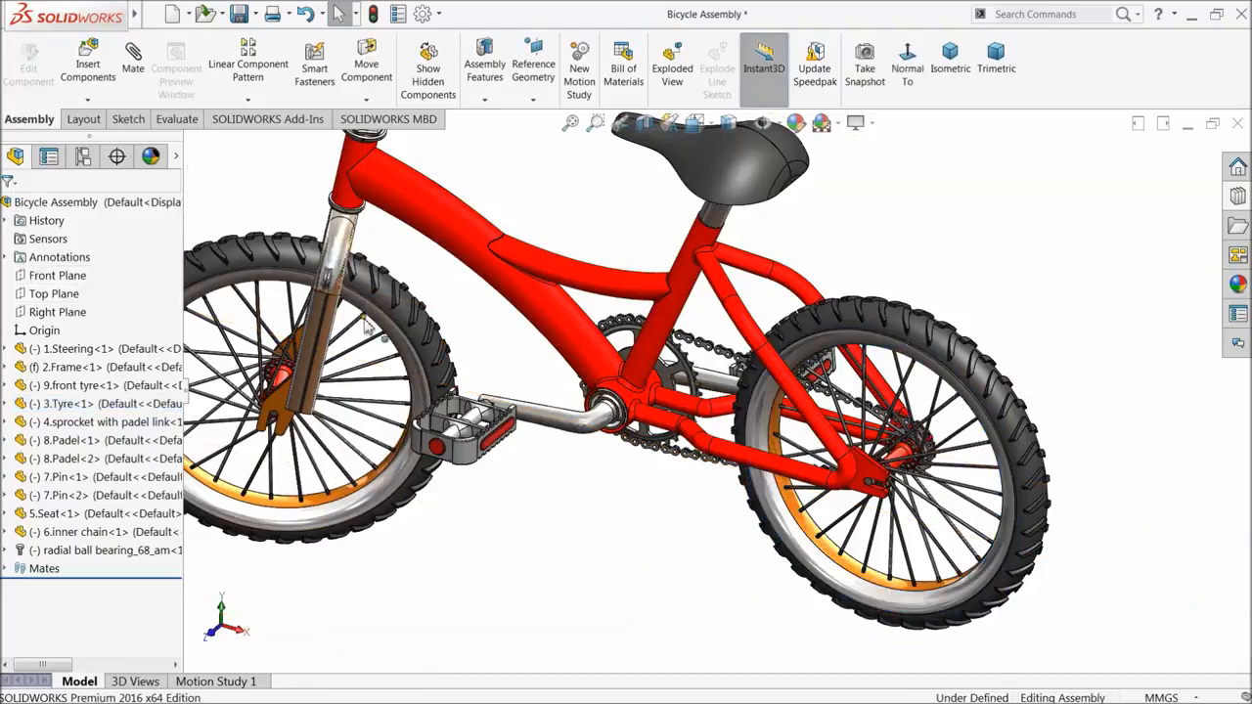
scroll(604, 284, up, 5)
scroll(614, 294, down, 2)
scroll(670, 284, down, 2)
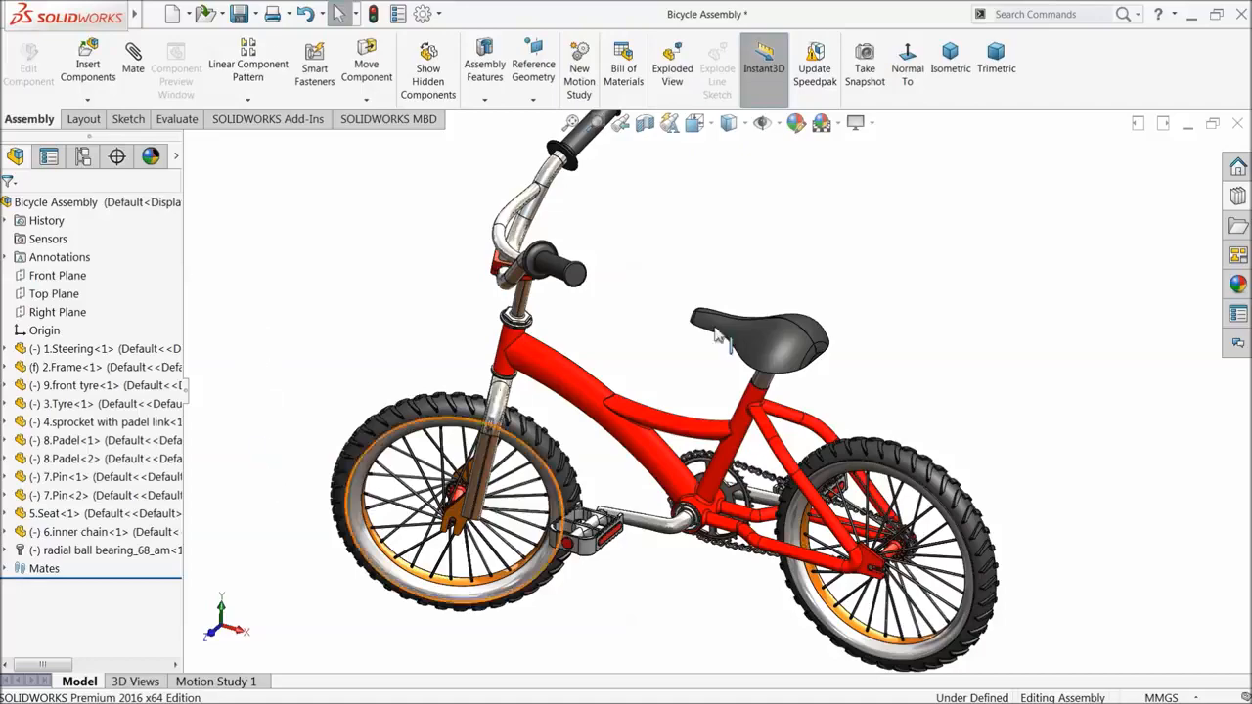
- Open Motion Study 1 with its timeline expanded, set the study type to Basic Motion and accept the study properties at 16 frames per second
right_click(1054, 86)
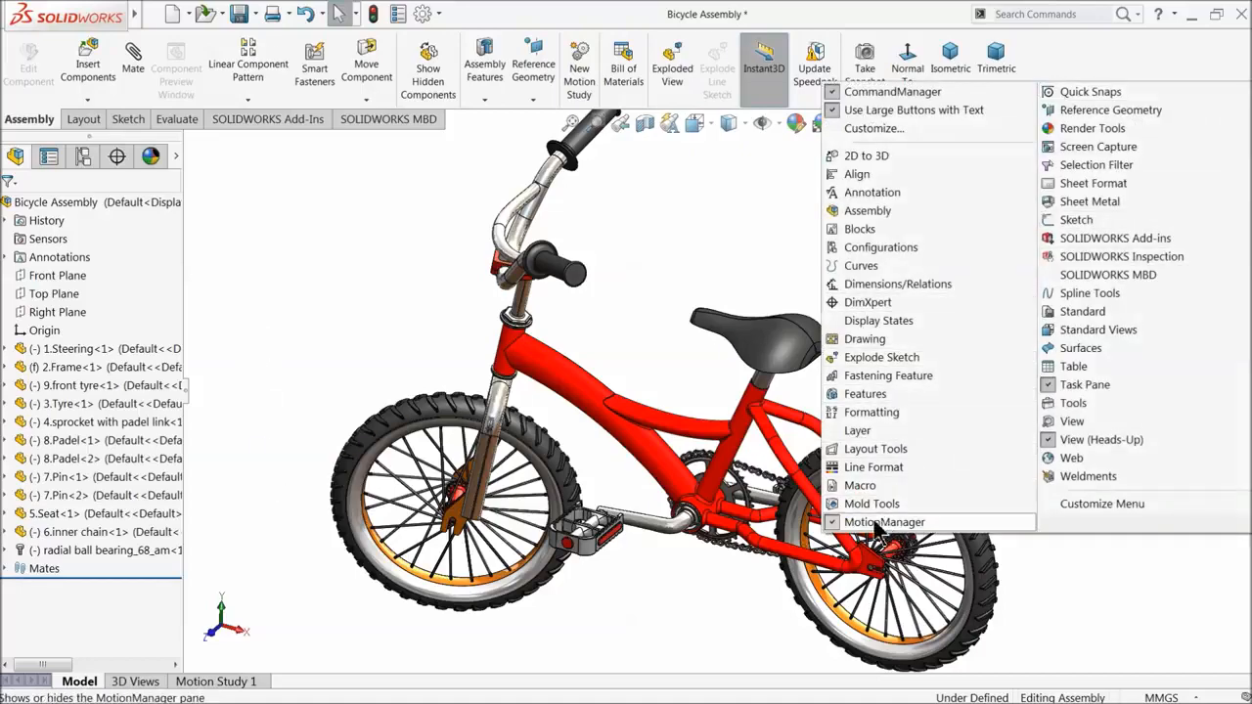
click(225, 683)
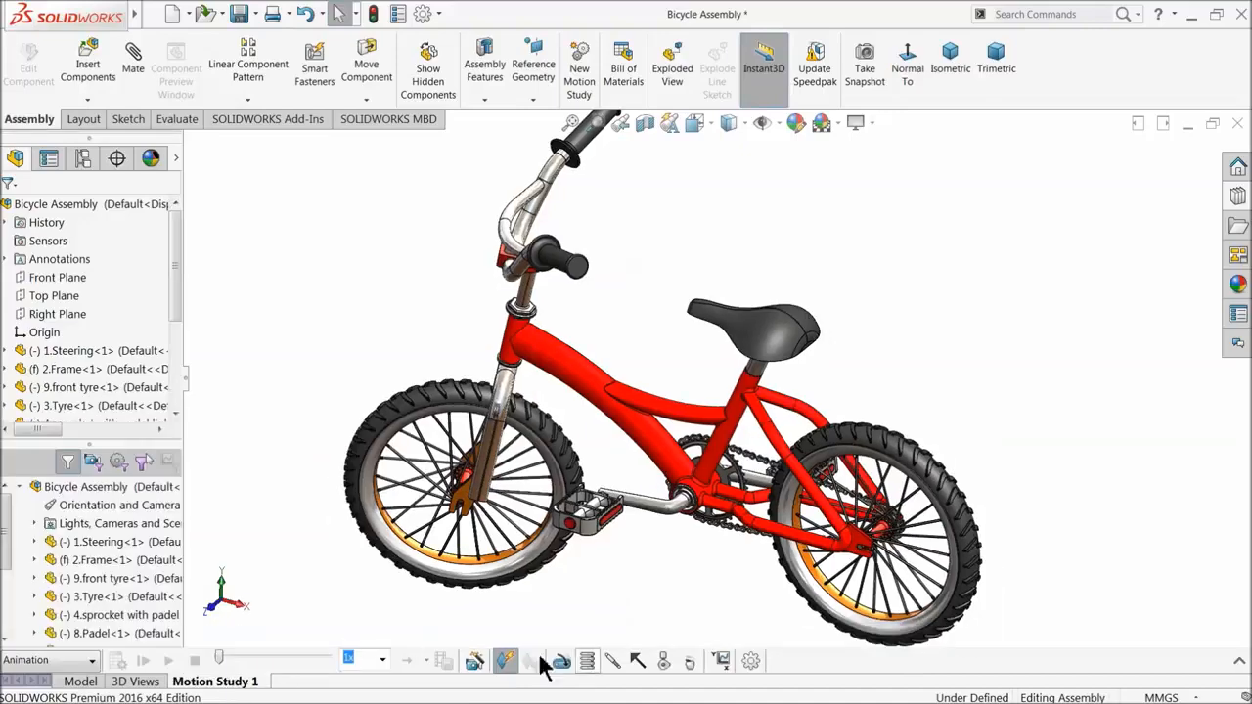
click(1239, 662)
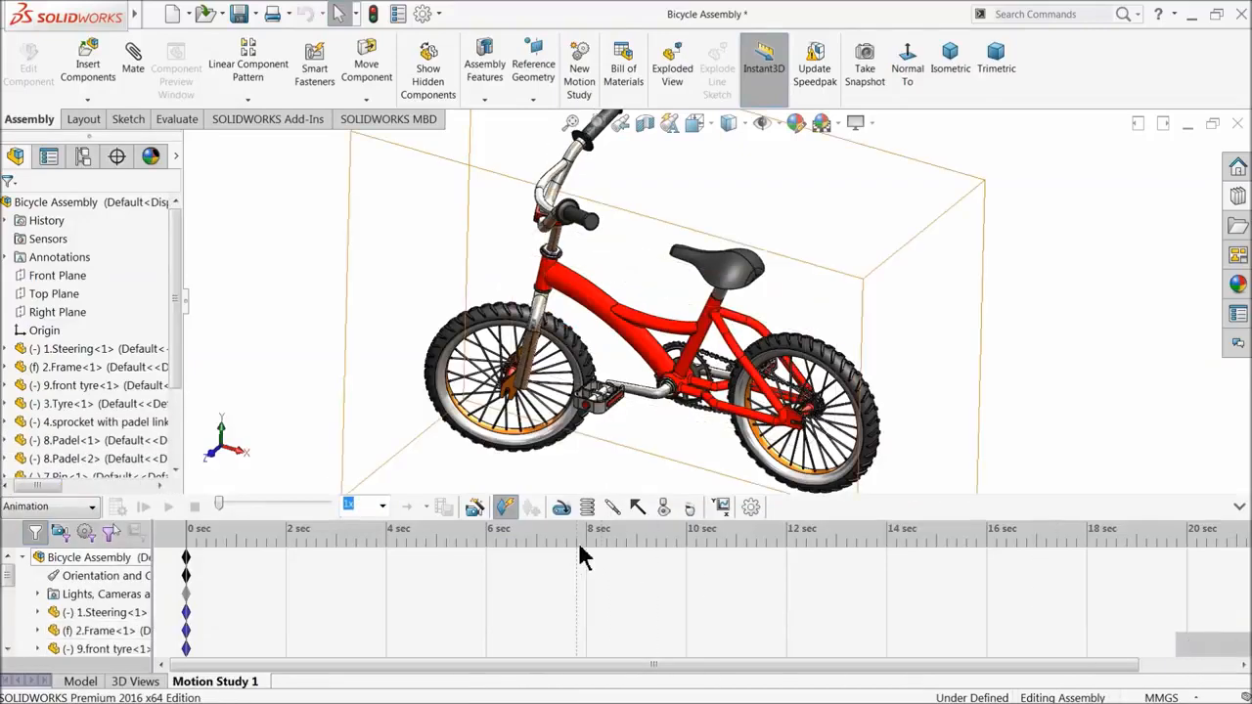
click(48, 506)
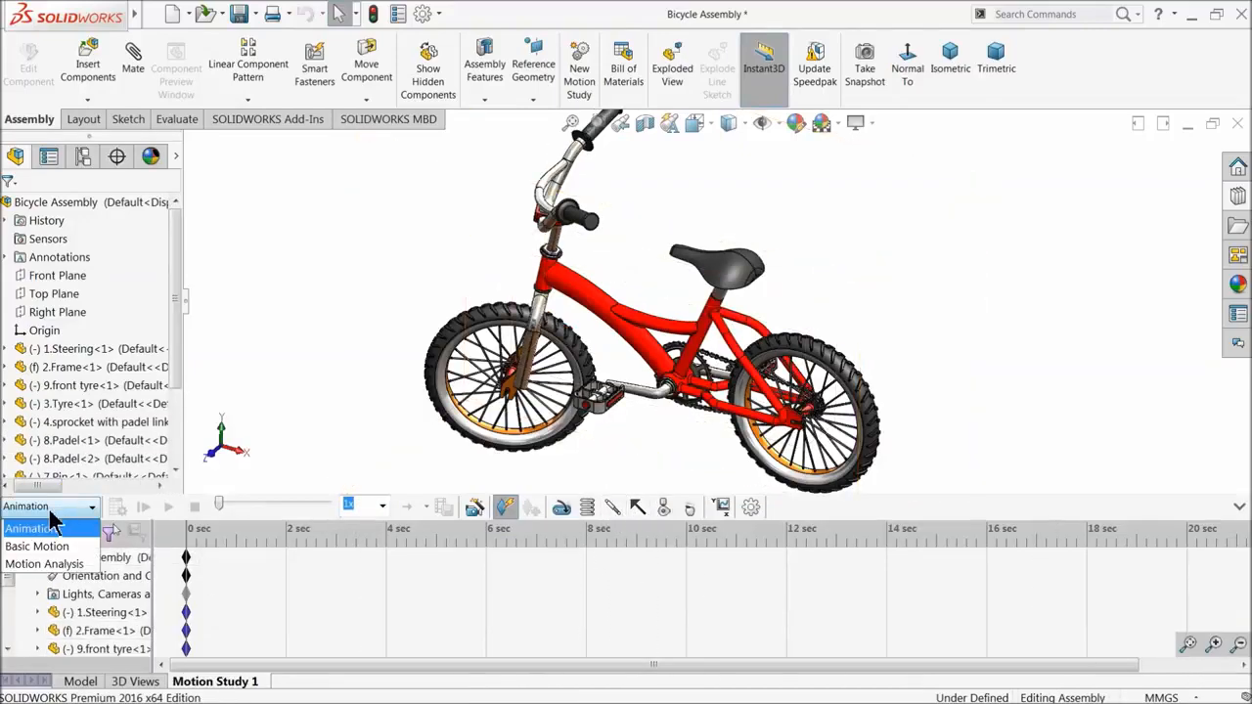
click(31, 545)
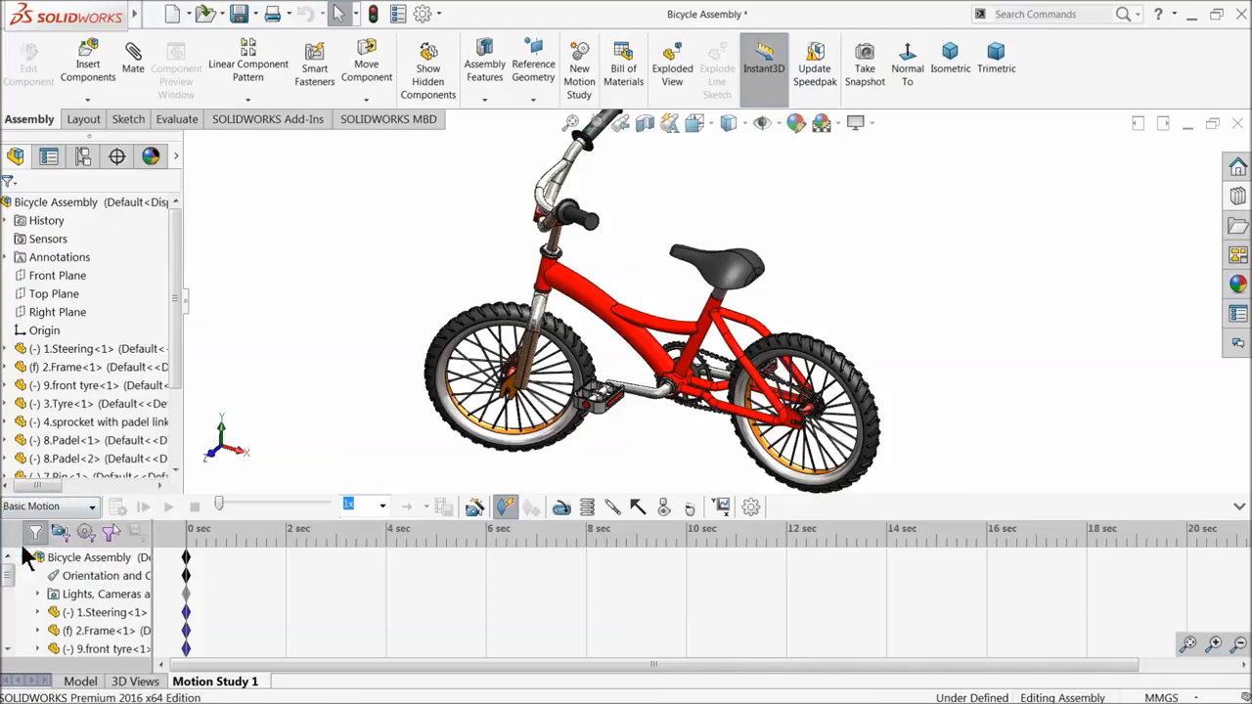
click(750, 508)
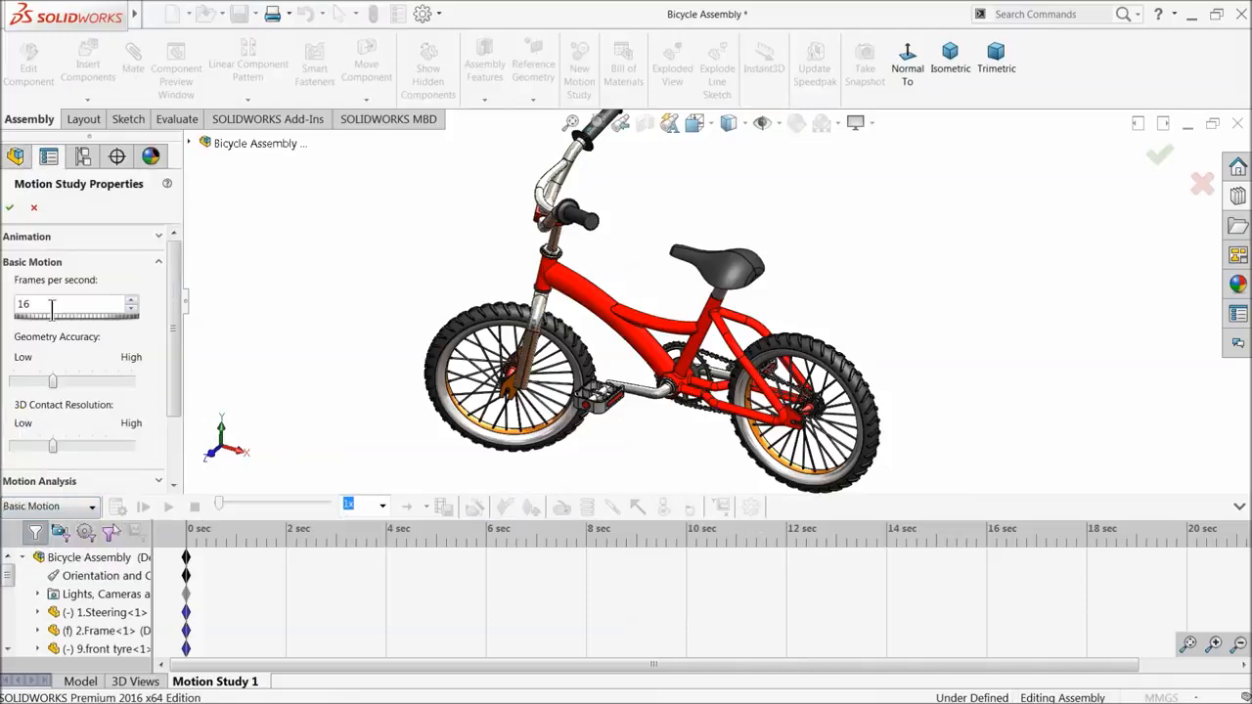
click(9, 207)
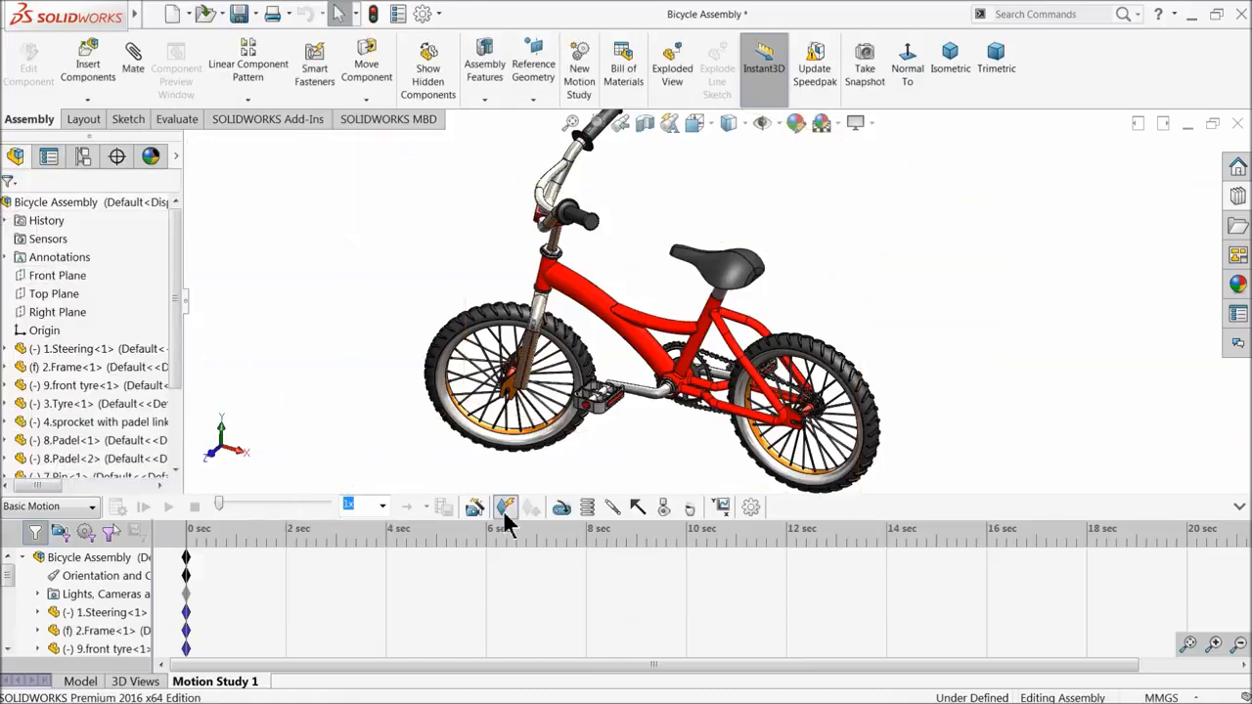
- Extend Motion Study 1 to 10 seconds and try to add a constant-speed rotary motor at 5 RPM on the rear wheel's rim face
drag(190, 562, 686, 559)
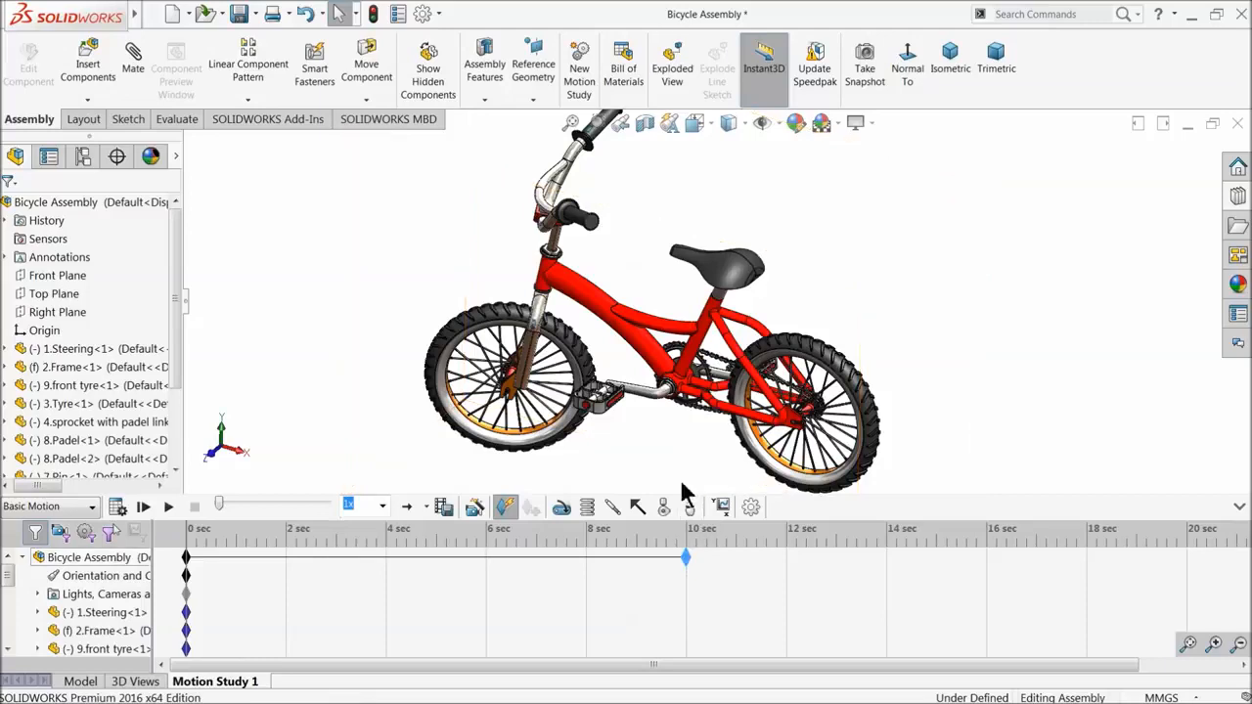
click(560, 509)
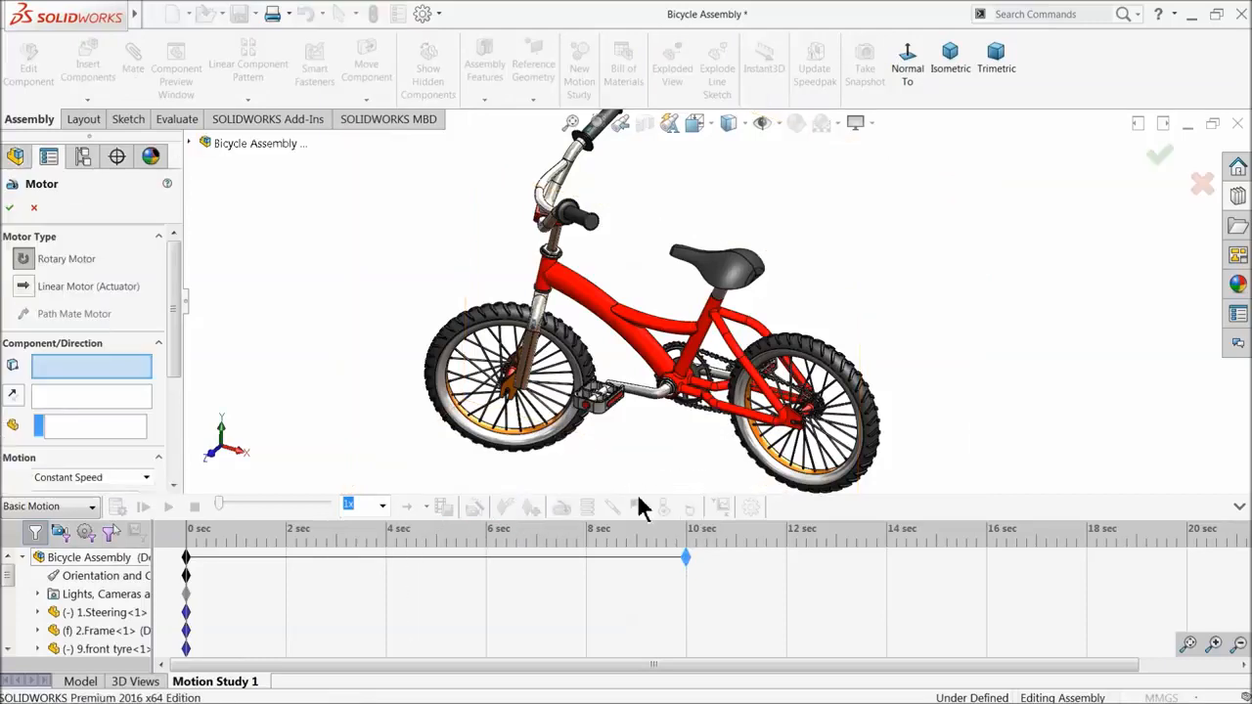
click(778, 469)
drag(173, 358, 164, 439)
click(56, 349)
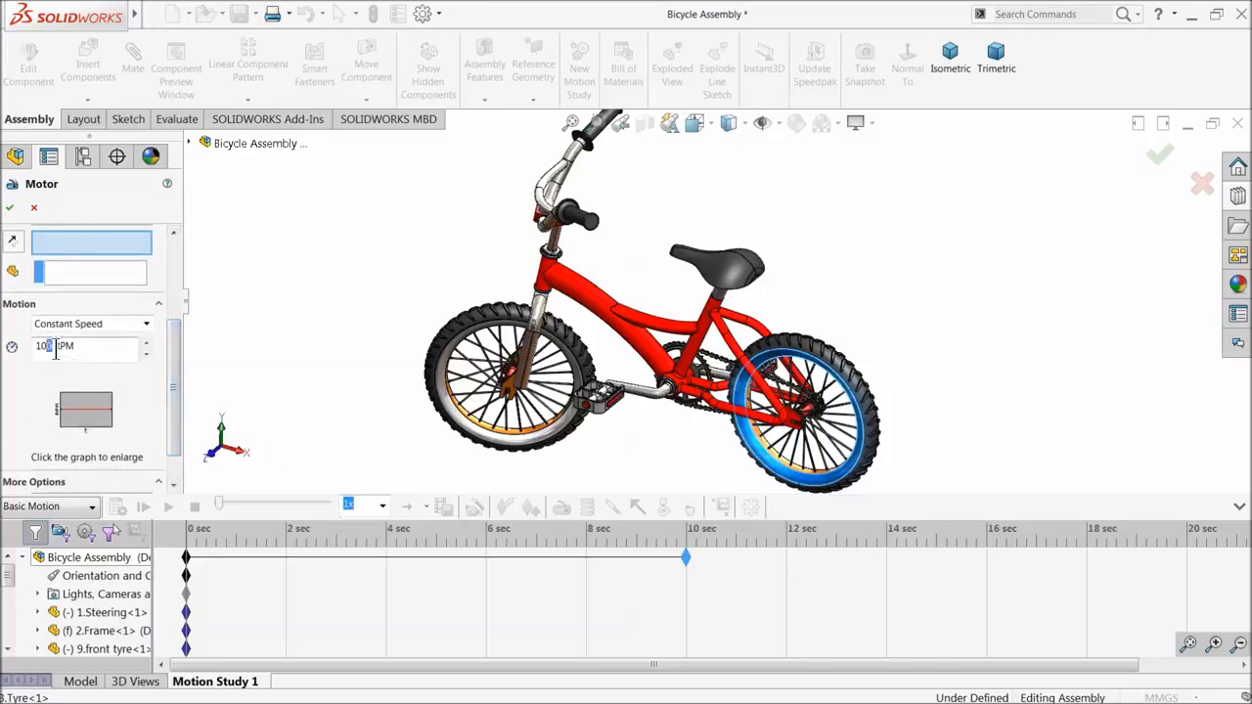
text(10)
click(10, 210)
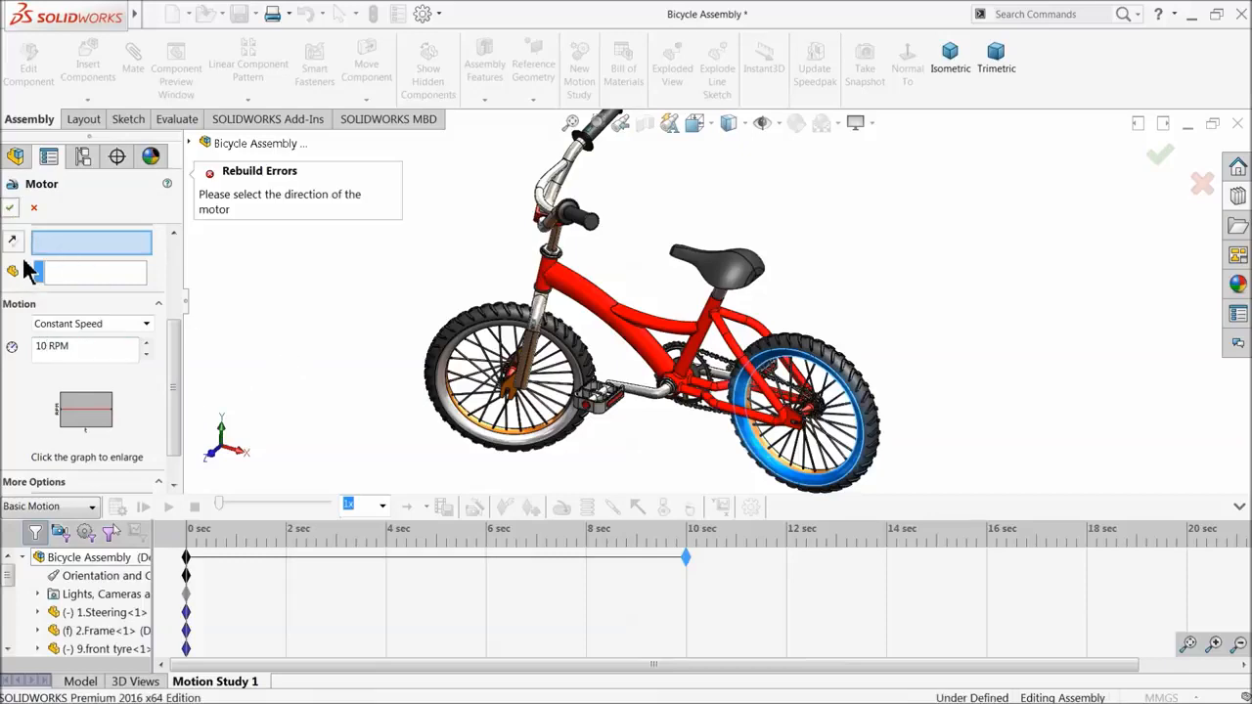
drag(48, 349, 39, 349)
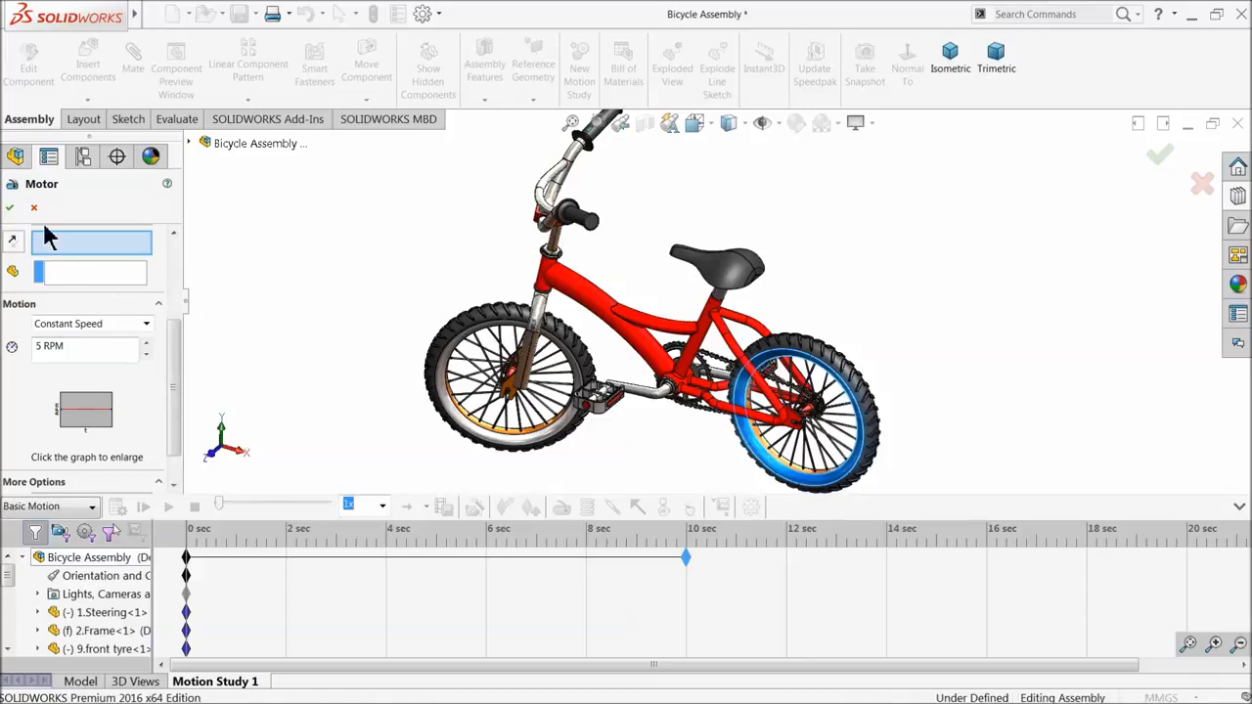
click(10, 207)
- Replace the motor's rim face with the rear wheel's cylindrical hub face, set the constant speed to 30 RPM and accept the rotary motor
drag(176, 337, 161, 284)
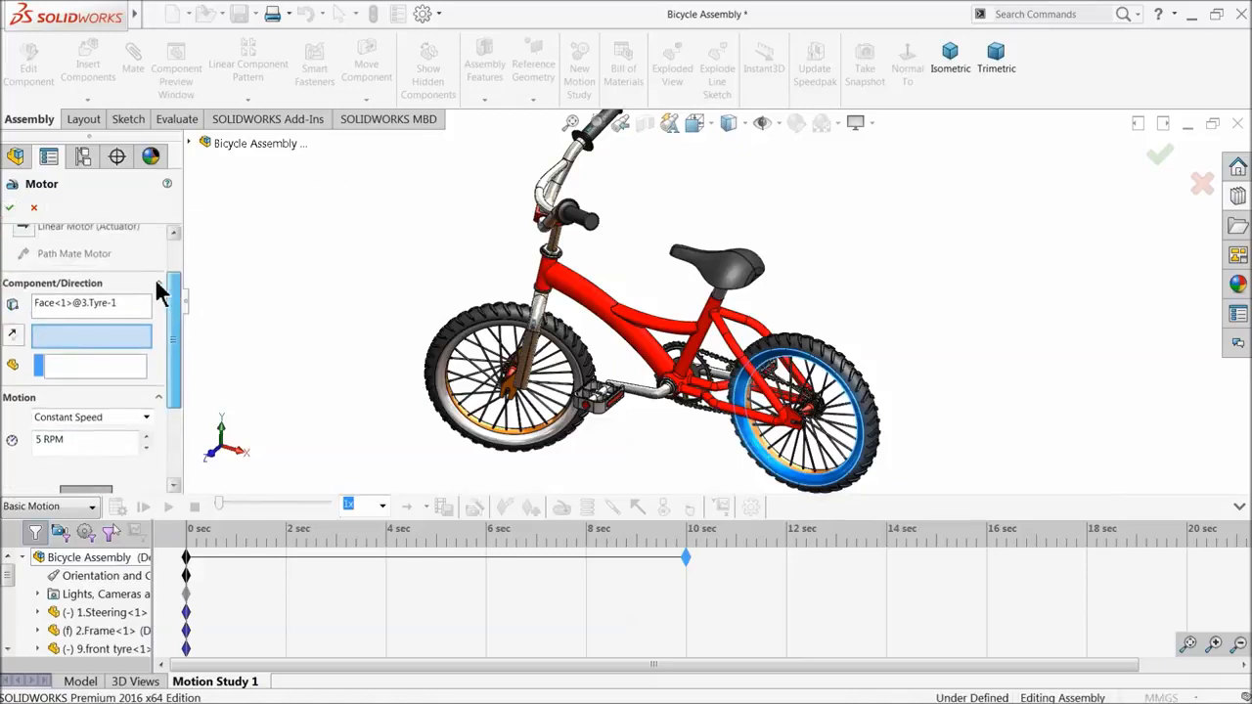
click(87, 305)
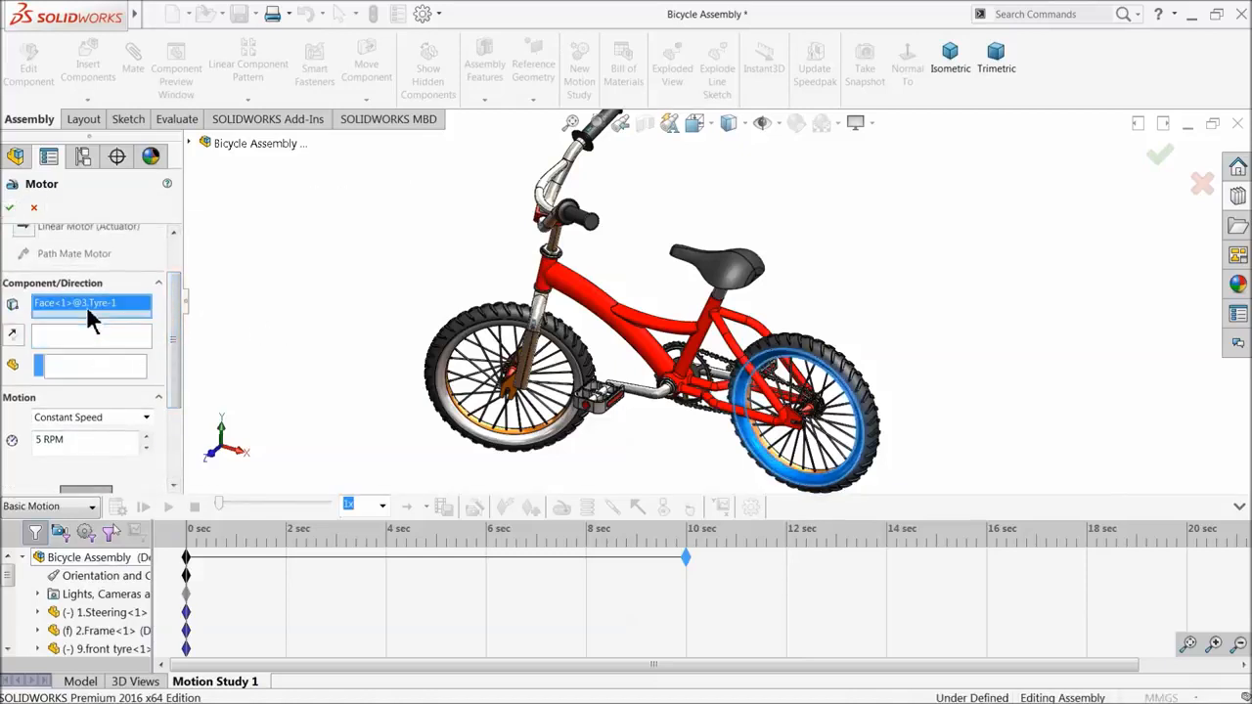
right_click(98, 309)
click(125, 323)
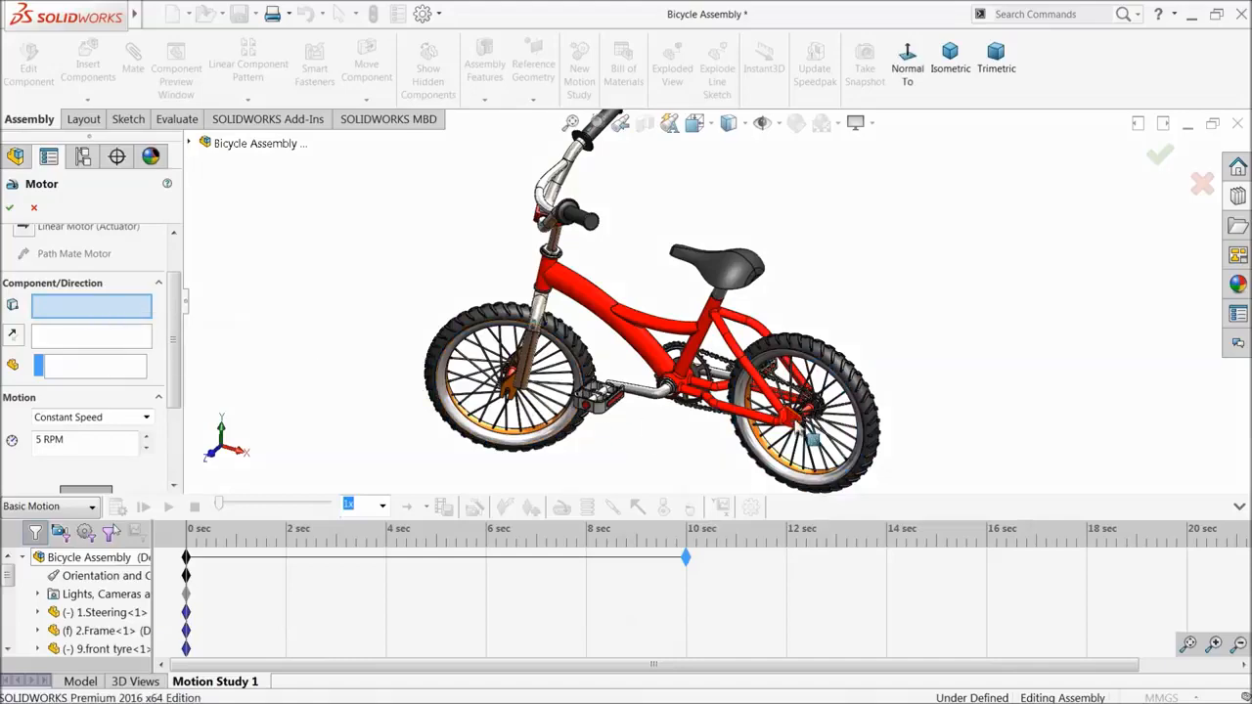
scroll(782, 435, down, 3)
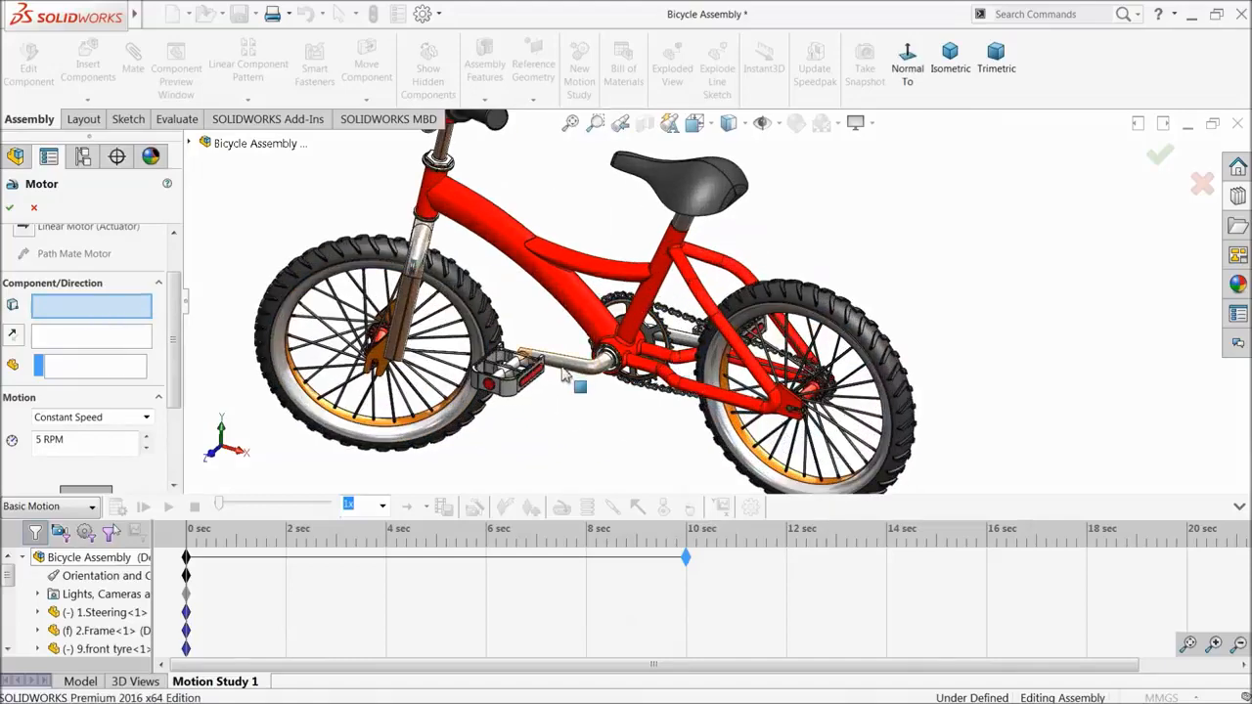
scroll(812, 407, down, 5)
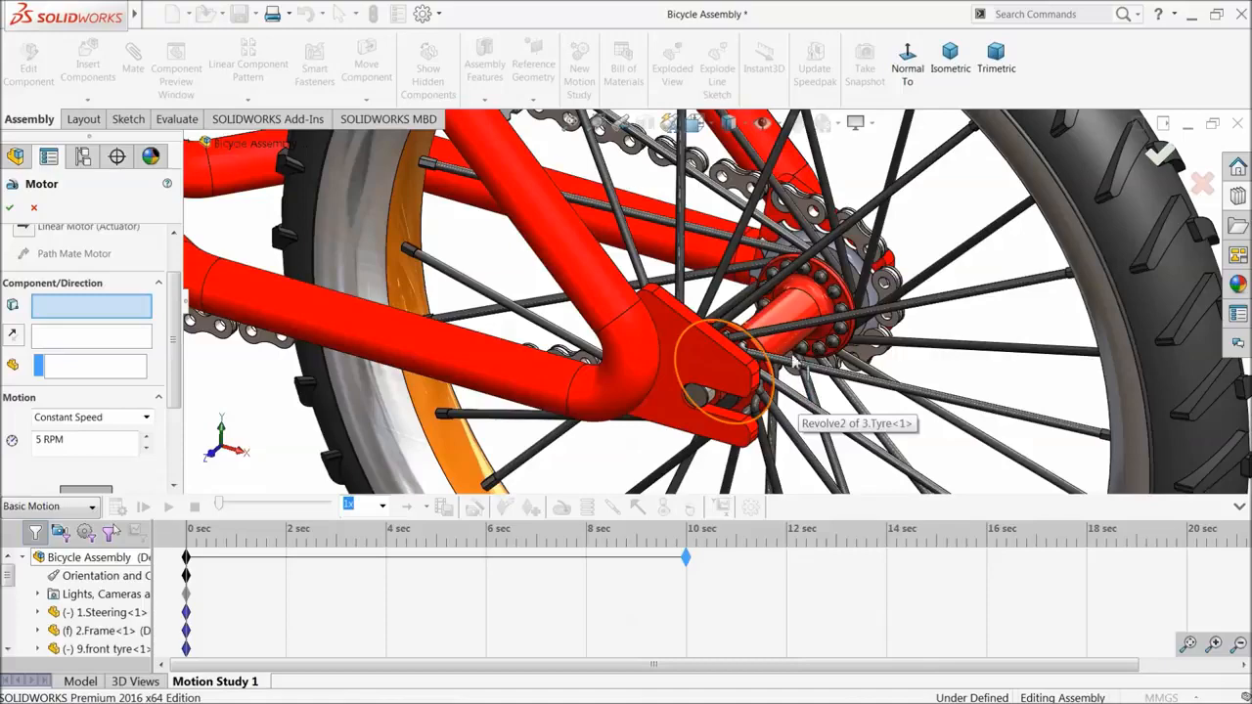
click(790, 328)
scroll(744, 322, up, 5)
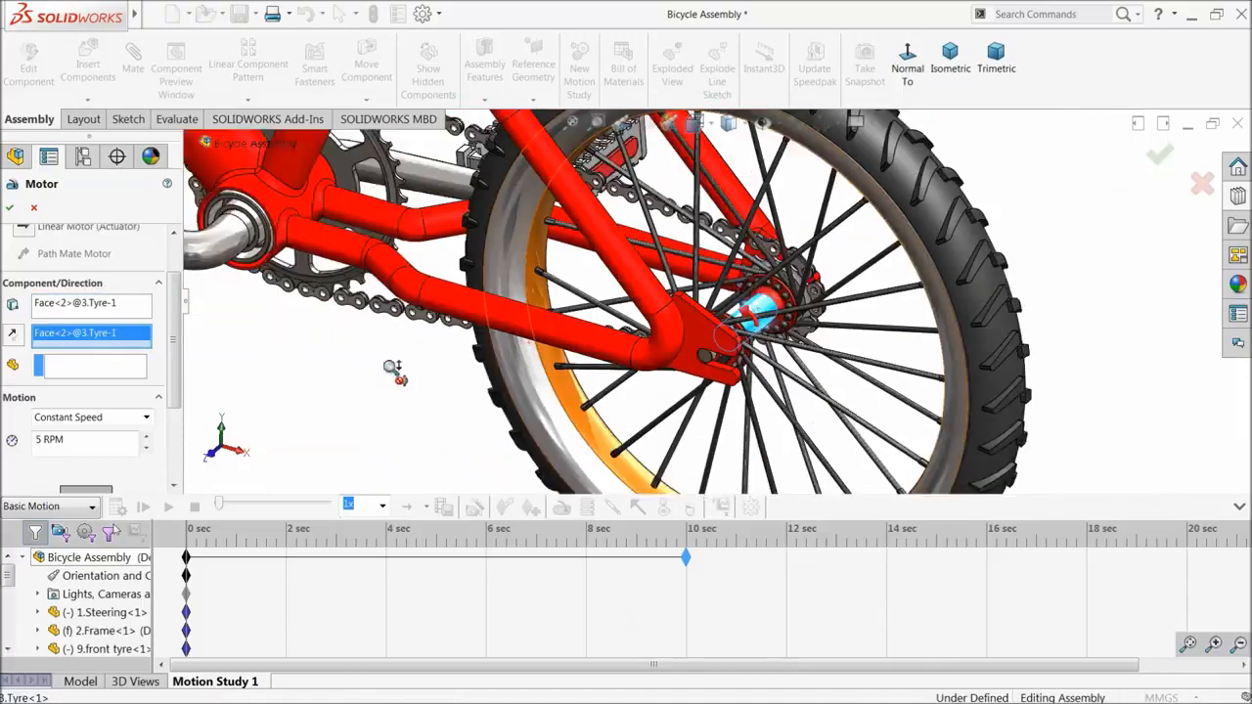
scroll(440, 360, up, 6)
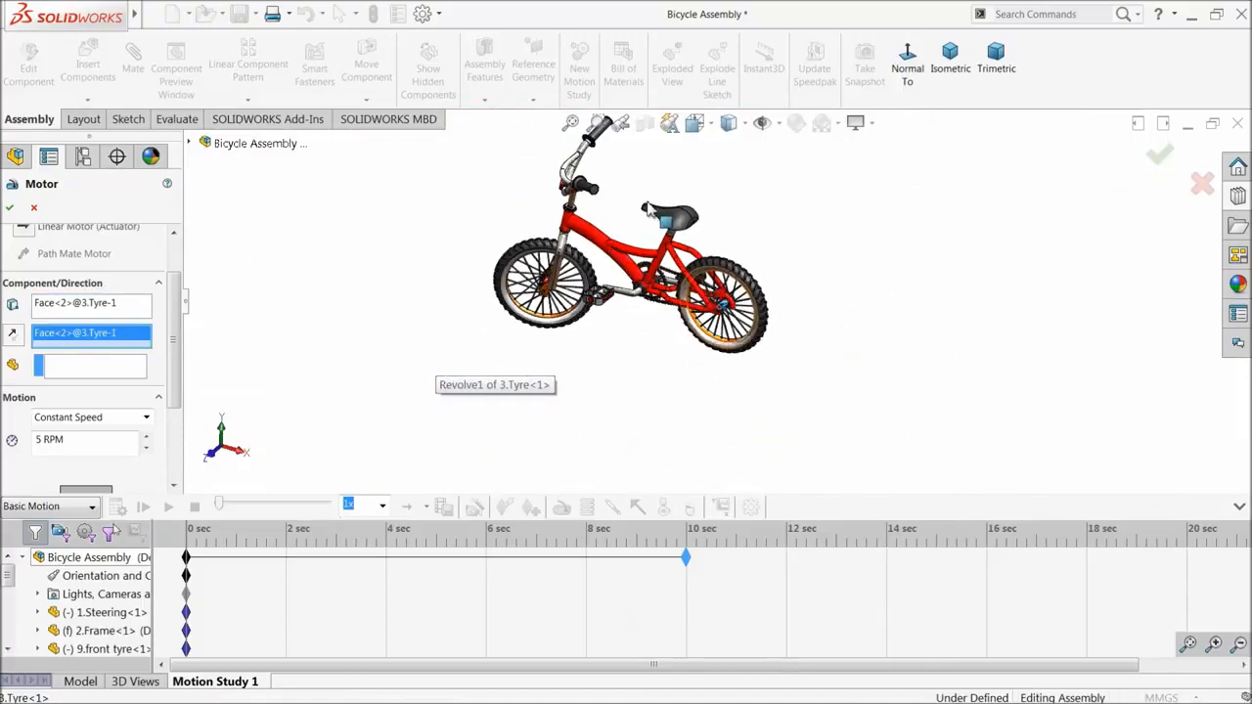
scroll(644, 221, down, 2)
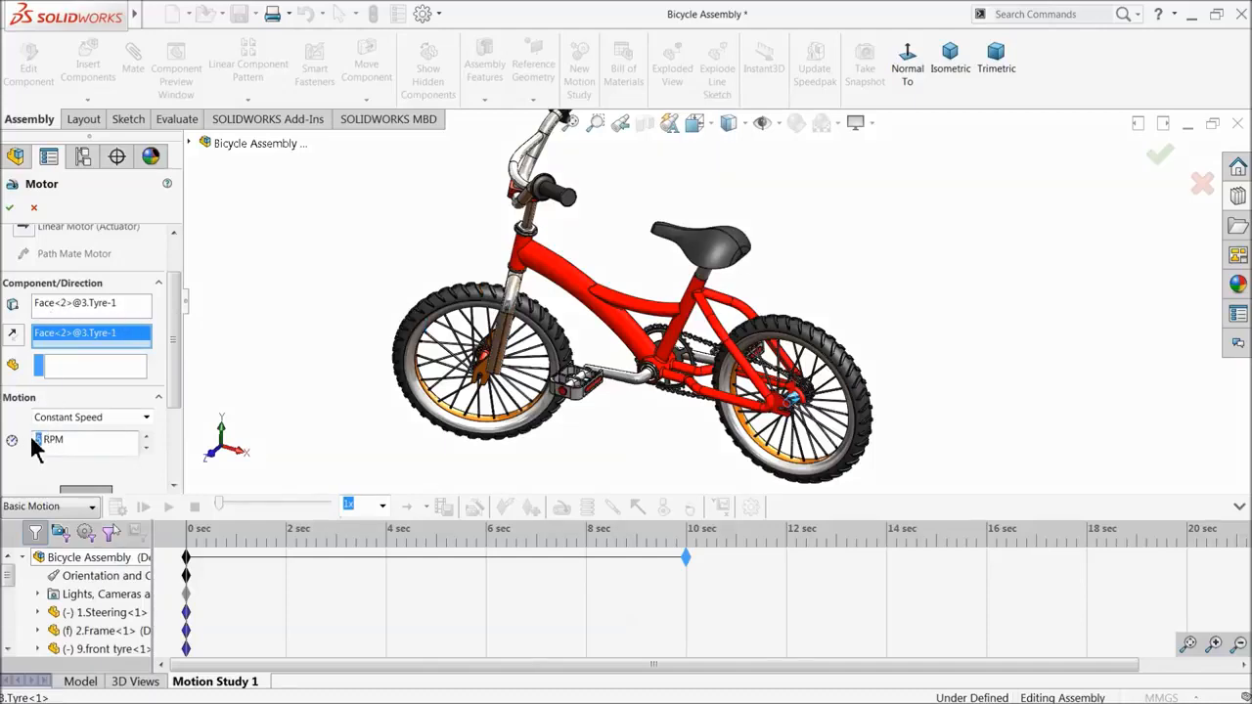
click(10, 209)
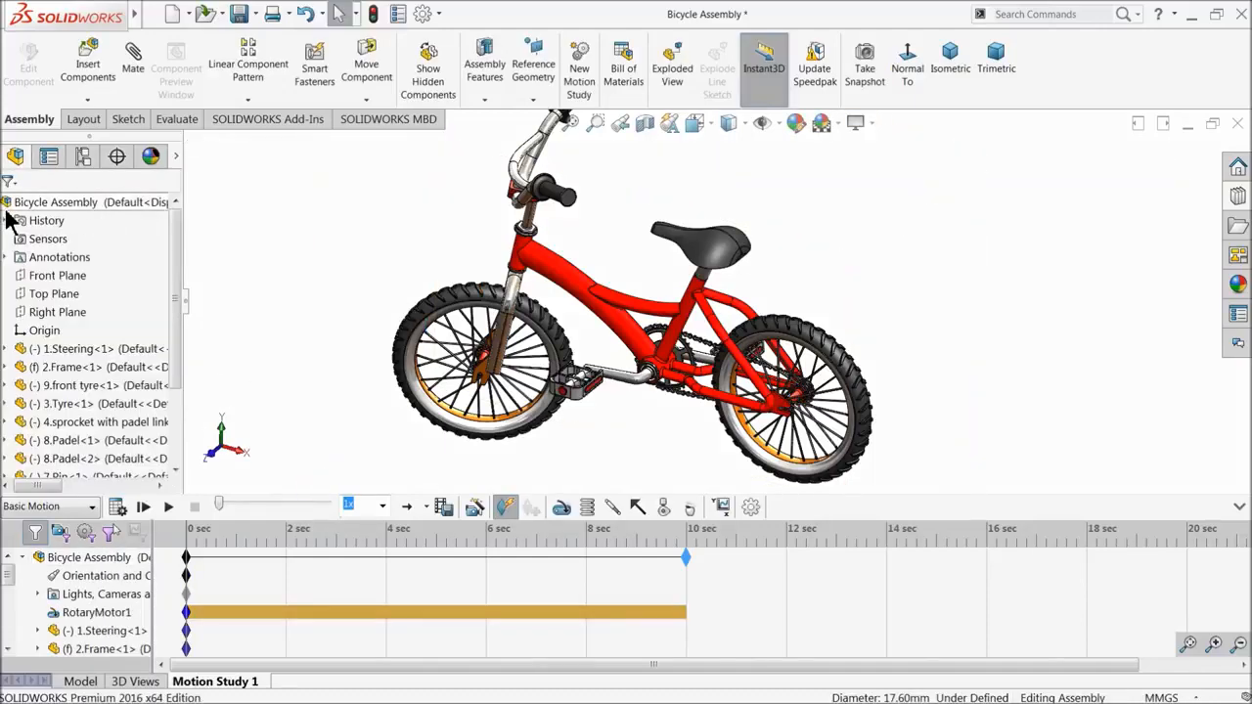
- Calculate the motion study, play the result and return the time bar to 0 seconds
click(119, 516)
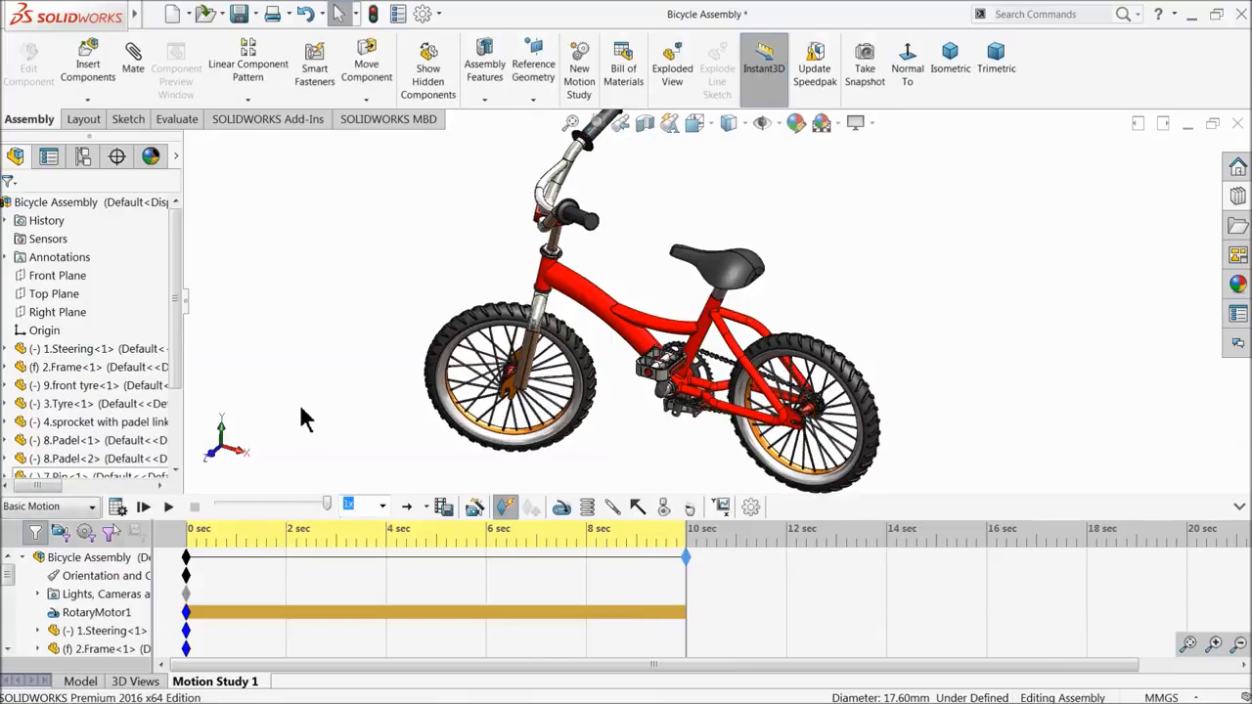
click(168, 507)
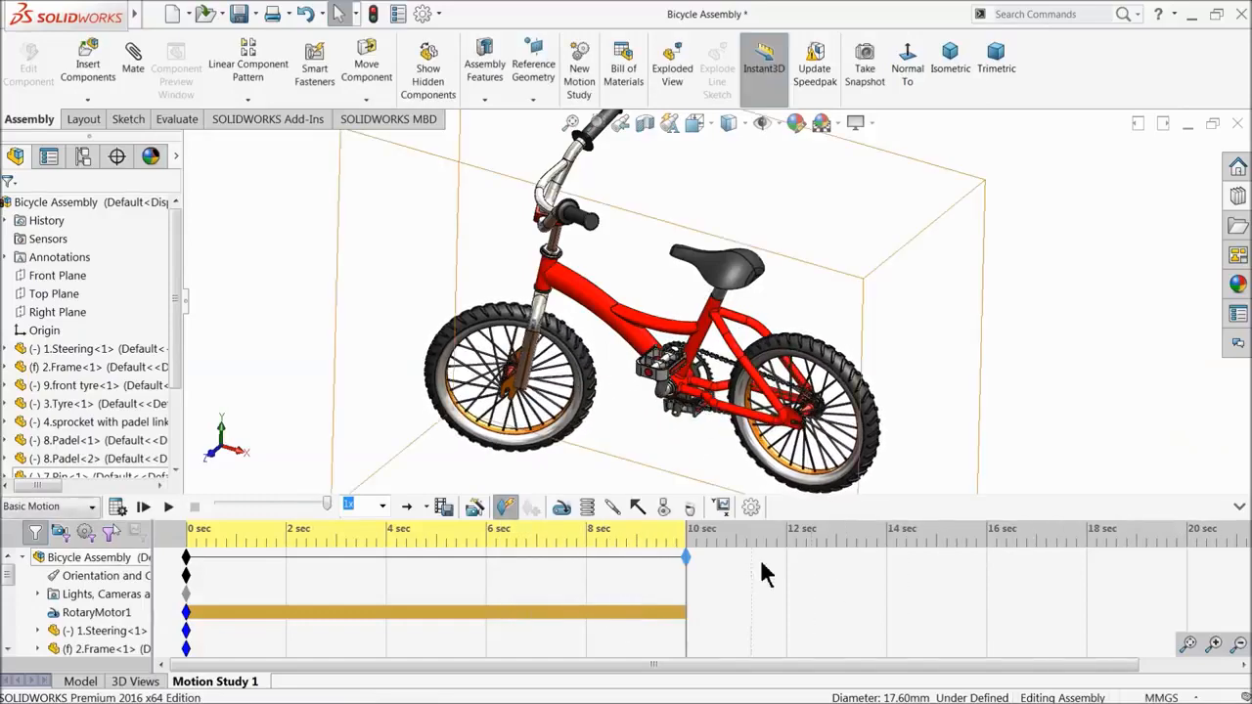
drag(691, 581, 187, 581)
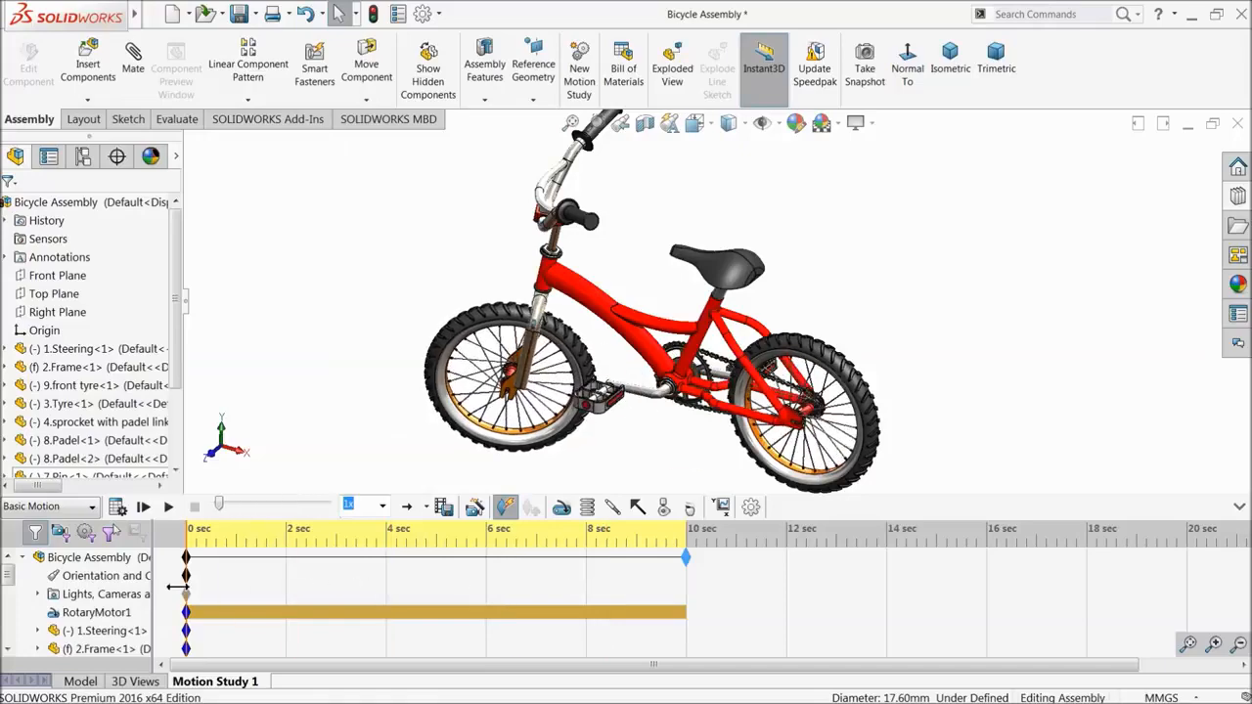
- Reverse the rotation direction of RotaryMotor1 and recalculate the motion study
right_click(54, 614)
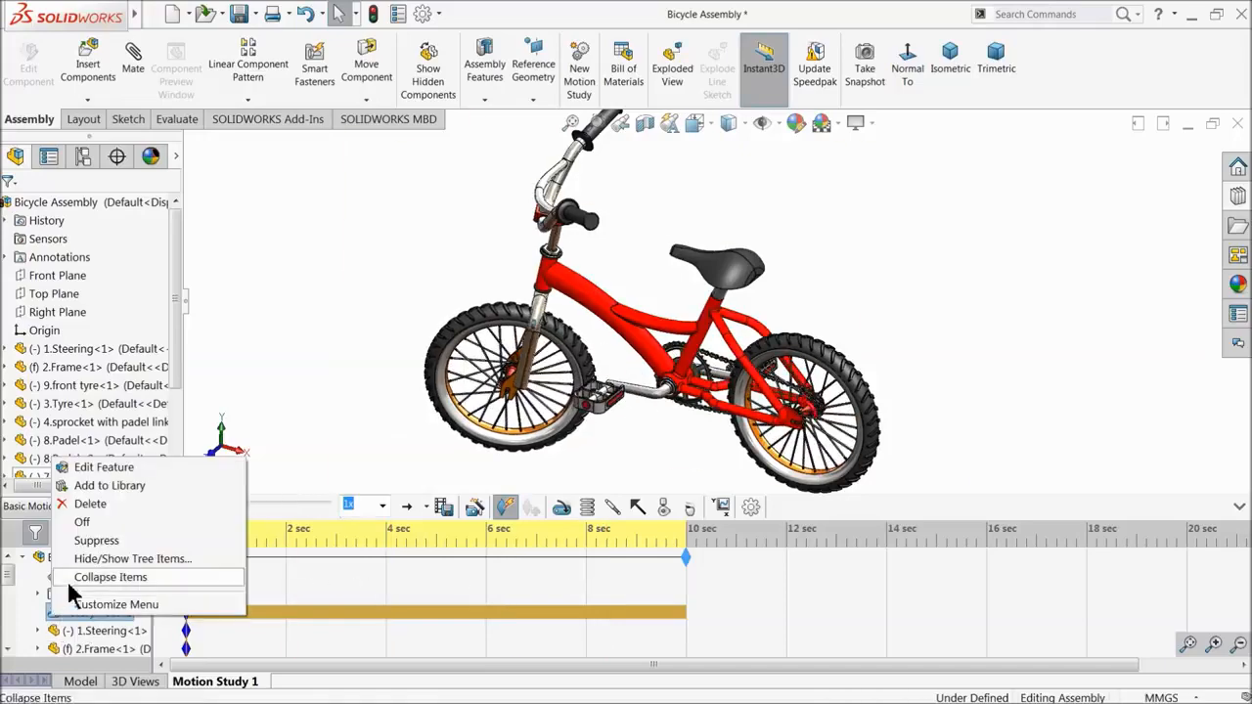
click(87, 466)
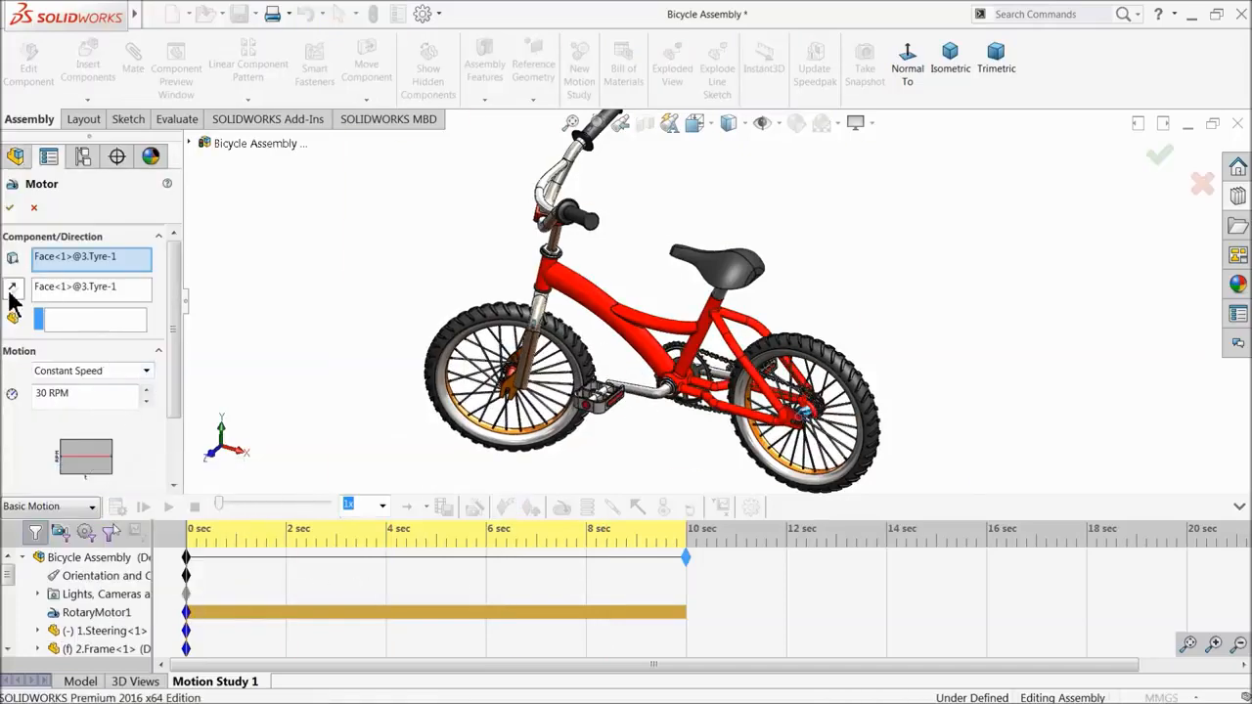
click(11, 208)
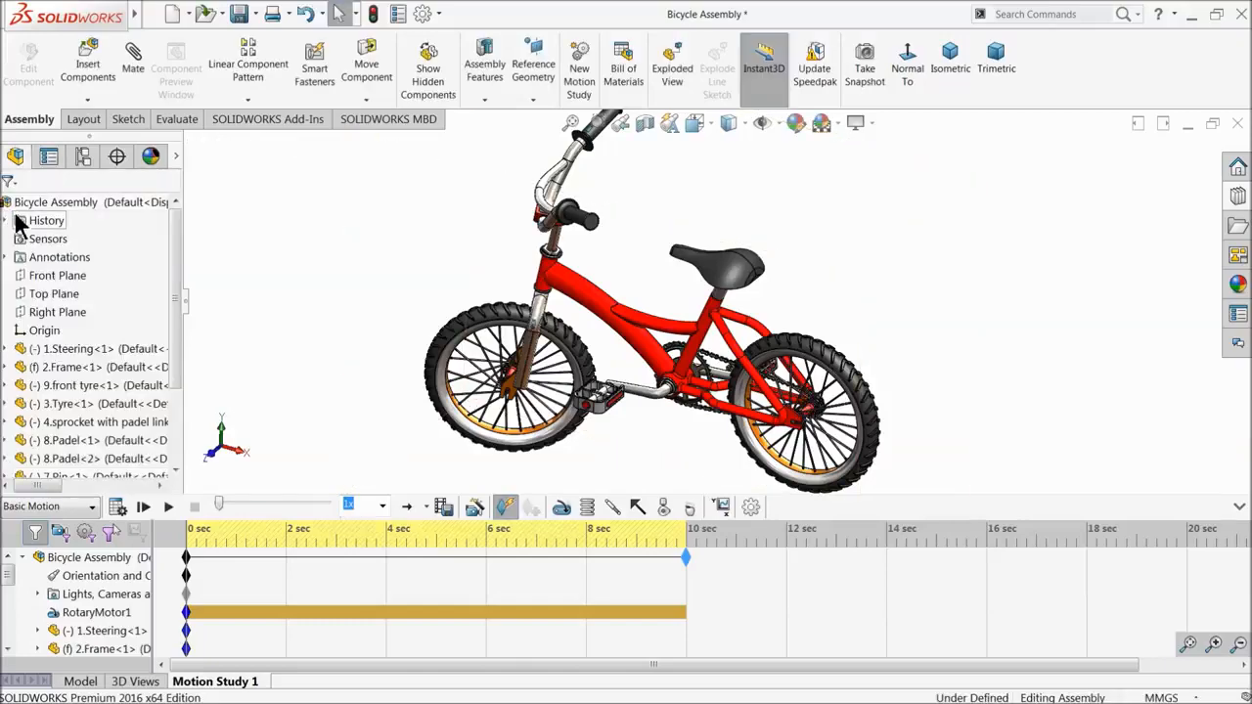
click(116, 507)
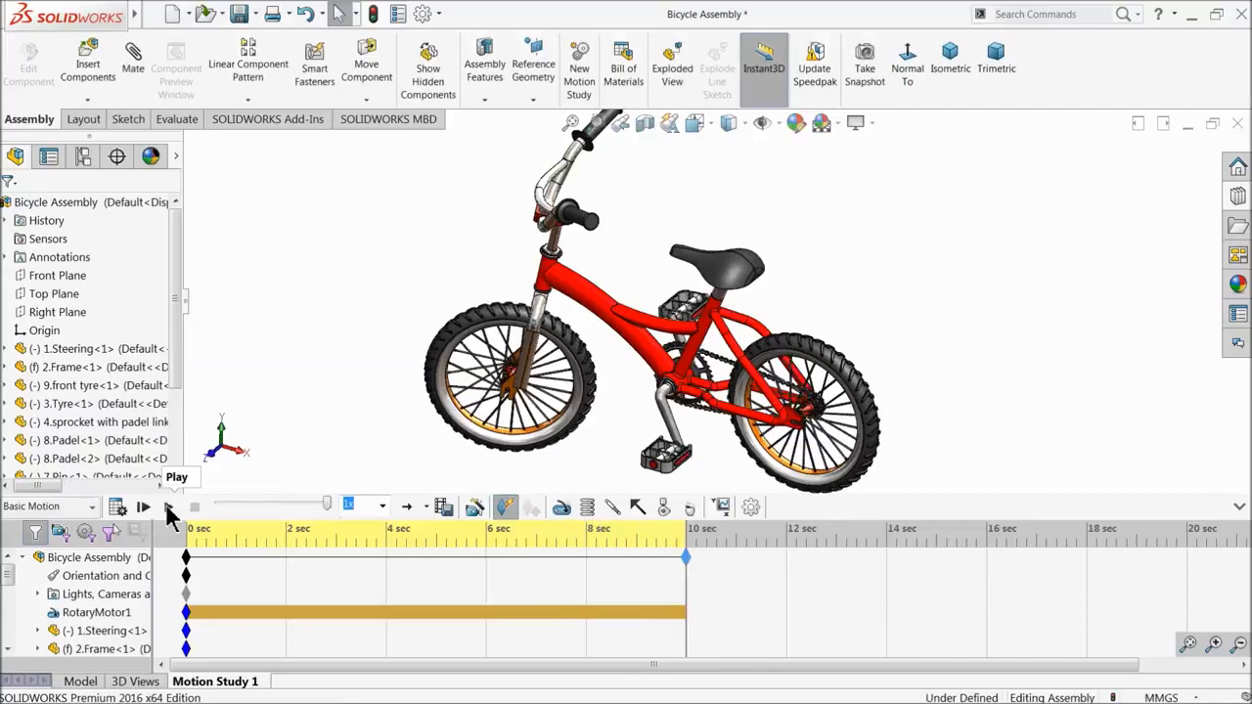
- Collapse the motion study timeline to enlarge the bicycle view and play back the animation
click(1242, 507)
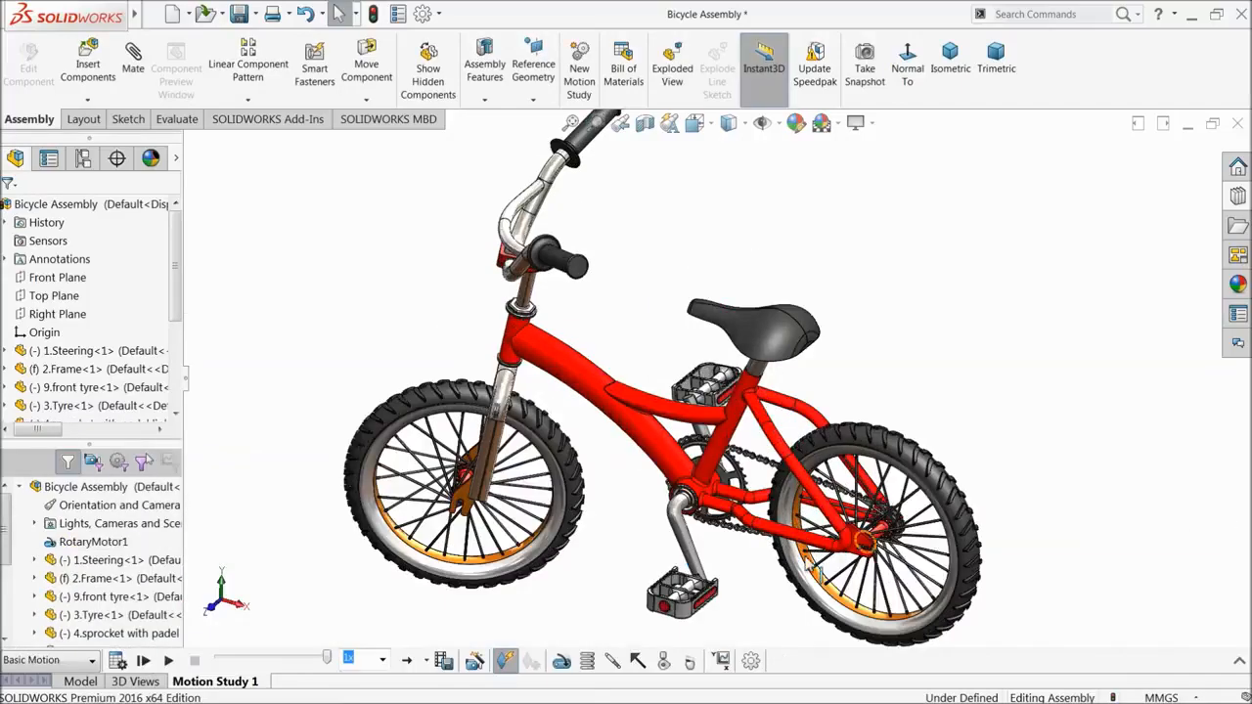
click(168, 662)
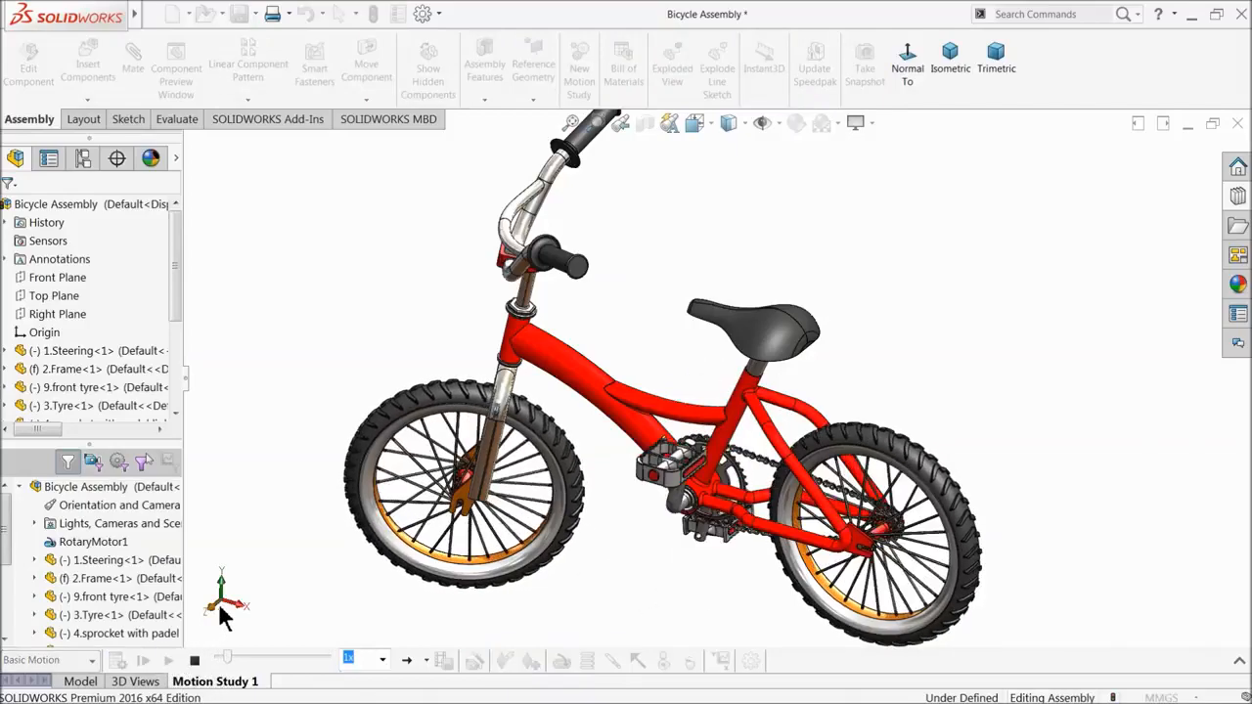